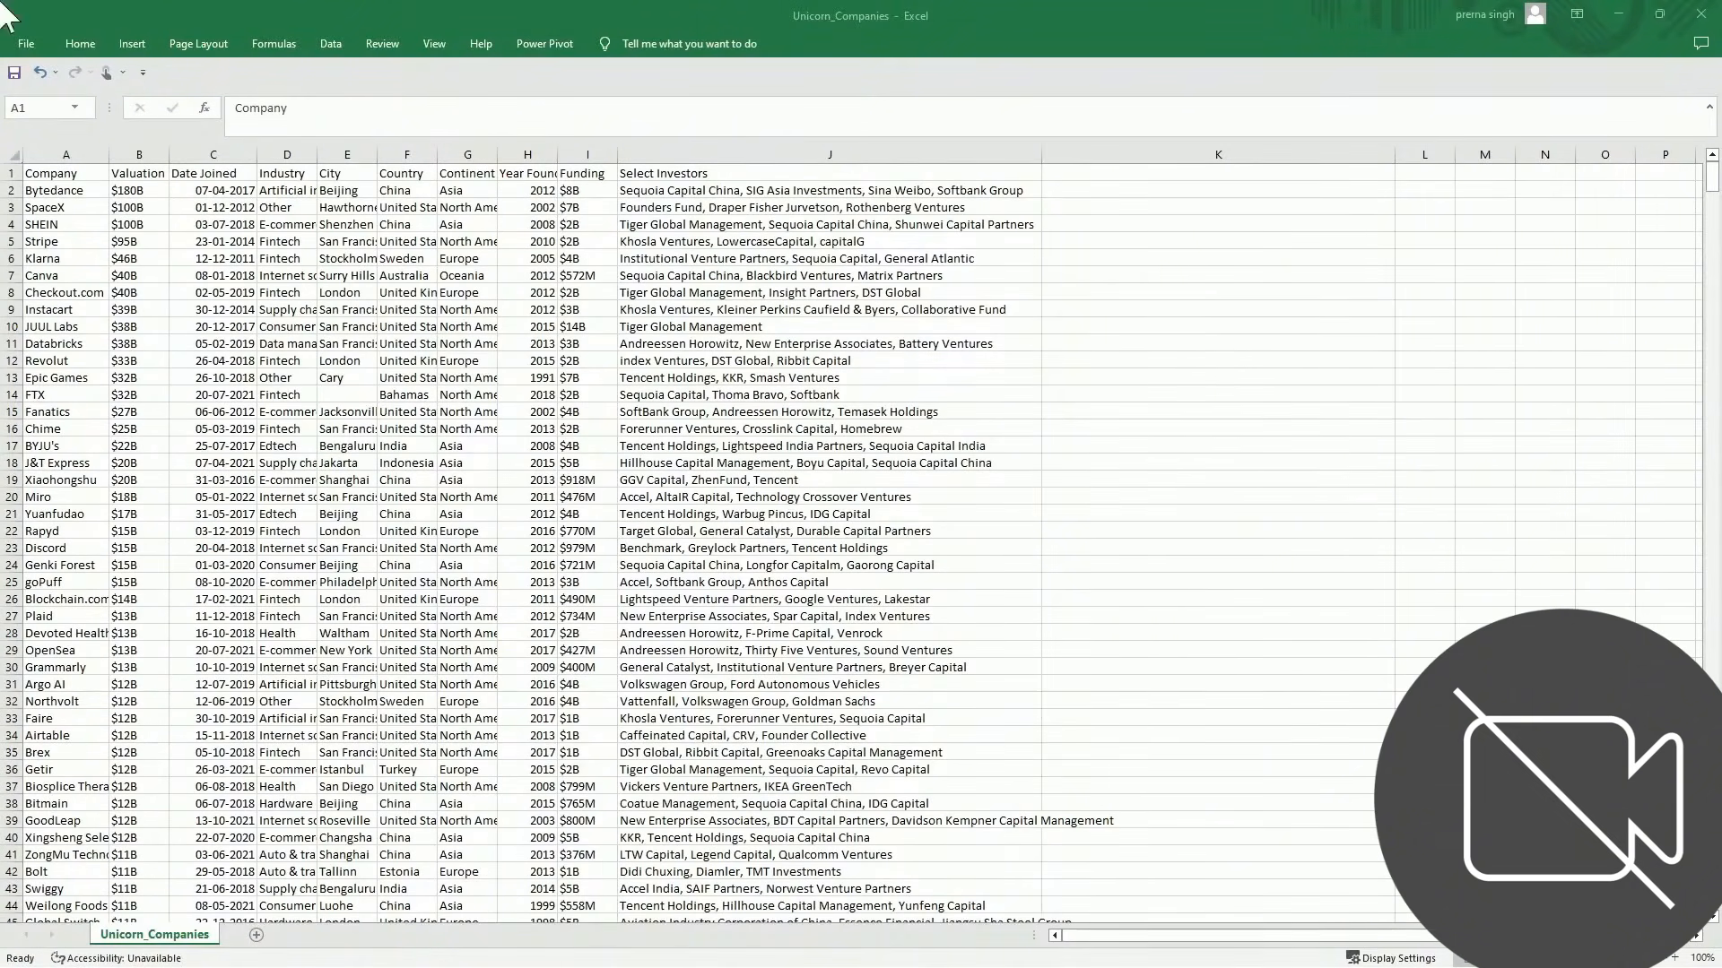
Widen the Valuation column in the Unicorn_Companies sheet so its header has more room
double_click(73, 173)
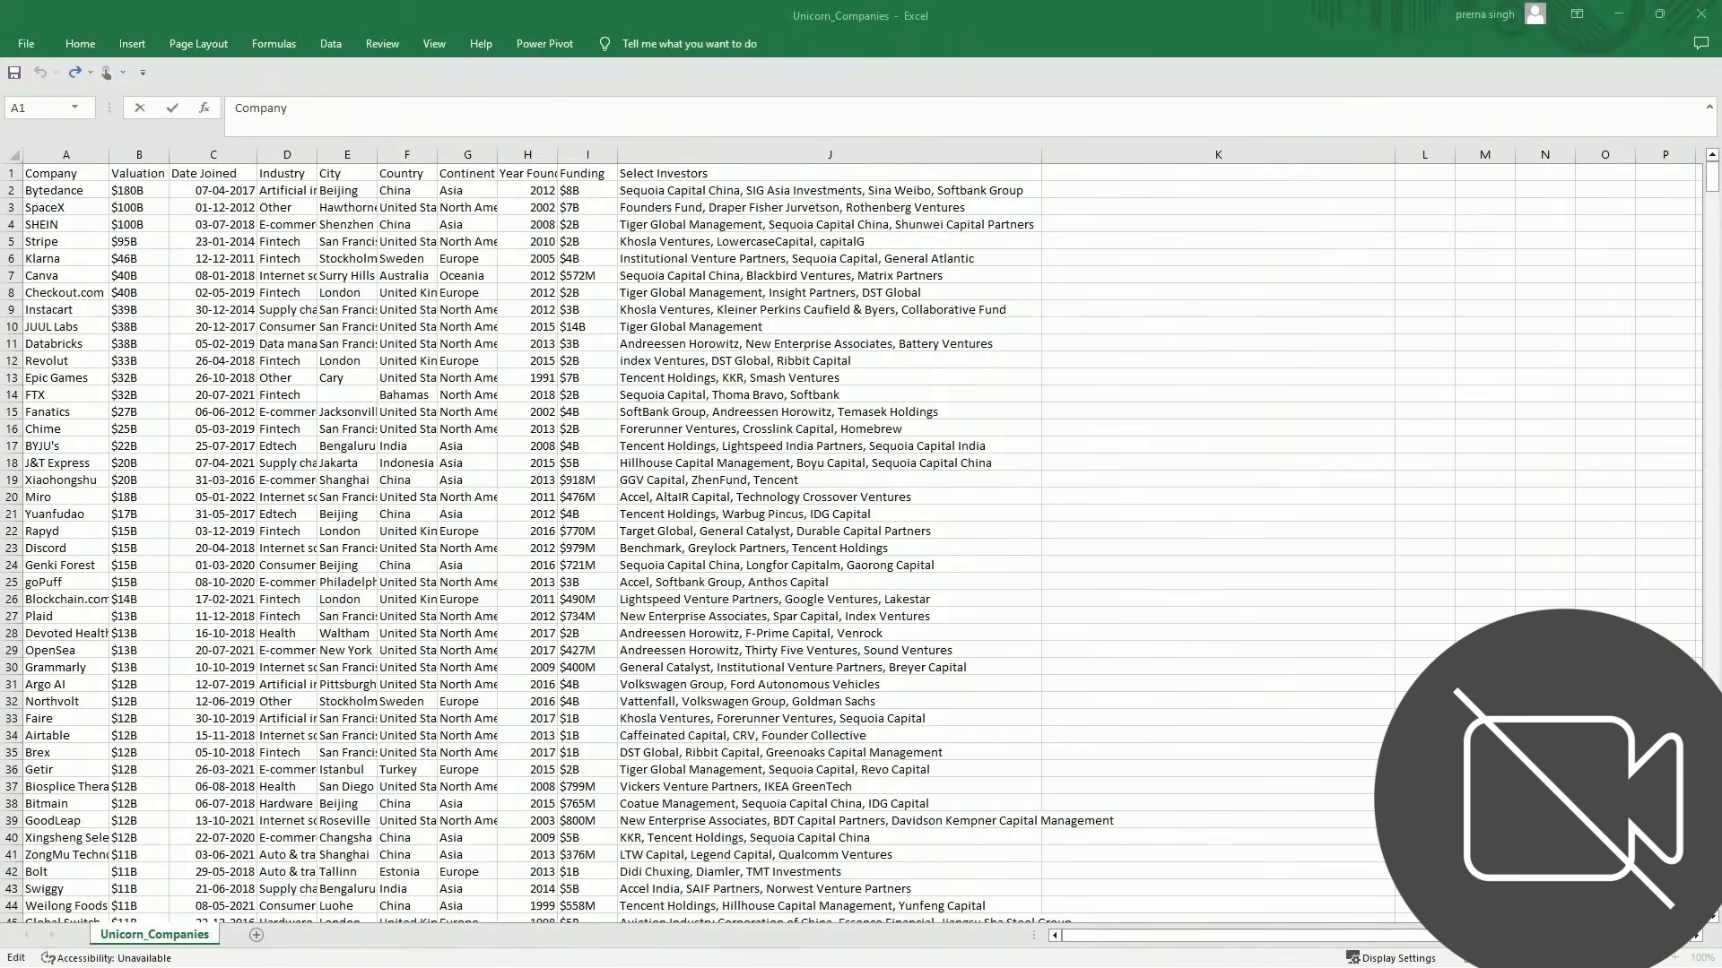
click(140, 171)
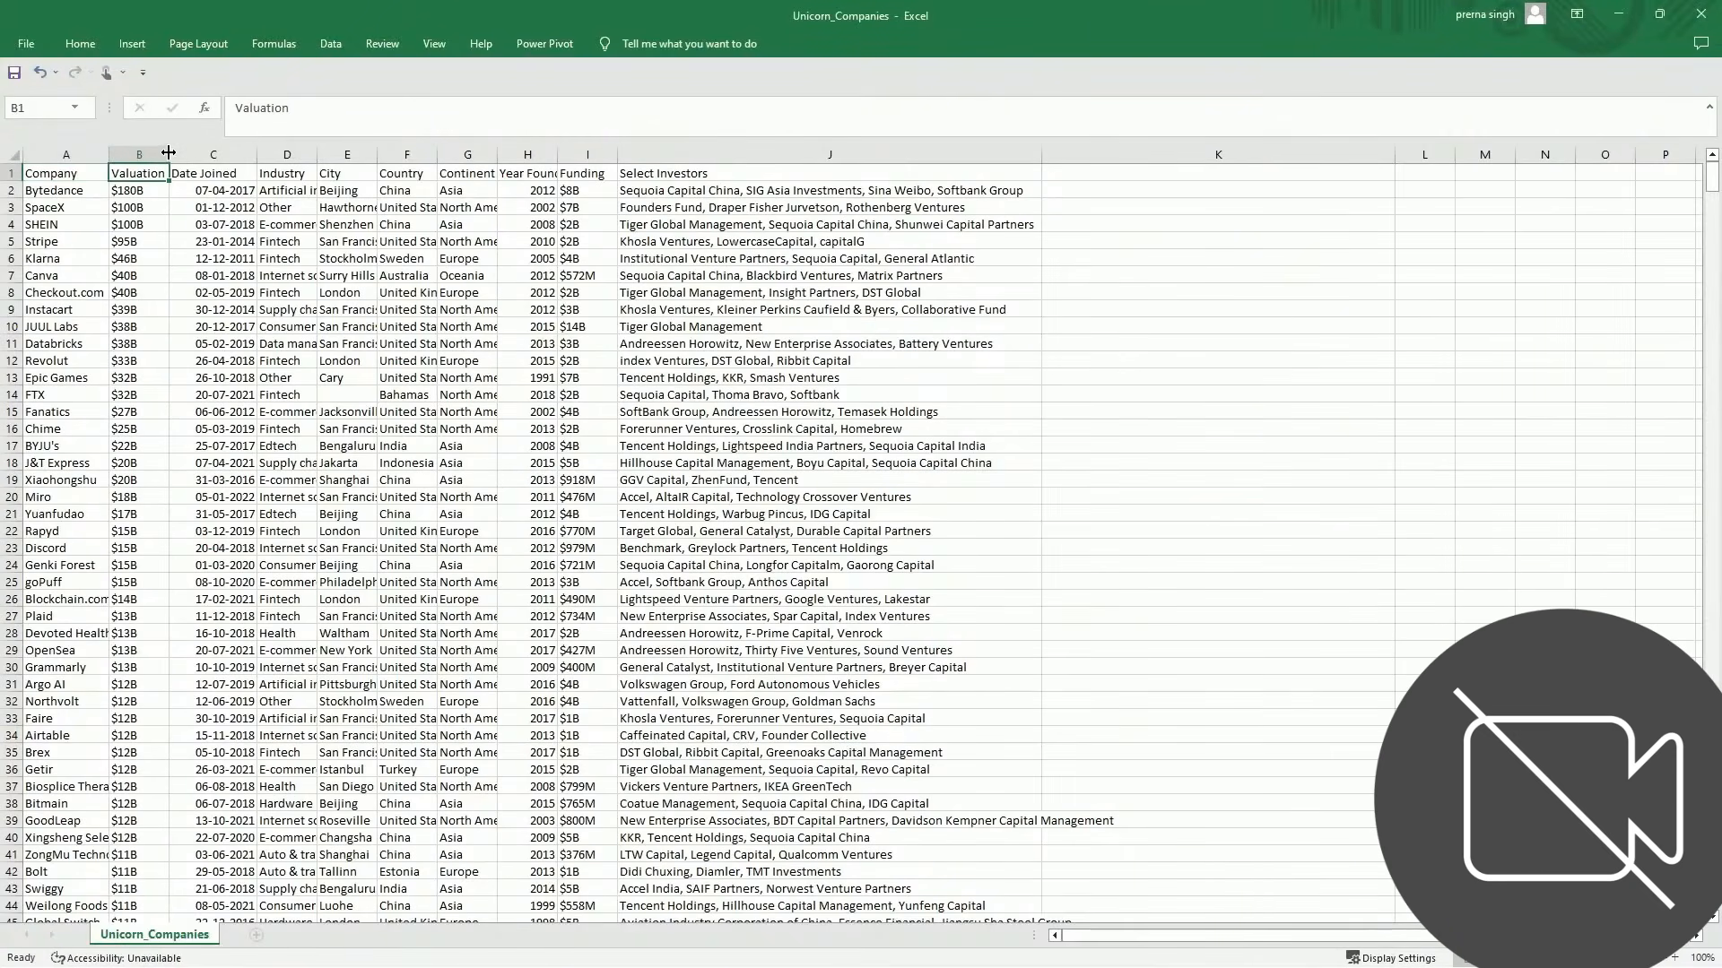
drag(169, 152, 192, 152)
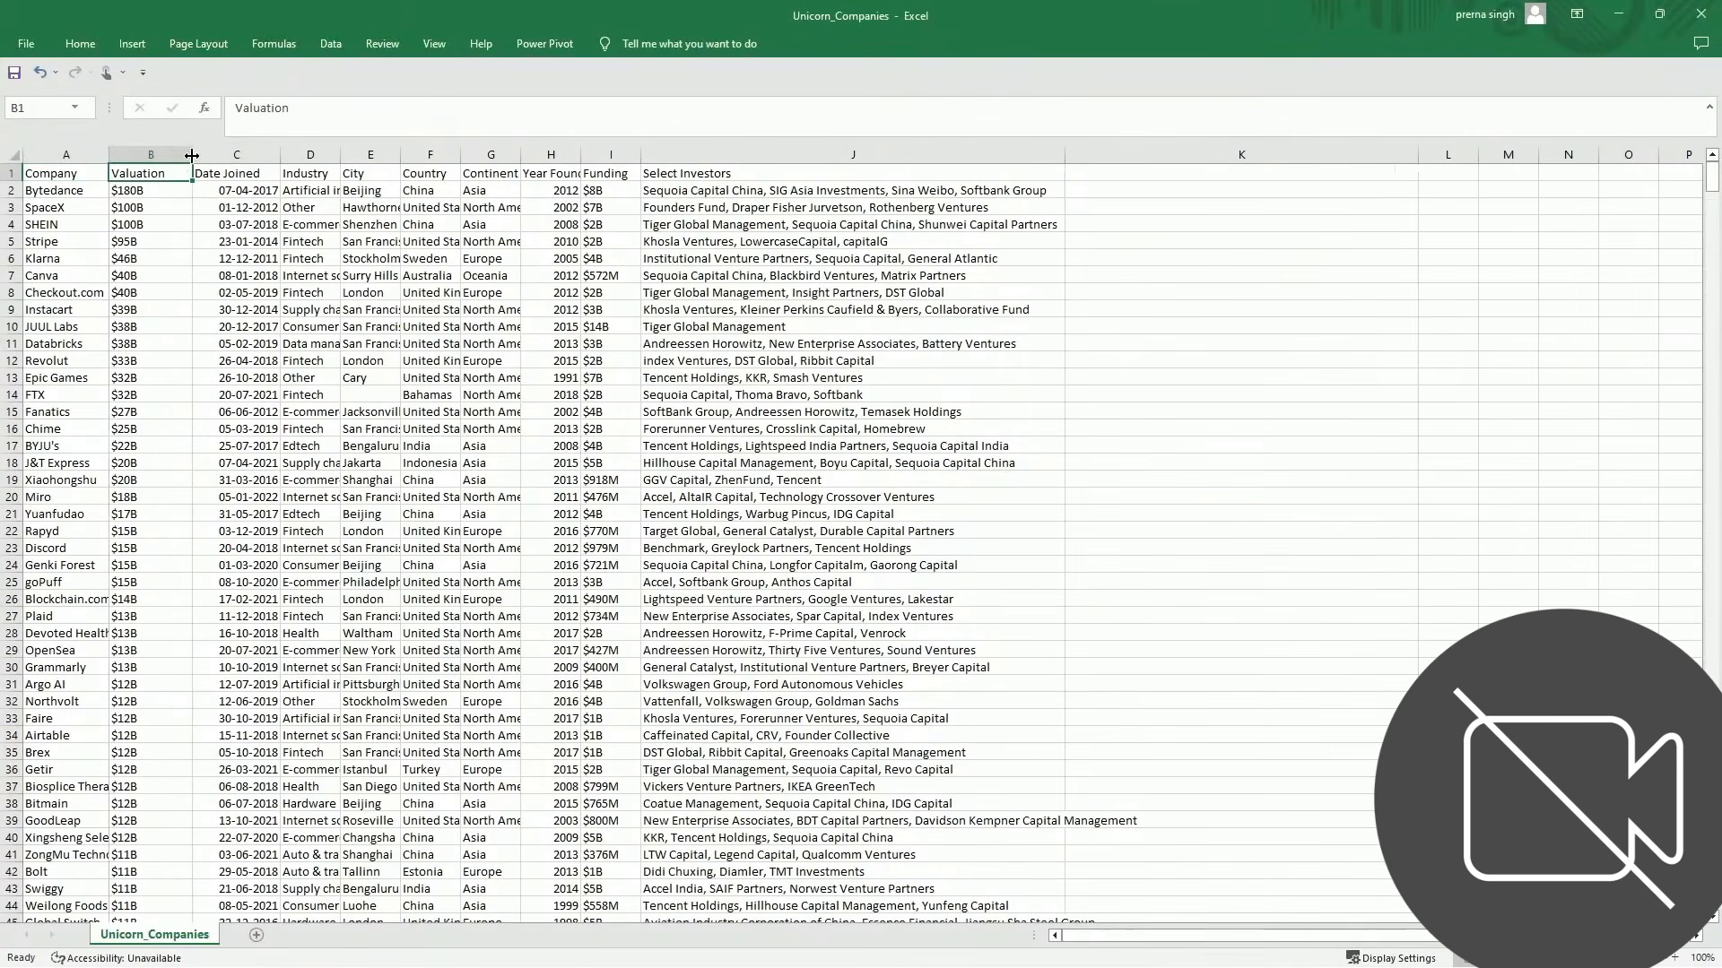
Check the Date Joined header and widen the Industry column to show more of its text
click(243, 175)
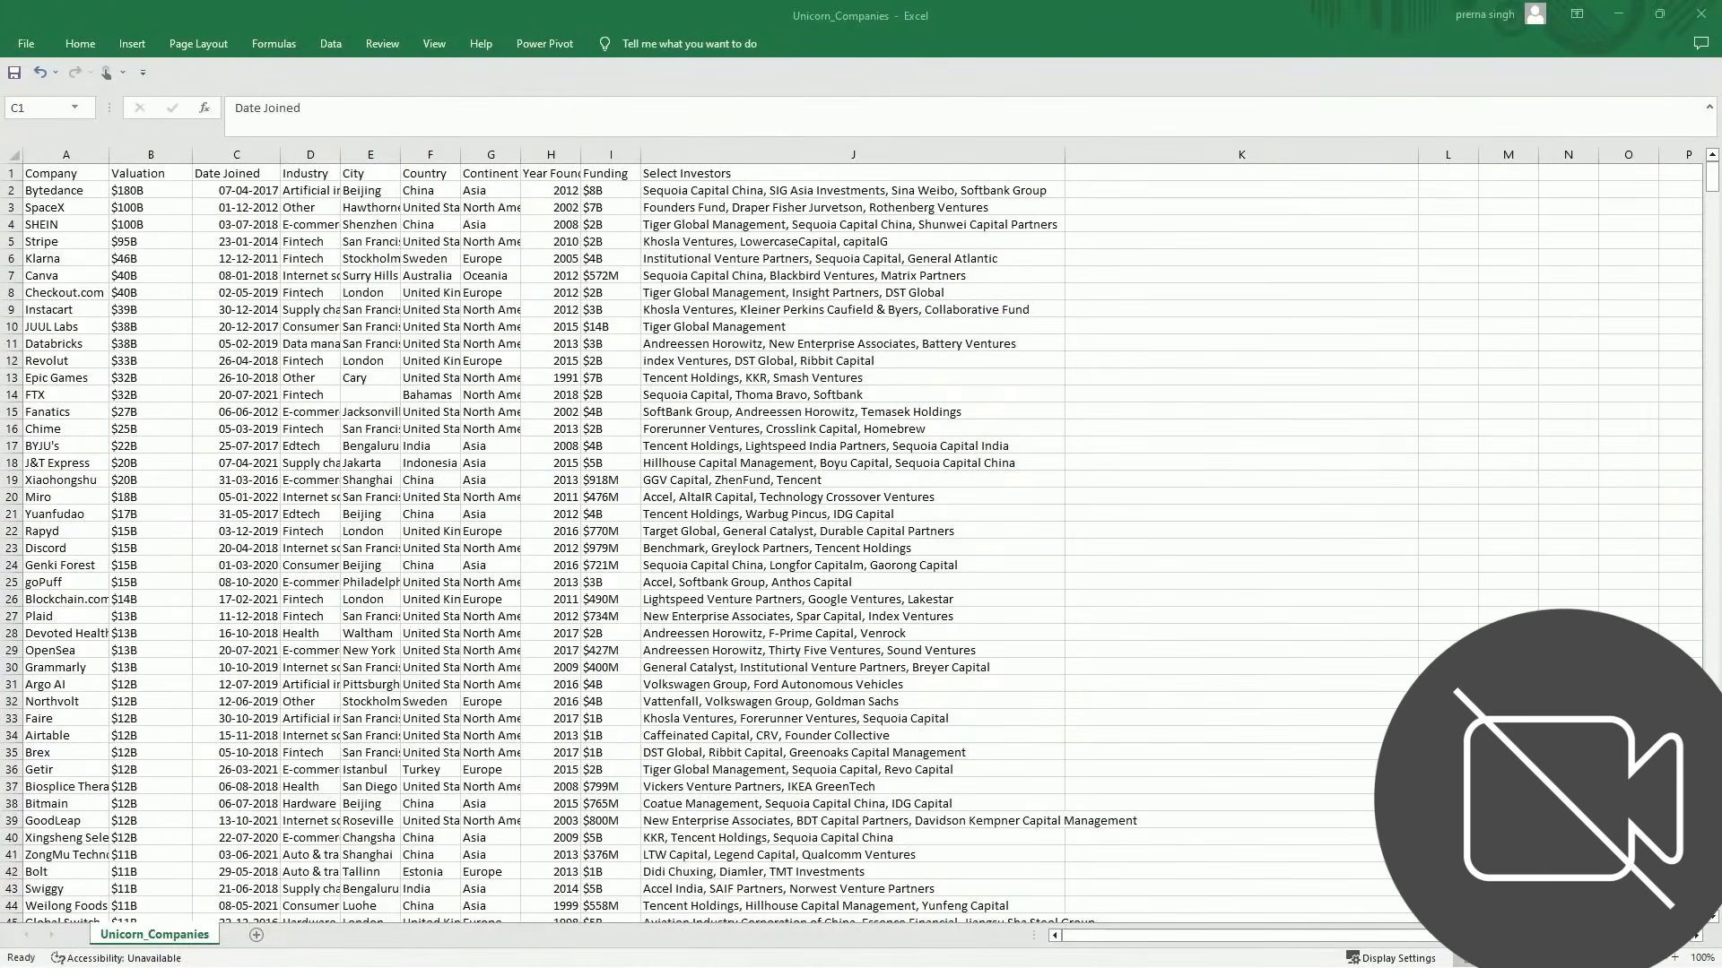
click(247, 178)
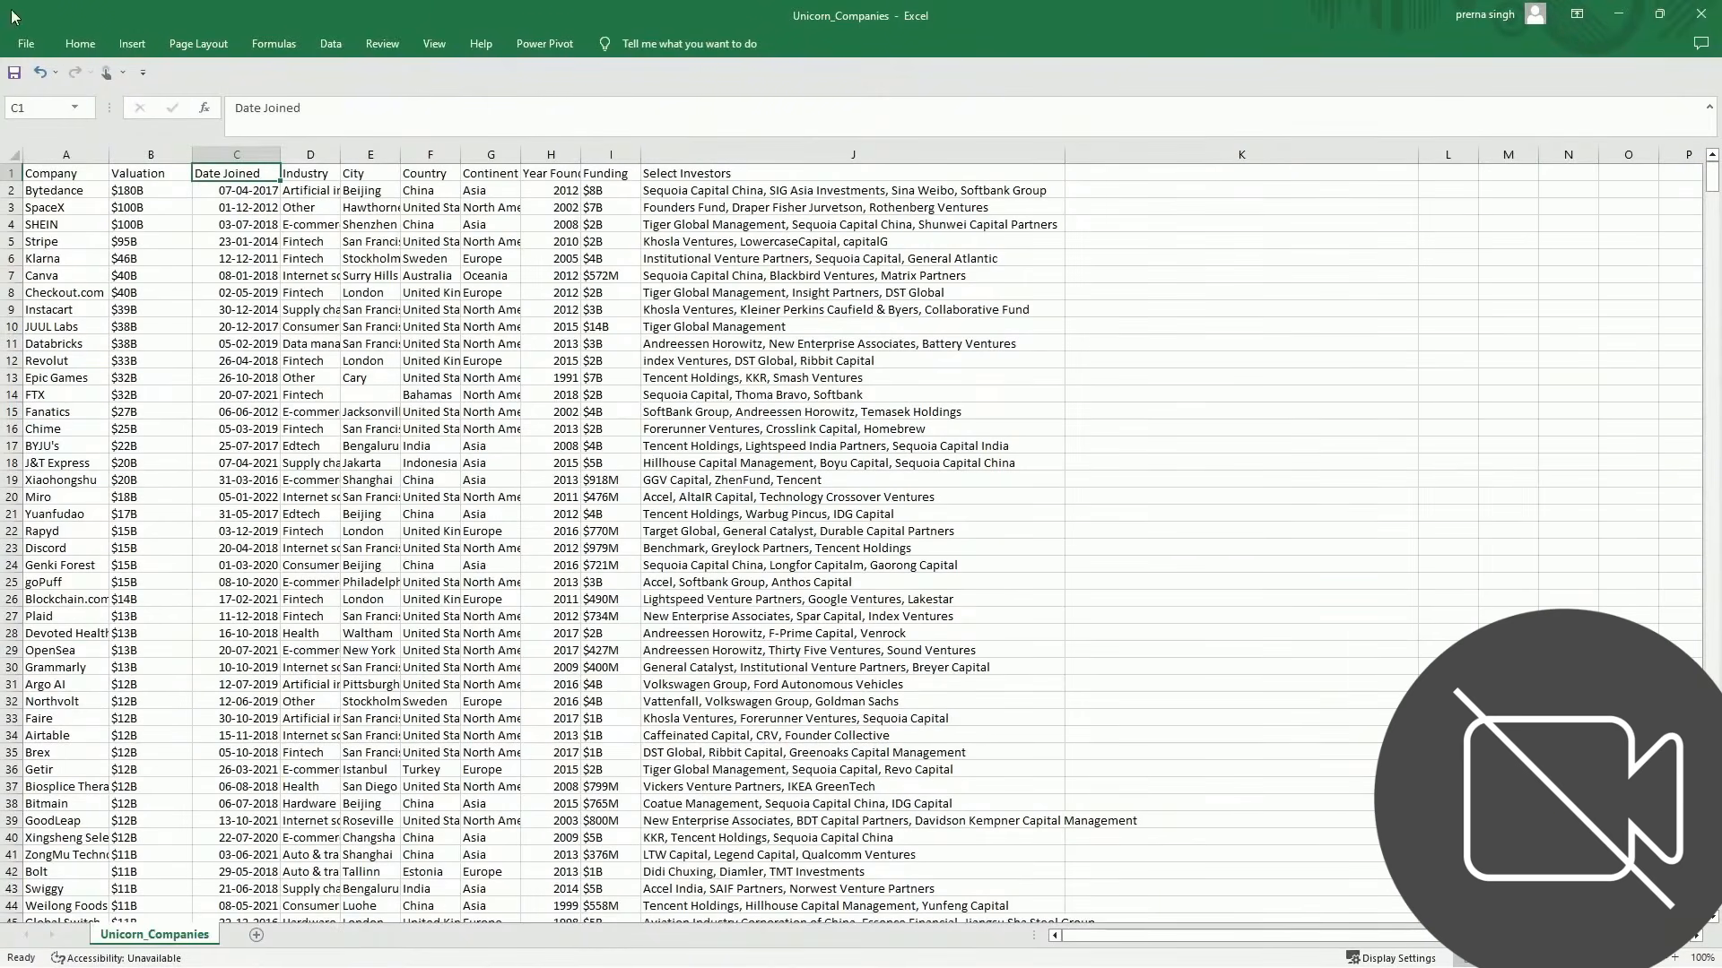
click(330, 172)
drag(342, 170, 375, 170)
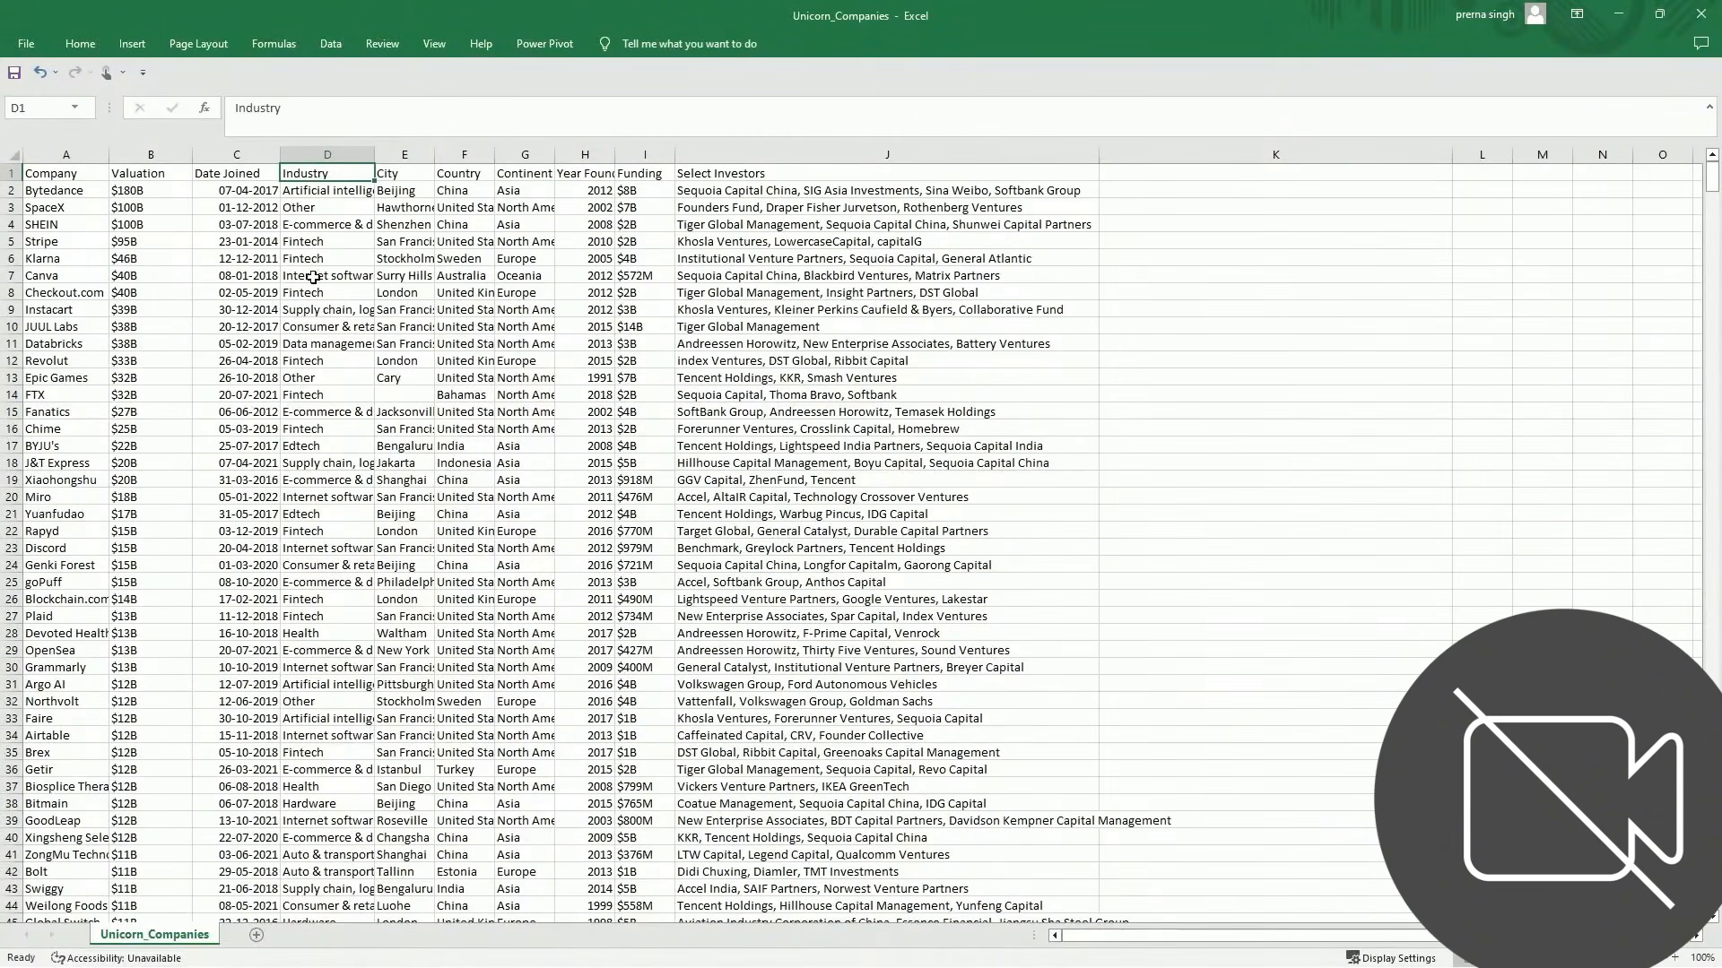
Examine several entries in the Industry column to read their full category names
click(331, 224)
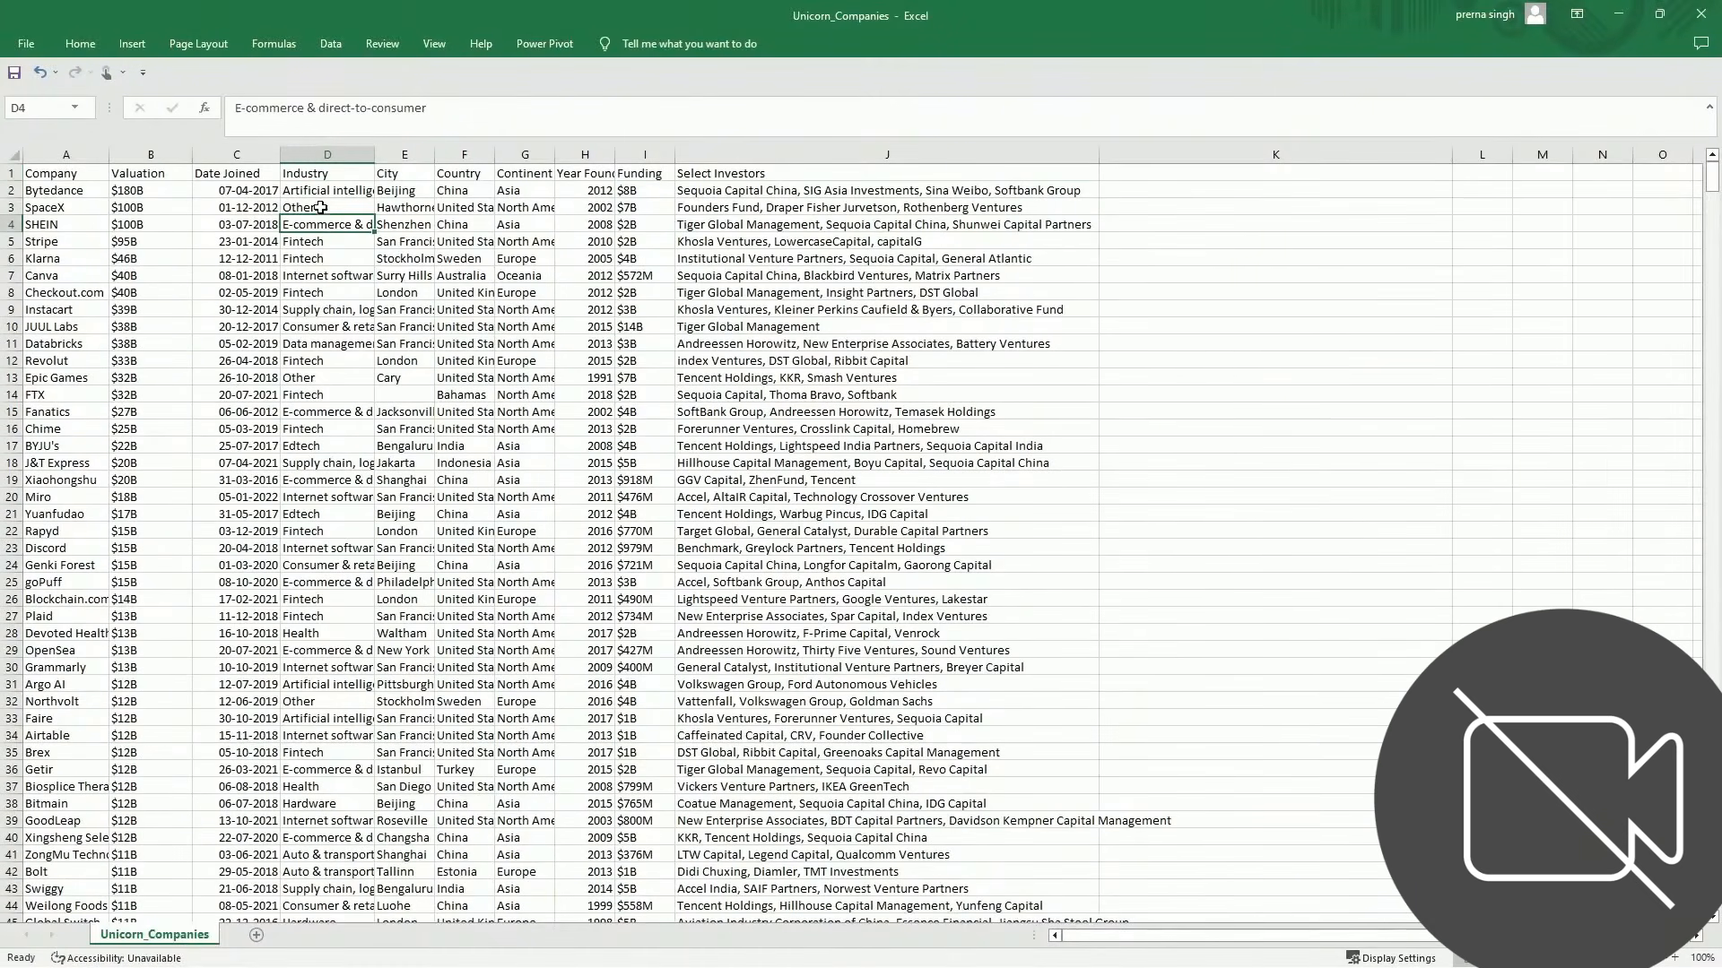
click(321, 206)
click(328, 787)
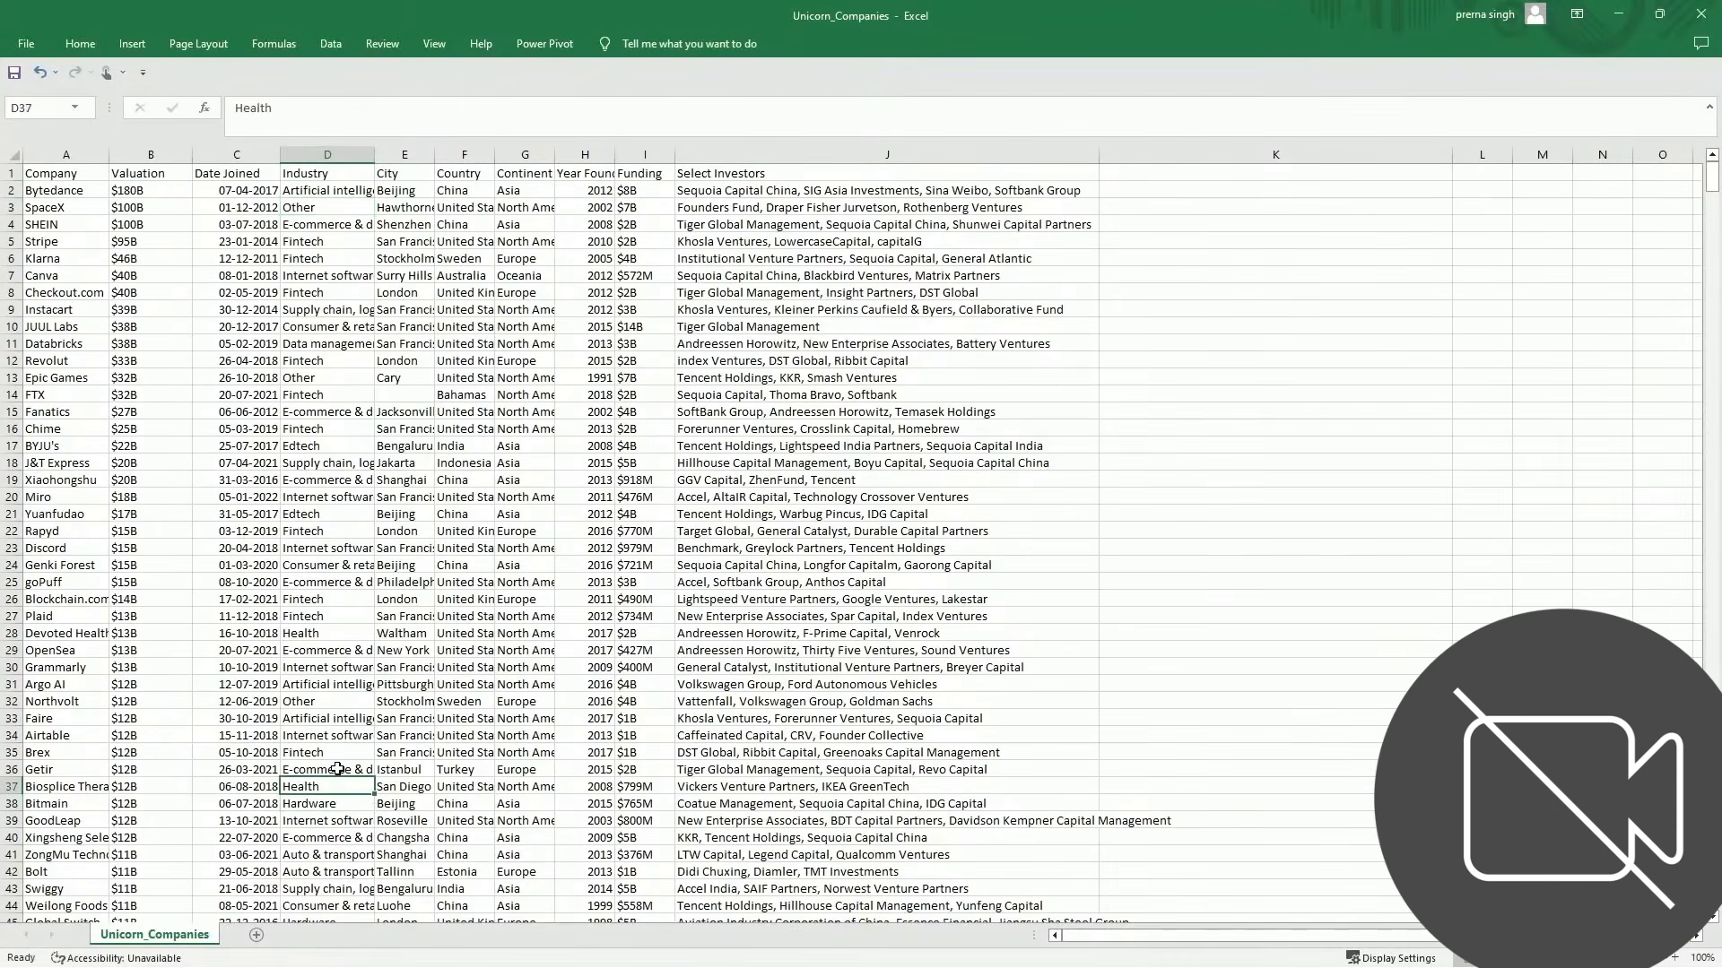
click(338, 853)
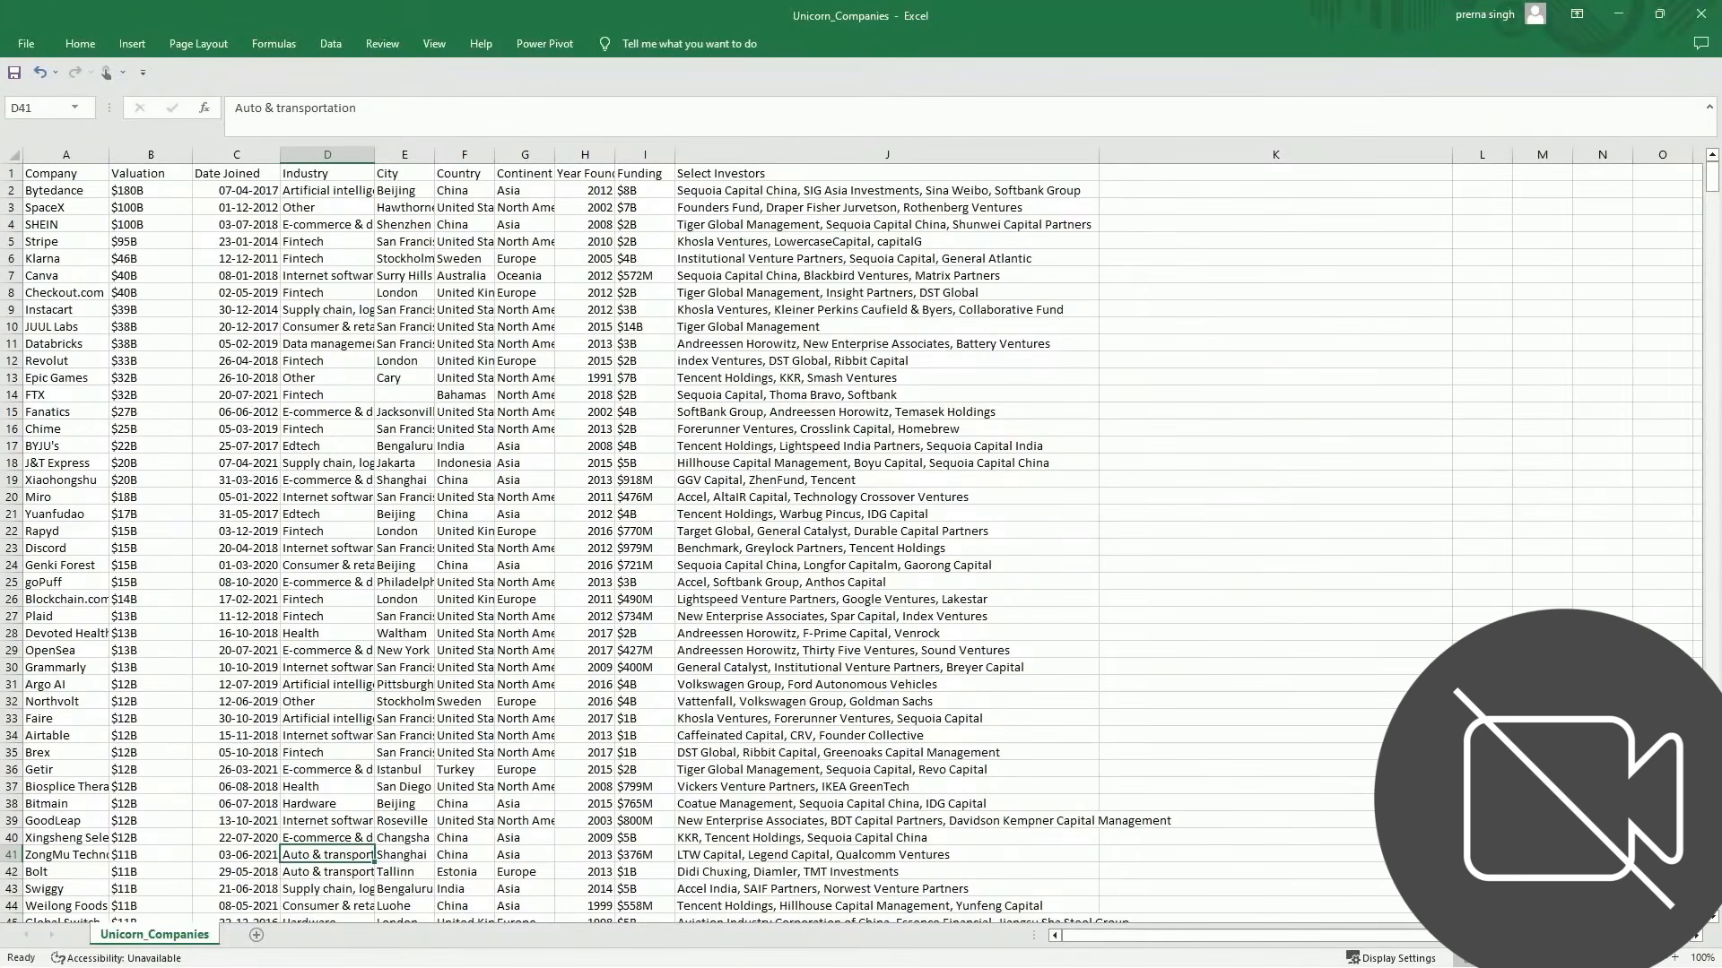
Go through the Country and Continent headers and widen the Year Founded column so its full header fits
click(466, 173)
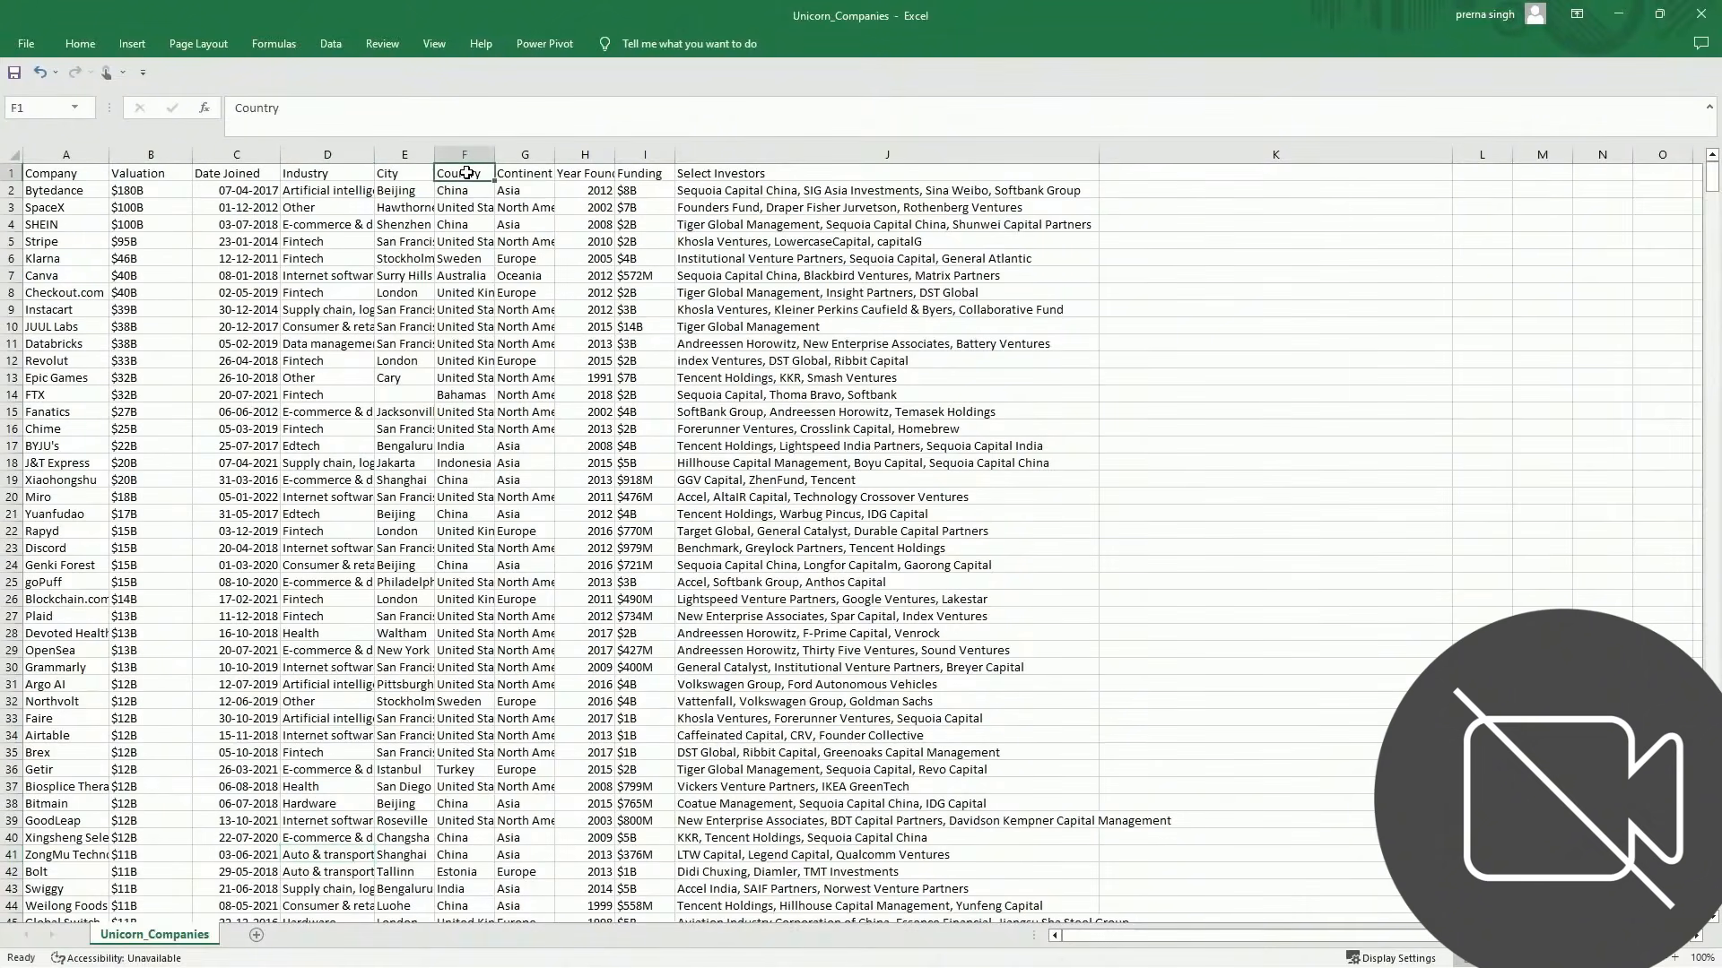
click(533, 173)
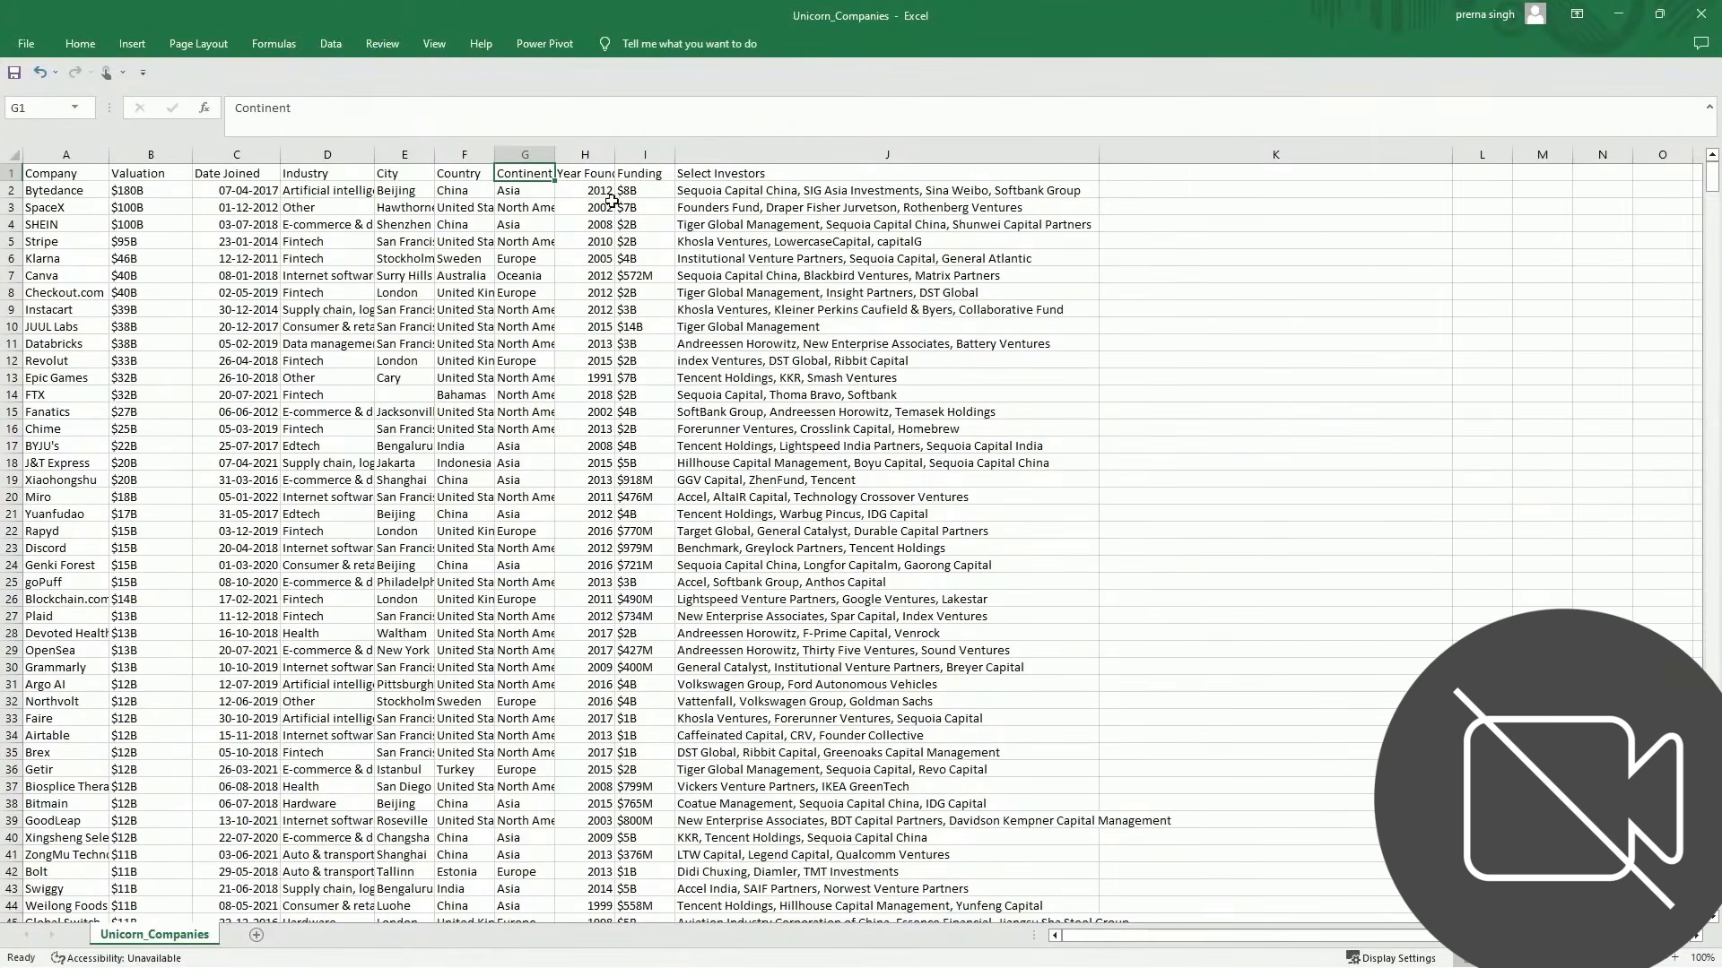
click(592, 179)
drag(616, 154, 665, 154)
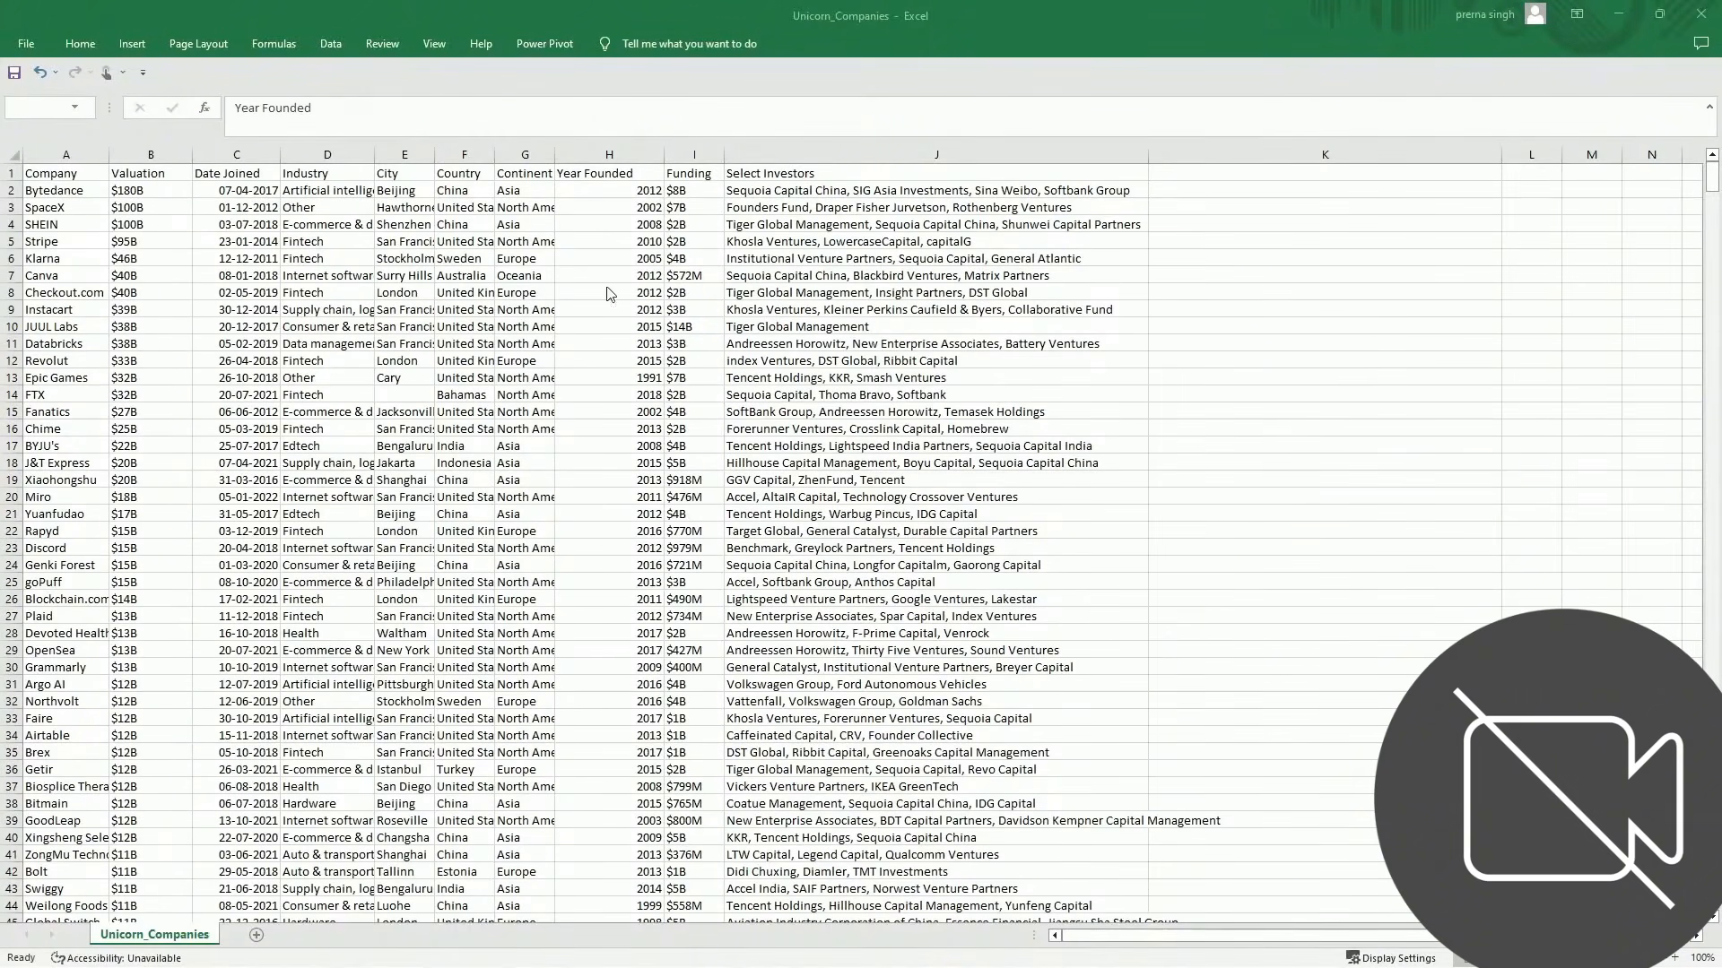
Examine the Select Investors column, including the entries for Yuanfudao and JUUL Labs
click(823, 177)
click(913, 515)
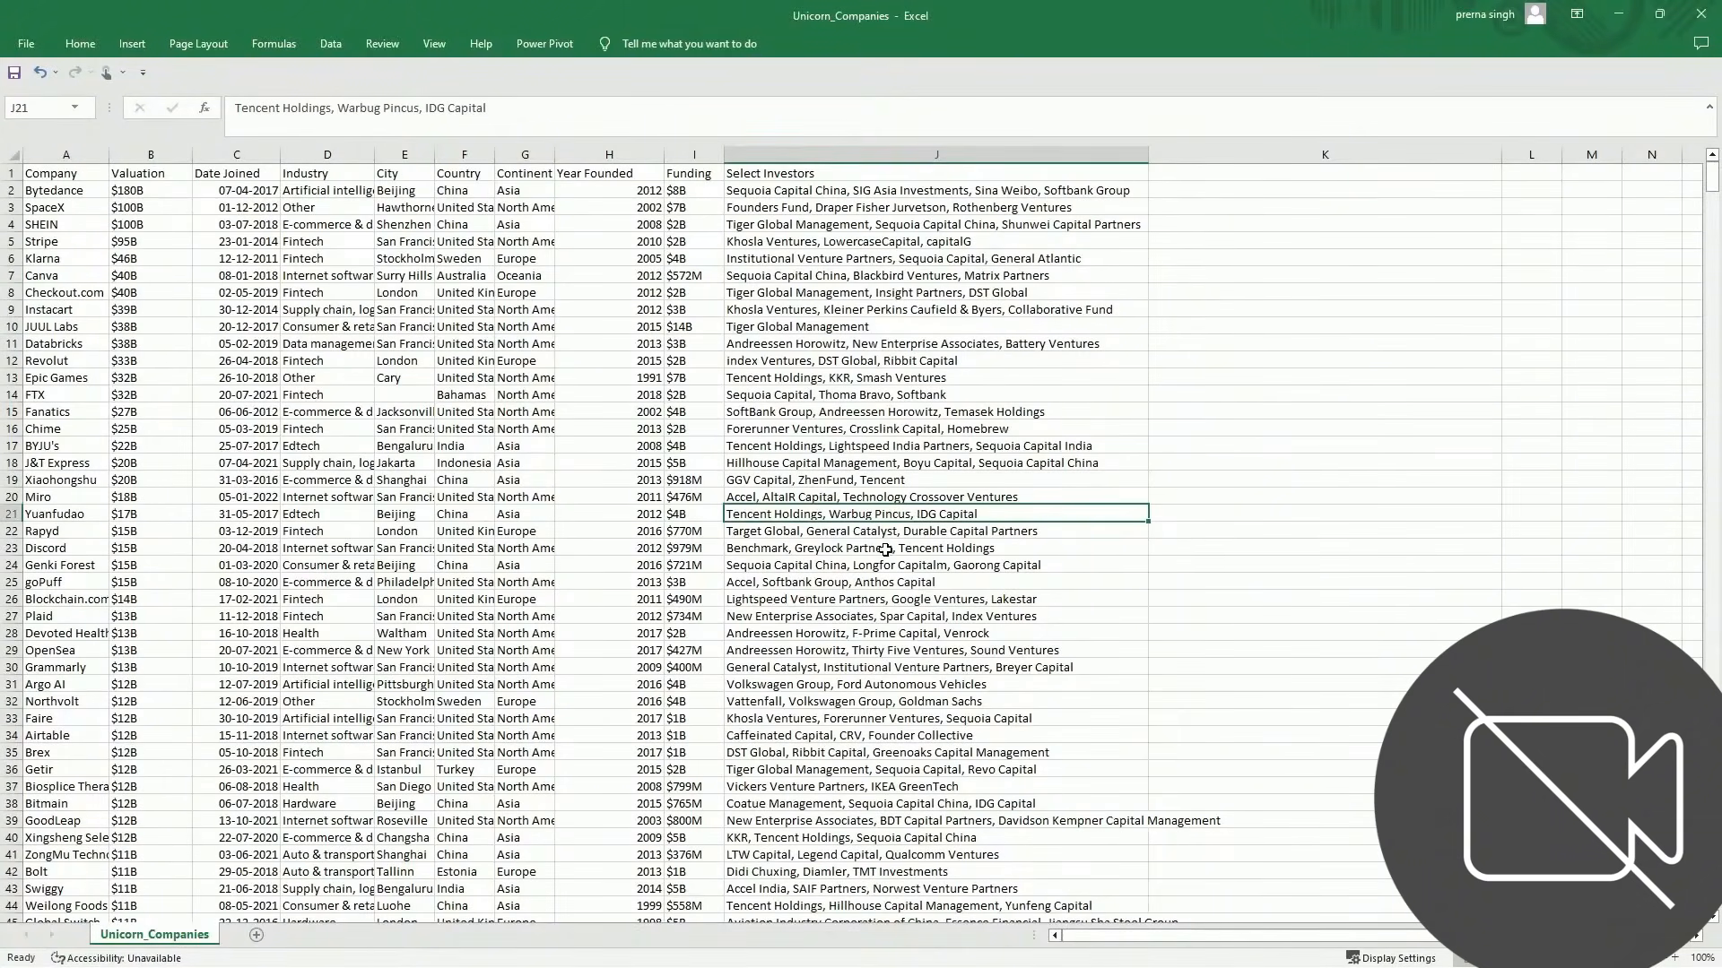
click(796, 328)
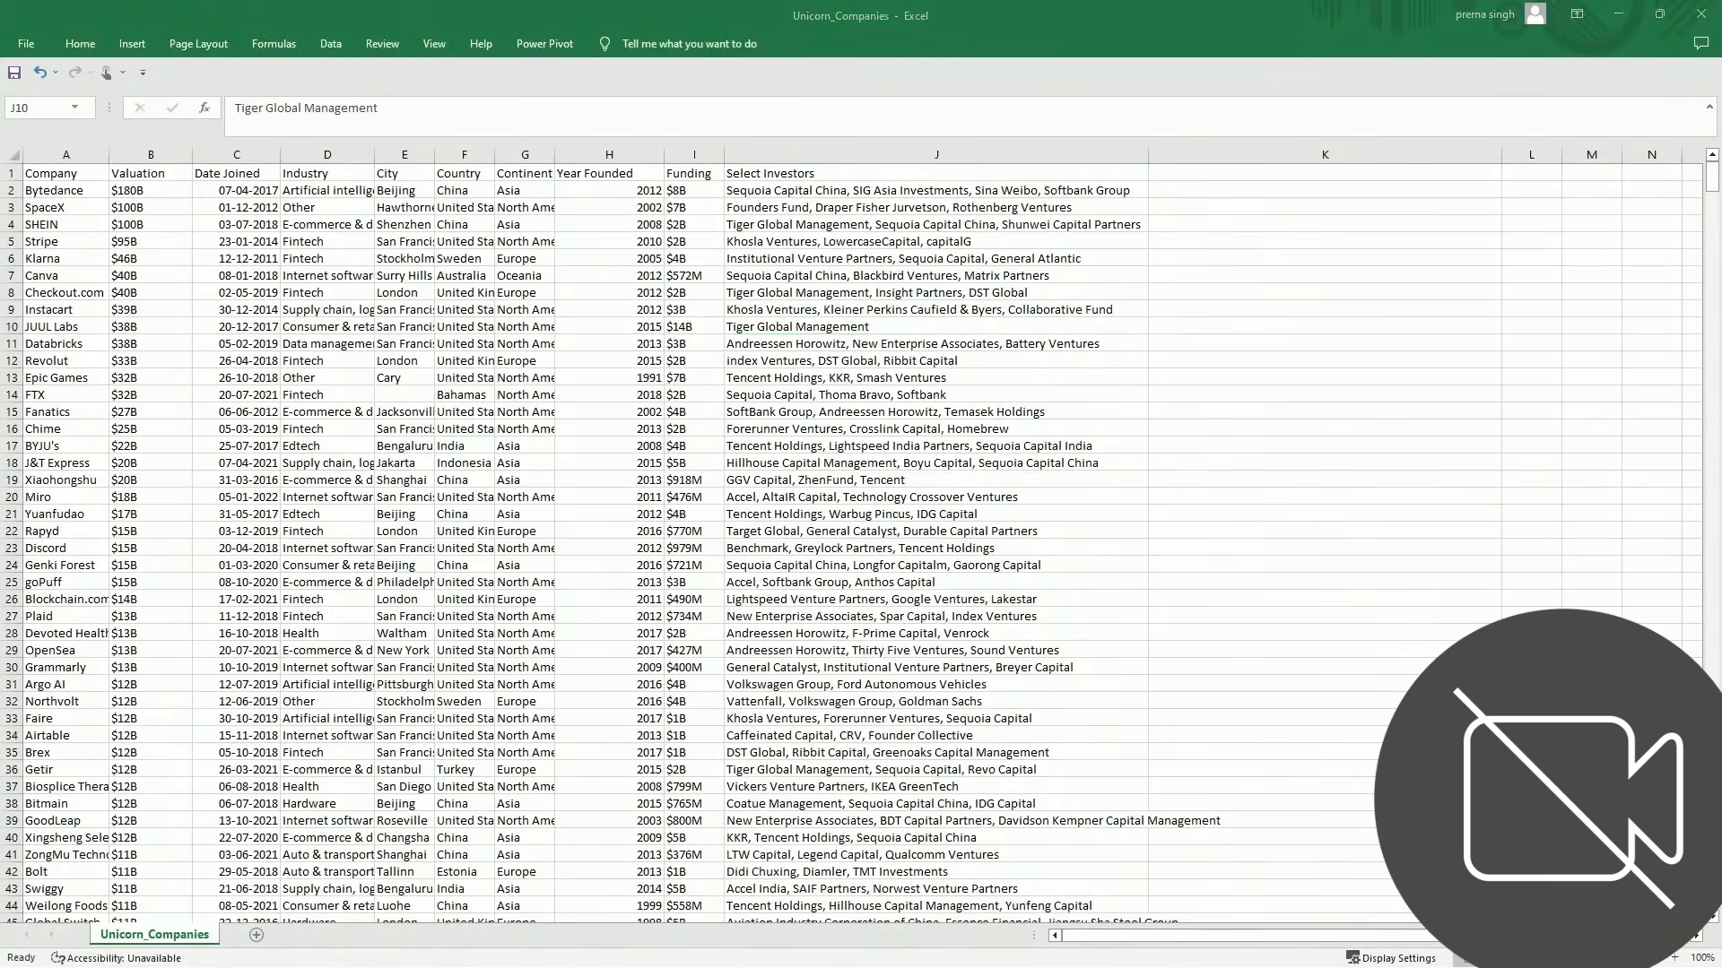
Switch to Power BI Desktop and start importing data from a Text/CSV file
key(alt+Tab)
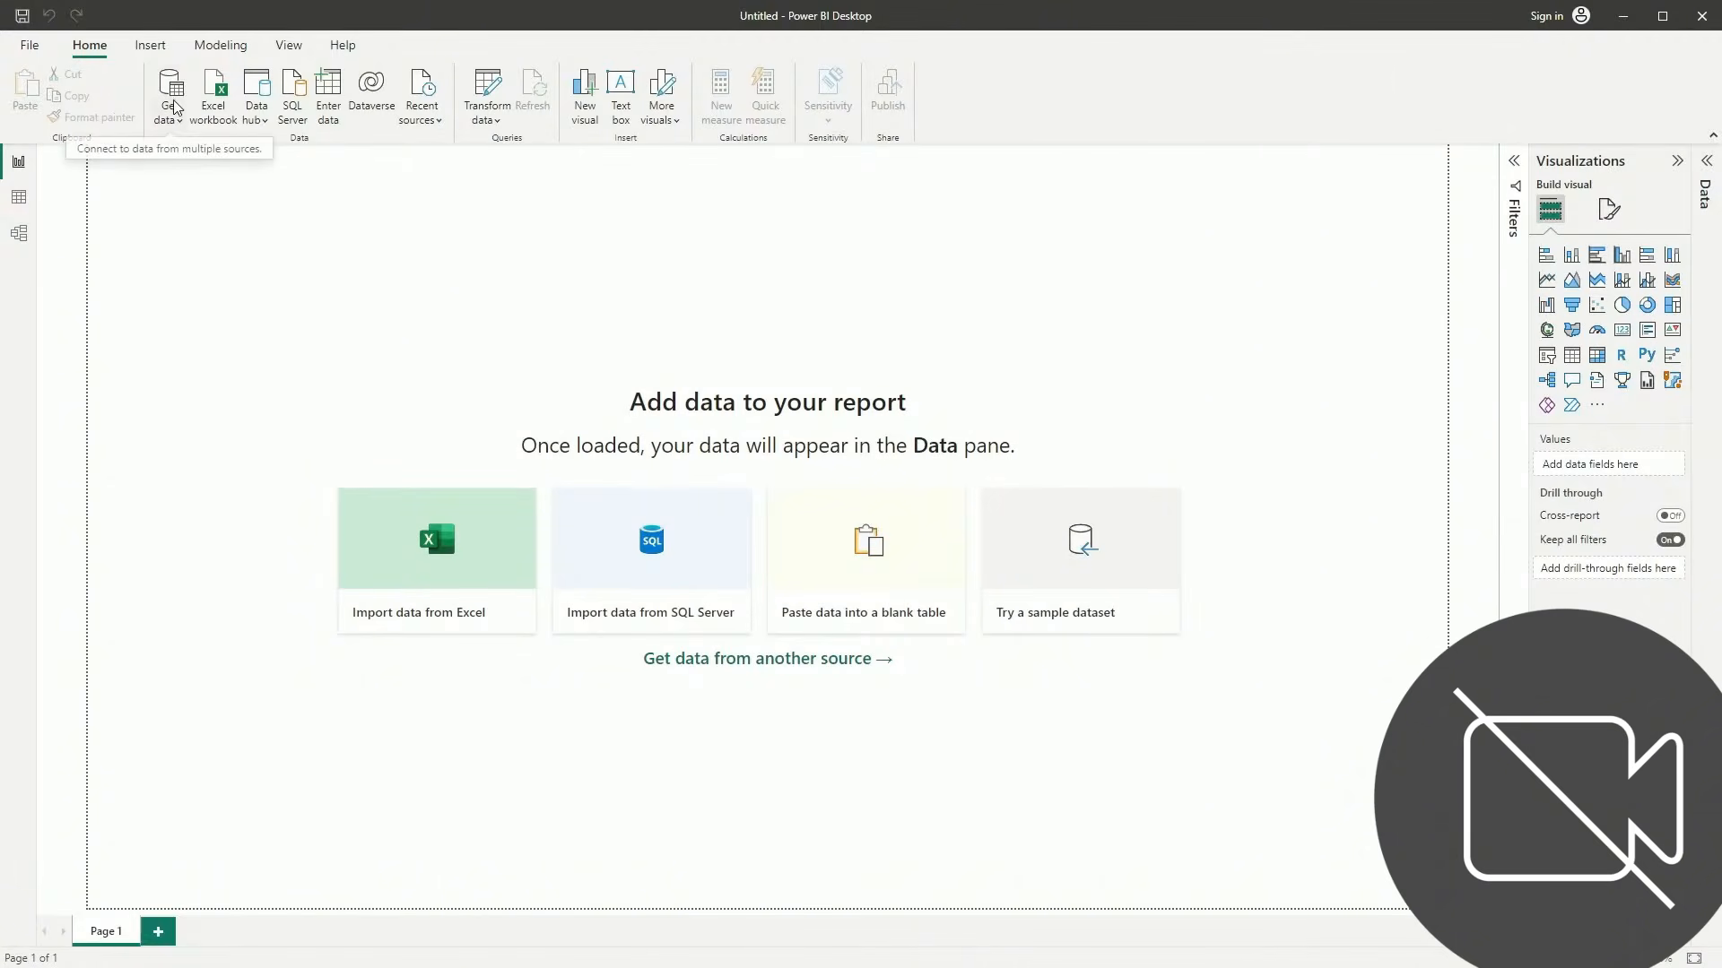
click(183, 131)
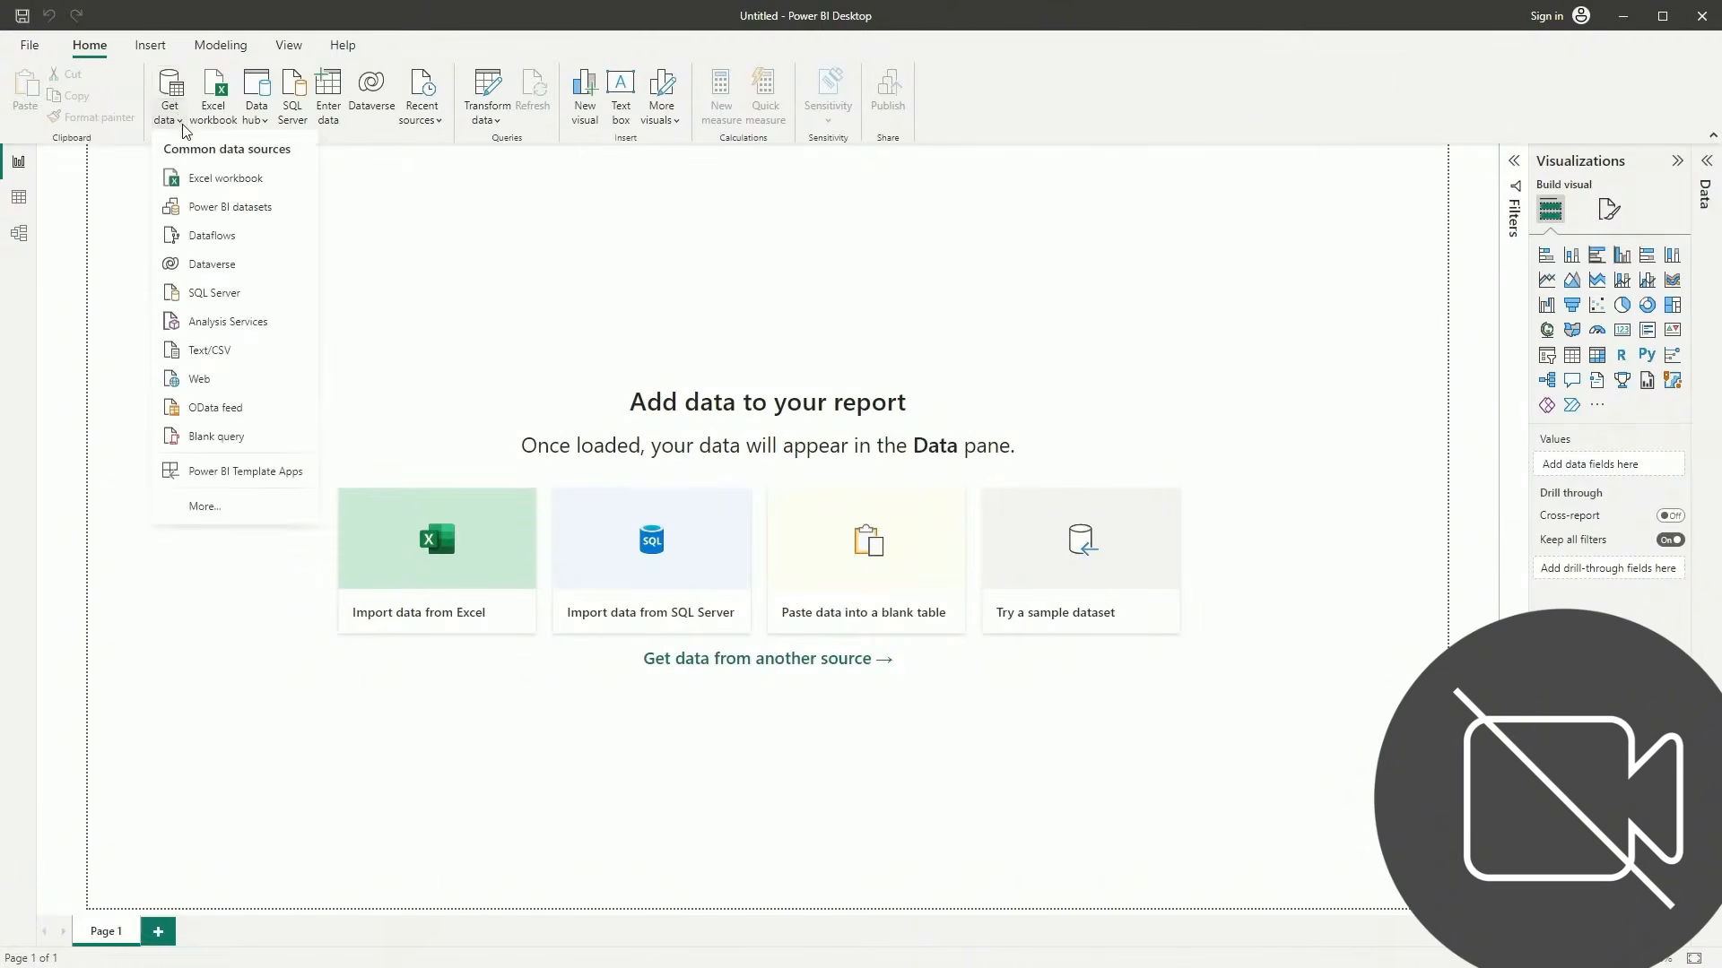
click(221, 354)
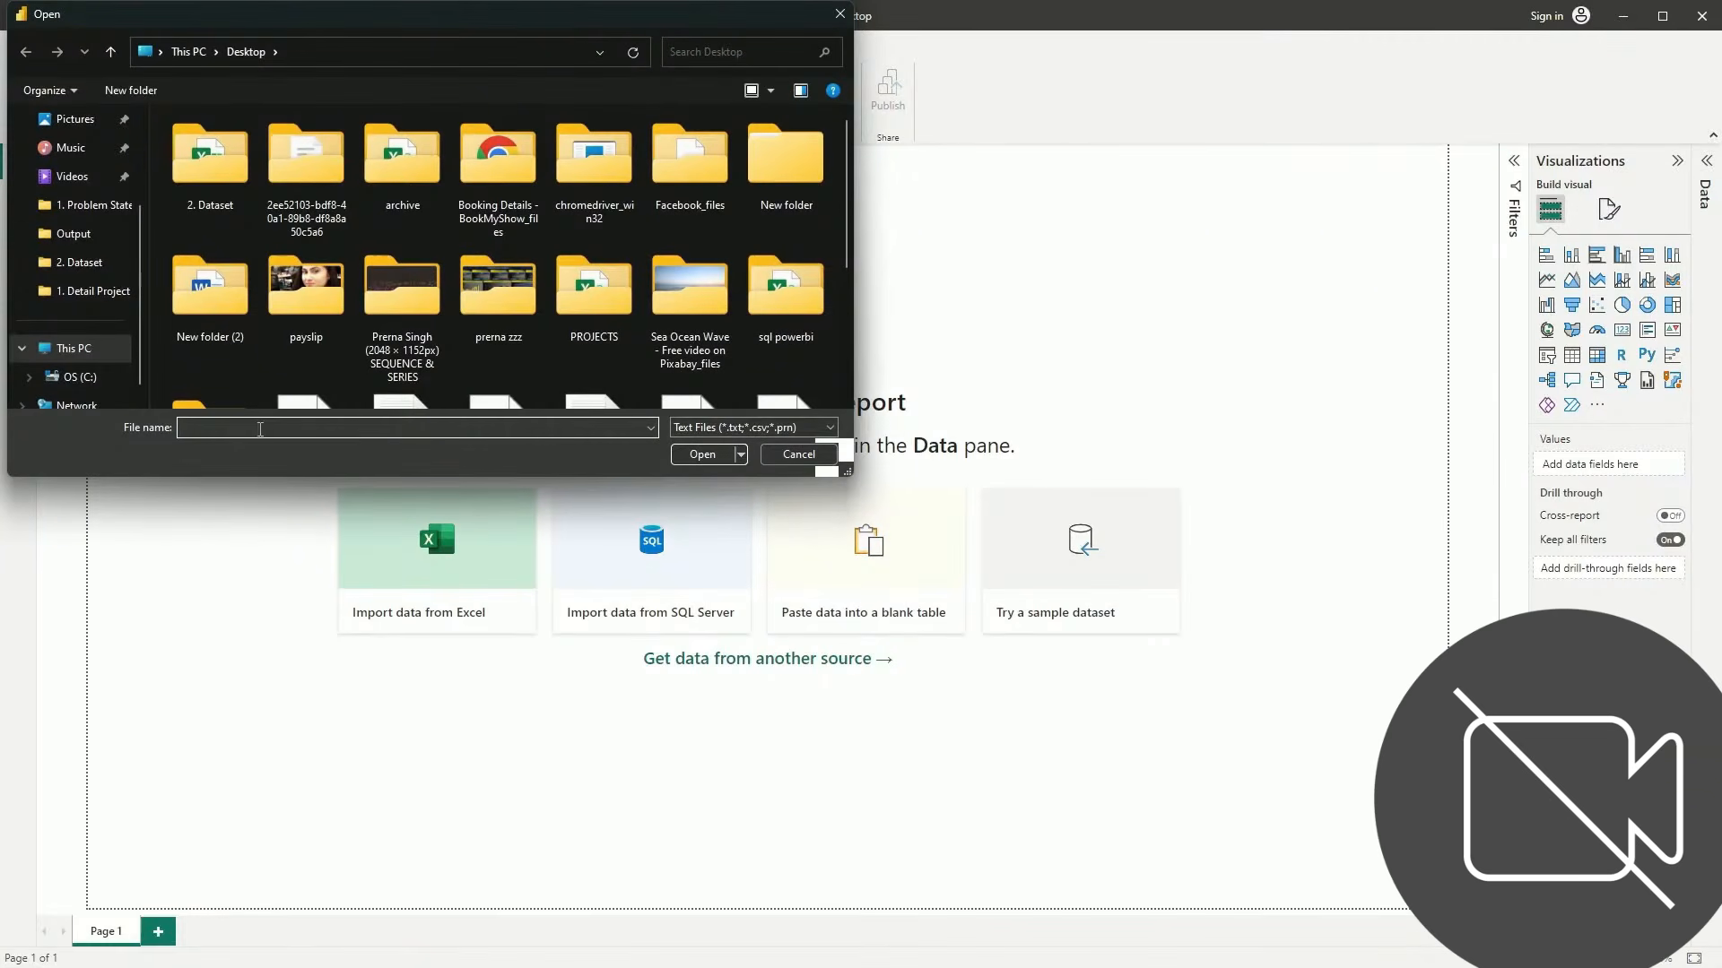
text(U)
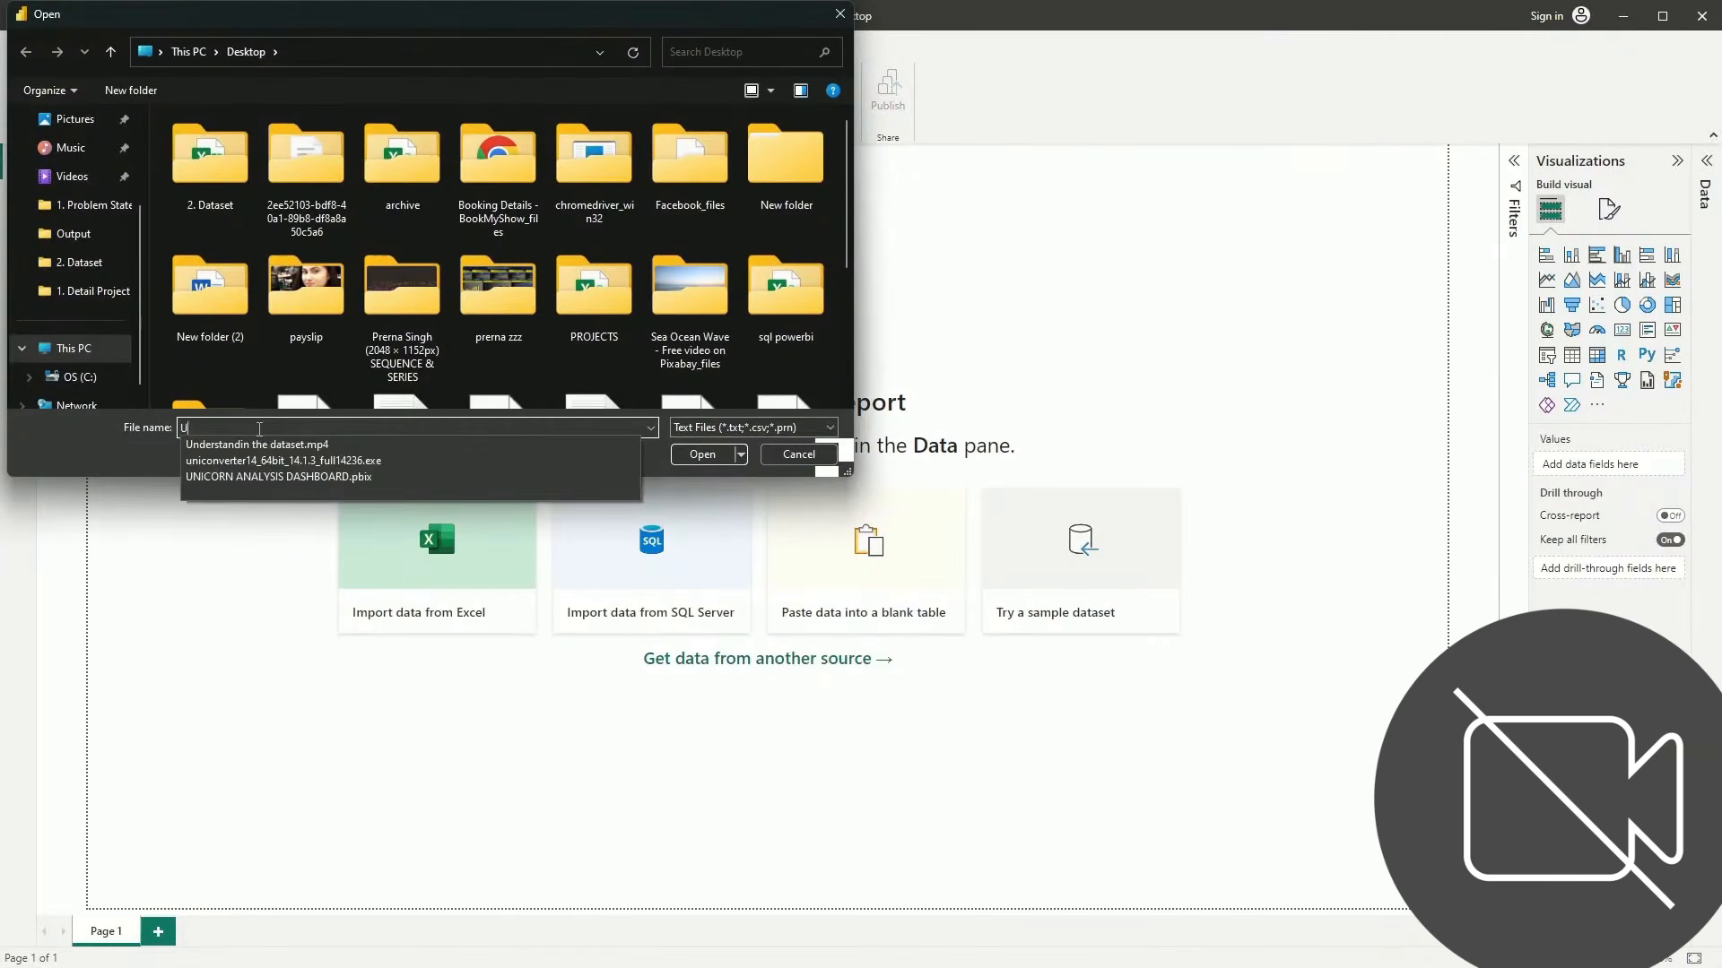
text(nic)
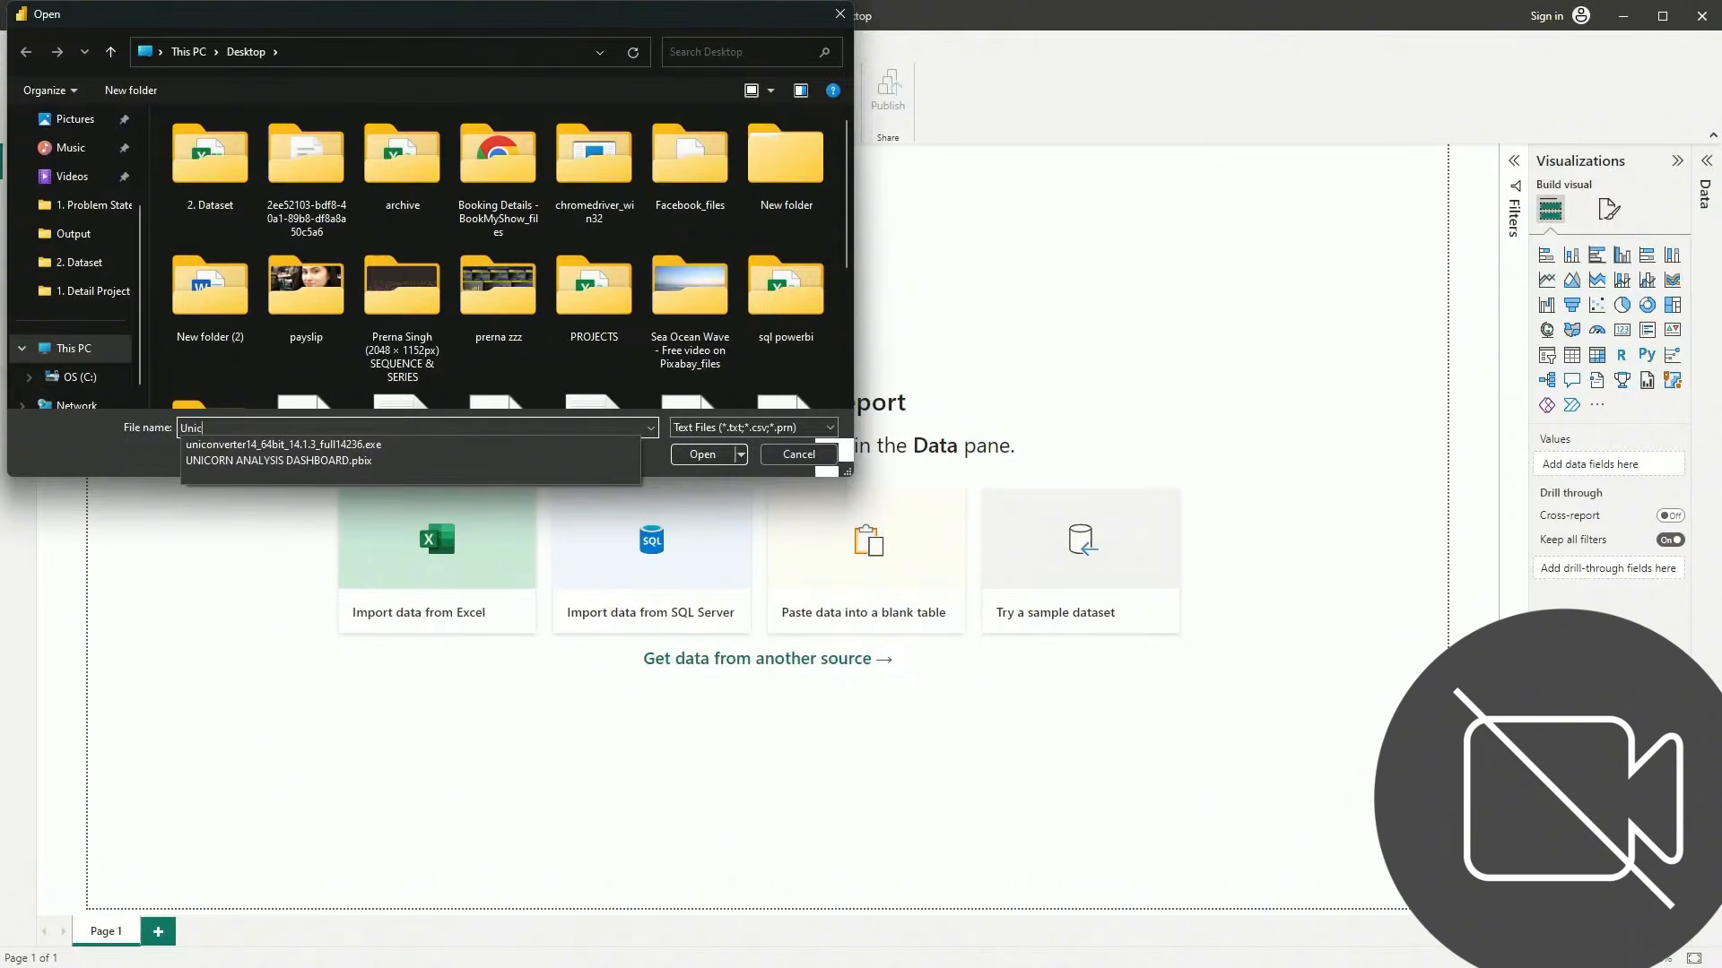
text(orn)
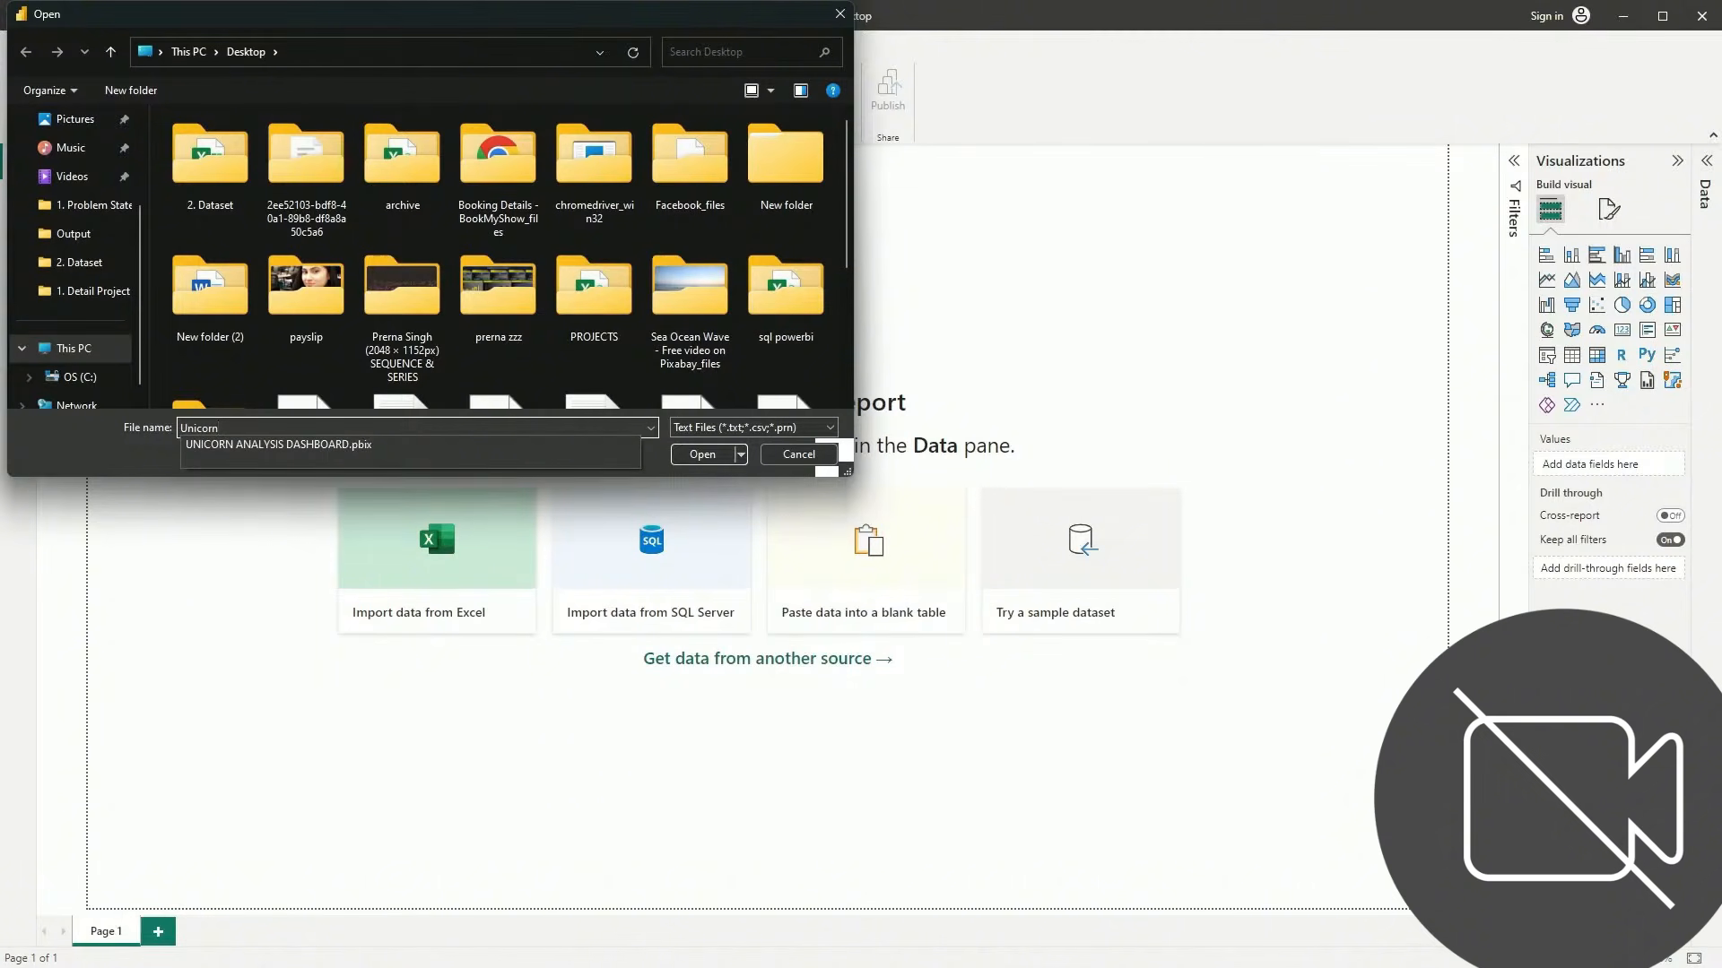
key(BackSpace)
key(BackSpace)
key(BackSpace)
key(BackSpace)
key(BackSpace)
key(BackSpace)
key(BackSpace)
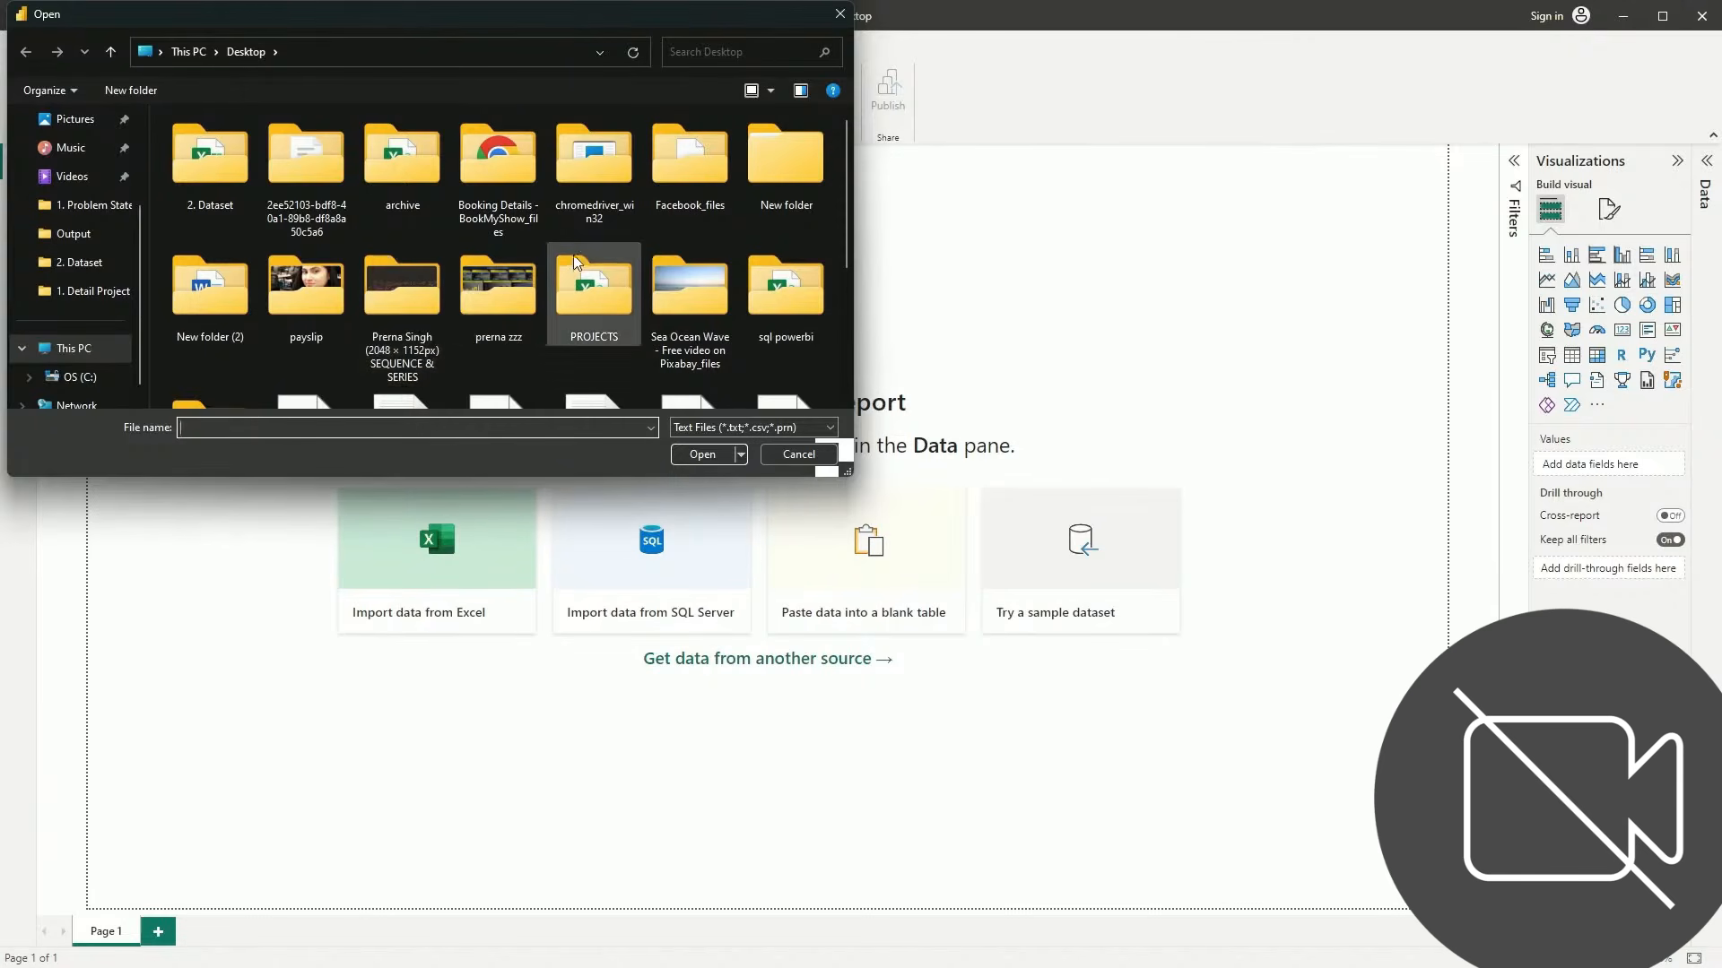
Open the Unicorn_Companies file from PROJECTS, Unicorn companies analysis, unicorn-companies-analysis, 2. Dataset for import
double_click(597, 276)
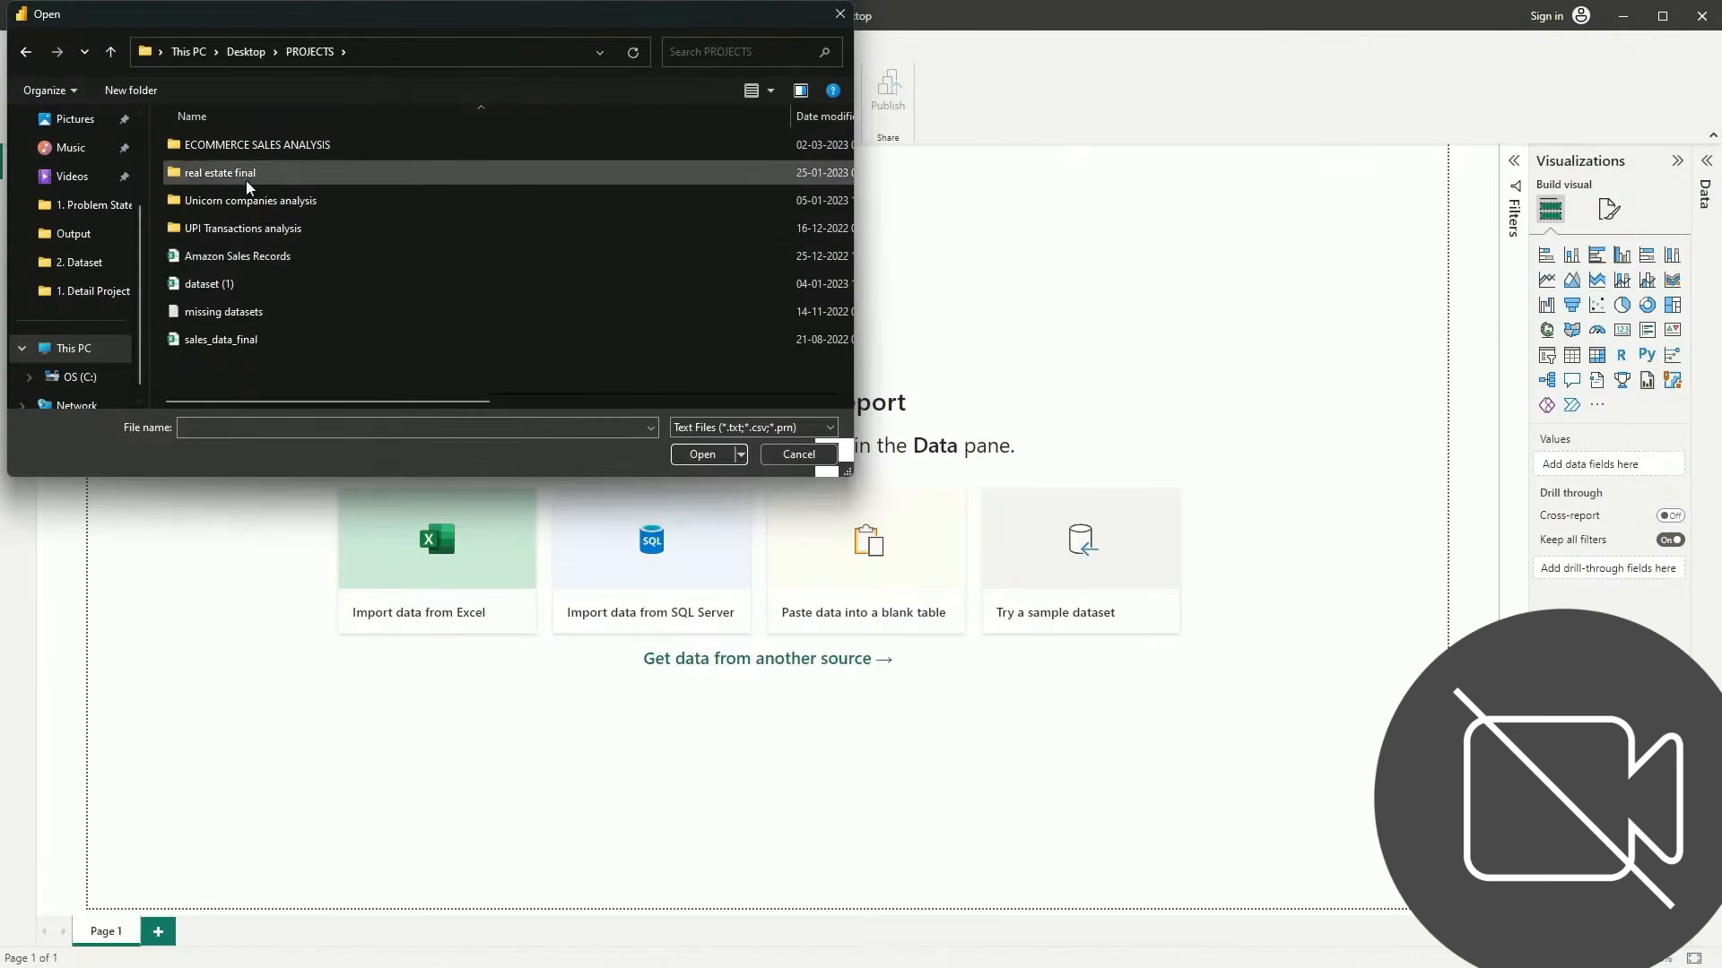
double_click(251, 203)
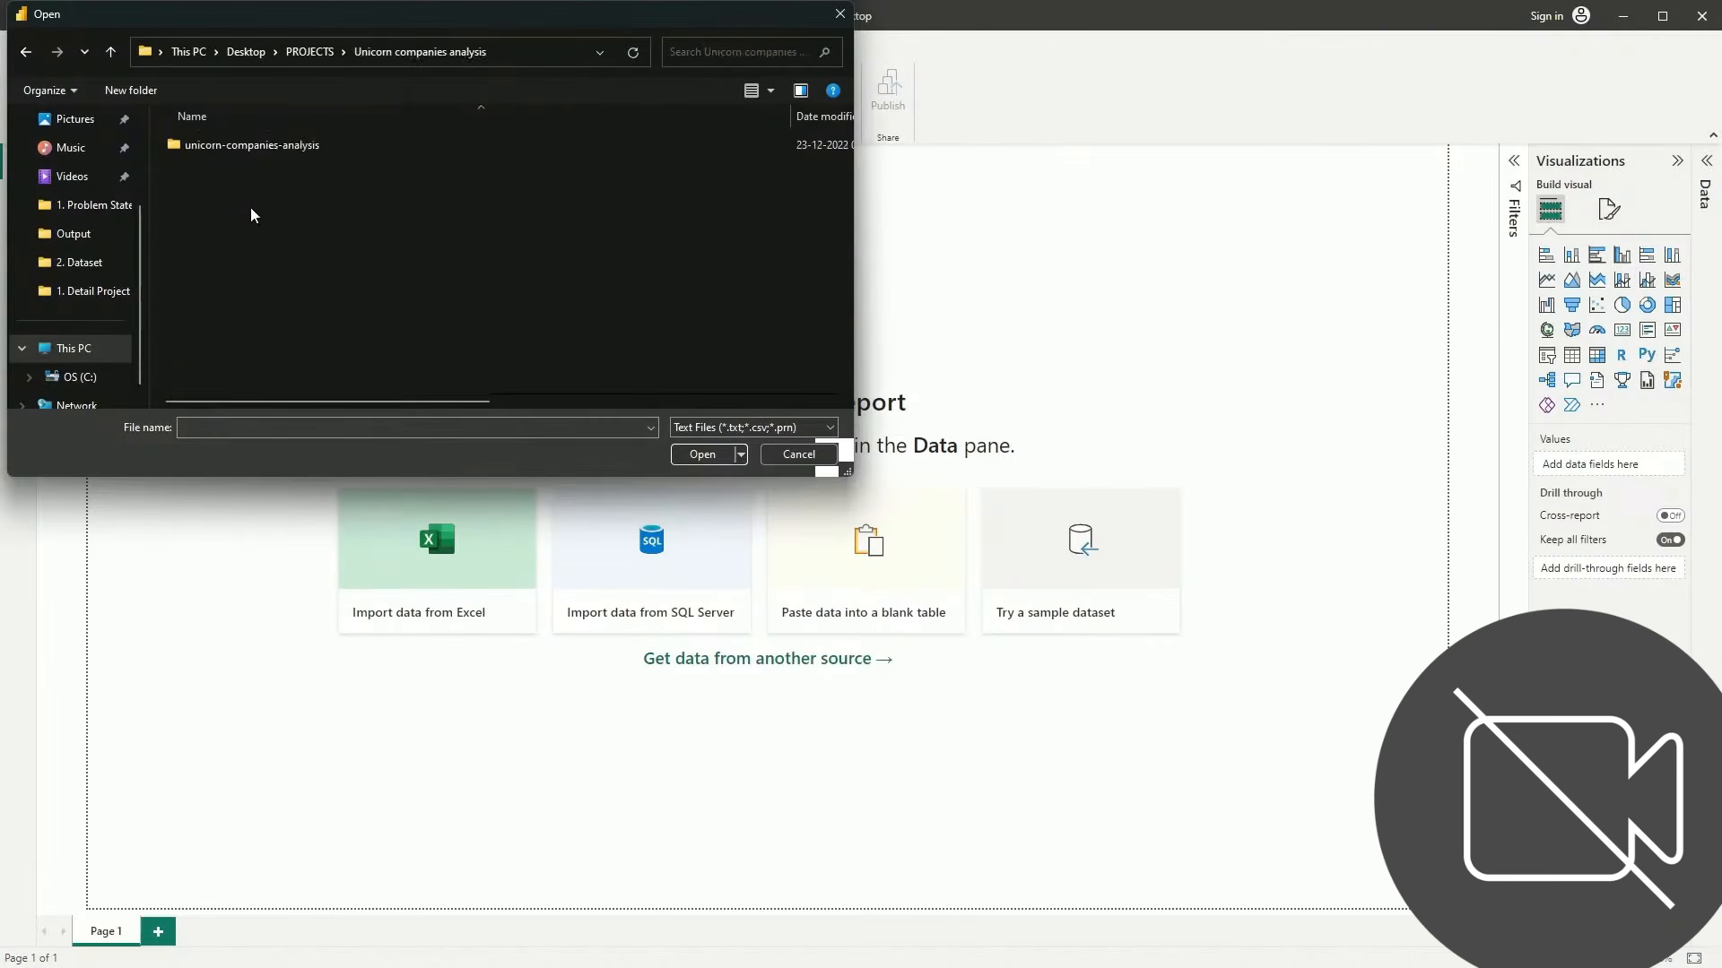
double_click(253, 144)
double_click(228, 192)
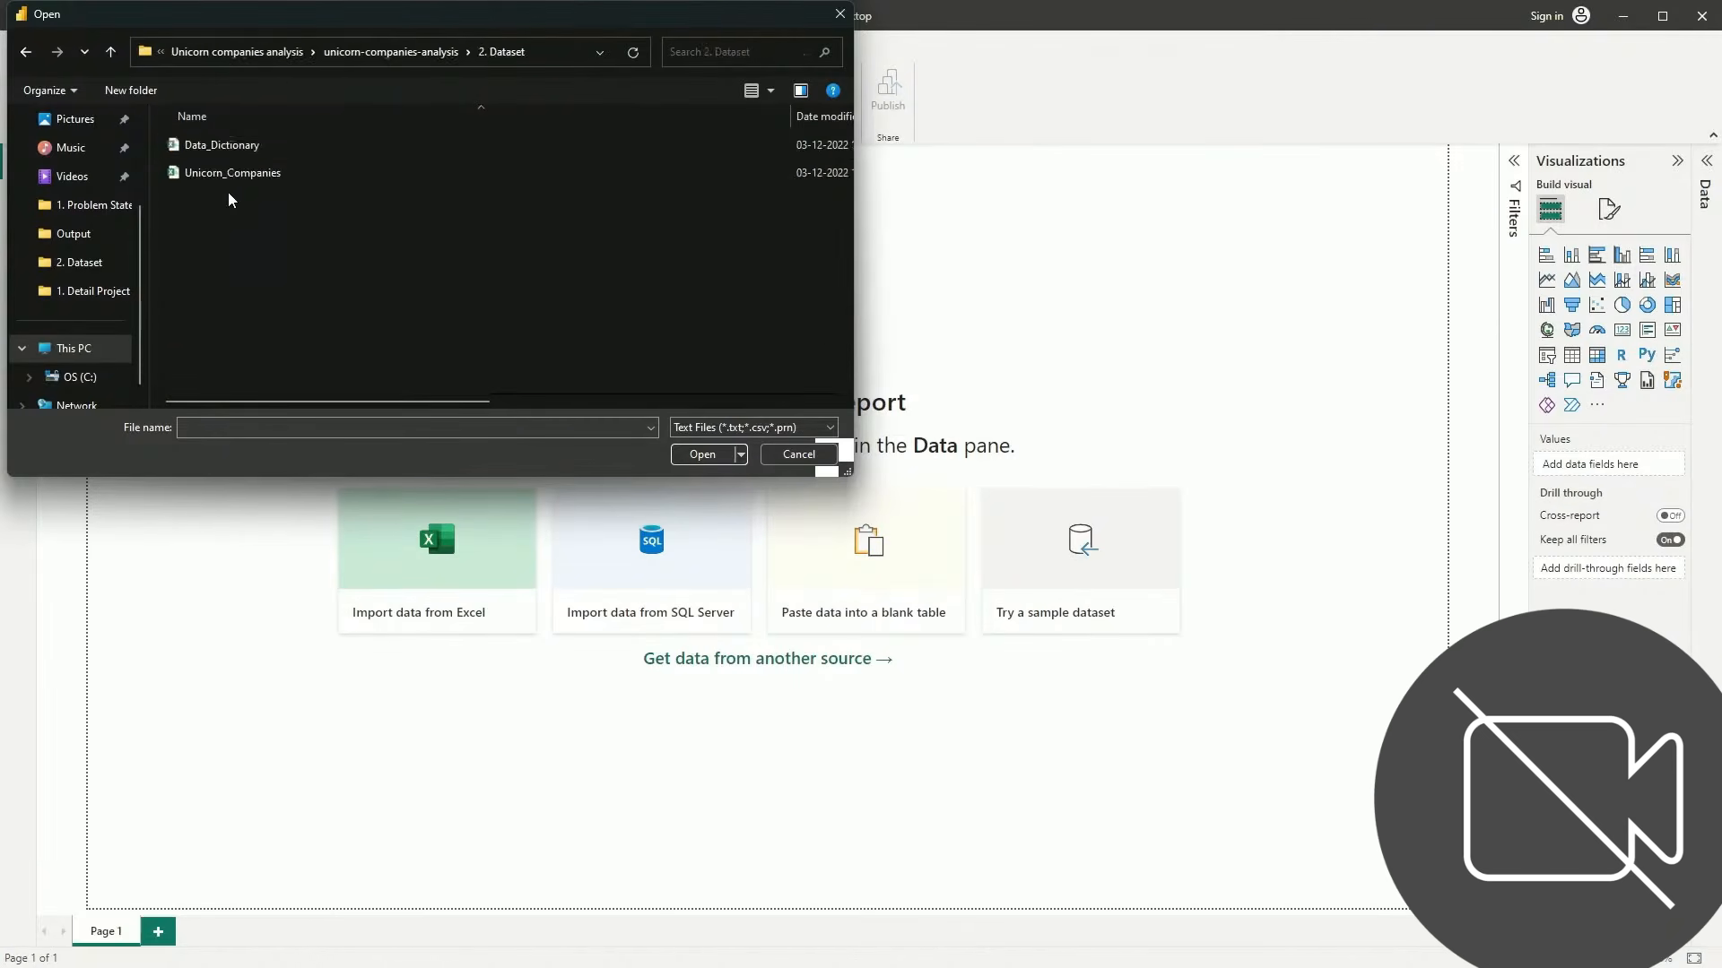
click(239, 168)
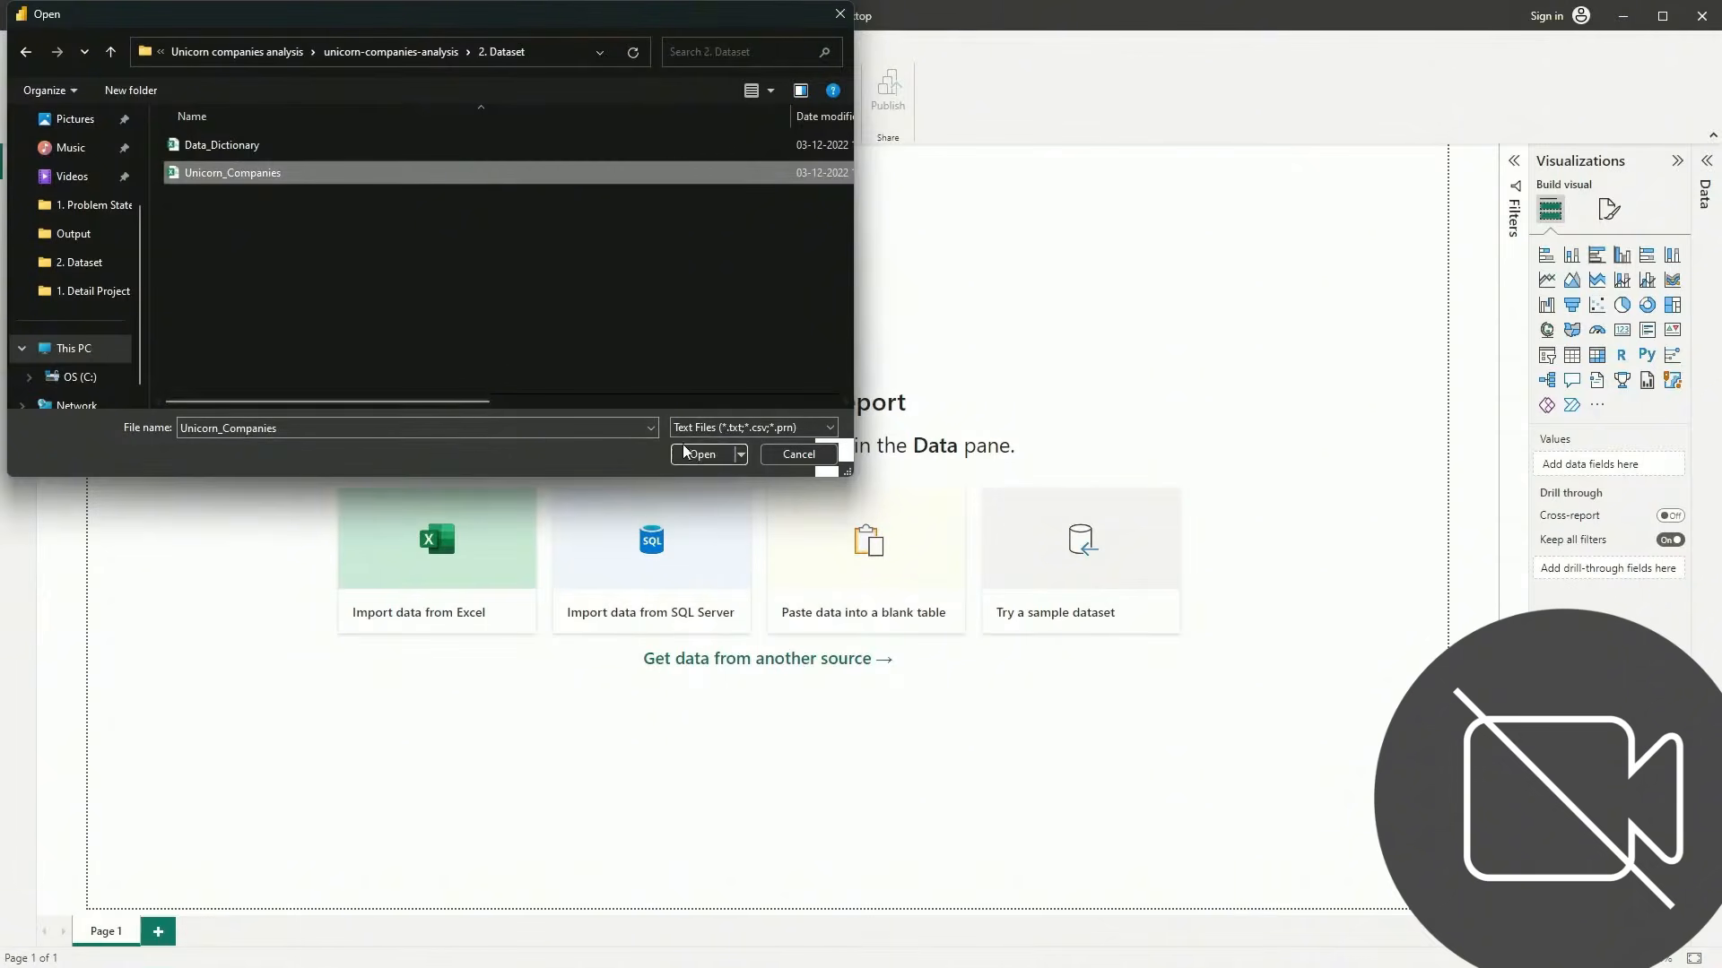
click(717, 459)
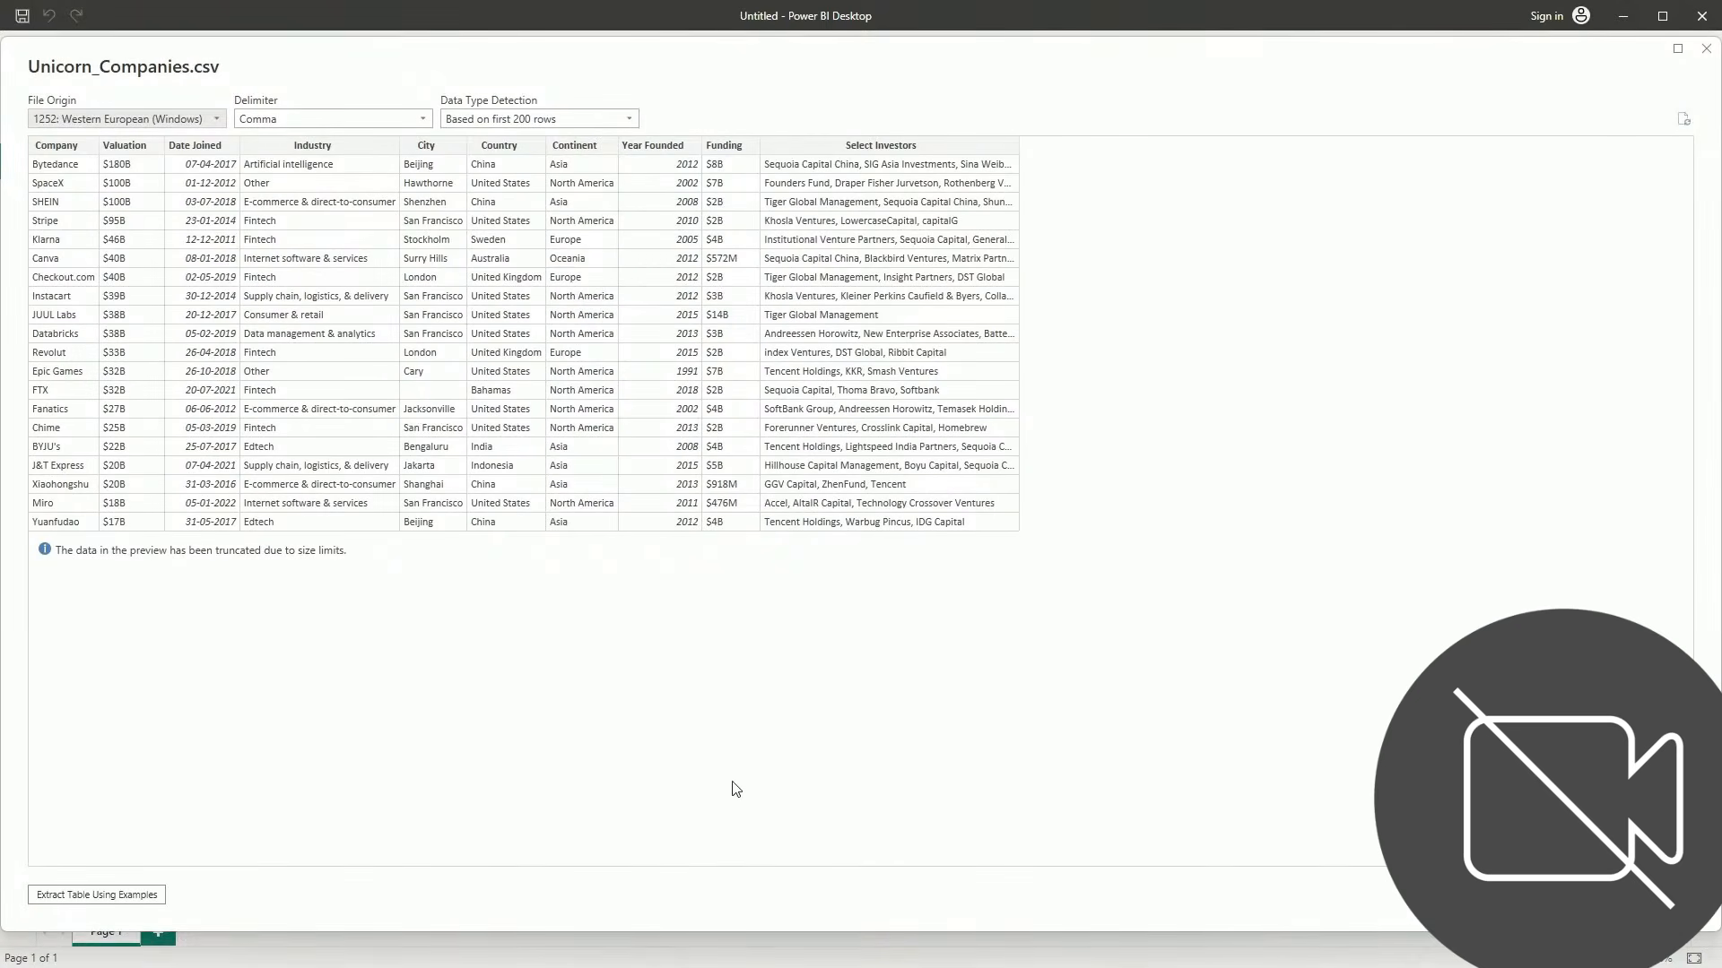
Base the data type detection on the entire dataset, check the preview and load the Unicorn_Companies data
click(563, 123)
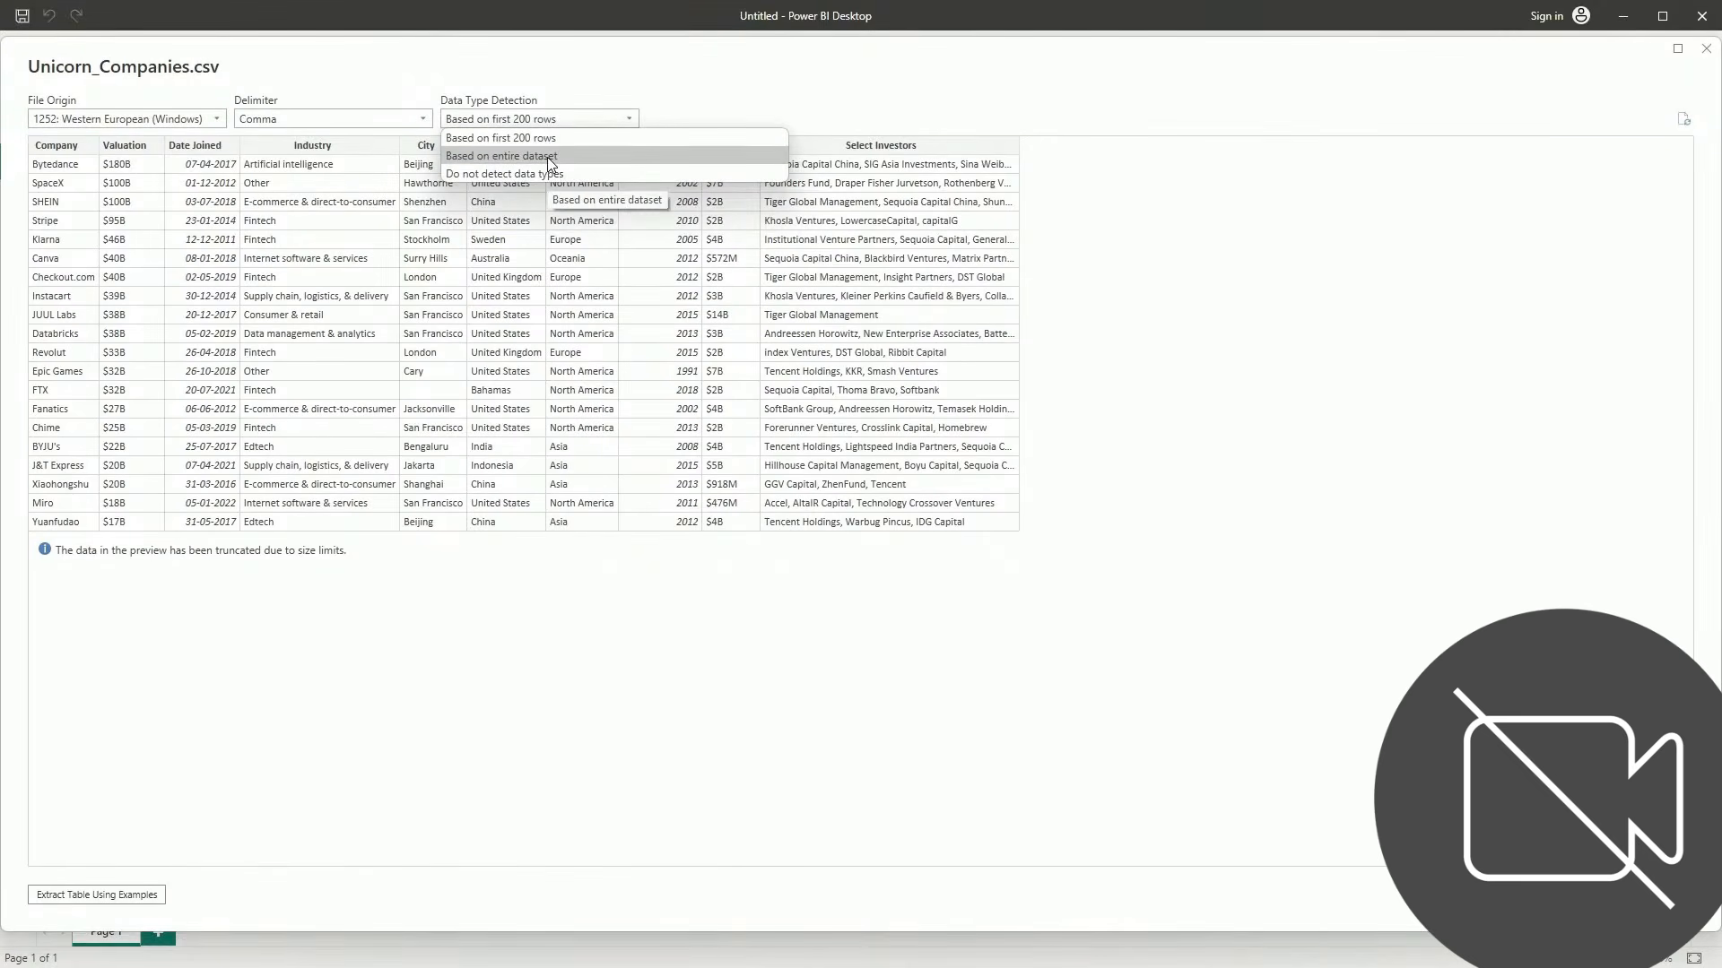
click(547, 158)
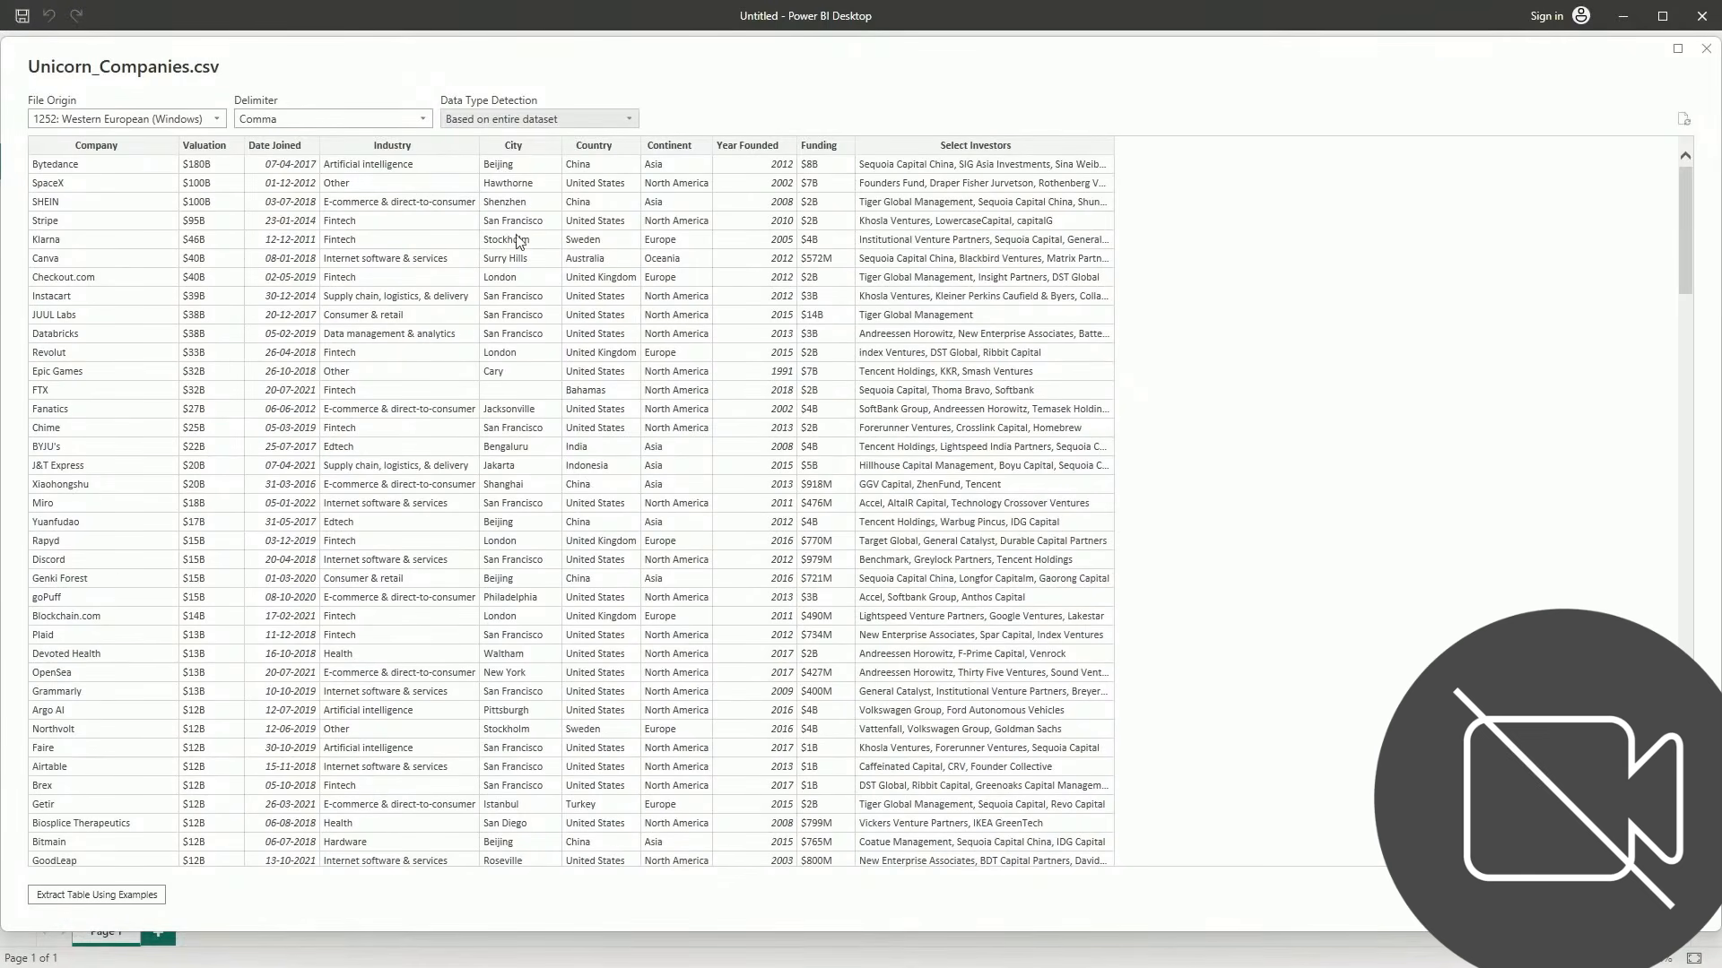
scroll(461, 365, down, 3)
scroll(462, 365, up, 3)
click(1575, 895)
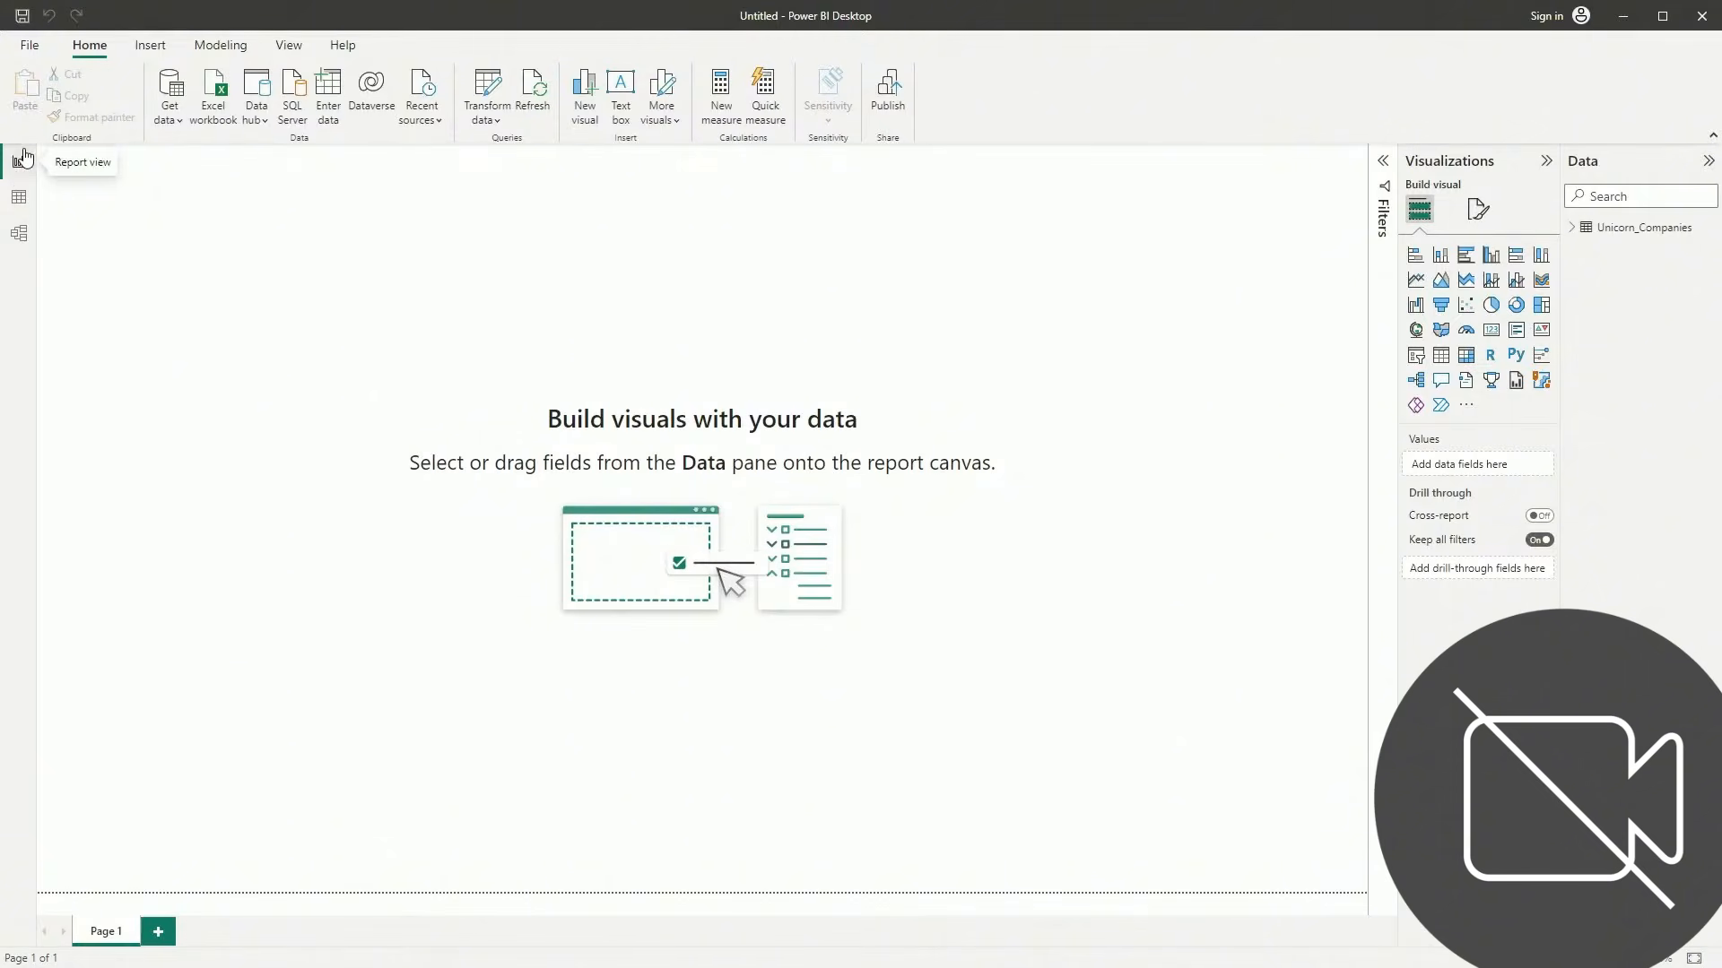
Review the loaded Unicorn_Companies table in the model view and read through its rows in the data view
click(20, 199)
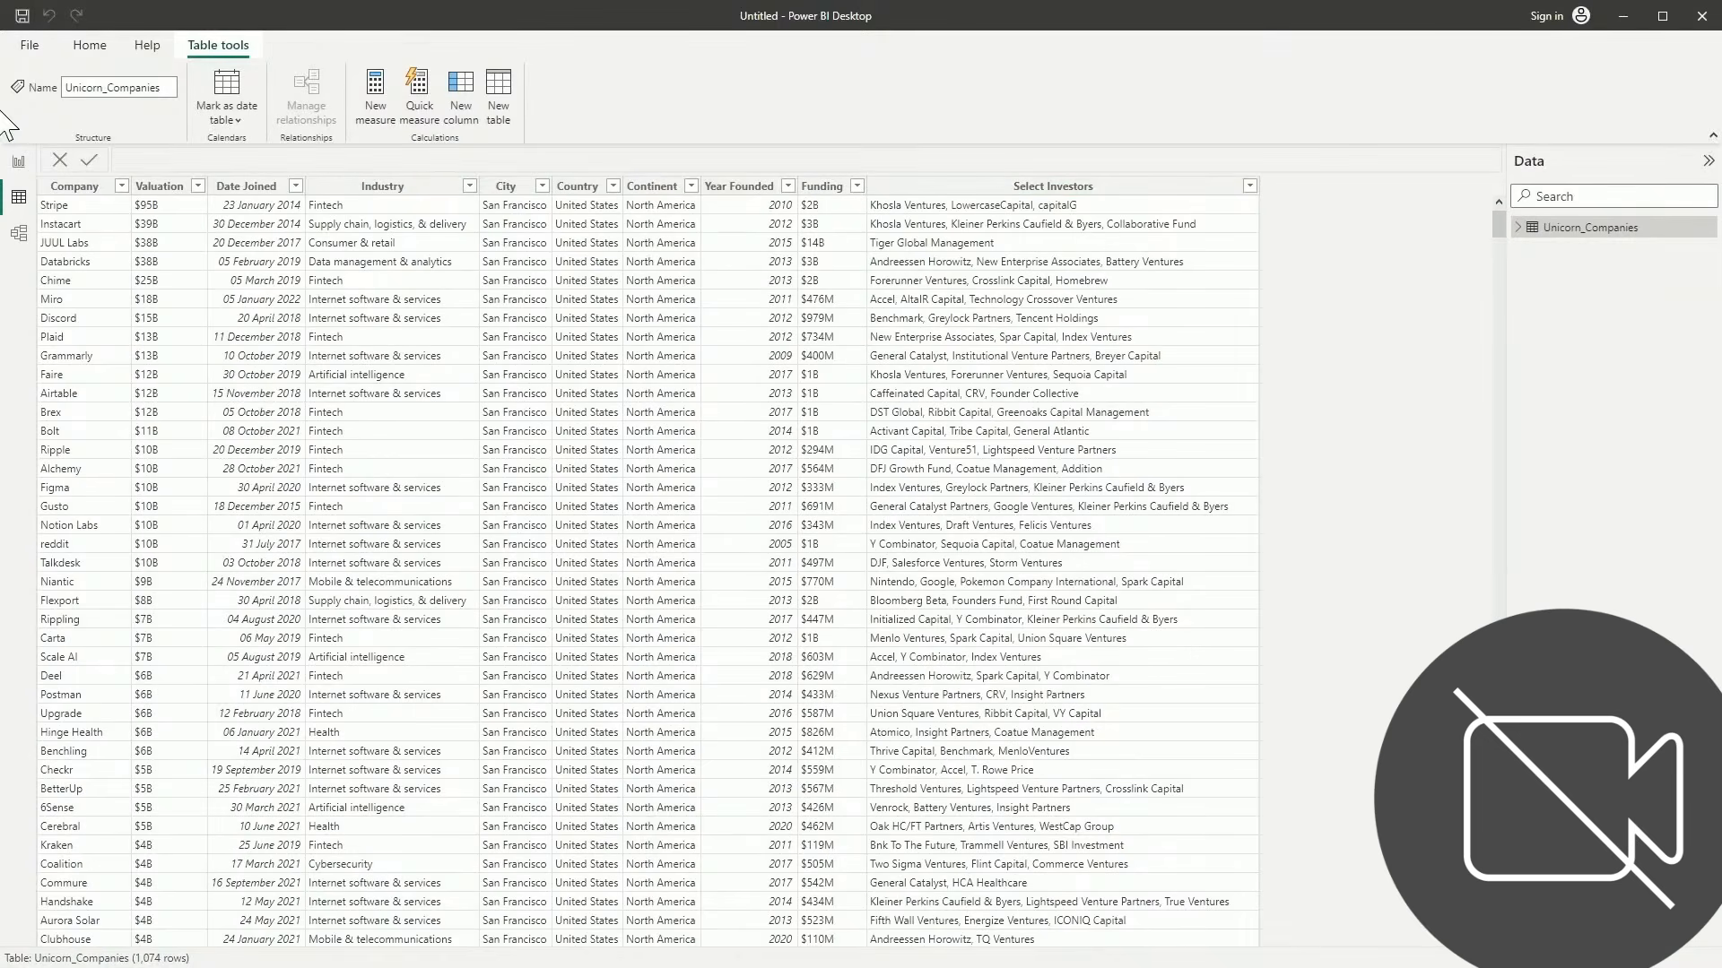
click(18, 235)
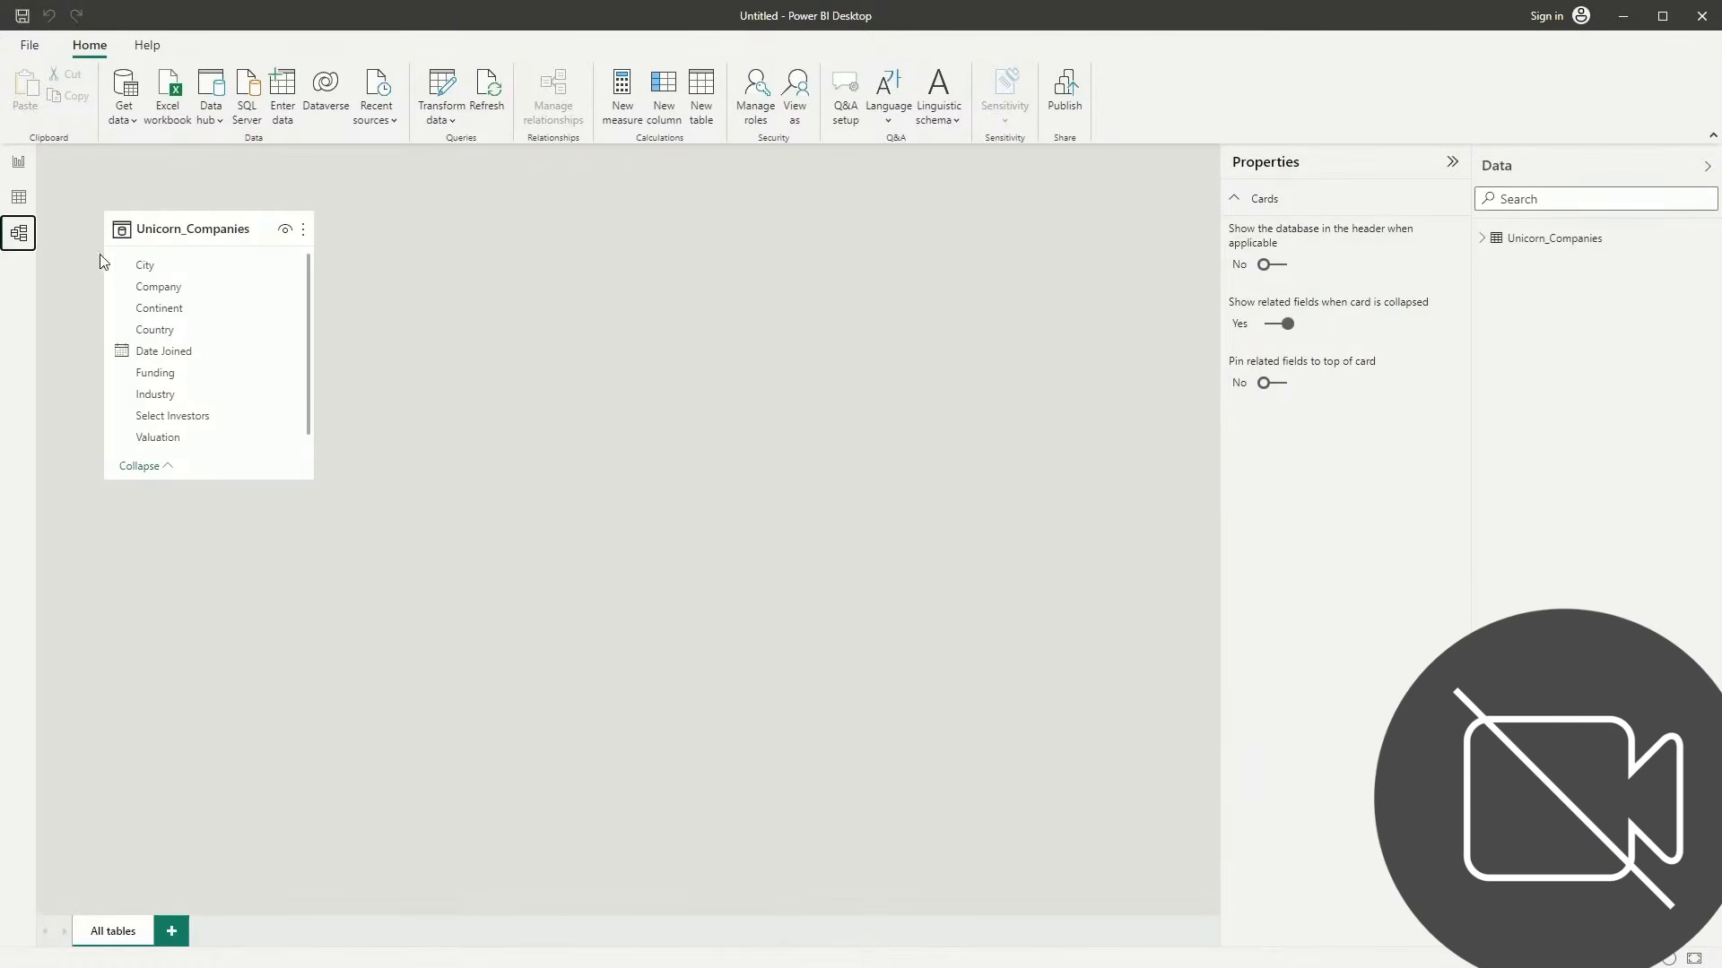
click(19, 197)
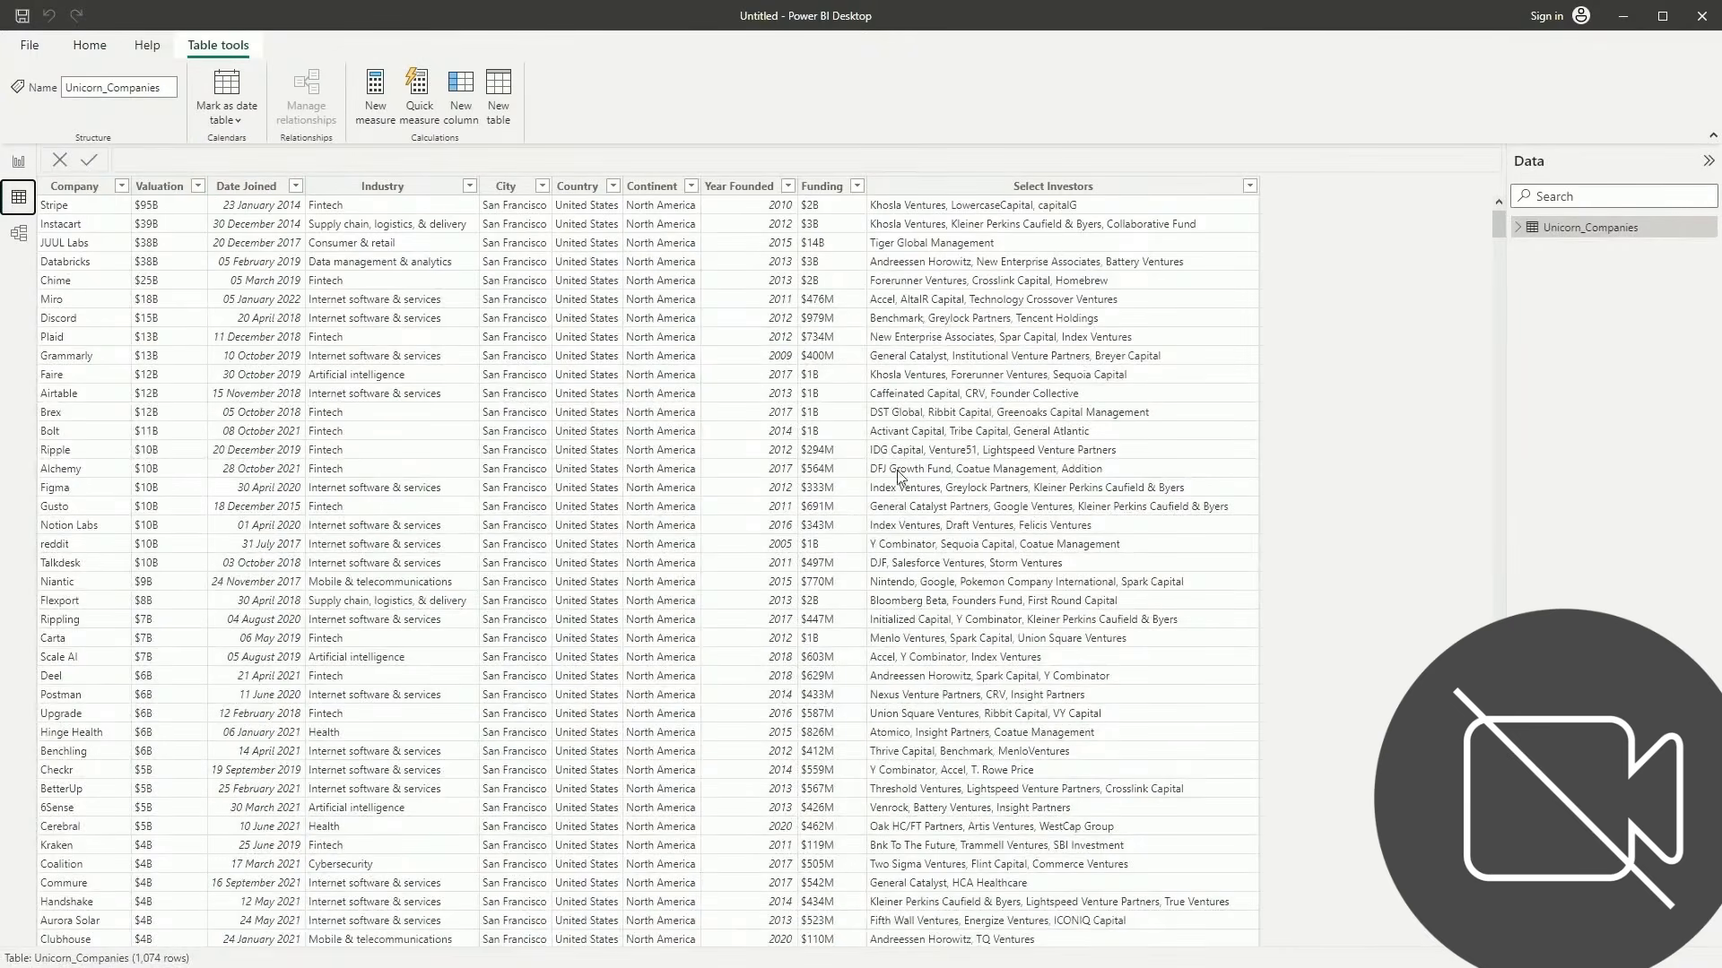
scroll(1367, 484, down, 5)
scroll(1372, 489, up, 5)
scroll(466, 493, down, 10)
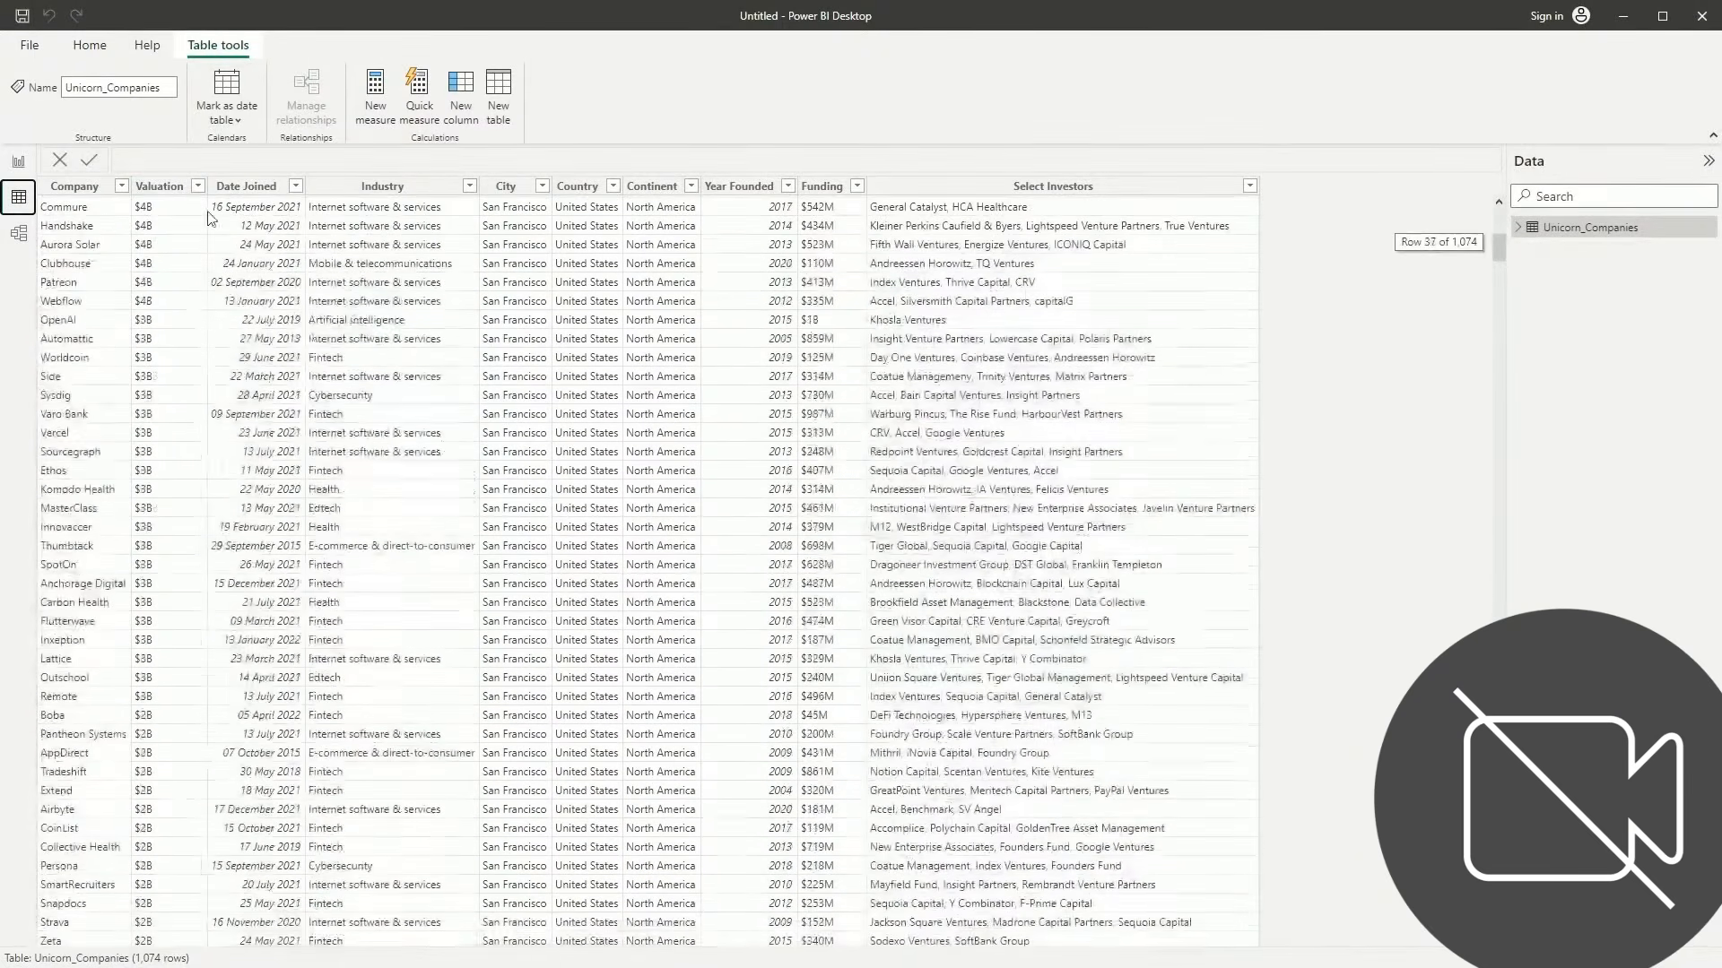
Browse the list of distinct values in the Company column and close it without filtering the table
click(122, 186)
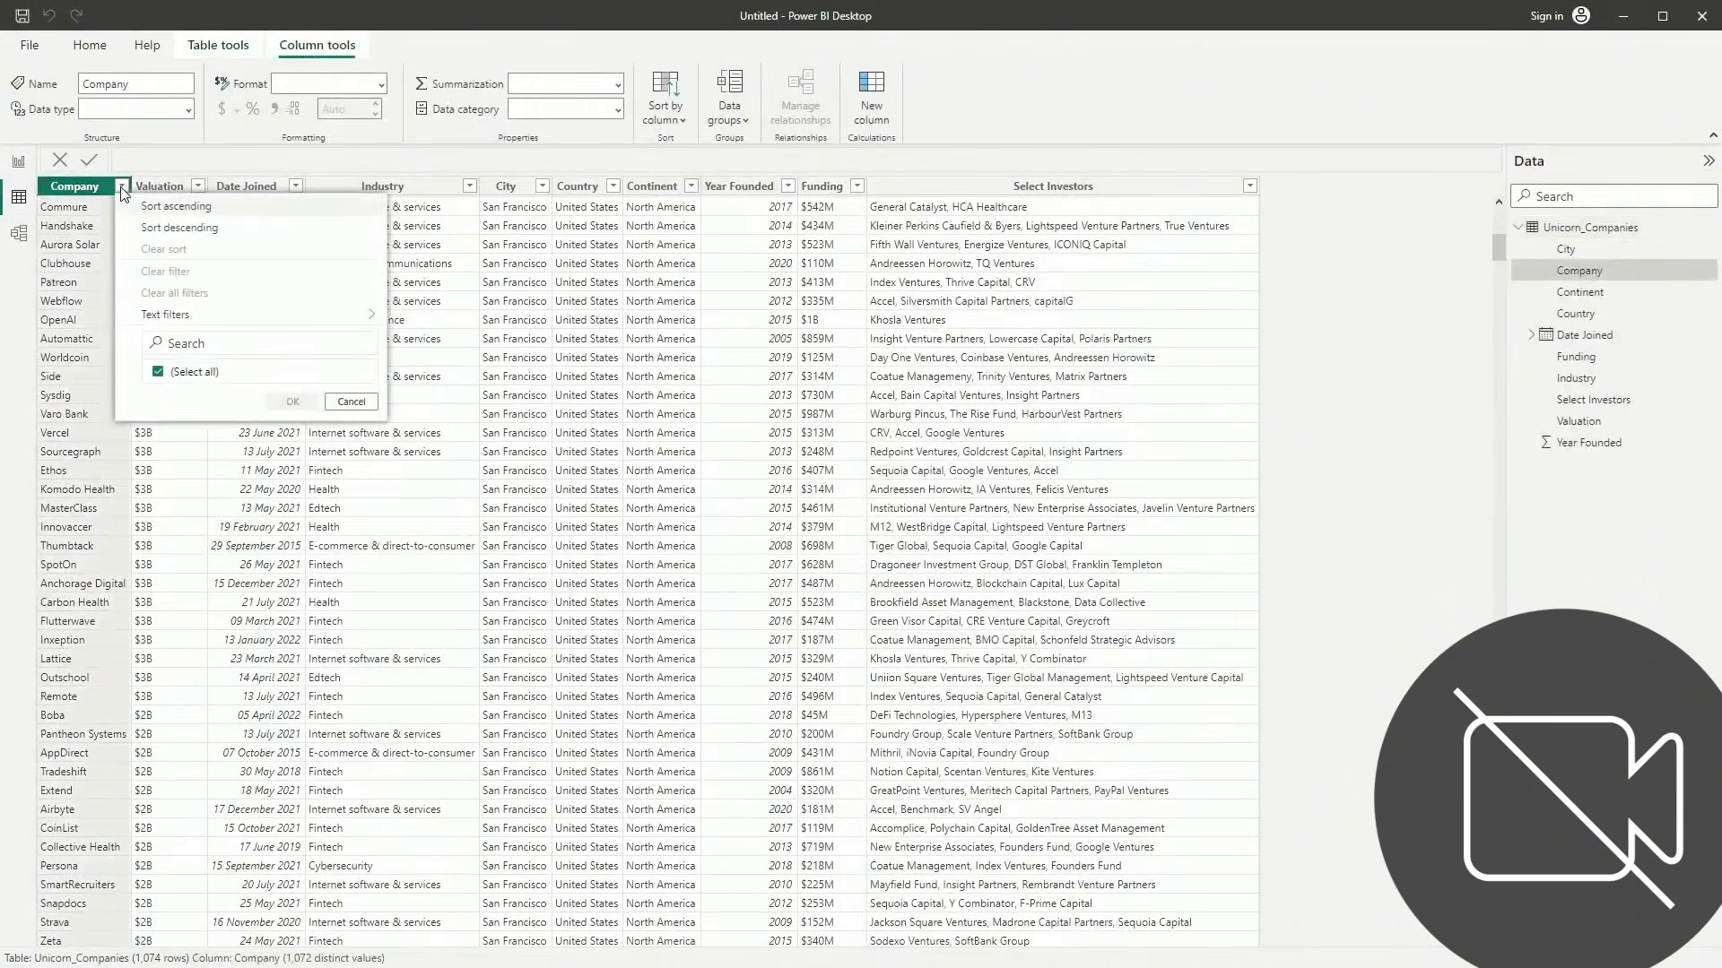
scroll(270, 506, down, 12)
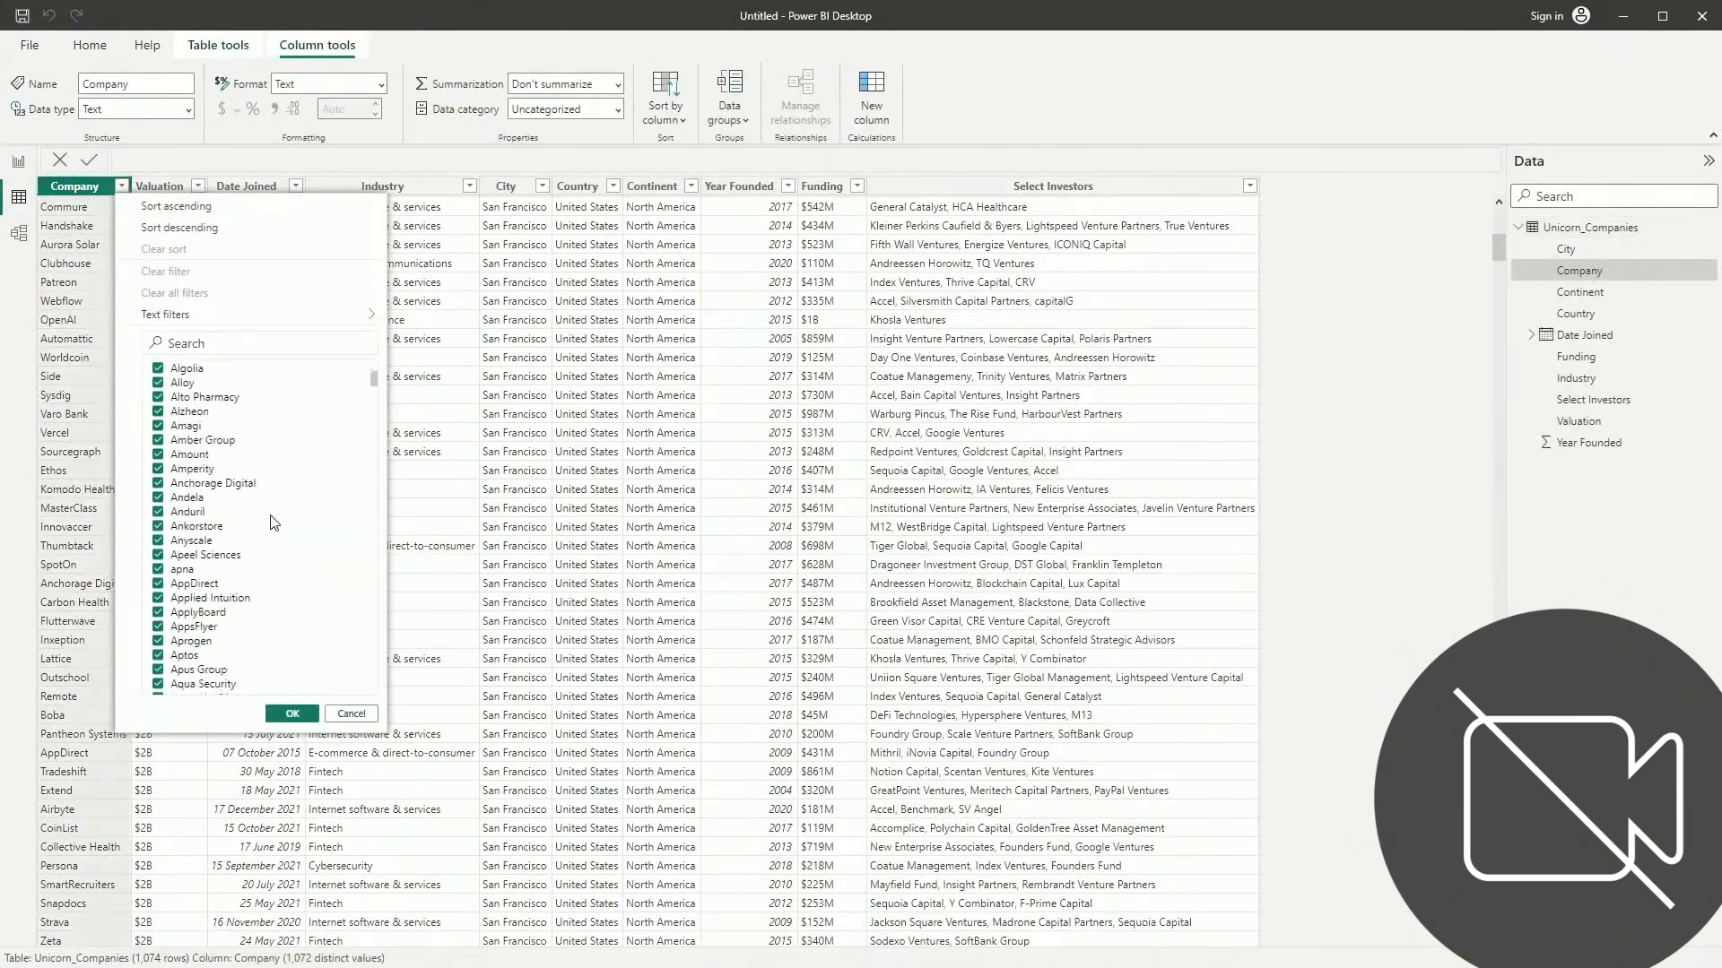
scroll(275, 524, down, 12)
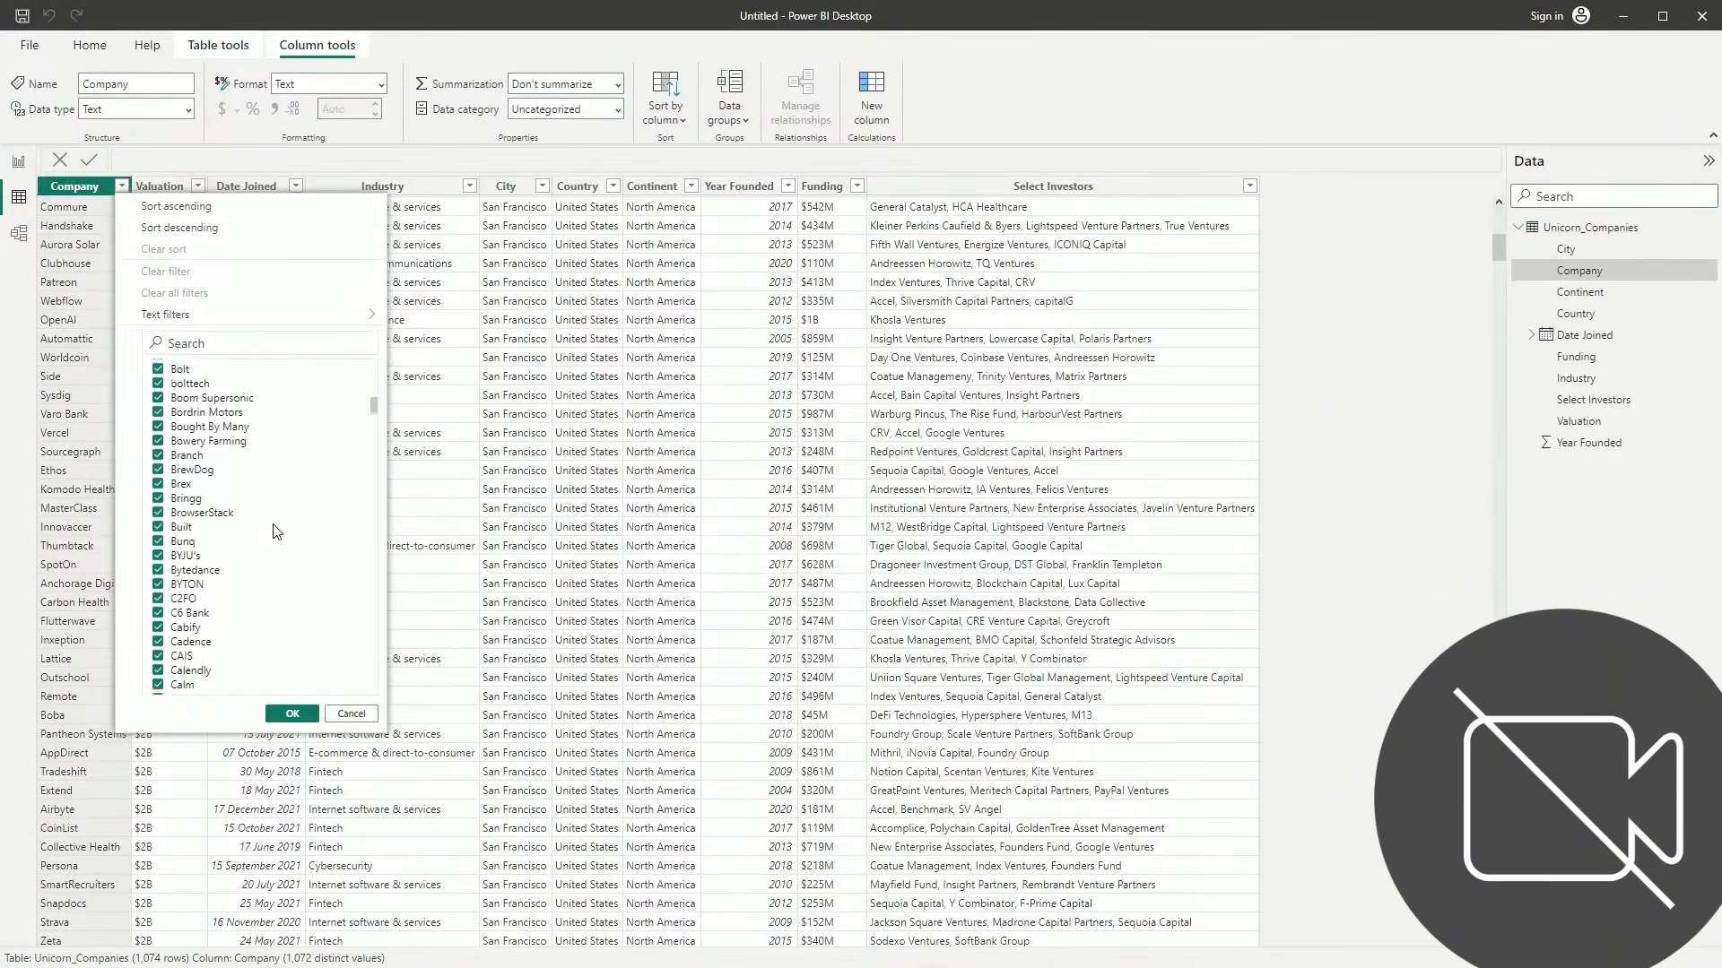
scroll(274, 532, down, 12)
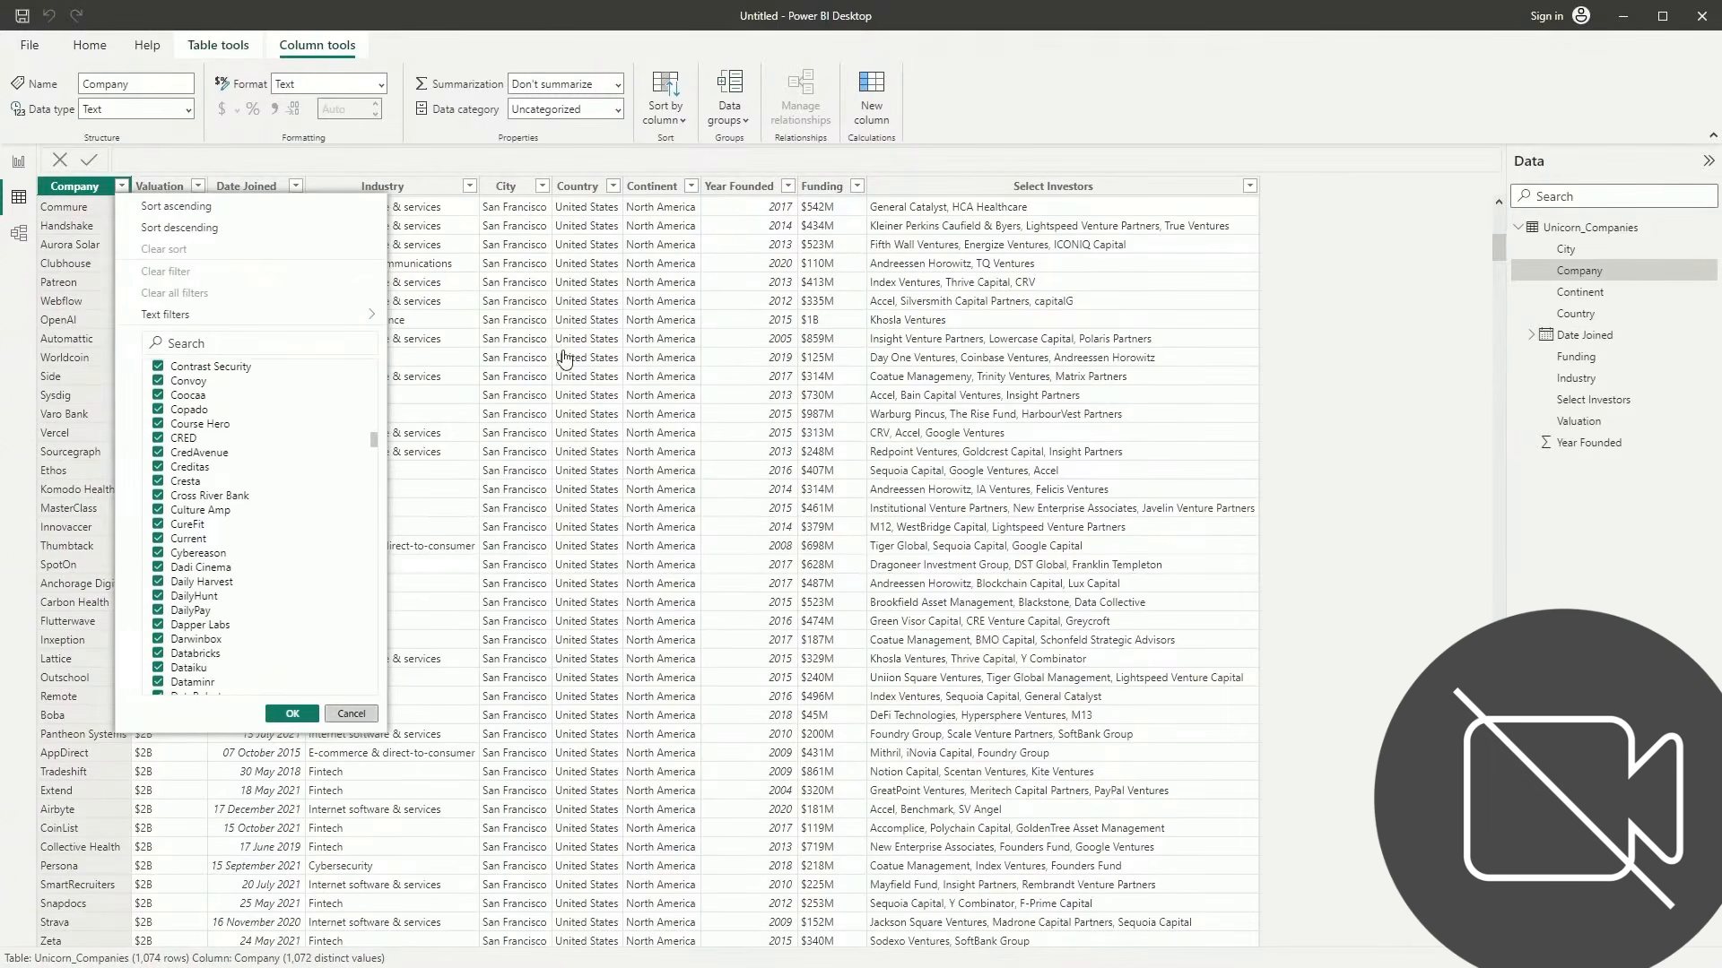
click(350, 714)
click(198, 185)
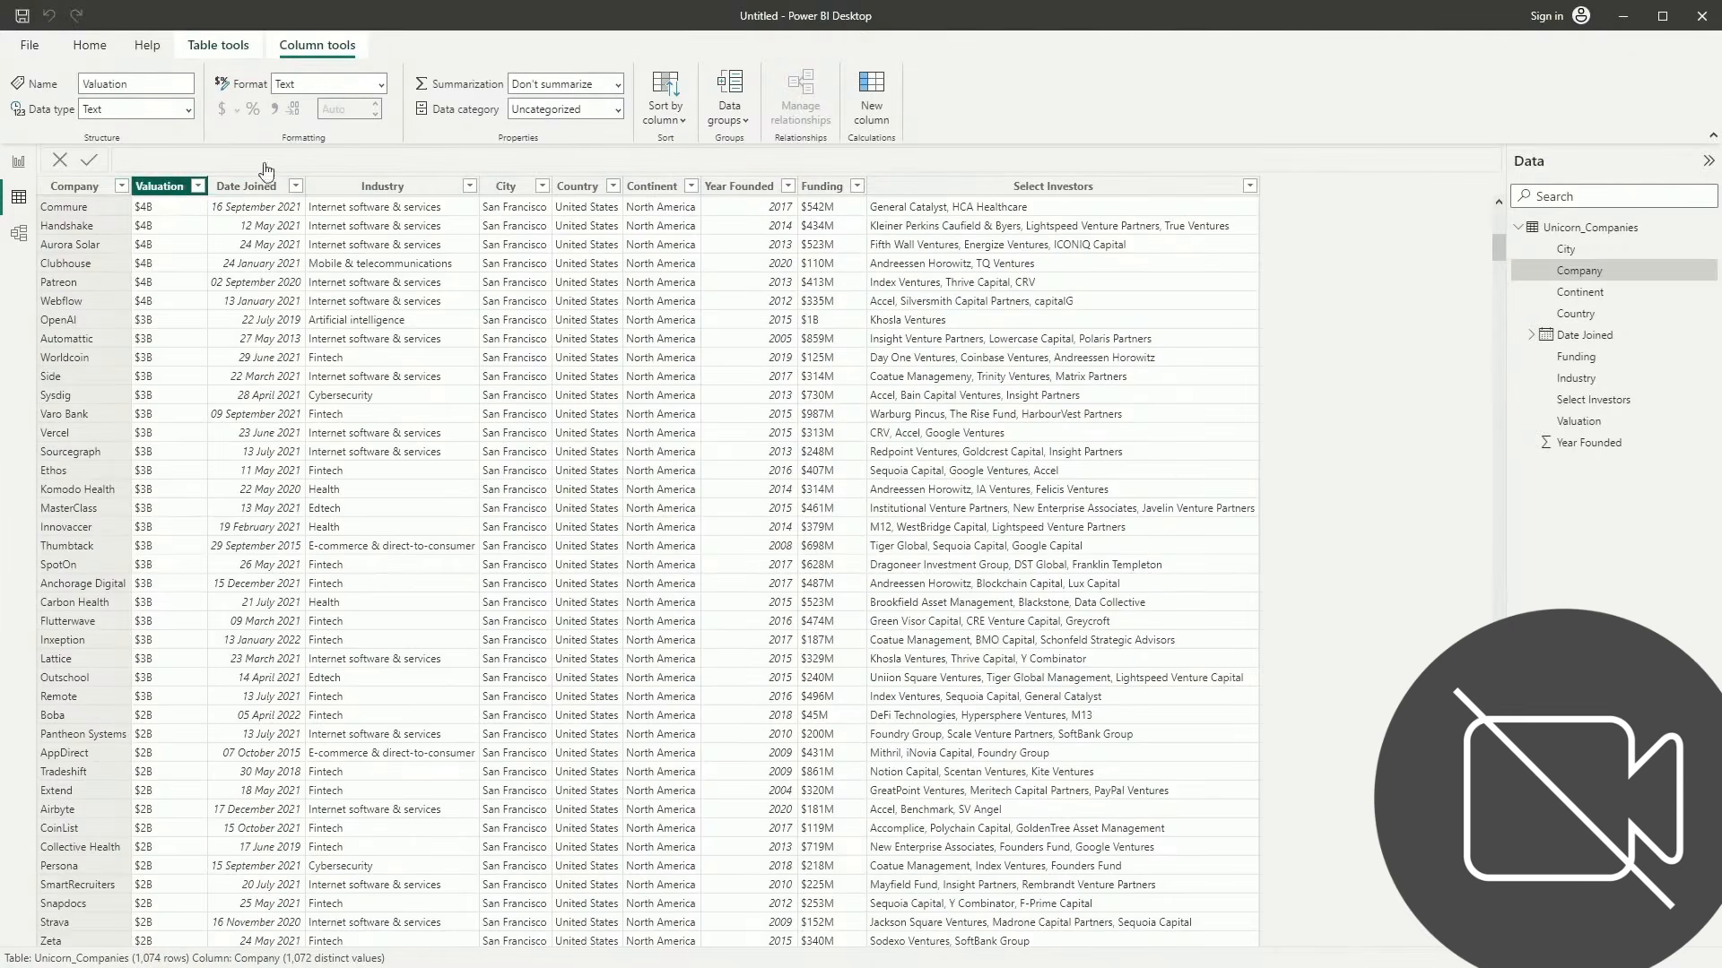
click(1326, 409)
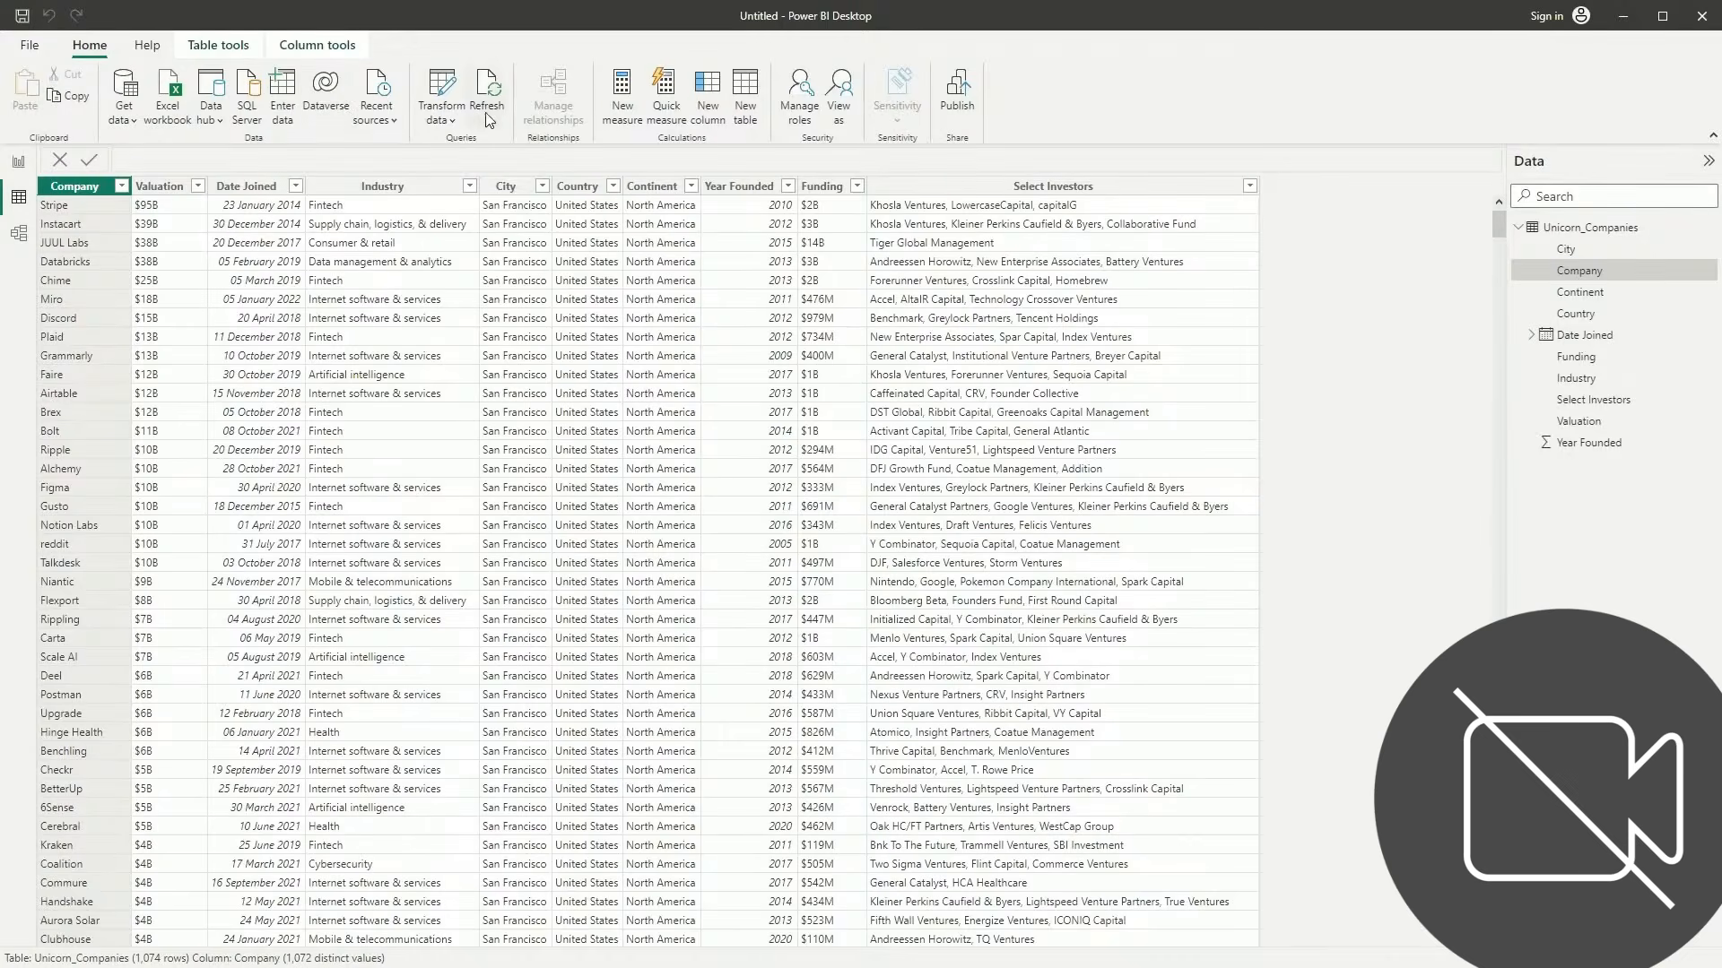
Open the Unicorn_Companies data in the Power Query Editor and examine the Valuation column's value distribution
click(445, 96)
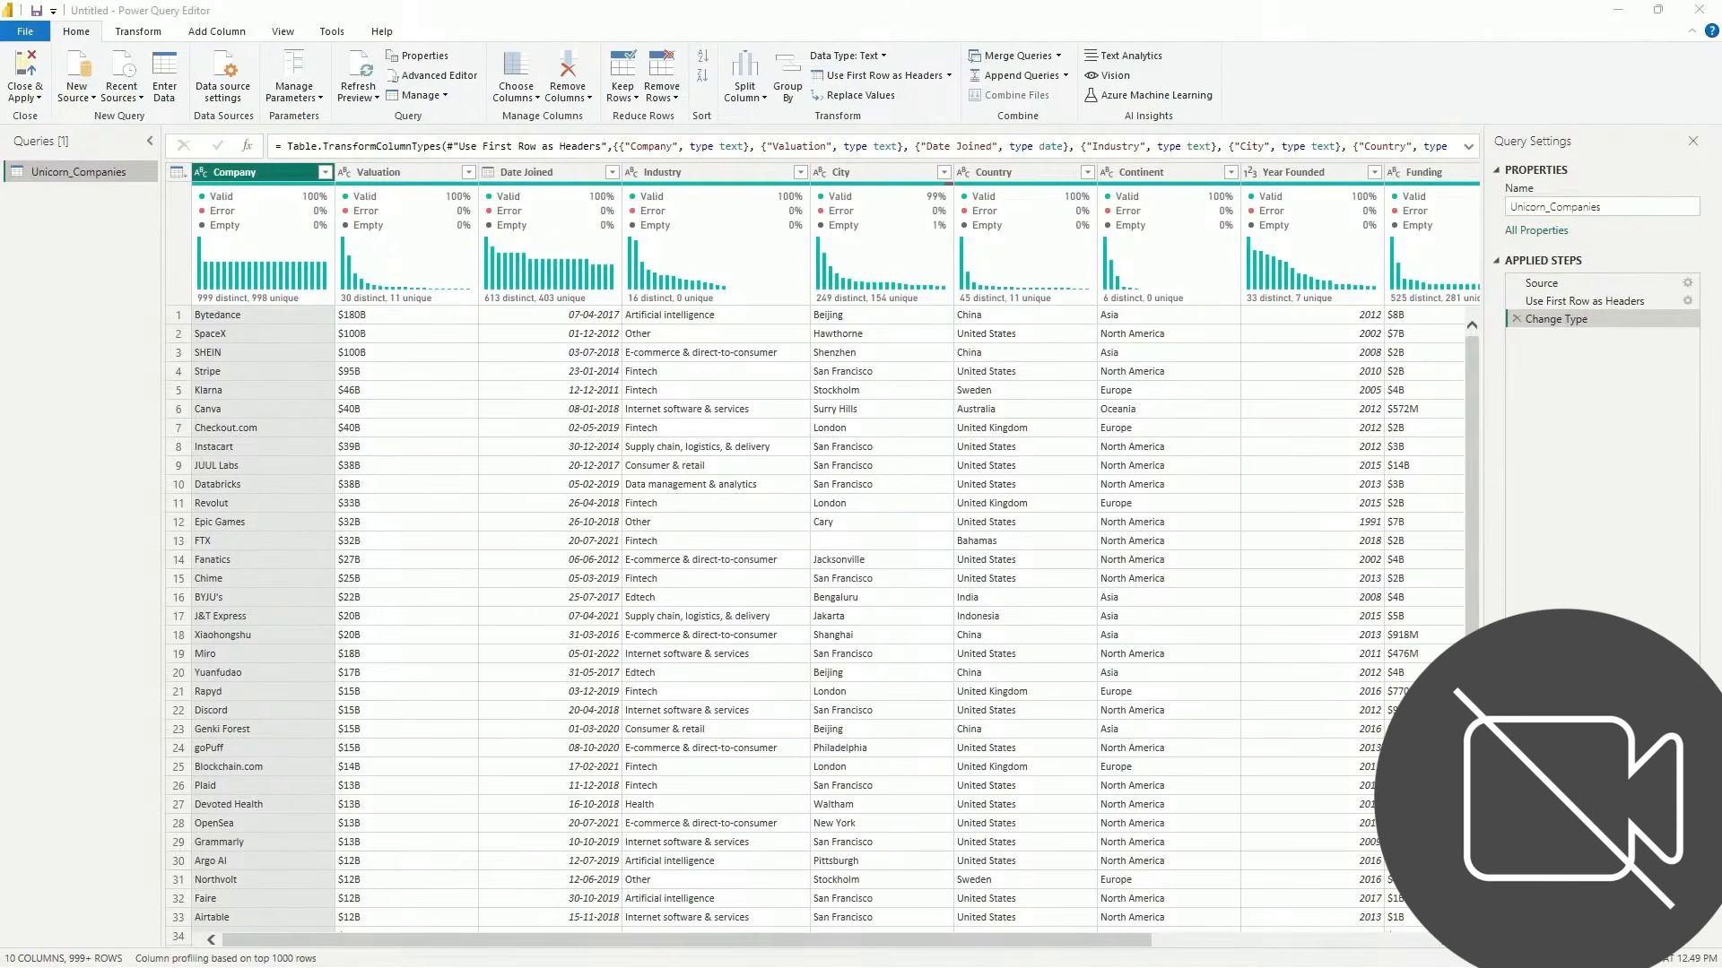
click(434, 174)
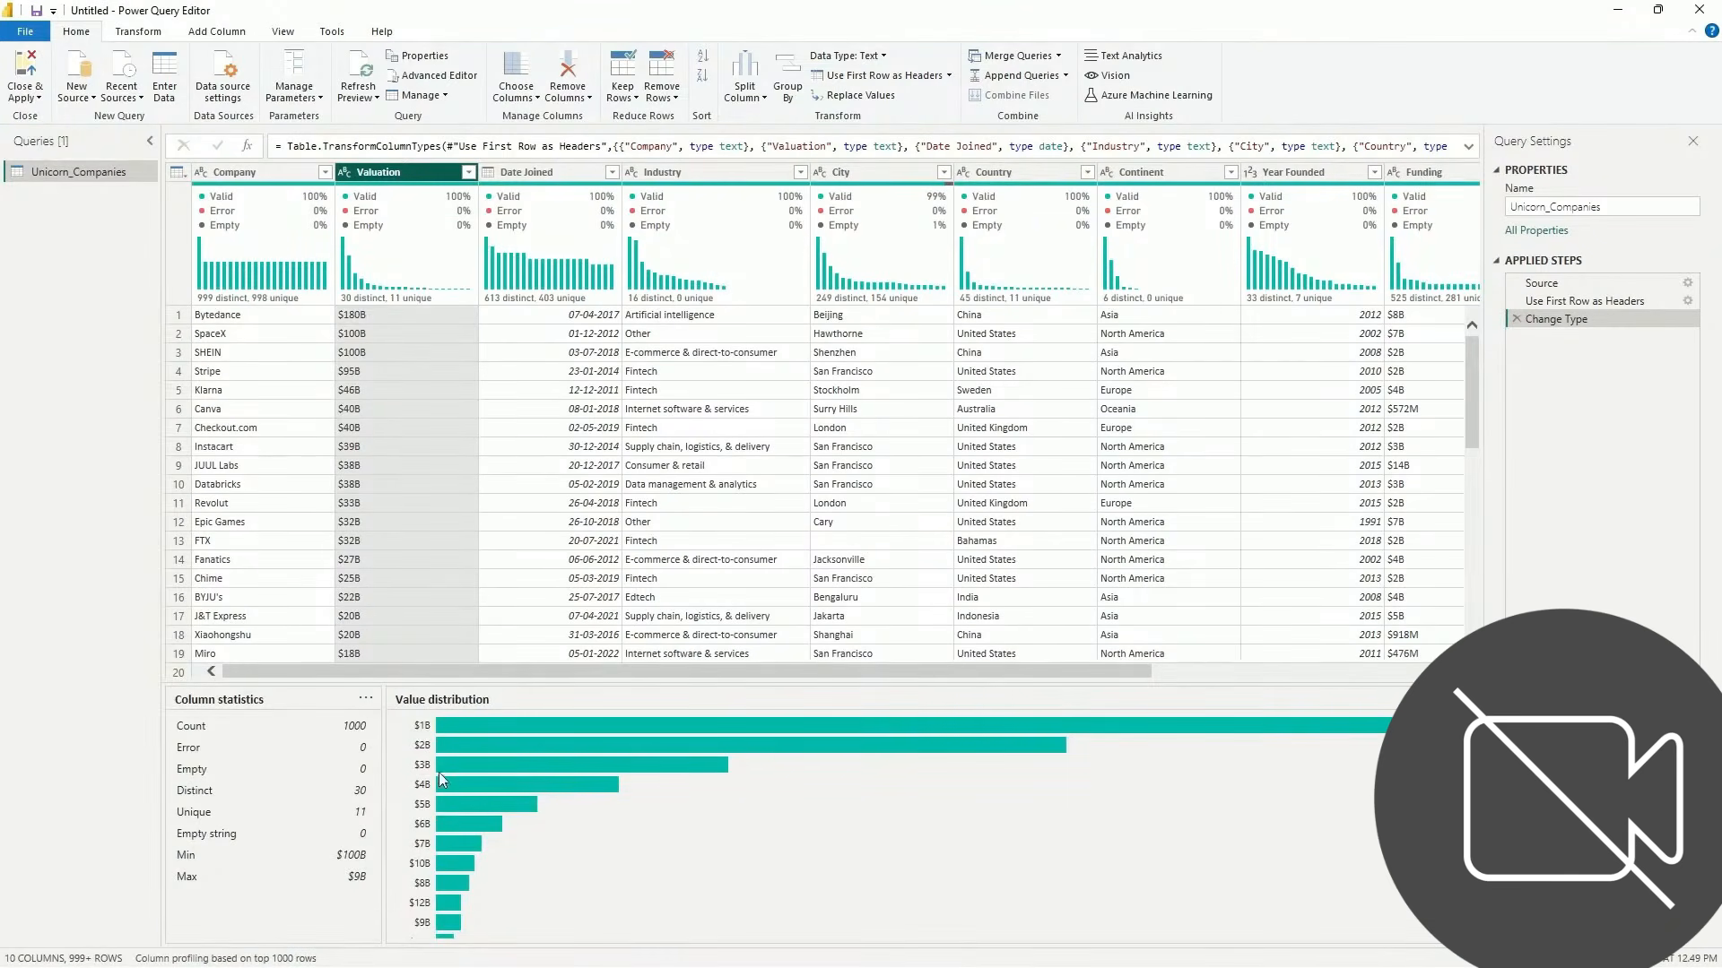
scroll(491, 899, down, 5)
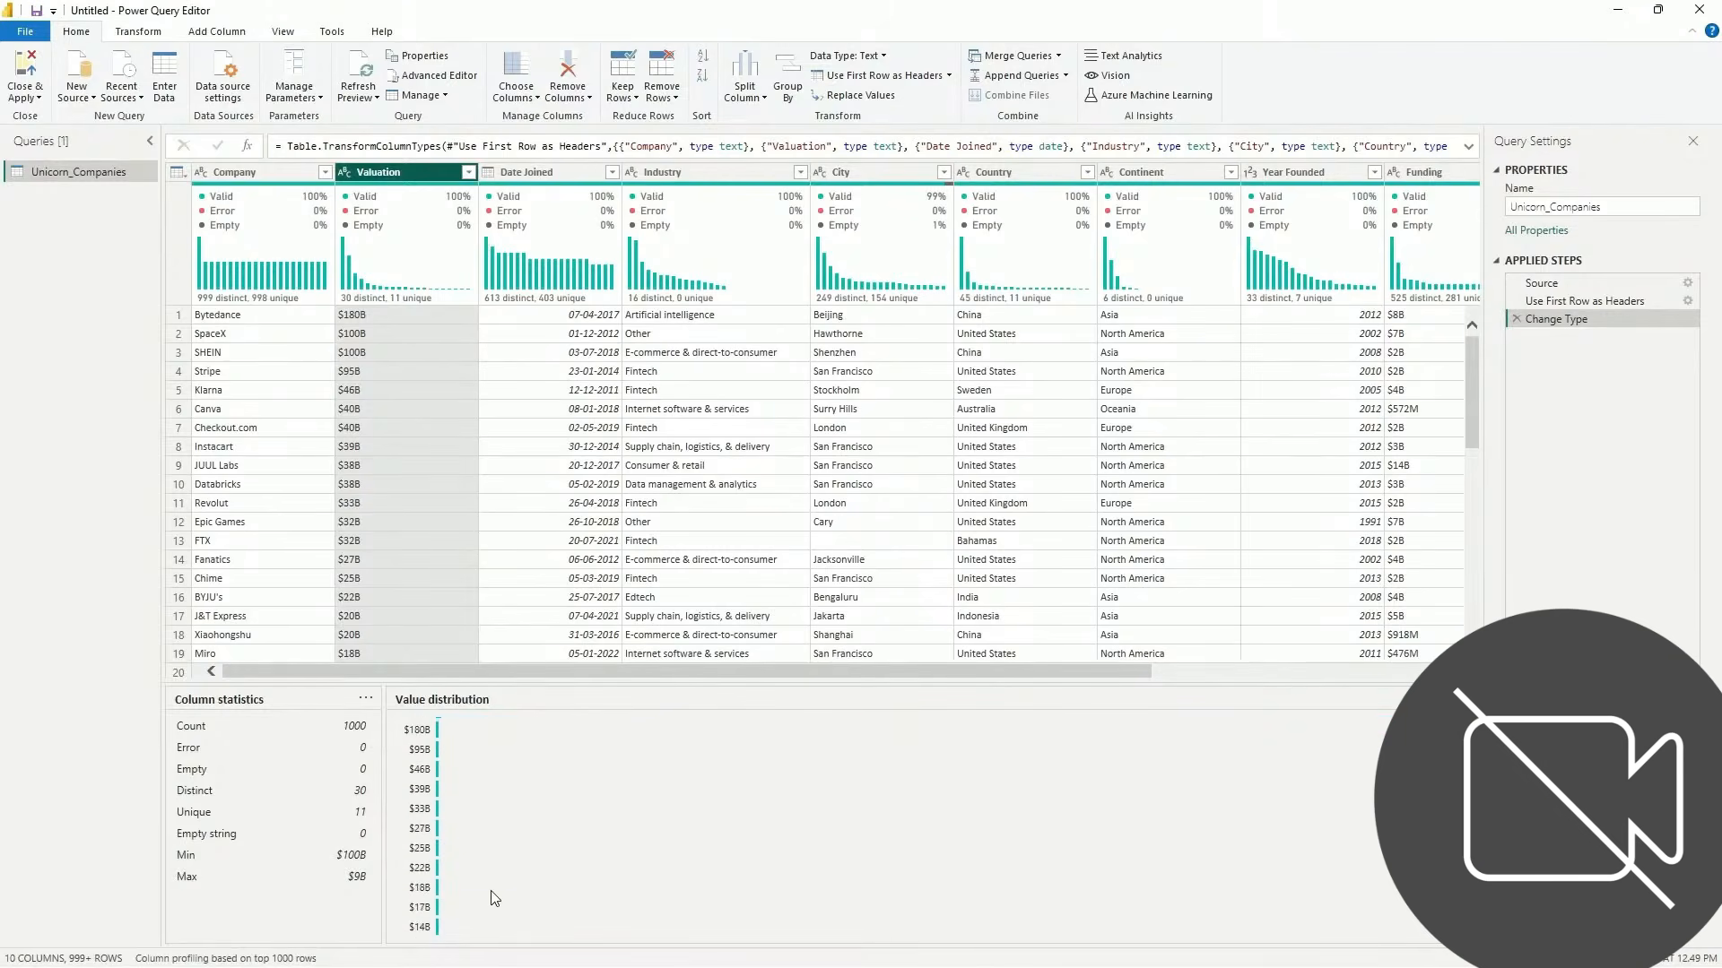
scroll(491, 898, up, 5)
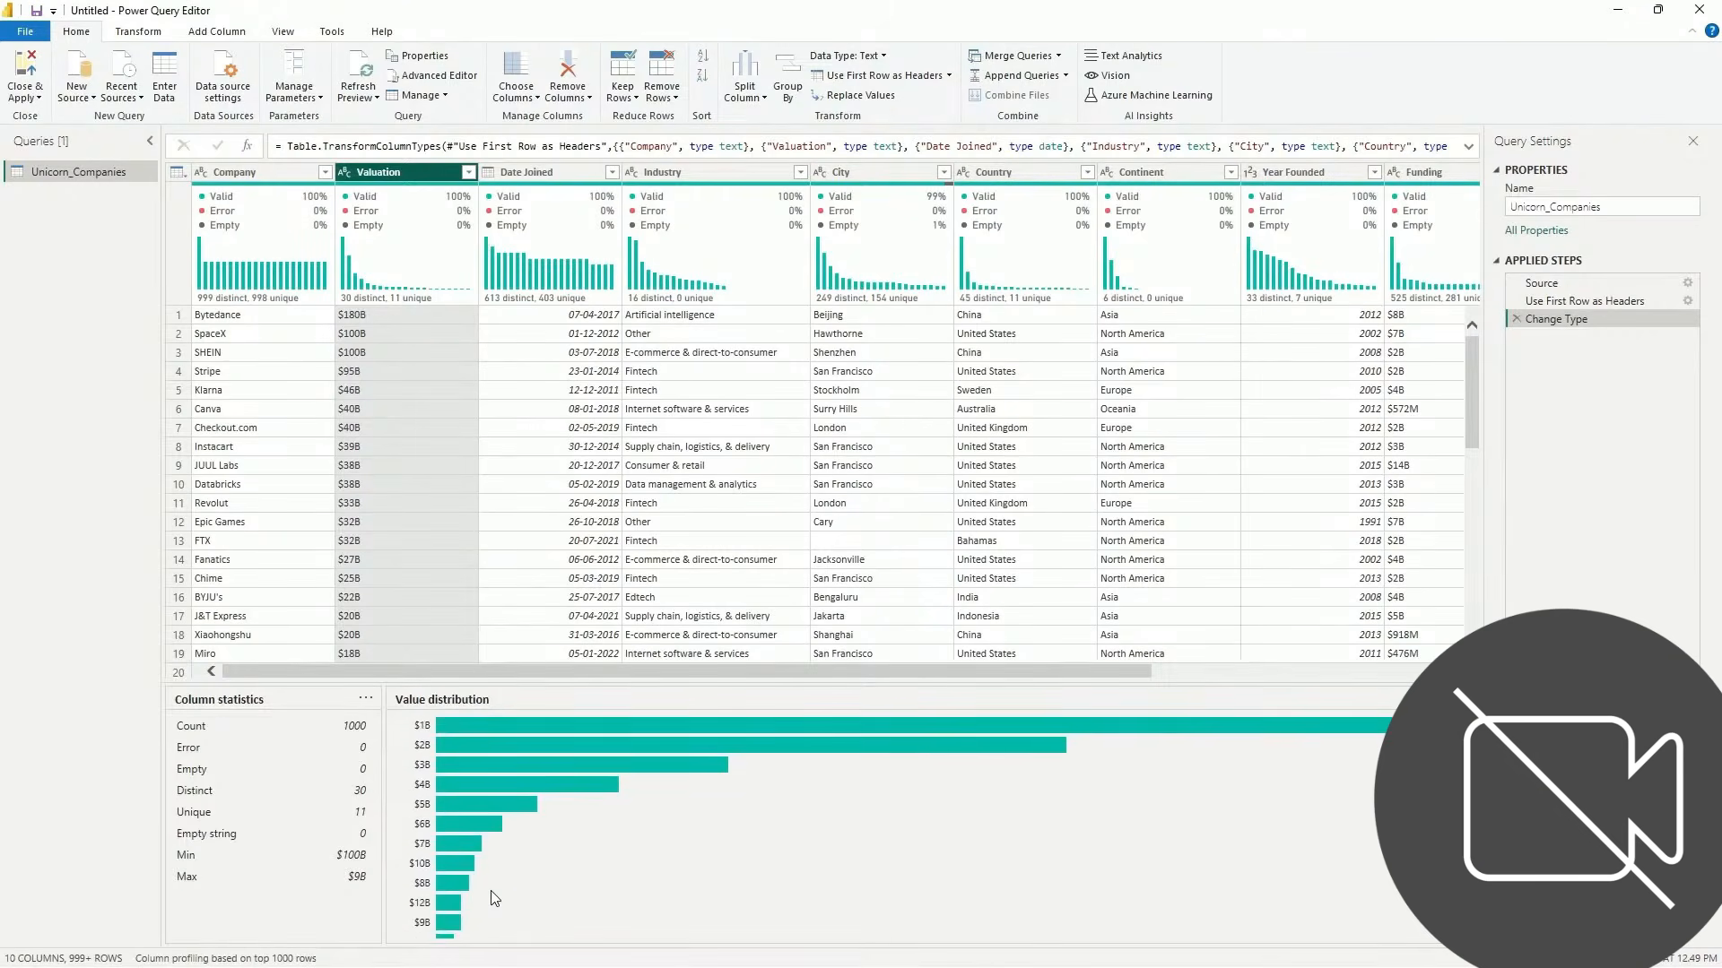
scroll(491, 898, down, 5)
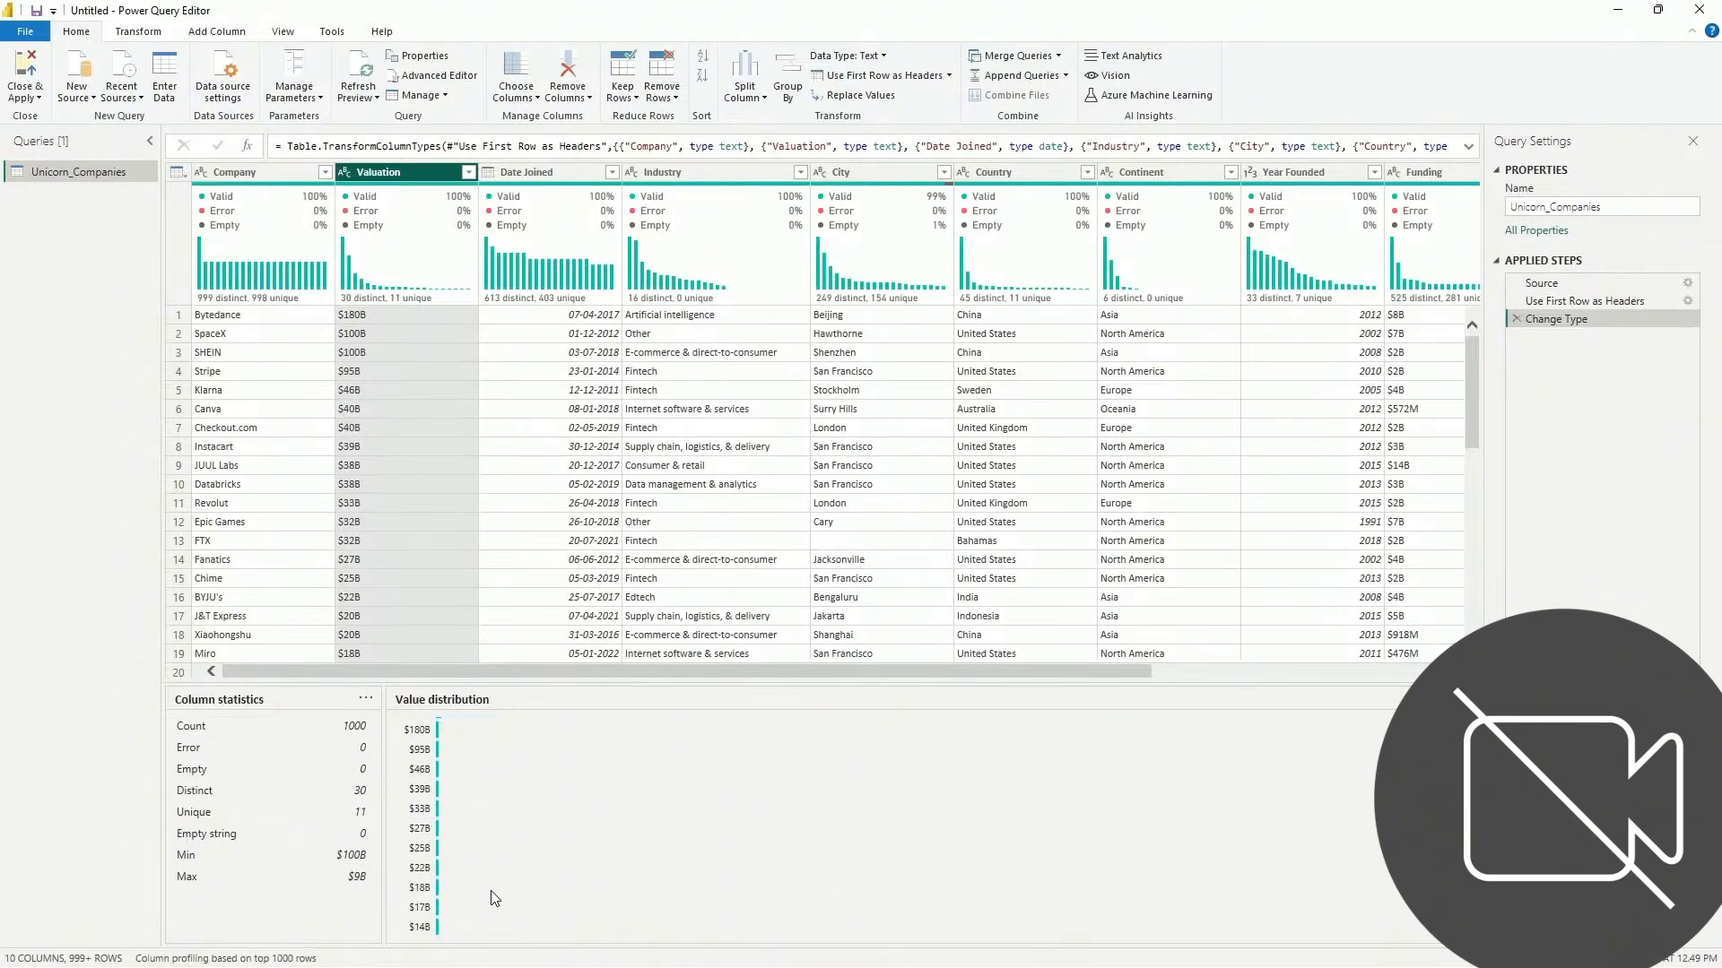
scroll(491, 898, up, 5)
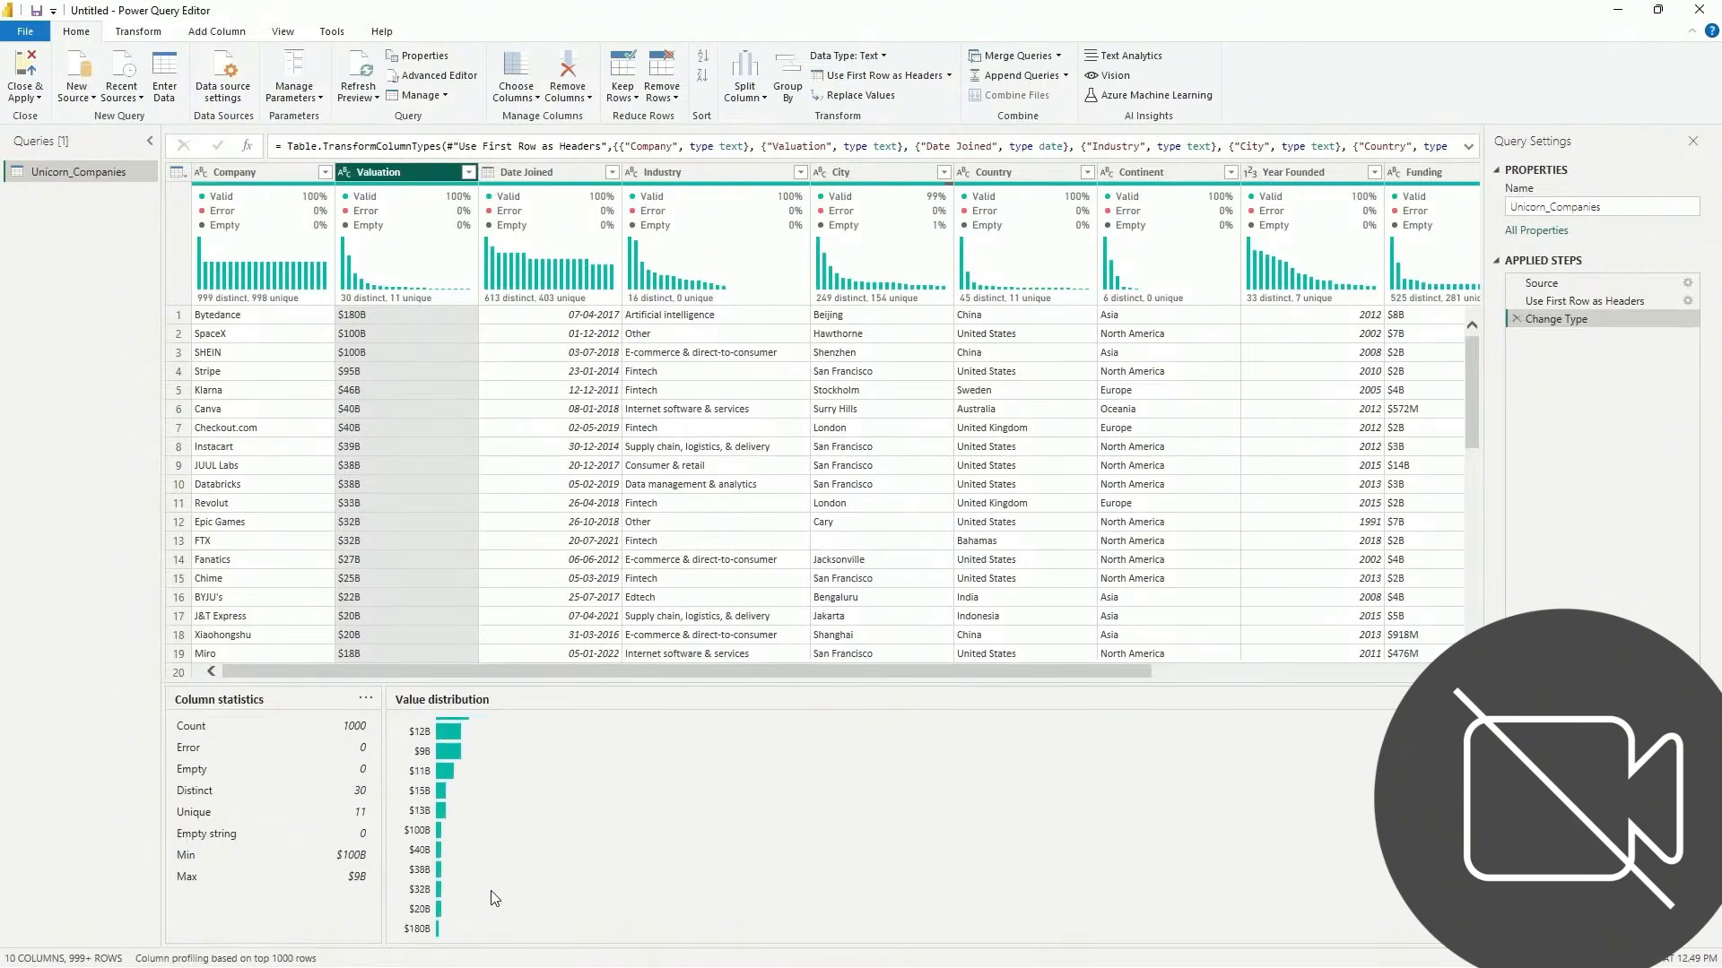
Examine the Date Joined column's distribution and list of dates, applying its filter with all dates selected
click(531, 170)
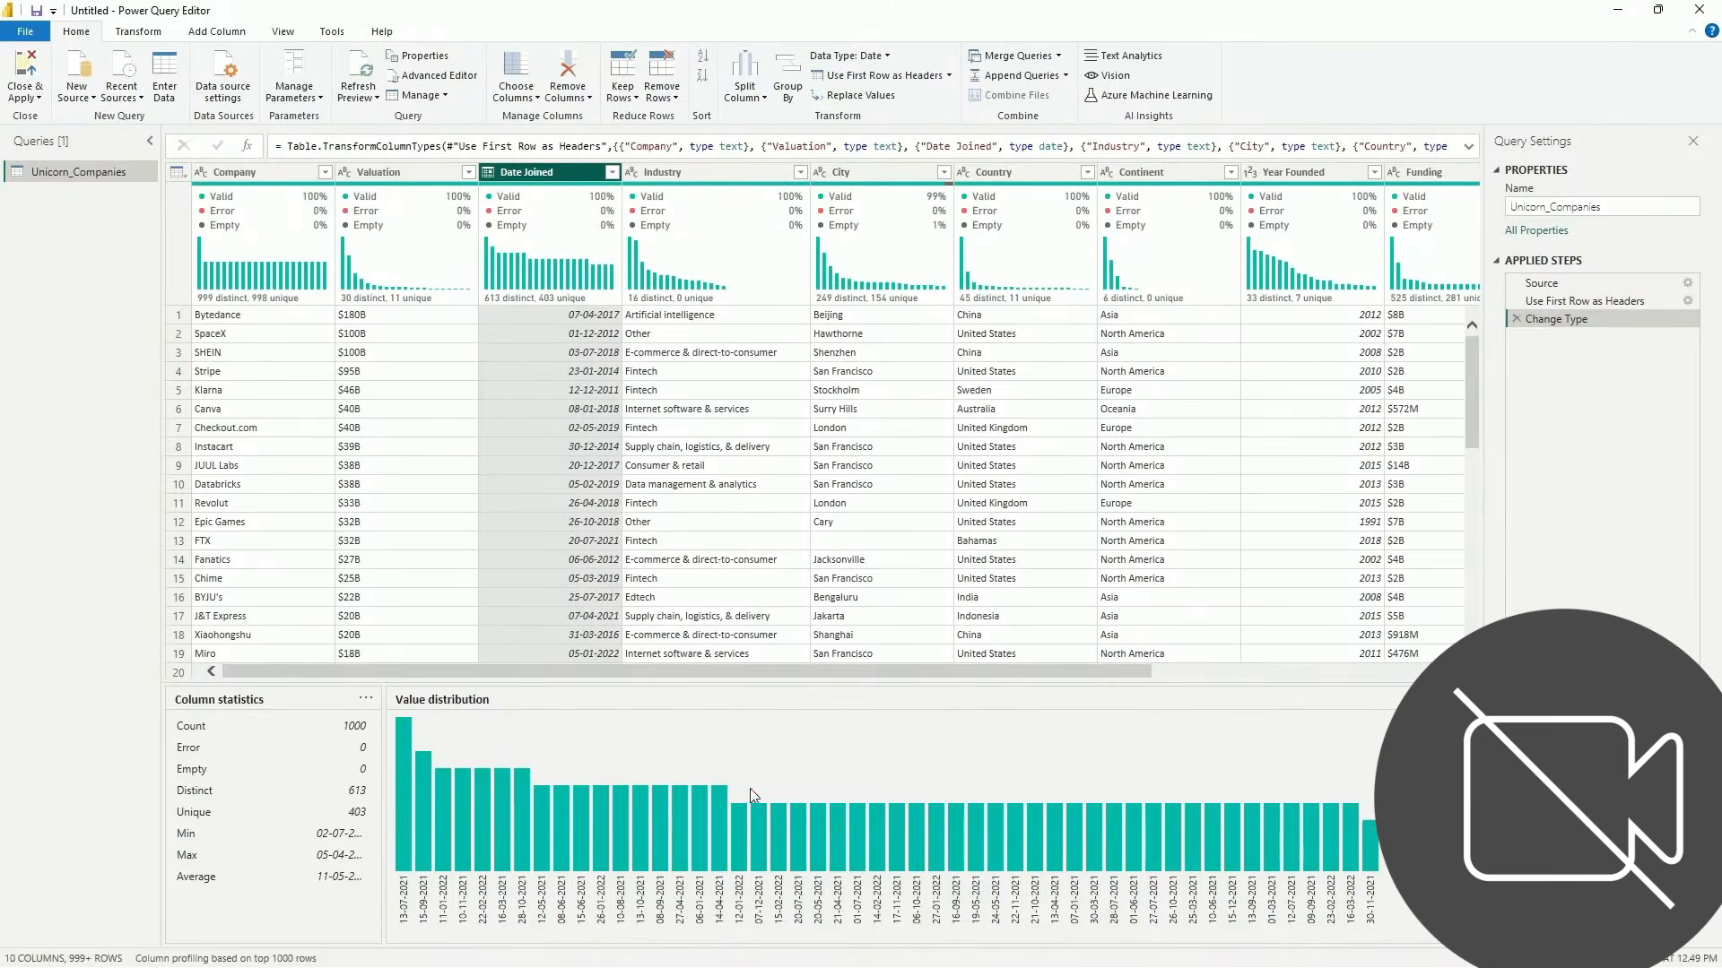
click(611, 171)
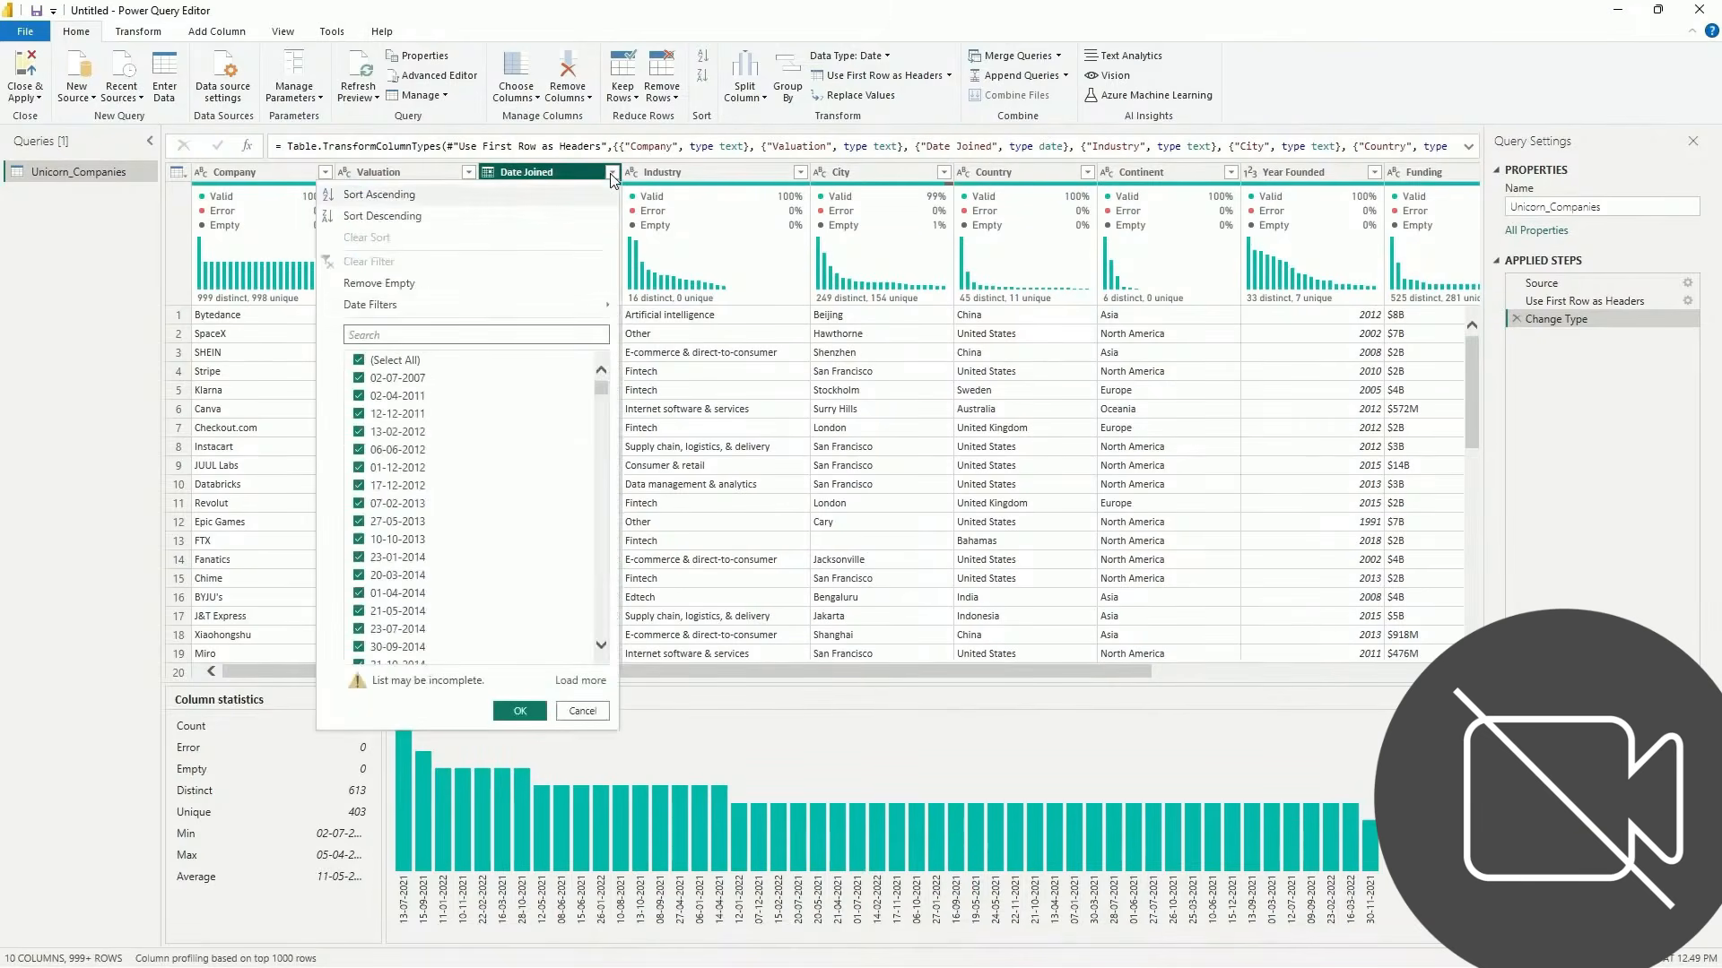
scroll(470, 447, down, 6)
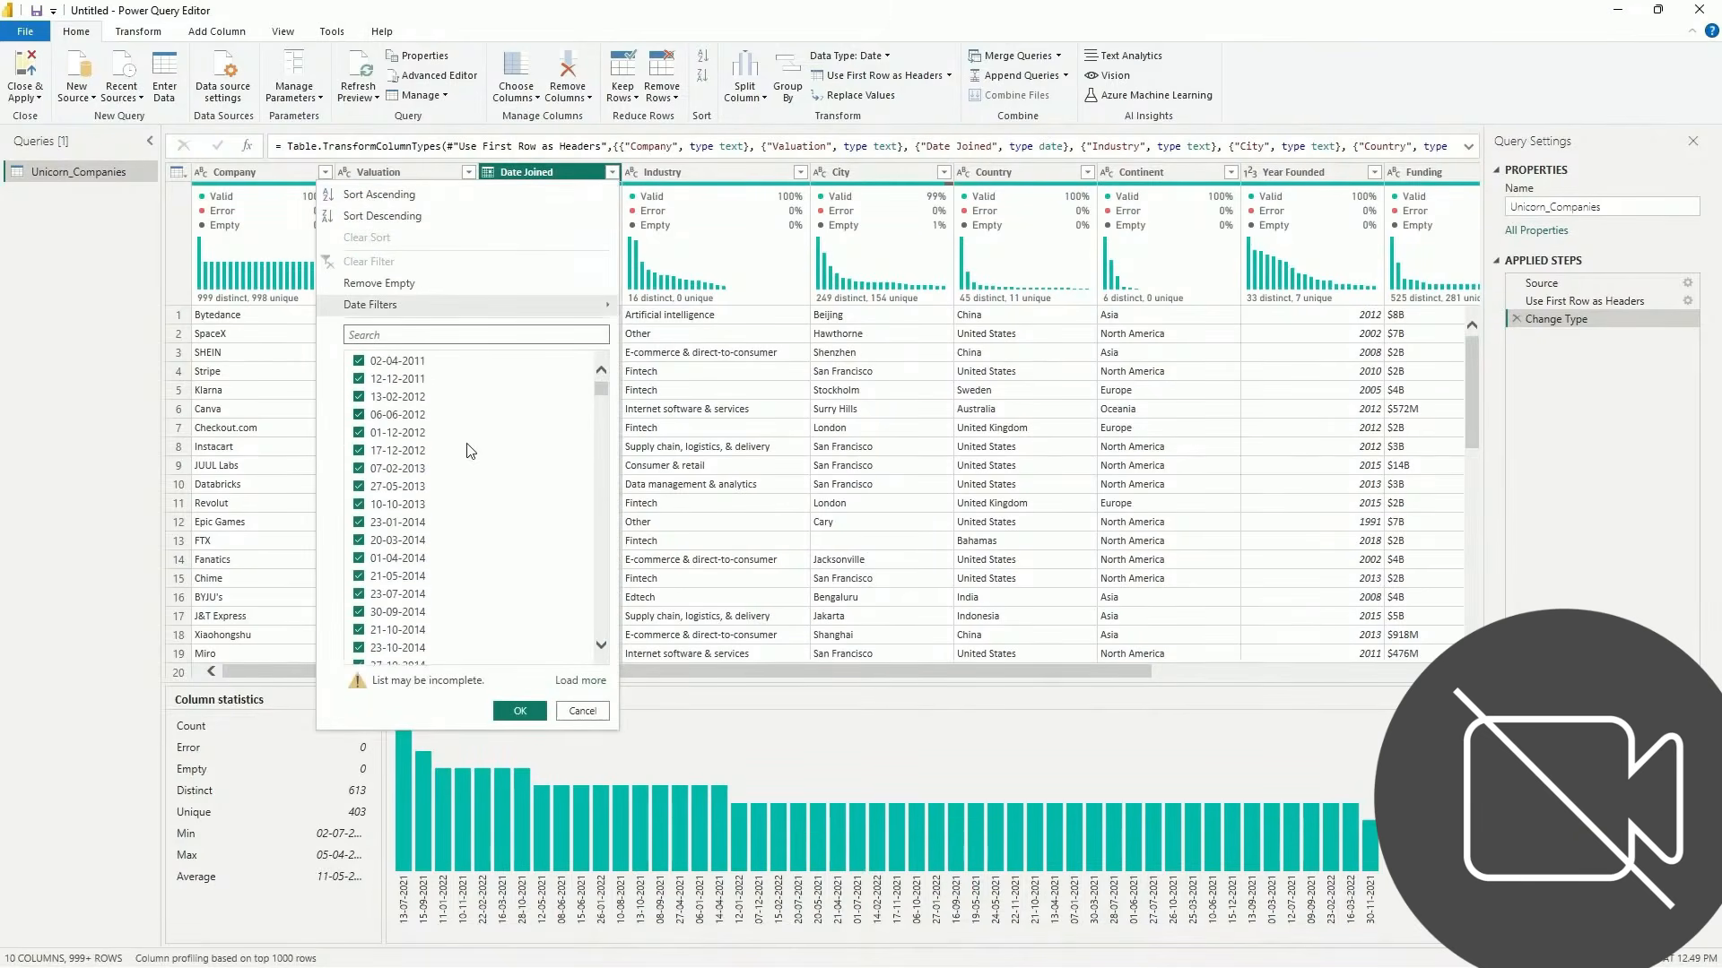
scroll(468, 449, down, 3)
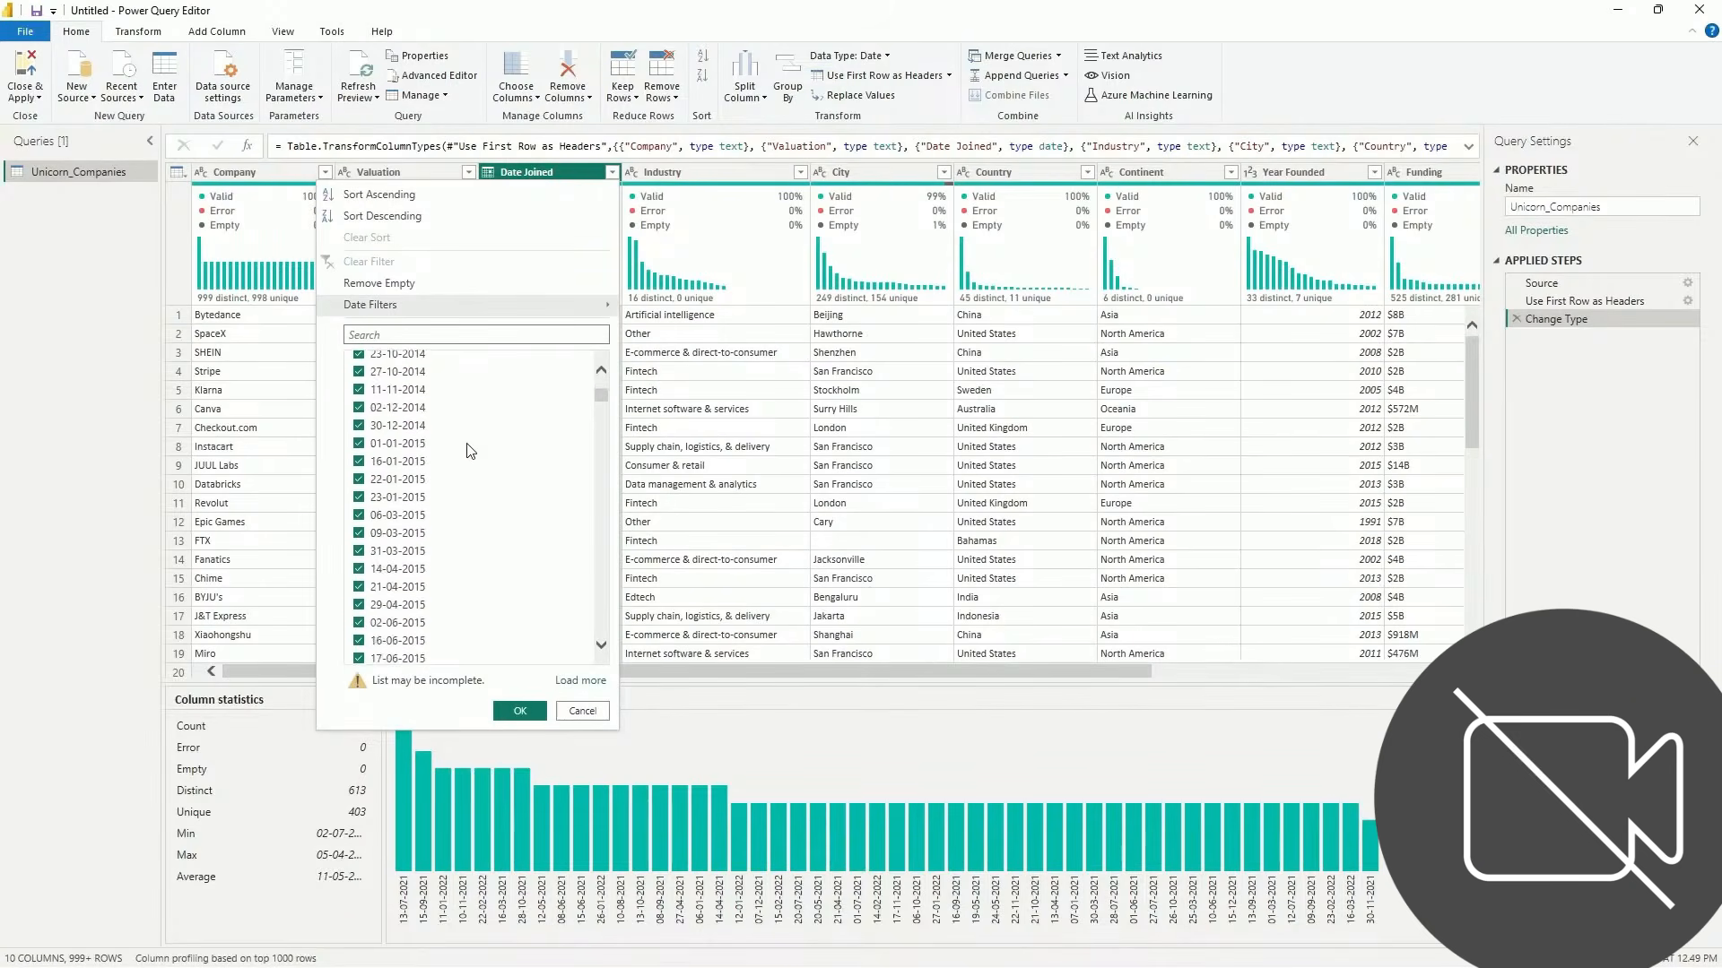
click(519, 710)
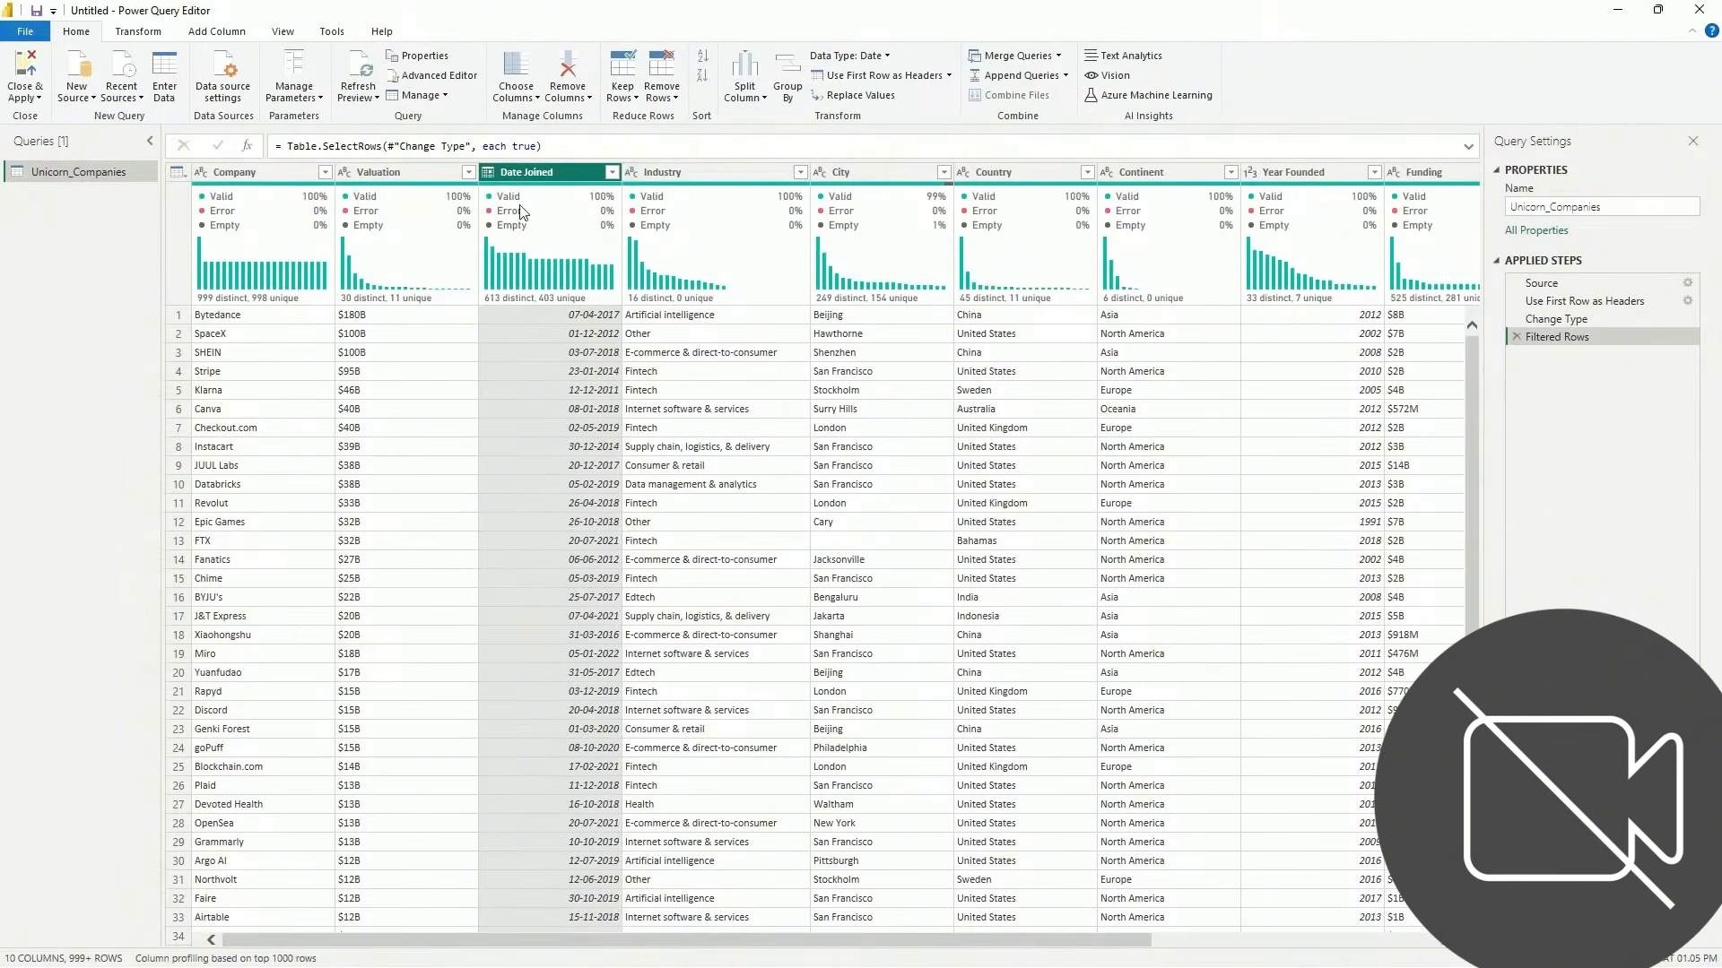
mouse_move(607, 237)
scroll(713, 354, down, 6)
scroll(713, 355, up, 5)
Load the complete list of Industry values to check the categories, and inspect the City column's statistics and distribution
click(799, 172)
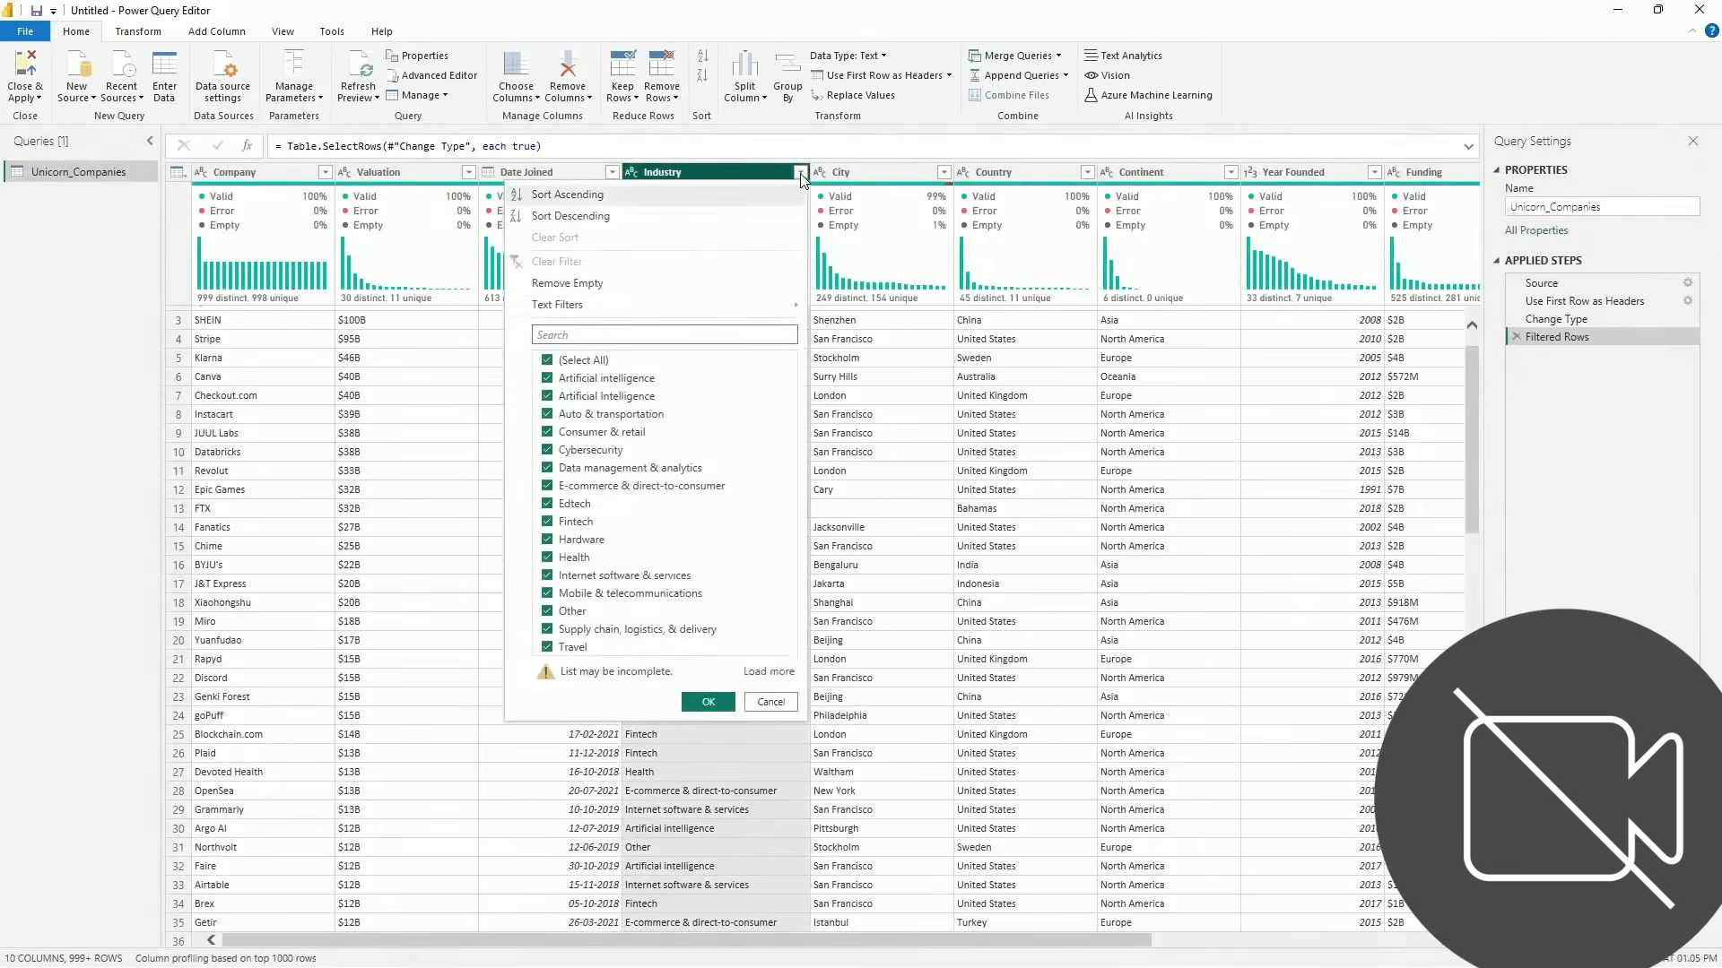
click(773, 672)
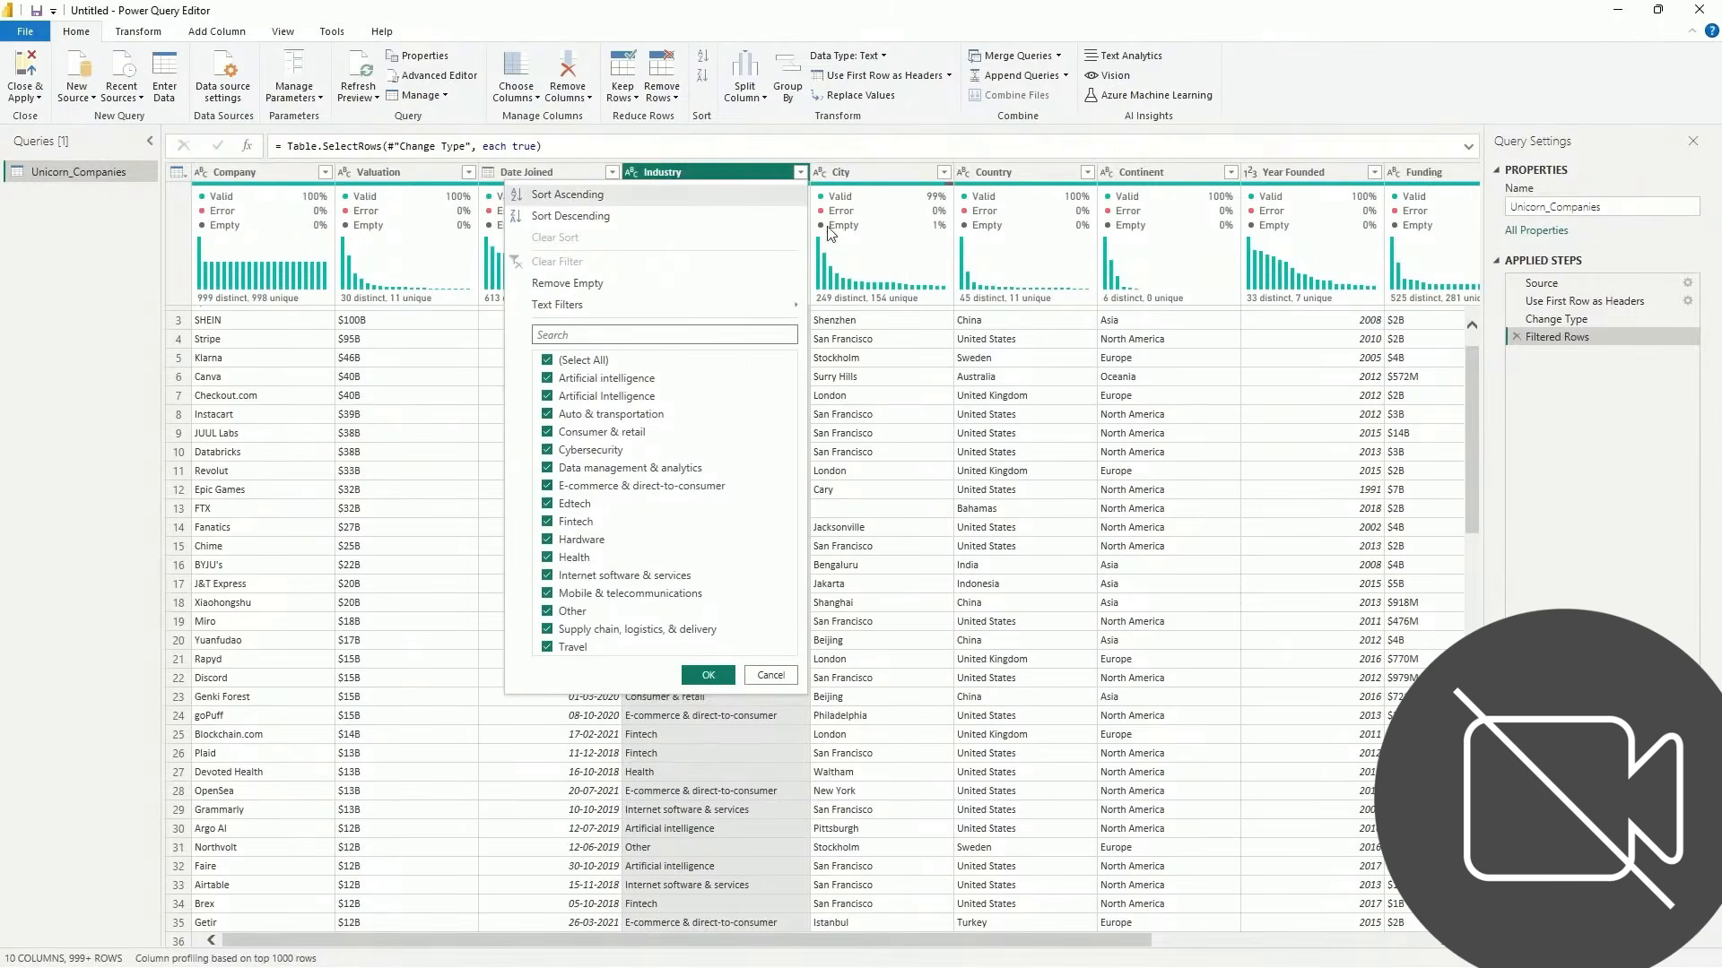
click(882, 172)
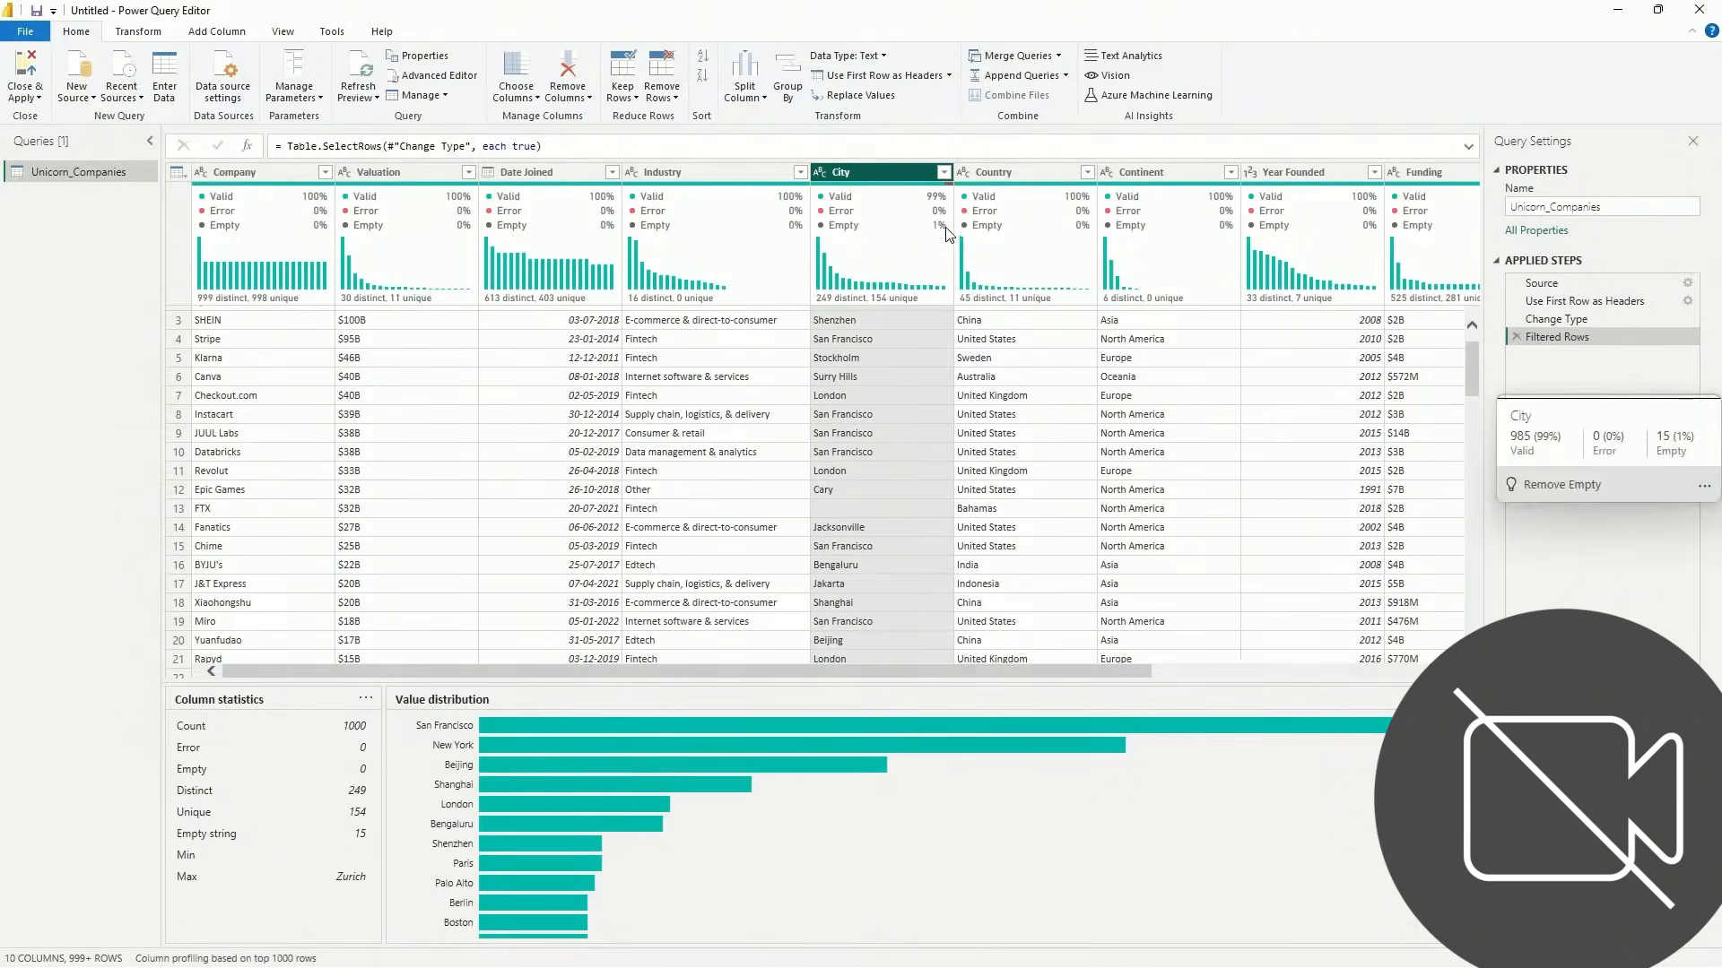
Load the full list of City values and filter the column to only the blank entries
click(943, 173)
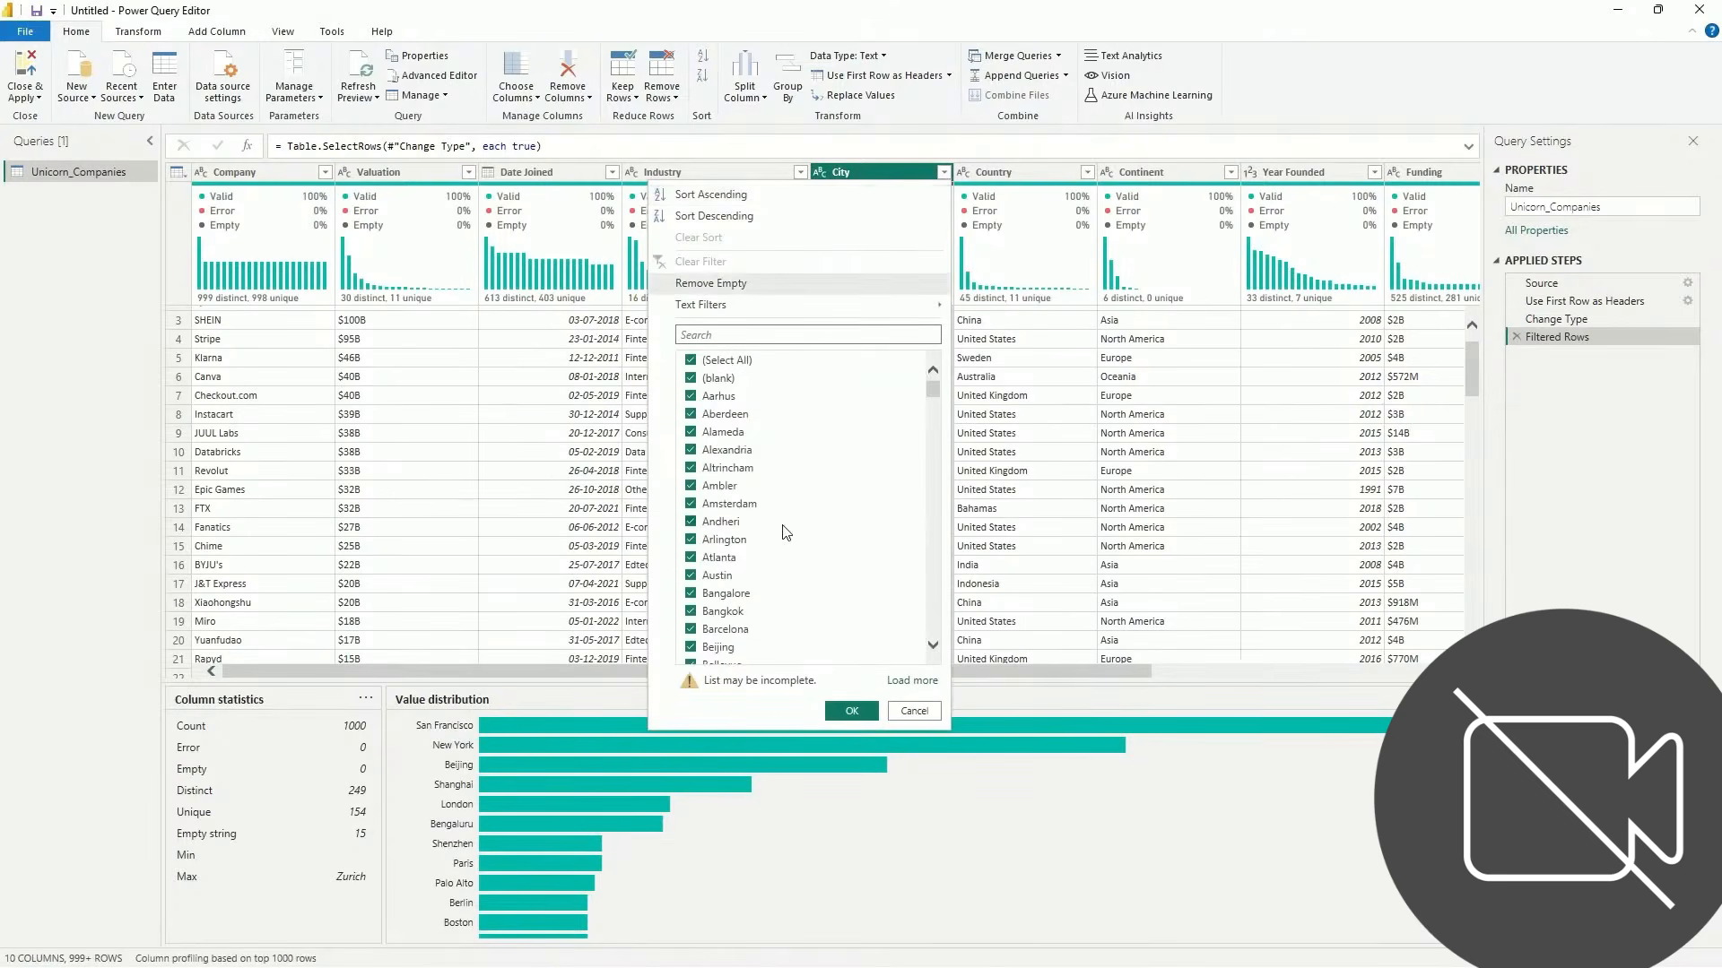
scroll(786, 540, down, 15)
scroll(786, 540, down, 10)
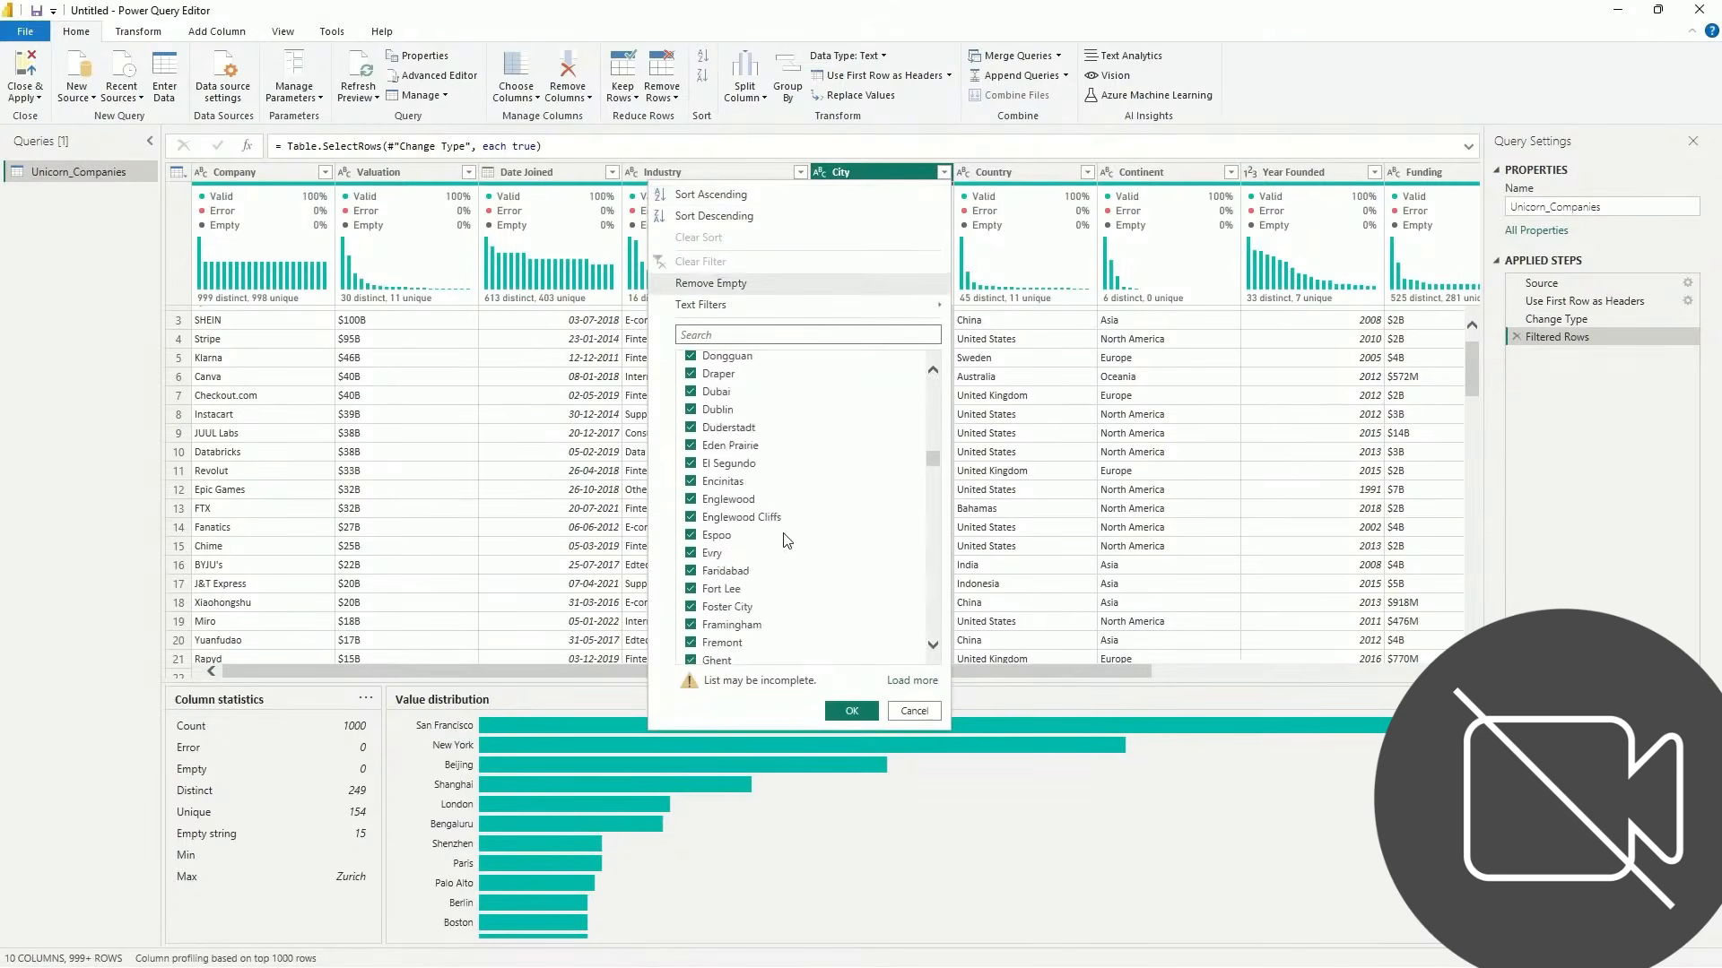
click(910, 683)
scroll(769, 487, down, 3)
scroll(769, 487, up, 3)
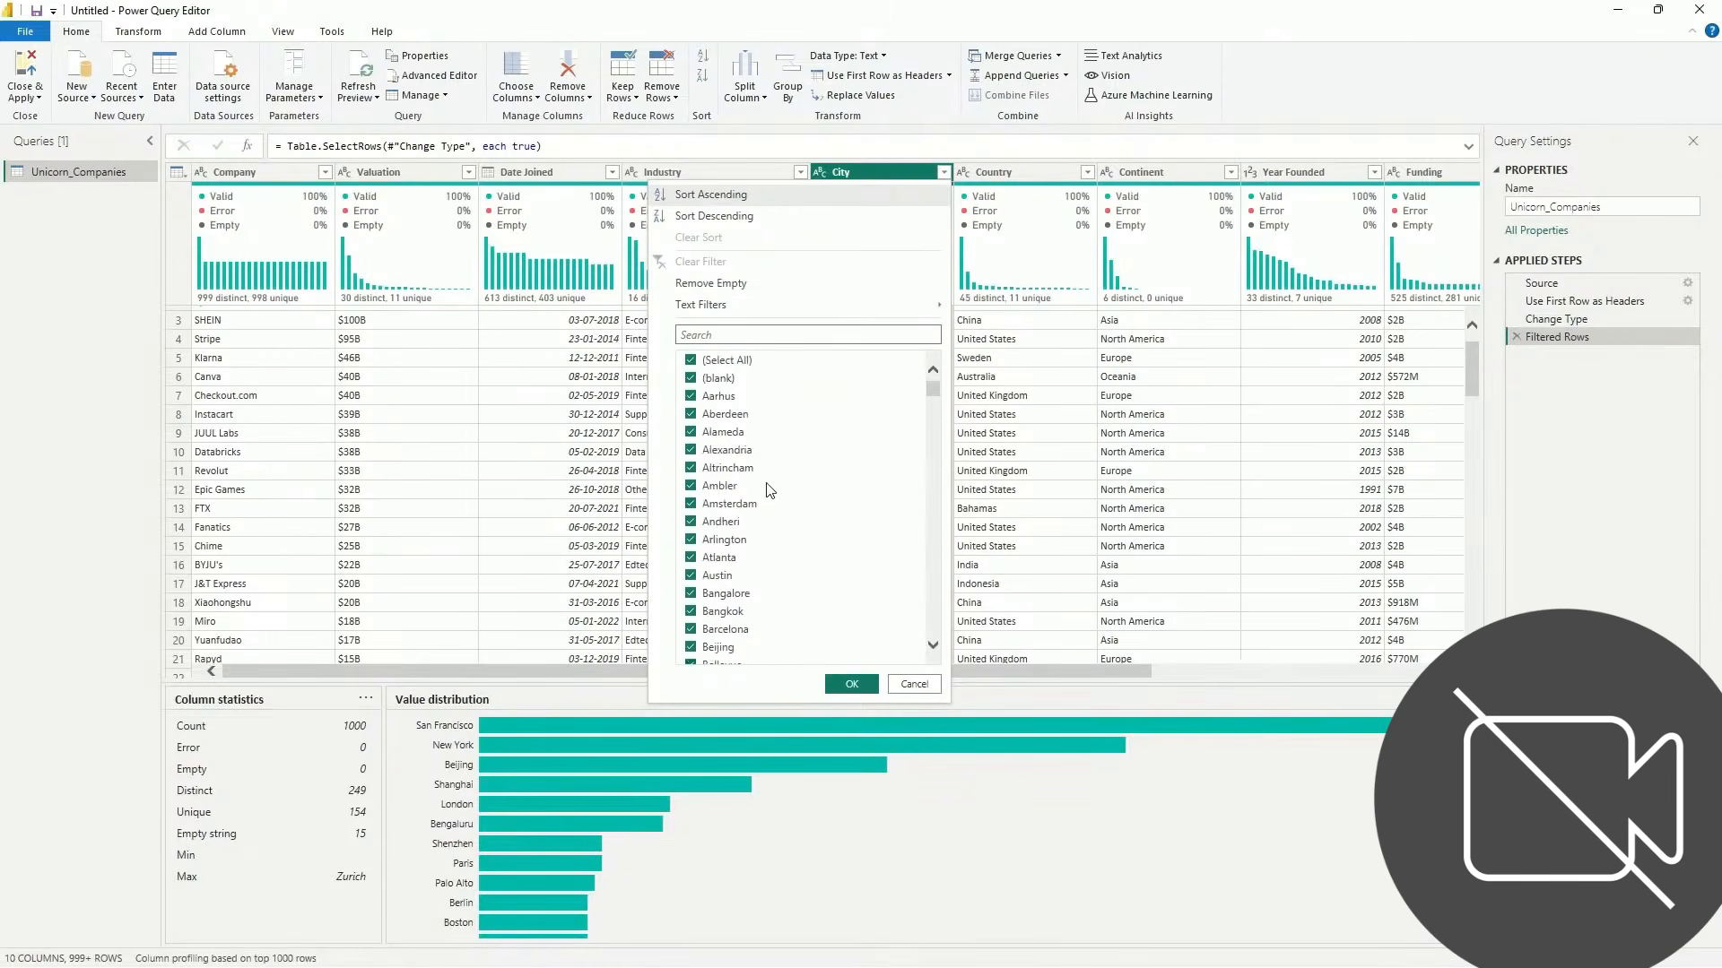
click(692, 380)
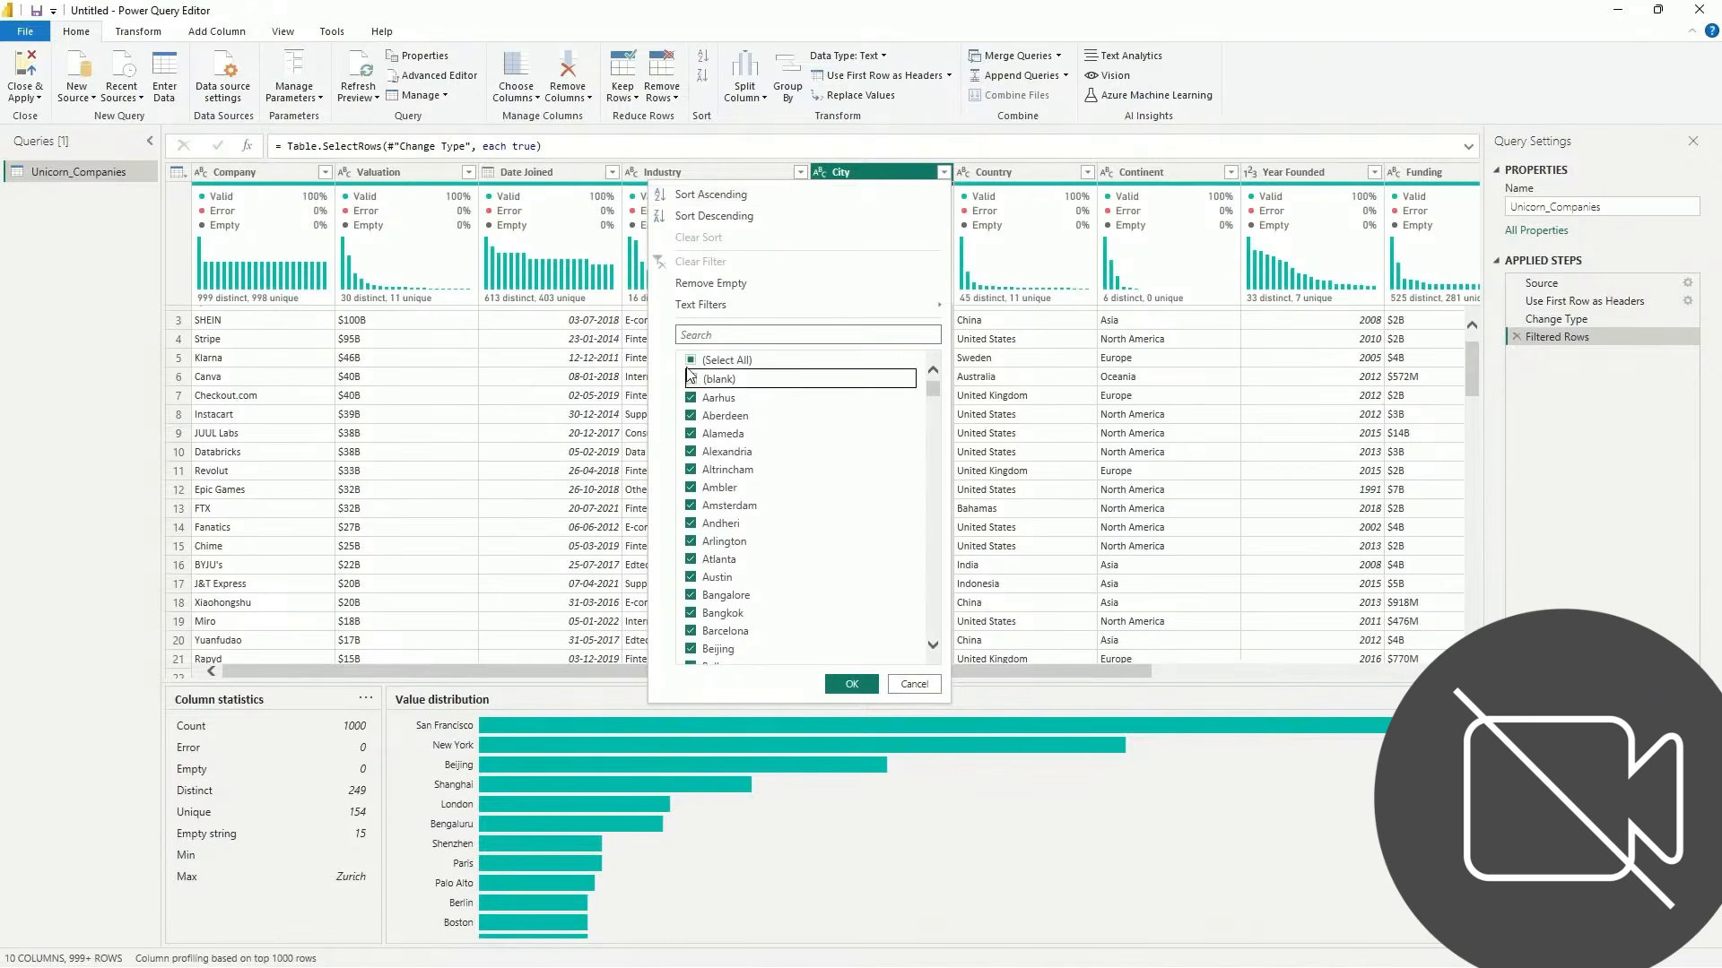
click(690, 363)
click(691, 380)
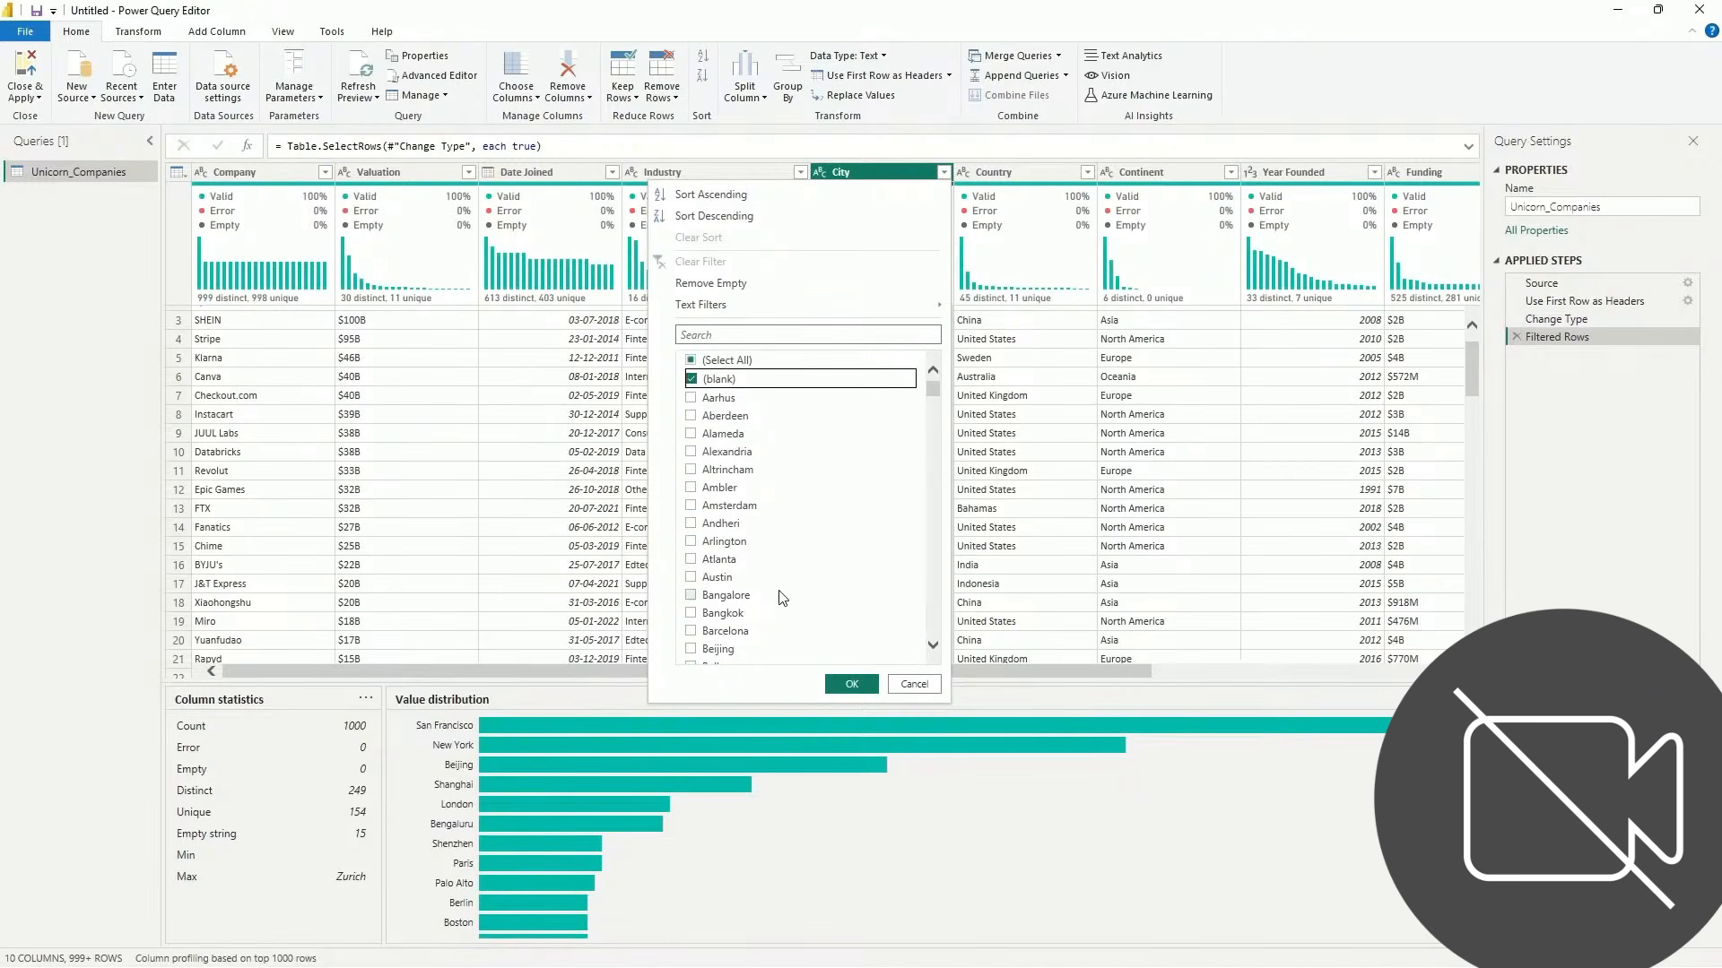
click(852, 685)
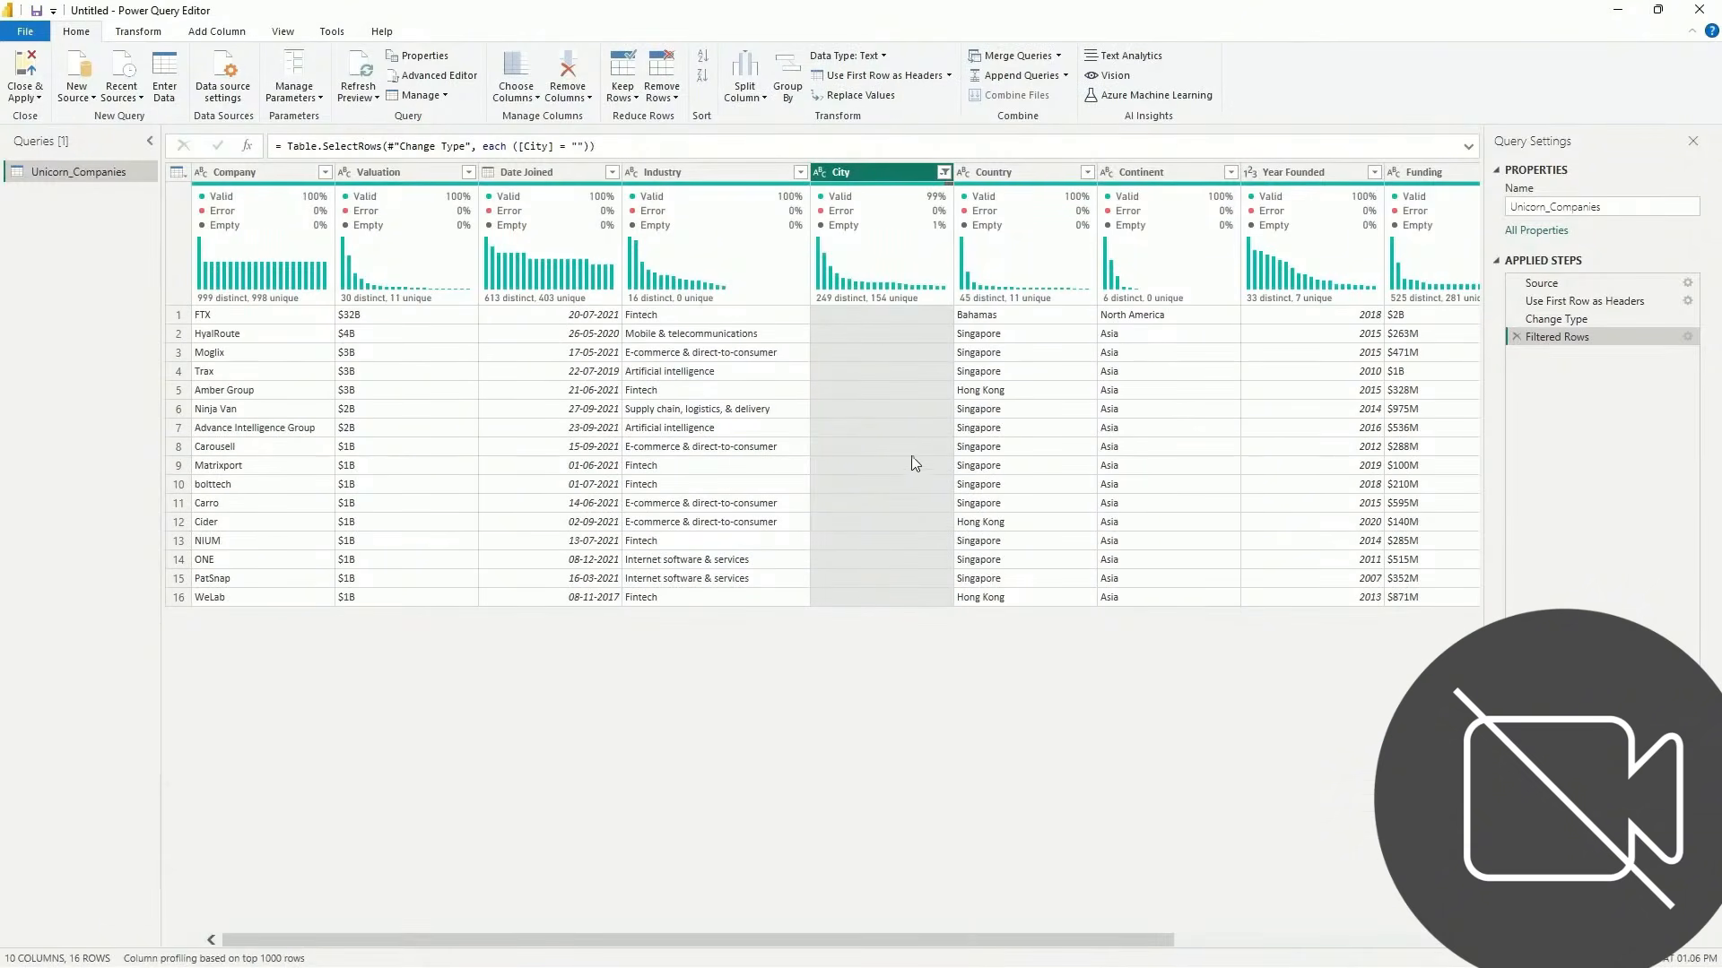
Reselect all values in the City filter to bring back every row
click(943, 172)
click(691, 361)
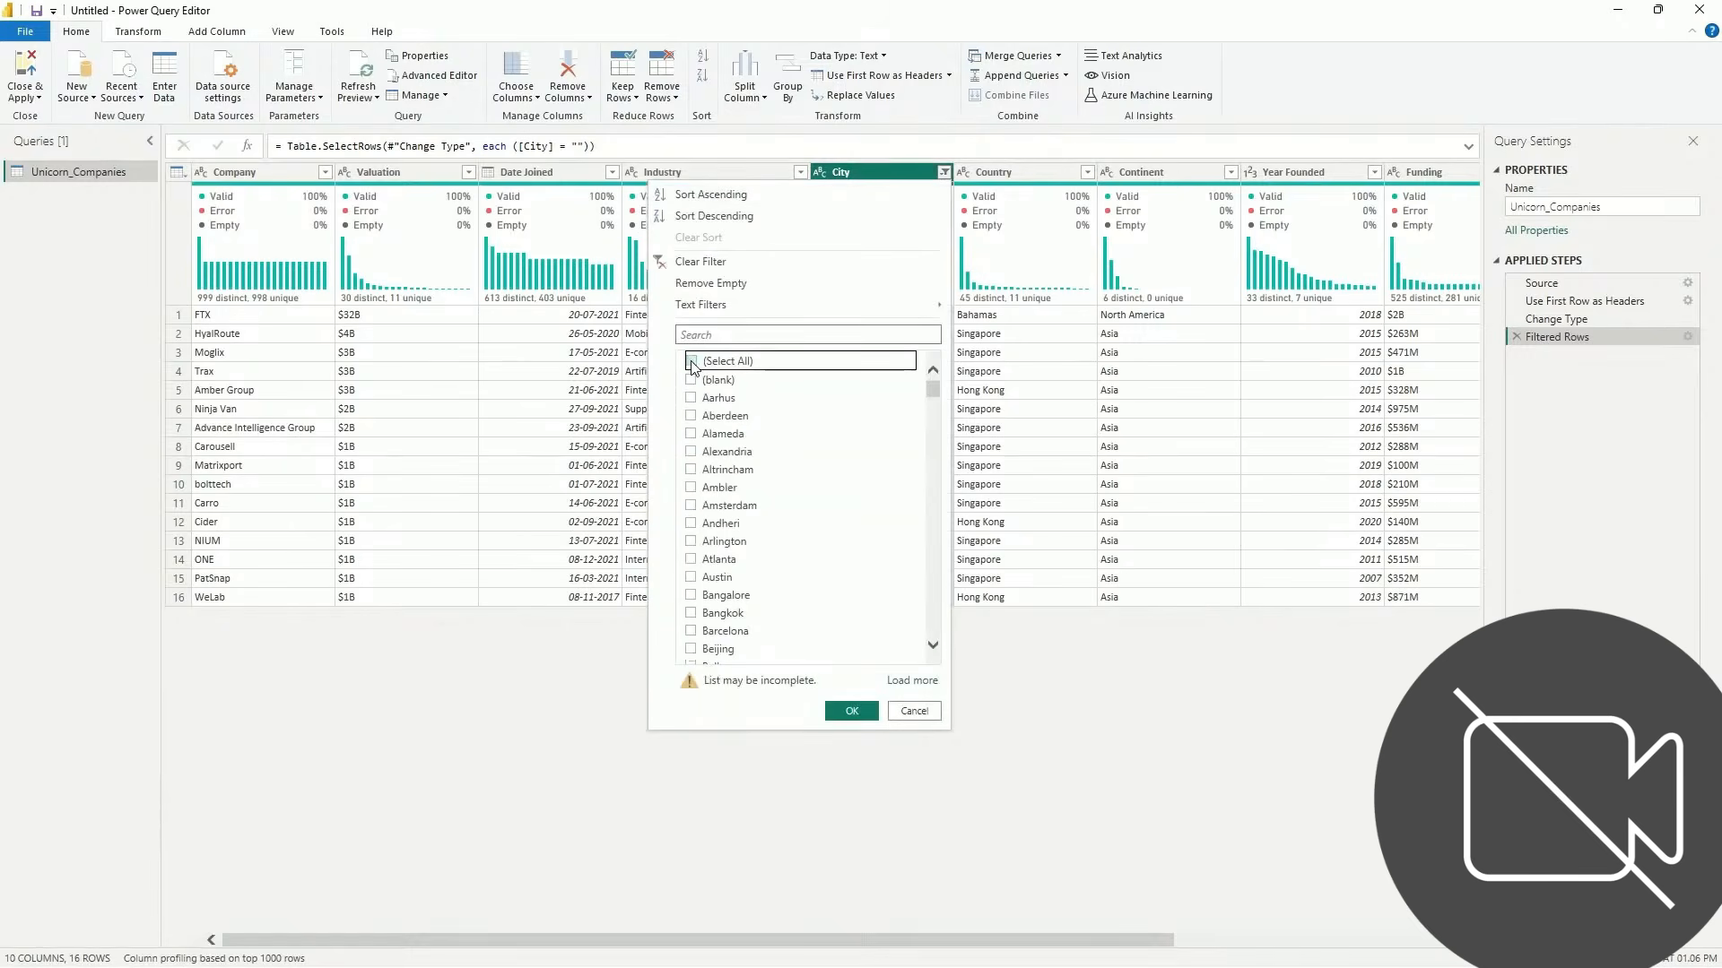
click(691, 362)
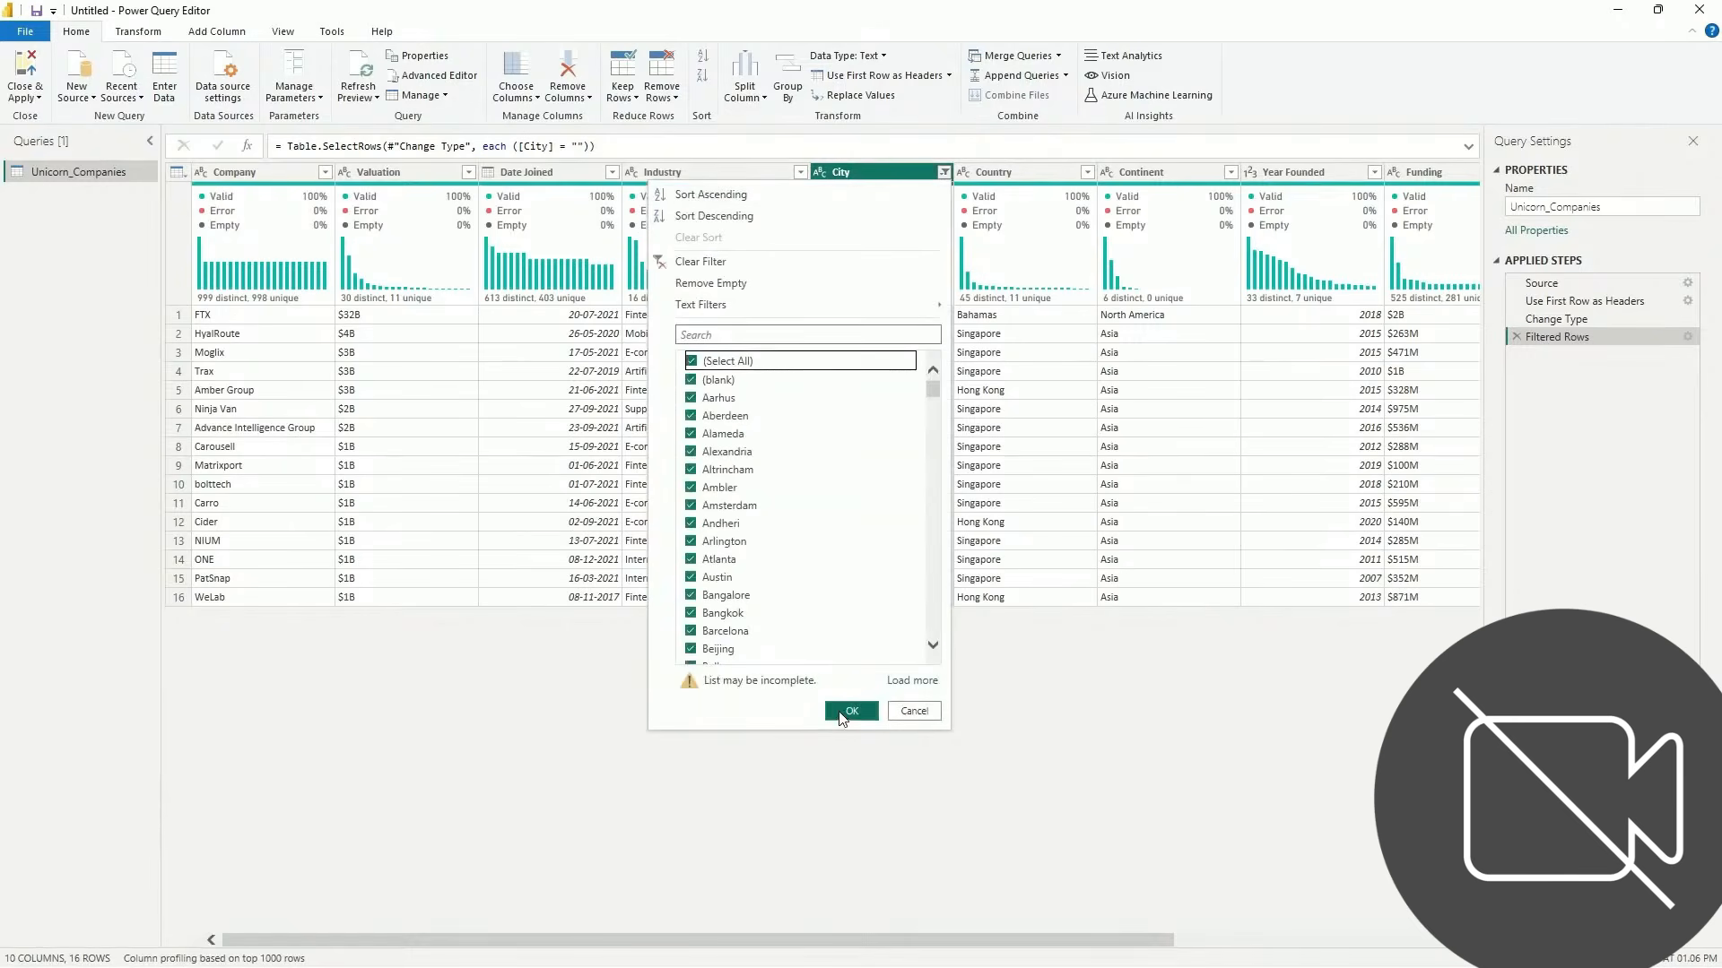
click(841, 712)
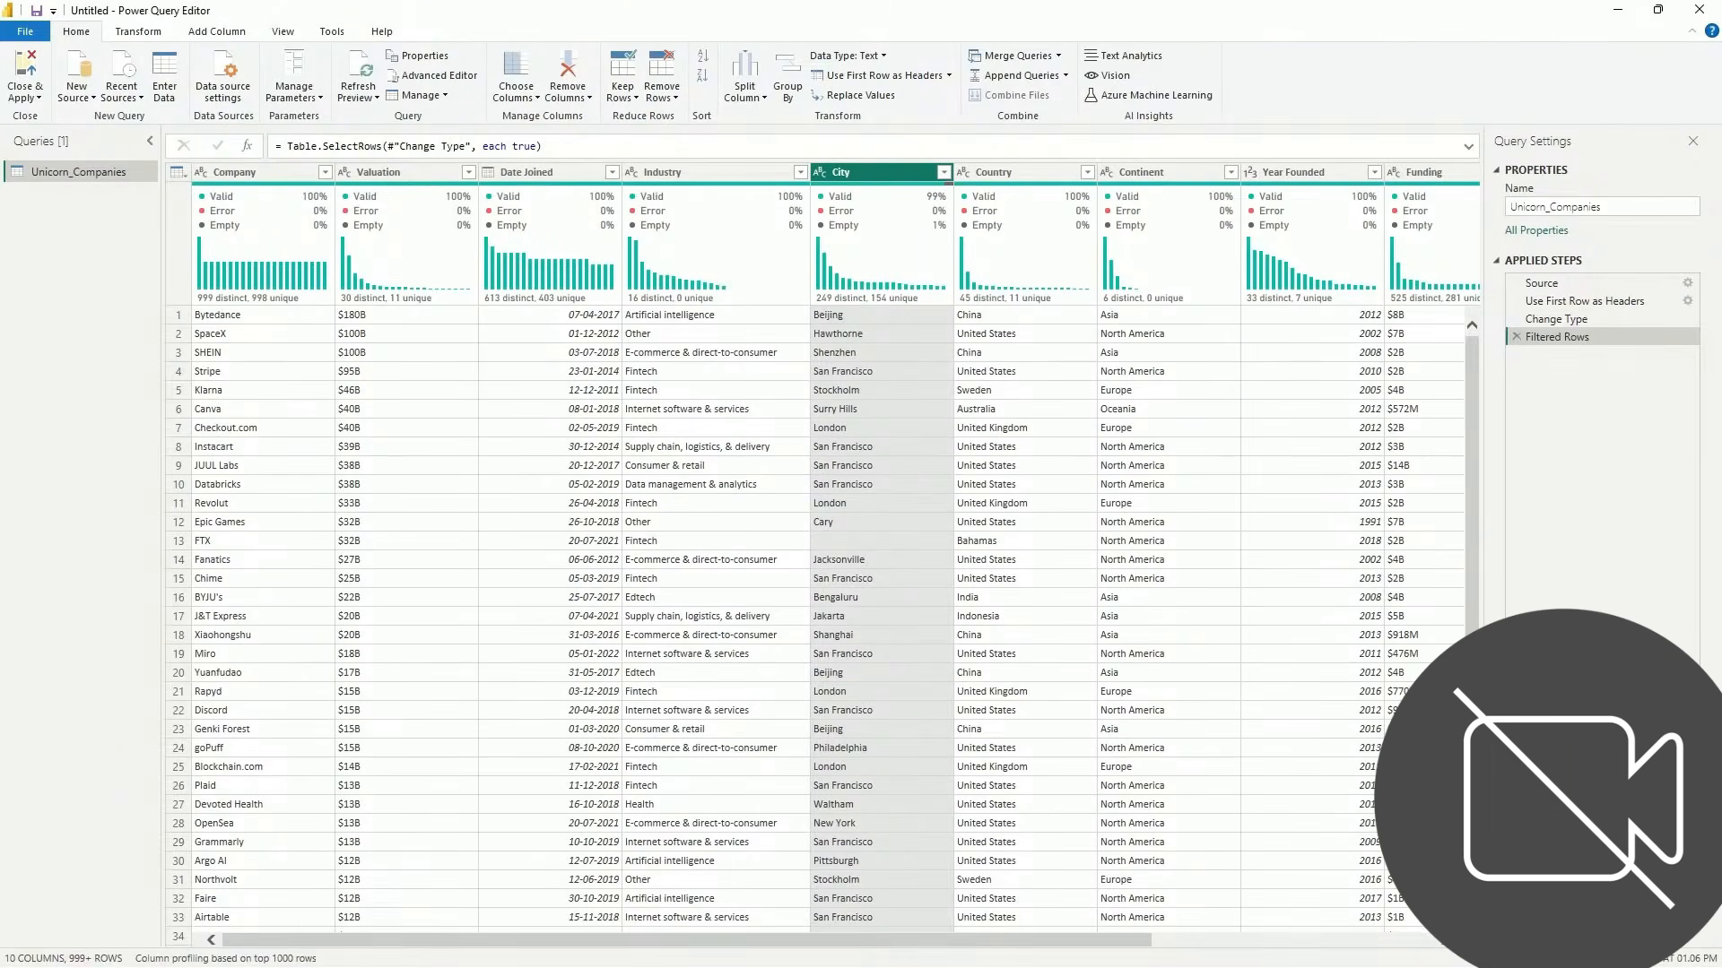
Replace the empty values in the City column with "Unknown"
click(826, 536)
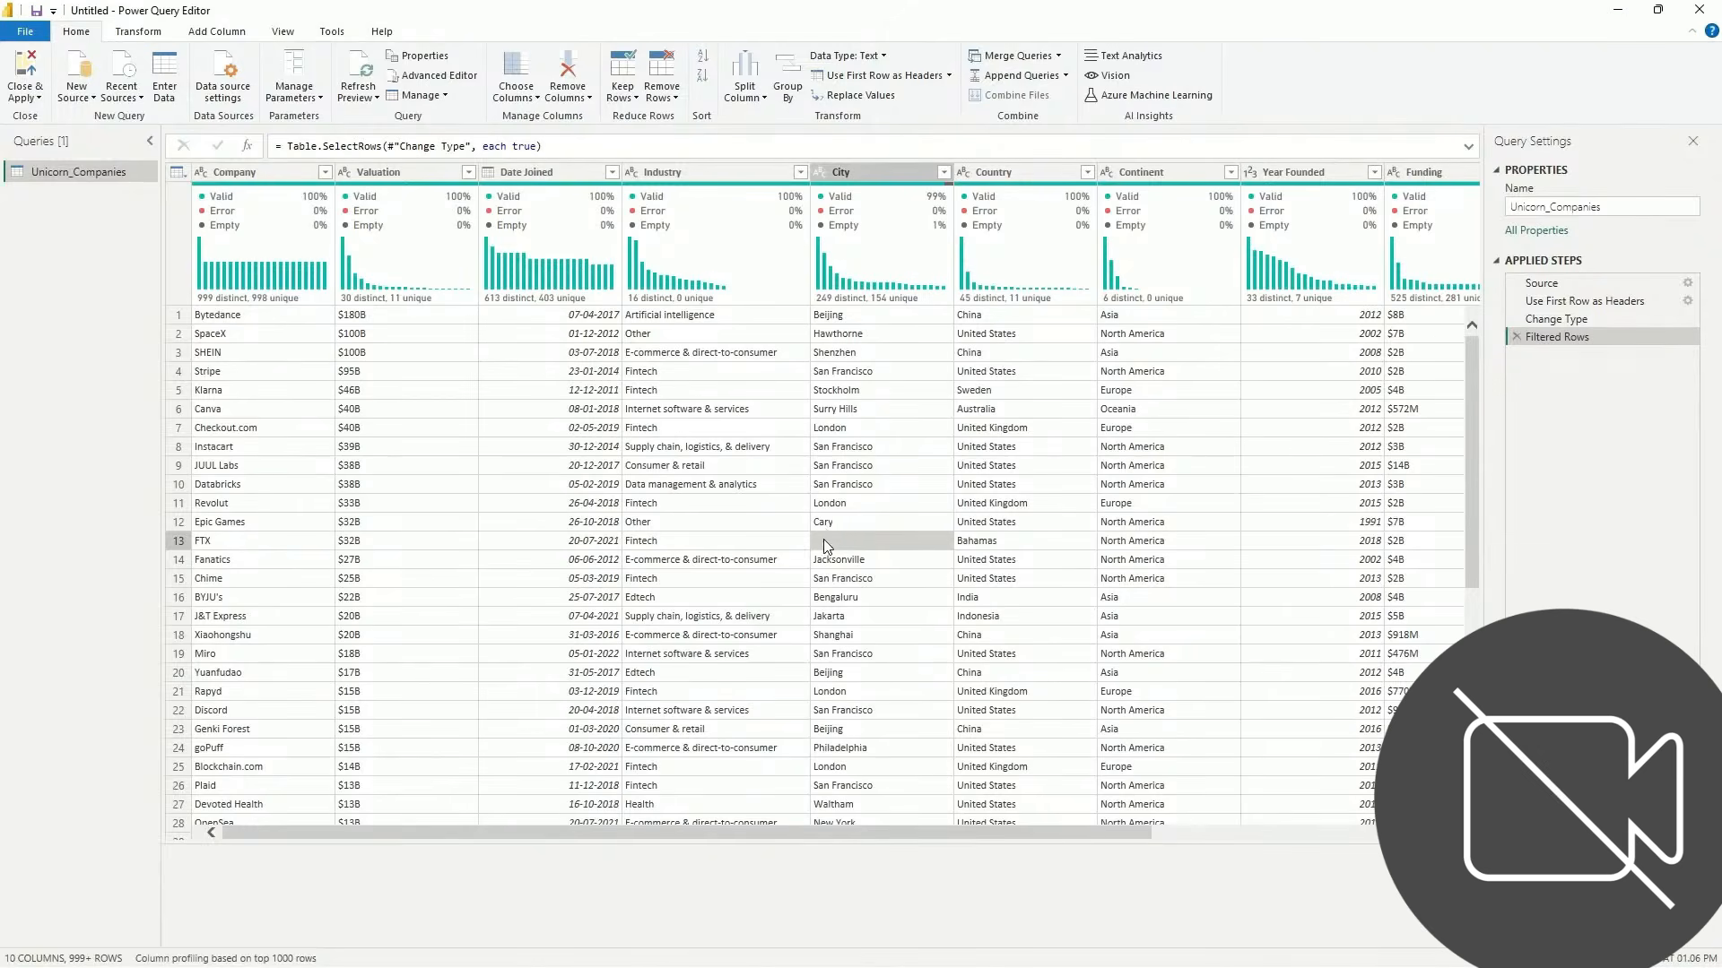
click(851, 97)
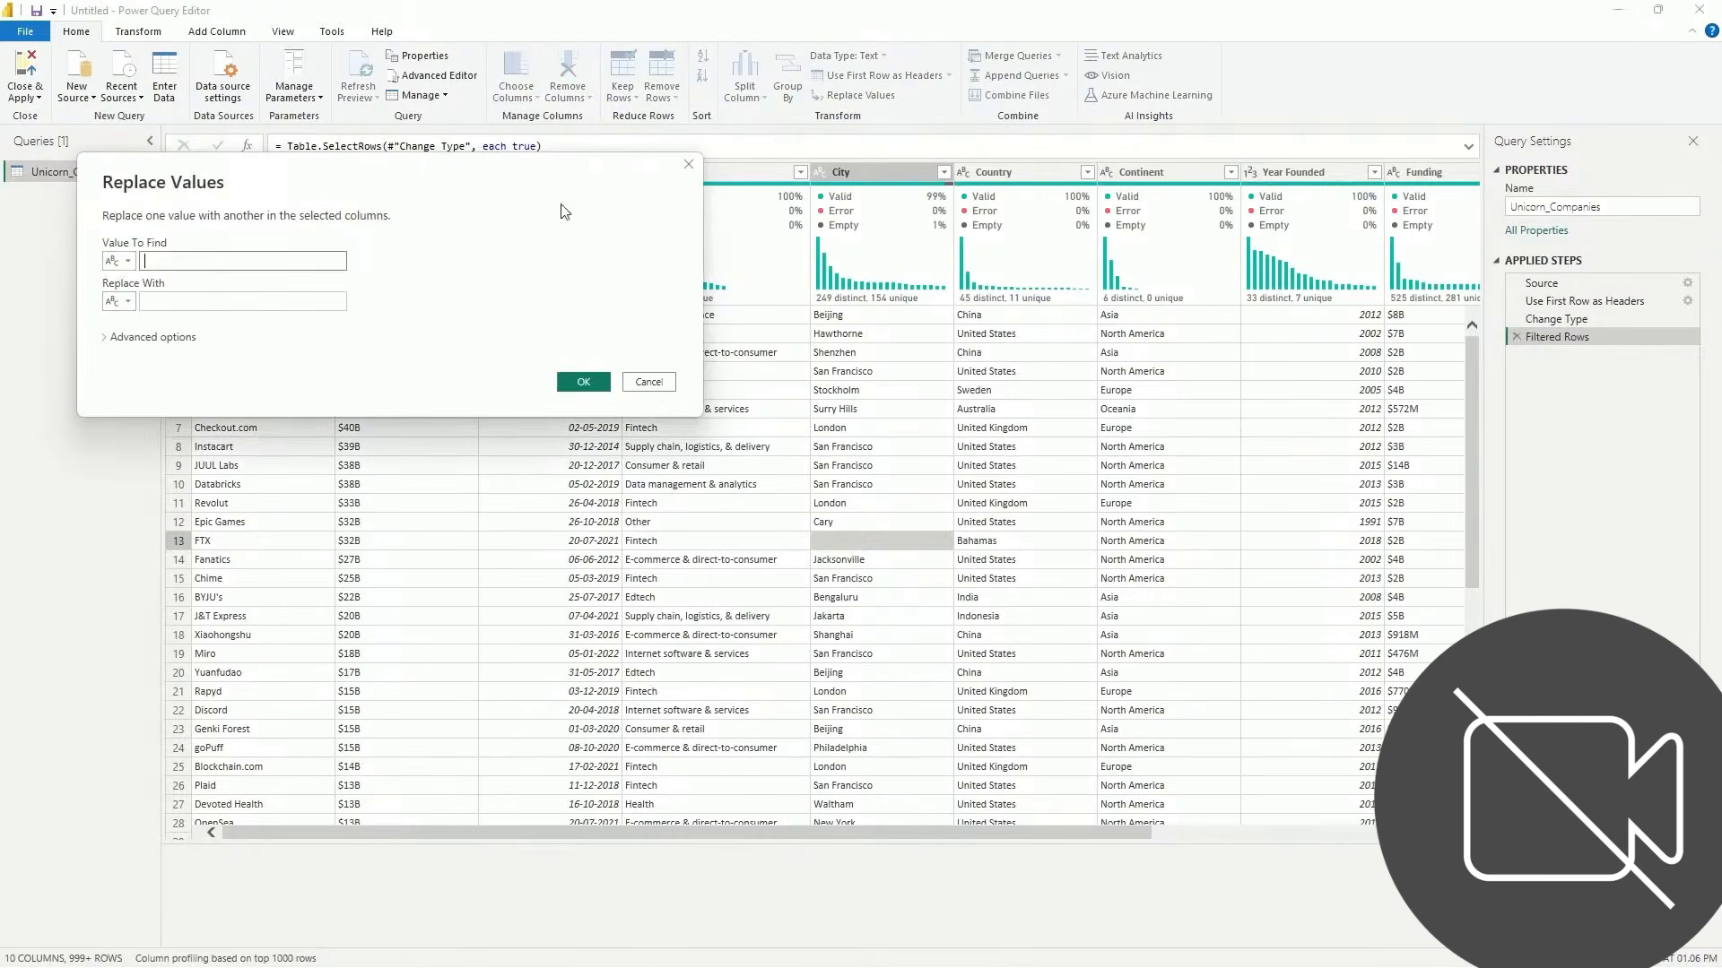
click(184, 301)
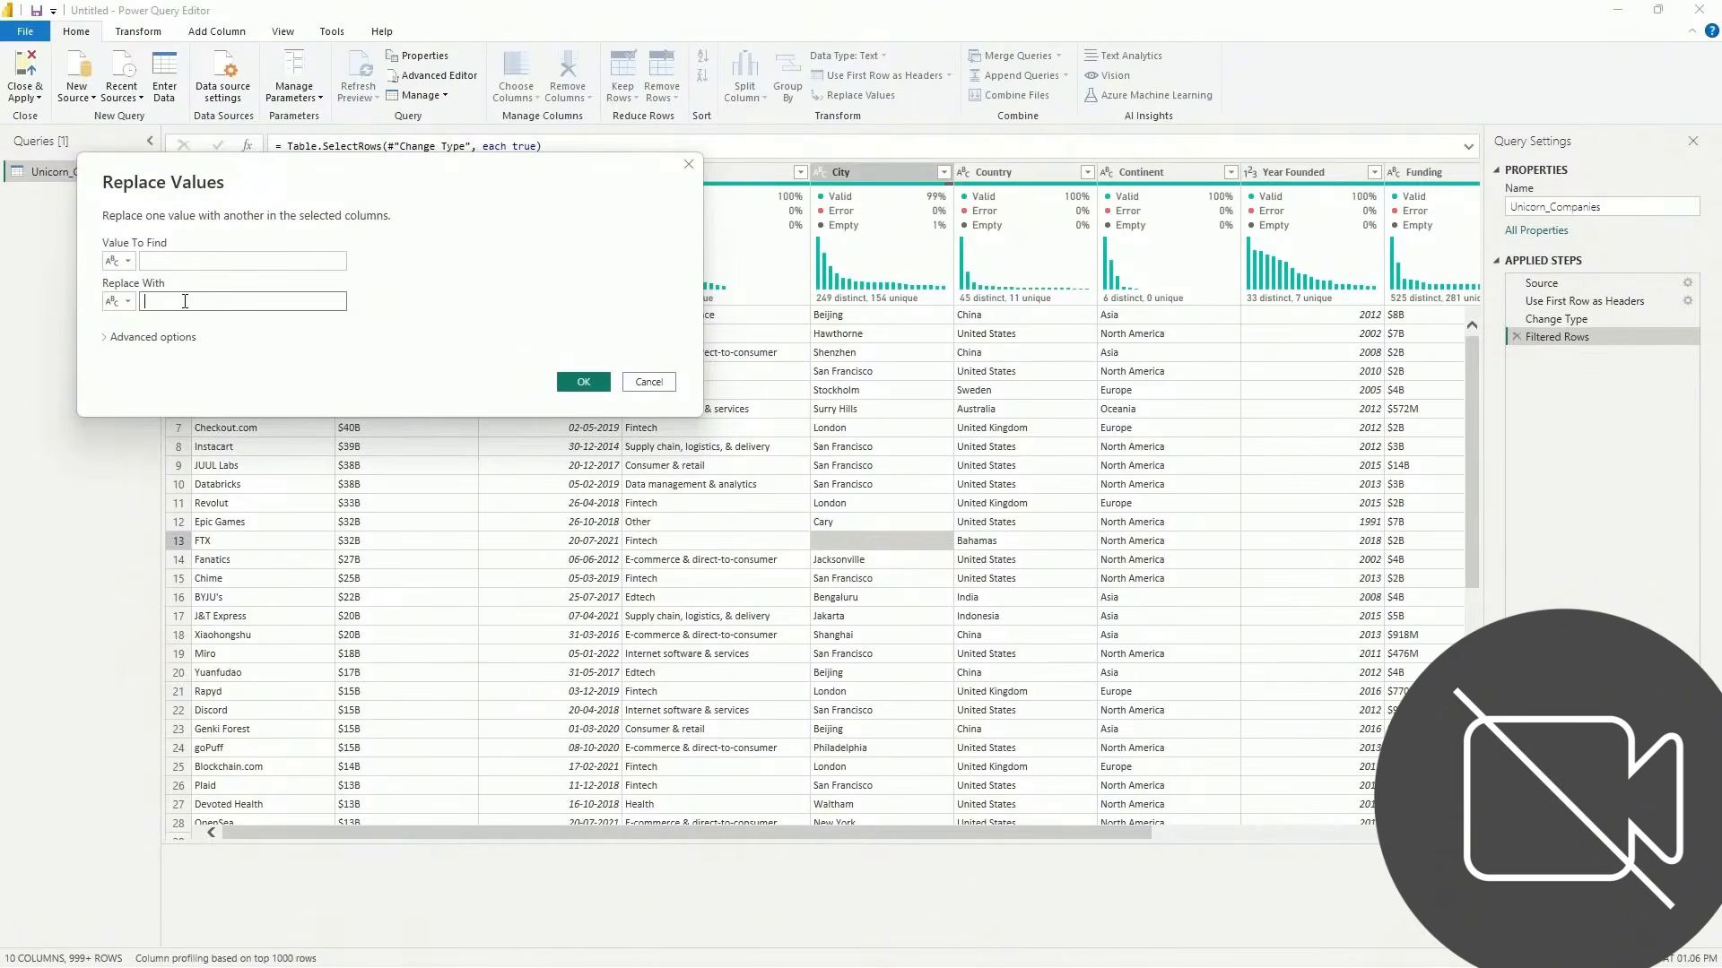
text(Unknown)
click(578, 383)
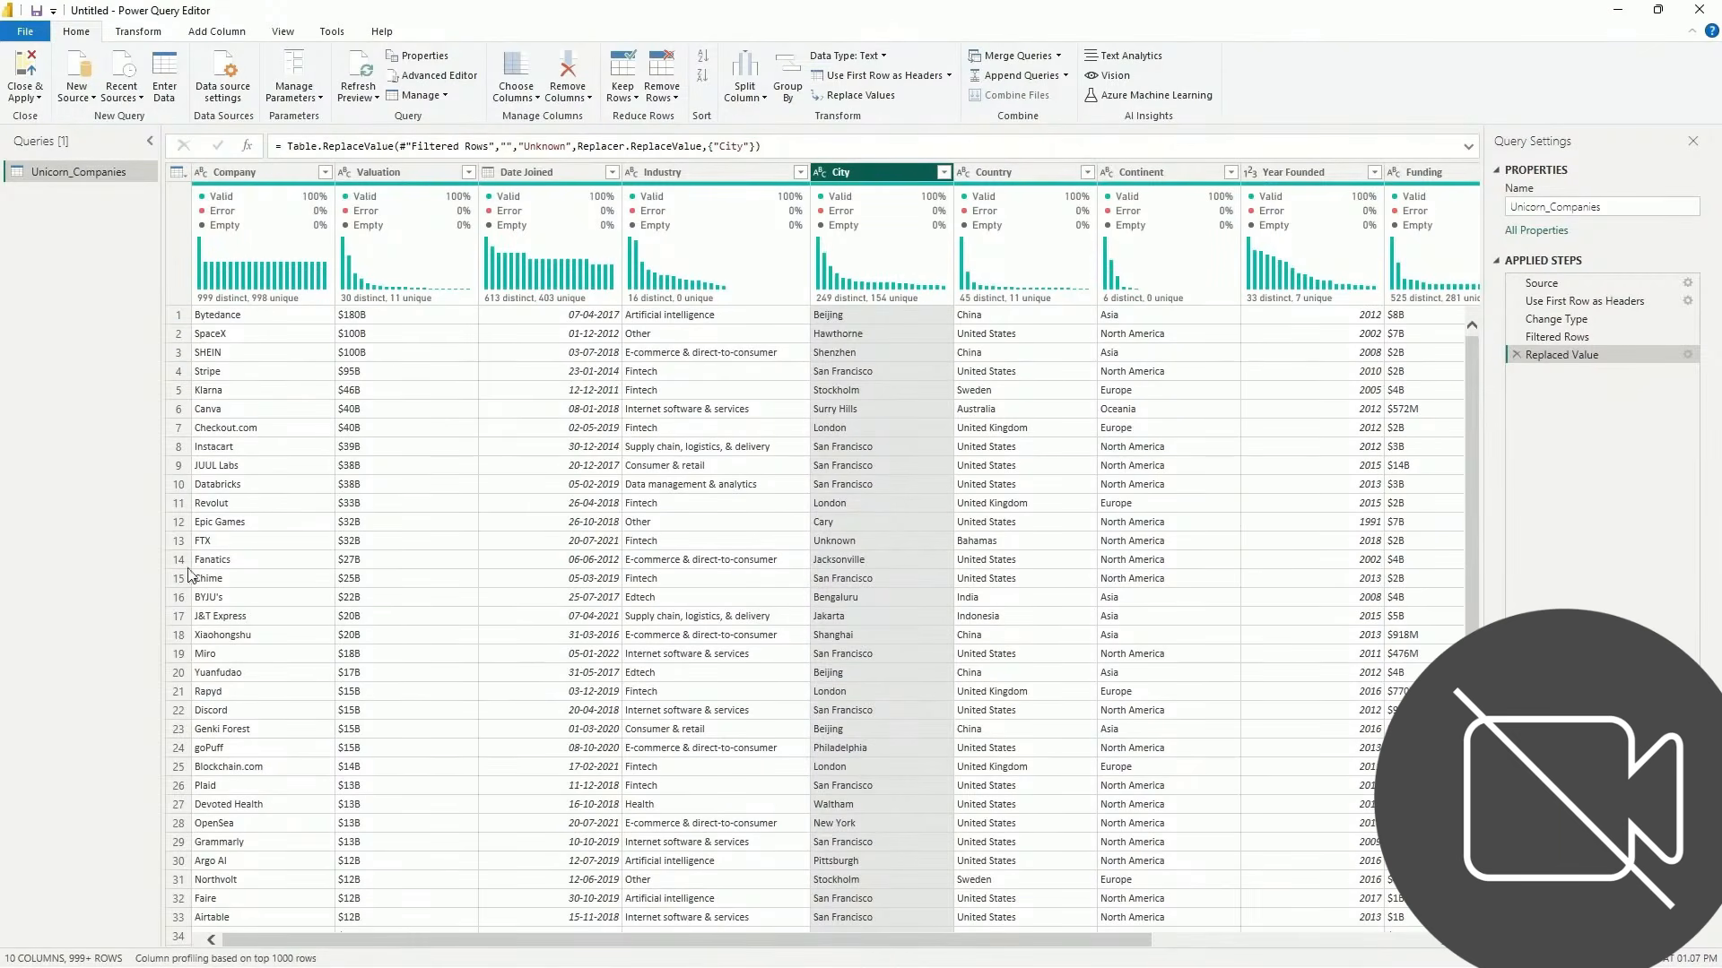
Examine the Company column's list of values, its rows and its distinct and unique profile for duplicate names
click(325, 173)
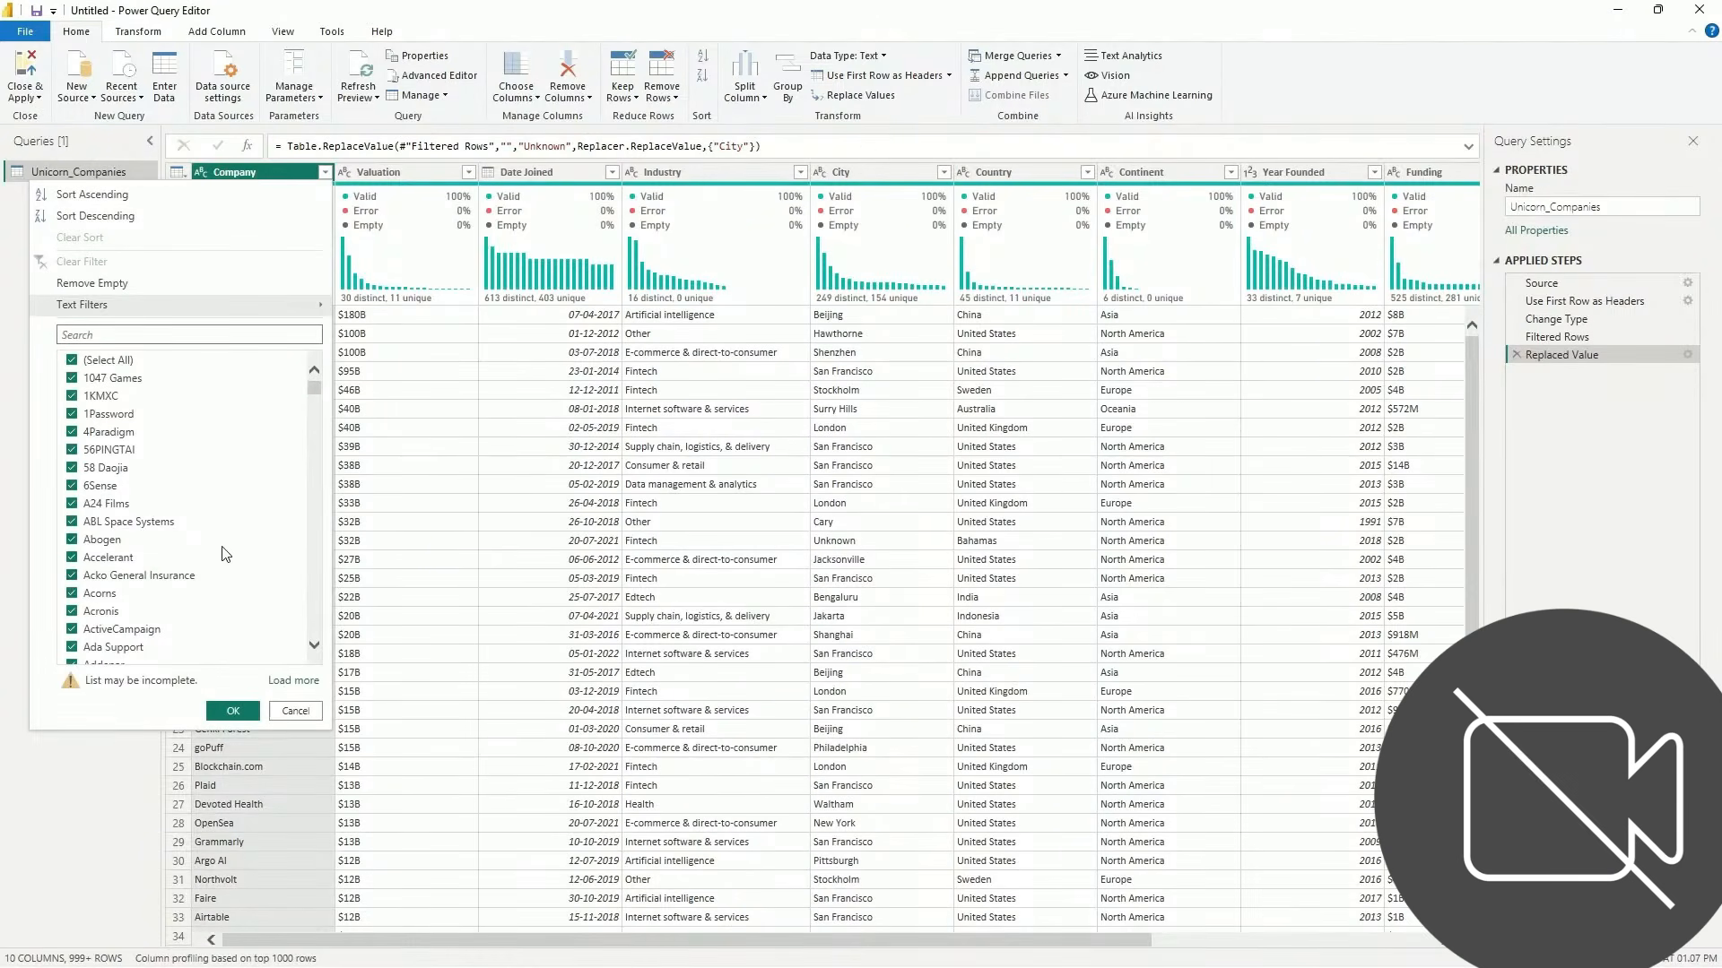
scroll(219, 500, down, 3)
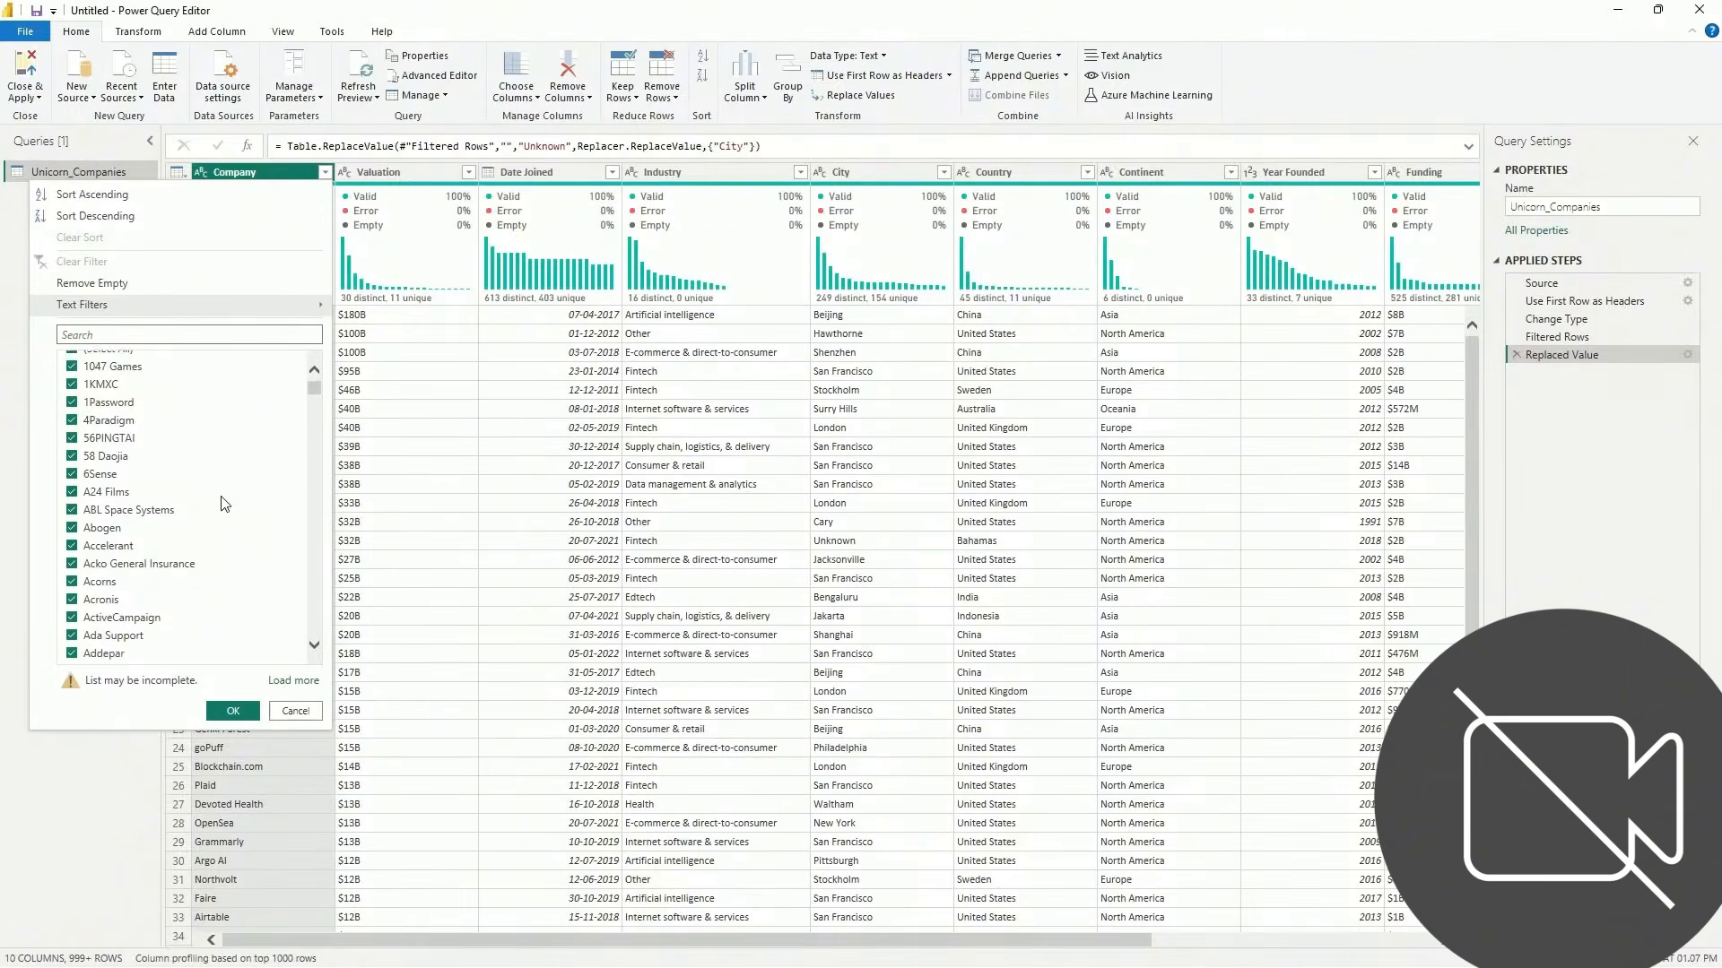
scroll(219, 500, up, 3)
click(329, 177)
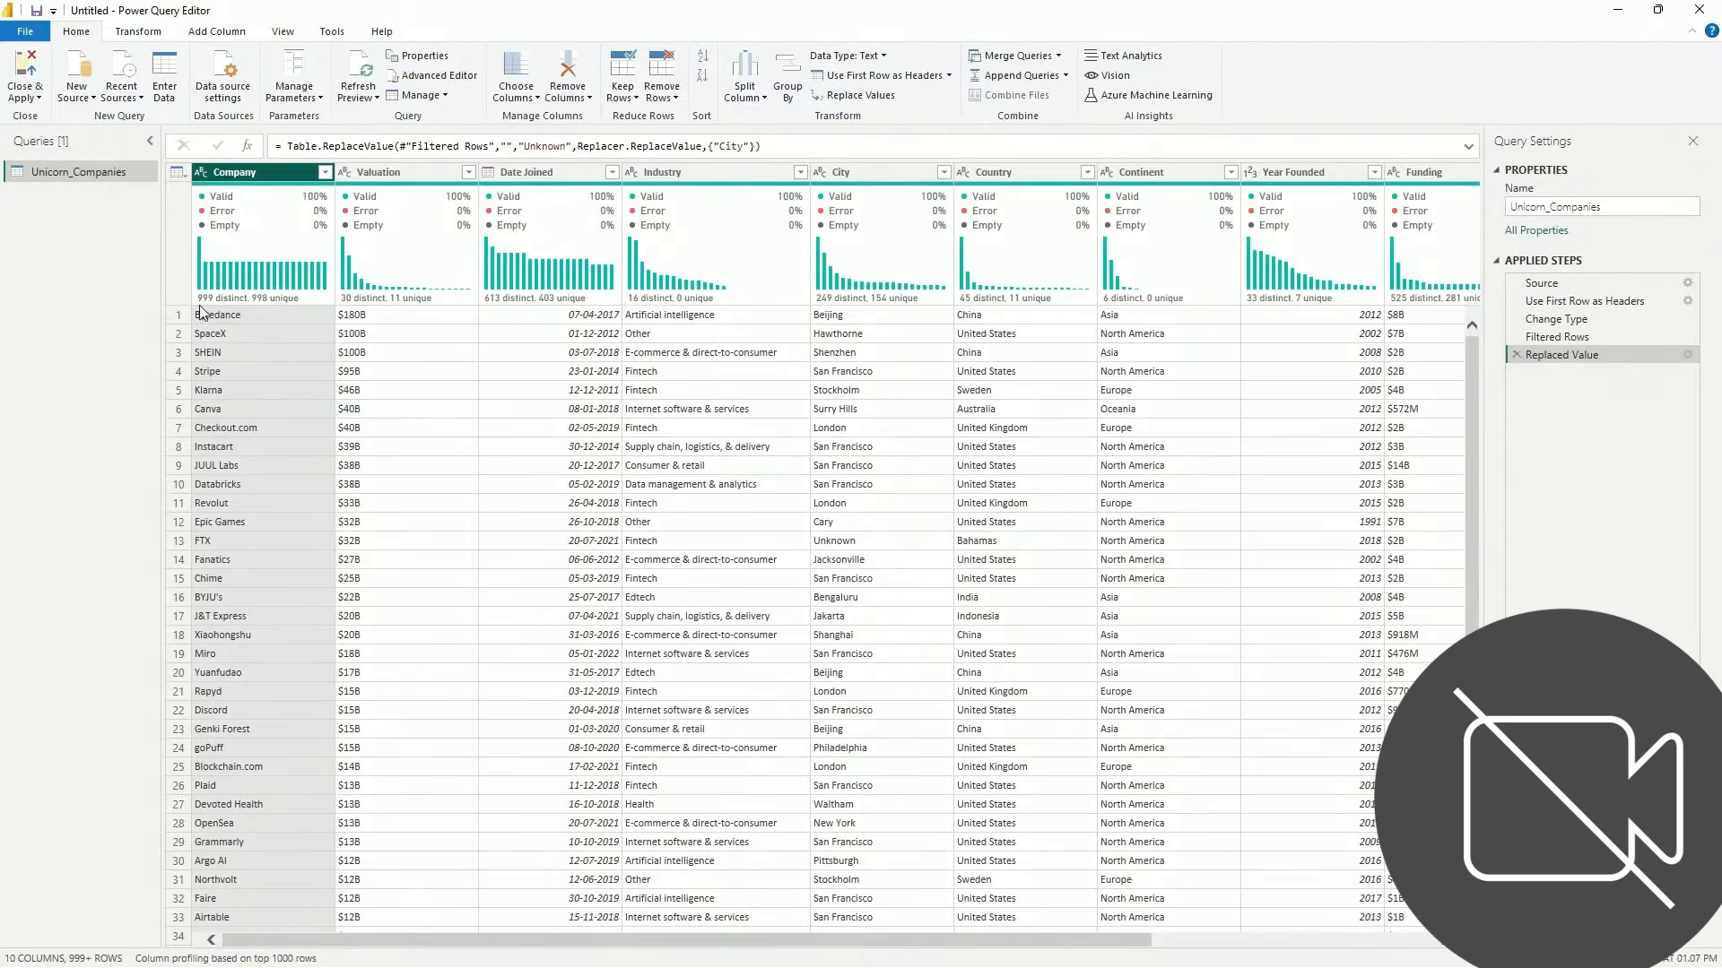
mouse_move(266, 306)
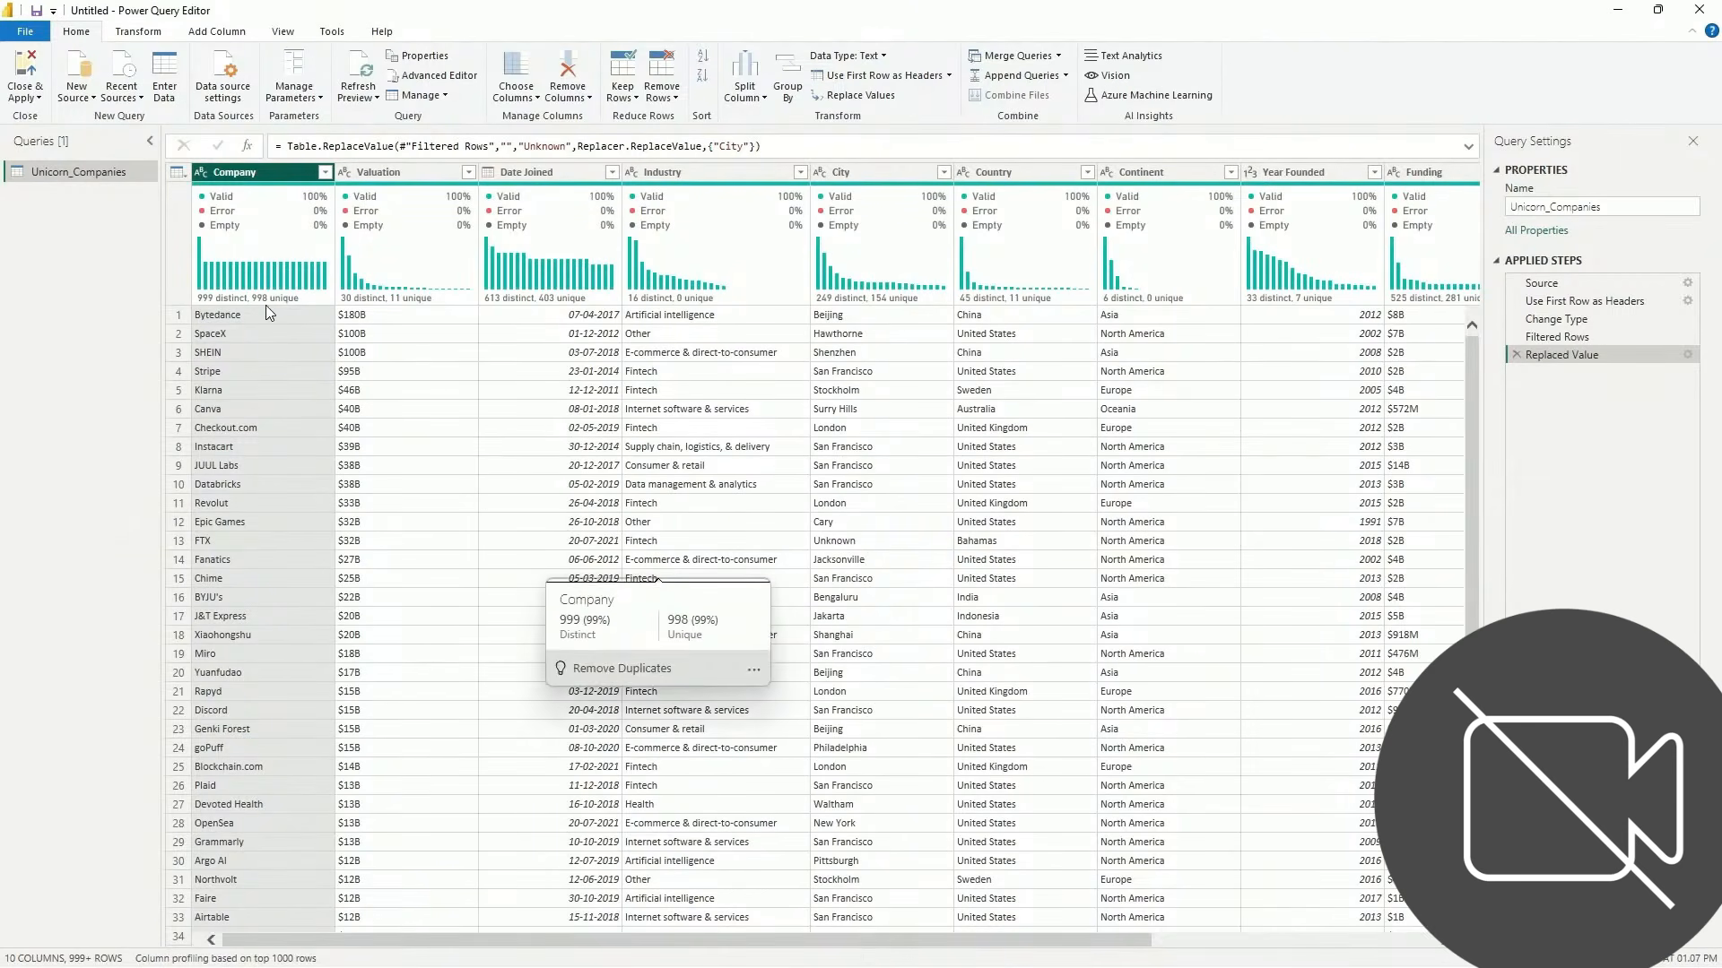
scroll(294, 635, down, 20)
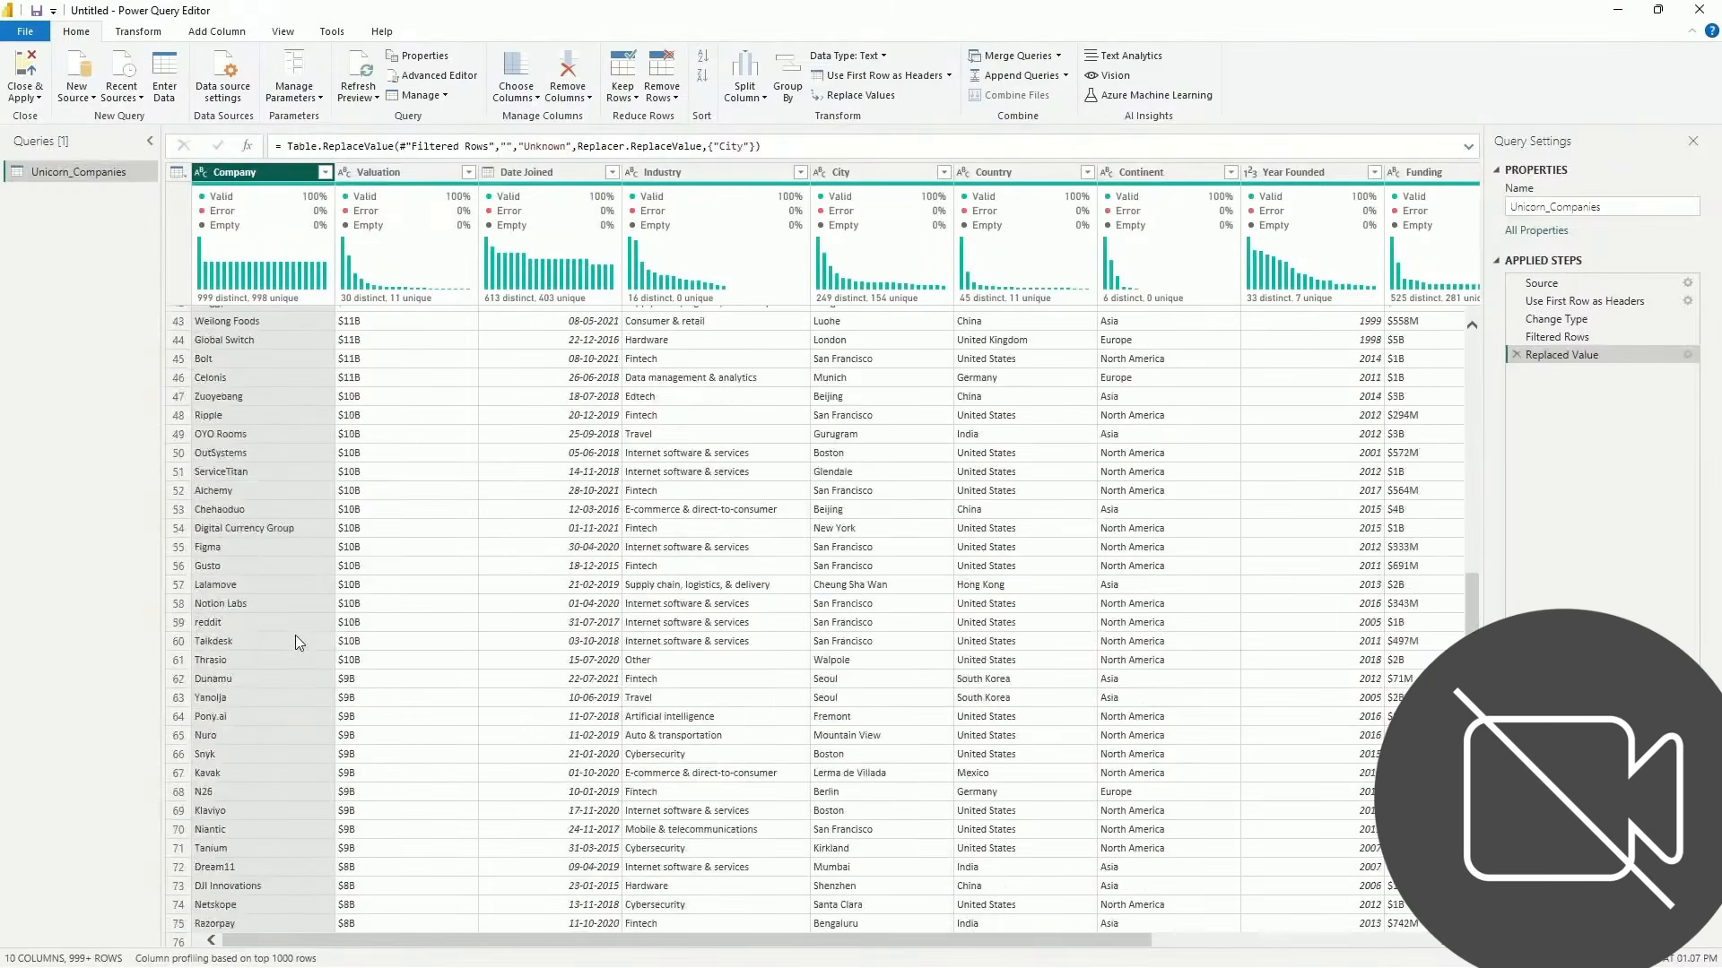
scroll(294, 637, up, 10)
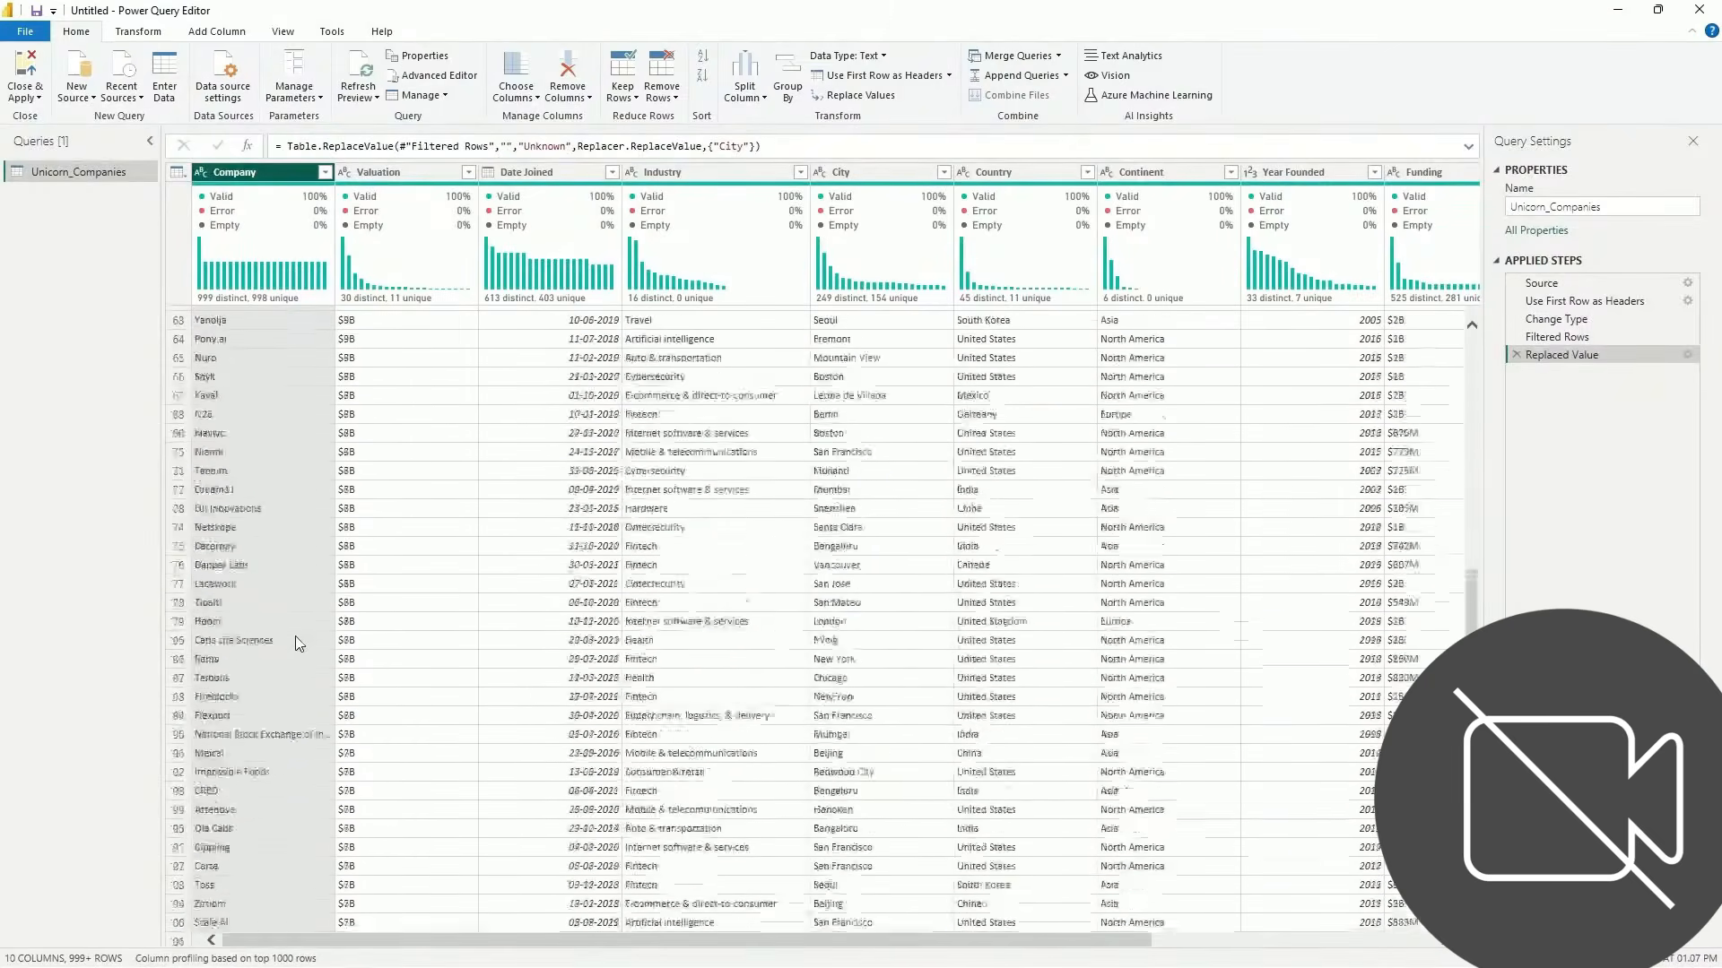
scroll(294, 643, up, 10)
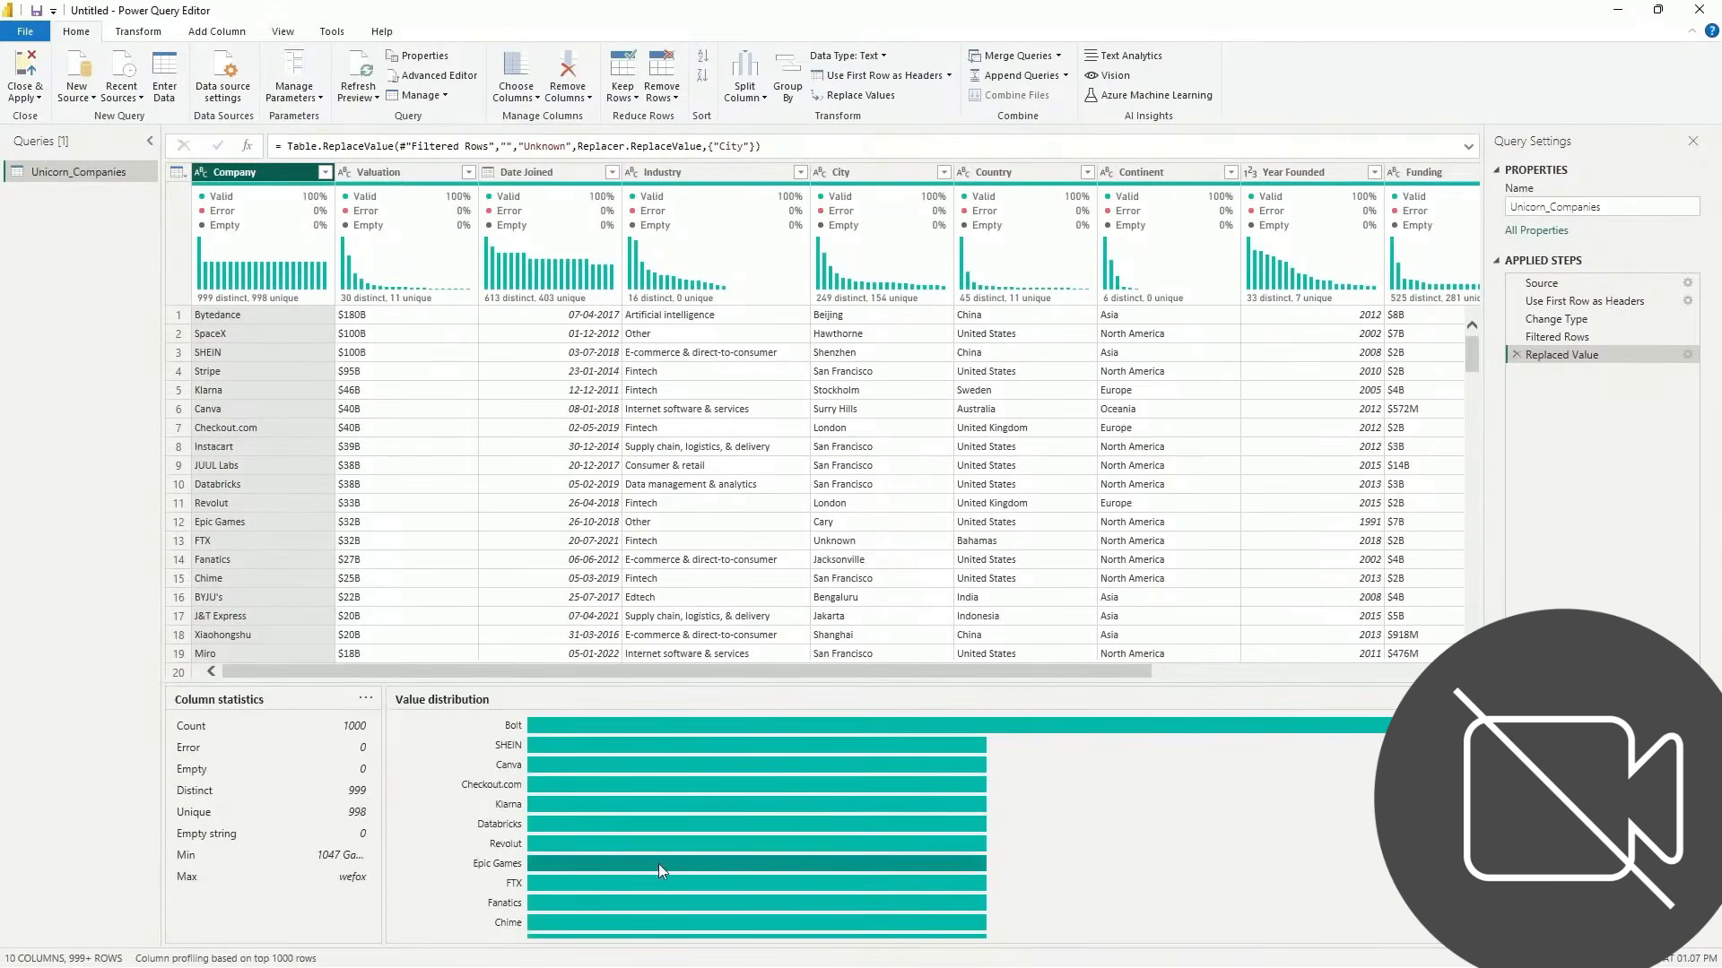
Check the Company column's value distribution and remove the rows with duplicate company names
scroll(615, 820, down, 3)
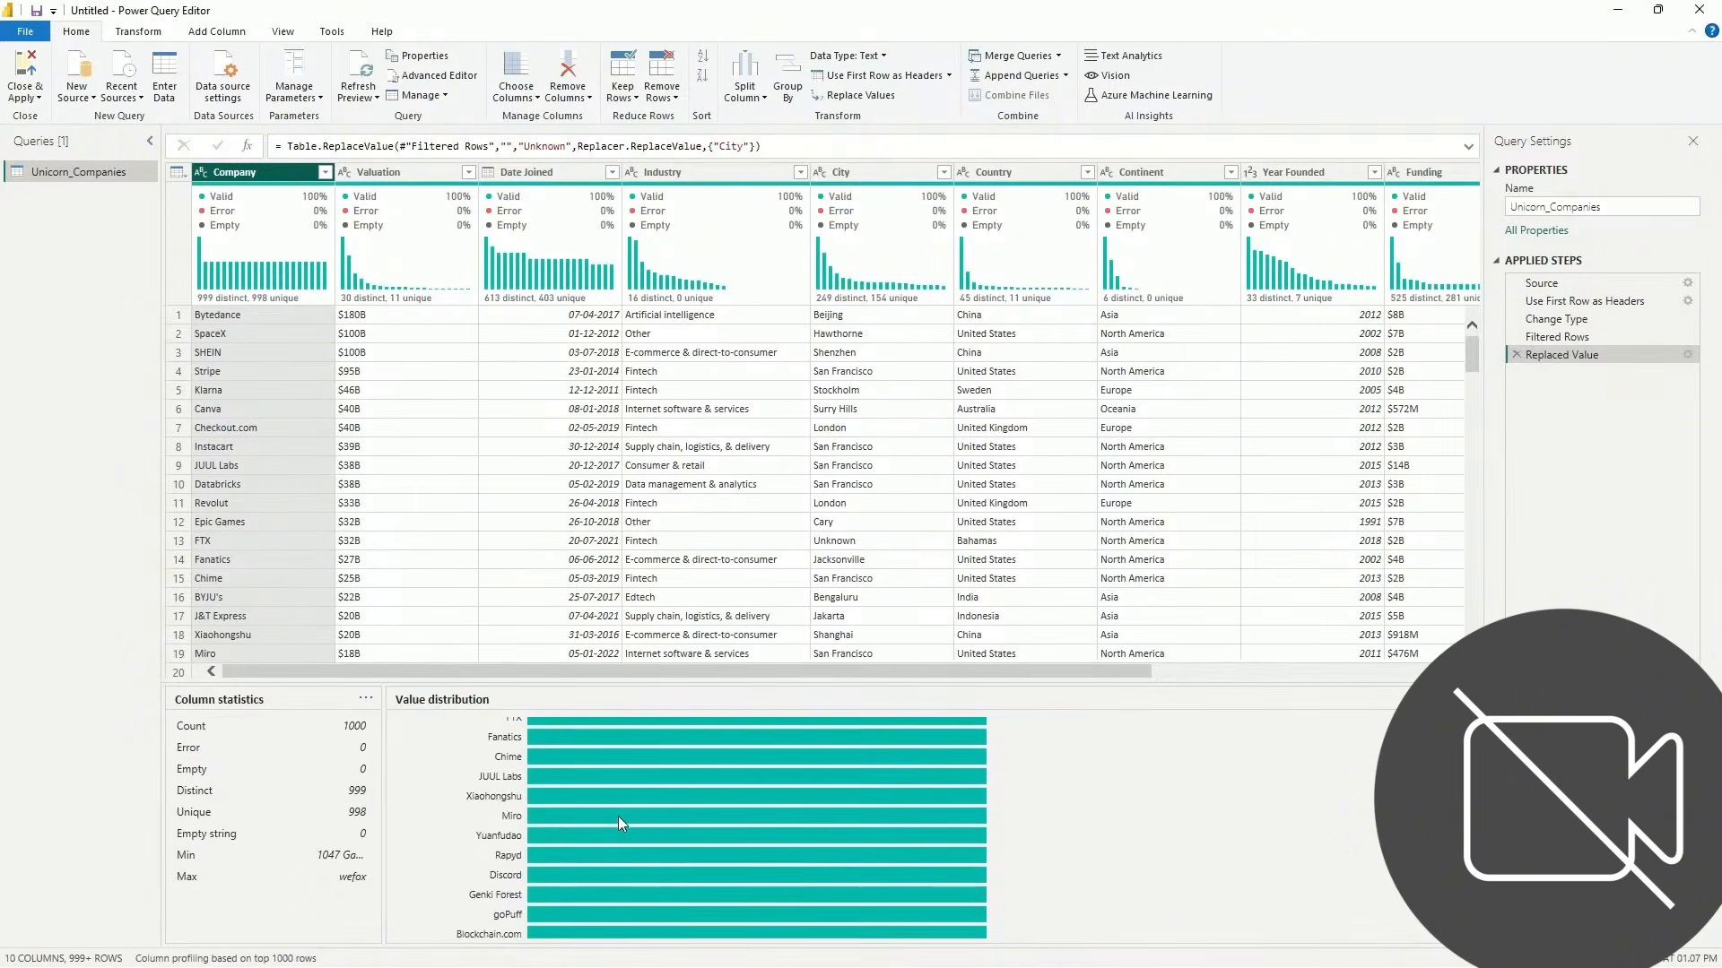
scroll(617, 816, up, 3)
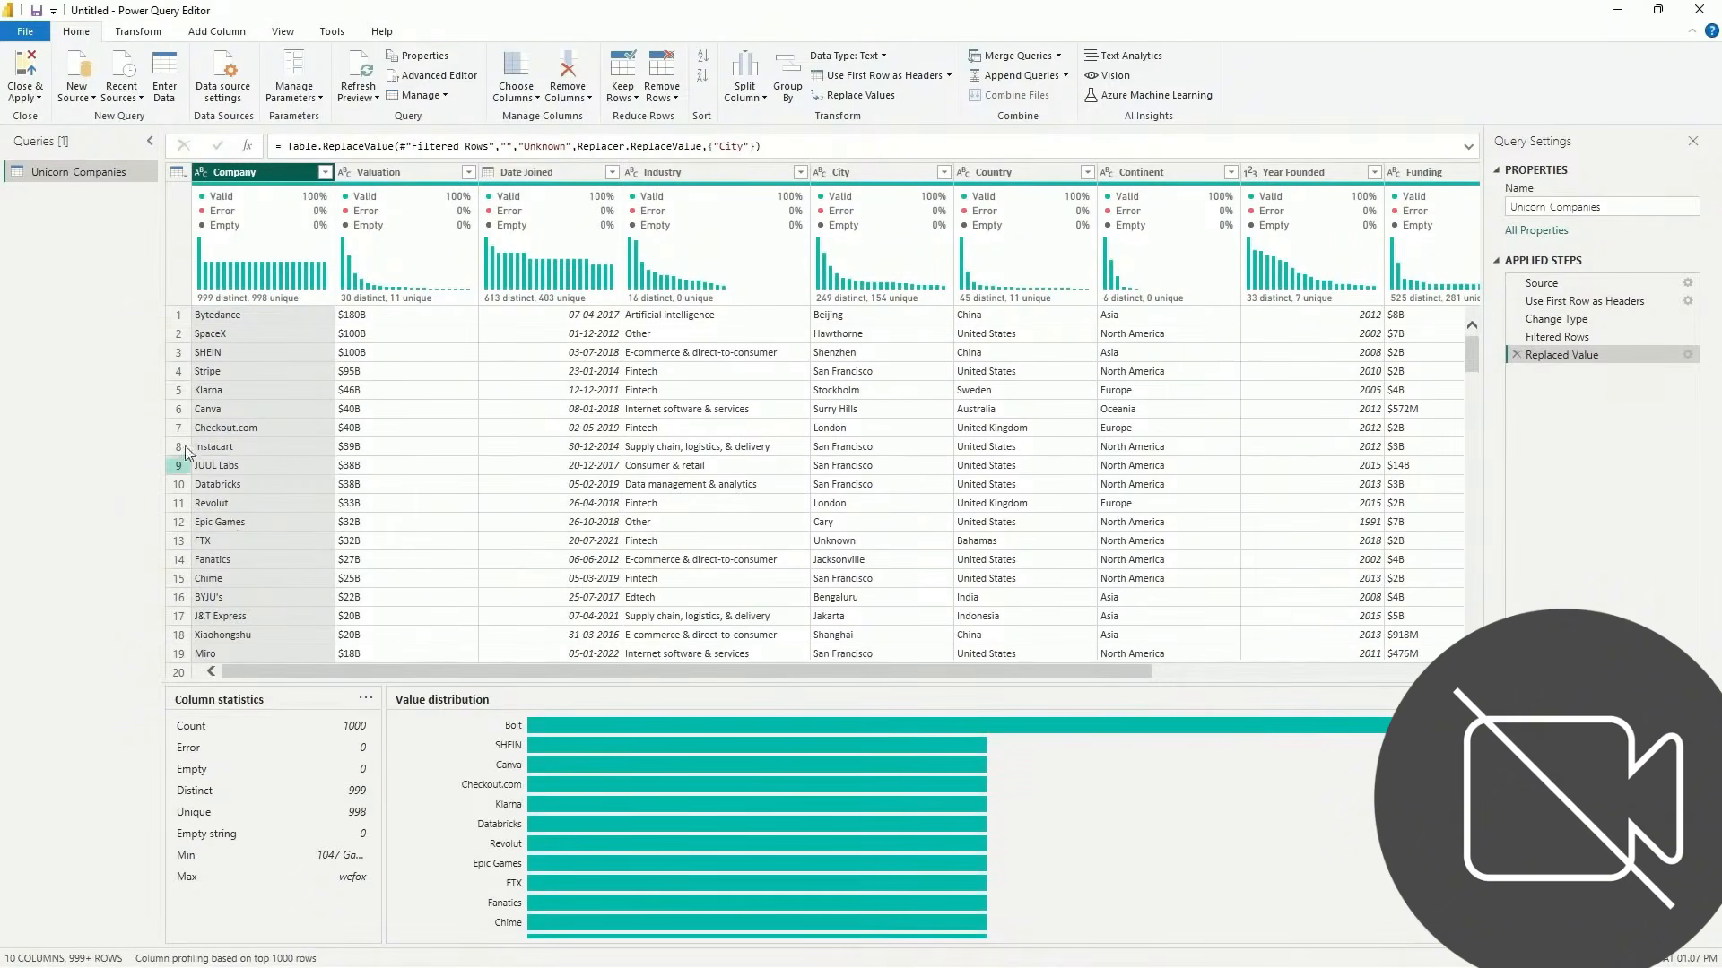
right_click(276, 183)
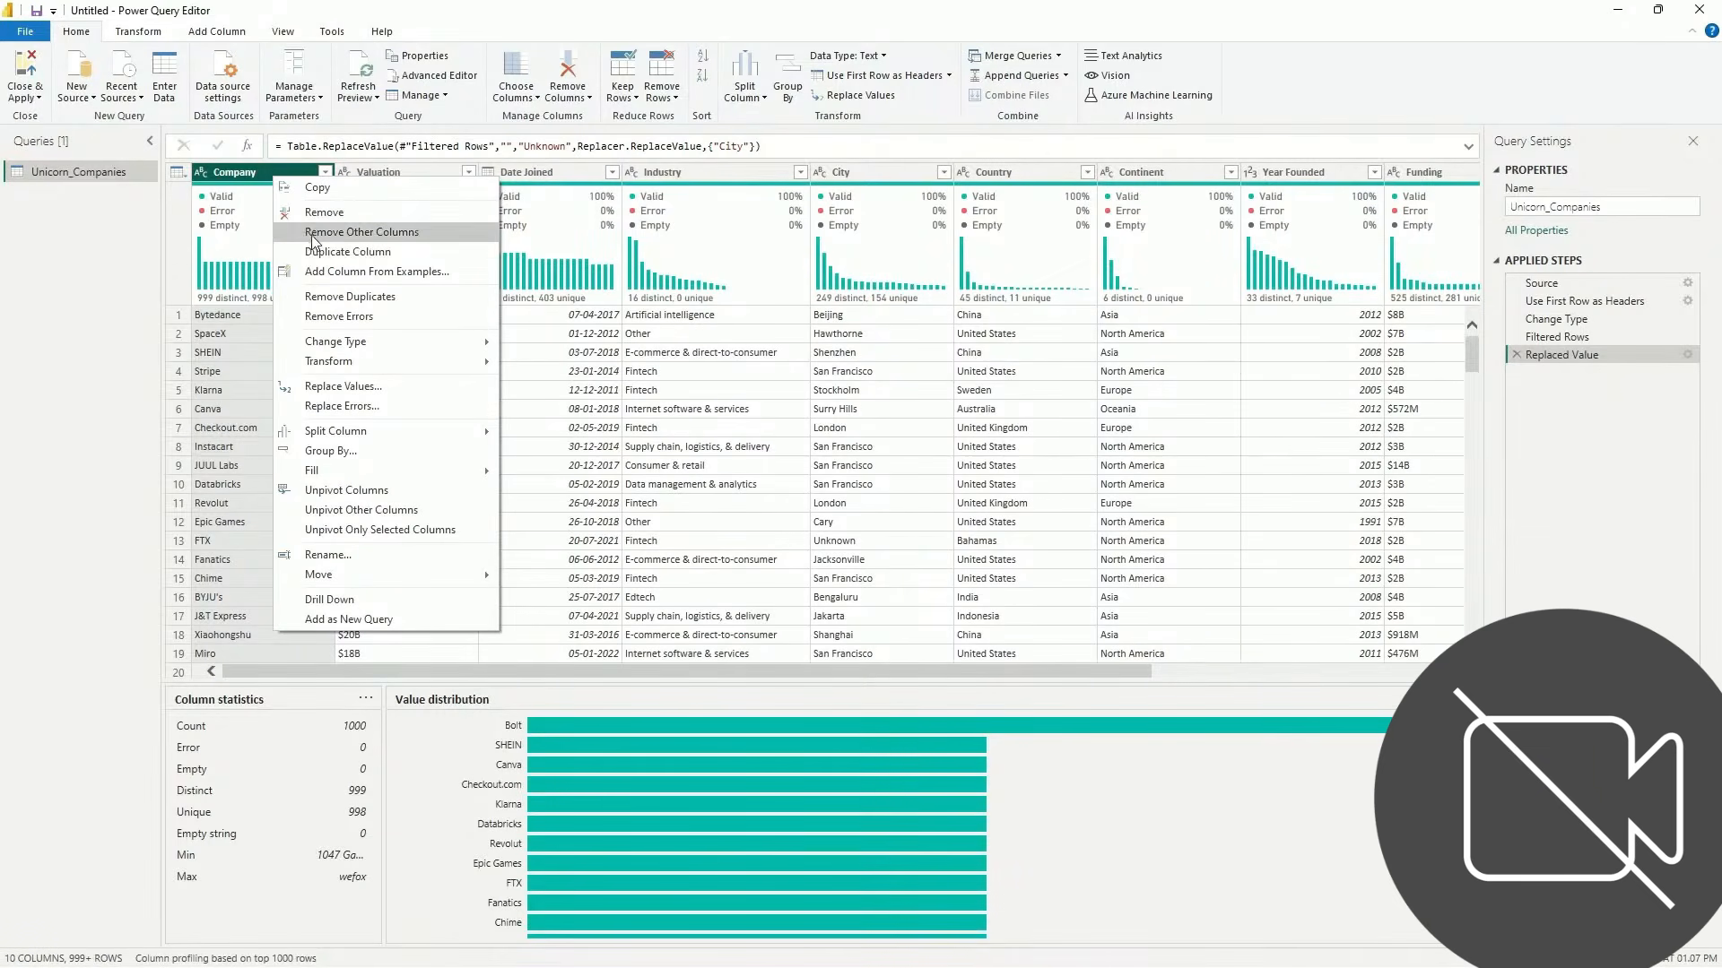
click(362, 298)
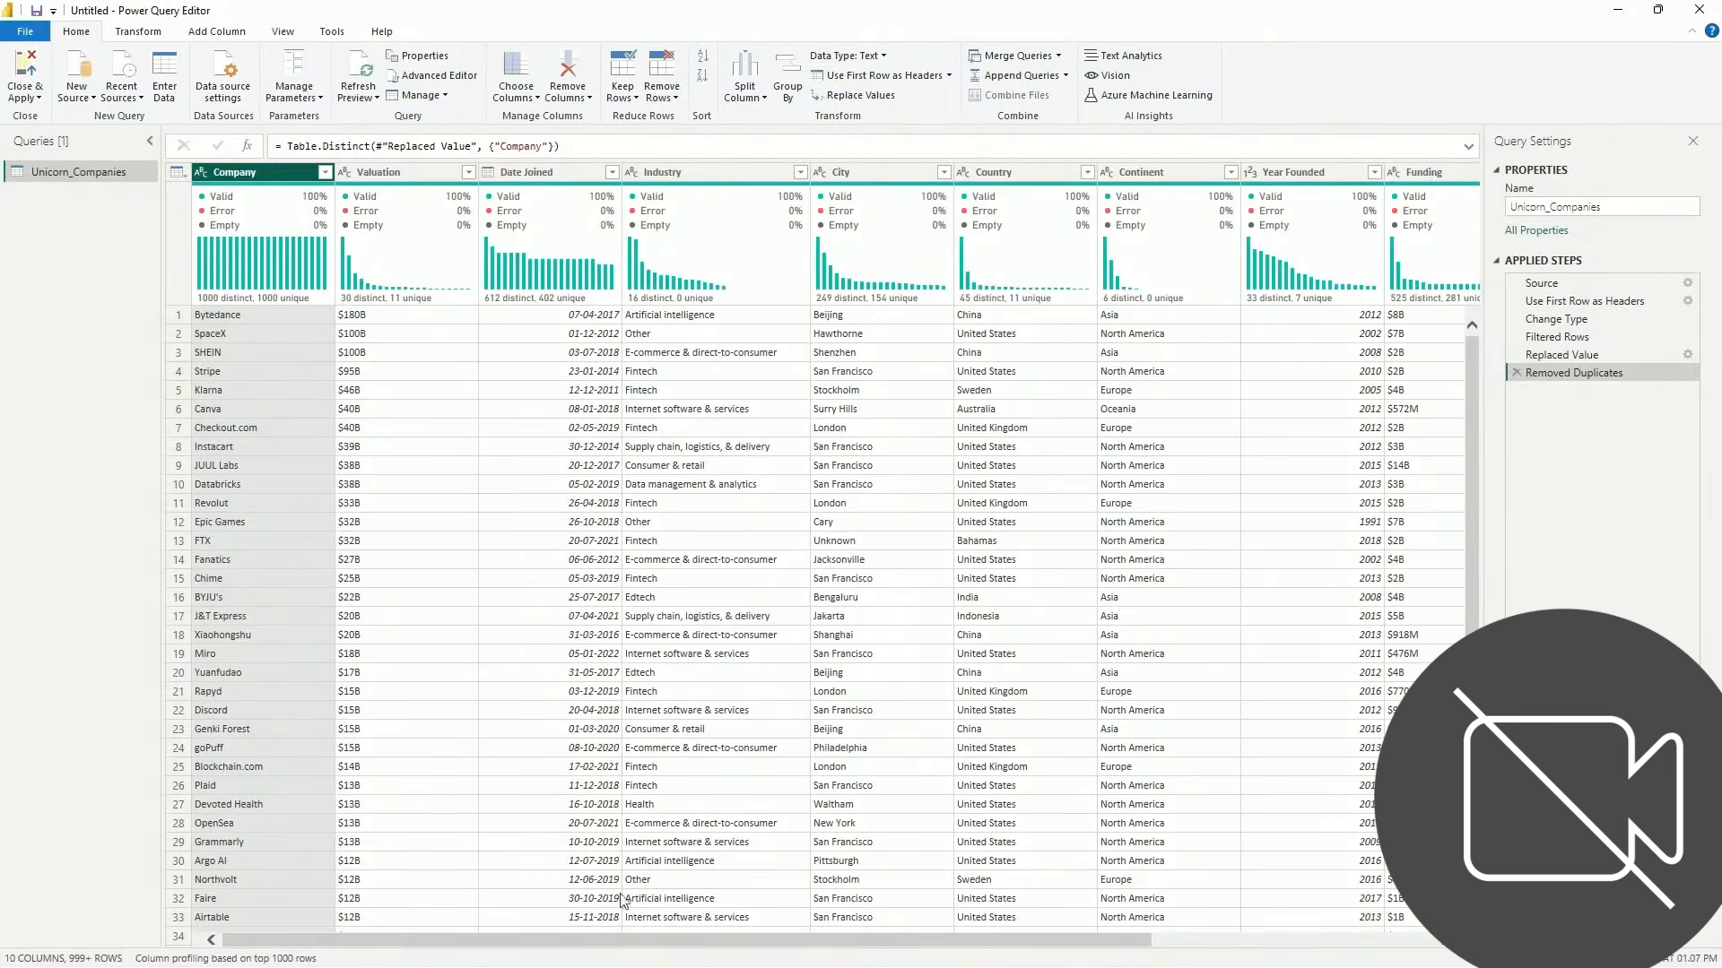
Inspect the Select Investors column, and return to the Company column to review its statistics and value distribution
drag(660, 940, 983, 932)
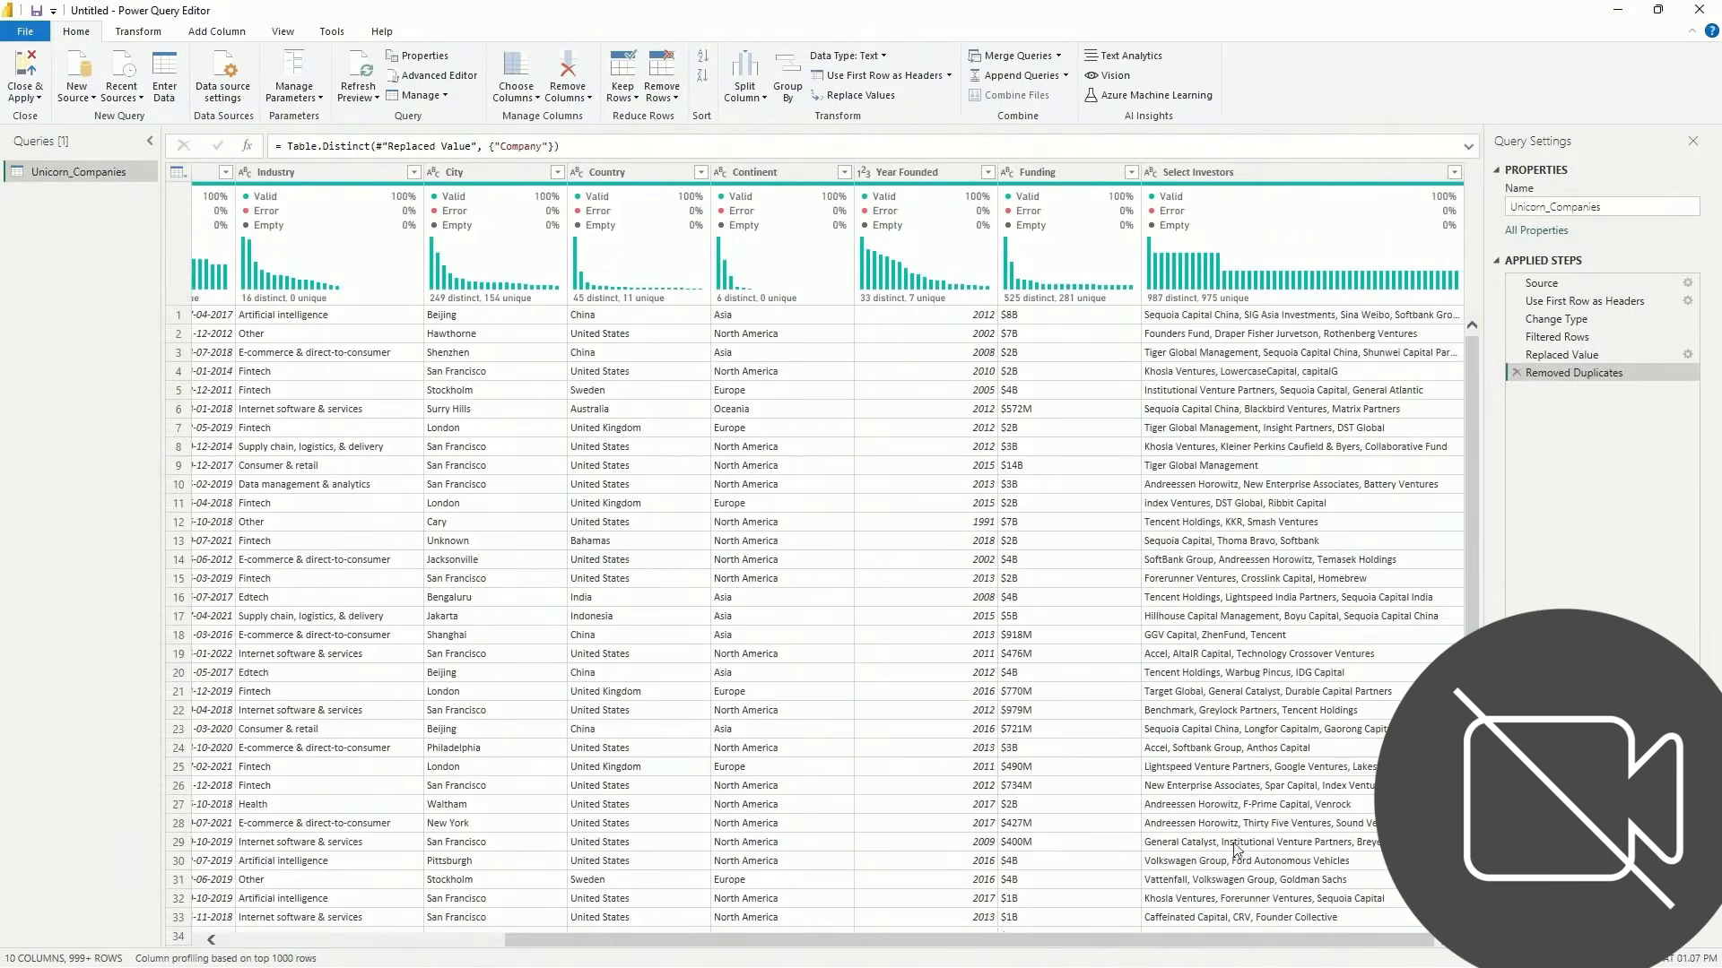
click(1185, 176)
drag(556, 941, 250, 913)
click(258, 174)
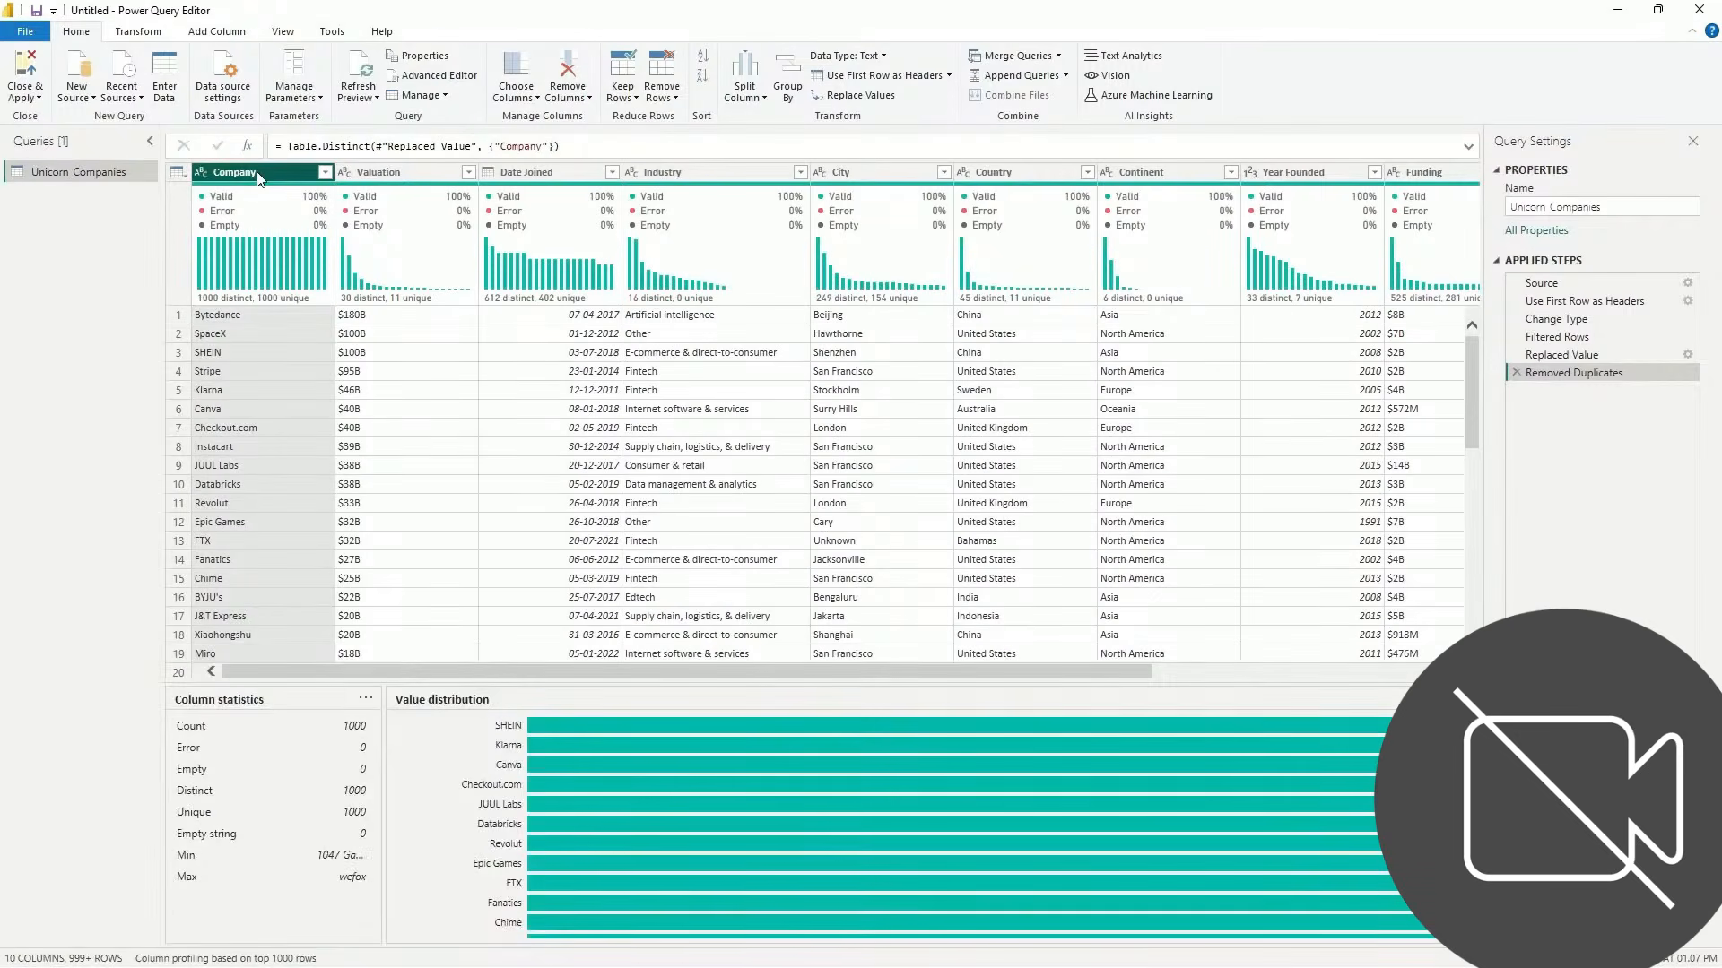
Add an index column starting at 0 to the Unicorn_Companies query and check its distinct and unique profile
right_click(259, 177)
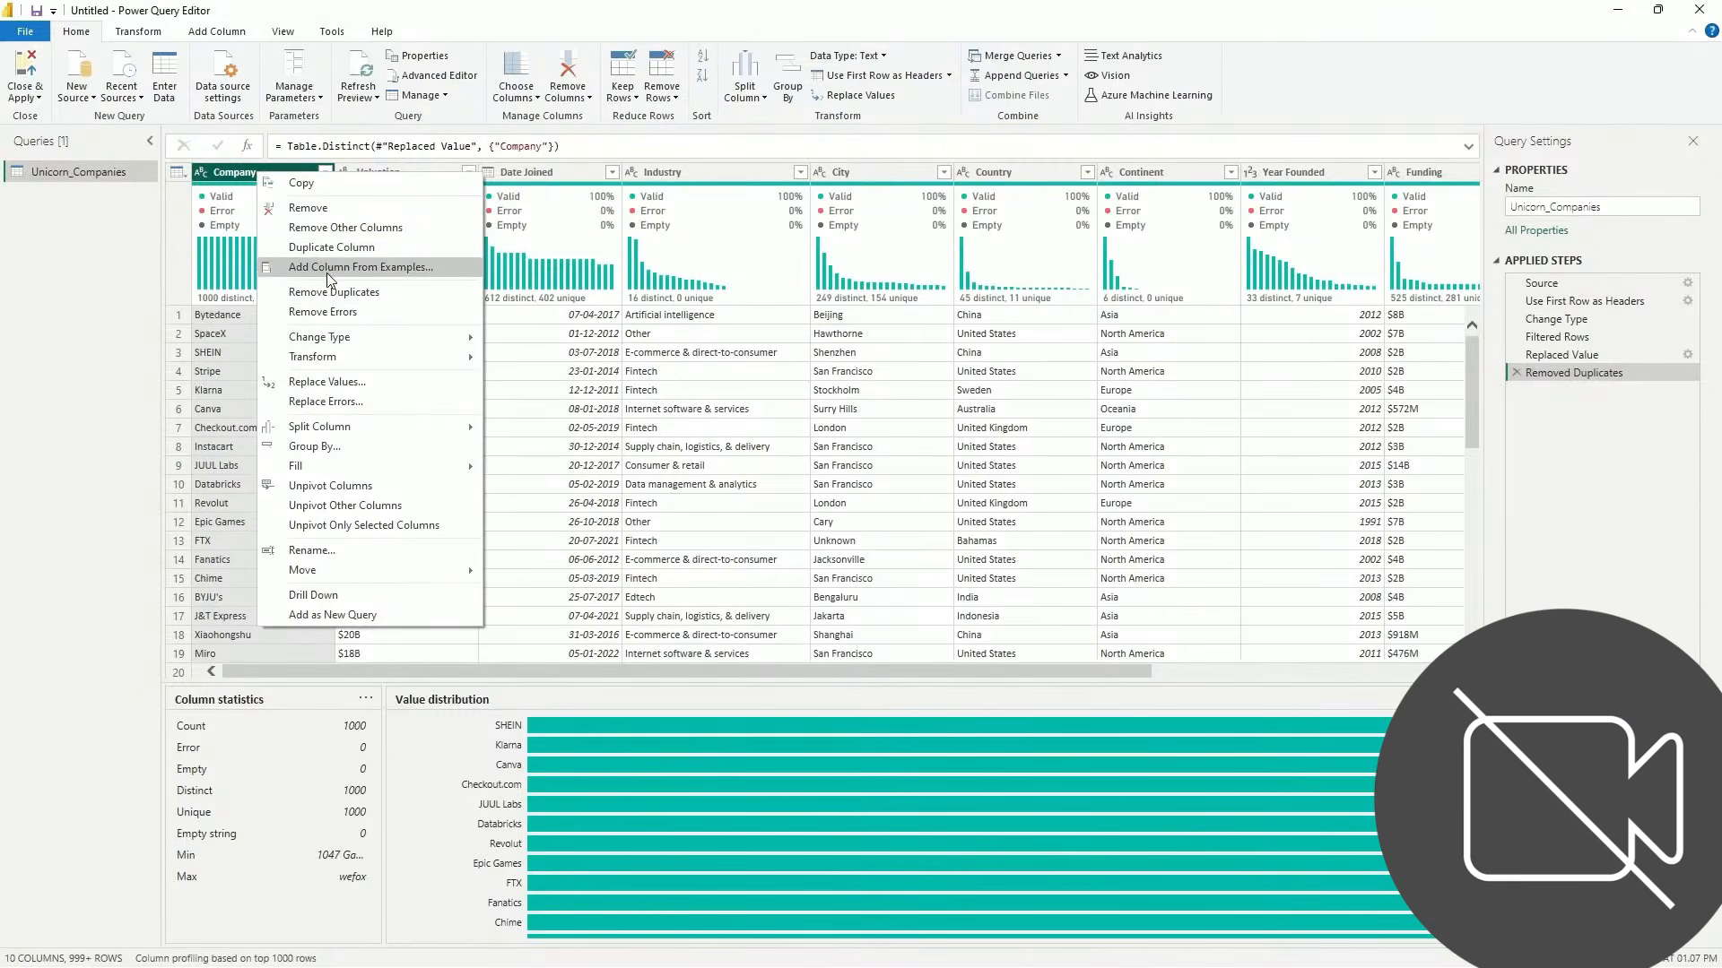
click(232, 179)
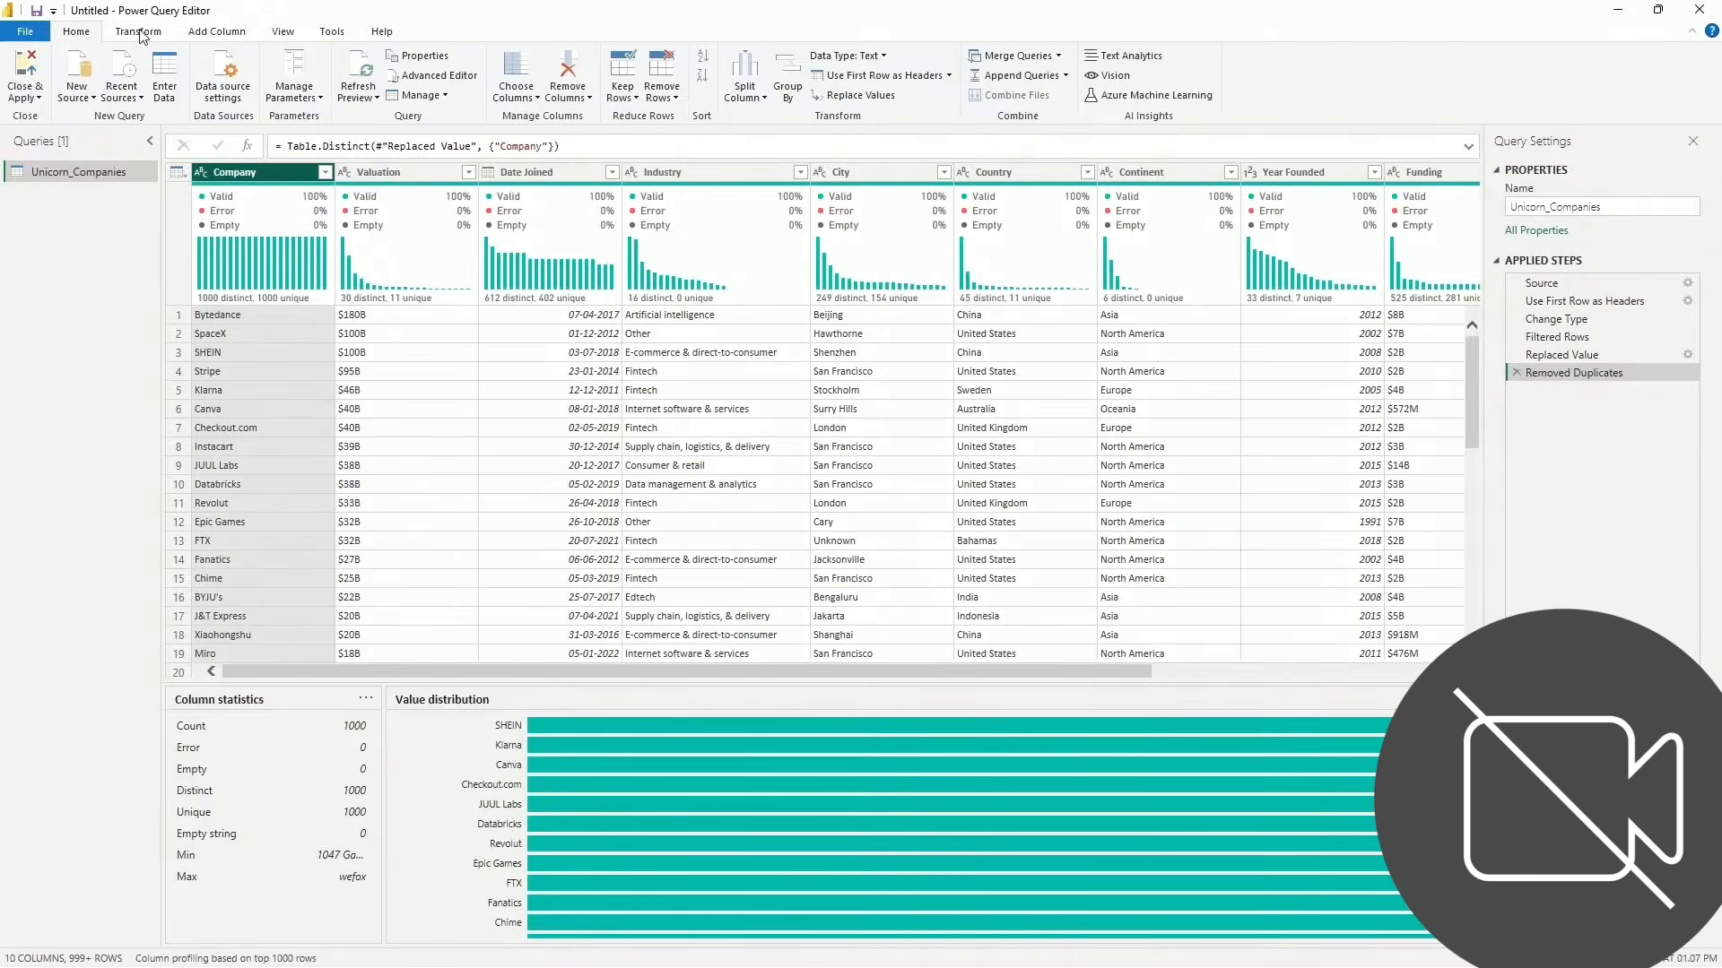
click(212, 33)
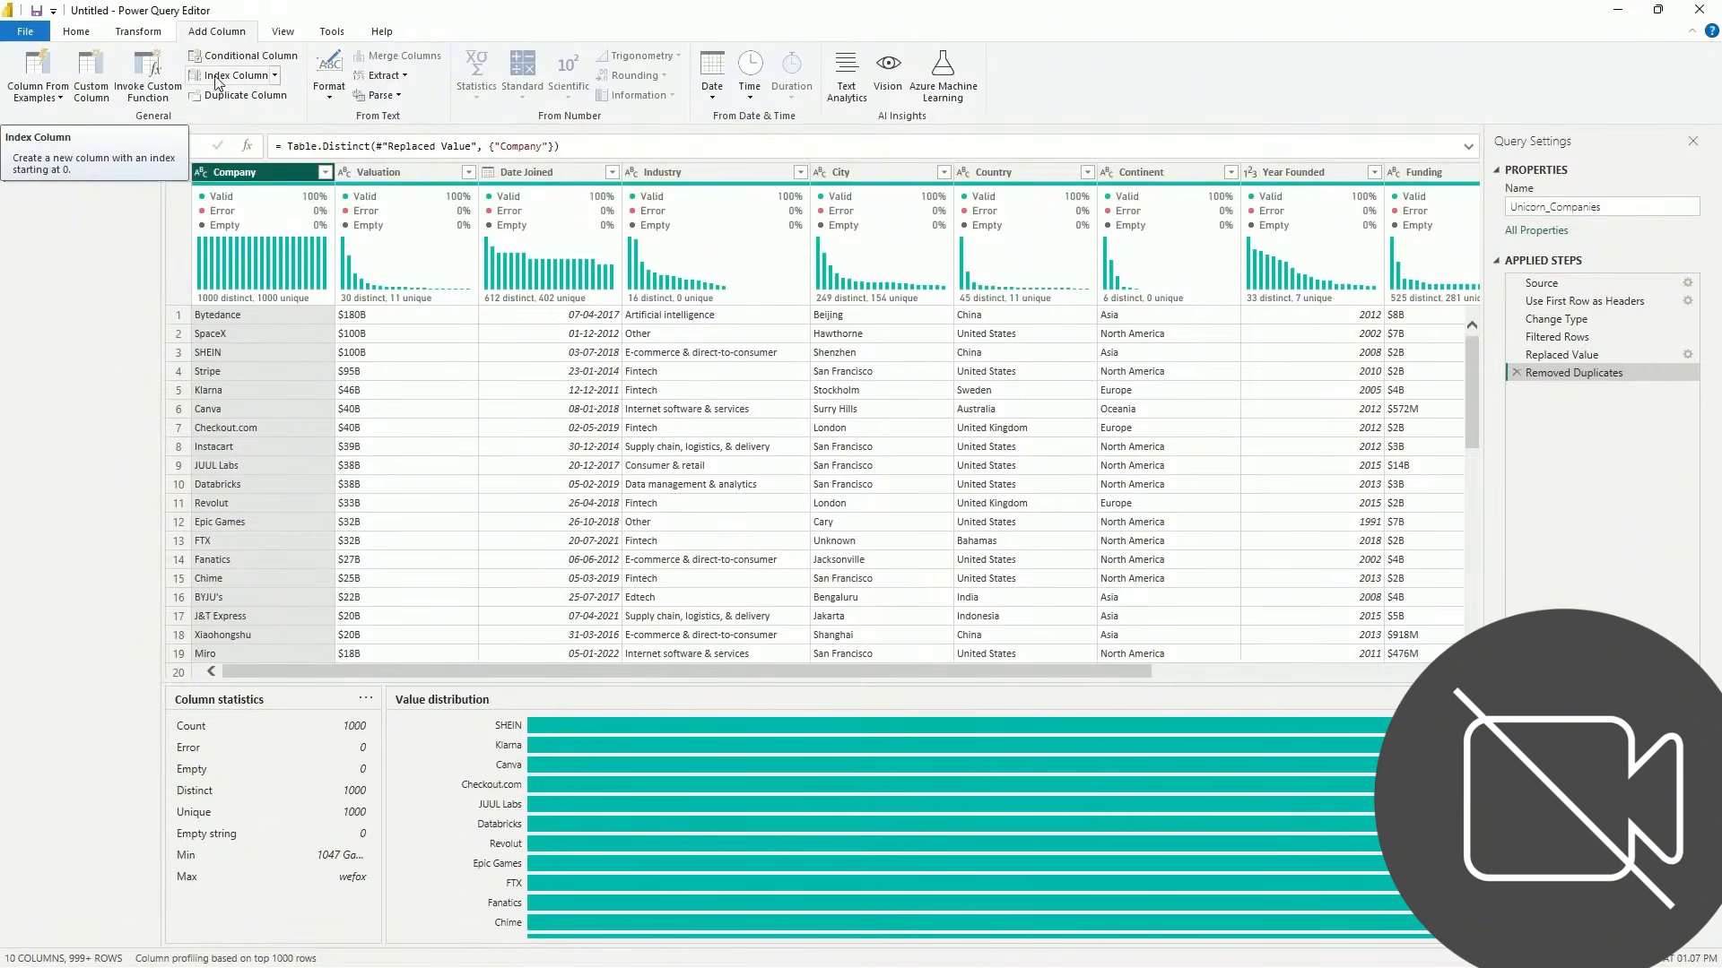
click(235, 80)
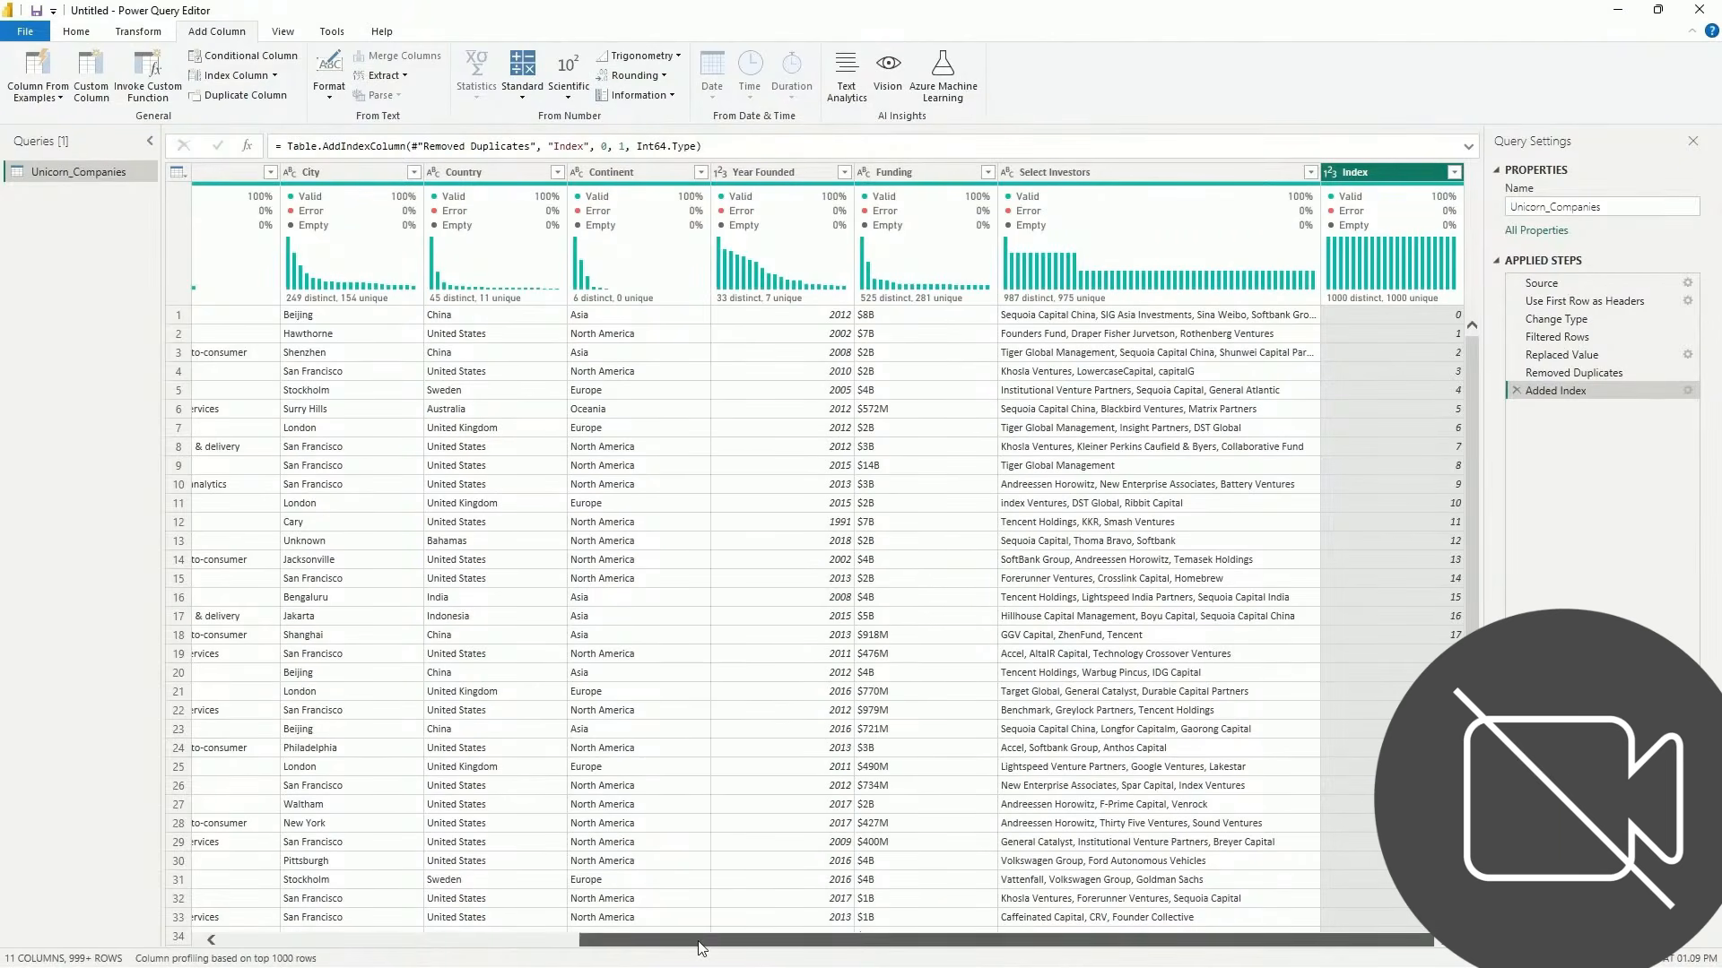
mouse_move(1335, 293)
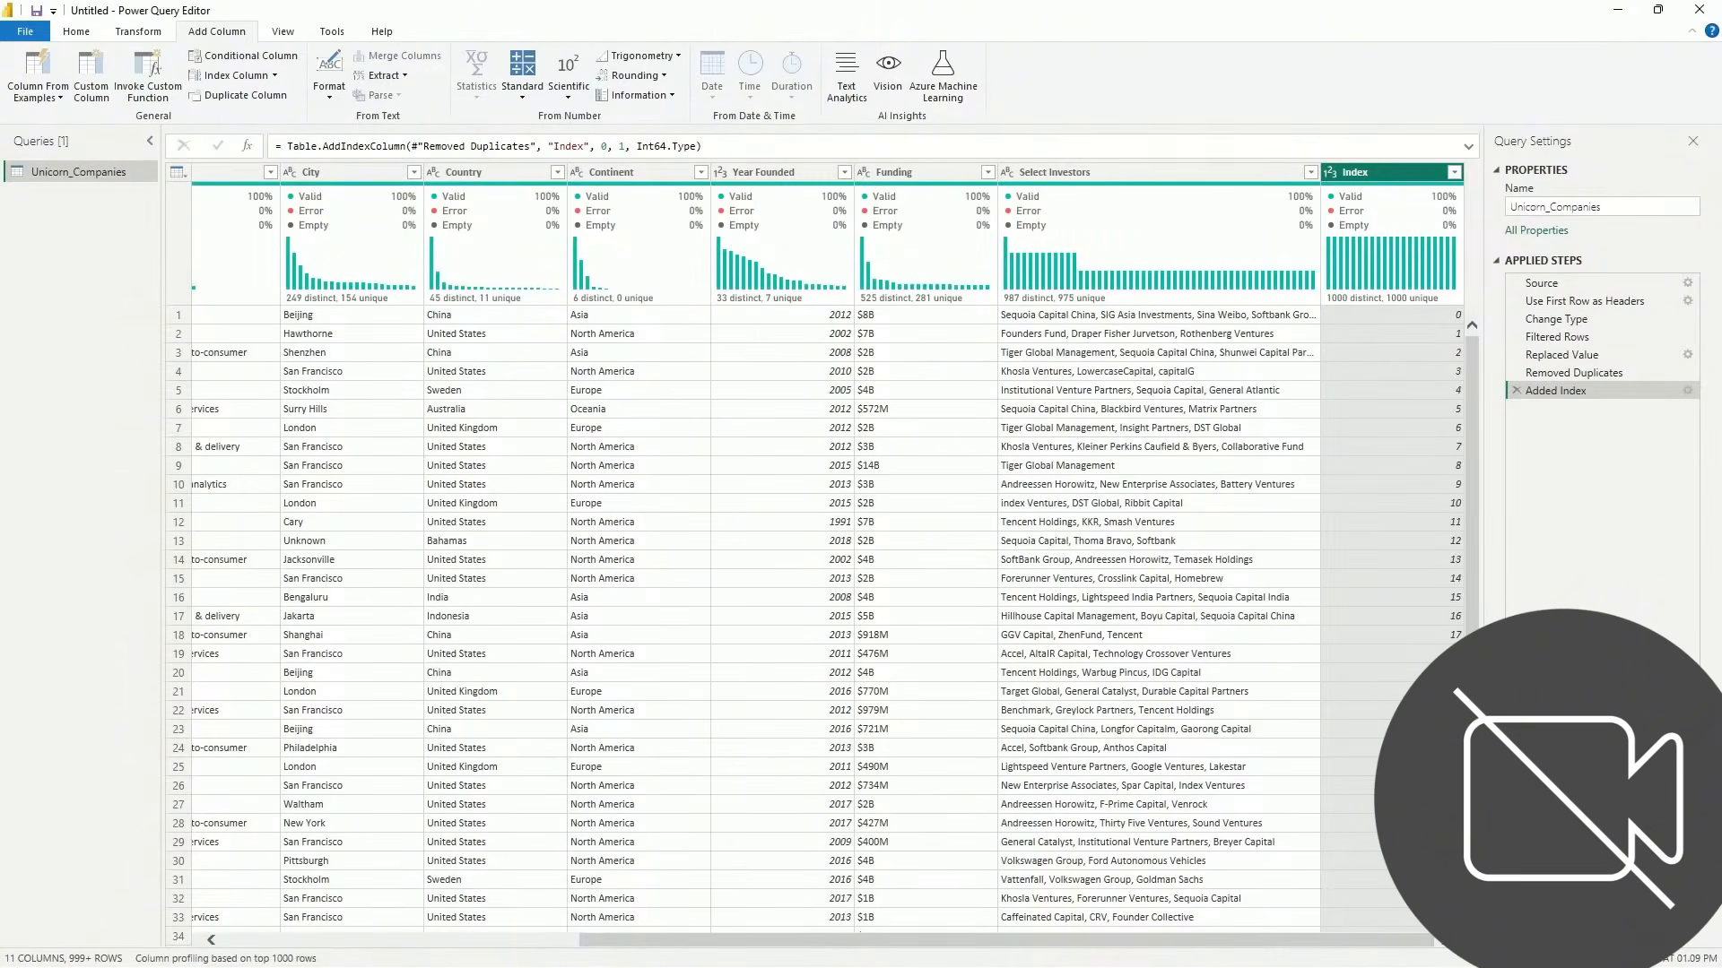
Duplicate the Unicorn_Companies query and rename the copy as Investors
right_click(134, 174)
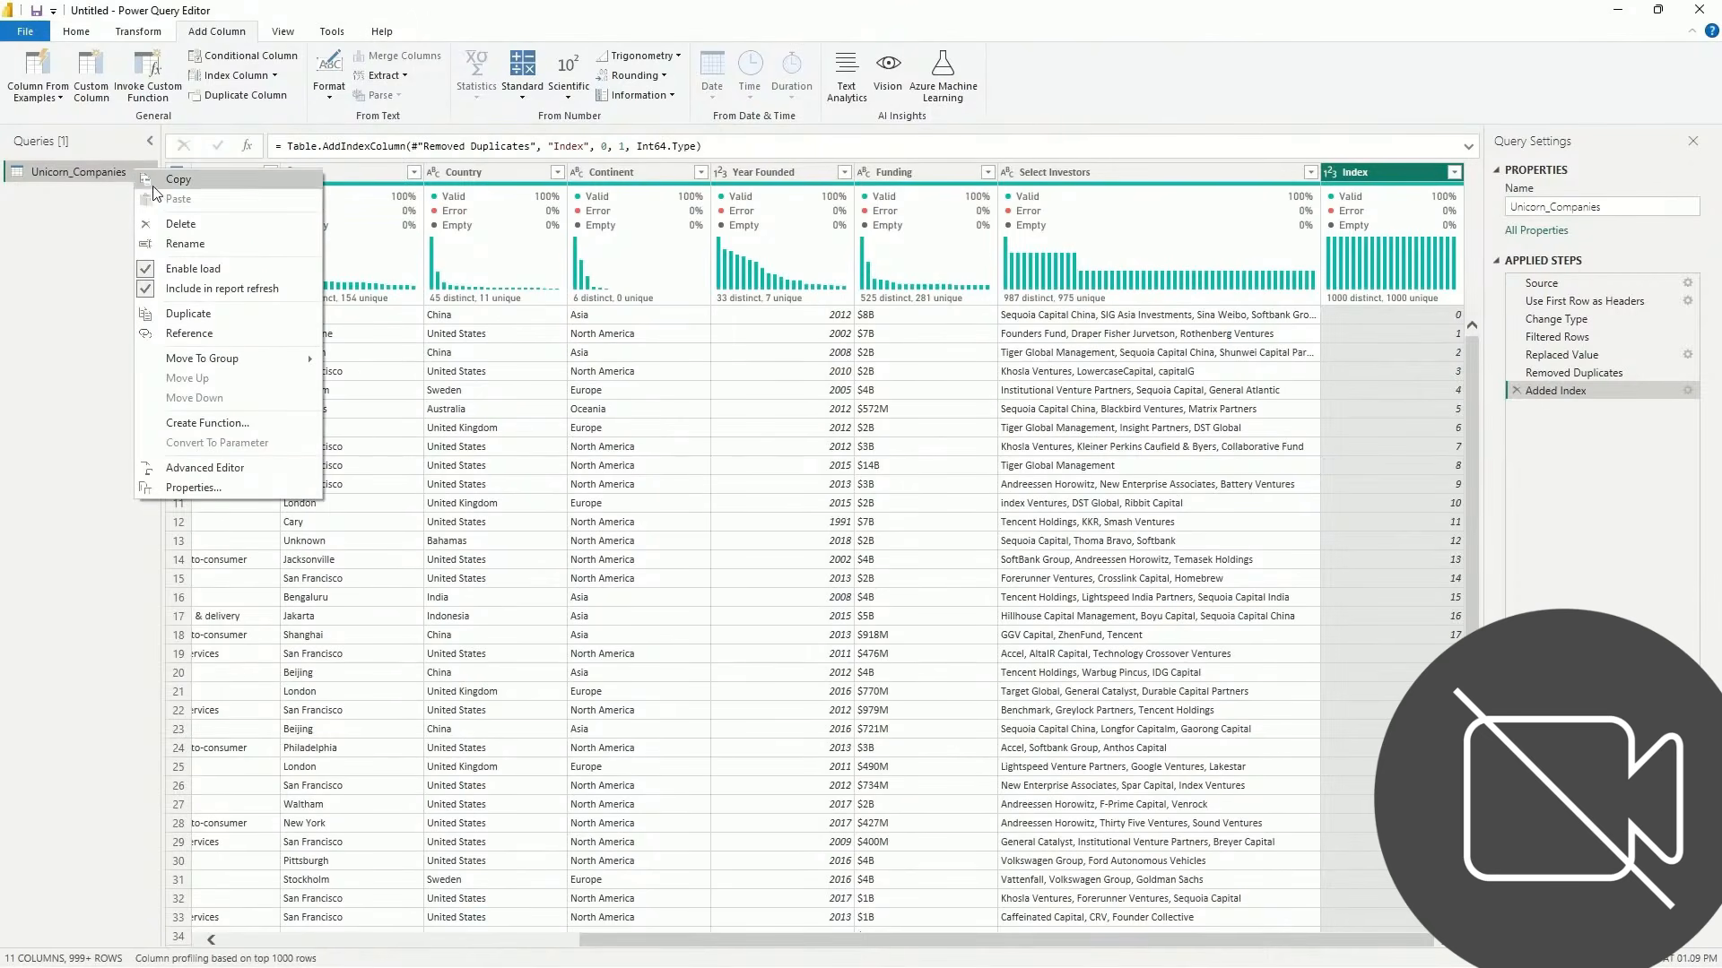
click(203, 314)
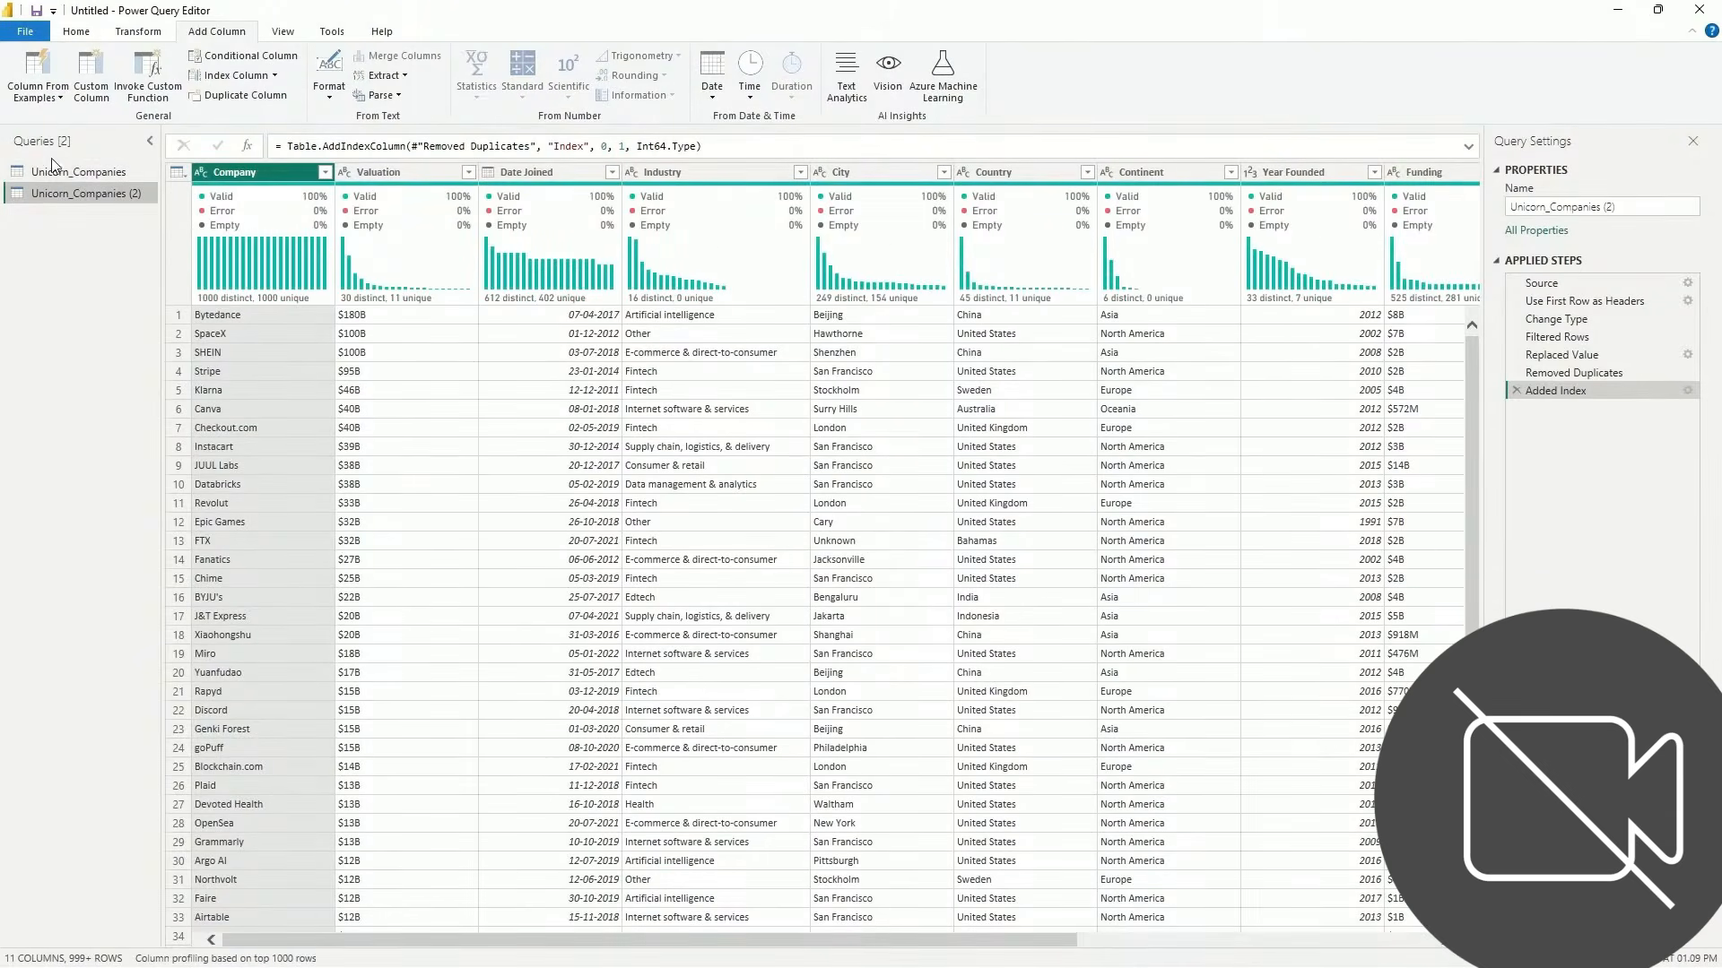
right_click(66, 196)
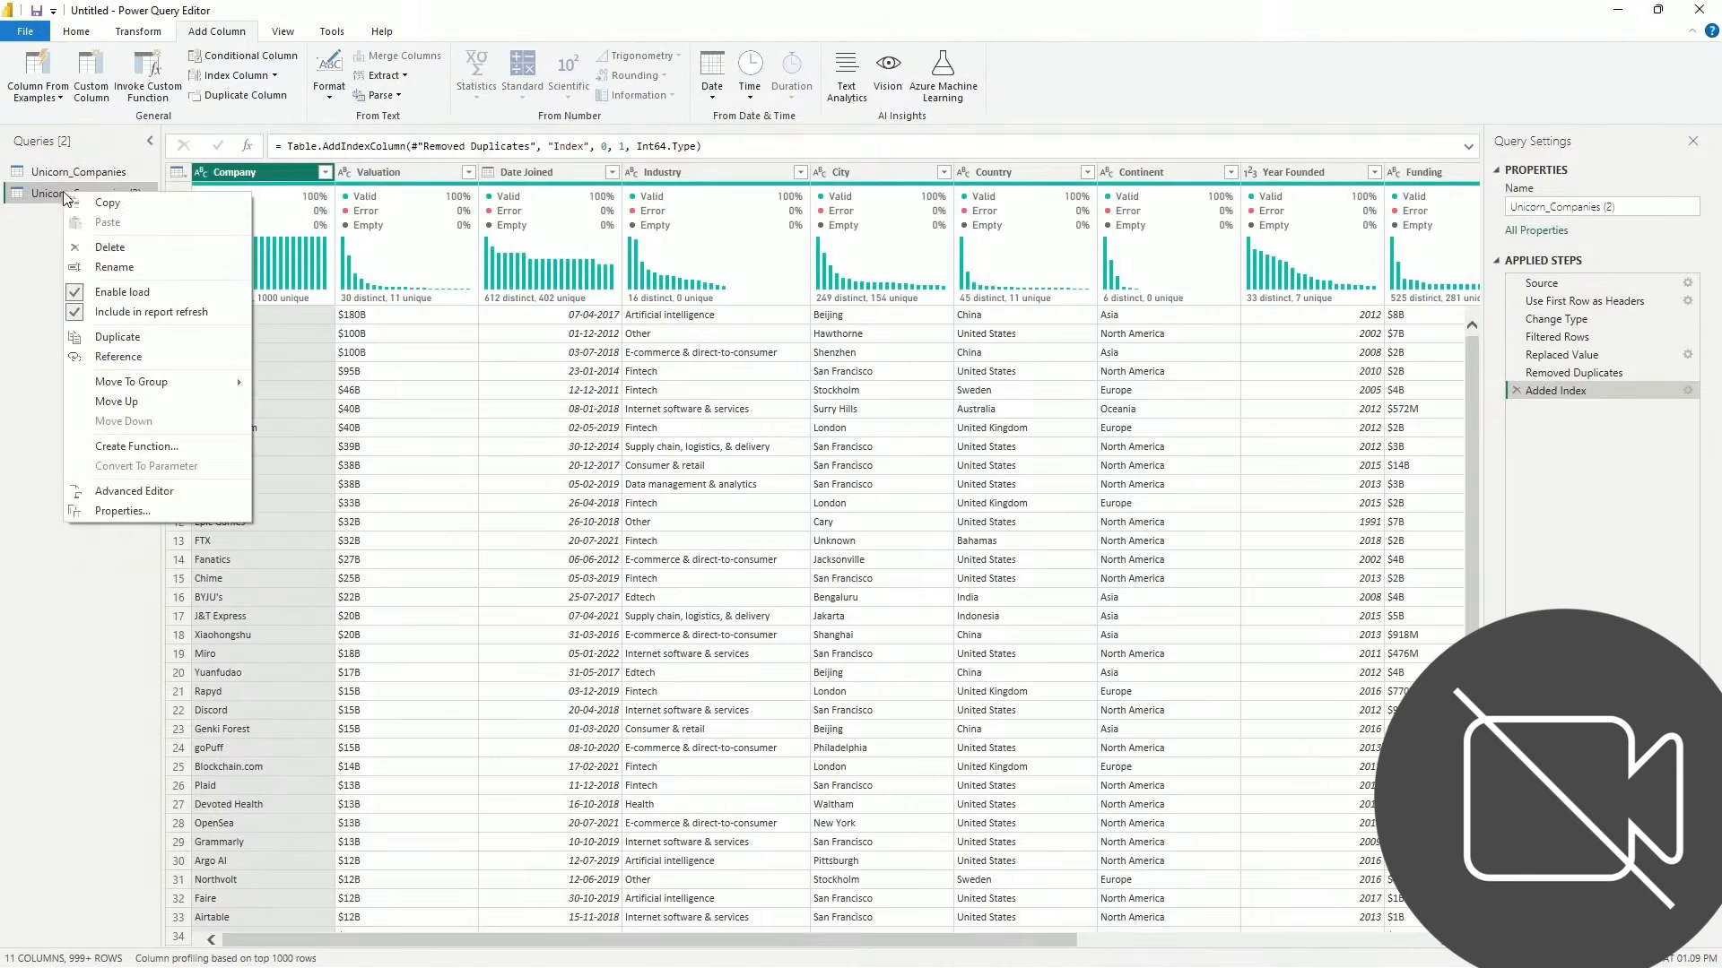
click(116, 270)
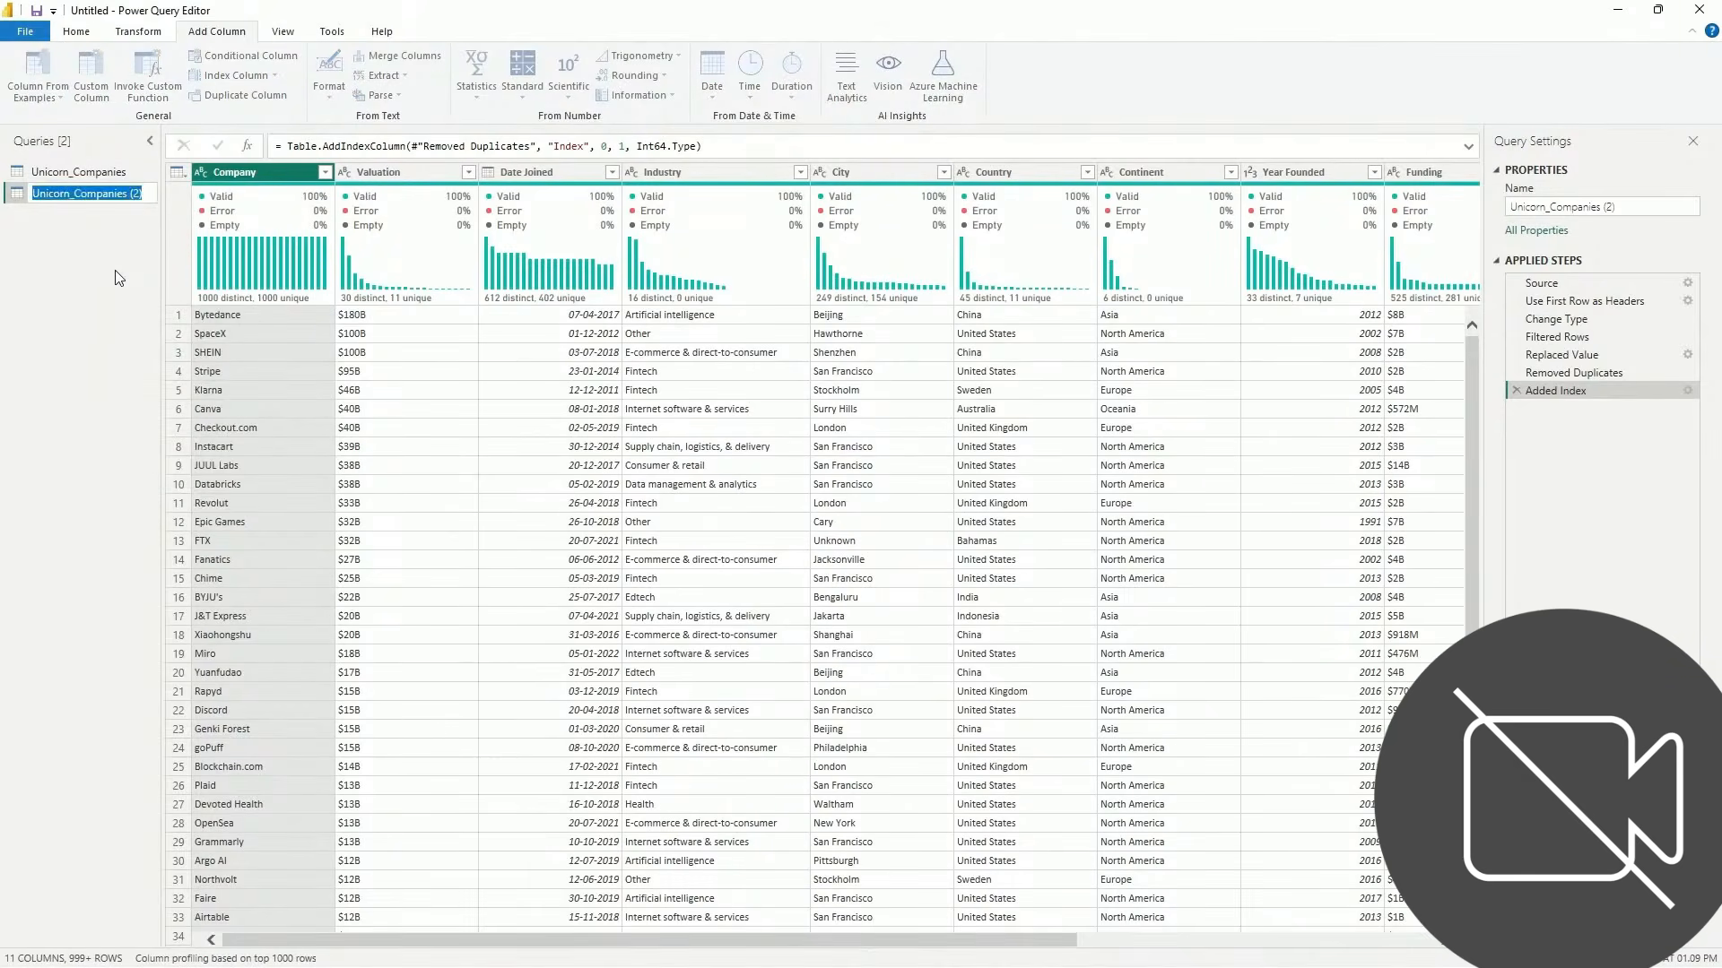
text(Investo)
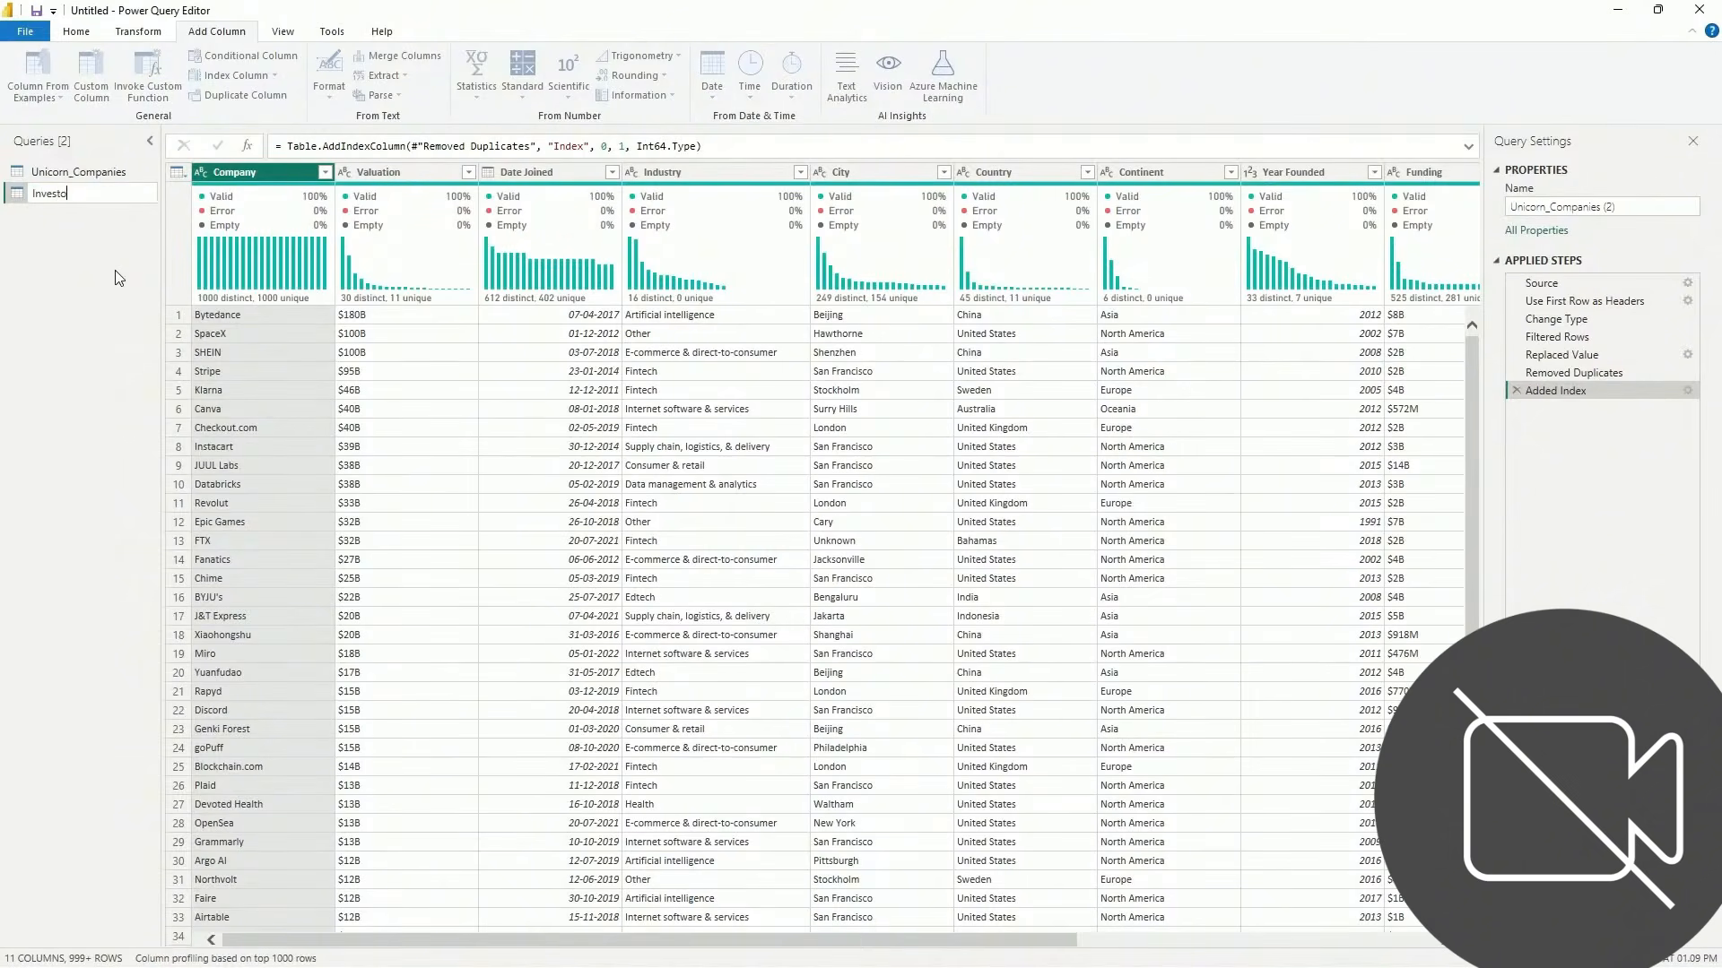
text(rs)
key(Return)
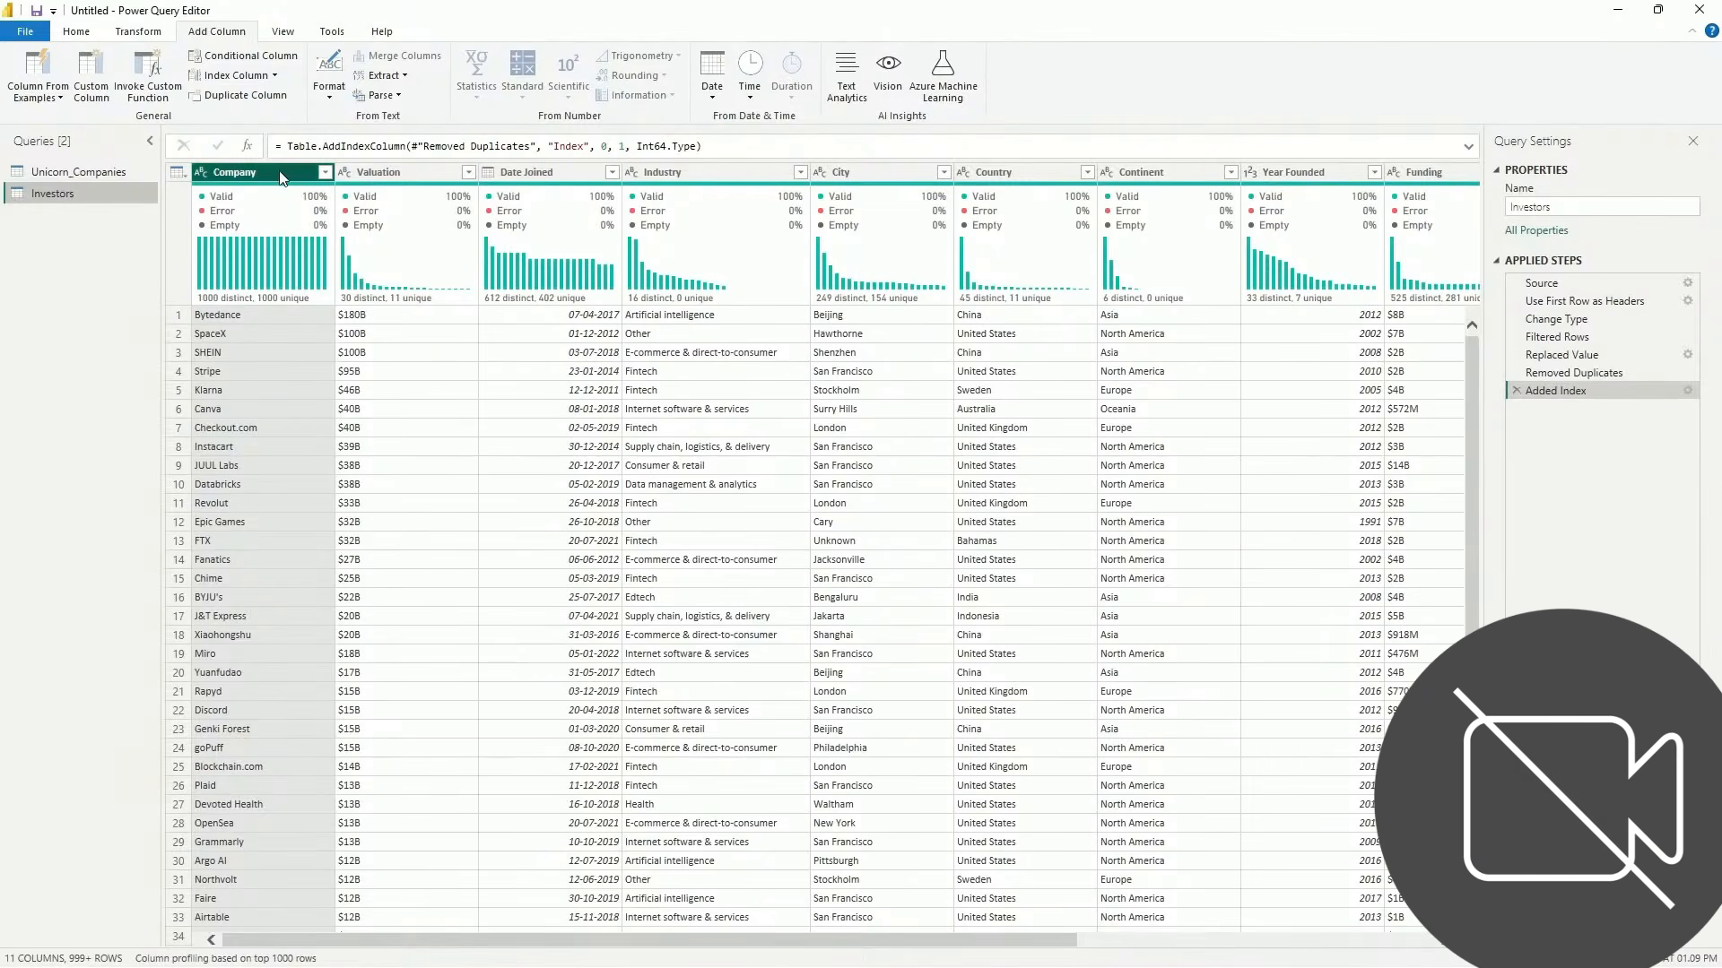
Remove the Valuation, Date Joined, Industry, City, Country, Continent, Year Founded and Funding columns from the Investors query
click(376, 174)
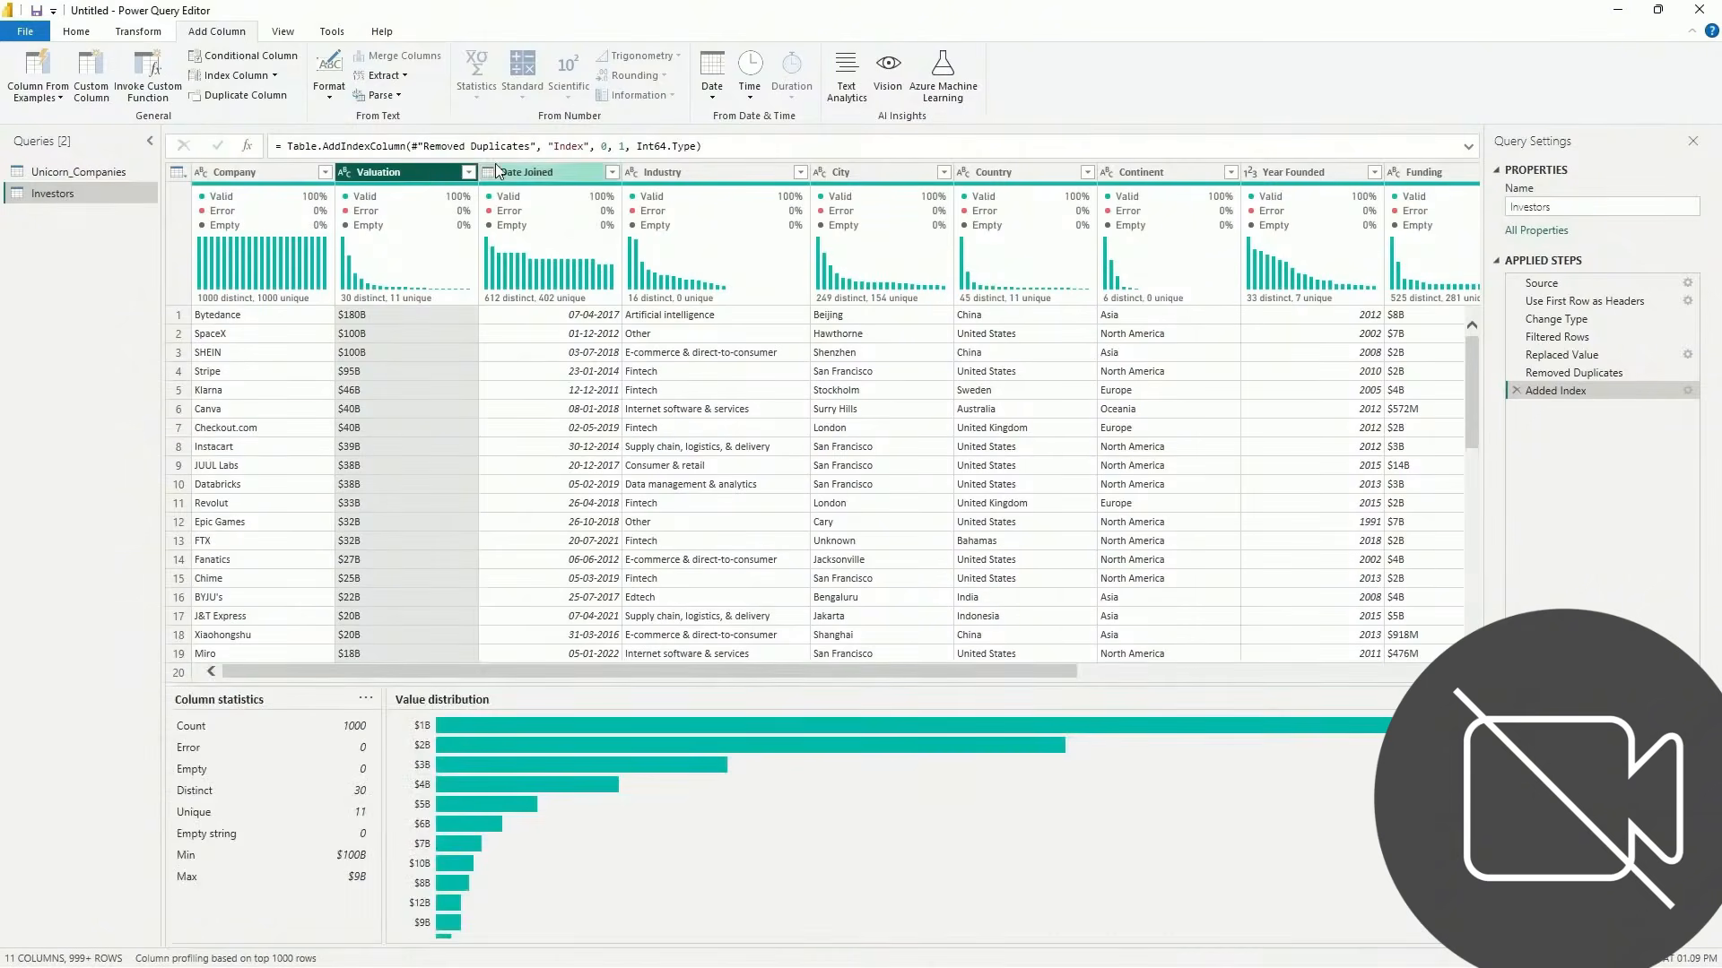
ctrl+click(502, 173)
ctrl+click(669, 174)
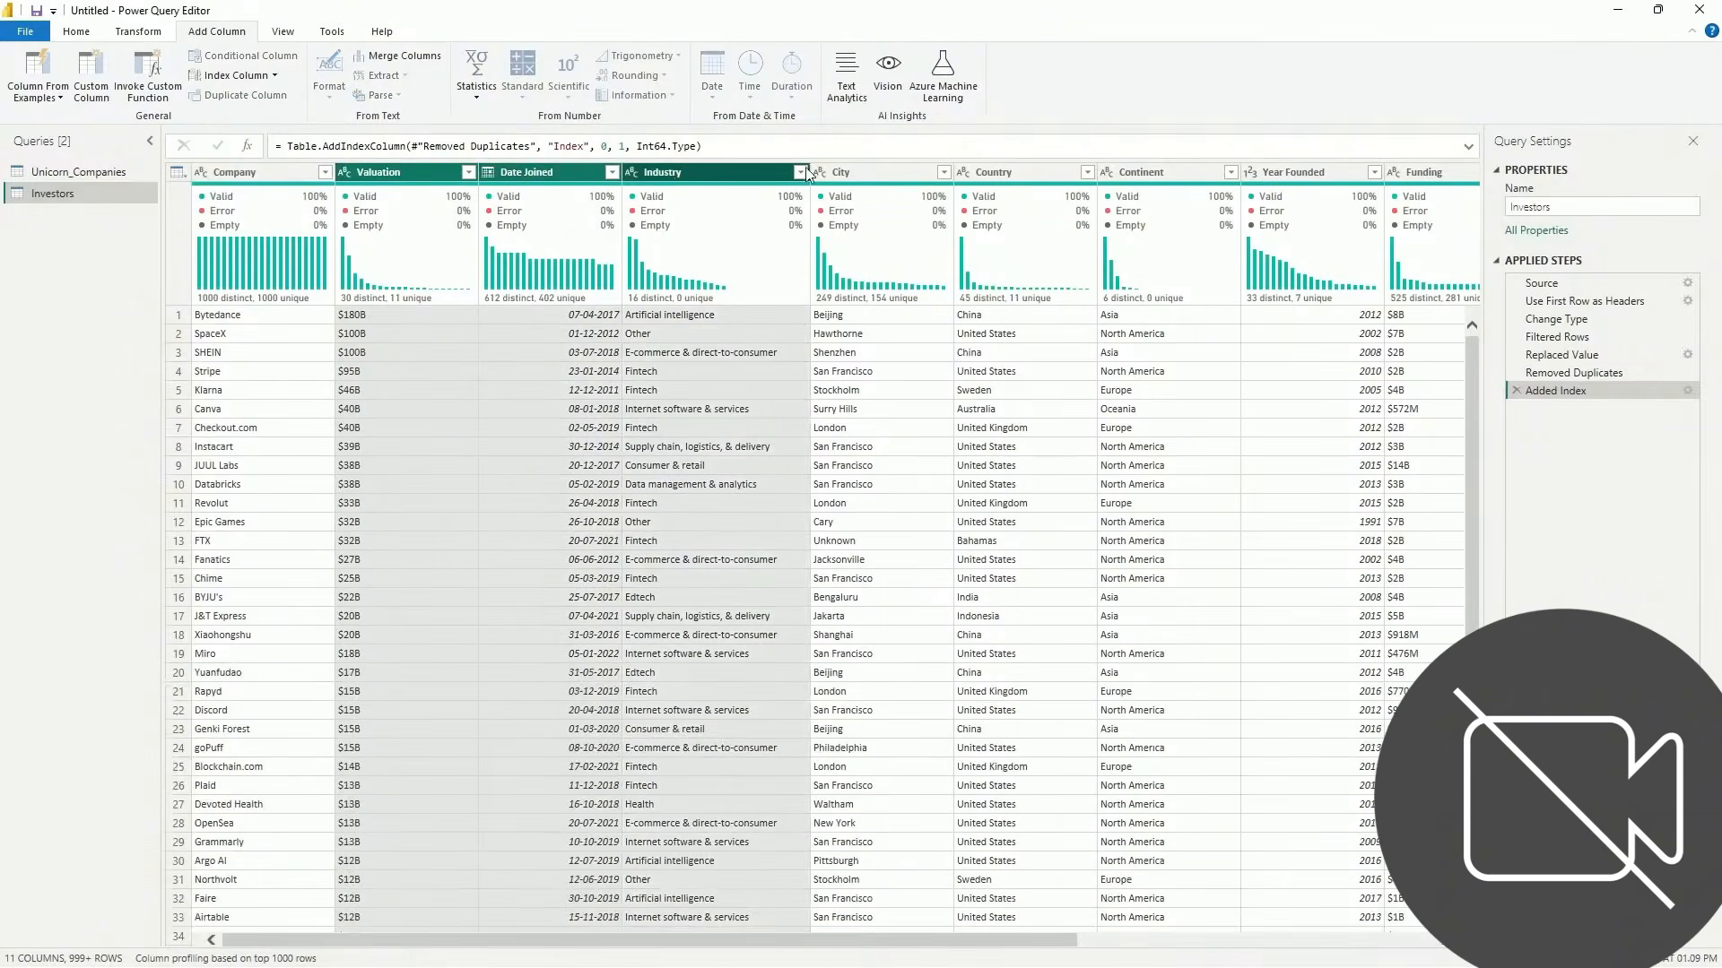
ctrl+click(864, 170)
ctrl+click(995, 172)
ctrl+click(1191, 175)
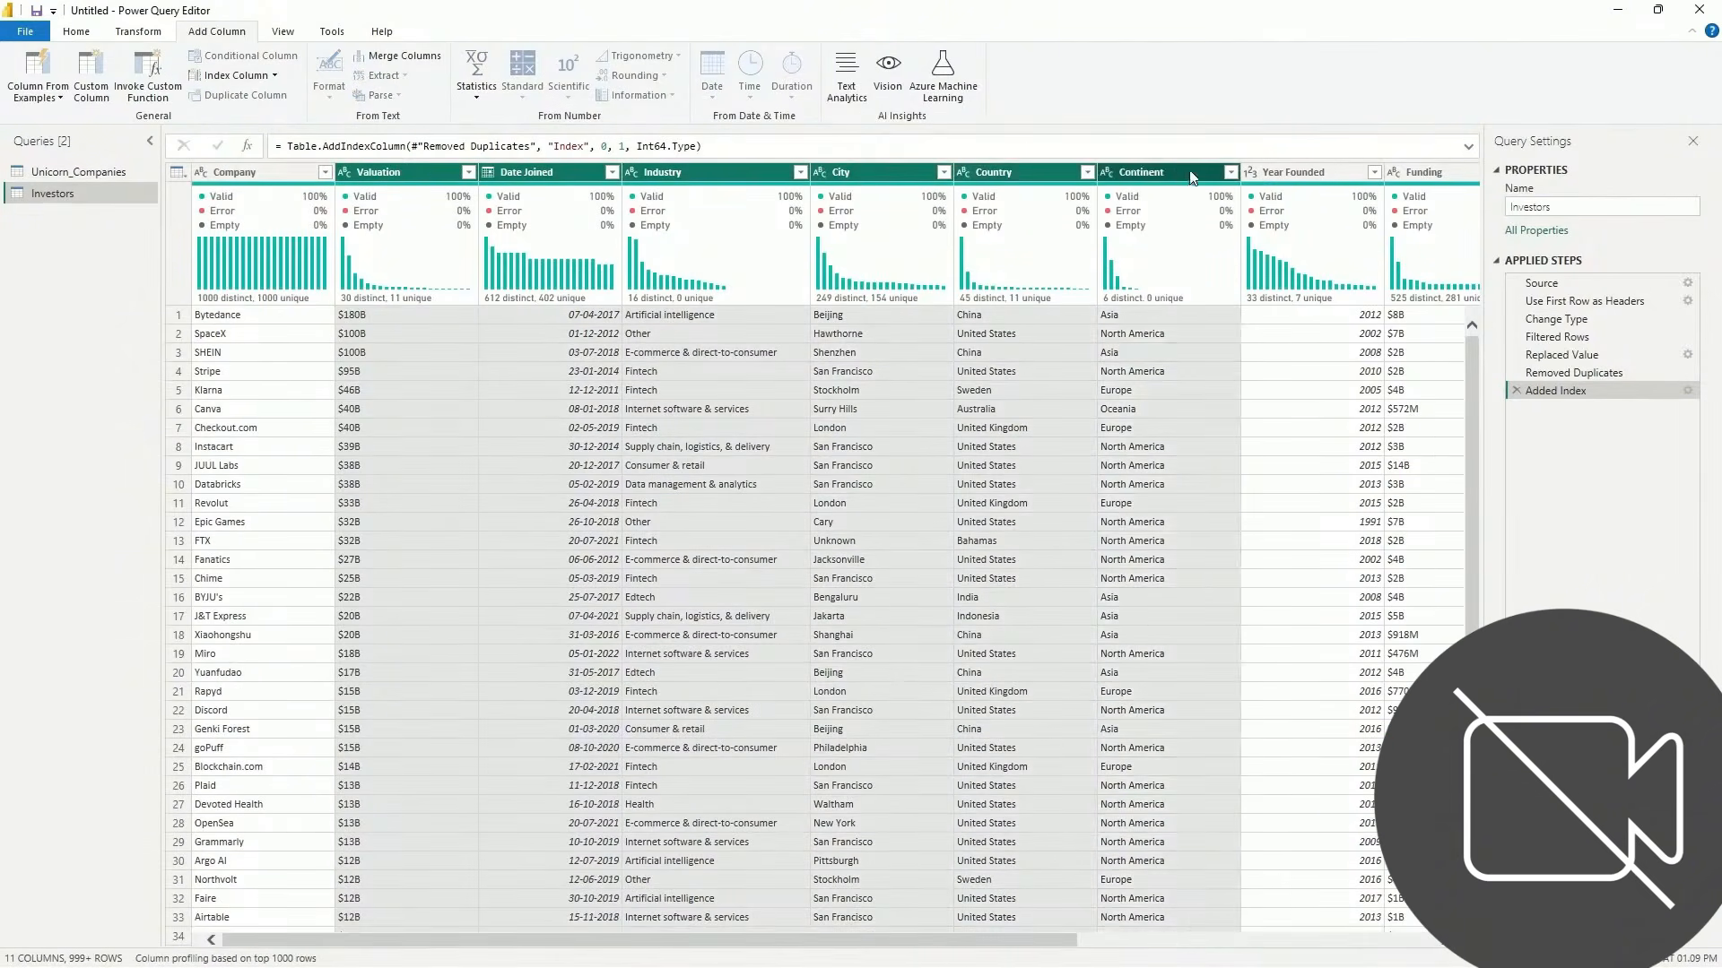
ctrl+click(1279, 173)
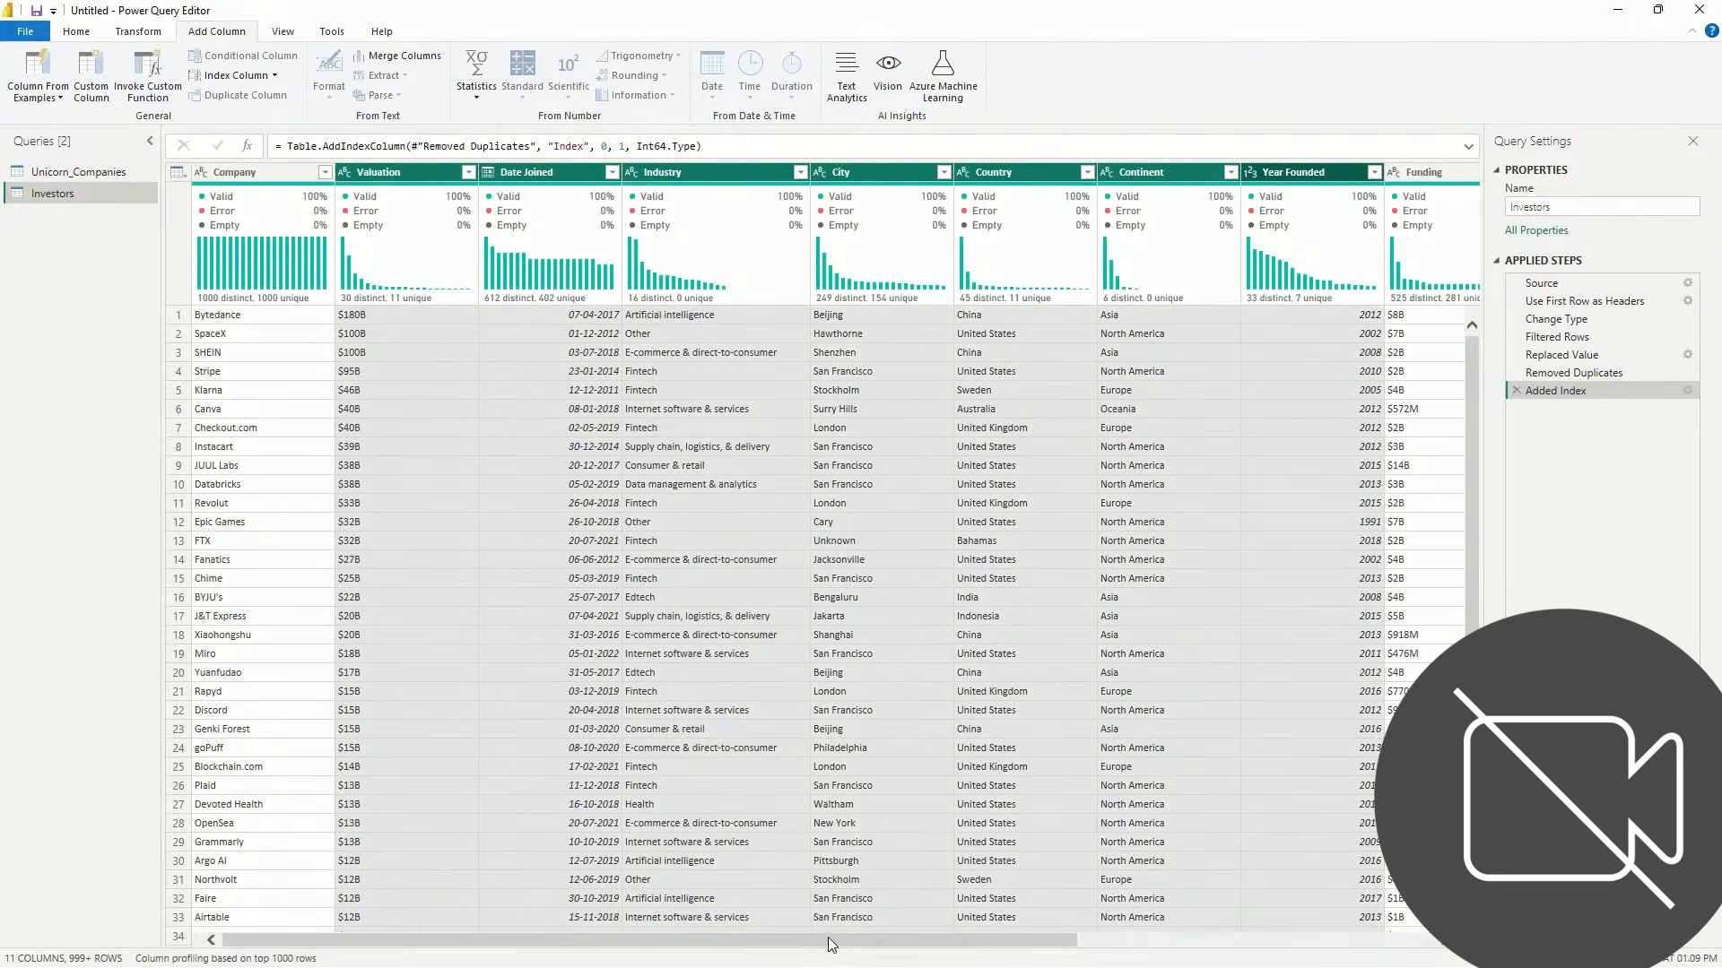
drag(829, 944, 1115, 960)
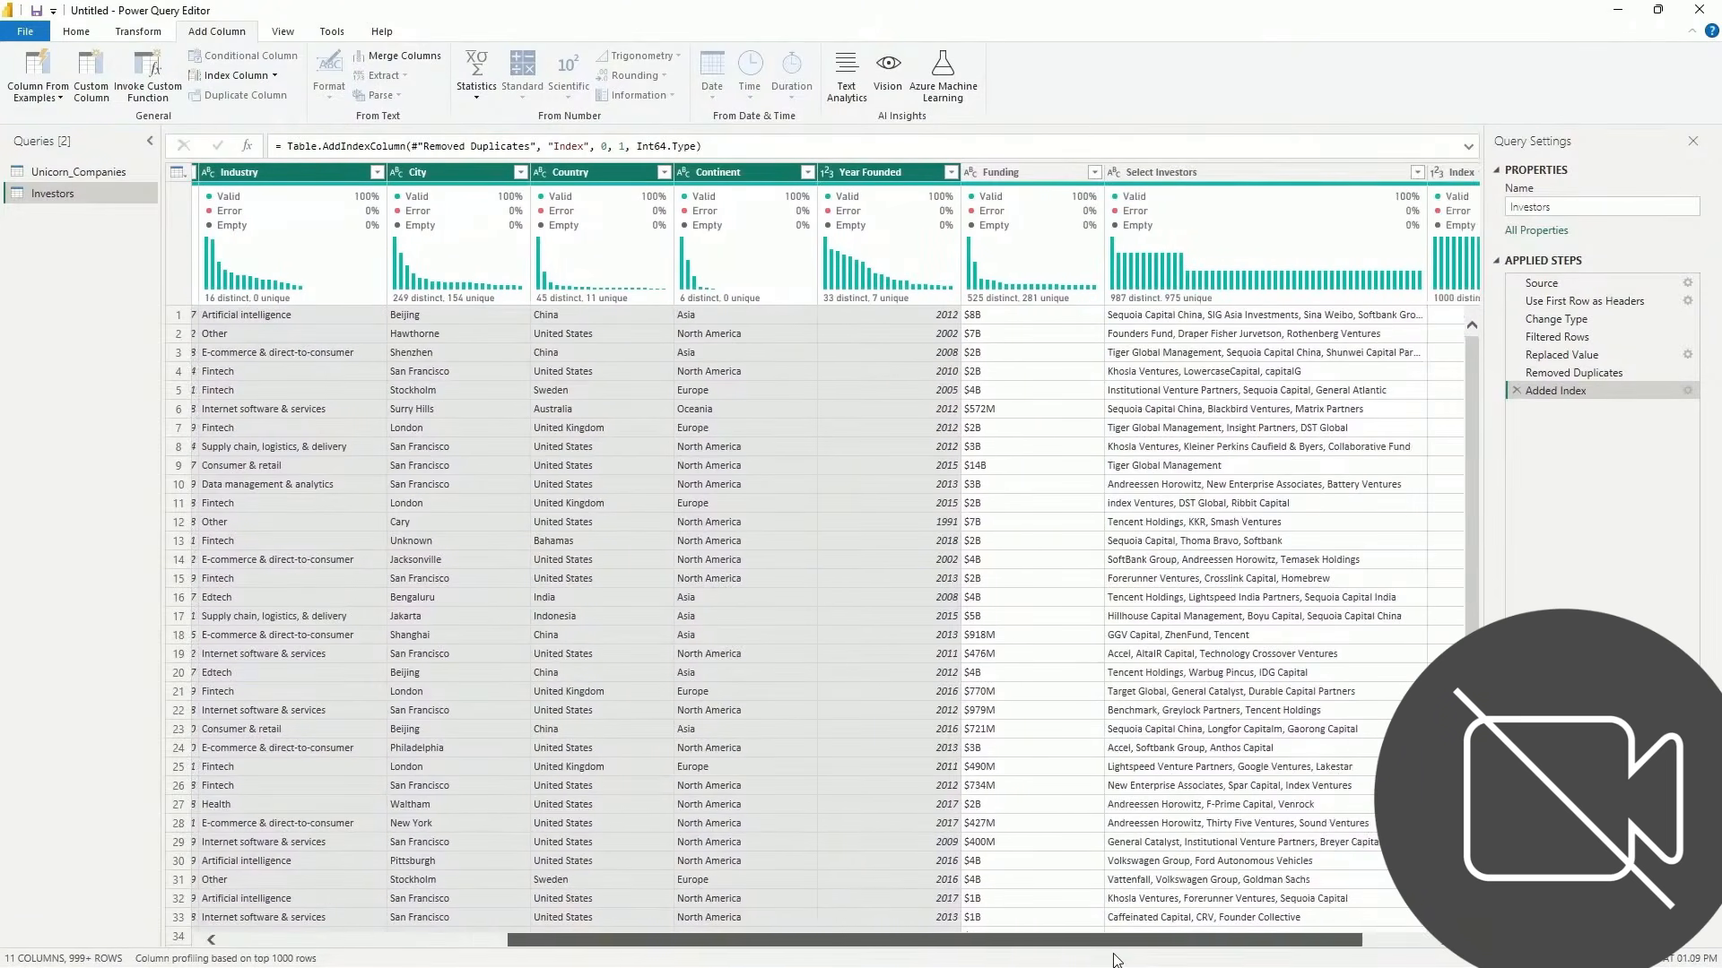
ctrl+click(1034, 176)
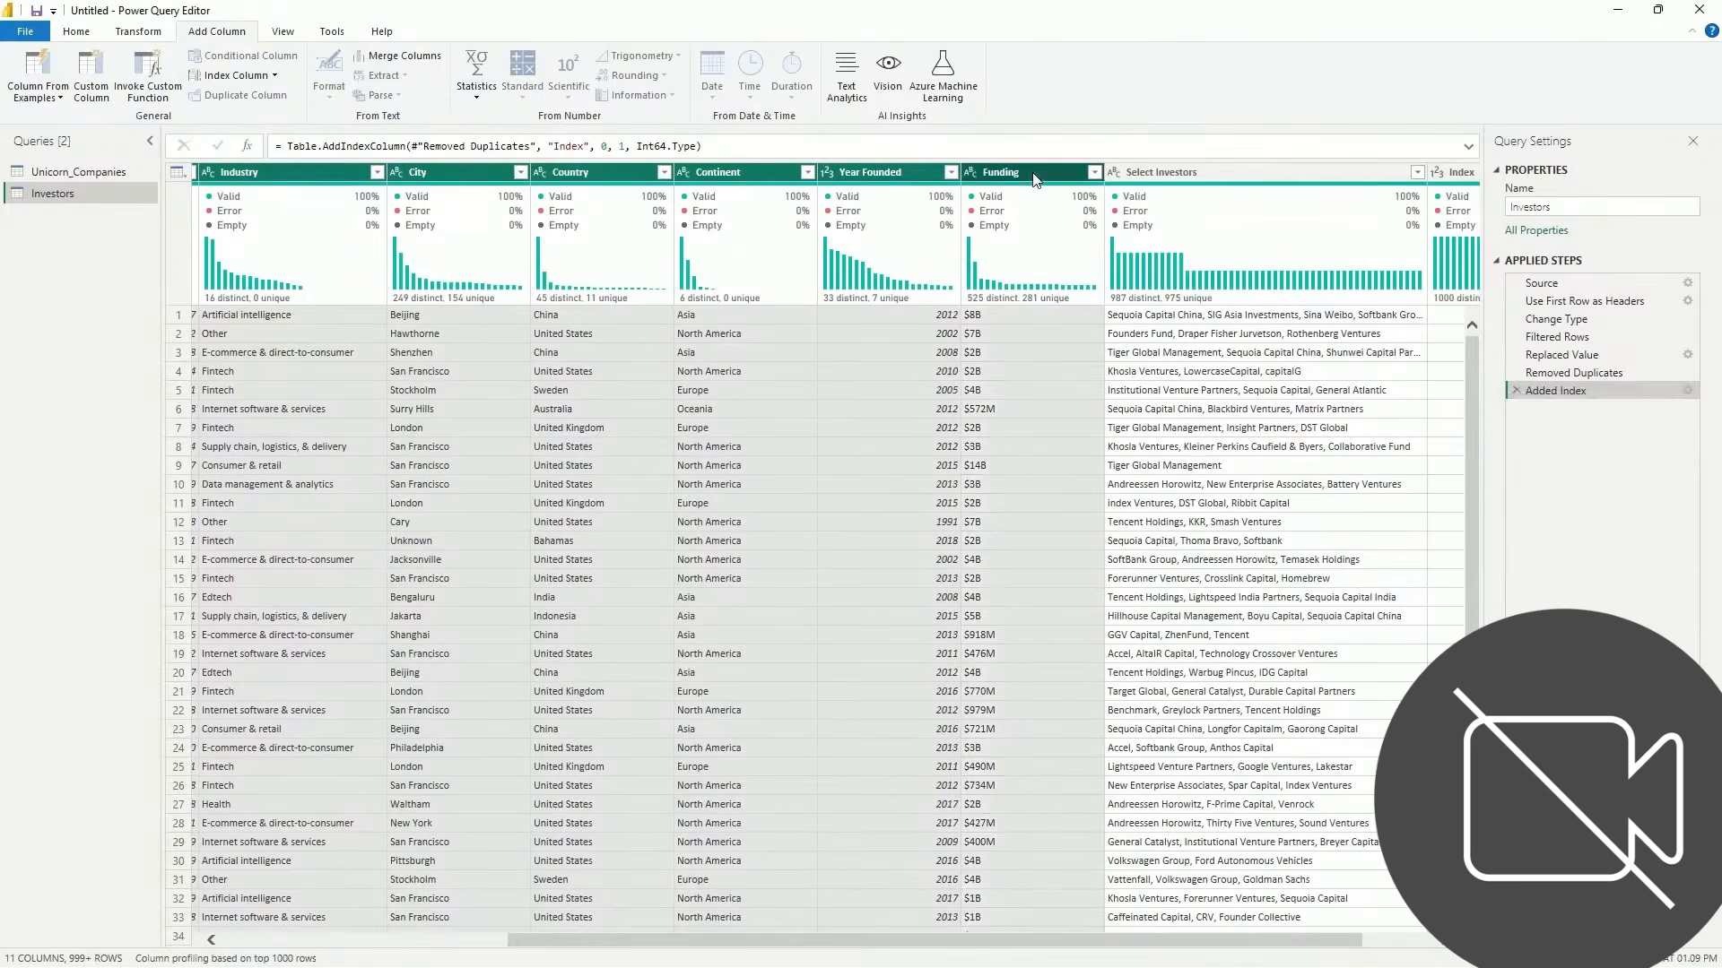
key(Delete)
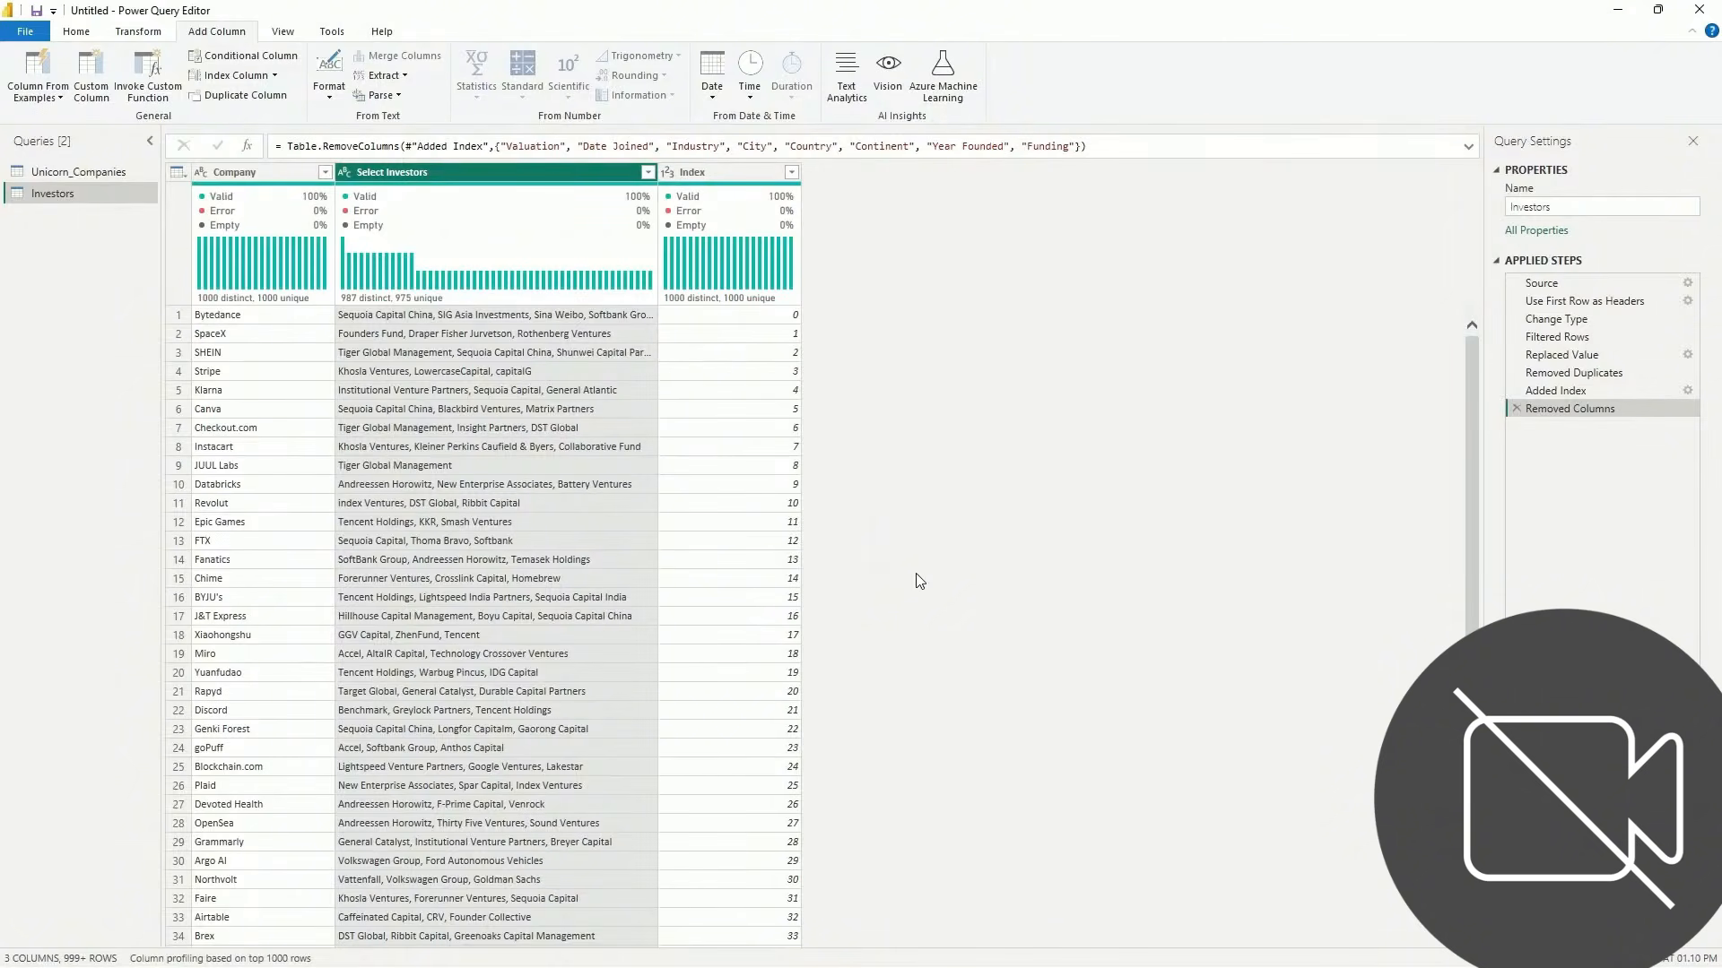
Move the Select Investors column to the end of the Investors query
click(716, 167)
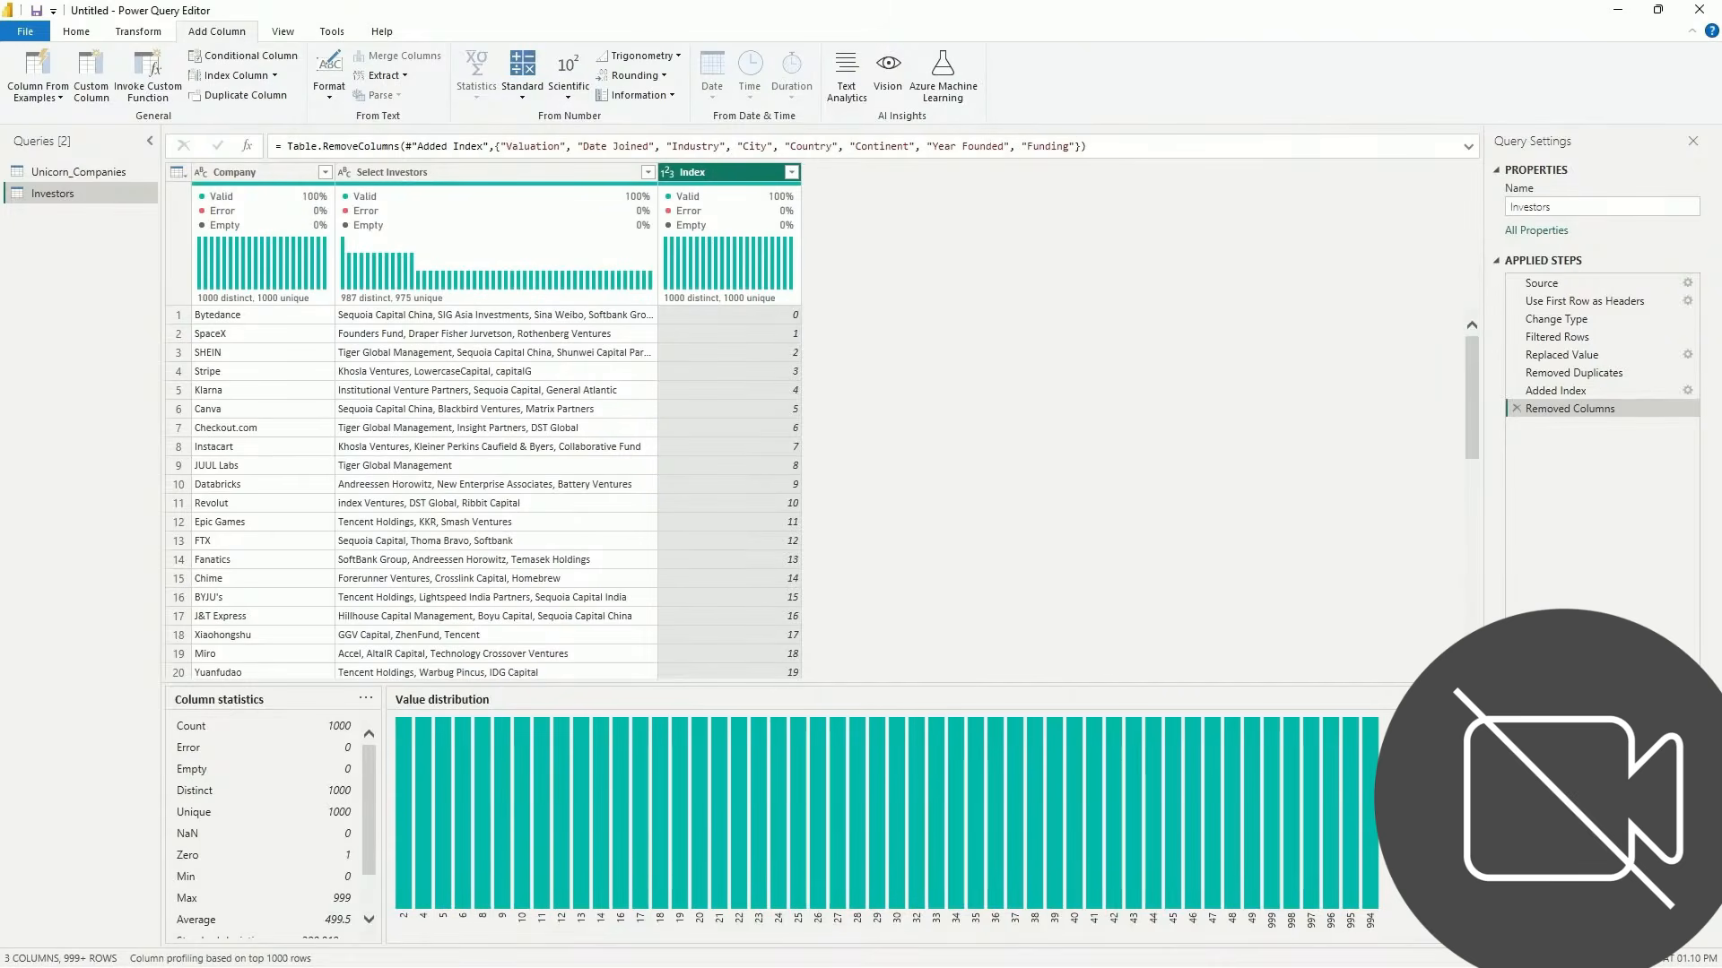
right_click(508, 169)
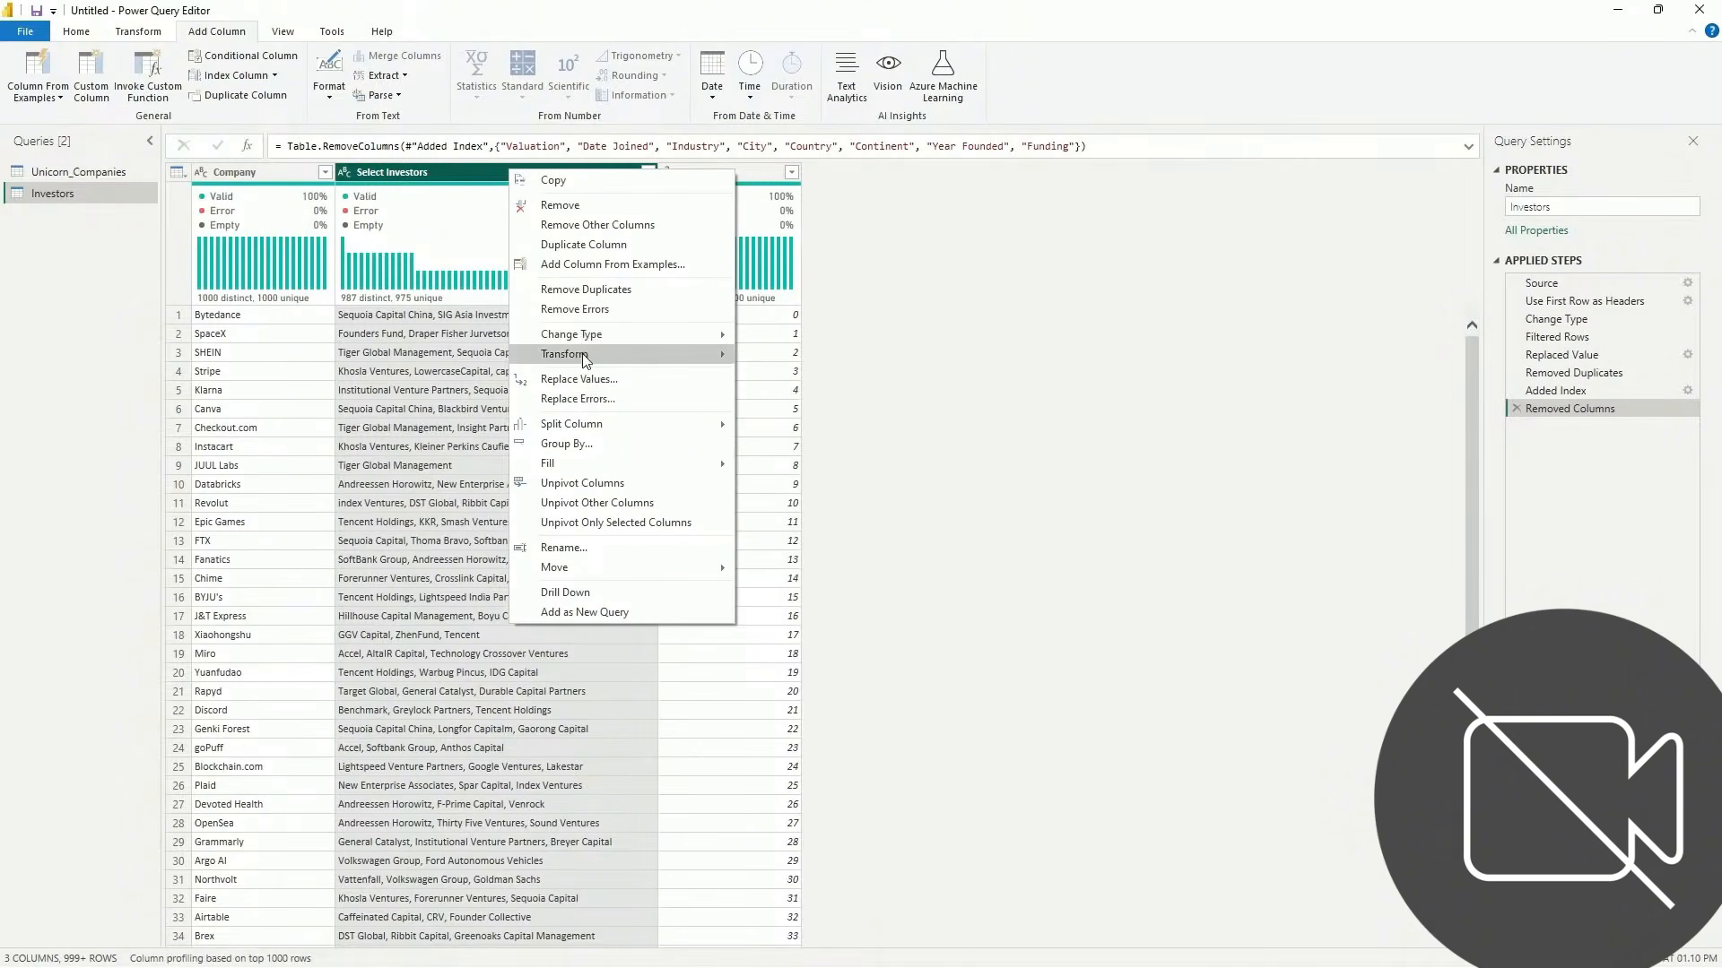
mouse_move(563, 429)
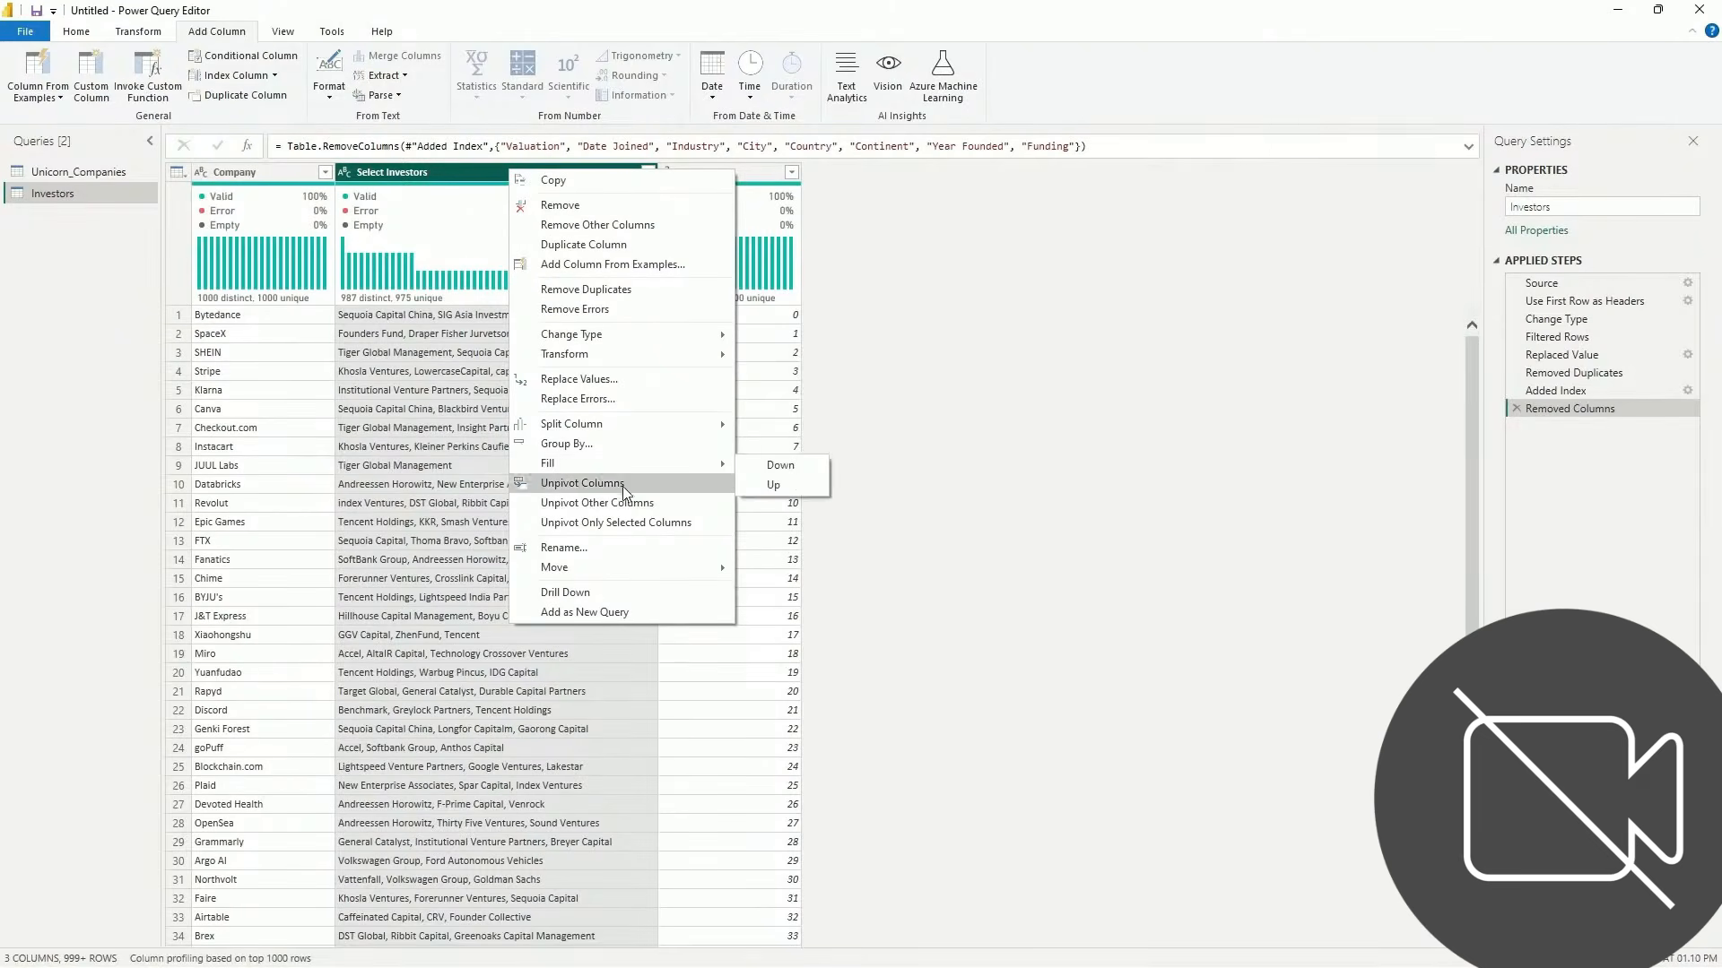
mouse_move(604, 568)
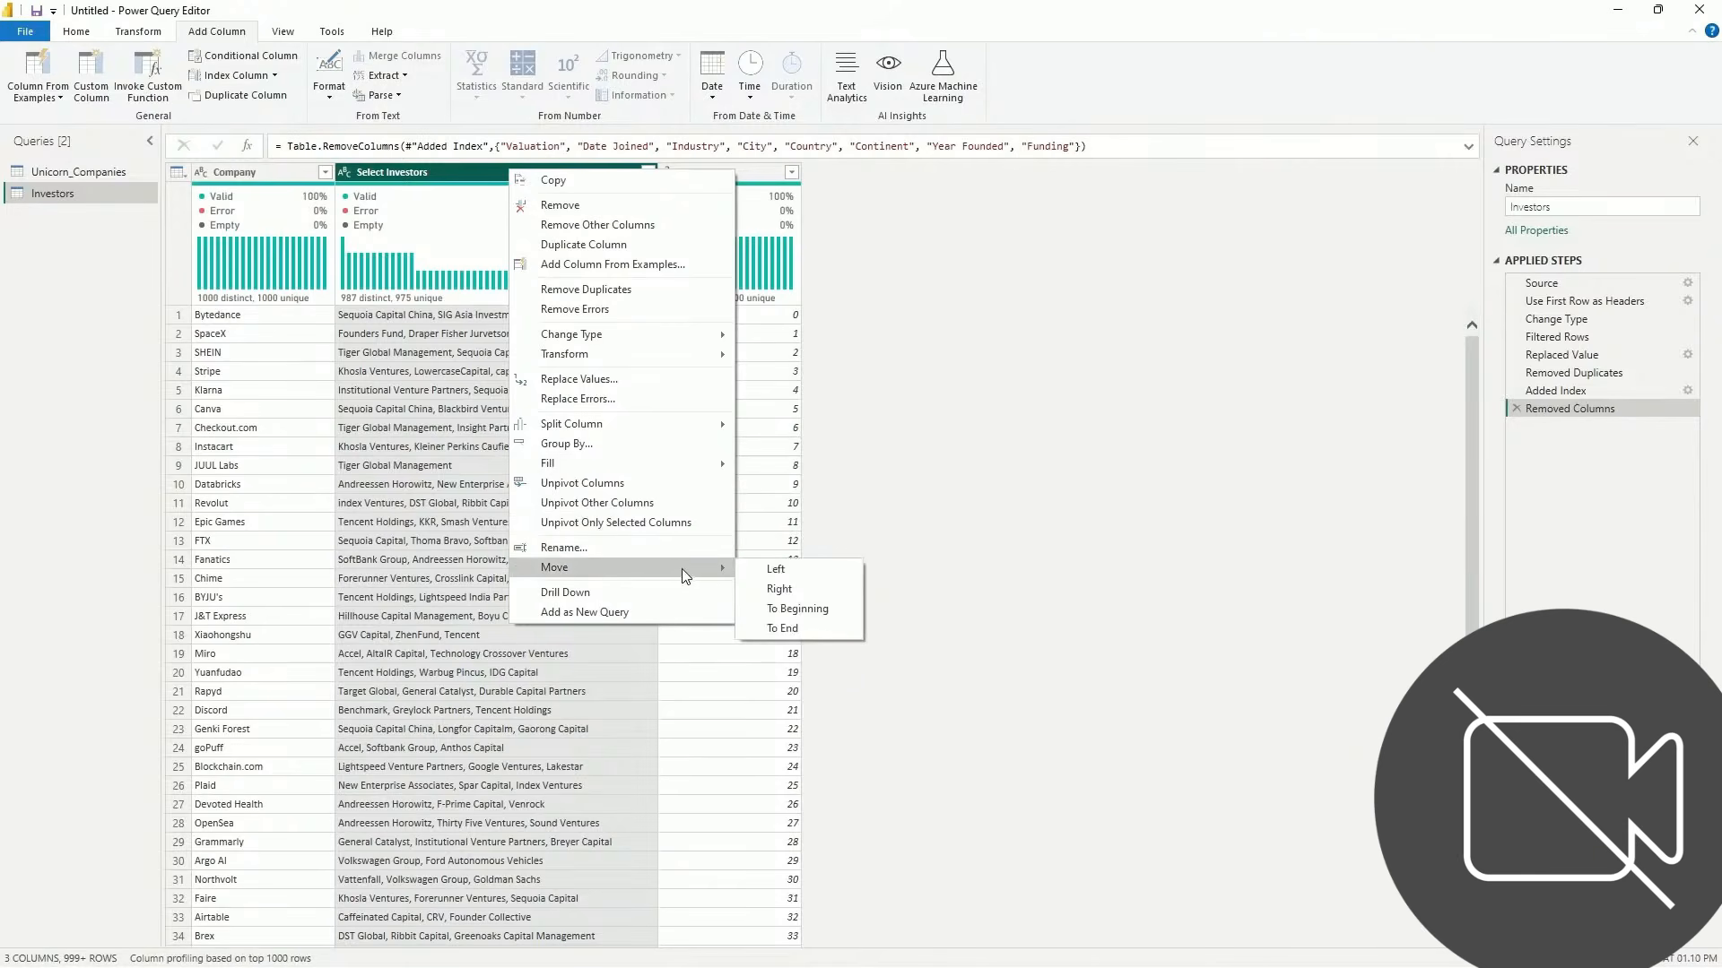
click(773, 628)
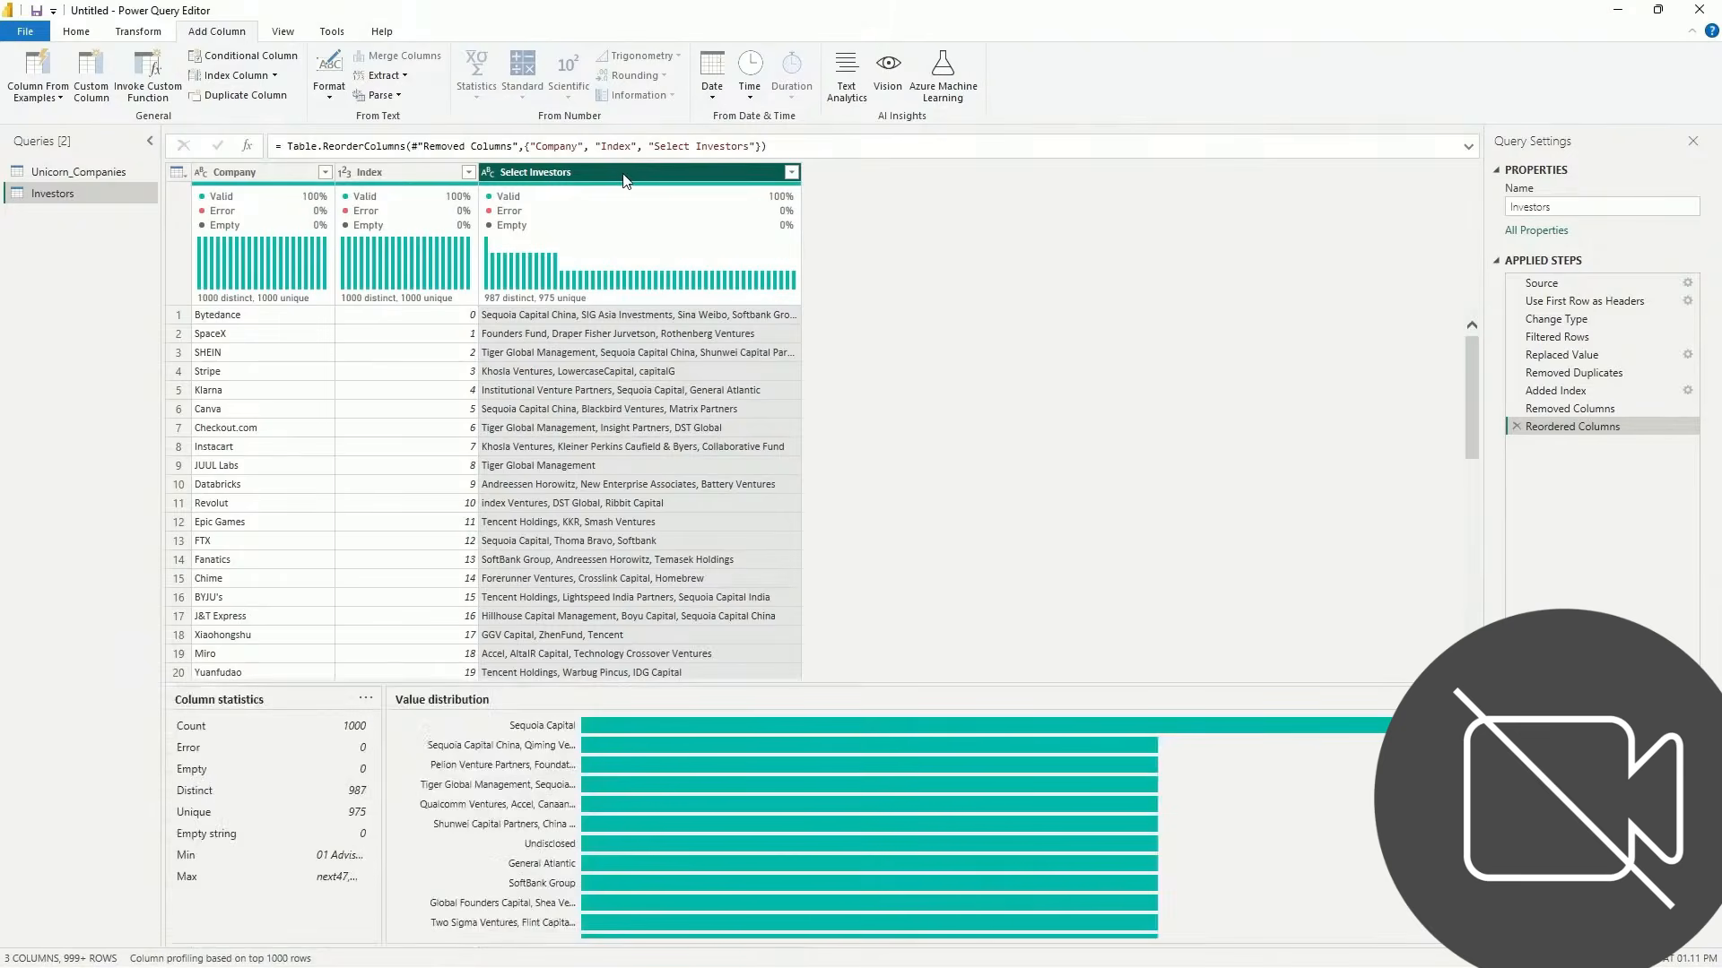
Split the Select Investors column by comma at each occurrence of the delimiter and look through the resulting columns
right_click(625, 181)
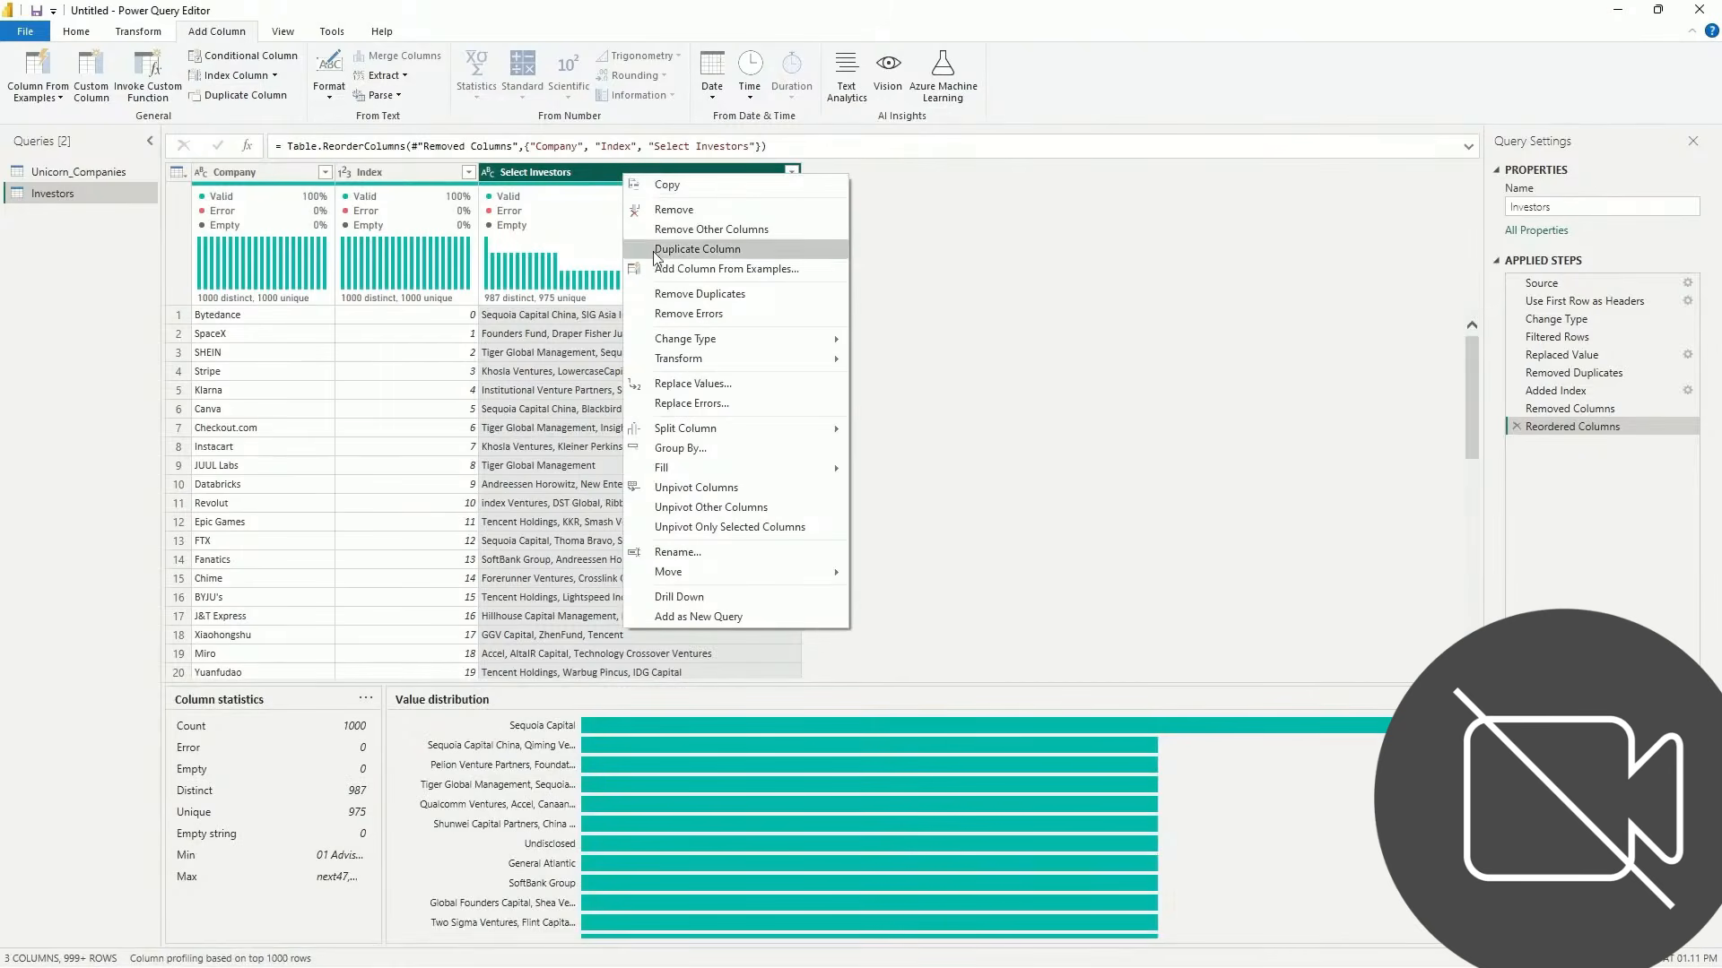
mouse_move(697, 431)
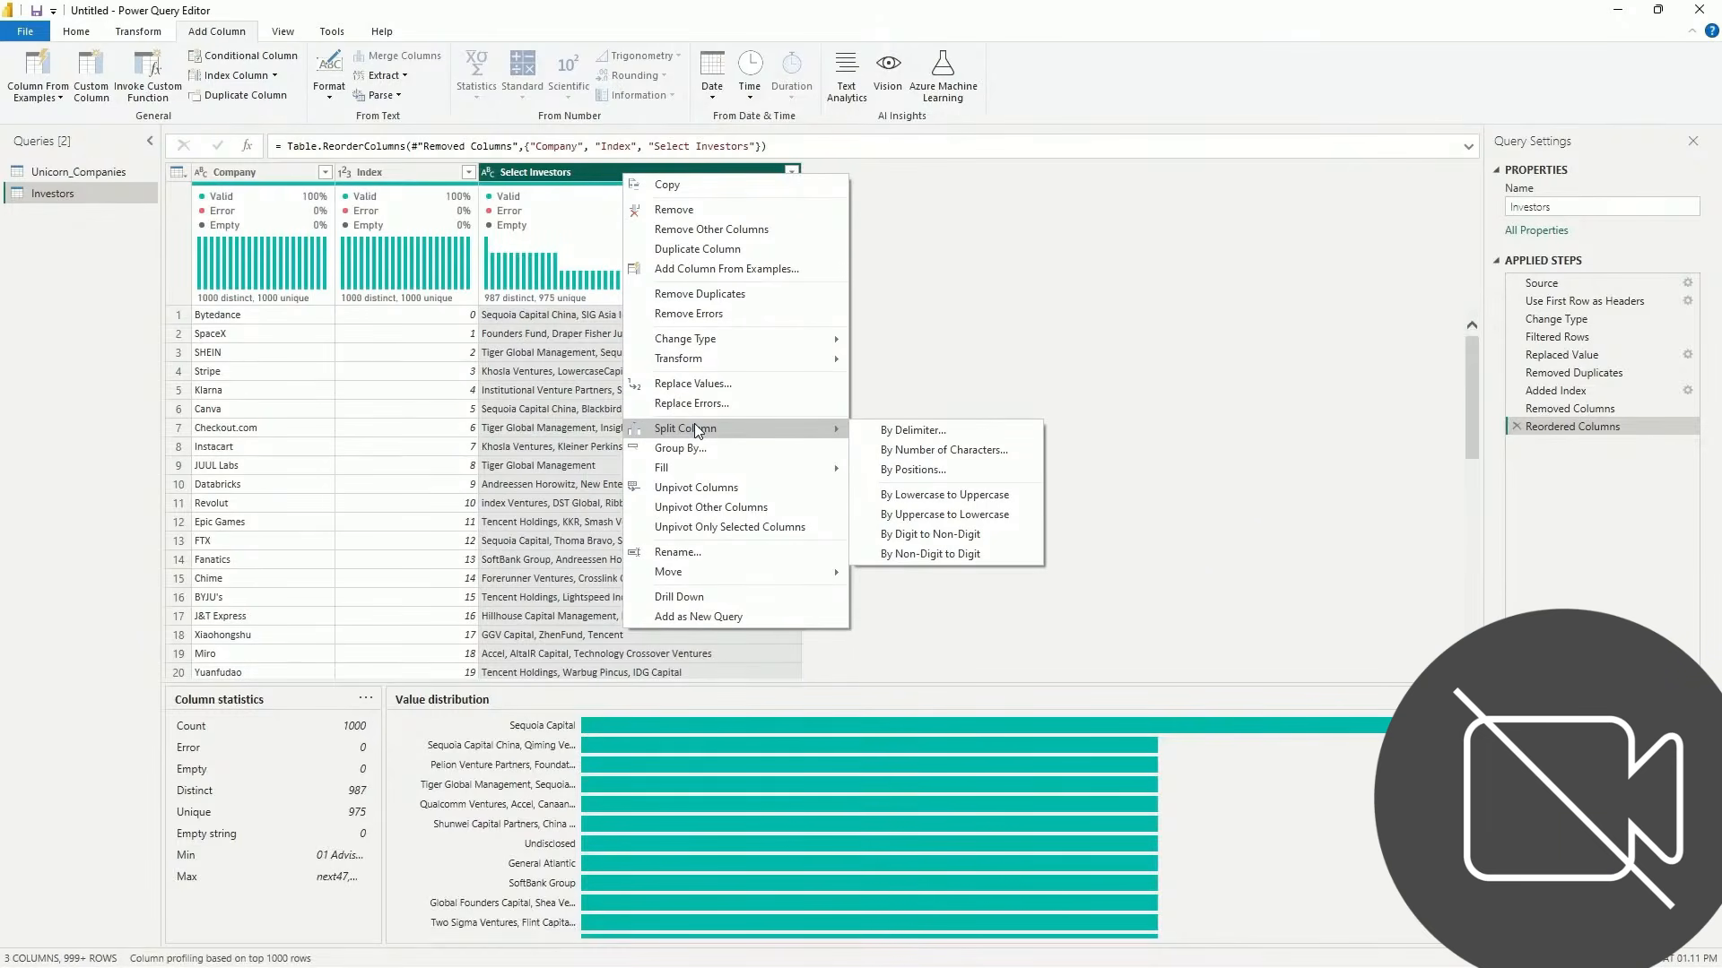
click(885, 437)
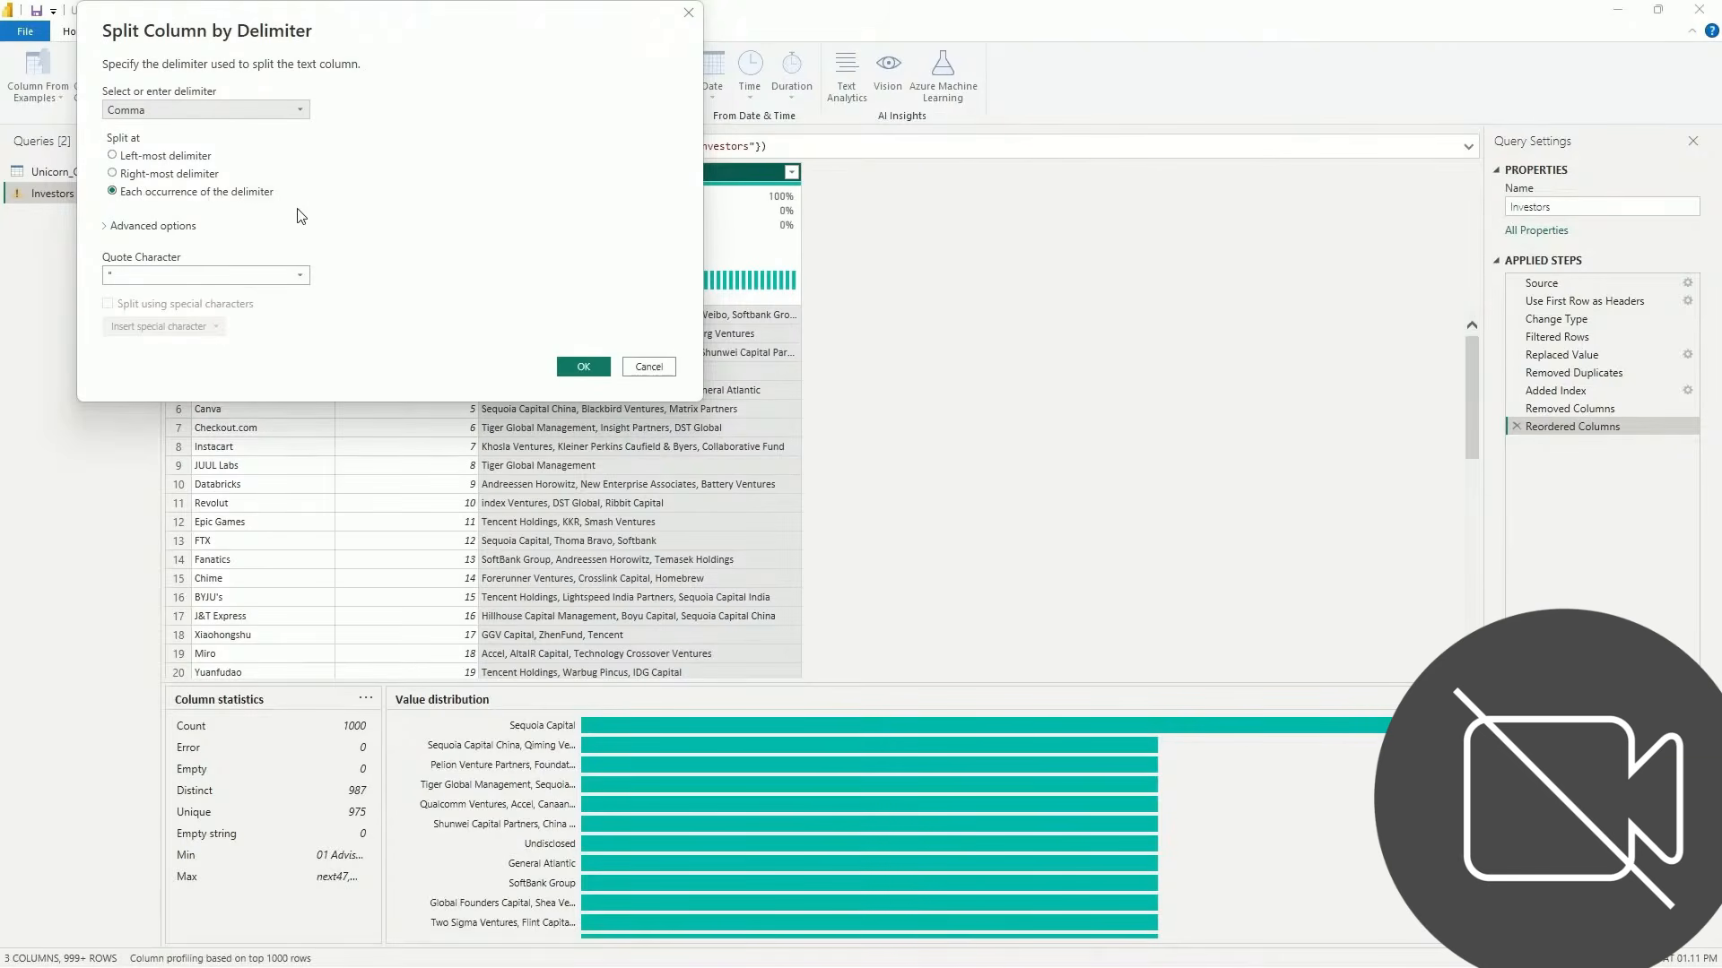
click(584, 367)
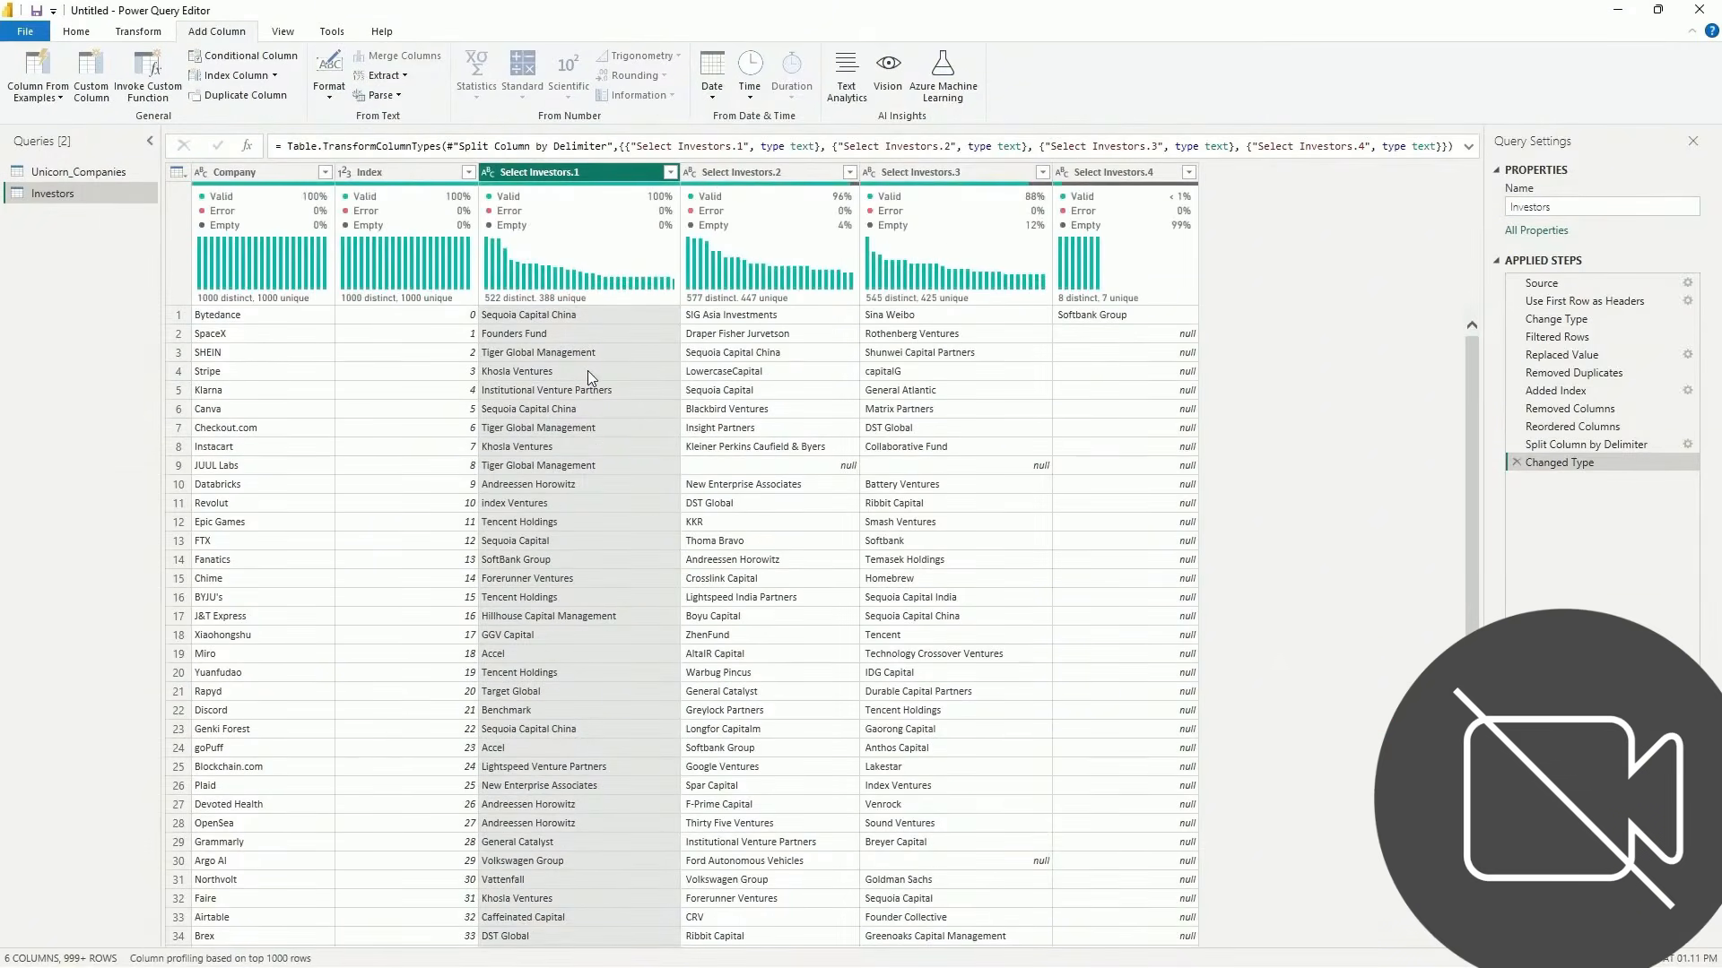
scroll(894, 457, down, 3)
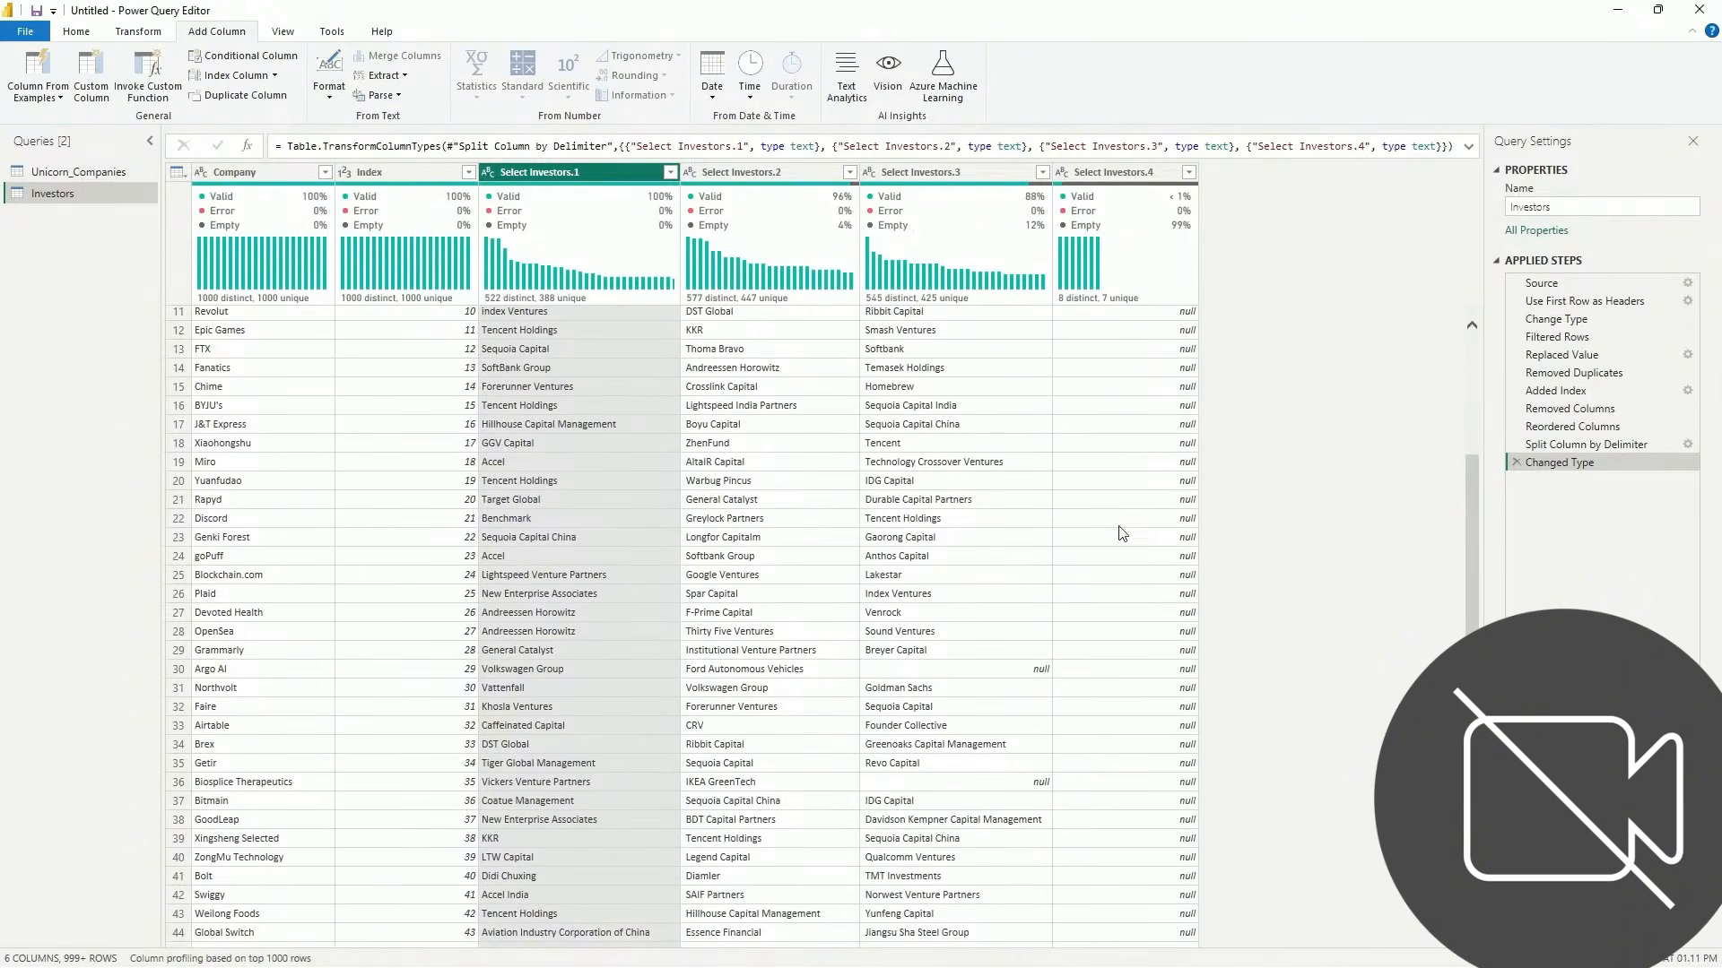
scroll(1126, 426, down, 18)
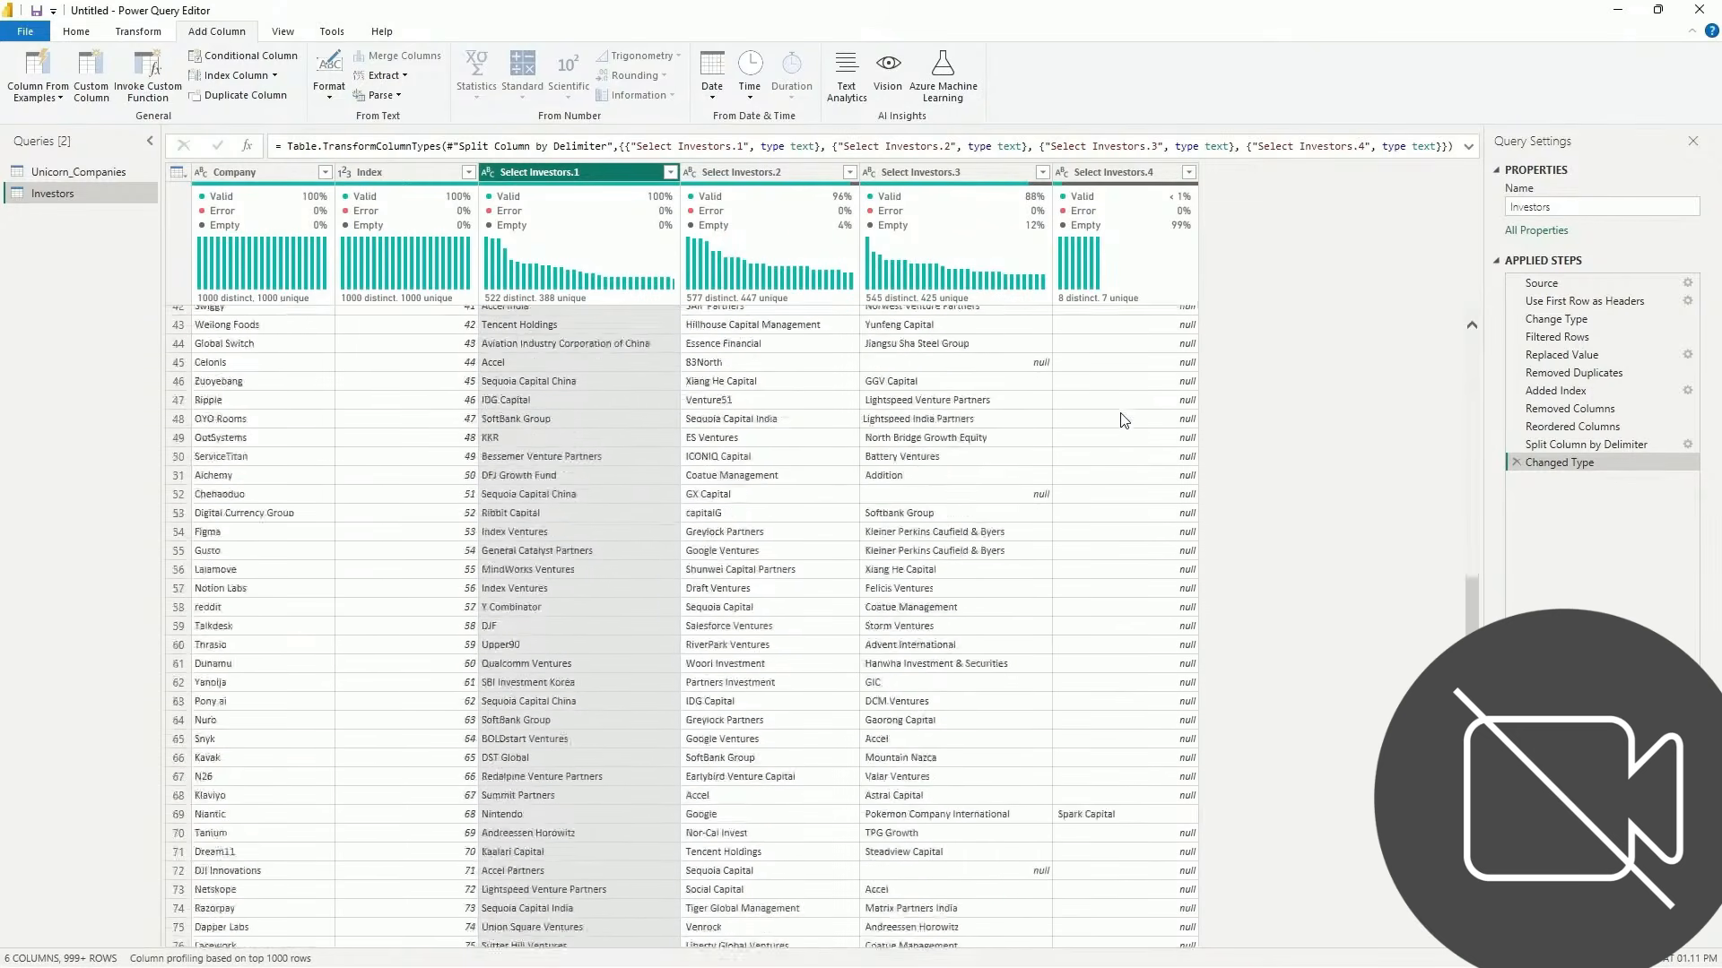
scroll(1124, 422, up, 20)
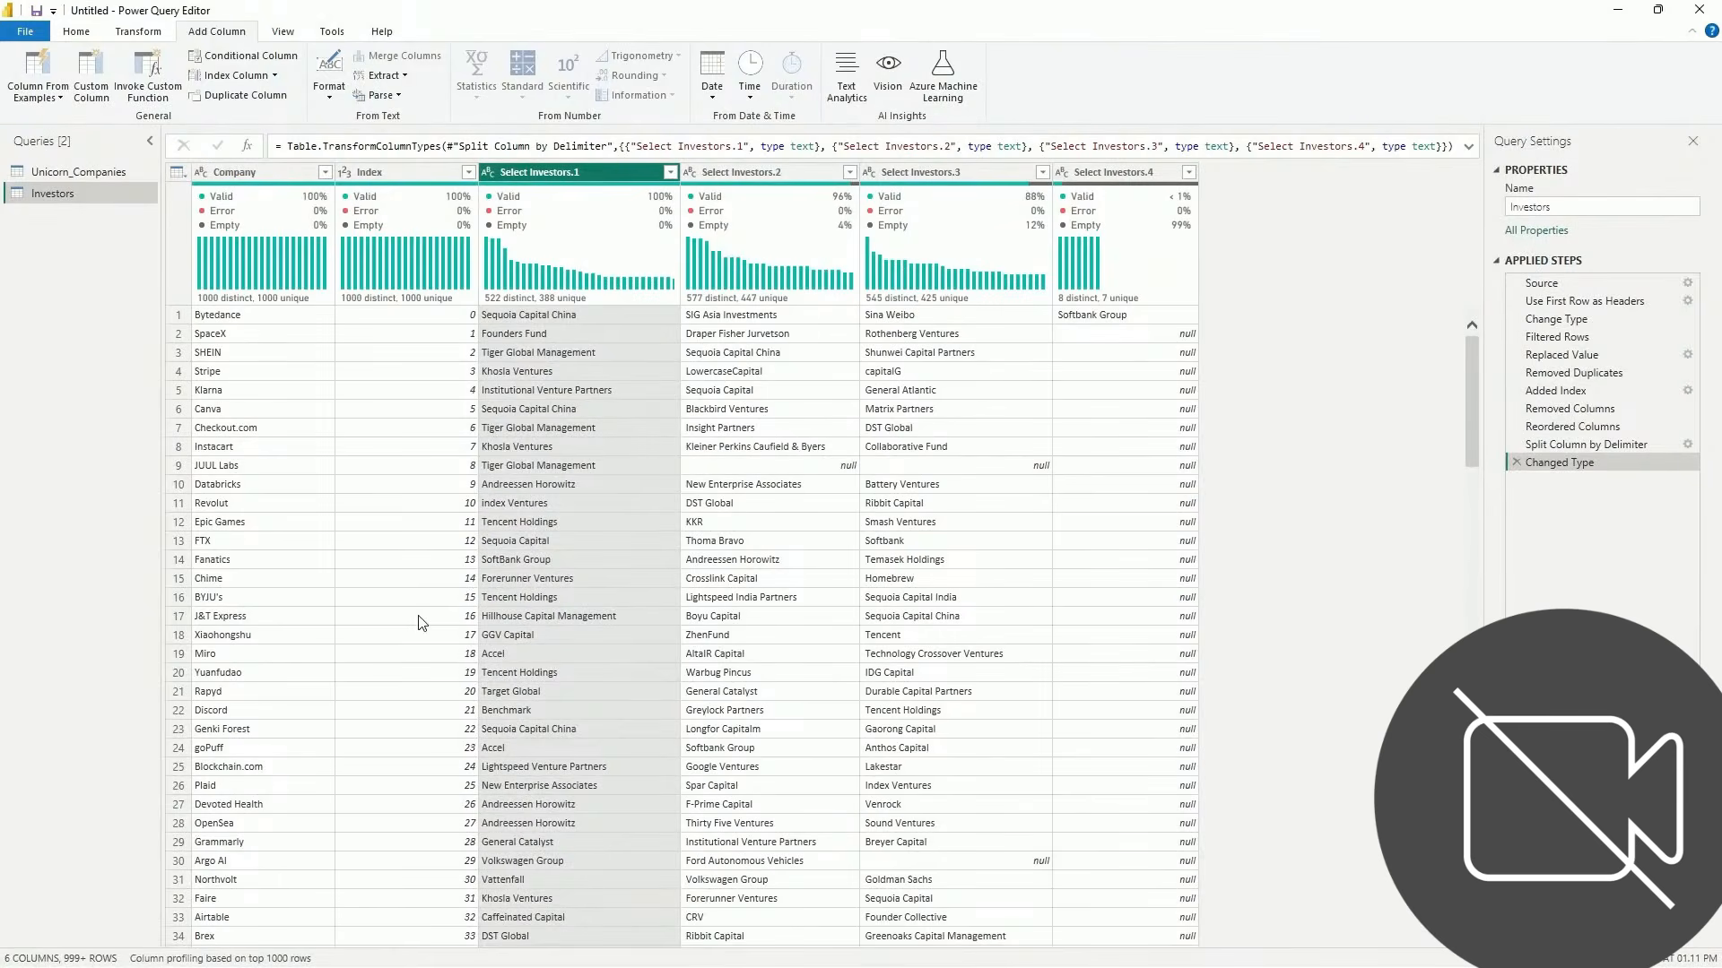
Unpivot the Select Investors.1, Select Investors.2, Select Investors.3 and Select Investors.4 columns
click(593, 171)
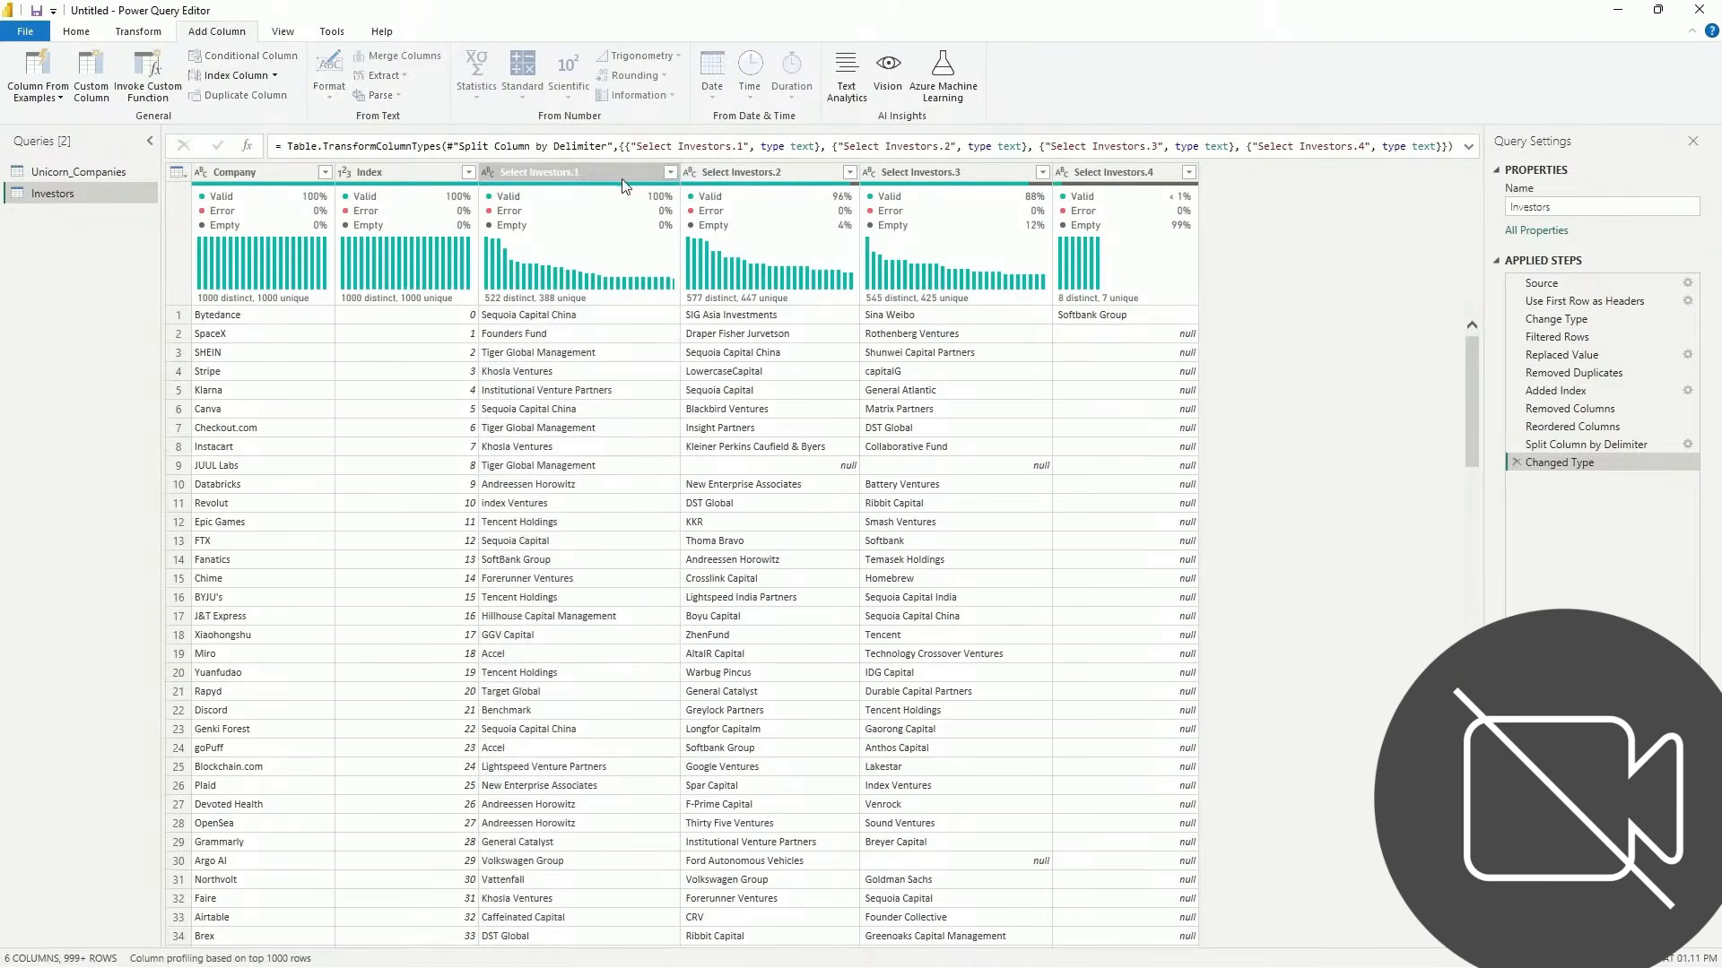
ctrl+click(723, 170)
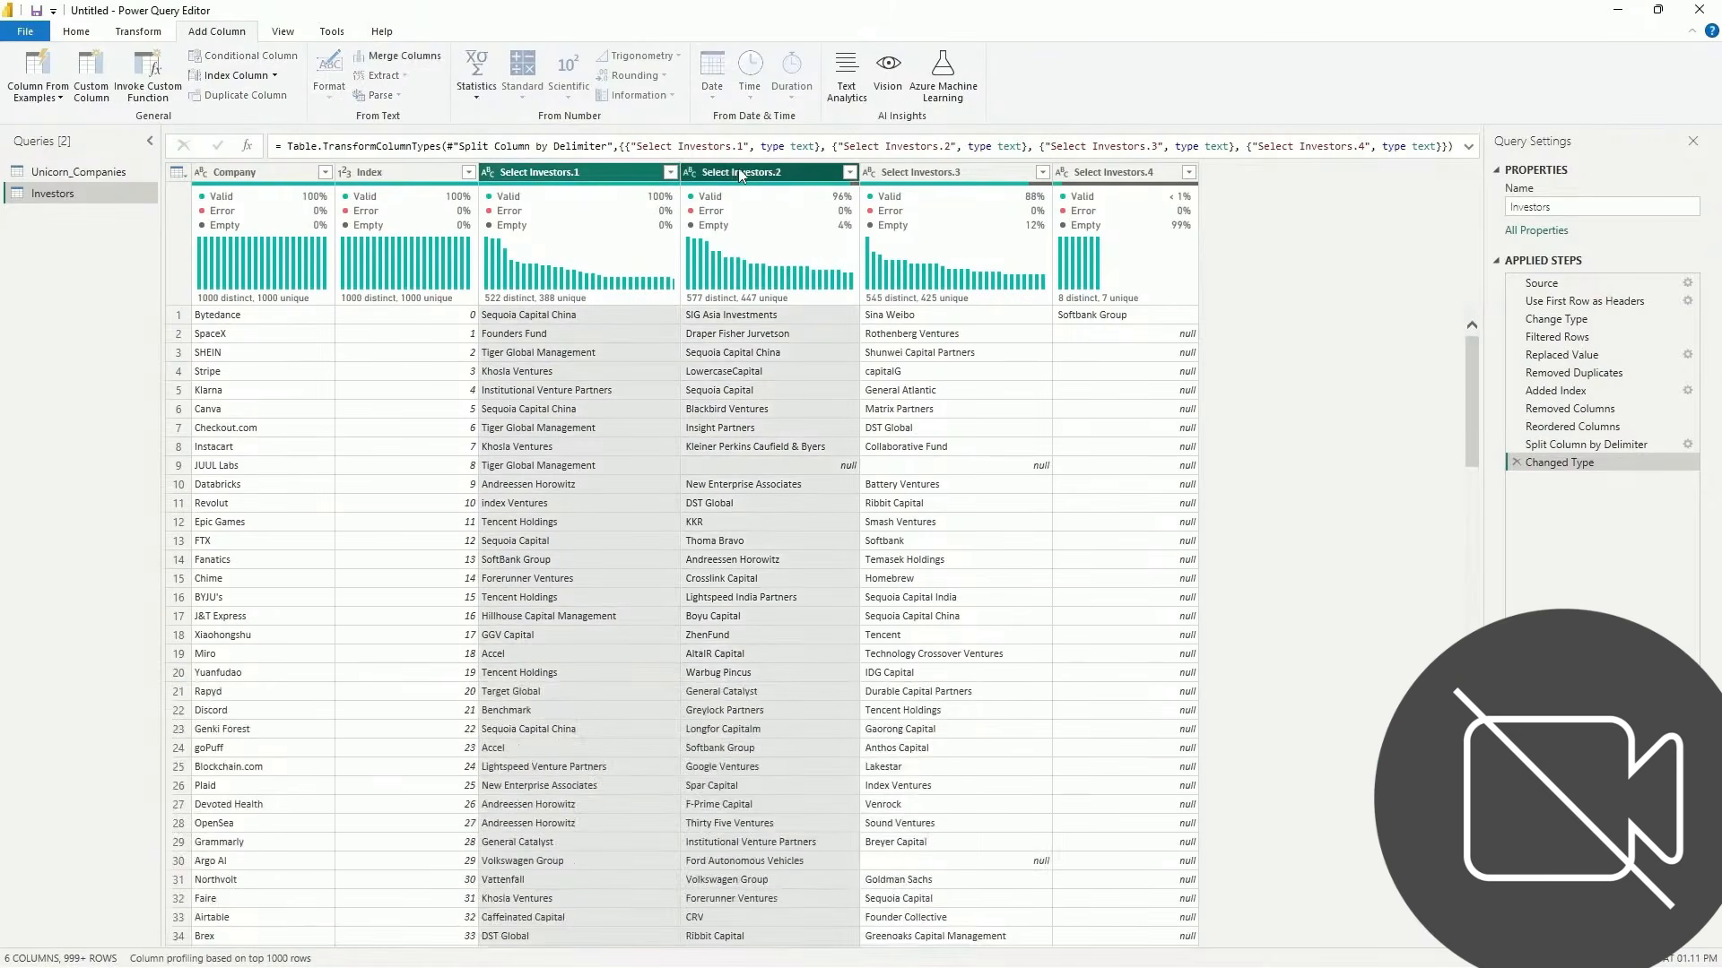
ctrl+click(910, 172)
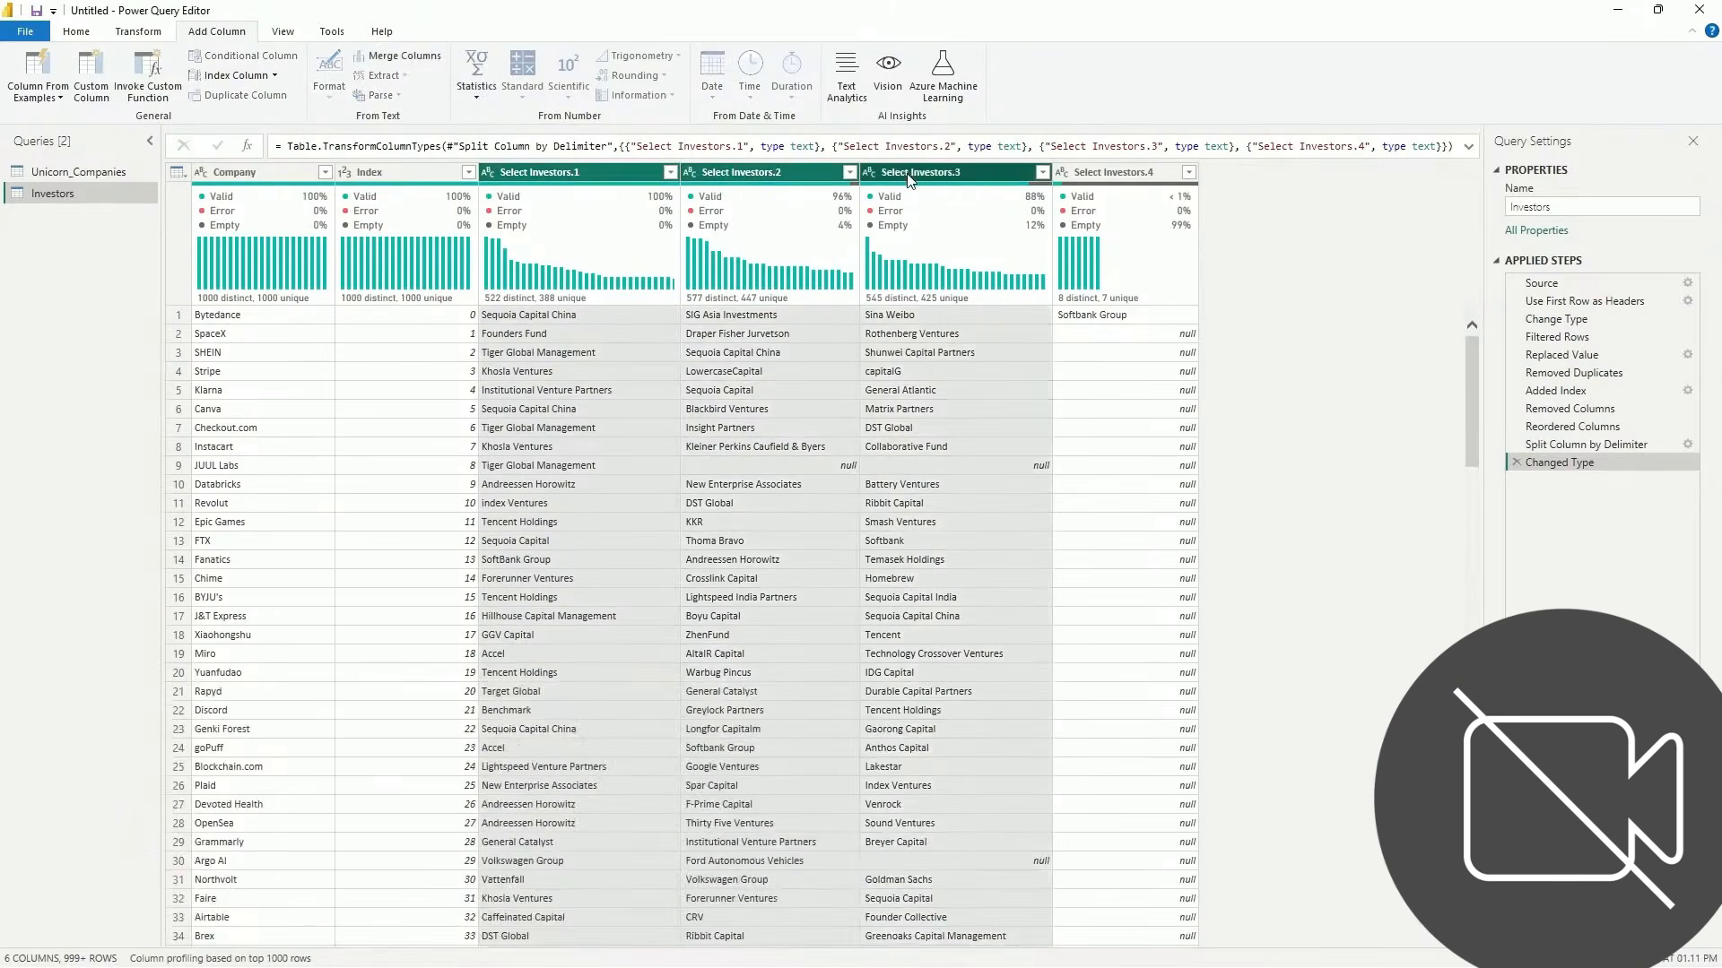
ctrl+click(1100, 173)
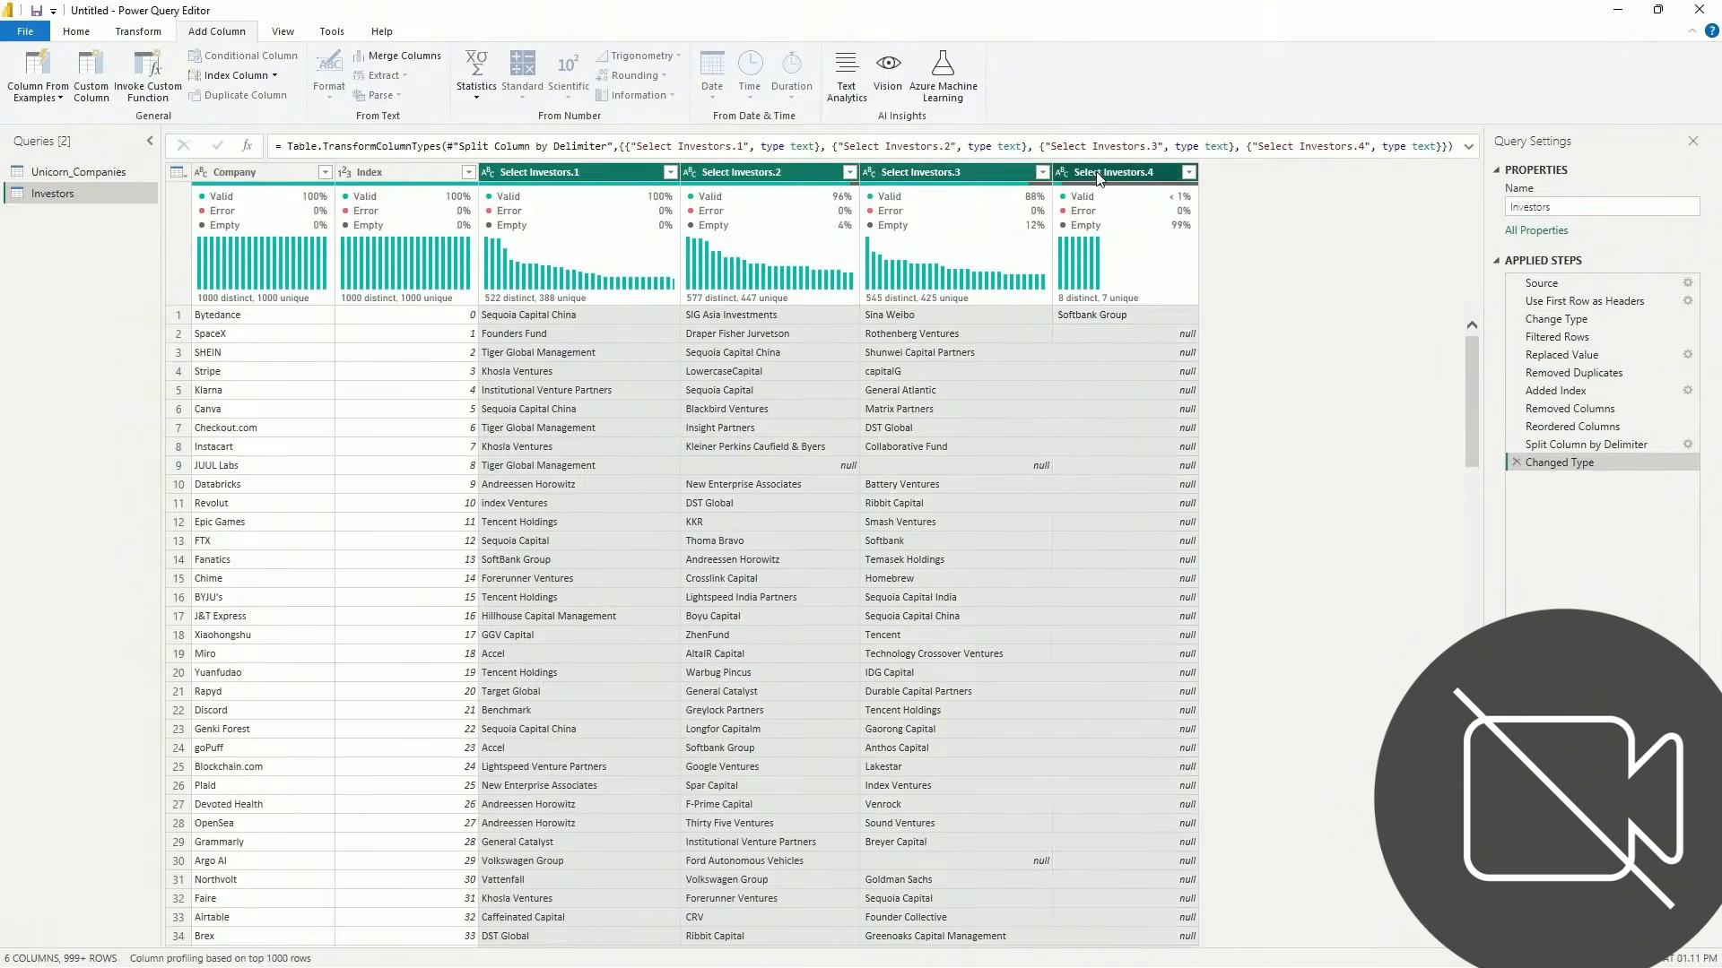
right_click(622, 178)
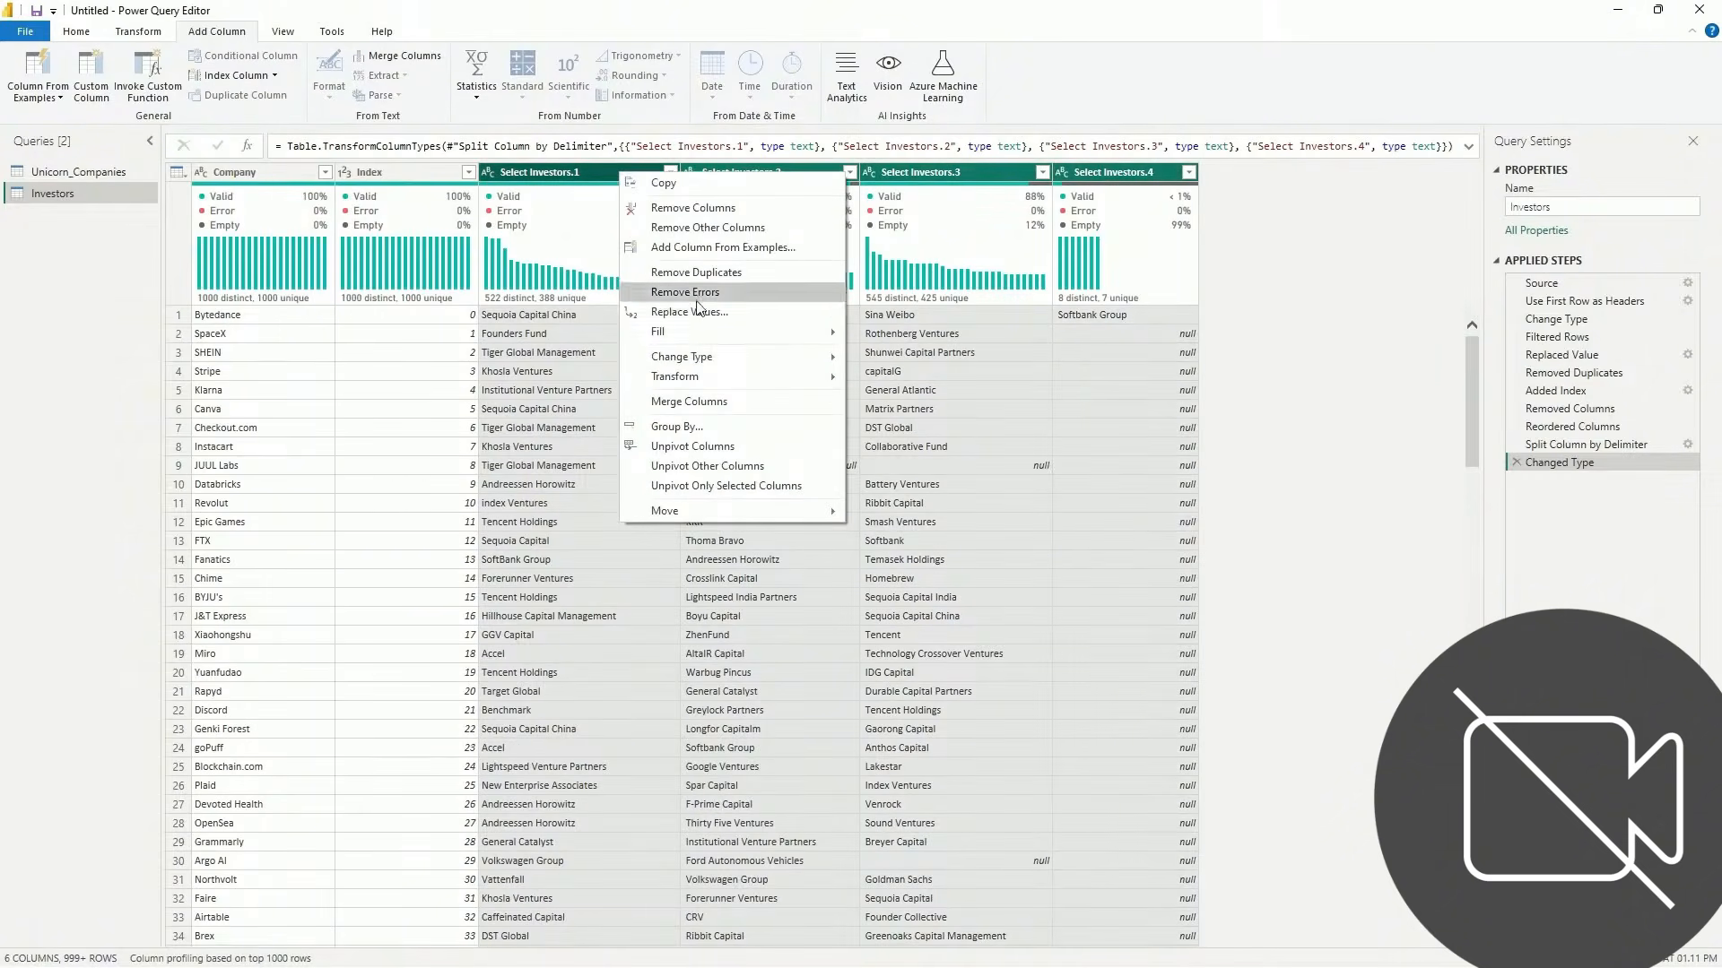
click(727, 448)
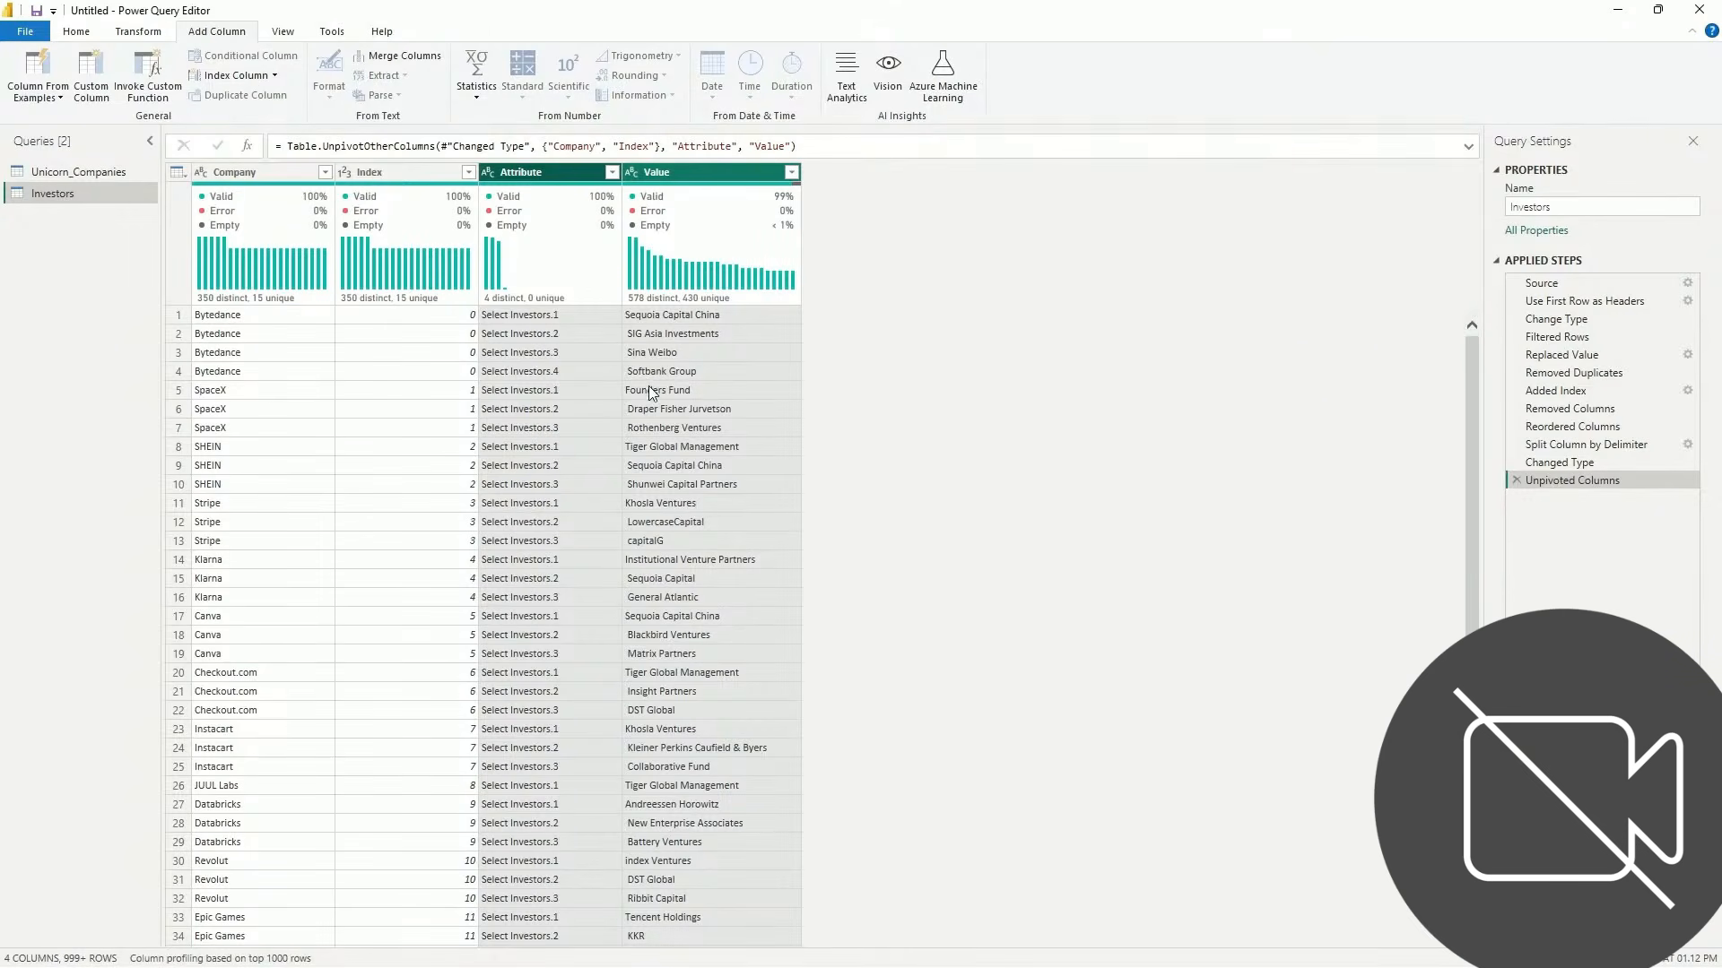
Examine the Select Investors and Index columns in the Unicorn_Companies query, and return to the Investors query
click(114, 172)
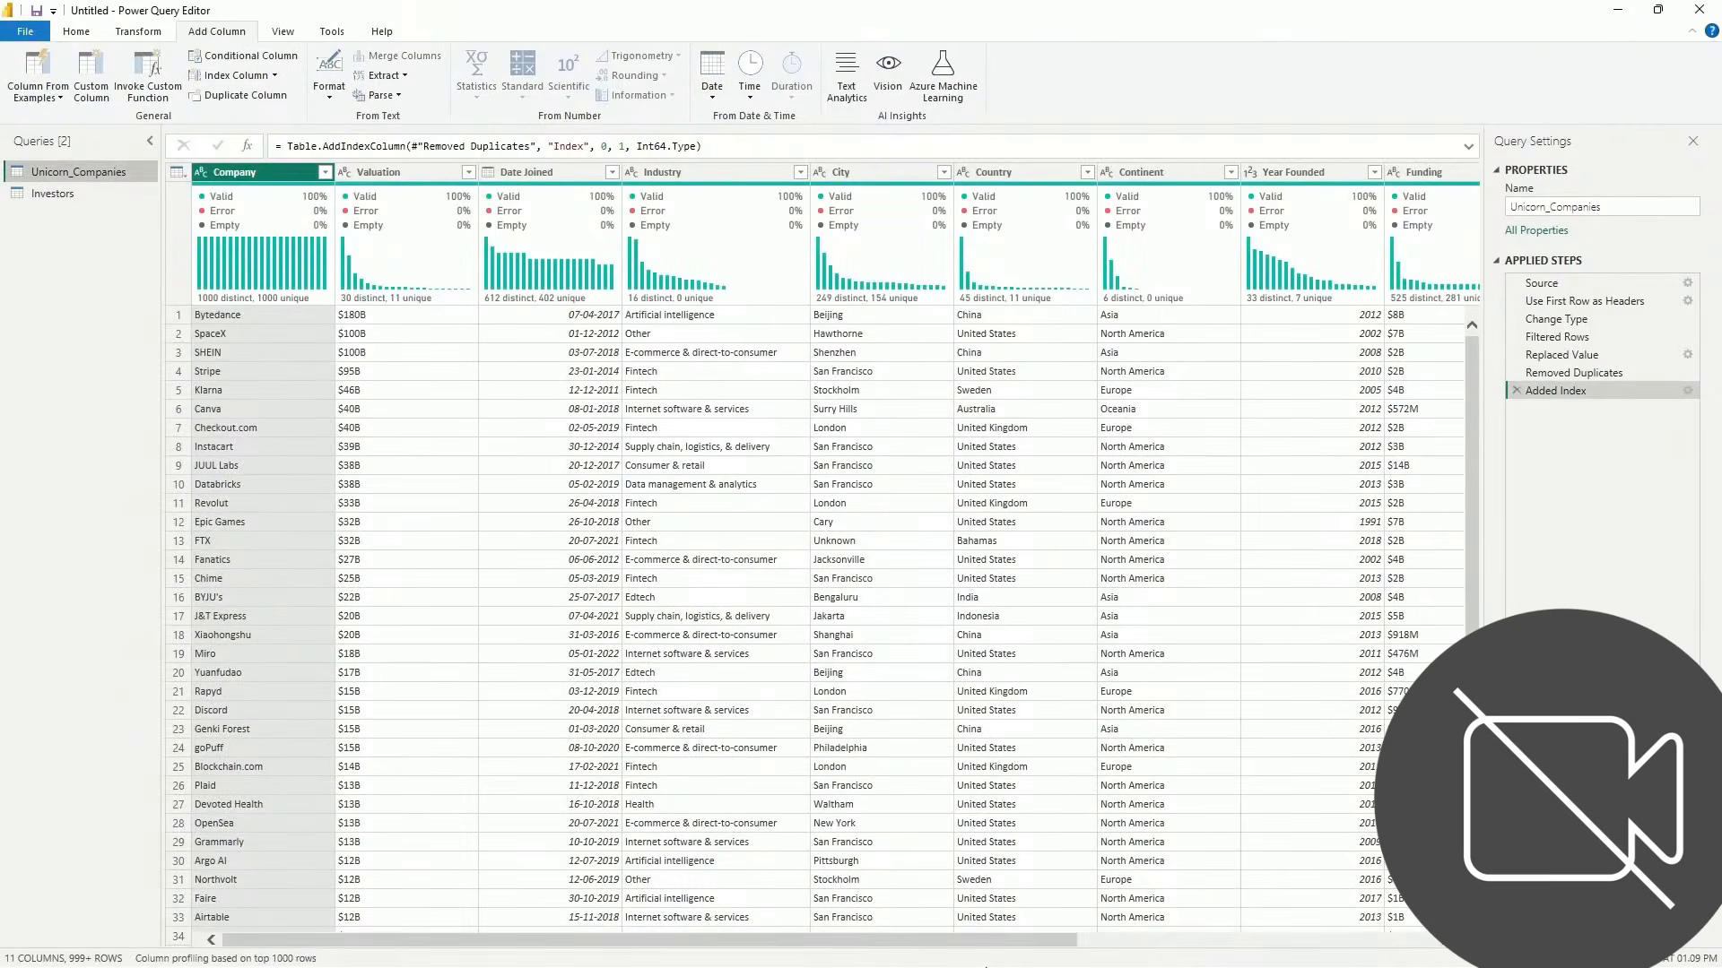
drag(1010, 942, 1366, 941)
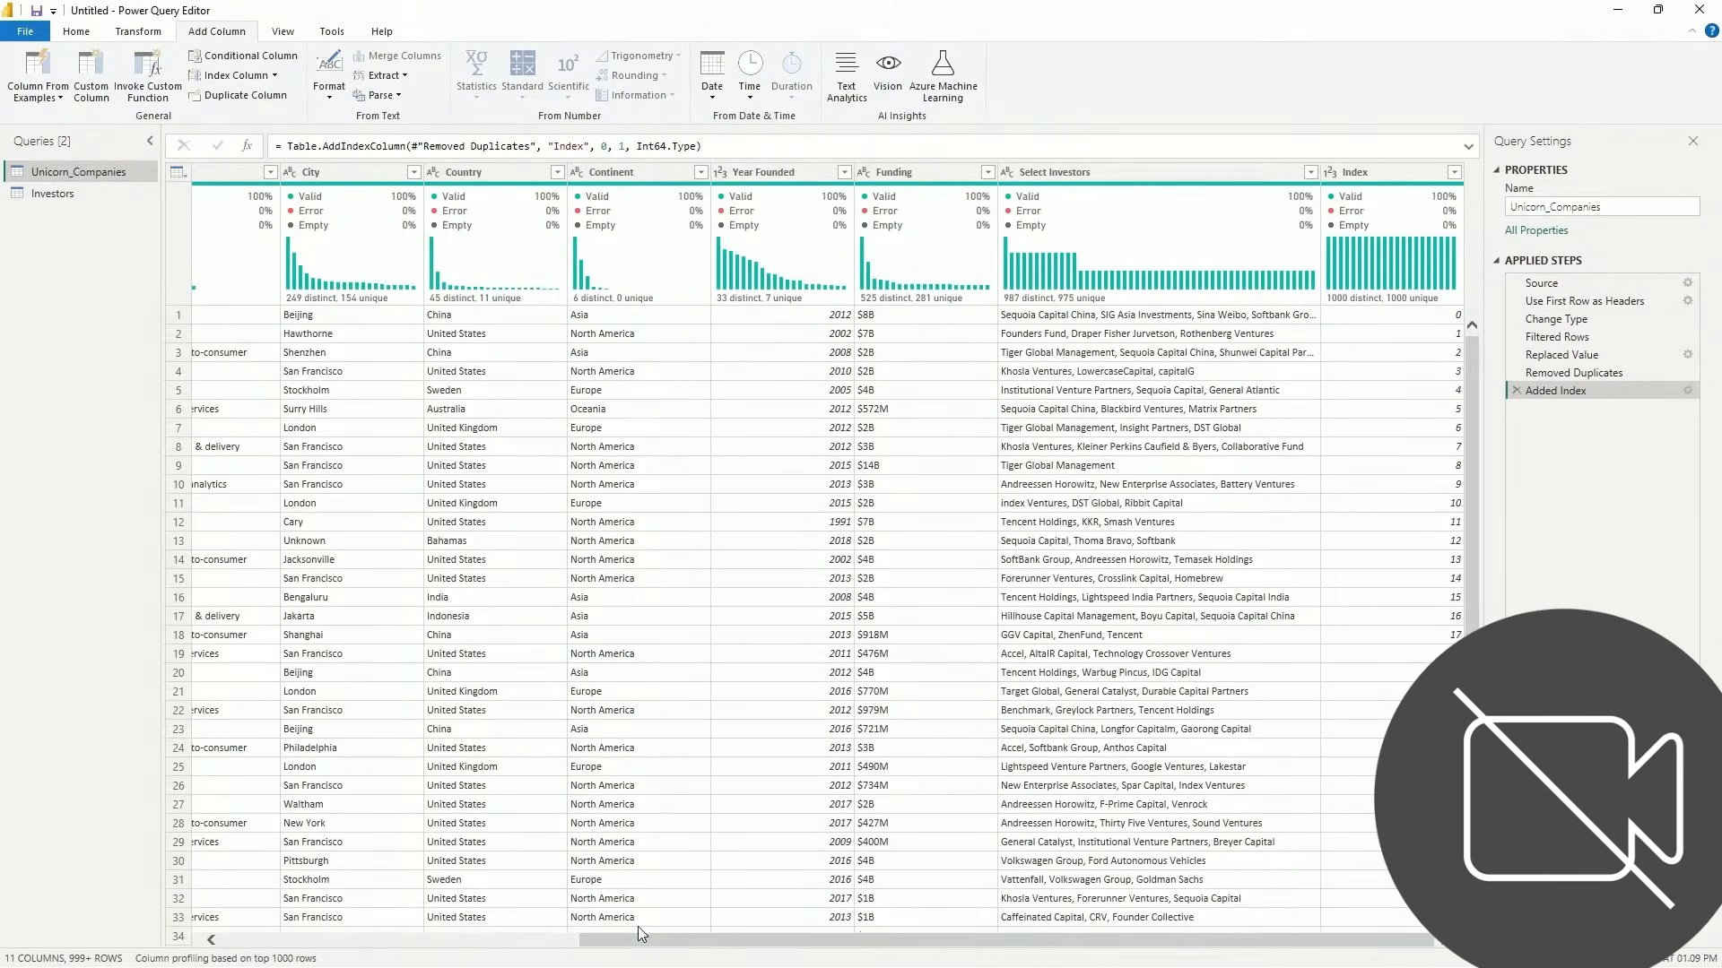
click(102, 192)
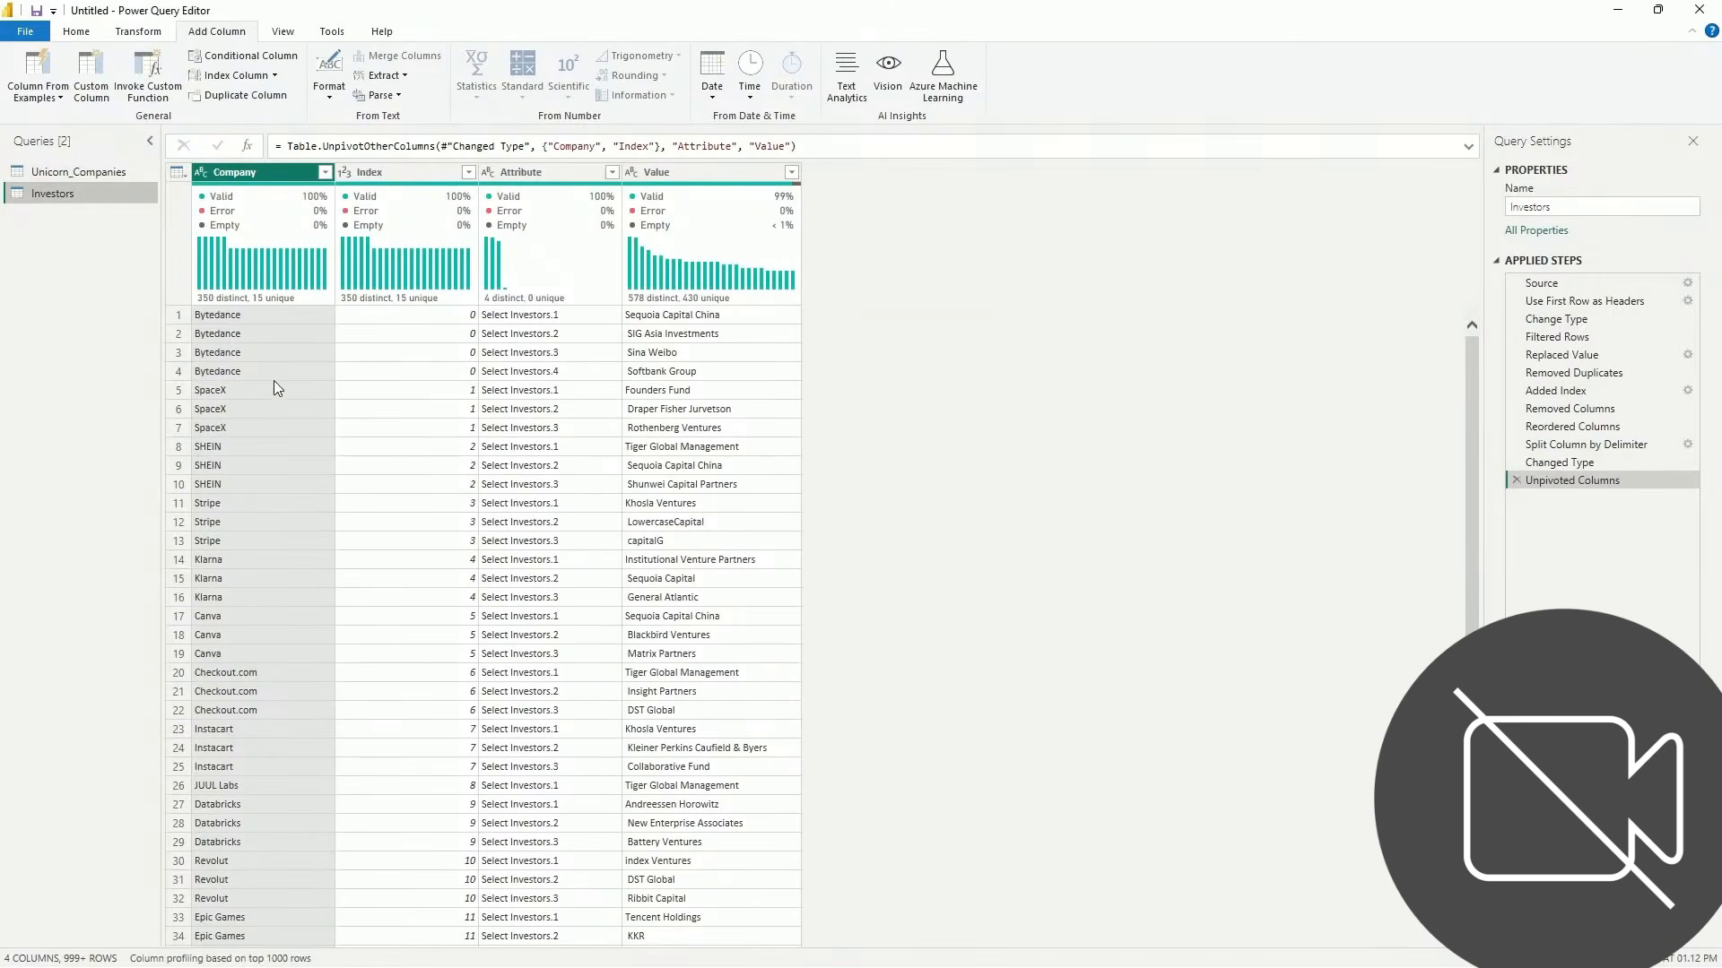
Remove the Attribute and Company columns from the Investors query
click(525, 175)
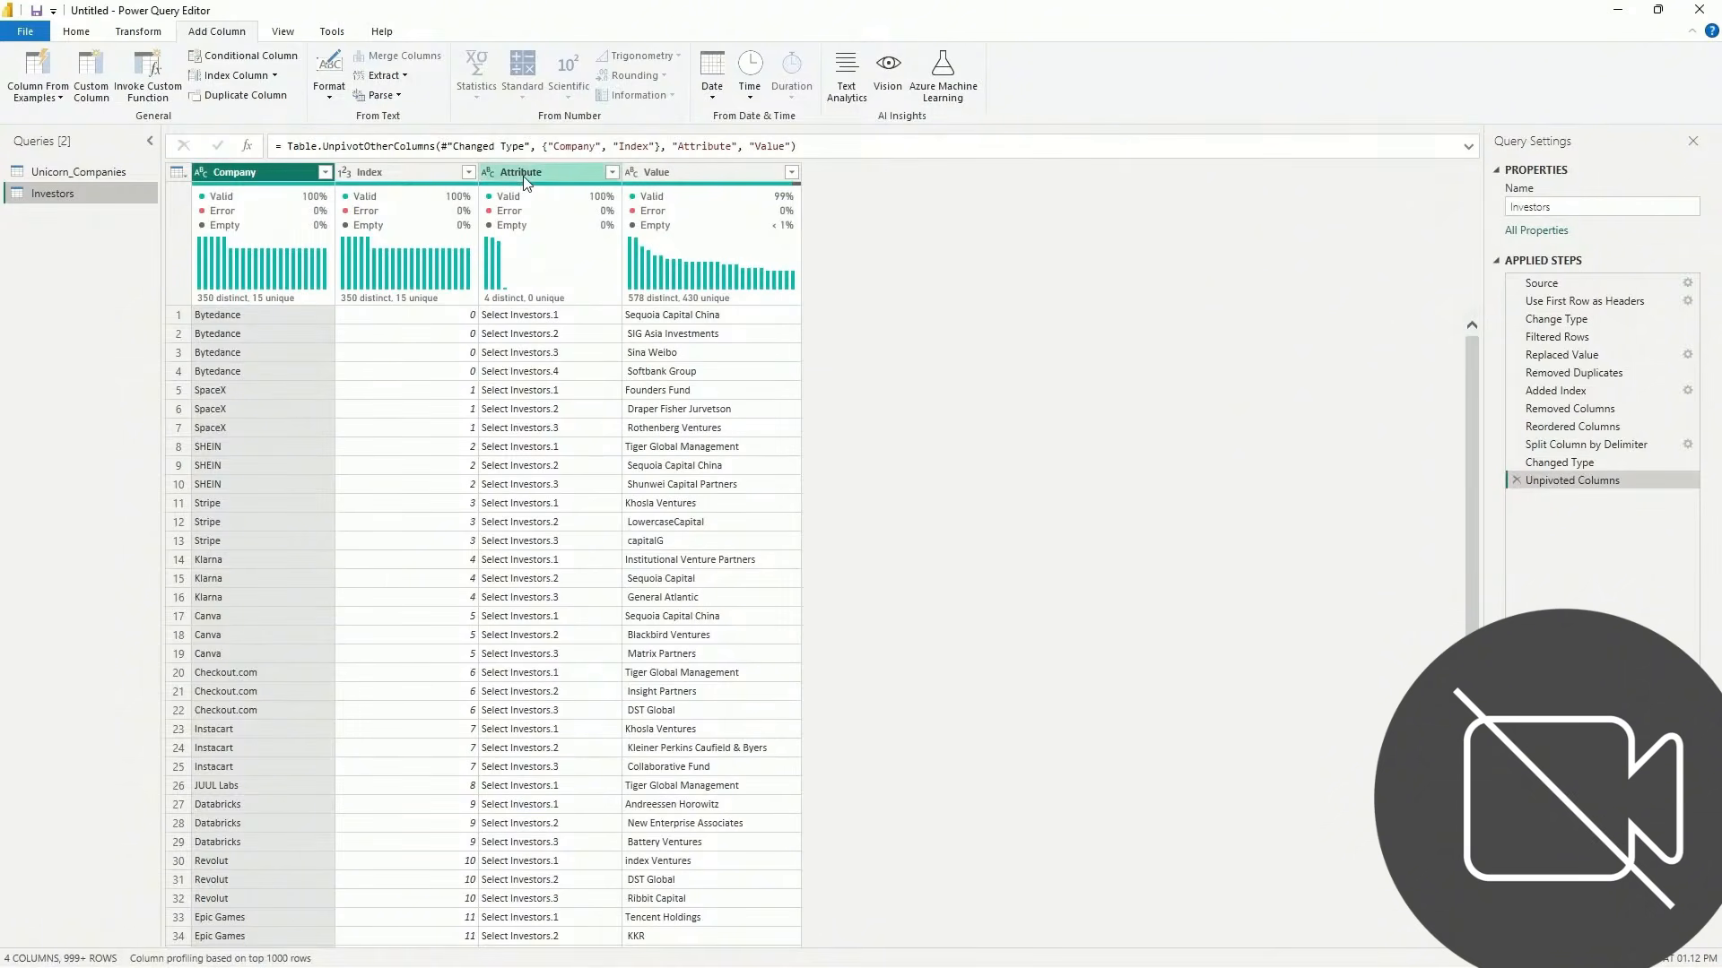
key(Delete)
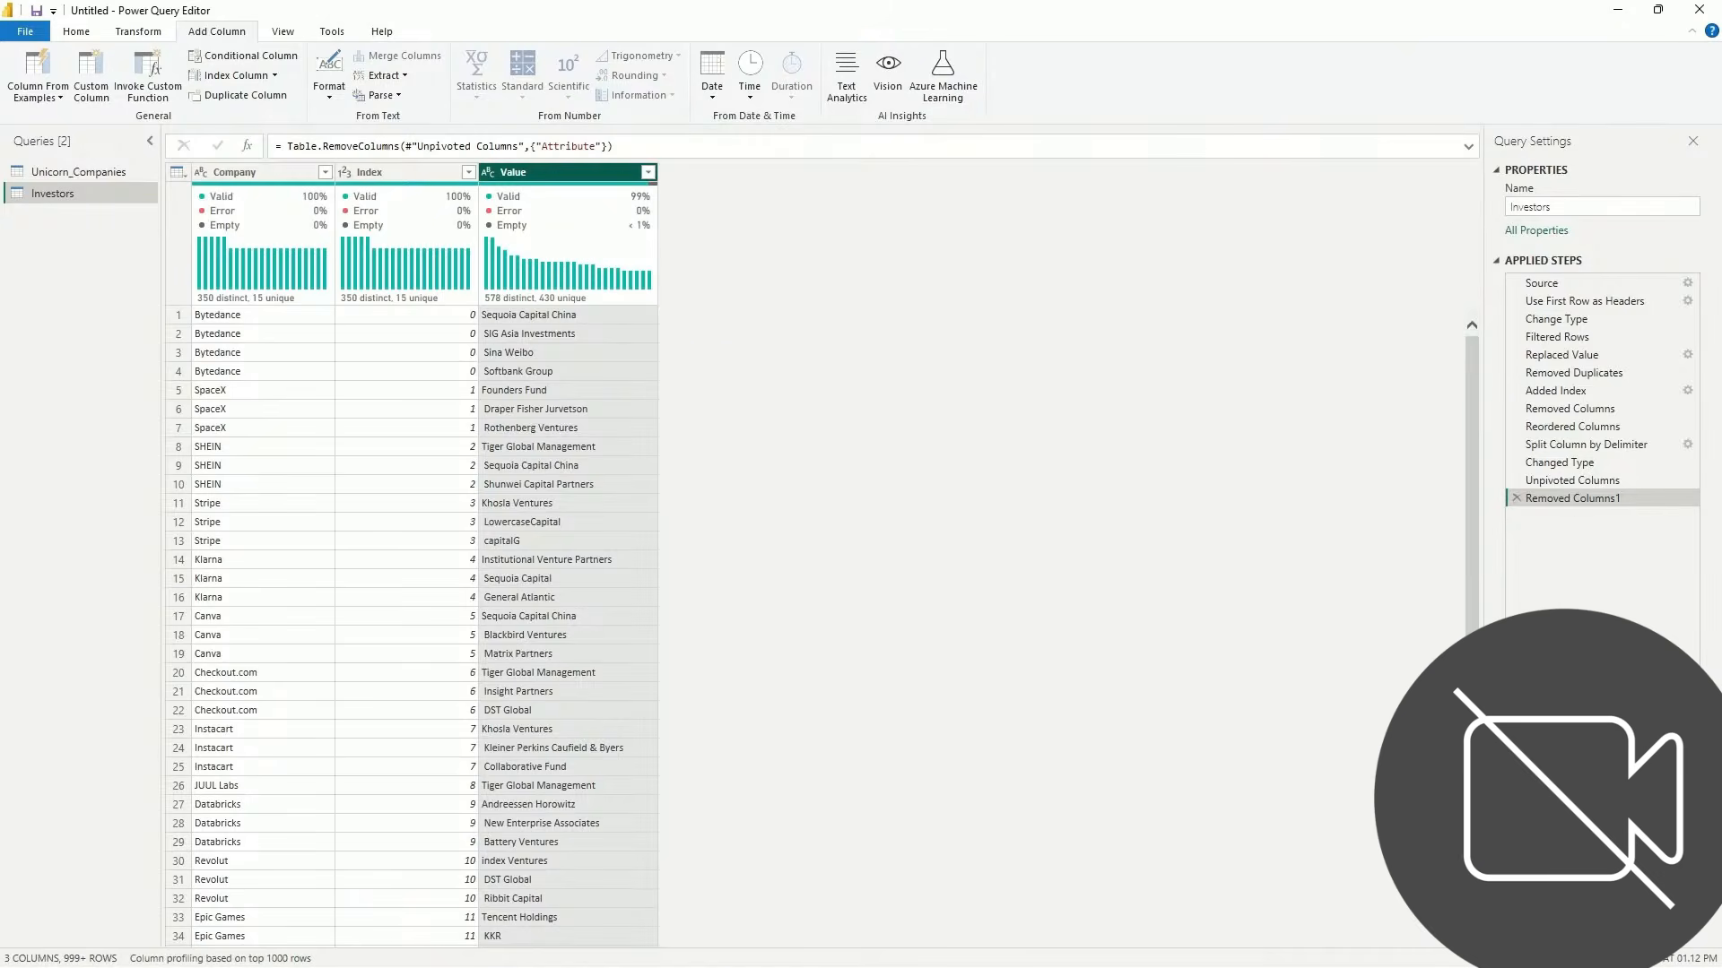
click(260, 173)
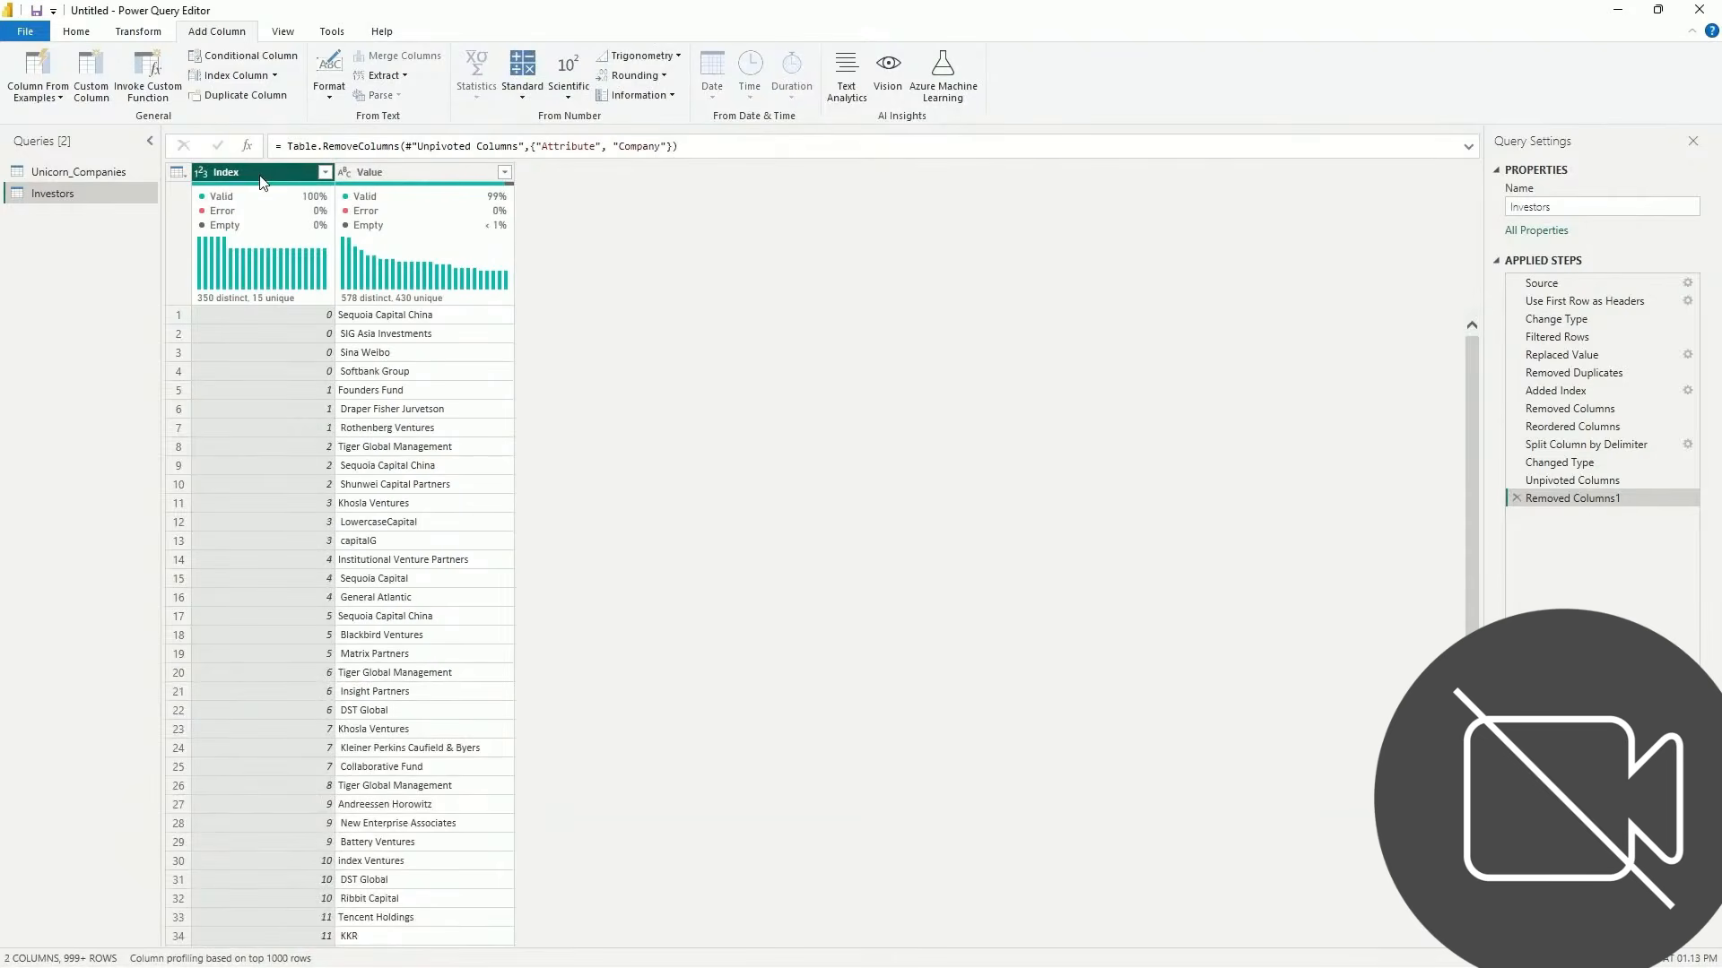
Rename the Value column of the Investors query as Investors
click(504, 174)
click(557, 211)
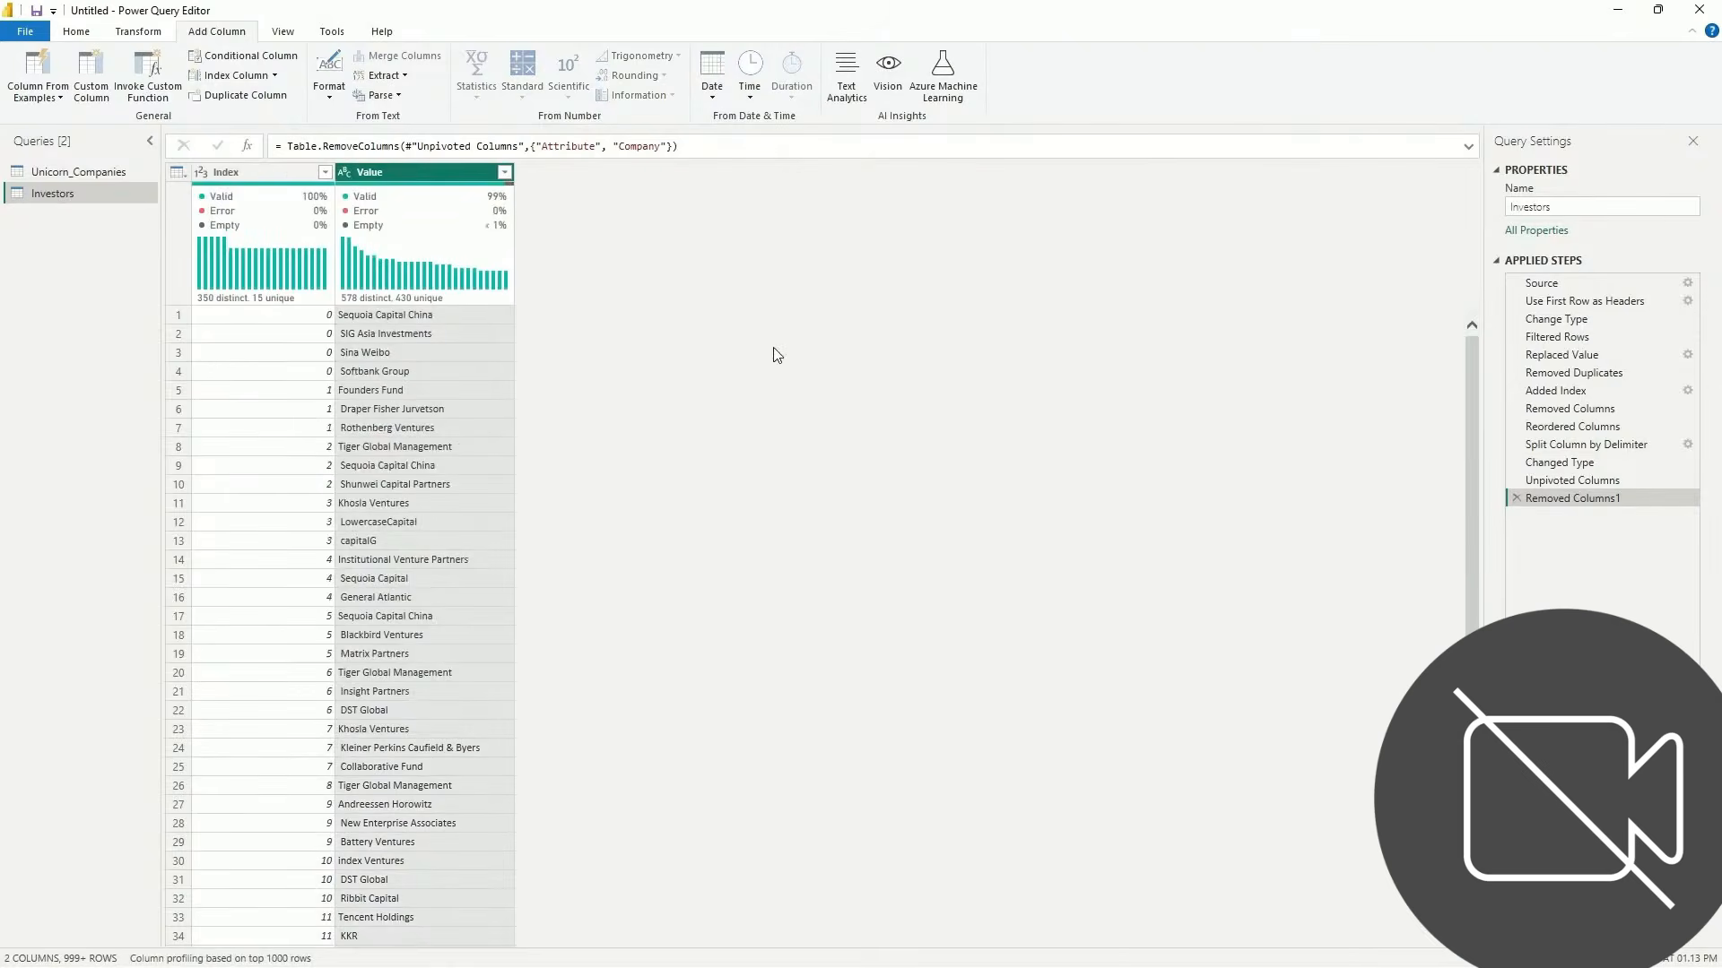
click(377, 175)
double_click(377, 175)
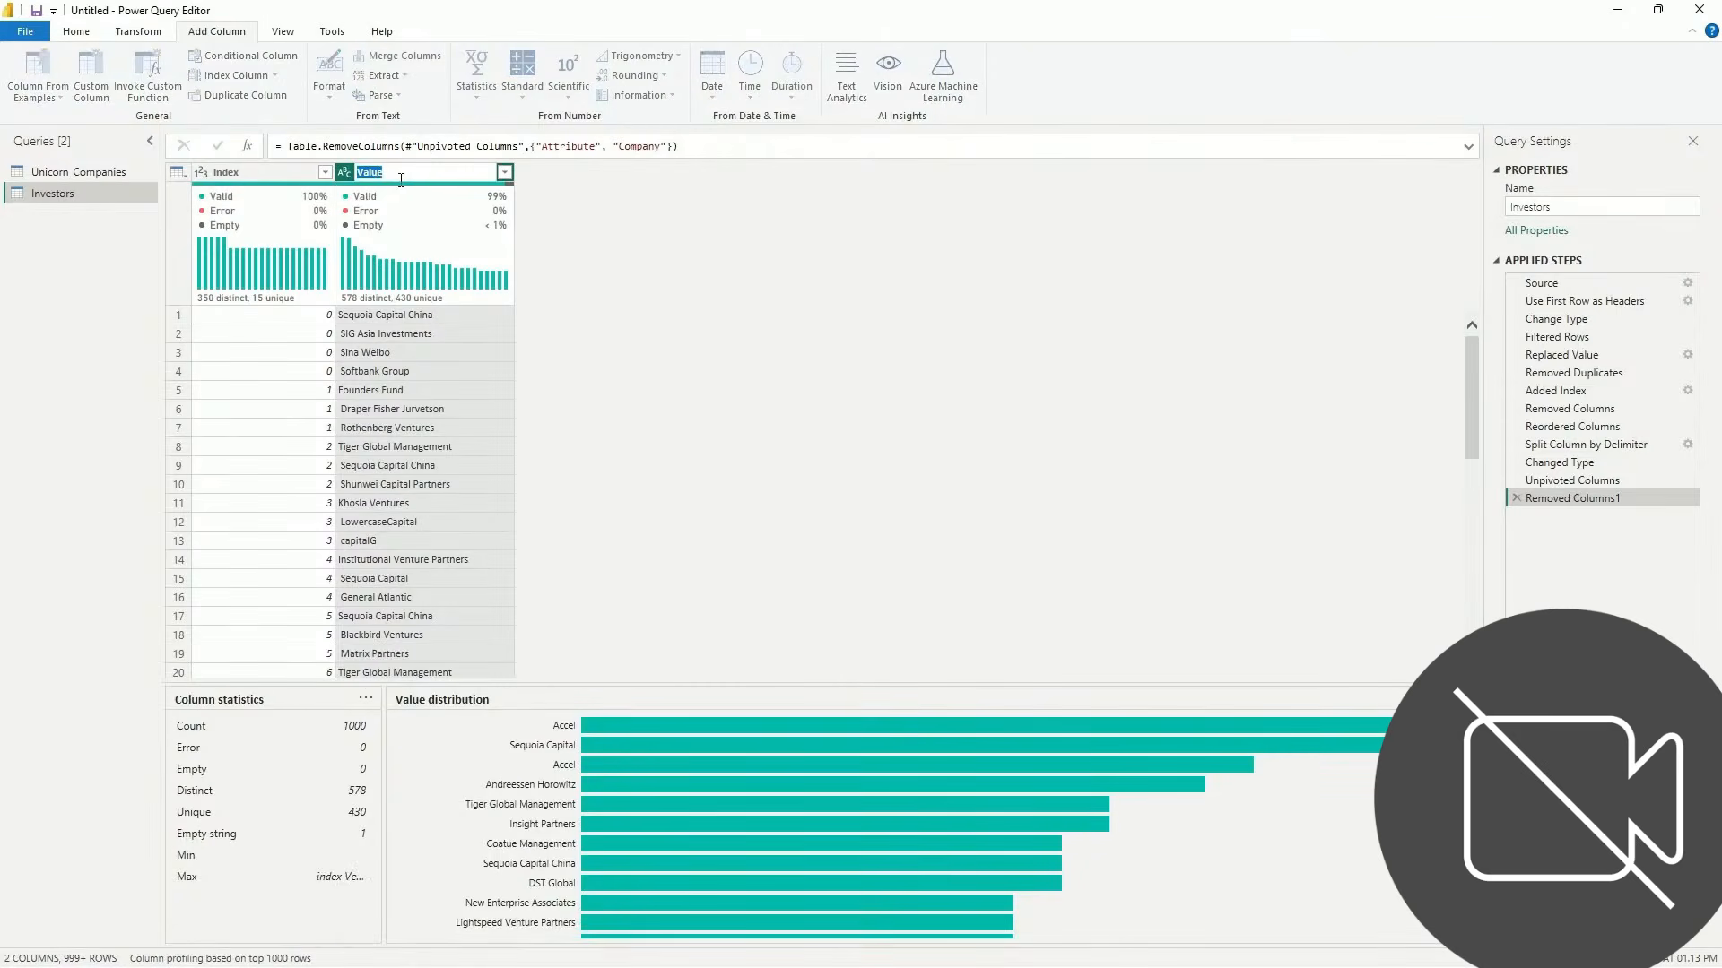
text(Investors)
key(Return)
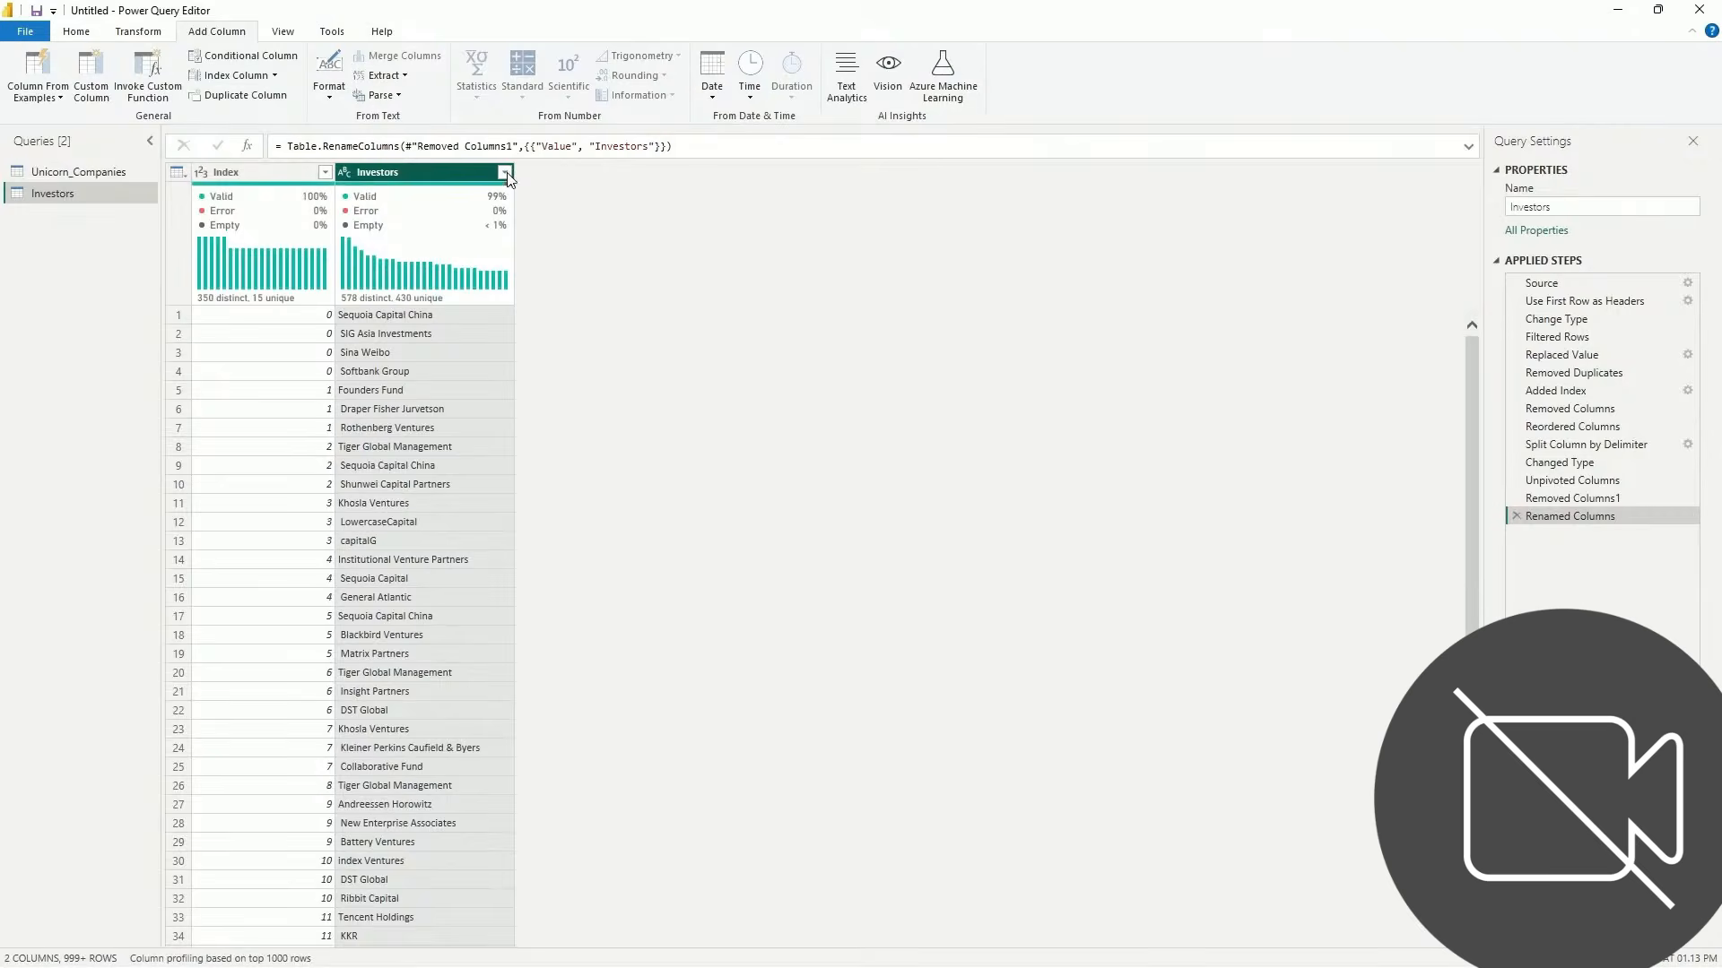
click(505, 172)
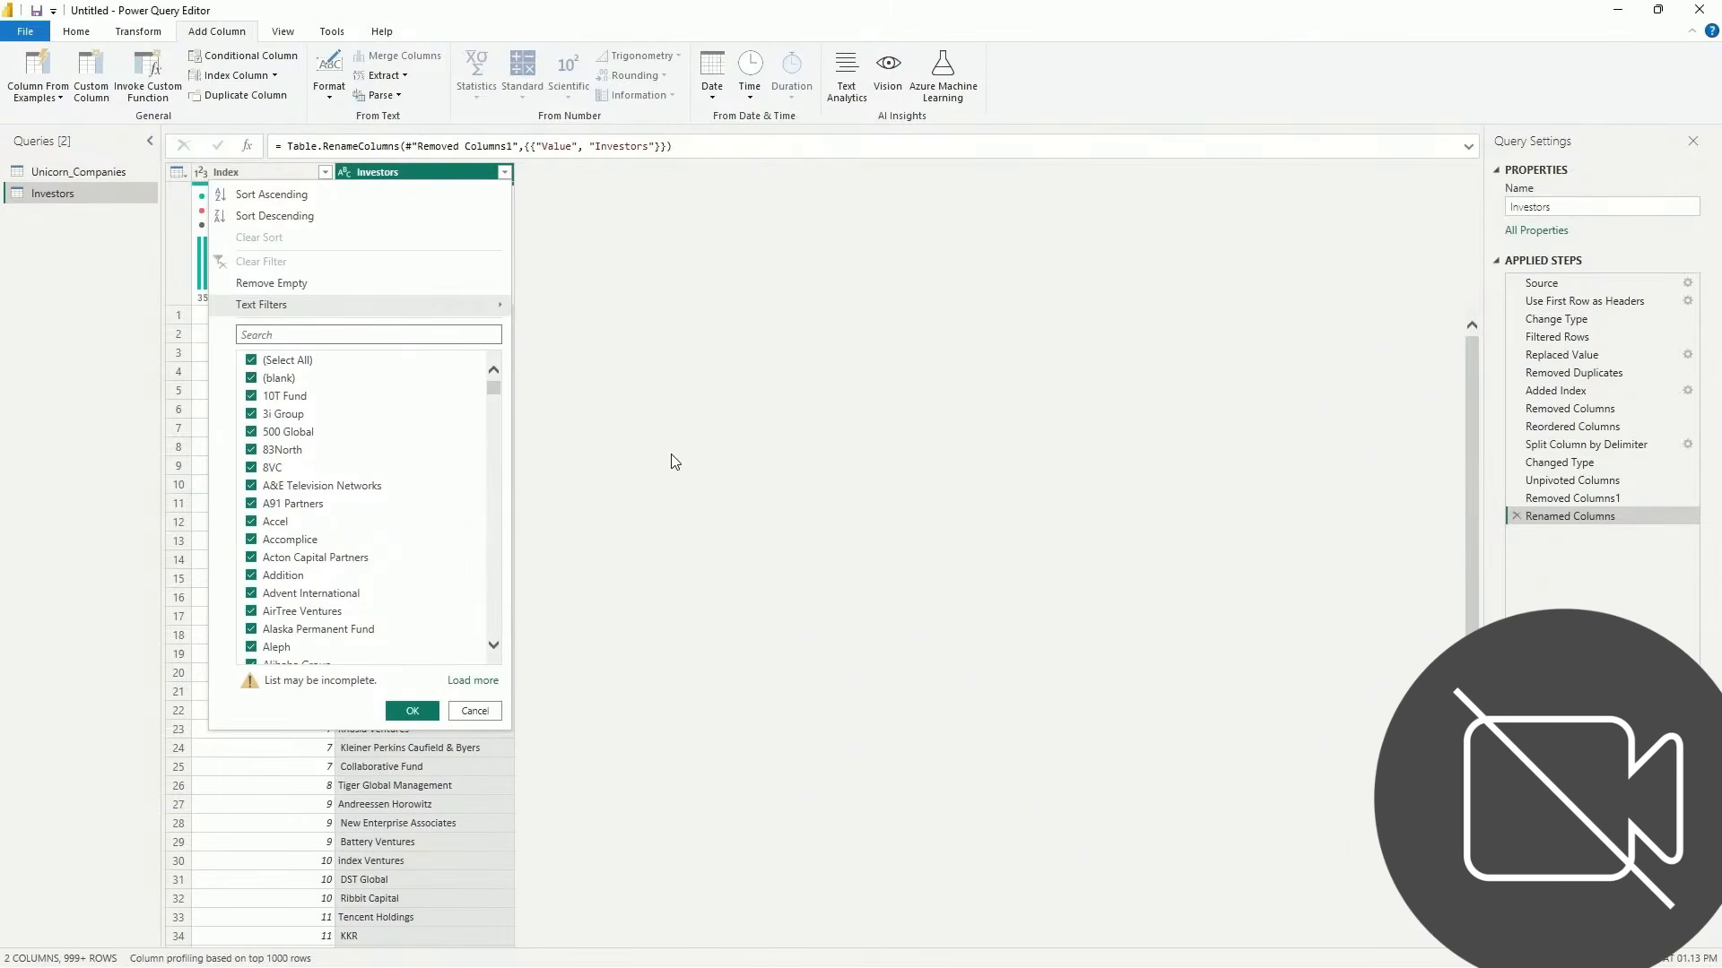
click(836, 562)
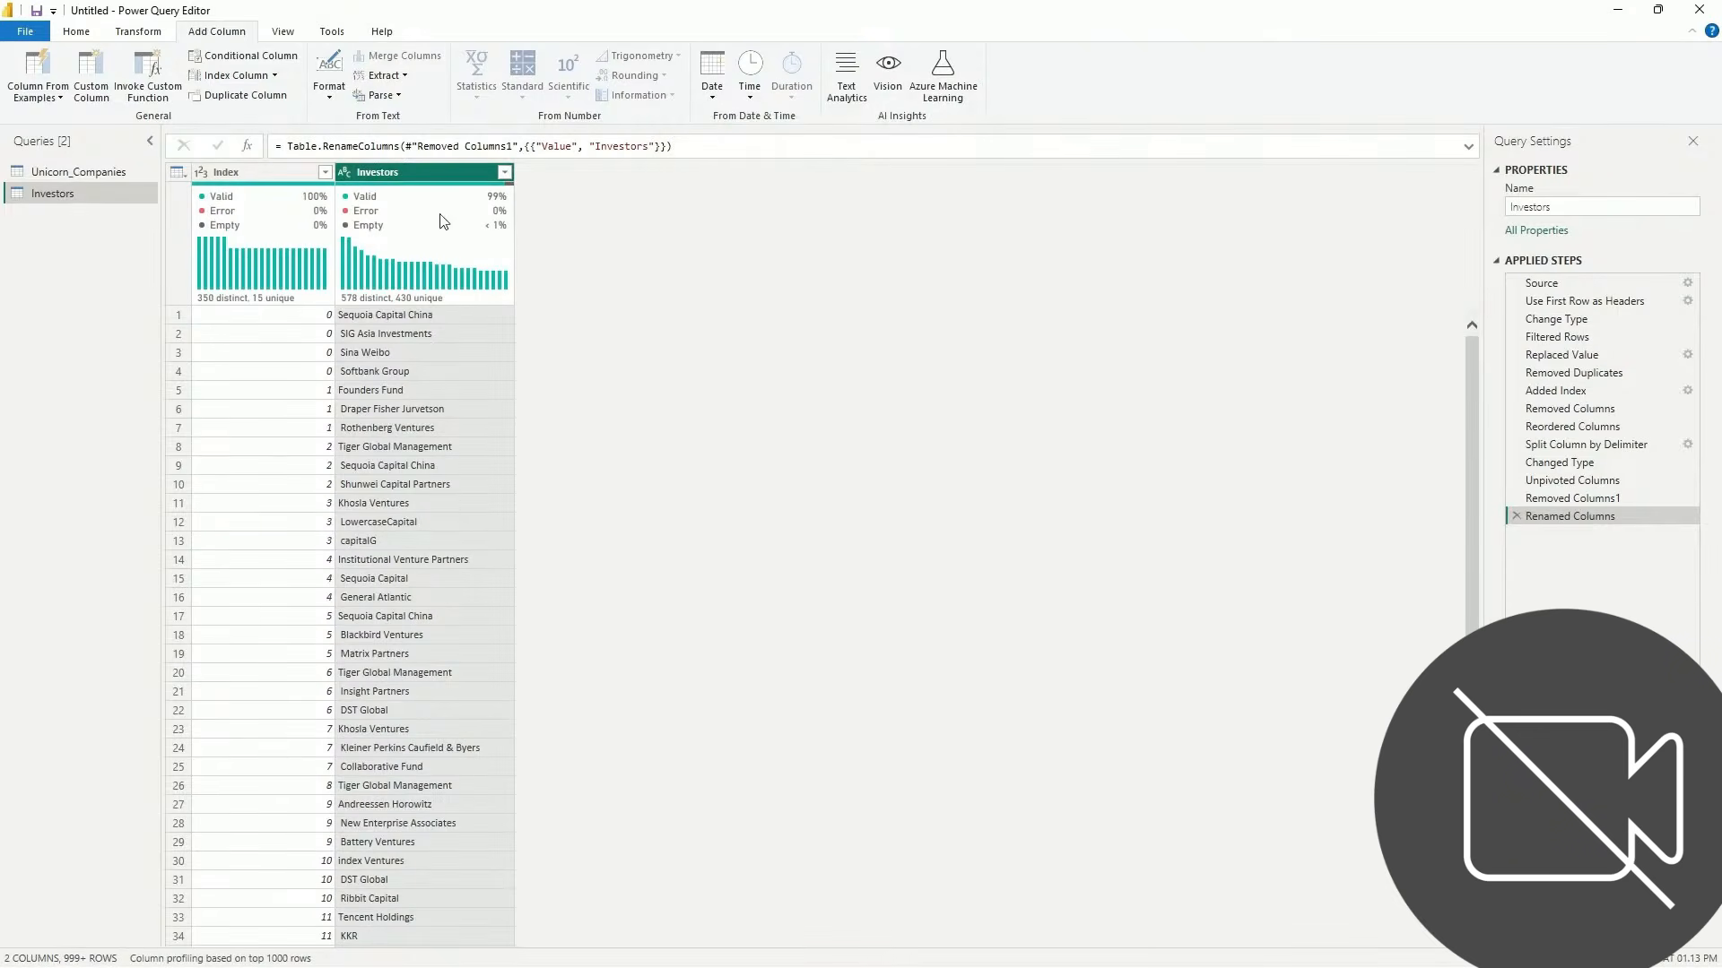
right_click(416, 179)
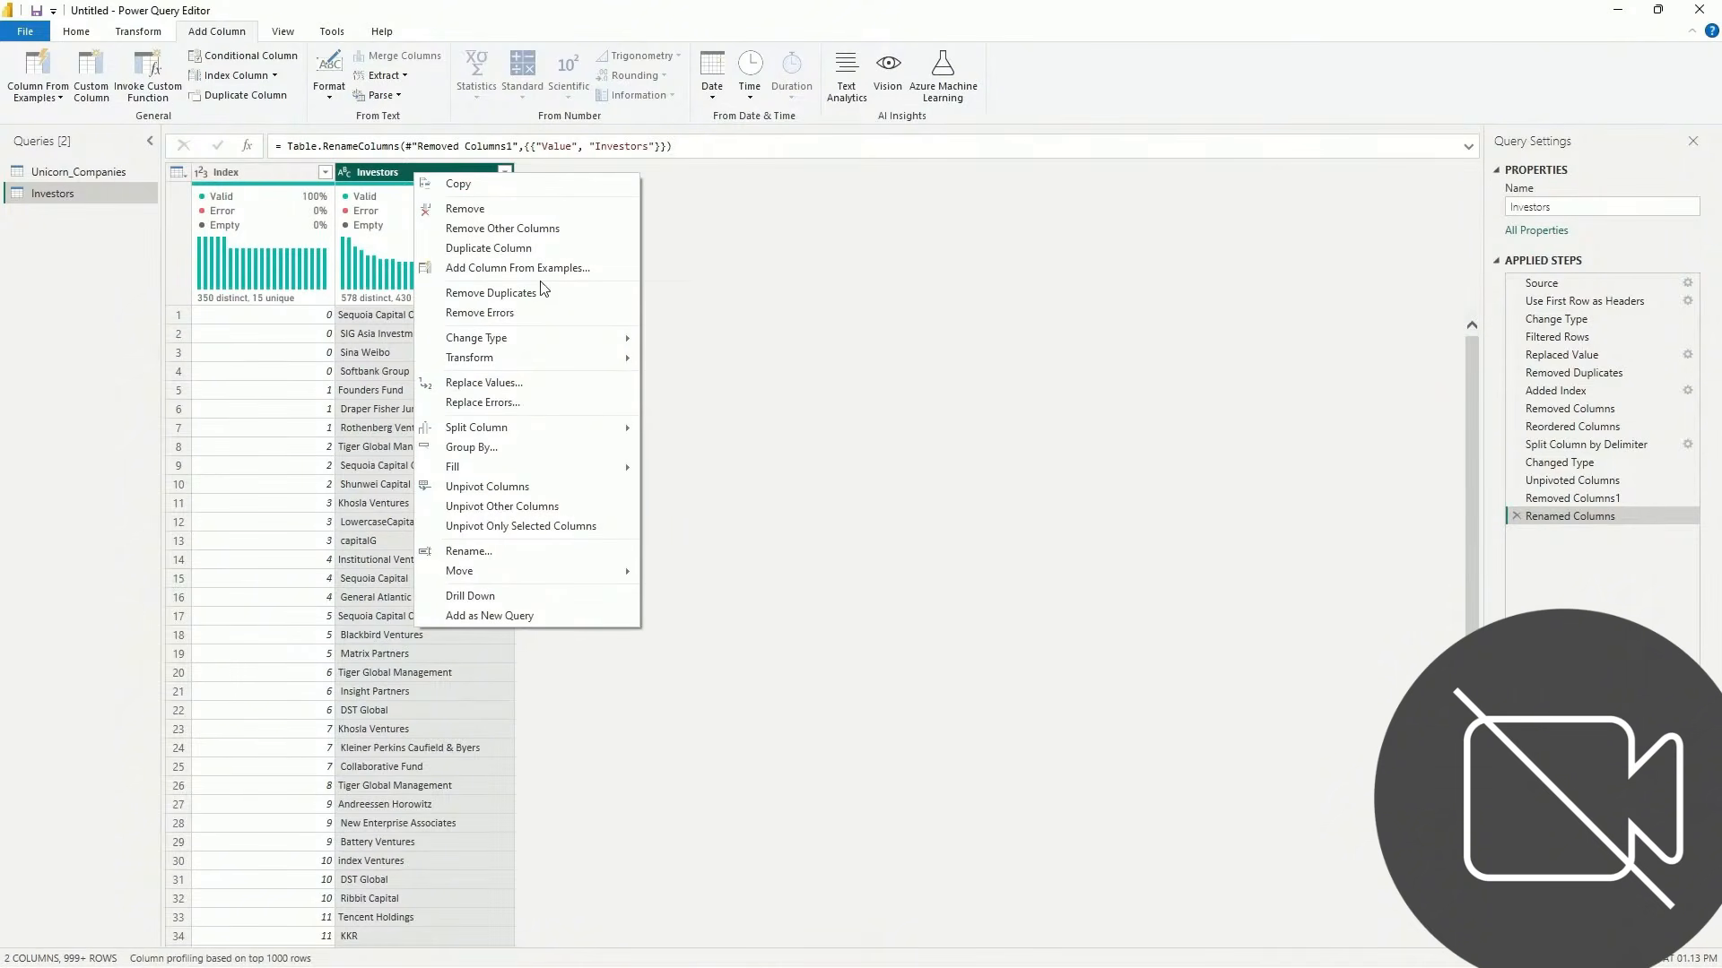
click(774, 390)
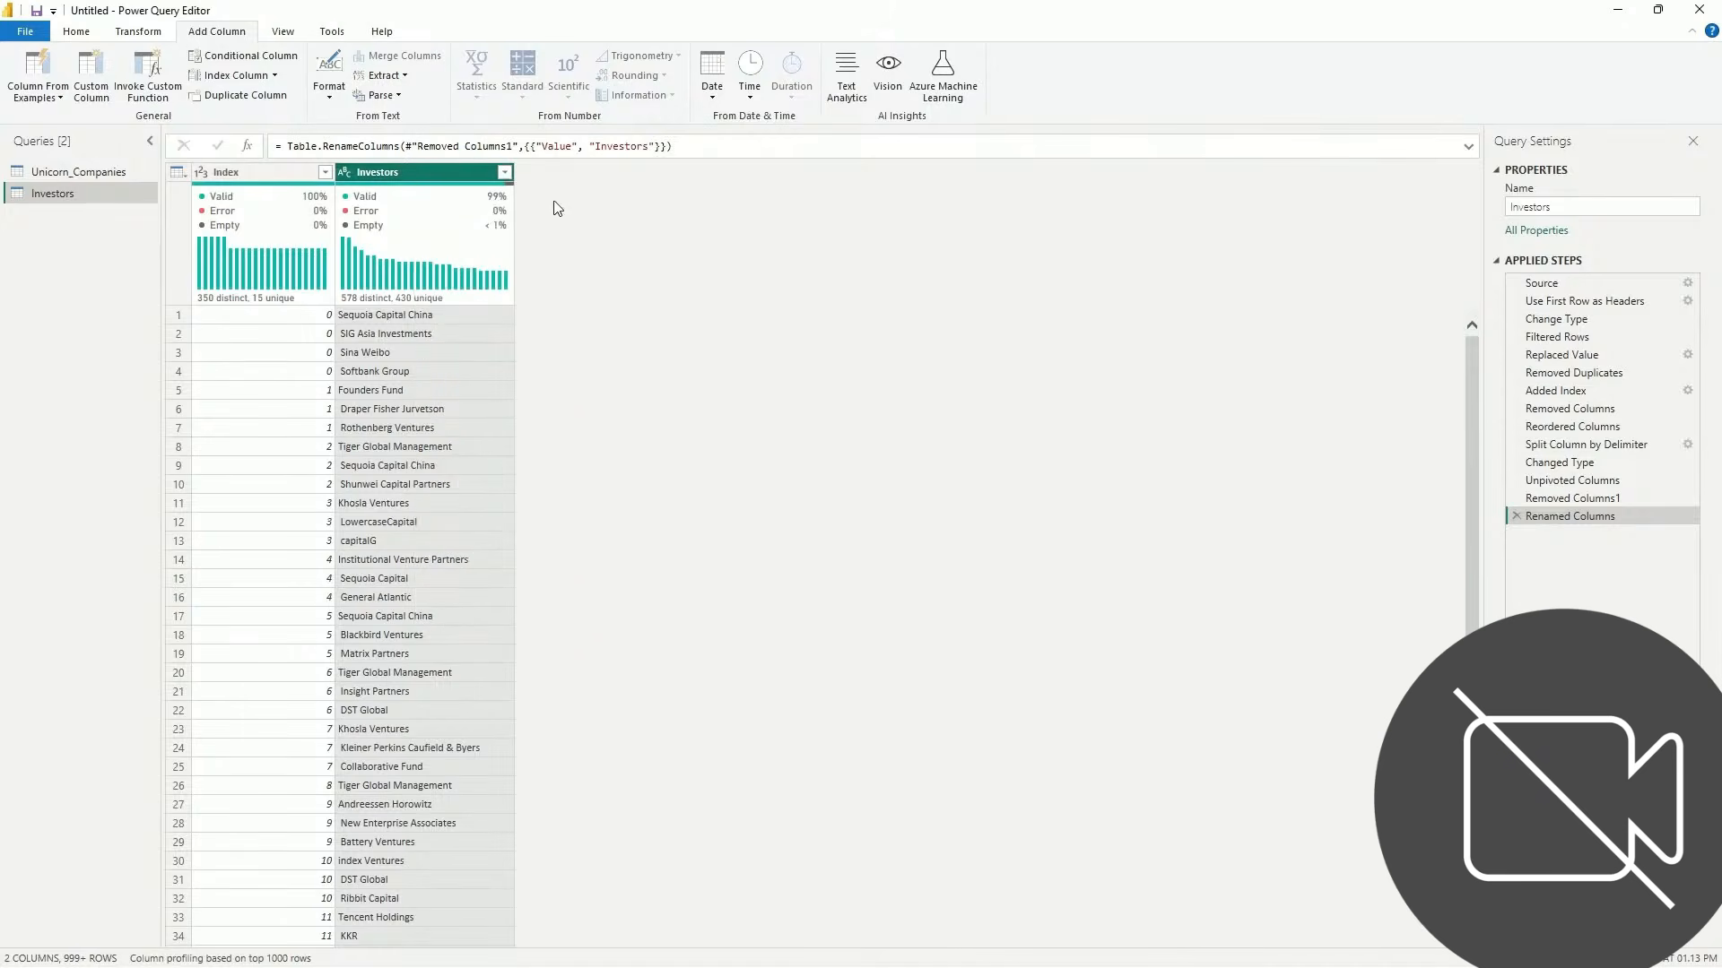
scroll(364, 649, down, 5)
scroll(364, 649, up, 5)
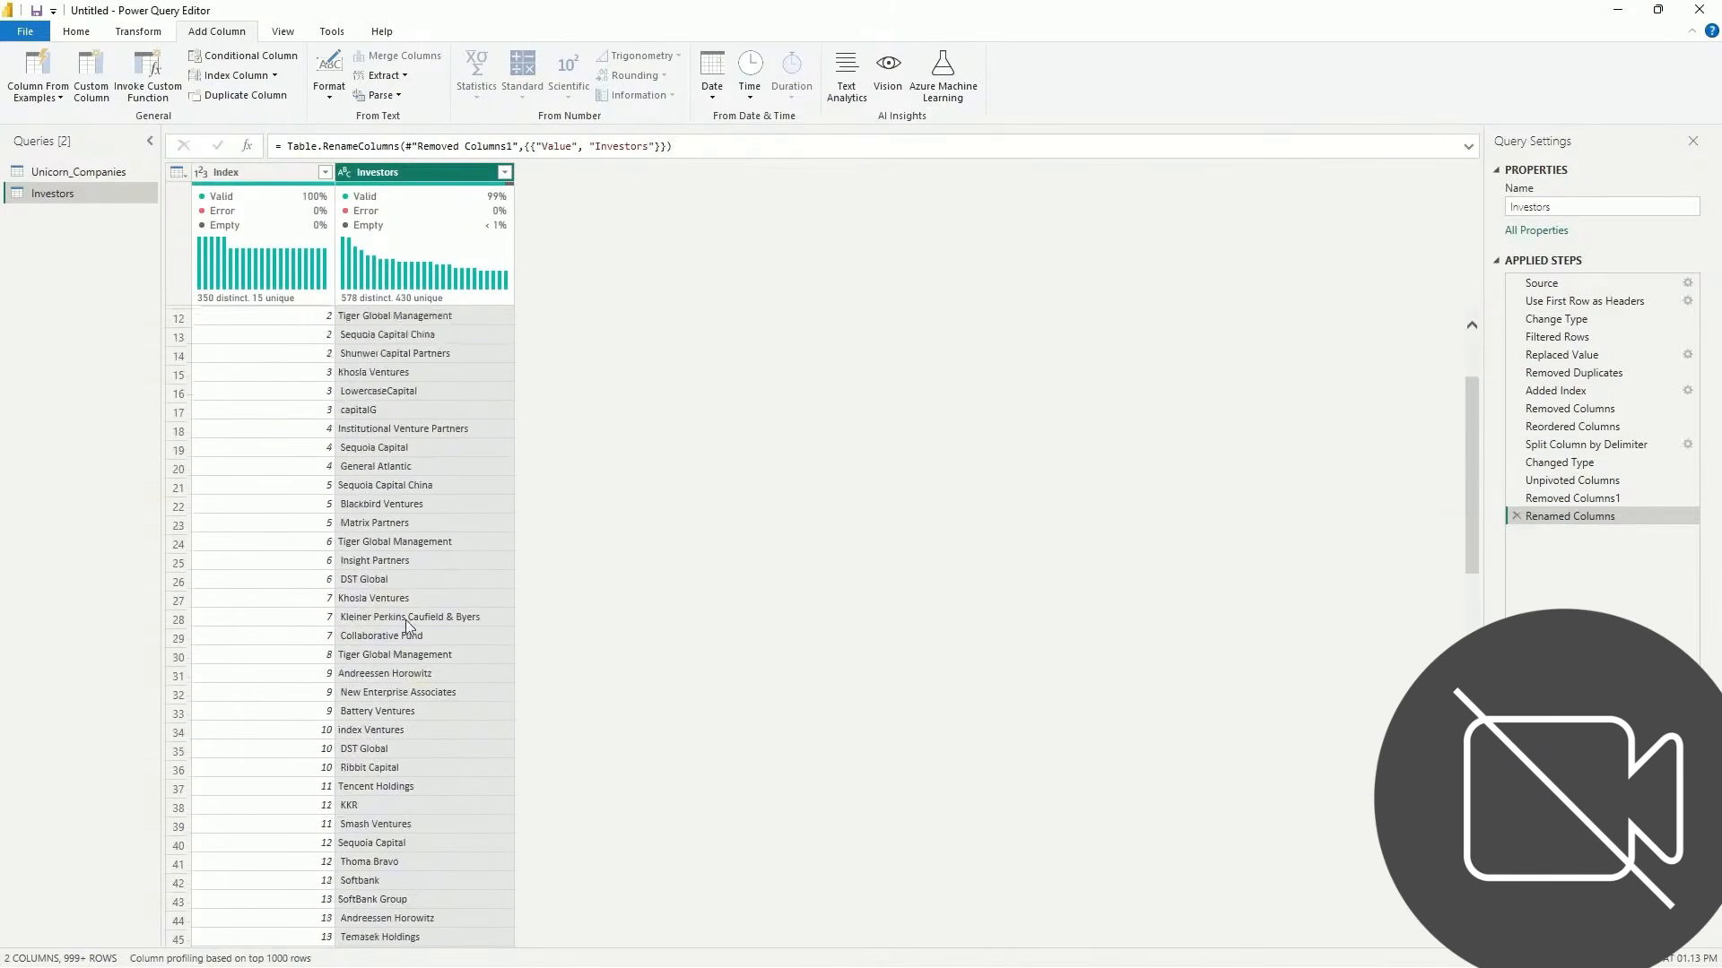
Filter the Investors column to remove its empty rows
click(465, 218)
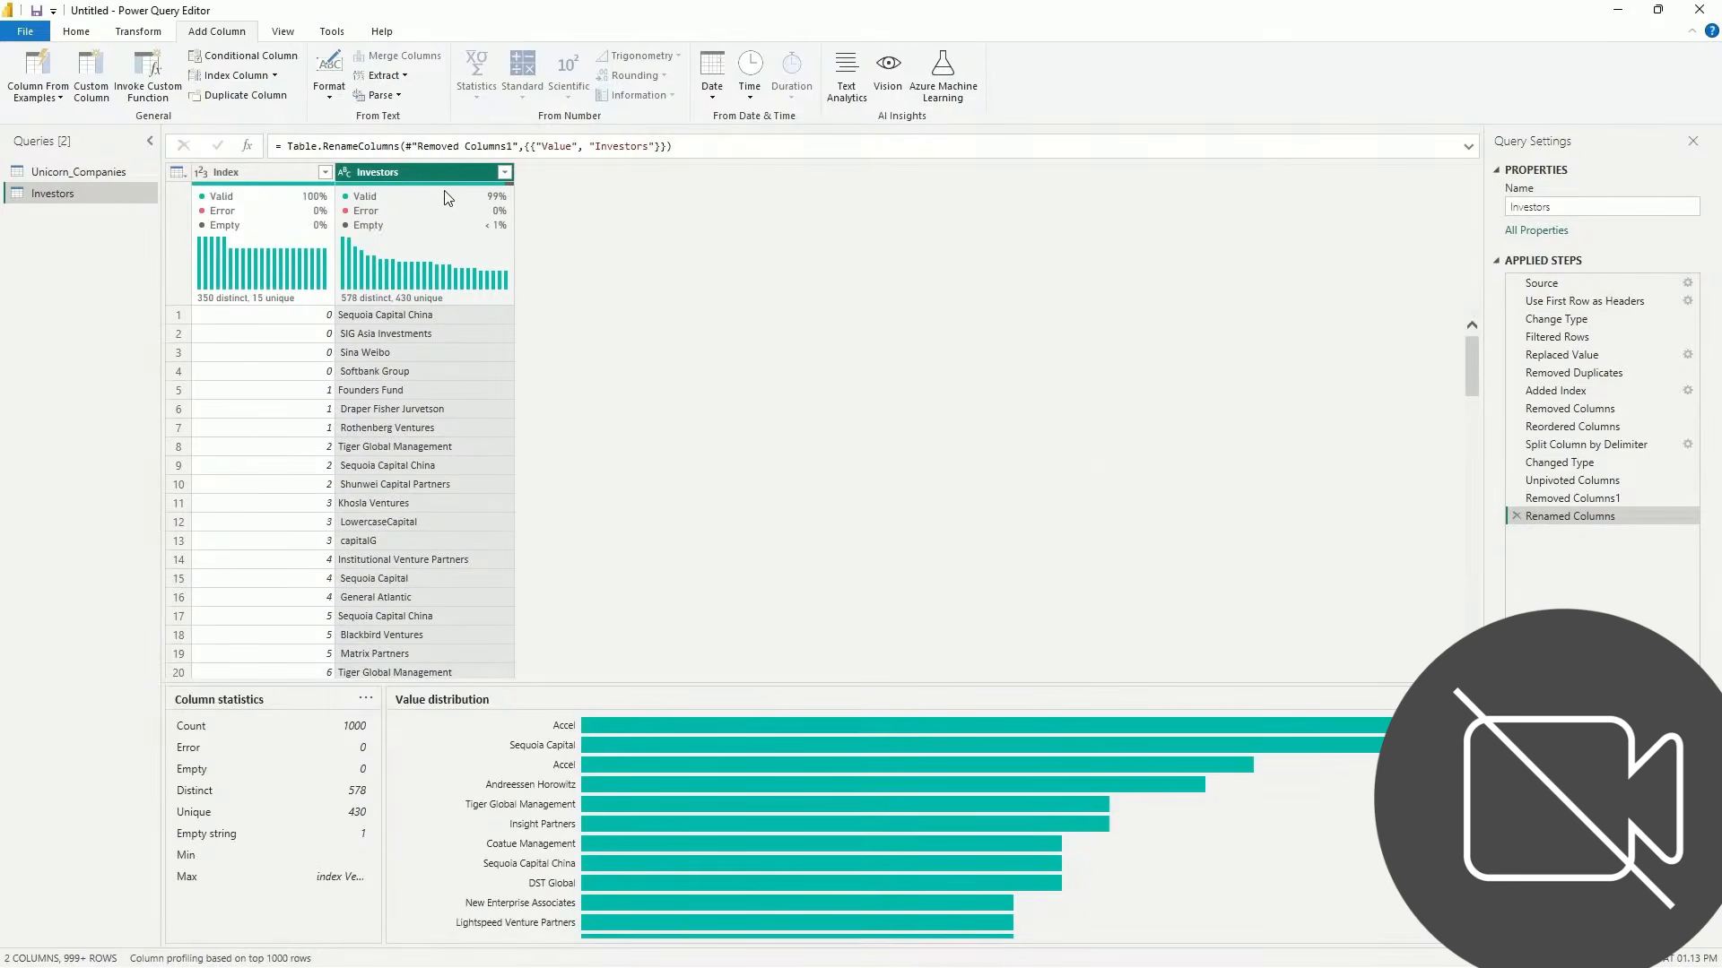
click(505, 173)
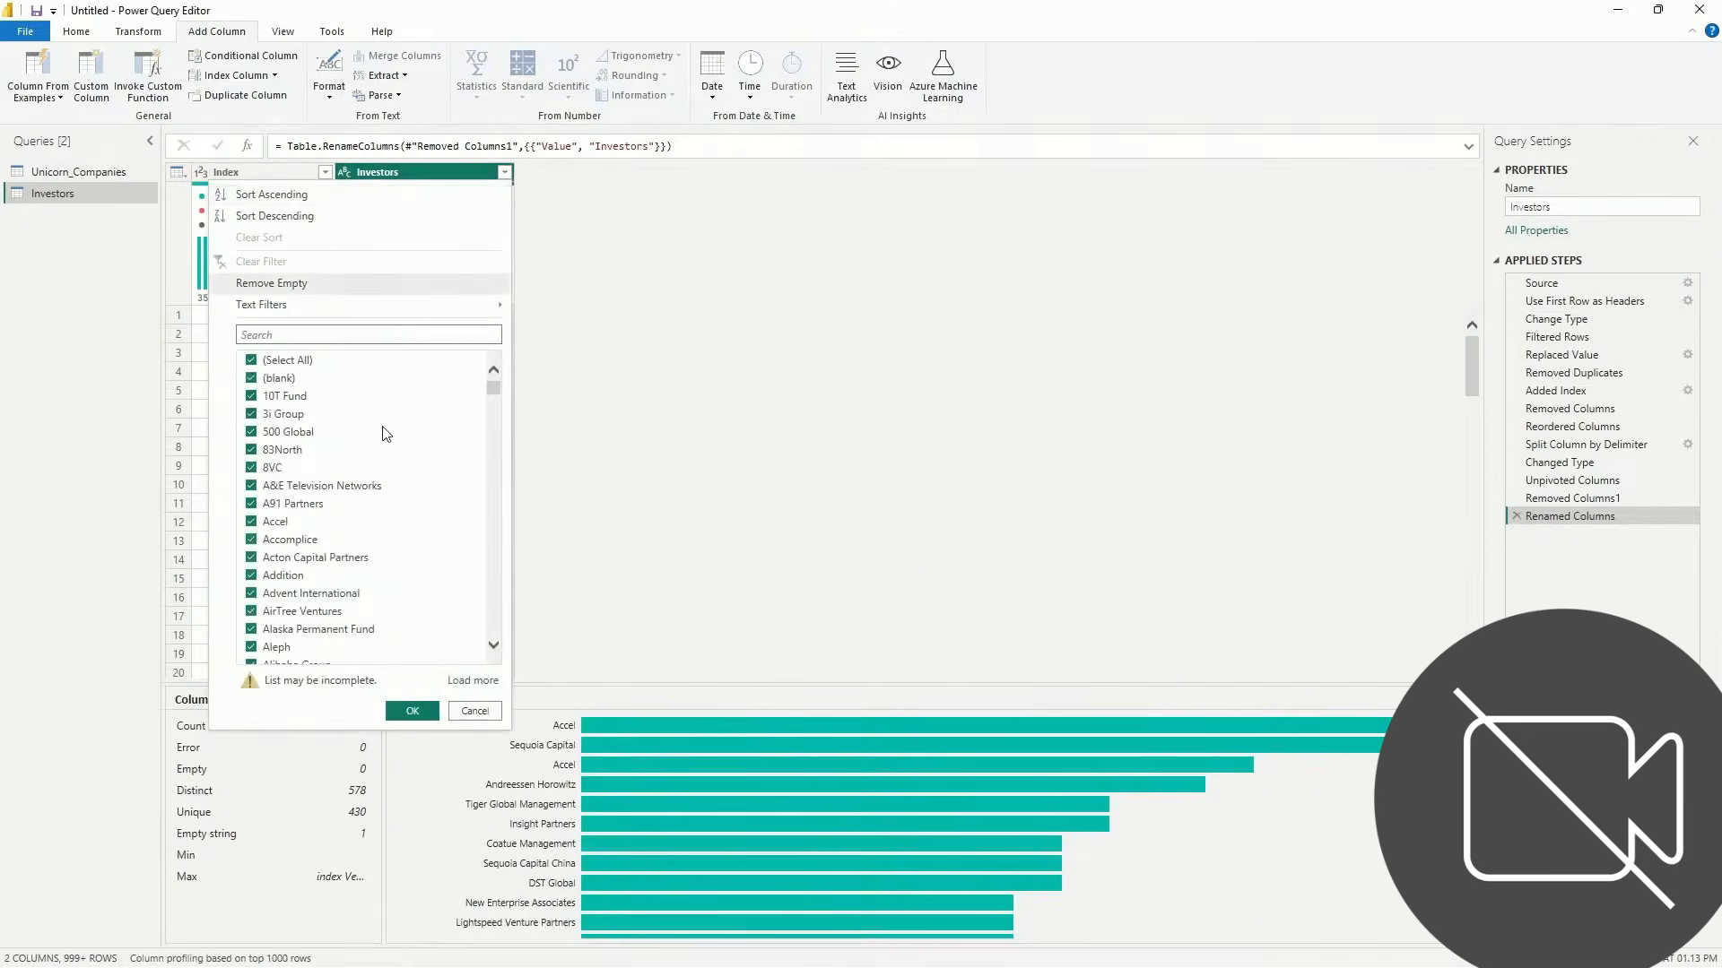
click(369, 283)
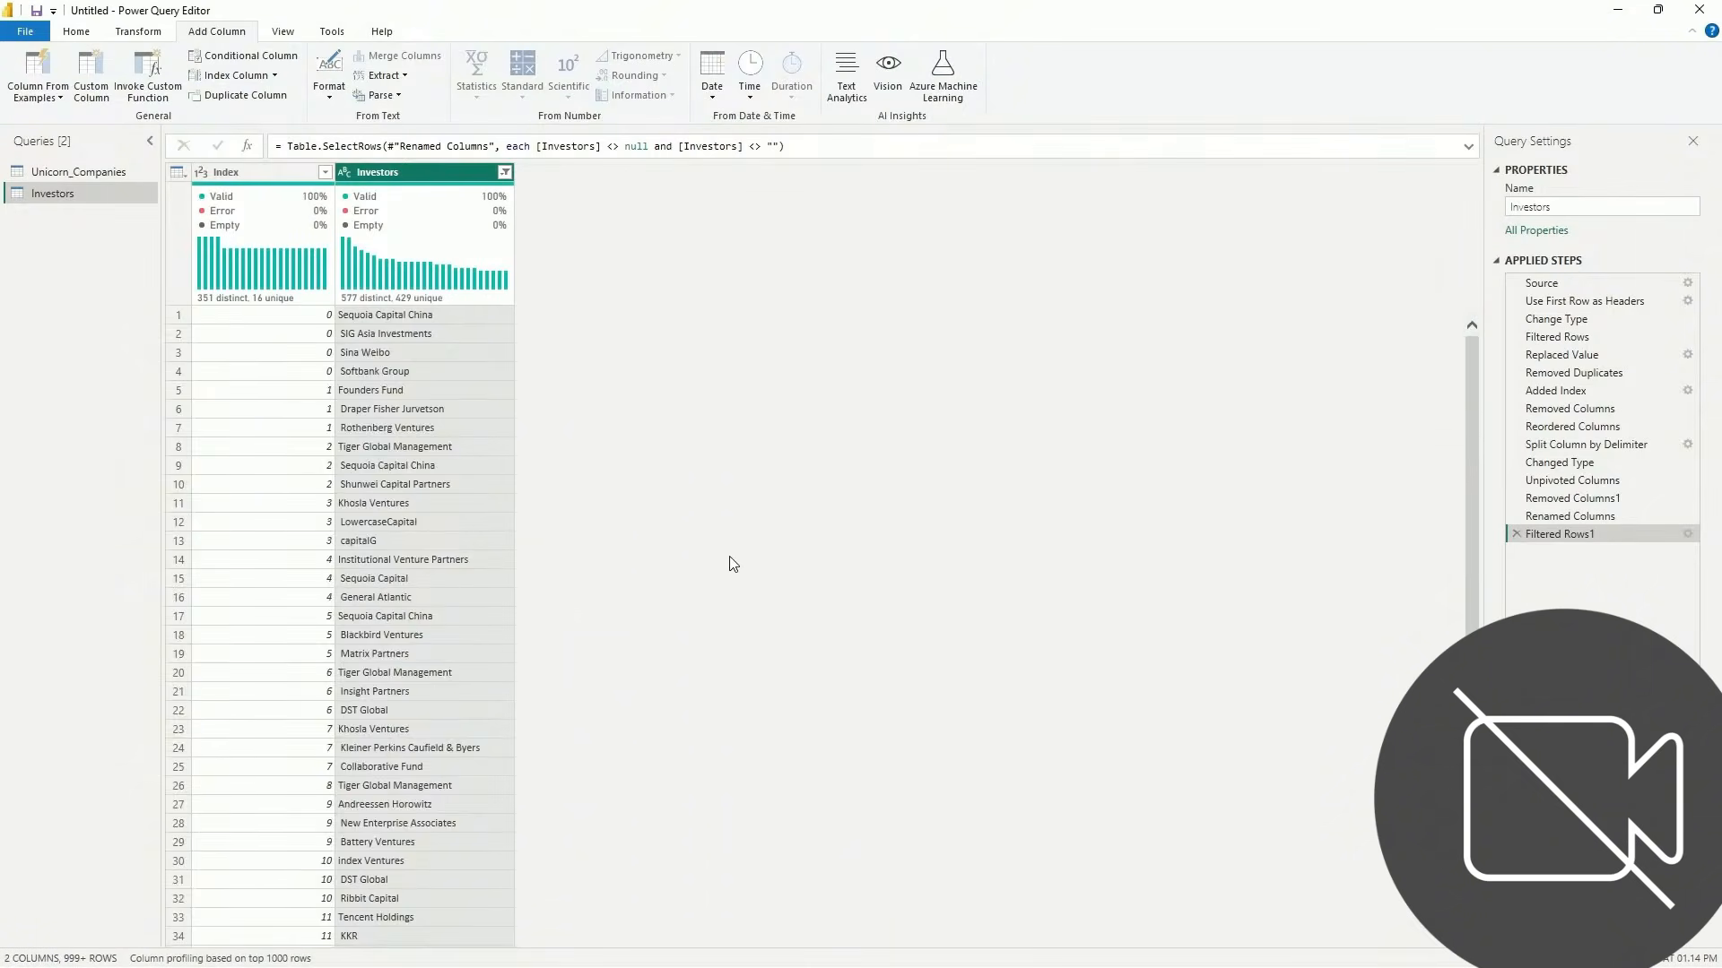
Base the column profiling of the Investors query on the entire data set and review the rows
scroll(730, 565, down, 9)
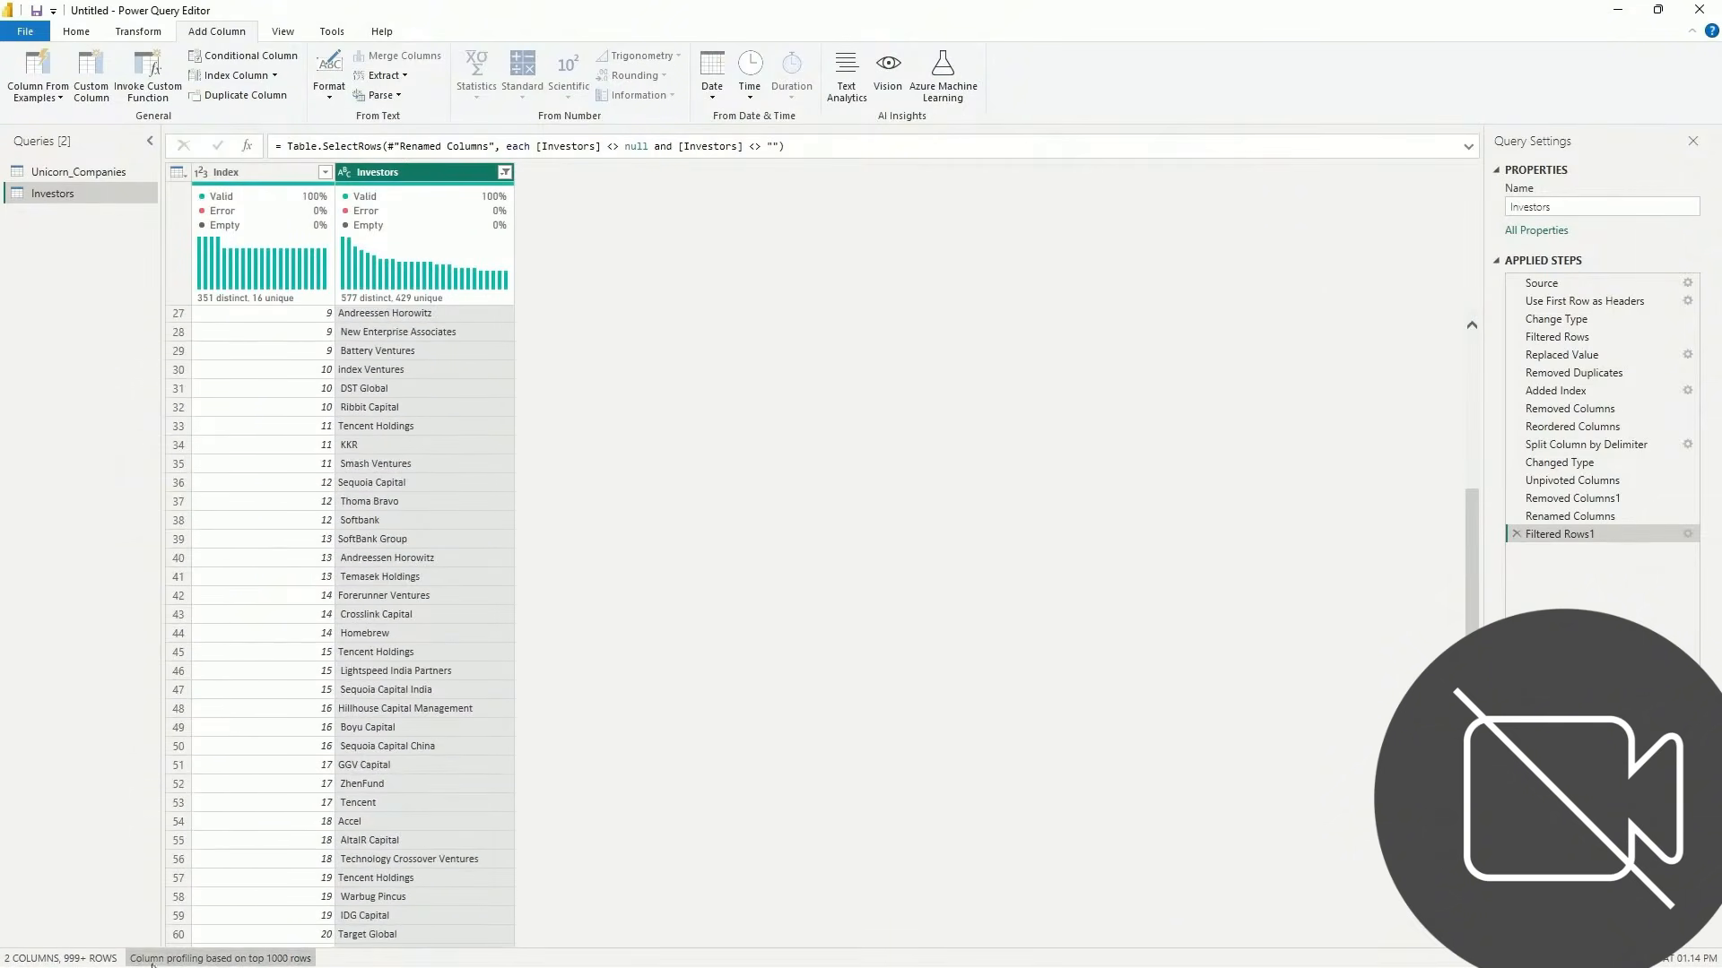
click(258, 959)
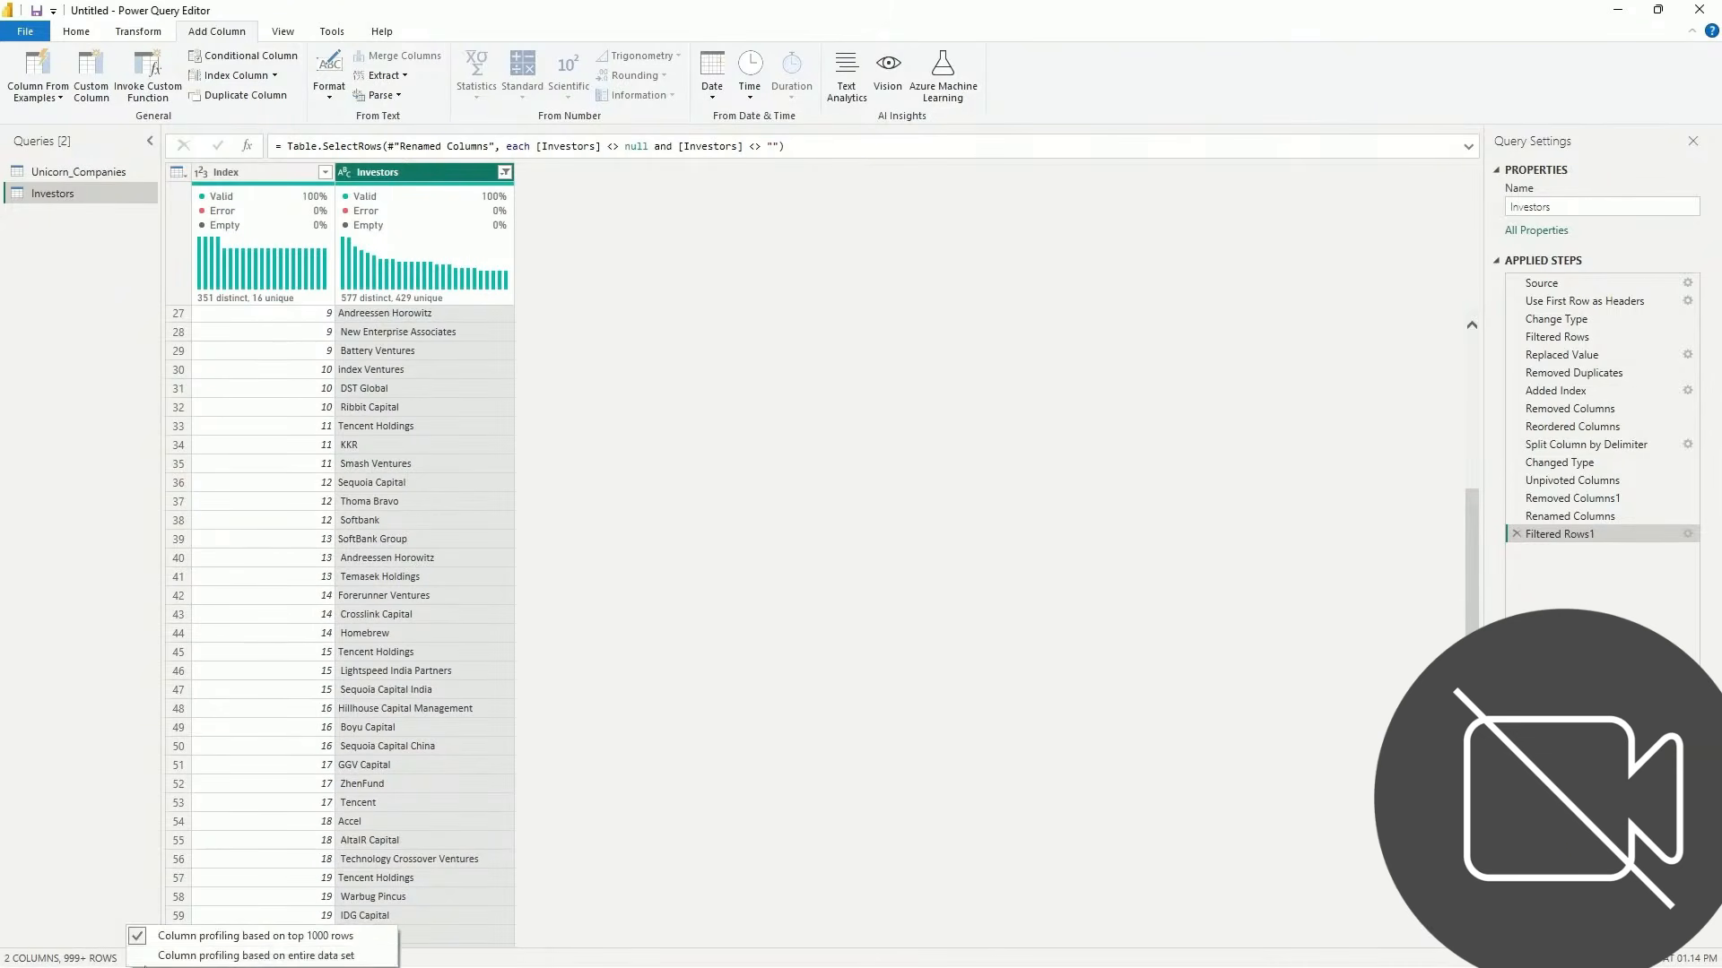
click(197, 956)
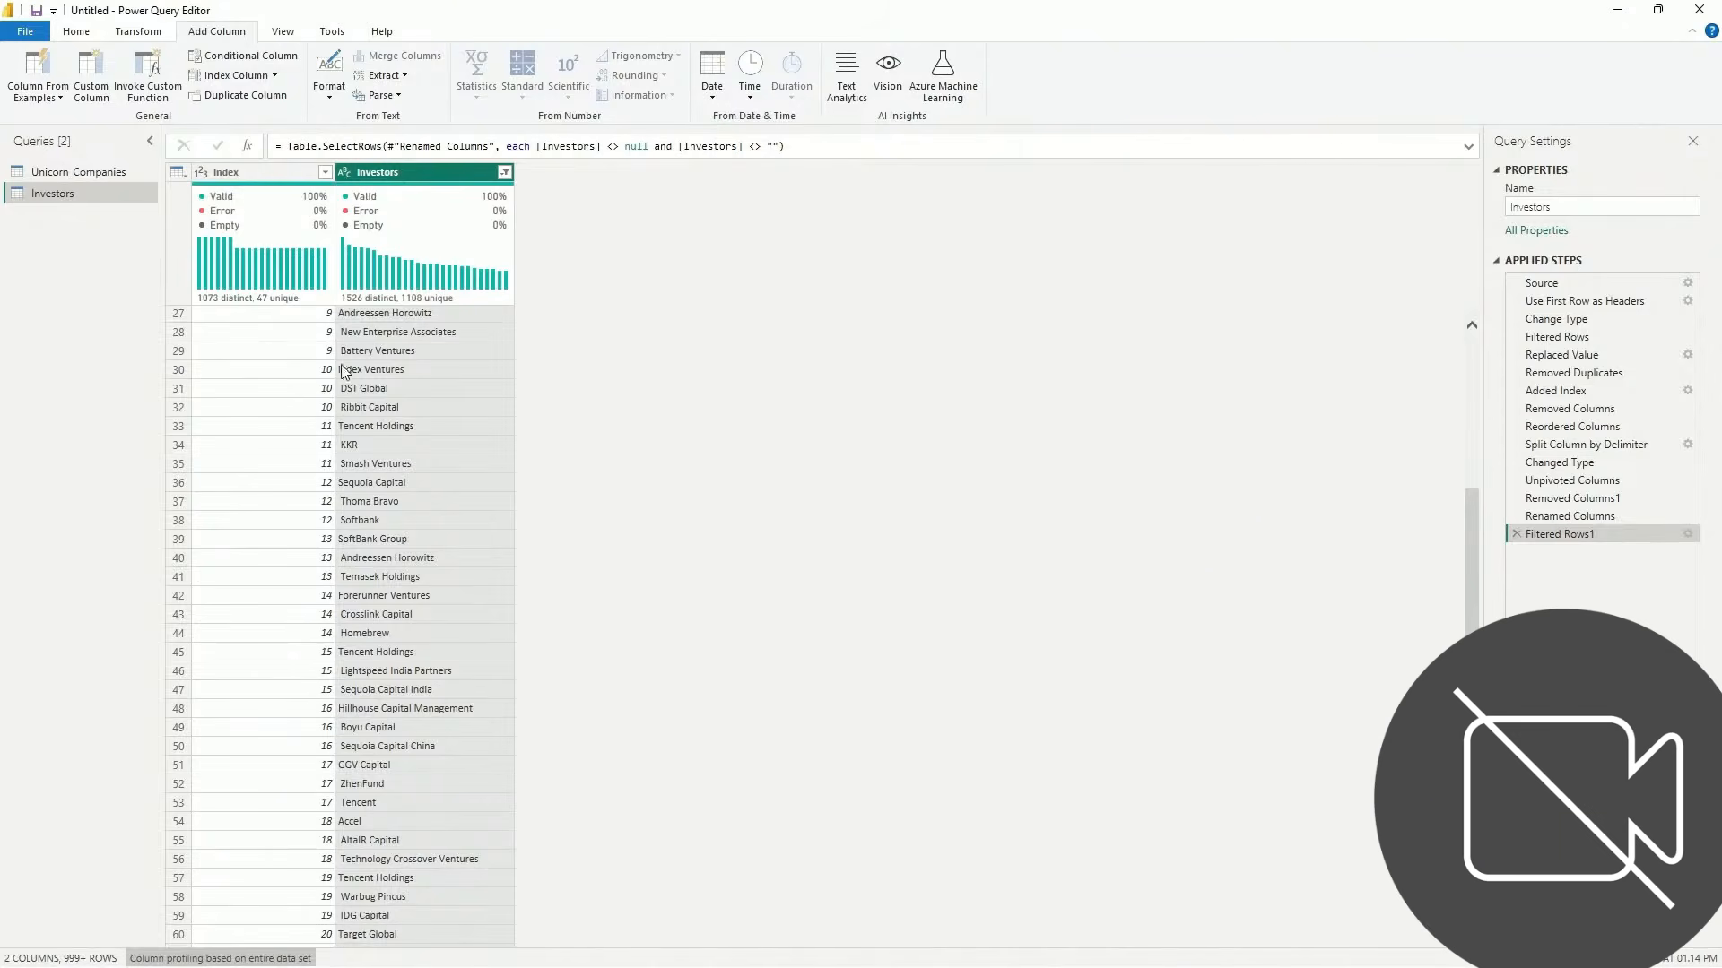
scroll(406, 477, down, 20)
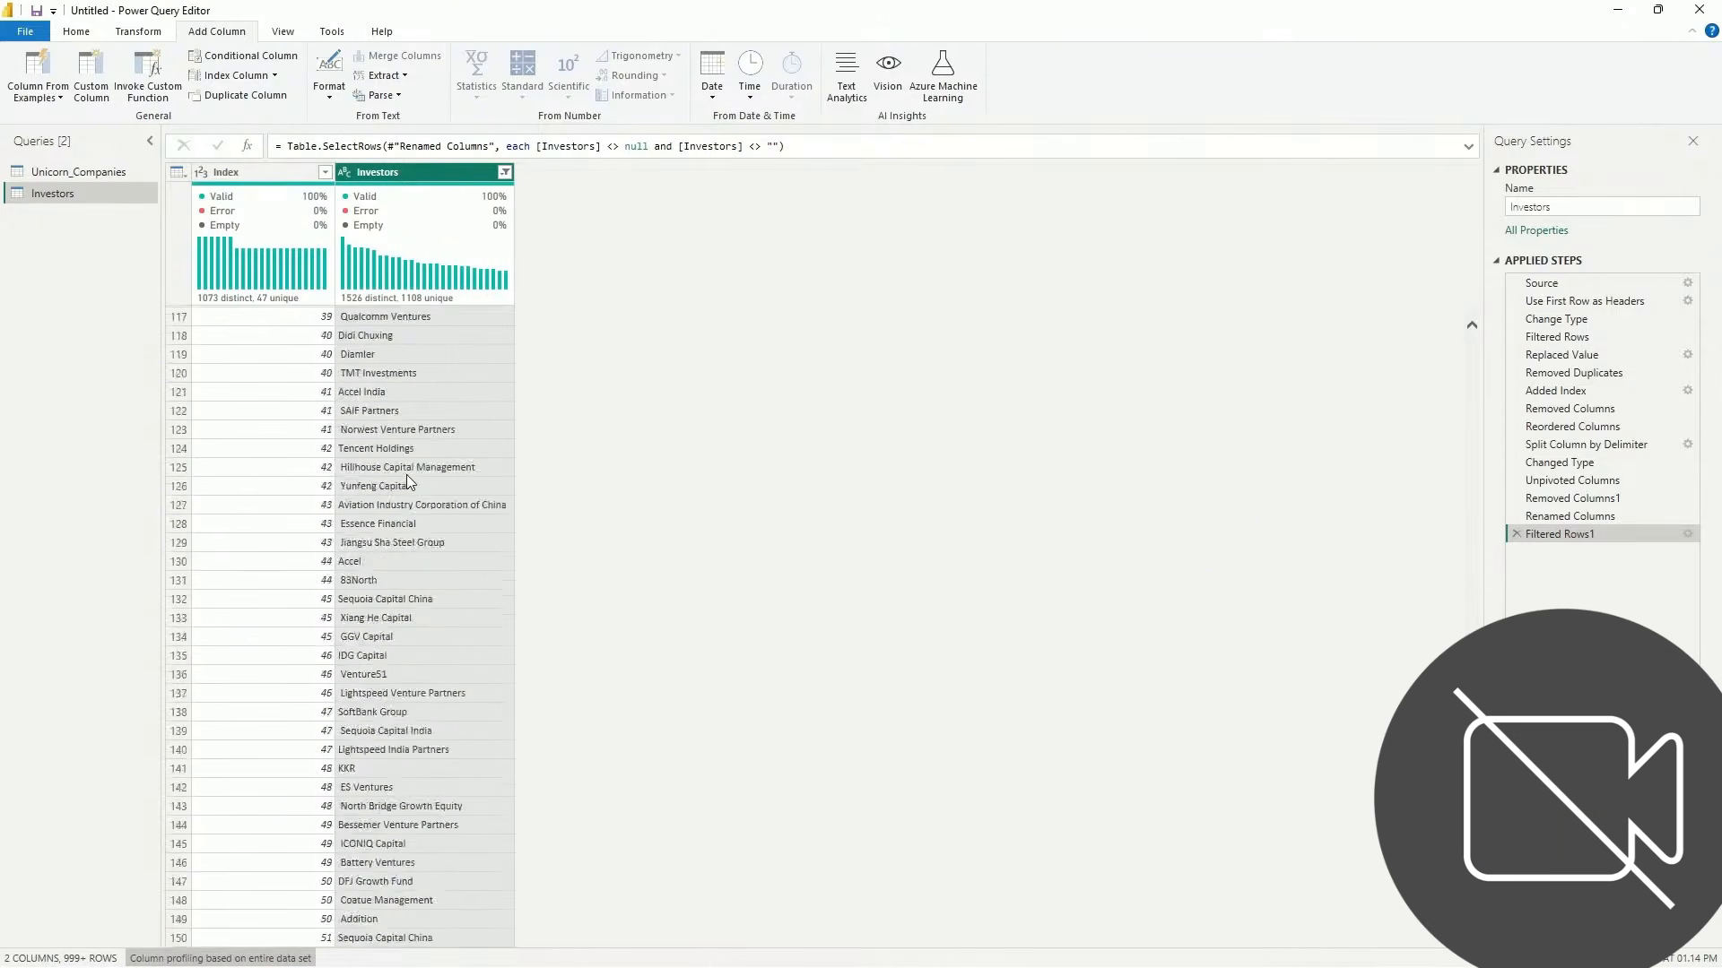
scroll(406, 476, up, 20)
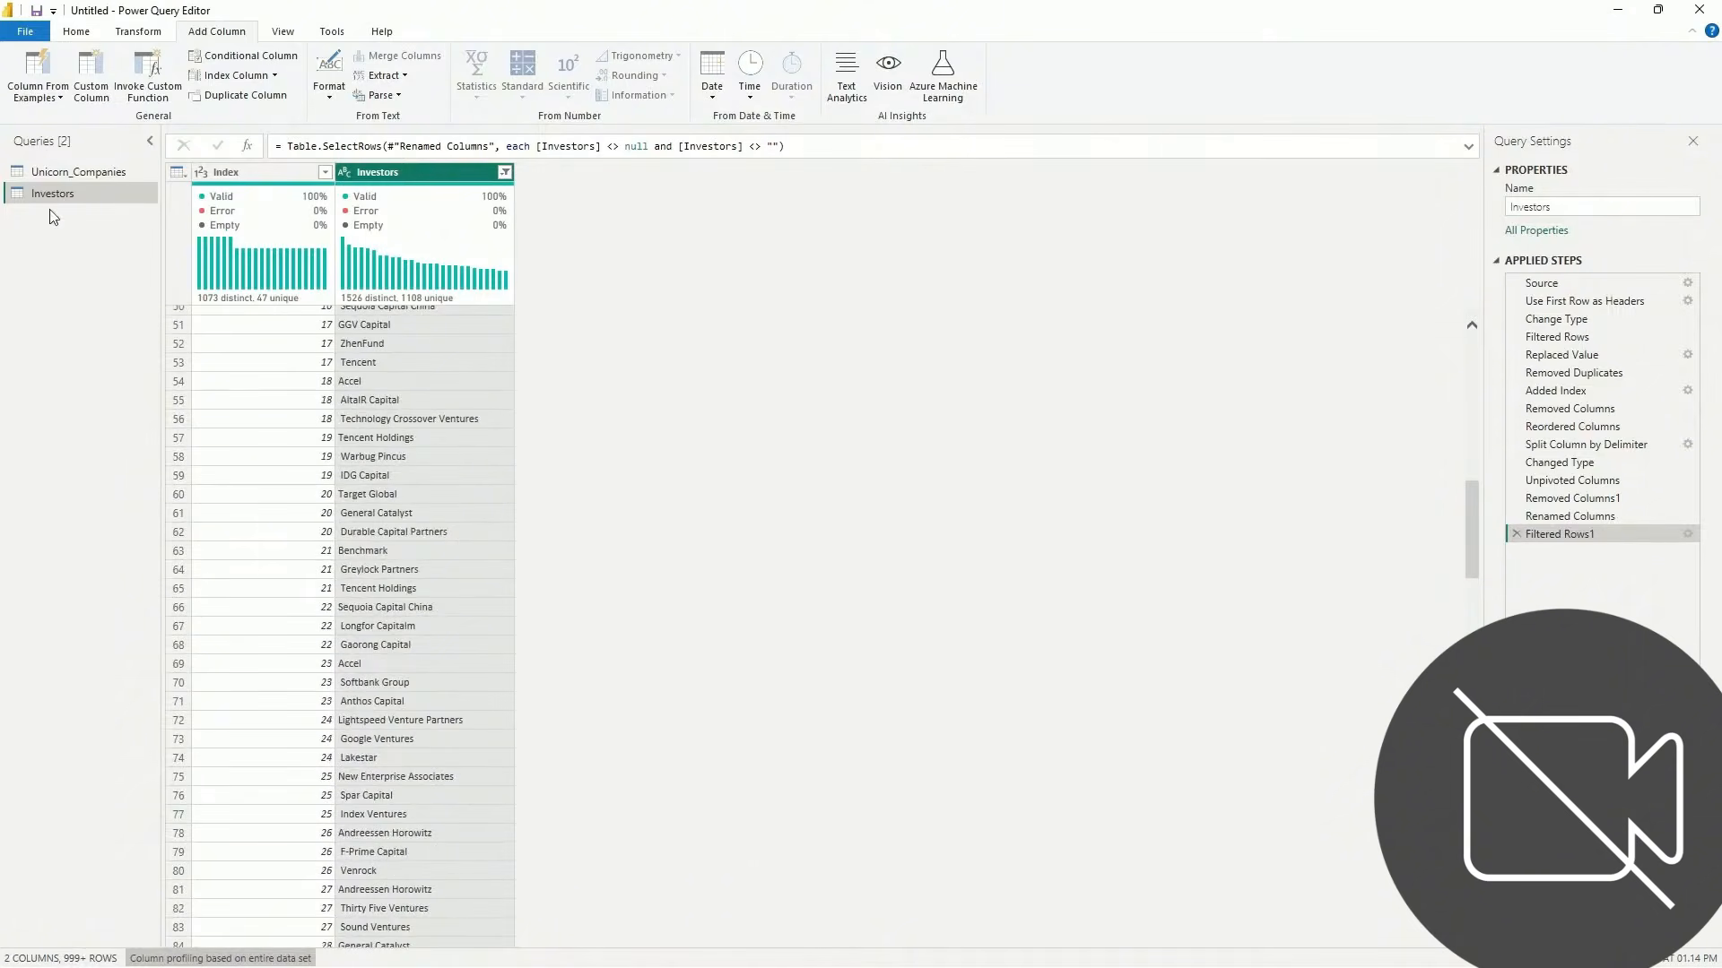
Try to add a column named Years from examples in the Unicorn_Companies query
click(71, 173)
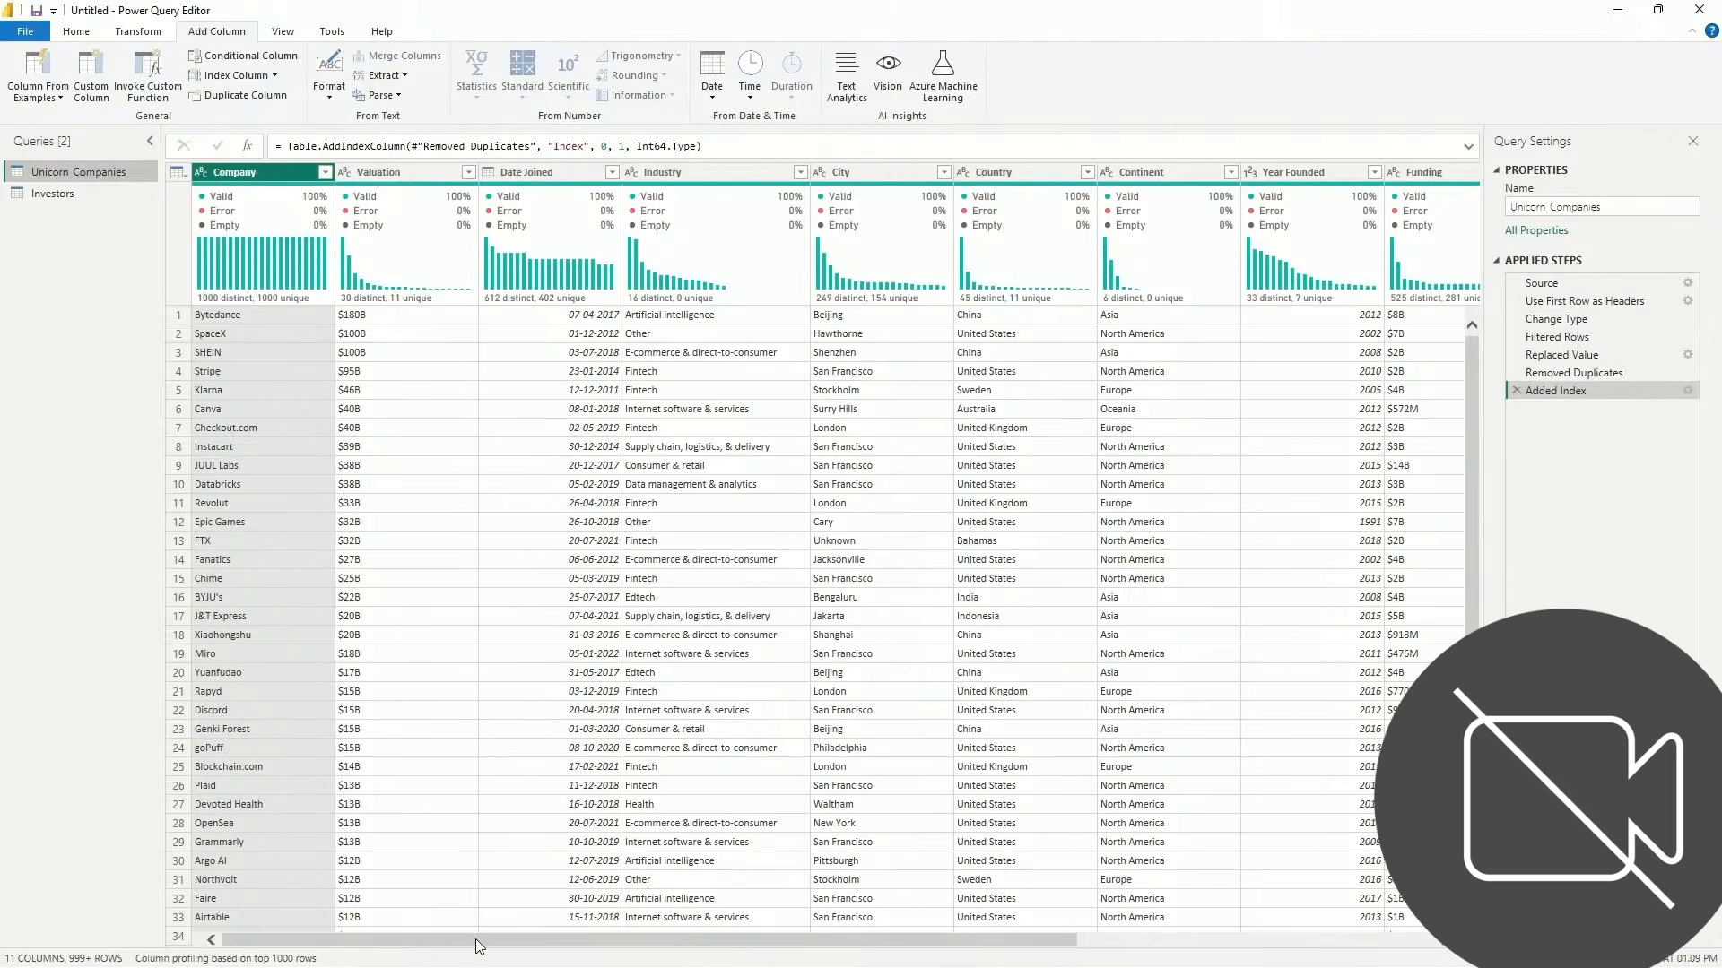
drag(475, 939, 832, 939)
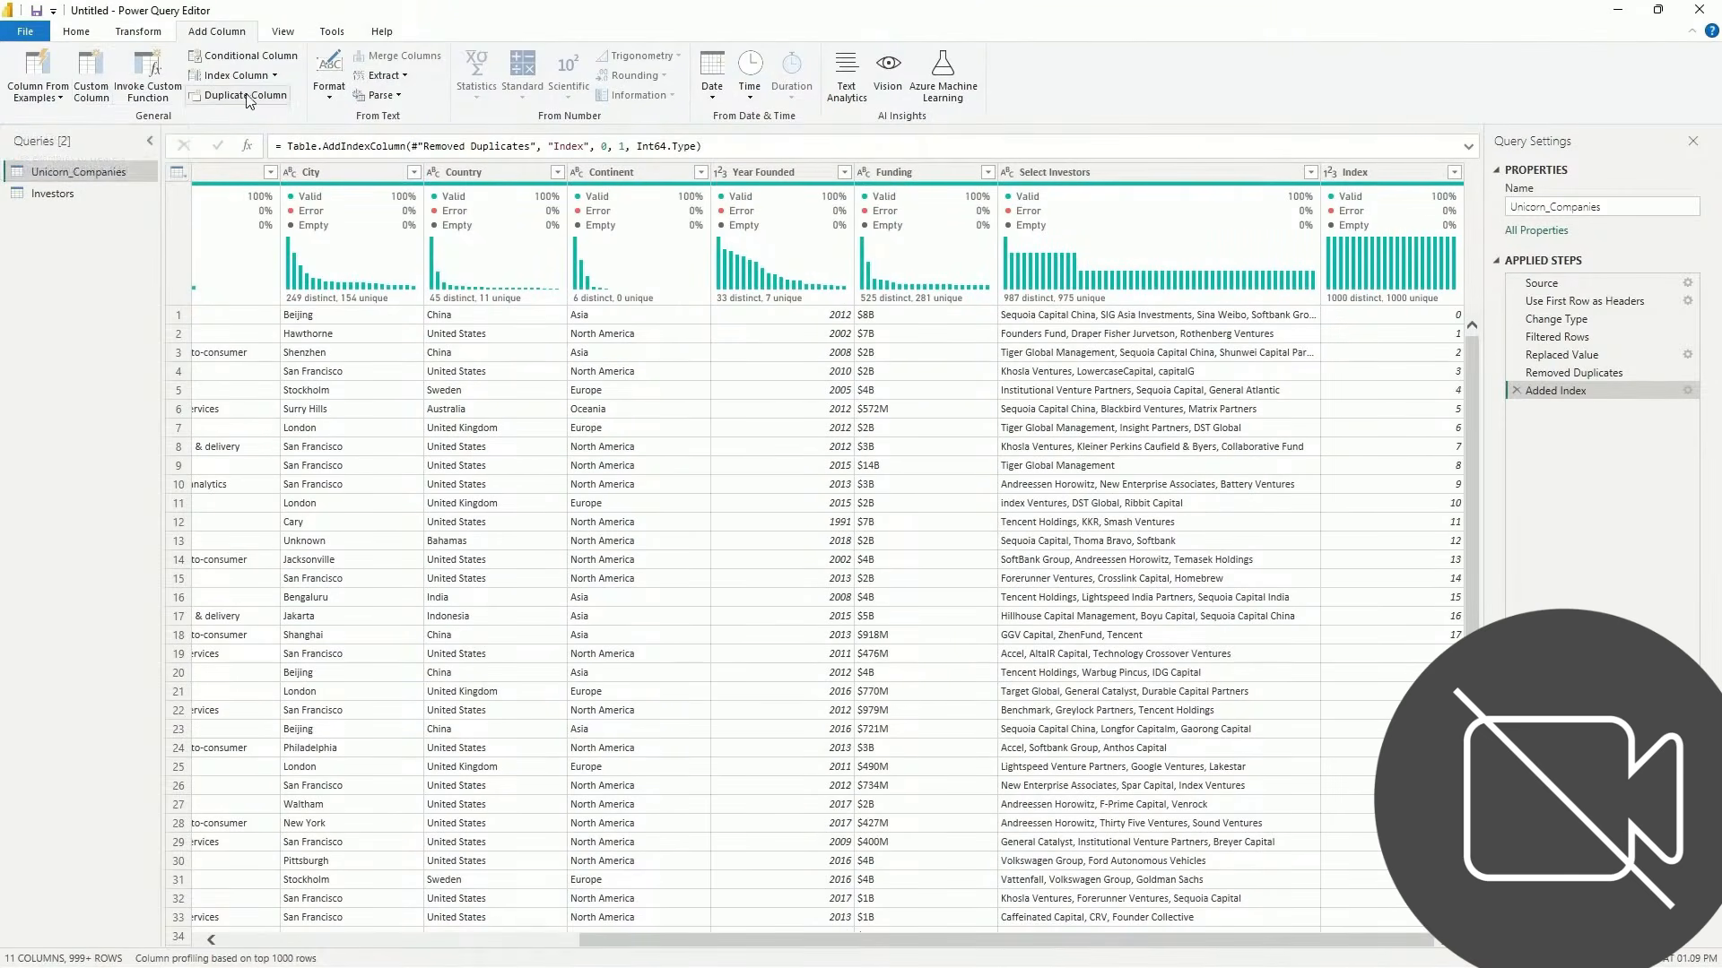
click(59, 88)
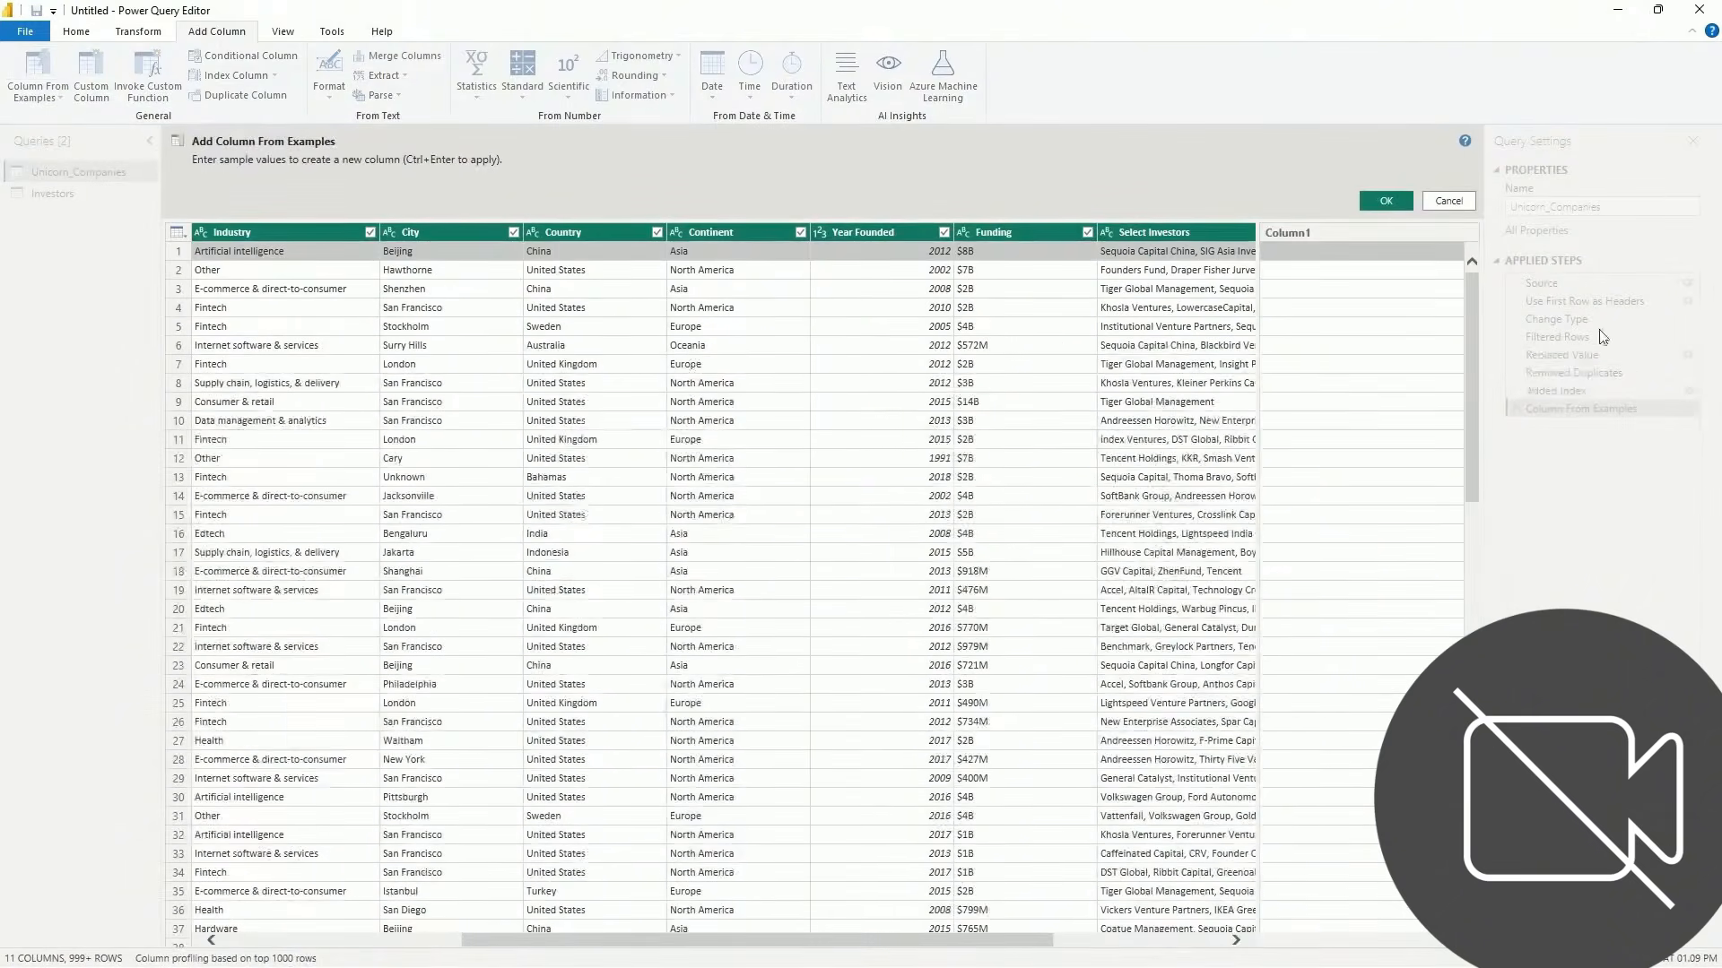
double_click(1338, 231)
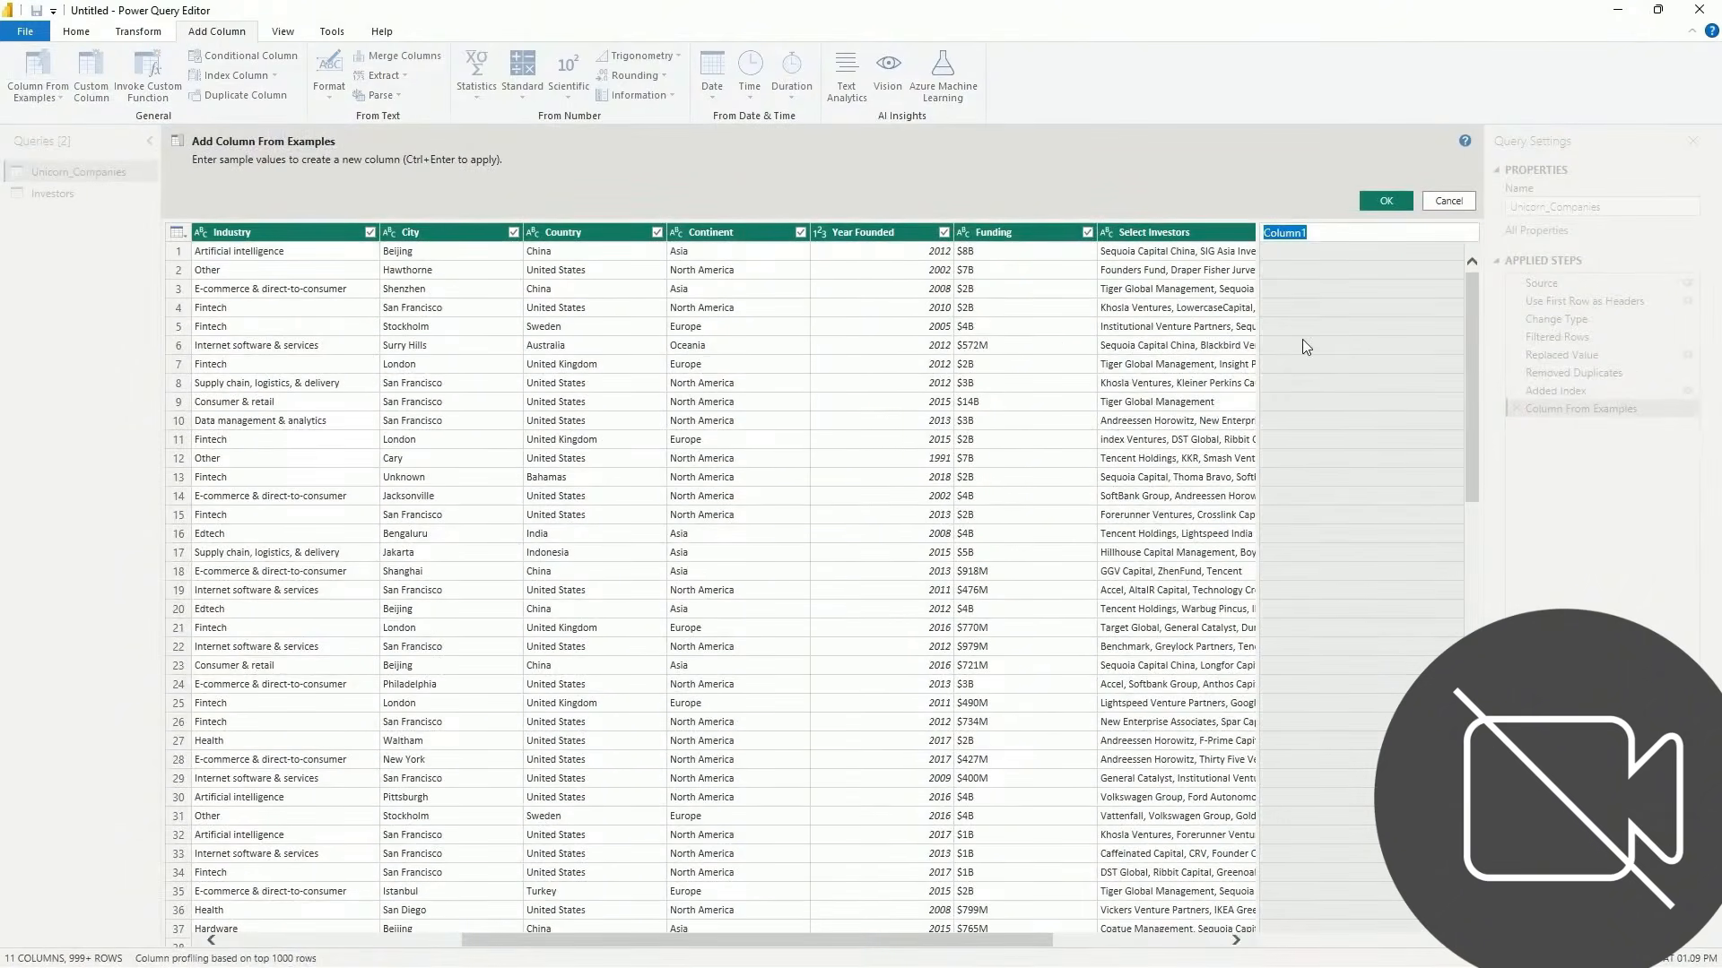
text(Years)
click(1296, 271)
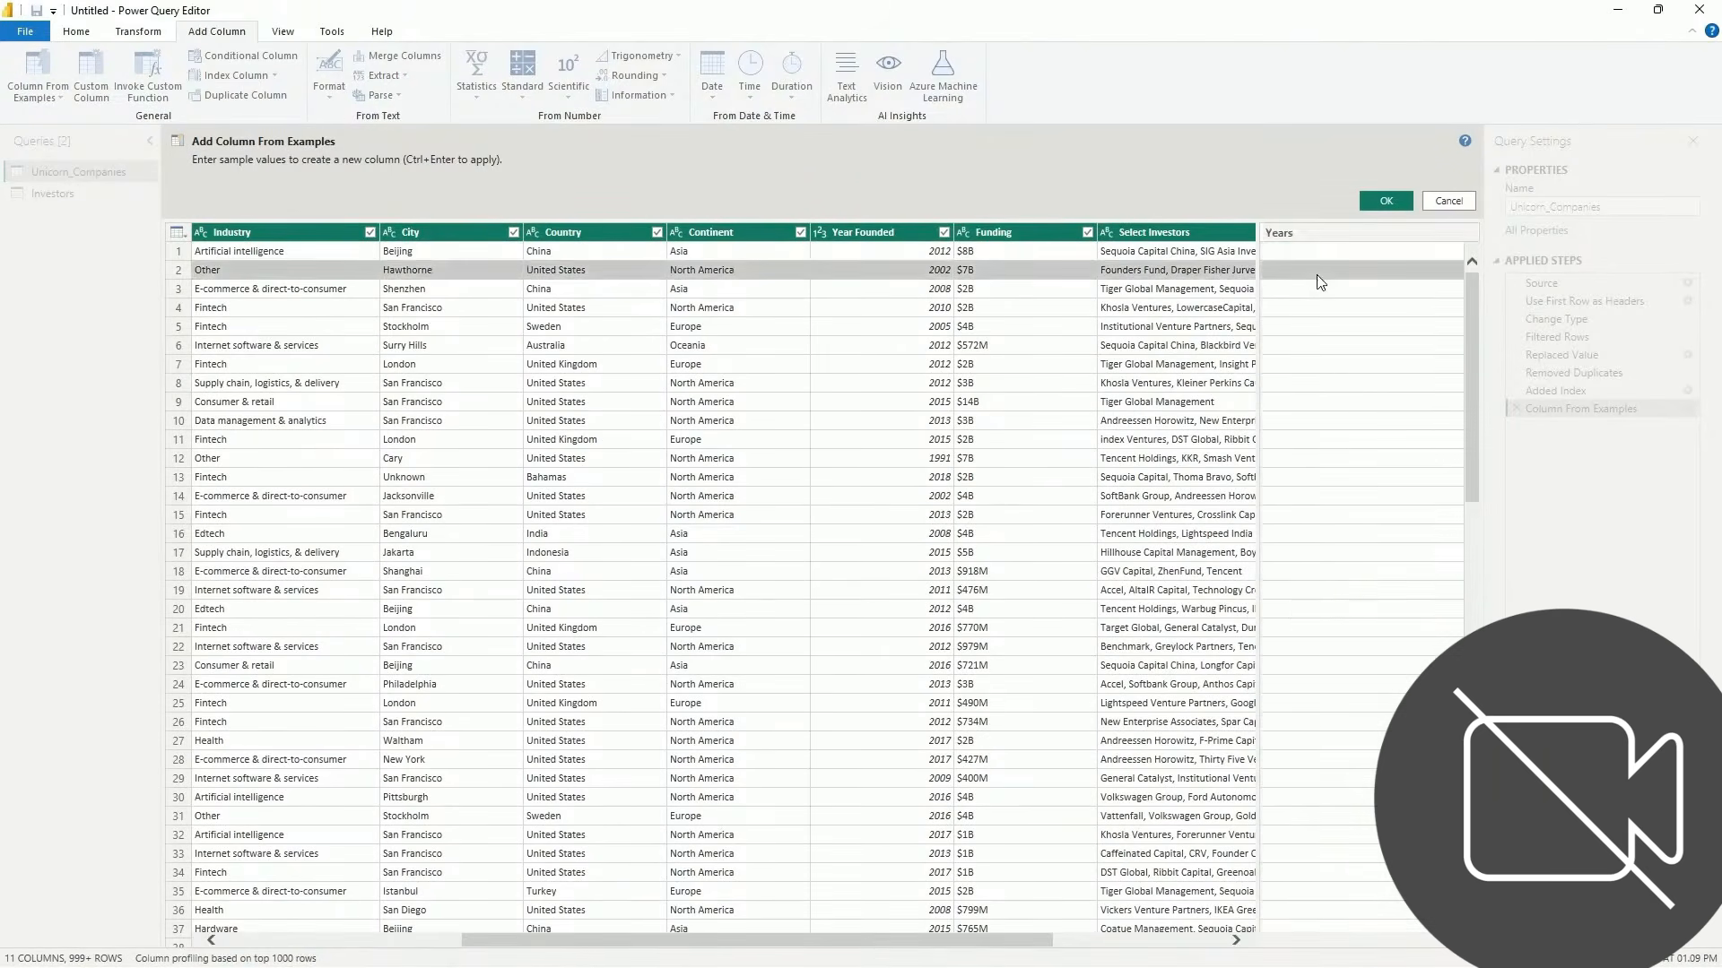
click(1309, 234)
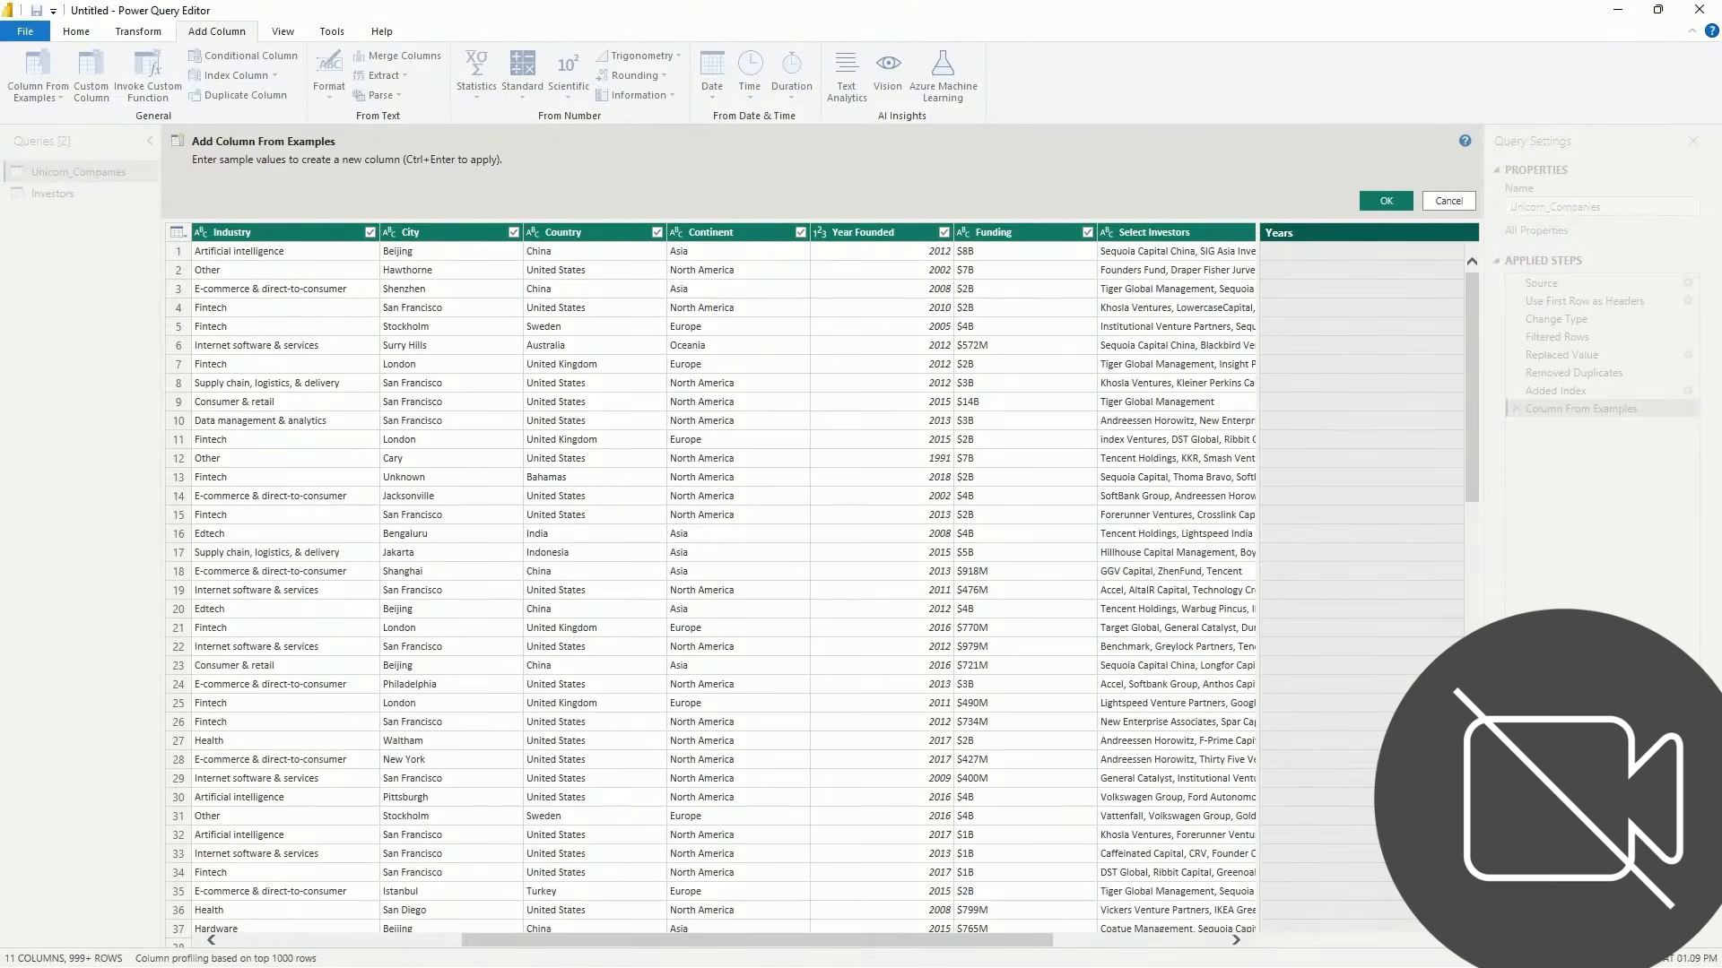
click(1392, 333)
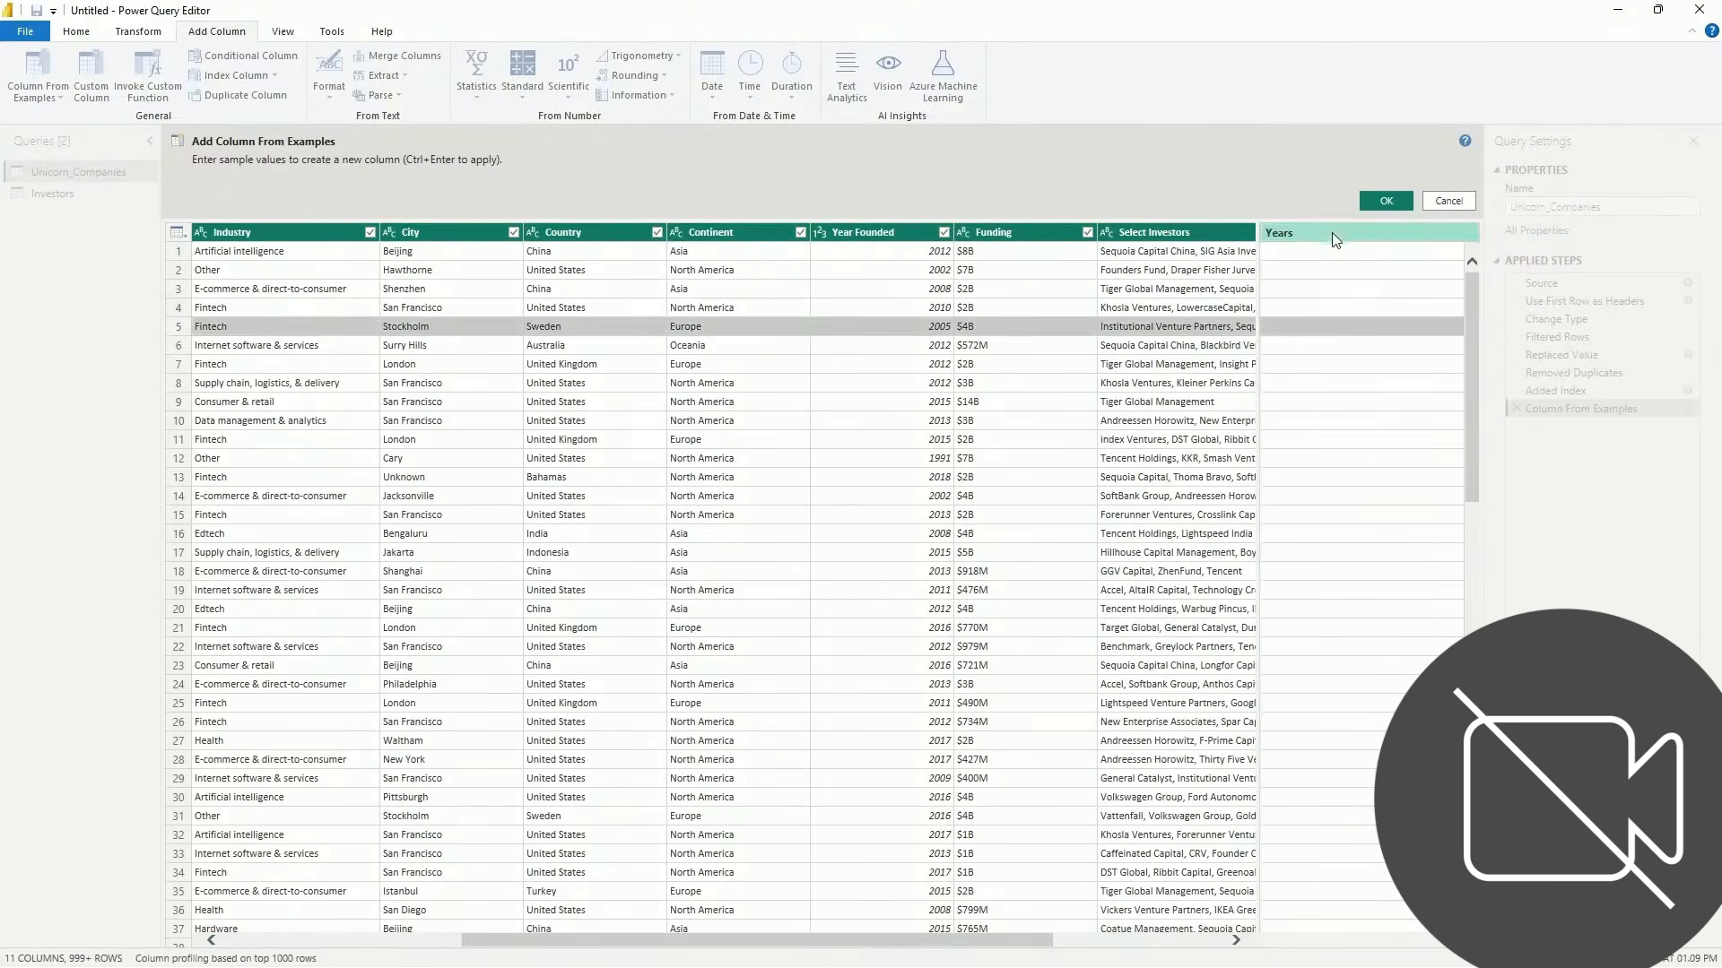
click(1334, 236)
click(1367, 364)
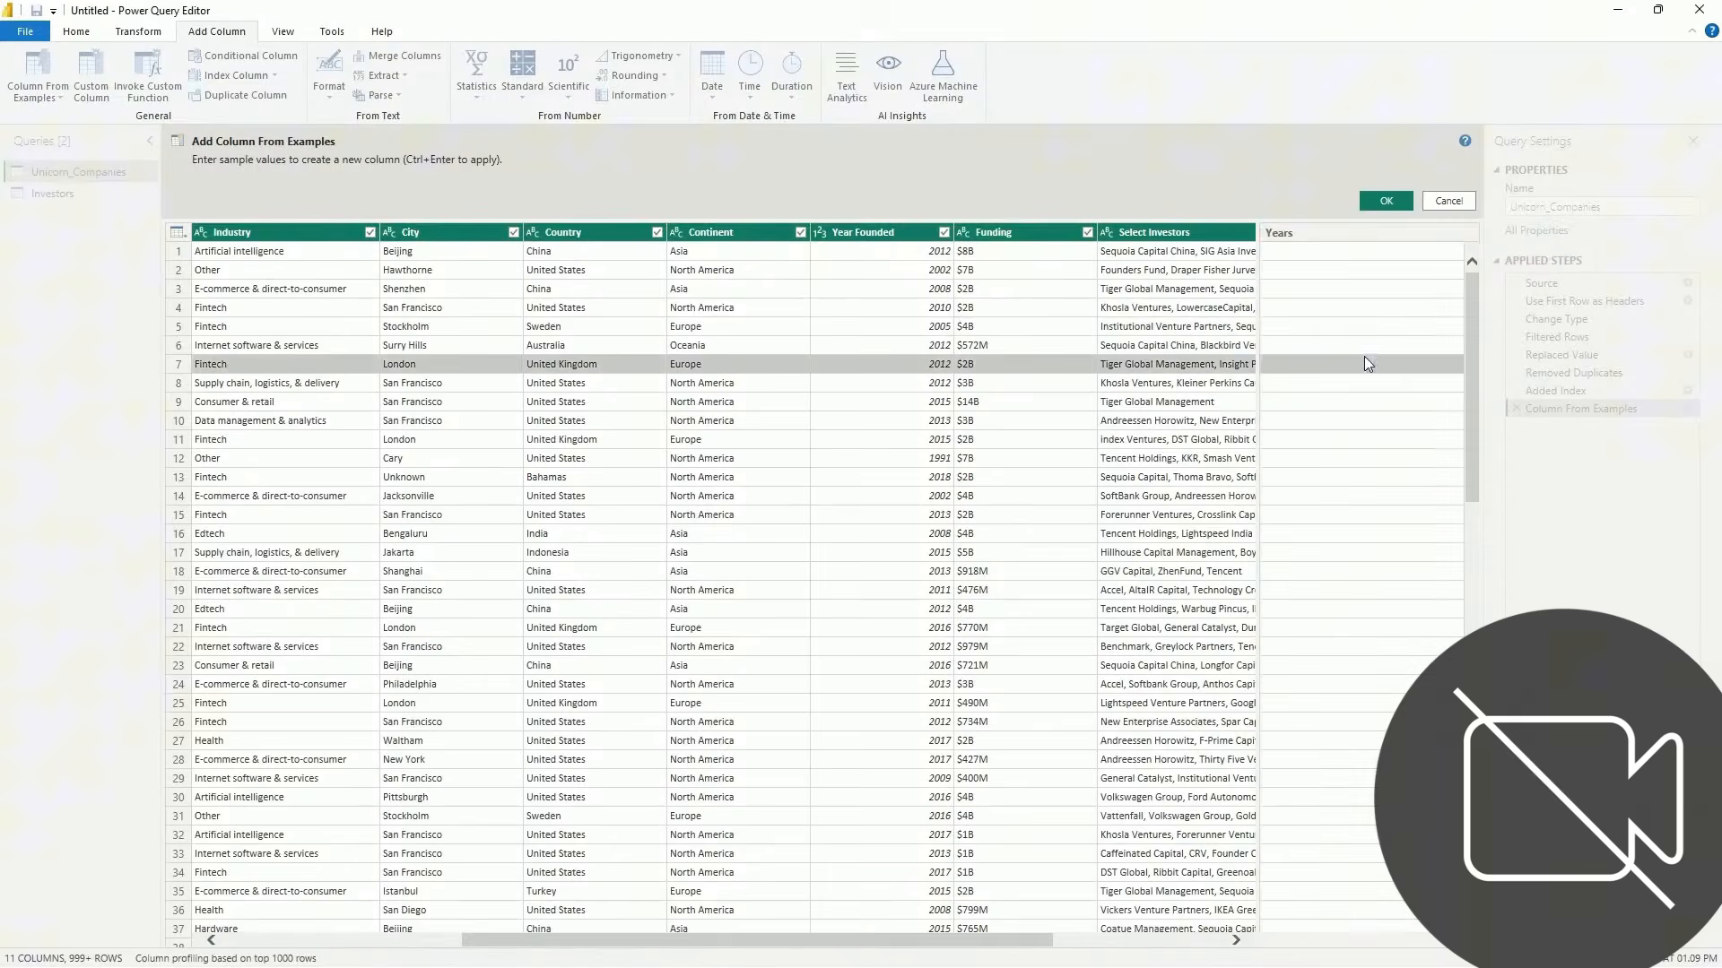
click(1372, 201)
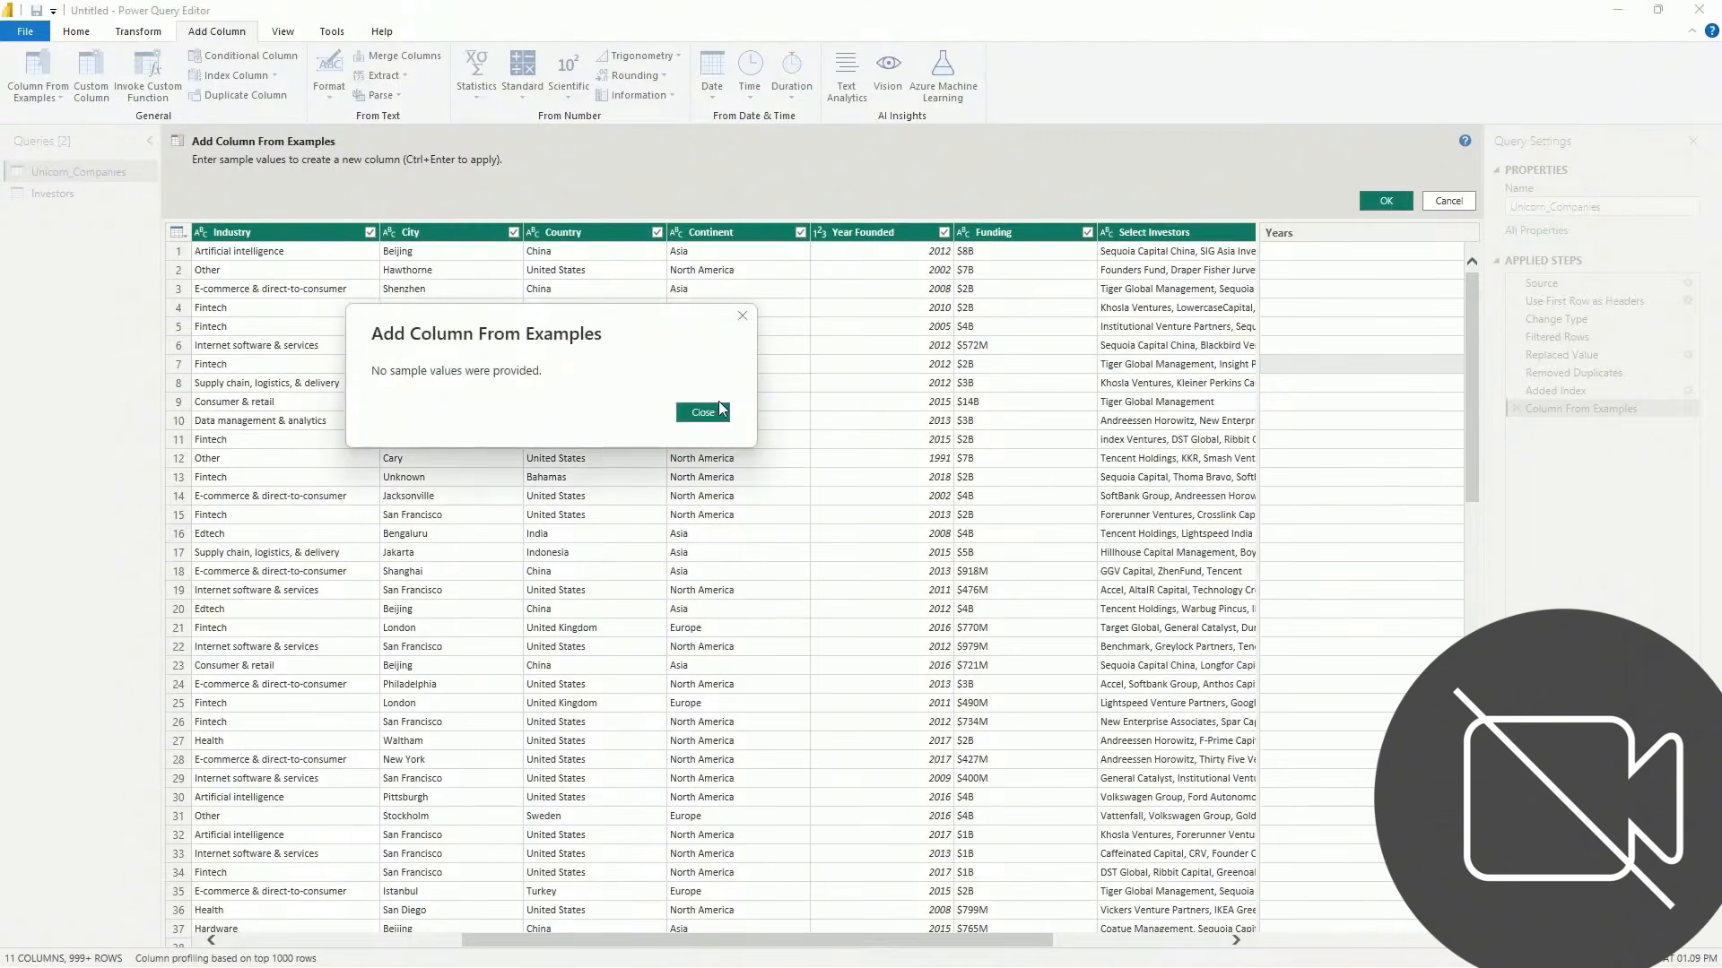
click(717, 410)
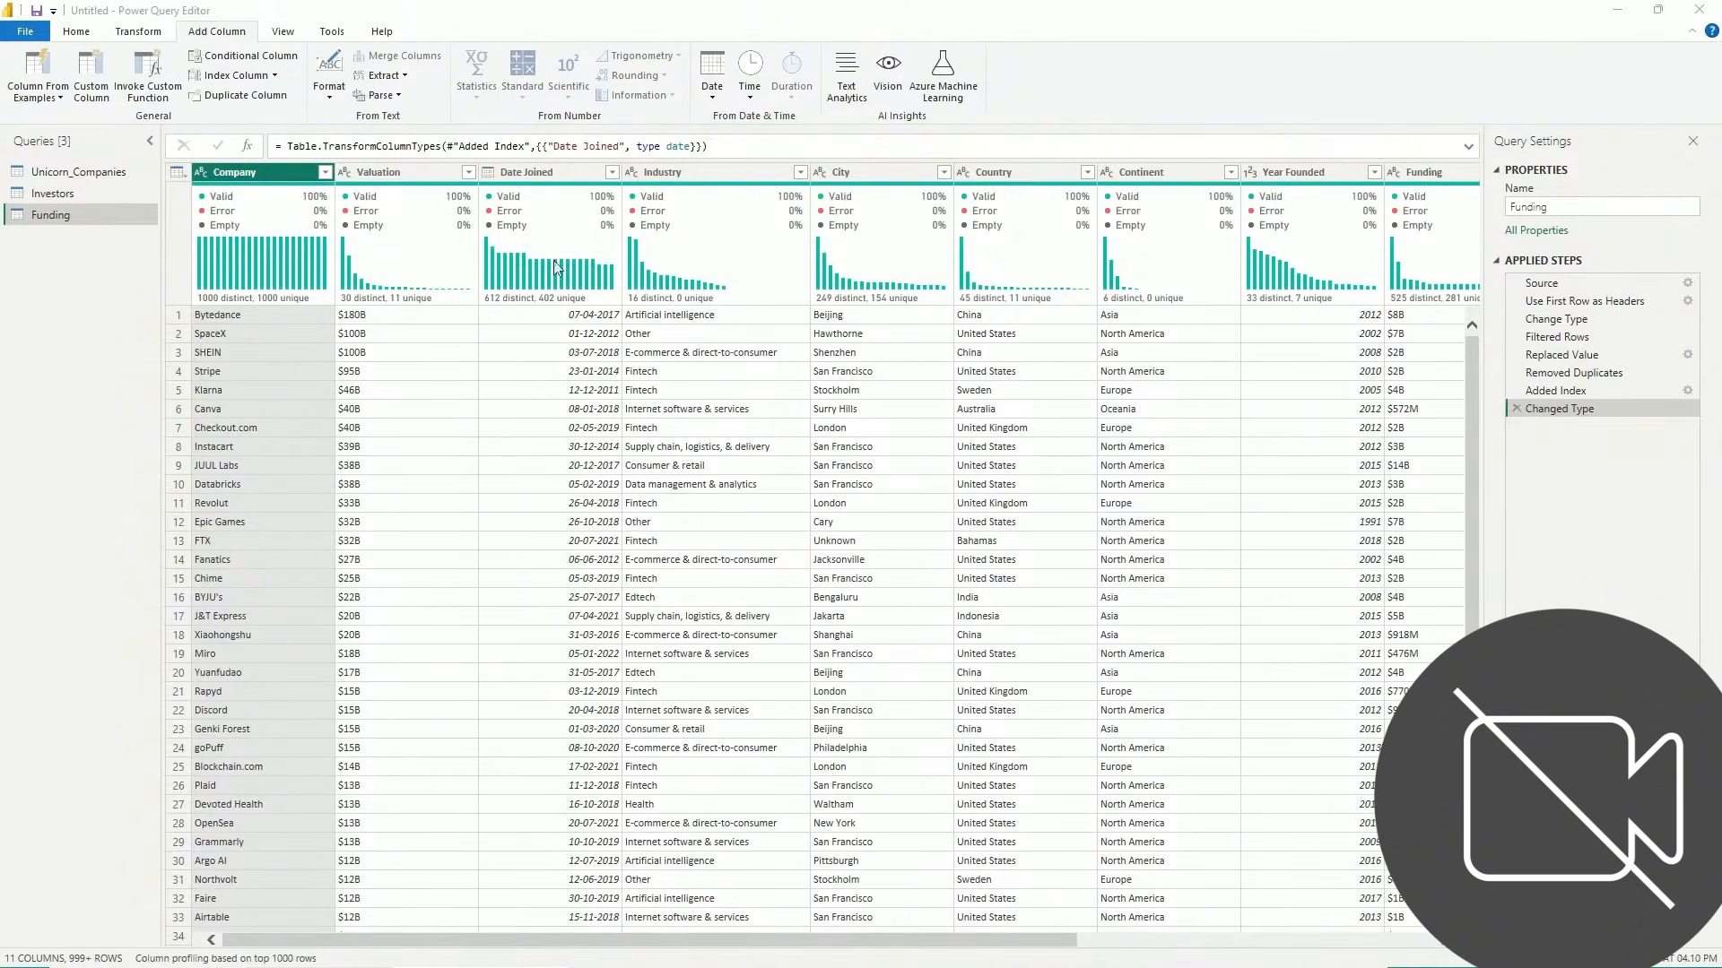
Split the Date Joined column of the Funding query repeatedly by number of characters, using 6 characters
click(560, 175)
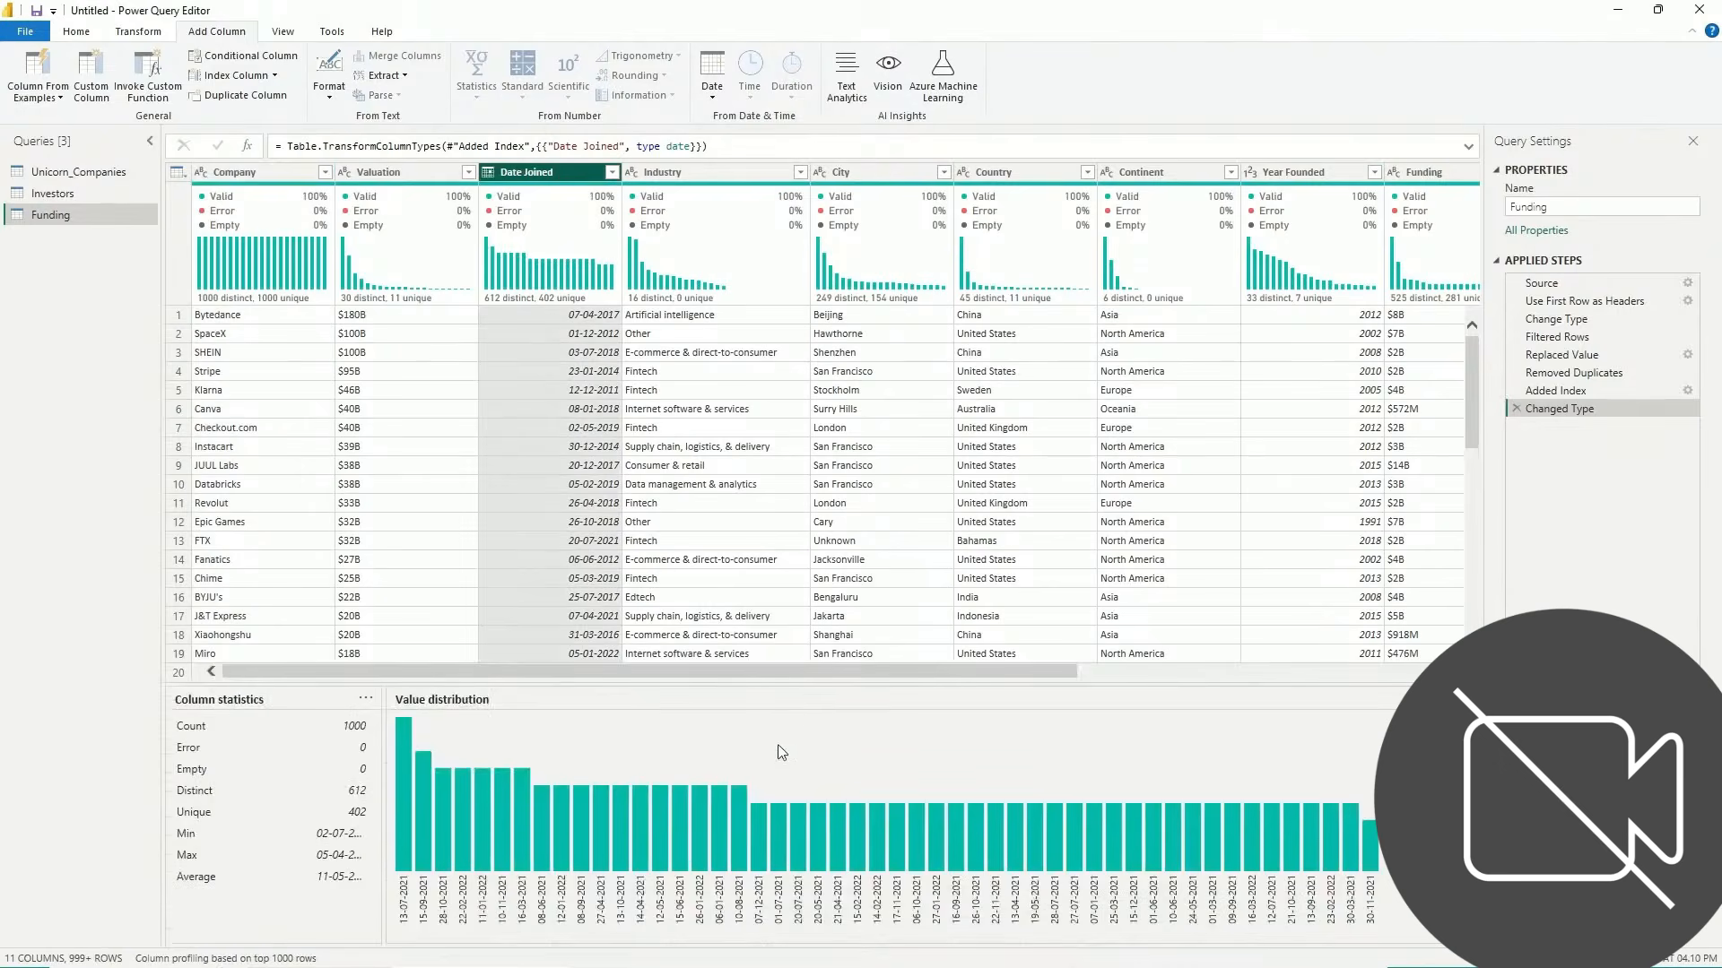
scroll(777, 672, right, 6)
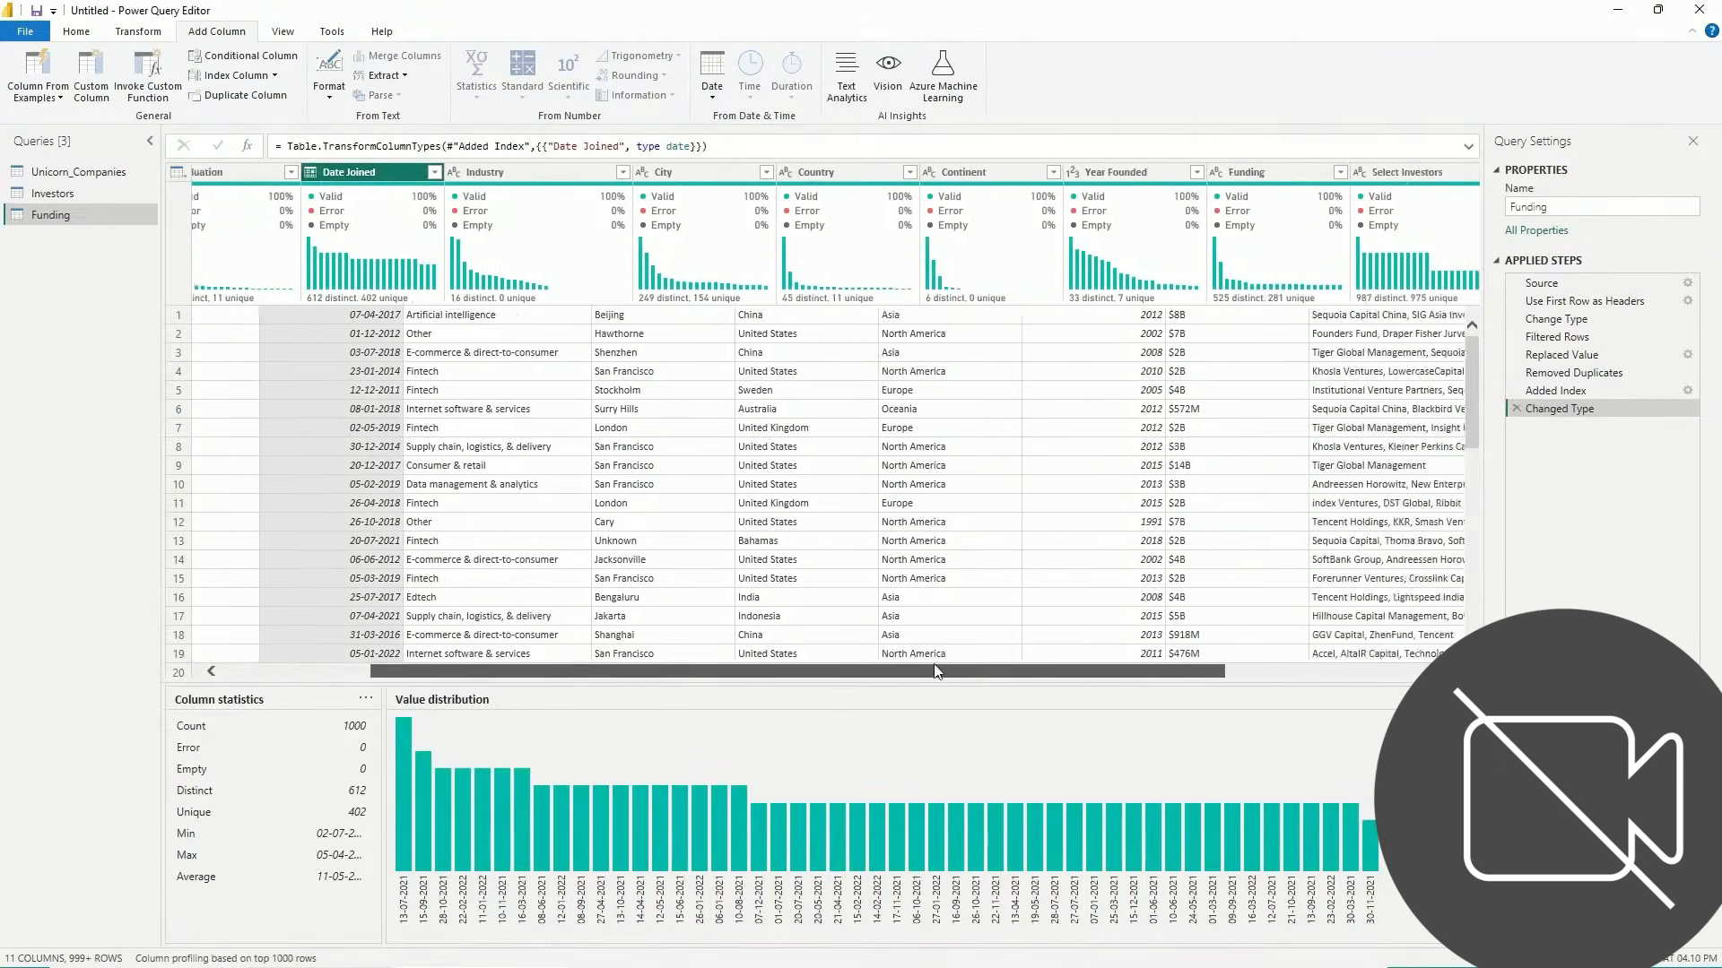
click(780, 174)
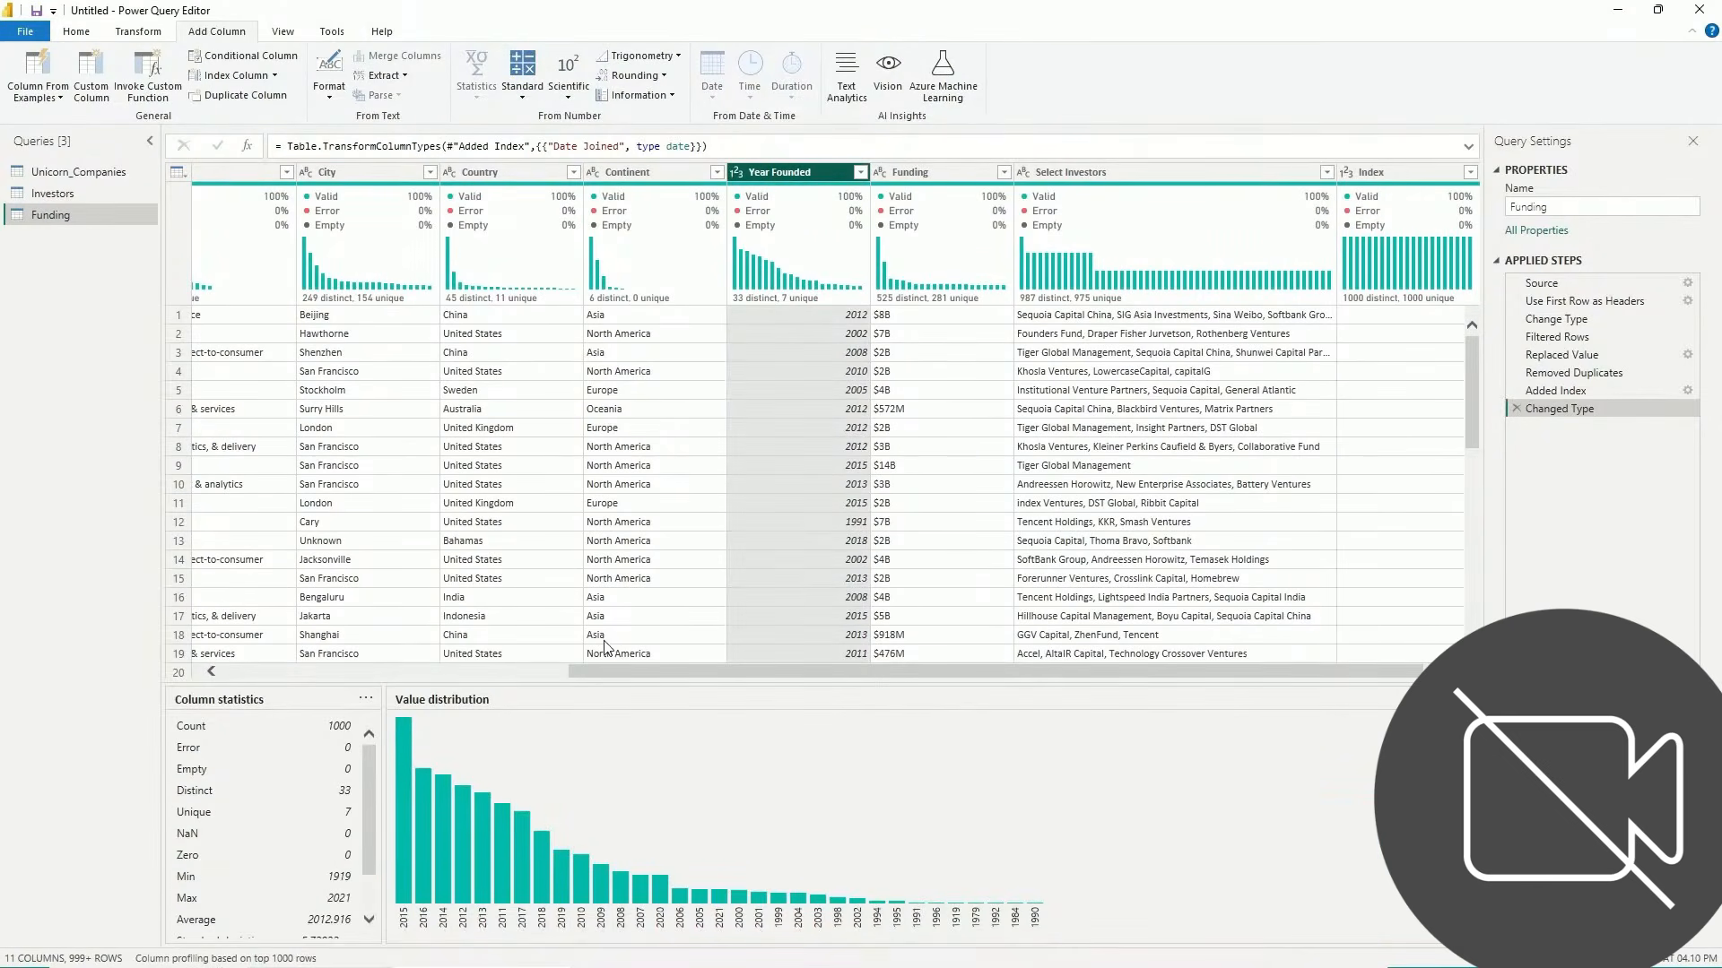
drag(601, 670, 316, 671)
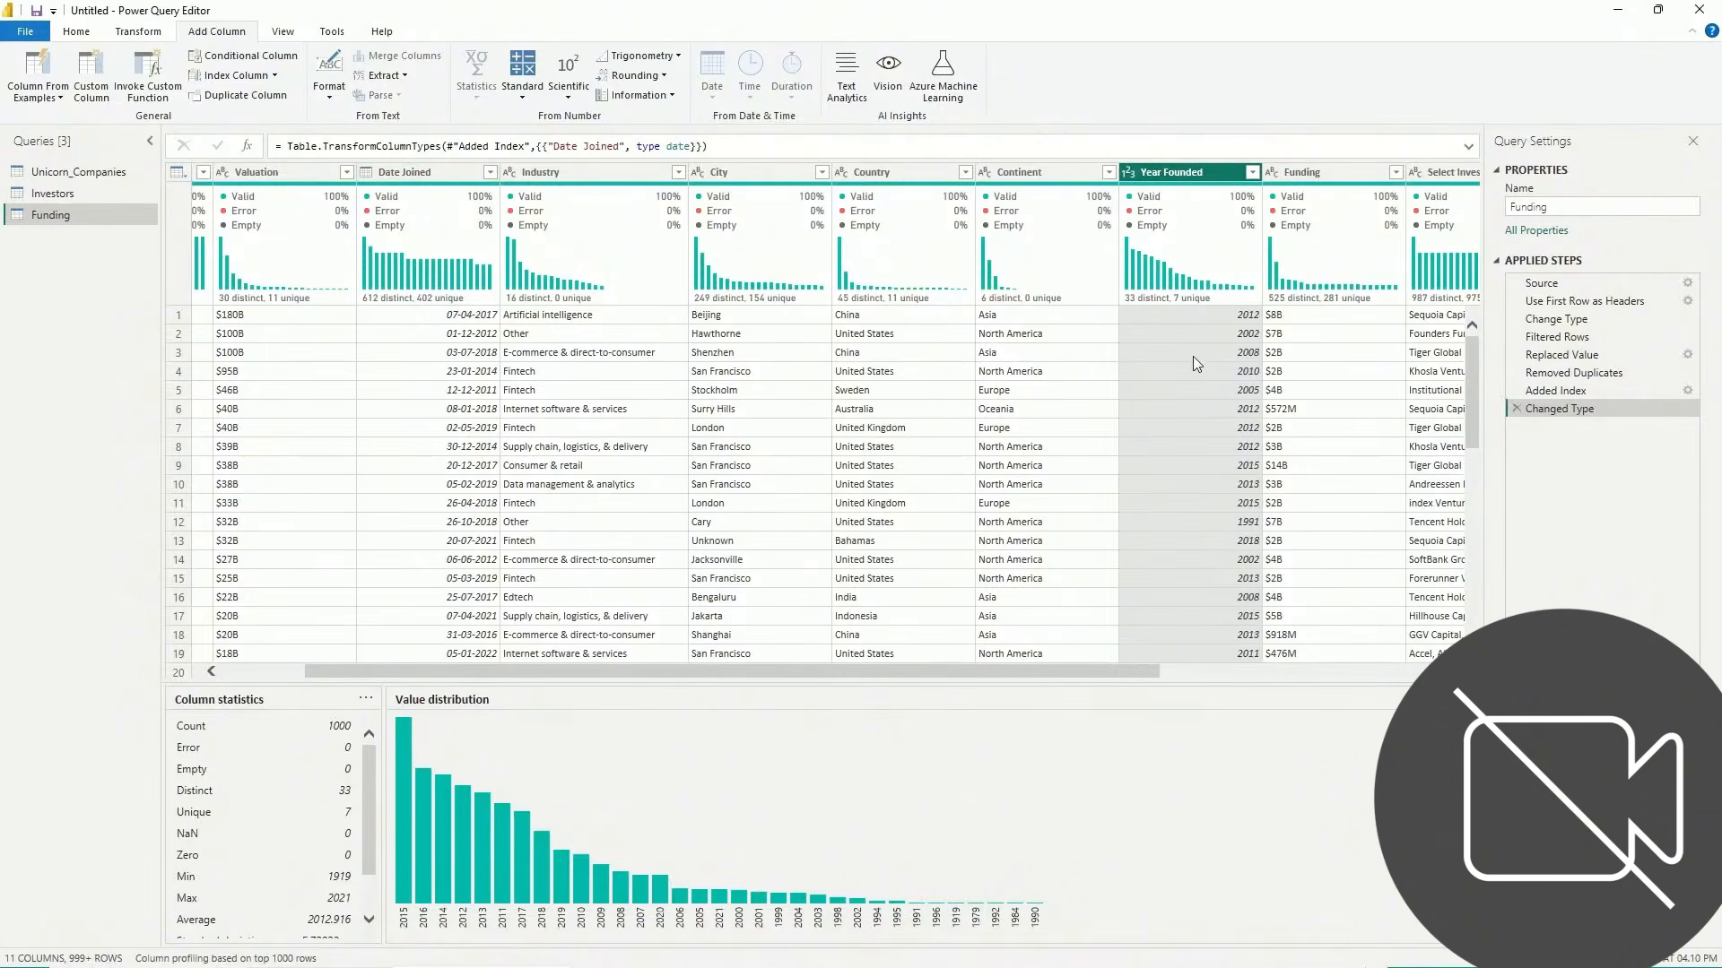
click(443, 171)
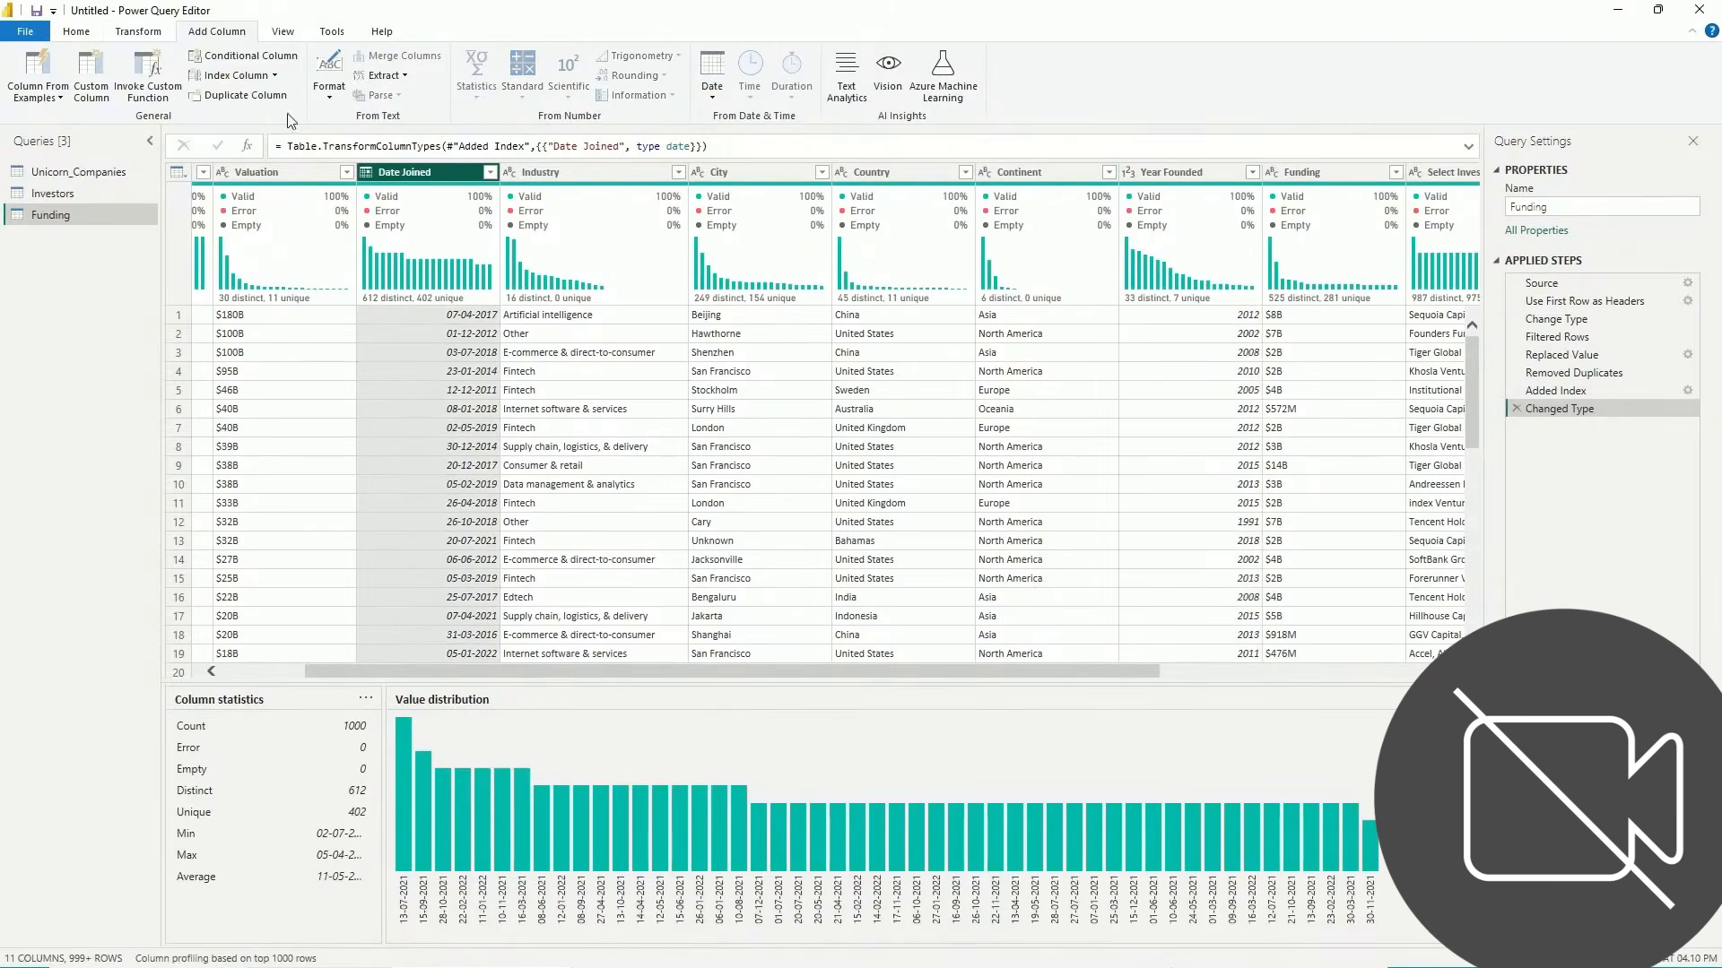
click(139, 31)
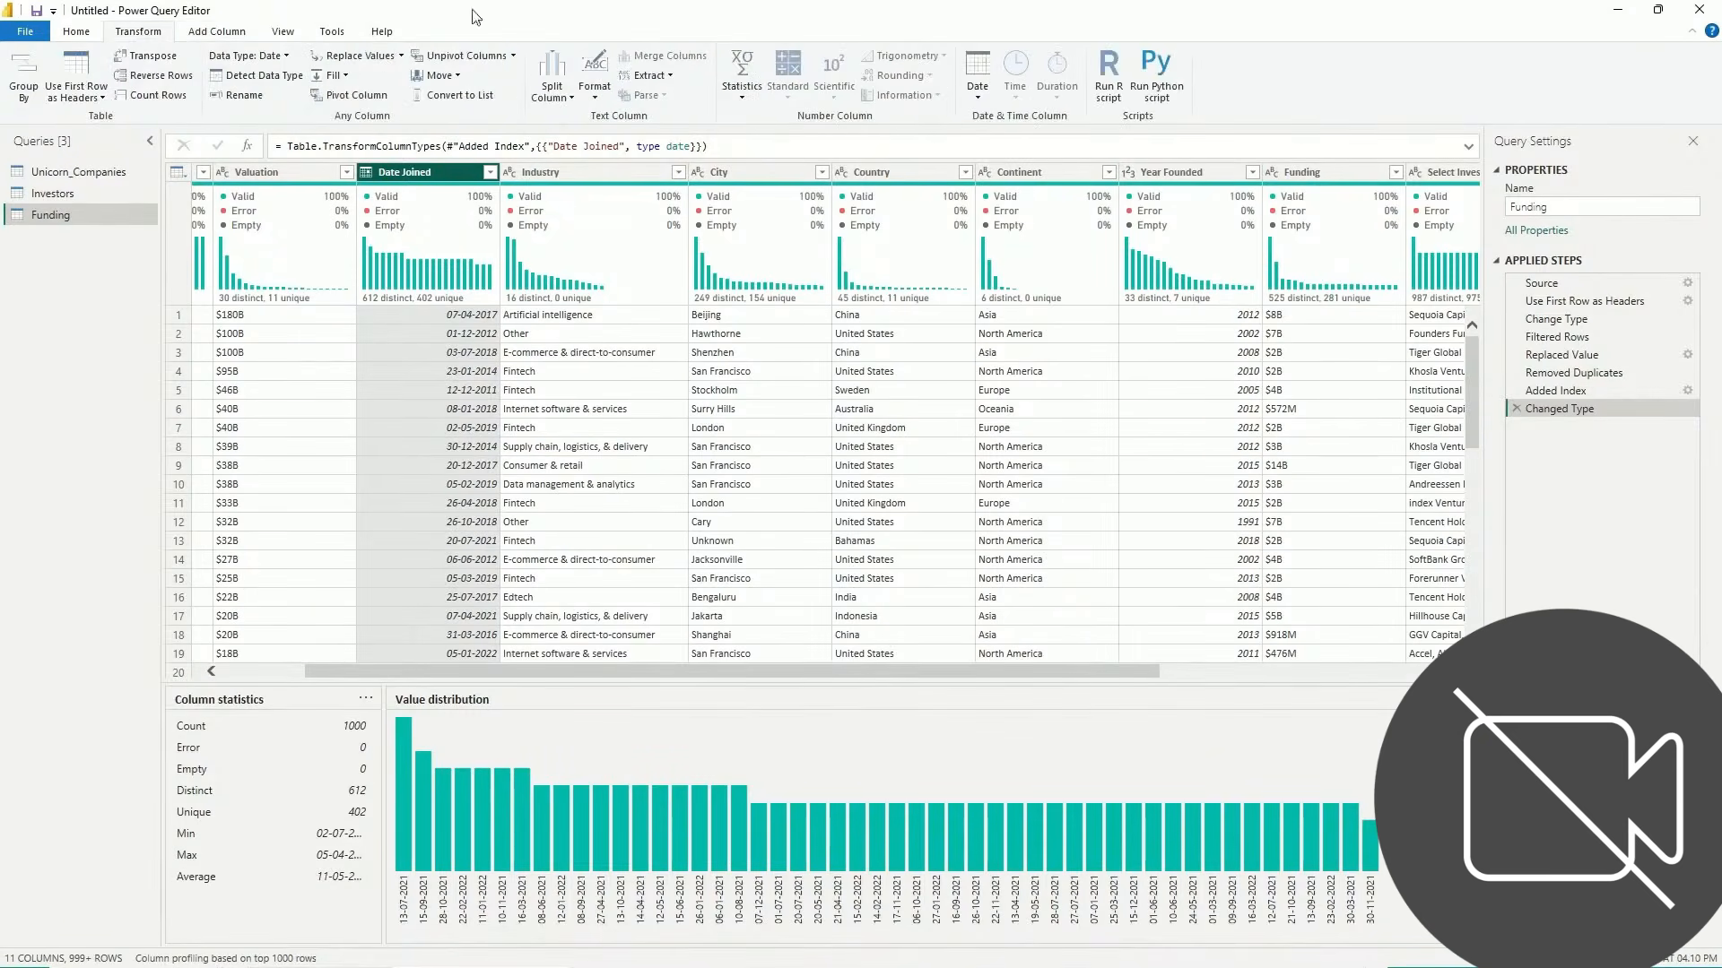
click(571, 97)
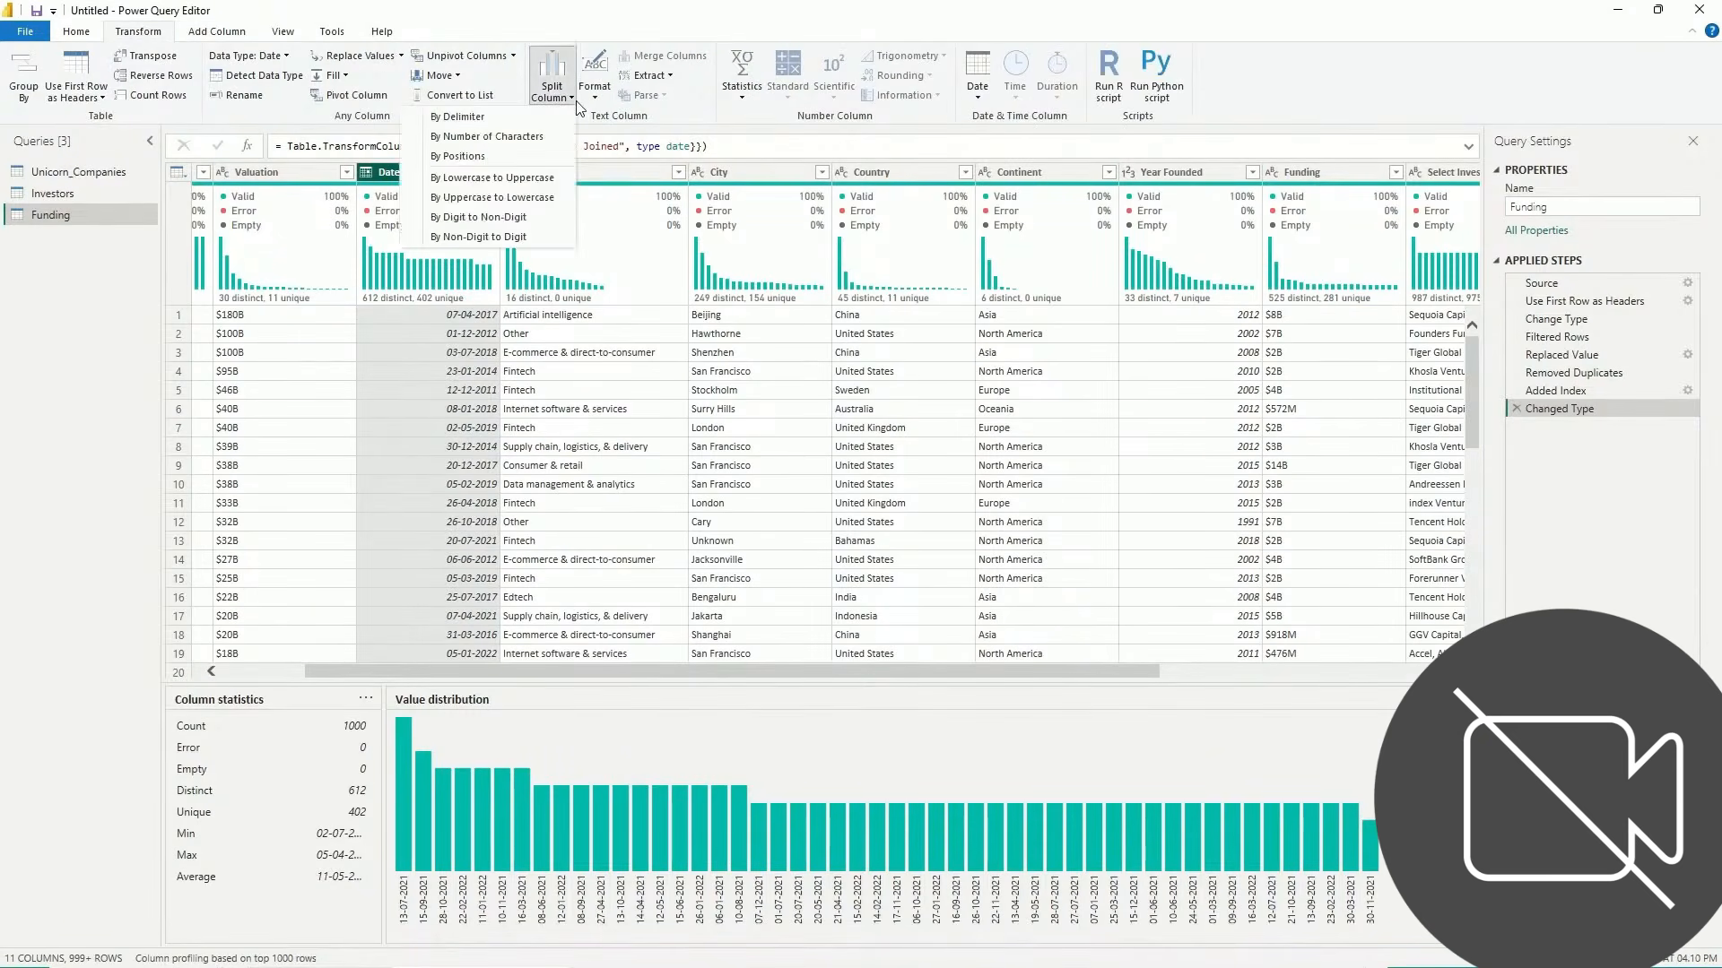
click(511, 136)
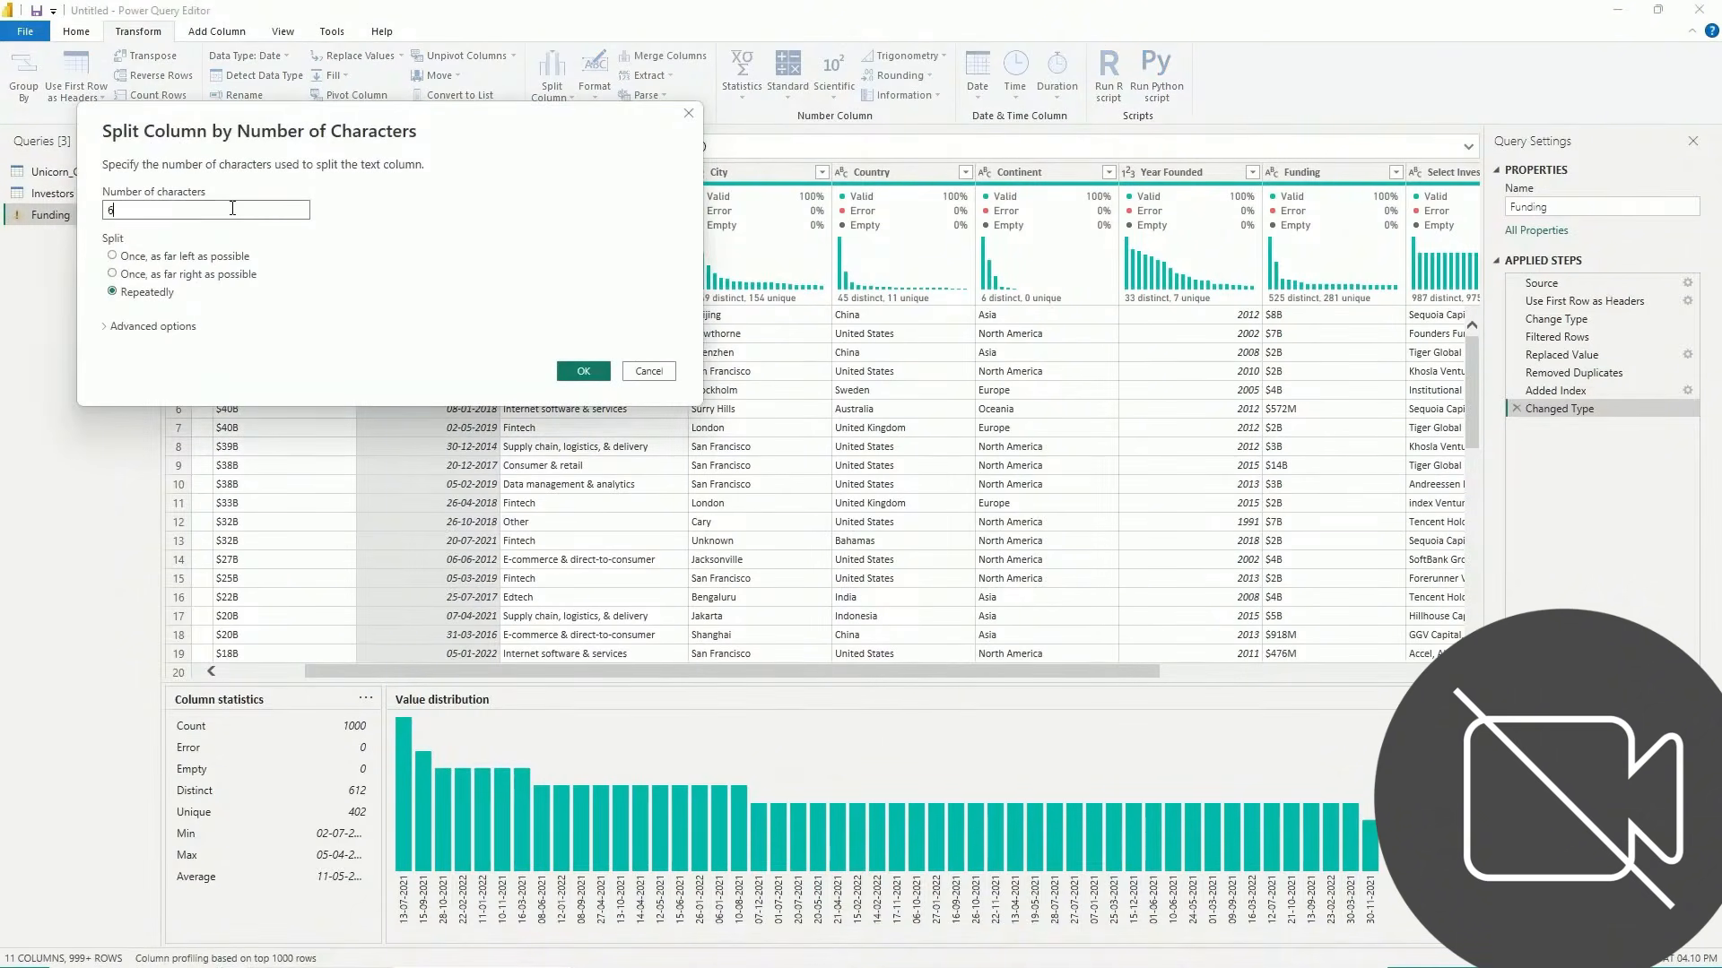
text(6)
click(582, 371)
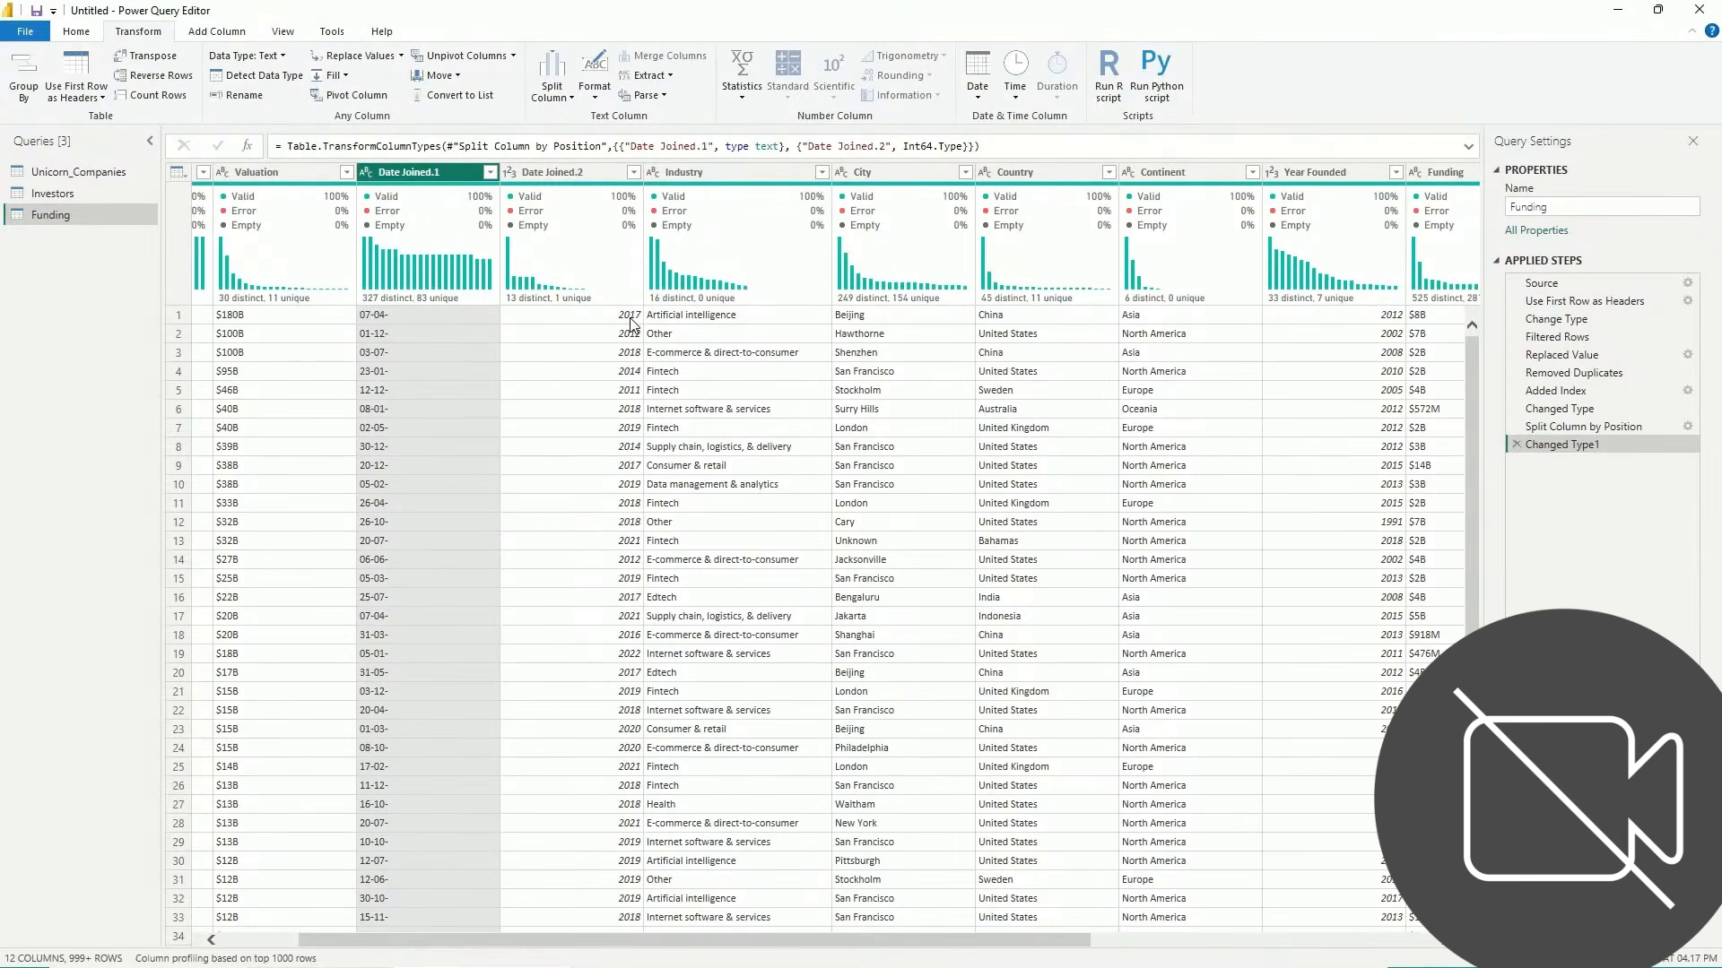
Start a custom column named Years in the Funding query
click(615, 172)
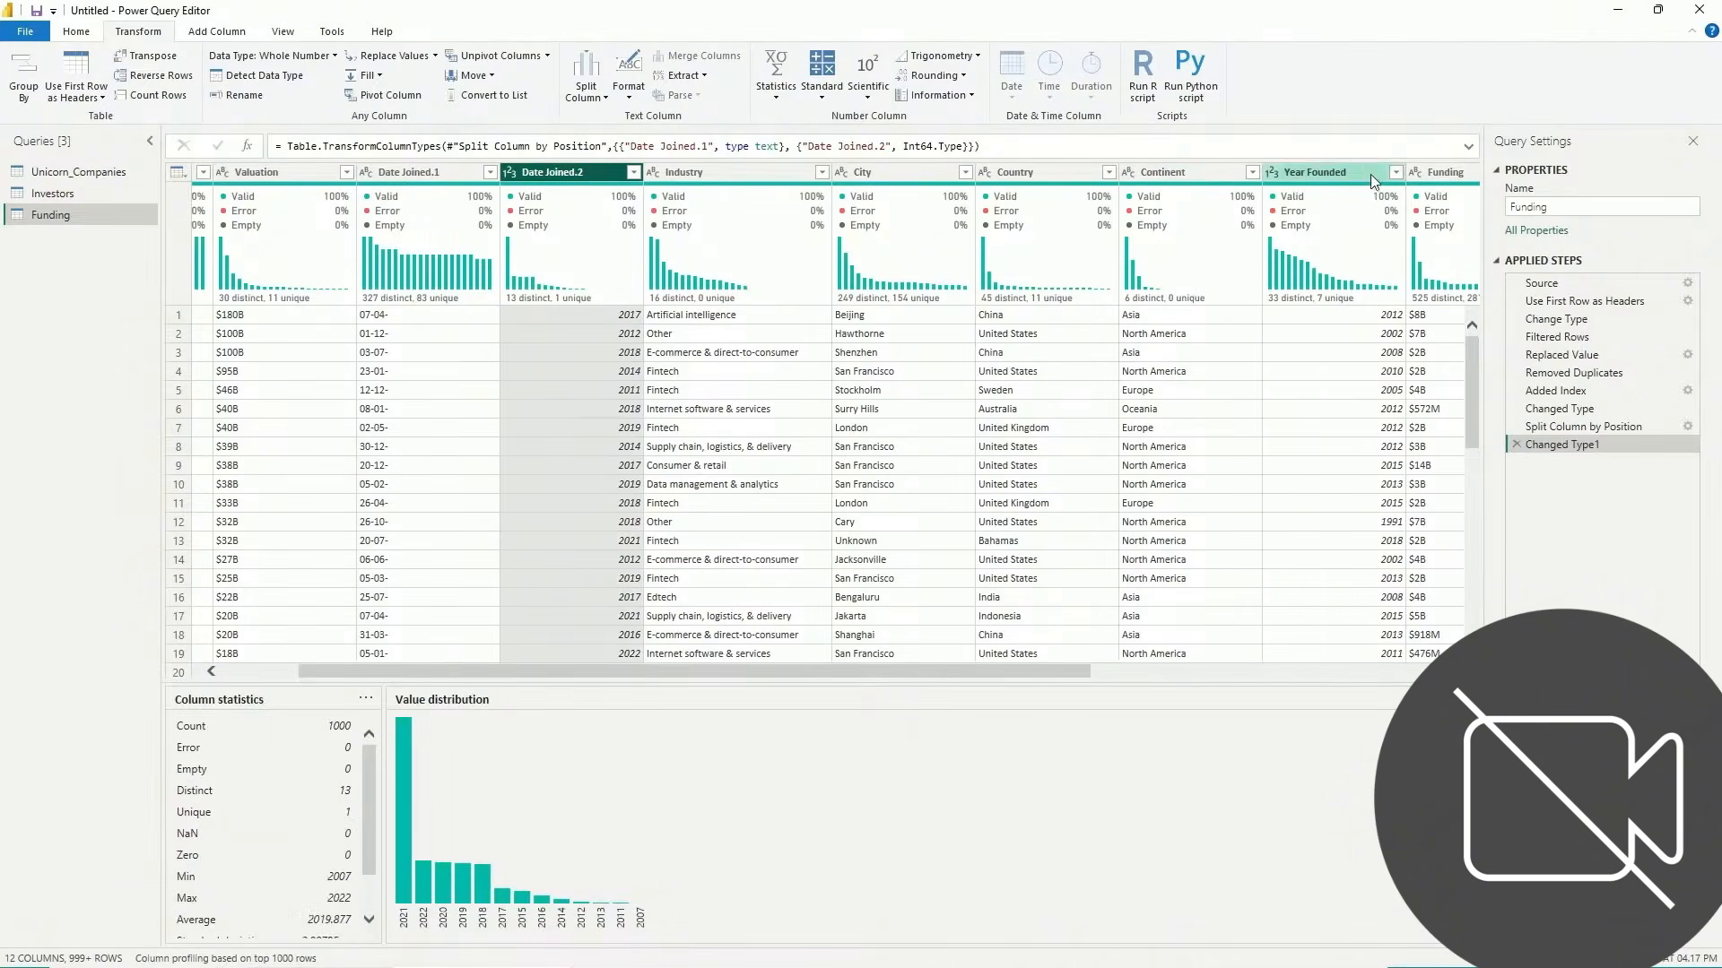
click(1365, 170)
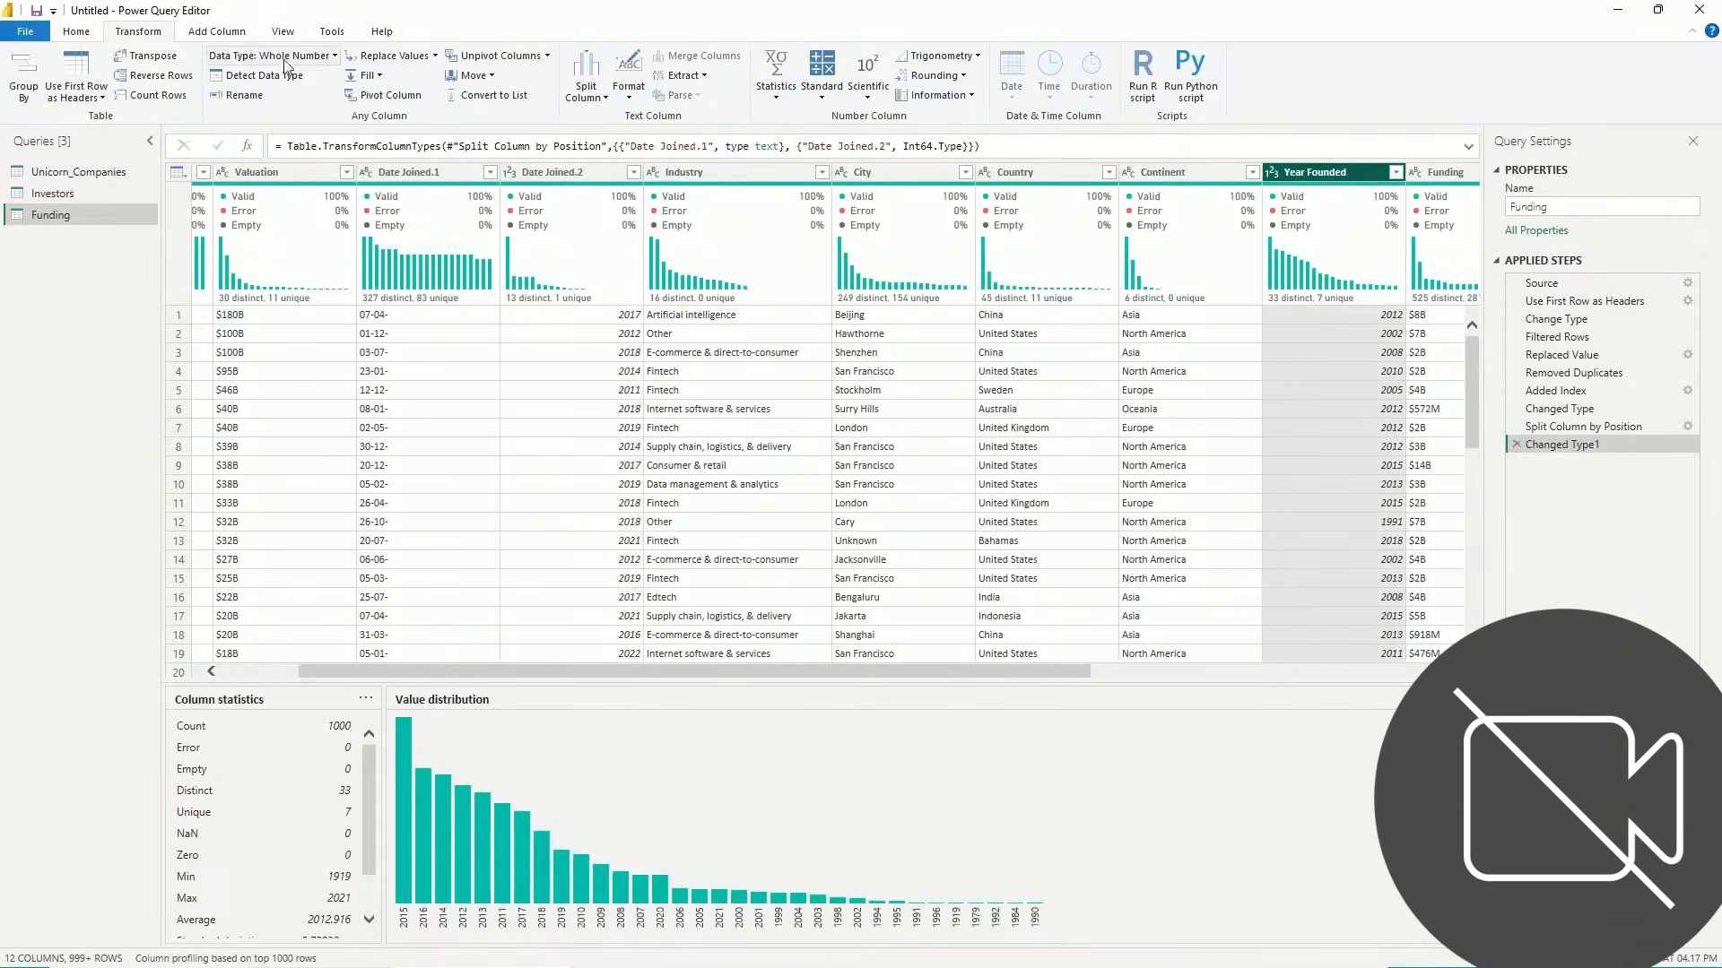
click(233, 32)
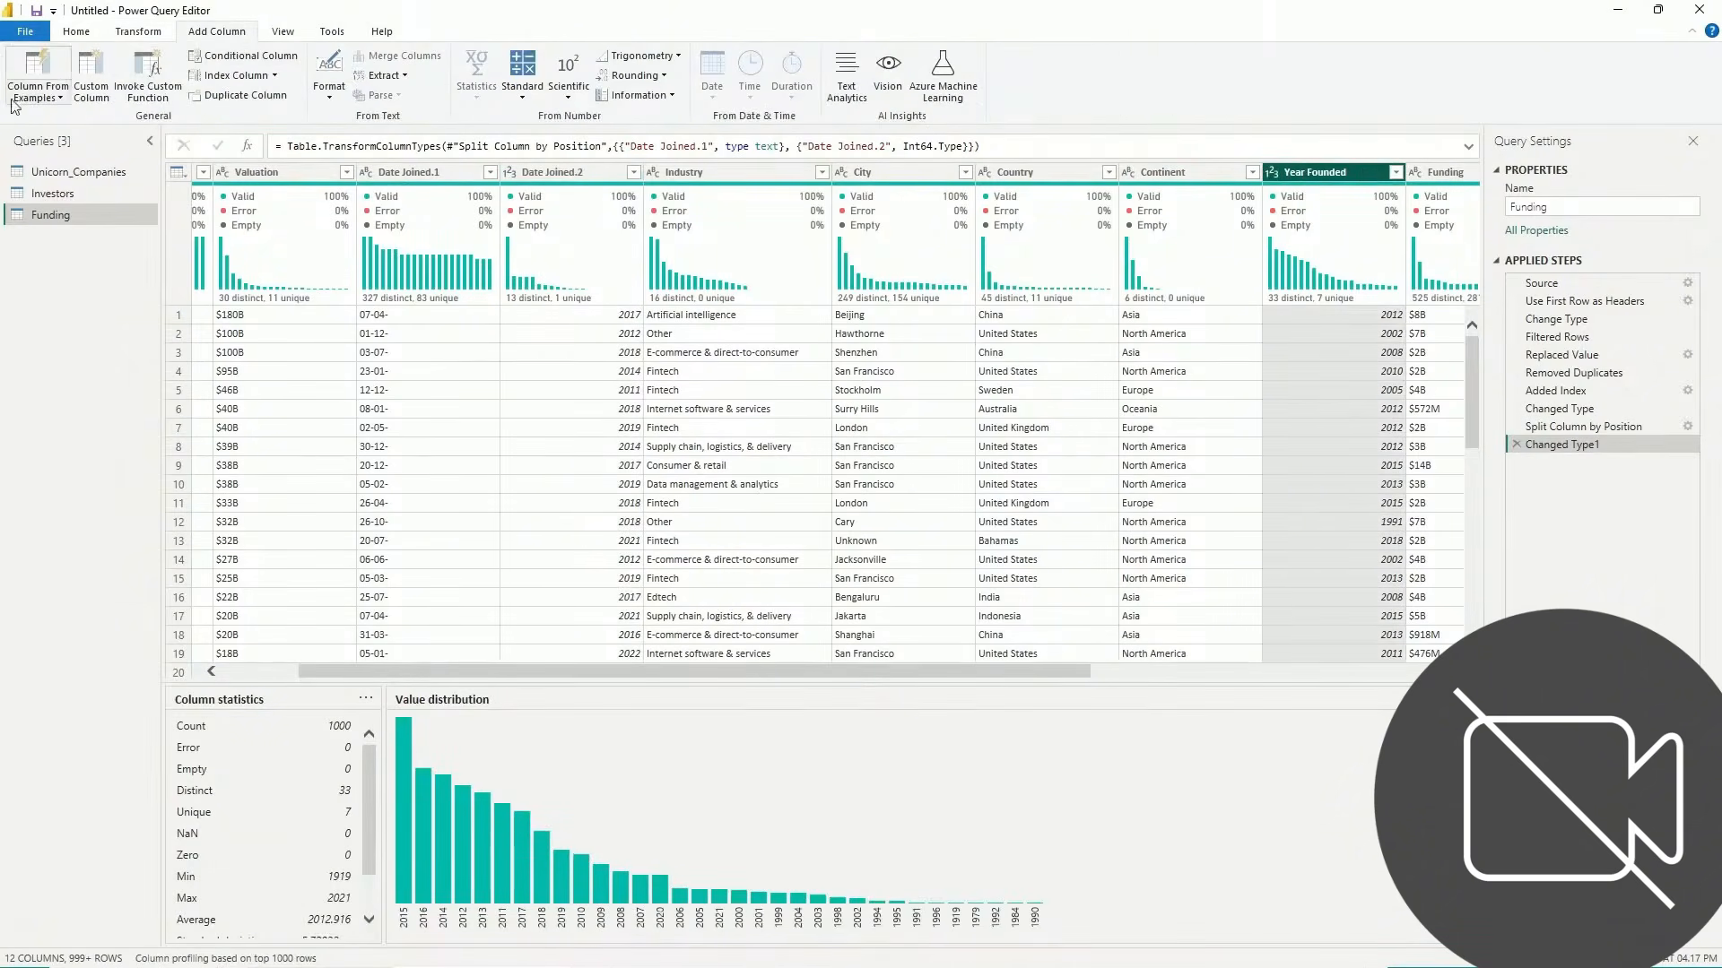
click(90, 88)
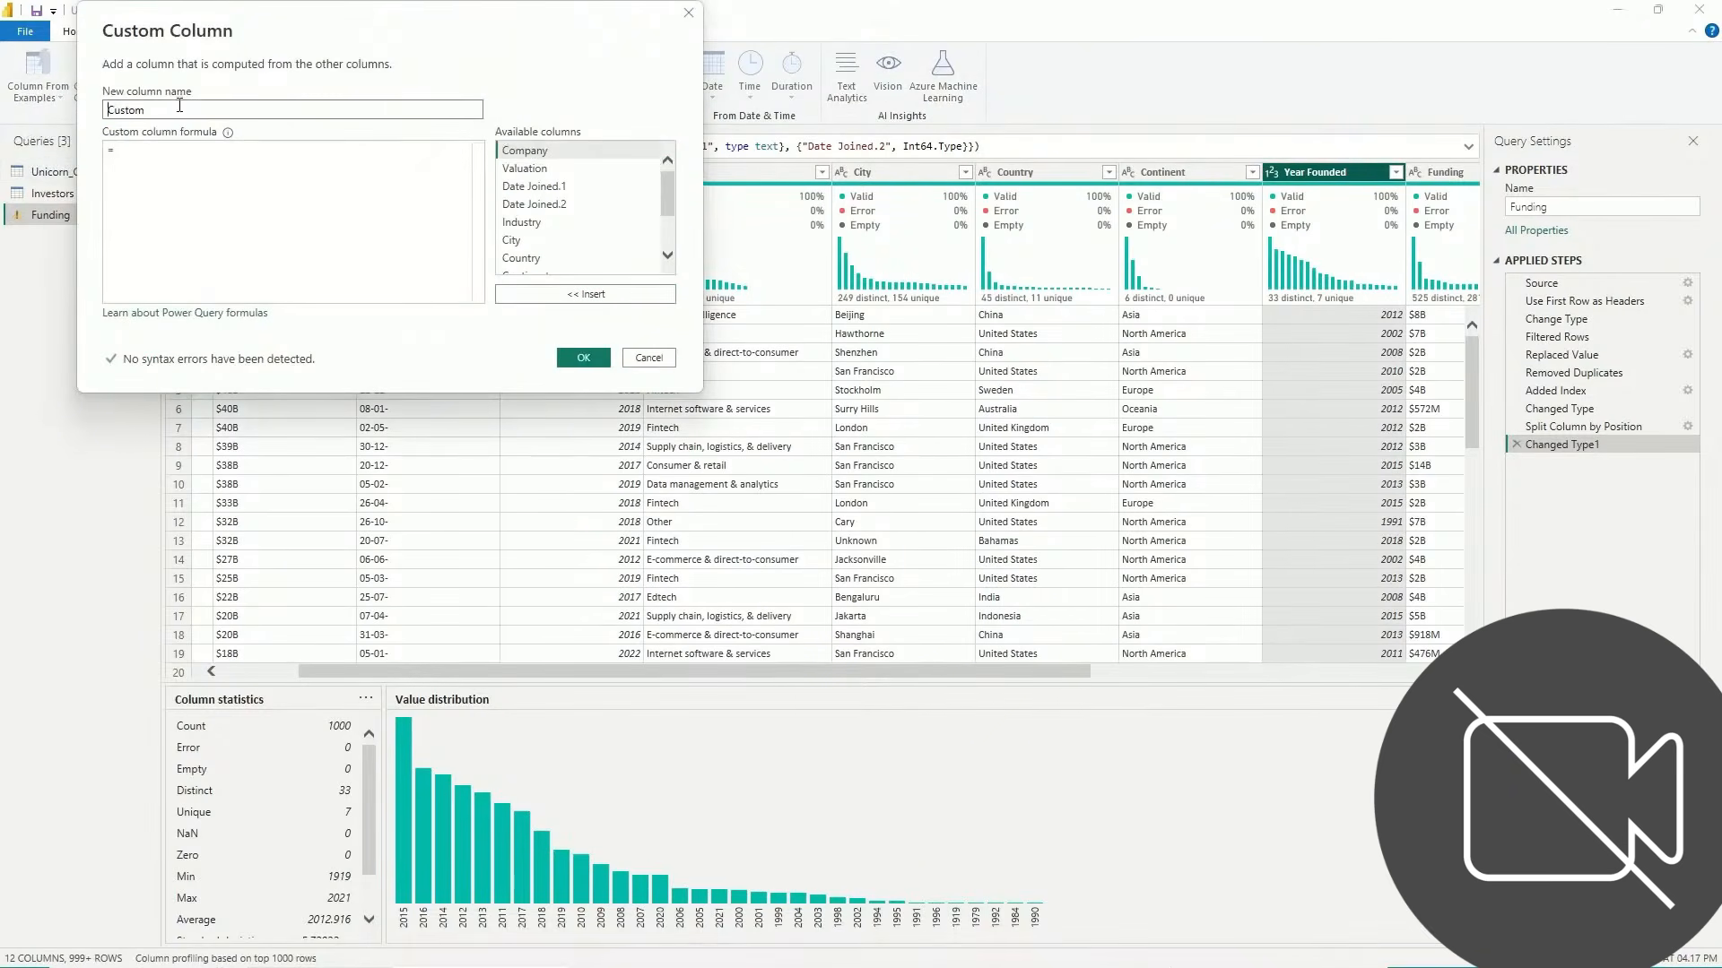
drag(180, 106, 24, 132)
text(Years)
Define the Years column's formula as [Date Joined.2]-[Year Founded] and add the column
click(175, 171)
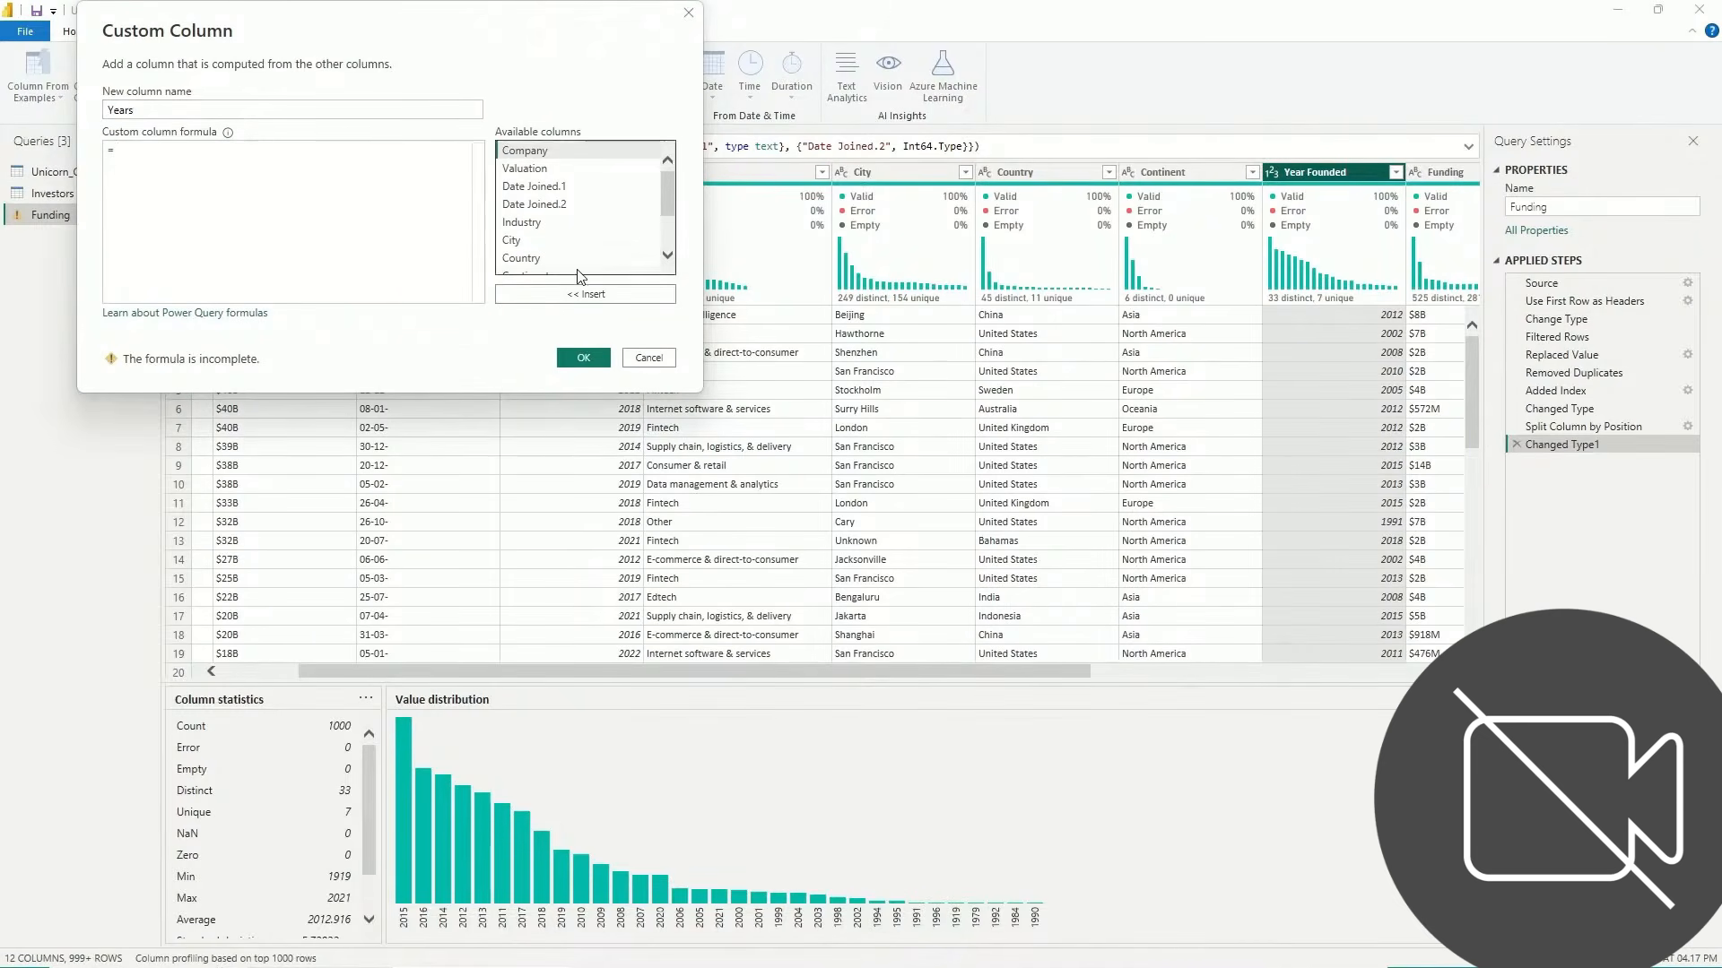
click(562, 205)
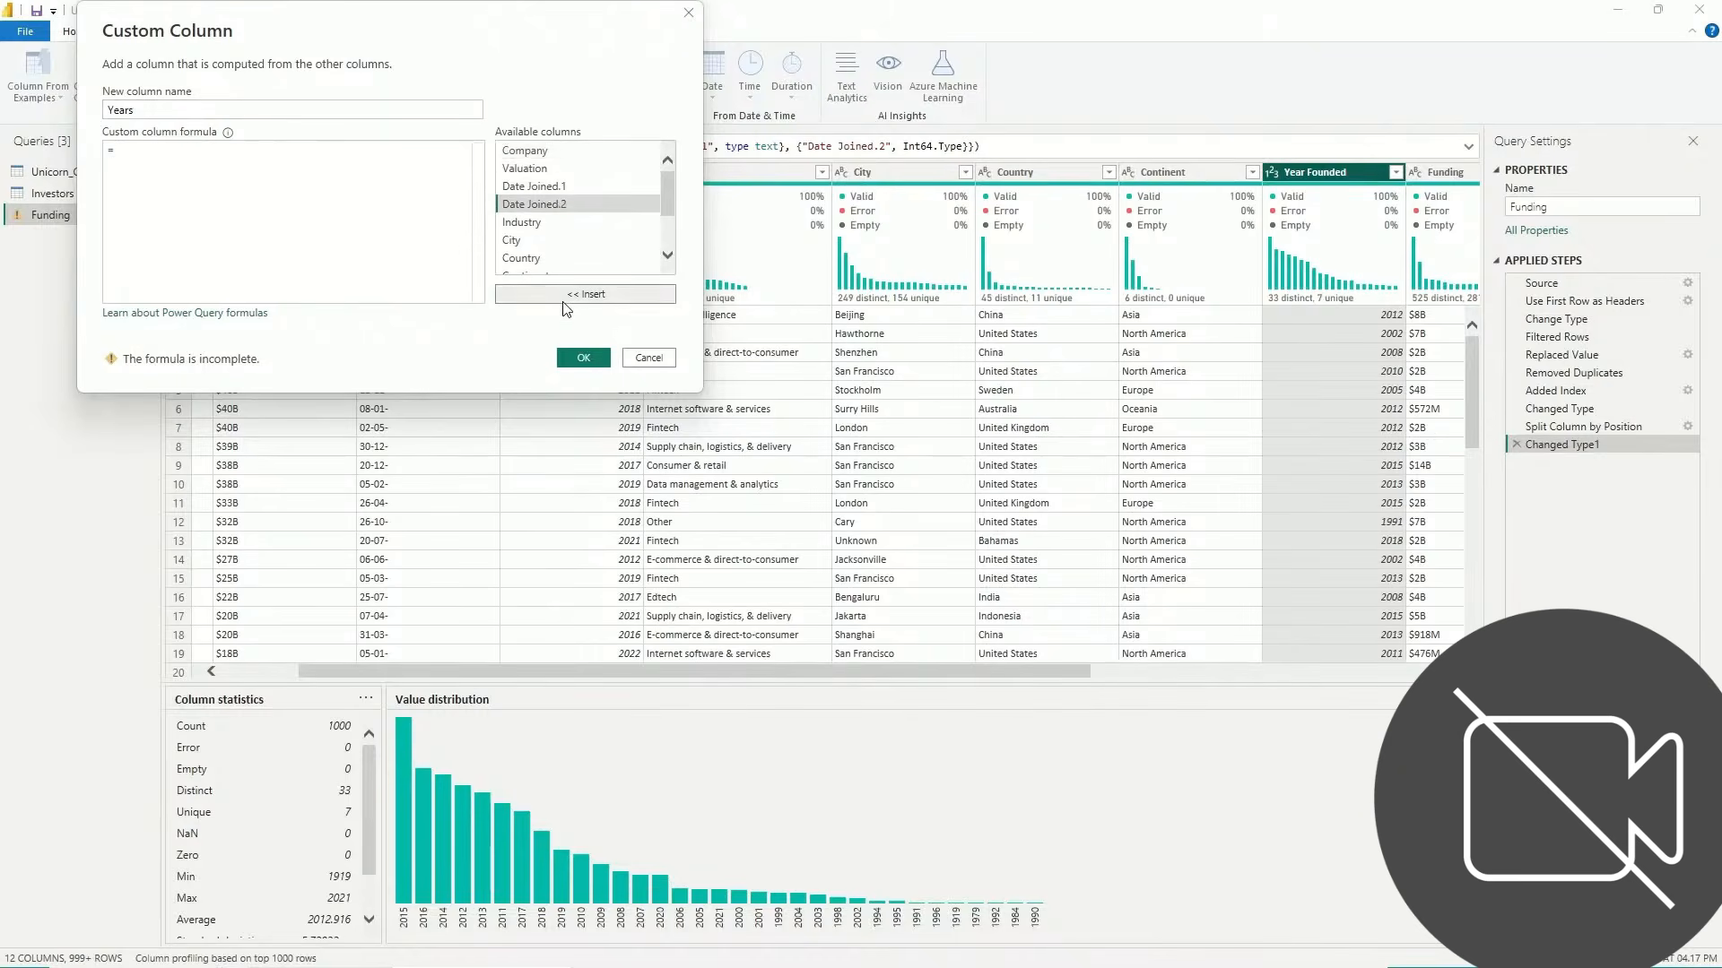
click(564, 301)
text(-)
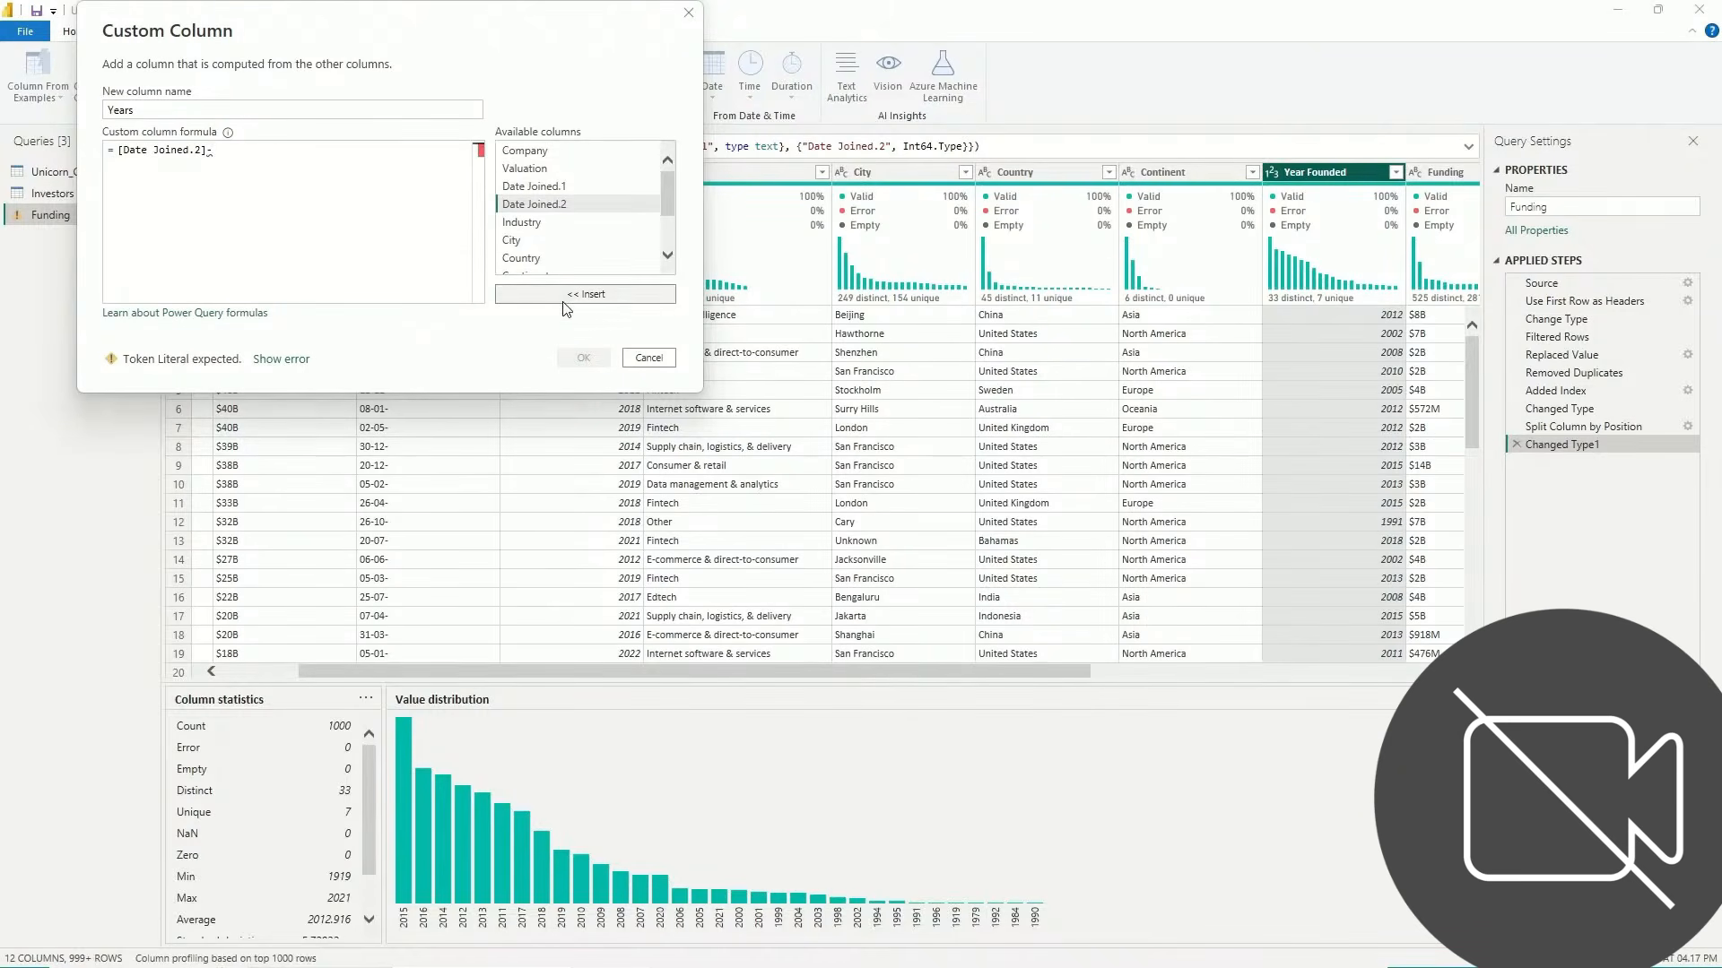
scroll(578, 249, down, 2)
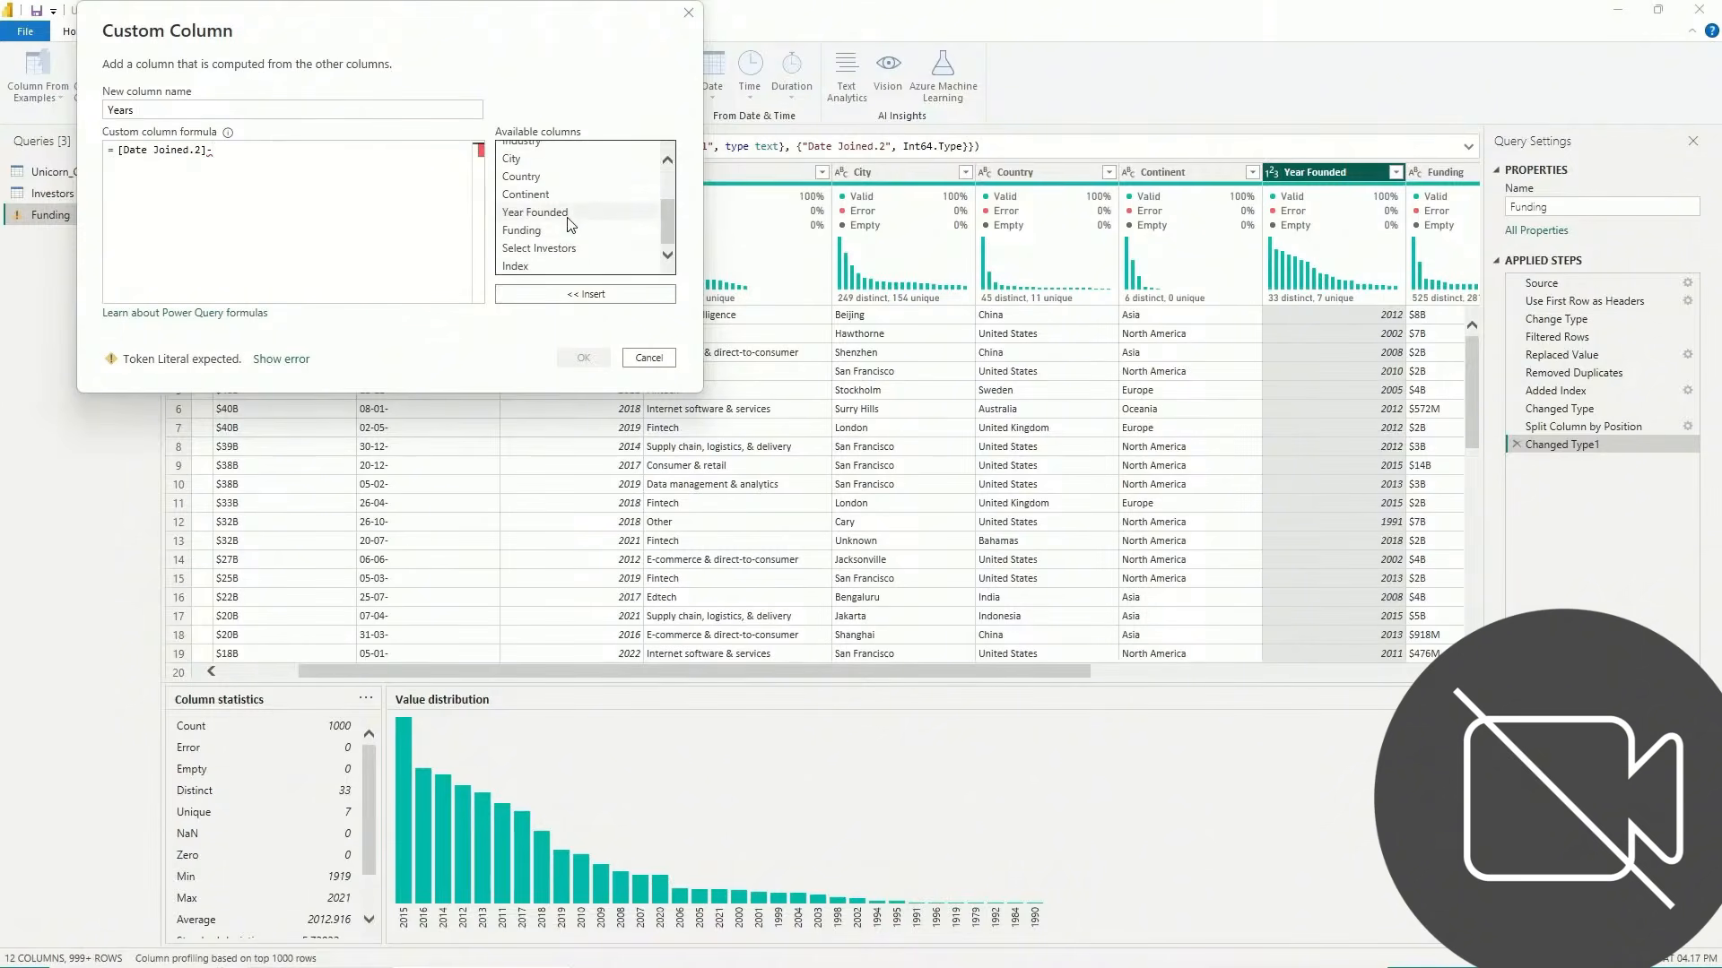
click(572, 212)
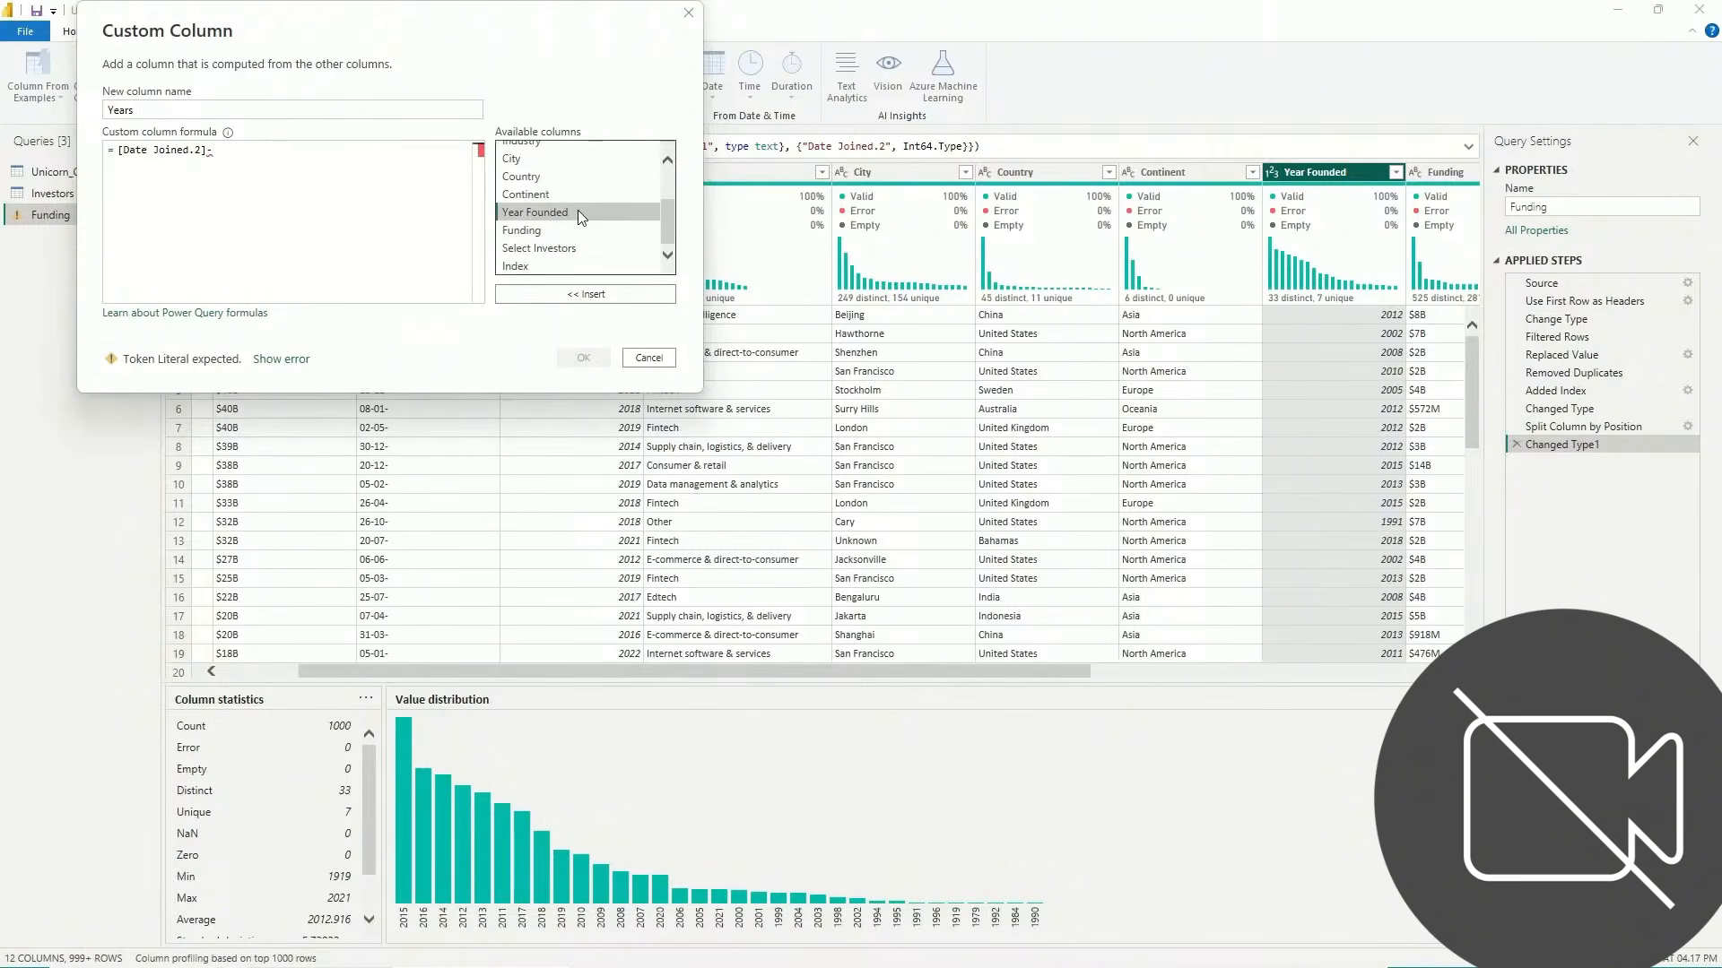
click(541, 296)
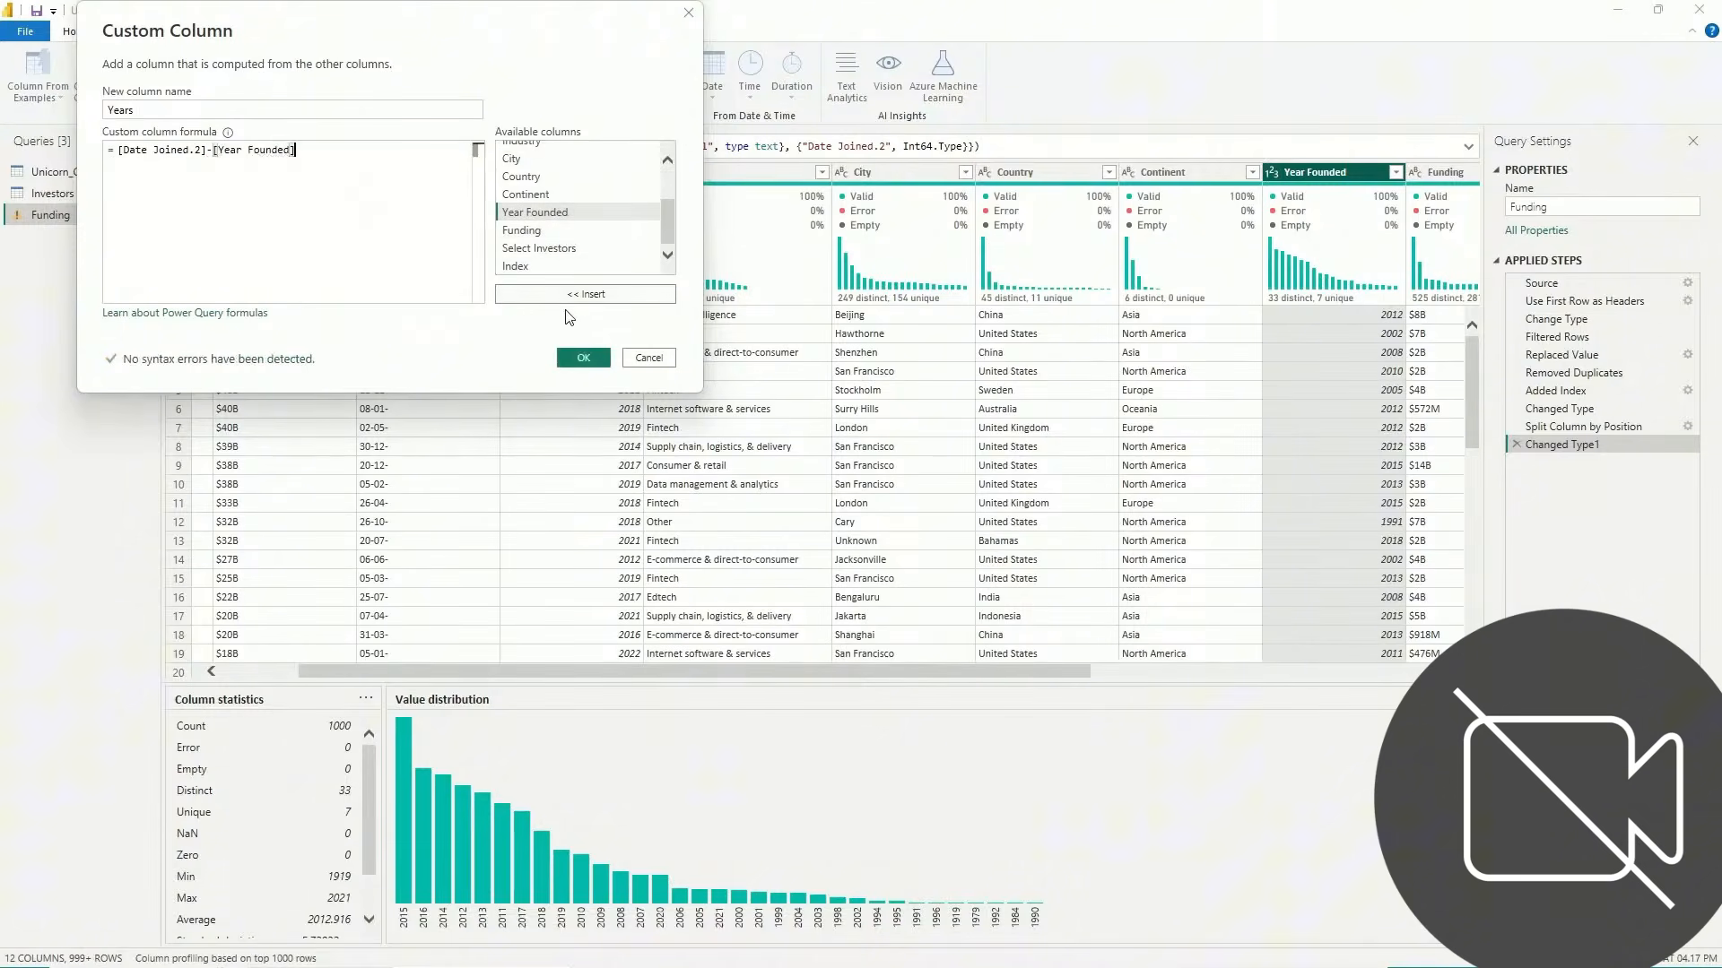
click(583, 358)
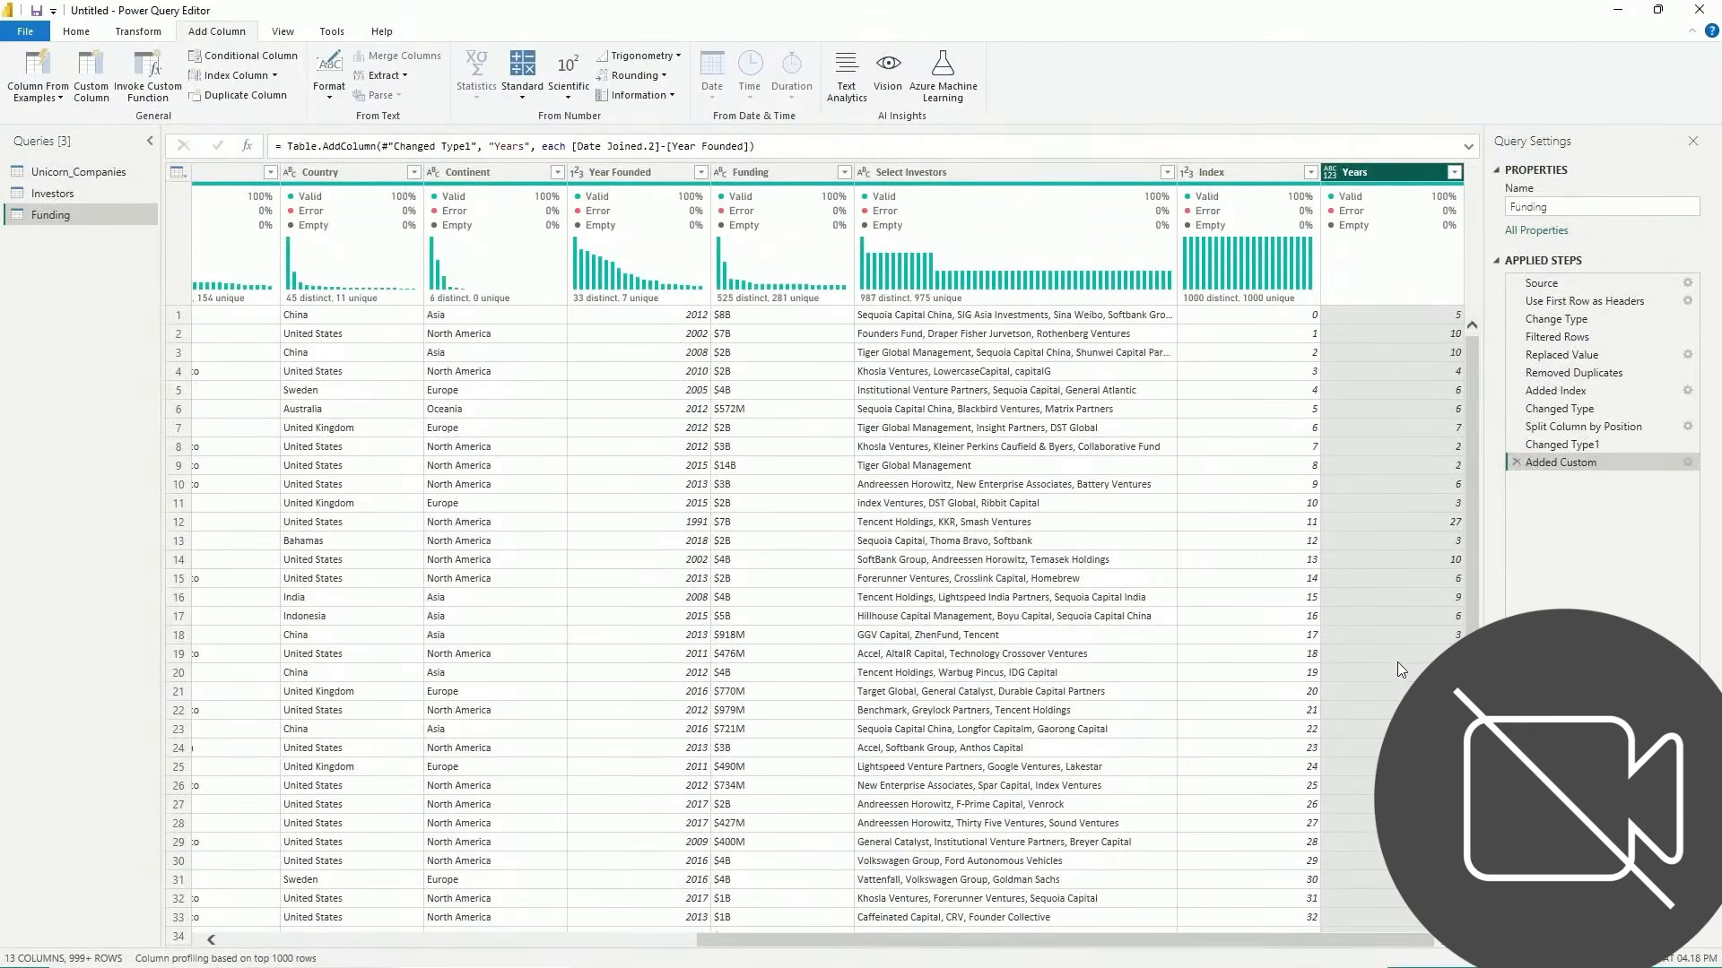
Rename the Years column of the Funding query to Years taken to become unicorn
double_click(1378, 168)
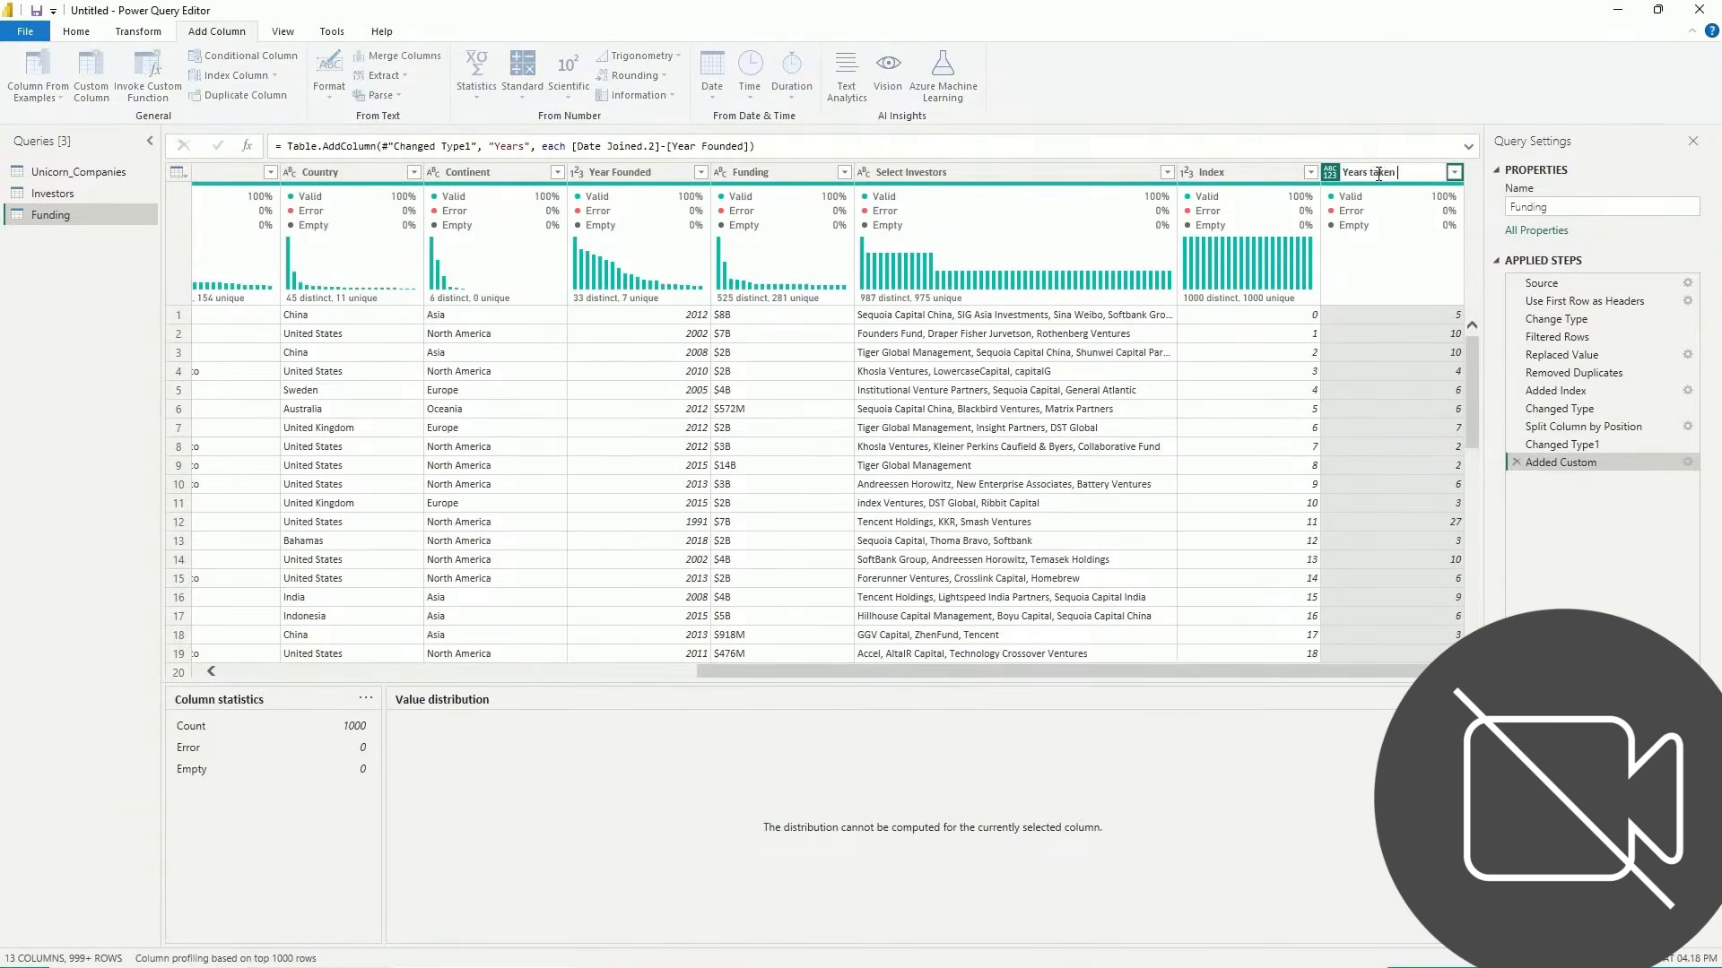
text(taken to become unicorn)
click(910, 700)
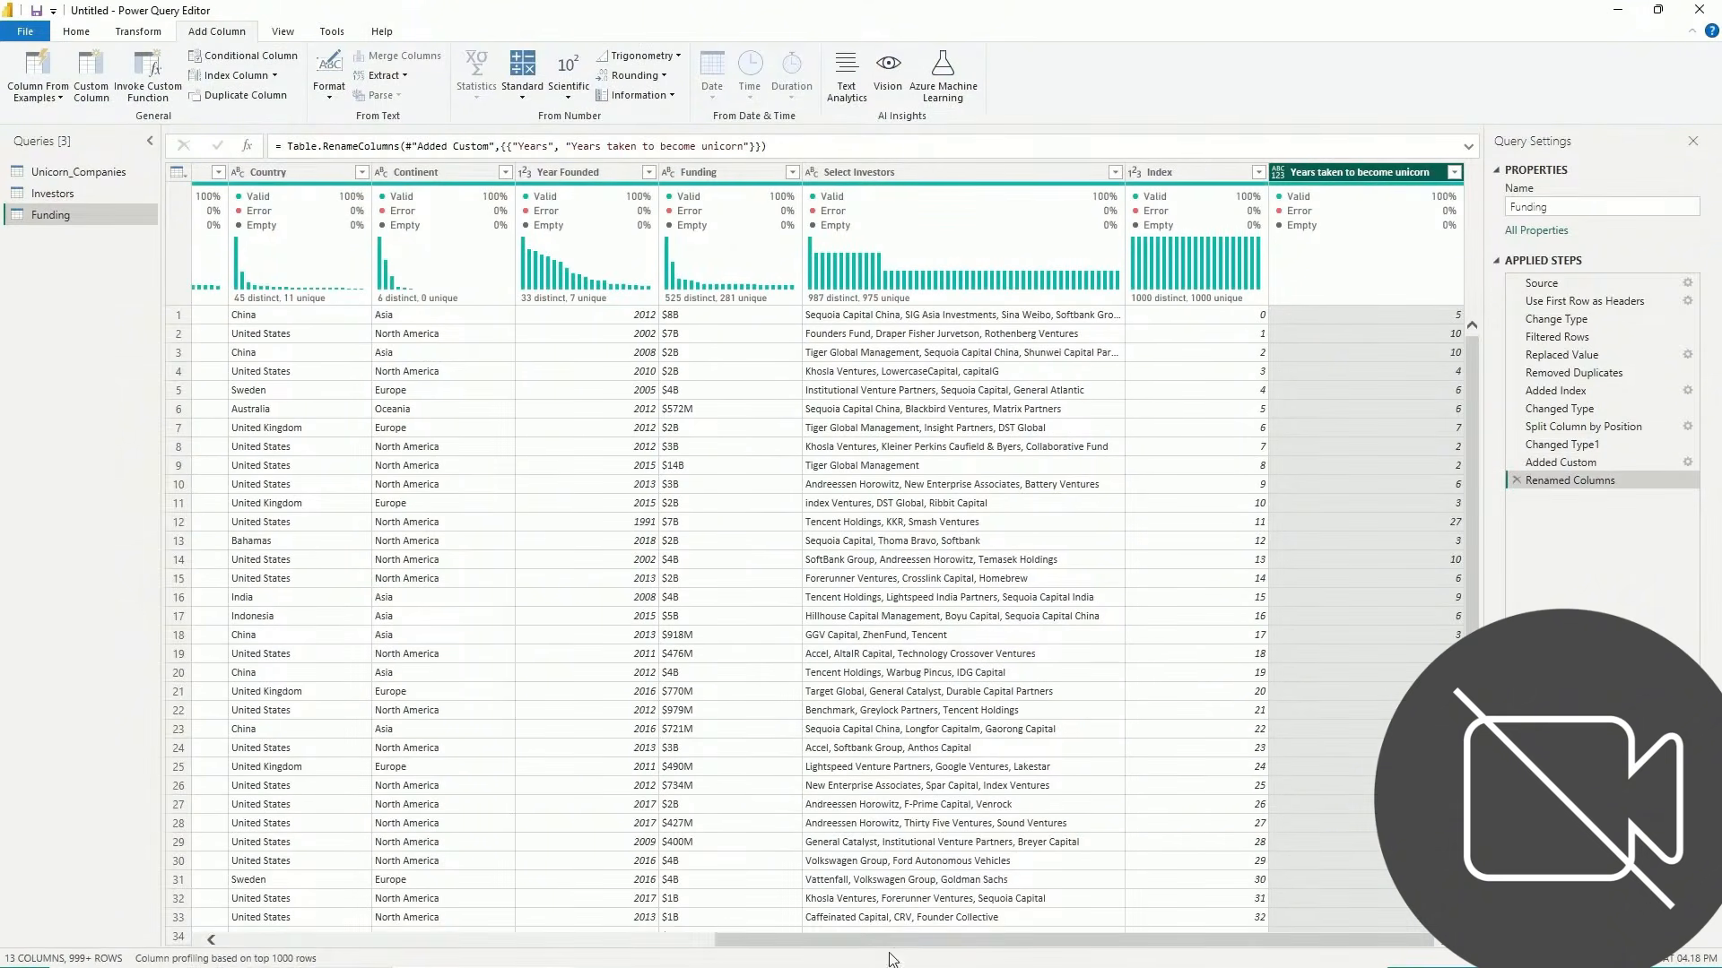
Merge the Date Joined.1 and Date Joined.2 columns without a separator into one column named Merged
drag(834, 940, 251, 962)
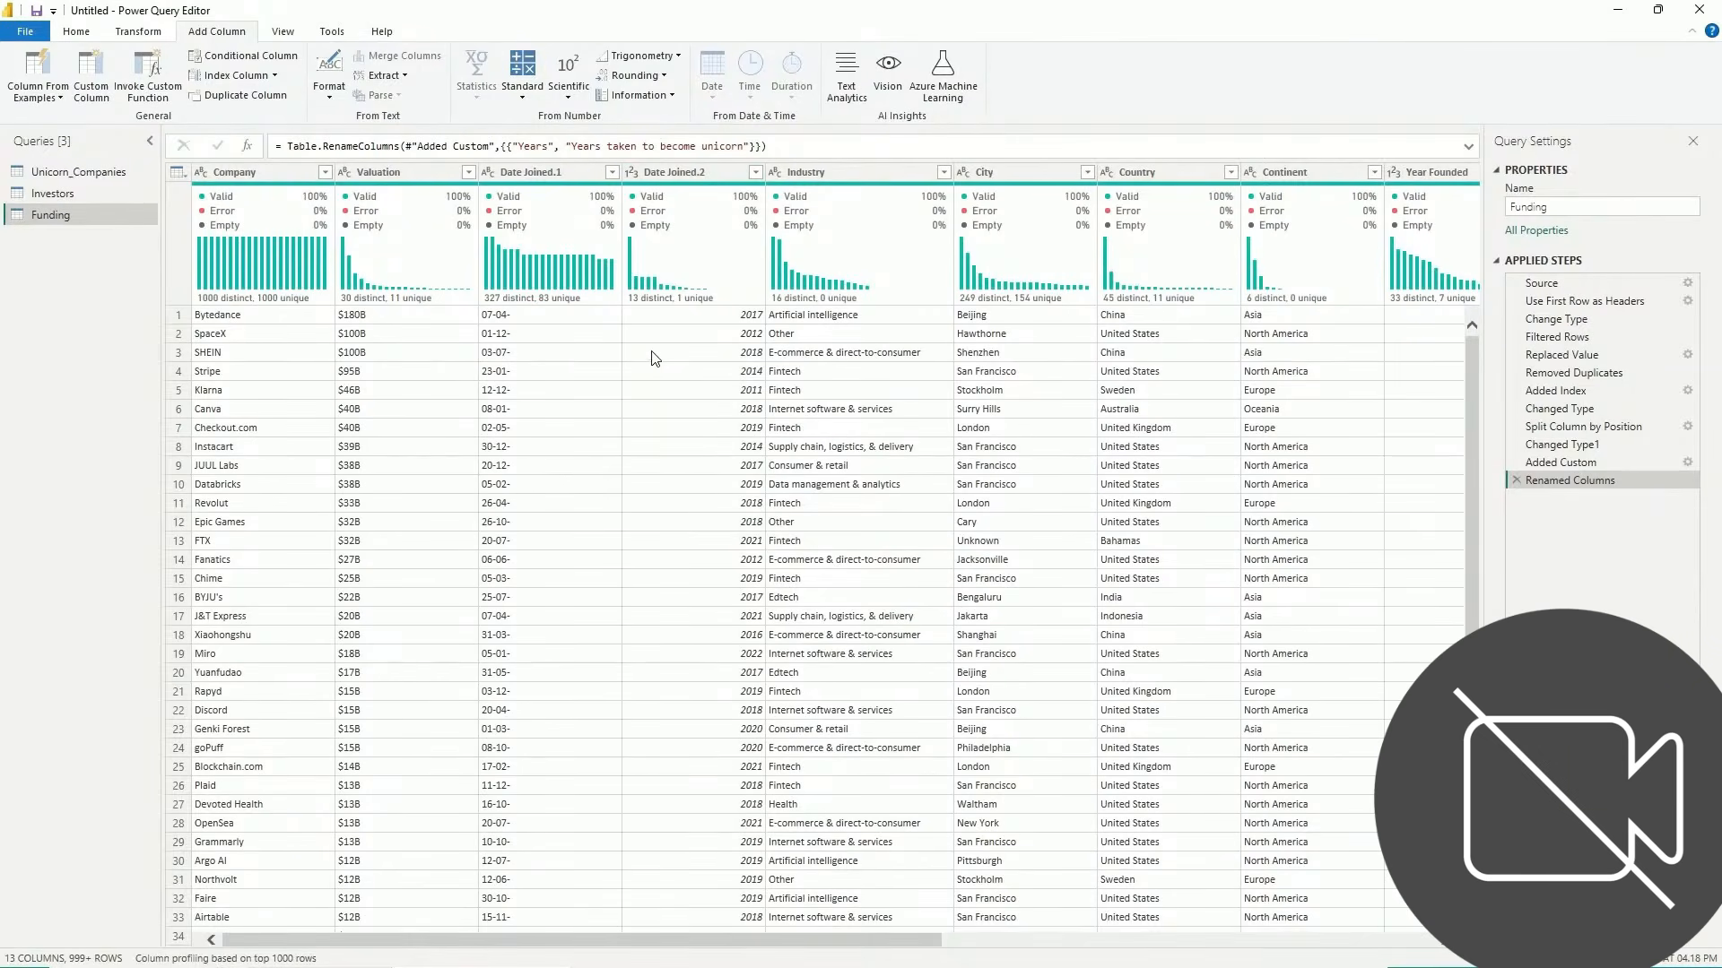
click(573, 170)
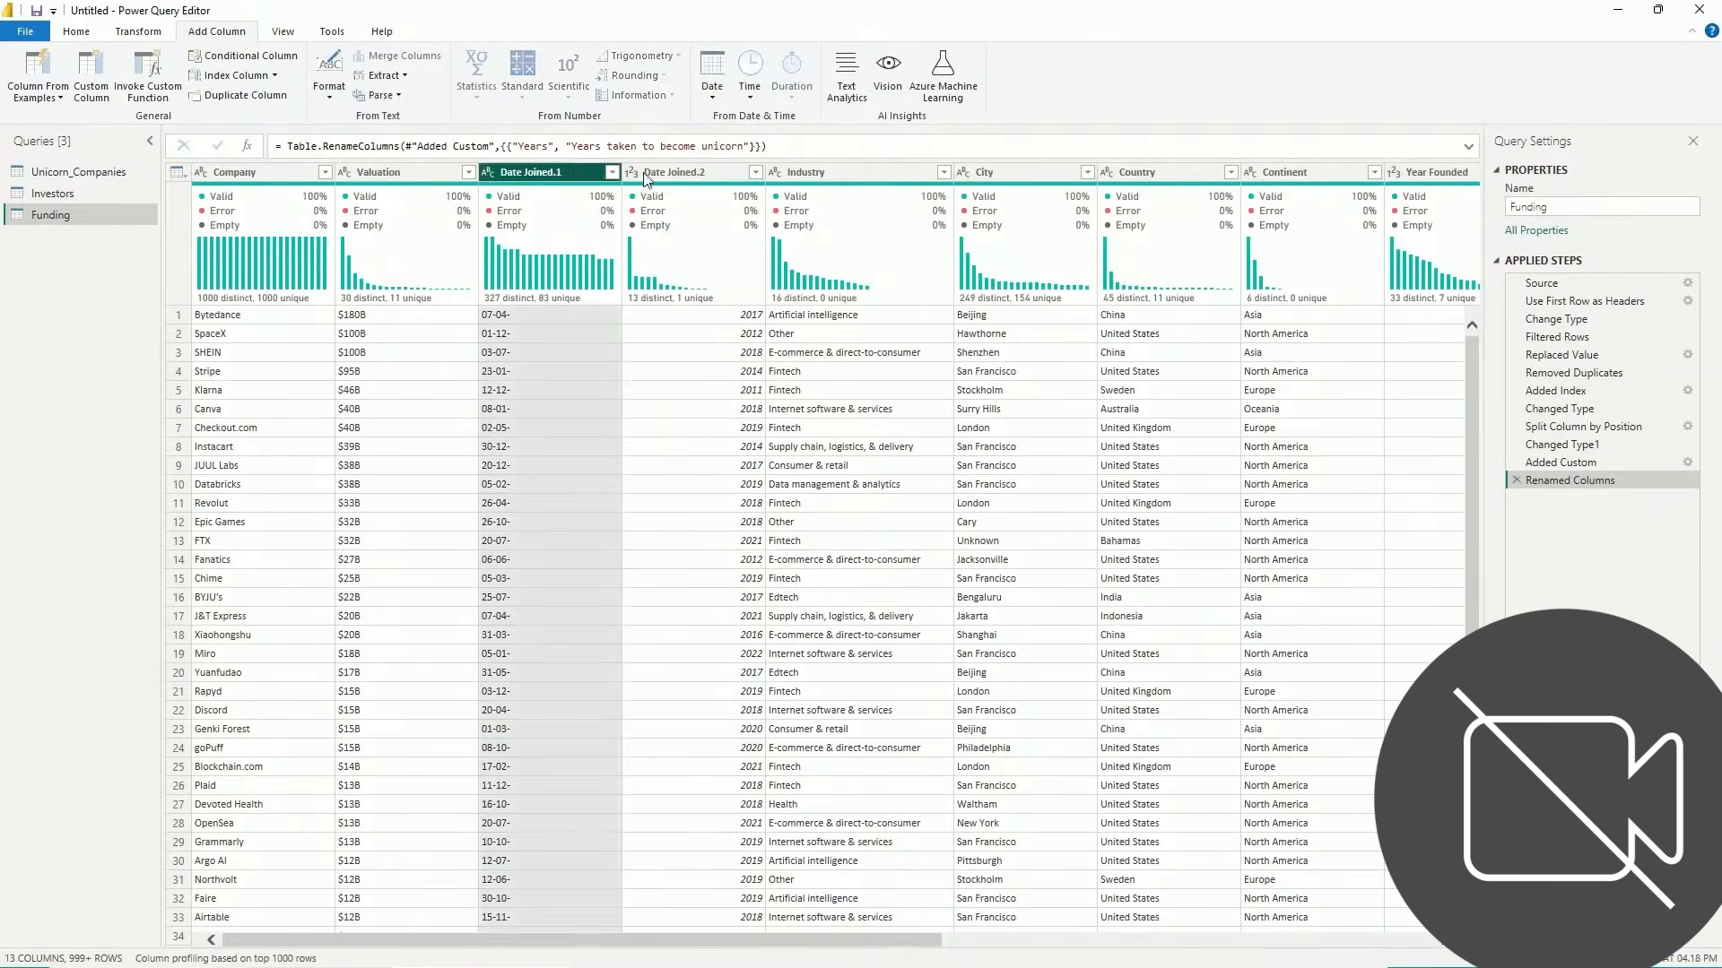
ctrl+click(646, 176)
right_click(532, 176)
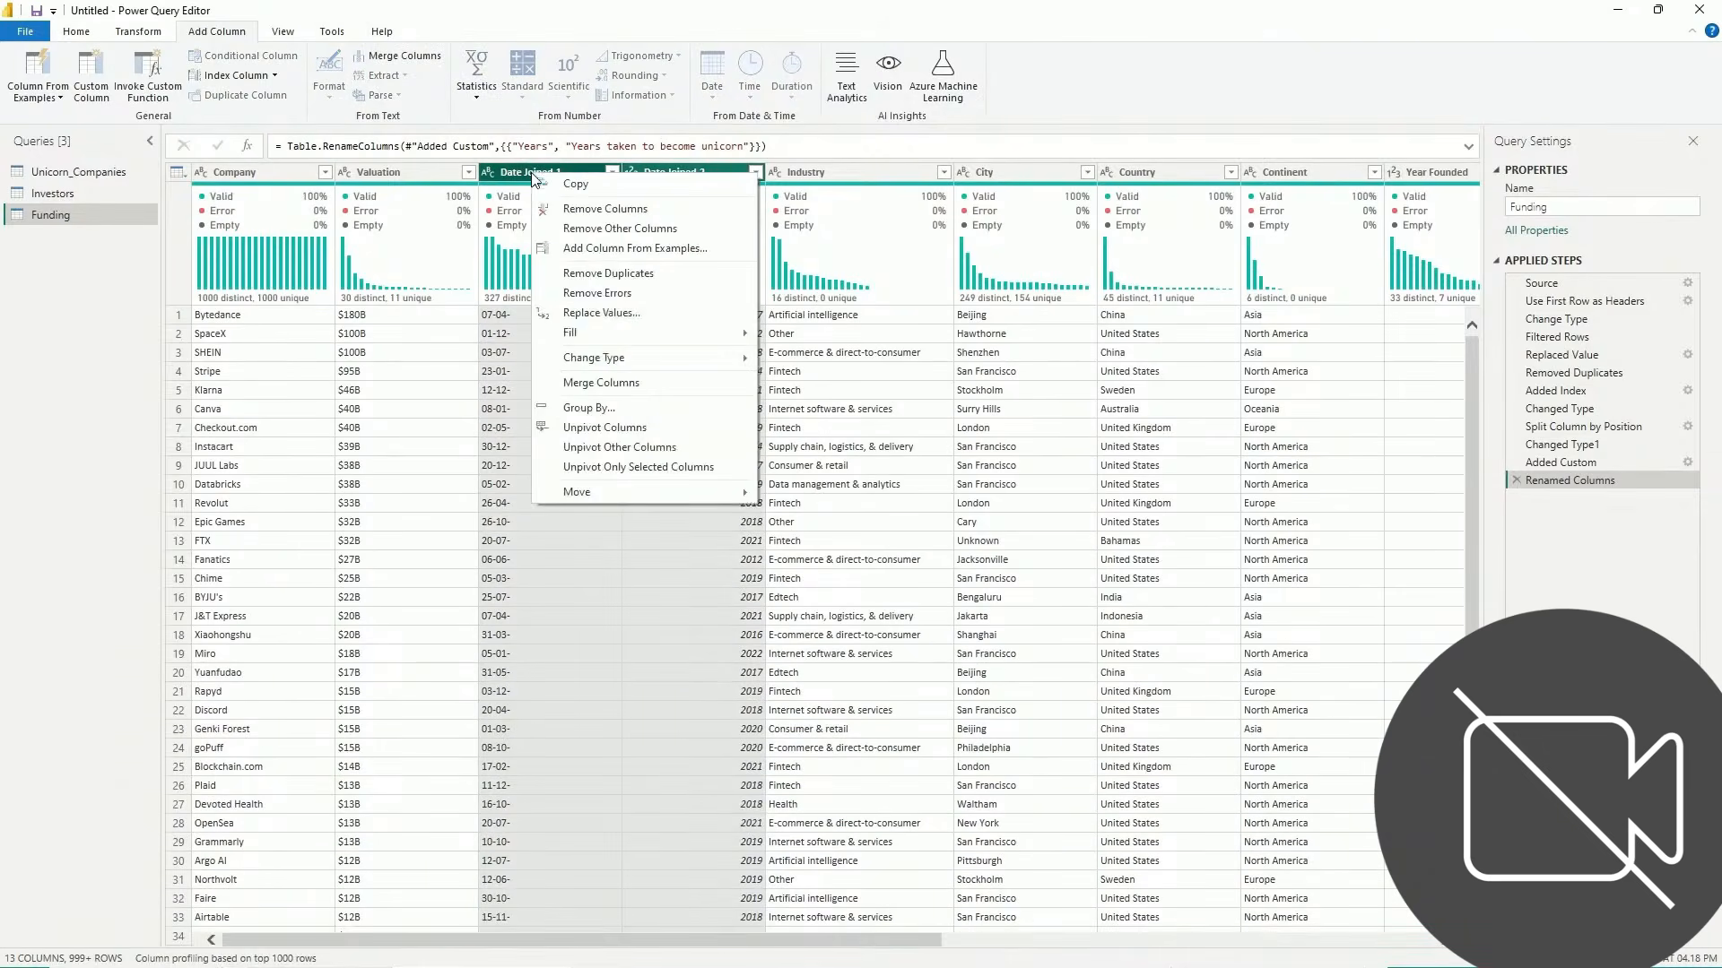
click(592, 383)
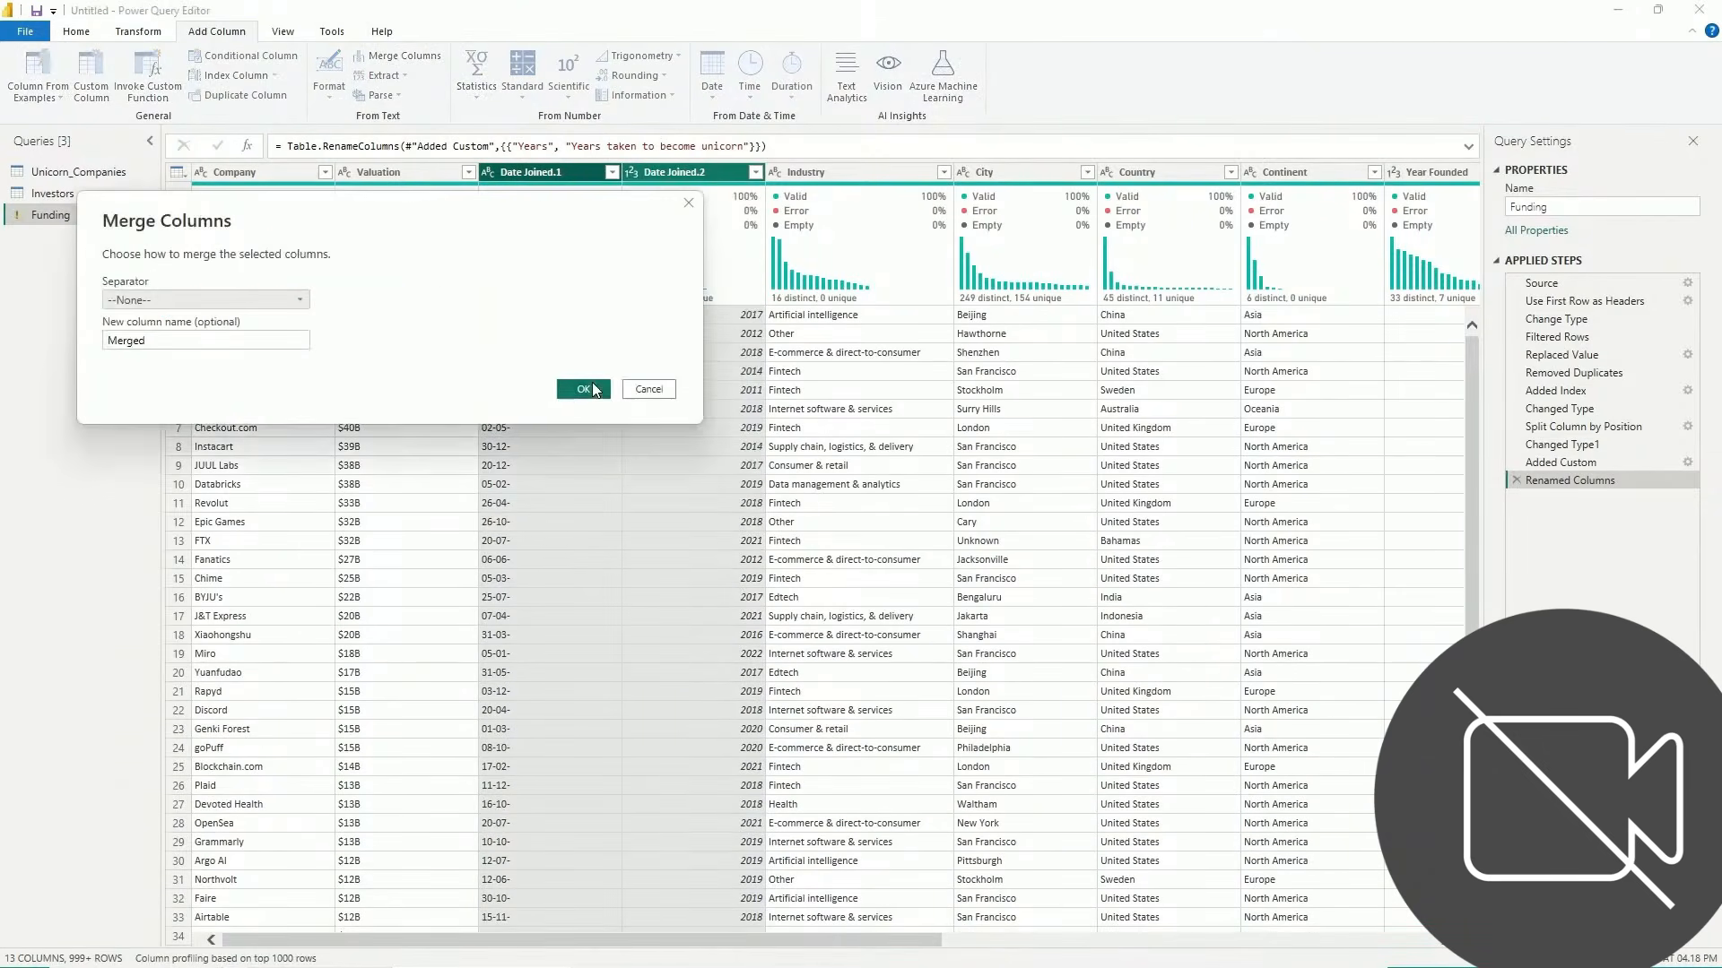
click(580, 395)
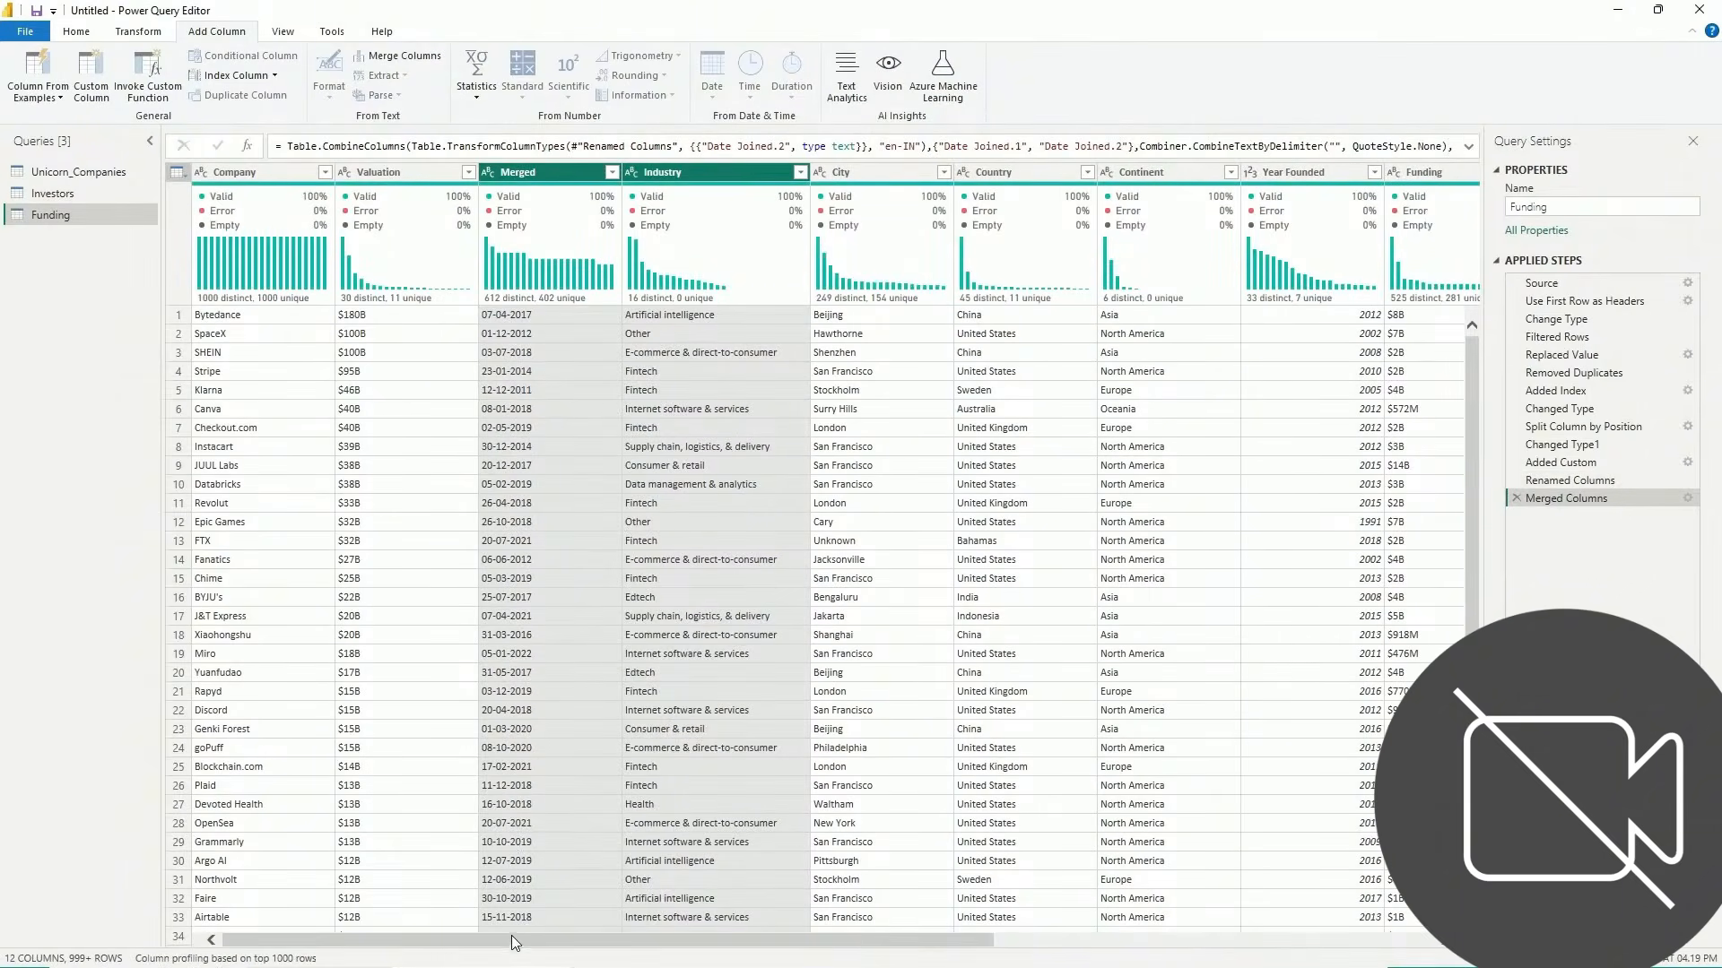
Set the data type of the Years taken to become unicorn column to Whole Number
drag(511, 940, 951, 940)
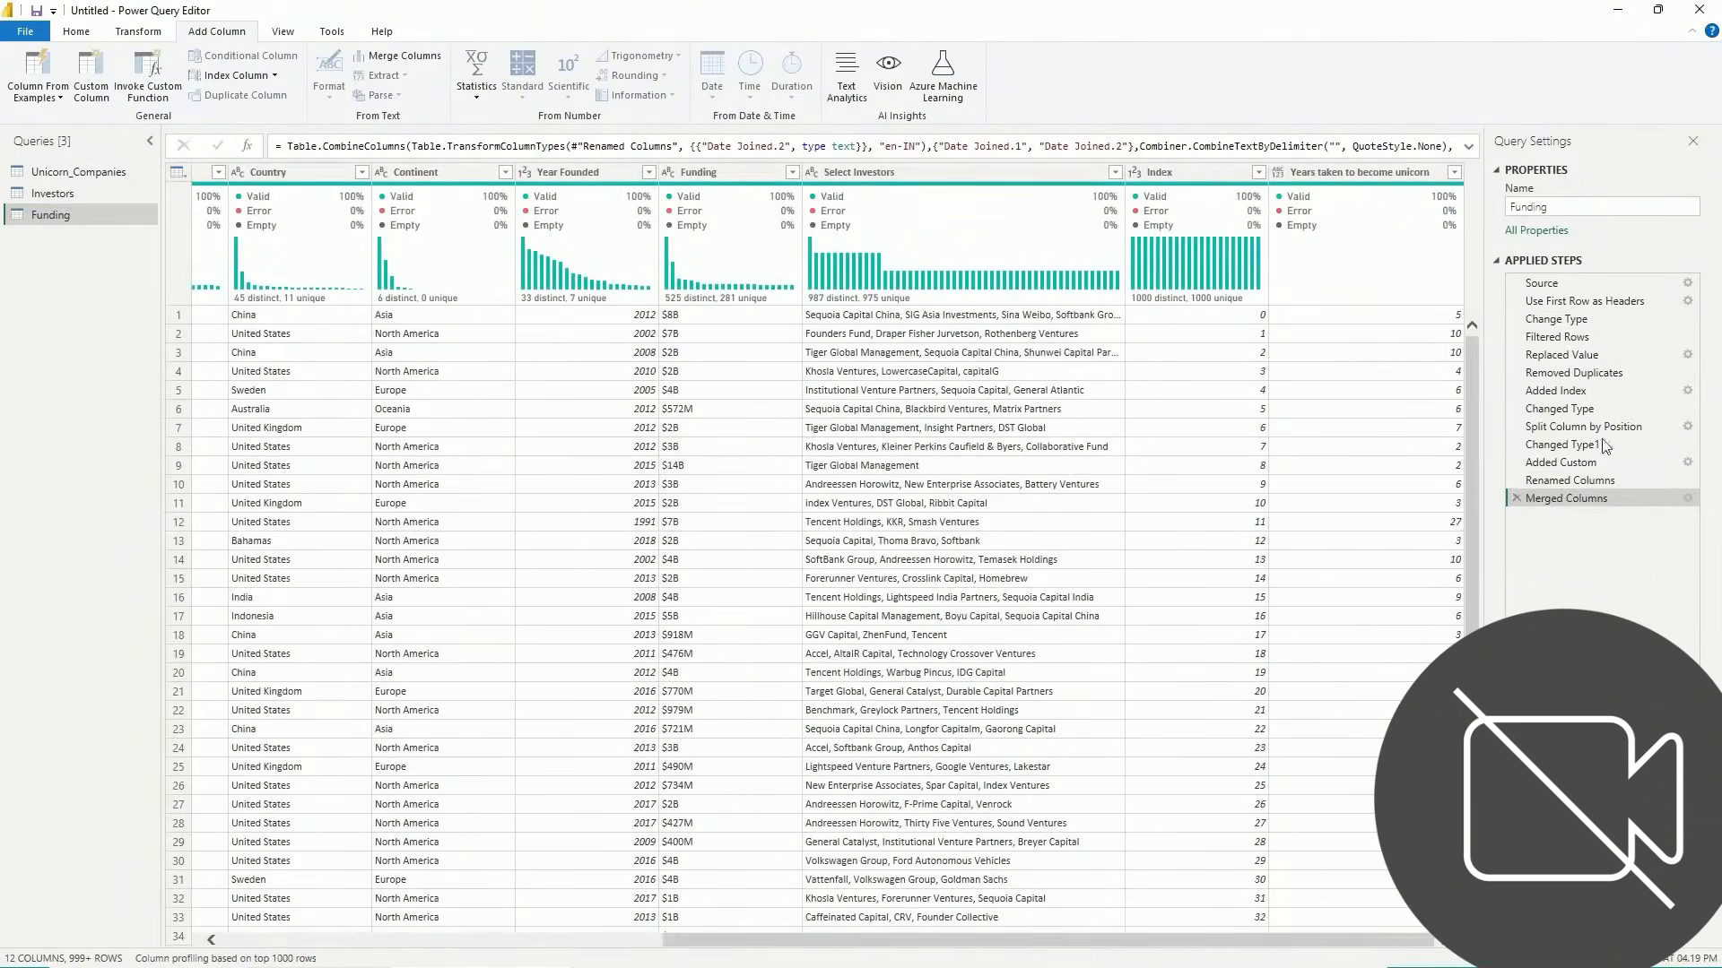
click(1278, 172)
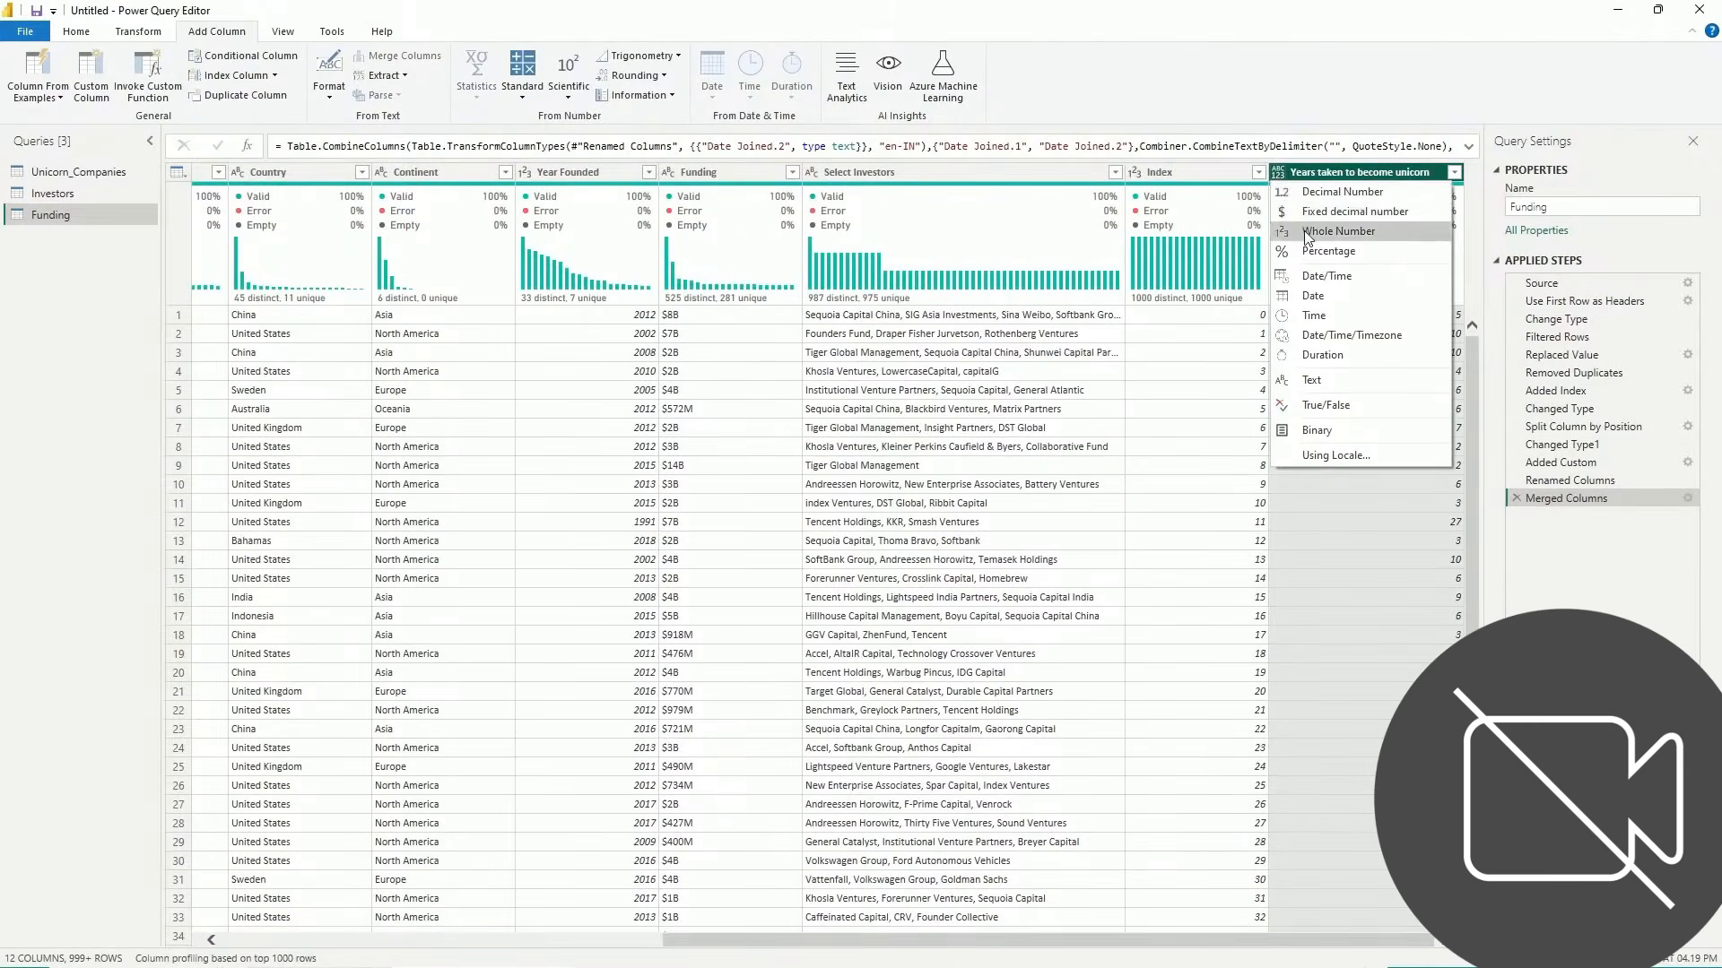
click(1336, 231)
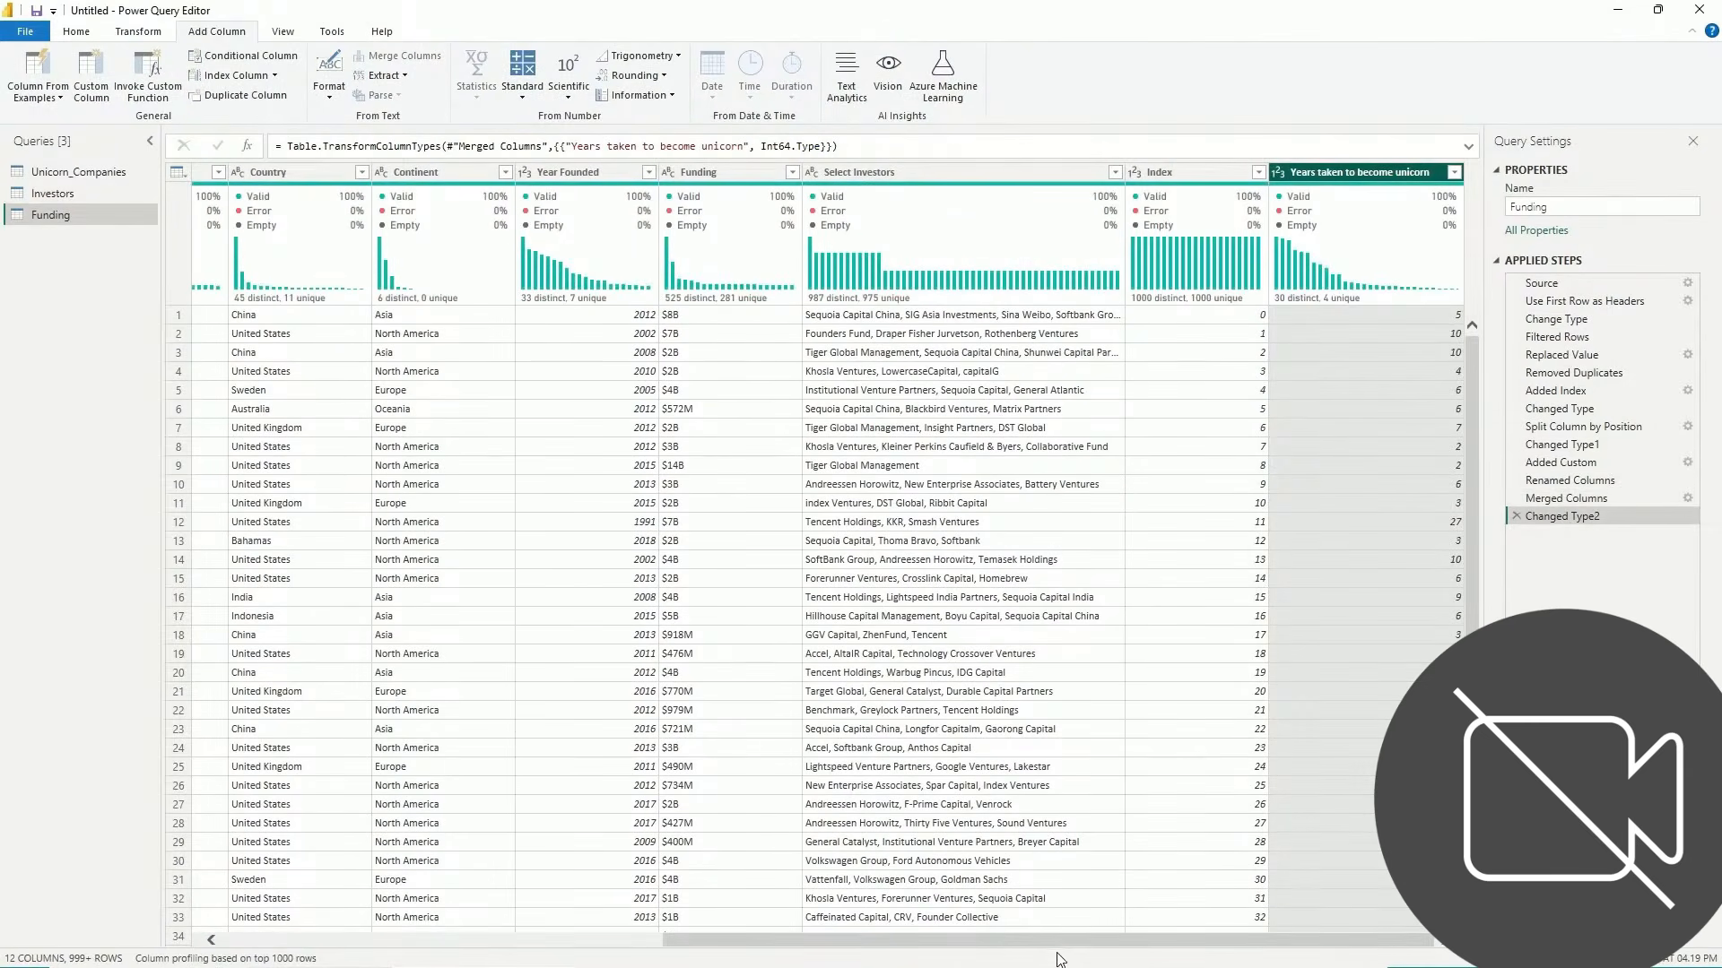
Try to convert the Funding column to Whole Number and delete the resulting Changed Type2 step
drag(1058, 944, 863, 956)
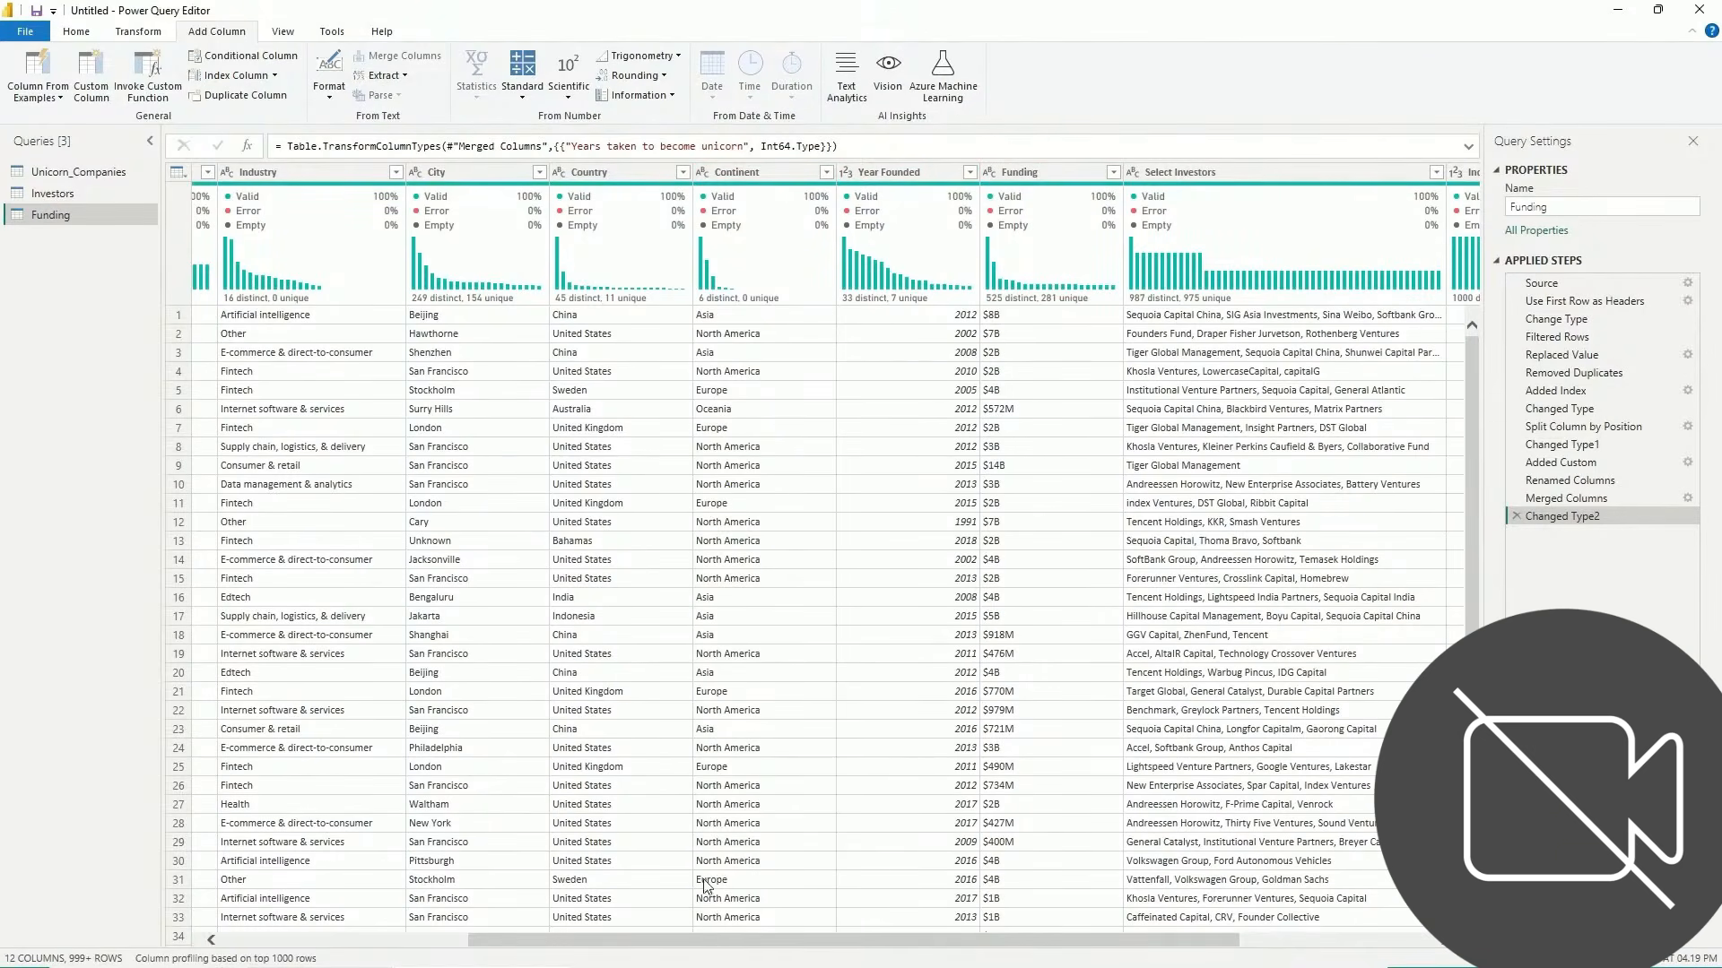
drag(718, 940, 472, 940)
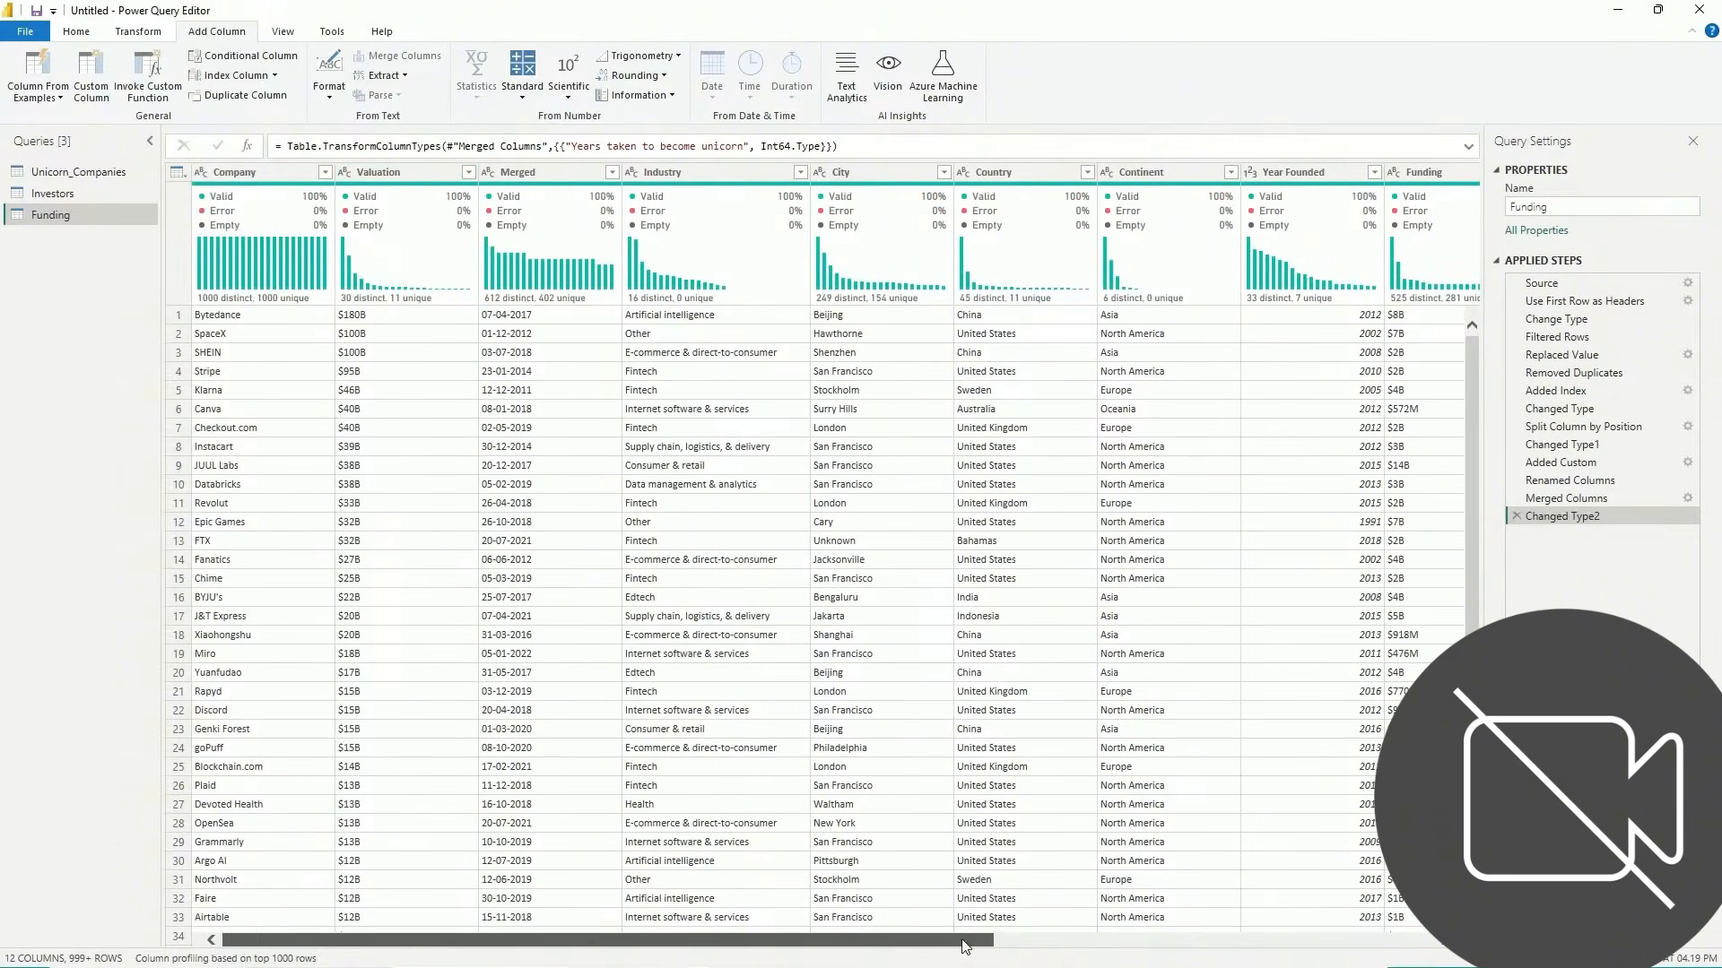
drag(959, 939, 1111, 940)
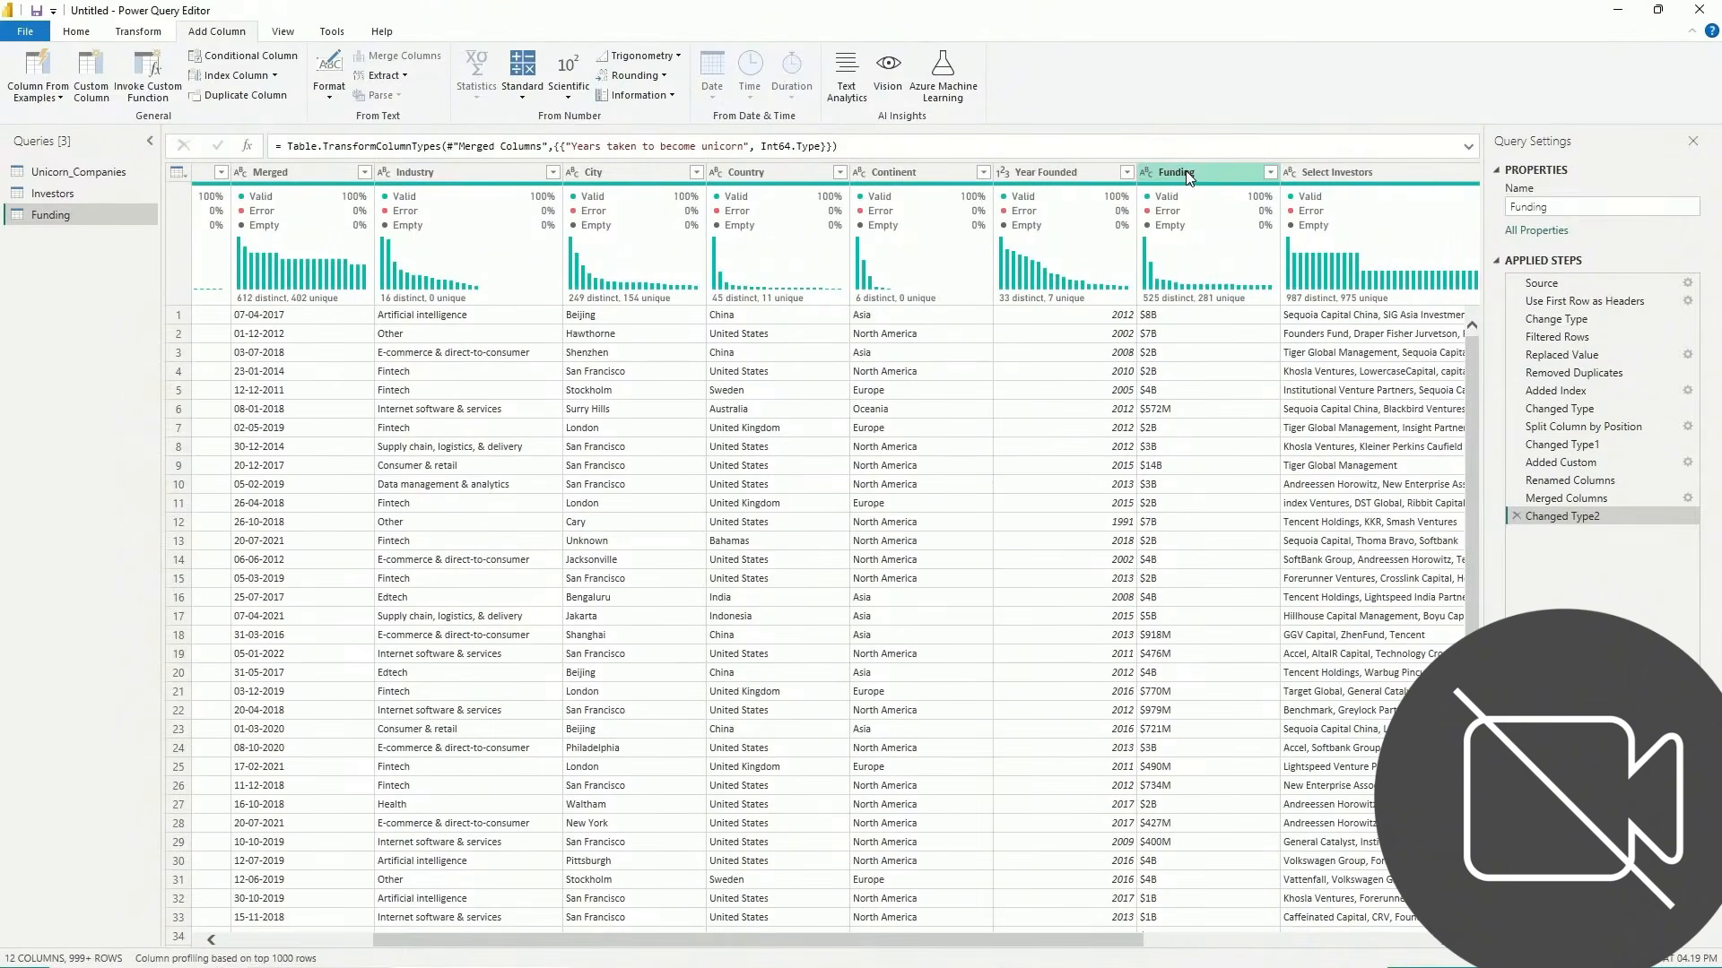
click(1144, 173)
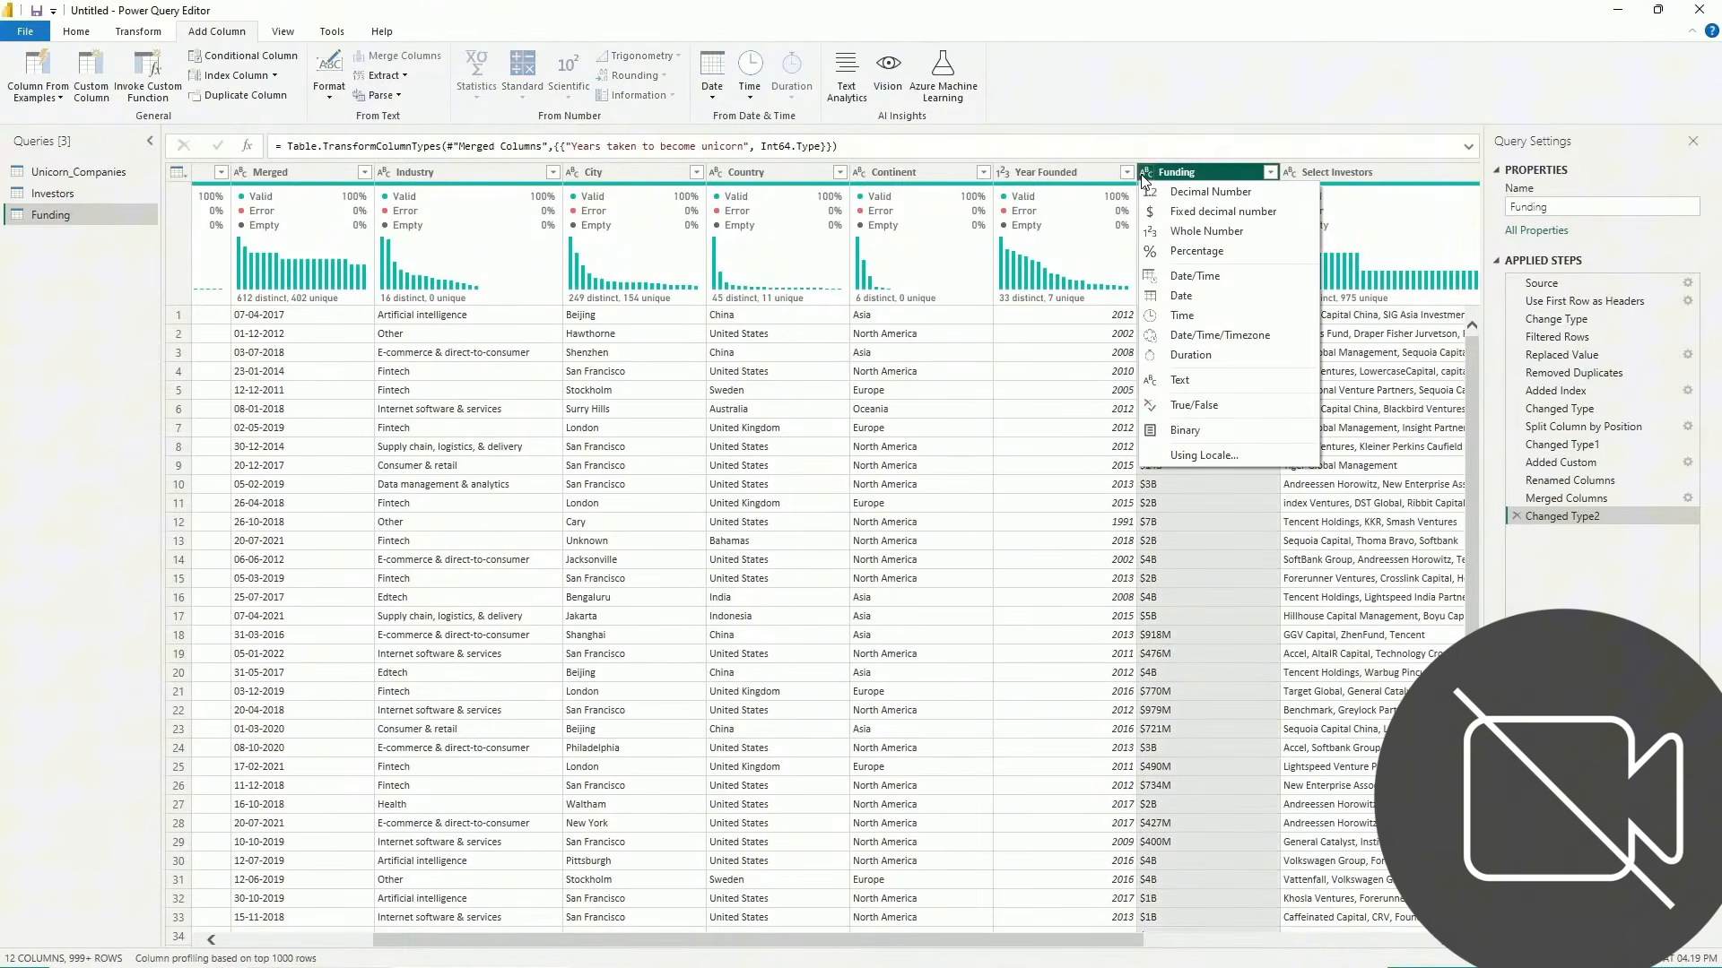
click(1170, 232)
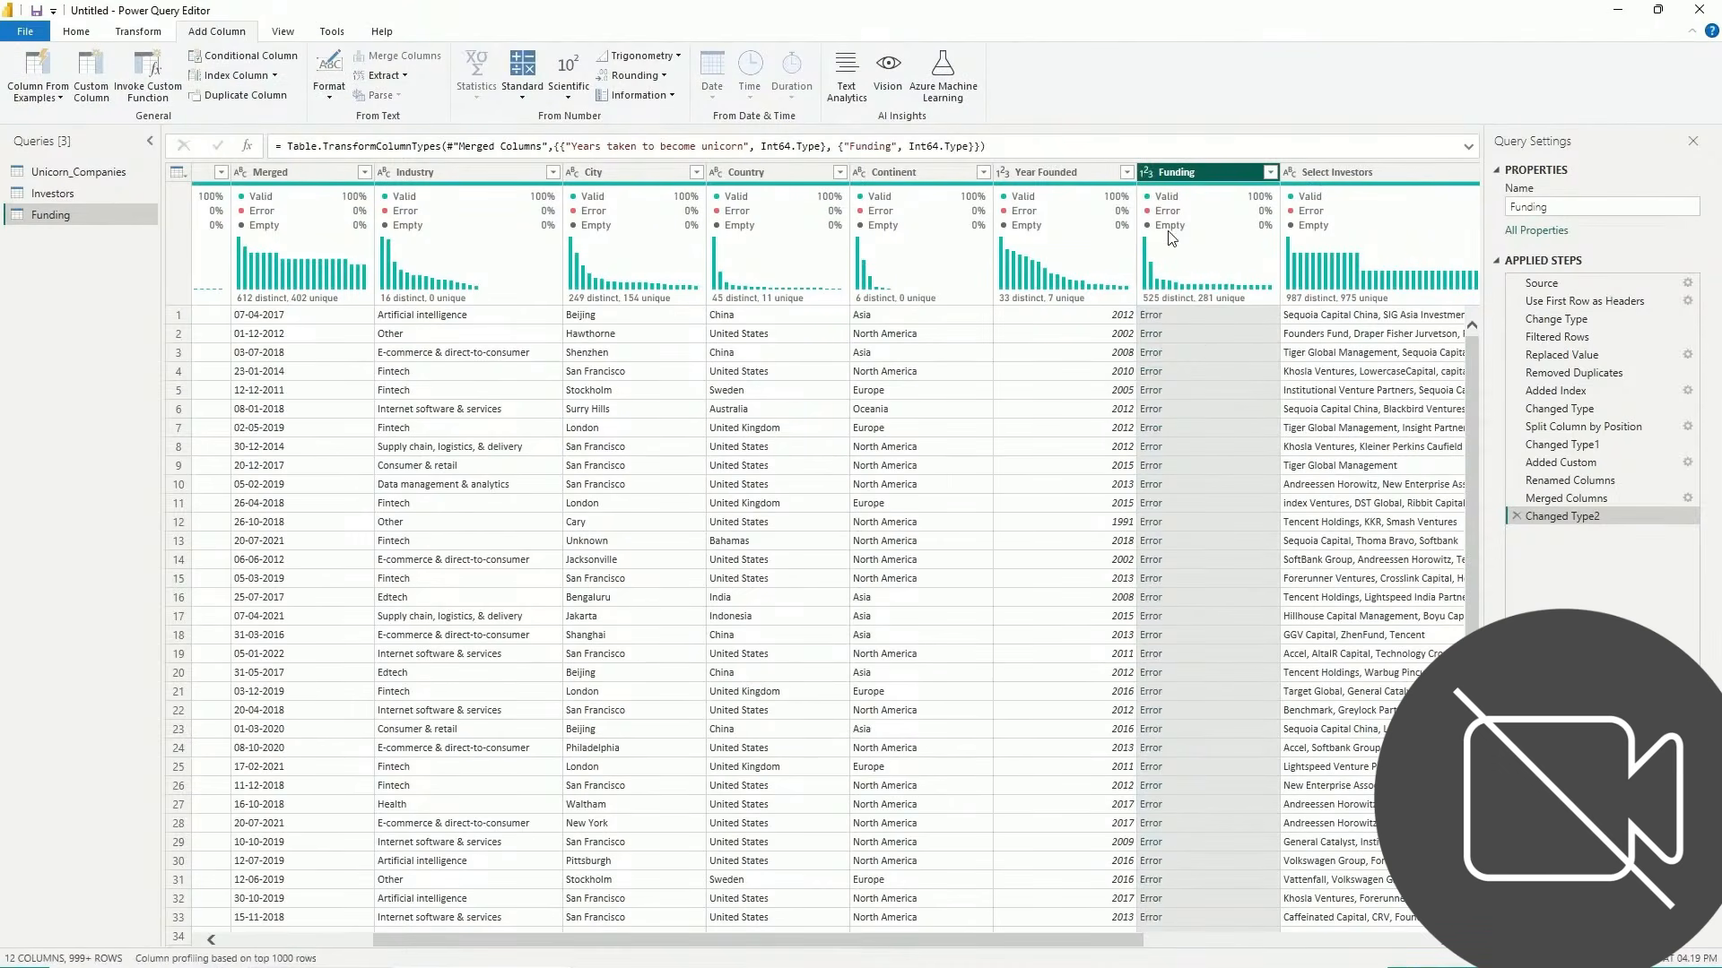
click(1147, 172)
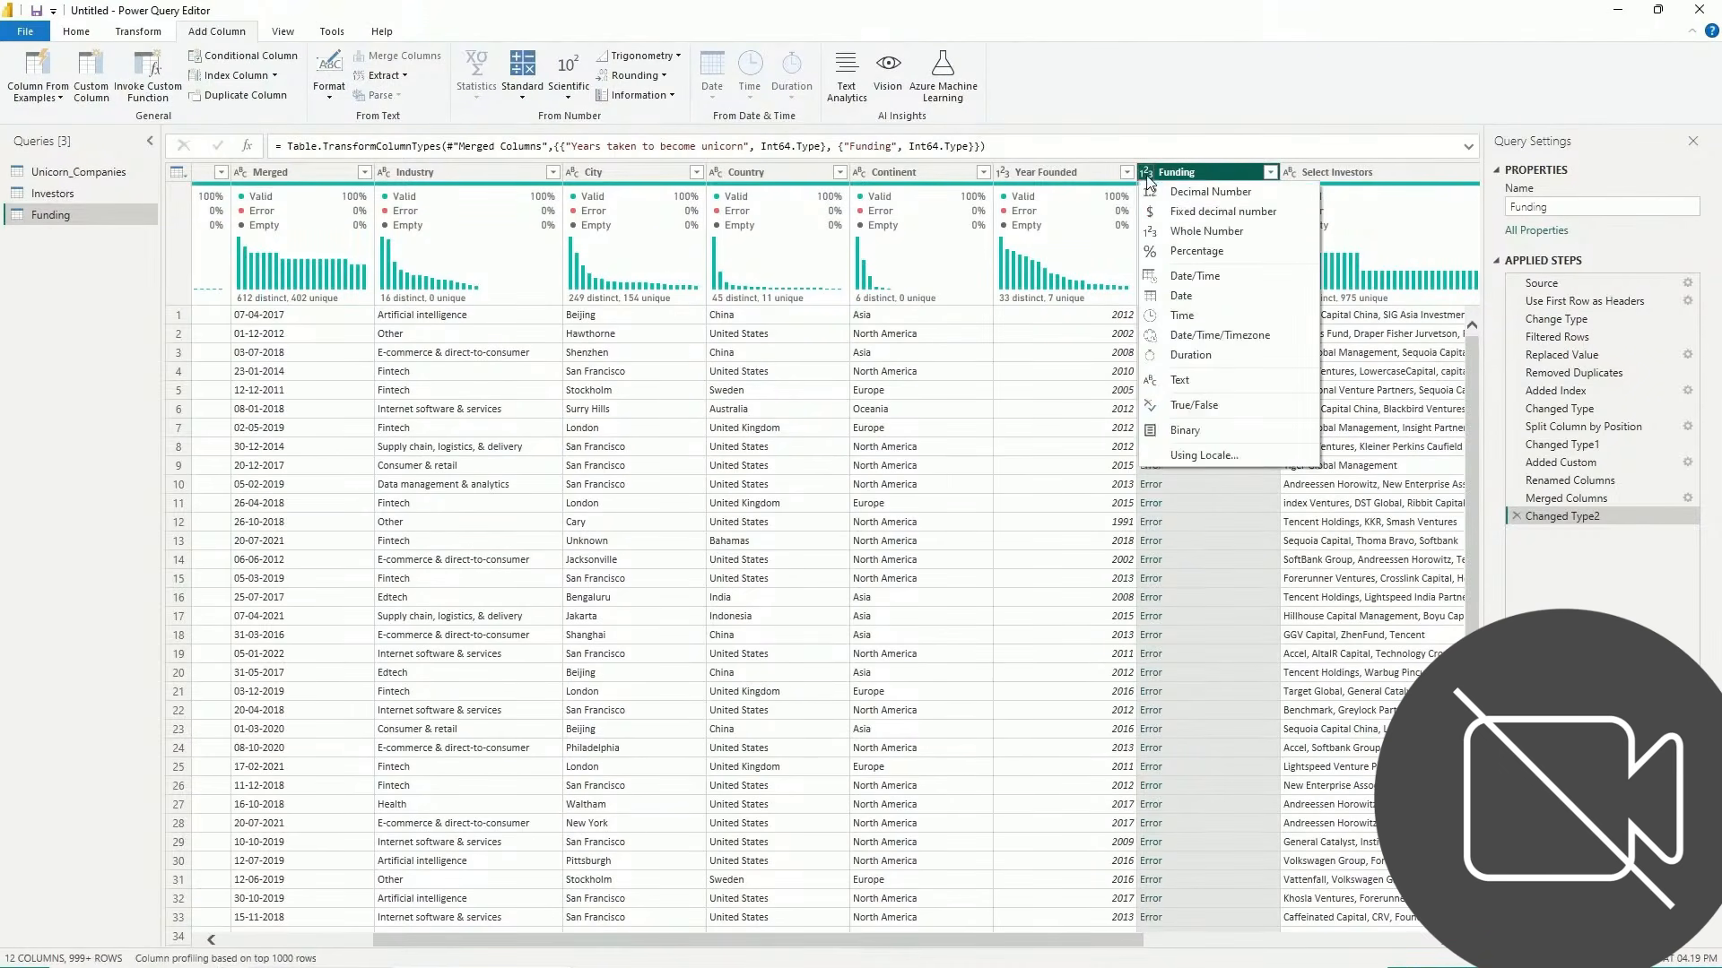
click(1196, 377)
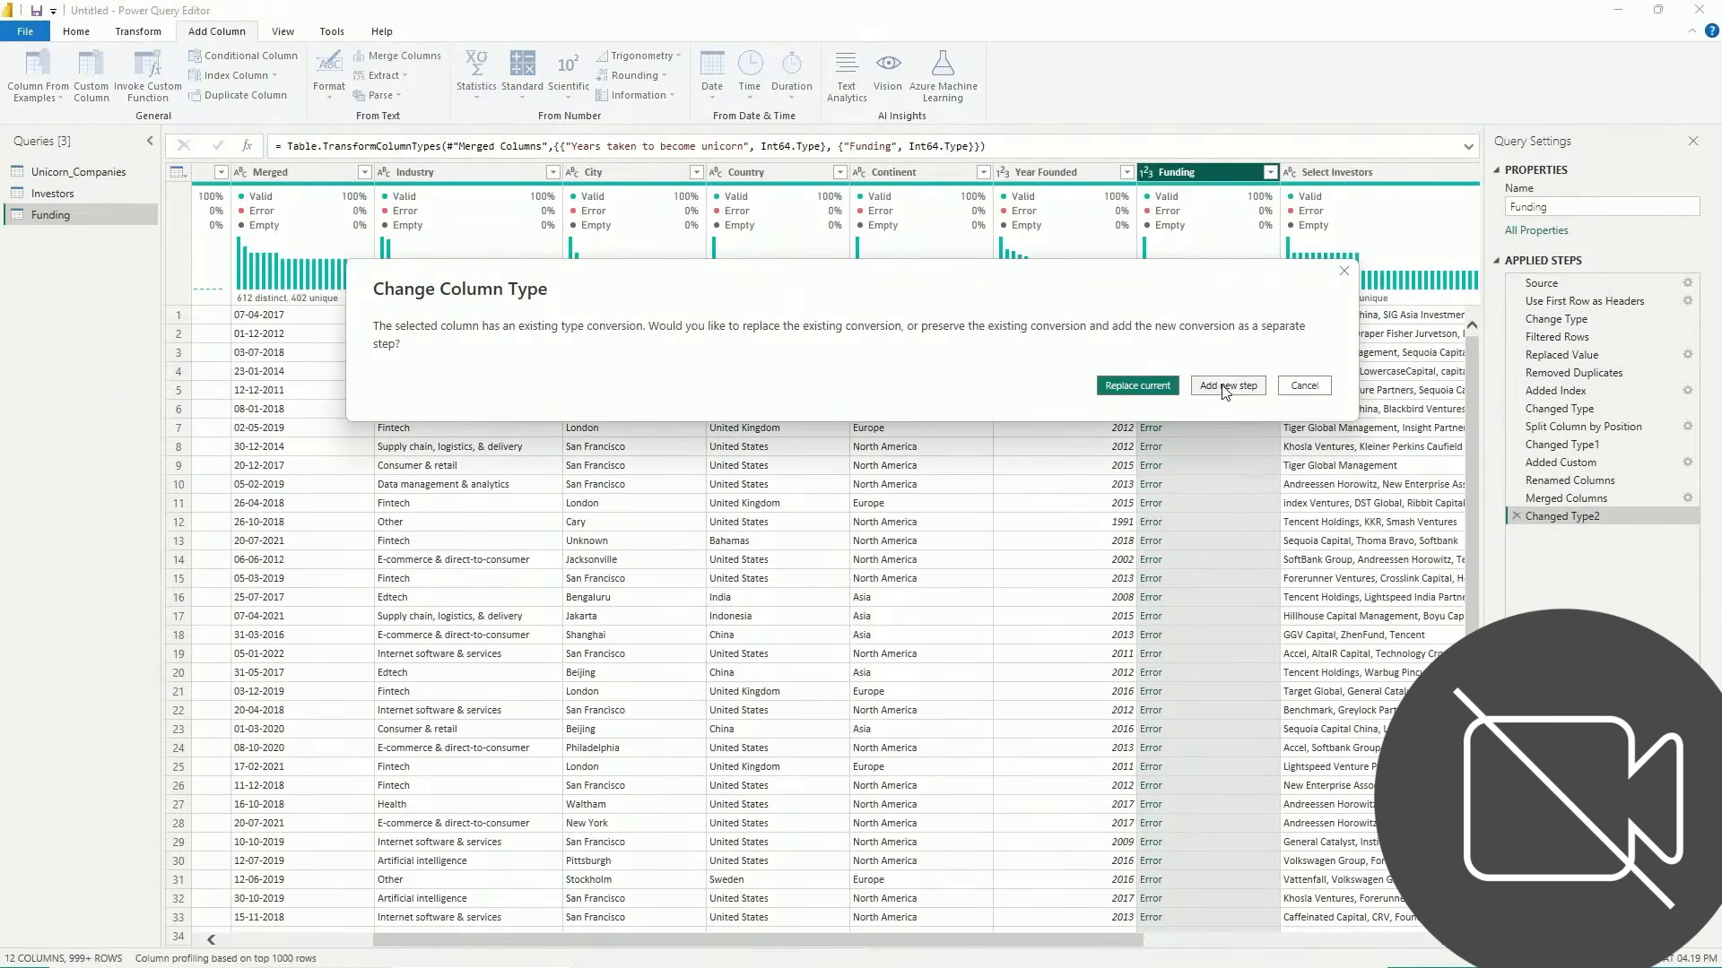
click(1345, 271)
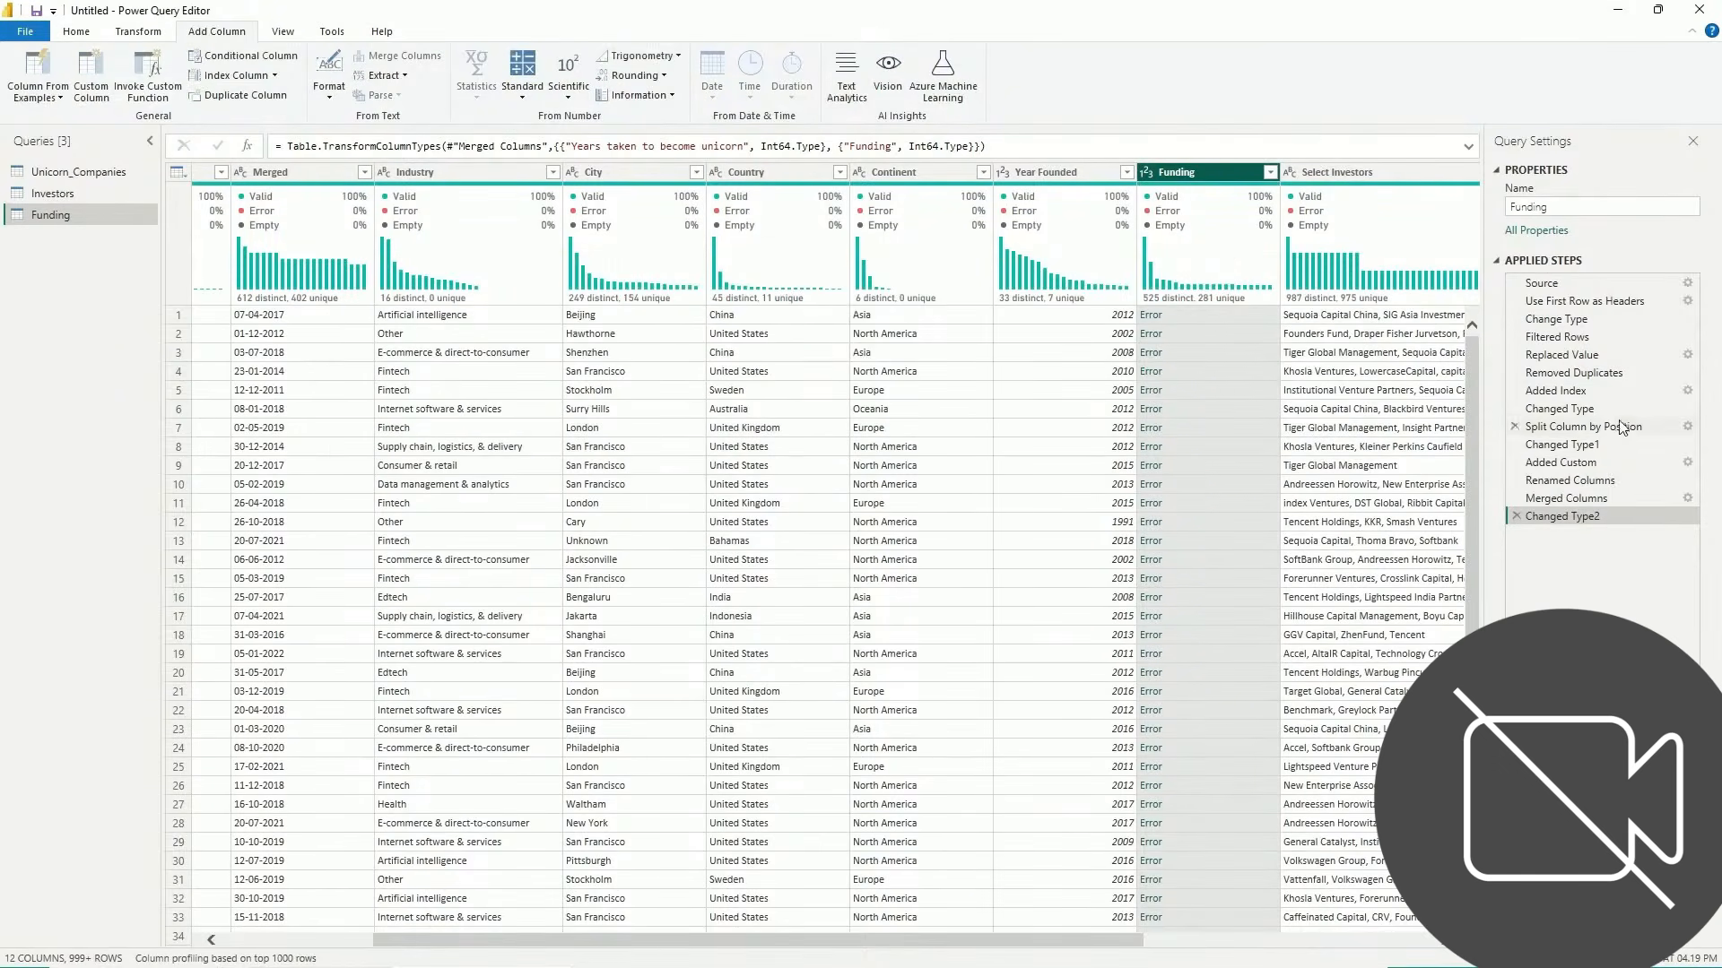
click(1517, 517)
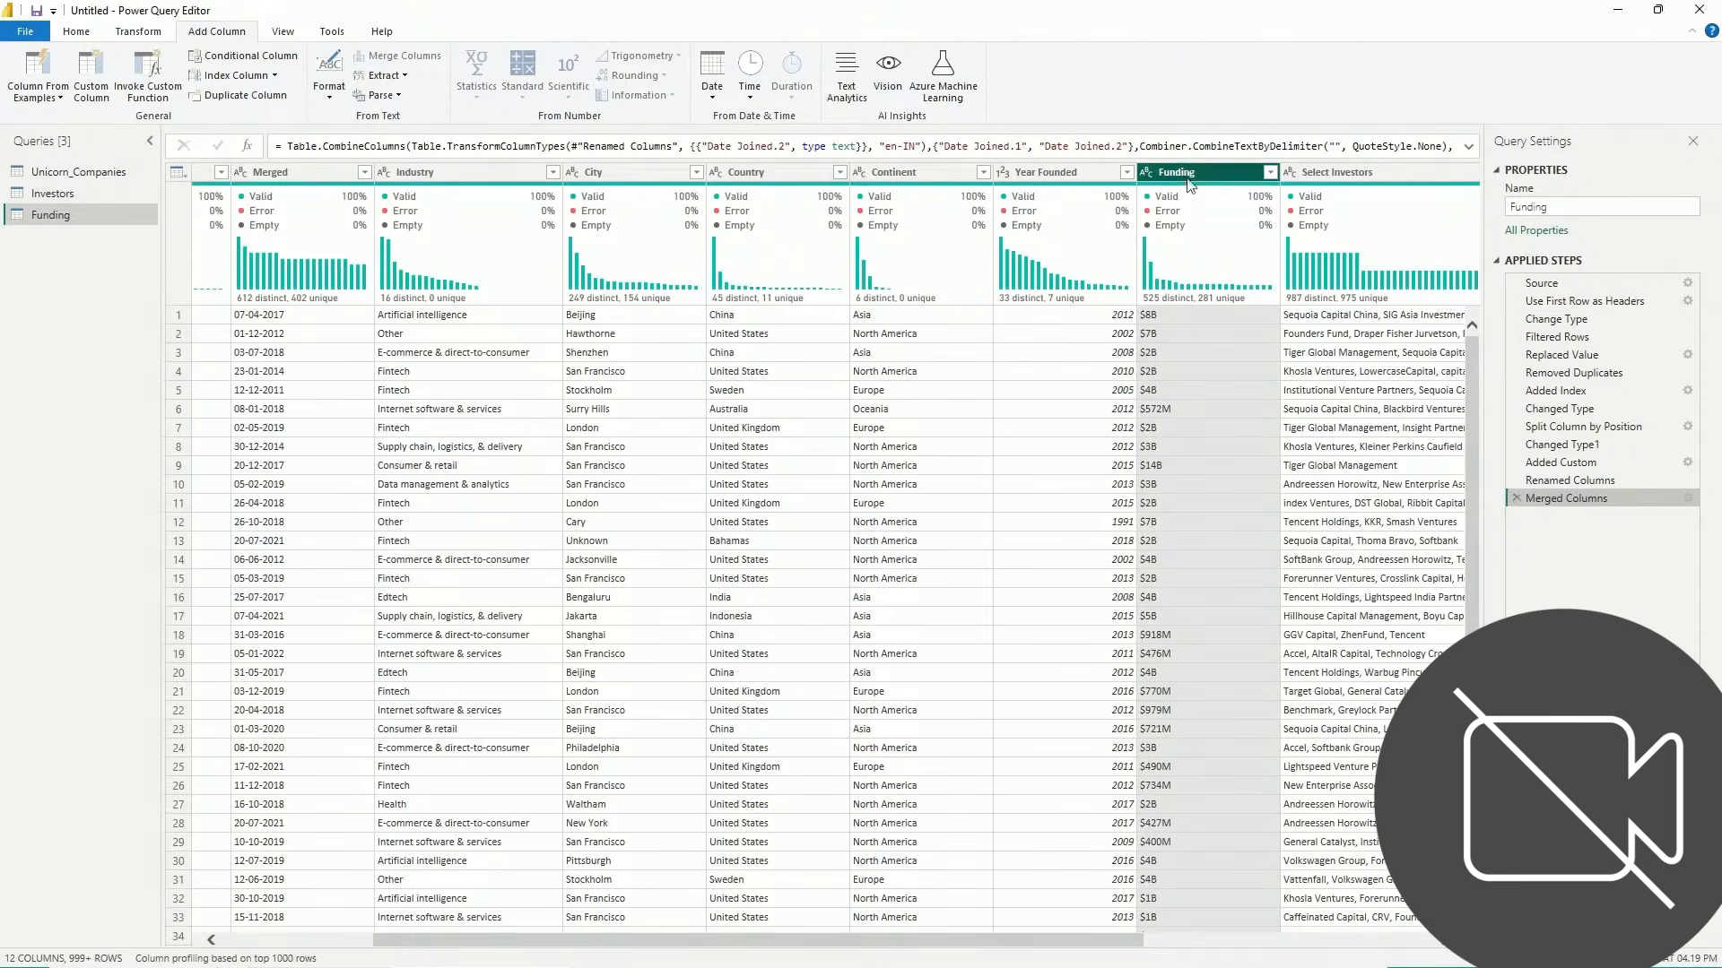
drag(864, 948, 987, 943)
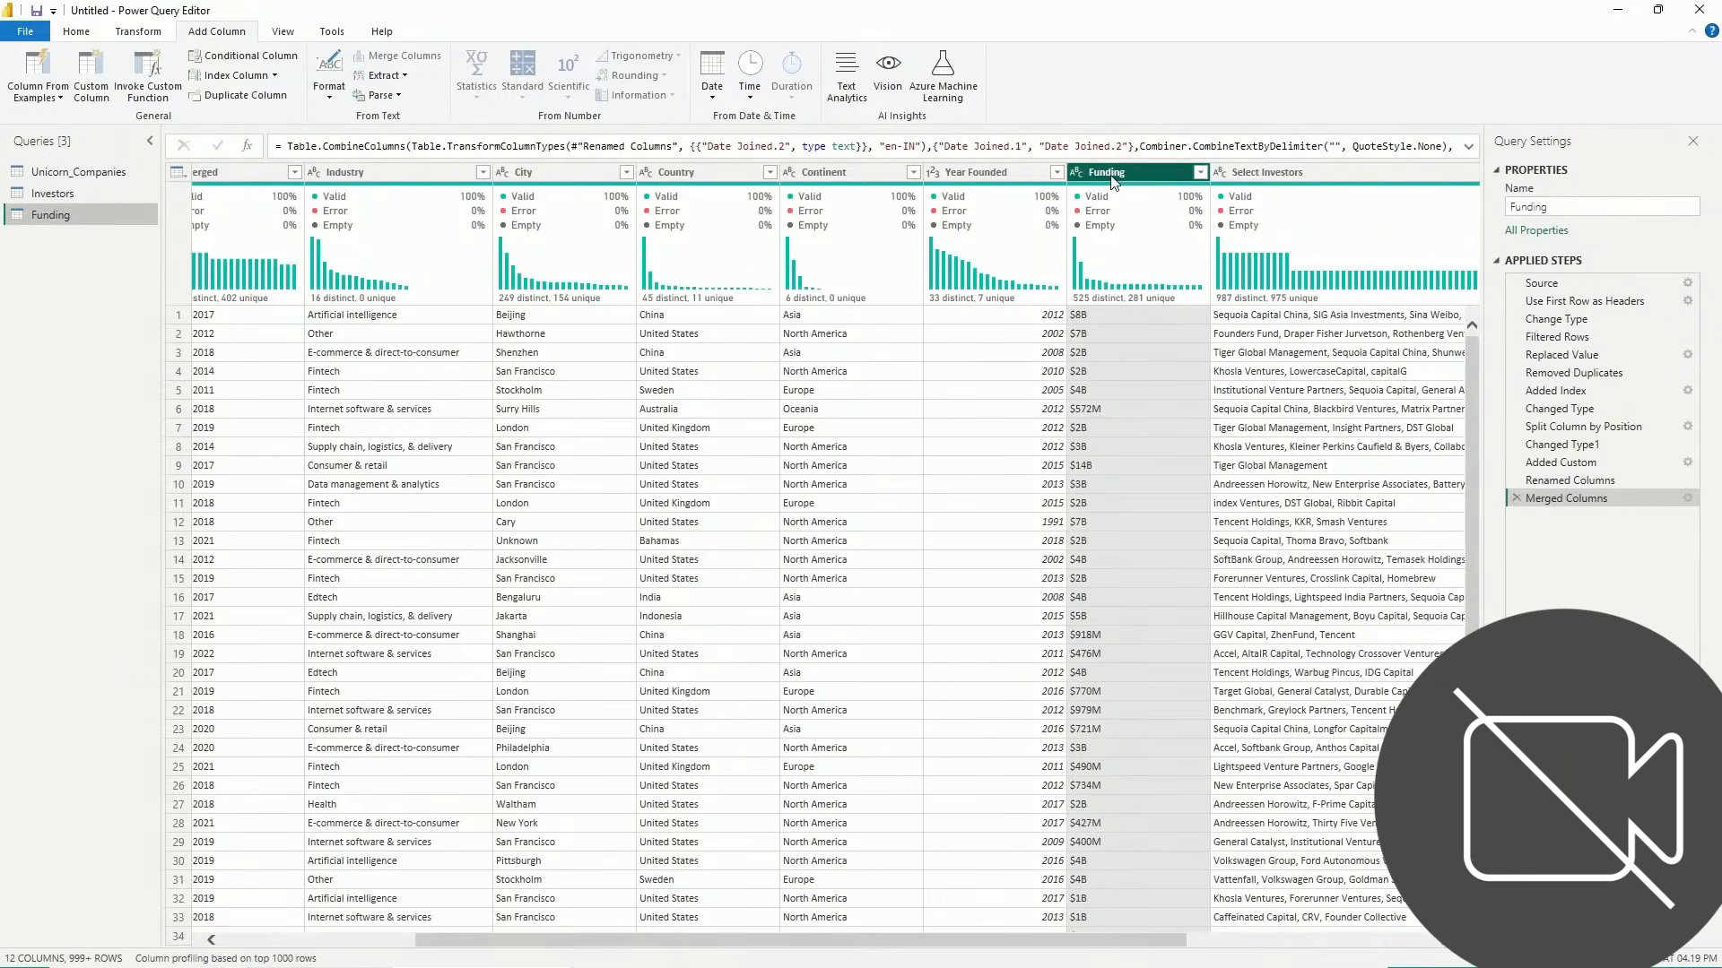
scroll(903, 940, right, 5)
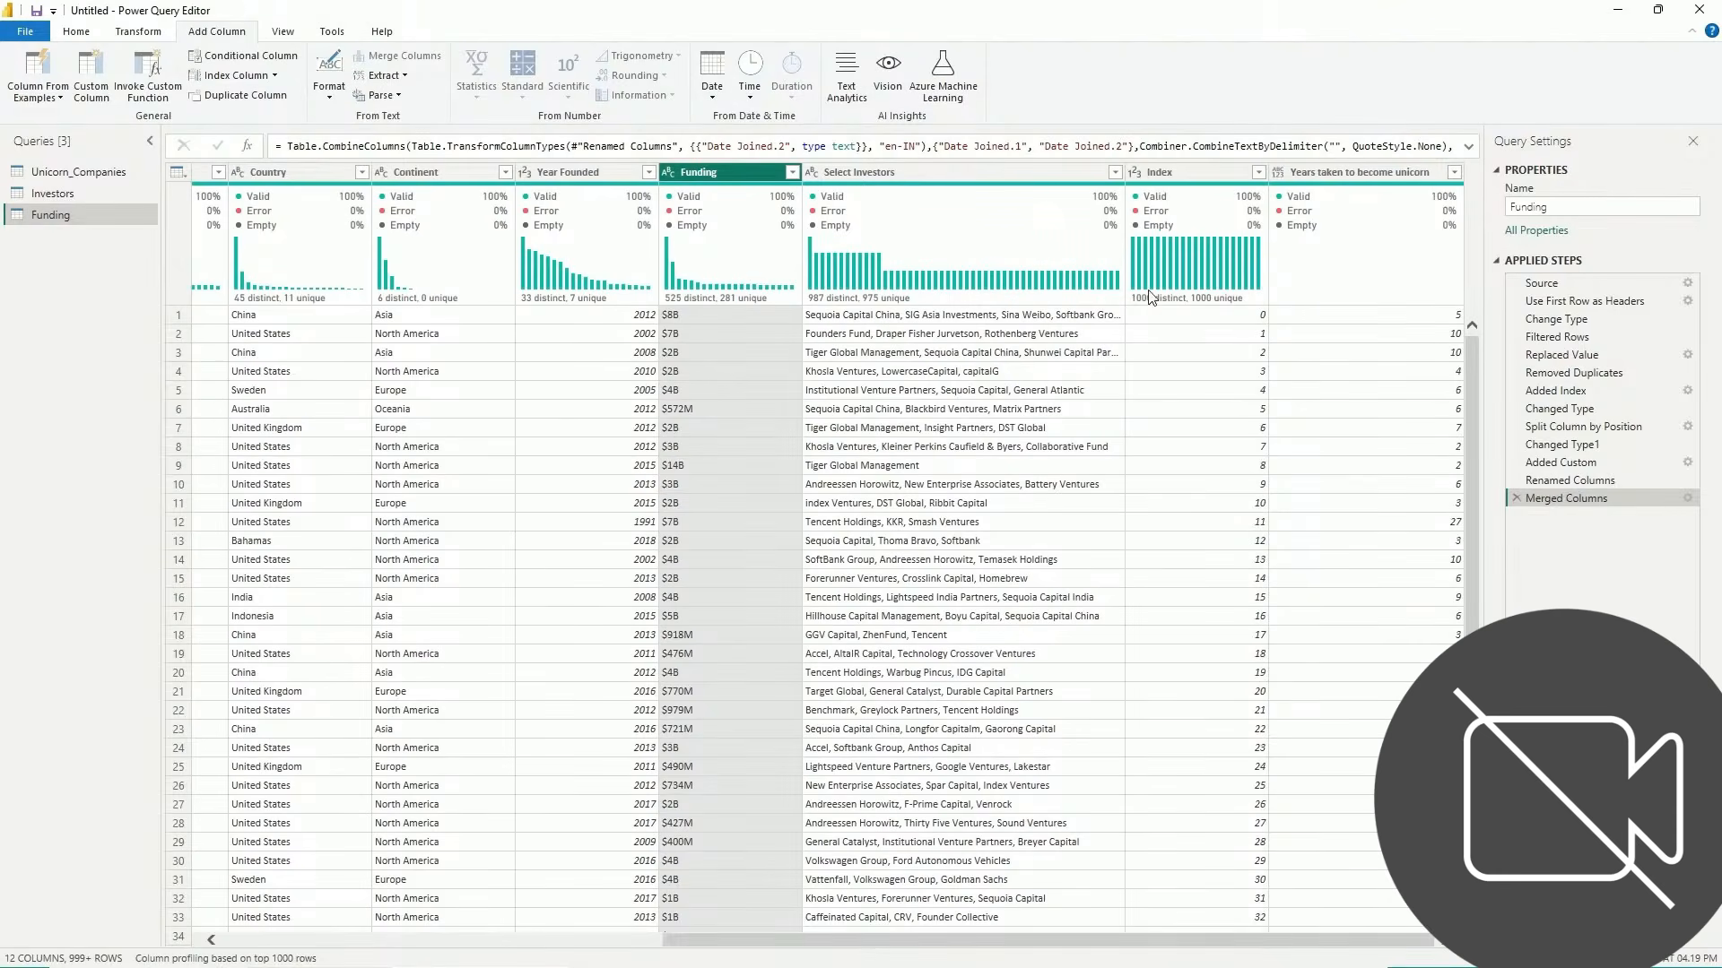
ctrl+click(1168, 170)
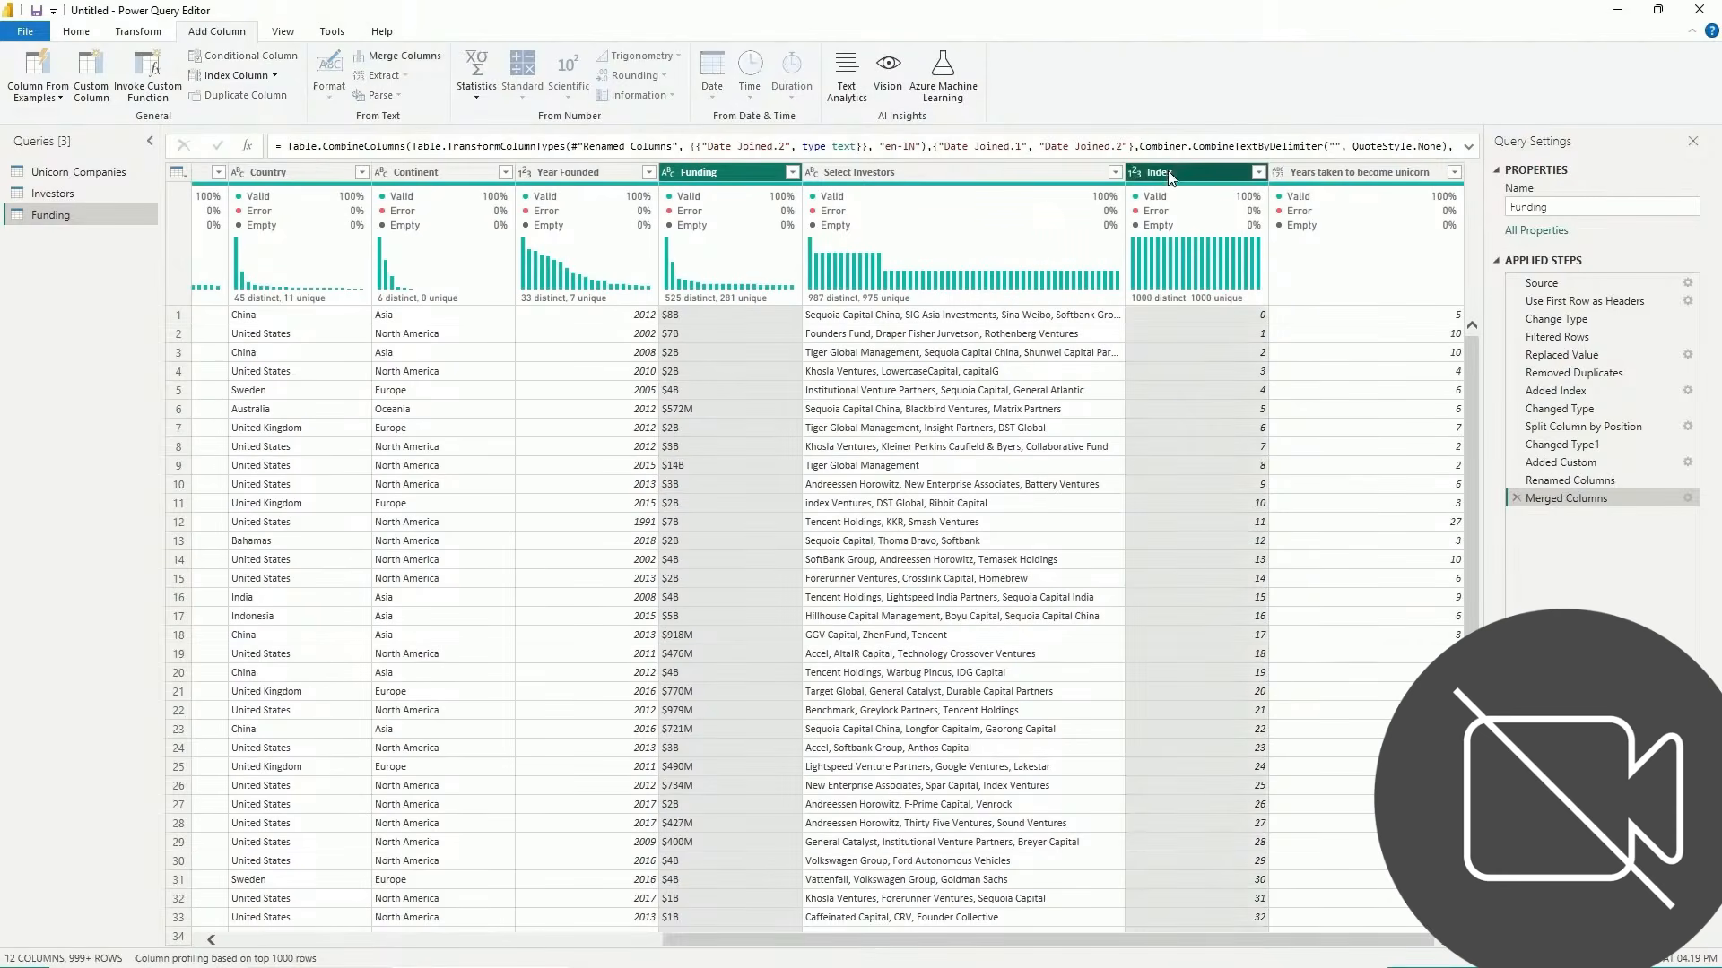
click(75, 169)
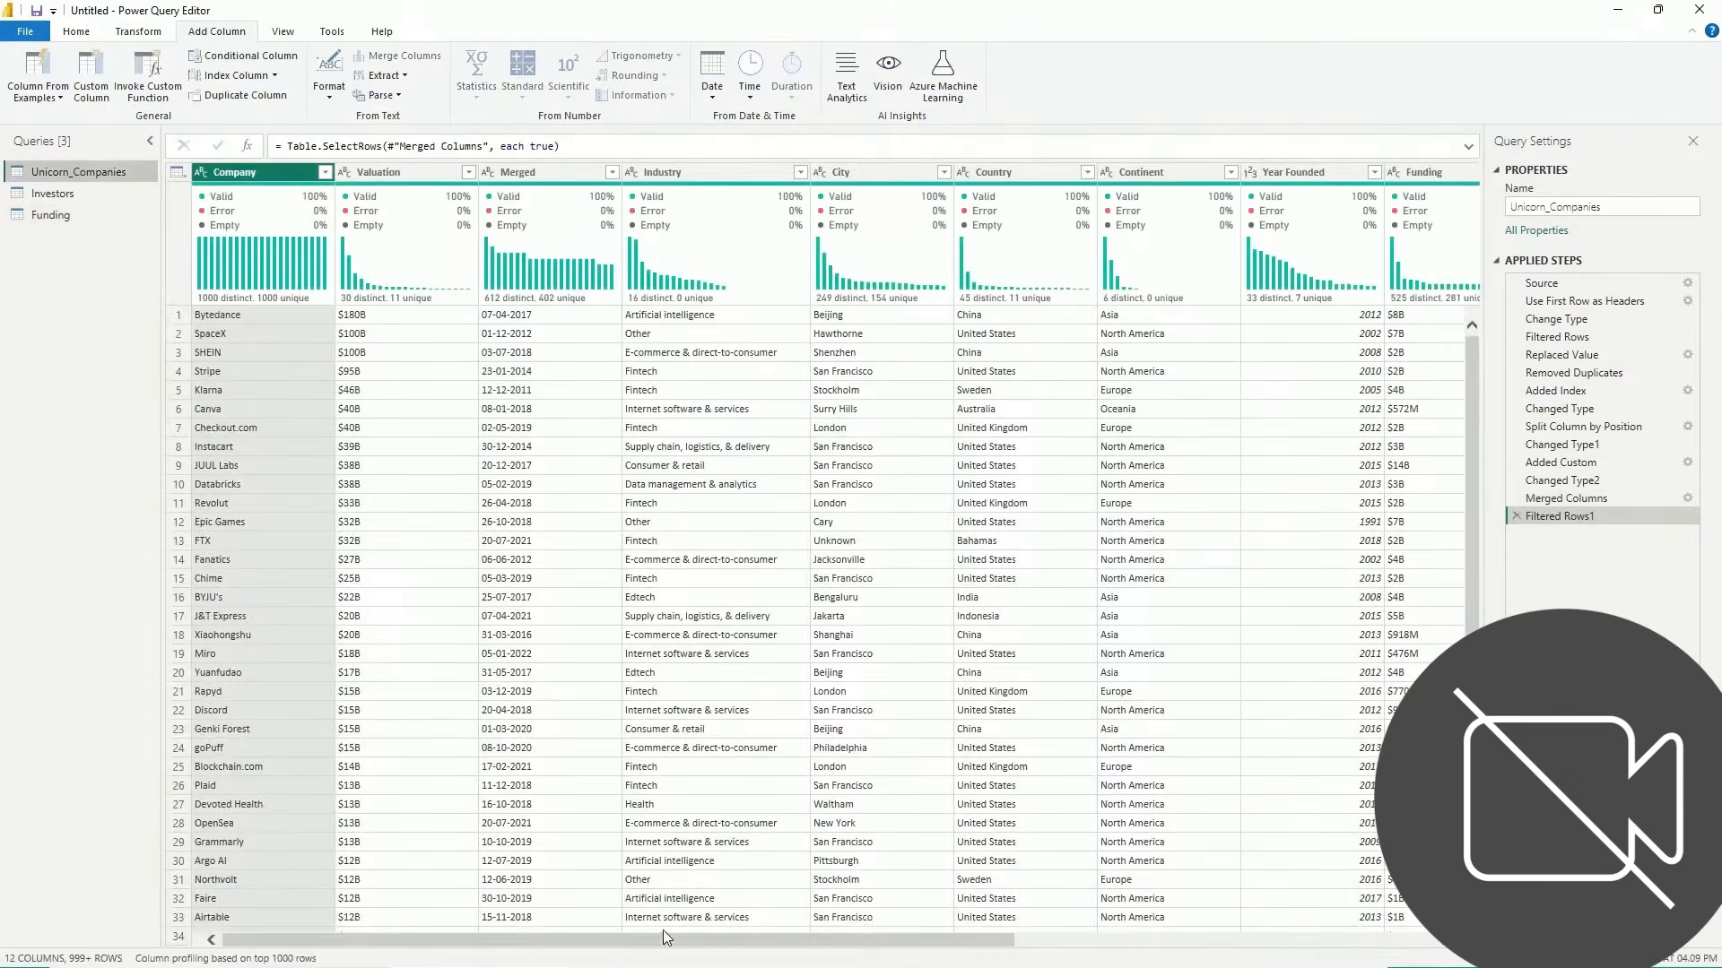
drag(665, 935, 628, 939)
Remove all columns except Funding and Index from the Funding query
click(70, 218)
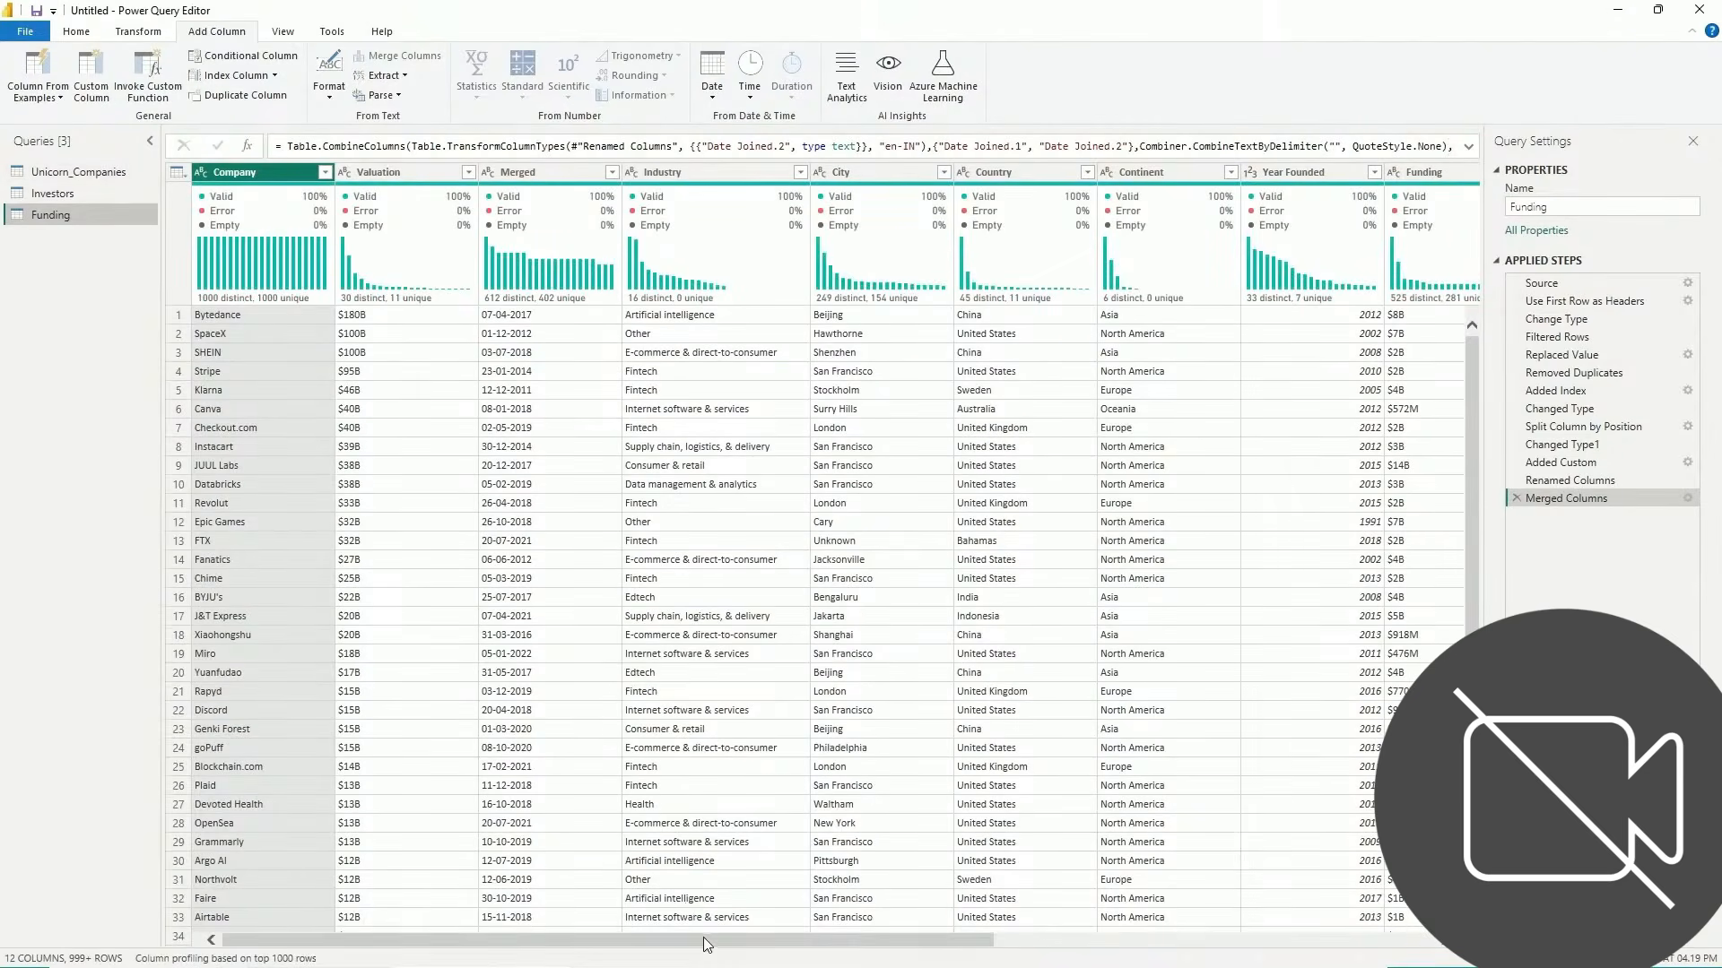
drag(712, 940, 1153, 940)
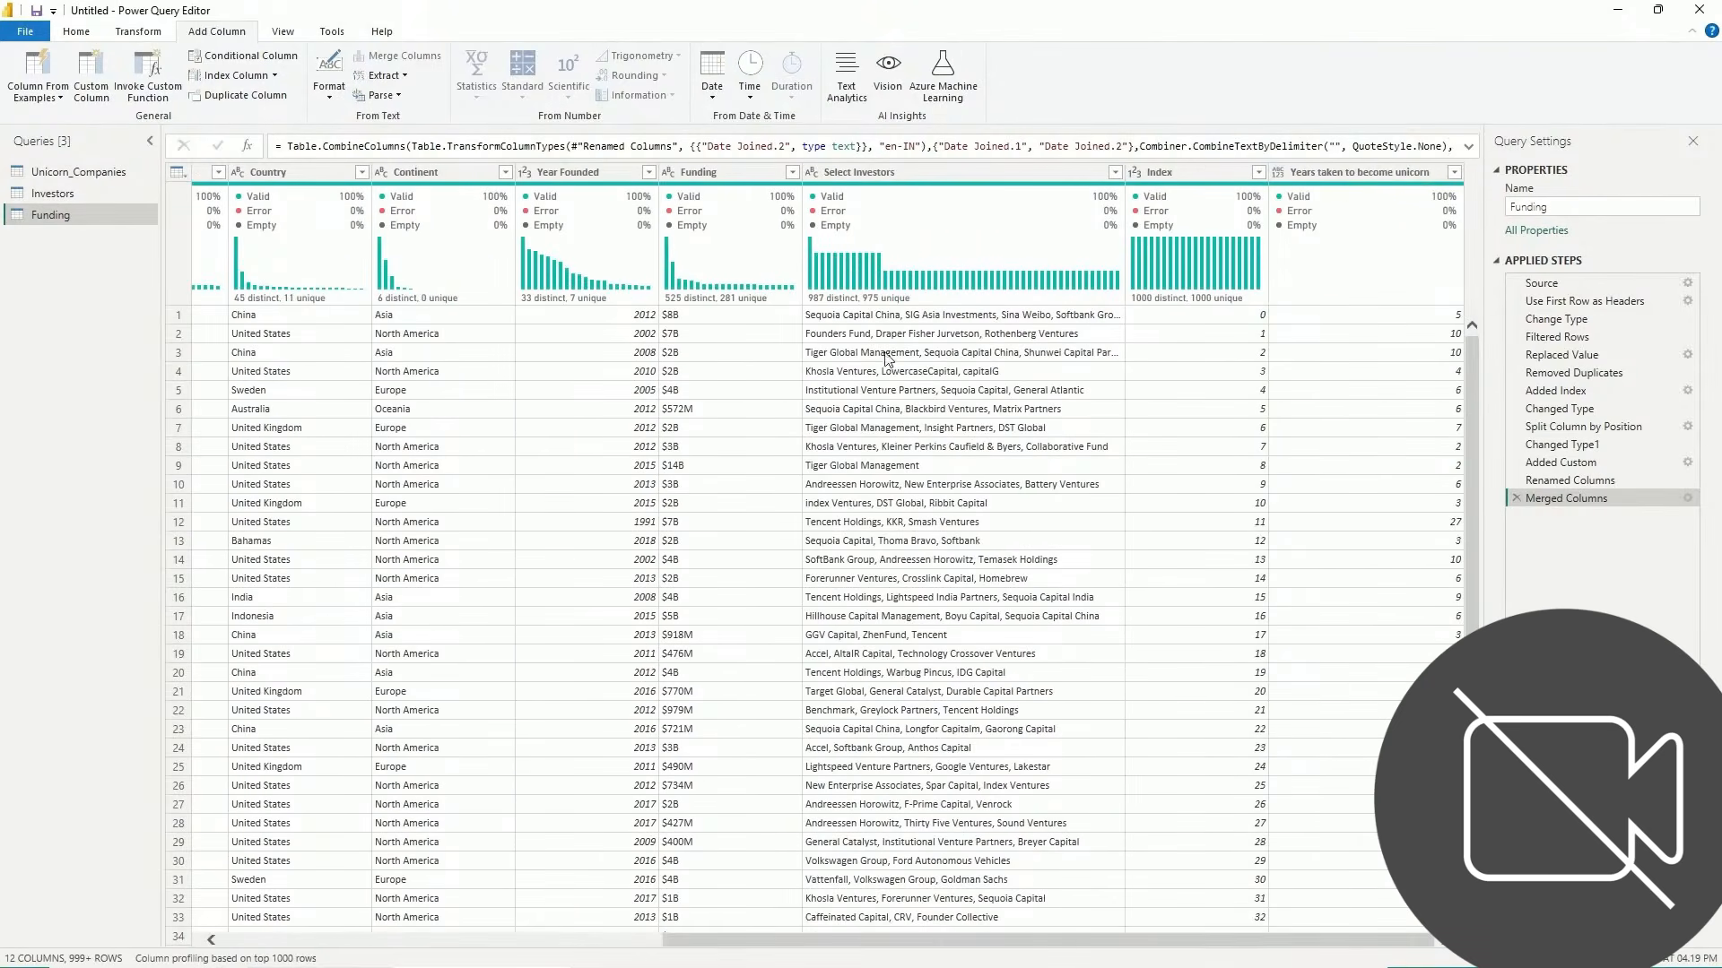
click(682, 172)
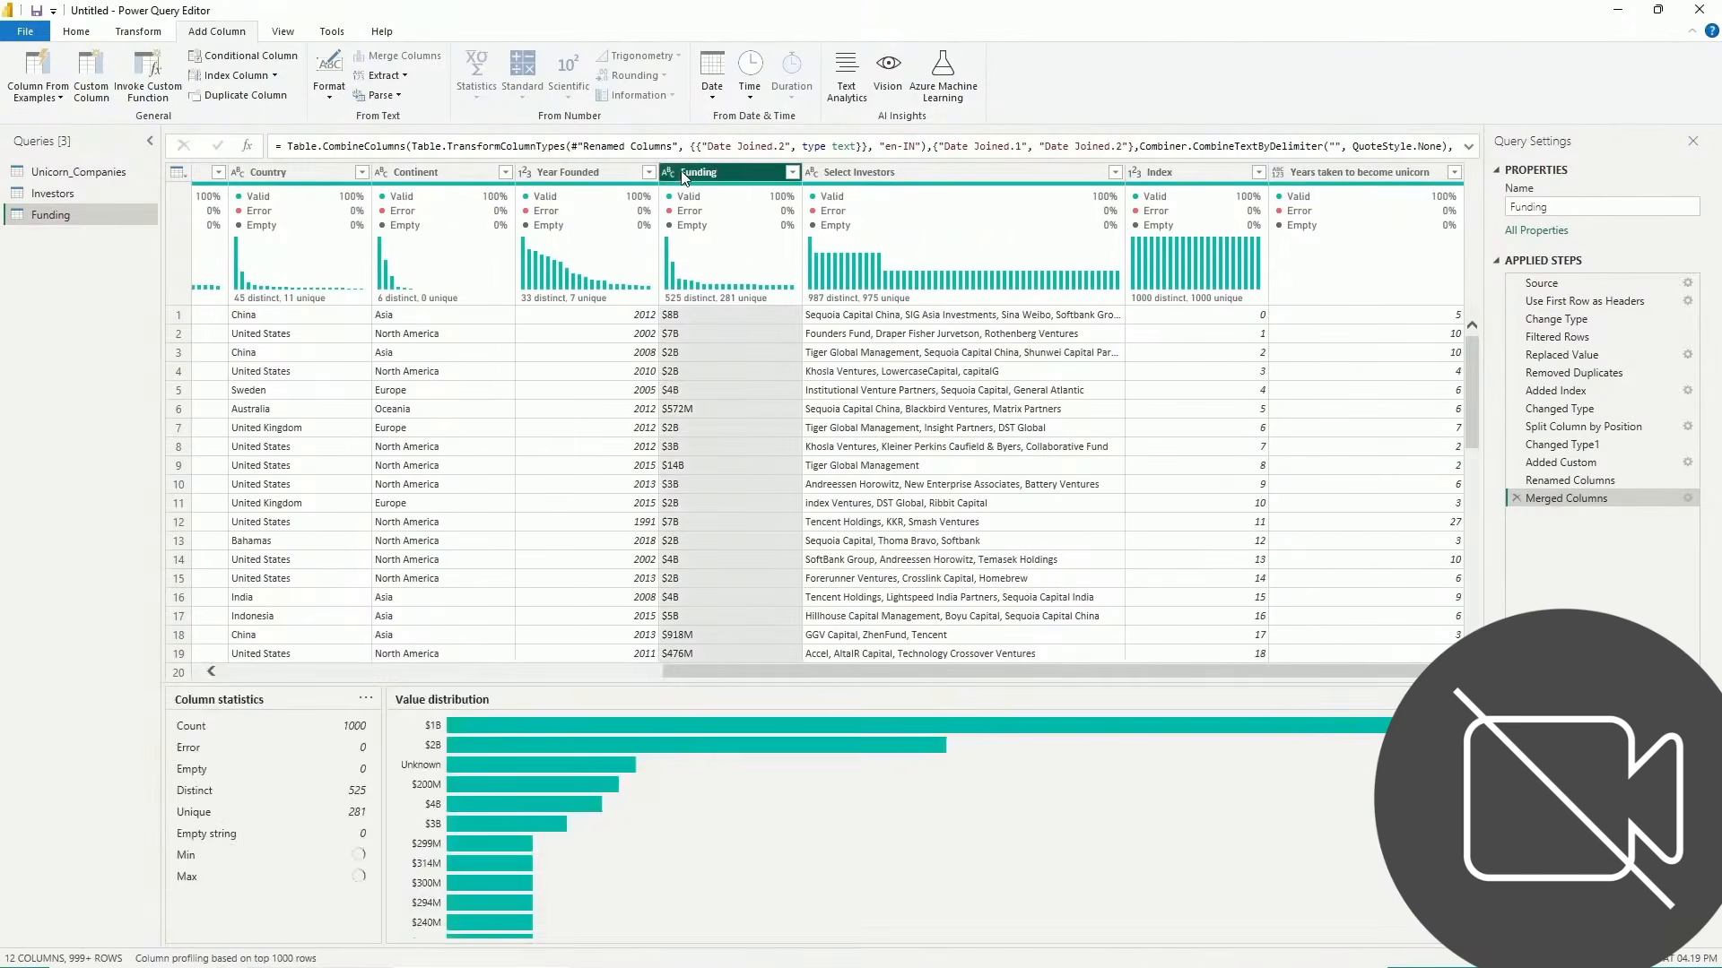
ctrl+click(1153, 174)
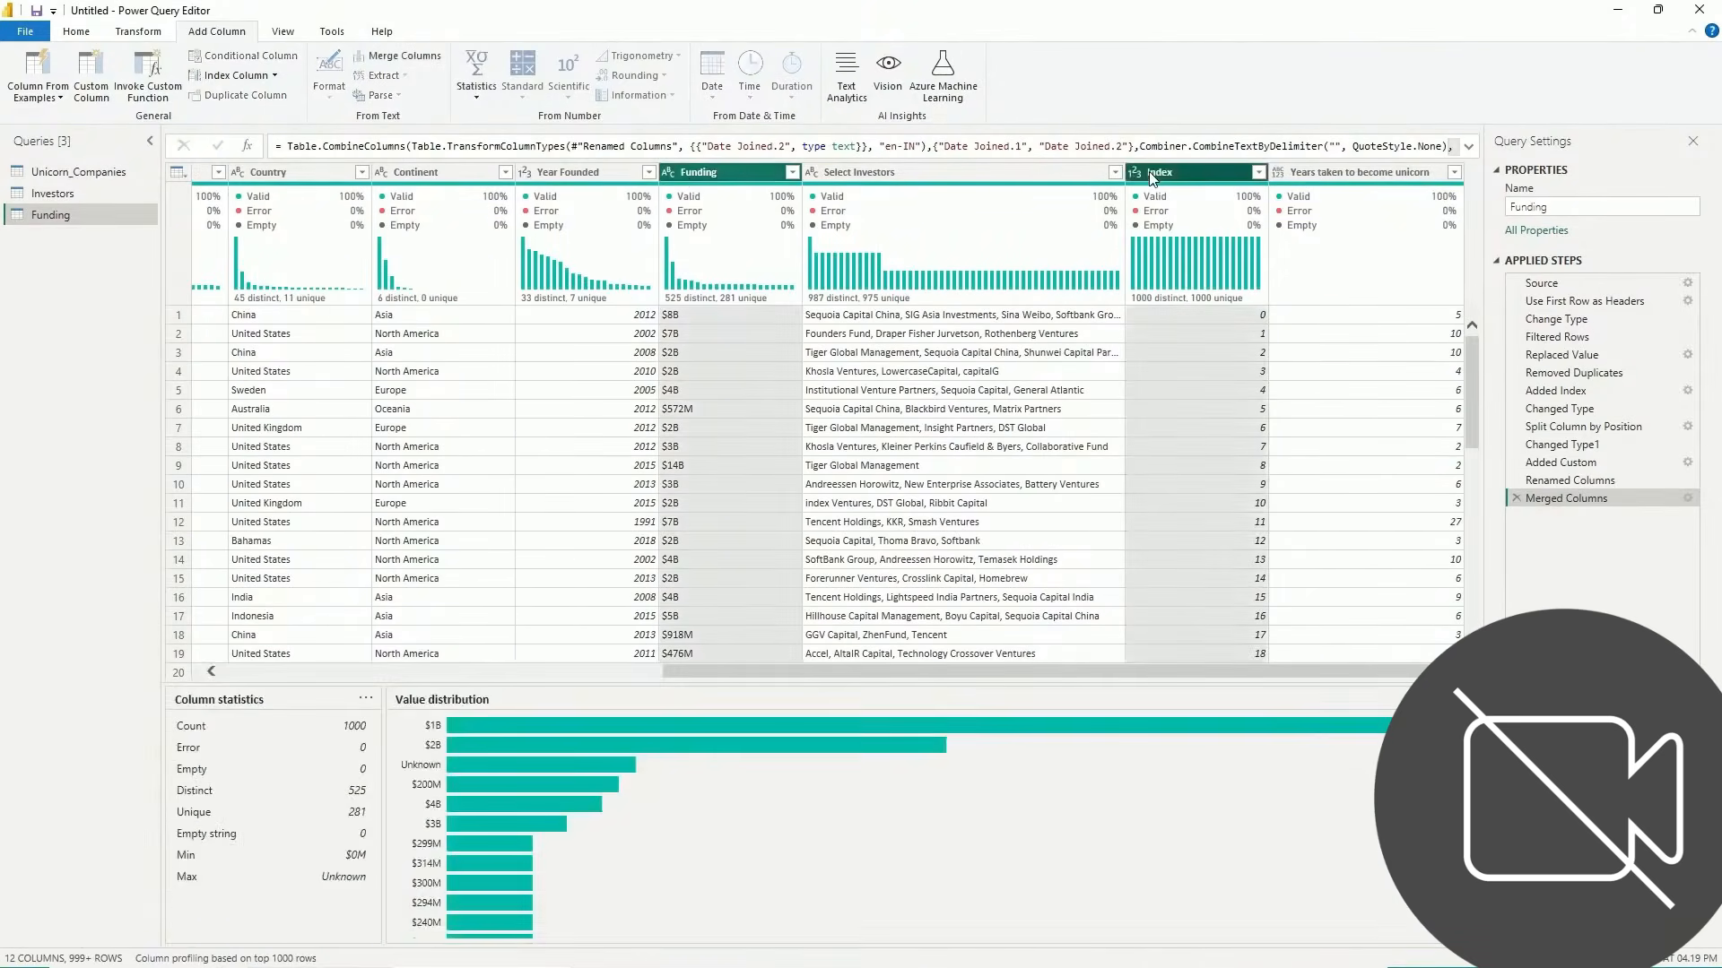
right_click(705, 172)
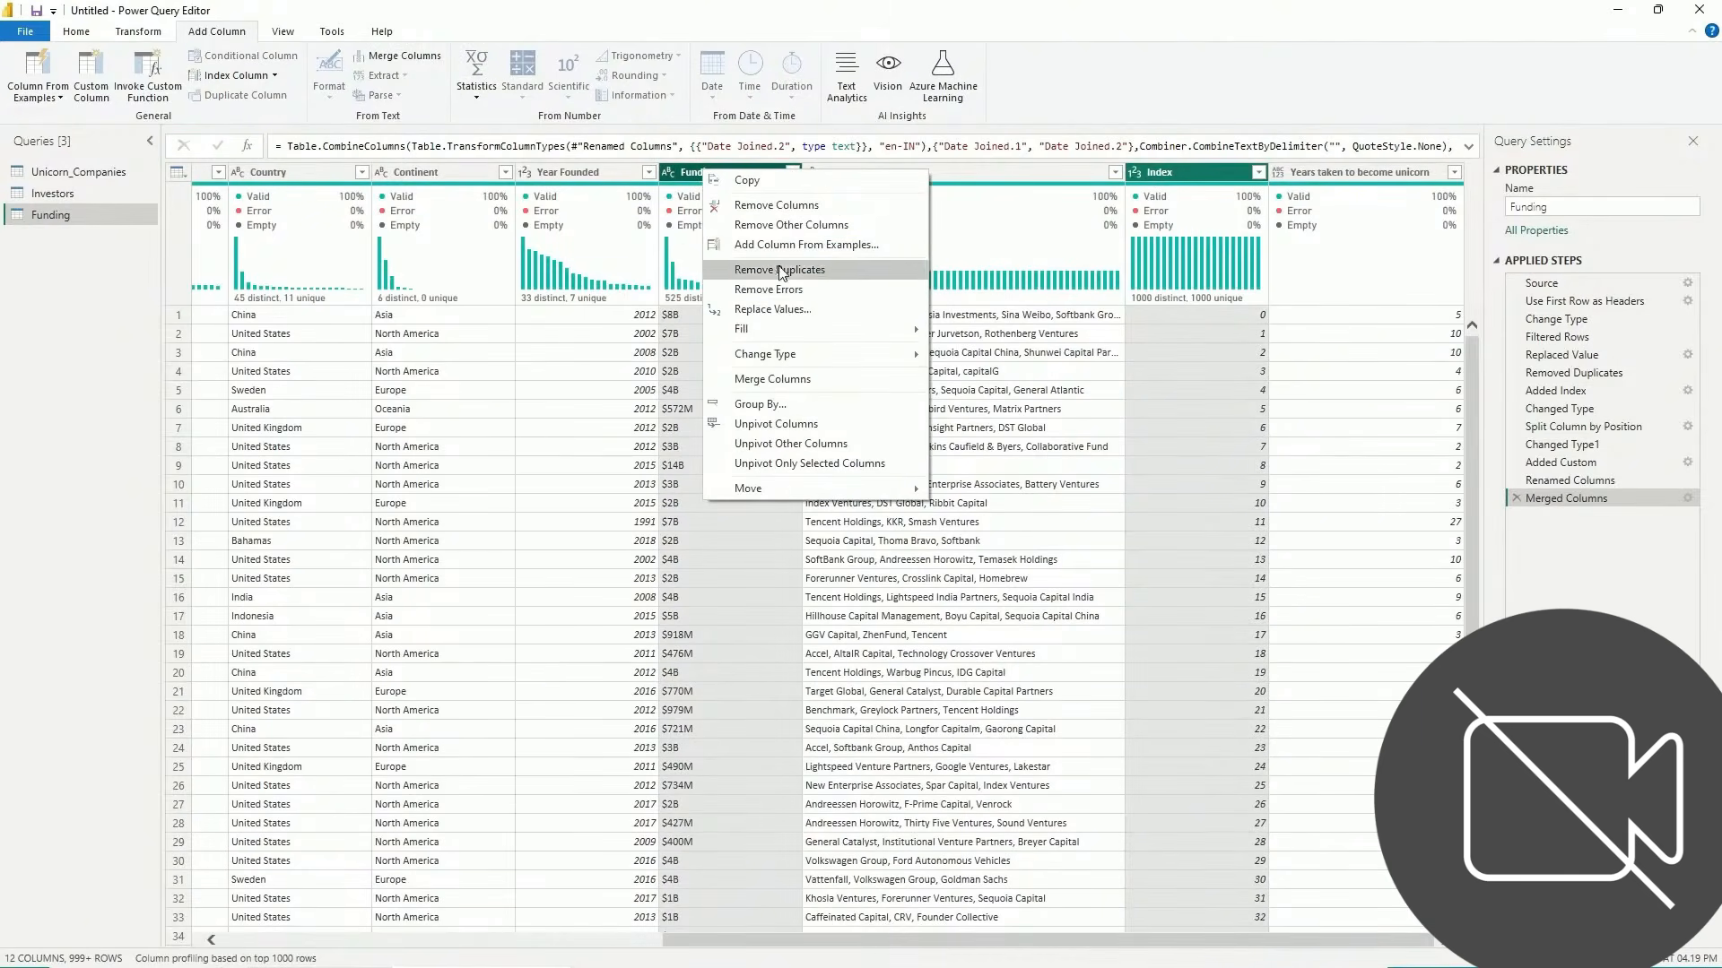
mouse_move(772, 358)
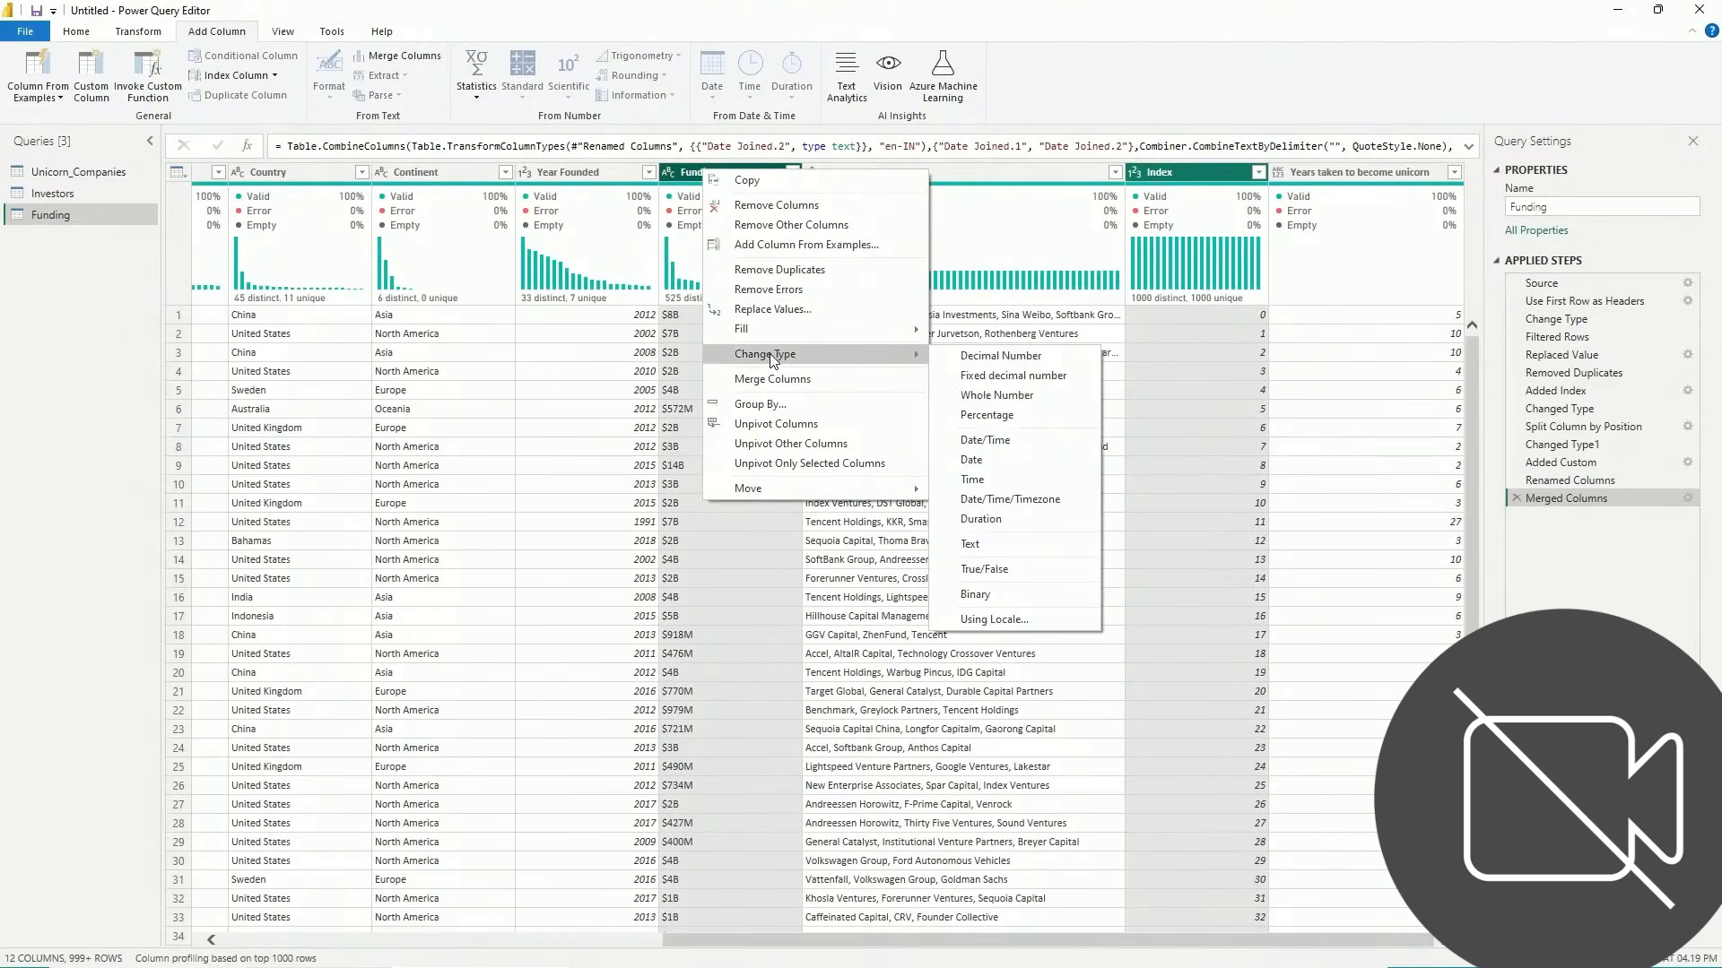
click(762, 227)
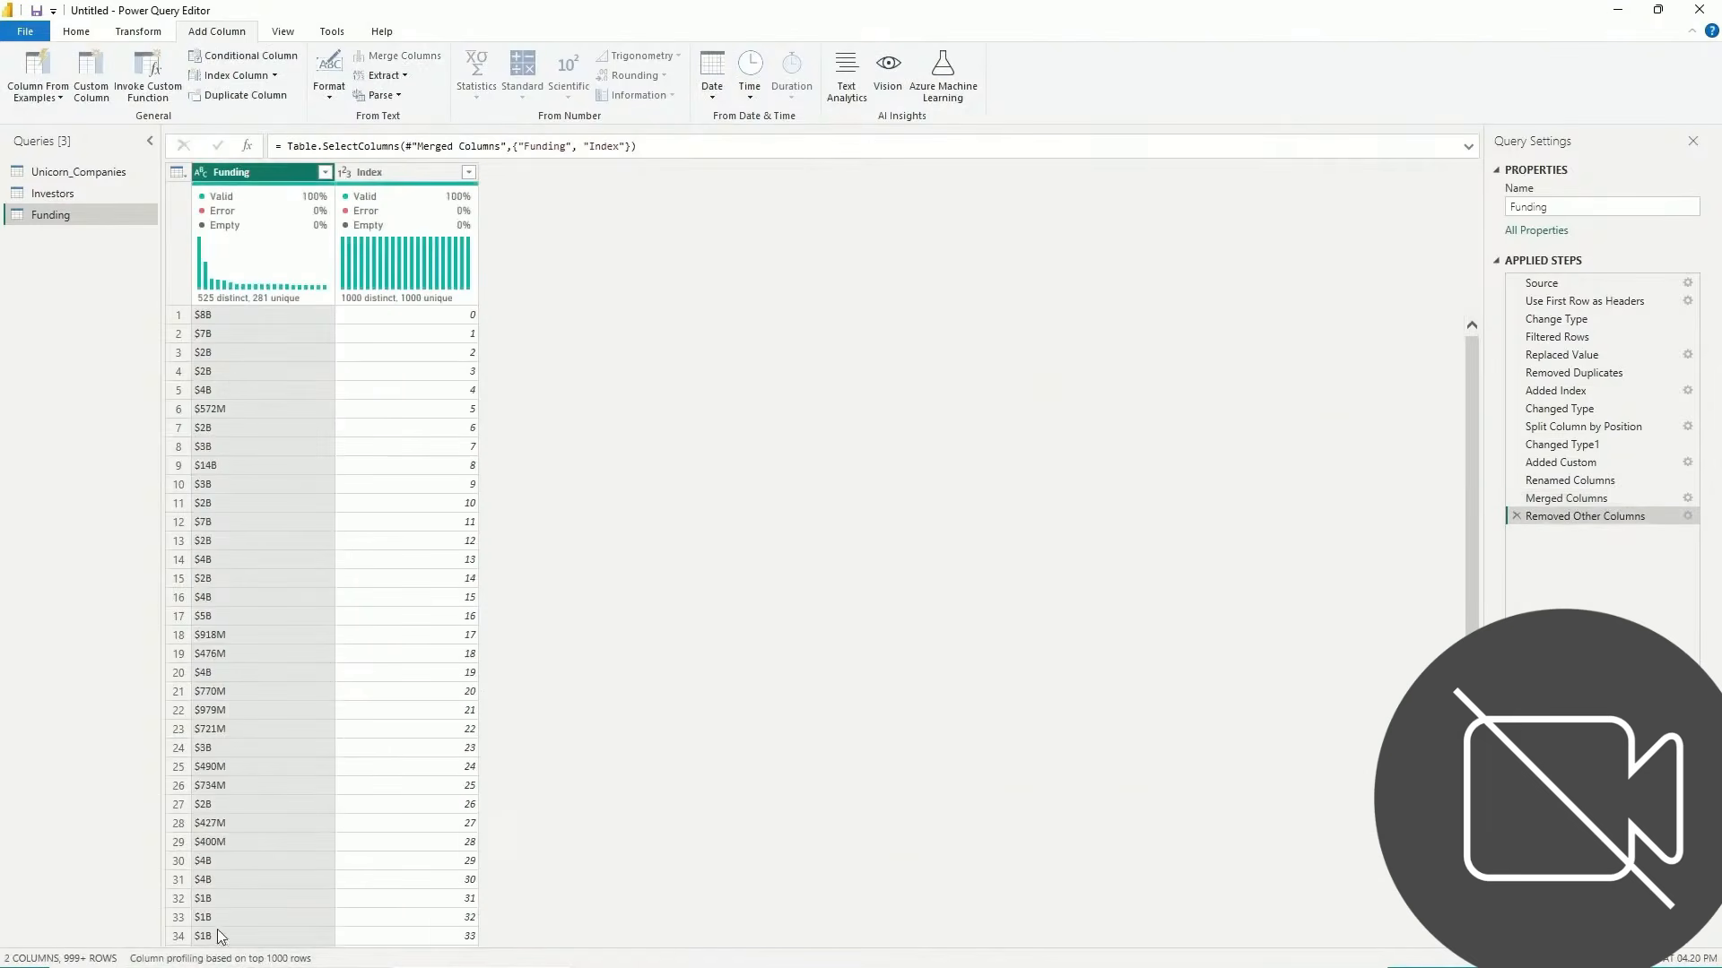
Base the column profiling of the Funding query on the entire data set
click(242, 959)
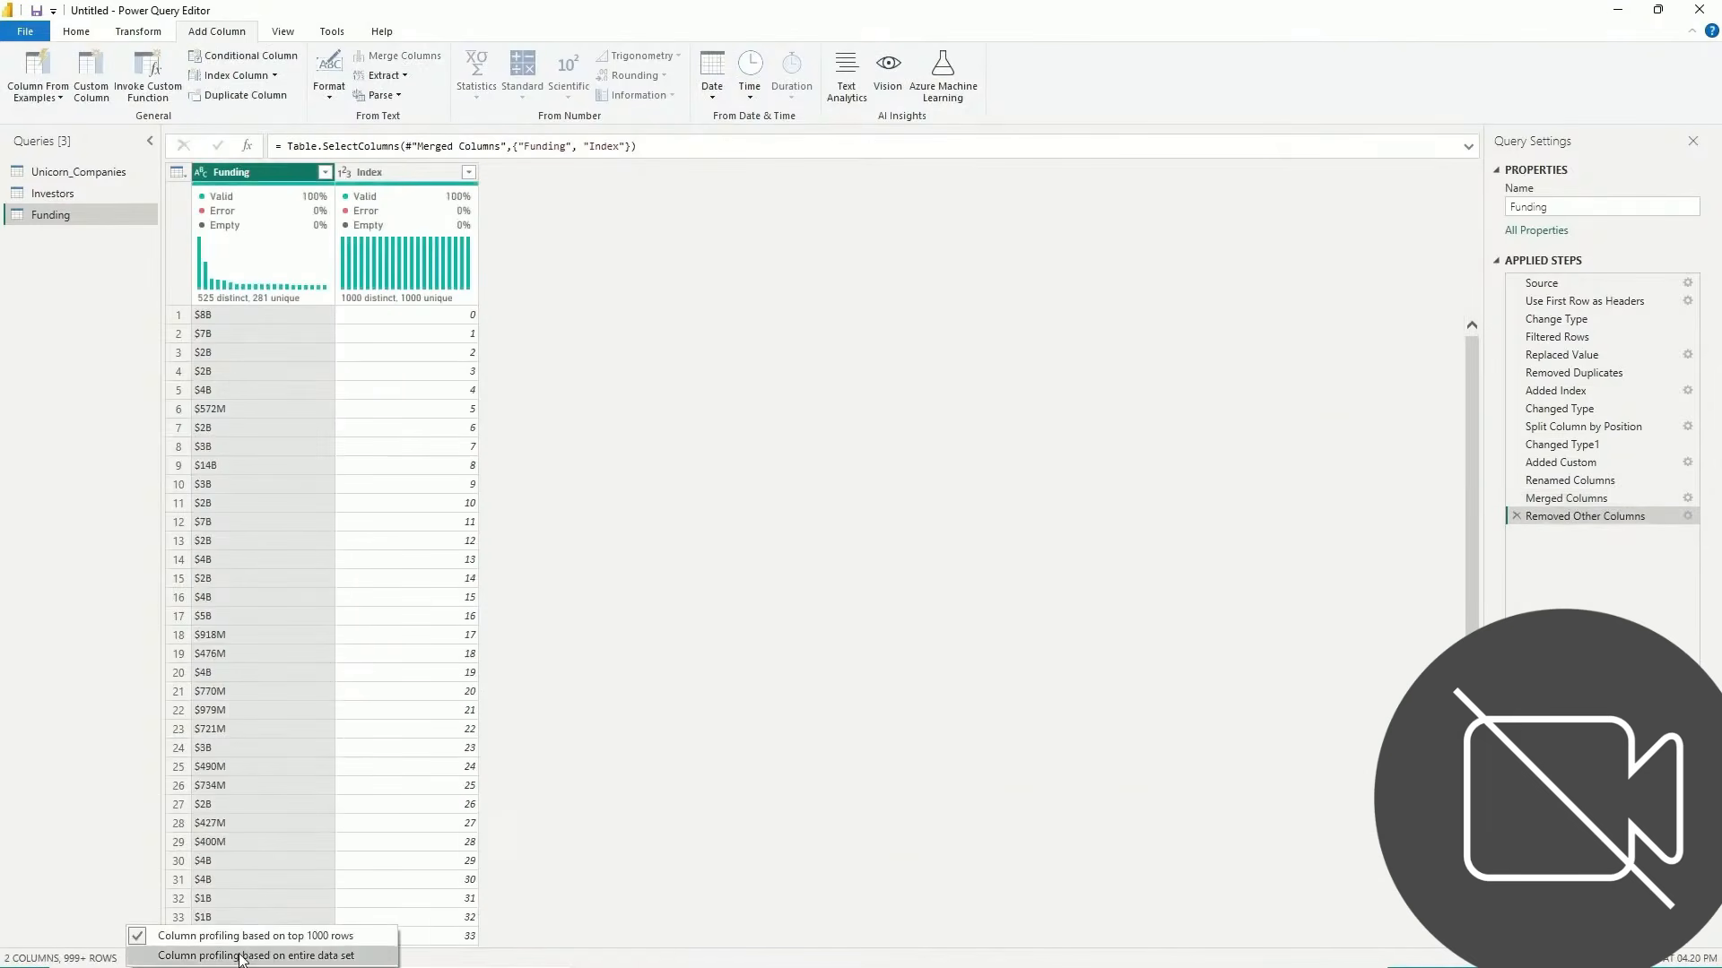
click(241, 958)
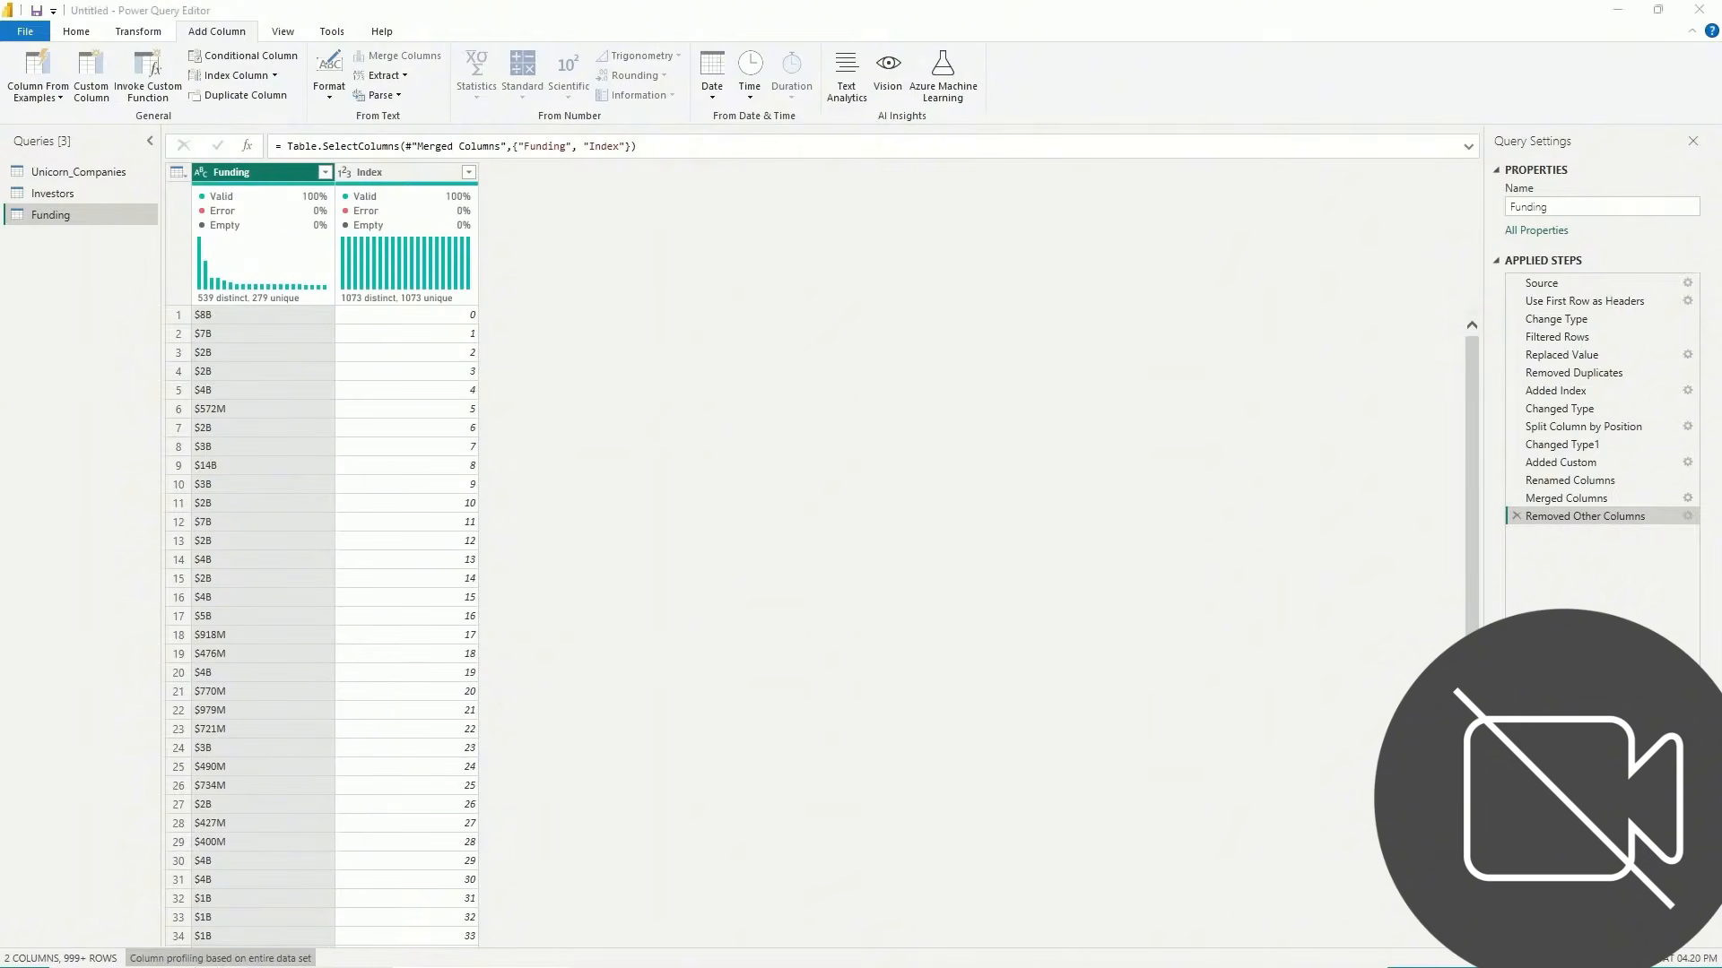
right_click(245, 173)
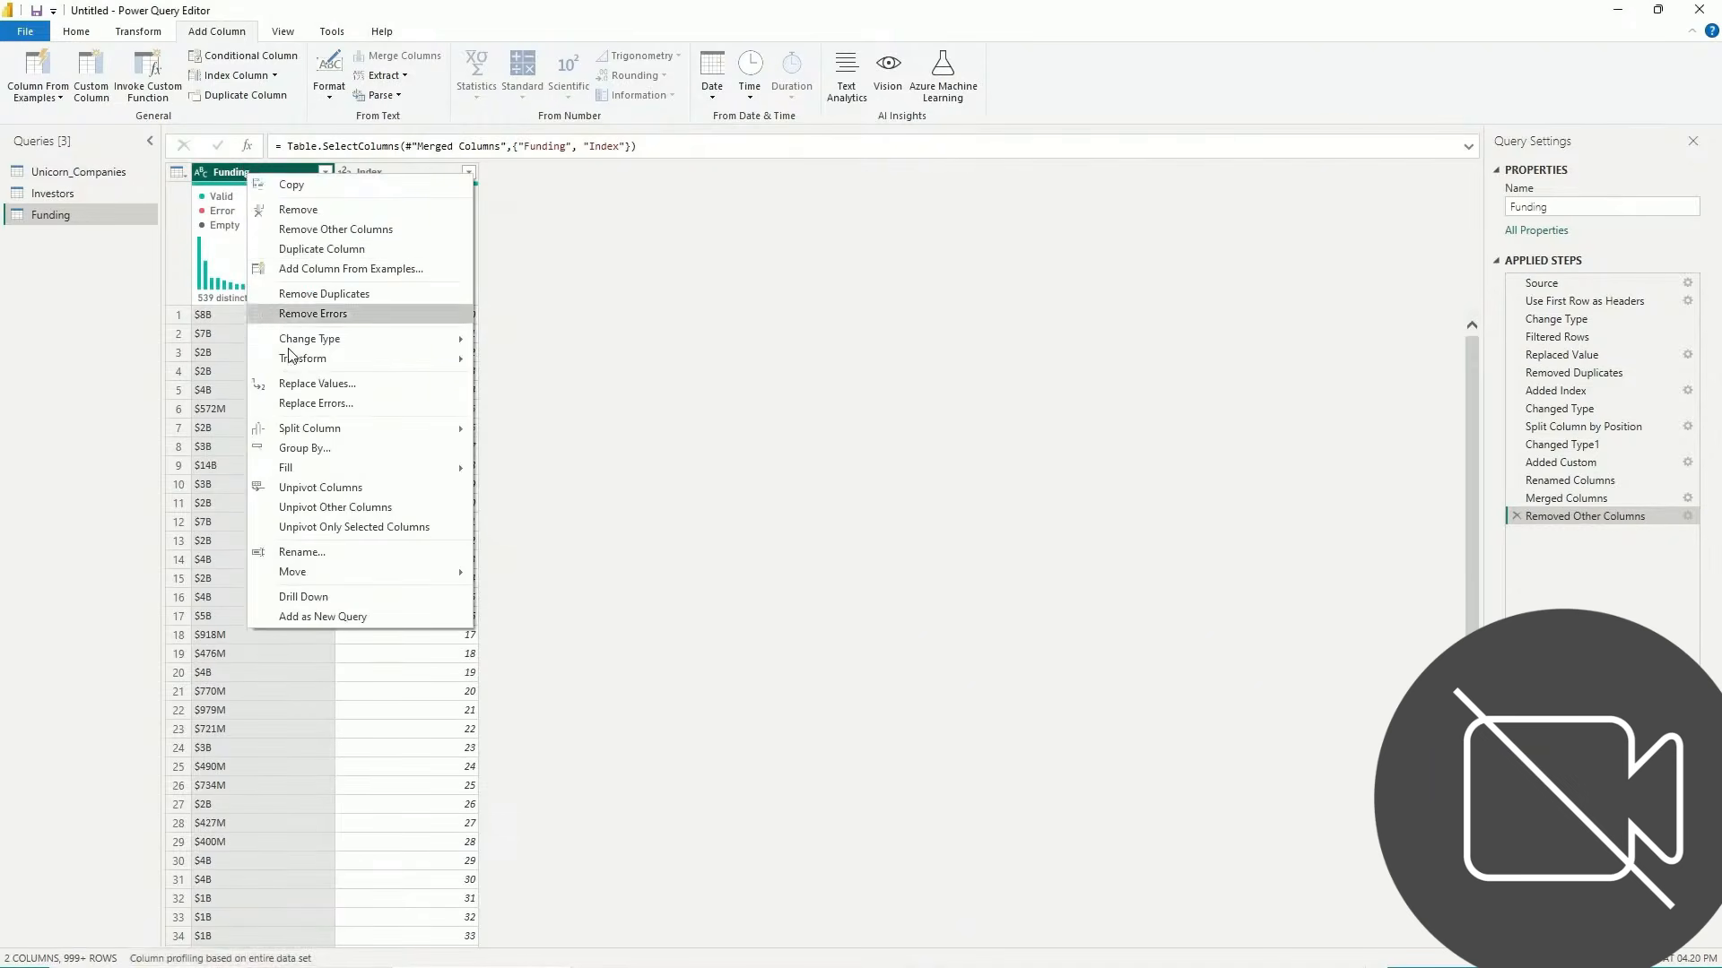
click(707, 508)
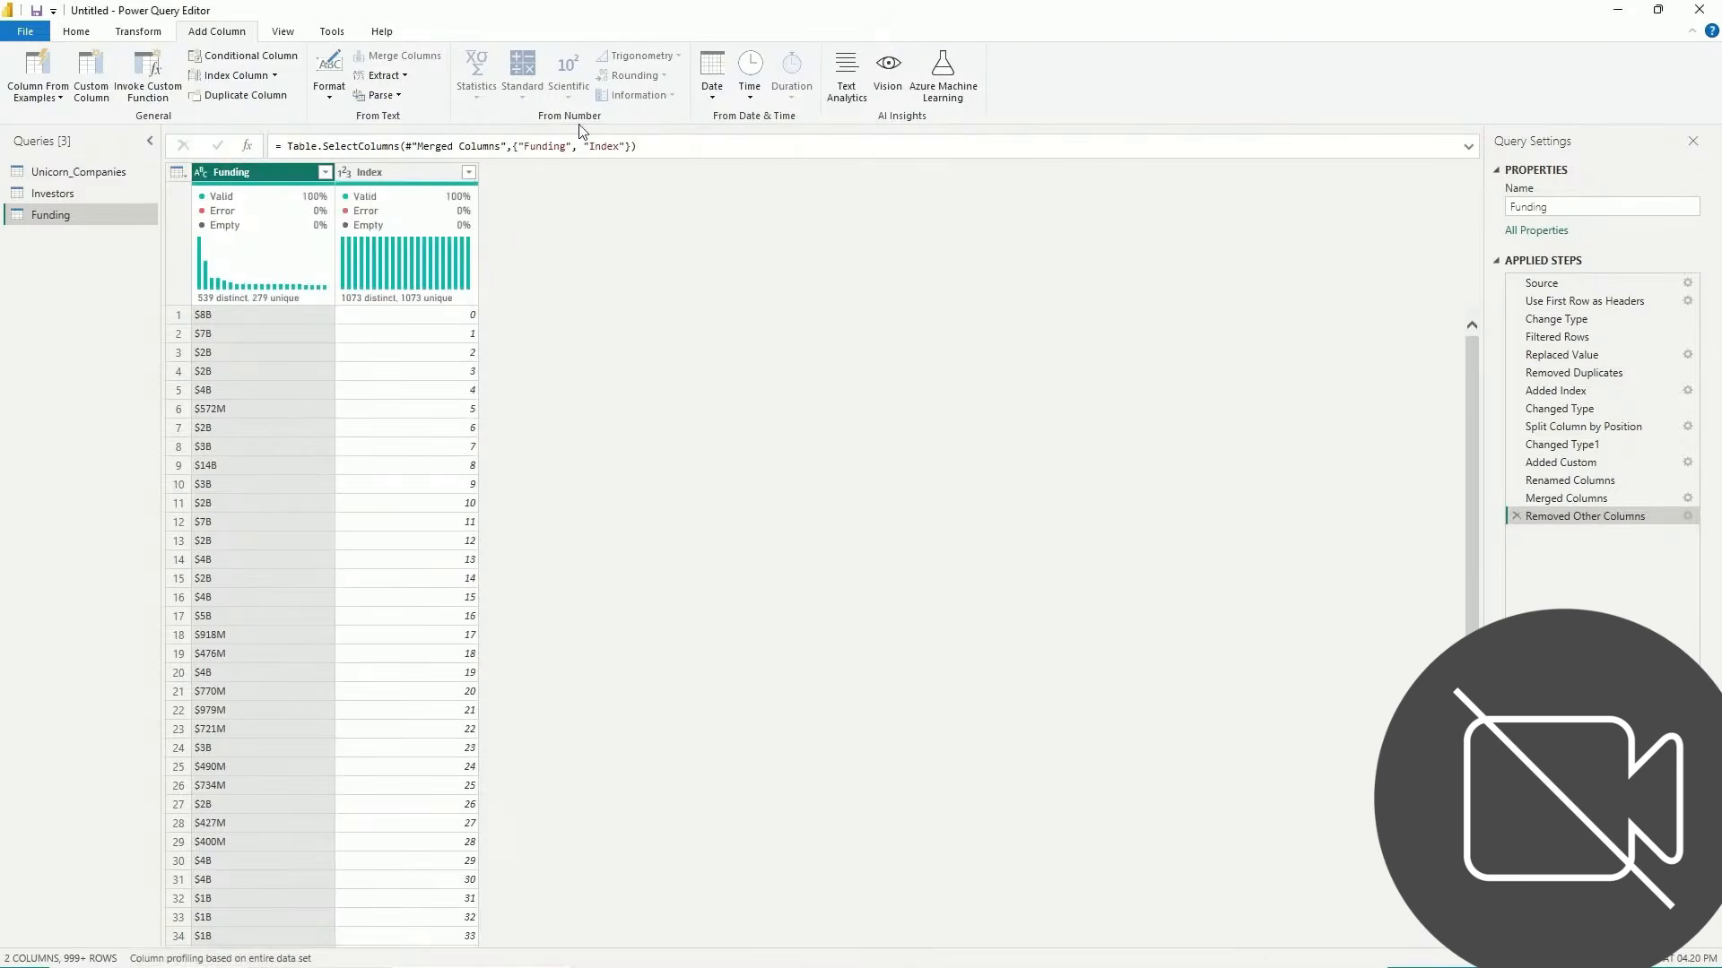
click(79, 32)
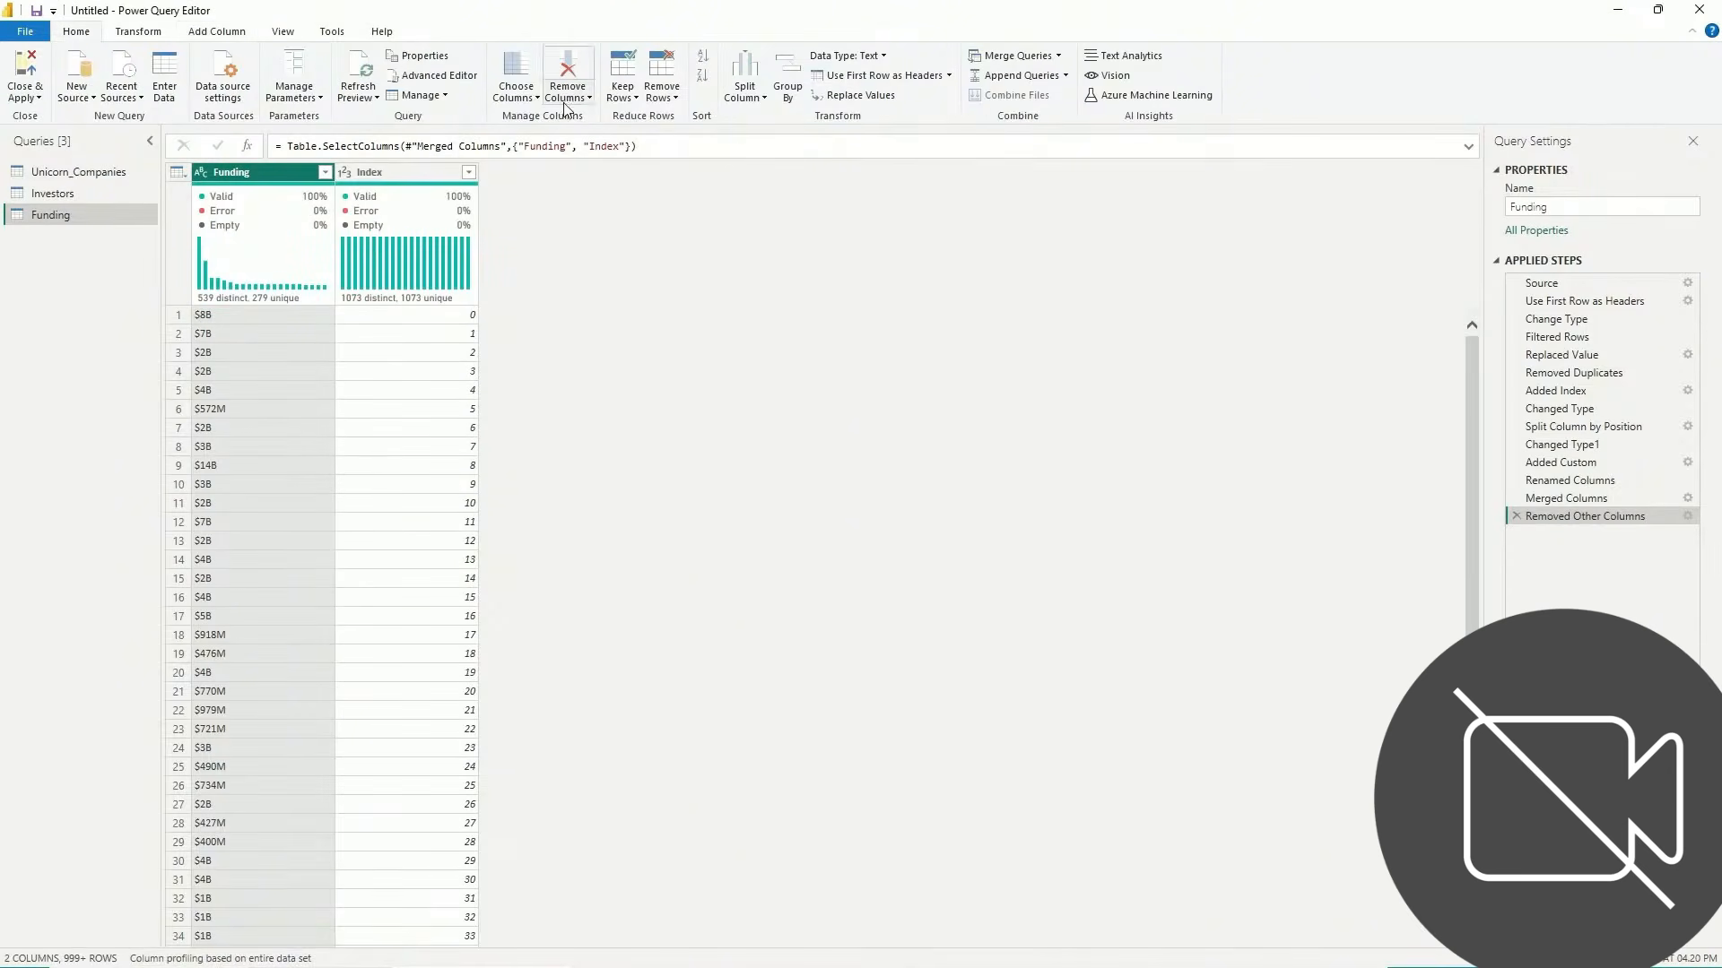
Split the Funding column by digit to non-digit, and its resulting Funding.1 column by non-digit to digit
click(765, 105)
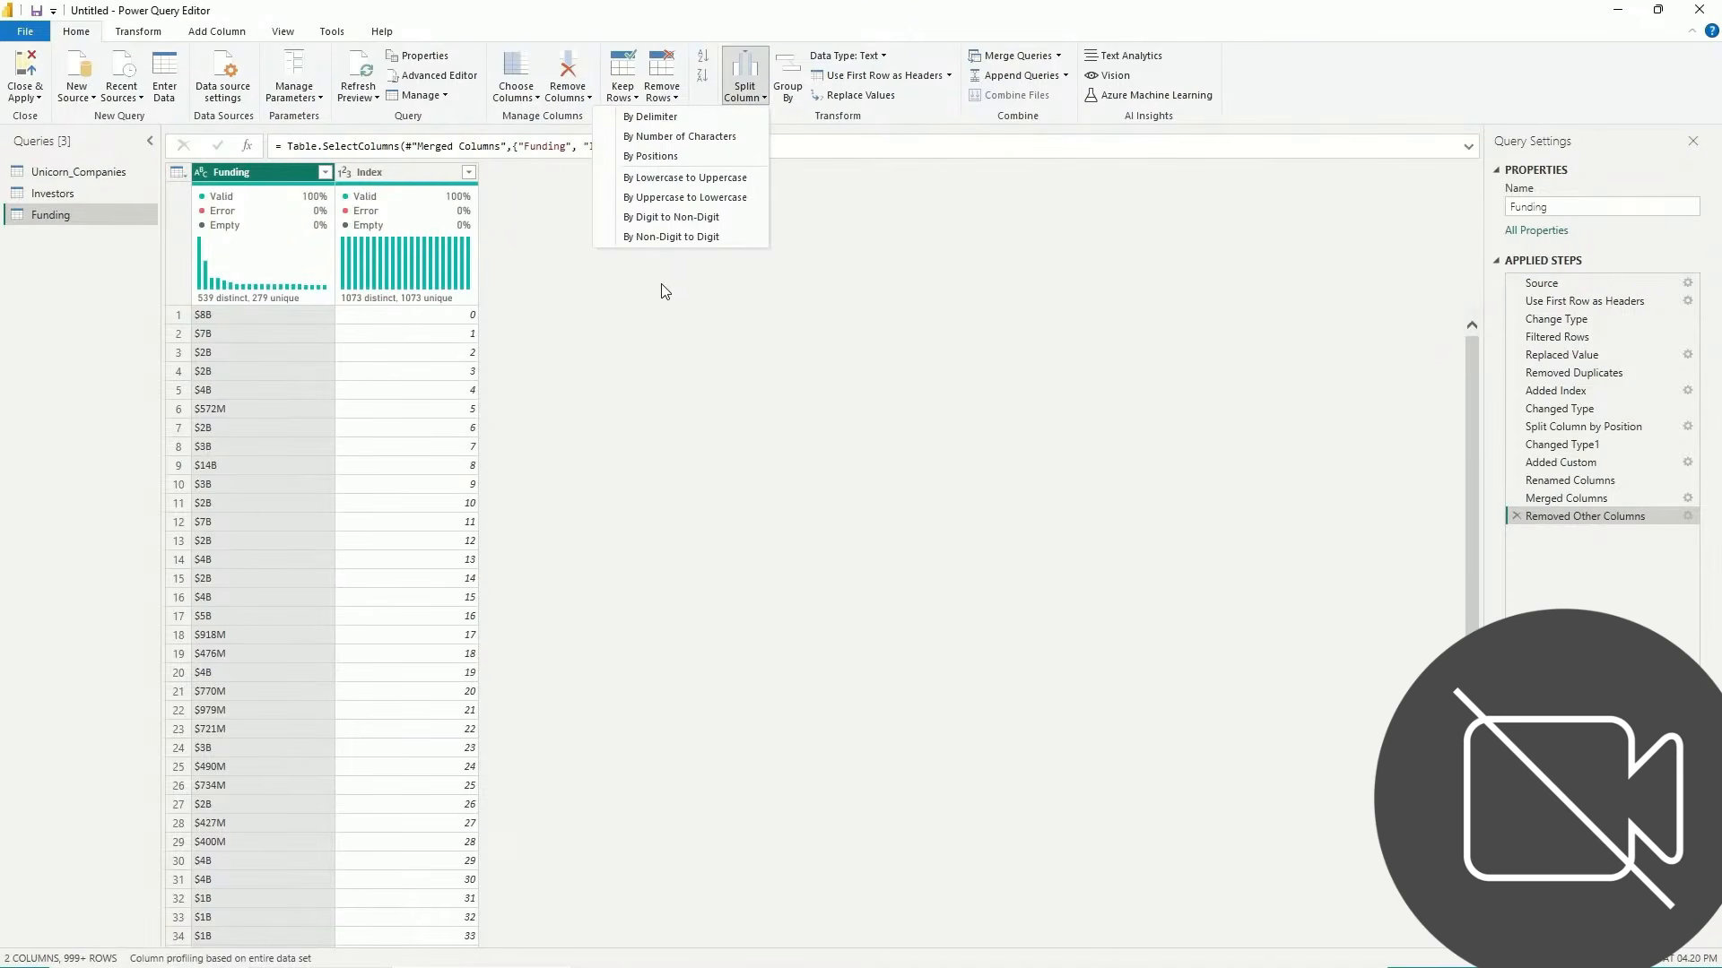
click(682, 221)
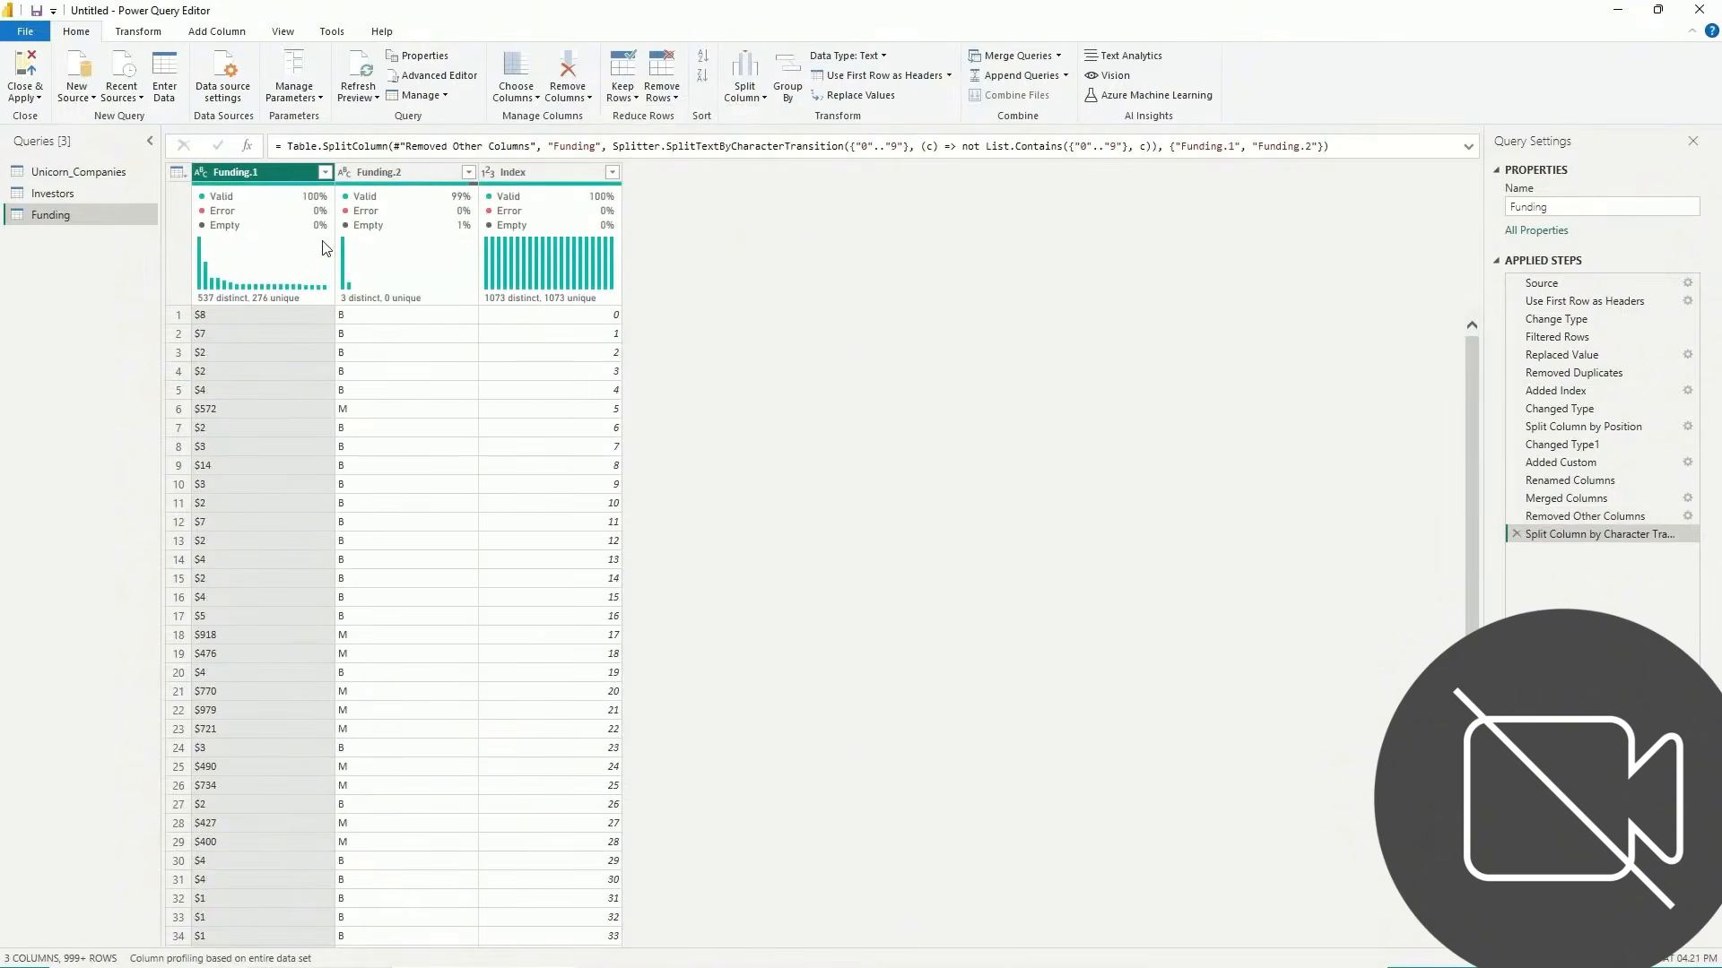
right_click(220, 174)
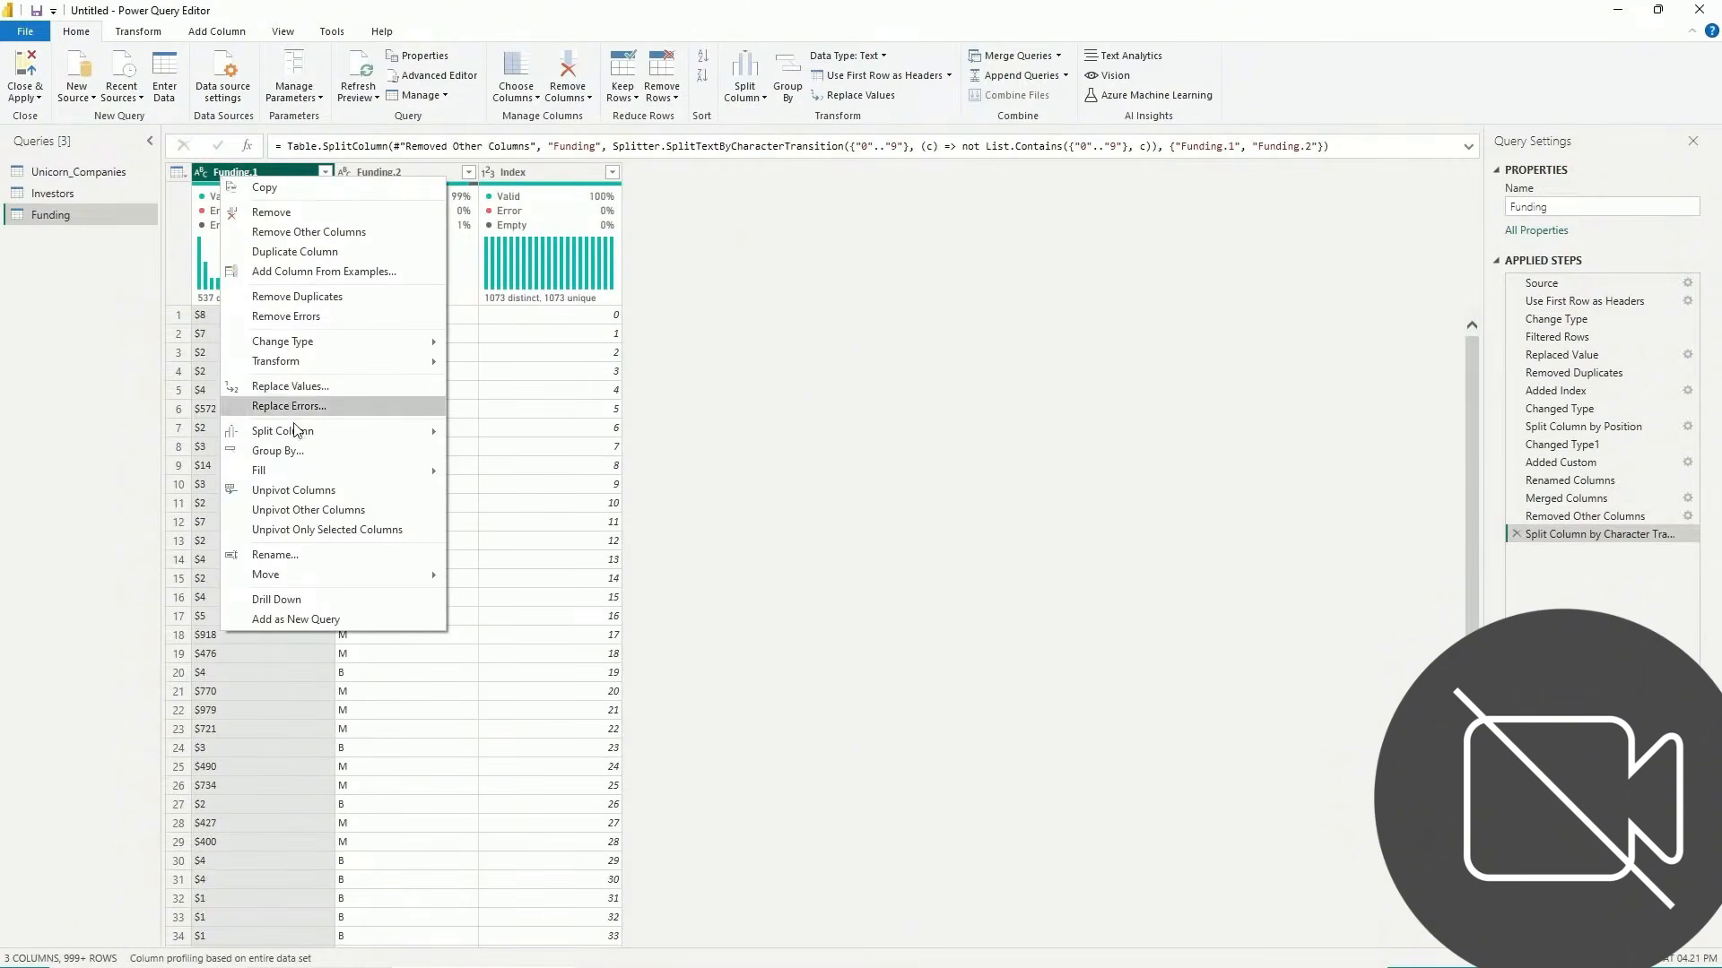
click(1150, 426)
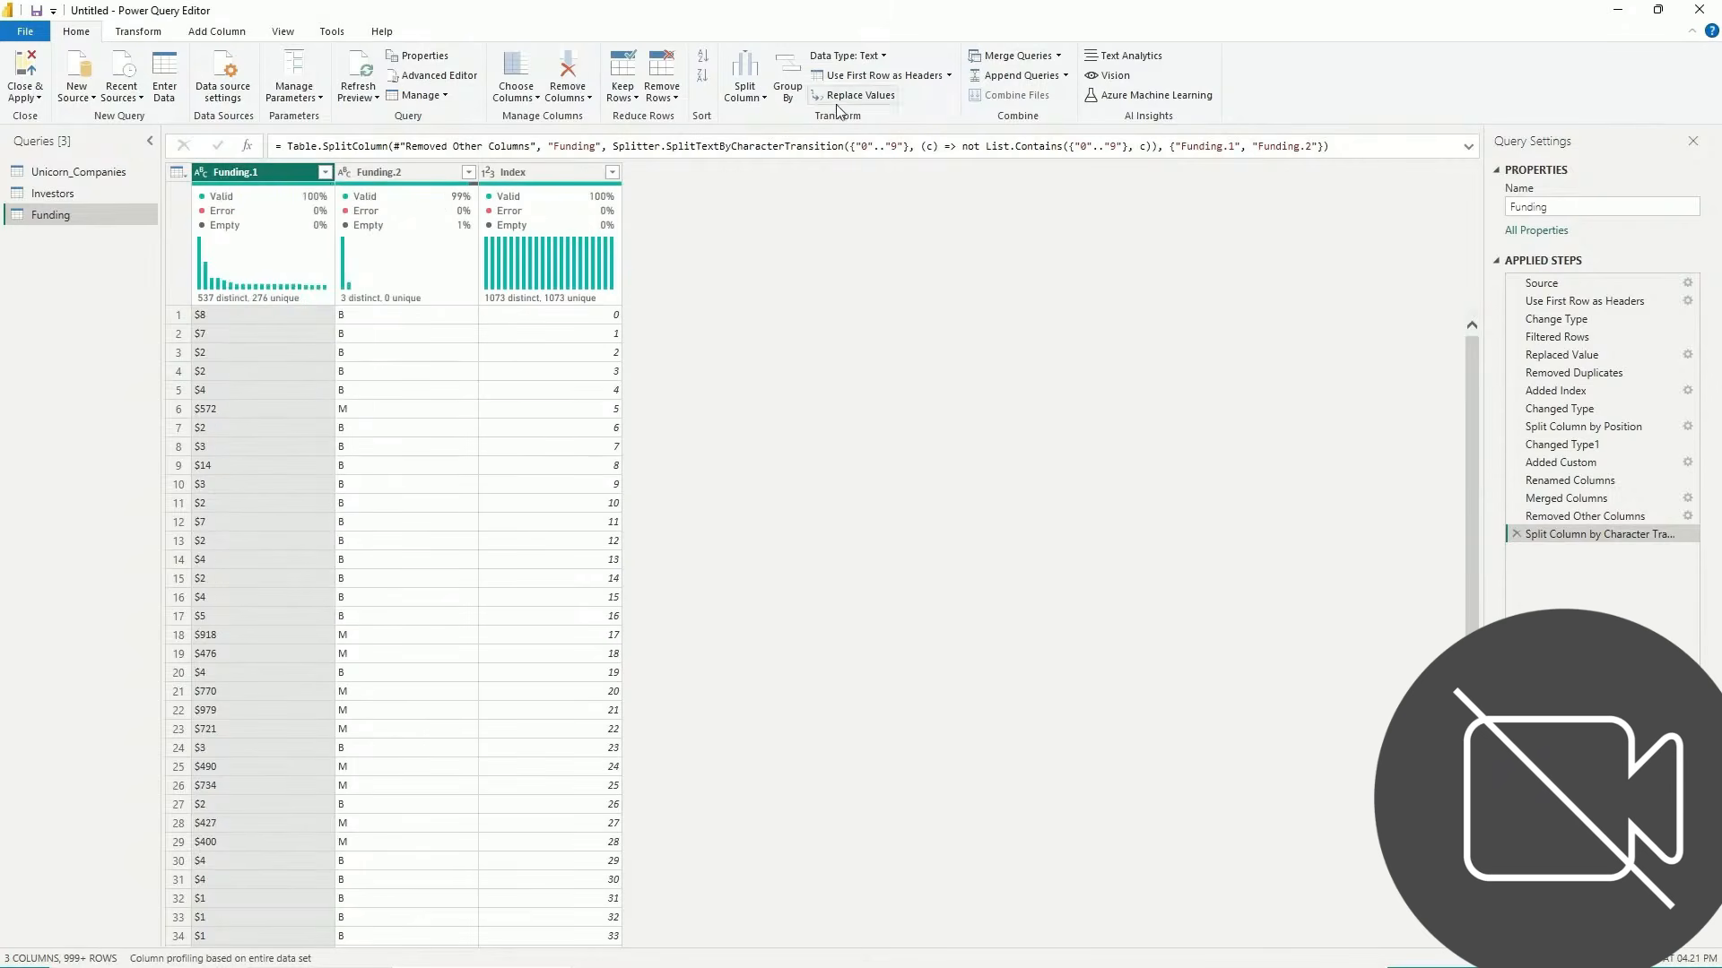
click(760, 104)
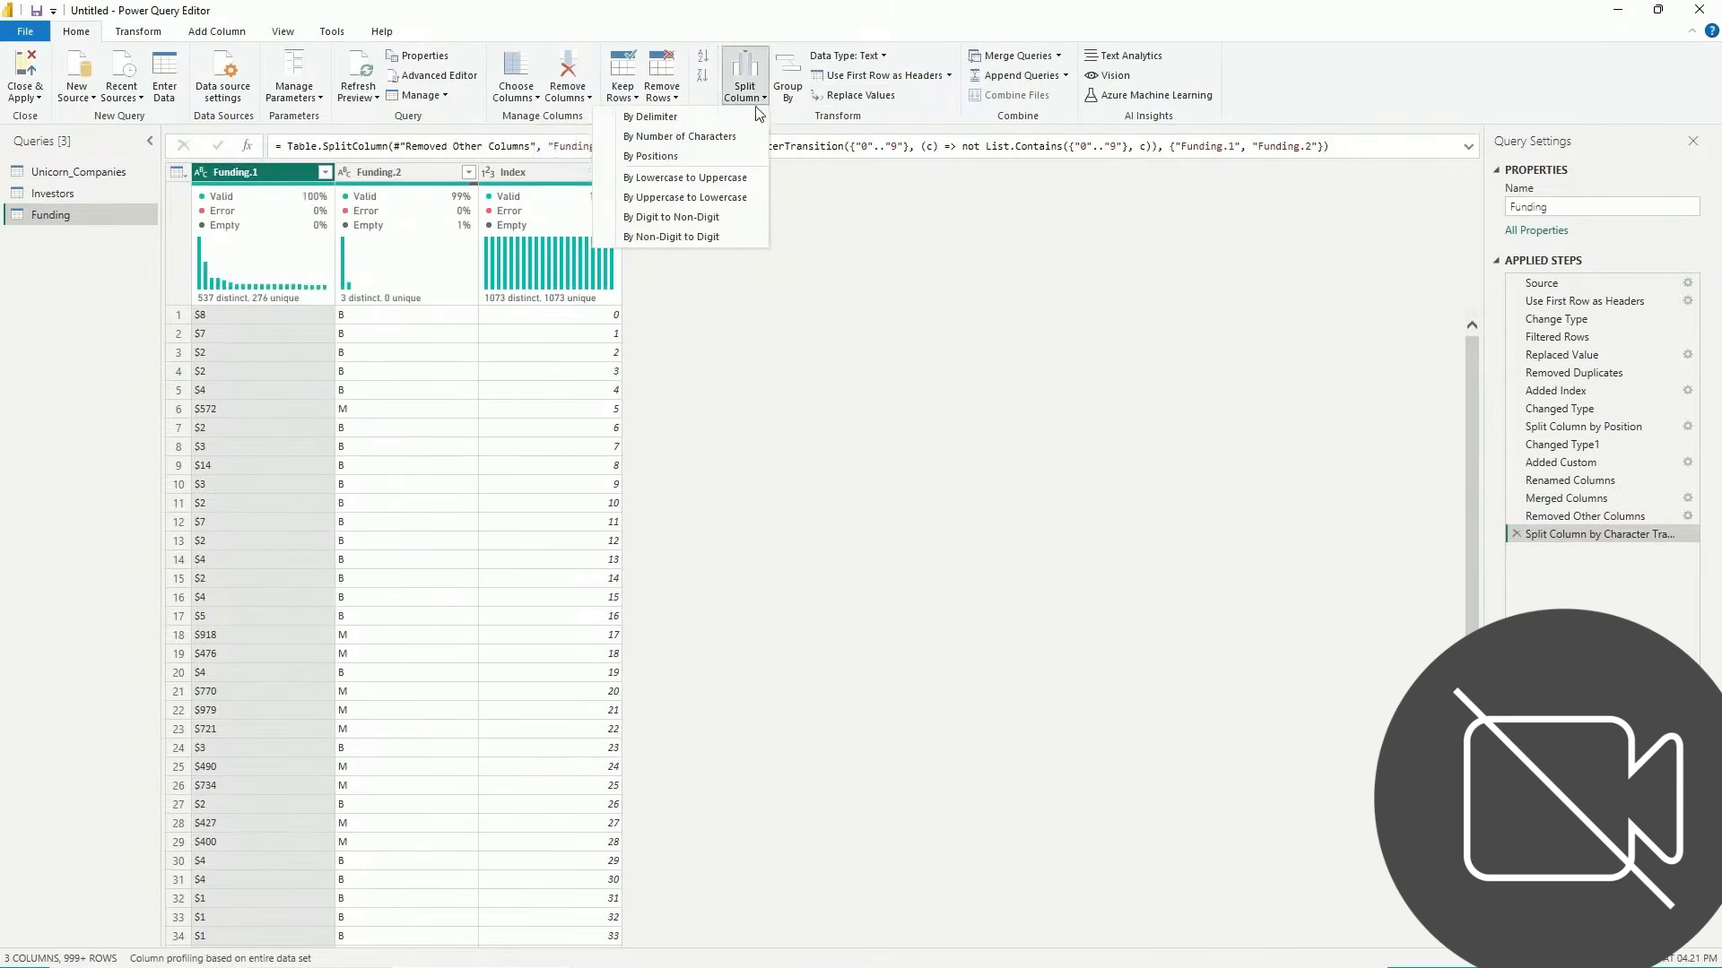
click(689, 236)
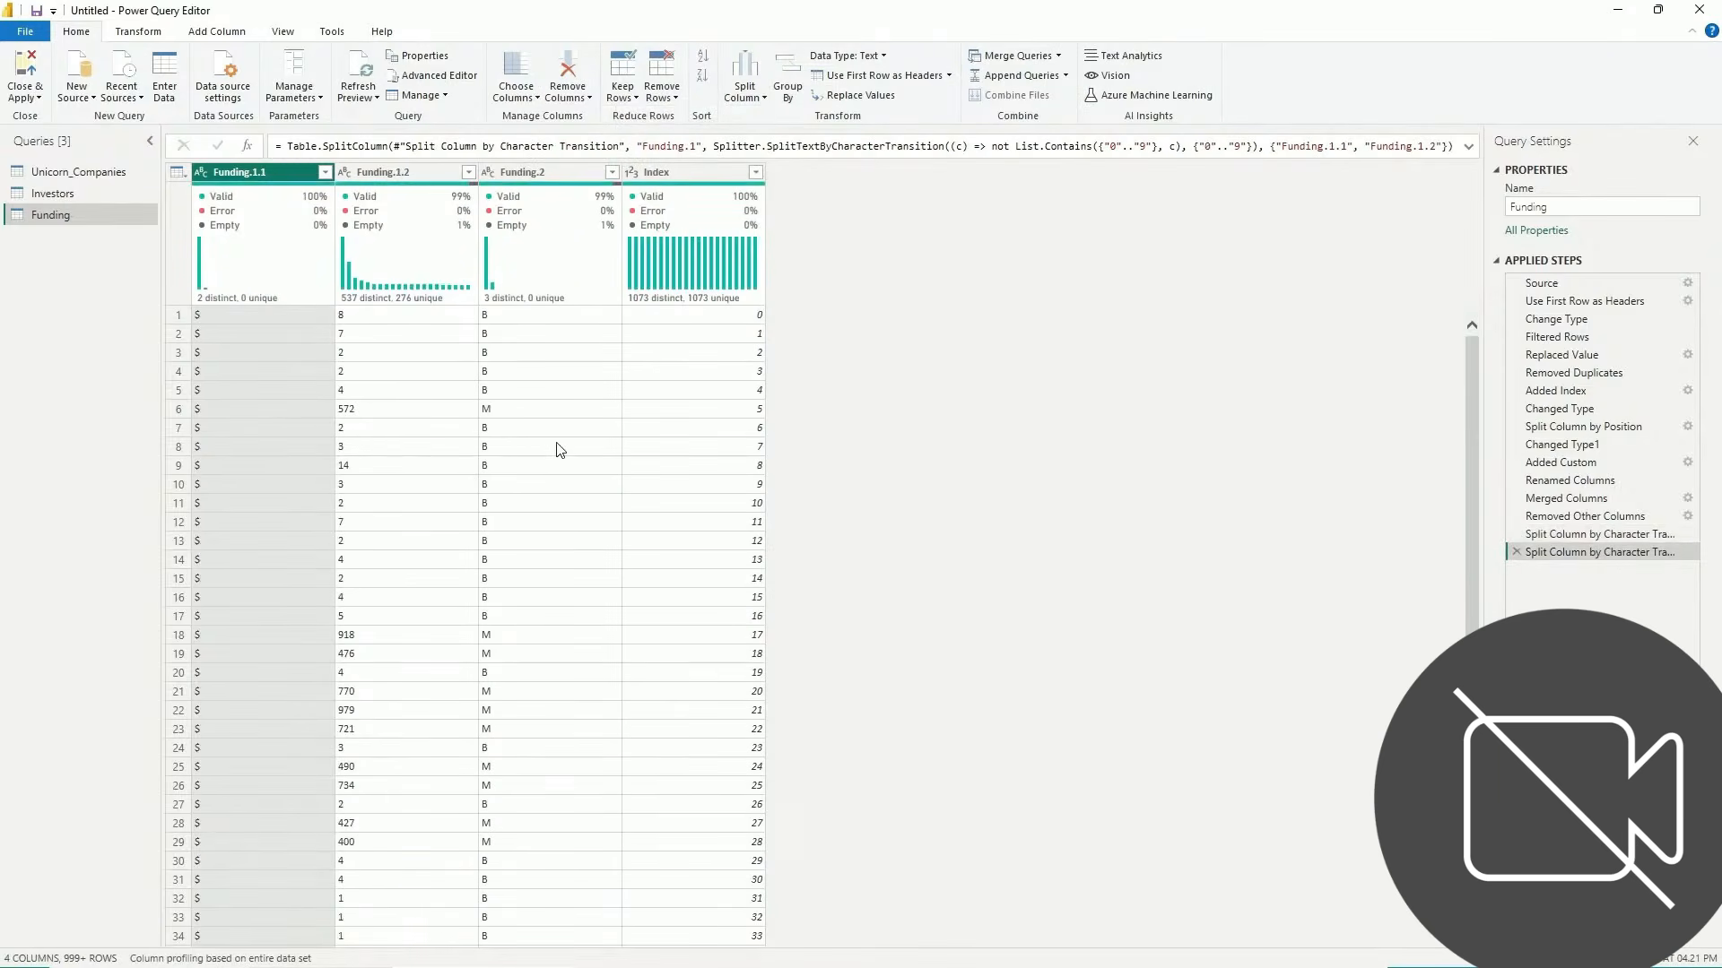
Start a conditional column in the Funding query that outputs 1000 if Funding.2 equals B
click(218, 34)
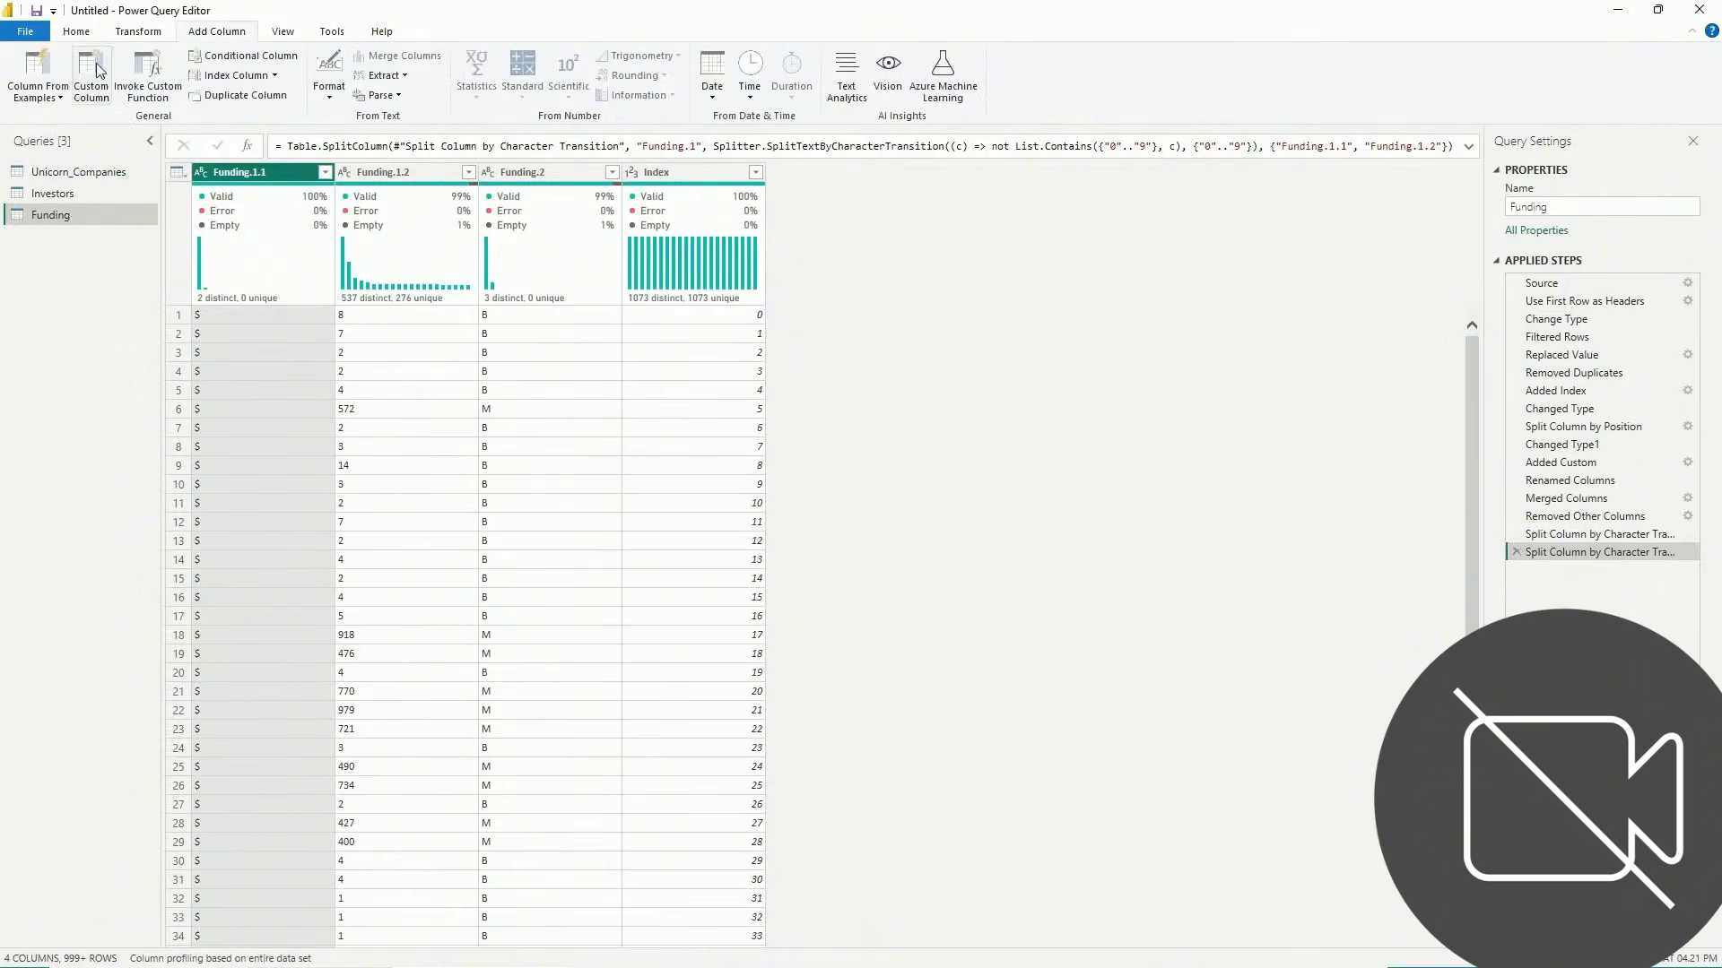
click(218, 57)
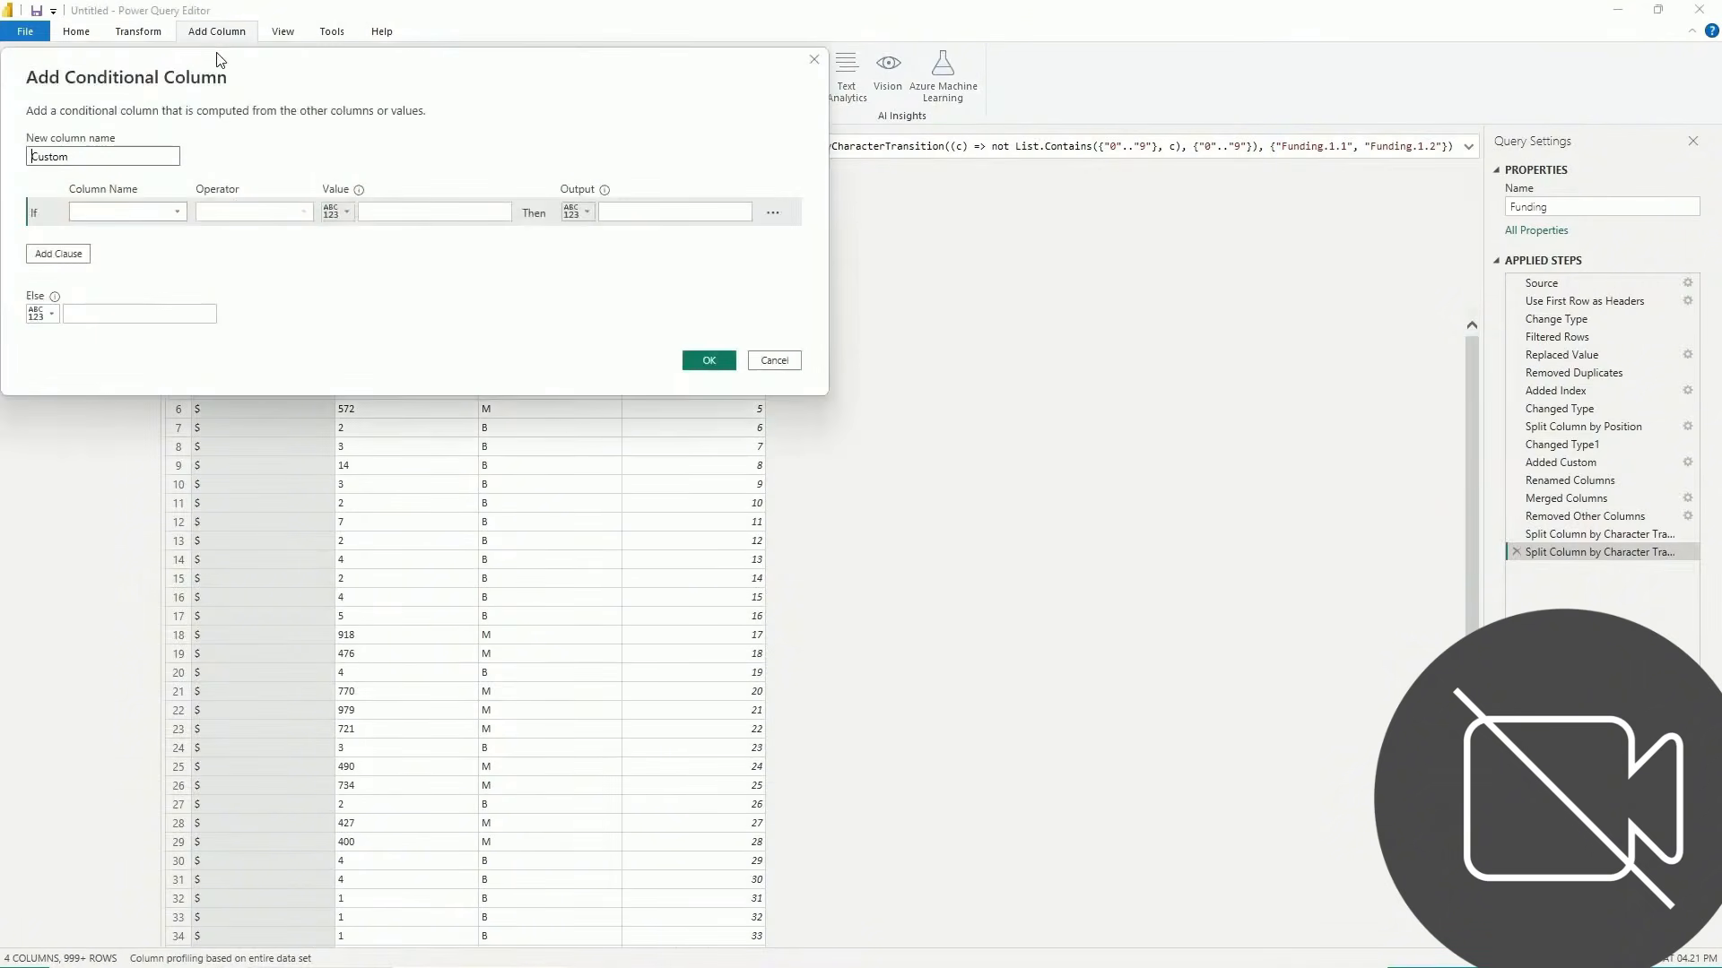
click(94, 157)
click(101, 216)
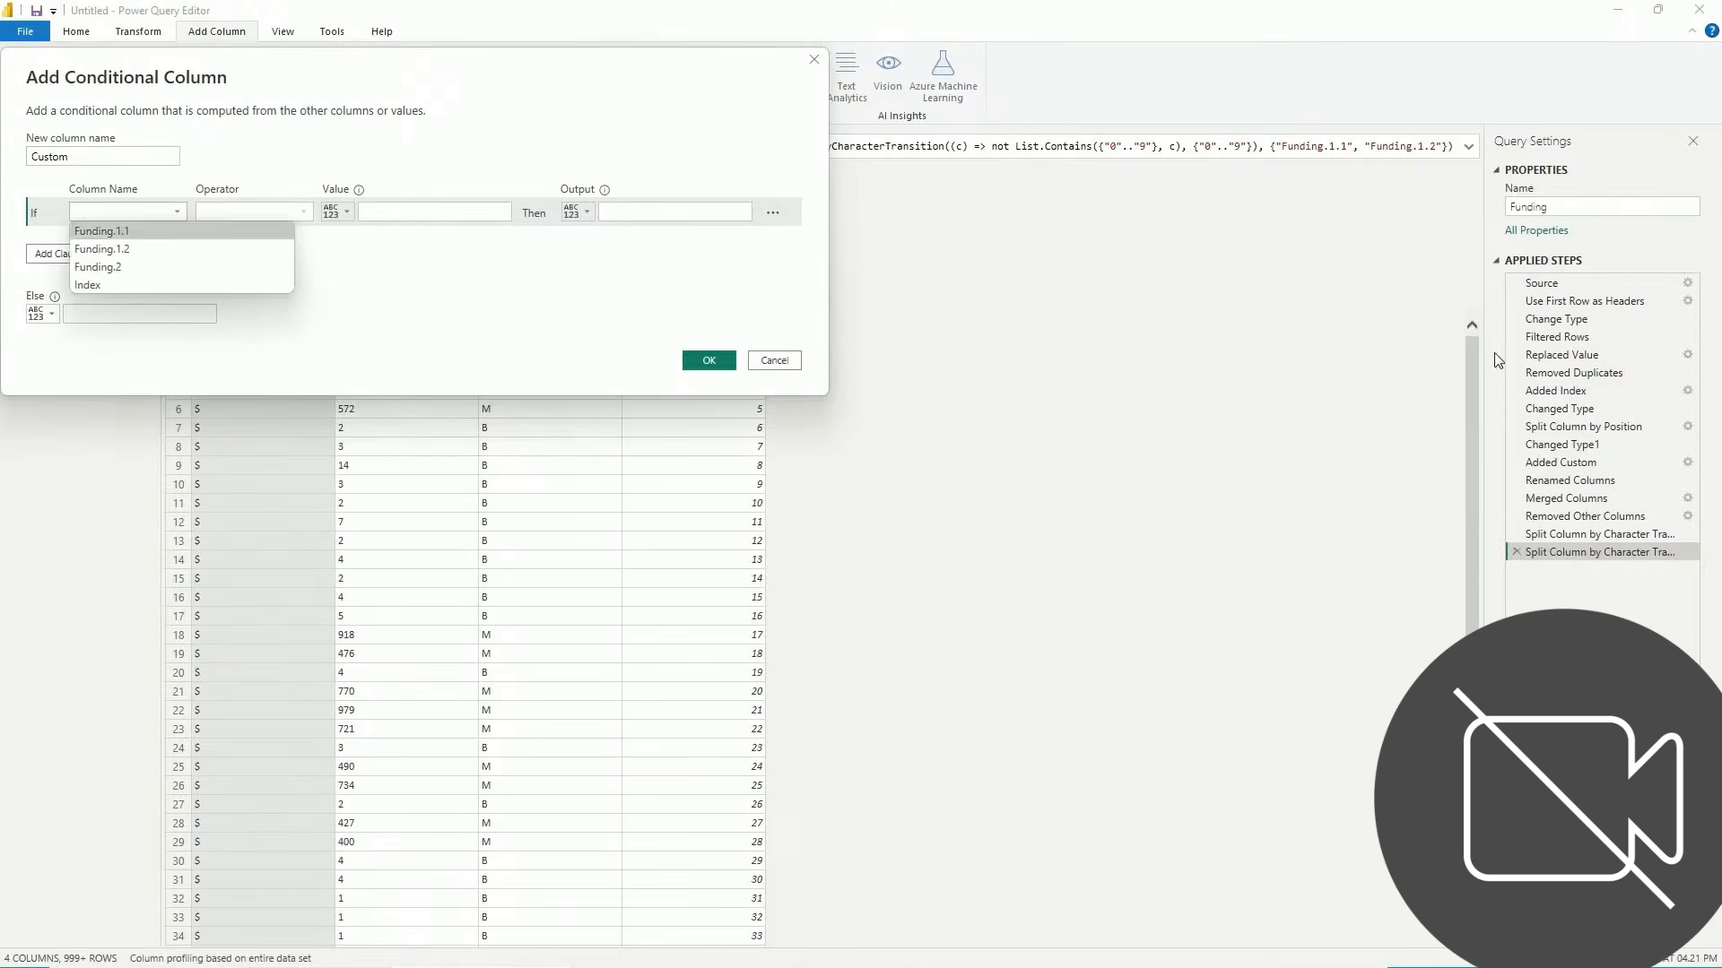
click(1260, 392)
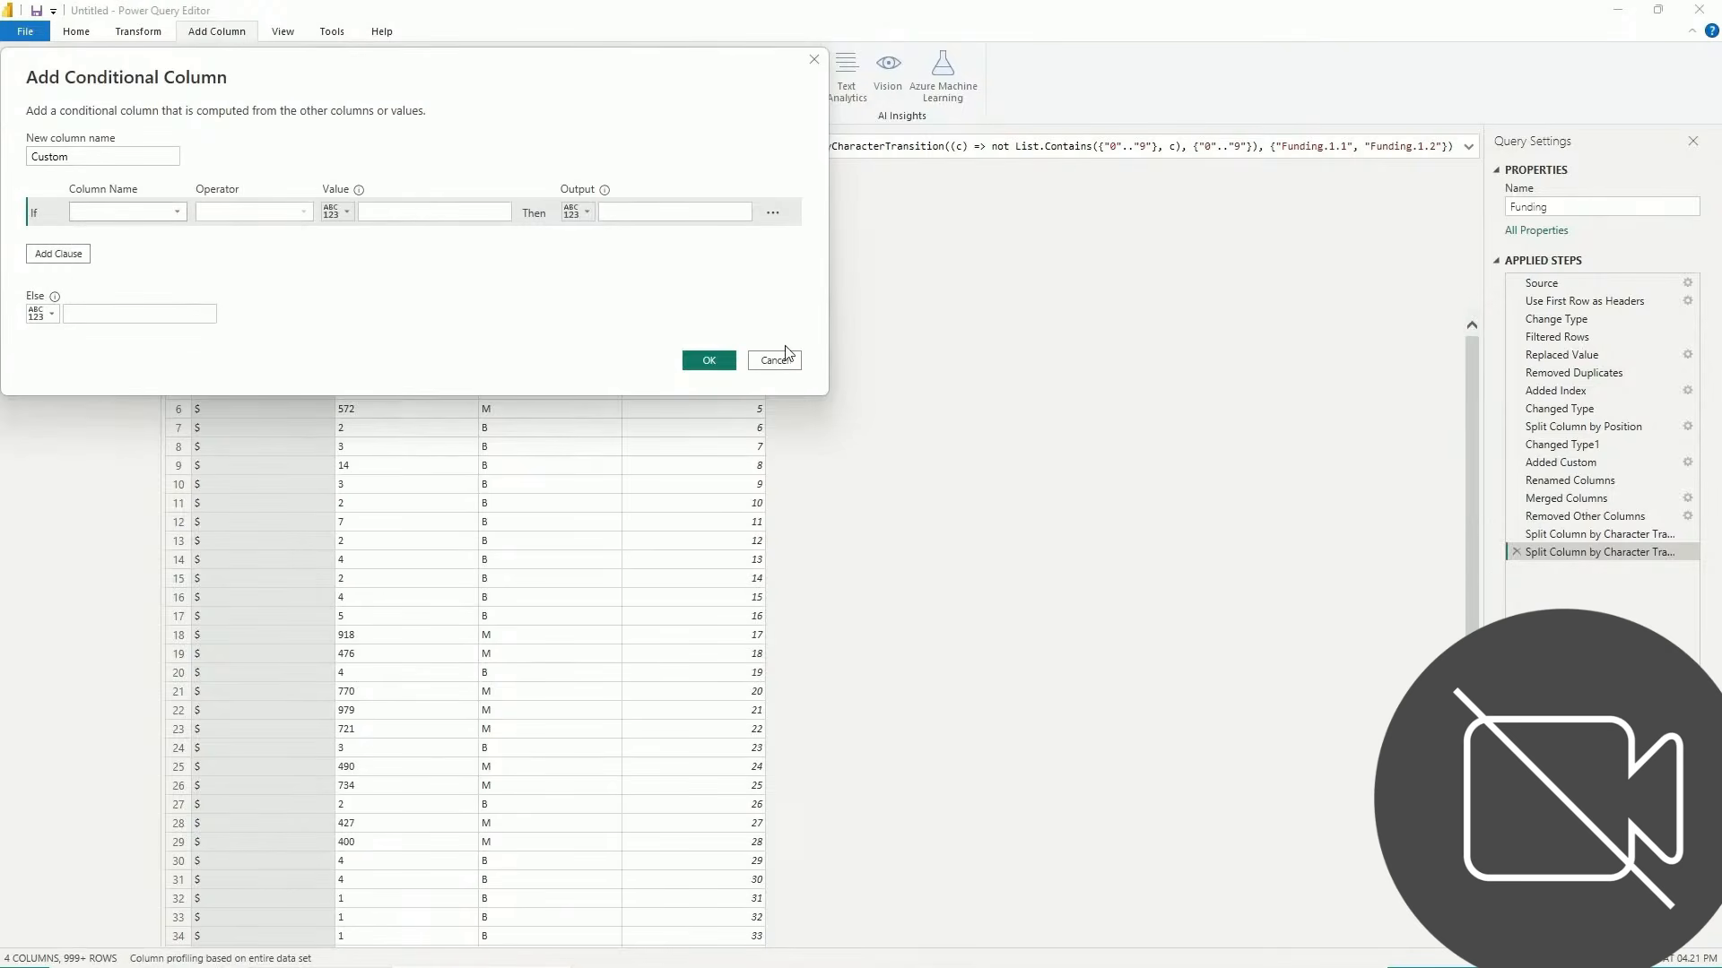
drag(572, 77, 1127, 392)
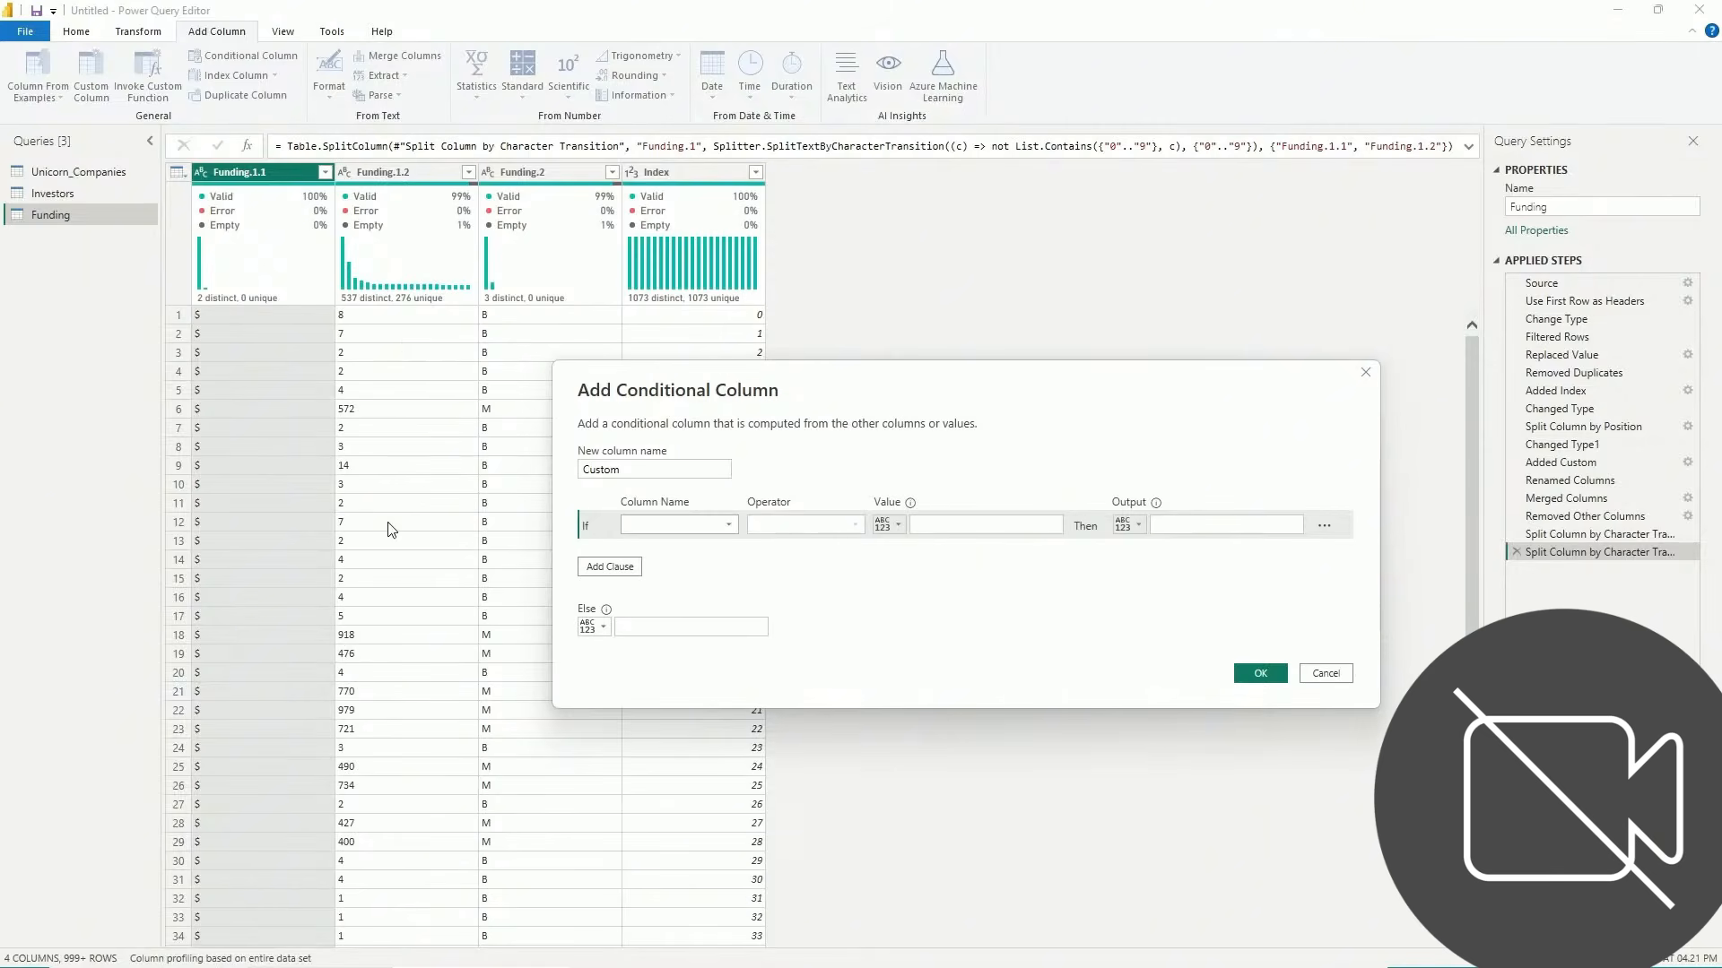
click(663, 529)
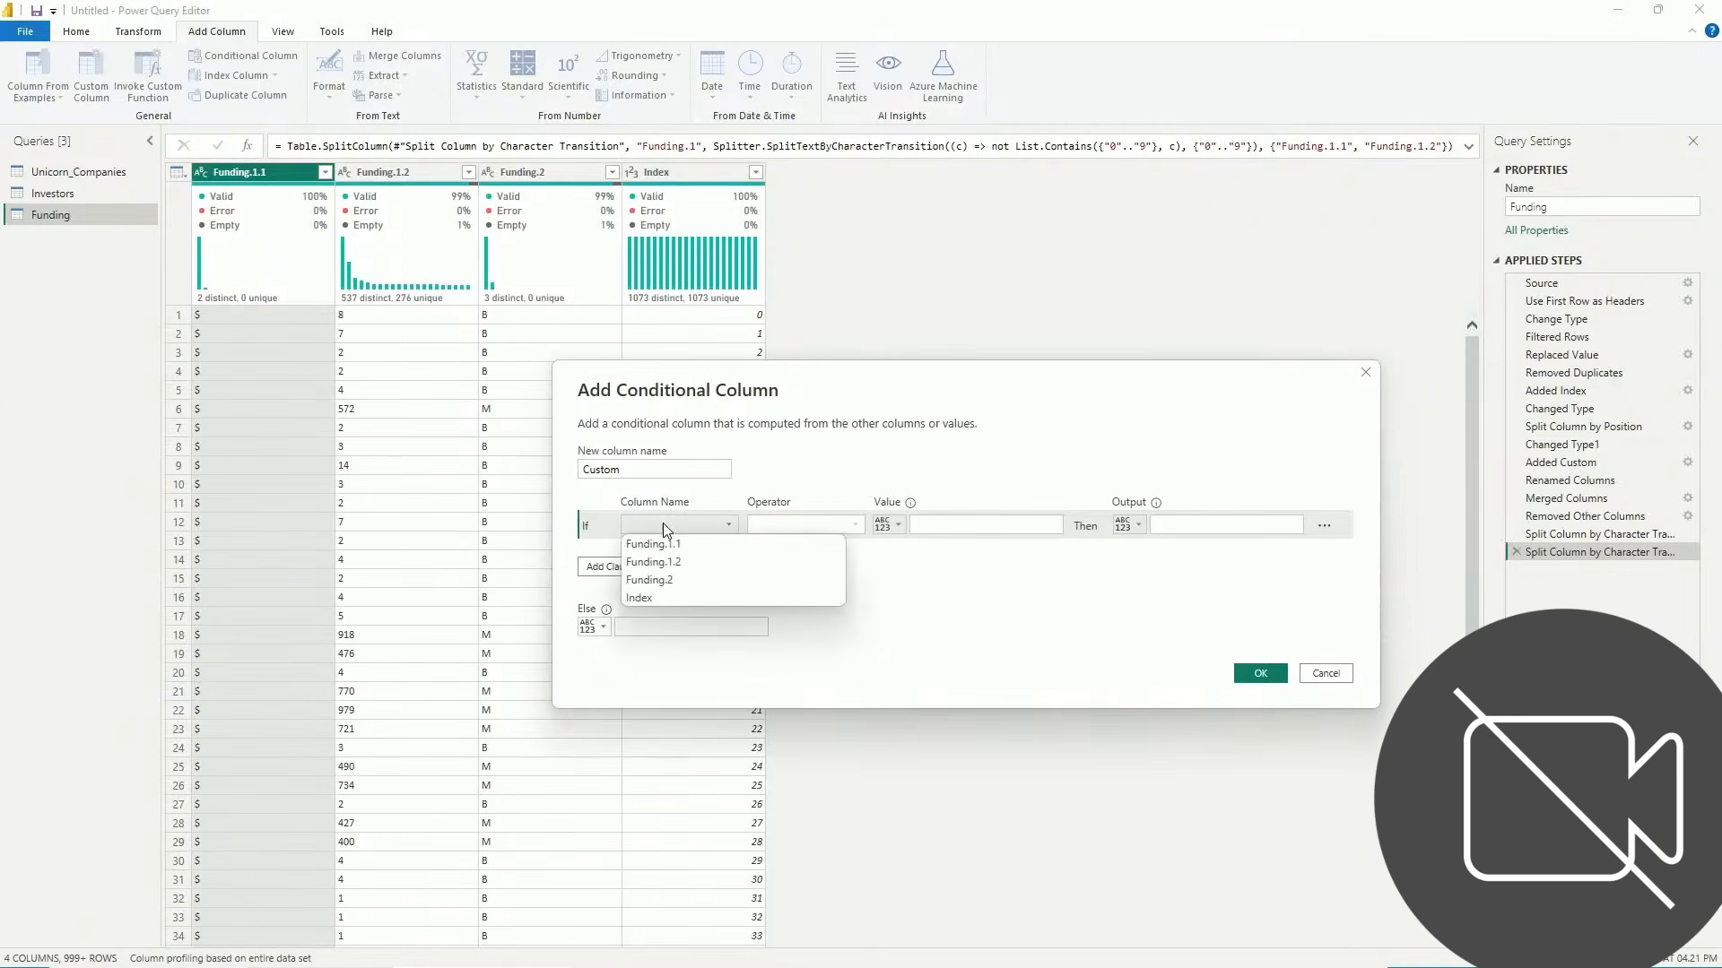
click(668, 584)
click(986, 528)
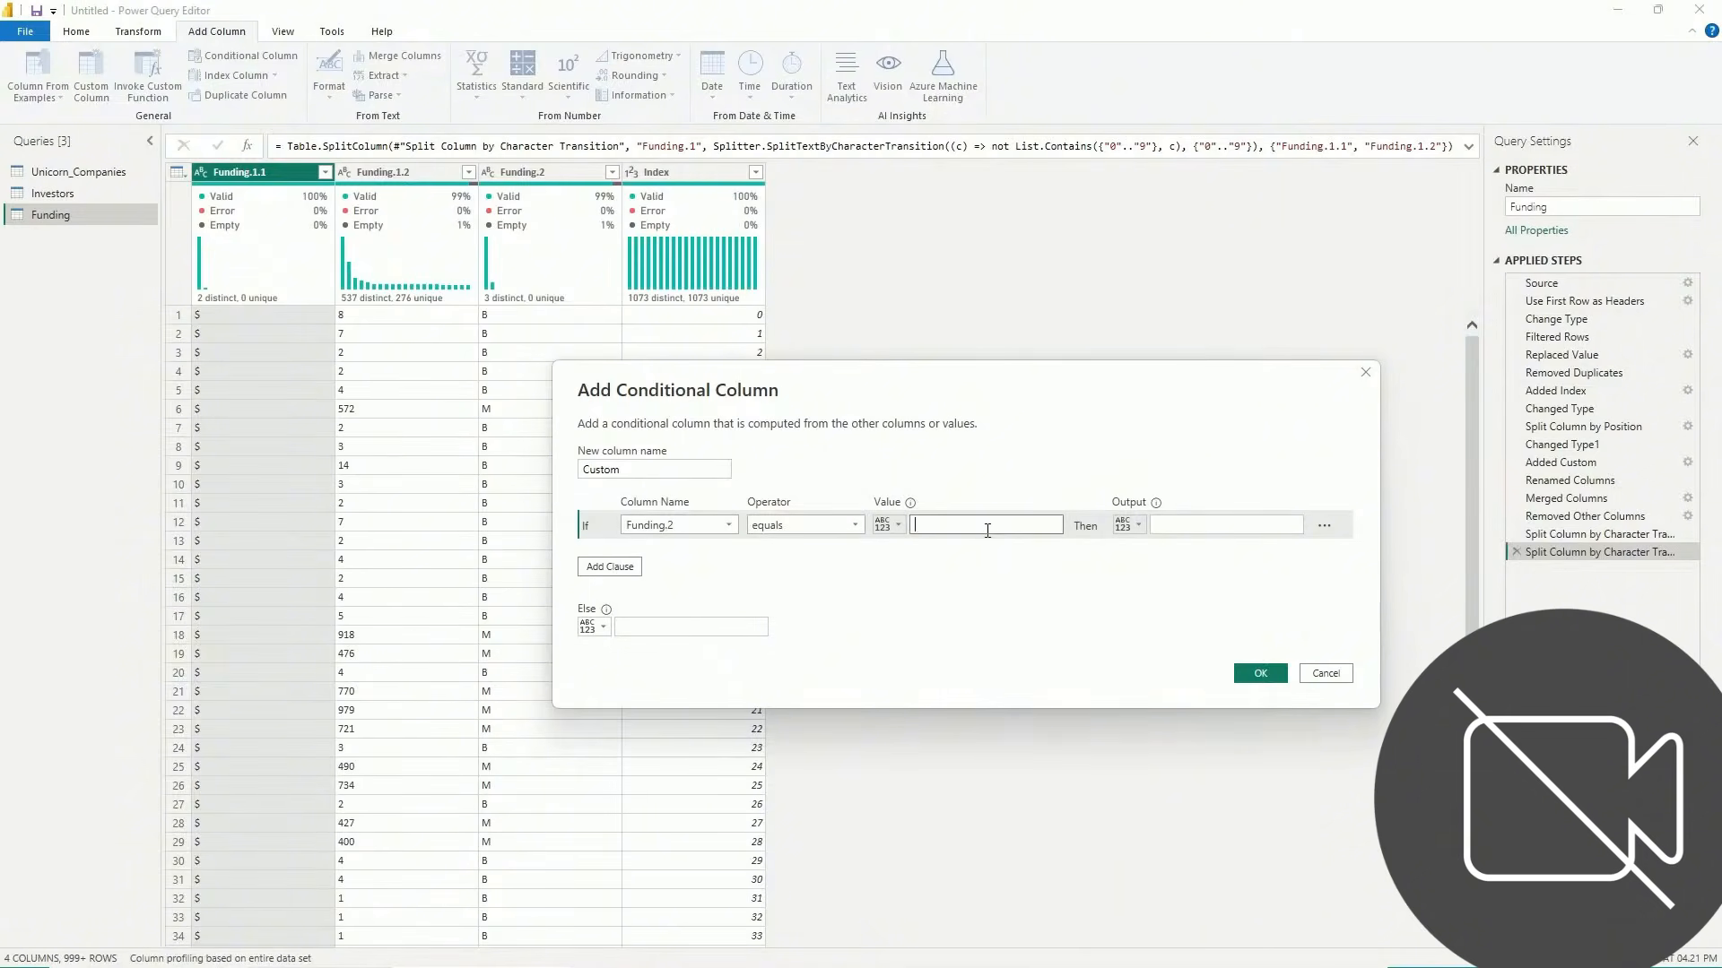
click(1182, 520)
text(1000)
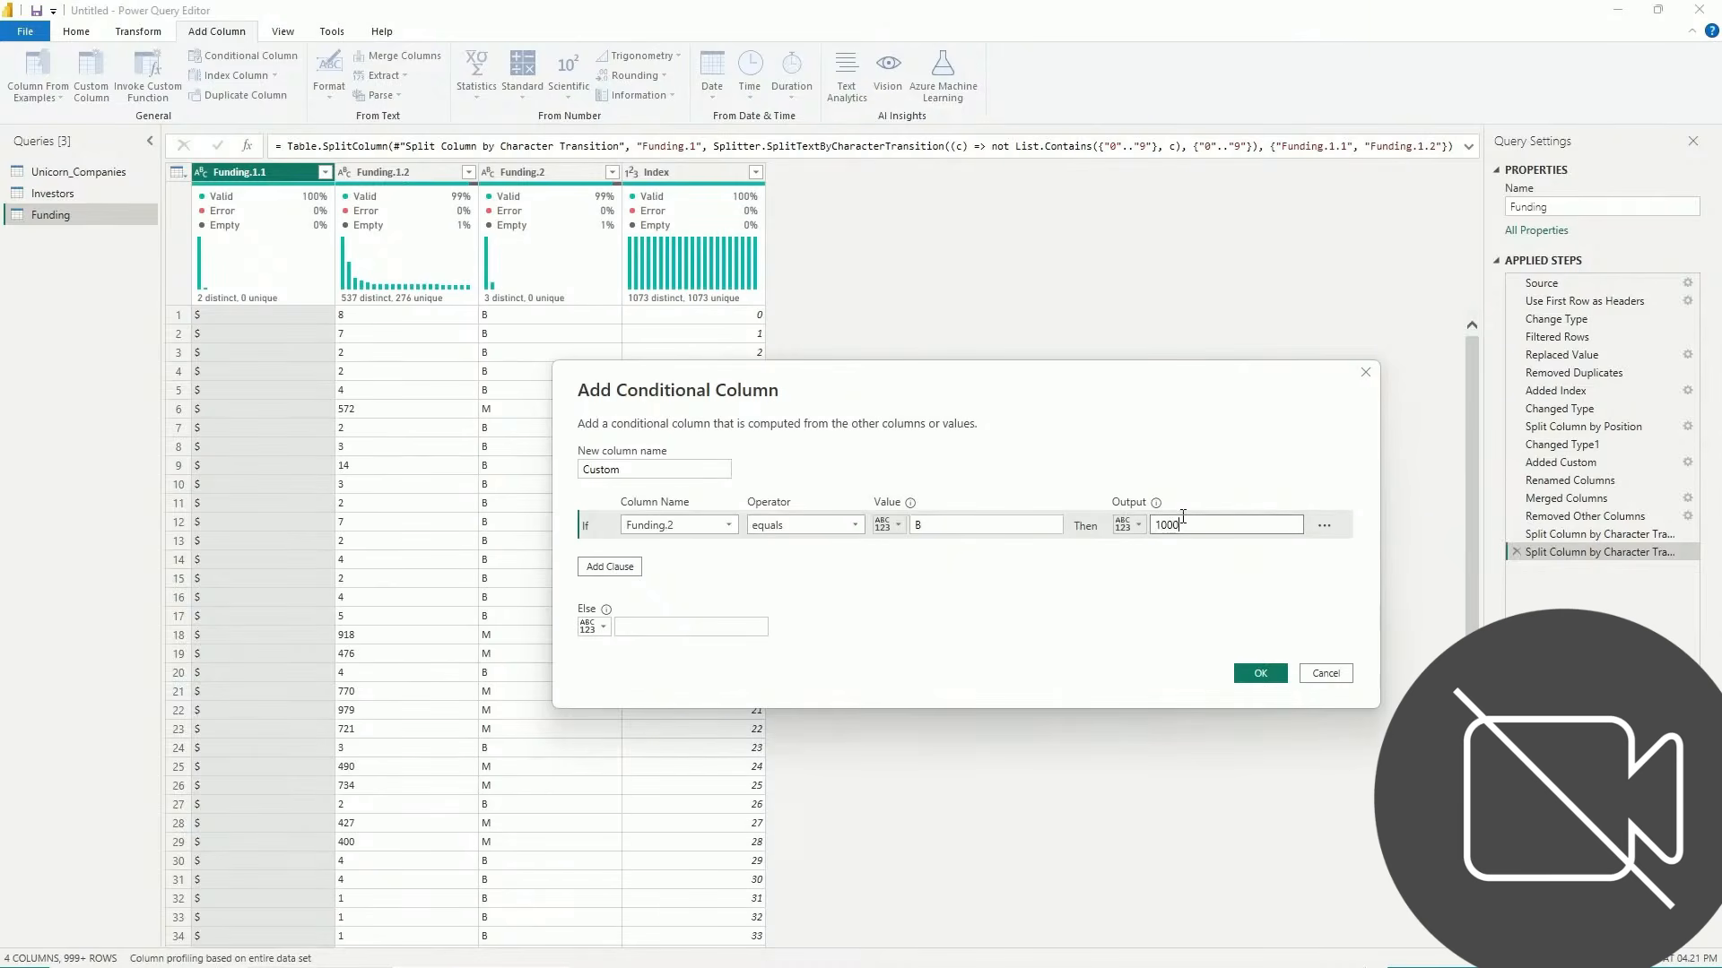
Add an else-if clause that outputs 1 when Funding.2 equals M, and create the conditional column
click(619, 567)
click(664, 554)
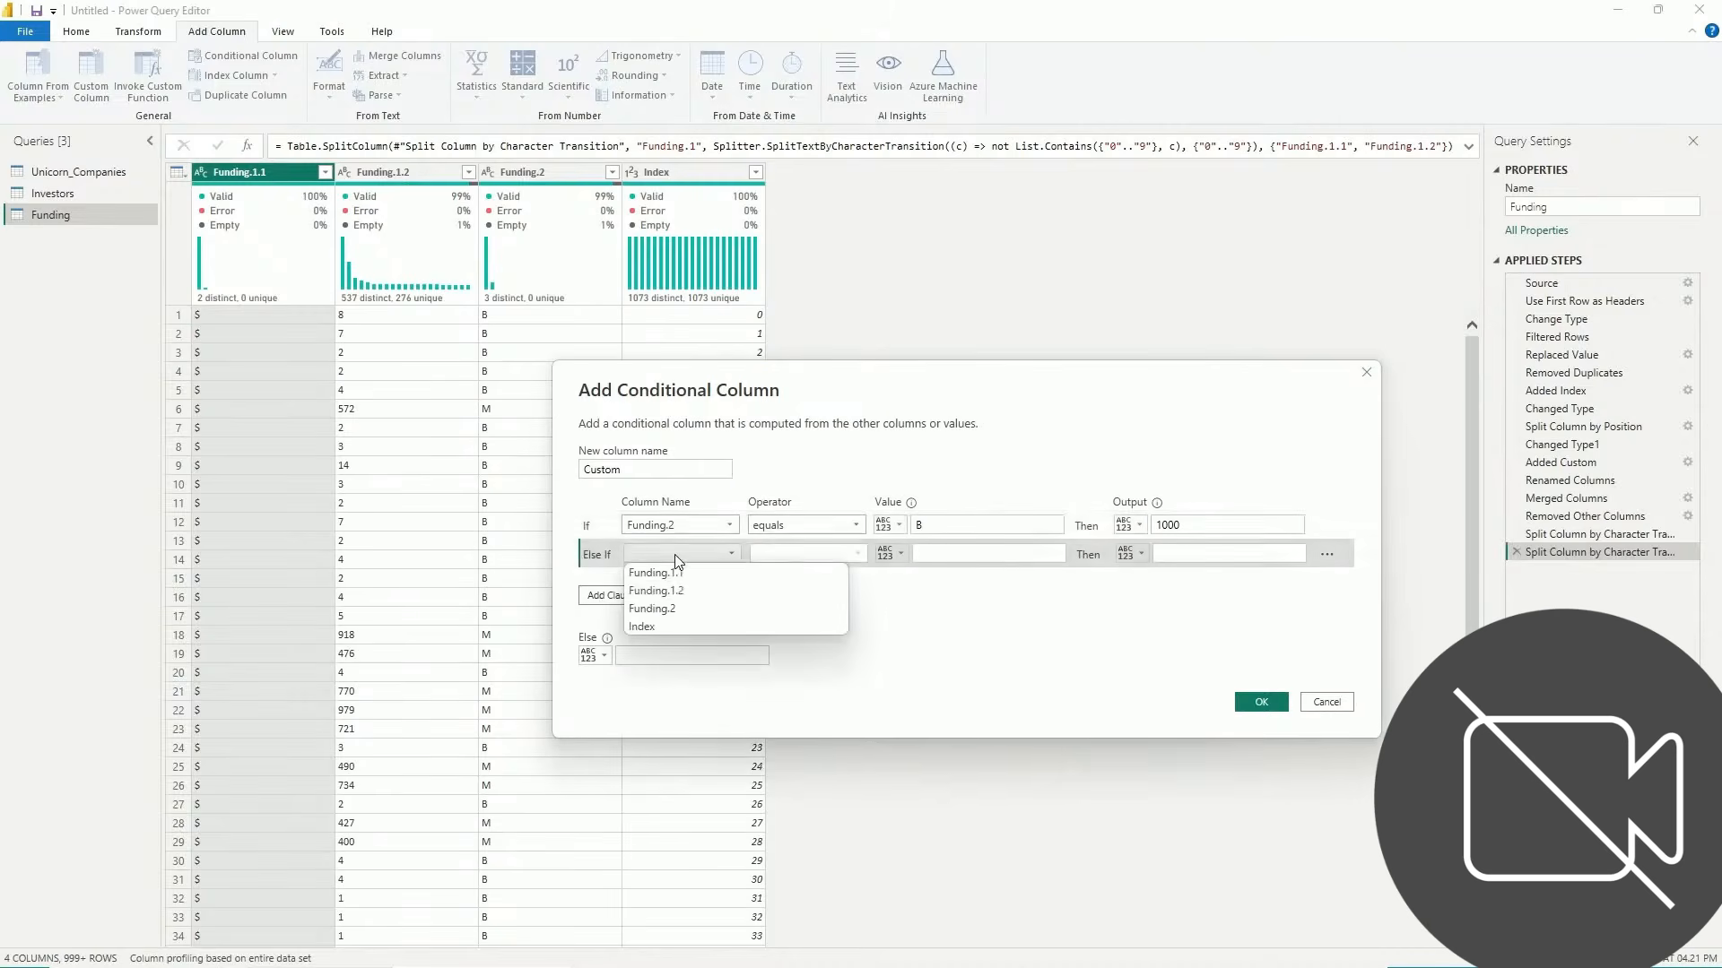
click(682, 606)
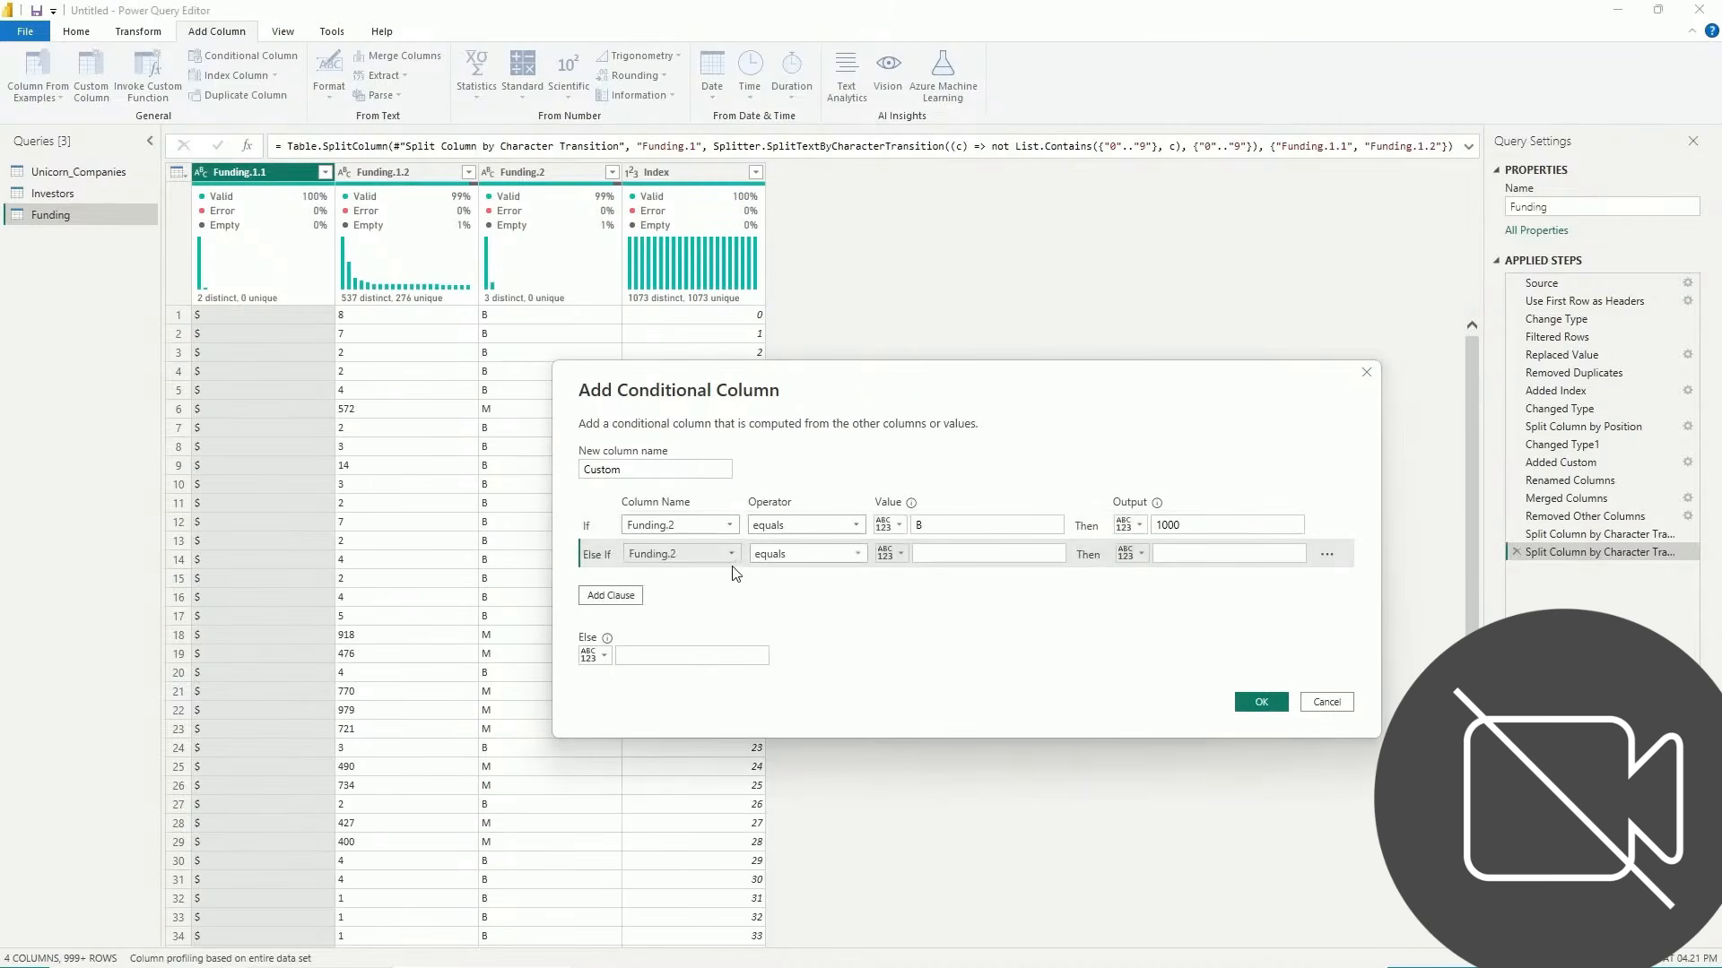
click(945, 555)
text(M)
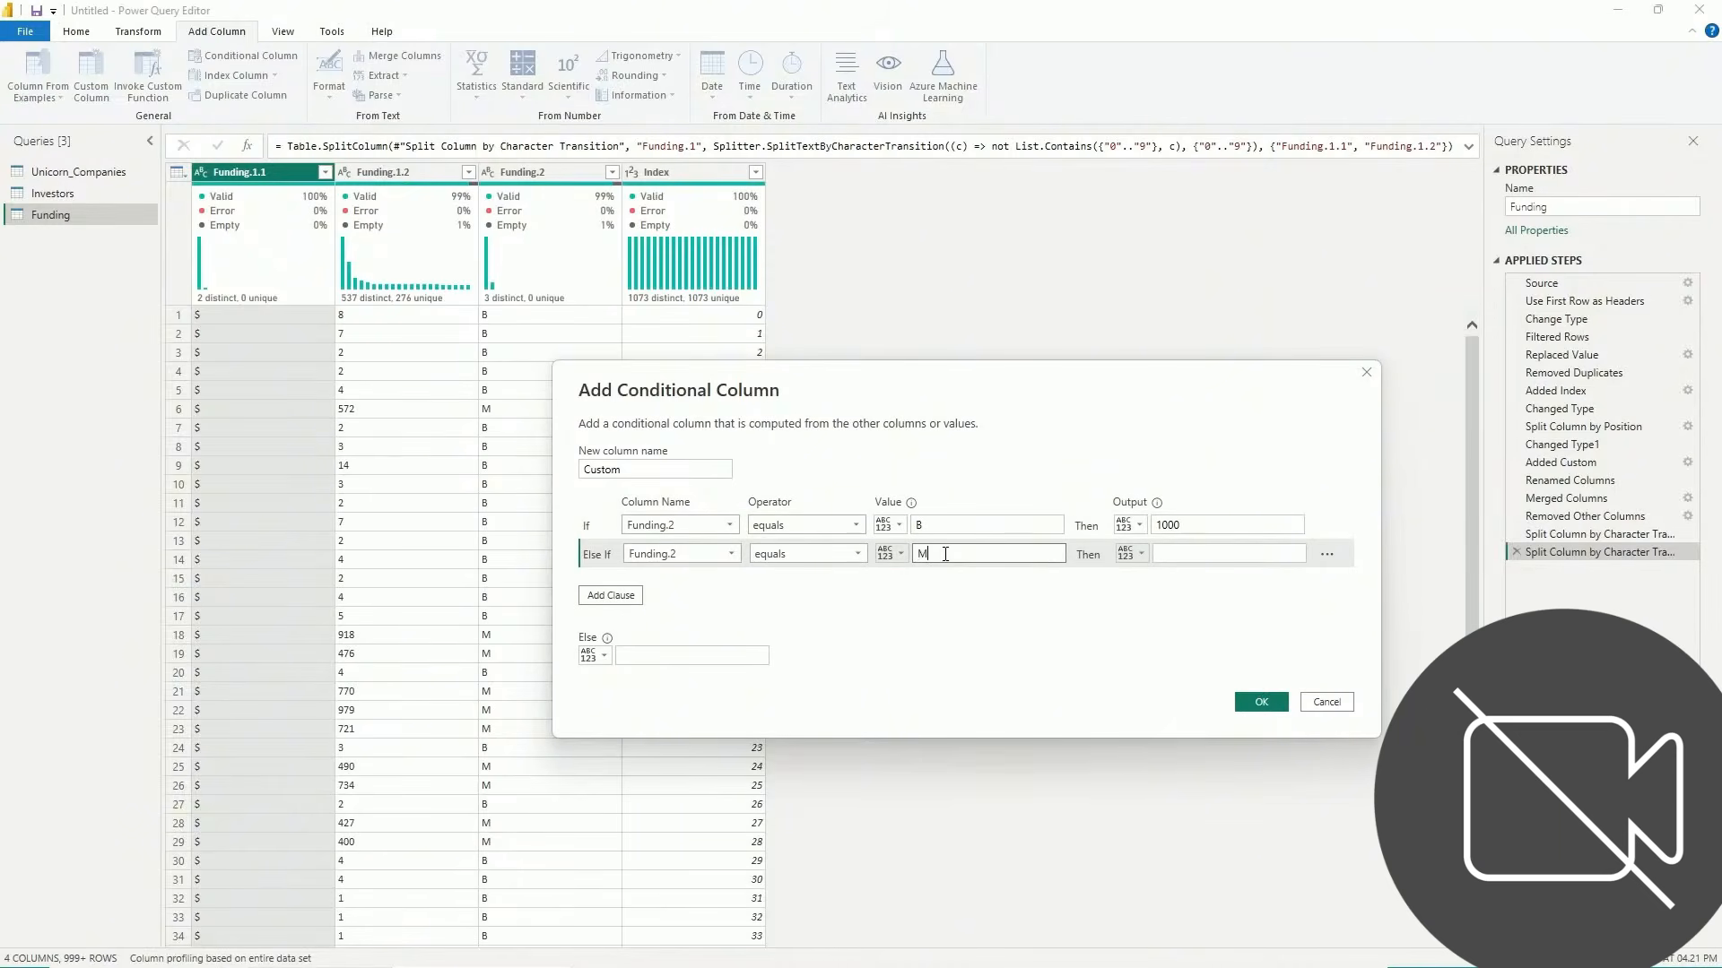
click(1210, 554)
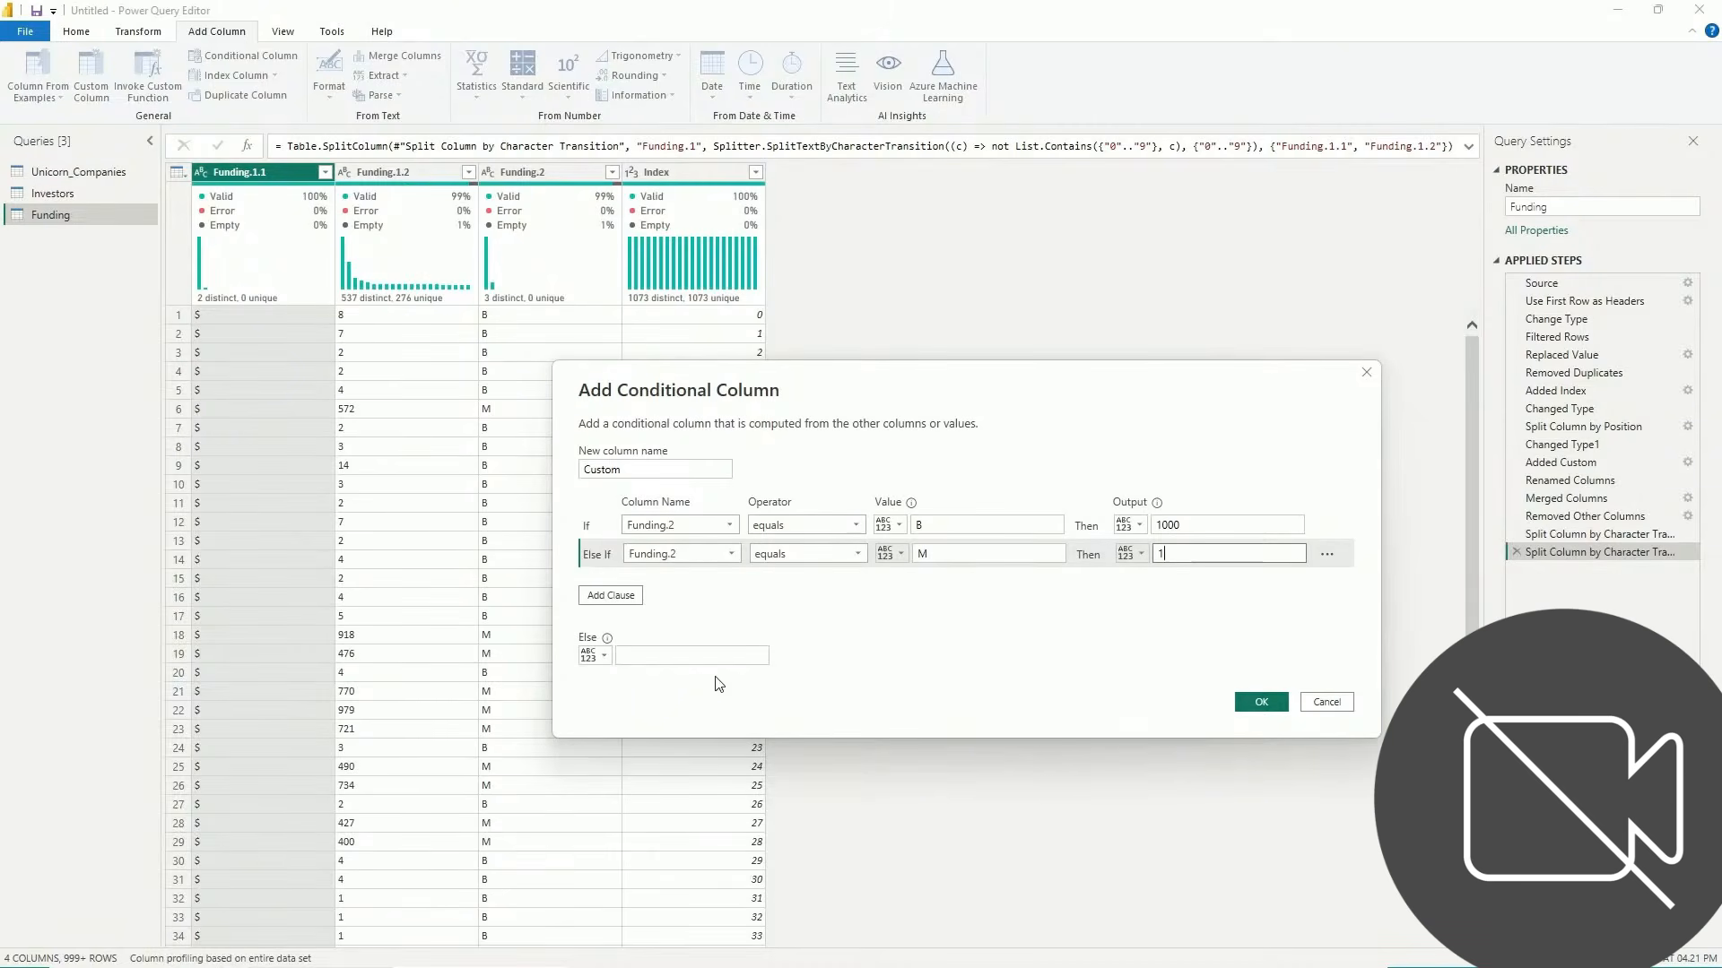
click(1262, 703)
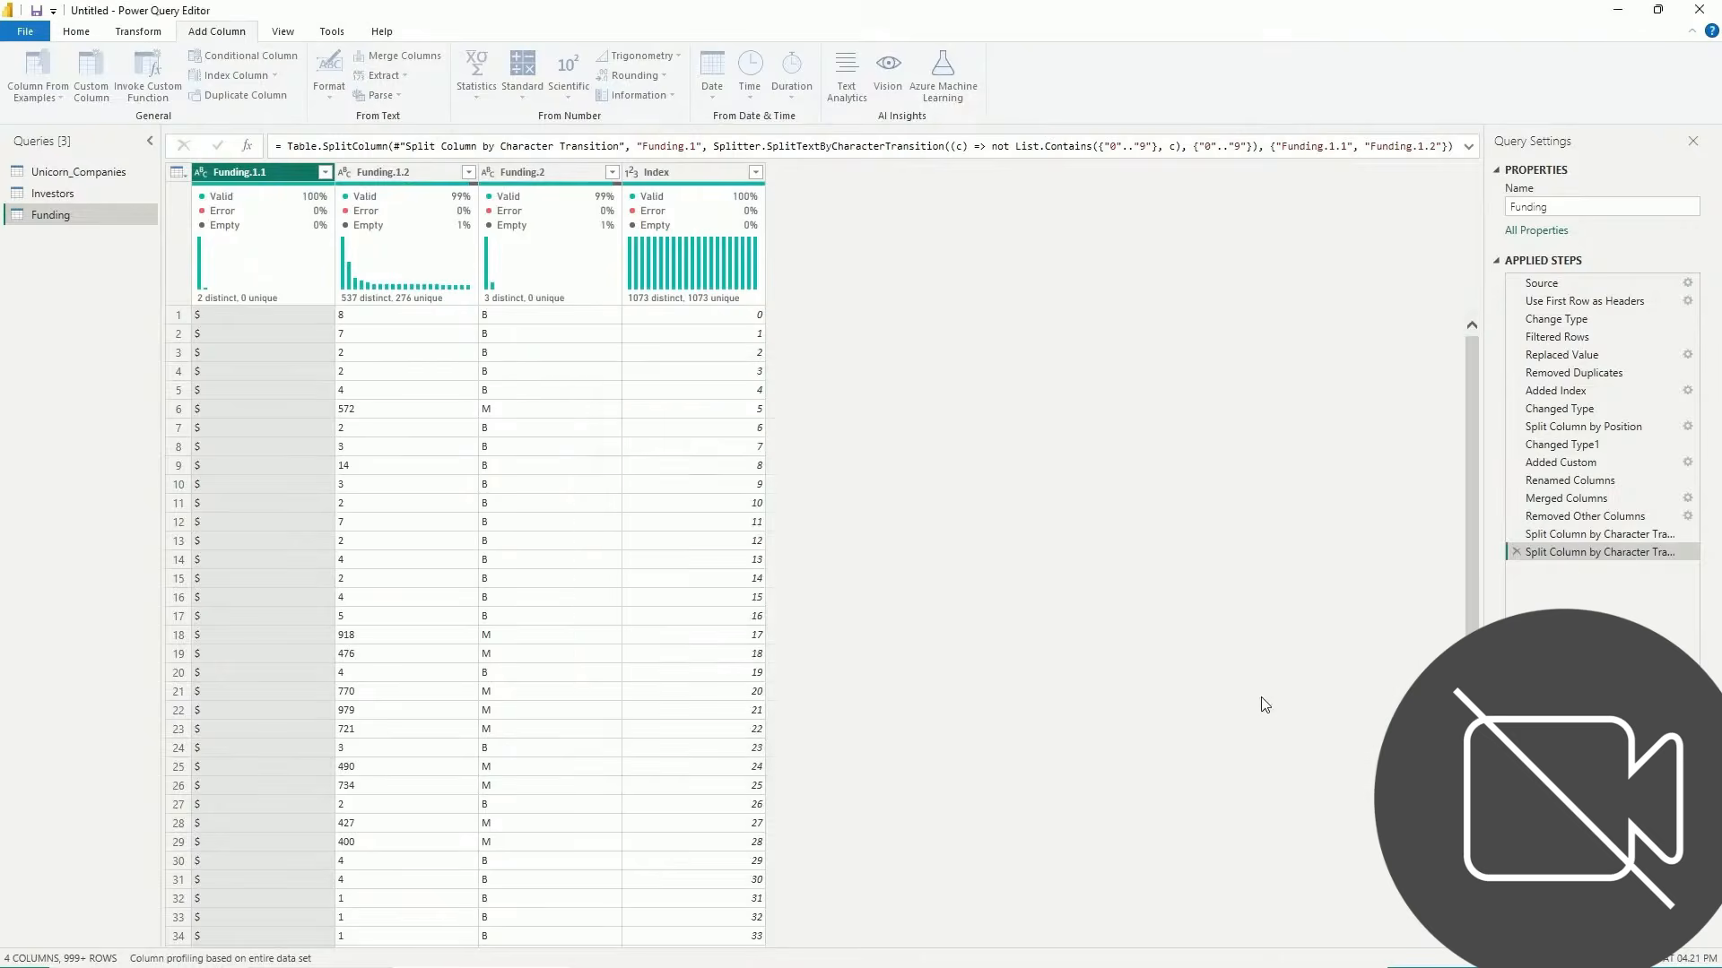
Remove the rows with empty values in the Funding.2 column
click(568, 176)
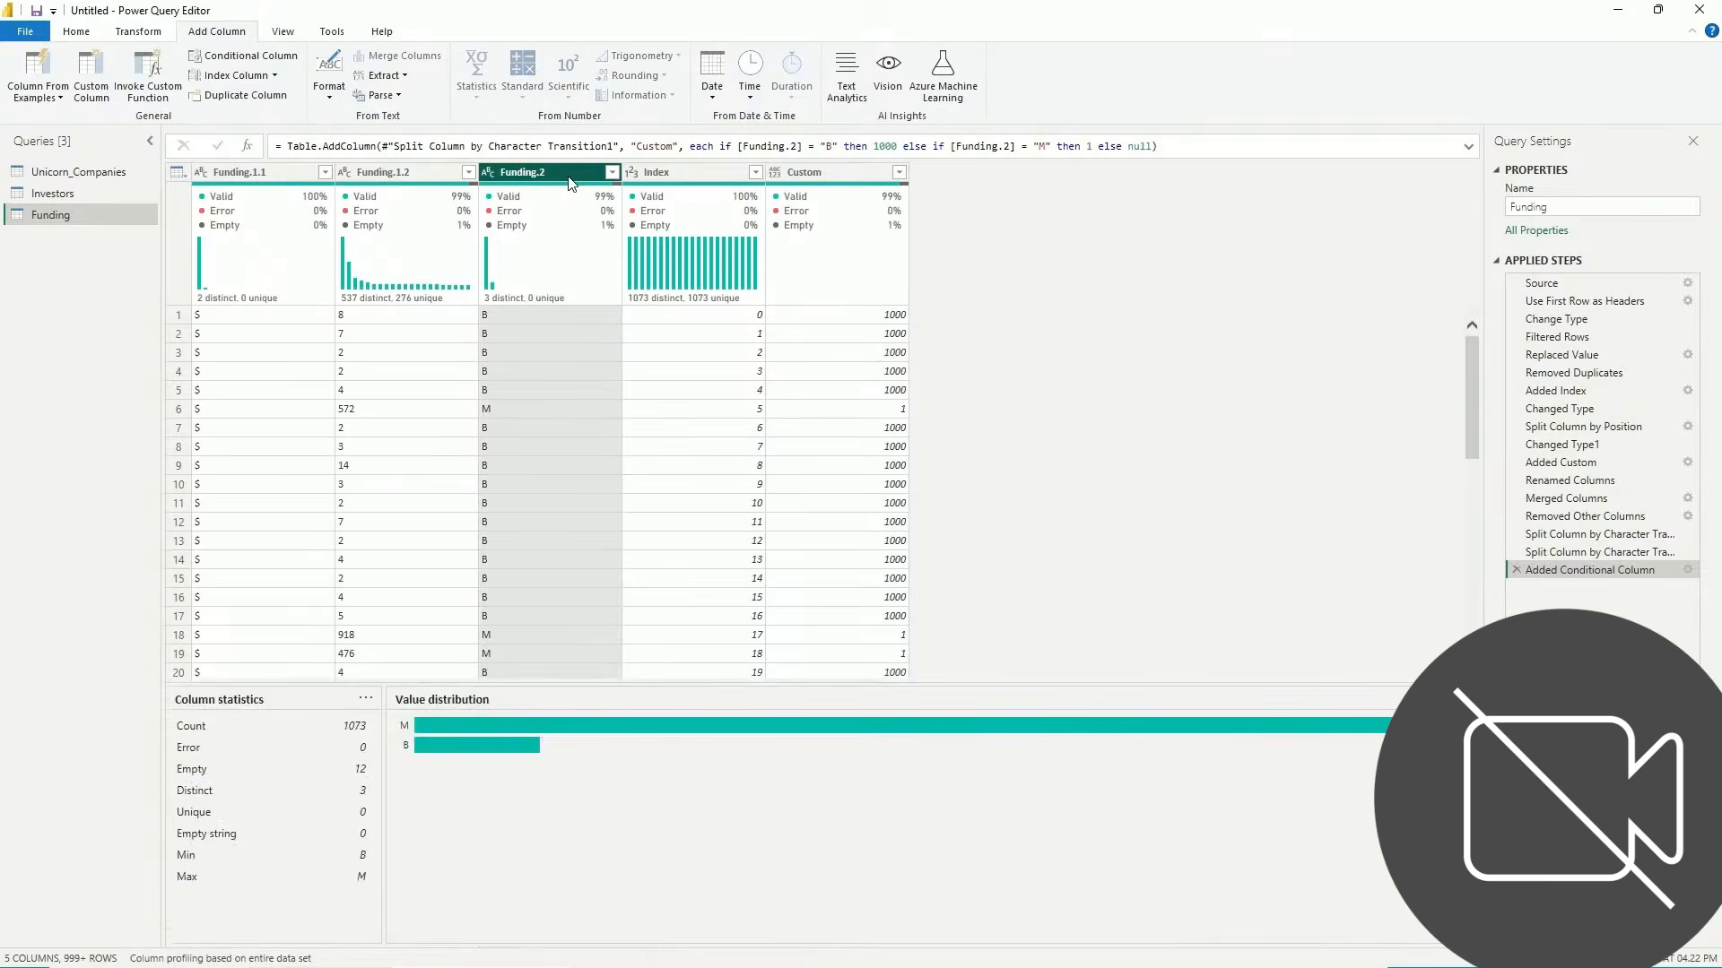
click(612, 172)
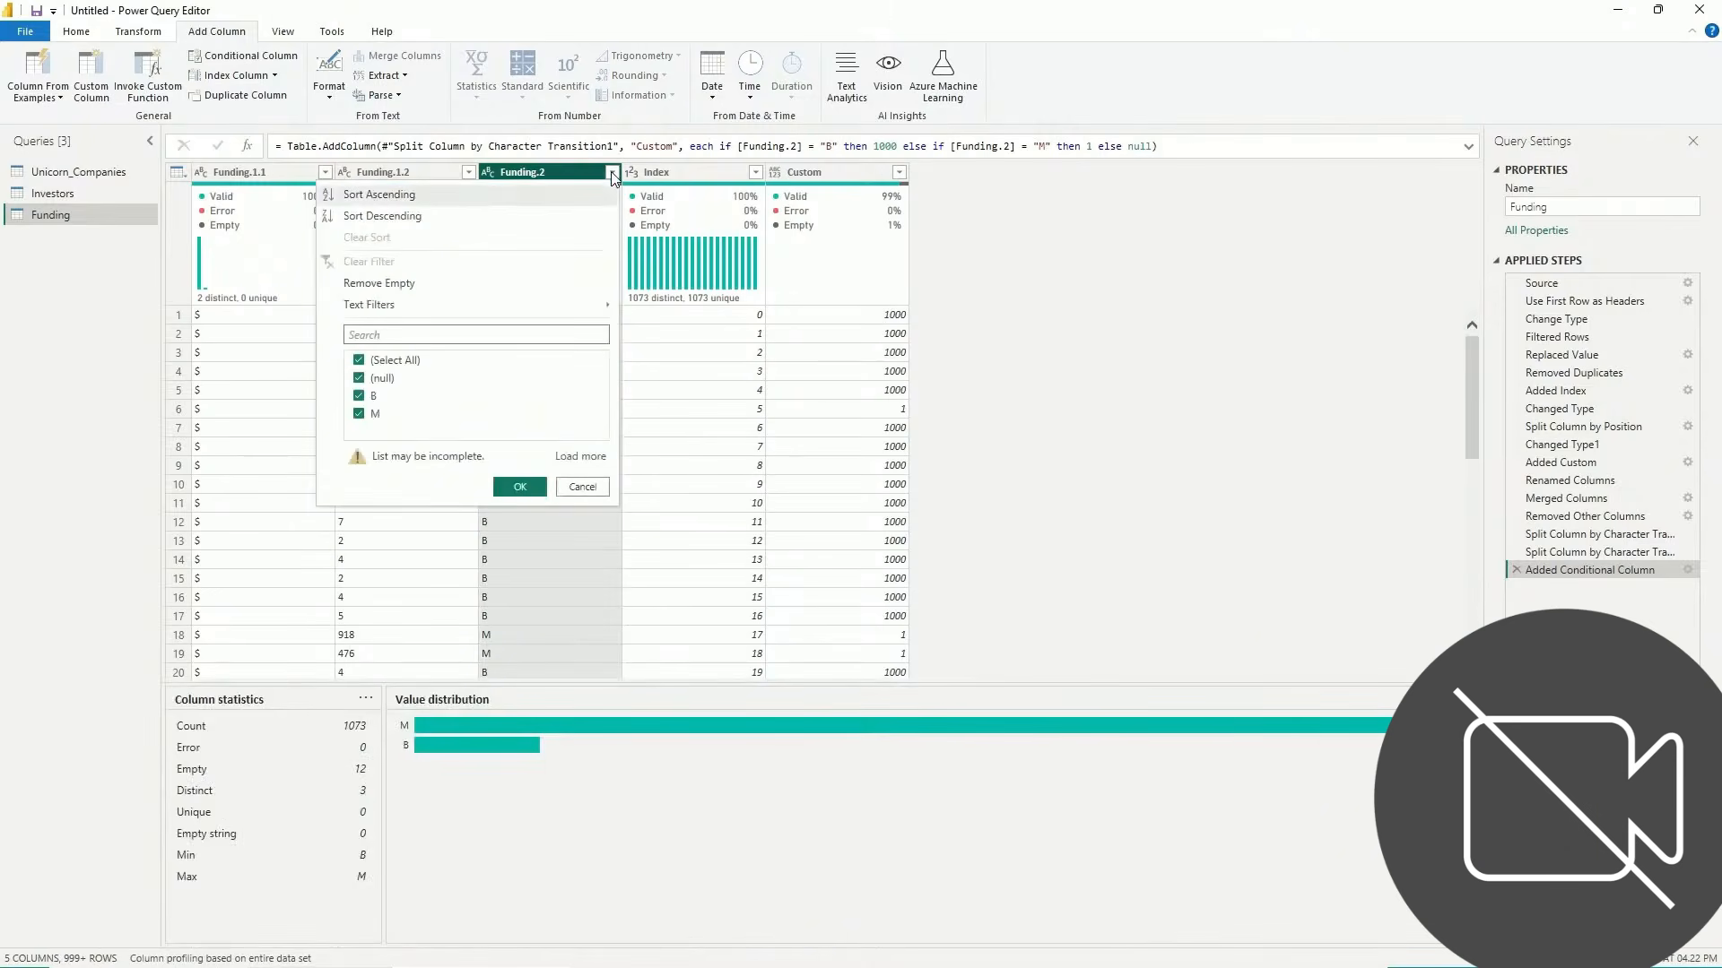
click(410, 283)
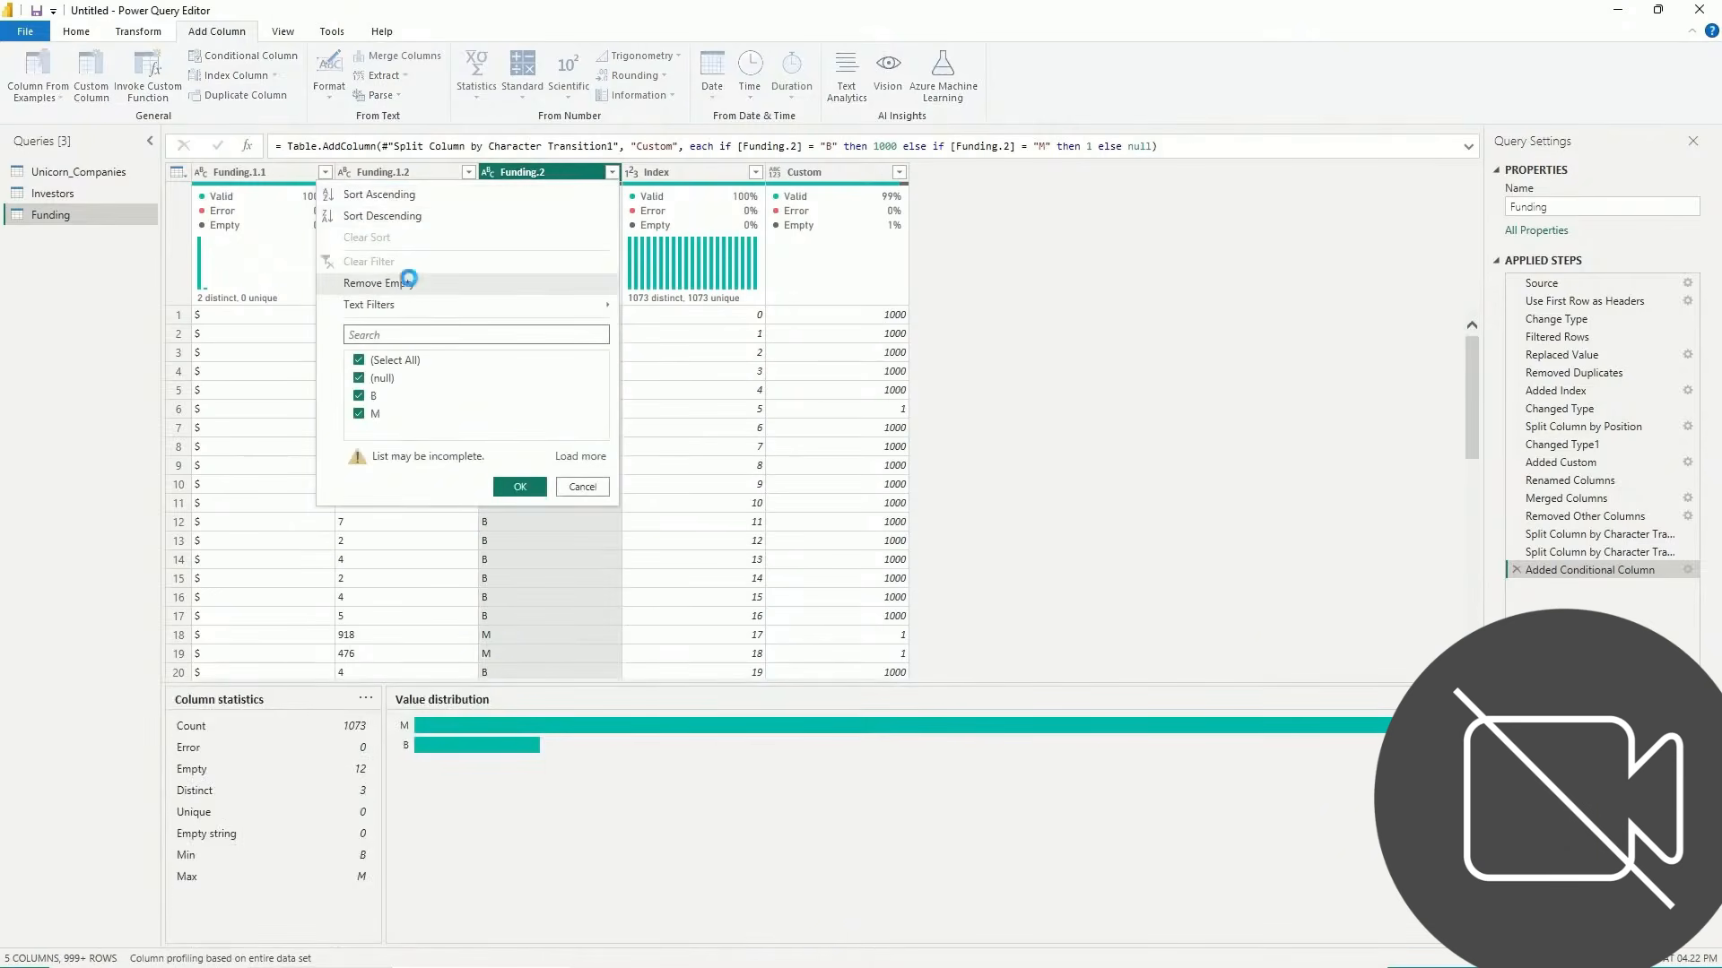
scroll(826, 535, down, 15)
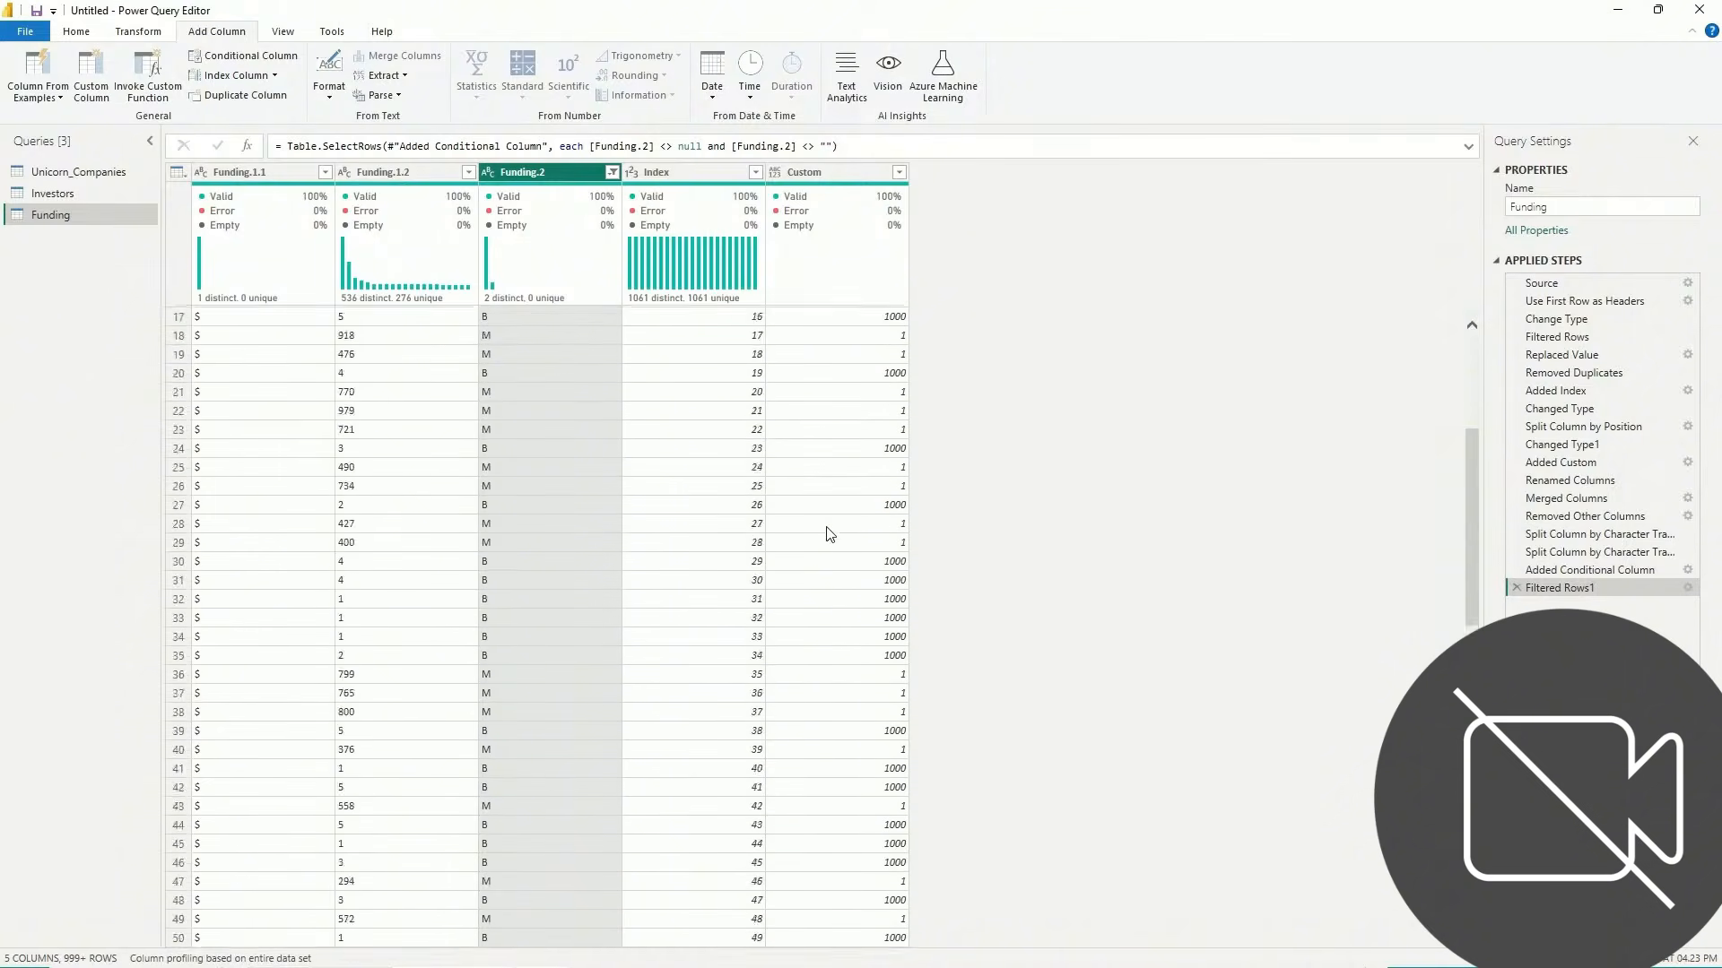
scroll(829, 533, up, 14)
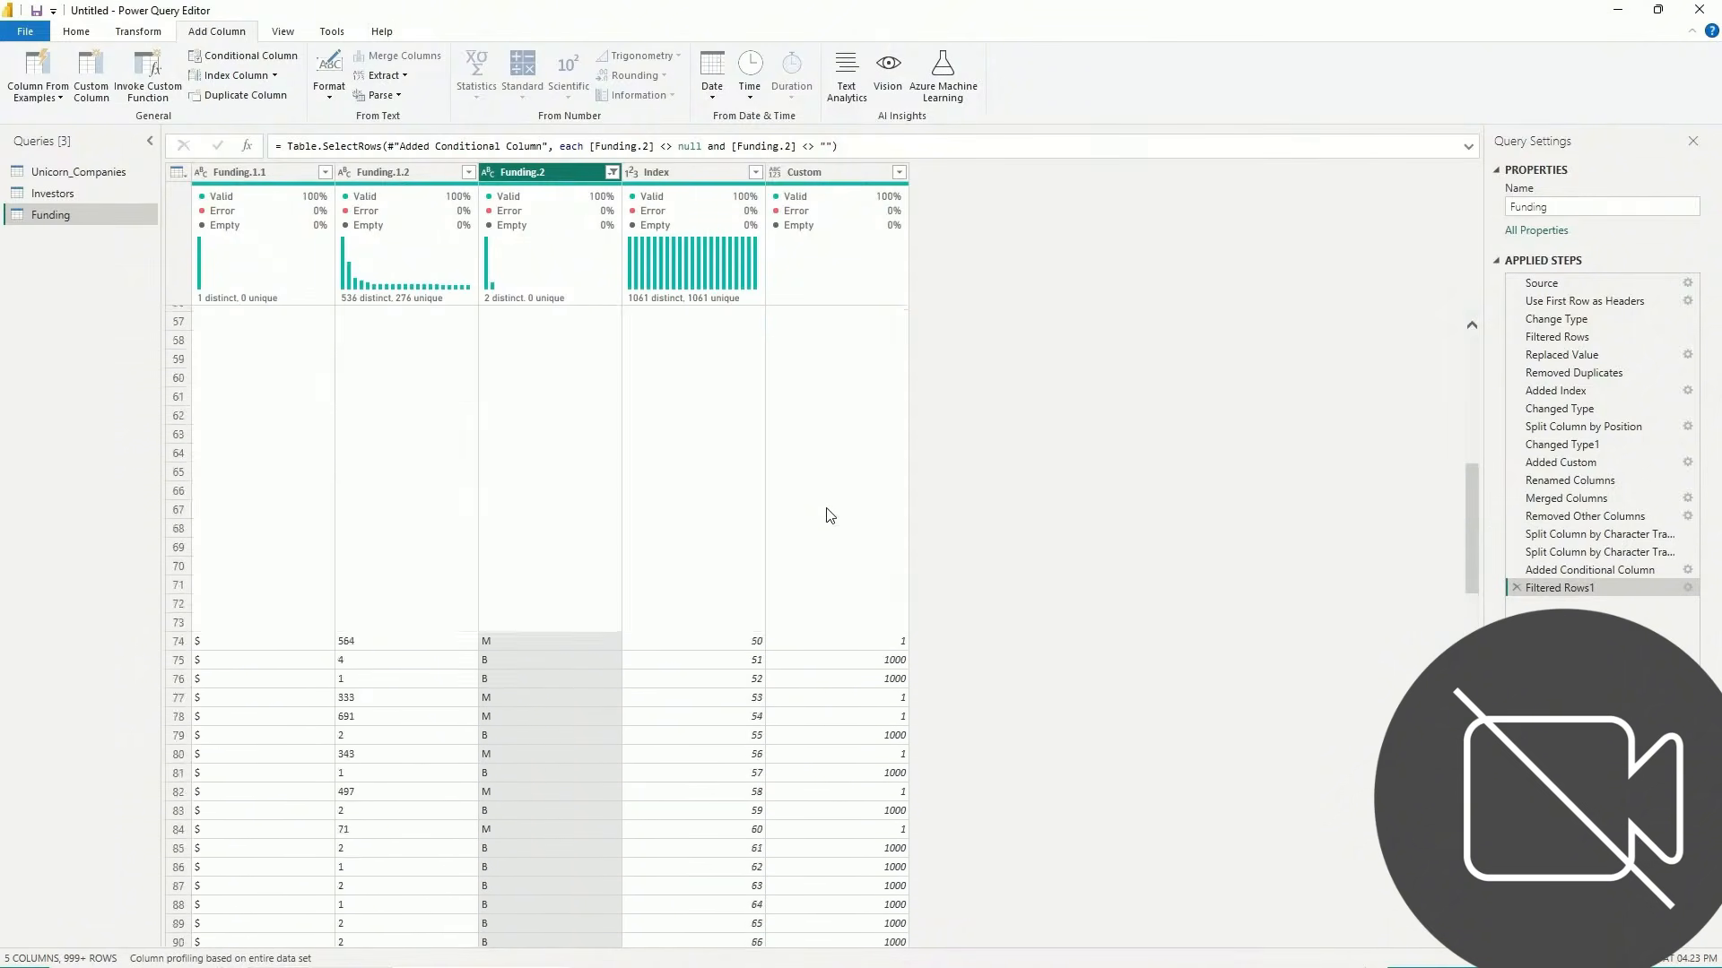
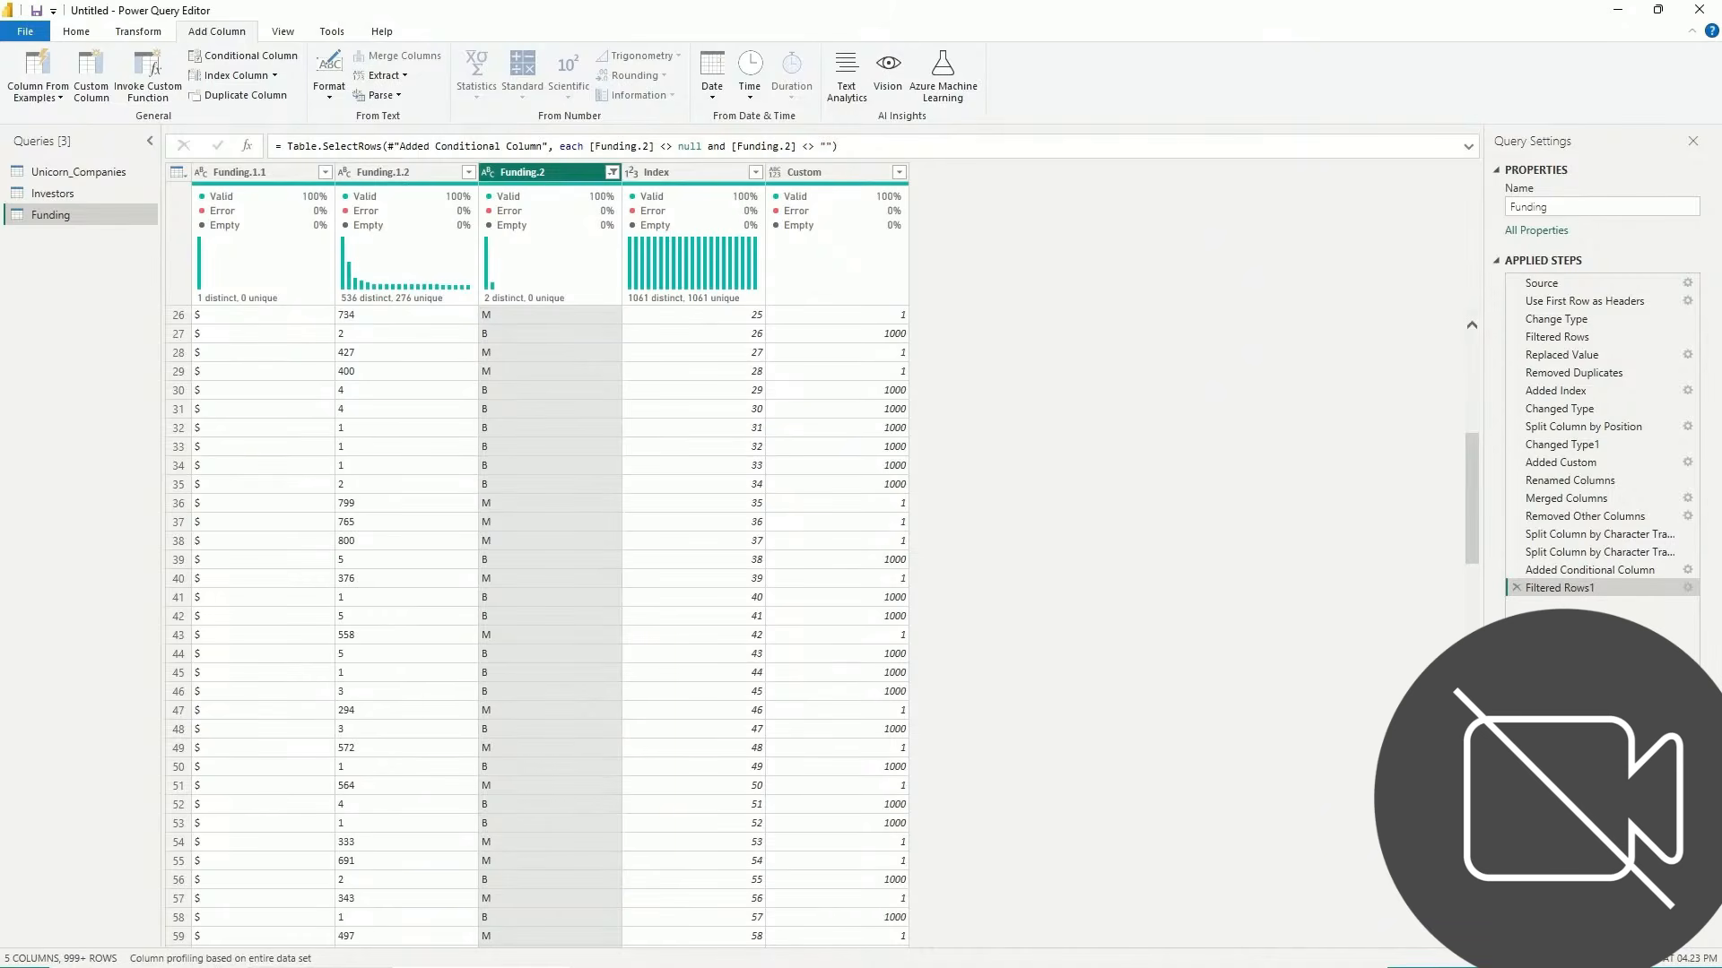
Start a custom column with the formula [Funding.1.2]*[Custom] in the Funding query
click(350, 318)
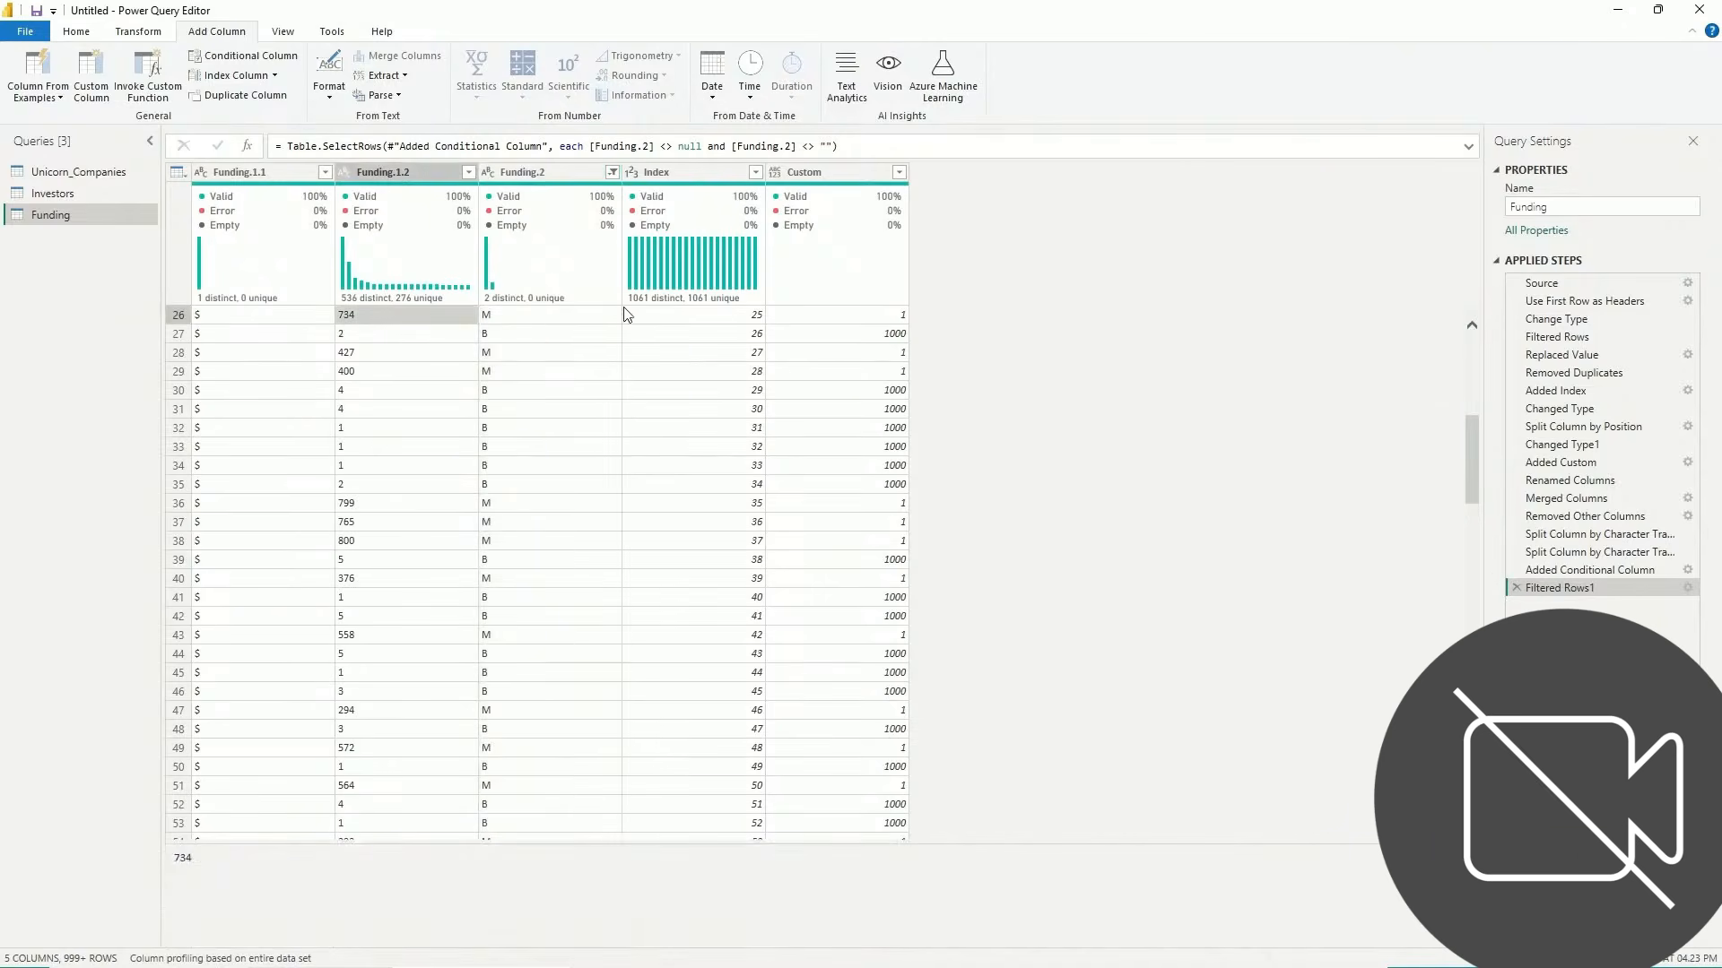
click(835, 314)
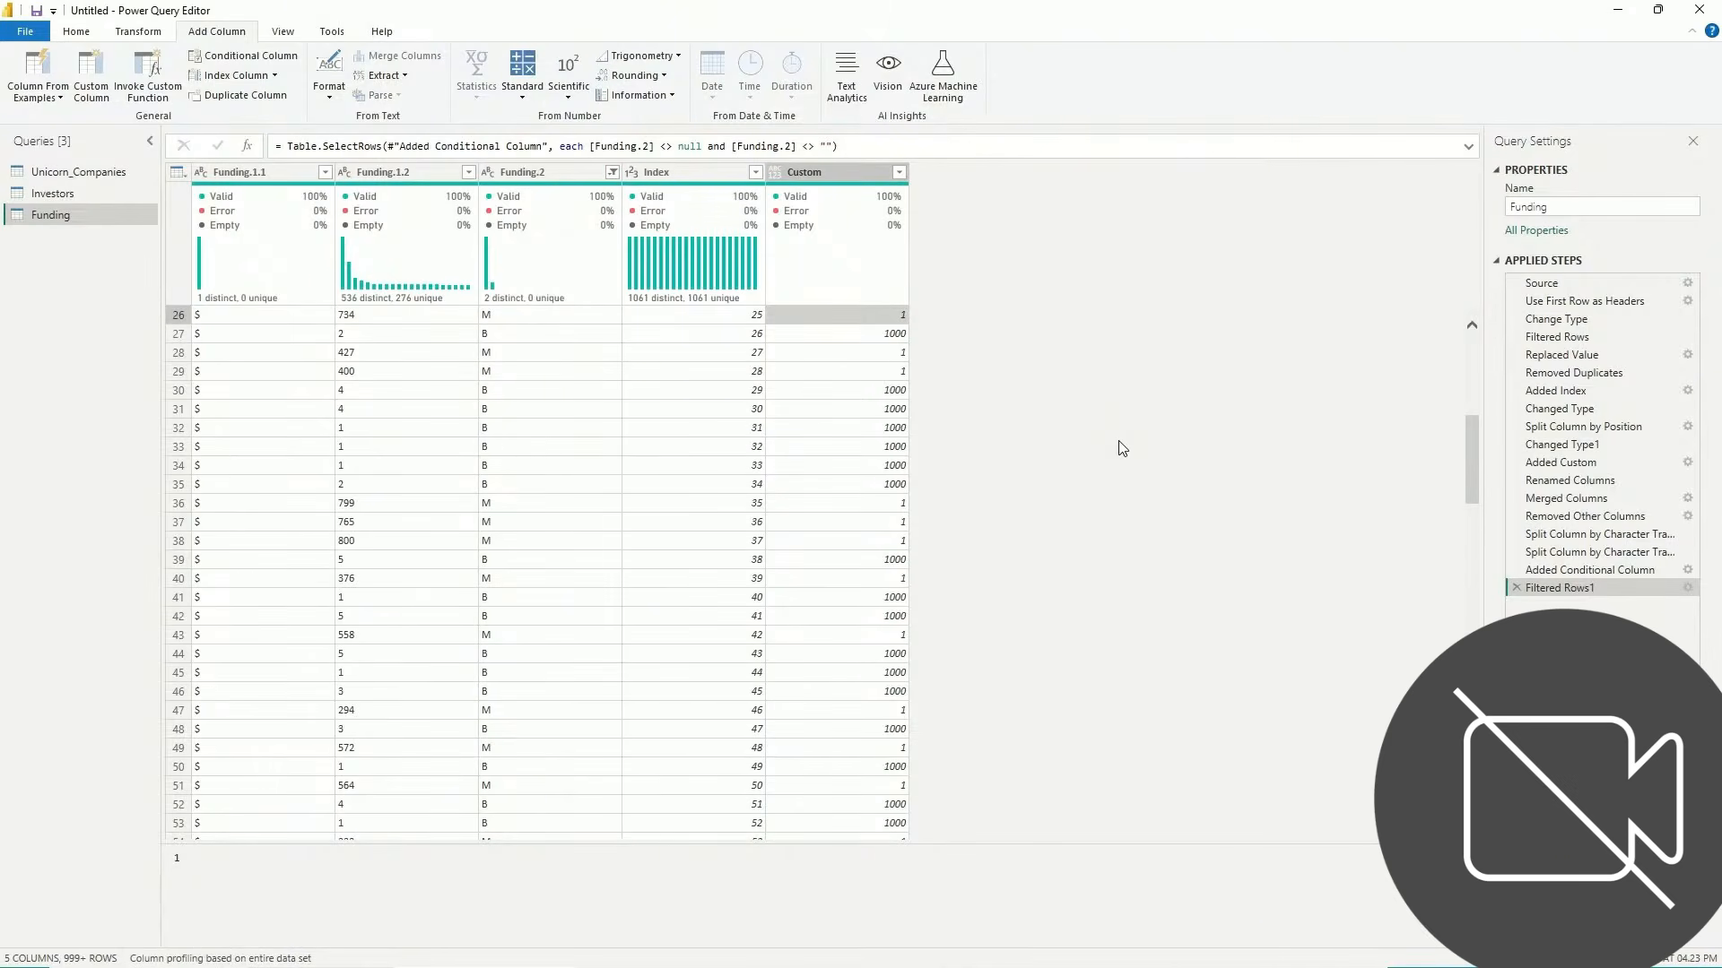
click(104, 83)
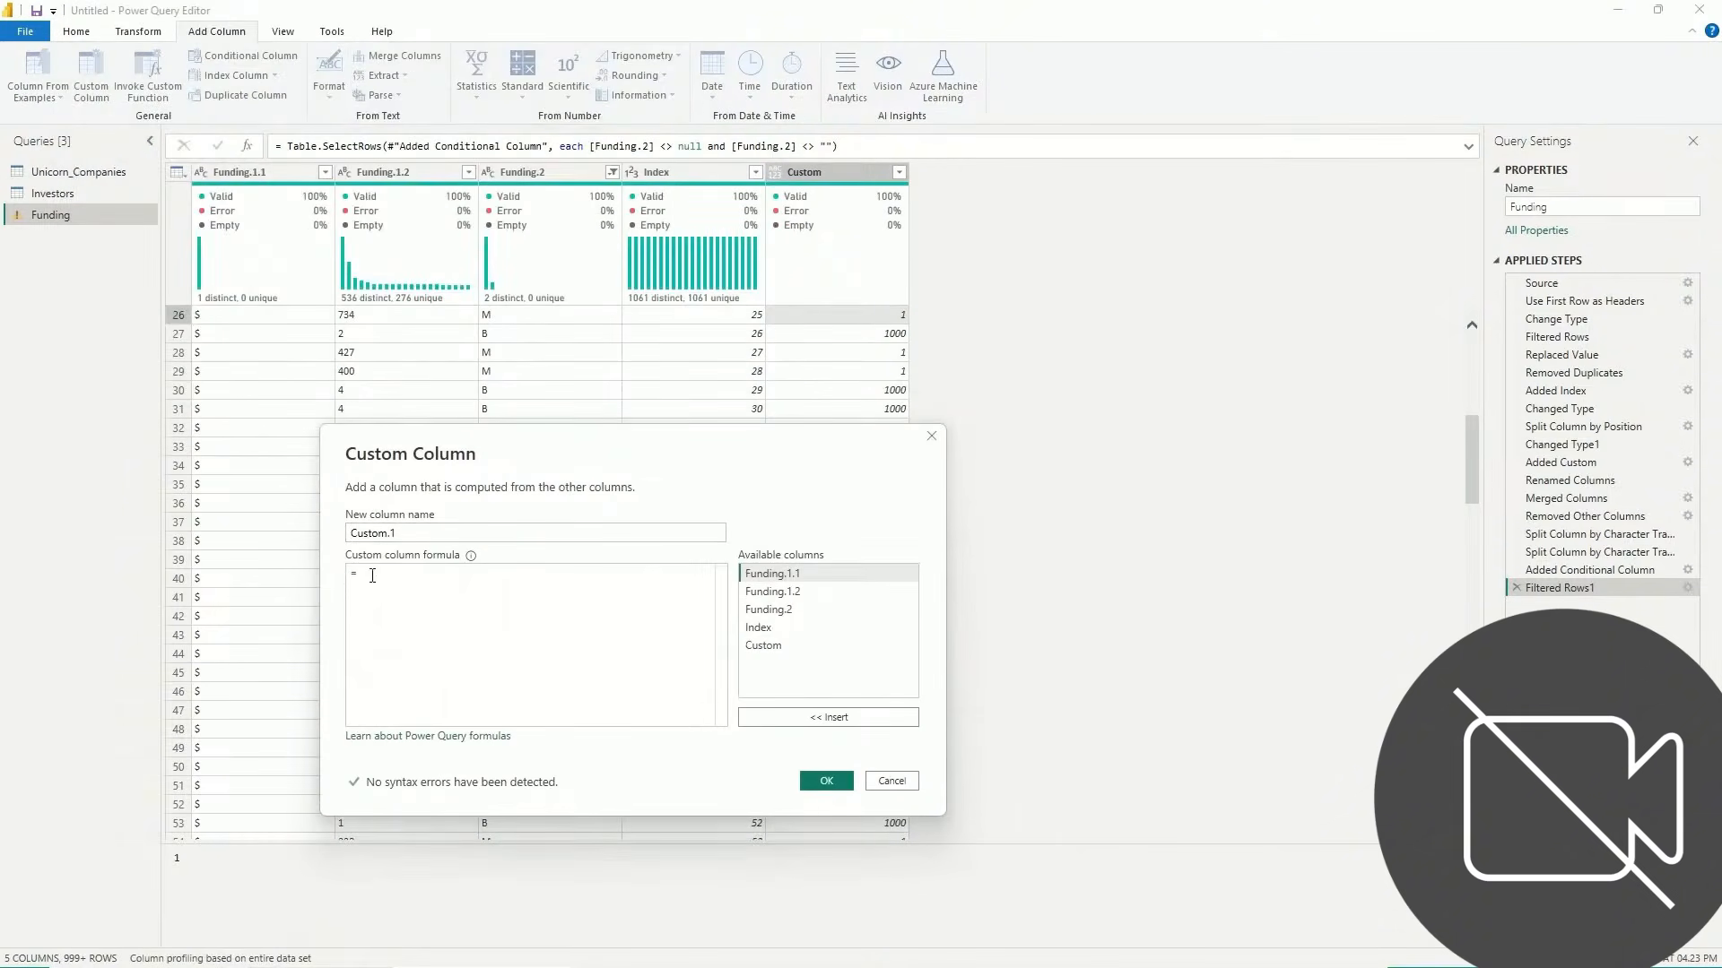
click(824, 592)
click(793, 718)
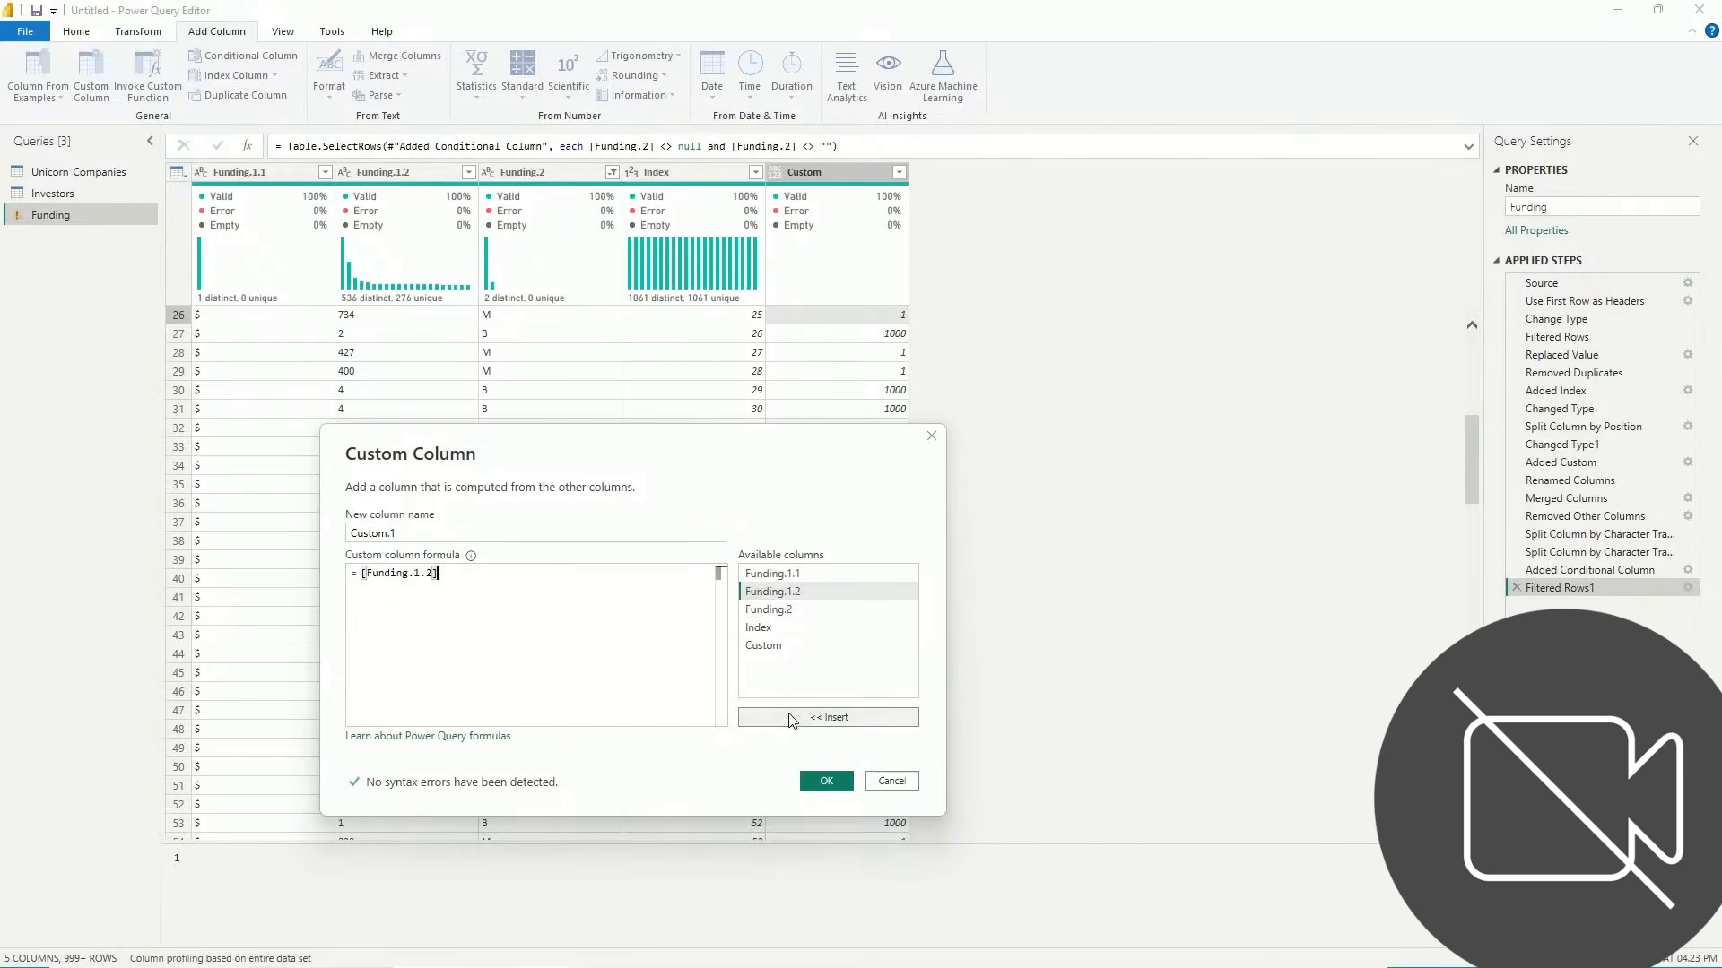
text(*)
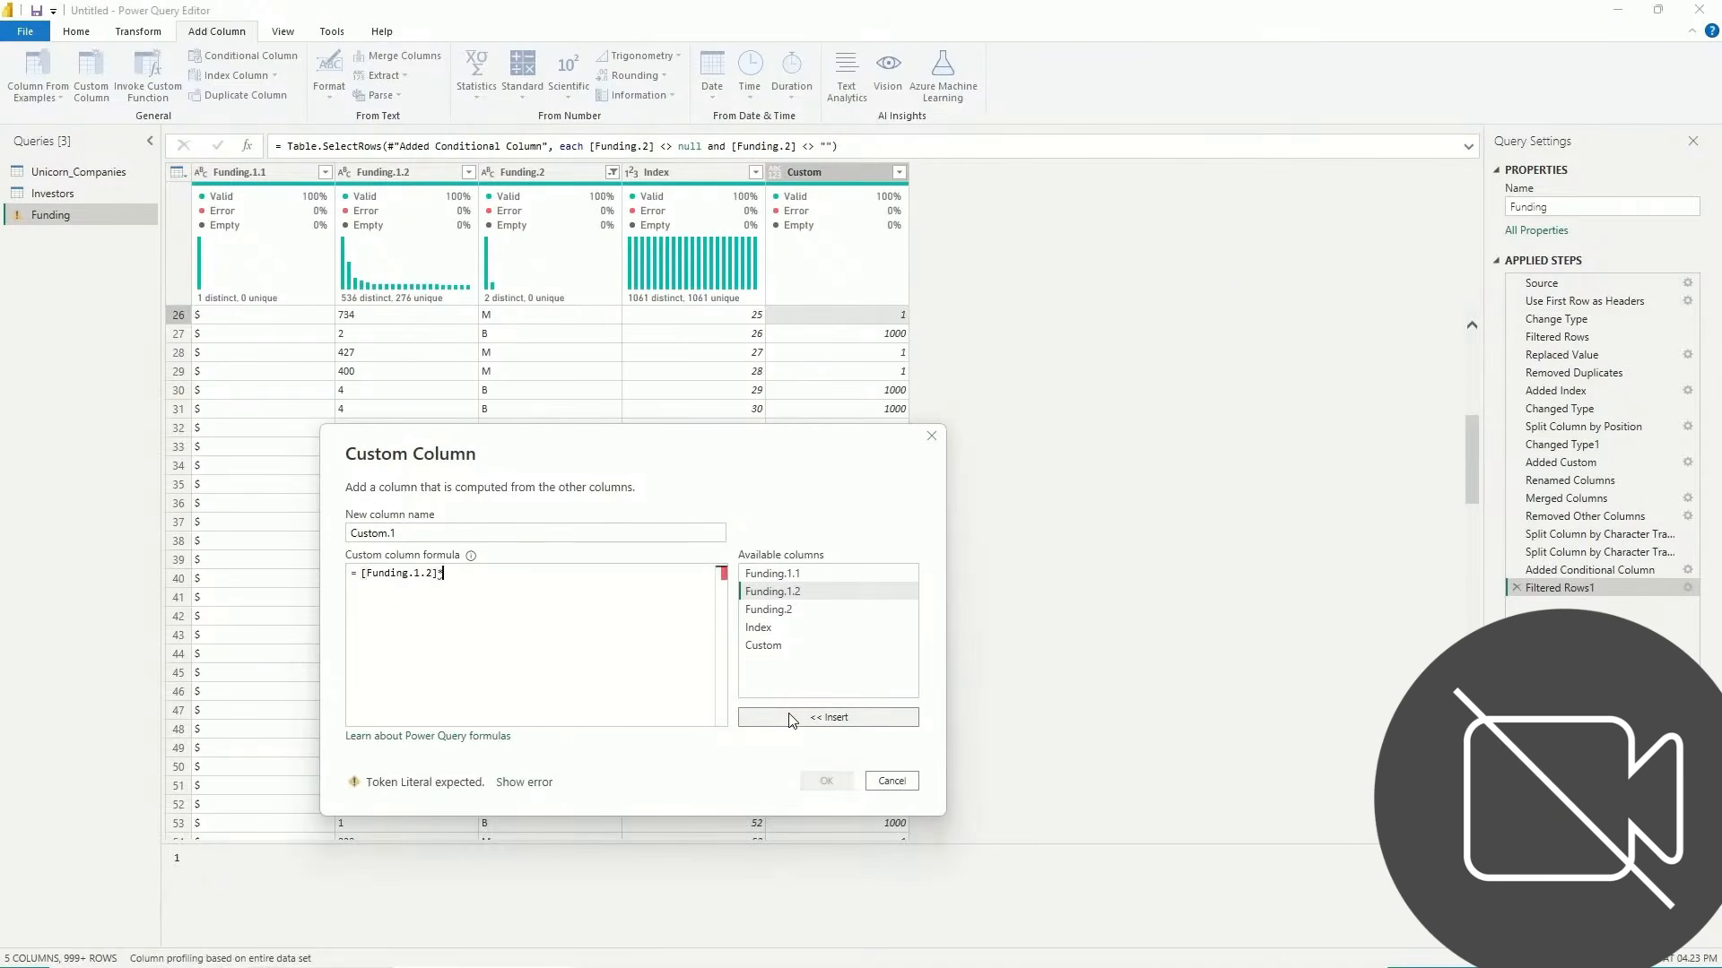
click(797, 648)
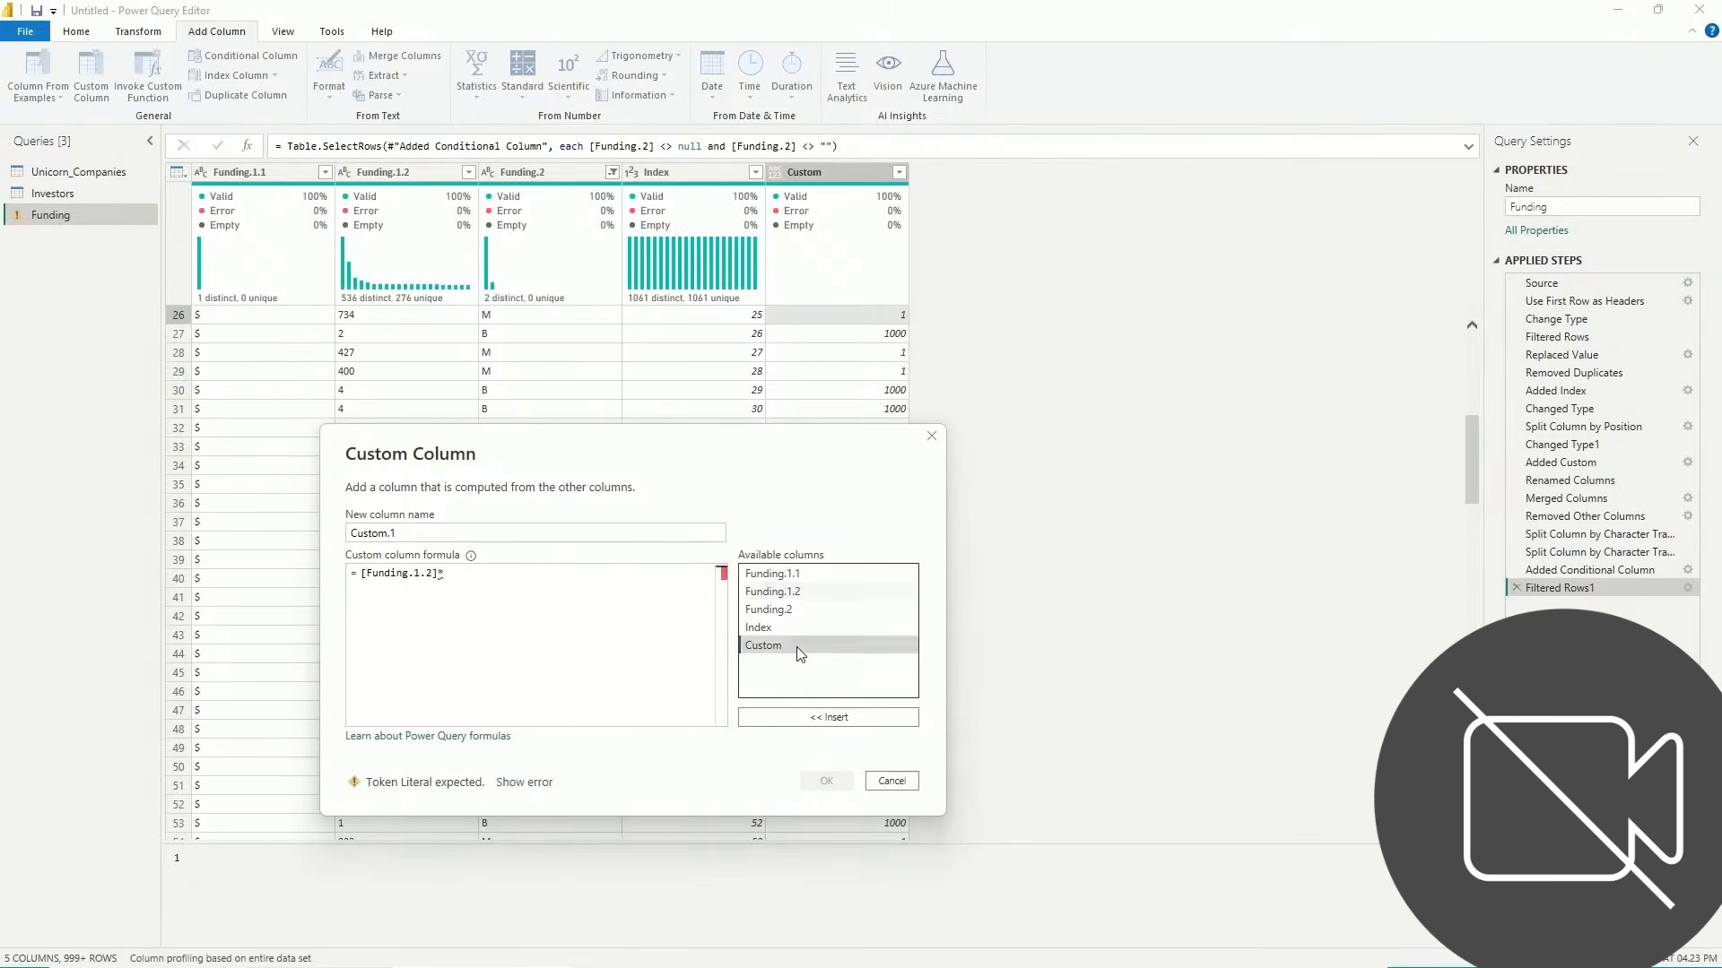
click(812, 718)
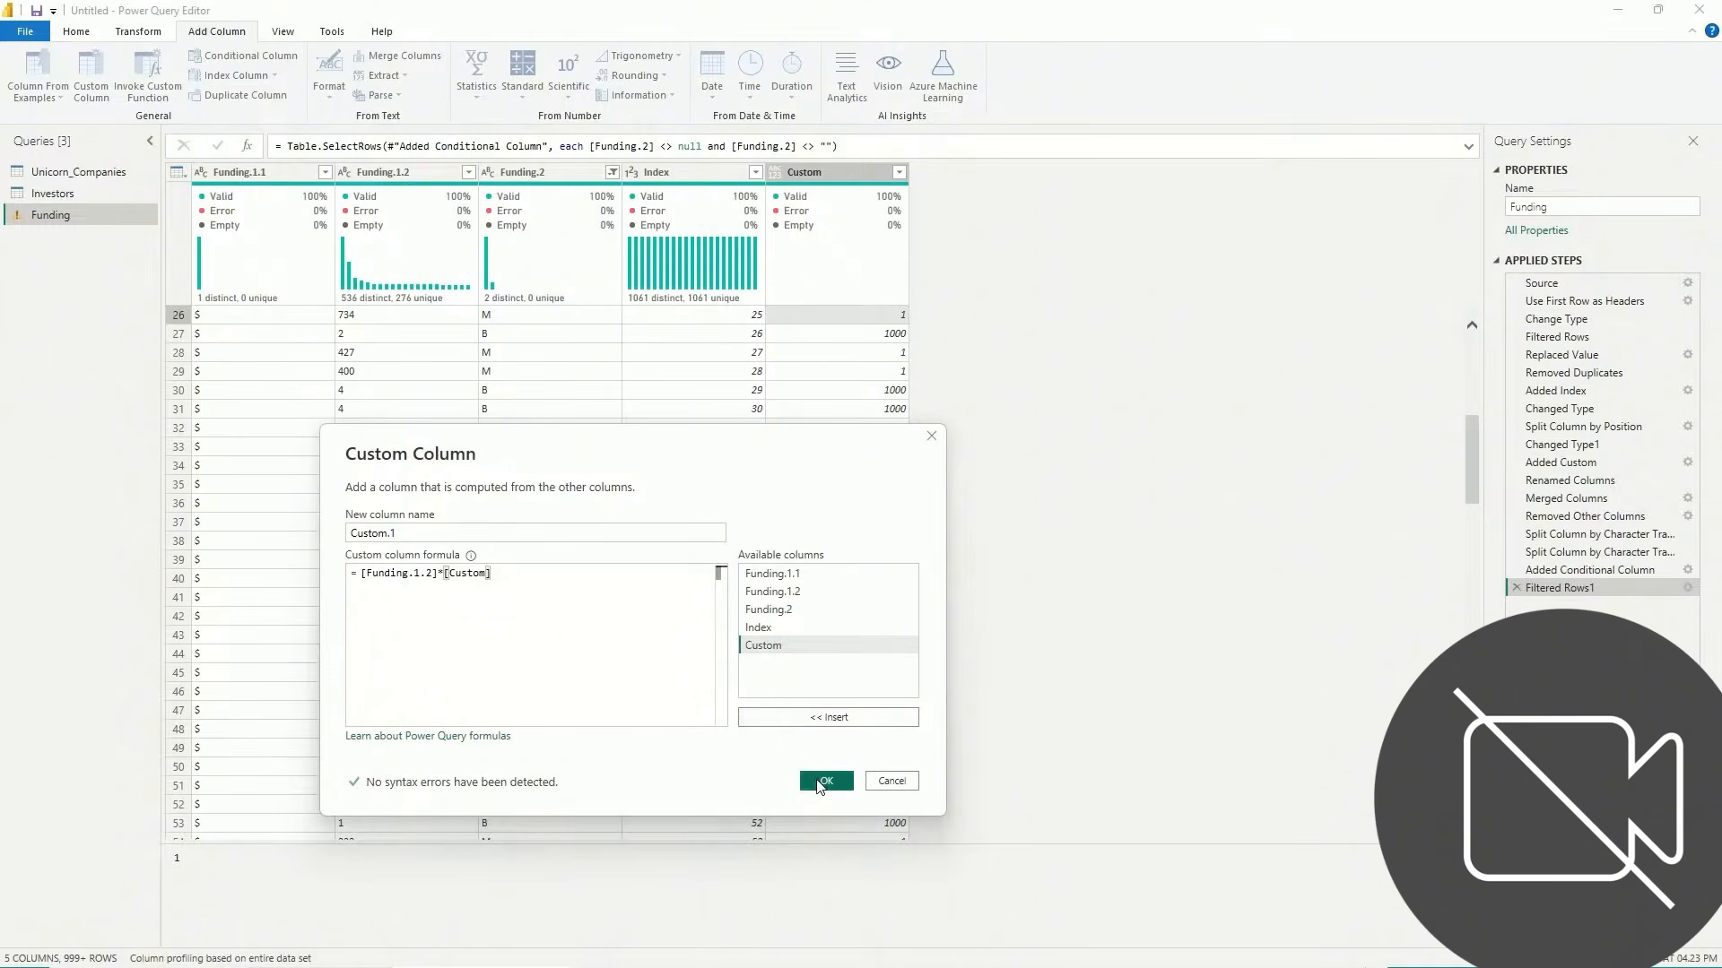
Name the new custom column Funding
click(389, 533)
double_click(407, 533)
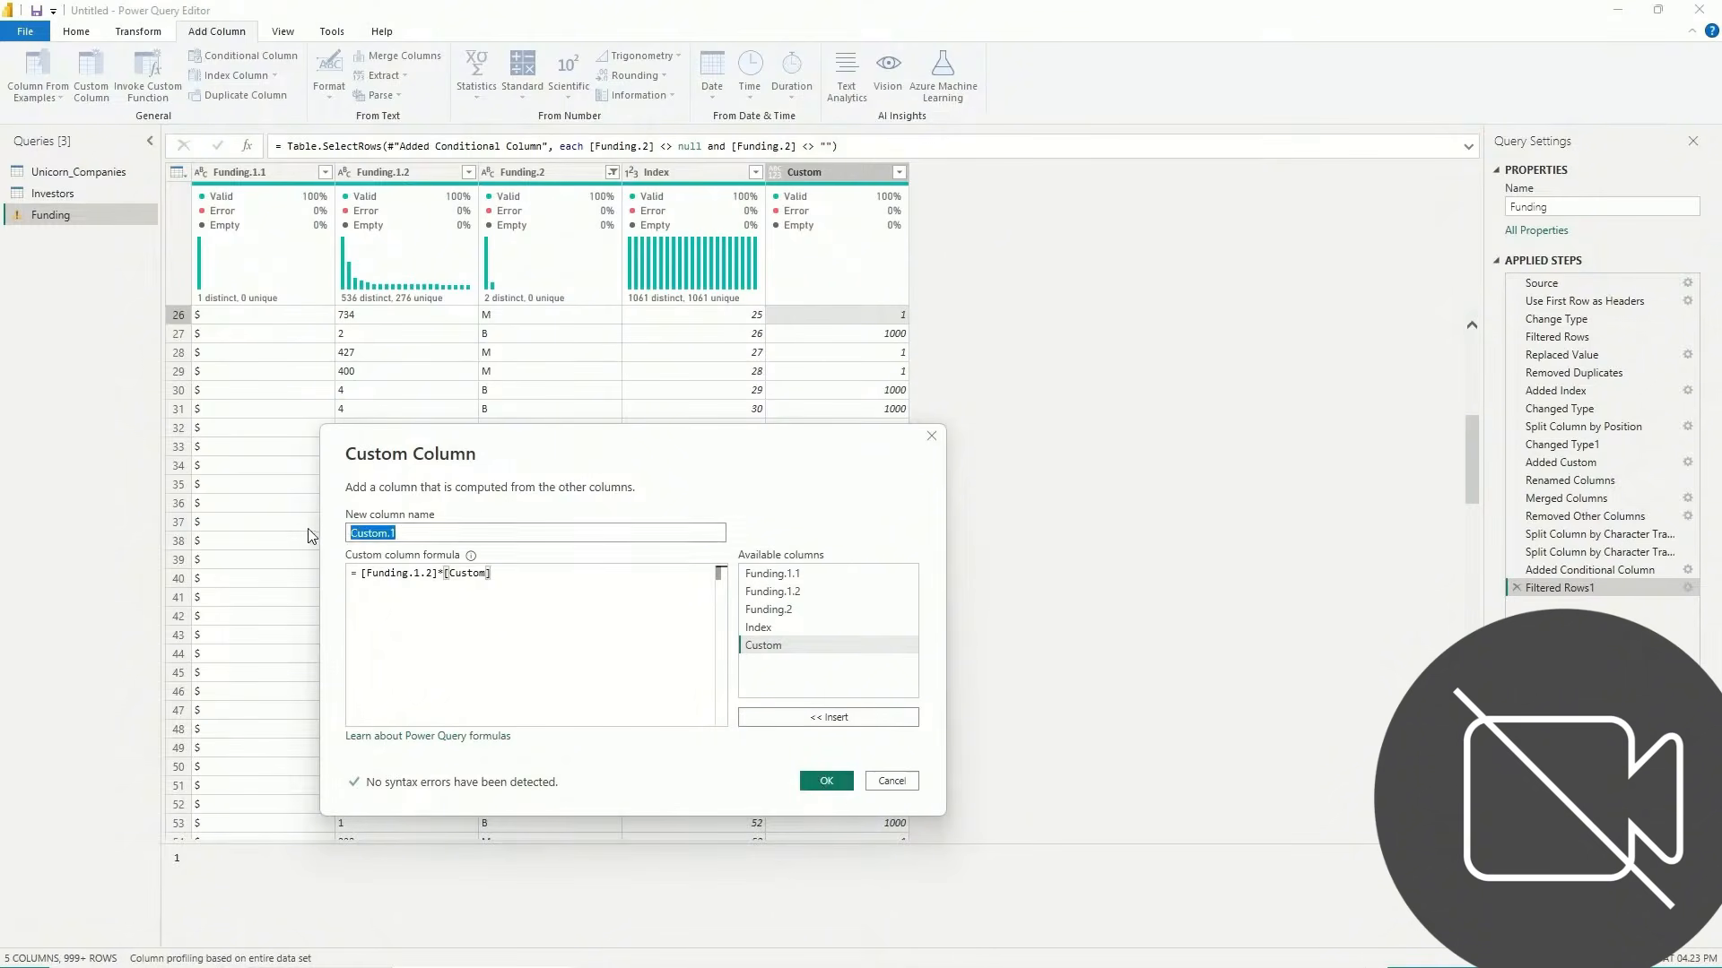
text(V)
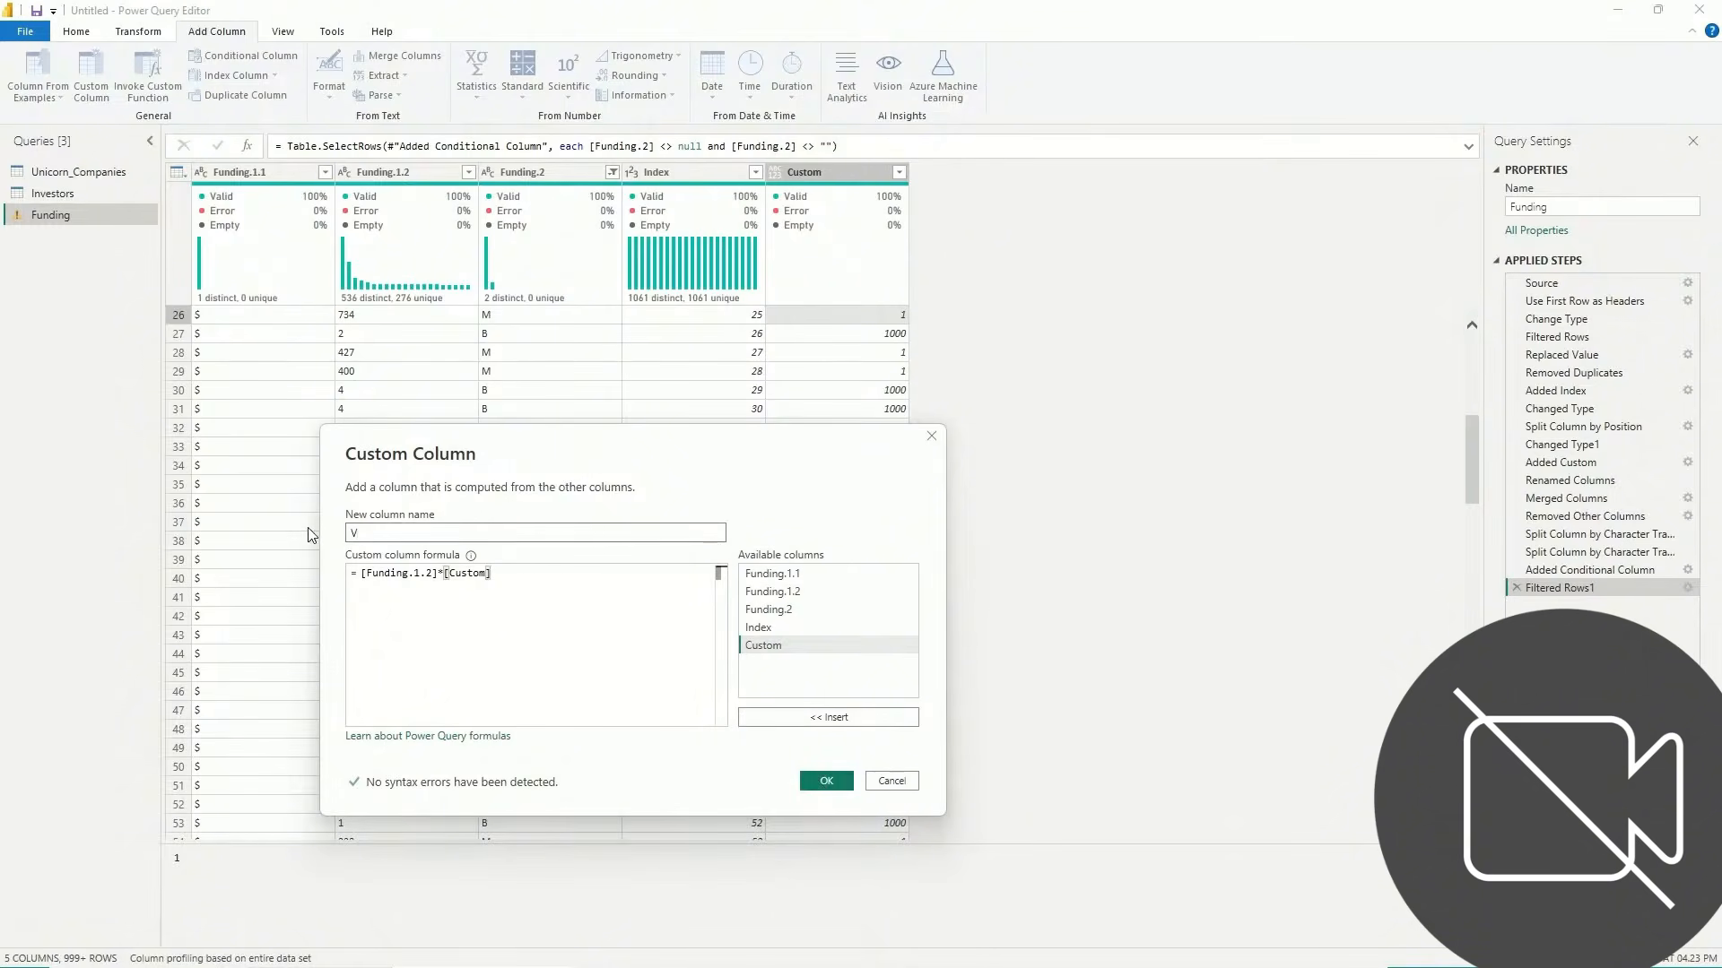
text(aluation)
drag(408, 535, 275, 511)
text(Funding)
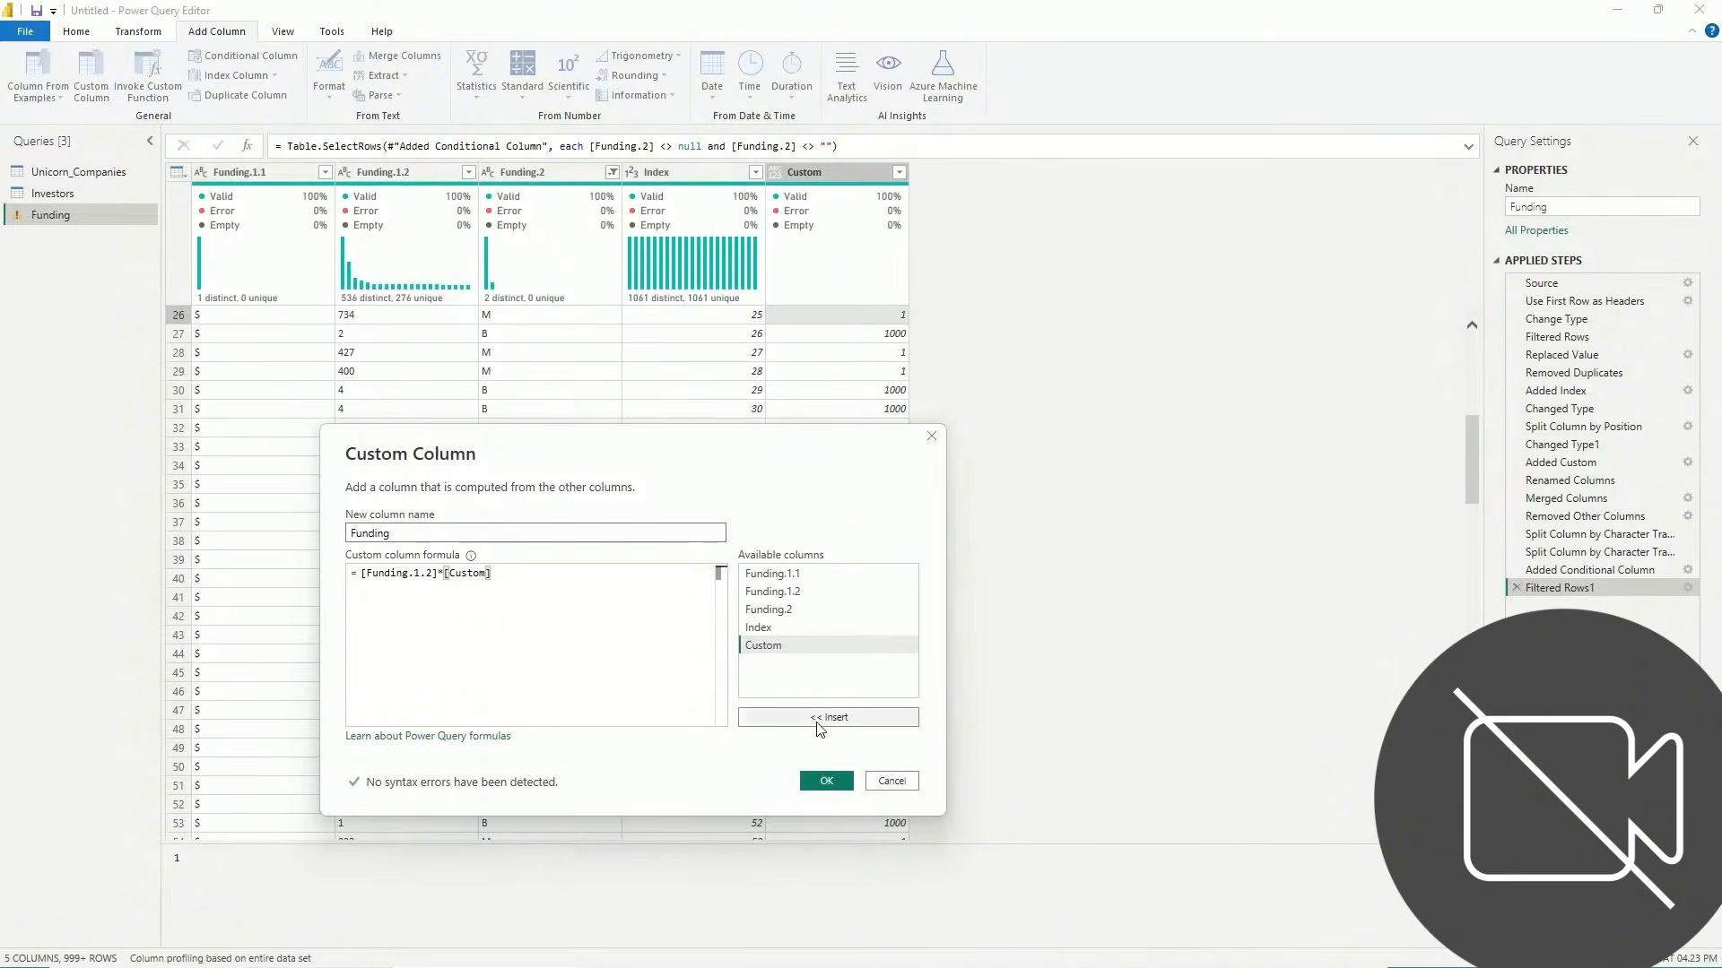
Create the Funding custom column and set its data type to Whole Number
click(823, 781)
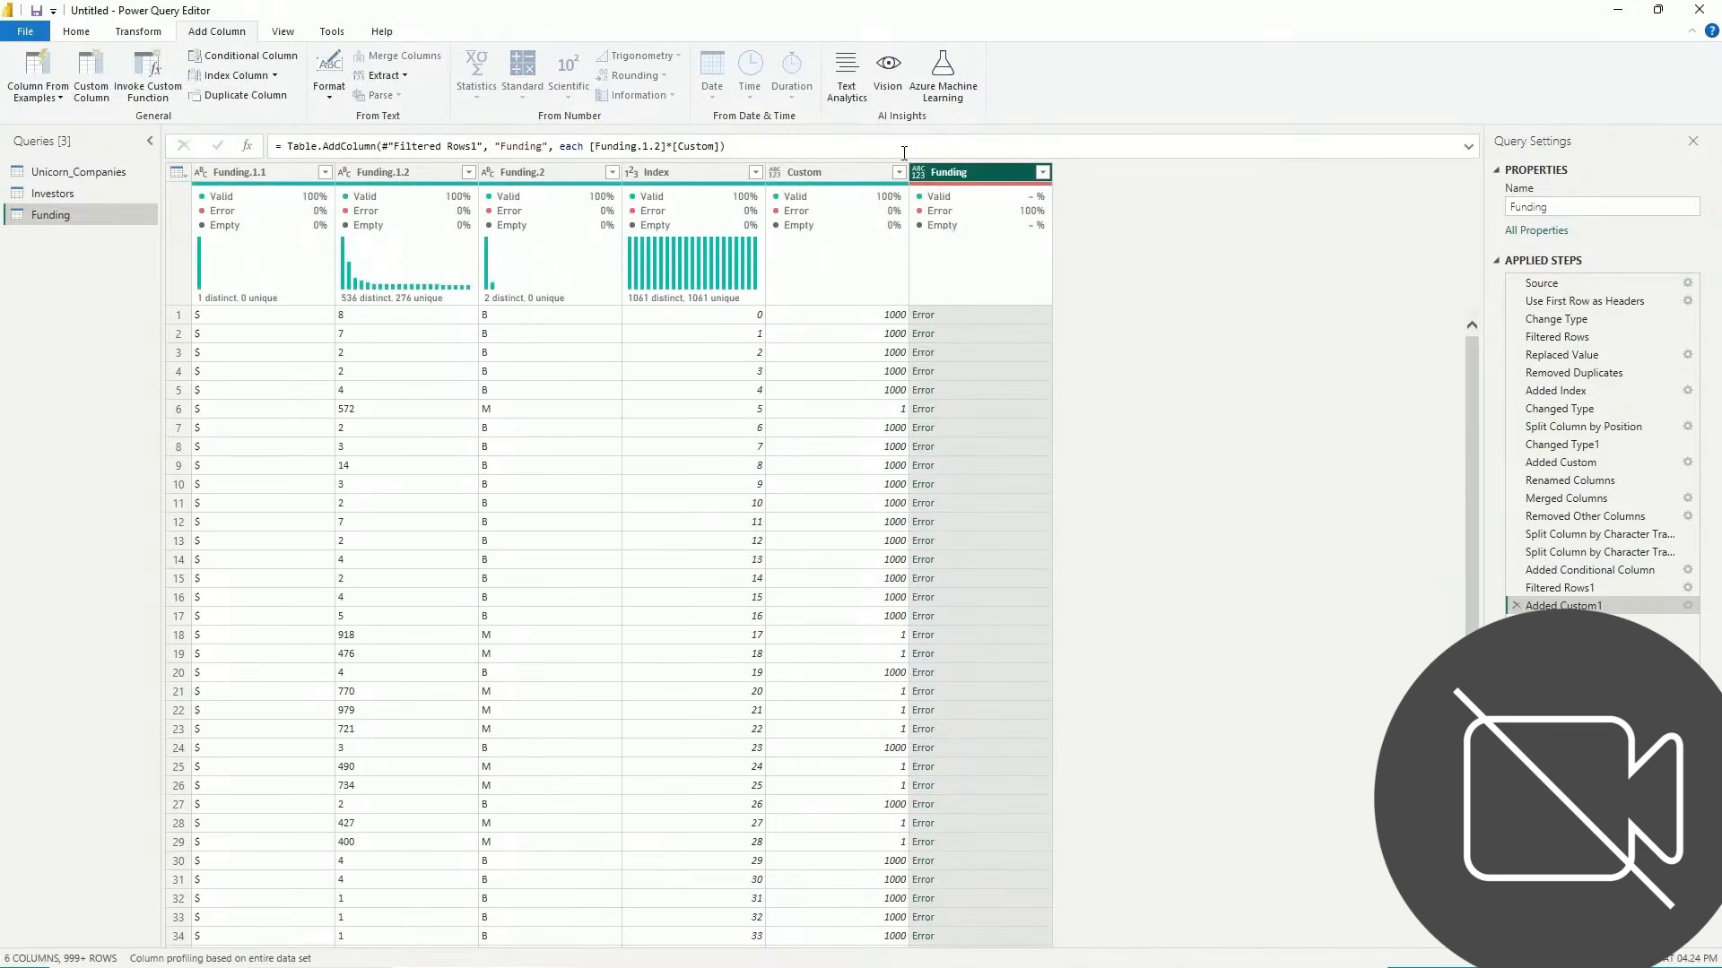
click(920, 178)
click(958, 228)
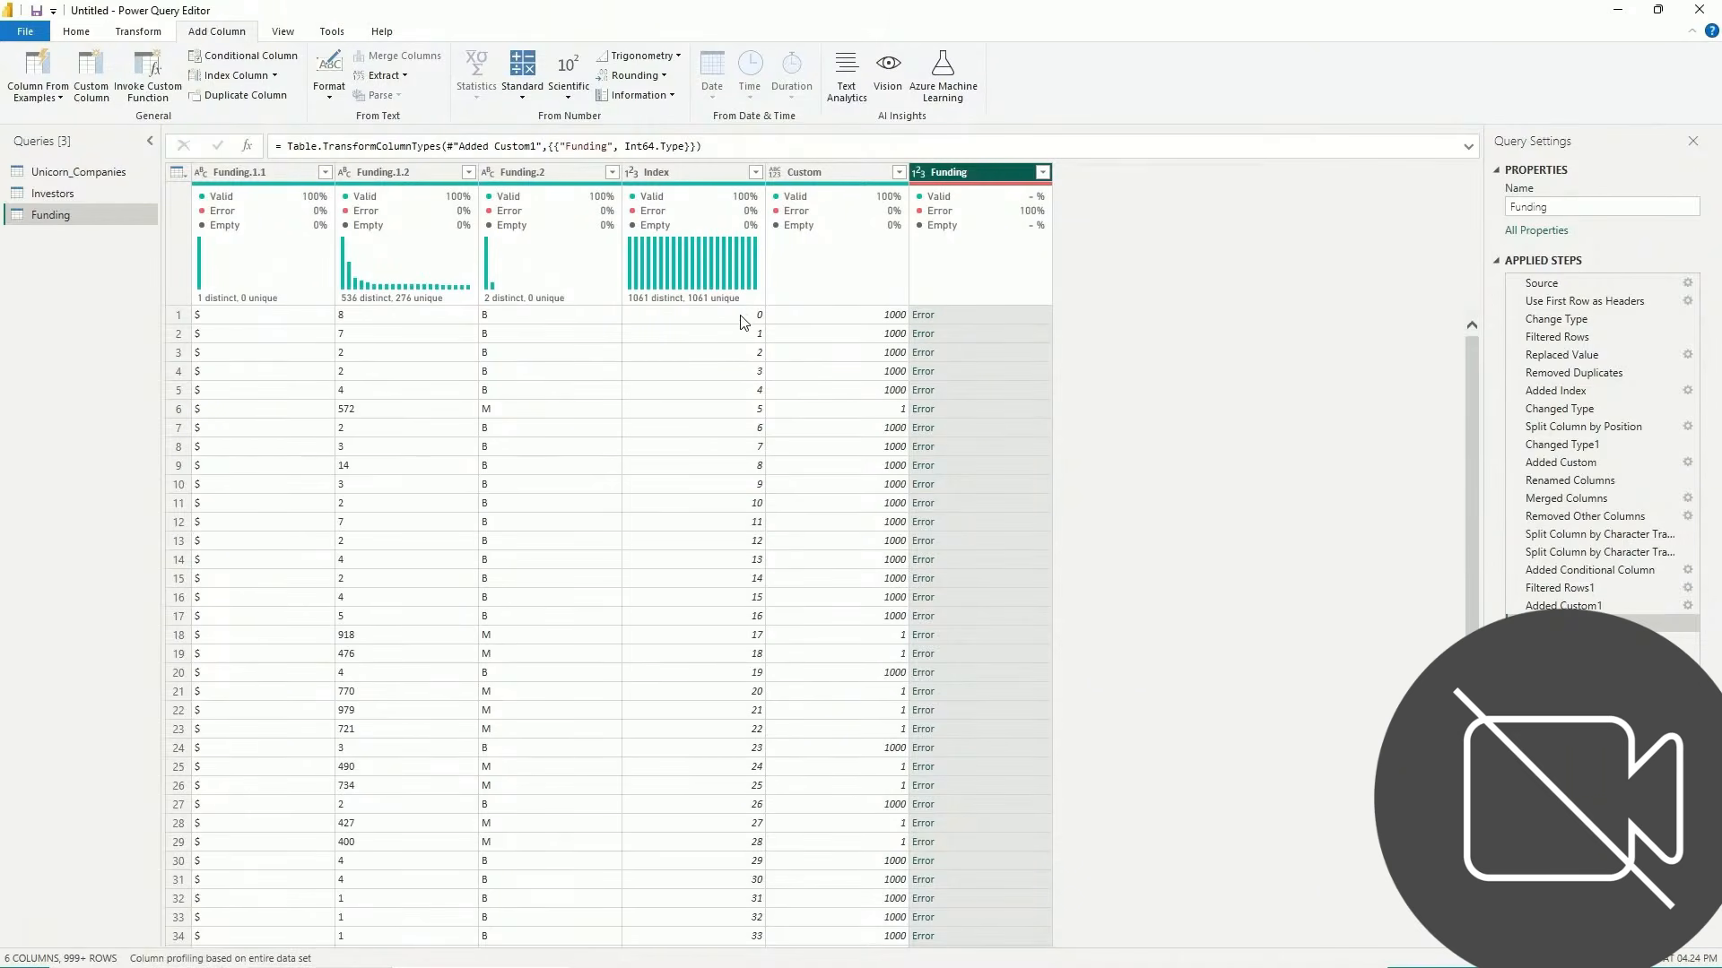
Examine the error details of the first row's Funding value against the source columns
click(803, 321)
click(1015, 319)
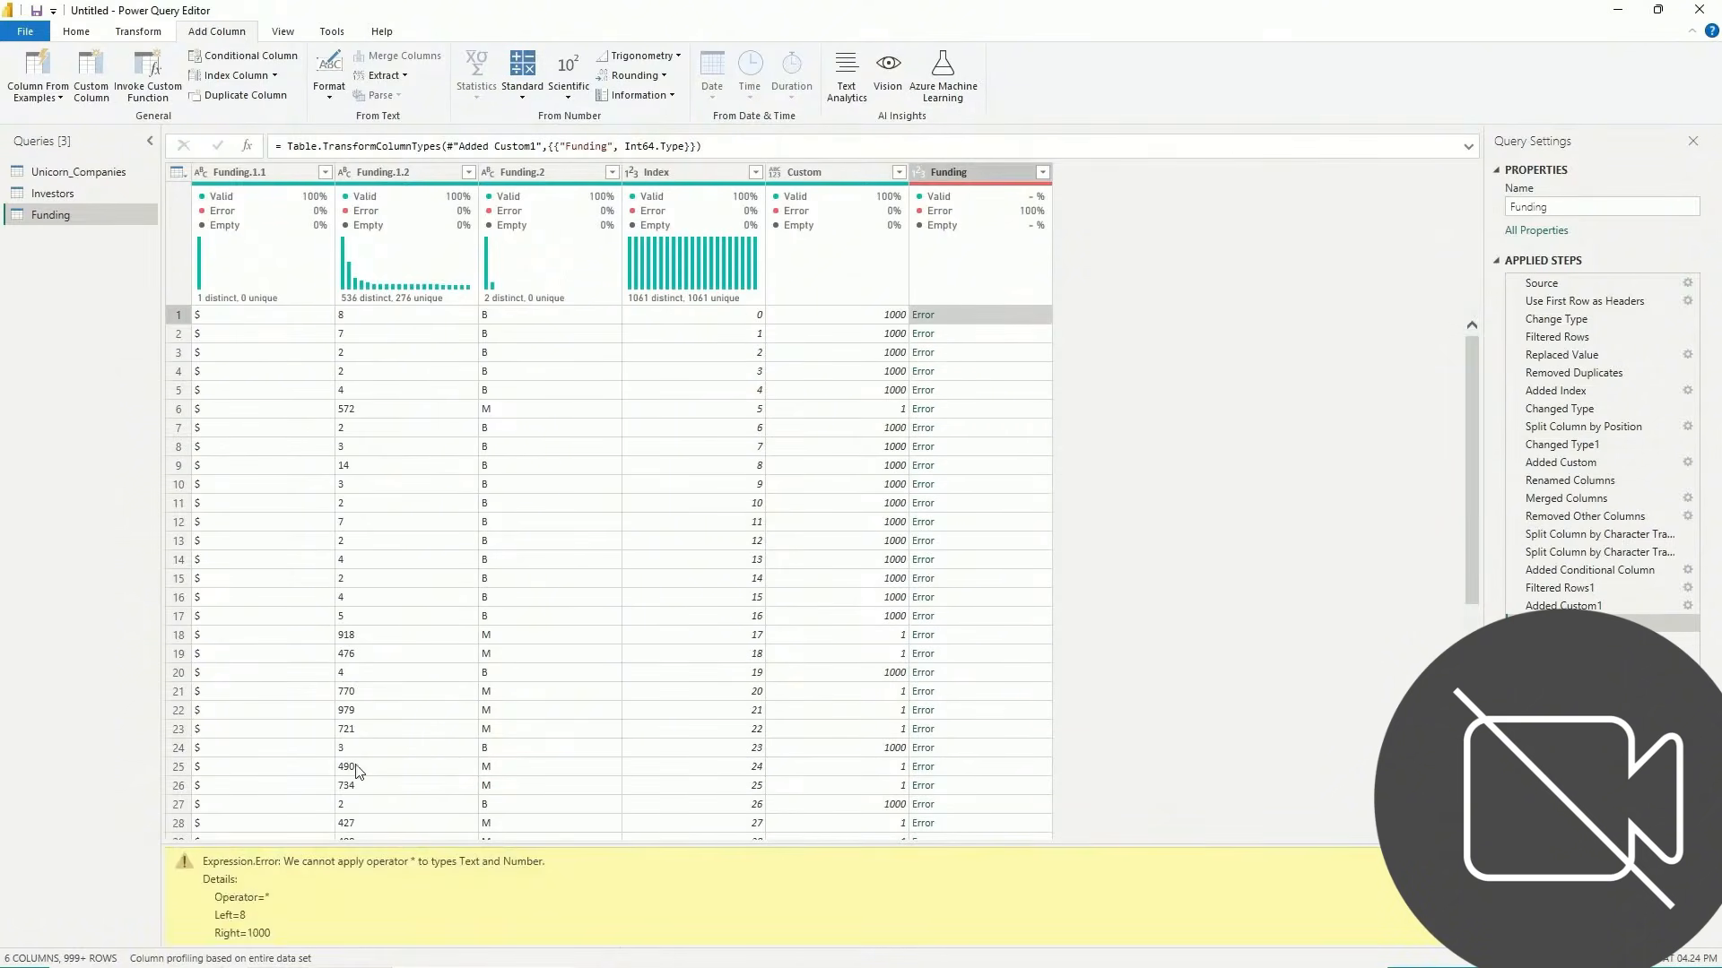
scroll(379, 812, down, 3)
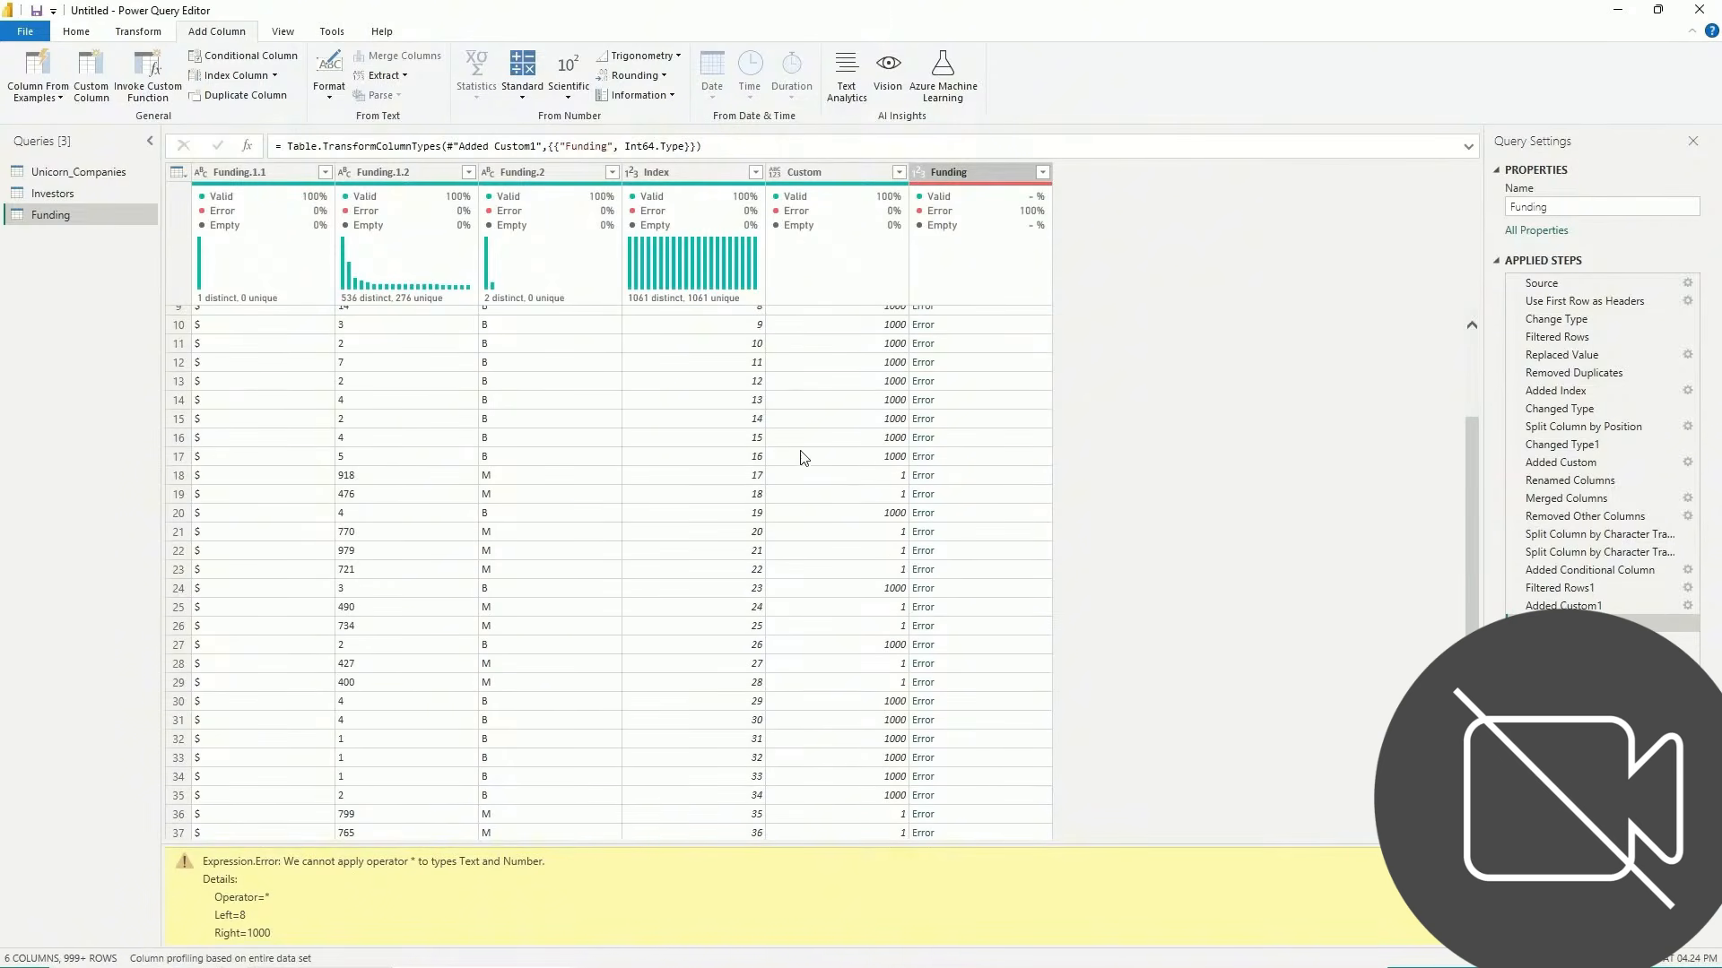
scroll(352, 363, up, 3)
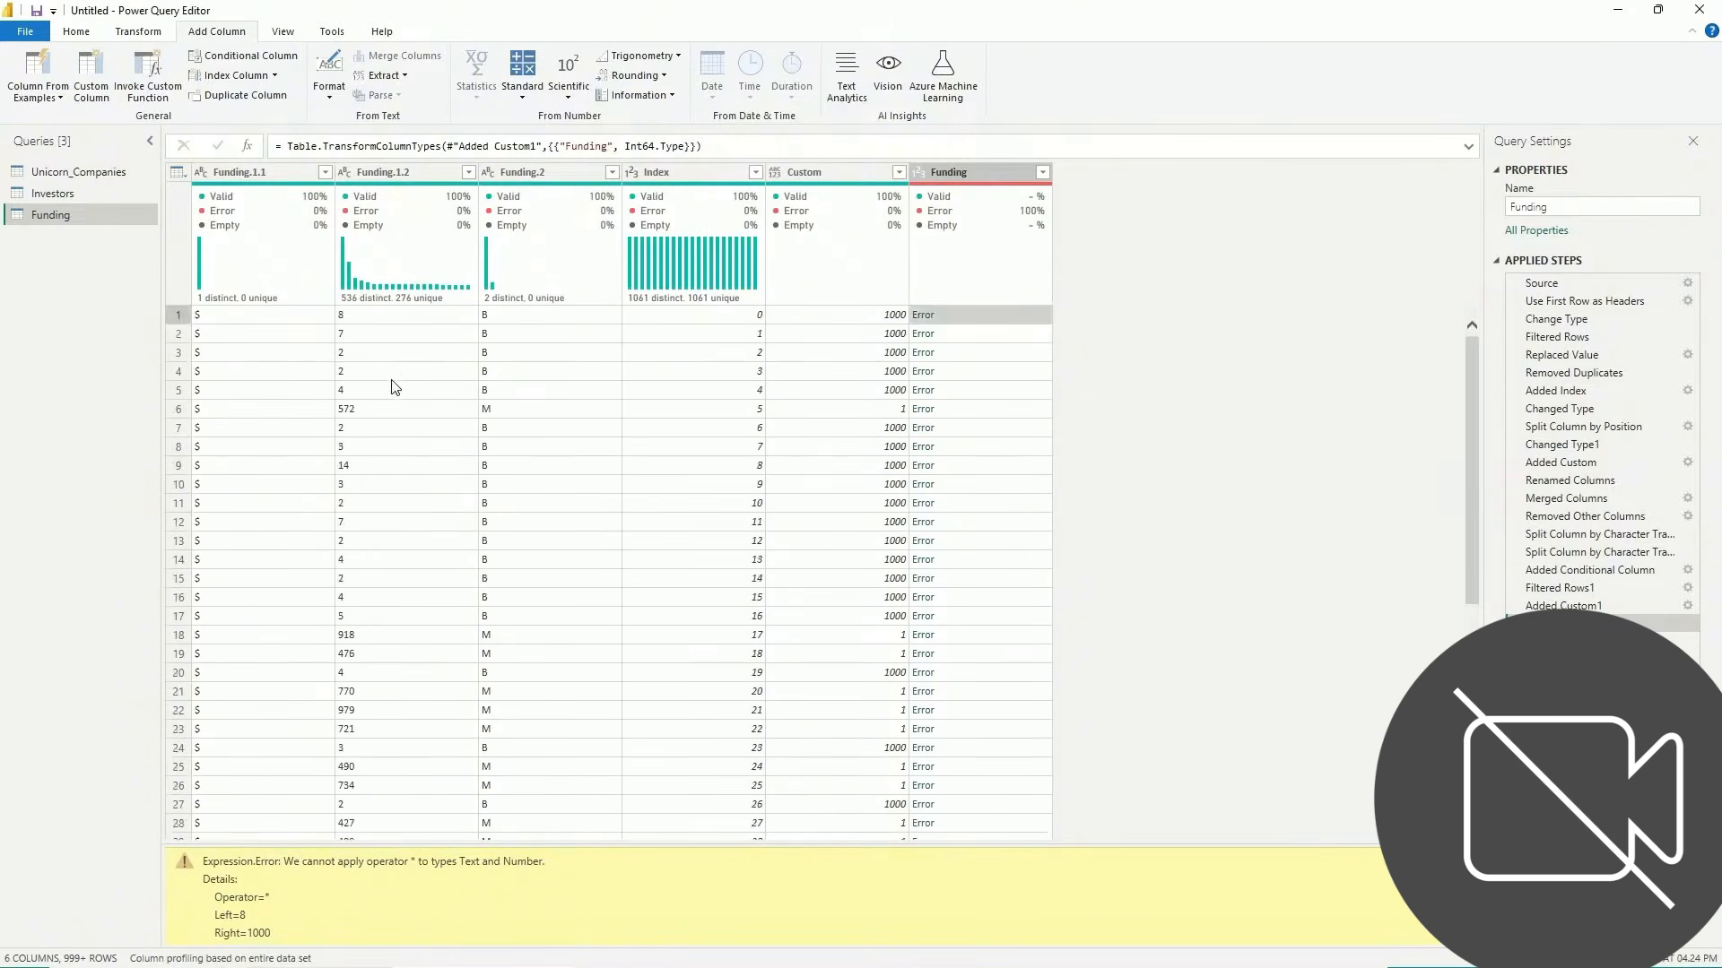
Try converting the Funding.1.2 column to Whole Number after the Funding calculation, and delete the type-change step
click(345, 174)
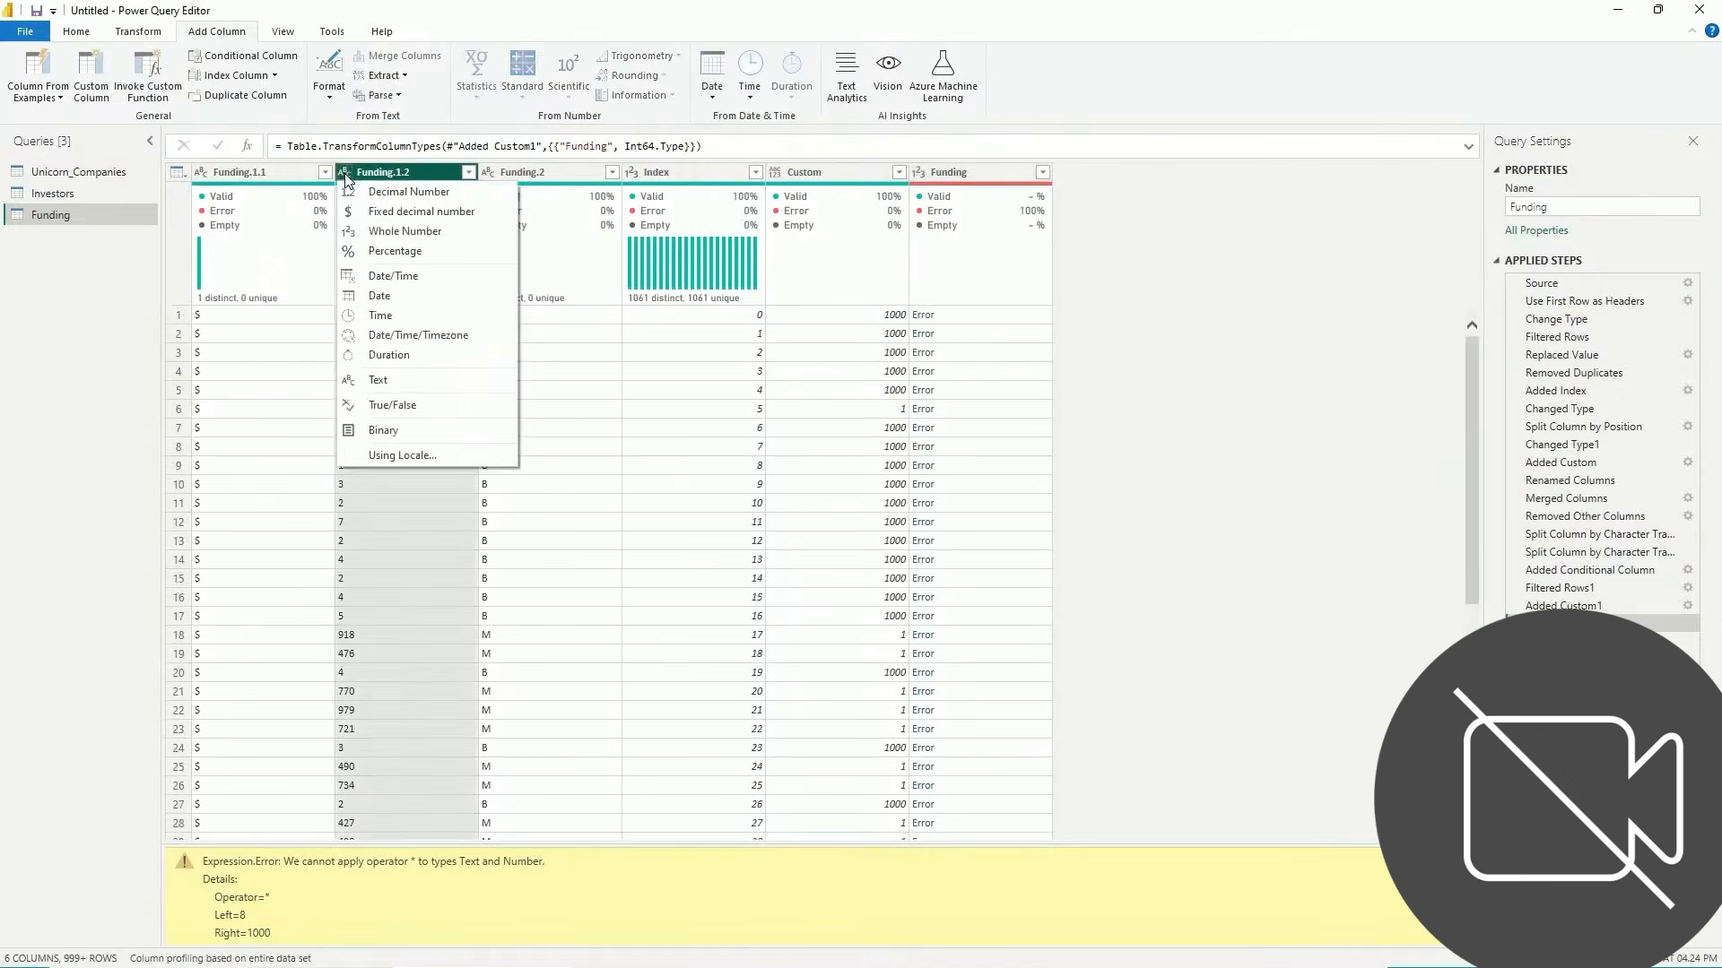
click(407, 233)
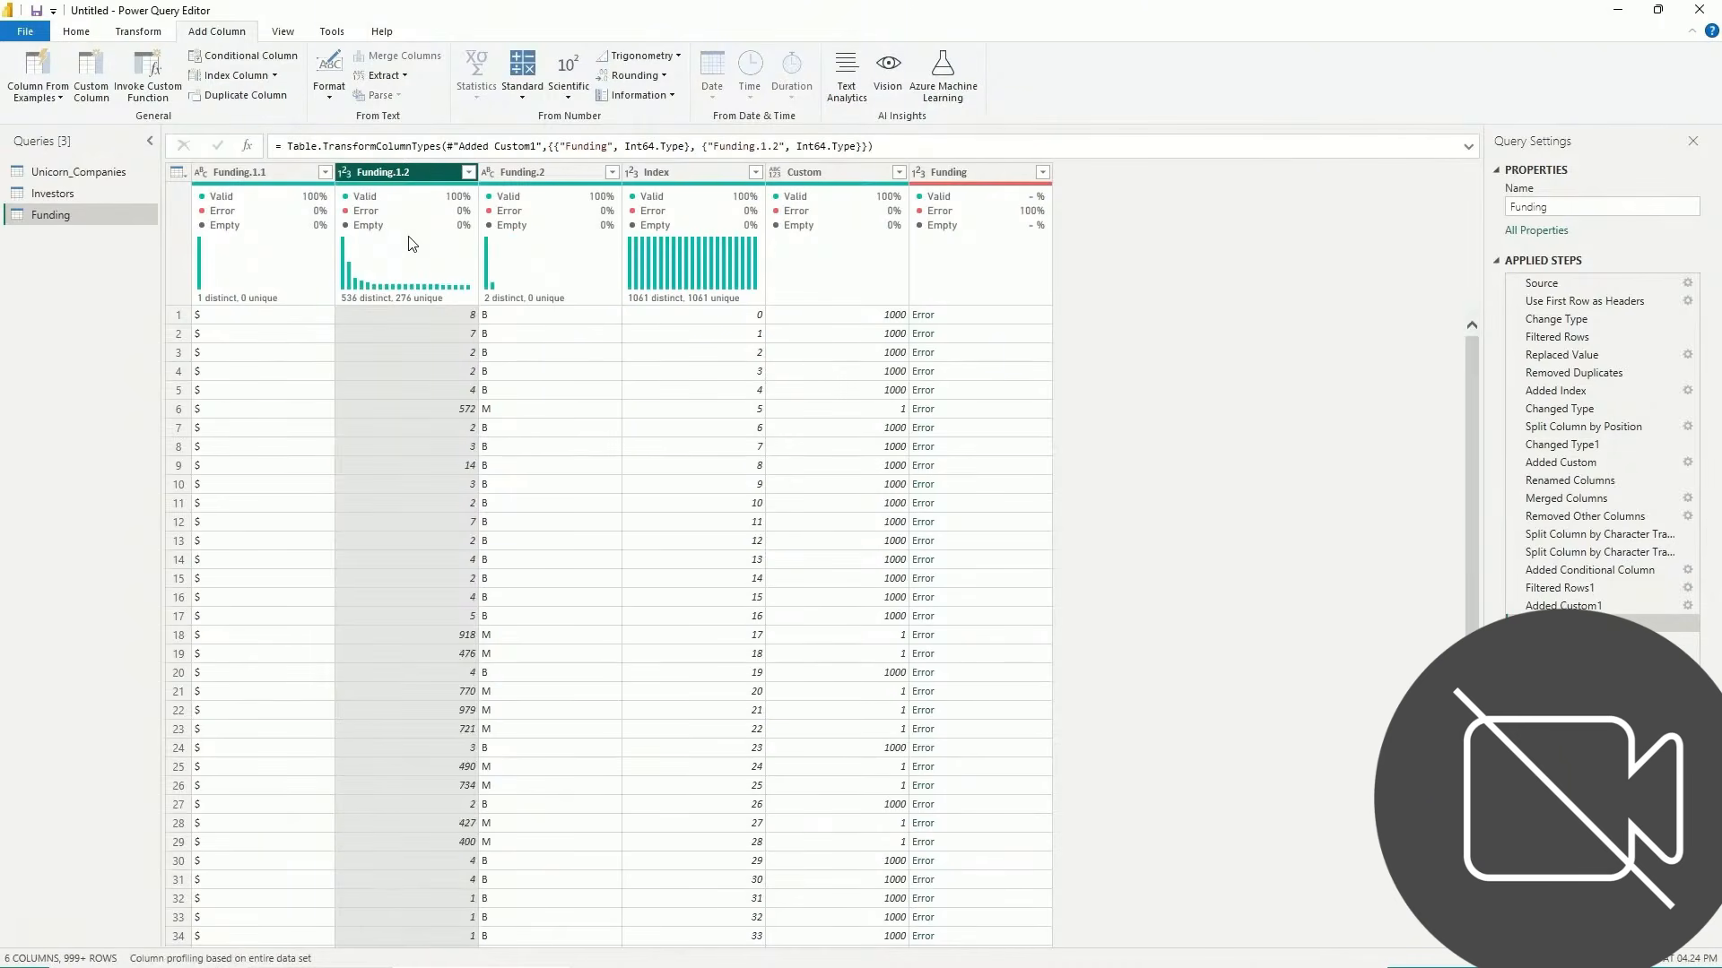
click(960, 179)
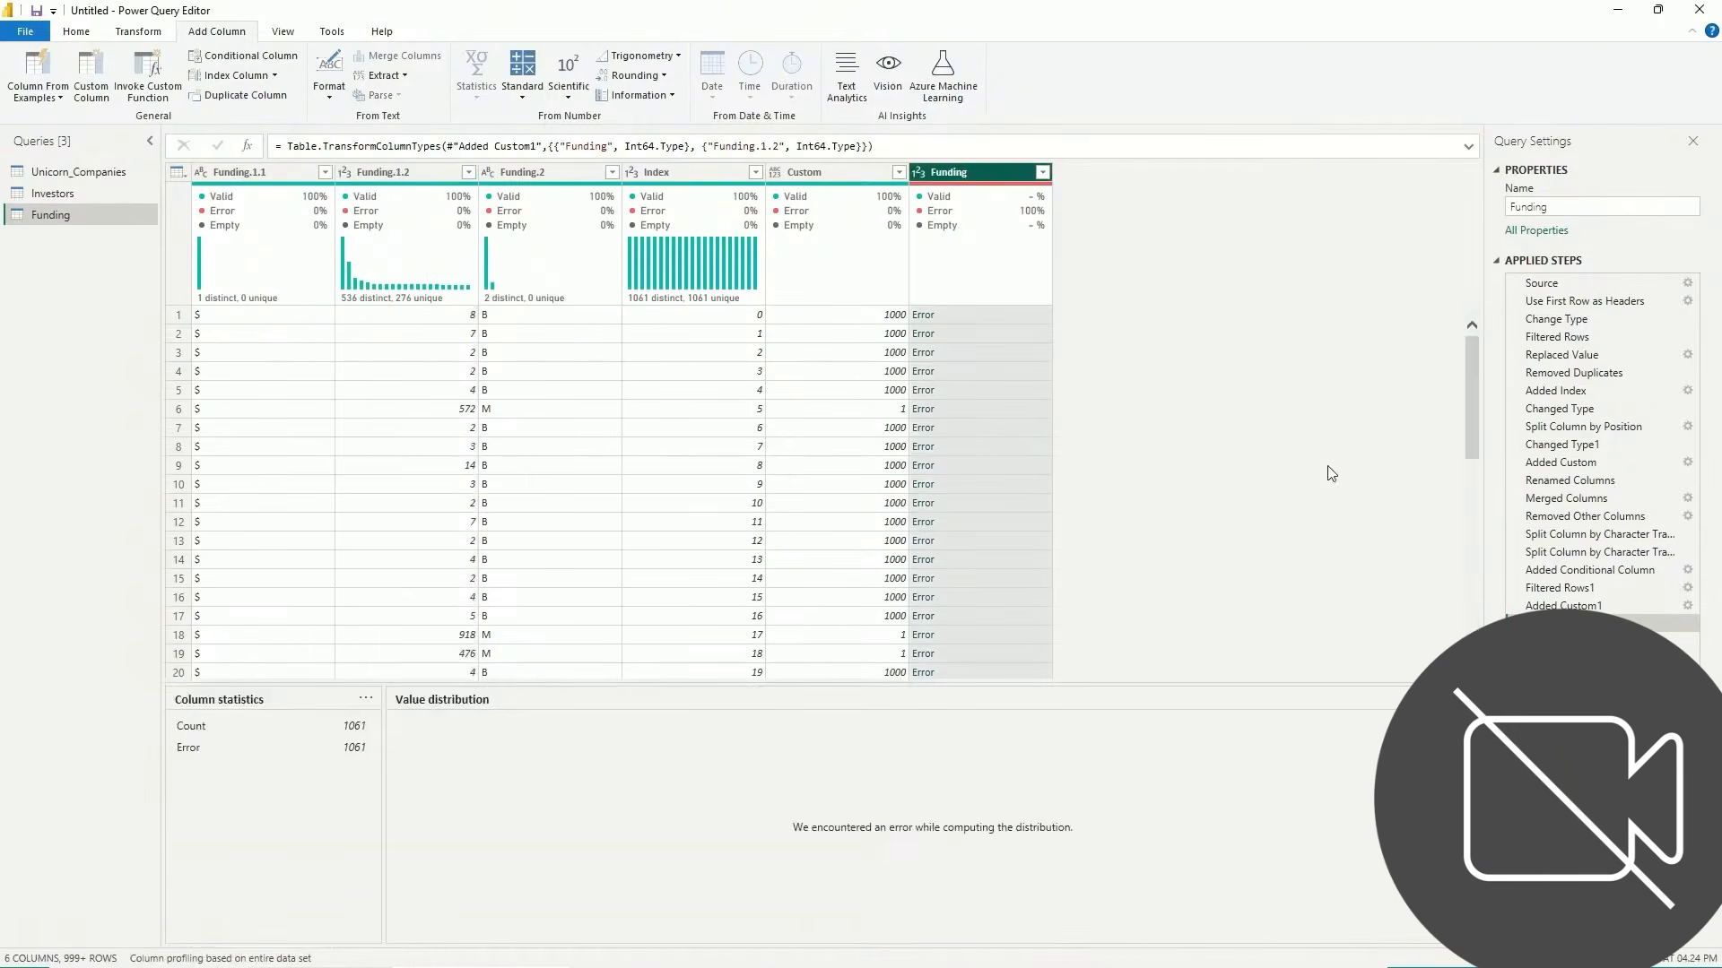
click(1516, 623)
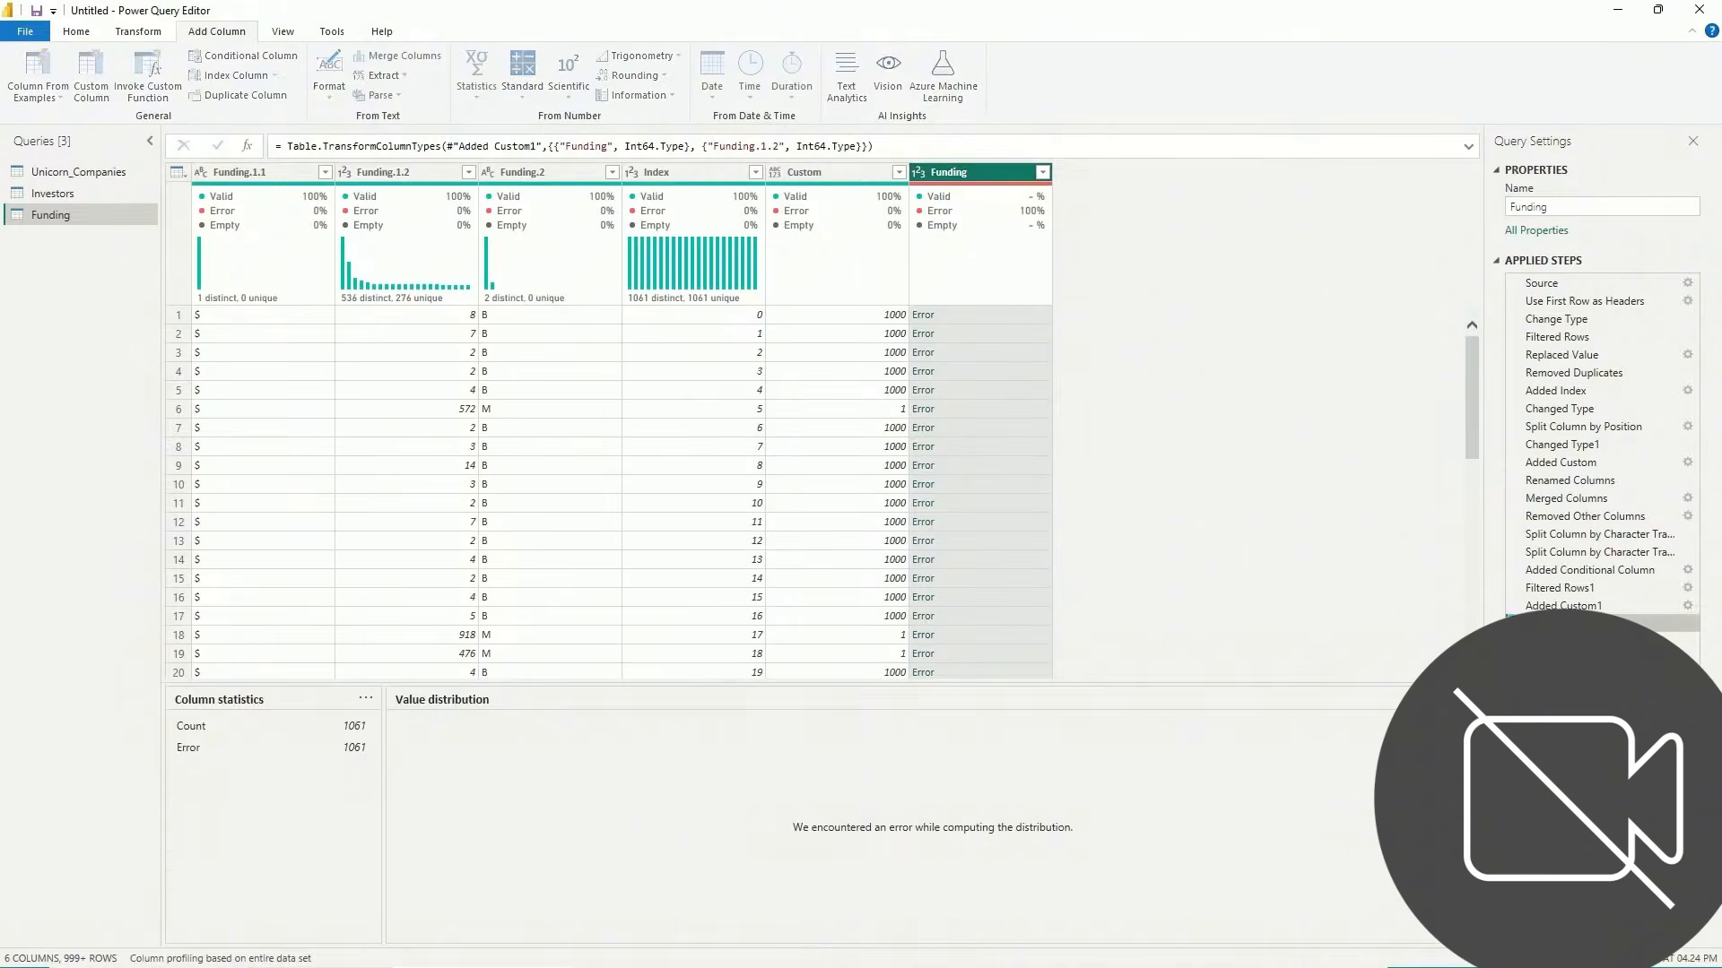
Set the Custom and Funding.1.2 columns to Whole Number after the Added Custom1 step
click(782, 174)
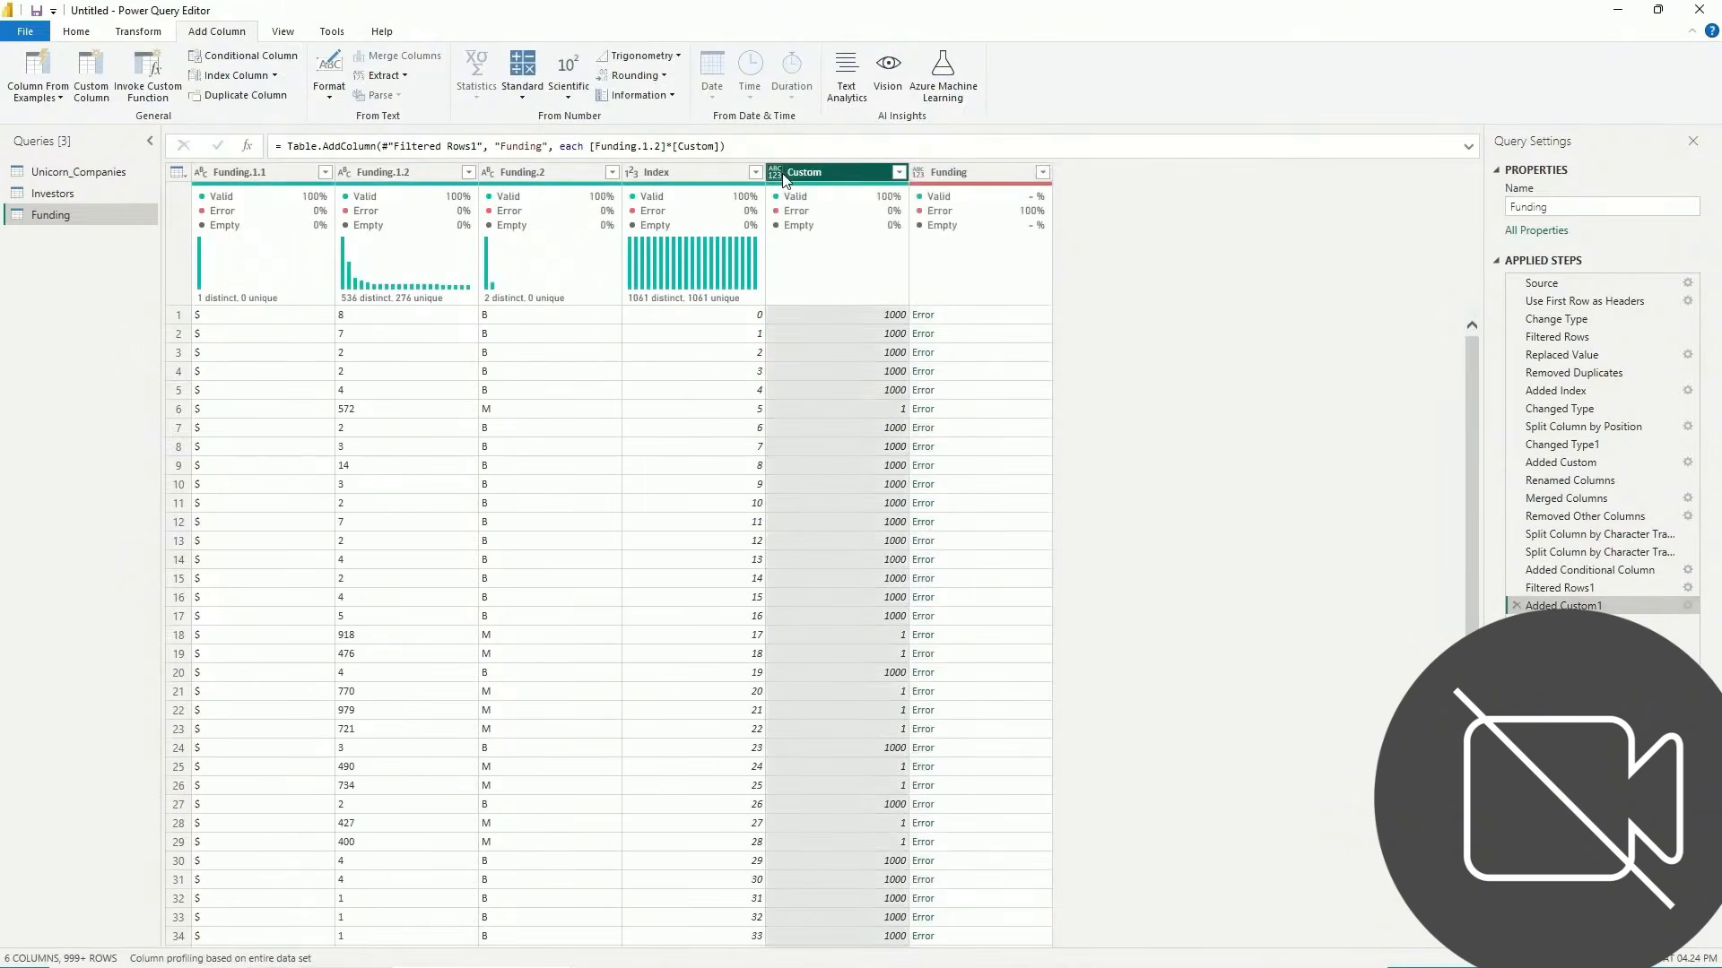
click(774, 172)
click(807, 230)
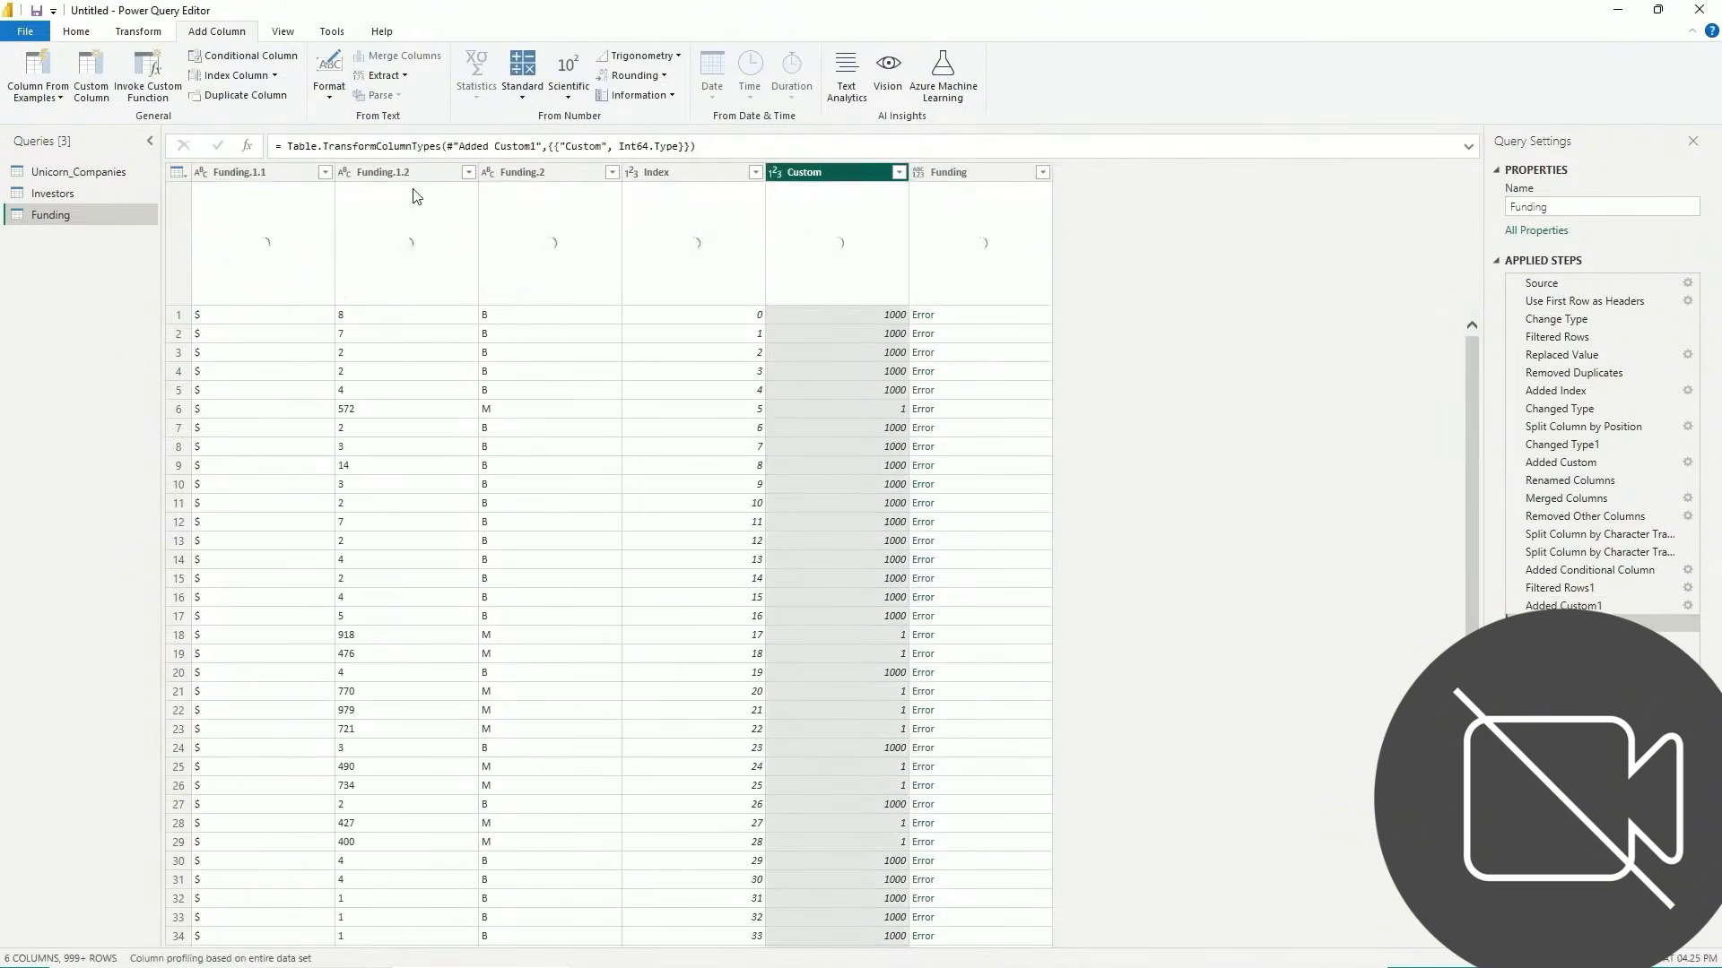
click(340, 169)
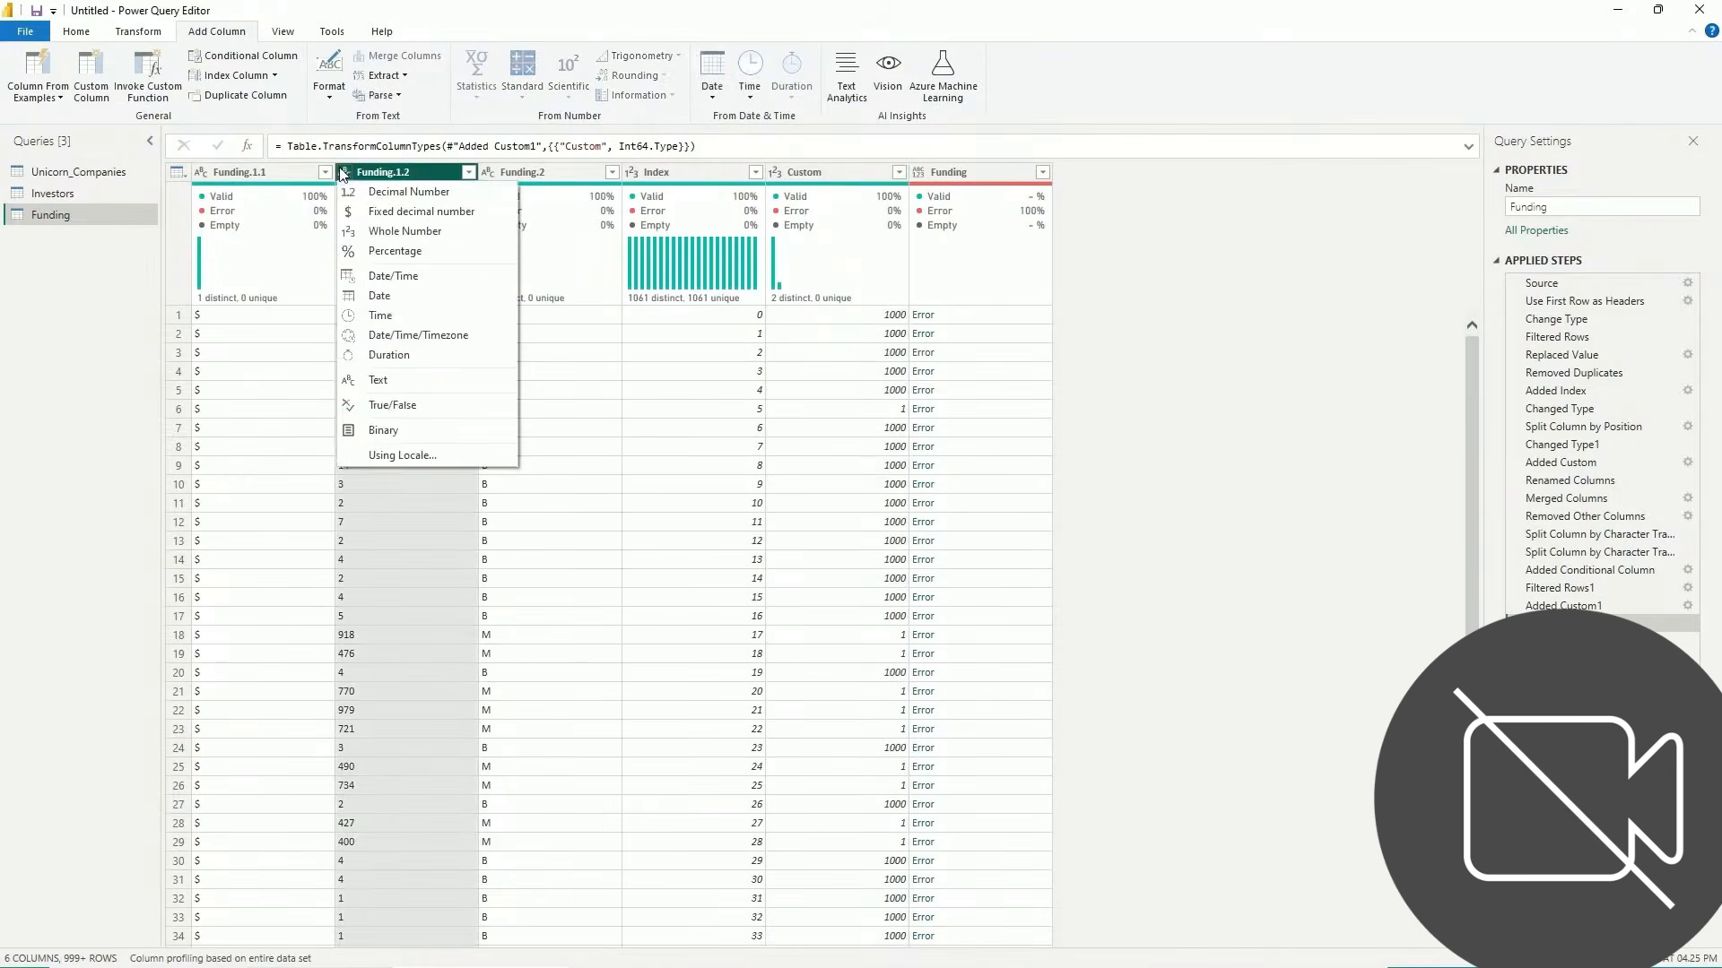
click(383, 233)
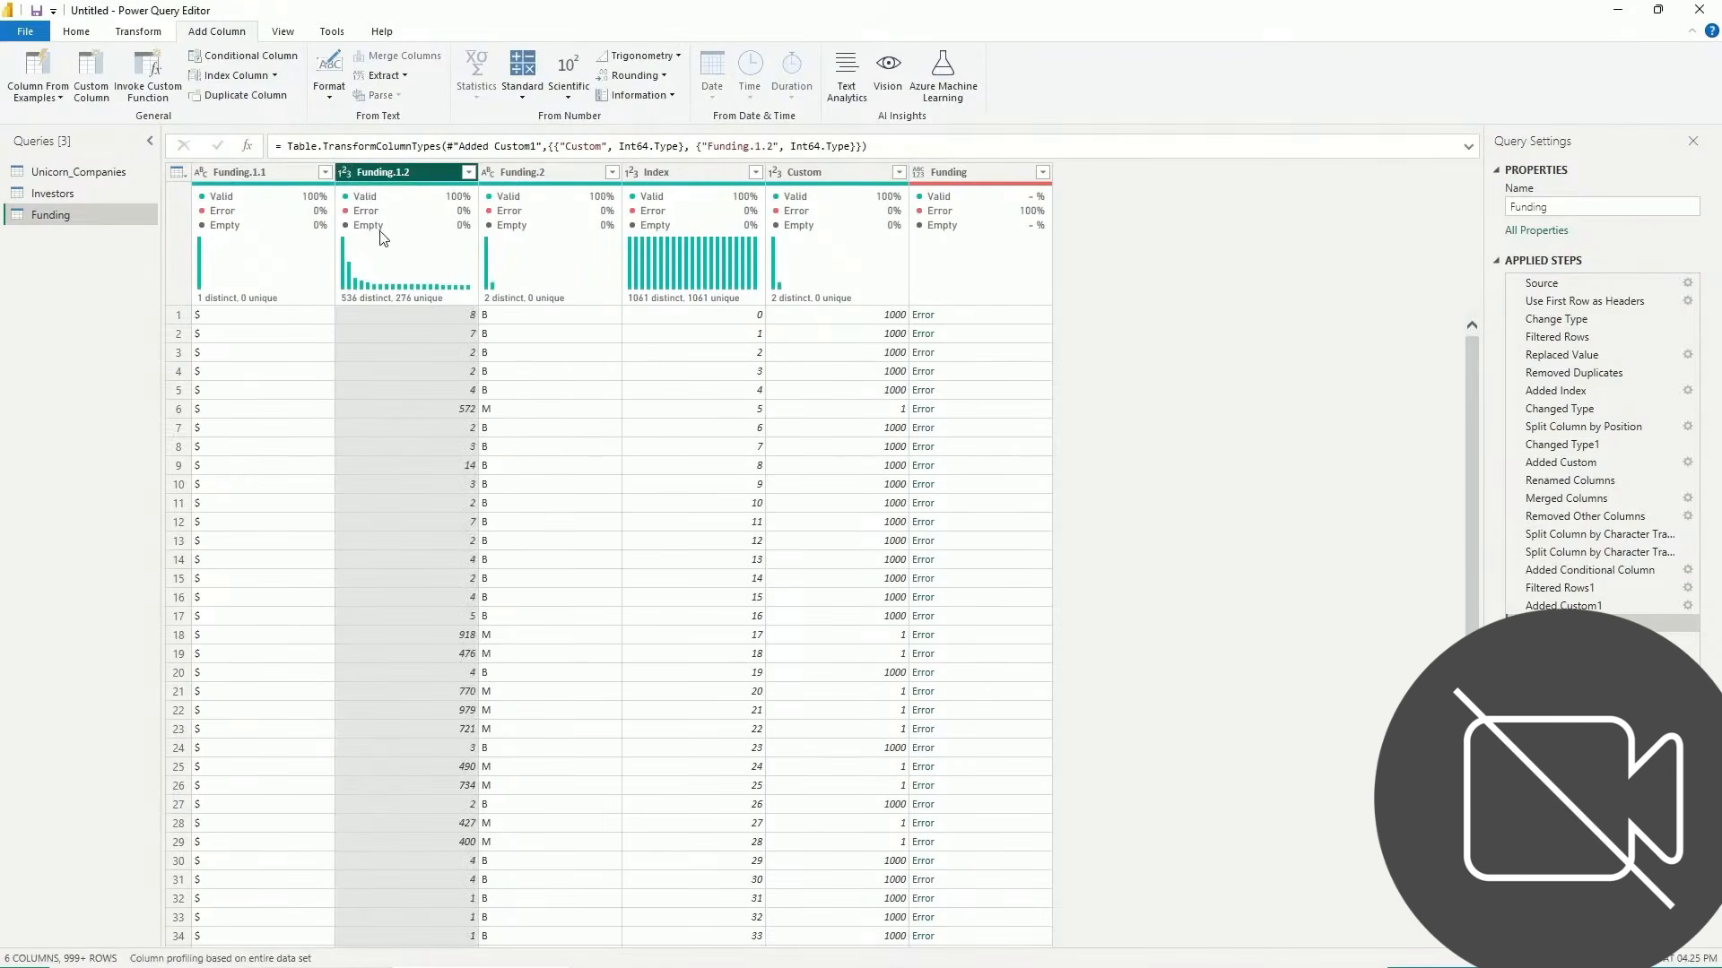
click(947, 175)
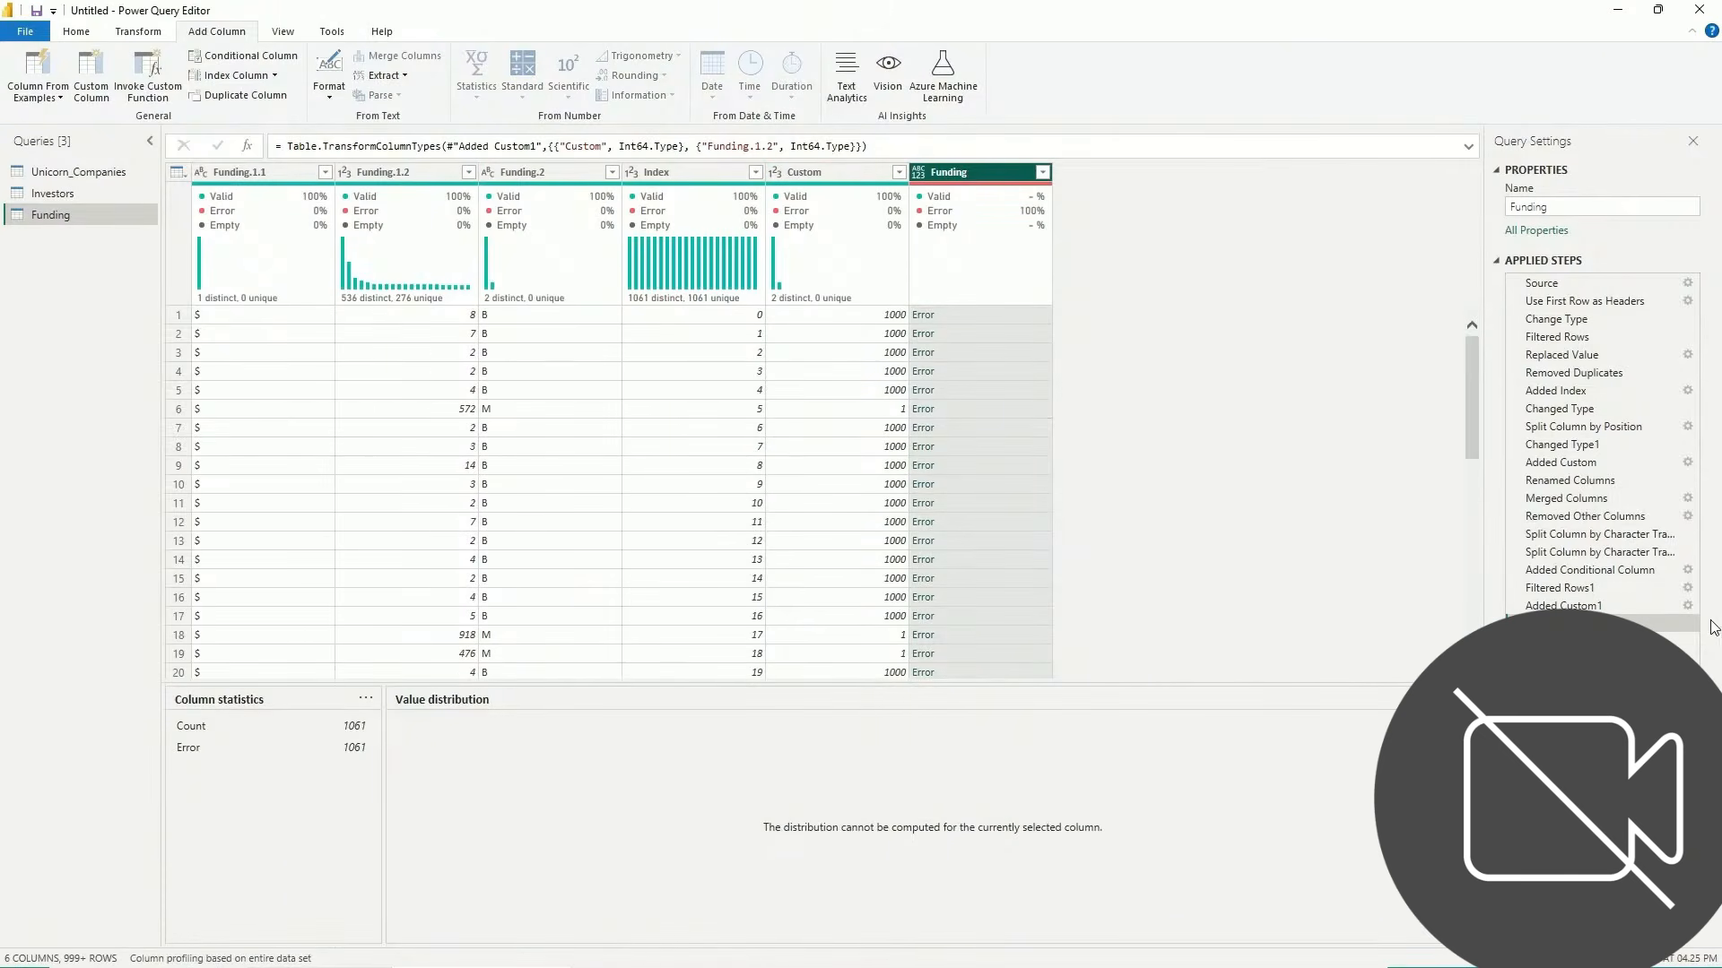
Reopen the Added Custom1 step's settings to review the Funding column's formula, keeping it as it is
click(1688, 607)
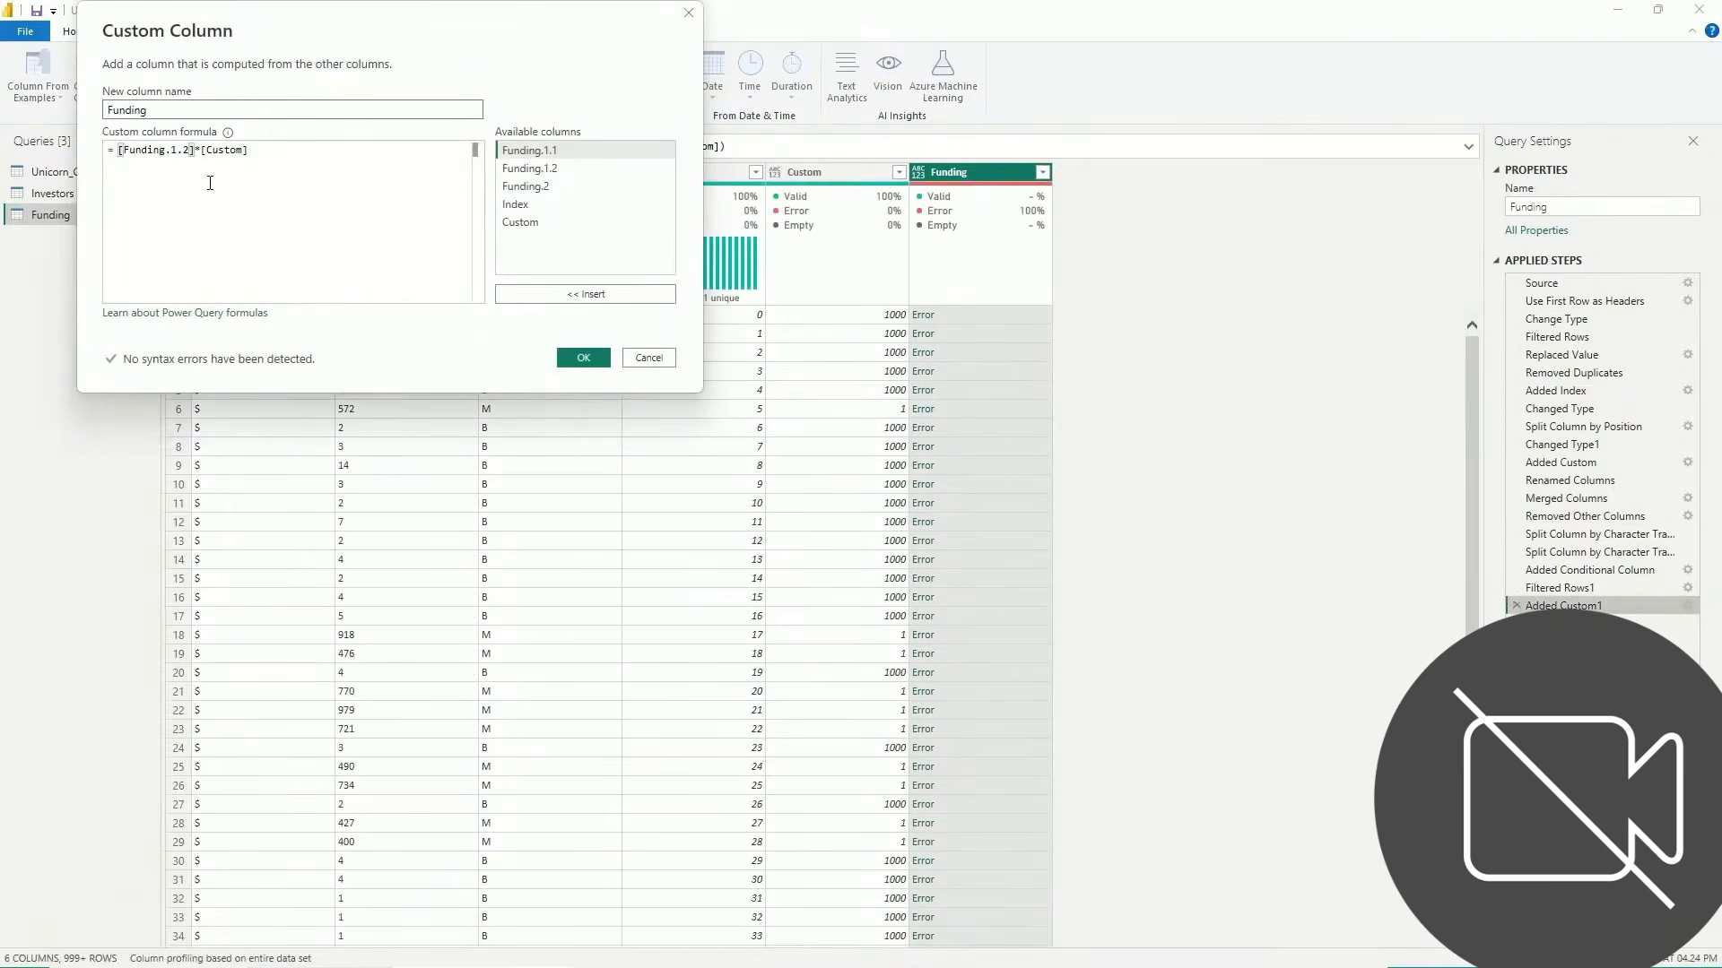
click(272, 155)
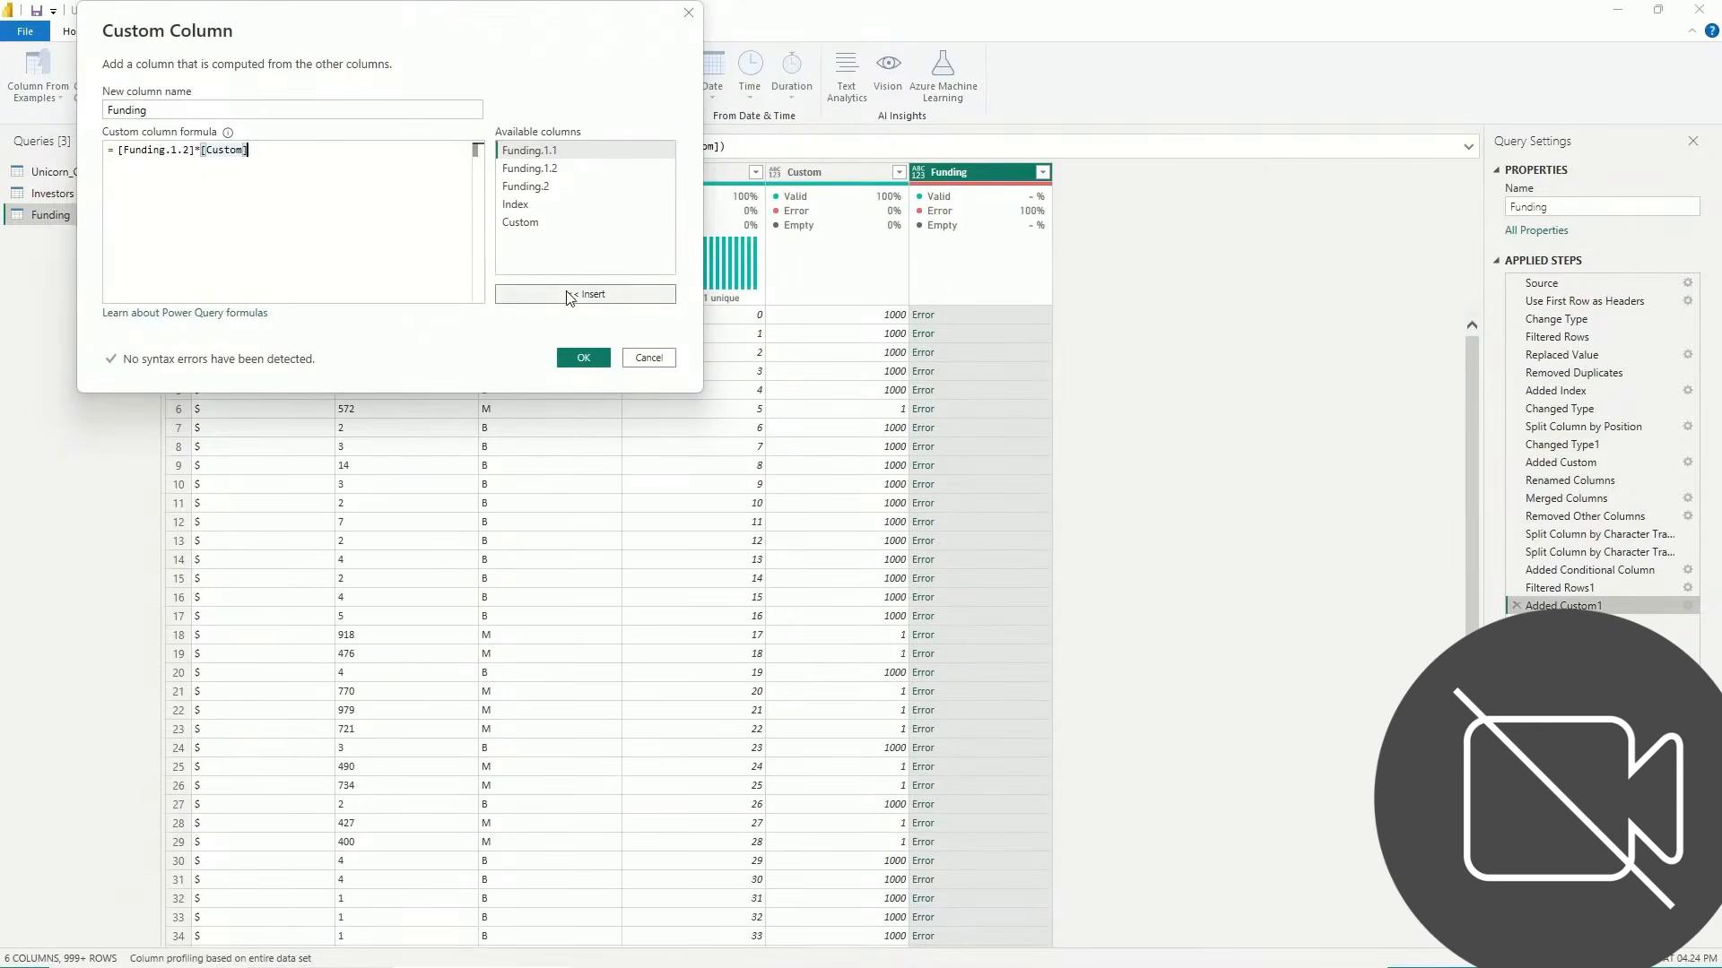
click(582, 359)
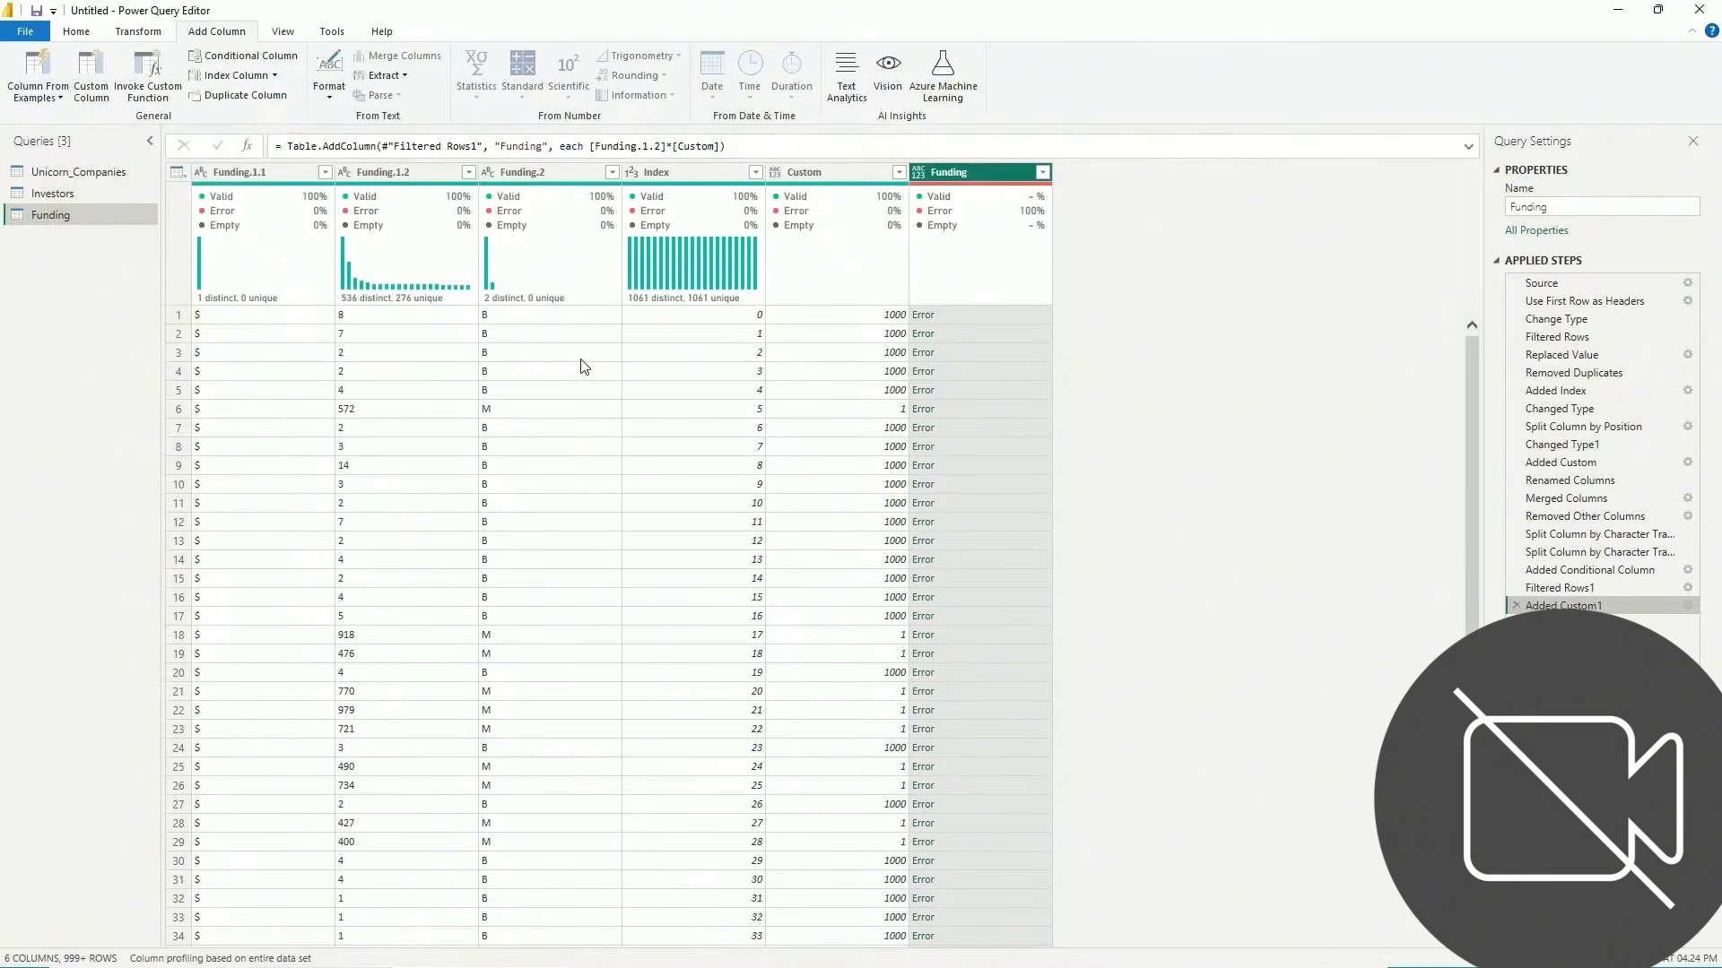
click(920, 175)
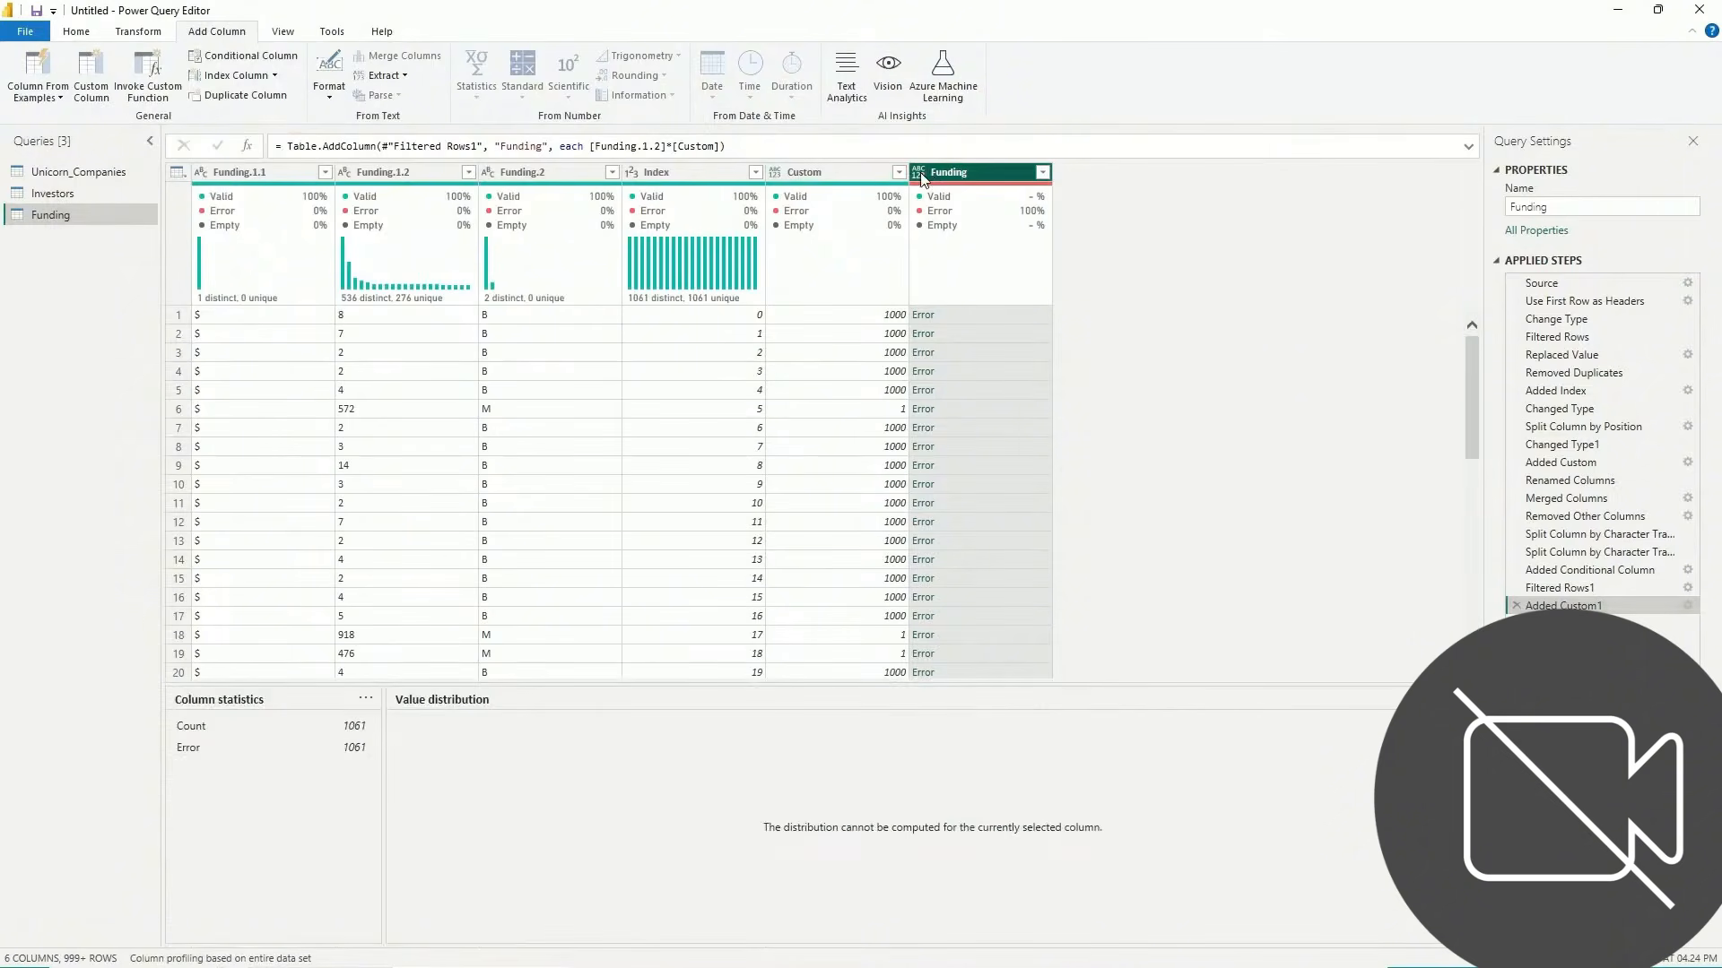
click(919, 173)
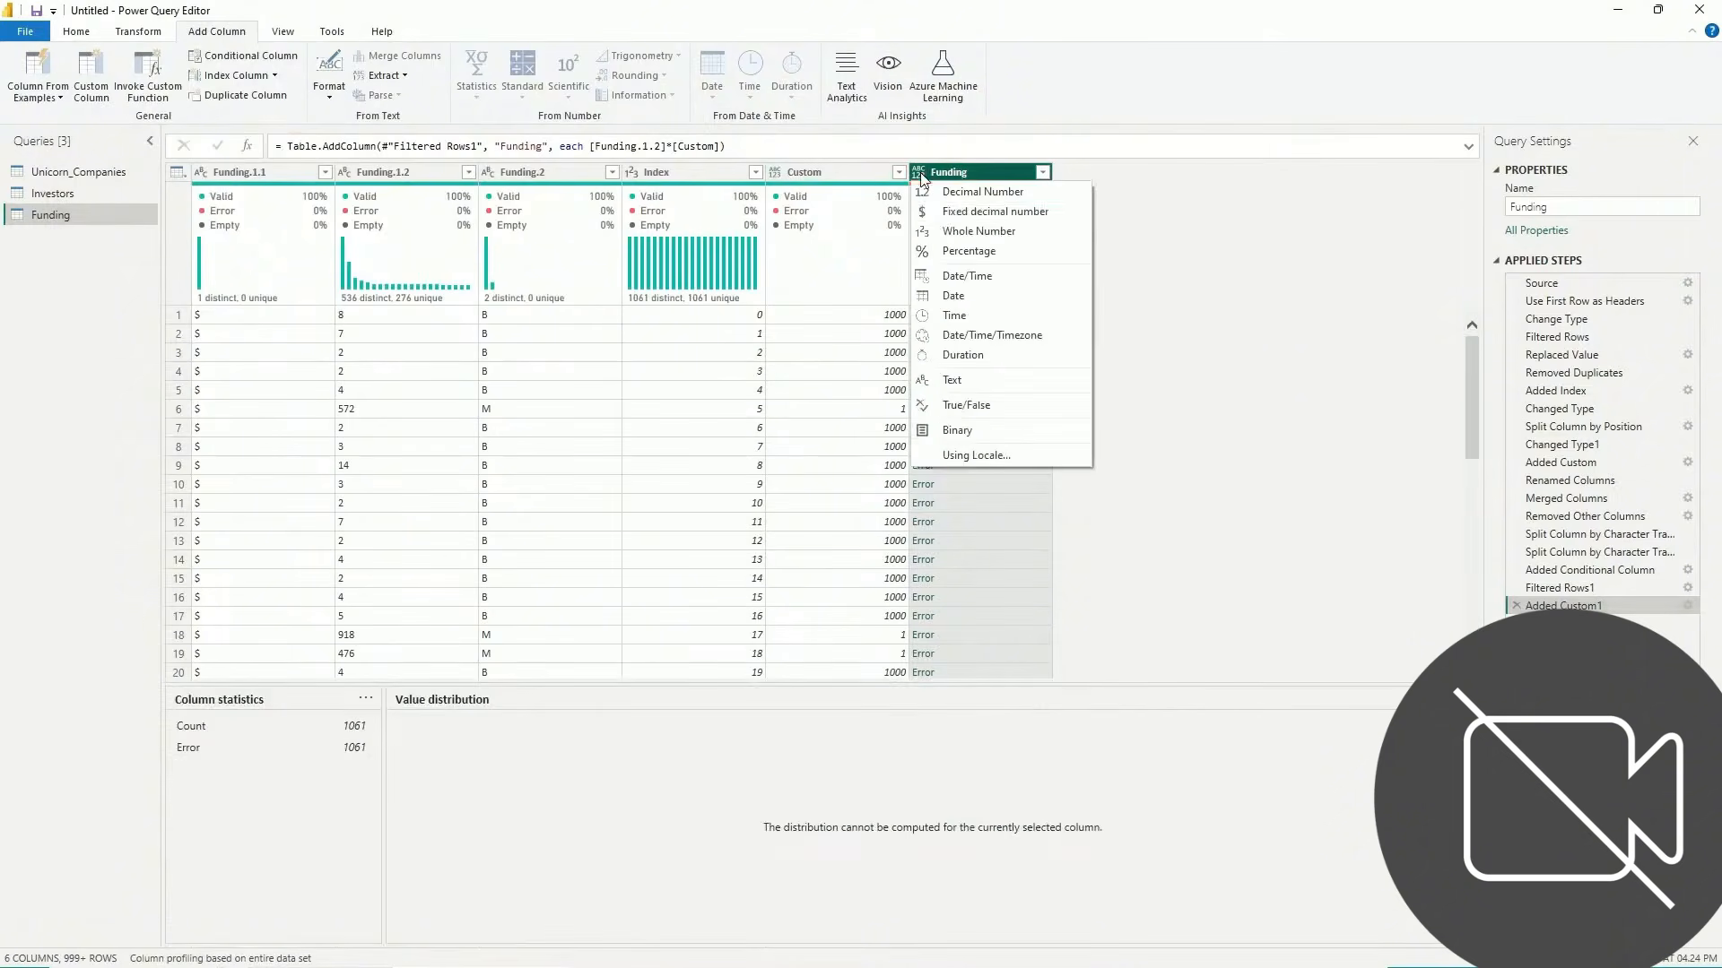
click(946, 233)
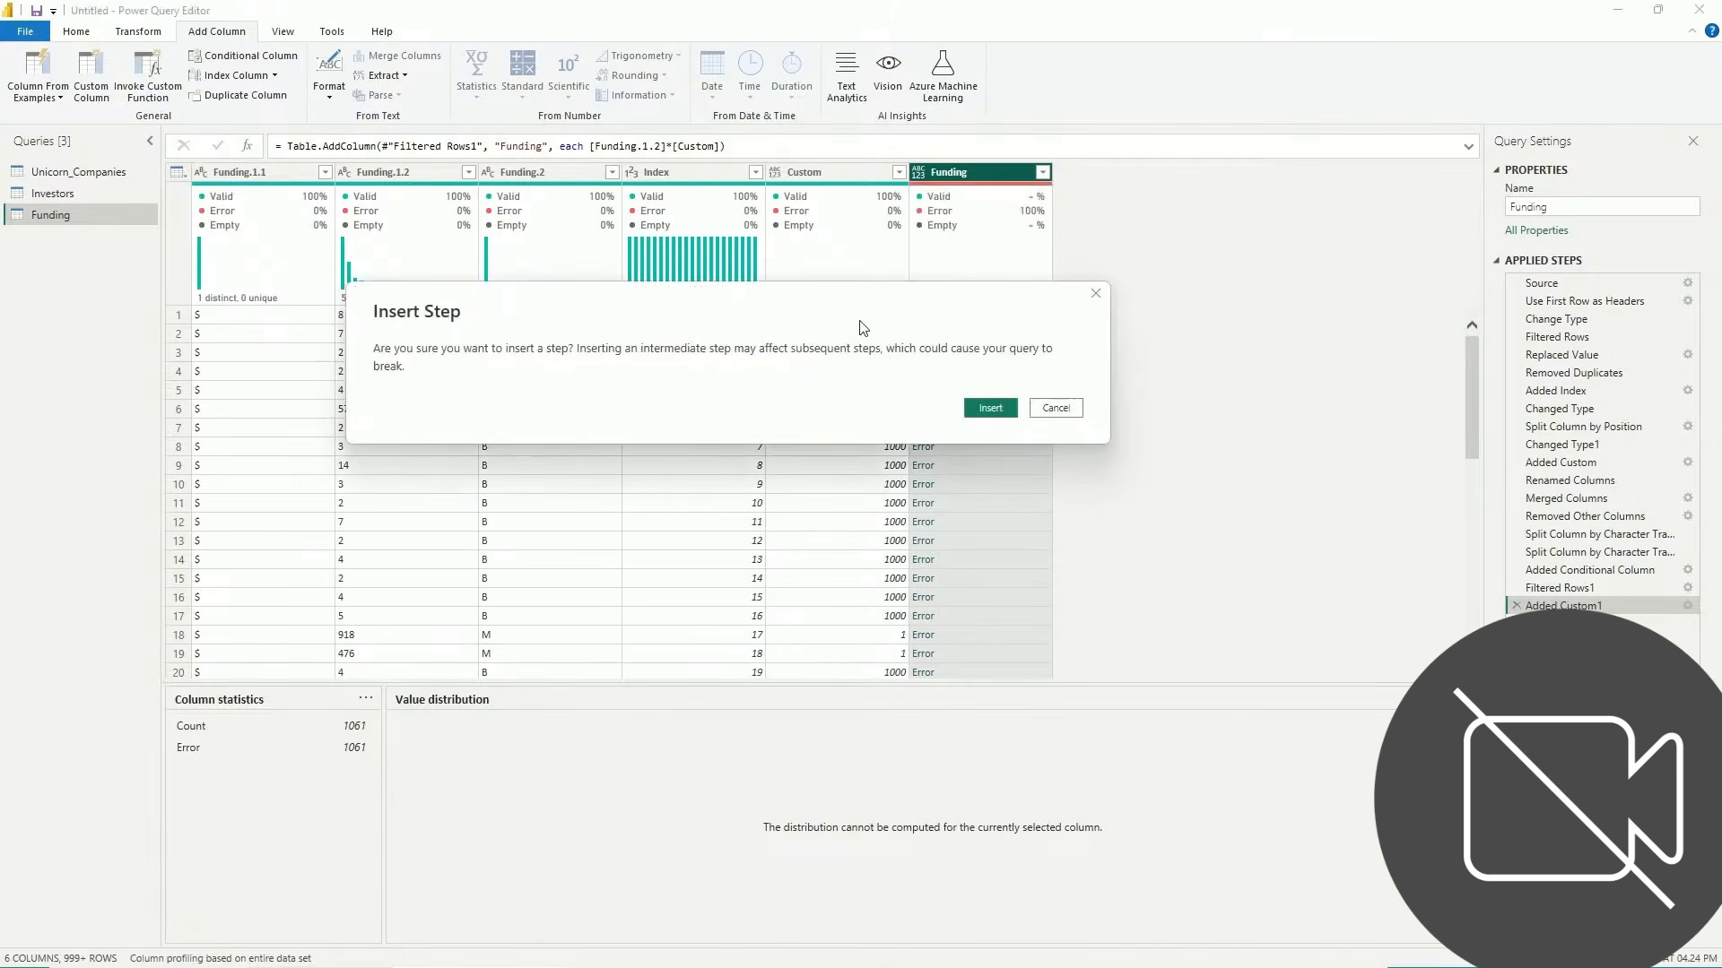
click(1056, 408)
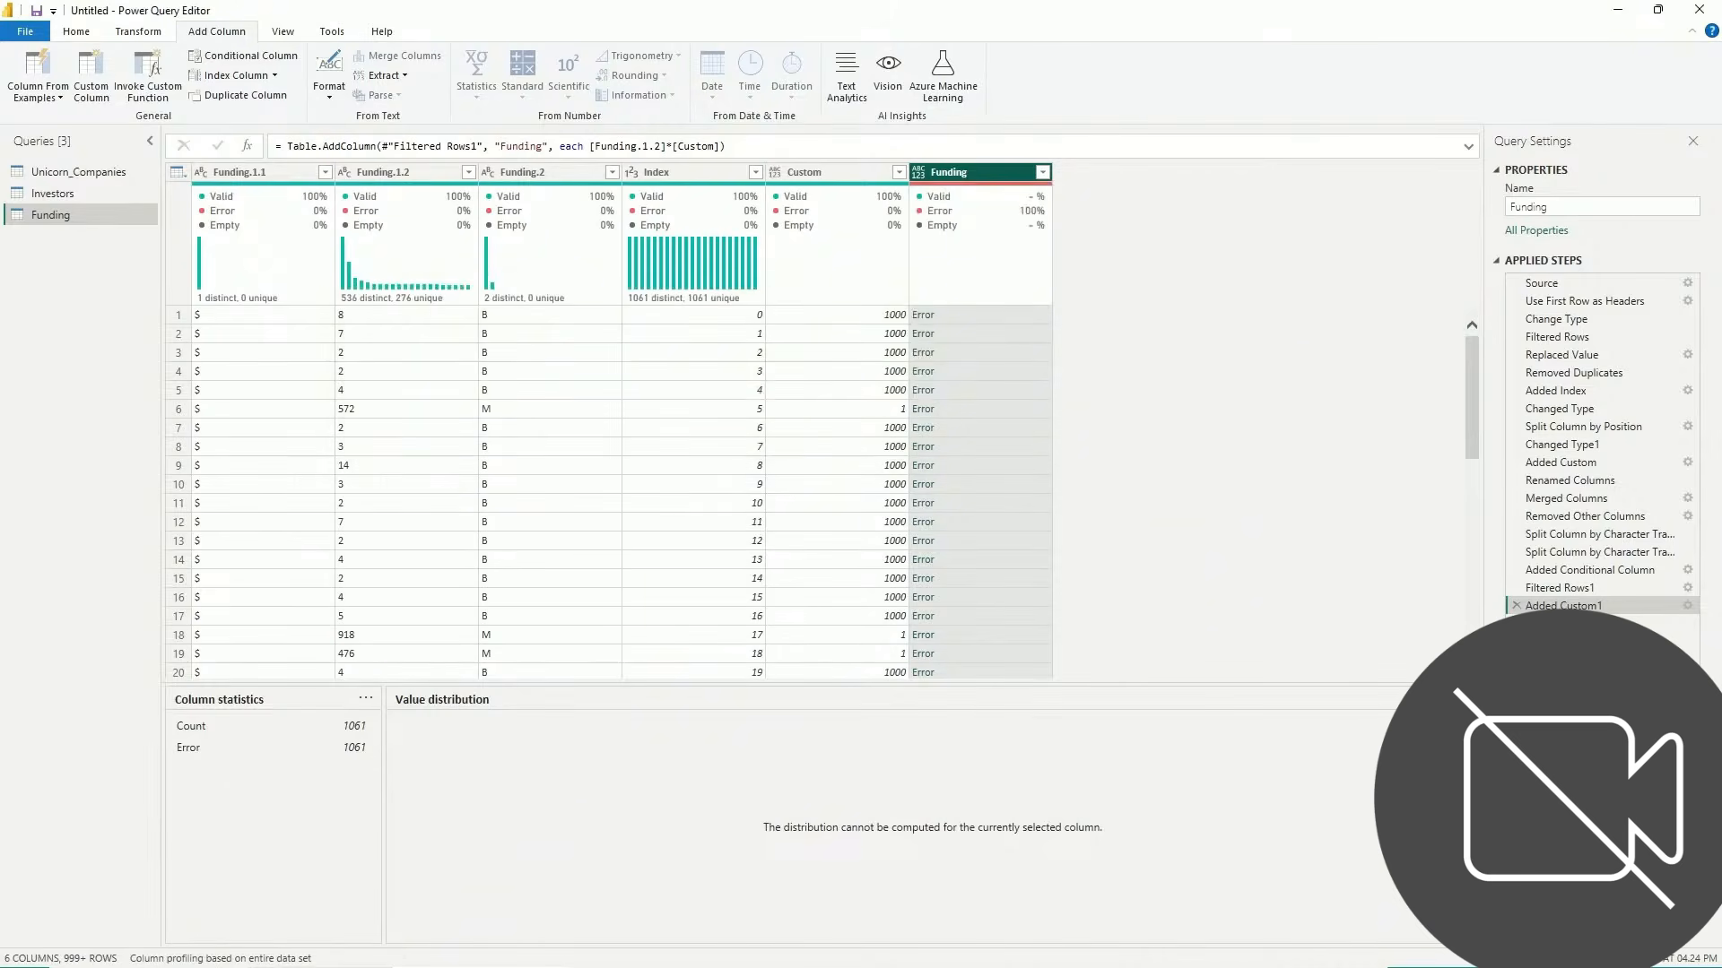
Delete the steps following Filtered Rows1, including Added Custom1, and set the Funding.1.2 and Custom columns to Whole Number
click(1515, 606)
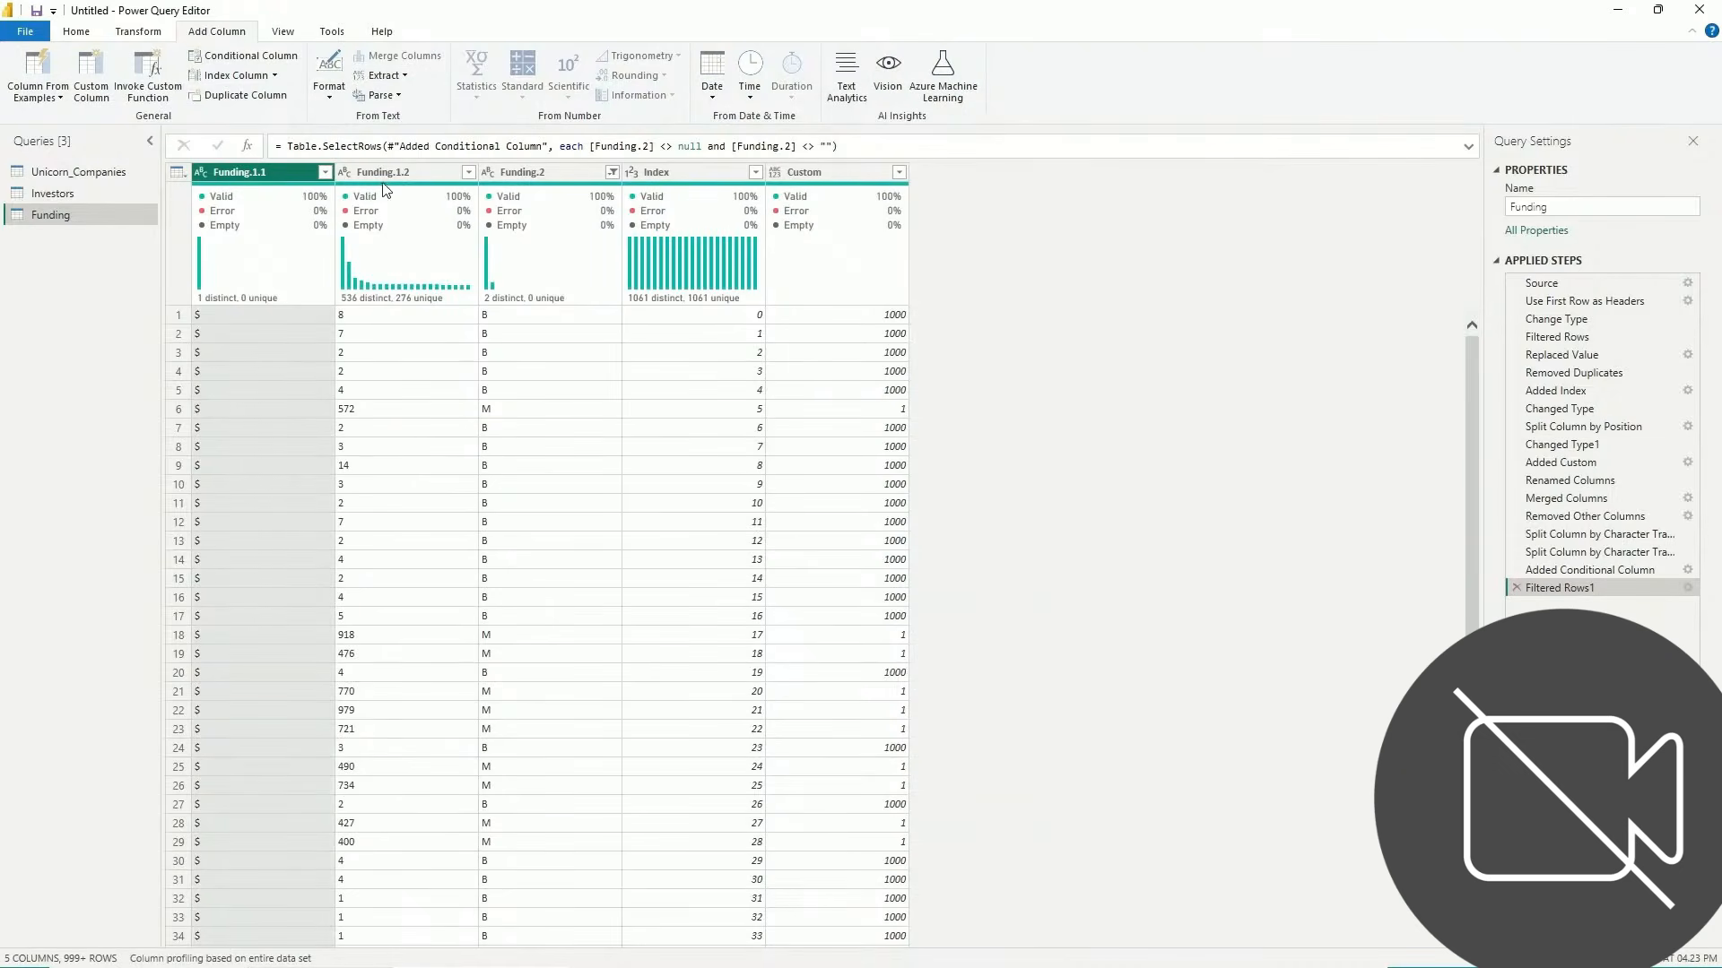
click(346, 171)
click(391, 233)
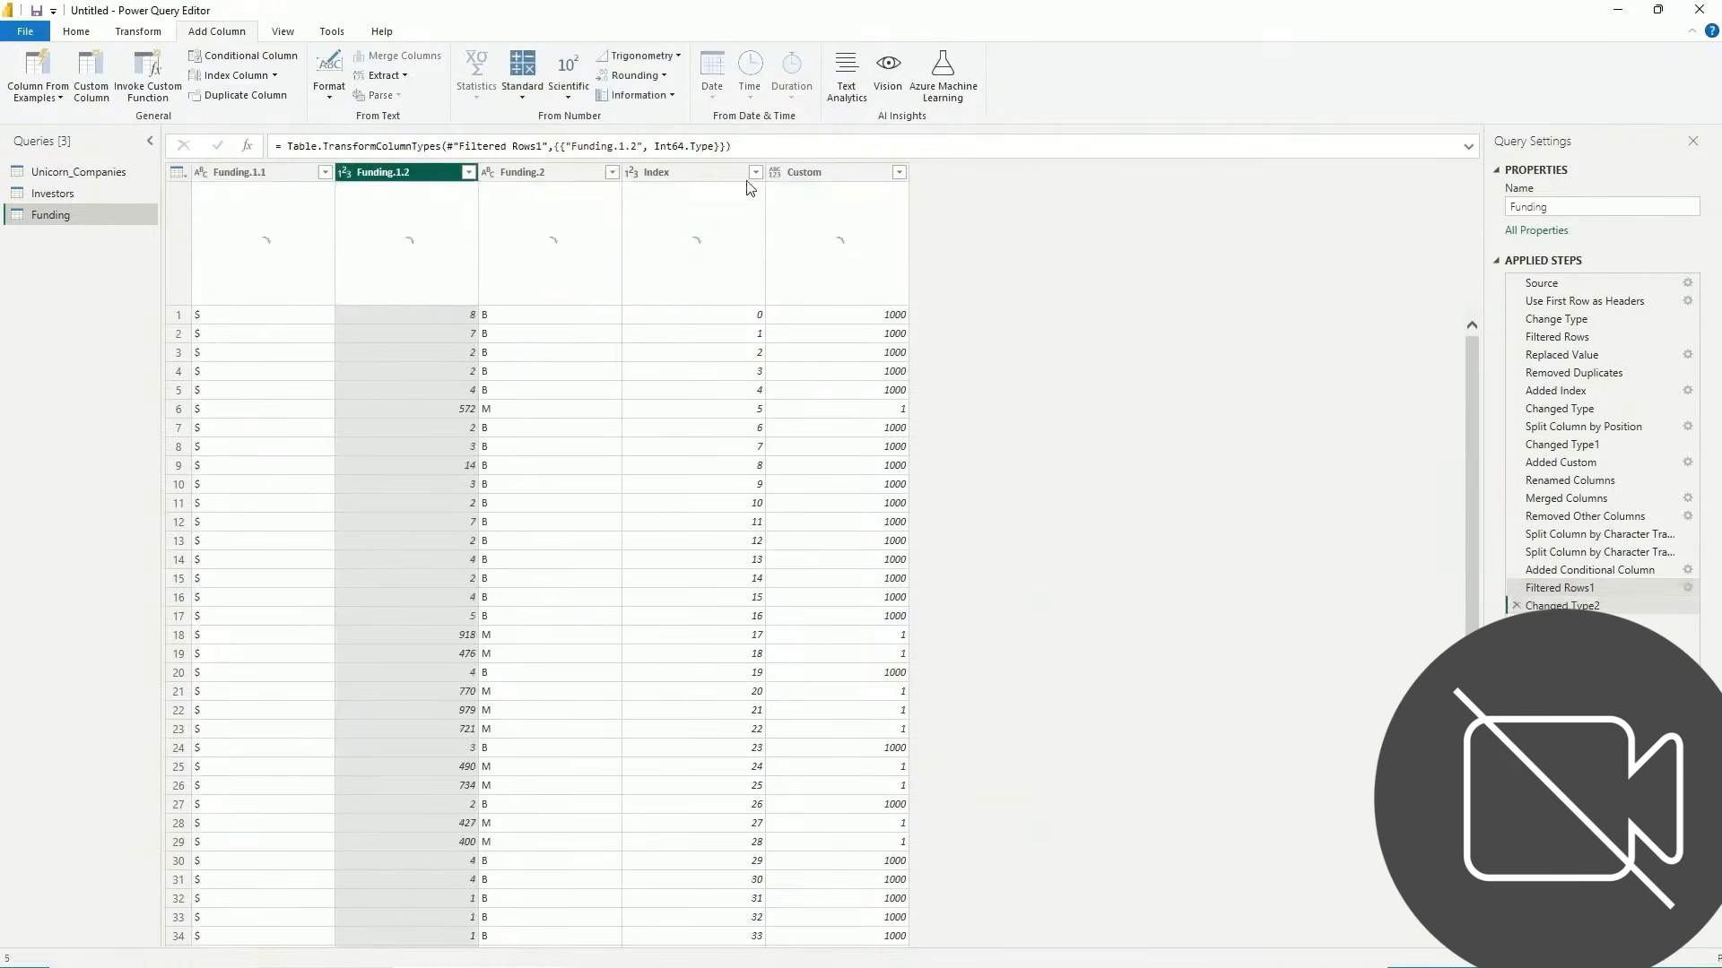
click(774, 174)
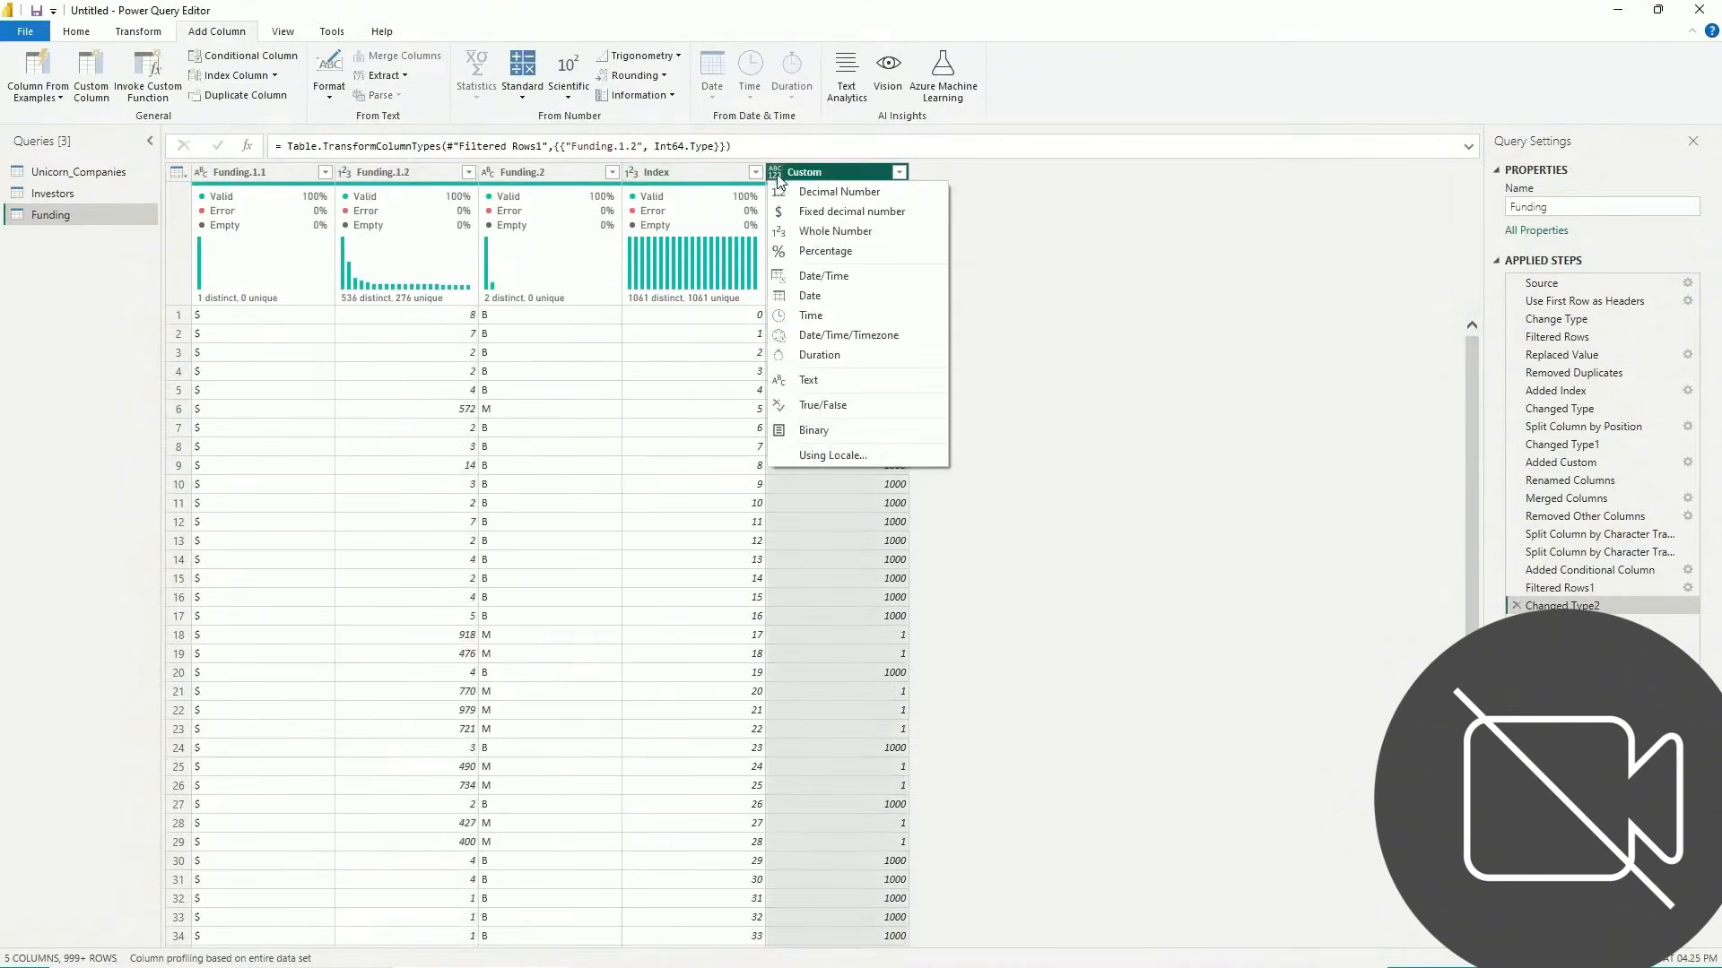
click(816, 233)
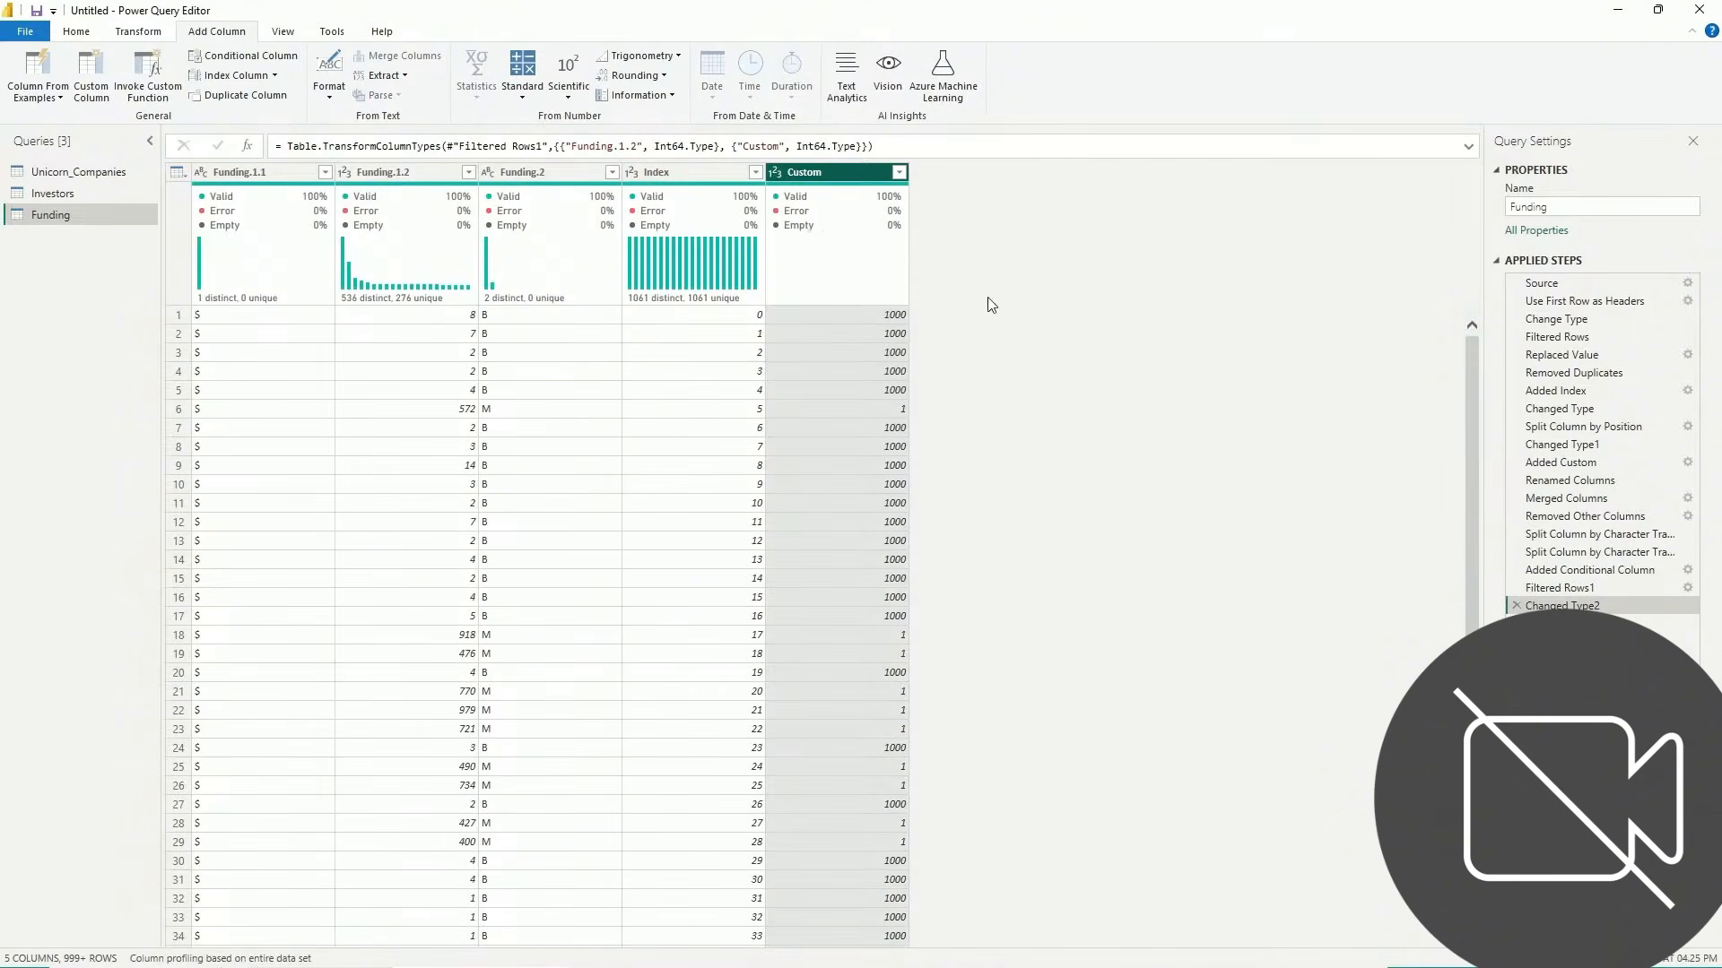
Add an index column starting from 1 to the Funding query
click(95, 70)
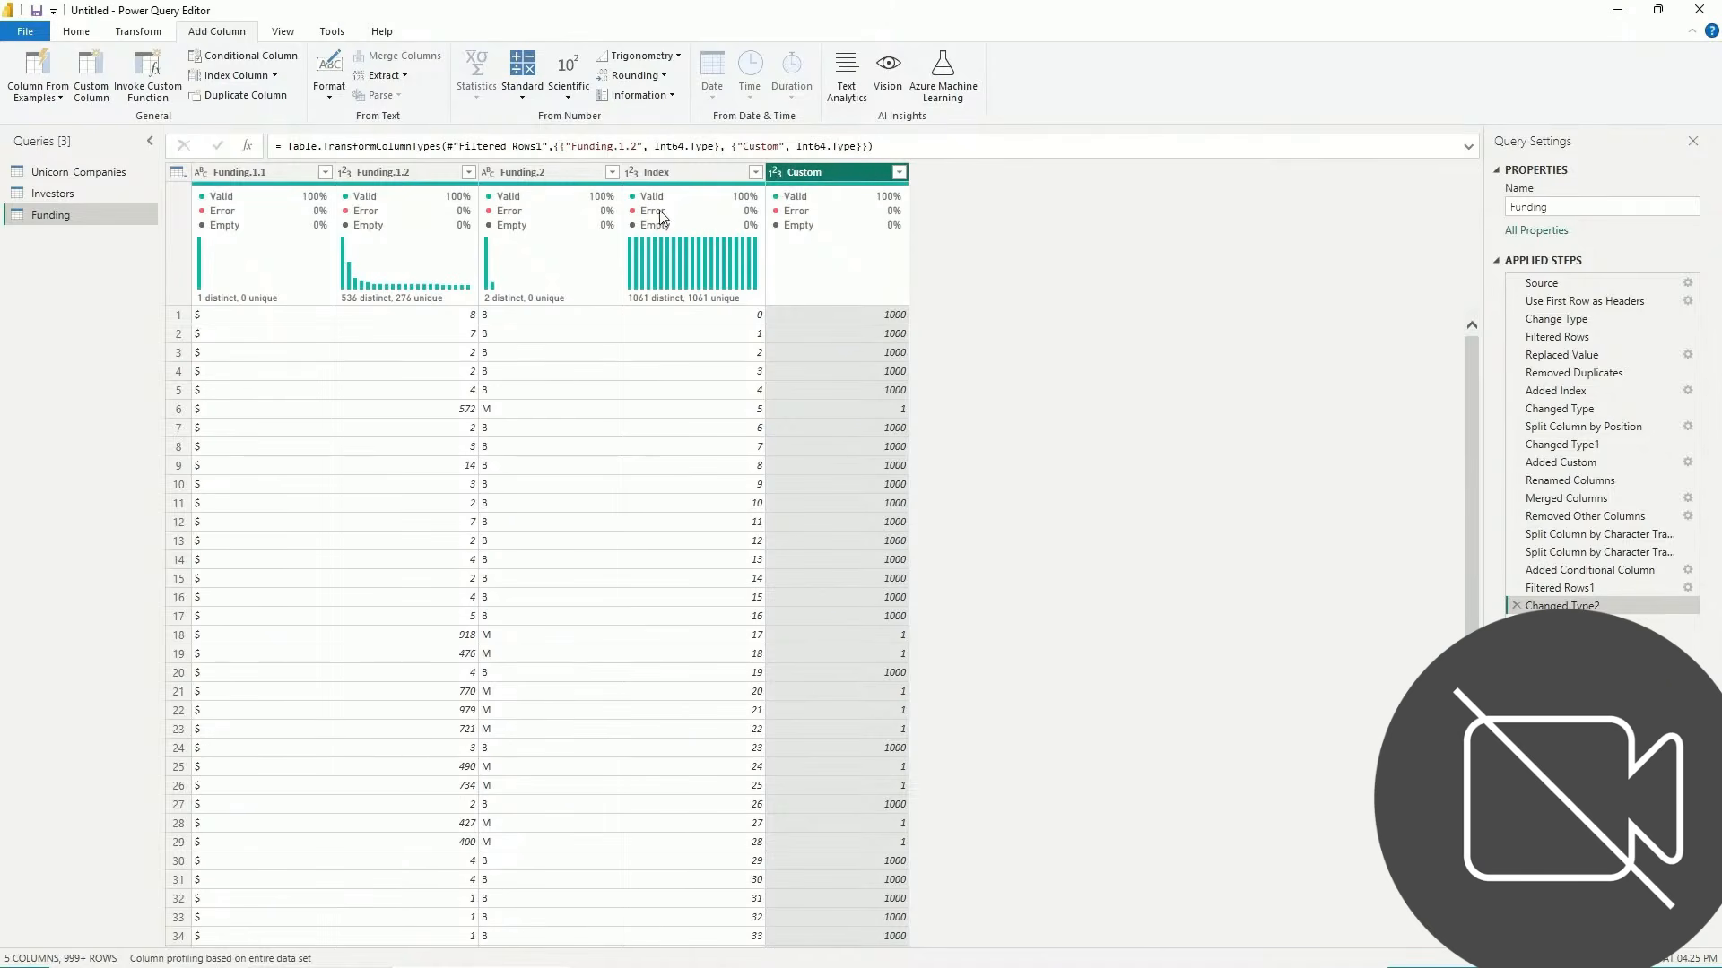
click(675, 174)
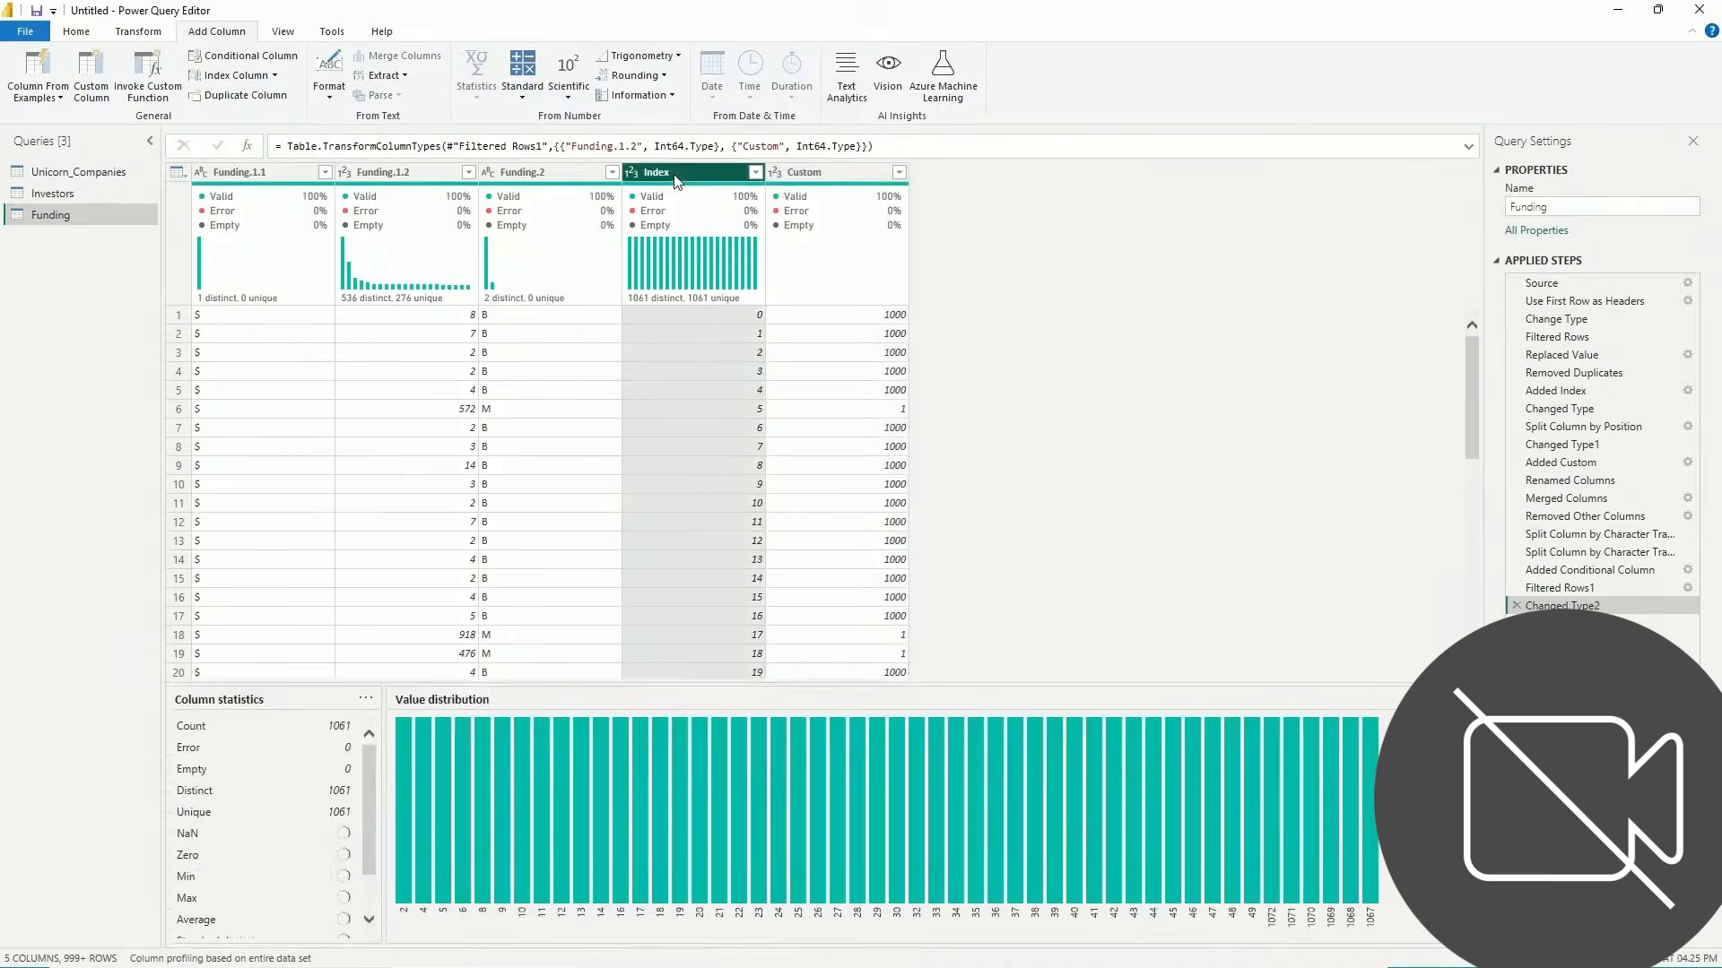
click(276, 76)
click(231, 116)
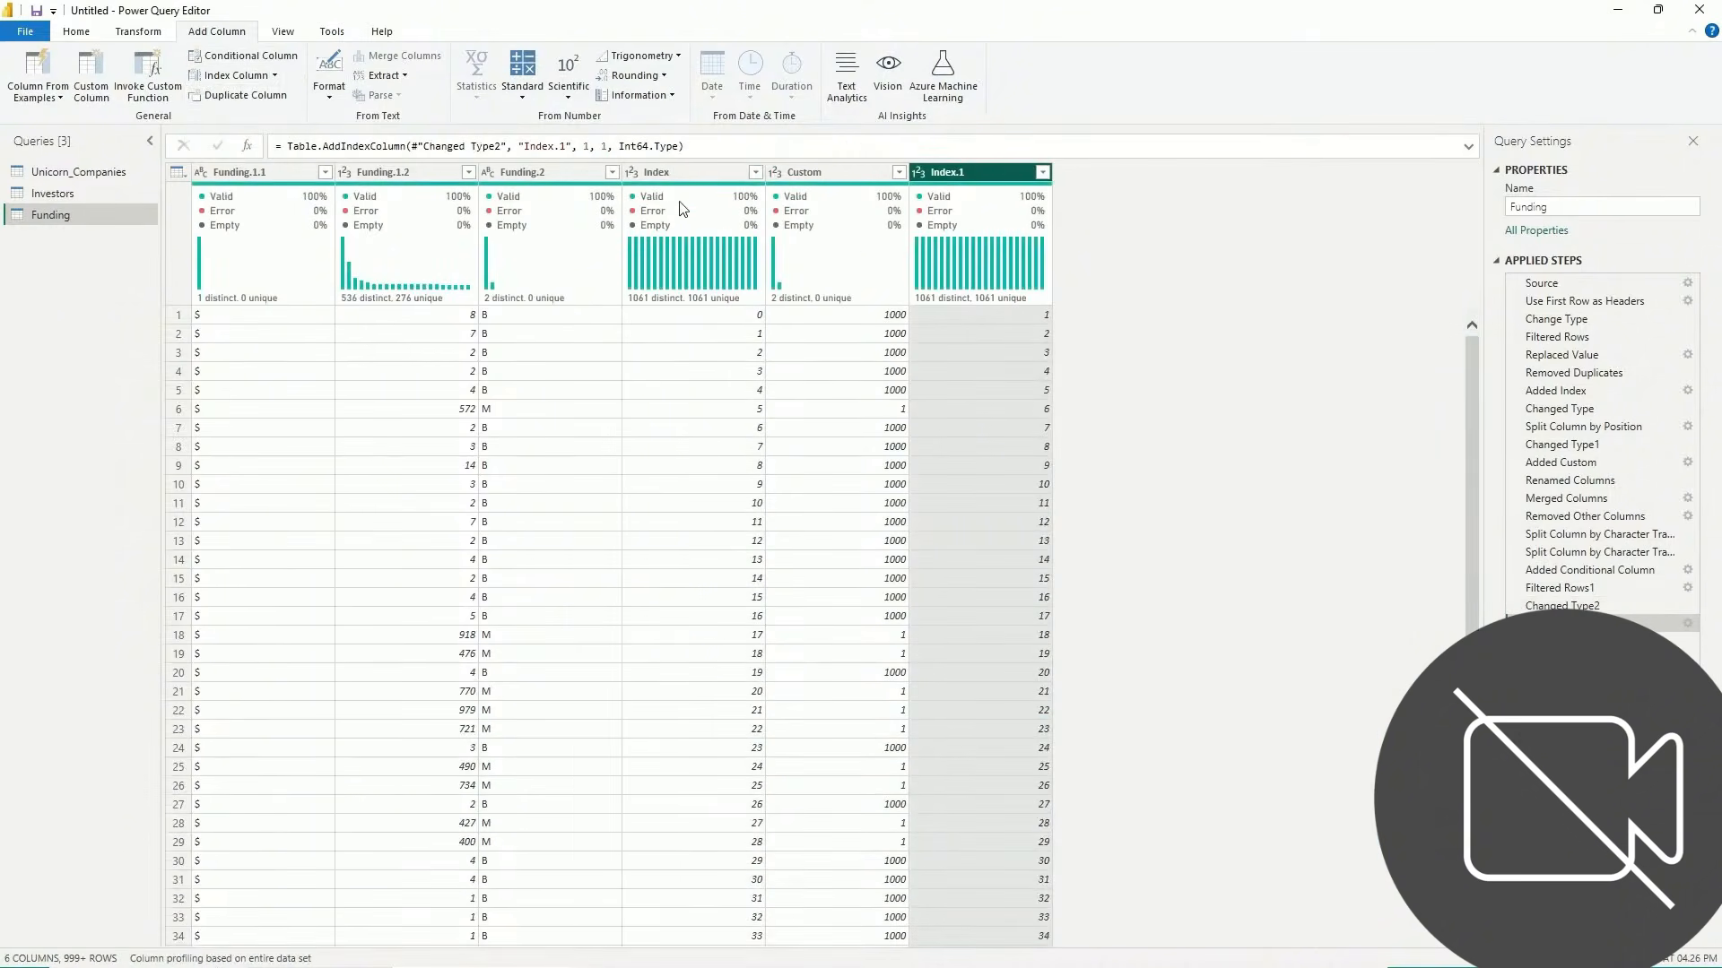
Add another index column starting from 0 and delete it again
click(686, 174)
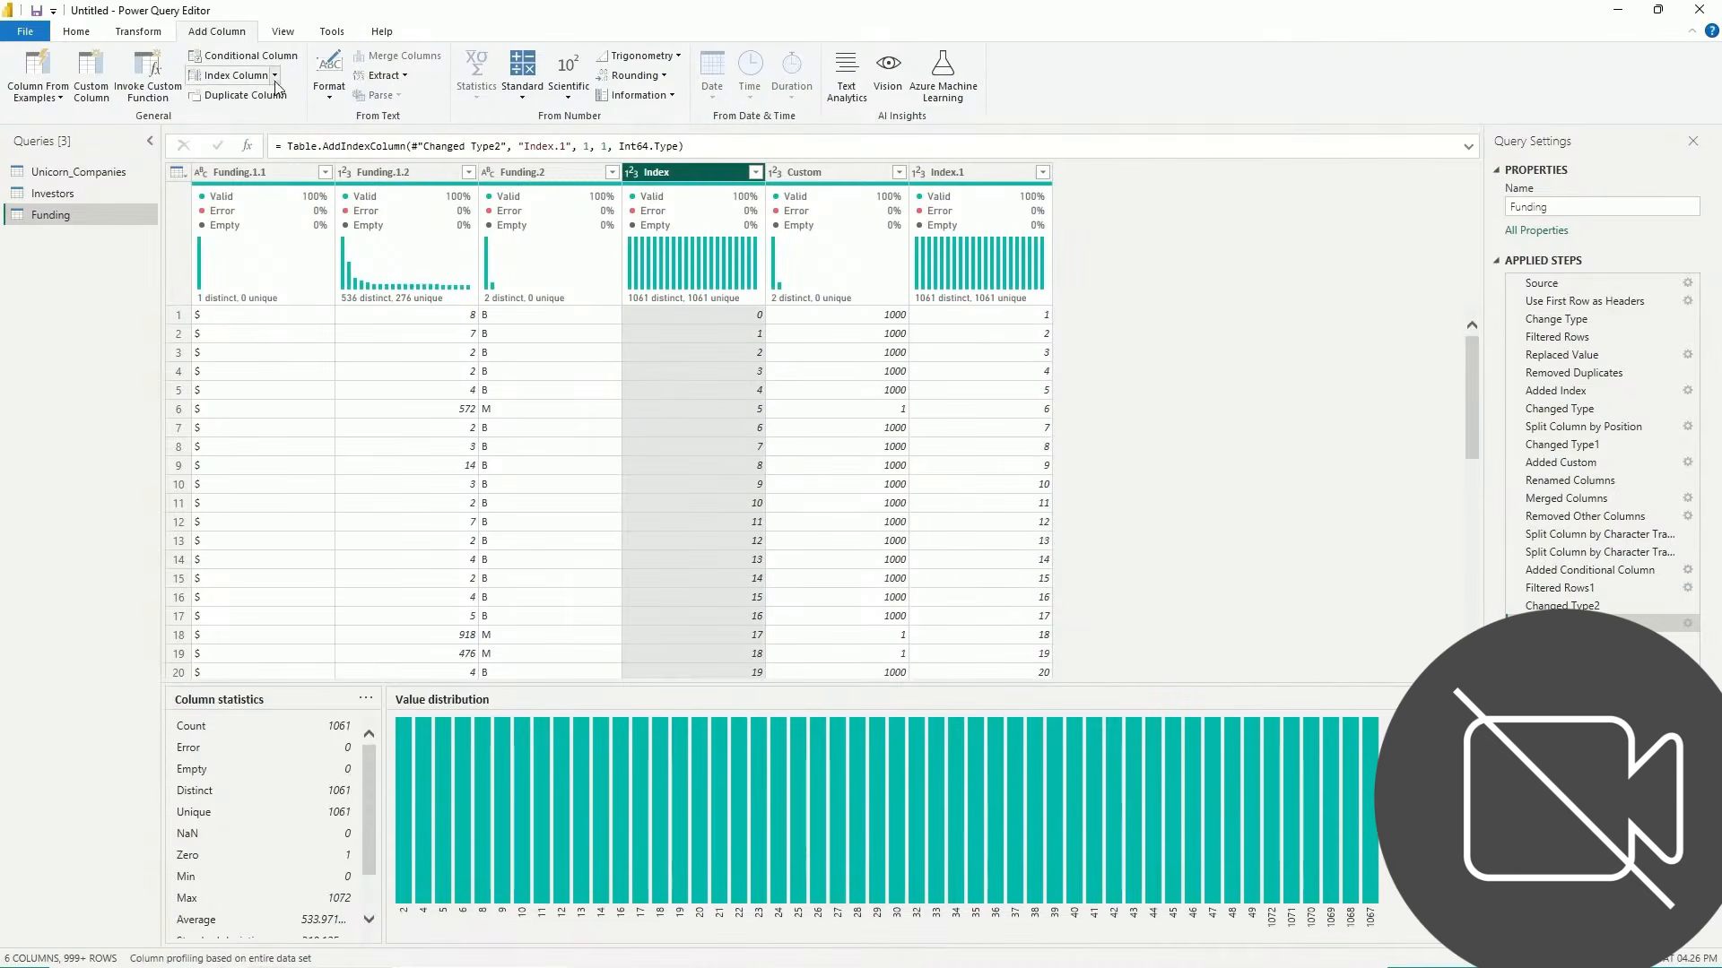
click(266, 77)
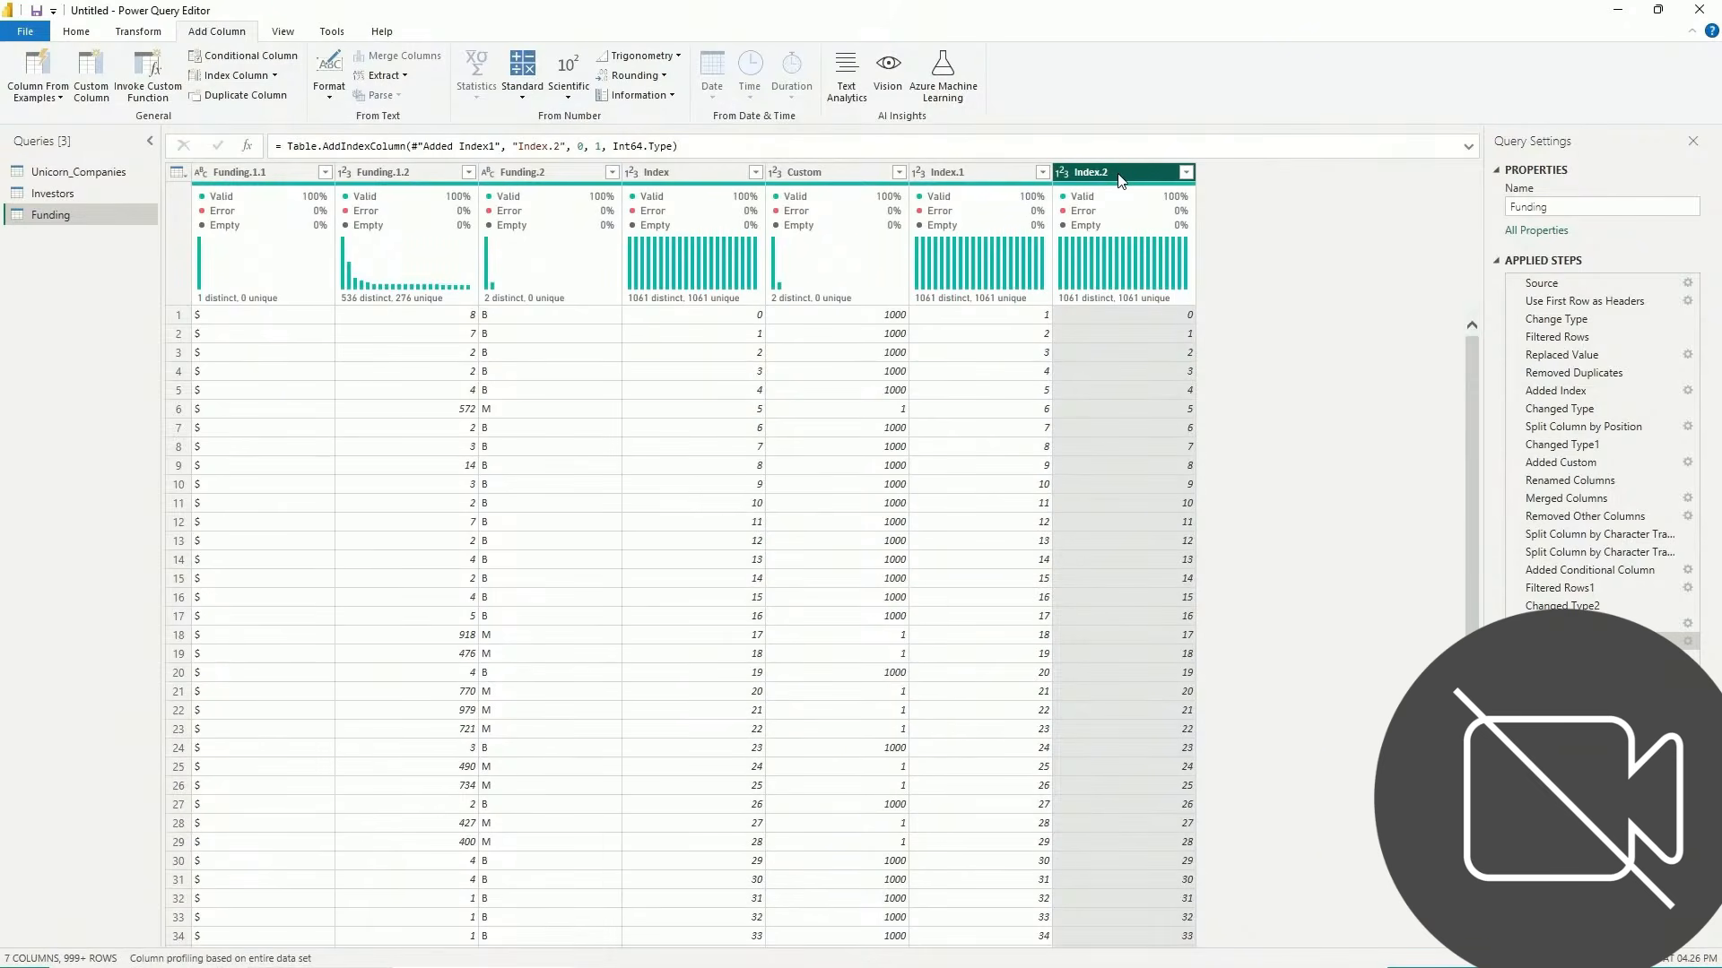
key(Delete)
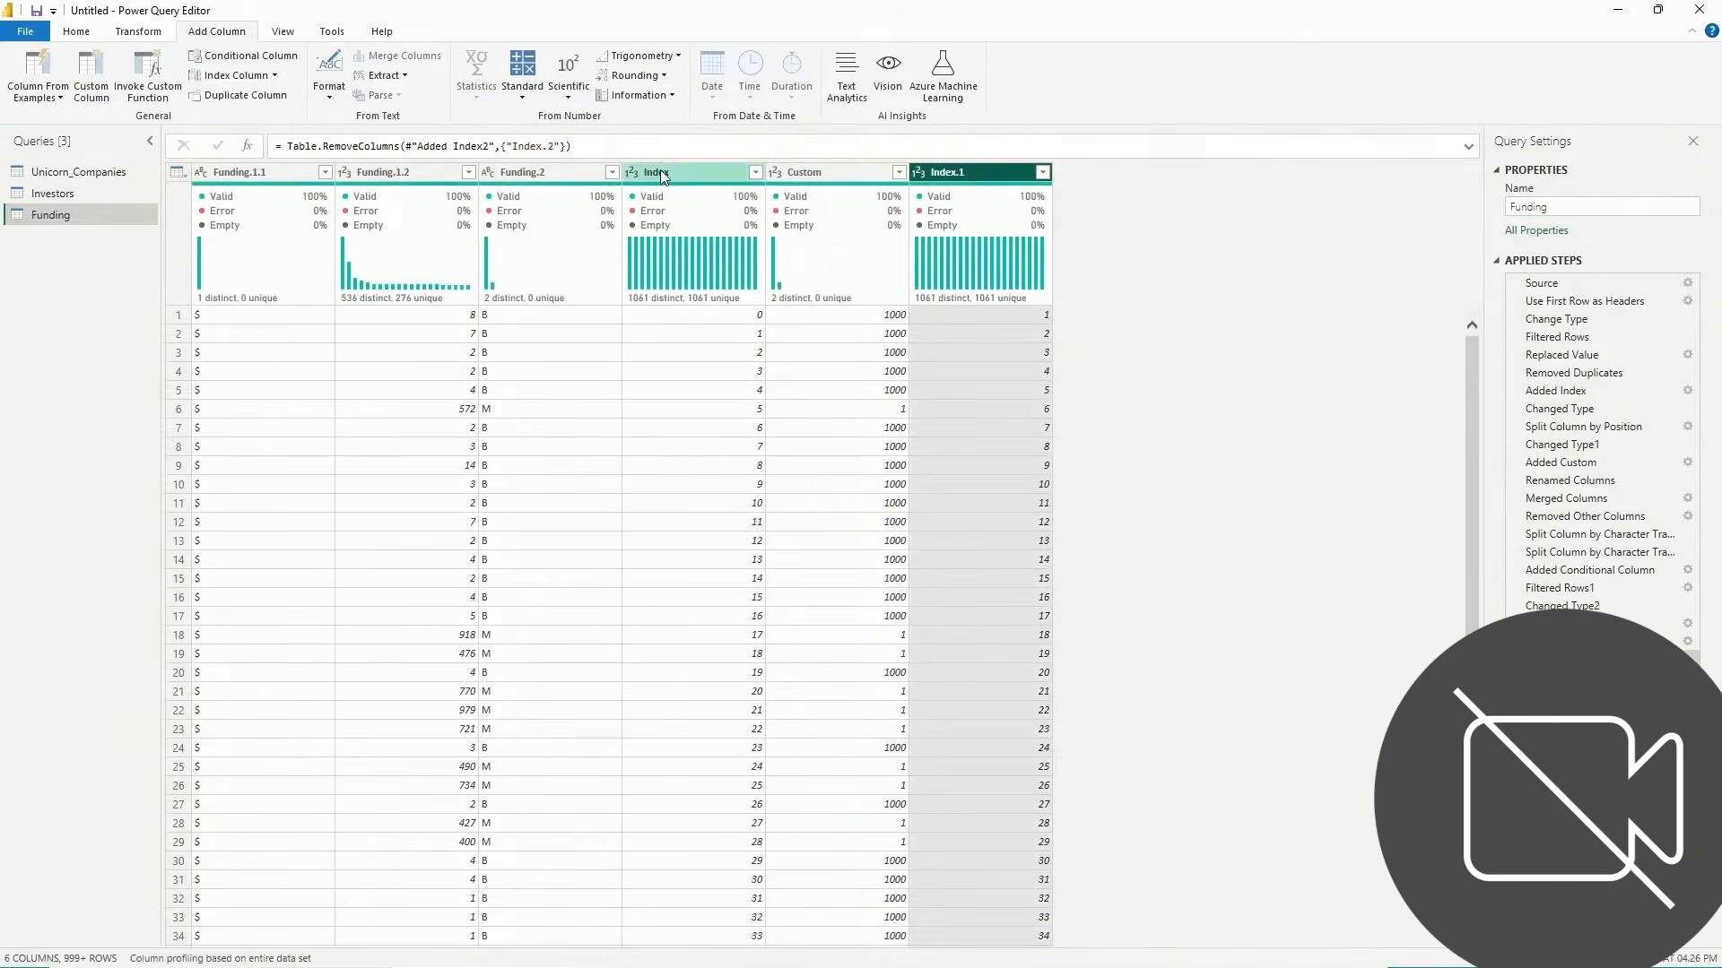
Remove the original Index column from the Funding query
click(662, 173)
key(Delete)
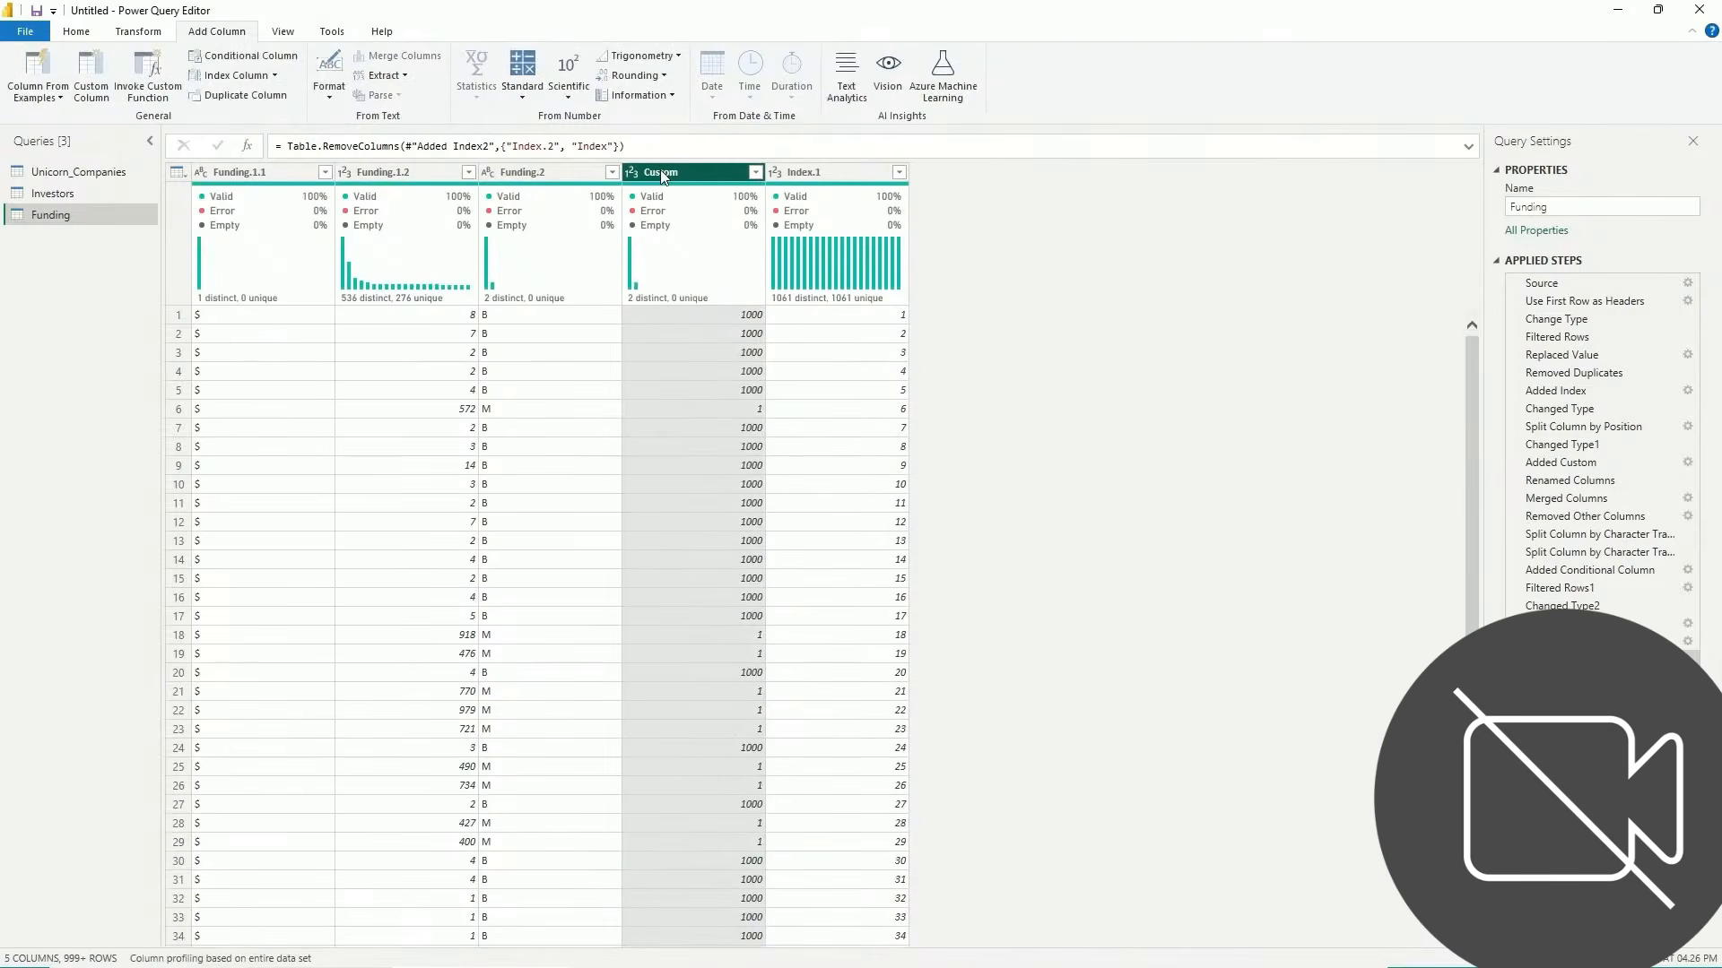
click(455, 321)
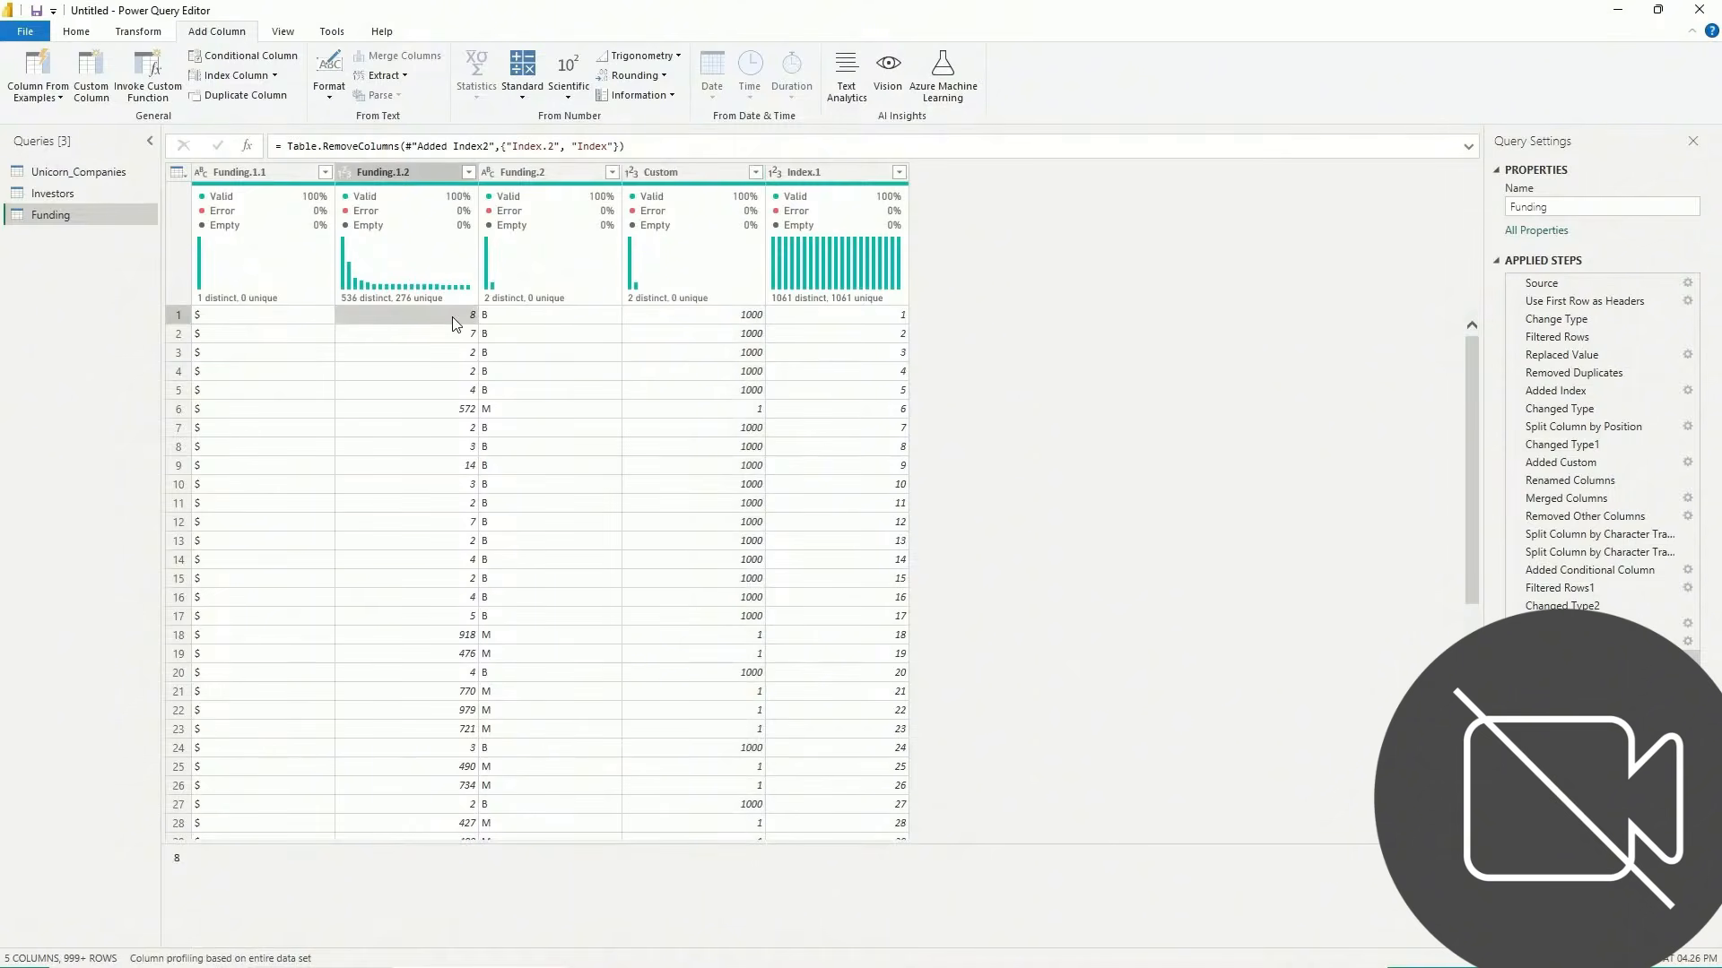
click(697, 317)
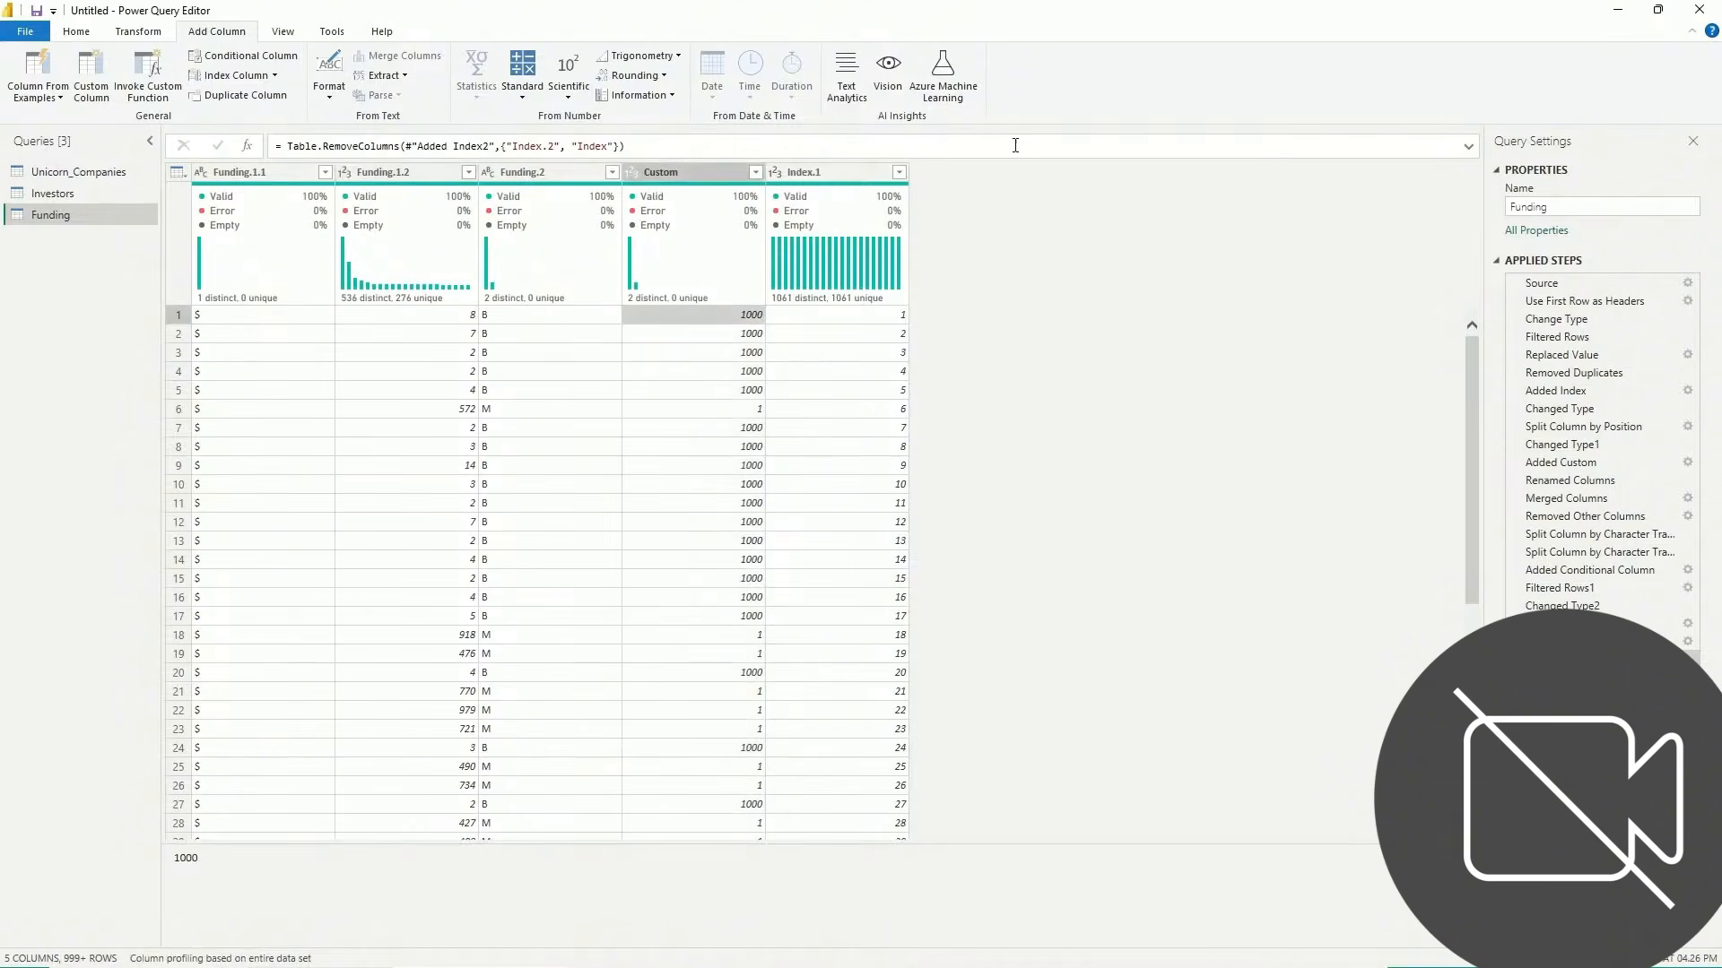
click(236, 57)
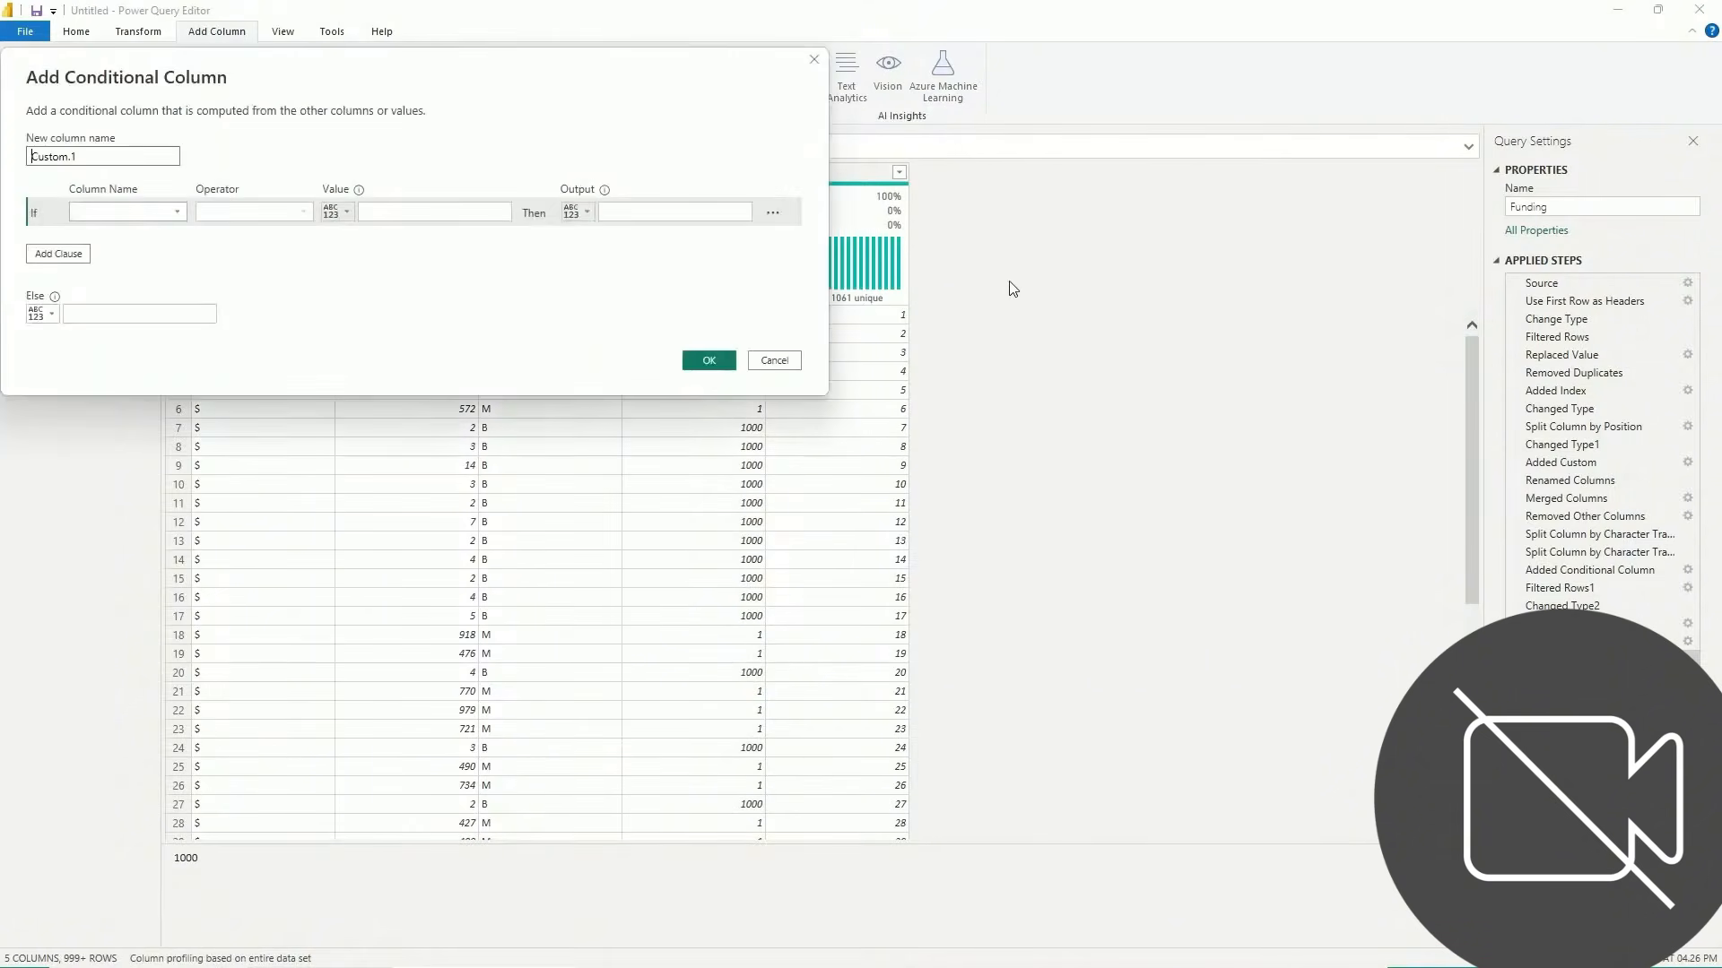
click(814, 59)
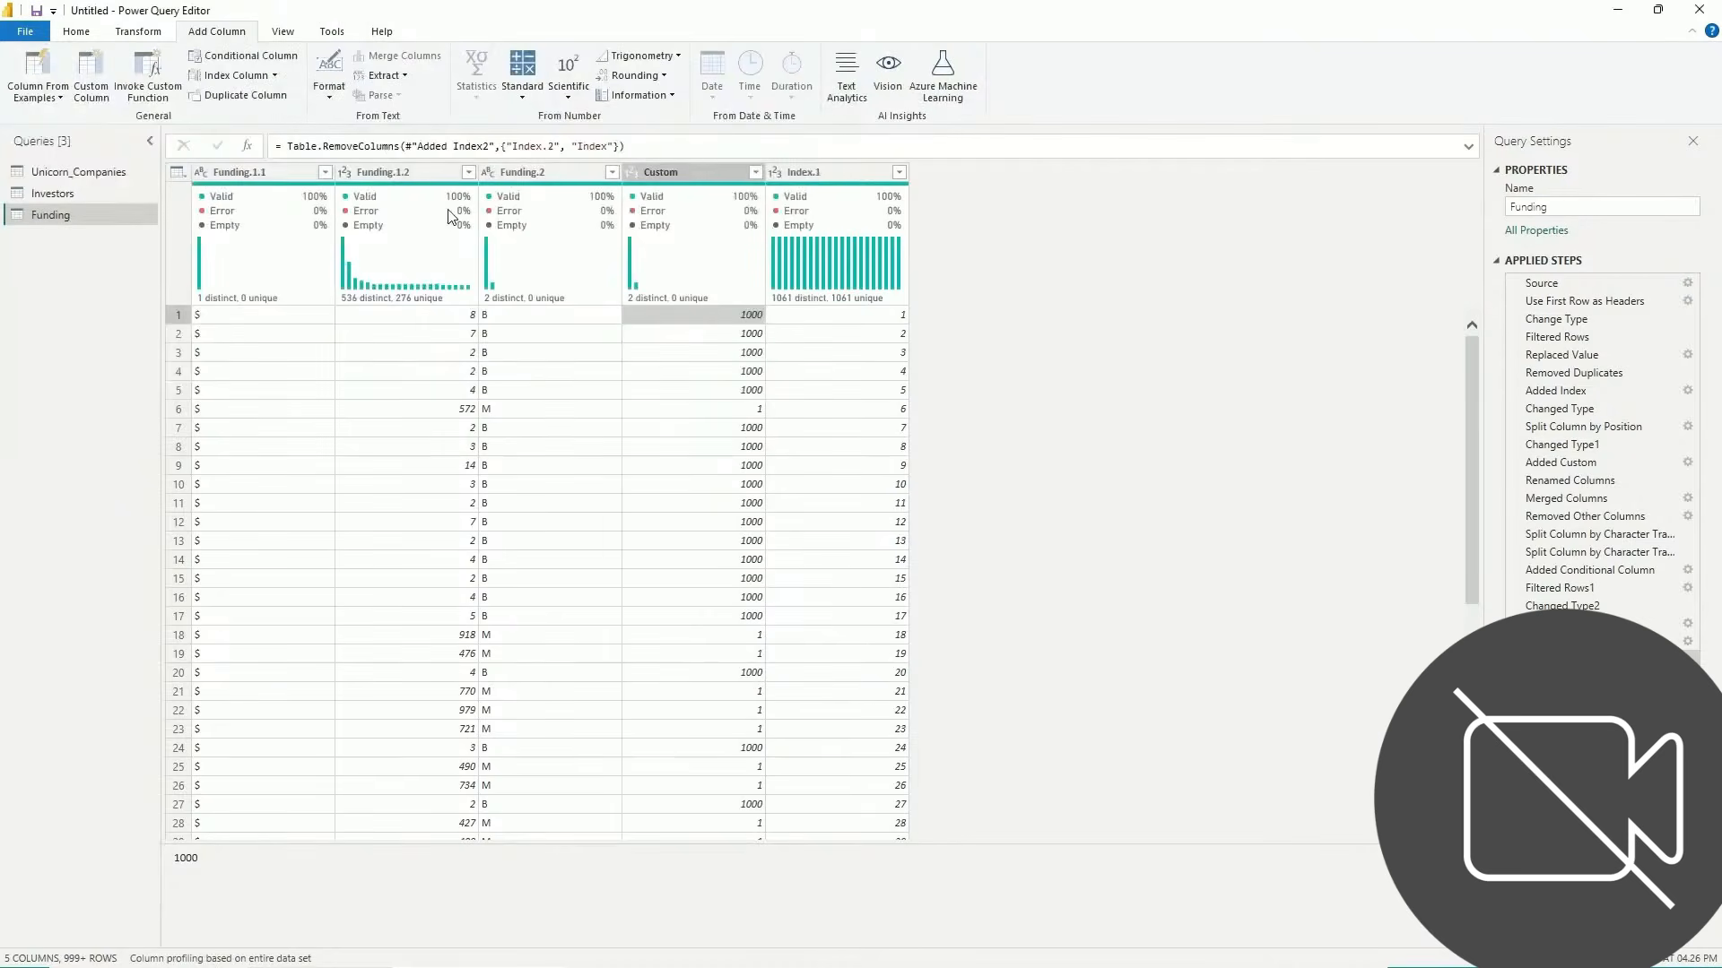
Add a custom column to the Funding query with the formula [Funding.1.2]*[Custom], keeping the default column name
click(87, 89)
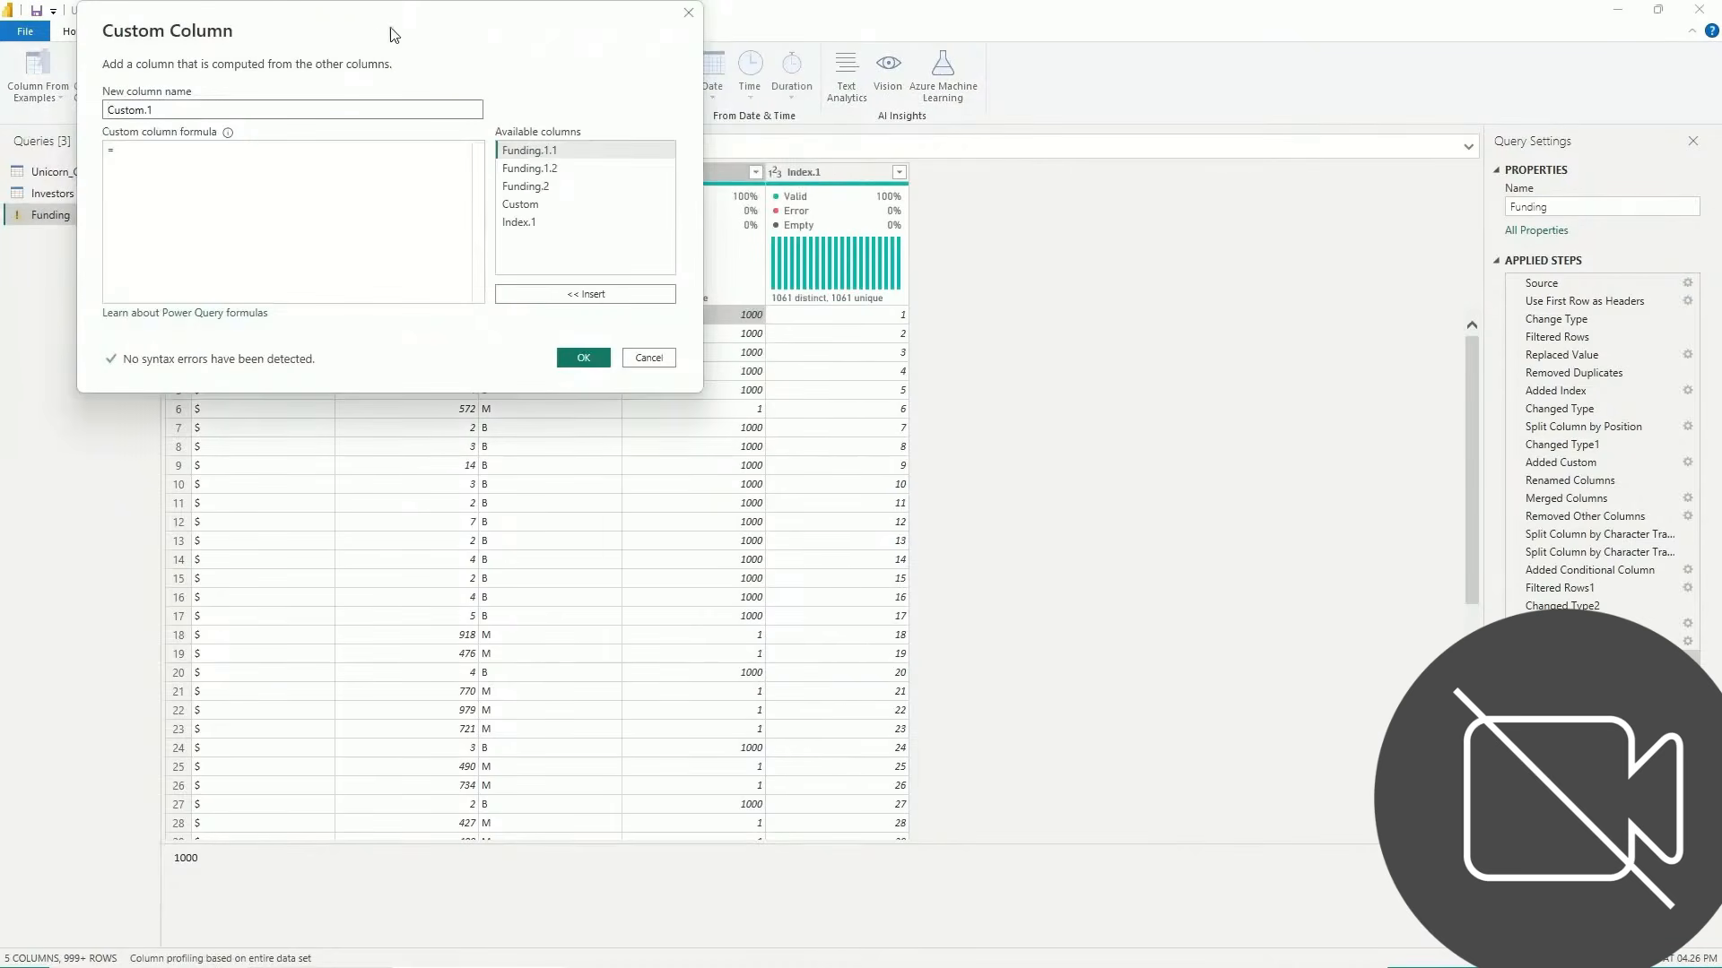
drag(384, 18, 669, 416)
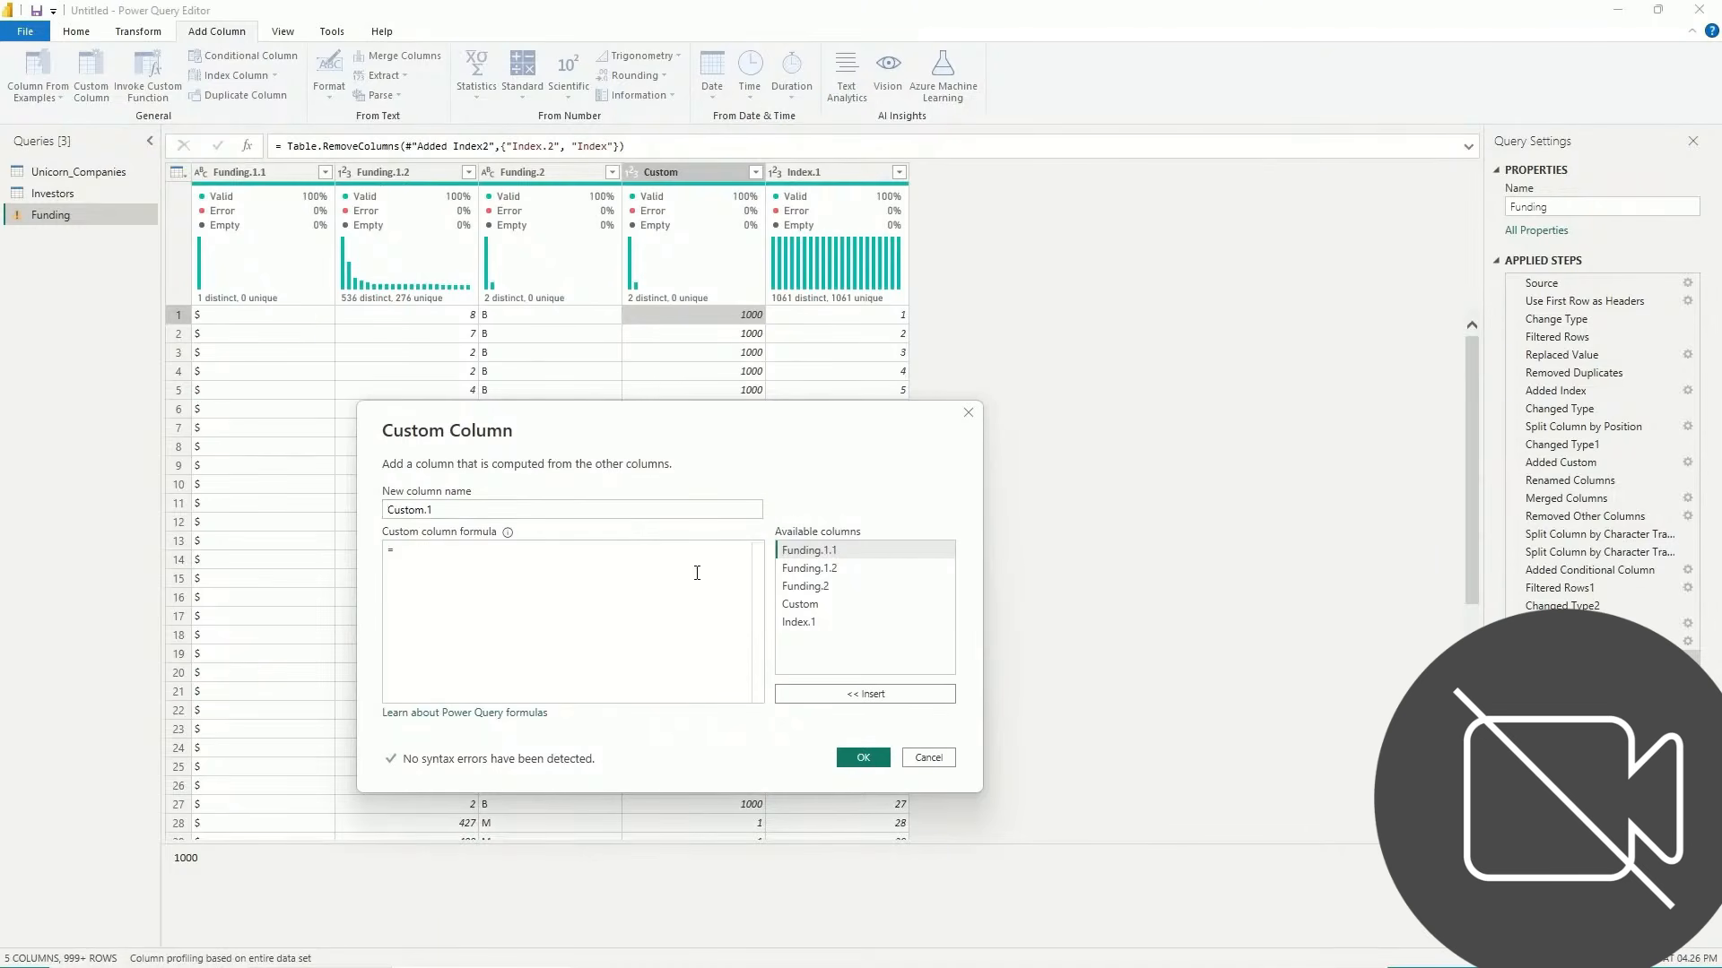
click(798, 572)
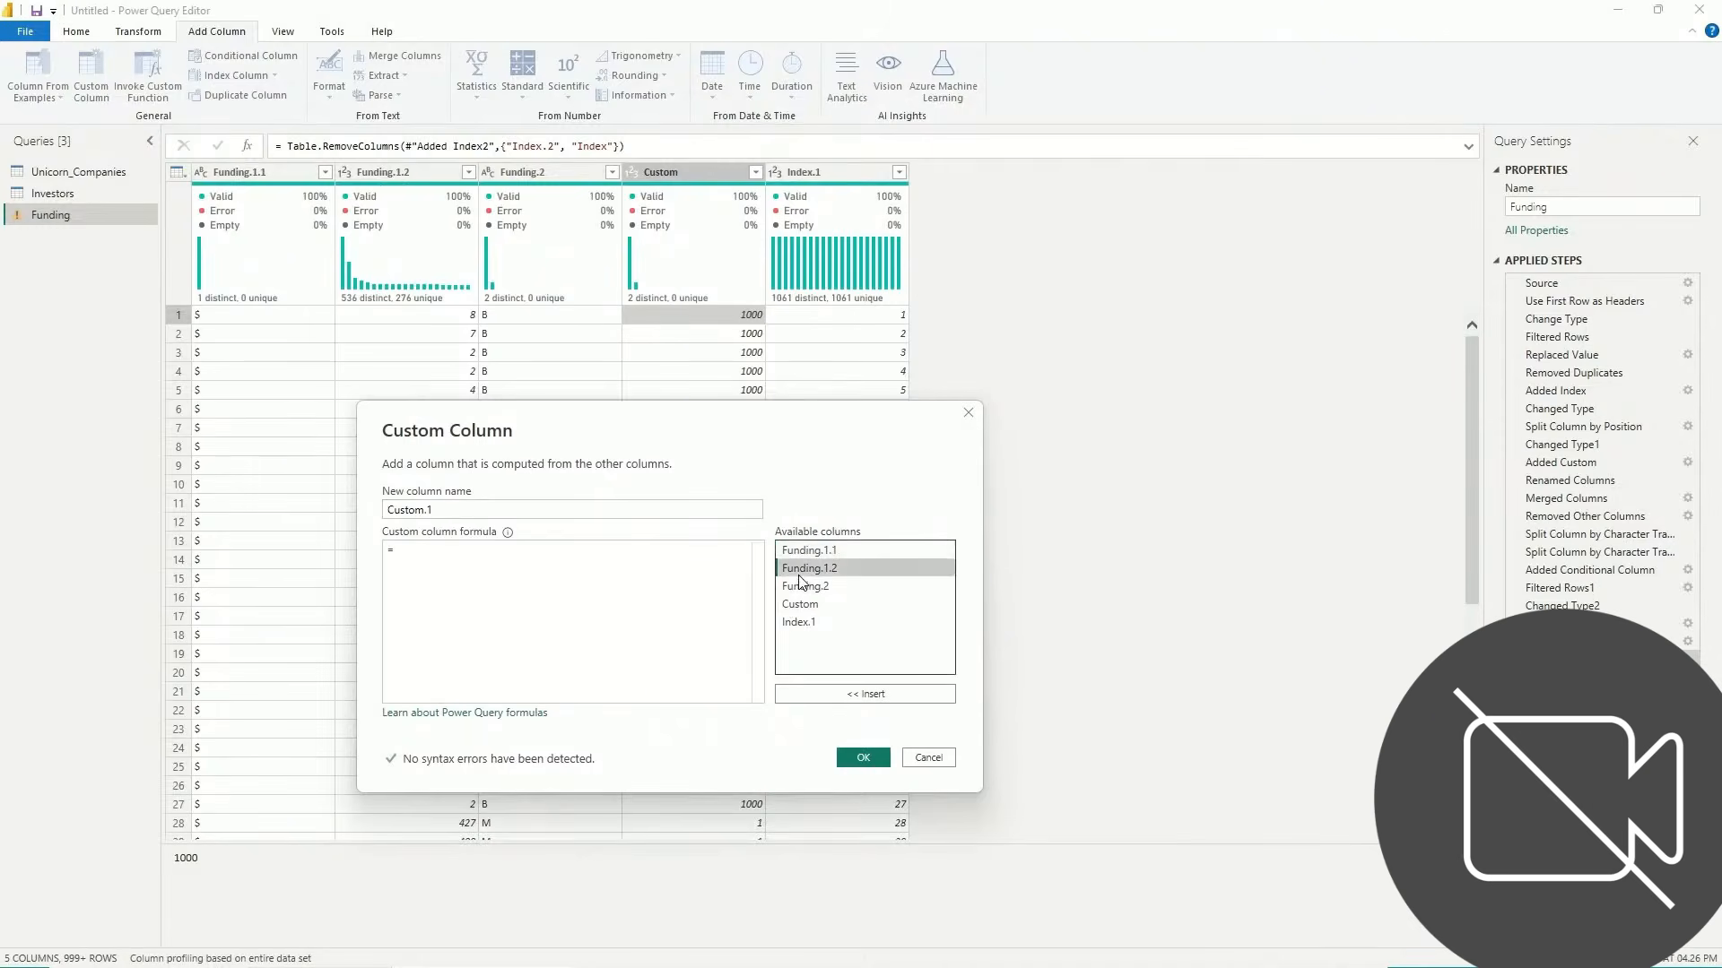
click(826, 696)
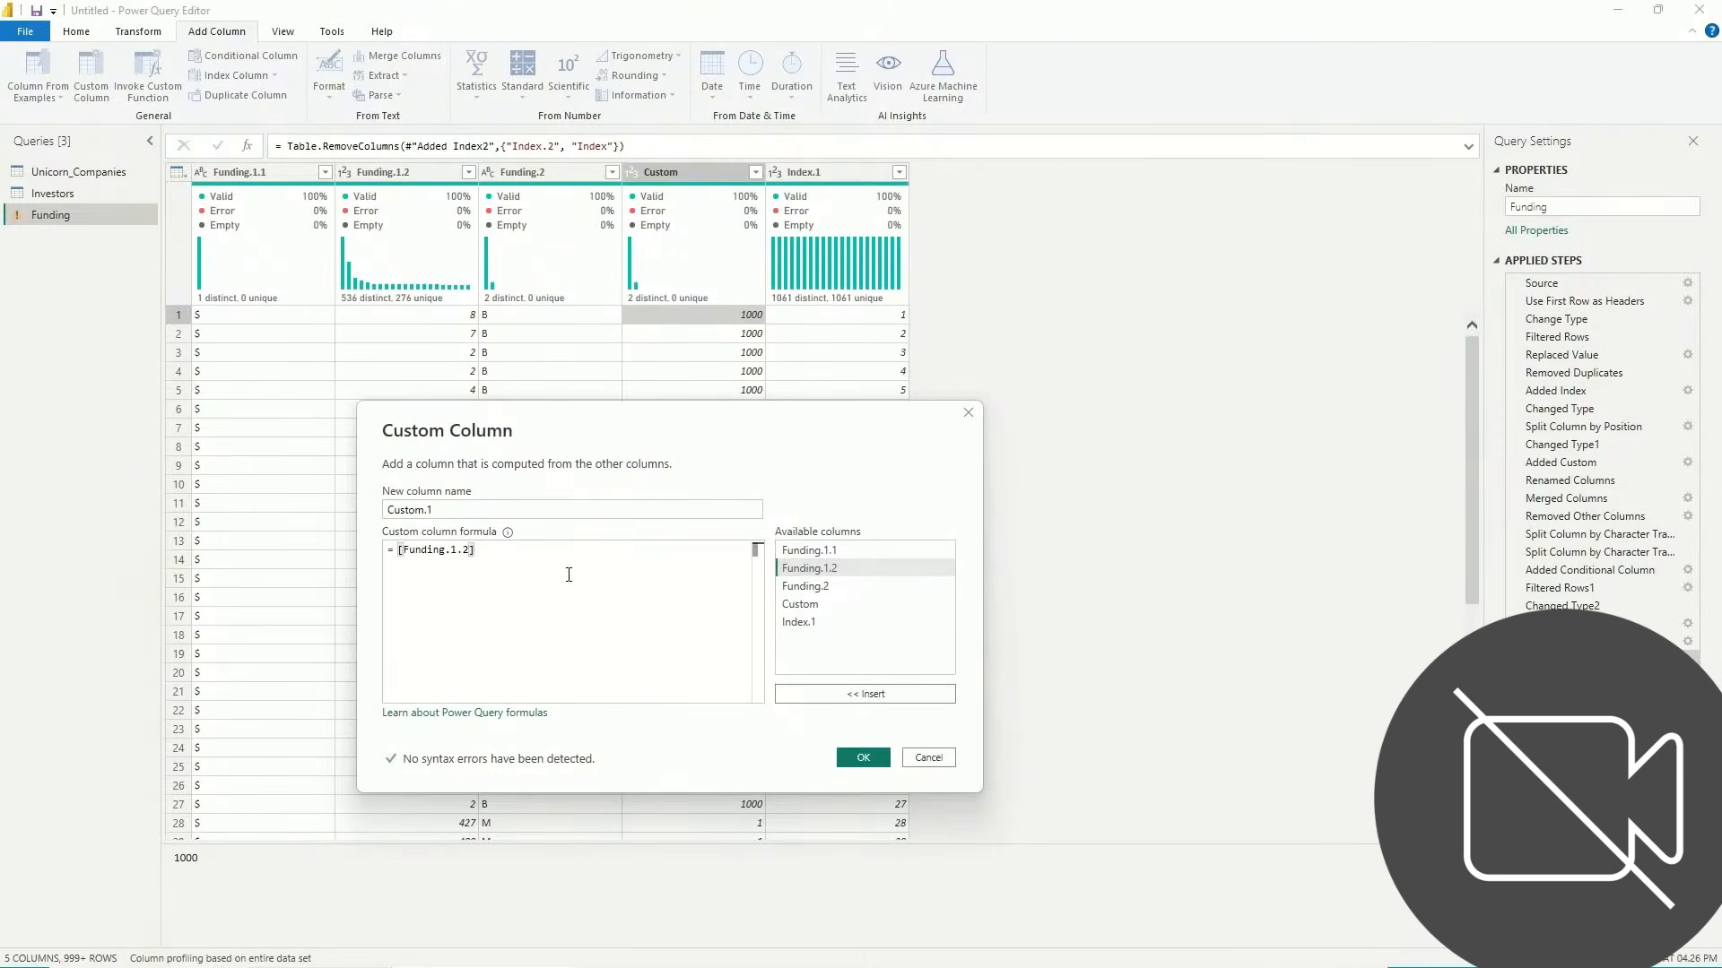
text(*)
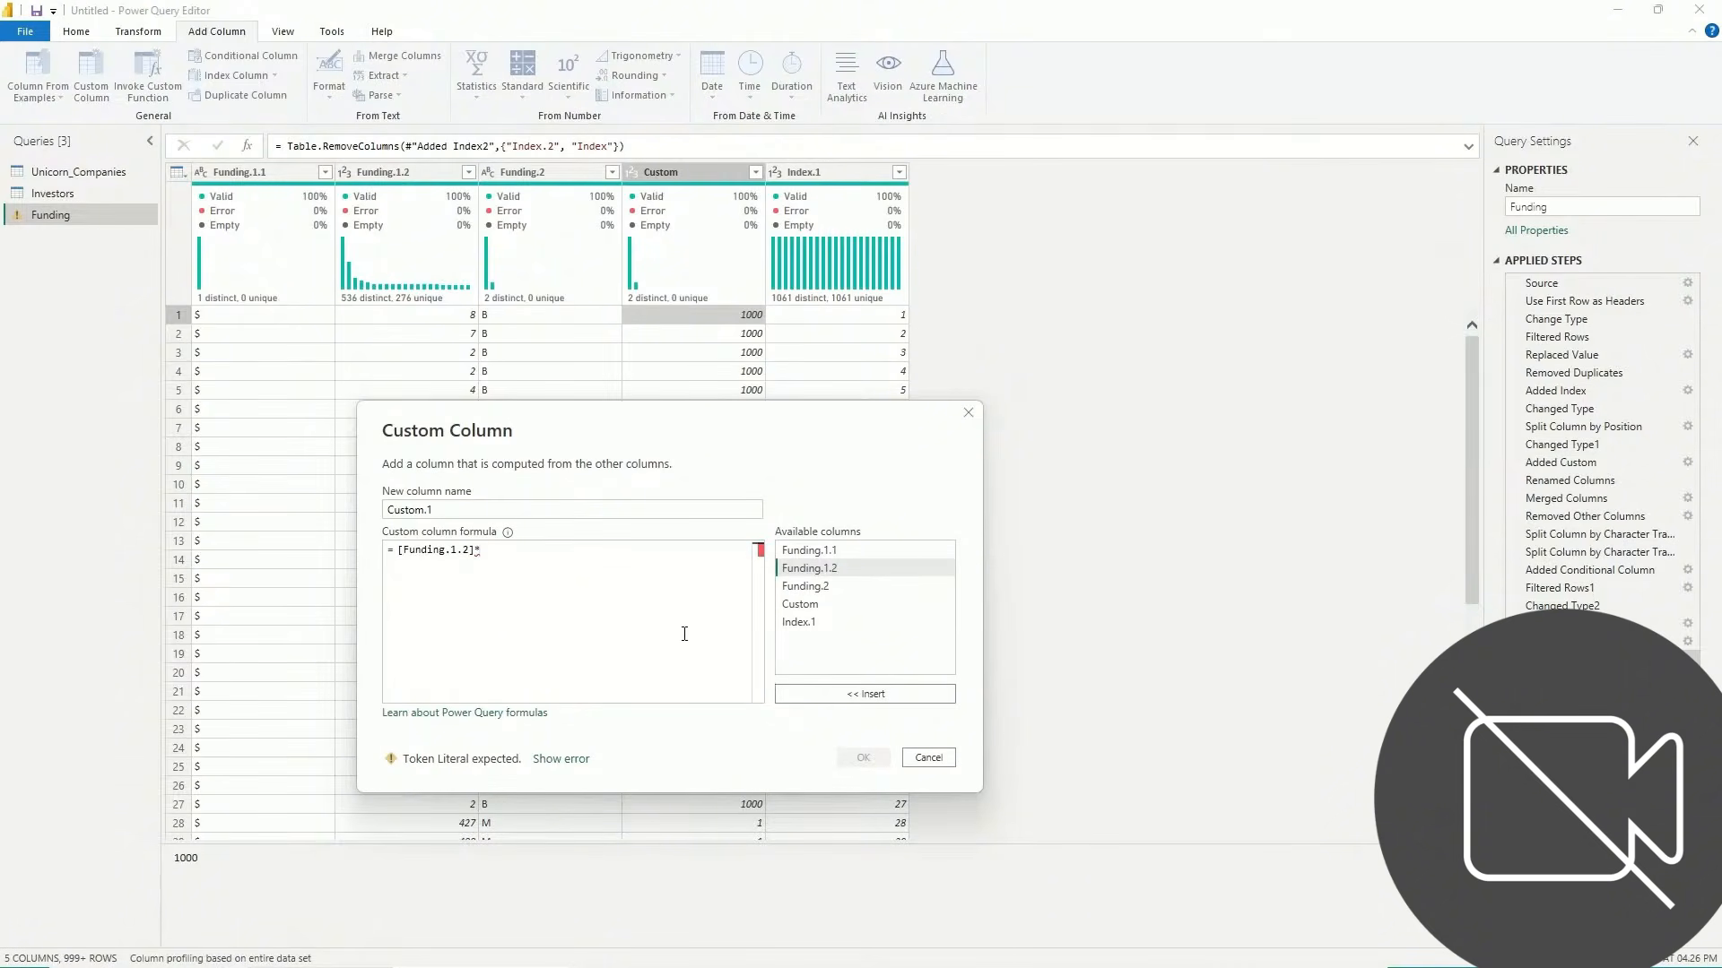
click(798, 605)
click(805, 693)
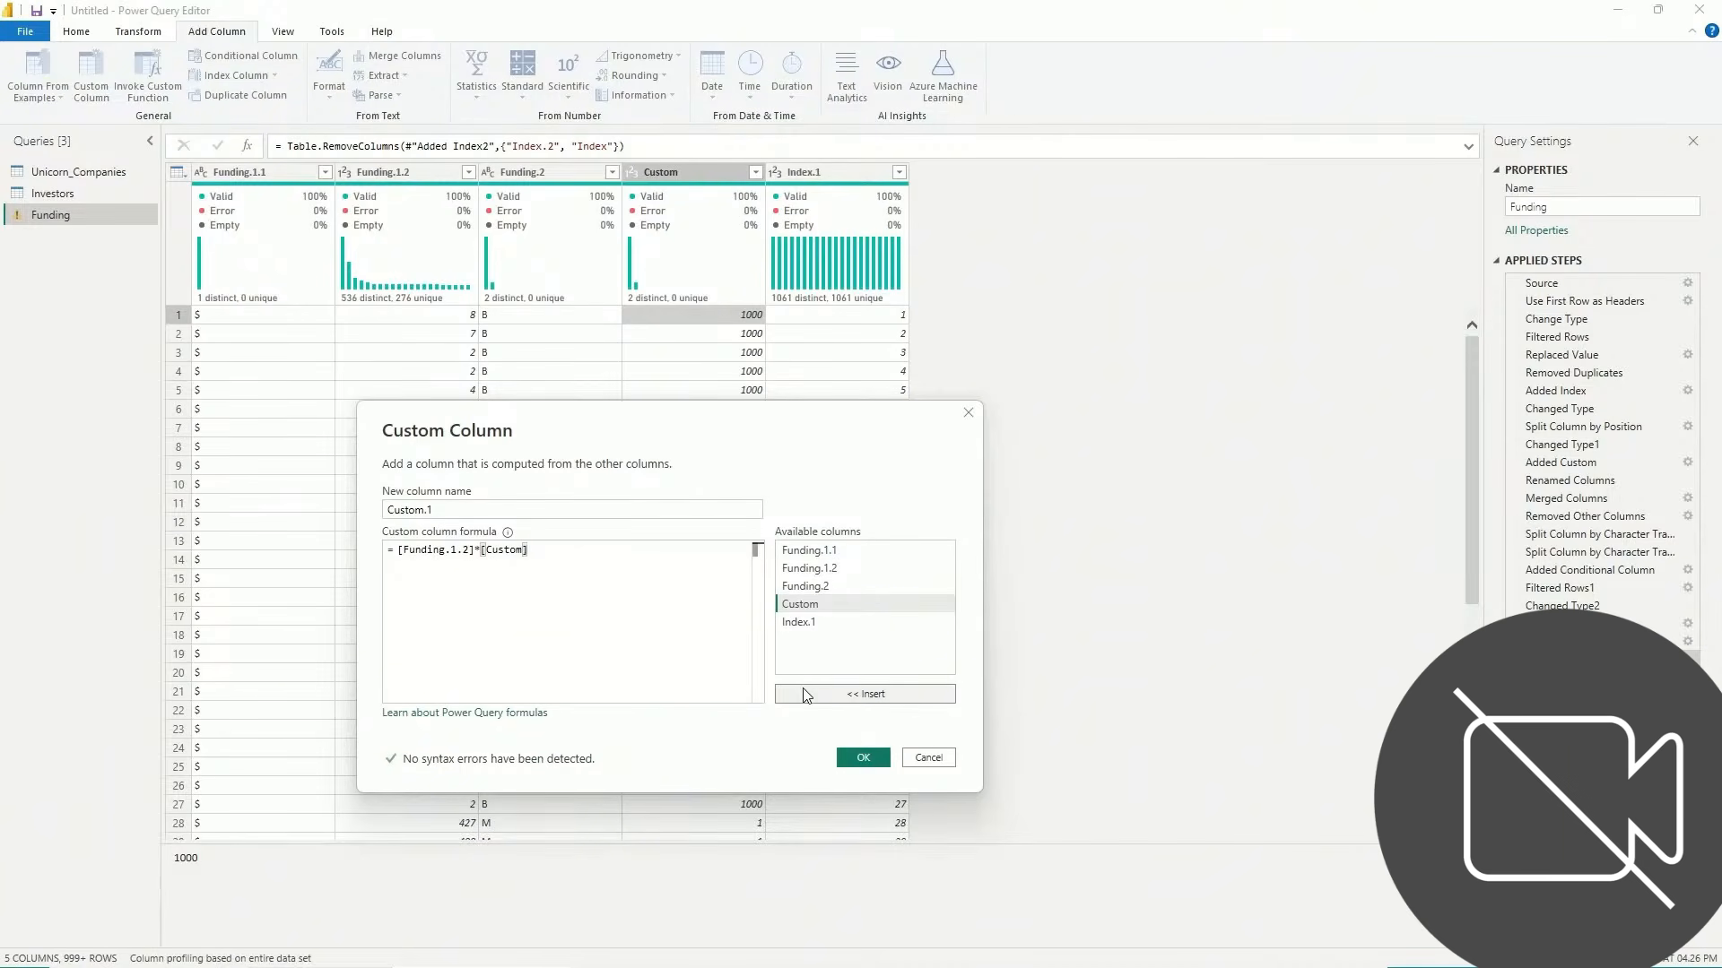
click(862, 759)
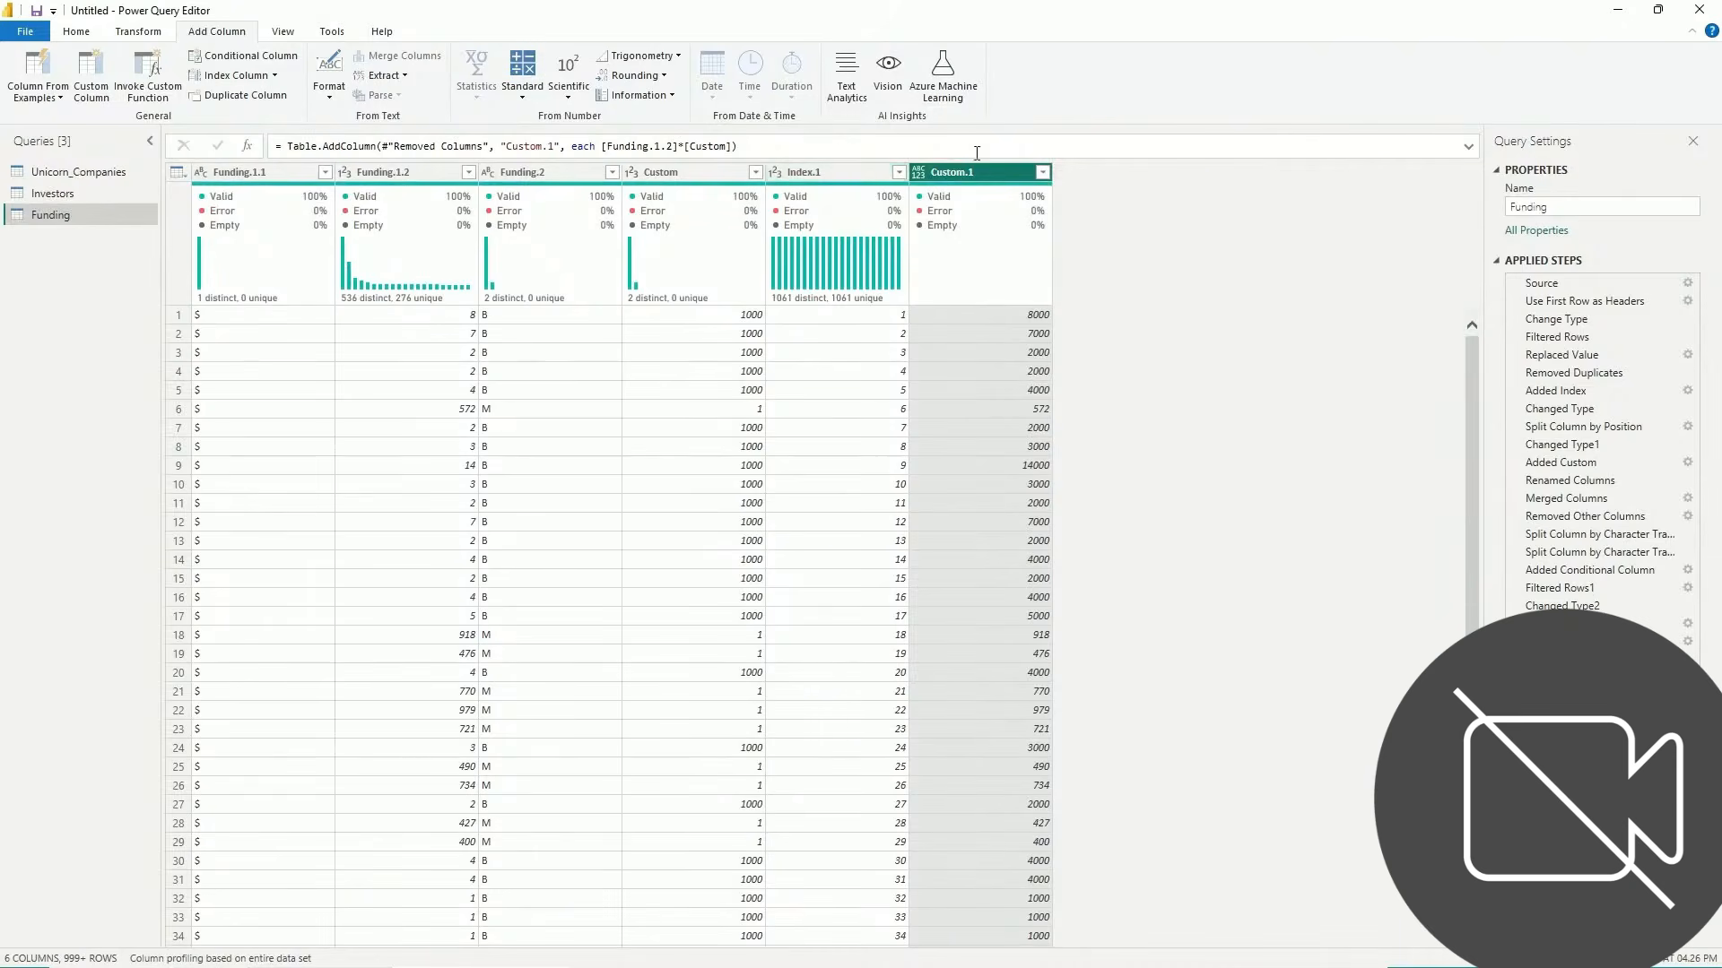
Rename the calculated Custom.1 column as Funding
click(966, 179)
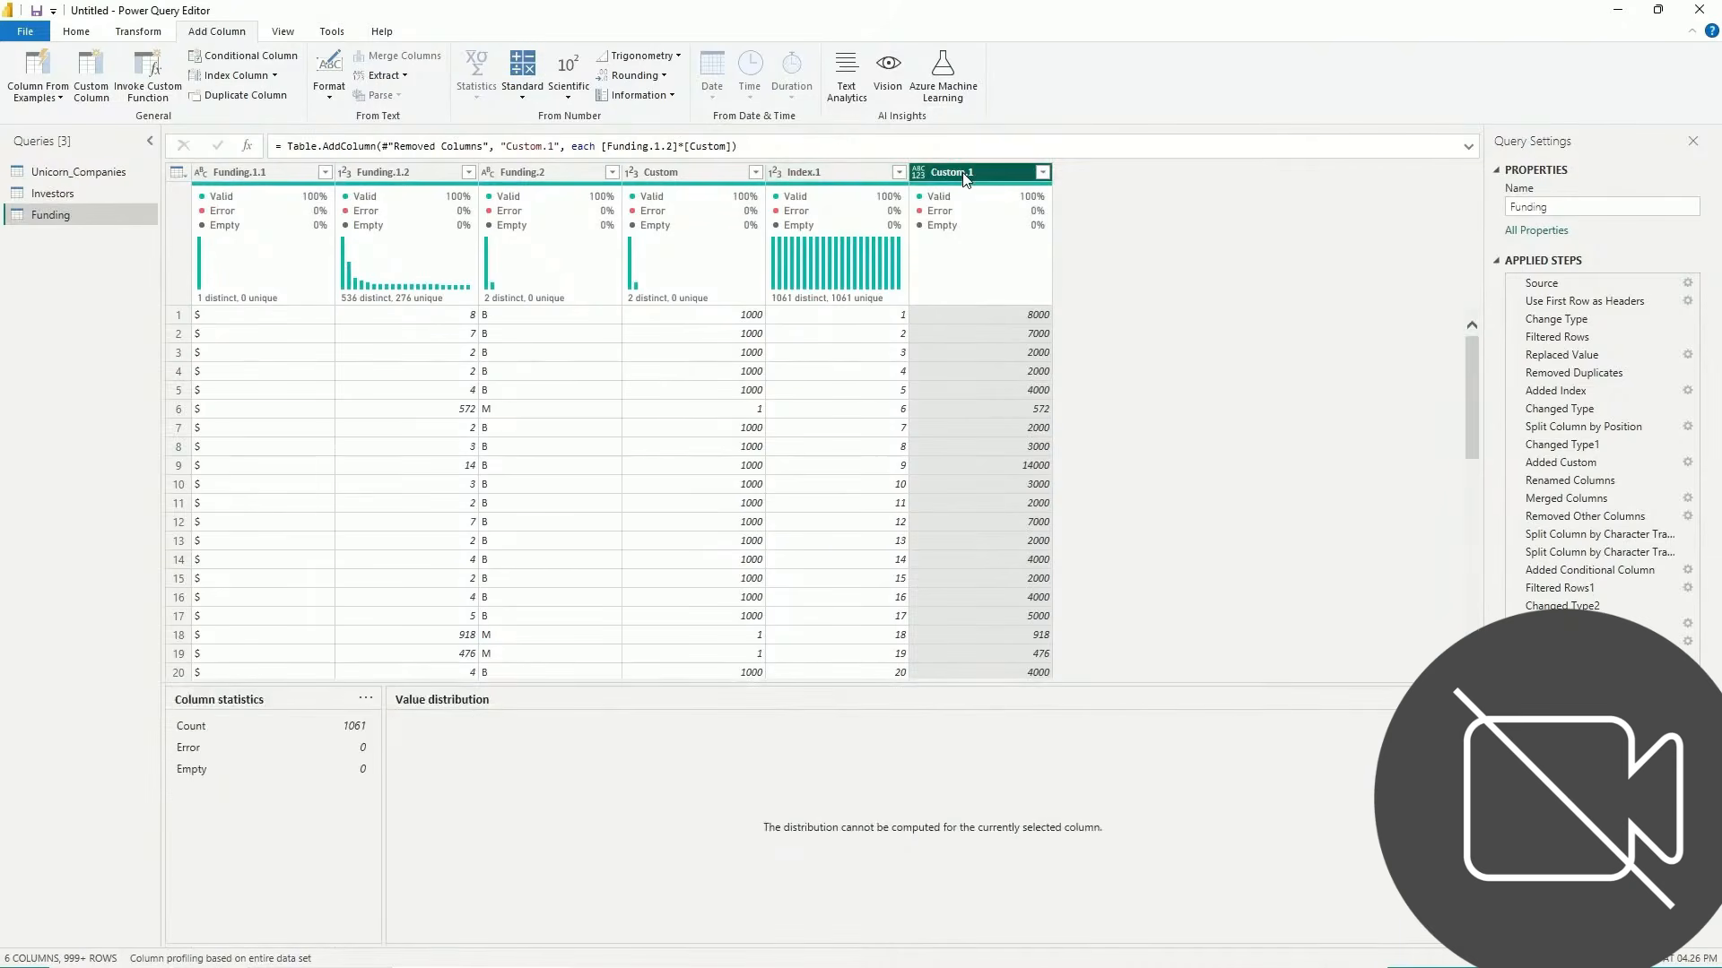
right_click(966, 178)
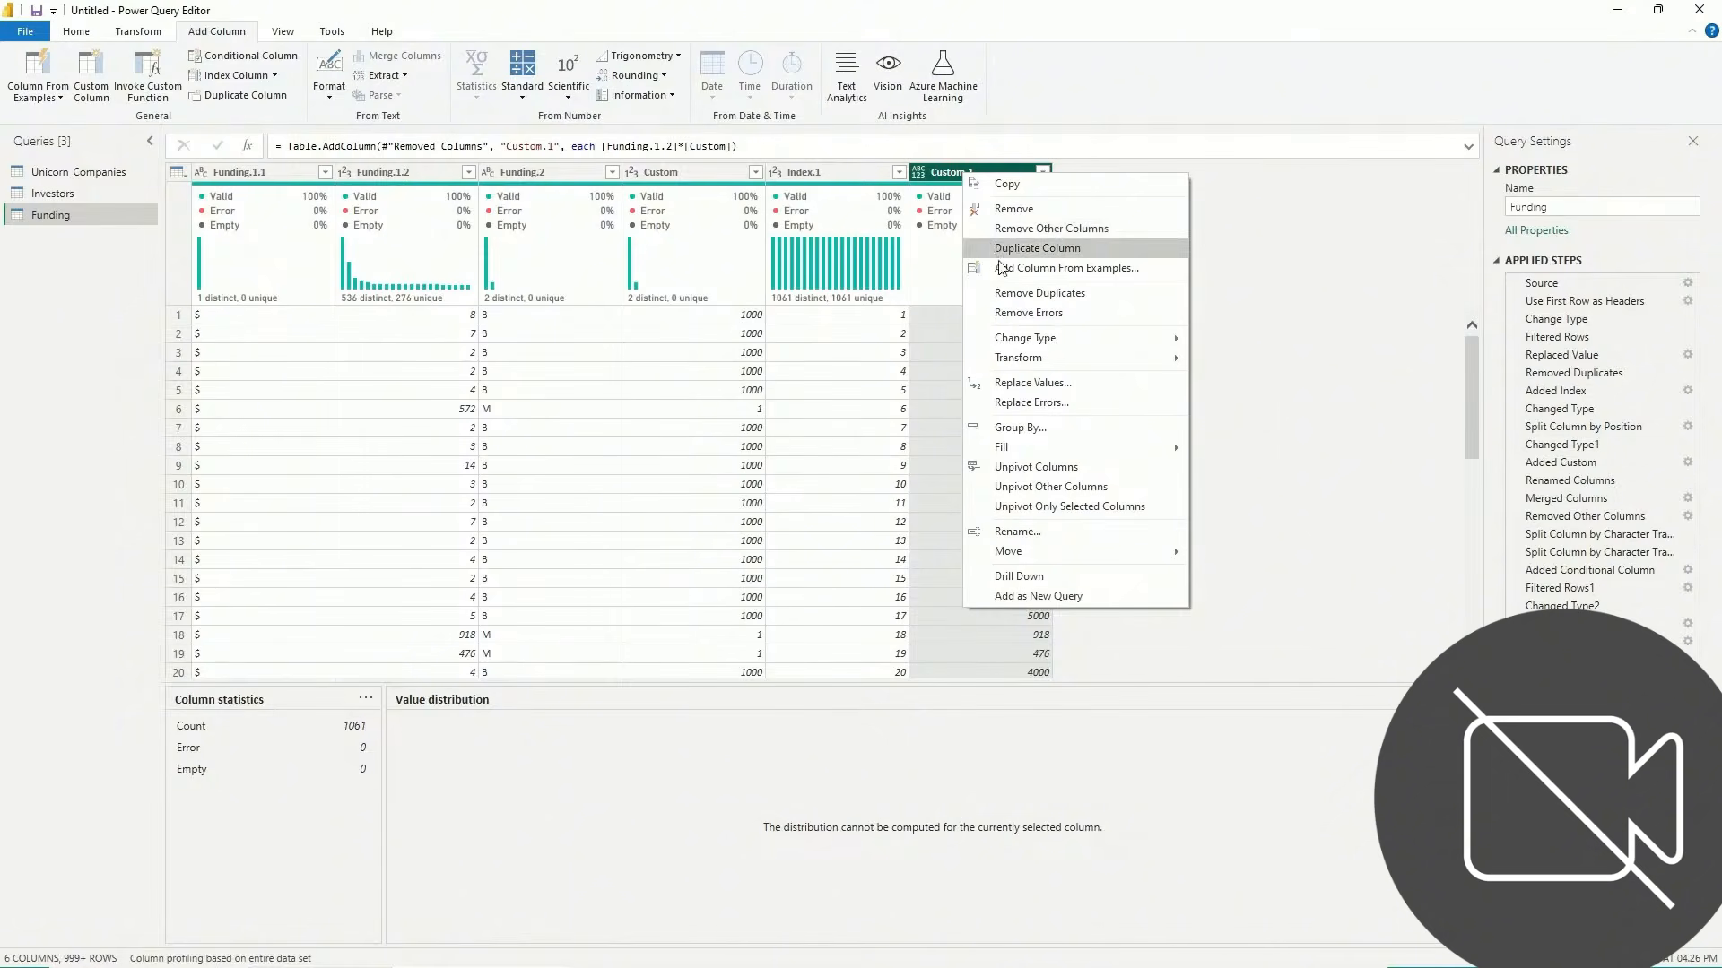
click(1070, 529)
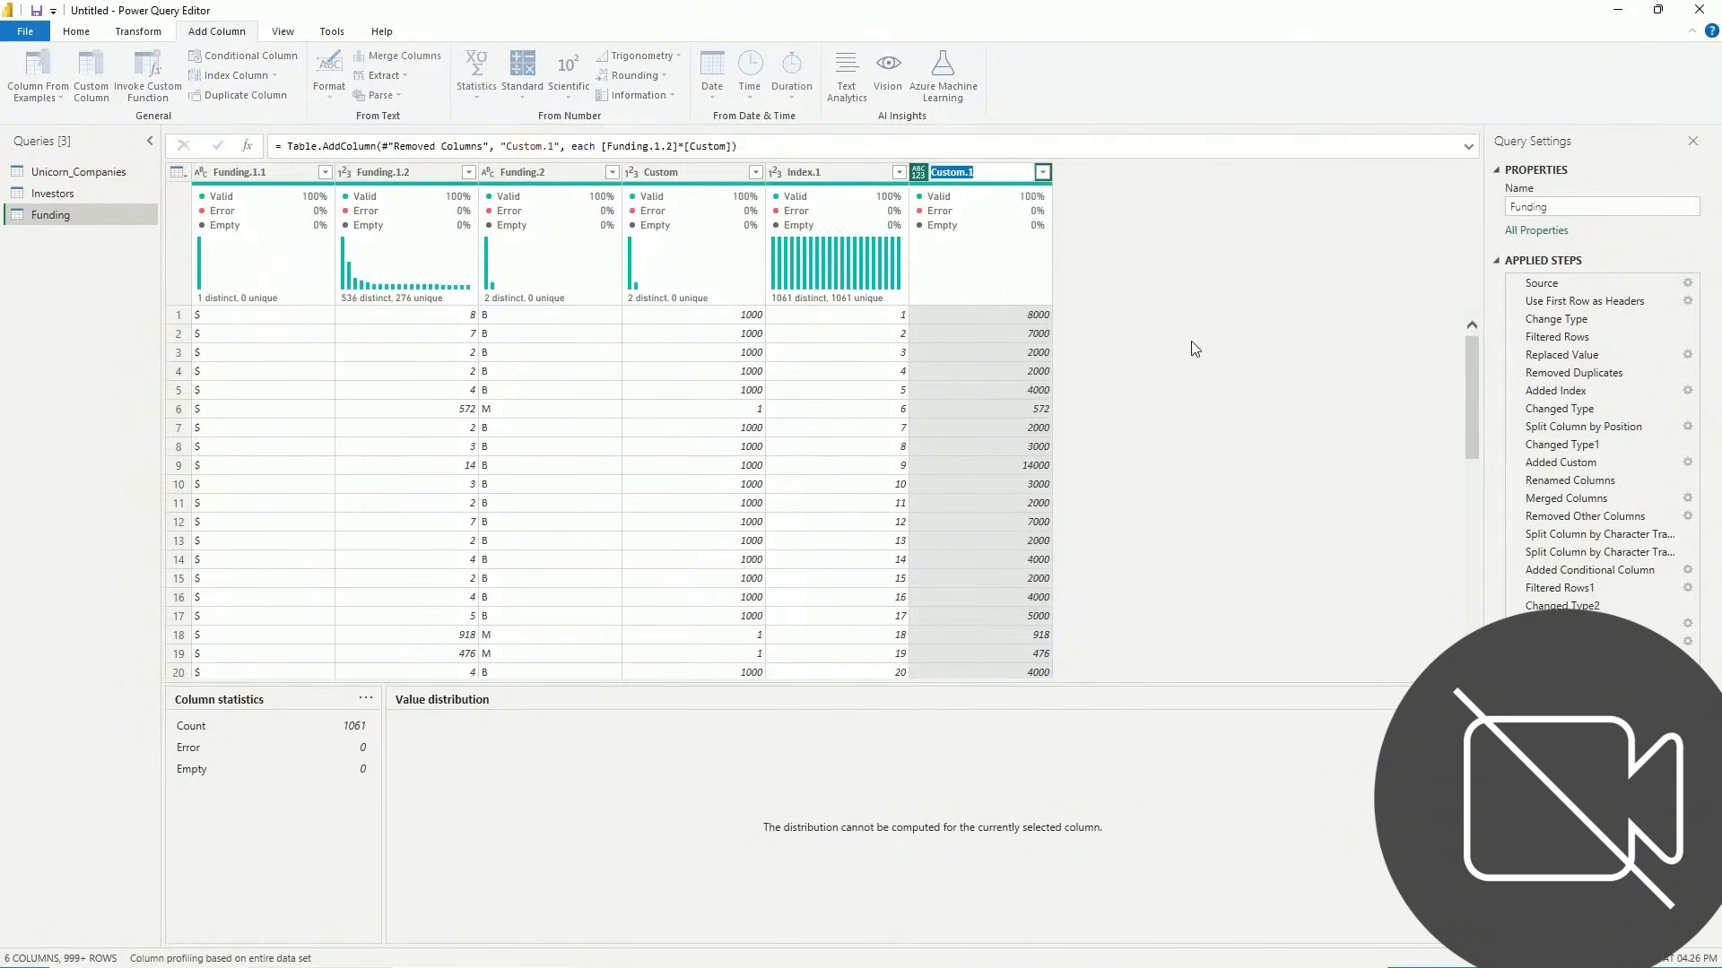
text(Funding)
key(Return)
Remove the Funding.1.1, Funding.1.2, Funding.2 and Custom columns from the Funding query
click(289, 172)
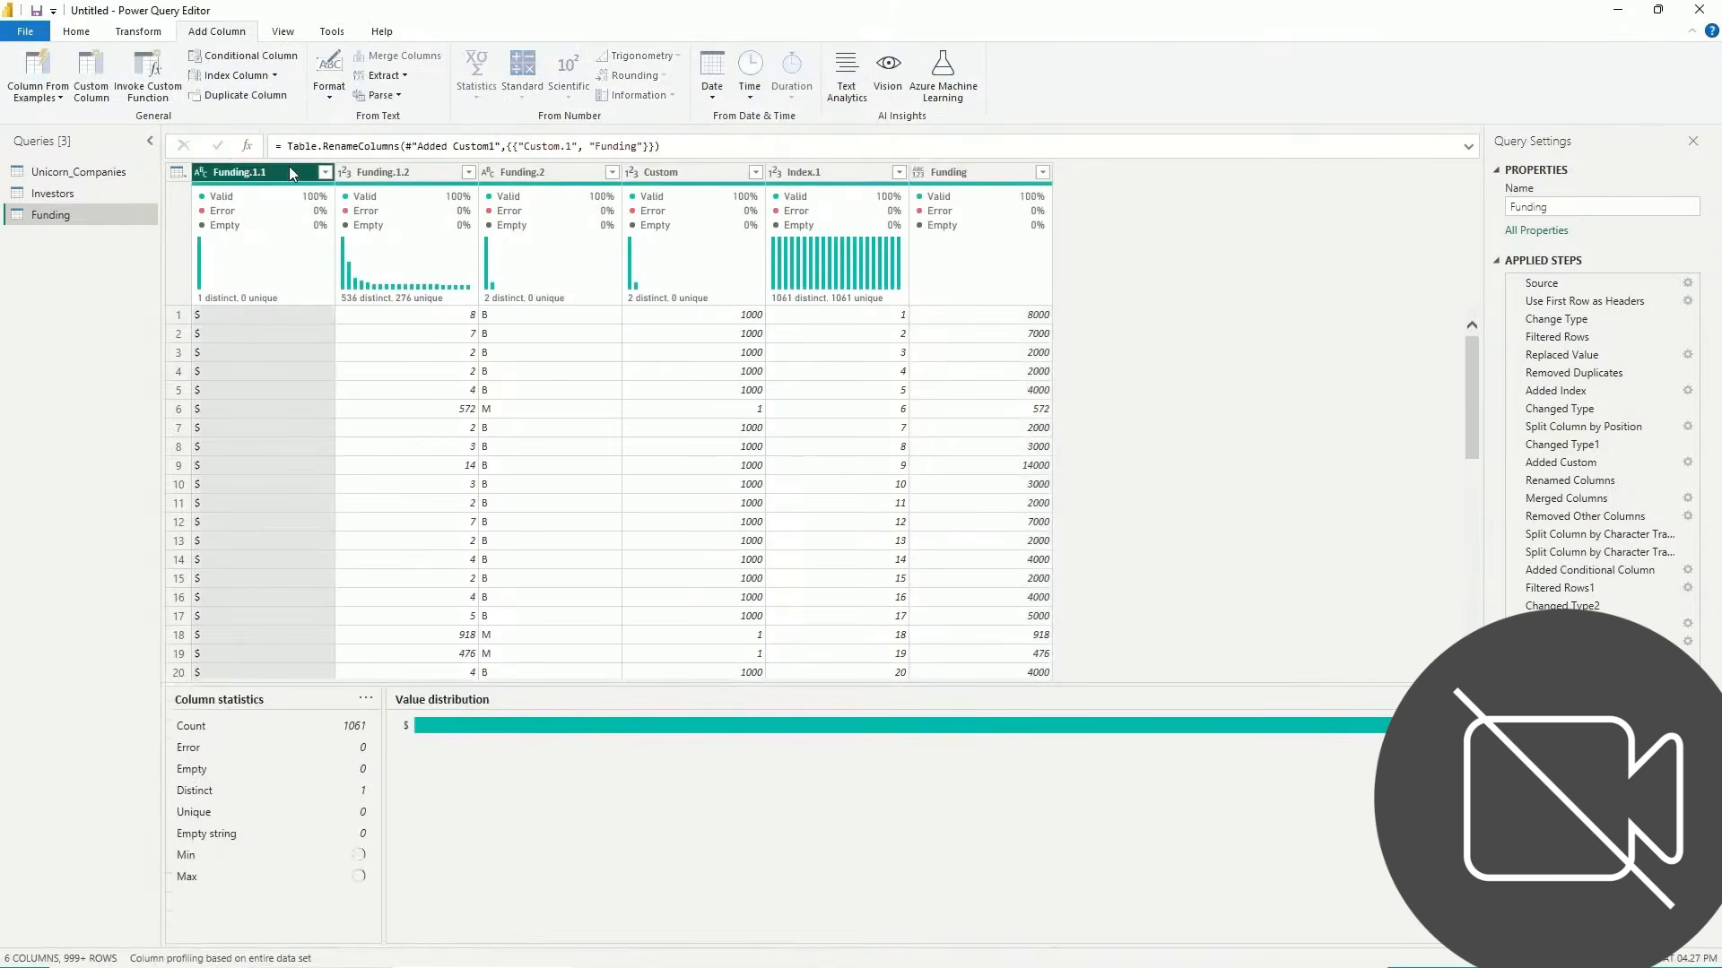
key(Delete)
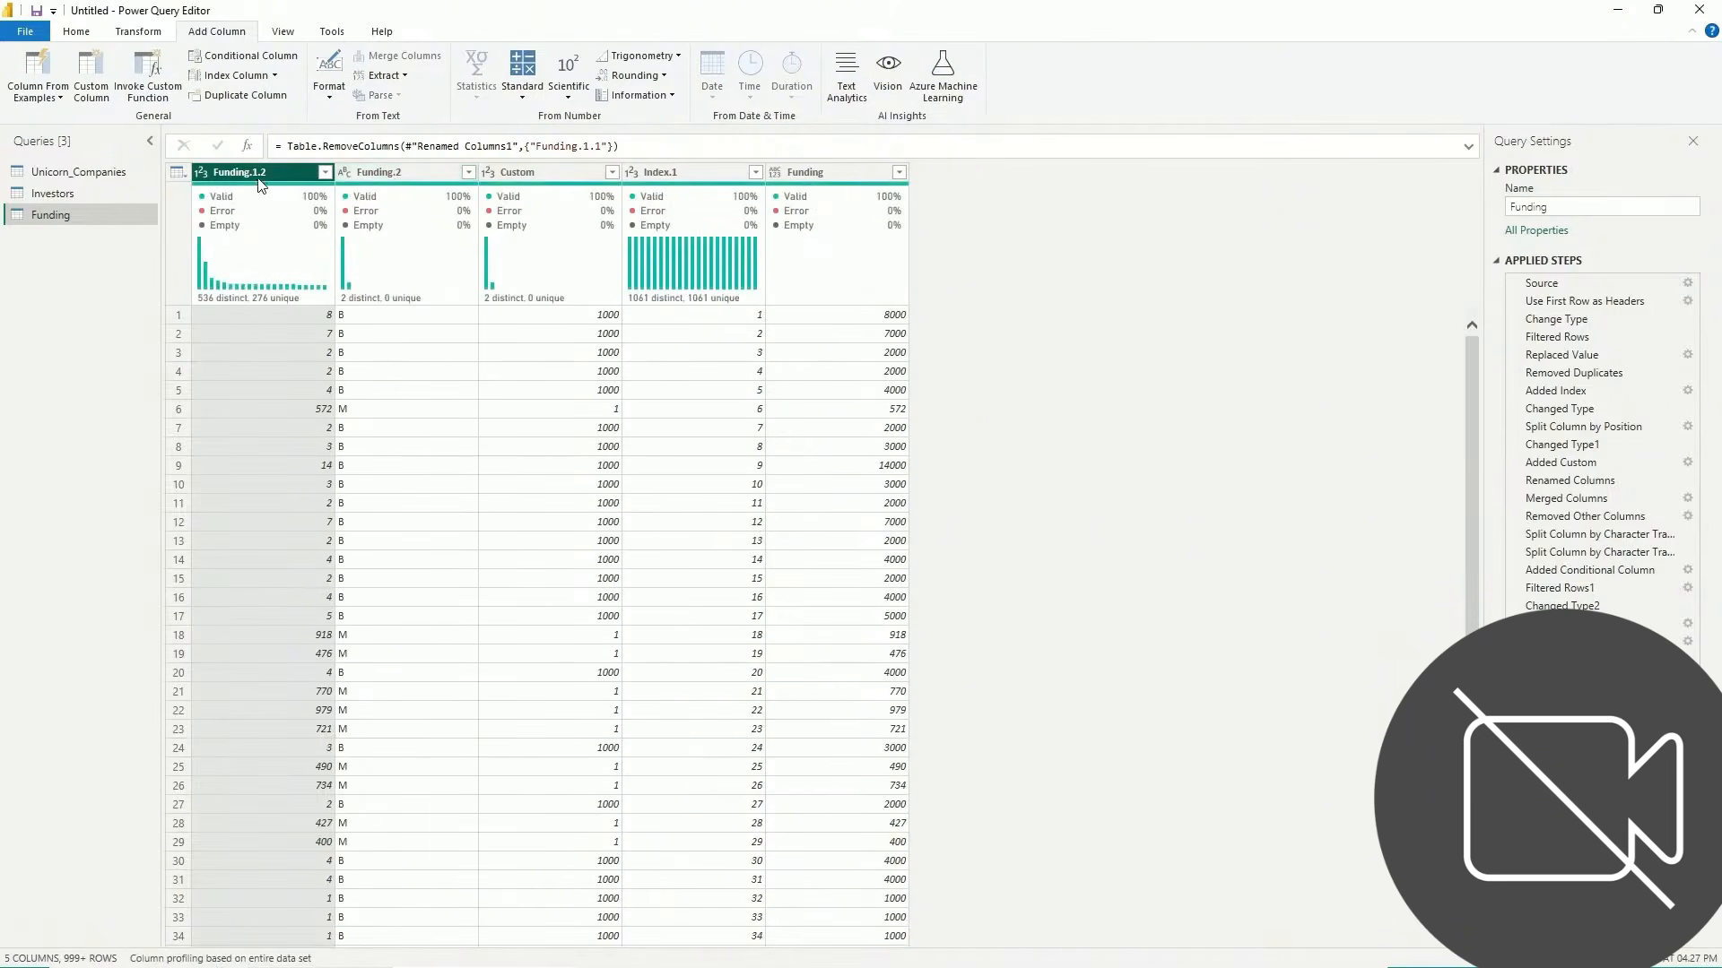
key(Delete)
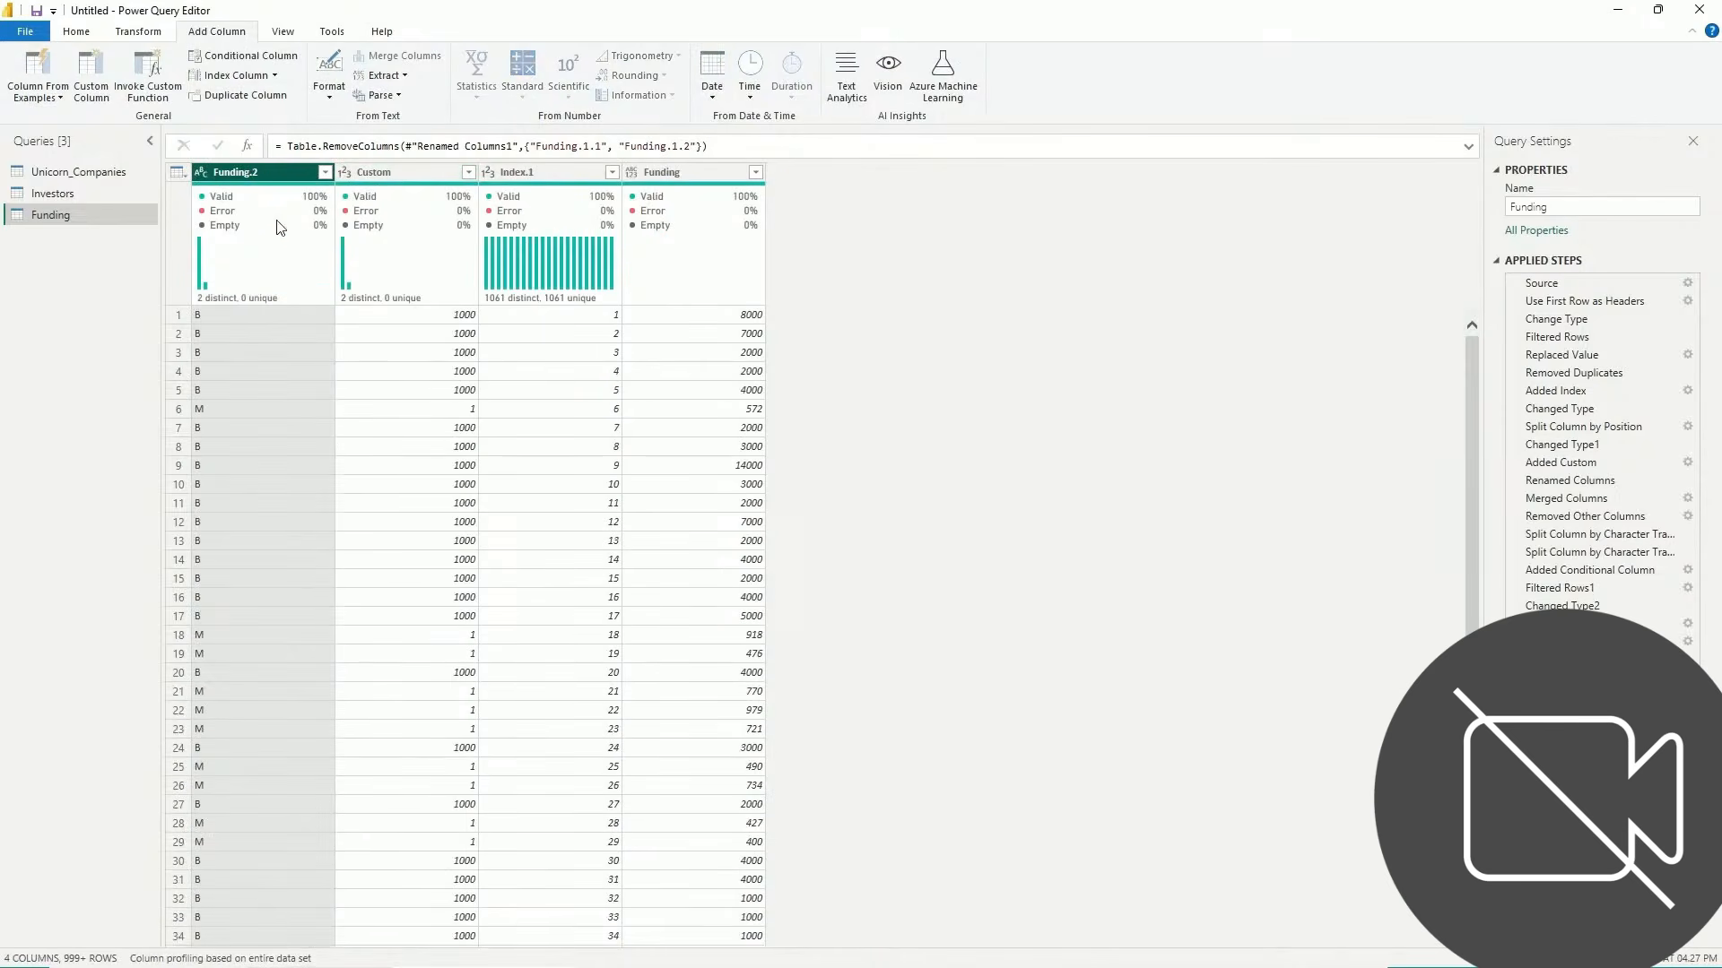
key(Delete)
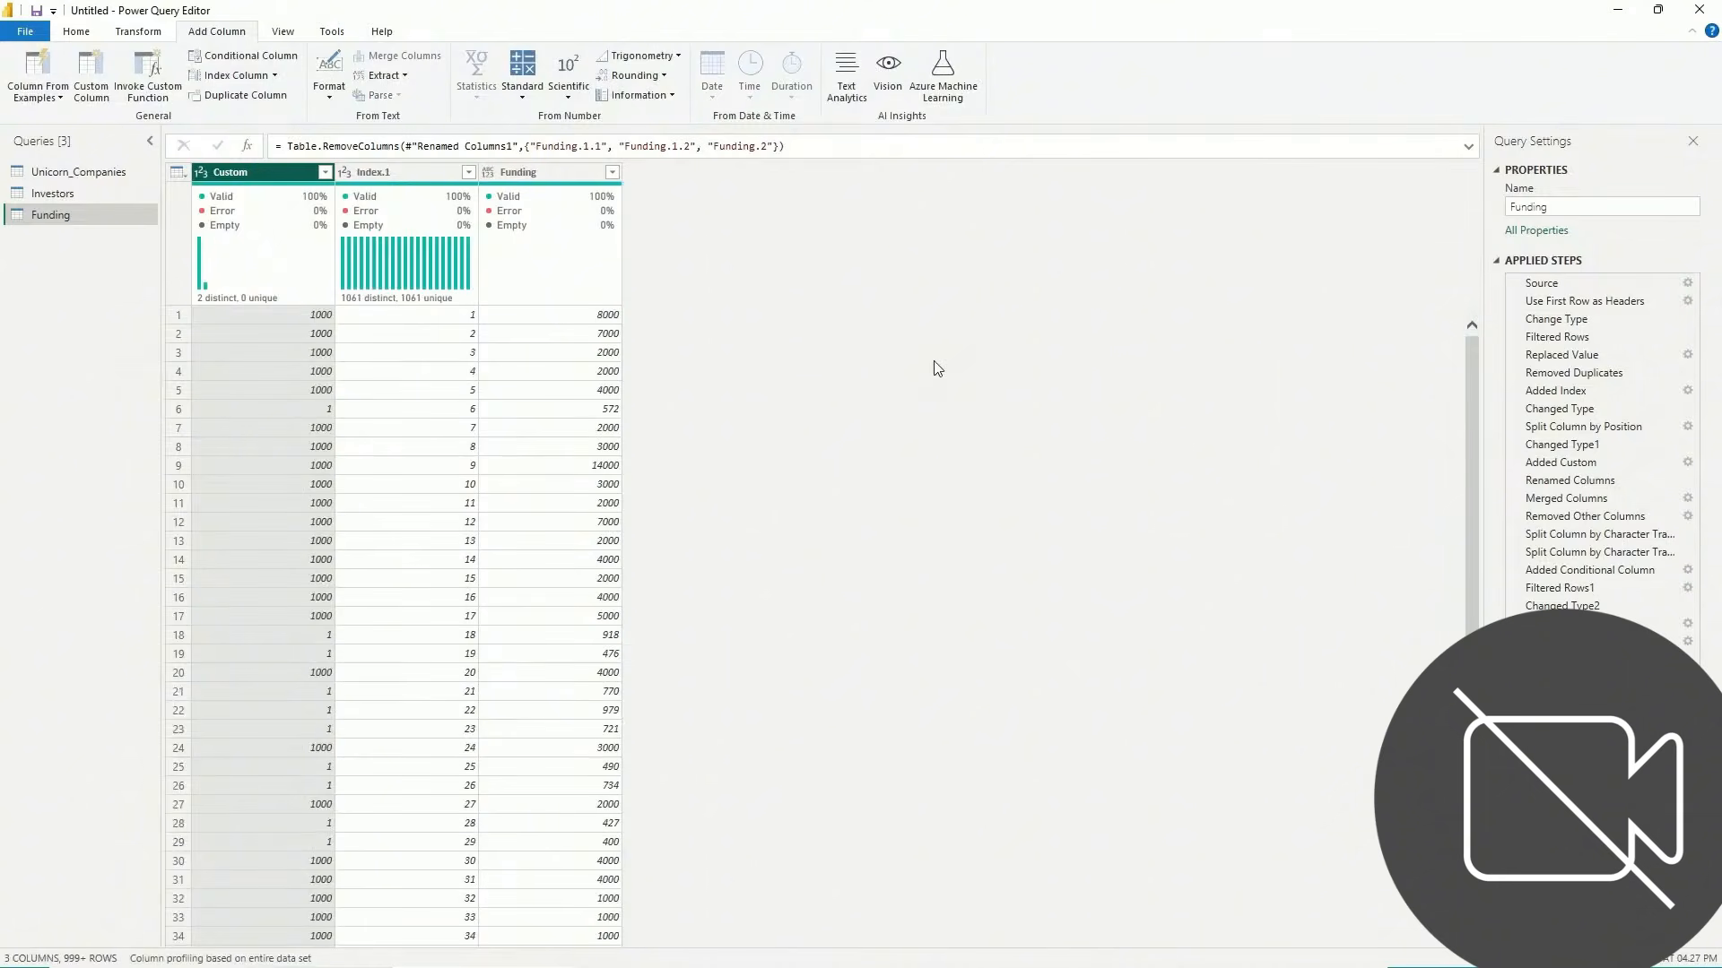
key(Delete)
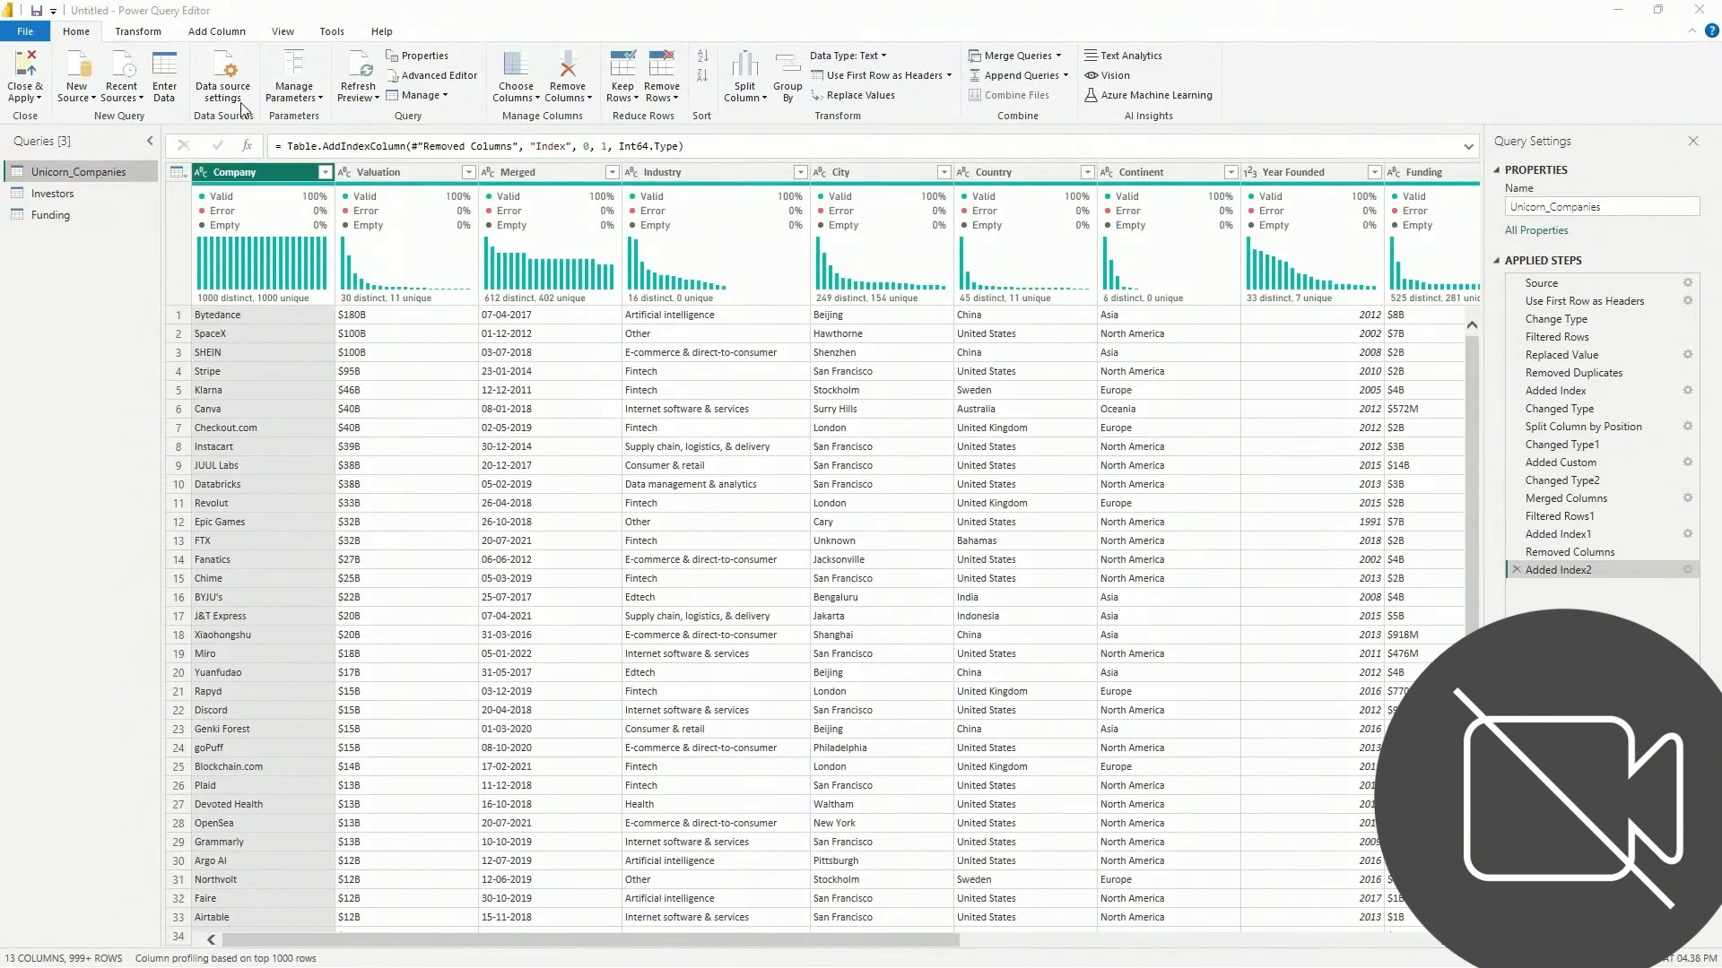
Rename the Valuation column in the Unicorn_Companies query as "Valuation( in billion $)"
click(395, 176)
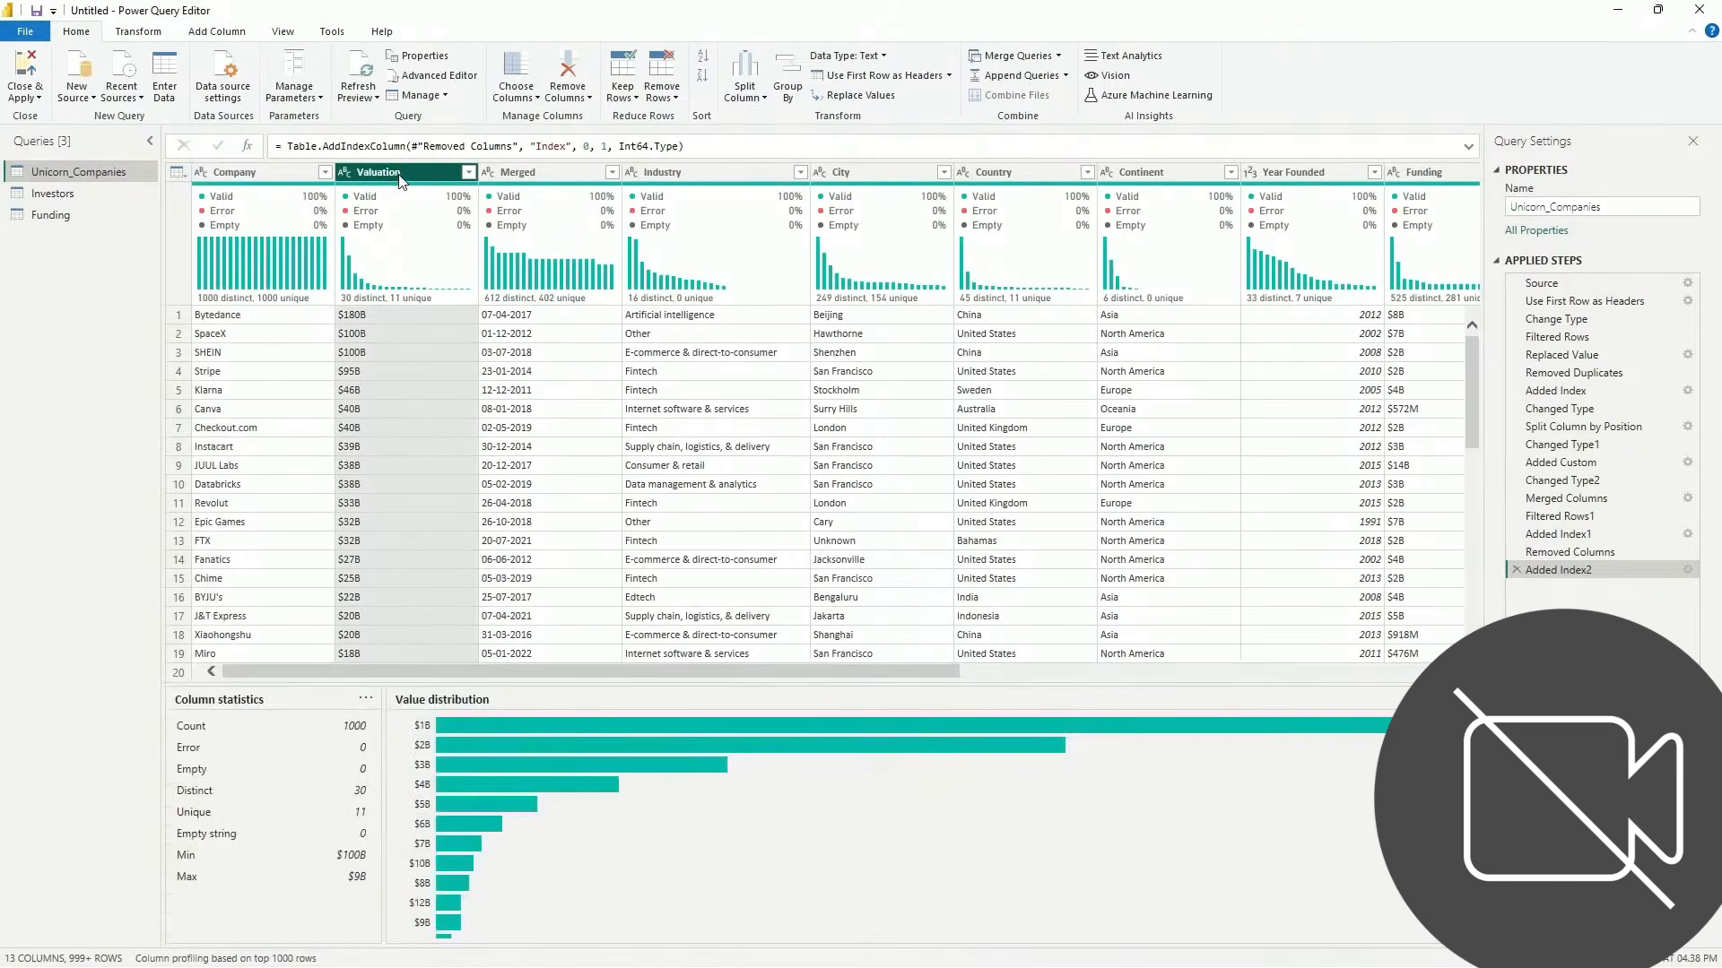
double_click(400, 177)
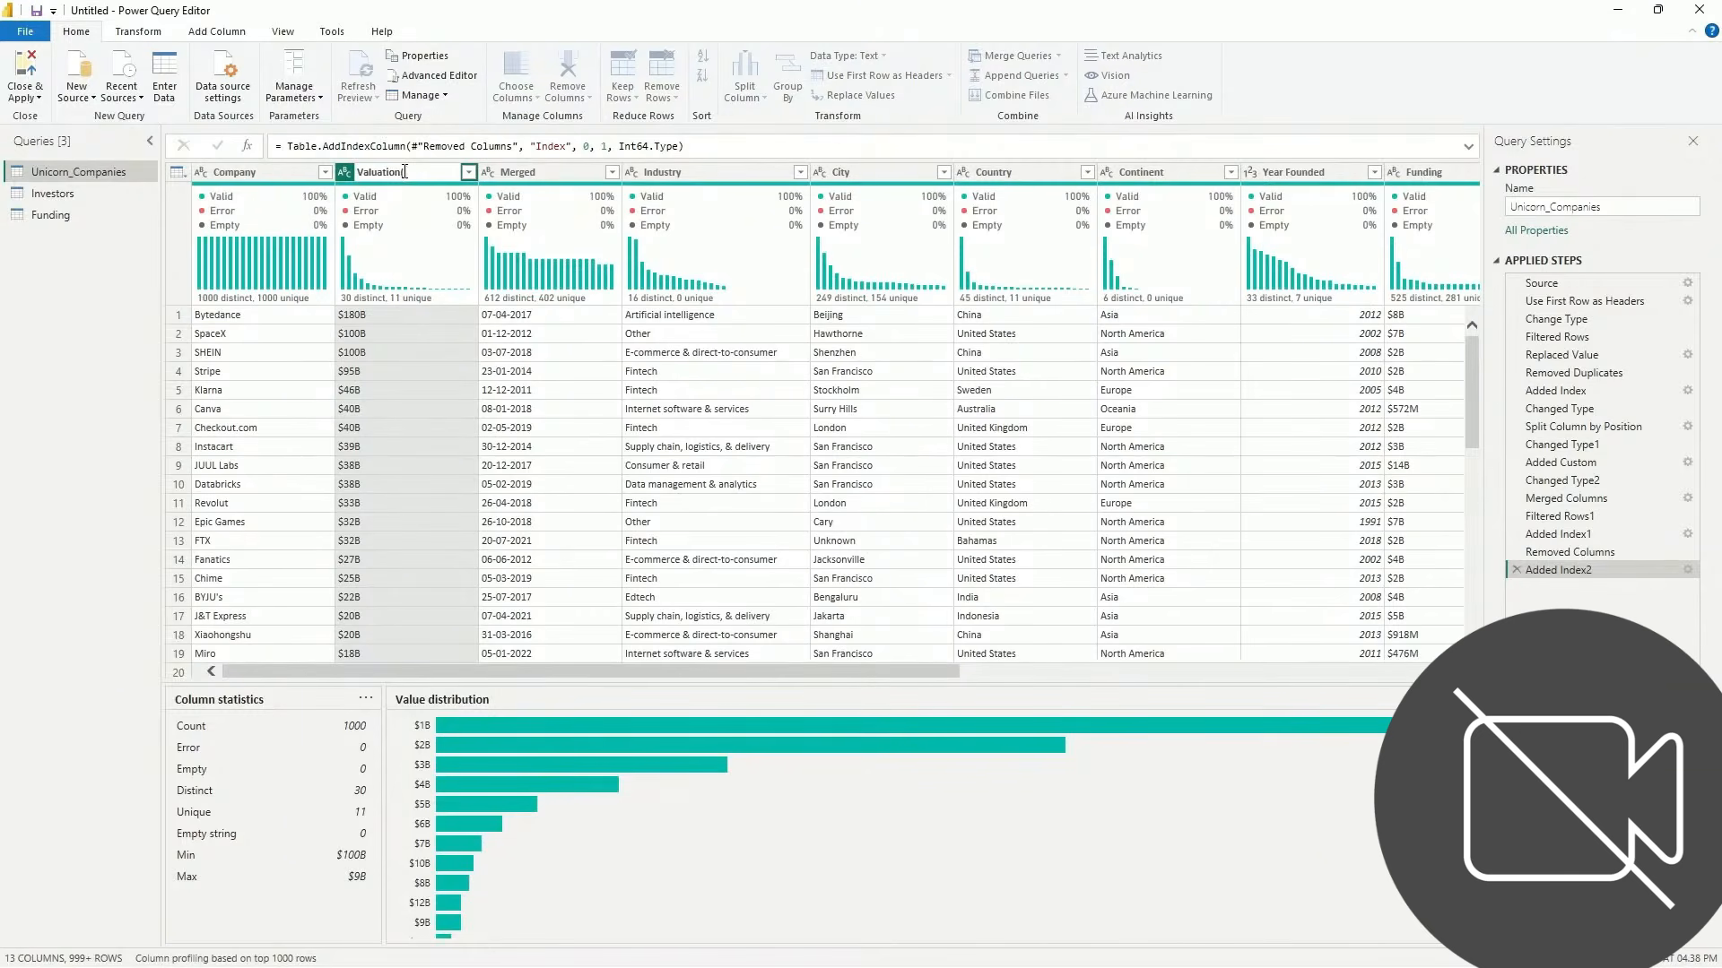
text((in billion $)
click(406, 171)
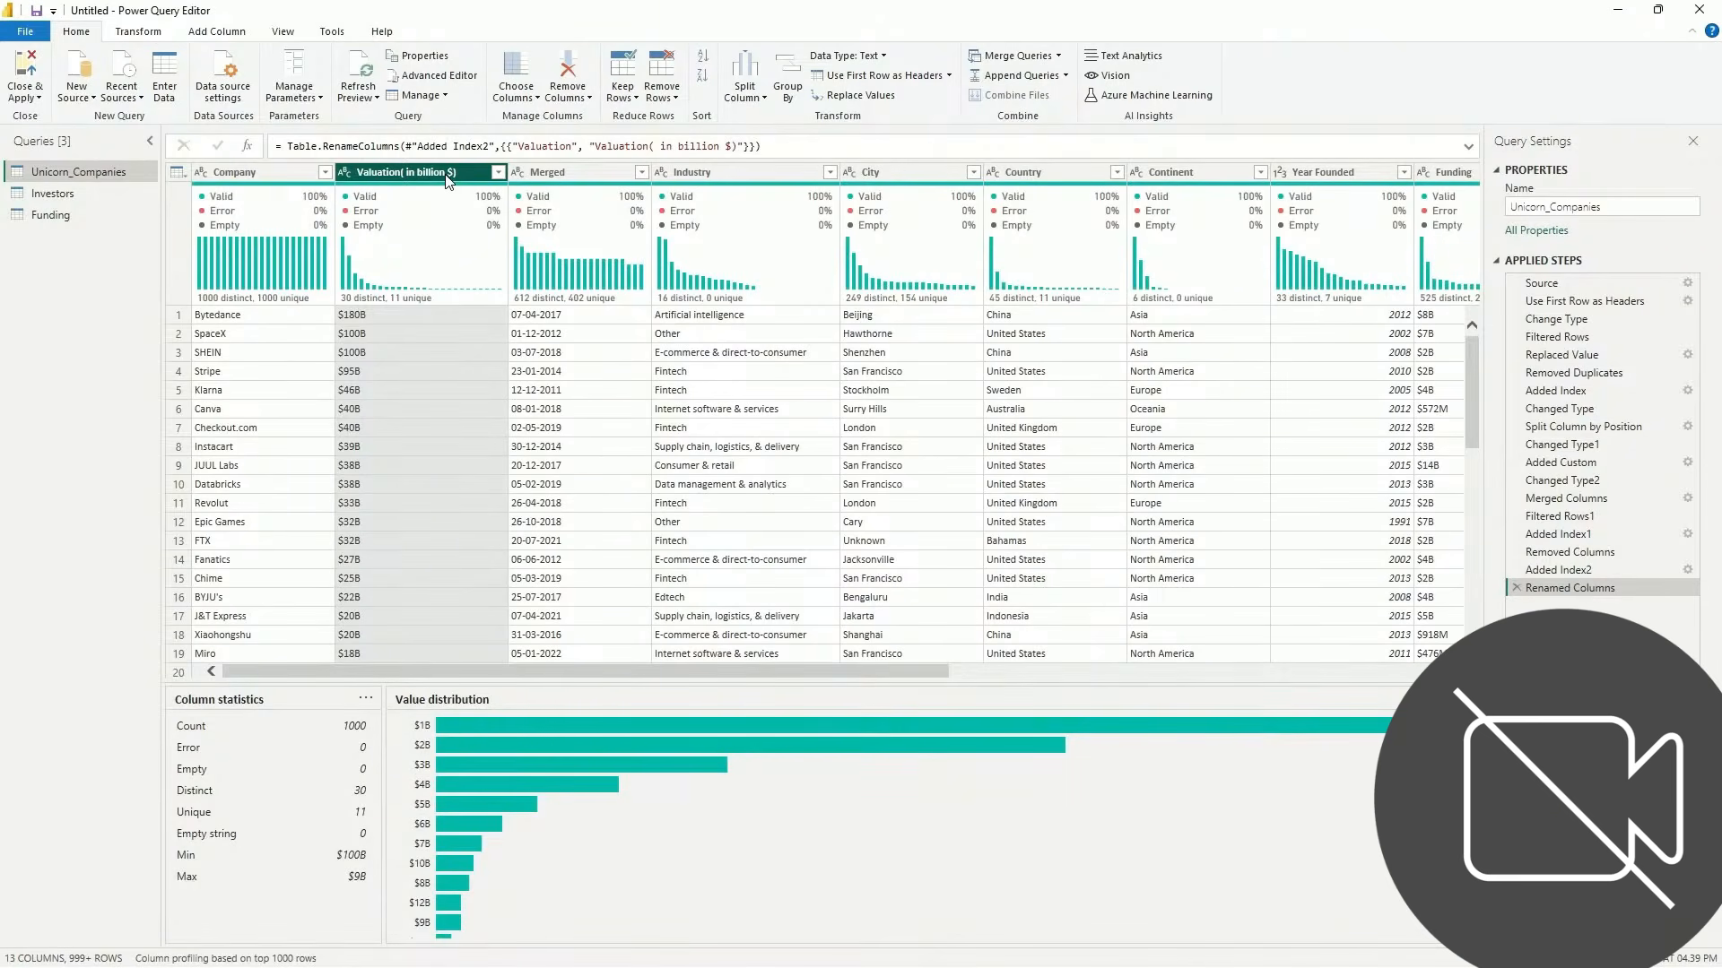
Split the Valuation( in billion $) column by the custom delimiter $ at the left-most occurrence
right_click(447, 179)
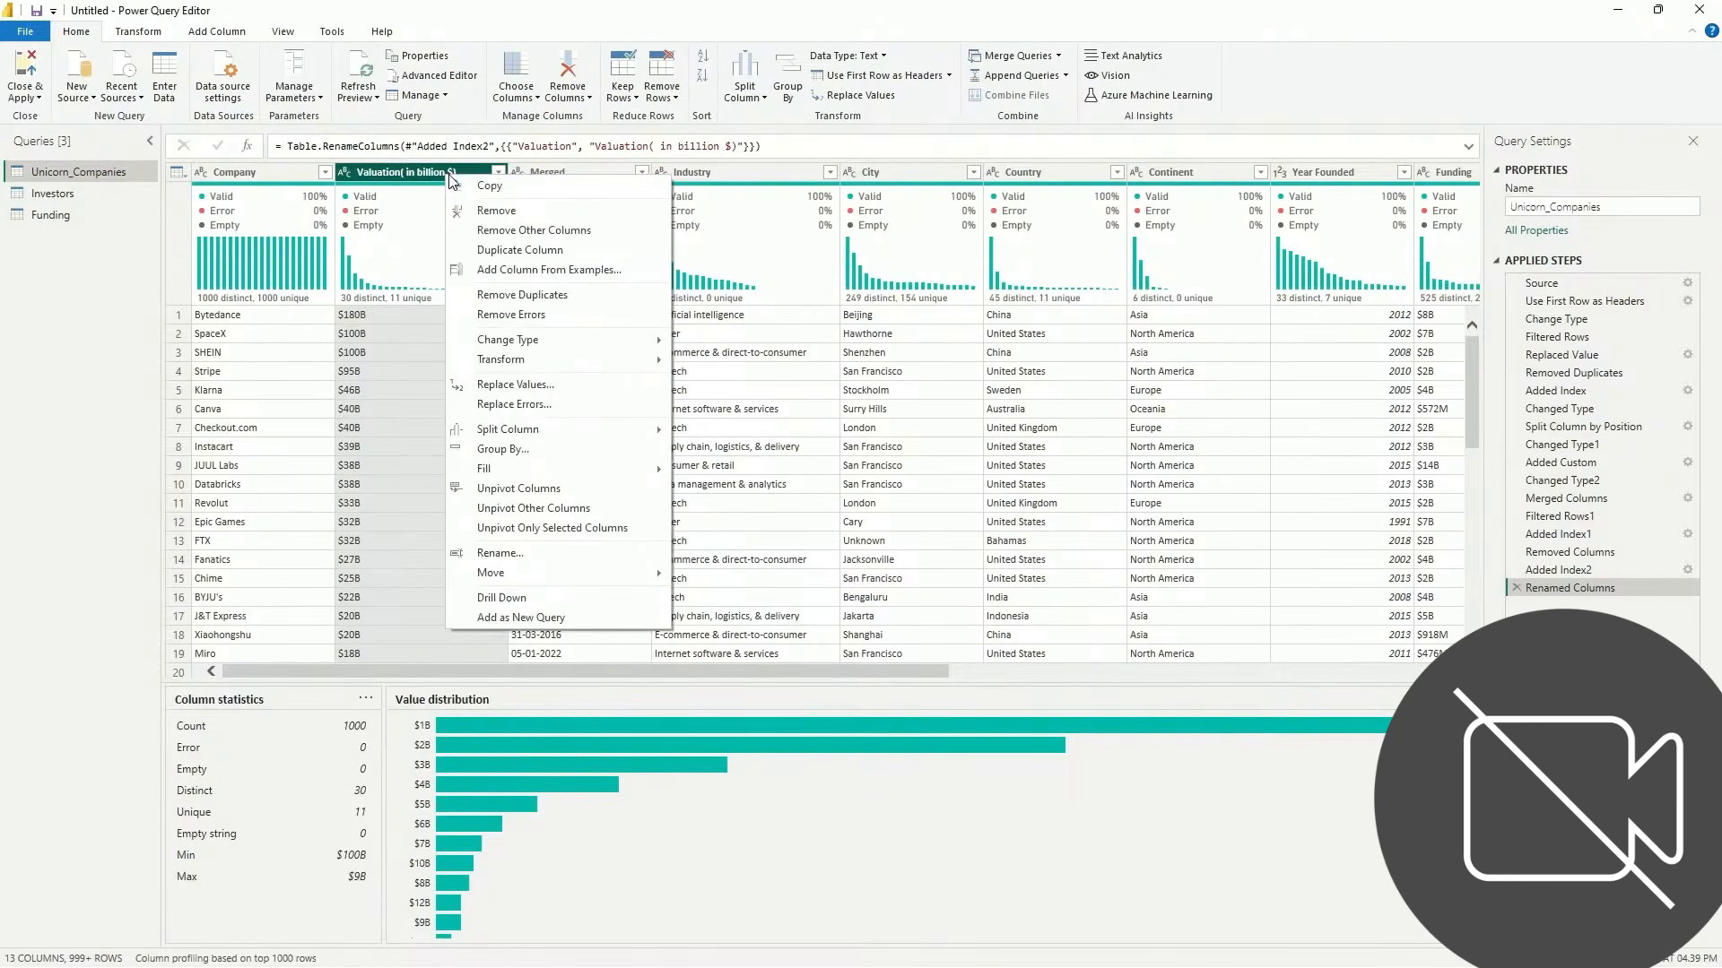
mouse_move(583, 432)
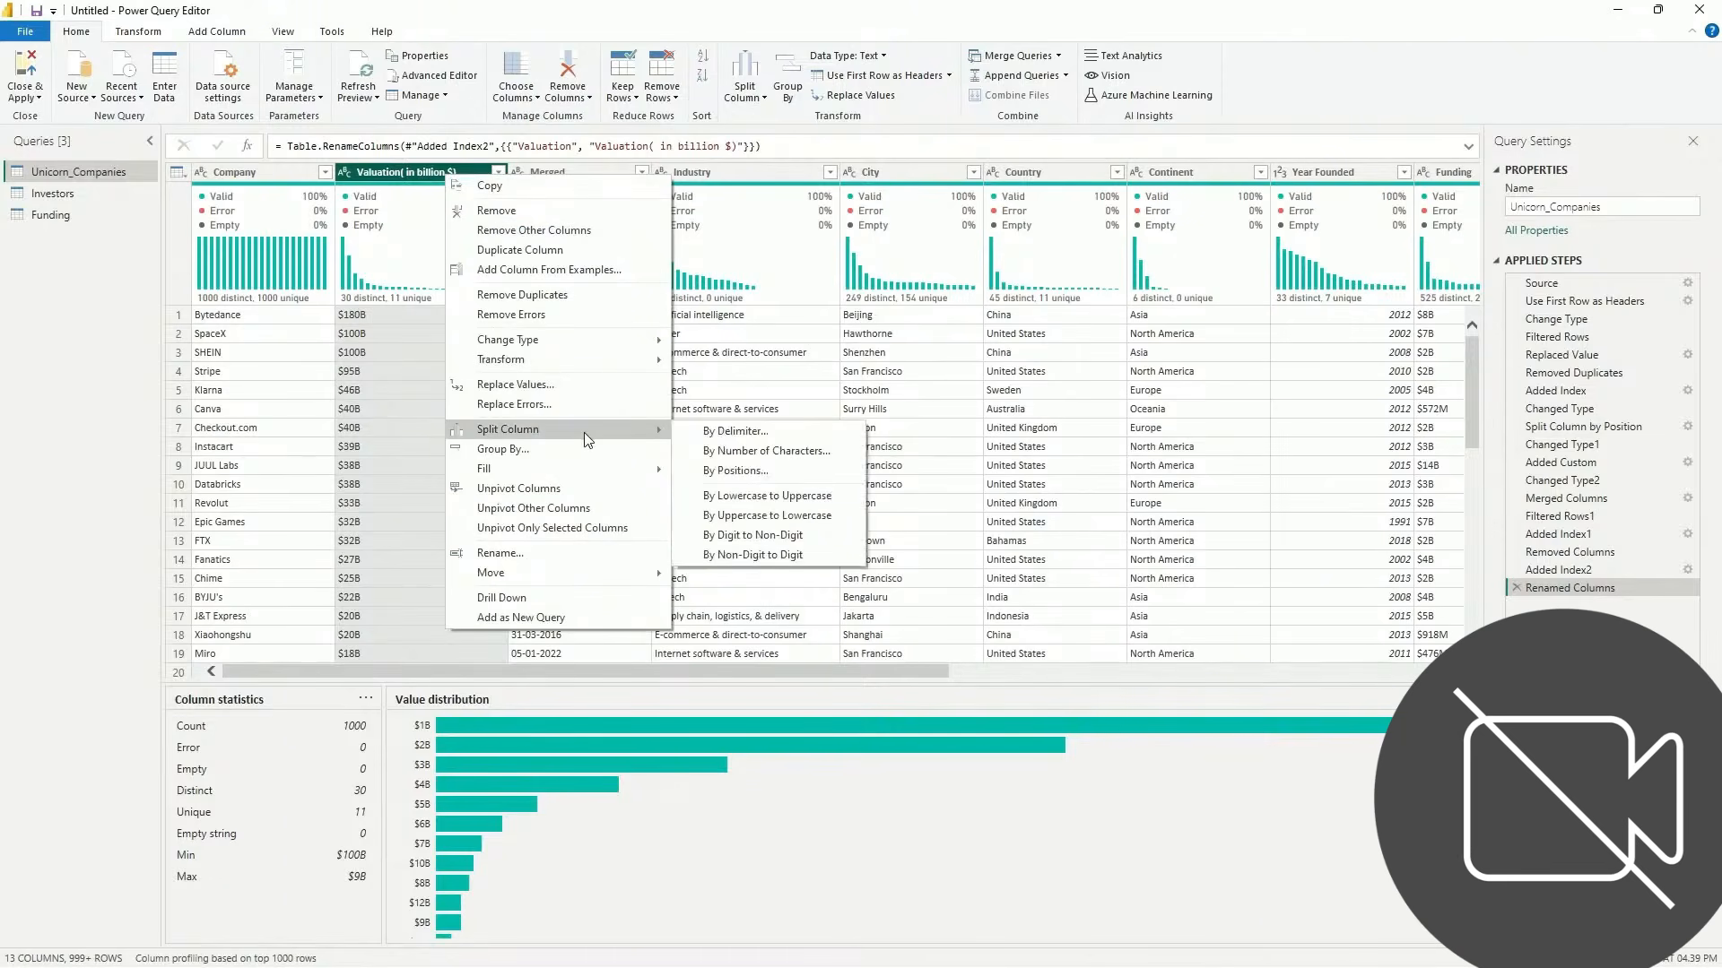
click(724, 432)
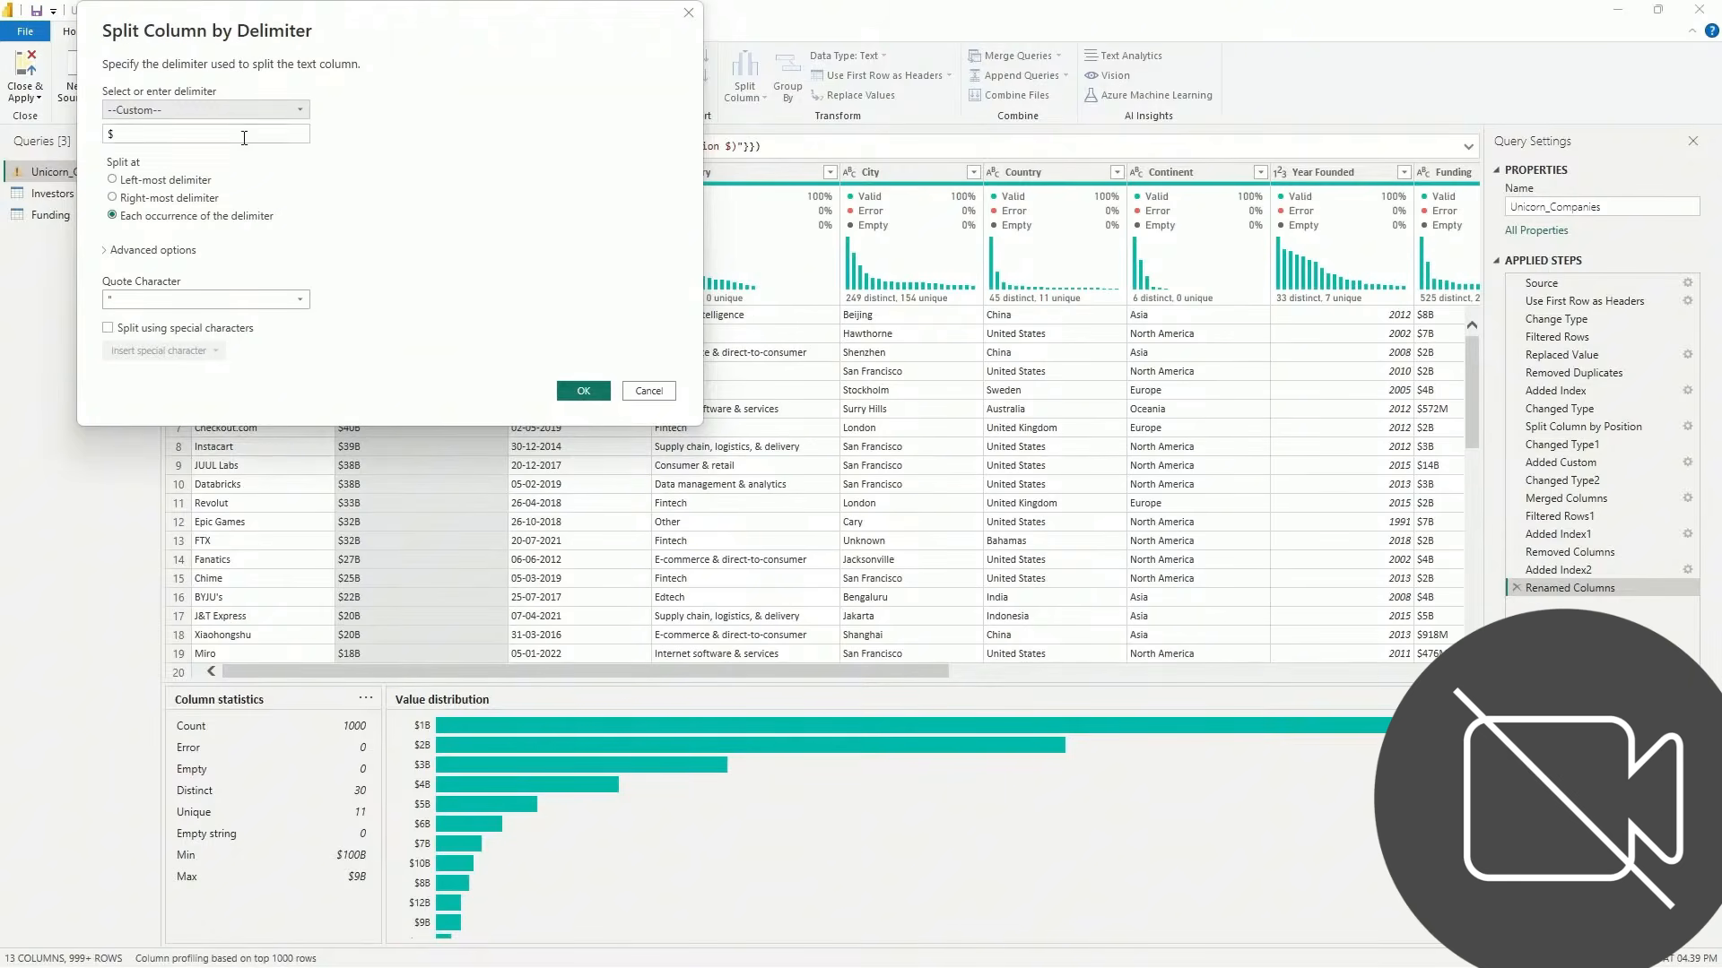
click(296, 109)
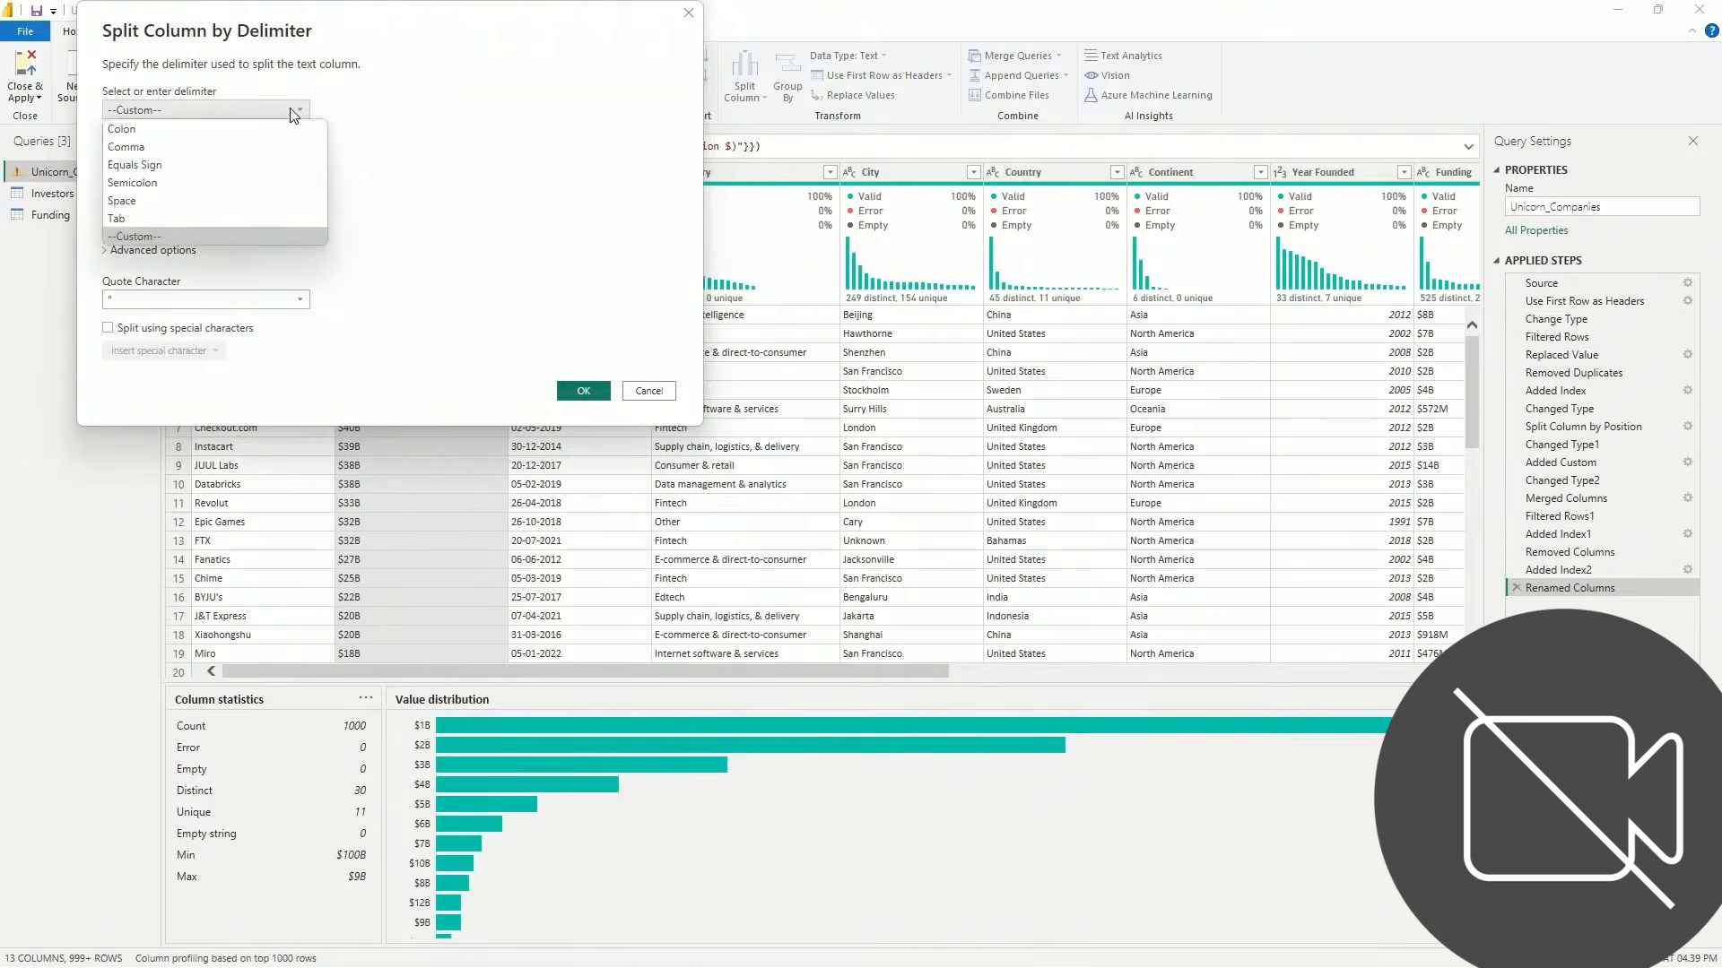
click(548, 174)
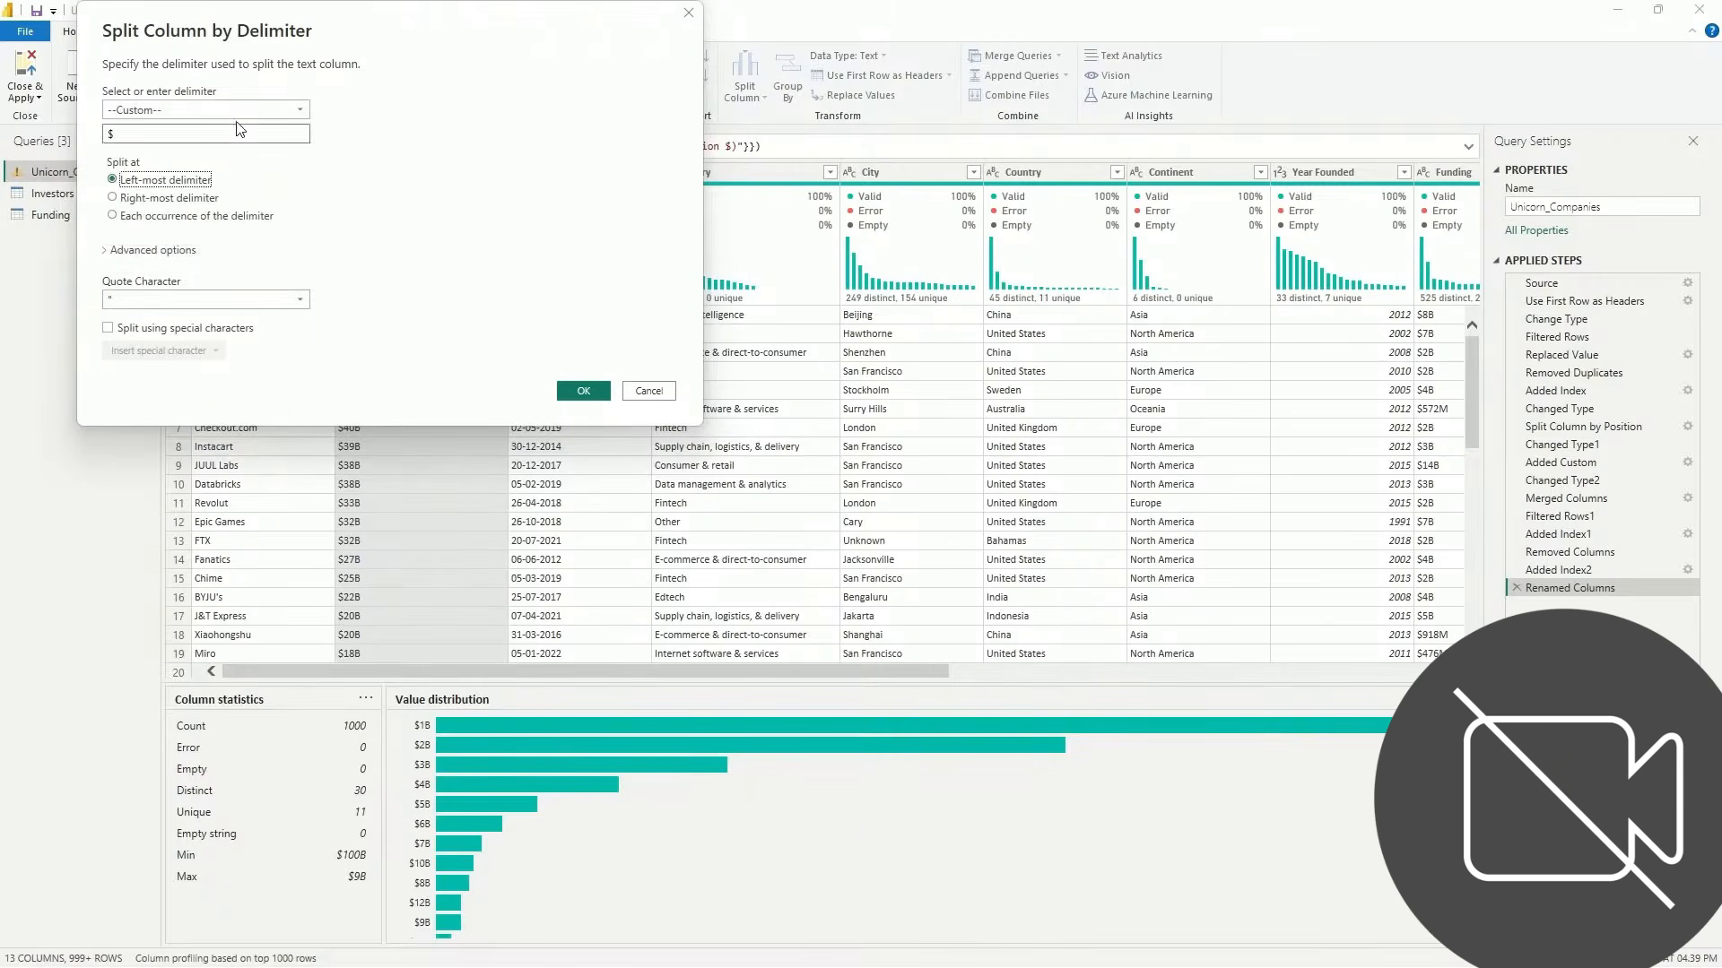
click(581, 390)
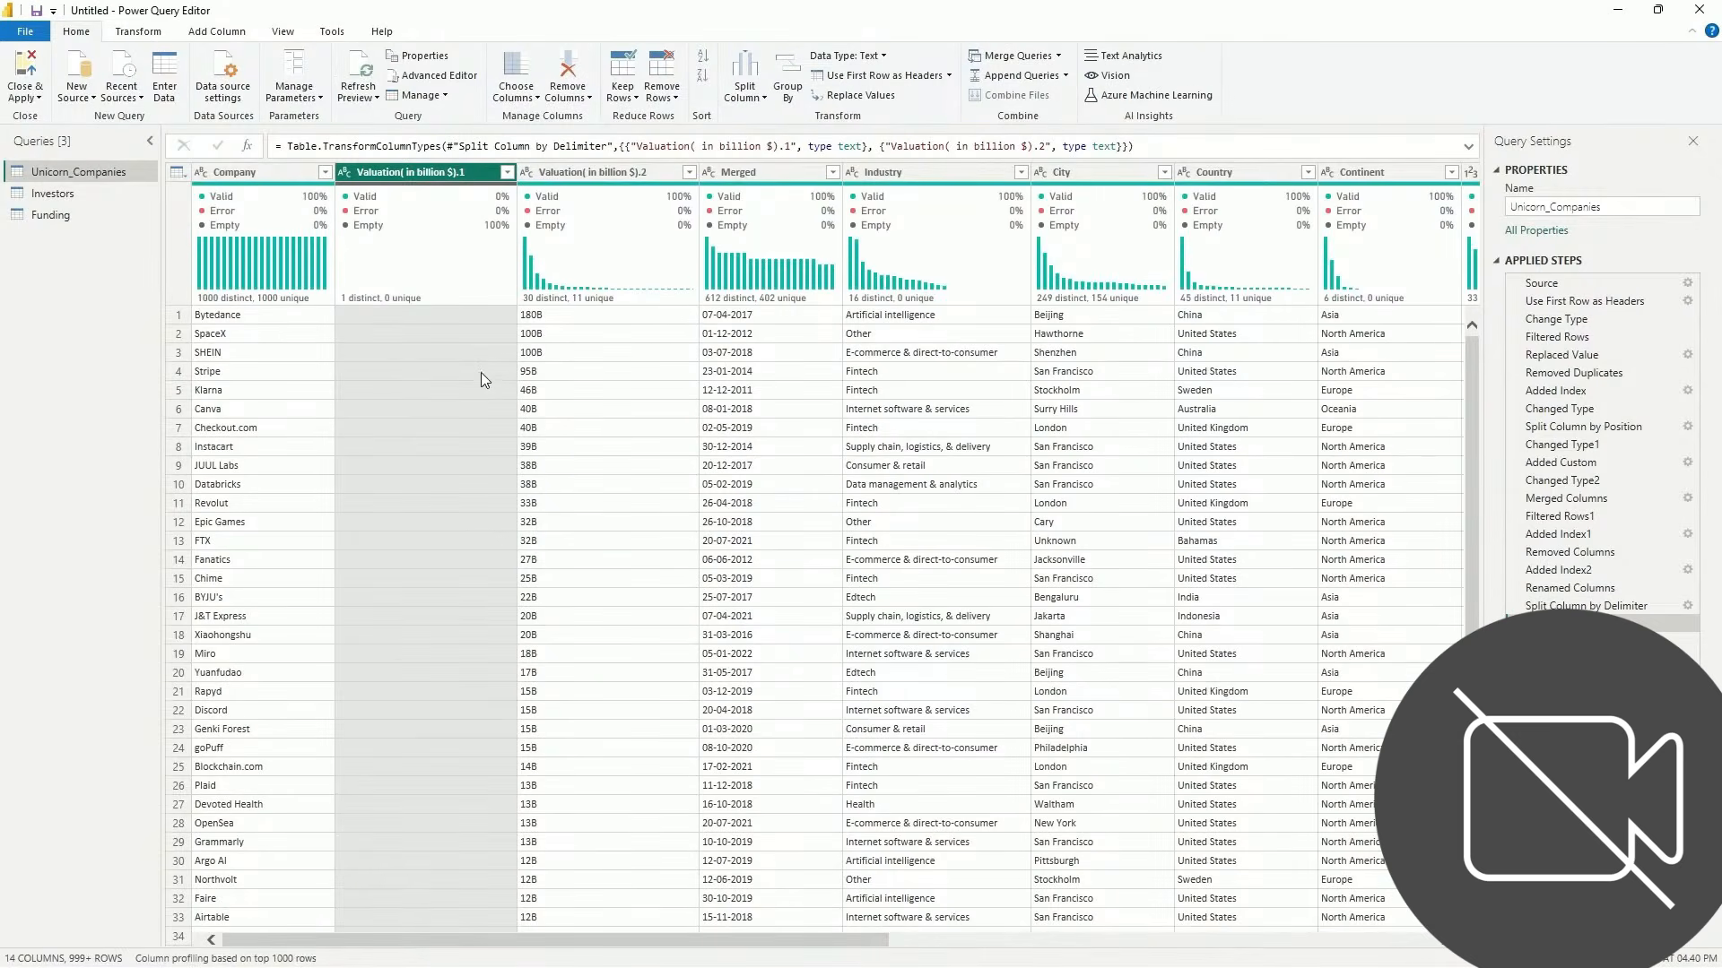
Split the Valuation( in billion $).2 column by digit to non-digit to separate the amount from the letter B
right_click(633, 177)
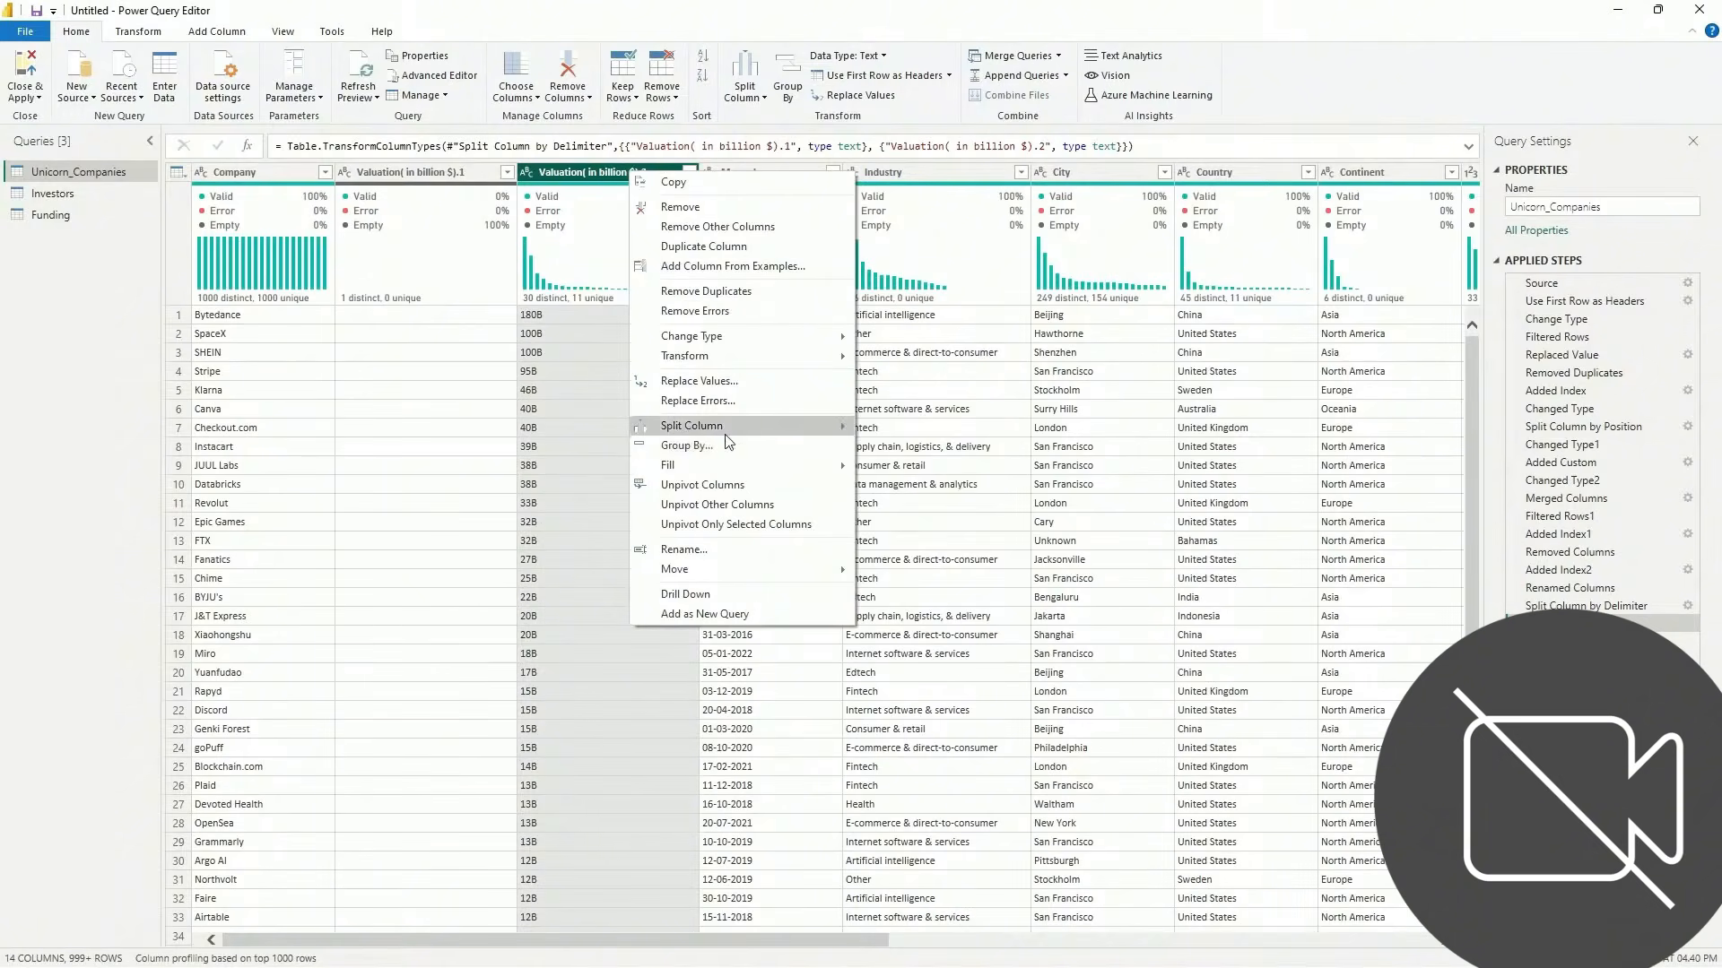
mouse_move(728, 437)
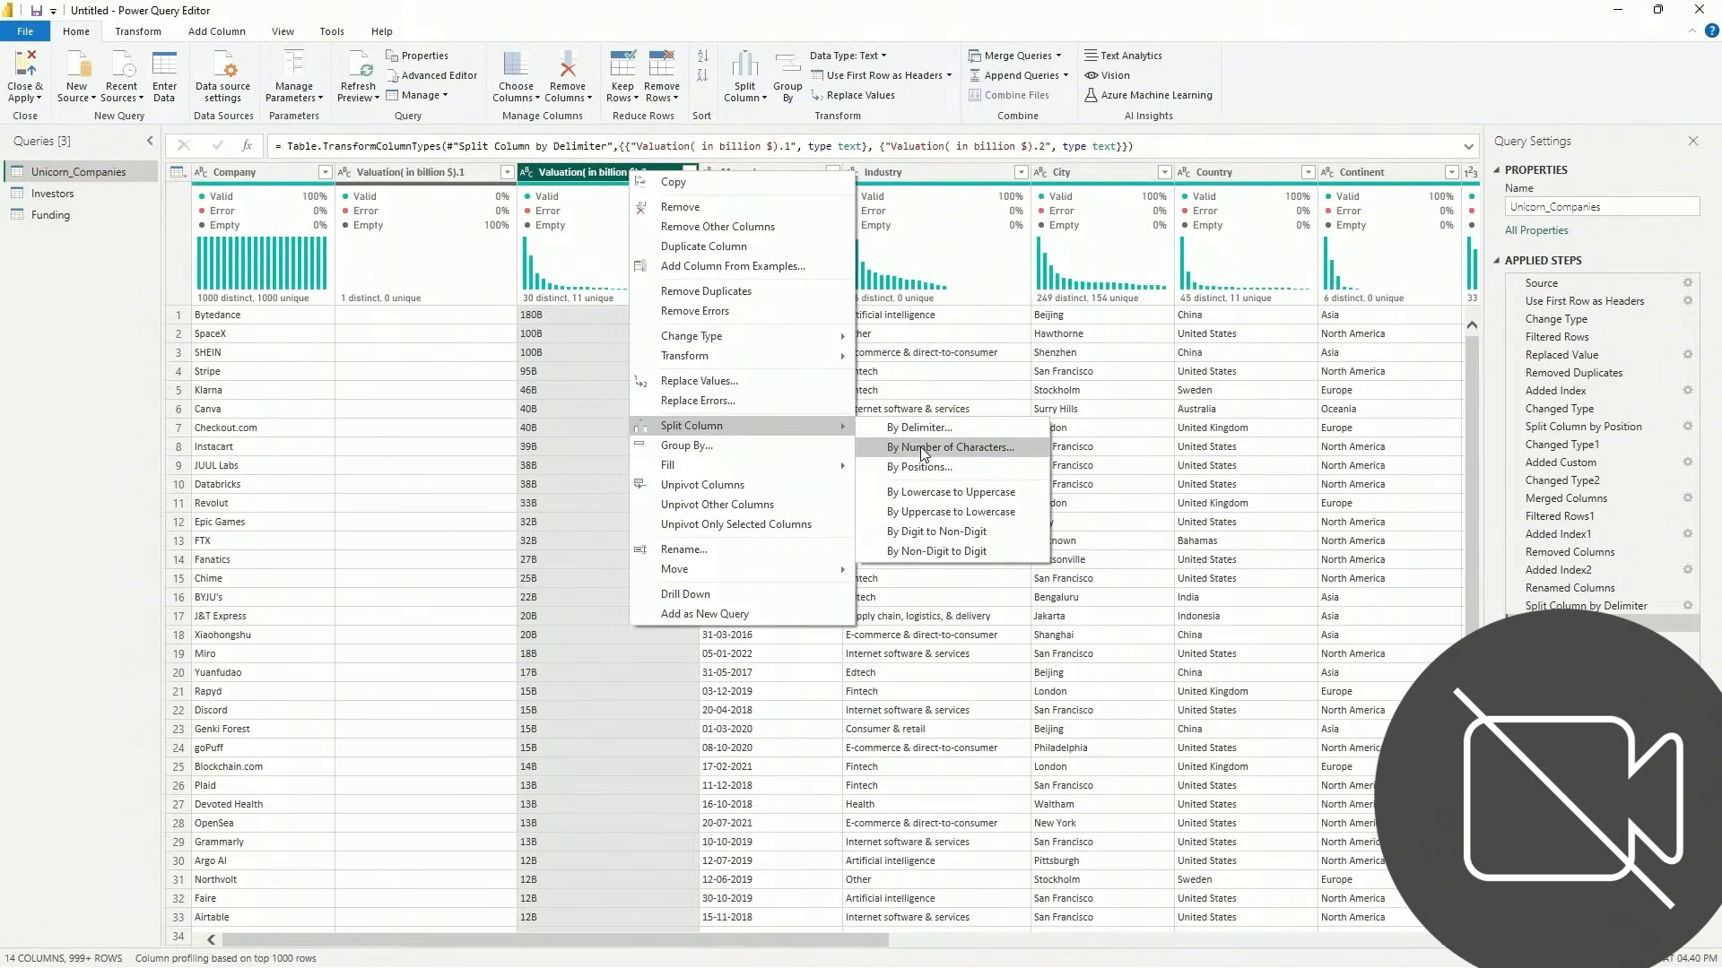
click(932, 532)
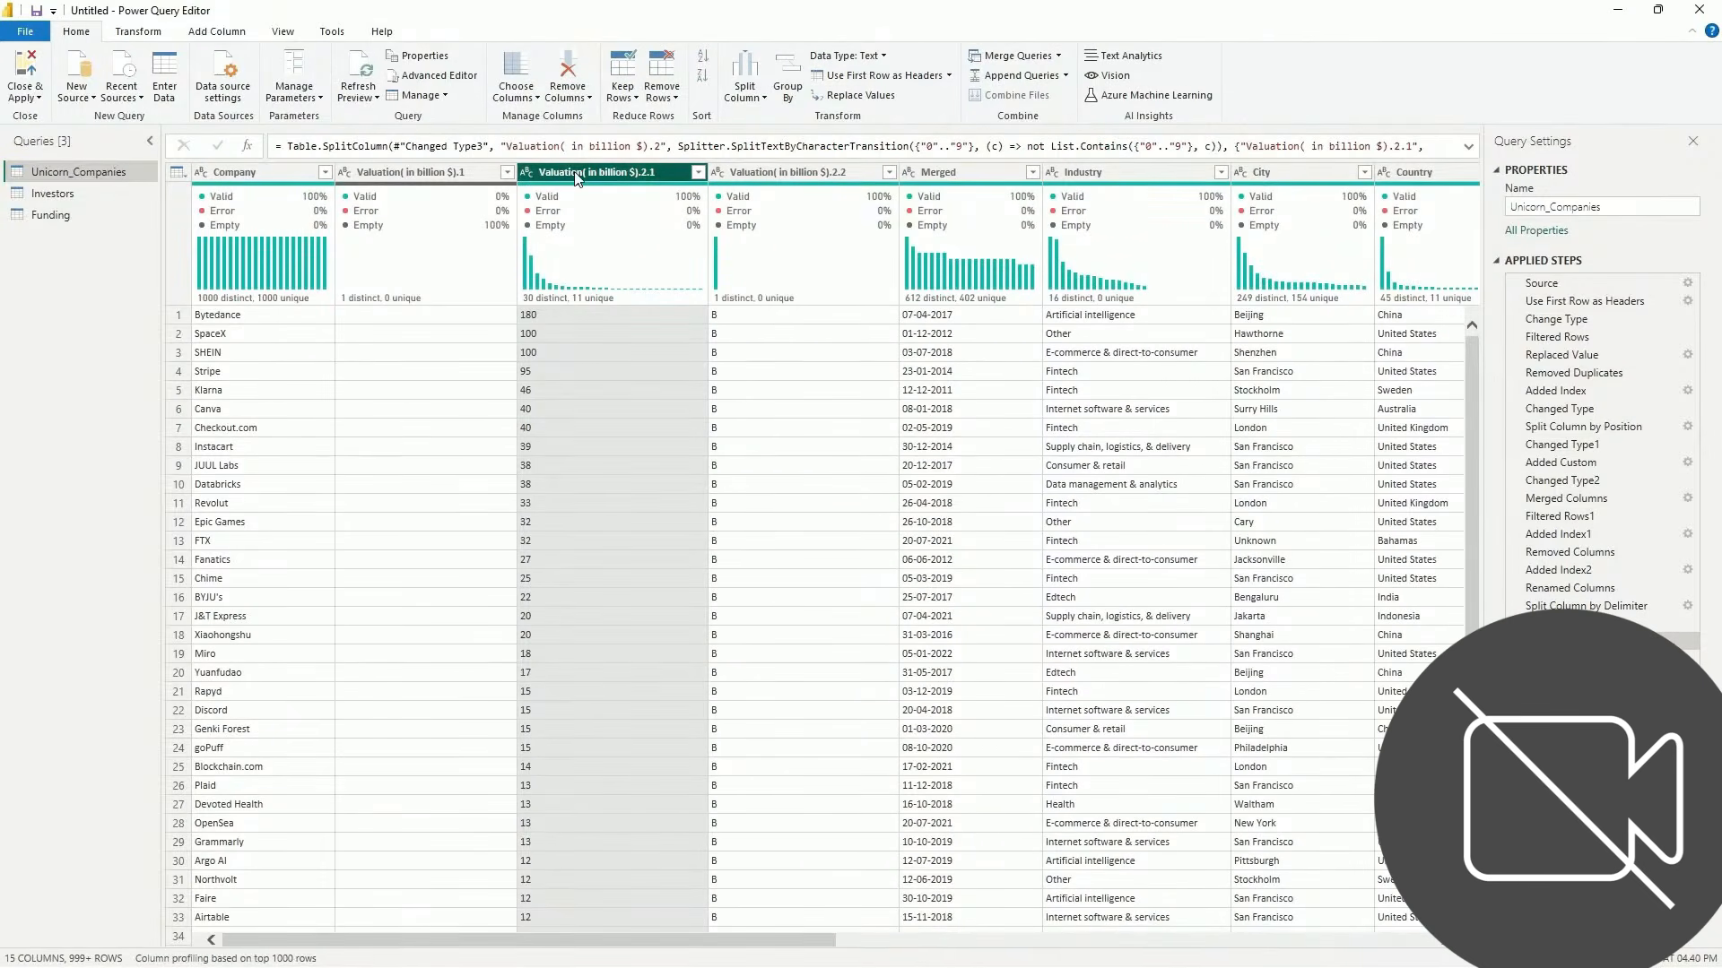
Remove the empty Valuation( in billion $).1 column and the letter-only Valuation( in billion $).2.2 column
click(408, 175)
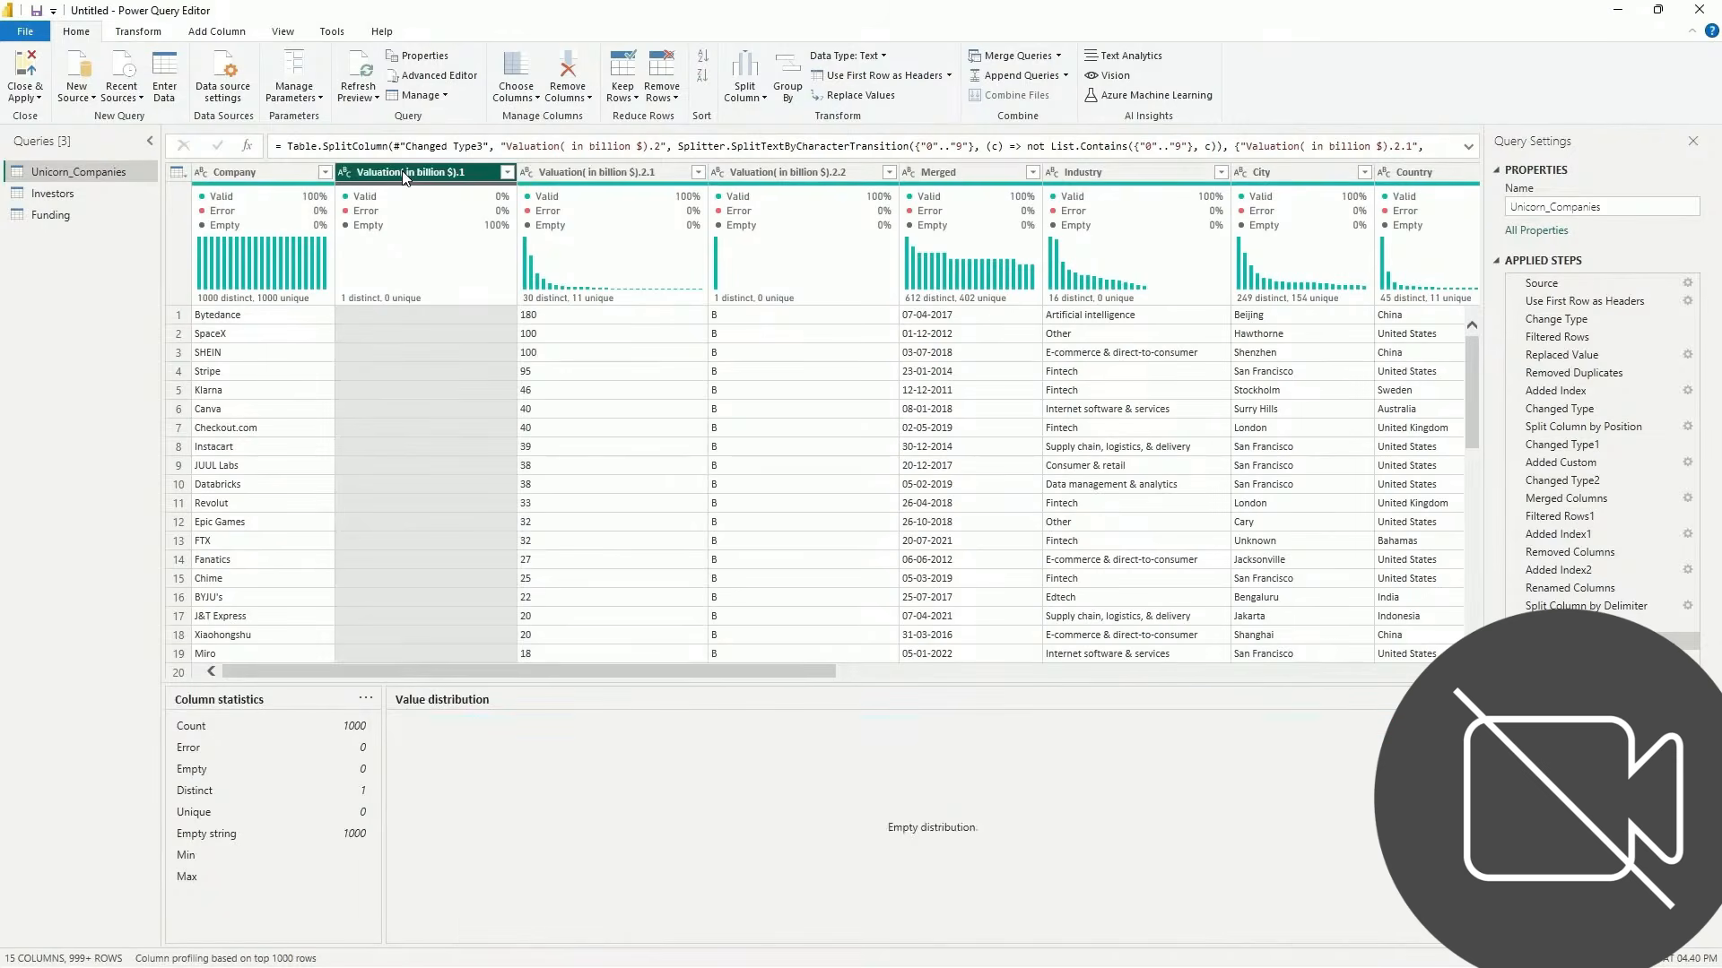
ctrl+click(800, 172)
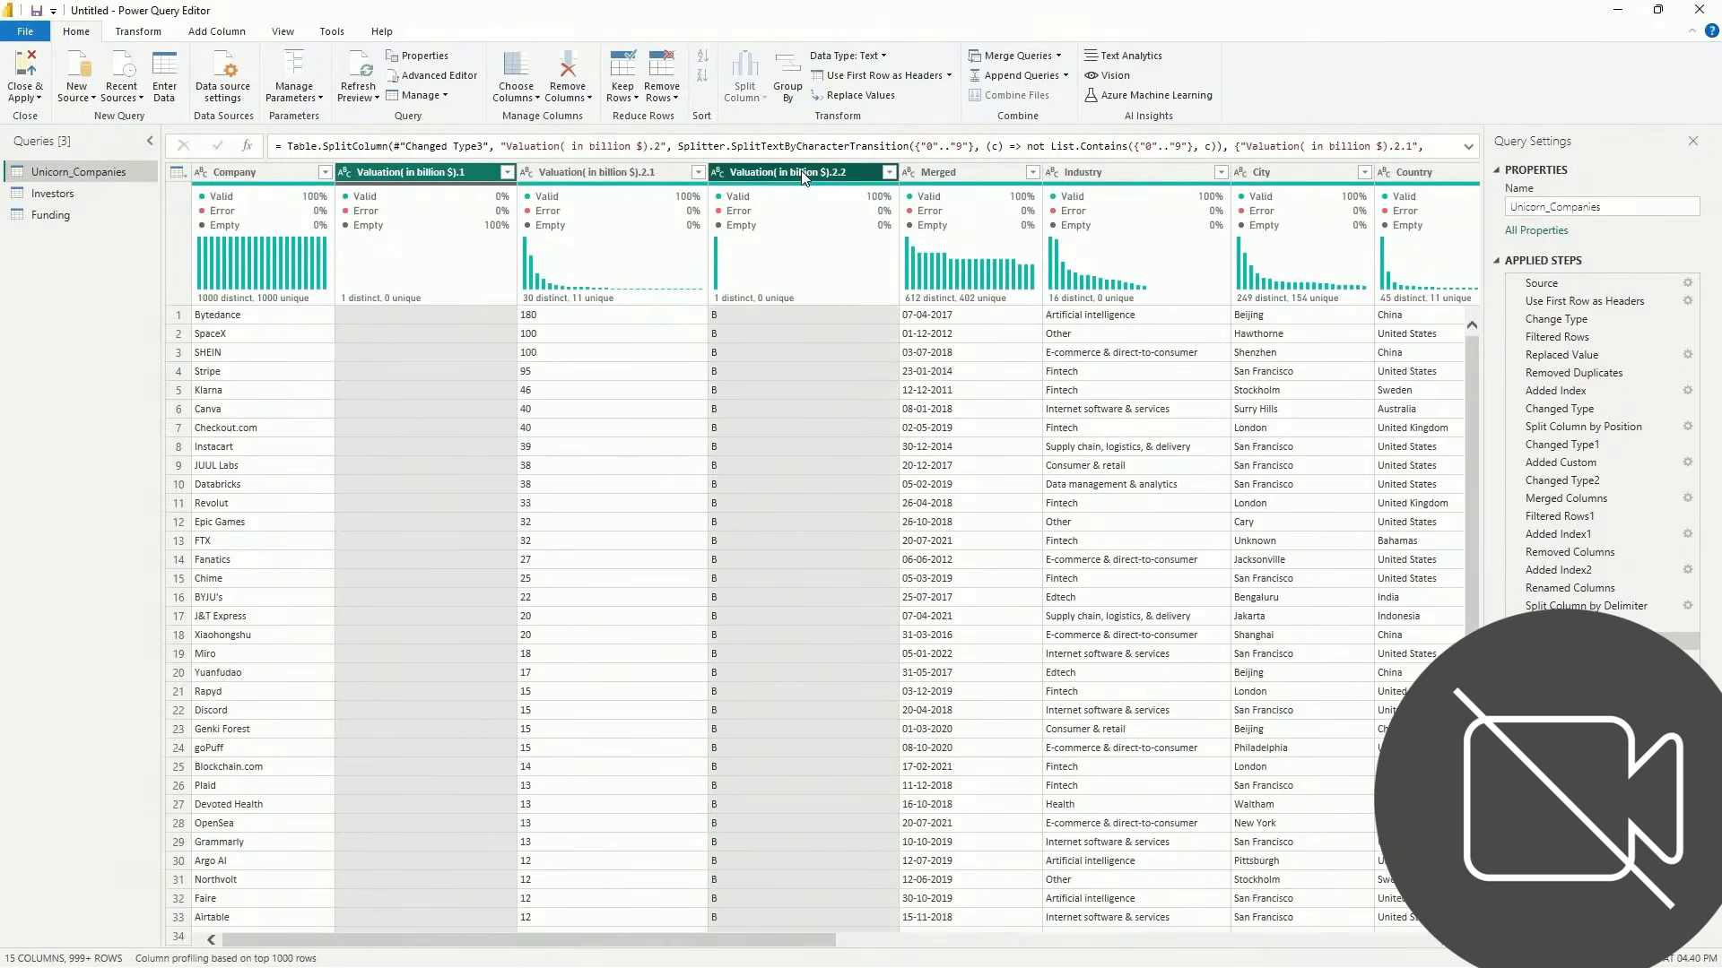
key(Delete)
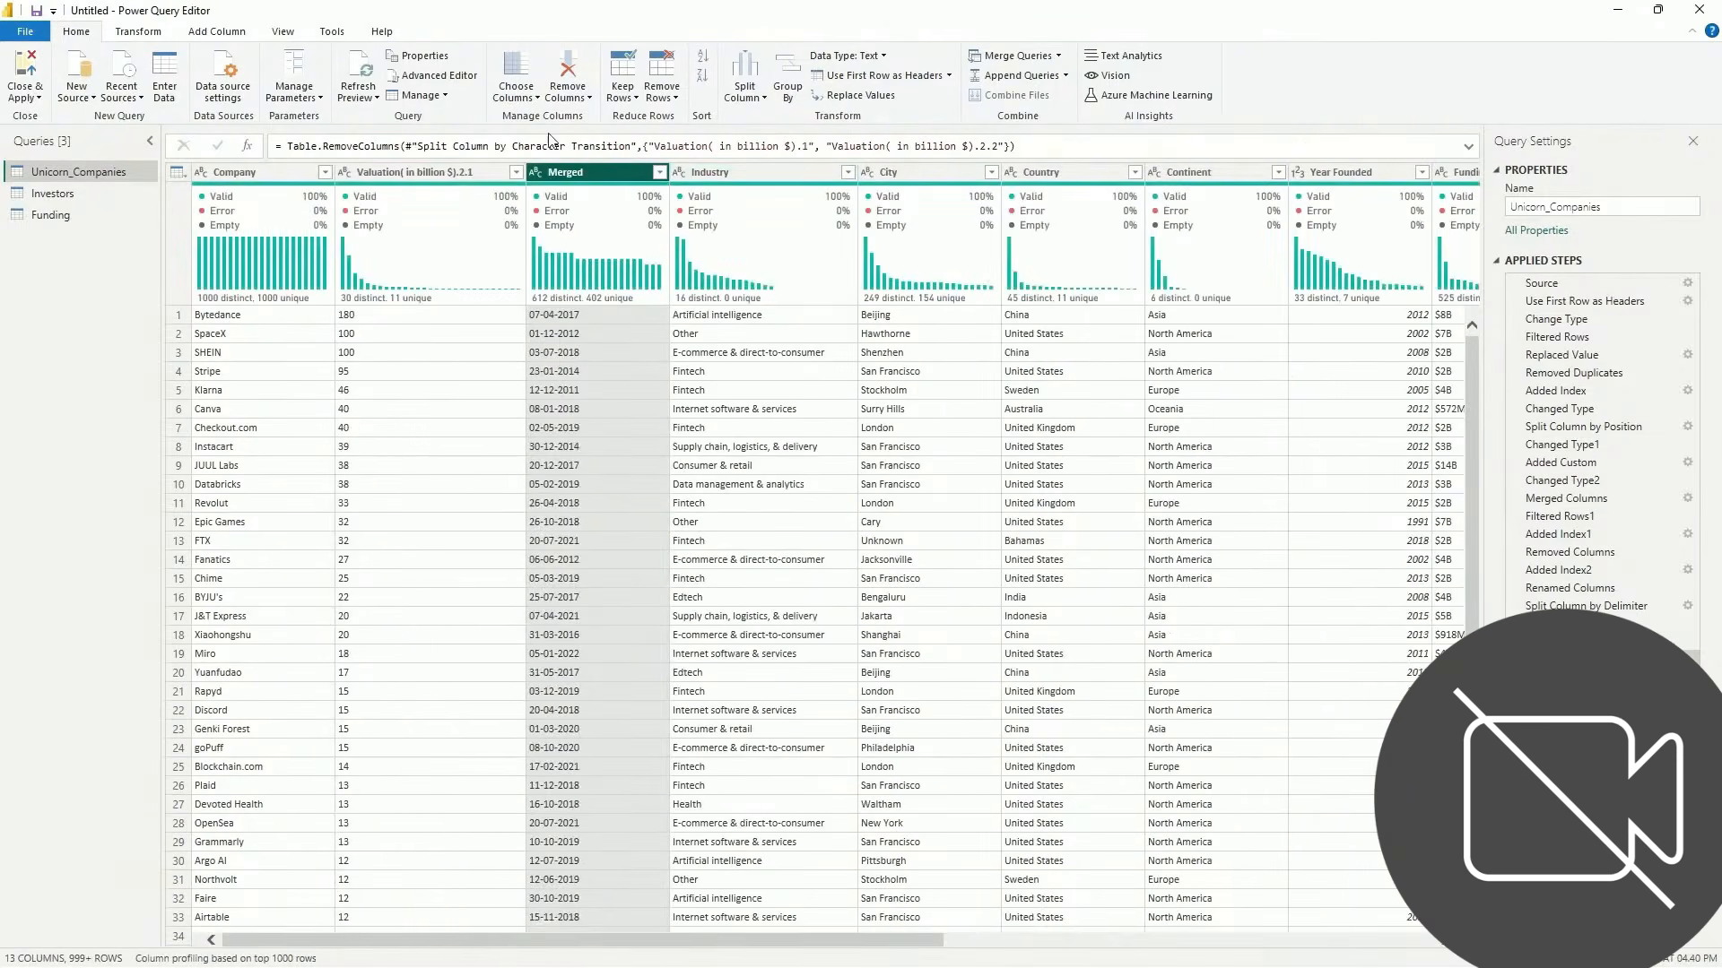
Rename the Valuation( in billion $).2.1 column as "Valuation( in billion $)" and apply the query changes to the data model
click(480, 172)
double_click(482, 174)
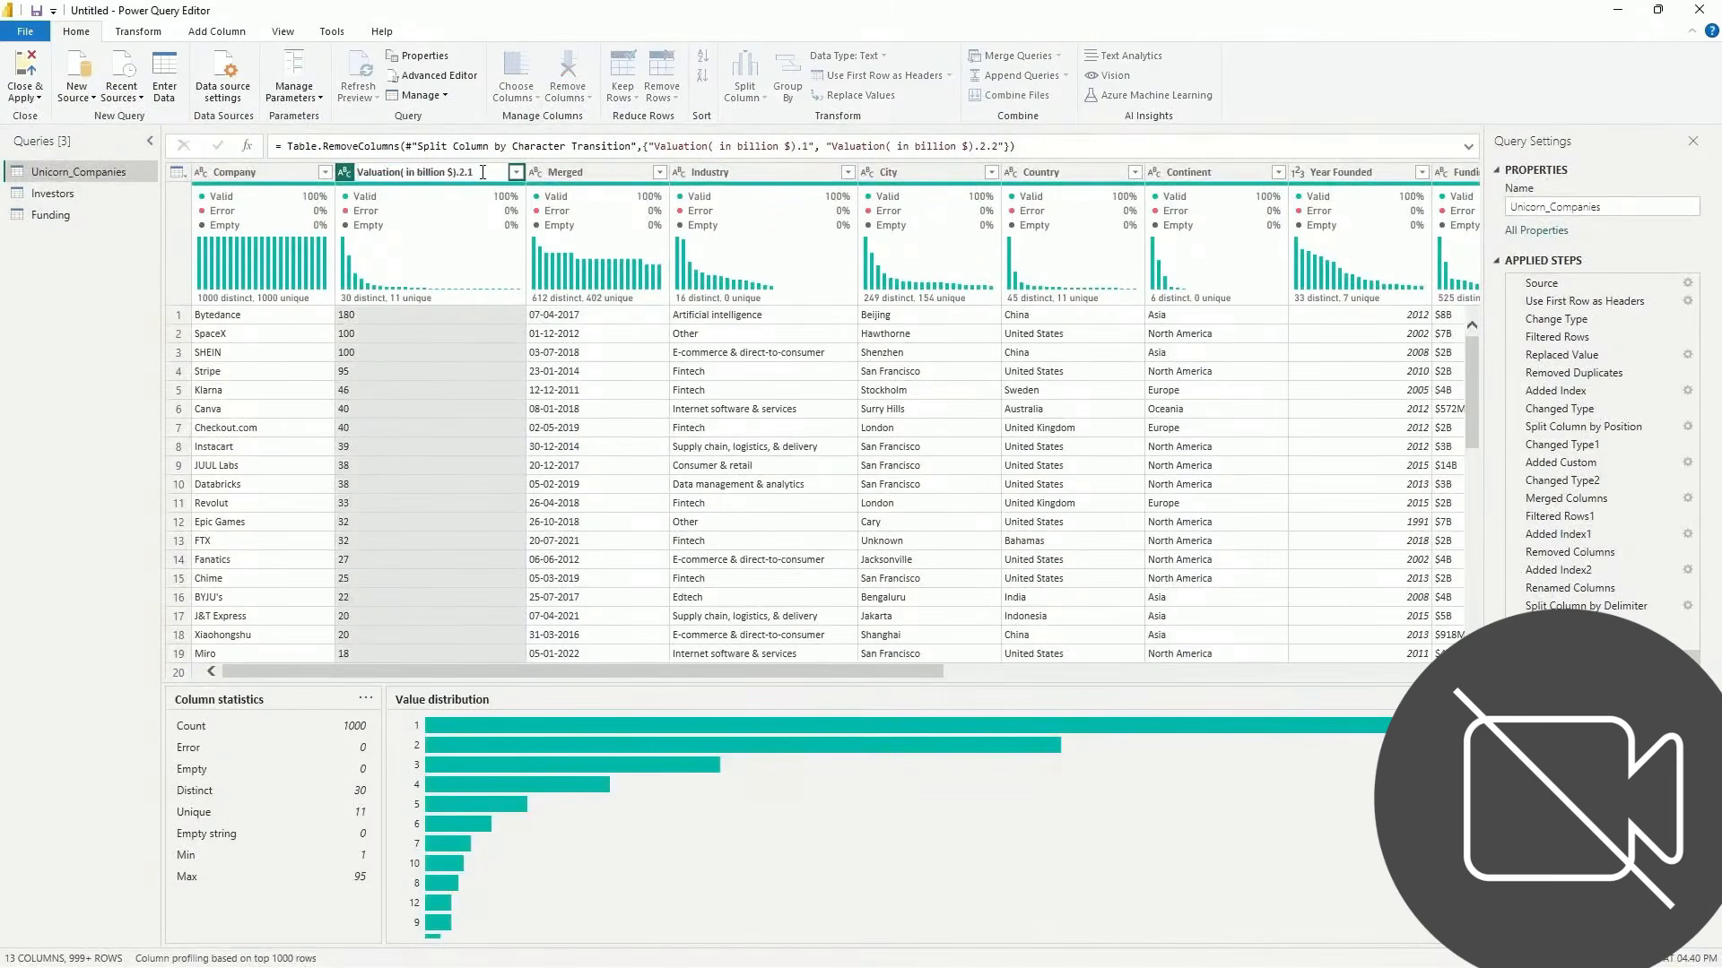
key(BackSpace)
key(BackSpace)
key(BackSpace)
click(15, 83)
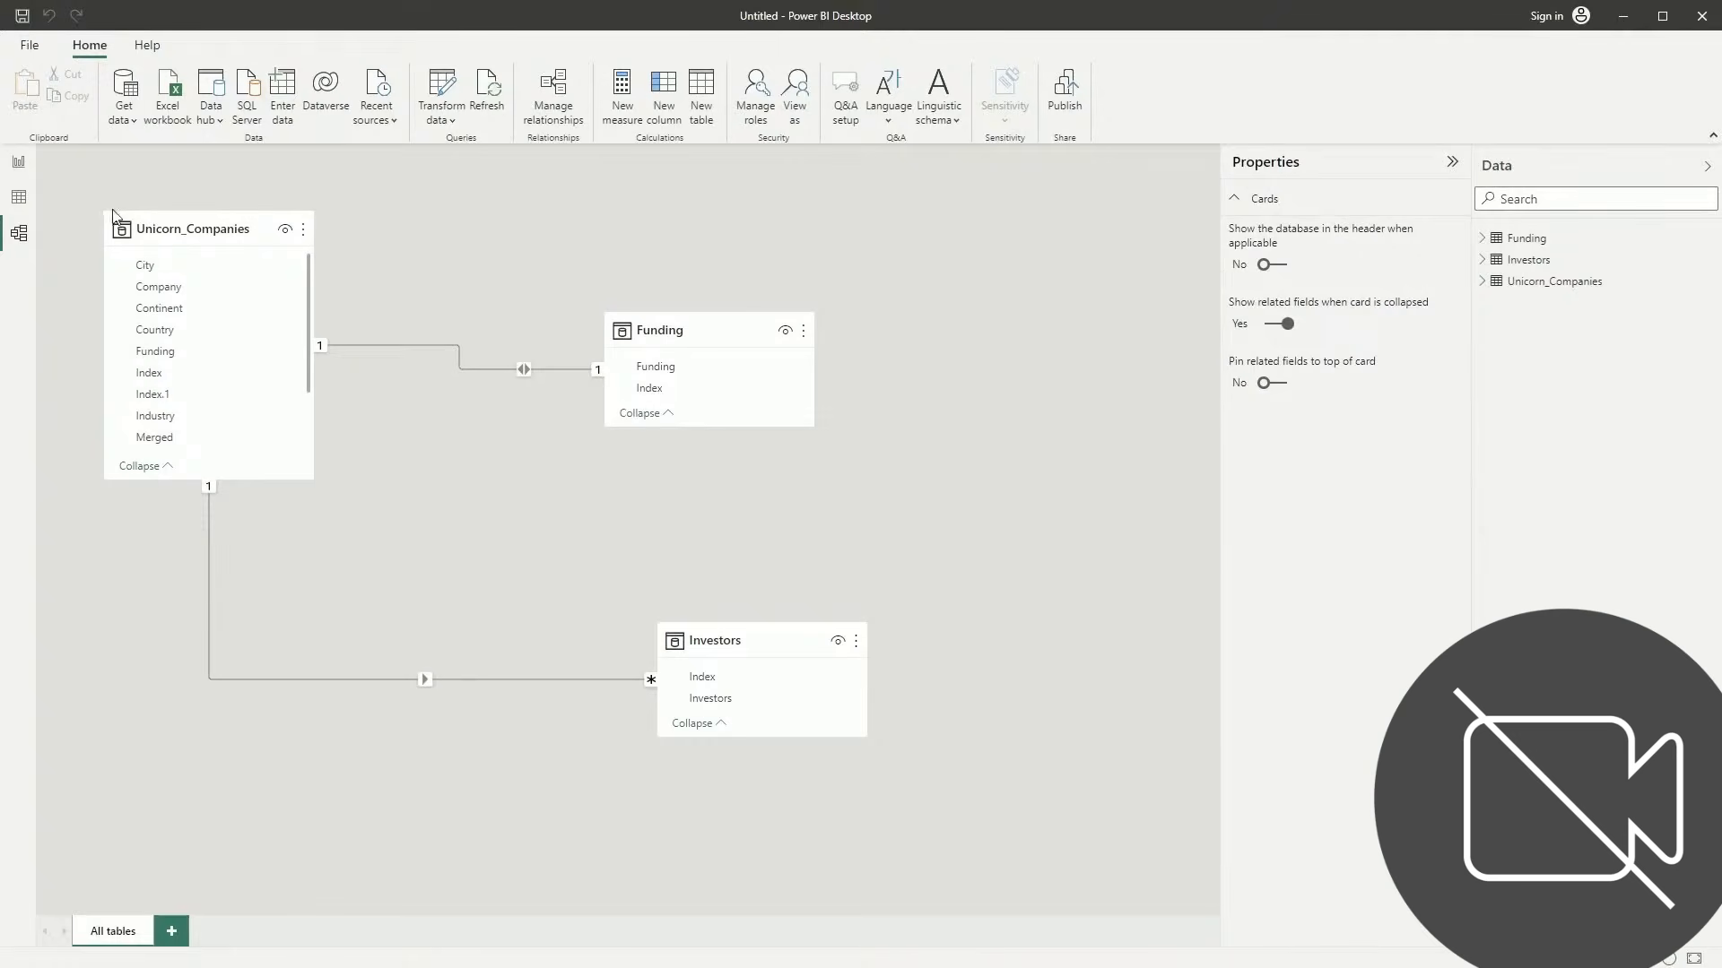
Spread out the Funding and Investors tables in the model diagram, with Funding level with Unicorn_Companies and Investors further below it
click(18, 198)
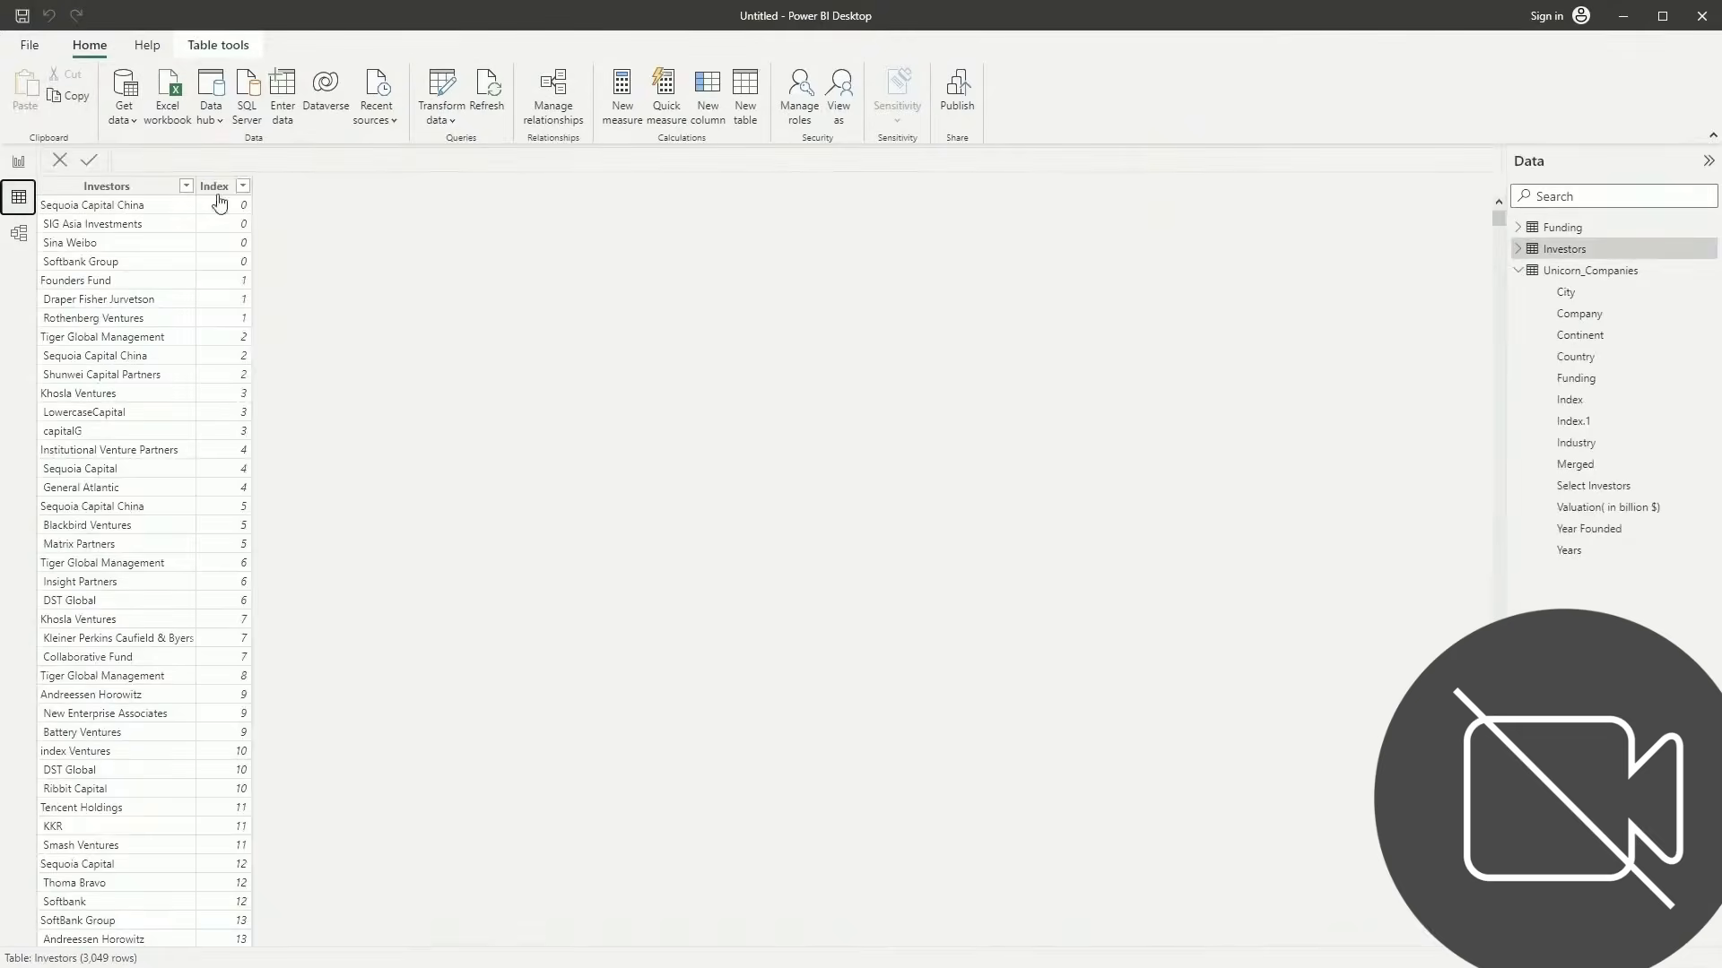
click(1518, 271)
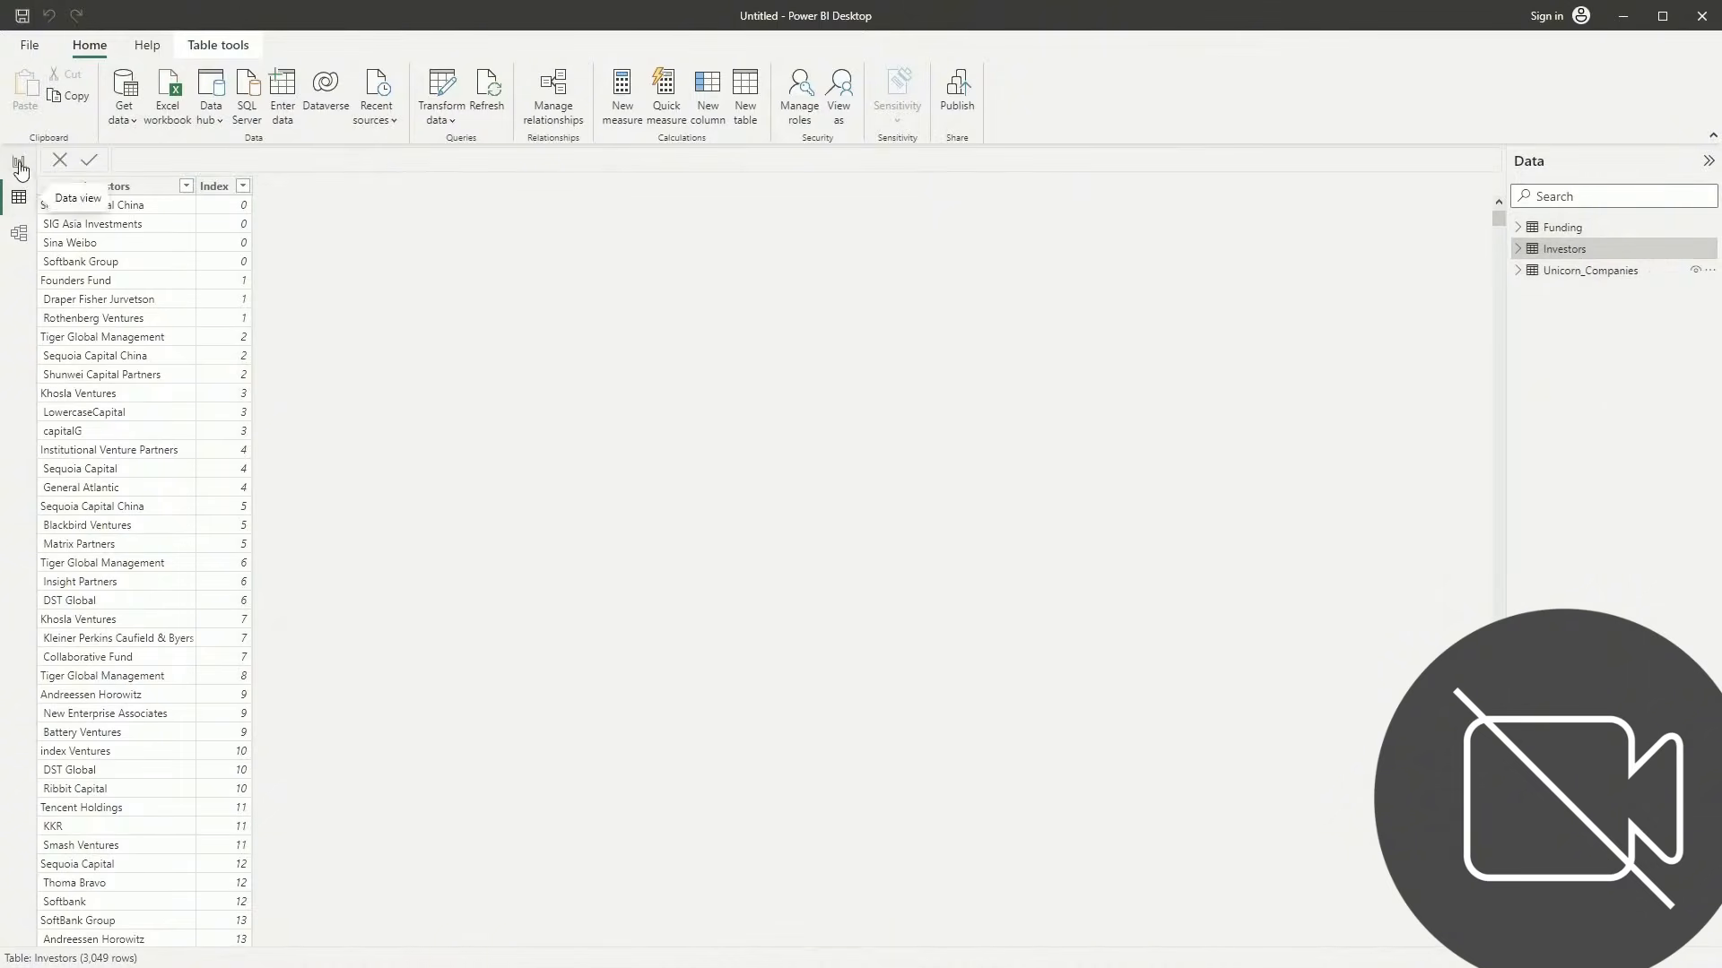
click(18, 236)
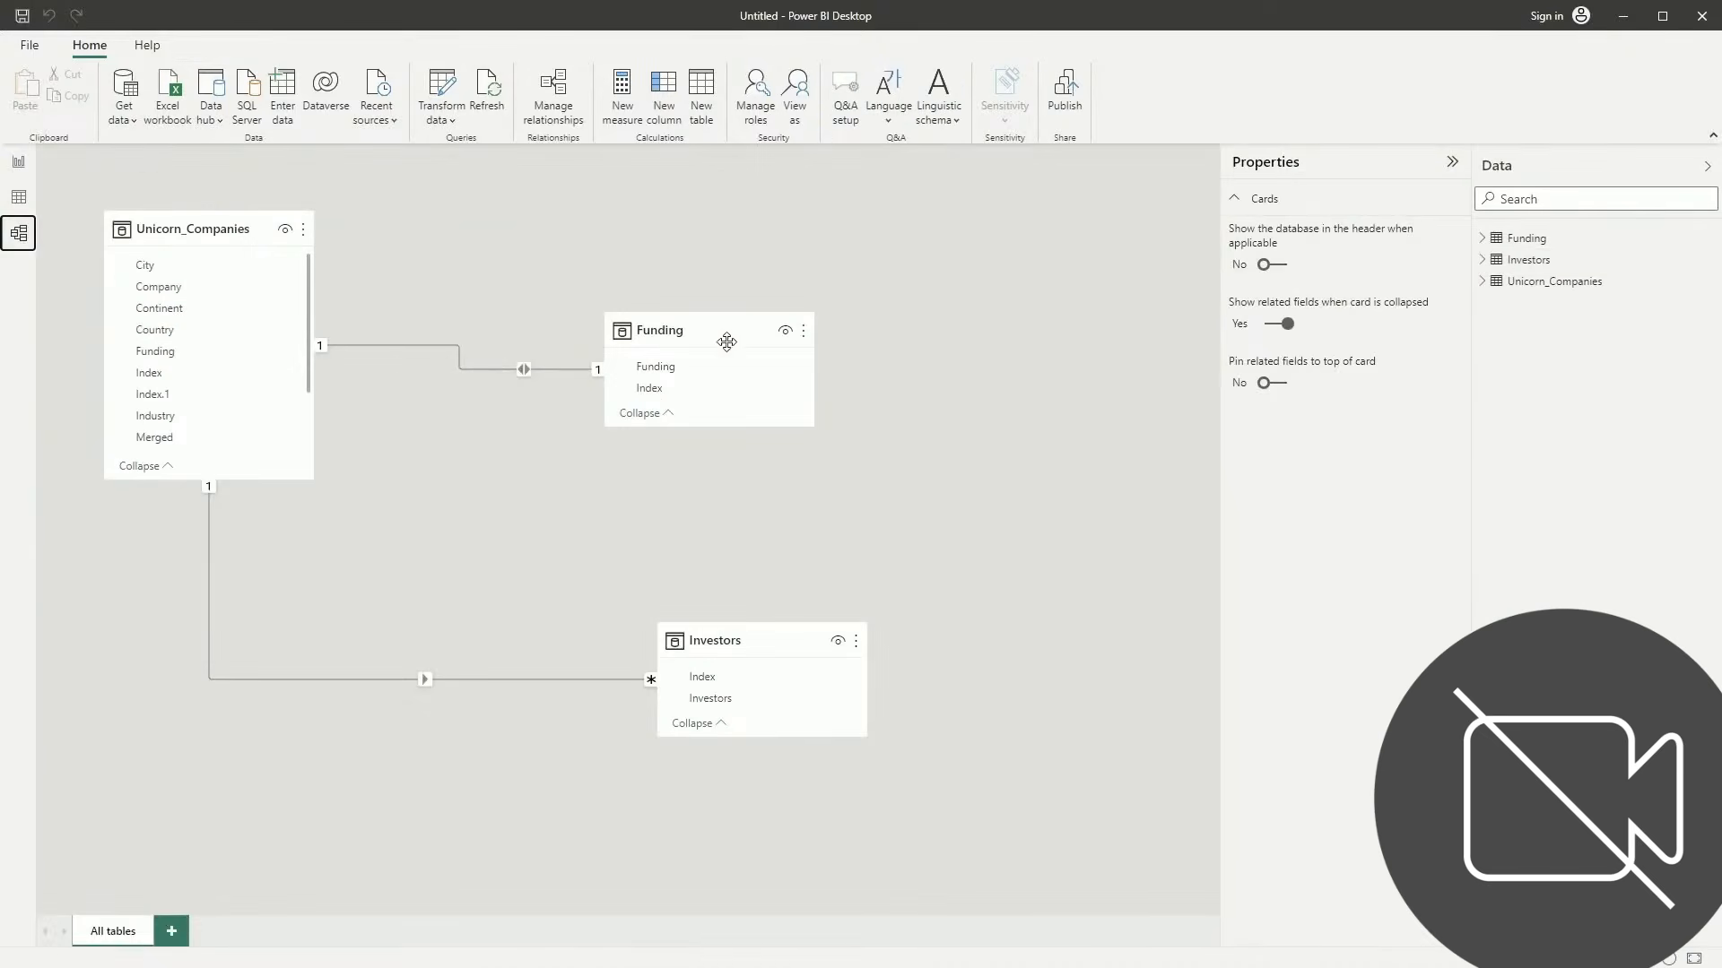
drag(734, 312, 865, 213)
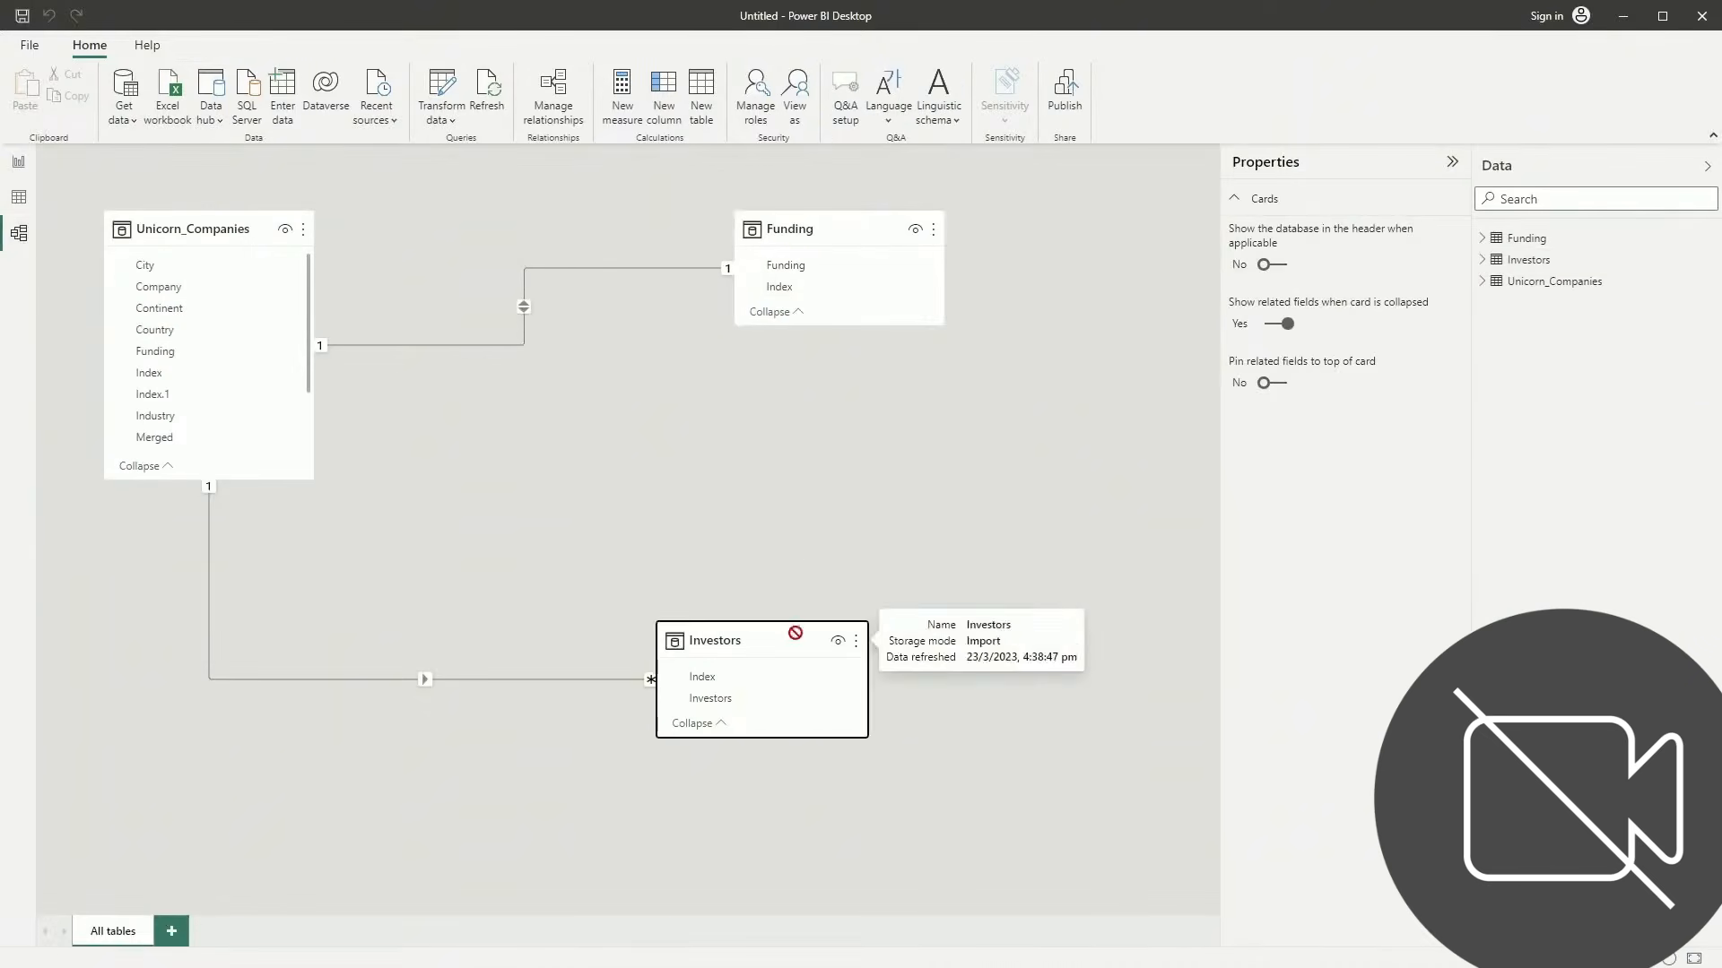
drag(784, 633, 993, 531)
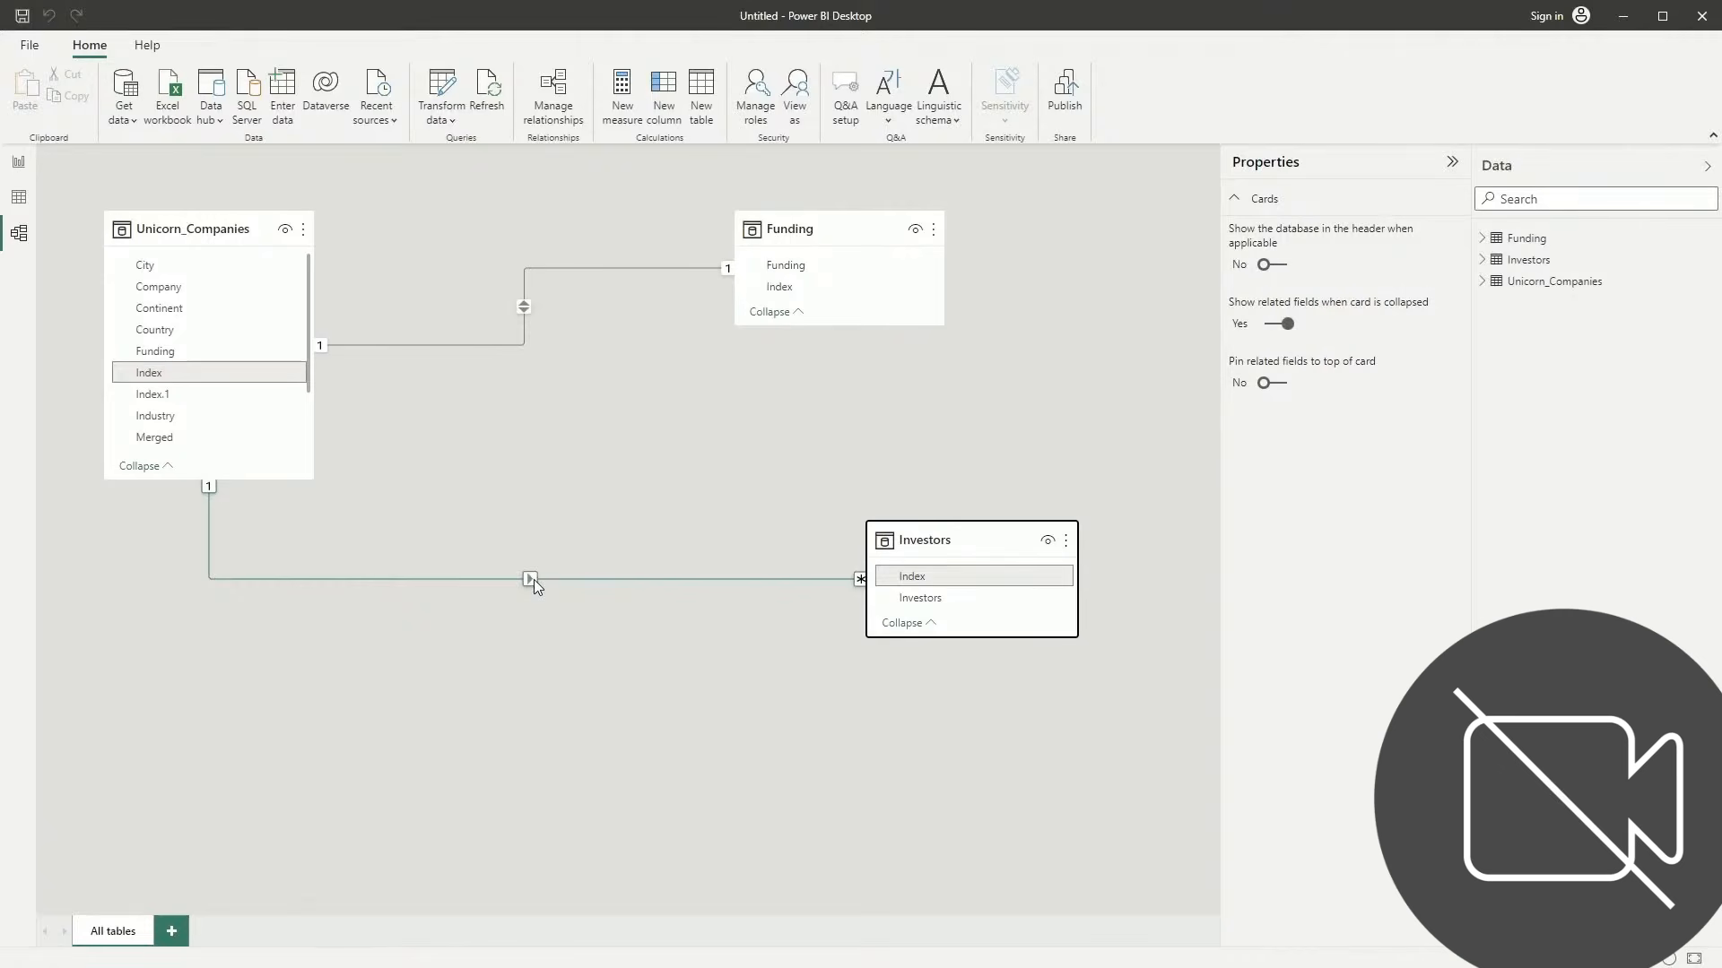
Review the Funding and Investors relationships to Unicorn_Companies, and check the Investors table's data and its place in the model diagram
click(550, 100)
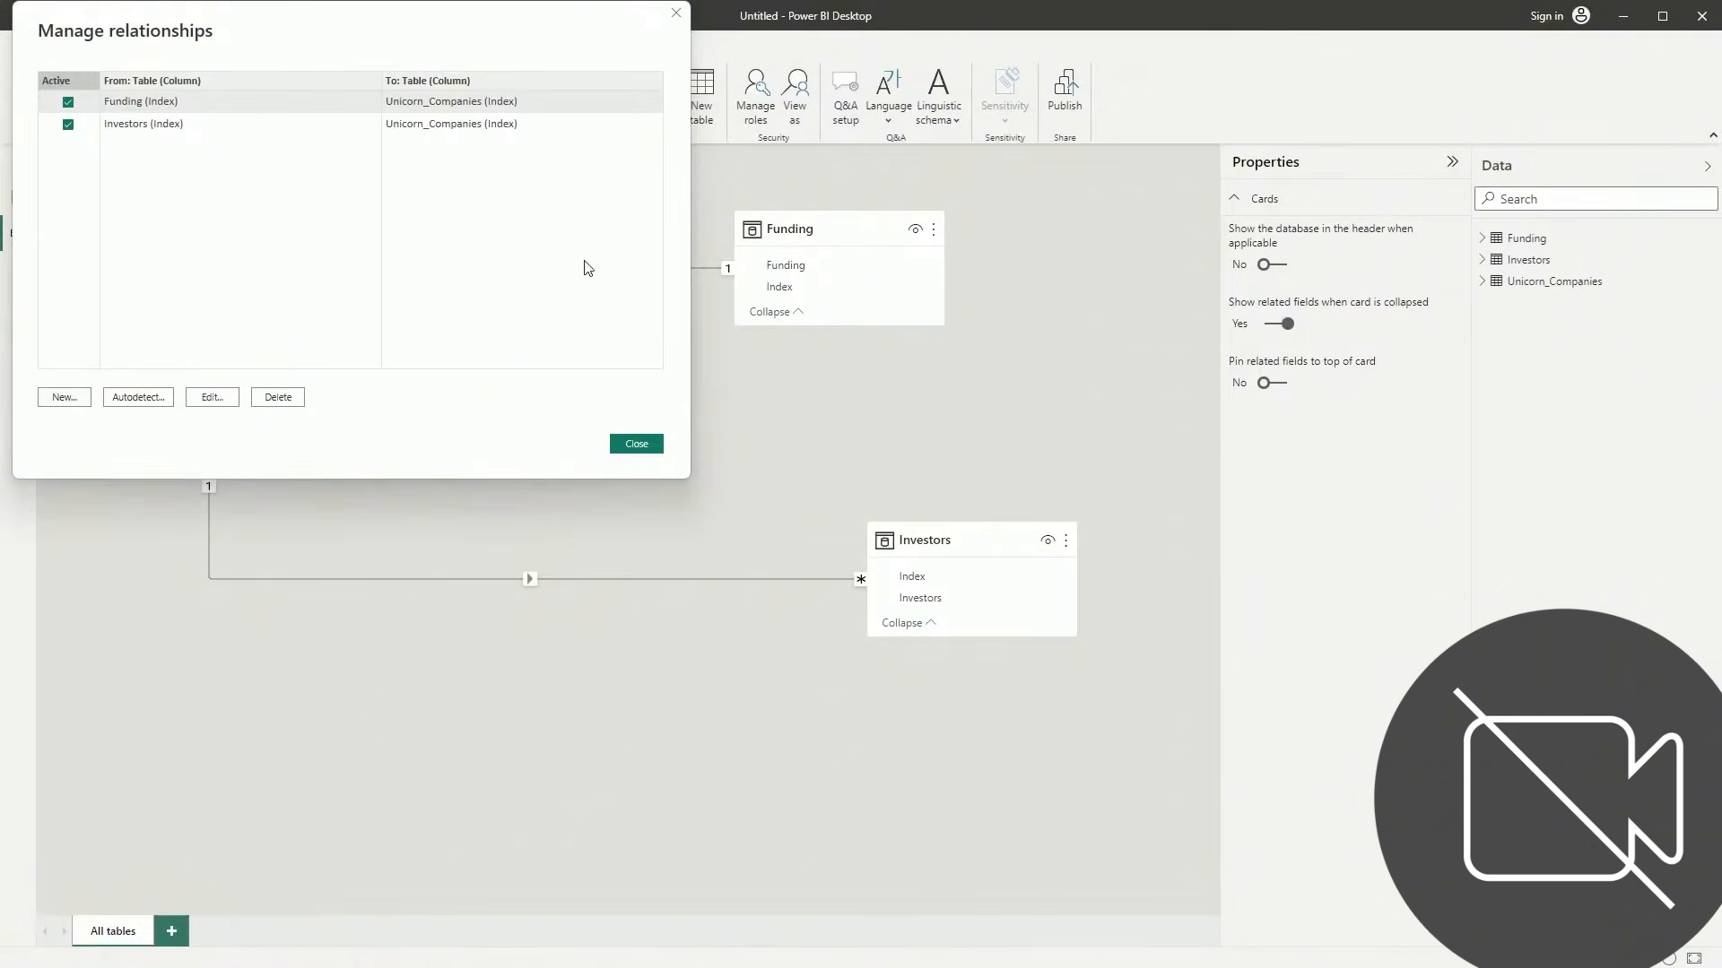
click(637, 444)
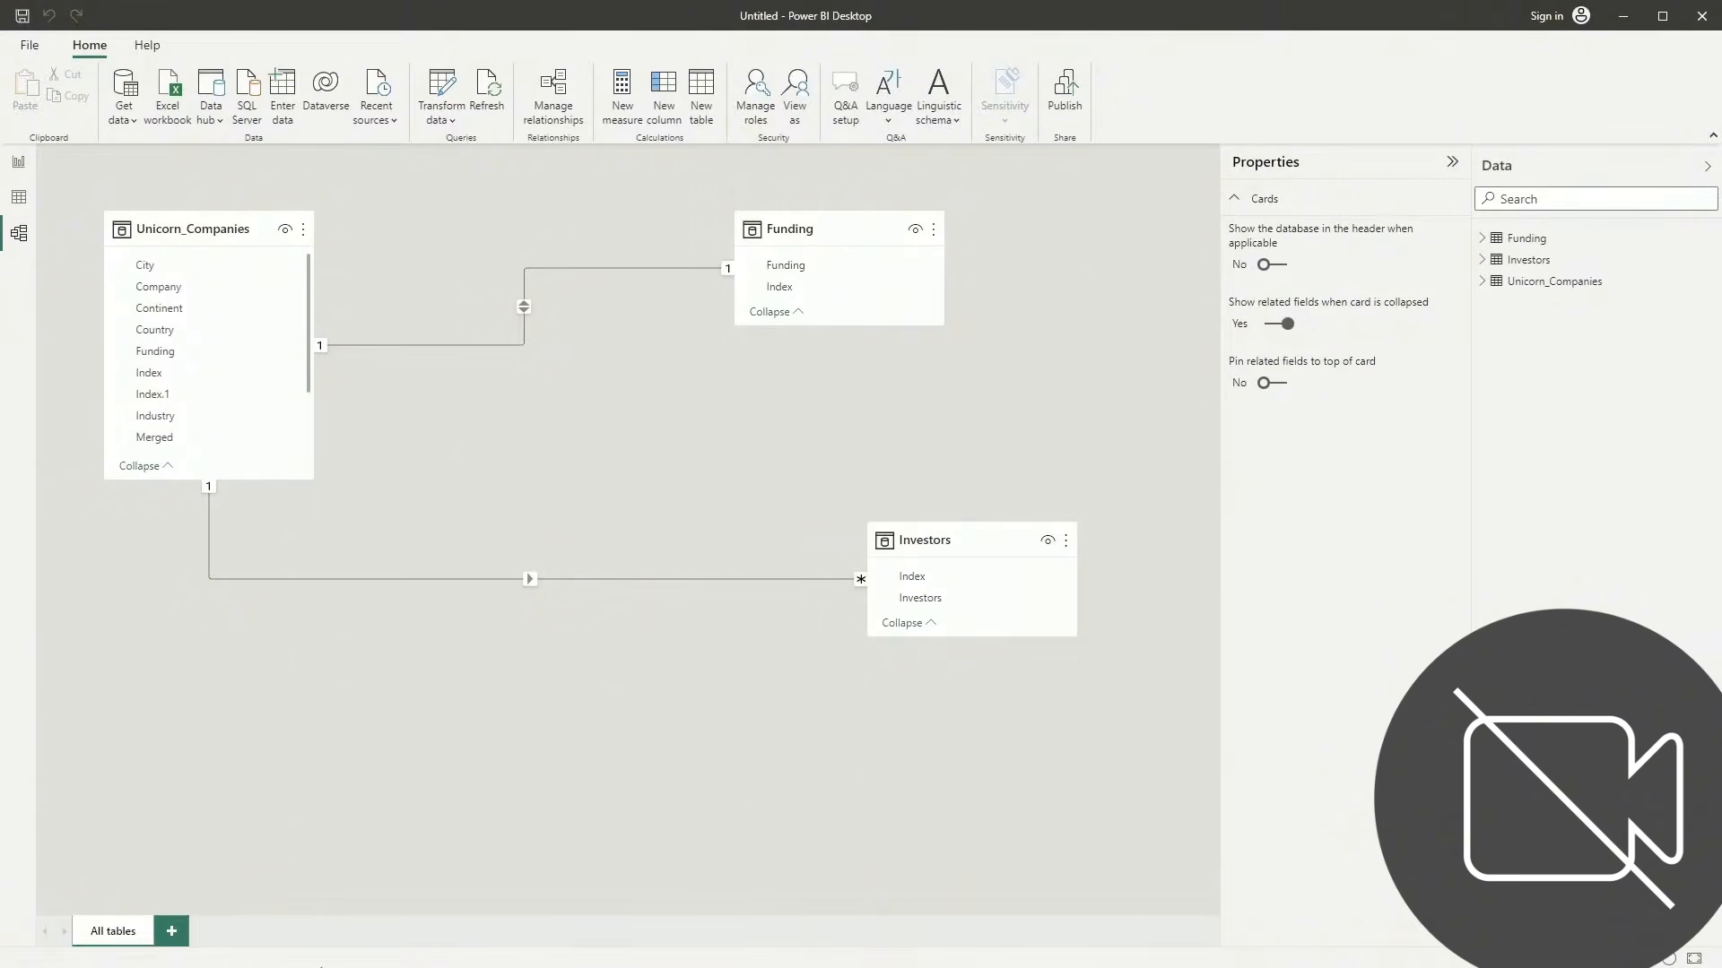
click(19, 200)
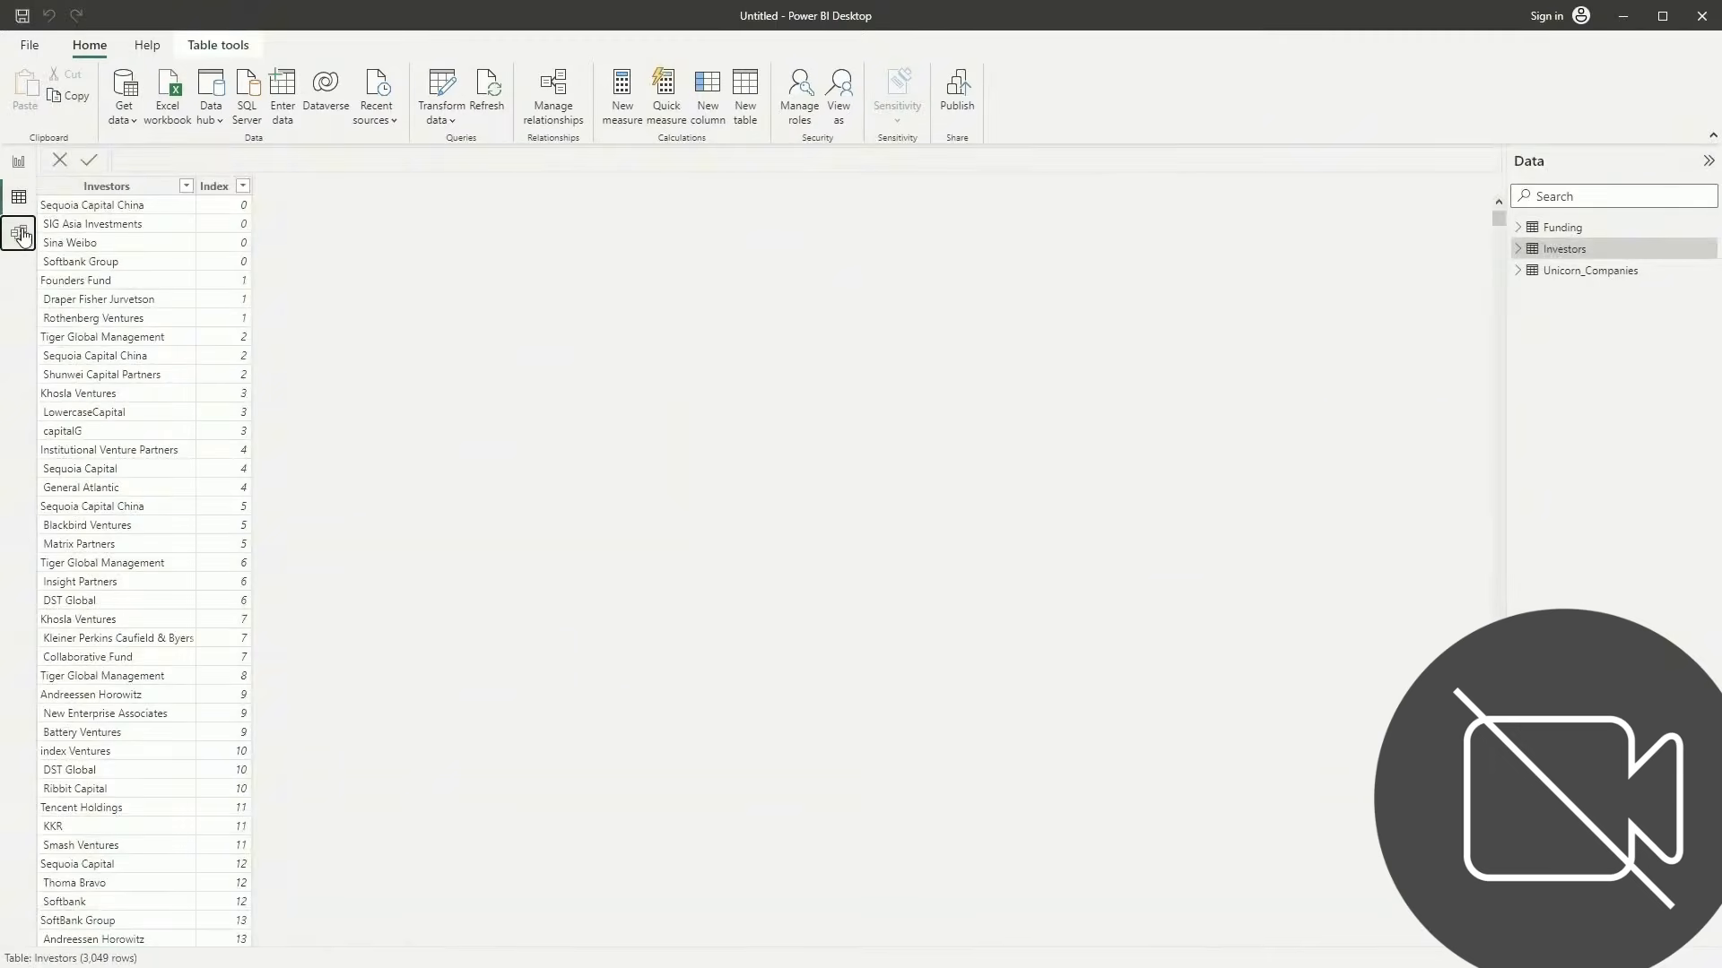
click(19, 233)
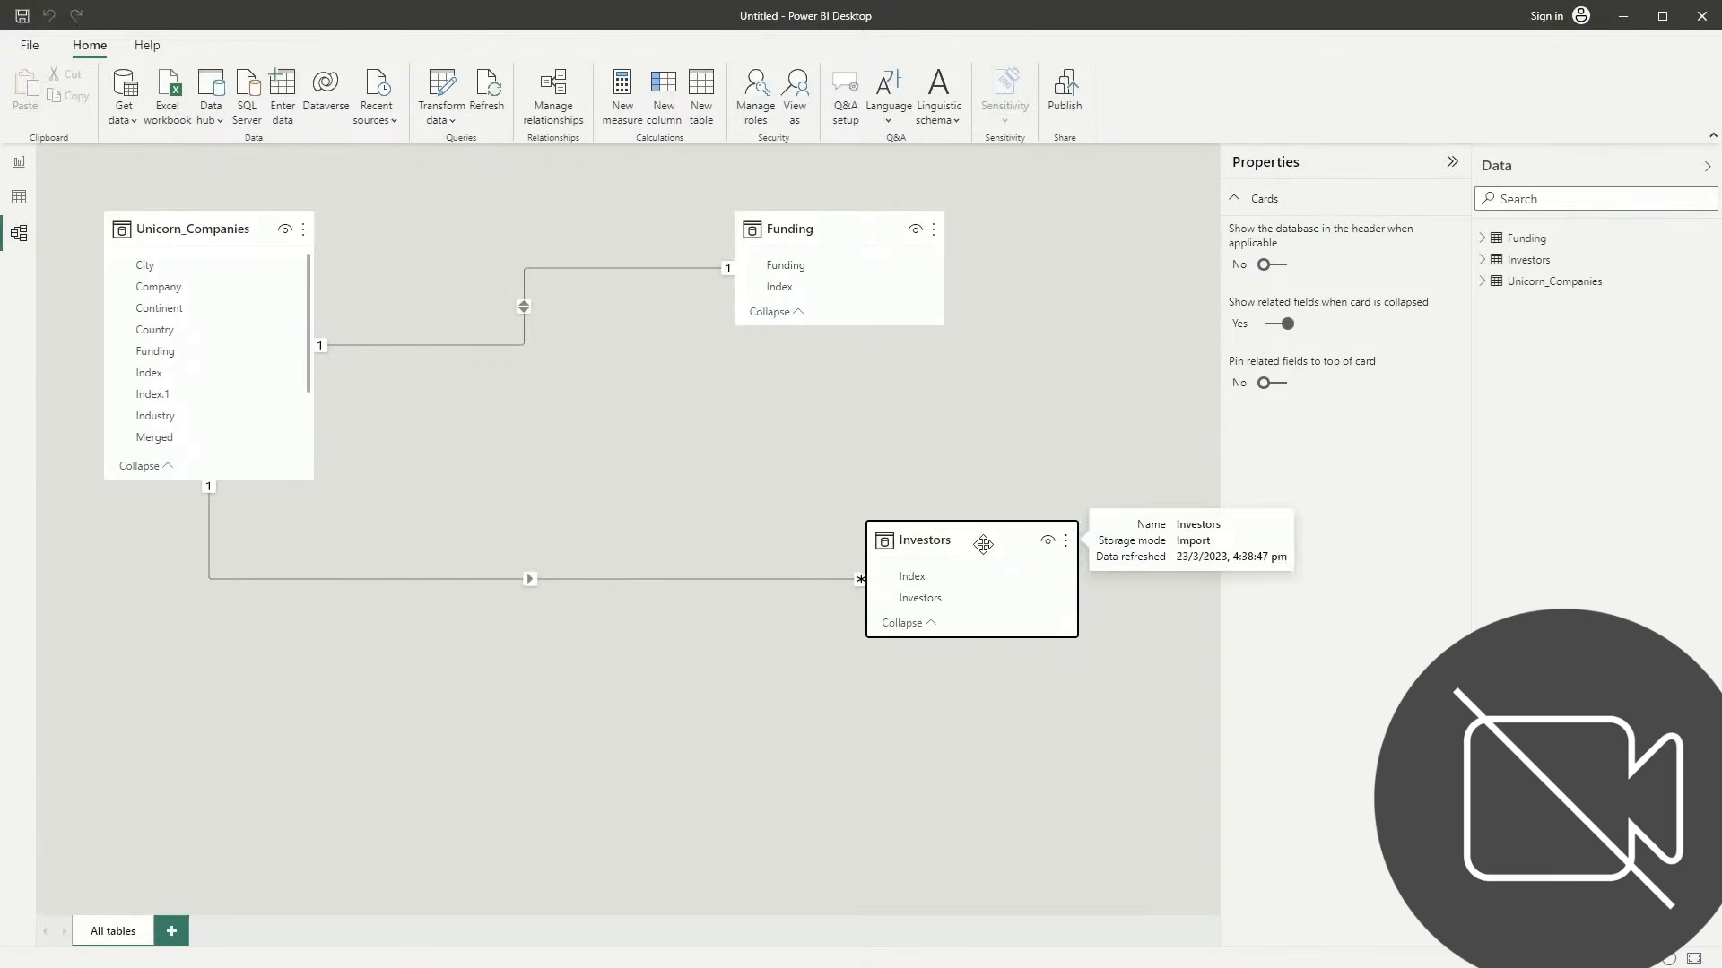
drag(983, 544, 609, 619)
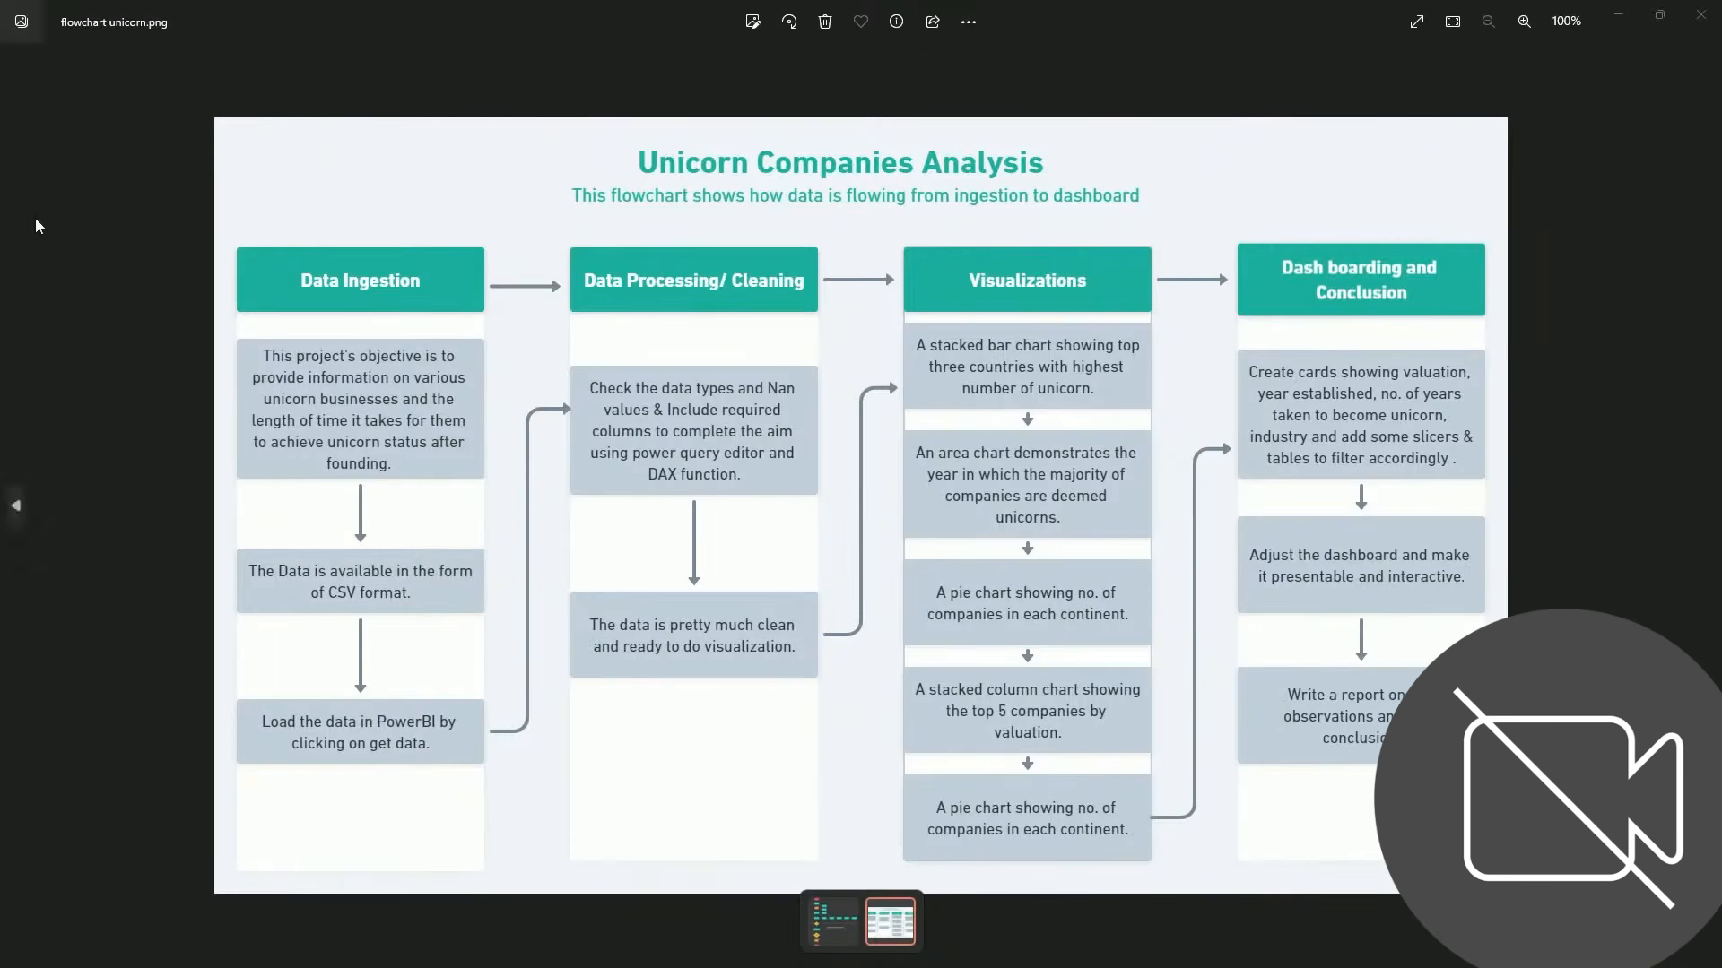
Switch to the flowchart unicorn.png image and zoom in on its Data Ingestion and Data Processing/ Cleaning stages
scroll(358, 315, up, 4)
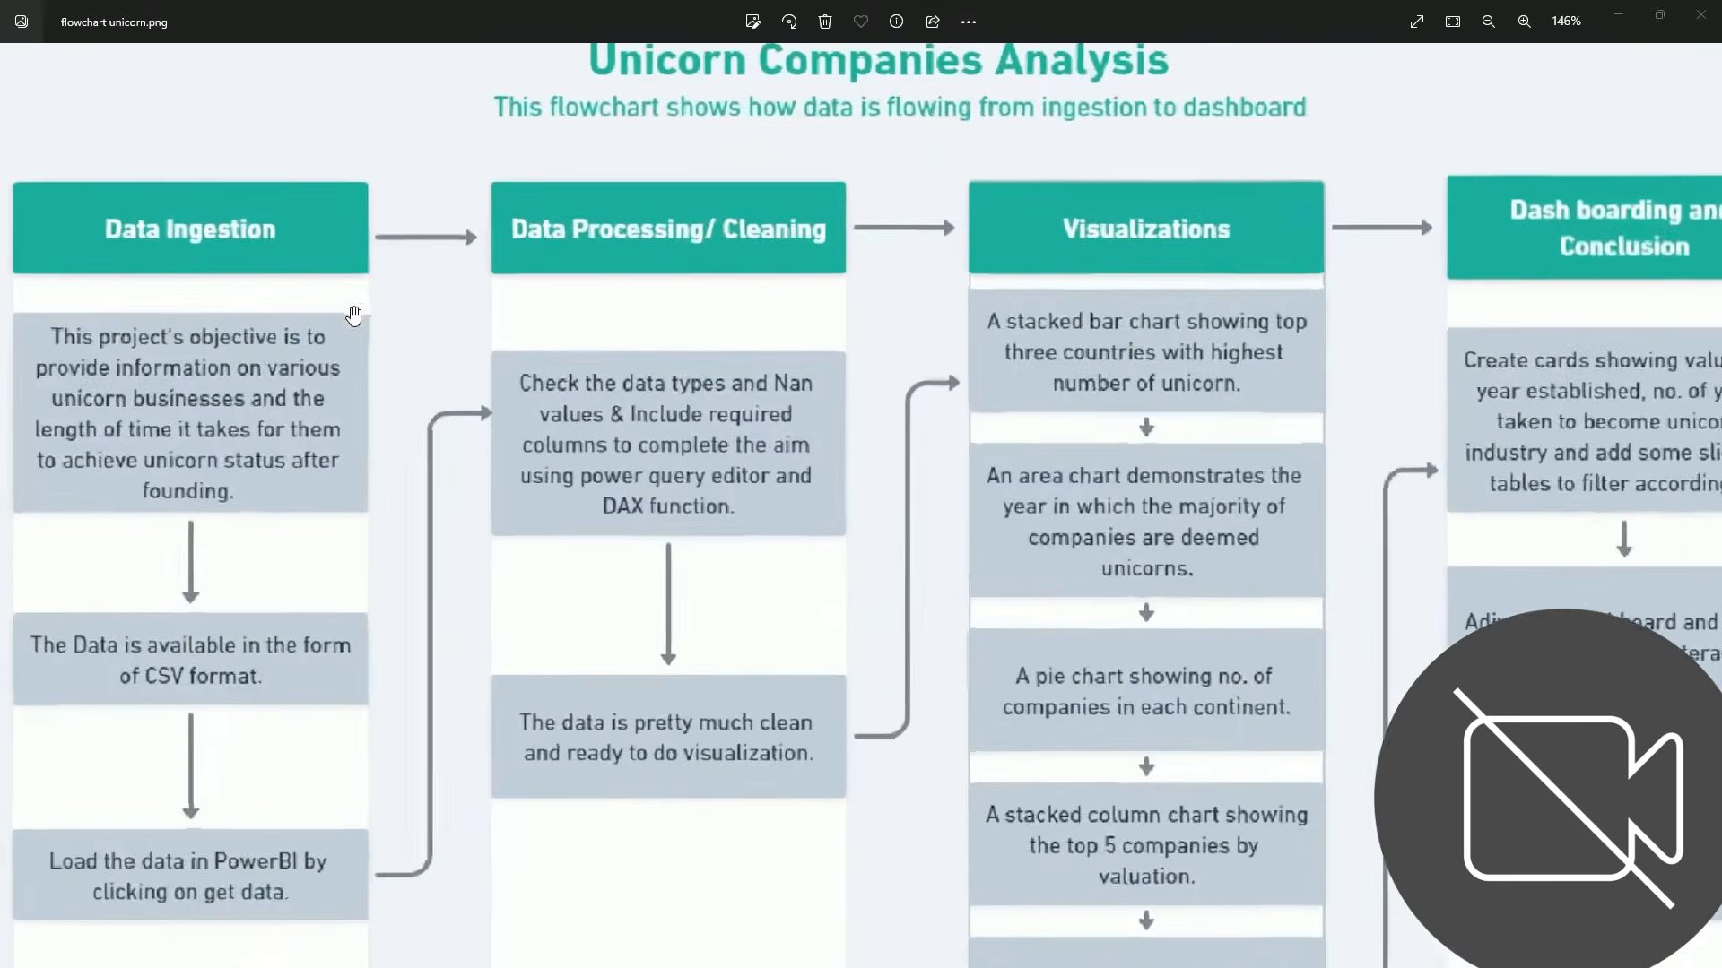
scroll(205, 315, up, 2)
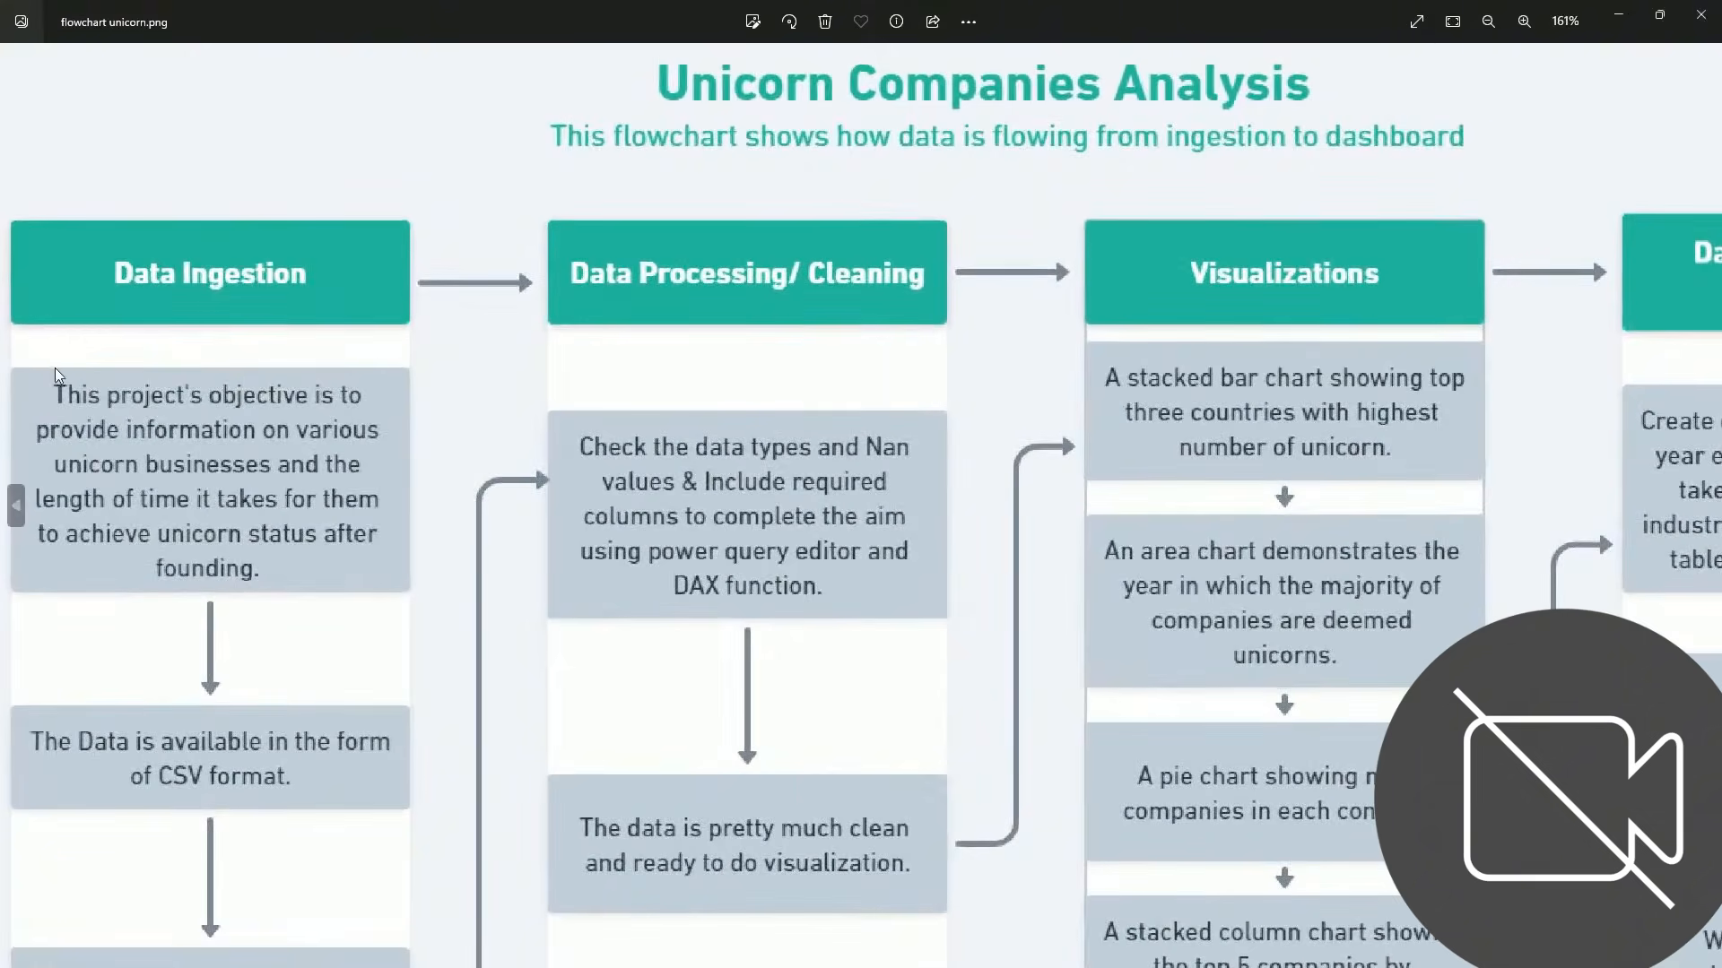
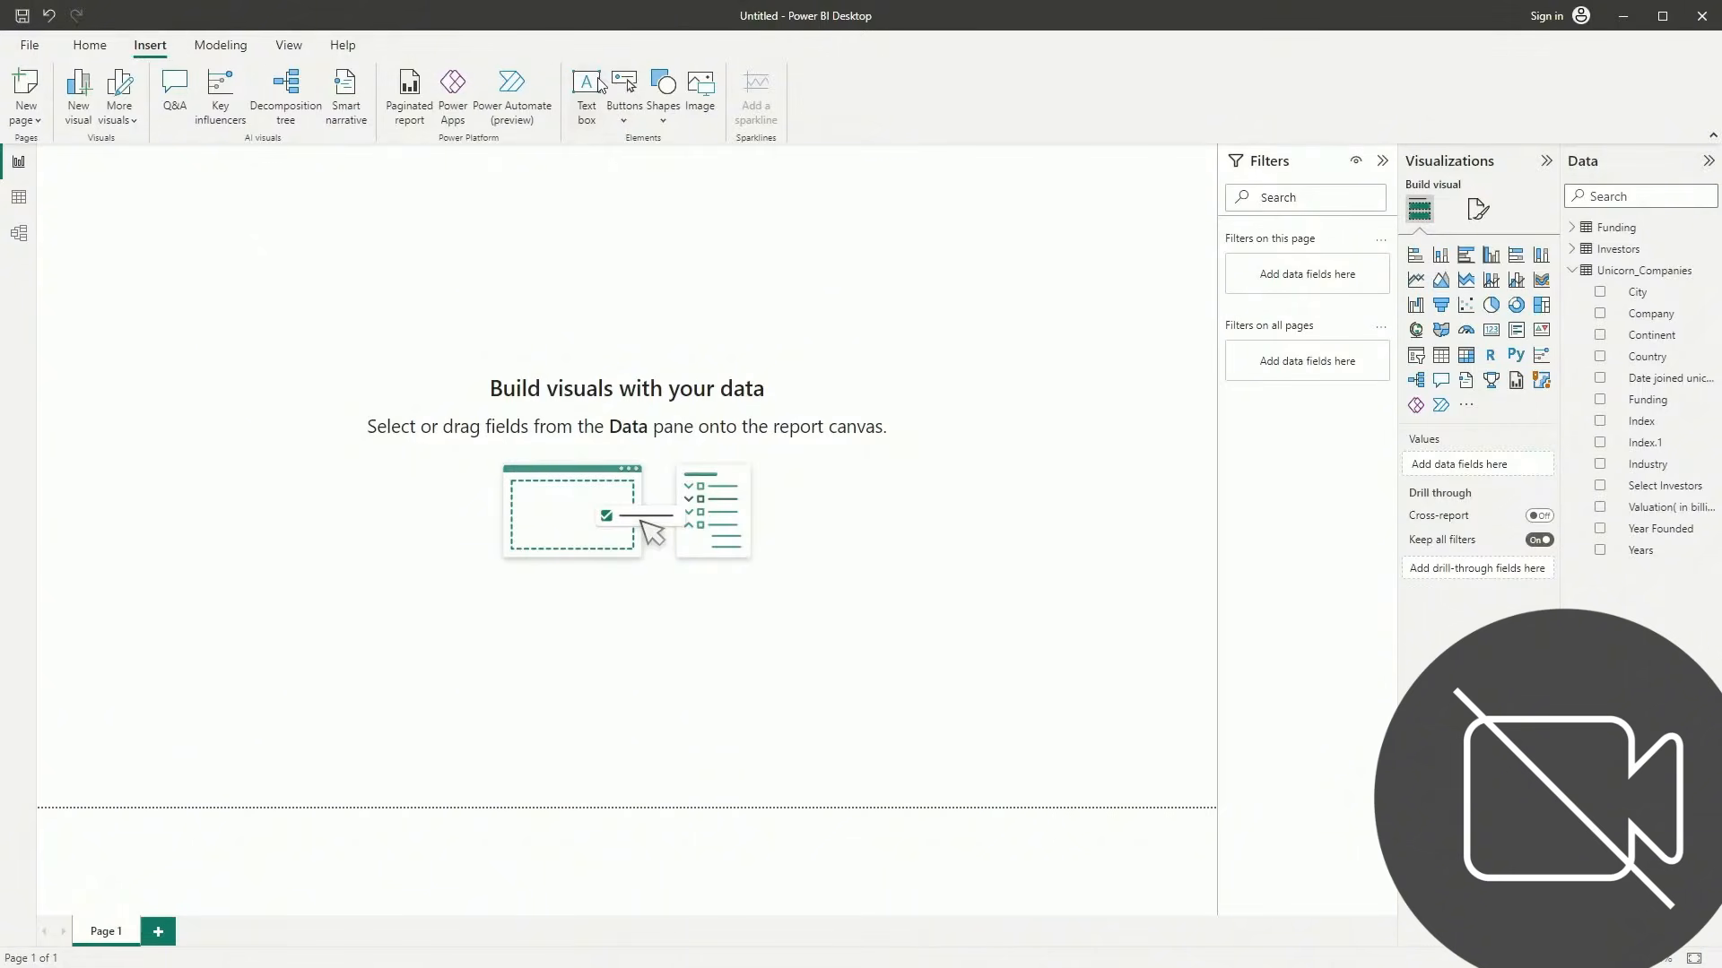
Insert a text box in the upper-left corner of the report page and resize it into a wide, slim banner
click(585, 96)
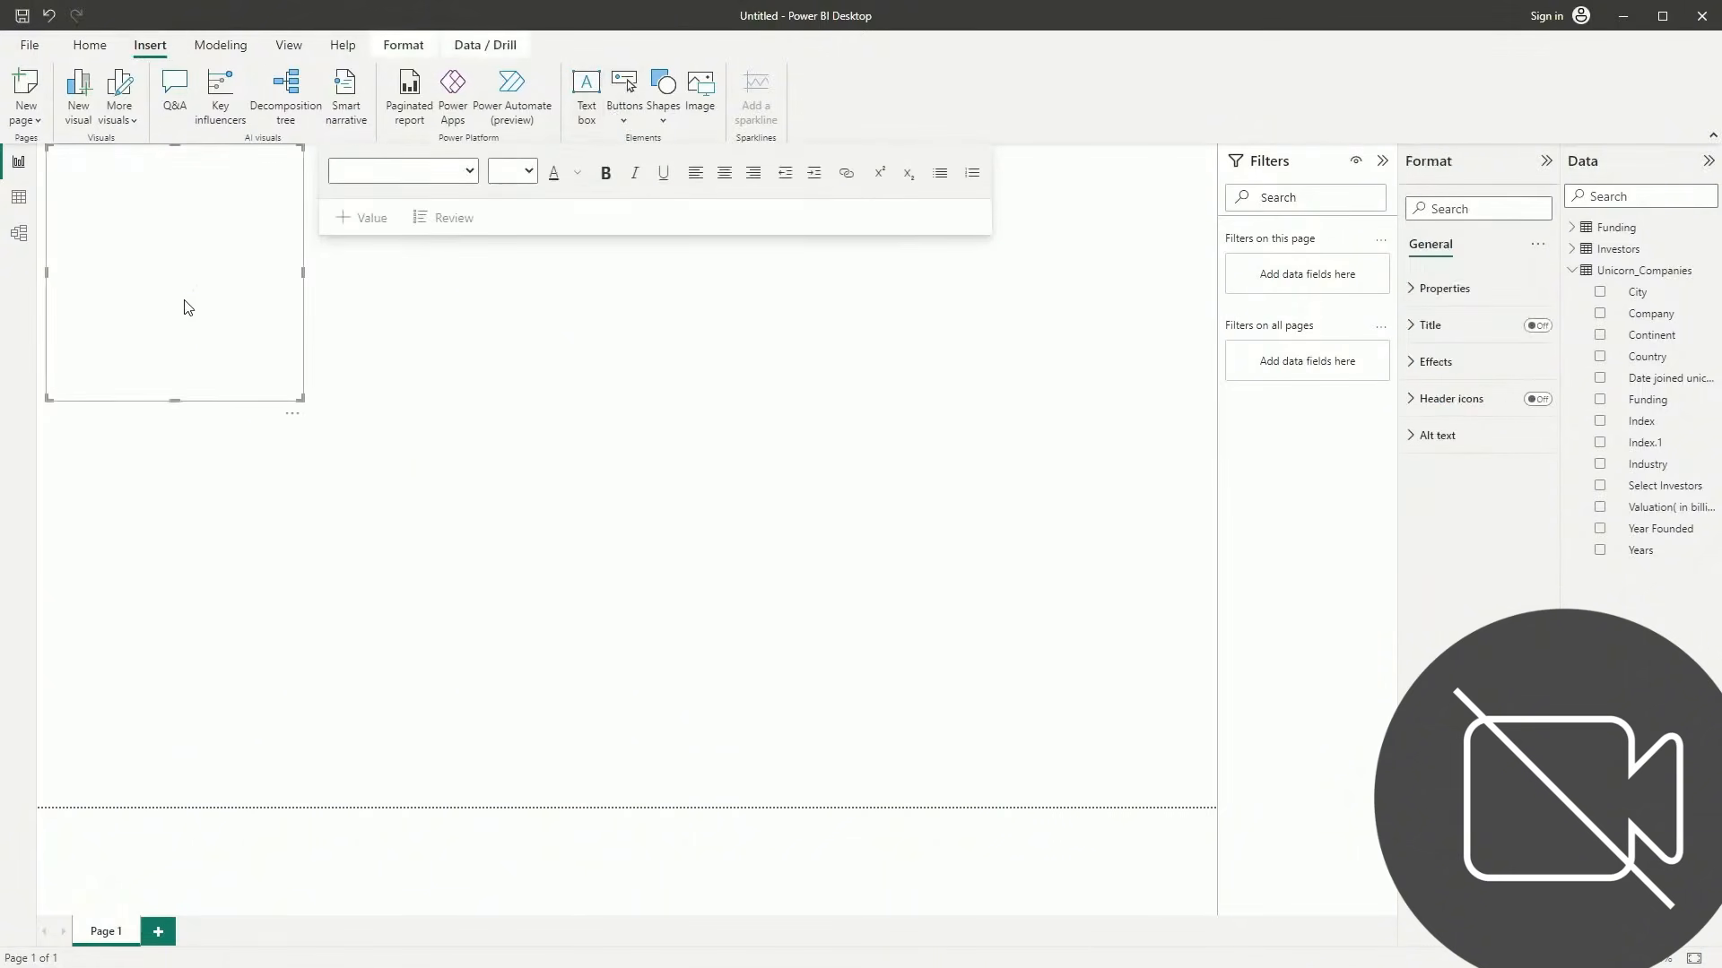
drag(174, 400, 173, 196)
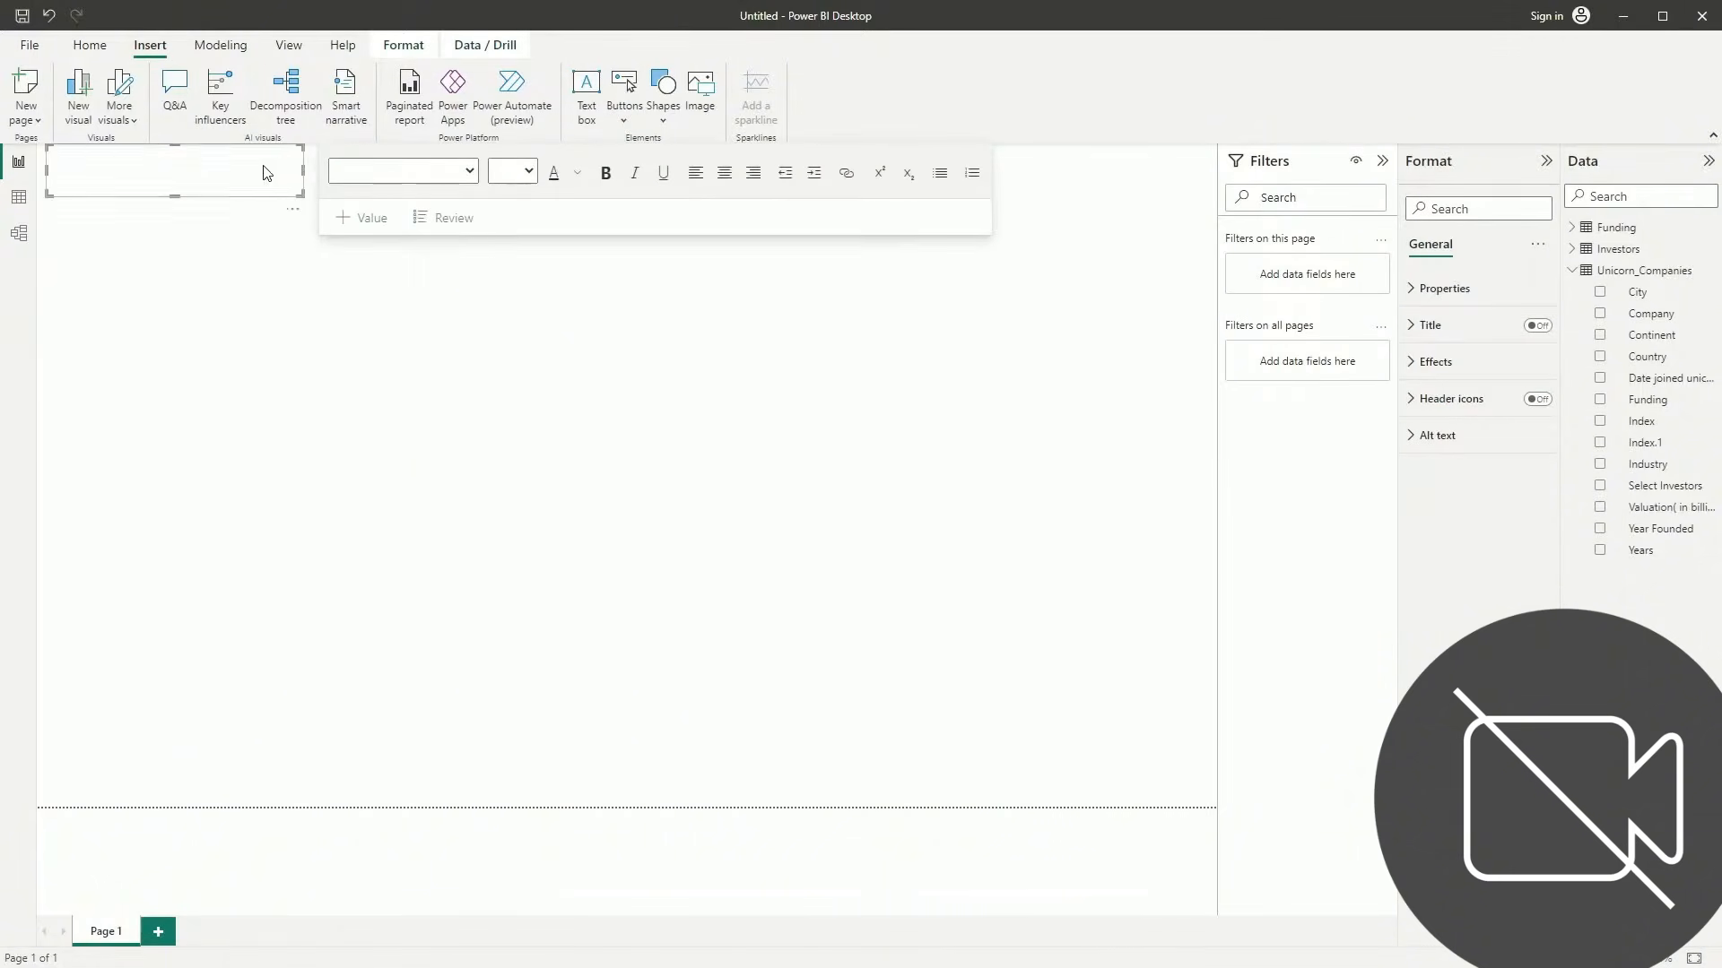
drag(305, 169, 414, 170)
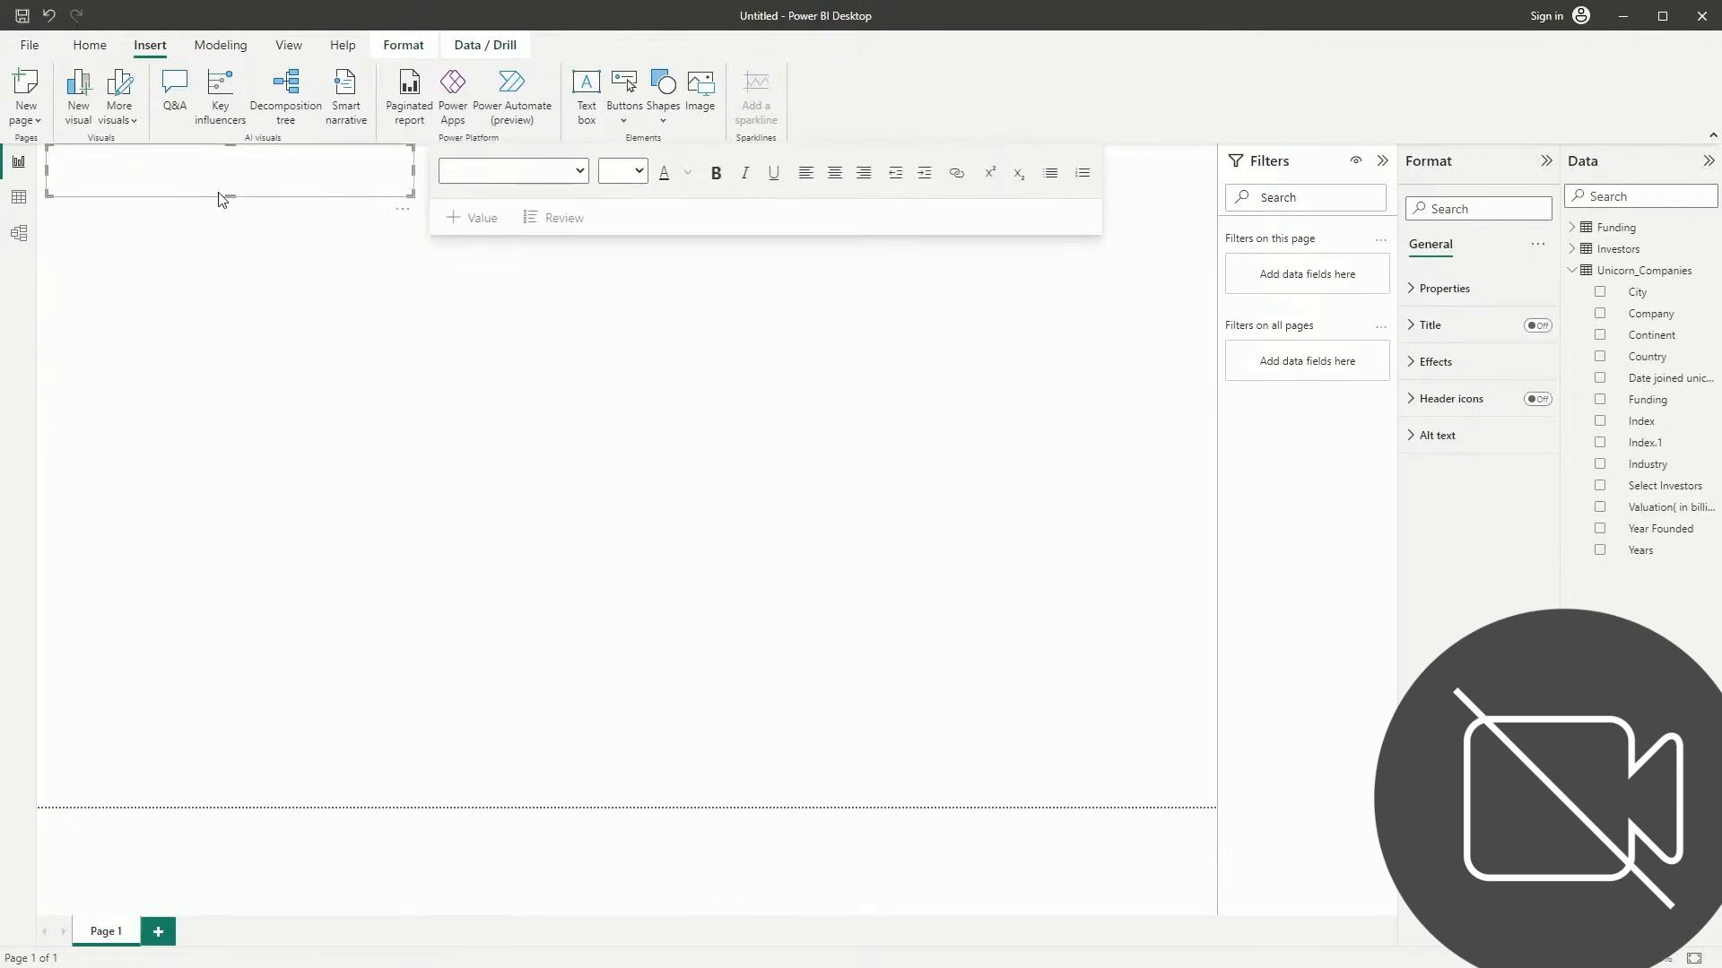
drag(228, 193, 227, 183)
click(134, 163)
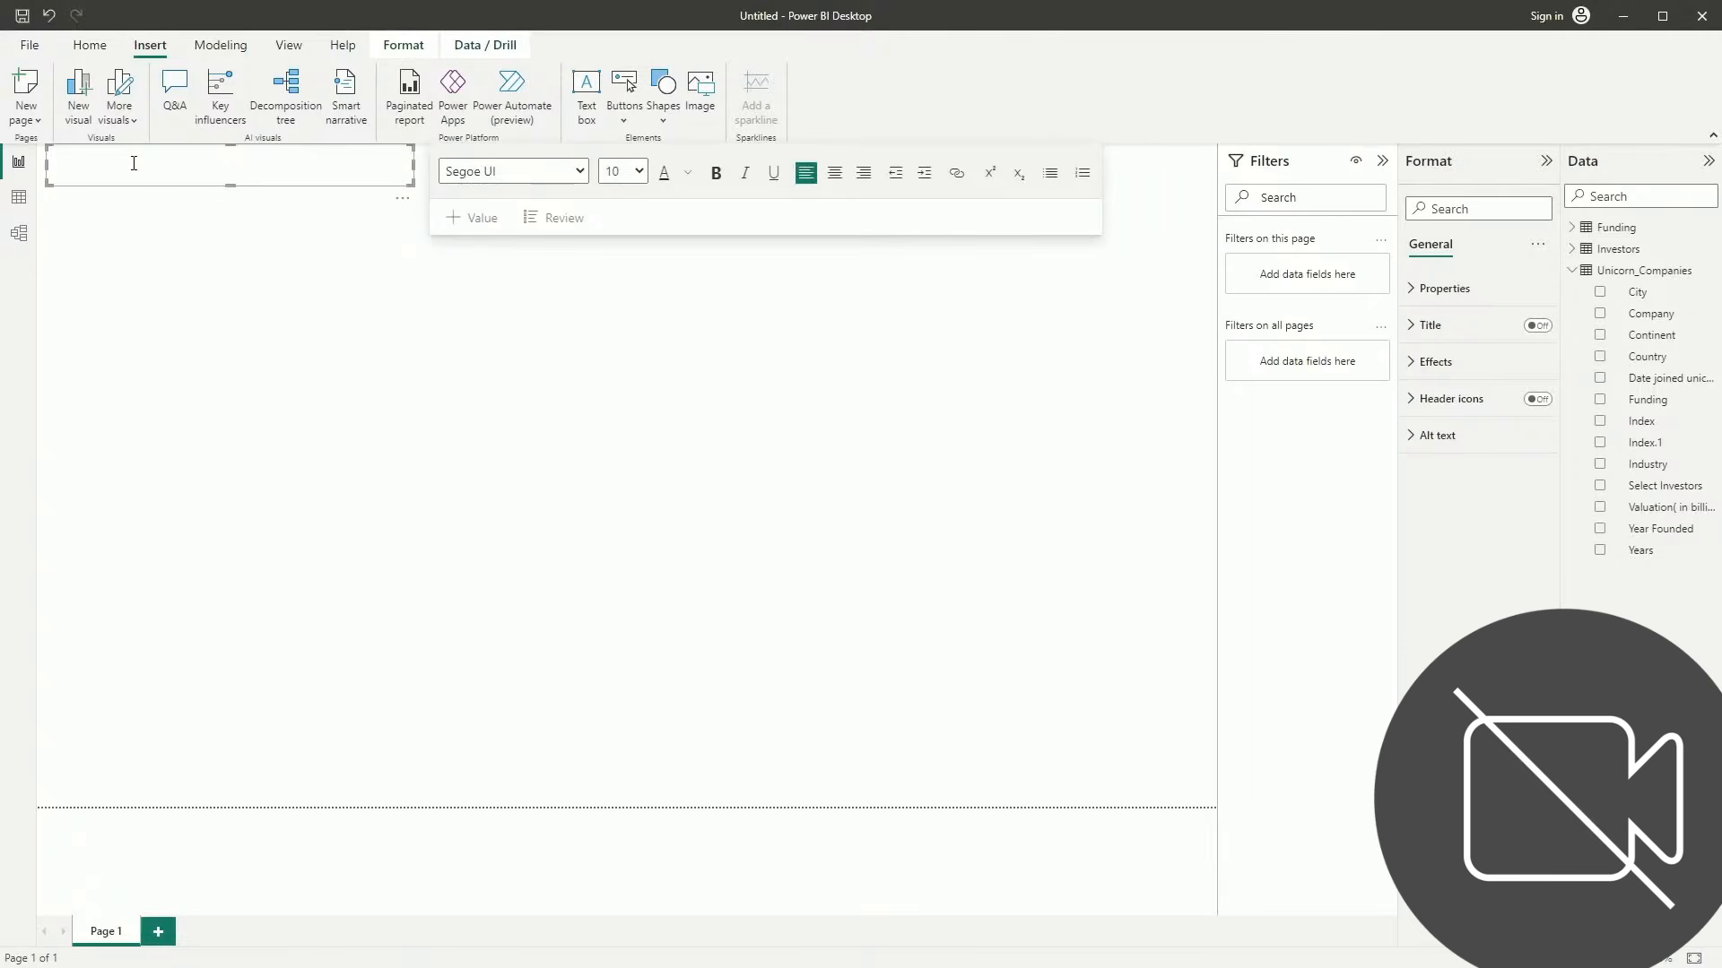
Enter the title "Unicorn Companies Dashboard" in the text box
text(uNICORN)
key(BackSpace)
key(BackSpace)
key(BackSpace)
key(BackSpace)
key(BackSpace)
key(BackSpace)
key(BackSpace)
key(BackSpace)
text(Unicorn)
Format the dashboard title as 14 pt, bold and centred without underline, and tighten the text box height around it
drag(231, 160, 44, 161)
click(638, 172)
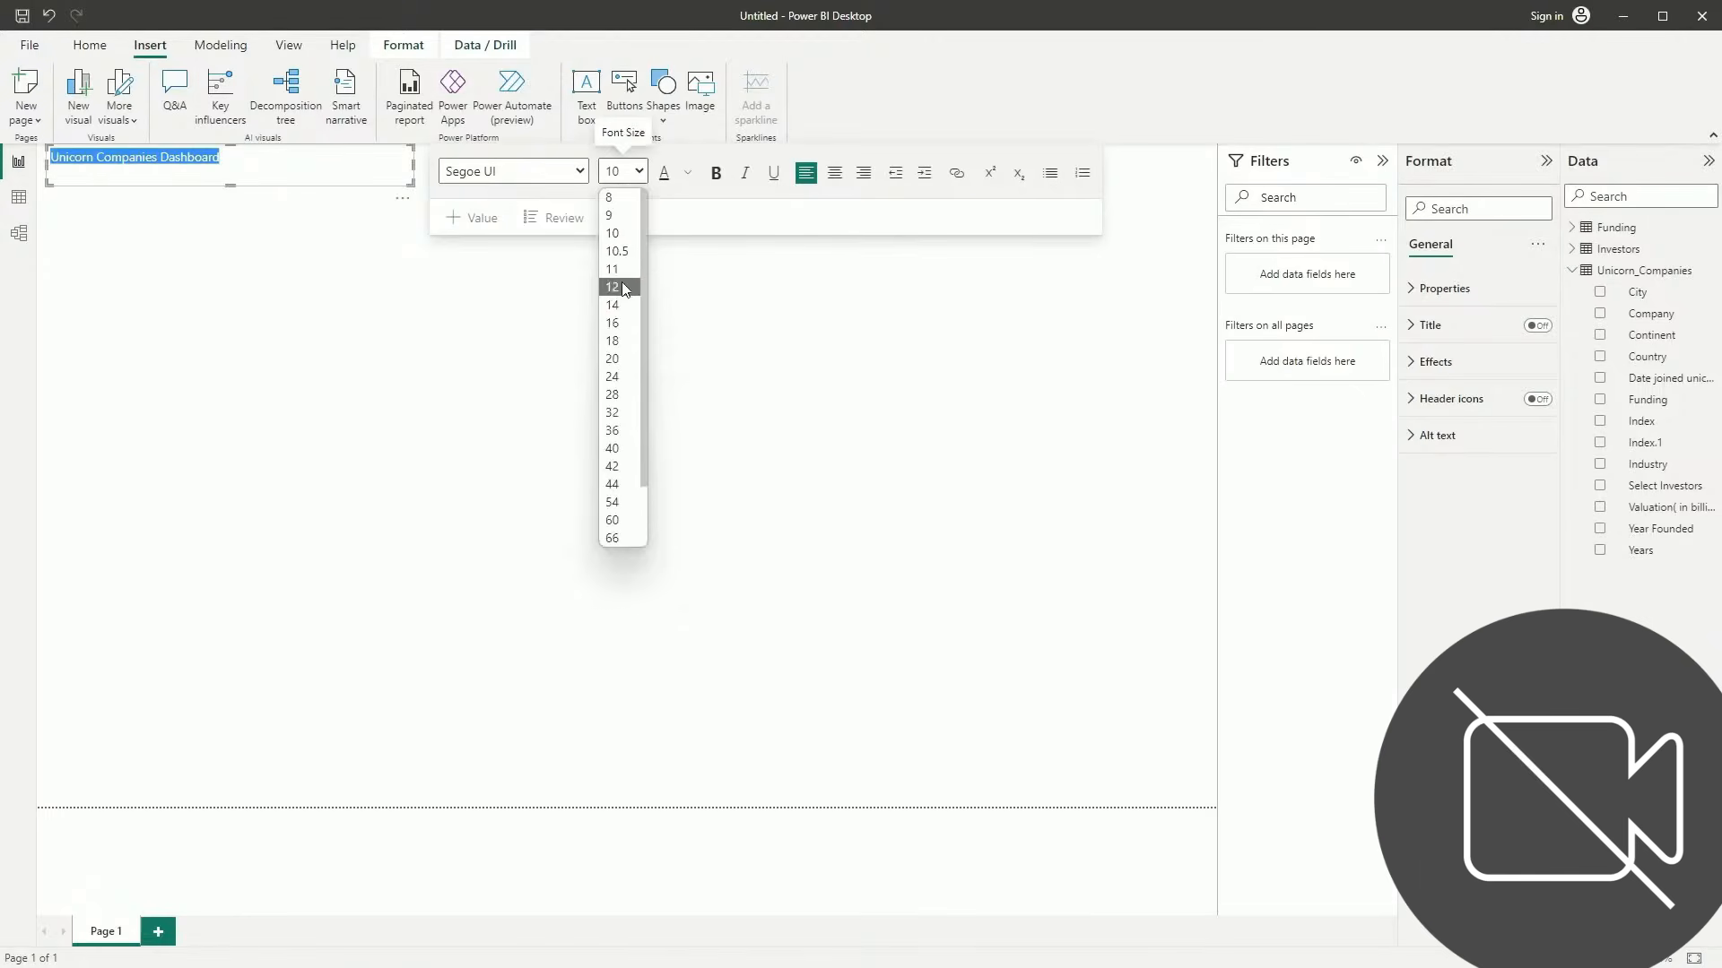
click(615, 305)
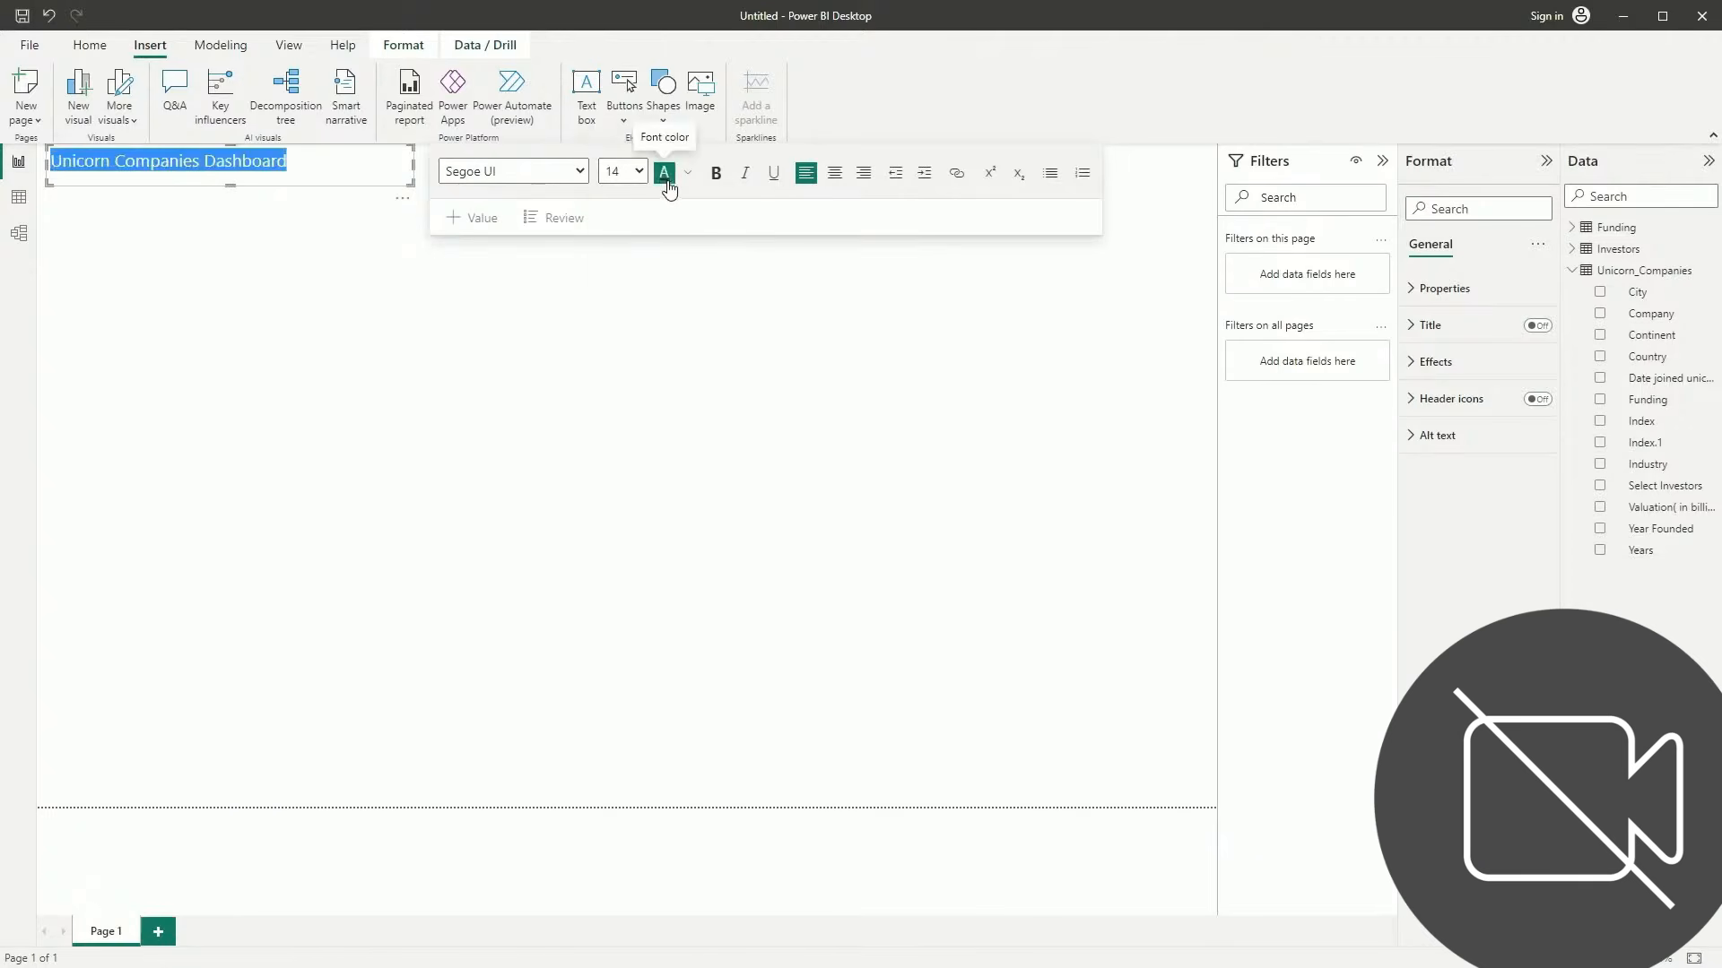
click(716, 173)
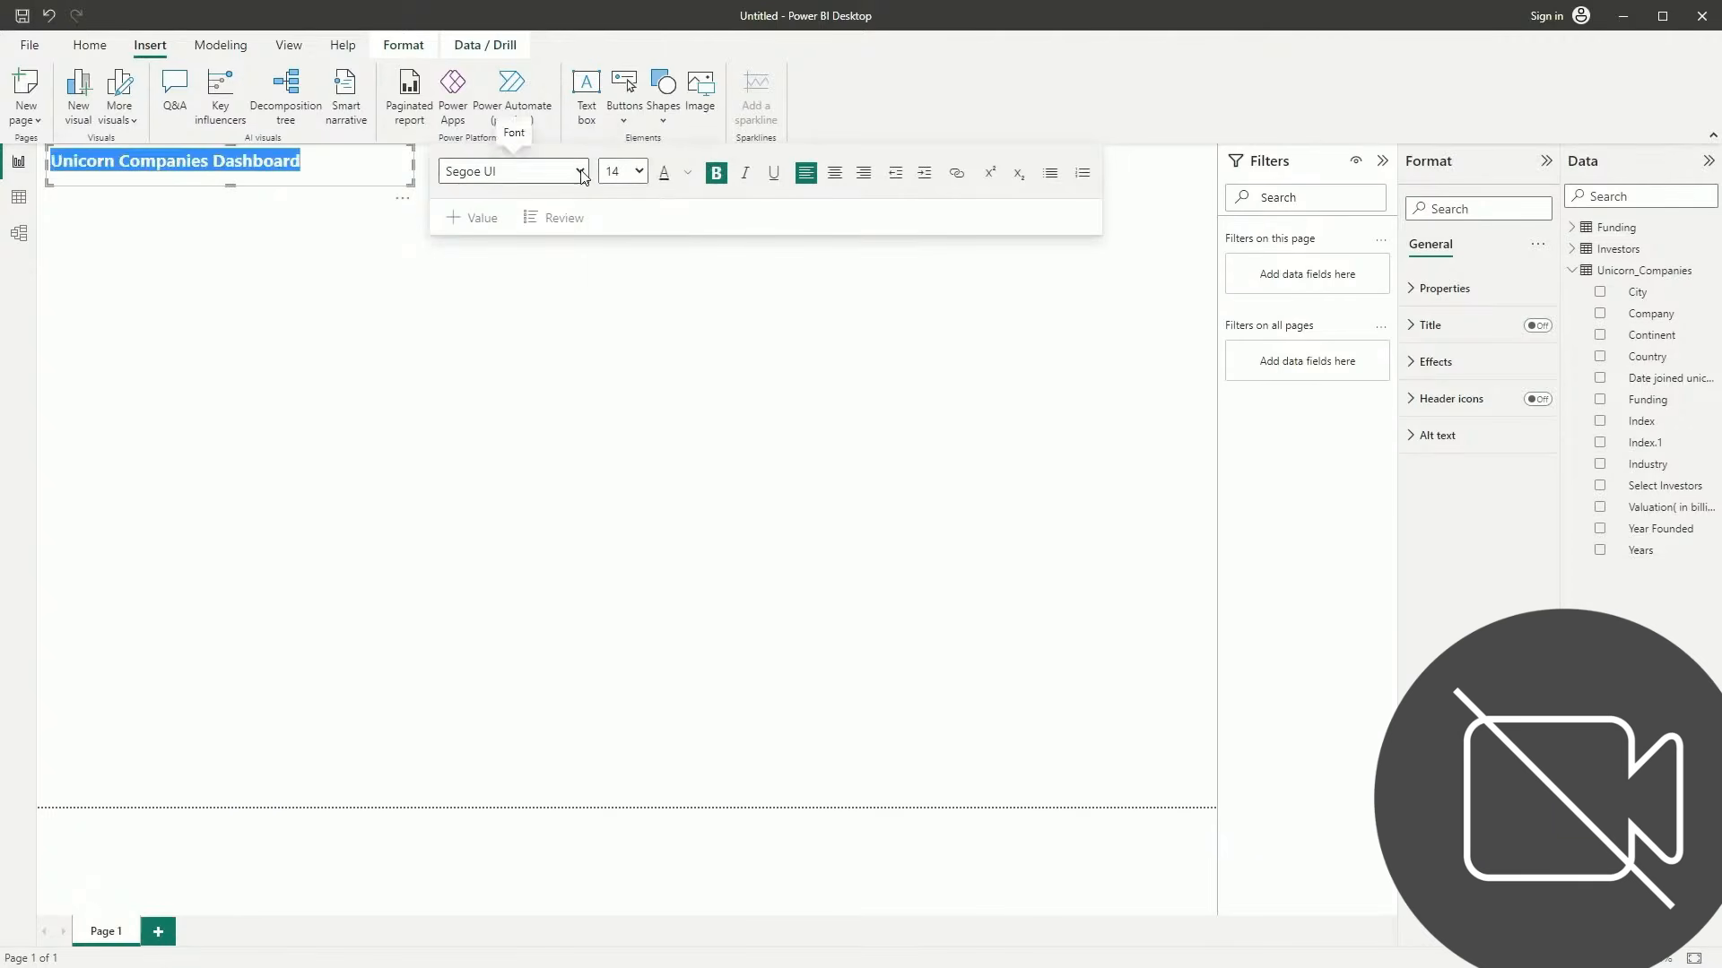
drag(233, 185, 234, 178)
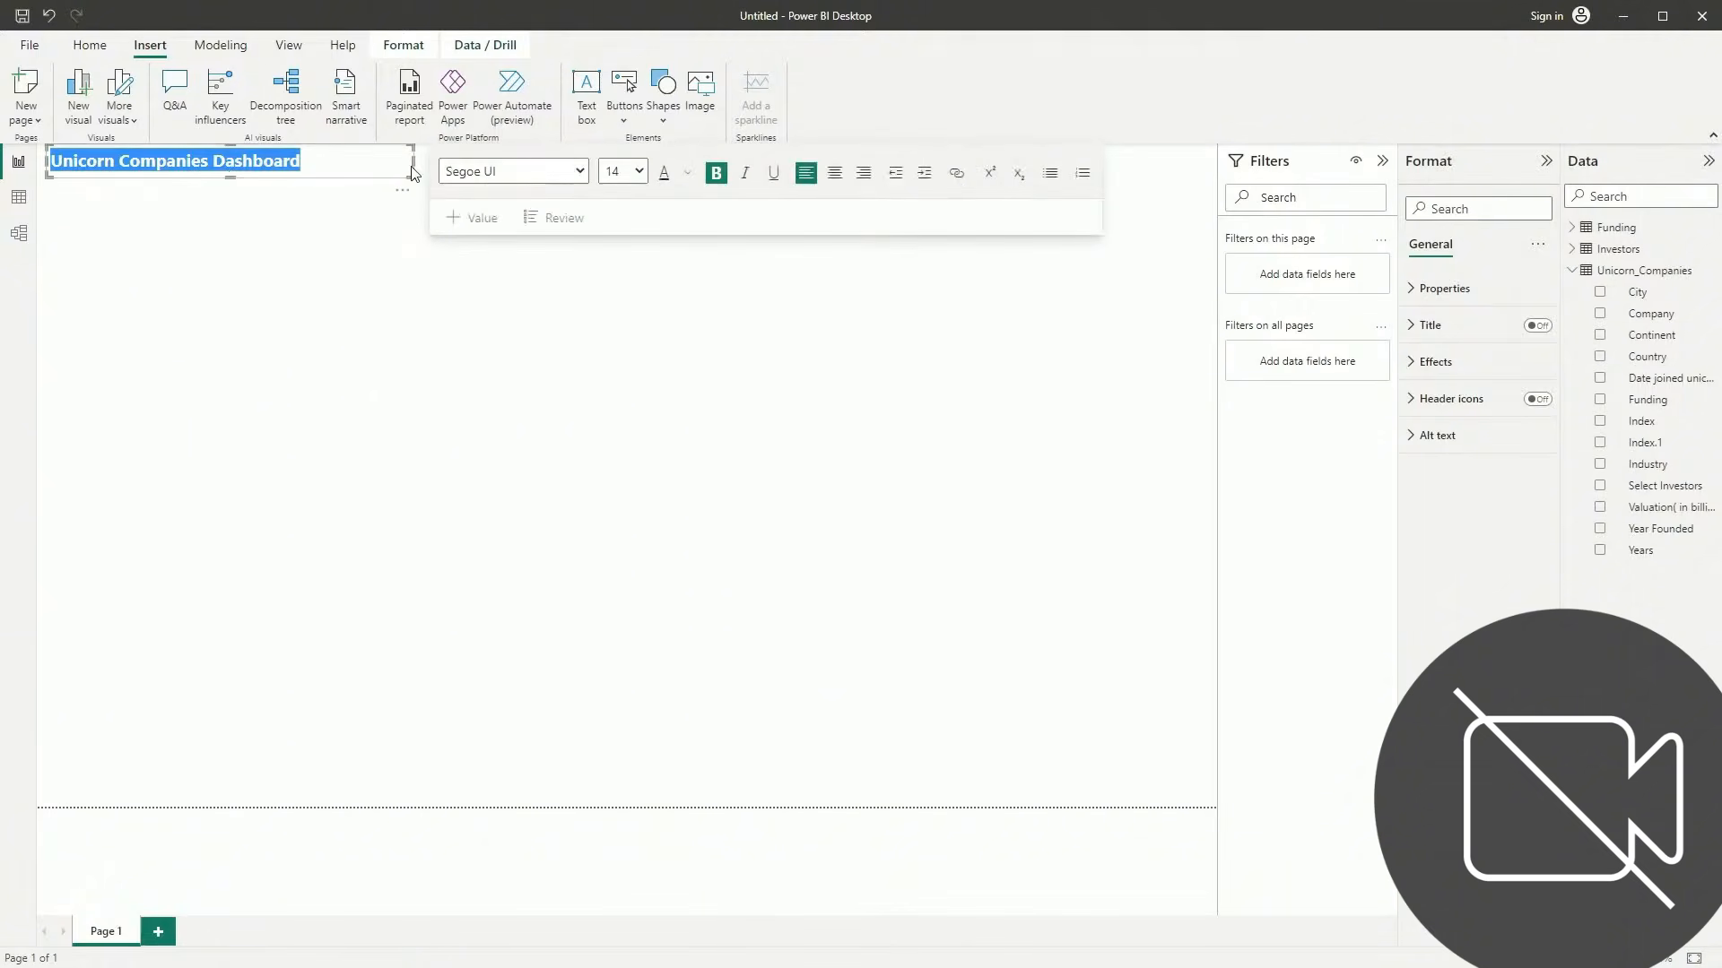
click(774, 173)
click(834, 173)
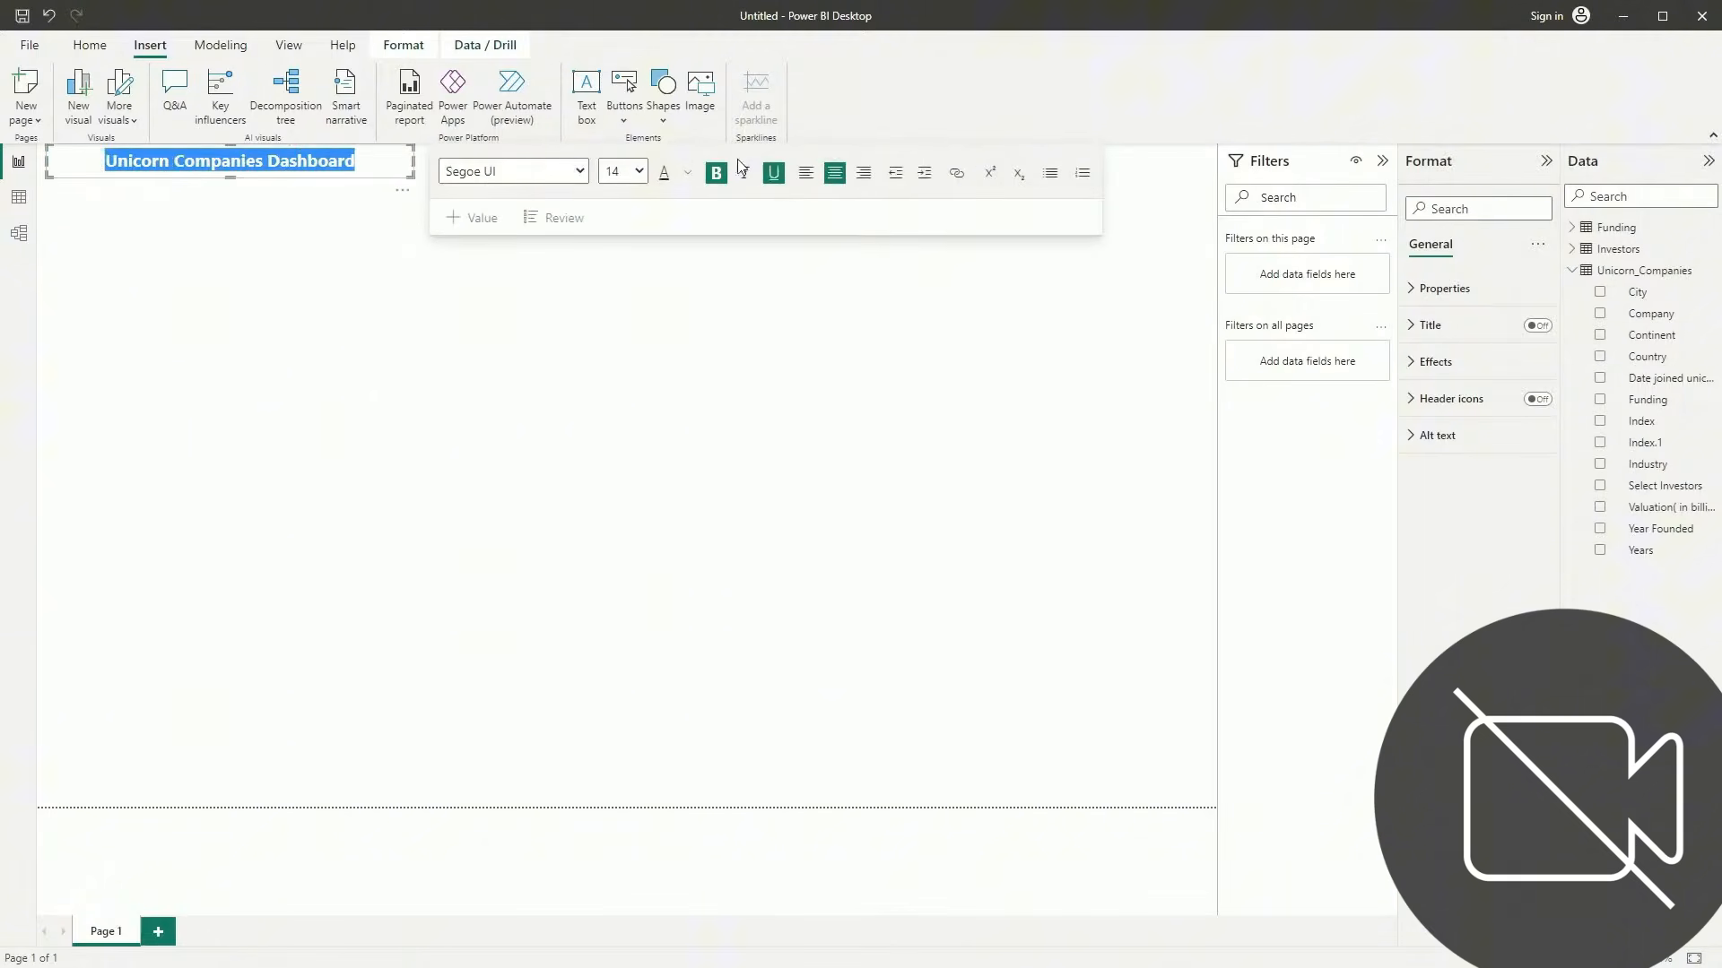
click(409, 163)
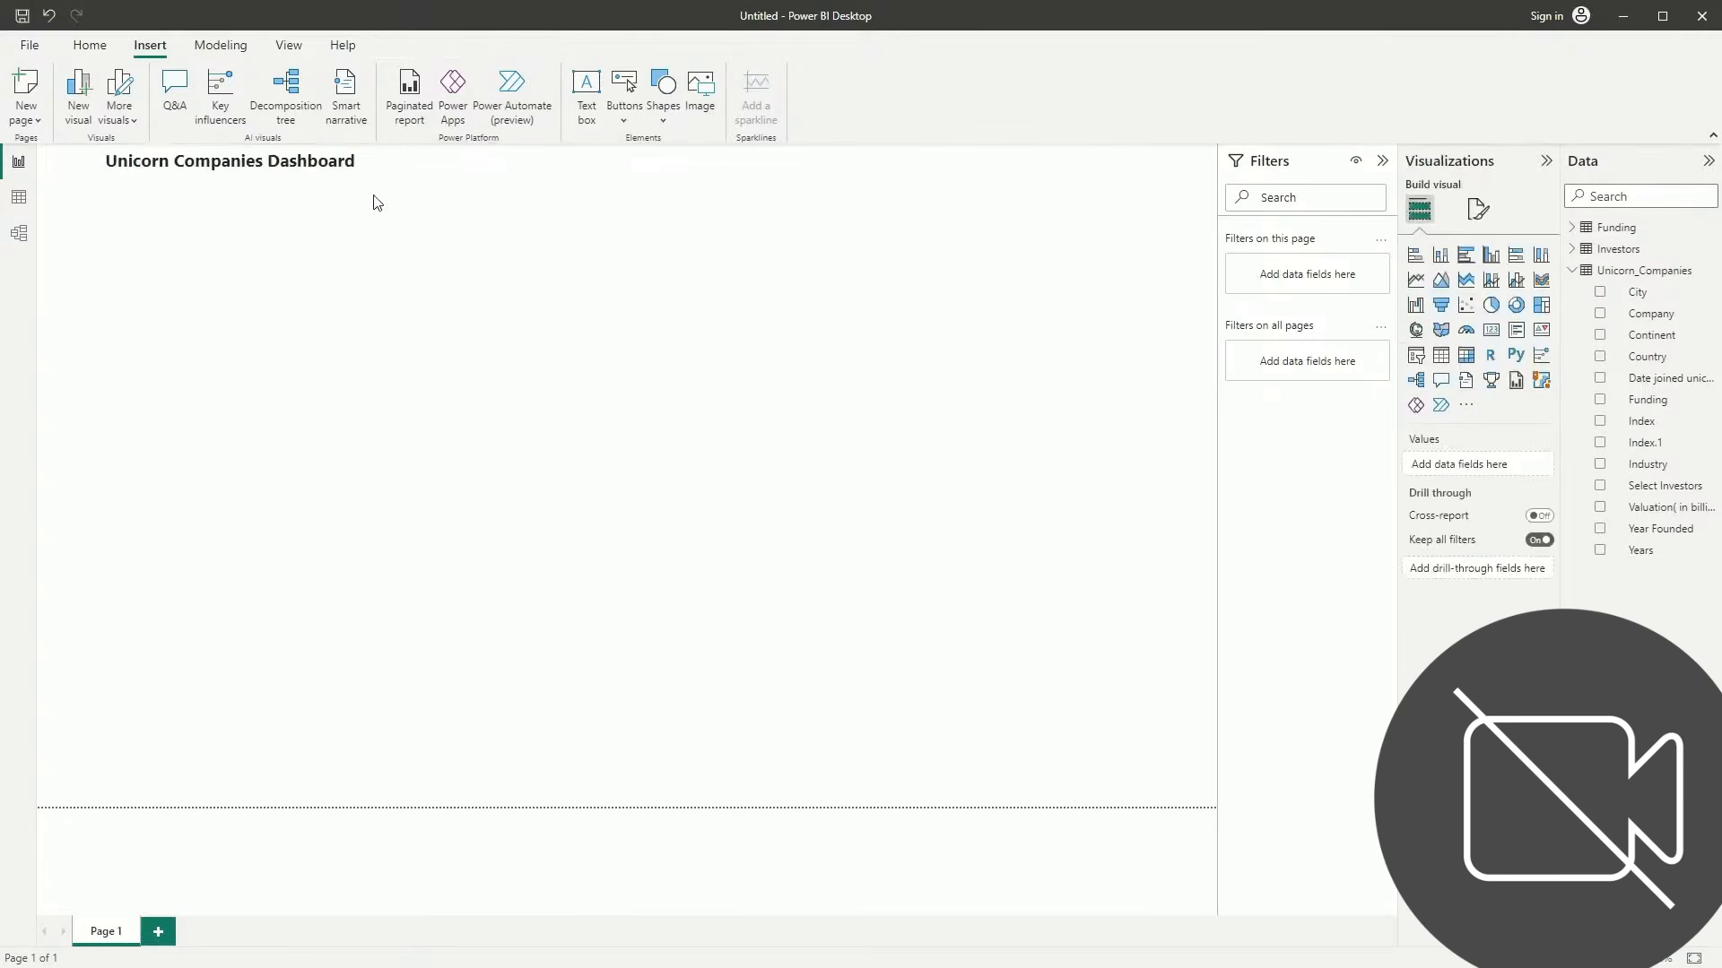
Turn on the visual border and shadow effects for the dashboard title's text box
click(273, 168)
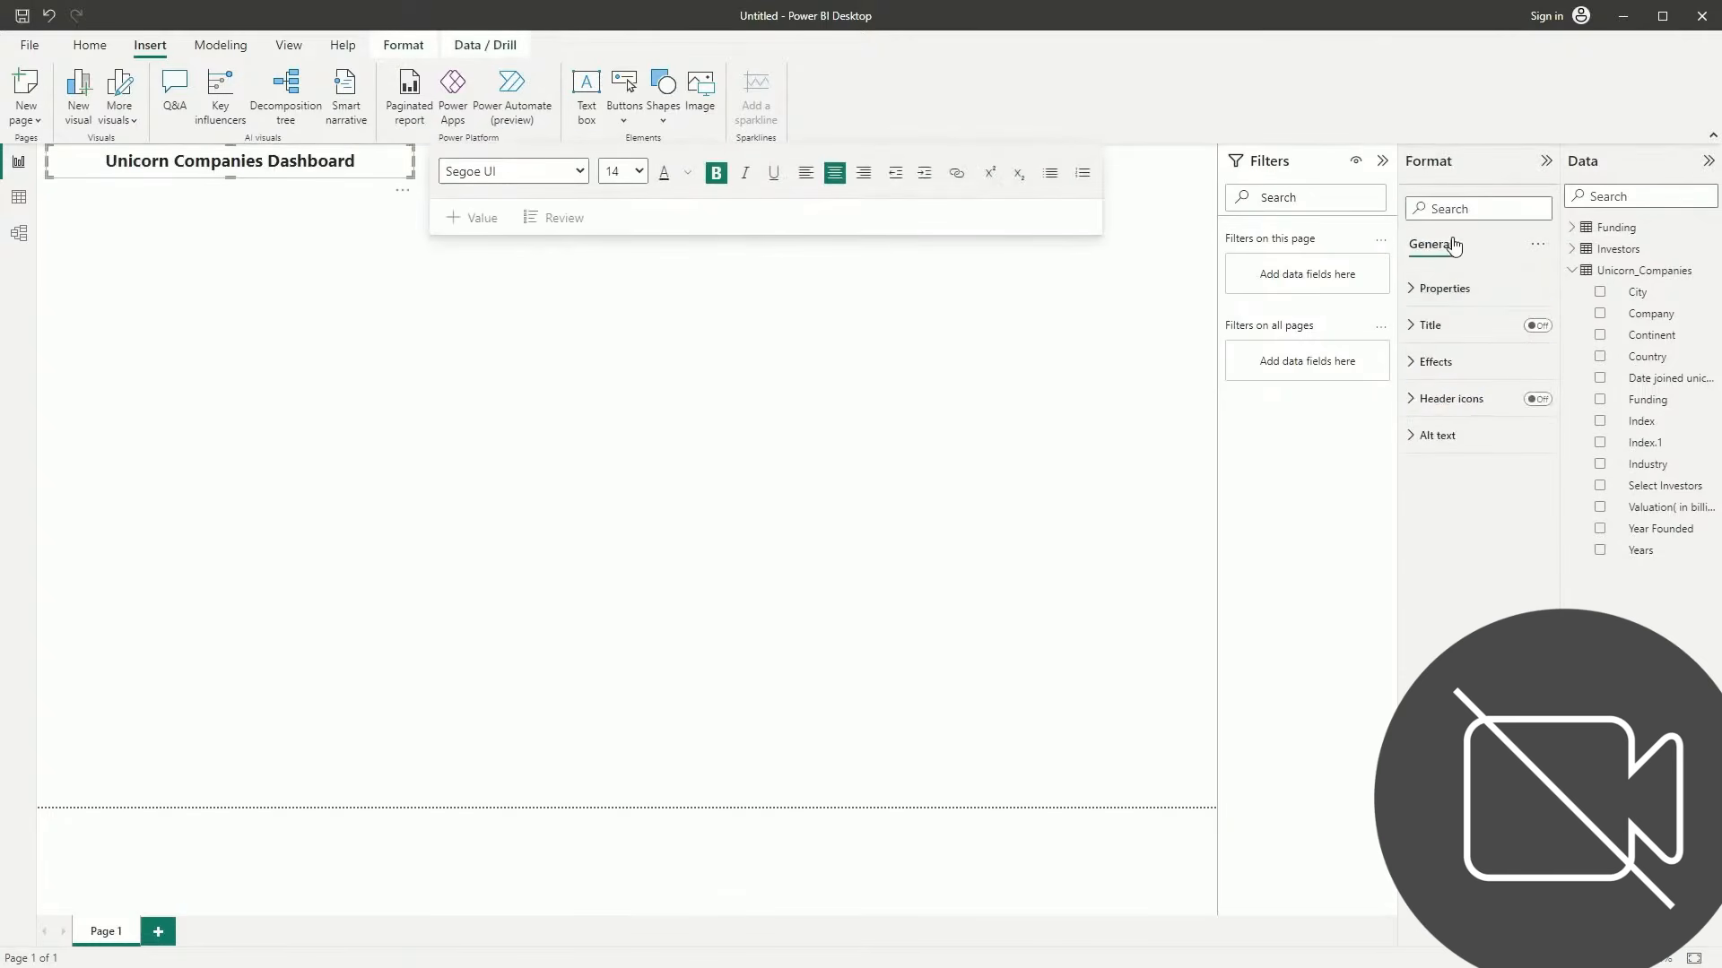
click(1436, 361)
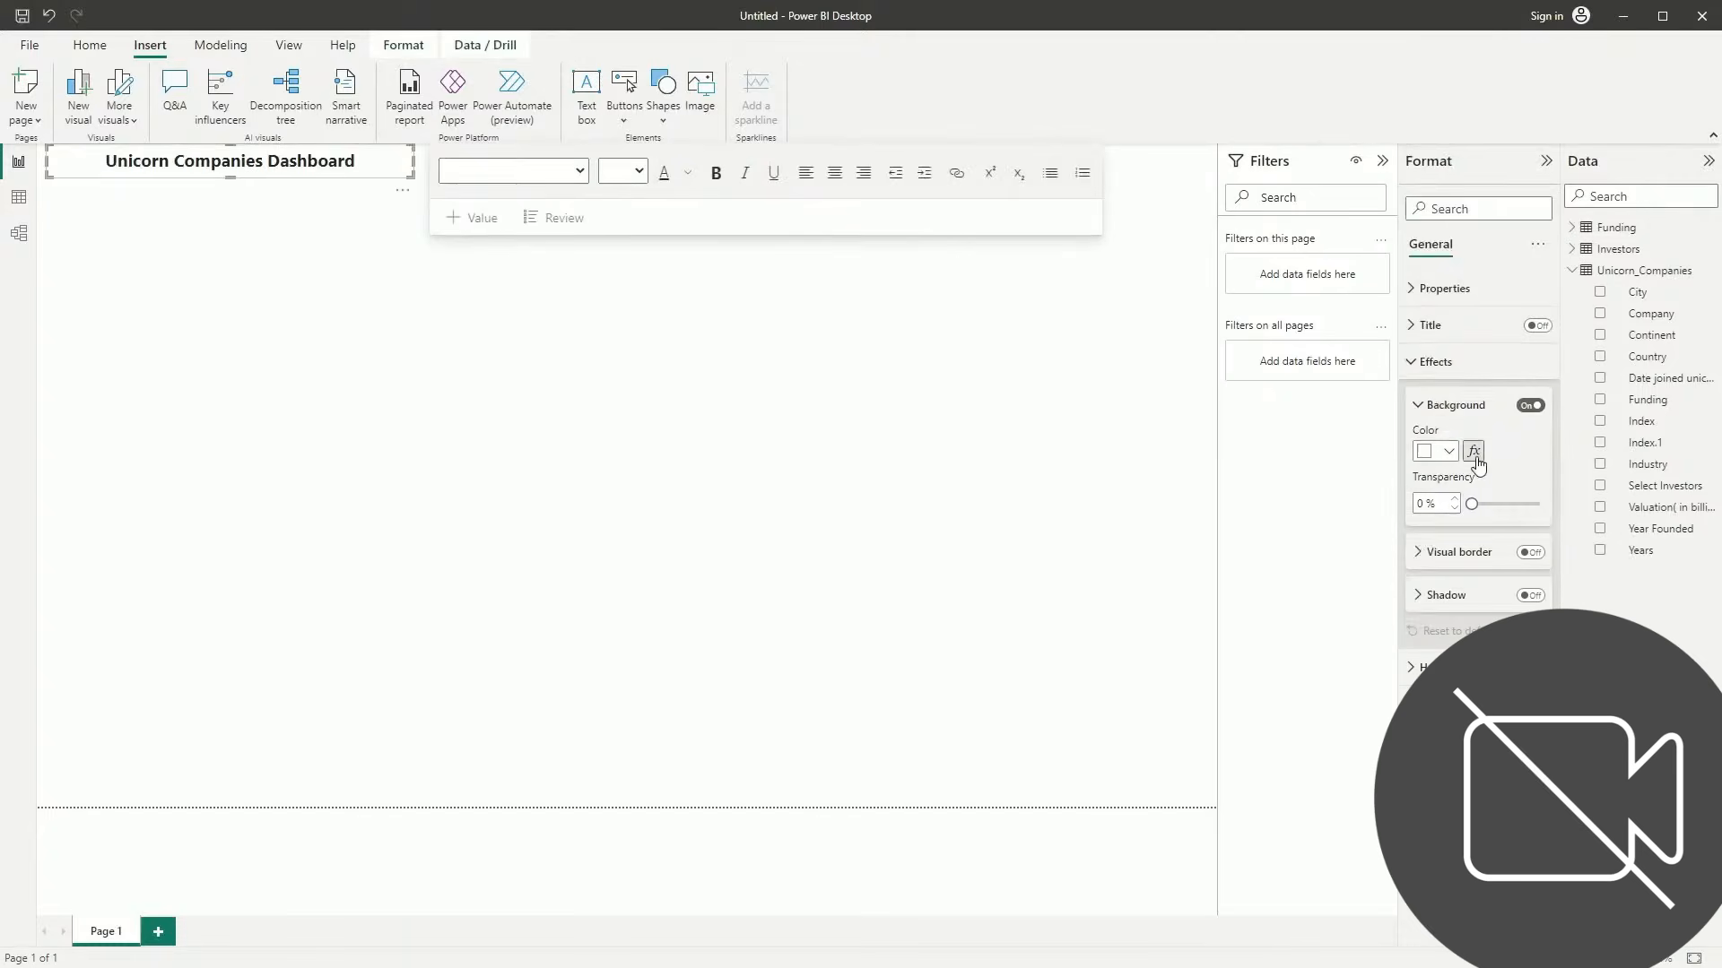
click(1529, 552)
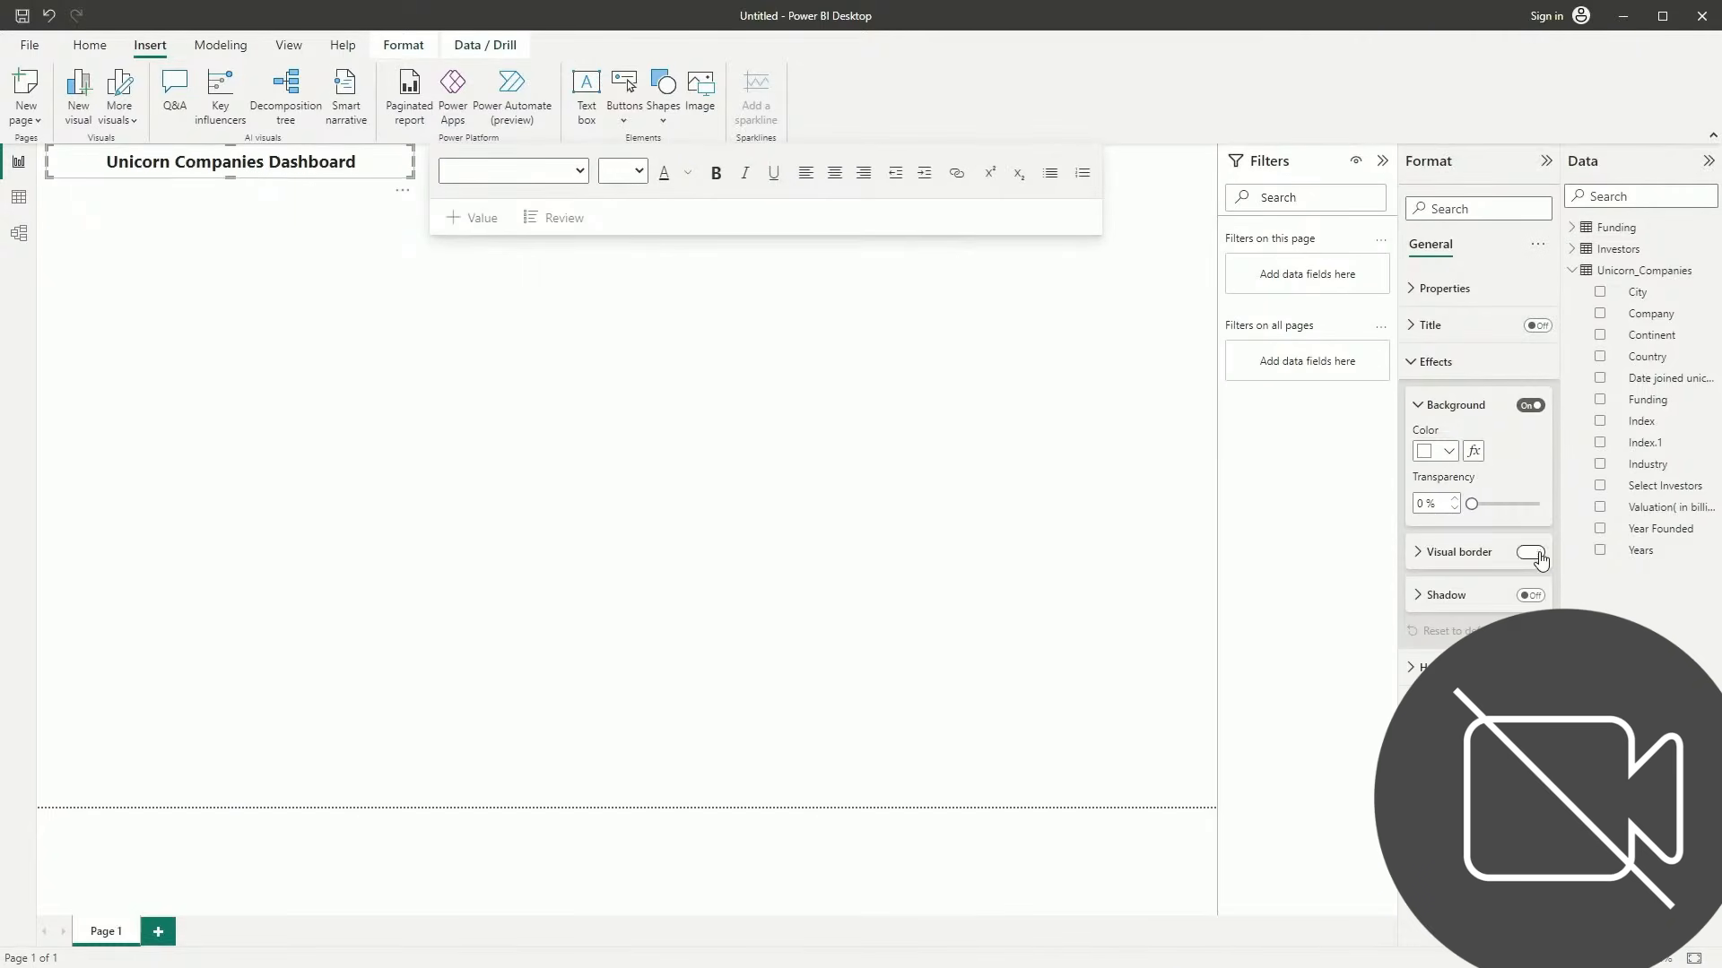
click(1531, 596)
click(423, 377)
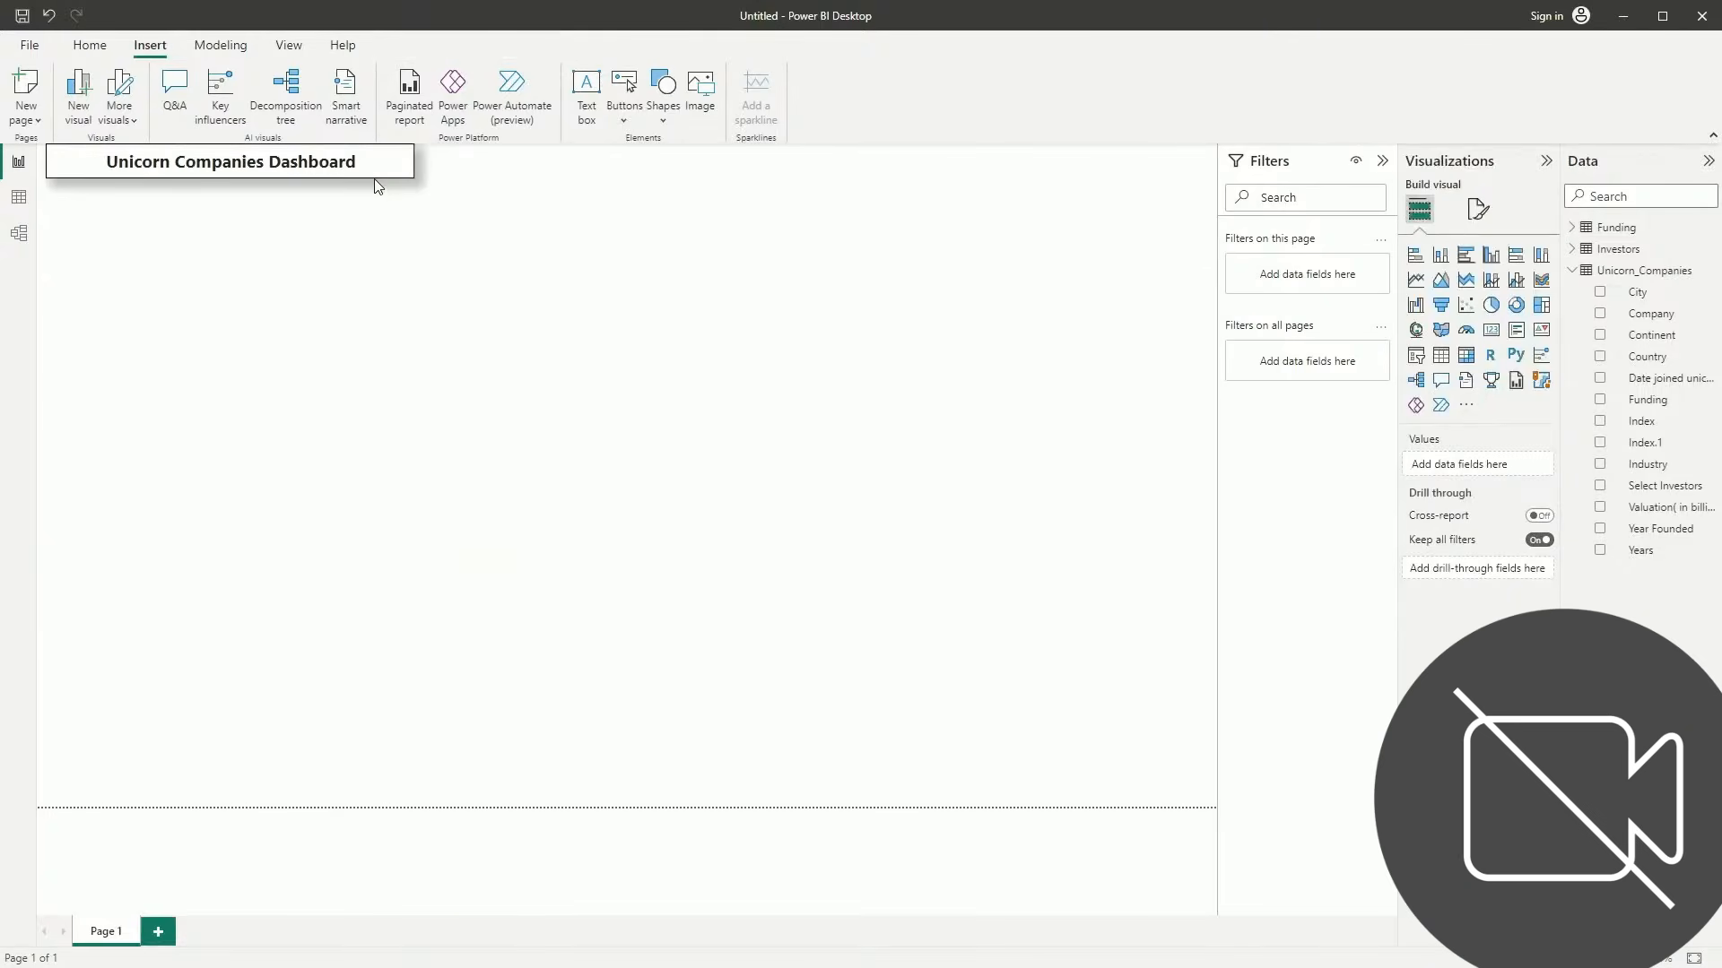
click(389, 152)
click(272, 306)
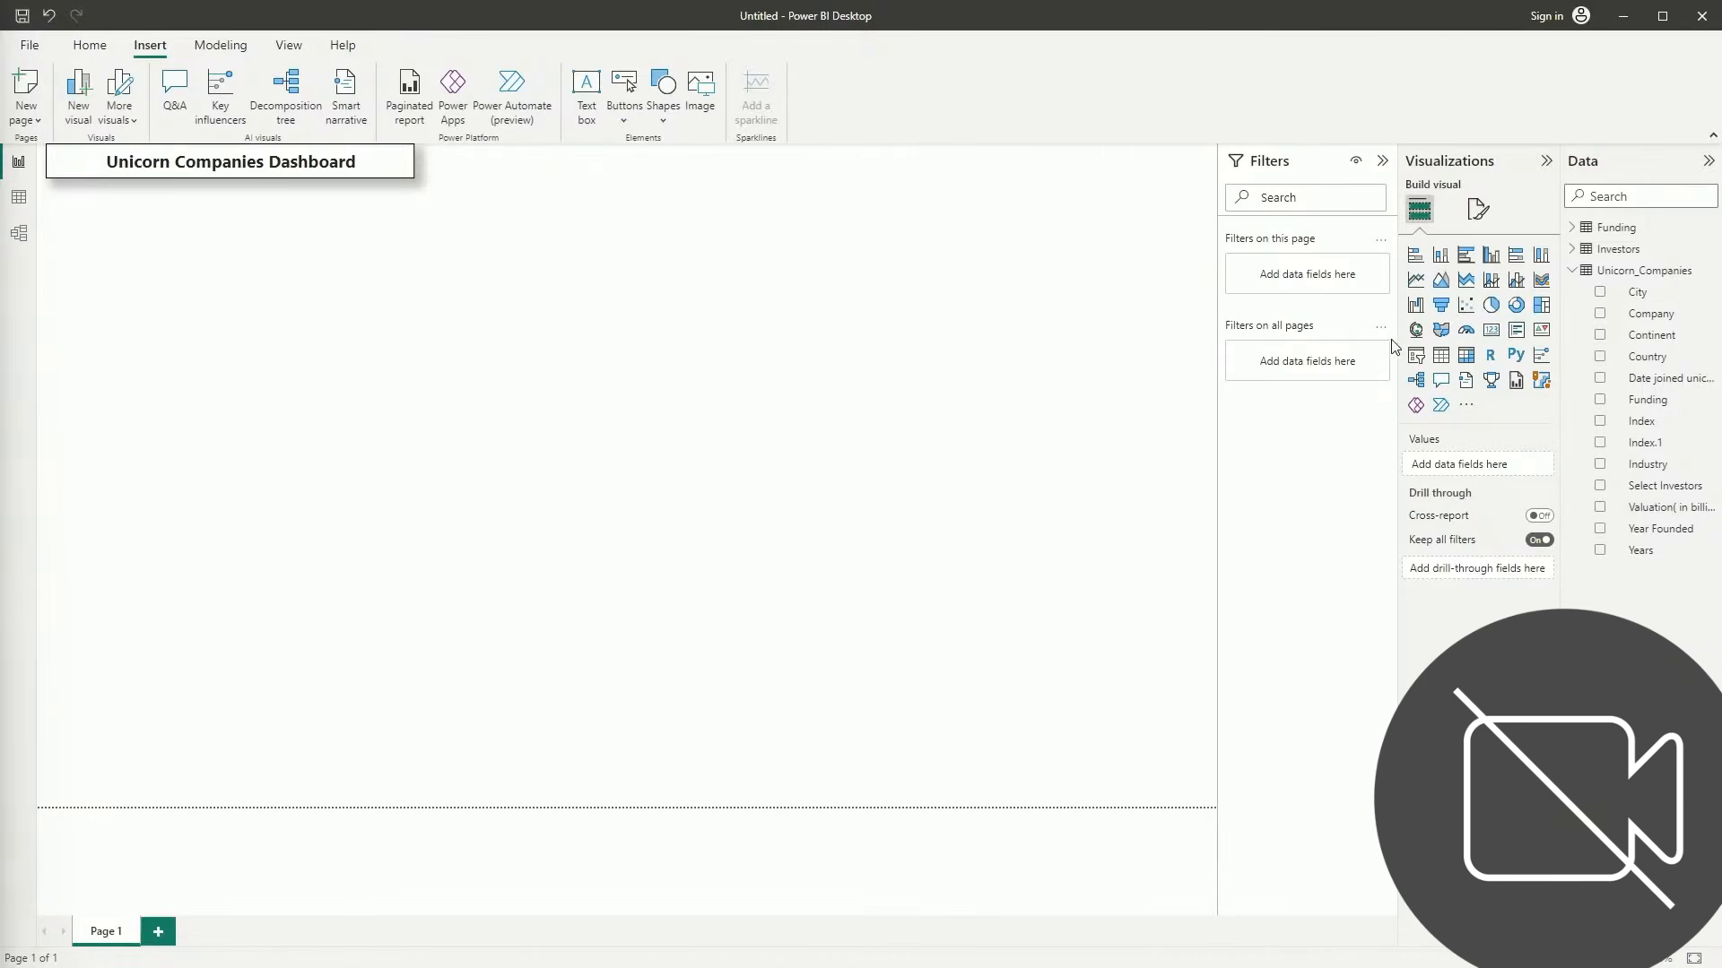
Add a slicer on the Company field, reduce its height, and place it directly beside the dashboard title
click(1416, 358)
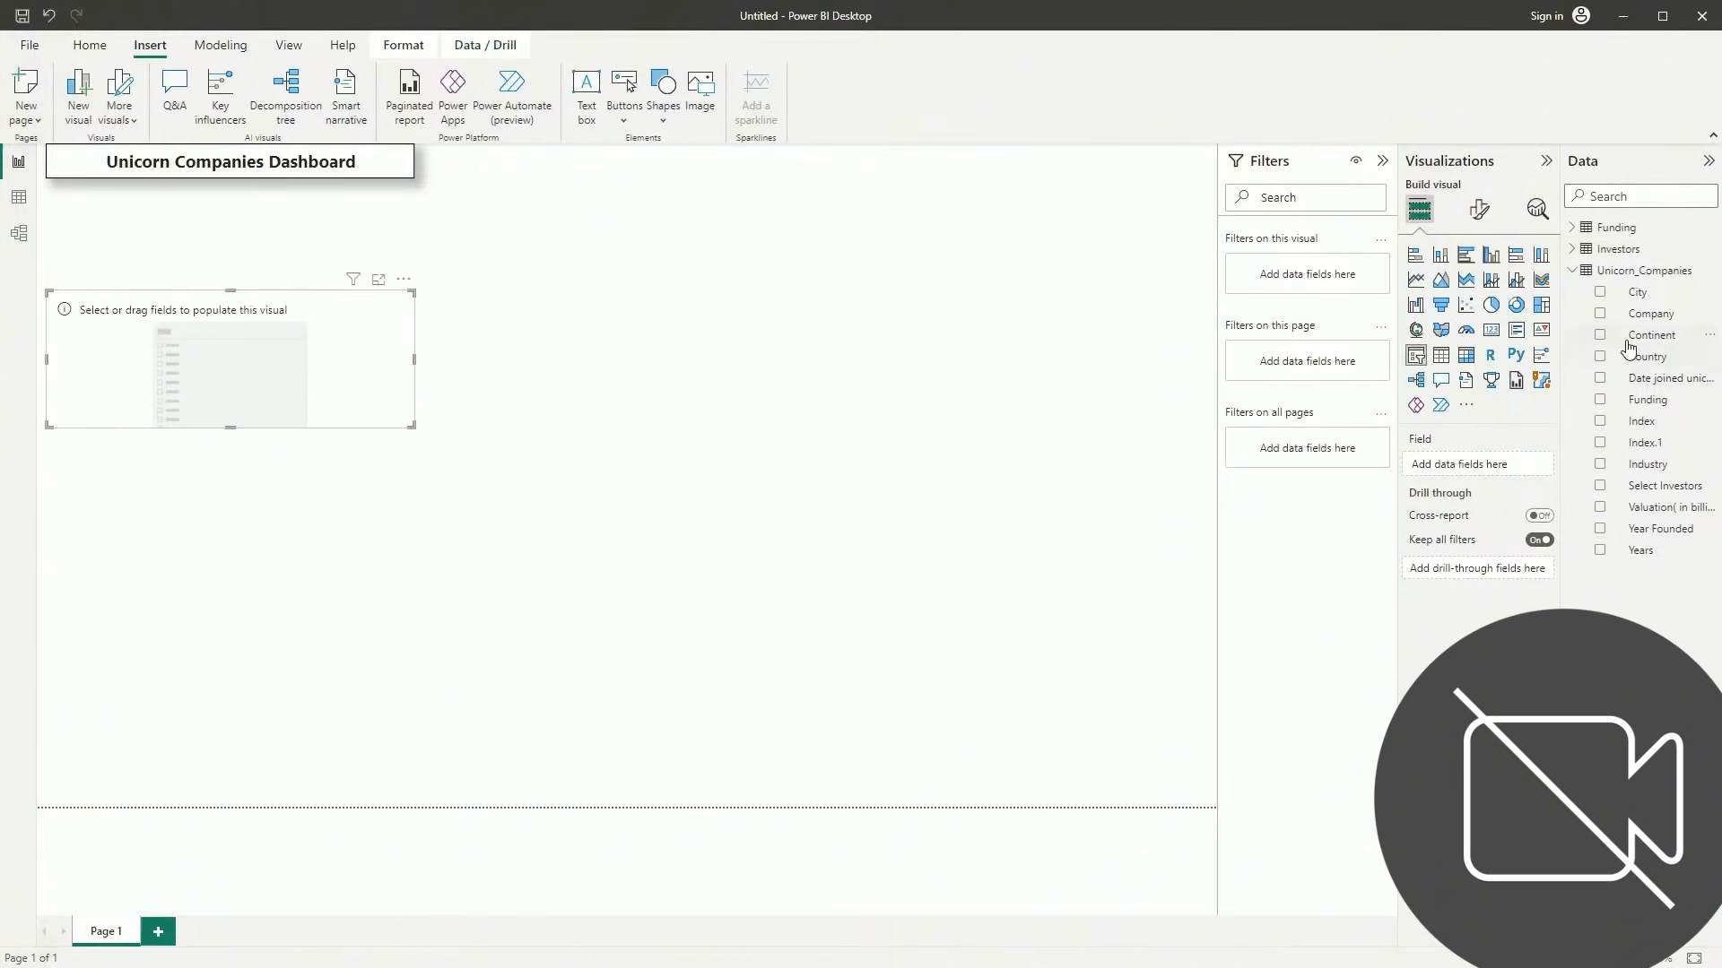
click(1600, 314)
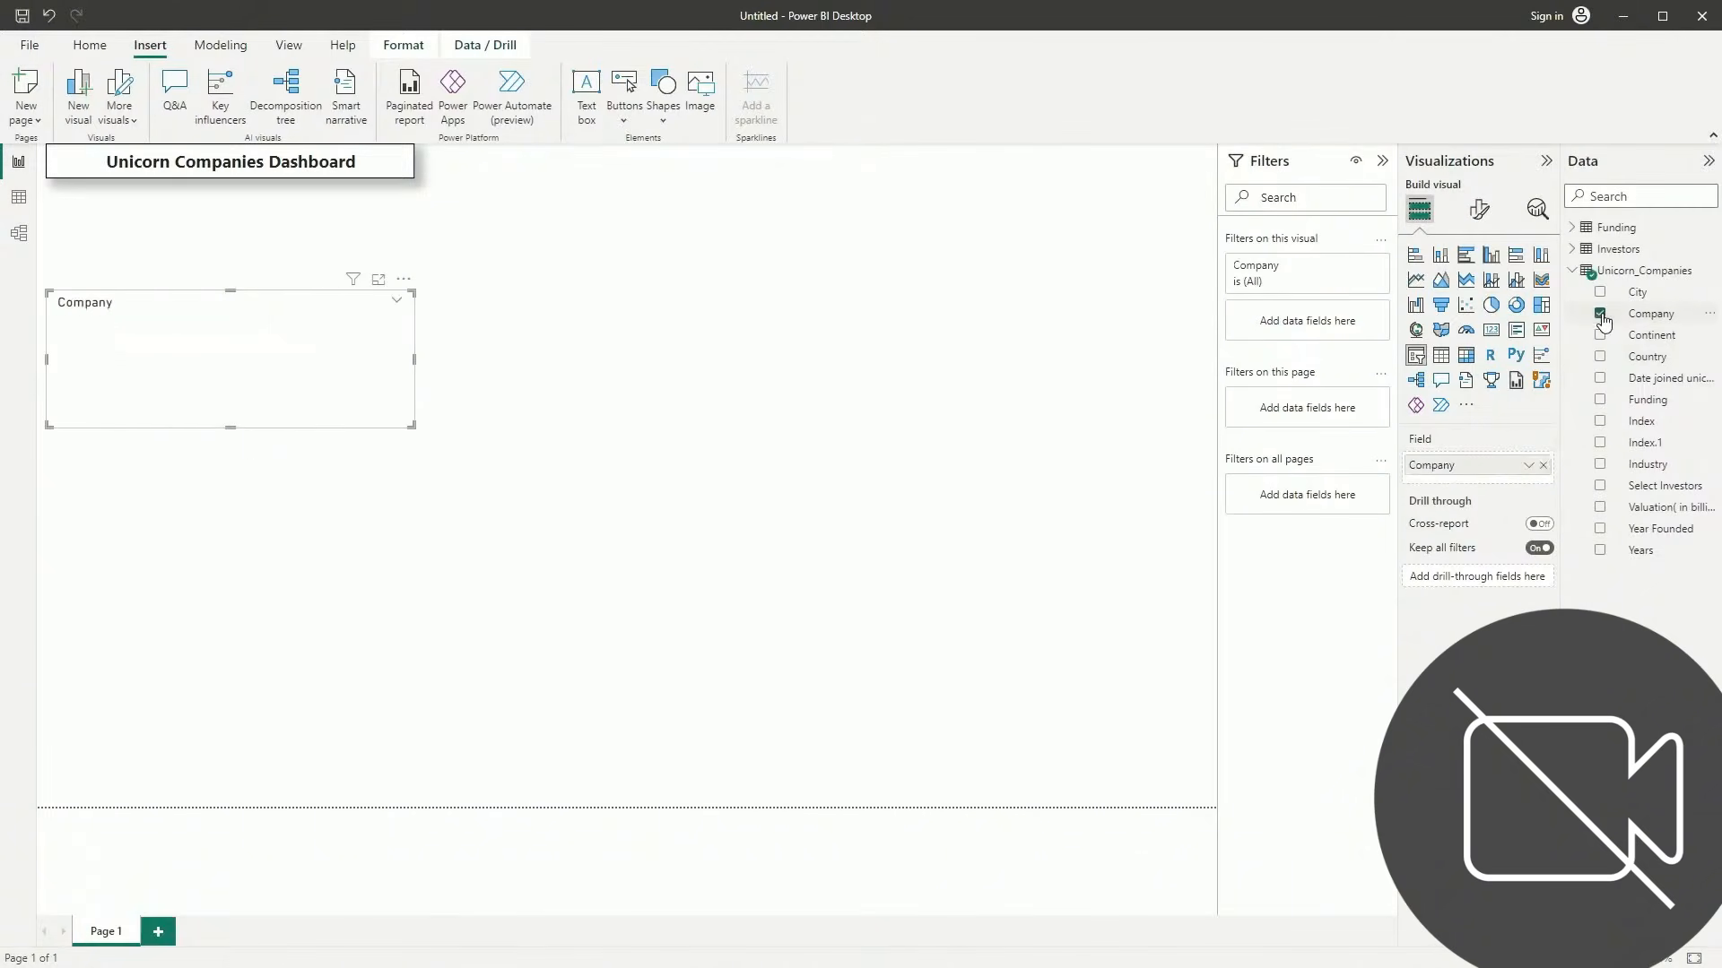
drag(230, 426, 236, 356)
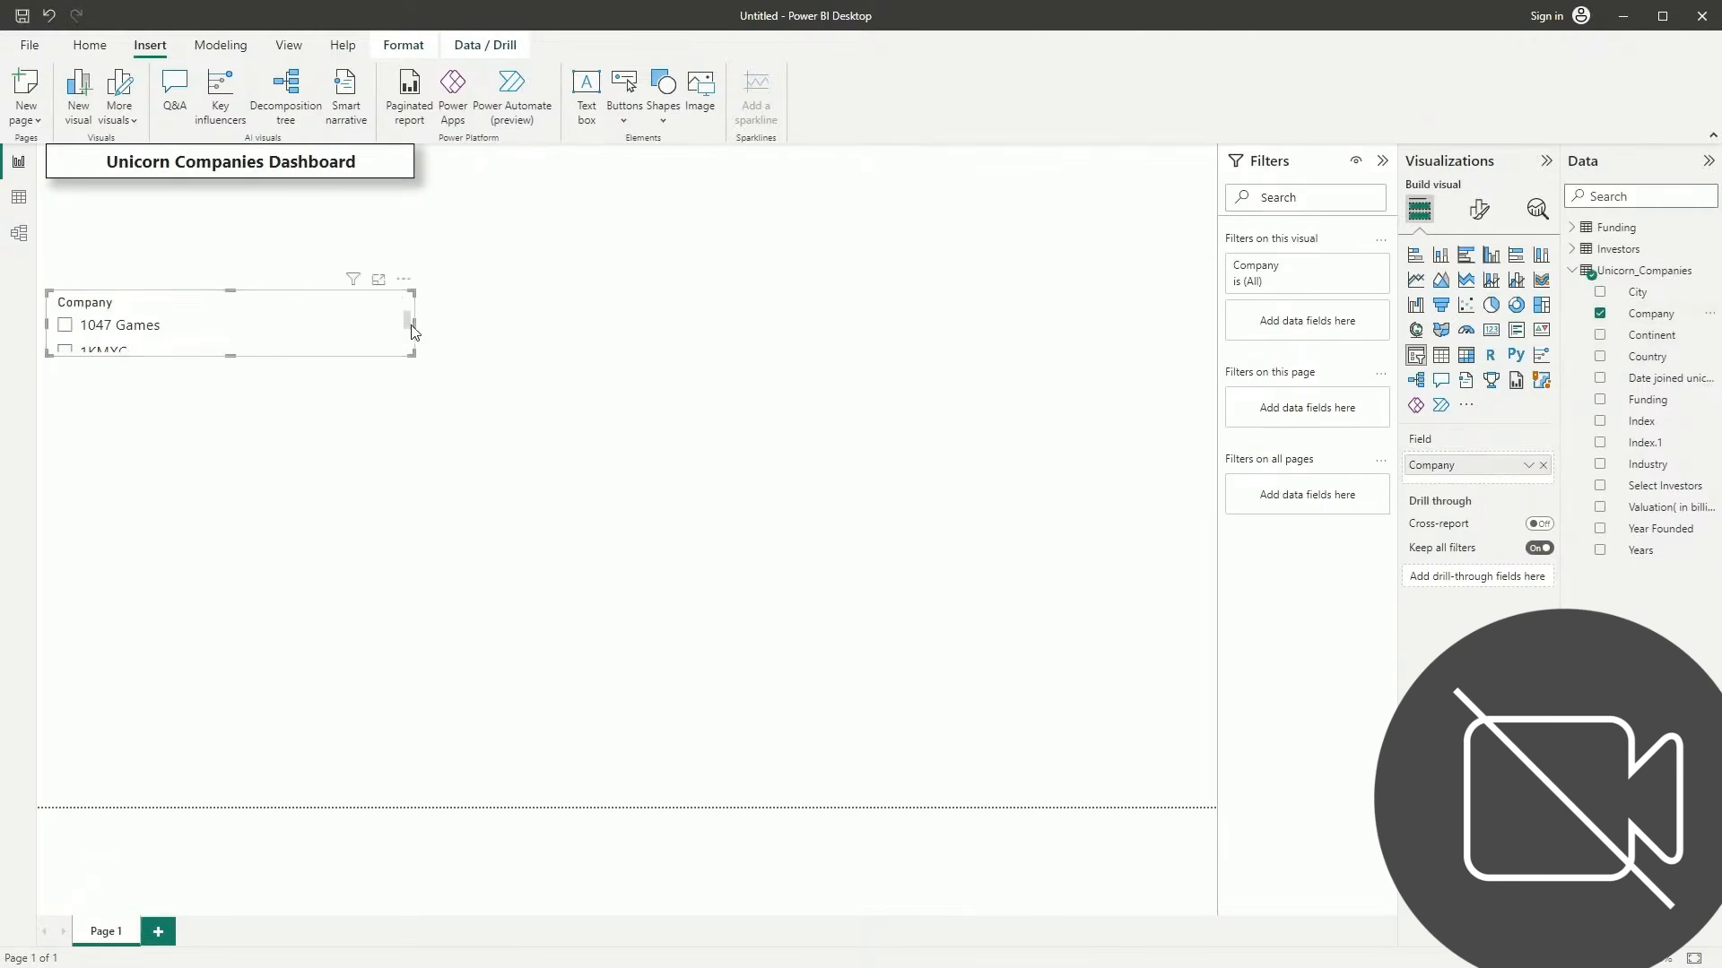
click(415, 330)
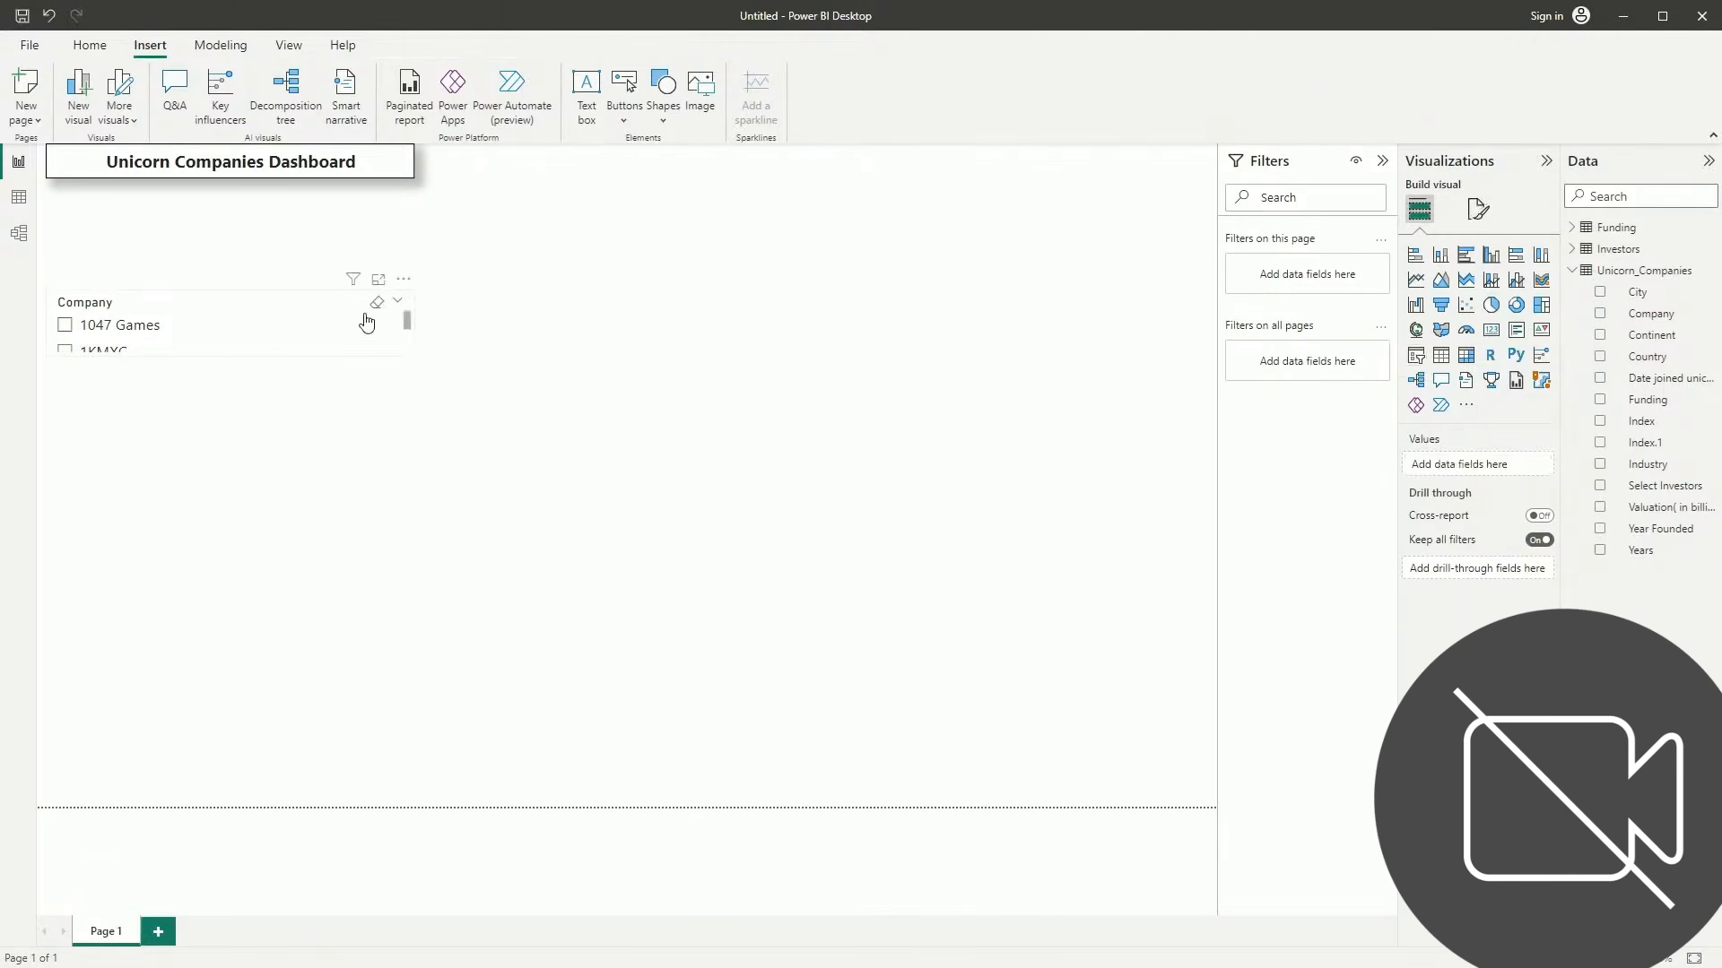
drag(219, 296, 606, 151)
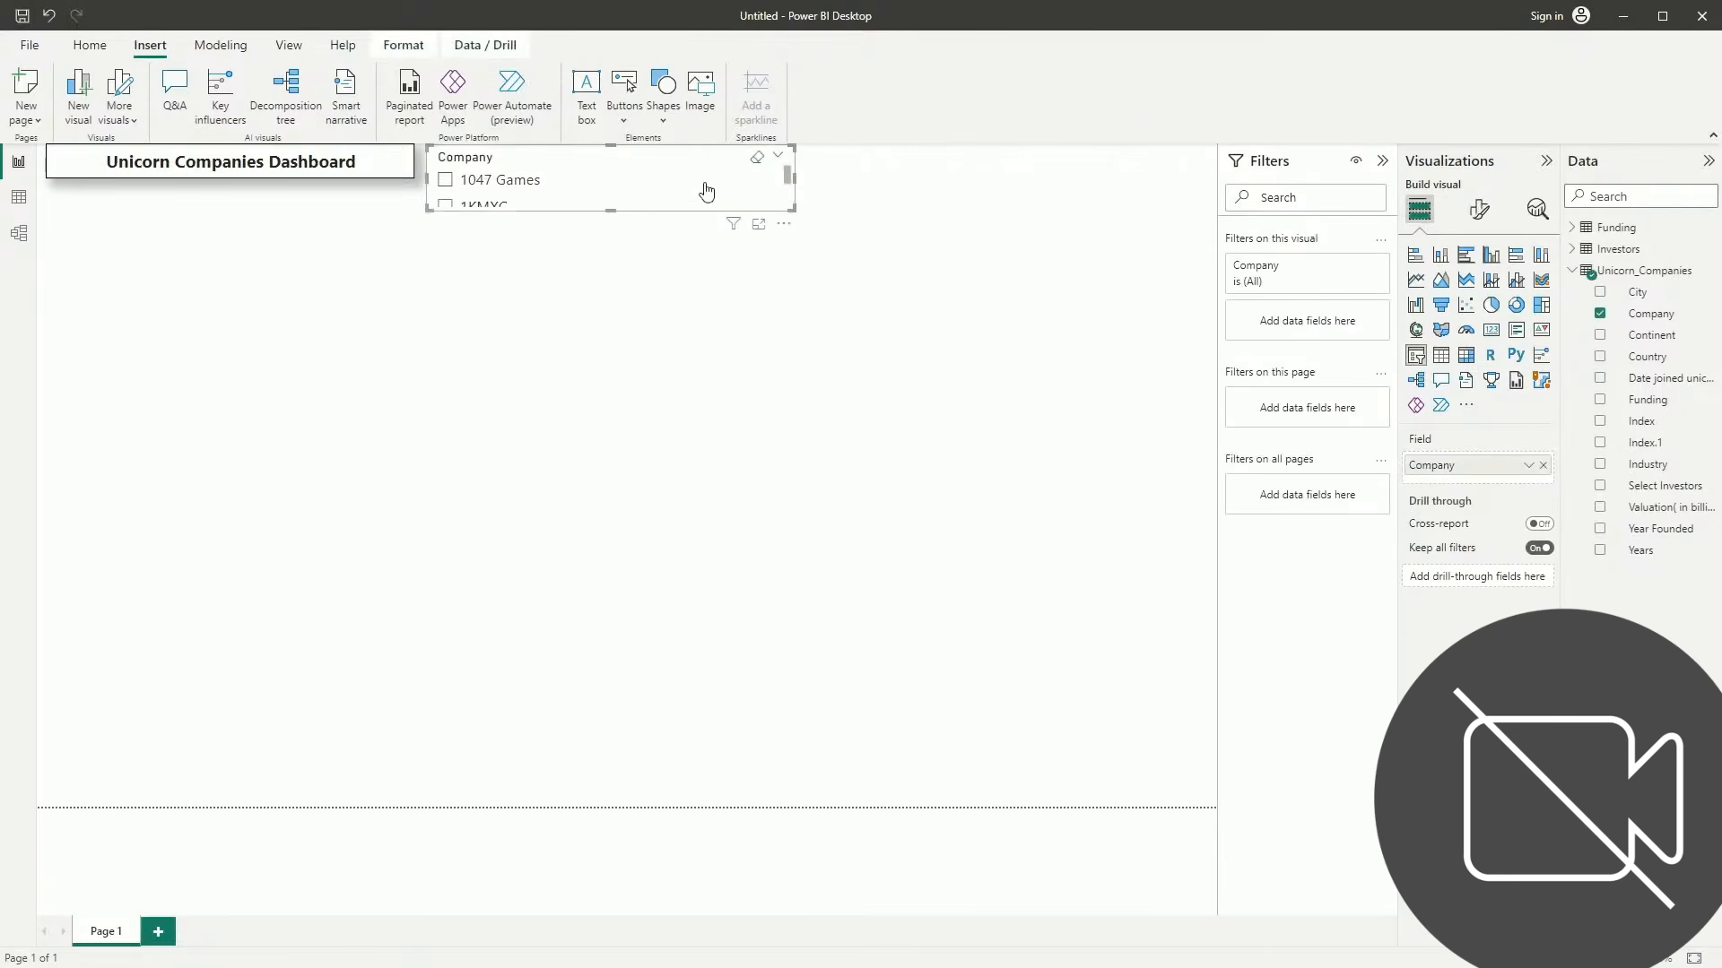
Narrow the Company slicer to about a third of its width and set its style to Dropdown
drag(790, 192, 565, 195)
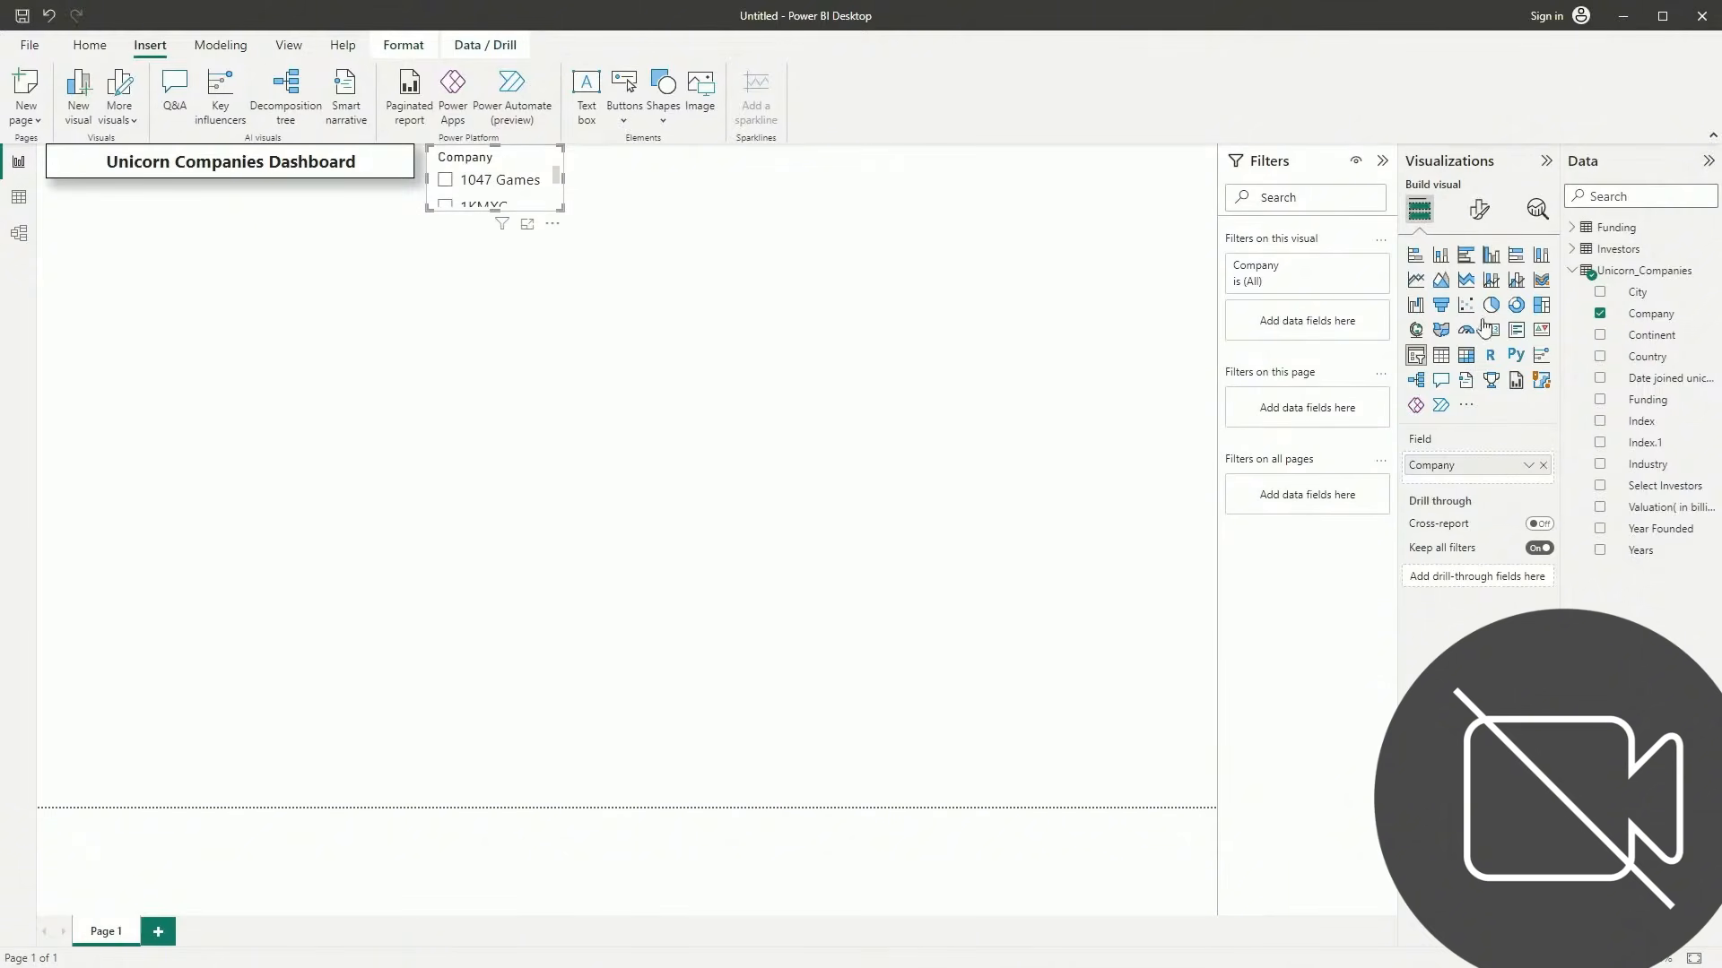
click(1481, 212)
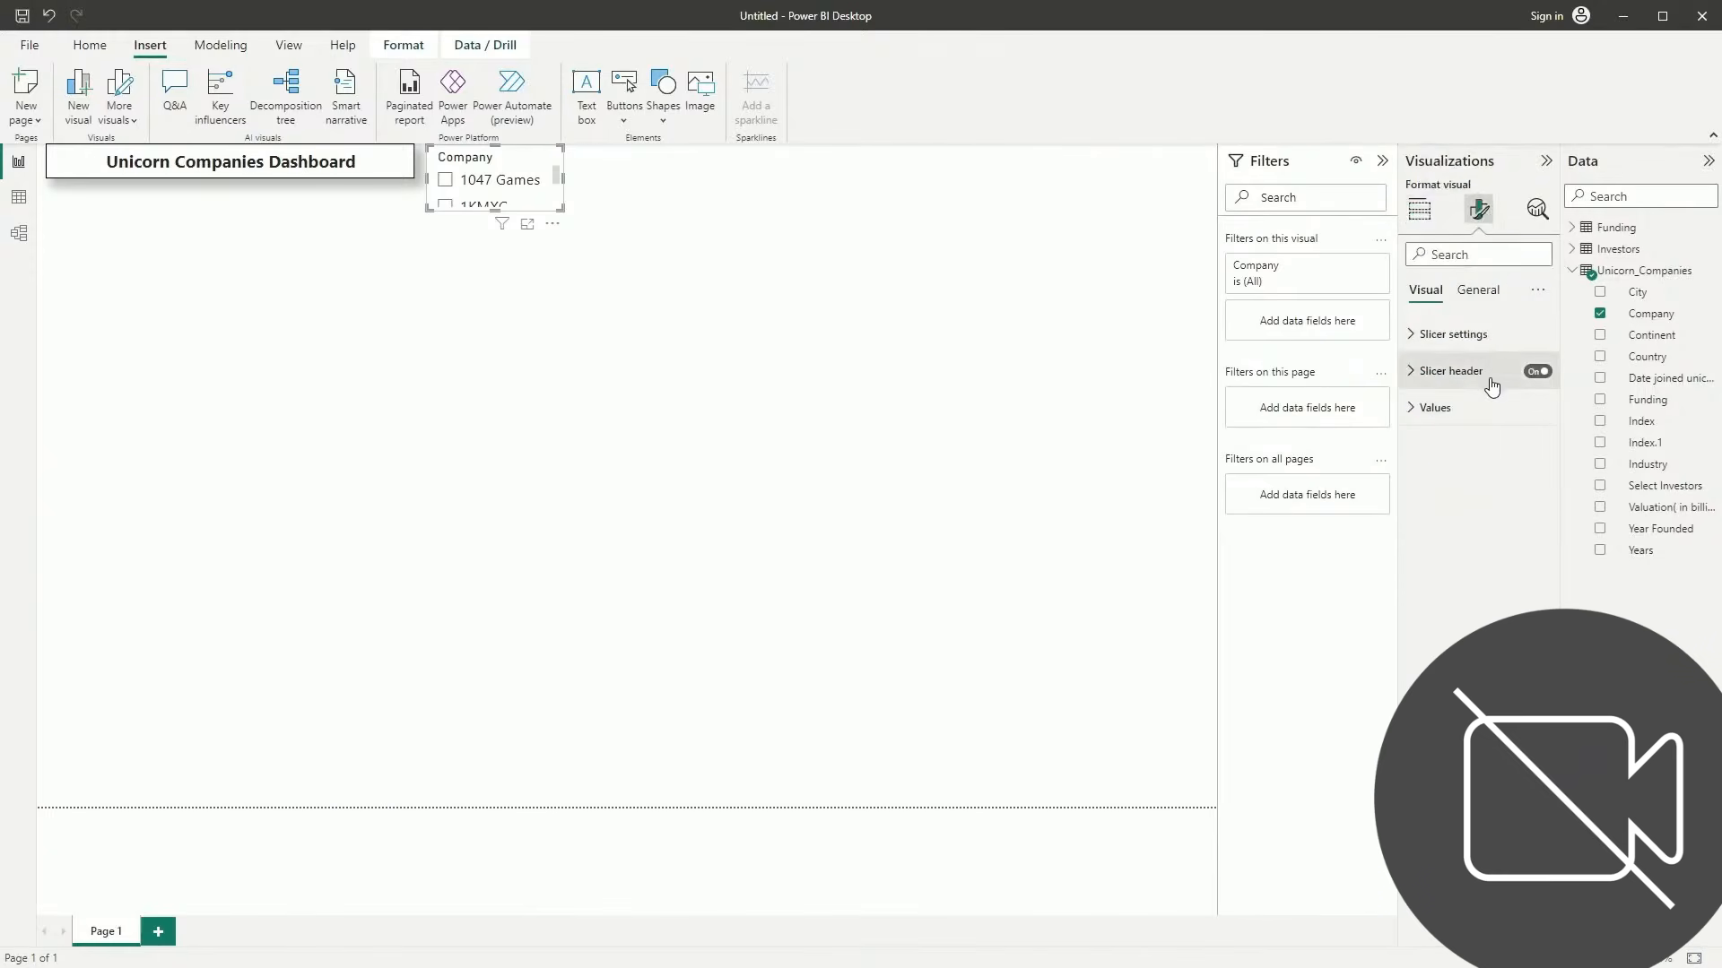
click(1476, 338)
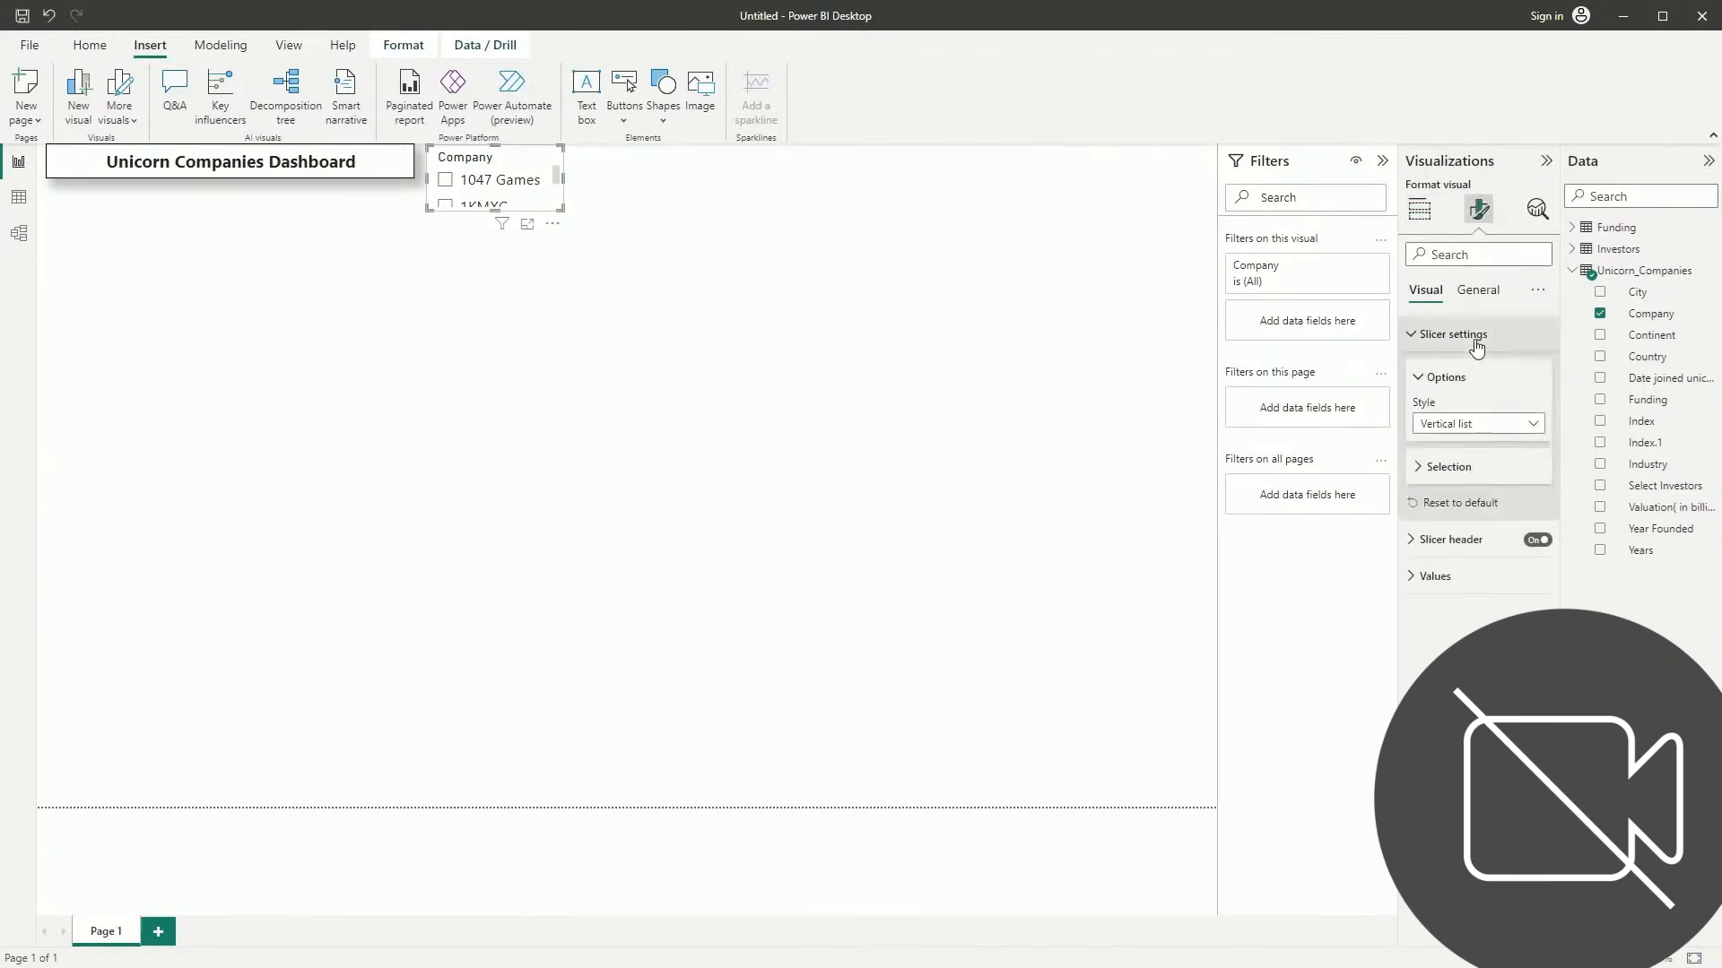
click(1499, 429)
click(1479, 489)
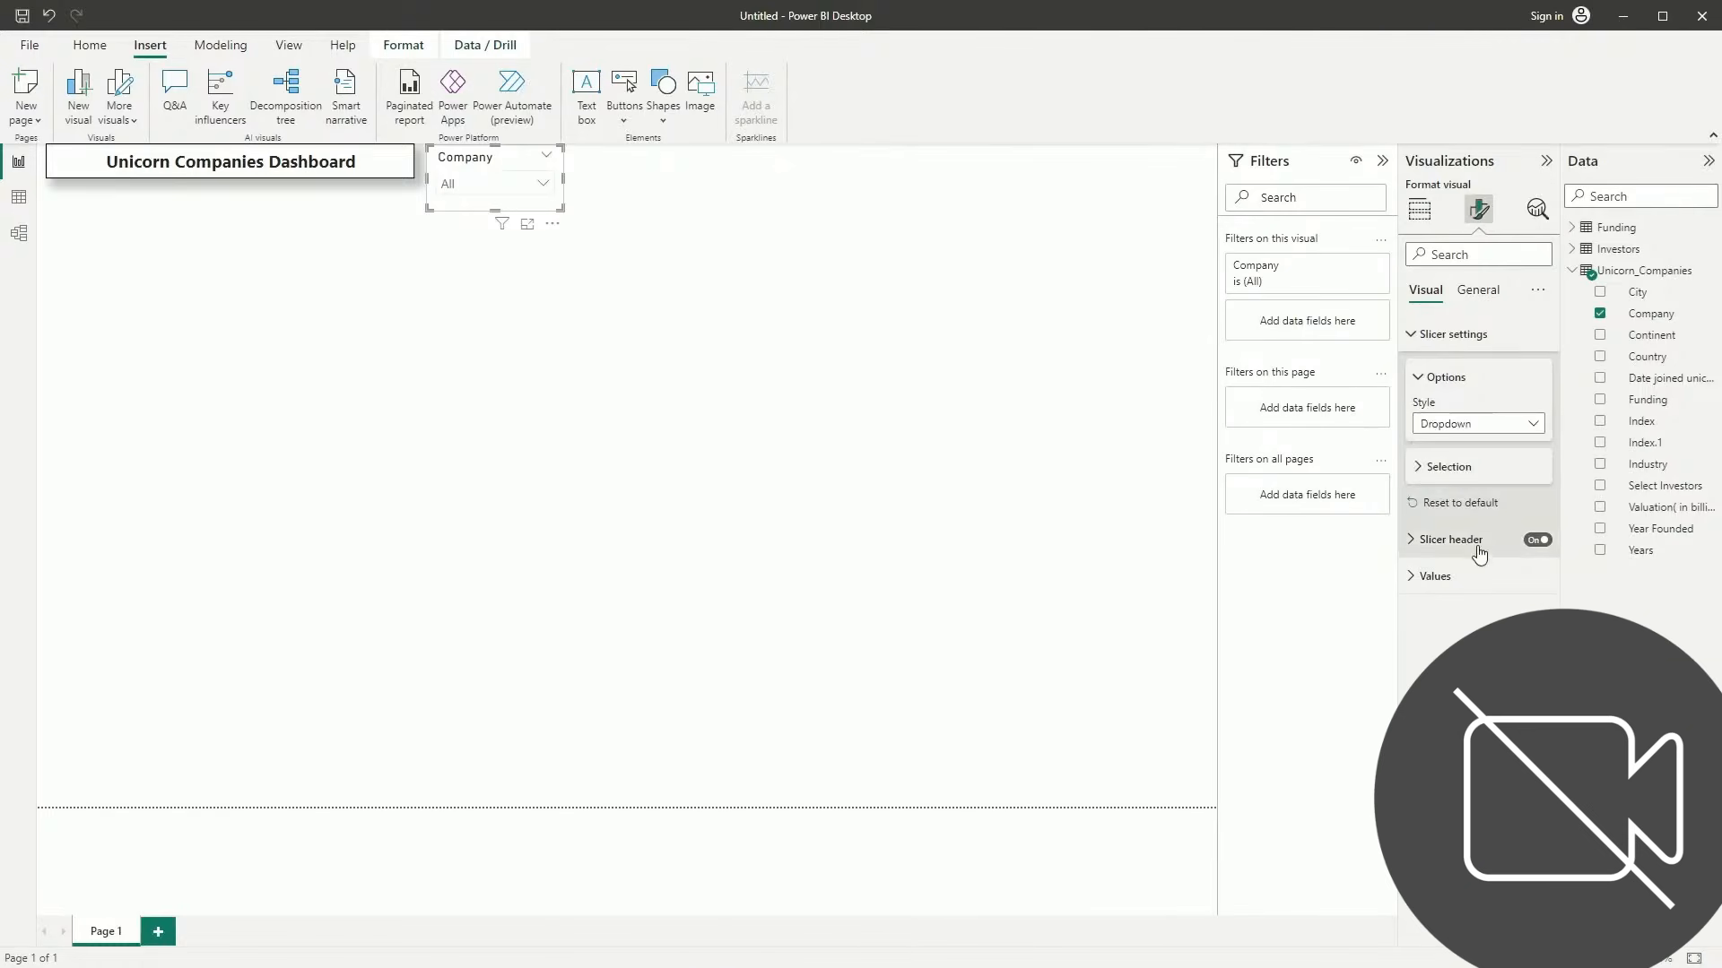
Format the Company slicer's header text as Segoe UI, size 12, in black
click(1477, 543)
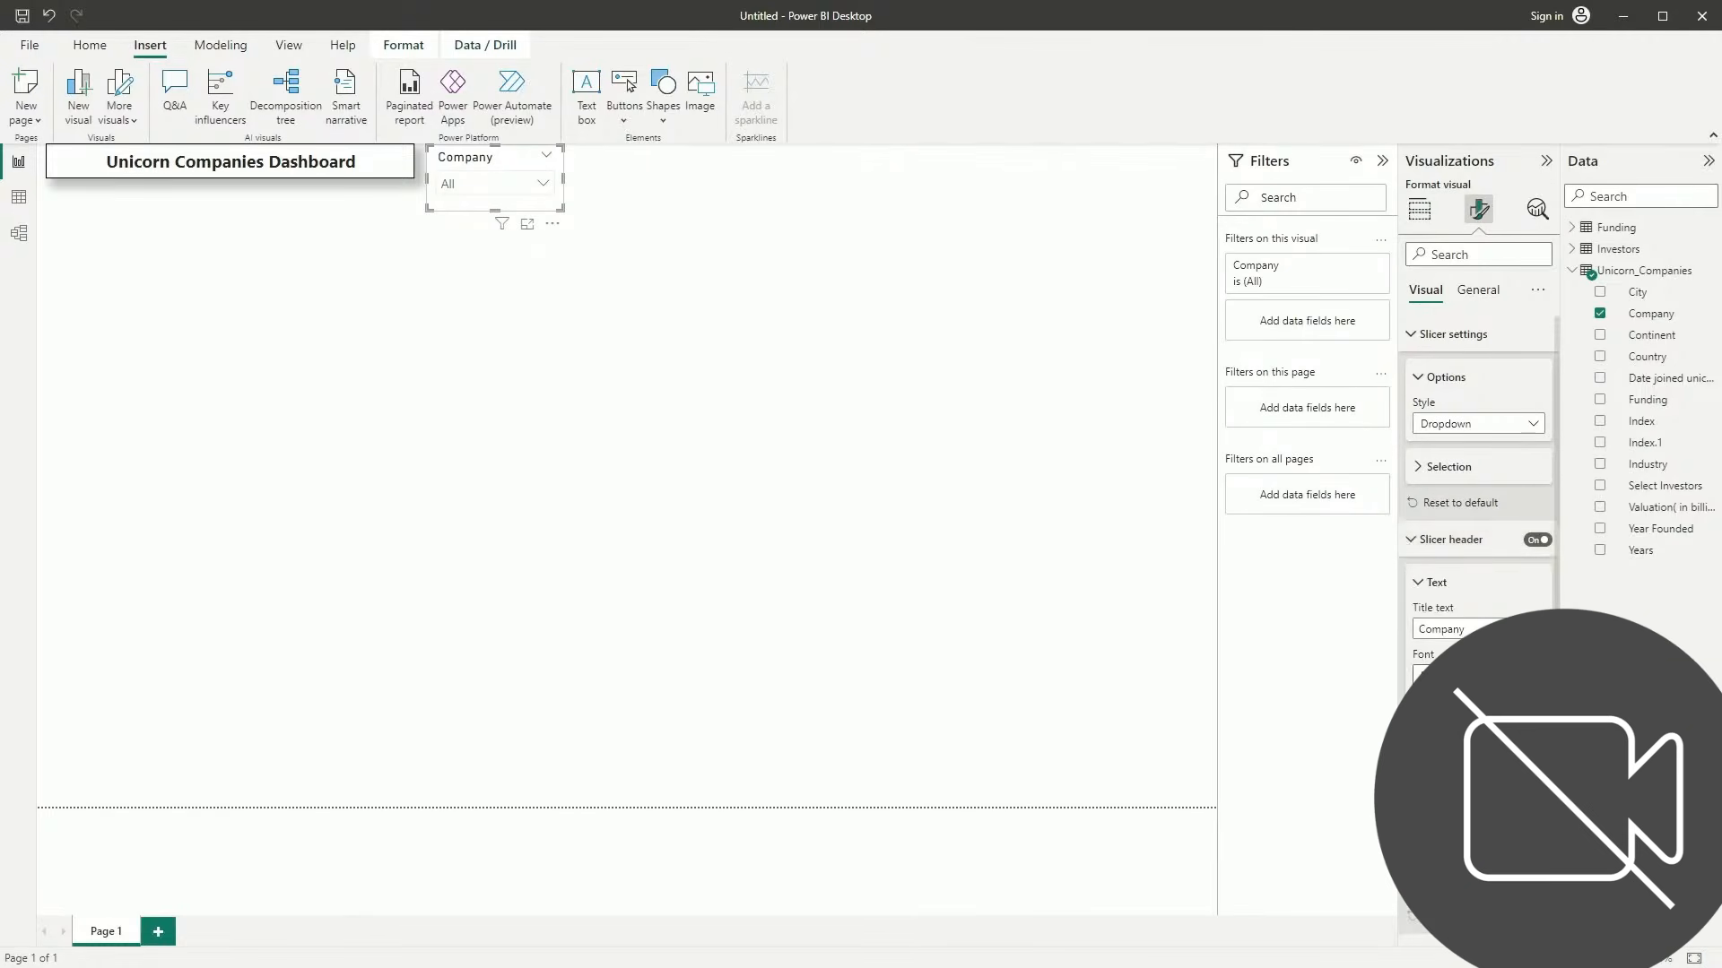
click(1472, 675)
scroll(1466, 548, down, 3)
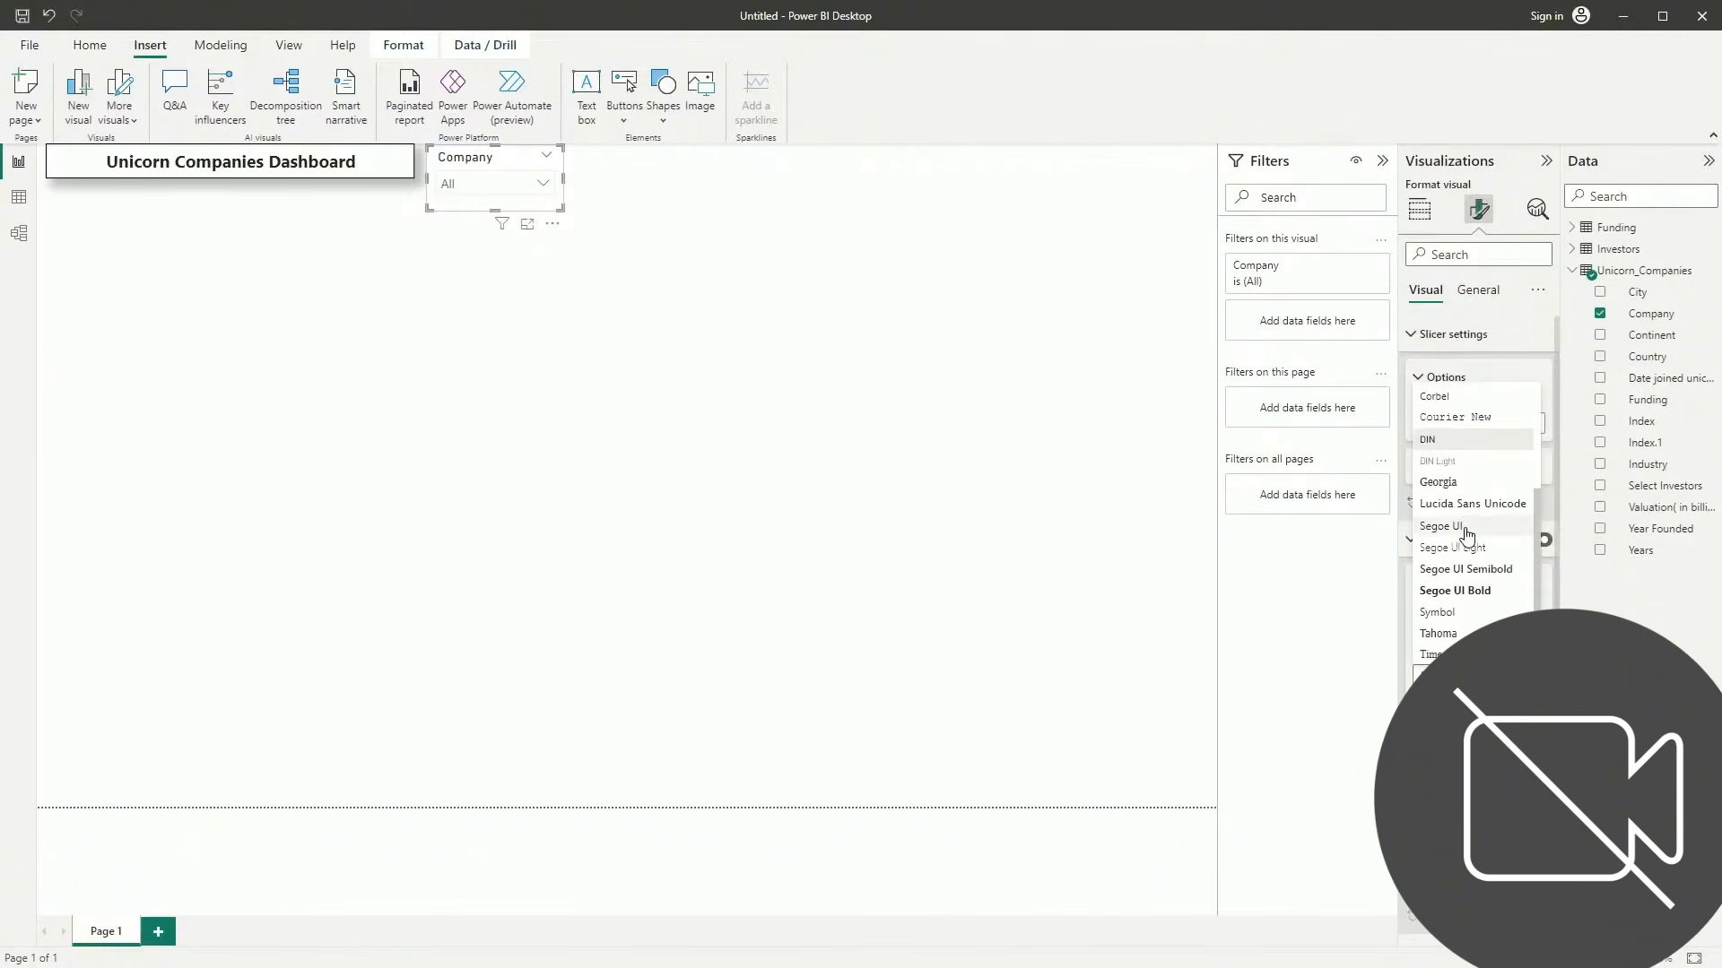
click(1466, 535)
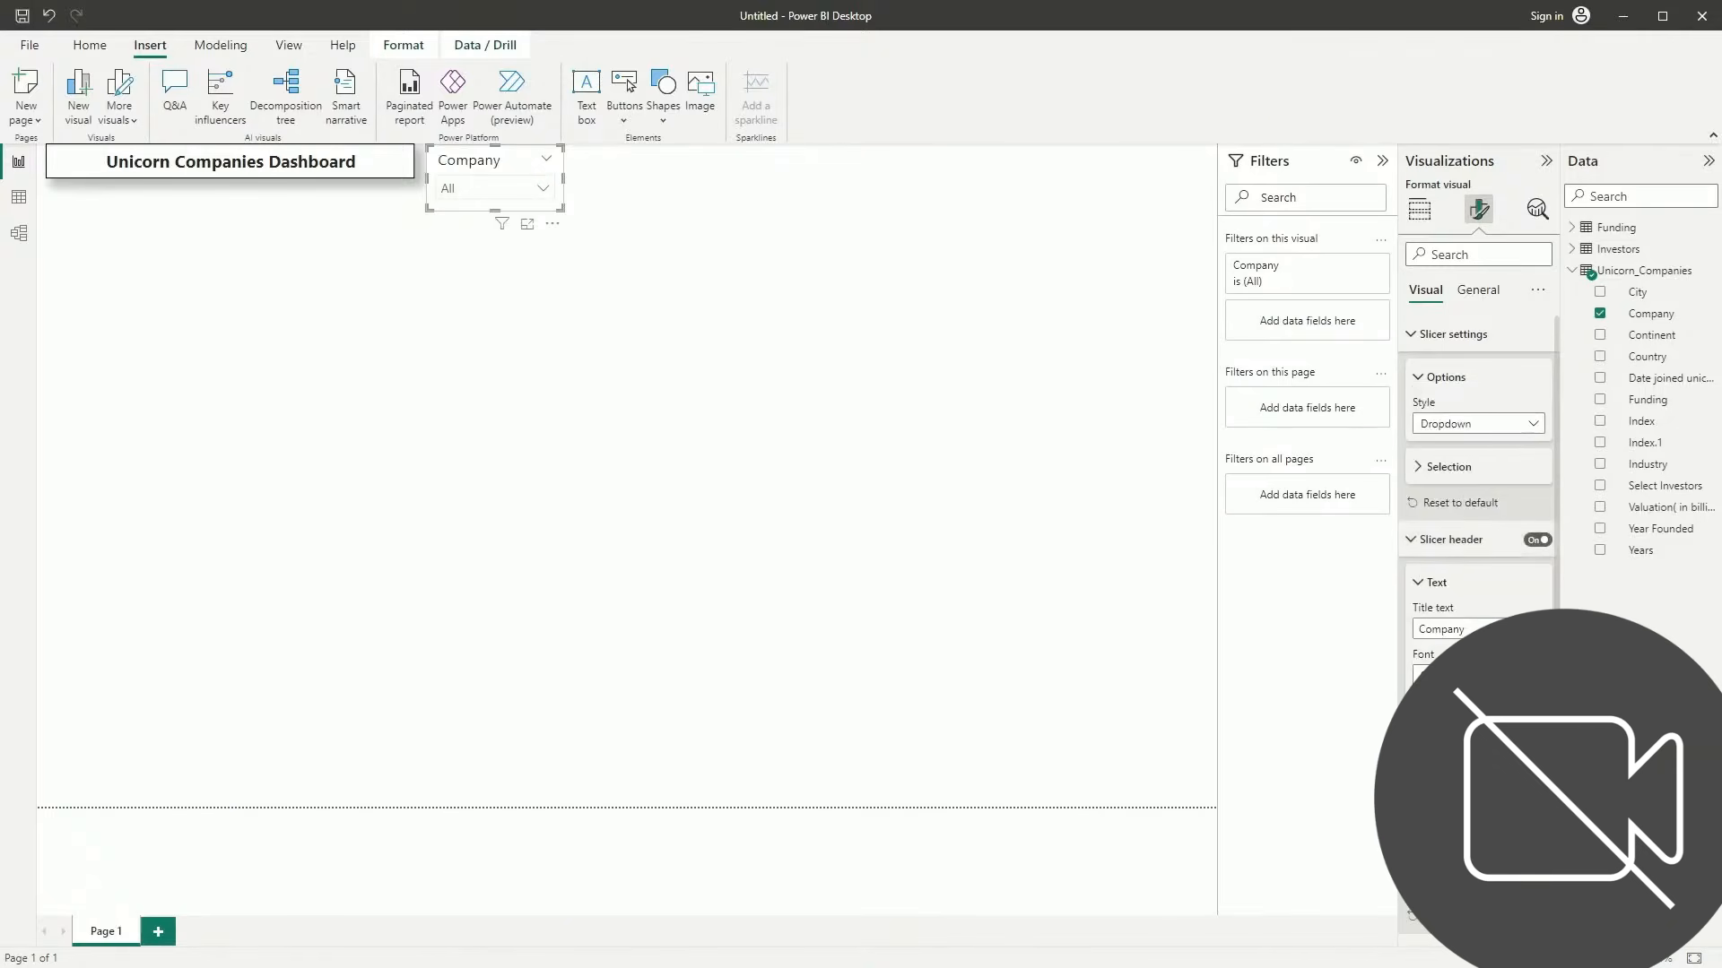
click(1428, 749)
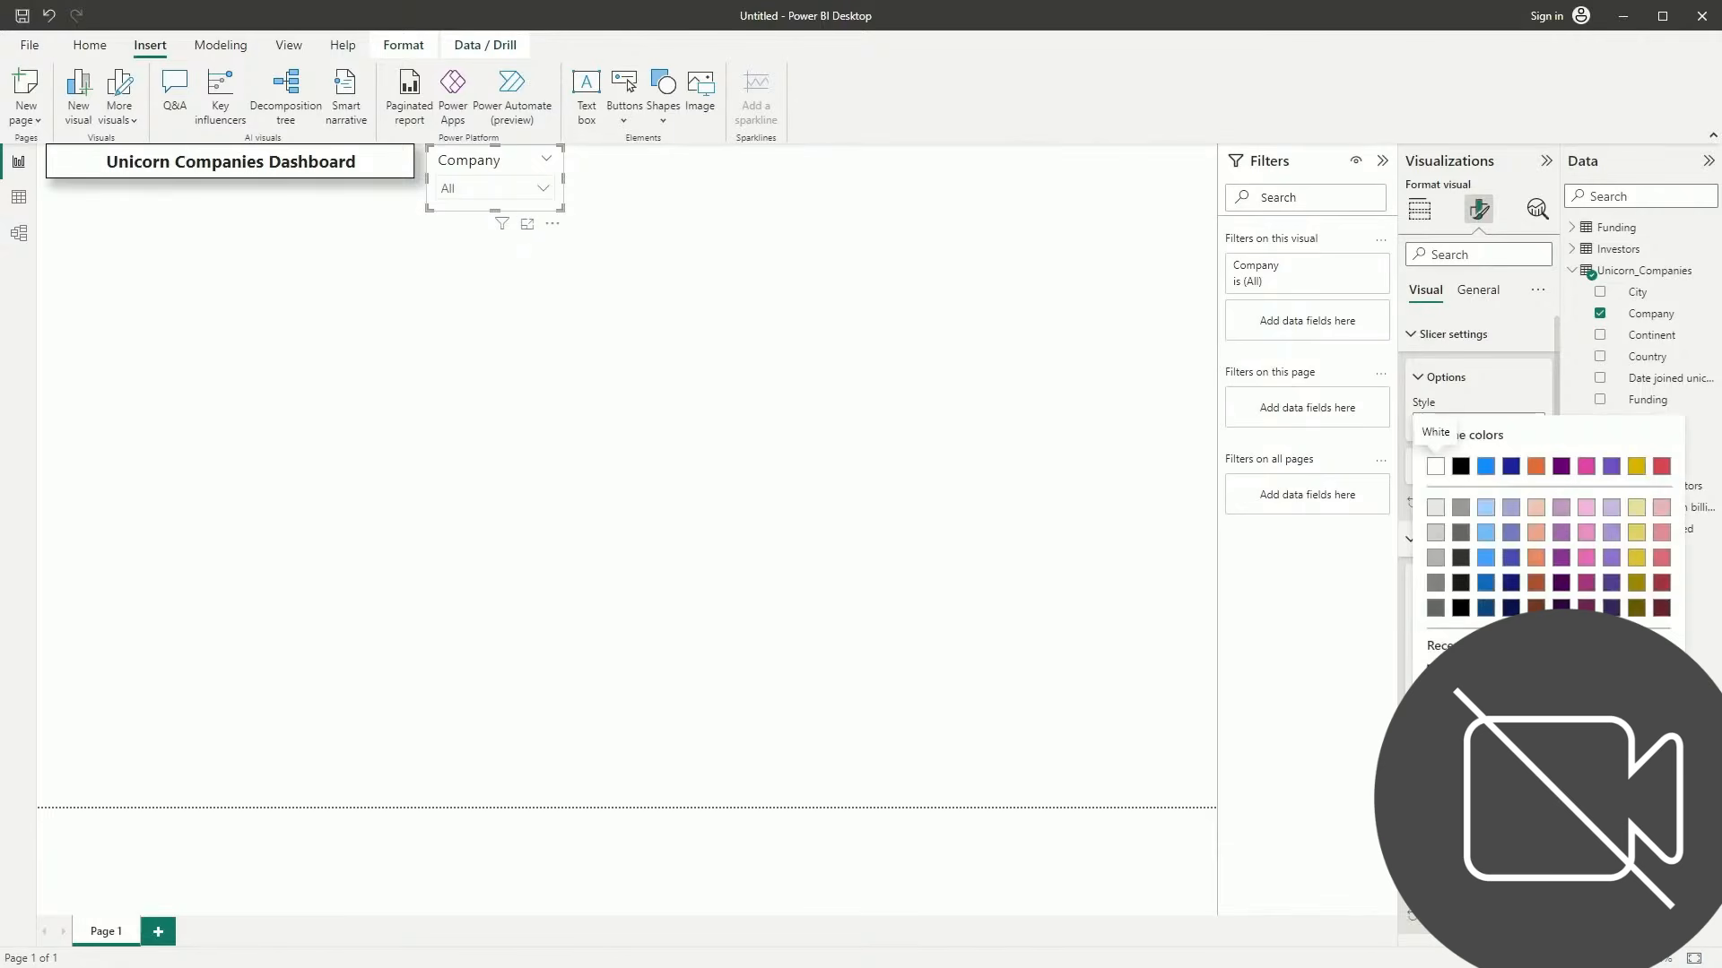
click(1434, 466)
scroll(1478, 493, down, 1)
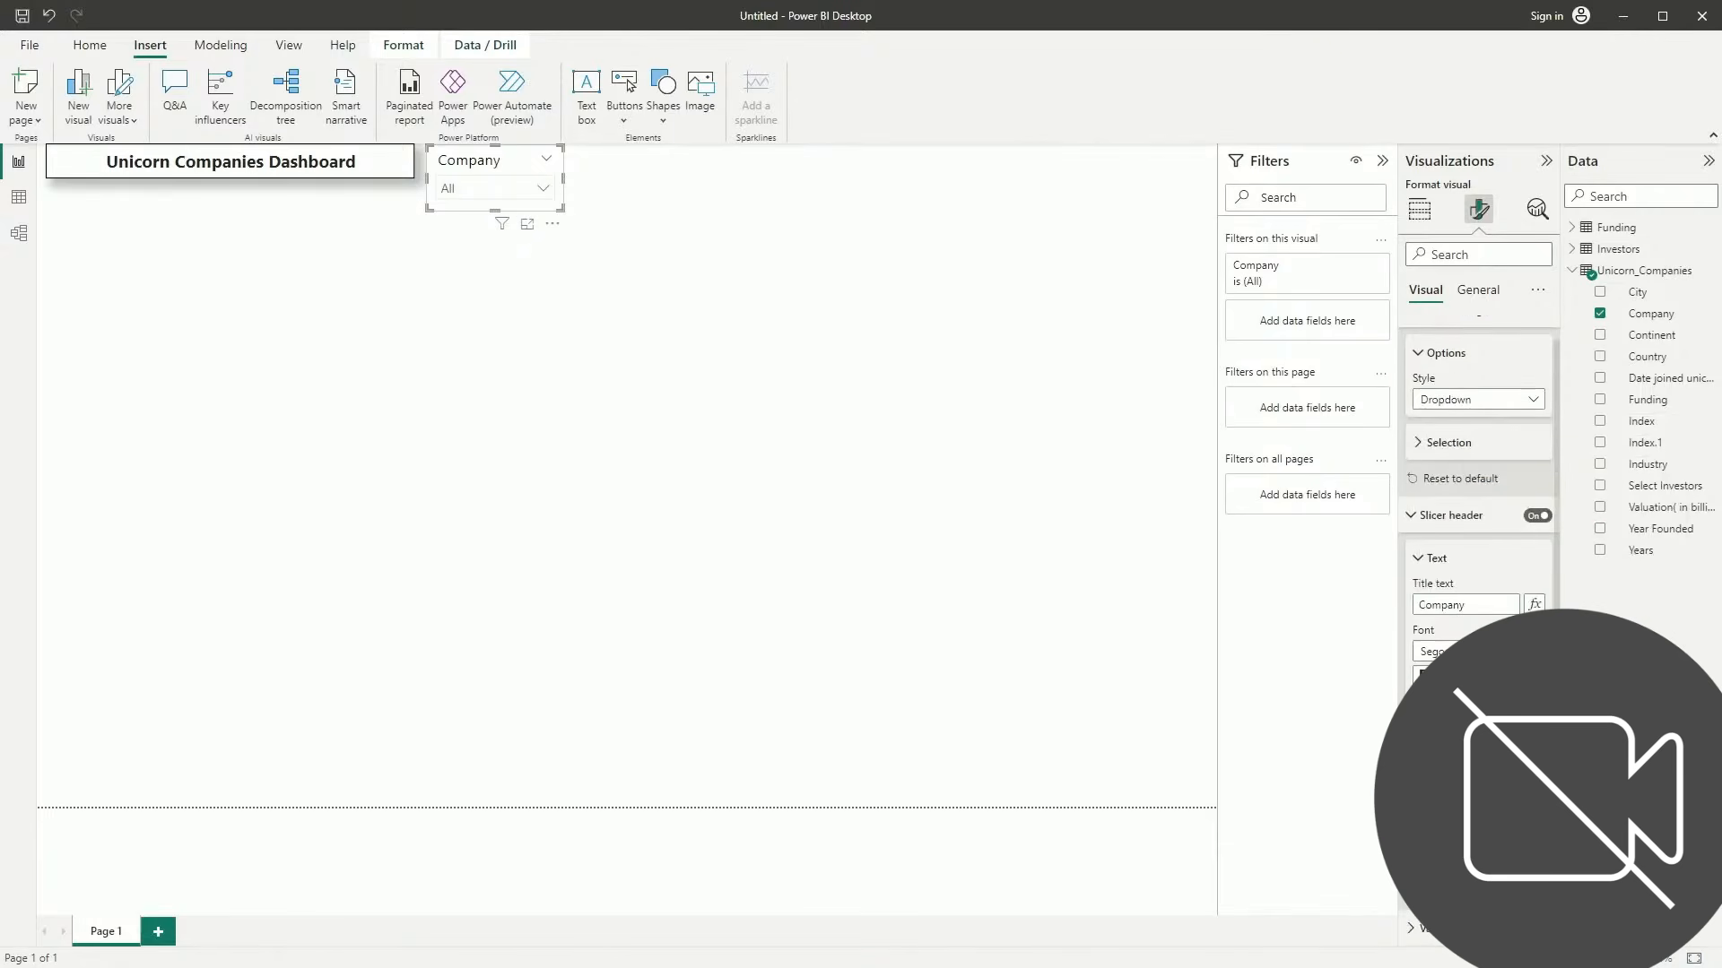
scroll(1478, 493, down, 5)
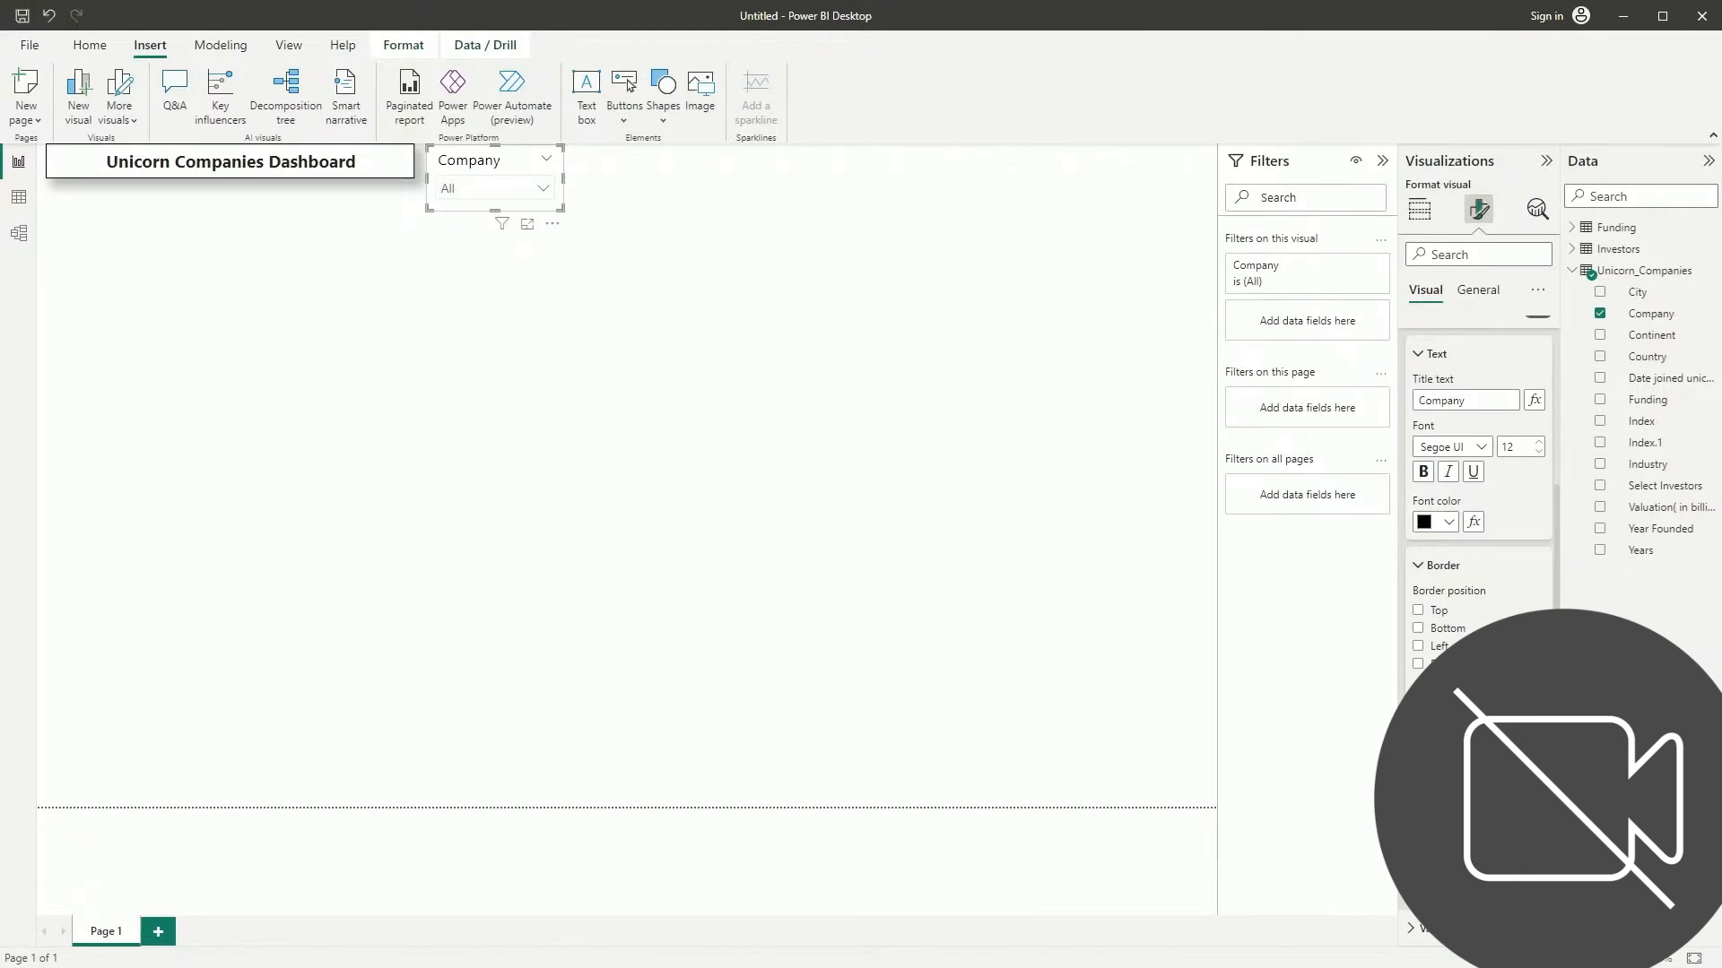
scroll(1478, 493, down, 2)
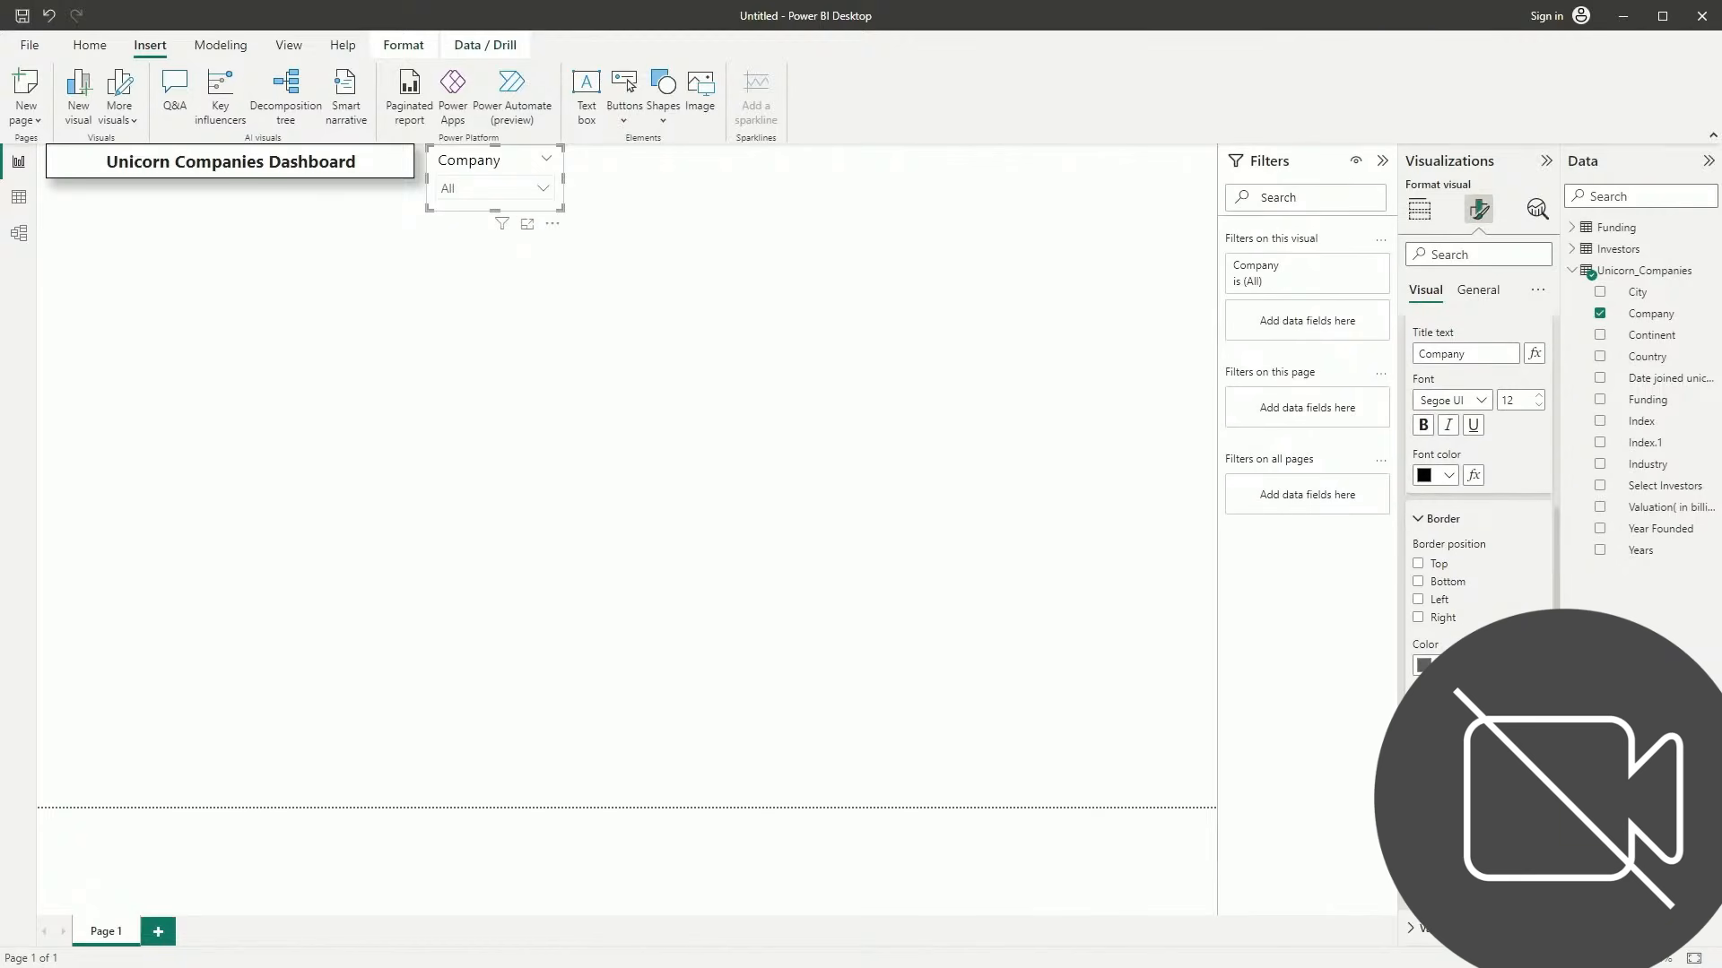
scroll(1478, 494, up, 7)
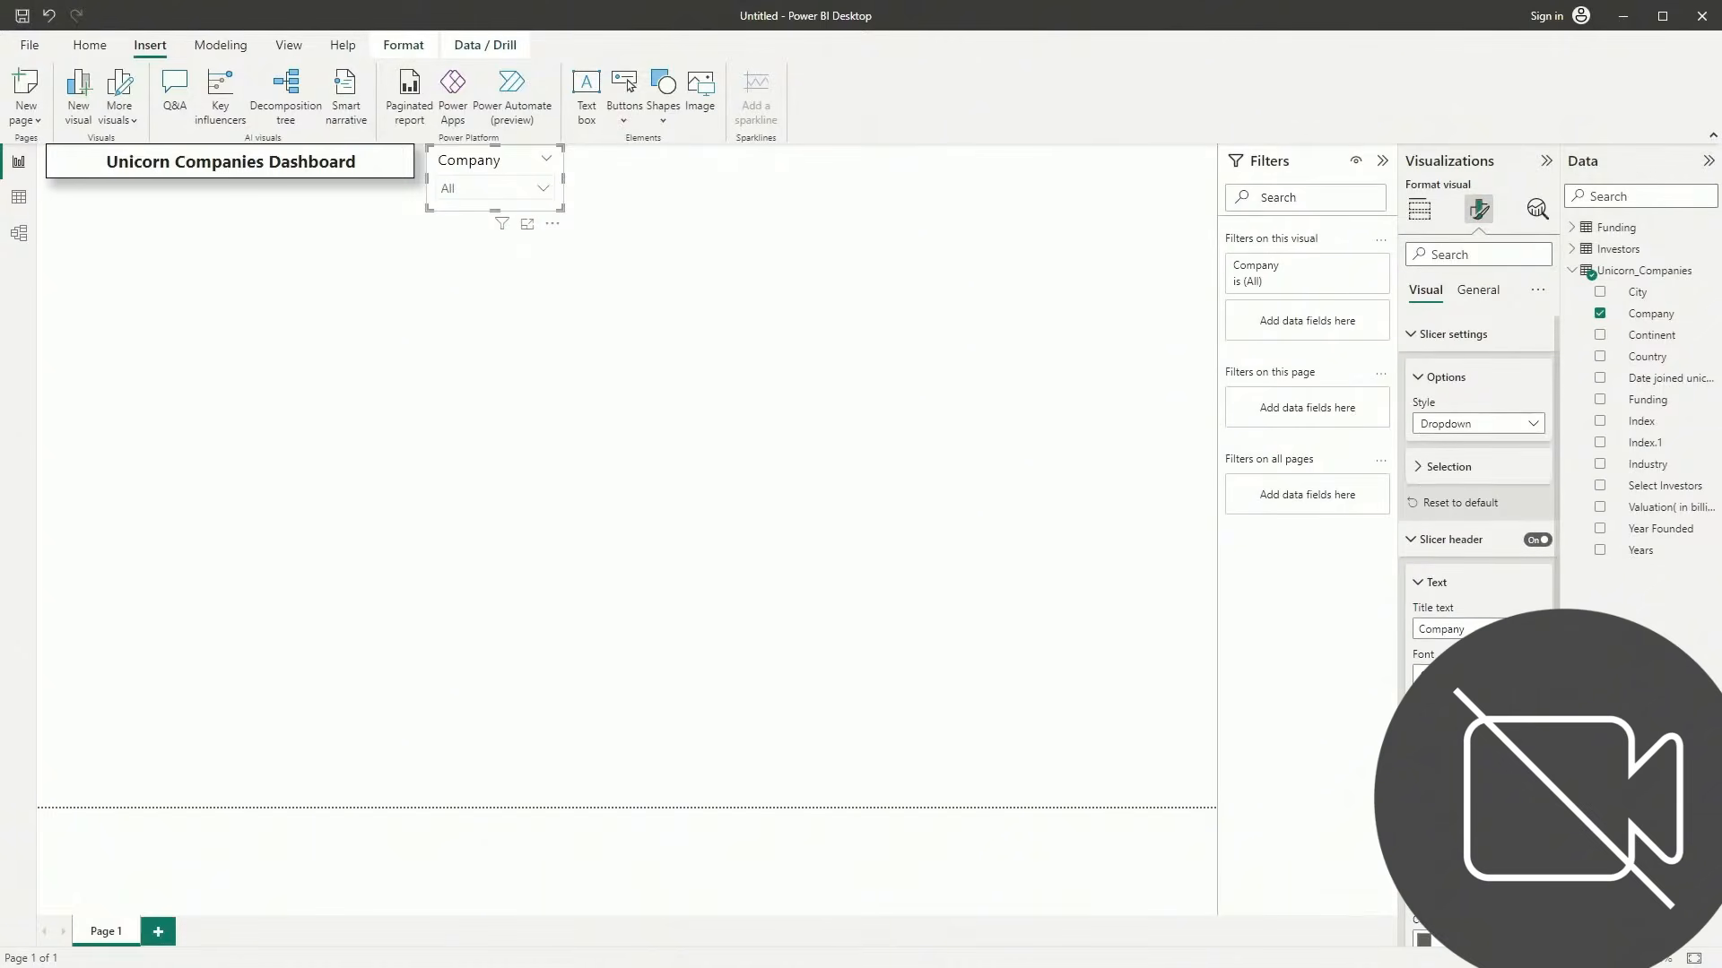
Turn on the visual border and shadow effects for the Company slicer
click(1476, 296)
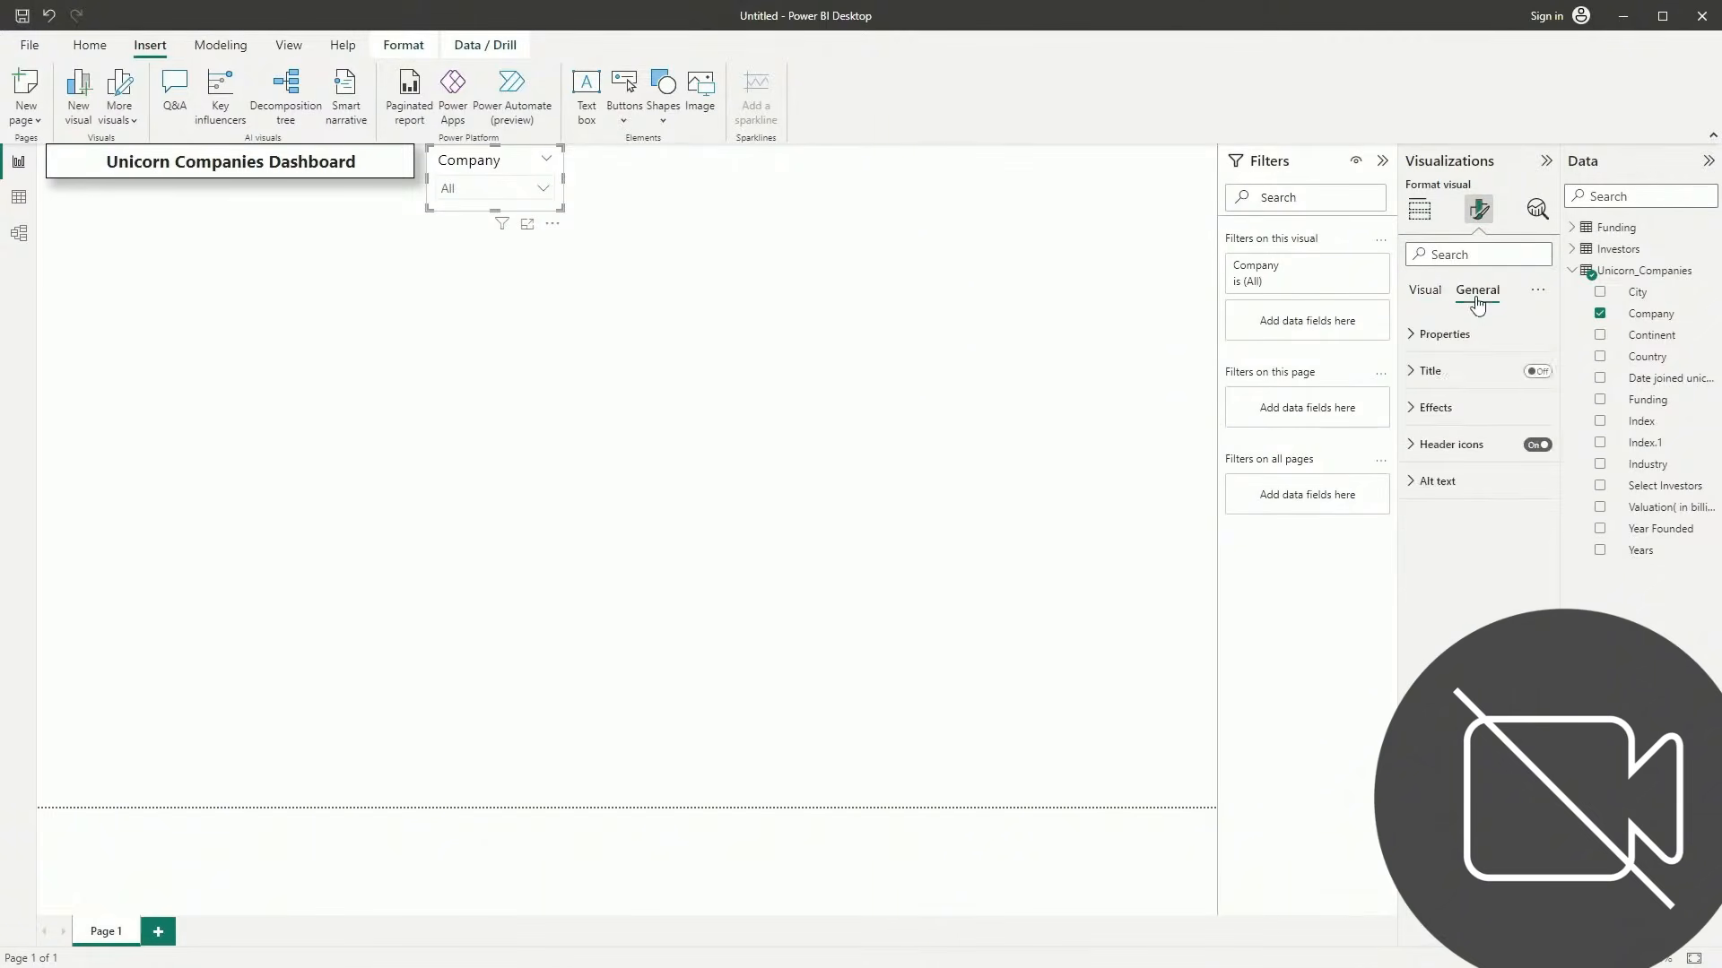
click(1459, 408)
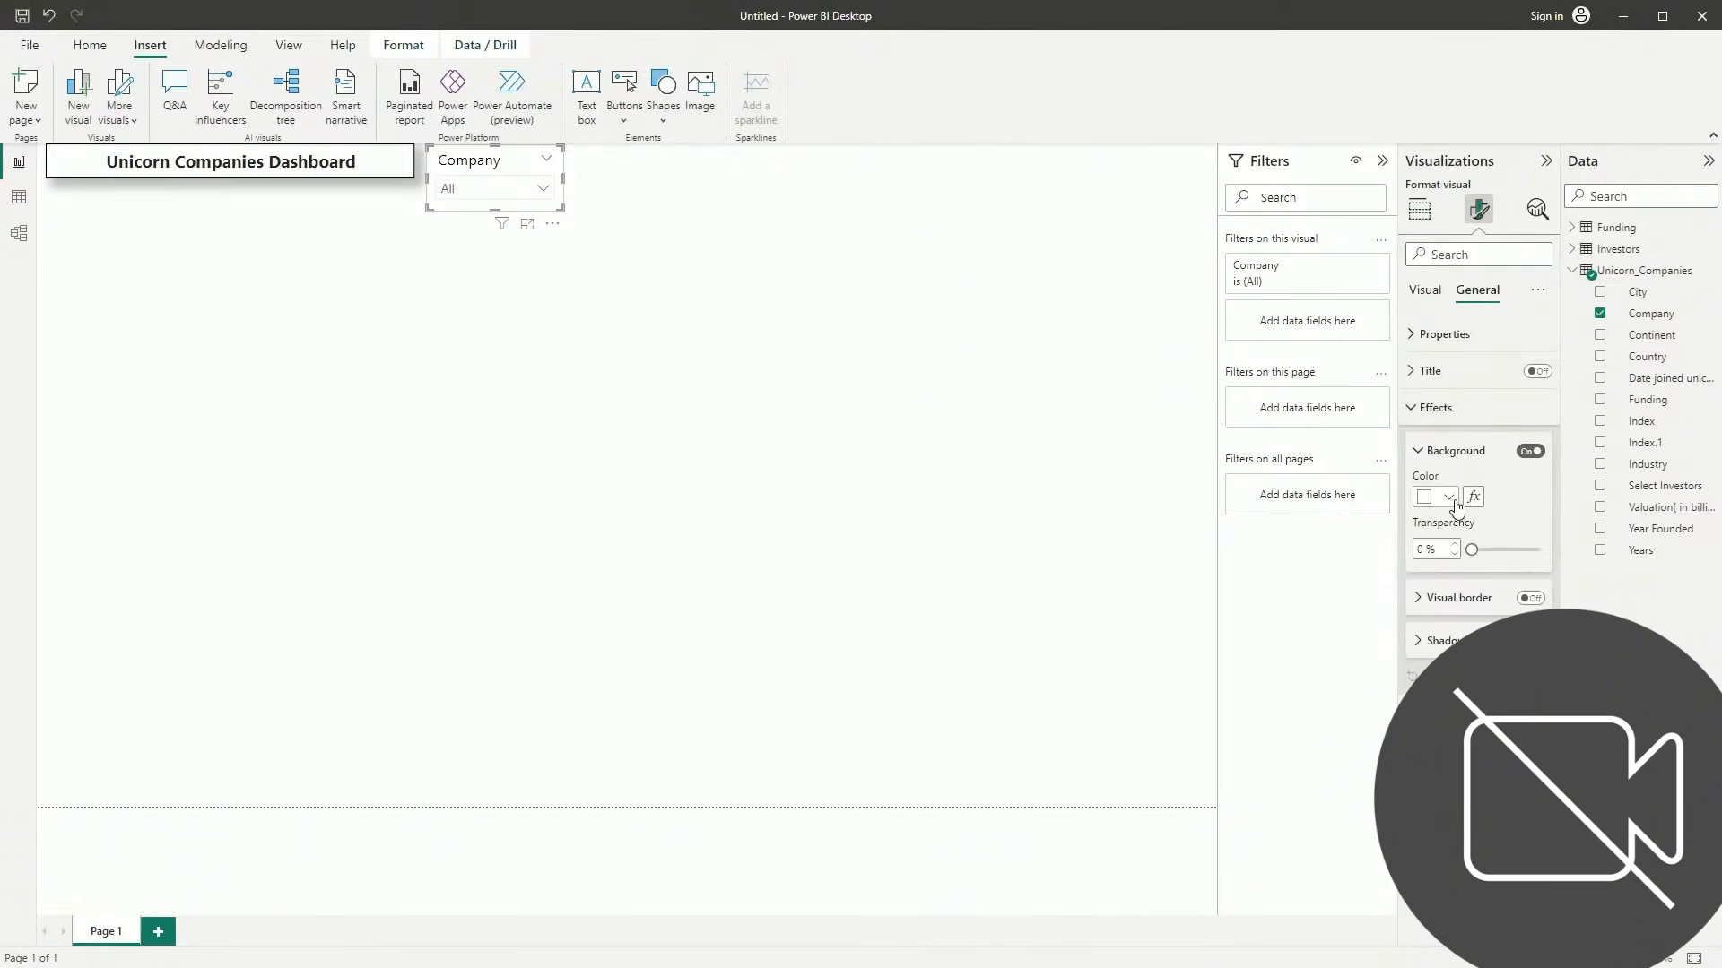
click(1539, 599)
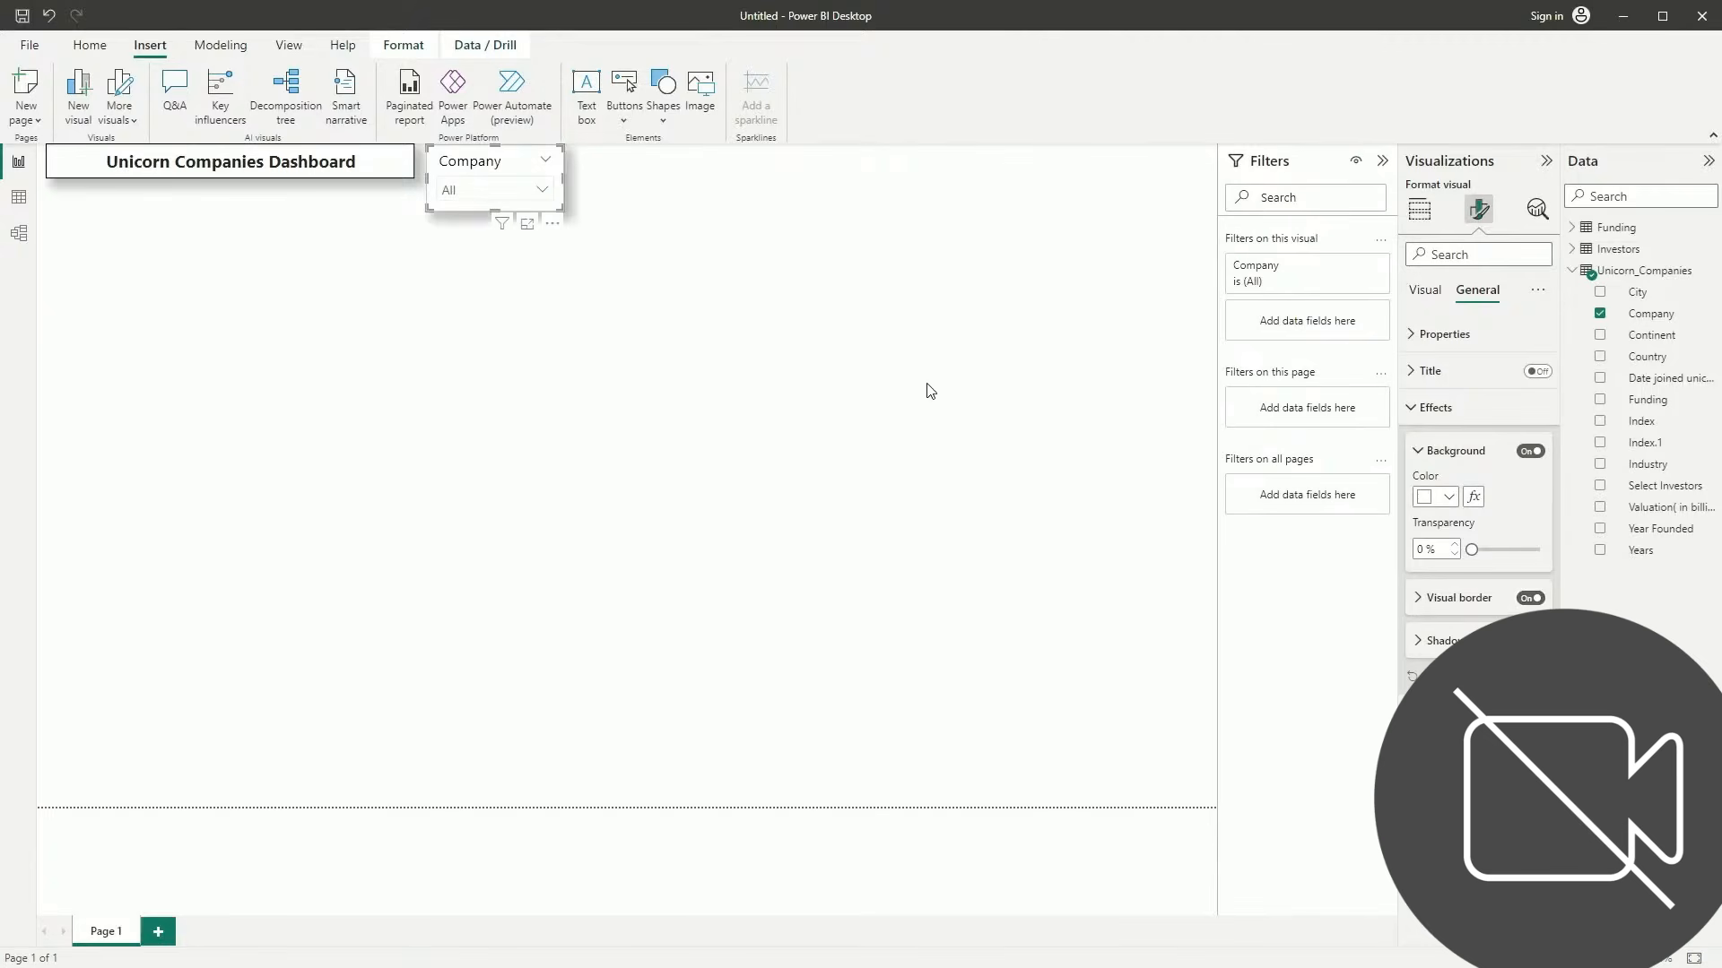
click(885, 522)
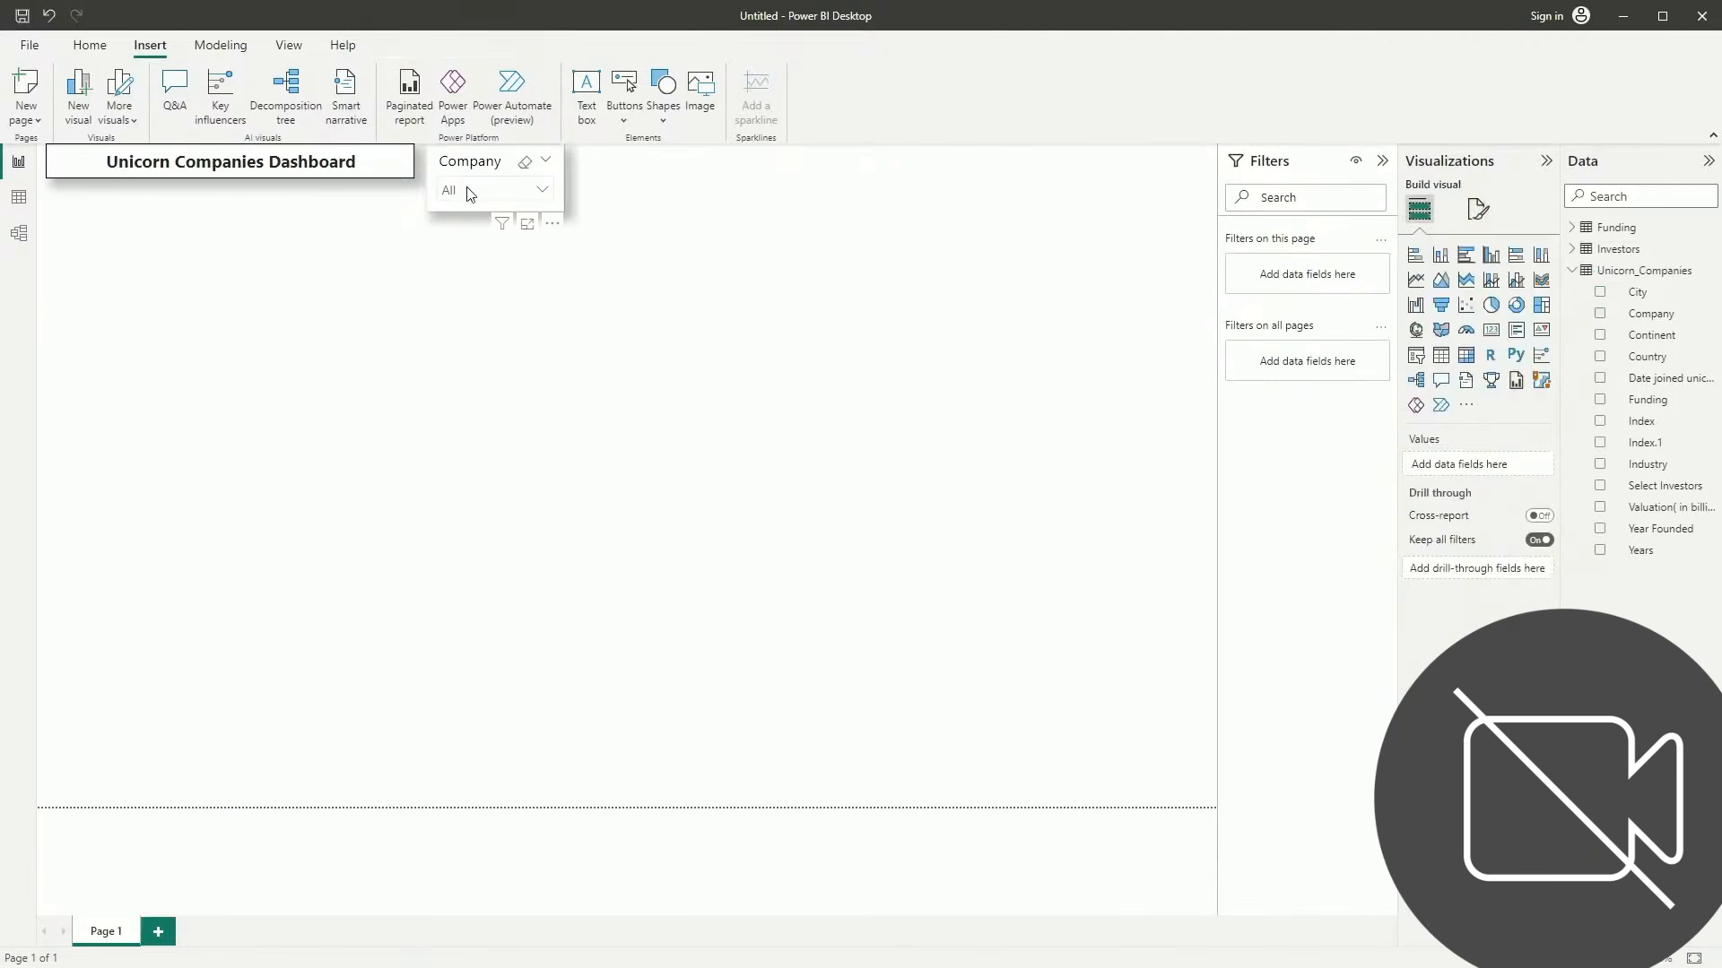
Make the Company slicer's values text bold
click(480, 168)
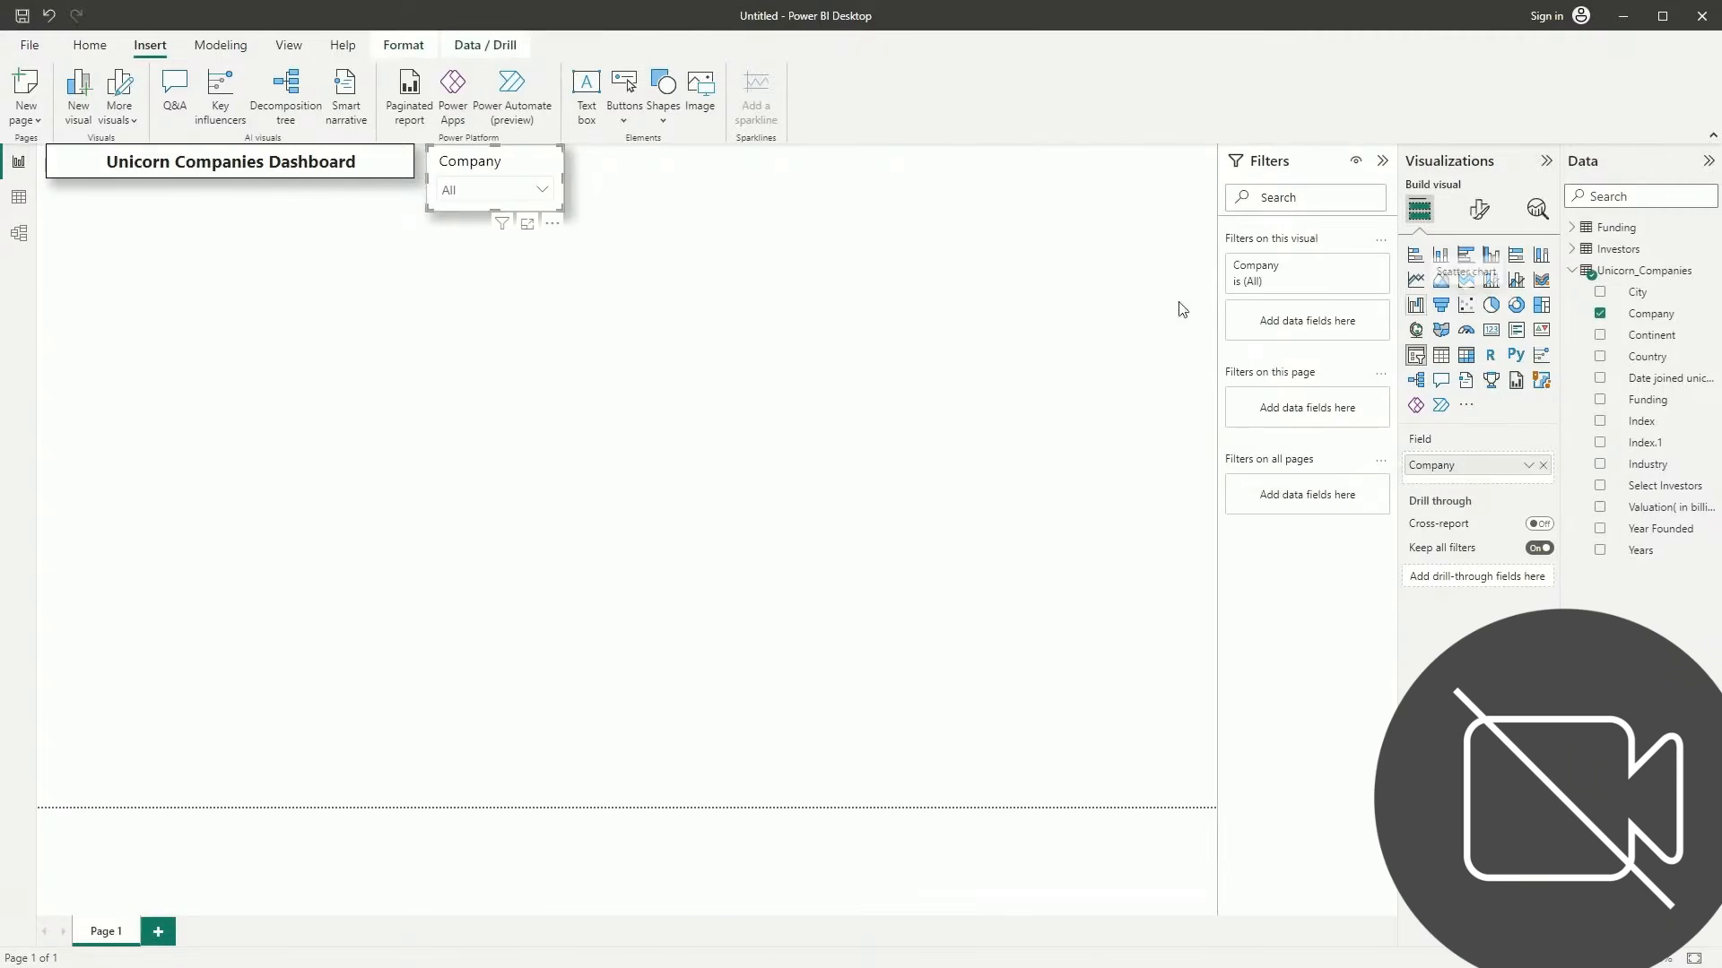
click(1479, 212)
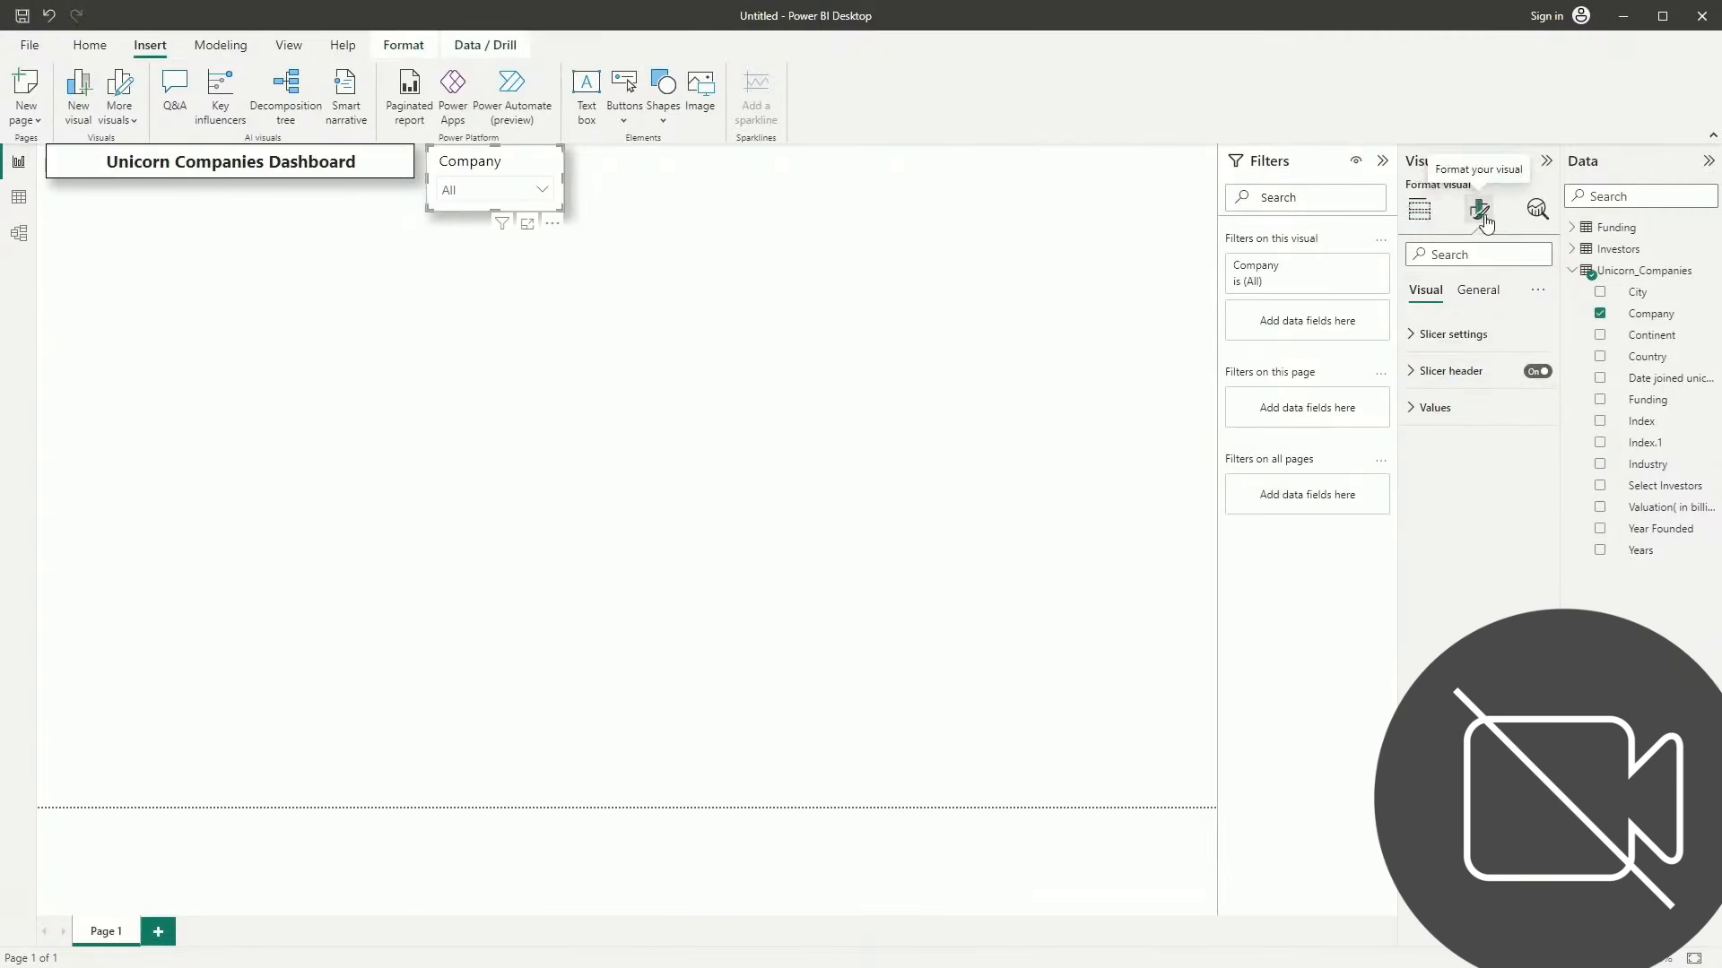
click(1434, 408)
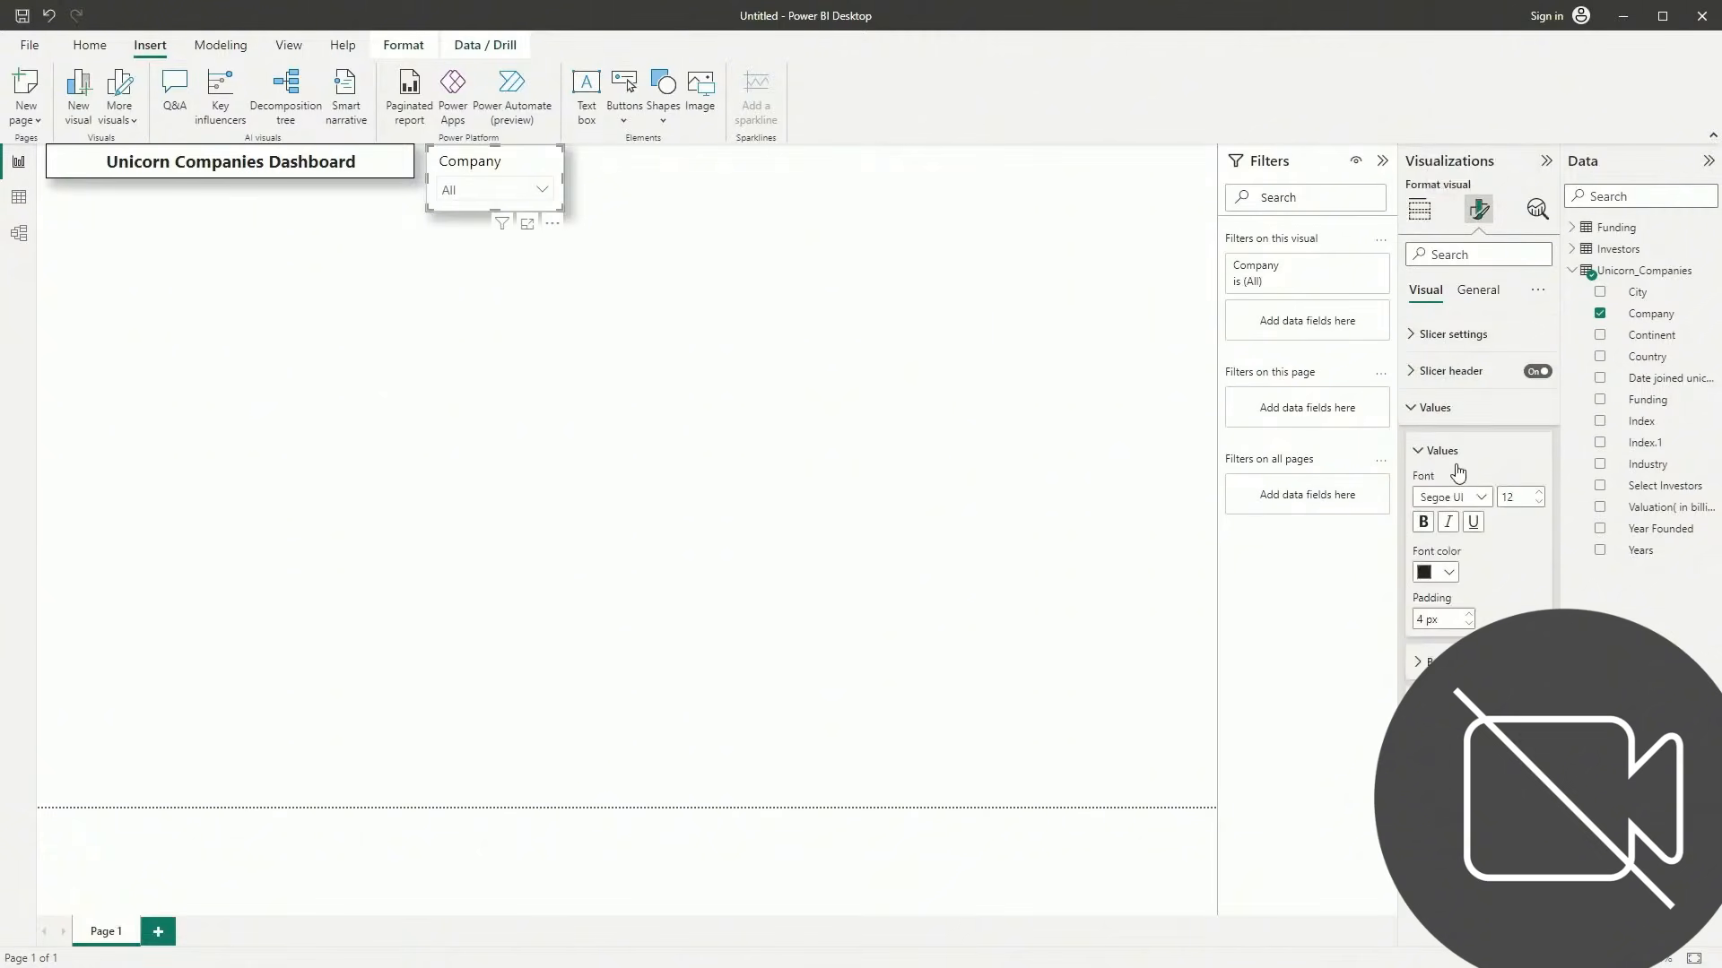
click(1424, 523)
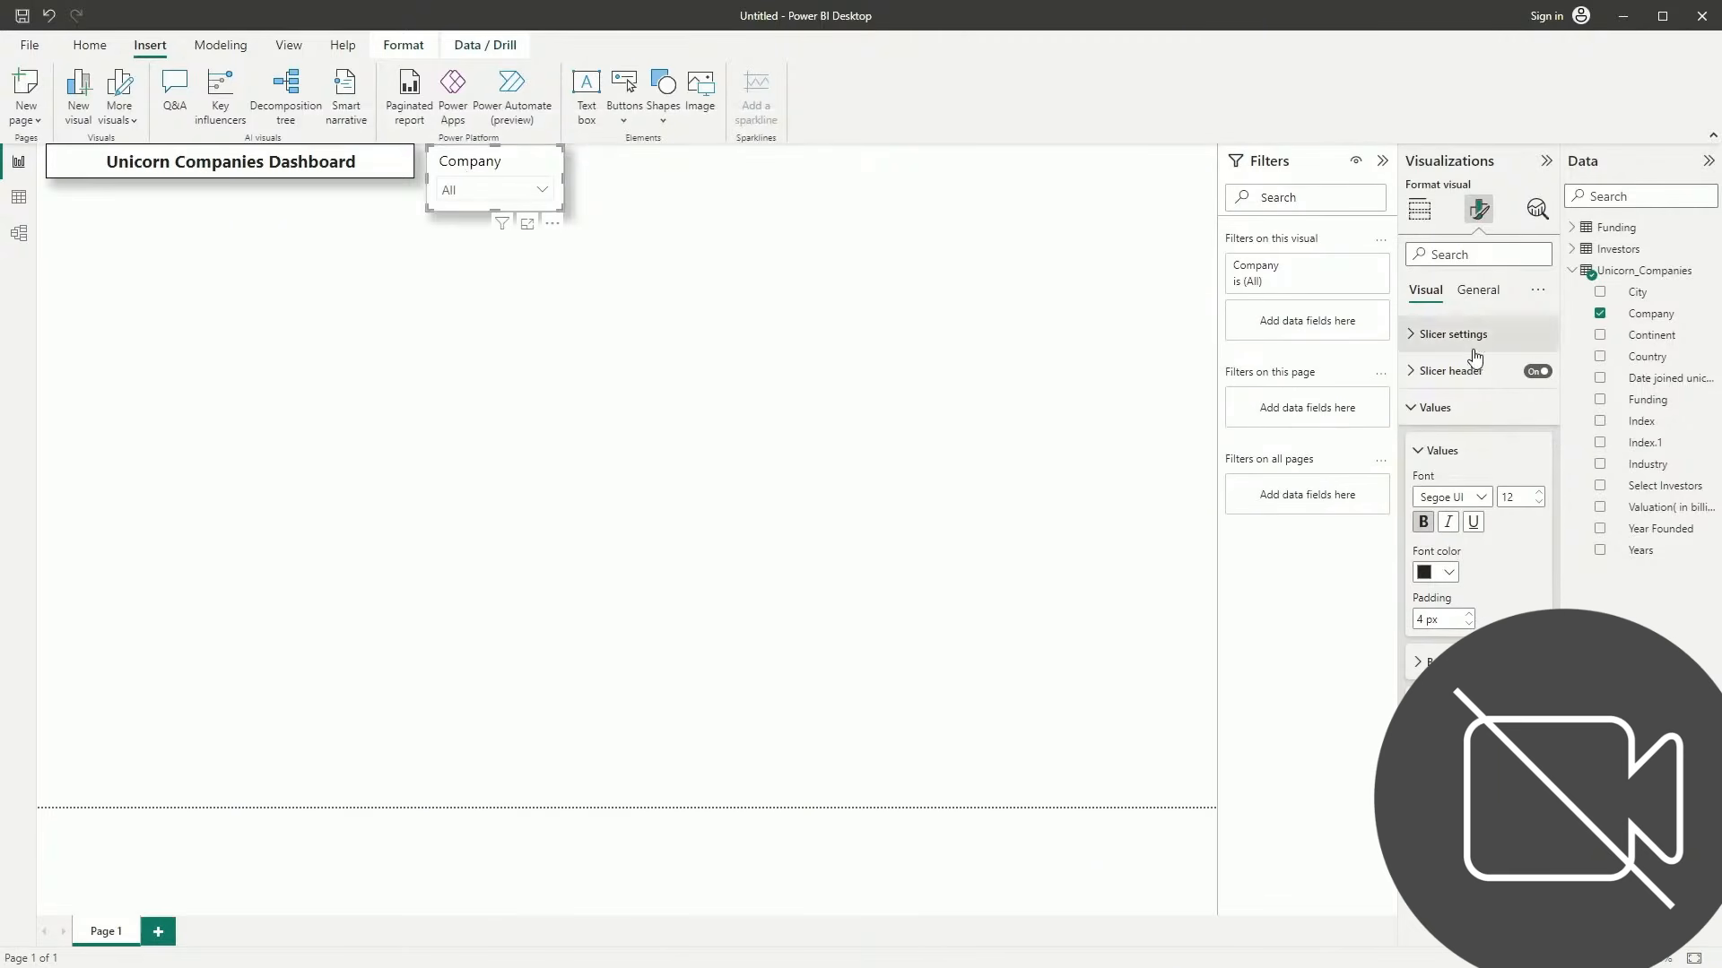
Try bold formatting on the Company slicer's header text, and turn it back off
click(1430, 371)
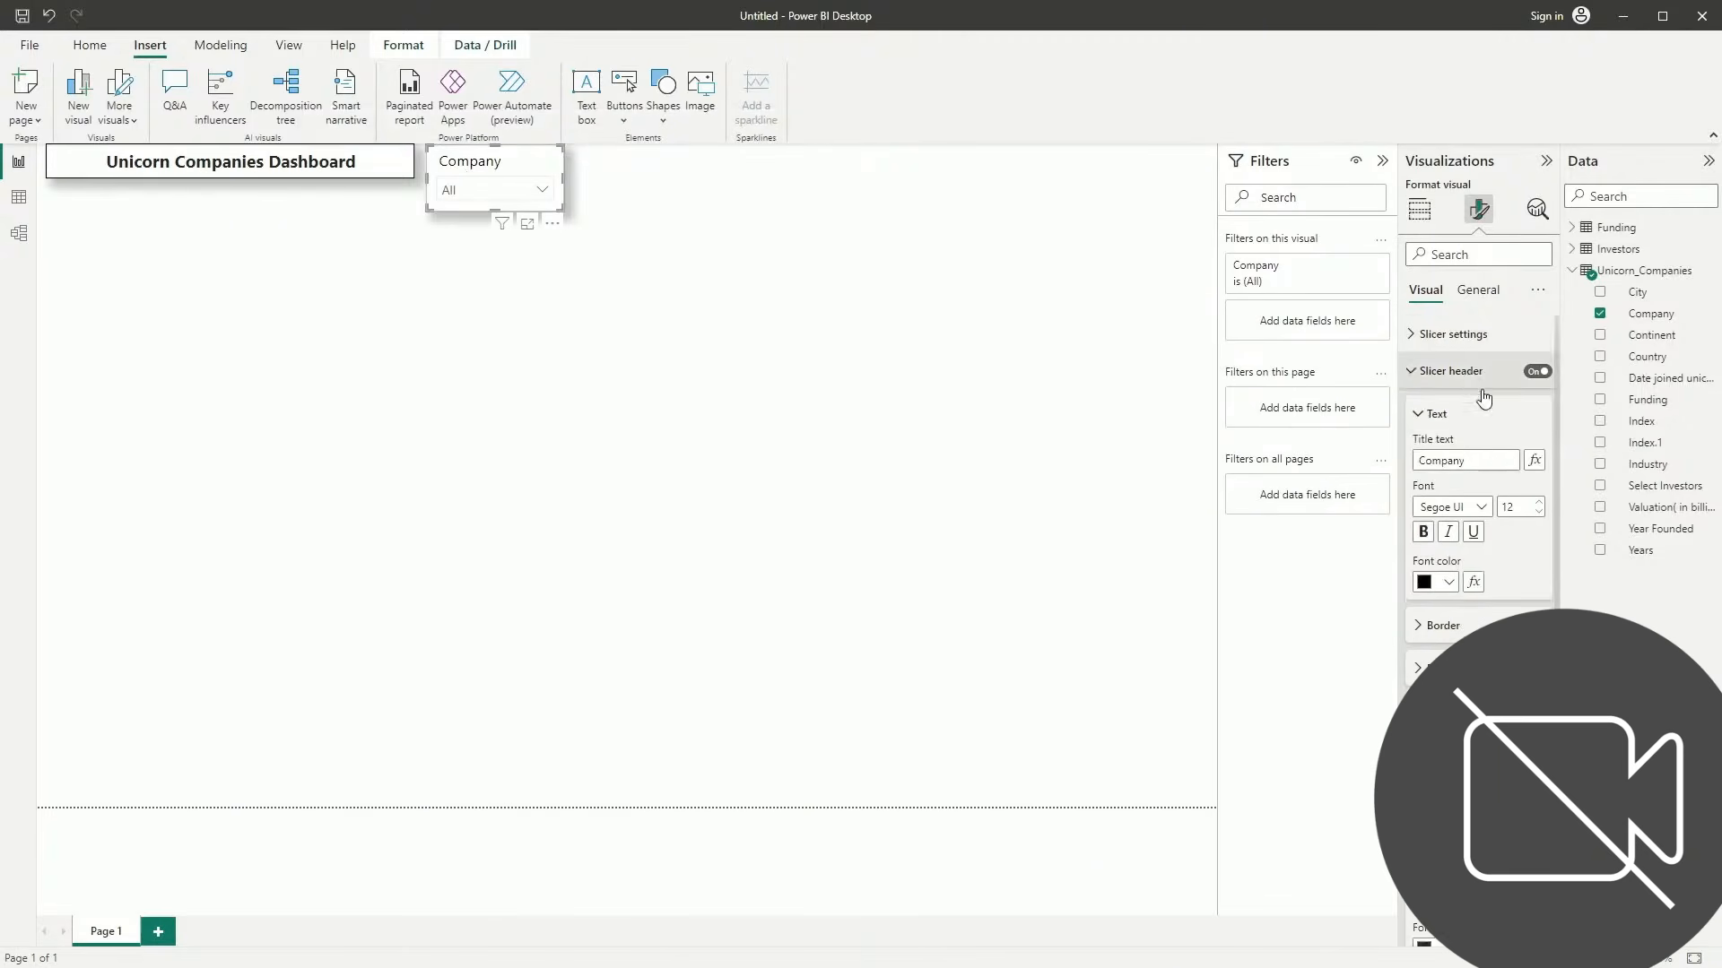
click(1423, 533)
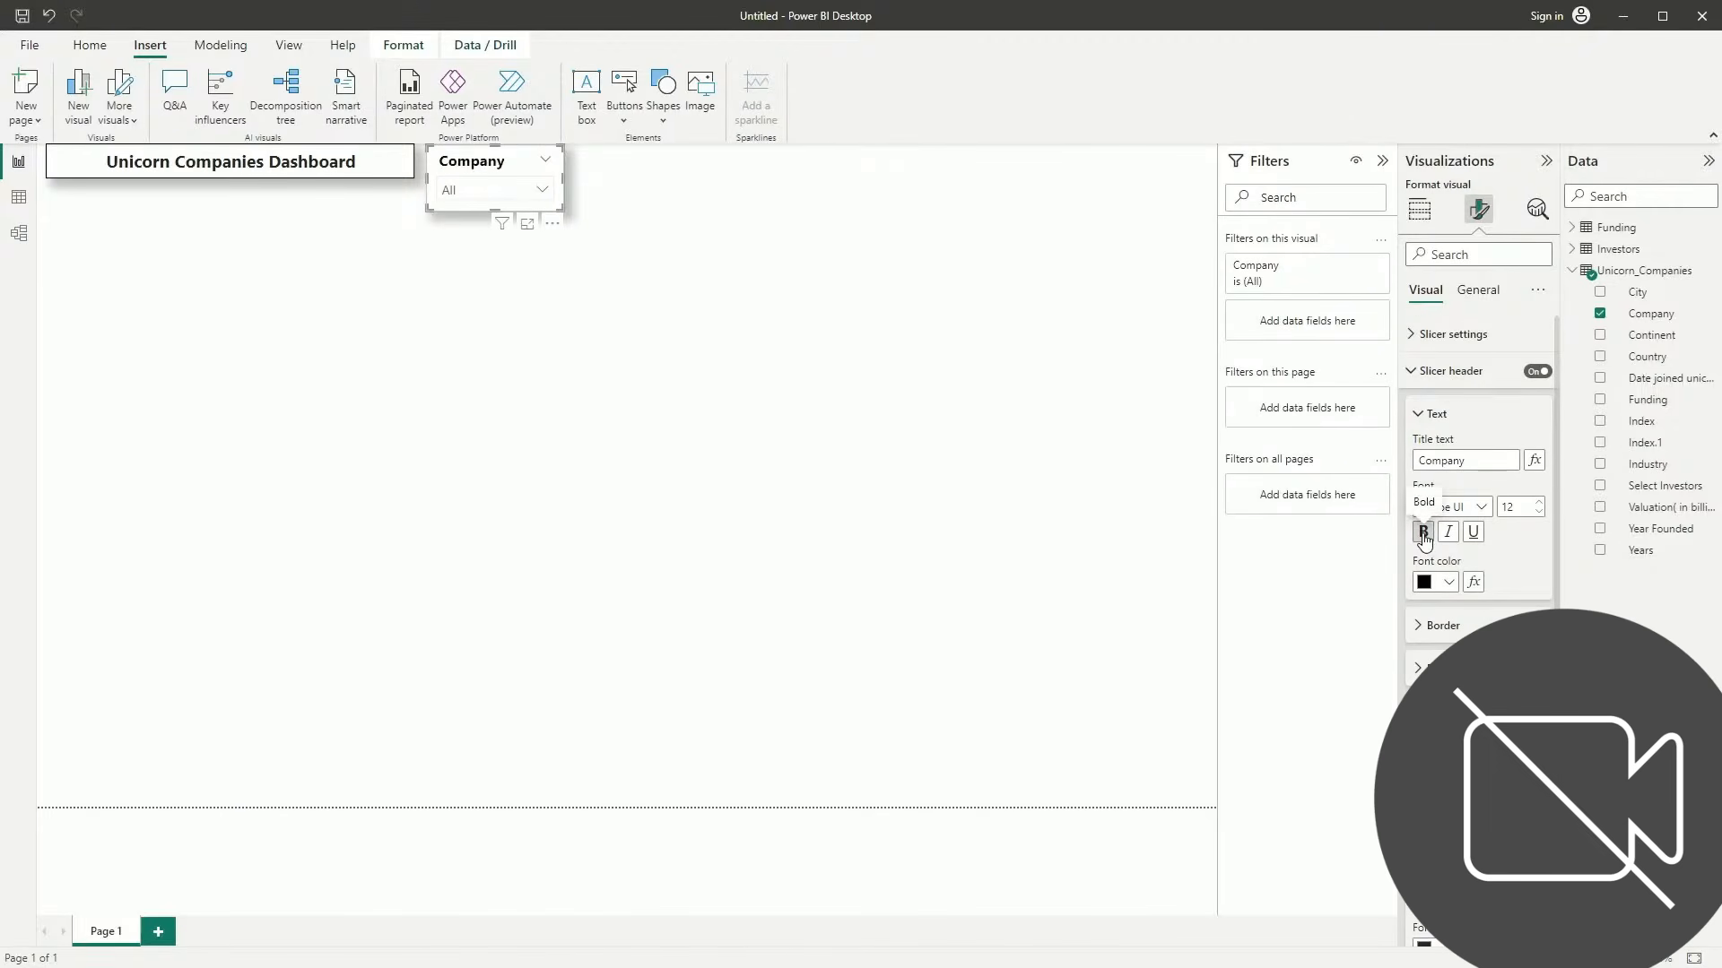
click(1424, 532)
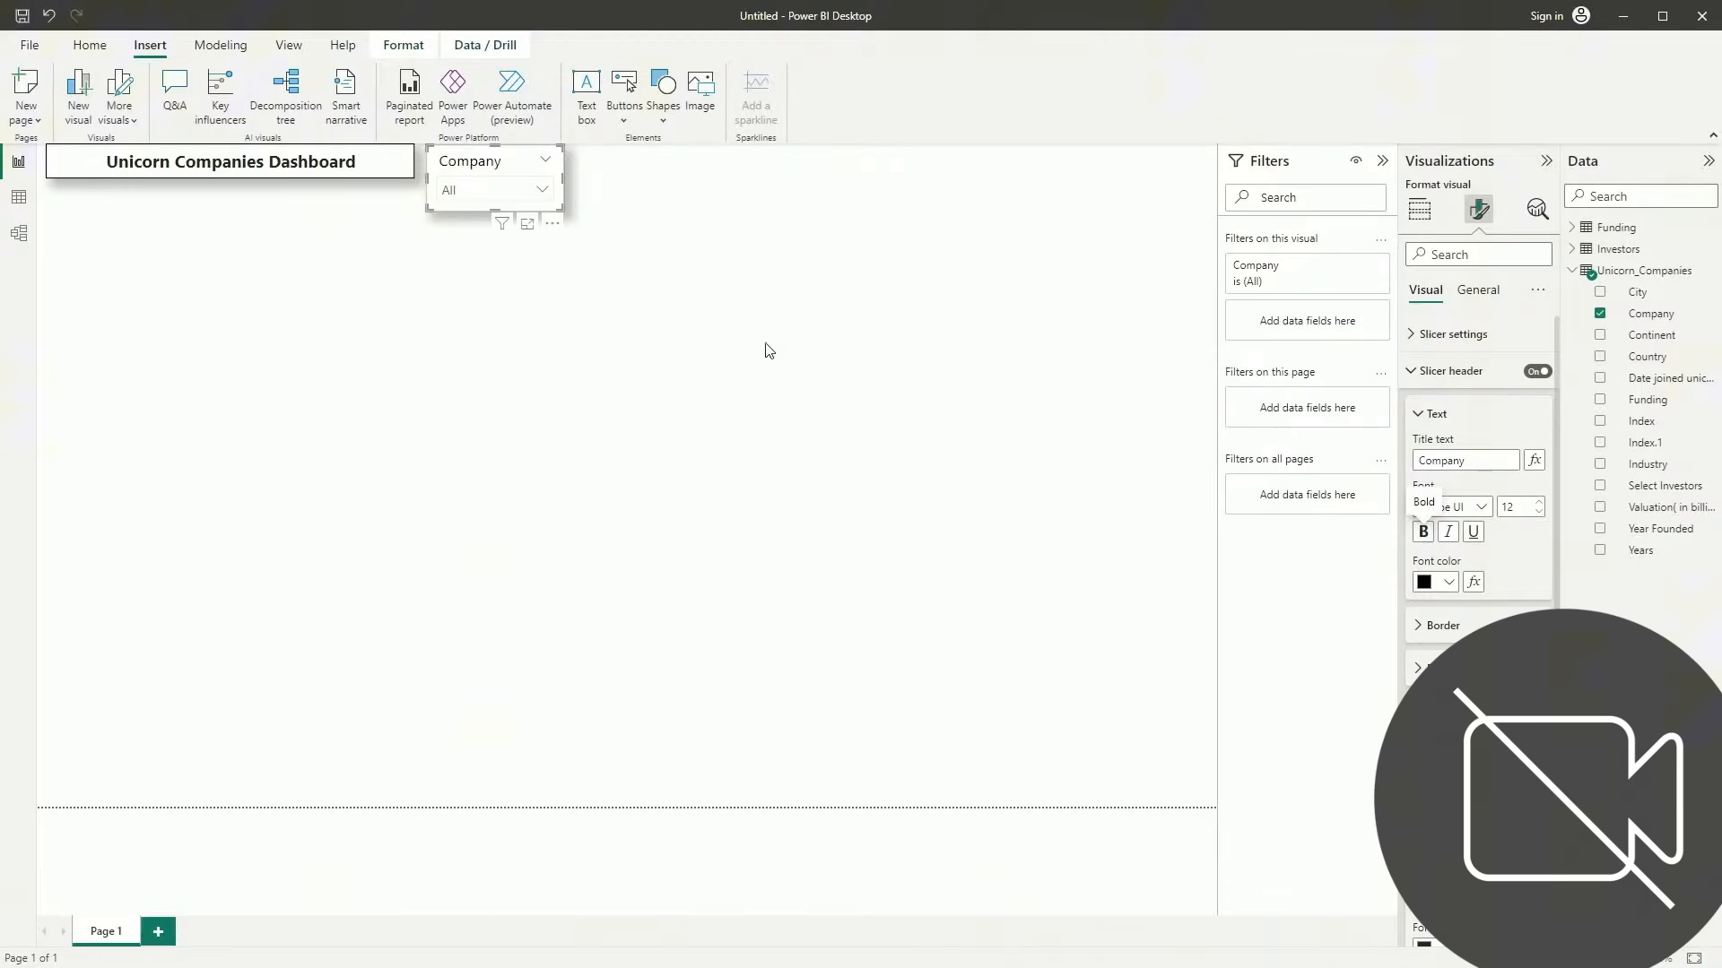
click(708, 308)
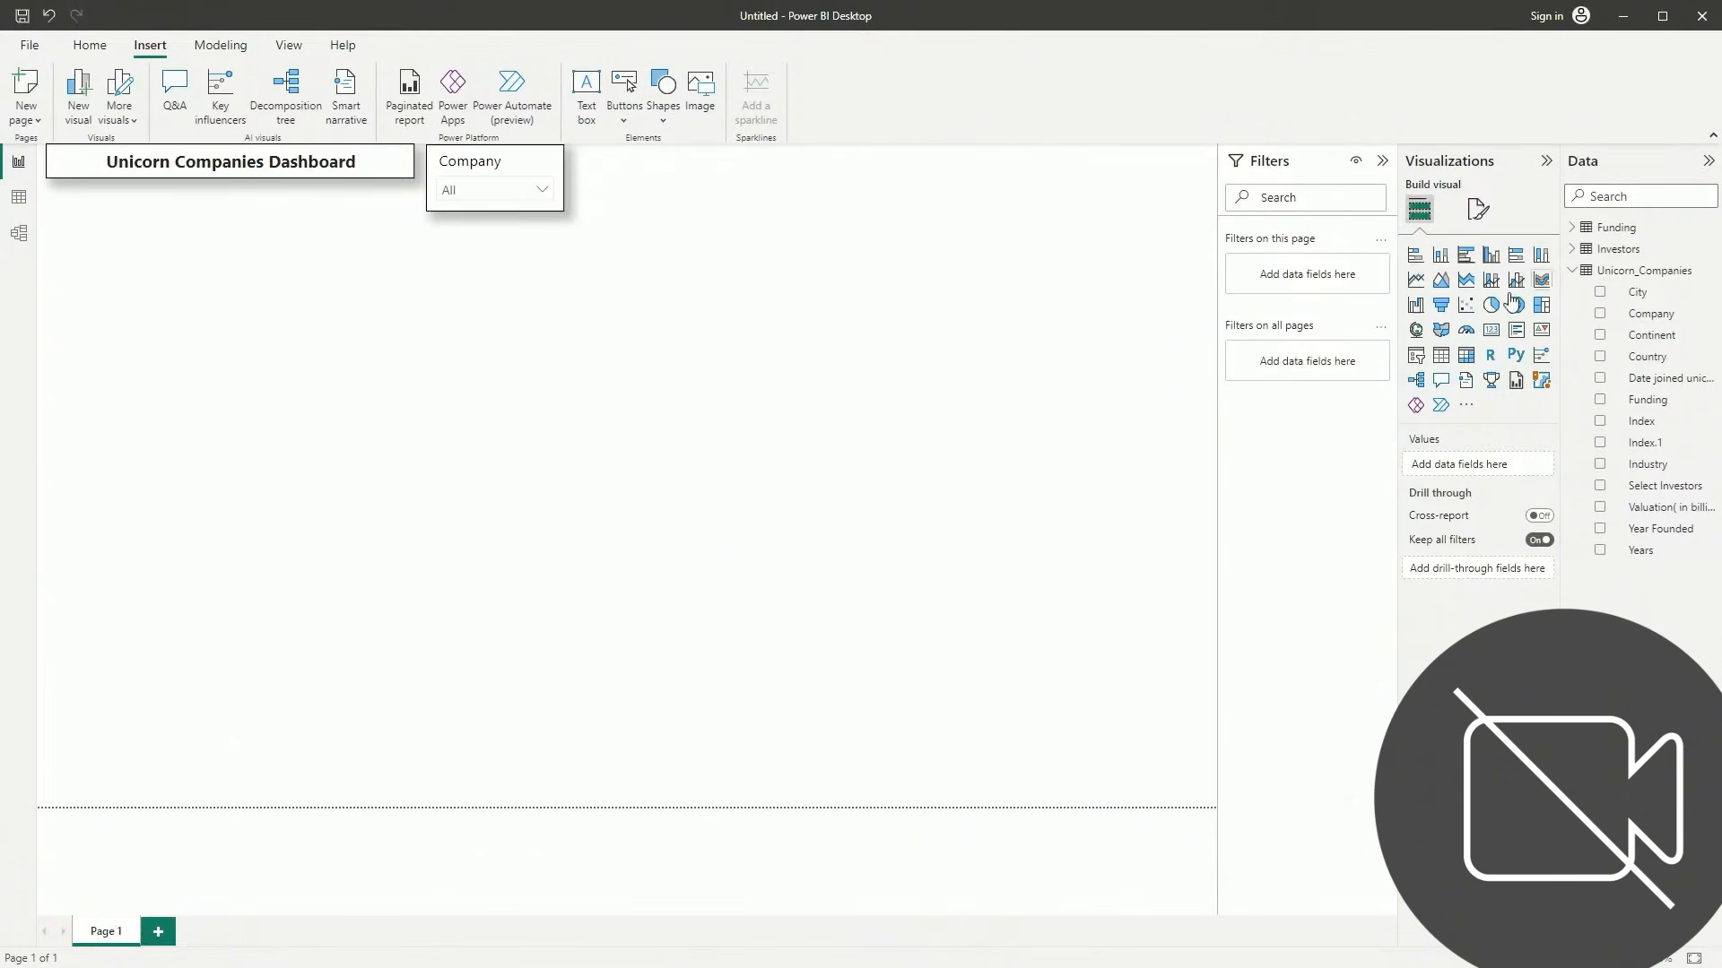
Add a card visual beside the Company slicer and populate it with the Industry field
click(1493, 336)
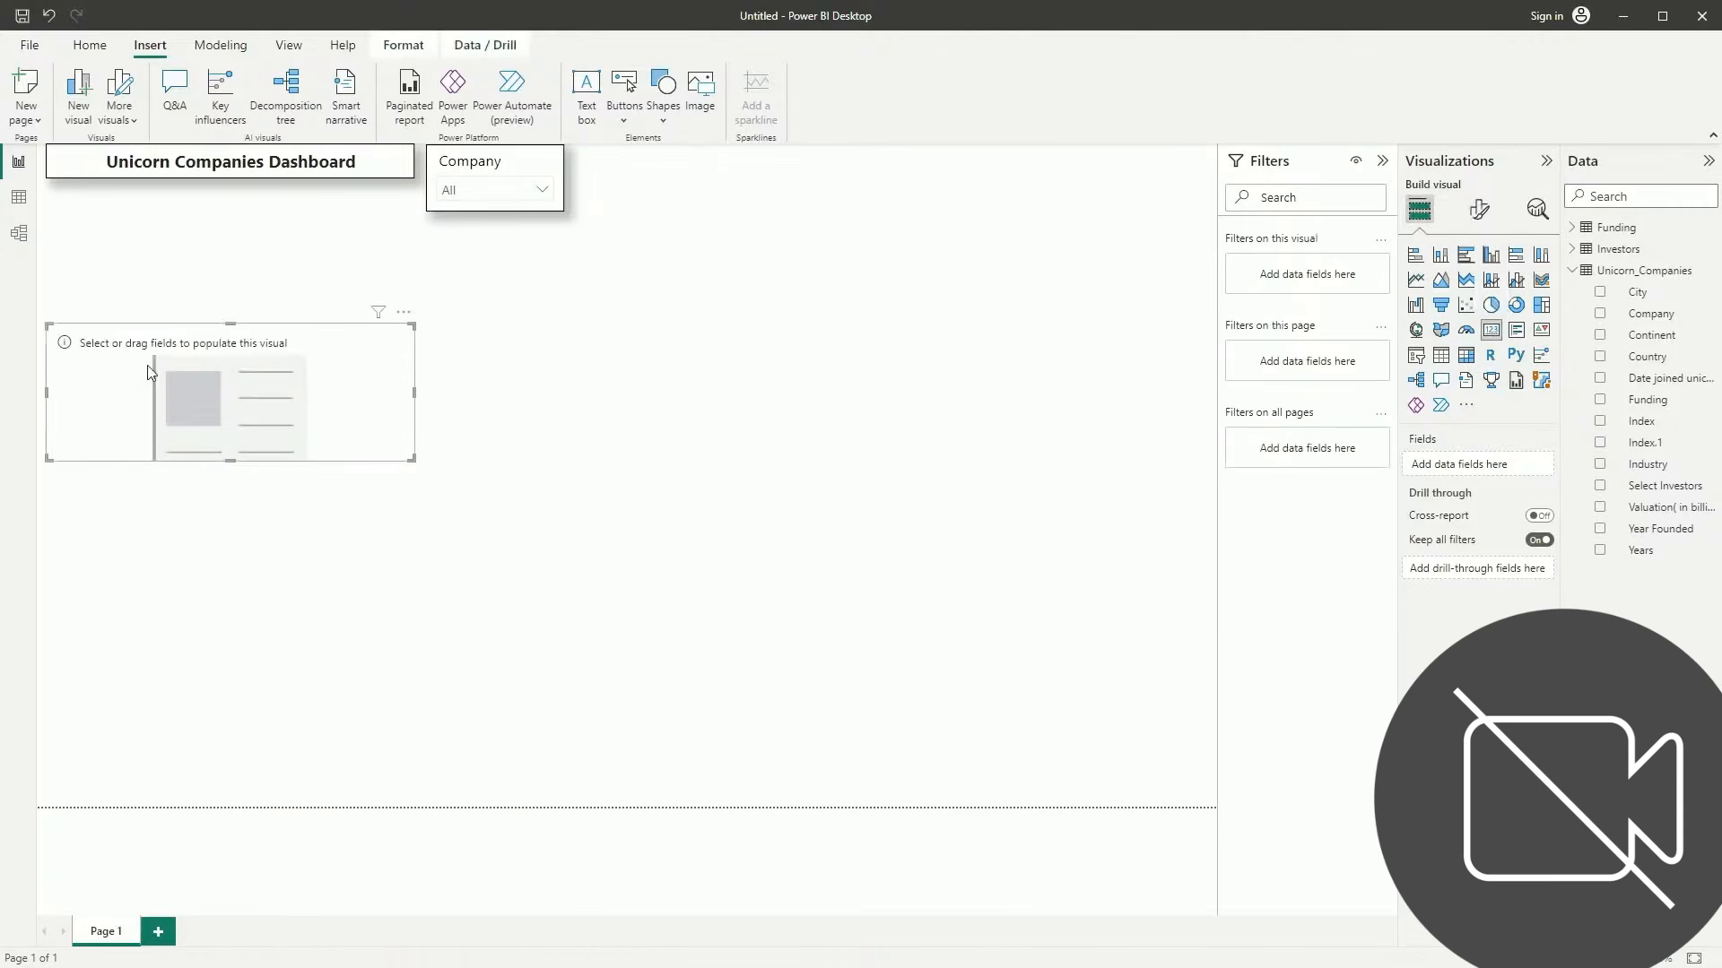
drag(376, 348, 888, 190)
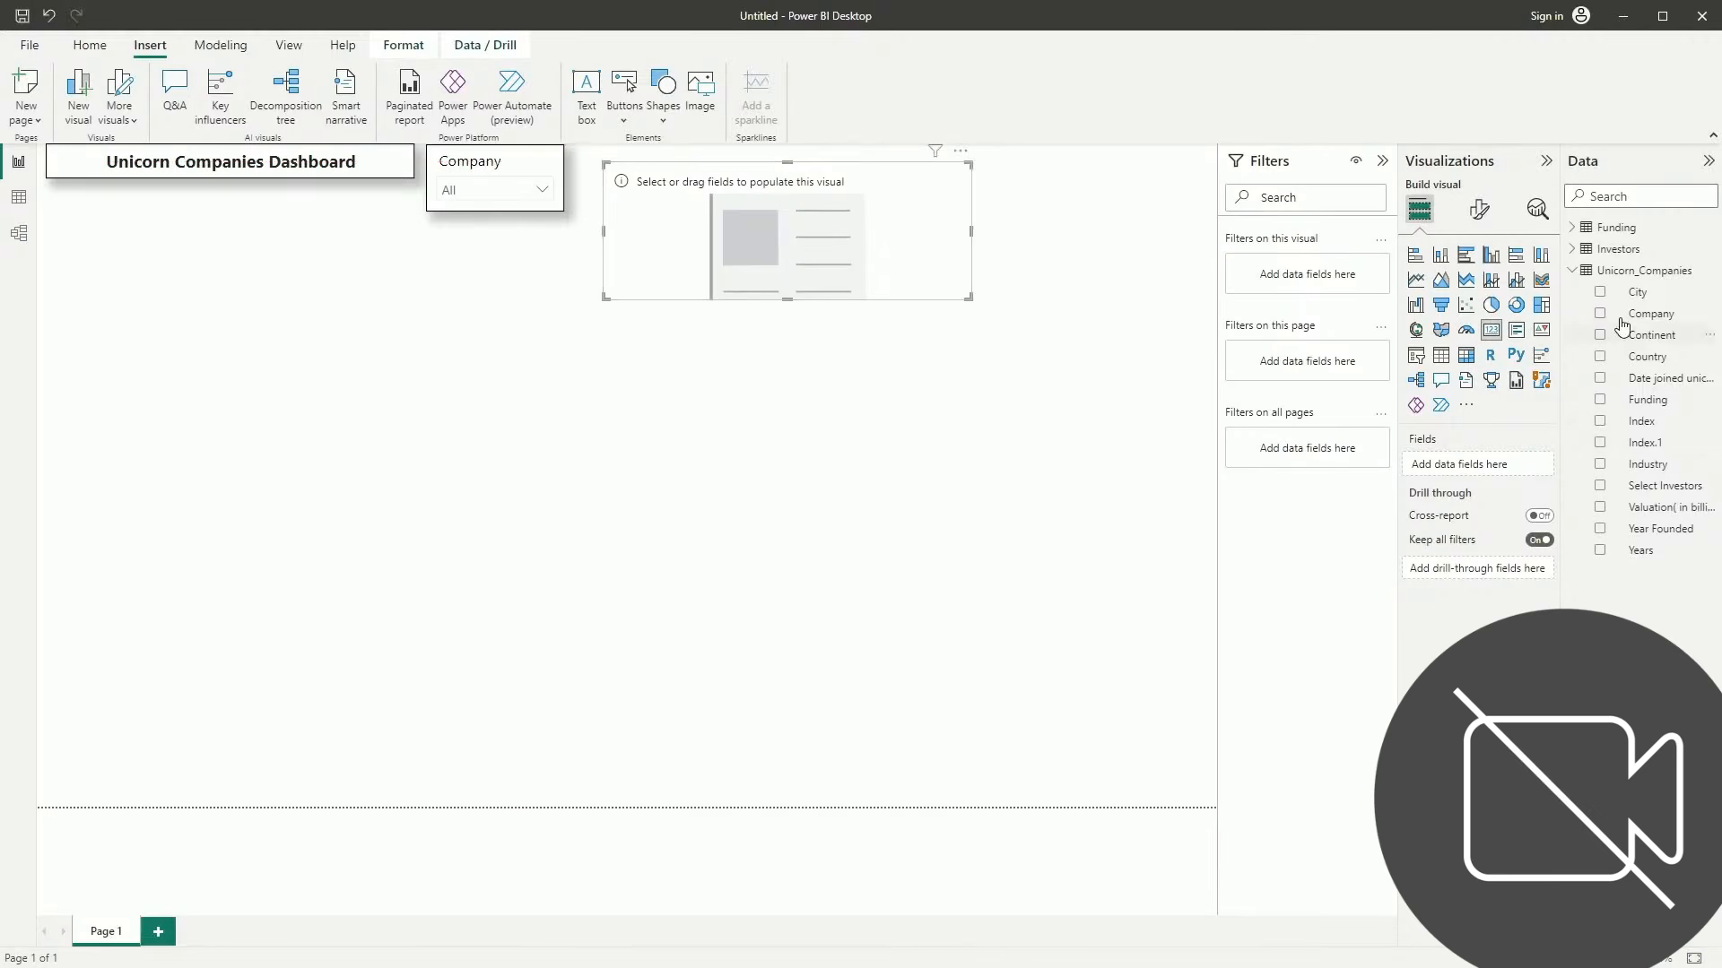
click(1600, 464)
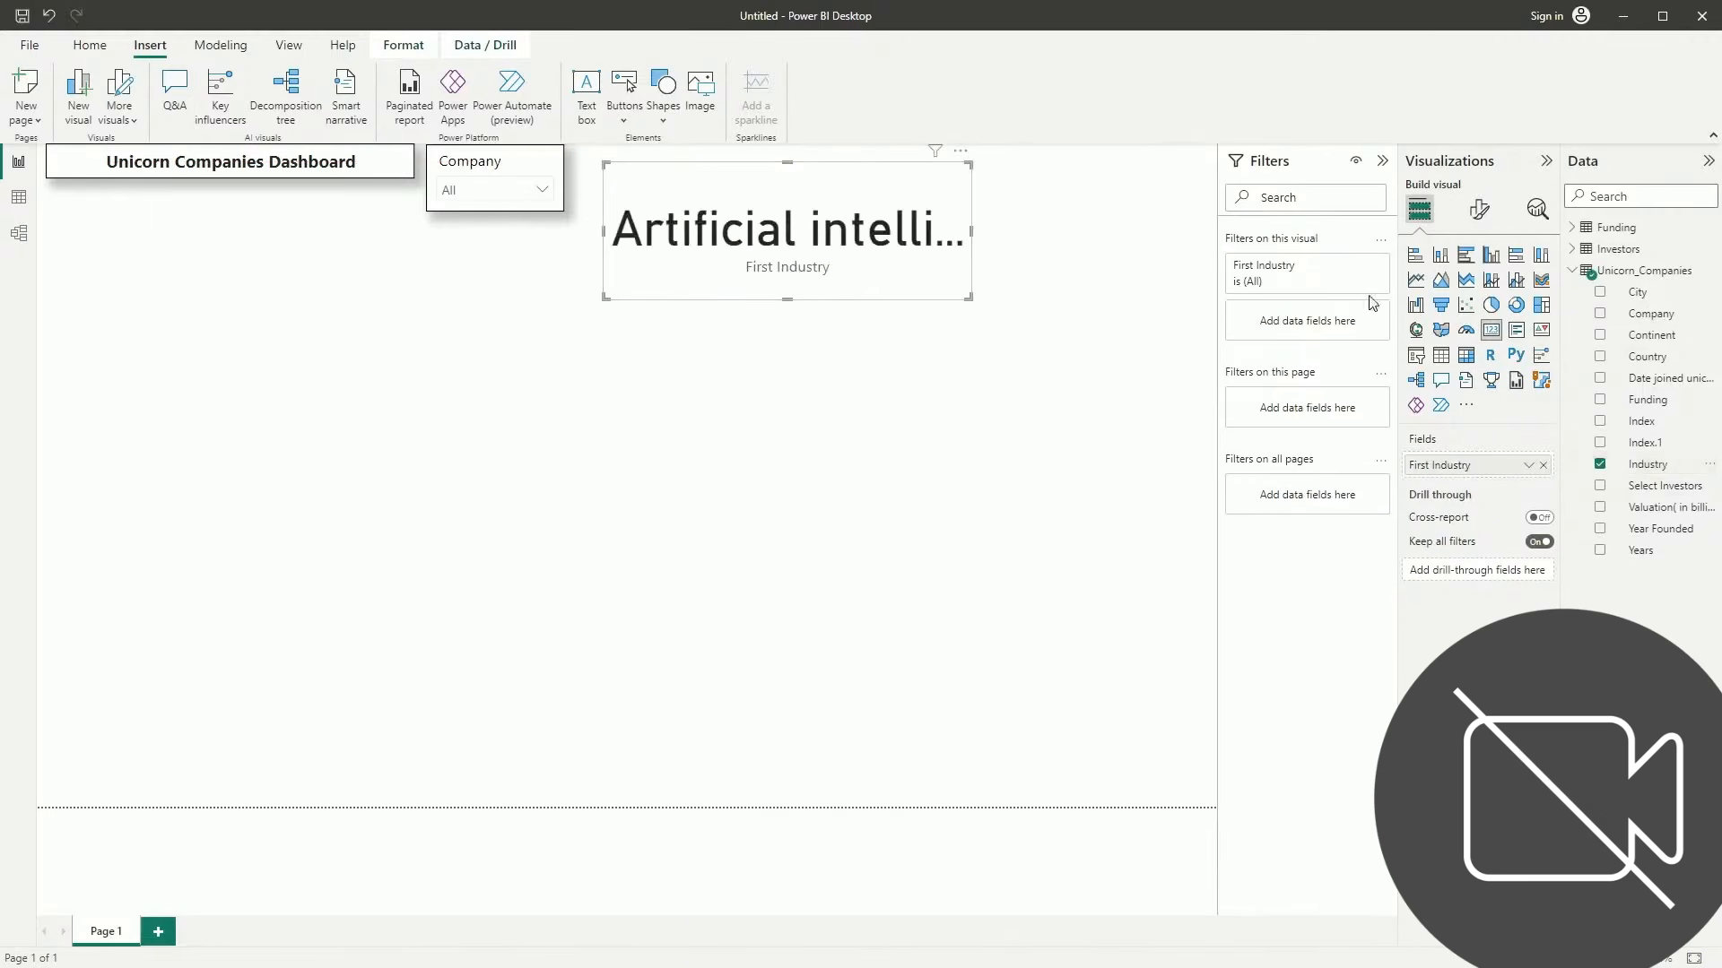
Rename the card's "First Industry" field to "Industry" for this visual
double_click(1433, 465)
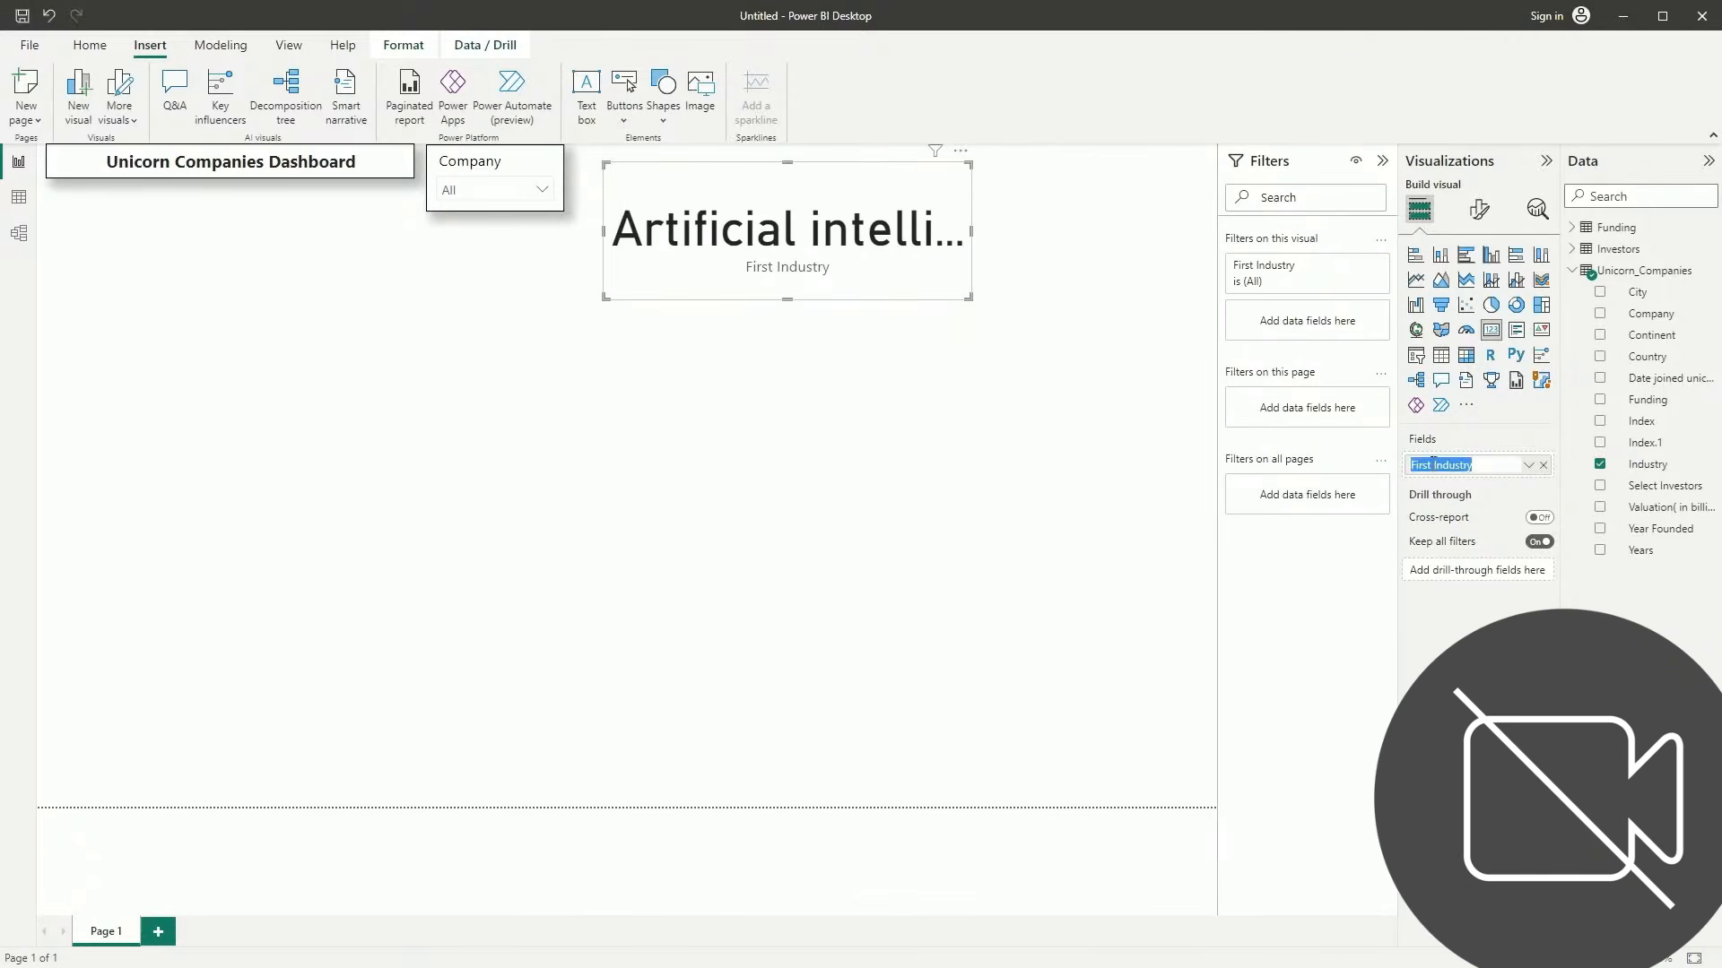
click(1432, 466)
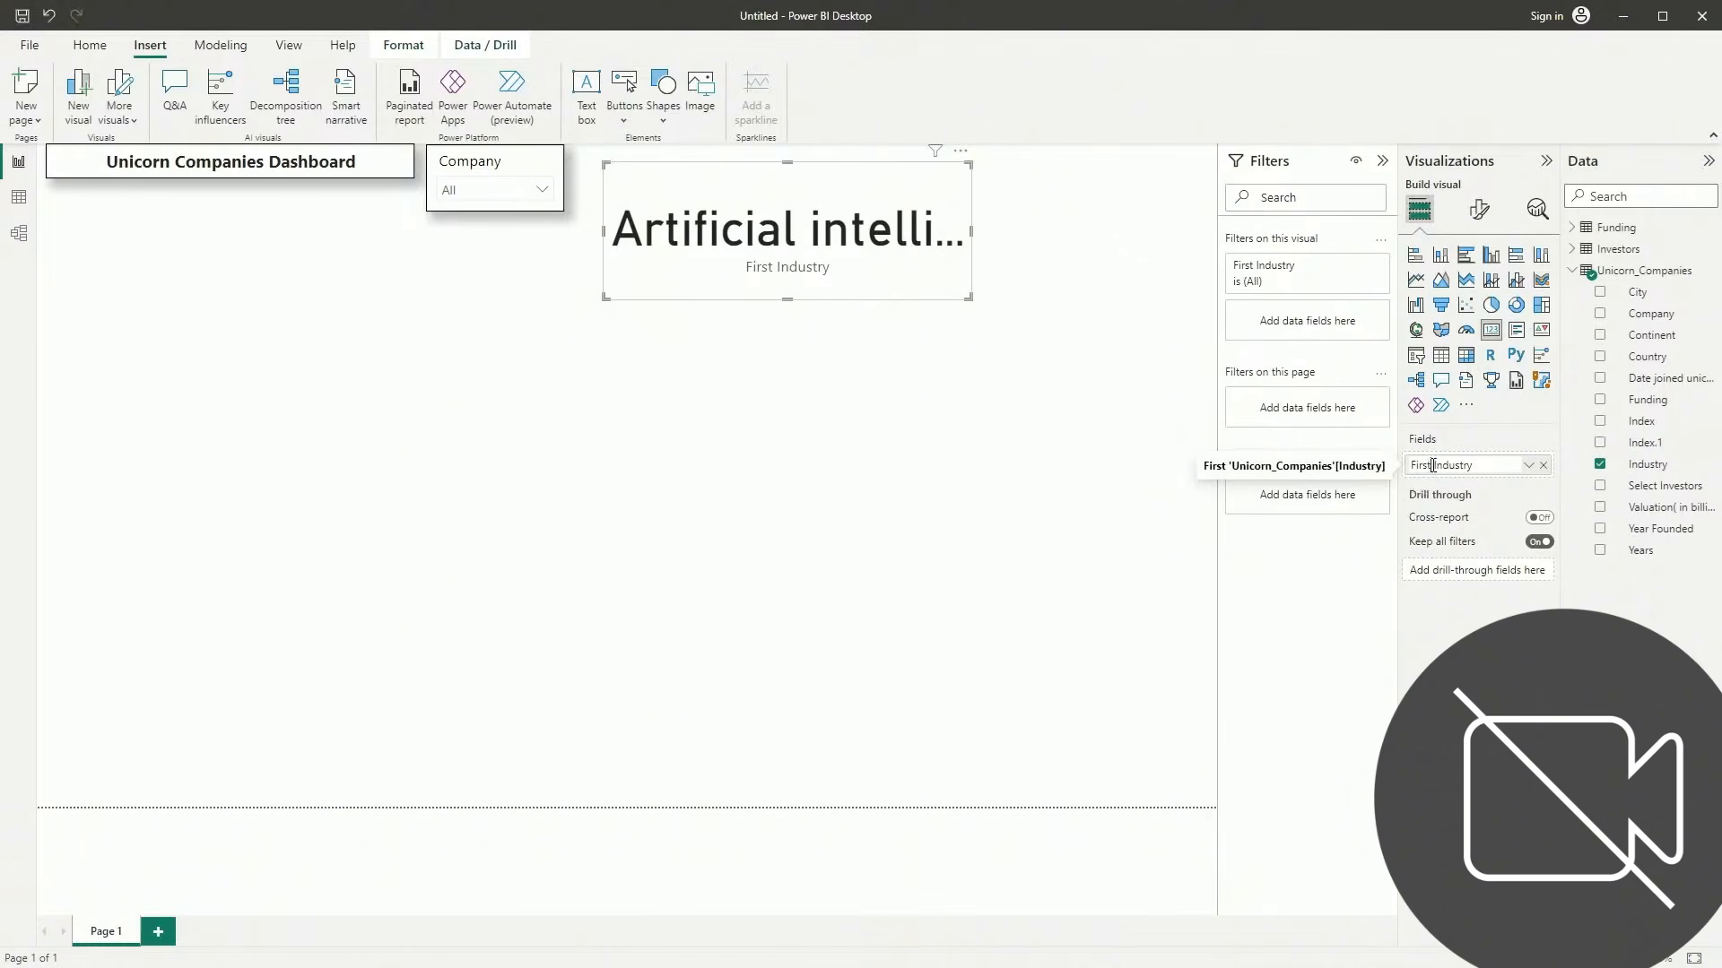
key(BackSpace)
key(BackSpace)
key(BackSpace)
key(BackSpace)
key(BackSpace)
key(BackSpace)
key(Return)
Set the Industry card's callout value font to Segoe UI, size 16
click(1478, 209)
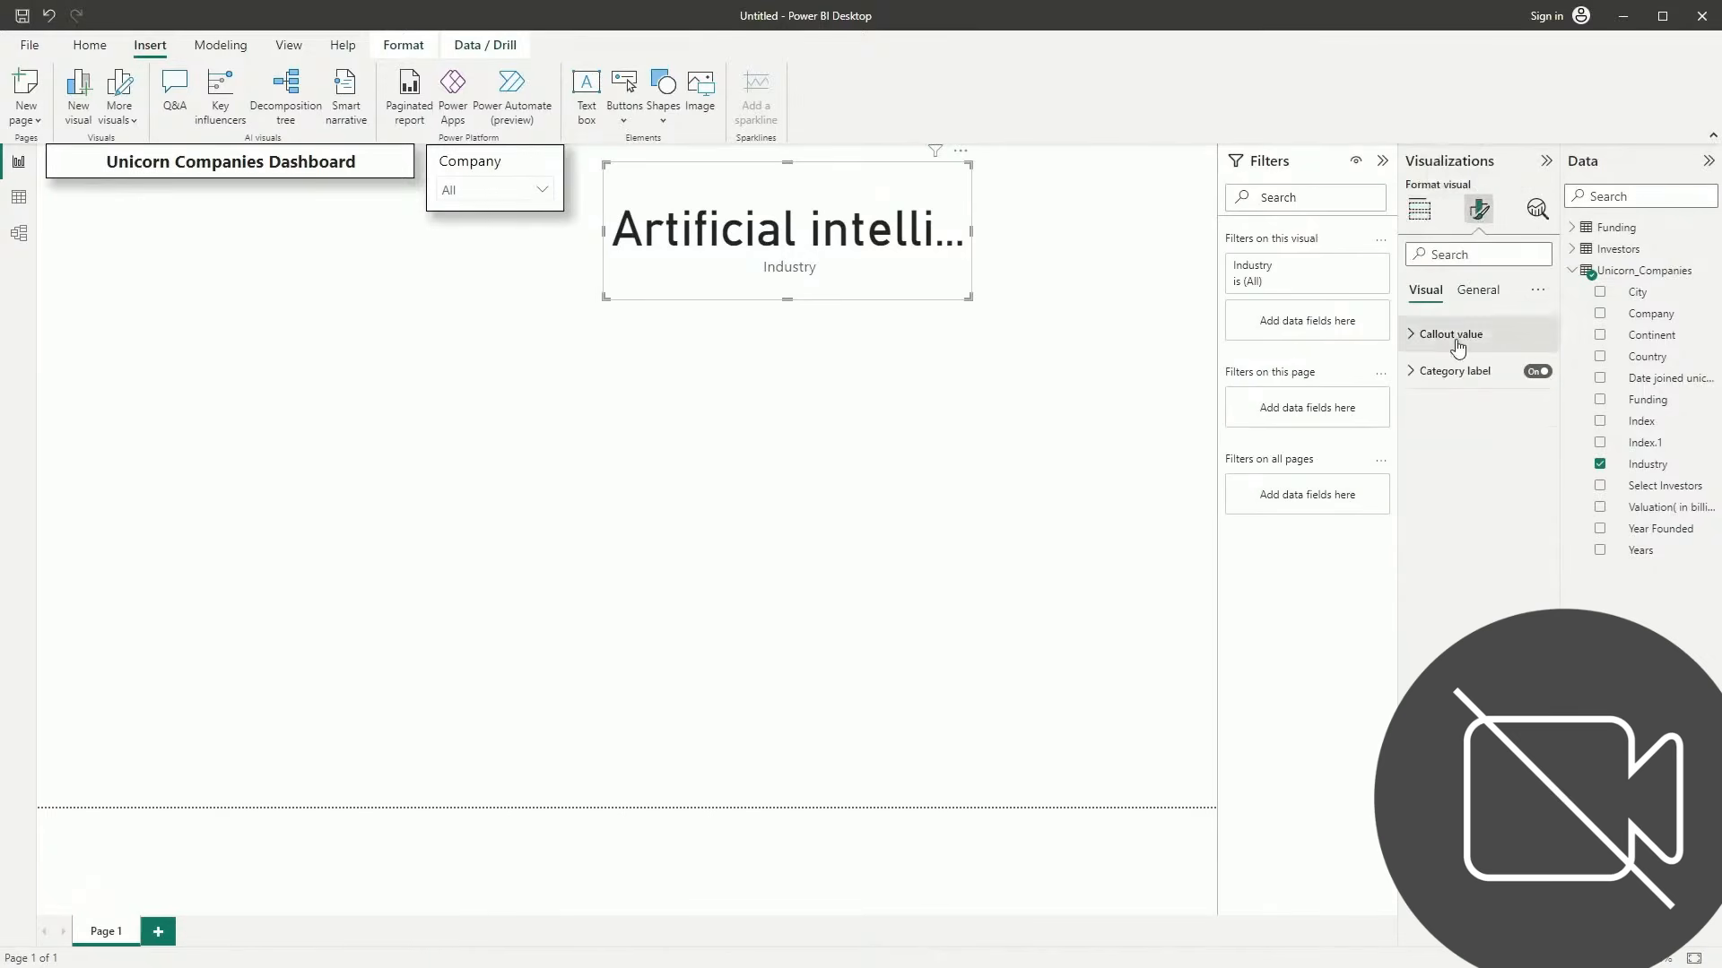
click(1502, 334)
double_click(1509, 396)
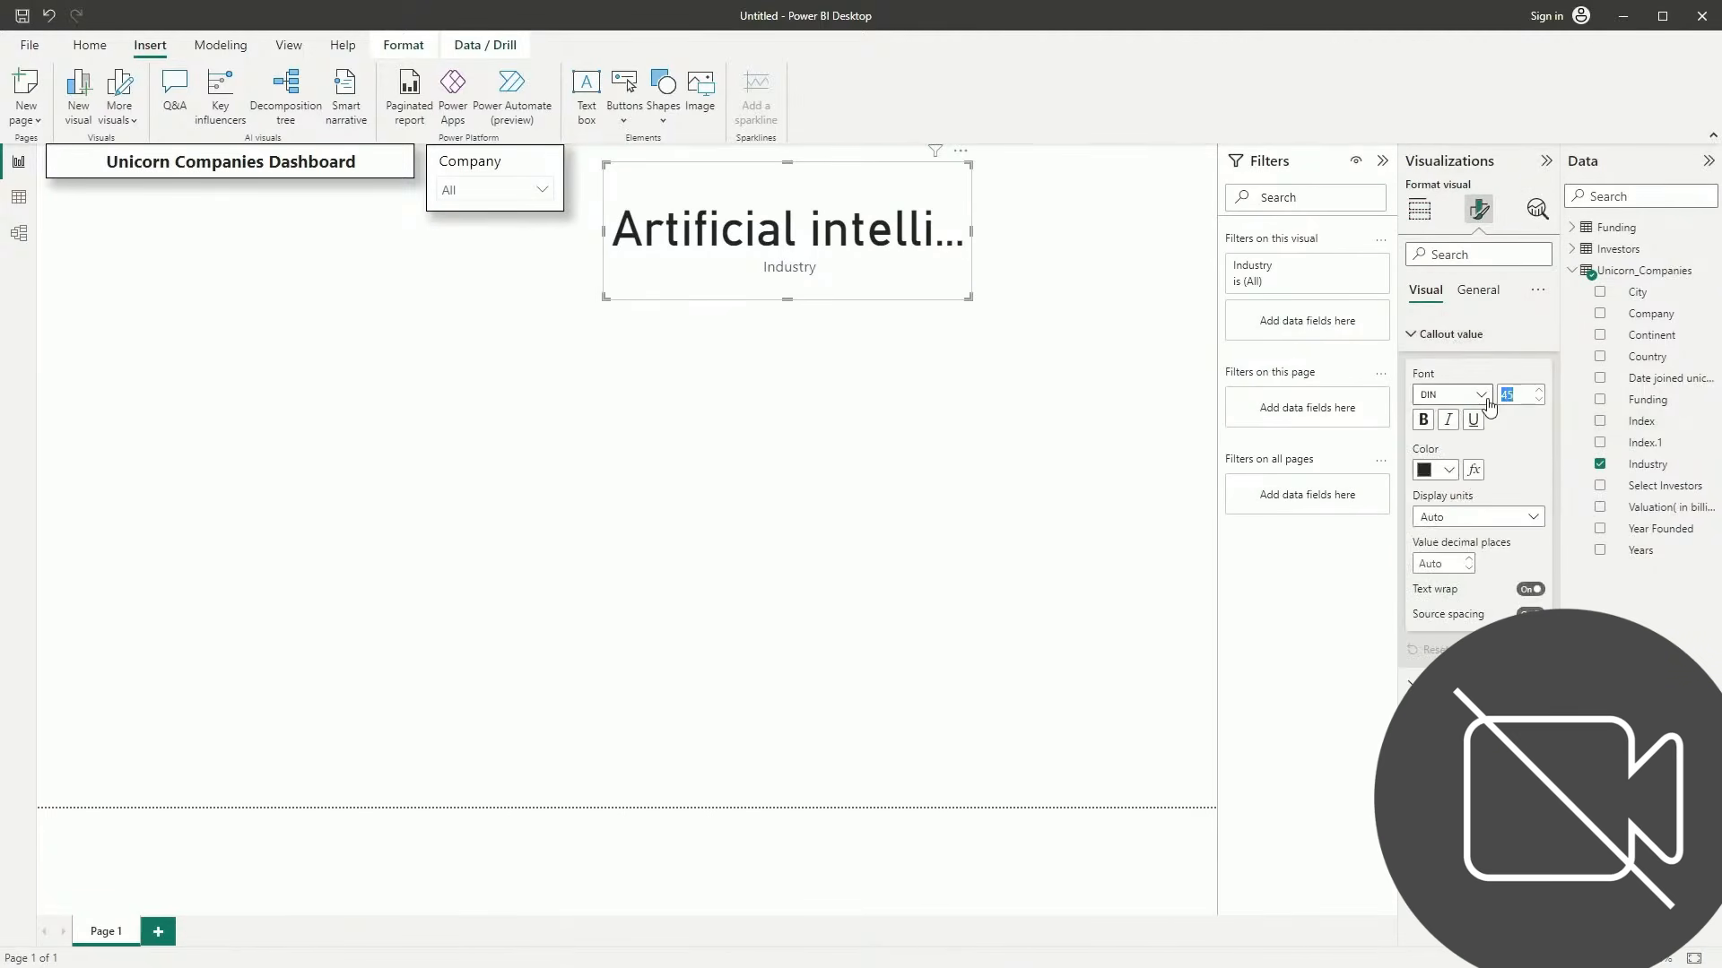
text(16)
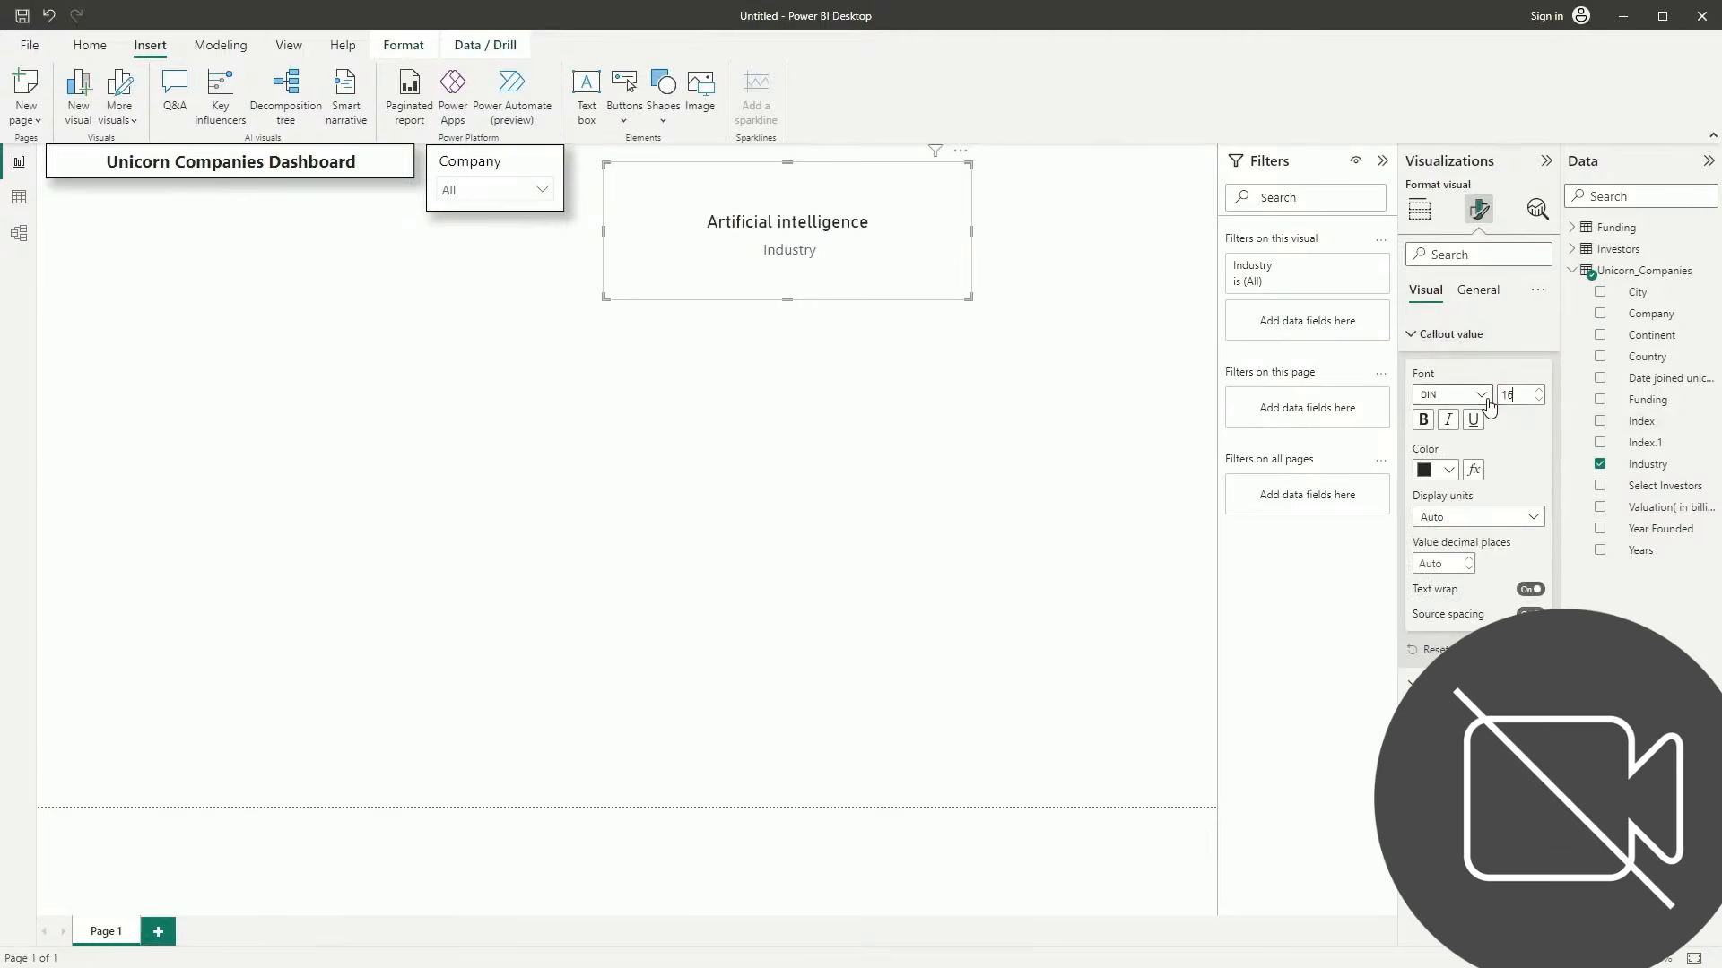
click(1450, 391)
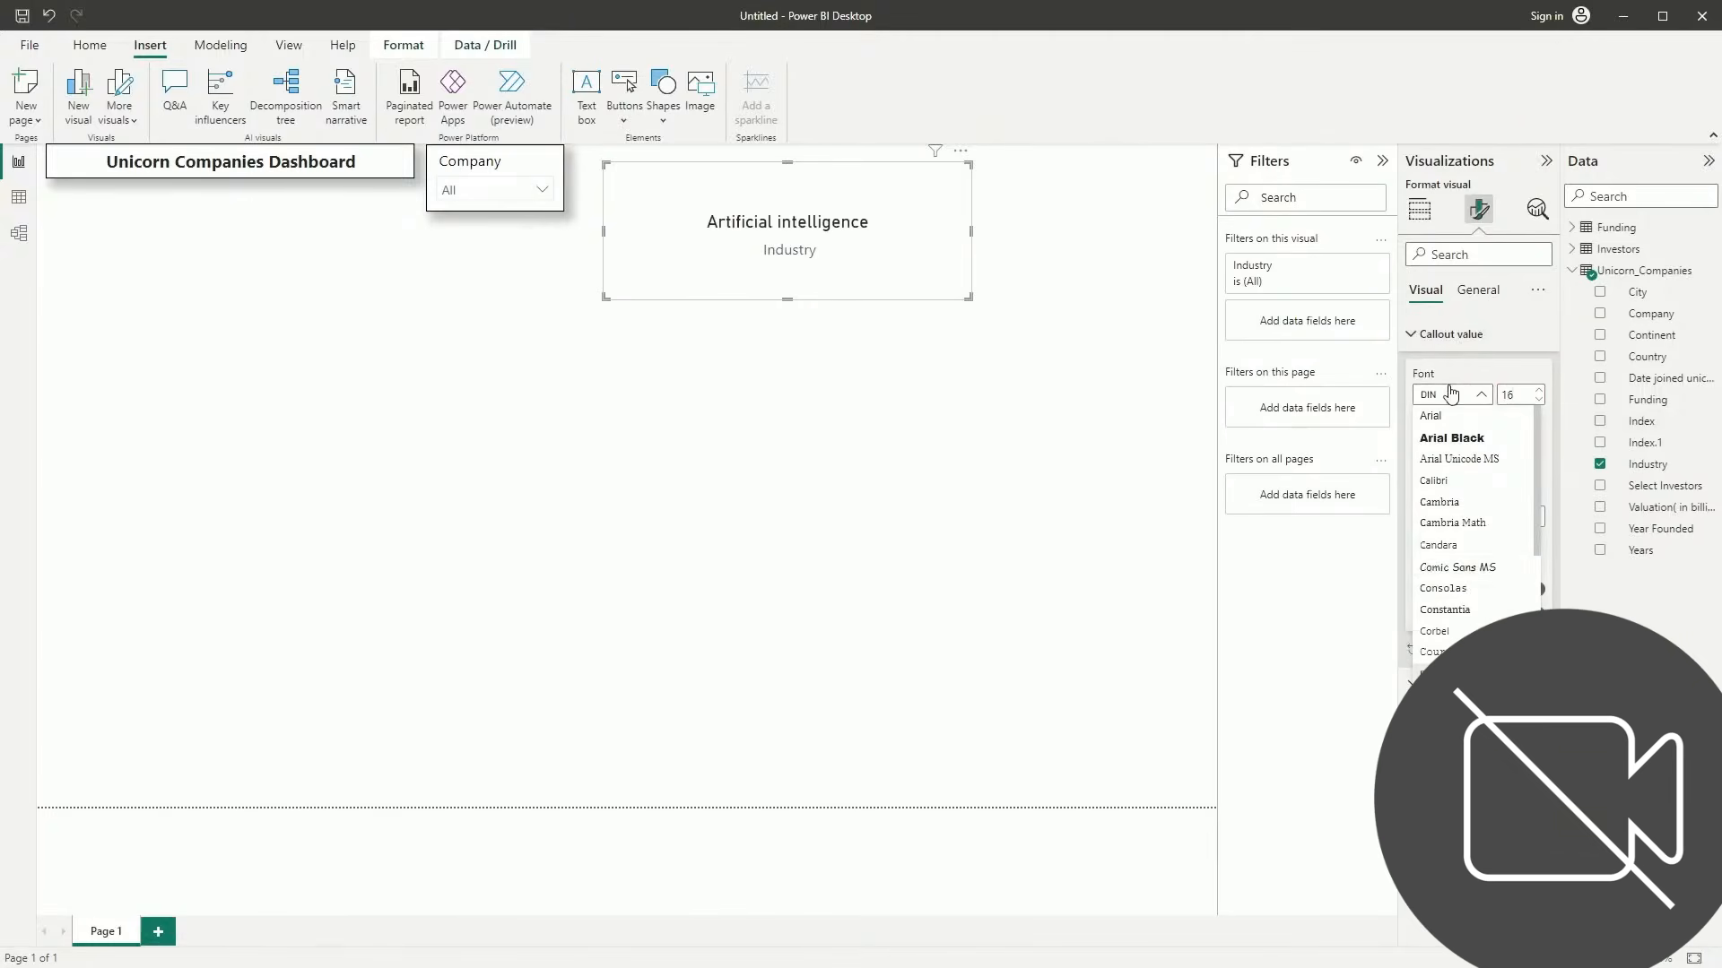
scroll(1453, 574, down, 3)
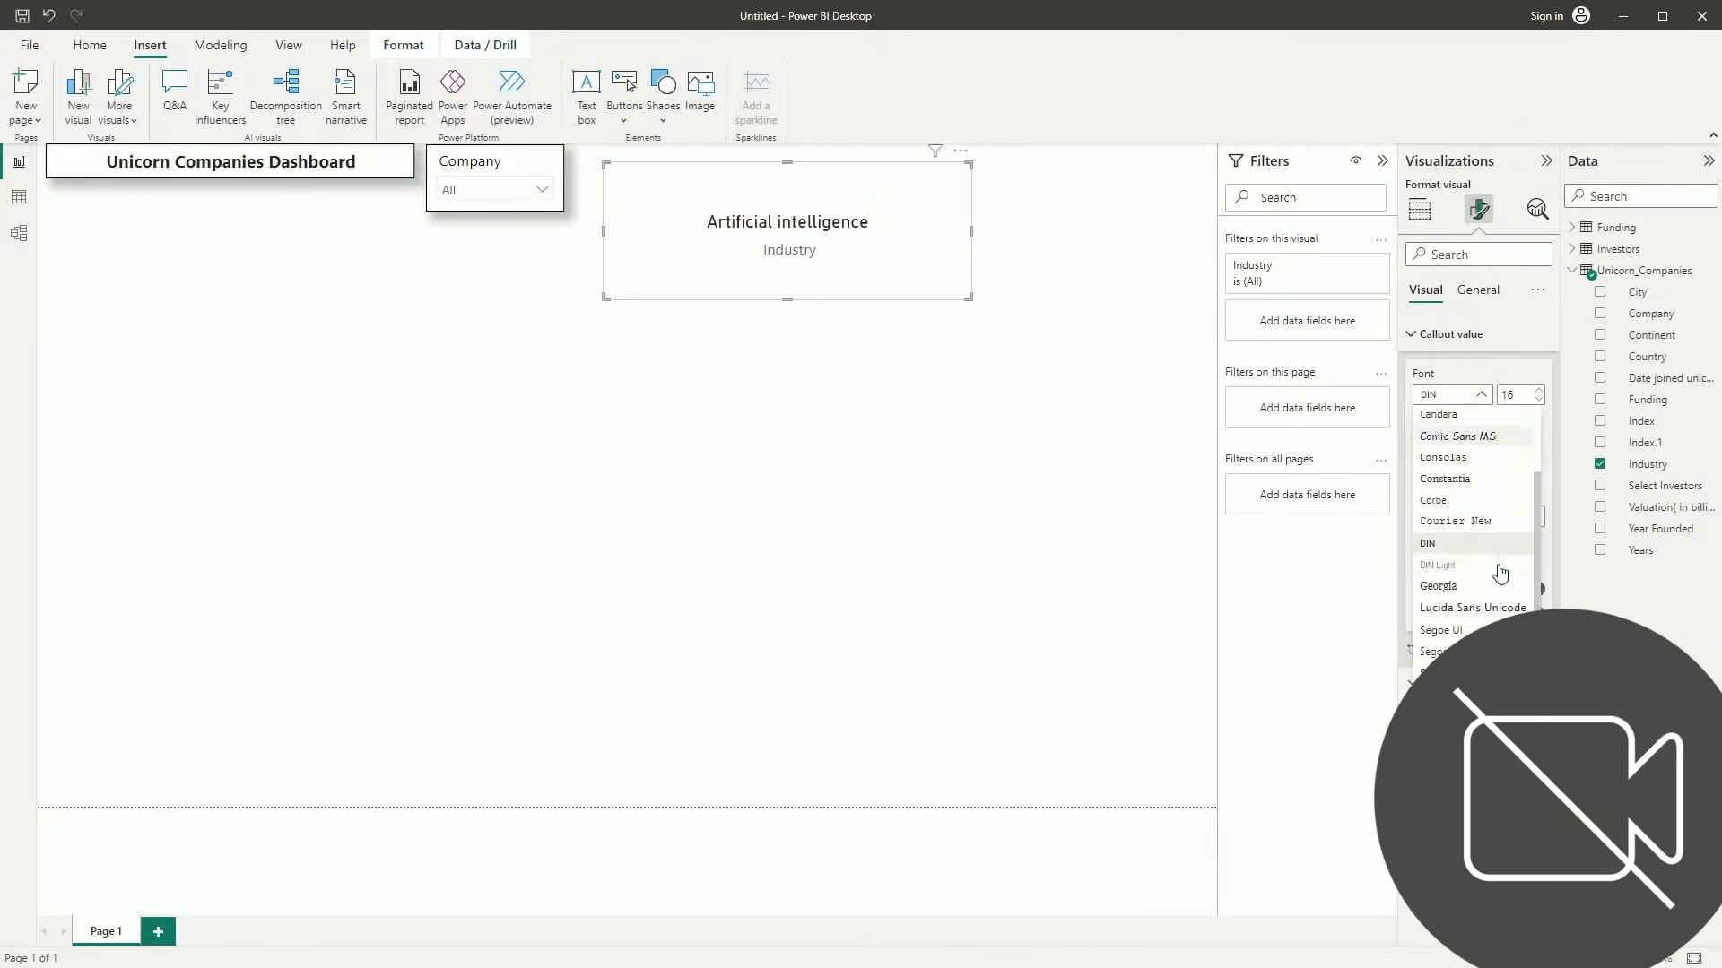
scroll(1453, 577, down, 2)
click(1446, 547)
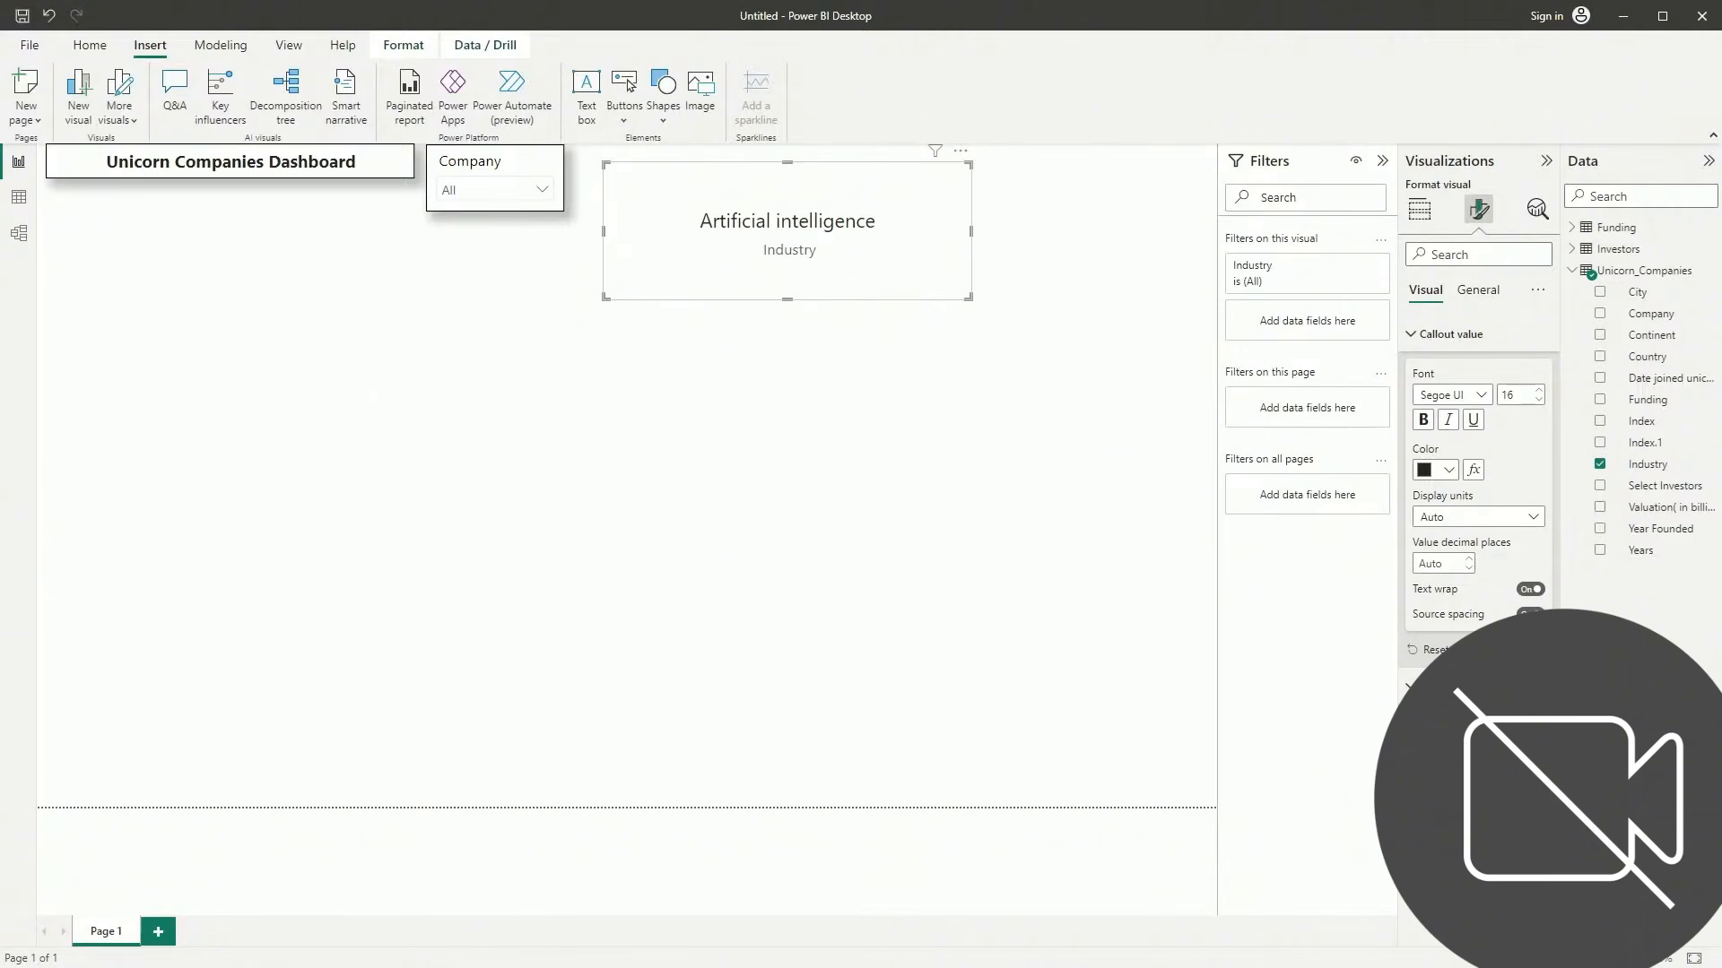
Set the Industry card's callout value color to black, then shrink the card and place it directly beside the Company slicer
click(1434, 470)
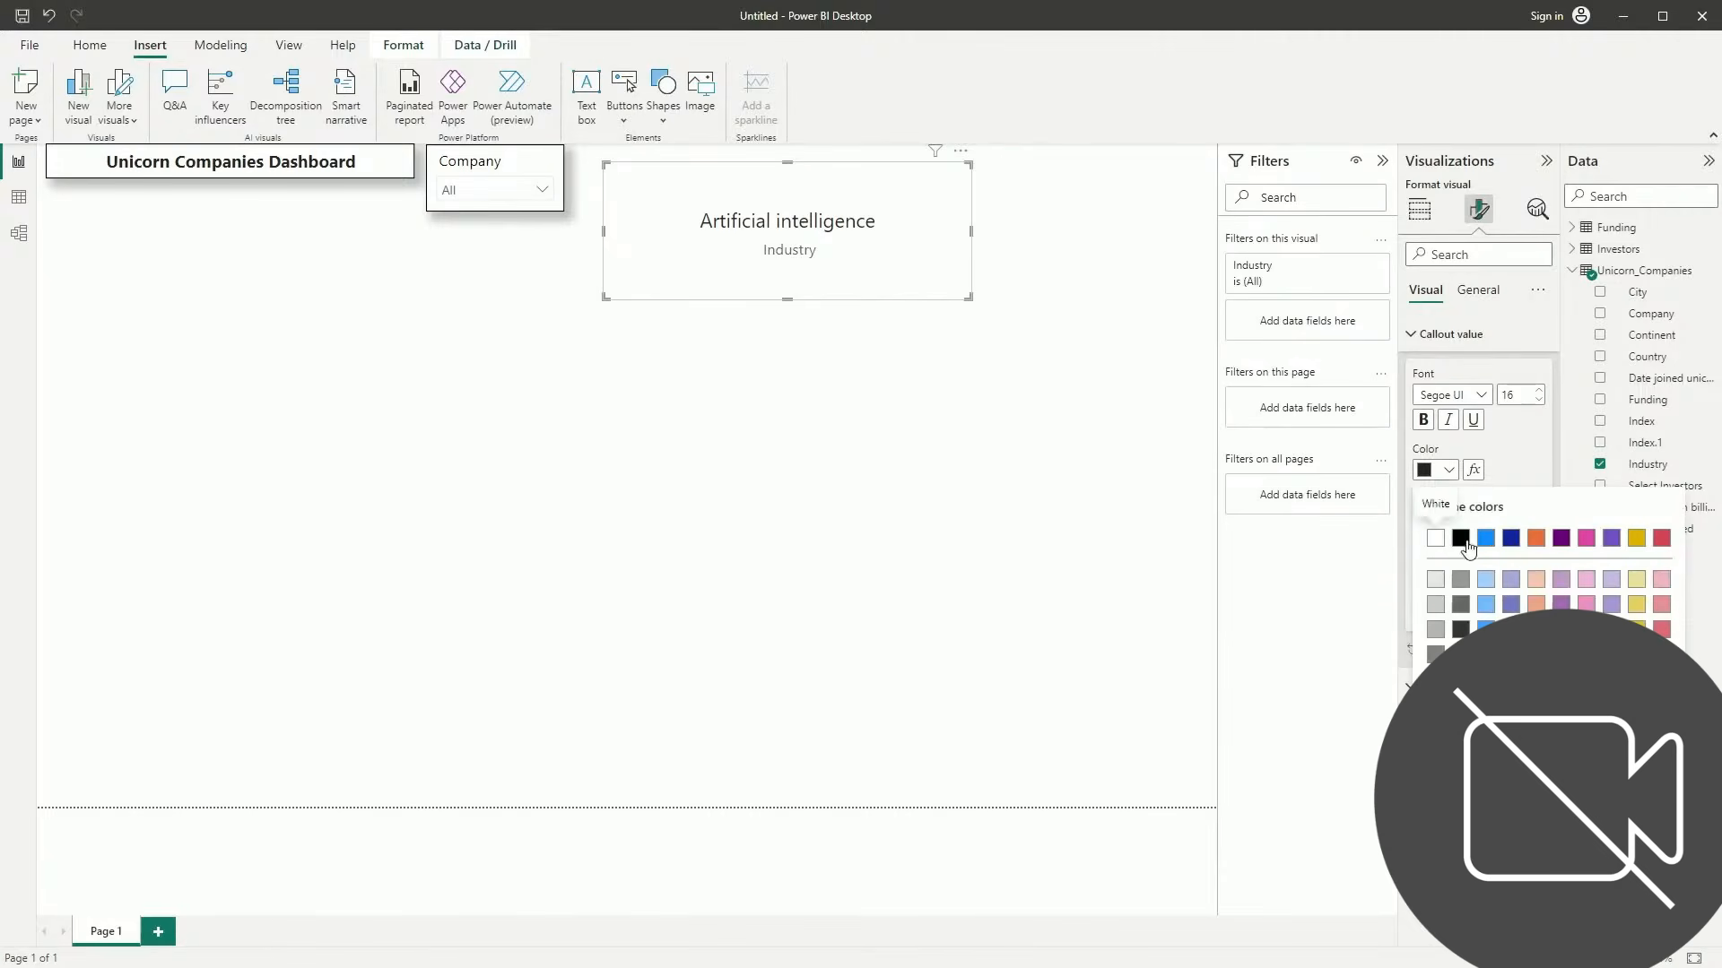
click(1460, 538)
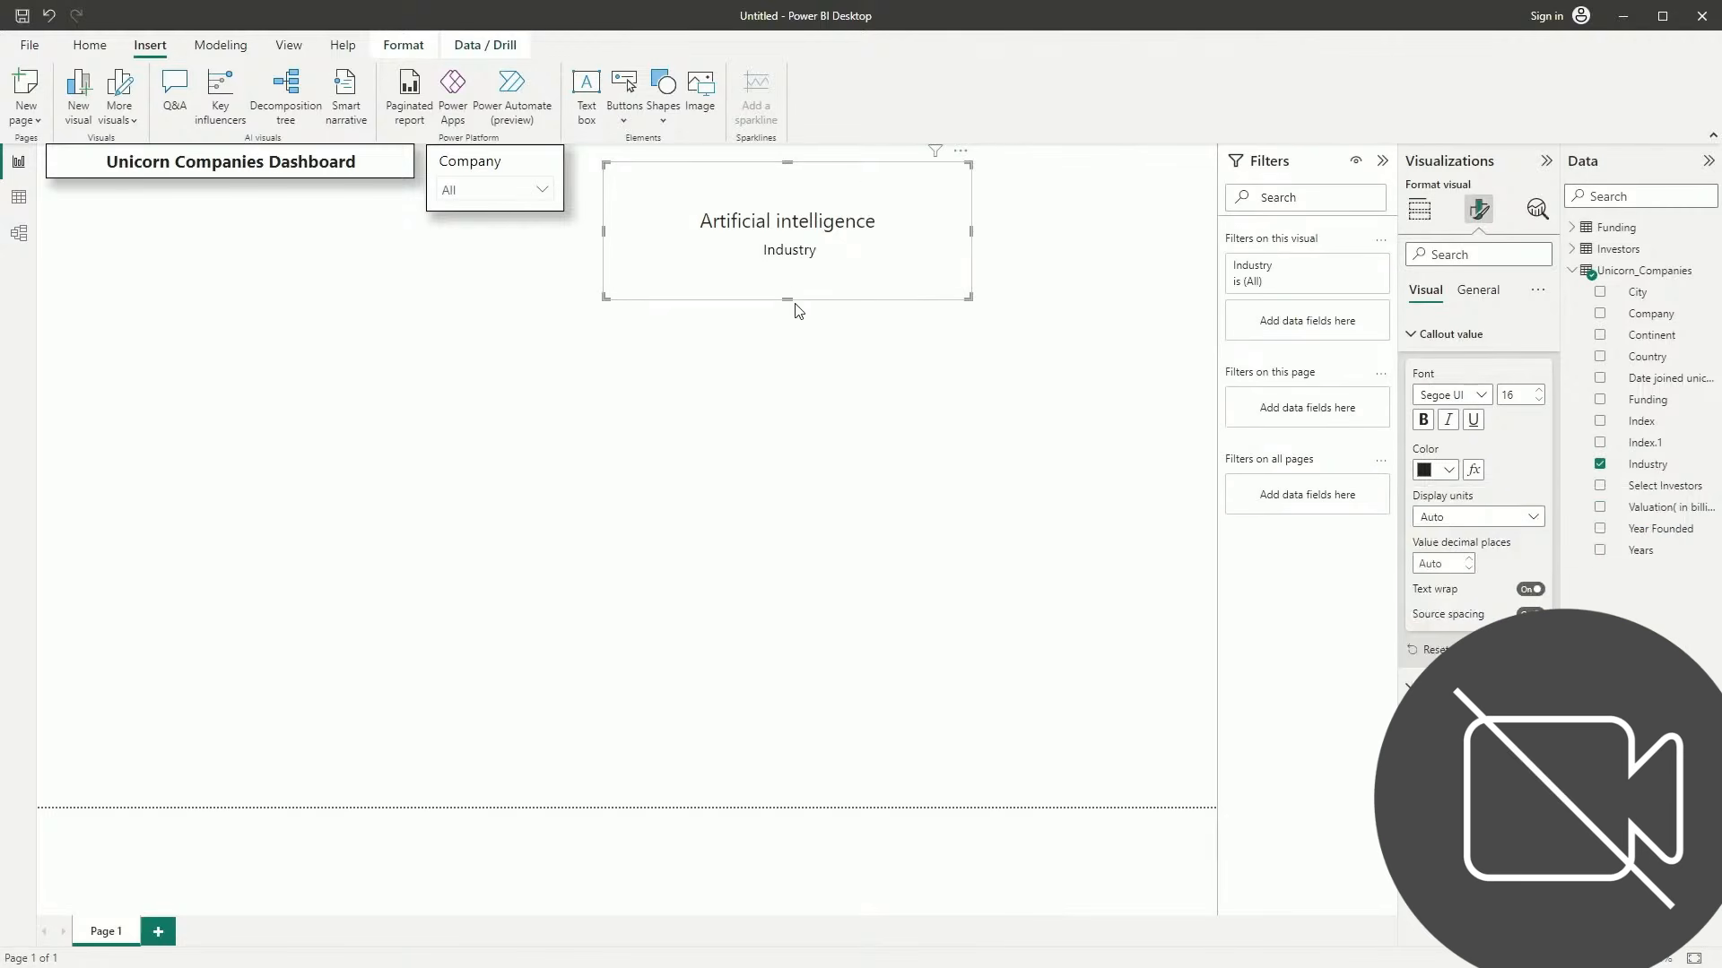
drag(788, 300, 787, 222)
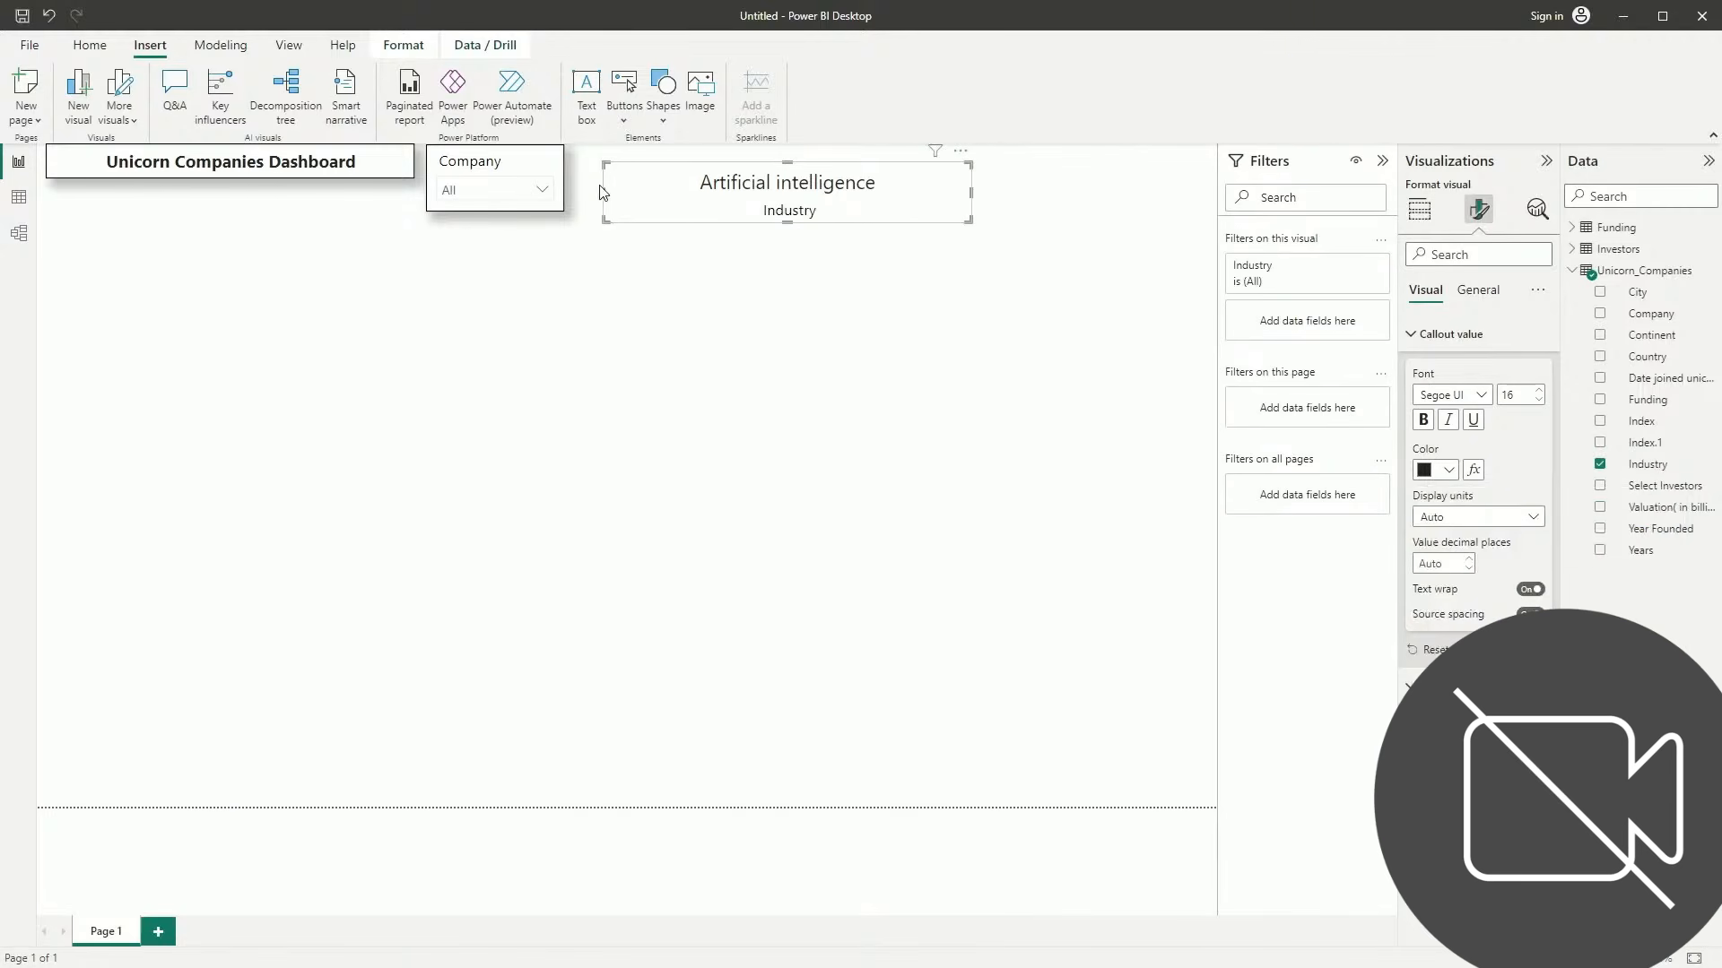
drag(602, 190, 758, 192)
drag(884, 171, 705, 162)
Test the Industry card by filtering the Company slicer to 1Password and then to 6Sense
click(536, 192)
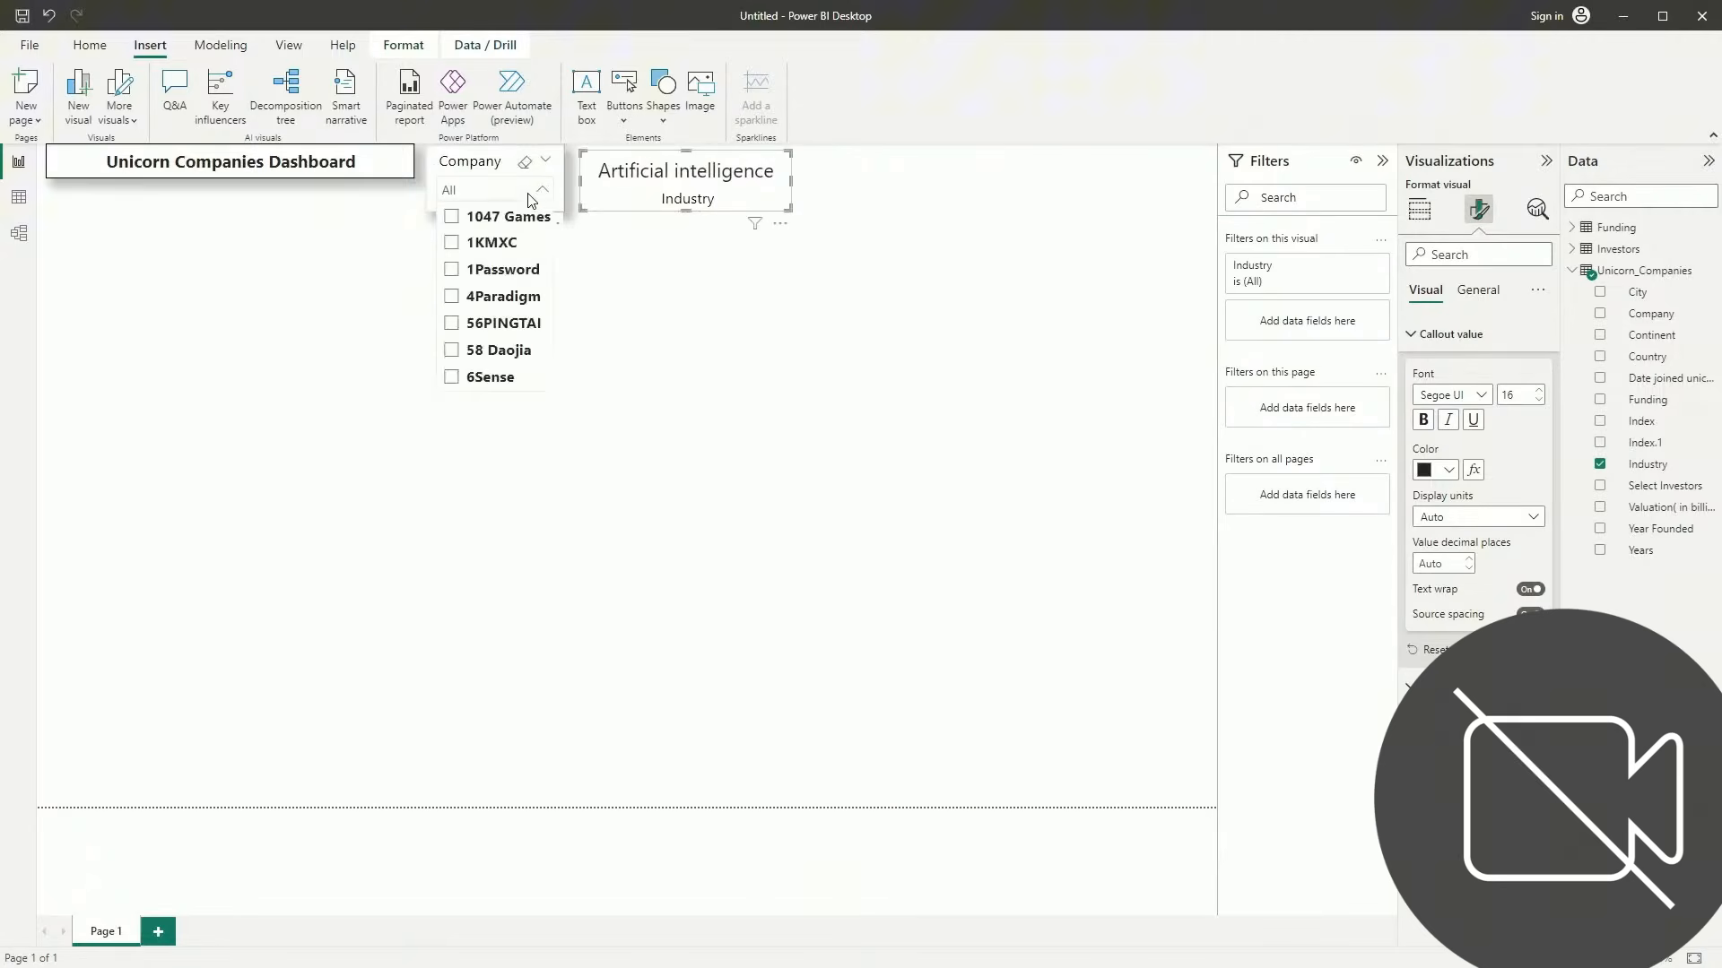
click(451, 271)
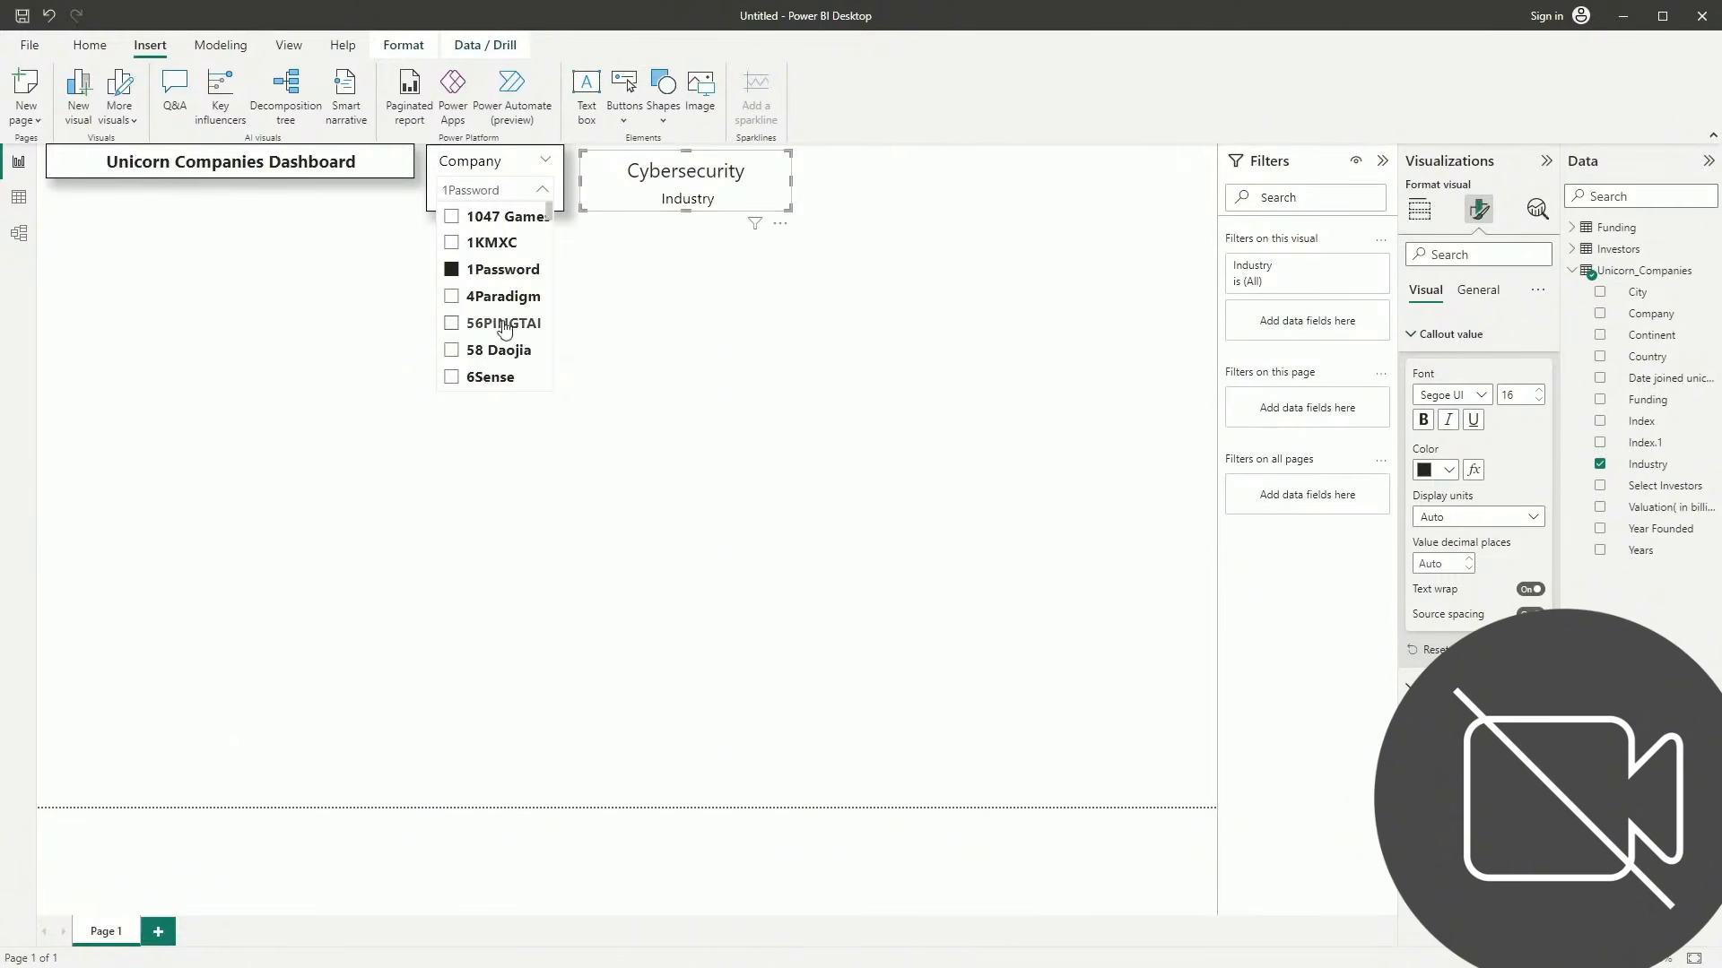
click(451, 377)
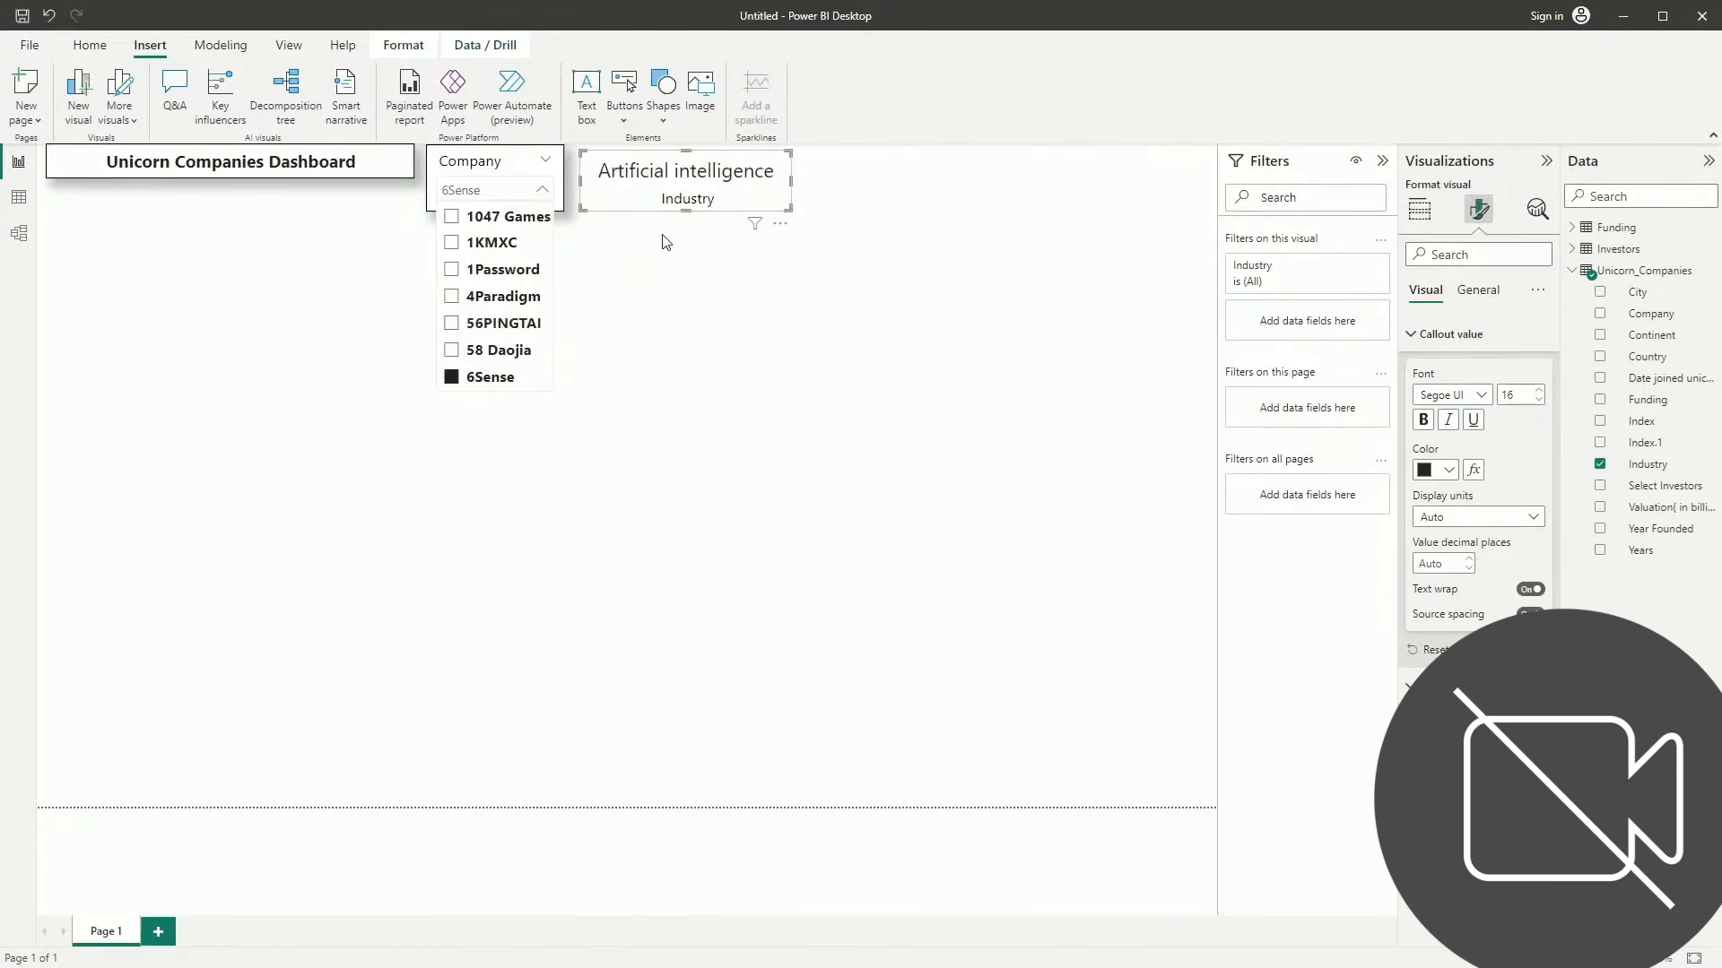
click(670, 261)
Select the Industry card and open its visual formatting options
click(674, 185)
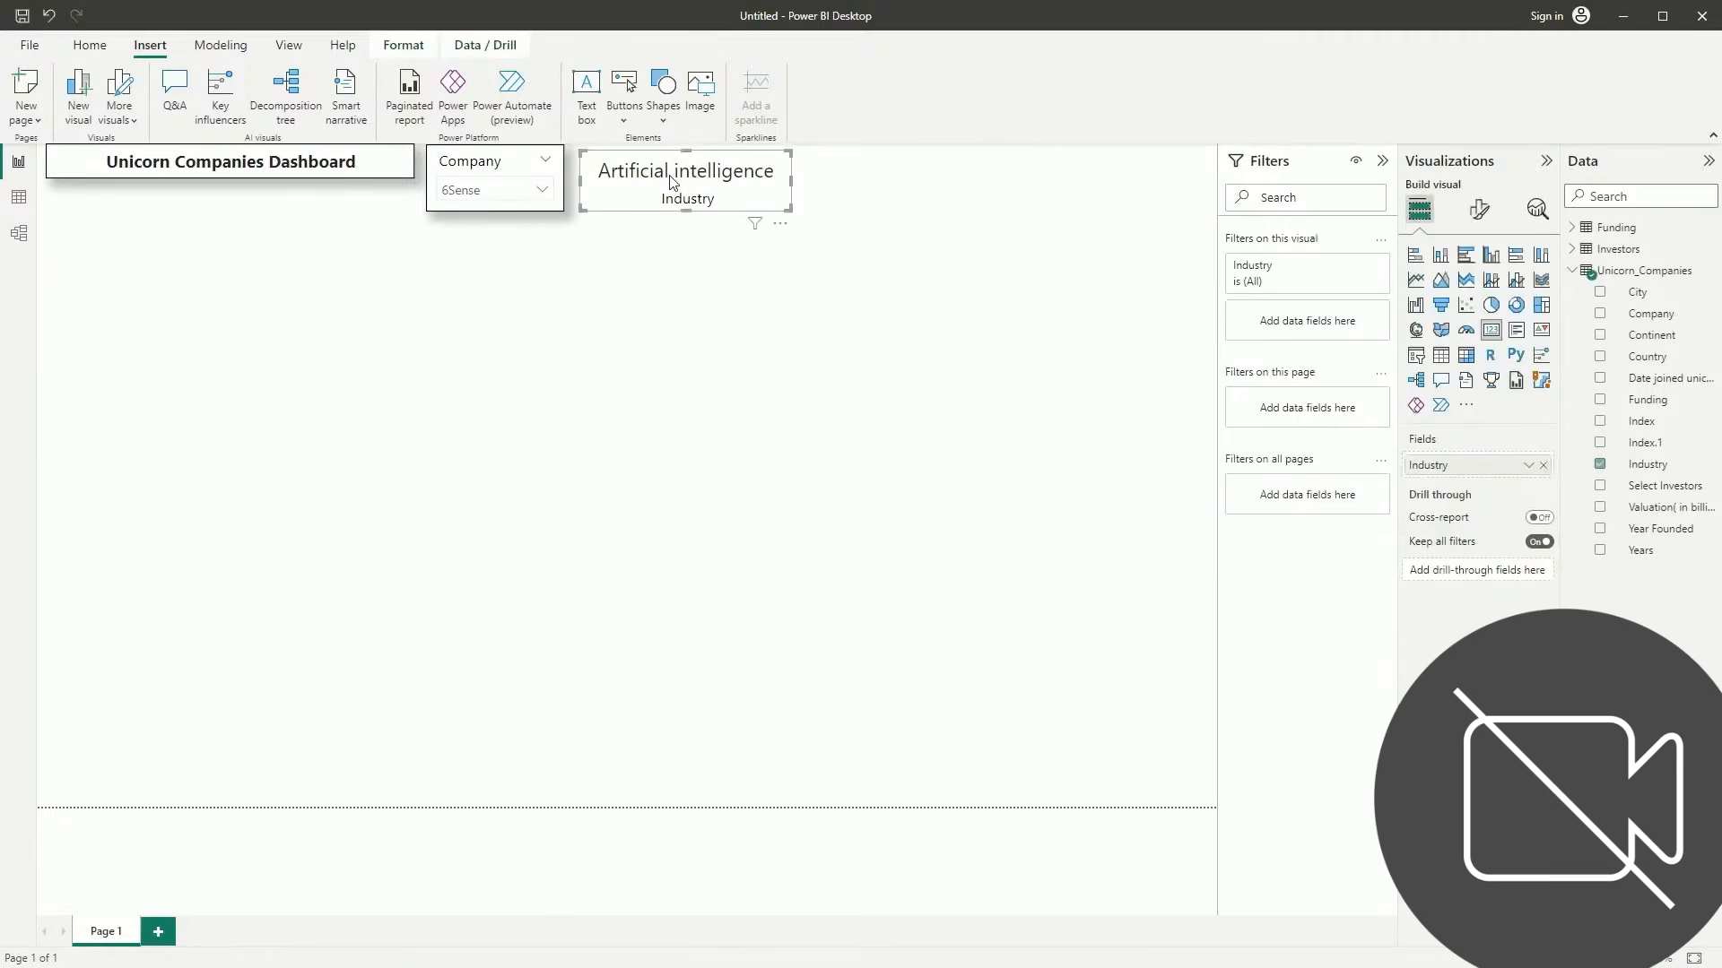
click(1479, 209)
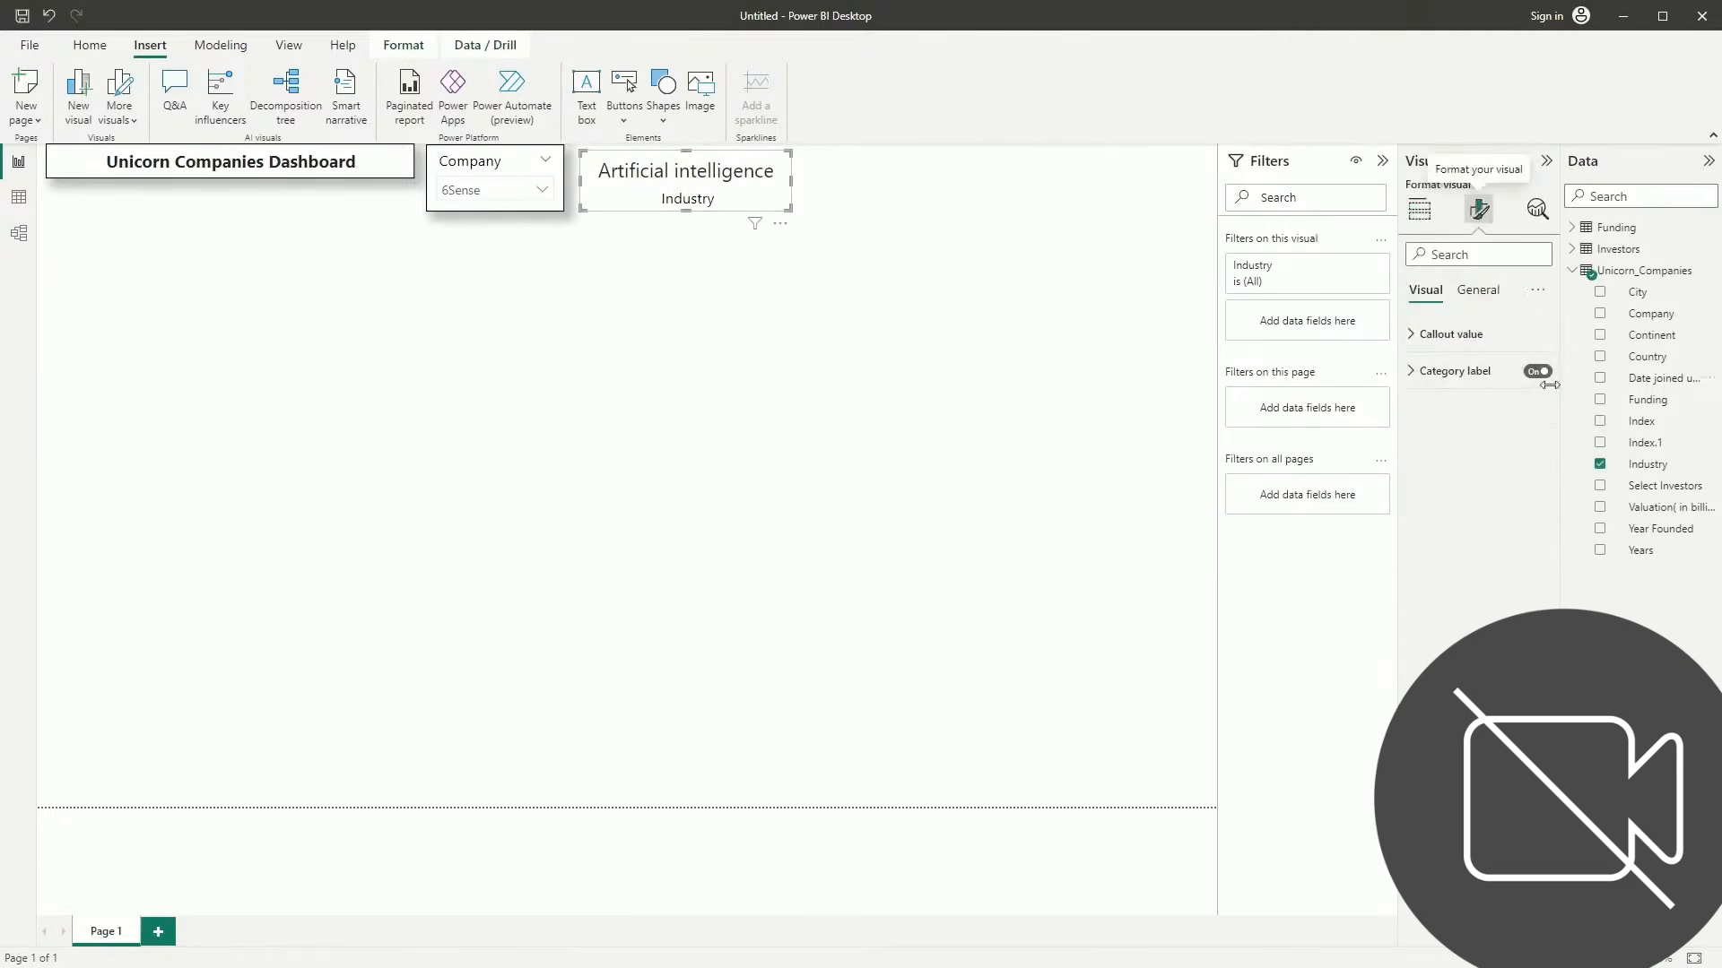
Turn on the visual border and shadow for the Industry card
click(1477, 289)
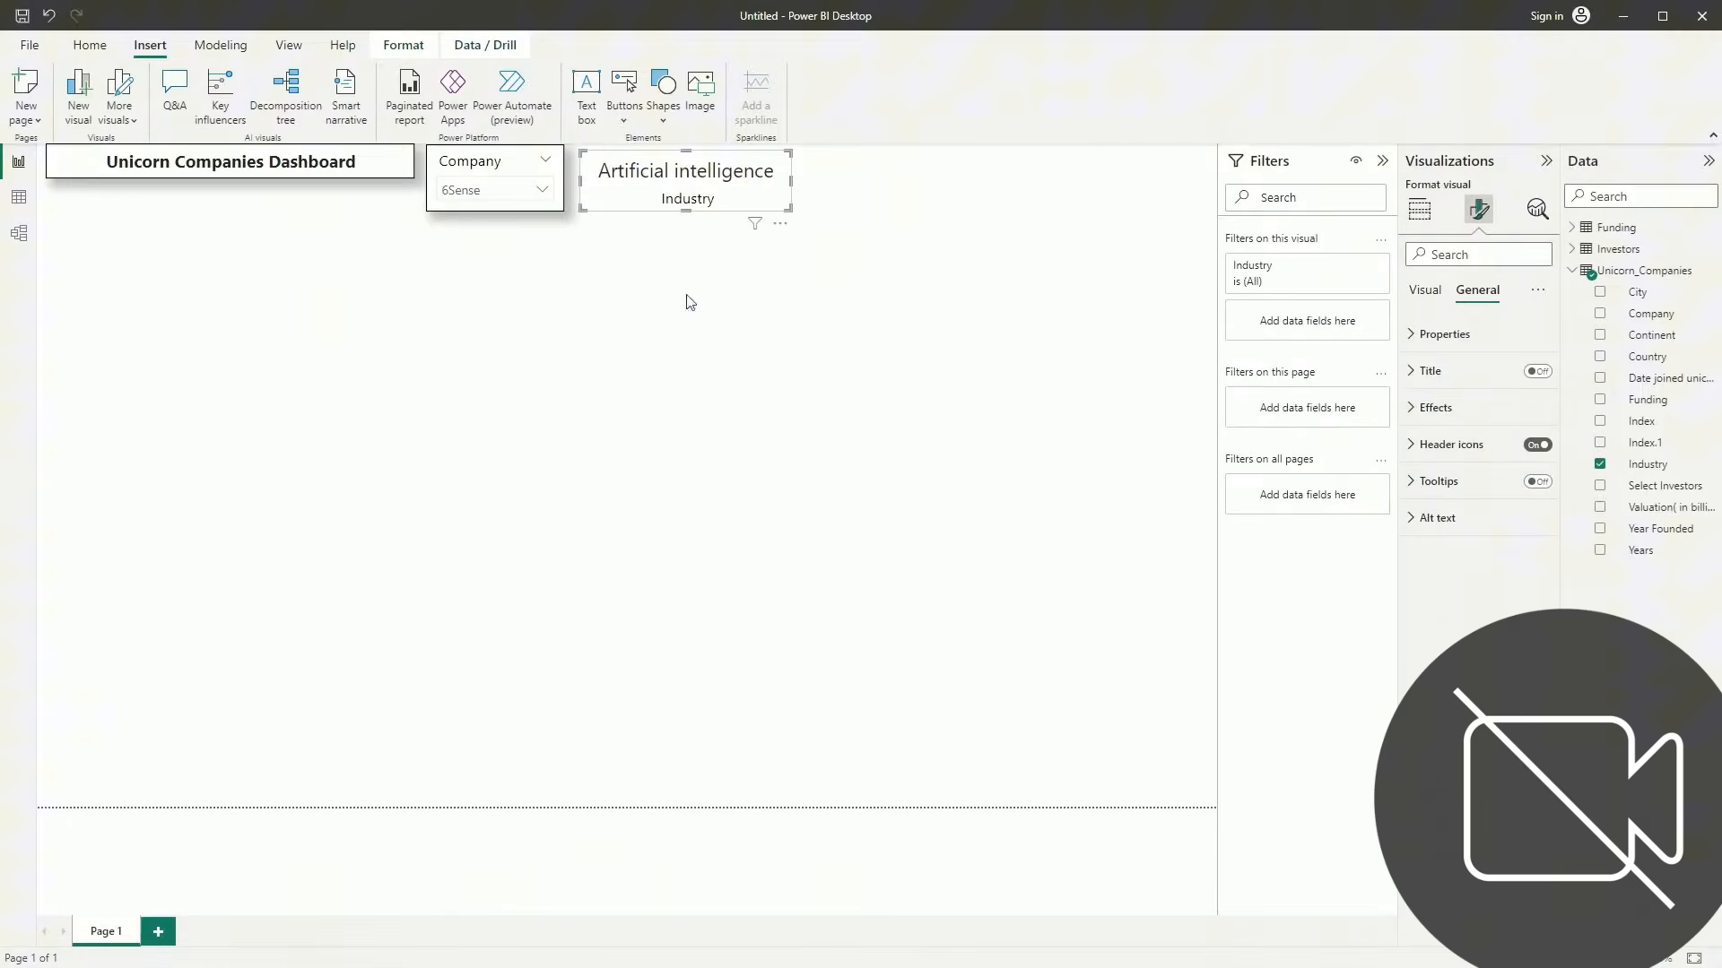
click(1462, 405)
click(1523, 598)
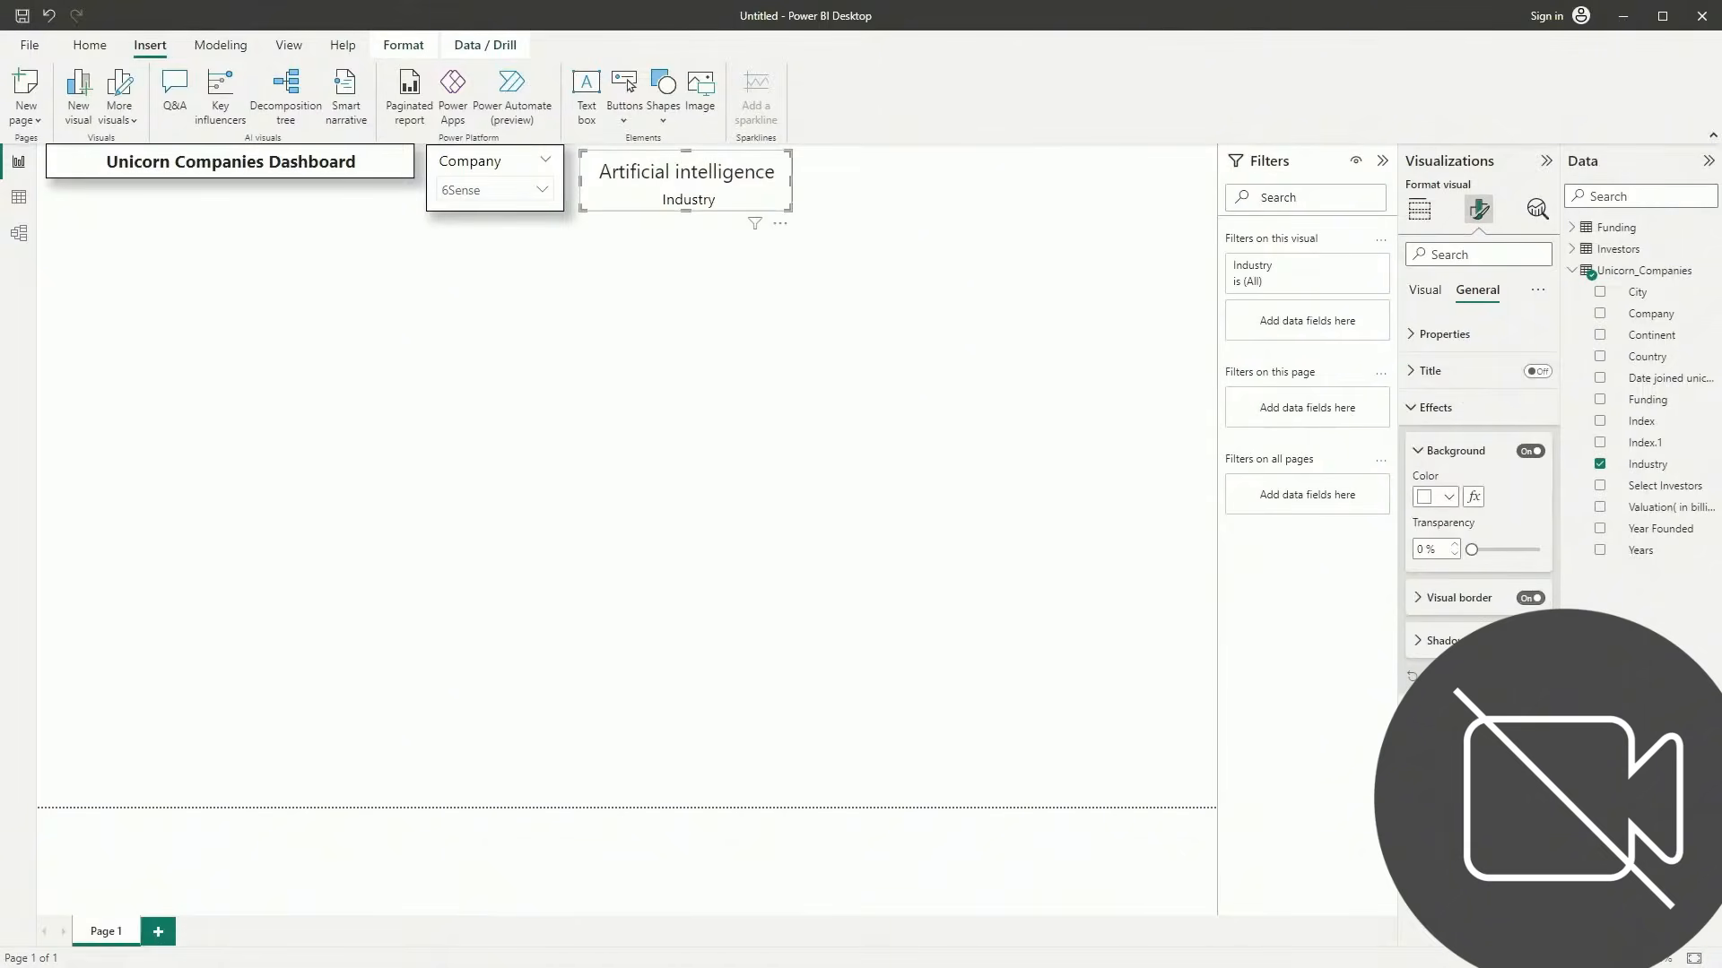
click(1528, 641)
click(794, 520)
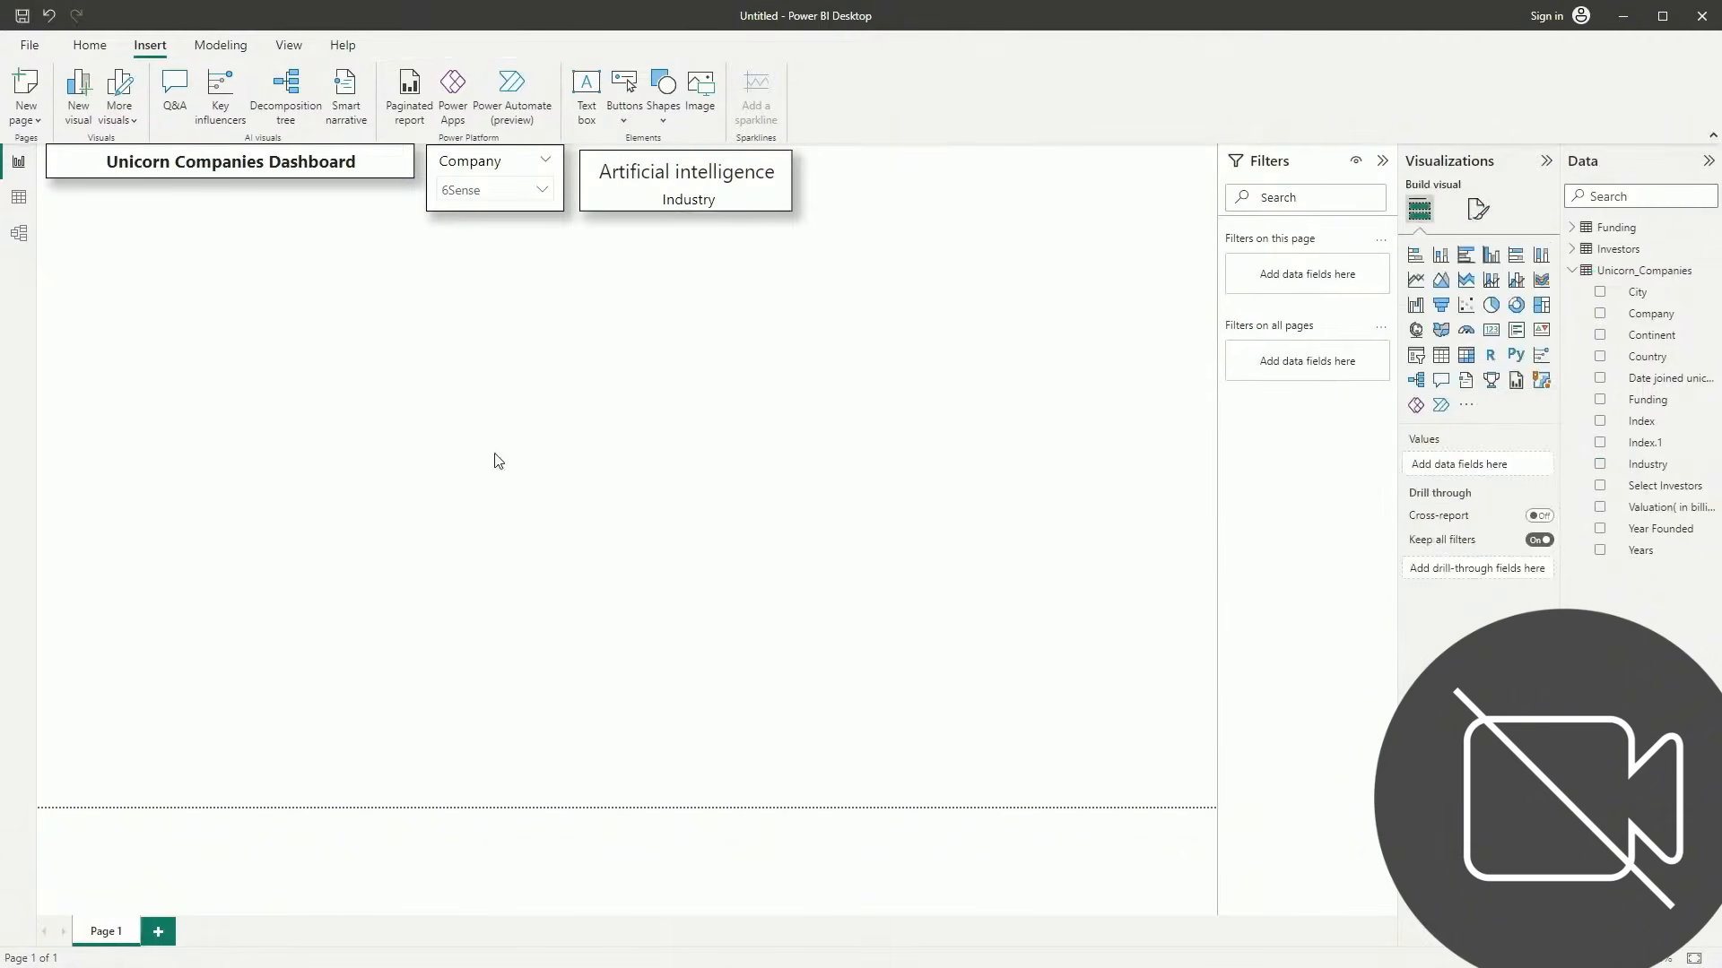
Move the Company slicer and the dashboard title box down slightly to align their upper edges with the Industry card
click(496, 150)
drag(494, 144, 494, 150)
click(380, 159)
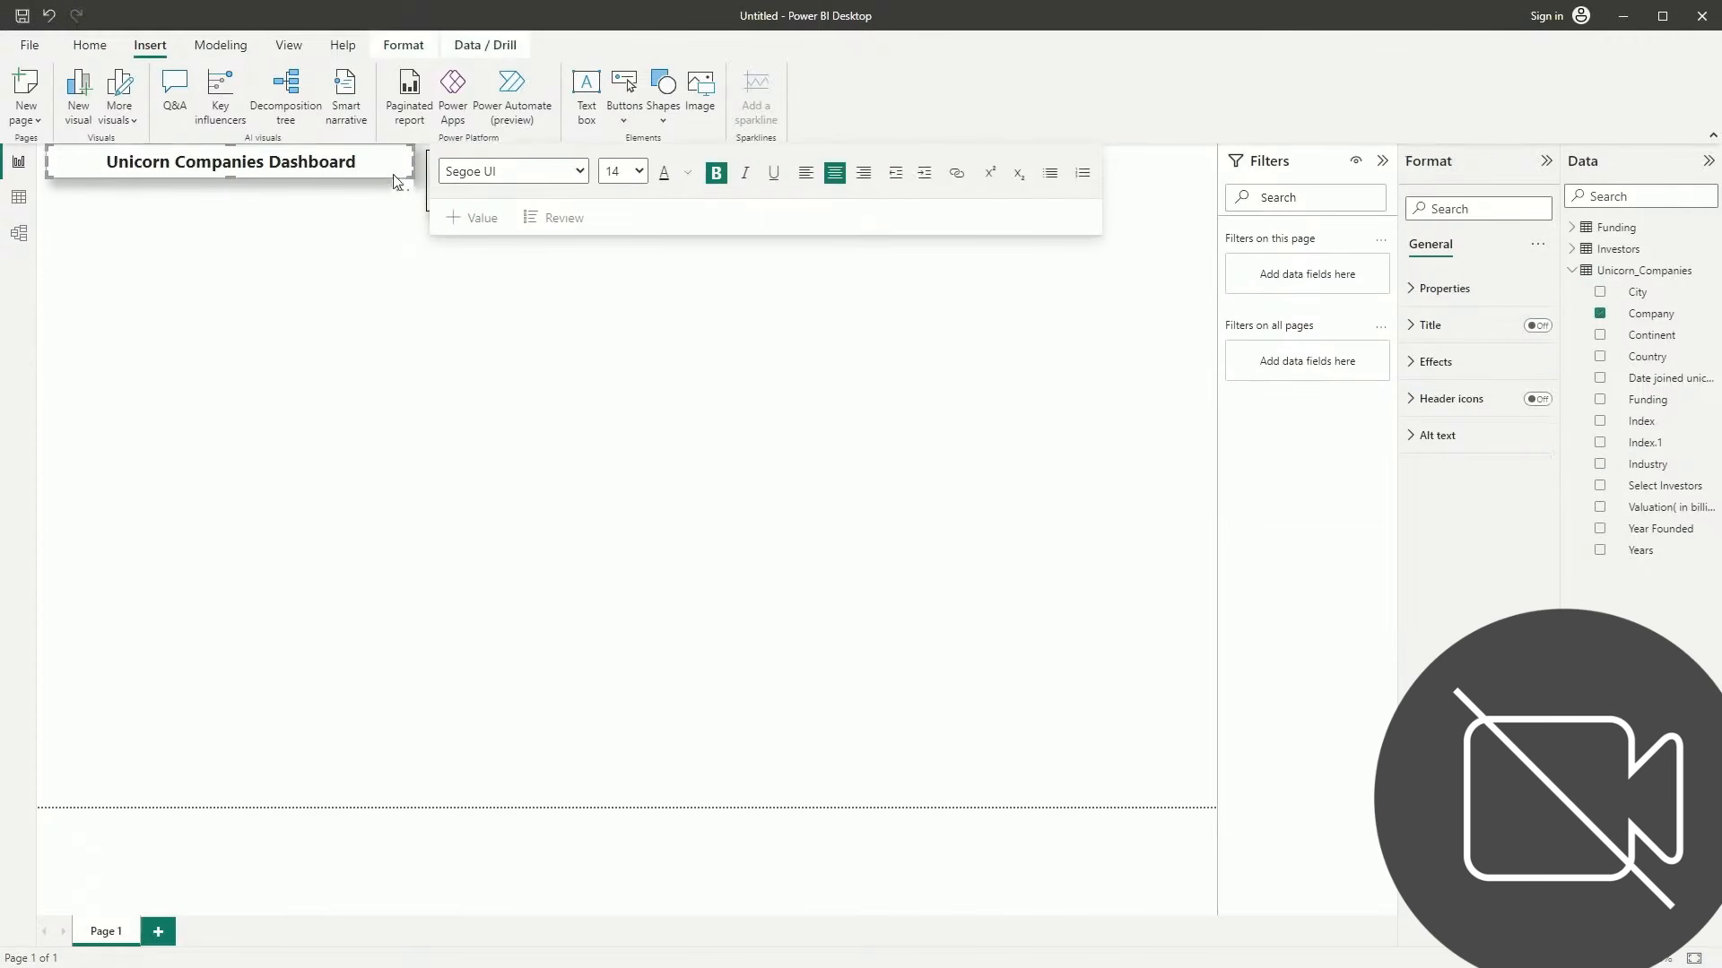
click(399, 192)
click(399, 194)
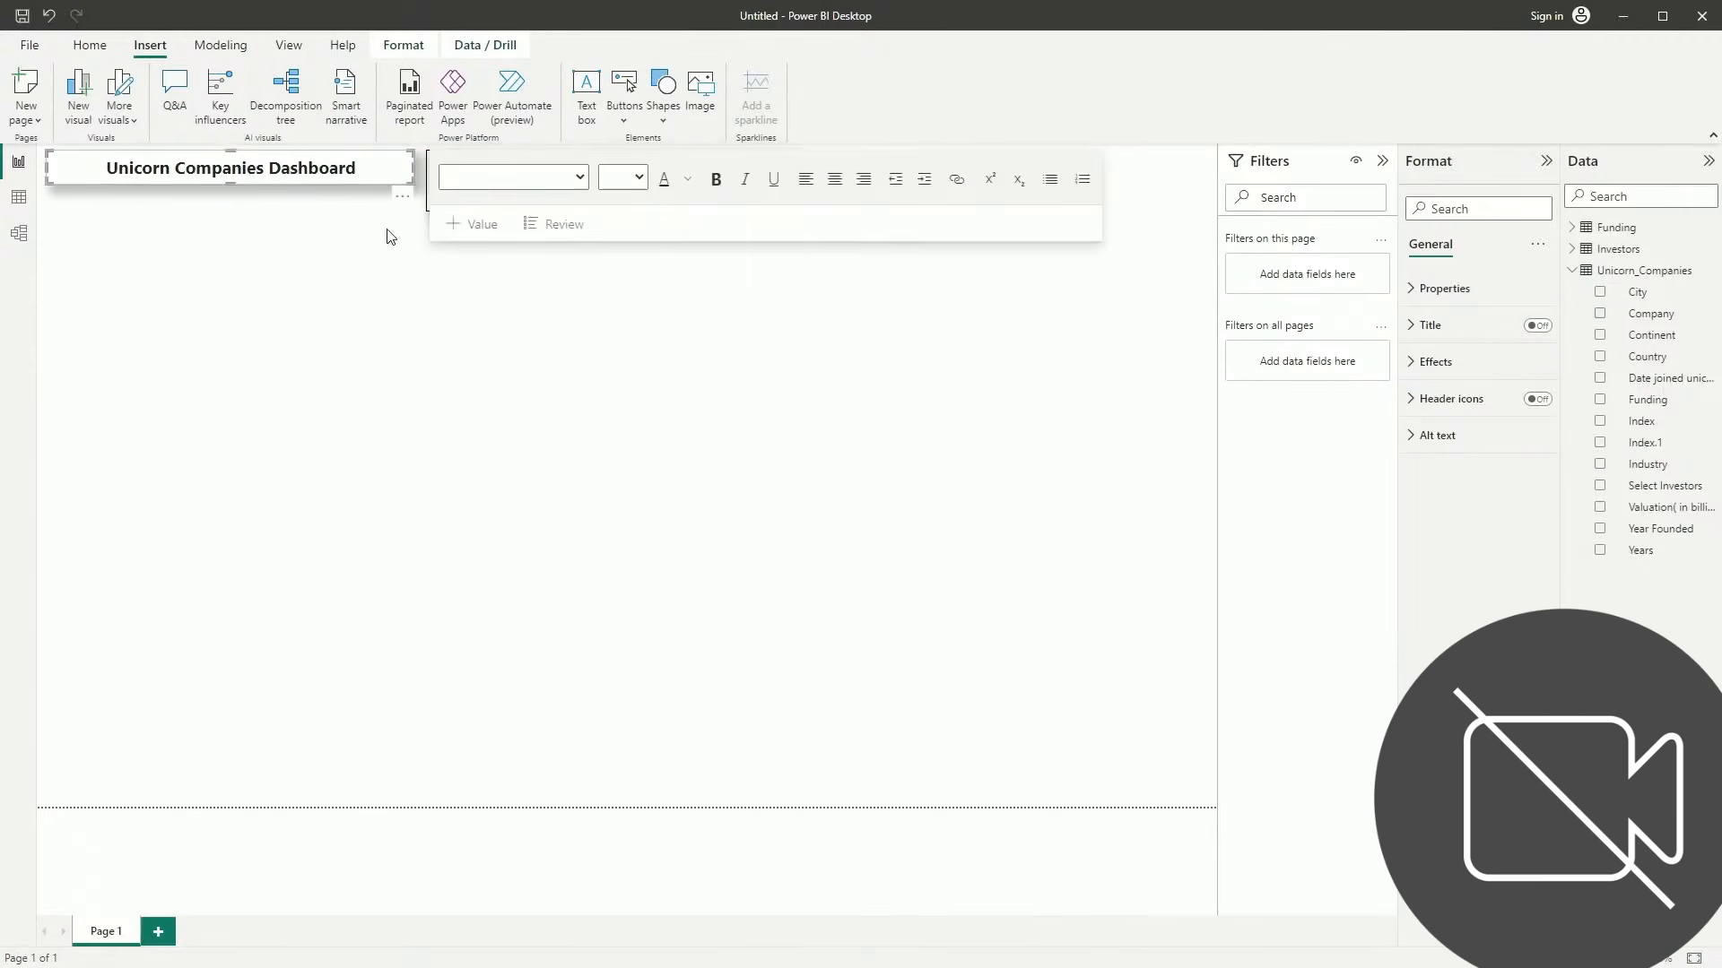
click(378, 331)
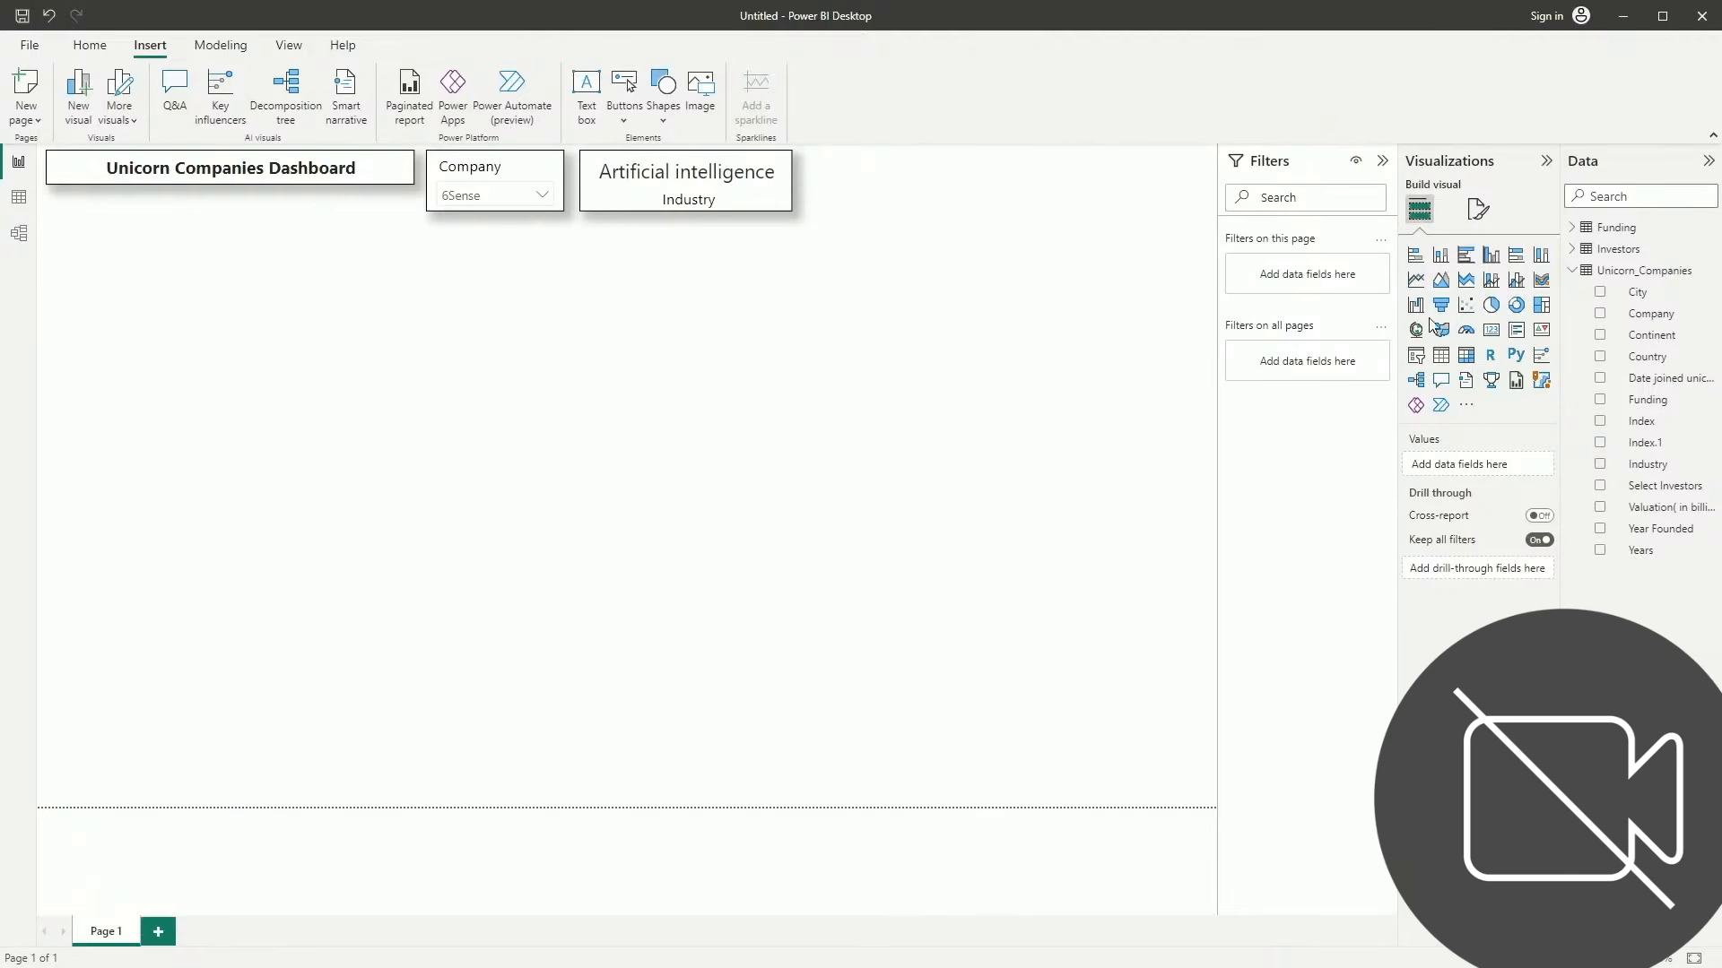
Add a card visual in the page's upper-right corner showing the median of Years from Unicorn_Companies
click(1490, 330)
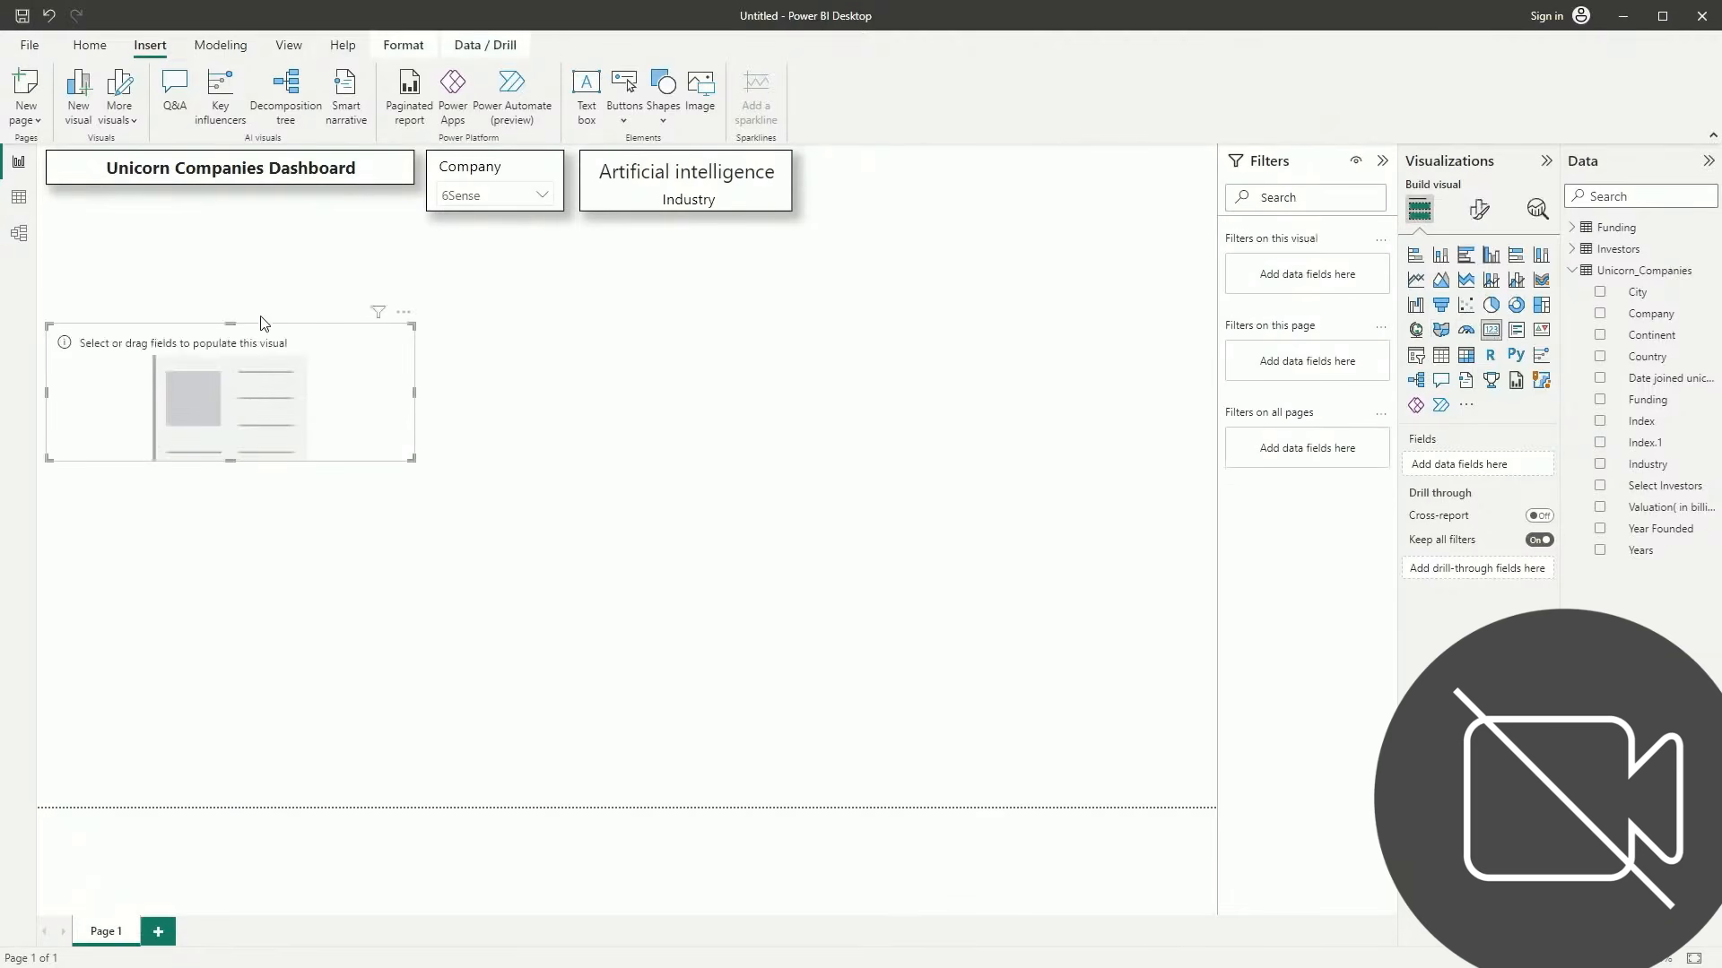
drag(266, 323, 1060, 160)
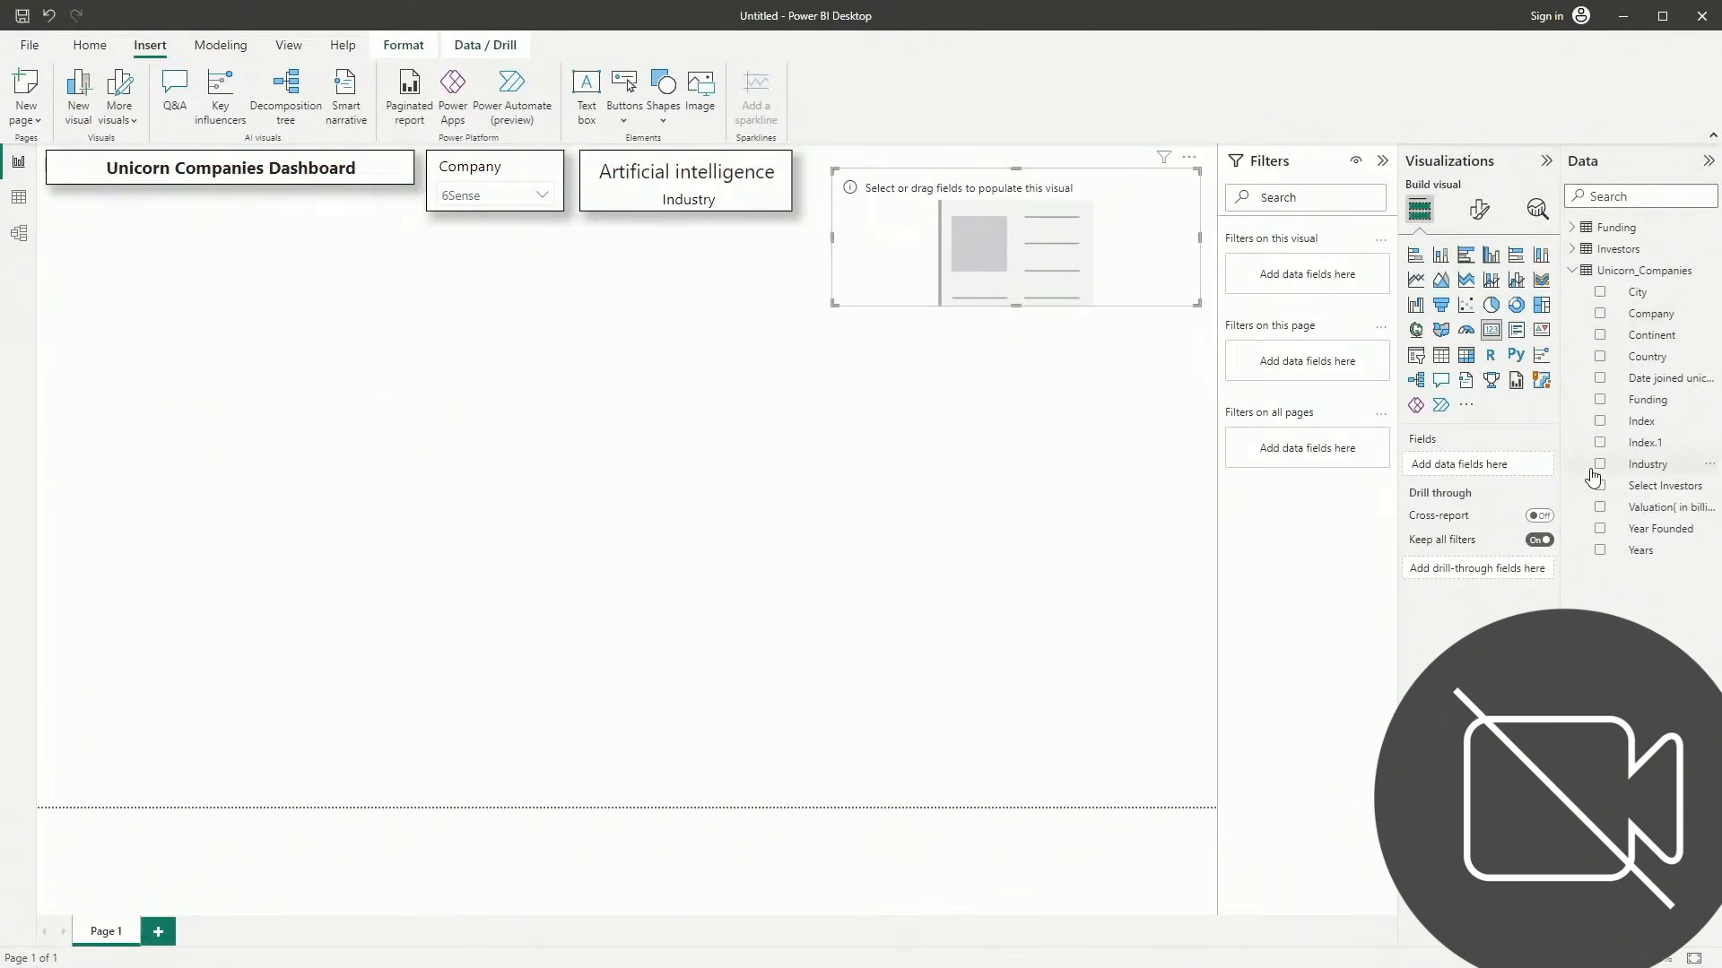
click(1600, 551)
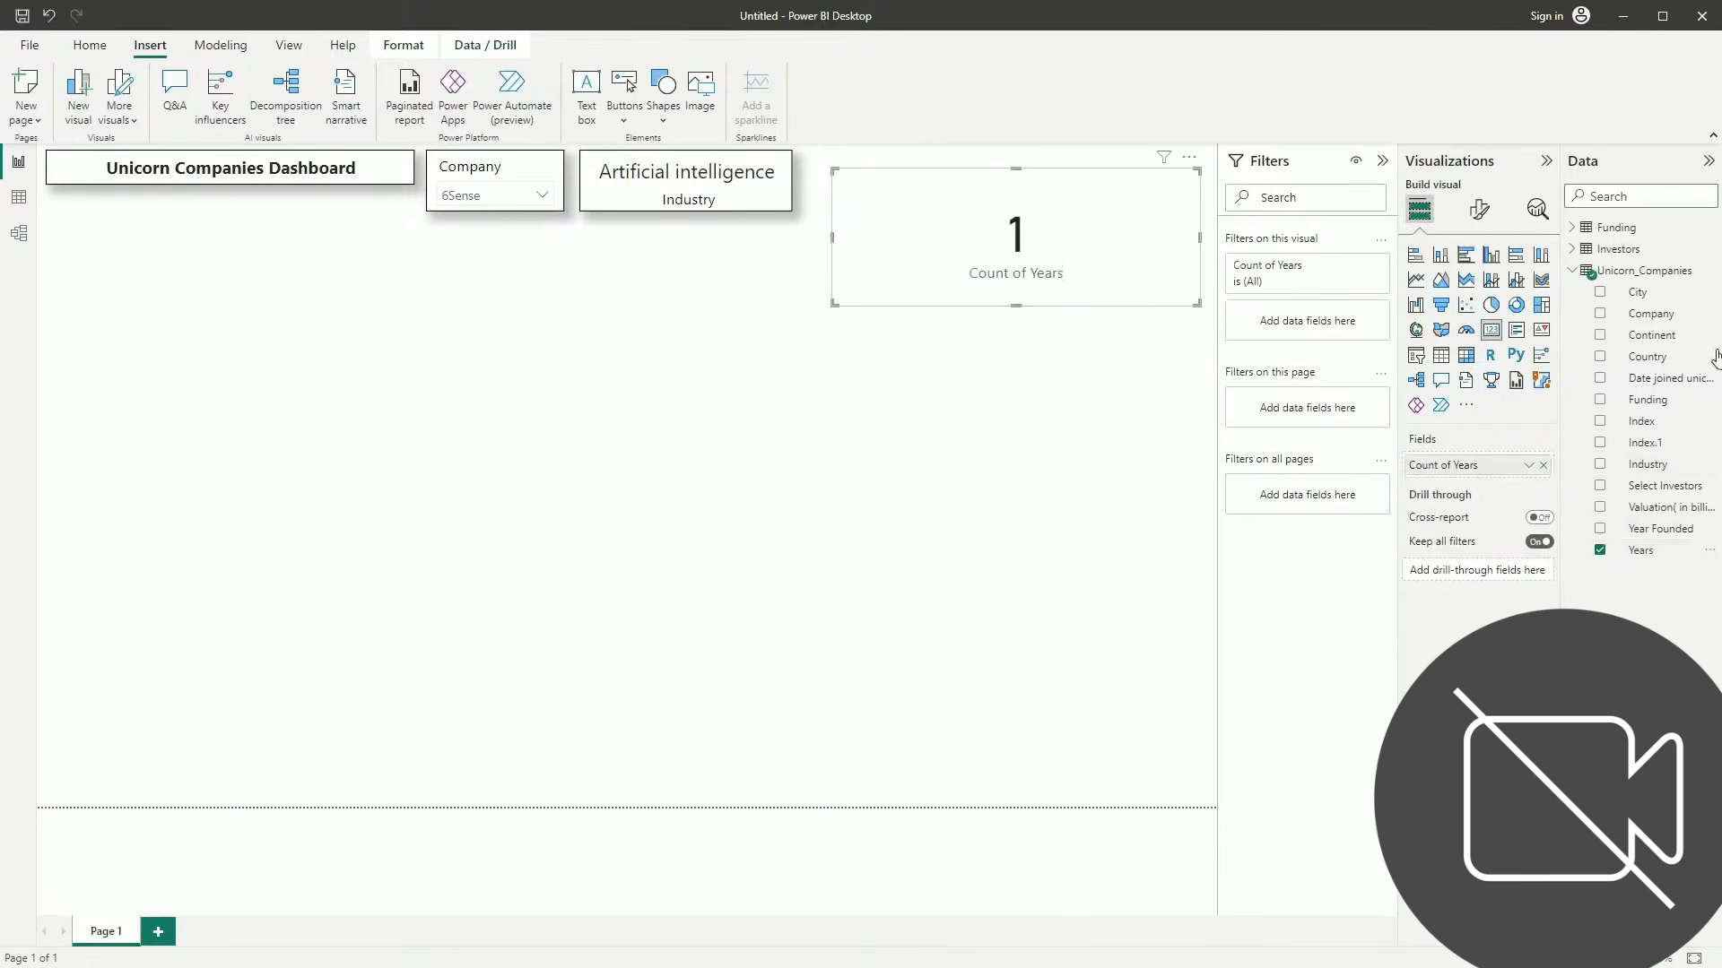
click(1528, 465)
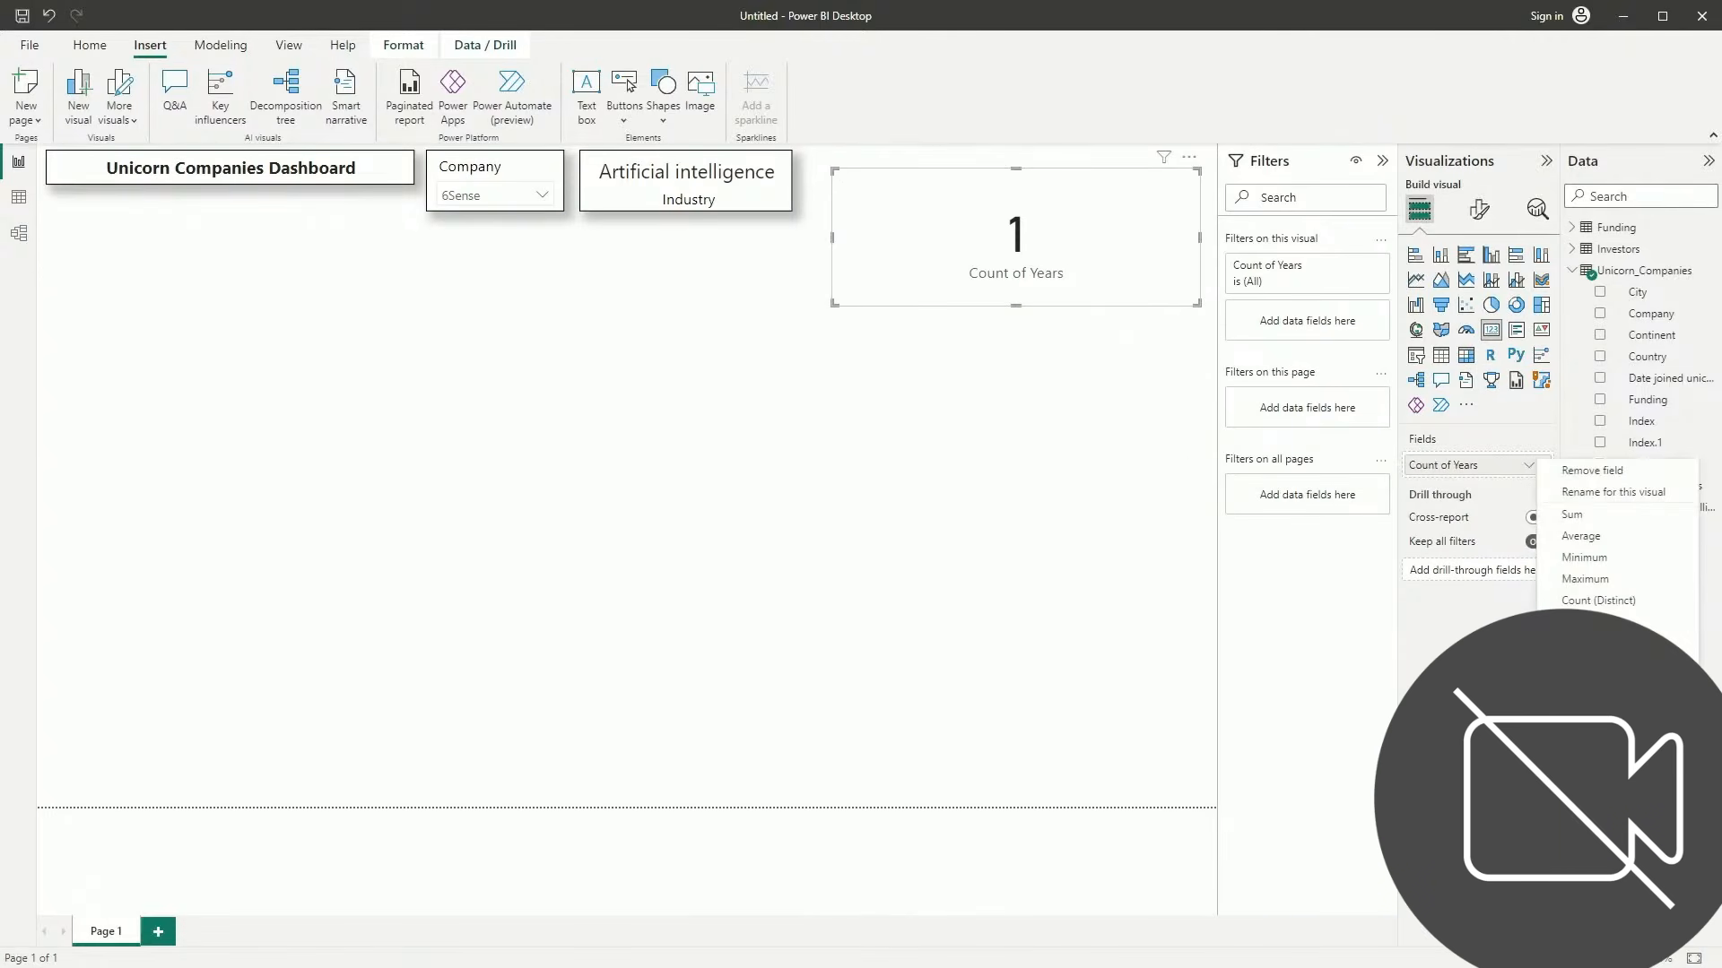
click(1579, 686)
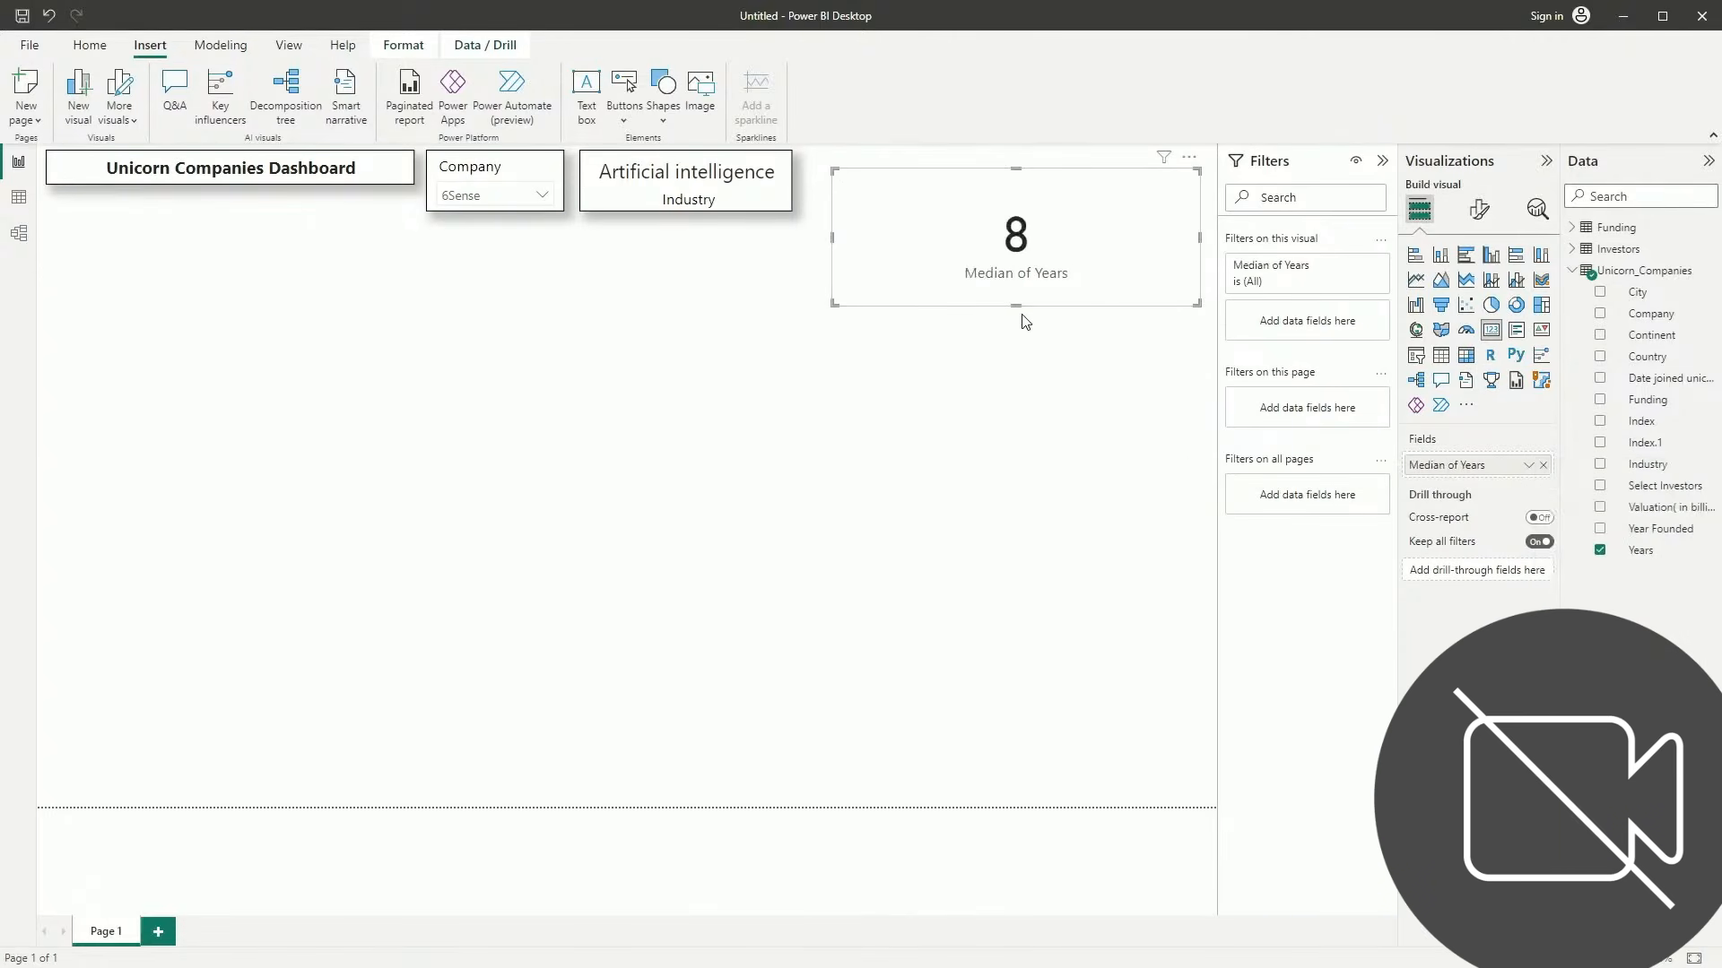
Rename the card's field to "Years taken to become unicorn" and shrink the card's height and width
double_click(1489, 464)
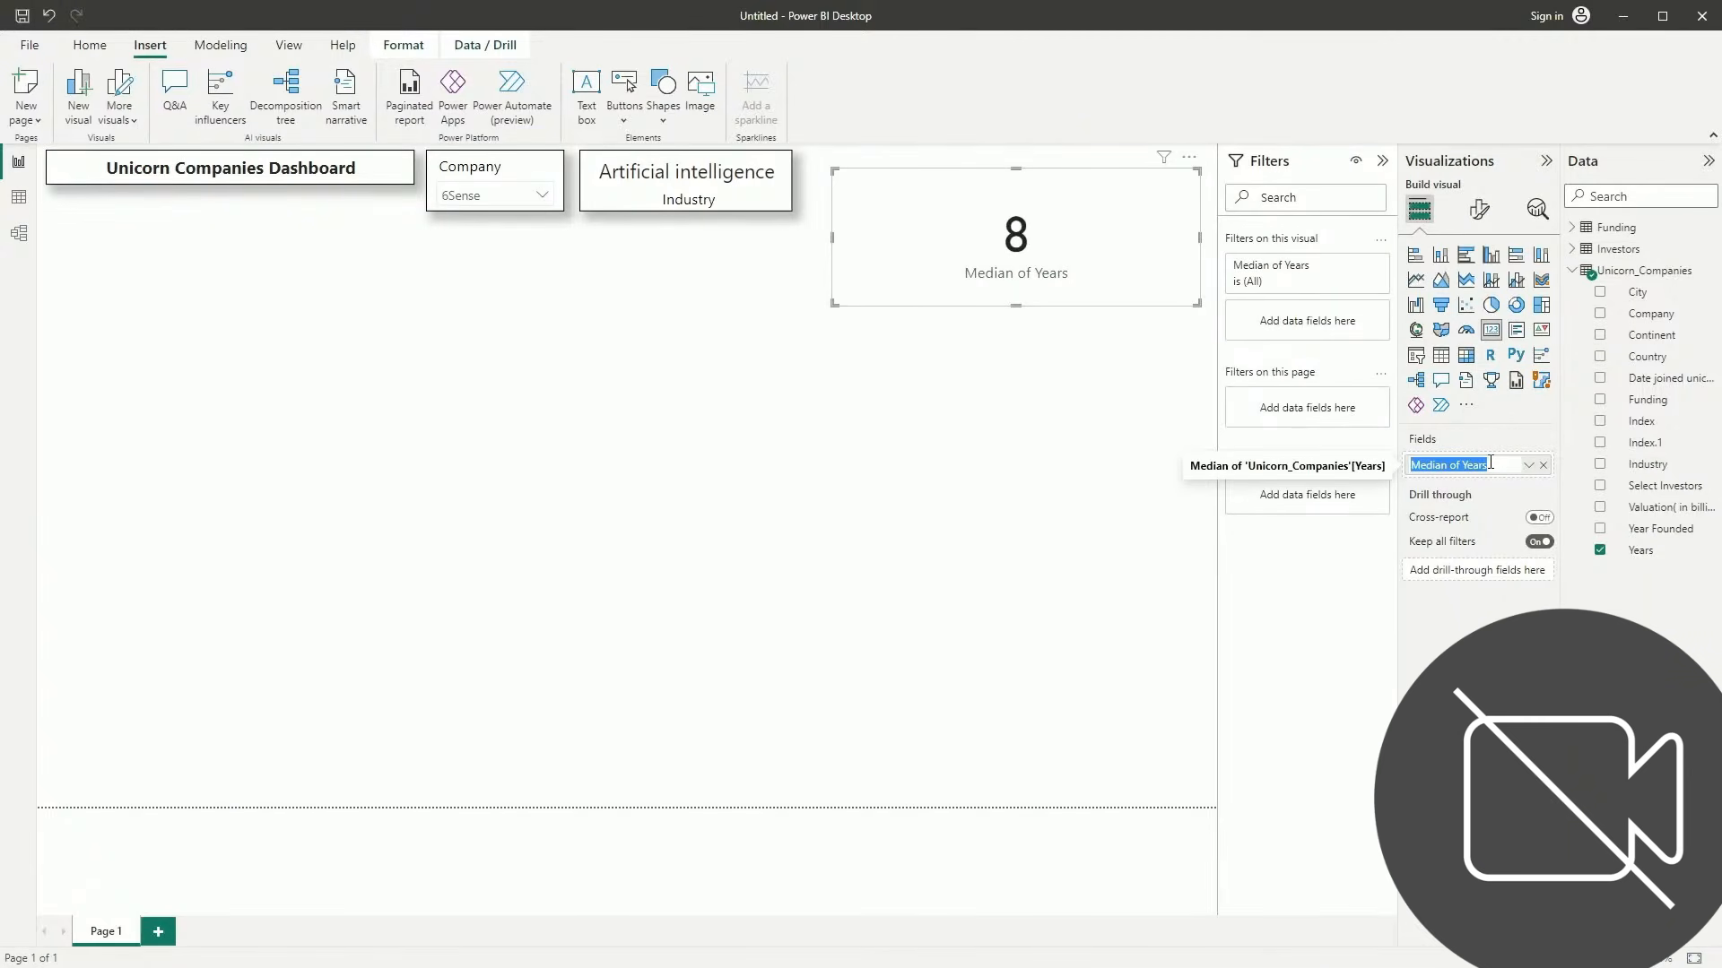
text(Years taken to)
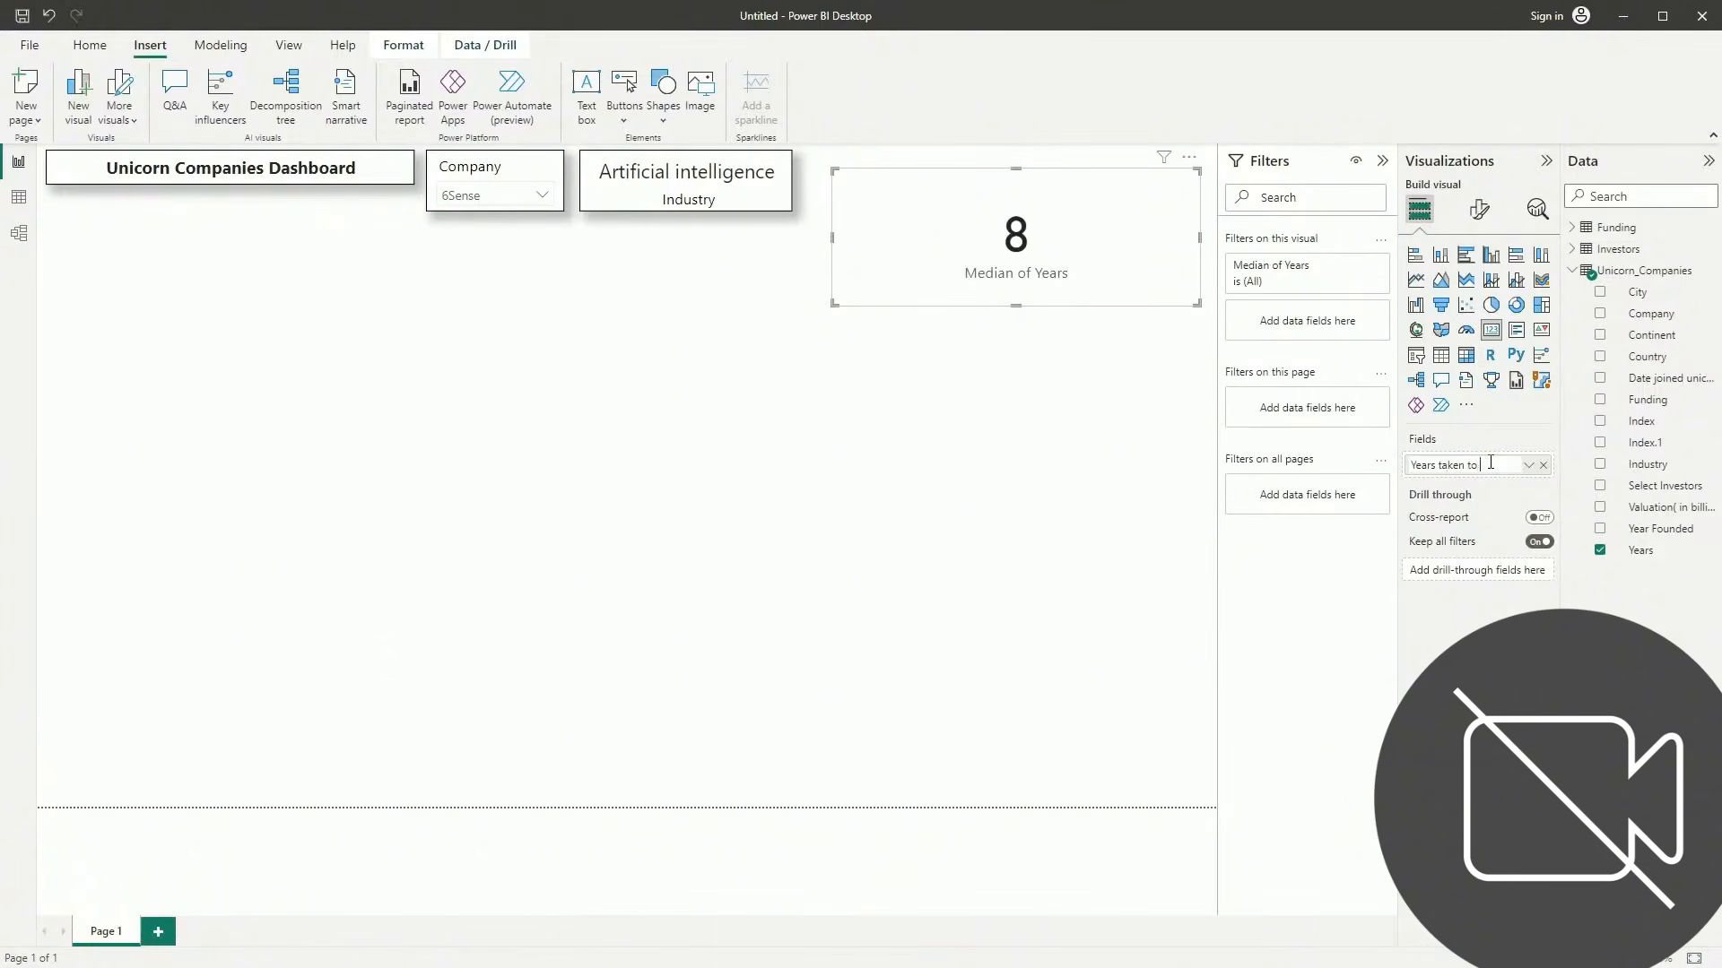
text( become unicorn)
key(Return)
drag(1016, 306, 1037, 234)
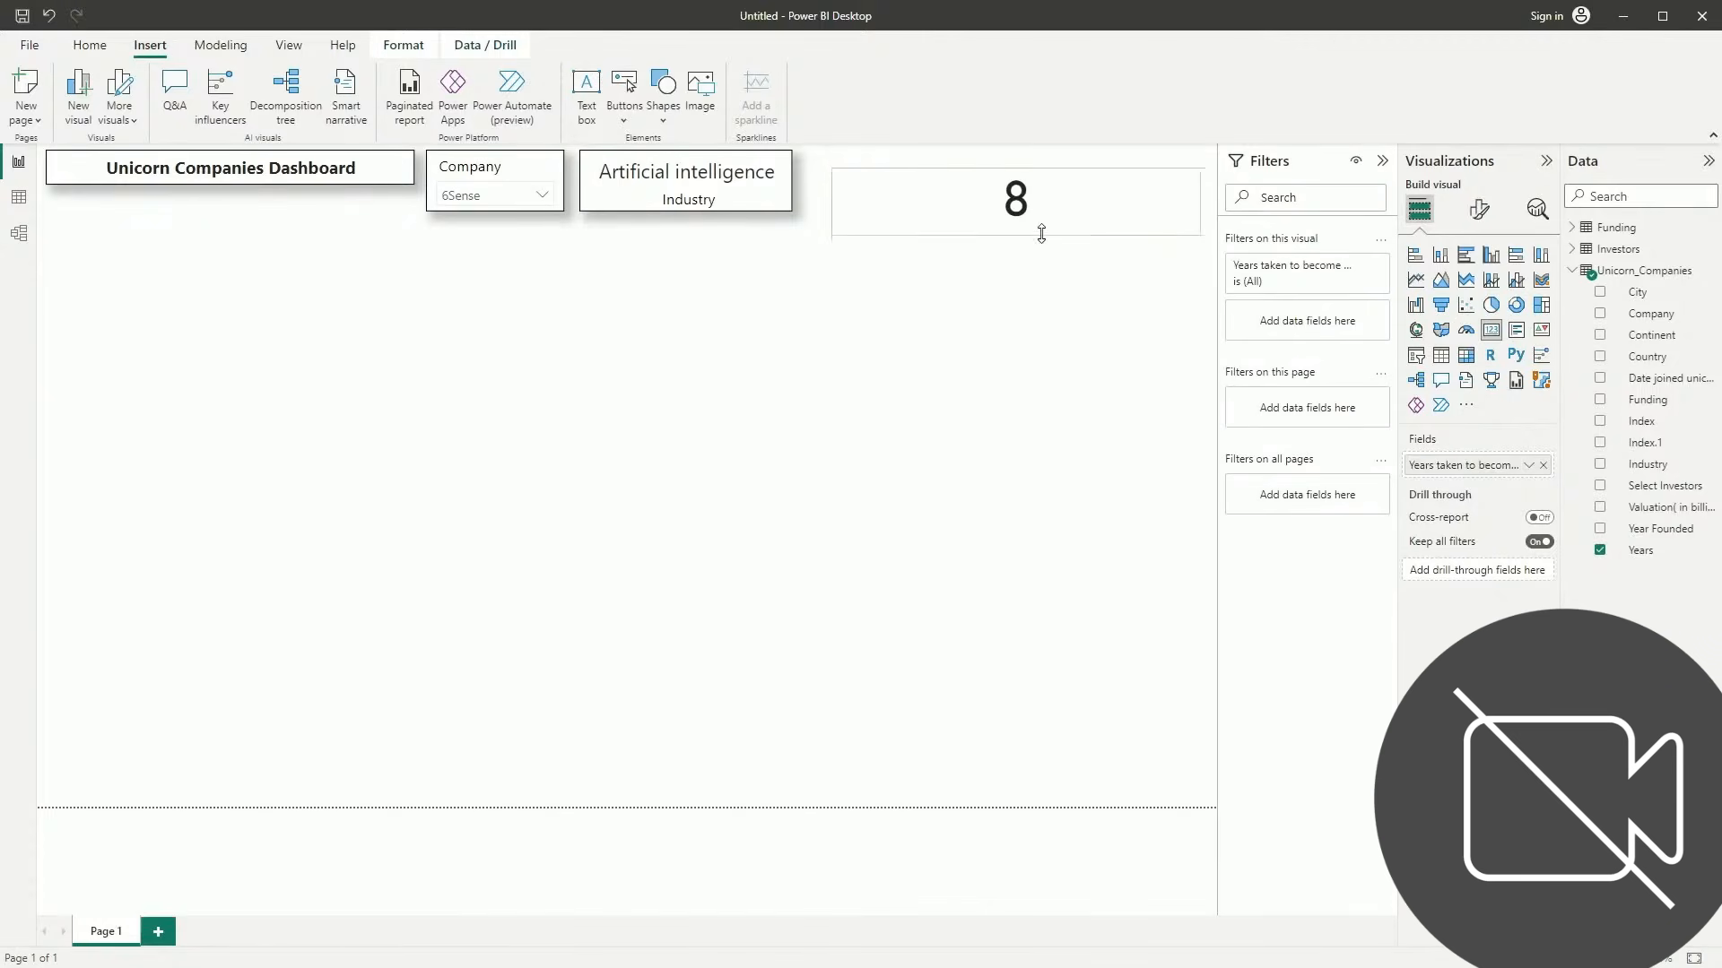
drag(840, 201, 1011, 203)
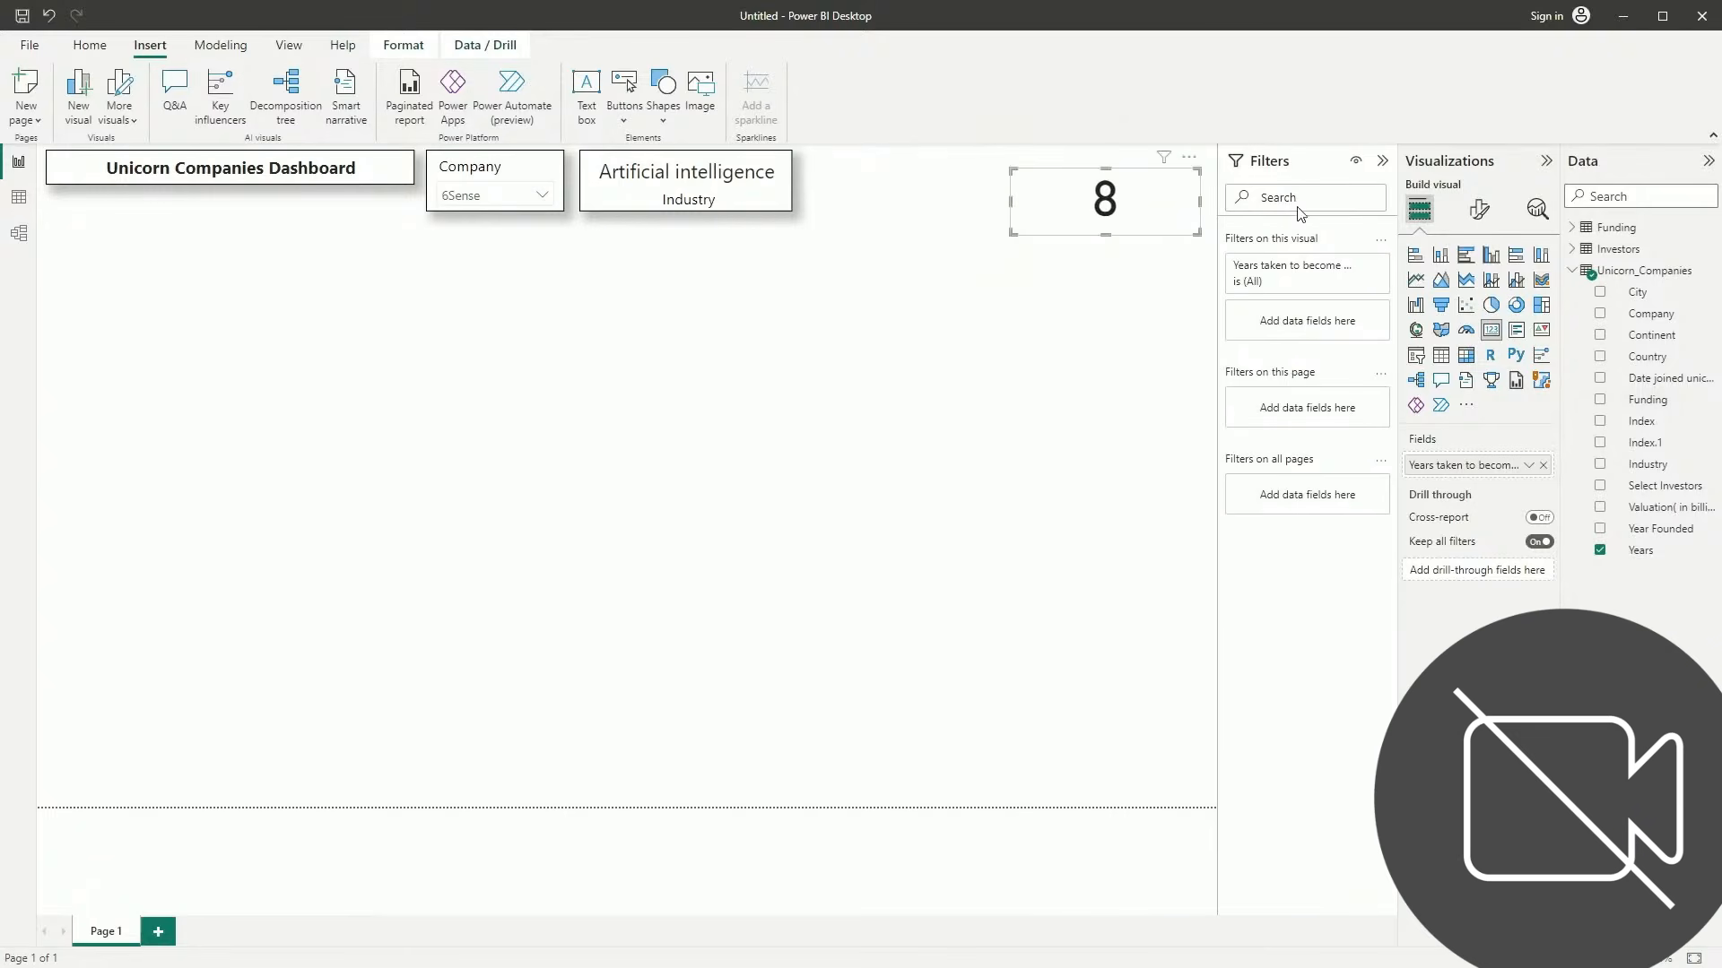
Set the years card's callout value to font size 16 and the Segoe UI font
click(1478, 209)
click(1450, 333)
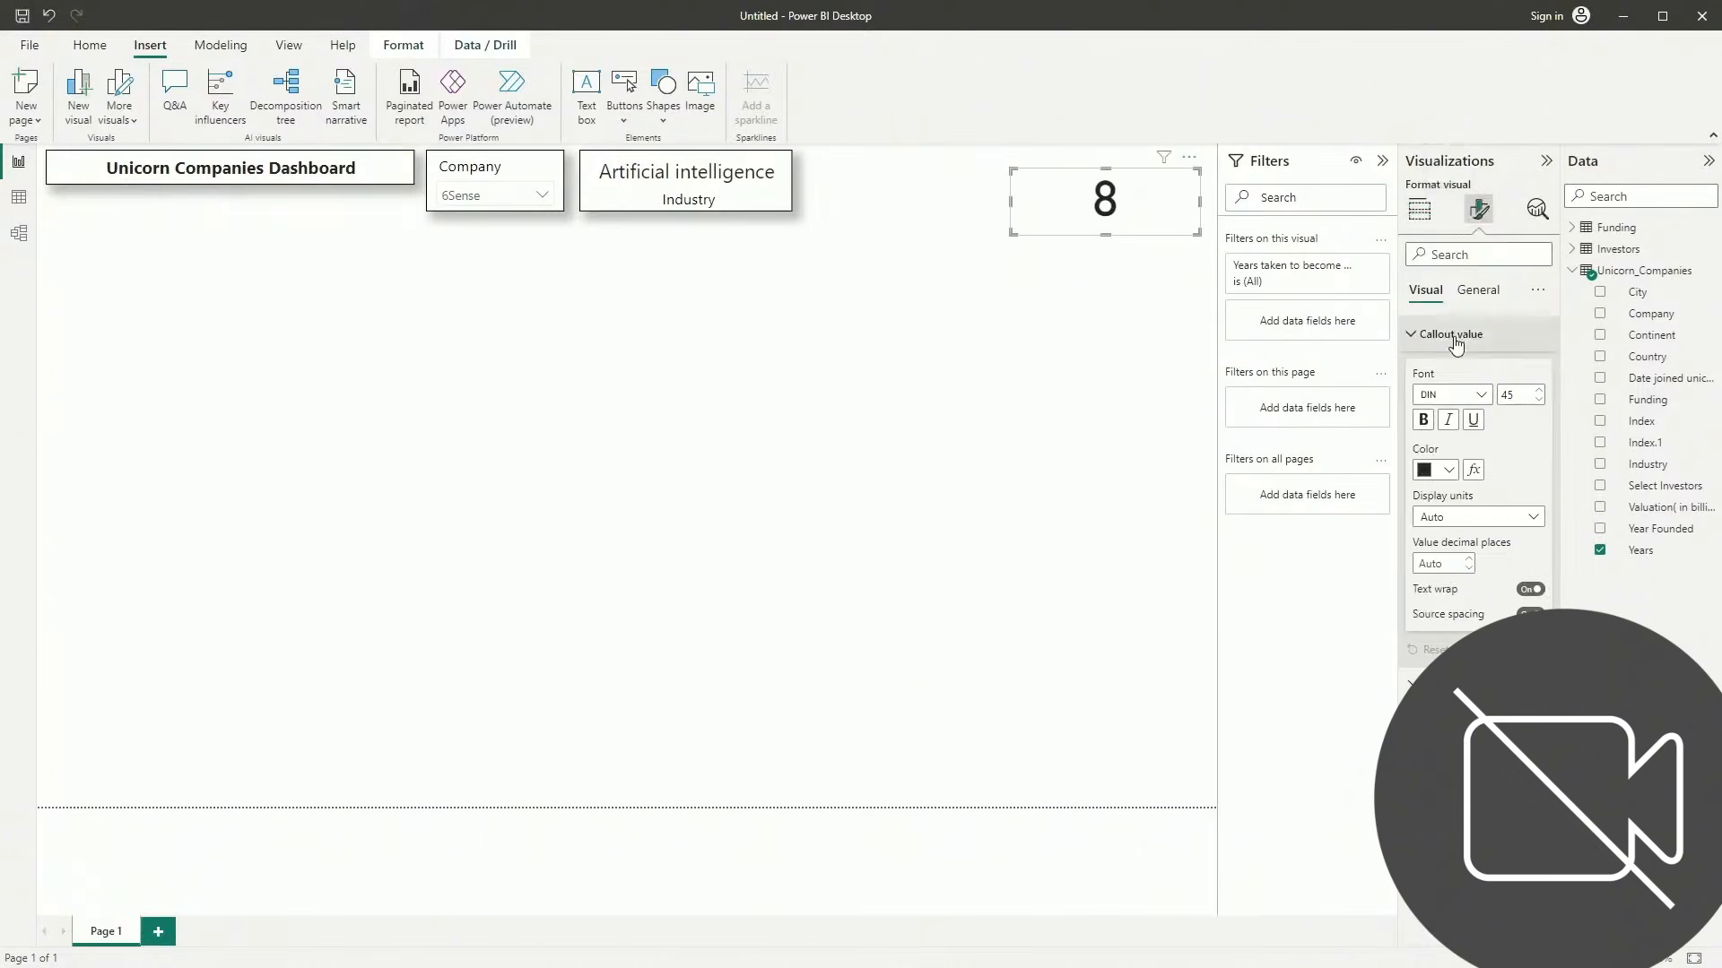
drag(1522, 396, 1469, 401)
text(16)
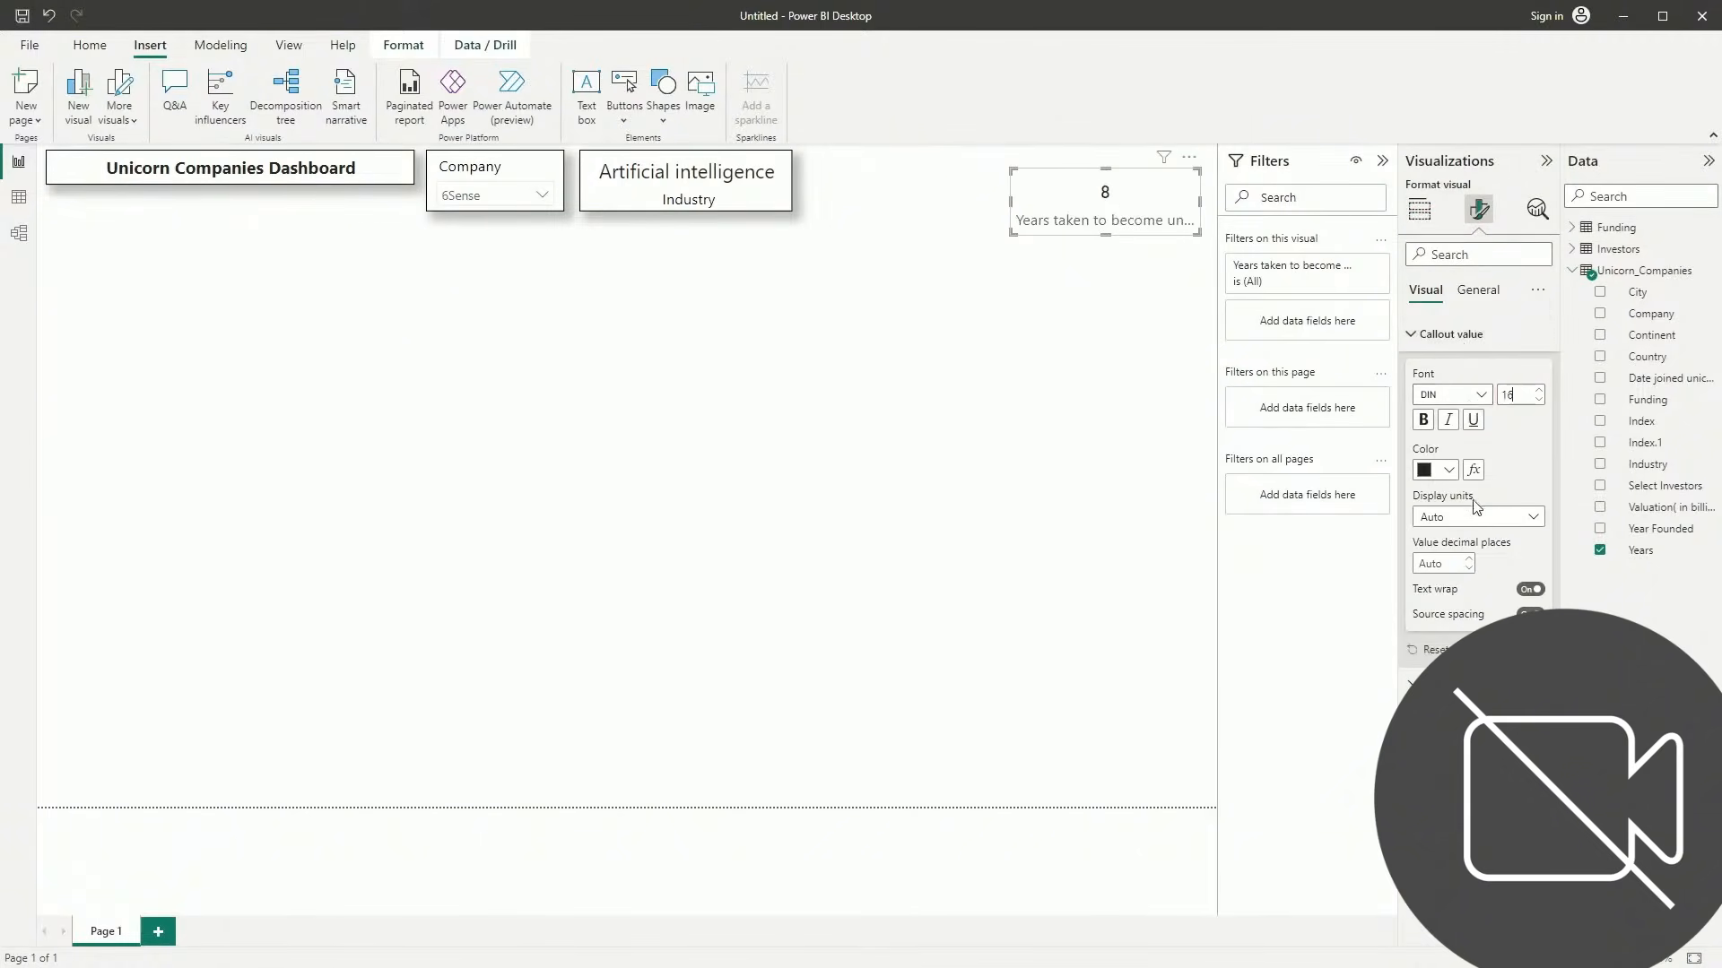
click(1462, 394)
scroll(1453, 524, down, 5)
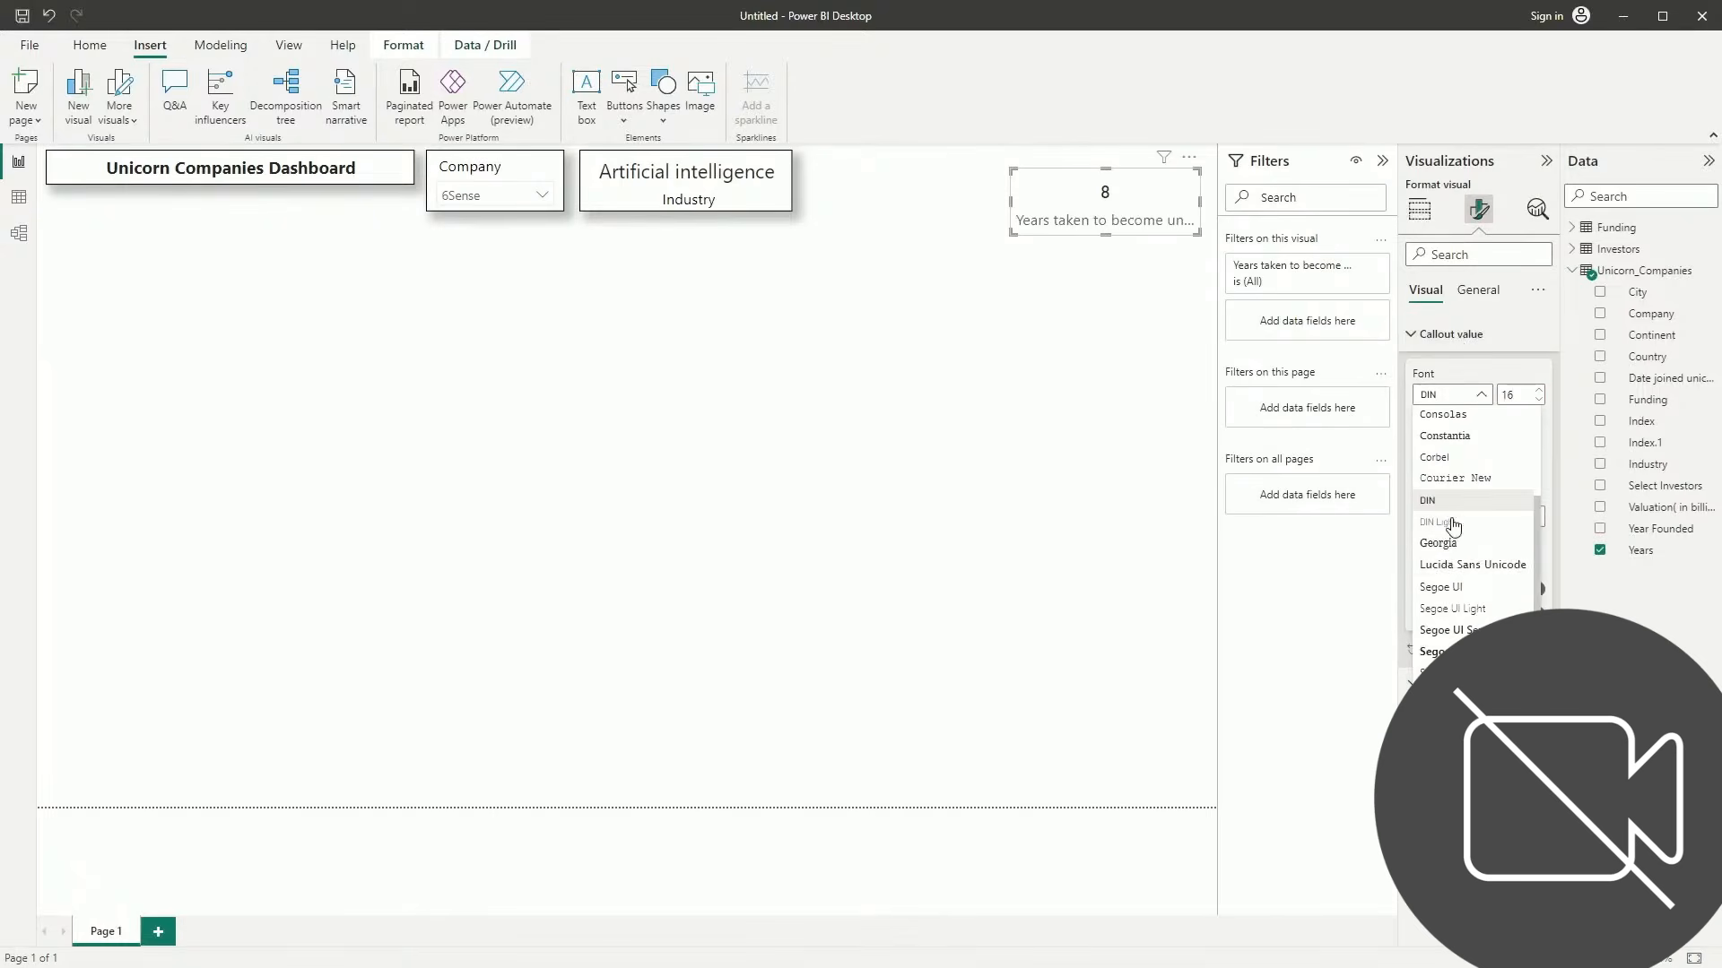
click(1440, 585)
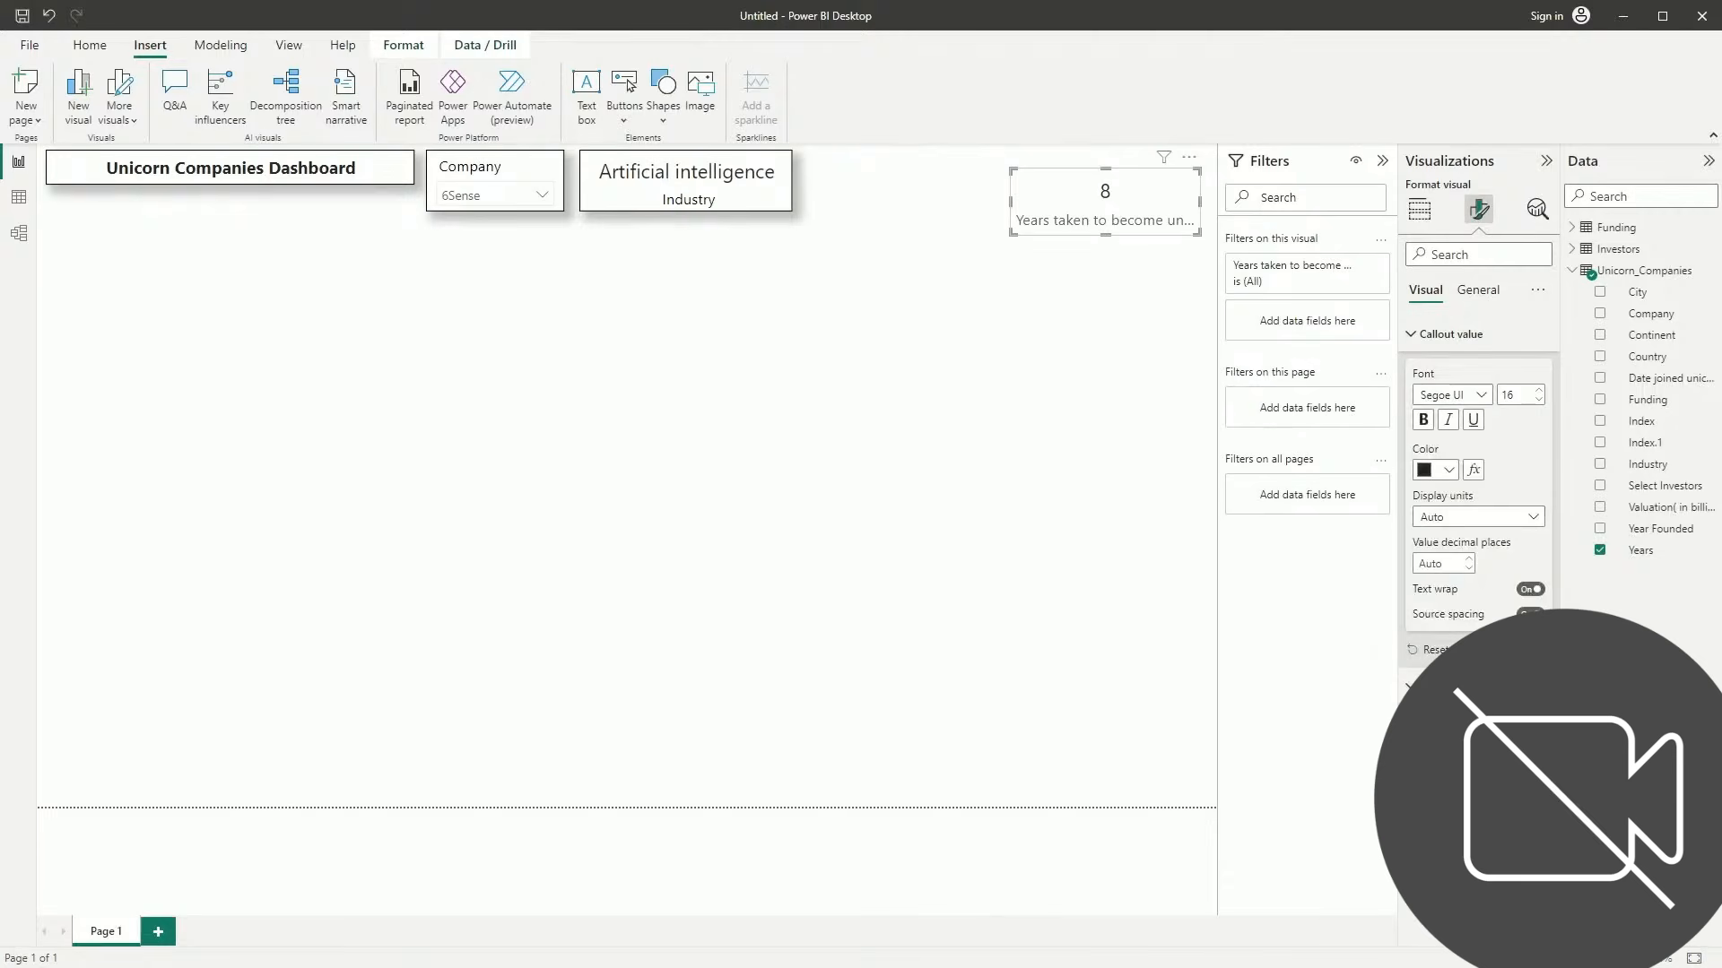
Set the category label color of the years card to black
click(1446, 469)
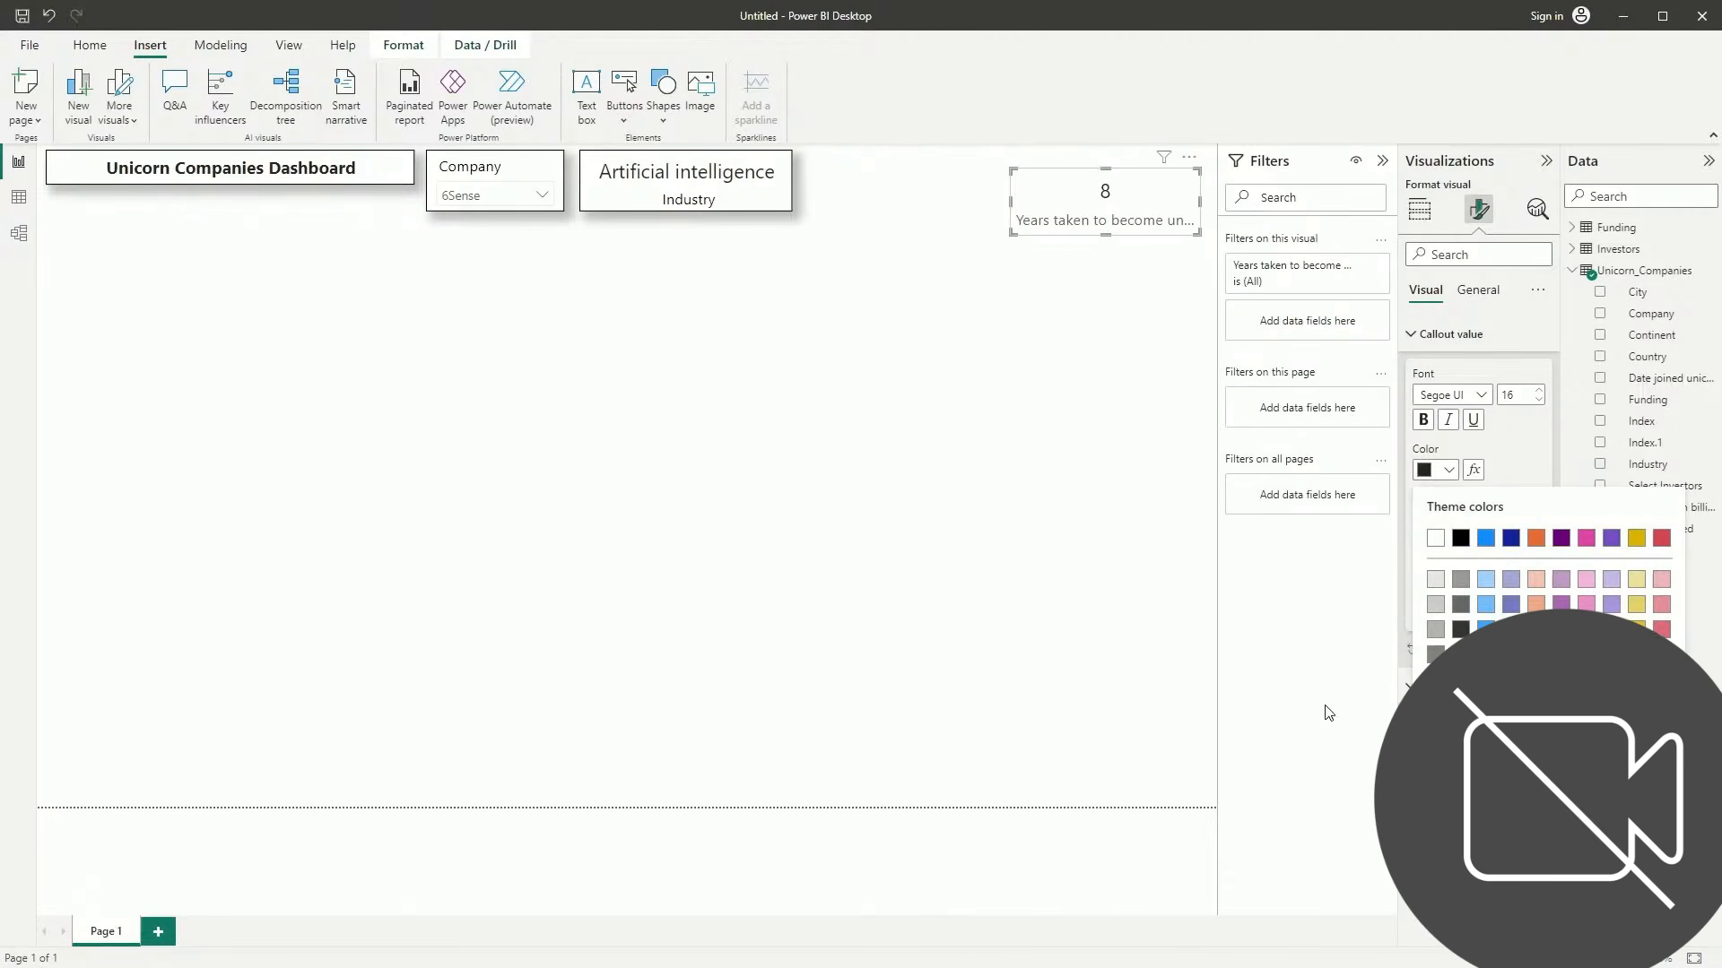
click(1460, 542)
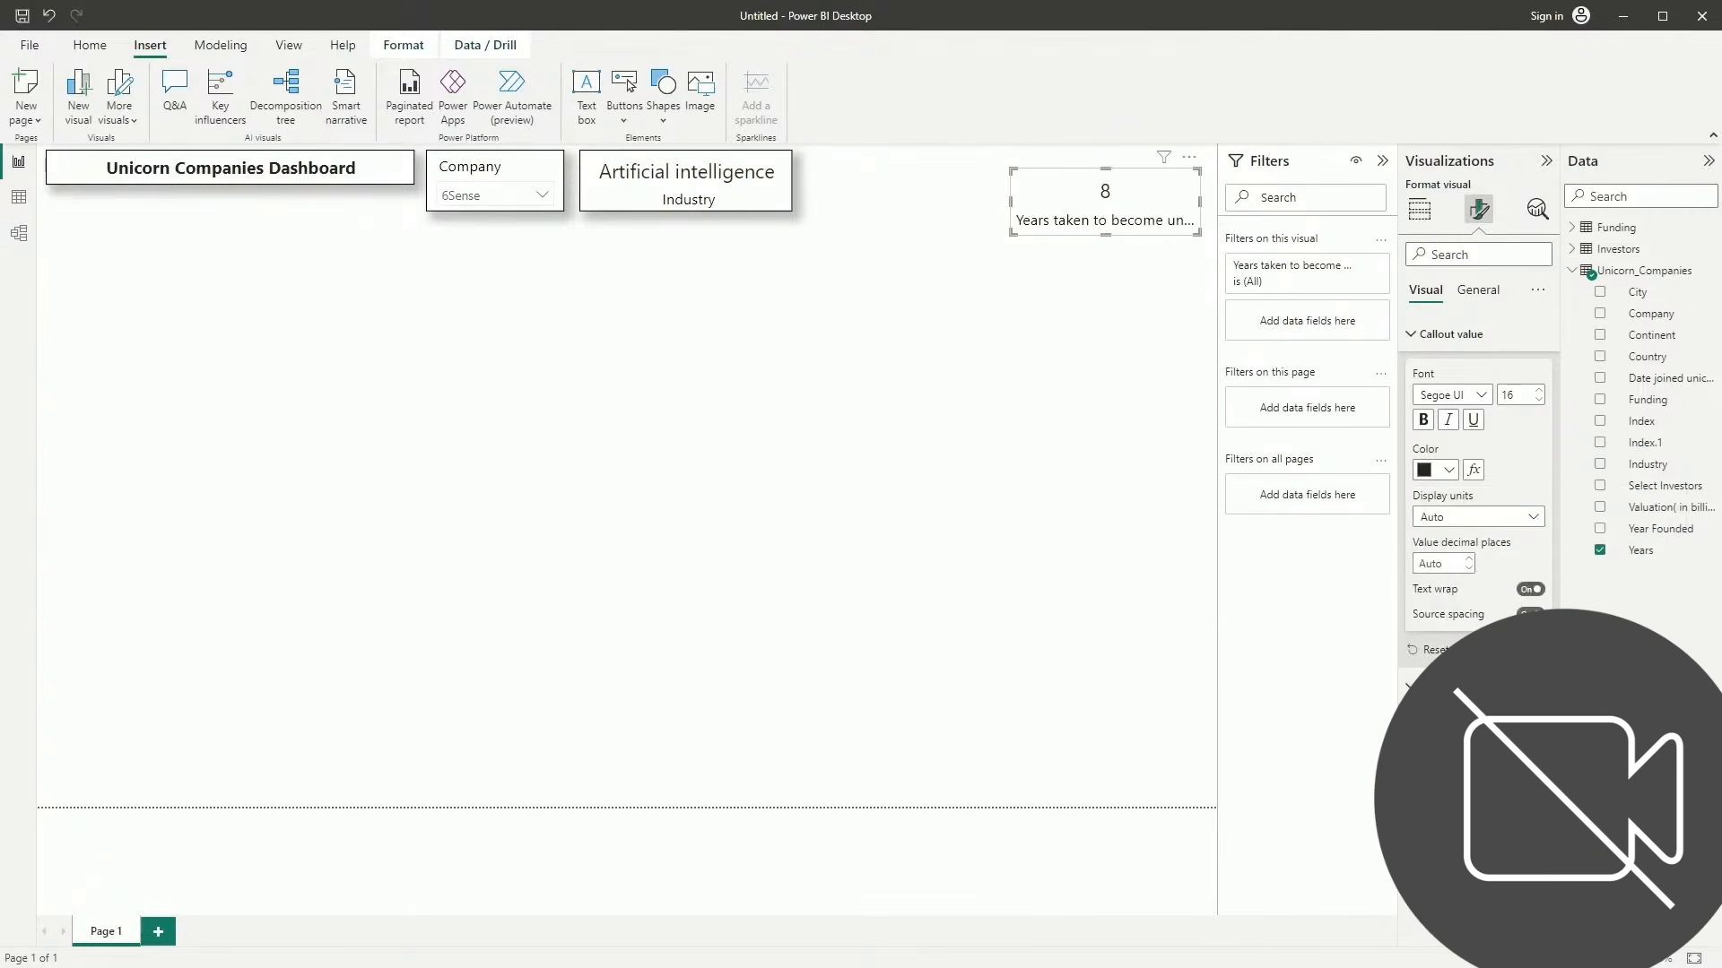
click(1087, 481)
Turn on the visual border and shadow for the years card
click(1113, 215)
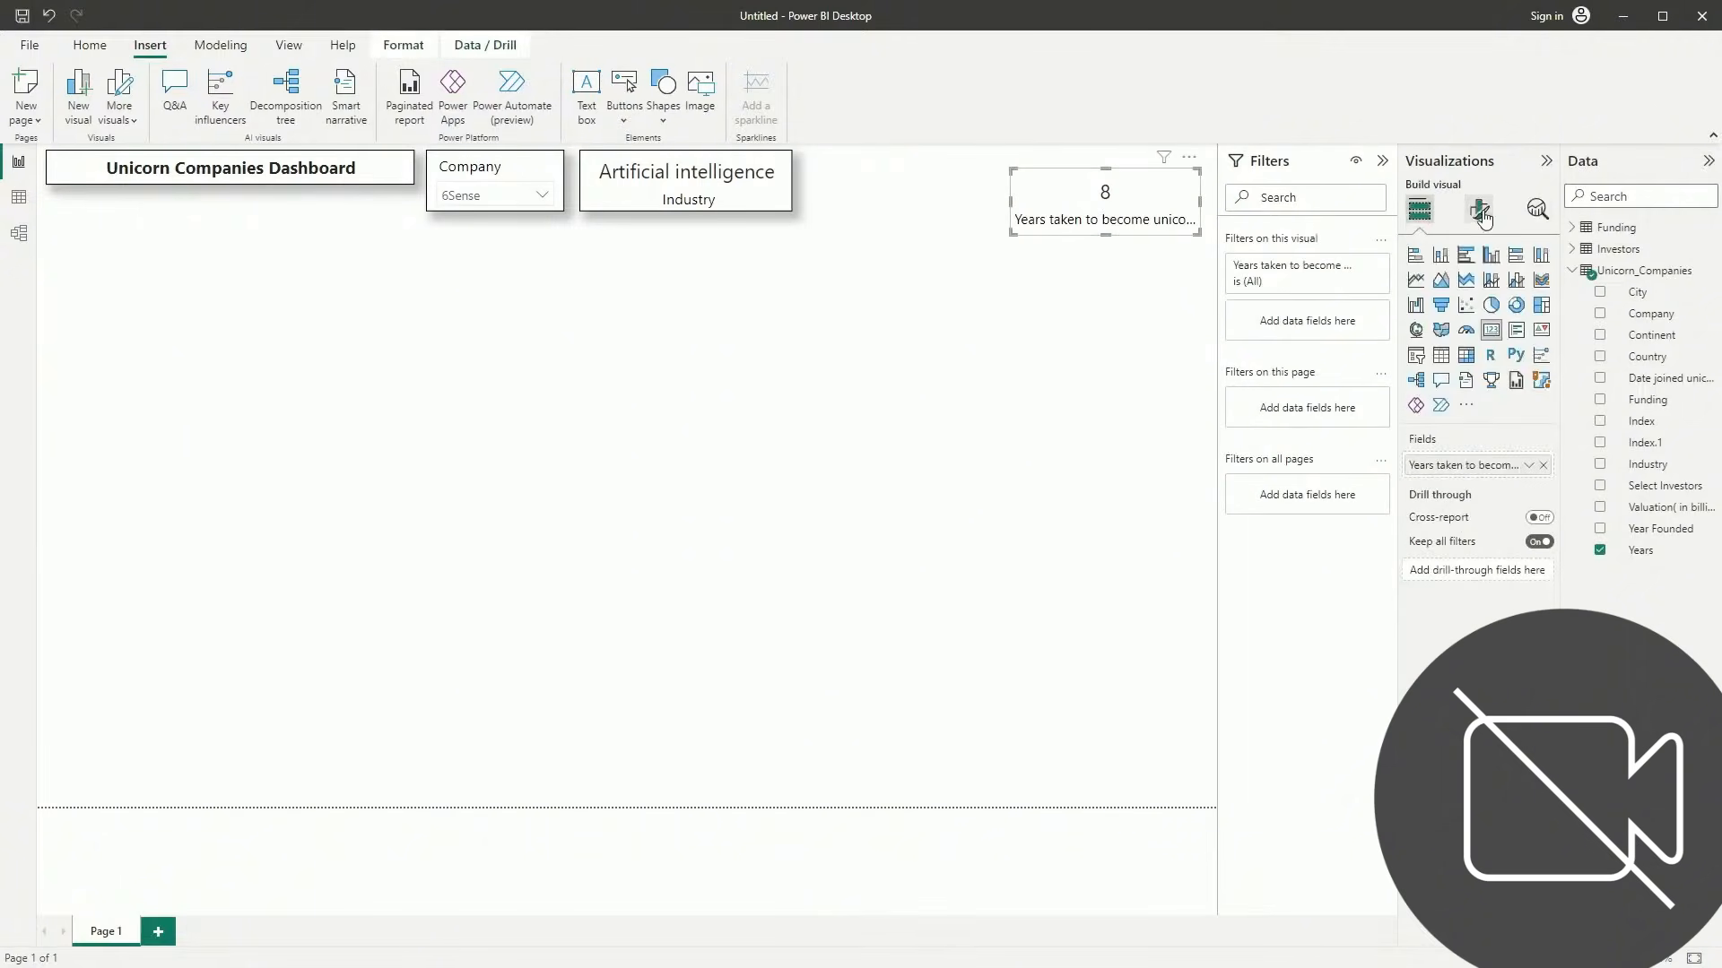
click(1480, 214)
click(1472, 291)
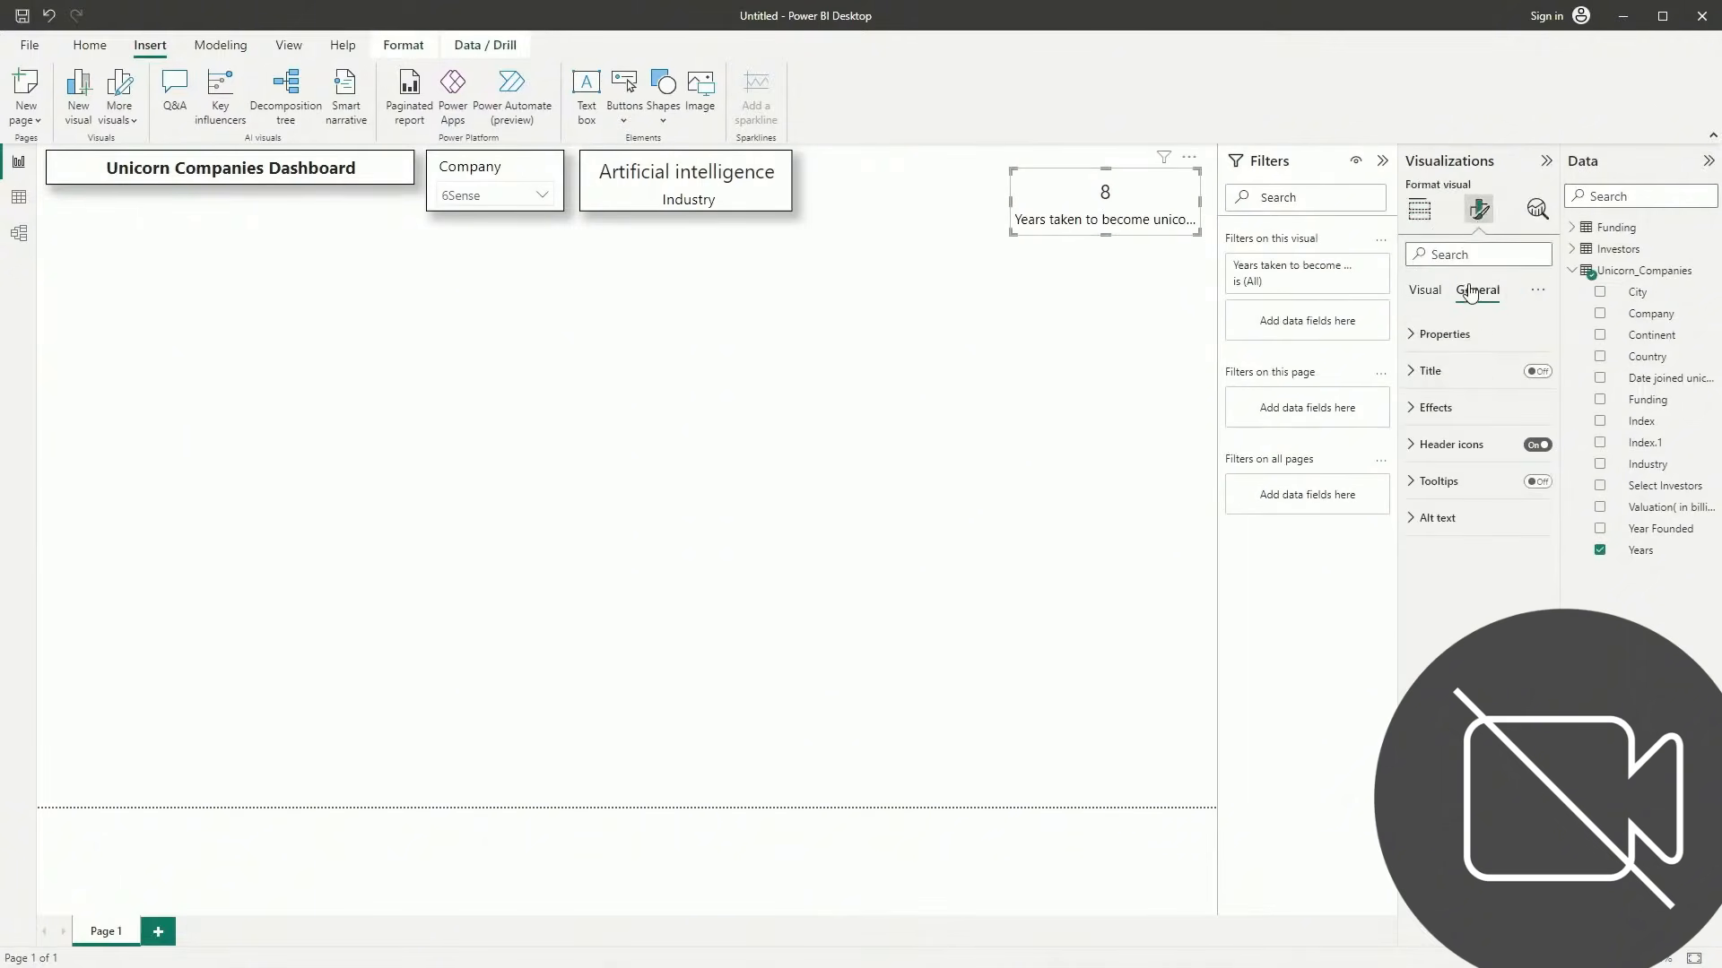
click(1433, 408)
click(1529, 598)
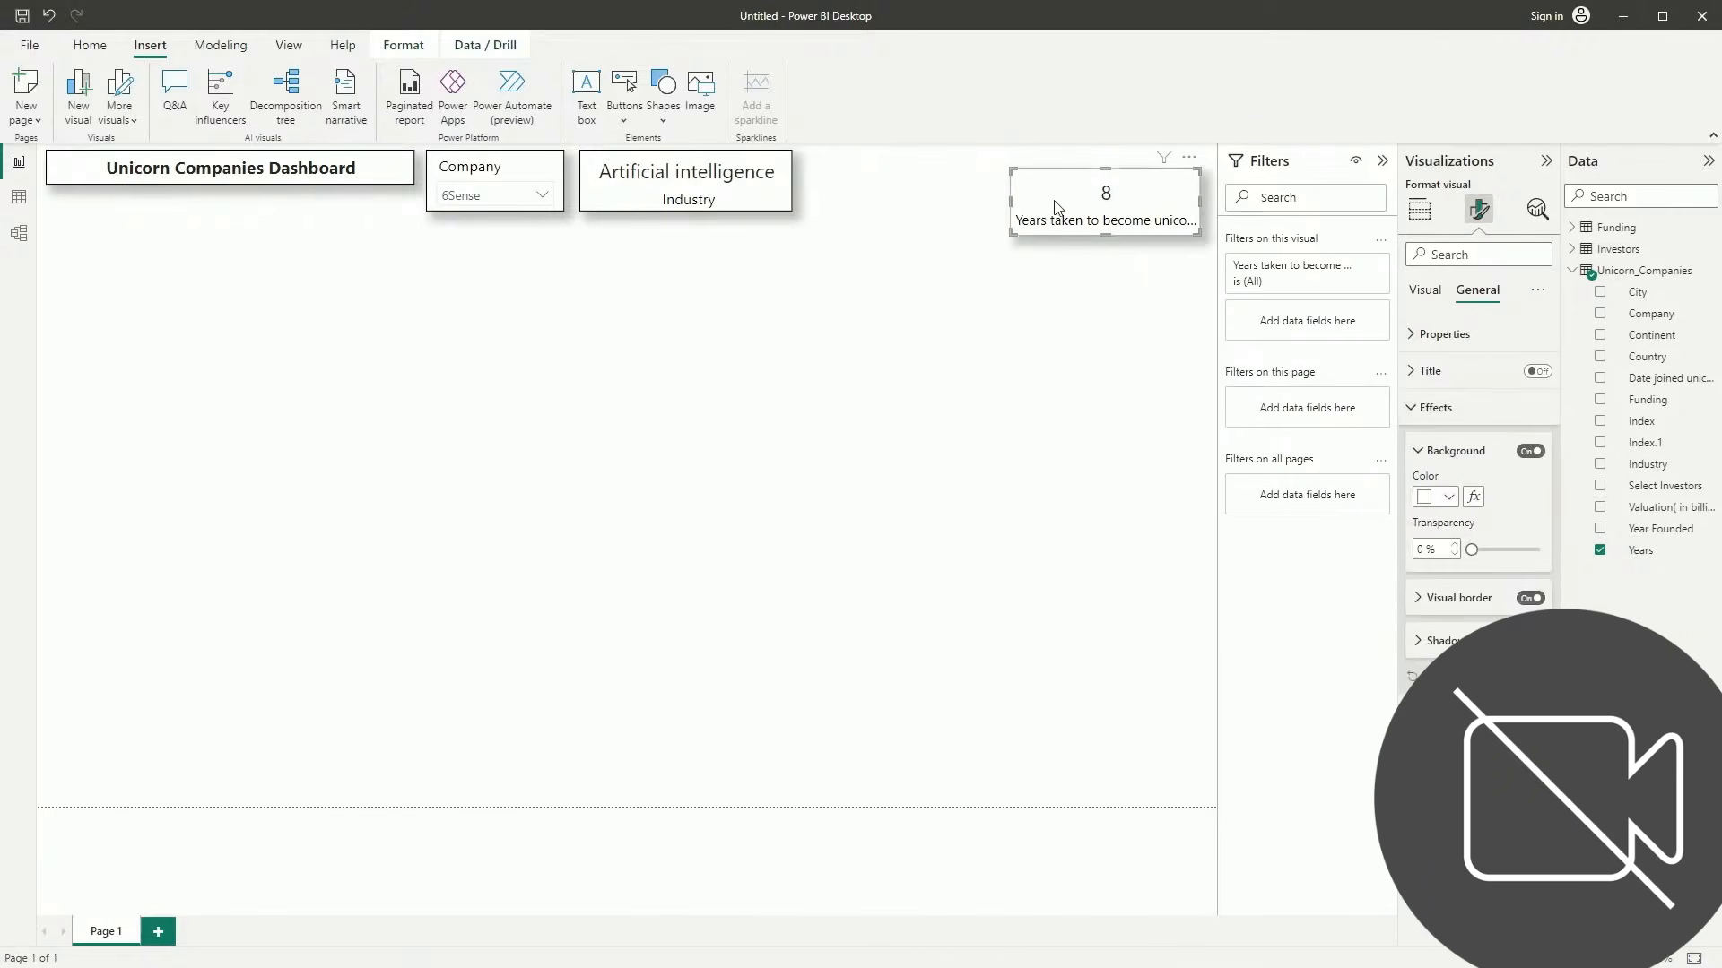
Align the years card with the header row and widen it so its full label fits
drag(1064, 185, 1068, 173)
click(991, 190)
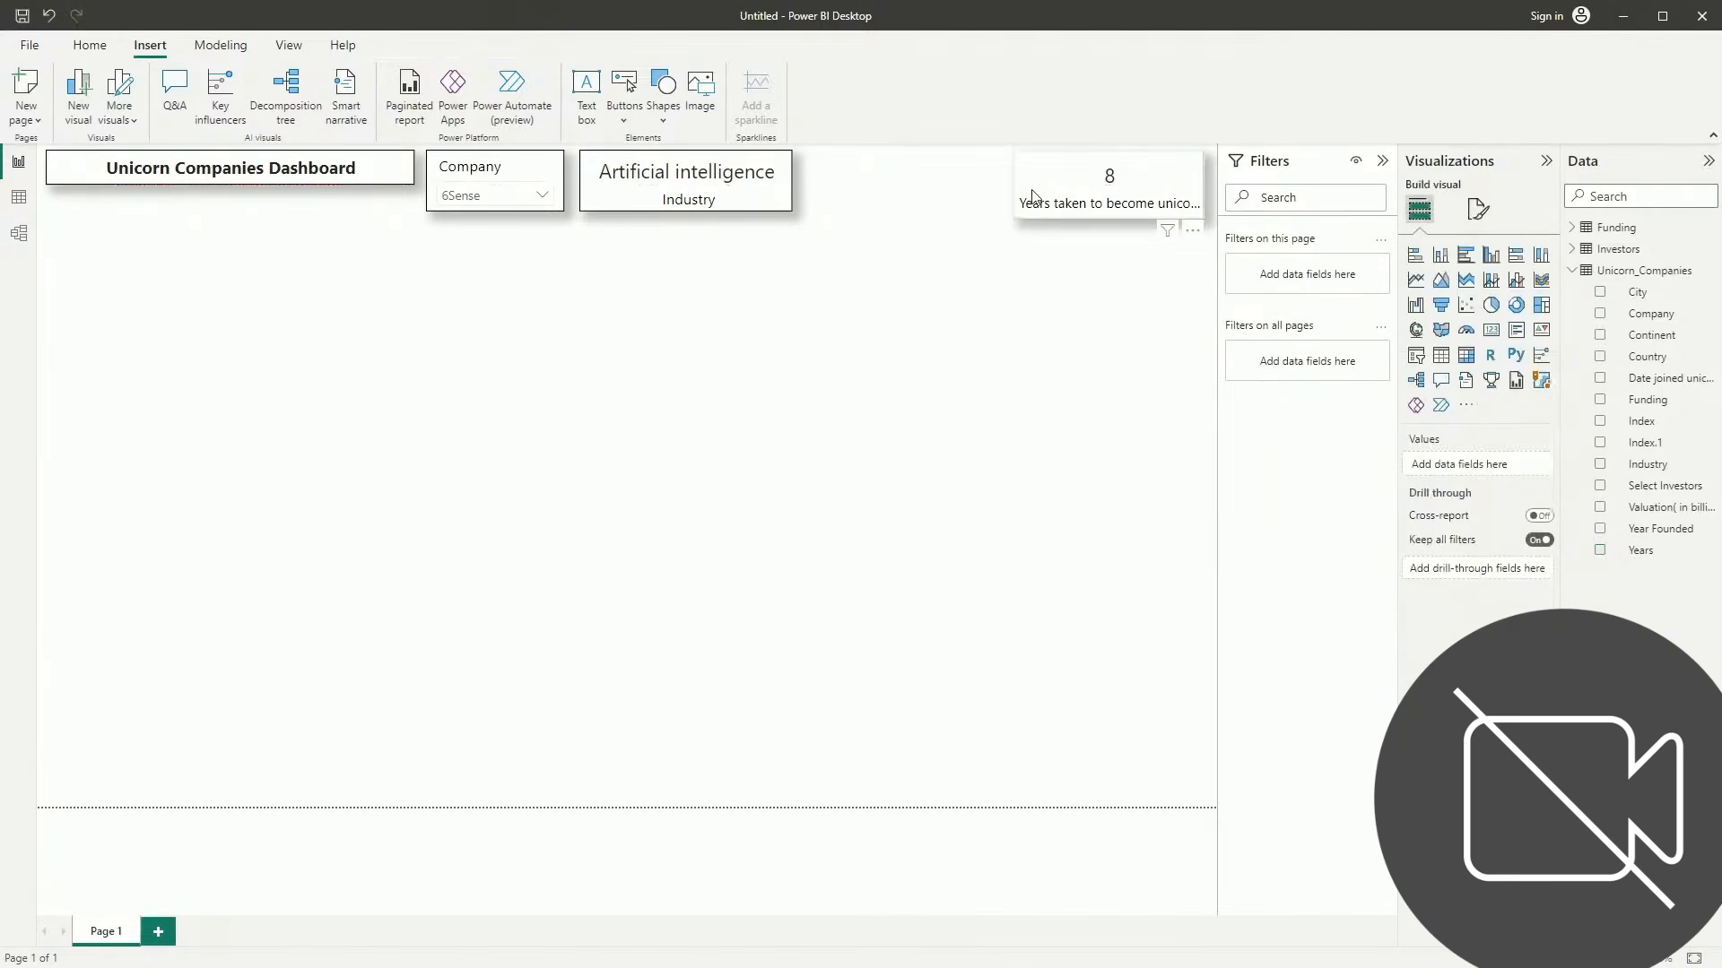
click(1018, 199)
drag(1015, 183, 1003, 182)
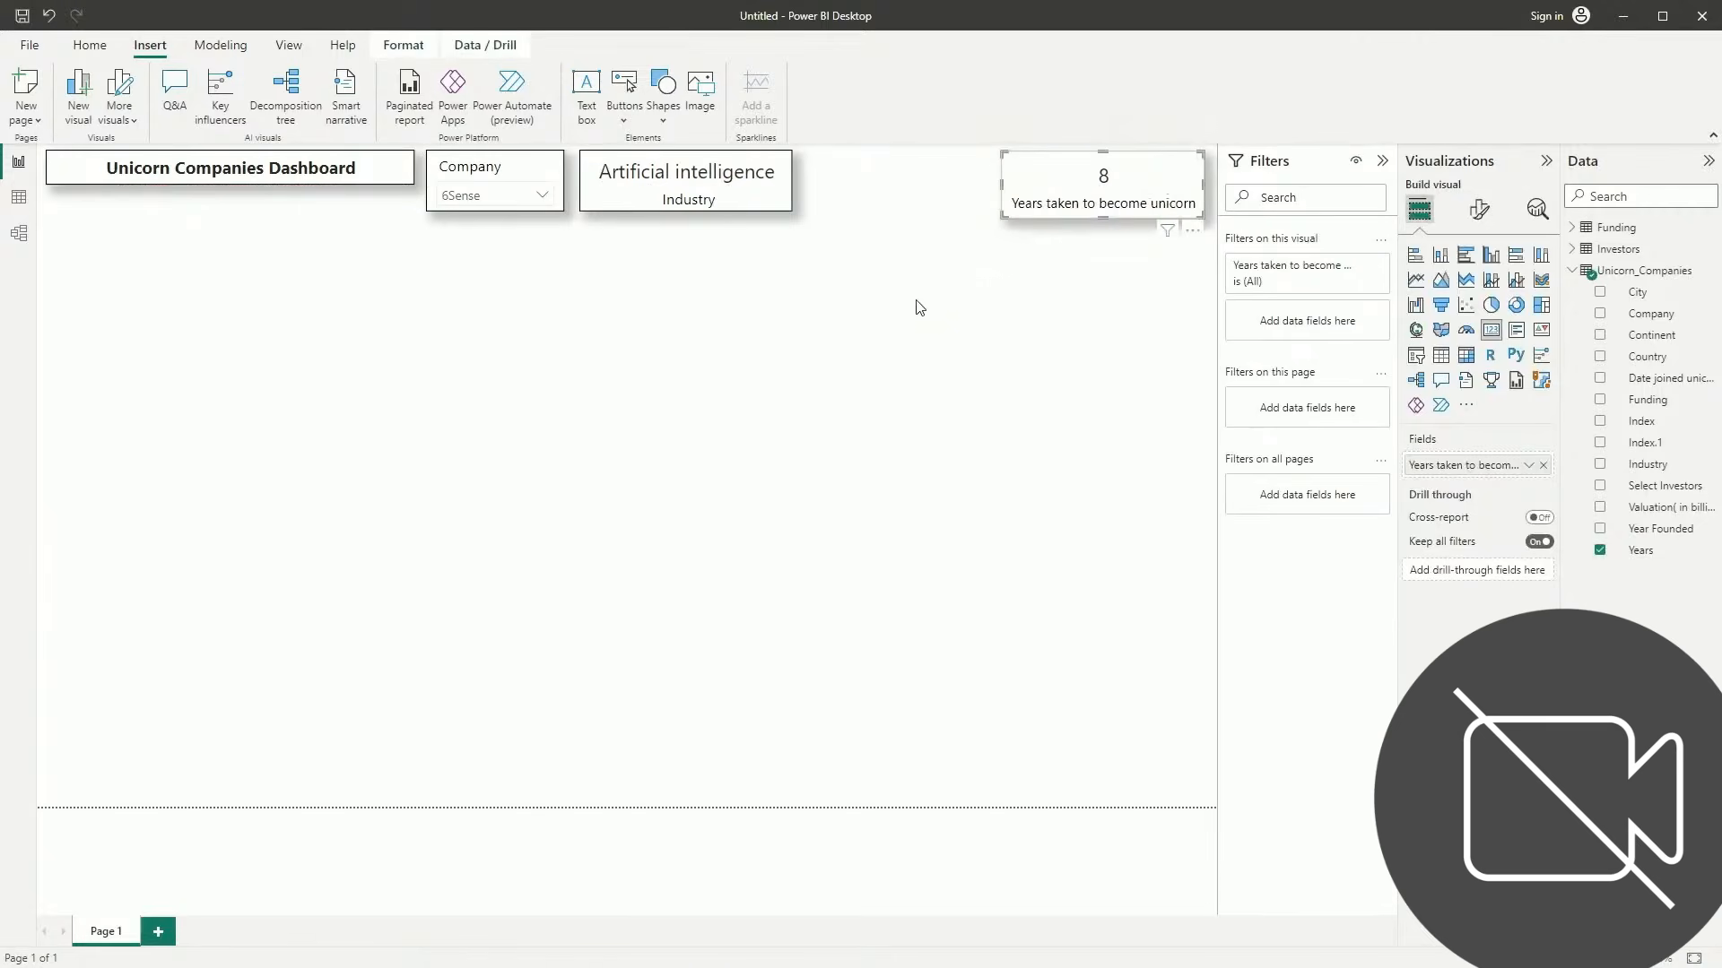
click(919, 307)
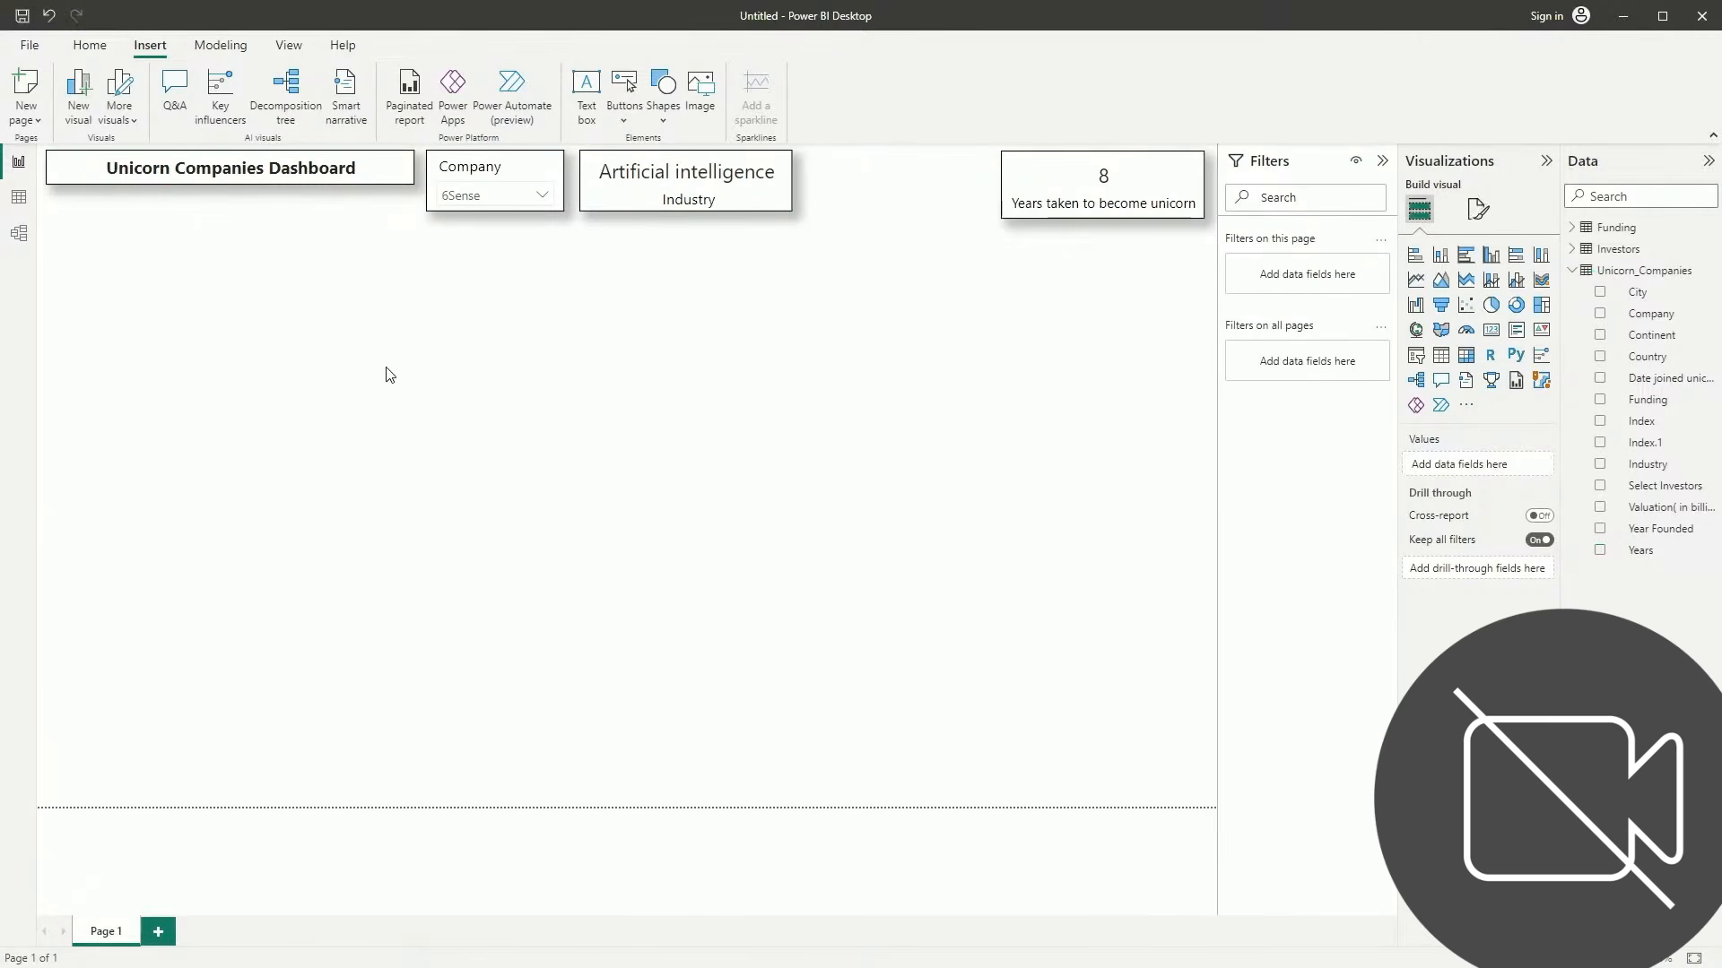
Add a smaller card visual below the header row showing the median of Year Founded
click(1493, 331)
drag(293, 343, 934, 268)
drag(799, 391, 798, 359)
drag(616, 318, 656, 318)
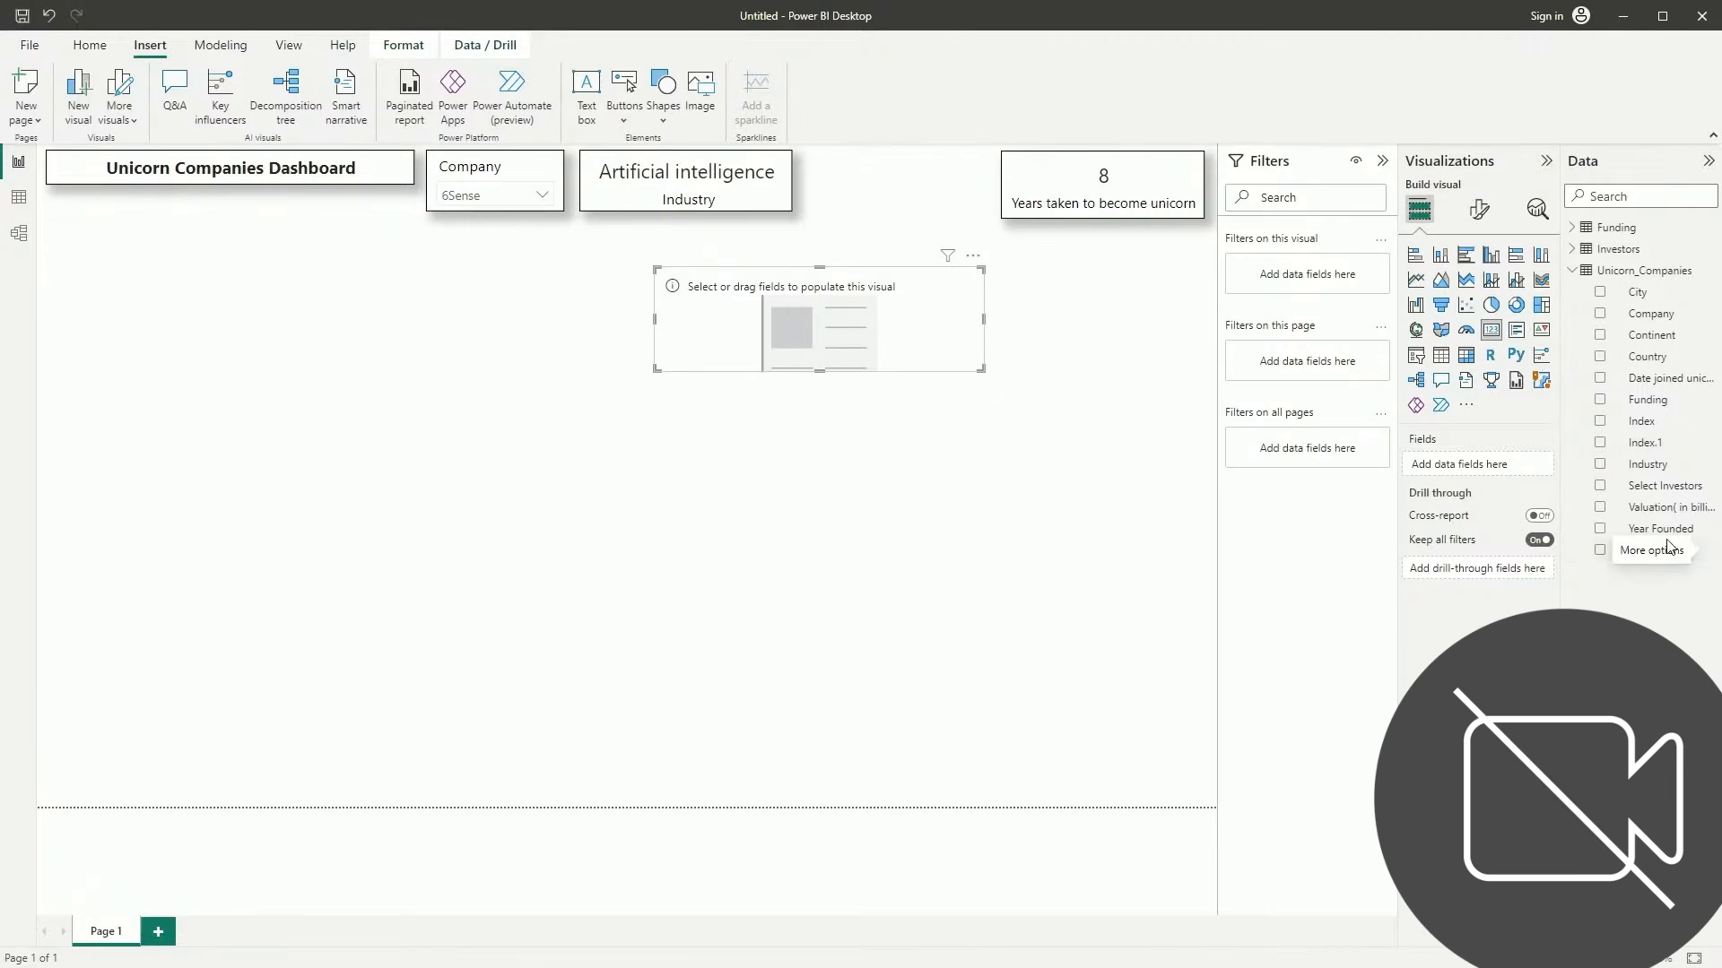
click(1601, 530)
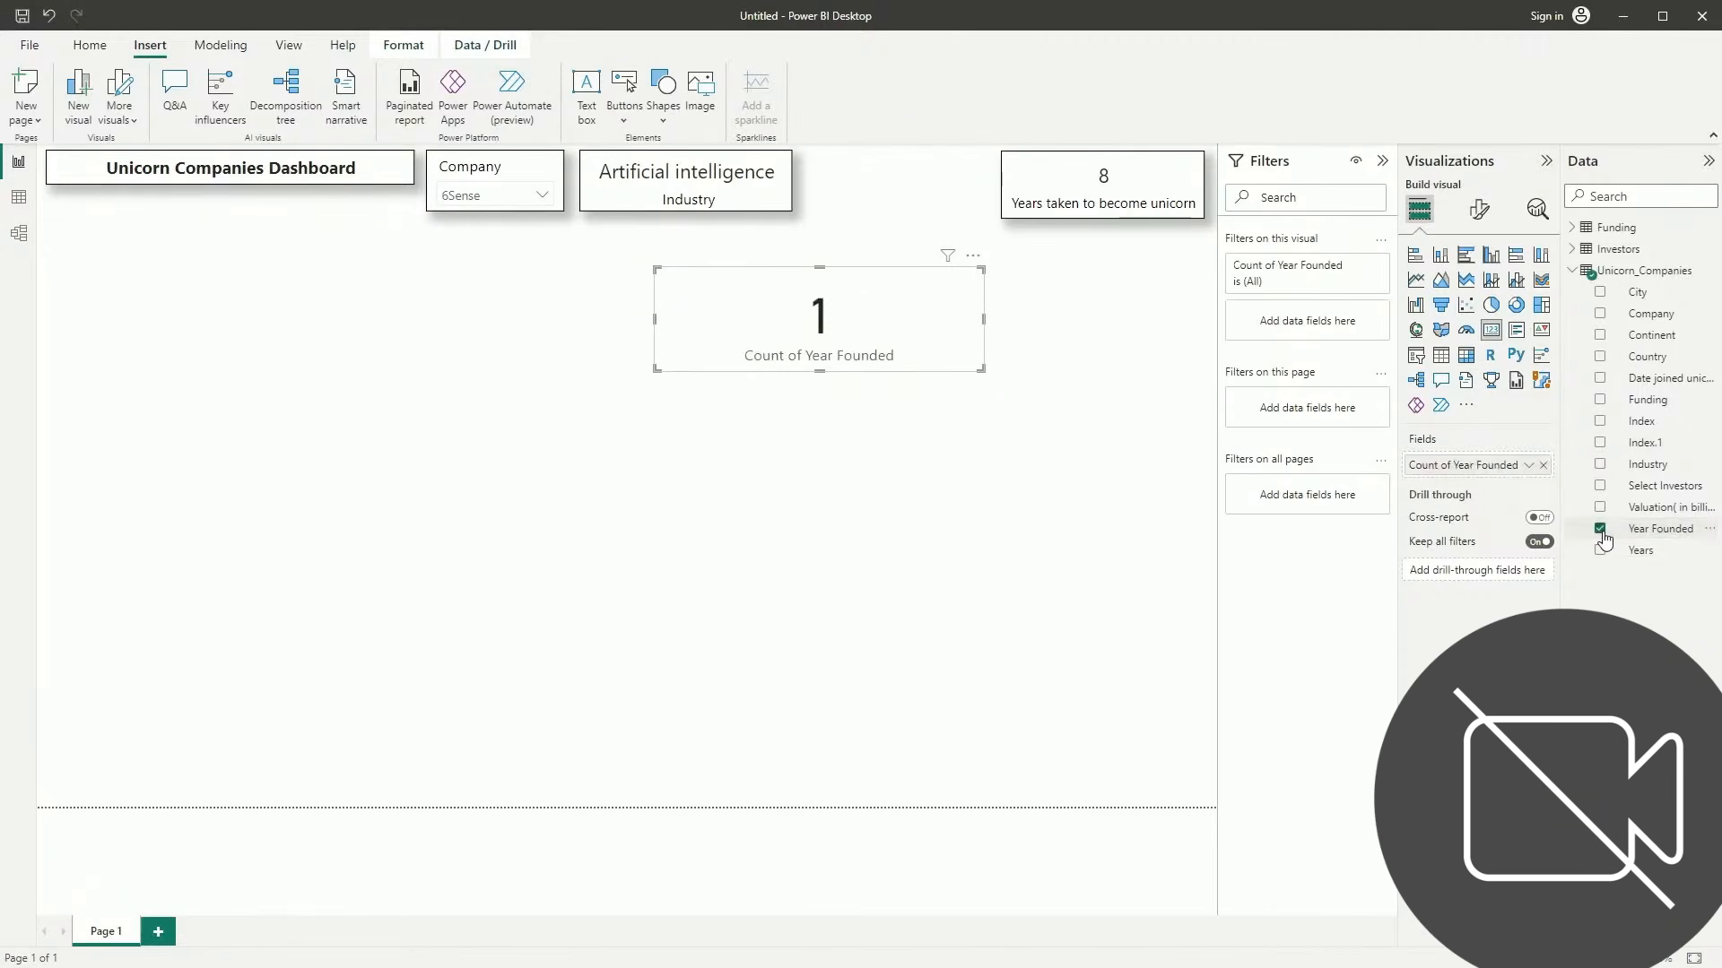
click(1527, 465)
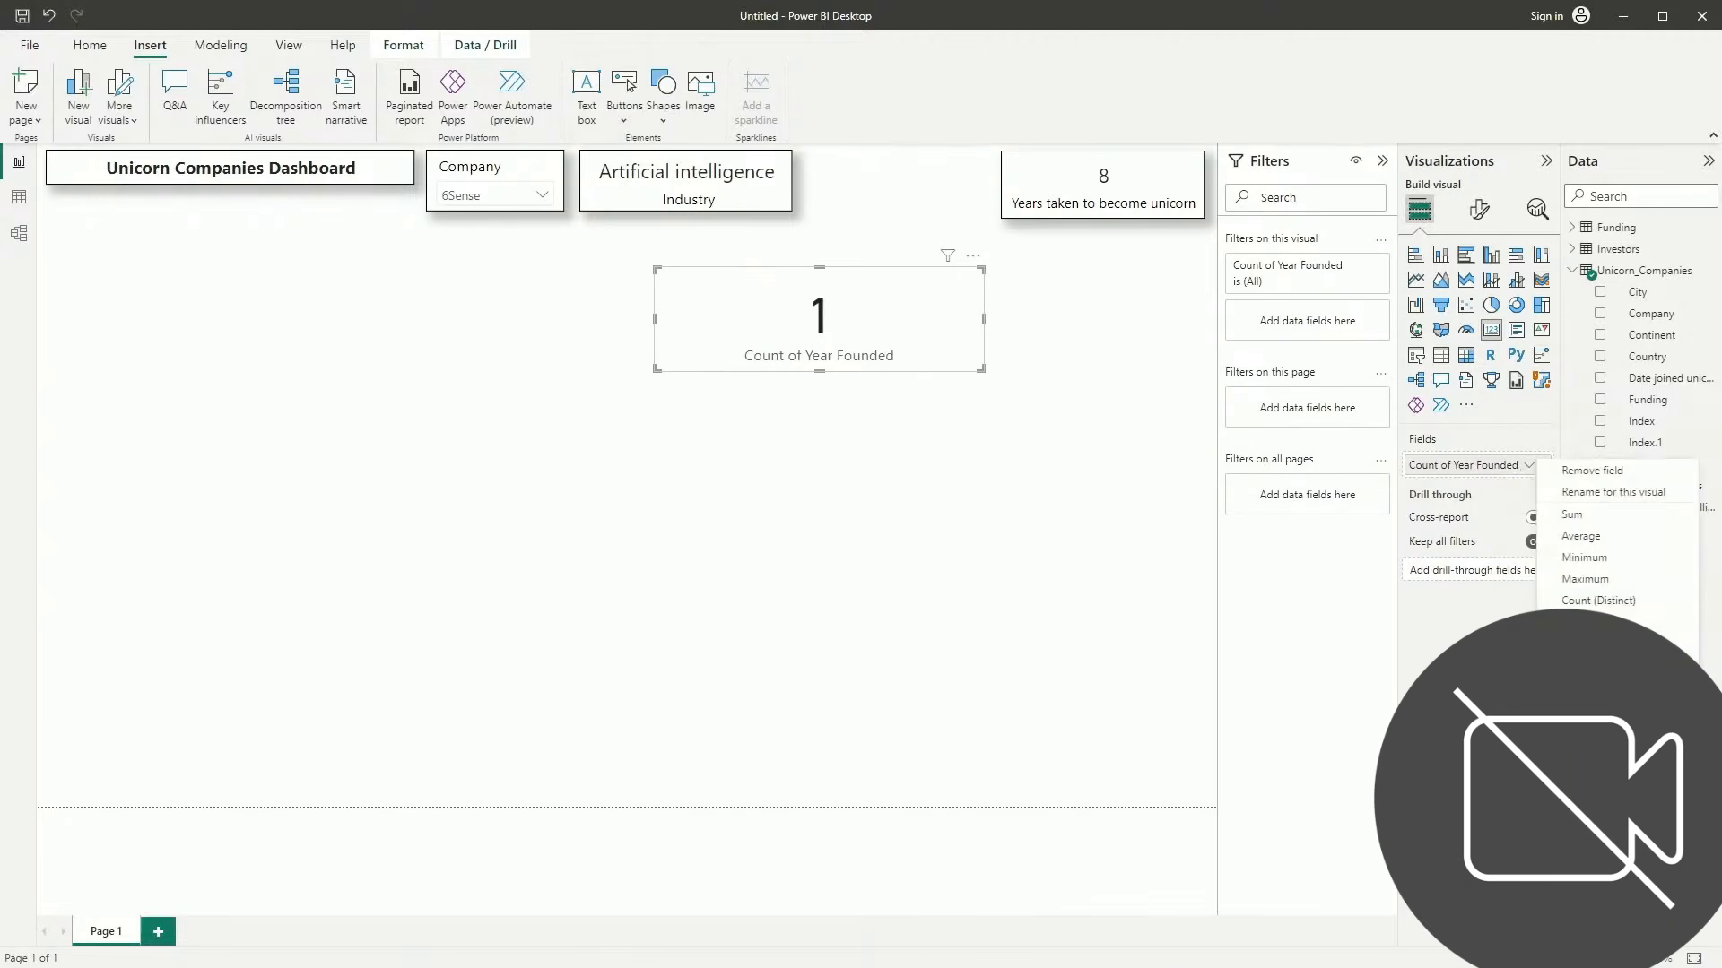
click(1582, 686)
Shrink the Year Founded card and fit it in the header row between the Industry and years cards
click(826, 269)
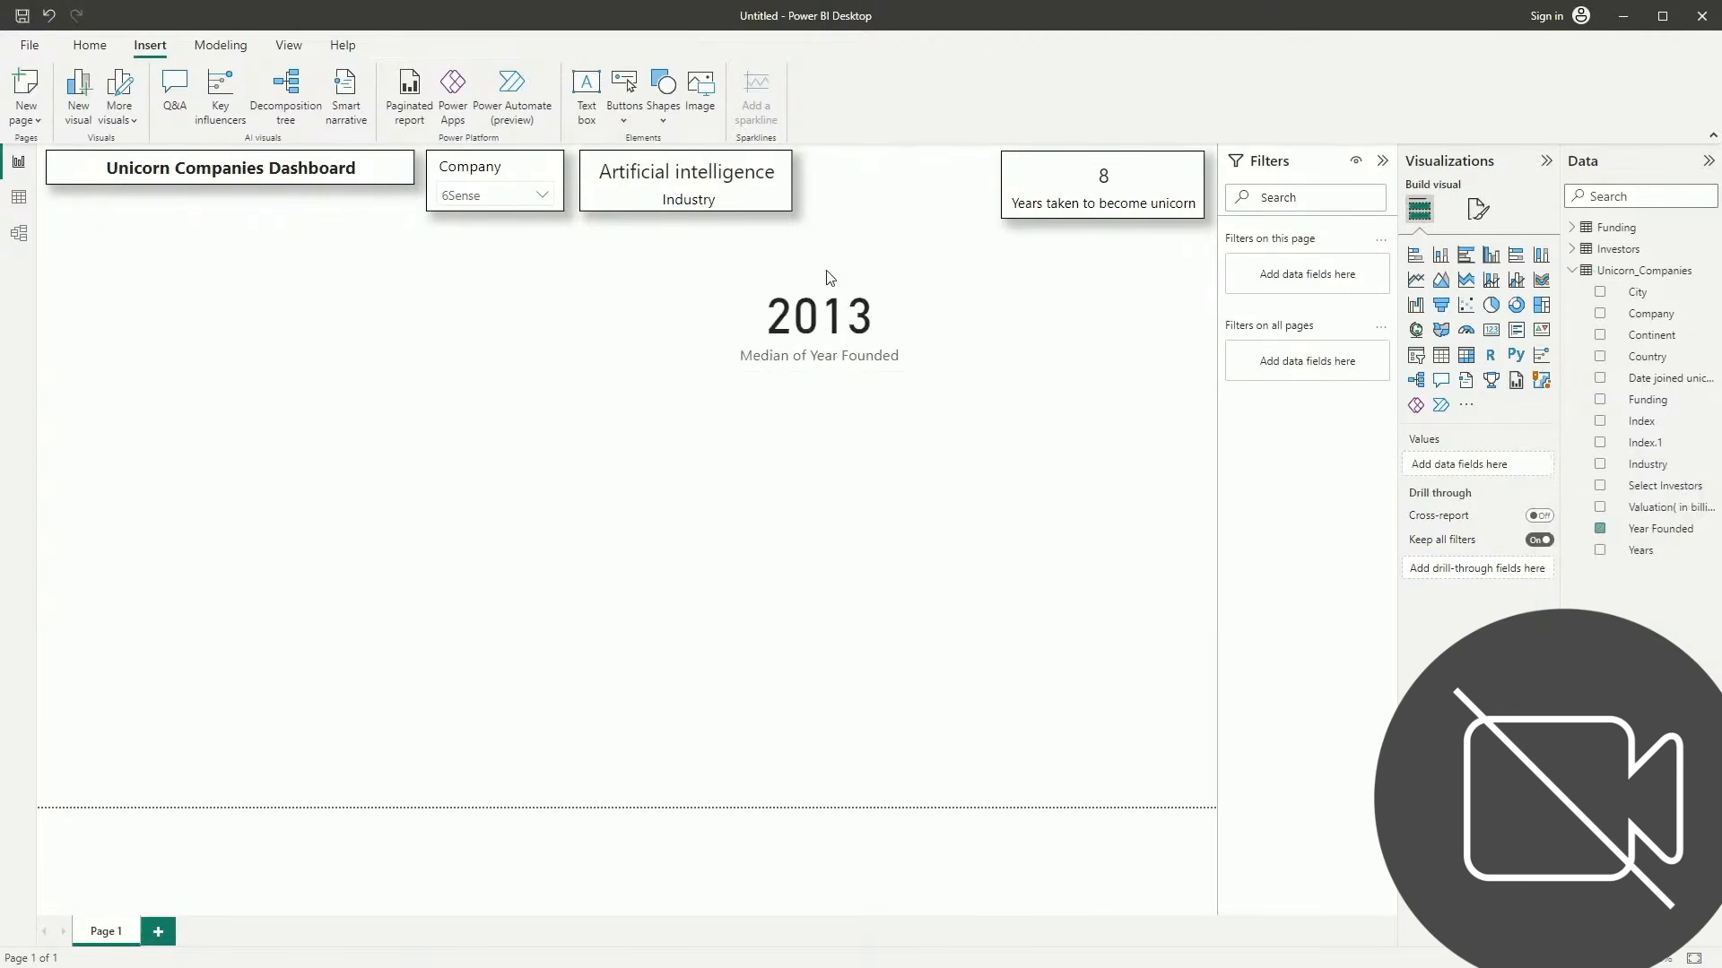
click(828, 296)
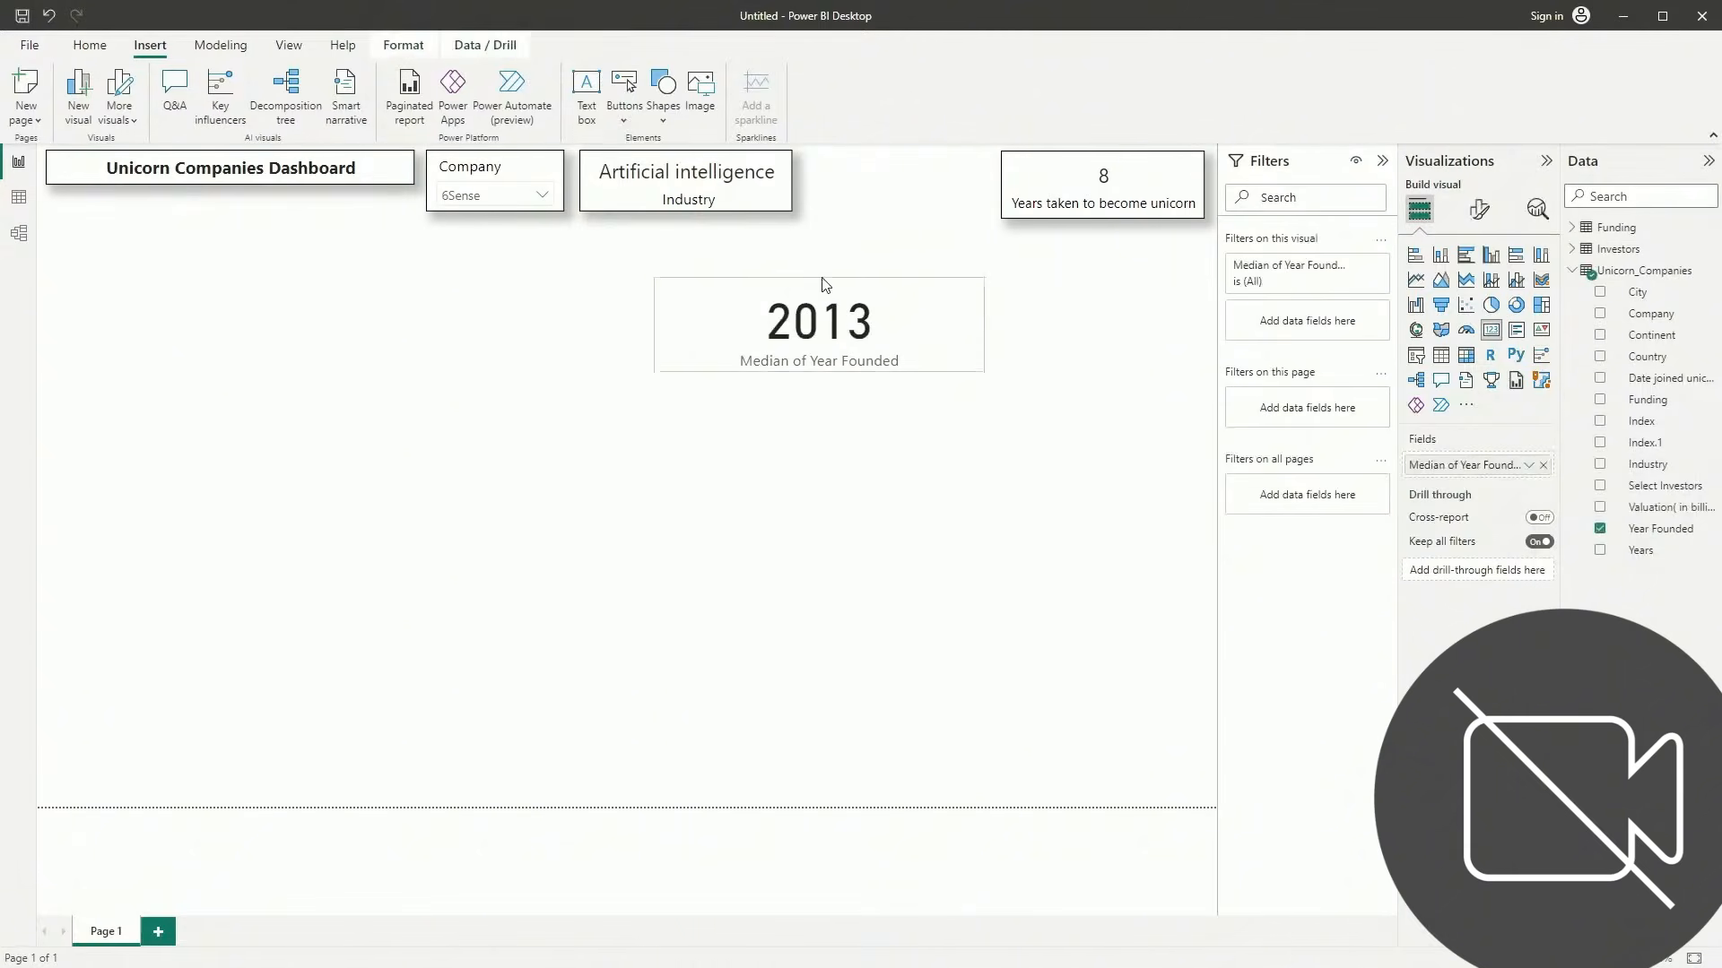
click(652, 328)
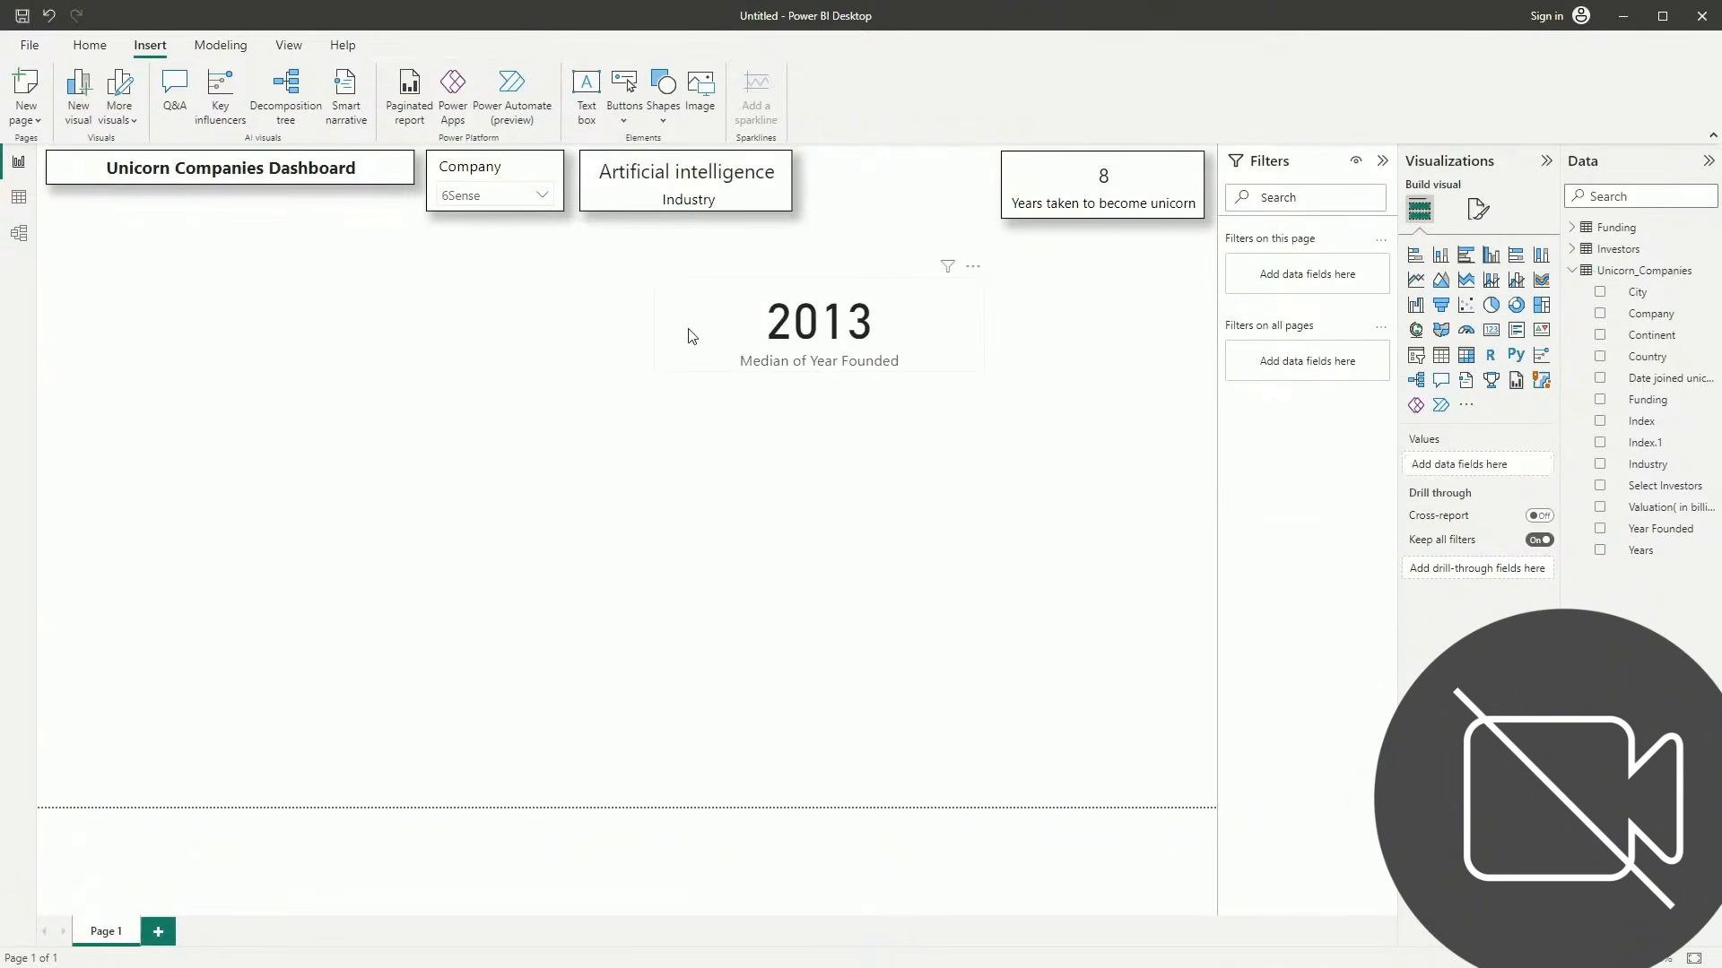
click(693, 336)
drag(656, 324, 742, 324)
drag(917, 285, 925, 162)
drag(874, 244, 874, 217)
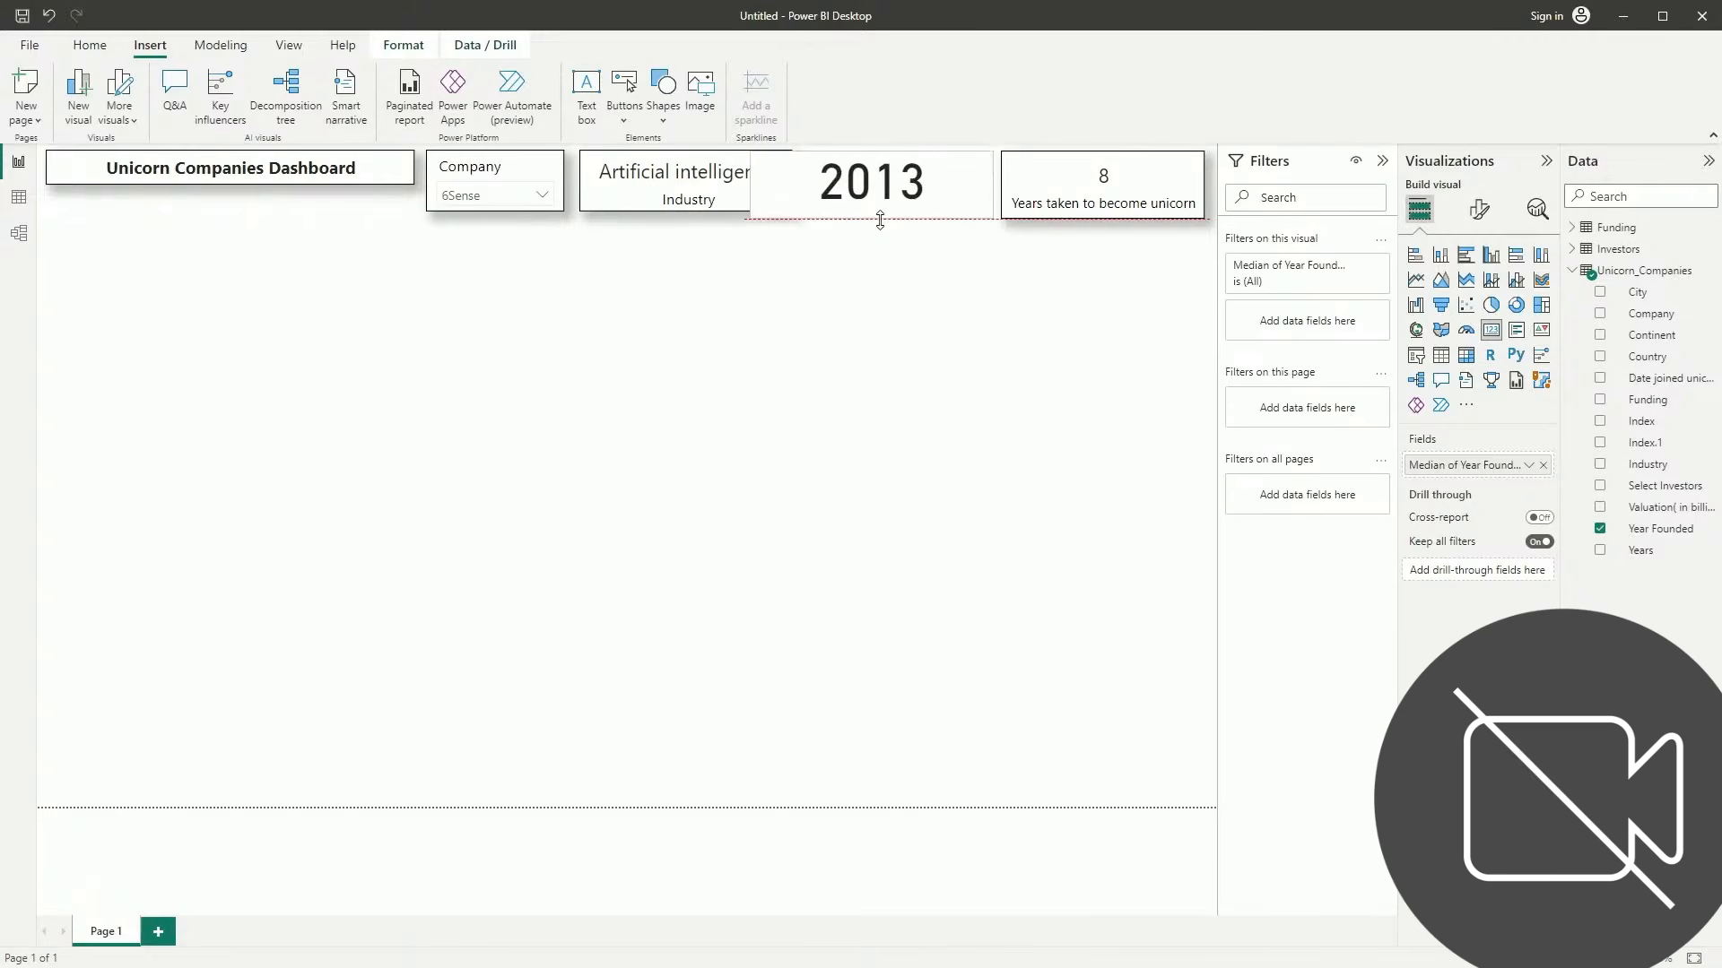
drag(753, 184, 802, 184)
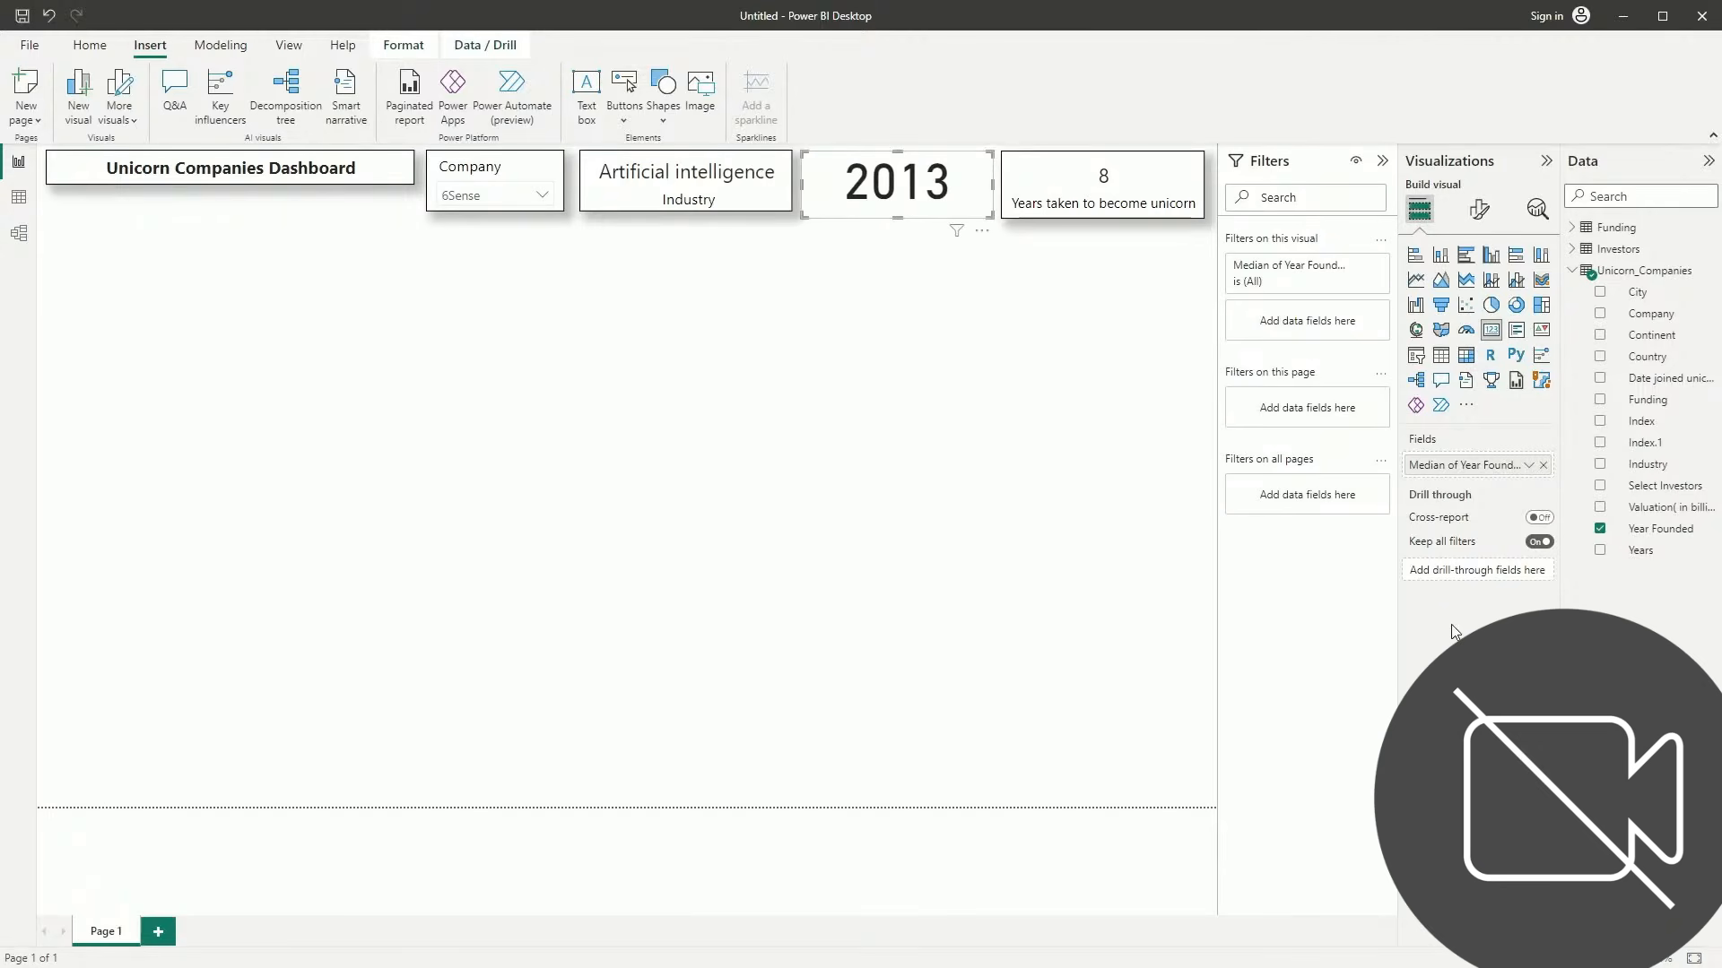
Rename the median of Year Founded field on the new card as "Year Established"
double_click(1455, 467)
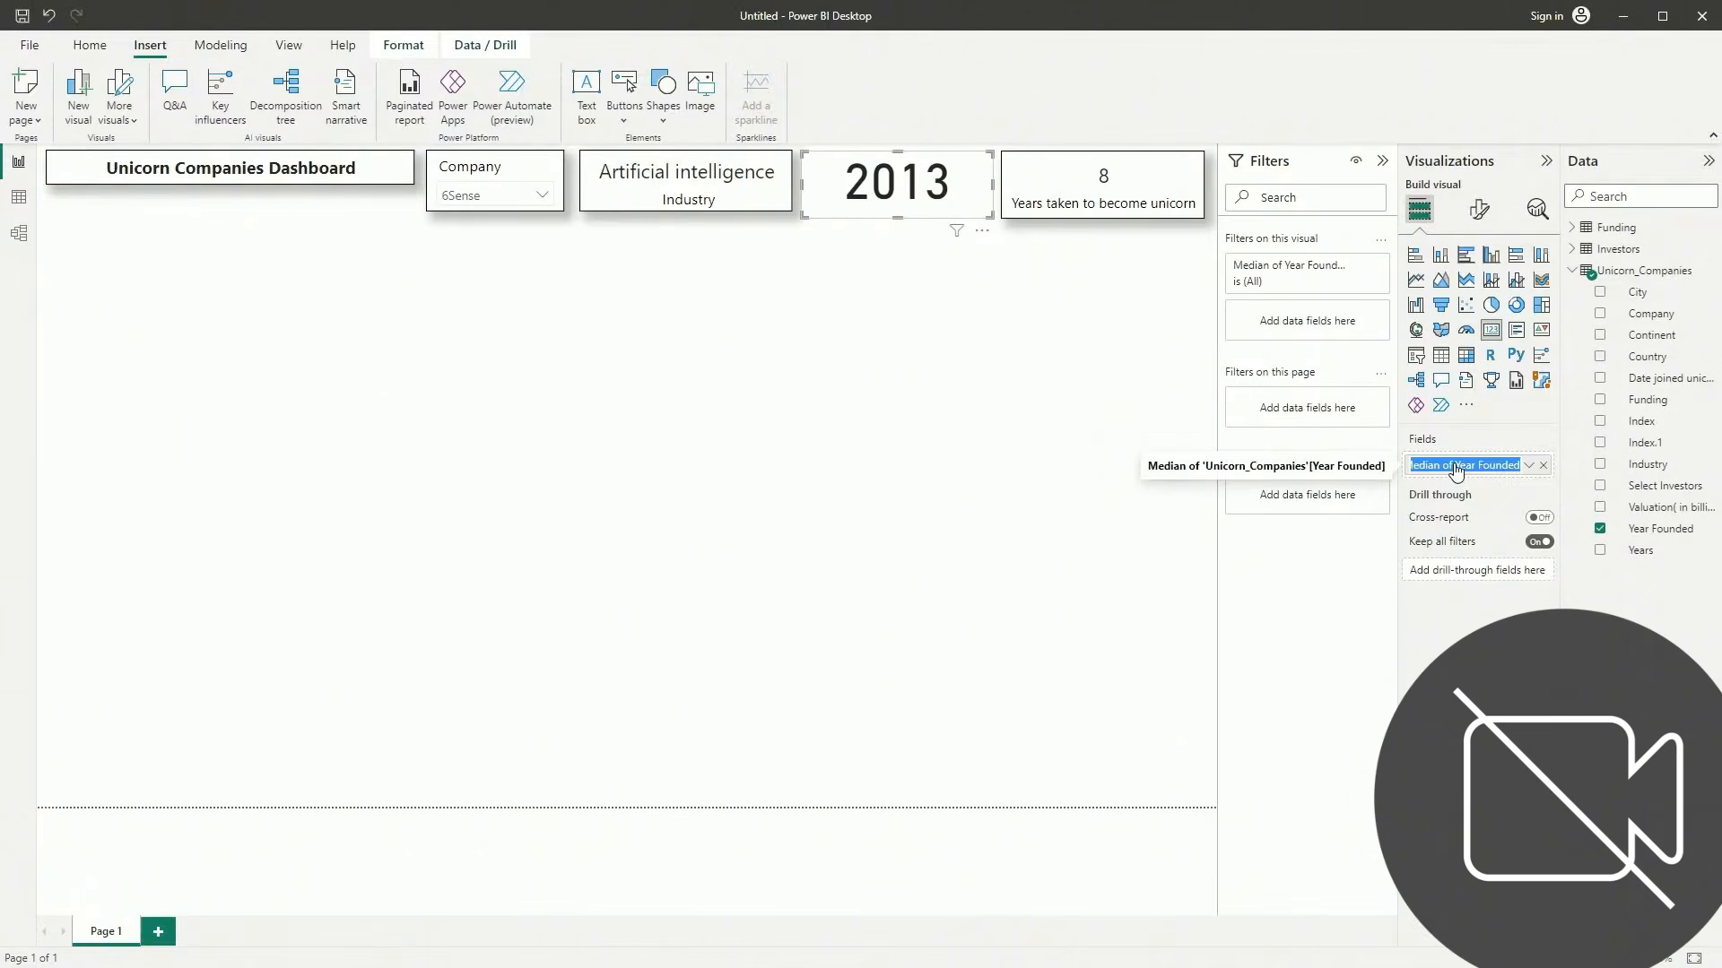
text(Yy)
key(BackSpace)
text(ear Esctablished)
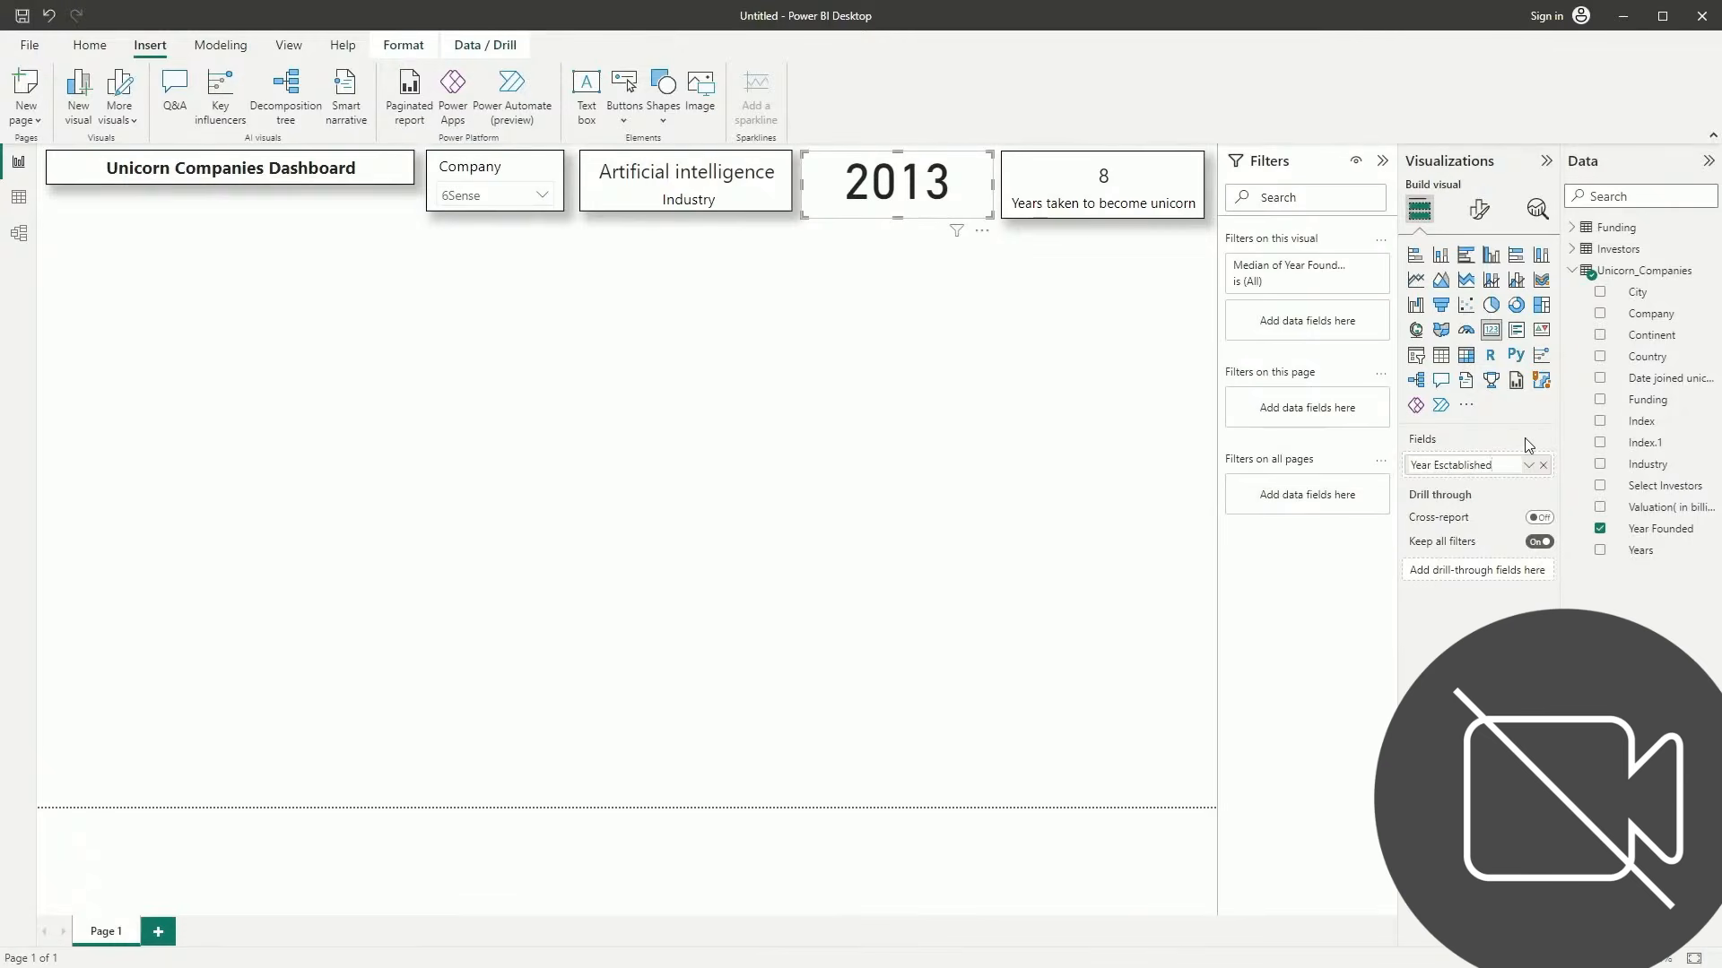
key(BackSpace)
key(Return)
Format the Year Established card's callout value as Segoe UI, size 16, in black
click(1475, 209)
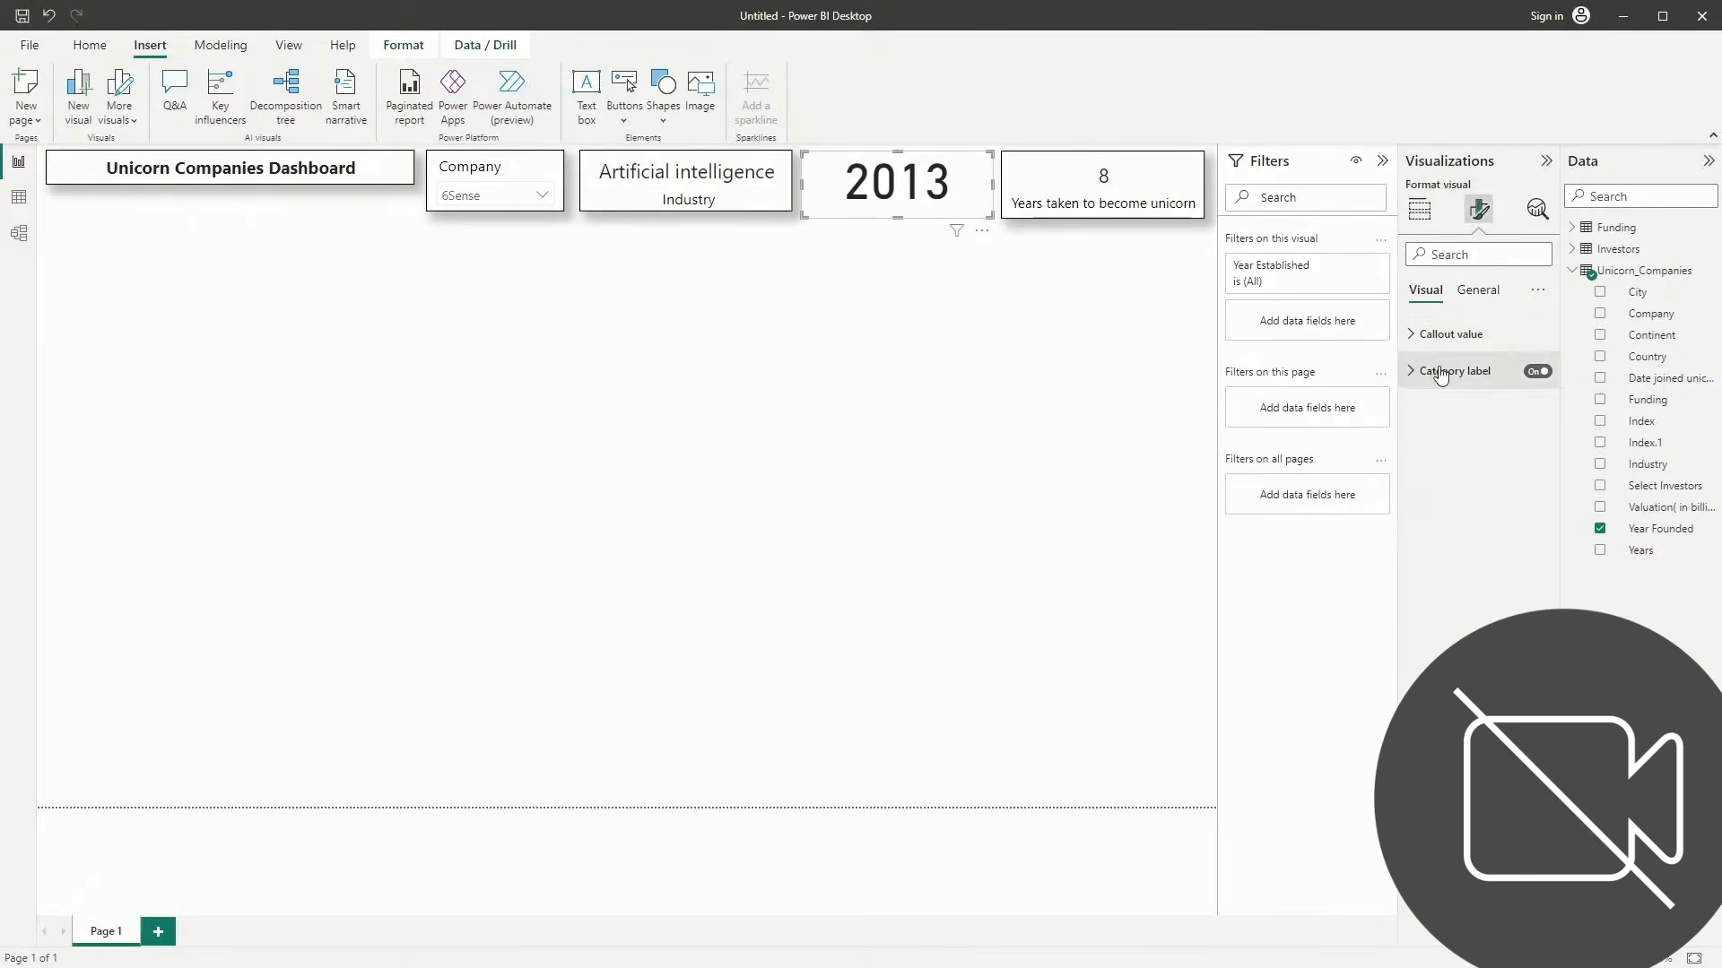
click(1453, 335)
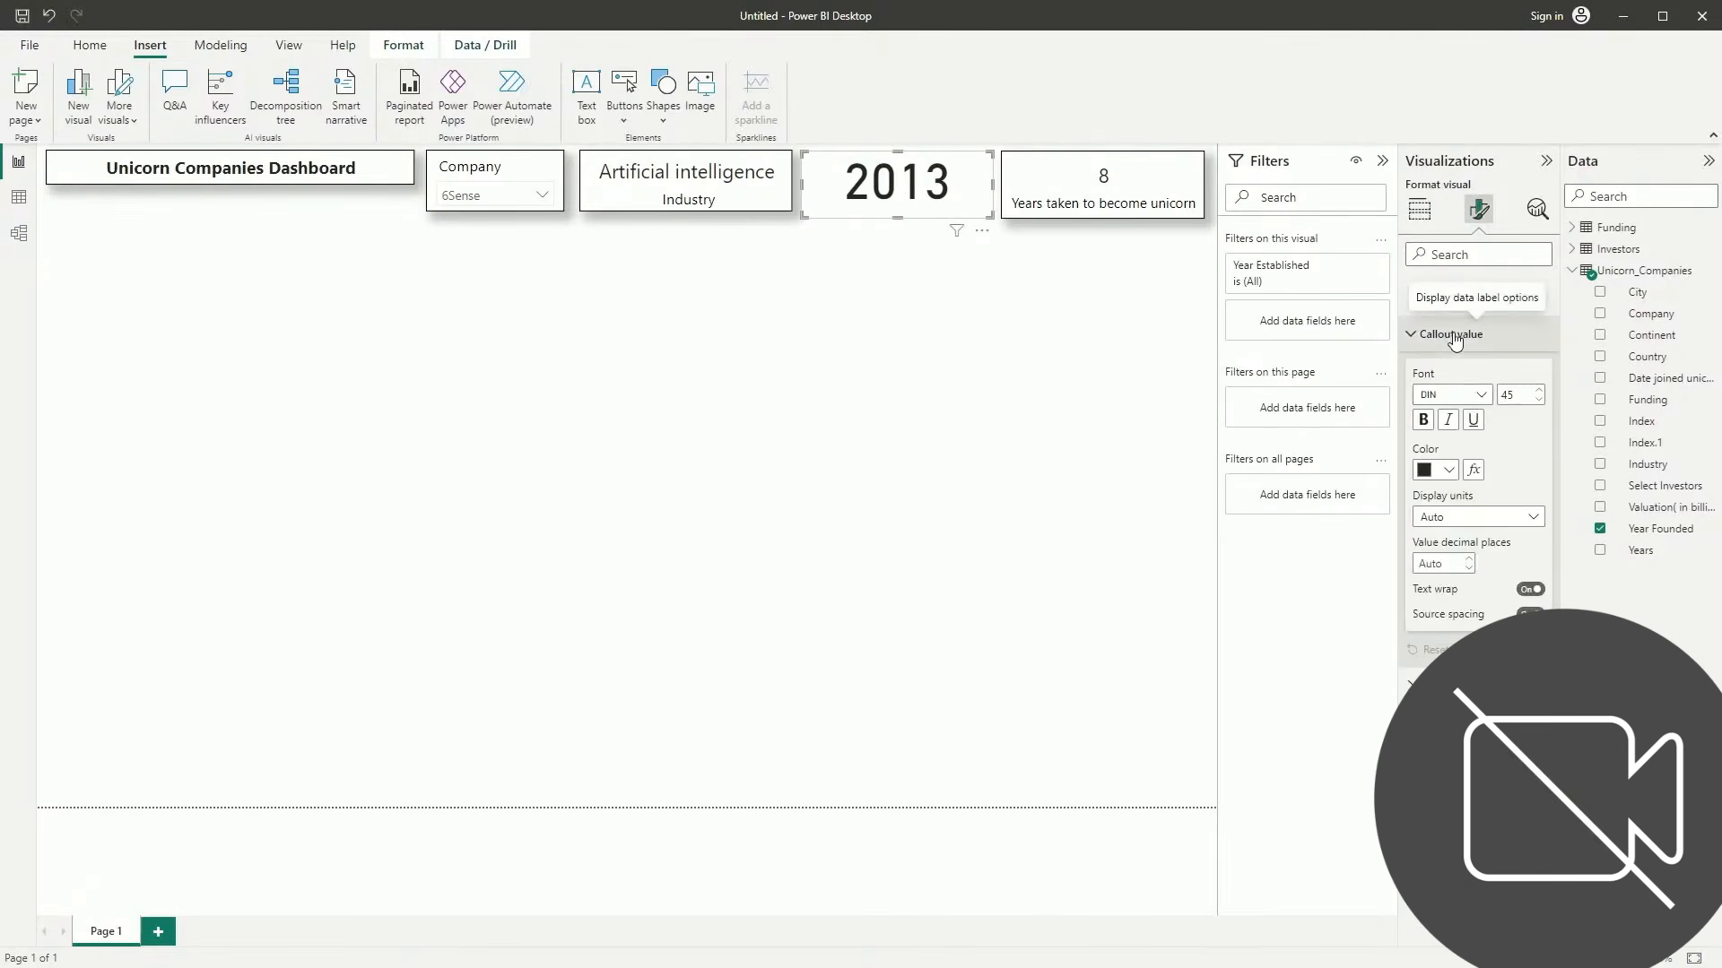
drag(1521, 395, 1487, 395)
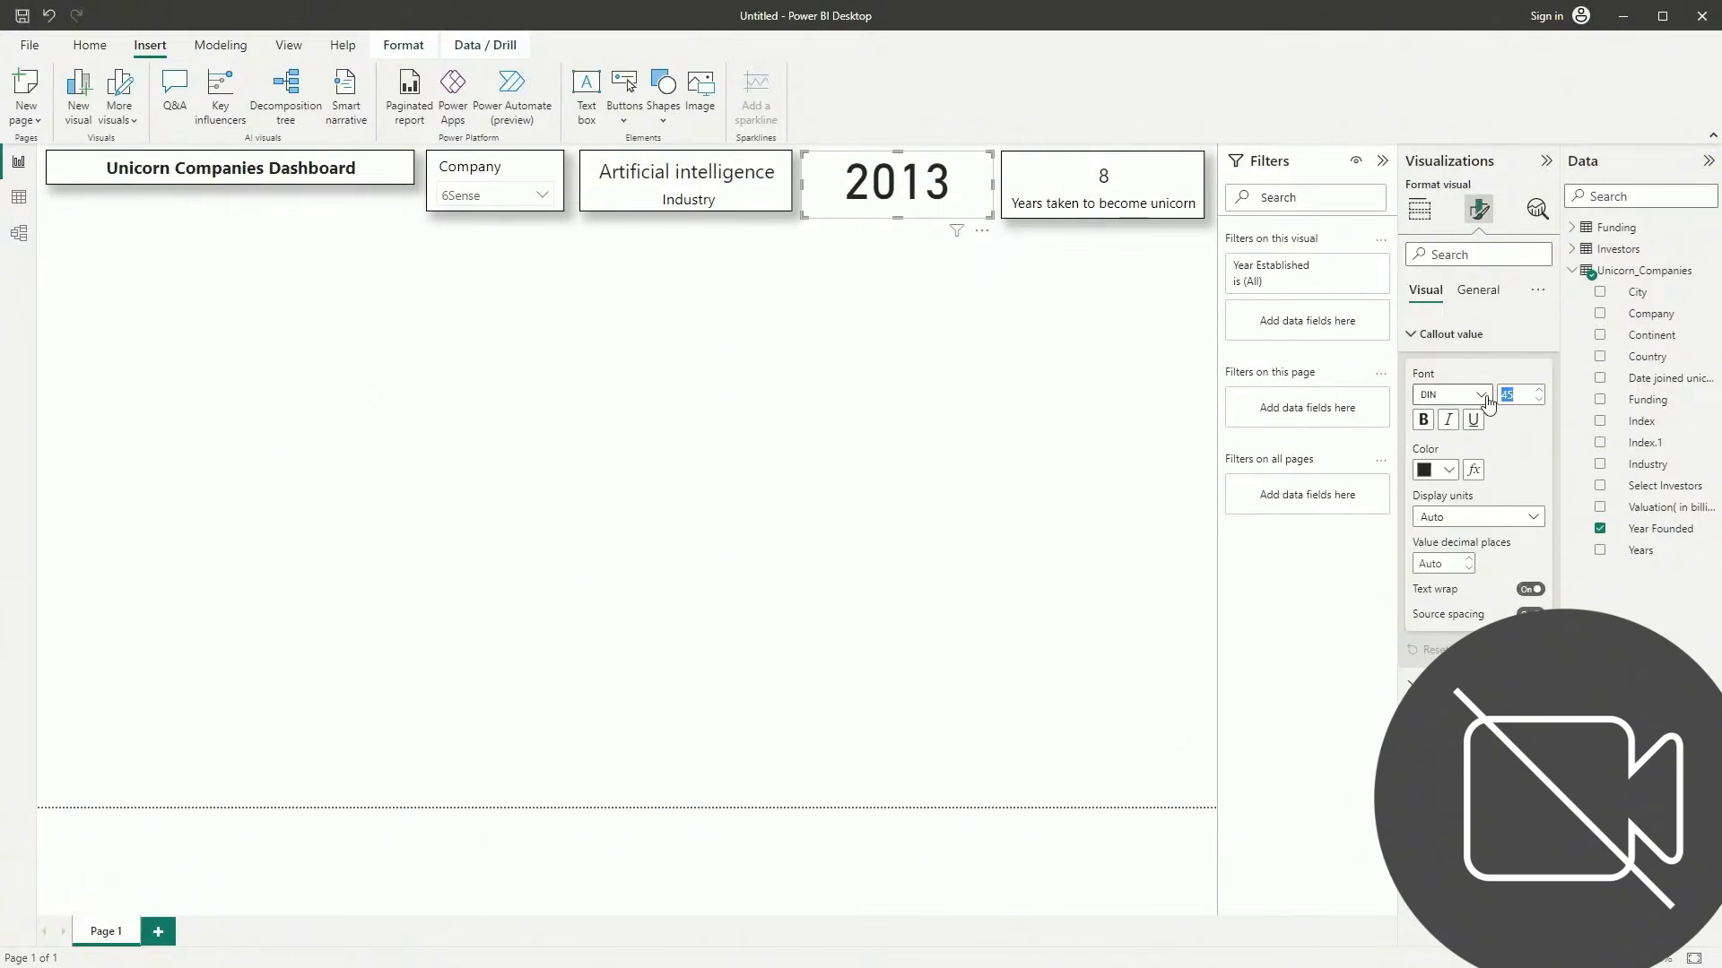
text(16)
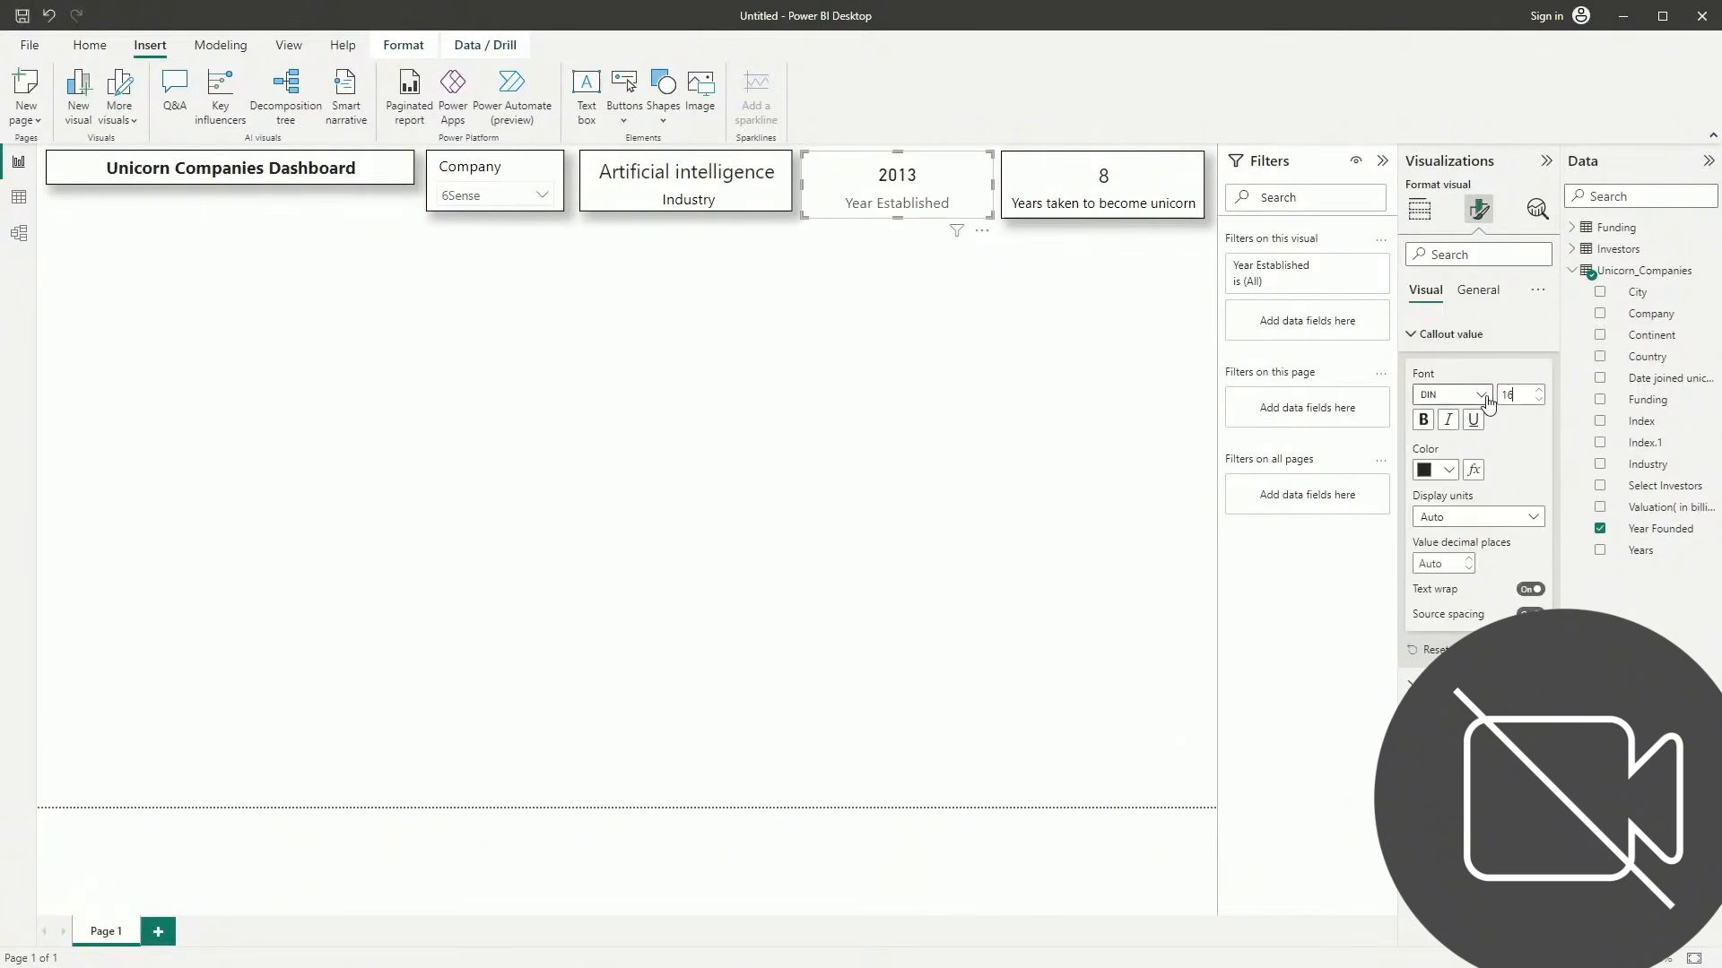
click(1478, 403)
scroll(1462, 587, down, 3)
click(1443, 616)
click(1441, 470)
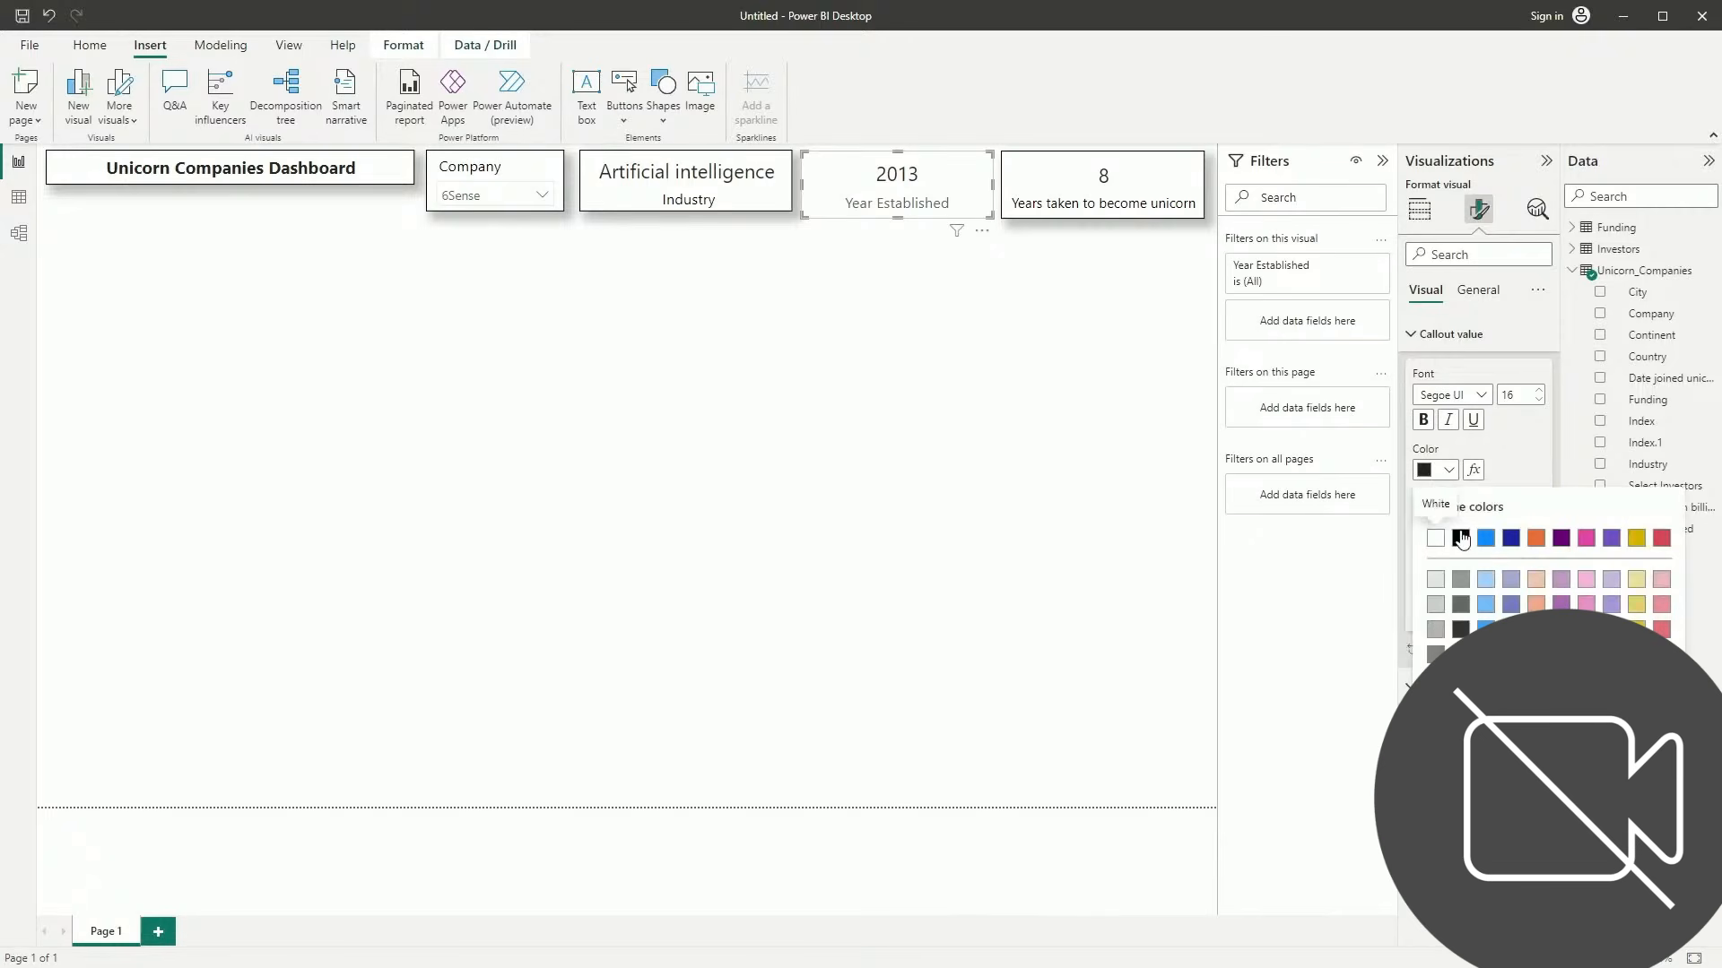
click(1461, 538)
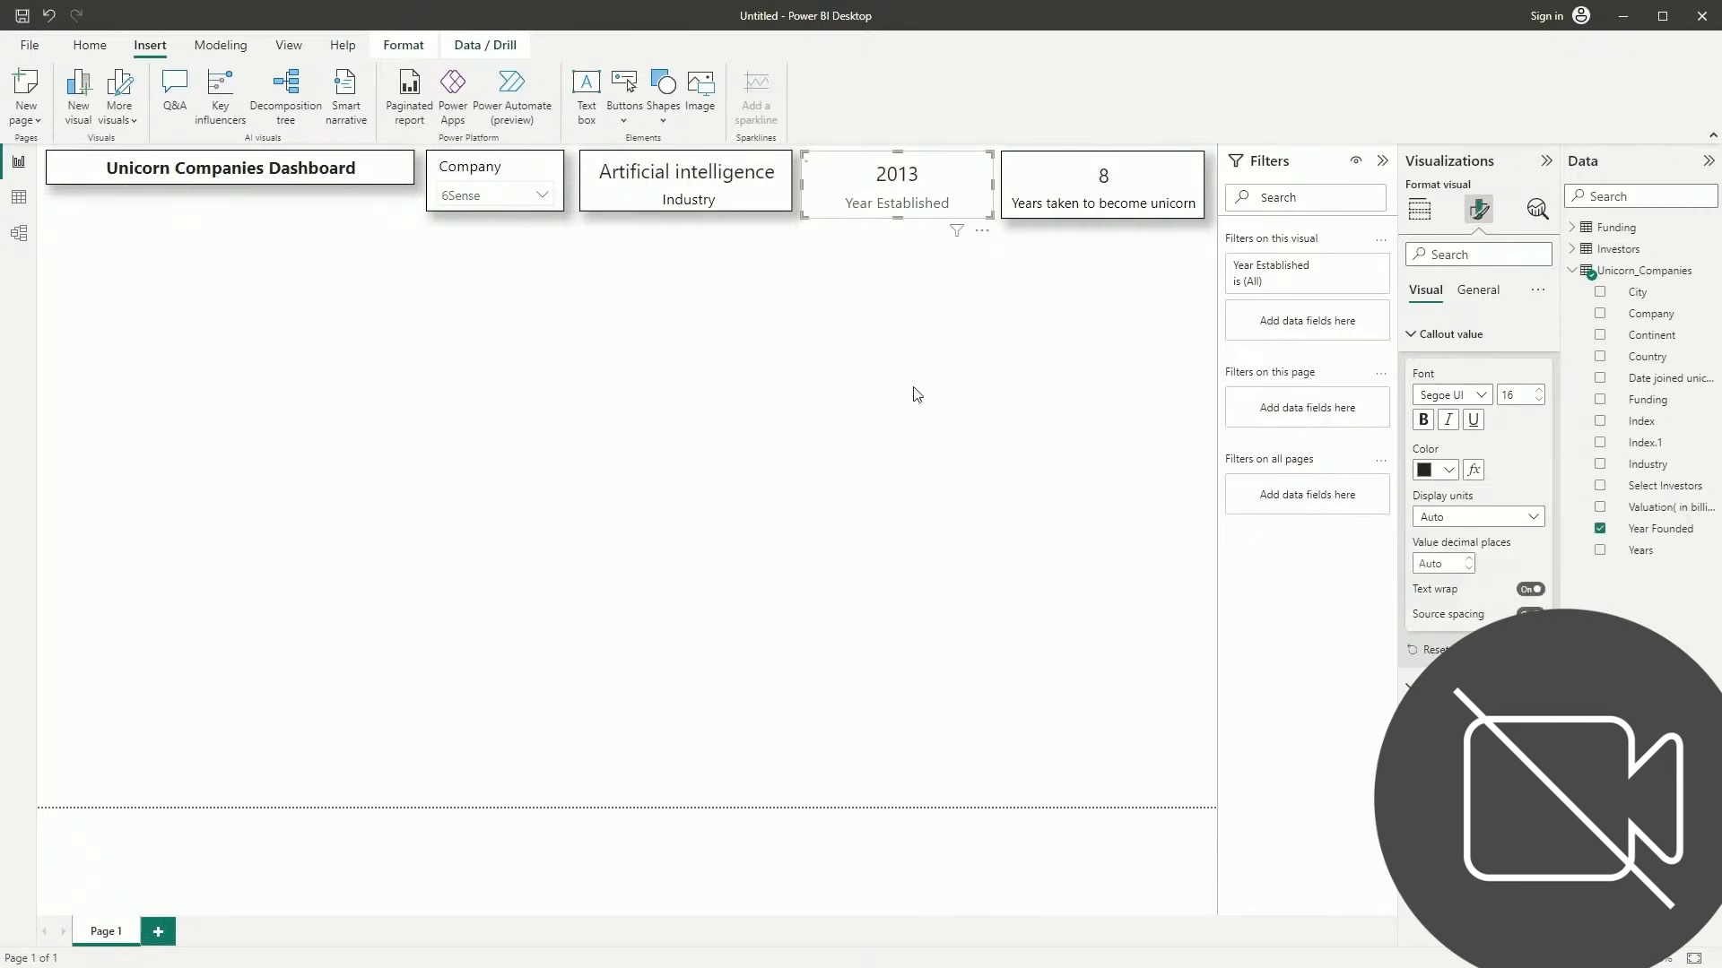
Turn on the visual border and shadow for the Year Established card
click(1478, 291)
click(1481, 412)
click(1530, 598)
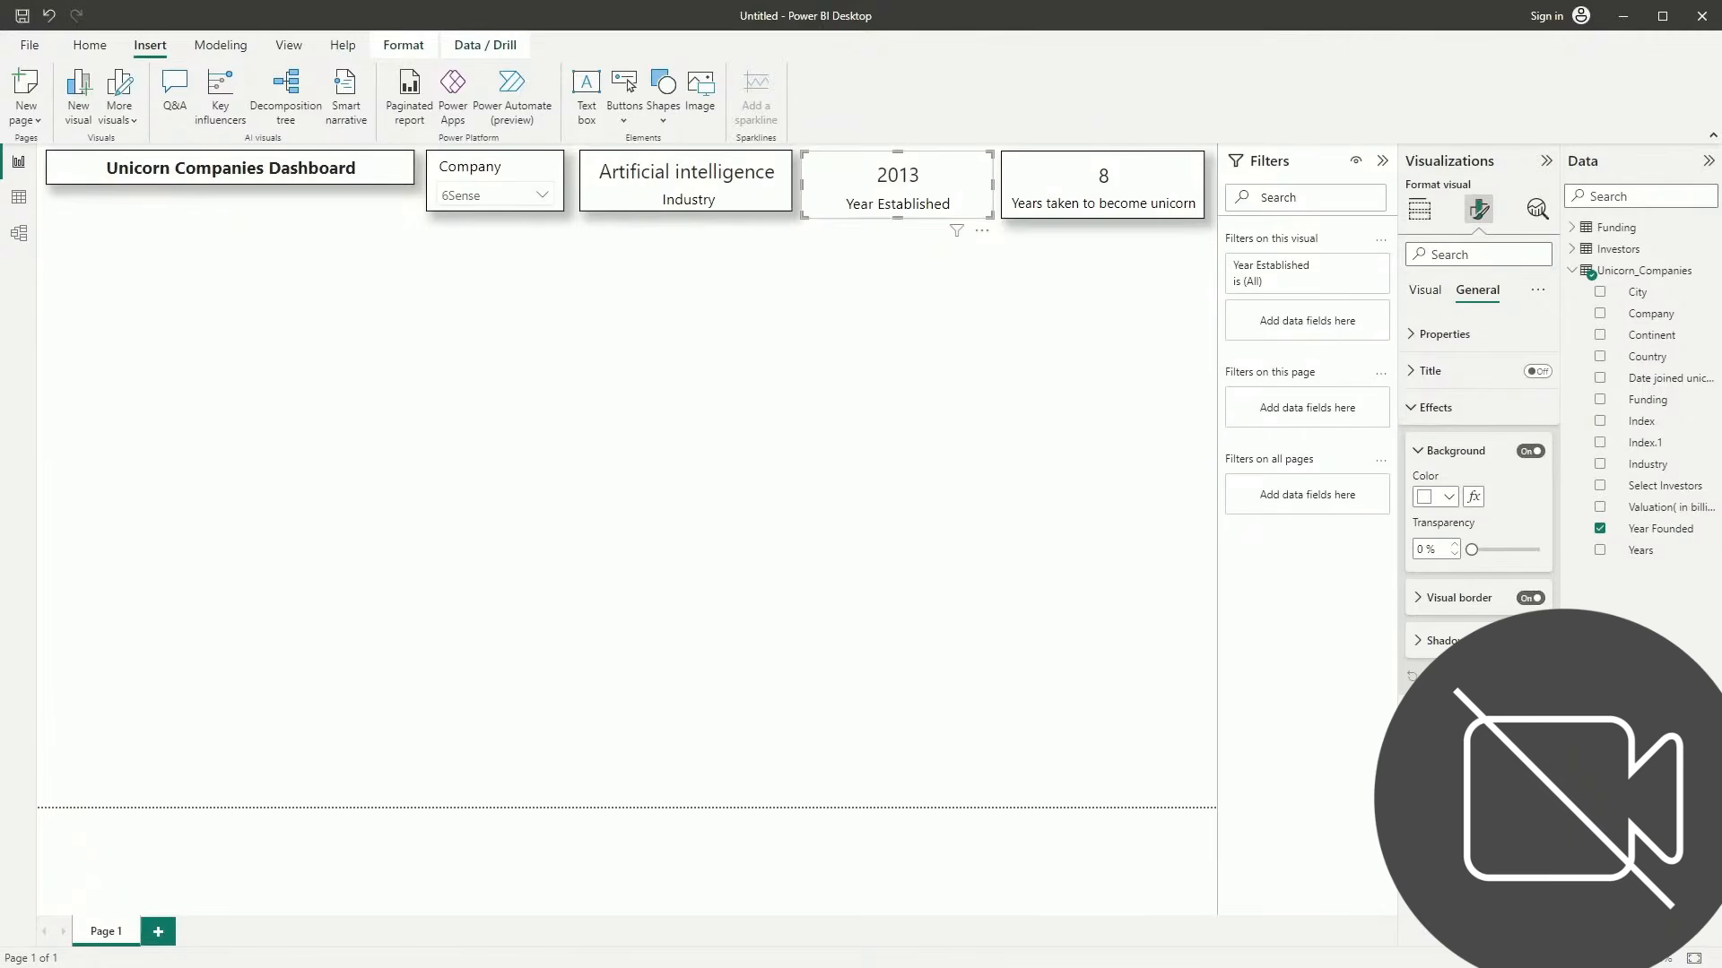
click(758, 433)
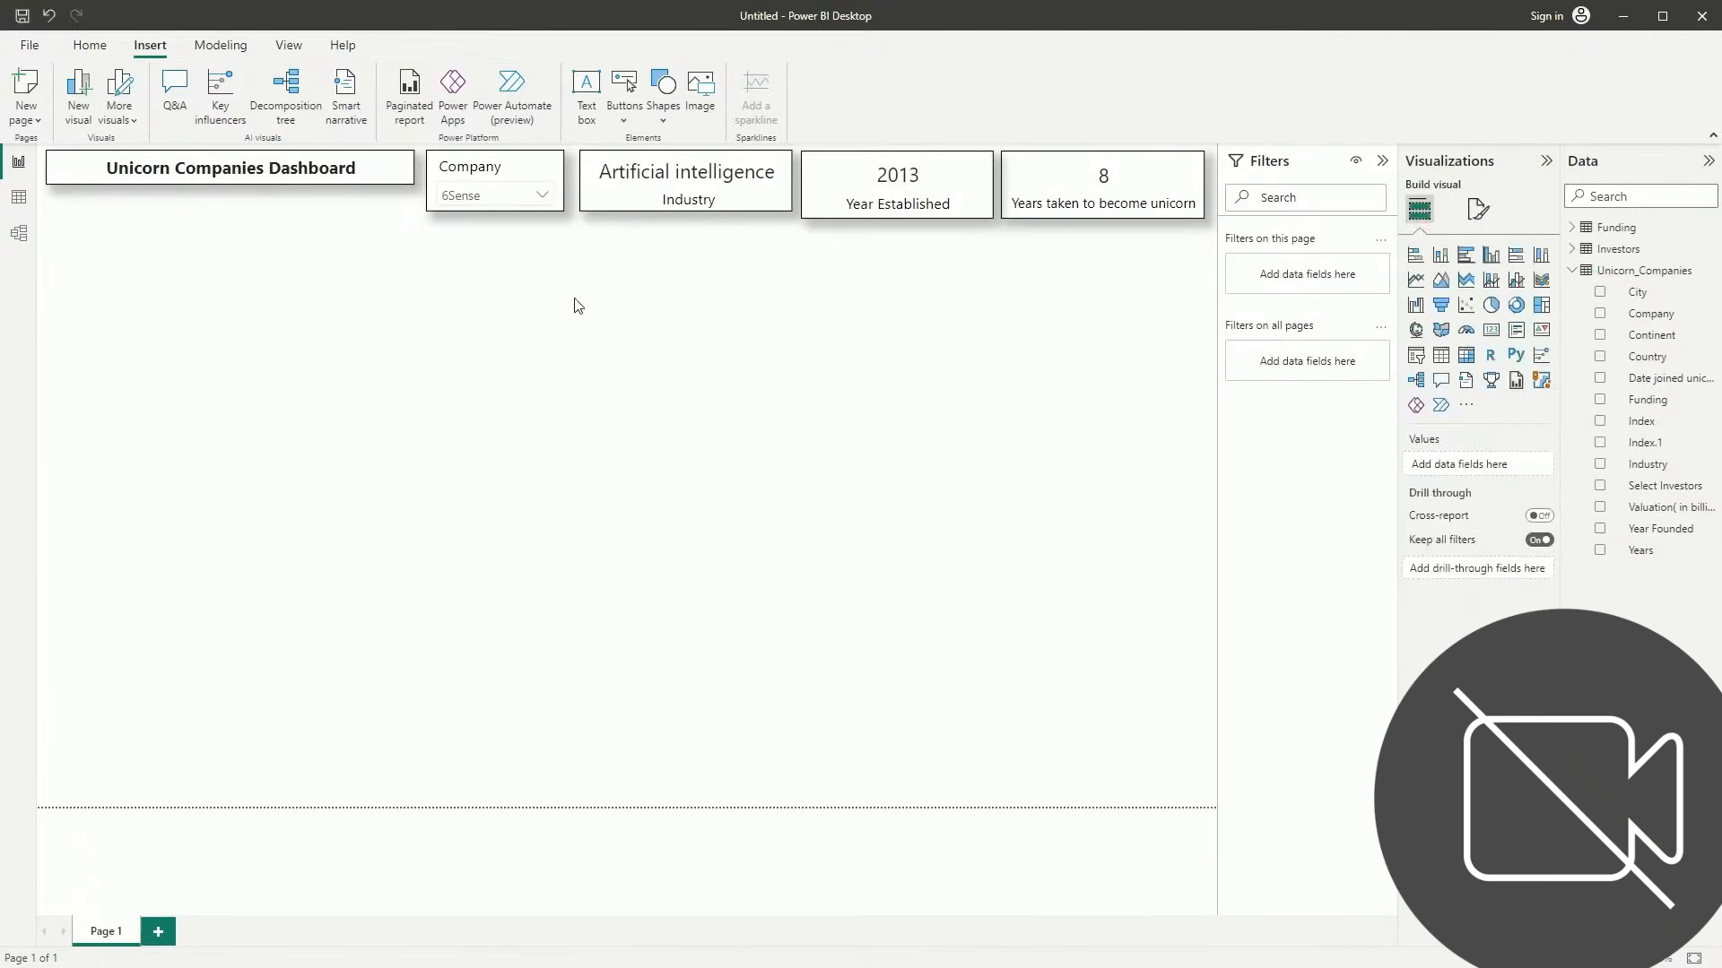
Match the Industry card and Company slicer to the height of the other header cards and widen the slicer on both sides
click(751, 184)
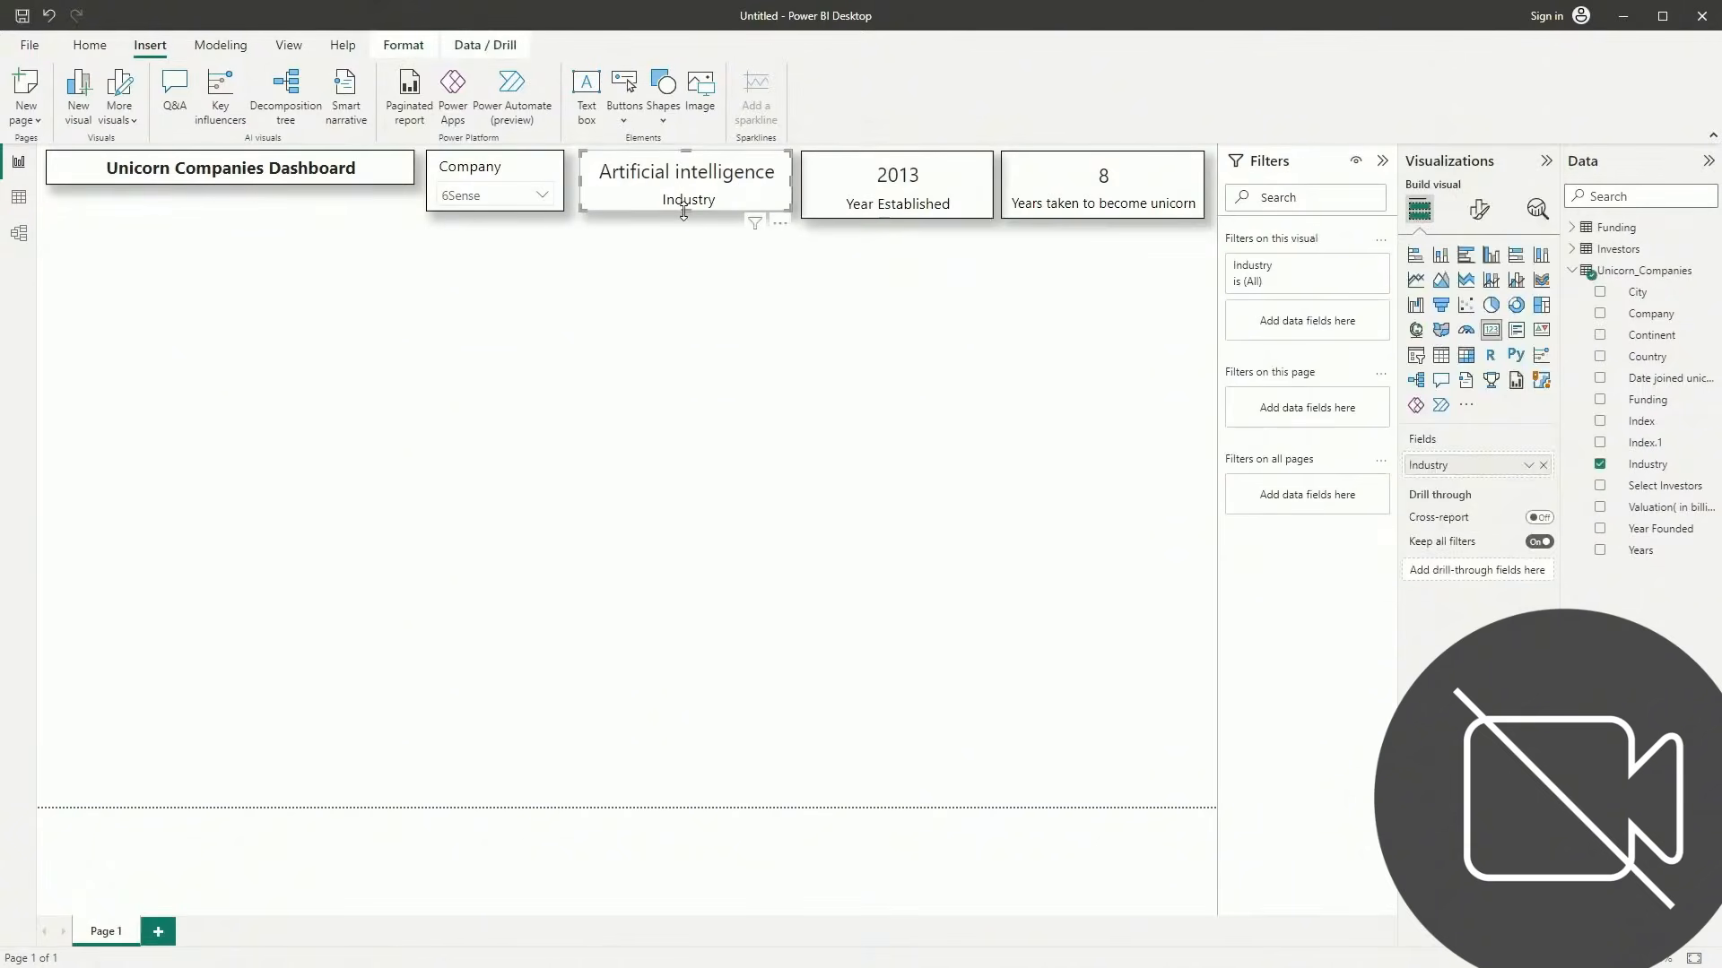
drag(684, 213, 683, 219)
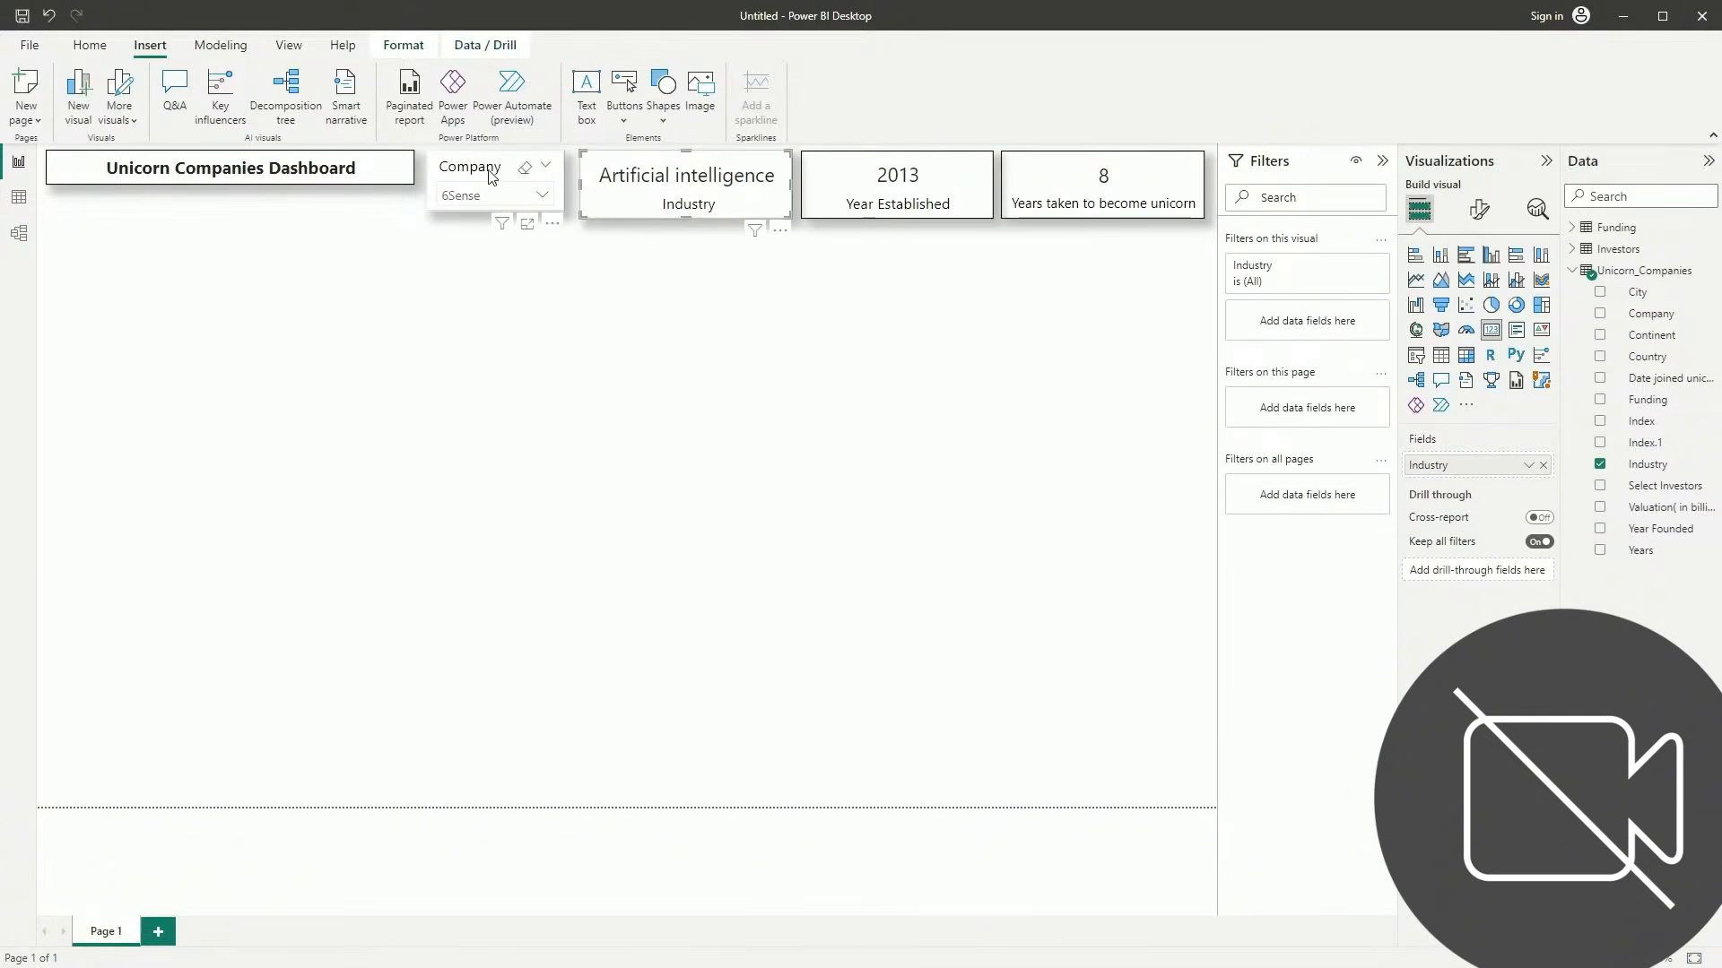
click(436, 186)
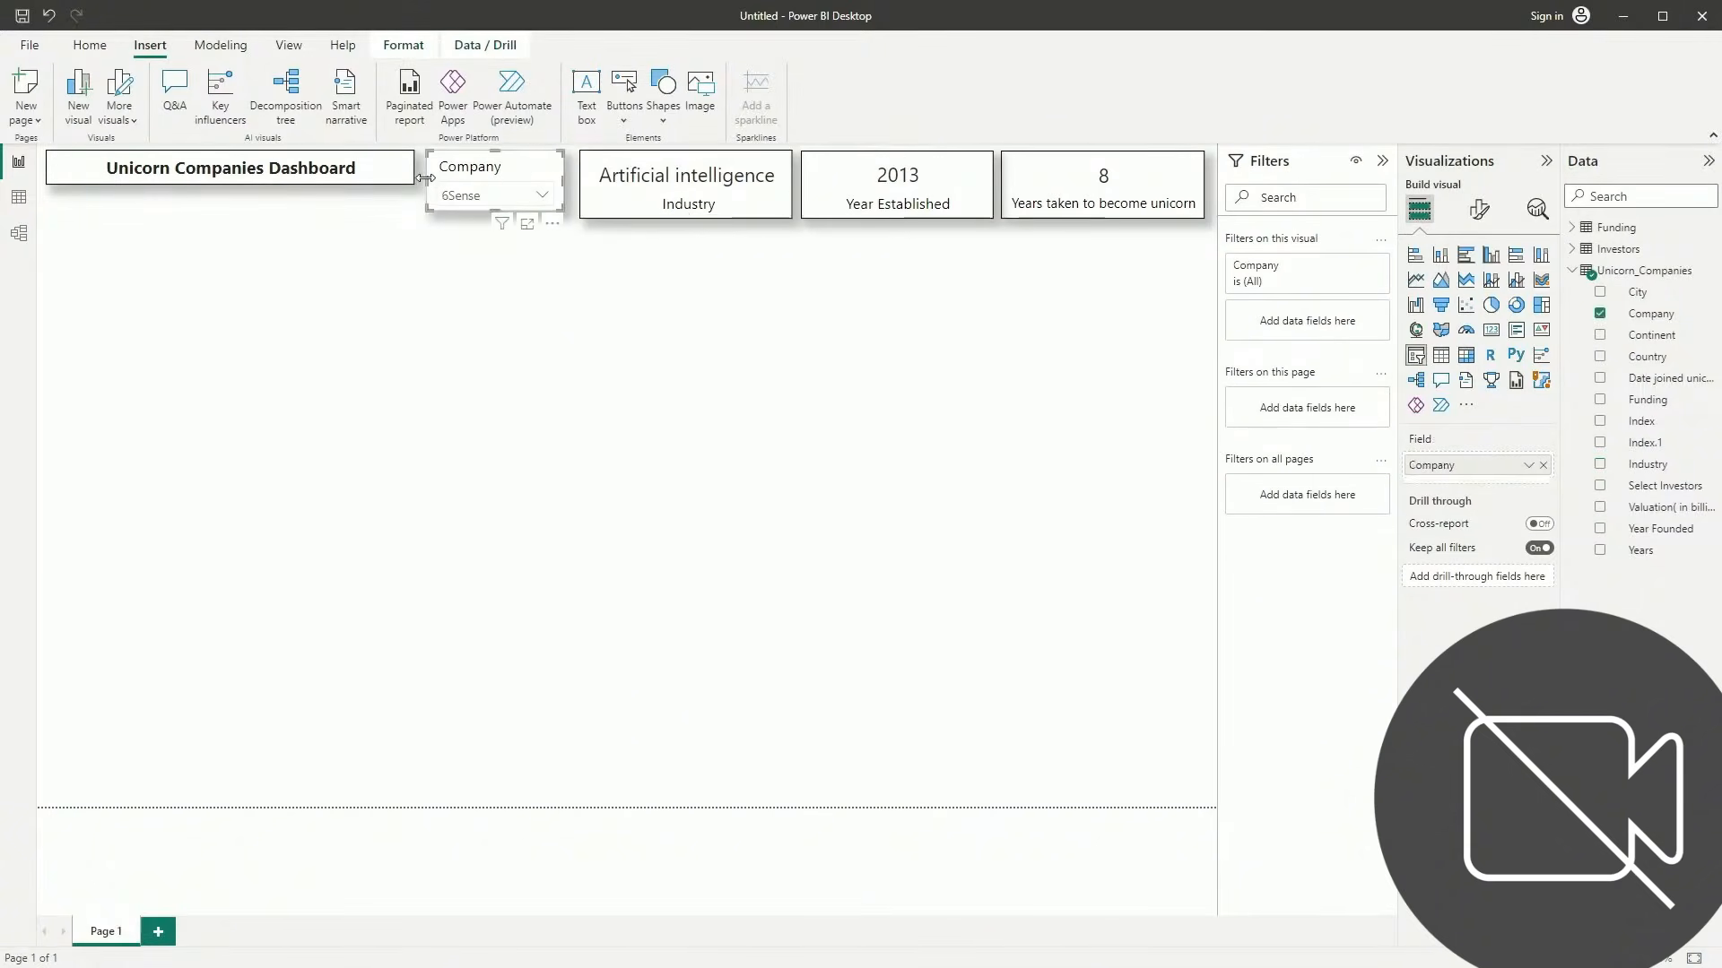
drag(419, 178, 413, 179)
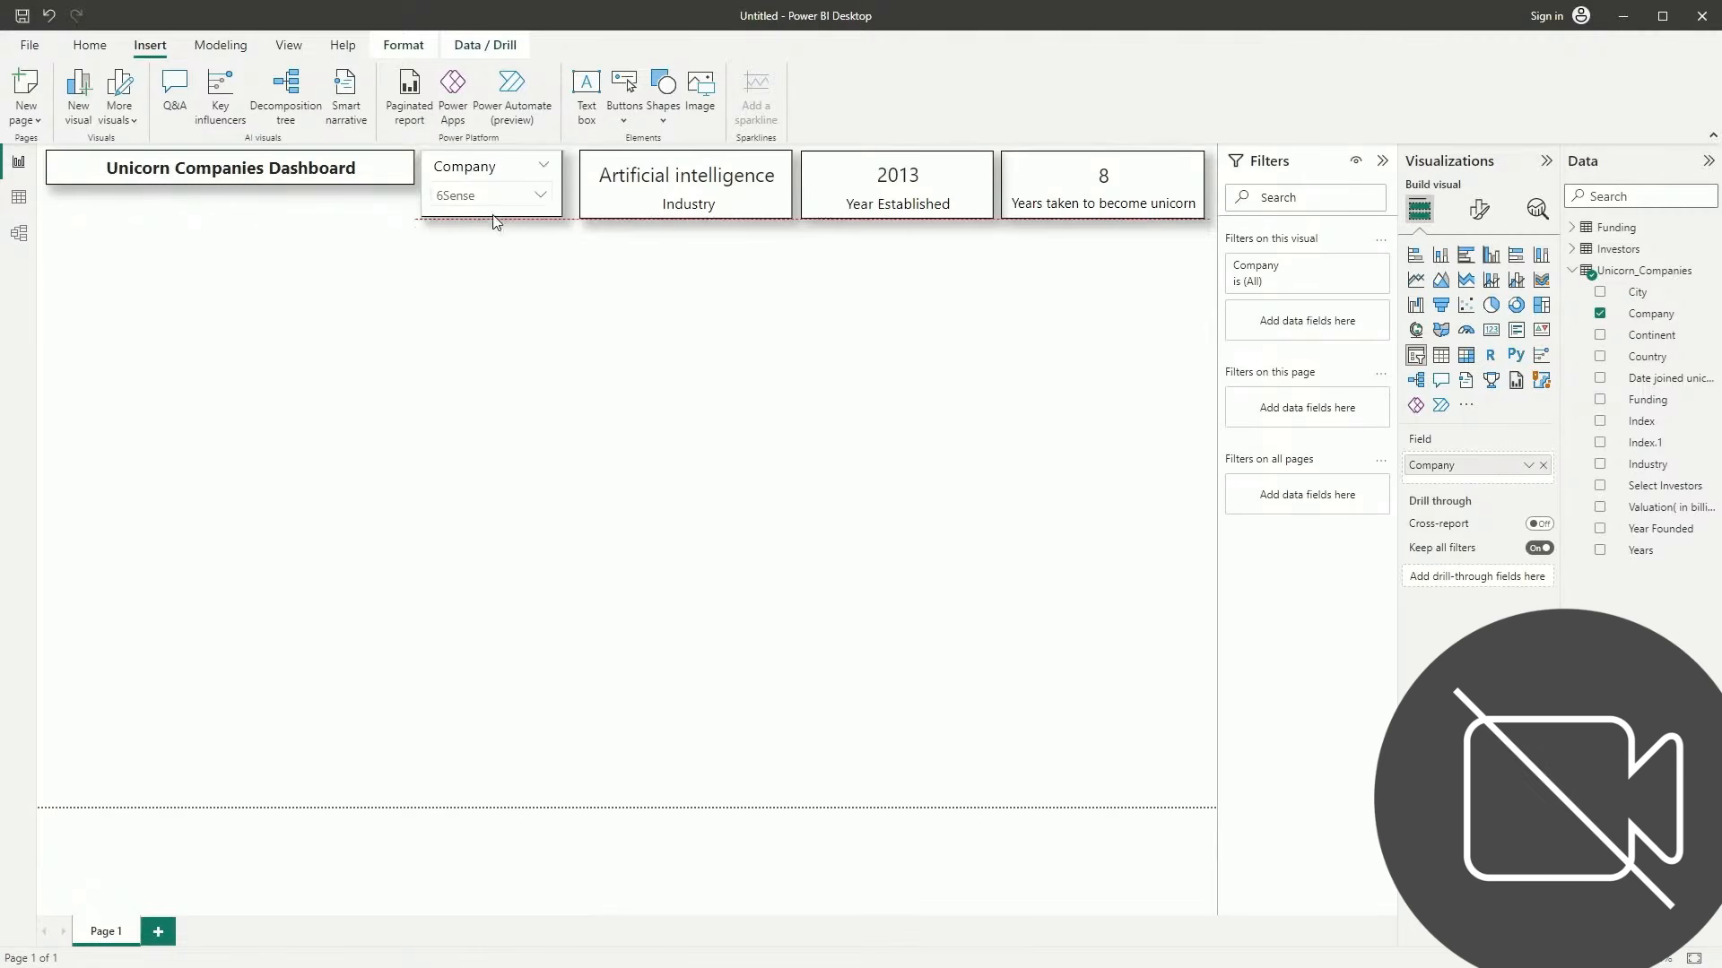
click(629, 321)
click(558, 178)
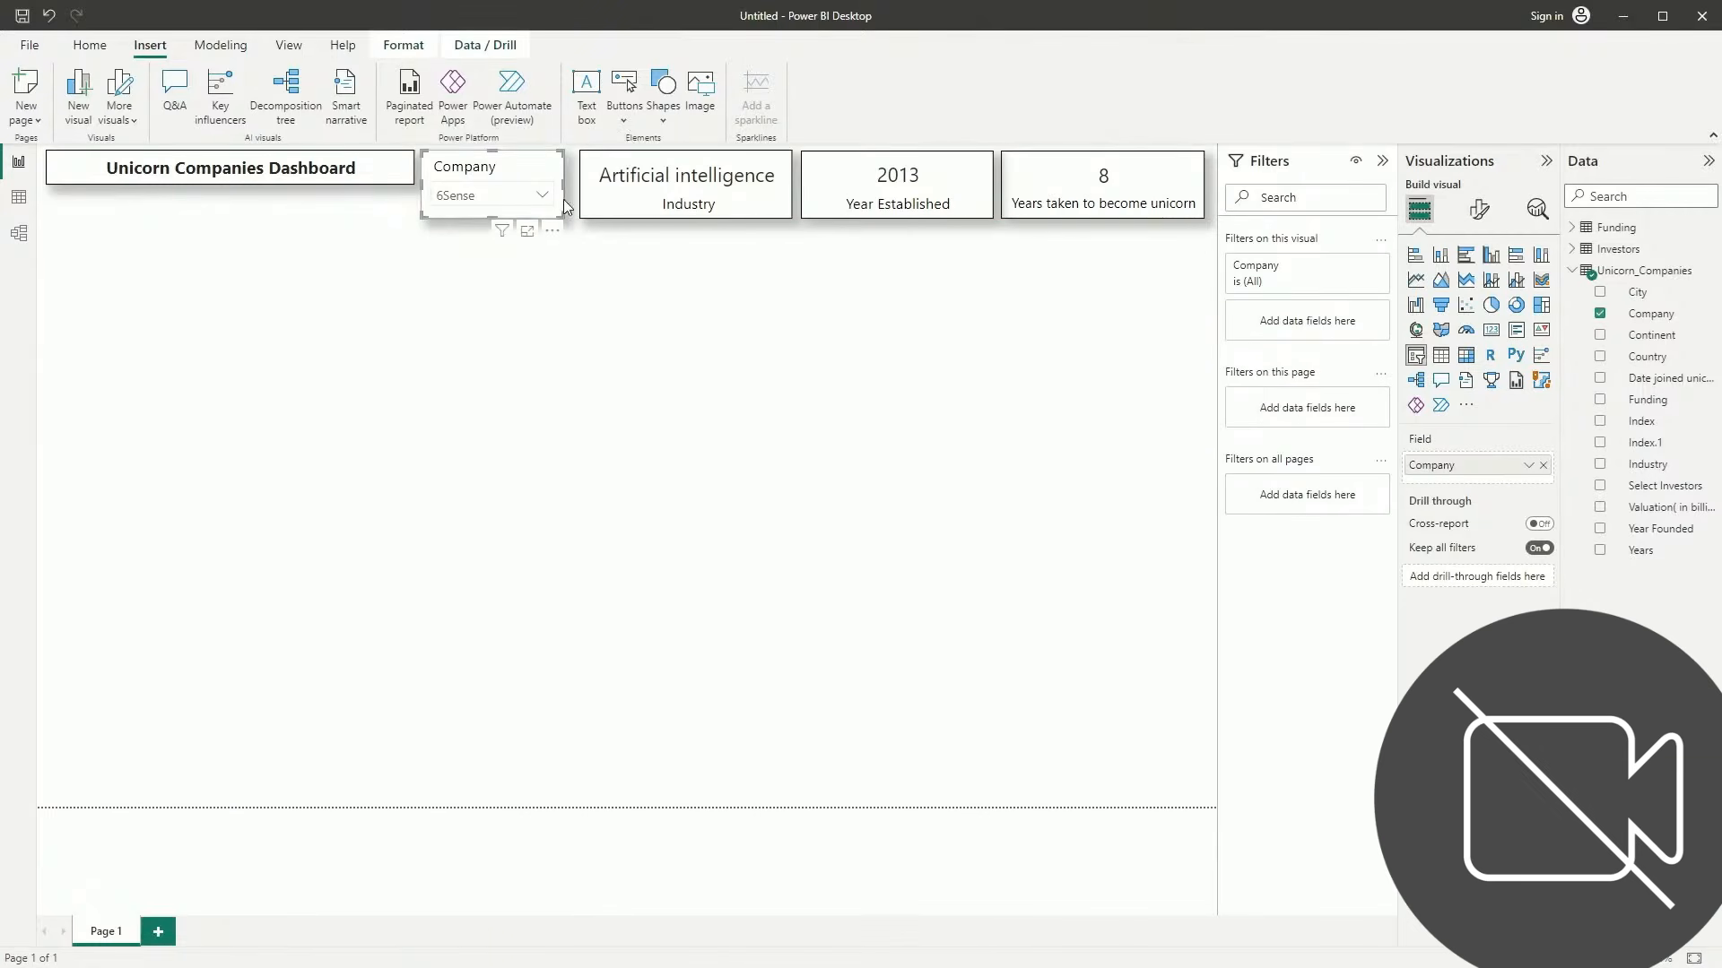
drag(563, 183, 573, 185)
click(744, 360)
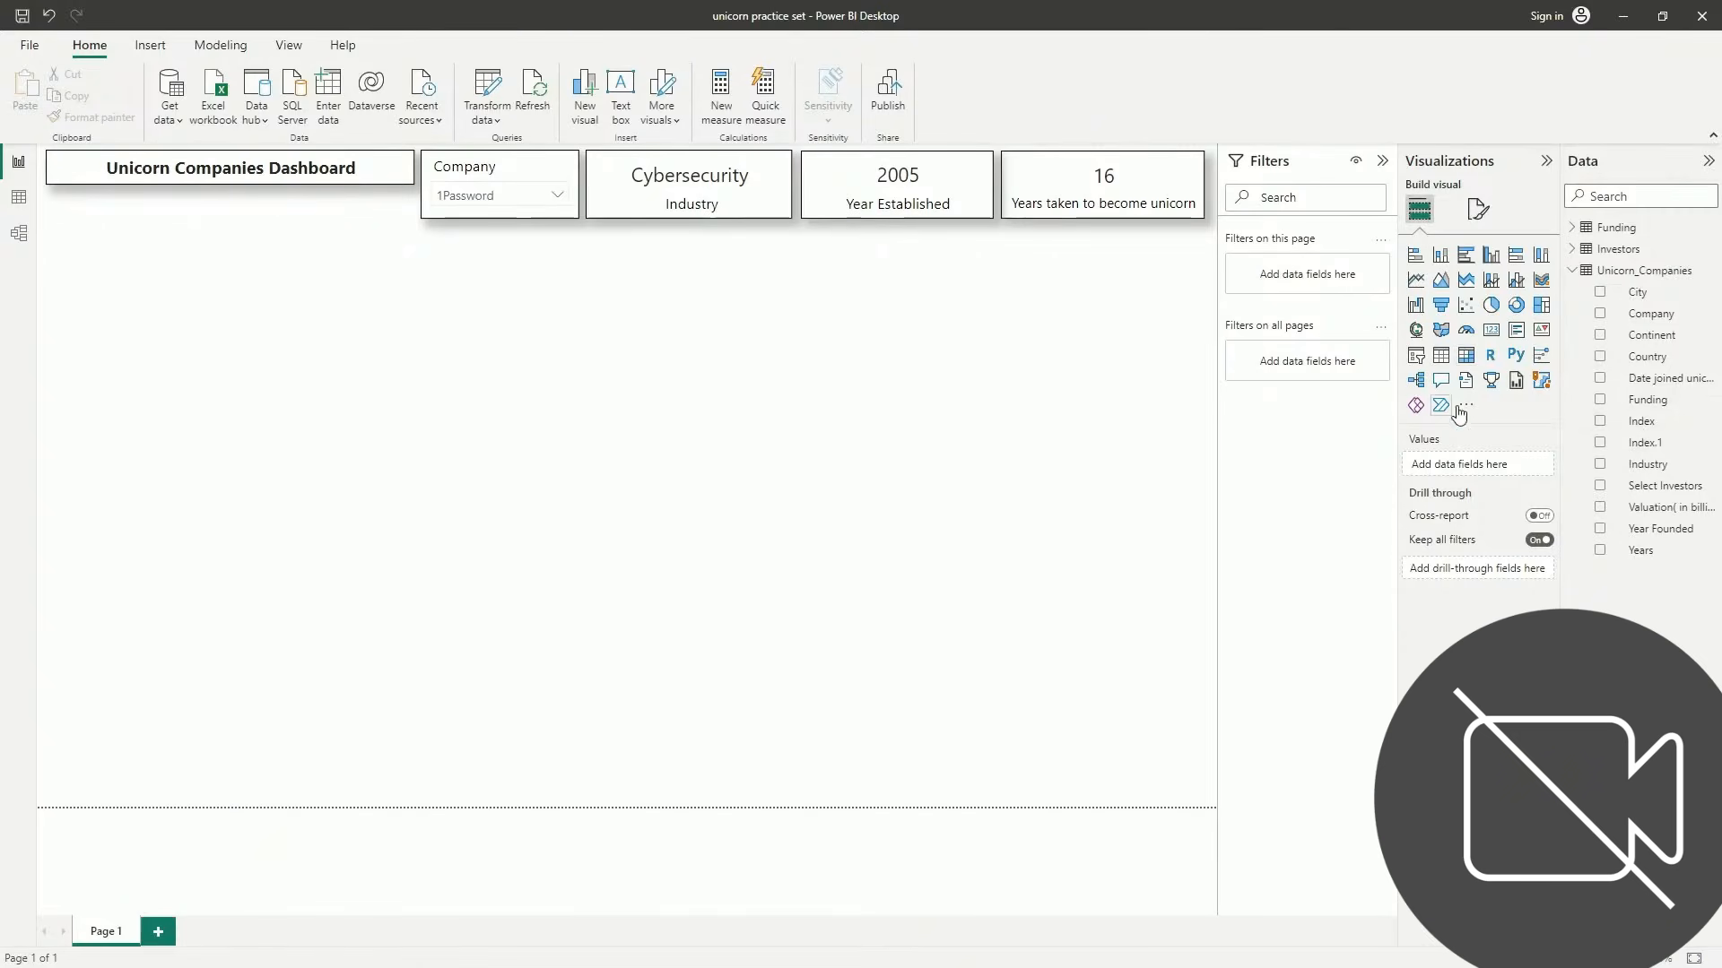
Add a card visual showing the median of Valuation( in billion $)
click(1490, 330)
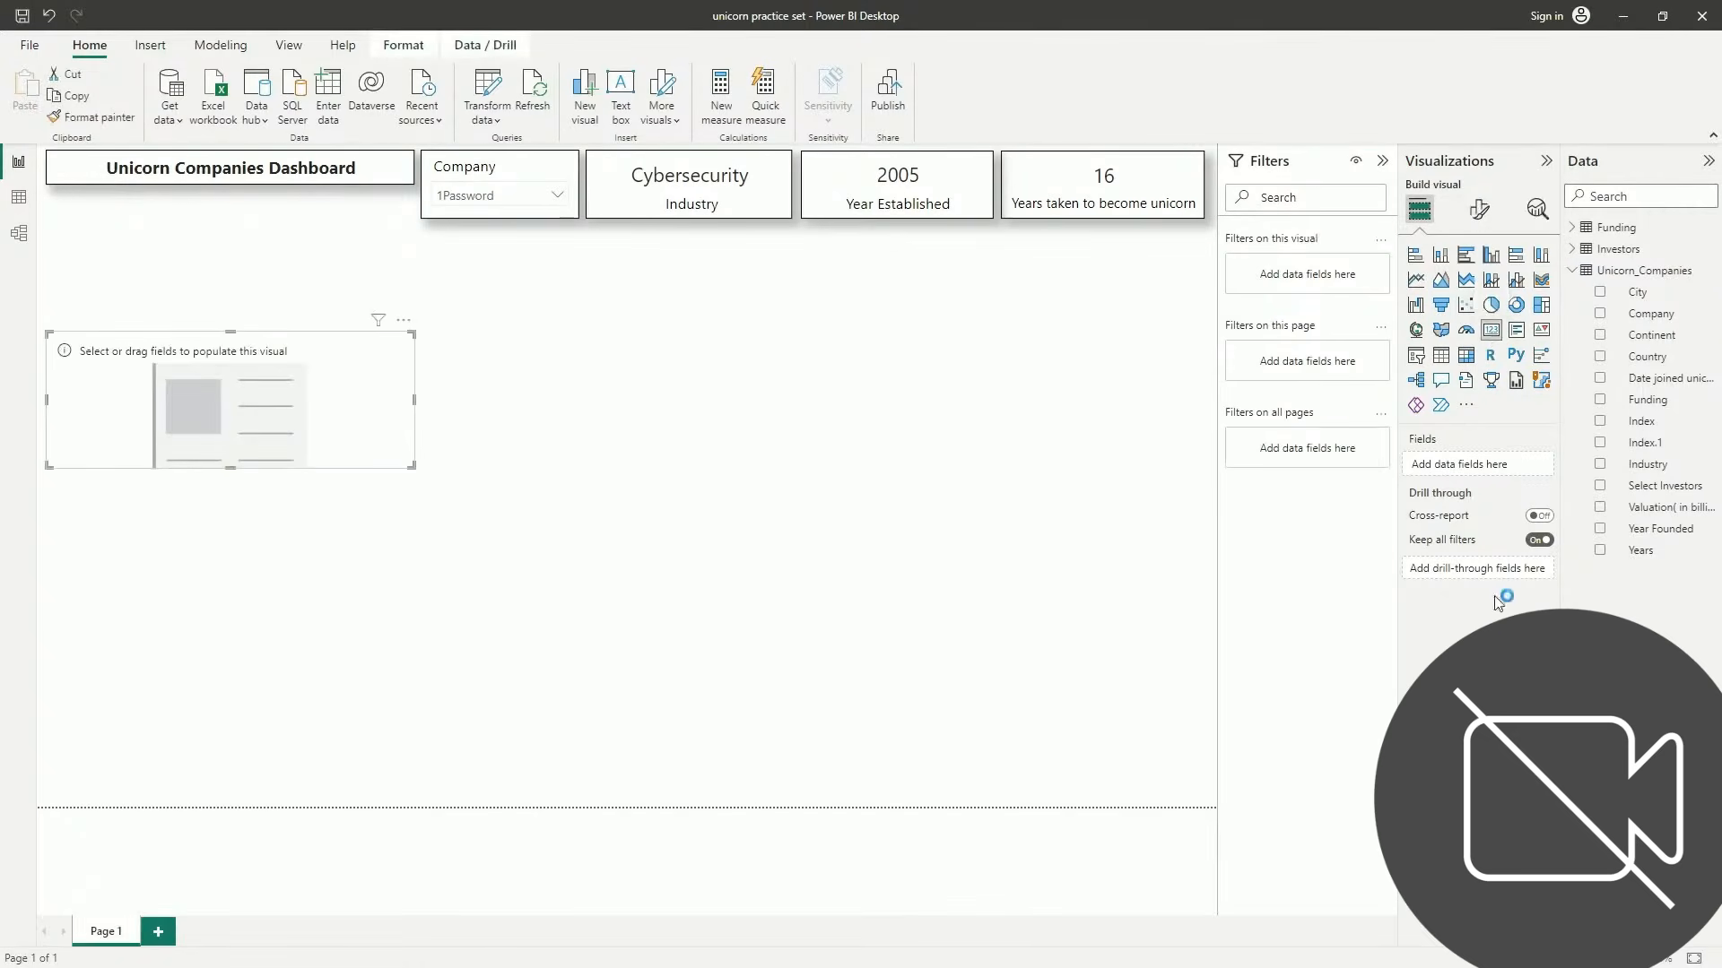
click(1600, 508)
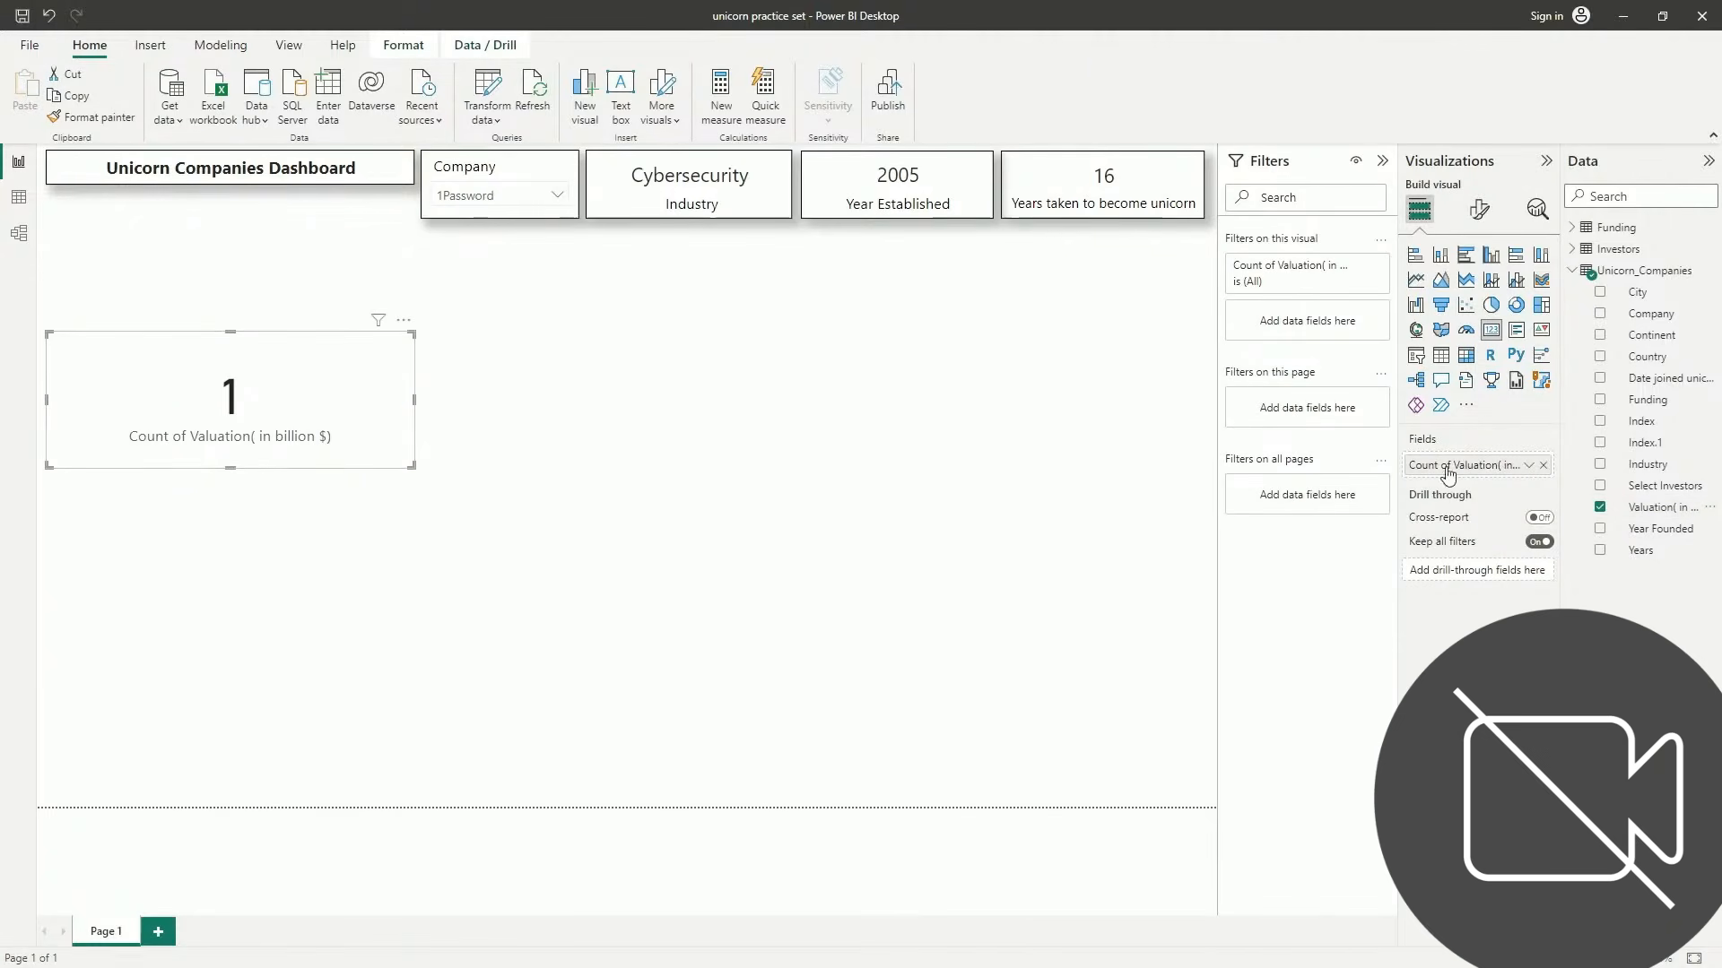
click(1528, 467)
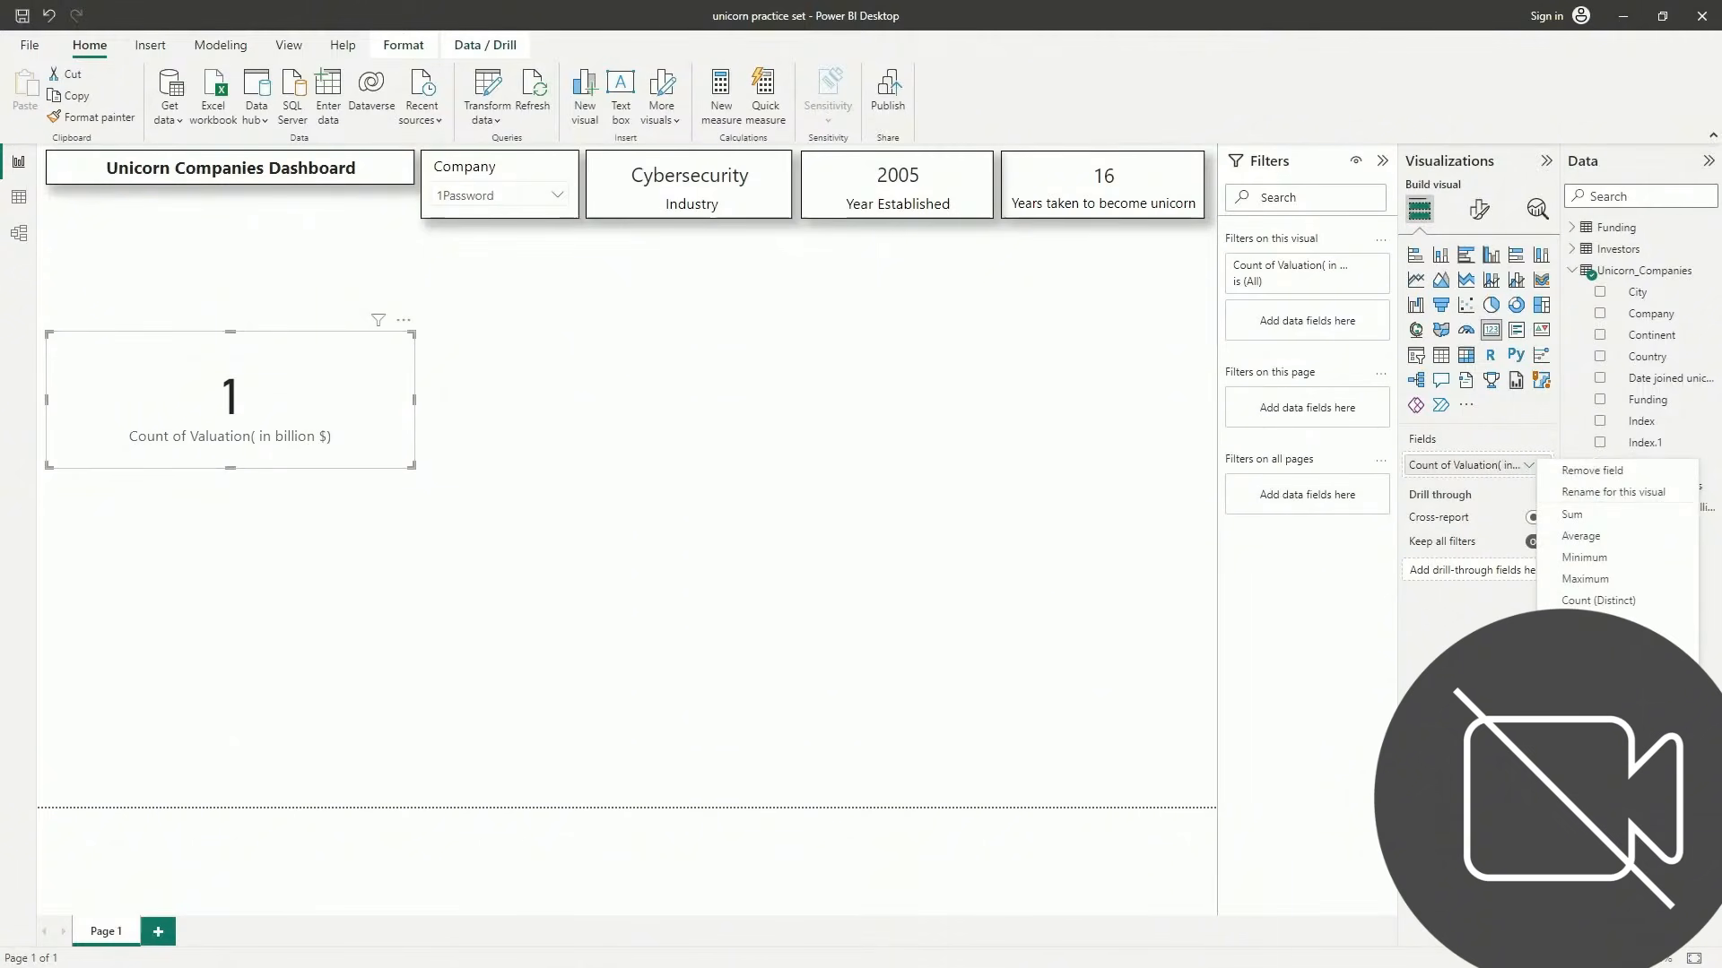
click(1580, 687)
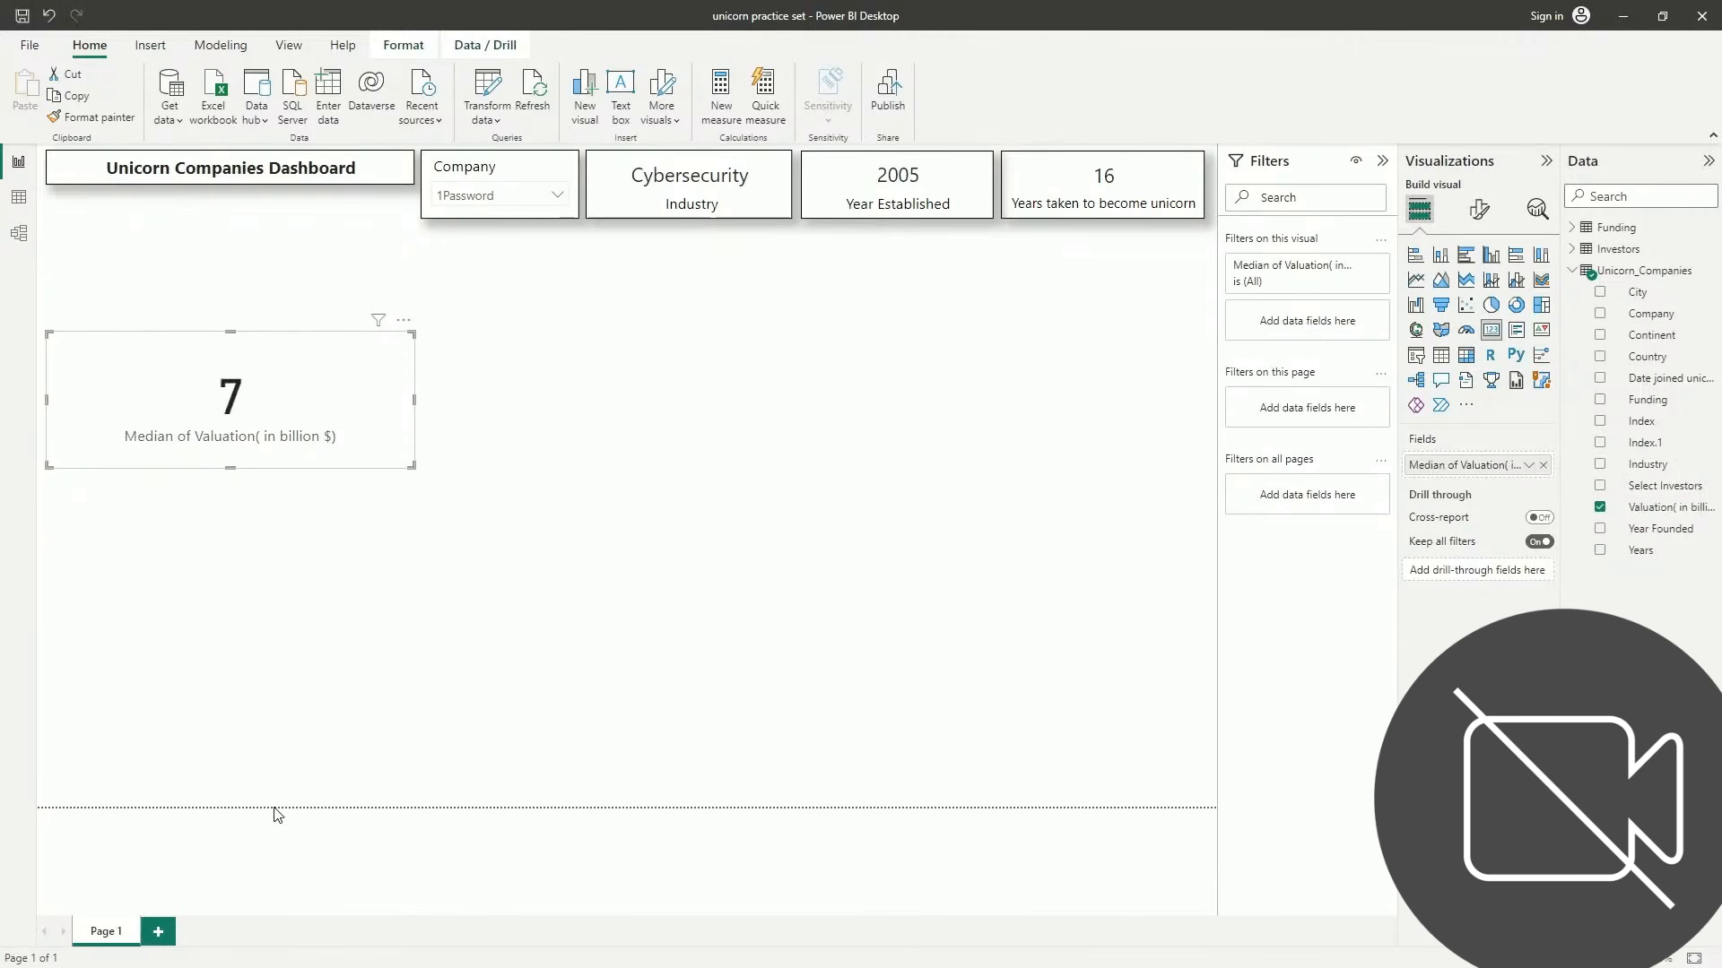
Move the valuation card directly below the Industry card and shrink it to the same width and a similar height
click(415, 400)
click(278, 384)
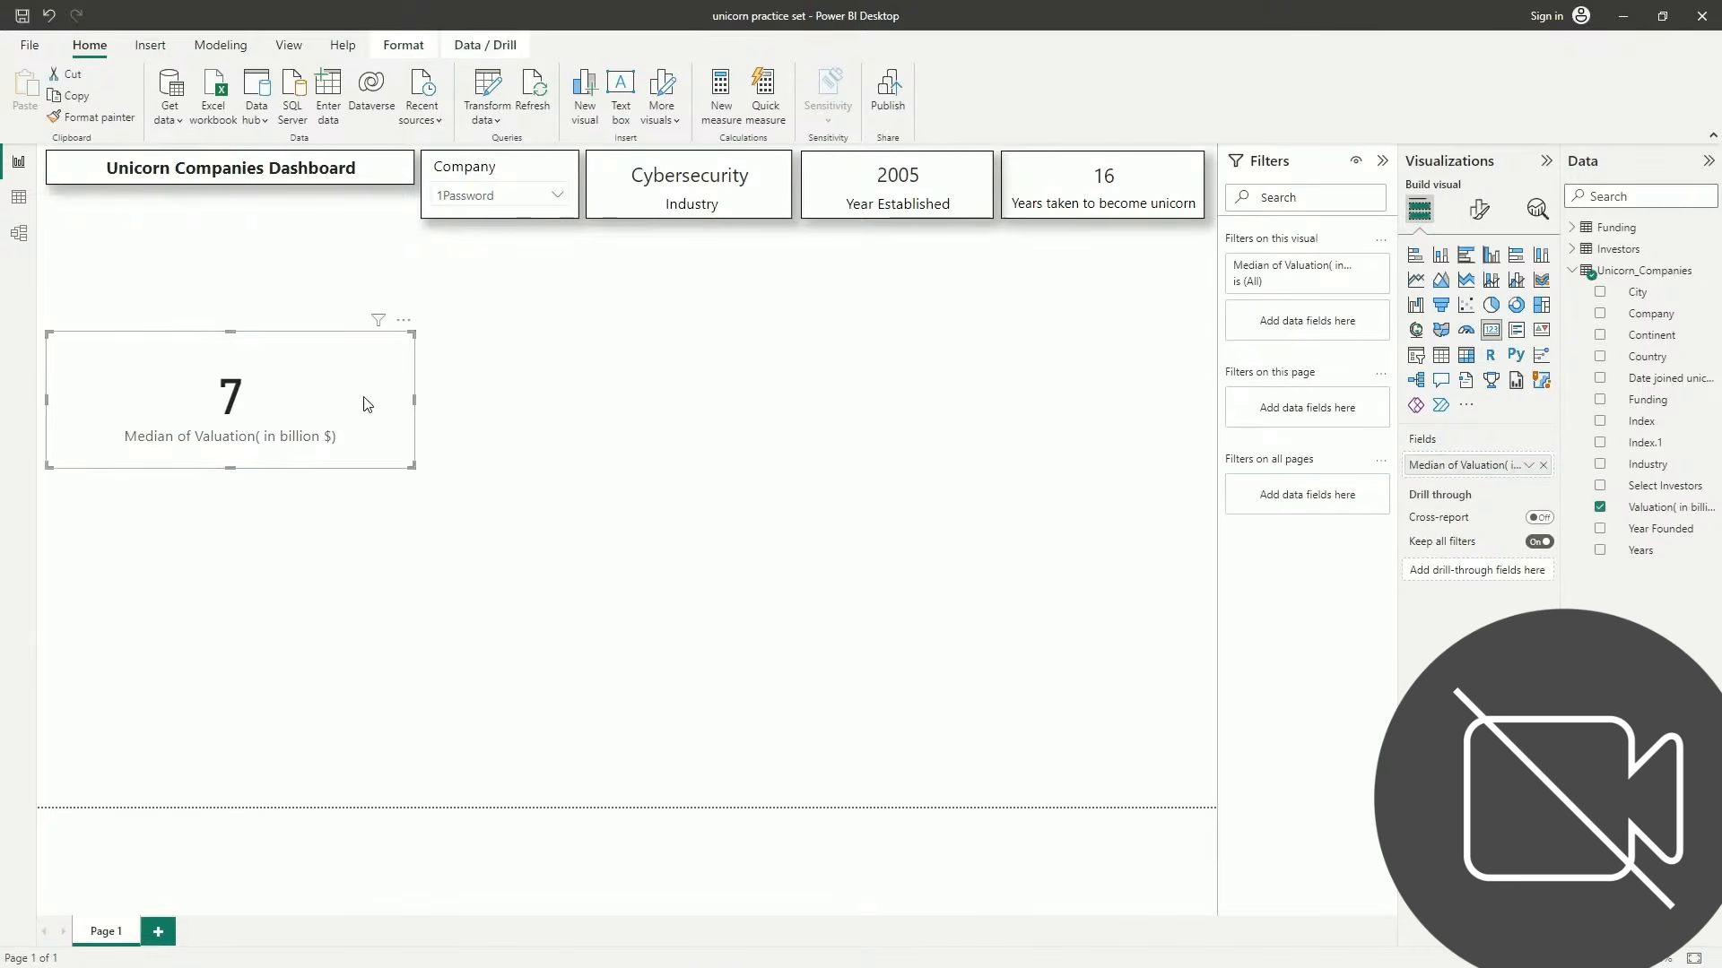
drag(415, 400, 840, 263)
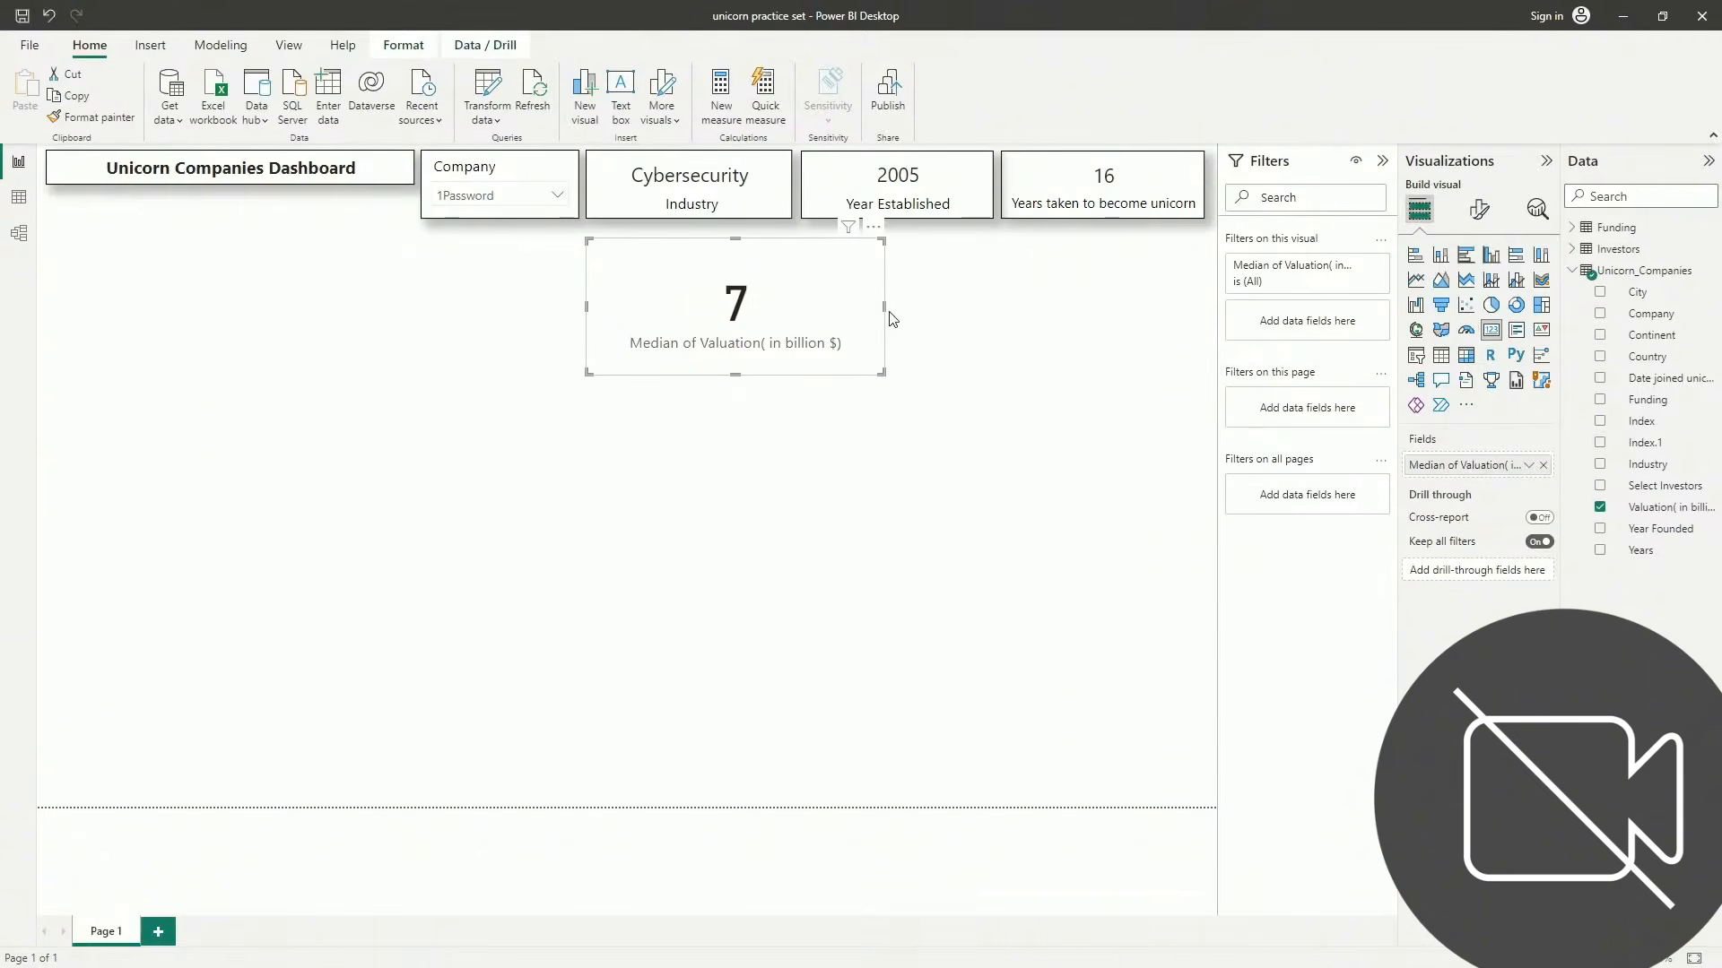
drag(885, 308, 790, 308)
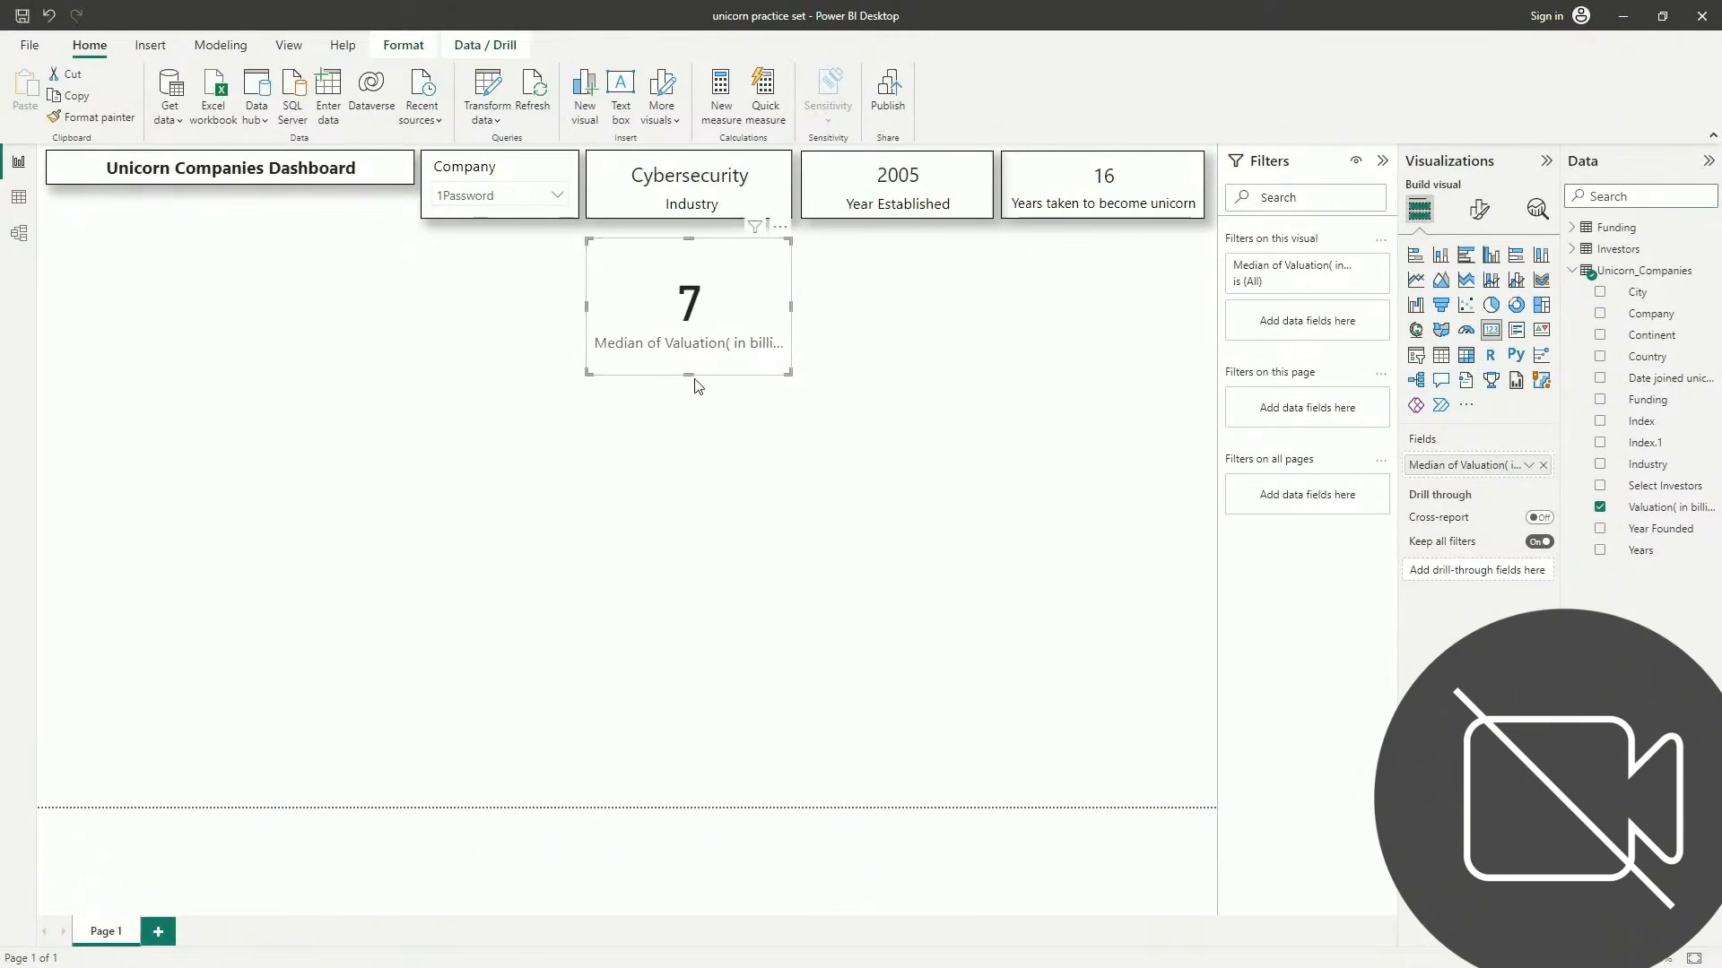
drag(687, 374, 686, 285)
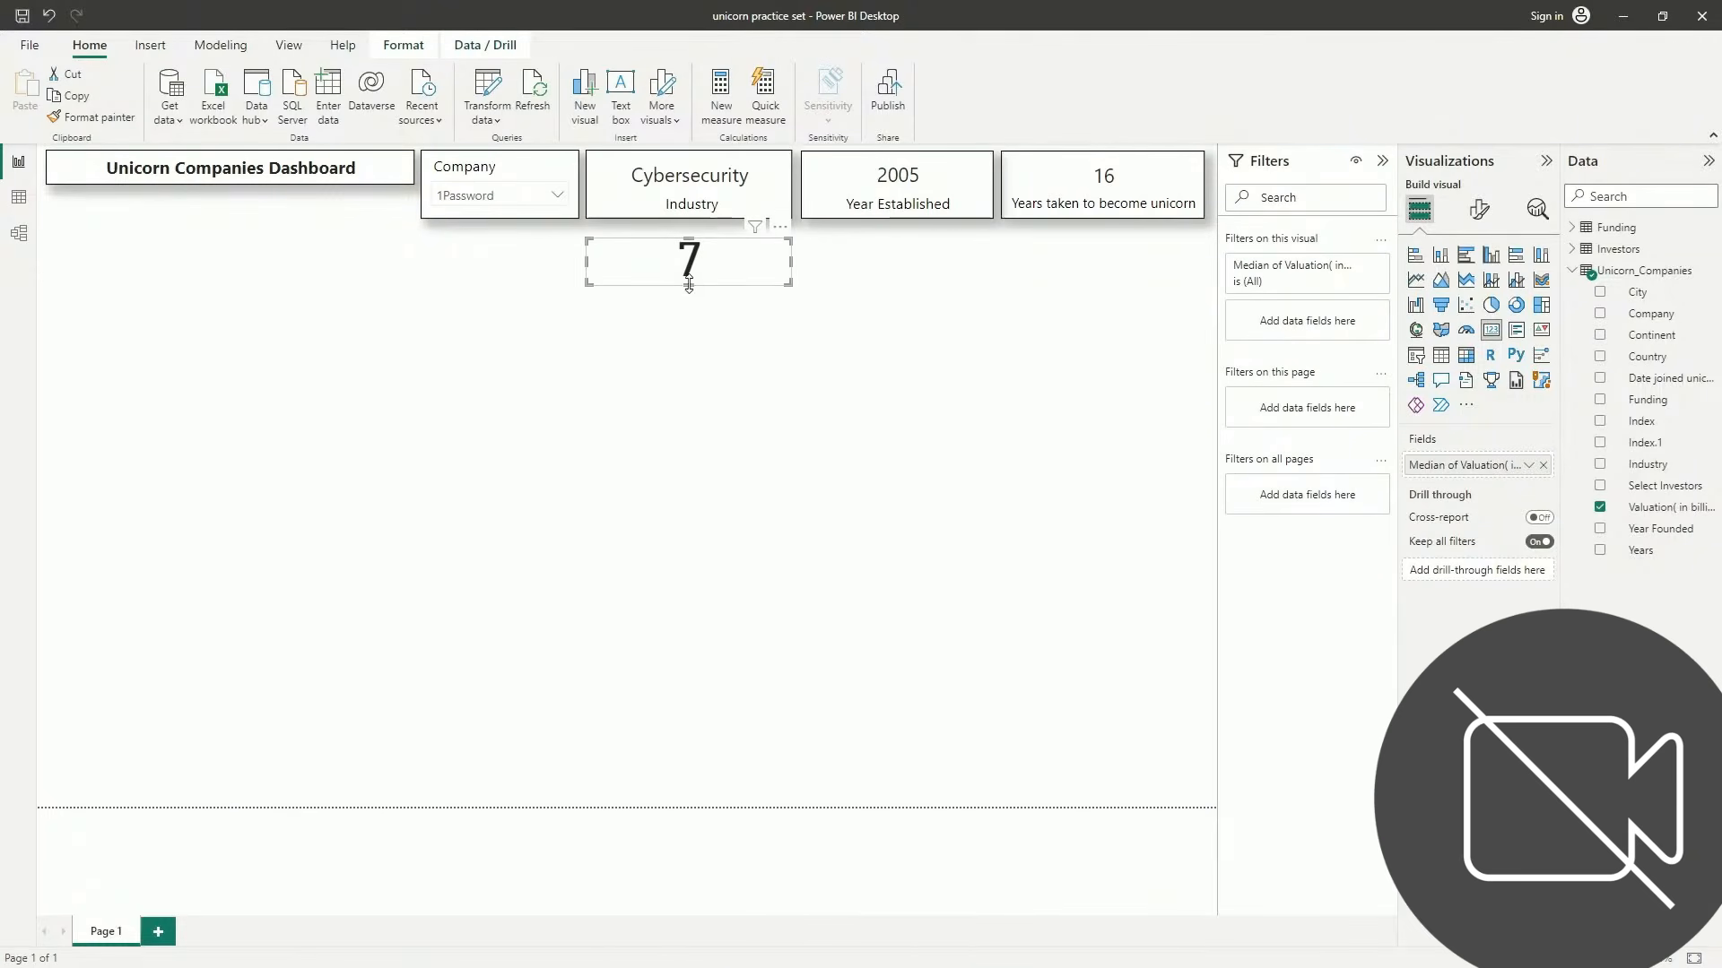
drag(687, 287, 687, 298)
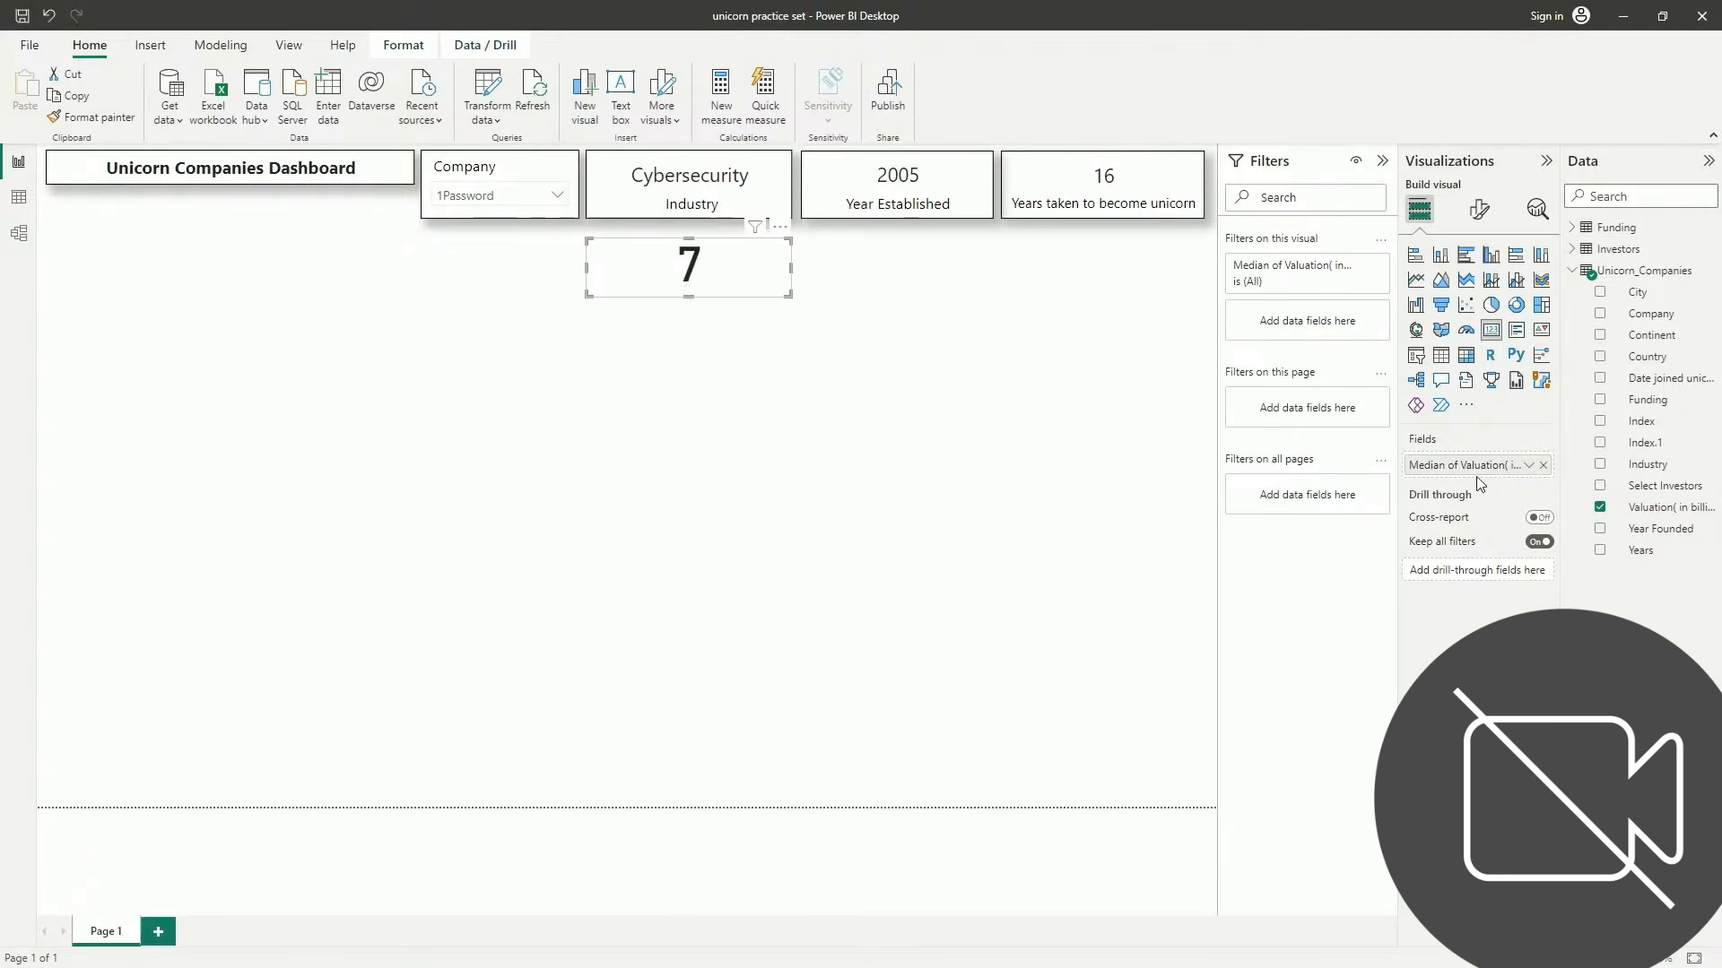
Format the valuation card's callout value as Segoe UI, size 16, in black
click(1481, 211)
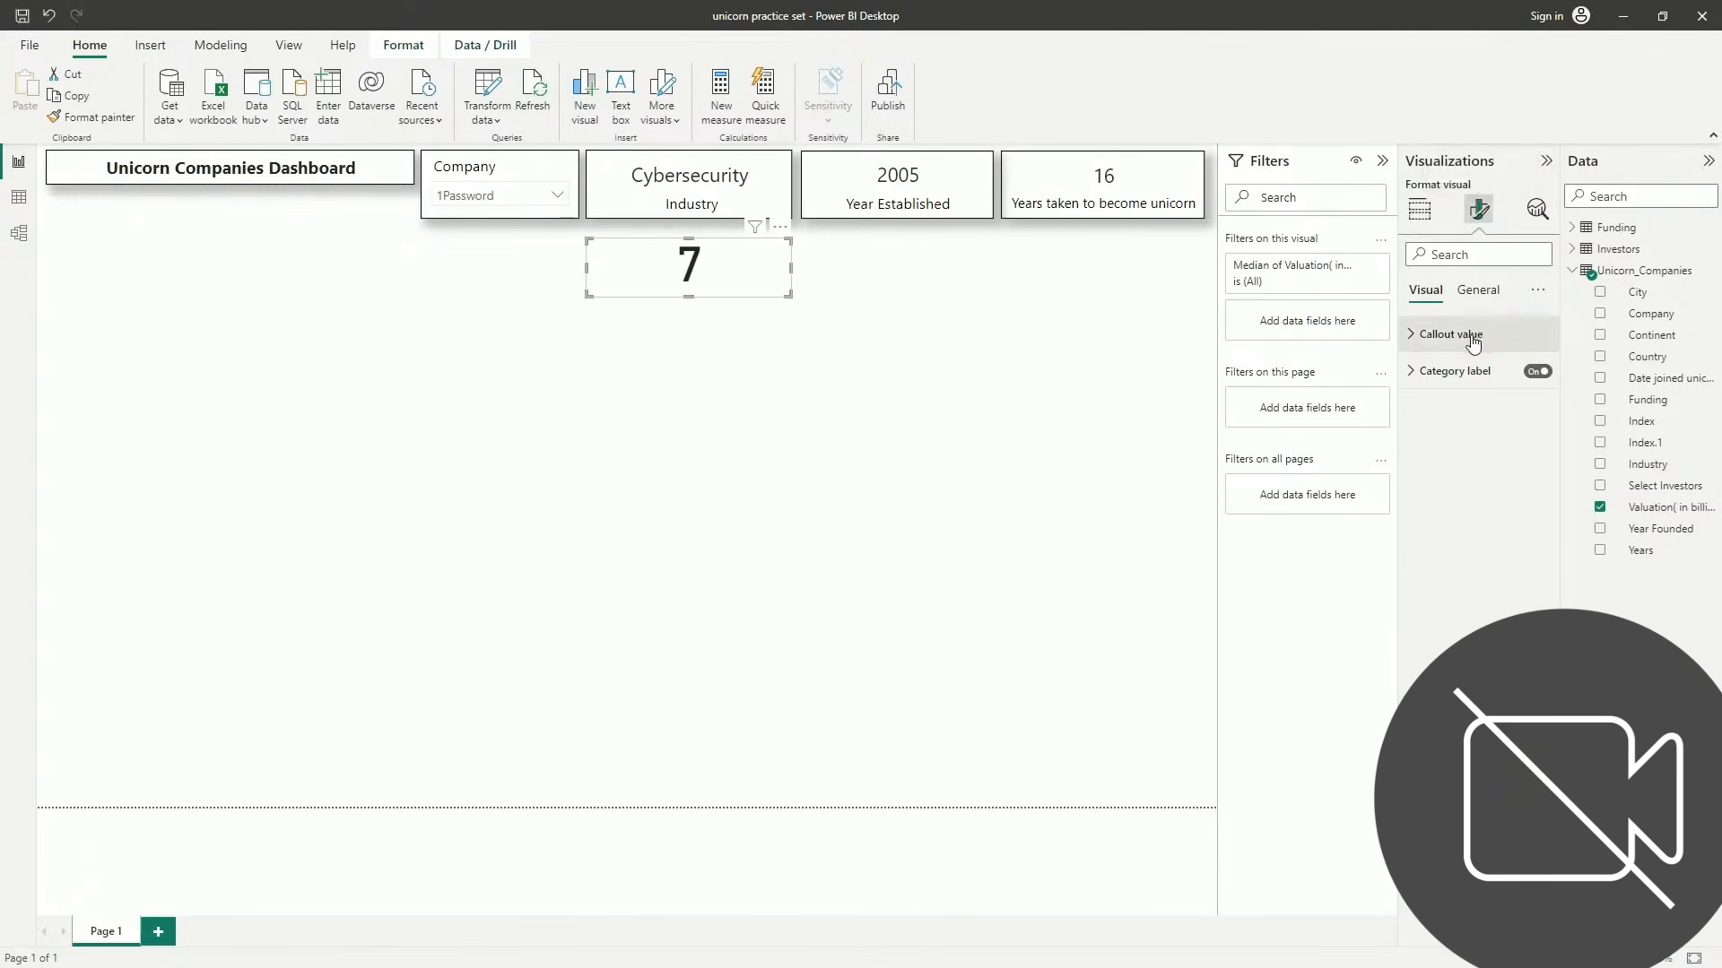
click(1470, 335)
double_click(1507, 397)
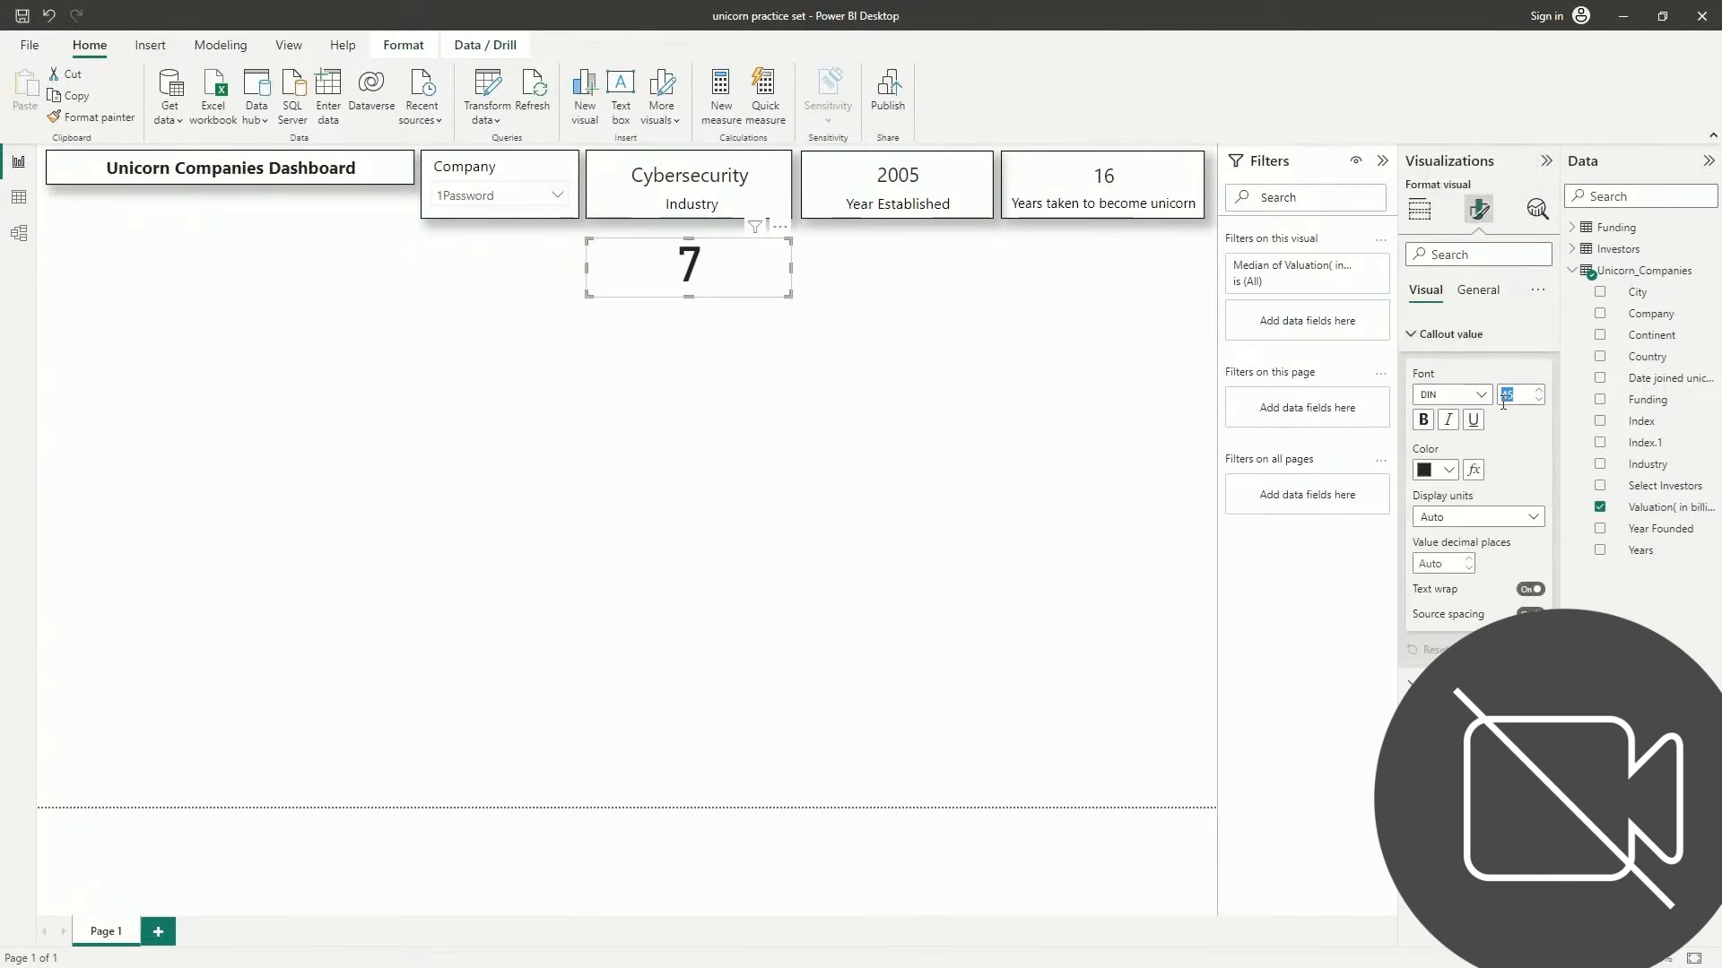
text(16)
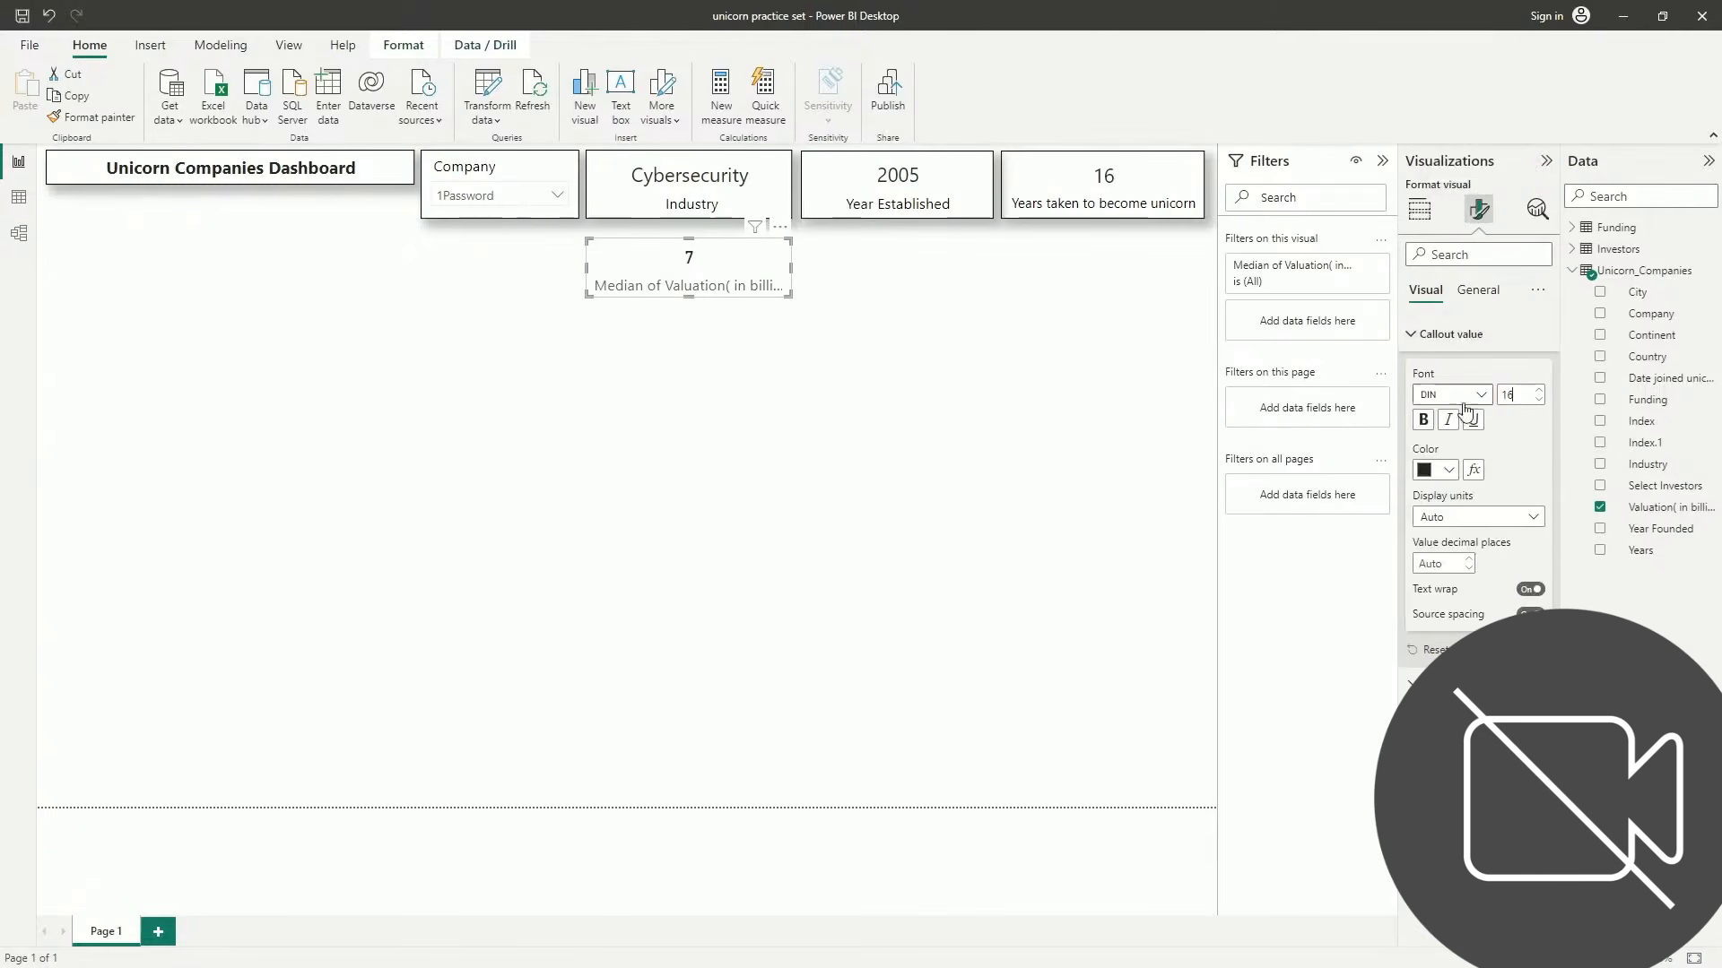
click(1480, 396)
scroll(1472, 549, down, 2)
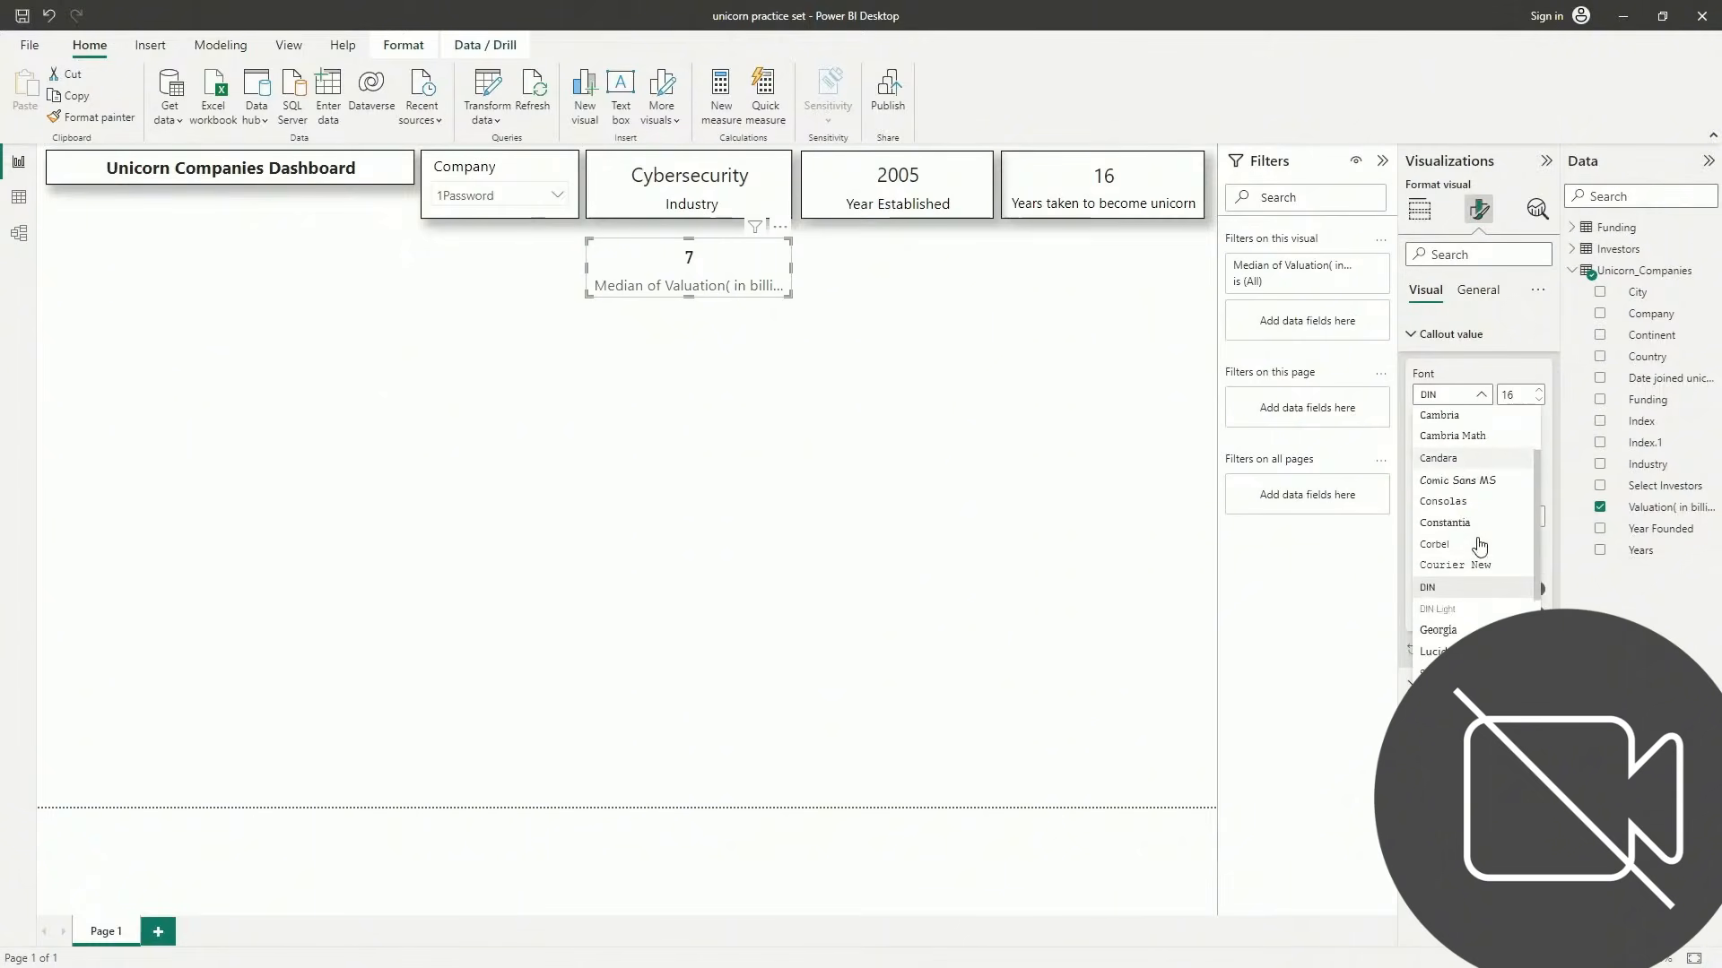
scroll(1466, 583, up, 2)
scroll(1467, 578, down, 3)
click(1469, 587)
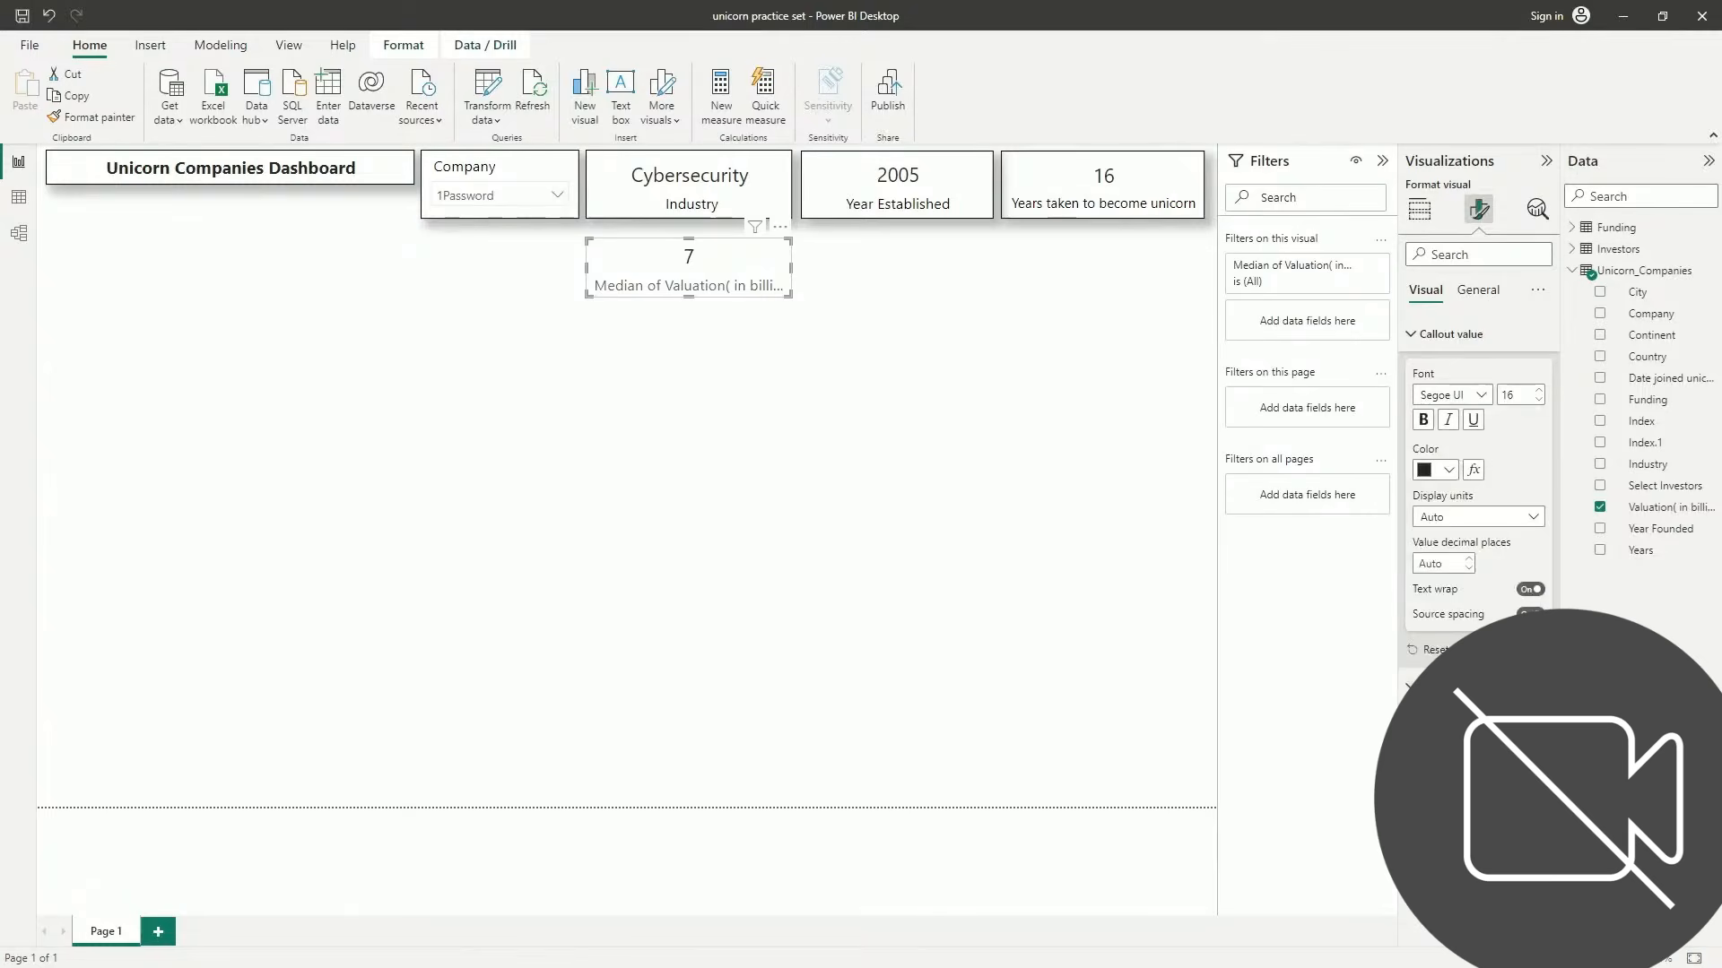
click(1438, 469)
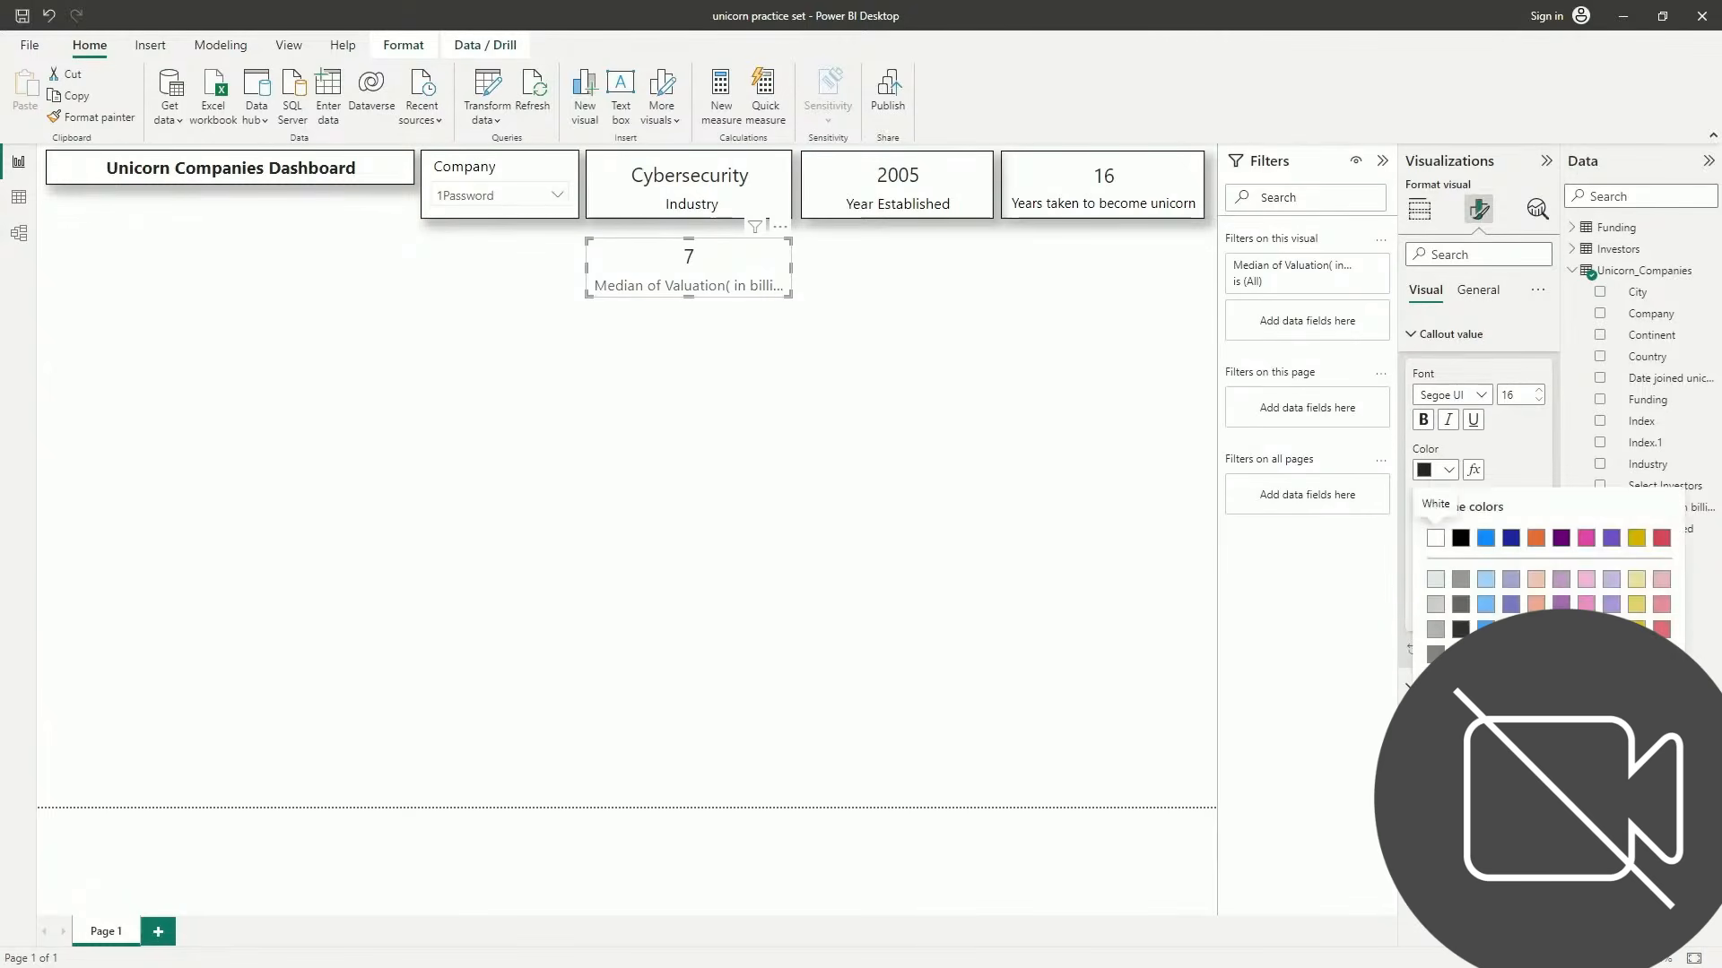
click(1461, 538)
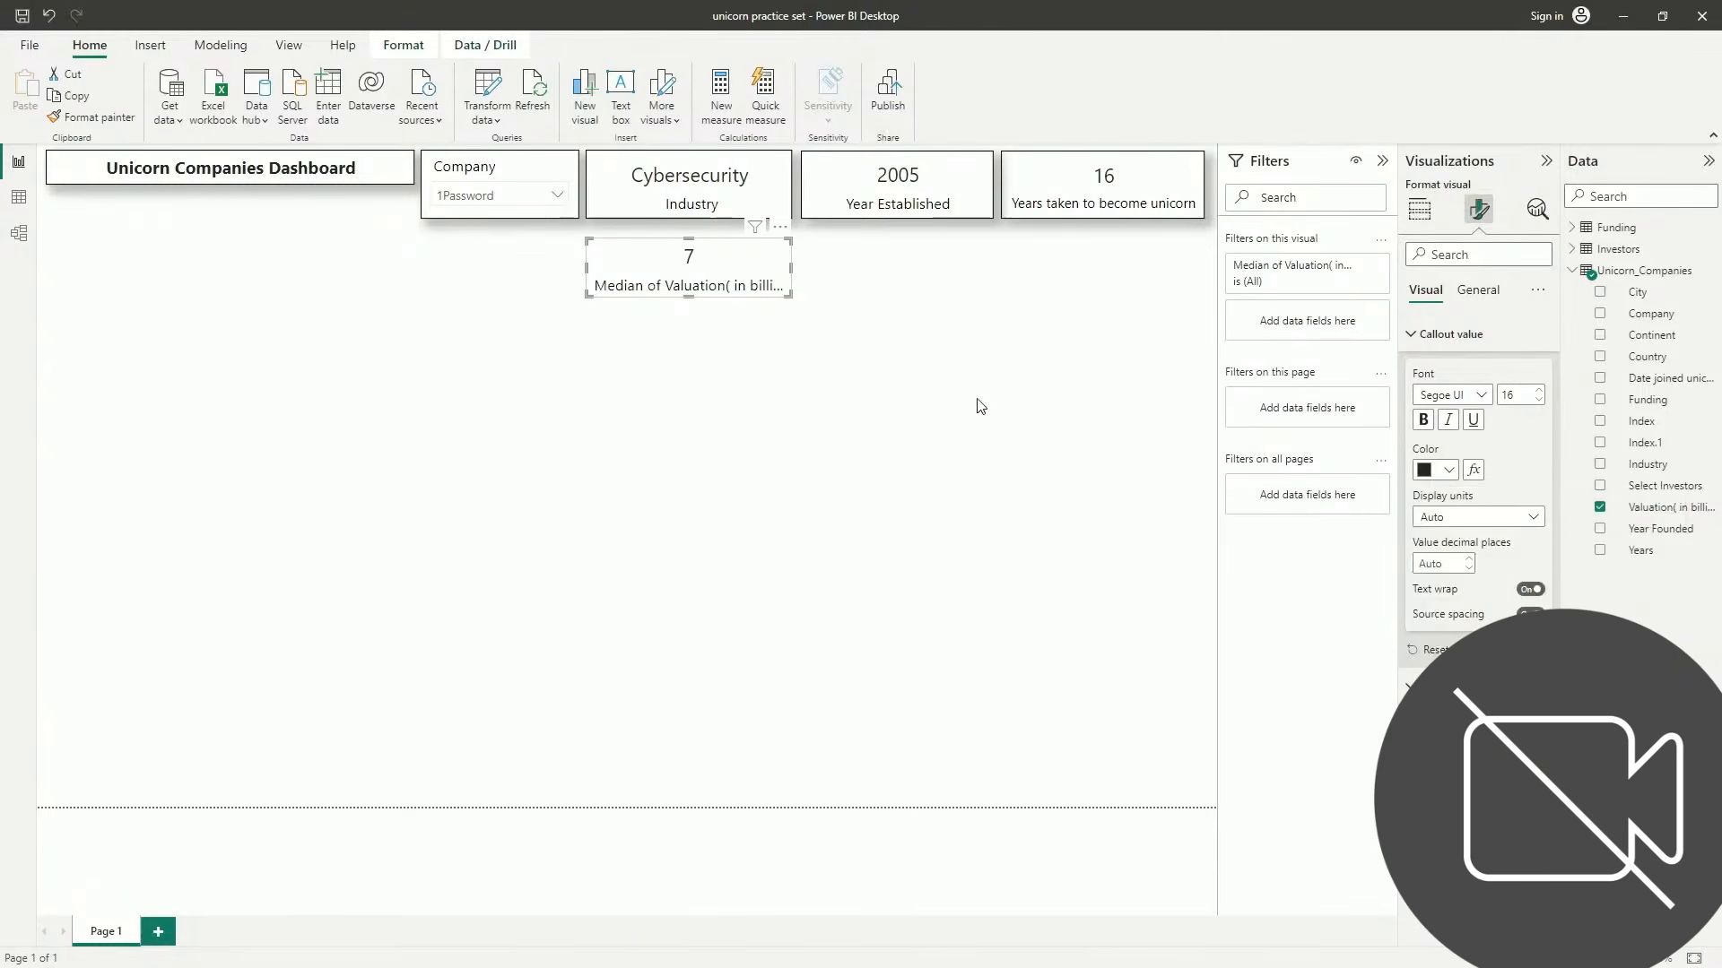
Turn on the visual border and shadow for the valuation card
click(1492, 290)
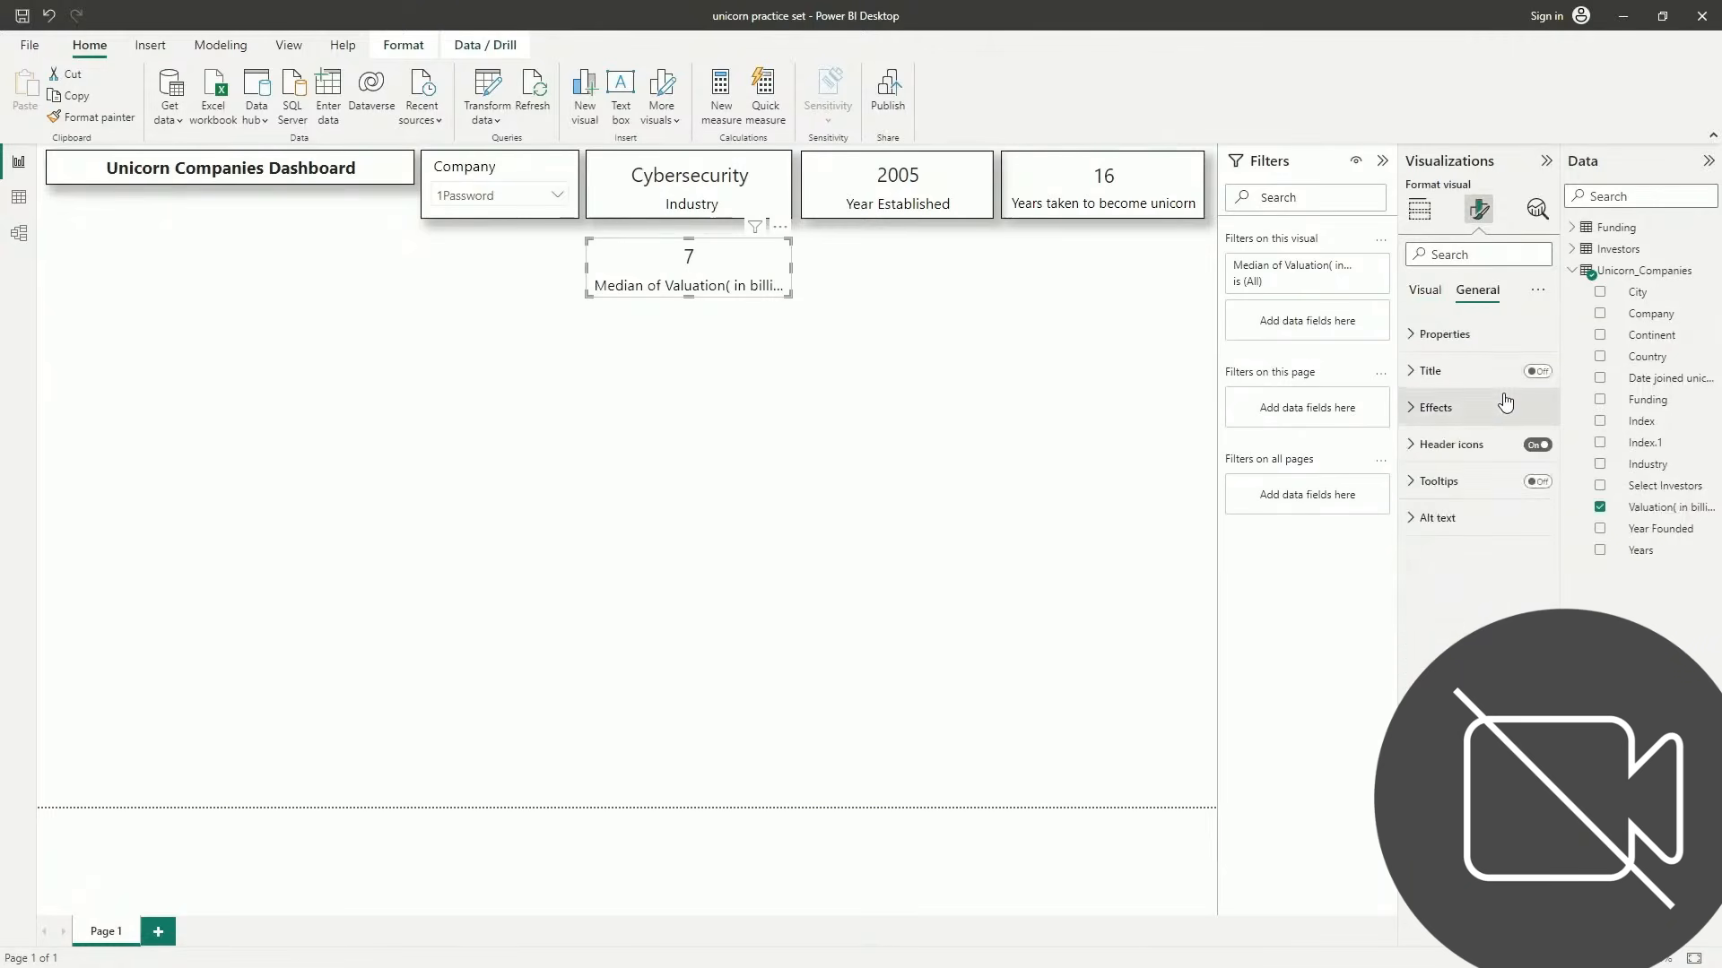
click(1503, 407)
click(1530, 598)
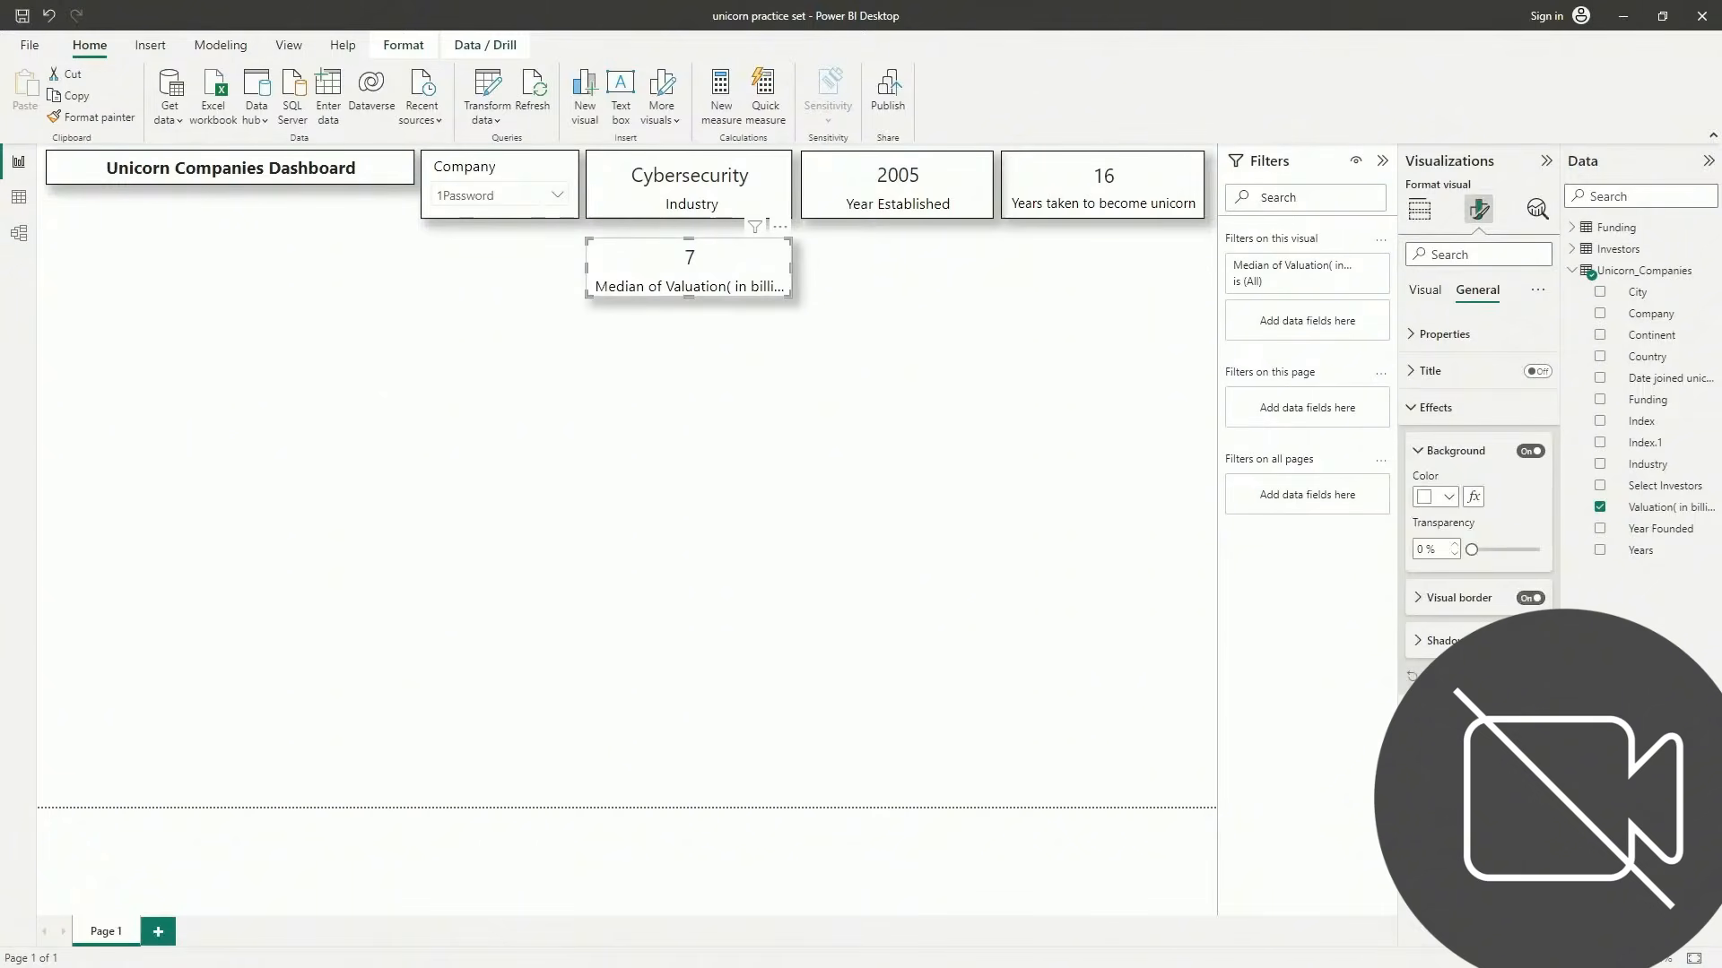
click(852, 480)
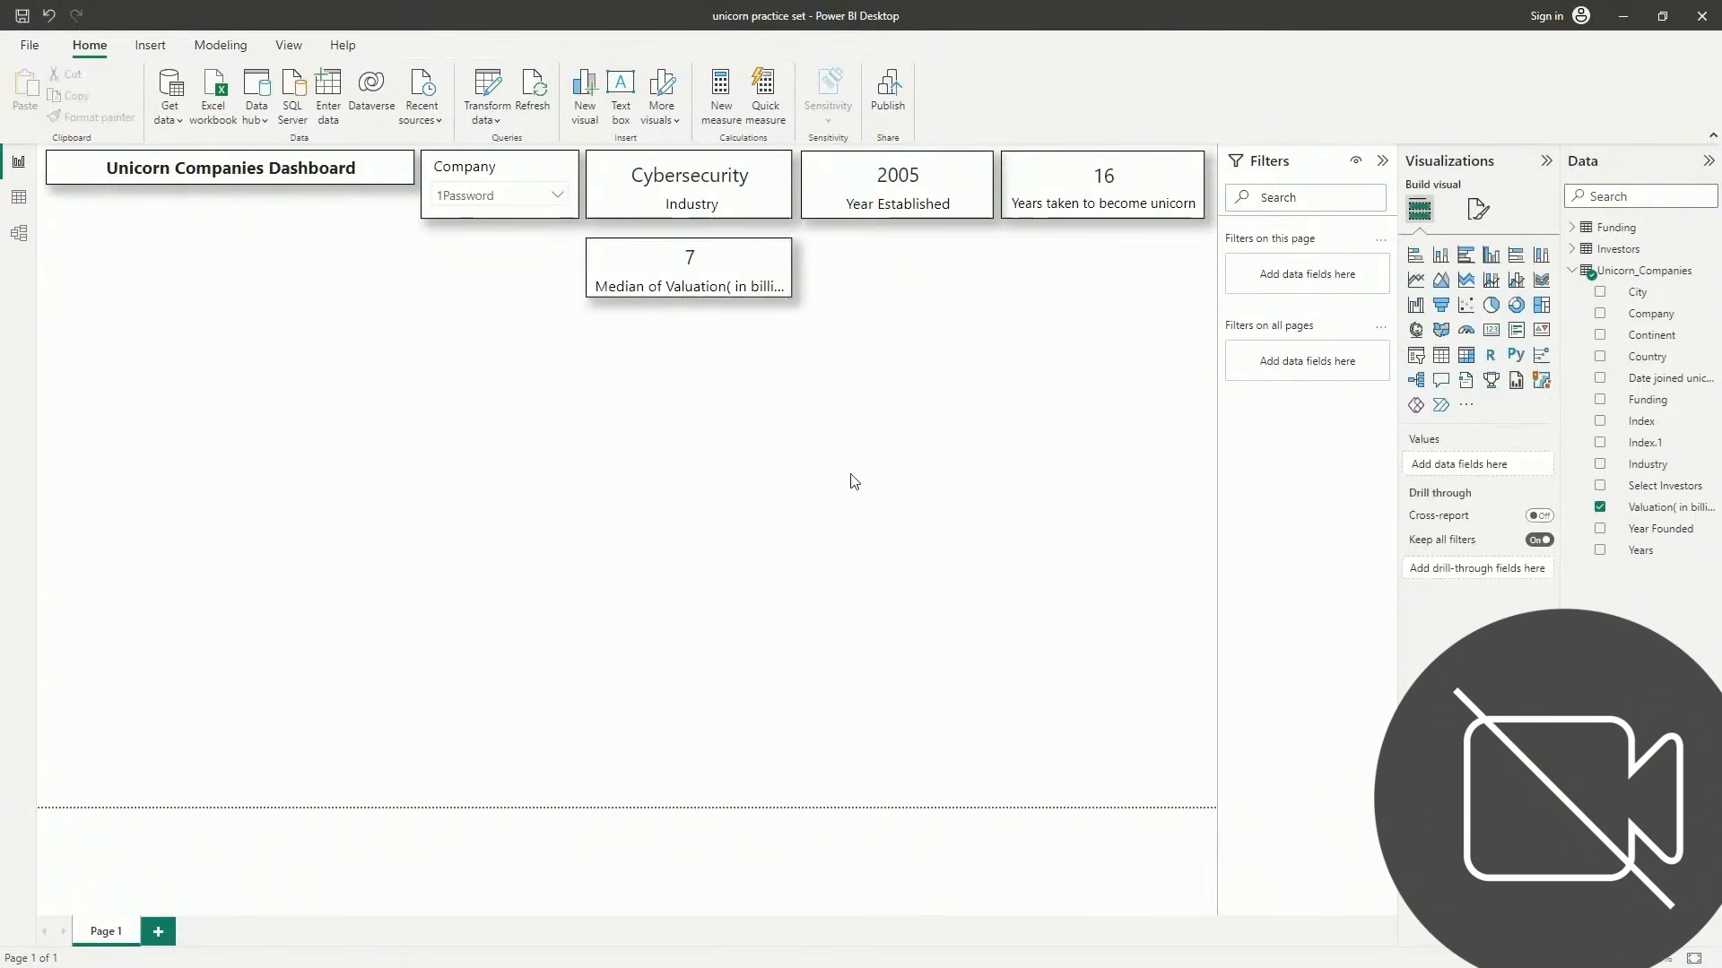
Set the valuation card's category label font size to 11
click(726, 267)
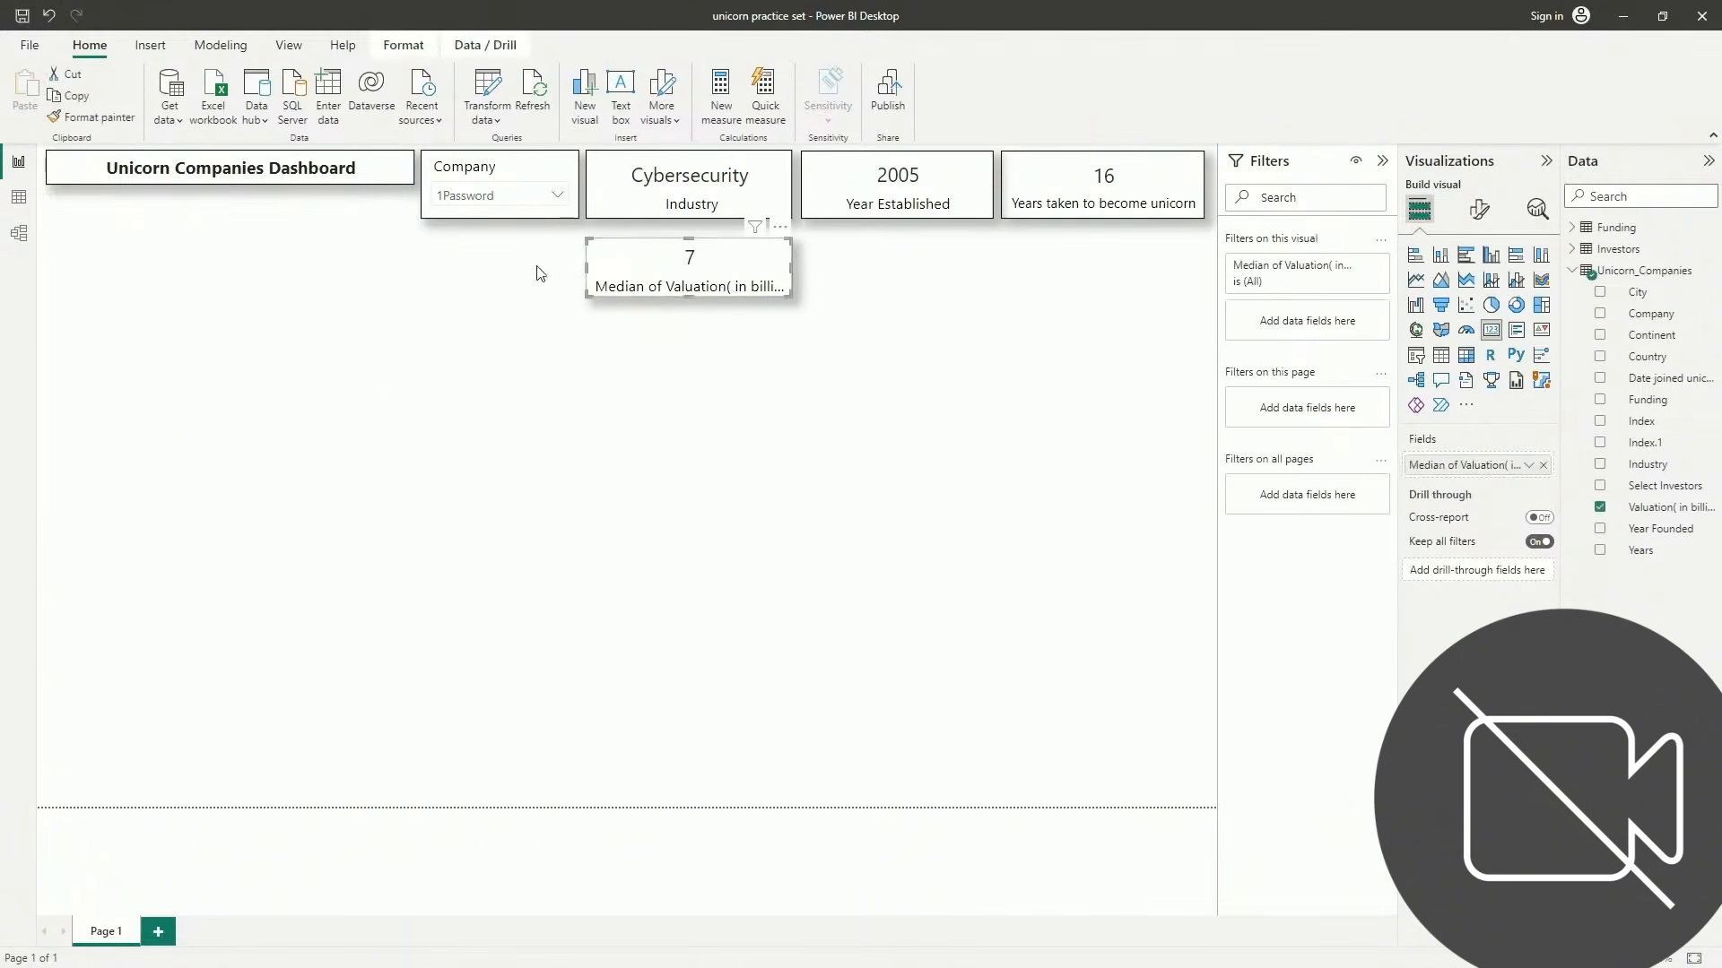
click(1479, 213)
click(1455, 371)
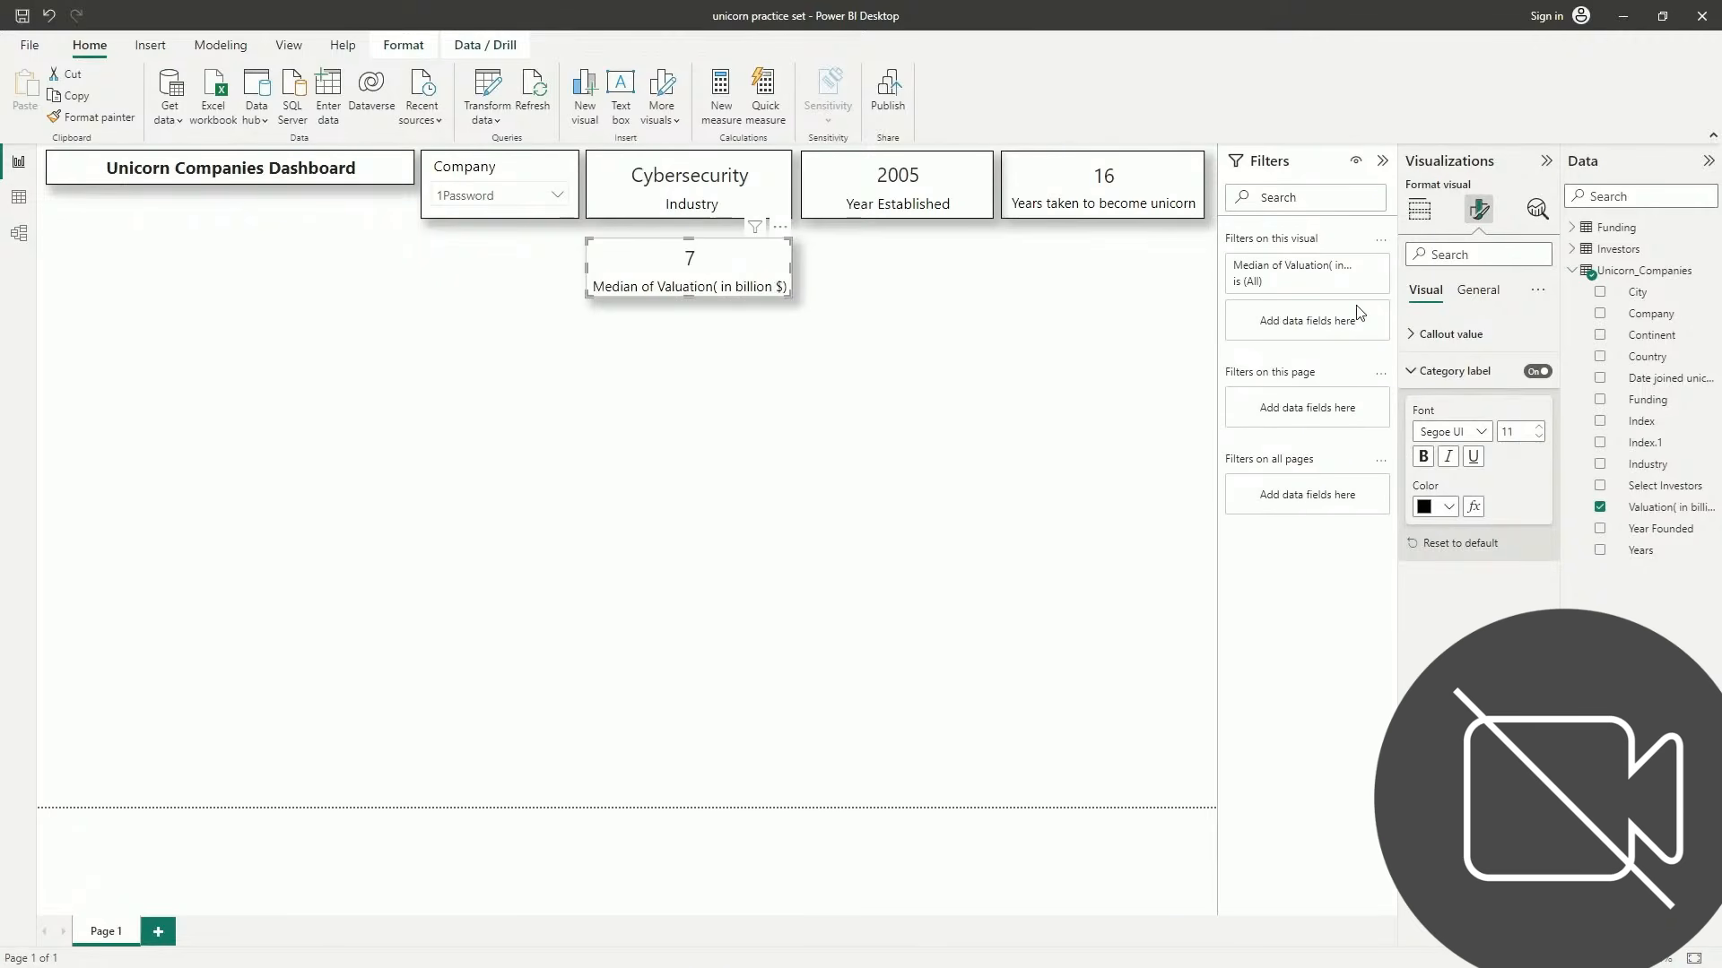
click(921, 447)
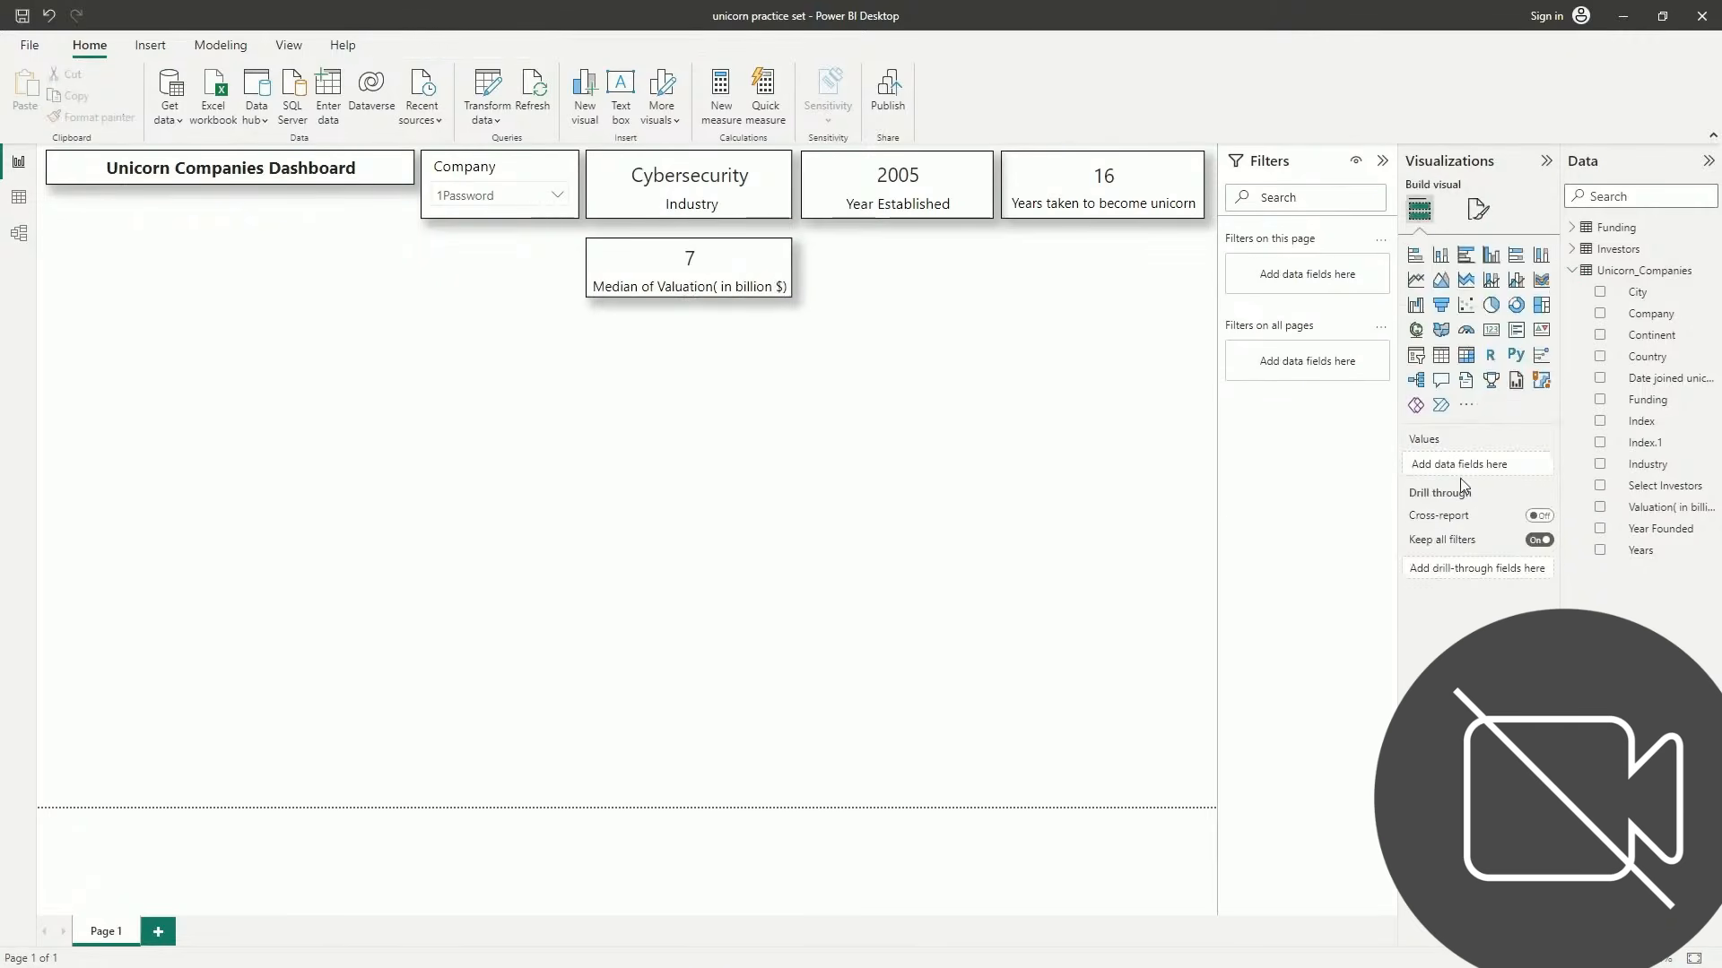
Rename the valuation card's field for this visual as Valuation( in billion $) and move the card up slightly, closer to the Industry card
click(703, 265)
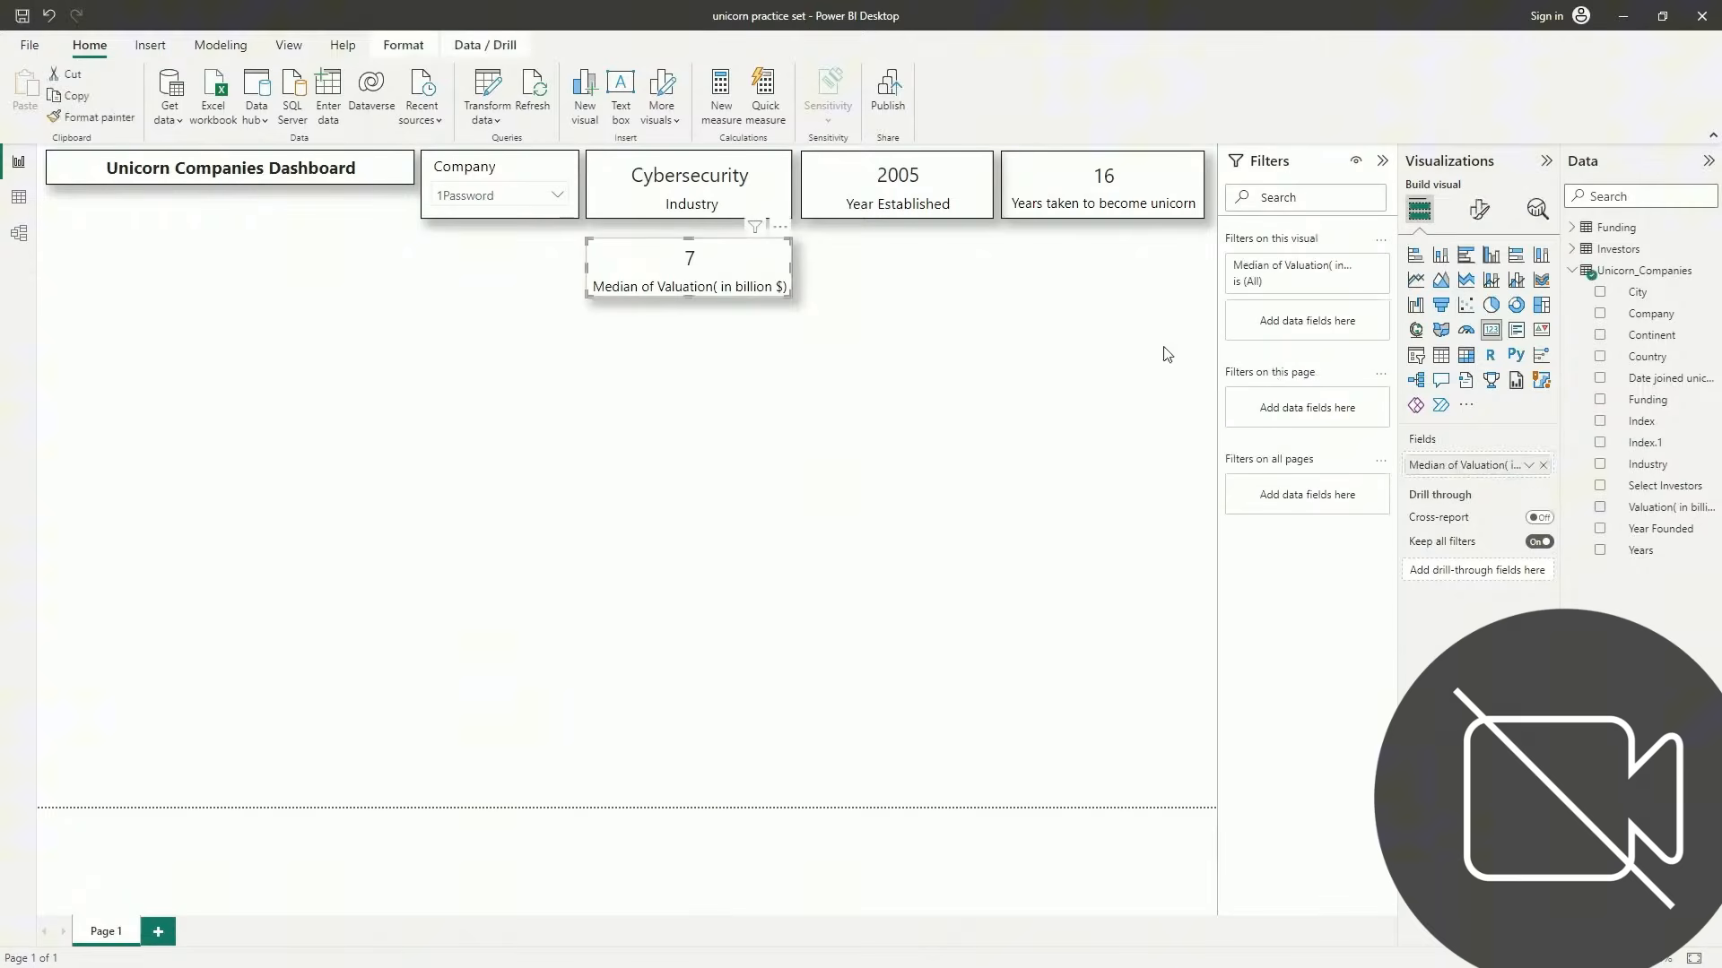
double_click(1458, 466)
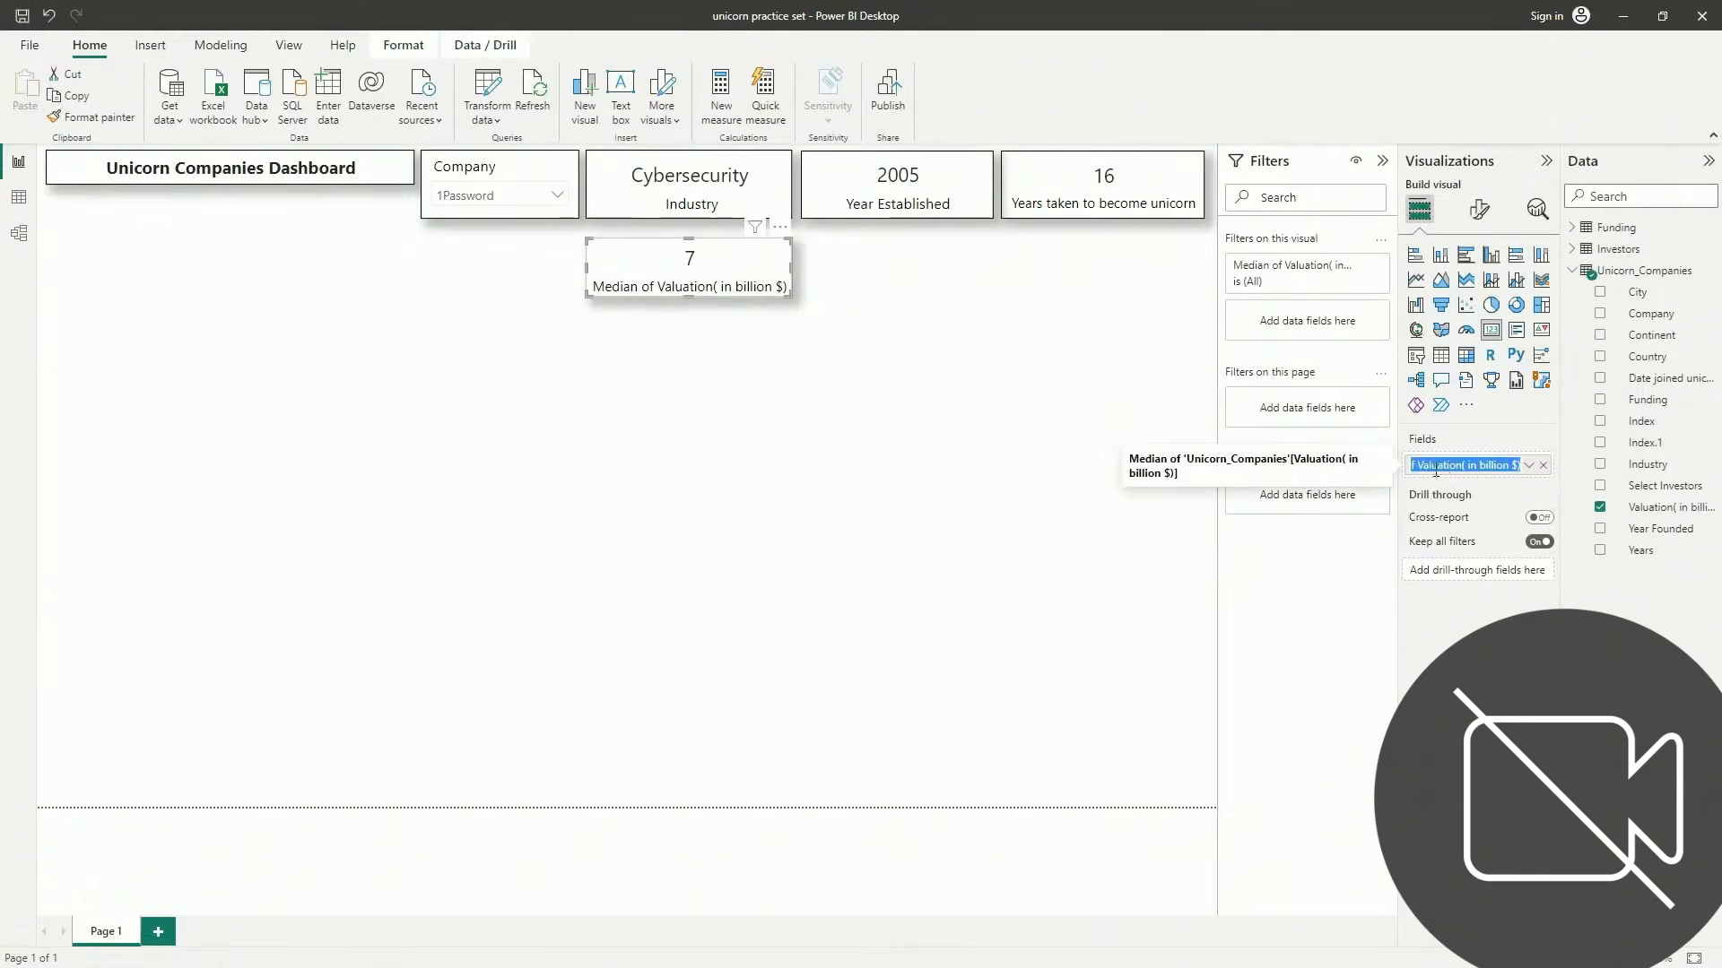
click(1420, 465)
key(BackSpace)
key(BackSpace)
key(BackSpace)
key(BackSpace)
key(BackSpace)
key(BackSpace)
key(BackSpace)
key(BackSpace)
key(BackSpace)
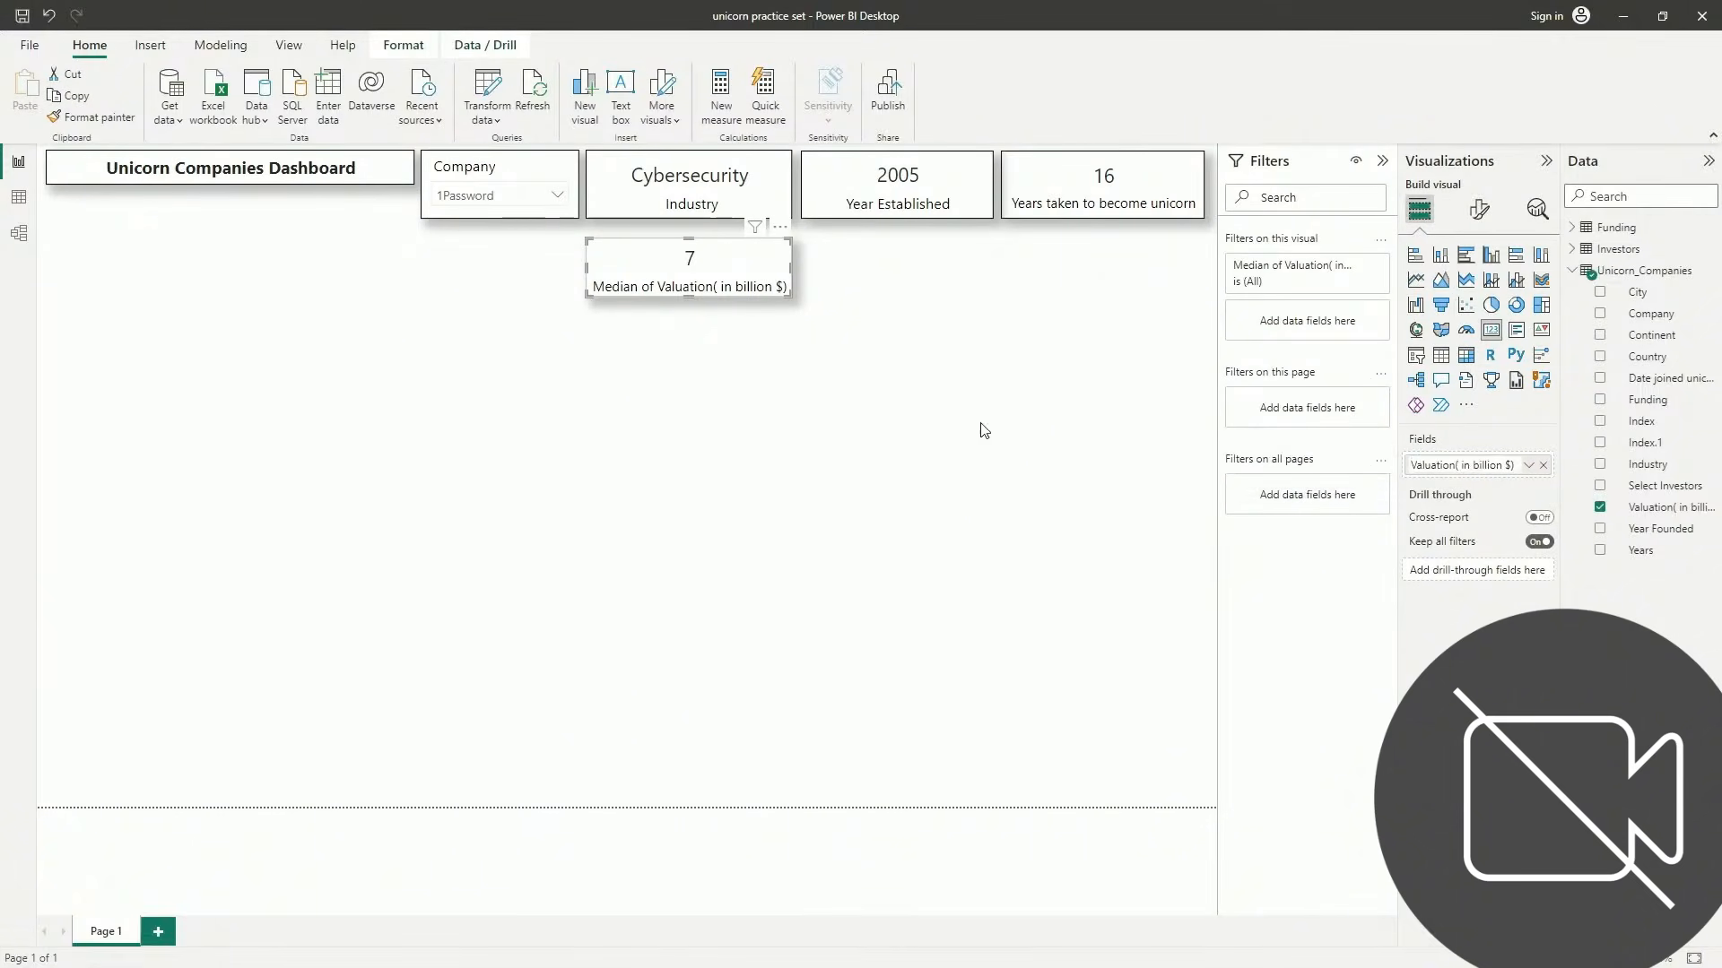
key(Return)
click(855, 377)
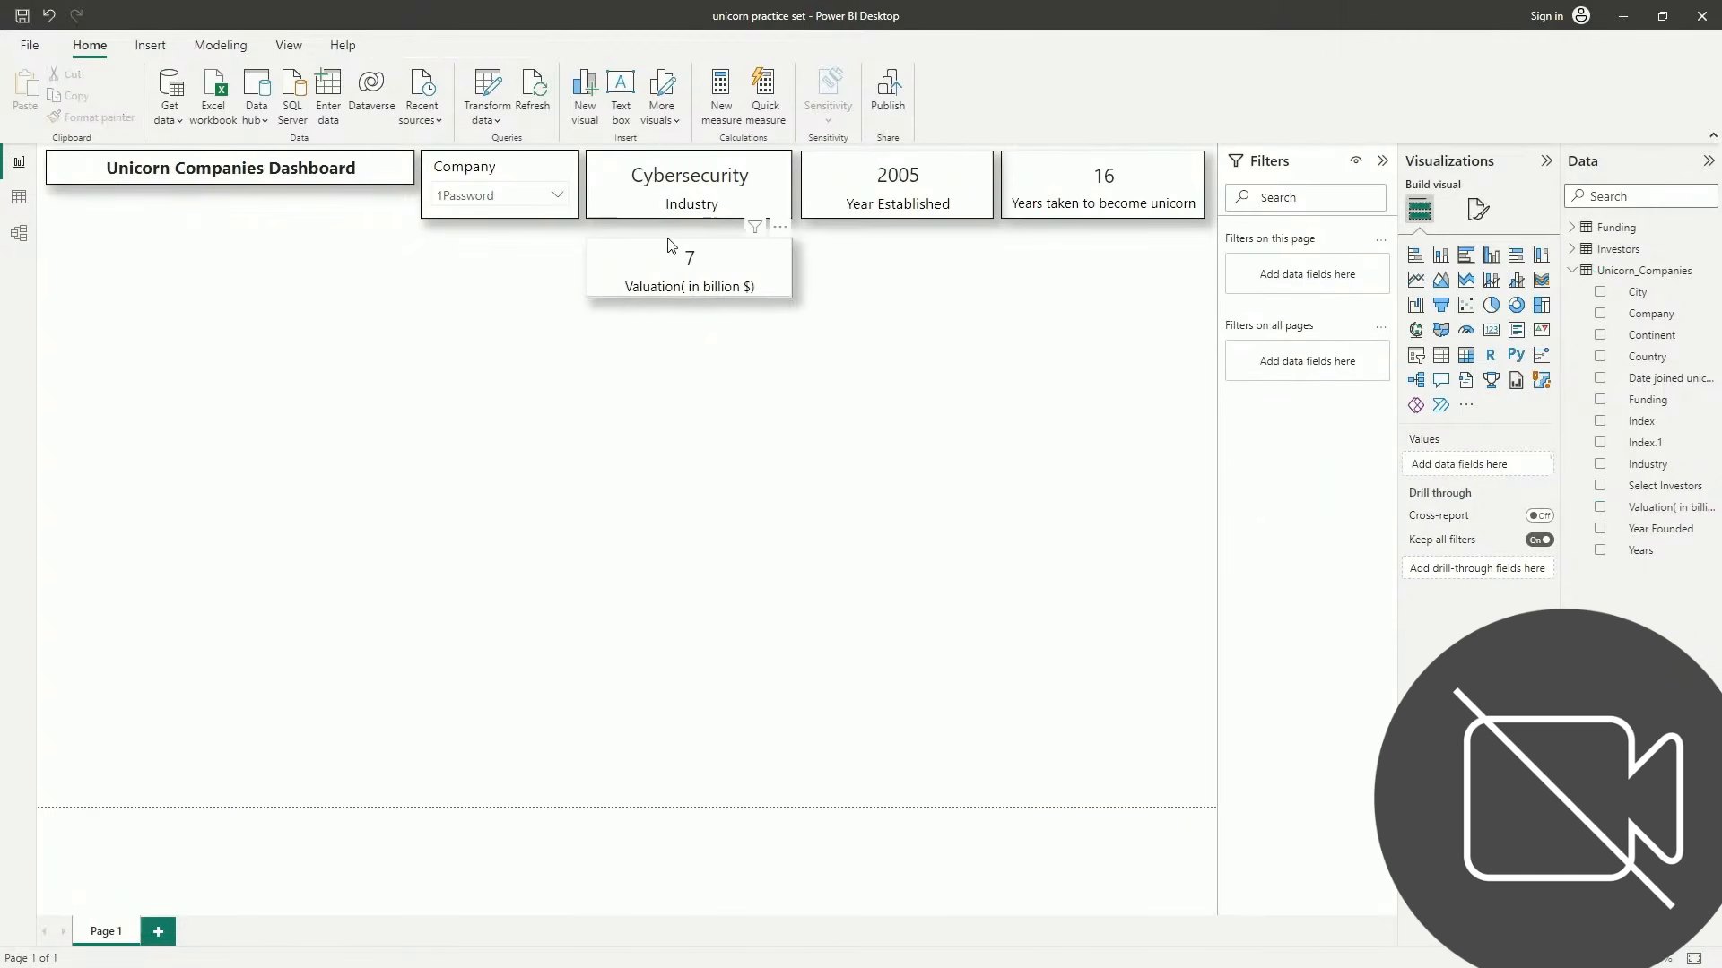
click(720, 259)
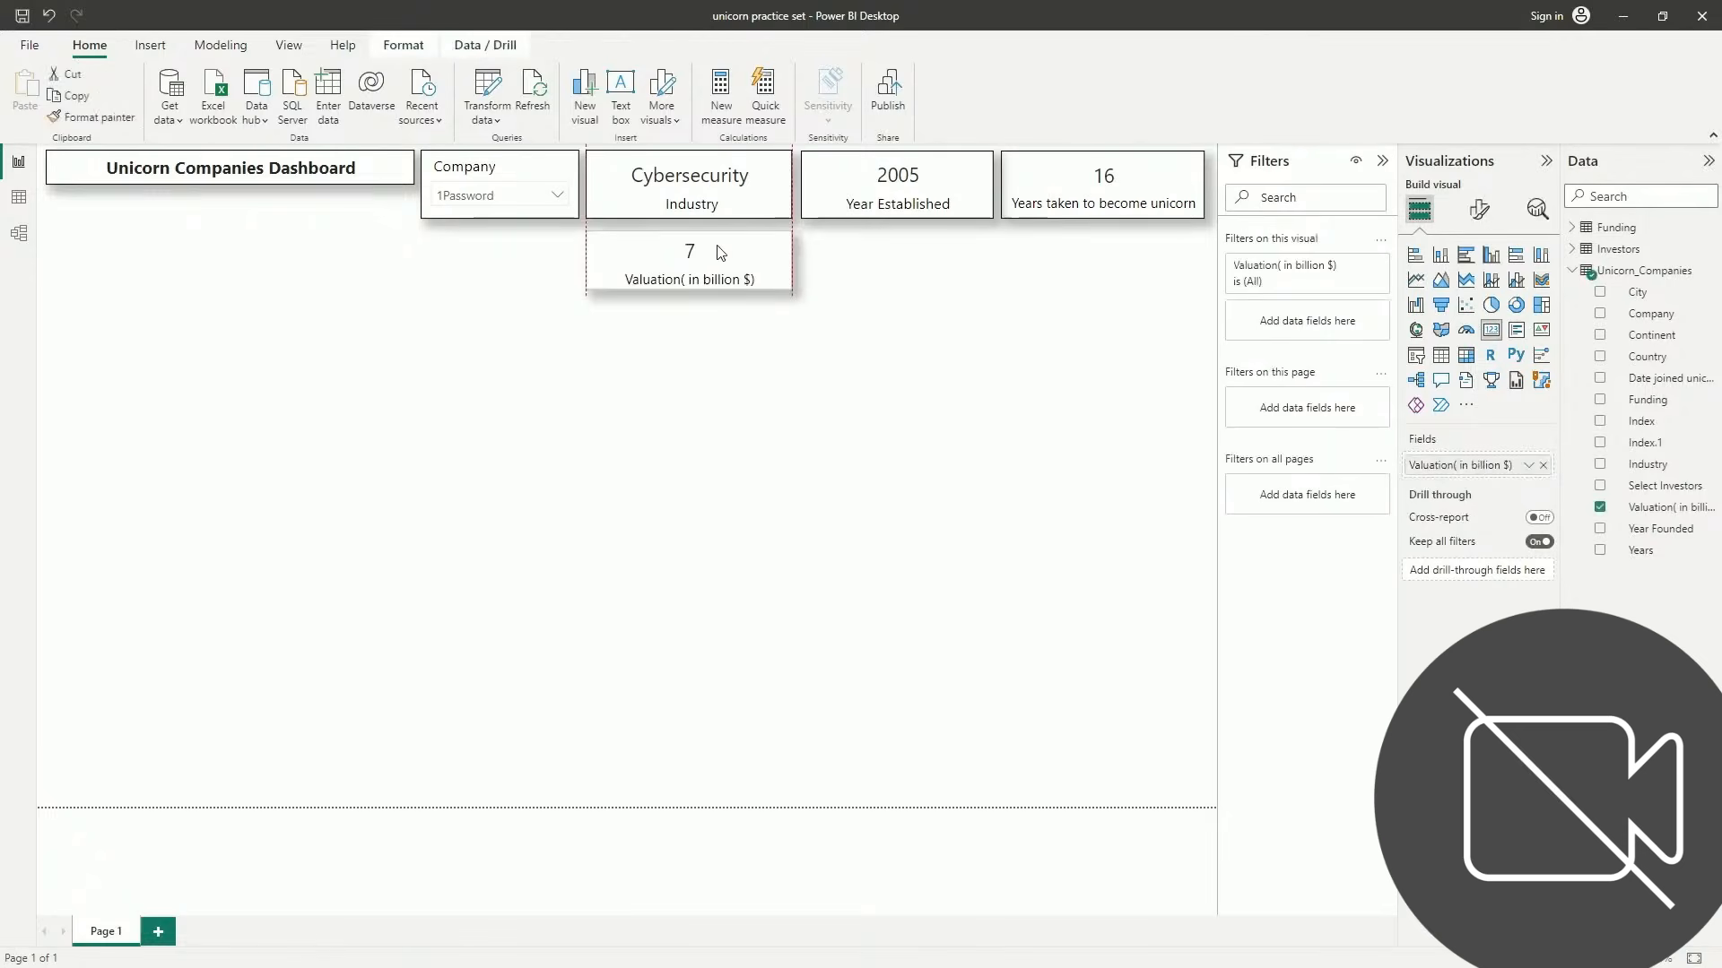
click(664, 360)
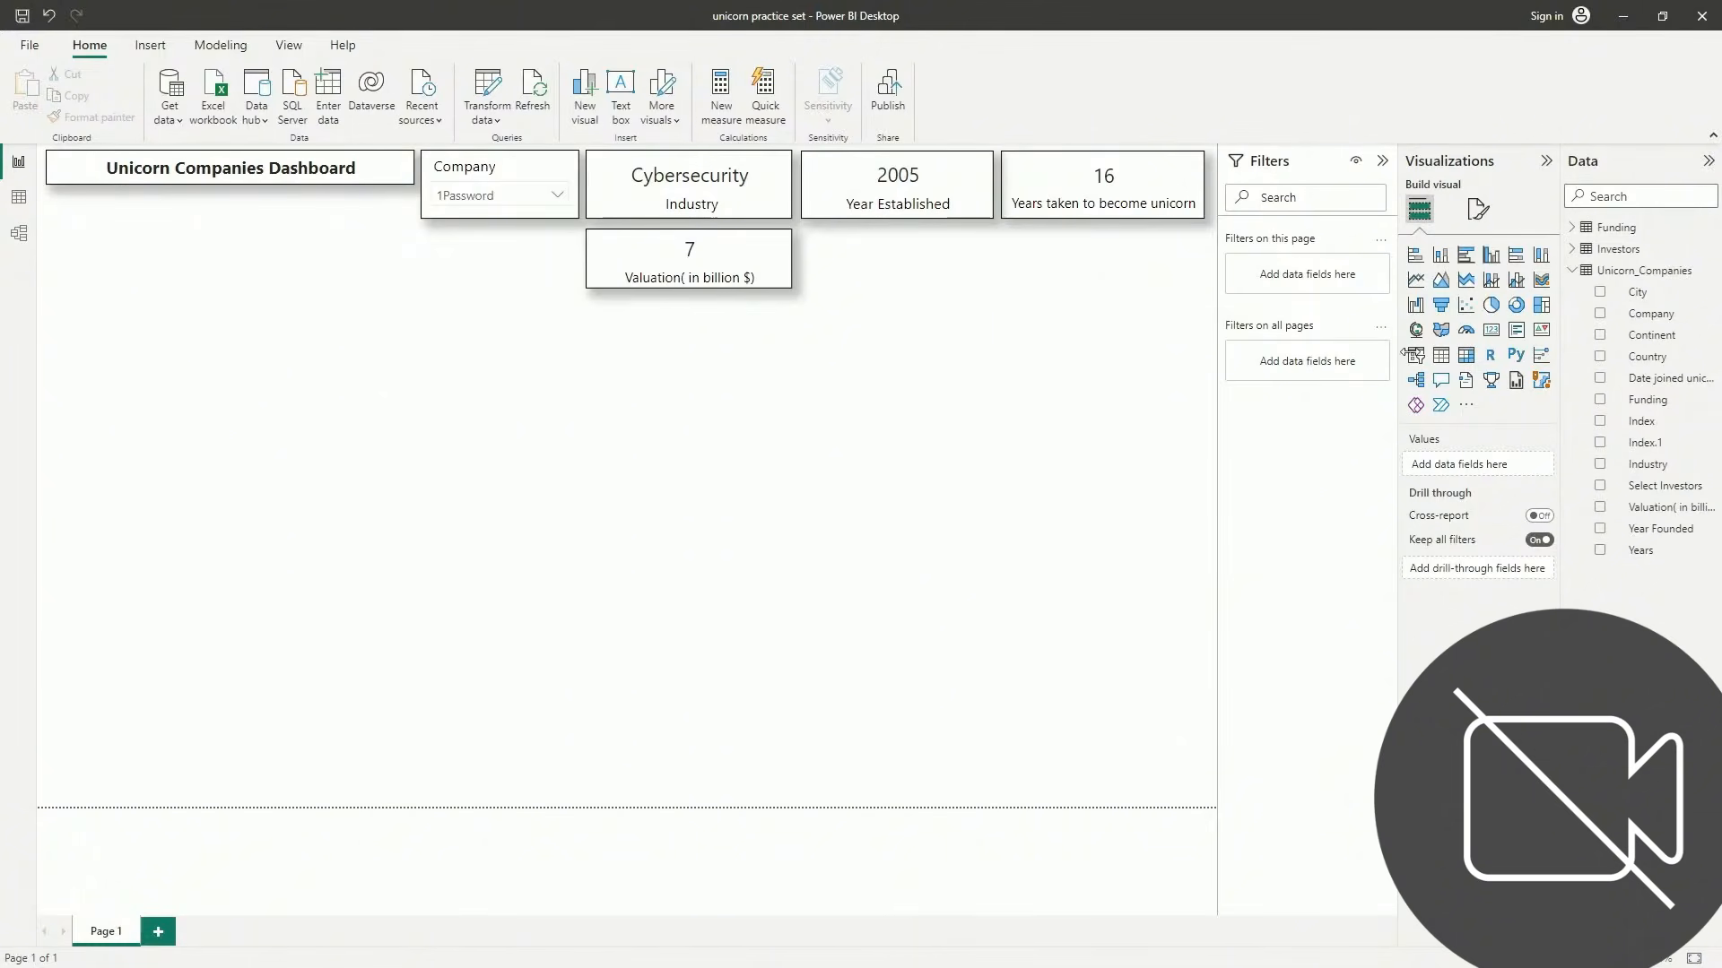
Add a card visual showing the first Date joined unicorn group, with its callout value in Segoe UI, size 16
click(1491, 329)
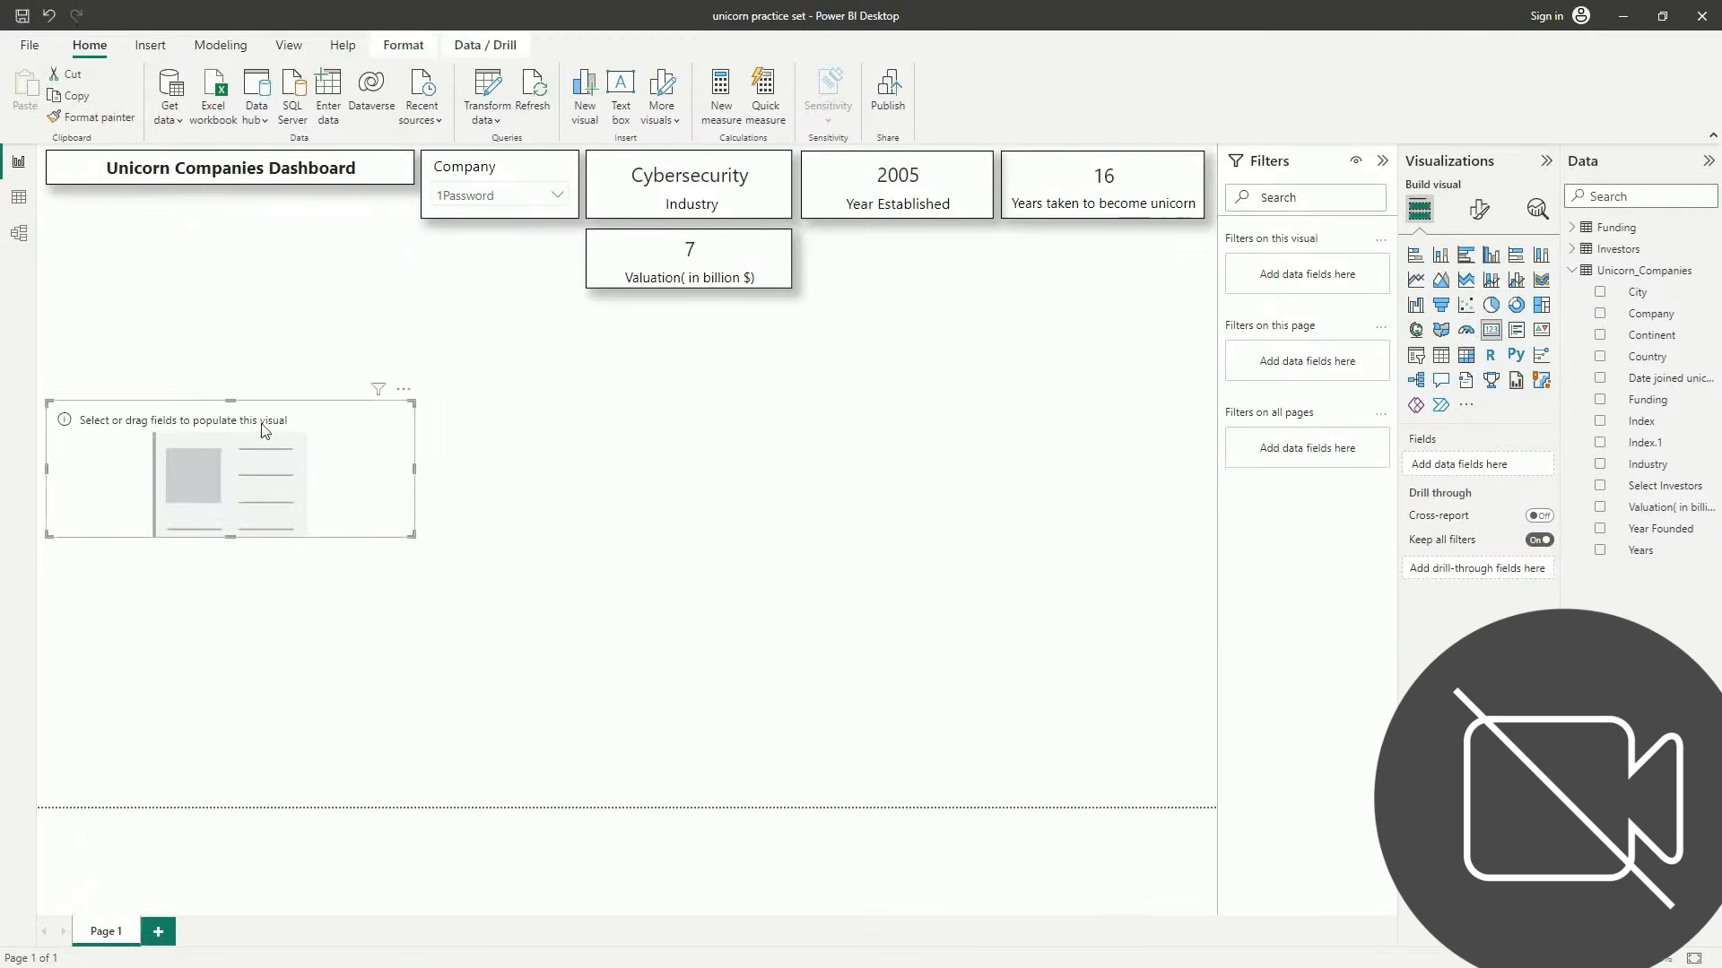
click(1600, 379)
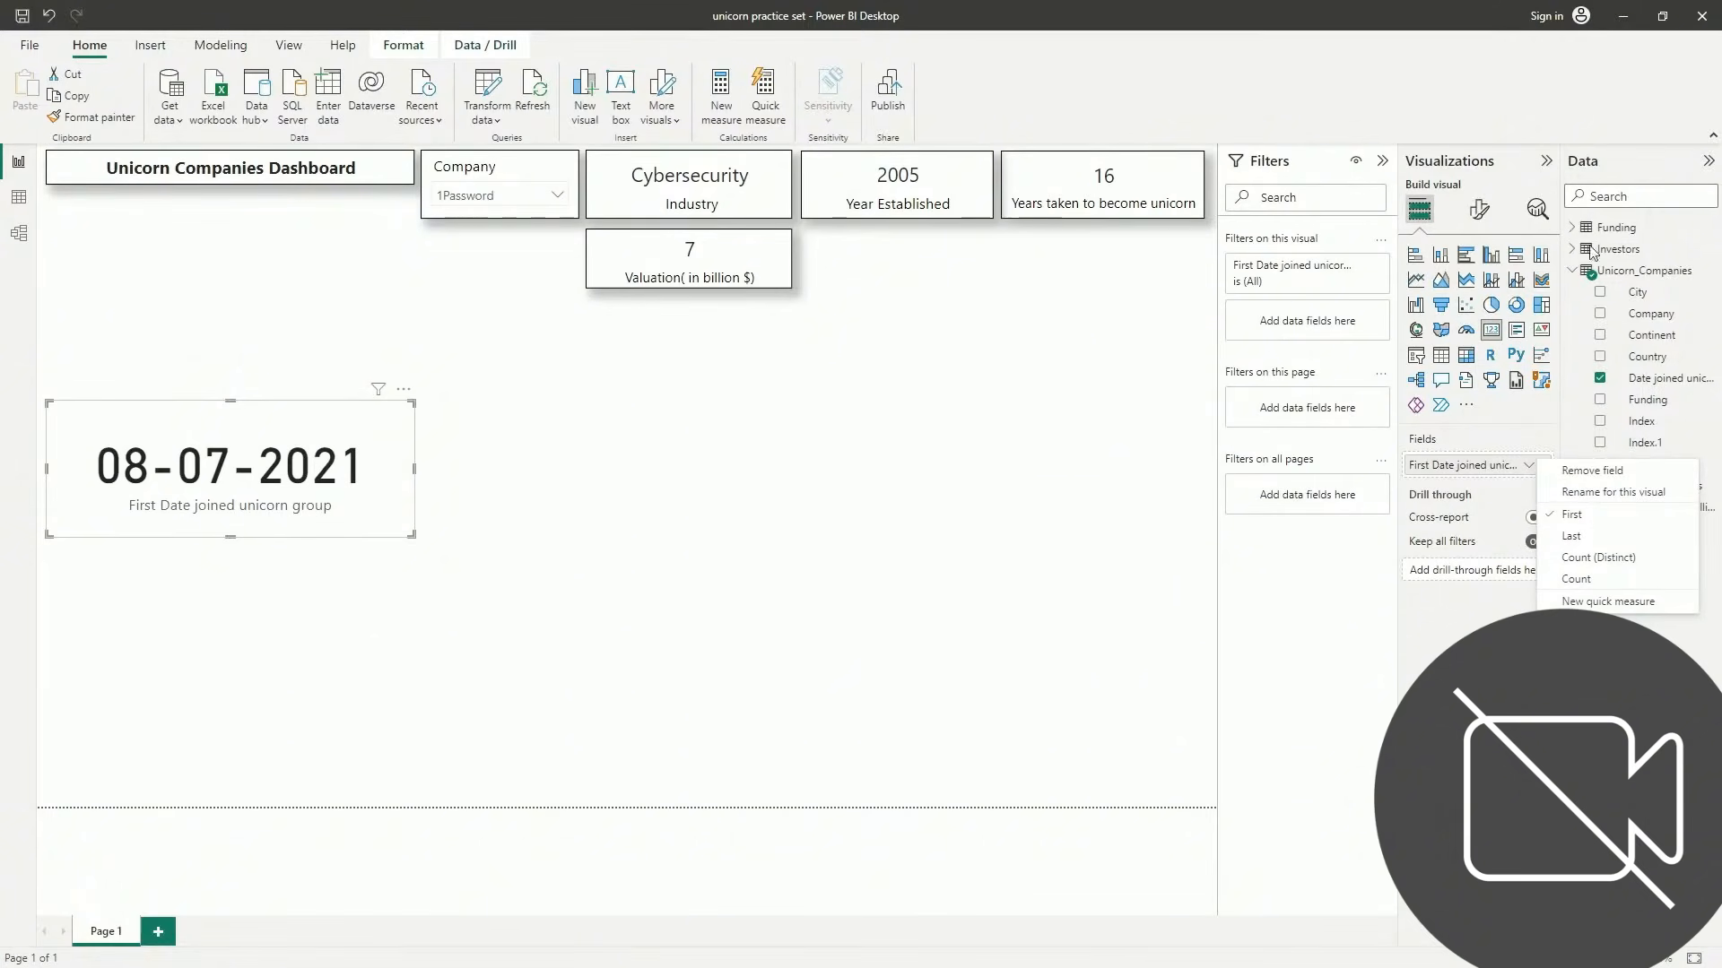
click(1480, 211)
click(1498, 337)
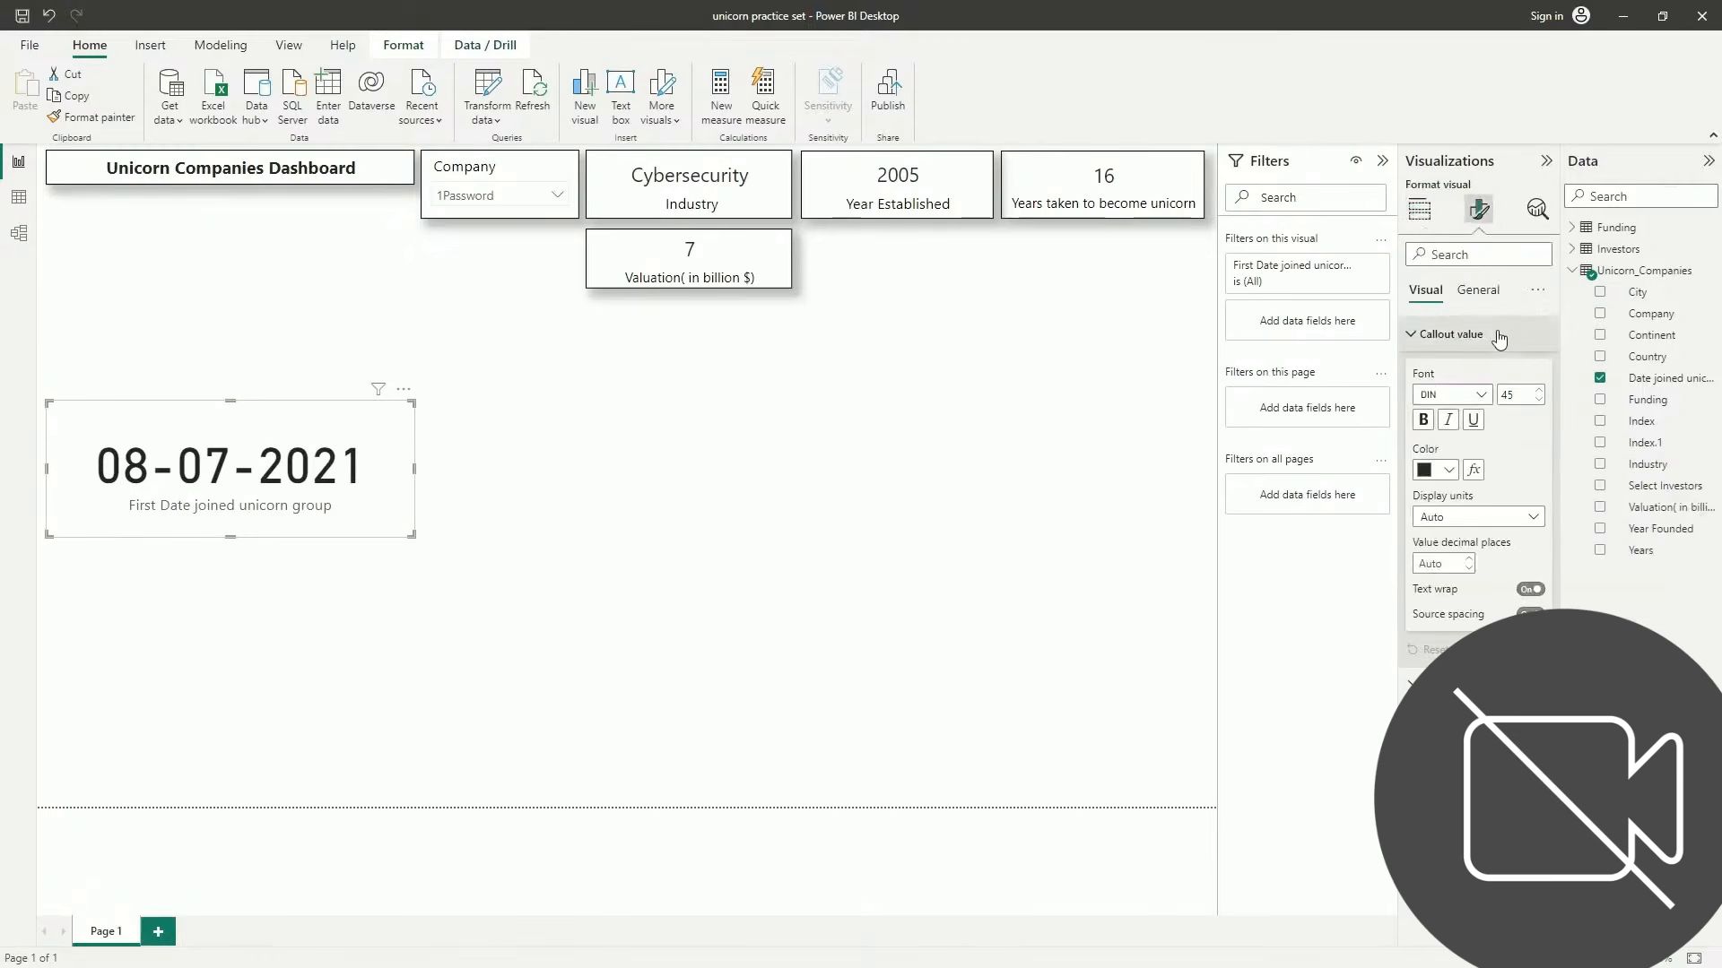
click(1479, 401)
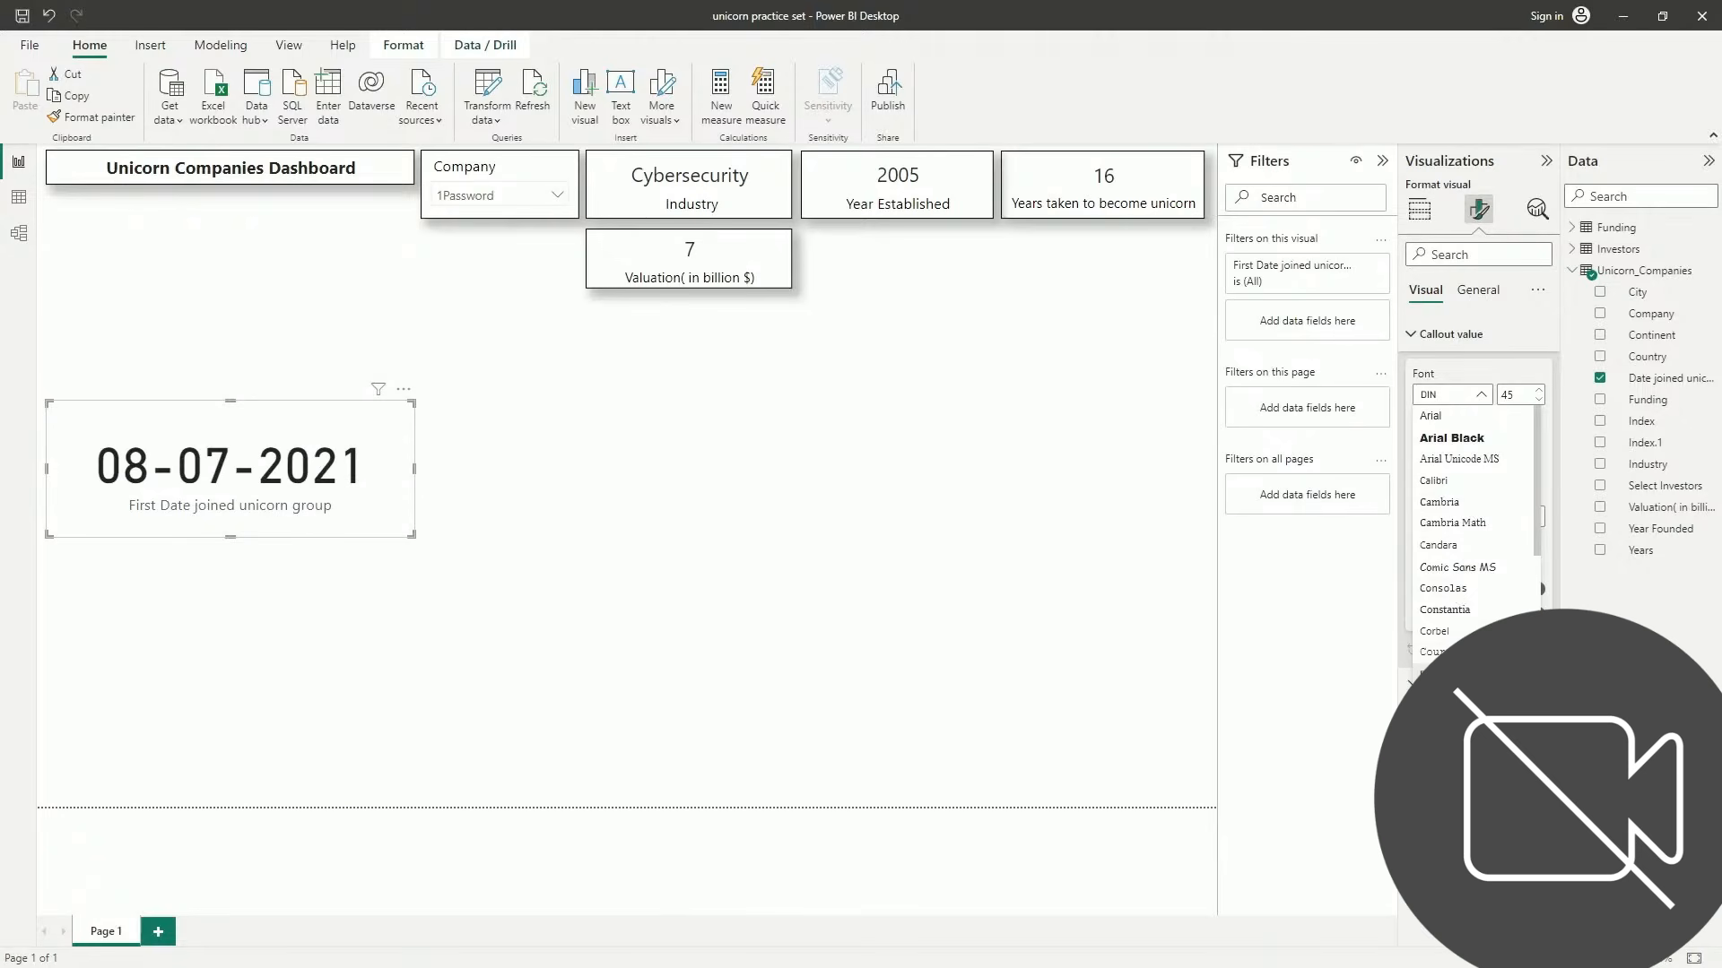
click(1479, 400)
click(1481, 400)
scroll(1475, 521, down, 10)
click(1476, 588)
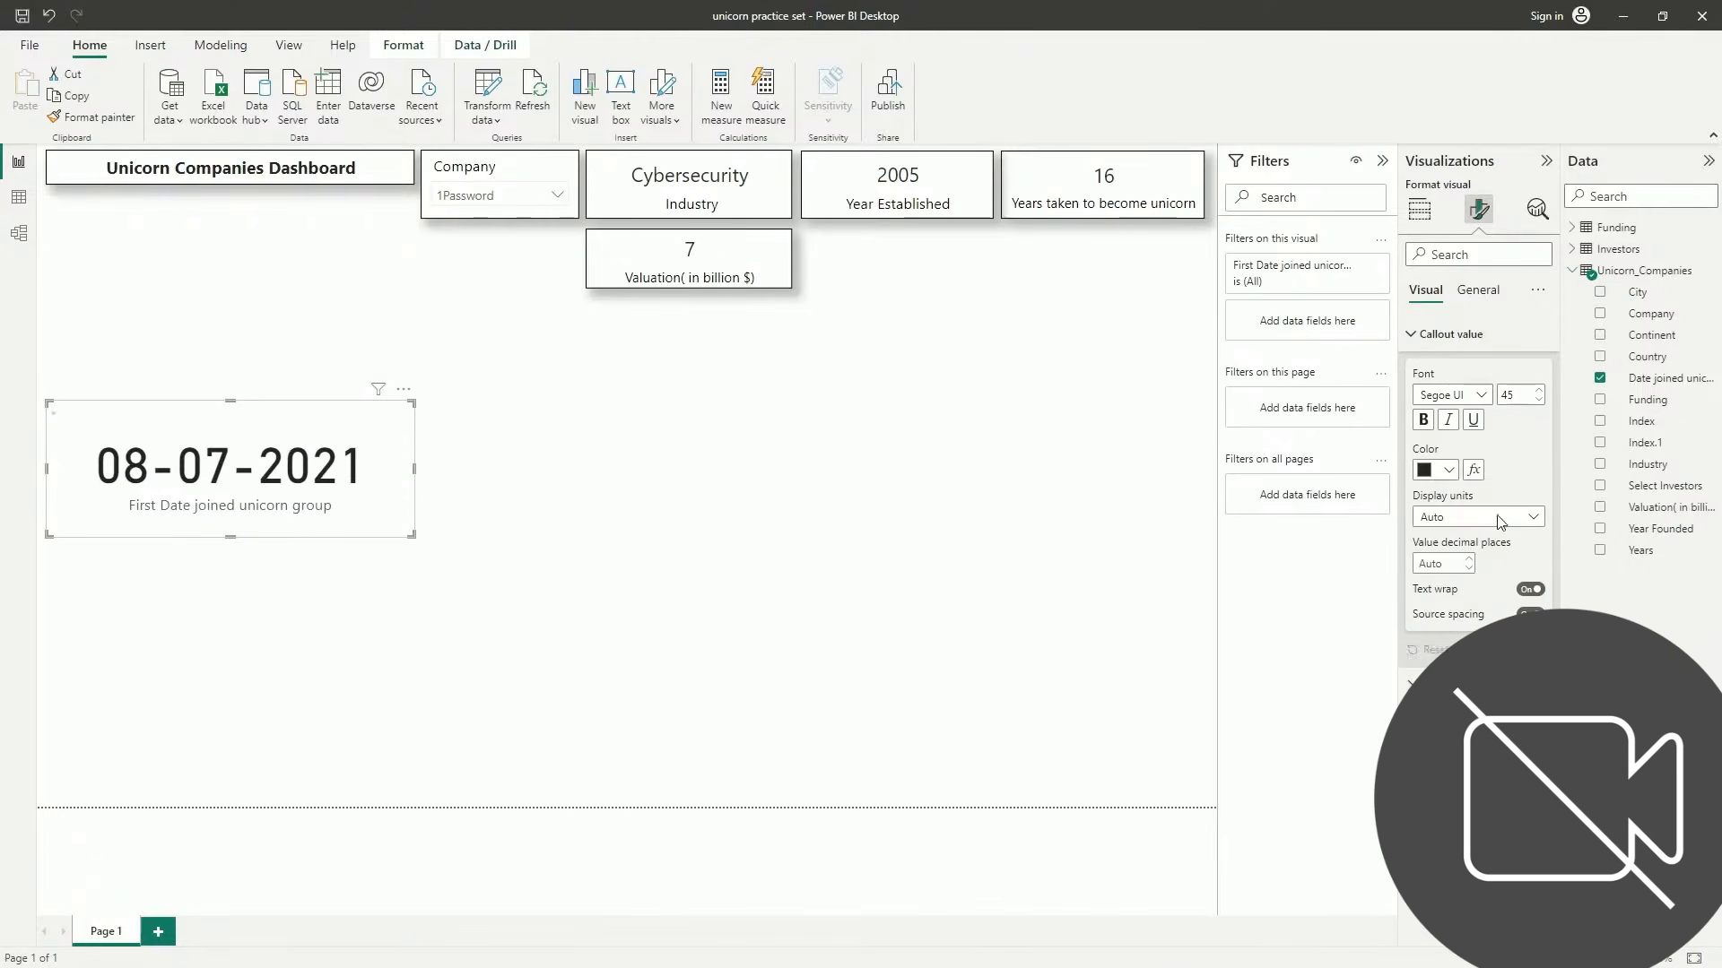
double_click(1507, 395)
text(16)
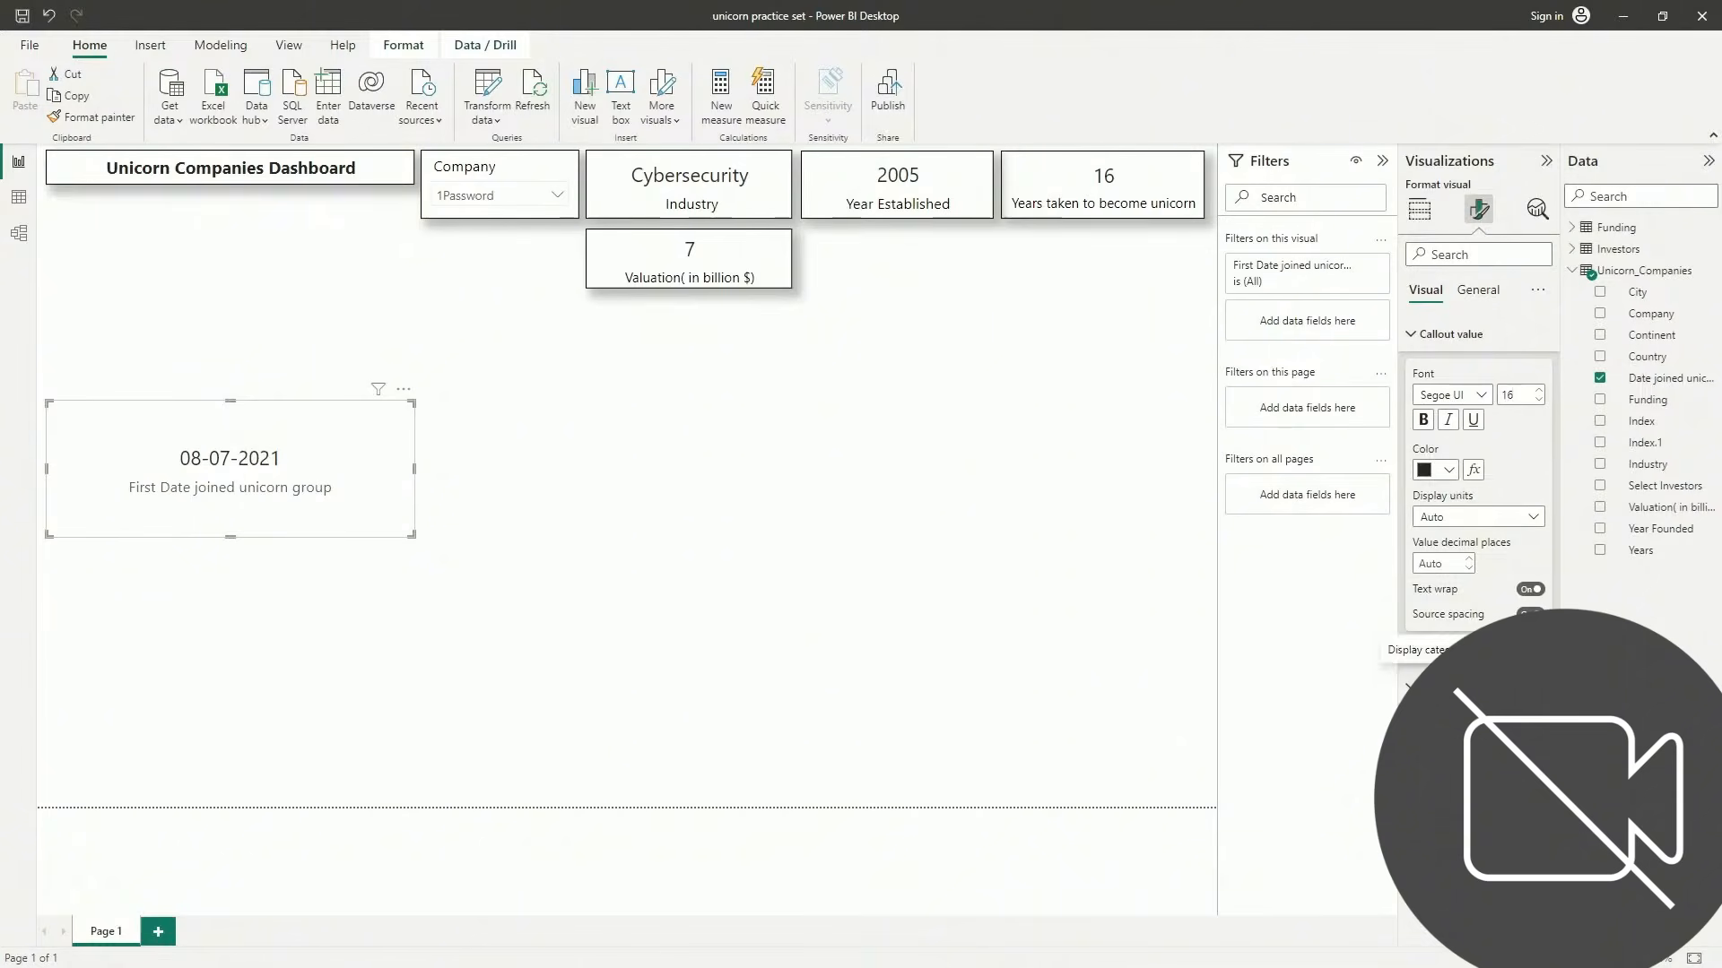
Reduce the date card's category label font size by one and set its color to black
click(1539, 754)
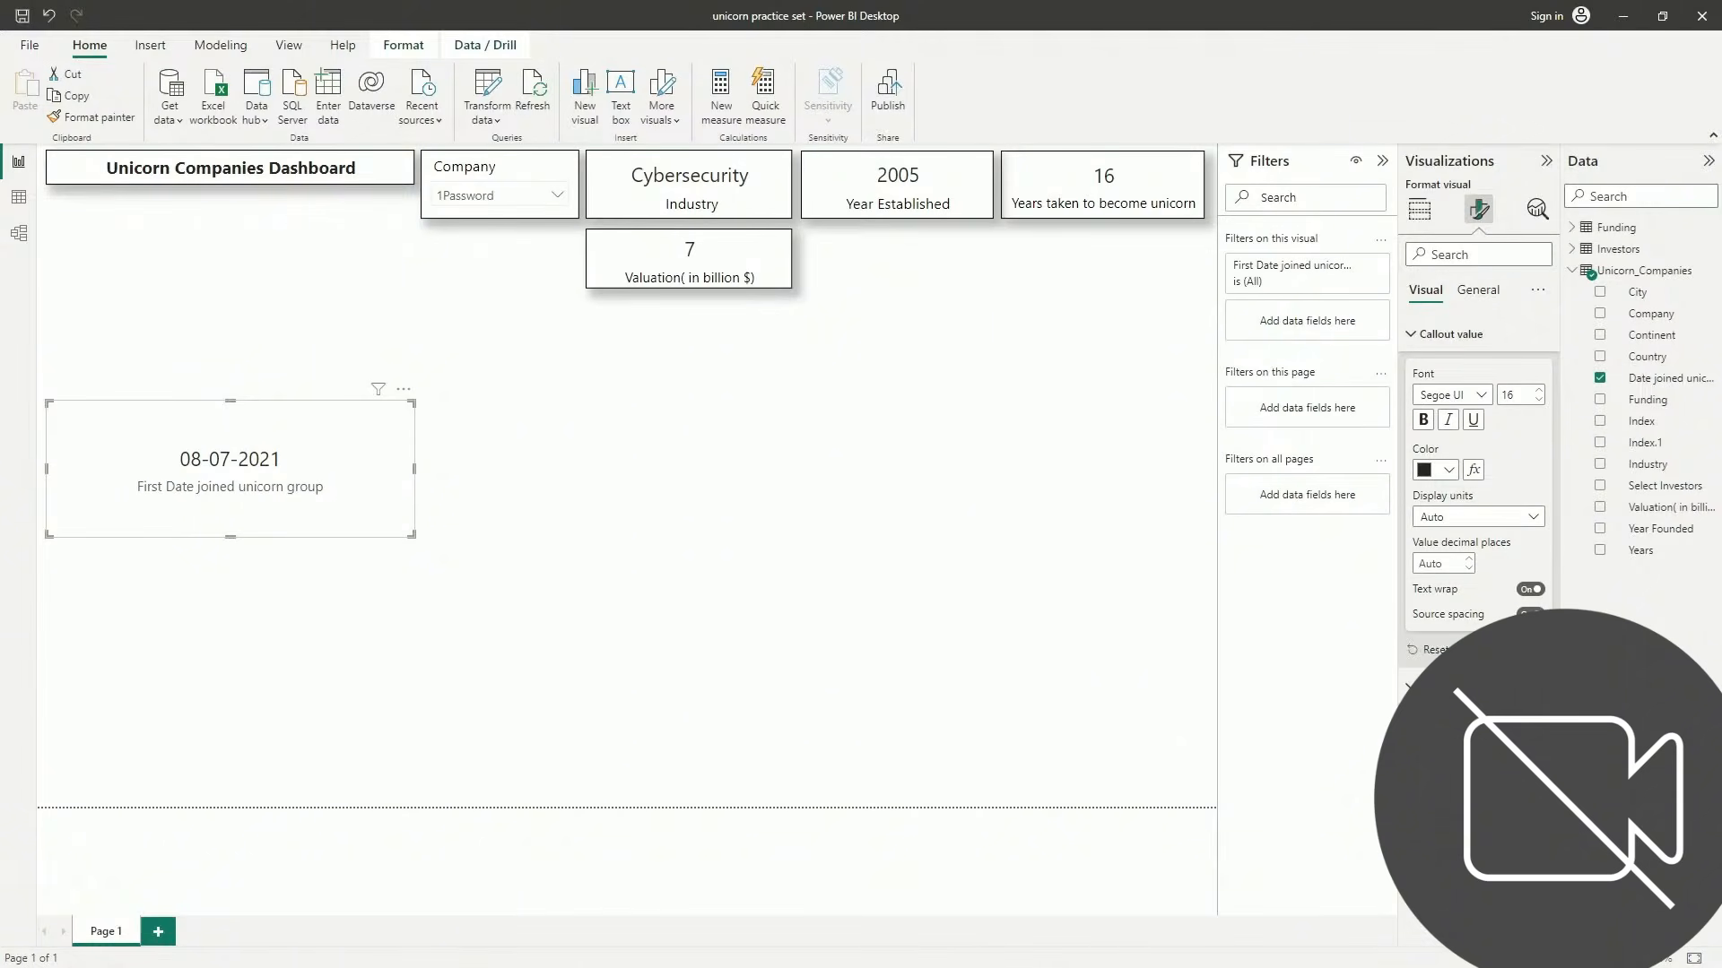
click(1436, 824)
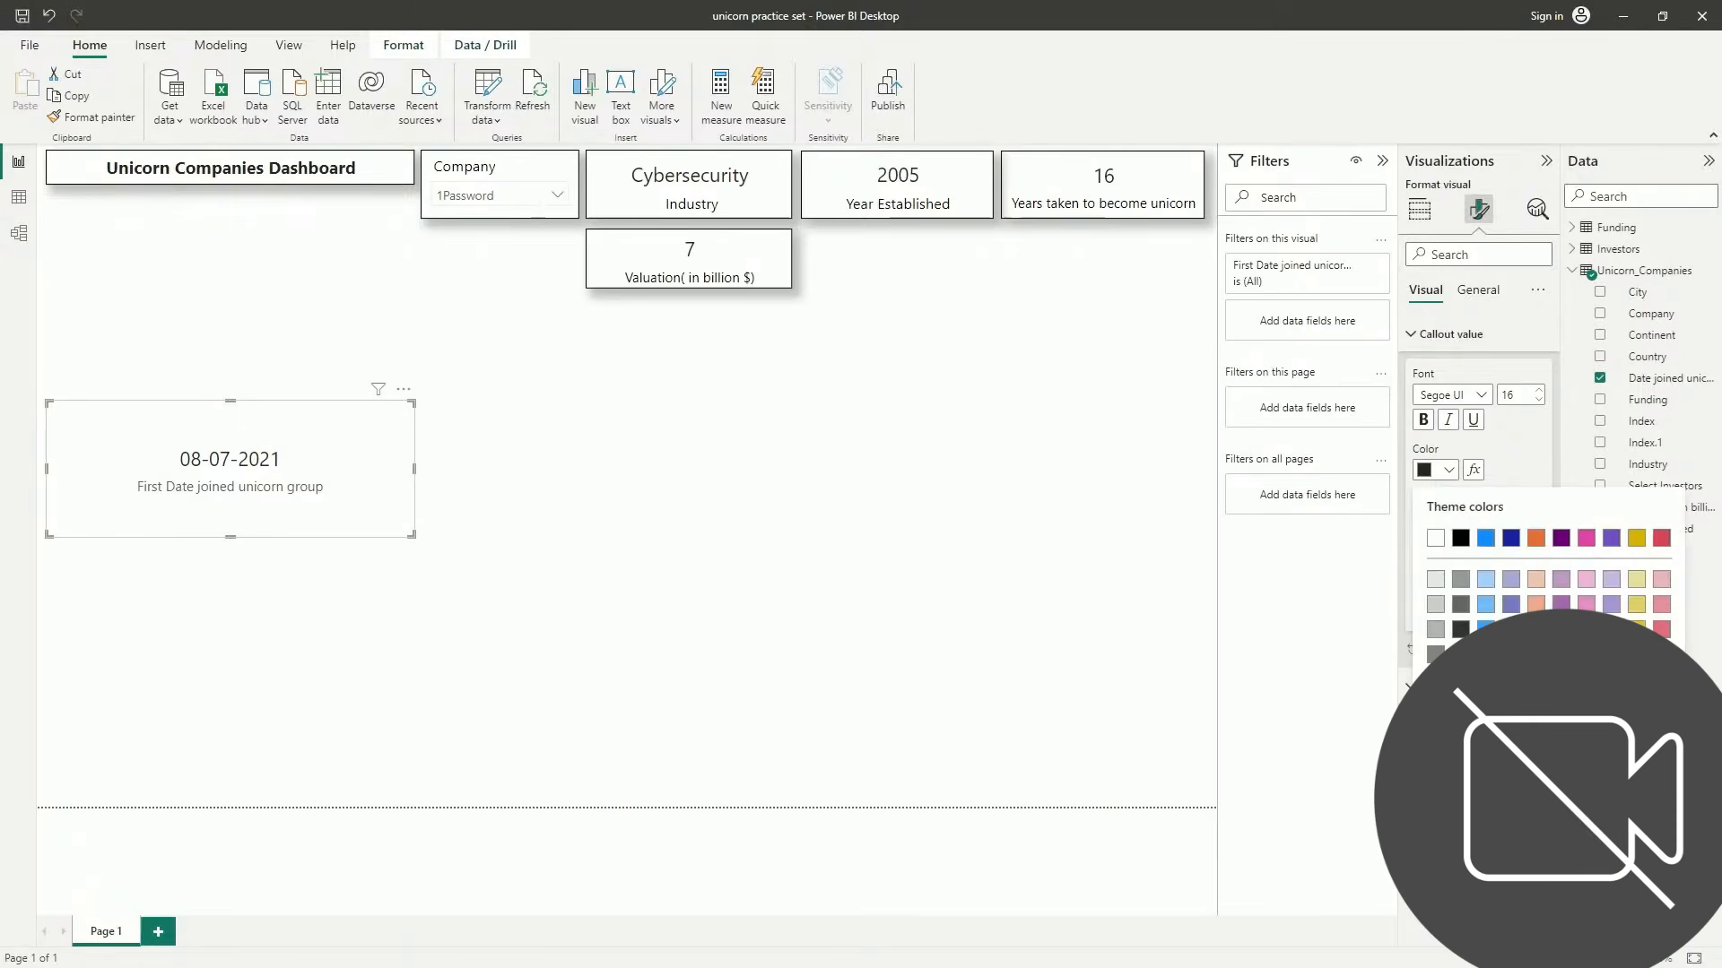
click(1457, 538)
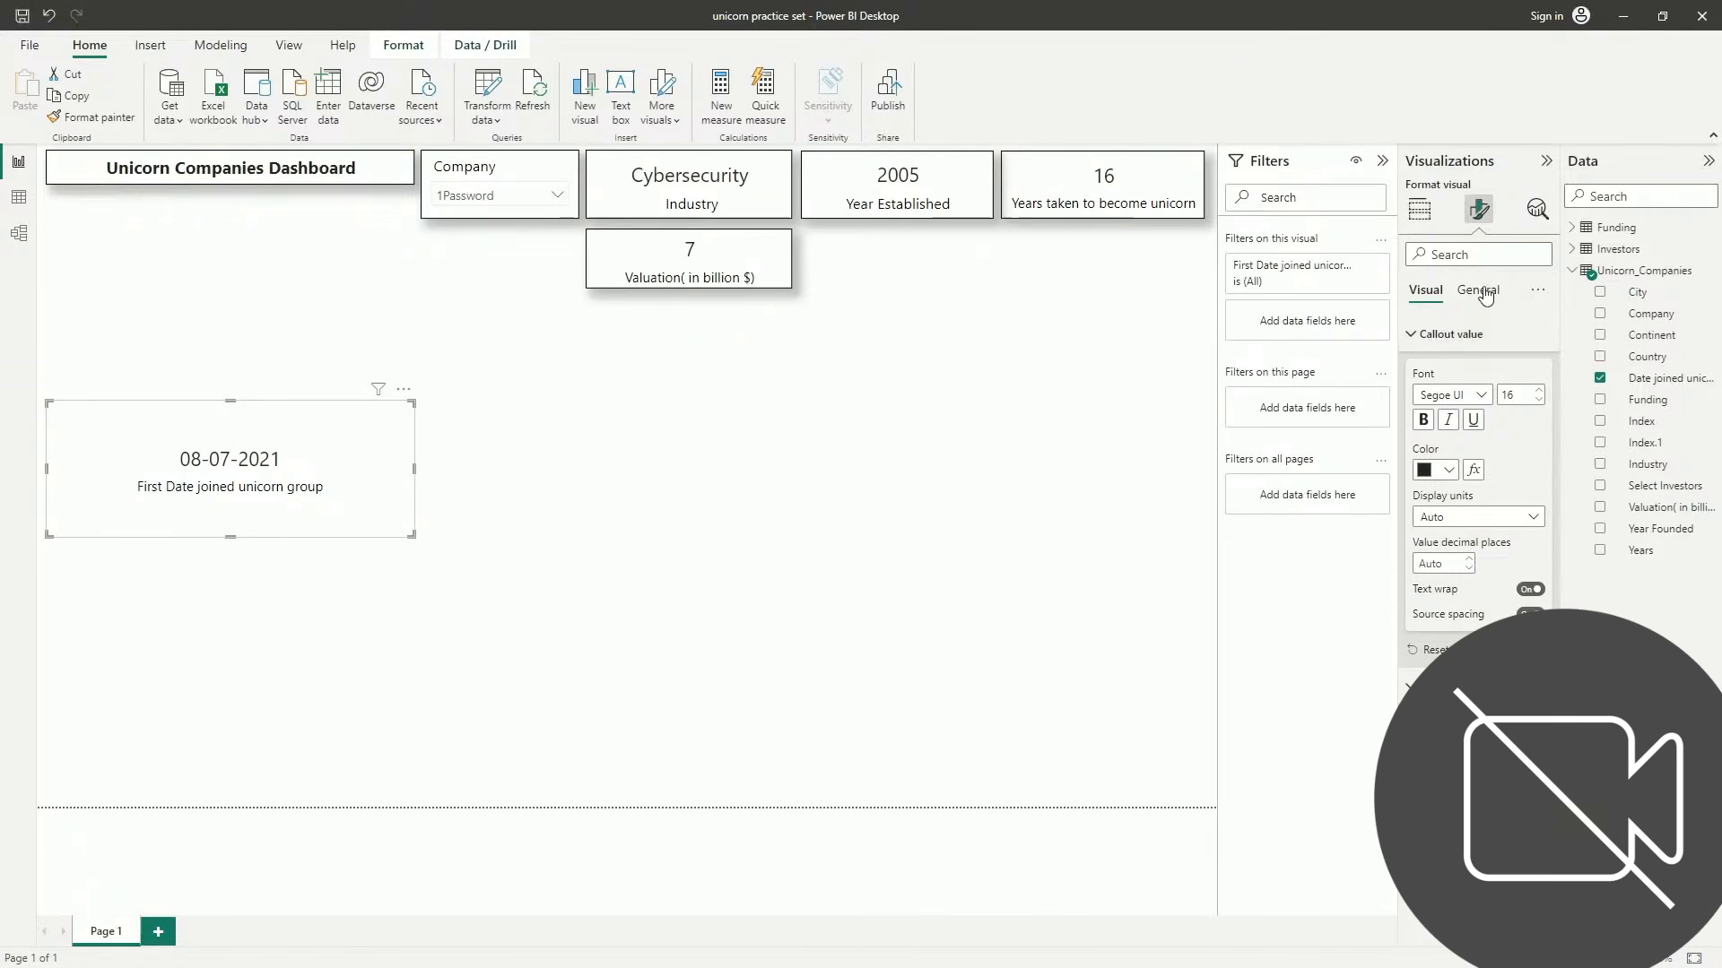
Rename the date card's field for this visual as Date joined unicorn group
click(1419, 212)
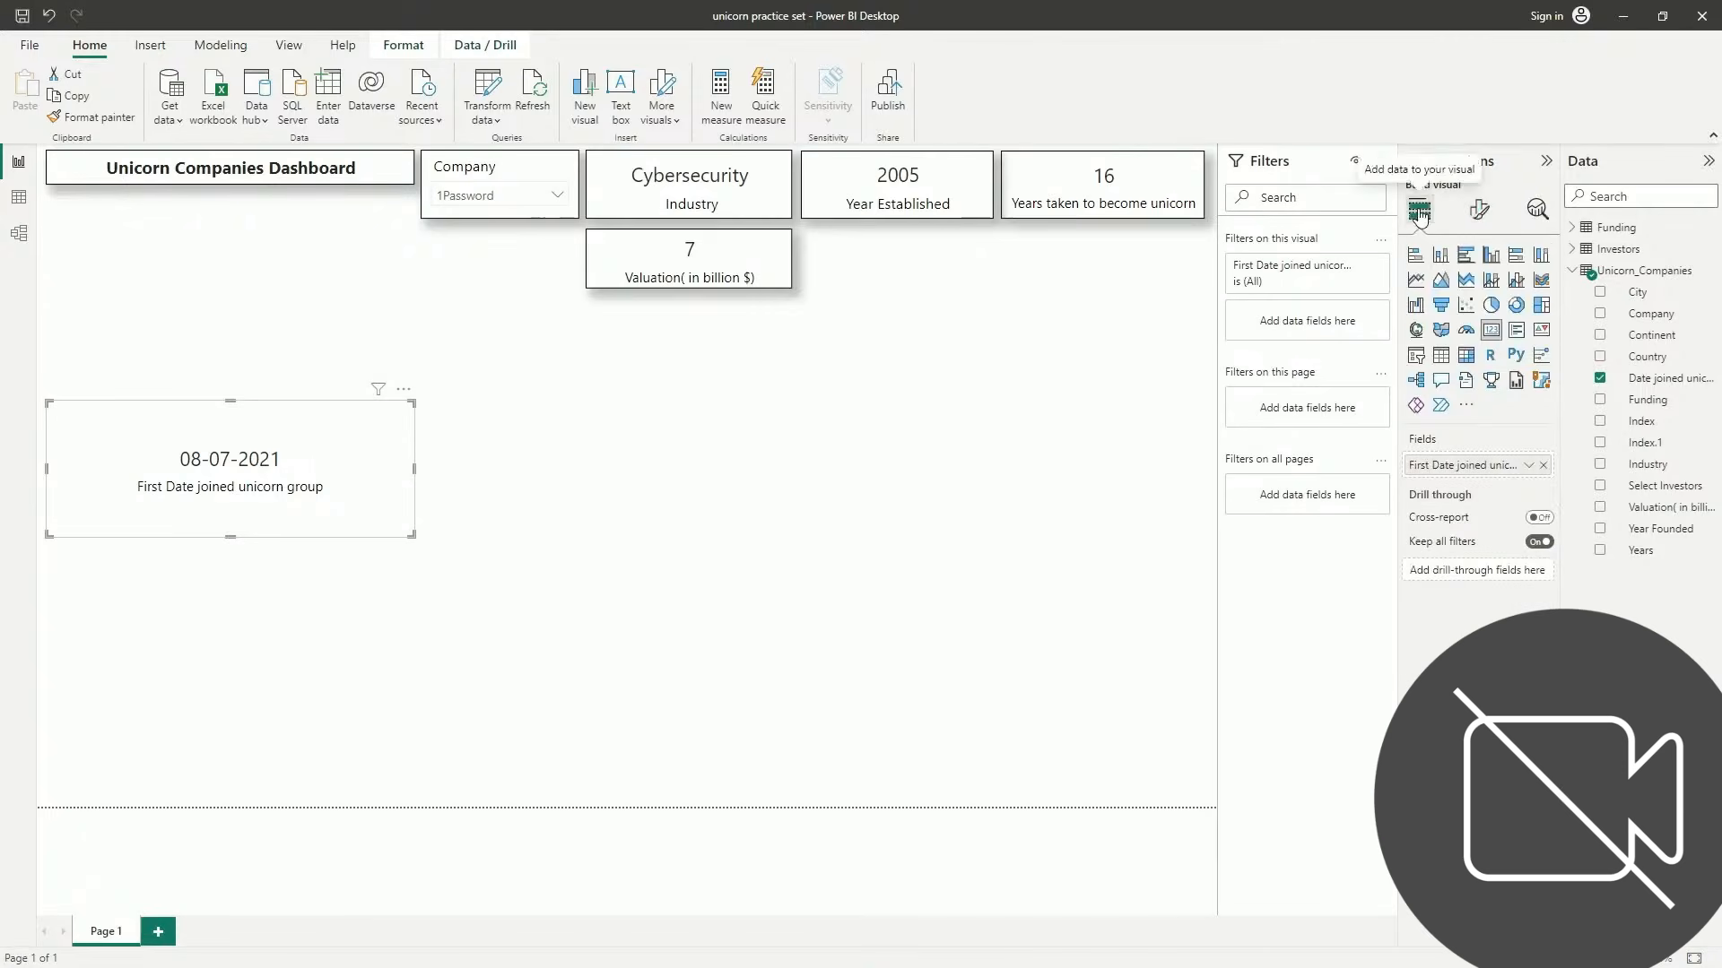
double_click(1479, 466)
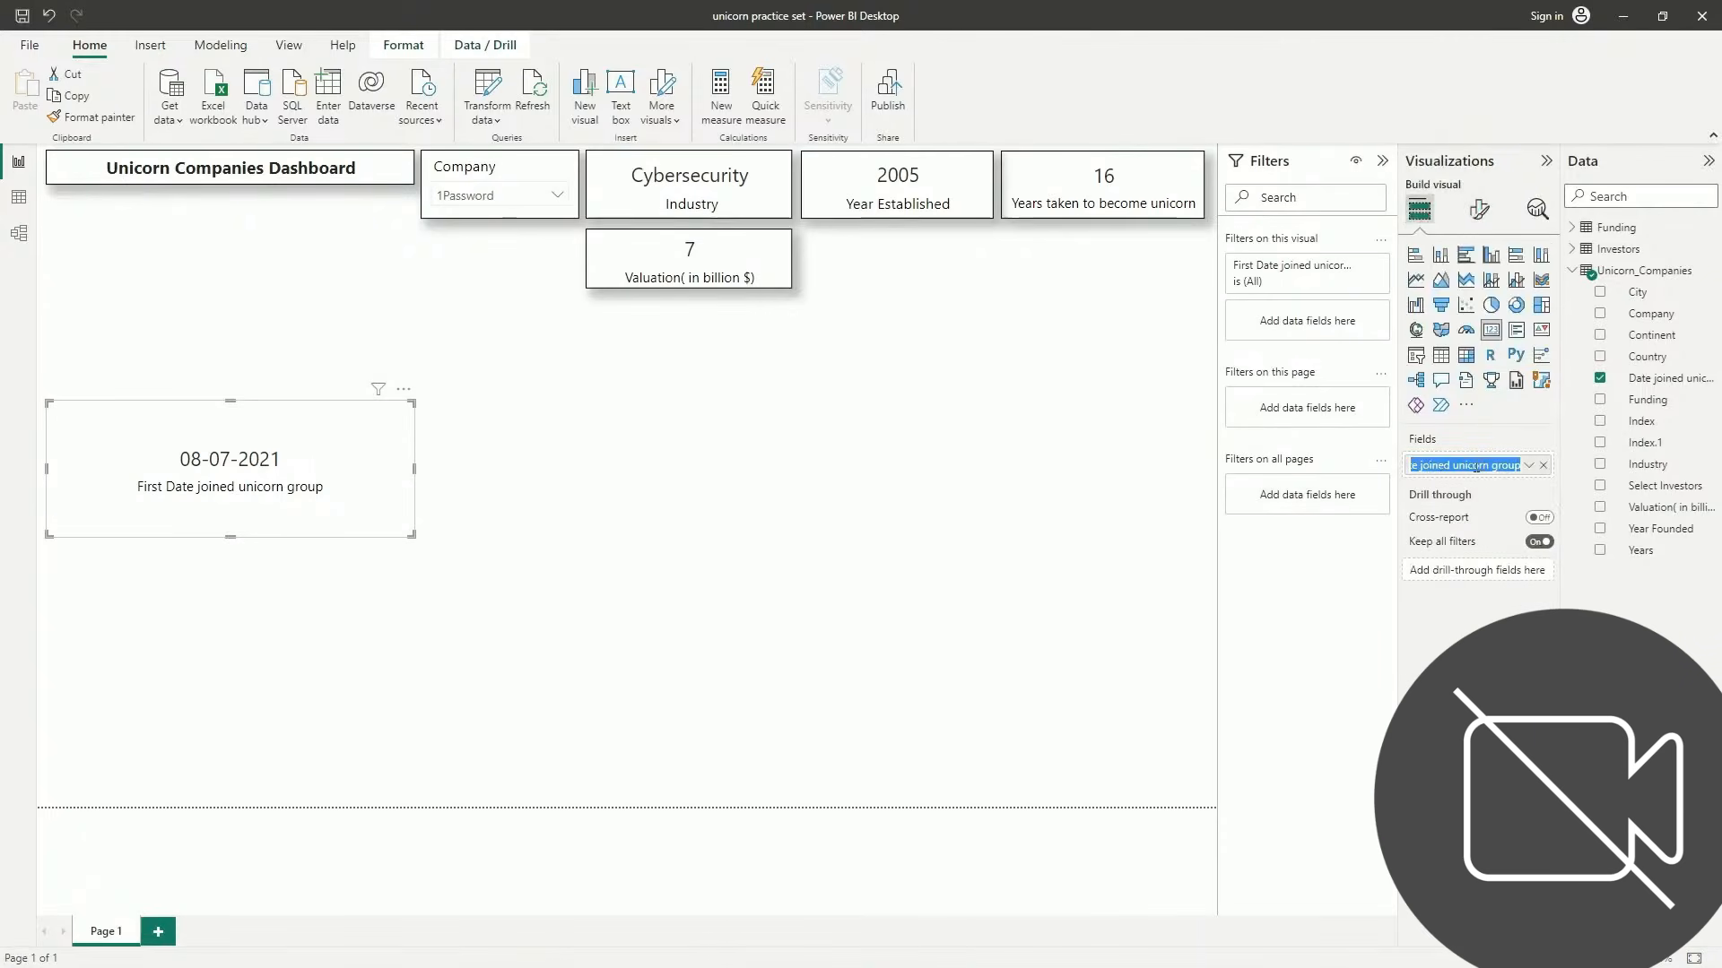
click(1425, 467)
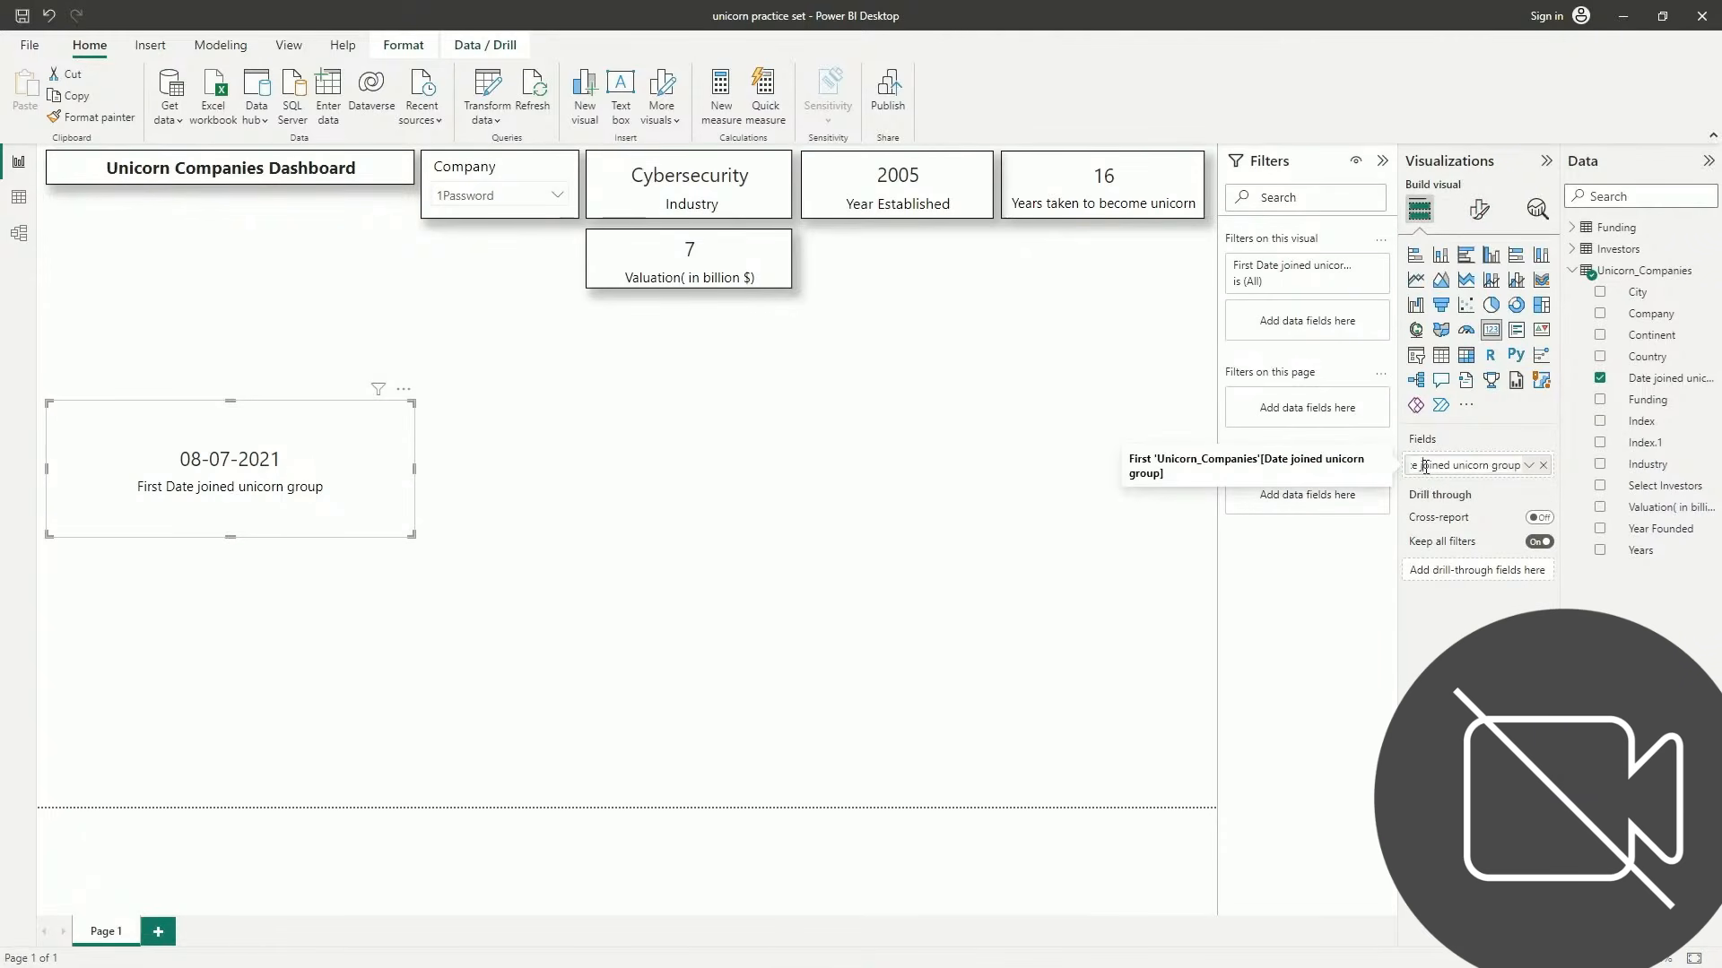
key(Left)
key(Left)
key(Left)
key(BackSpace)
key(Return)
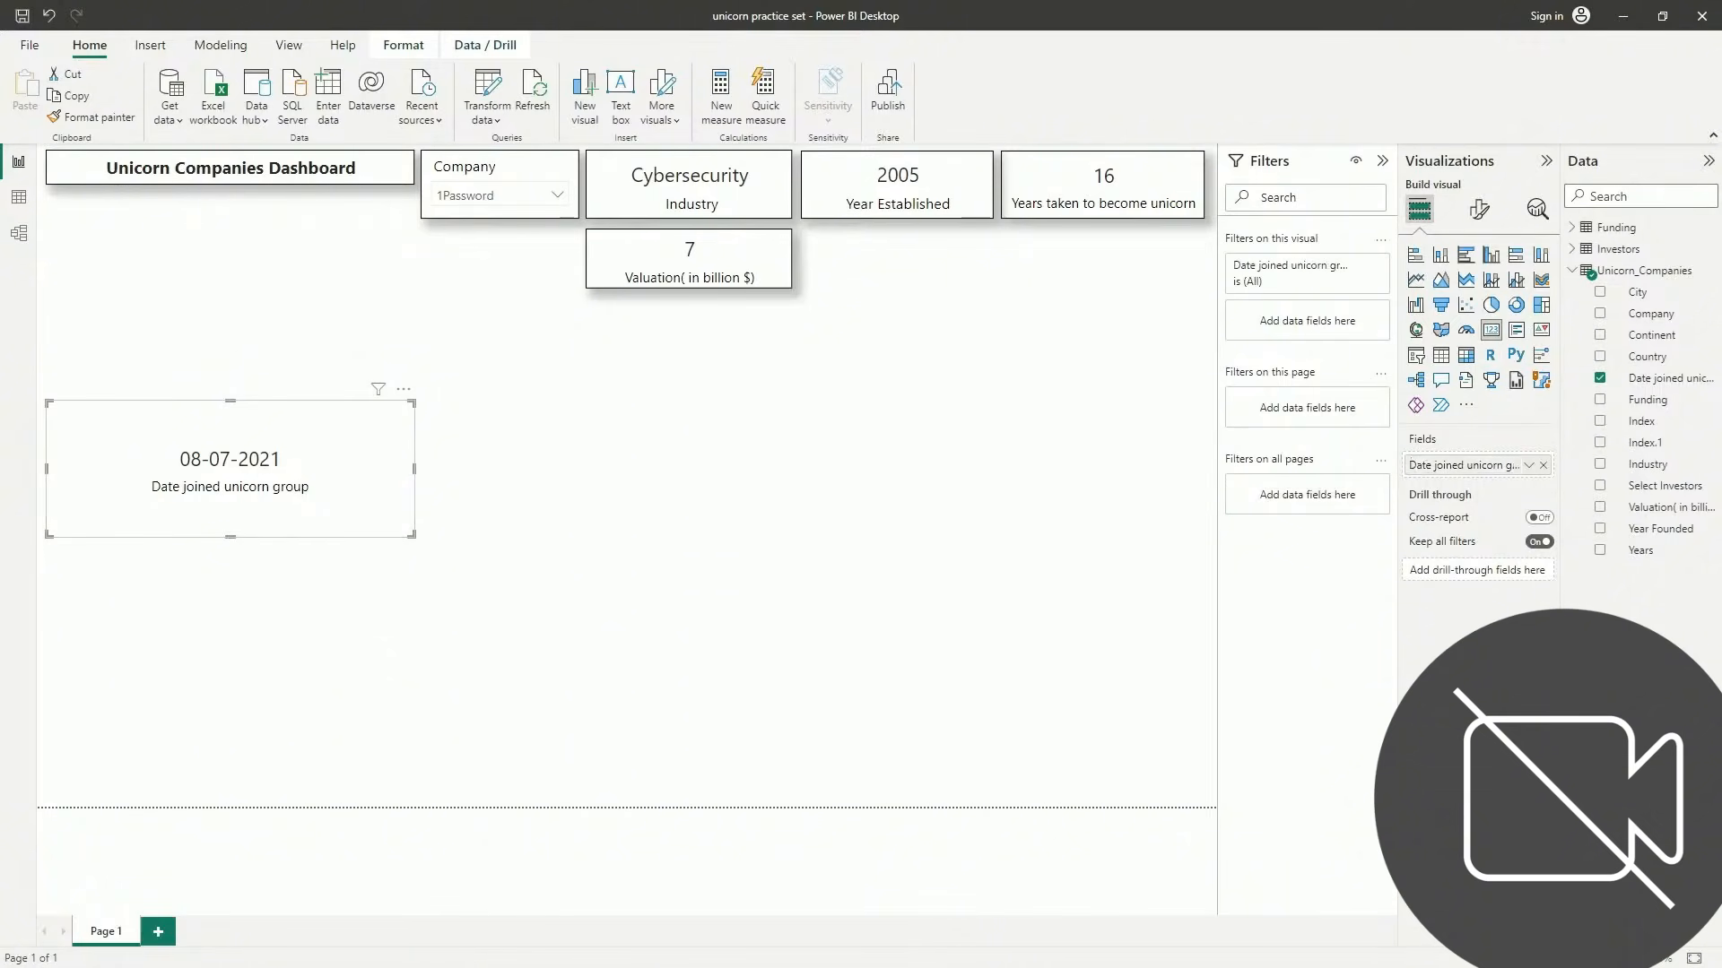
Place the date card directly below the Company slicer, matching the slicer's width and the valuation card's height
drag(418, 466, 156, 449)
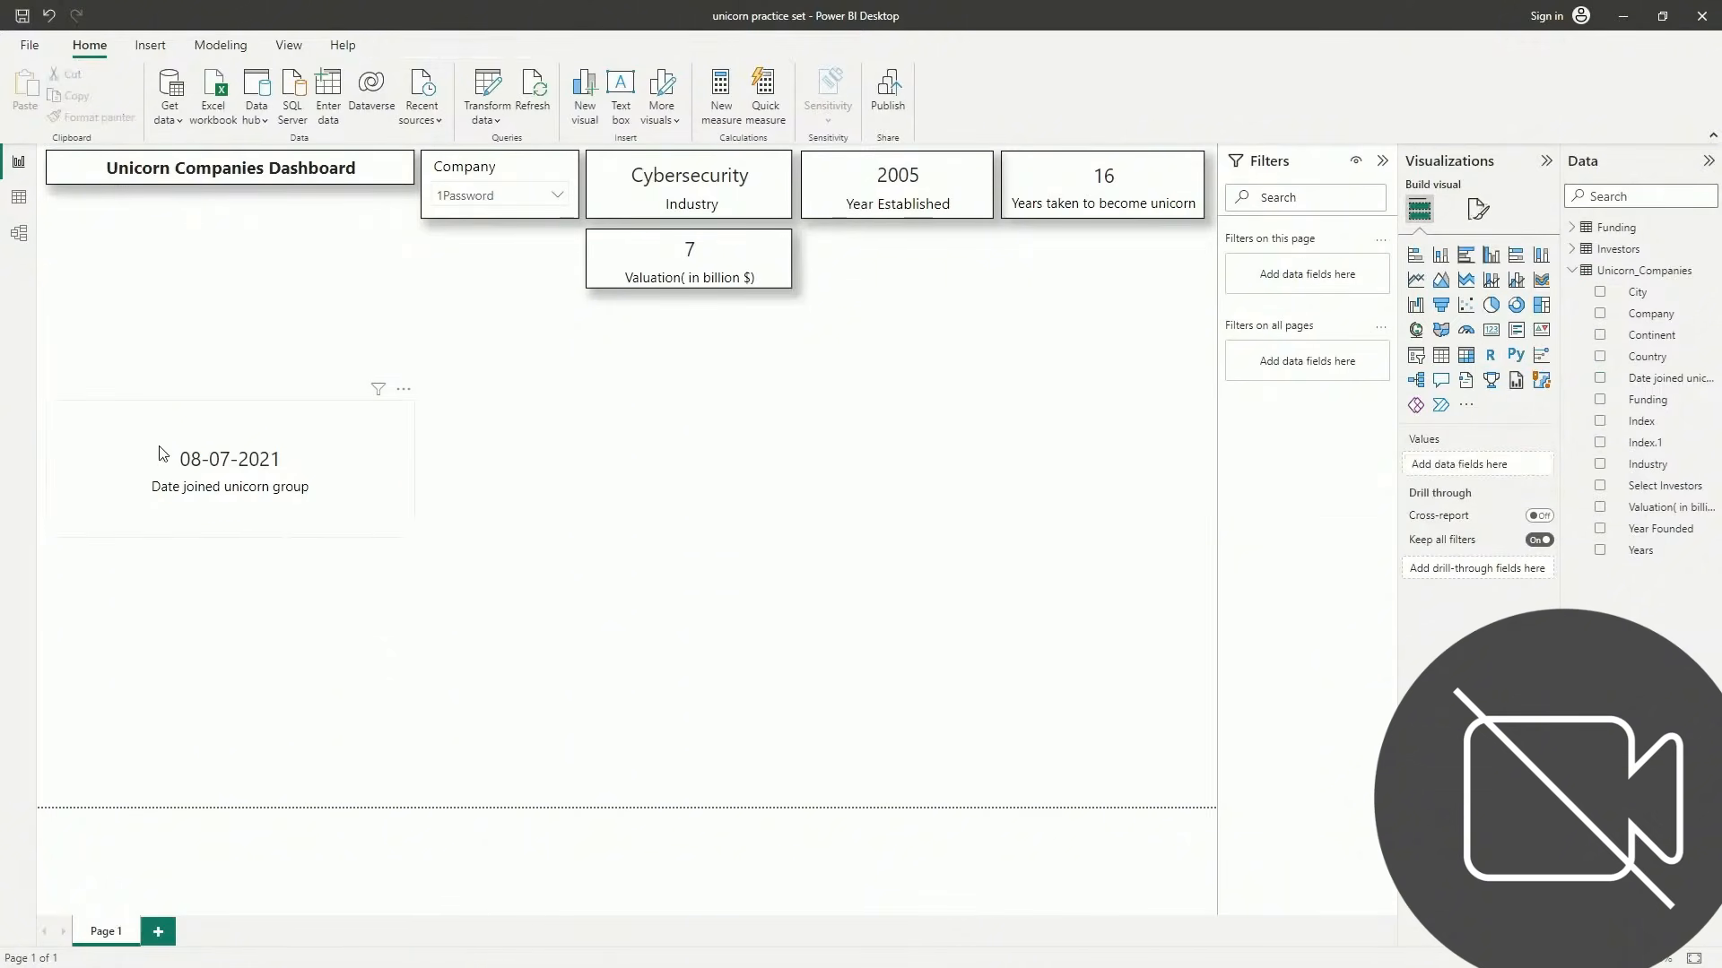
drag(336, 446, 577, 305)
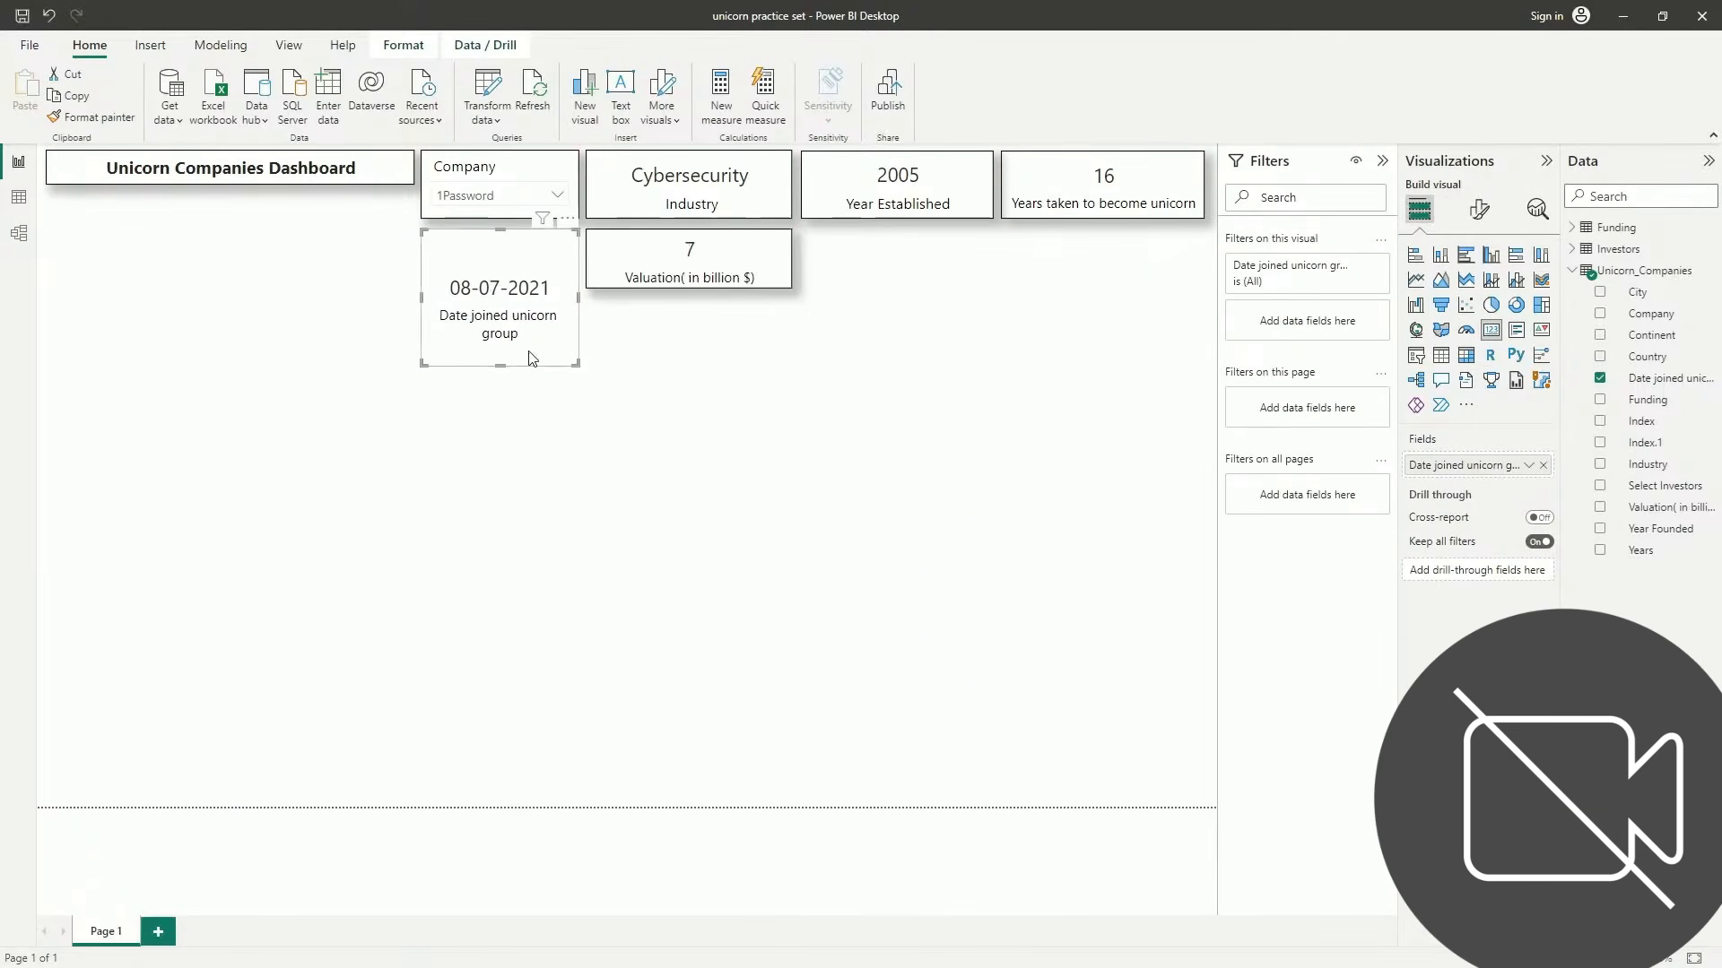
drag(499, 363, 514, 288)
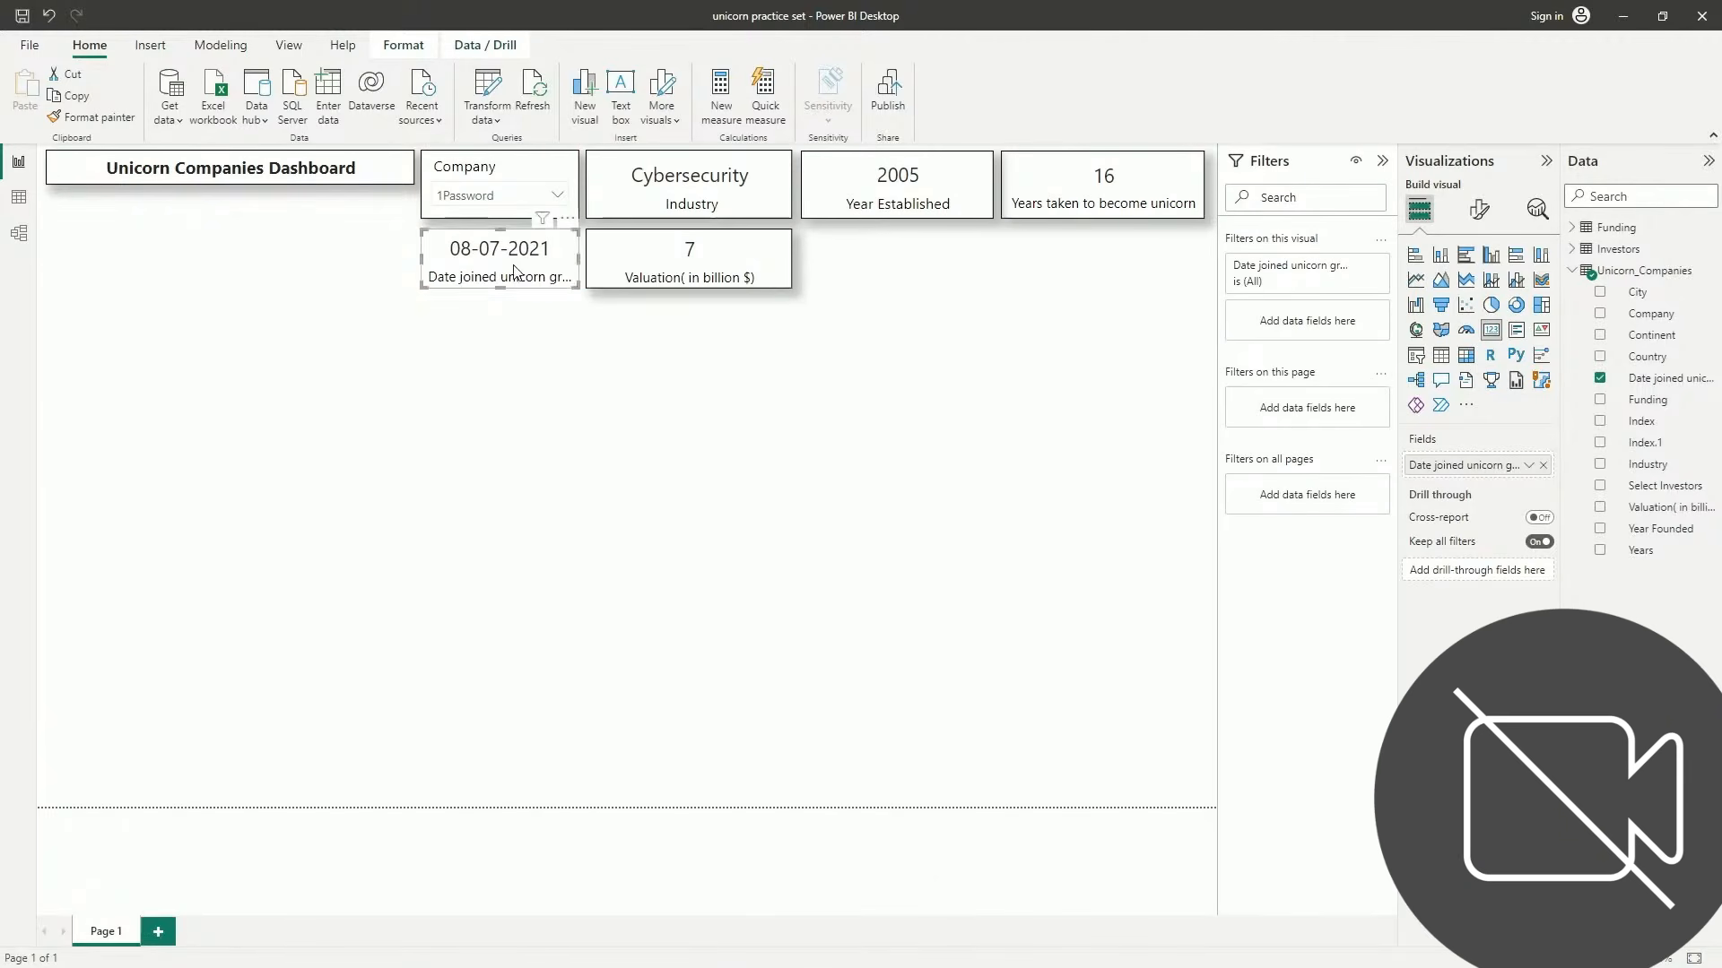
Turn on the visual border and shadow for the date card
click(1480, 210)
click(1471, 289)
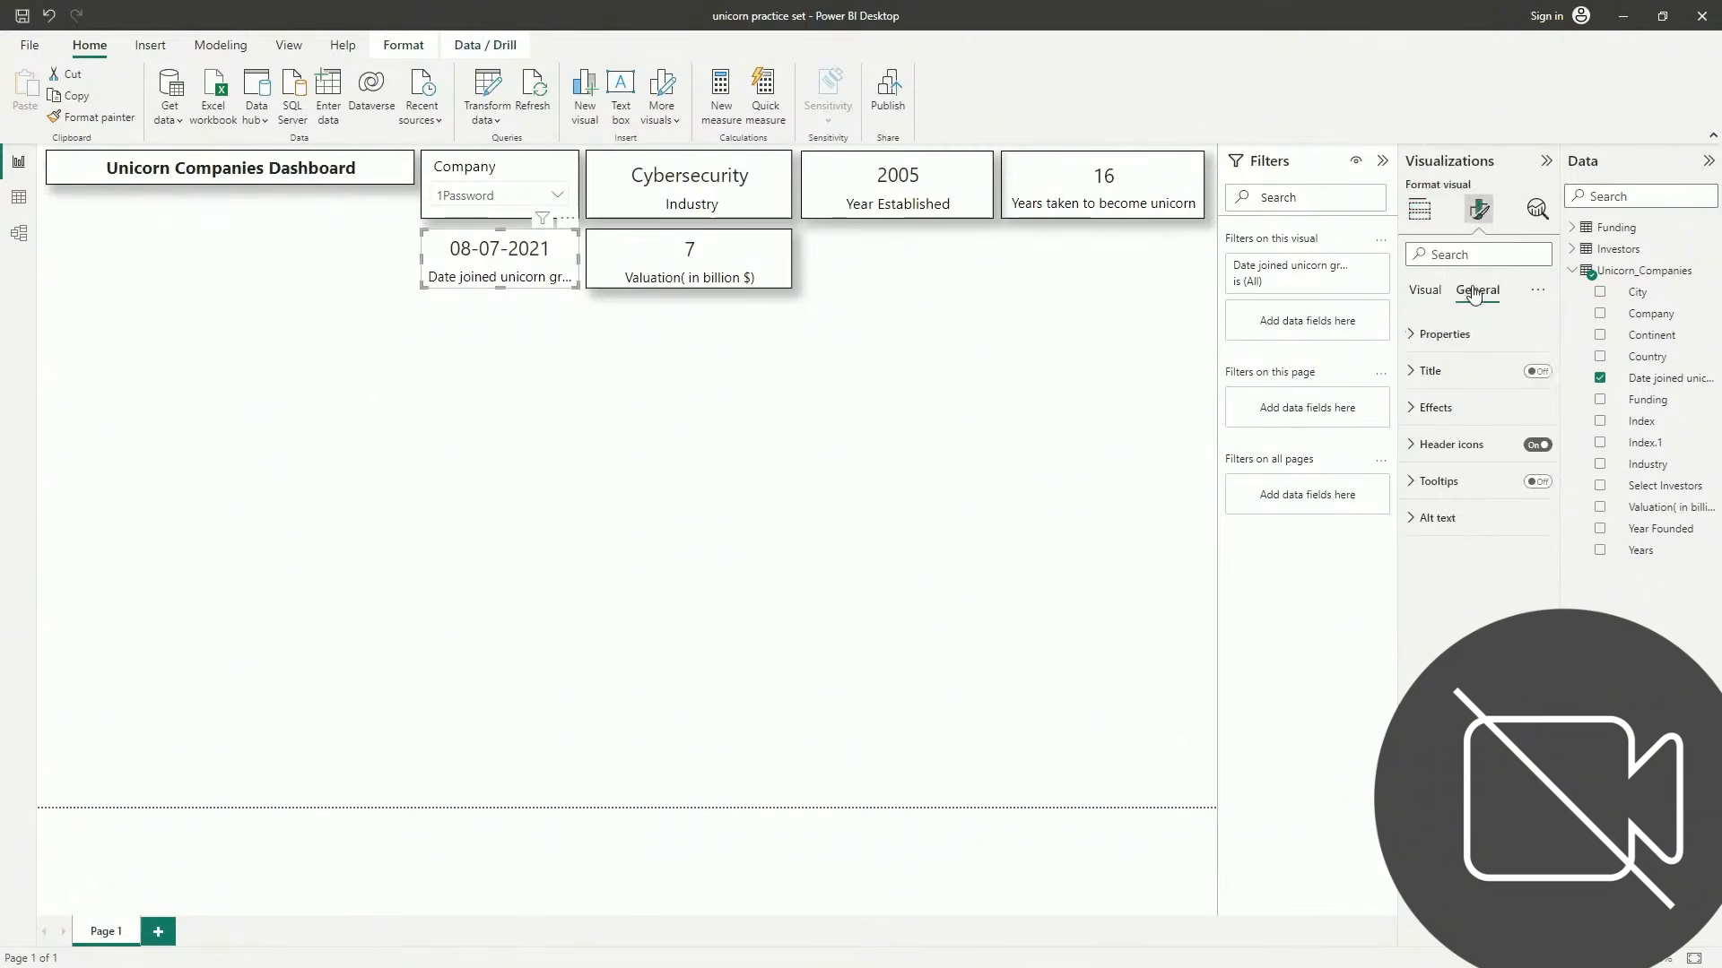
click(1484, 408)
click(1528, 597)
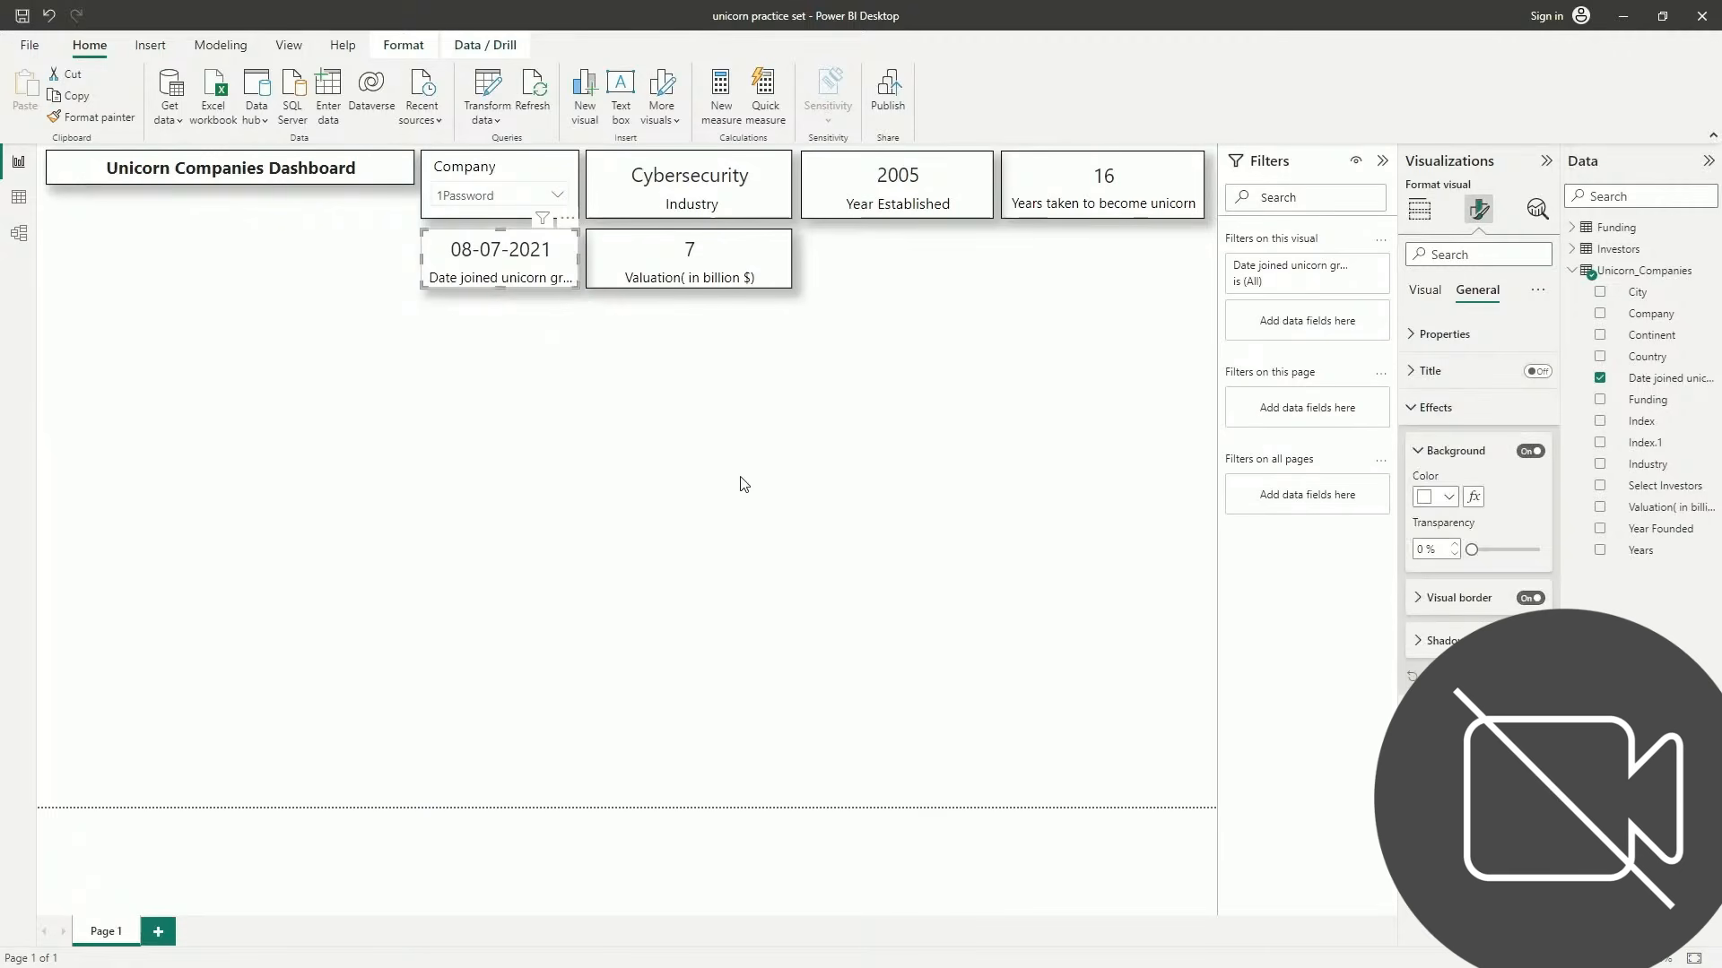
Reduce the date card's category label font size just enough to fit the full label on one line
click(1425, 290)
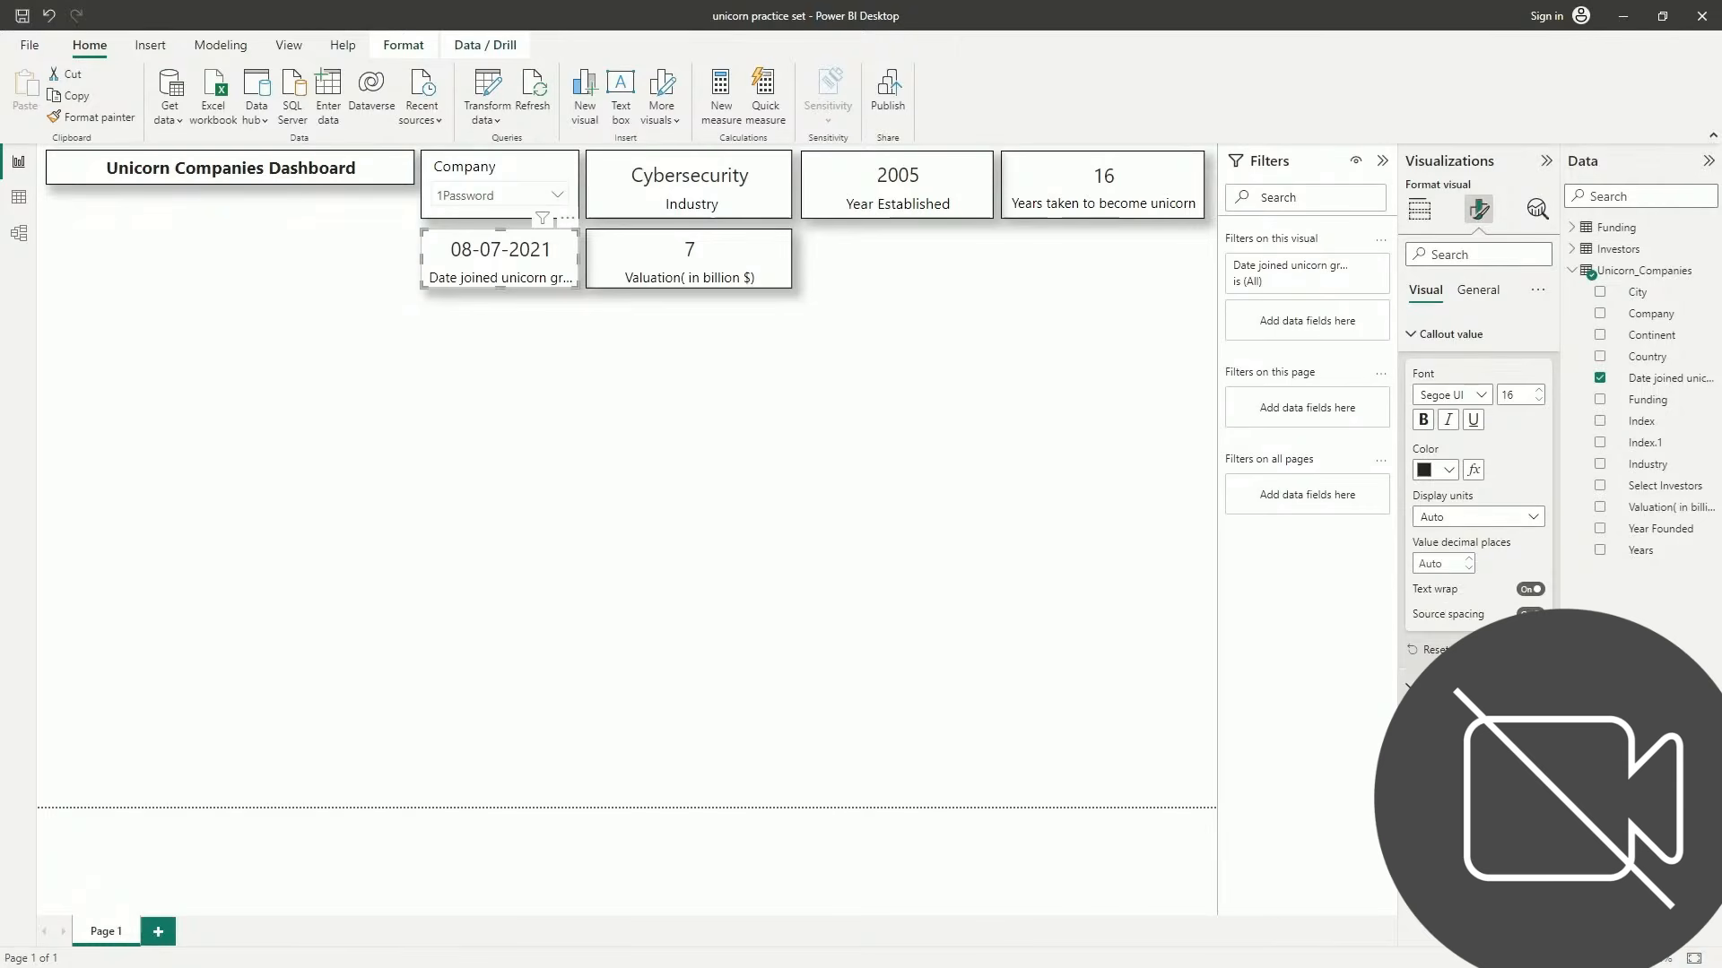
click(1539, 752)
click(1539, 752)
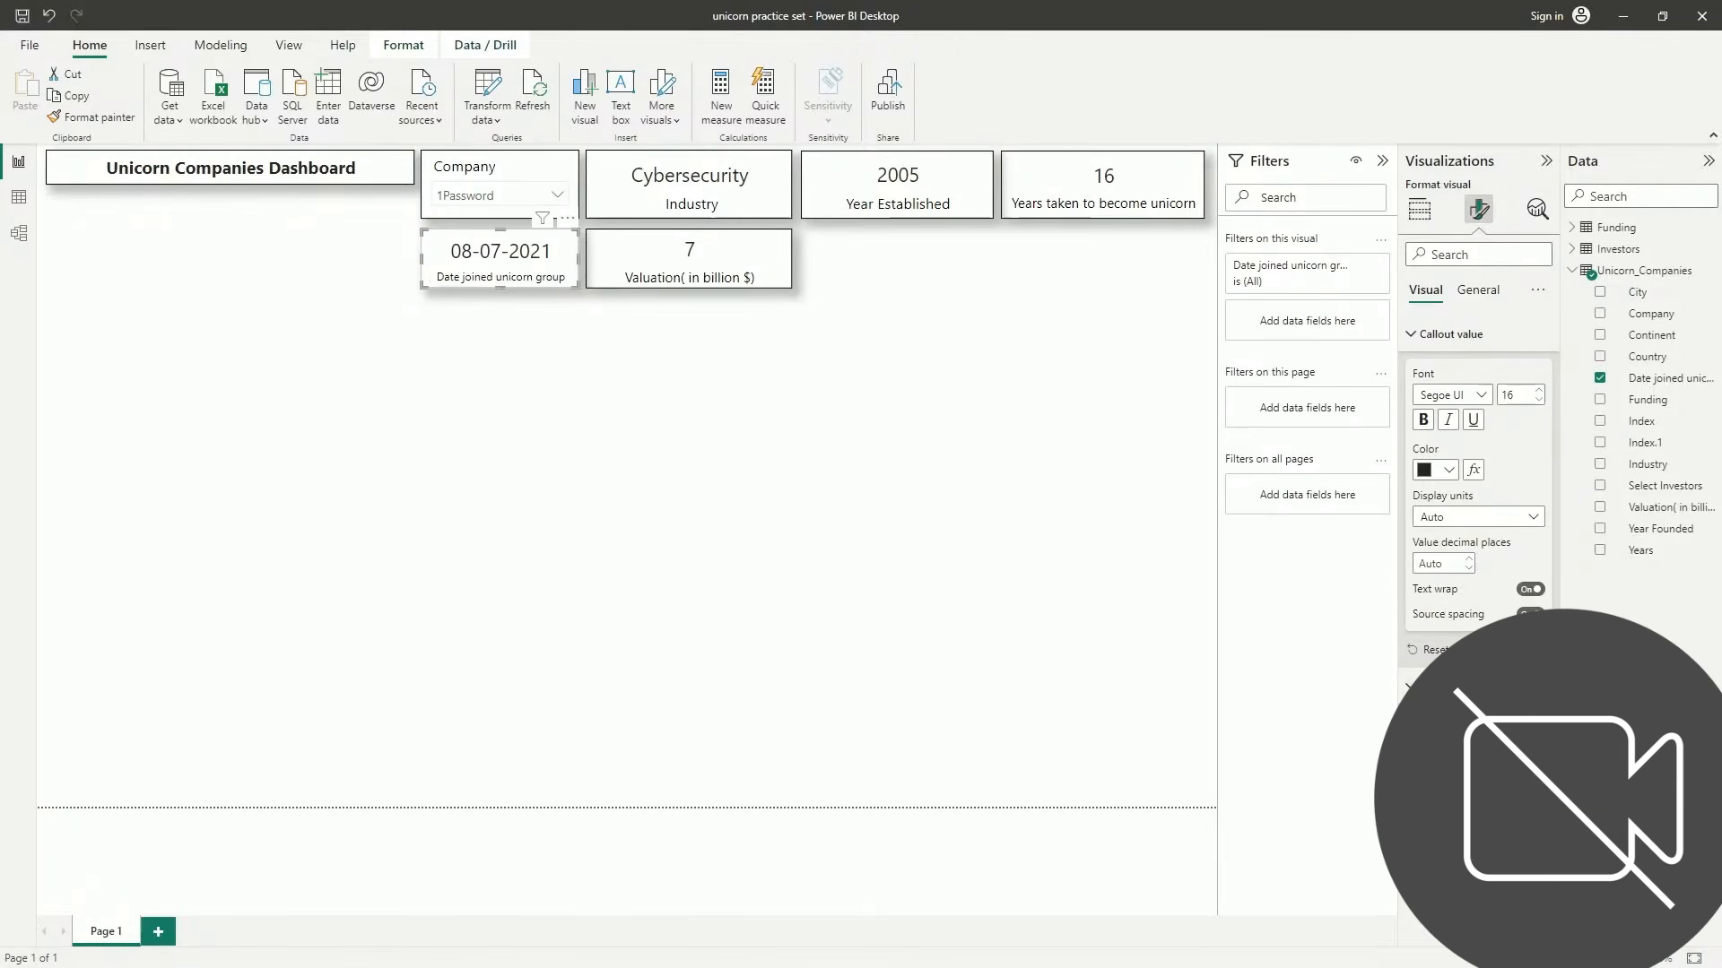
click(1539, 743)
click(538, 503)
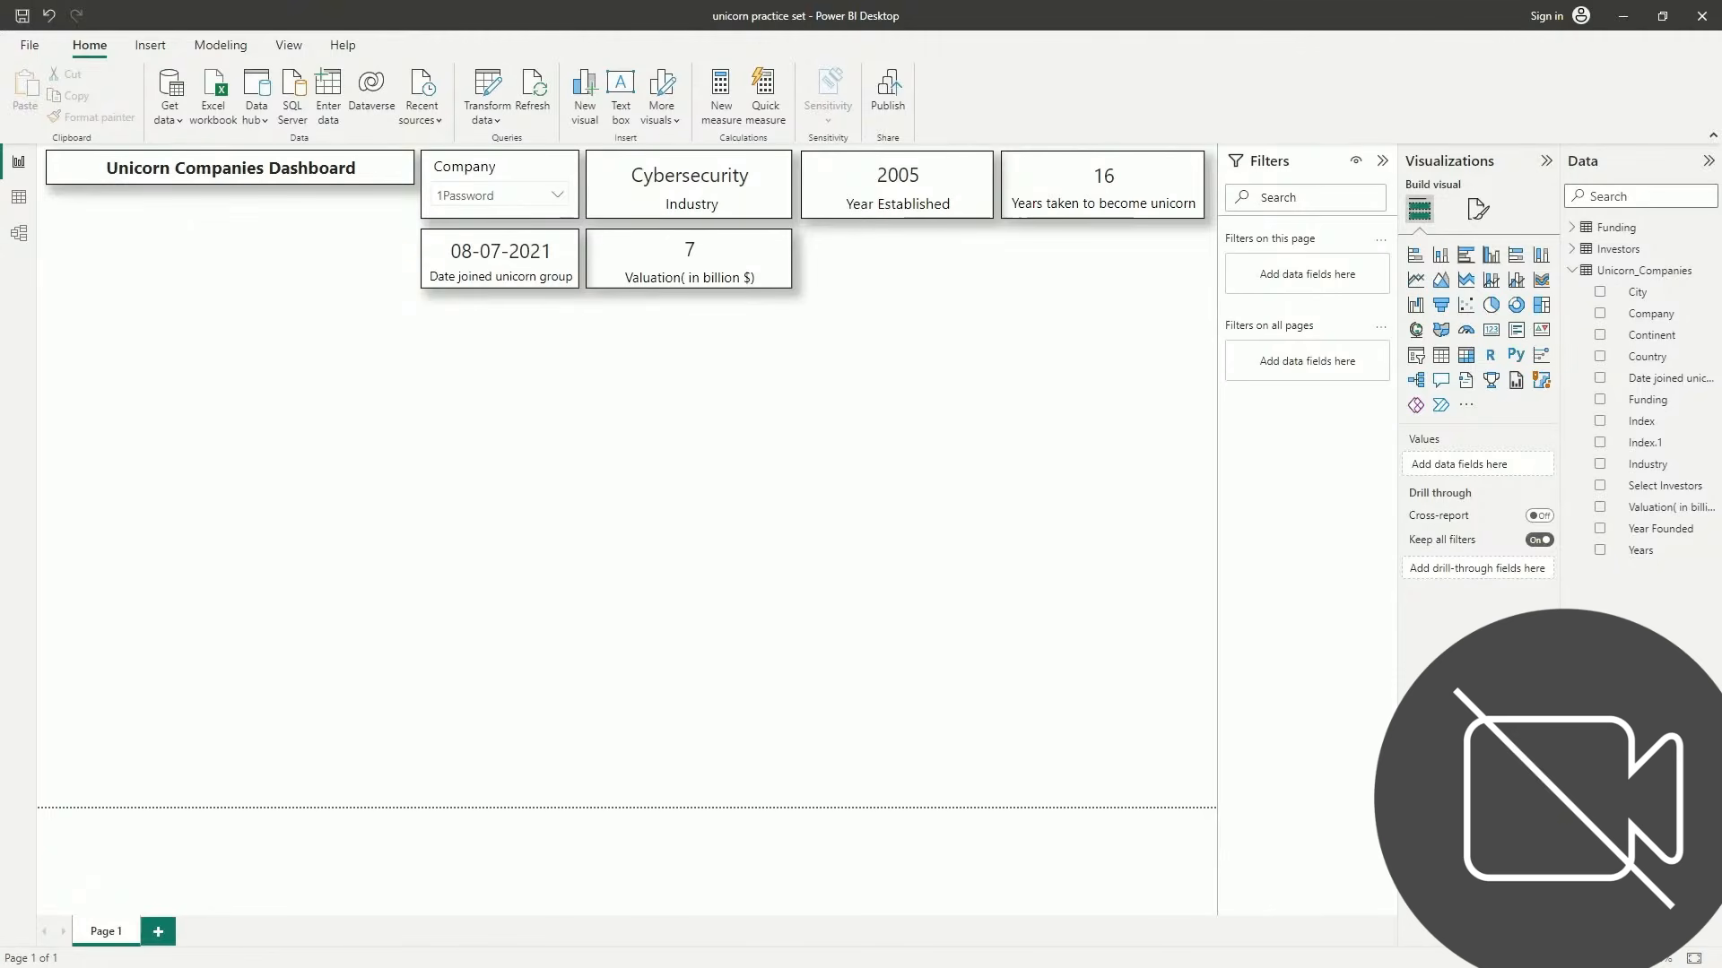
Reset the Company slicer to All and add a stacked bar chart with Country on the Y-axis and Count of Company on the X-axis
click(543, 166)
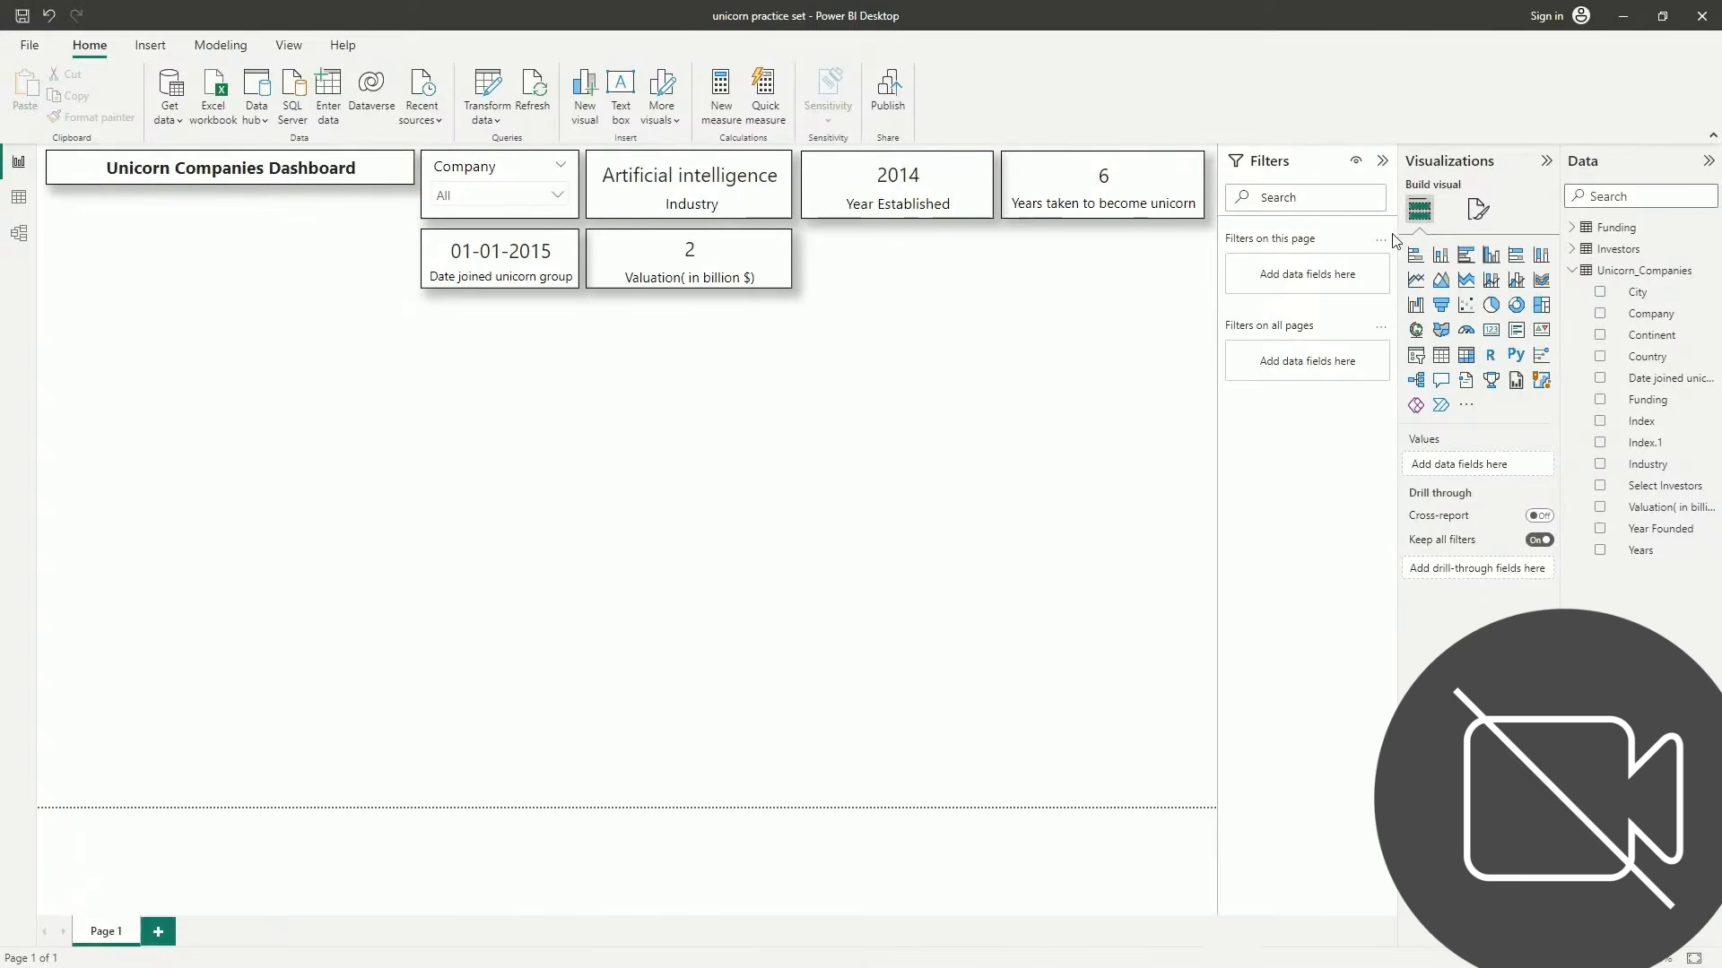
click(1416, 257)
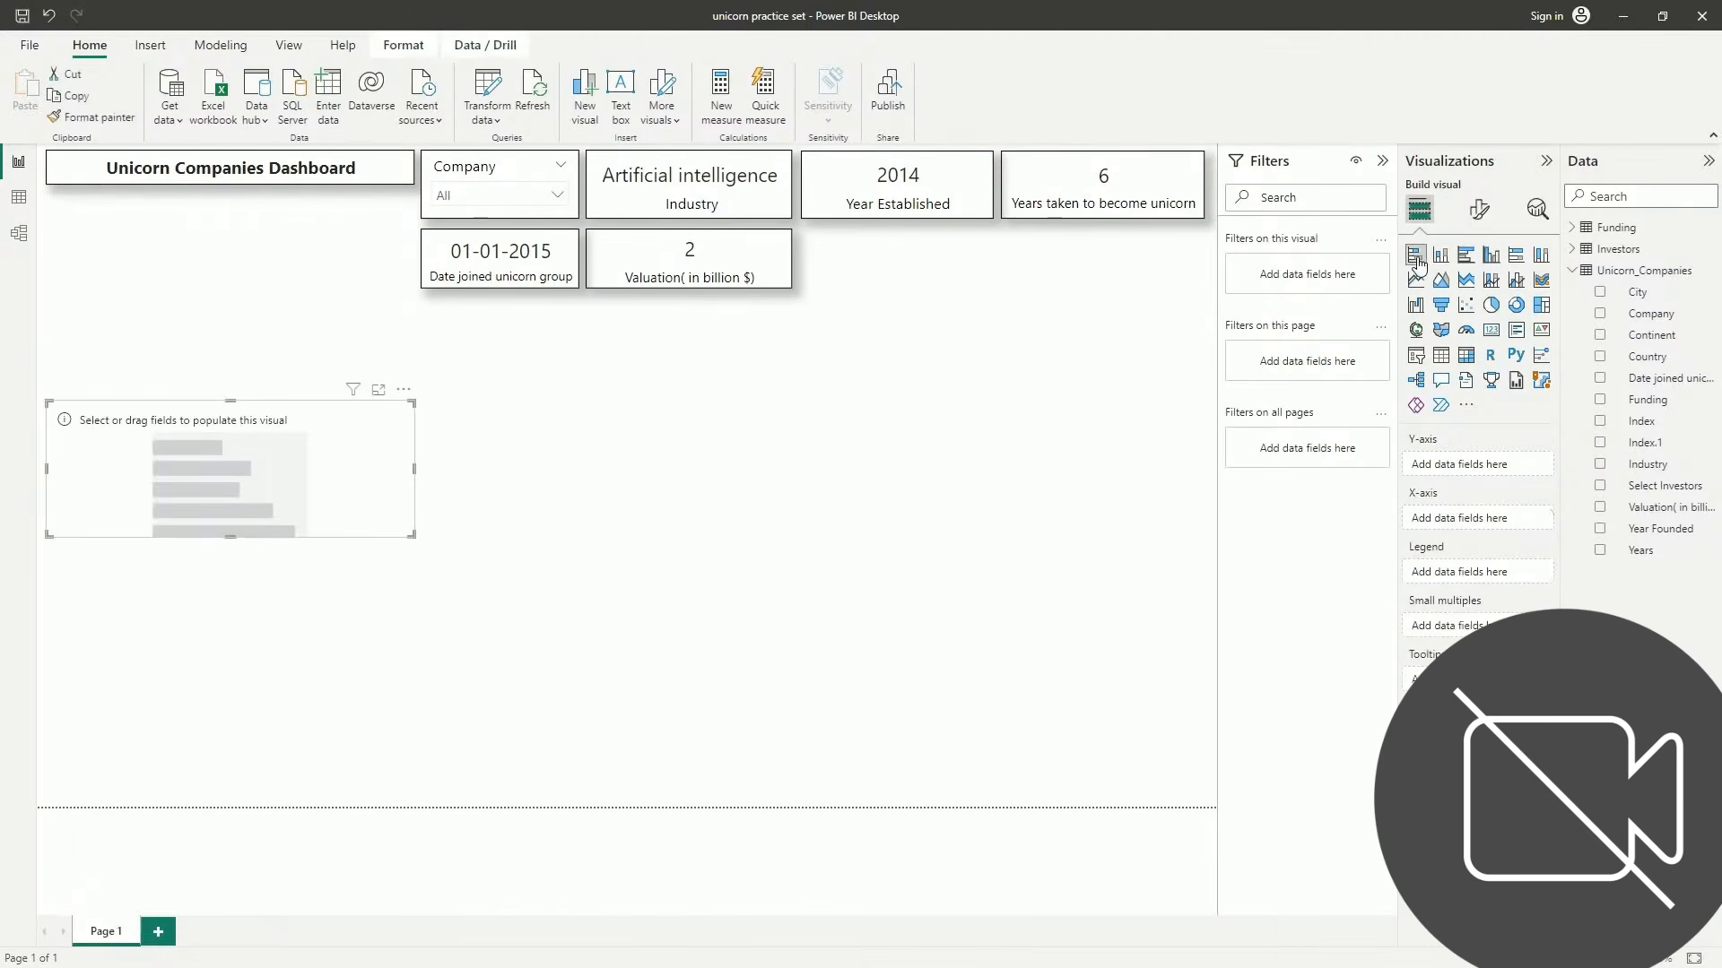
click(378, 389)
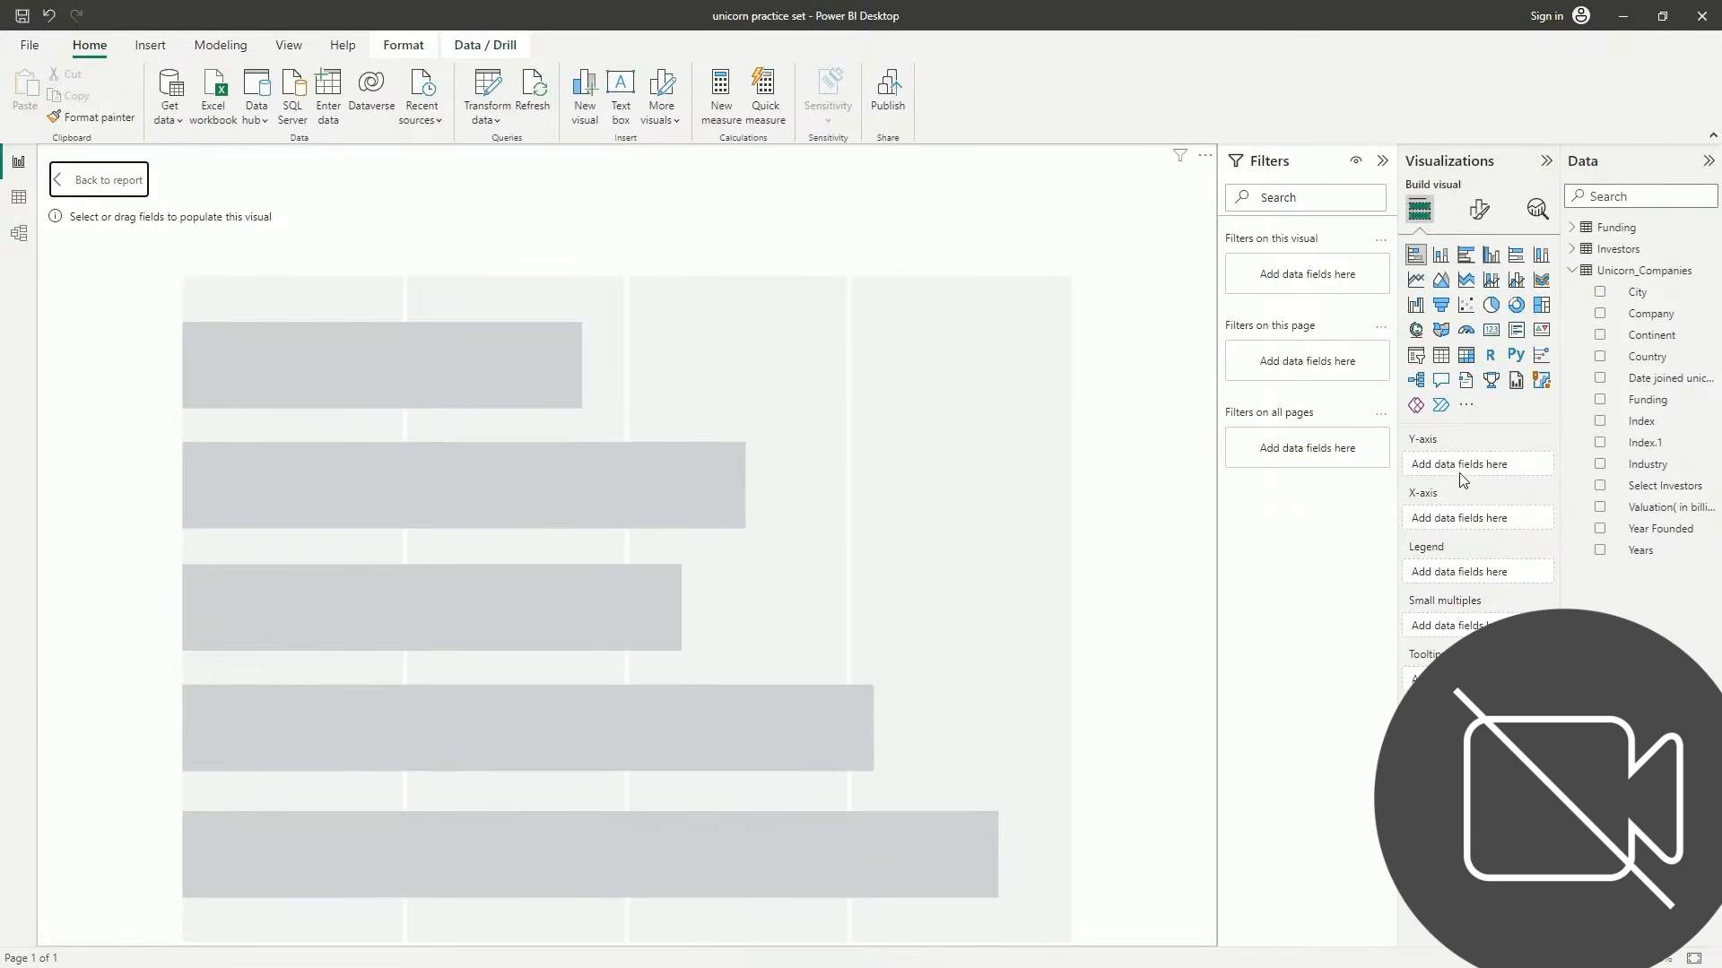
drag(1641, 356, 1471, 465)
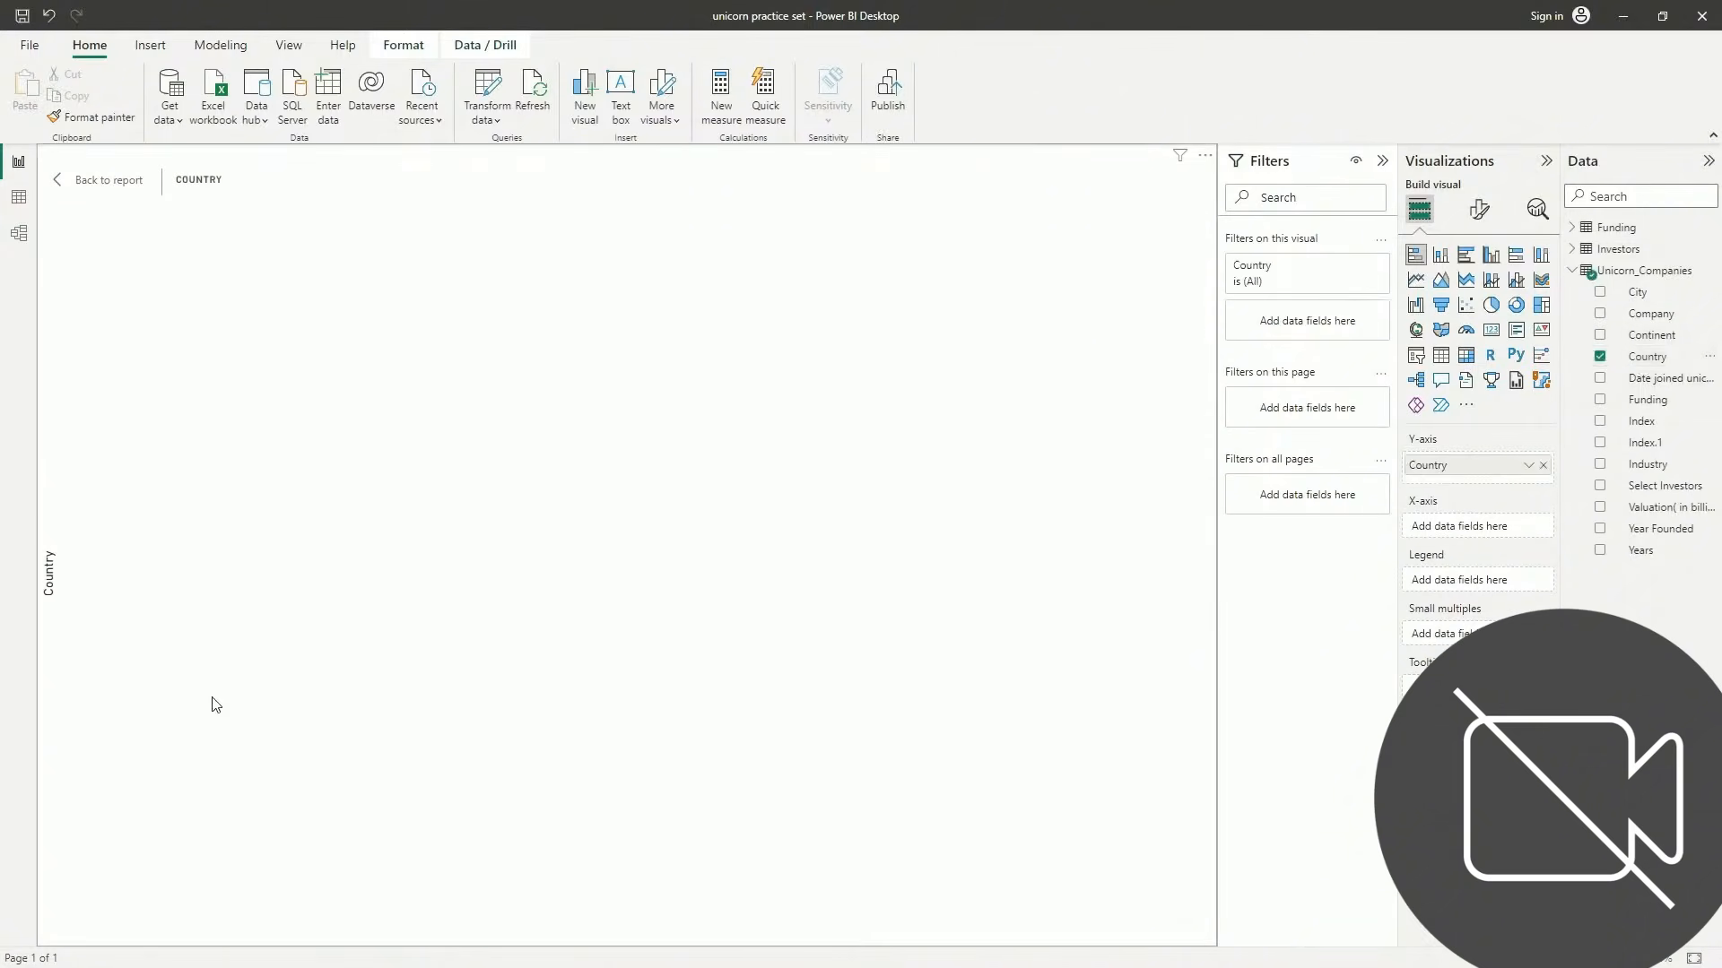
drag(1648, 314, 1490, 534)
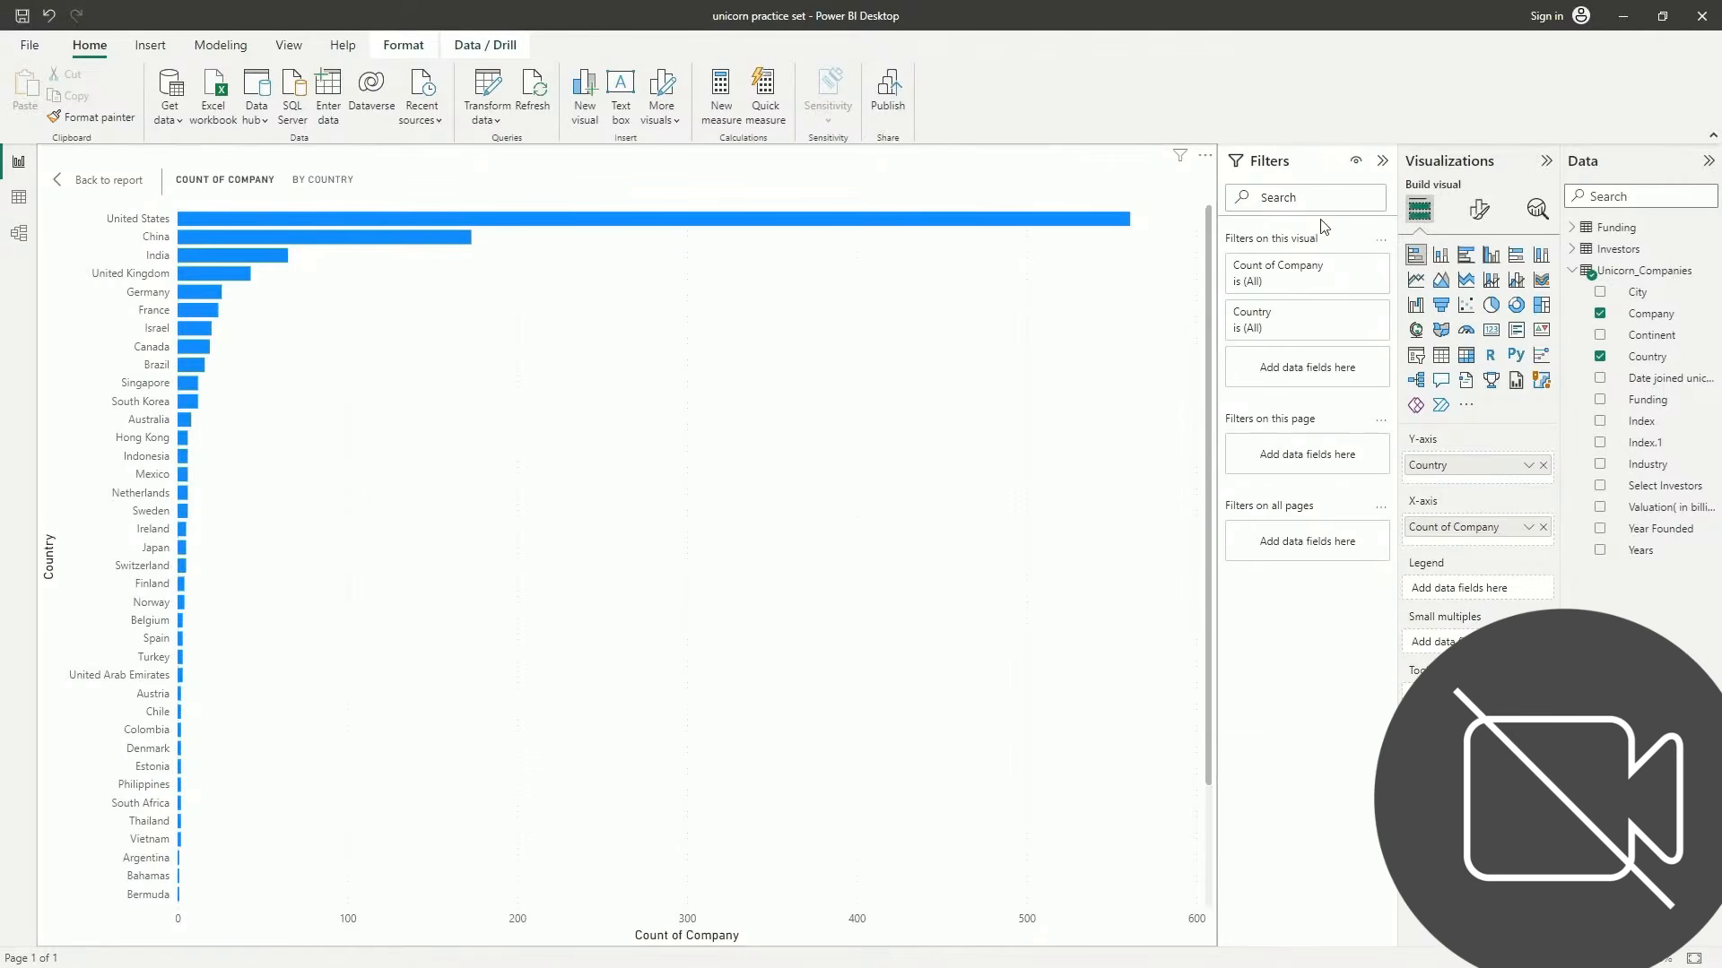
Filter the bar chart's Country field to the Top 5 by Count of Company
click(1355, 316)
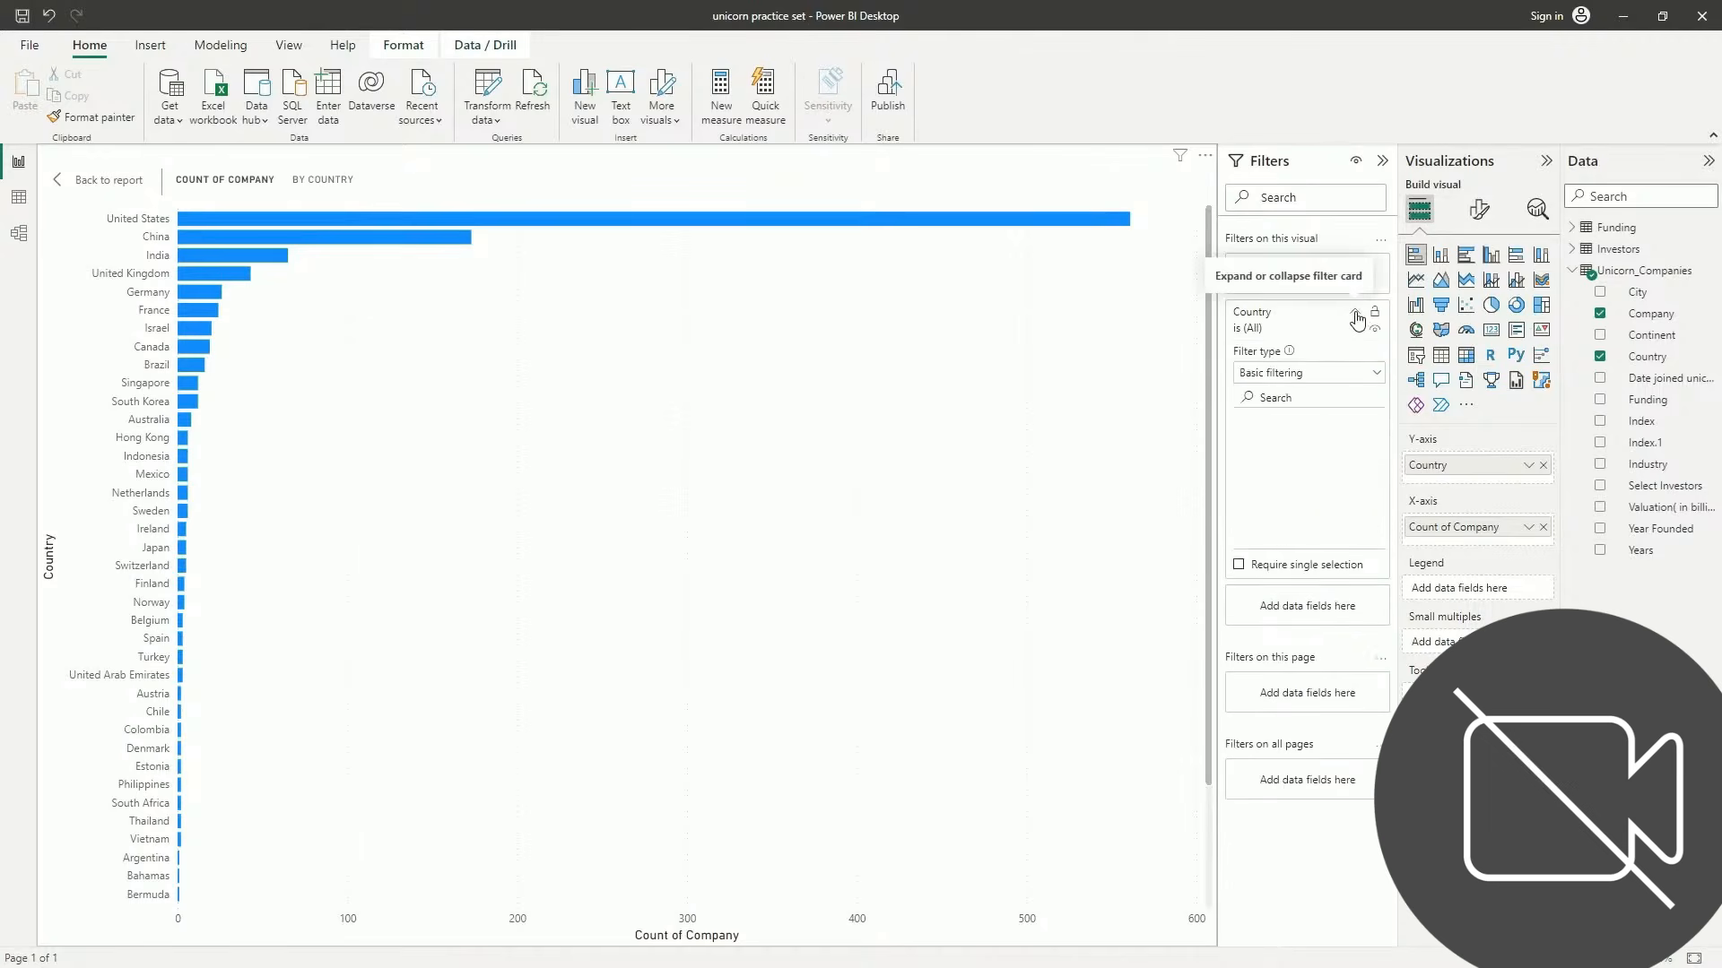
click(1314, 380)
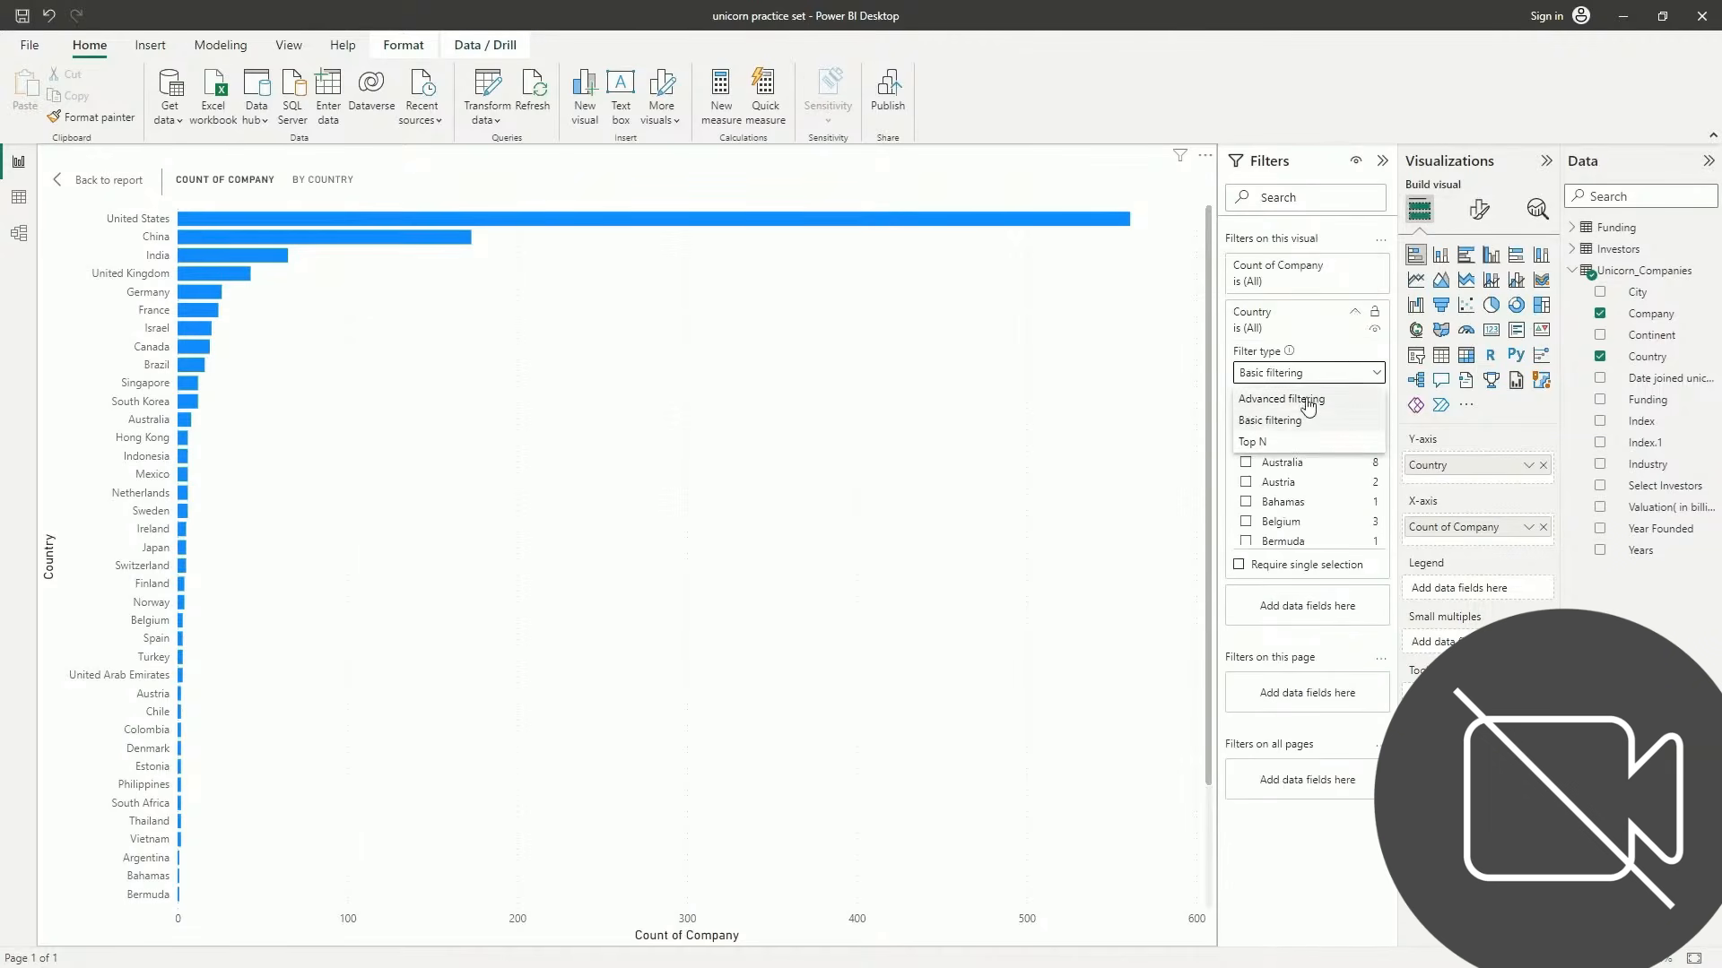
click(1276, 443)
click(1336, 421)
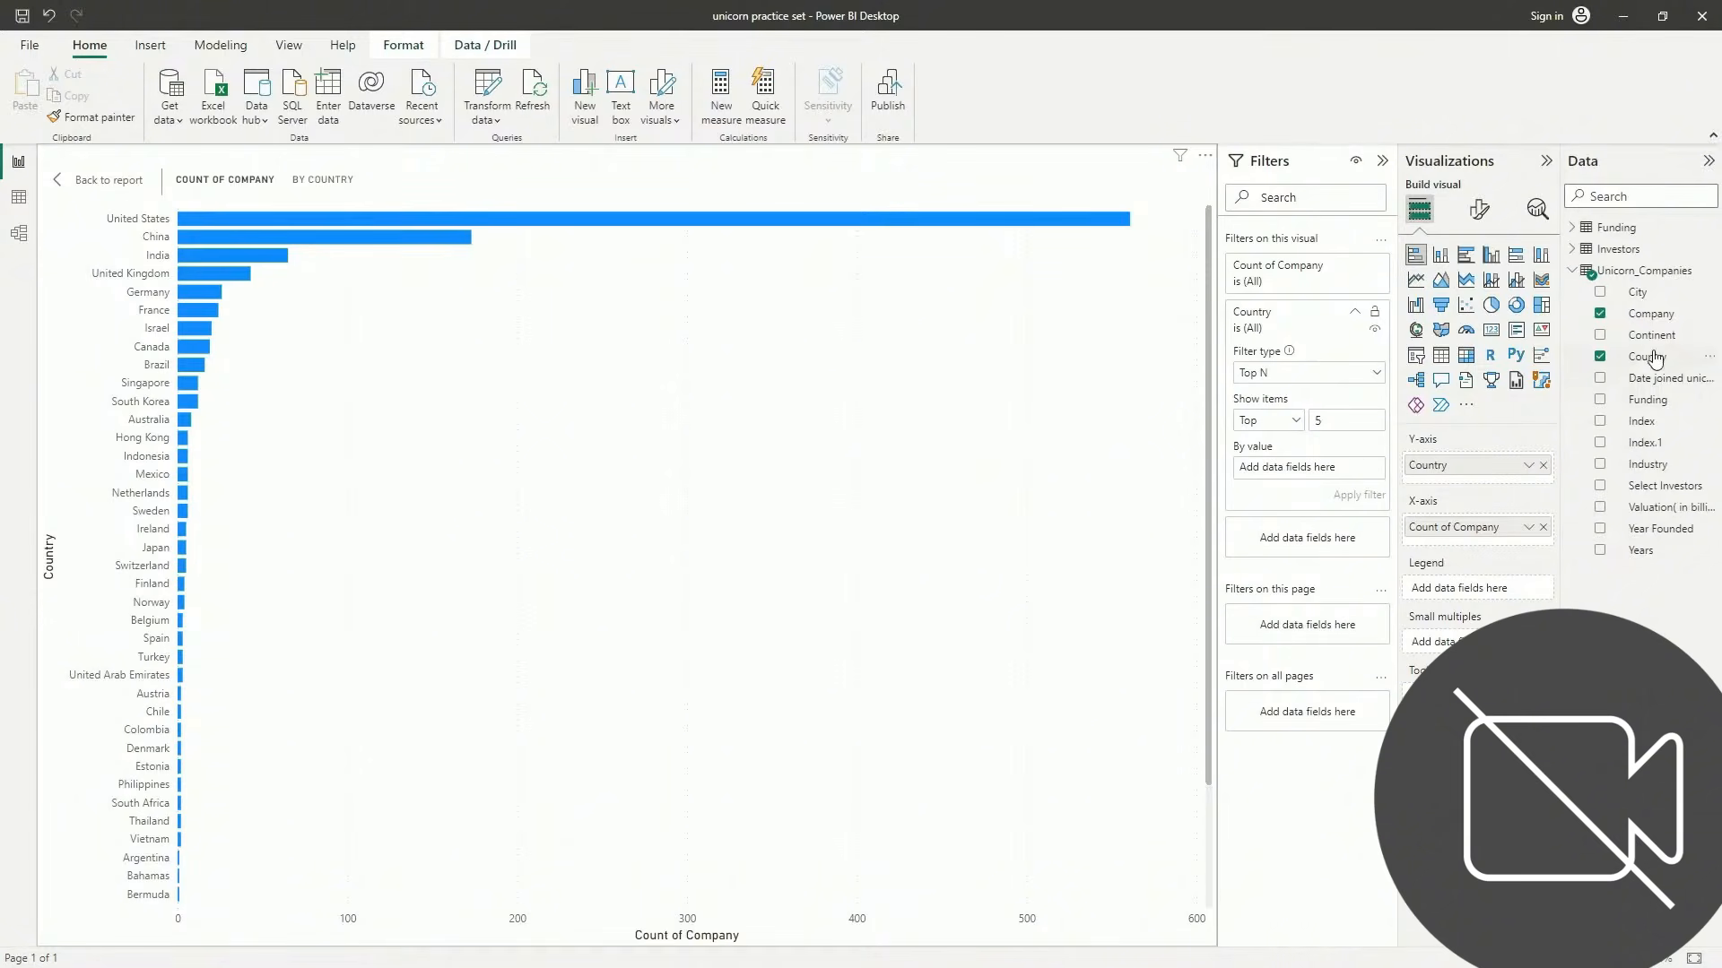
drag(1656, 318, 1327, 473)
click(1360, 467)
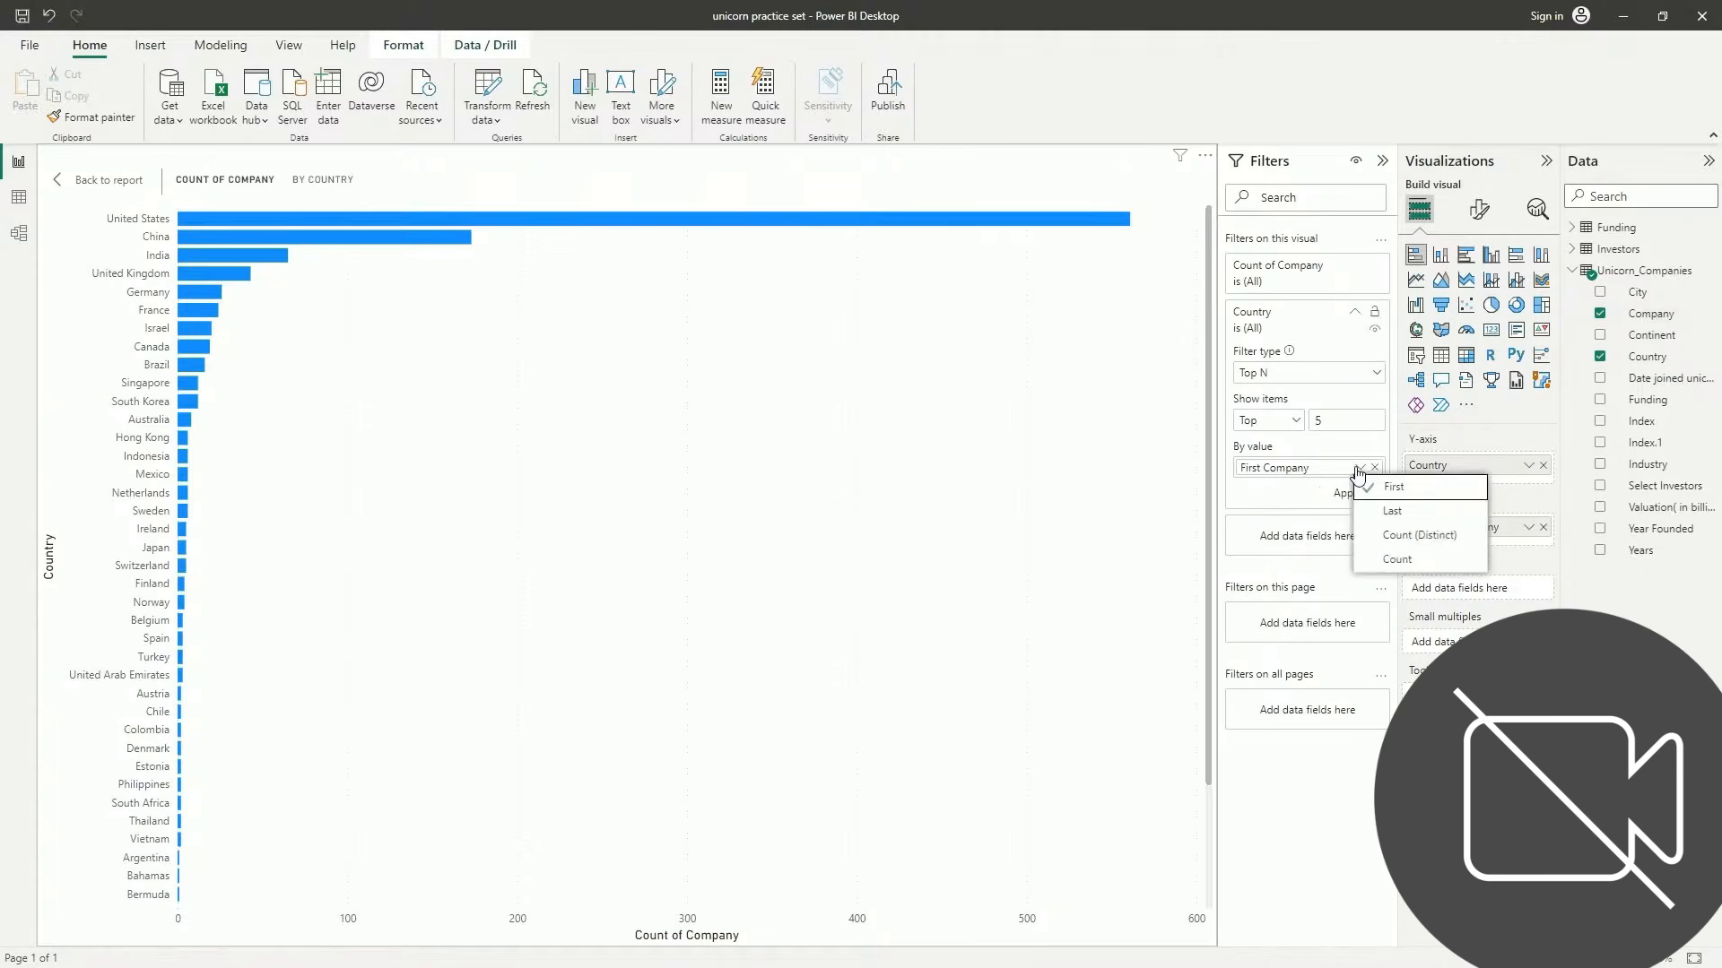
click(1375, 560)
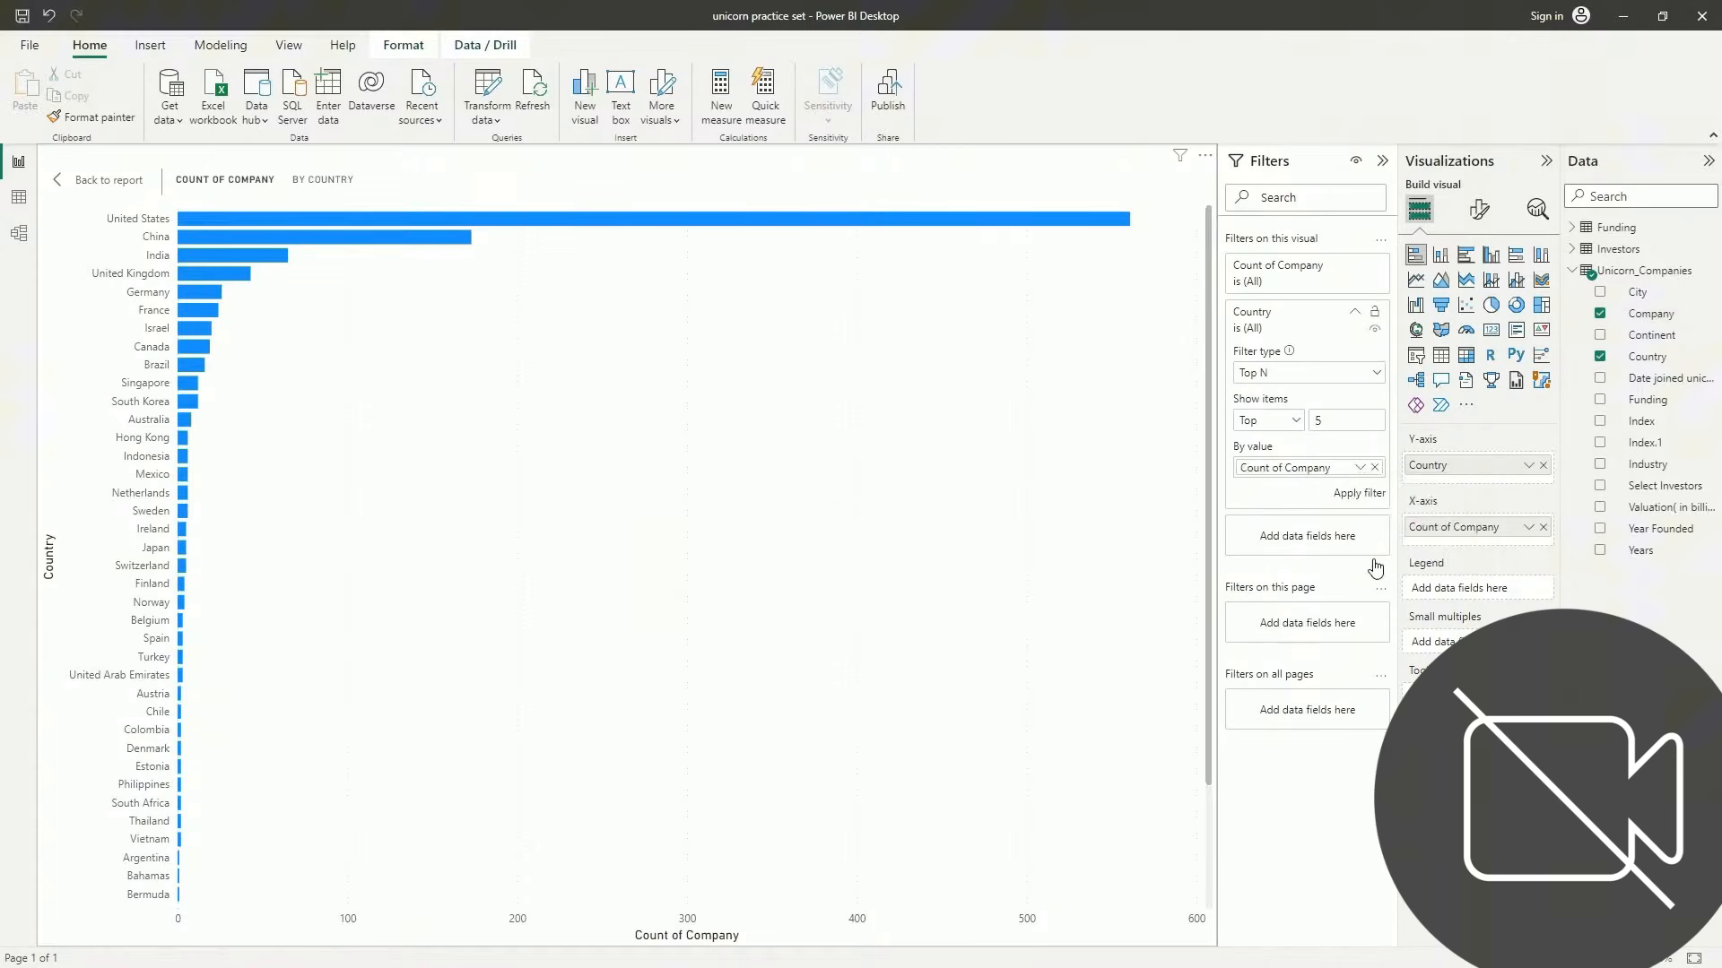
click(1355, 496)
Return to the report page, make the bar chart tall enough for all five countries, and place it below the Valuation and Year Established cards
click(106, 190)
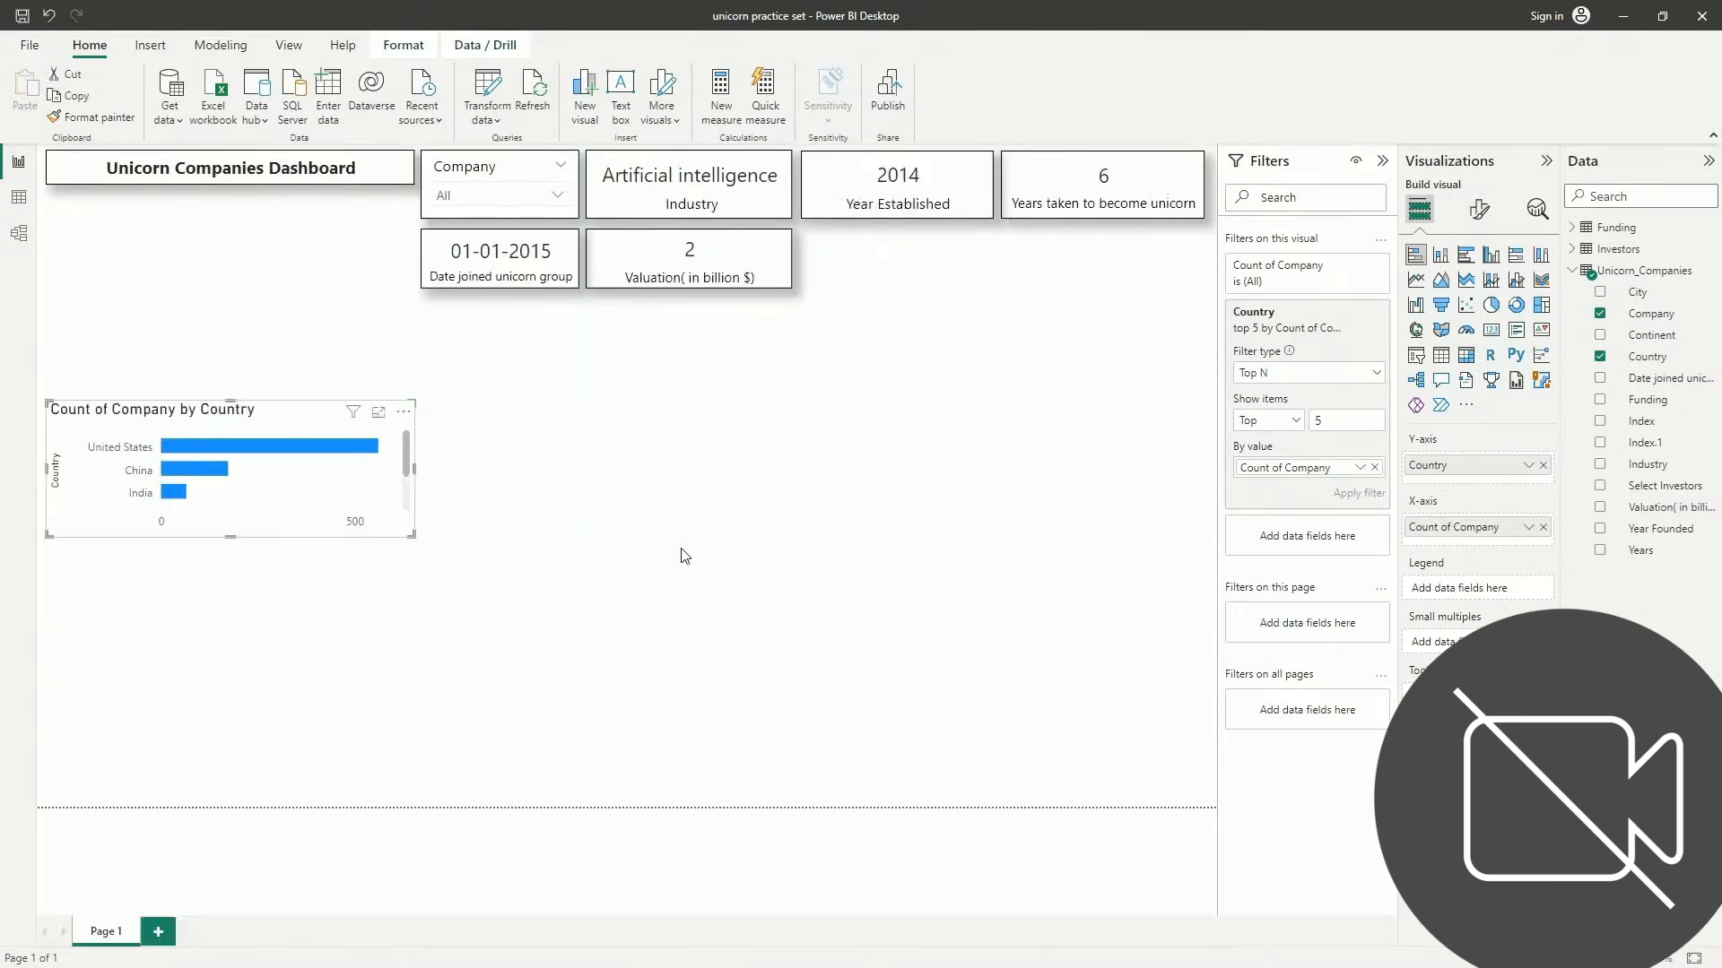
drag(315, 417, 783, 399)
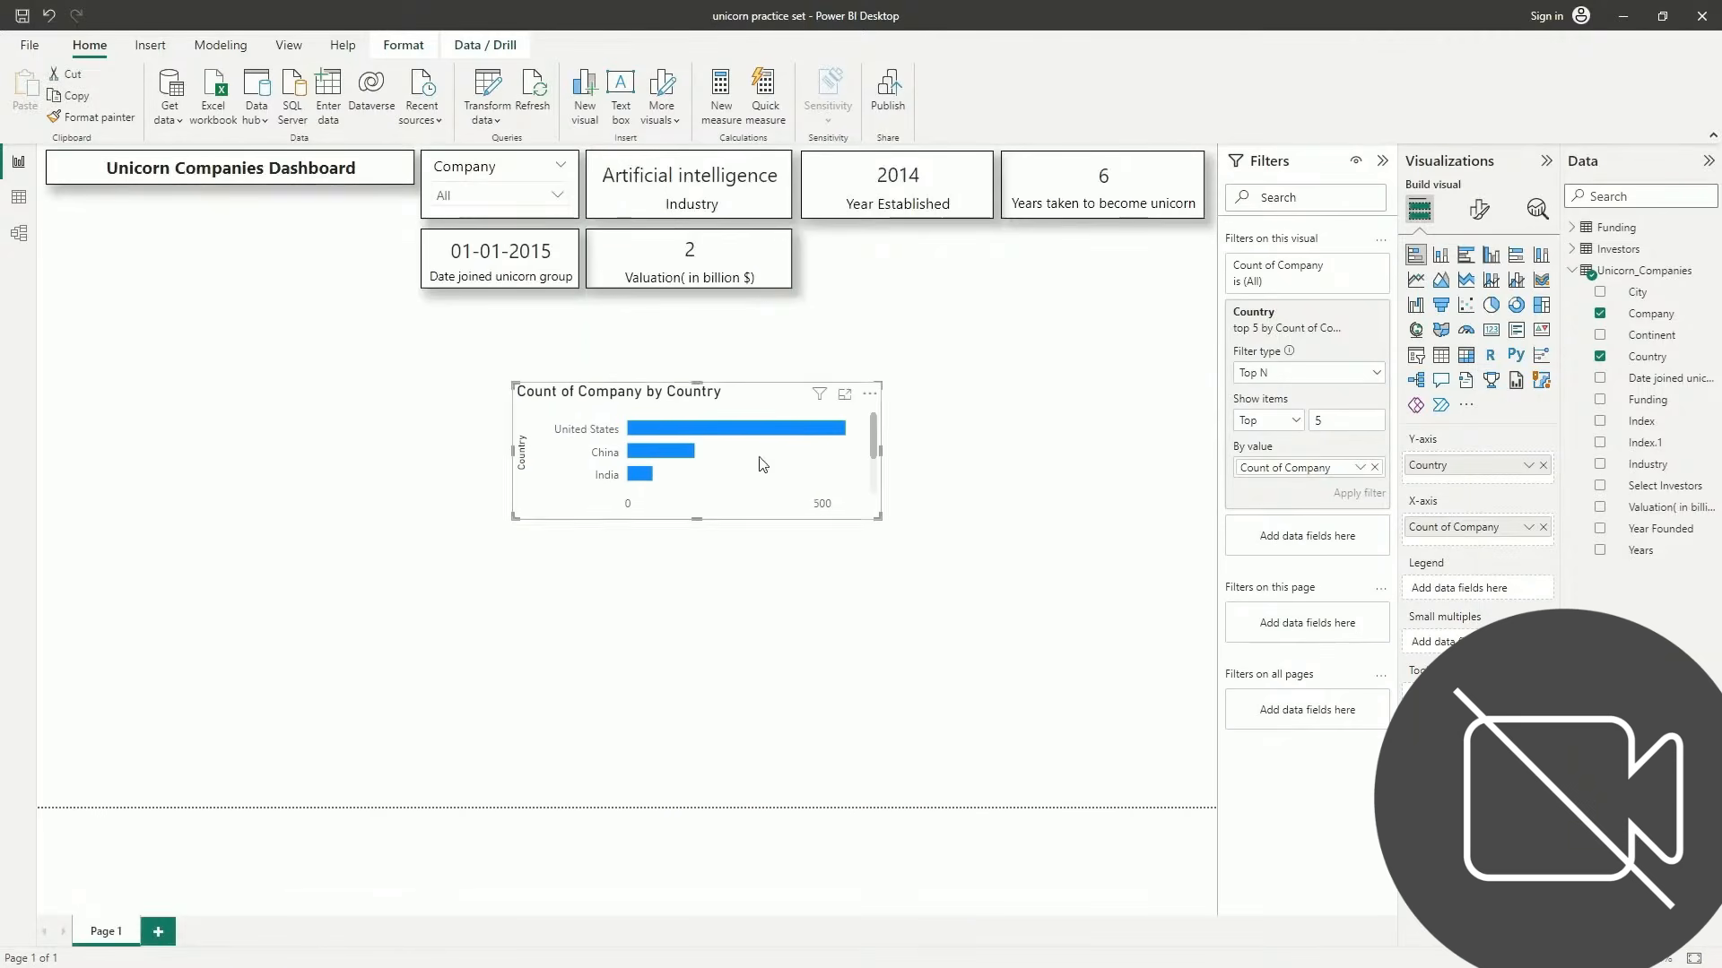
drag(696, 518, 697, 592)
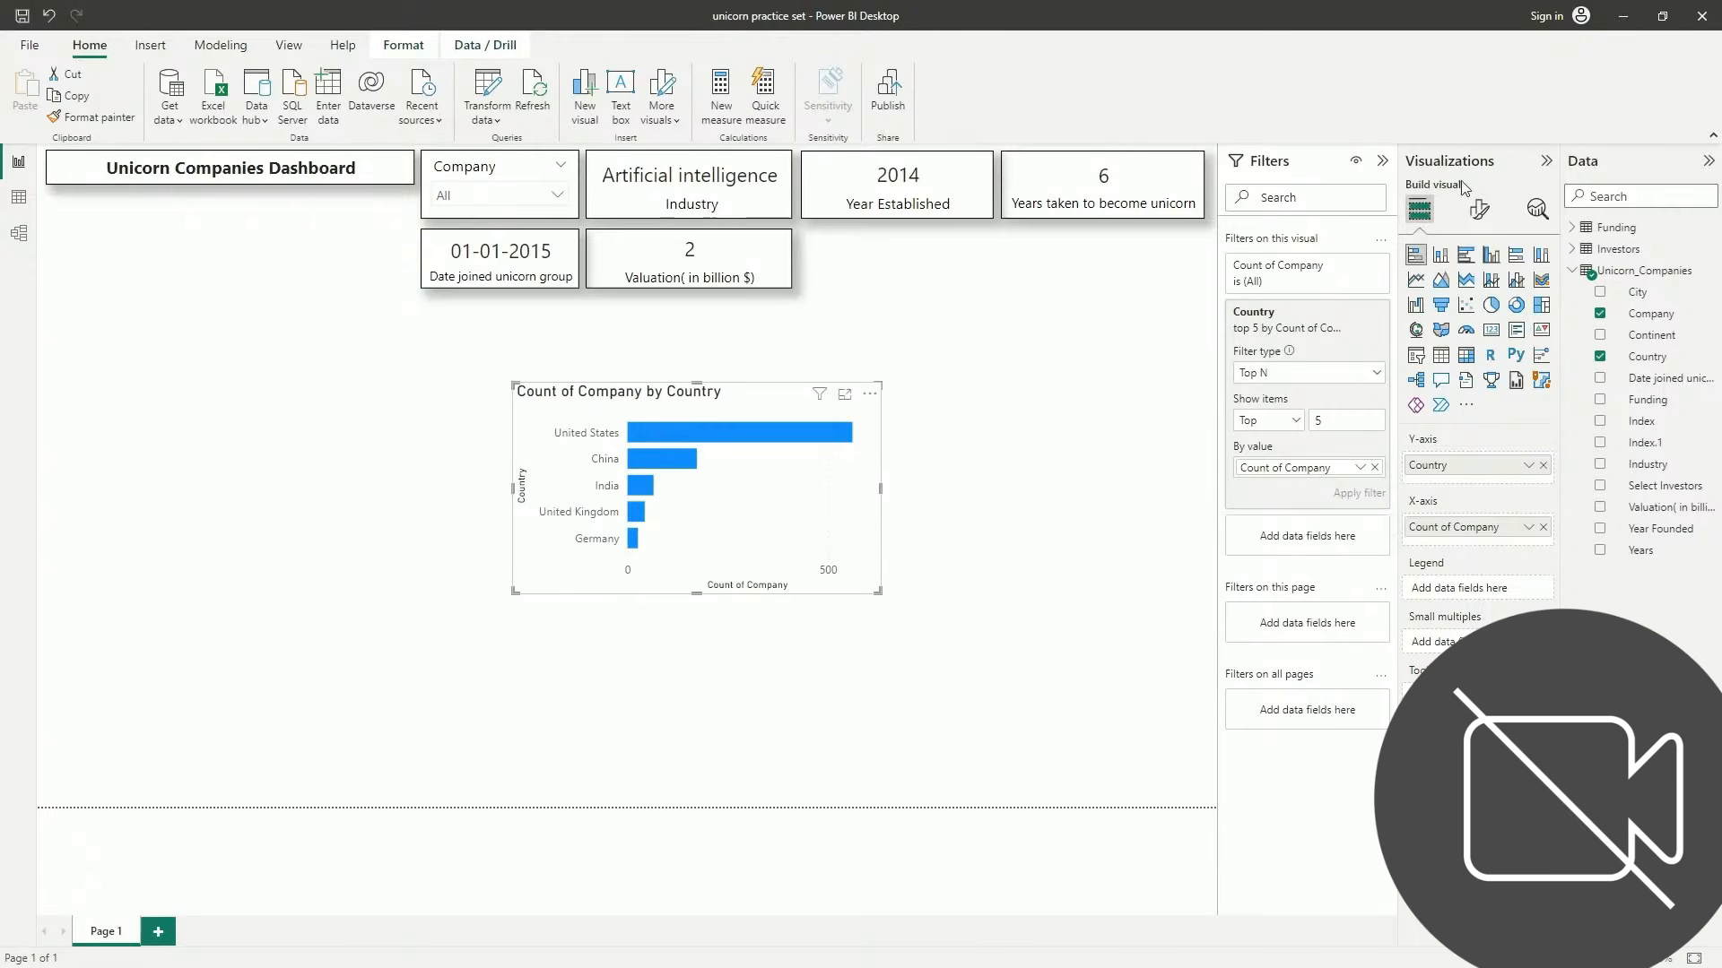
click(1478, 212)
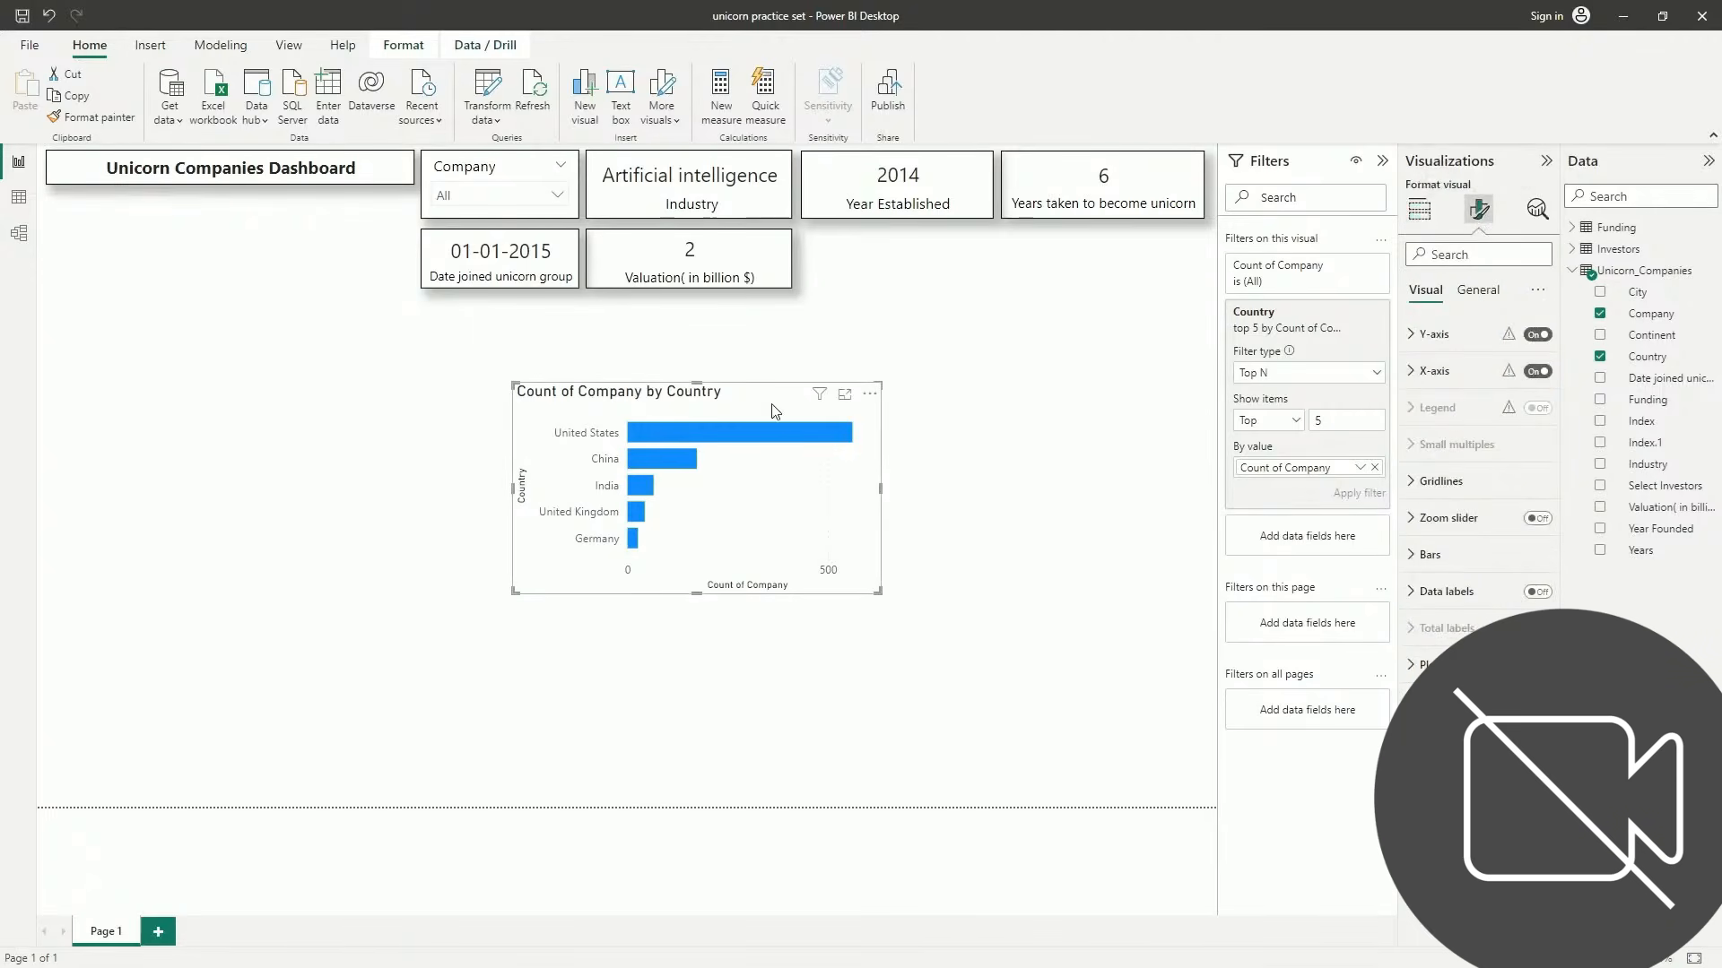
drag(776, 400, 977, 351)
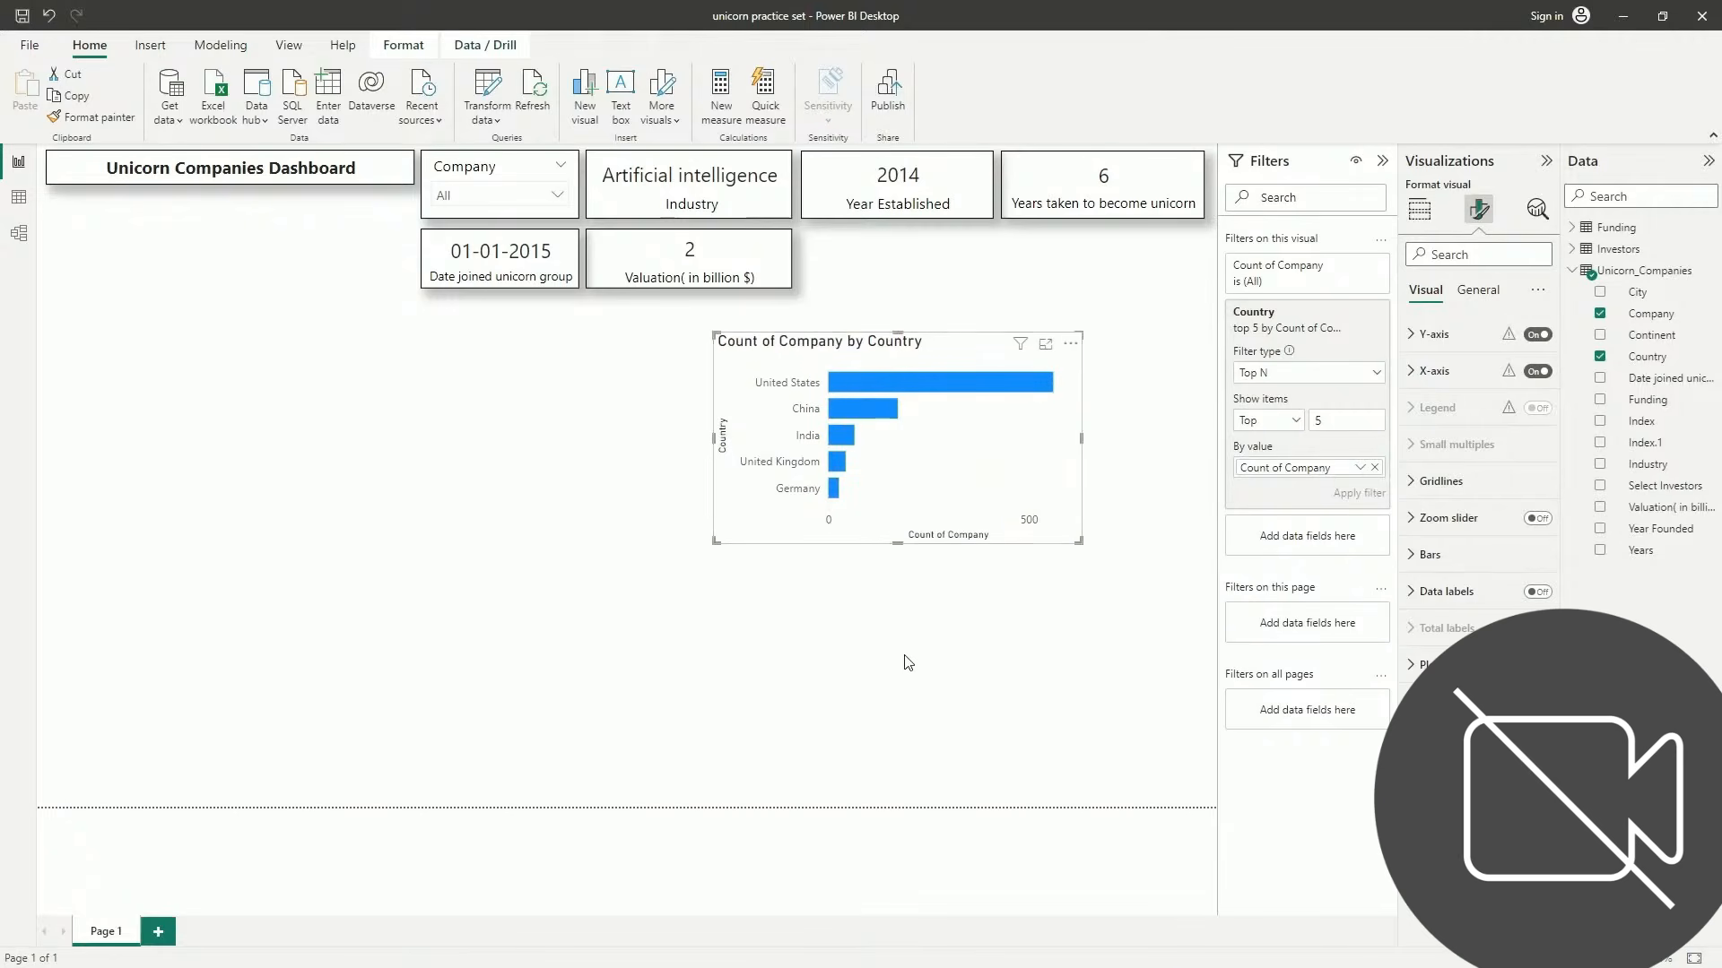
Turn on the bar chart's data labels and give them a light grey background with reduced transparency
click(1545, 596)
click(1471, 593)
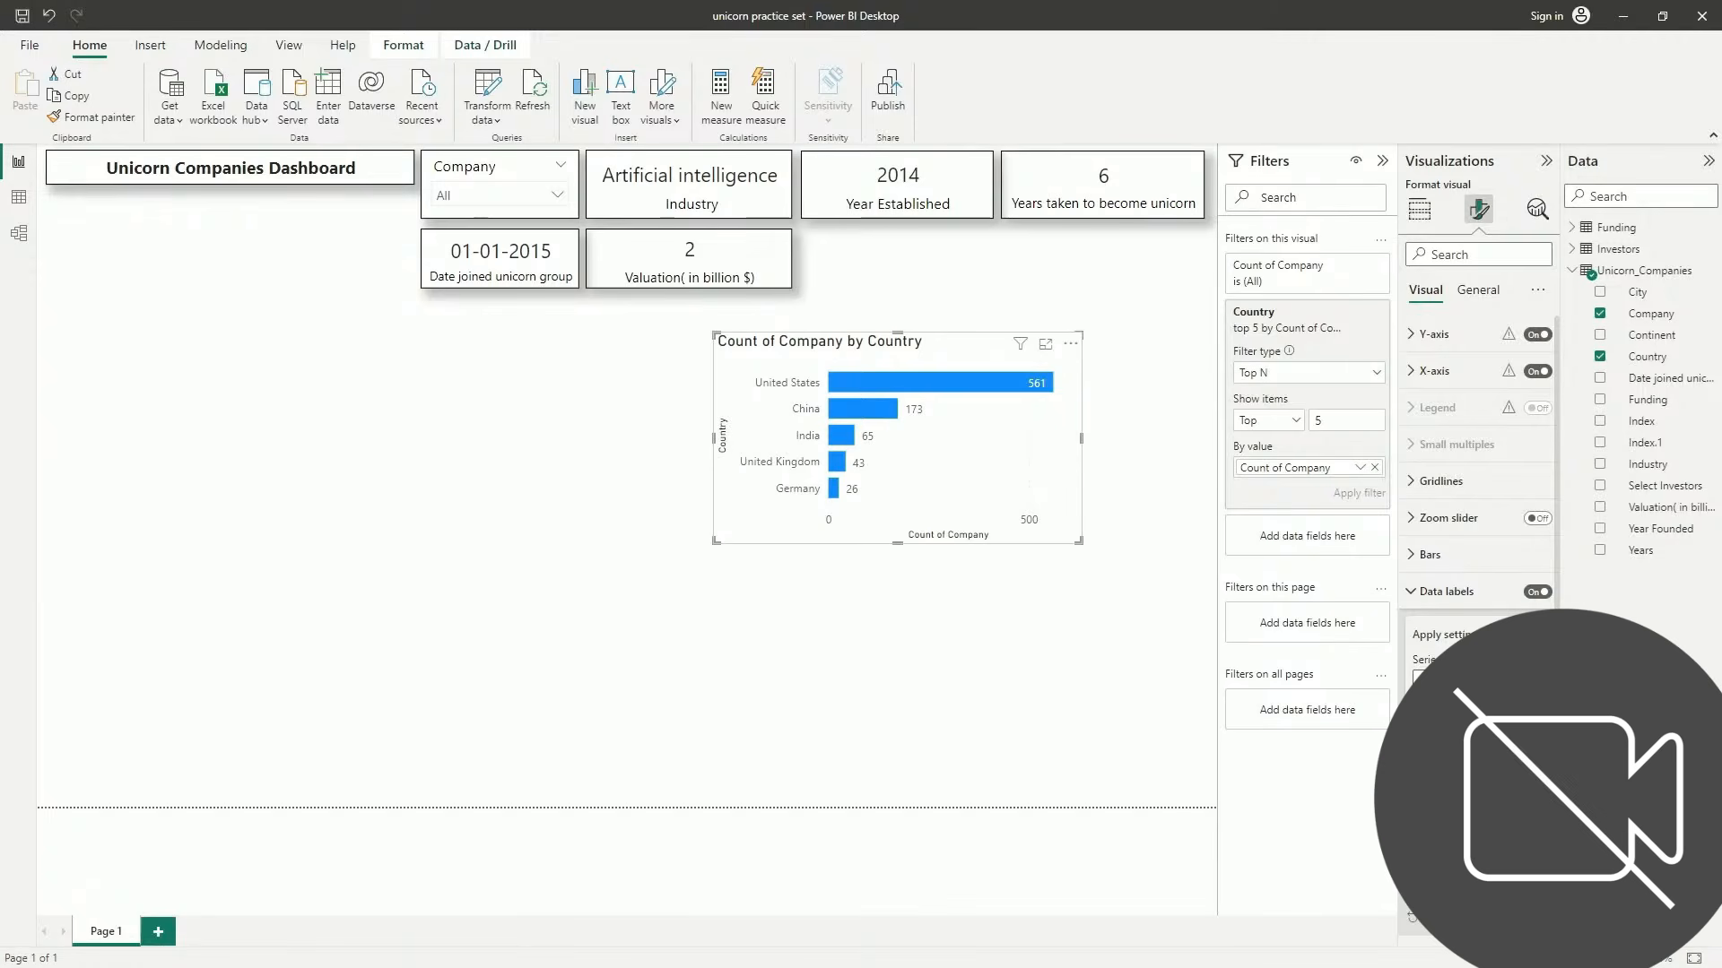
scroll(1478, 448, down, 1)
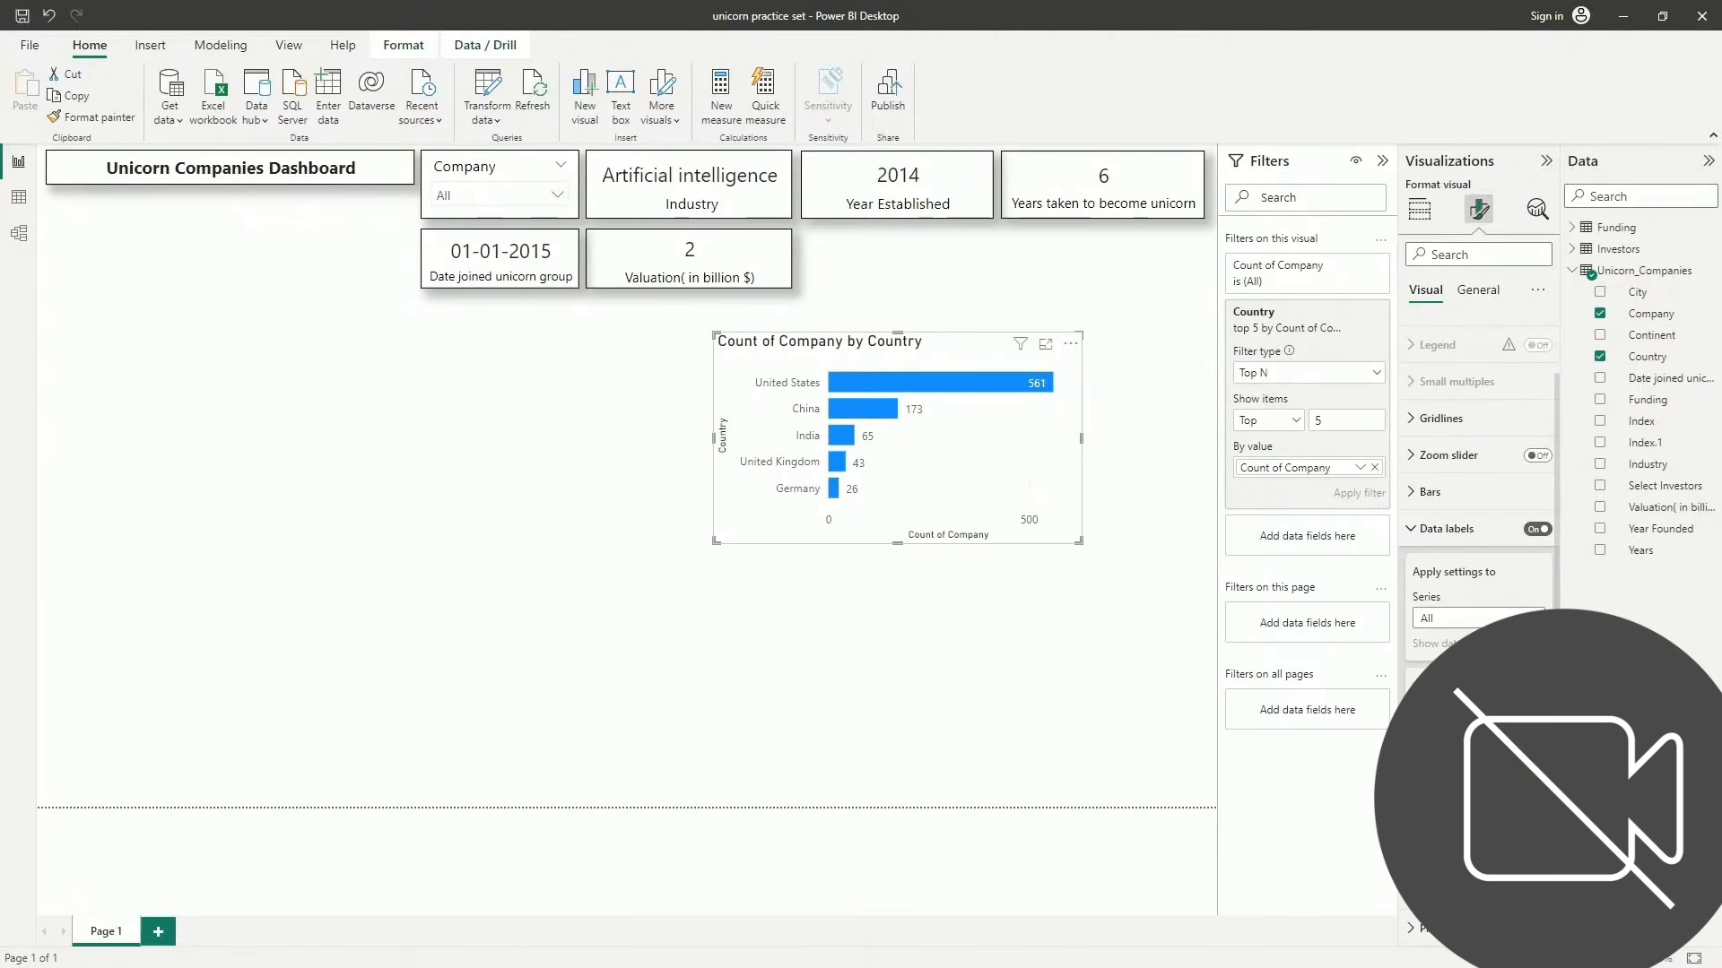
click(1537, 843)
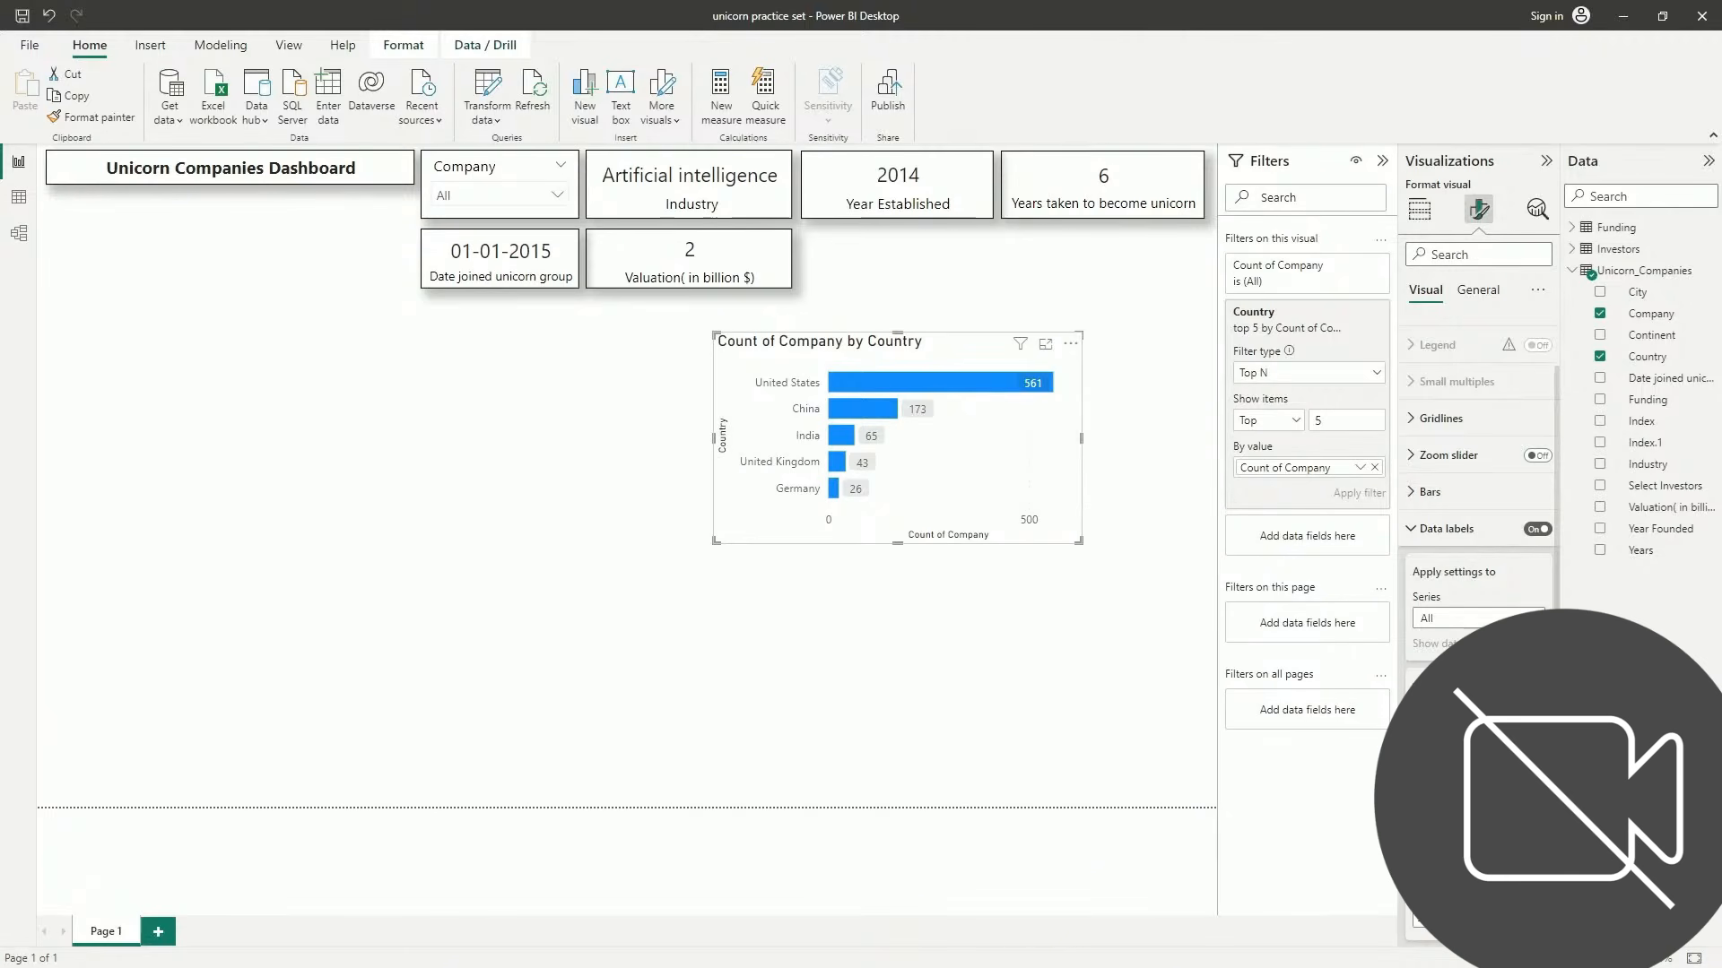
click(1437, 827)
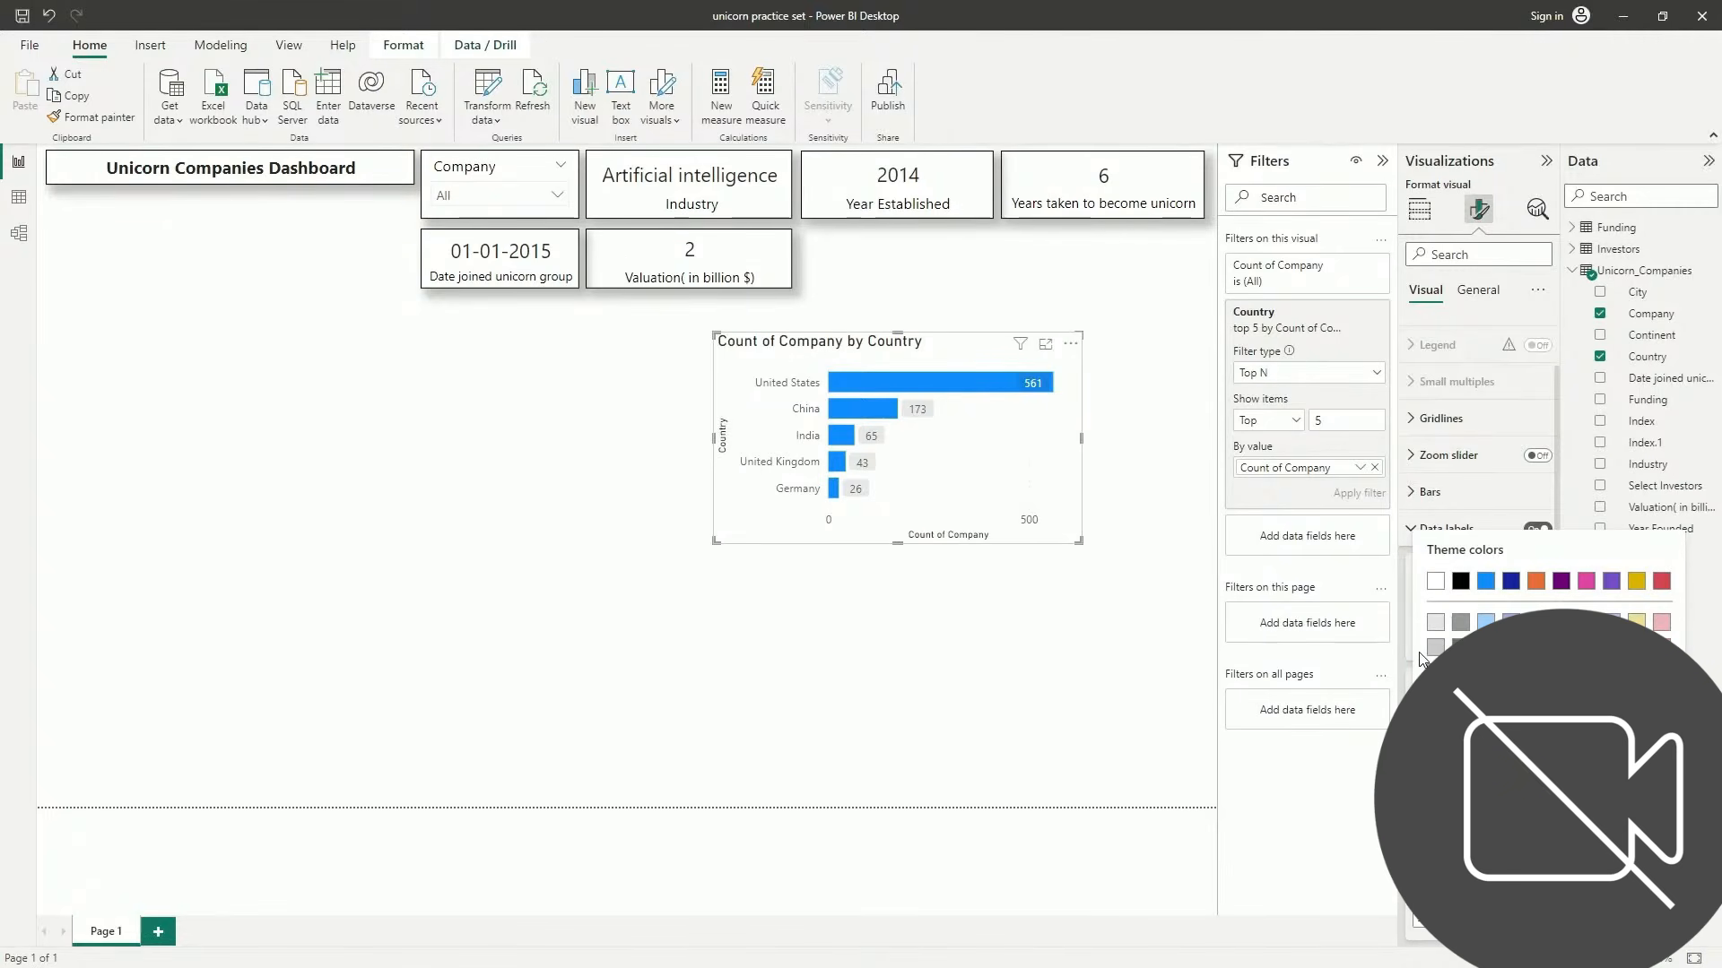
click(1438, 625)
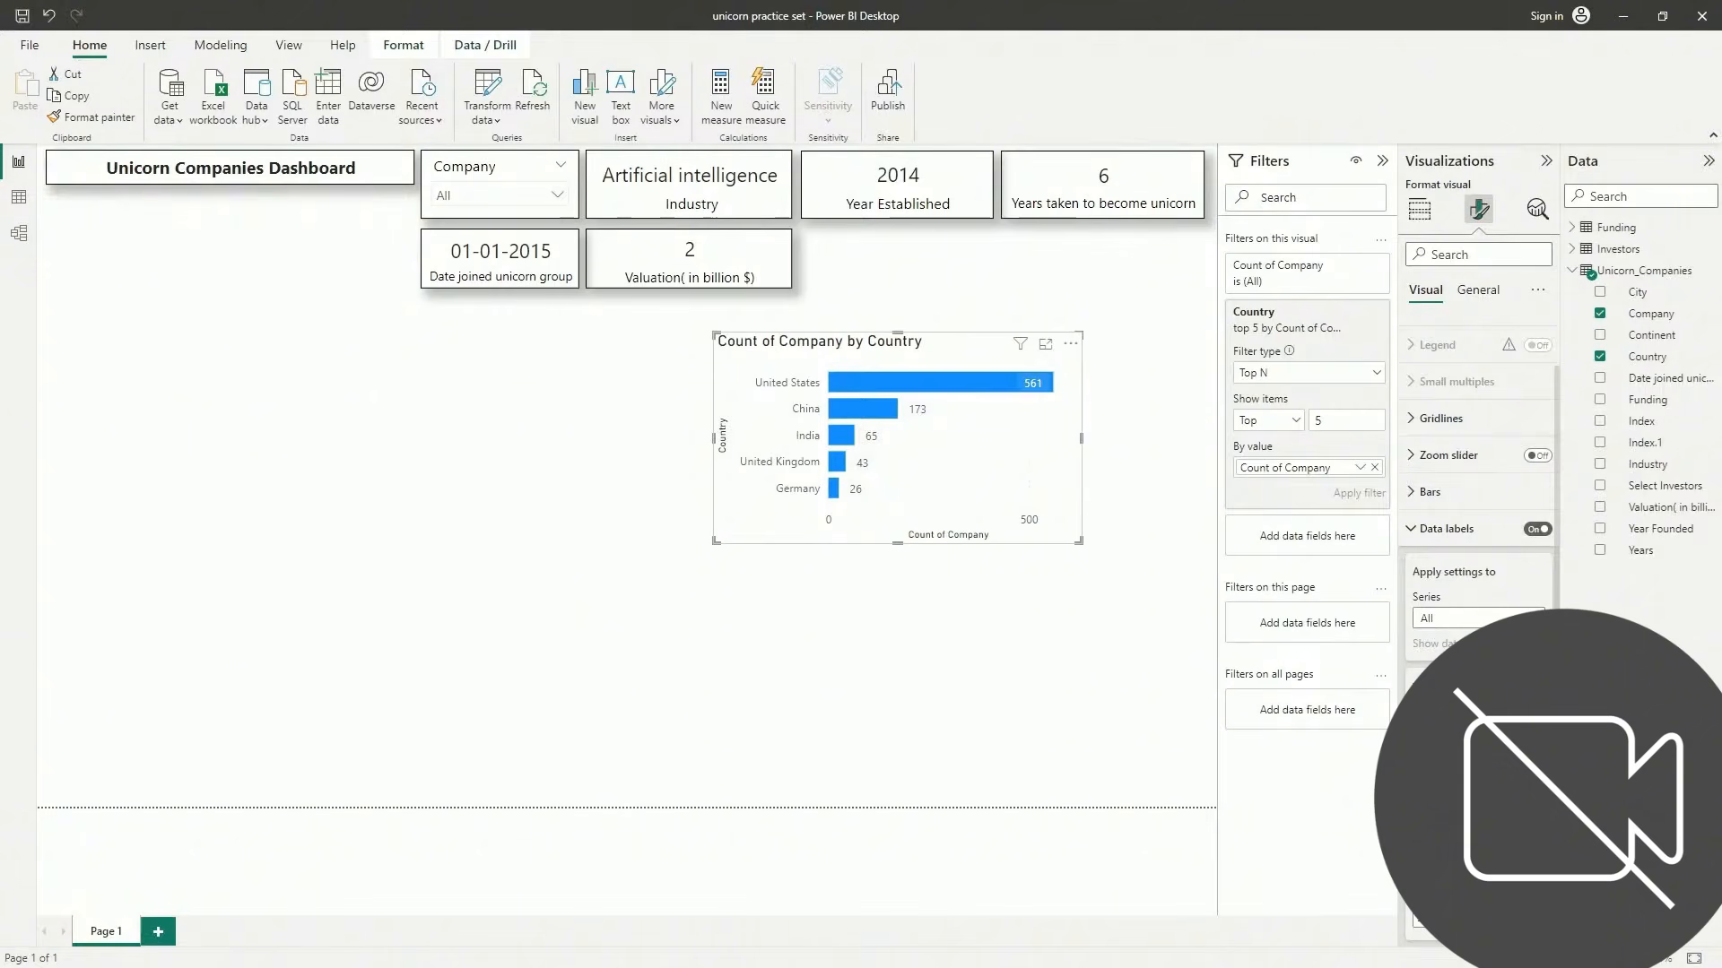
drag(1534, 918, 1509, 919)
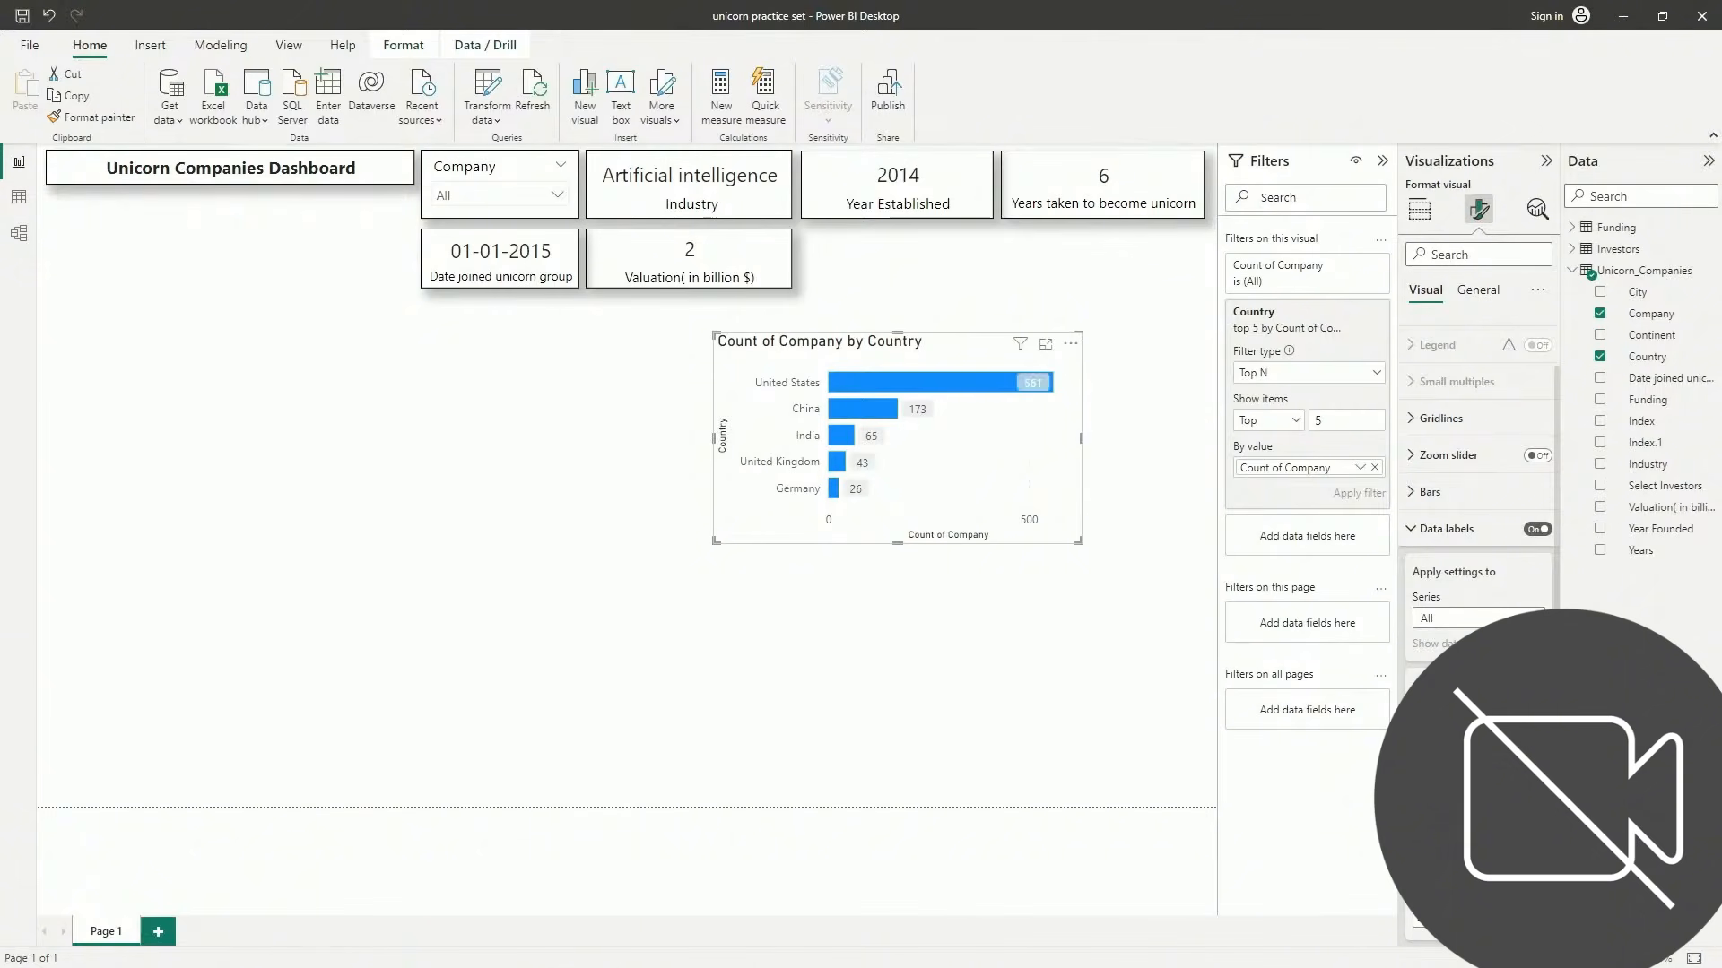
Make the bar chart's data label values bold and black
scroll(1478, 449, down, 2)
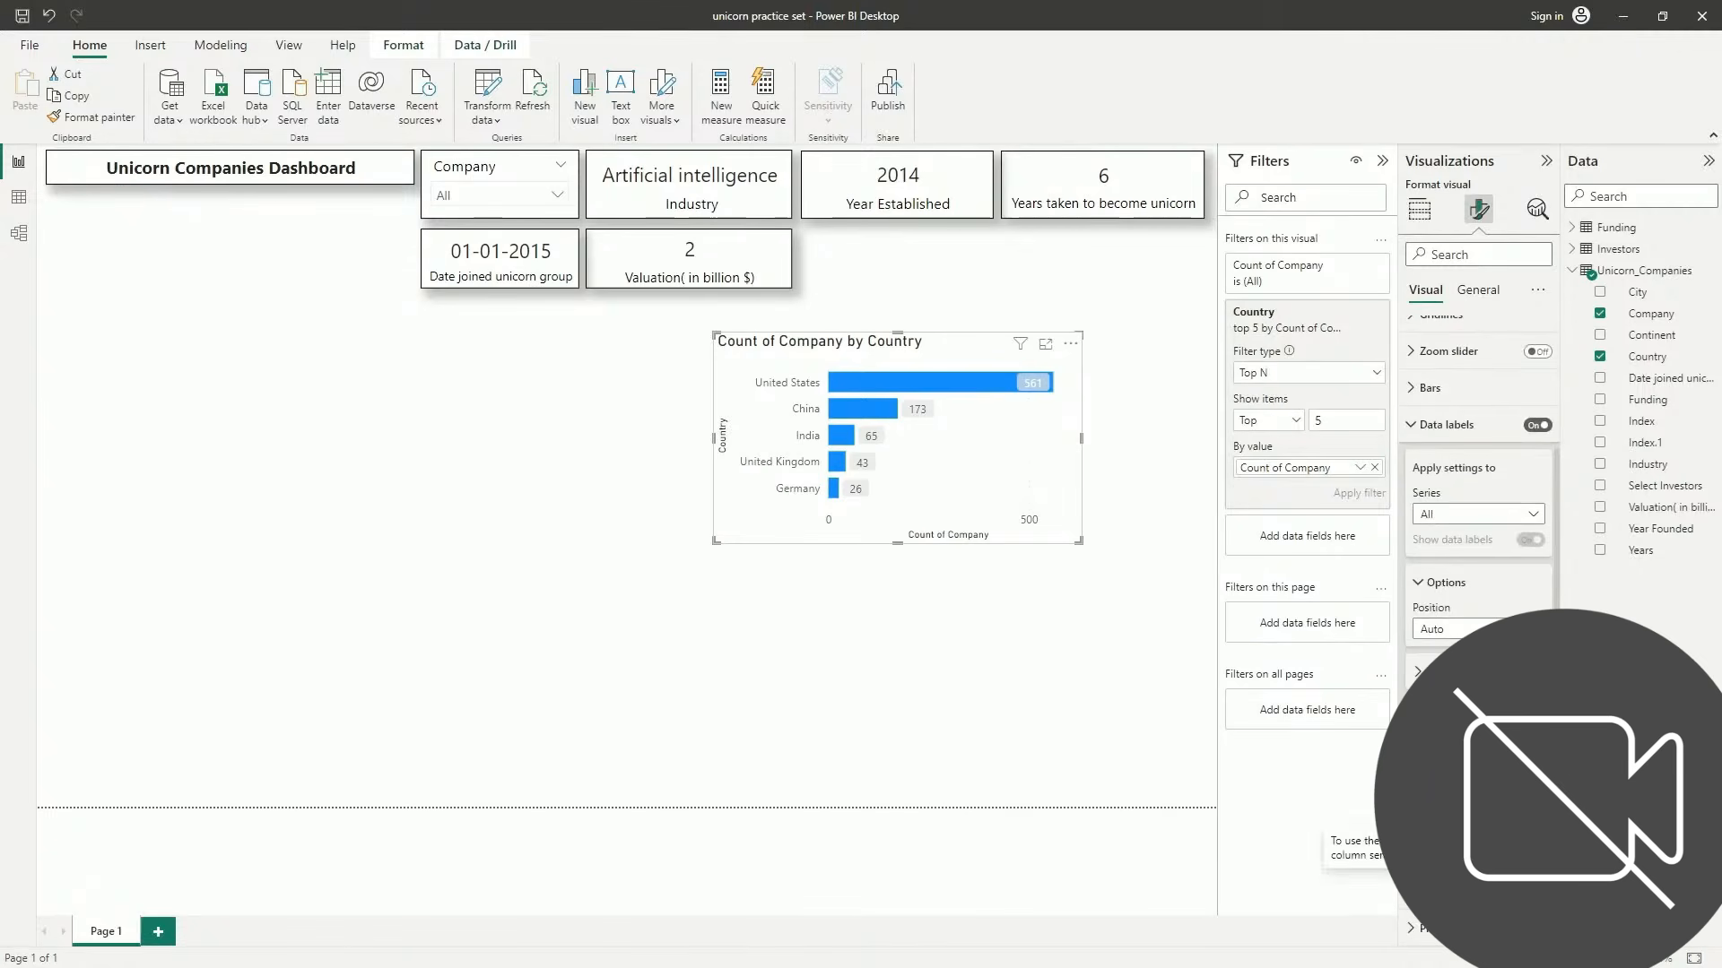
click(1442, 671)
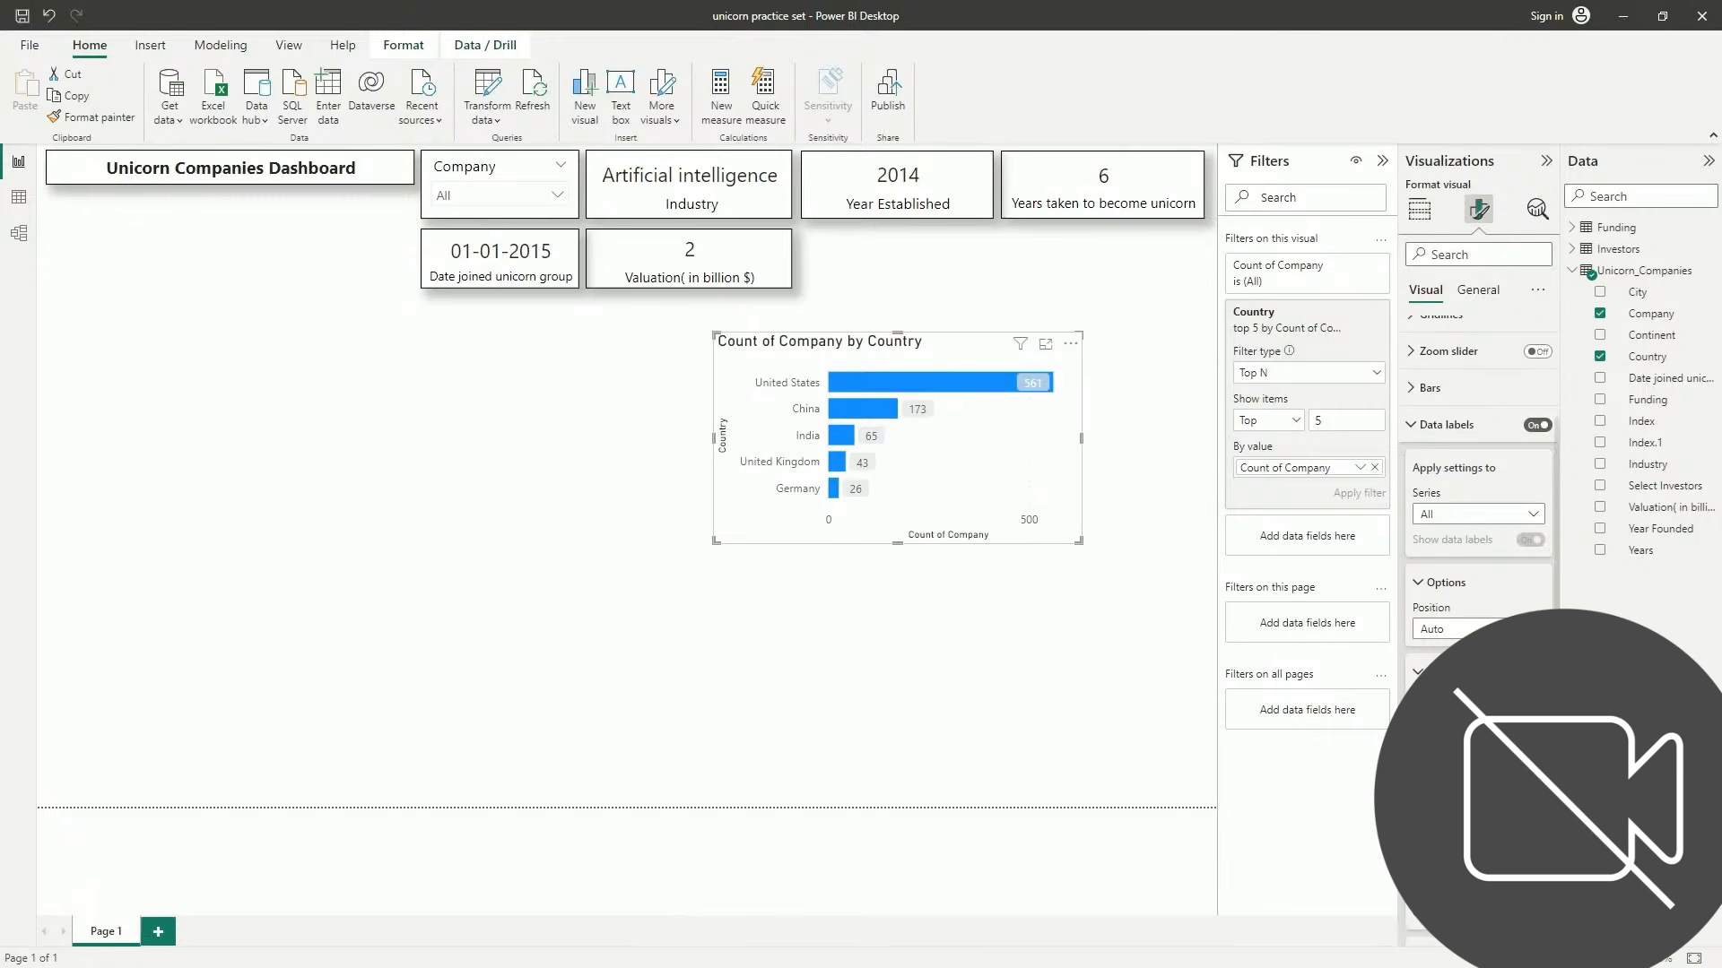
click(1433, 814)
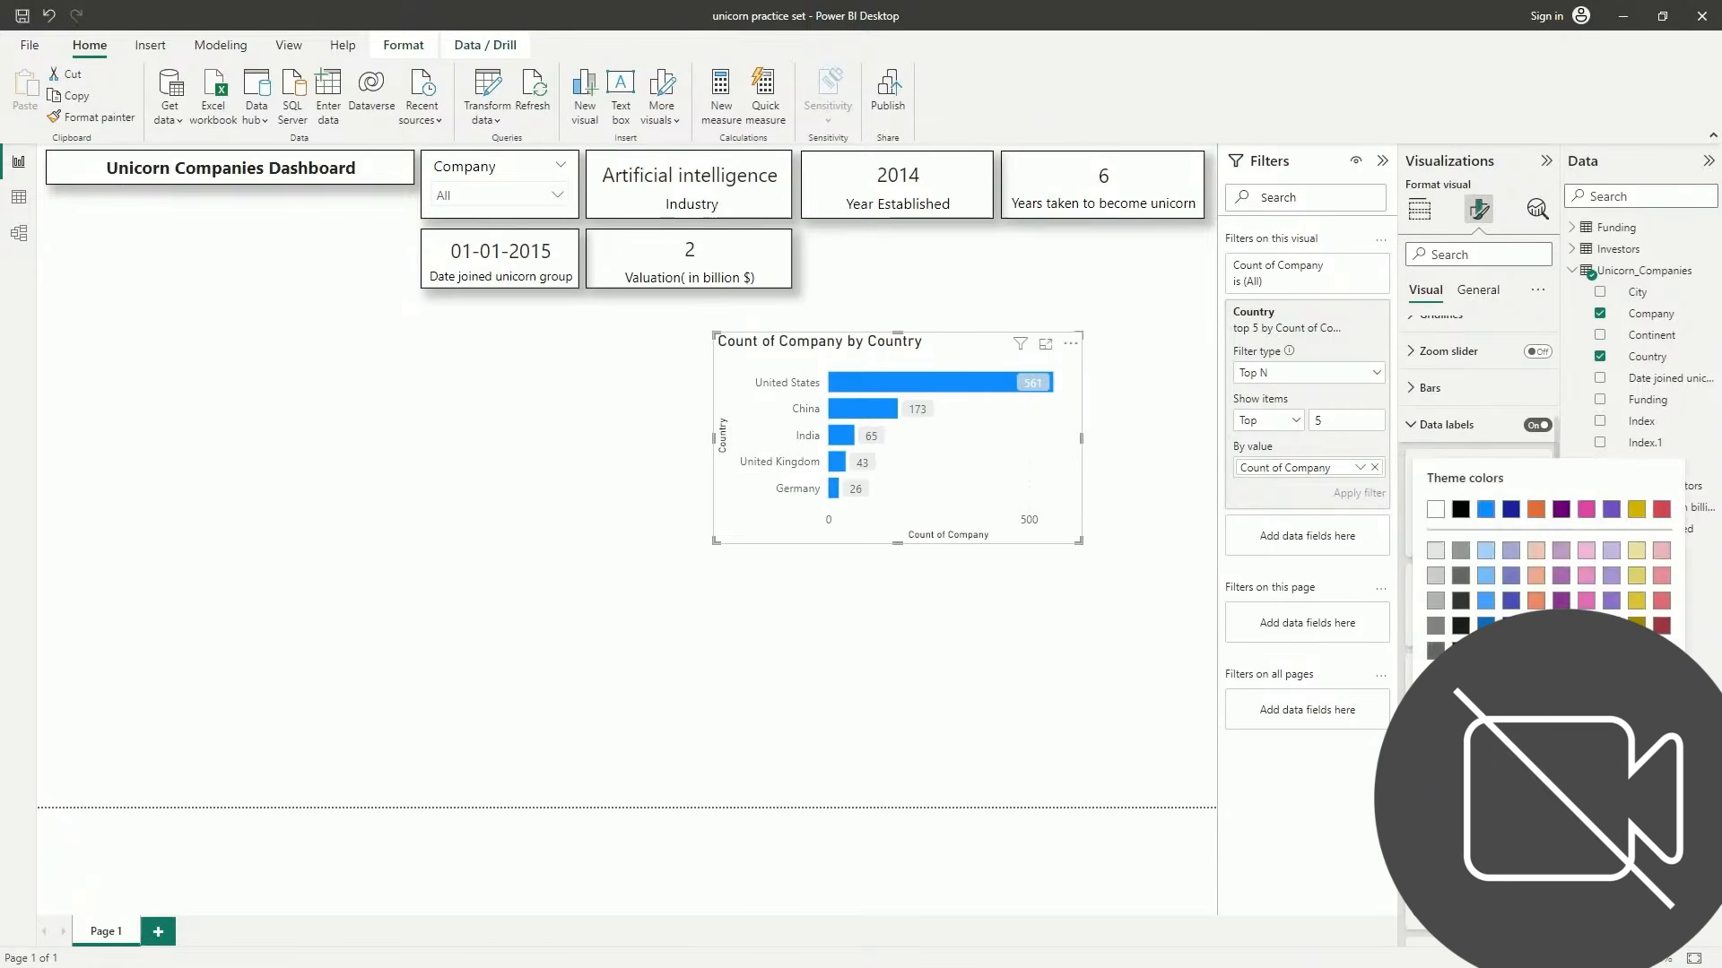
click(1461, 509)
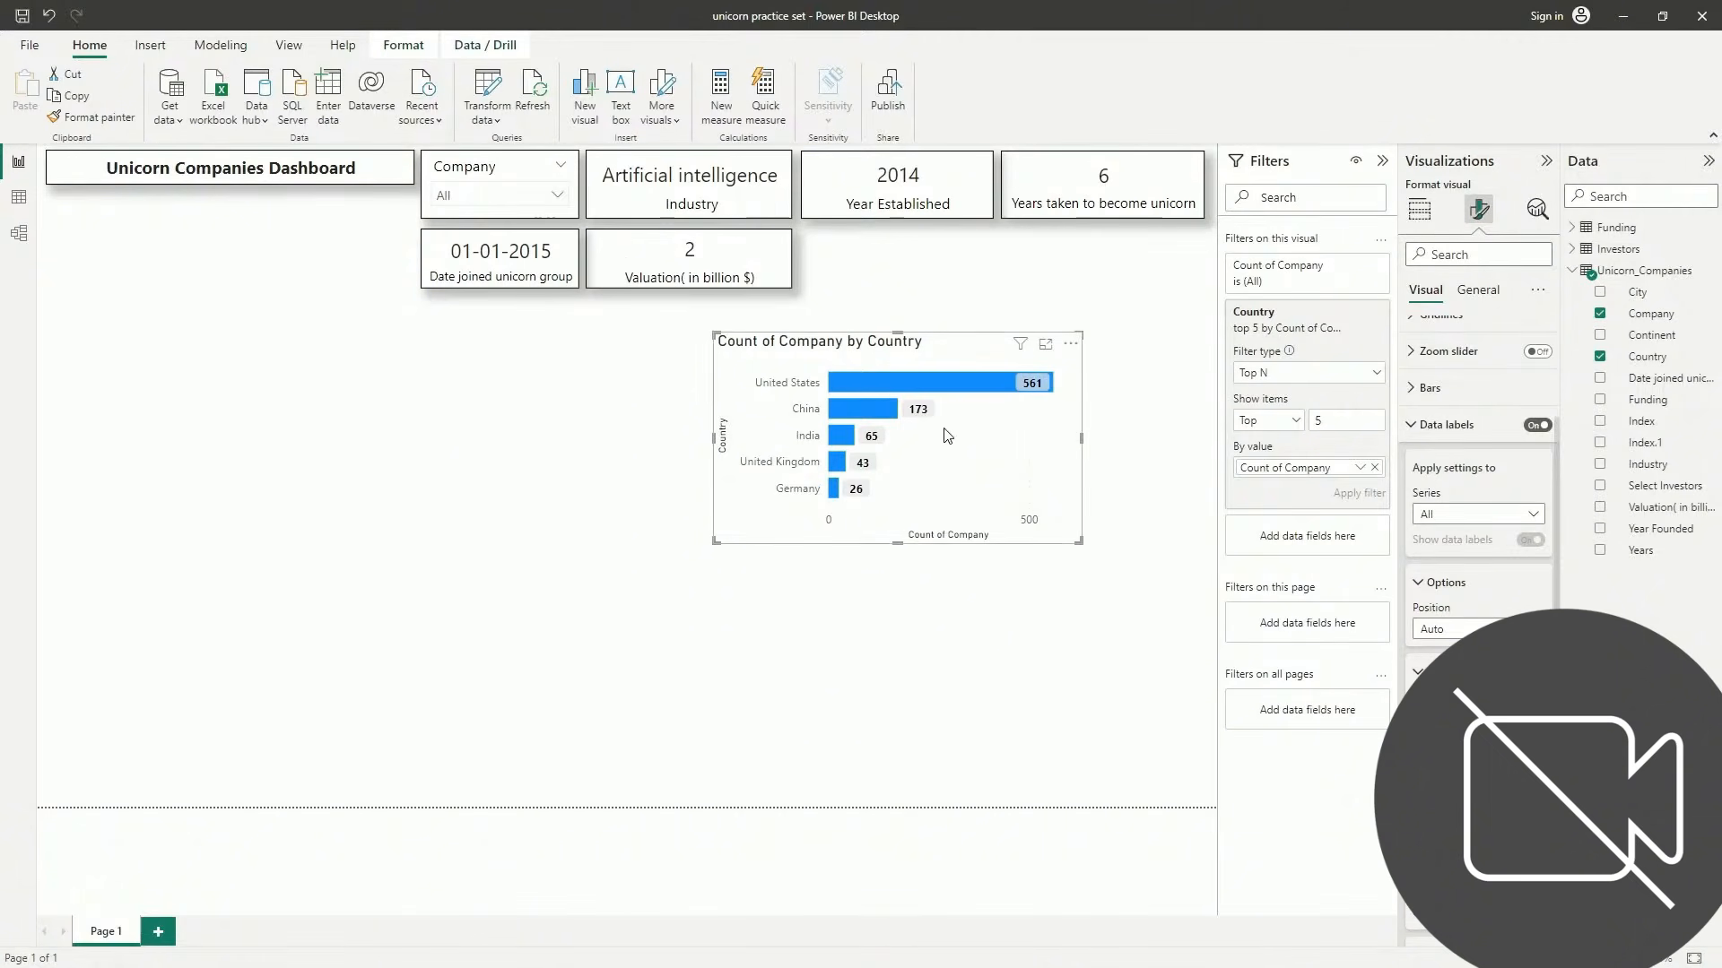
scroll(1478, 448, down, 3)
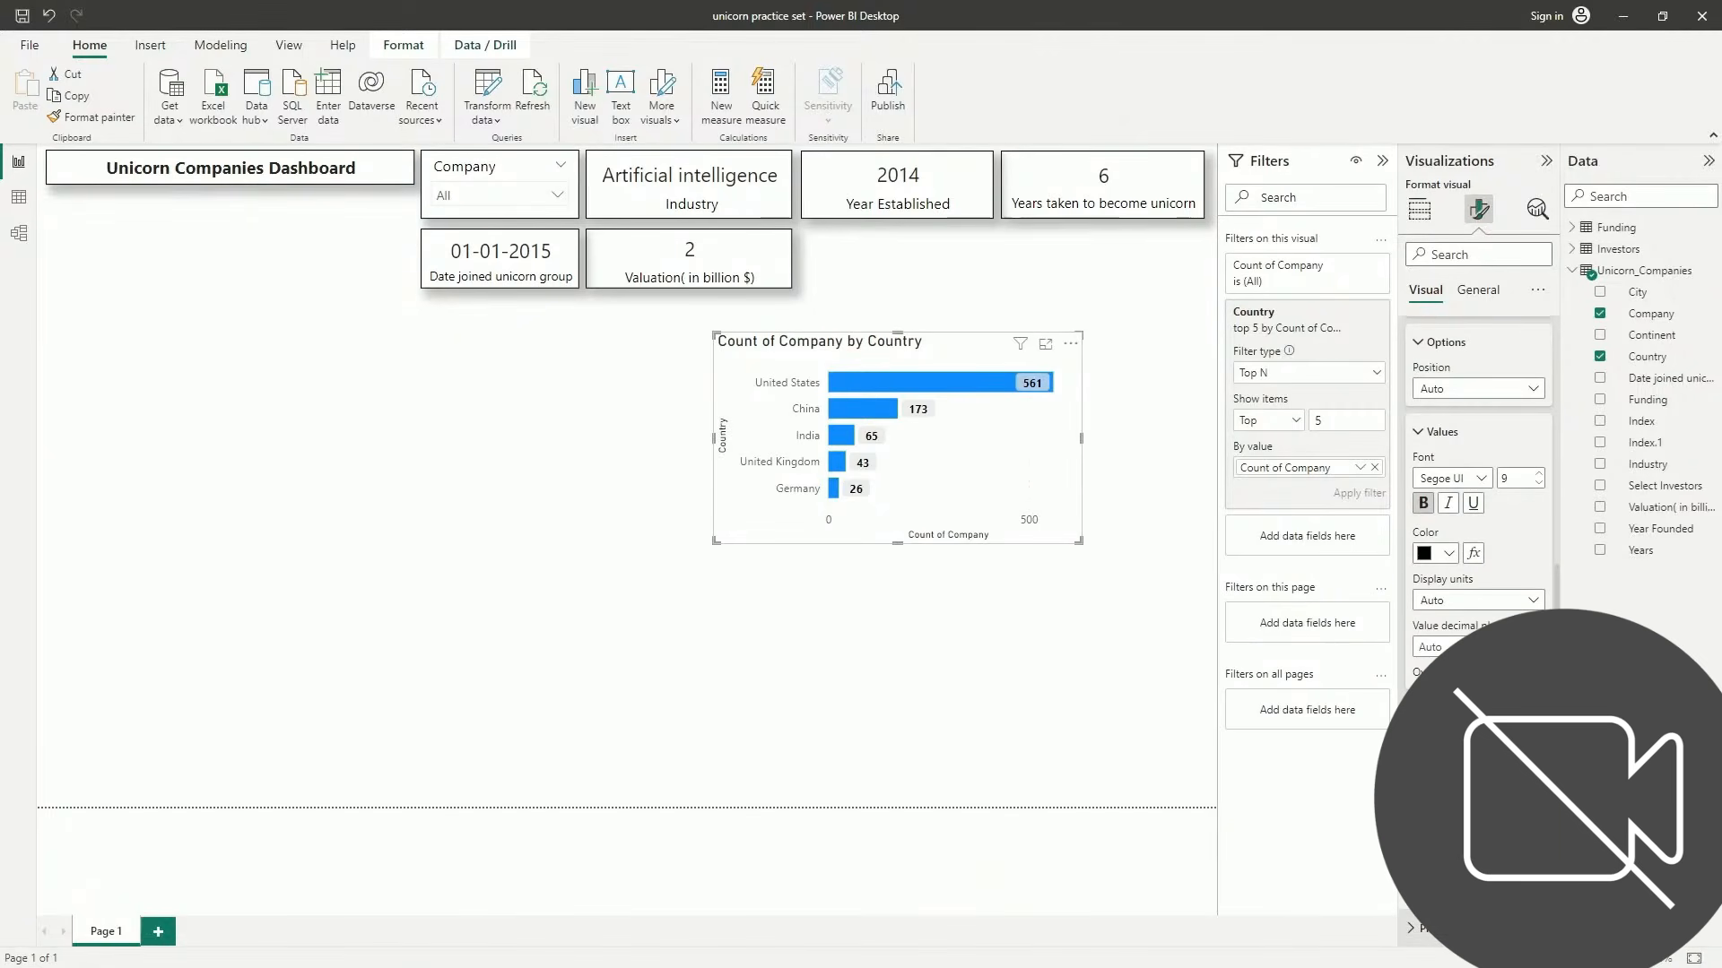
Set the default bar colour to the darkest shade of the red theme colour
scroll(1478, 449, up, 5)
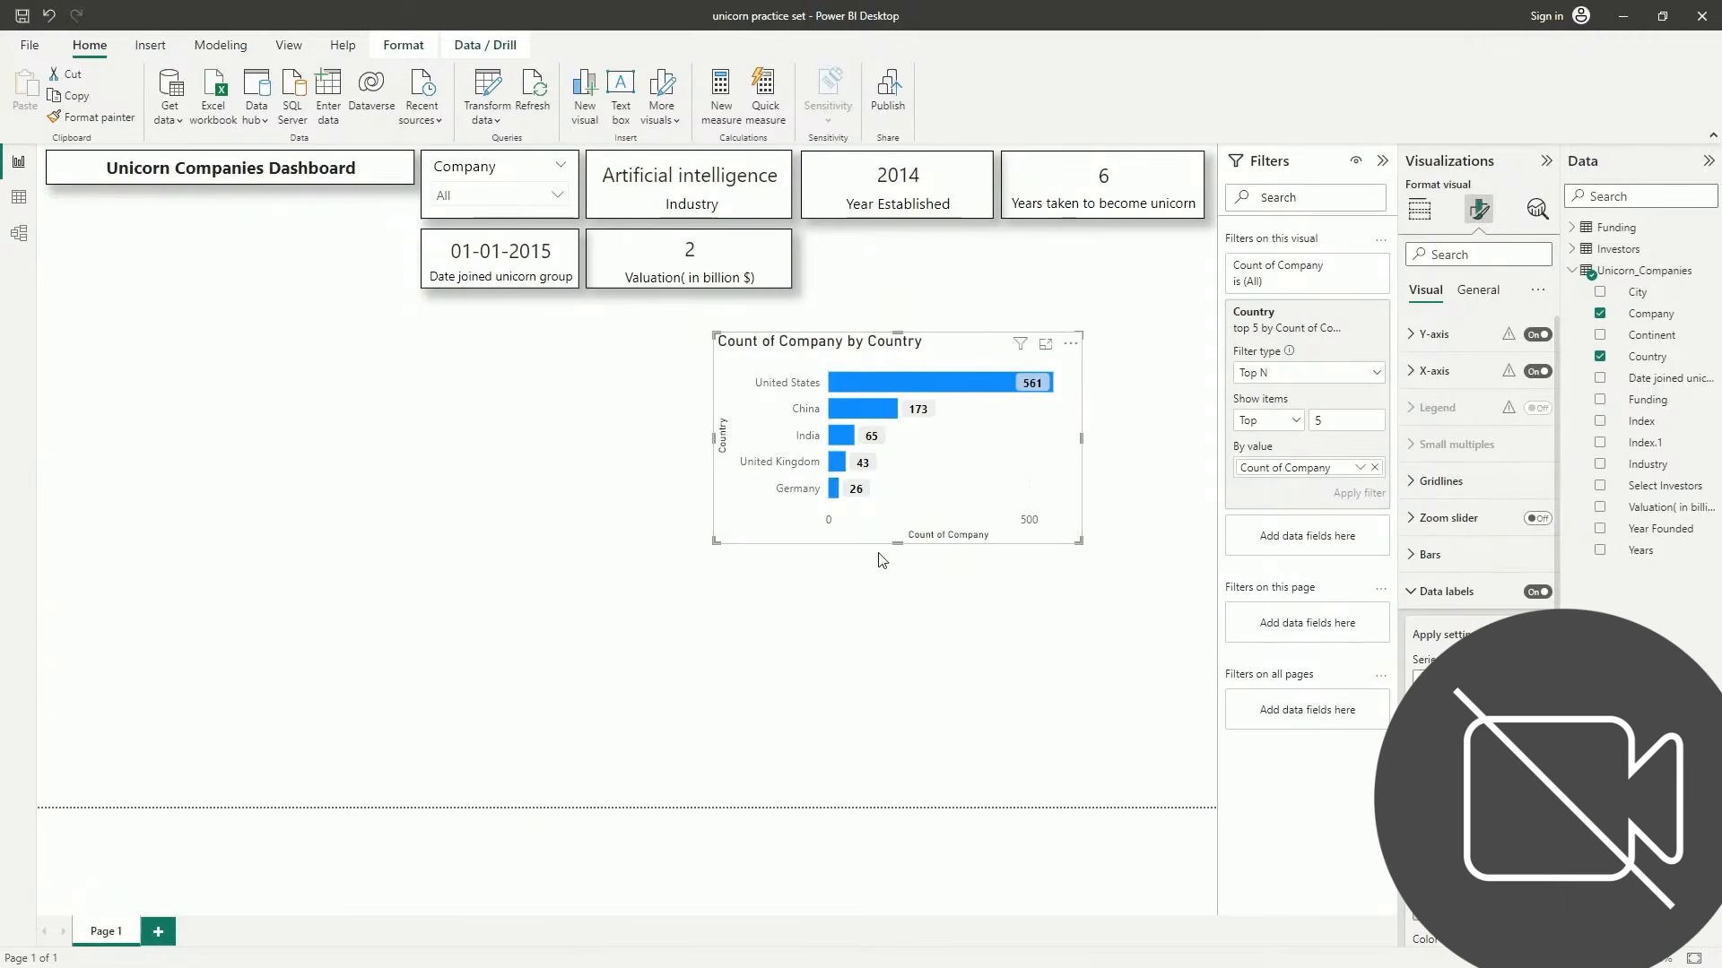
click(1452, 558)
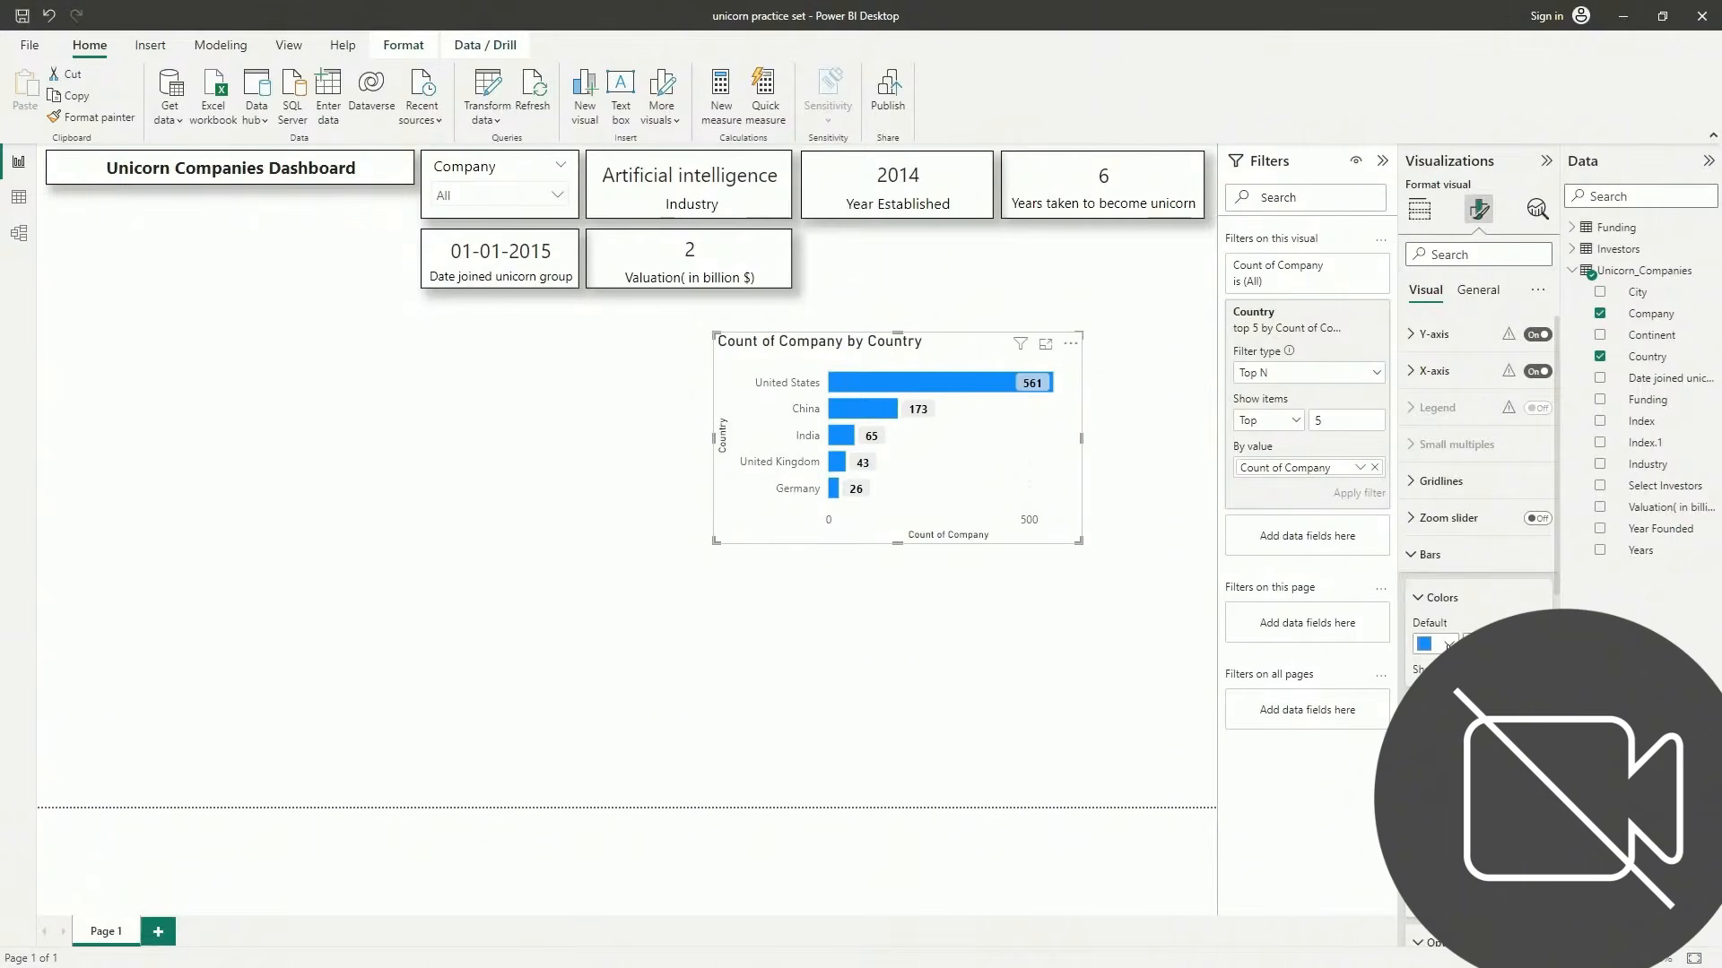
click(1447, 645)
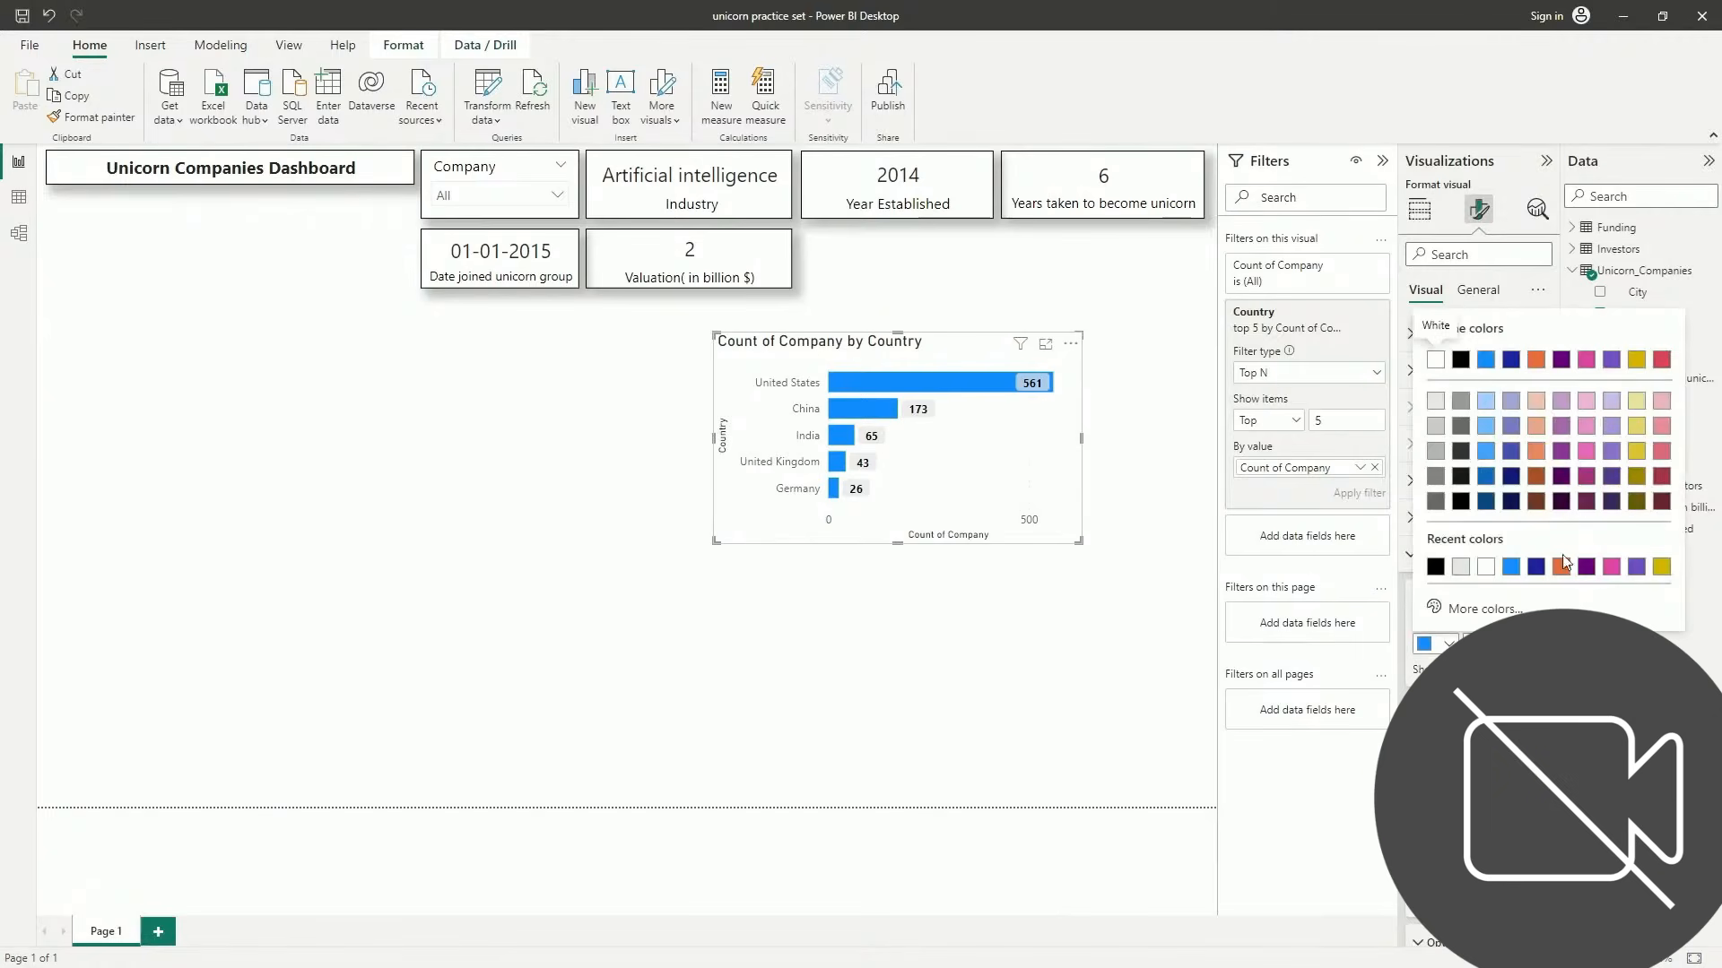
click(1662, 502)
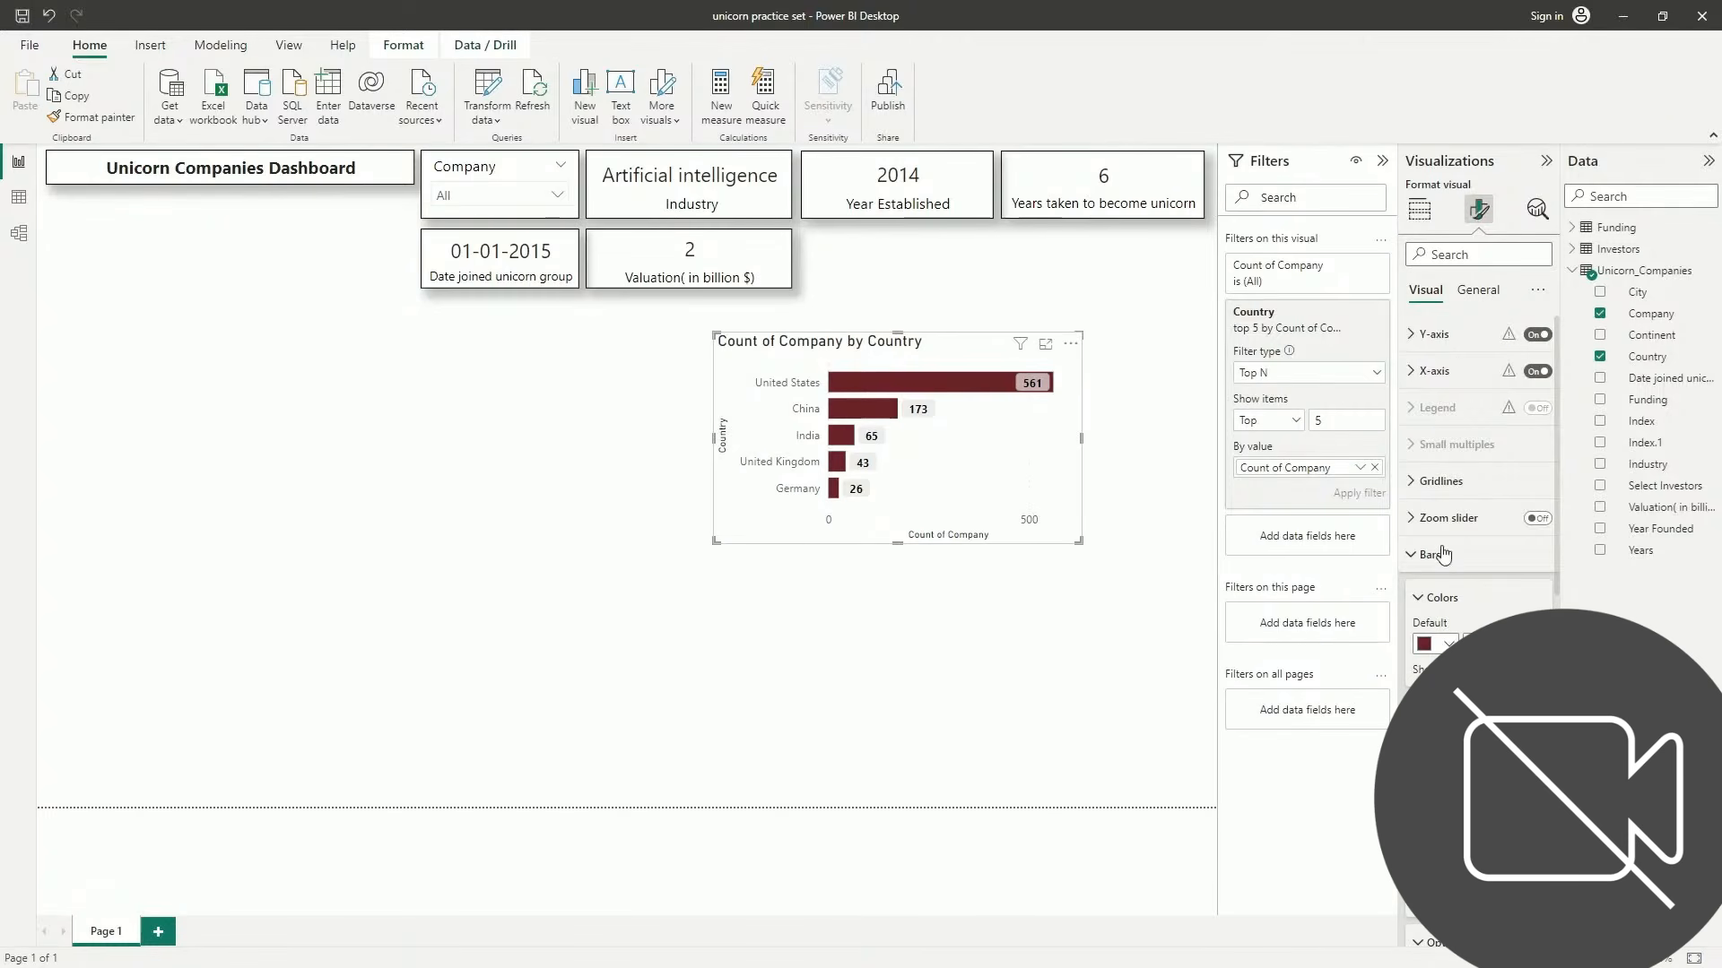
Set the colour of the bar chart's X-axis values to black
click(1435, 484)
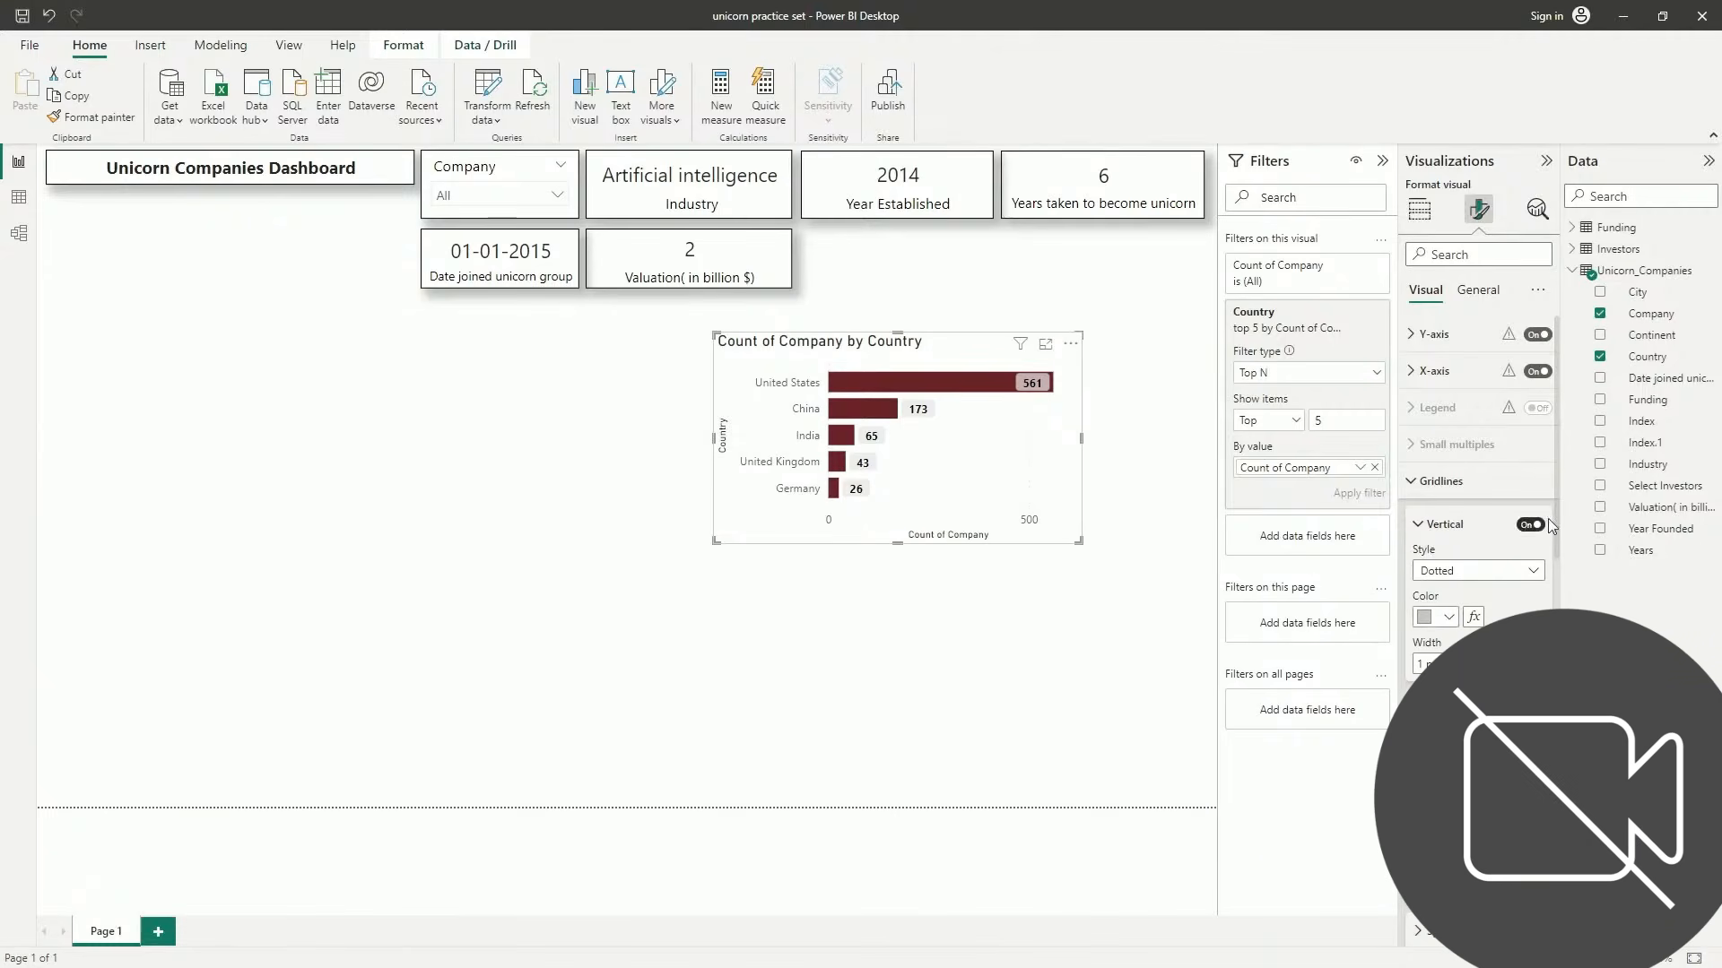
click(1438, 375)
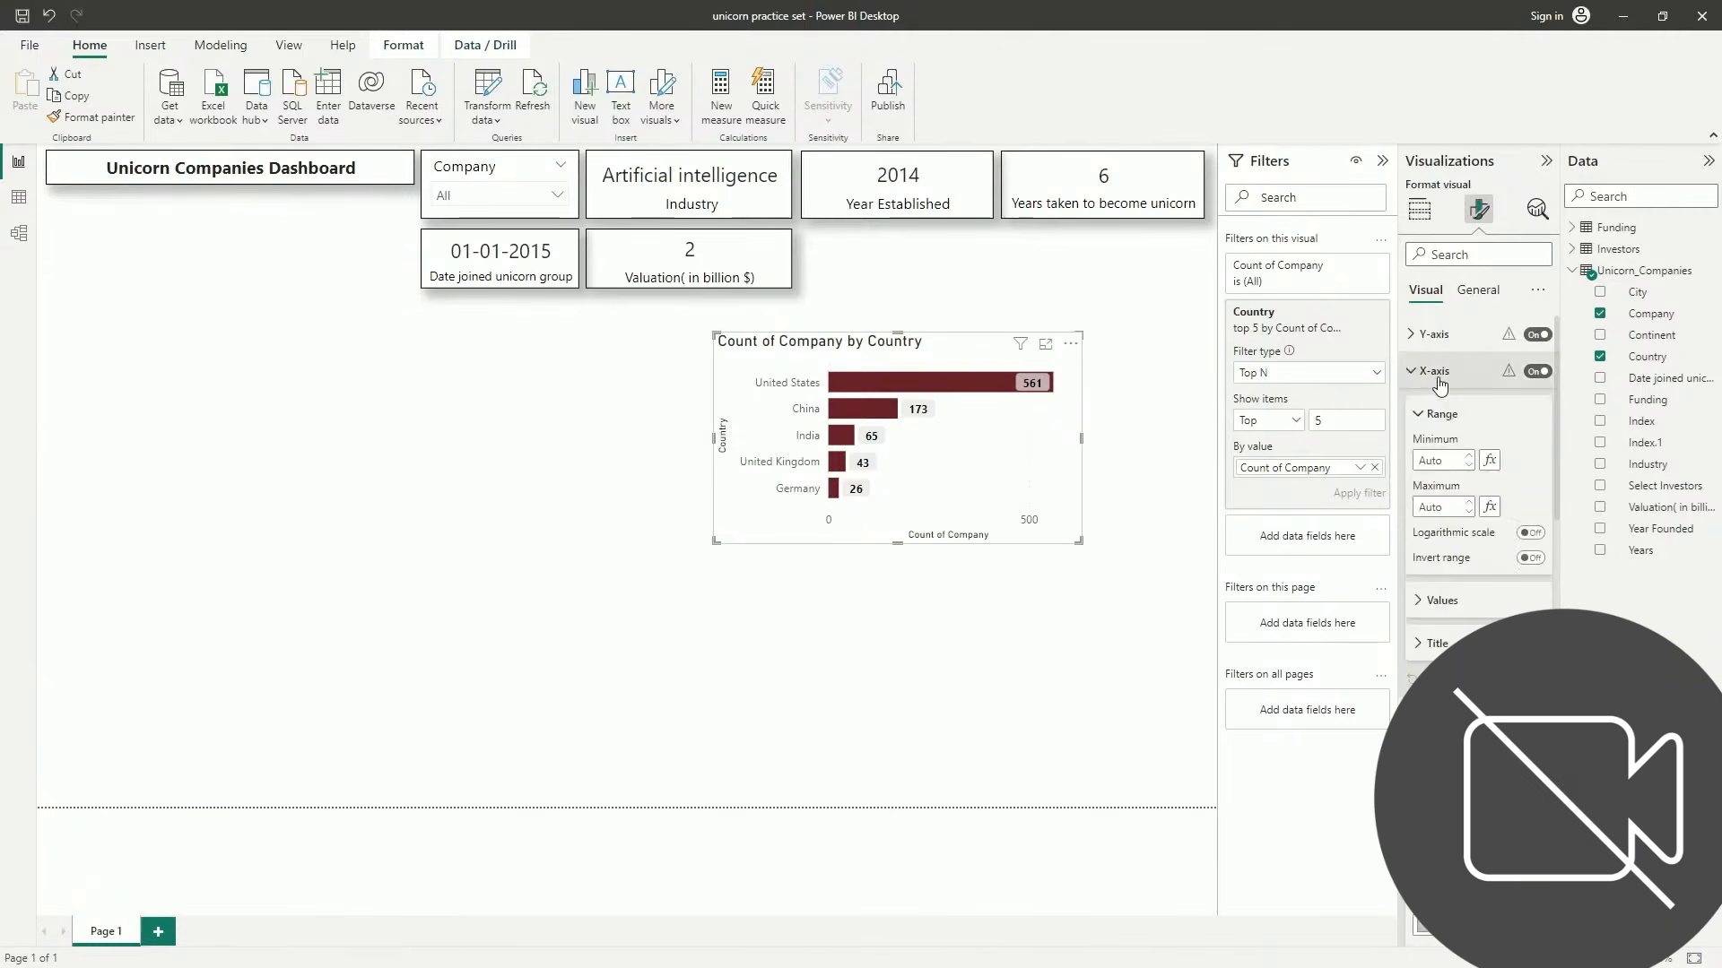
click(1467, 609)
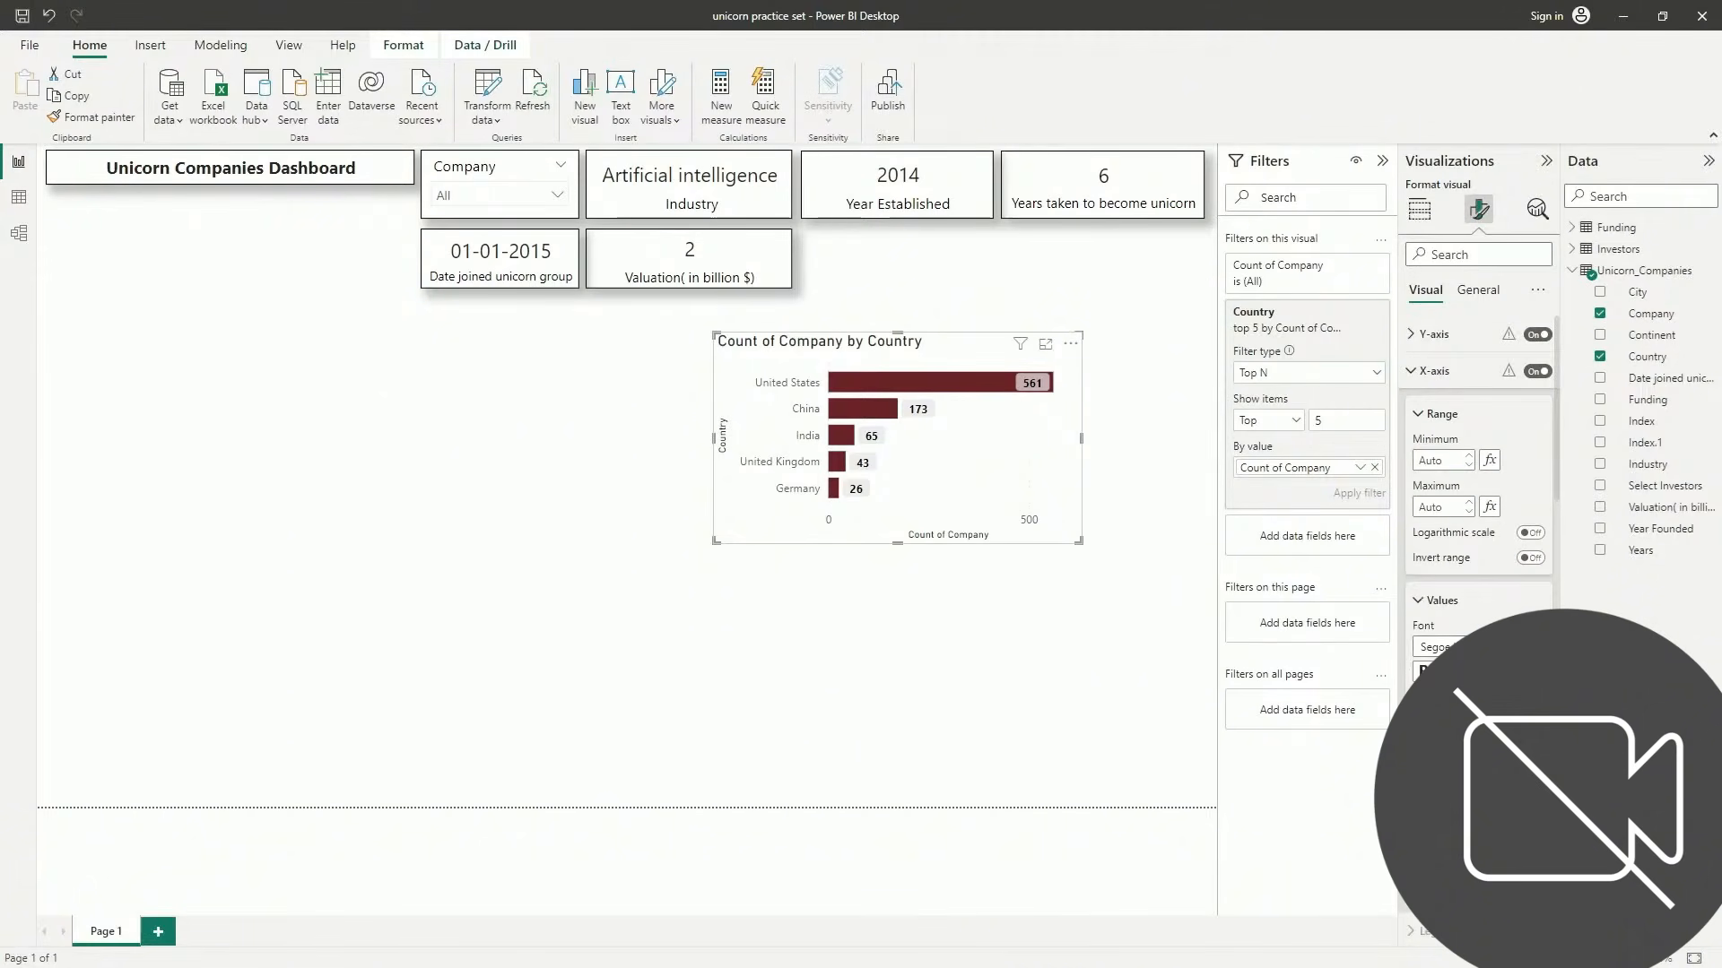
click(1432, 718)
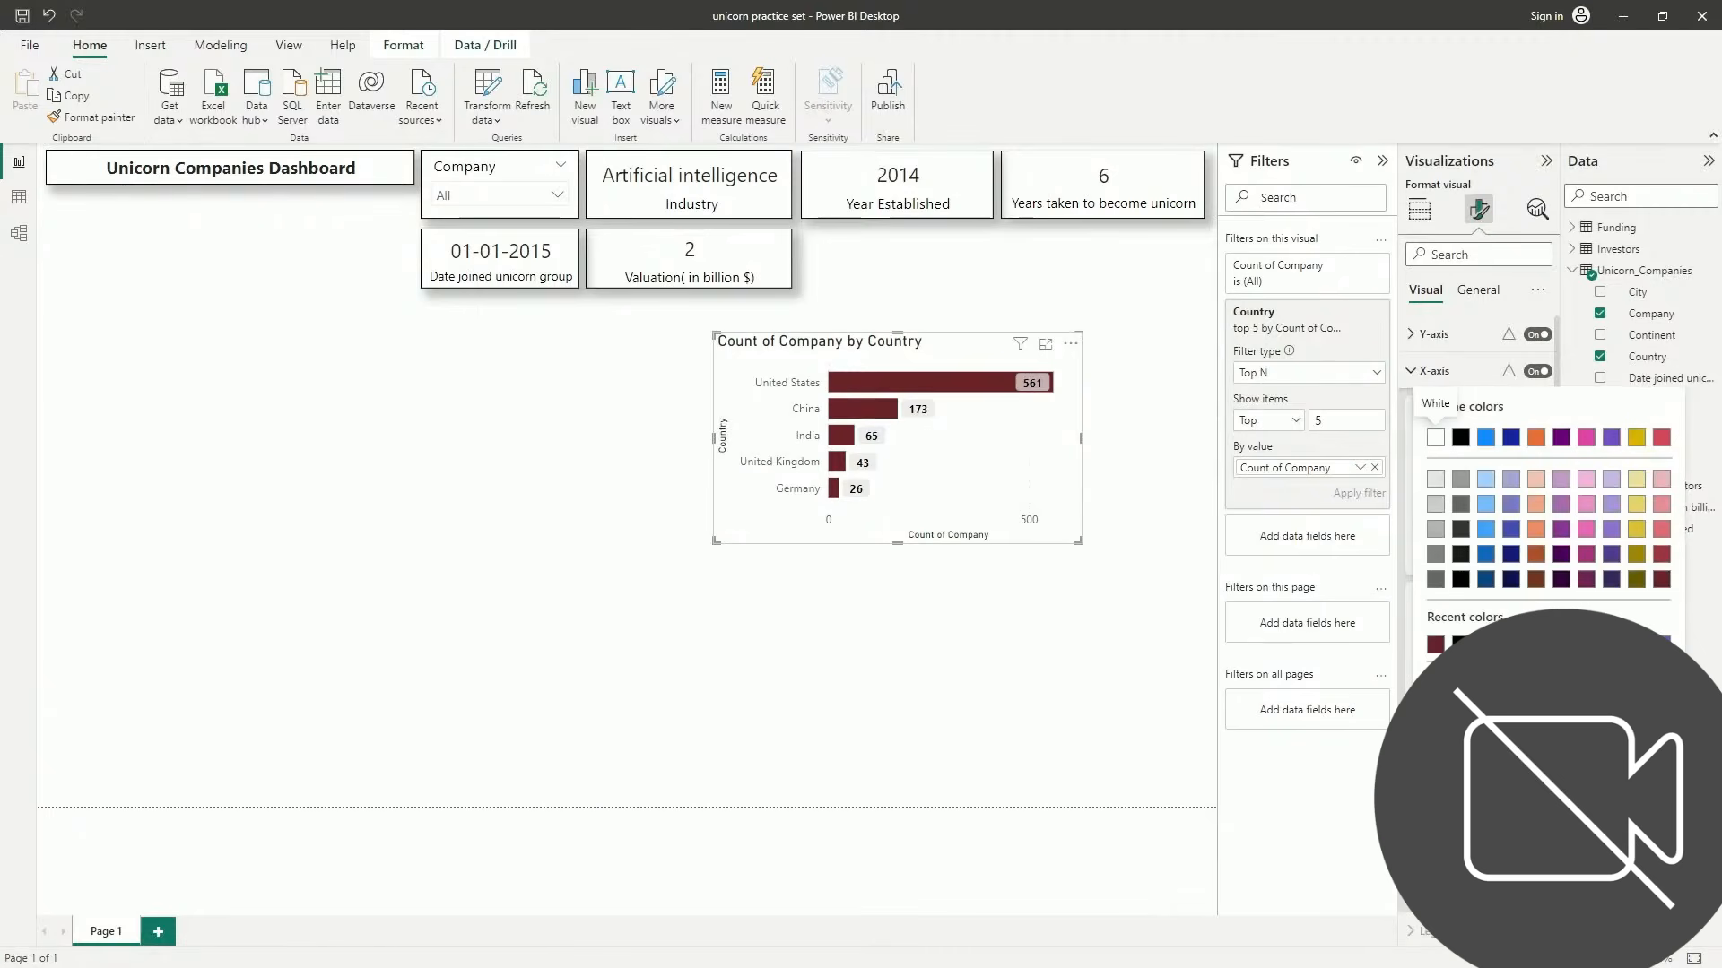
click(1460, 644)
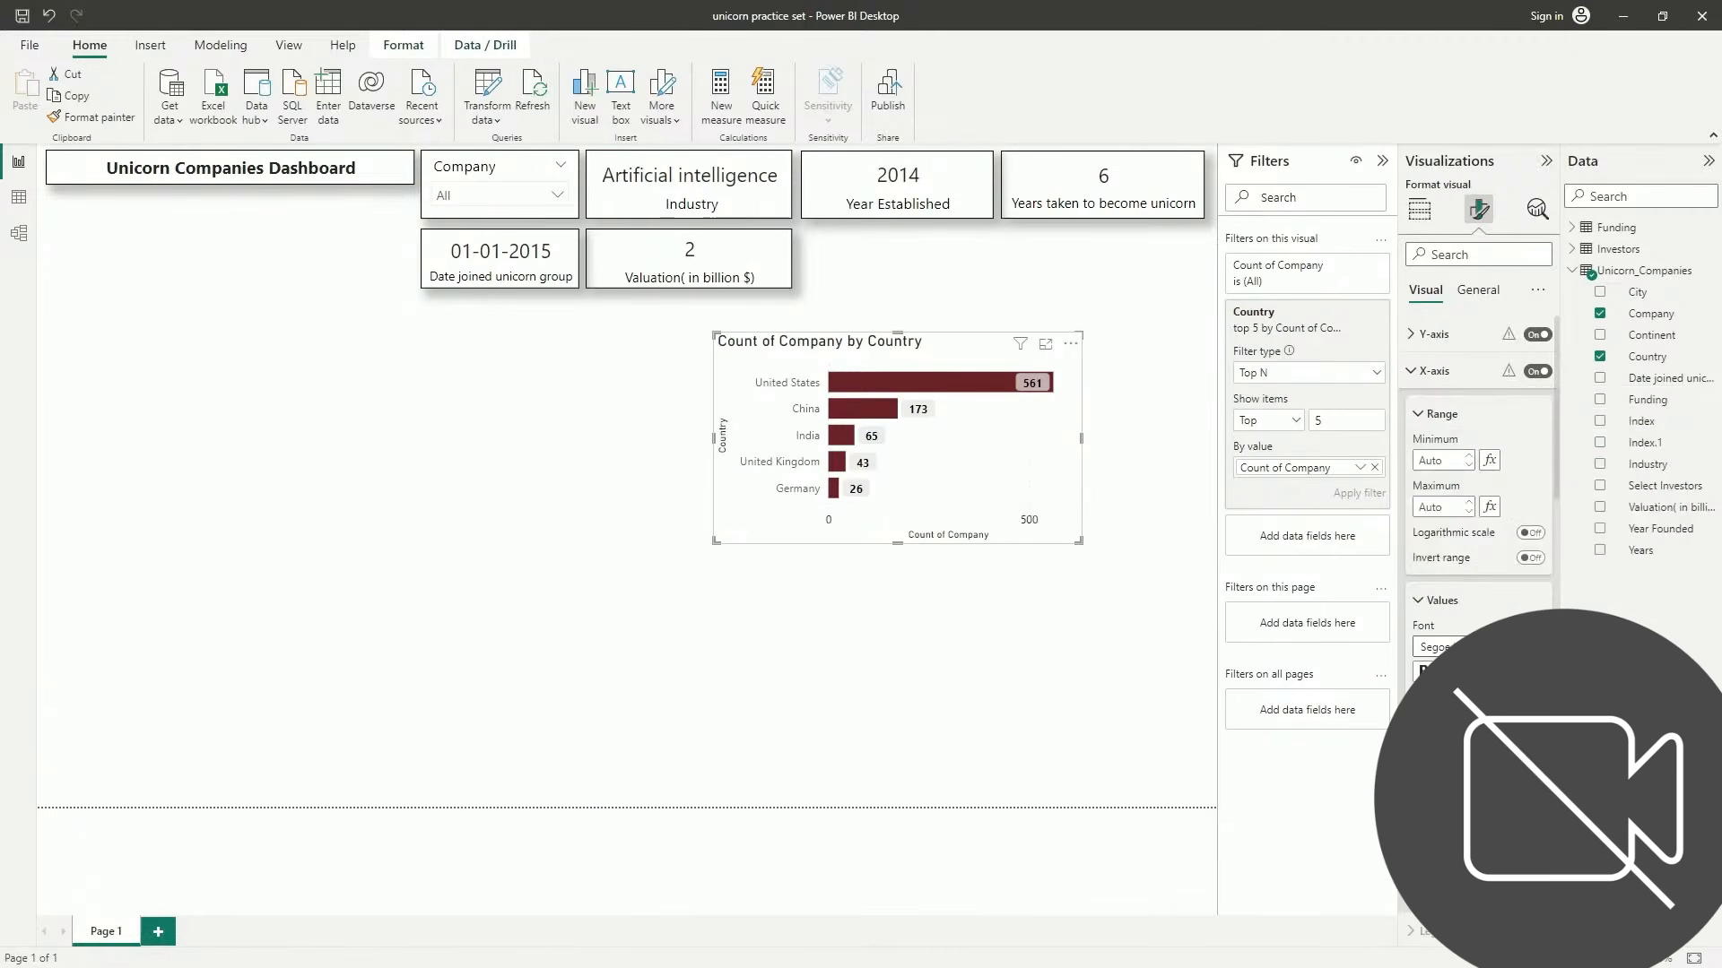
Turn off the bar chart's X-axis title
scroll(1473, 583, down, 5)
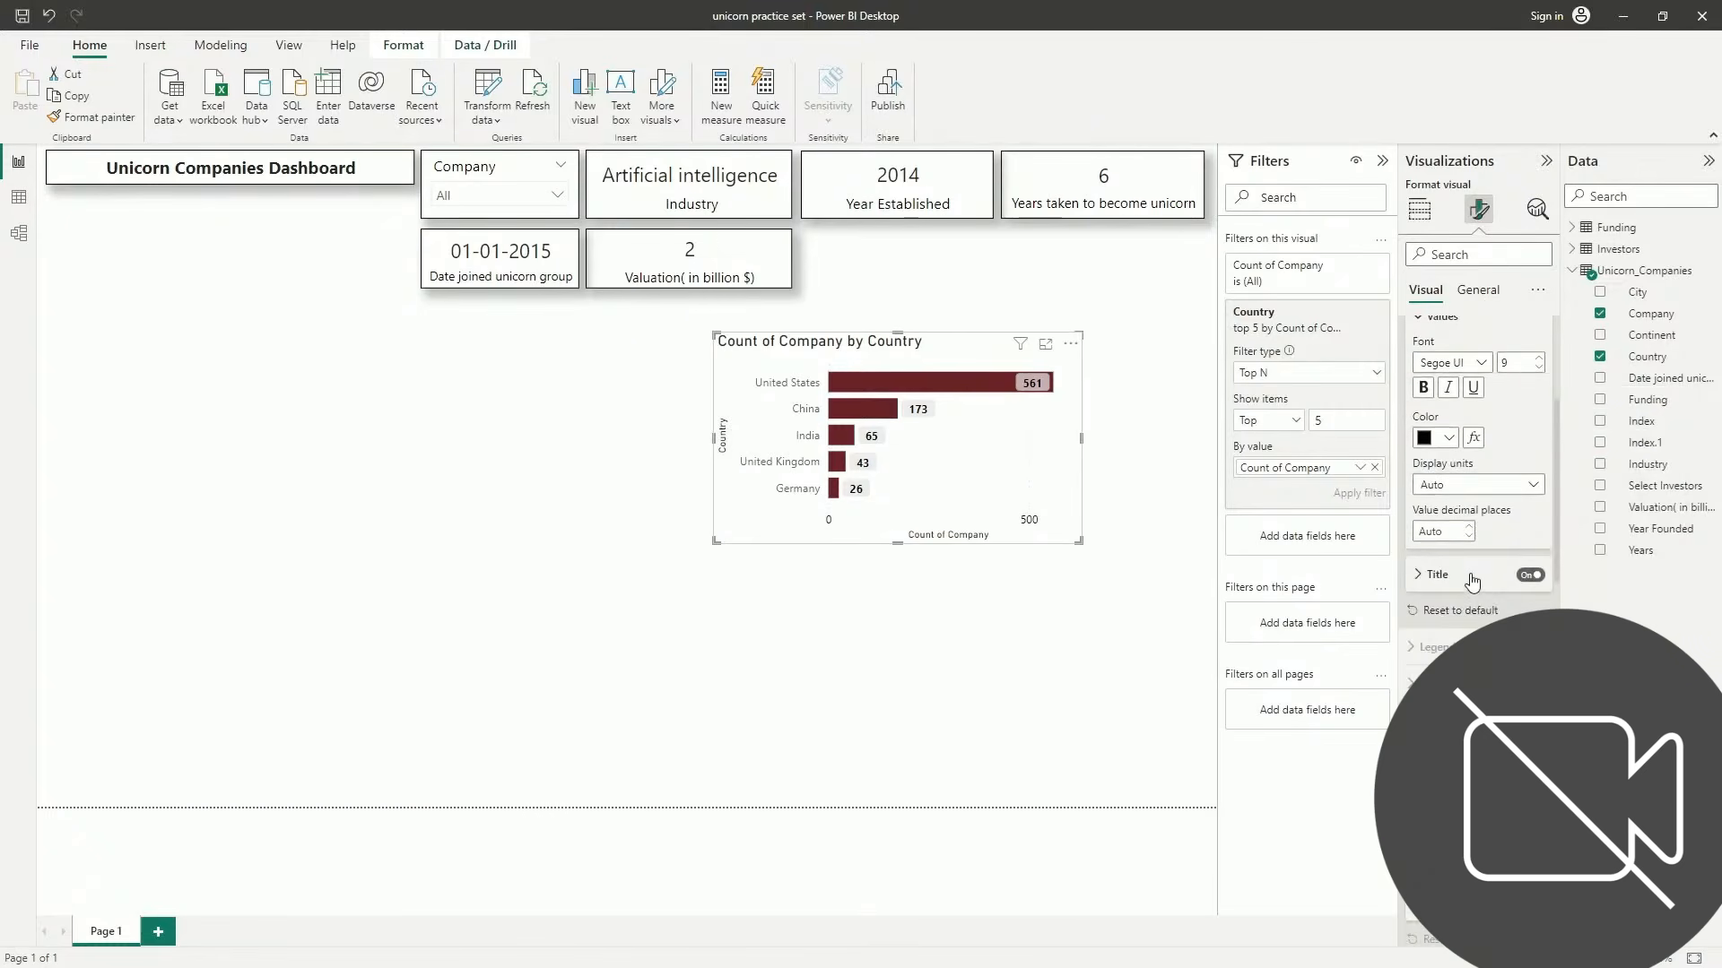
click(1471, 582)
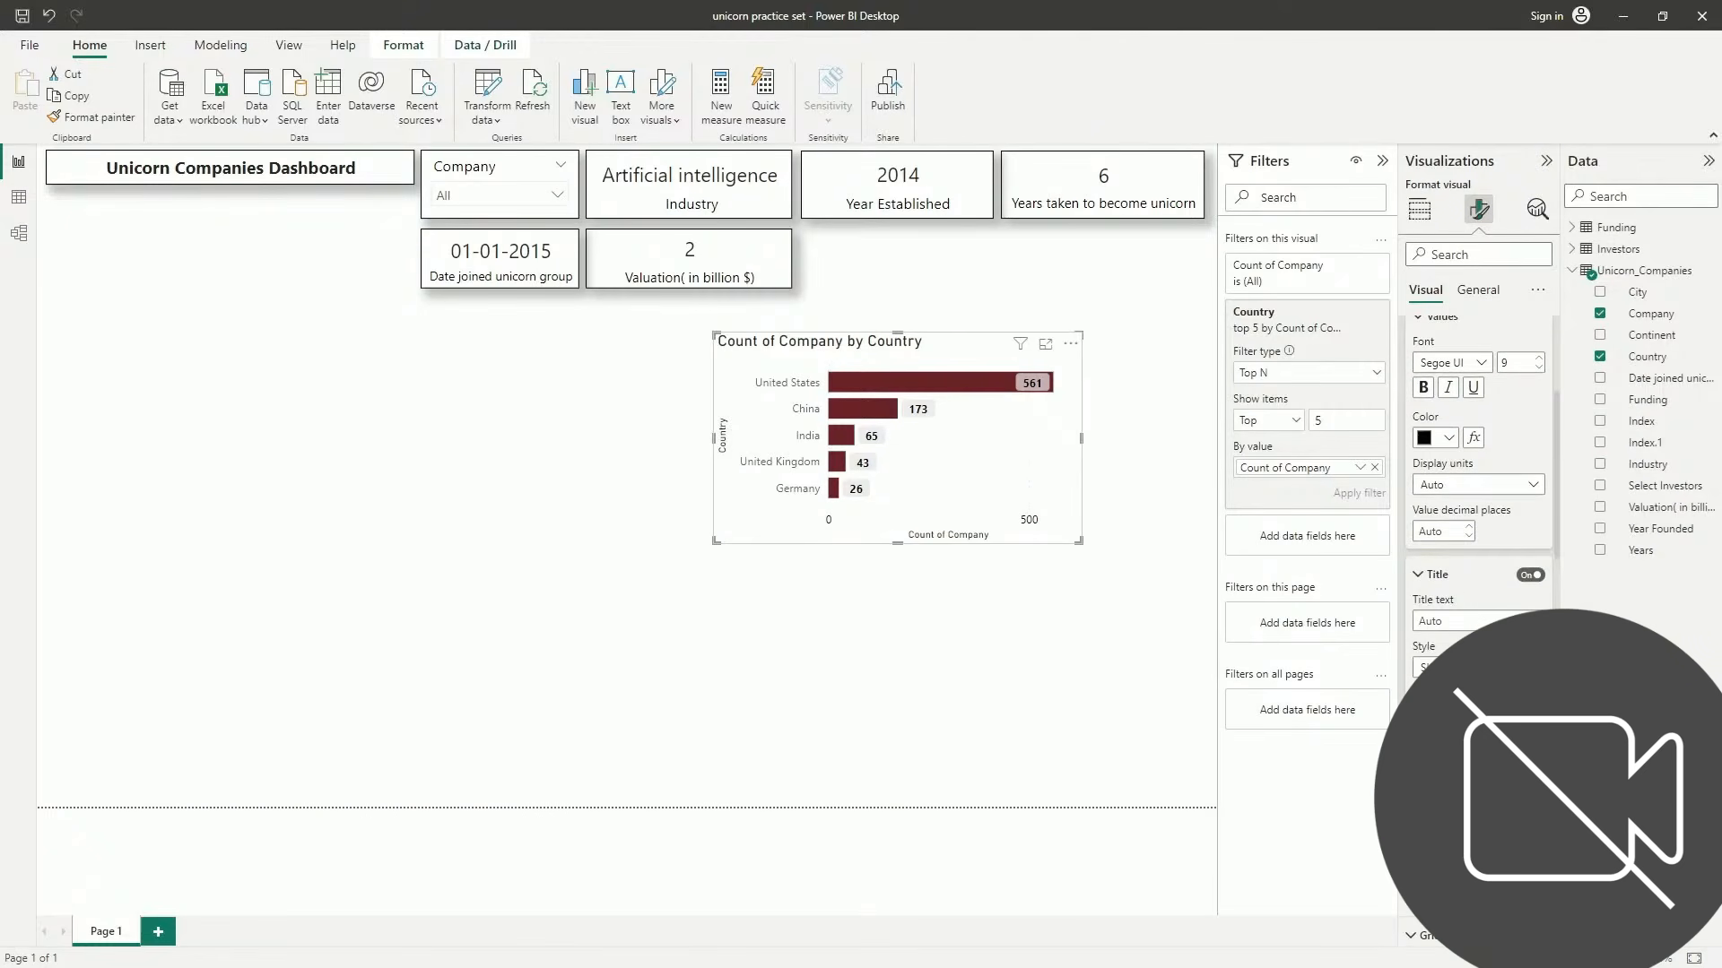
click(1524, 576)
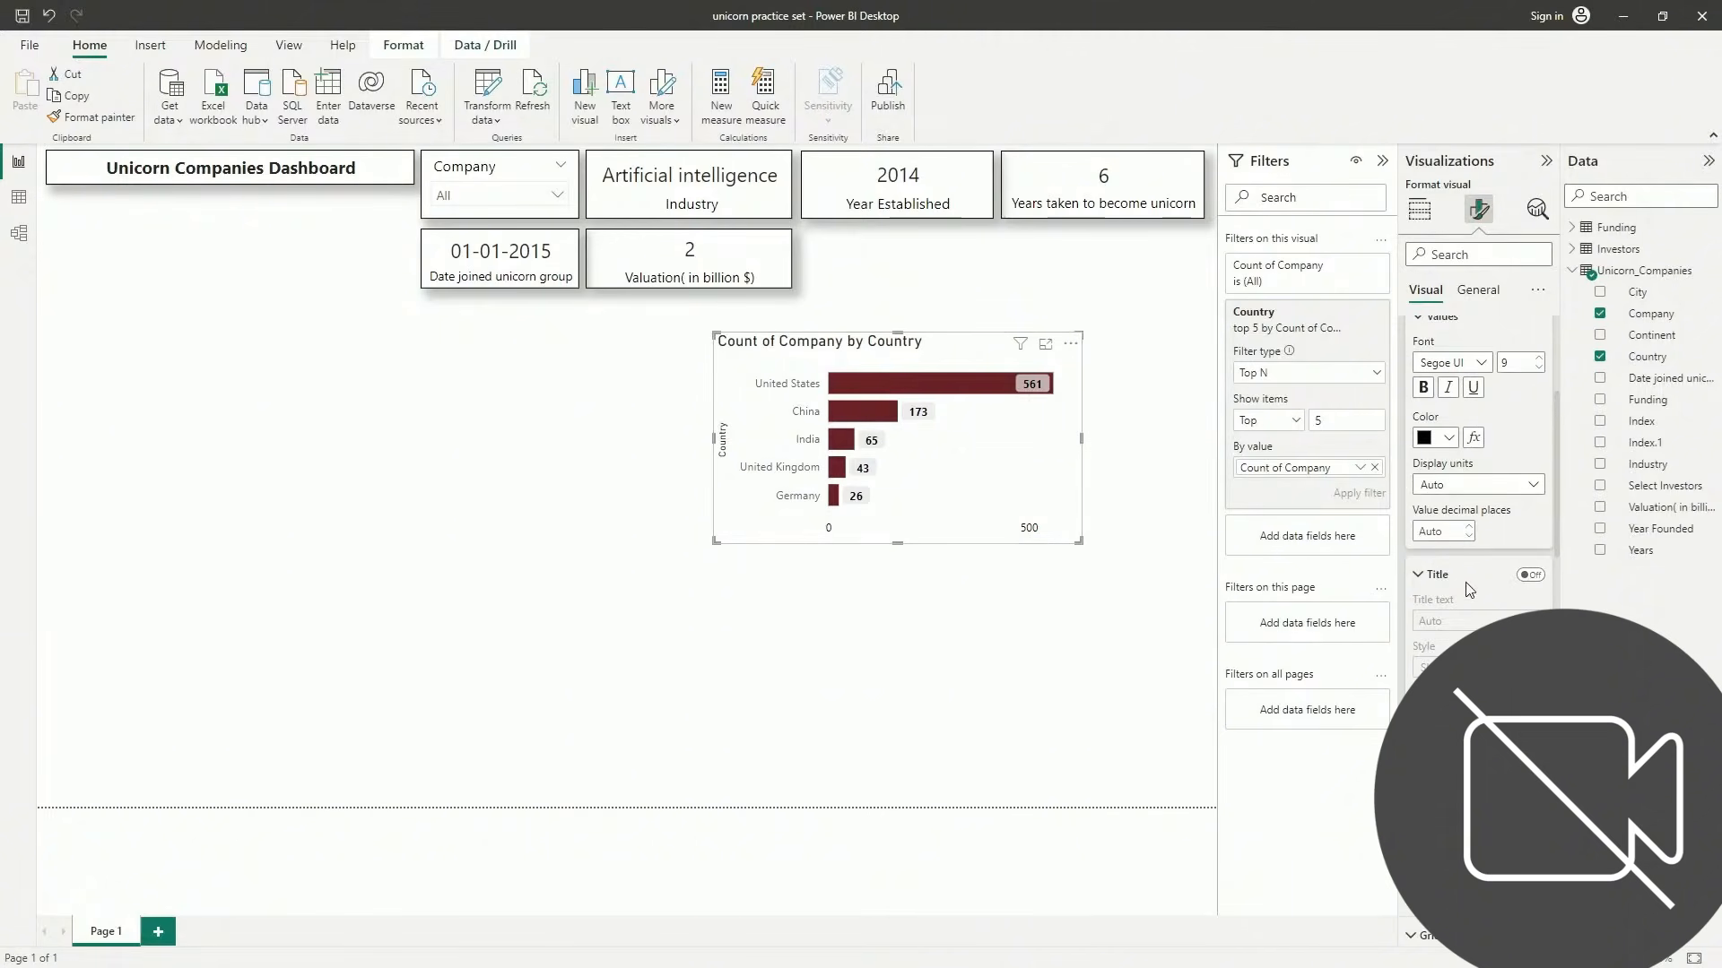
scroll(1467, 585, down, 5)
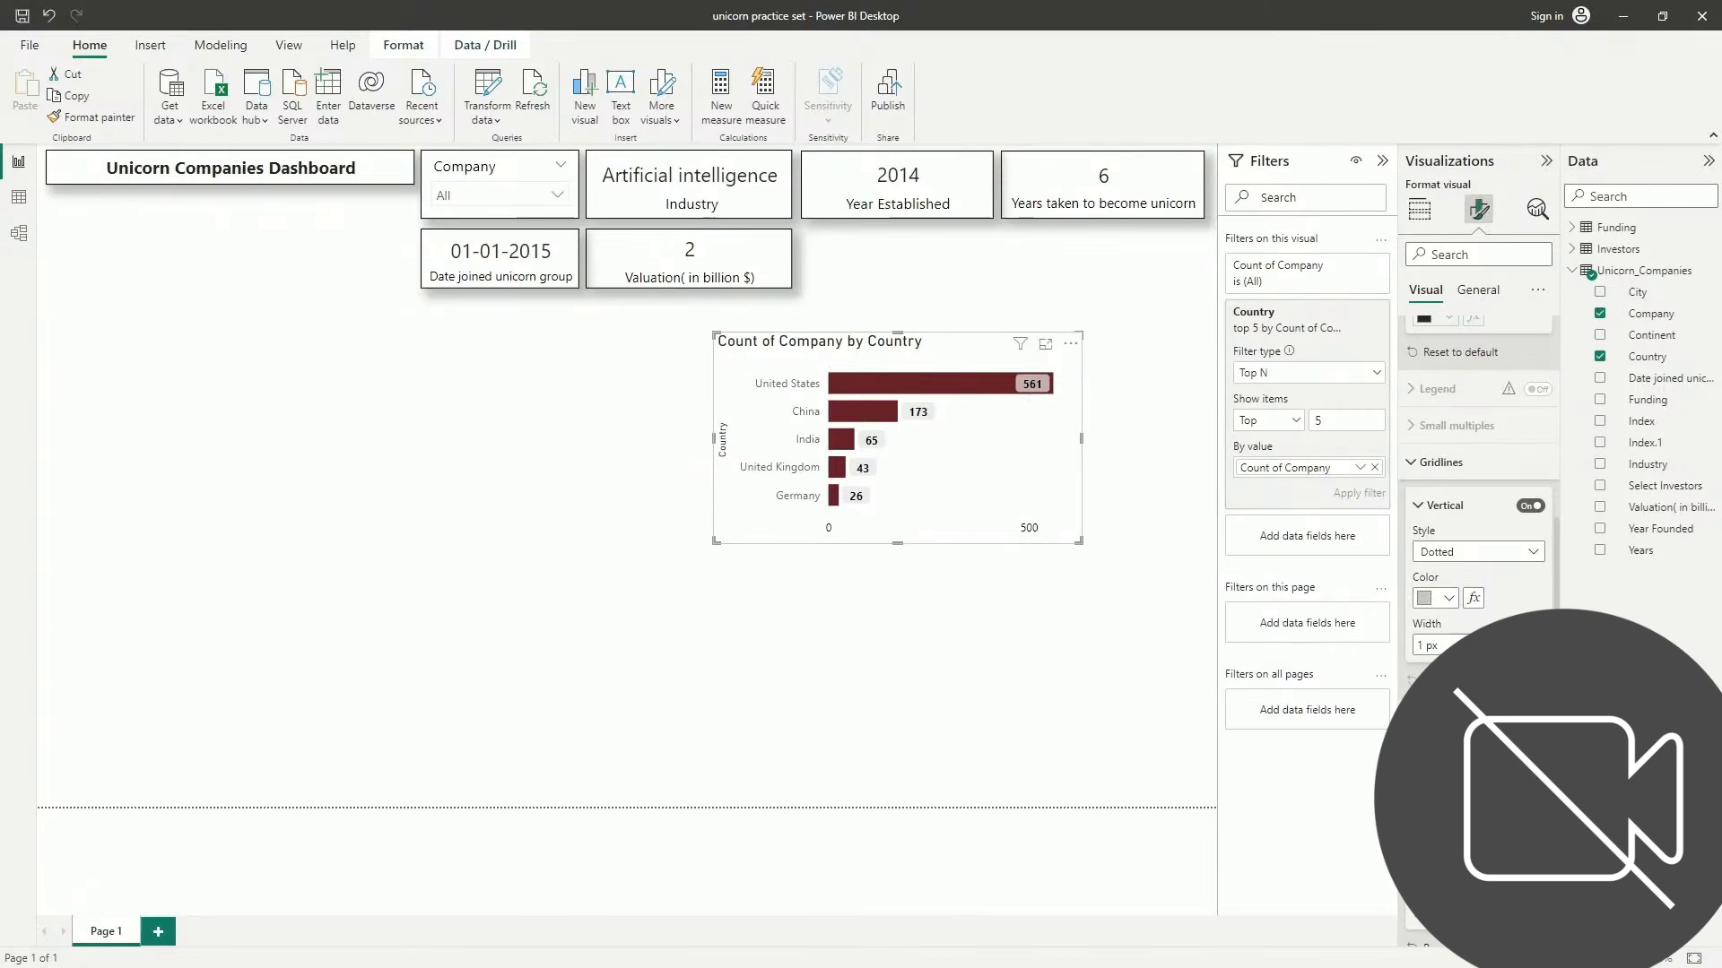
scroll(1478, 466, up, 6)
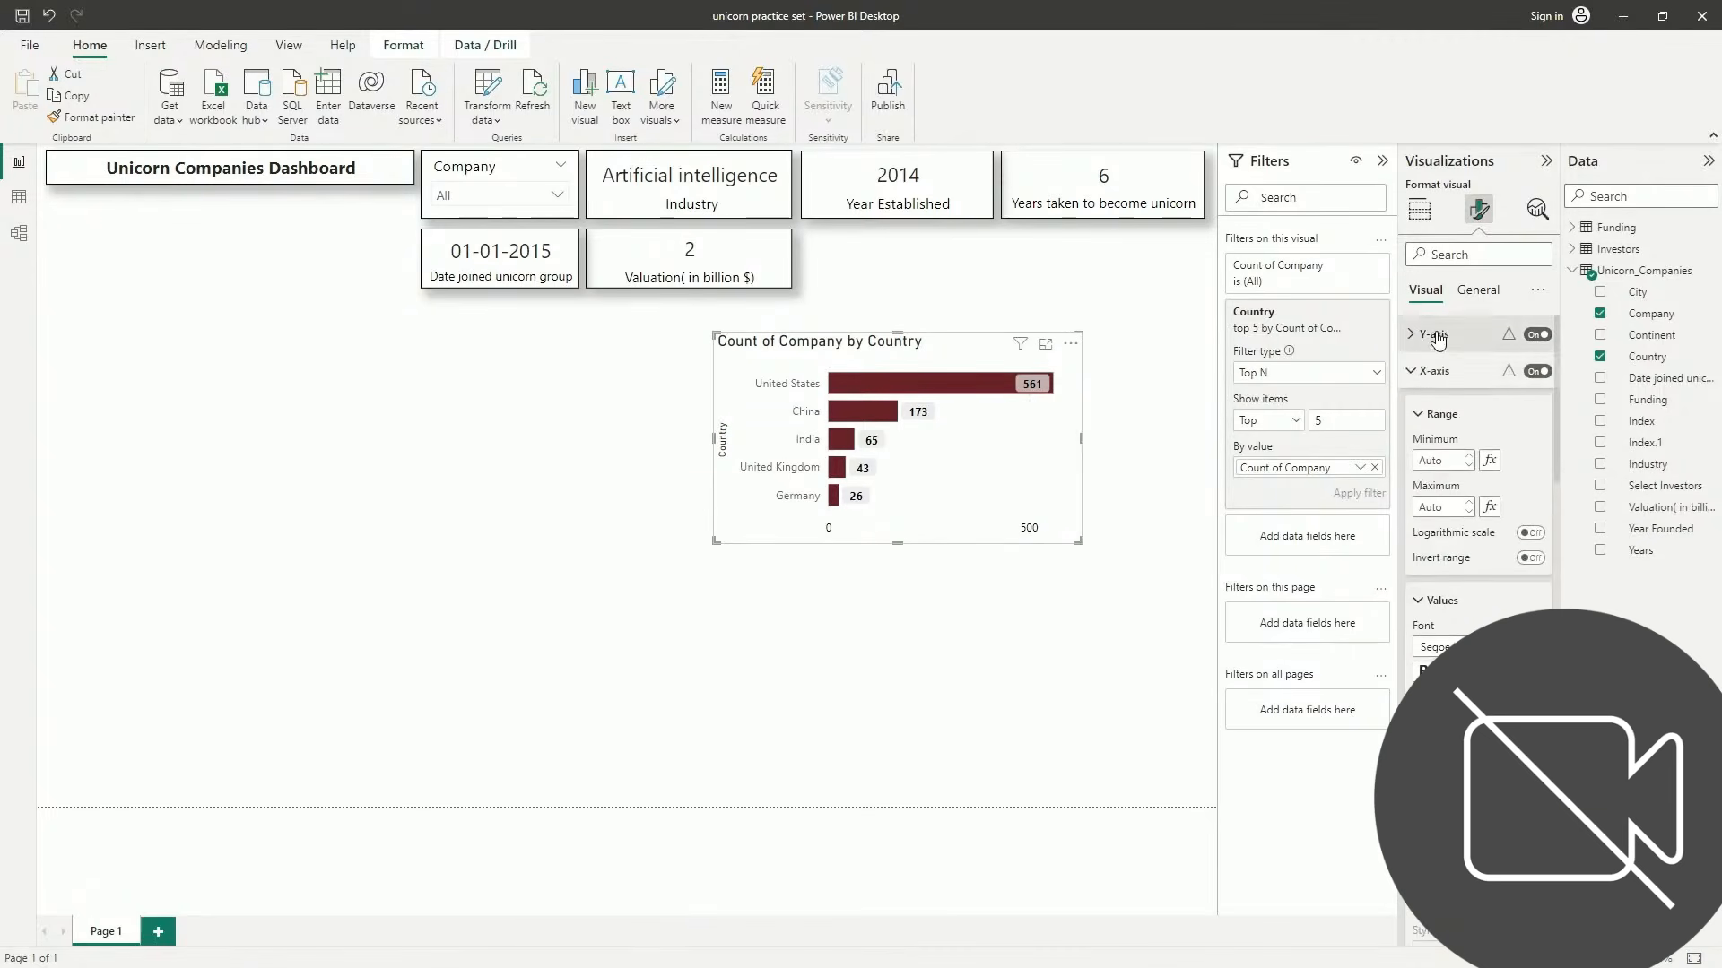
Set the bar chart's Y-axis values to black and turn off the Y-axis title
click(1435, 334)
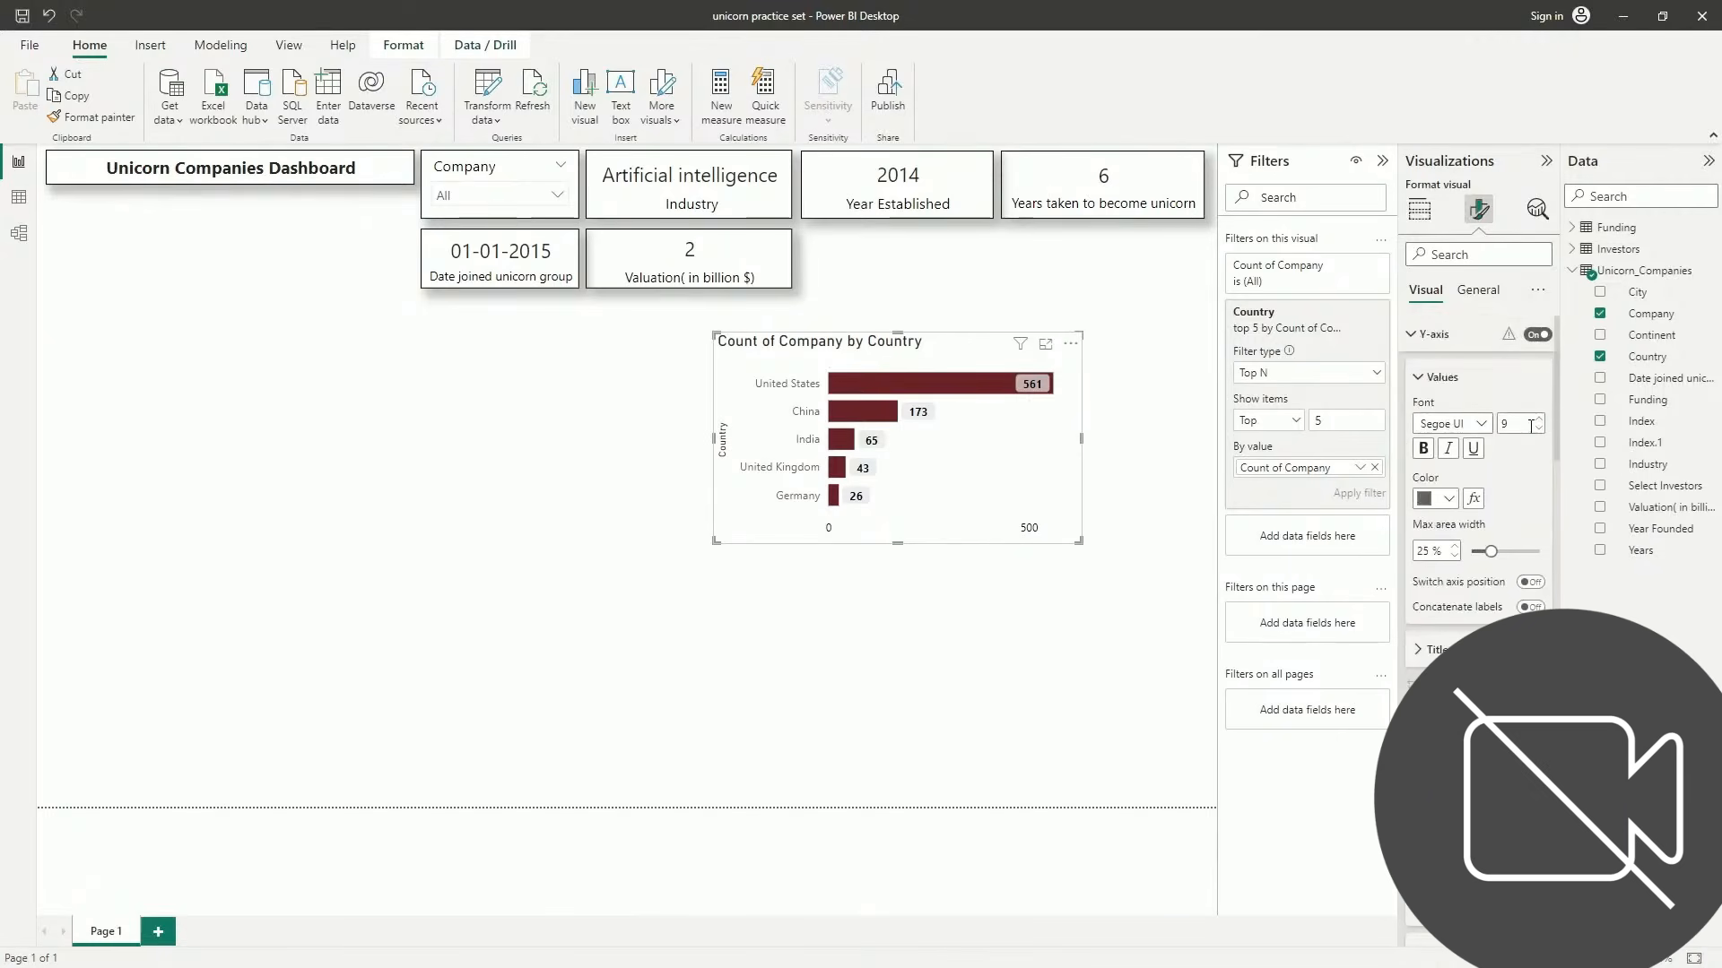
click(1449, 499)
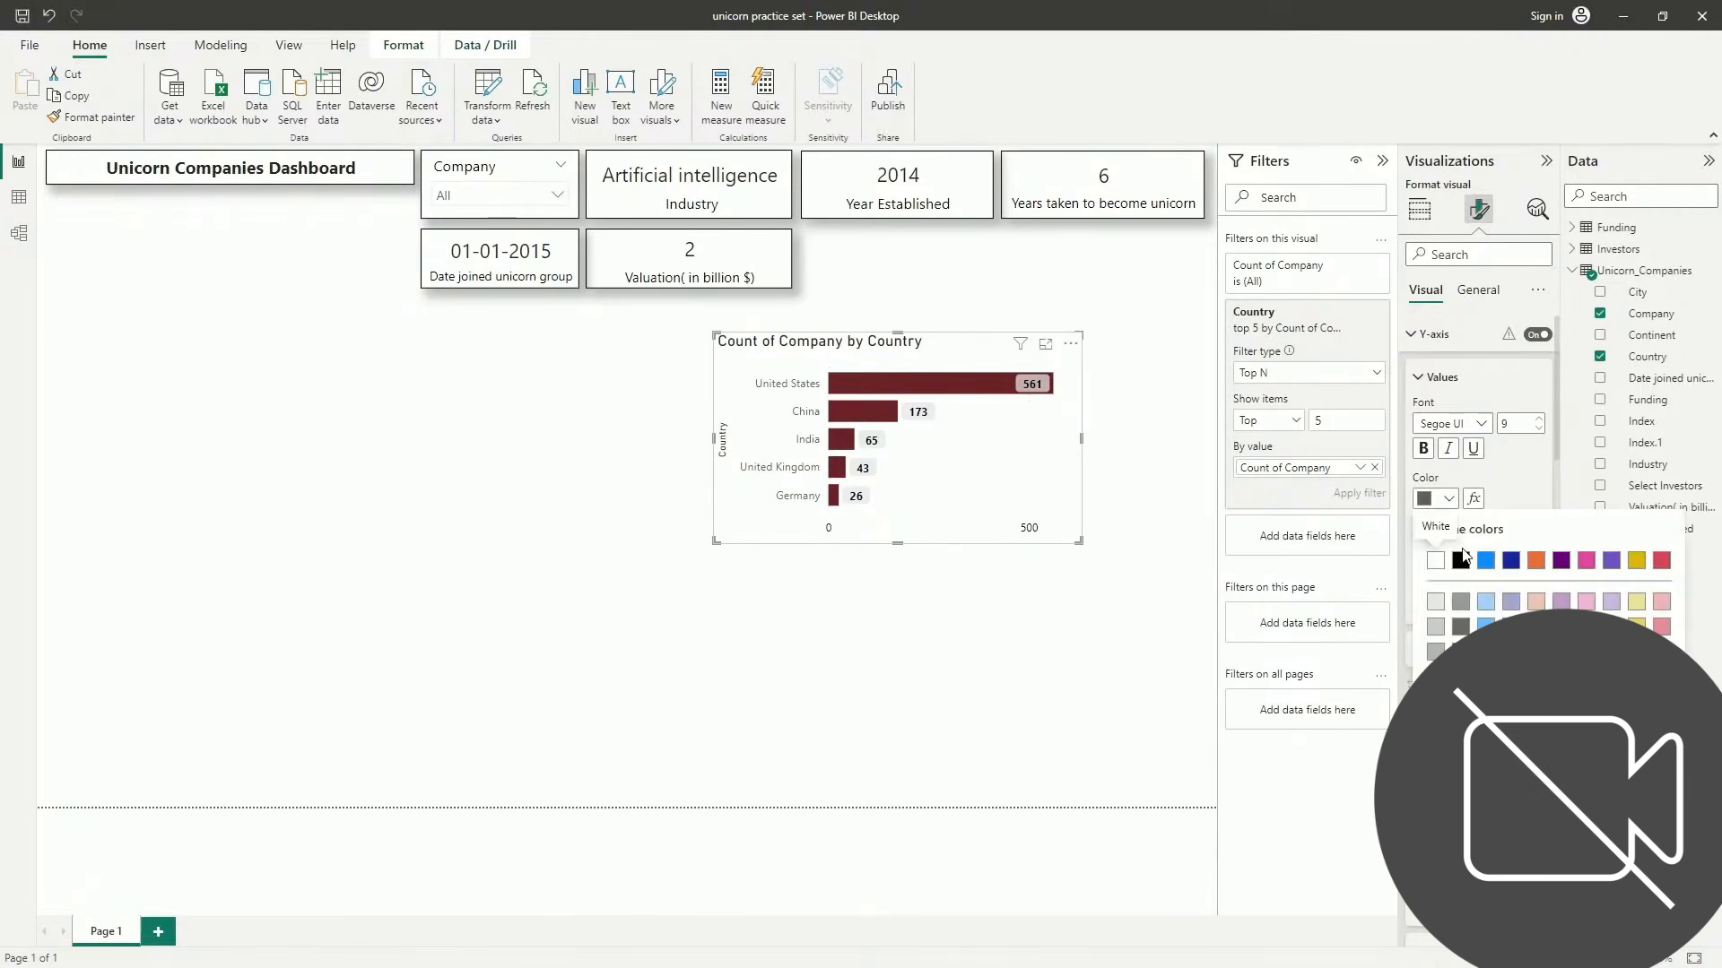
click(1461, 561)
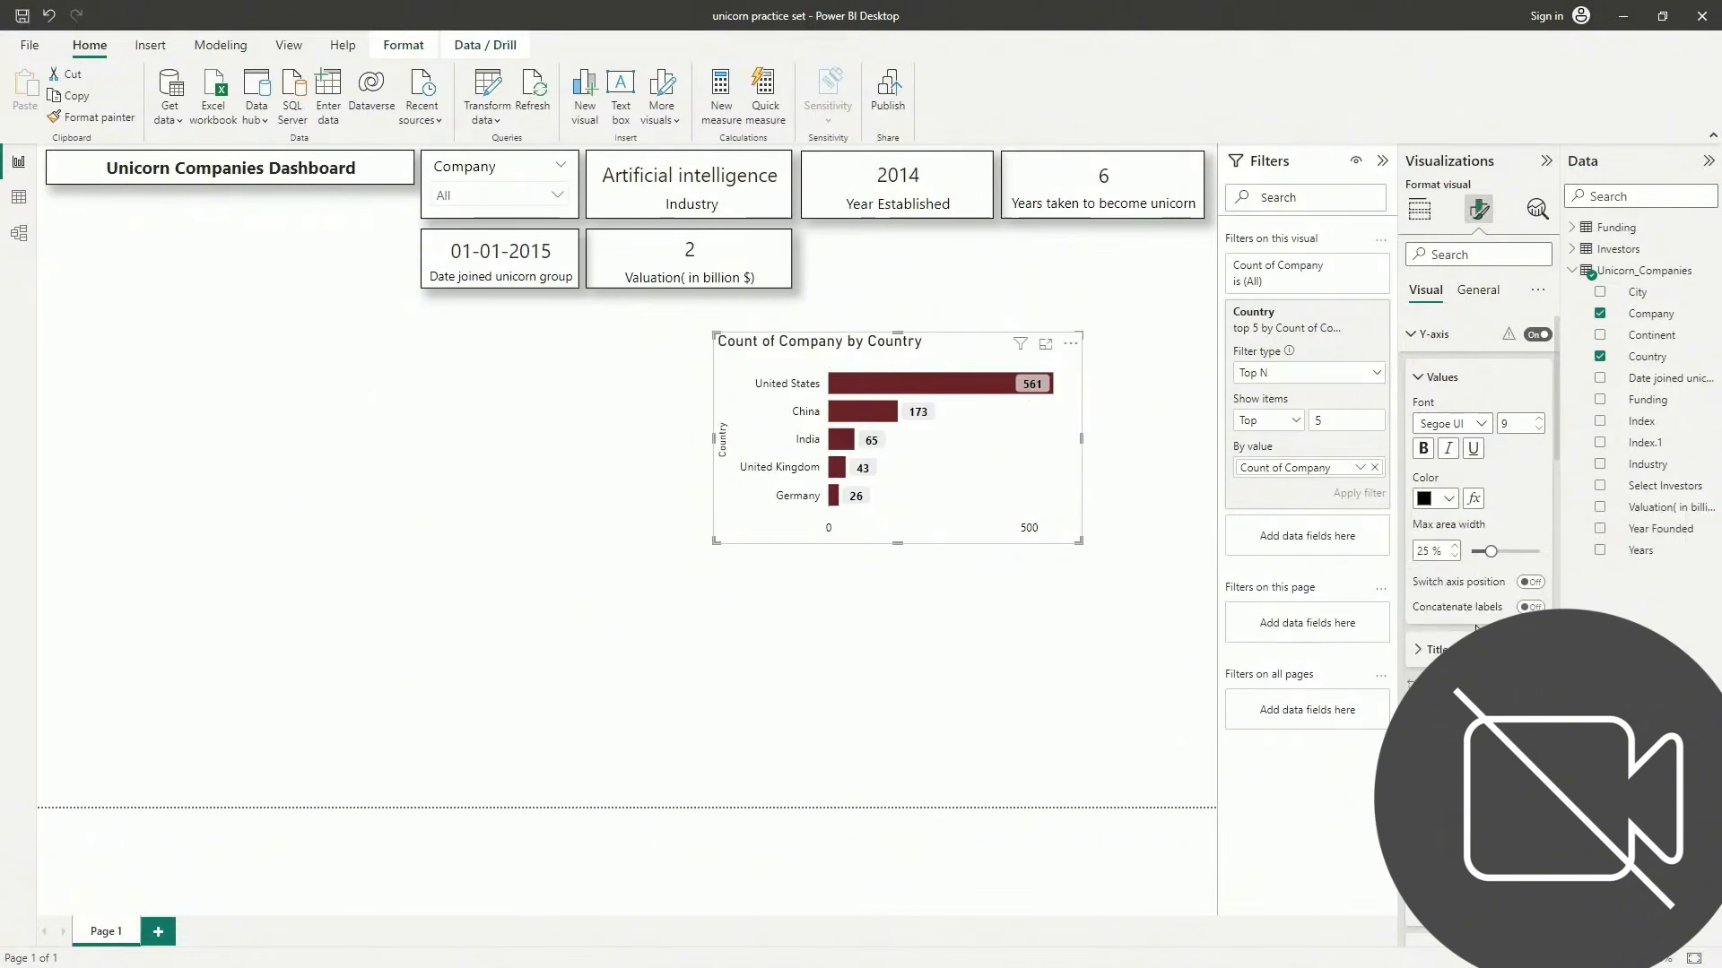
click(1460, 651)
click(1531, 650)
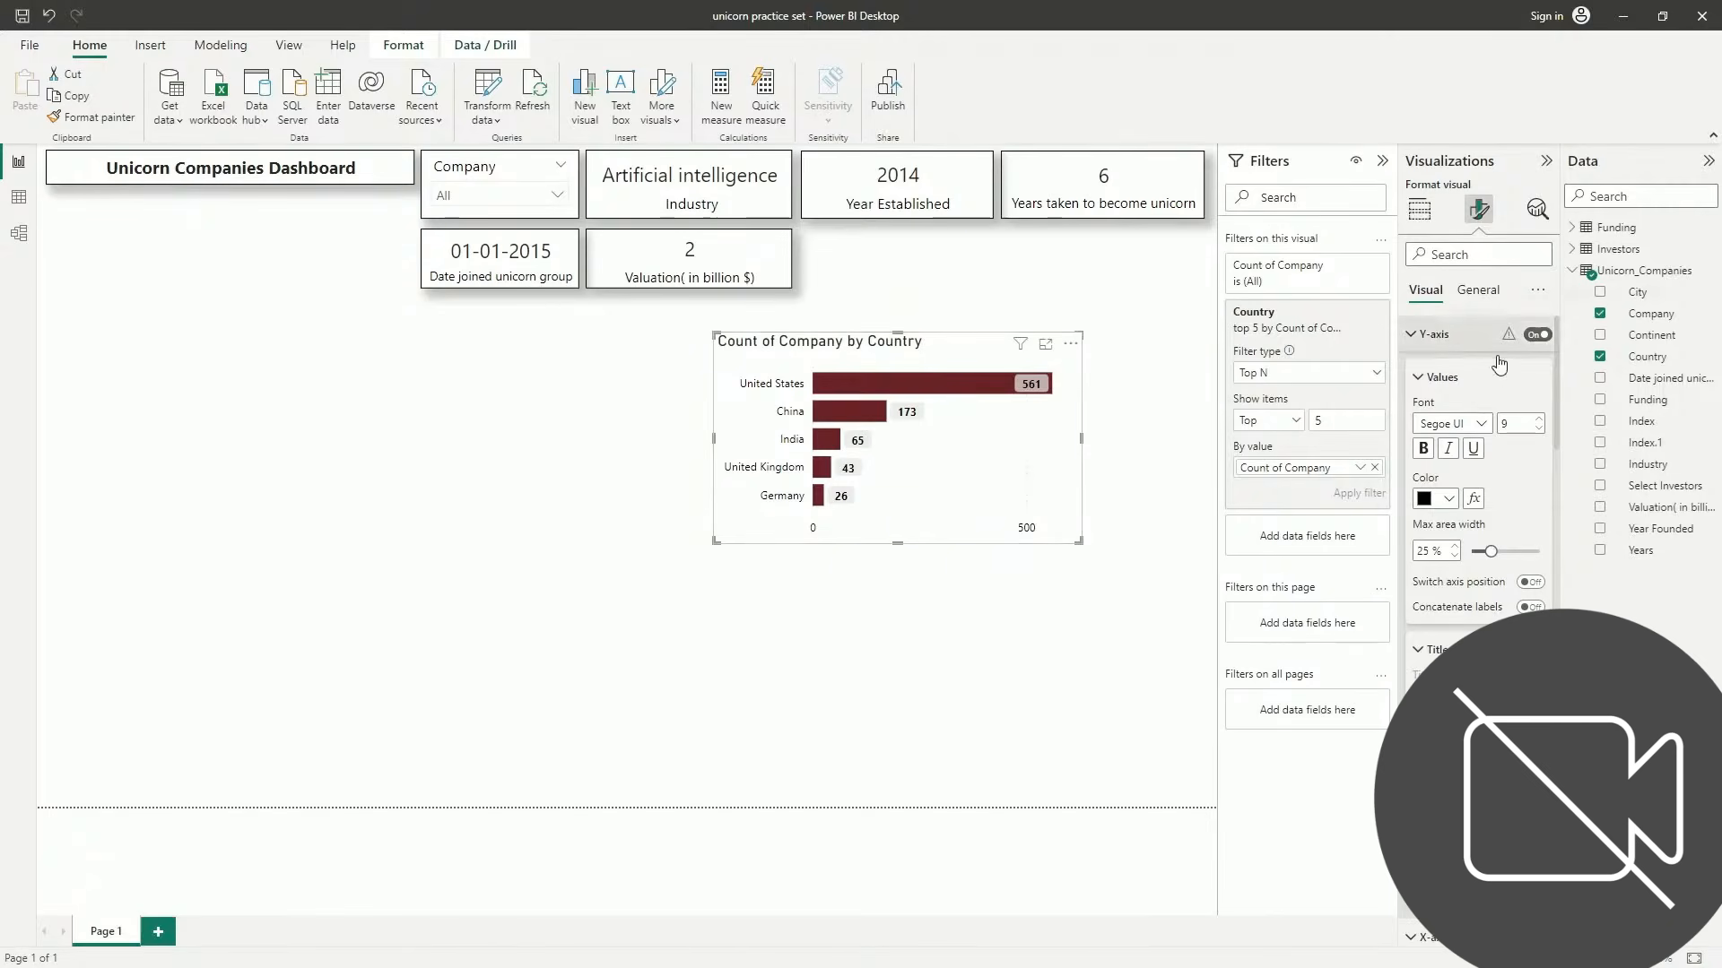
click(1413, 334)
click(1415, 371)
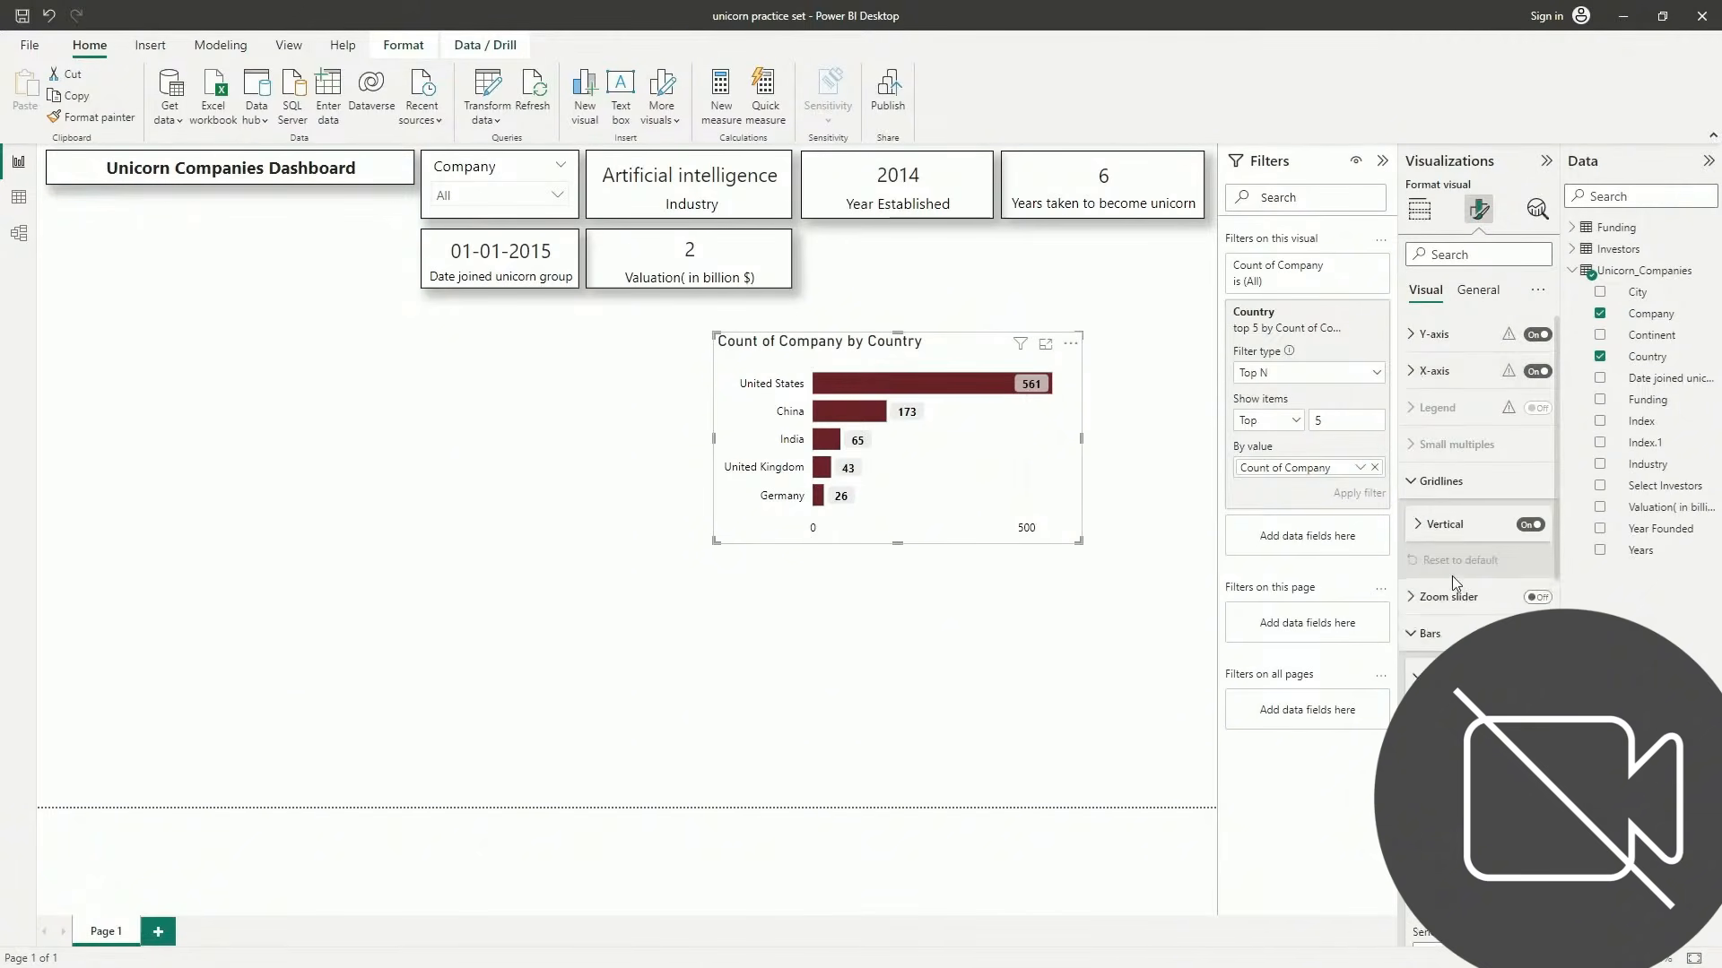
scroll(1422, 574, down, 3)
click(1416, 363)
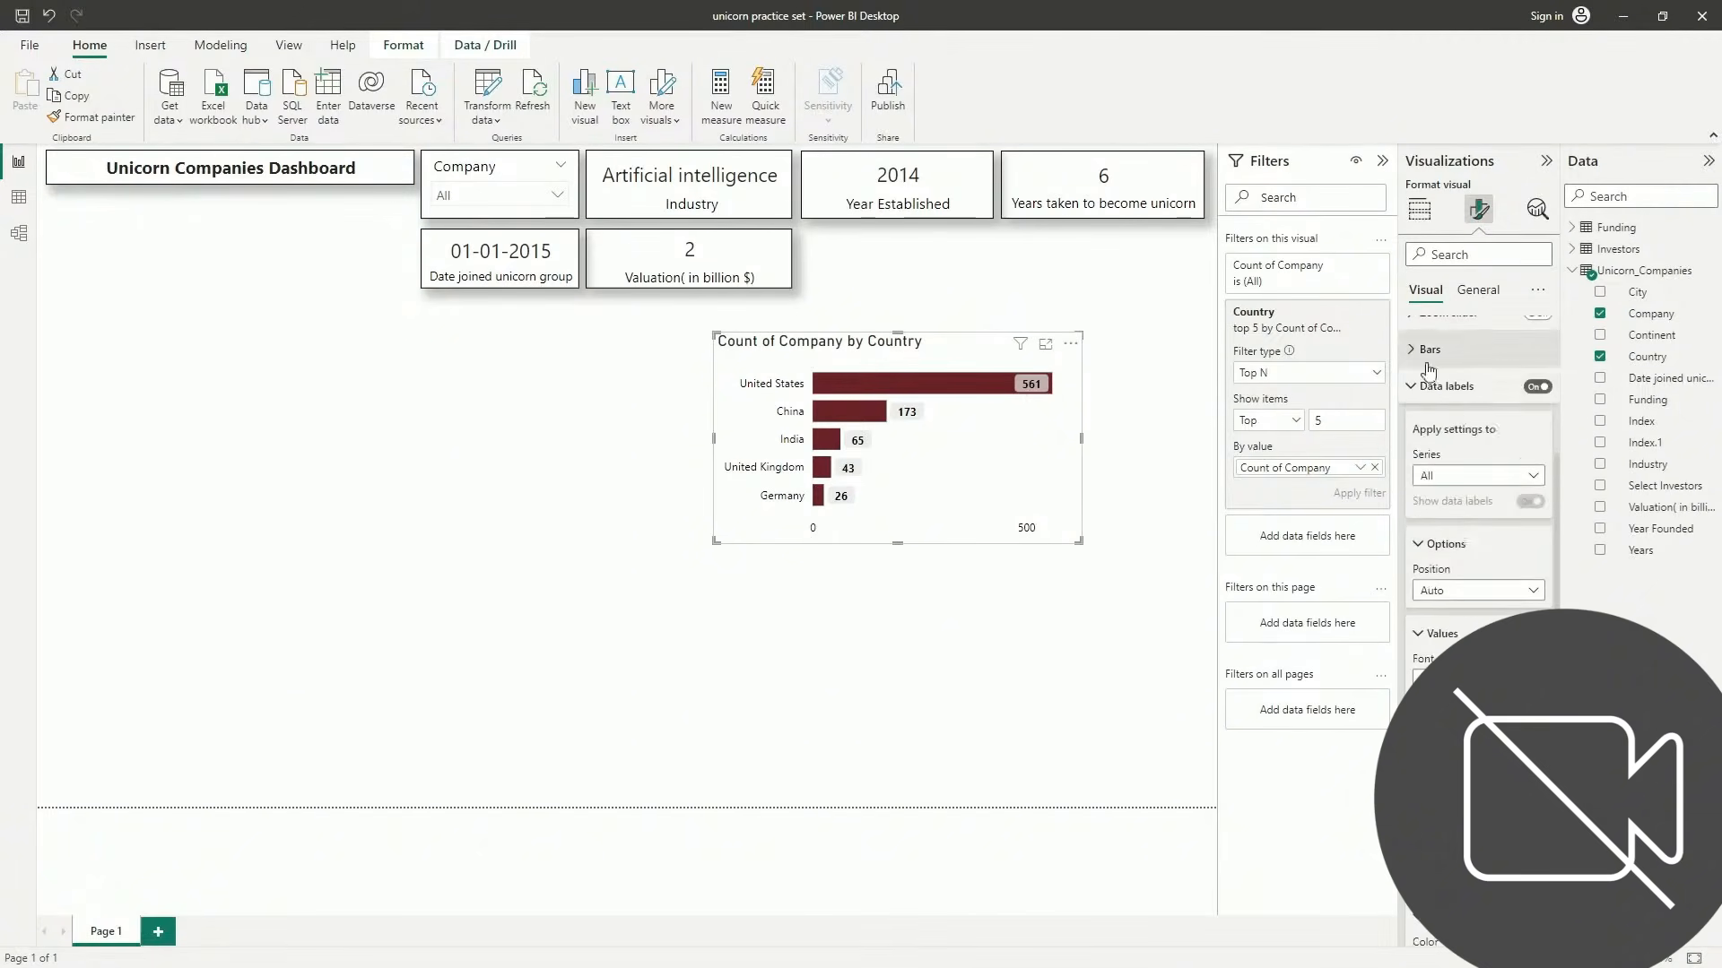
scroll(1430, 408, up, 3)
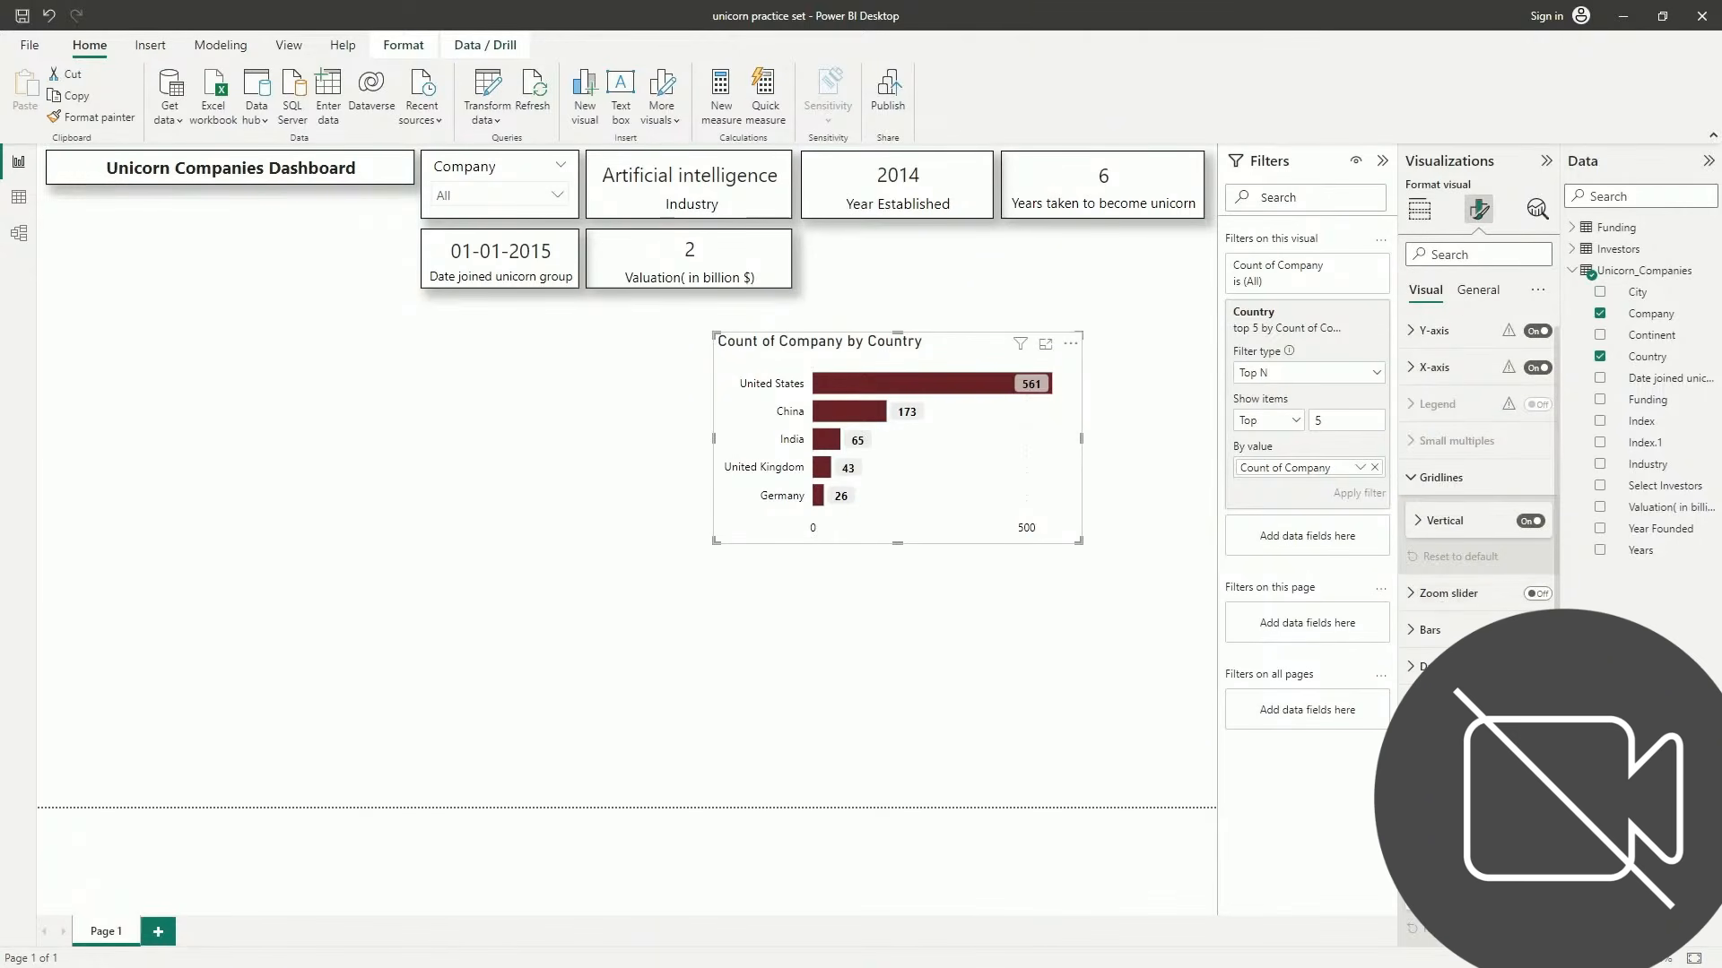
click(1463, 703)
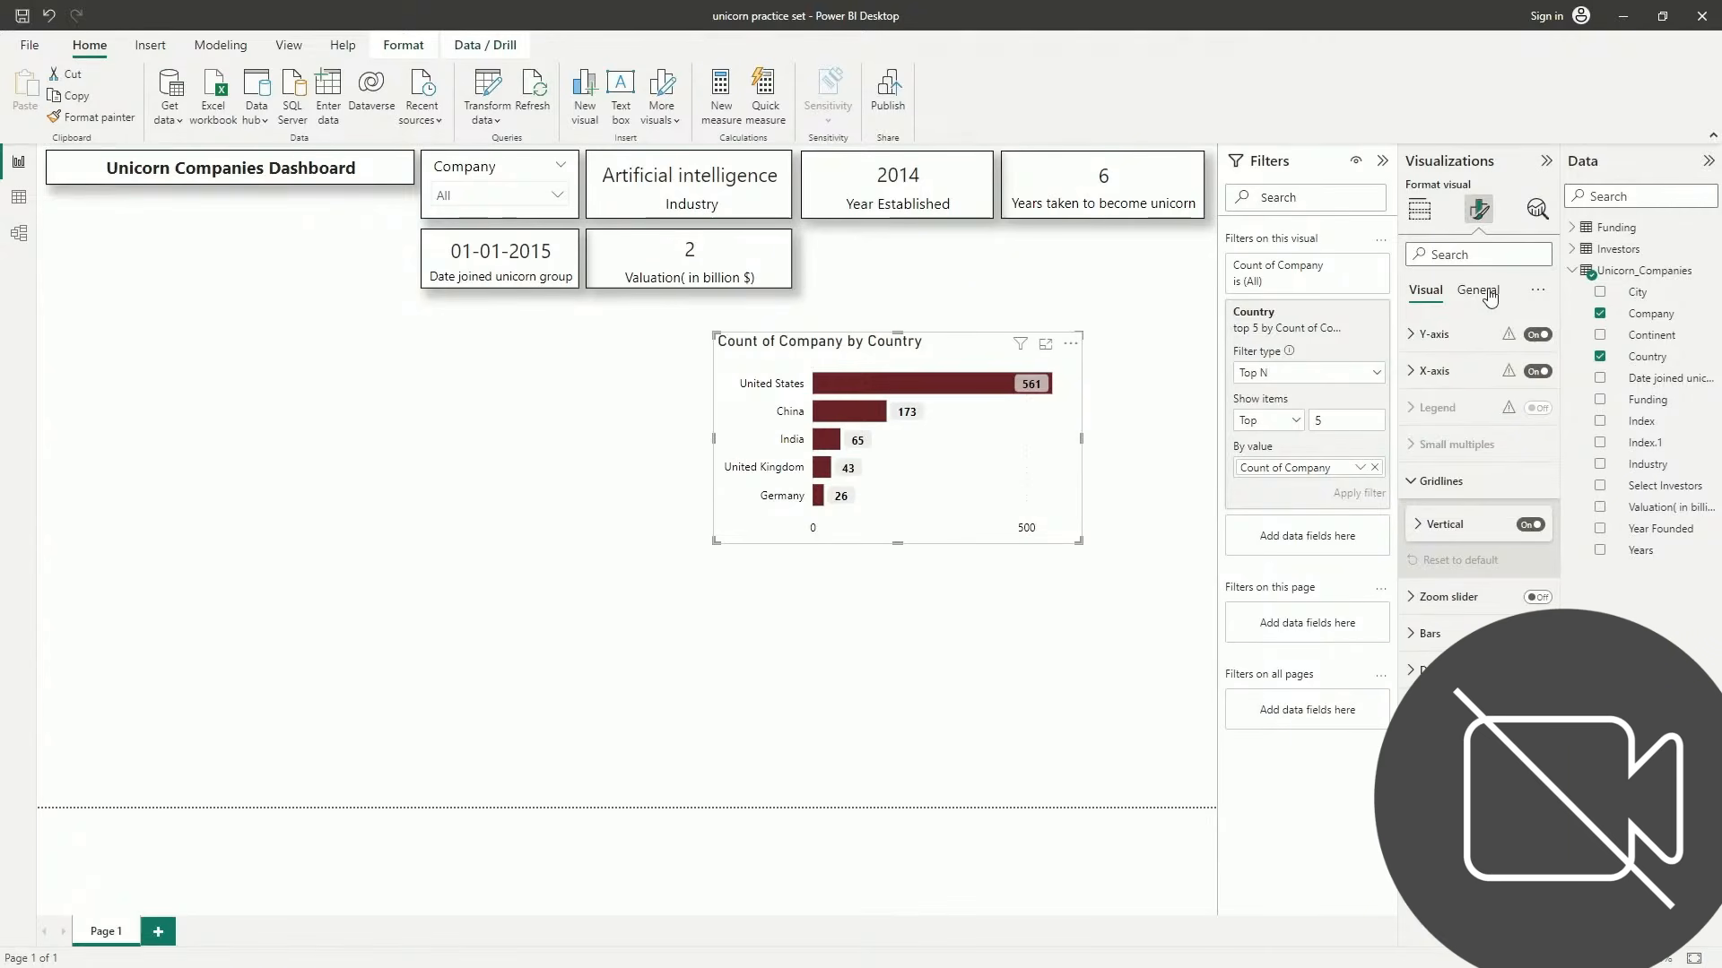
Change the bar chart's title text to "Top 5 Countries with highest number of Unicorns"
click(1482, 291)
click(1467, 373)
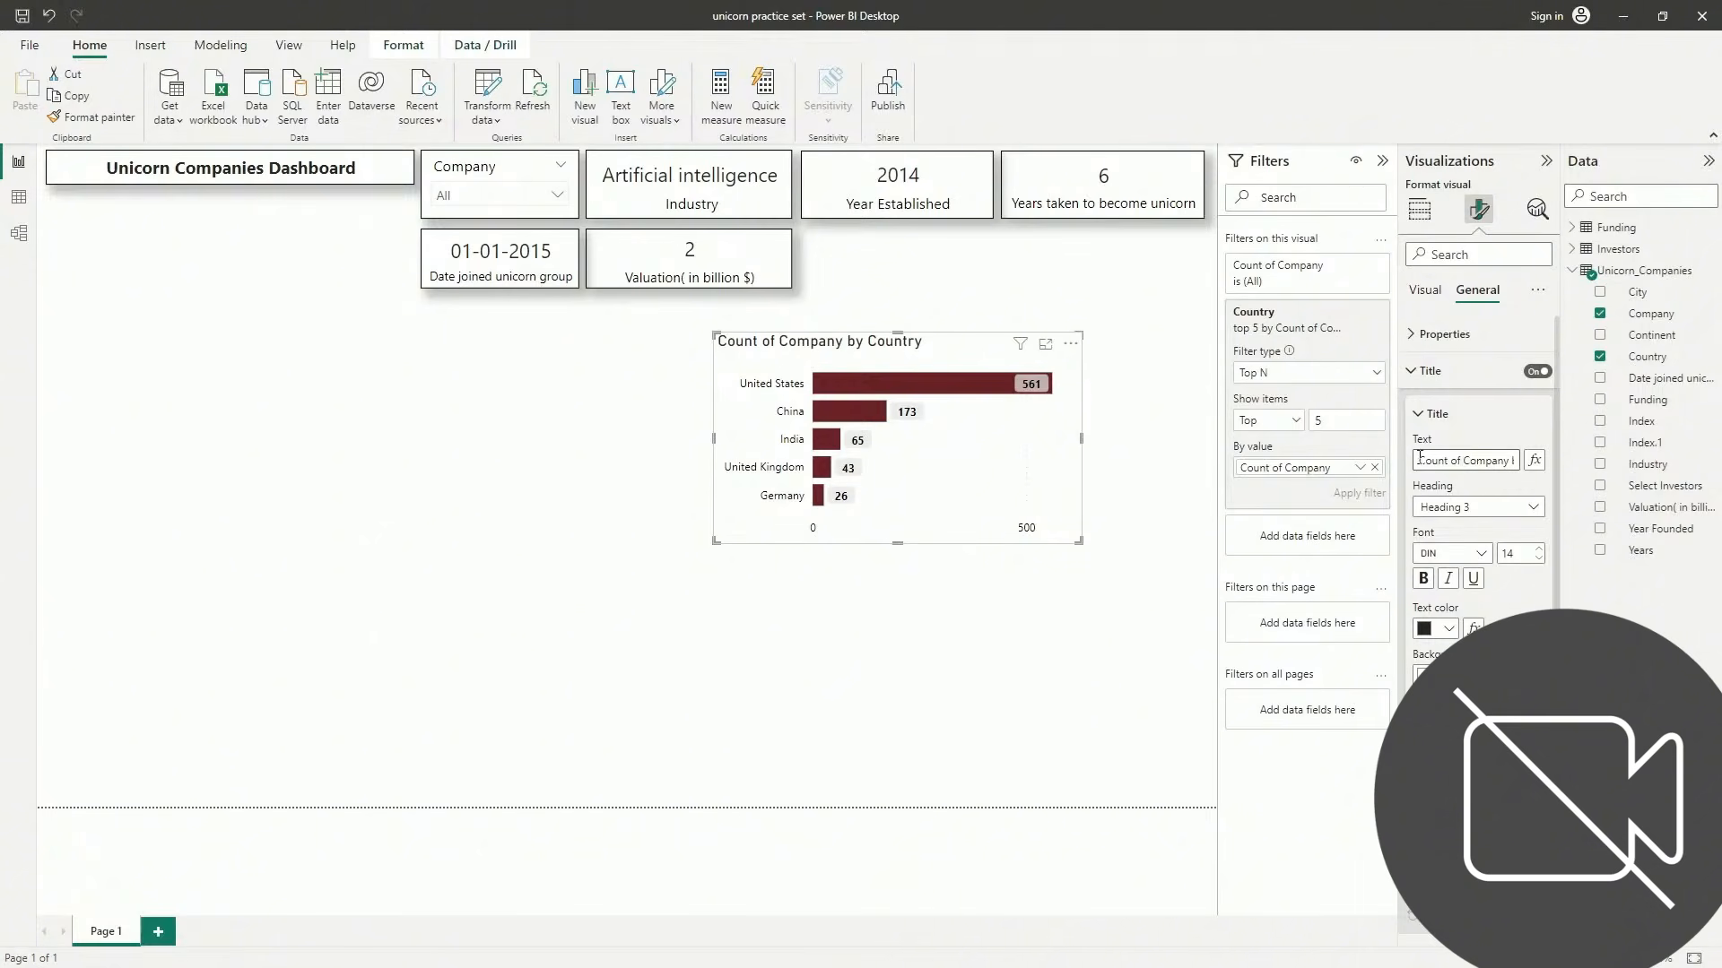
drag(1419, 459, 1524, 462)
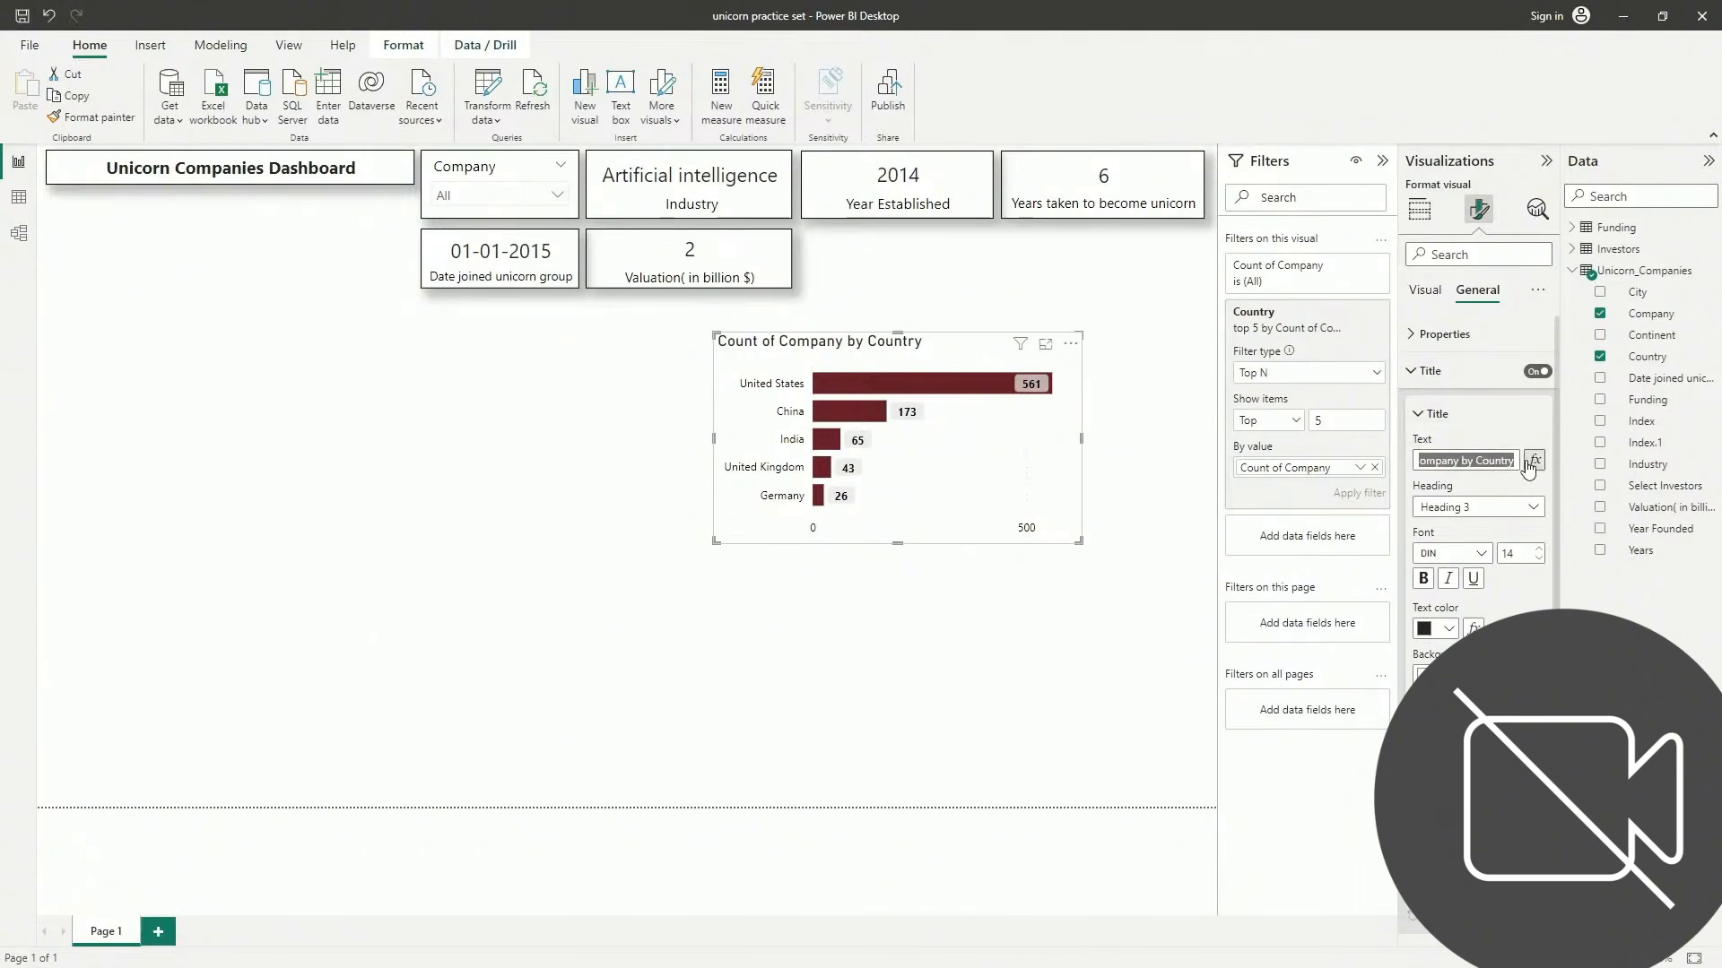
key(BackSpace)
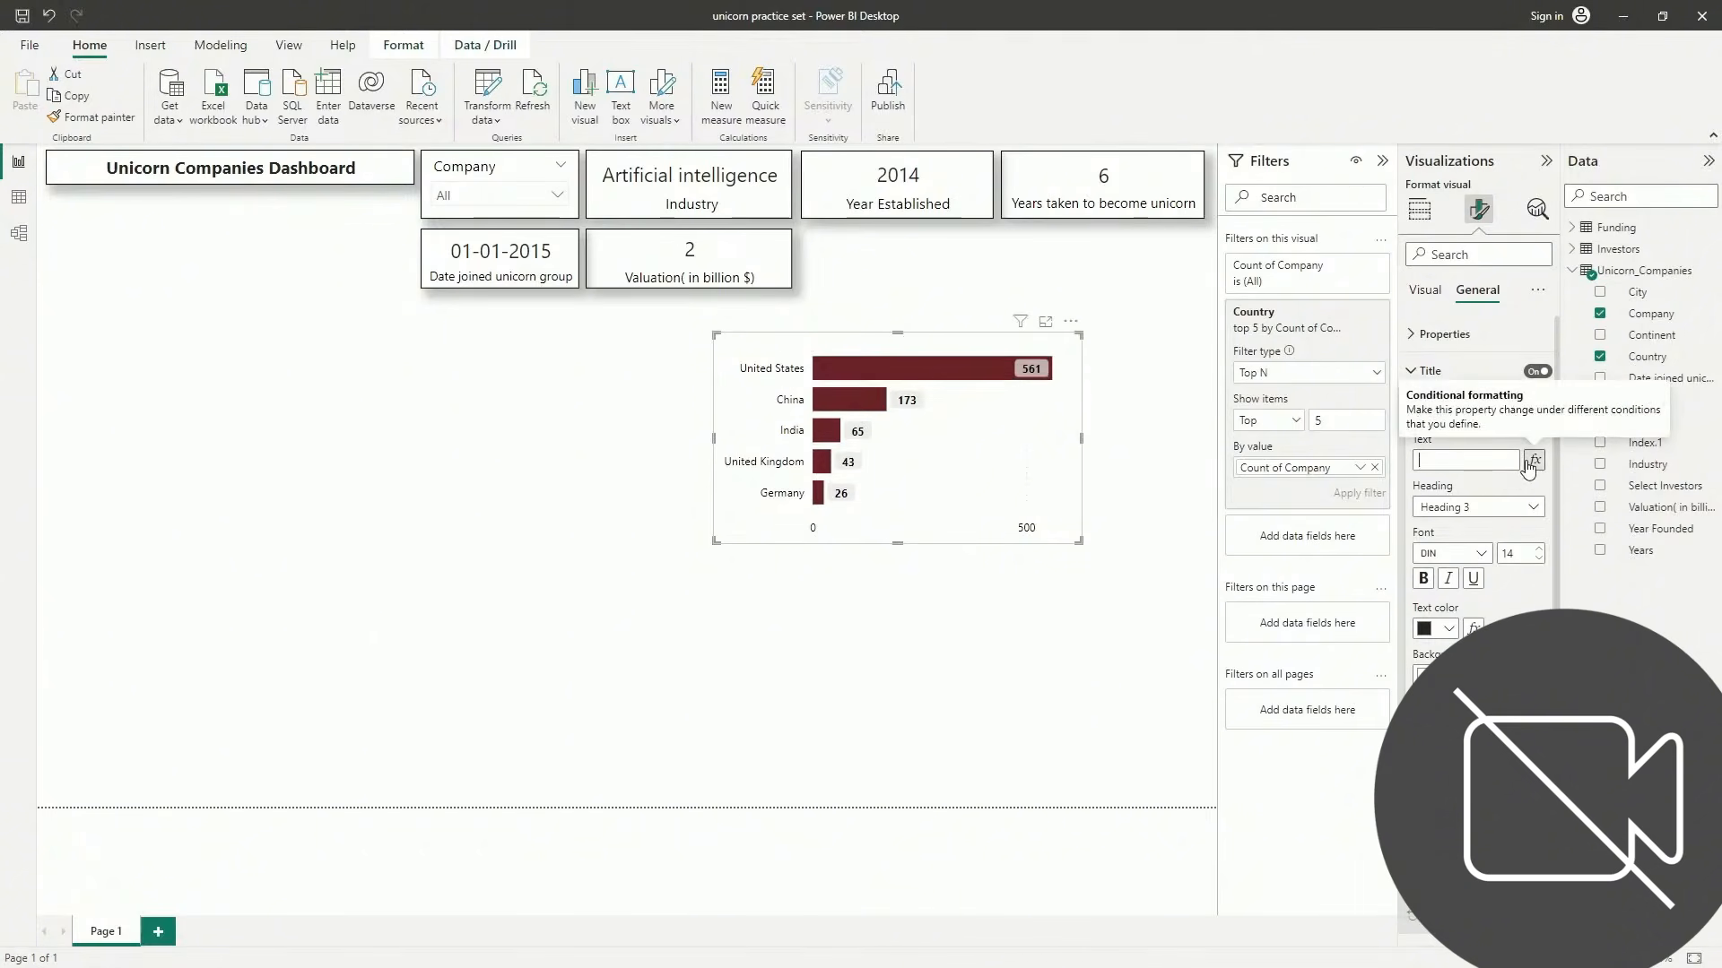
text(Top)
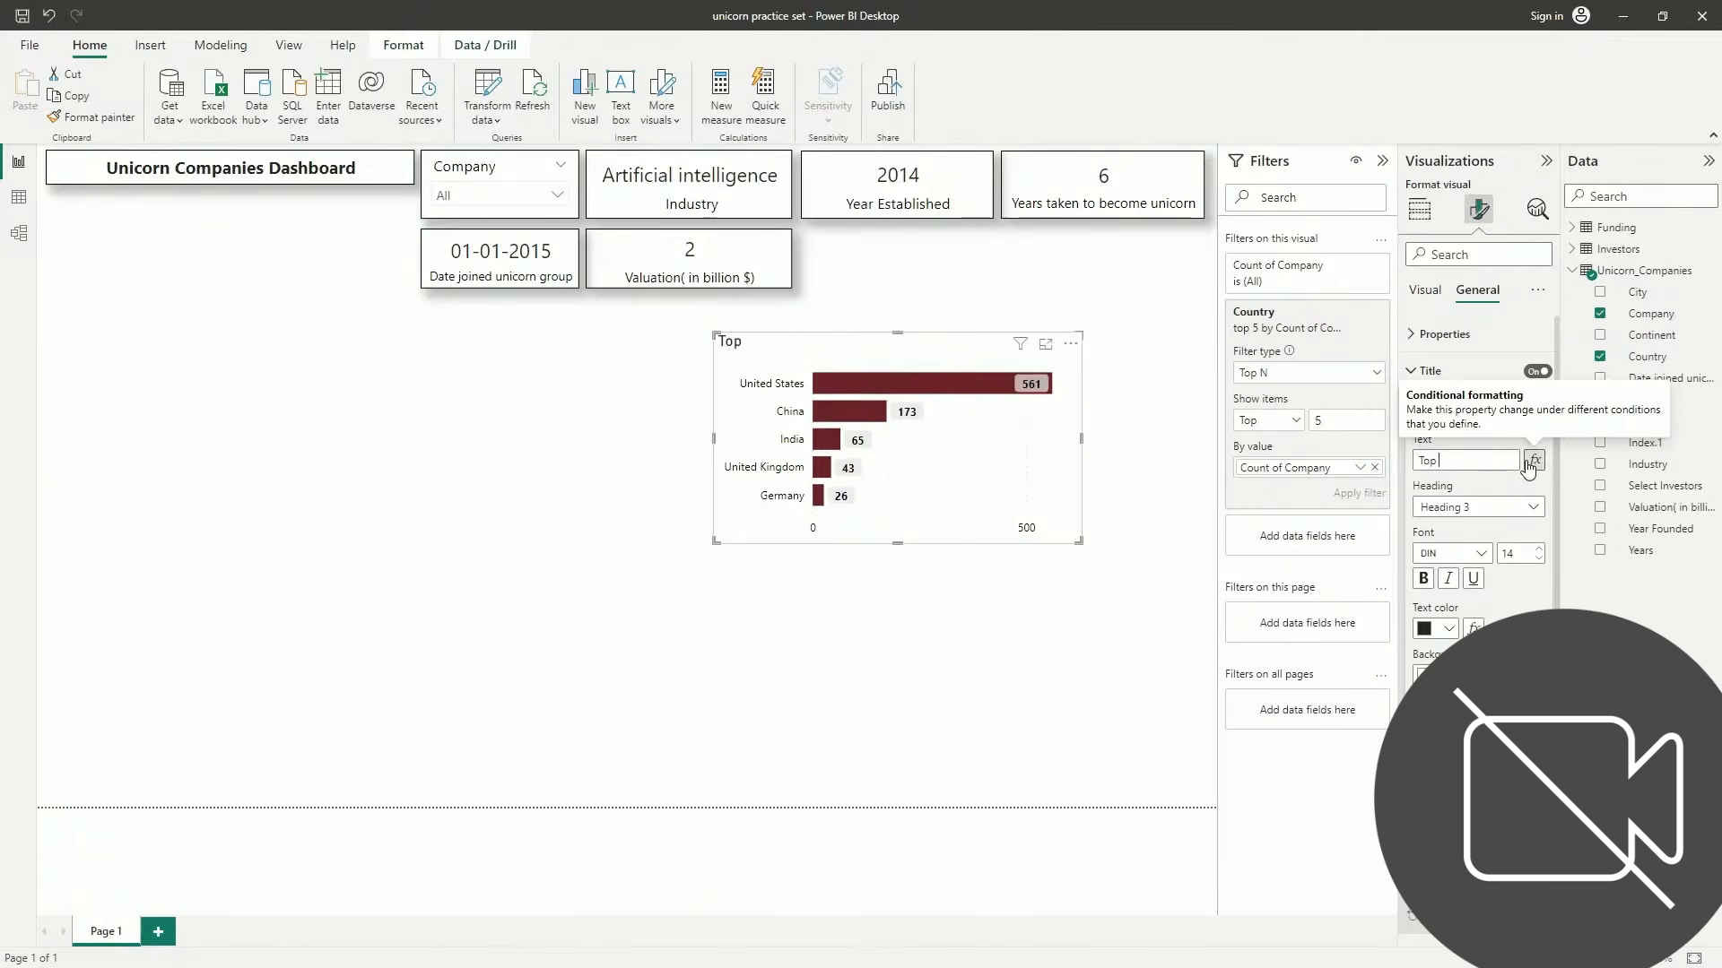
text( 5 Countries wu)
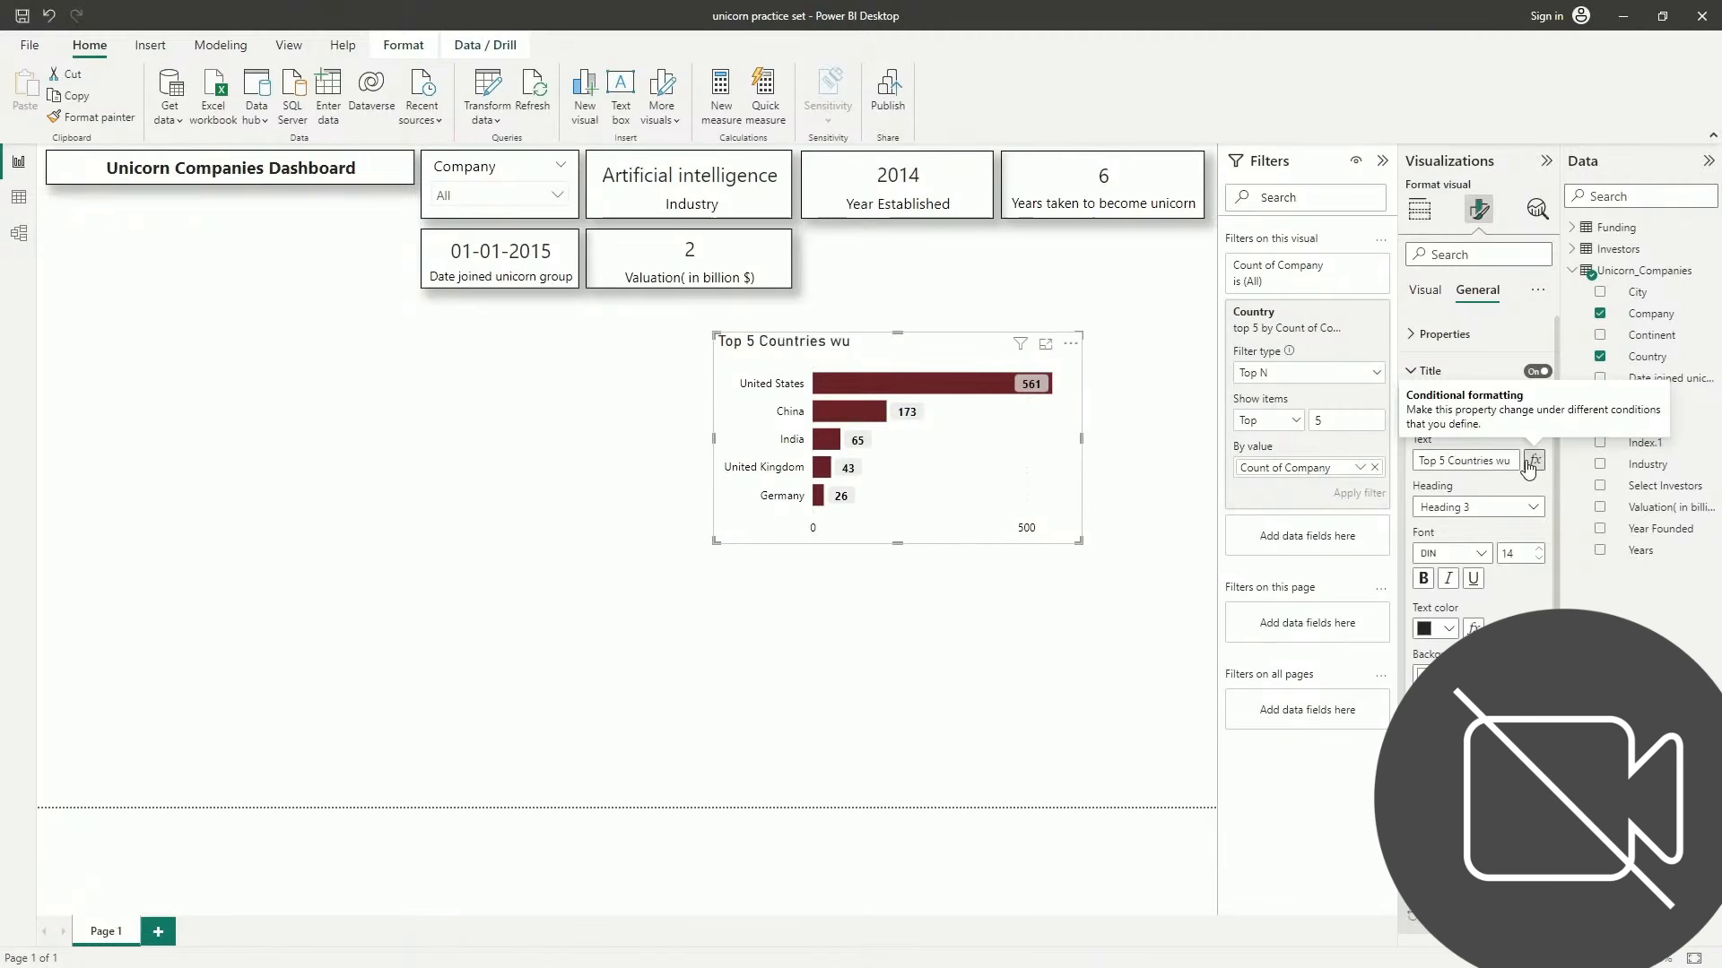
key(BackSpace)
text(ith h)
text(ighest num)
text(ber o)
text(f Unic)
text(orns)
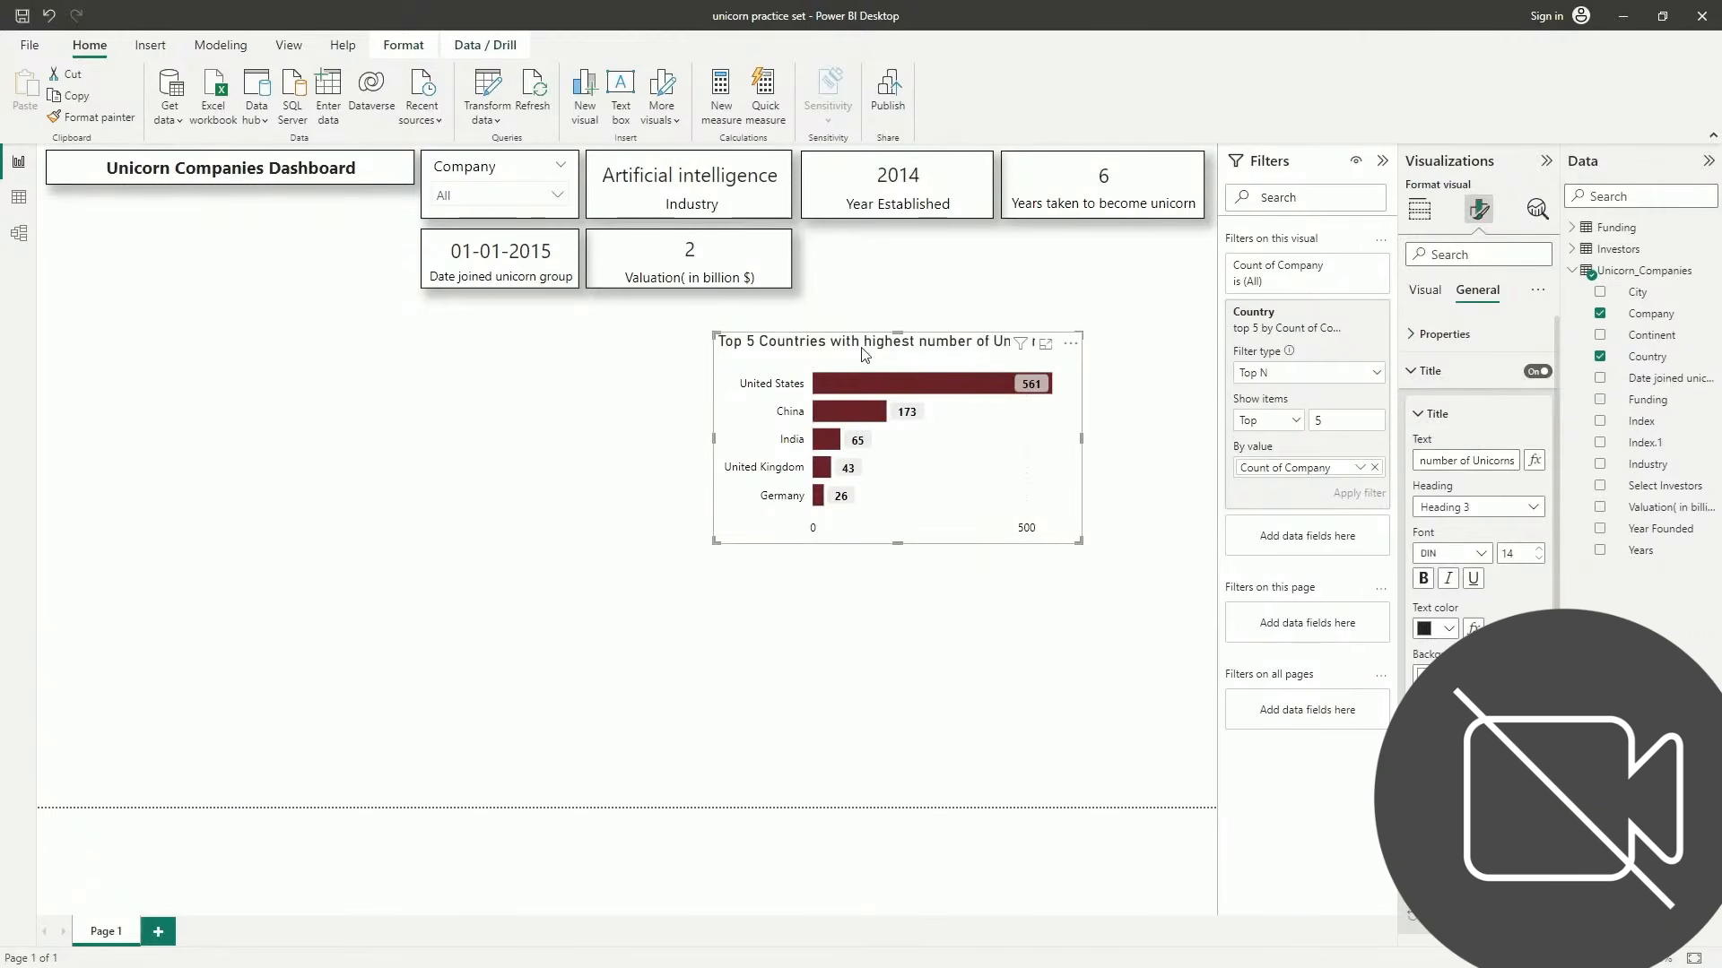
Place the bar chart directly beneath the dashboard title, aligned with its edges, and reduce the chart's height
drag(864, 353, 758, 322)
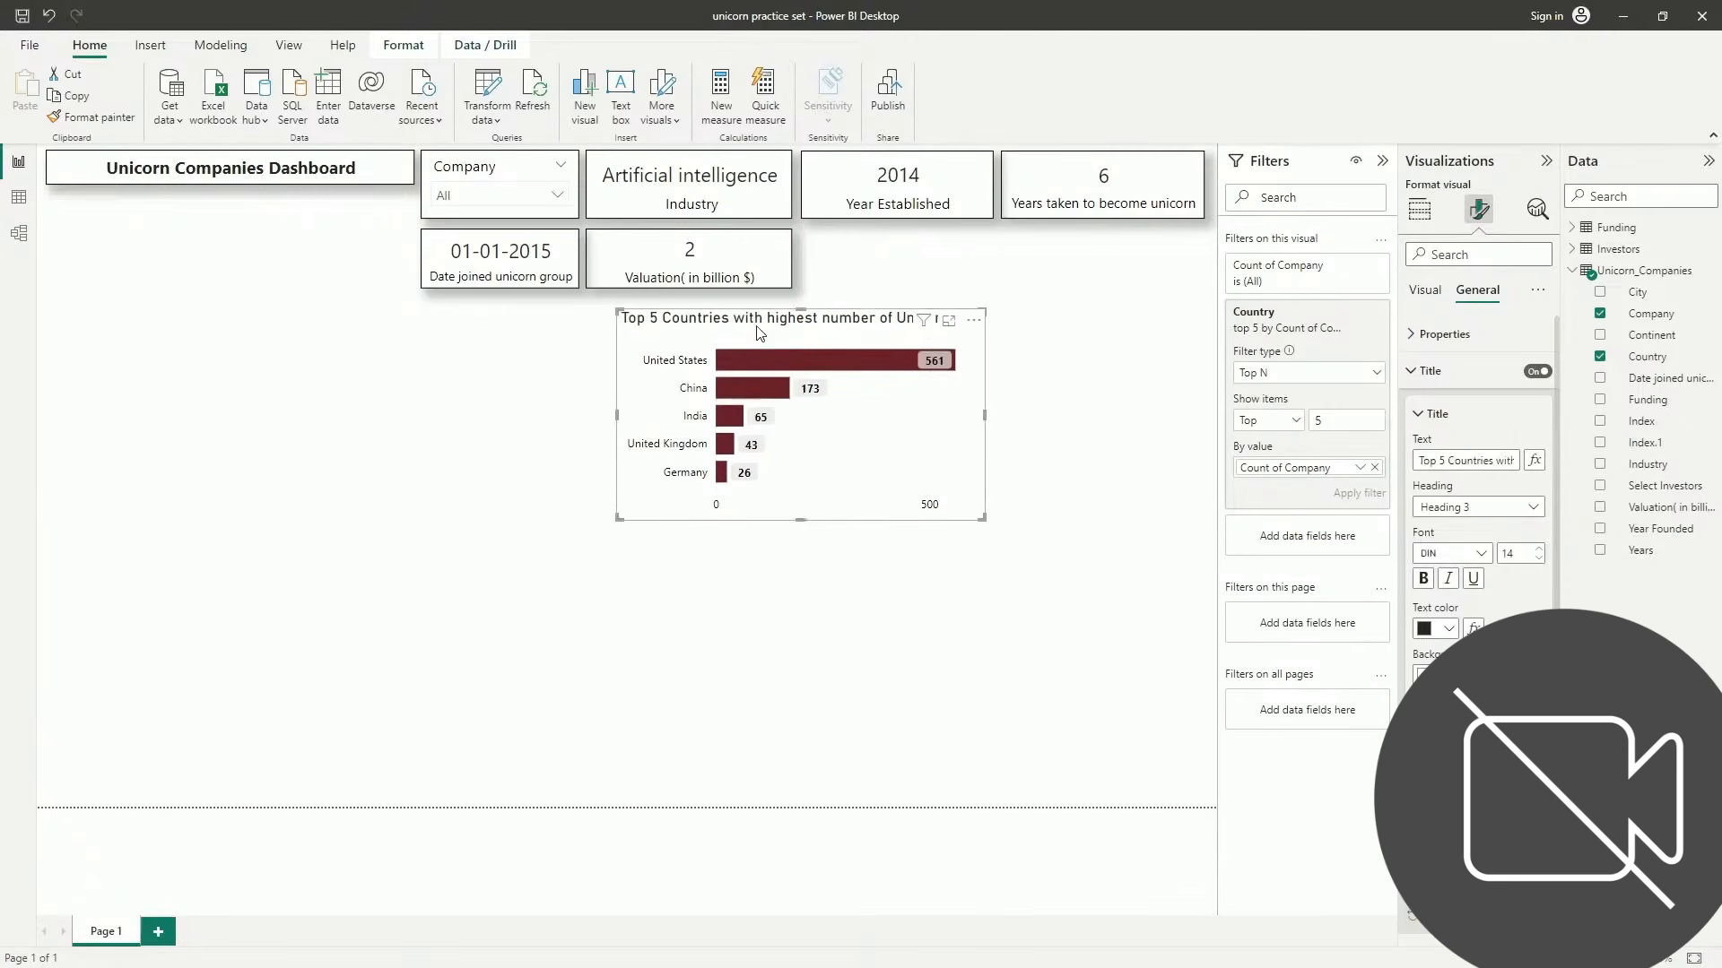
drag(914, 503, 375, 399)
drag(270, 201, 278, 202)
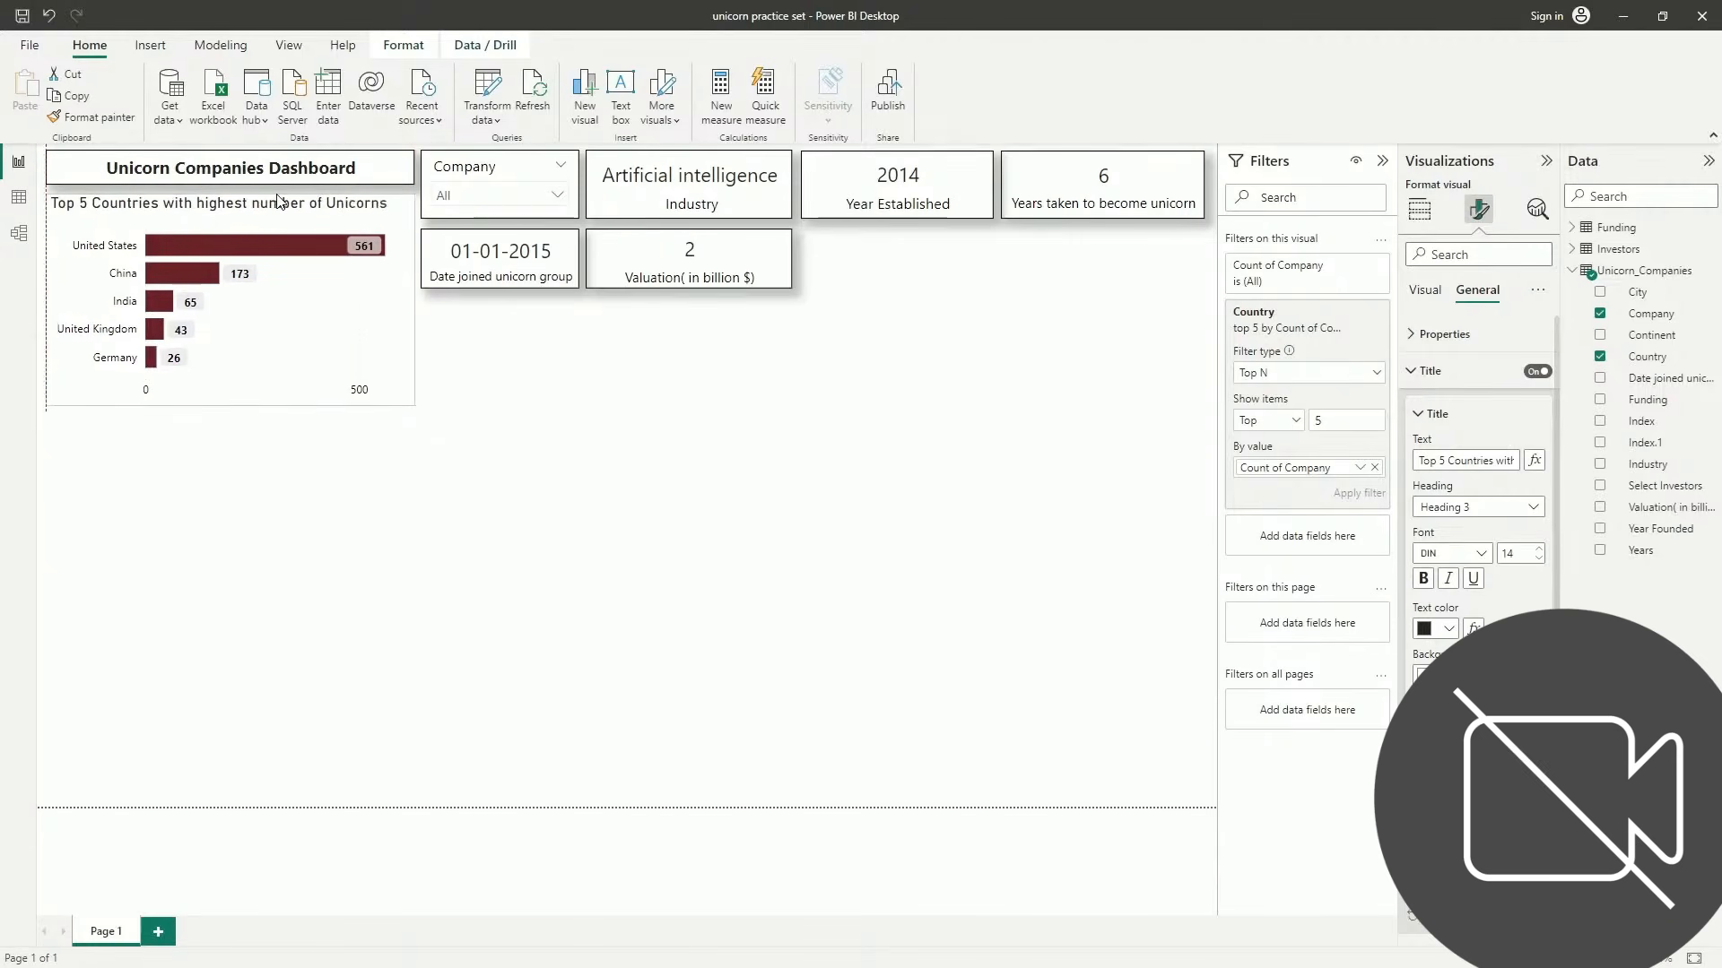
click(232, 410)
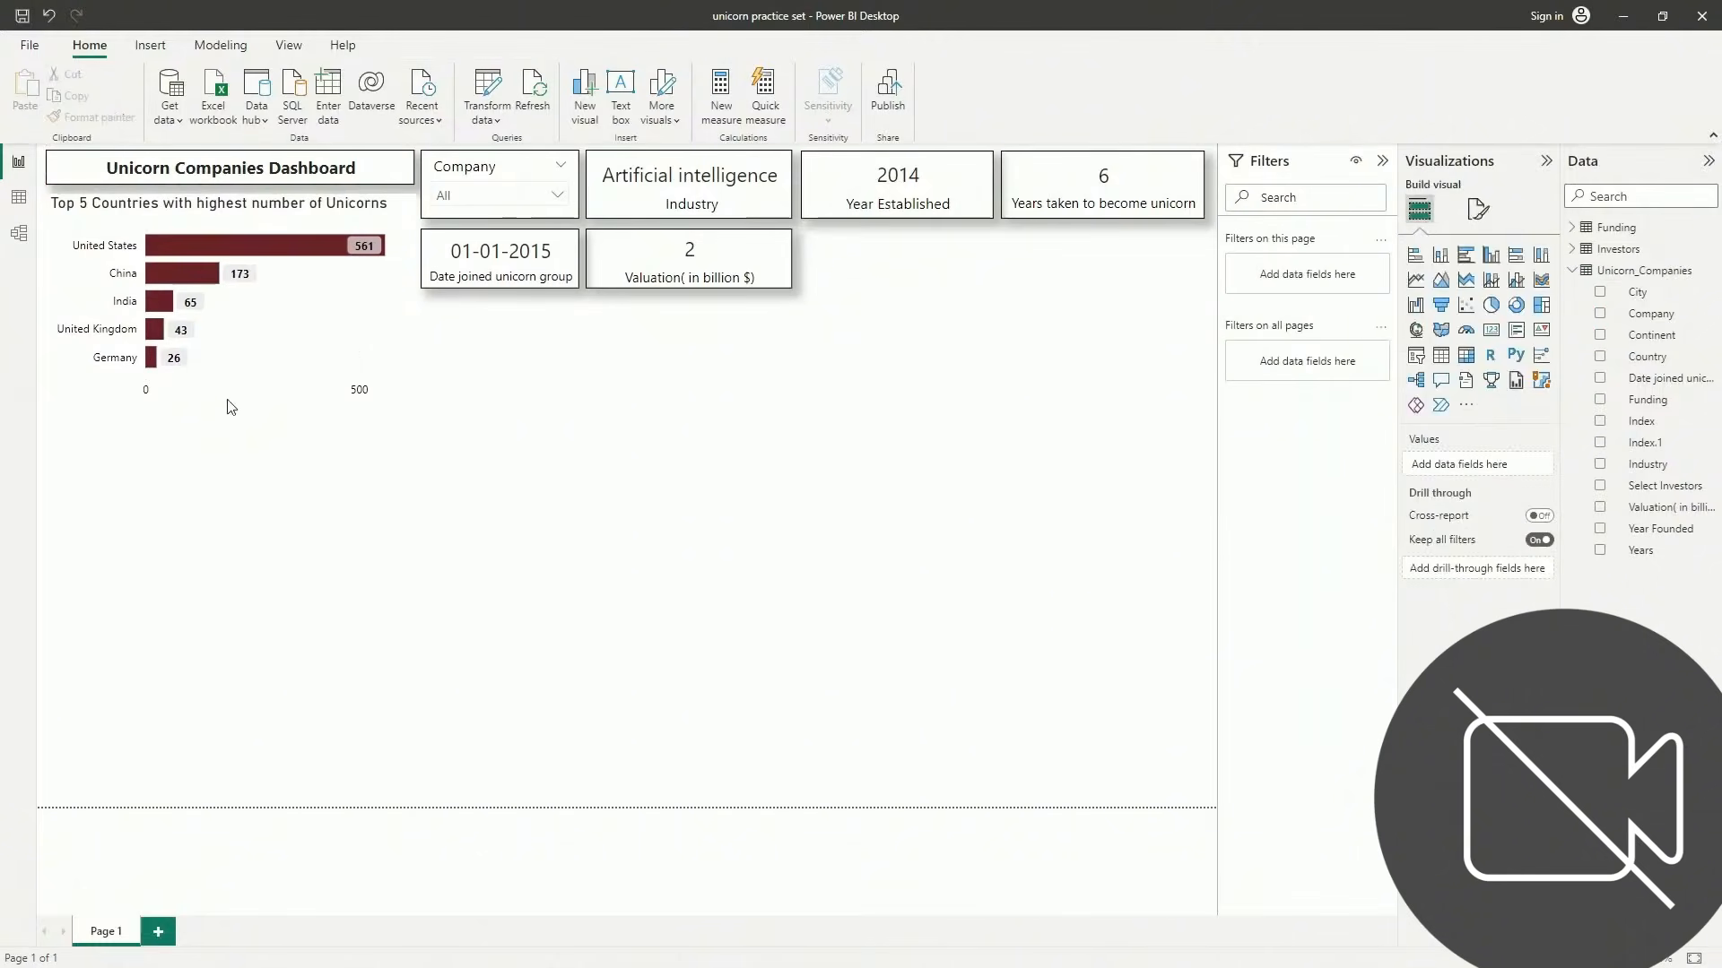
click(285, 363)
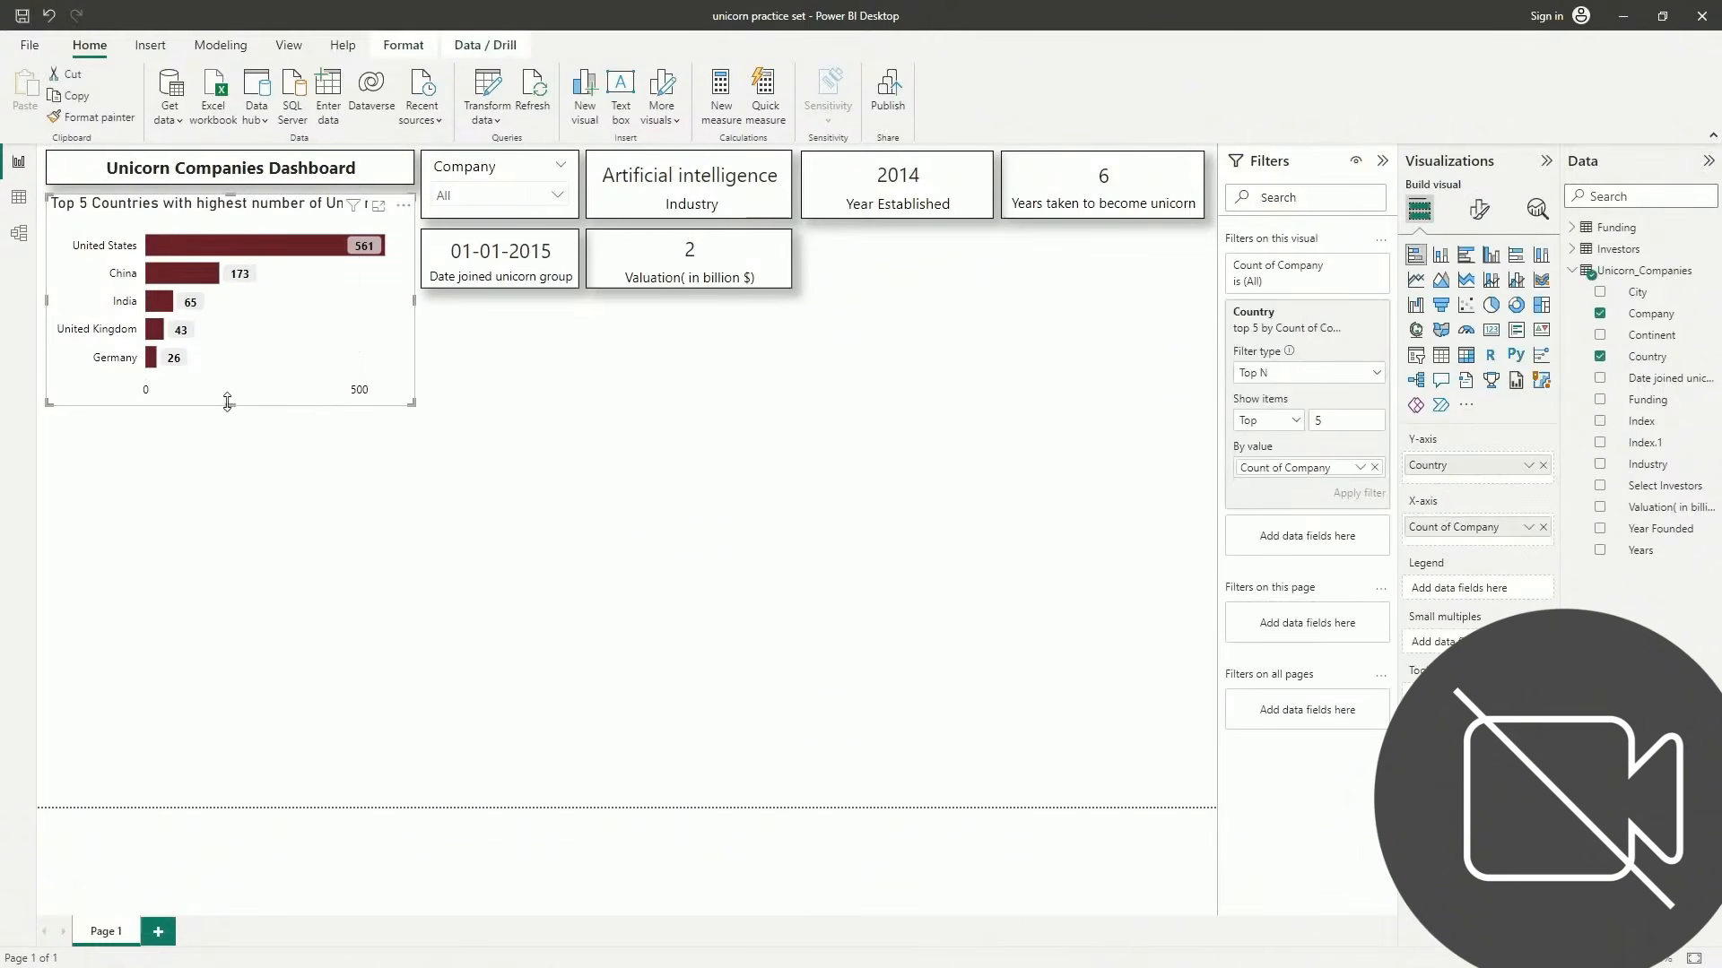
drag(230, 404, 226, 358)
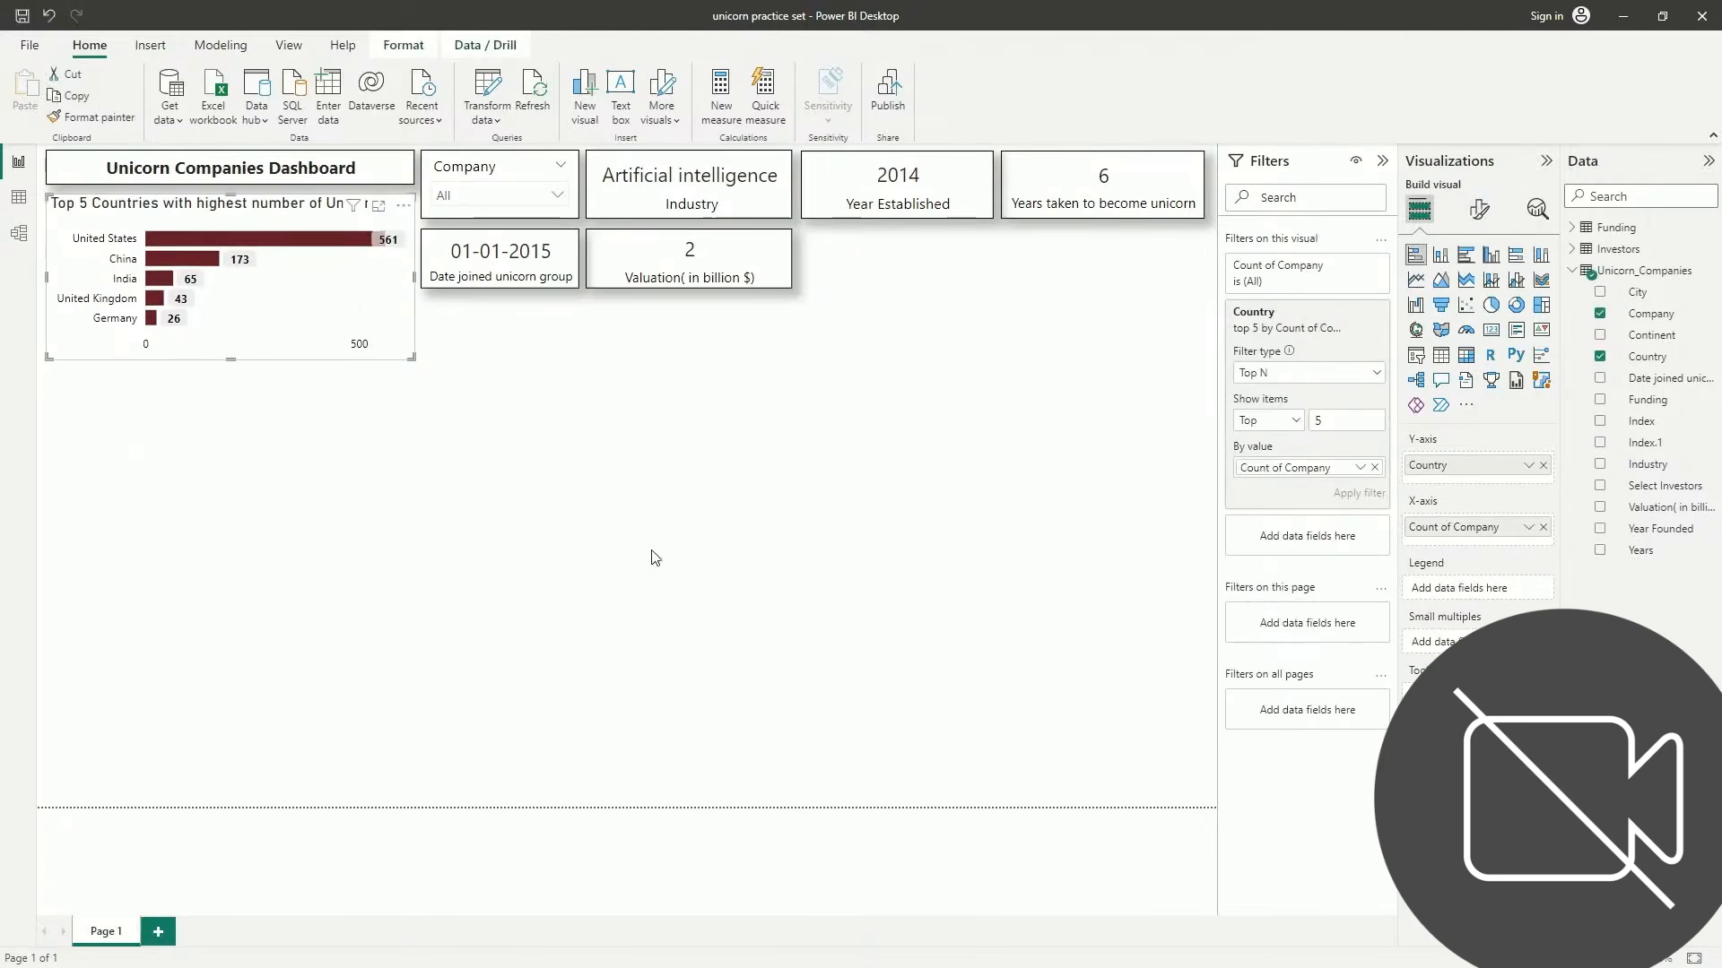
Turn on the visual border and shadow effects for the bar chart
click(1479, 210)
click(1477, 291)
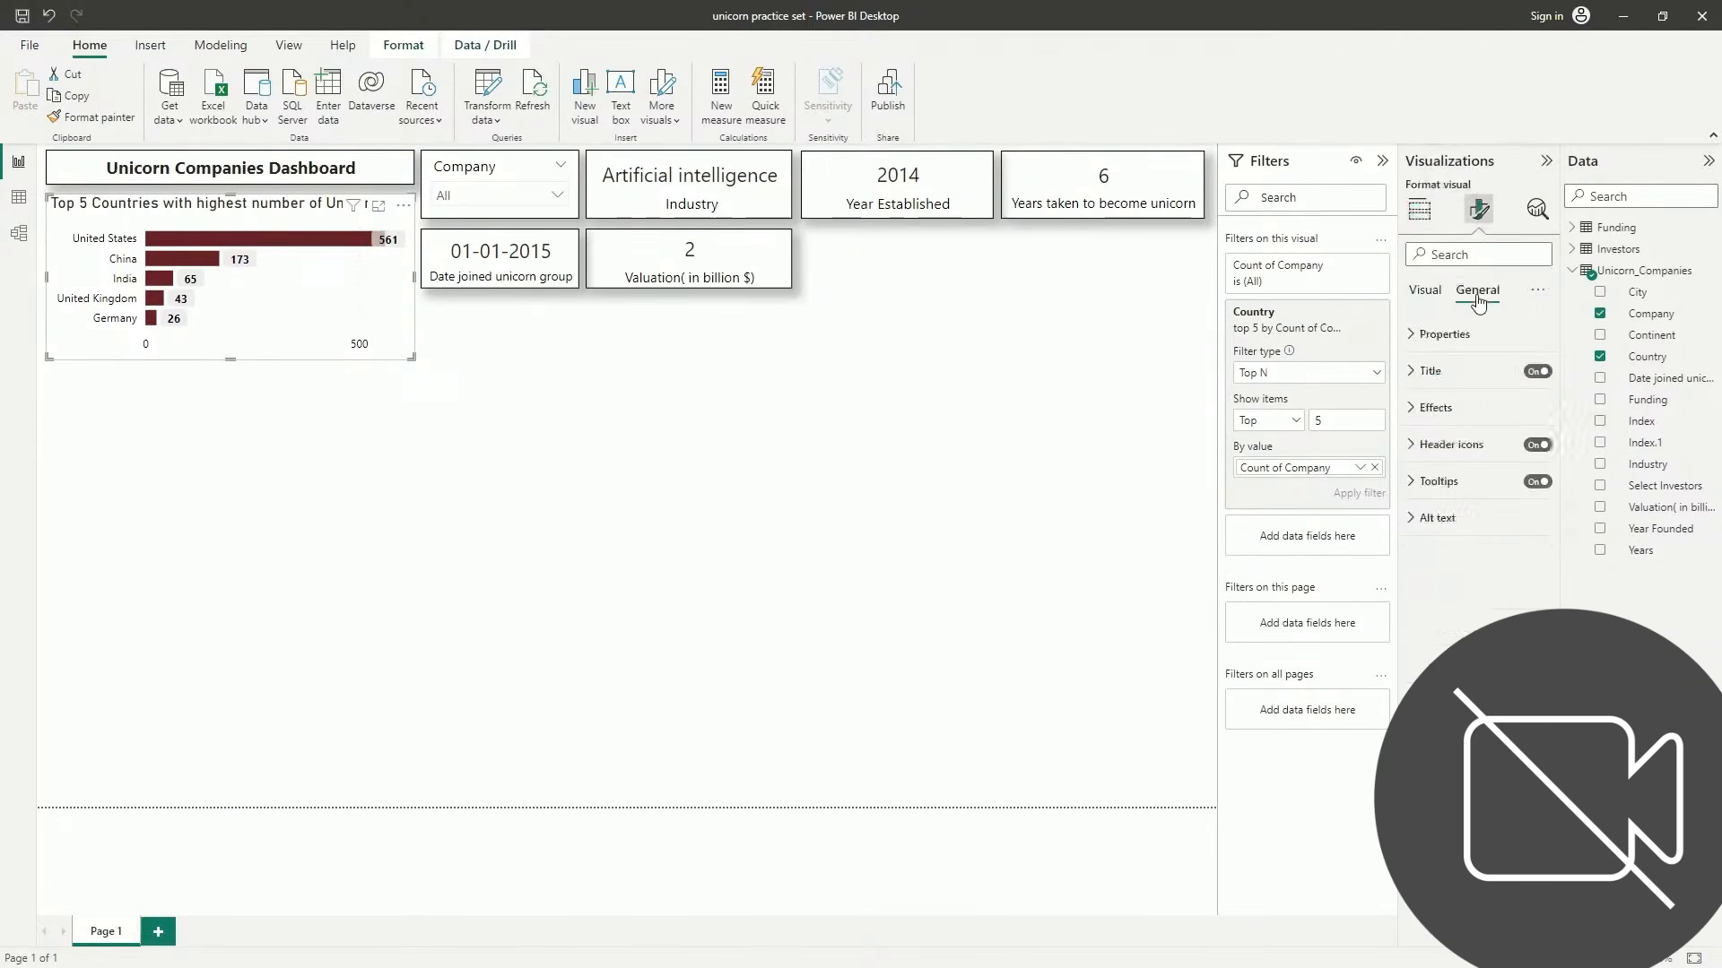
click(1445, 411)
click(1533, 598)
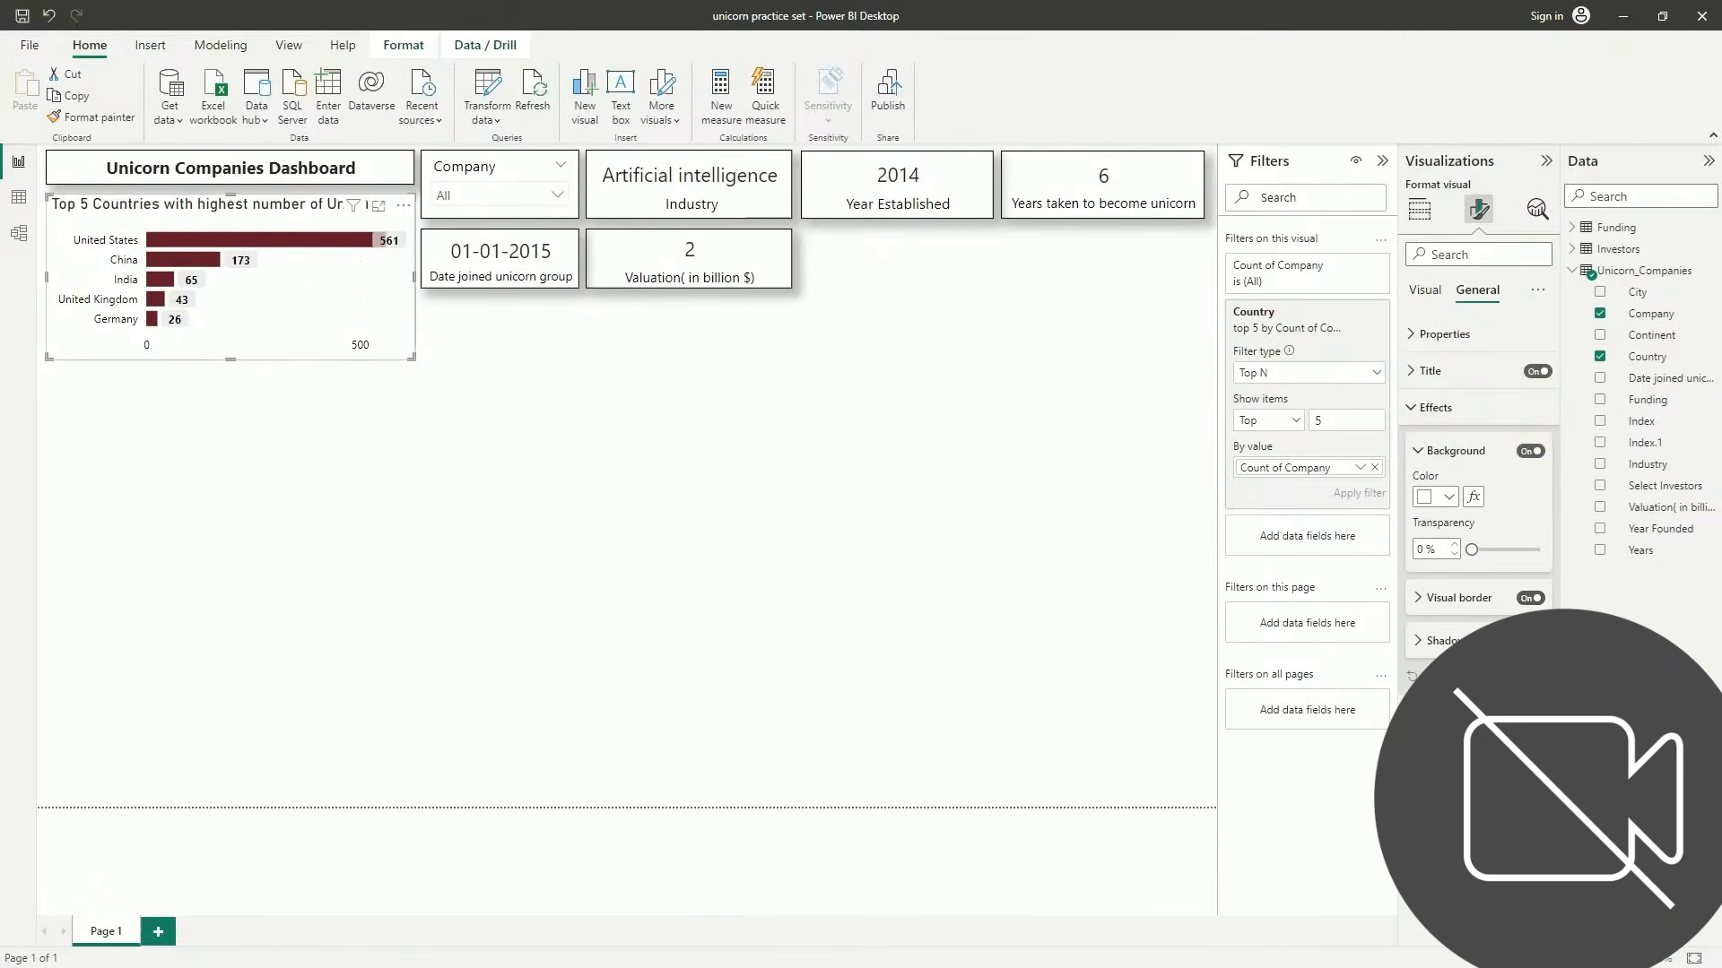
click(1512, 410)
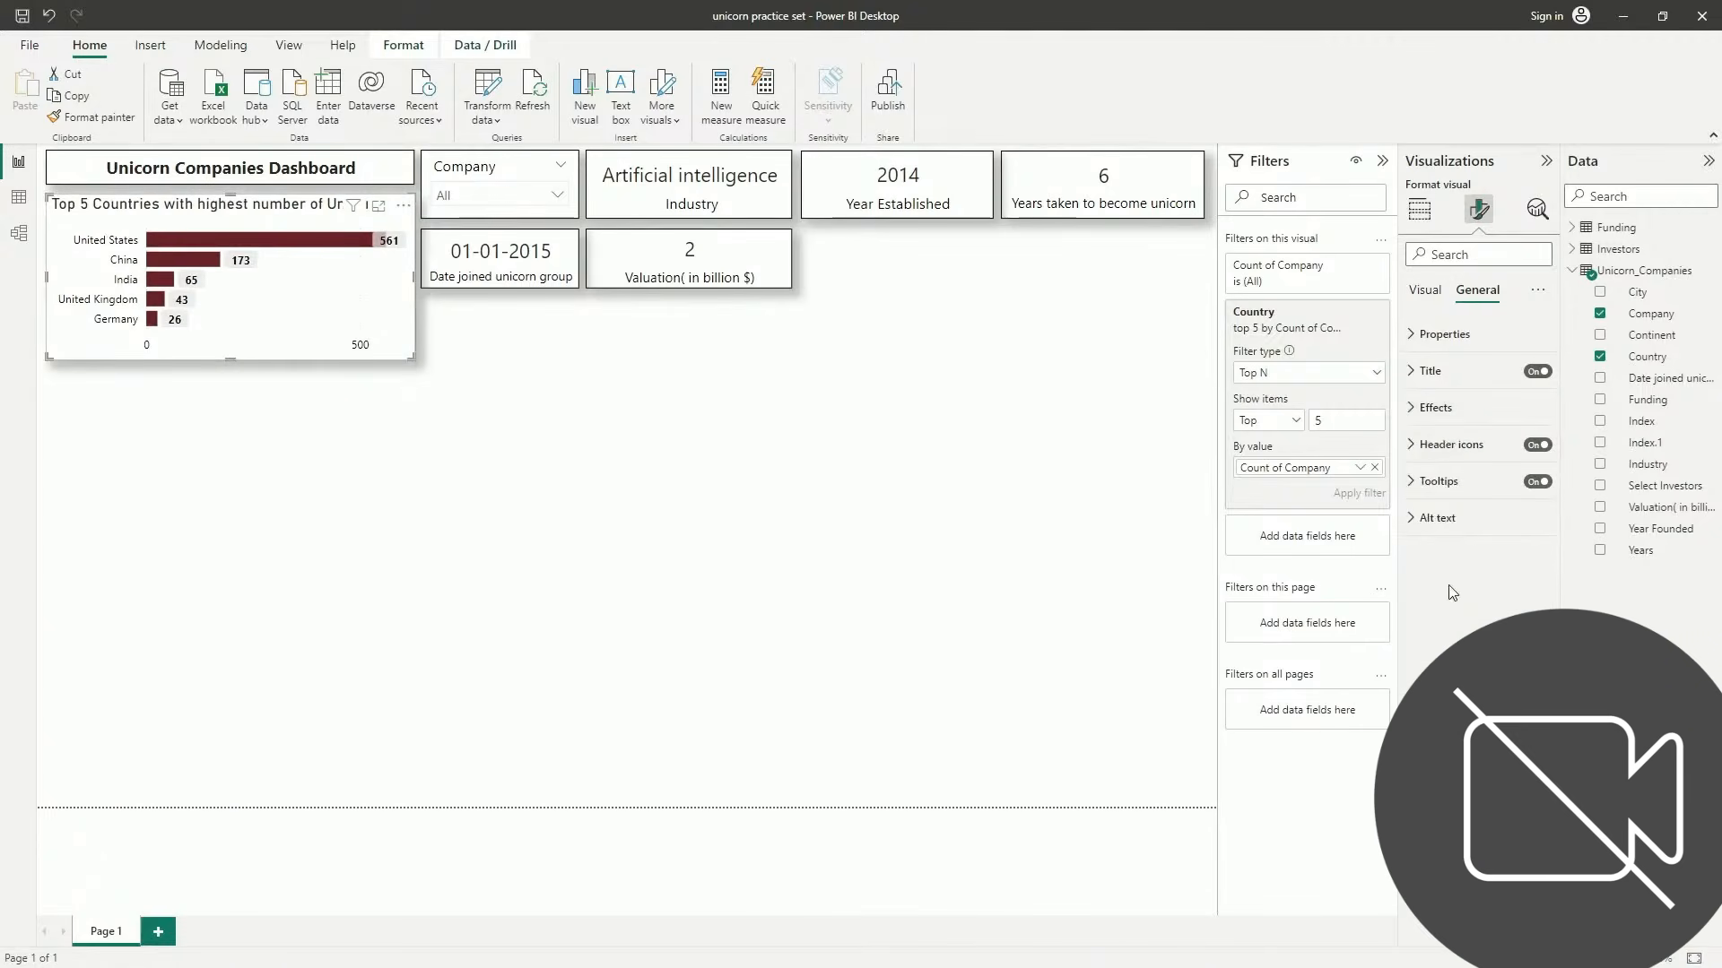
Switch the bar chart's header icons off and back on
click(1481, 445)
click(1535, 445)
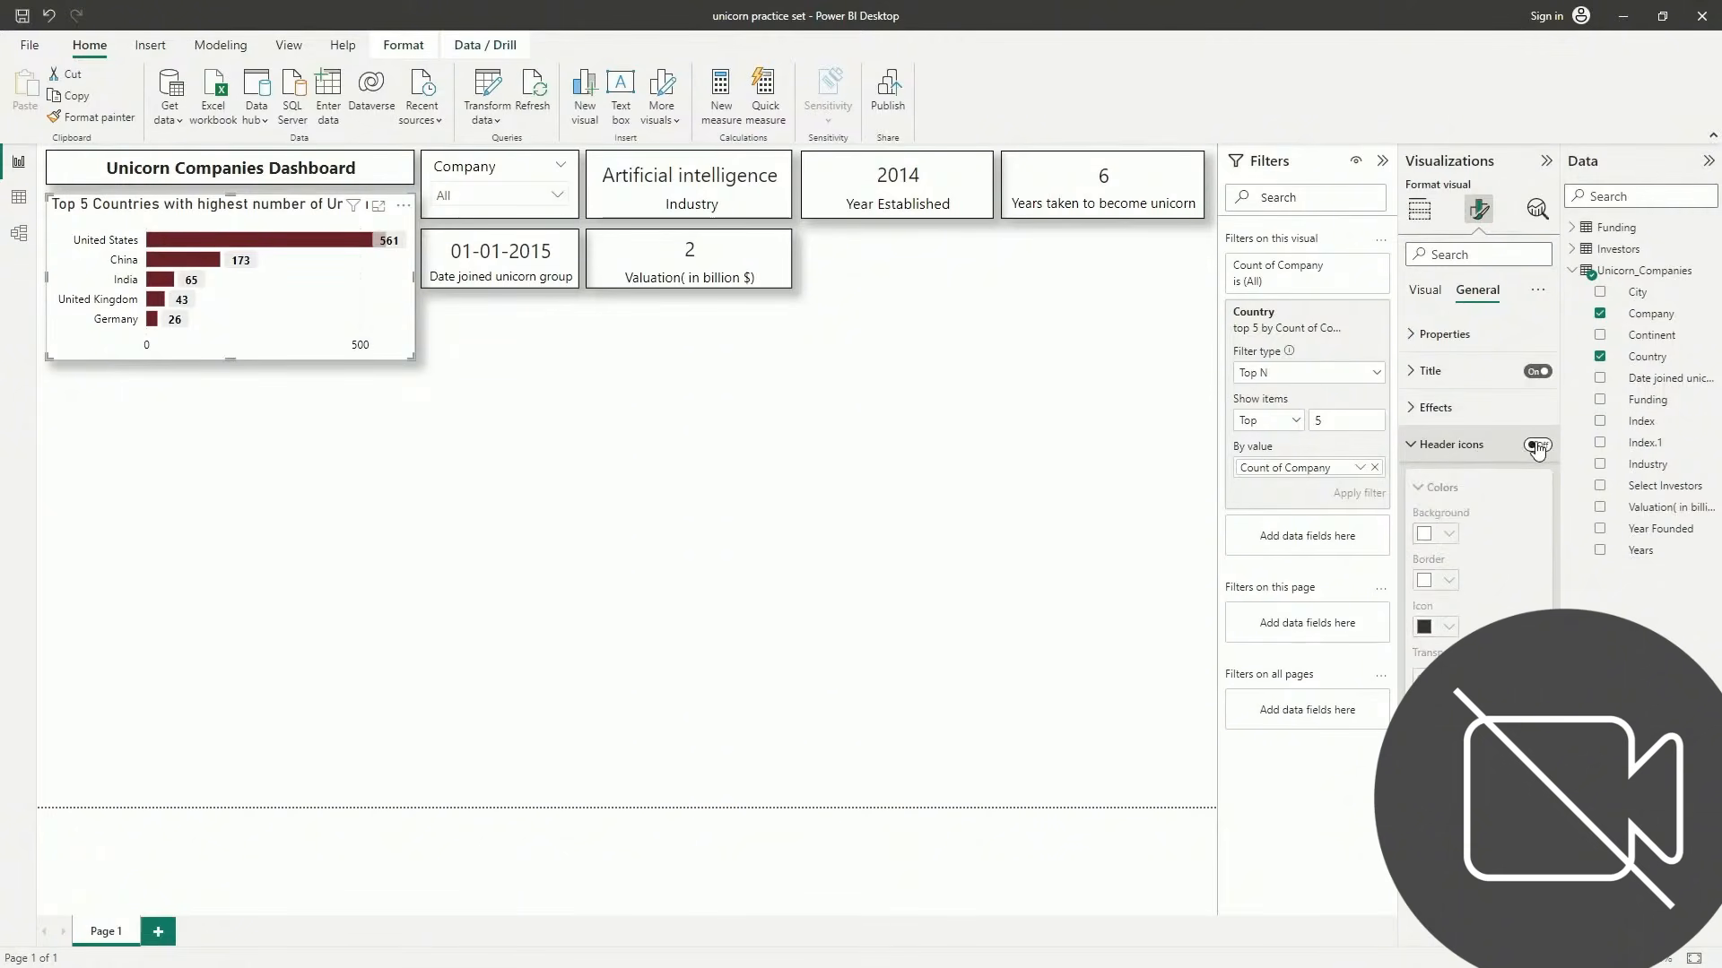
click(1535, 444)
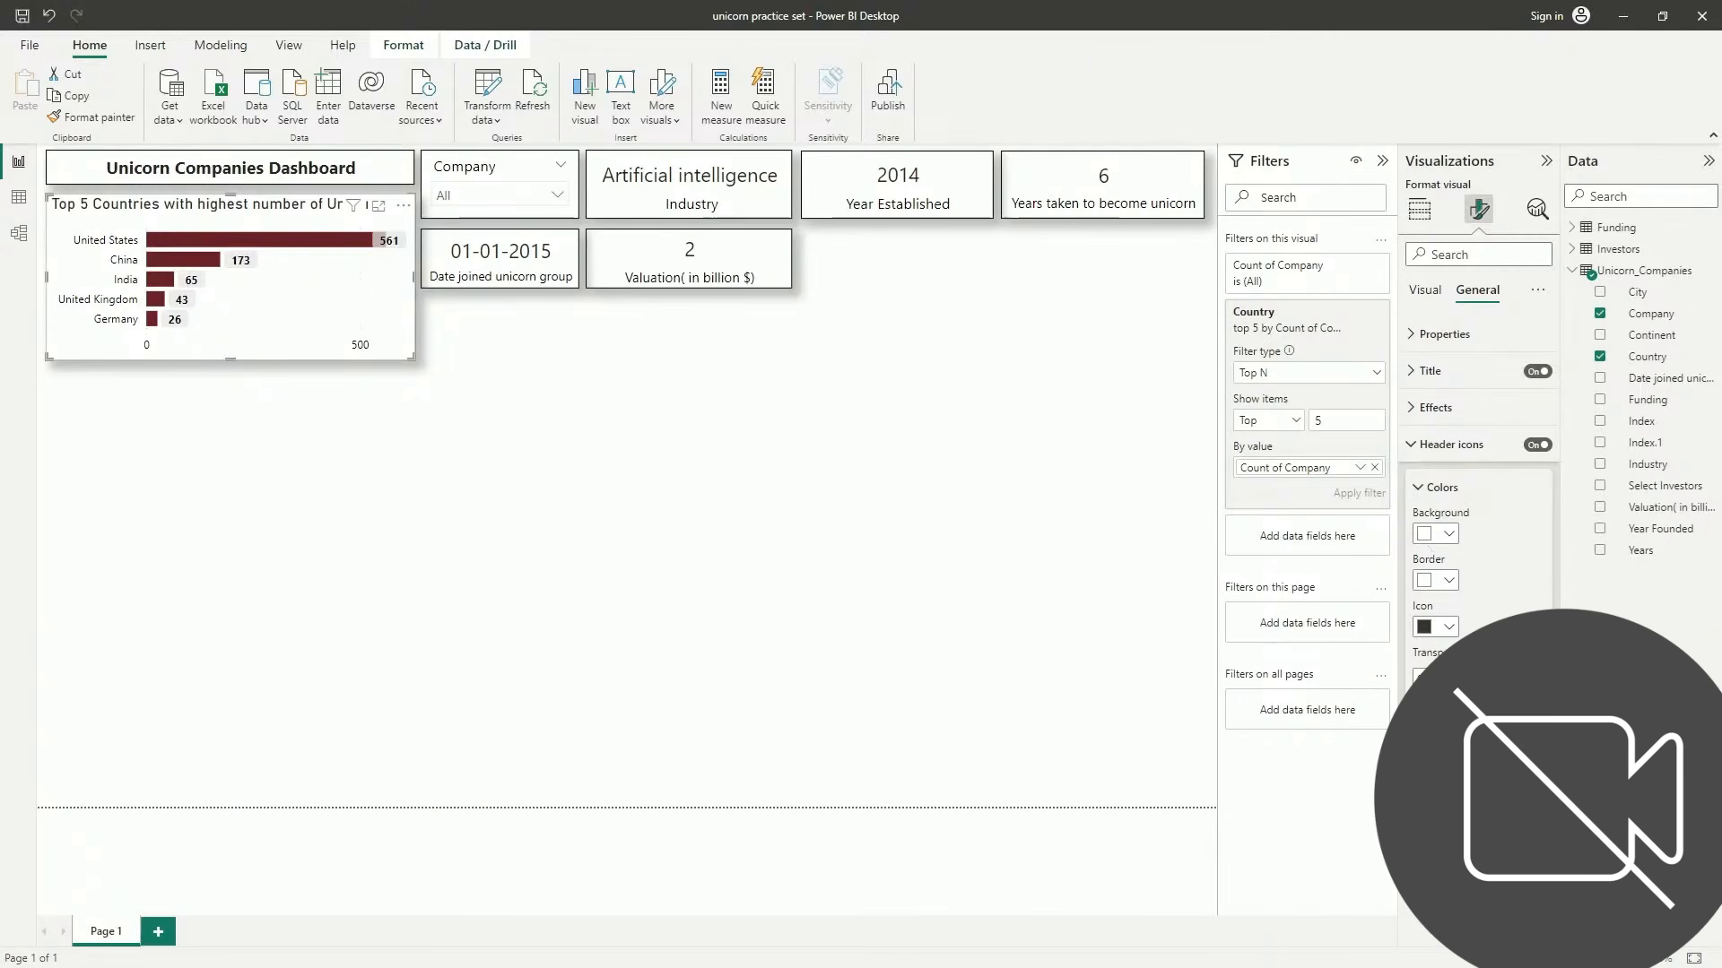
click(1425, 289)
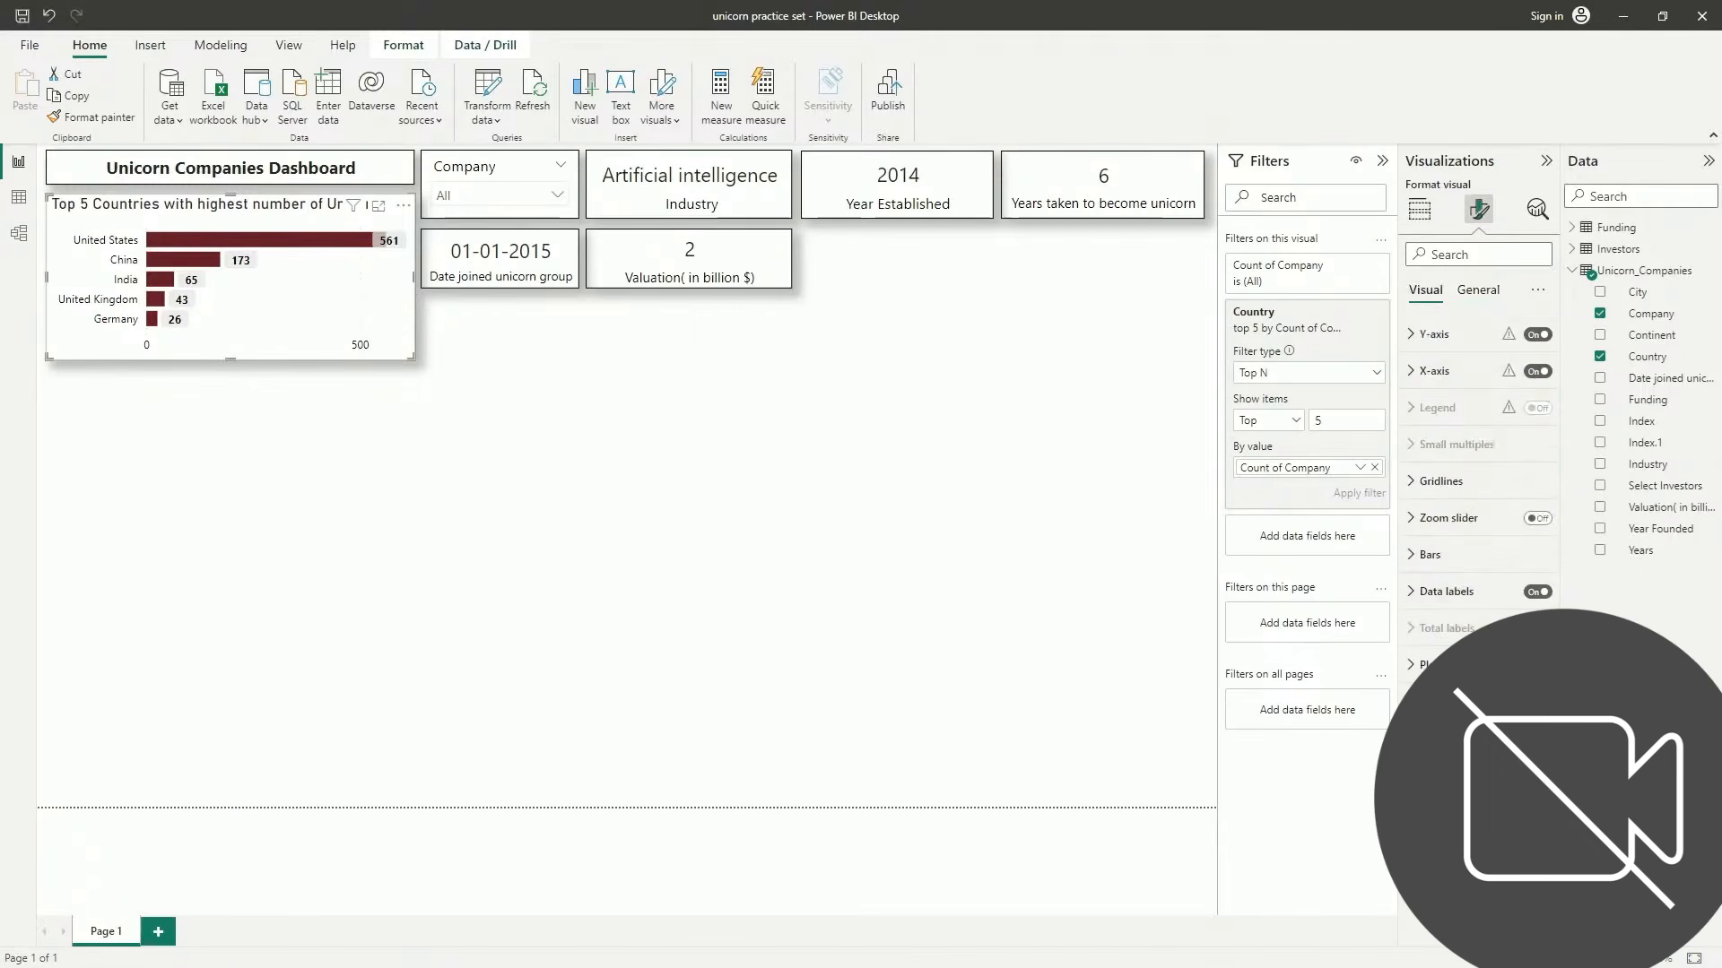
click(345, 490)
drag(316, 355, 356, 398)
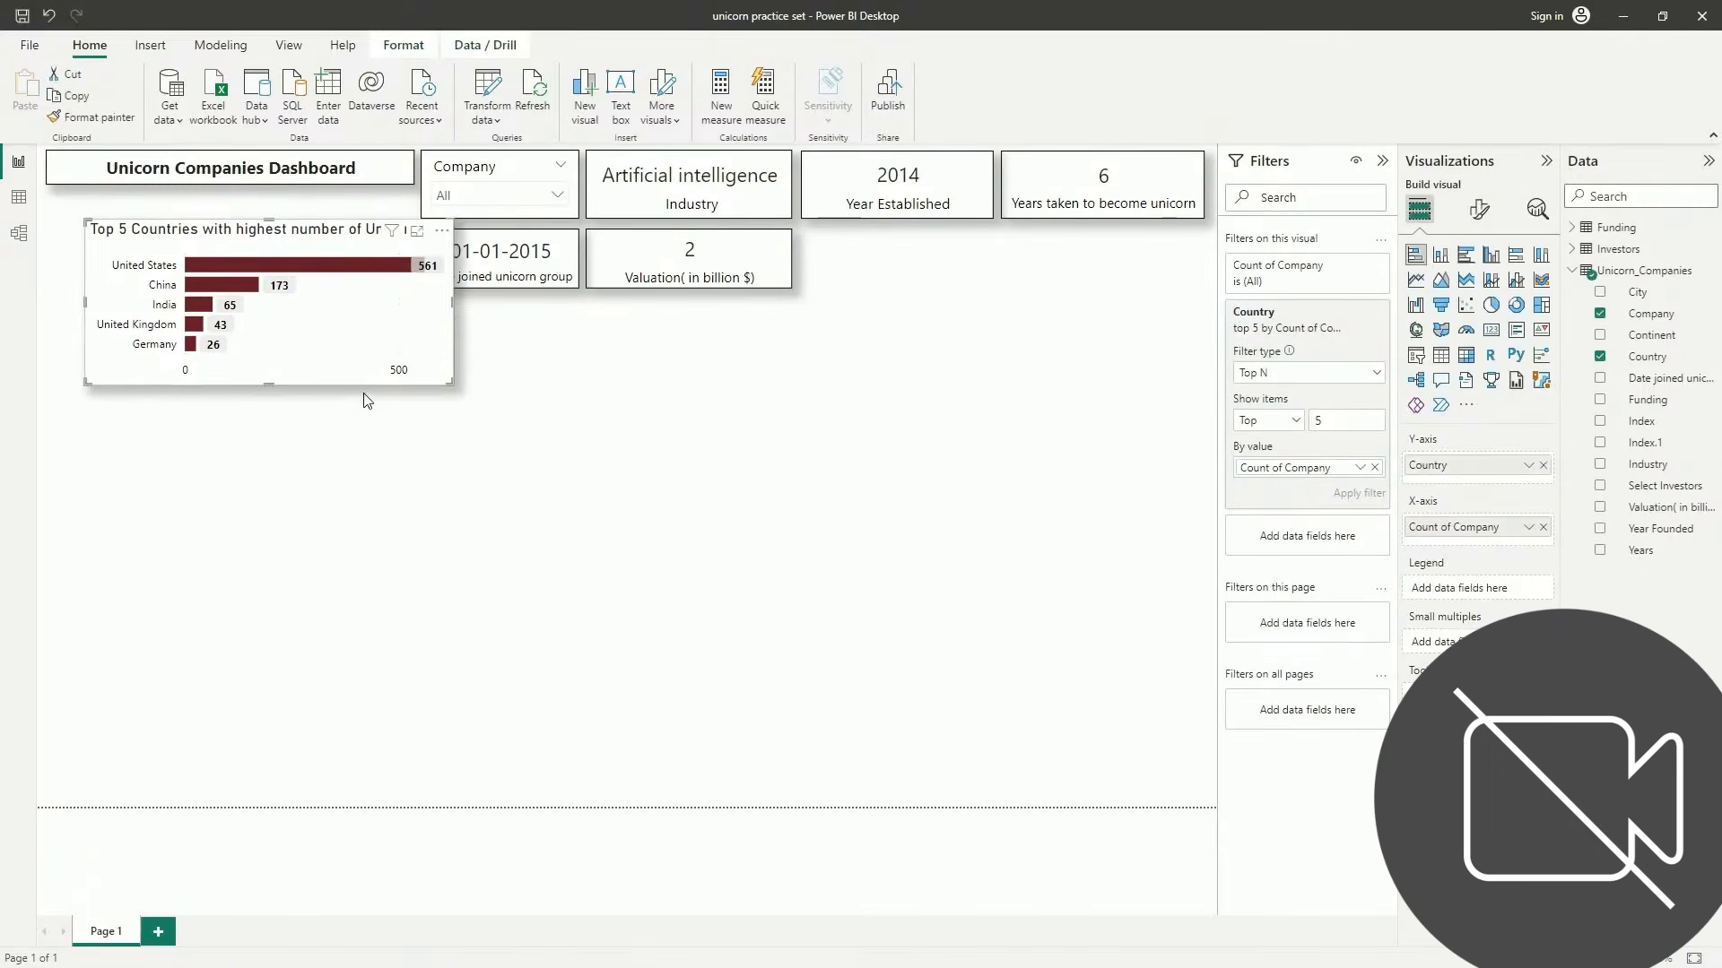
drag(331, 229, 293, 207)
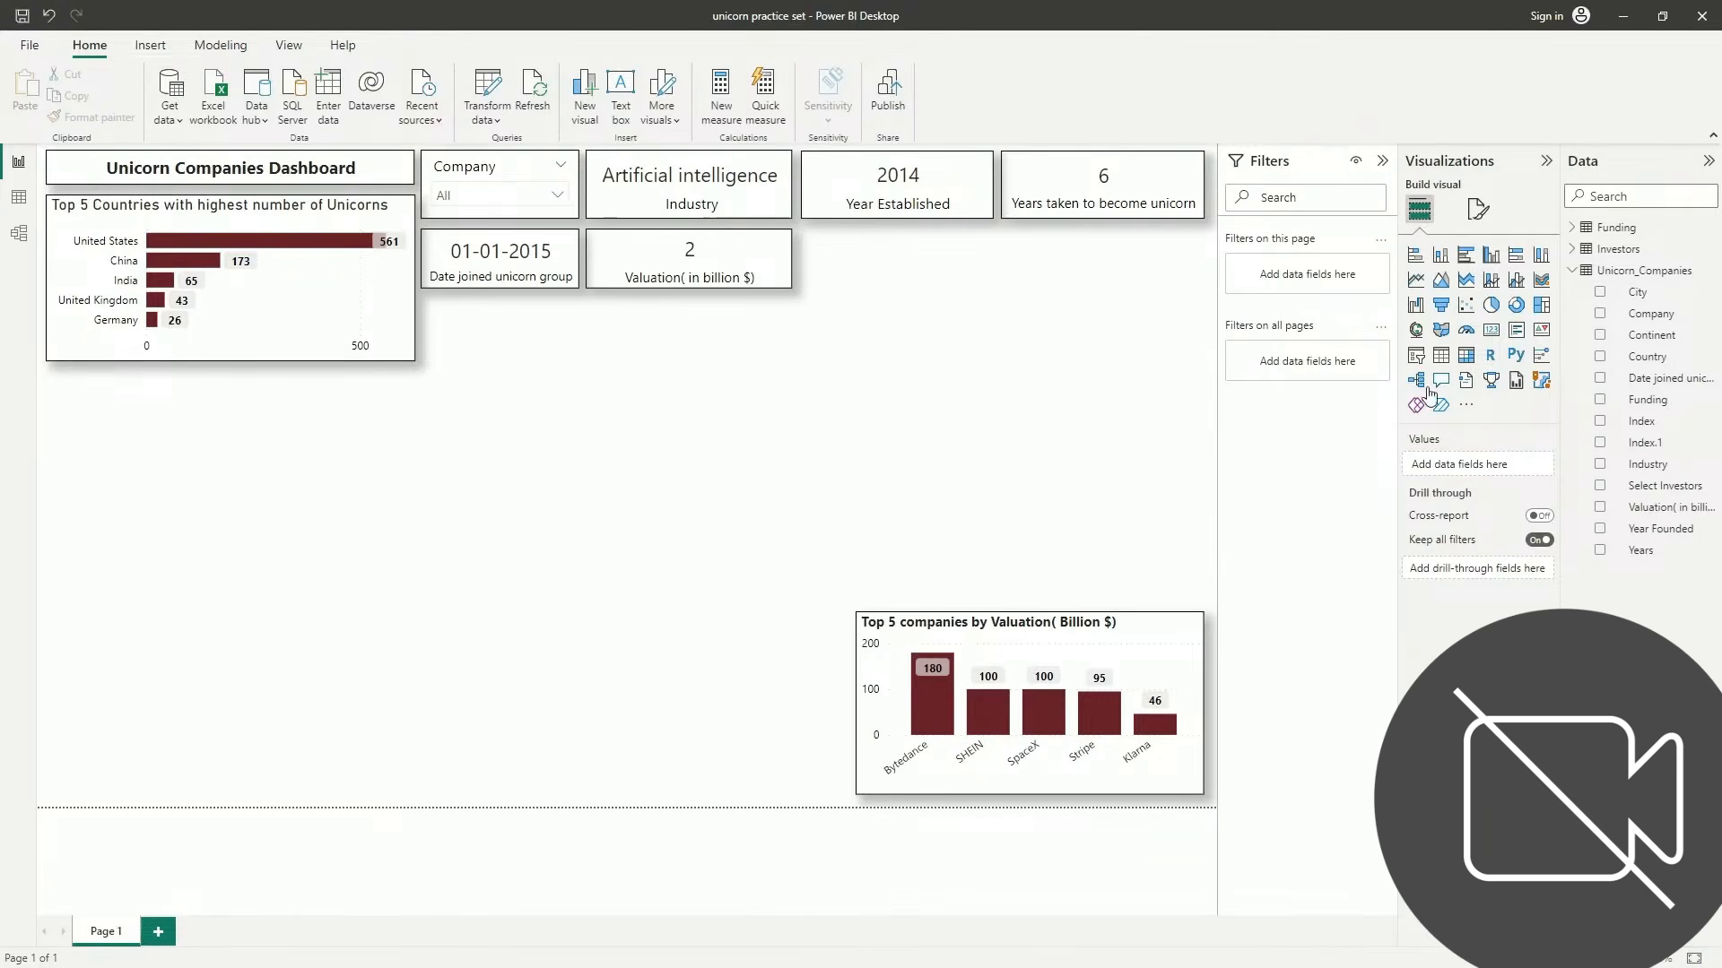
Add a pie chart, open it in focus mode, and assign Continent as its legend and the count of Company as its values
click(1491, 306)
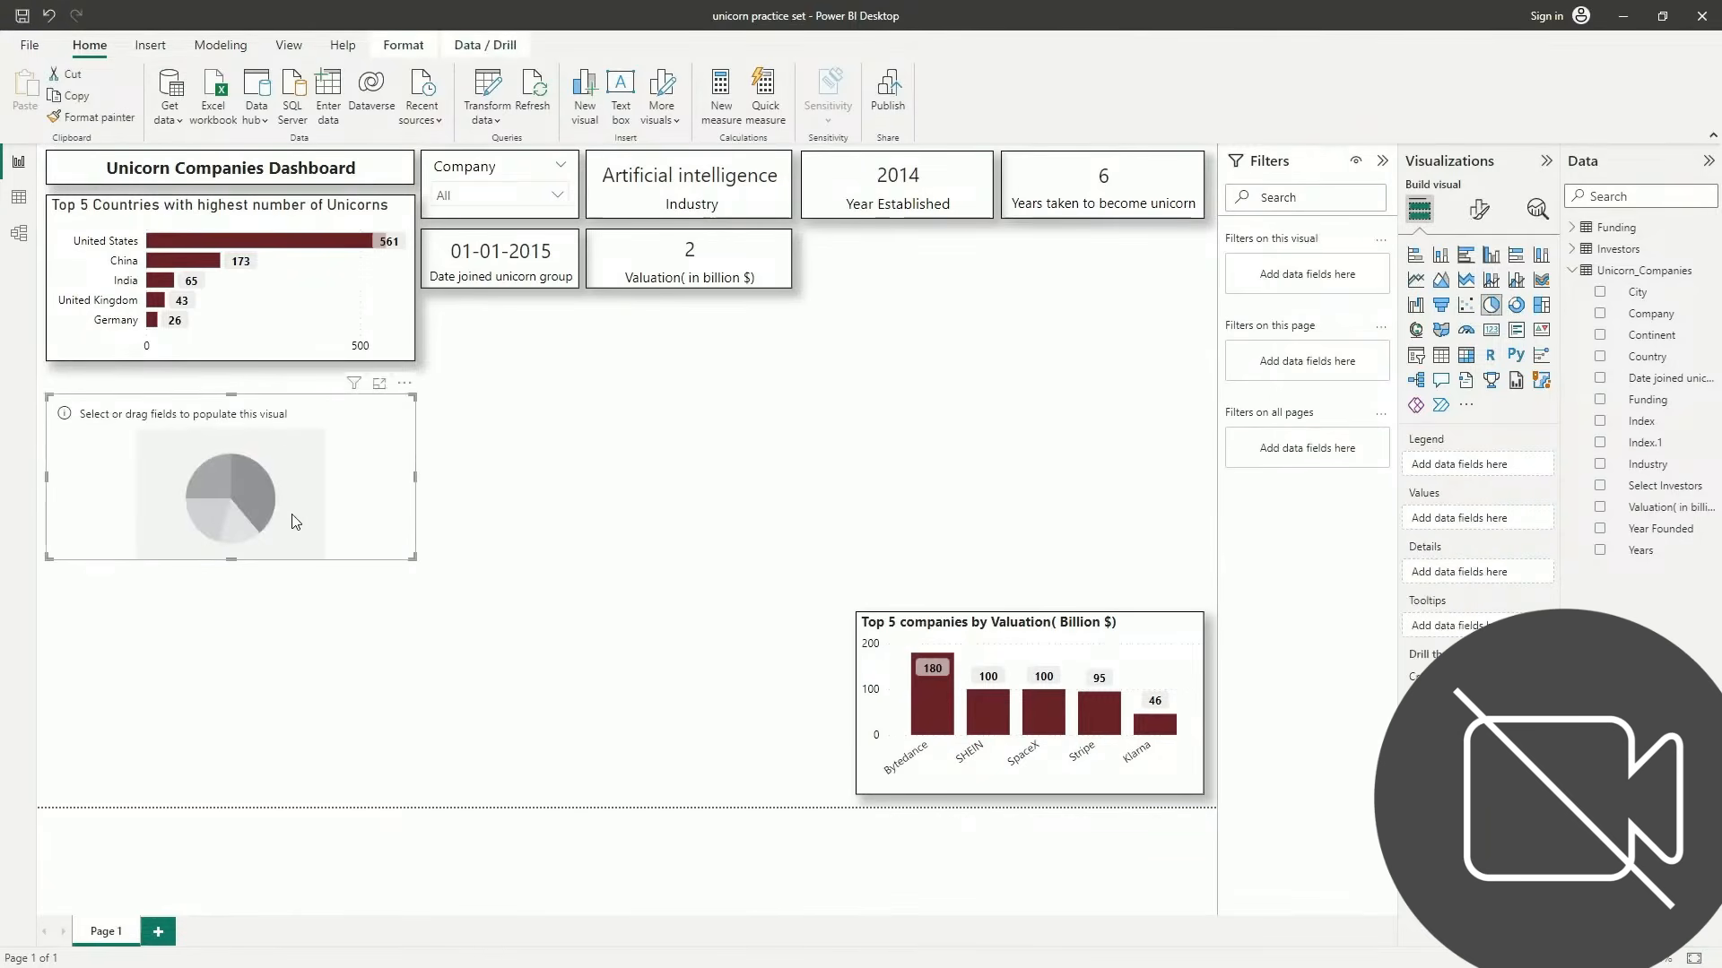
click(379, 384)
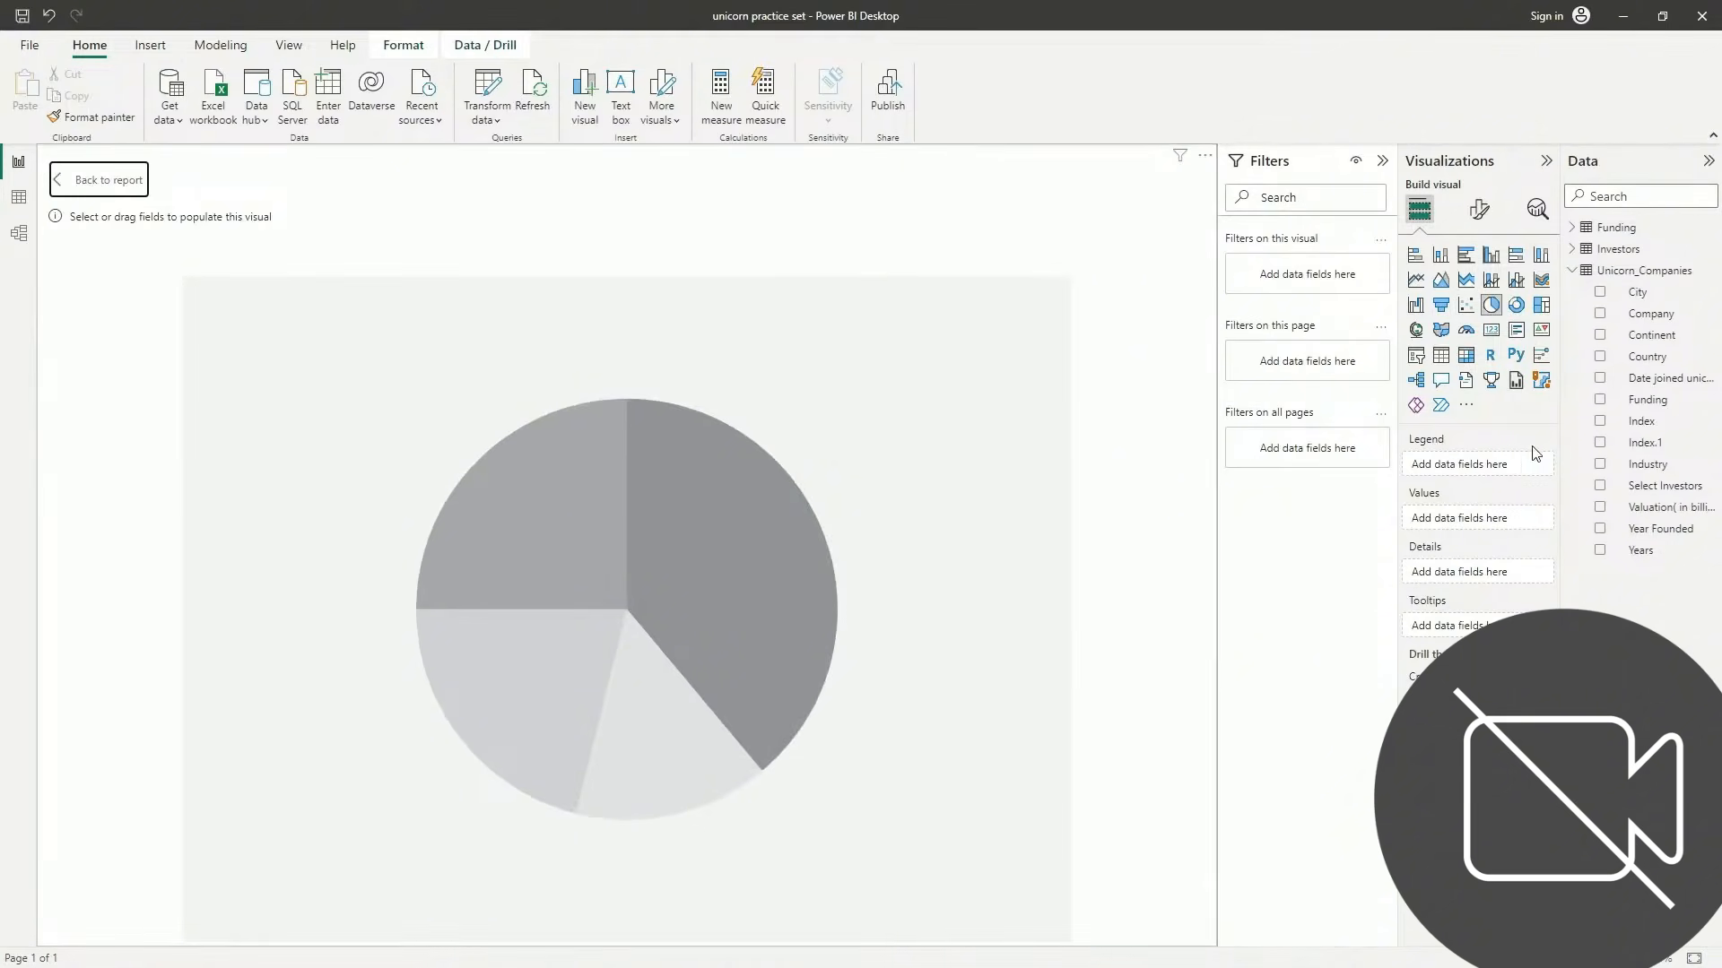
drag(1641, 336, 1530, 455)
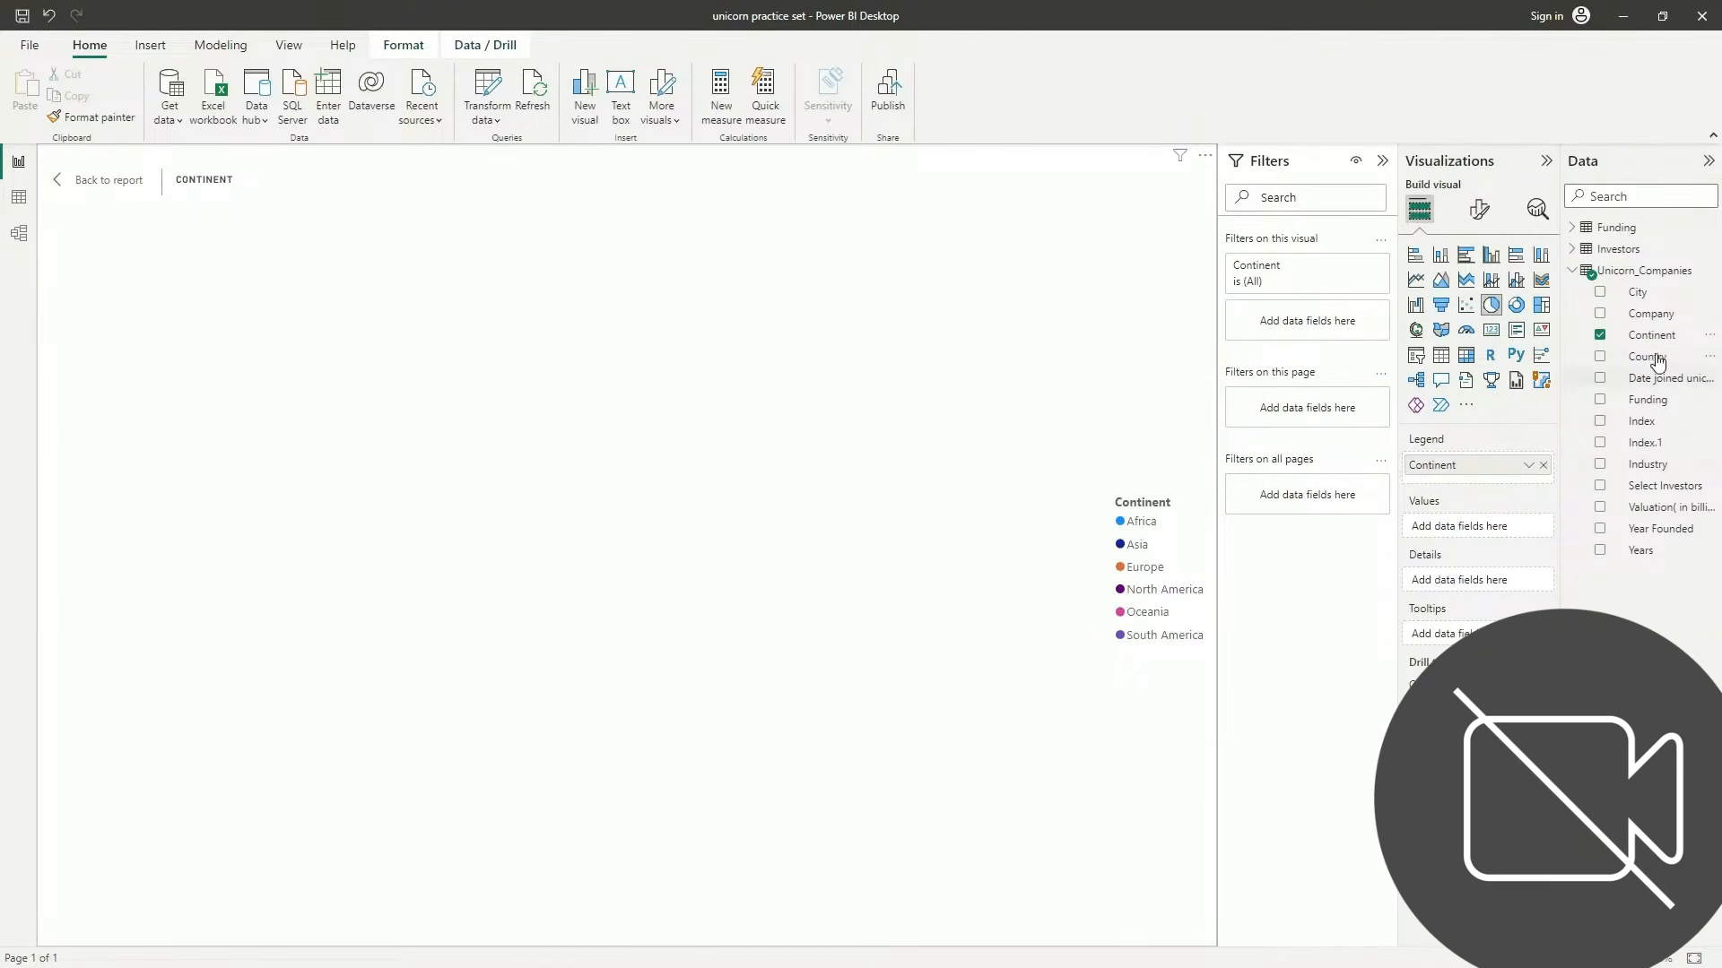
drag(1650, 316, 1506, 529)
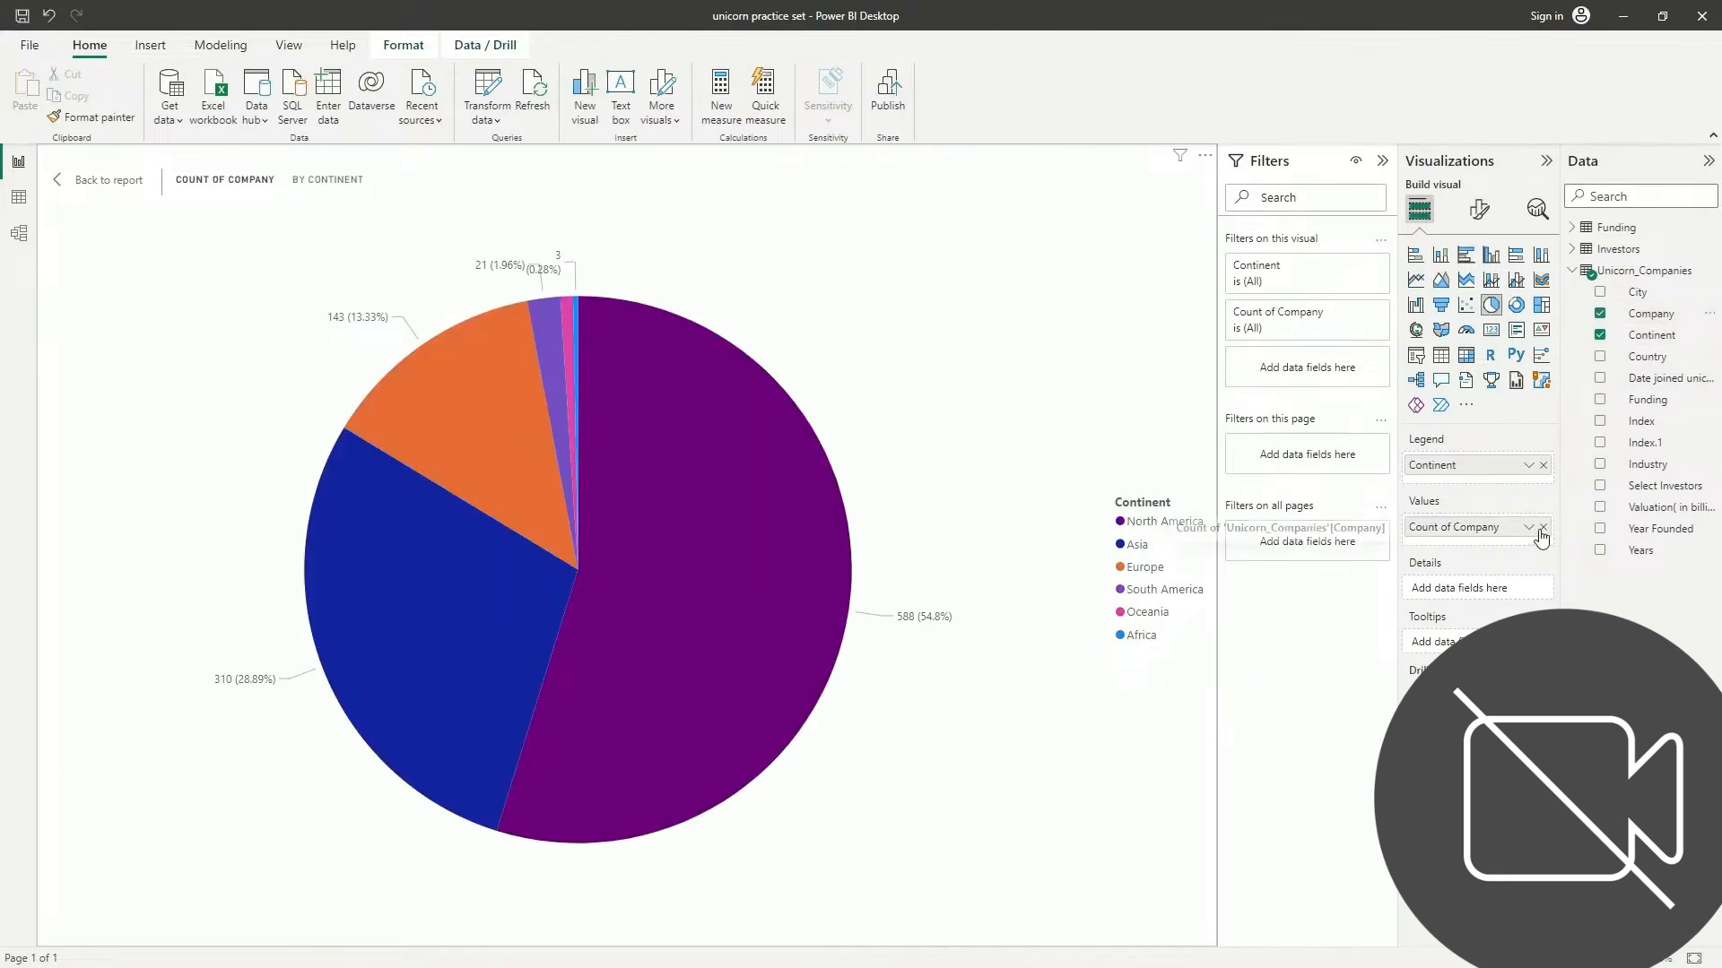
click(1528, 527)
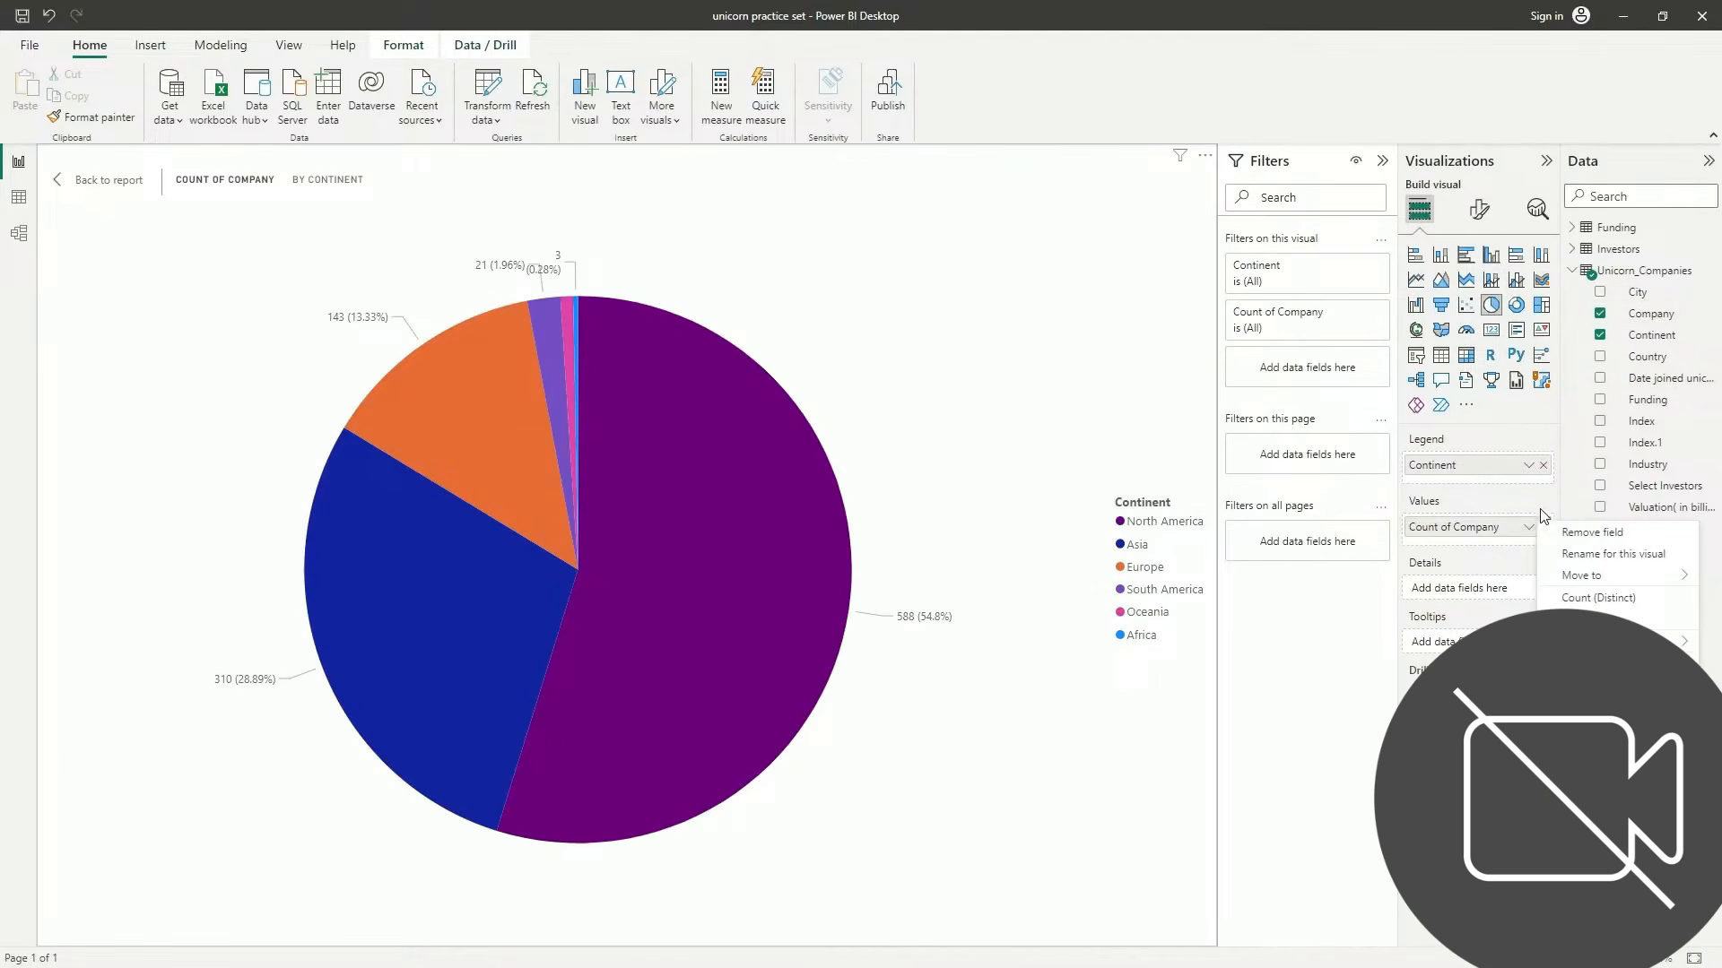
click(1496, 535)
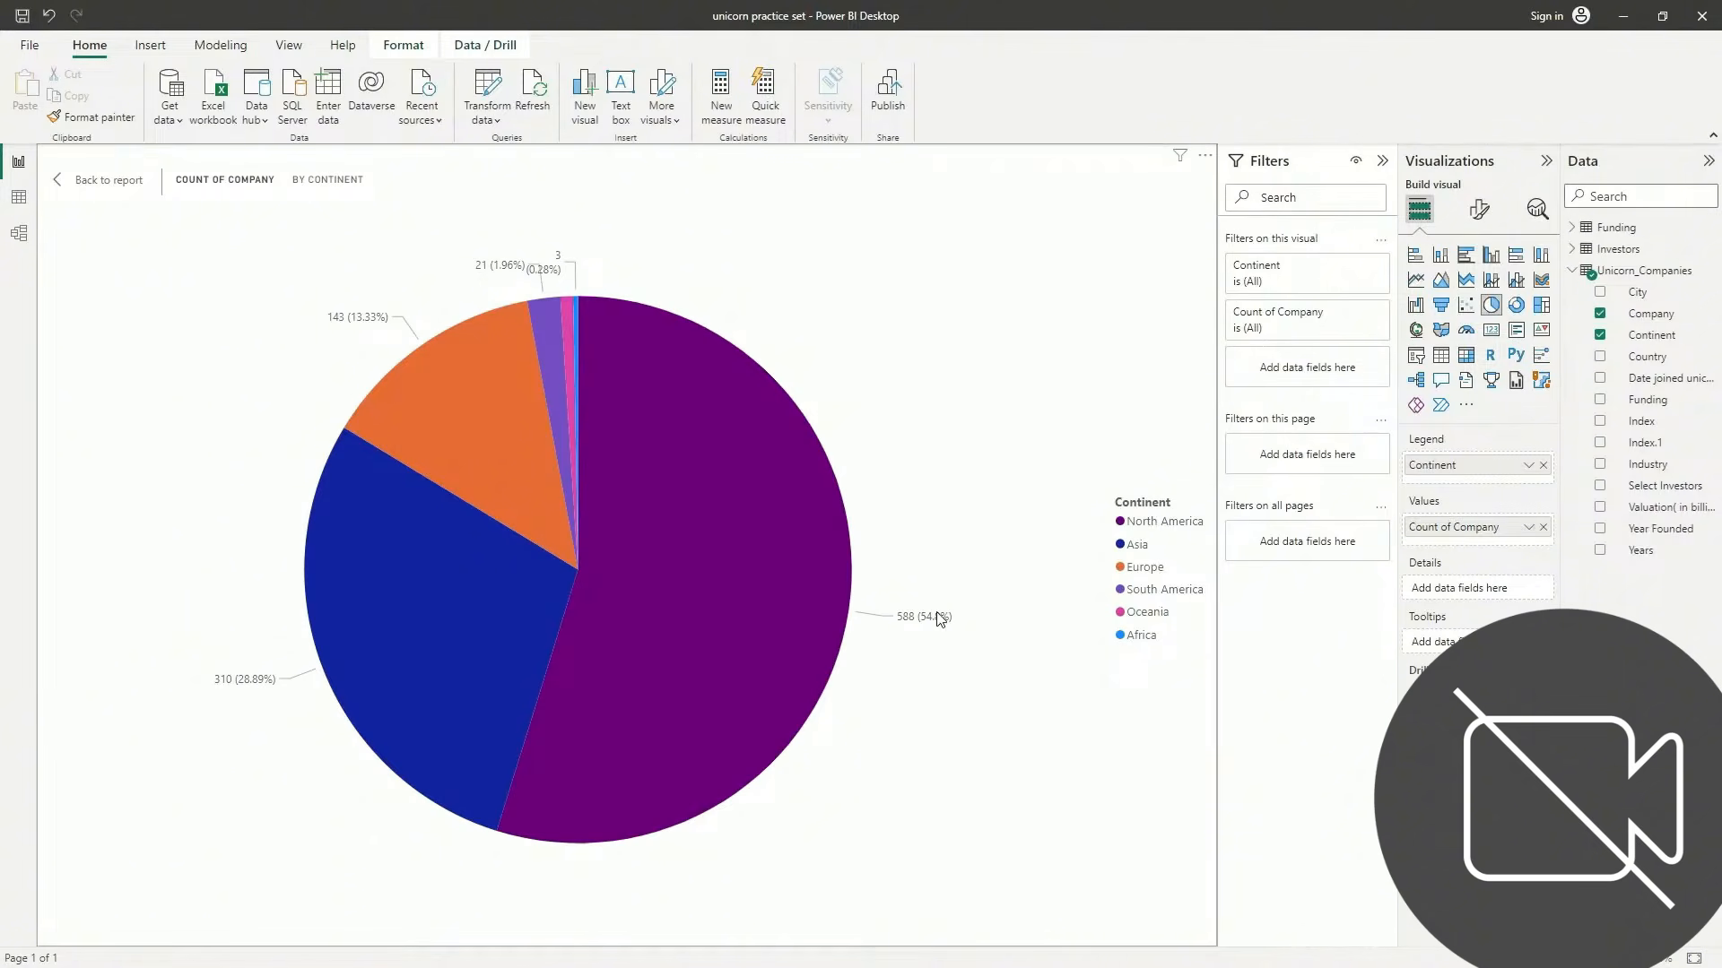
Filter the pie chart's Continent field to the top 3 by count of Company, using the Top N filter type
mouse_move(939, 619)
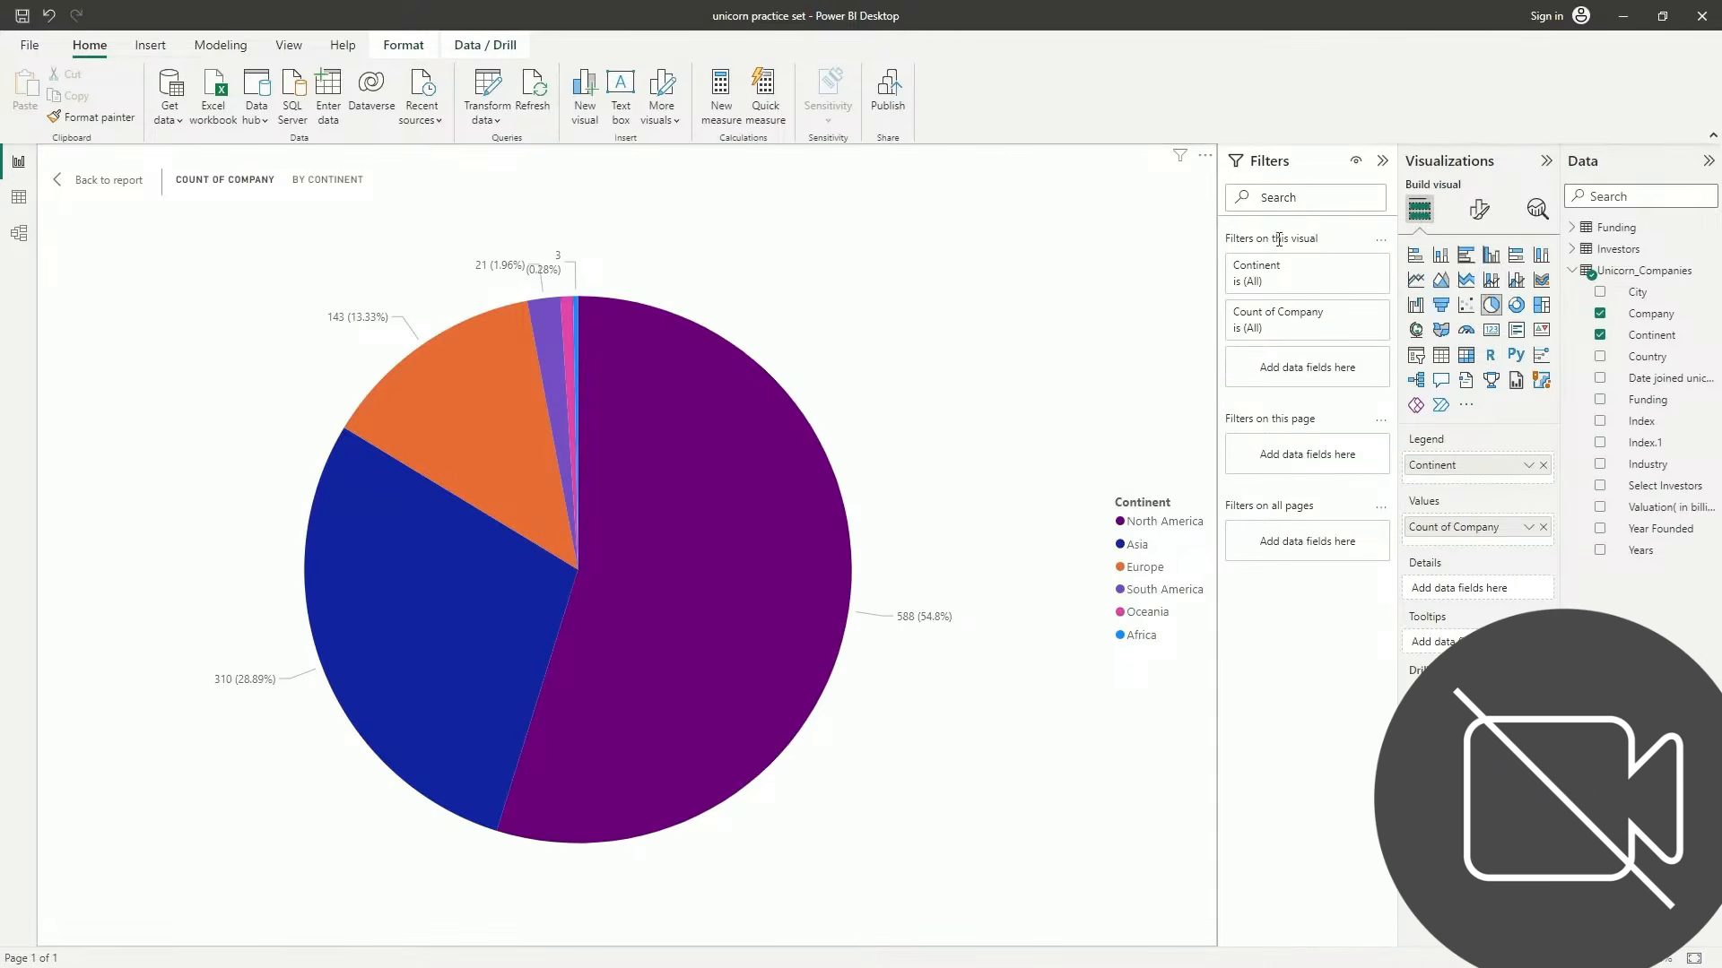
click(1354, 269)
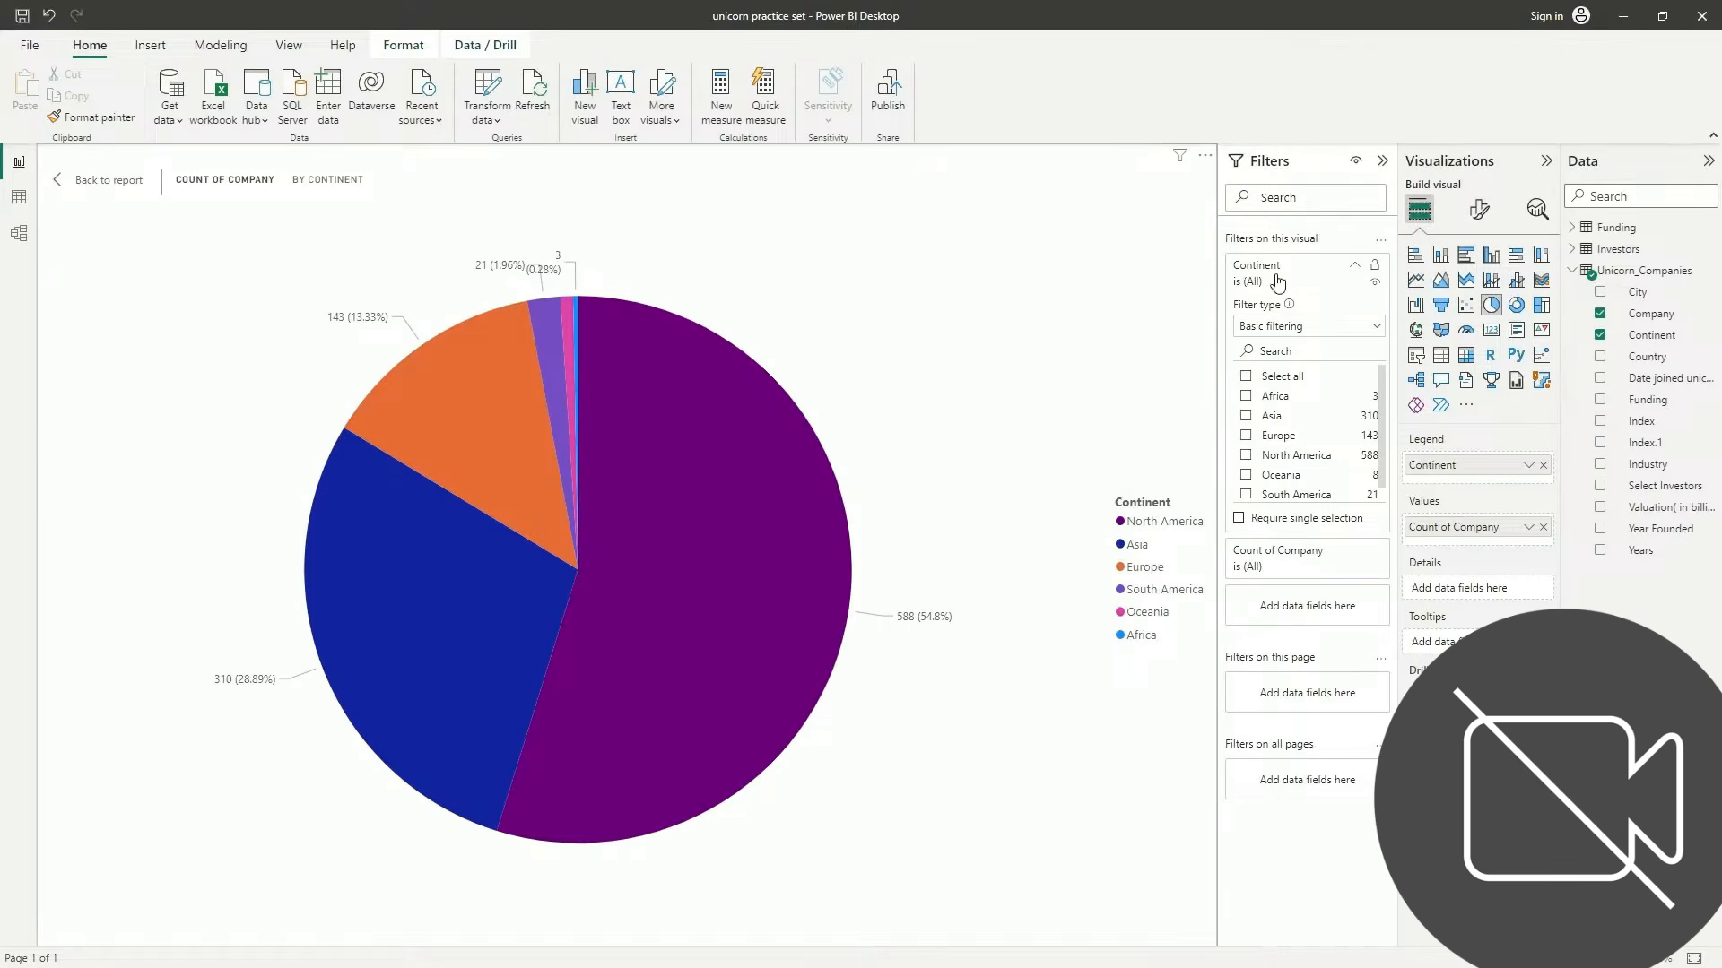
click(1291, 332)
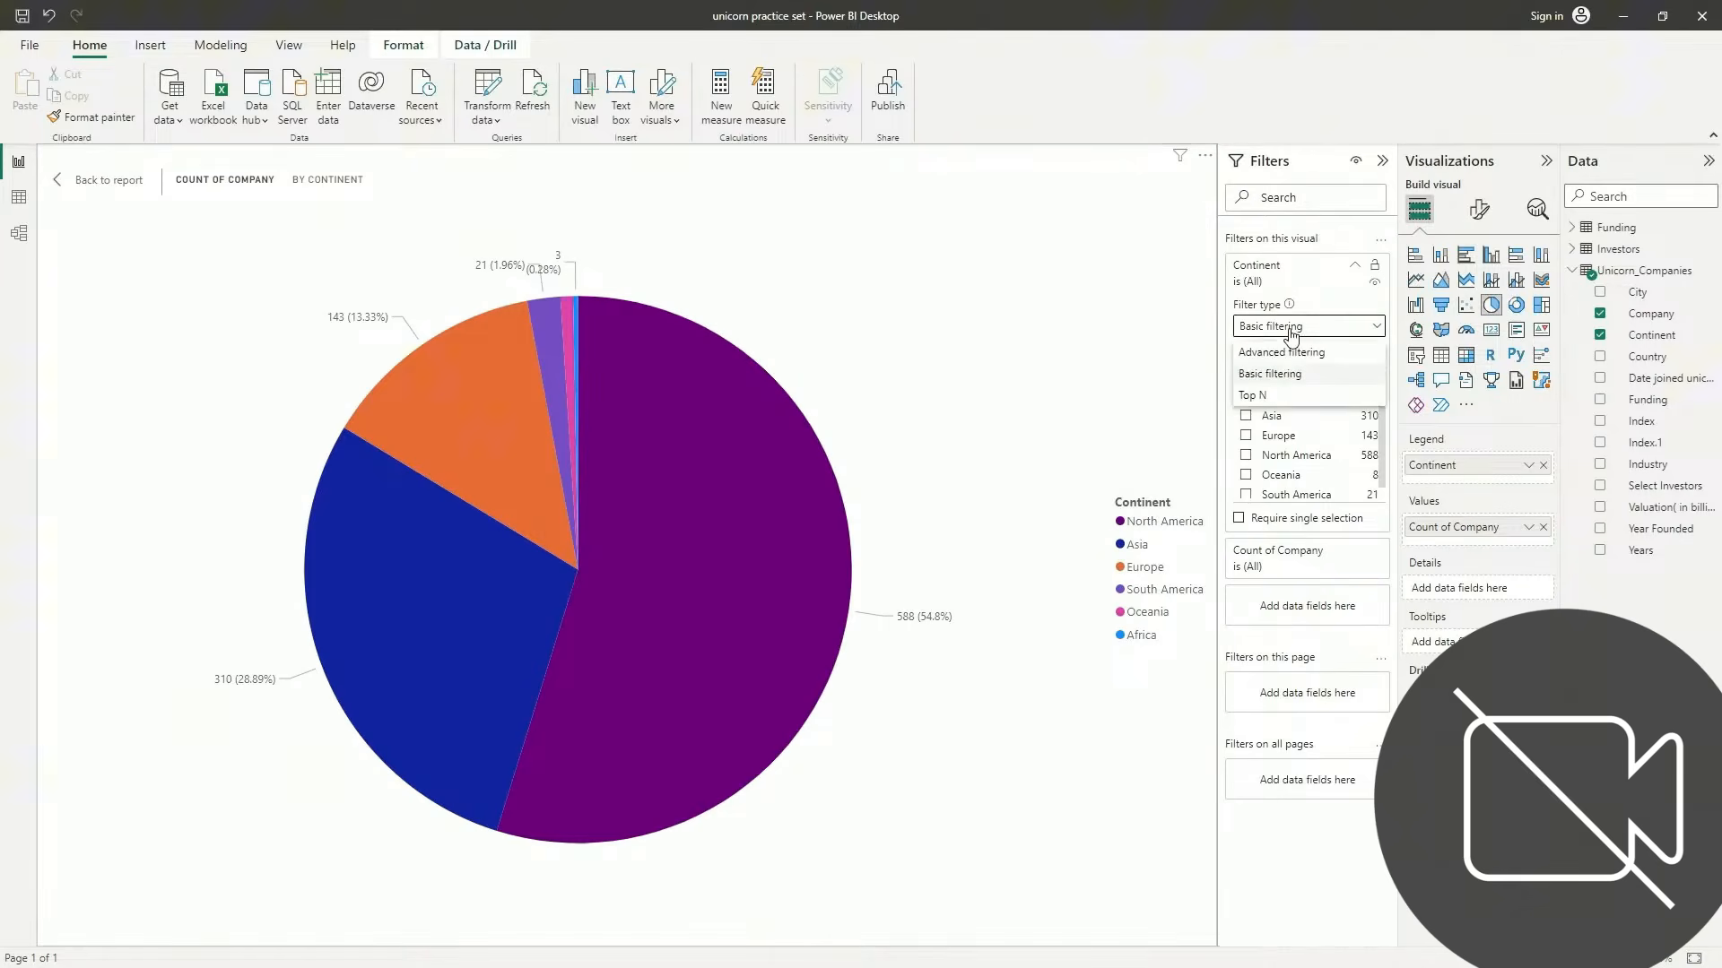
click(1288, 388)
click(1323, 373)
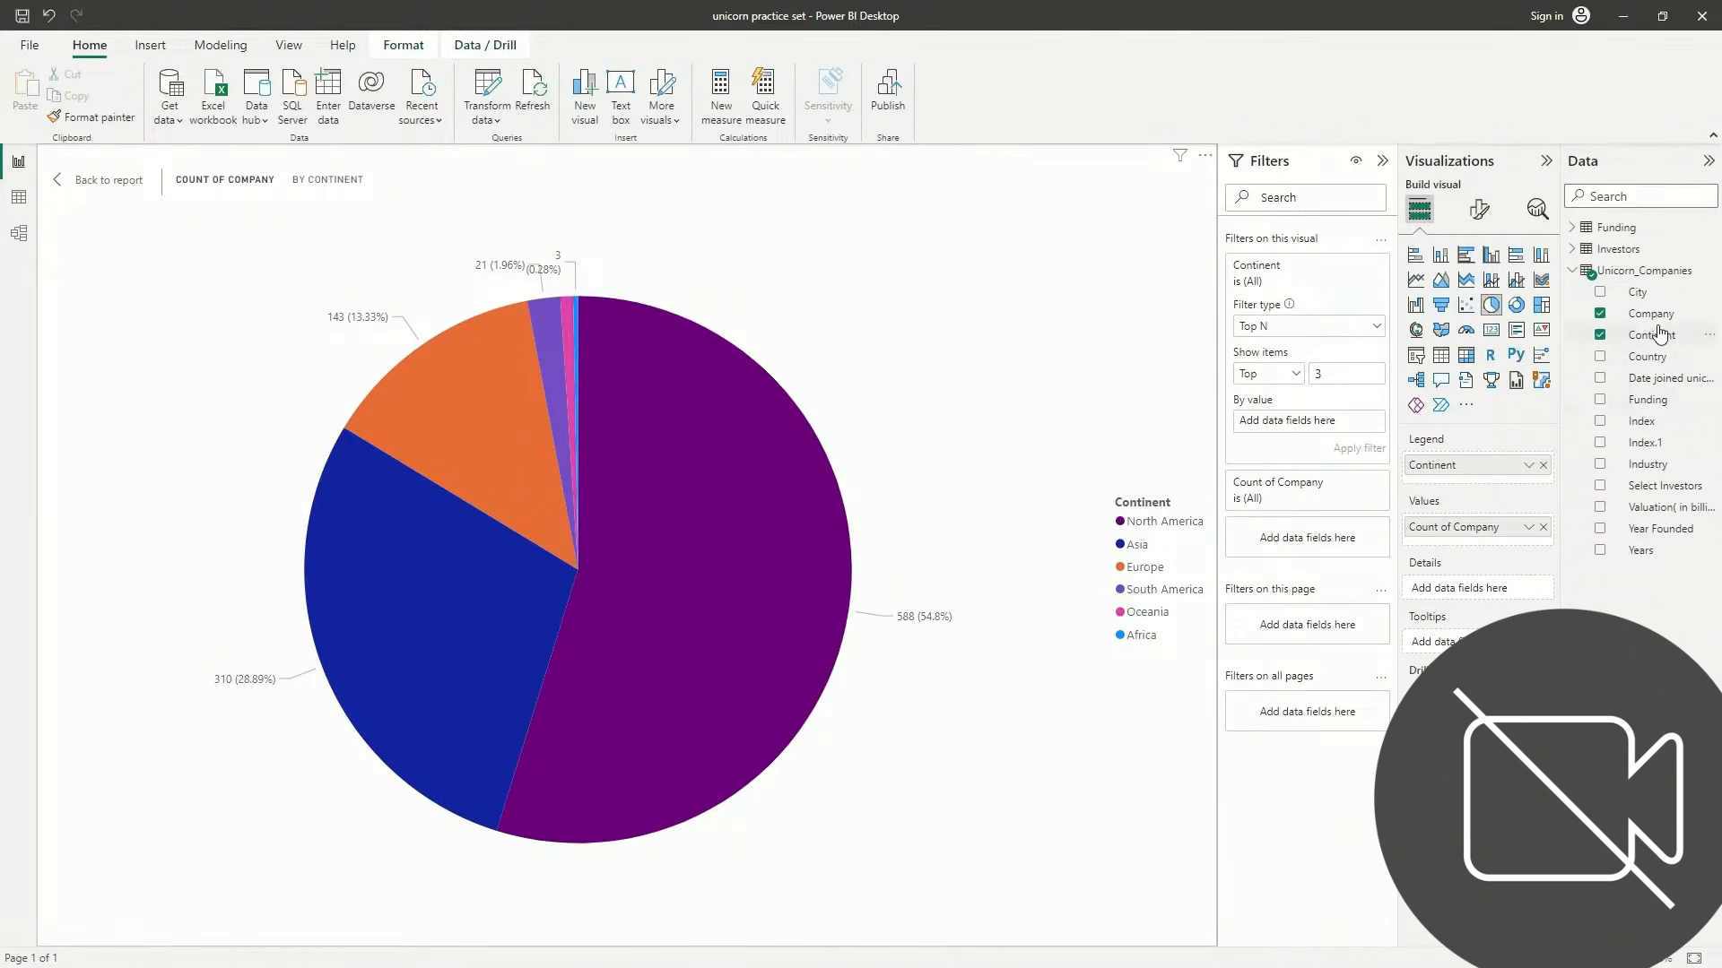
drag(1650, 314, 1321, 420)
click(1361, 422)
click(1386, 518)
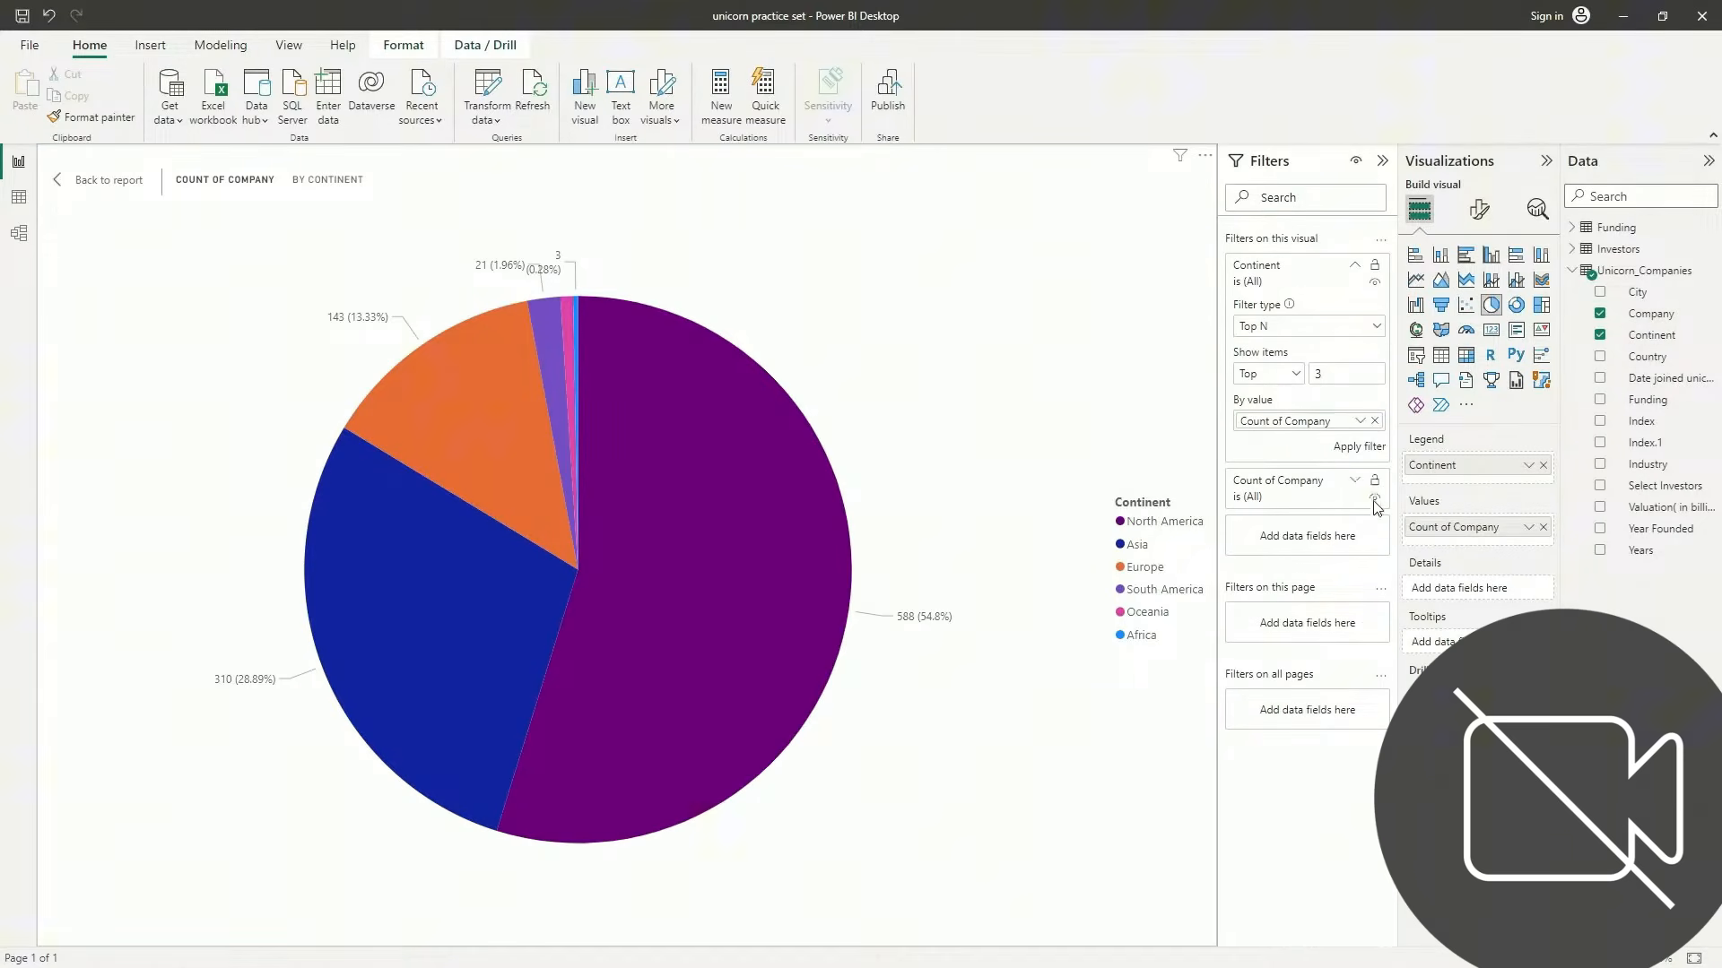
click(1355, 448)
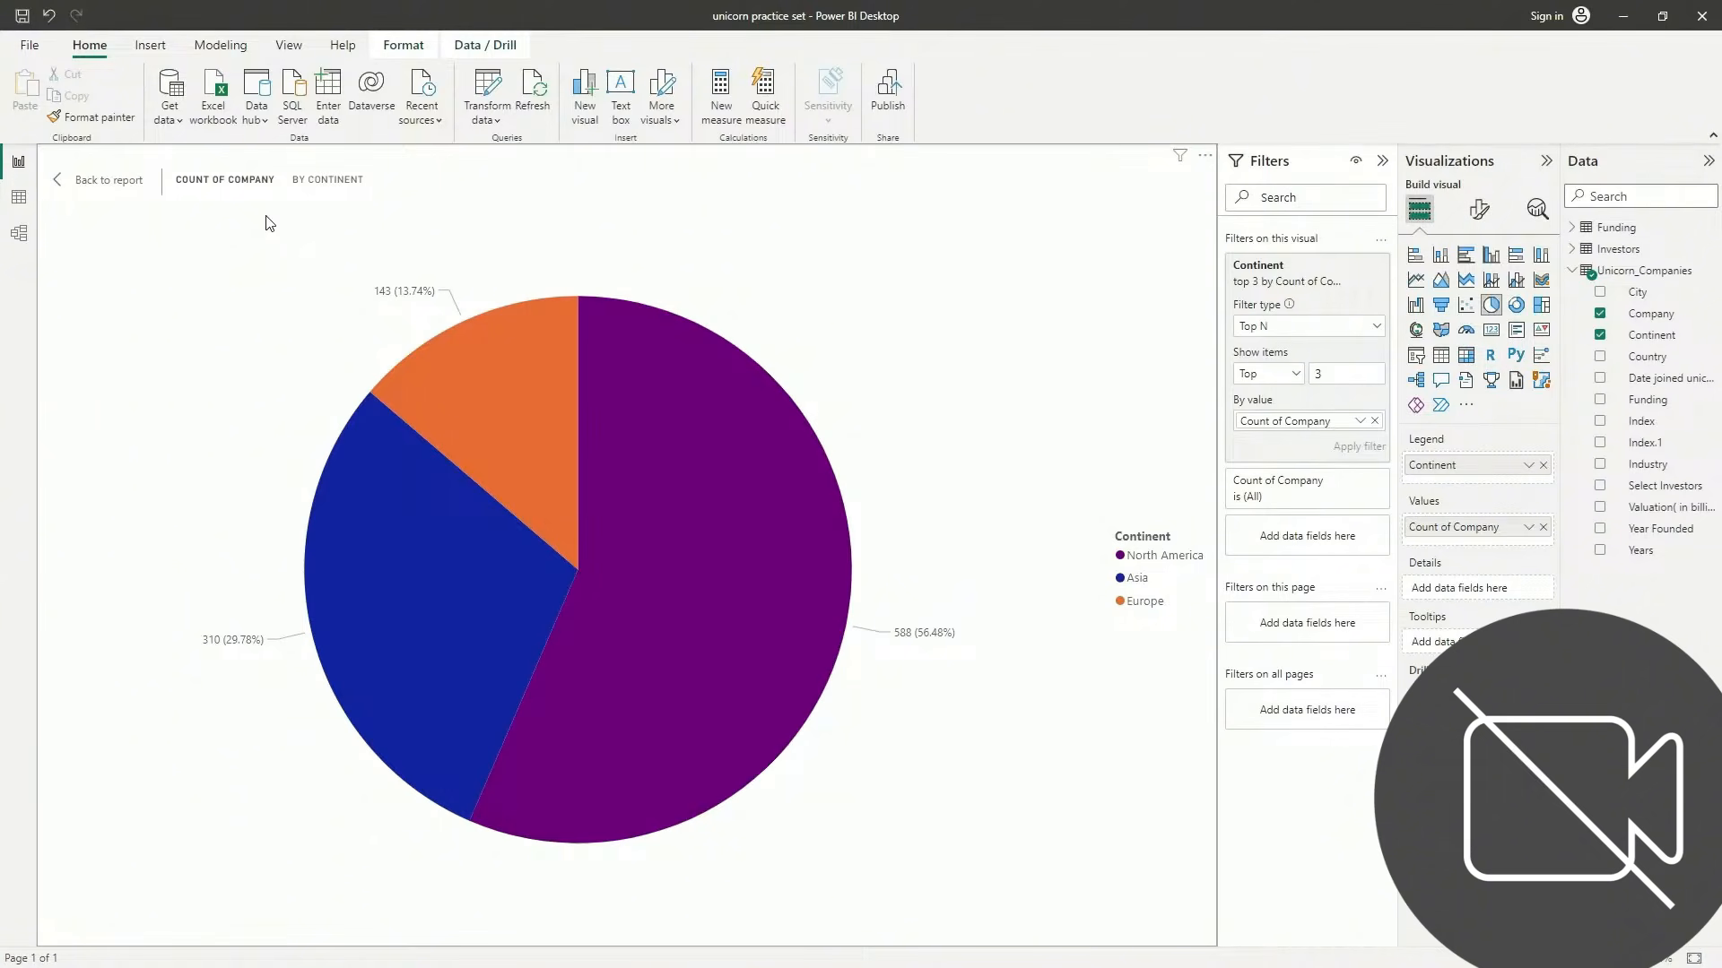
Return to the report page, move the pie chart beneath the detail cards, increase its height upward, and collapse the filters
click(109, 179)
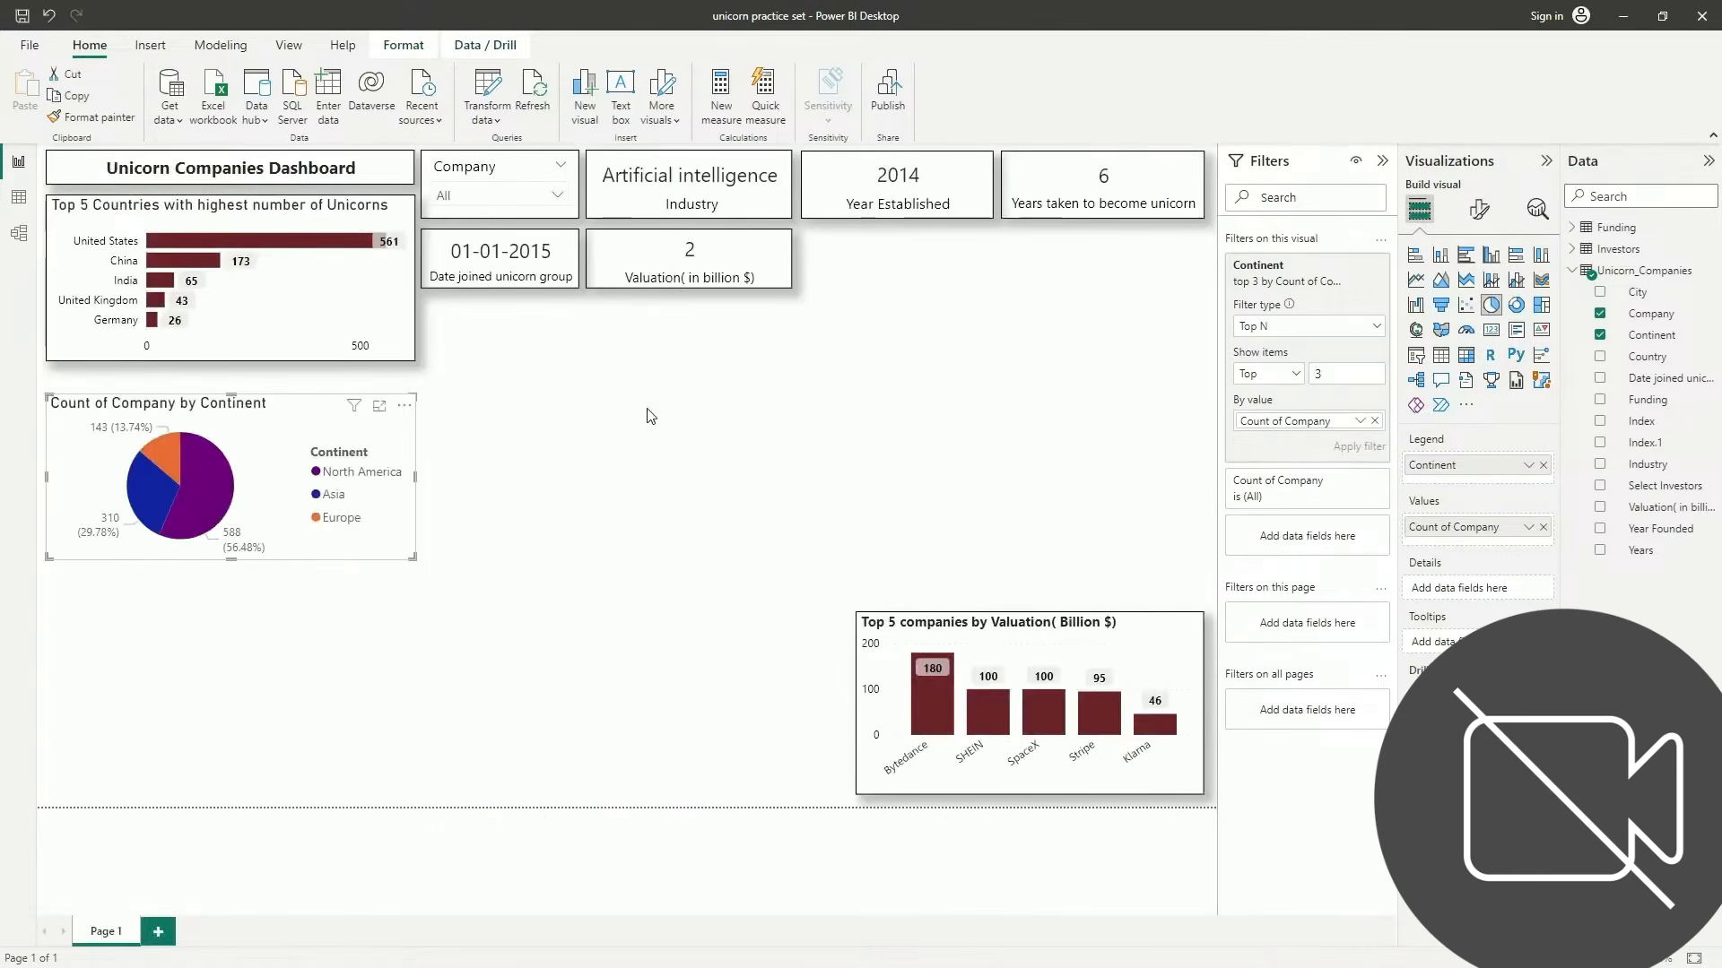
drag(346, 399, 1054, 355)
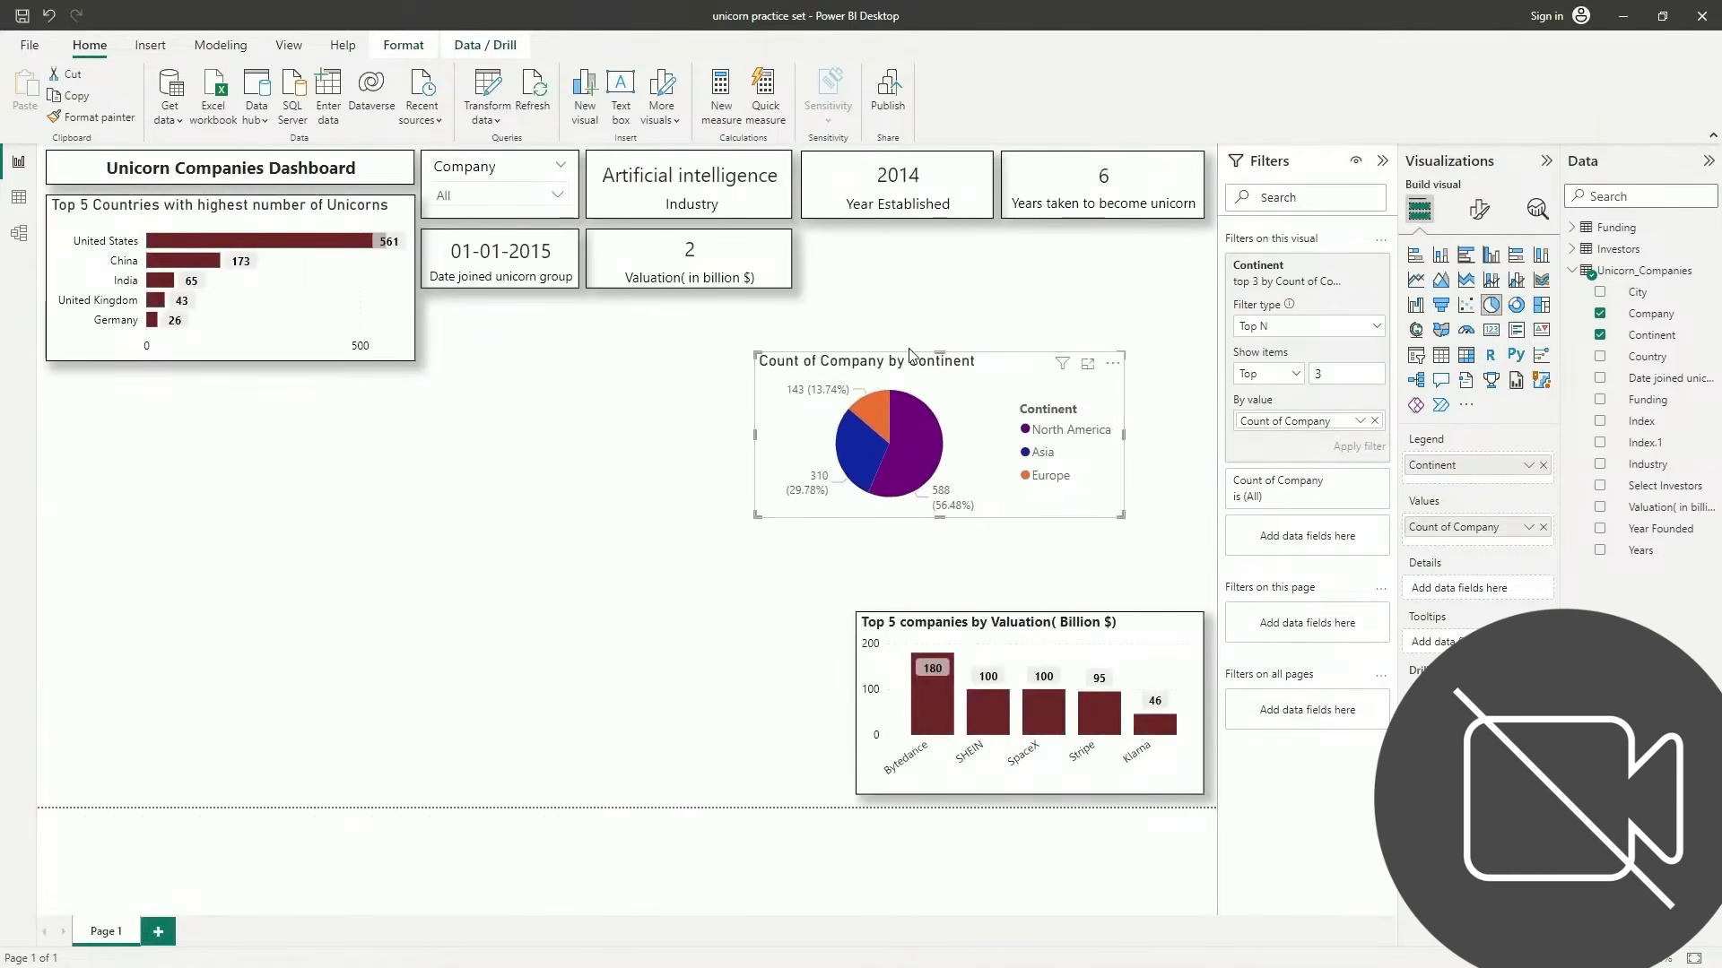
drag(940, 352, 957, 274)
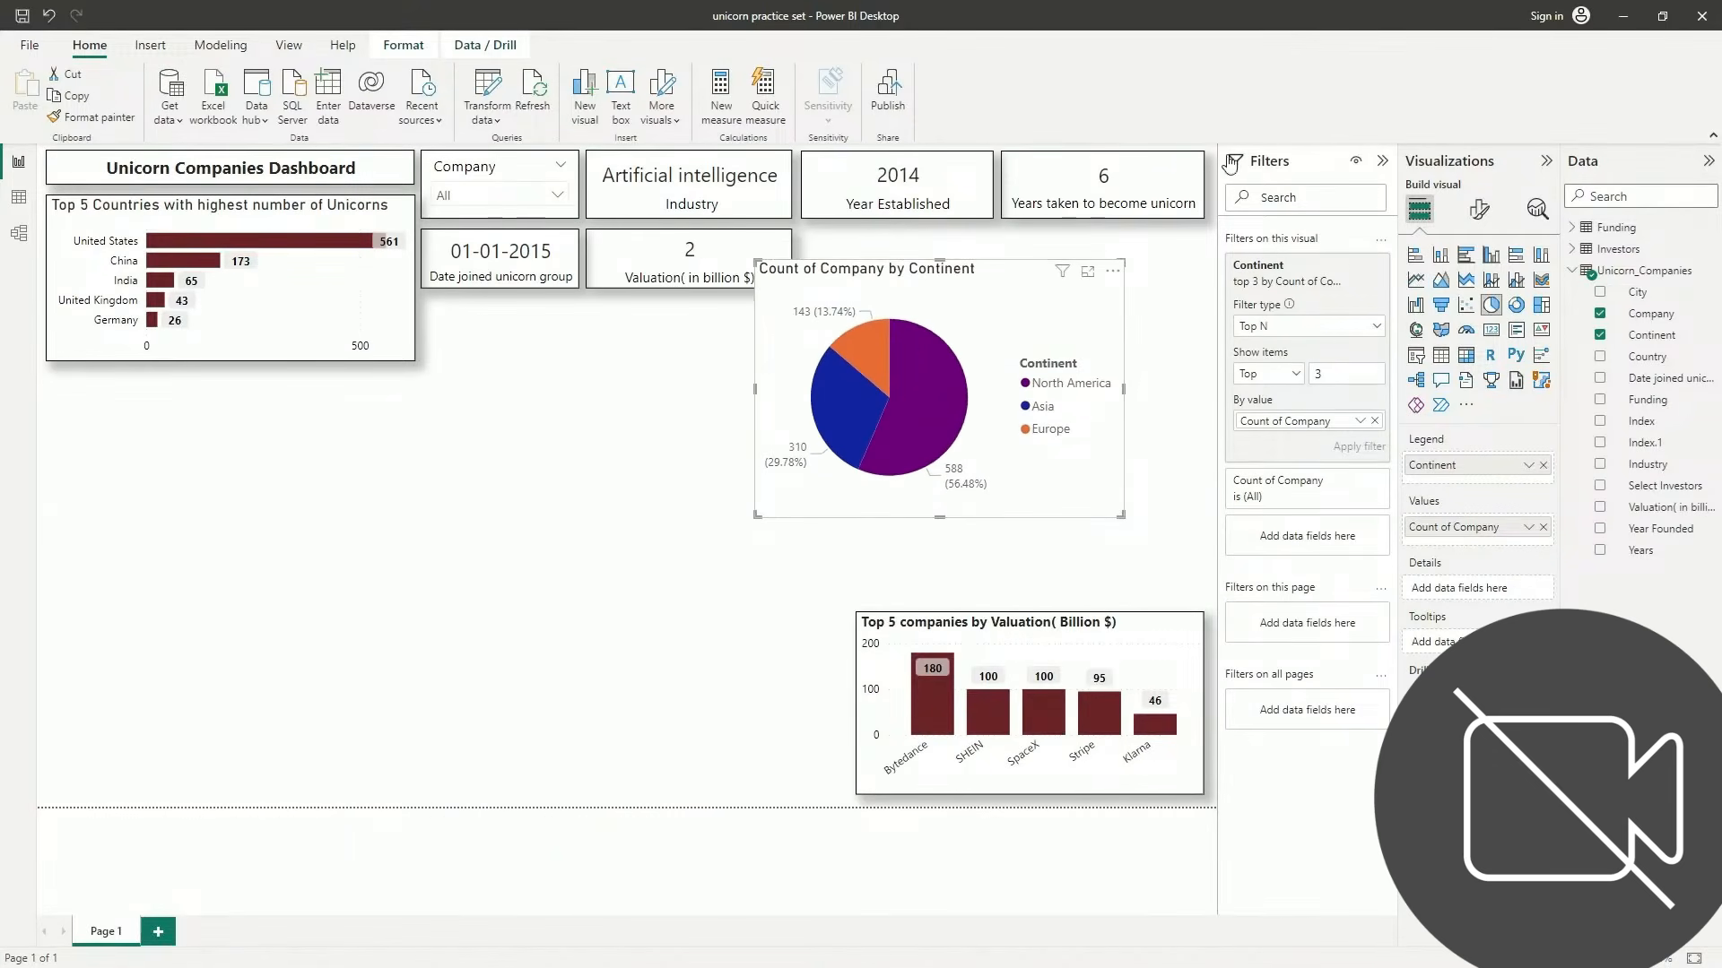
click(1378, 162)
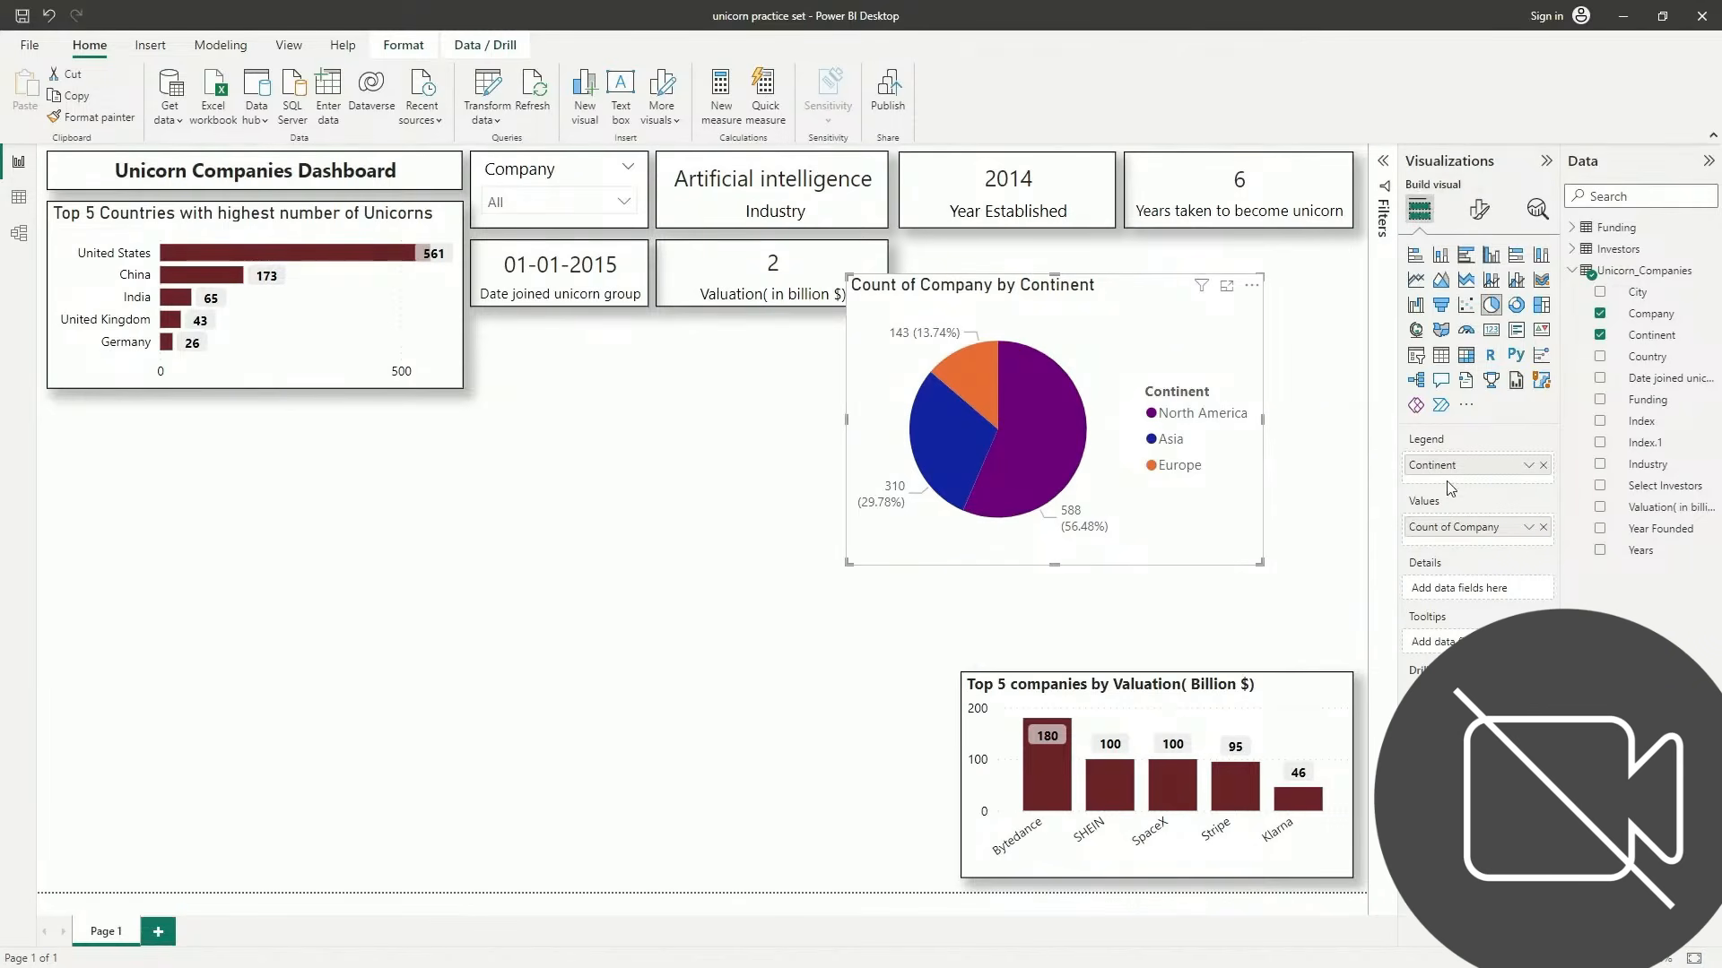
Set the pie chart's legend position to Top center
click(1479, 210)
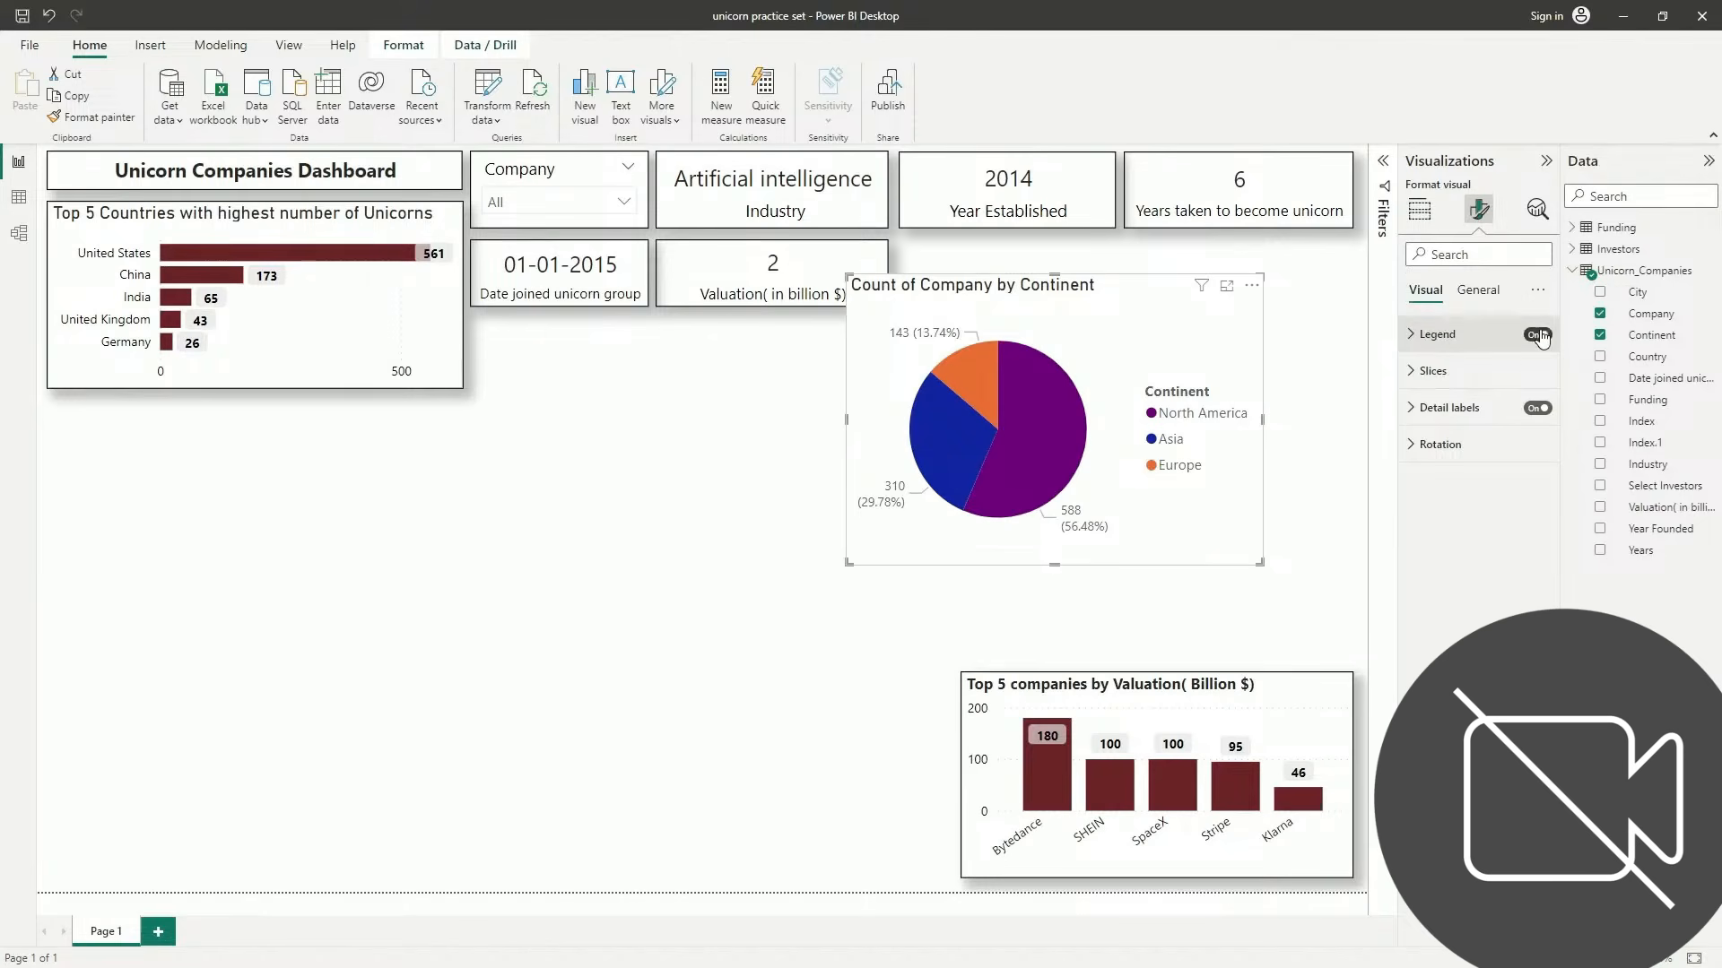
click(1514, 342)
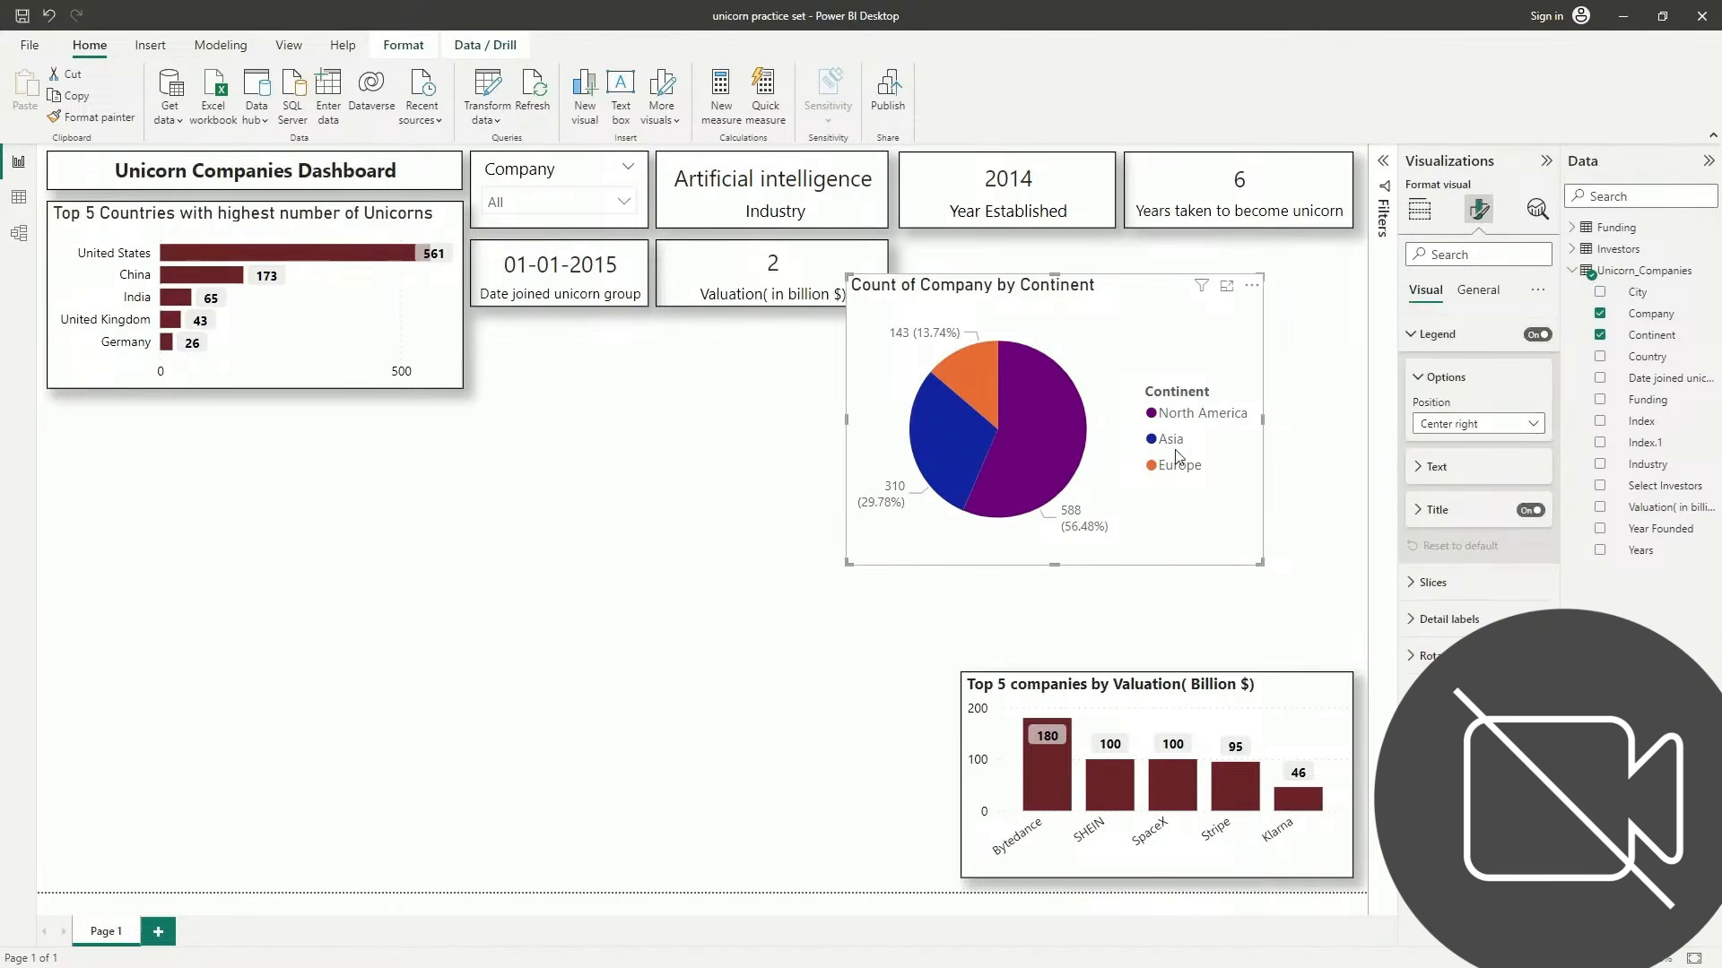
click(1448, 425)
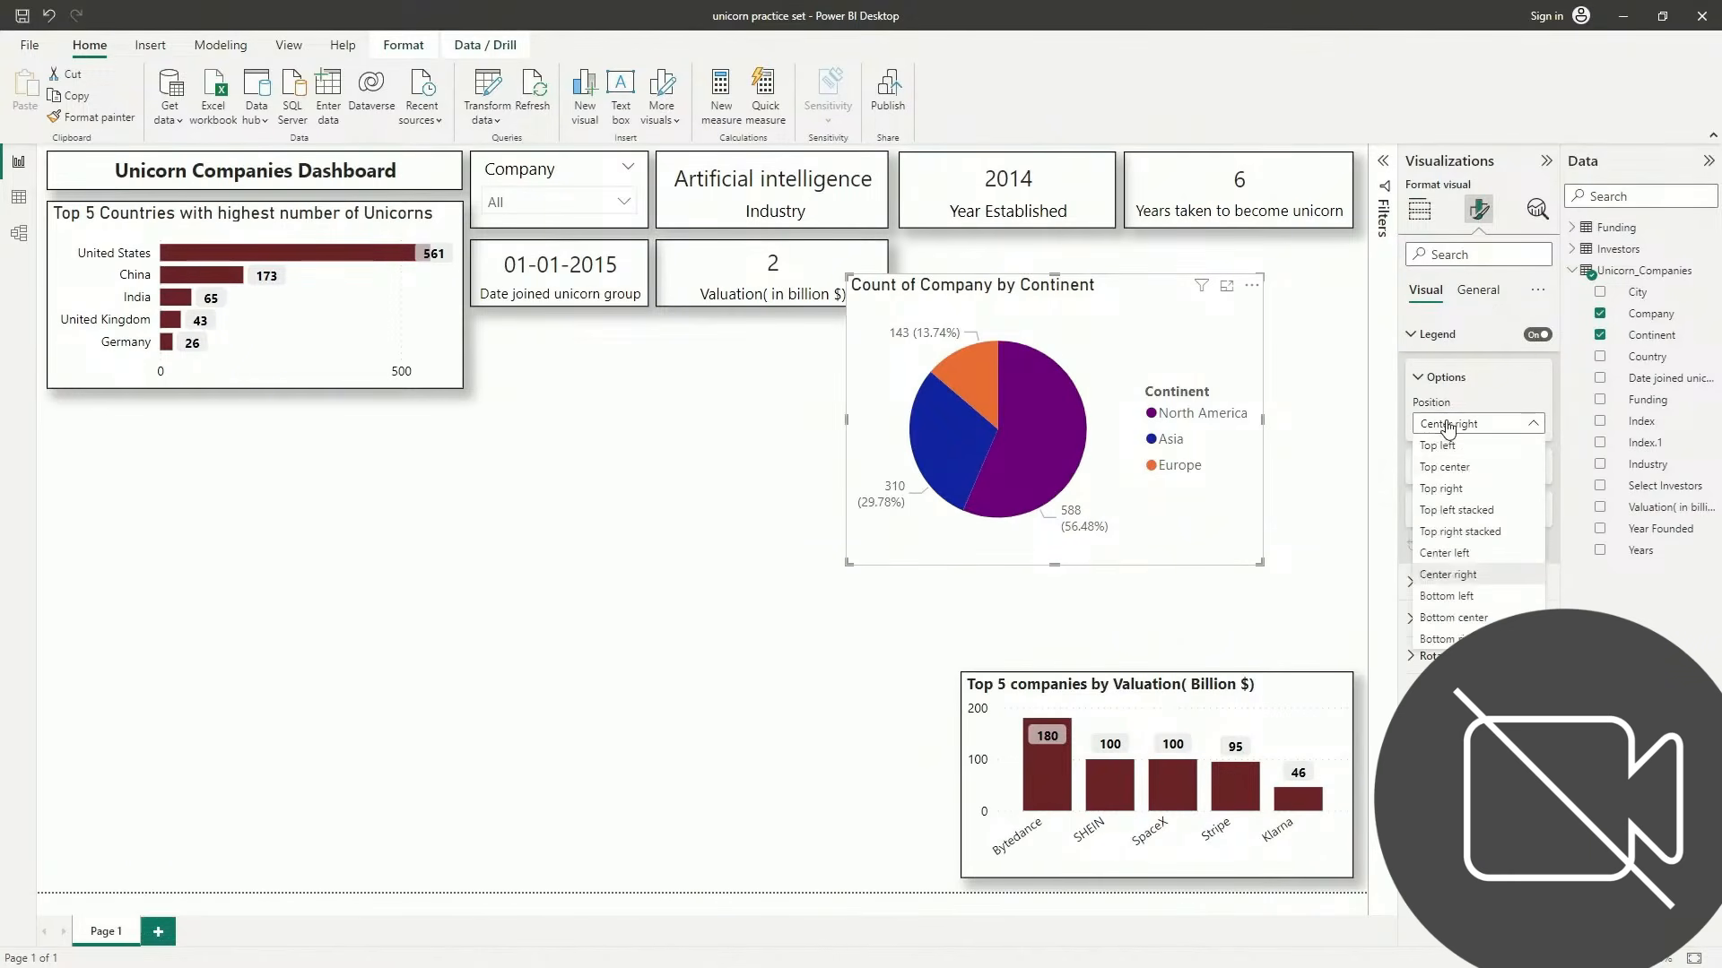
click(1456, 468)
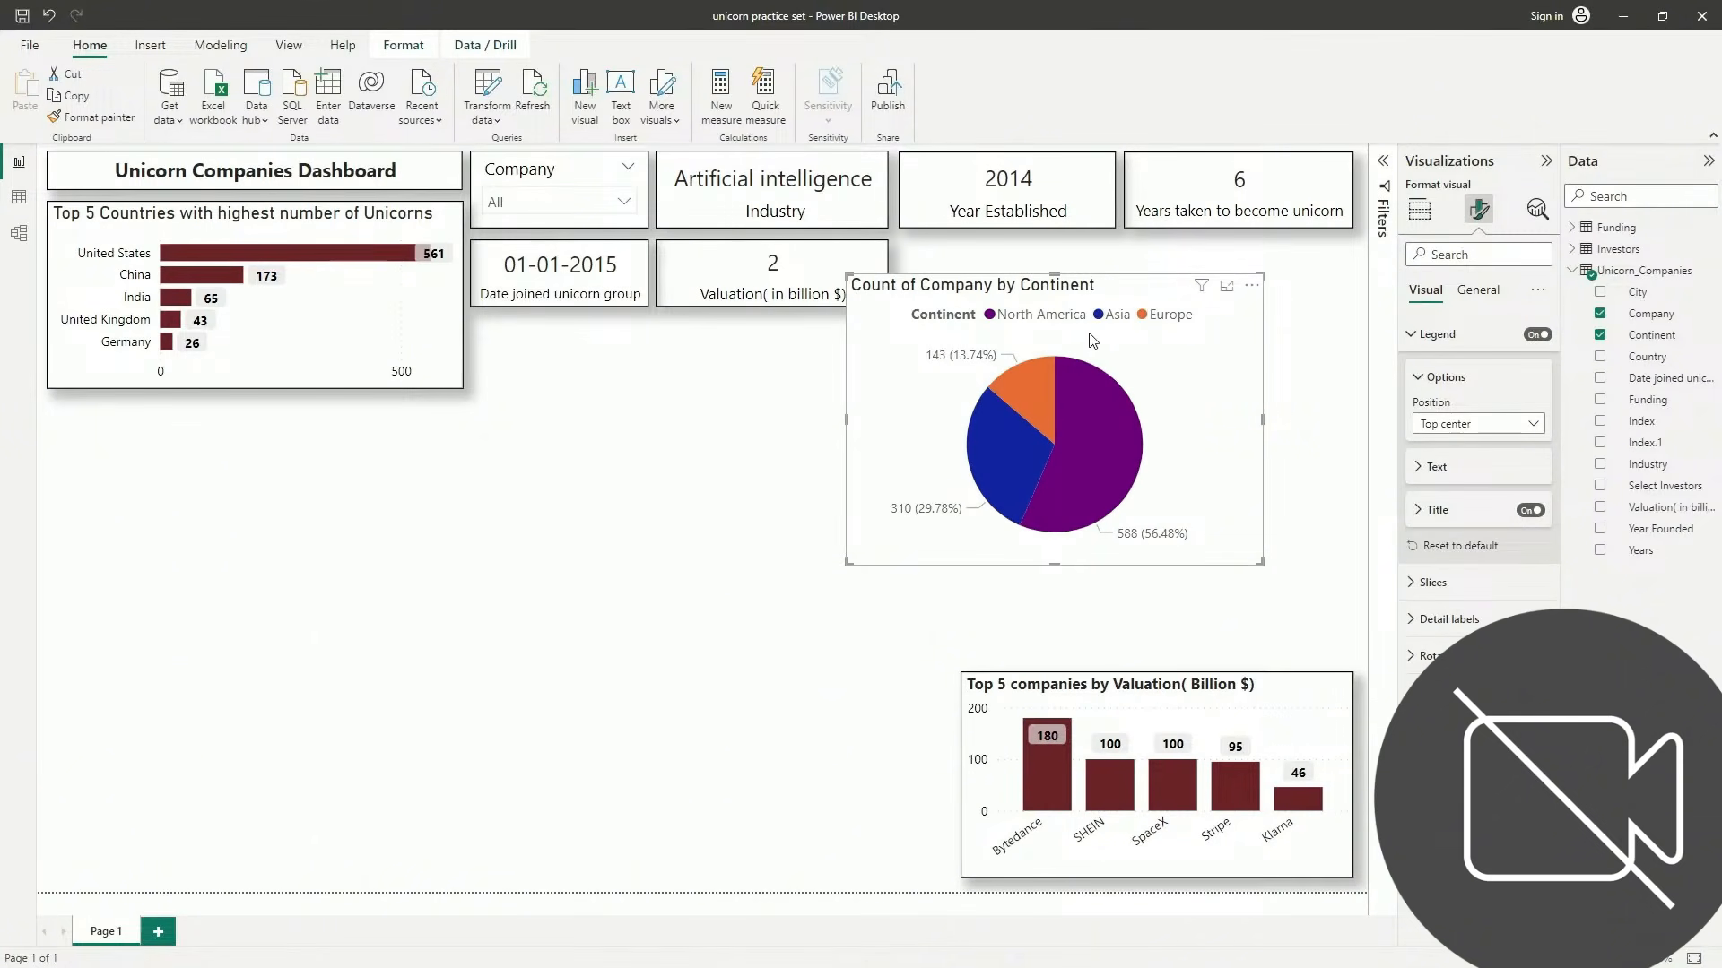
Format the pie chart's legend text in black at size 9 and turn off the legend title
click(1420, 468)
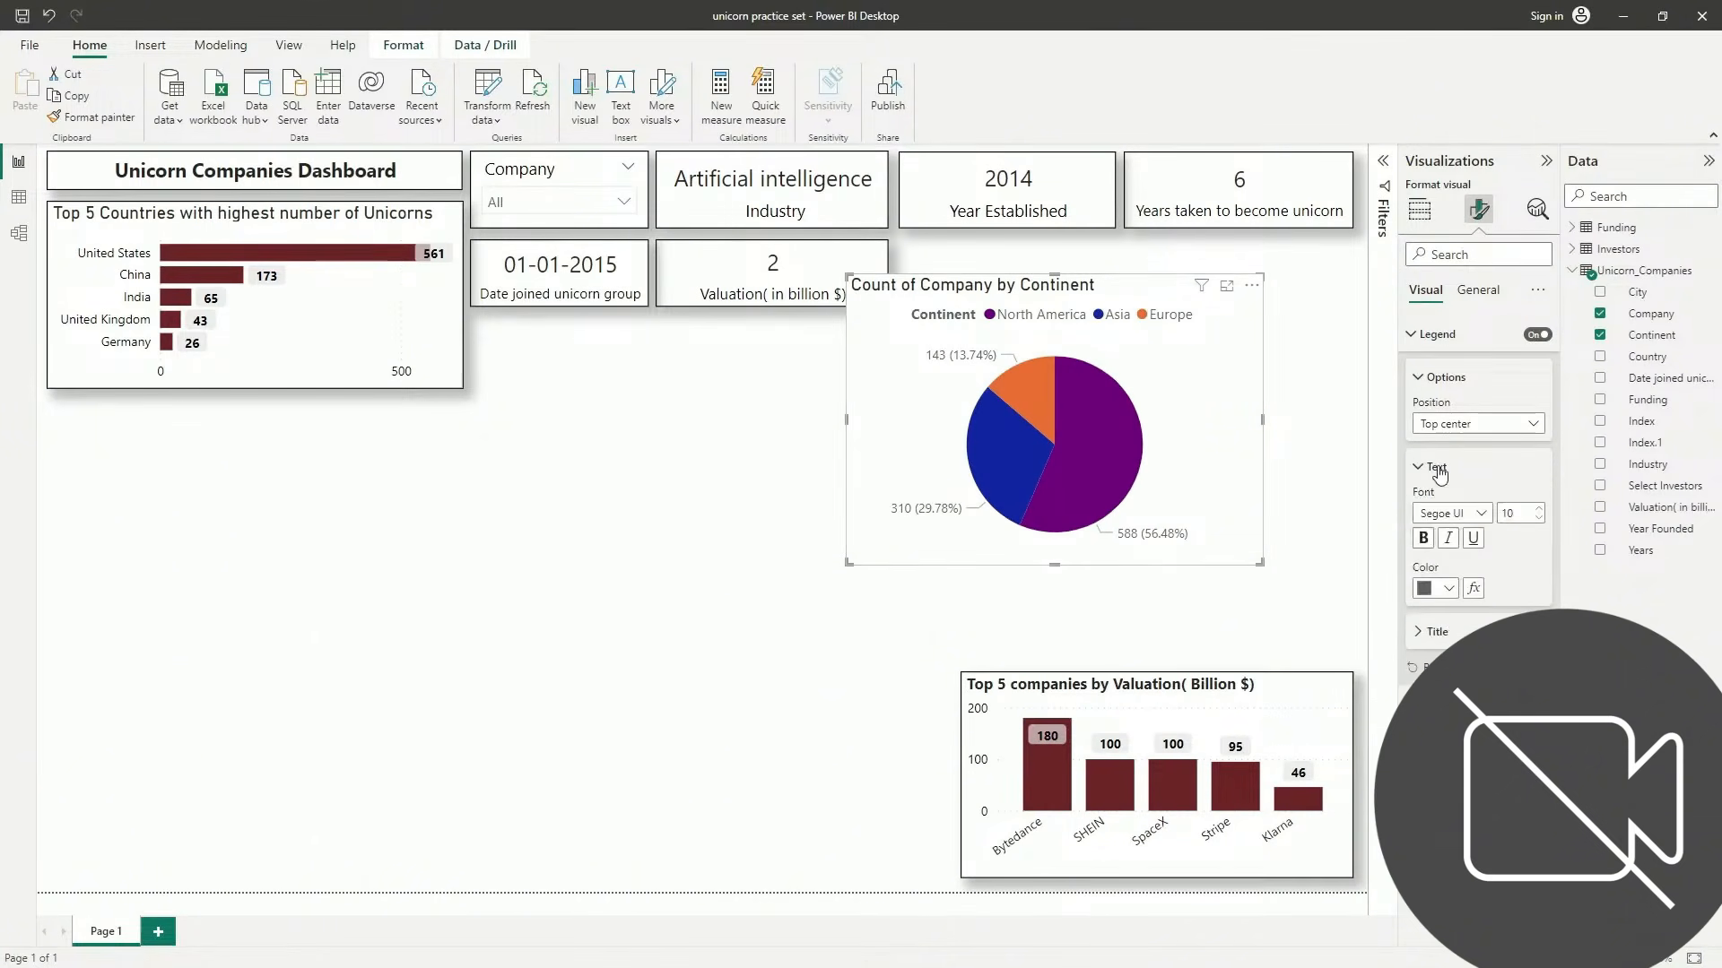
click(1451, 588)
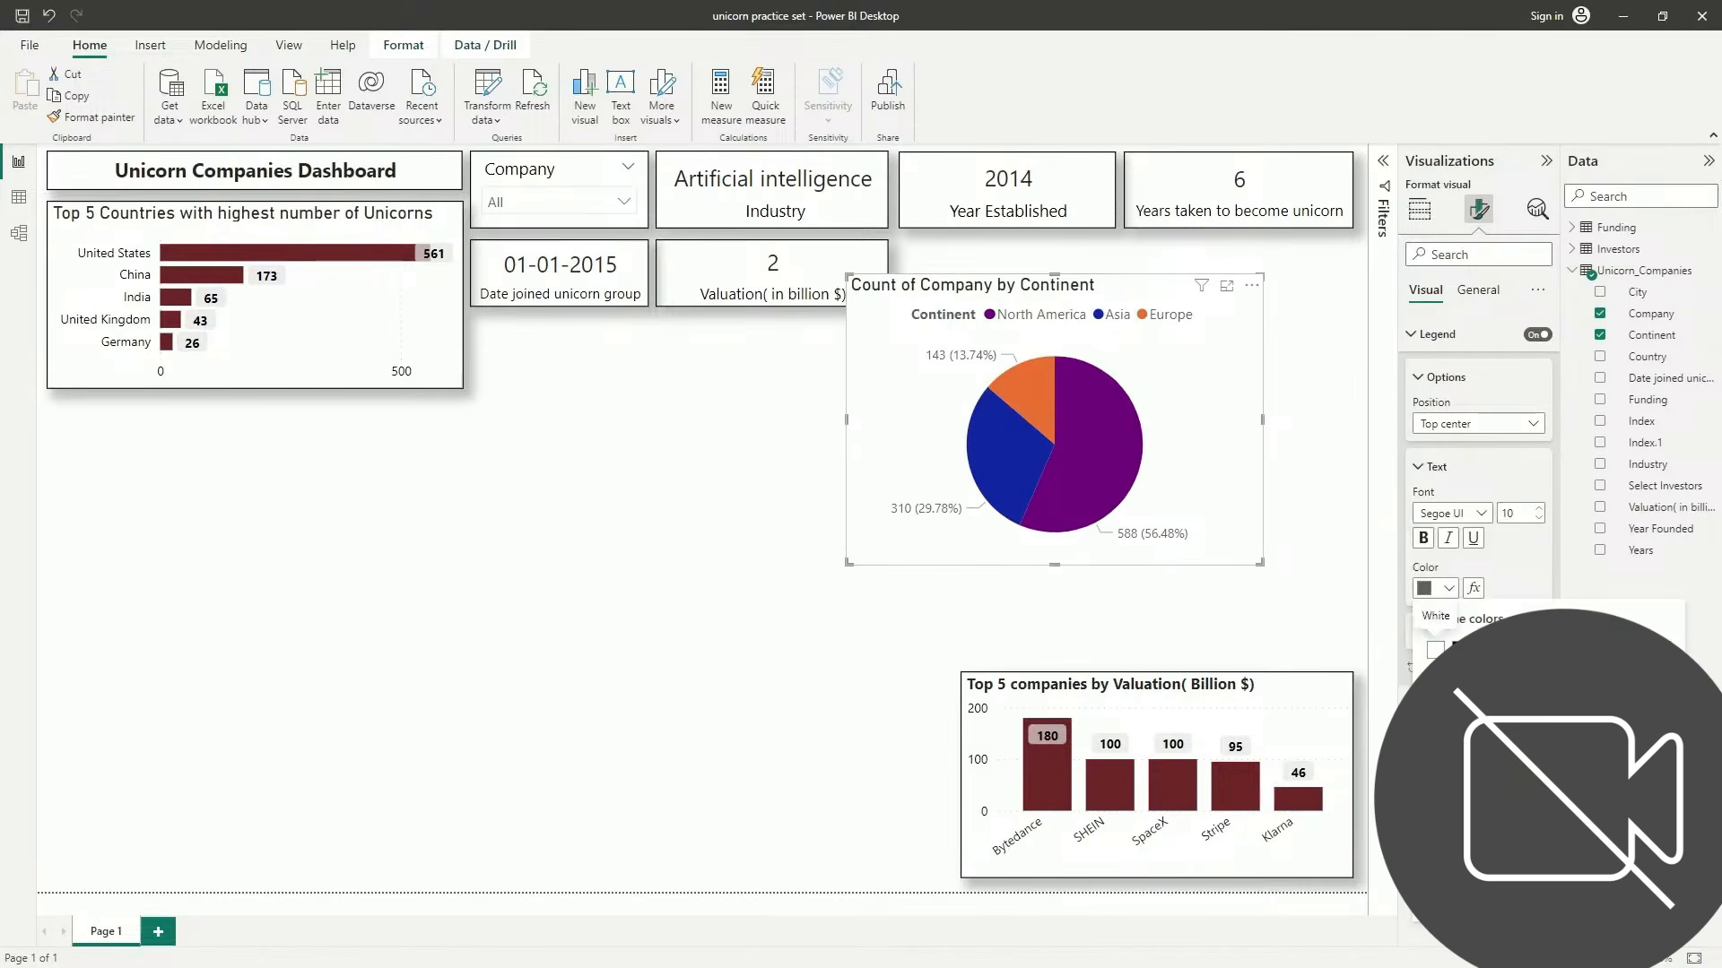
click(1456, 649)
click(1539, 518)
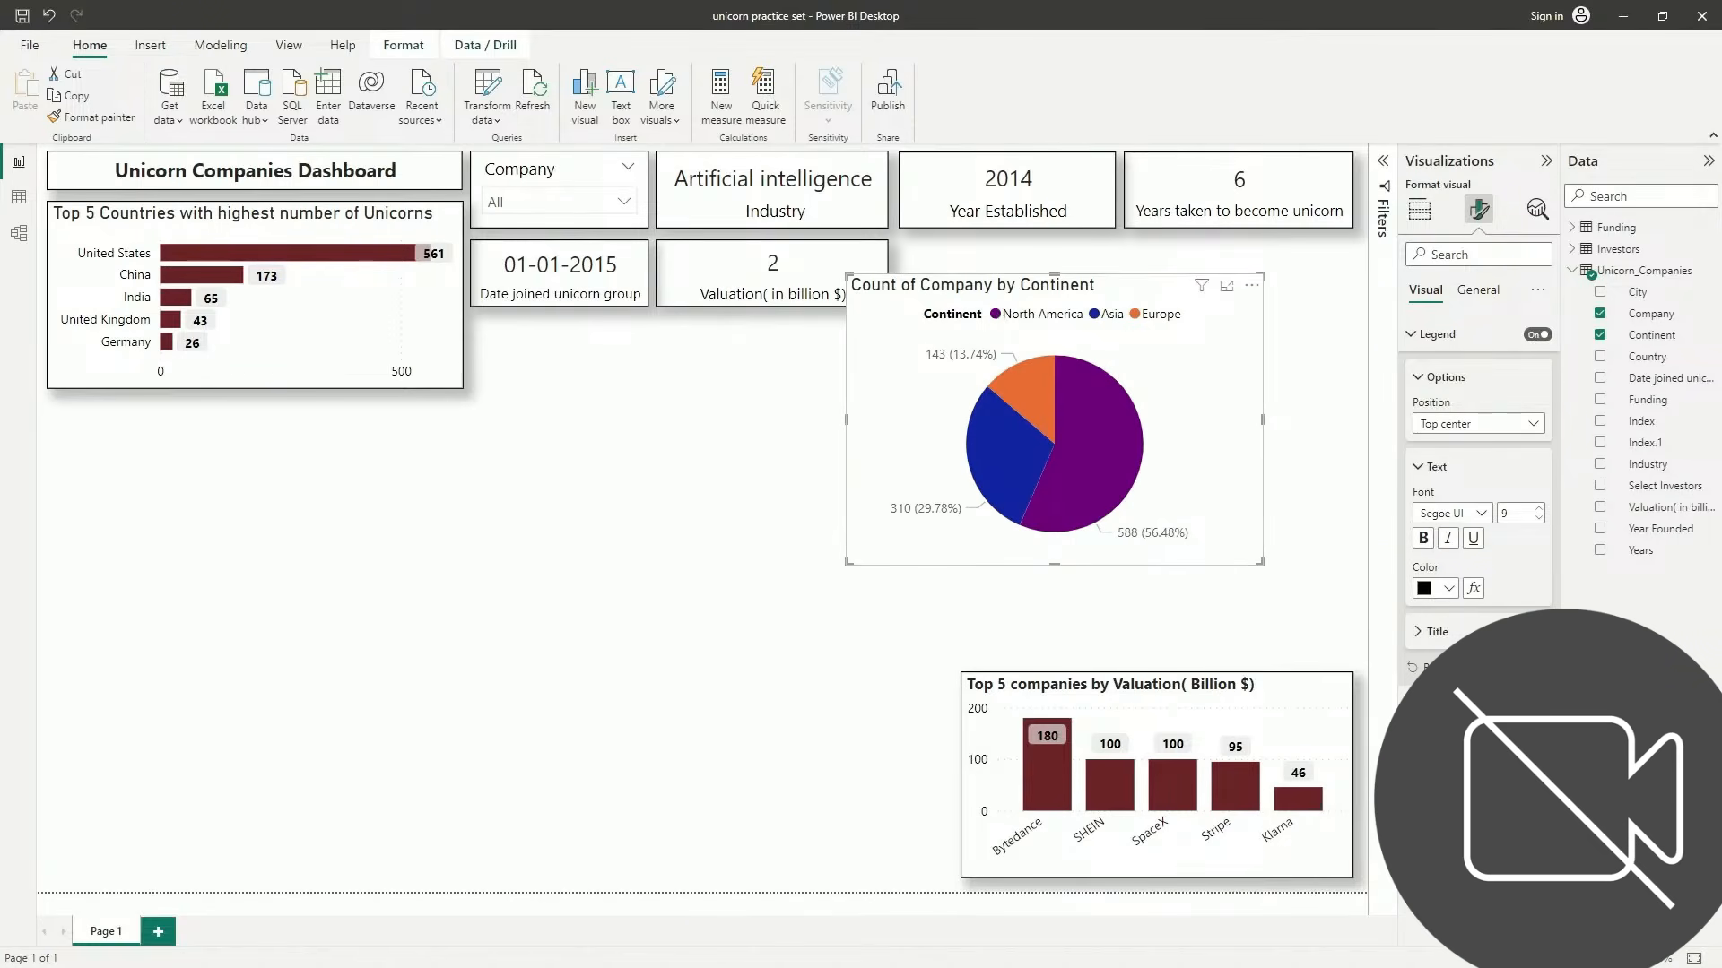
click(1531, 632)
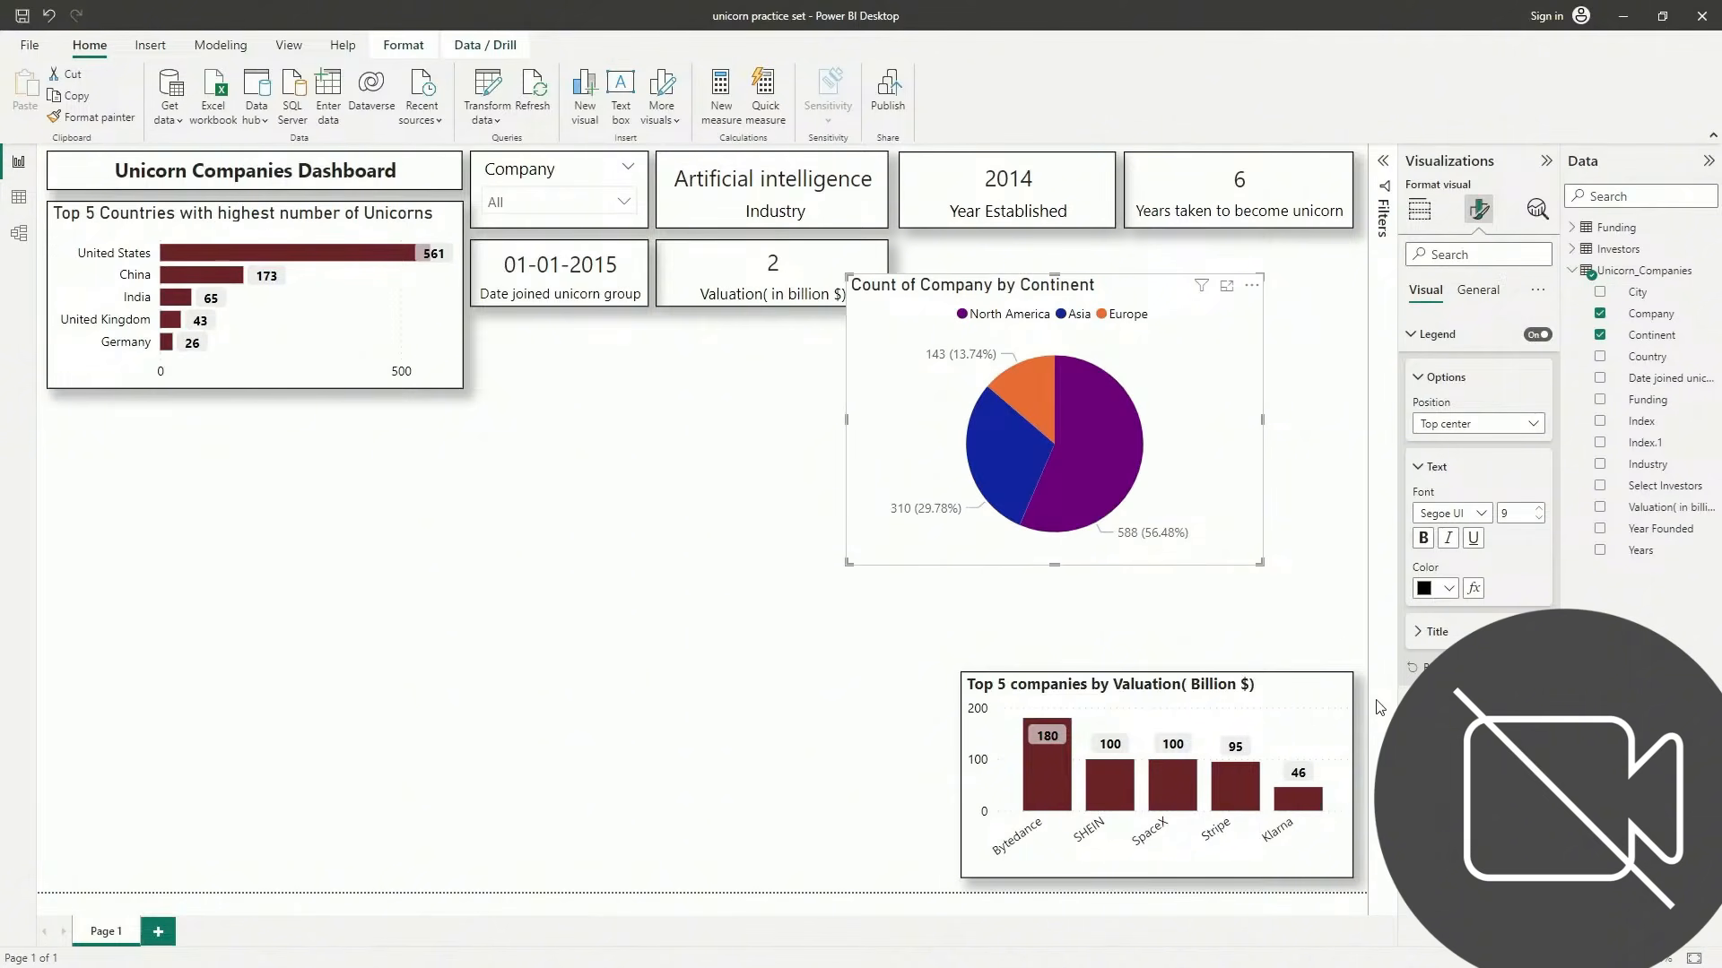
click(1423, 467)
click(1419, 378)
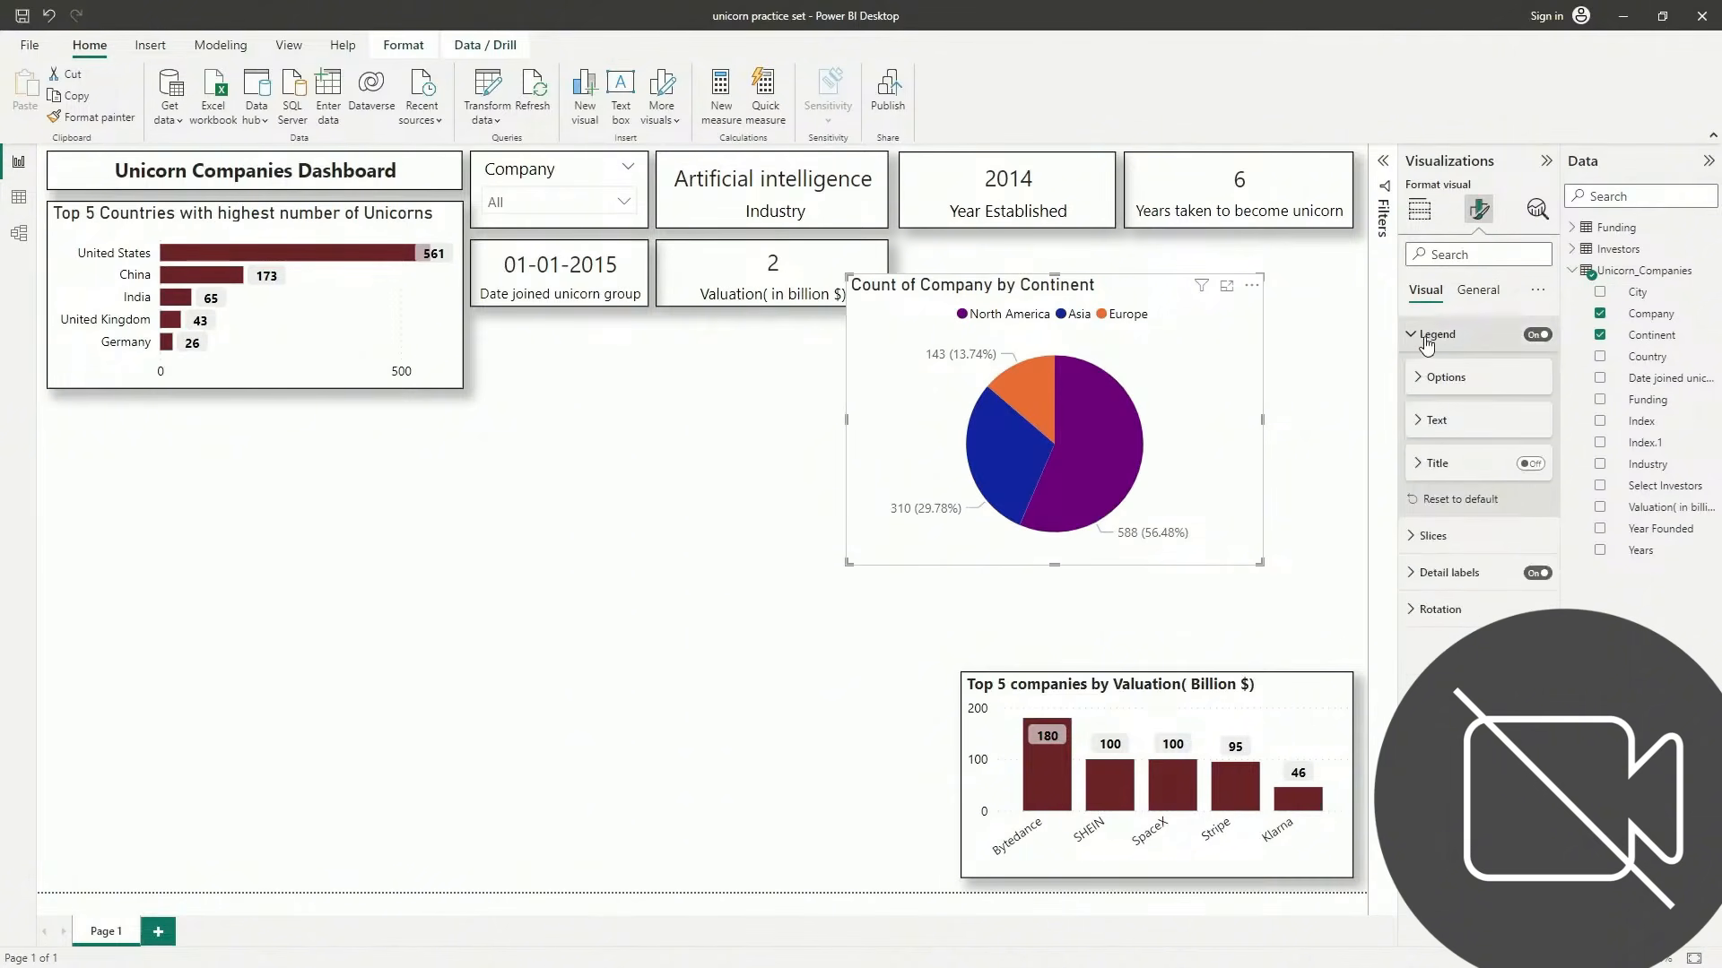
click(1424, 335)
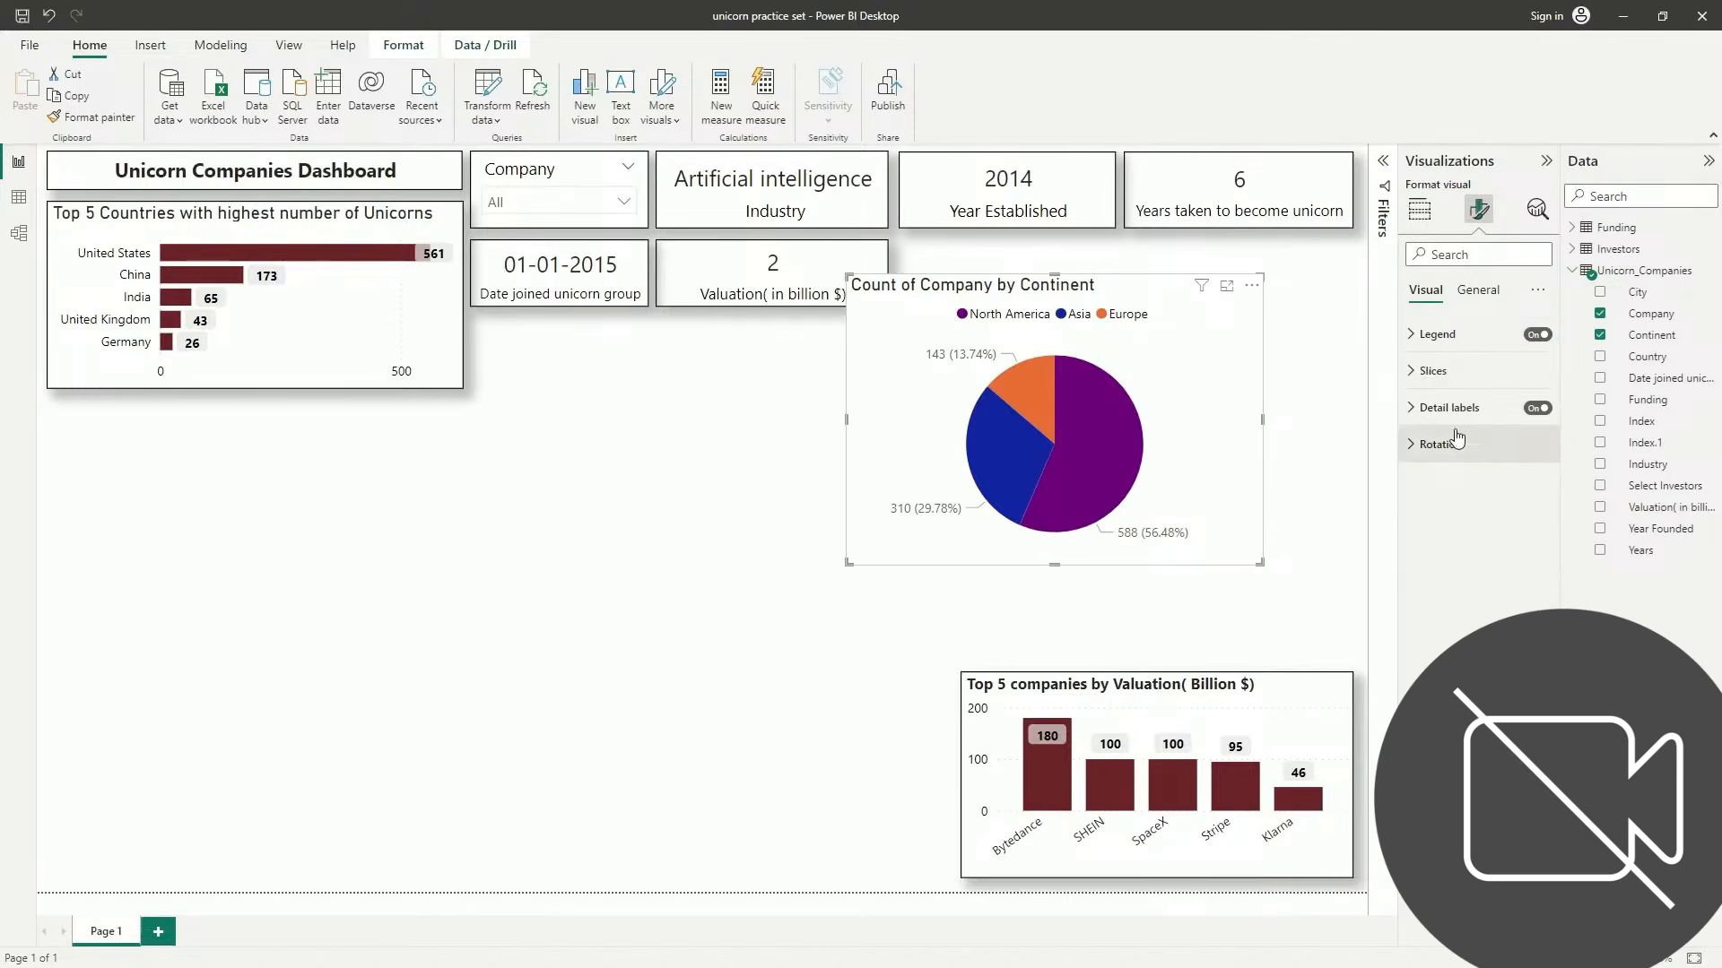
Try Category and All detail labels as the pie chart's label contents, and return to data value with percent
click(1432, 370)
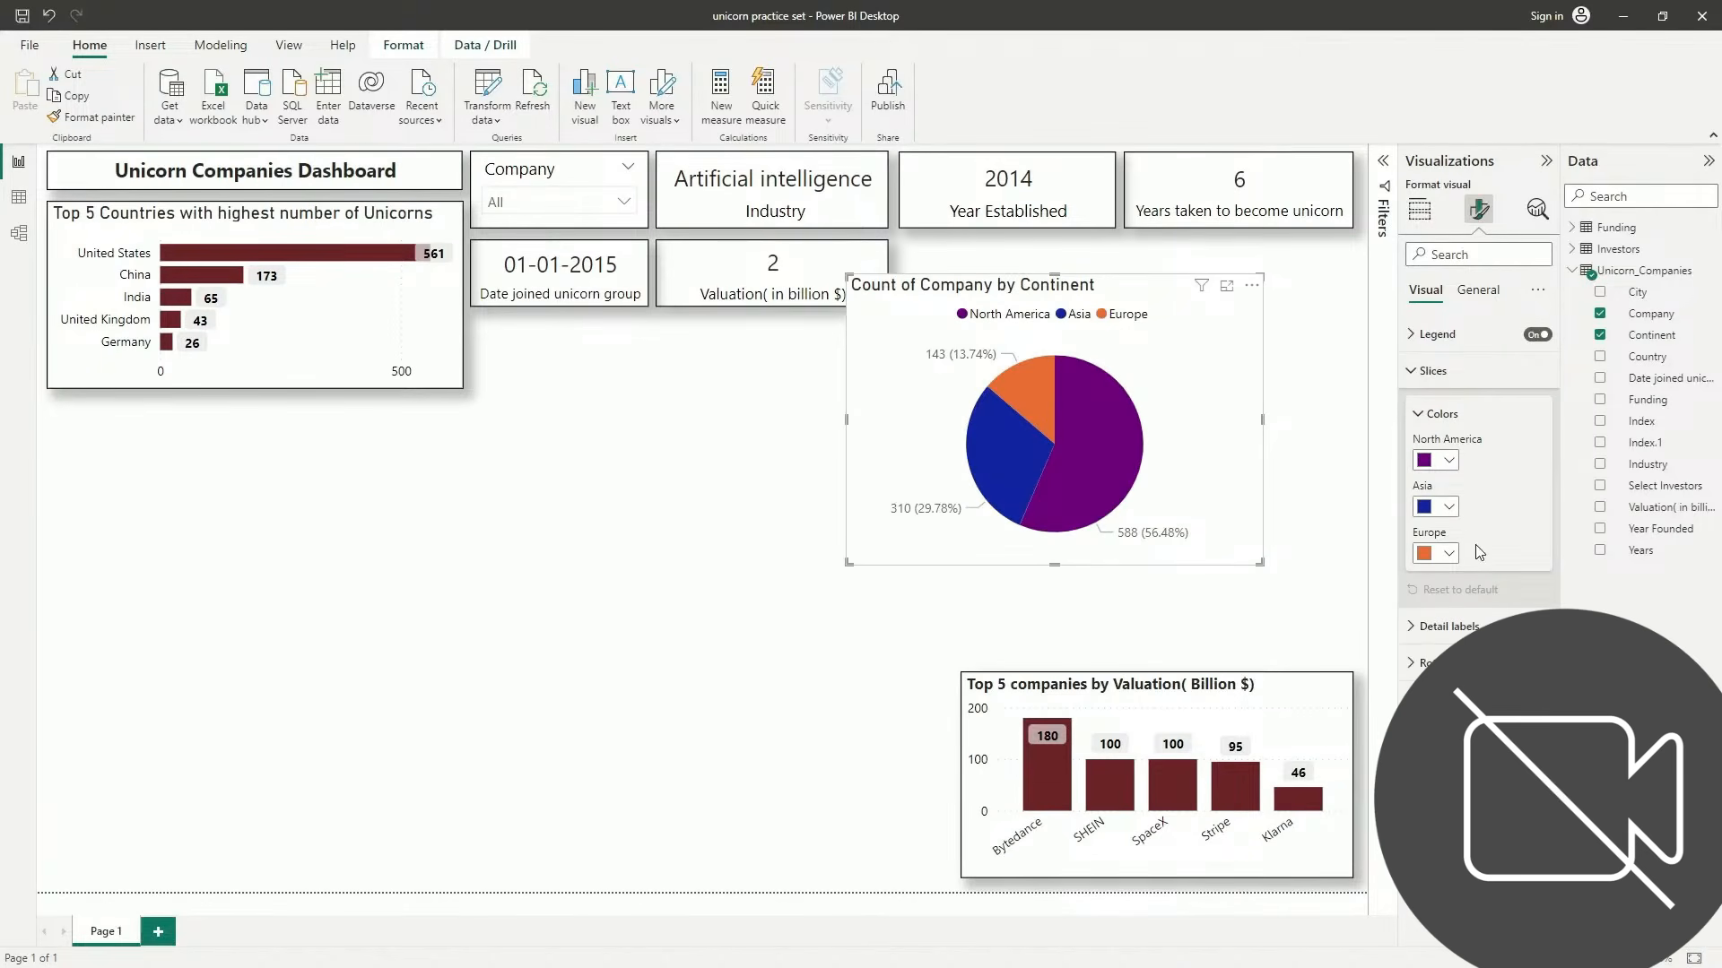
click(1422, 375)
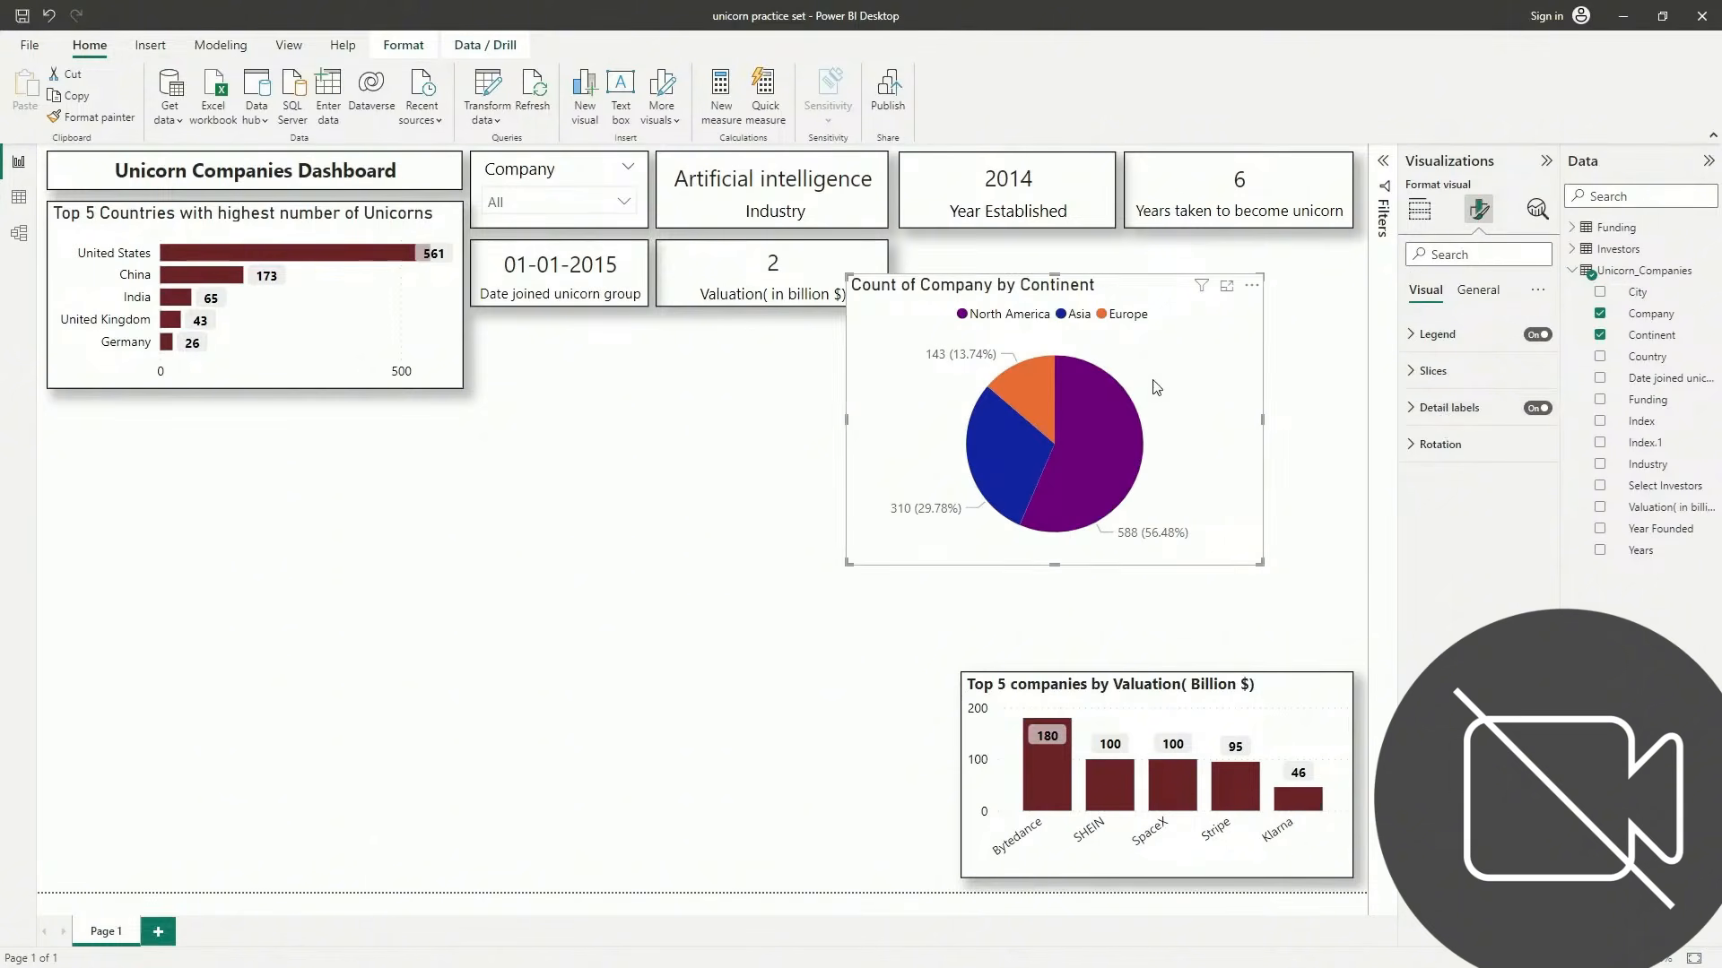
click(1461, 409)
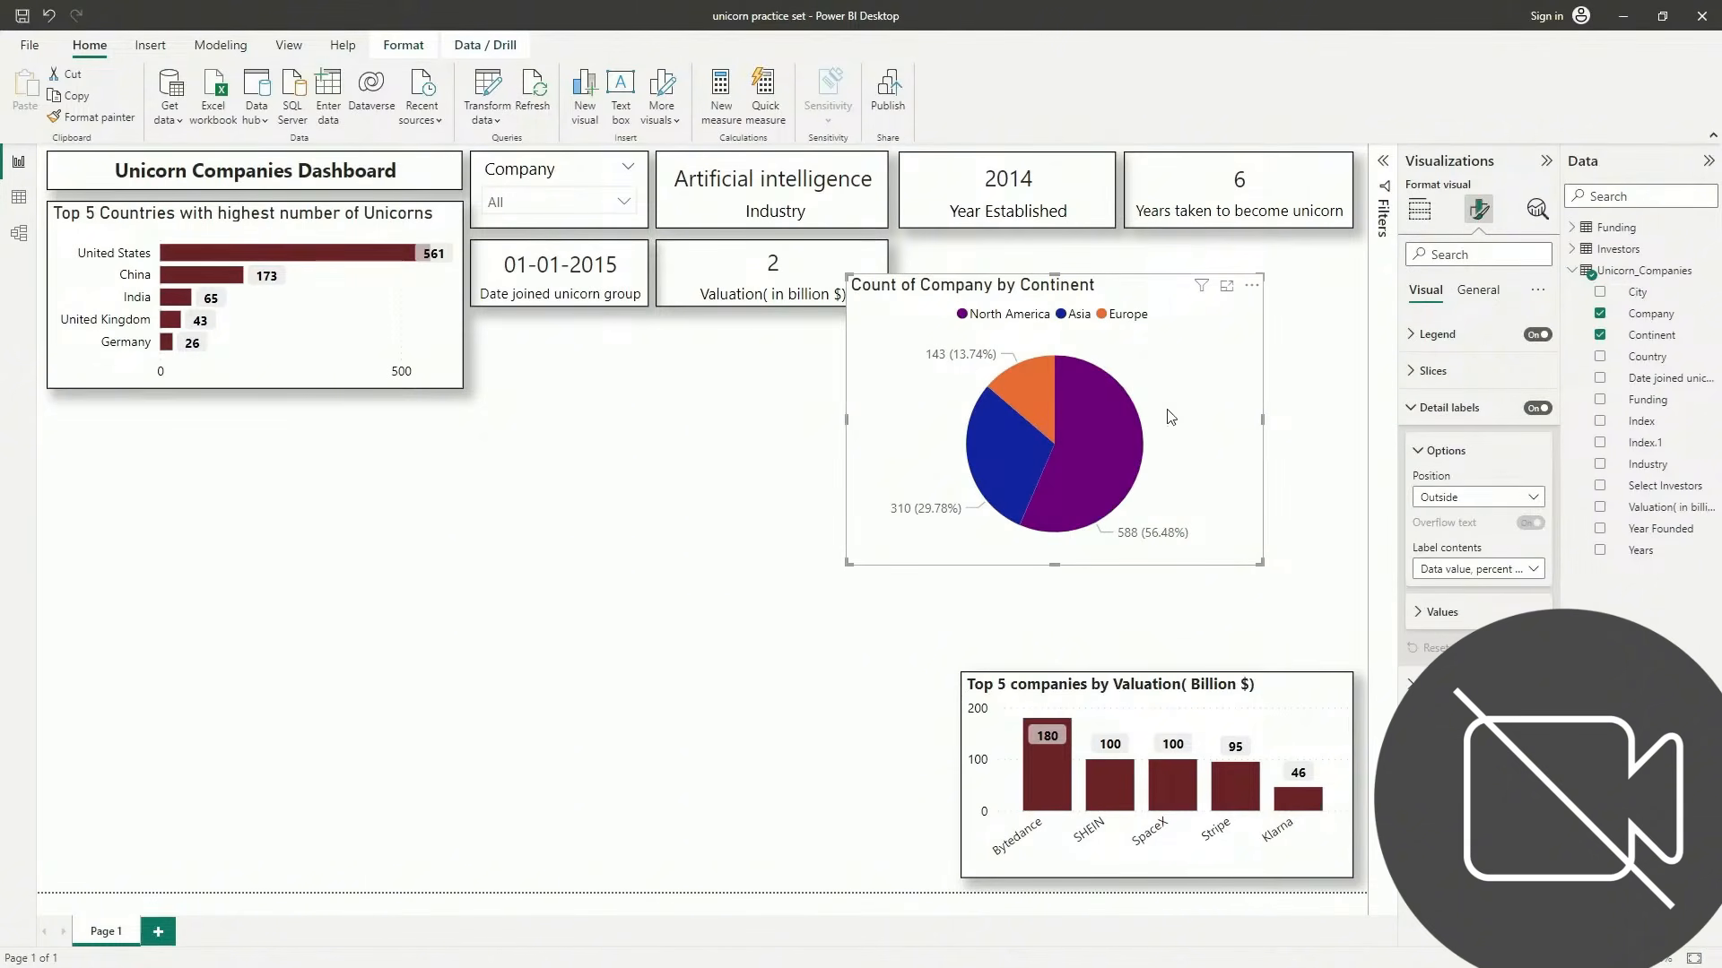
click(1457, 574)
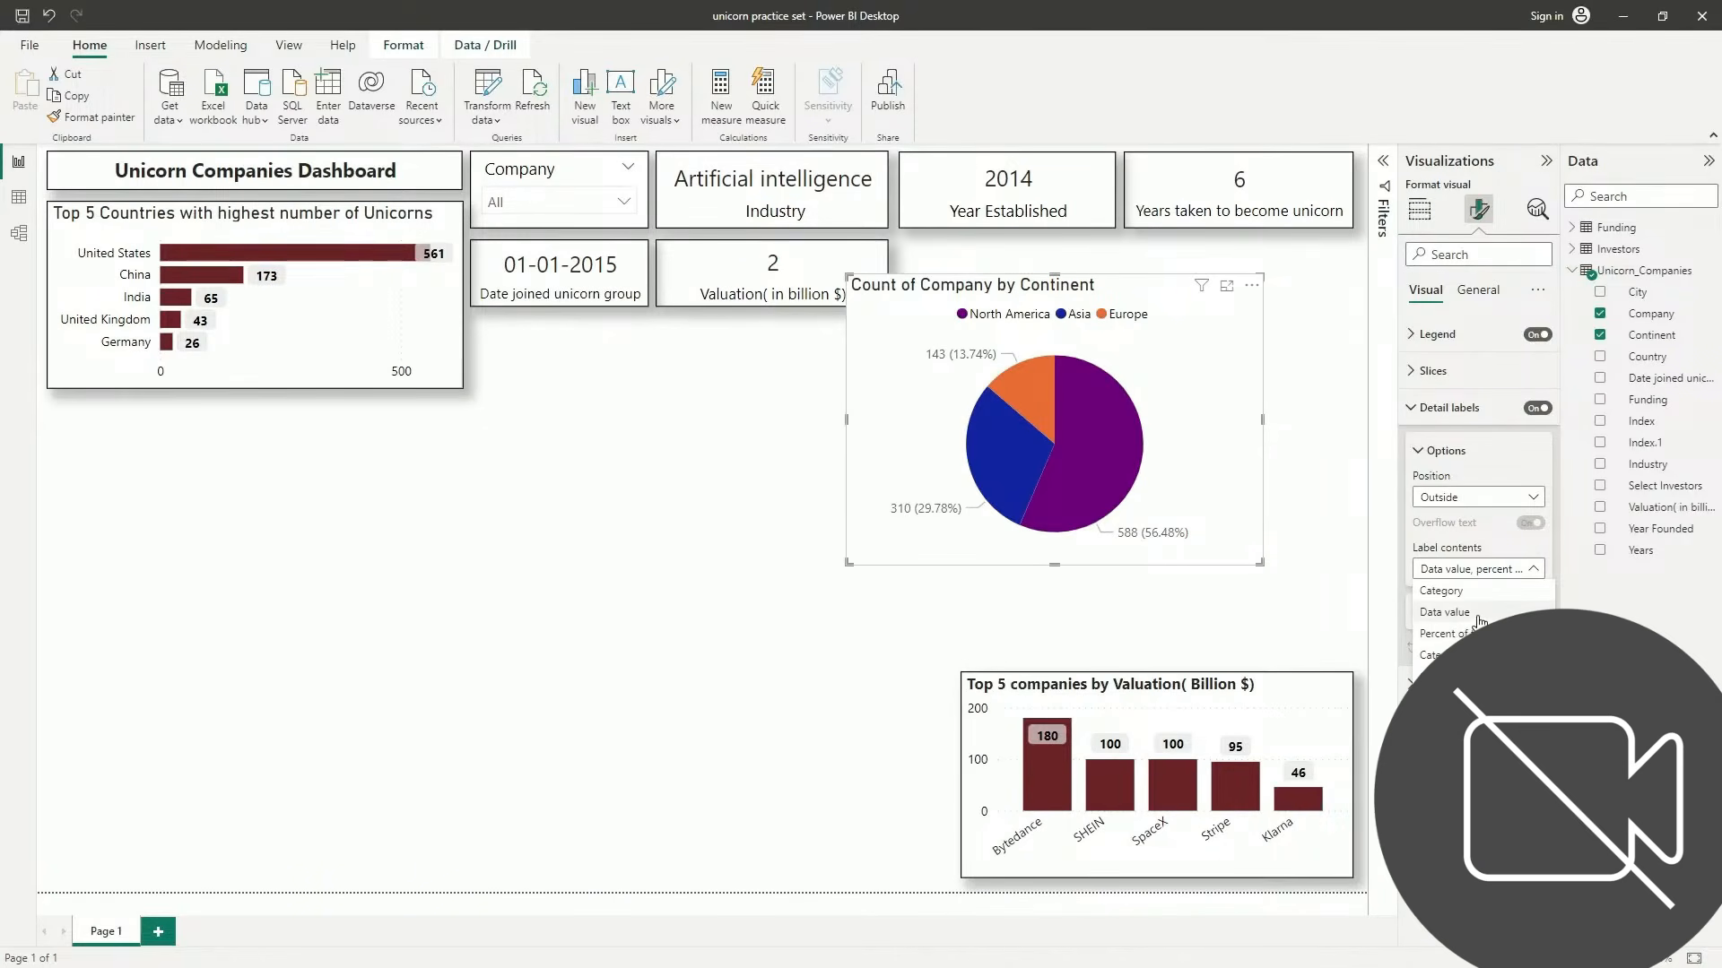
click(1465, 592)
click(1474, 570)
click(1453, 720)
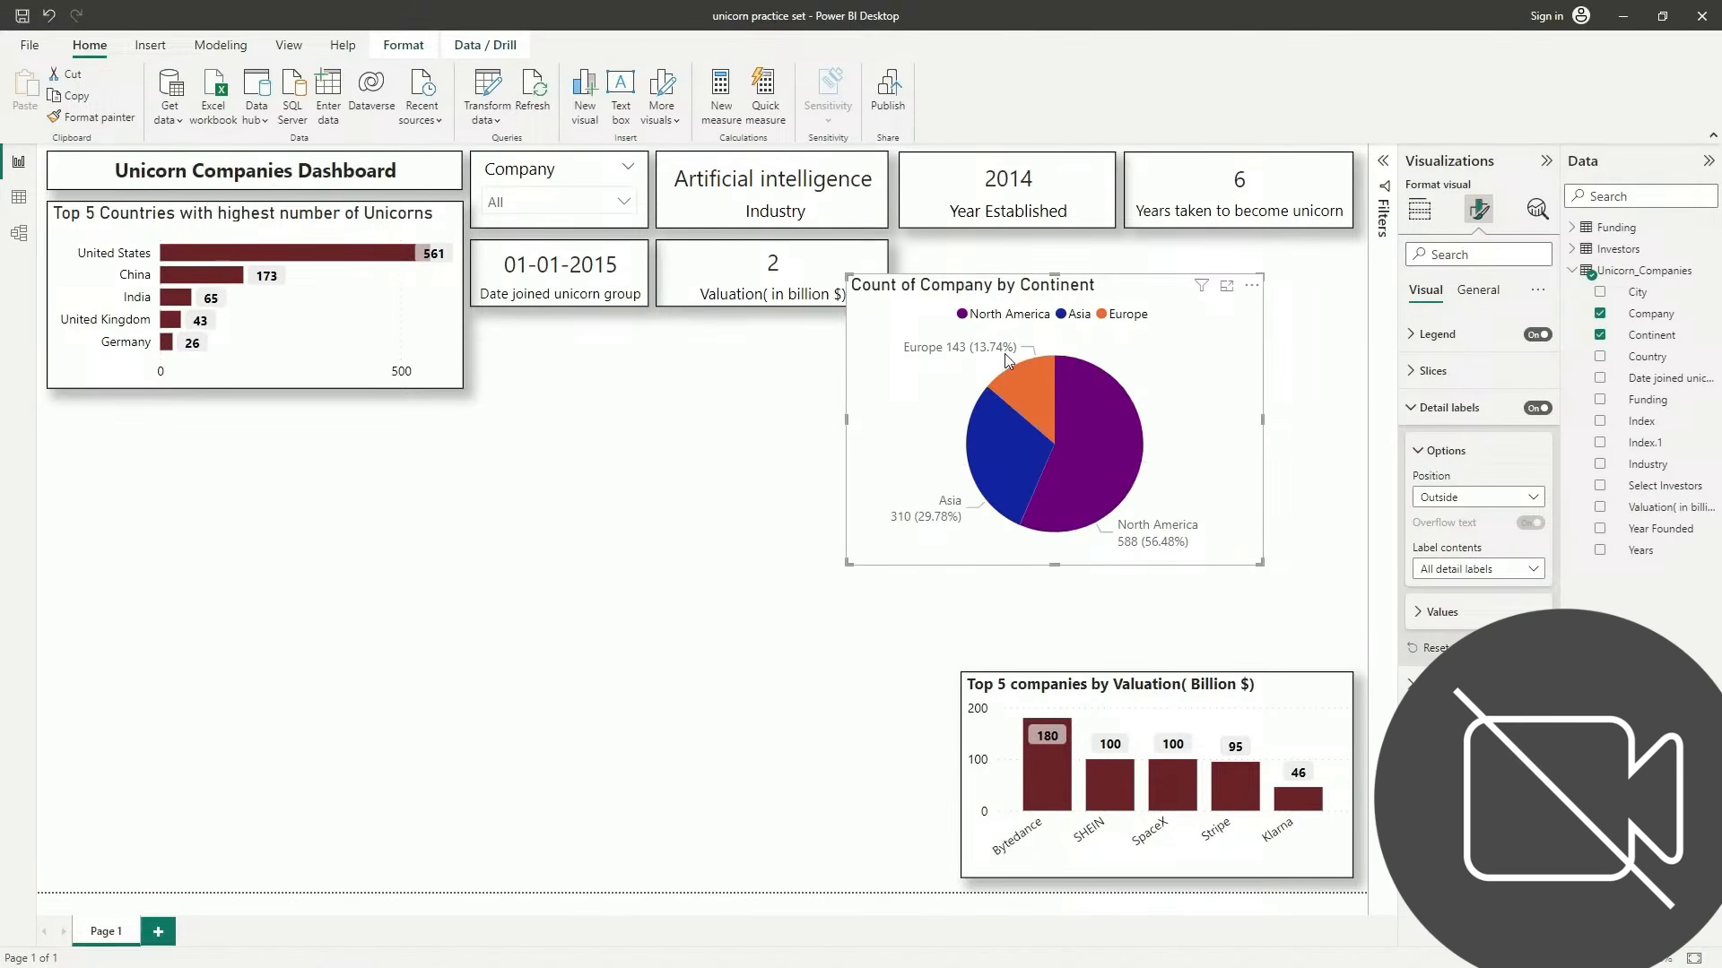
click(1520, 570)
click(1453, 698)
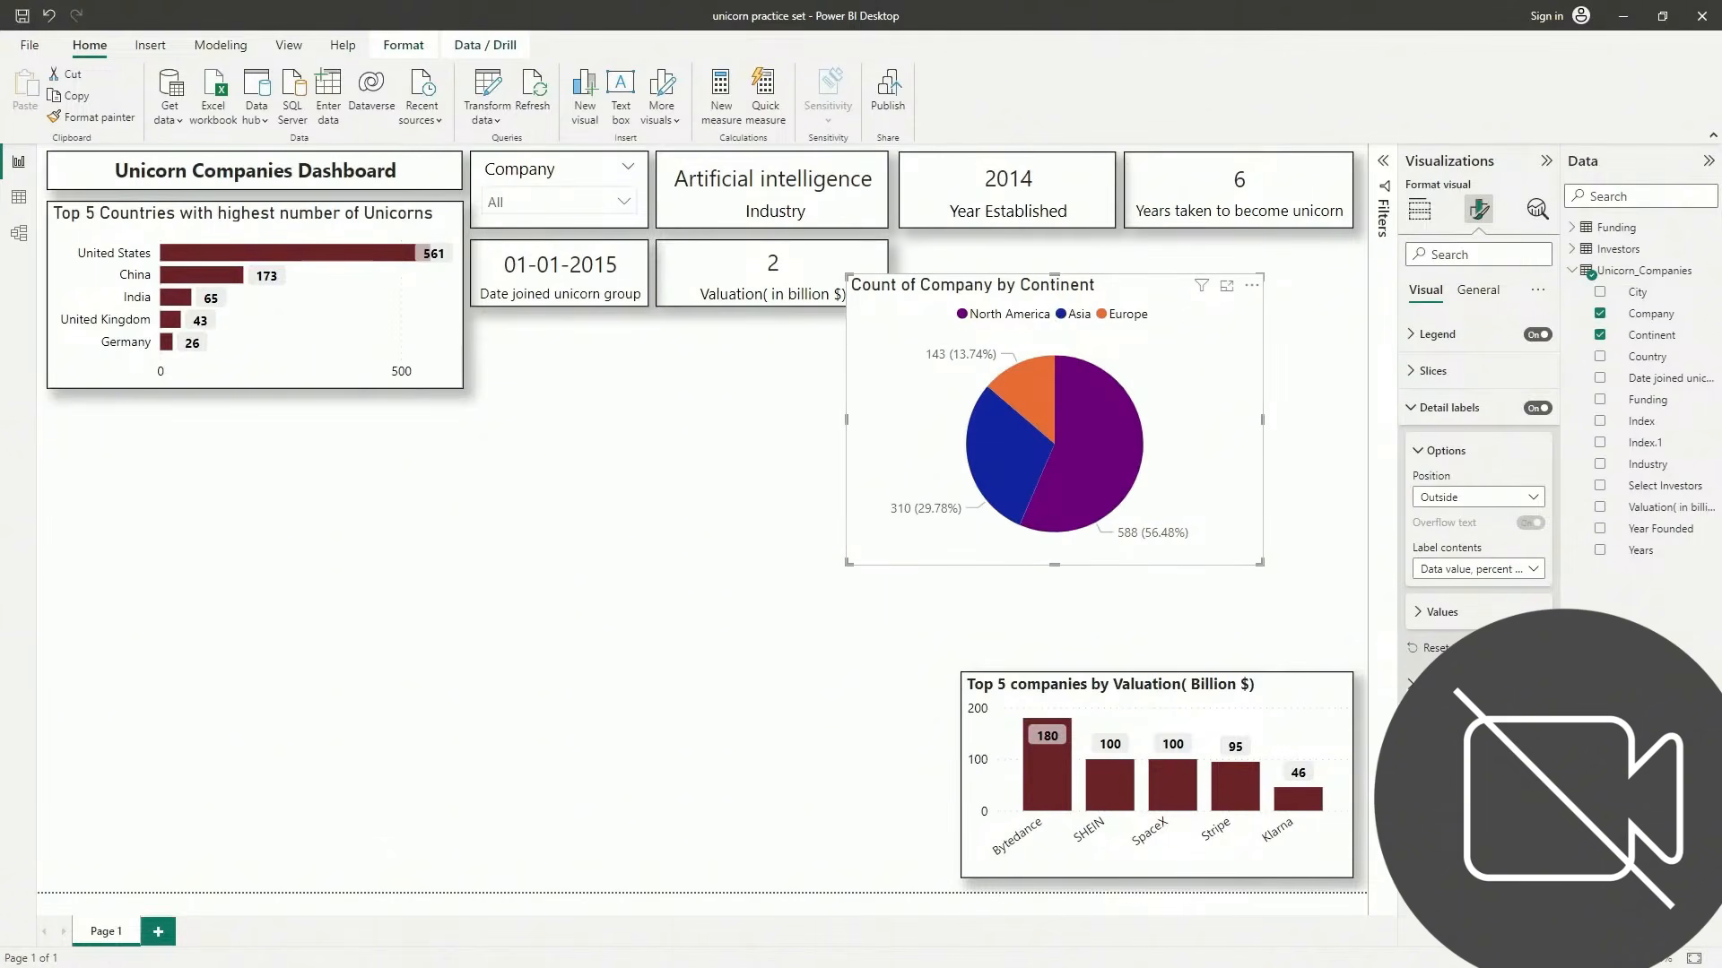
Set the pie chart's detail label values to black and their percentages to 0 decimal places
click(1471, 615)
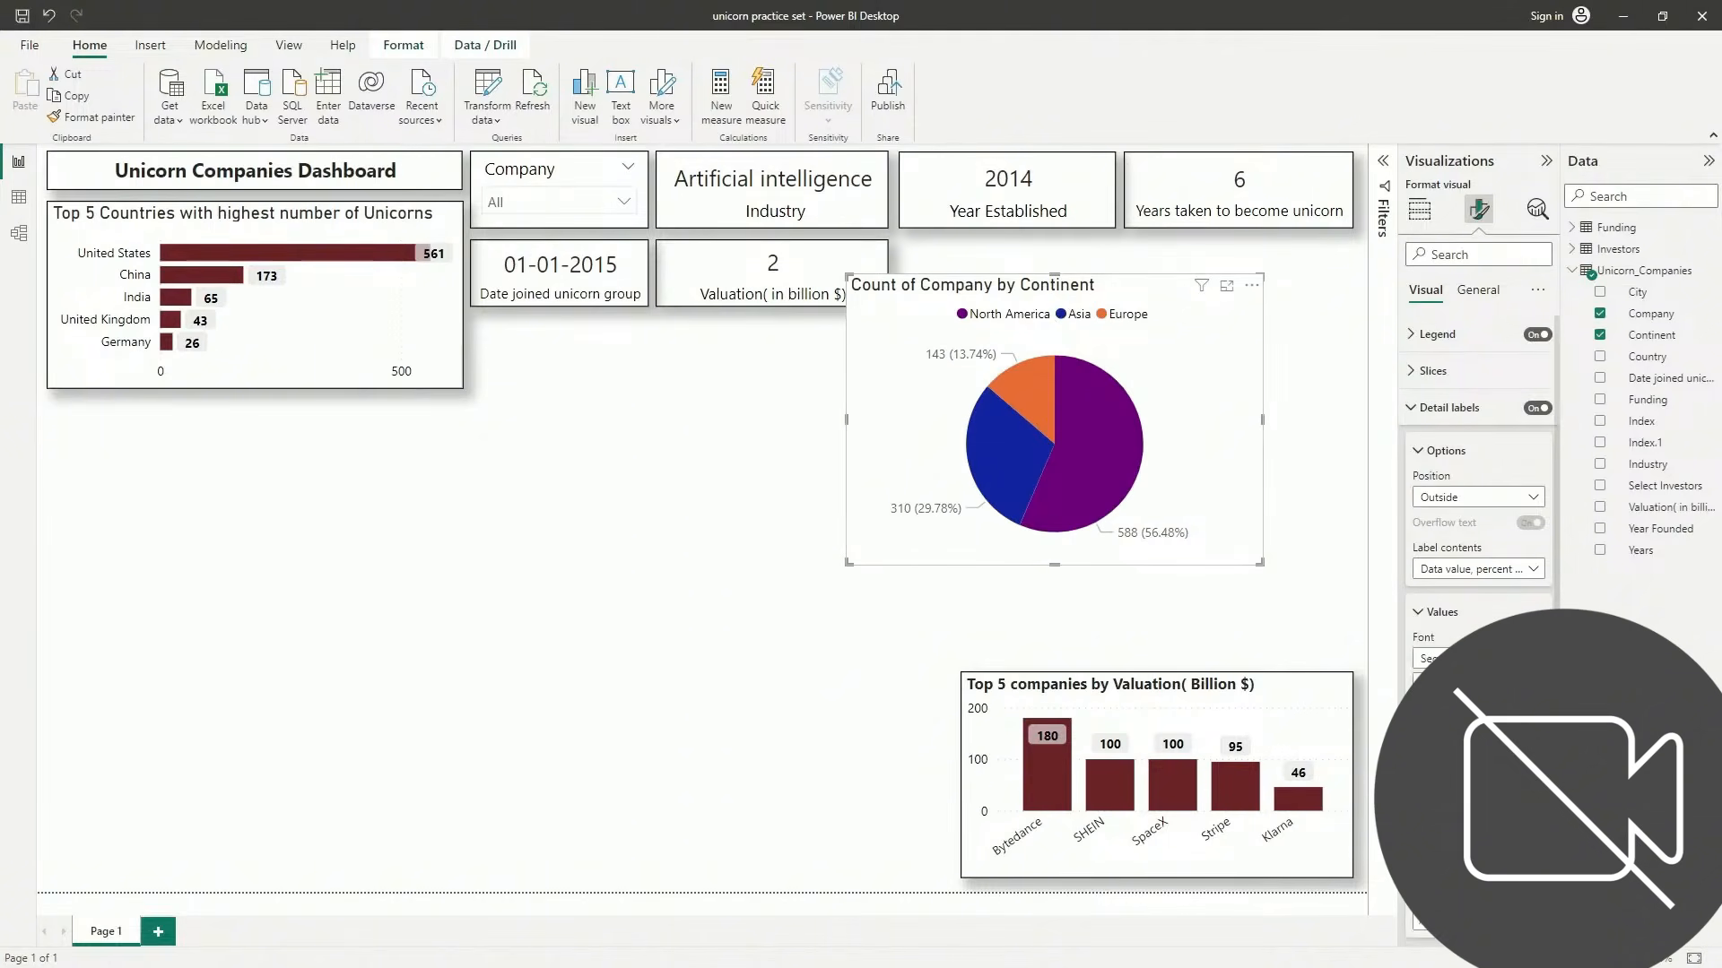
click(1435, 755)
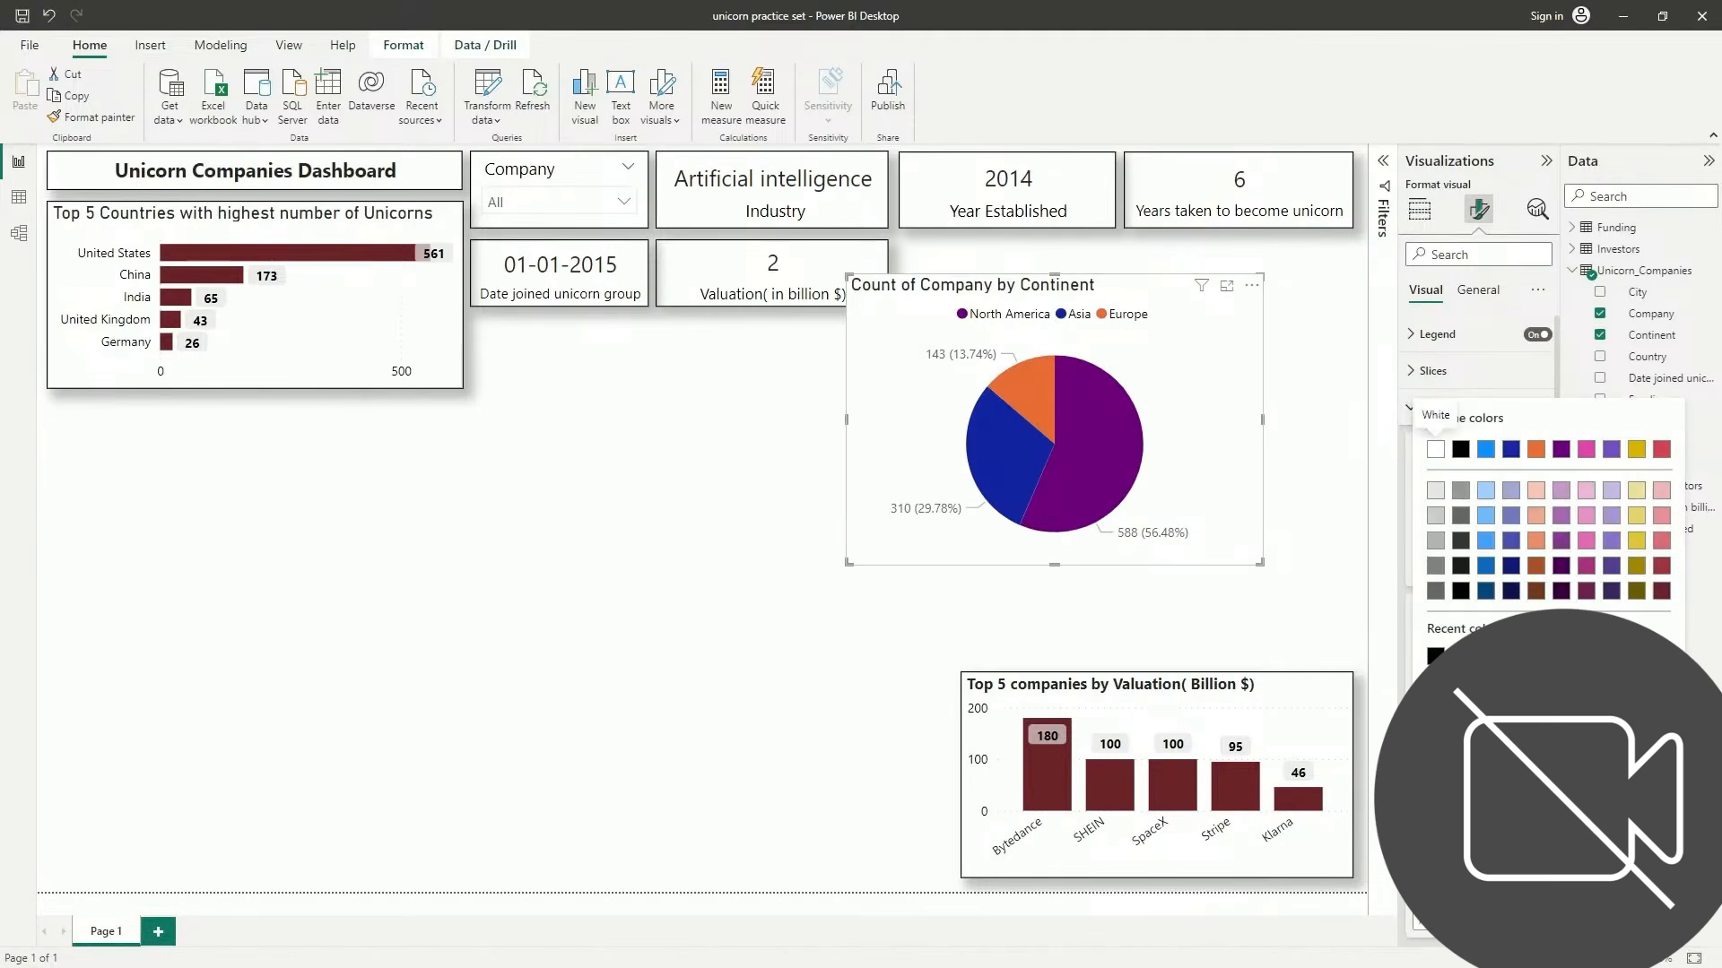
click(1461, 449)
scroll(1477, 502, down, 1)
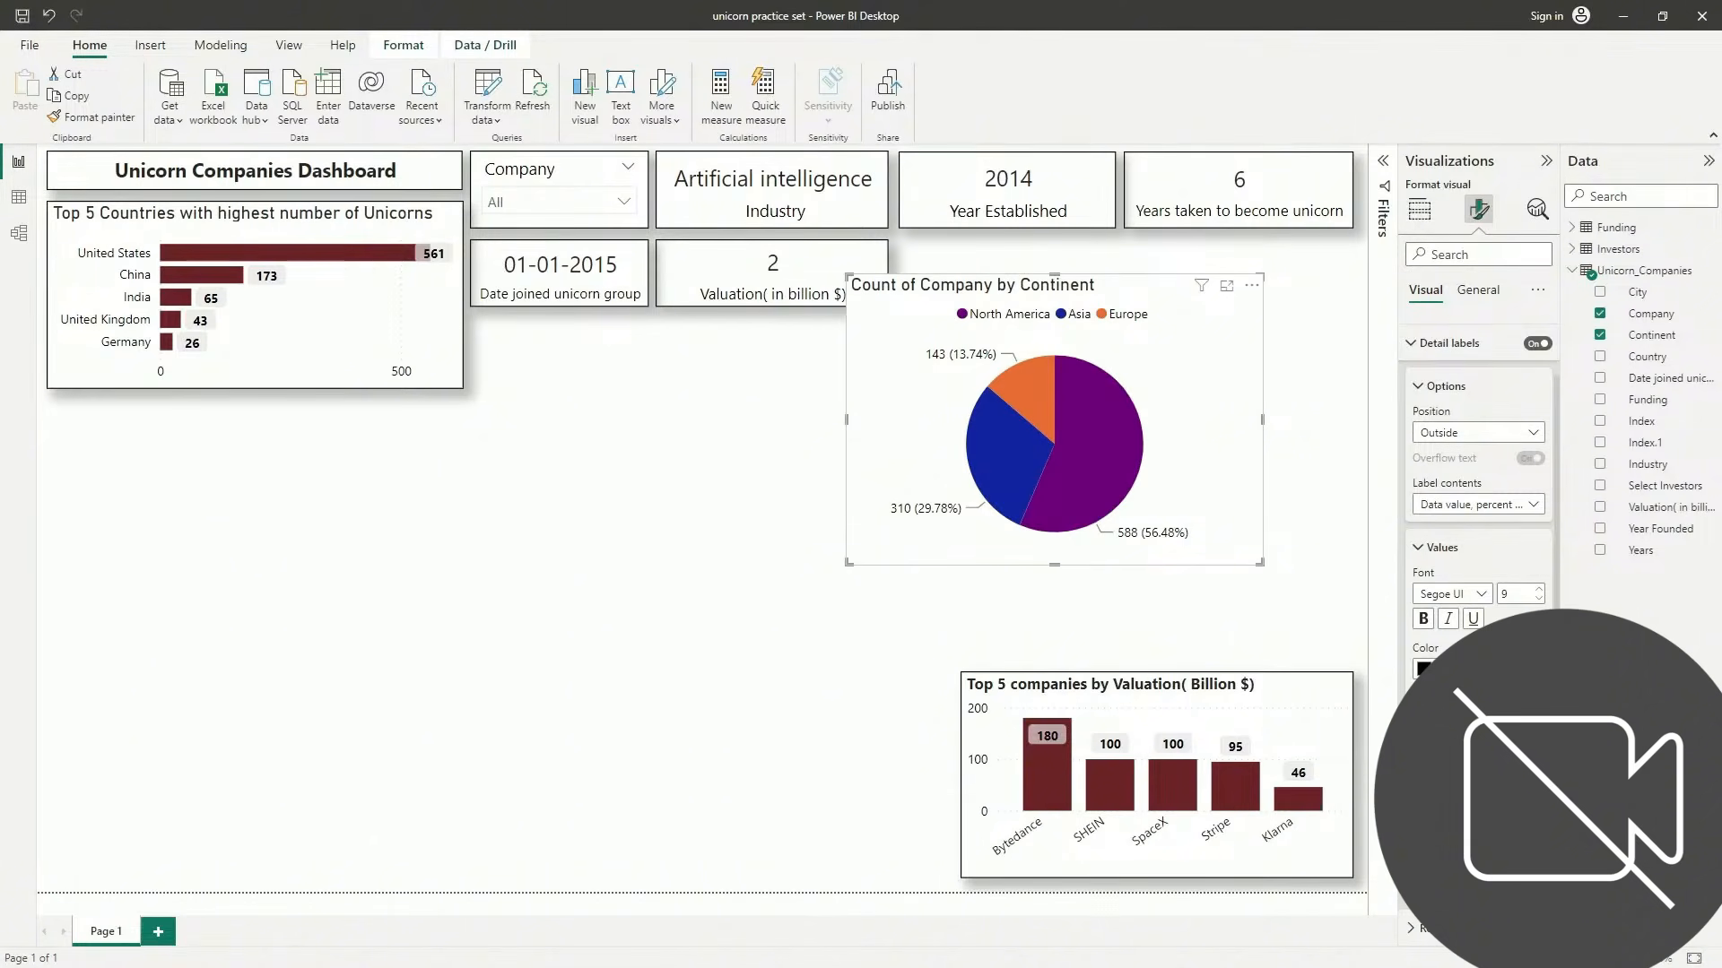
text(0)
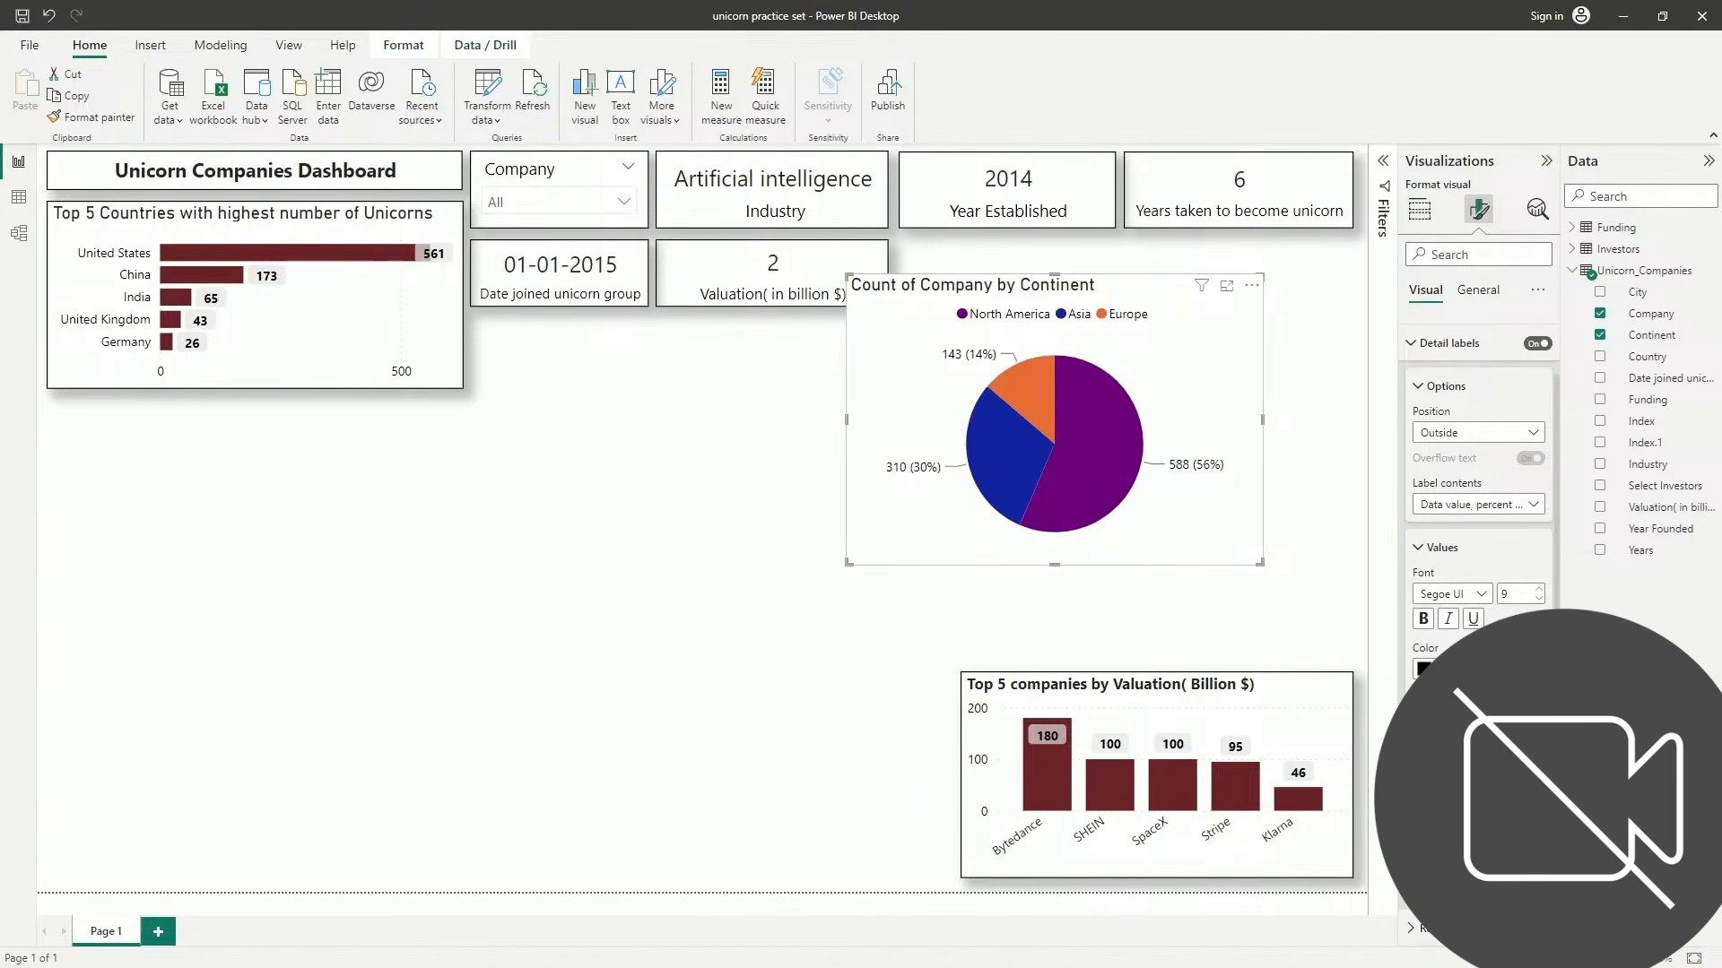
click(1422, 357)
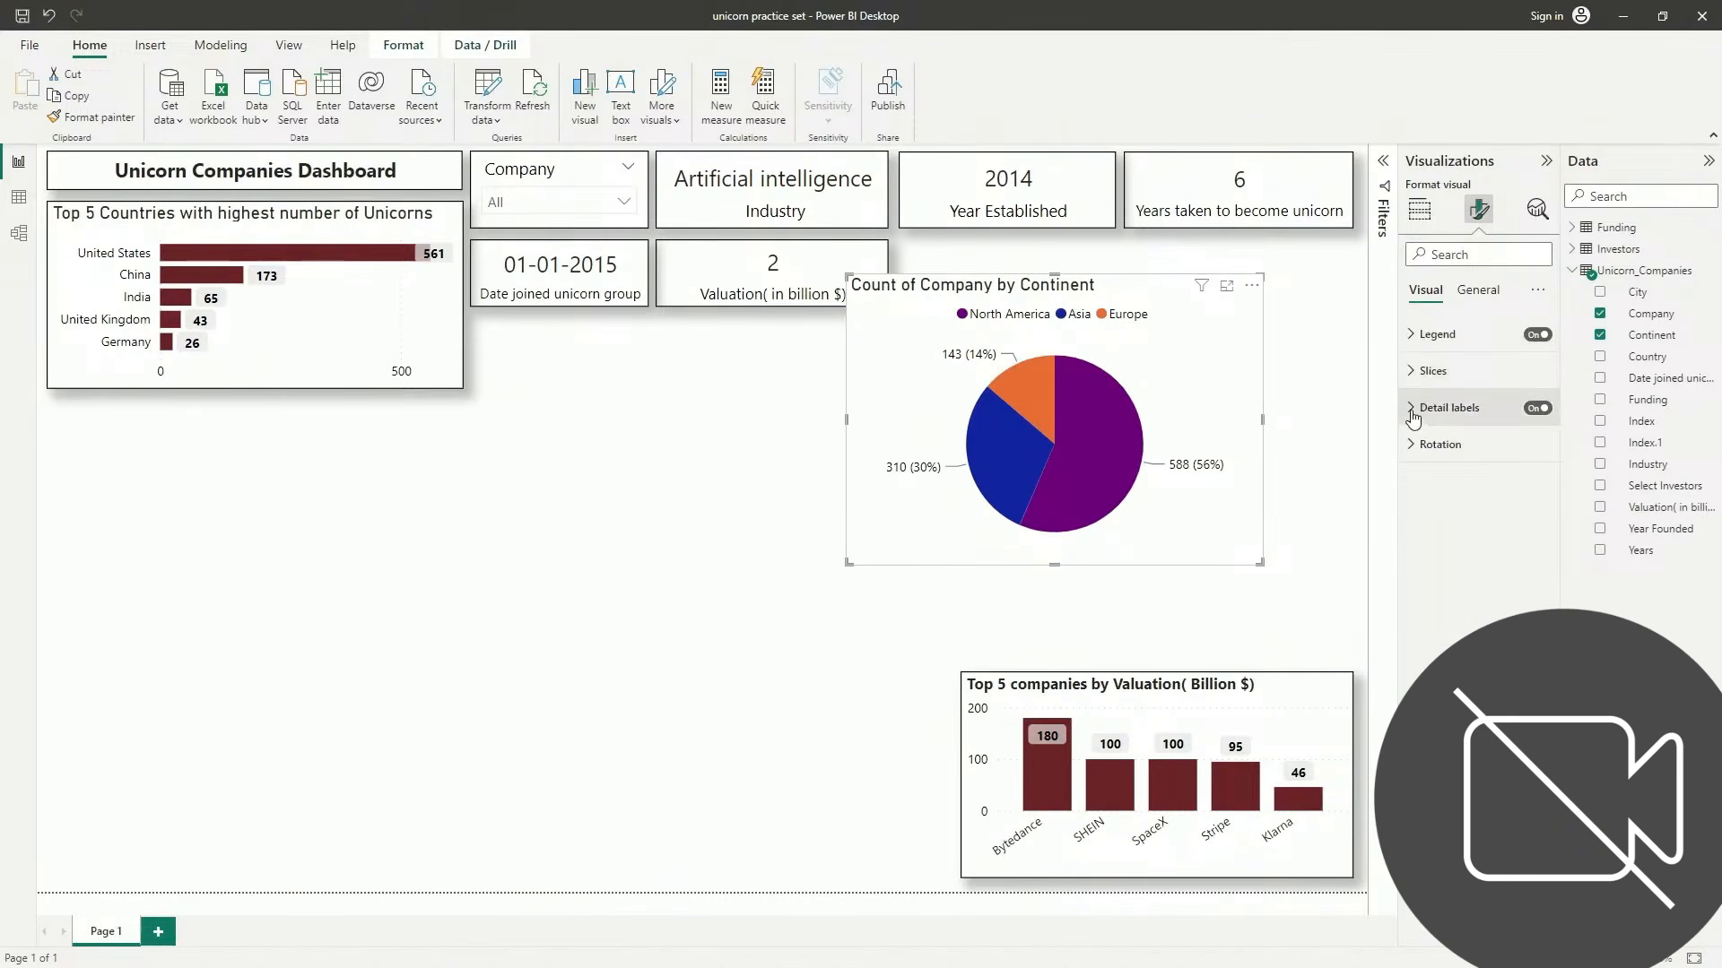
Rotate the pie chart's slices to 165°
click(1414, 443)
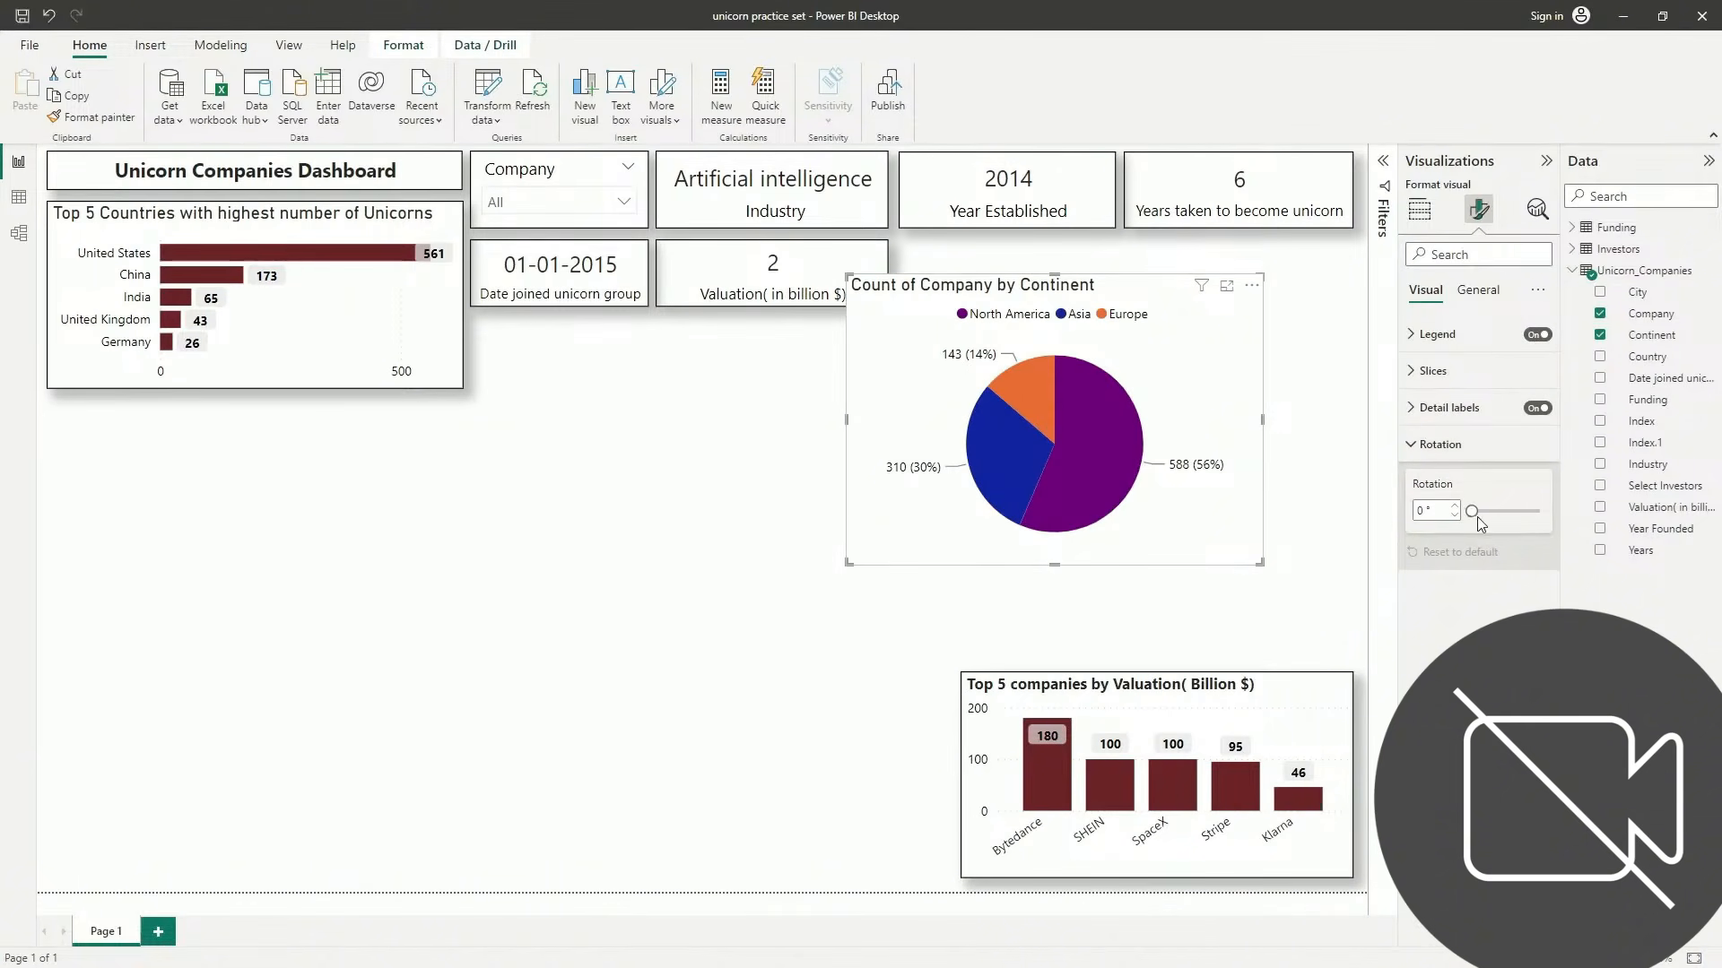
drag(1473, 512, 1502, 512)
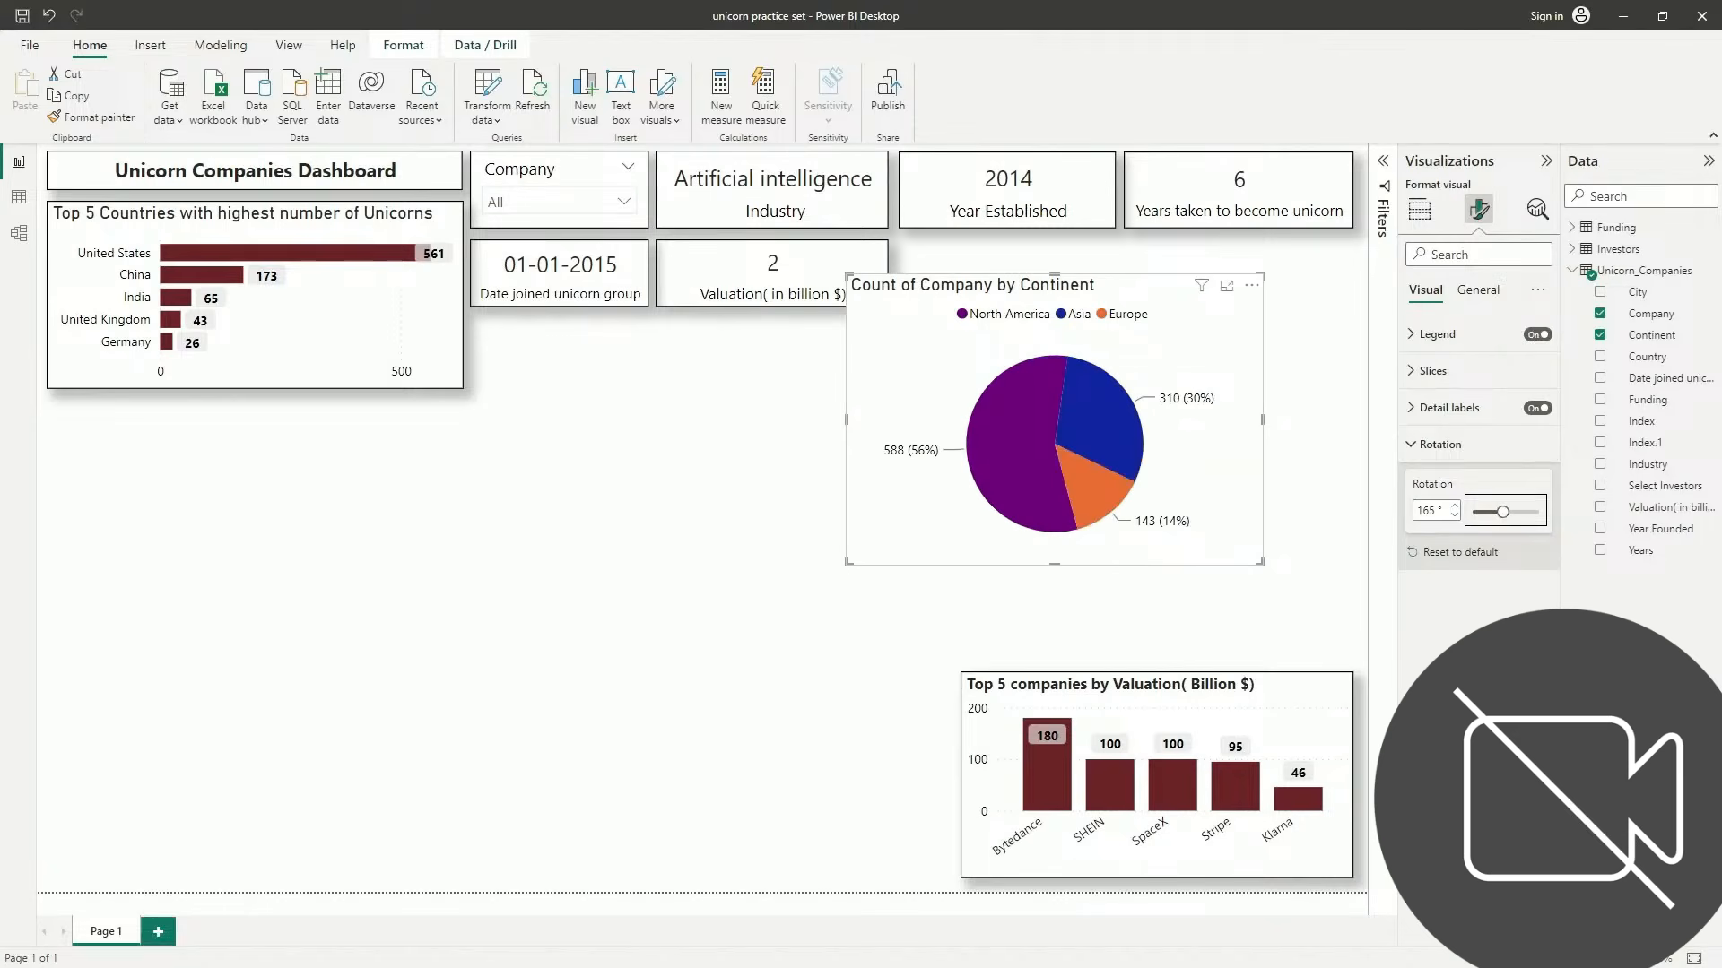
Replace the pie chart's title text with "Number of Companies in Top 3 Continents"
click(1469, 292)
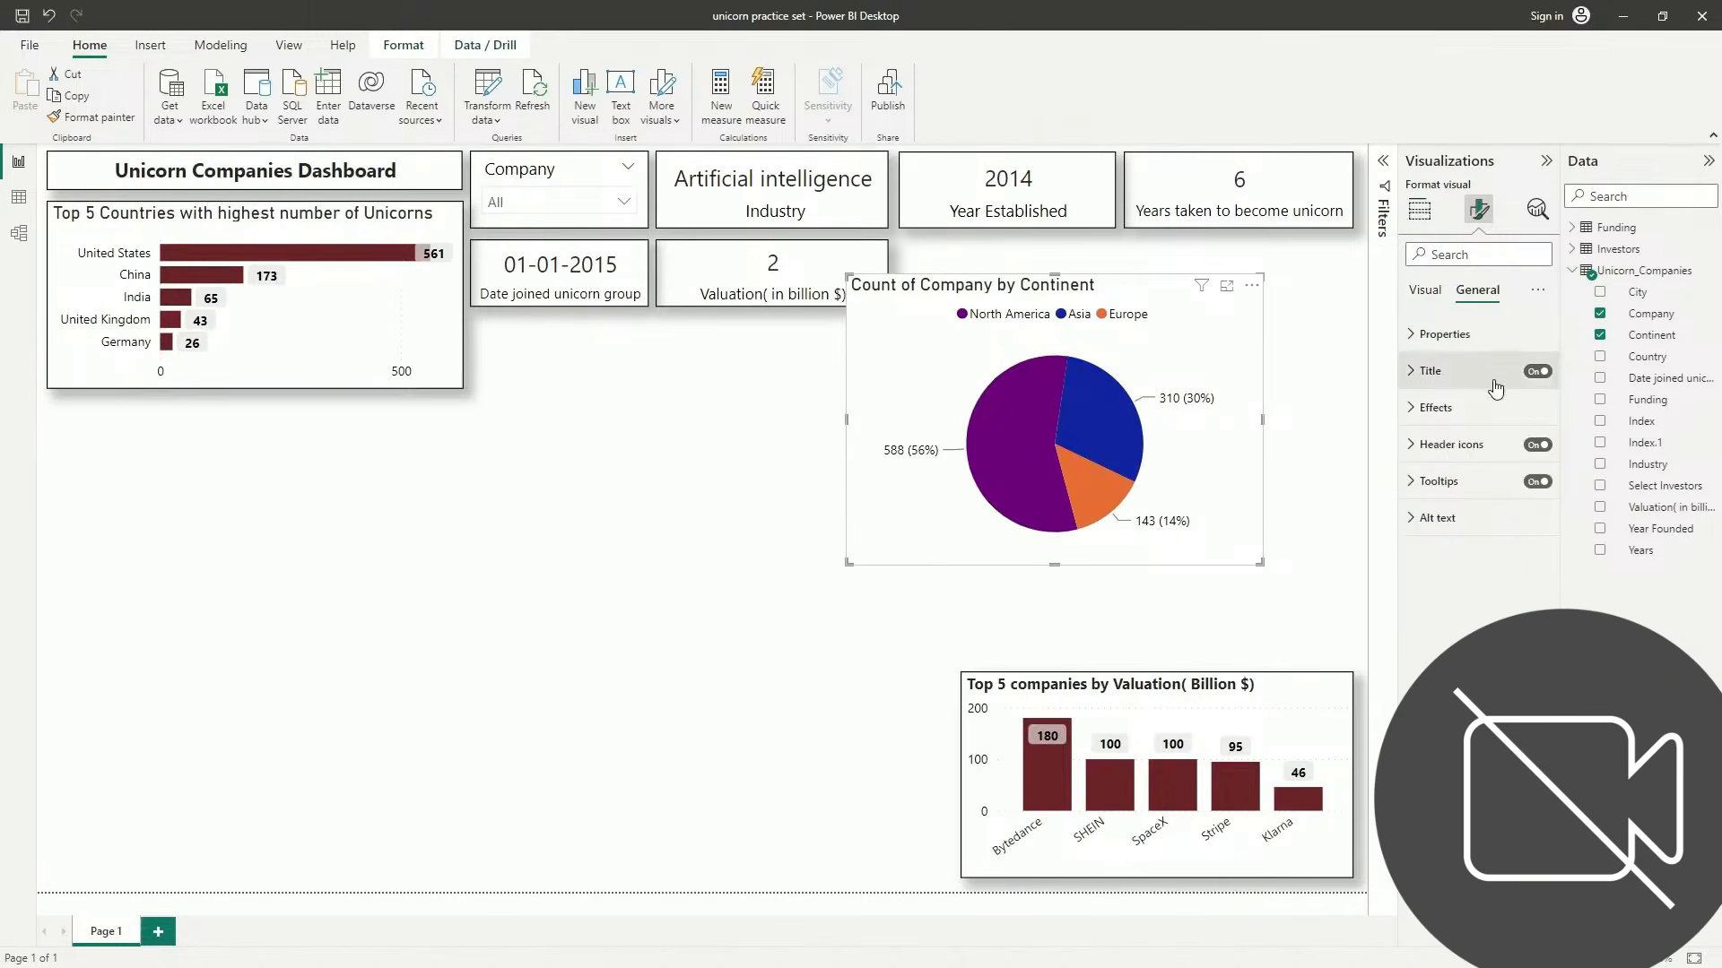
click(1424, 370)
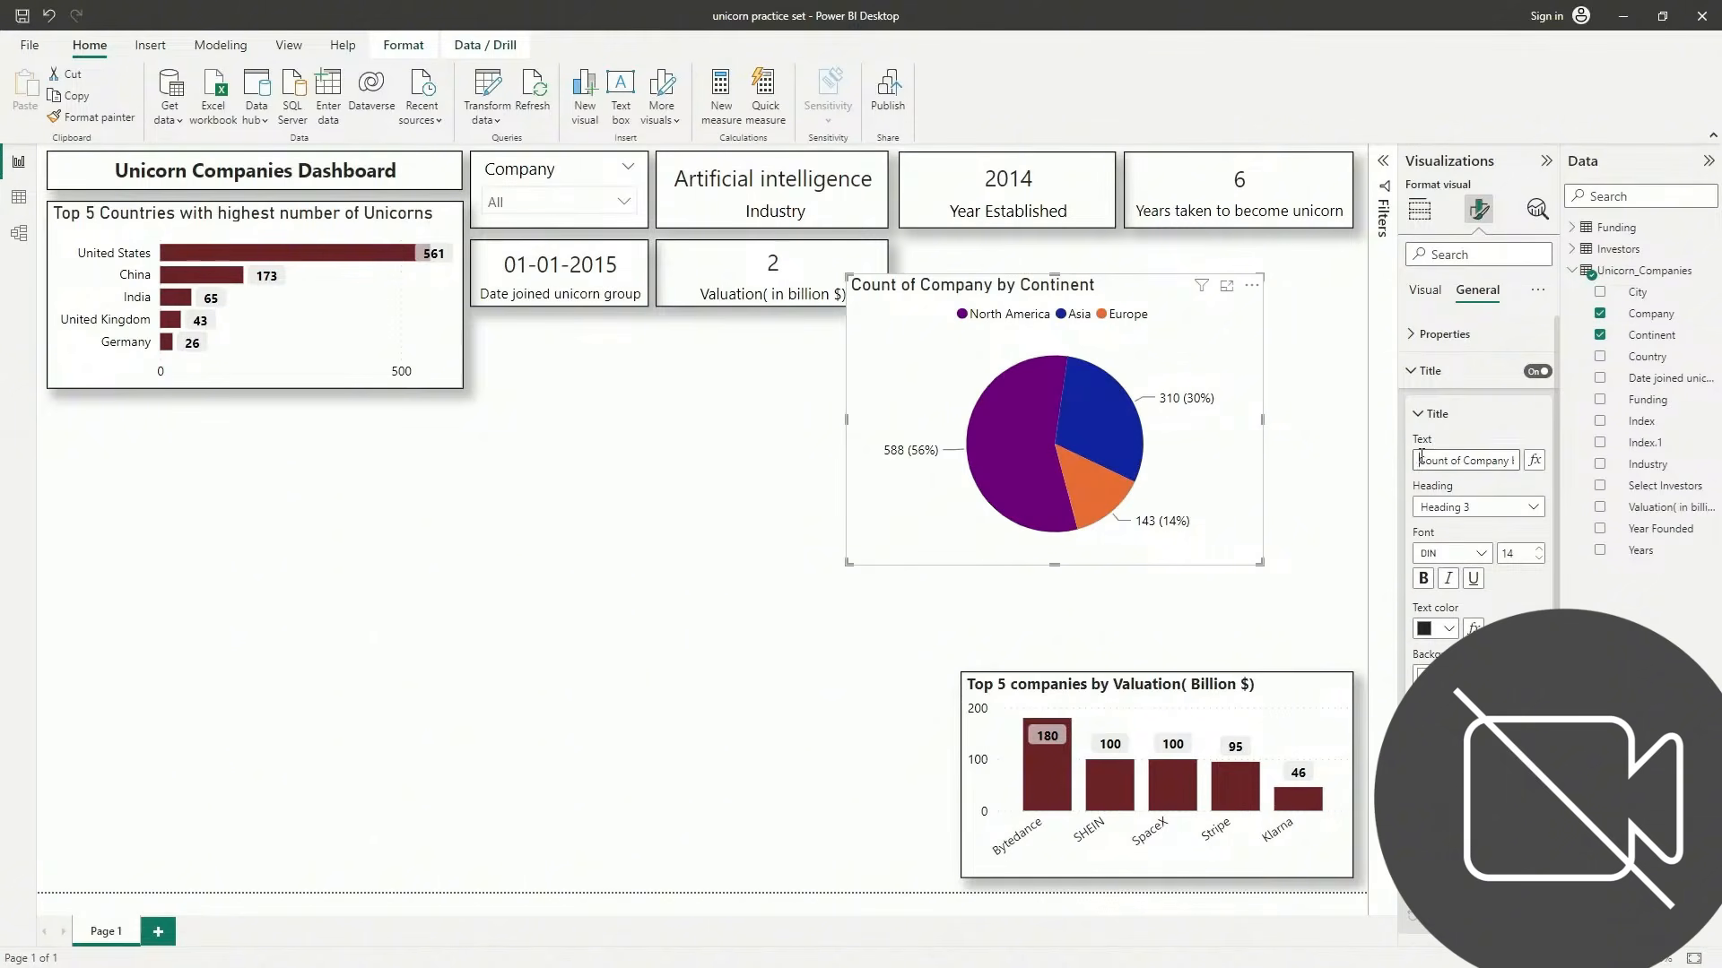
drag(1420, 458, 1544, 449)
key(BackSpace)
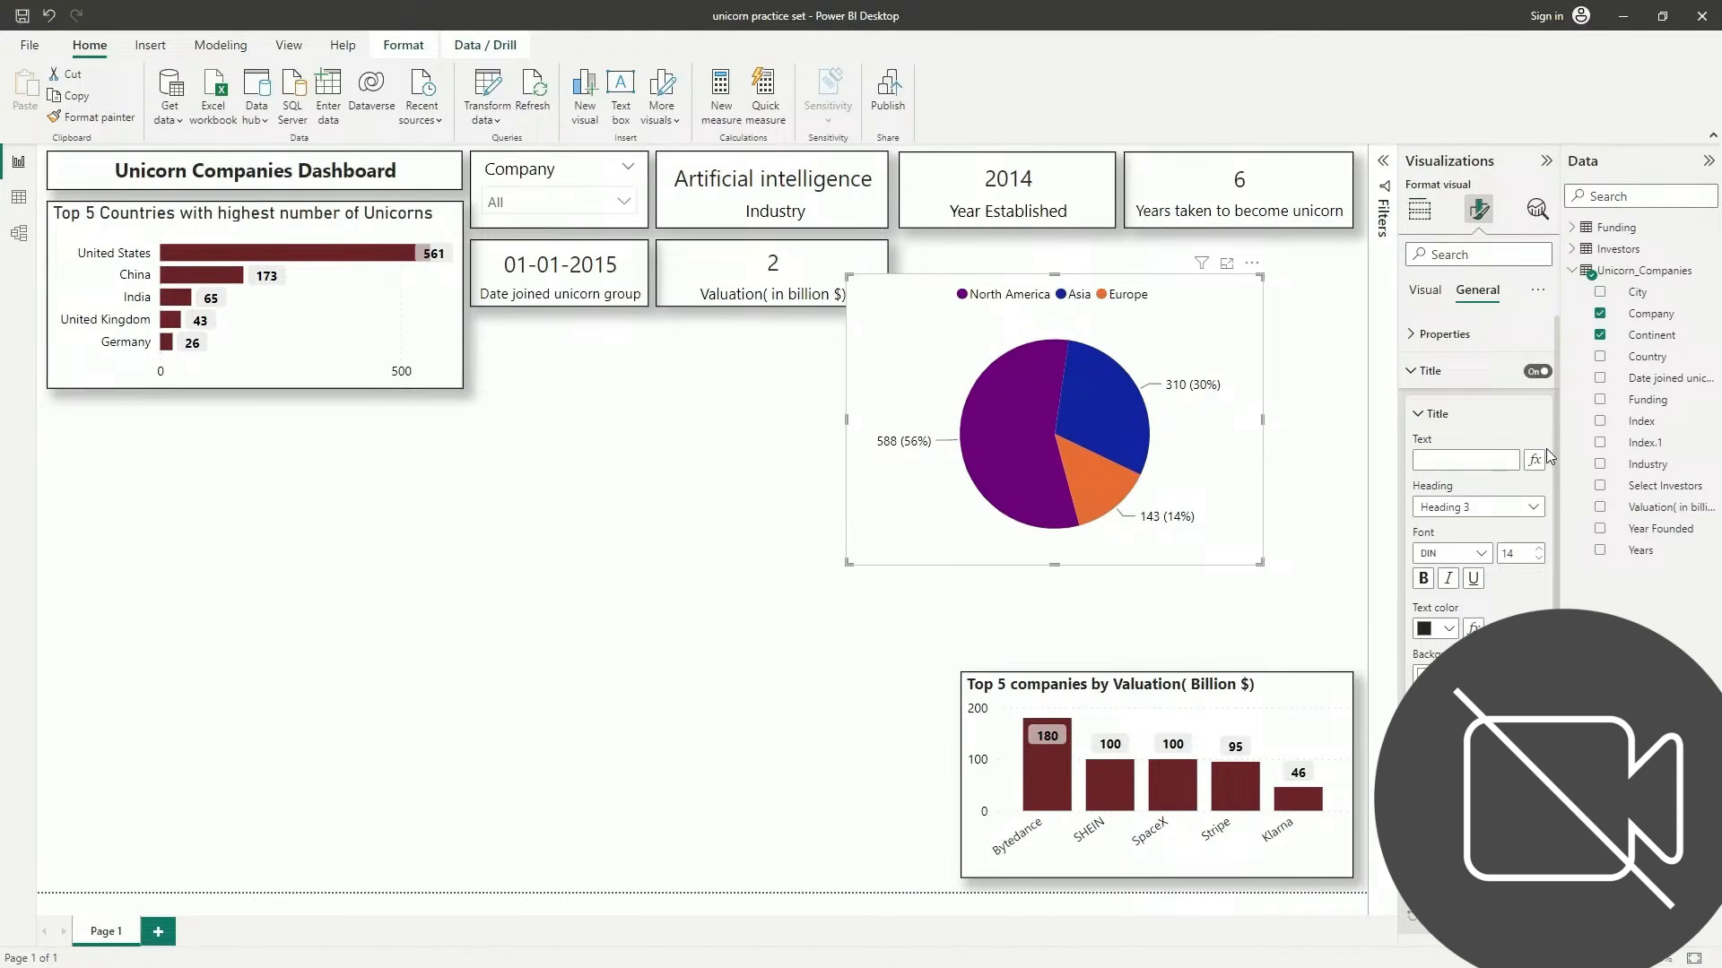
text(nUMBER O)
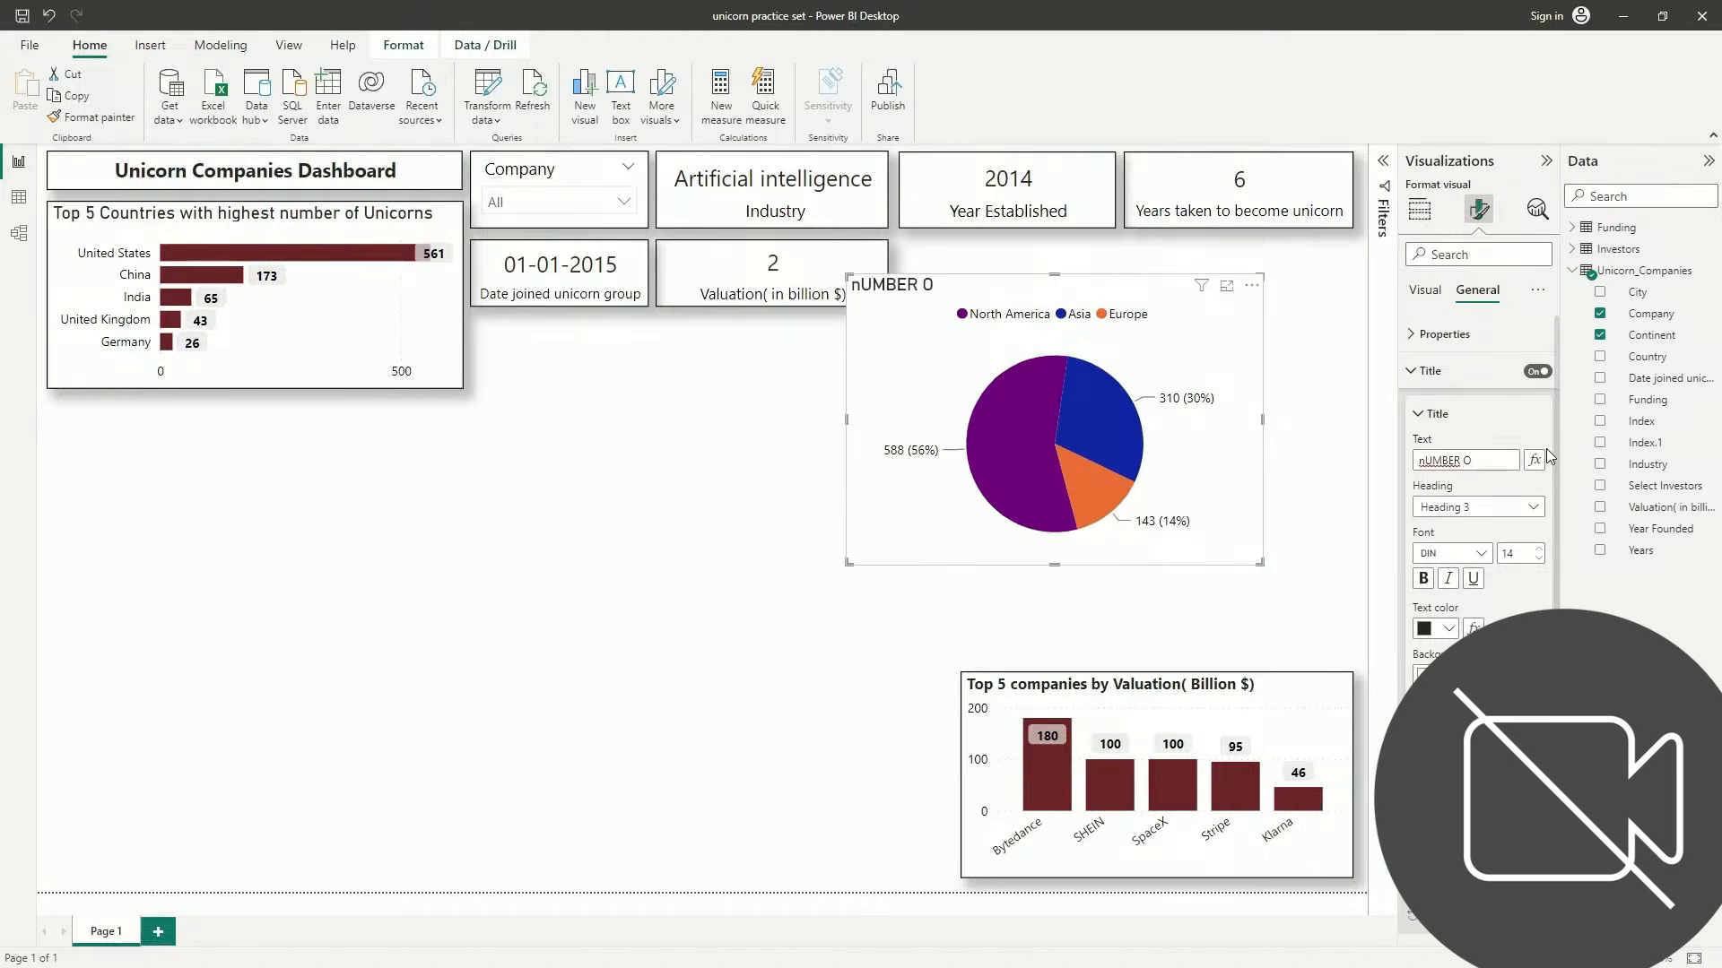
key(BackSpace)
key(BackSpace)
key(BackSpace)
key(BackSpace)
key(BackSpace)
key(BackSpace)
key(BackSpace)
key(BackSpace)
text(Nu)
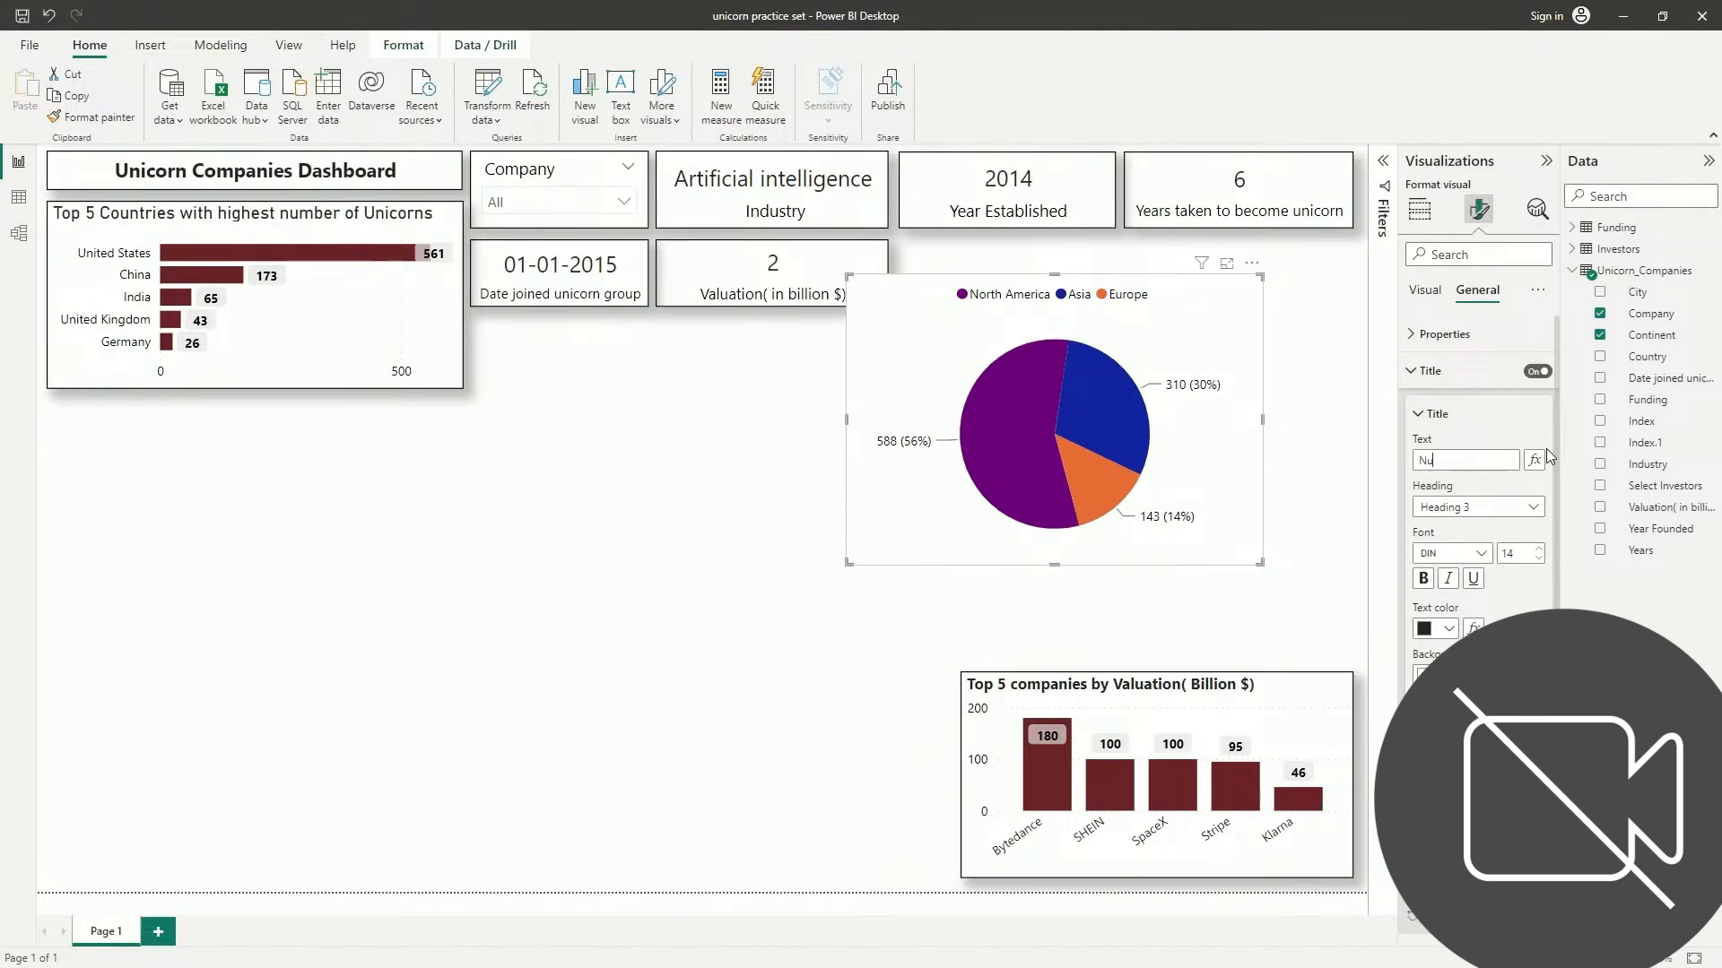
text(mber of Companies)
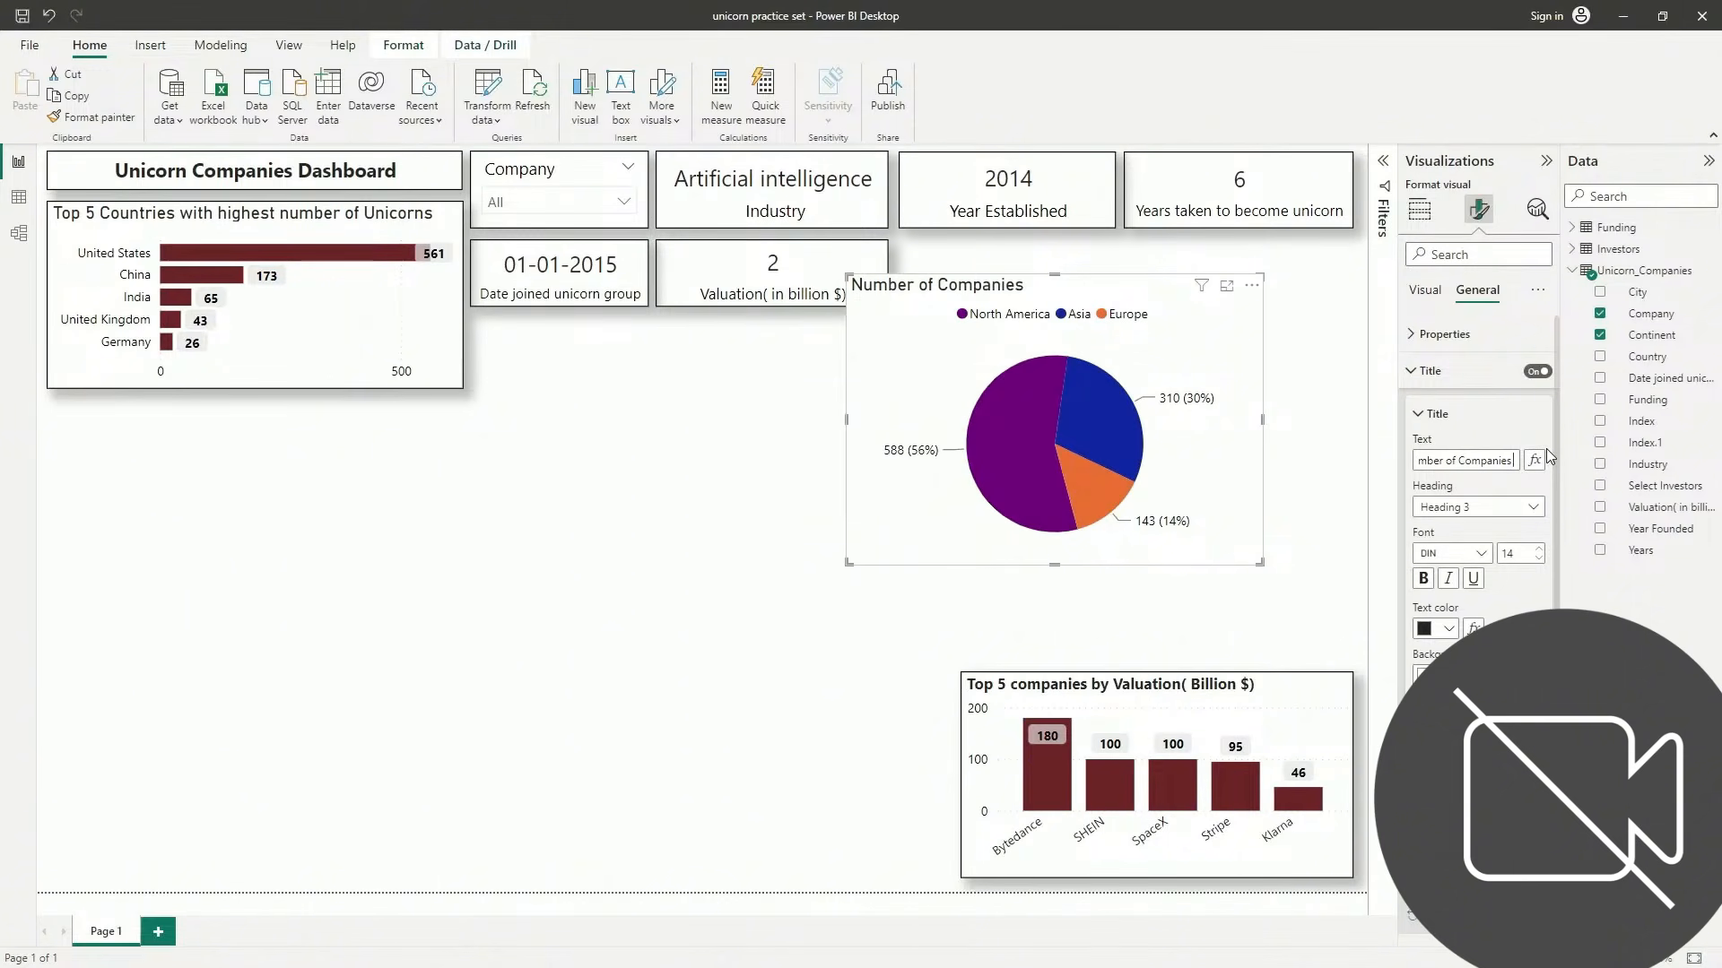
text( in)
text( top)
key(BackSpace)
key(BackSpace)
key(BackSpace)
key(BackSpace)
key(BackSpace)
text(n)
text(continents)
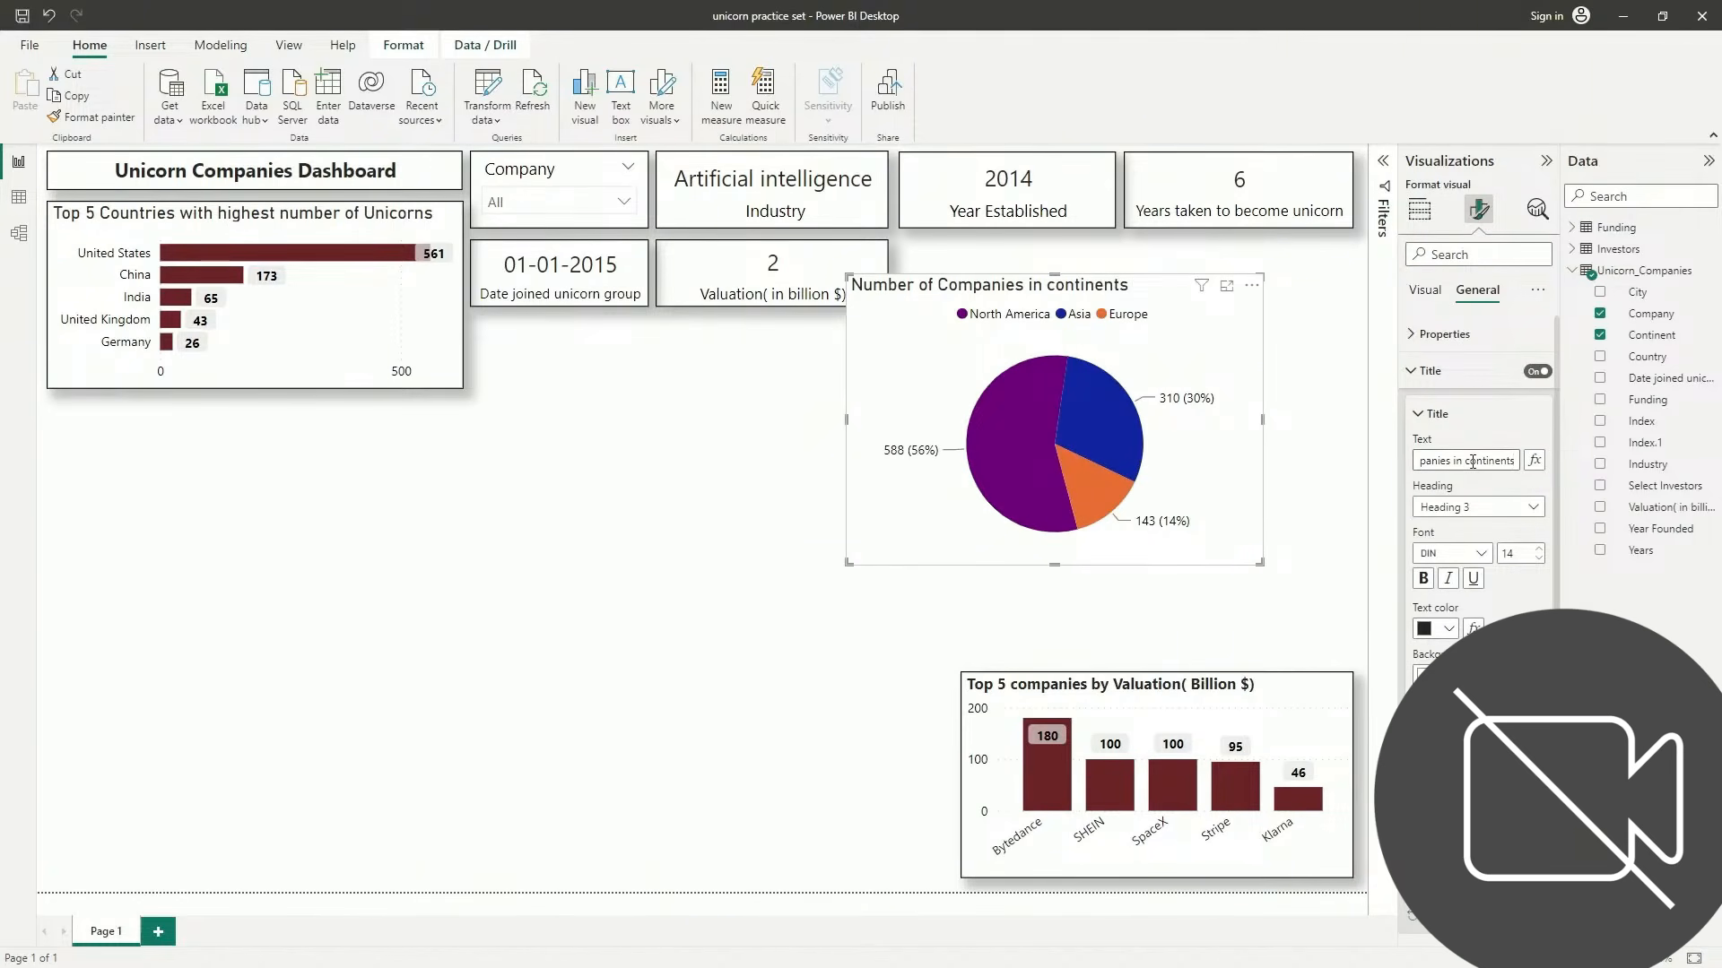
text(C)
text(Top 3C)
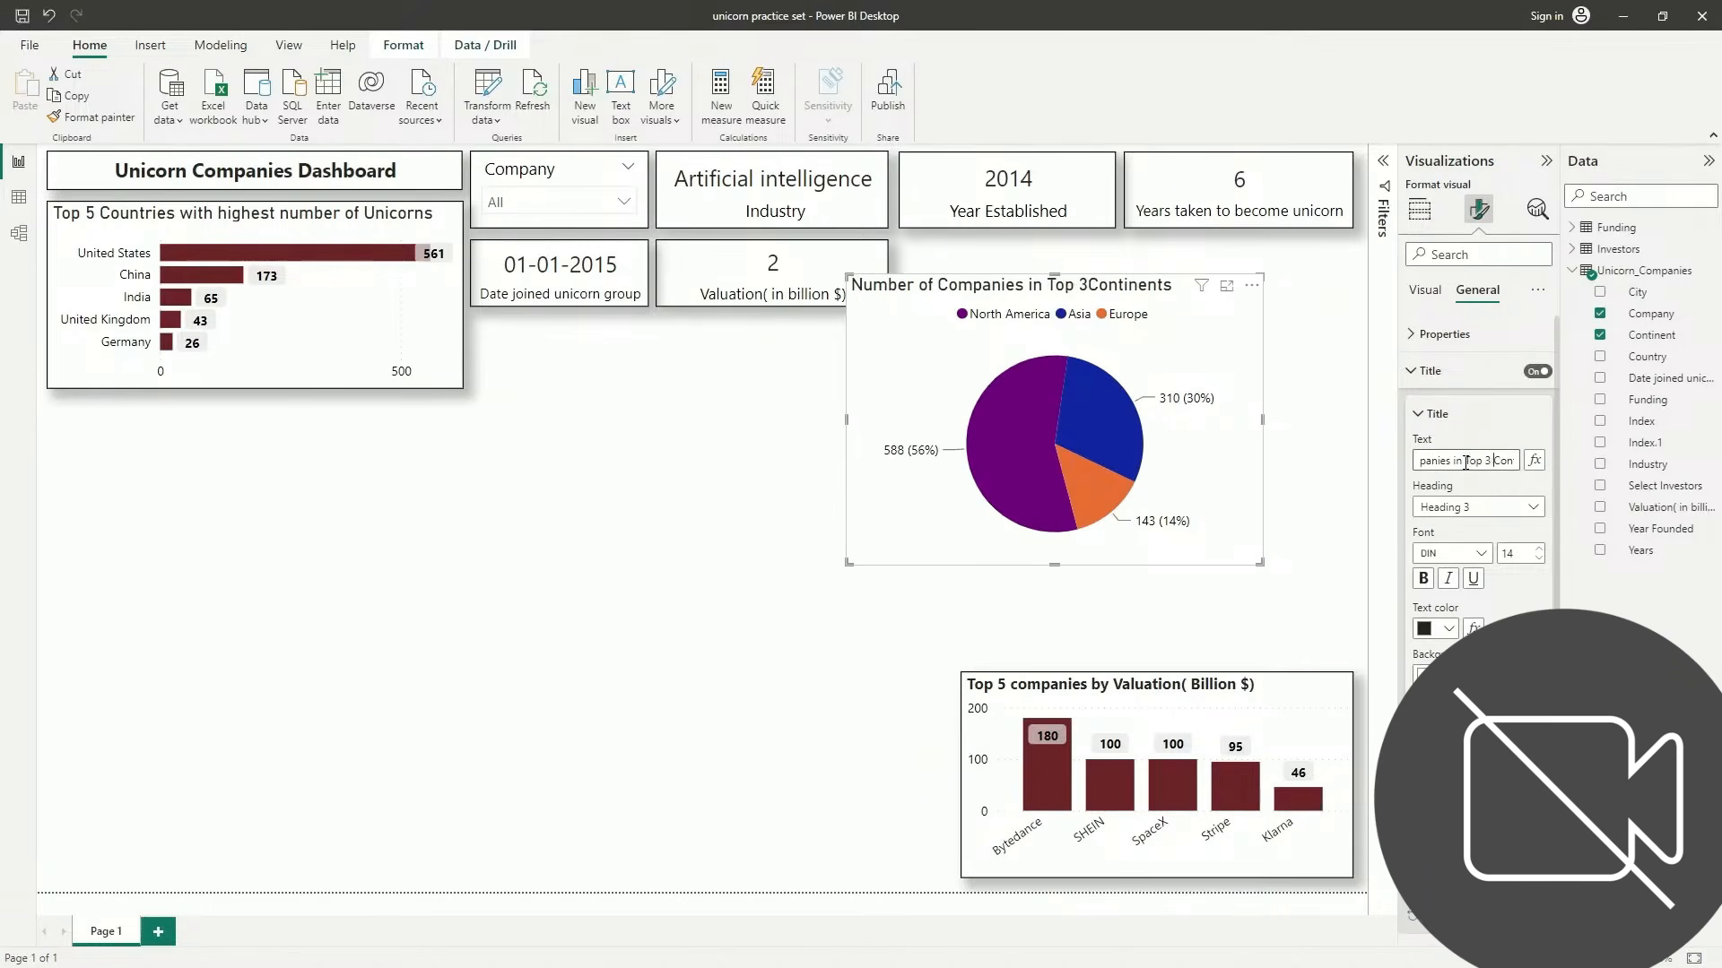
Set the font size of the pie chart's title to 12
click(1539, 559)
click(1538, 558)
click(1539, 558)
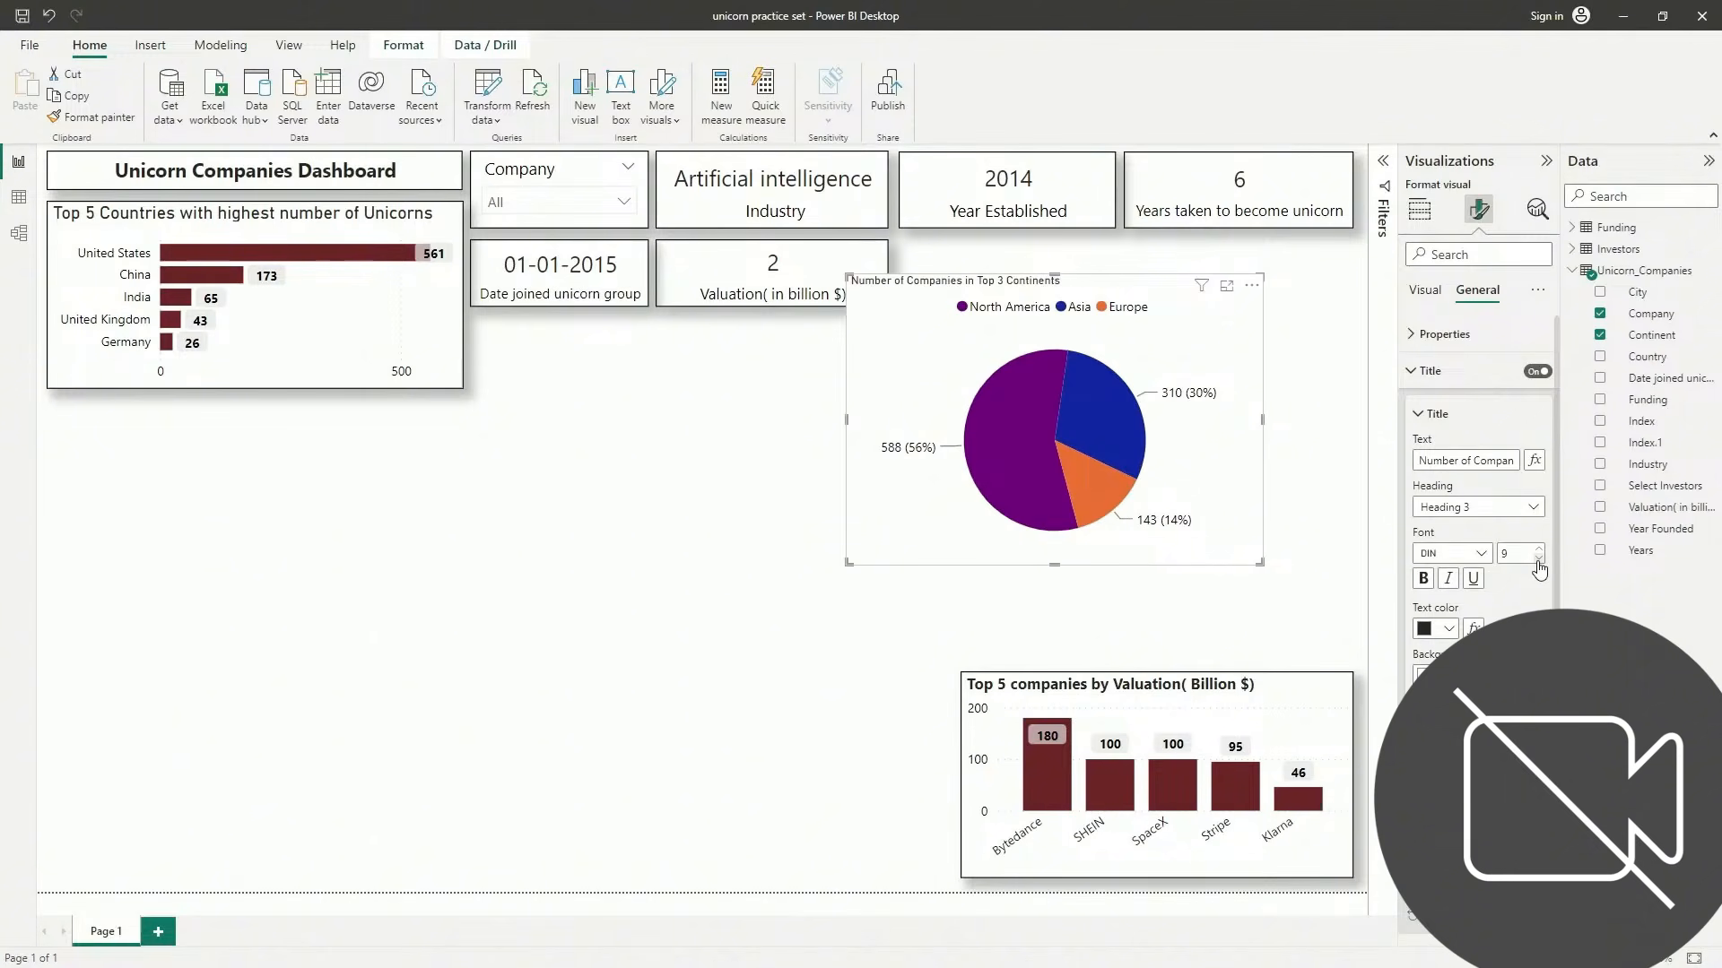
click(1539, 548)
click(1540, 549)
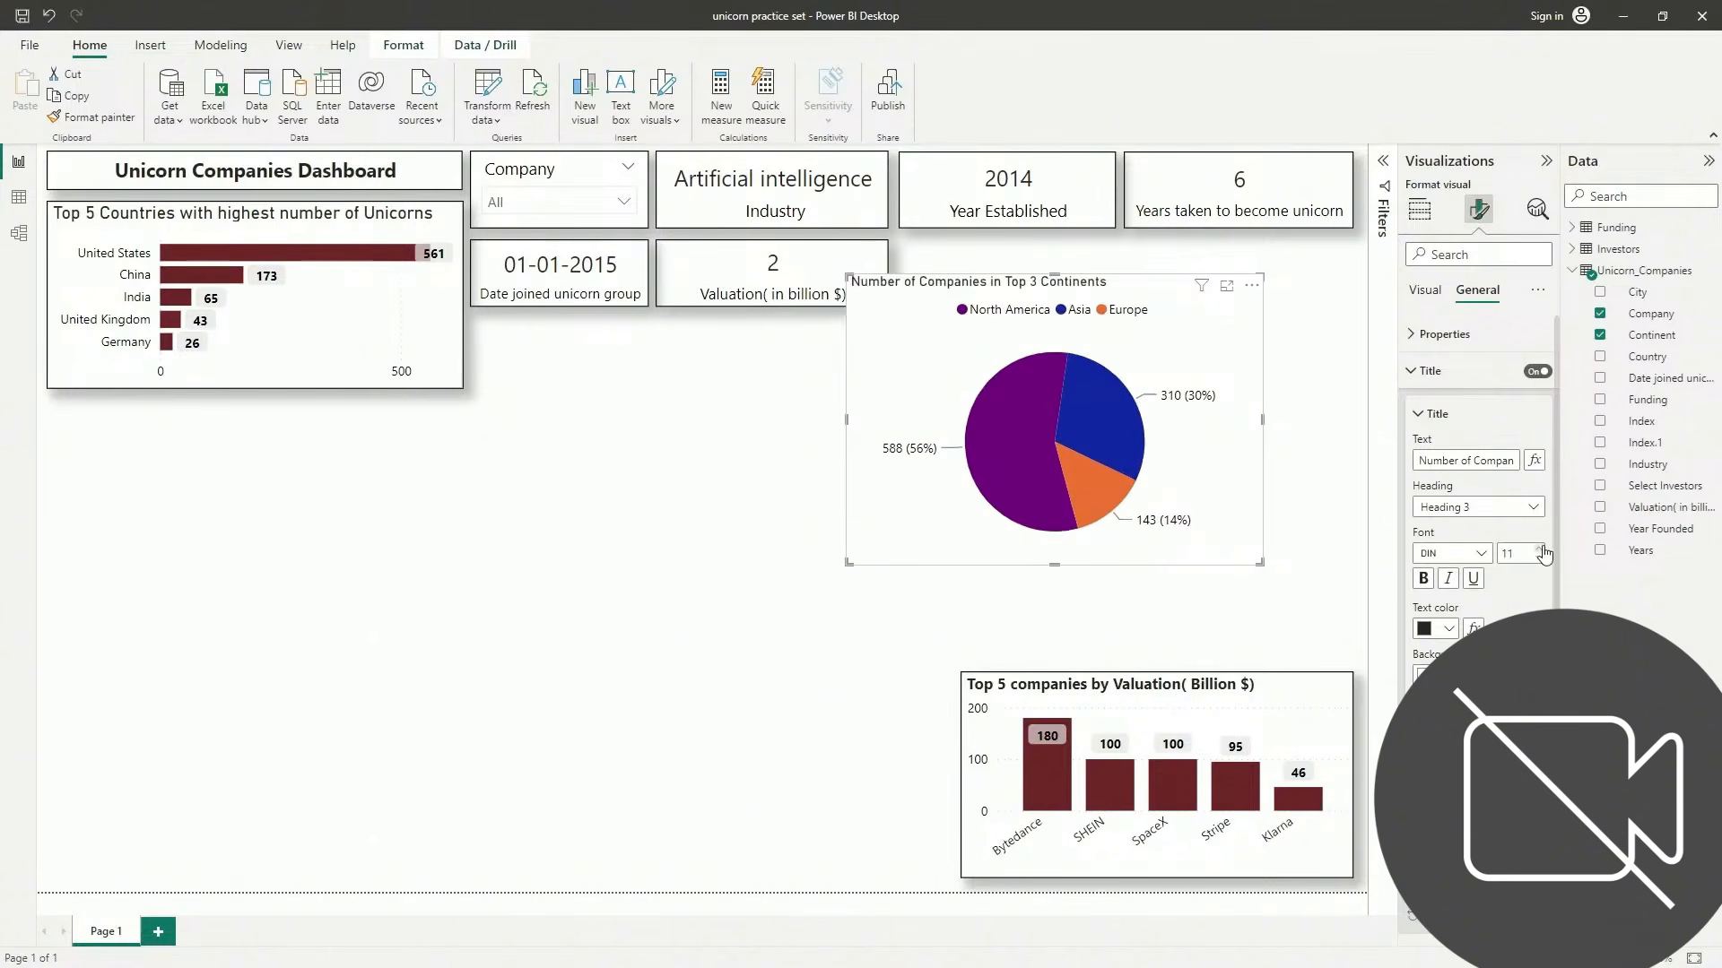
click(1540, 549)
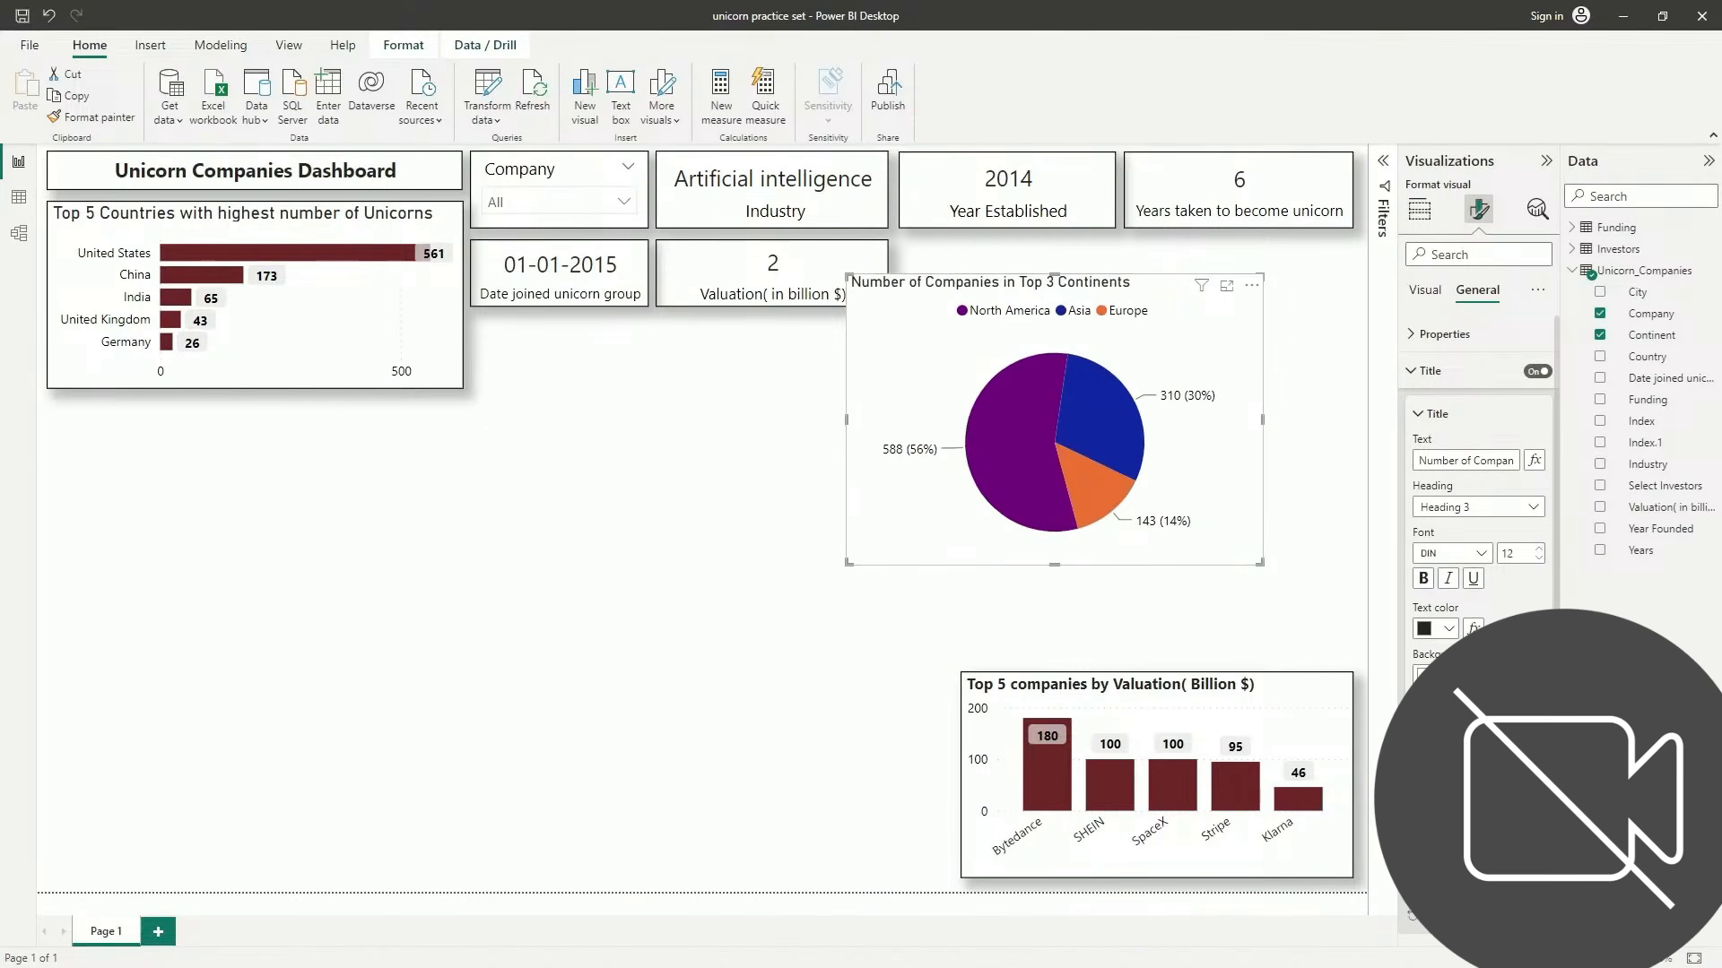
Try a divider below the pie chart's title and turn it off again
click(1475, 412)
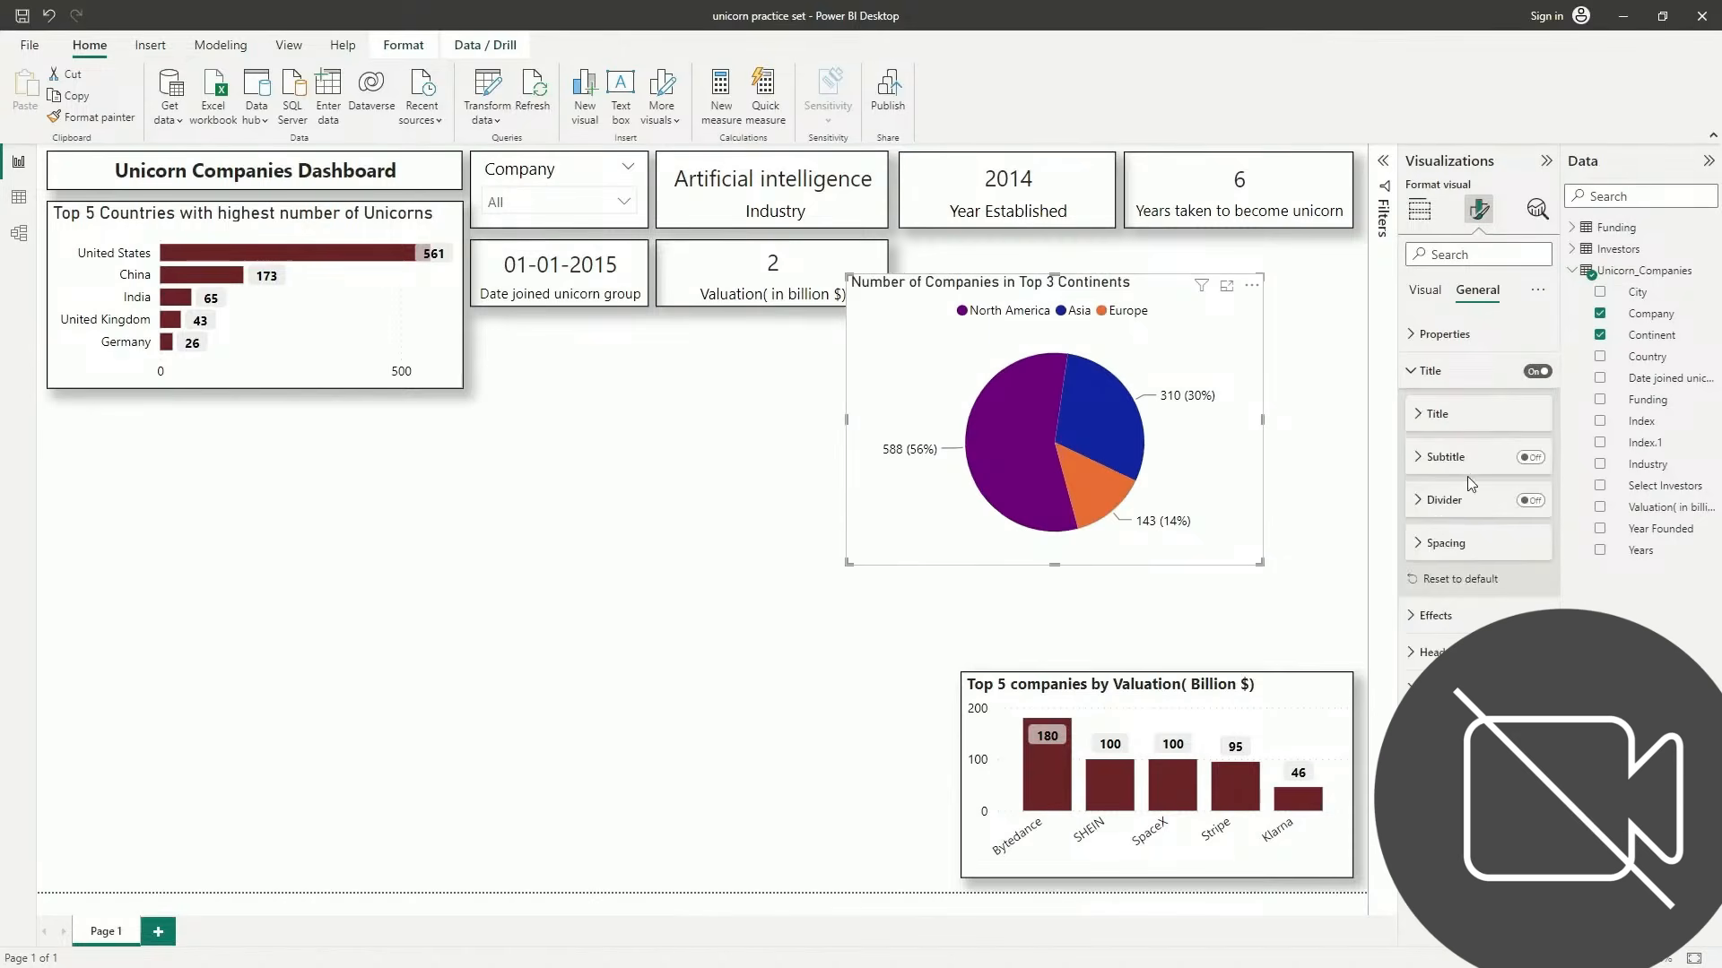
click(1531, 500)
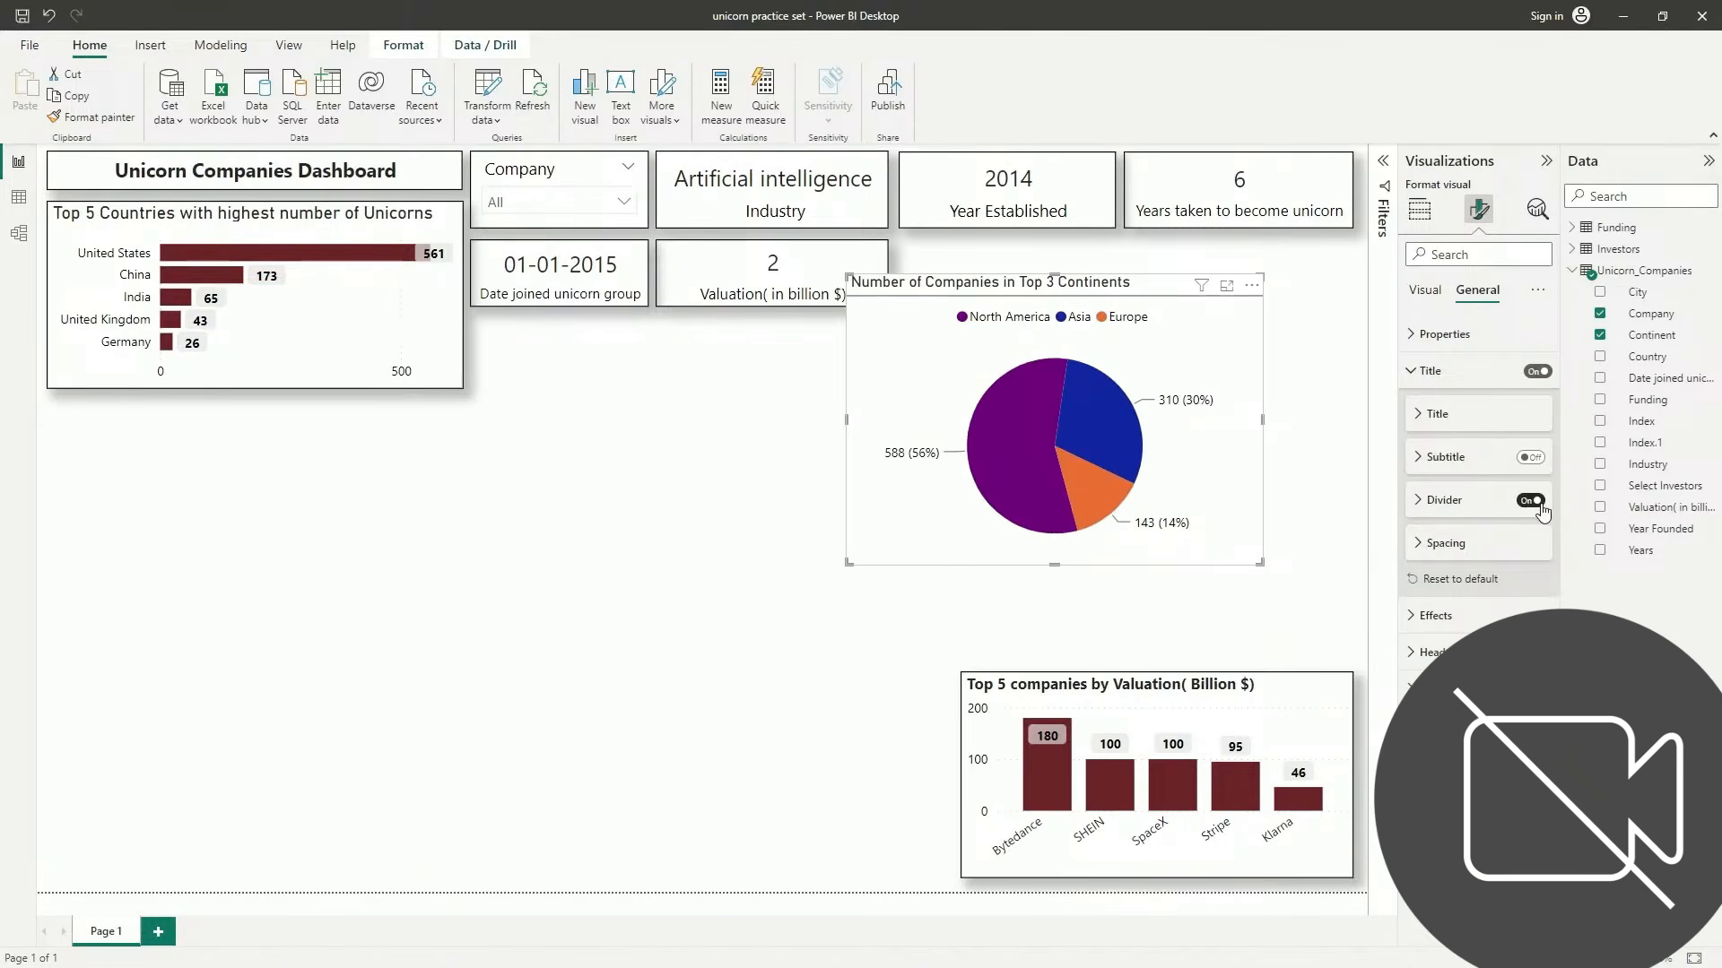
click(1533, 502)
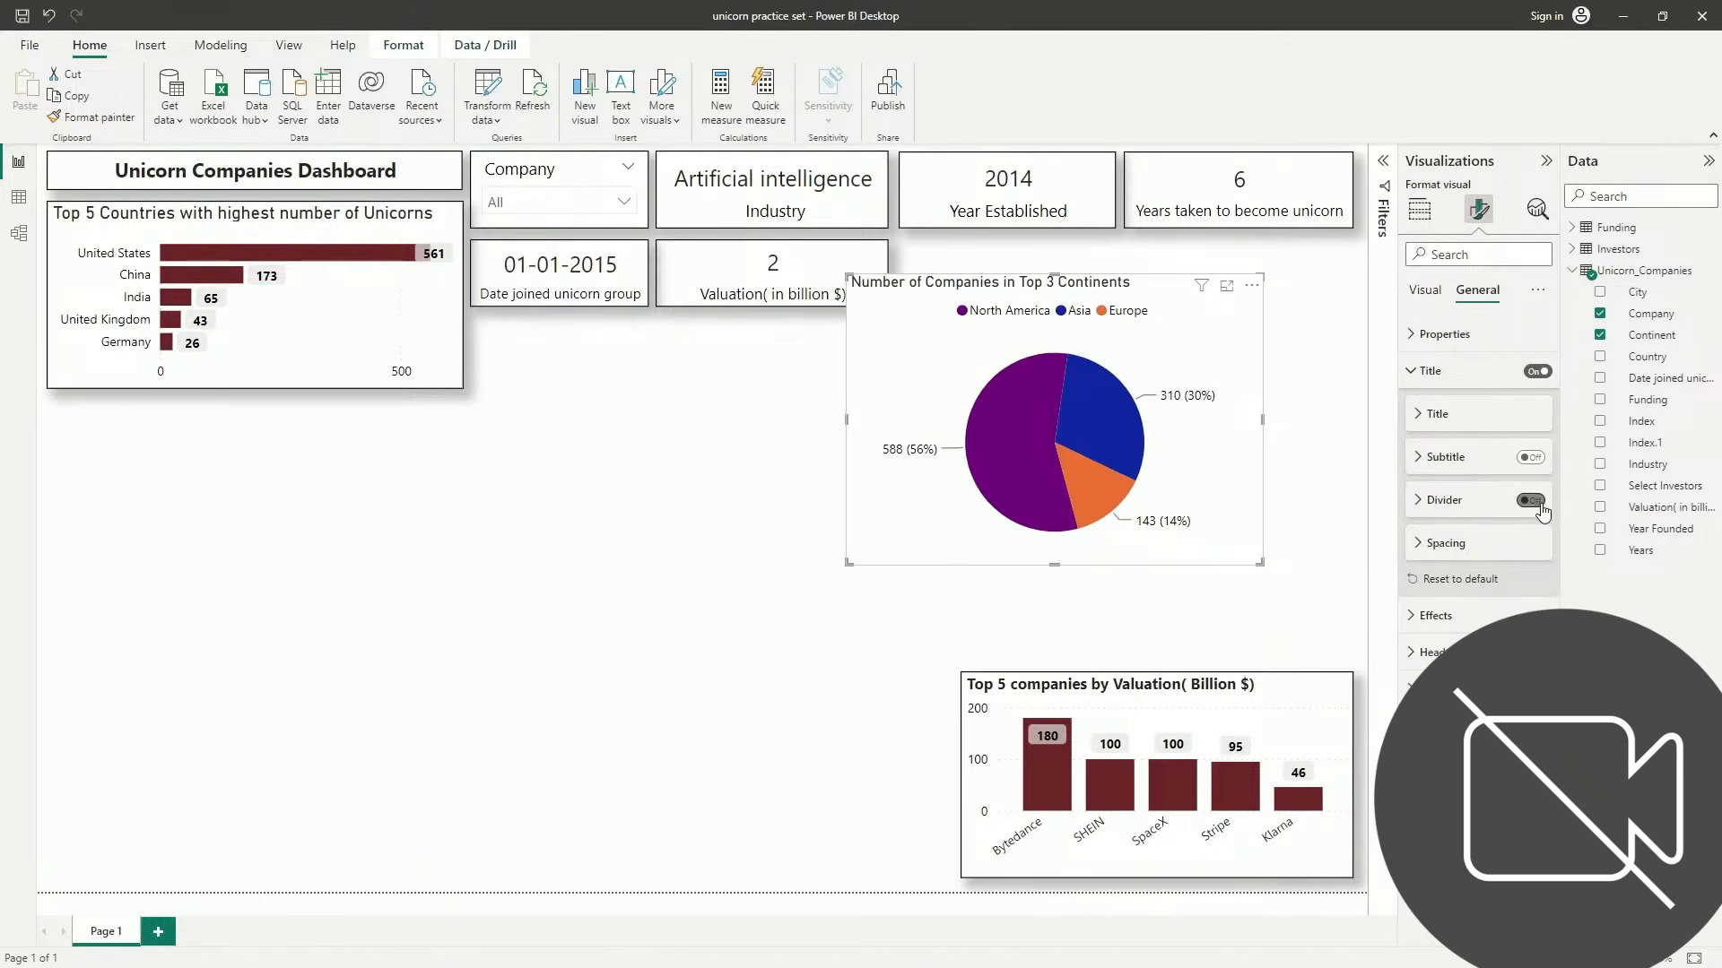
Set the vertical spacing of the pie chart's title to 3 px
click(1448, 545)
click(1470, 610)
click(1469, 610)
click(1469, 611)
click(1469, 610)
click(1470, 611)
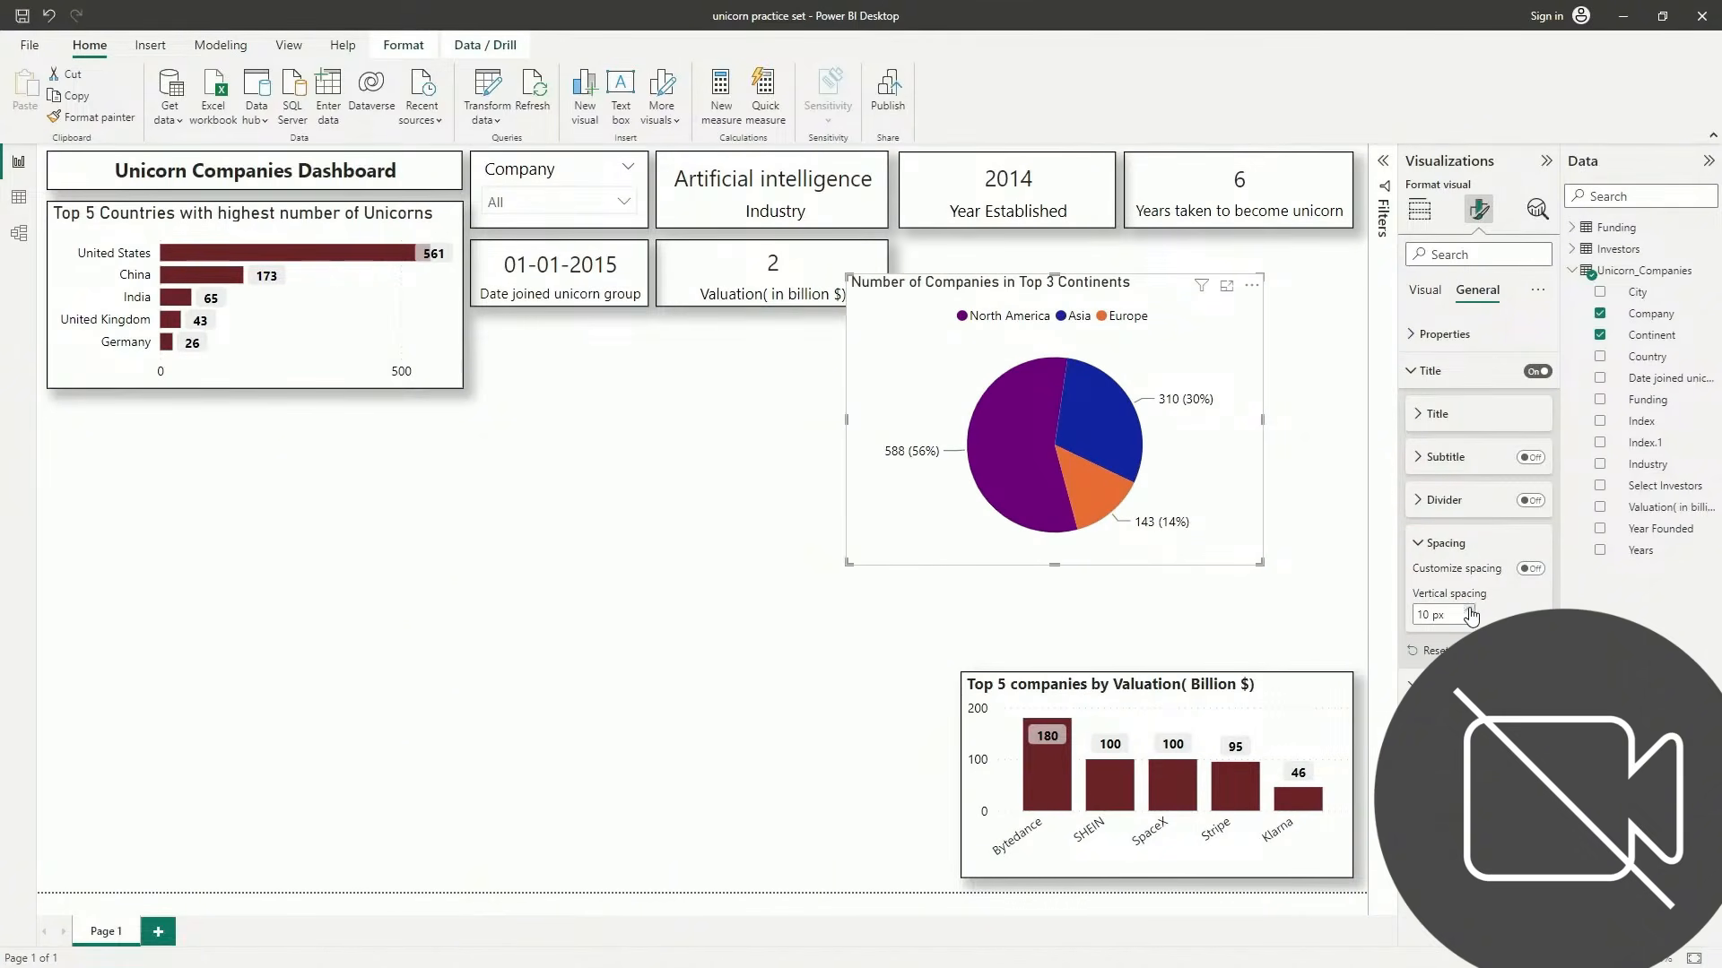
click(1470, 619)
click(1470, 619)
click(1470, 619)
click(1470, 618)
click(1470, 618)
click(1469, 619)
click(1470, 618)
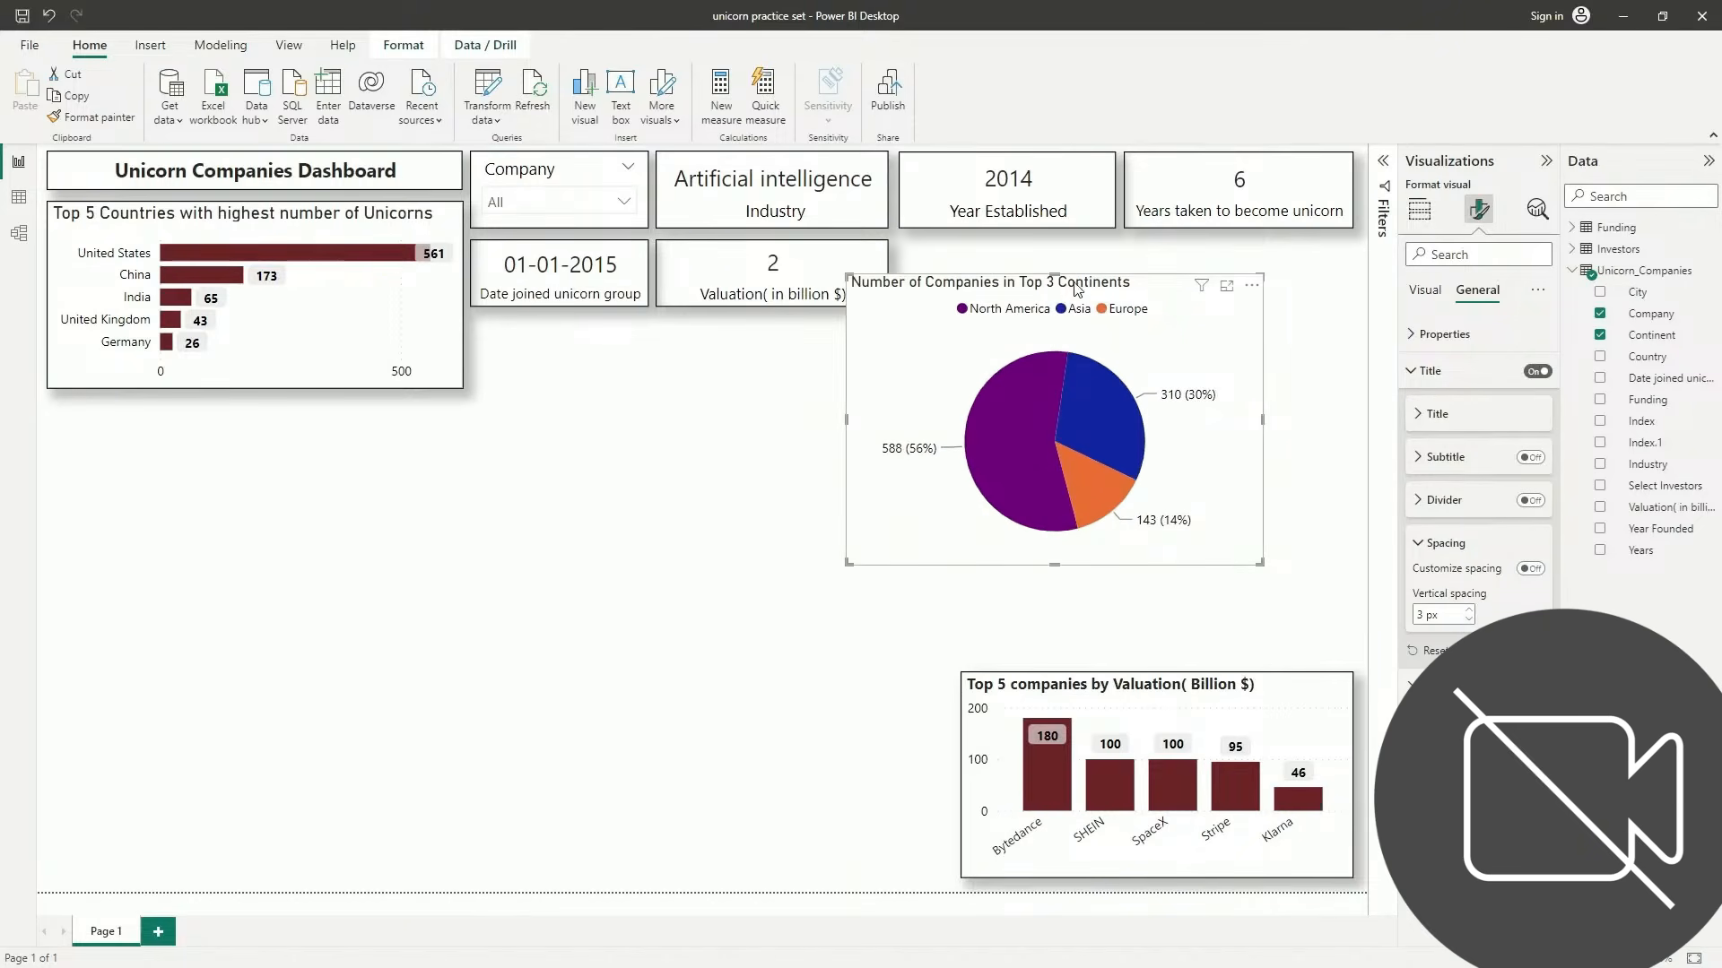
click(1432, 372)
click(1432, 373)
click(1432, 372)
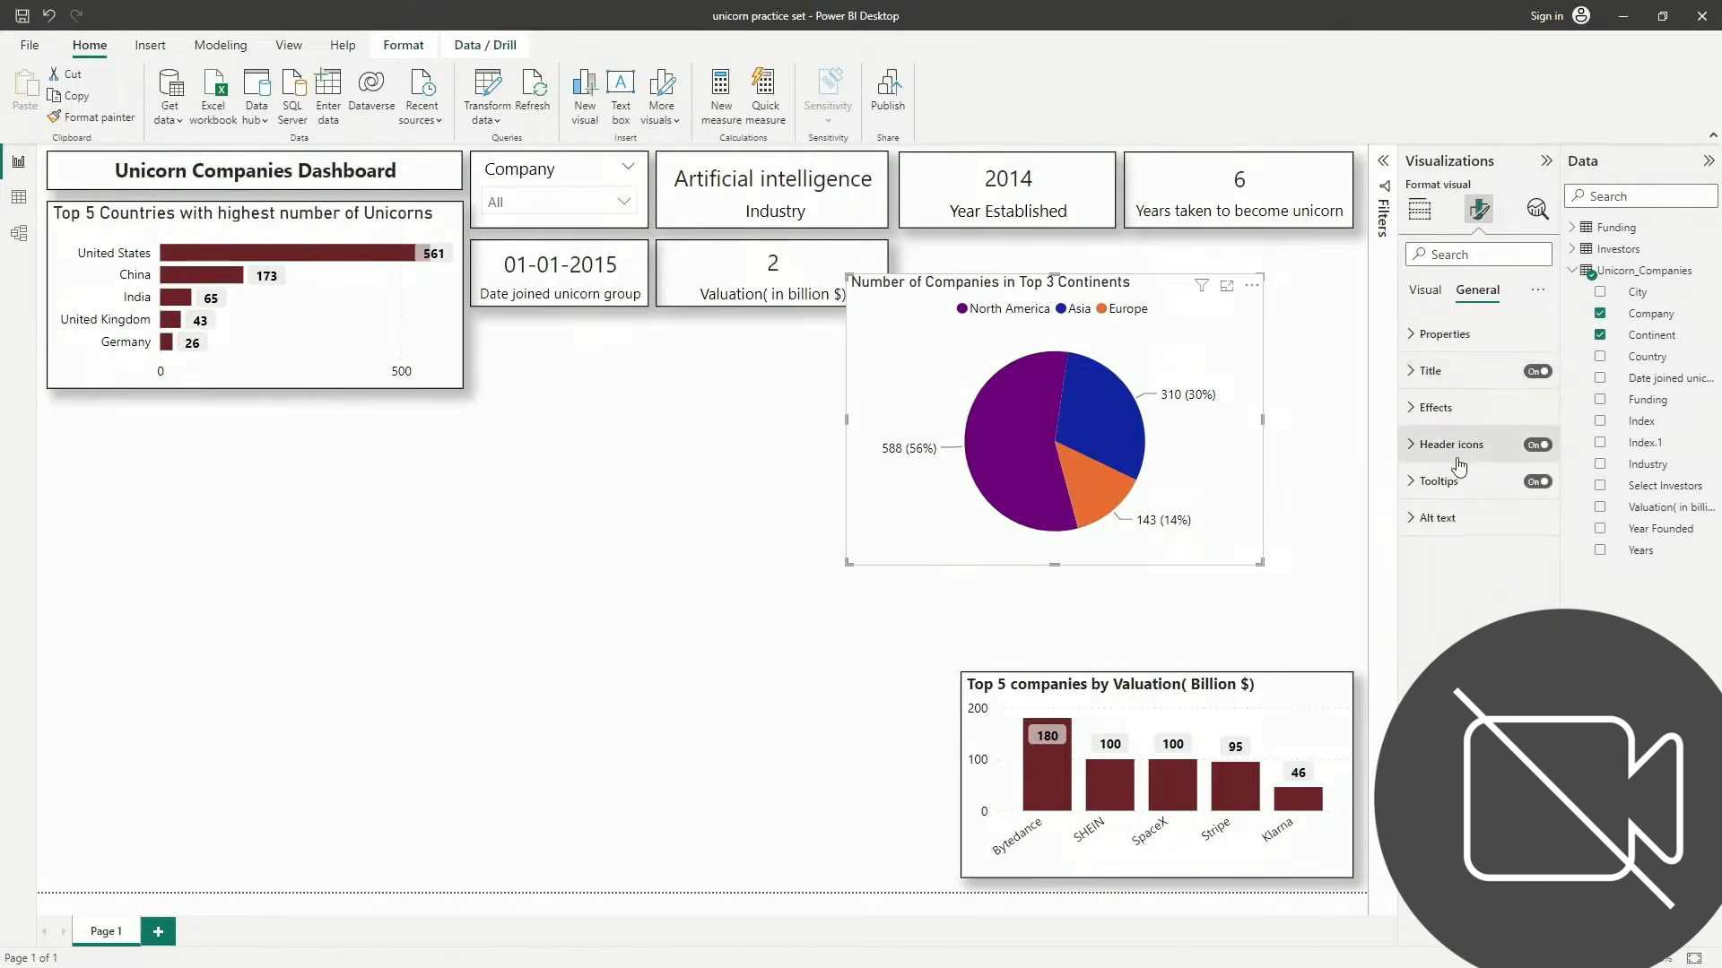
Turn on the visual border and the shadow for the pie chart
click(1451, 411)
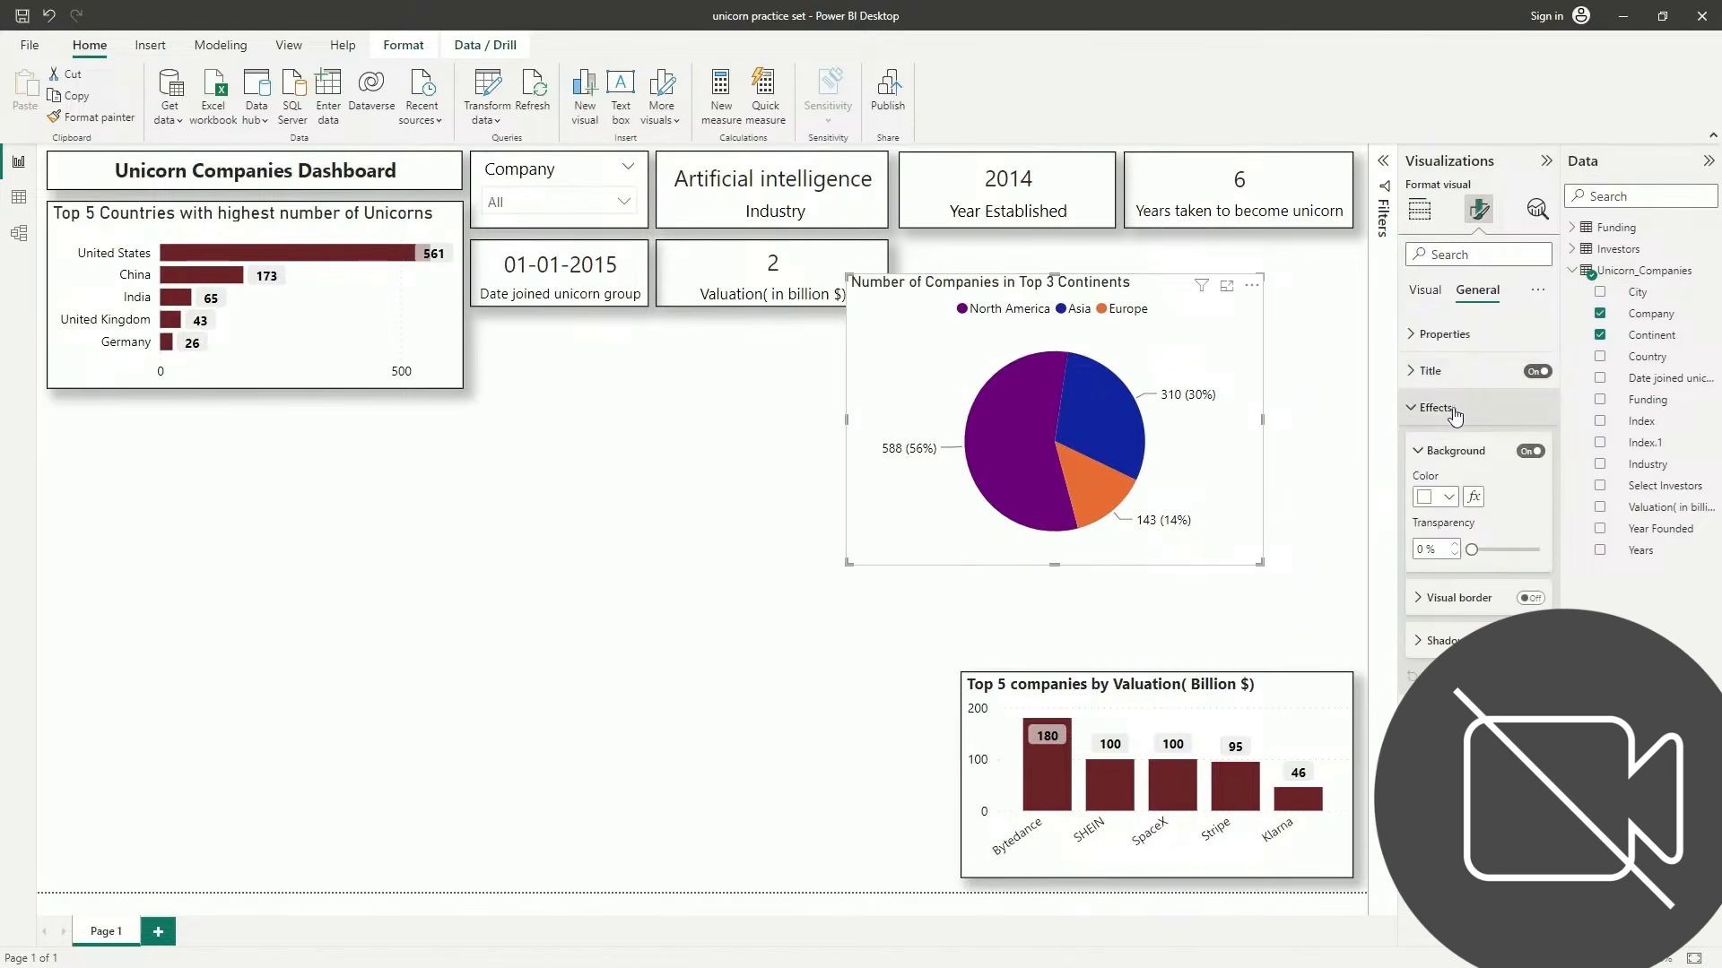
click(1531, 598)
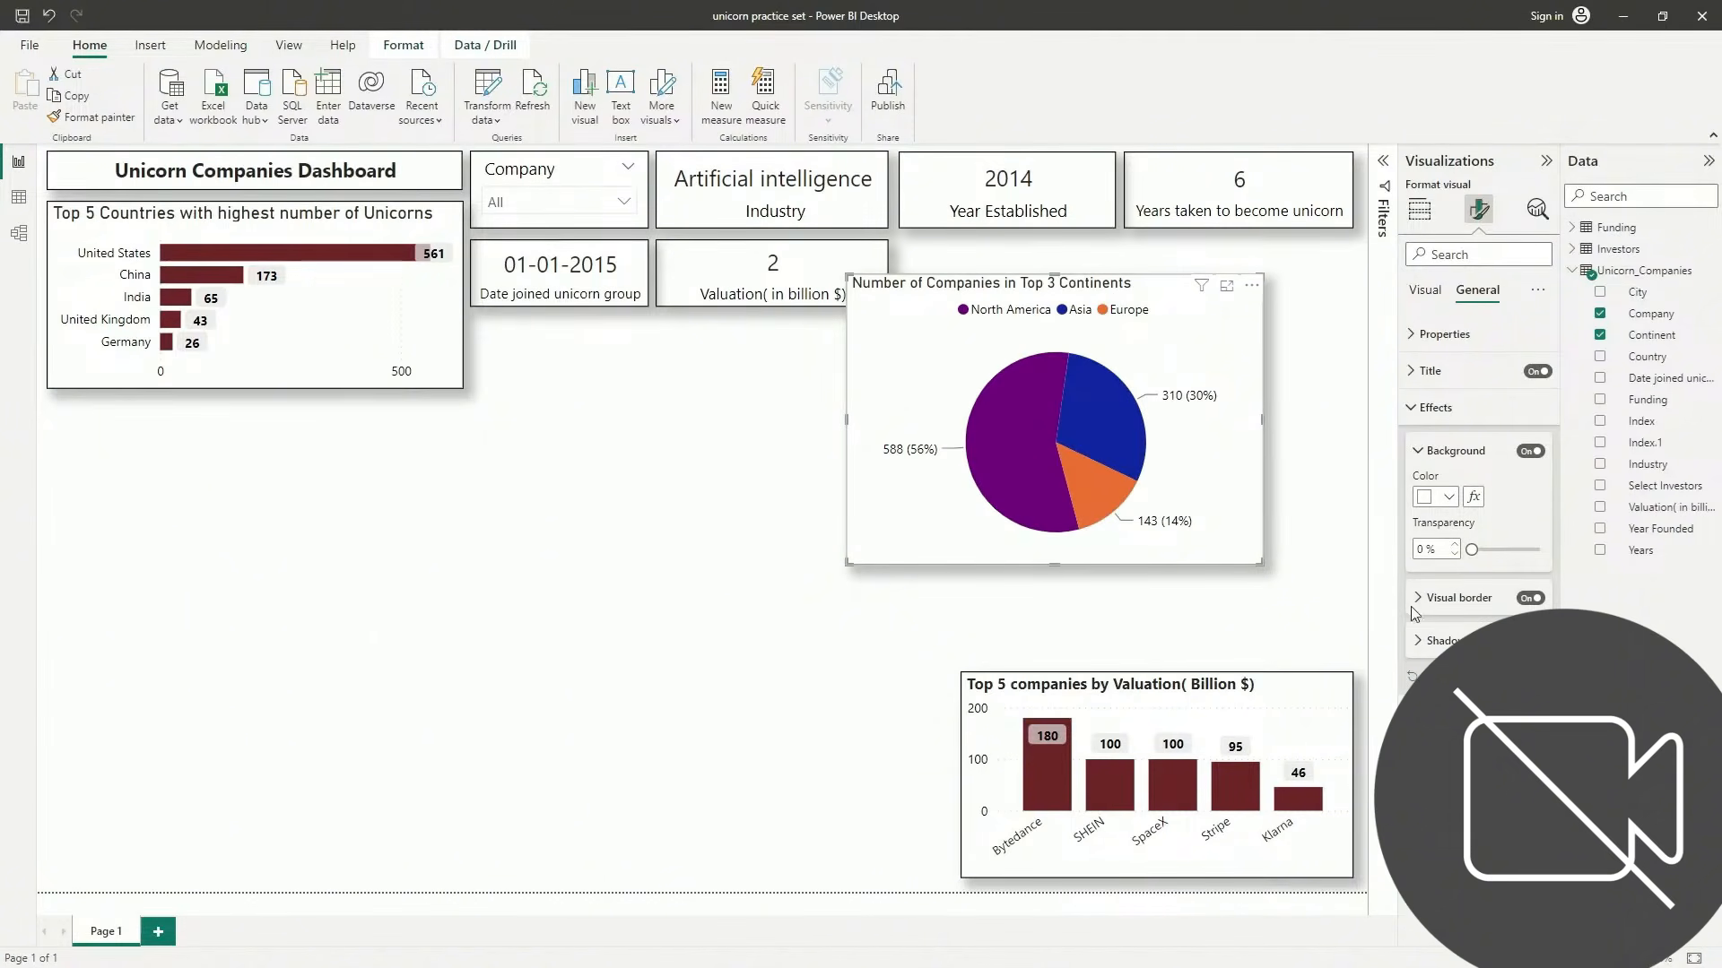
click(1530, 598)
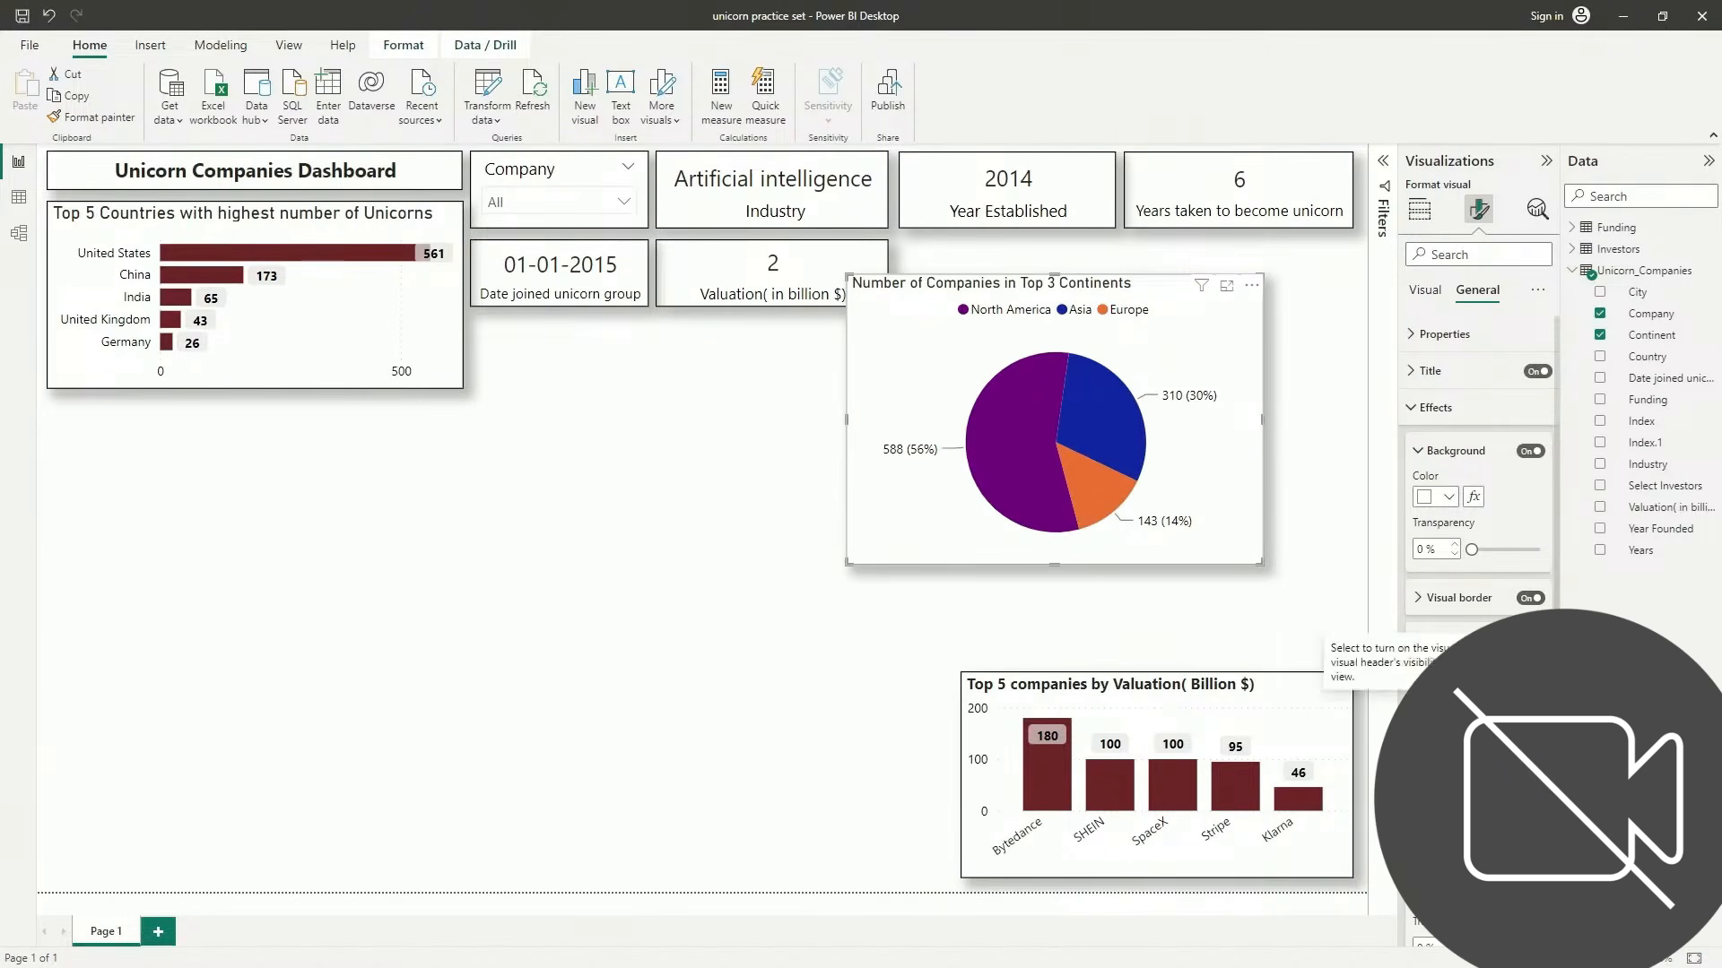
scroll(1483, 588, down, 2)
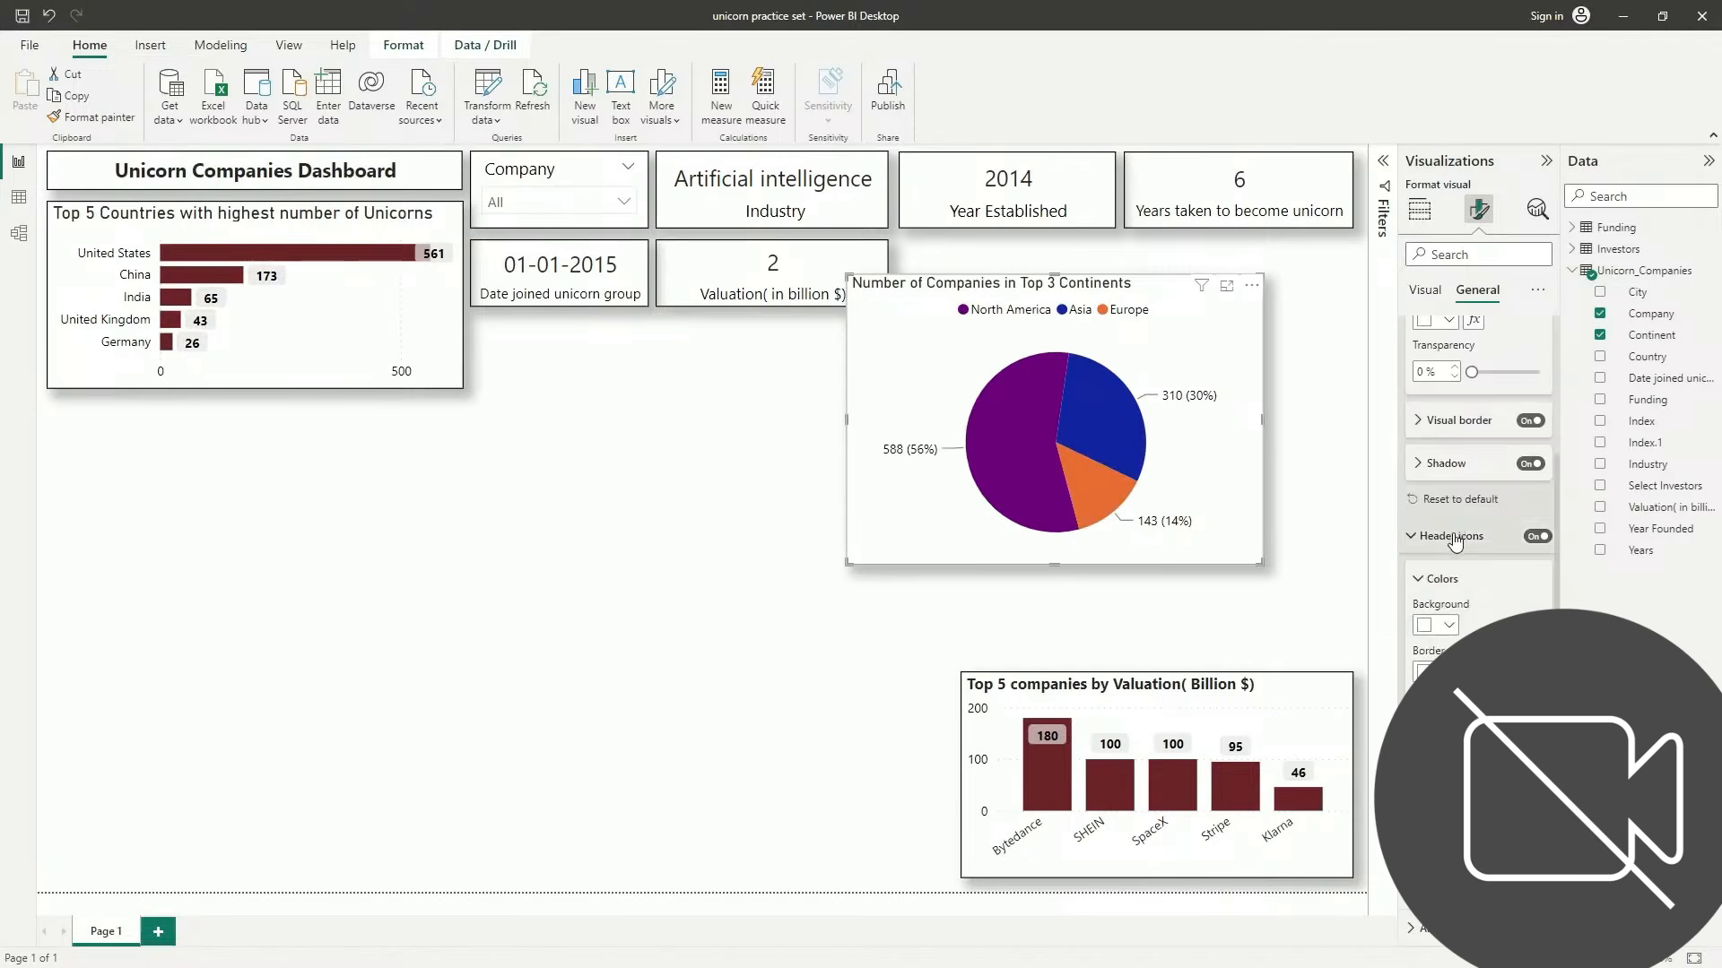
scroll(1454, 543, up, 2)
click(1421, 408)
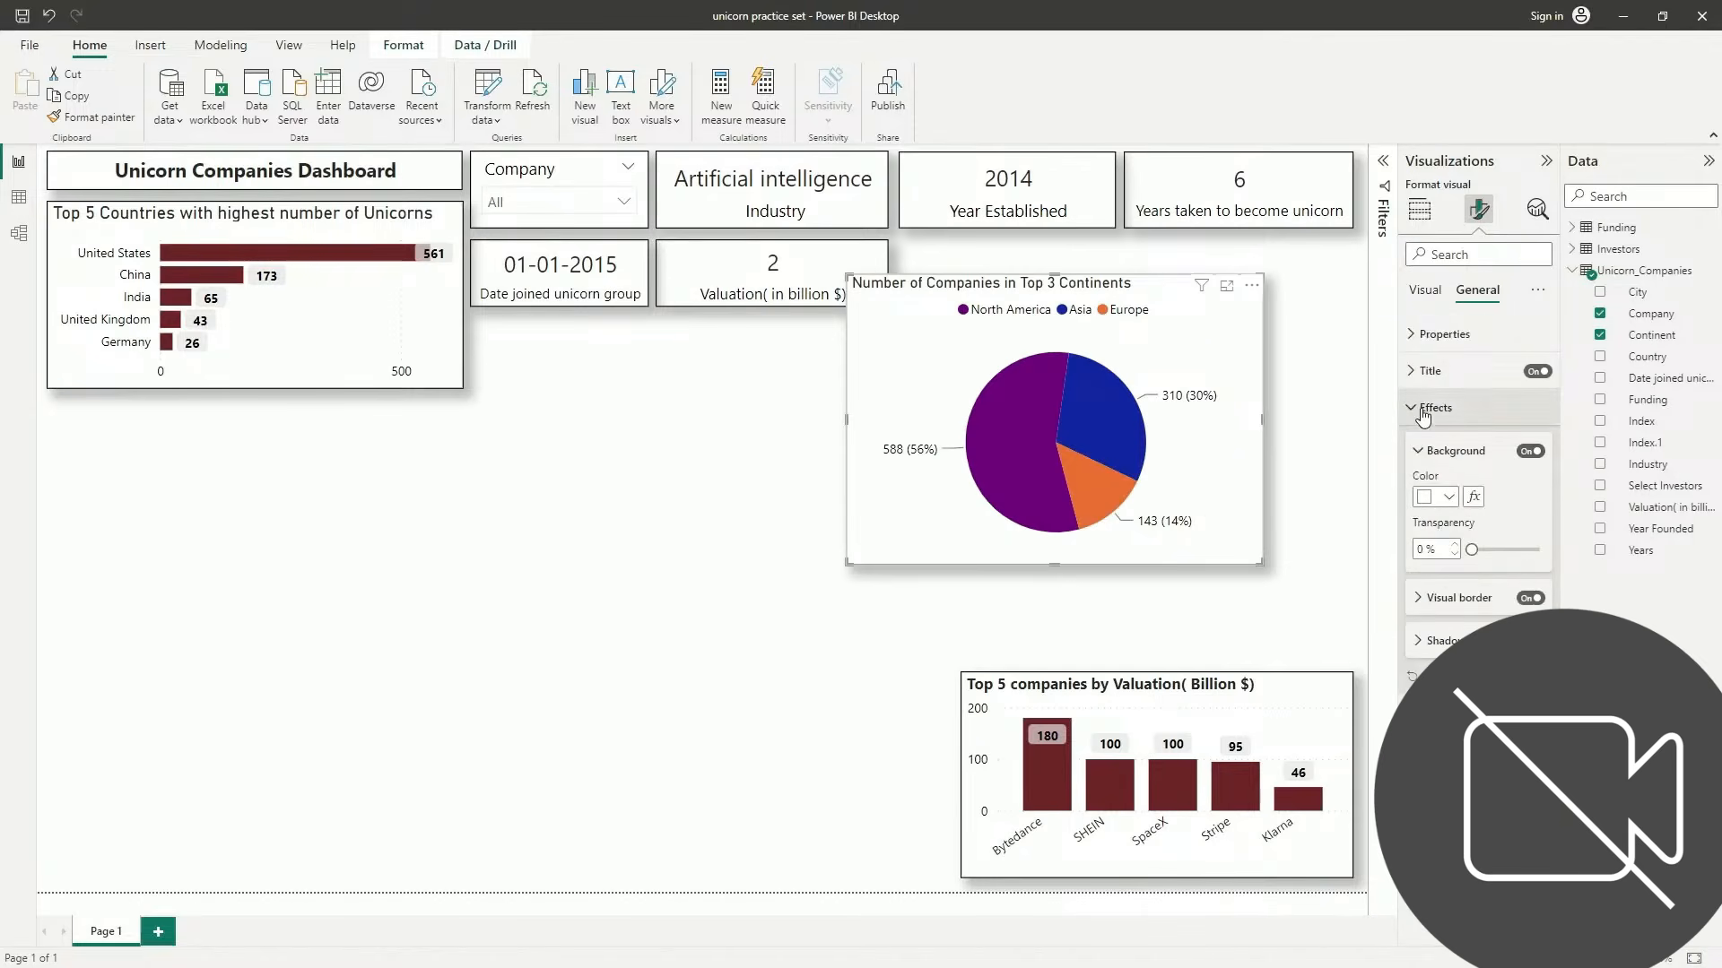
click(1440, 485)
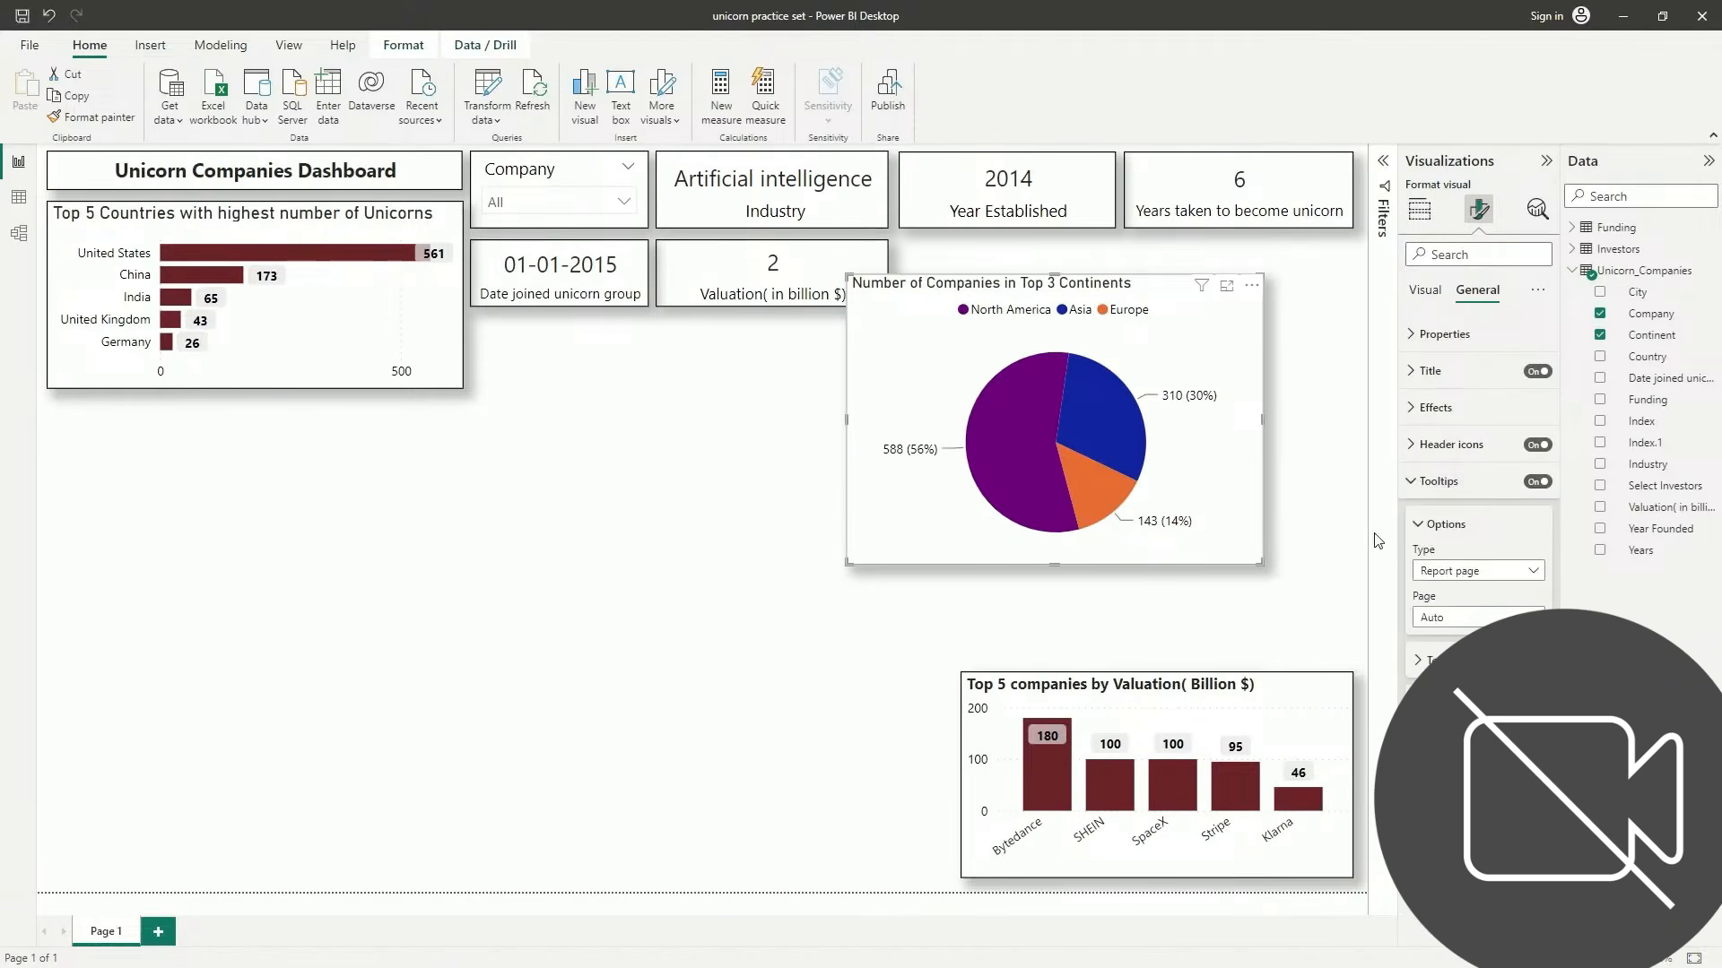
click(1417, 481)
click(1415, 520)
click(1414, 520)
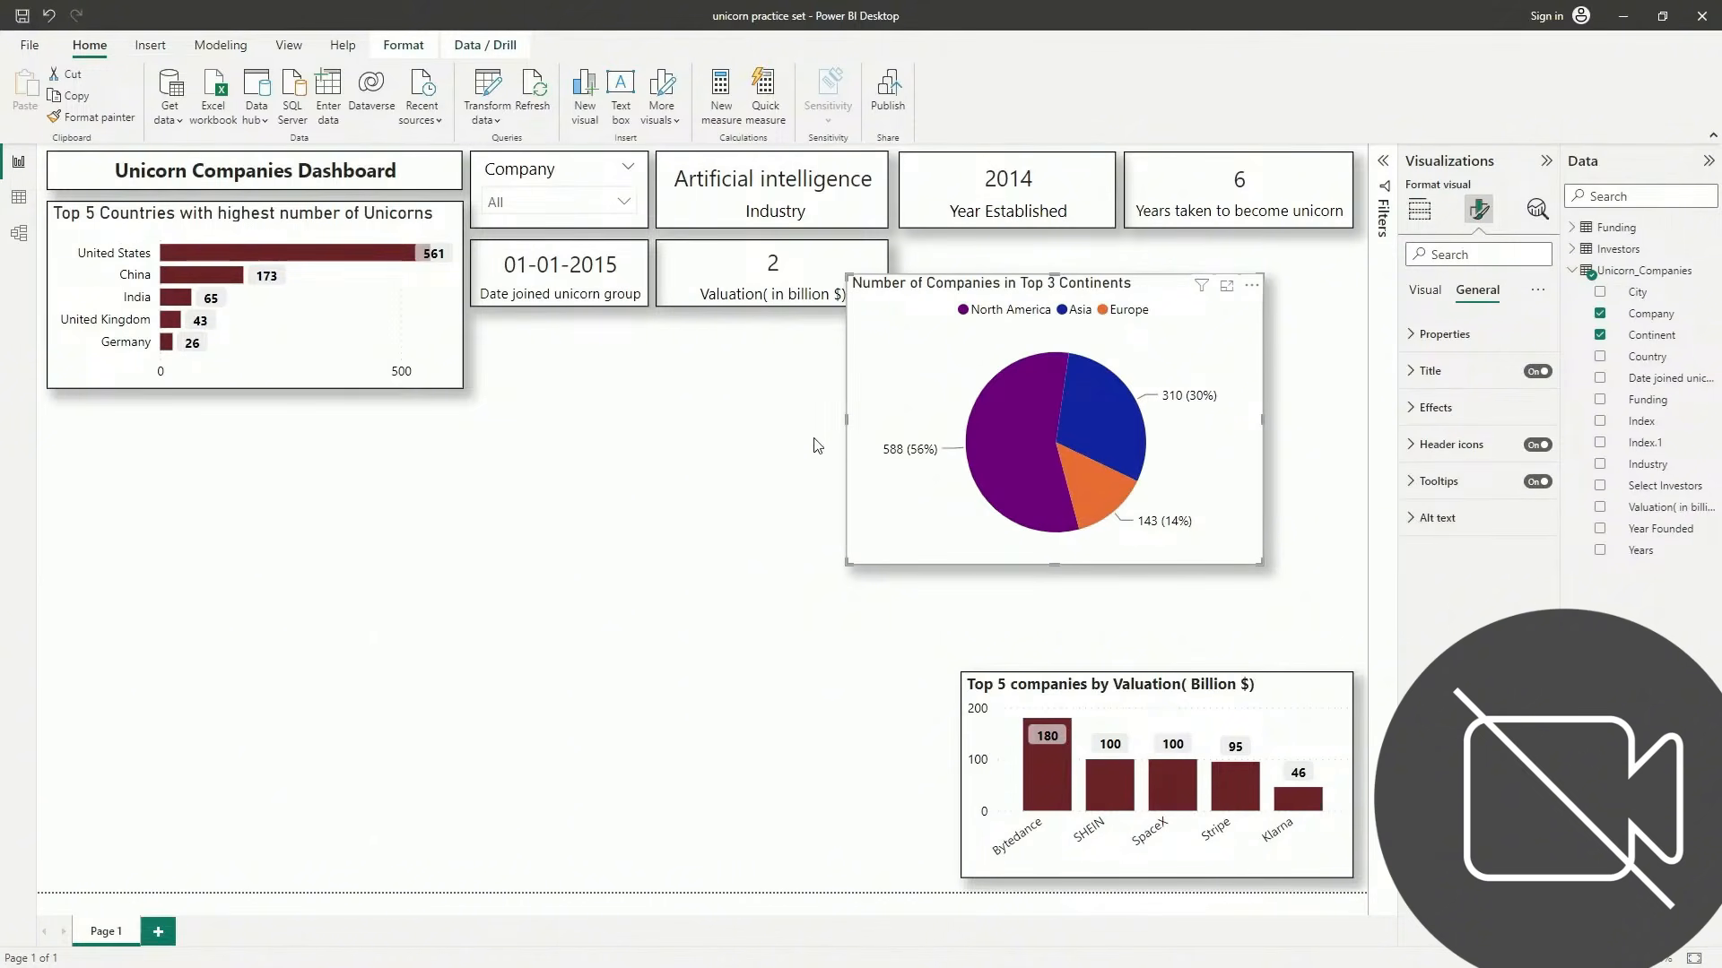
Move the pie chart beside the Top 5 companies by Valuation chart and resize it to match that chart's height
drag(910, 364, 603, 674)
drag(534, 734, 657, 747)
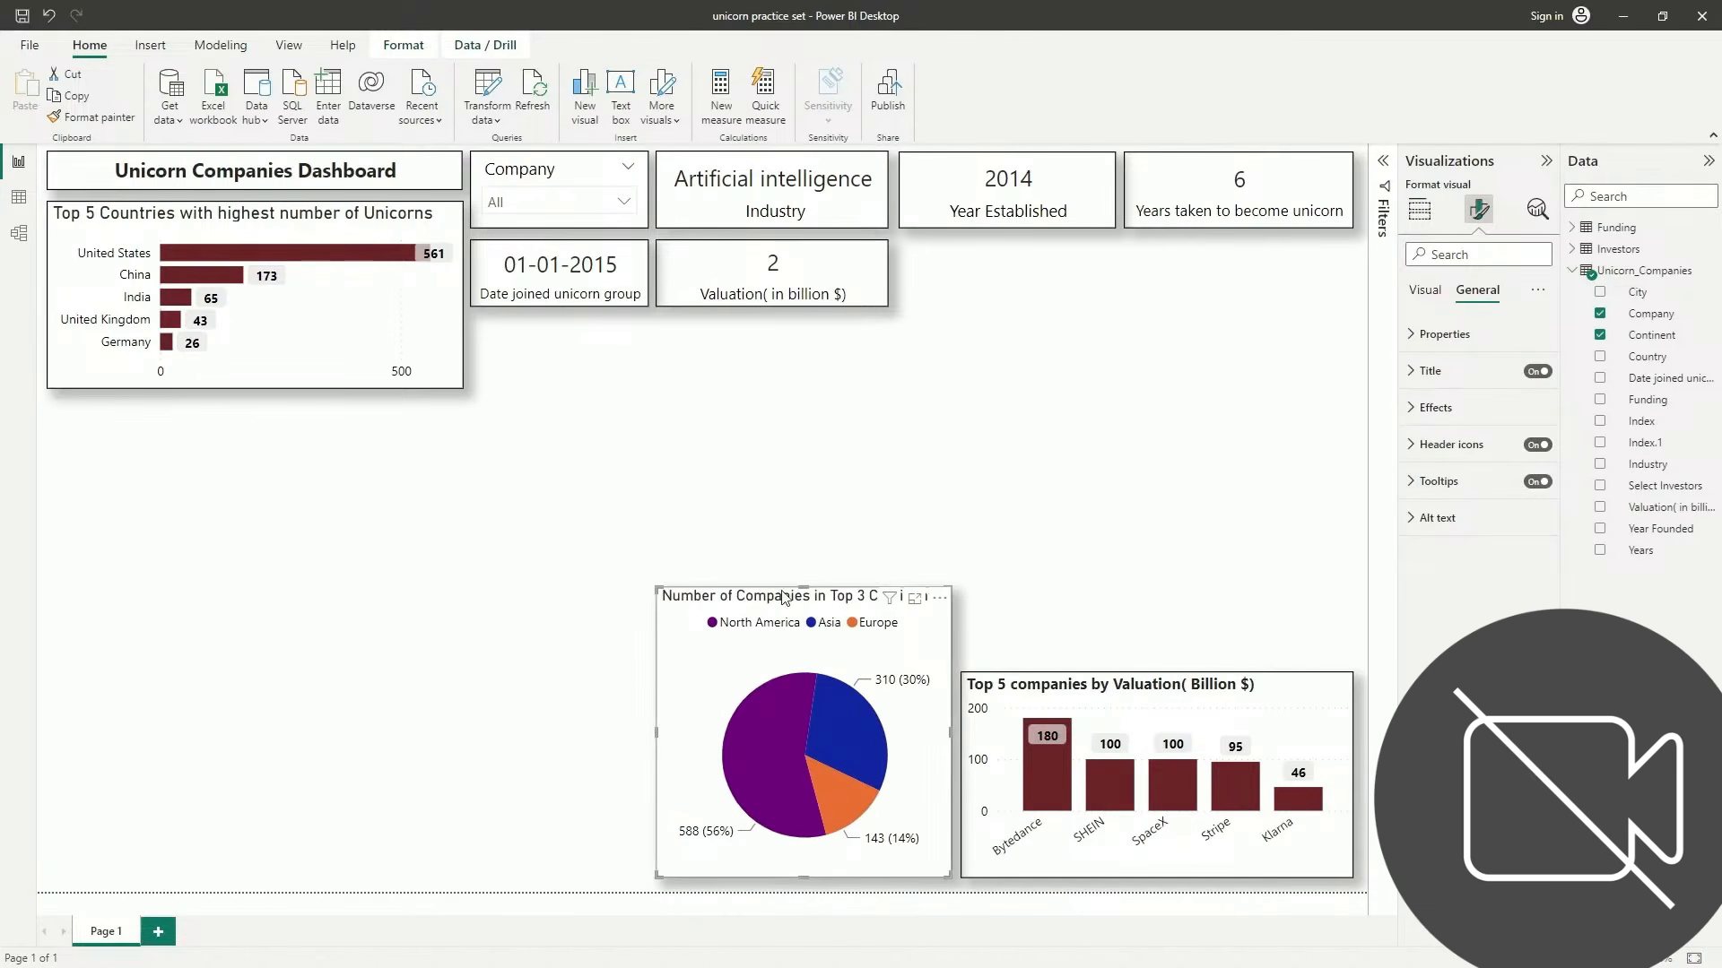
drag(804, 586, 794, 664)
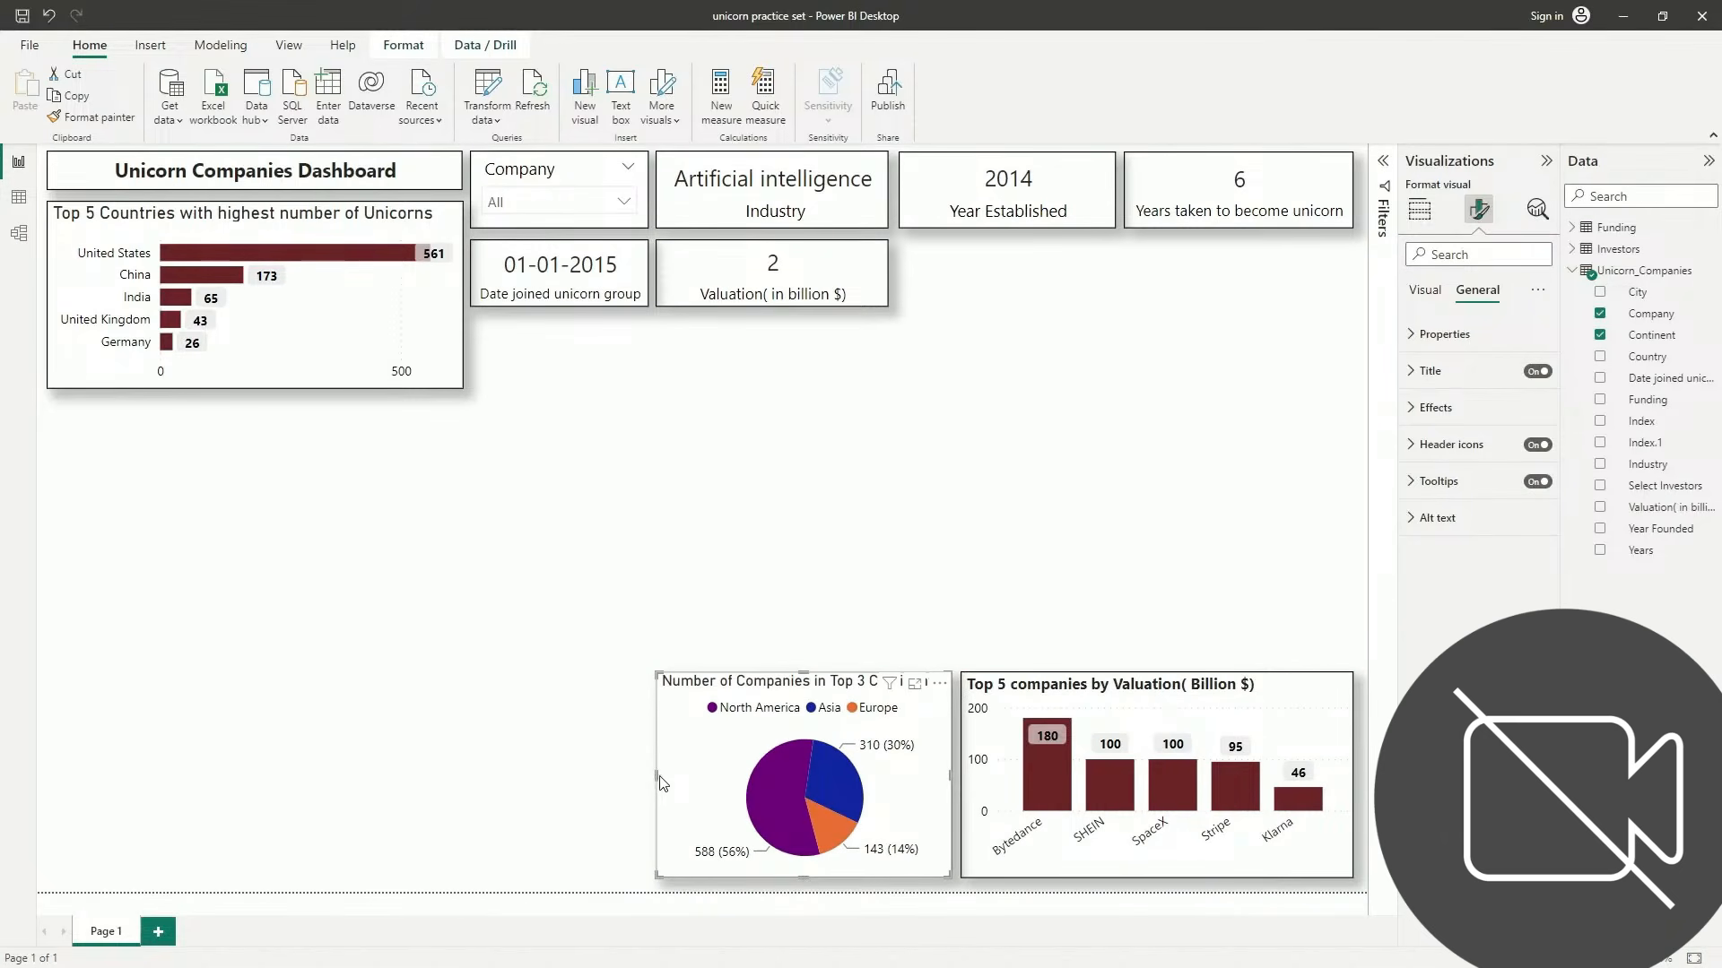
drag(655, 774, 650, 774)
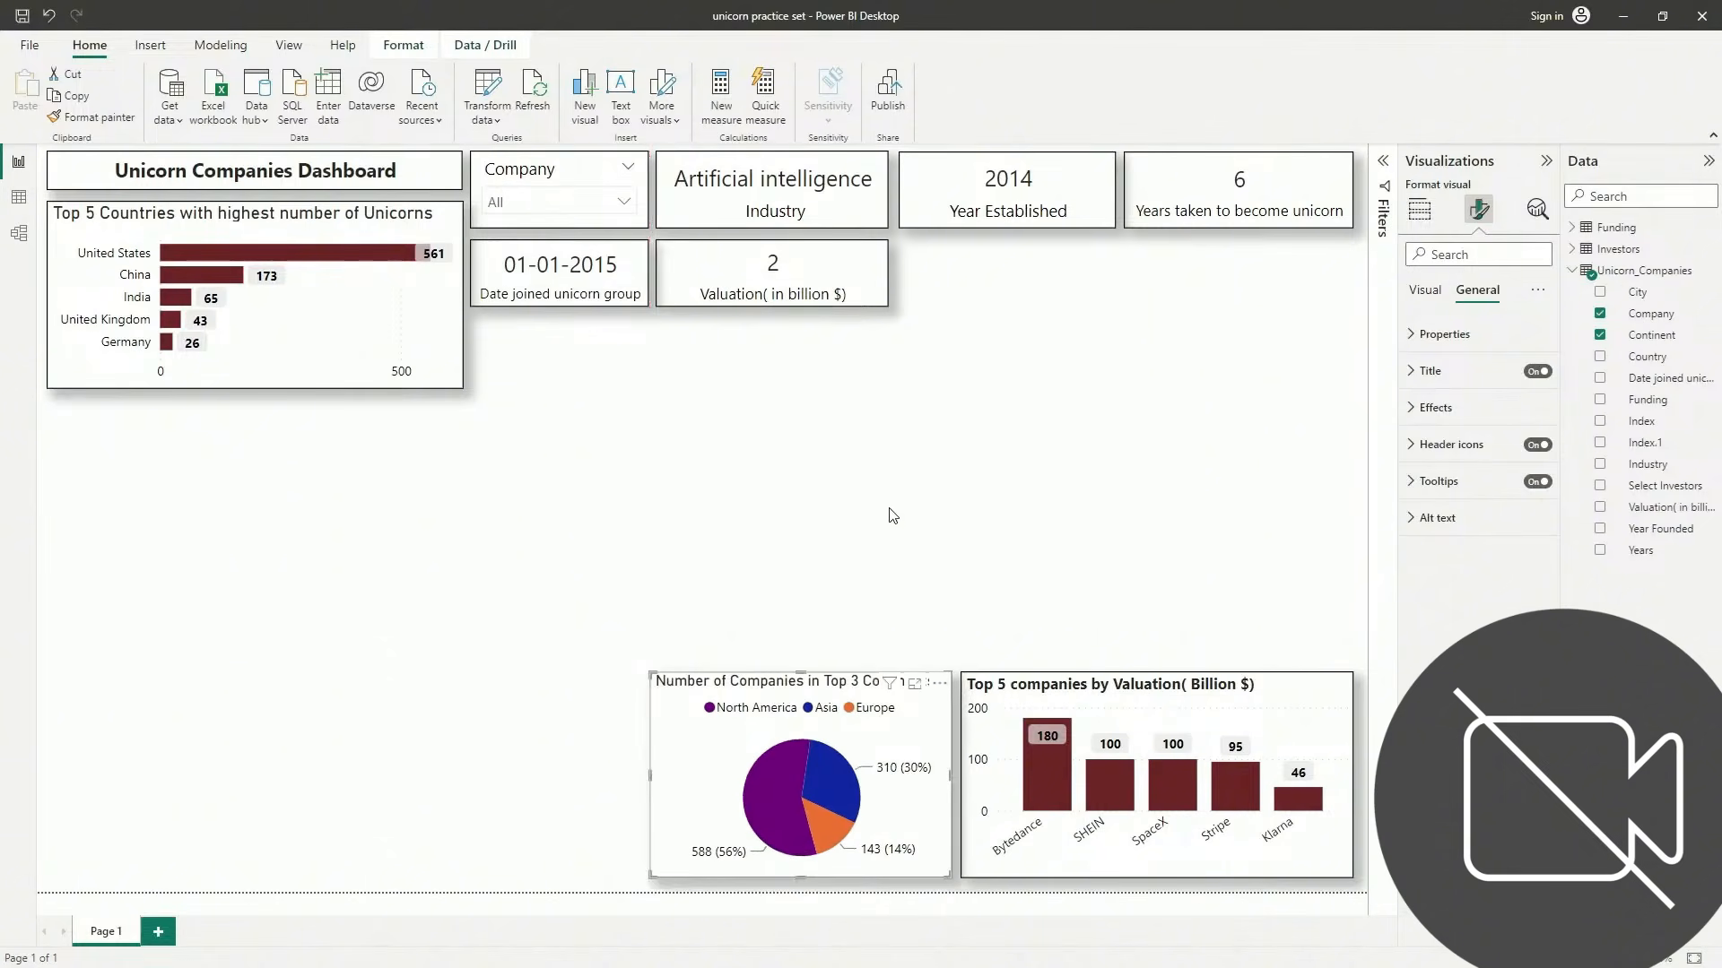
click(977, 518)
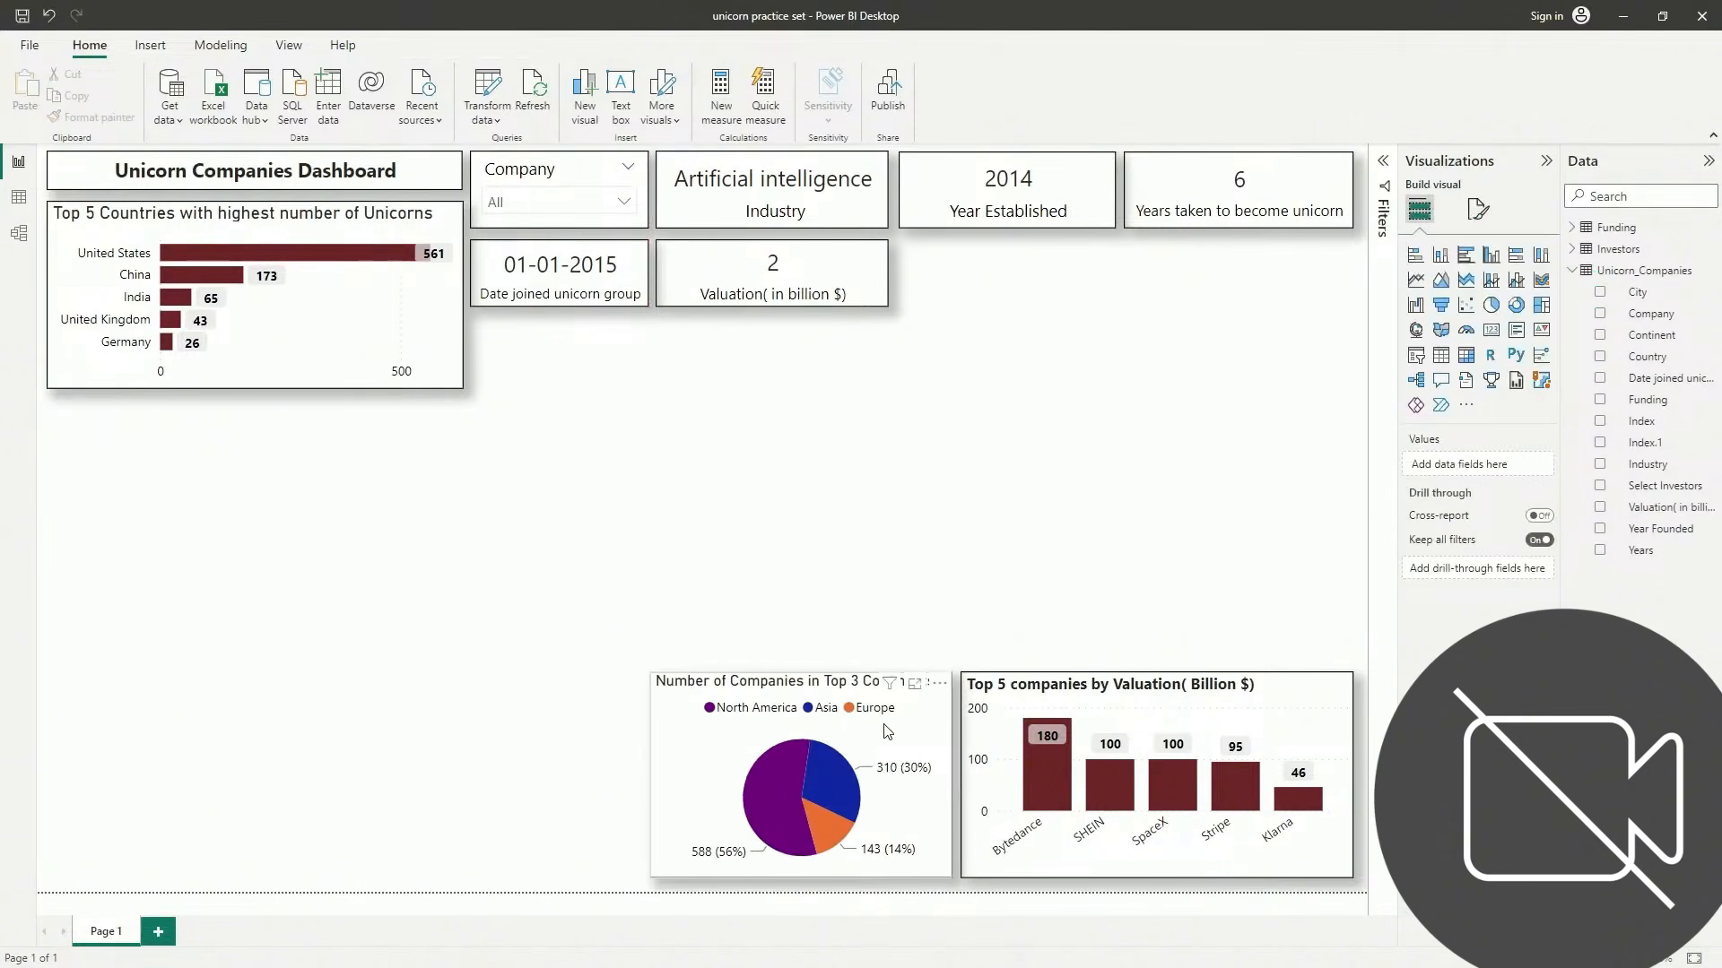
click(927, 725)
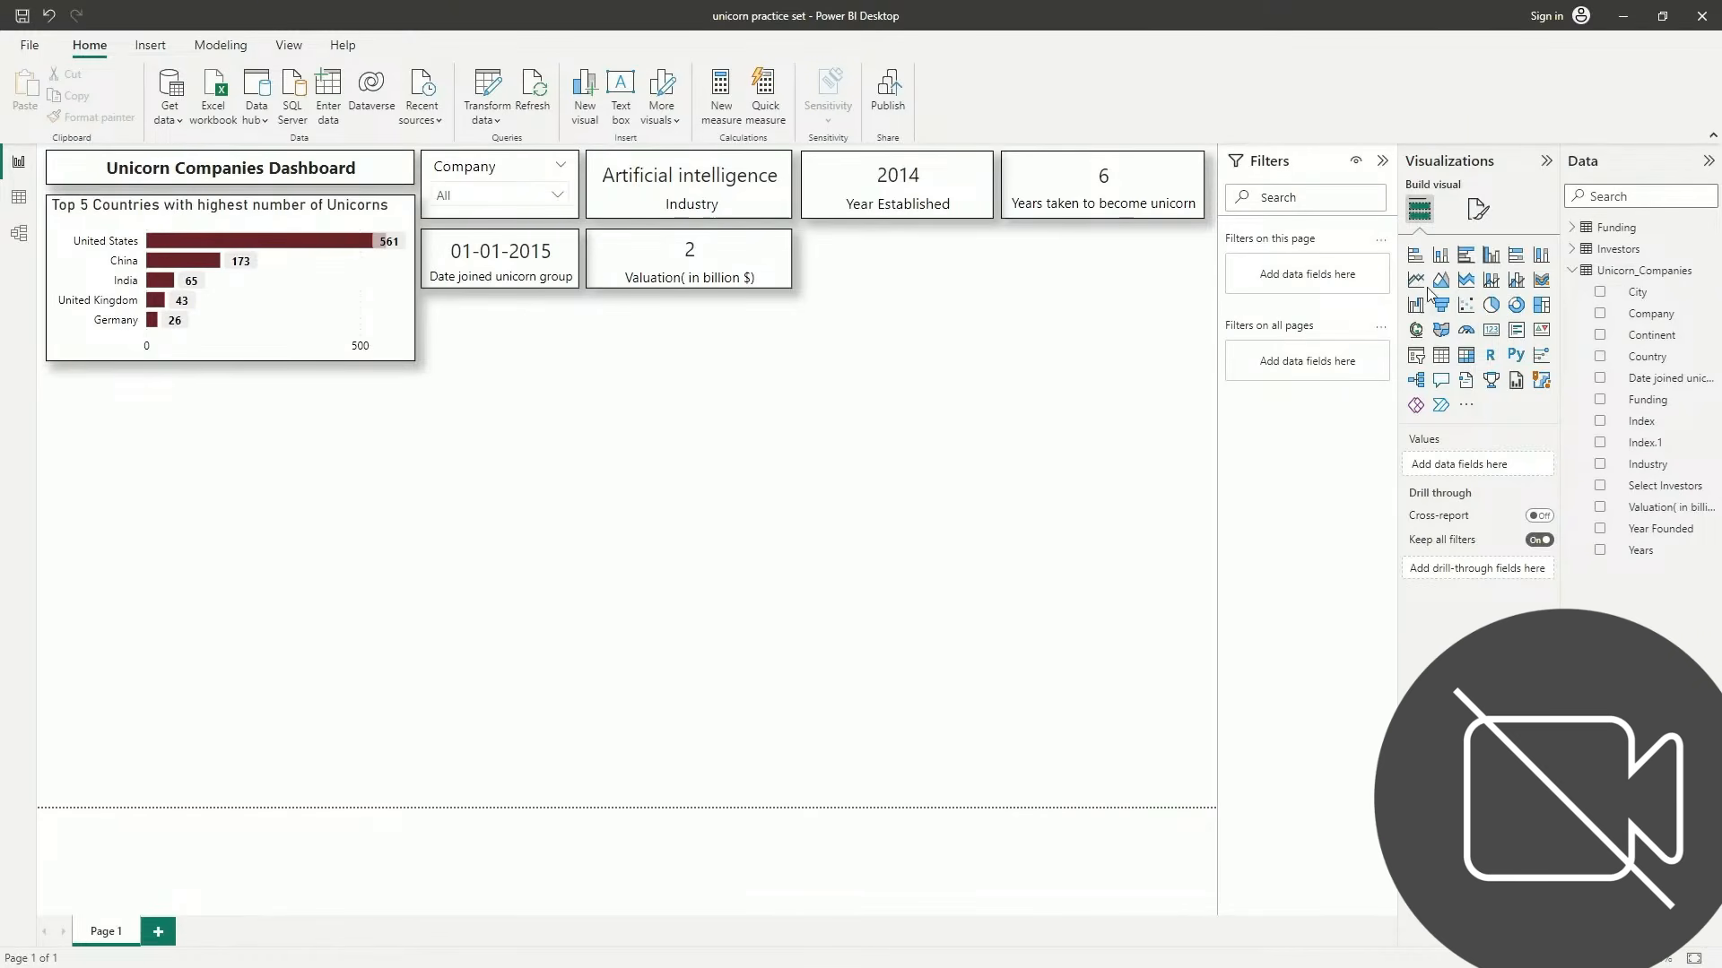
Add a stacked column chart in the empty middle of the page and open it in focus mode
click(1441, 256)
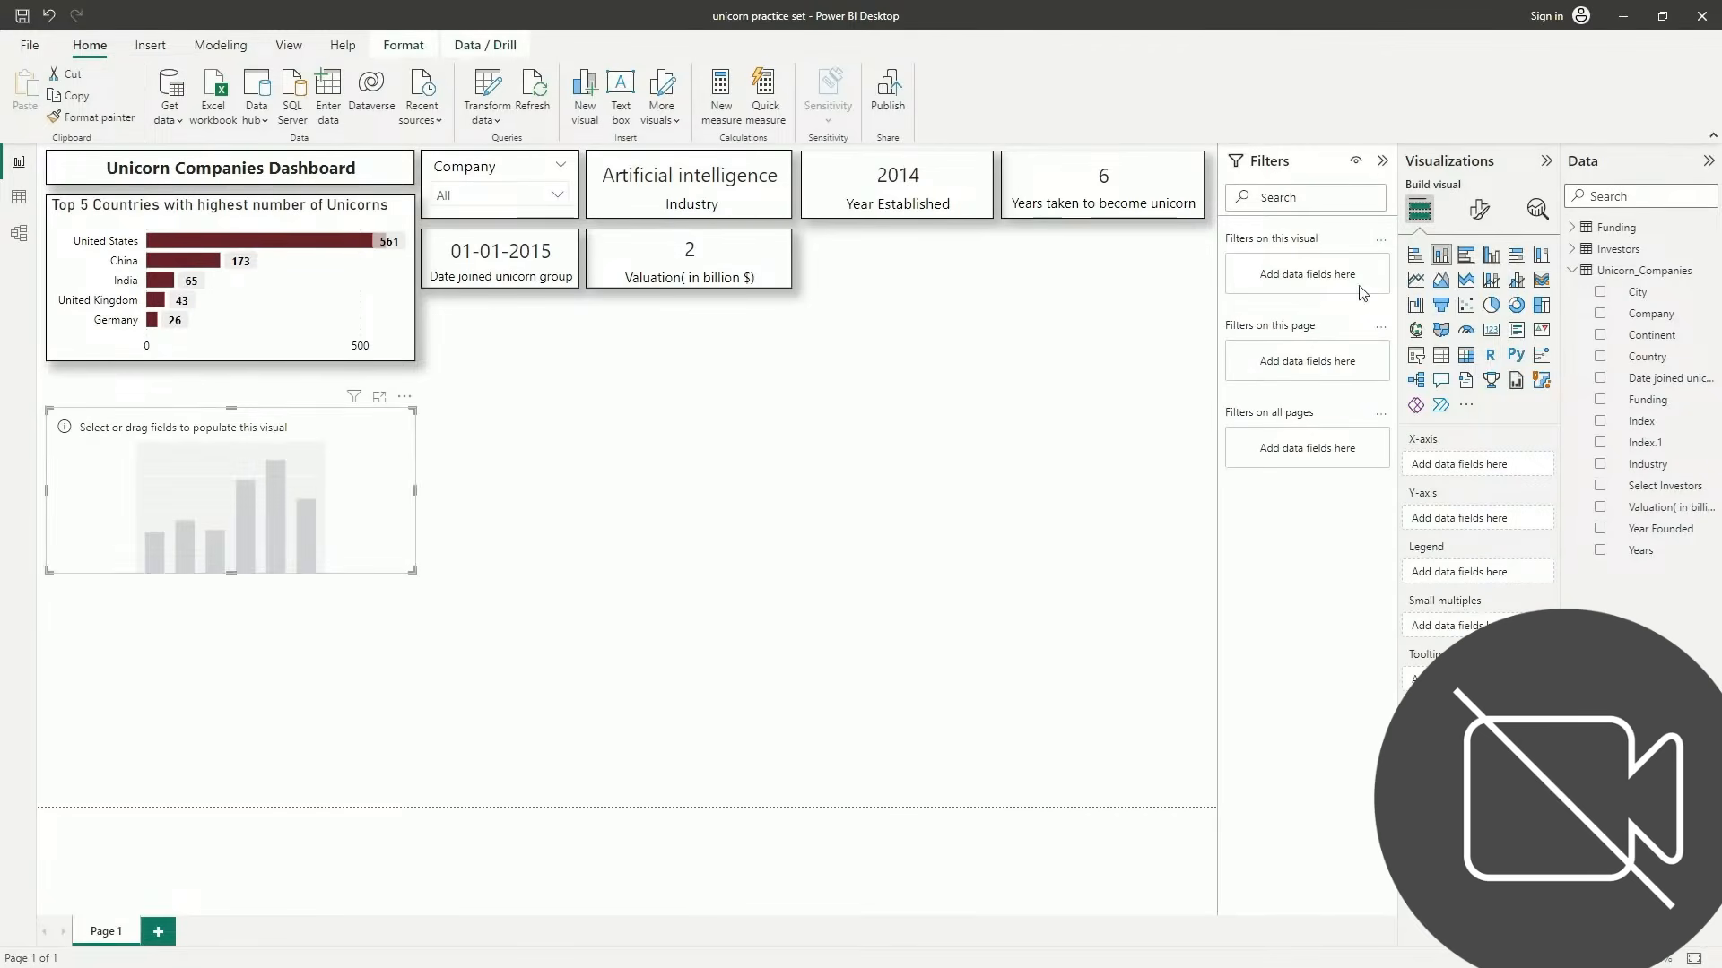
drag(325, 423, 886, 408)
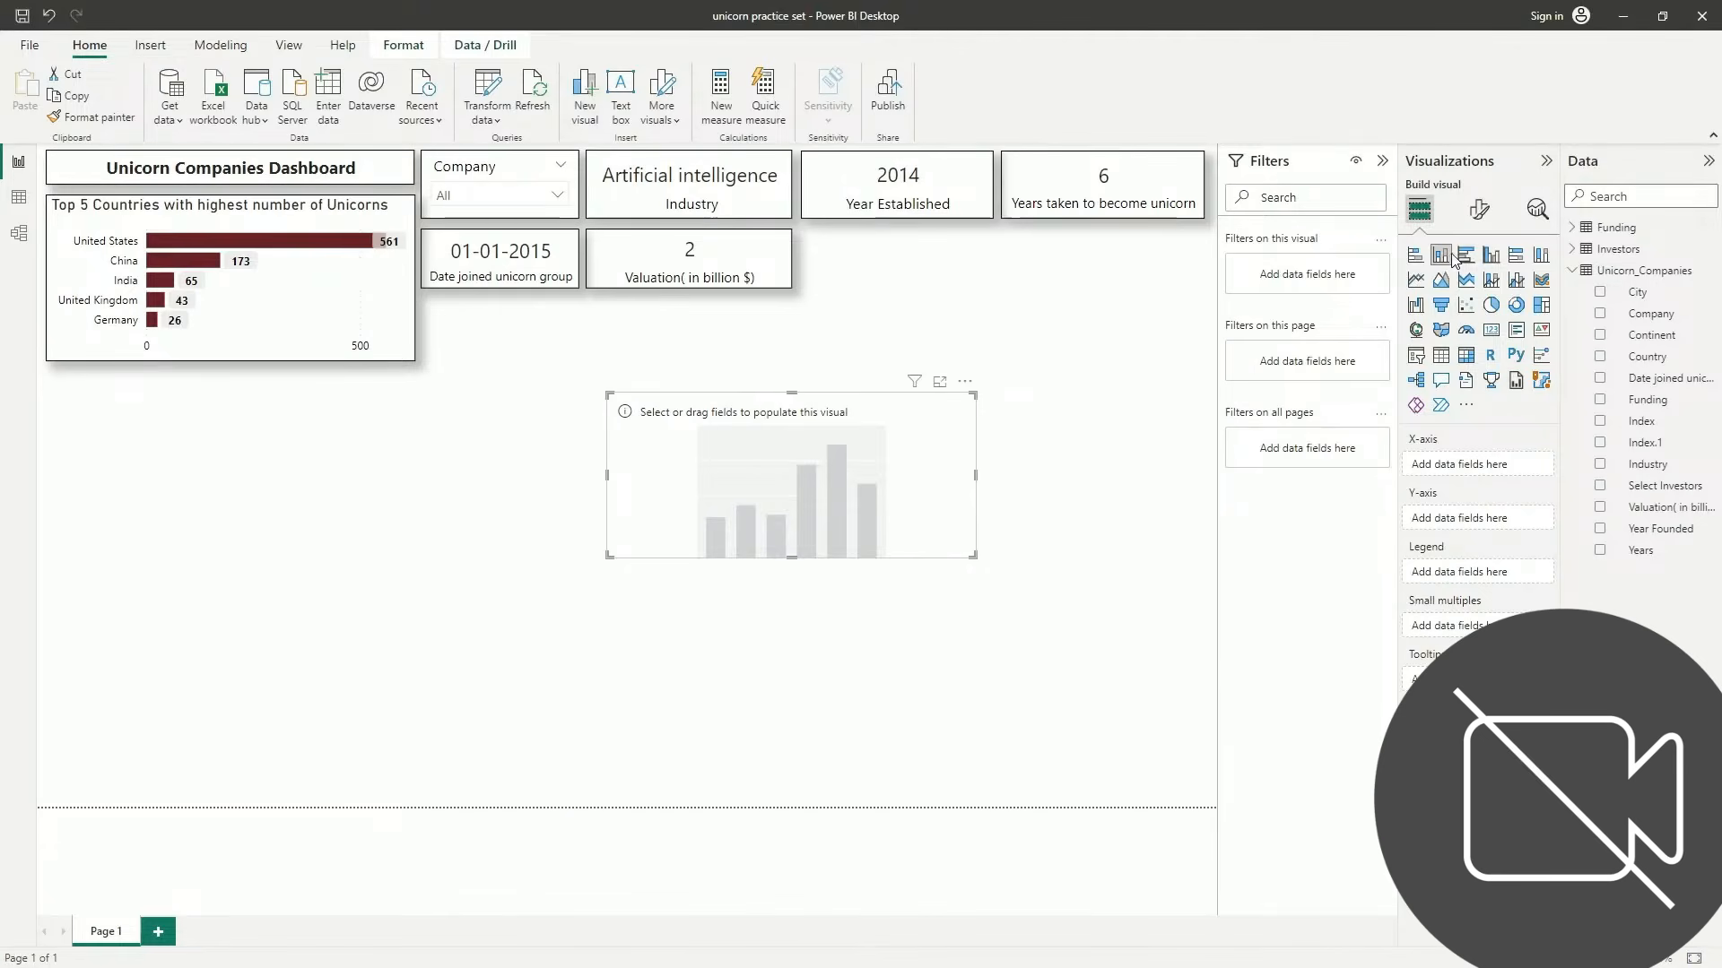
click(939, 383)
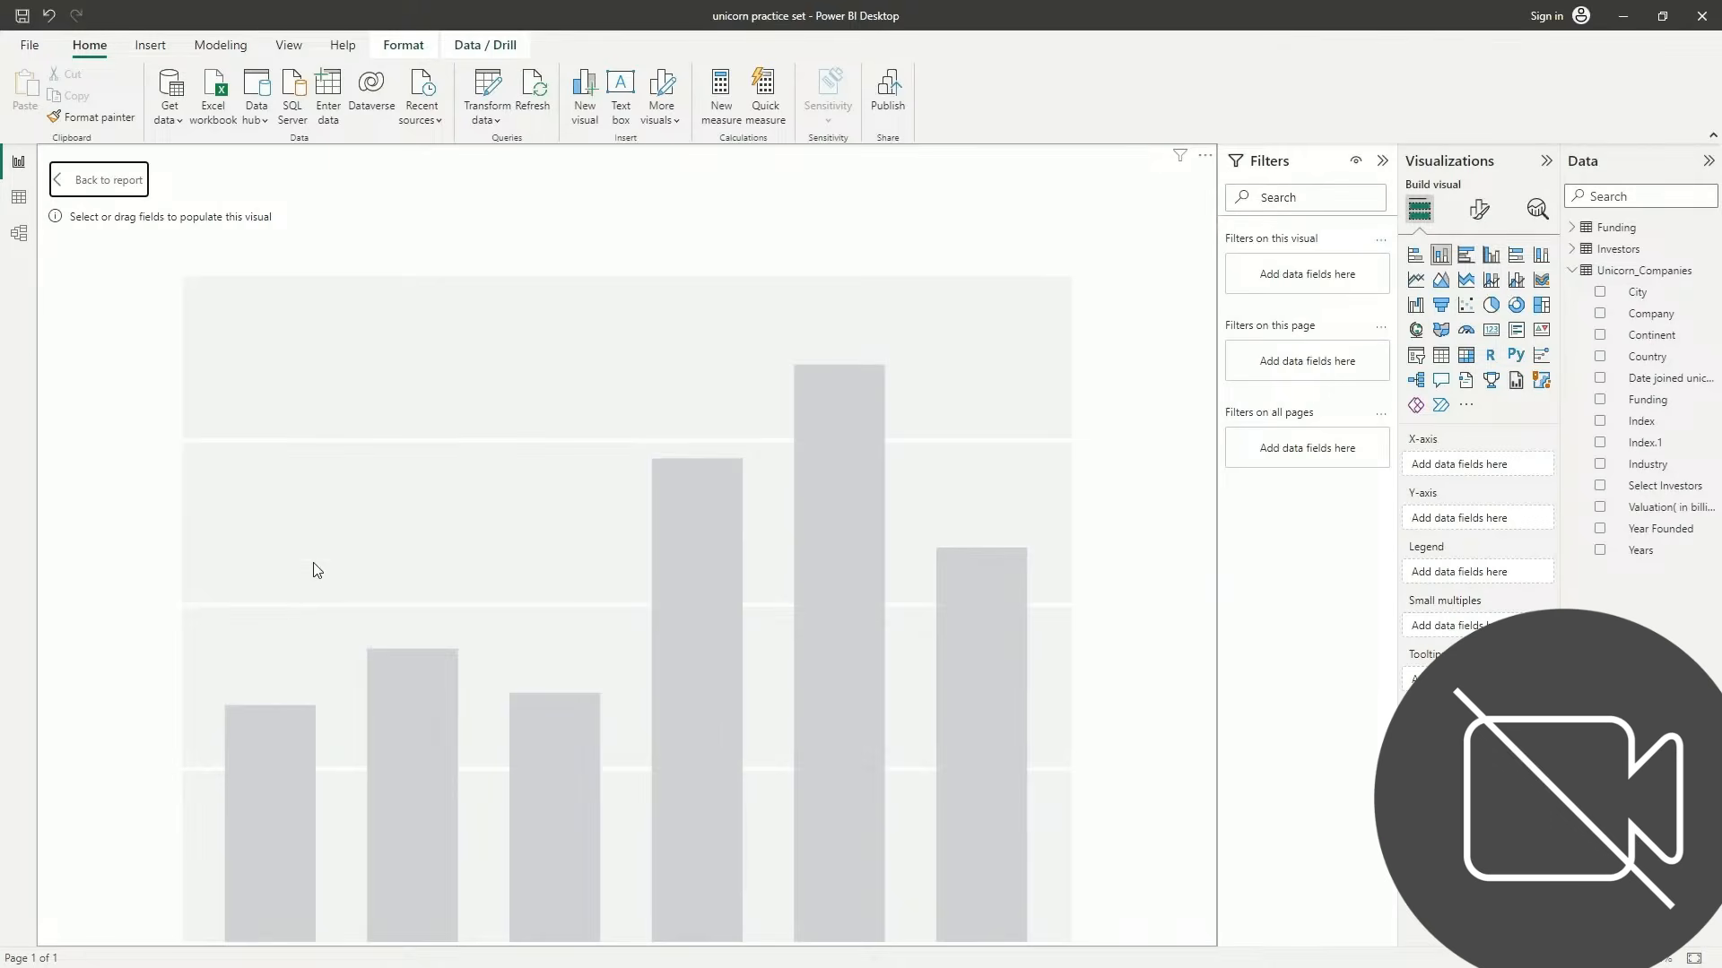
Plot Company on the column chart's X-axis and Valuation( in billion $) on its Y-axis, aggregated as Sum
drag(1674, 314, 1509, 470)
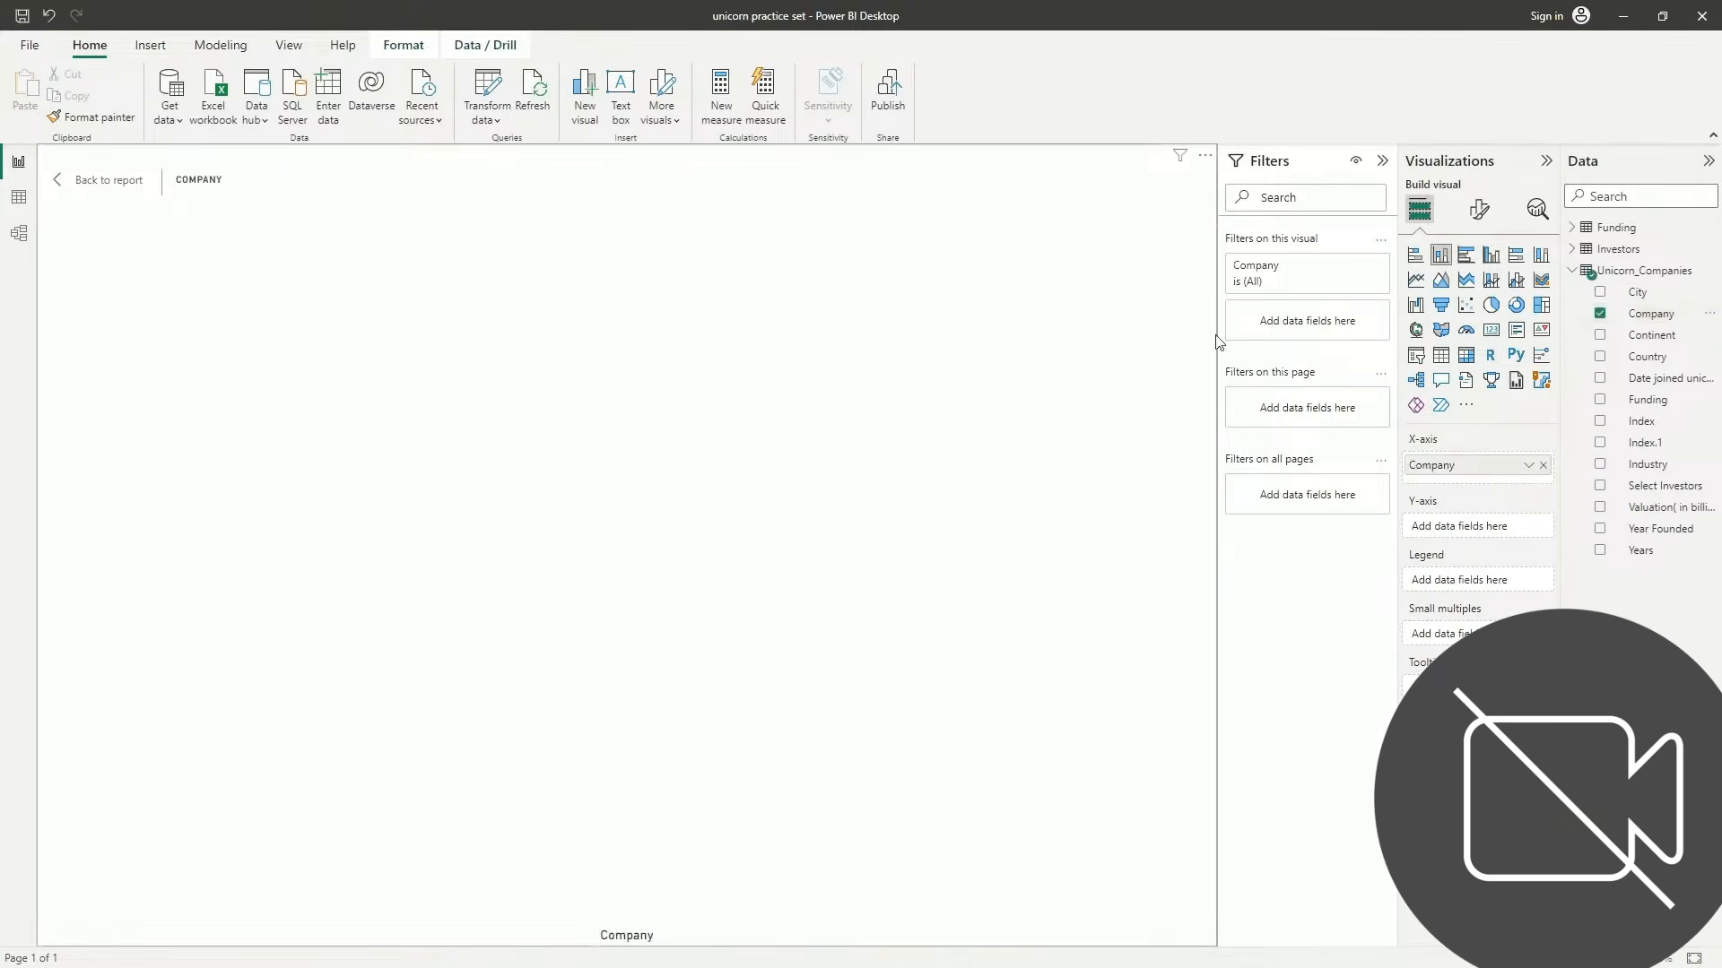
drag(1645, 510, 1496, 533)
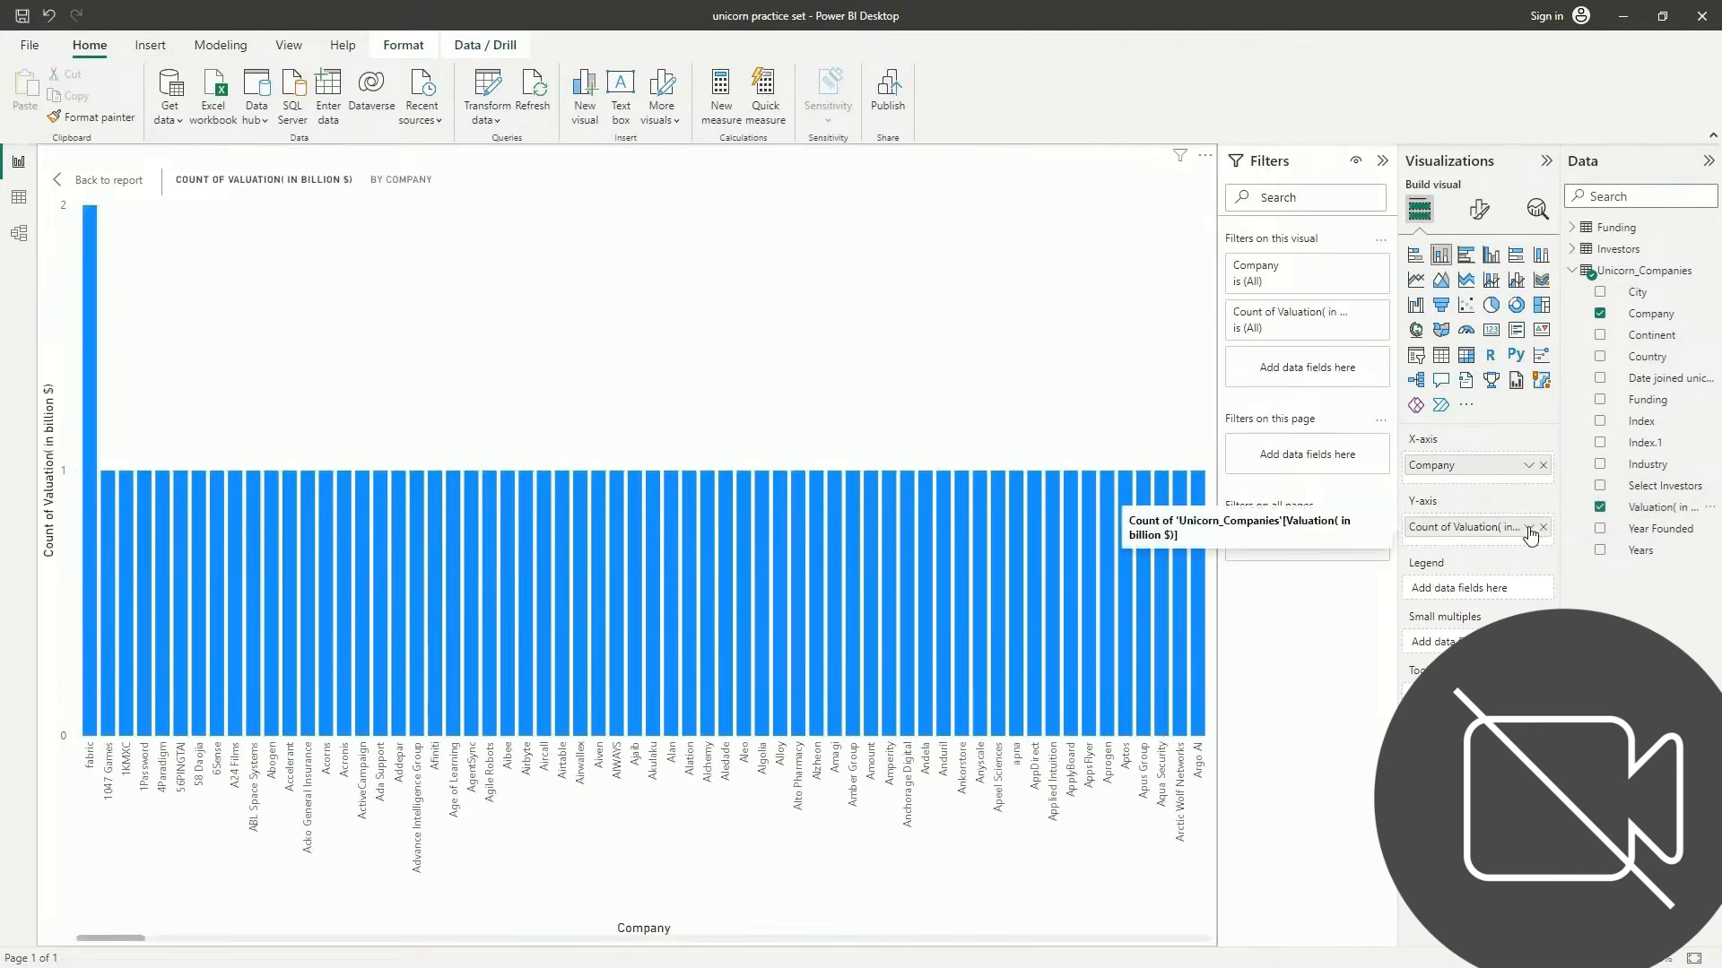
click(1529, 529)
click(1567, 598)
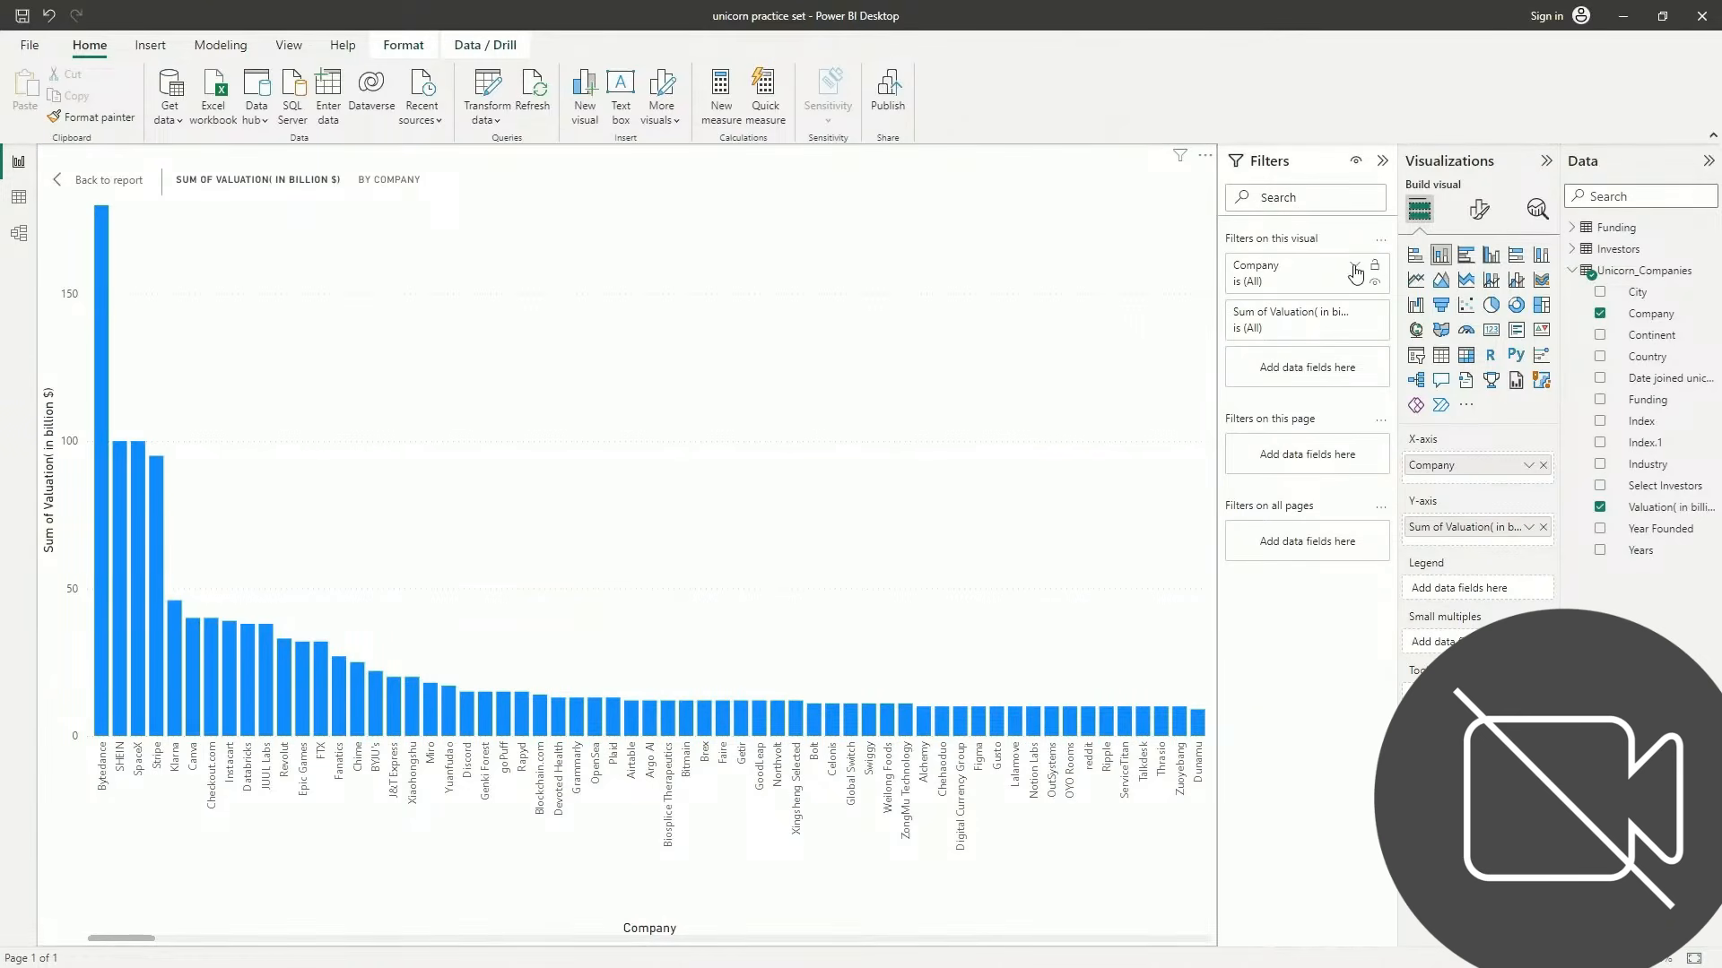
Filter the column chart to the top 5 companies by Sum of Valuation( in billion $) with a Top N filter
click(1354, 269)
click(1337, 328)
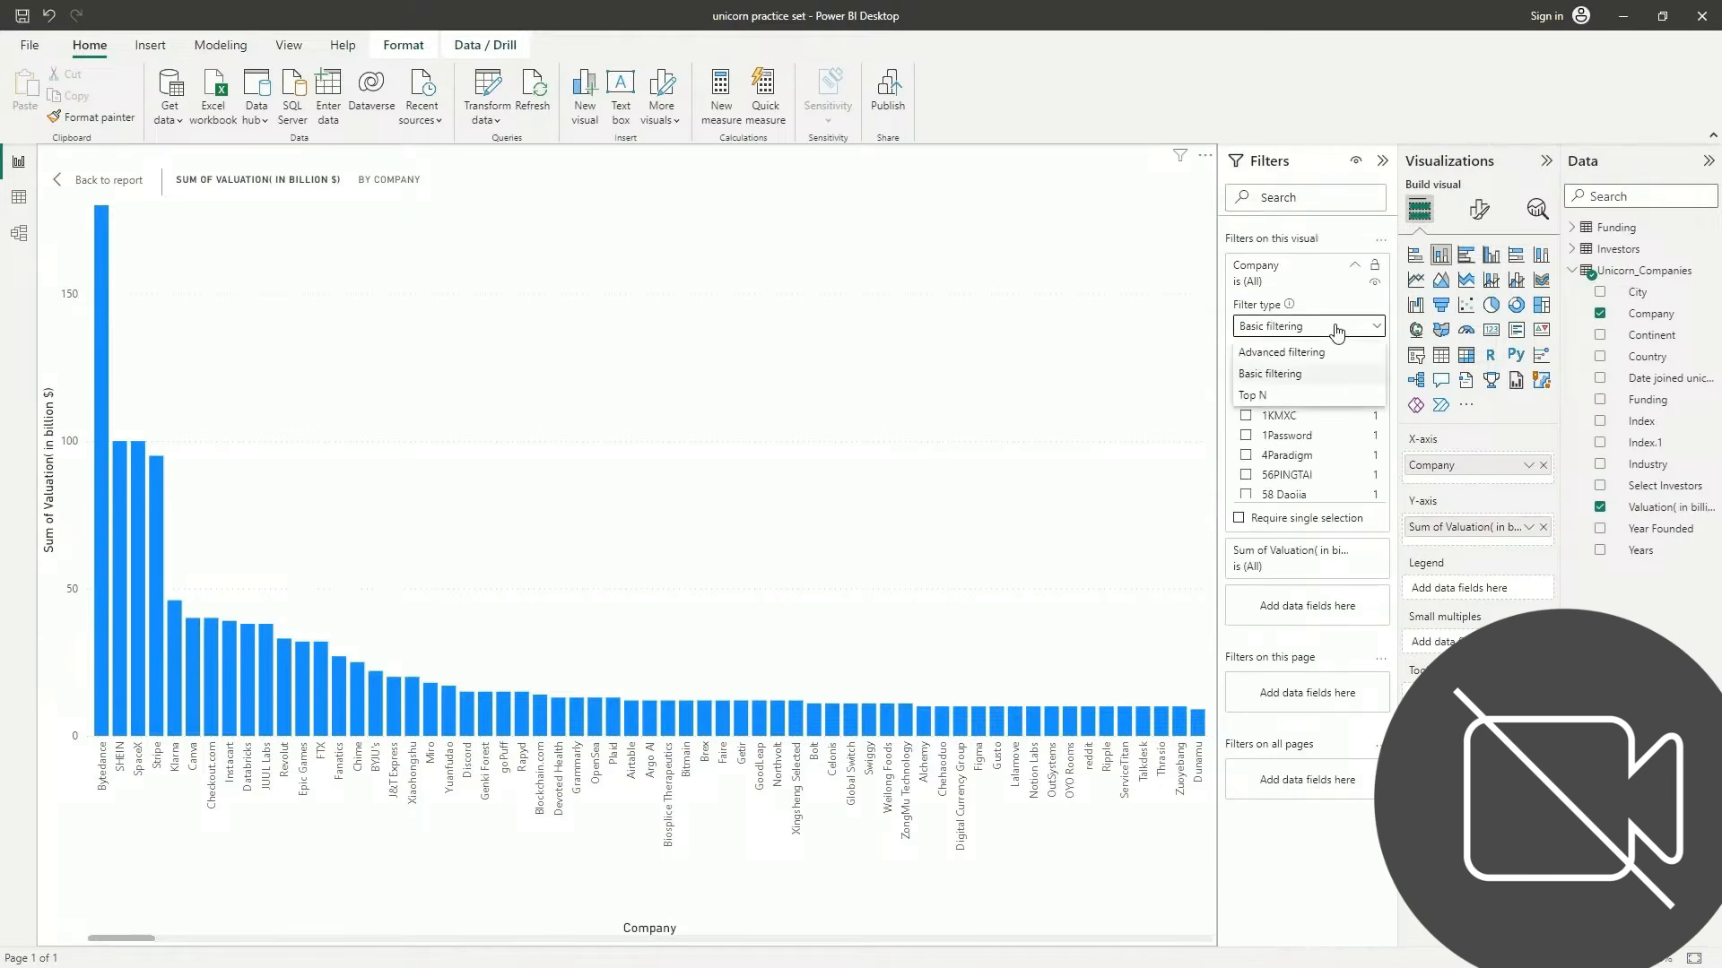
click(1284, 396)
click(1340, 373)
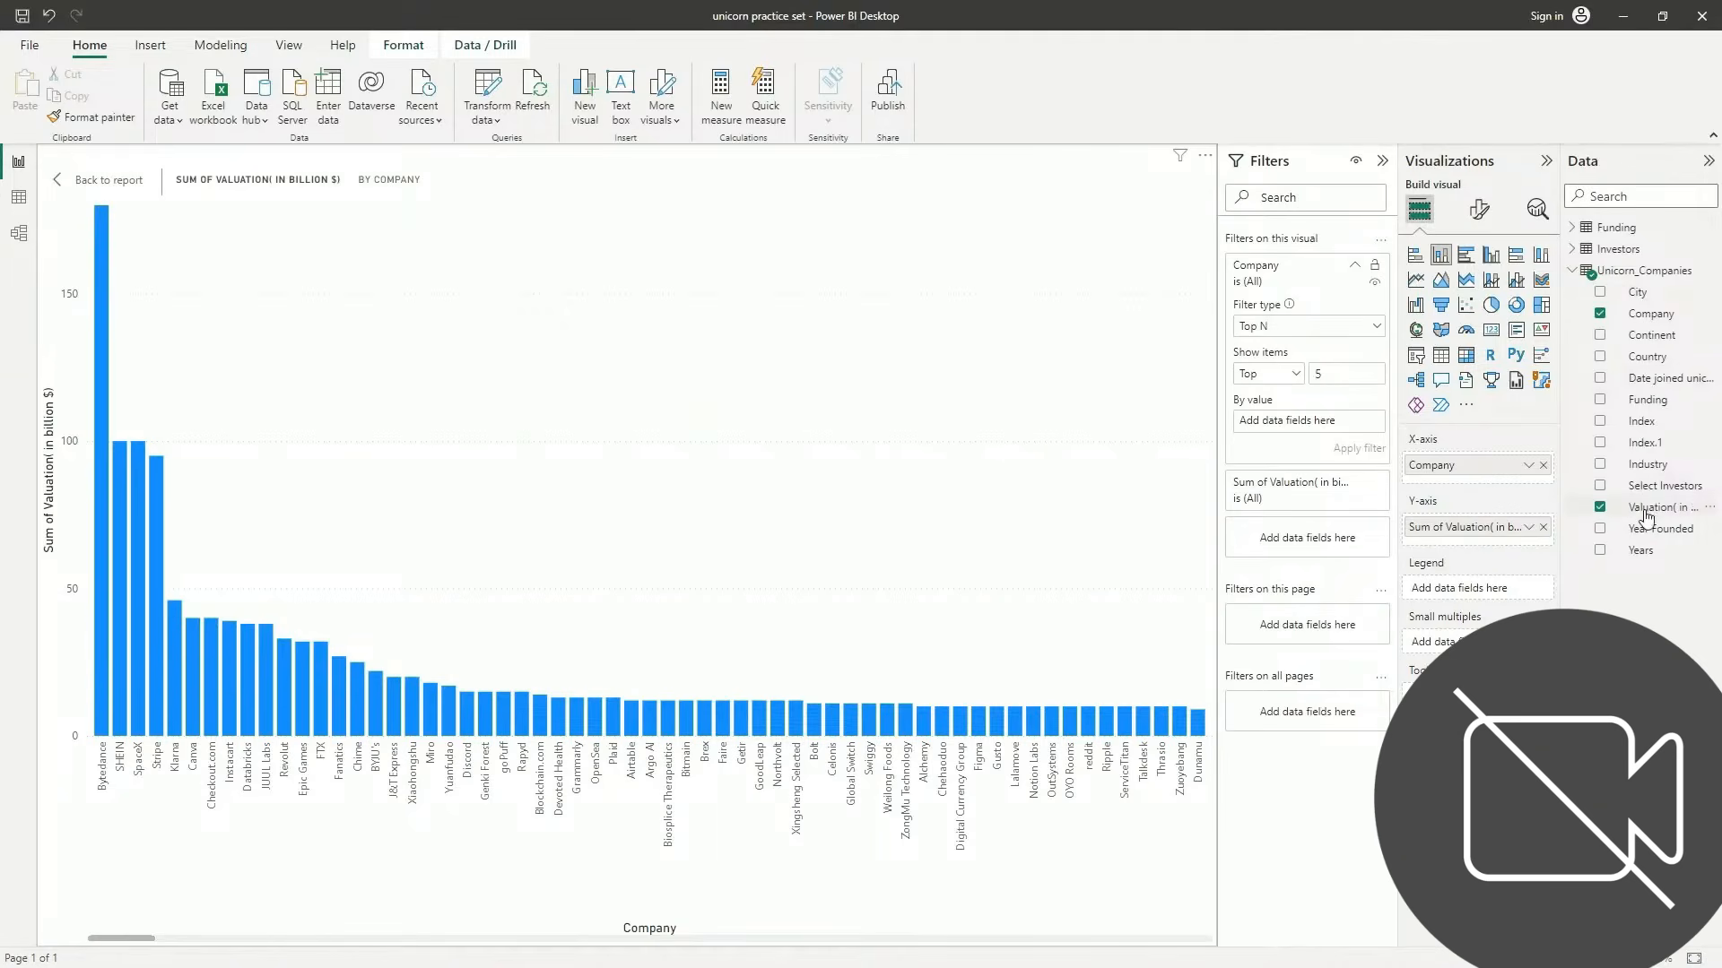
drag(1646, 513, 1309, 422)
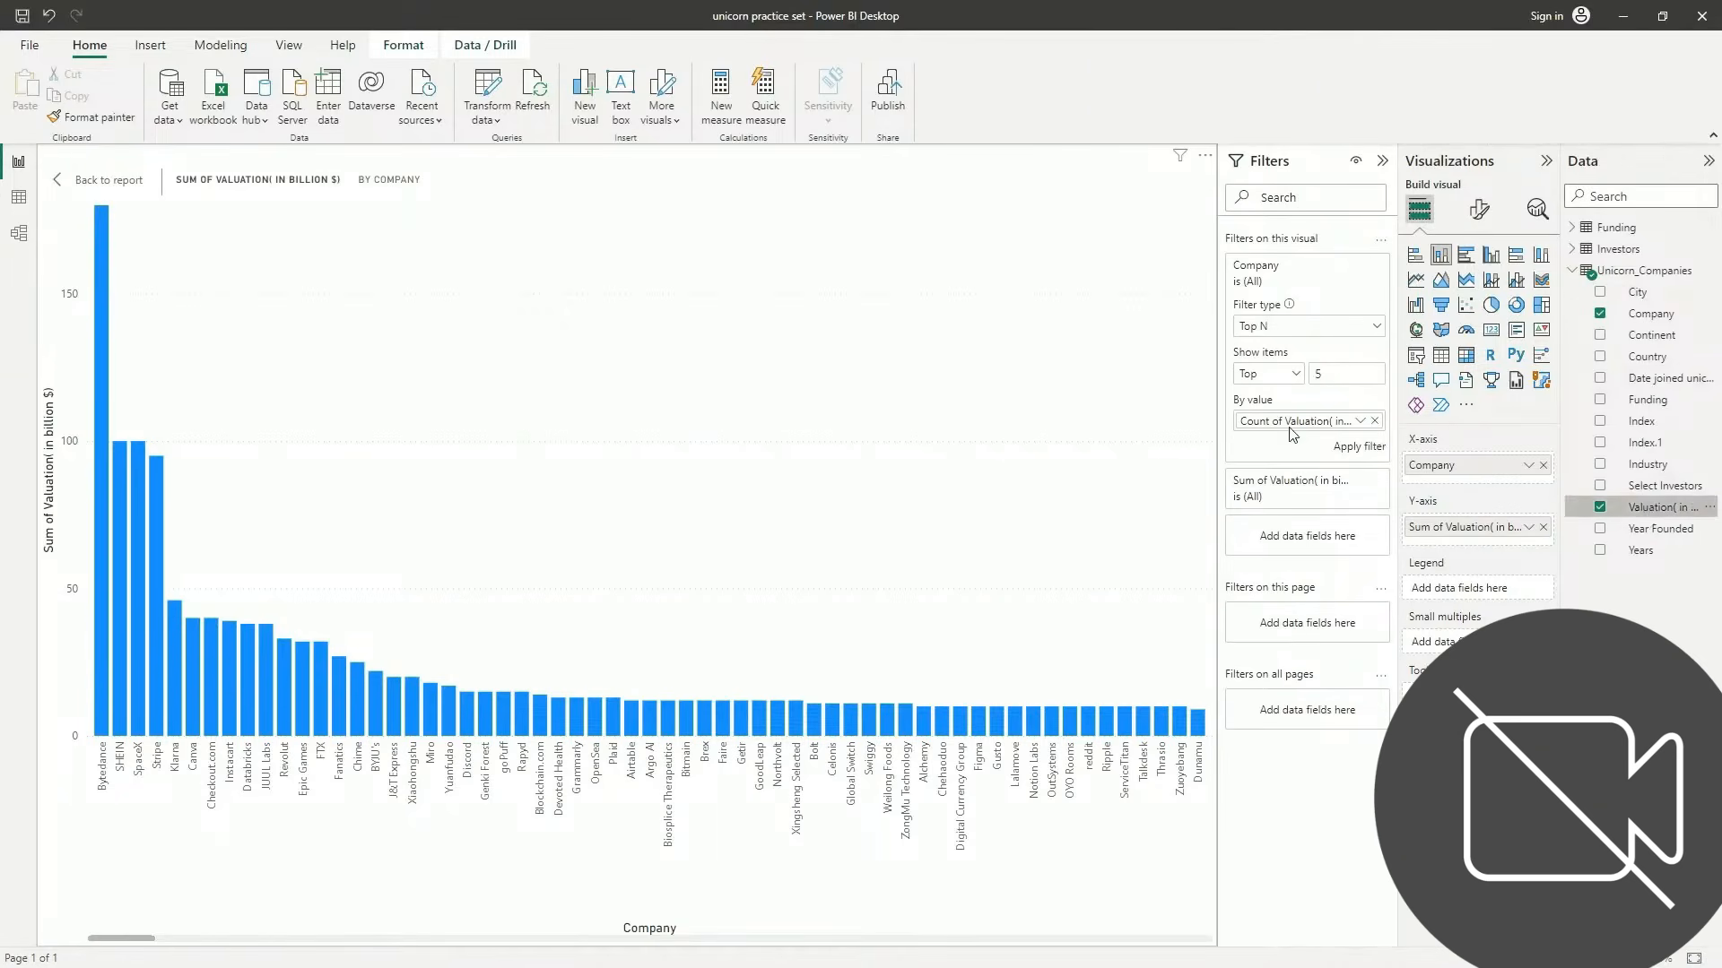
click(1360, 421)
click(1390, 440)
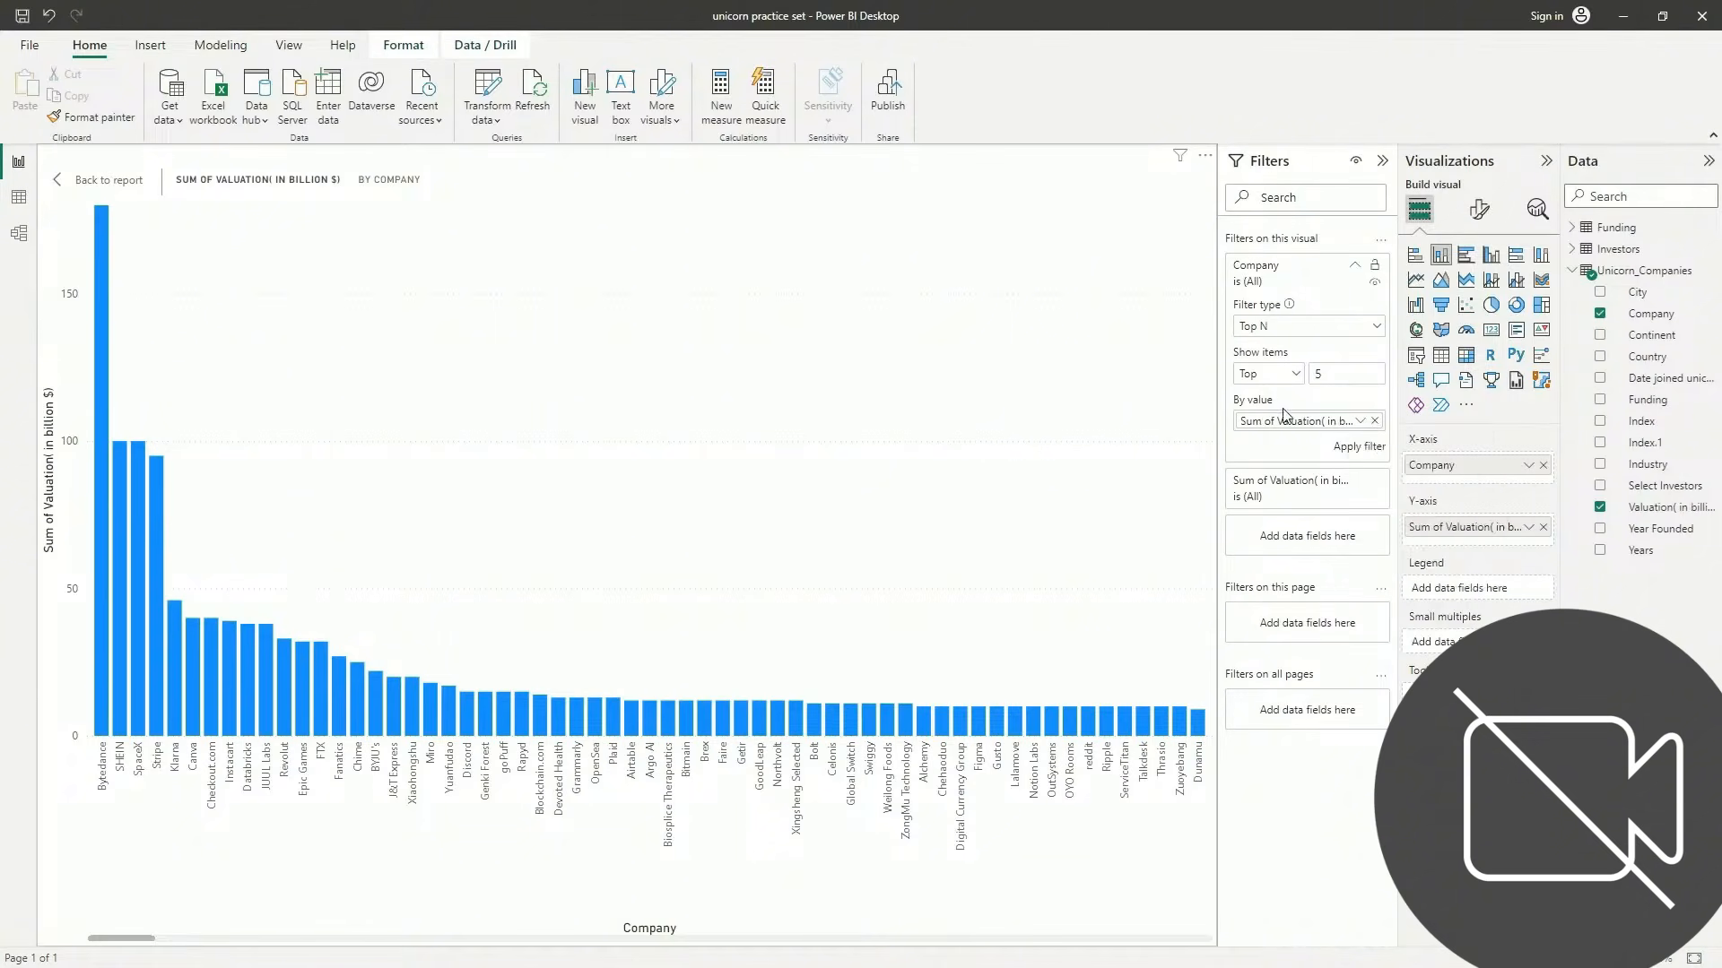
click(1362, 447)
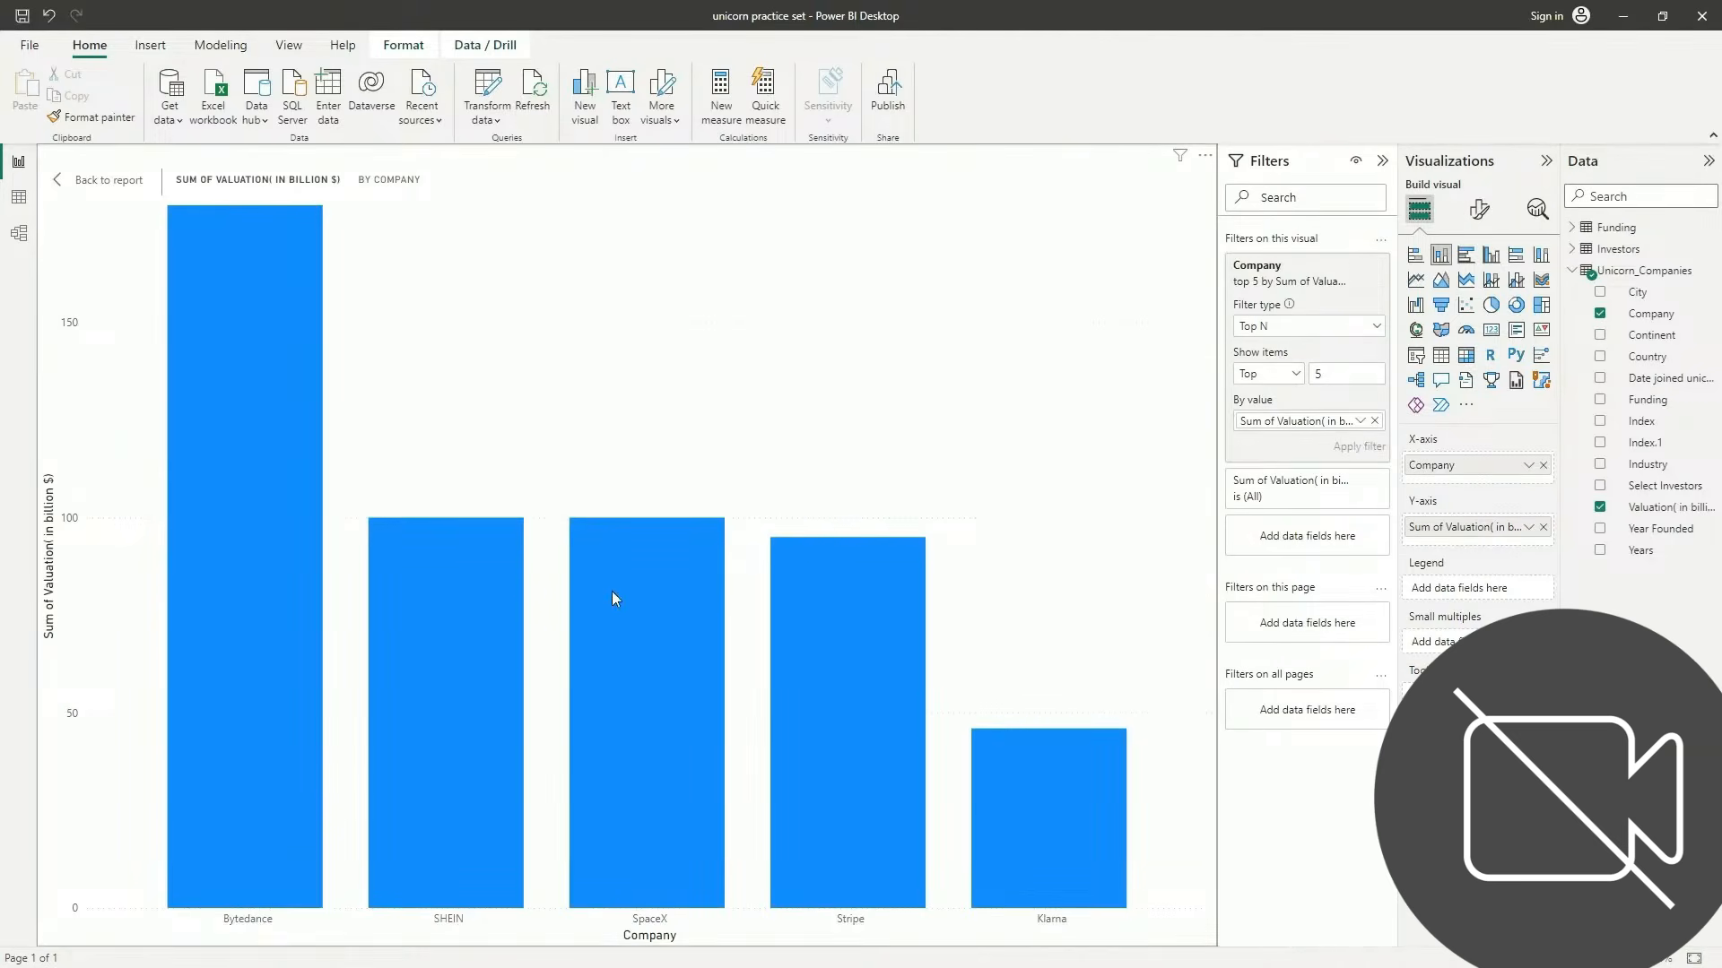
Leave focus mode, move the column chart to the page's lower-right corner, and make it slightly narrower and taller
click(104, 188)
drag(818, 404, 1049, 639)
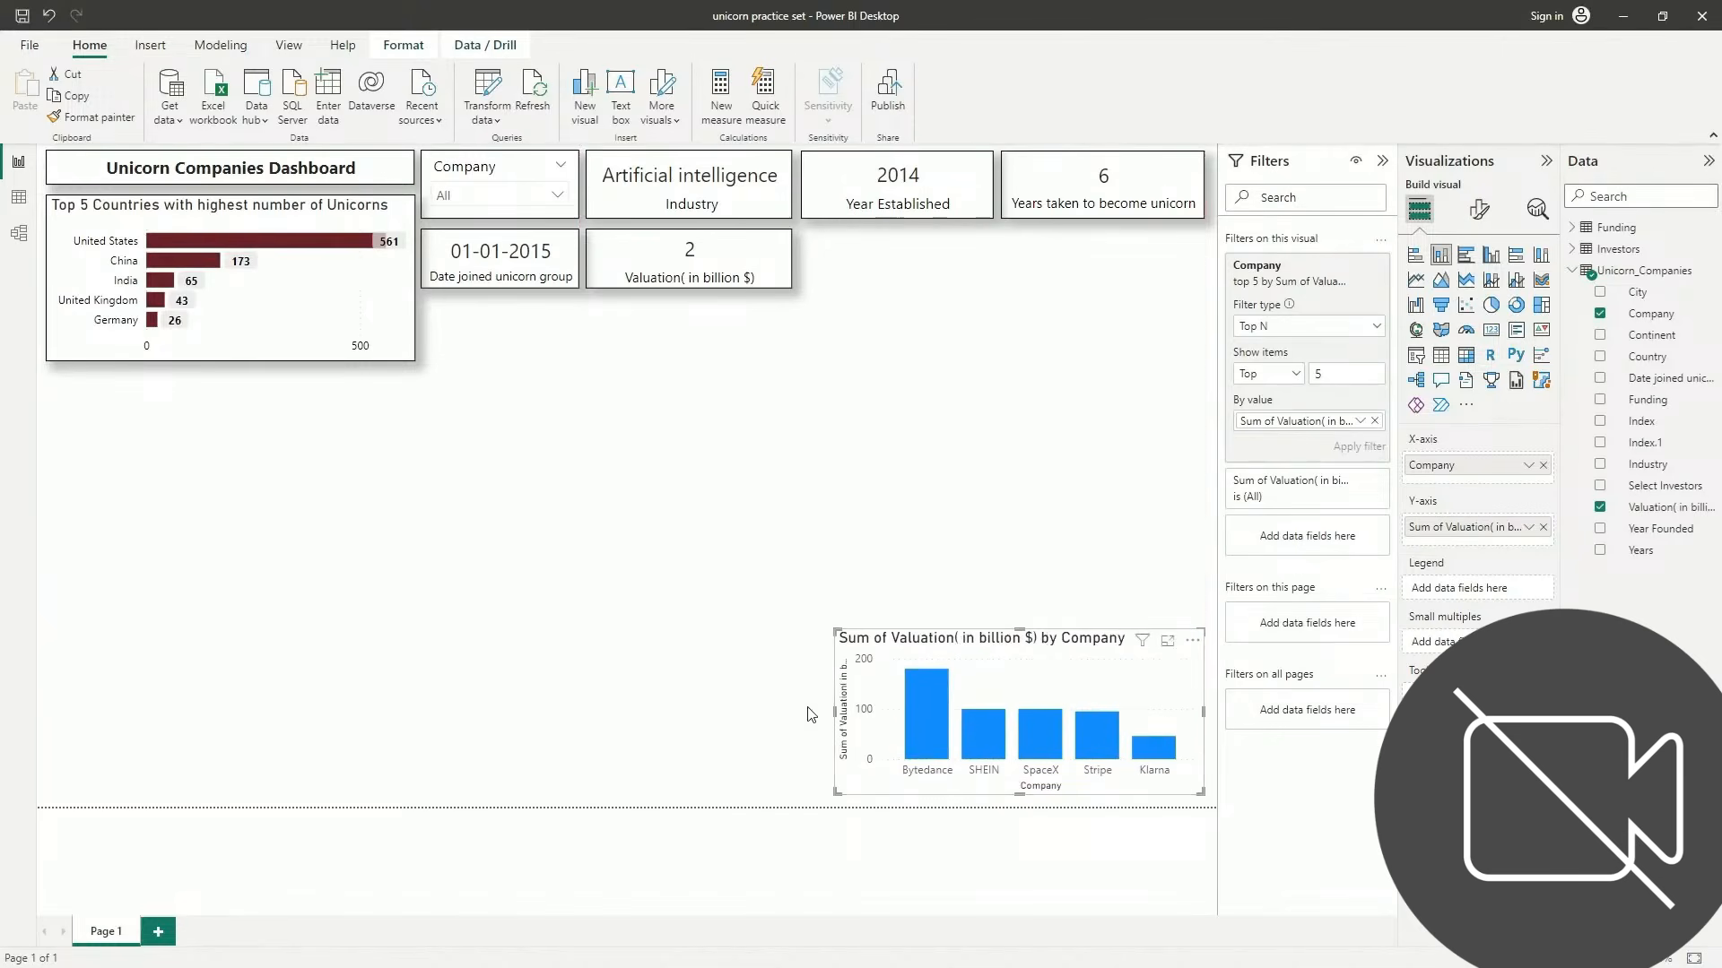
drag(846, 713, 867, 714)
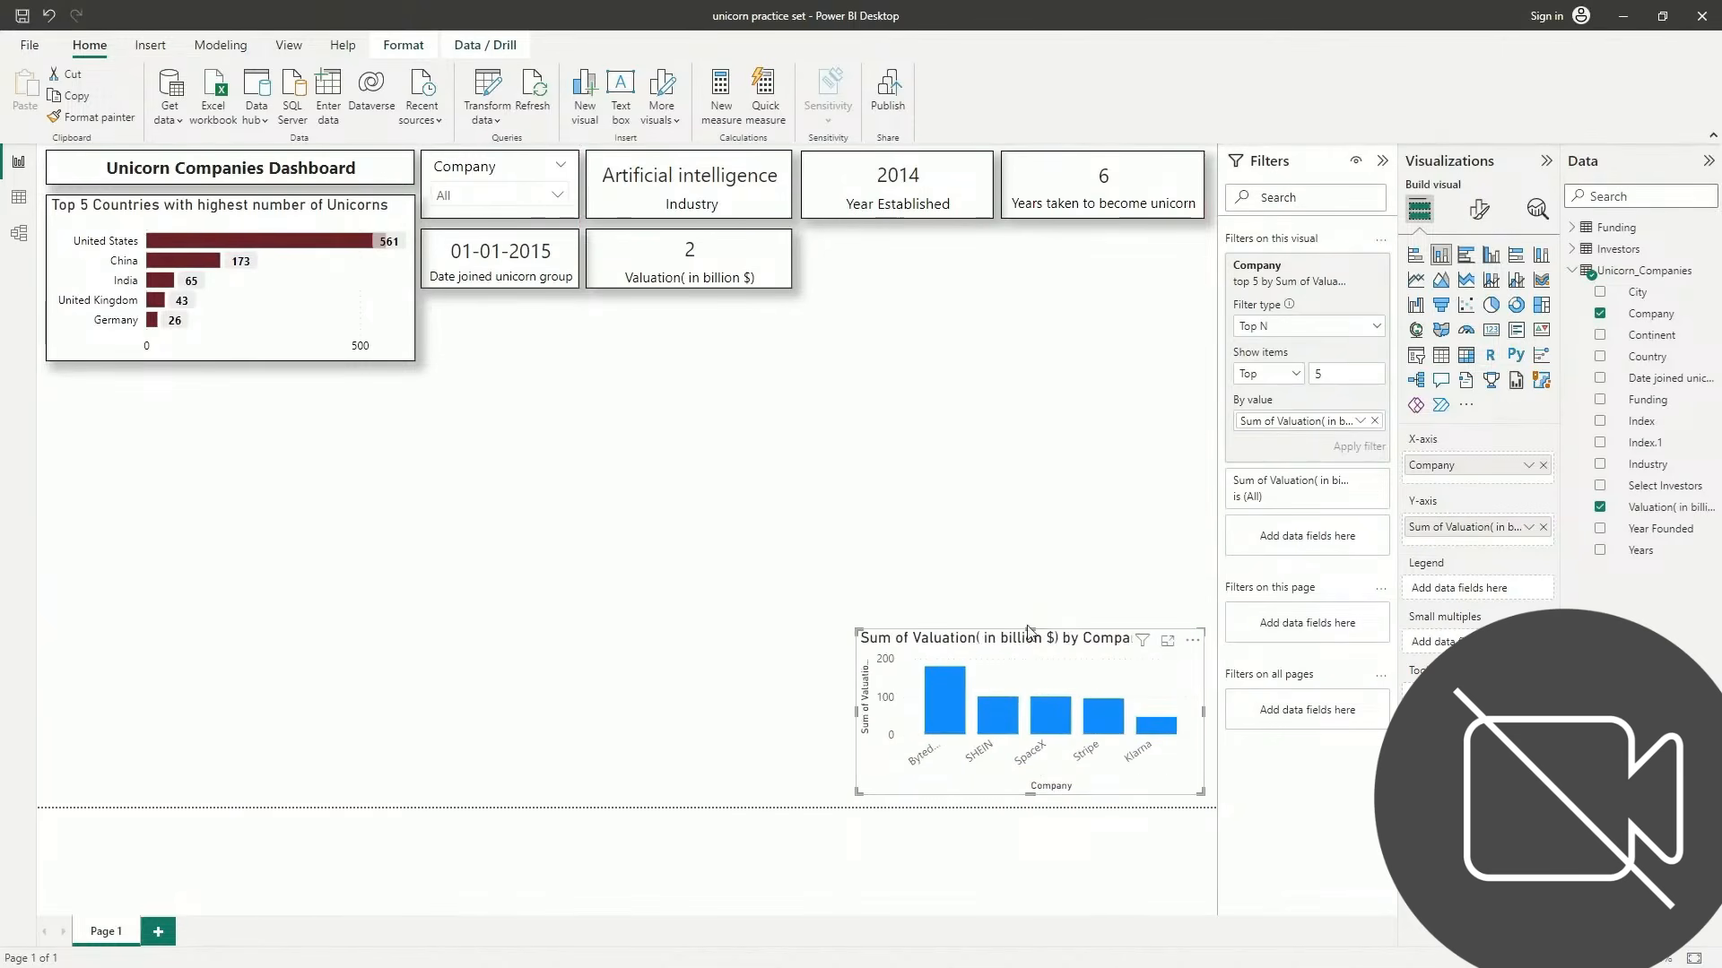
drag(1033, 631, 1038, 612)
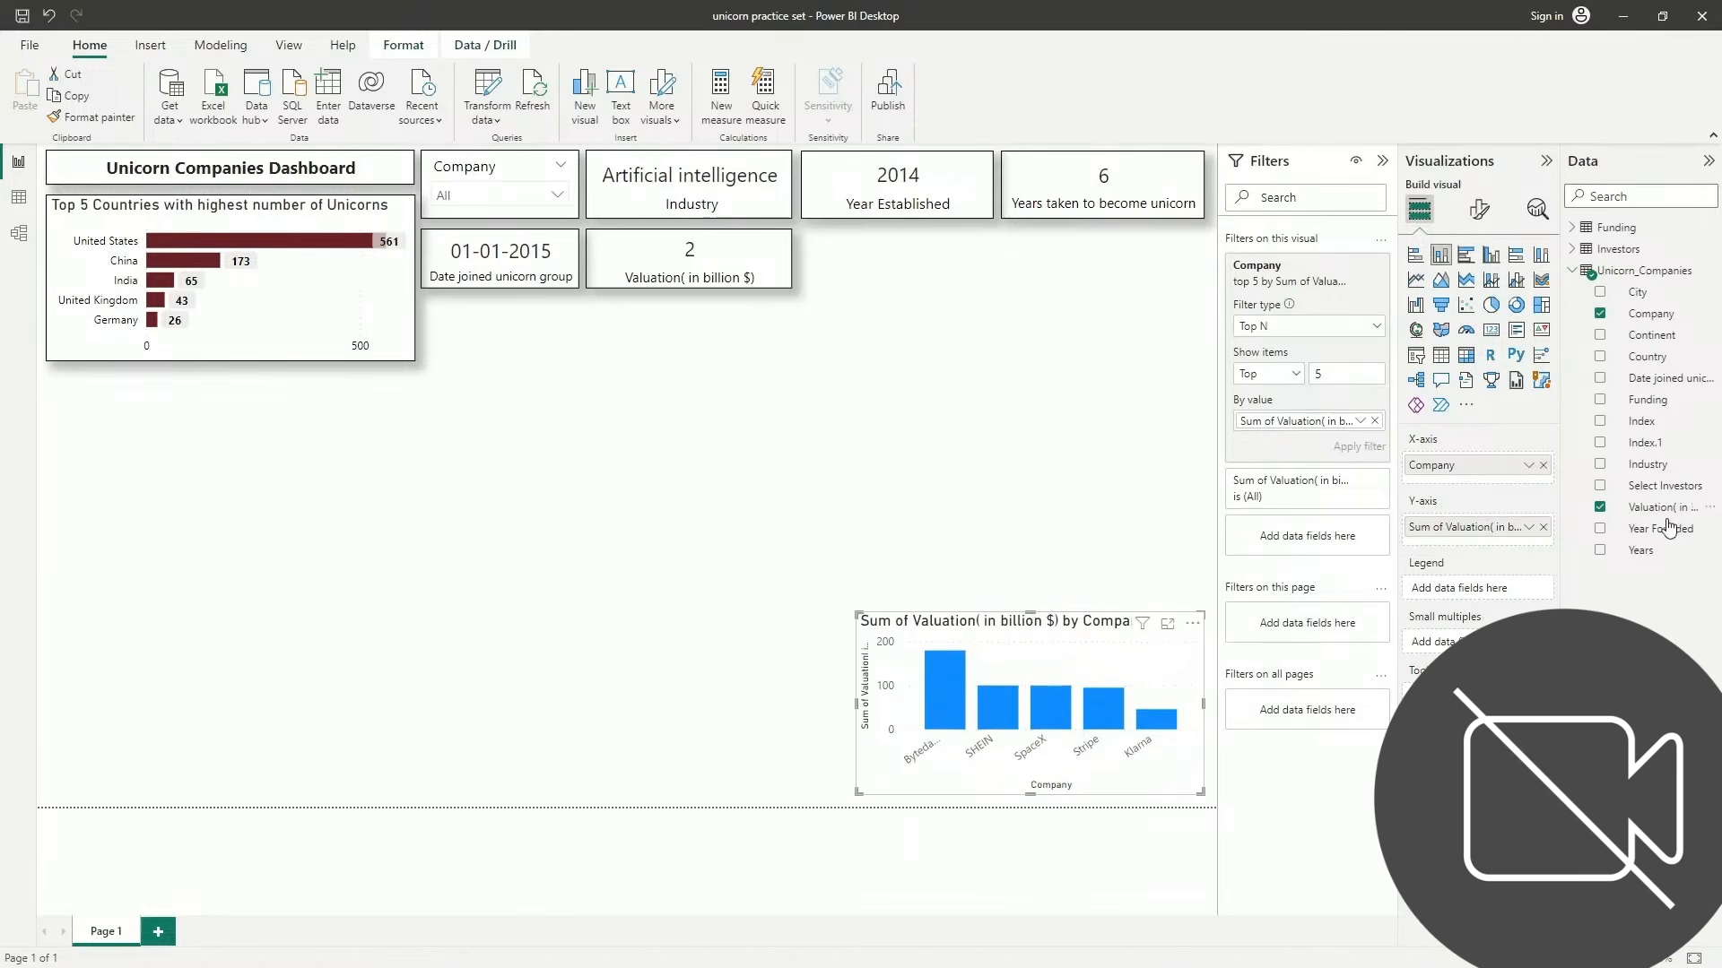
Color the column chart's X-axis labels black and set their maximum area height to 30%
click(1482, 216)
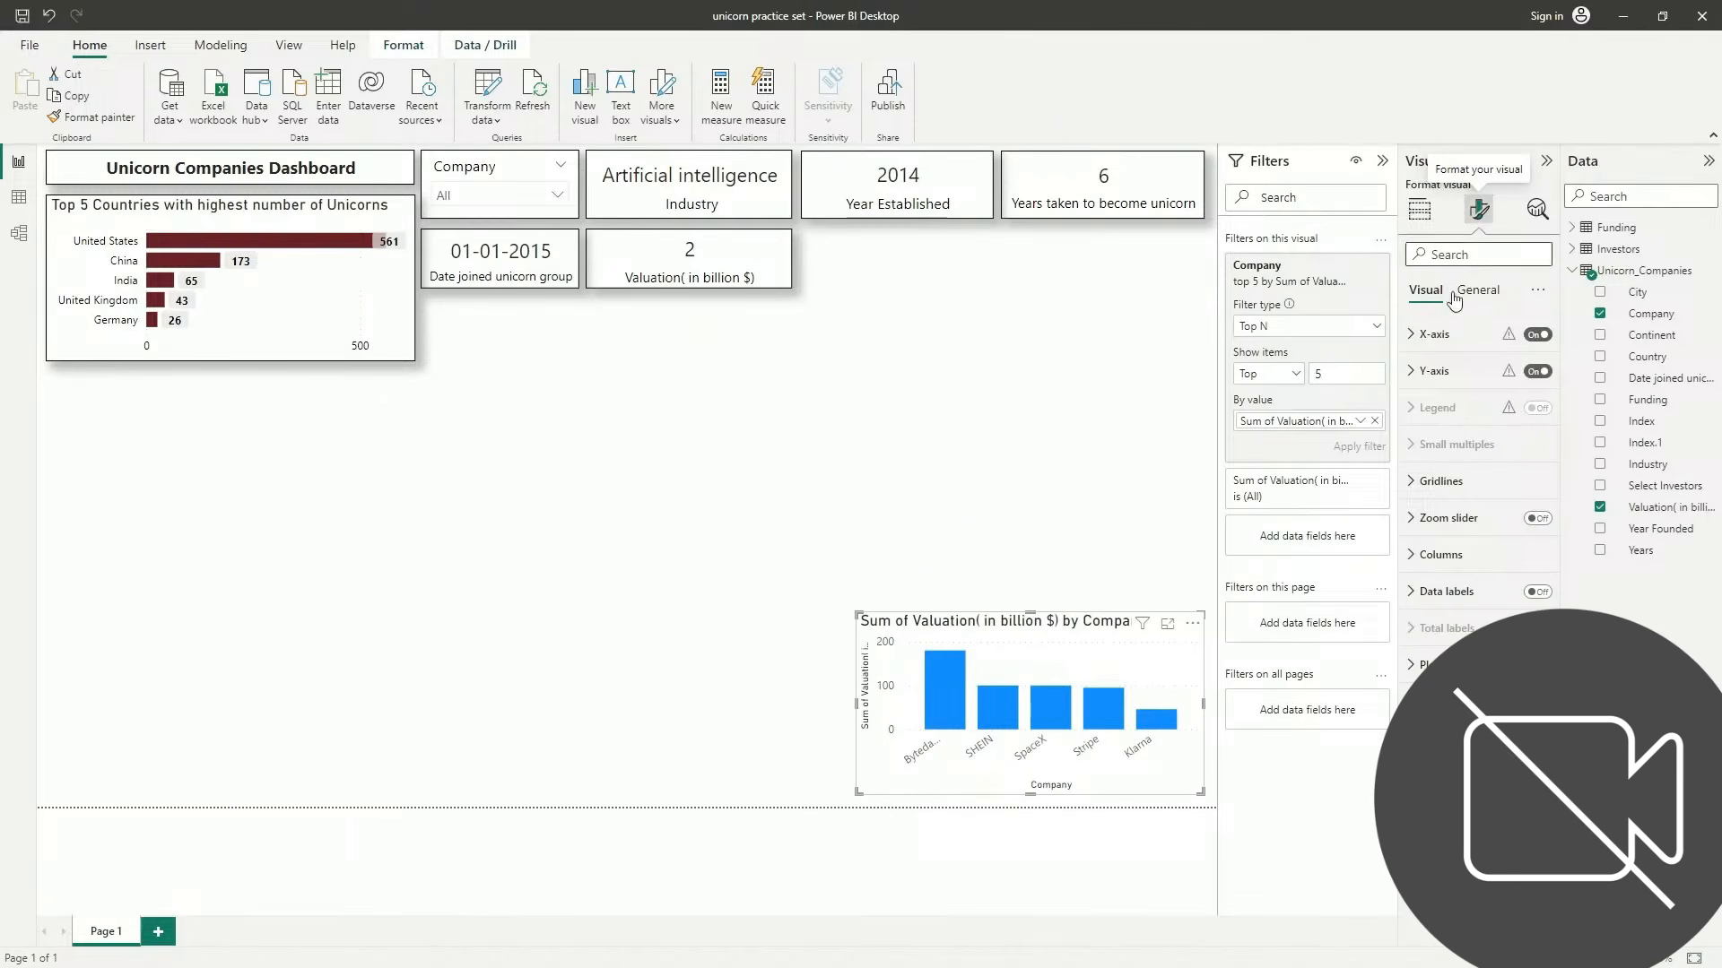
click(1434, 335)
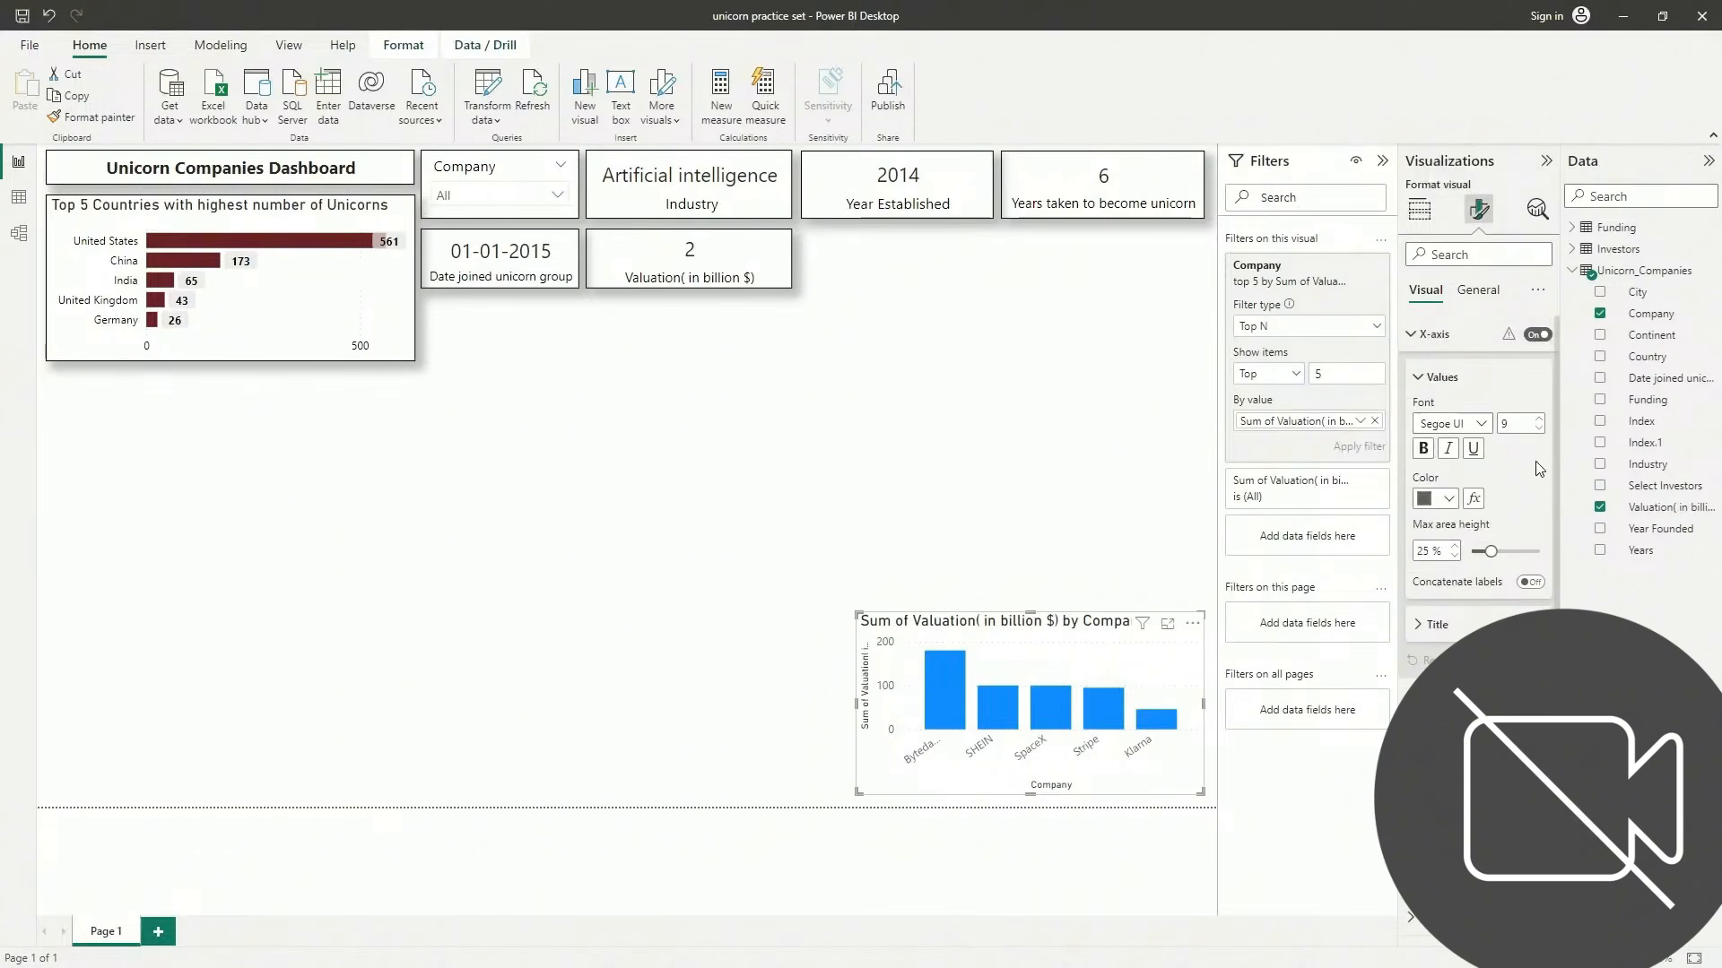
click(1450, 501)
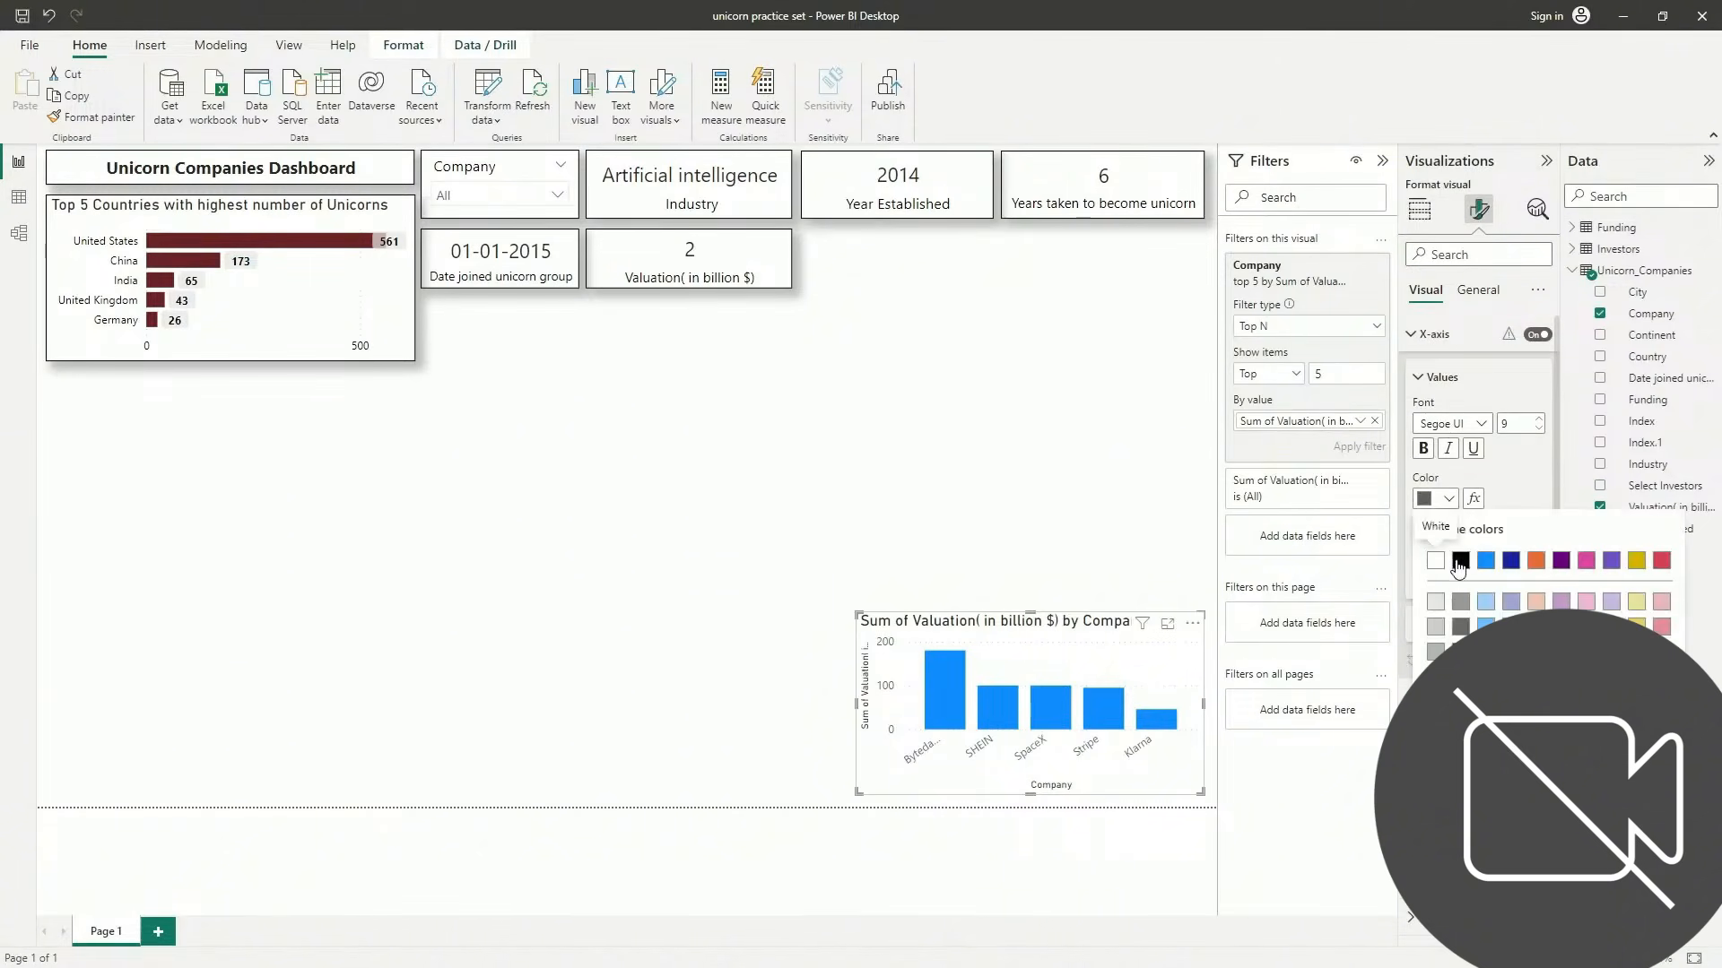
click(1460, 560)
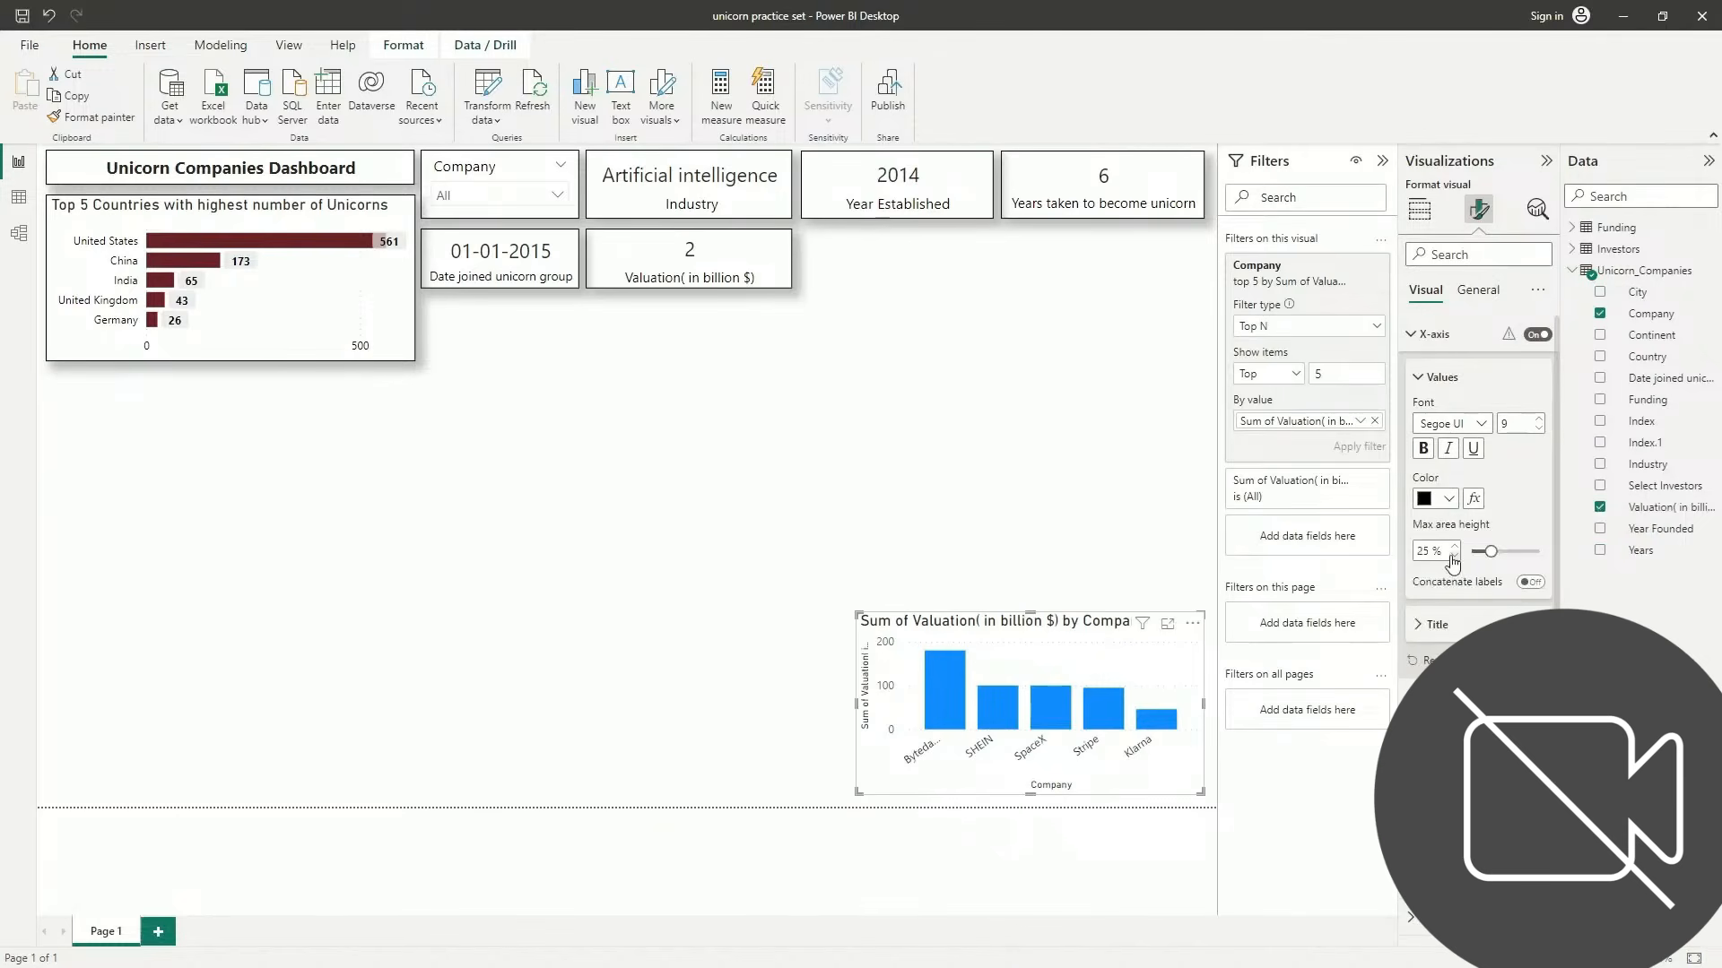
mouse_move(1490, 551)
mouse_down()
mouse_move(1523, 555)
mouse_move(1500, 554)
mouse_up()
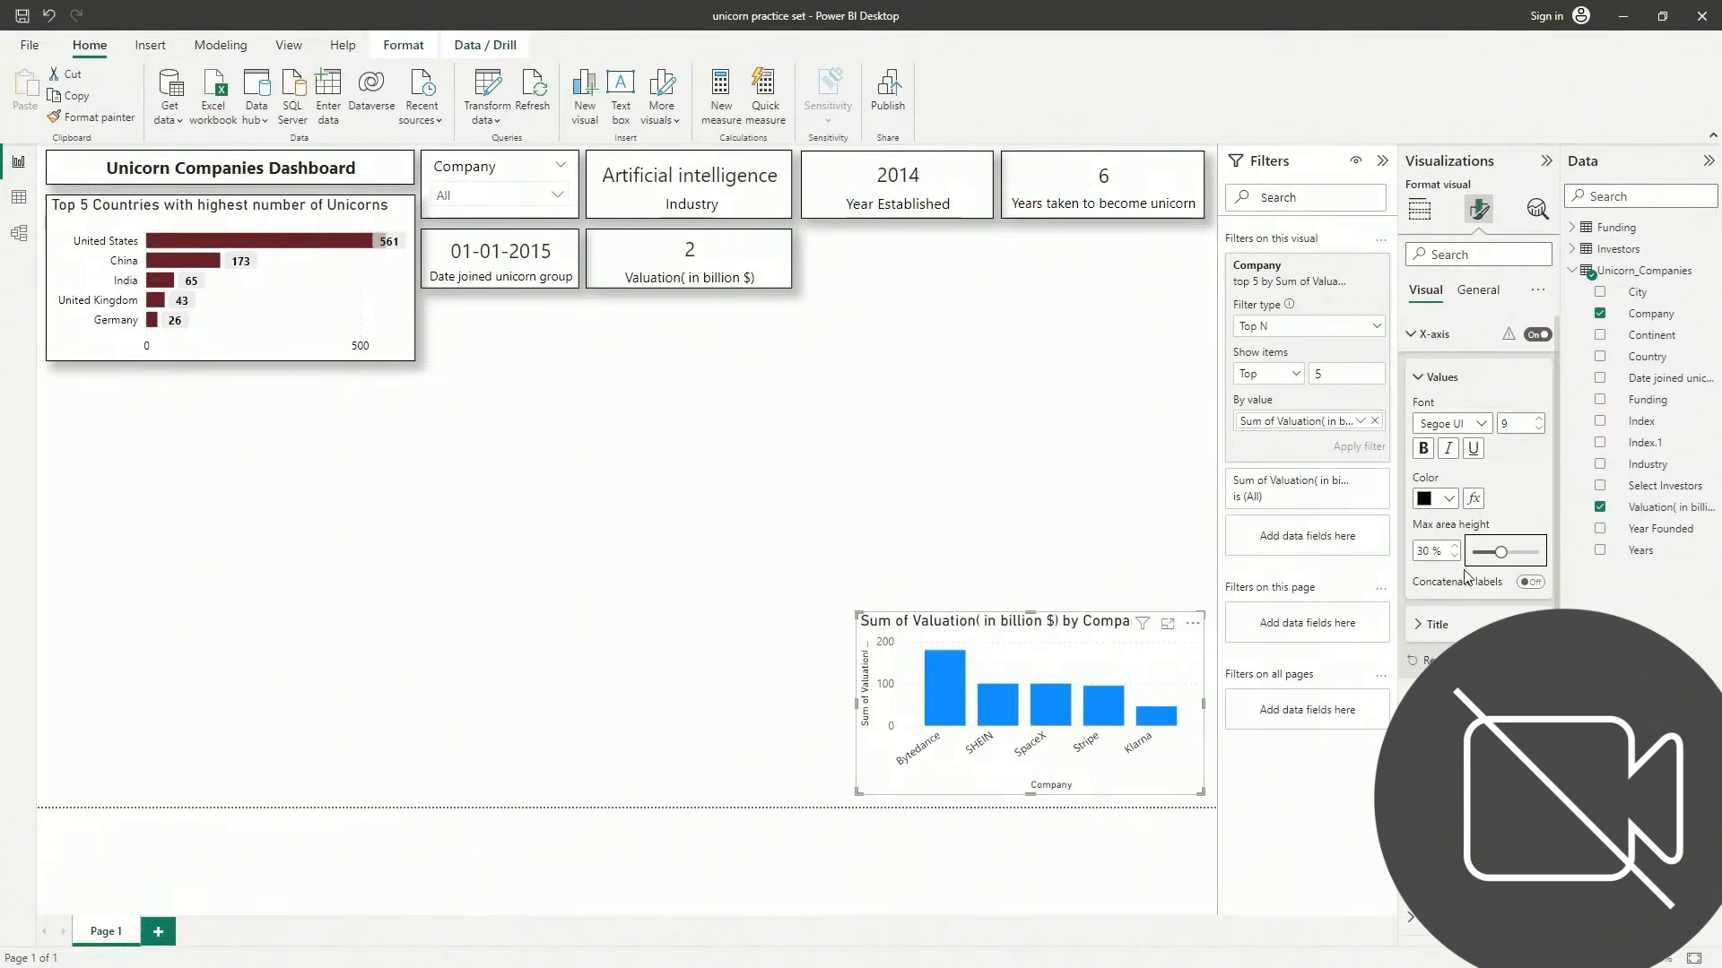
Turn off the column chart's X-axis title
click(1450, 502)
click(1426, 502)
click(1471, 626)
click(1471, 625)
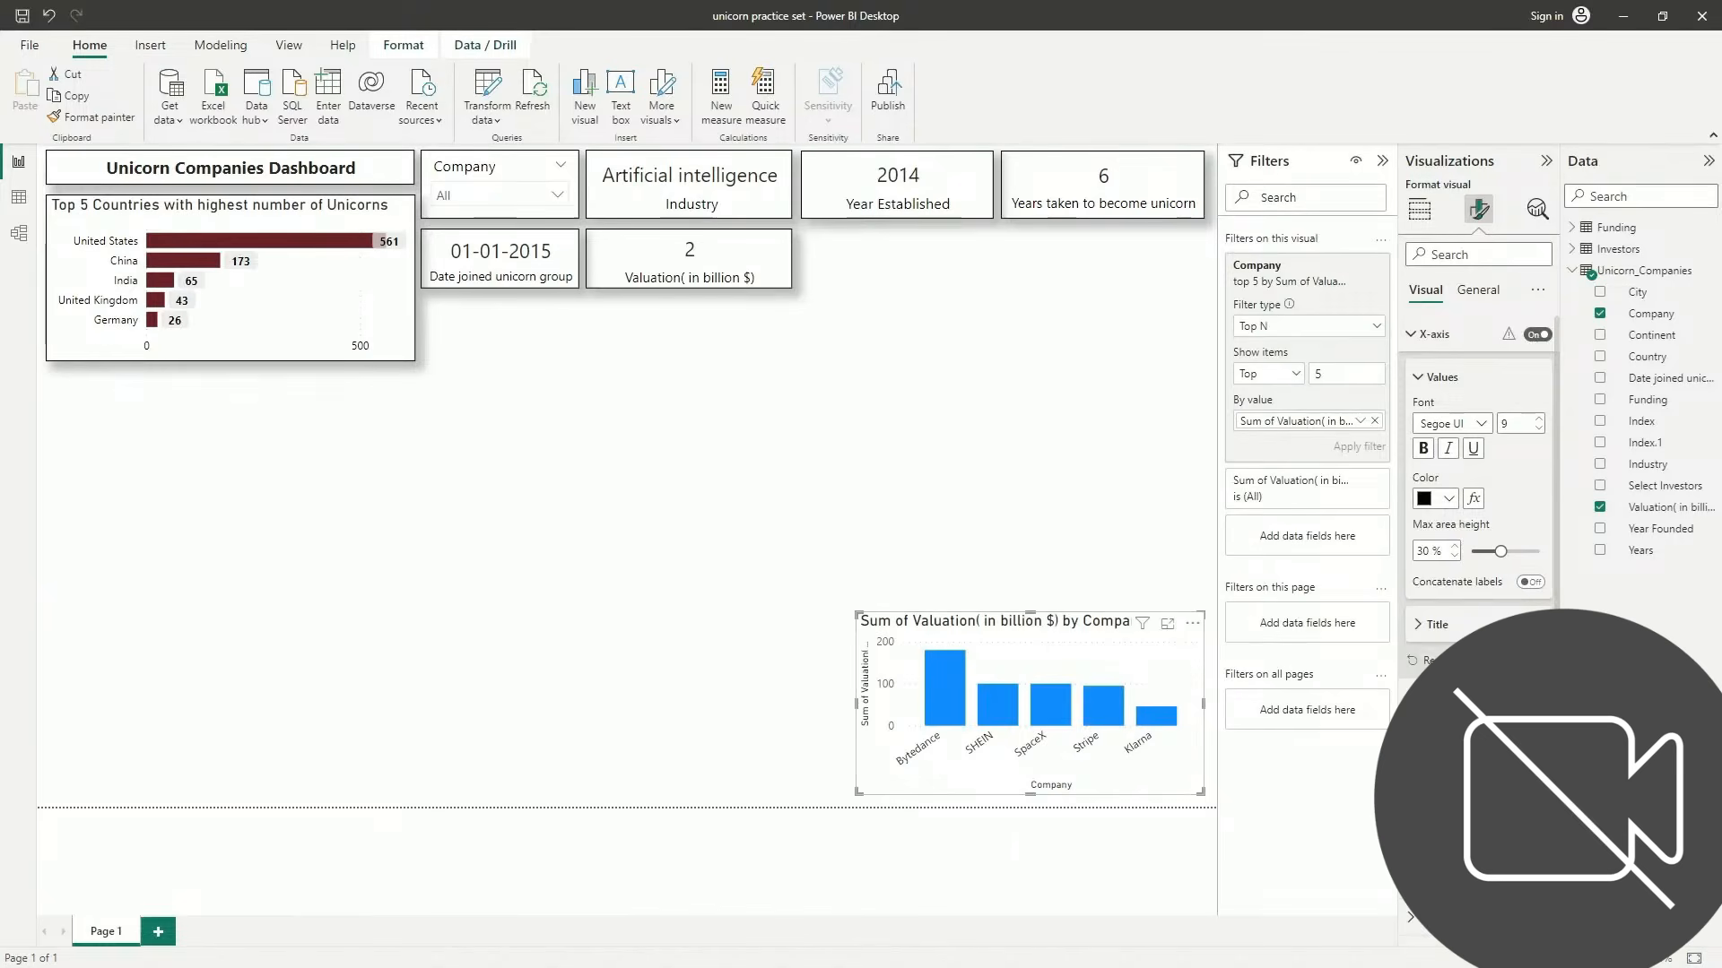
click(1531, 625)
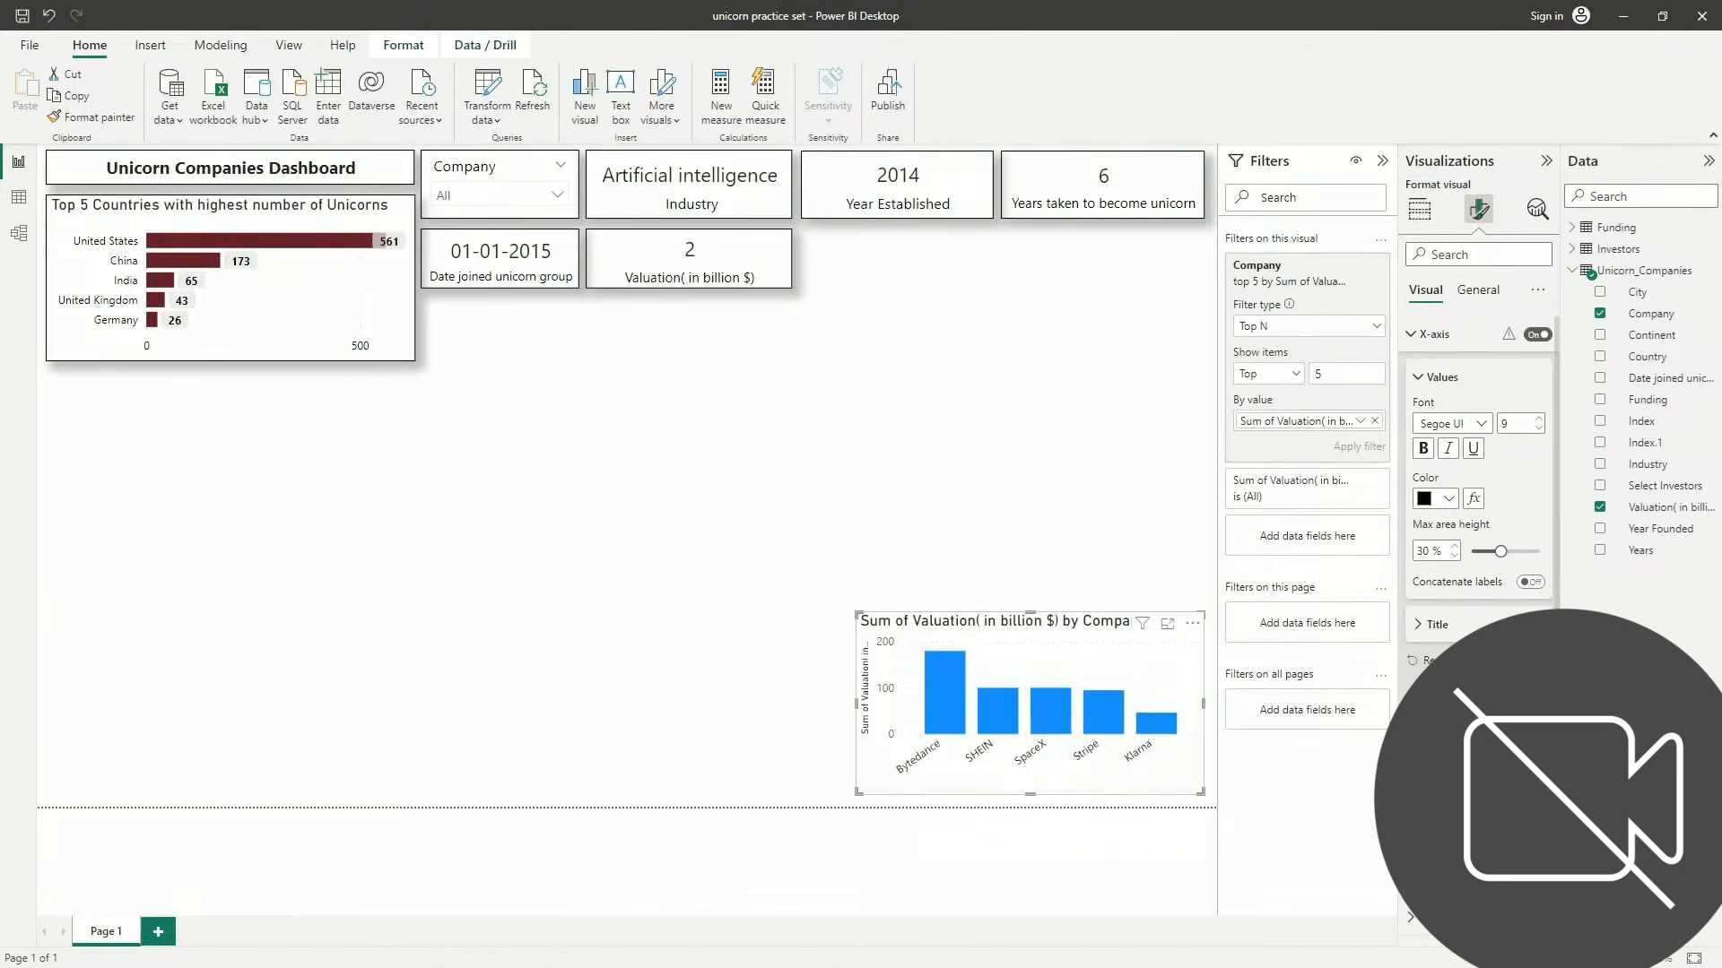
Color the column chart's Y-axis values black and turn off the Y-axis title
click(1413, 334)
click(1431, 375)
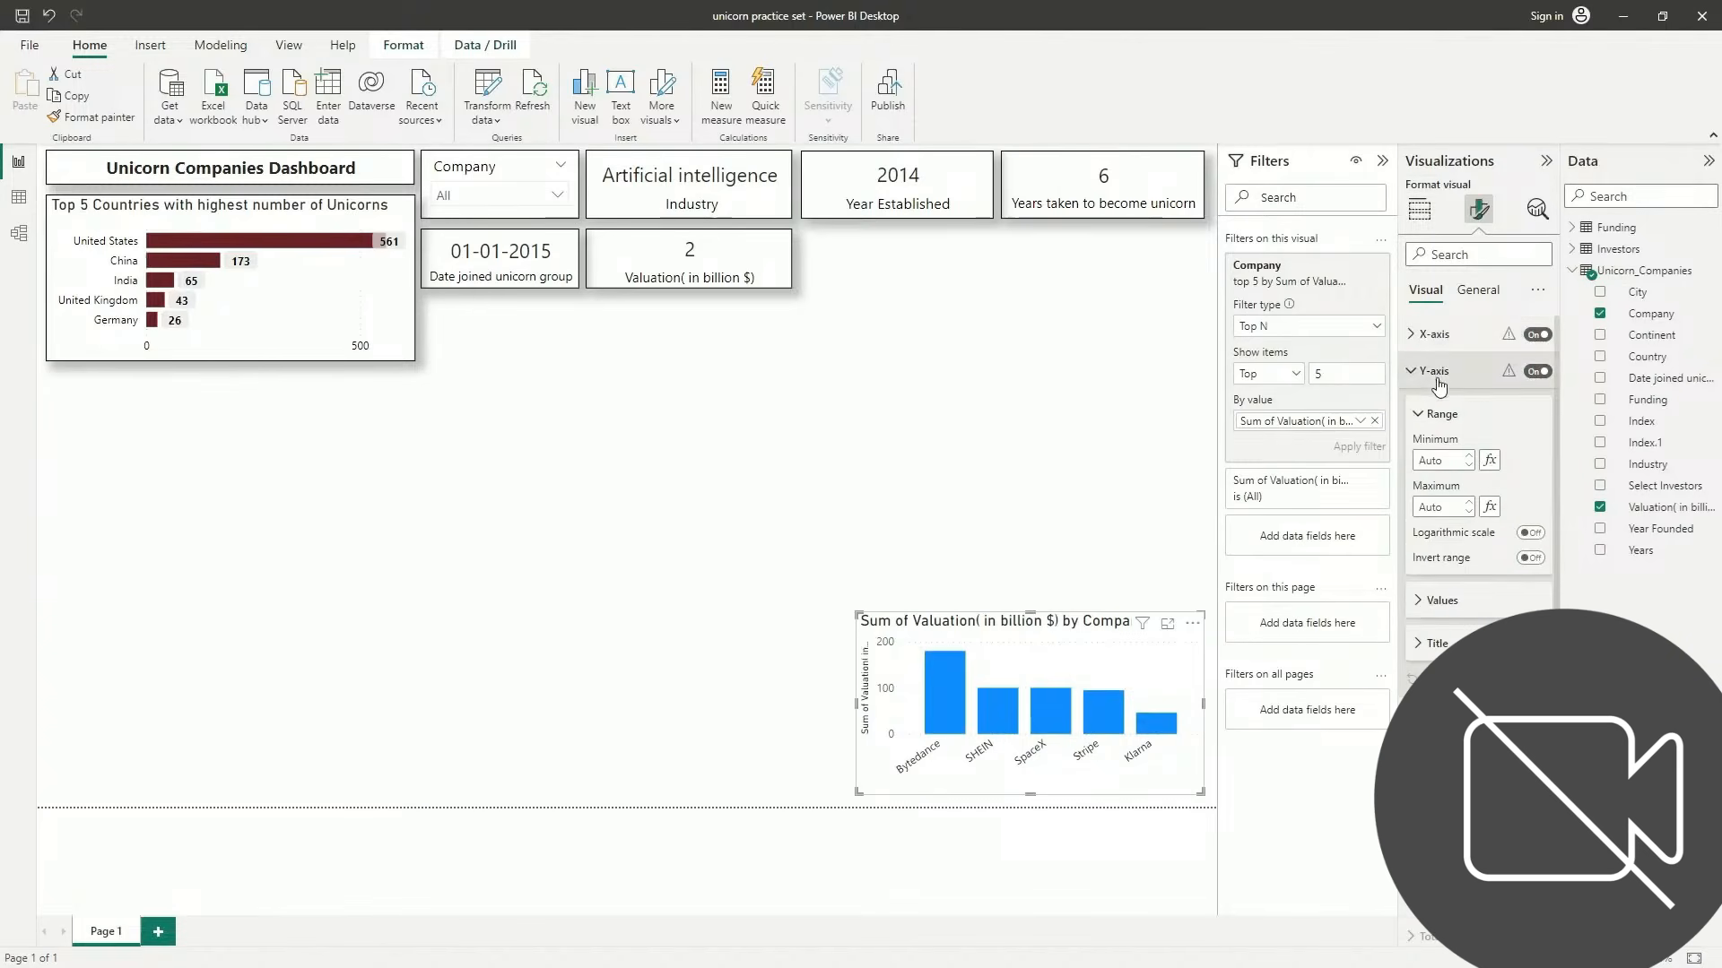
click(1494, 603)
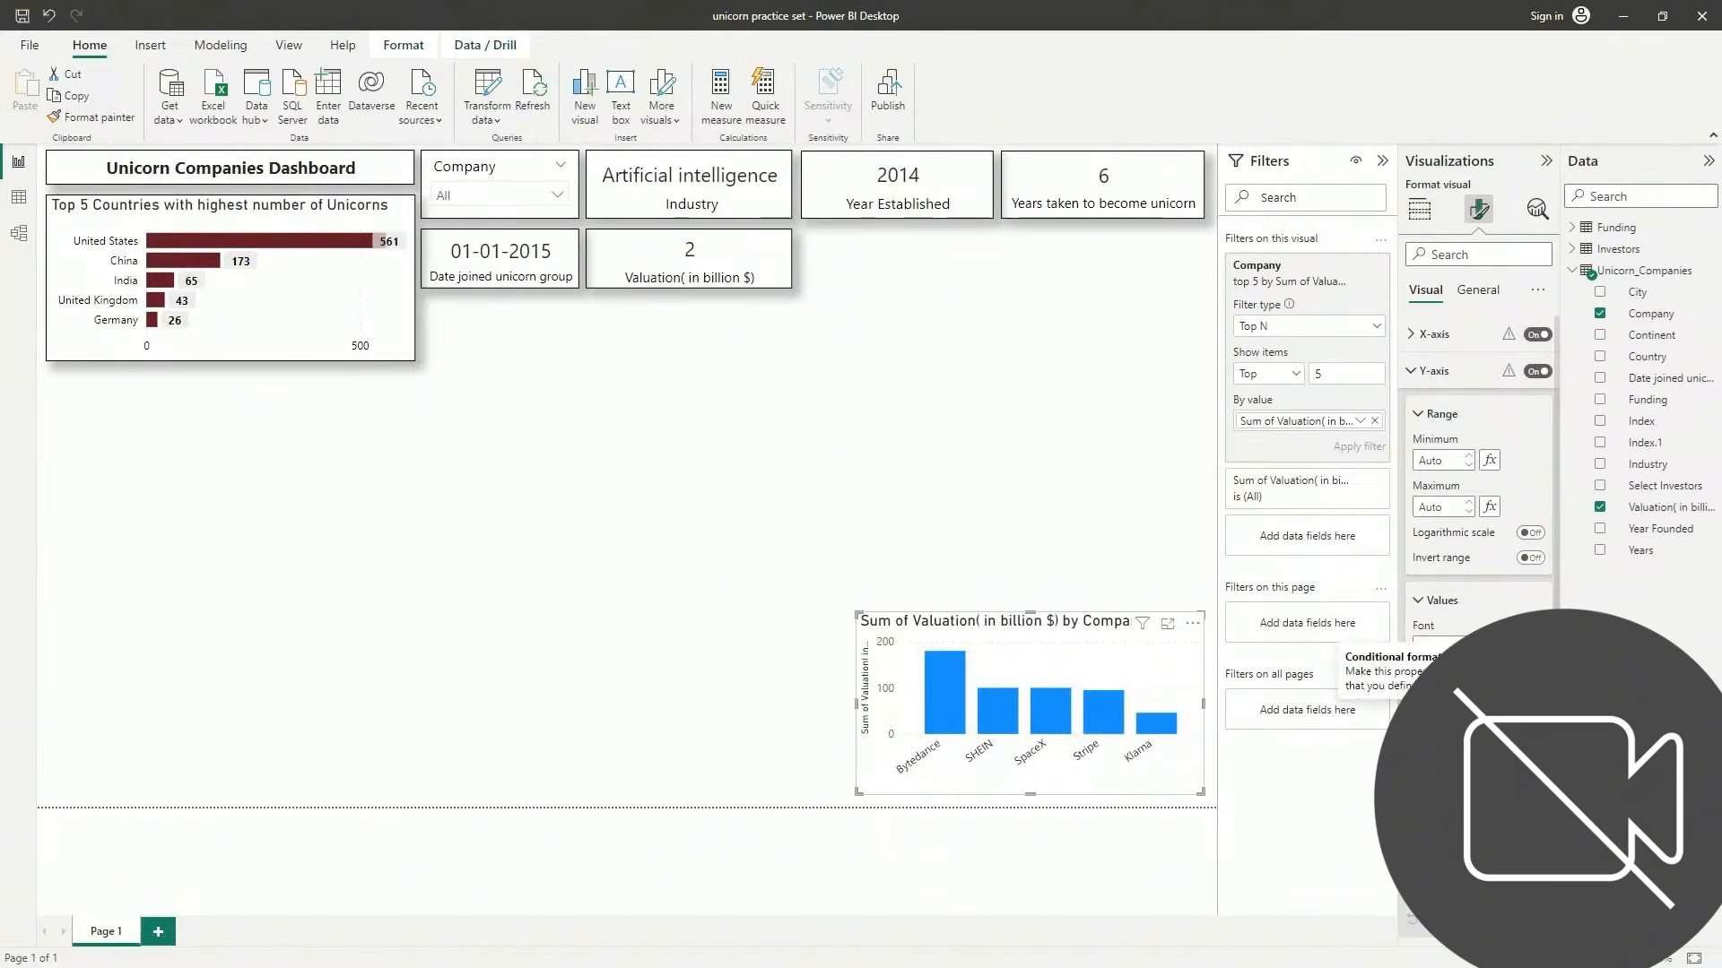
click(1435, 717)
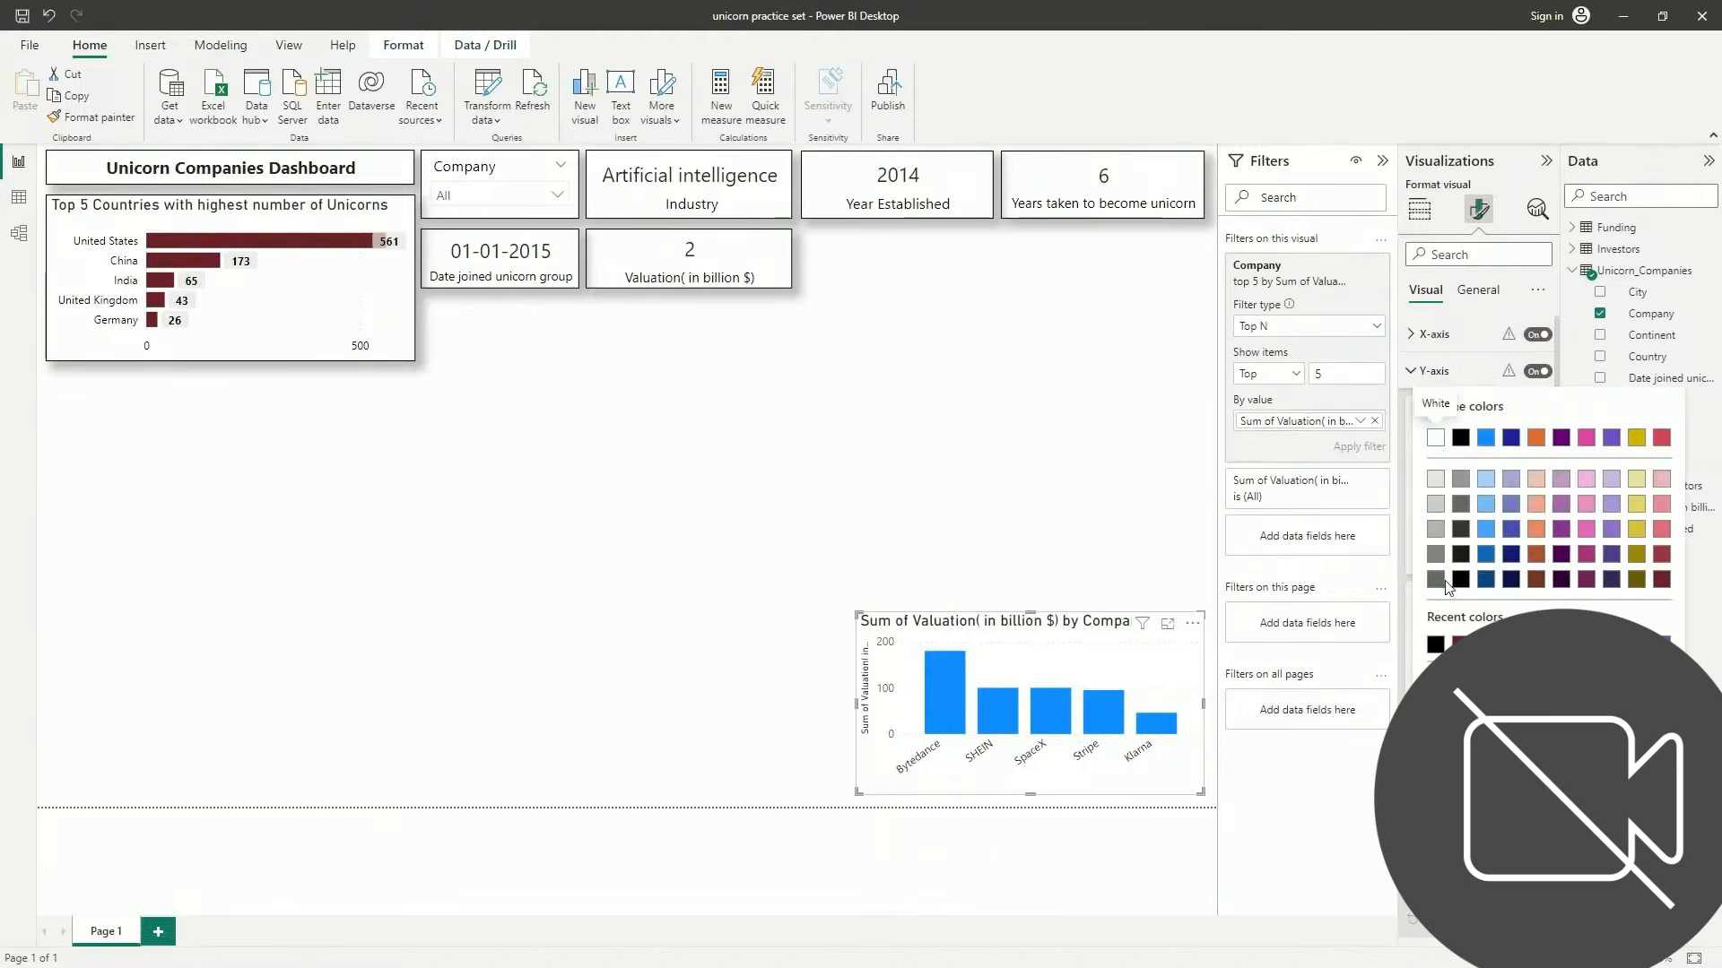
click(1435, 645)
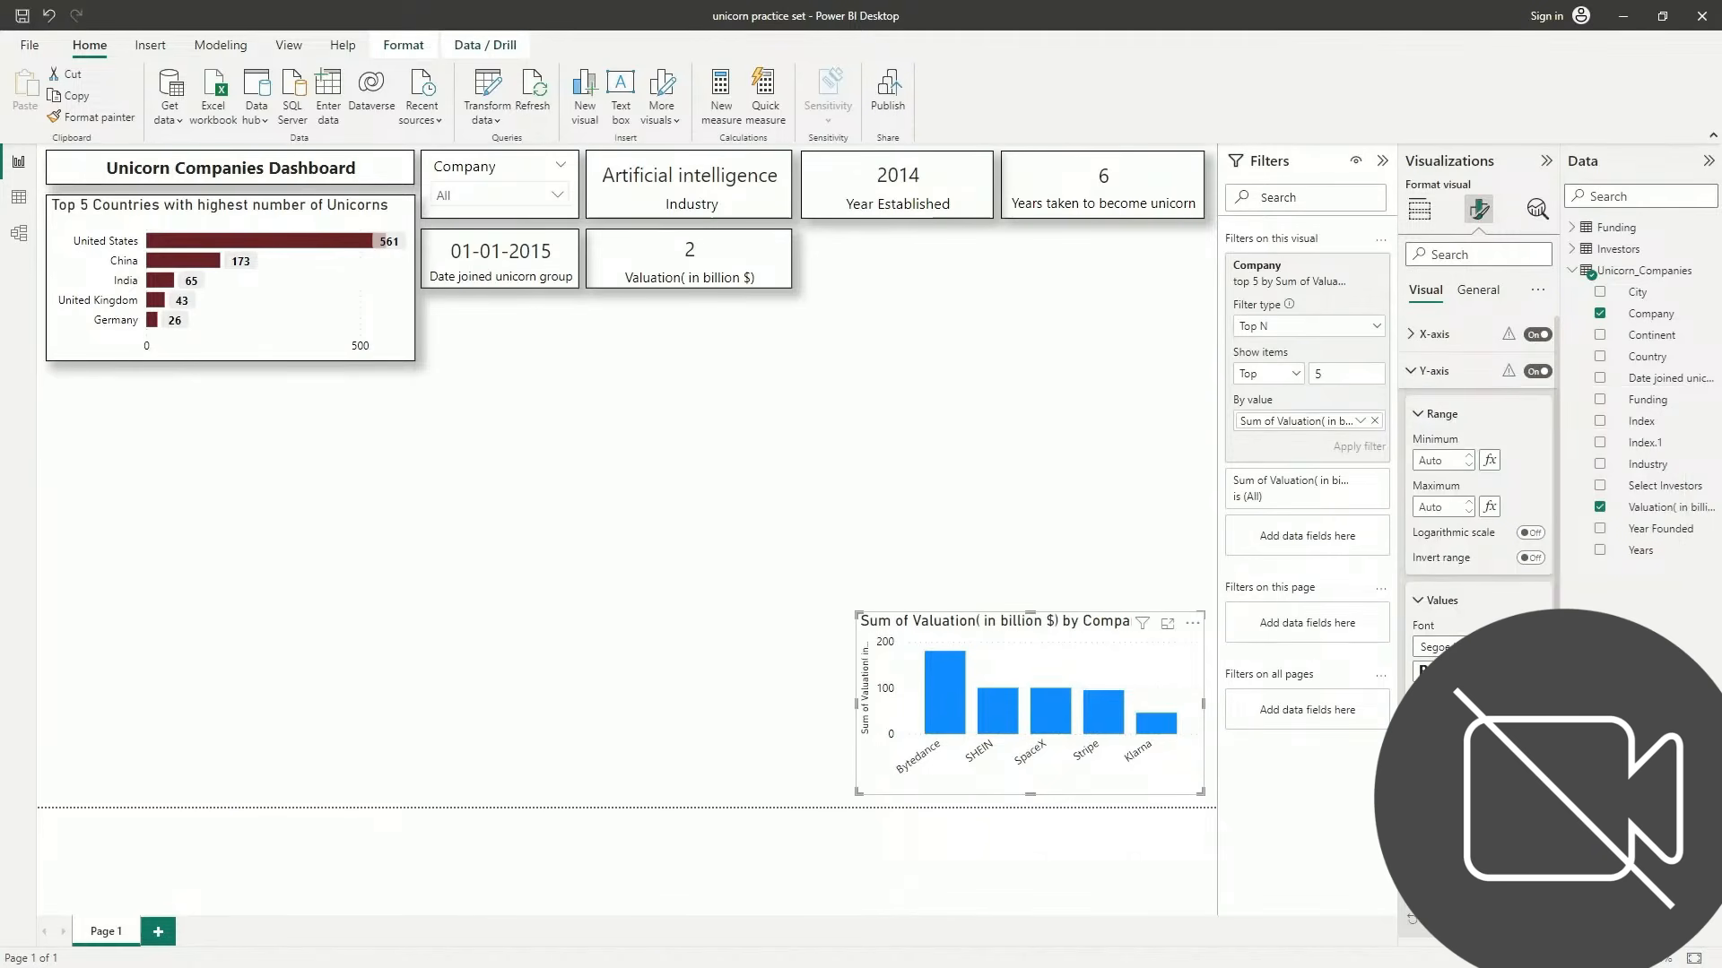
scroll(1525, 601, down, 3)
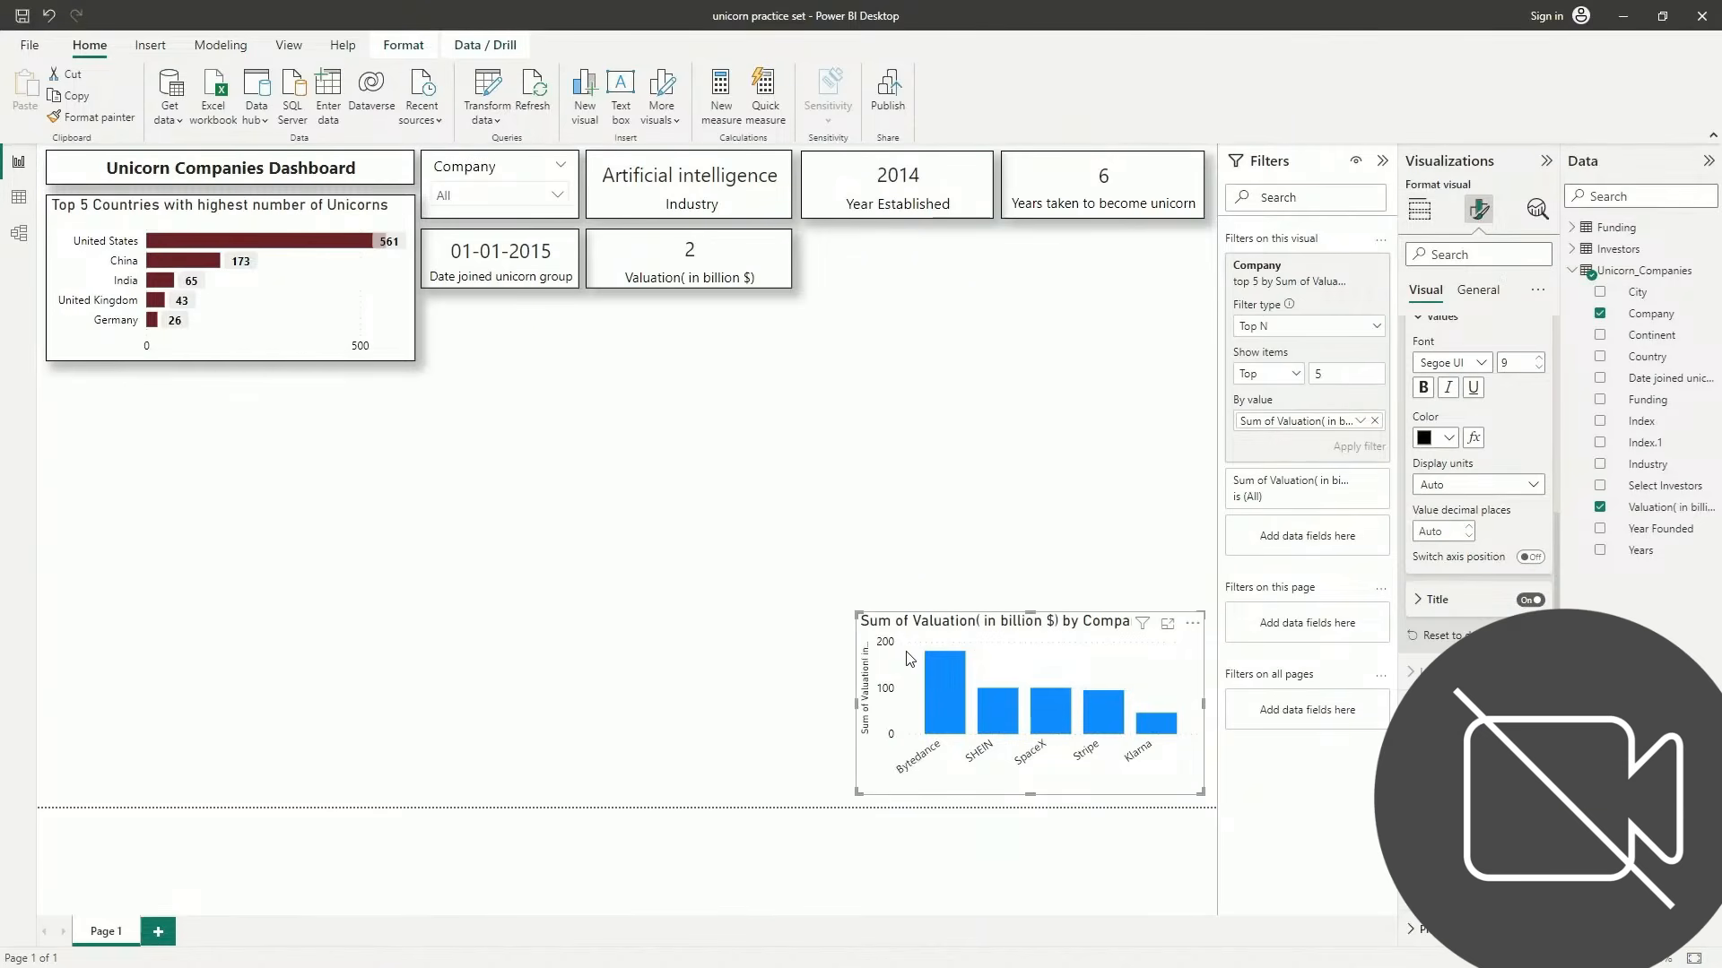
click(1530, 600)
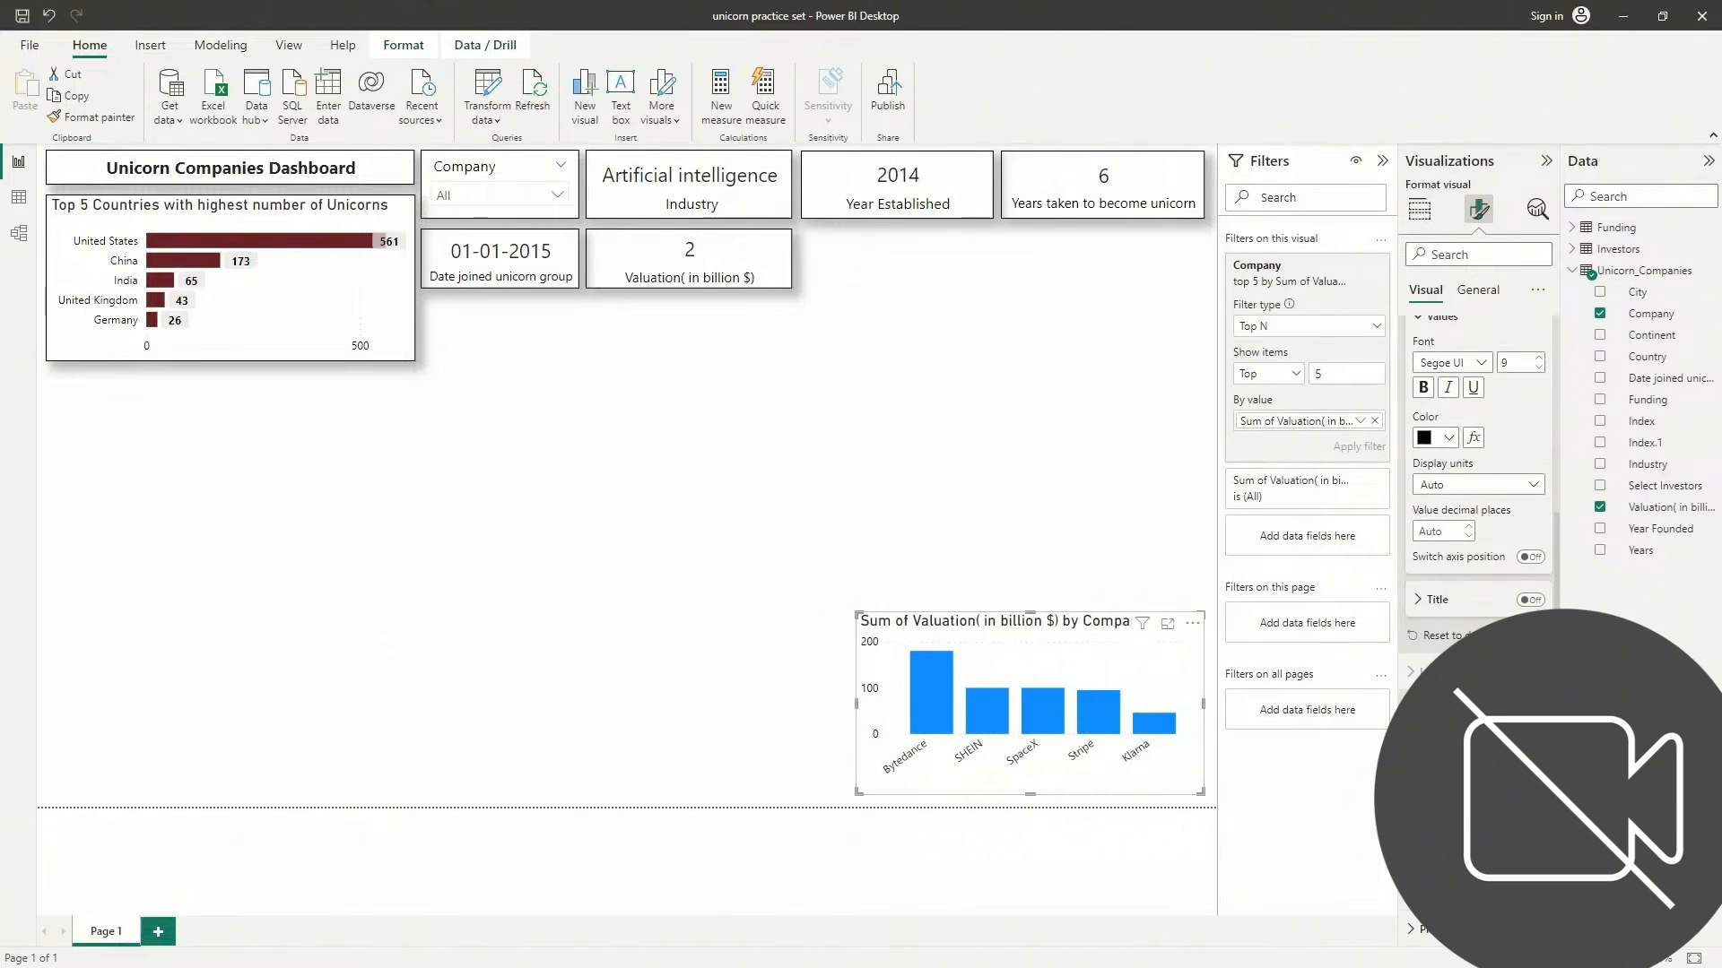
Turn on the column chart's data labels and color their values black
click(1462, 854)
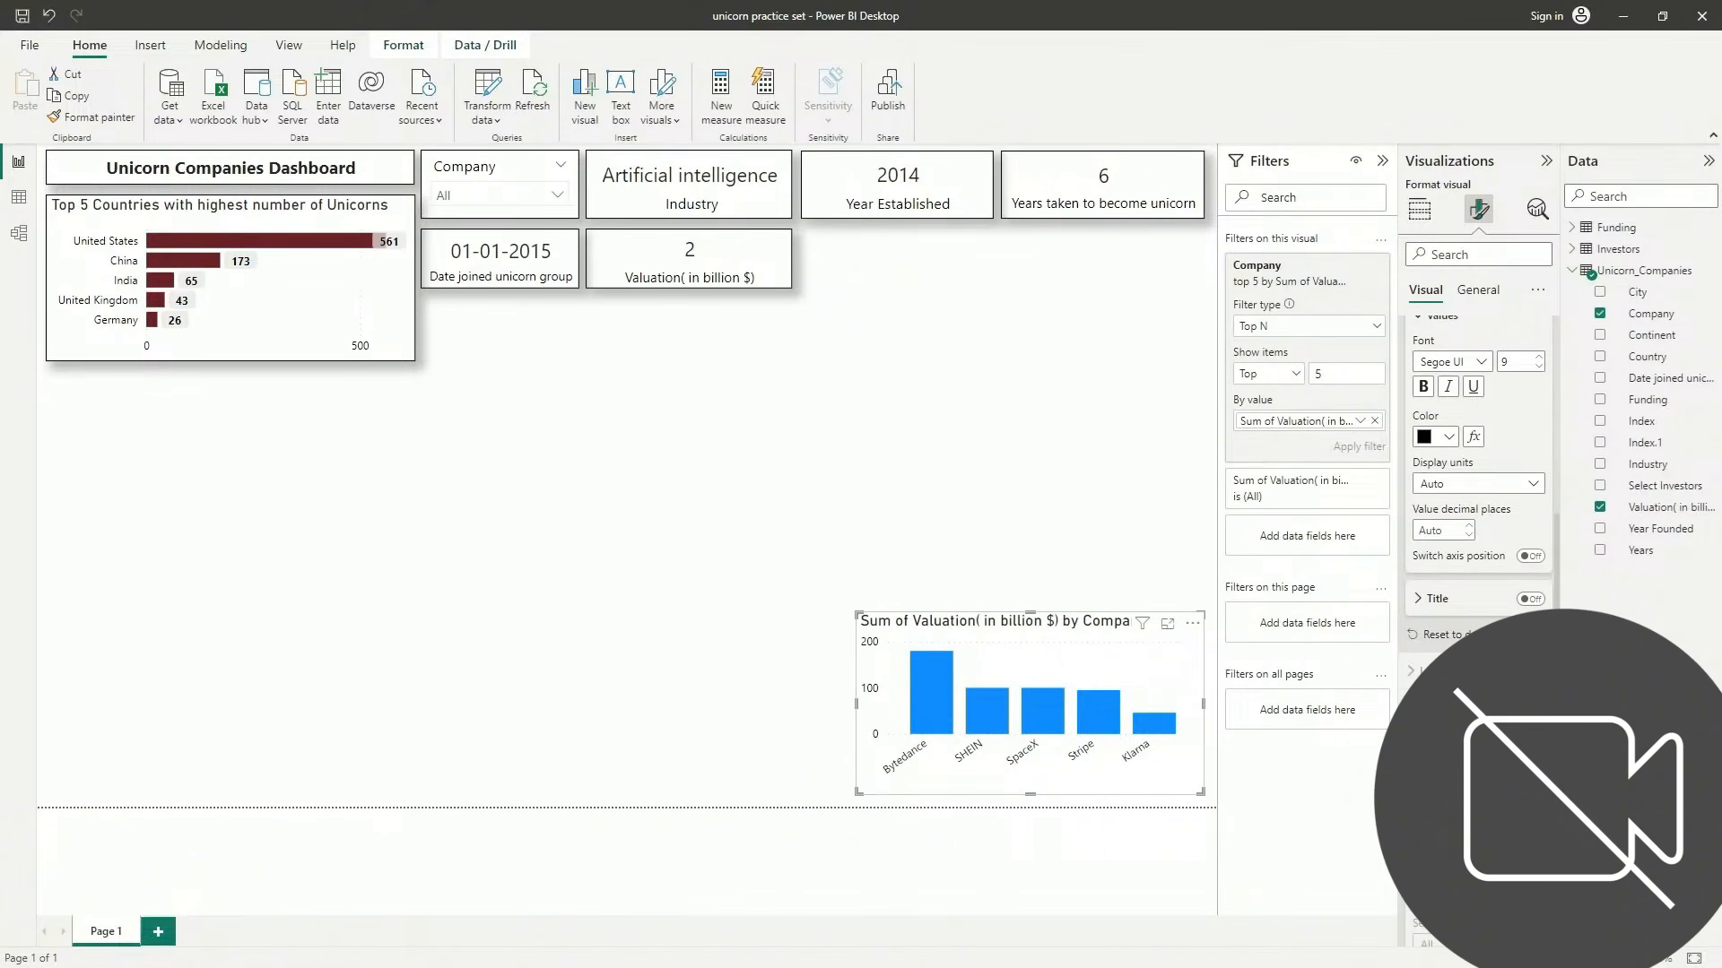
scroll(1467, 502, down, 3)
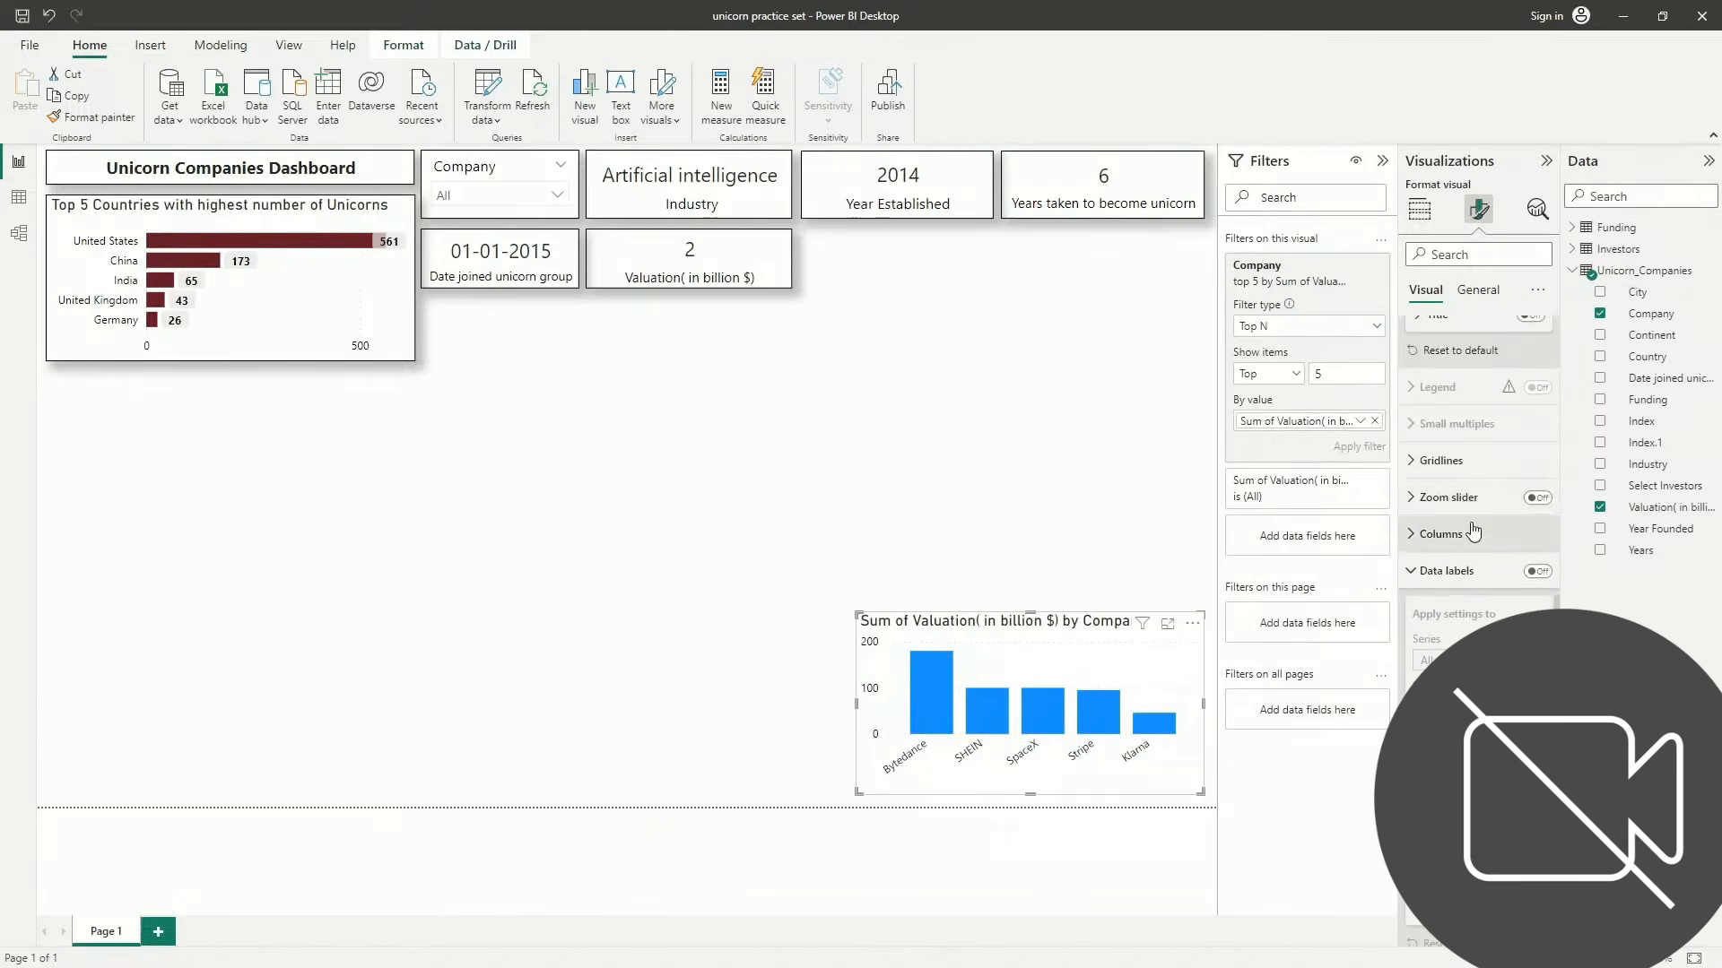
click(1544, 573)
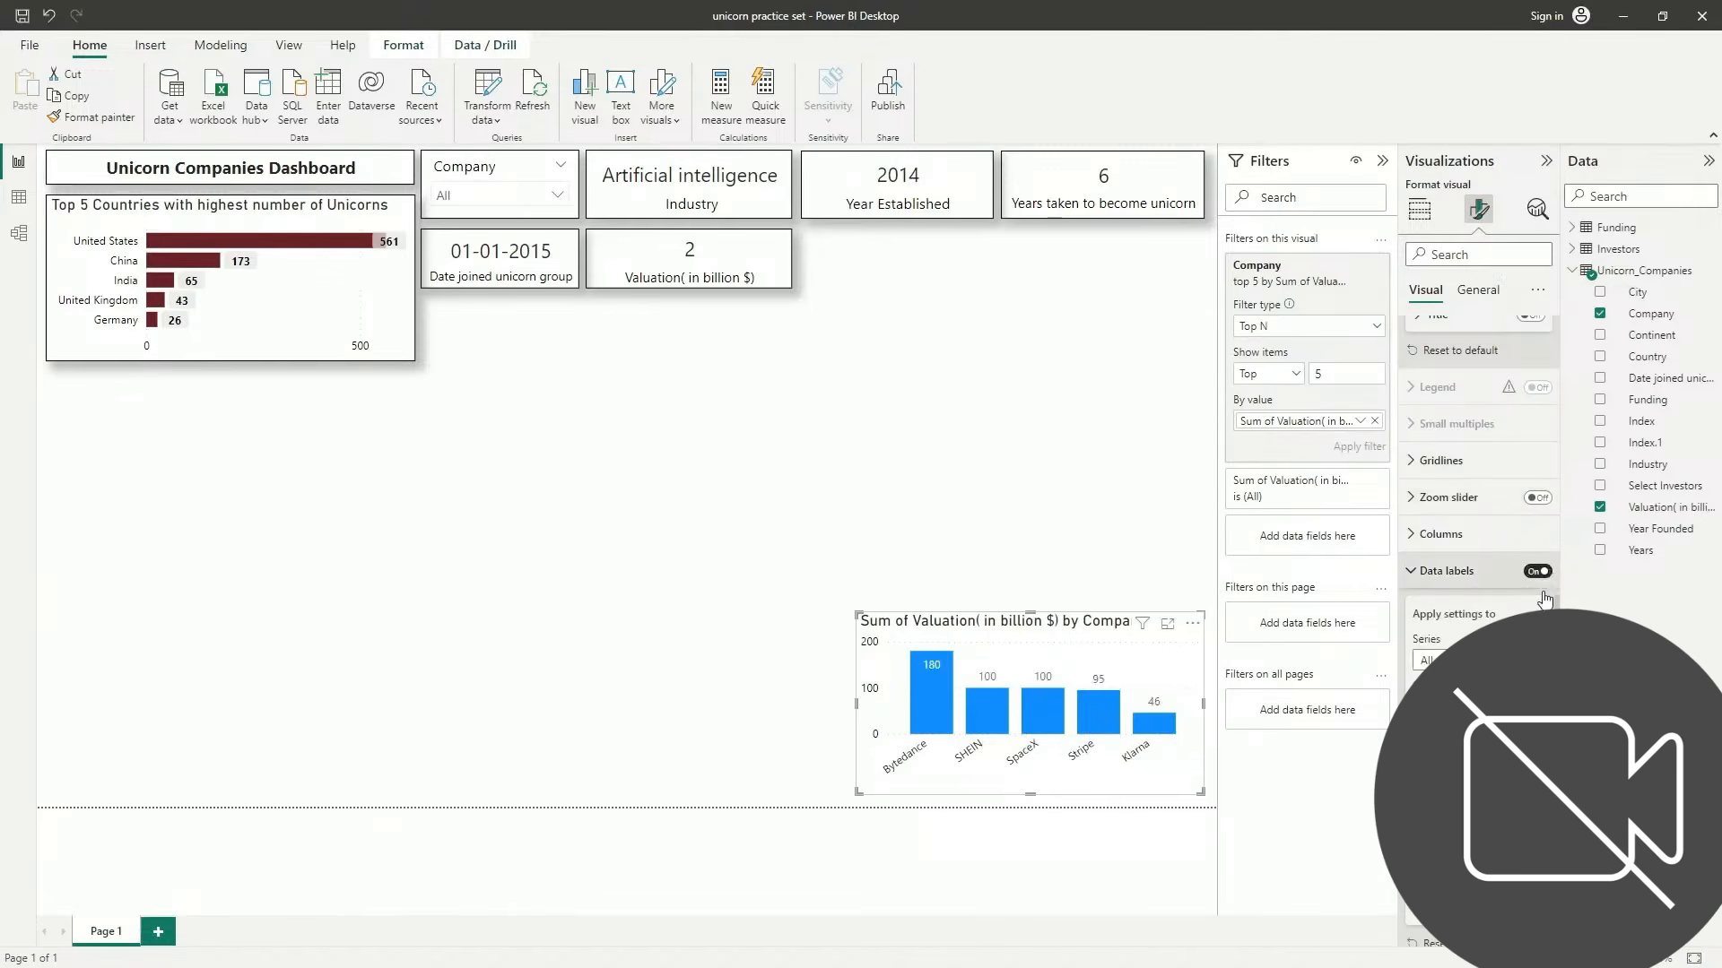
scroll(1479, 493, down, 2)
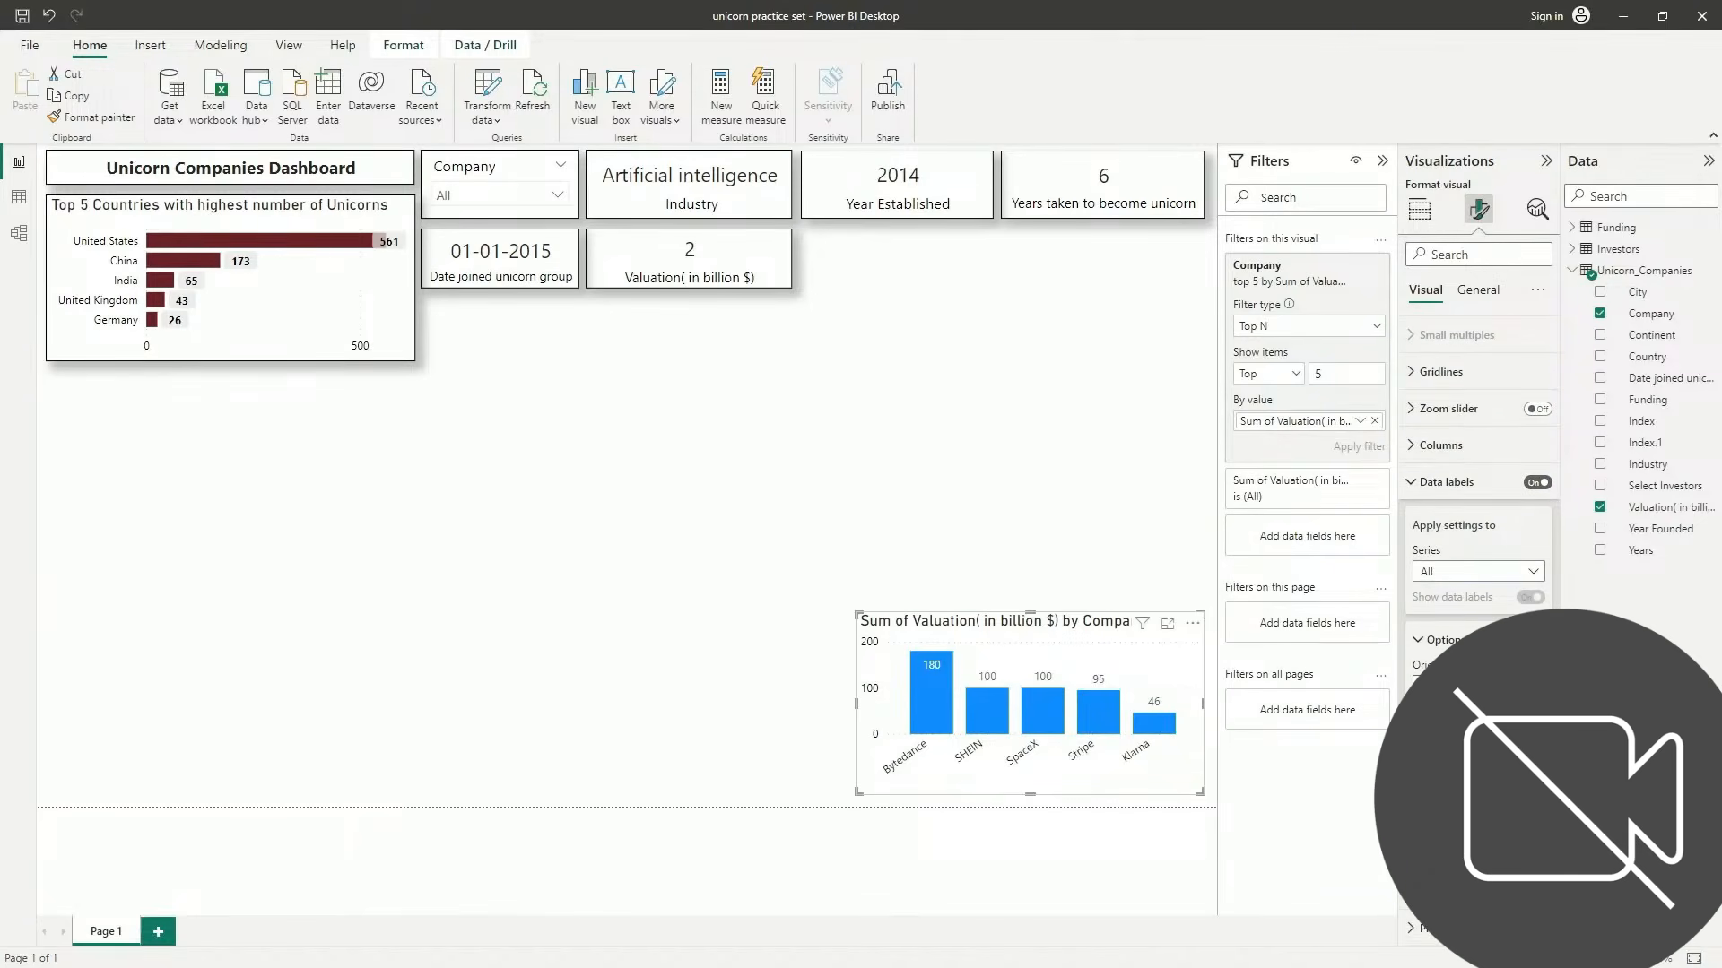
click(1440, 787)
click(1432, 897)
Turn on the background behind the column chart's data labels and color it light orange
scroll(1480, 538, down, 3)
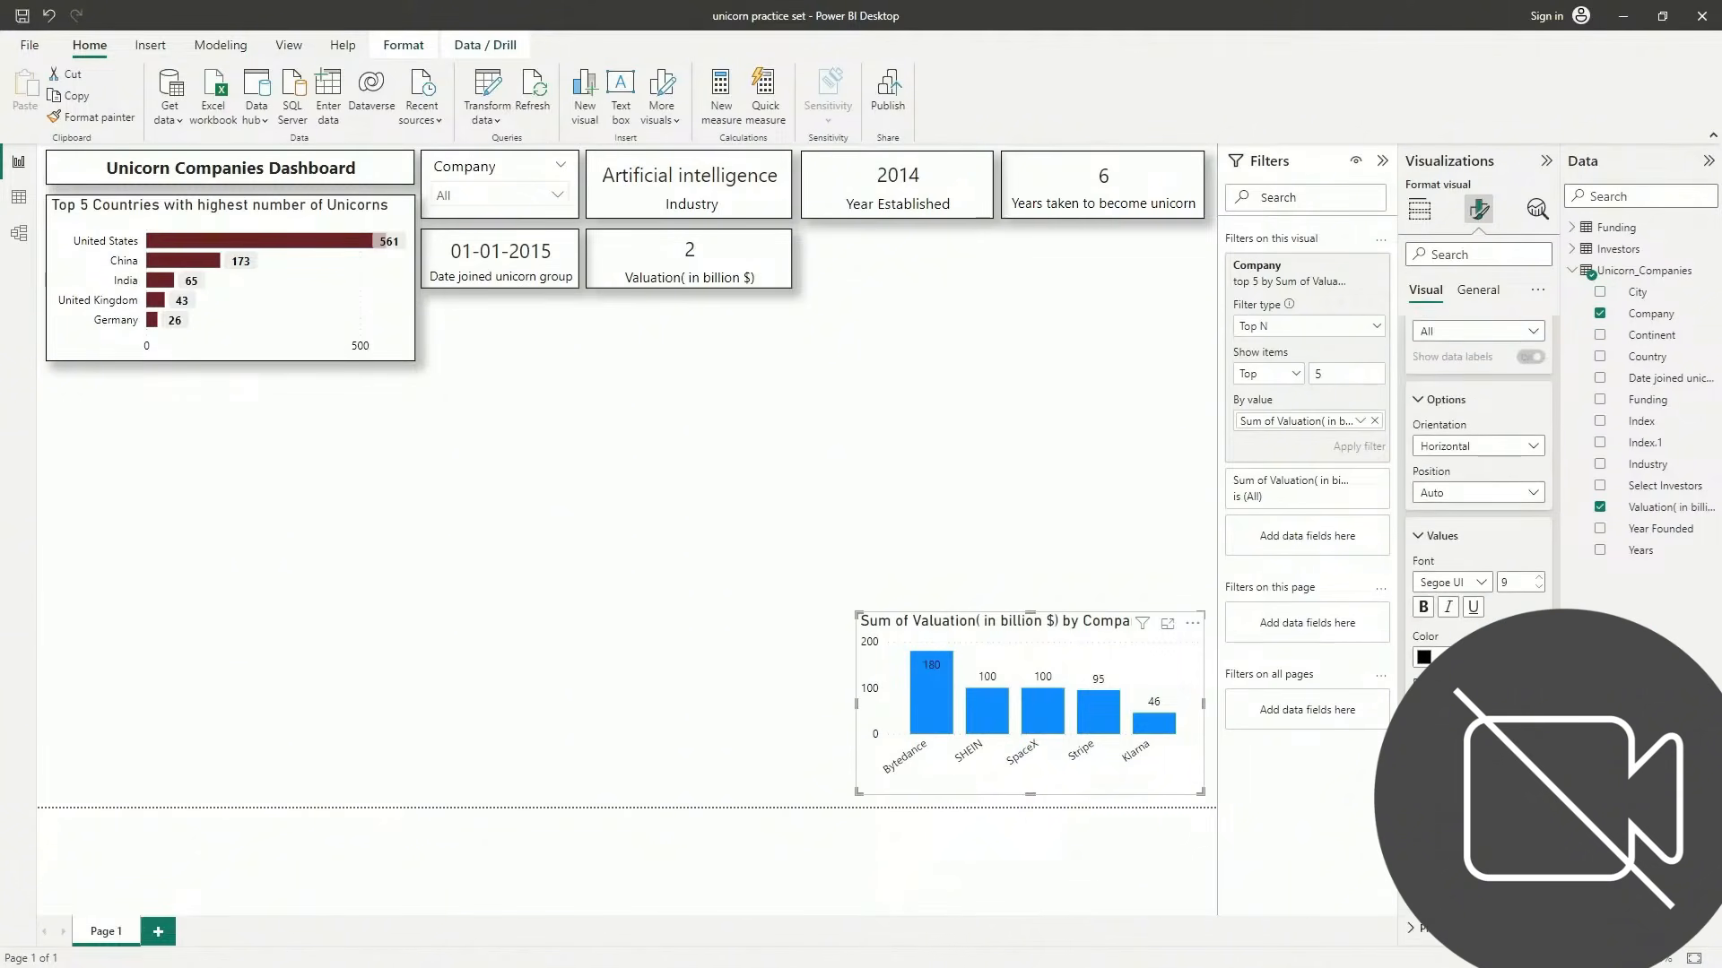
click(1531, 794)
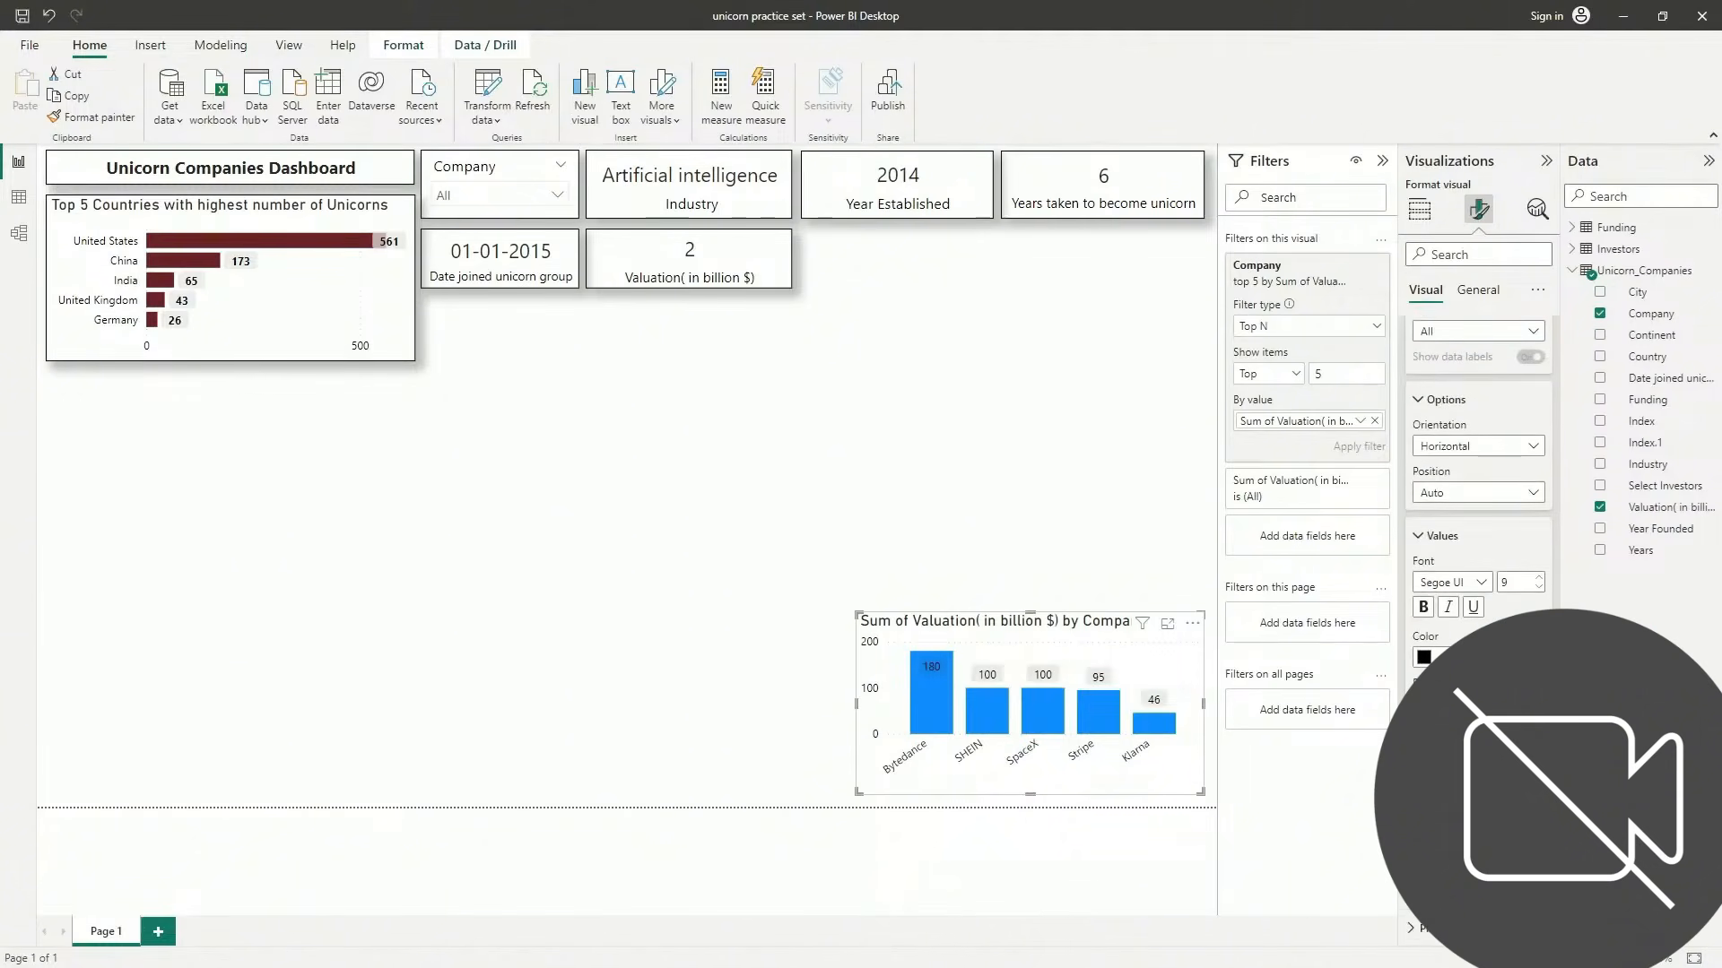
scroll(1480, 493, down, 2)
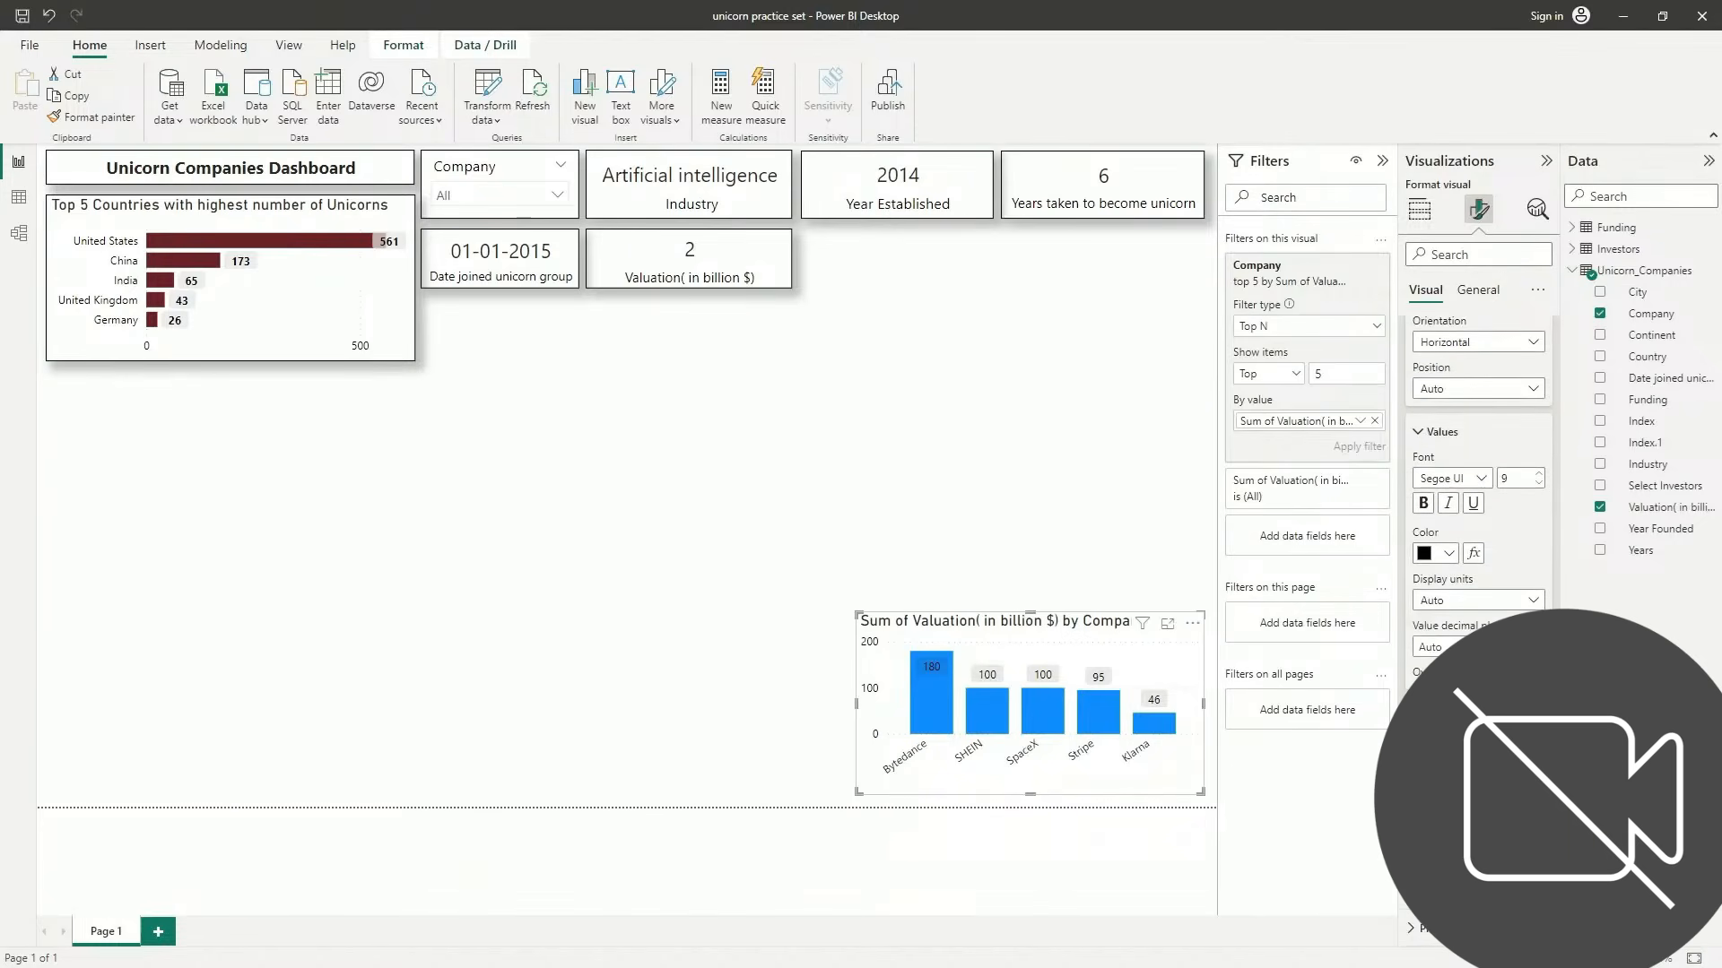
click(1449, 553)
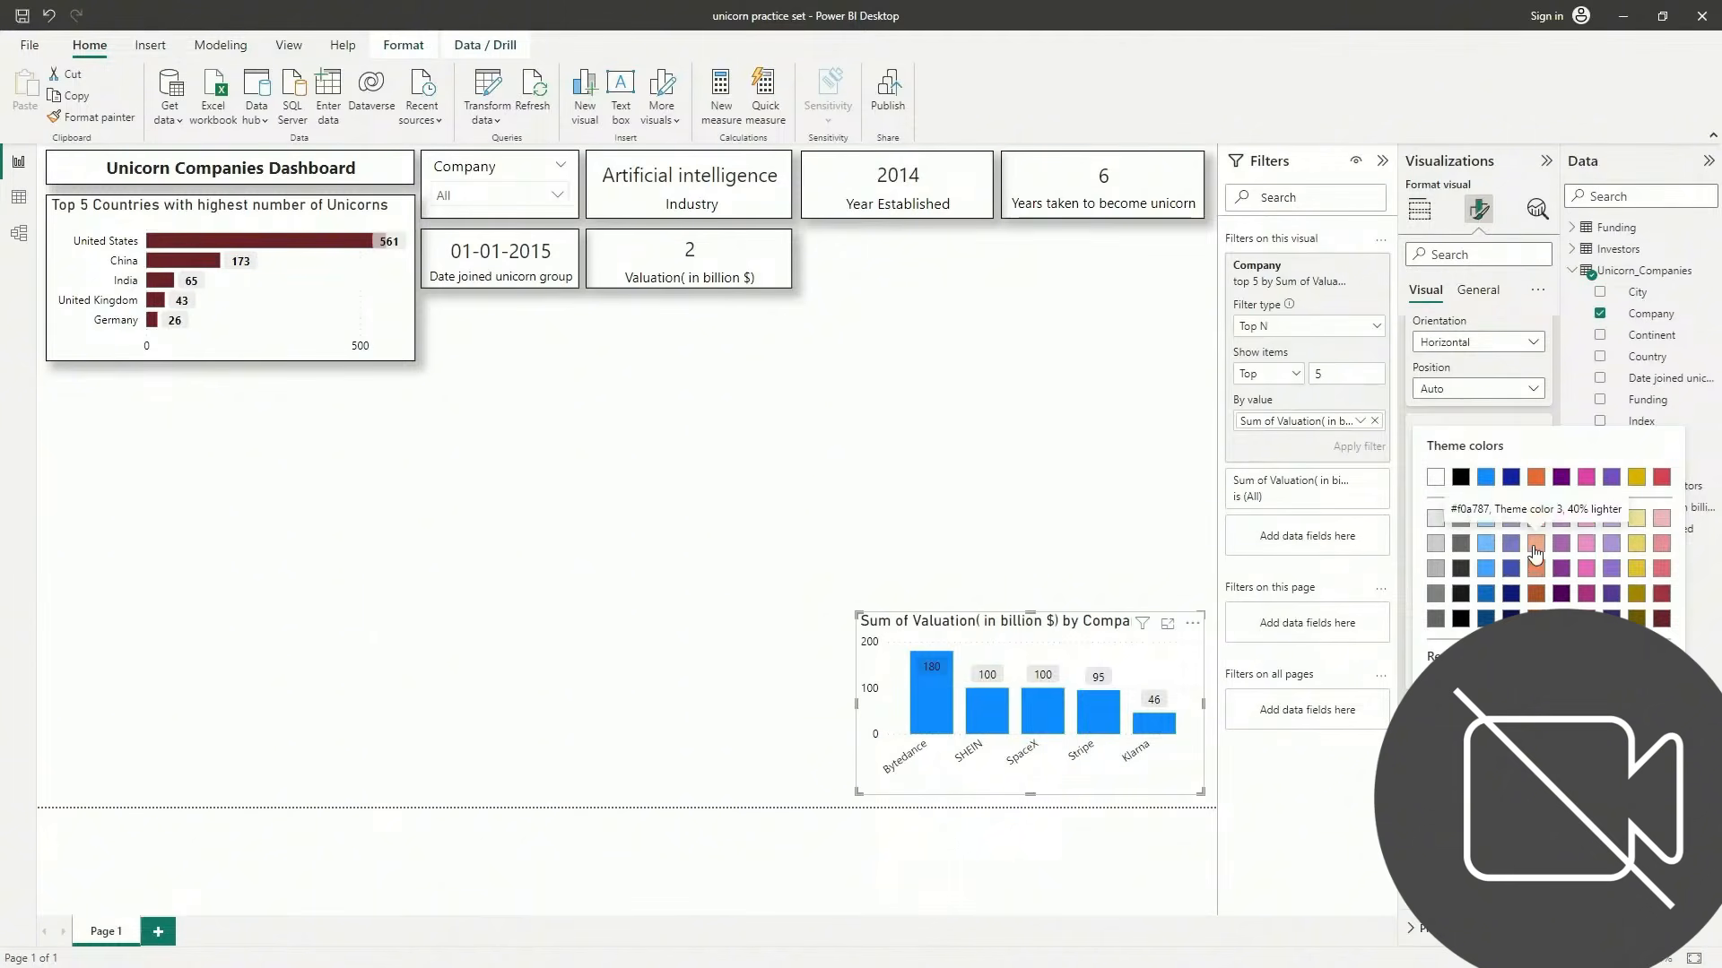
key(Escape)
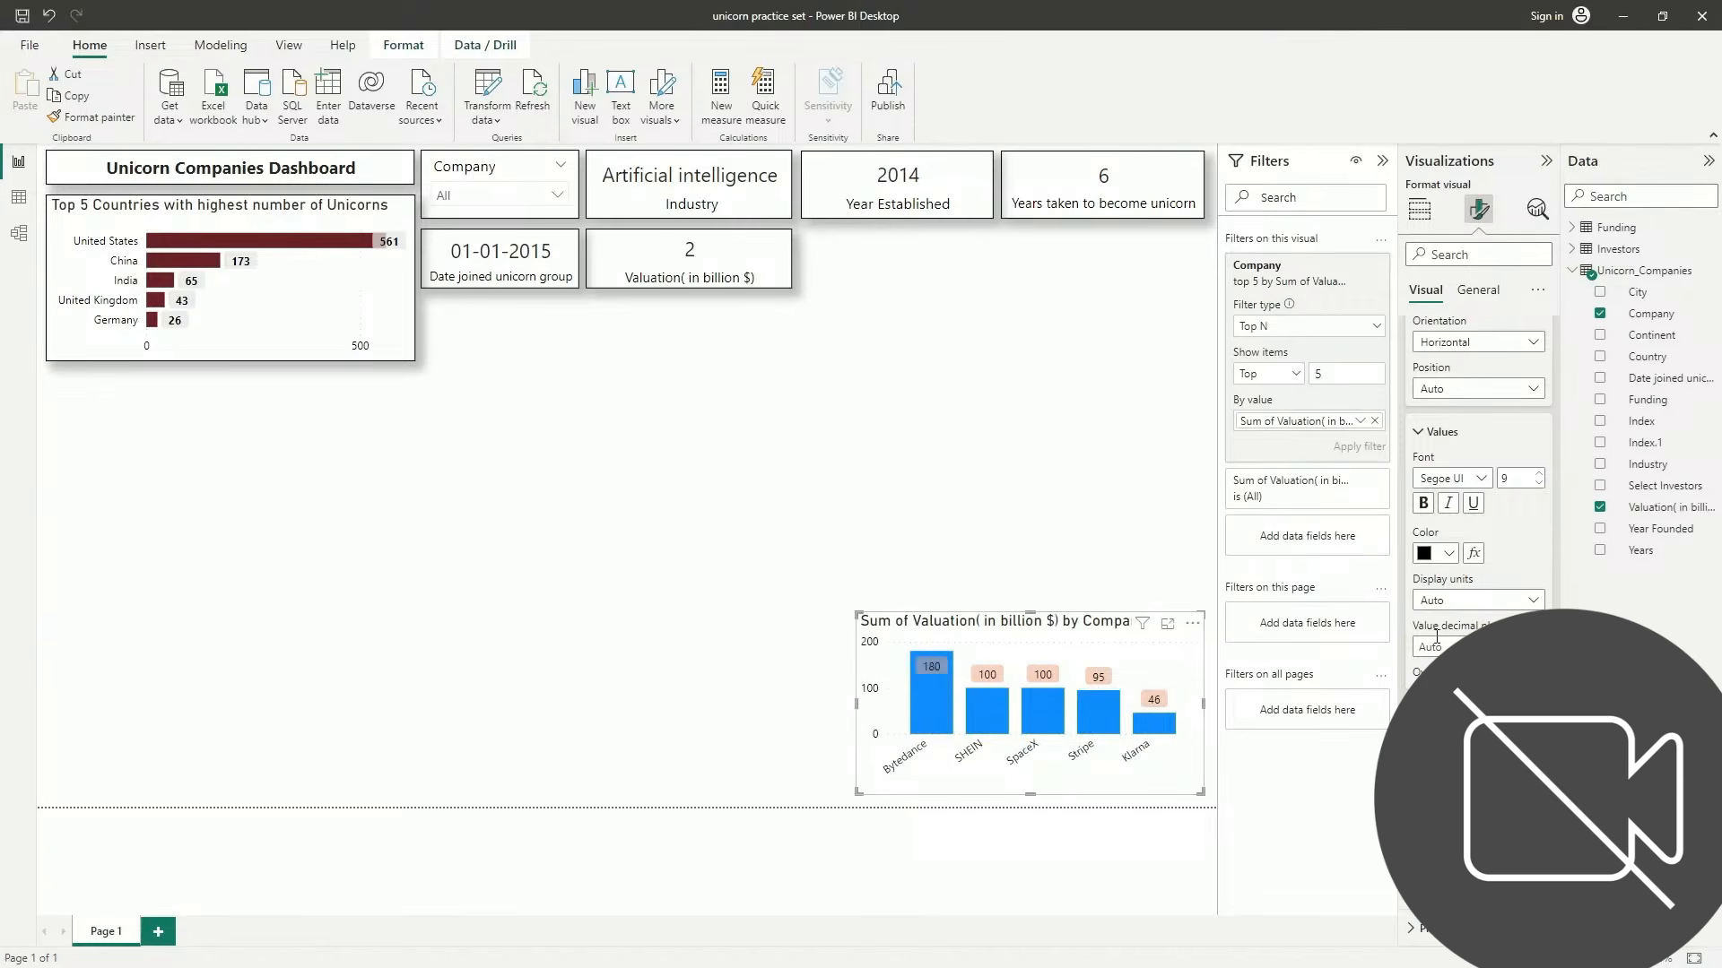
Make the column chart's data labels bold and change their background color to light grey
scroll(1454, 534, up, 5)
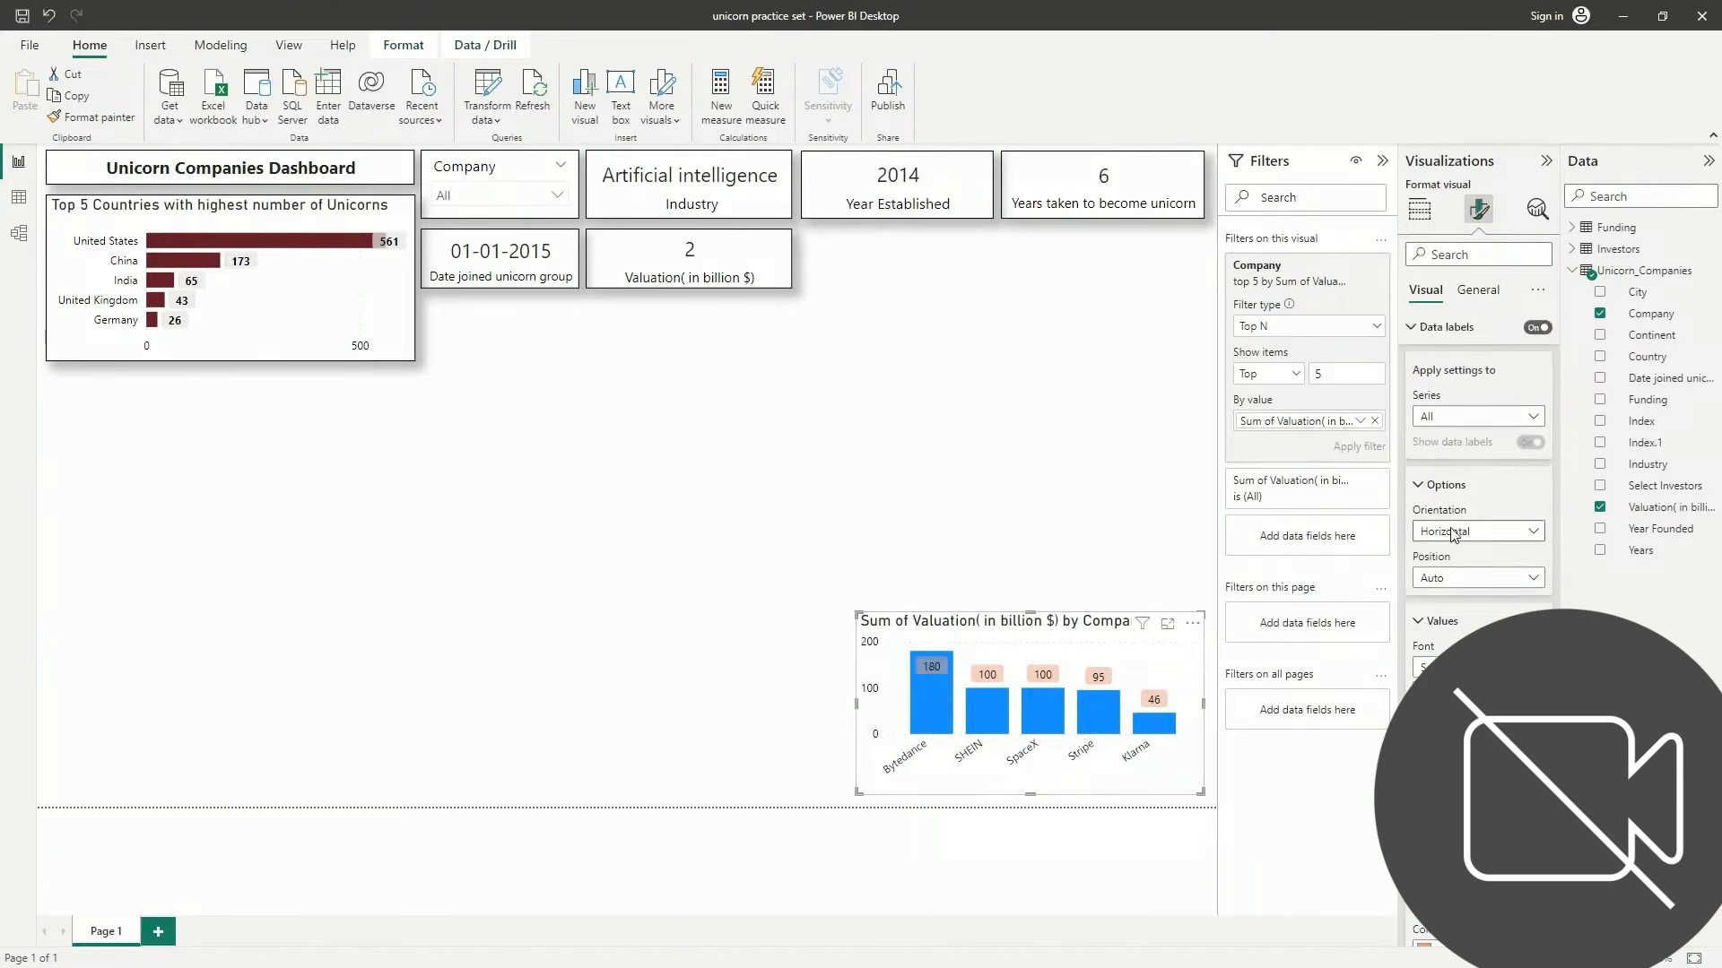
scroll(1478, 448, down, 3)
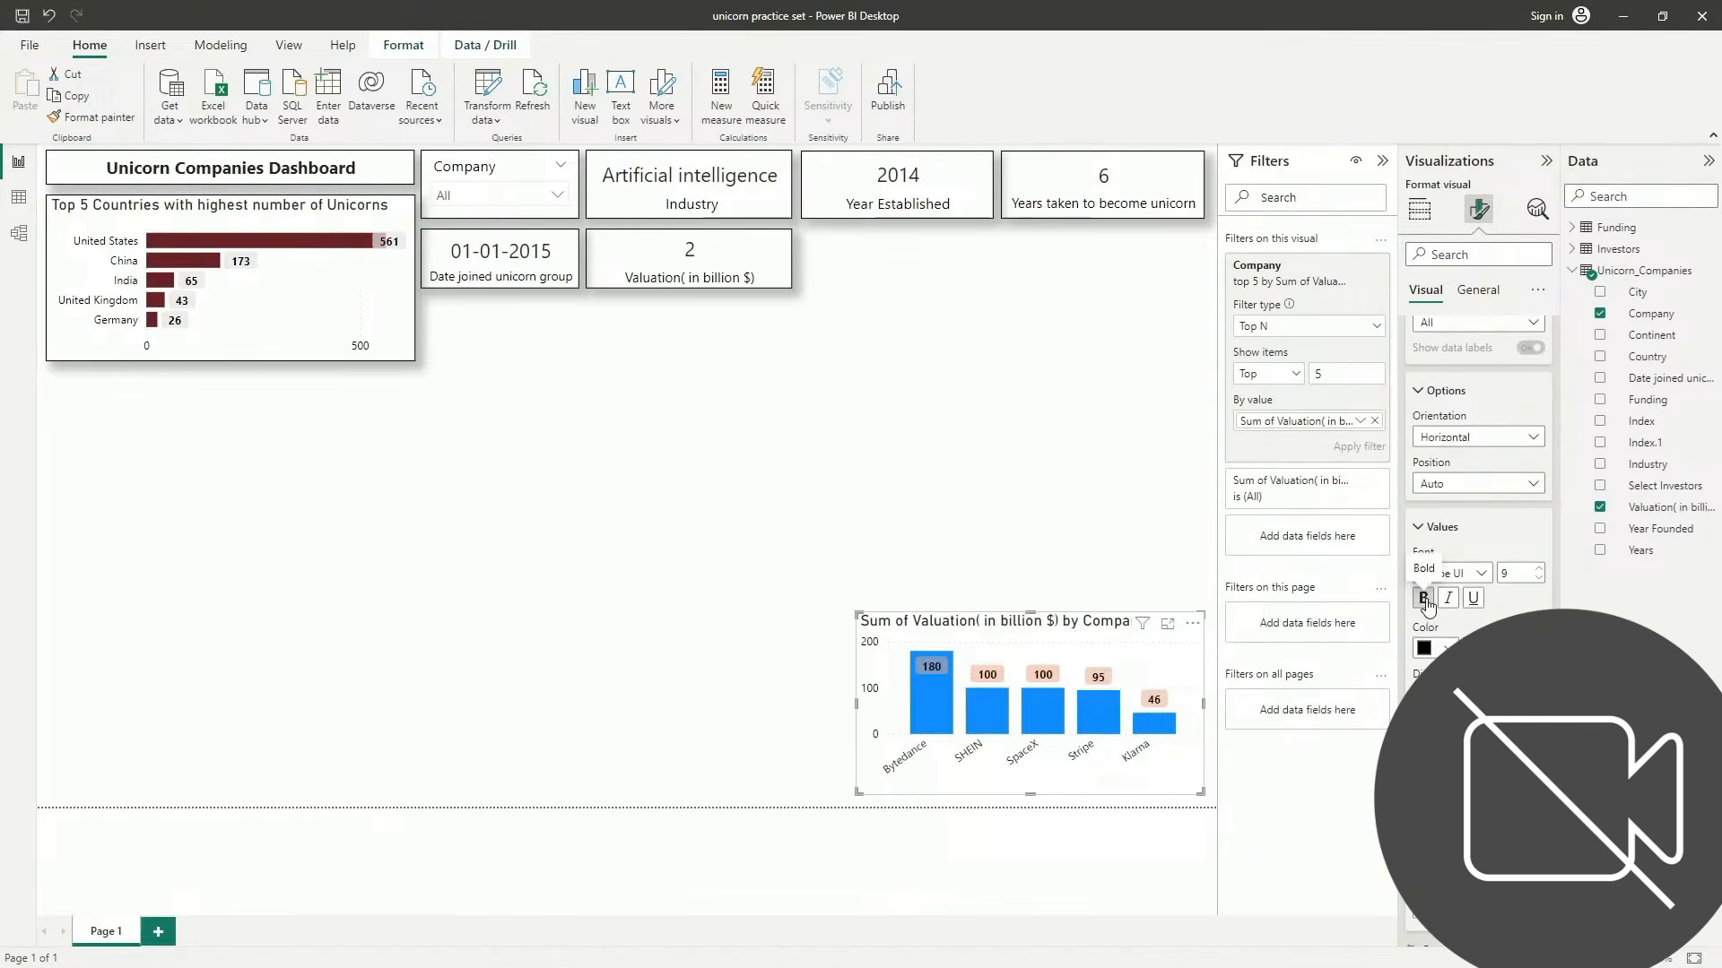
click(1436, 833)
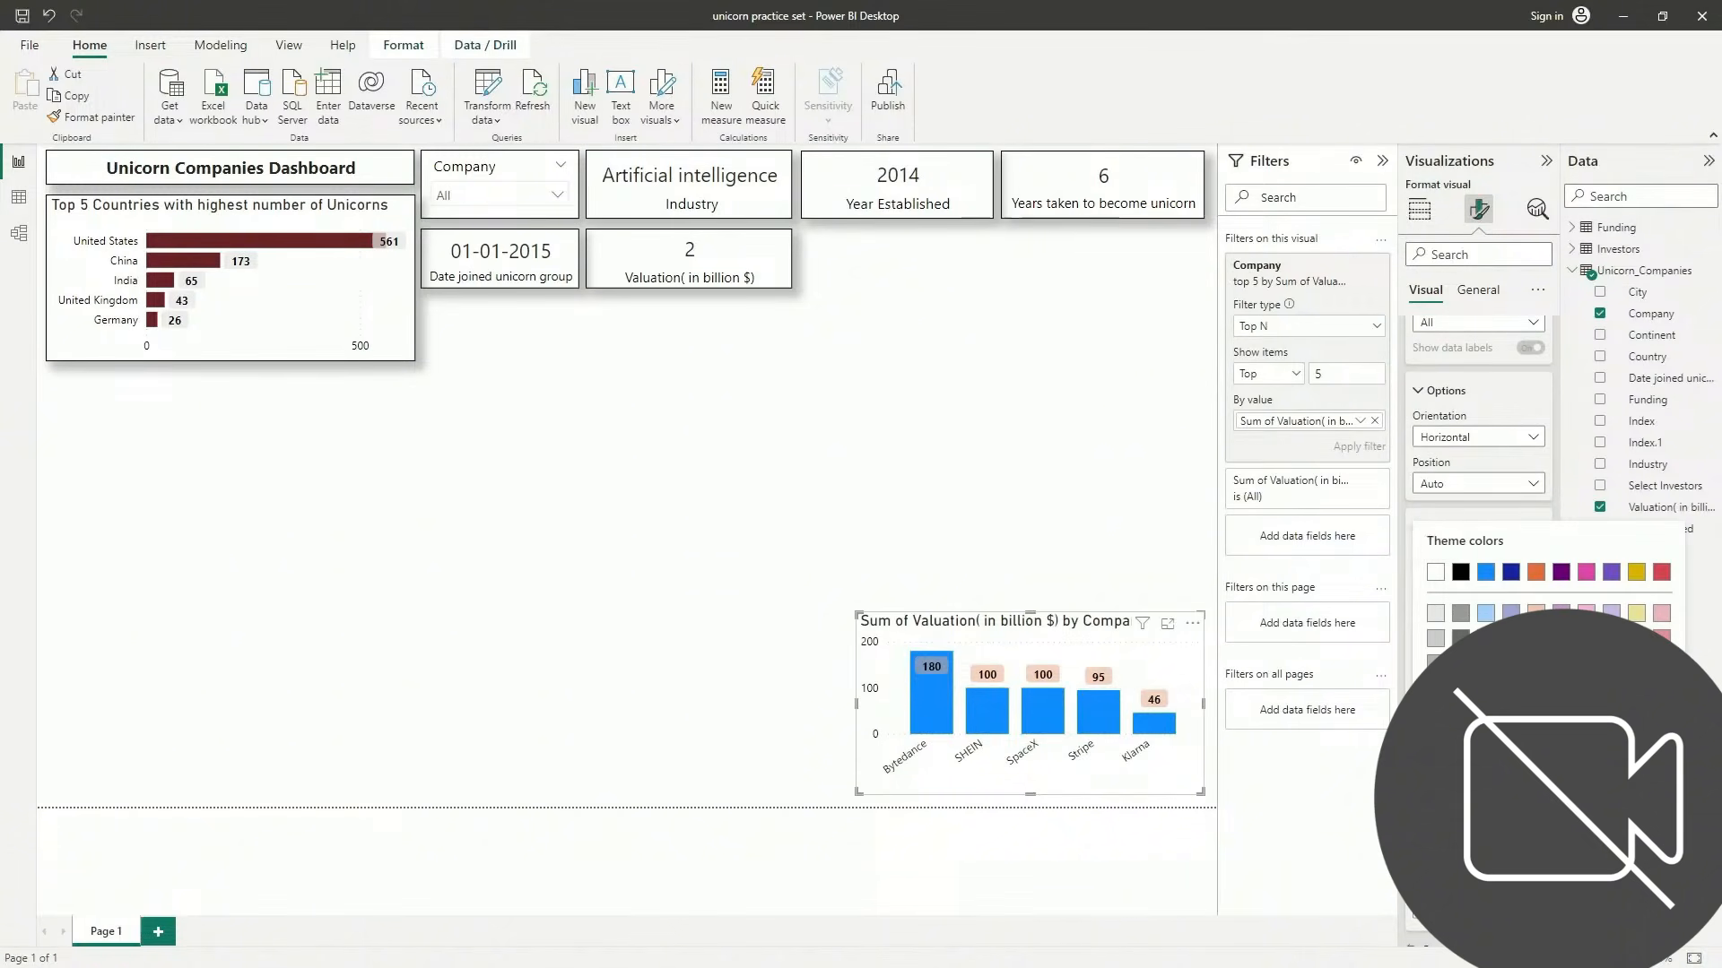
click(1436, 769)
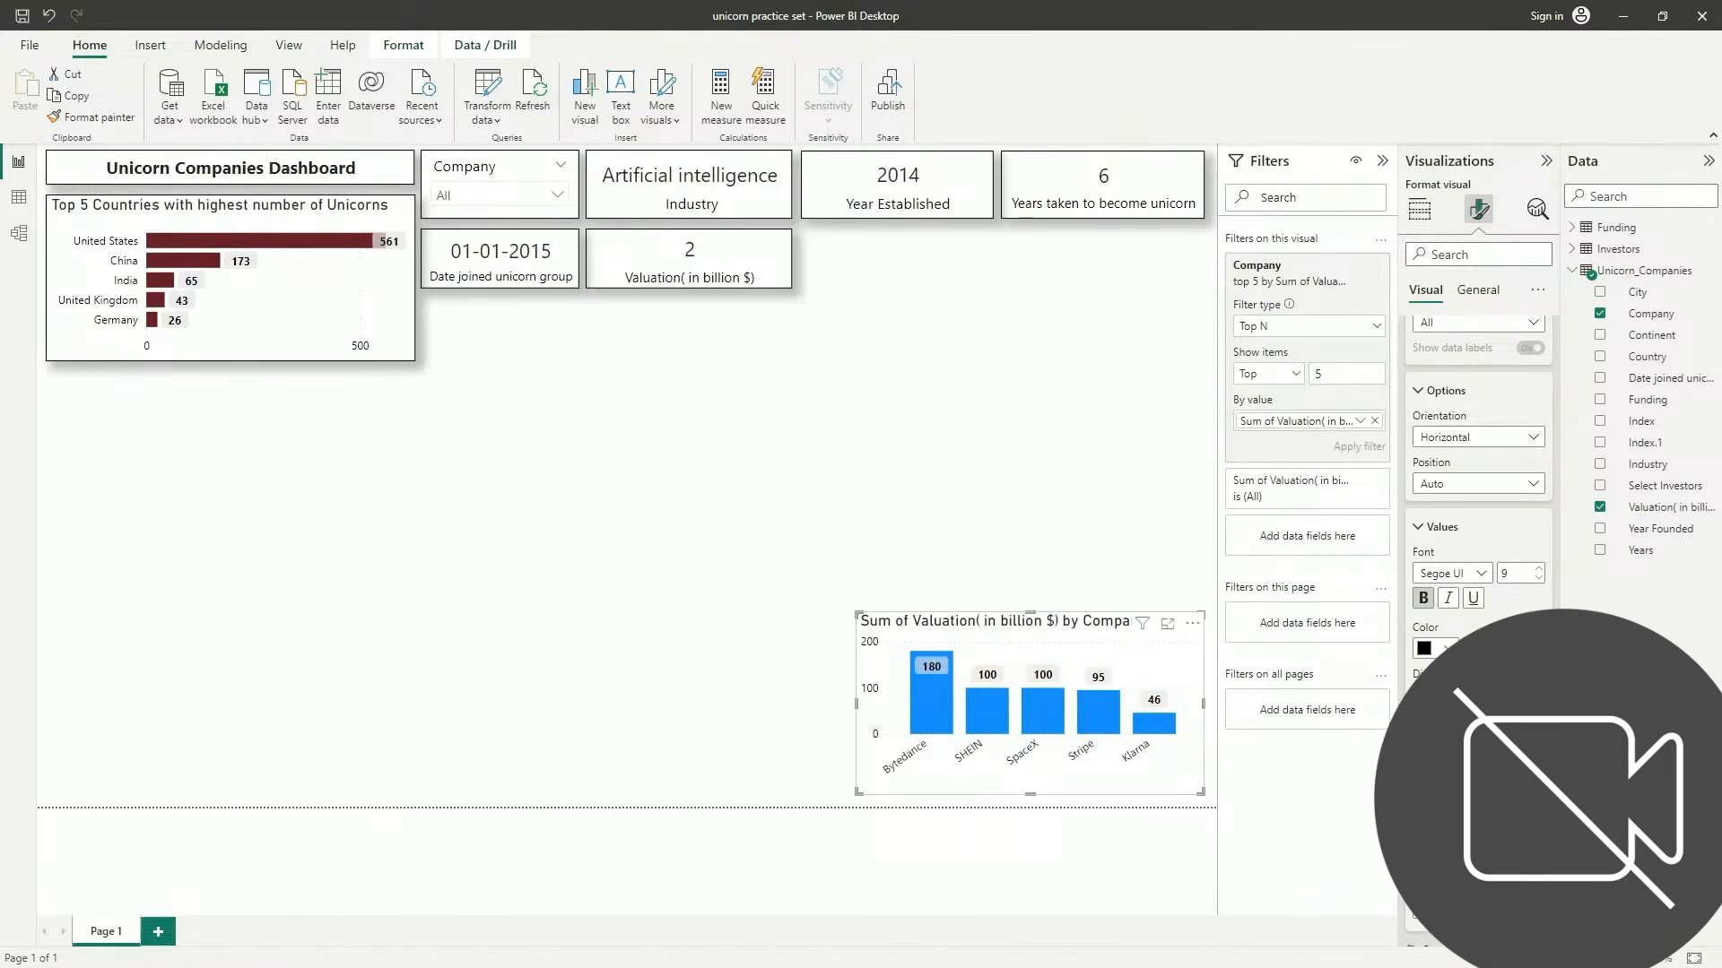
scroll(1478, 538, down, 2)
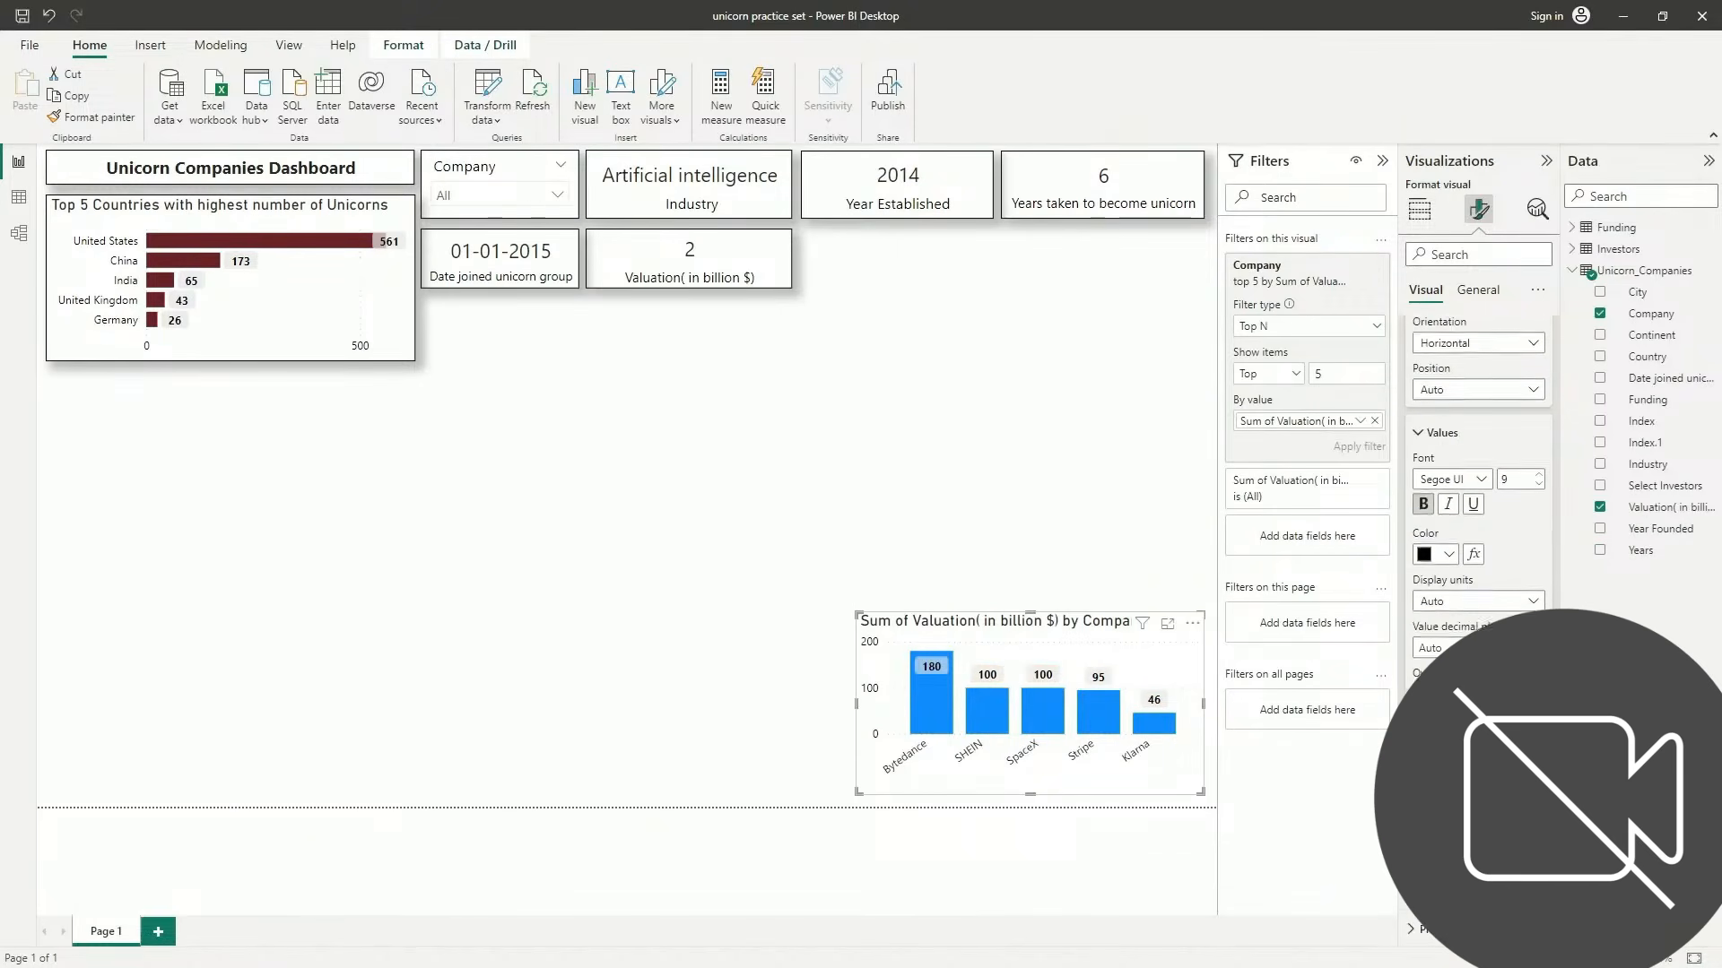
Change the default color of the column chart's columns to dark red, matching the top-5 countries bar chart
click(1420, 434)
click(1417, 382)
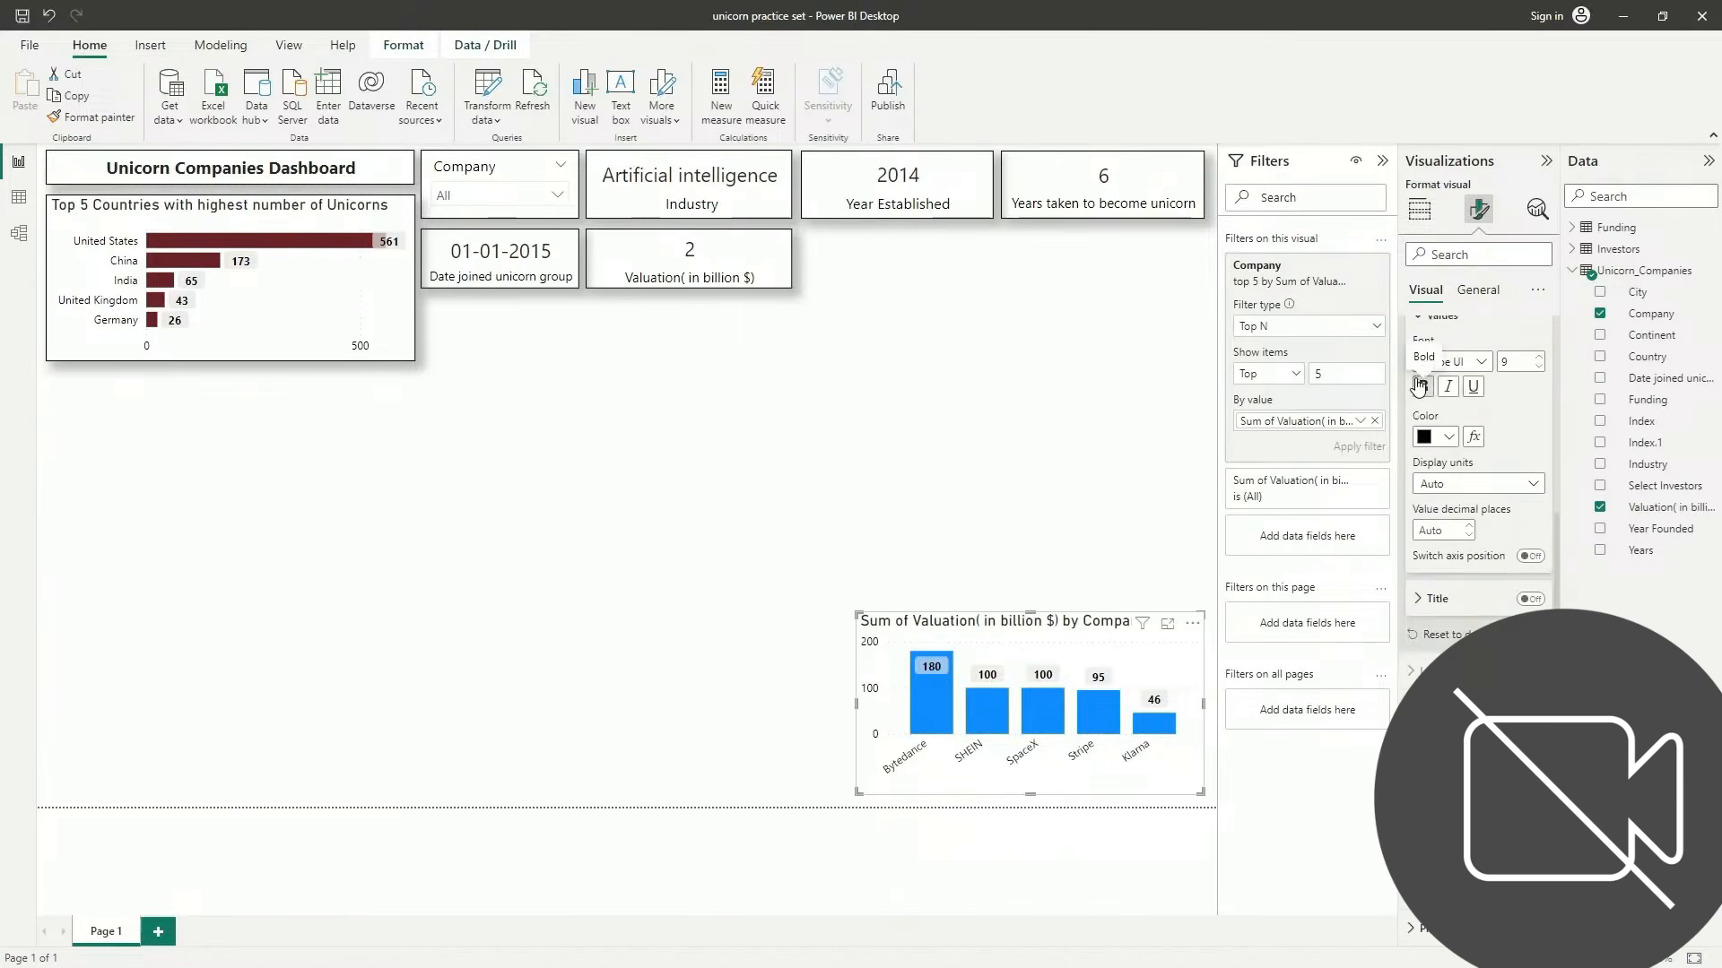
scroll(1421, 388, up, 3)
click(1425, 604)
click(1426, 417)
click(1422, 375)
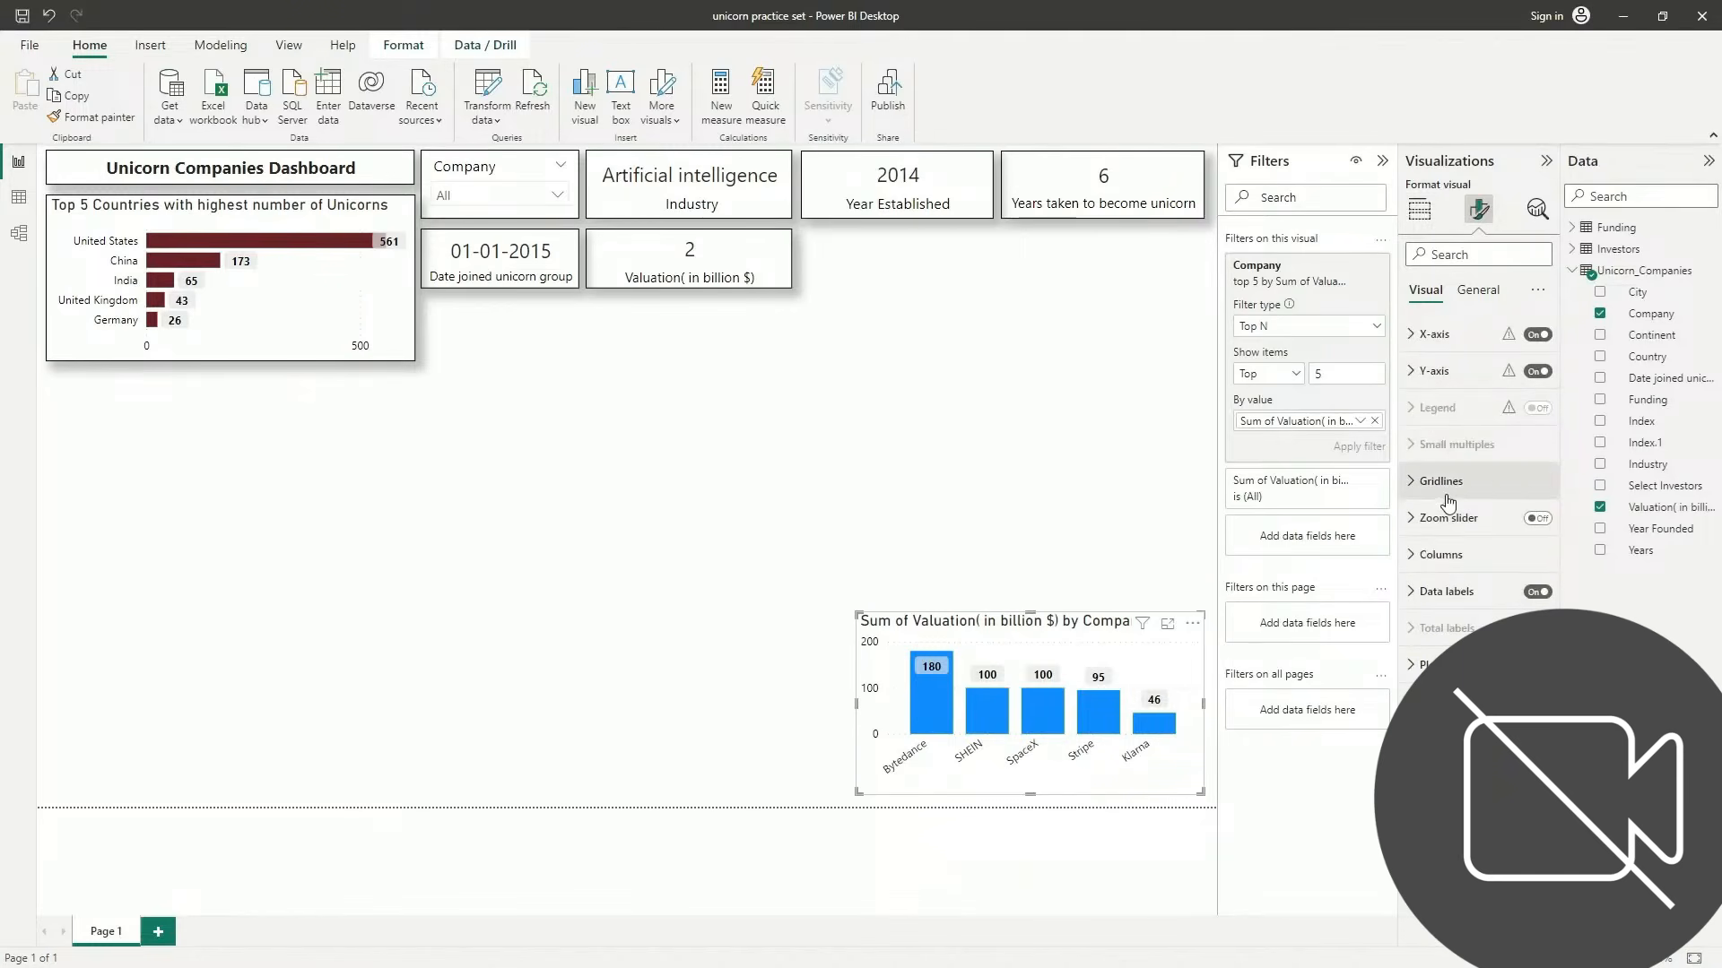
click(1484, 556)
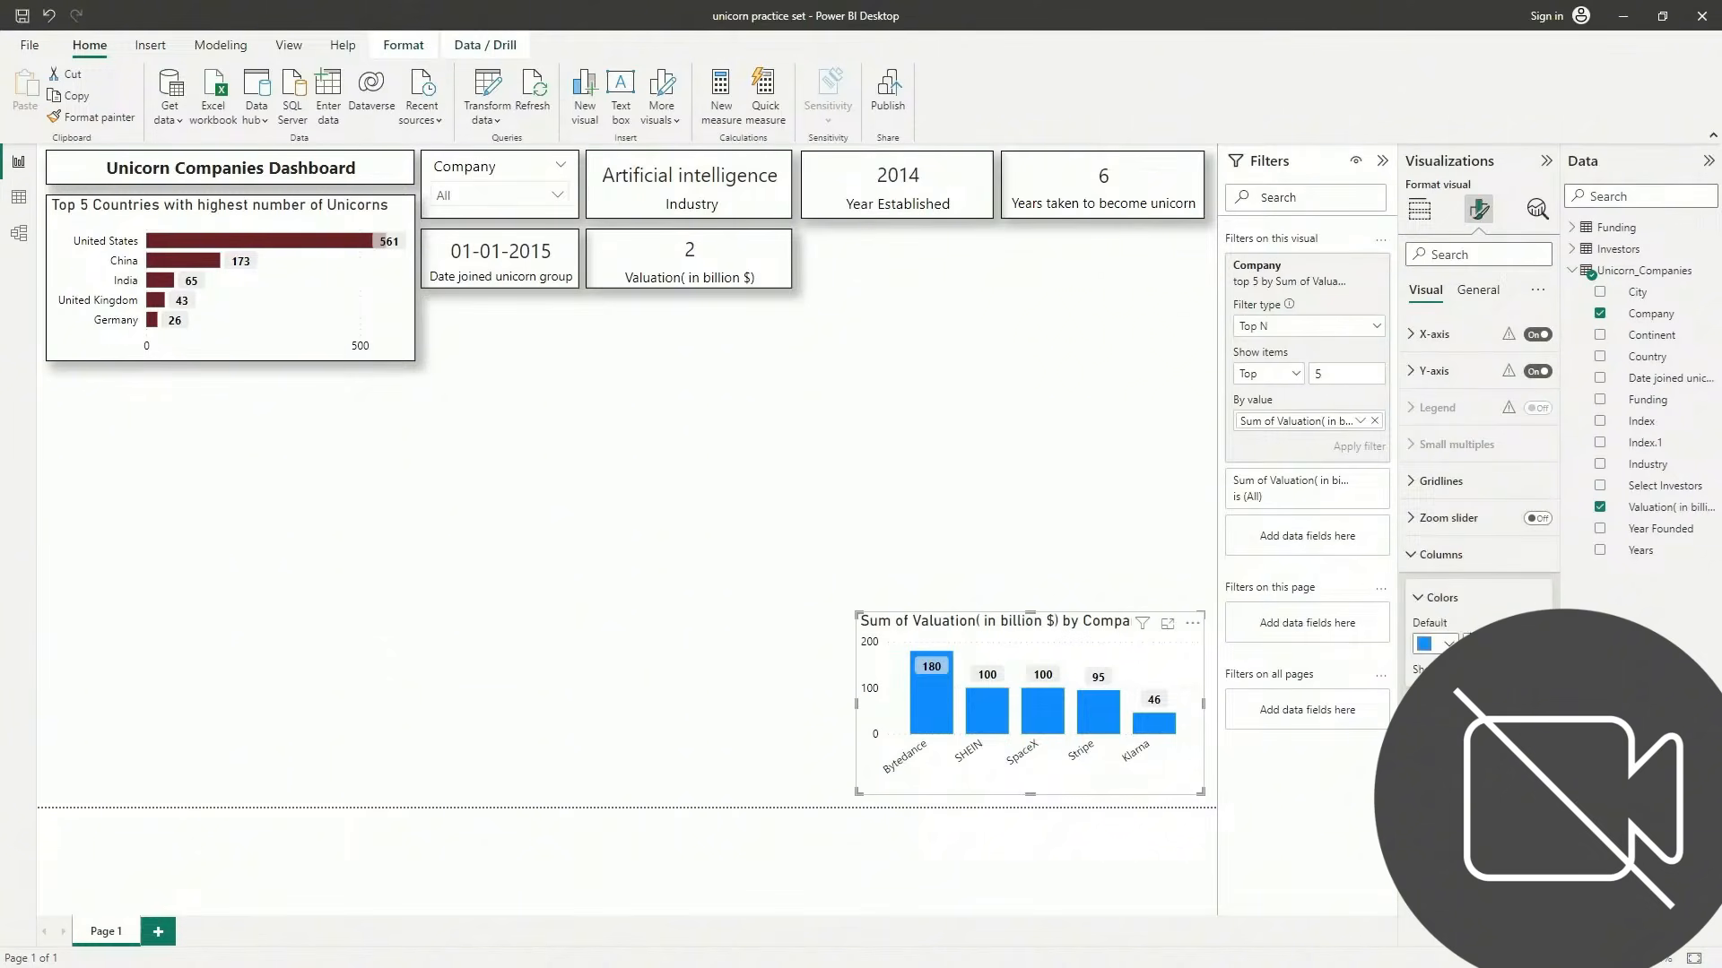
click(1446, 643)
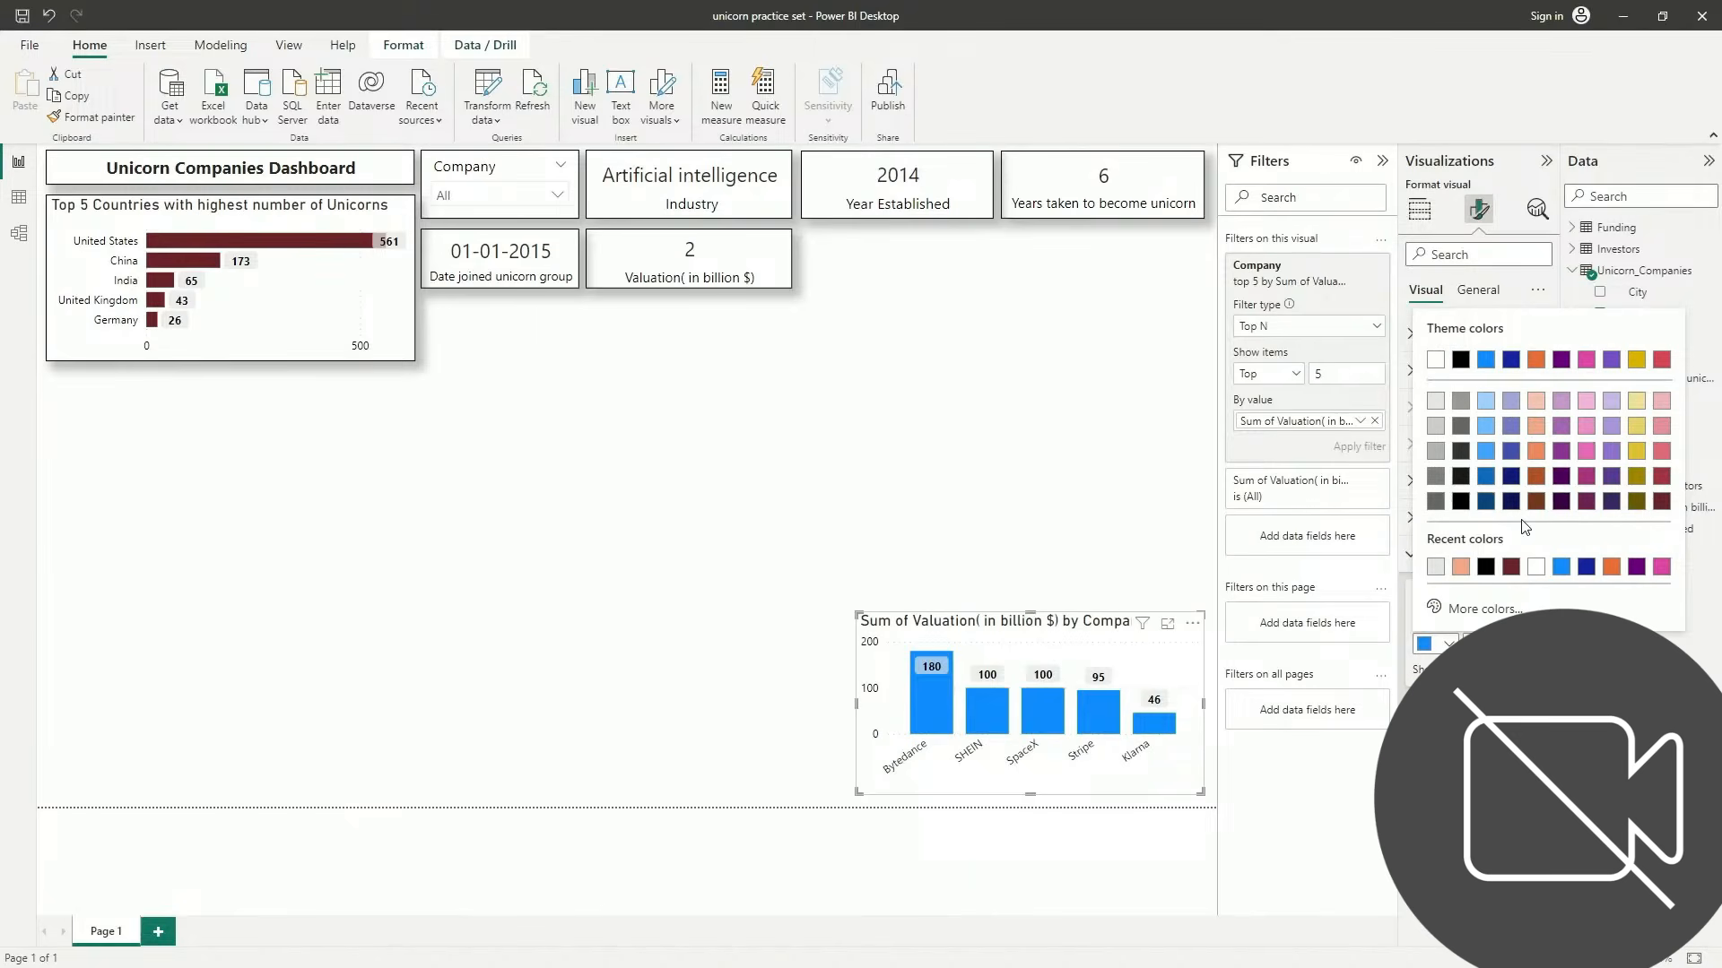
click(1512, 567)
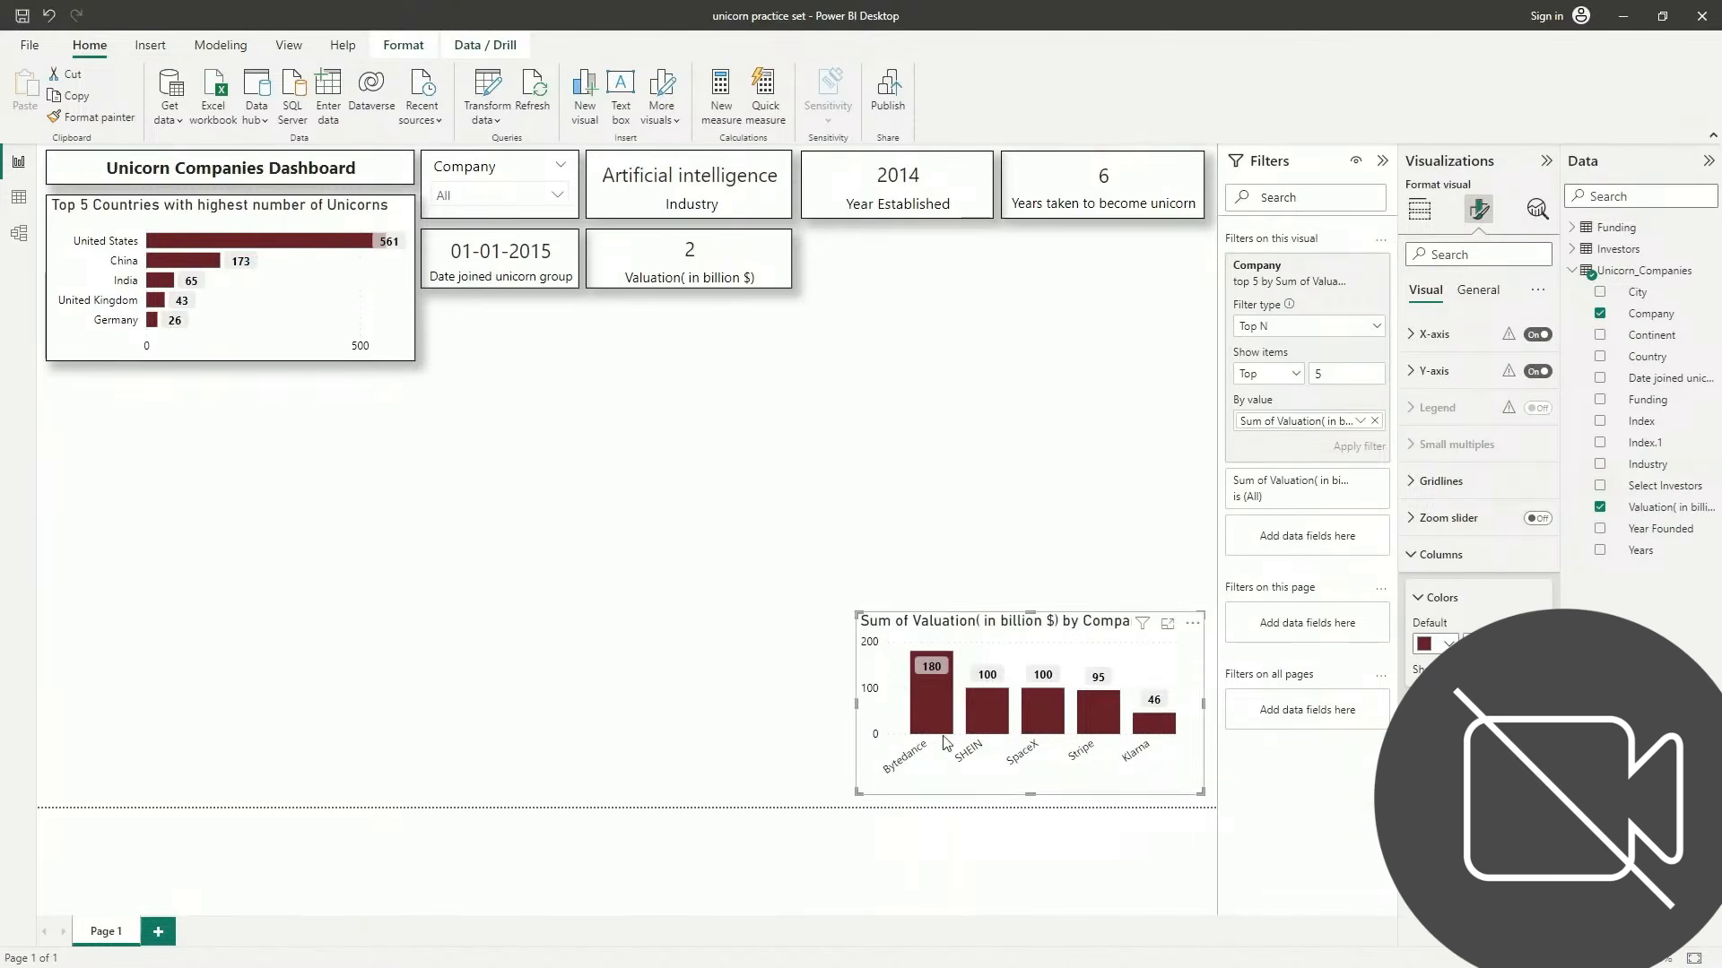
Replace the column chart's title text with "Top 5 companies by Valuation( Billion $)"
click(1478, 290)
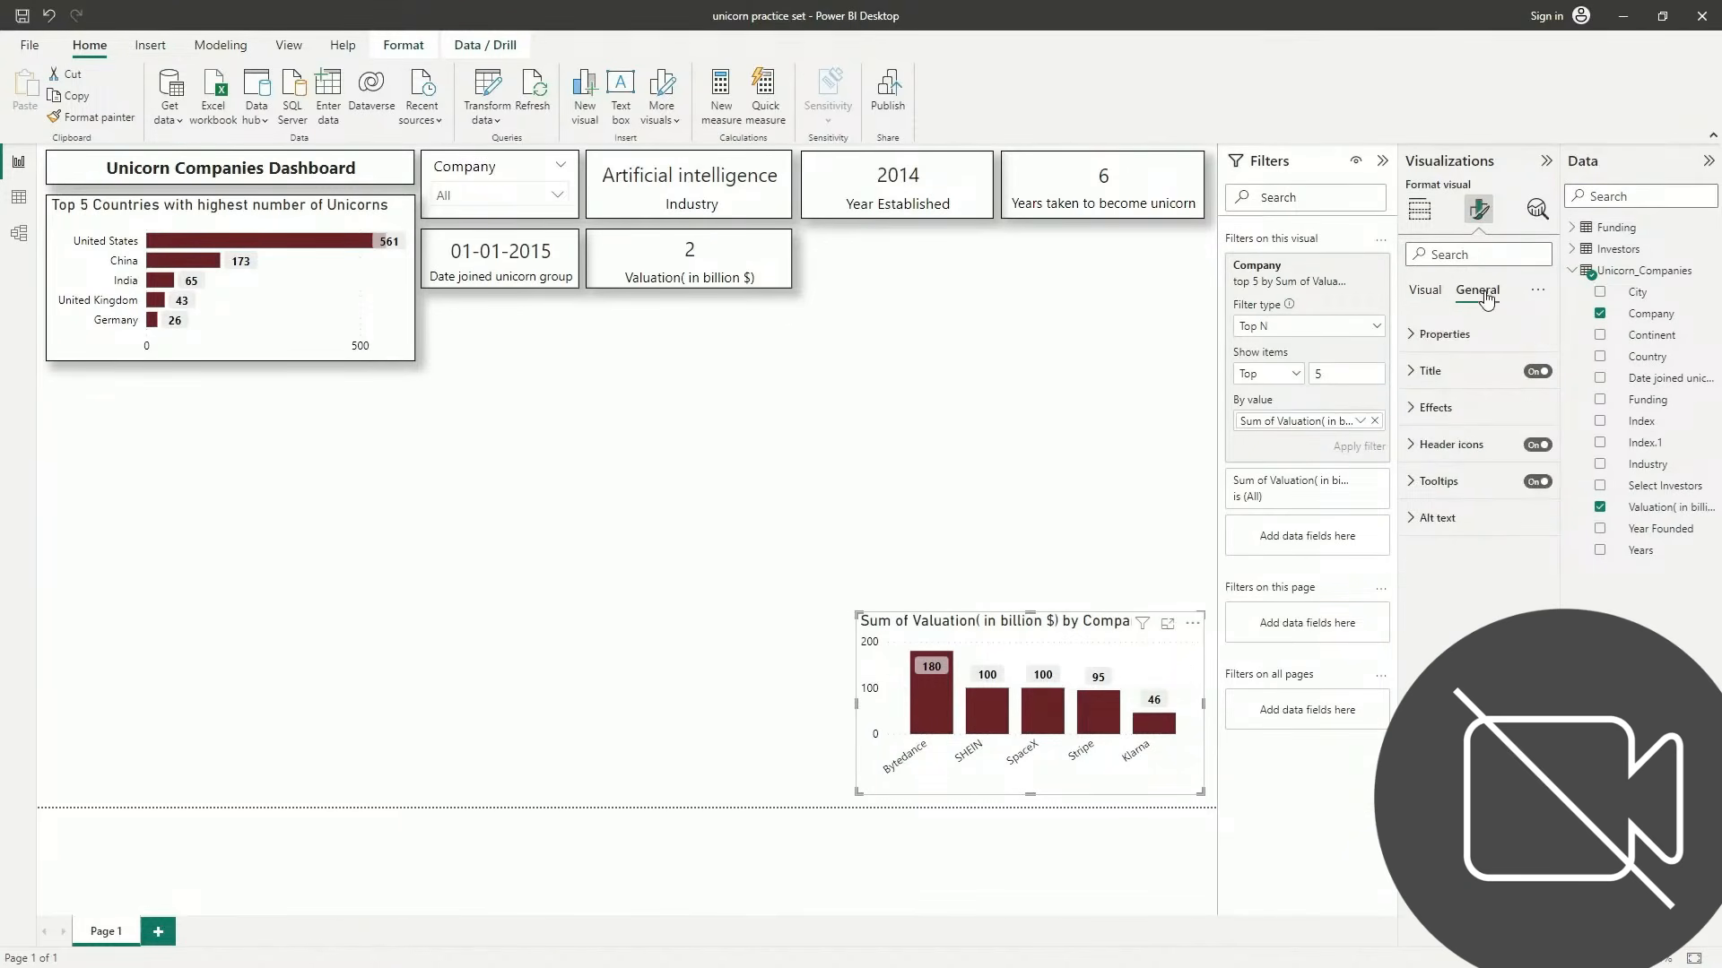
click(1476, 377)
double_click(1460, 460)
key(BackSpace)
key(BackSpace)
key(BackSpace)
key(BackSpace)
key(BackSpace)
key(BackSpace)
key(BackSpace)
key(BackSpace)
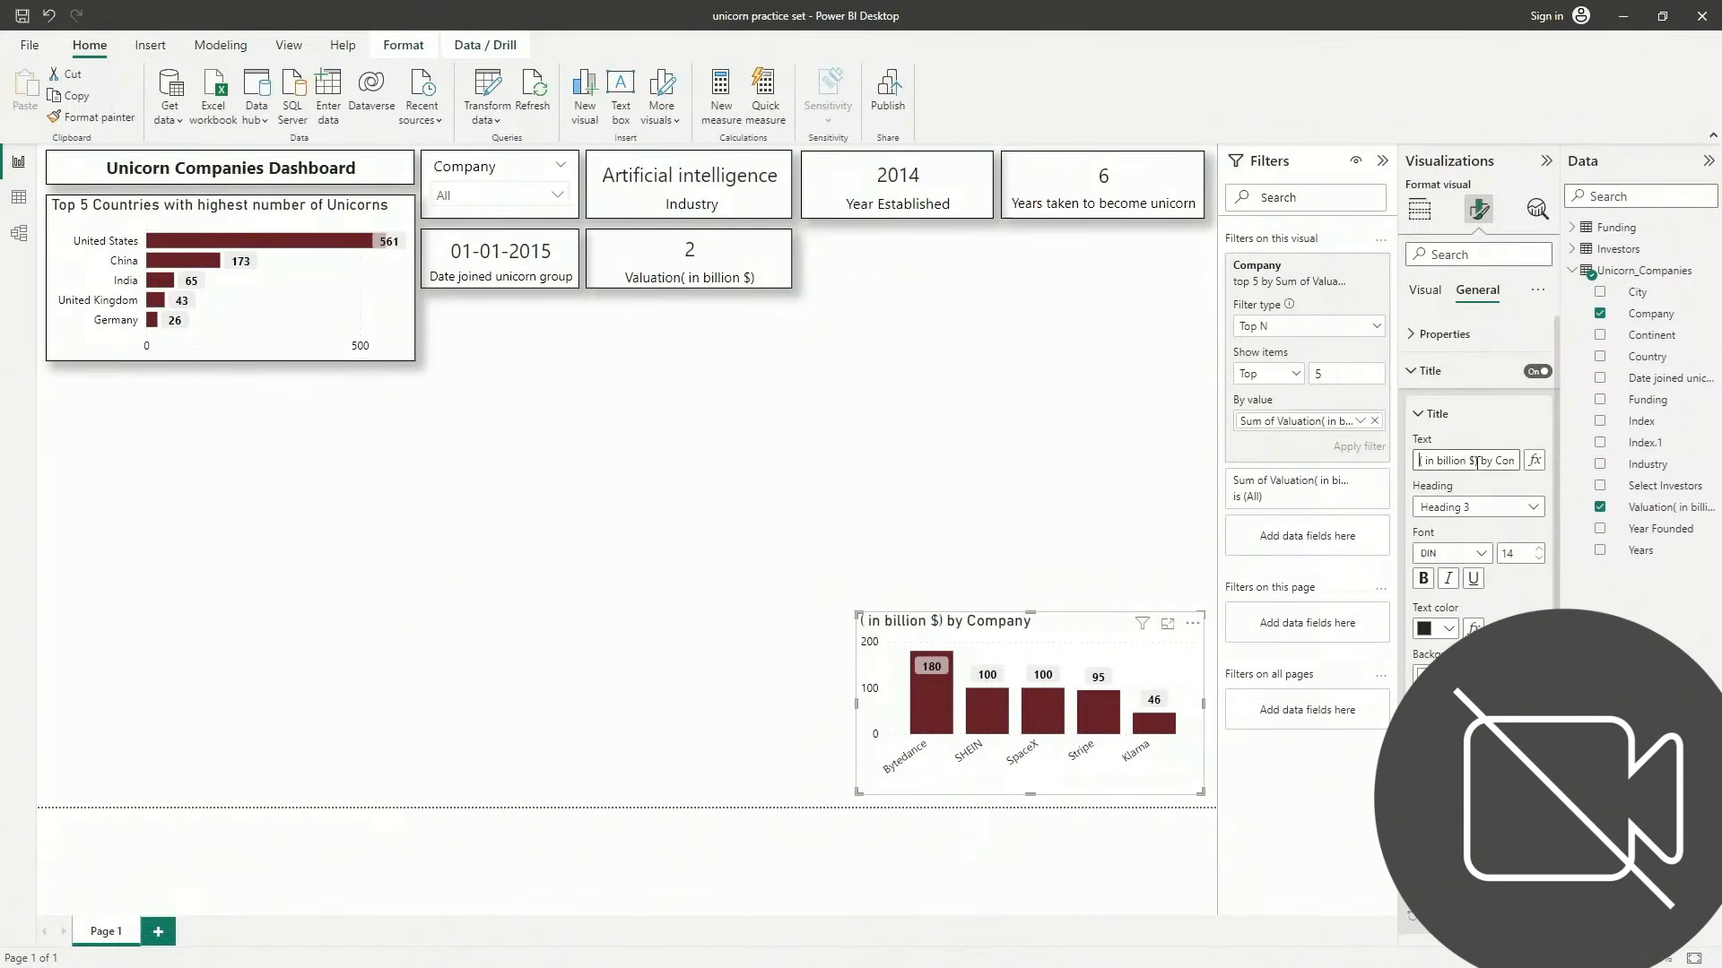
key(Right)
key(Right)
key(Right)
key(Right)
key(Right)
key(Right)
key(Right)
key(Right)
key(Right)
key(Right)
key(Right)
key(Right)
key(Right)
key(Right)
key(Right)
key(Right)
key(Right)
key(Right)
key(Right)
key(BackSpace)
key(BackSpace)
key(BackSpace)
key(BackSpace)
key(BackSpace)
key(BackSpace)
key(BackSpace)
key(BackSpace)
key(BackSpace)
key(BackSpace)
key(BackSpace)
key(BackSpace)
key(BackSpace)
key(BackSpace)
key(BackSpace)
key(BackSpace)
key(BackSpace)
key(BackSpace)
key(BackSpace)
key(BackSpace)
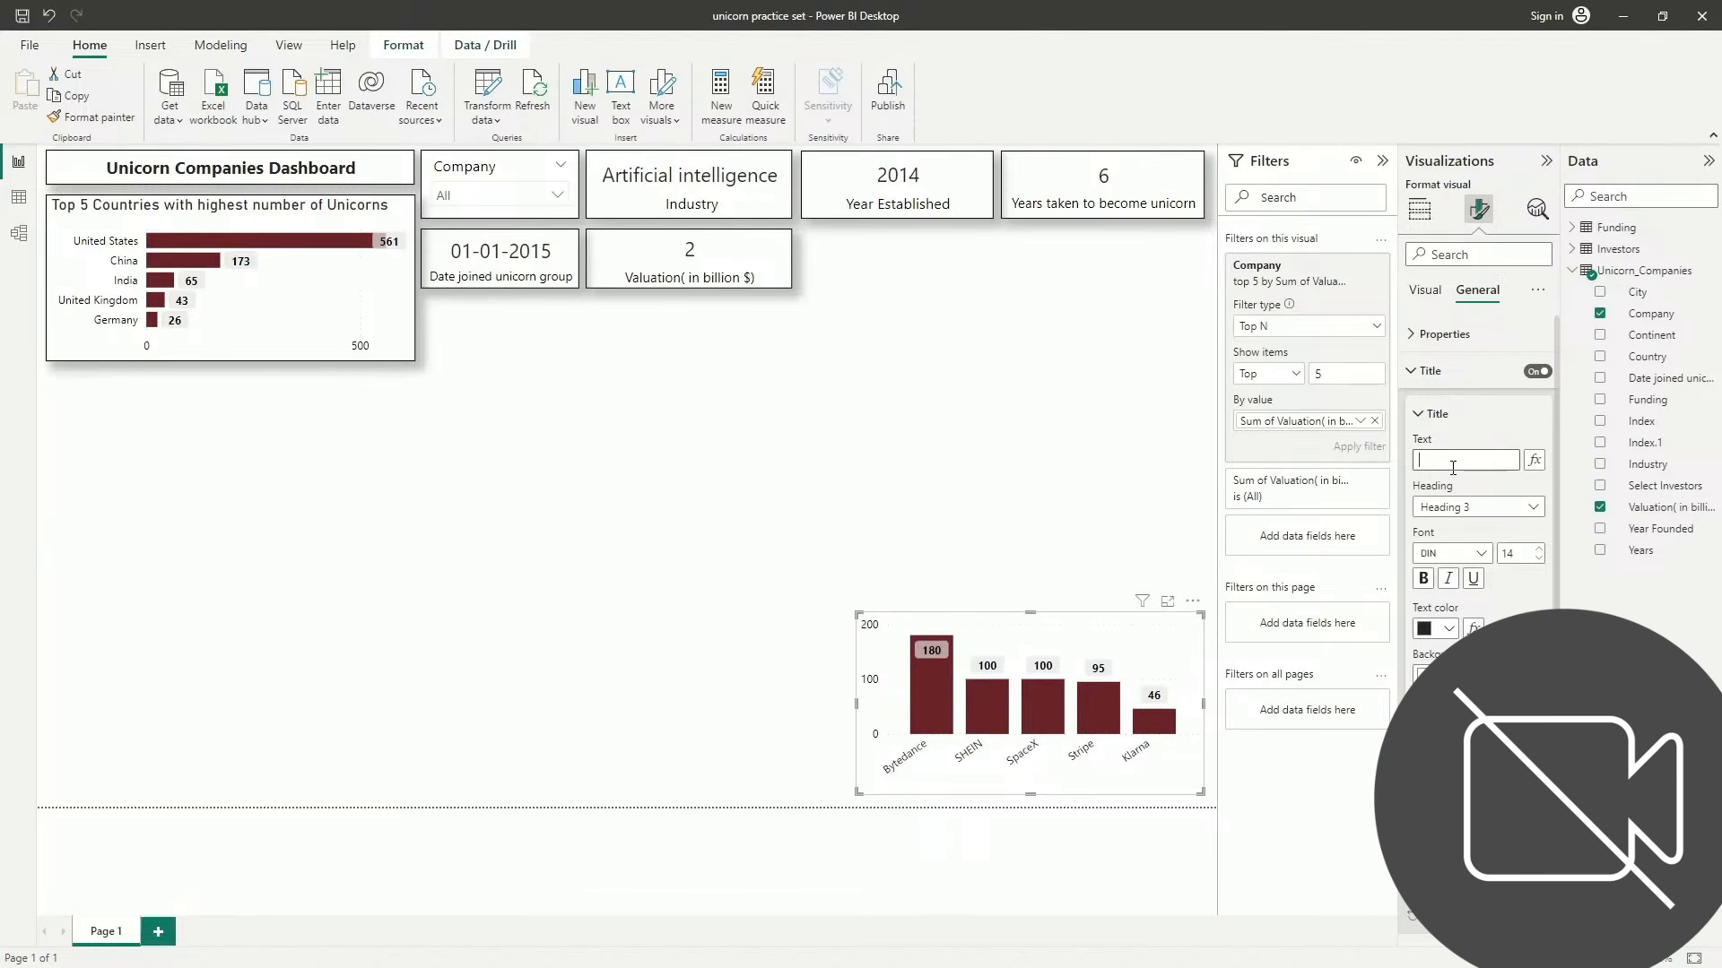
text(Top)
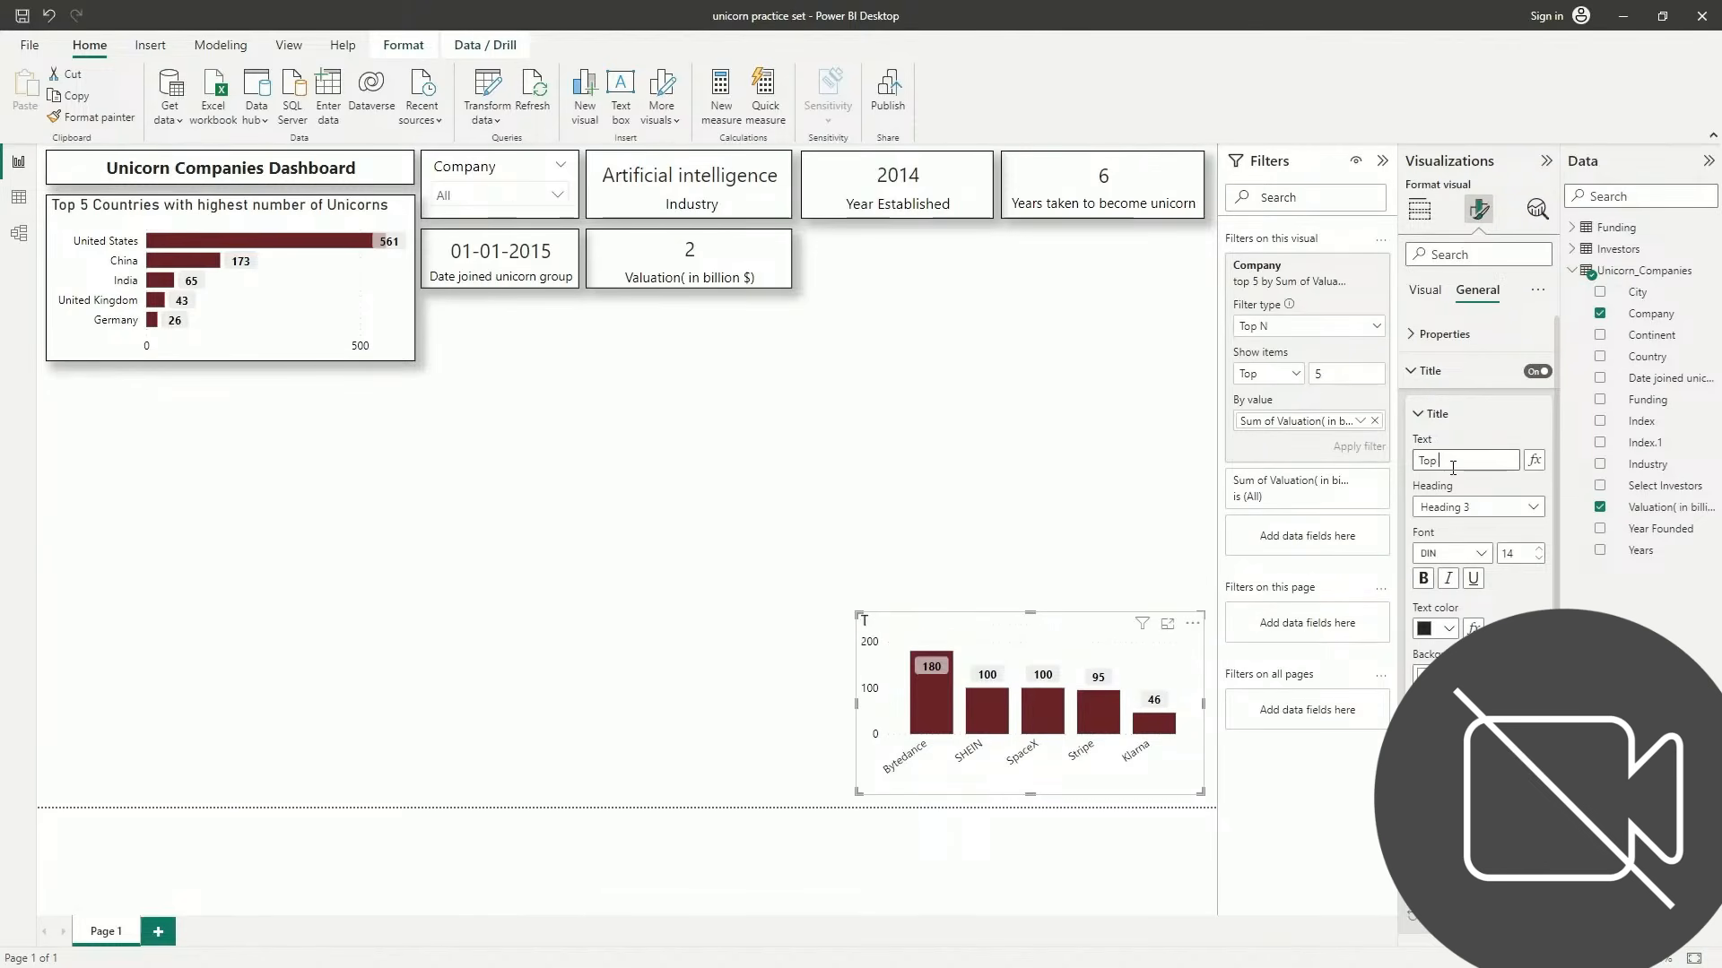
text( 5 se)
text(mpanies)
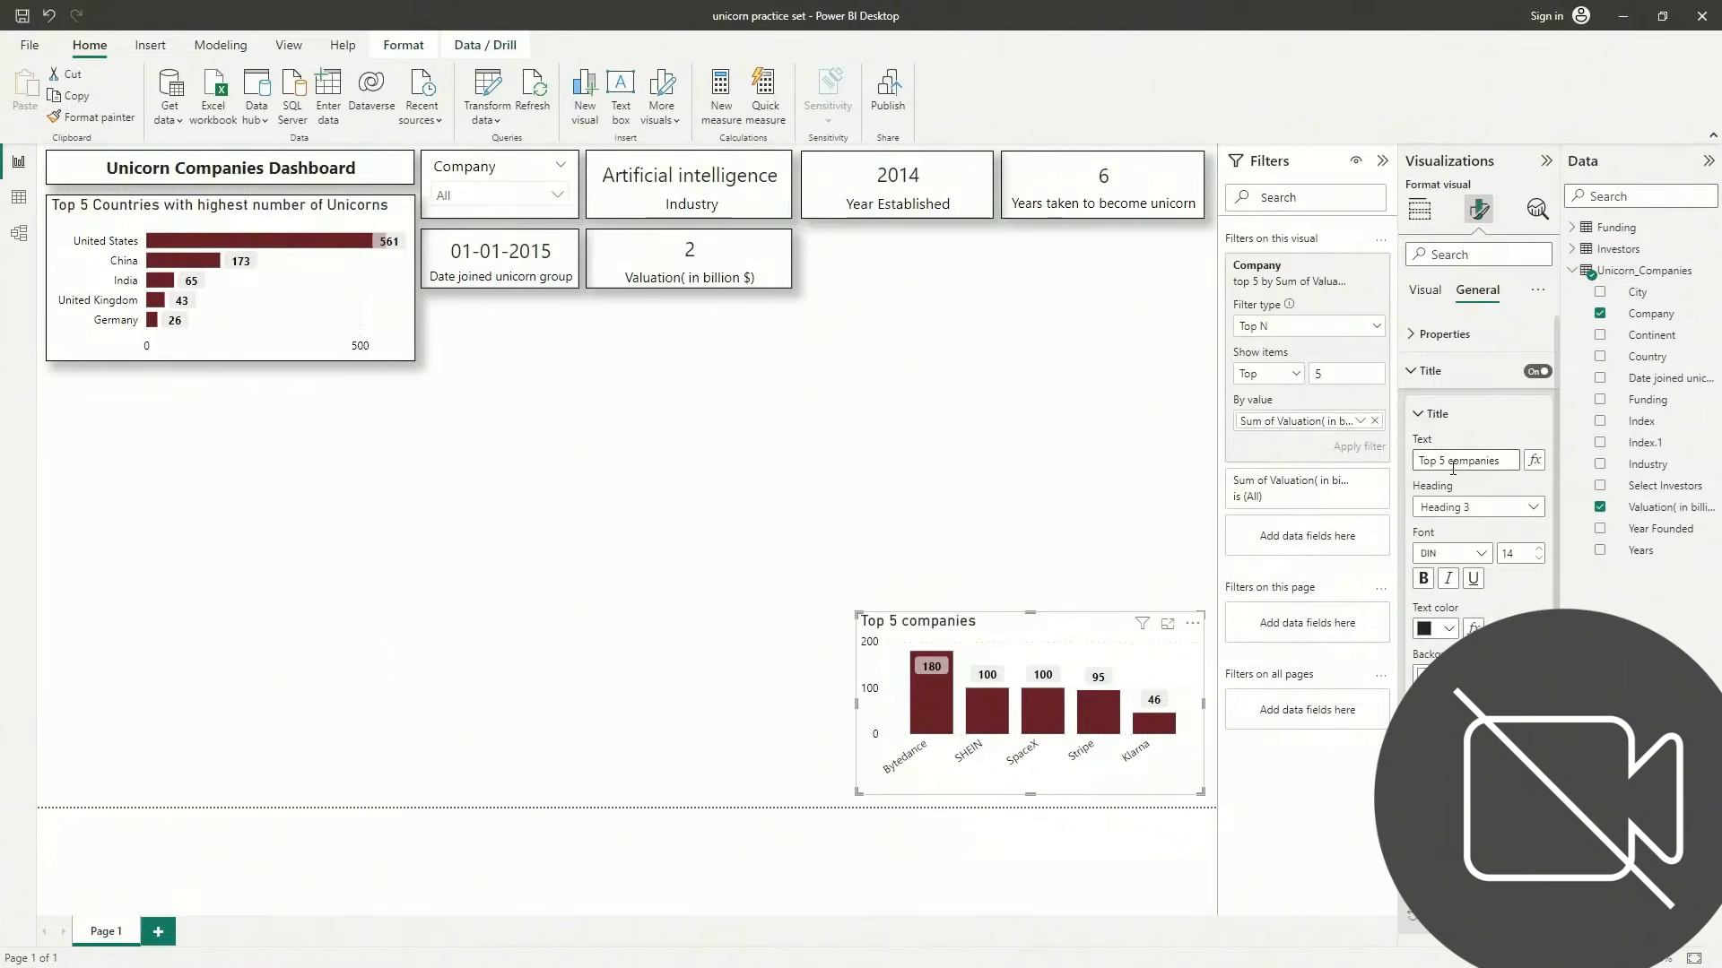
text( by Valuation)
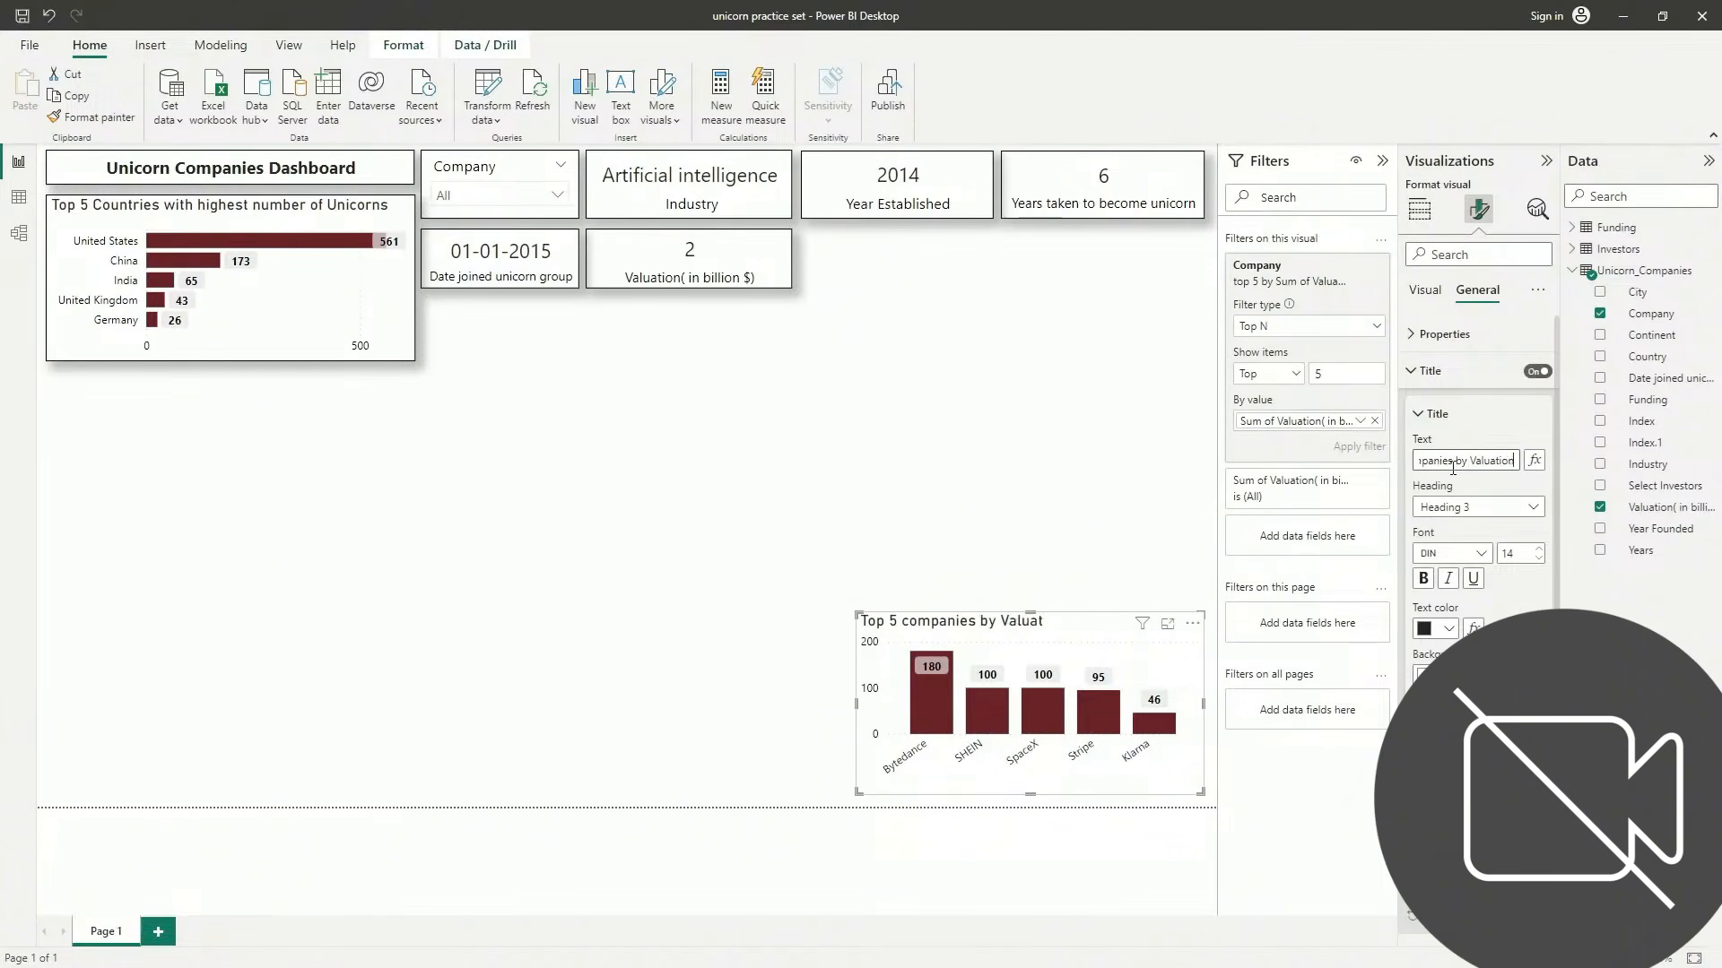
text(( Billion $))
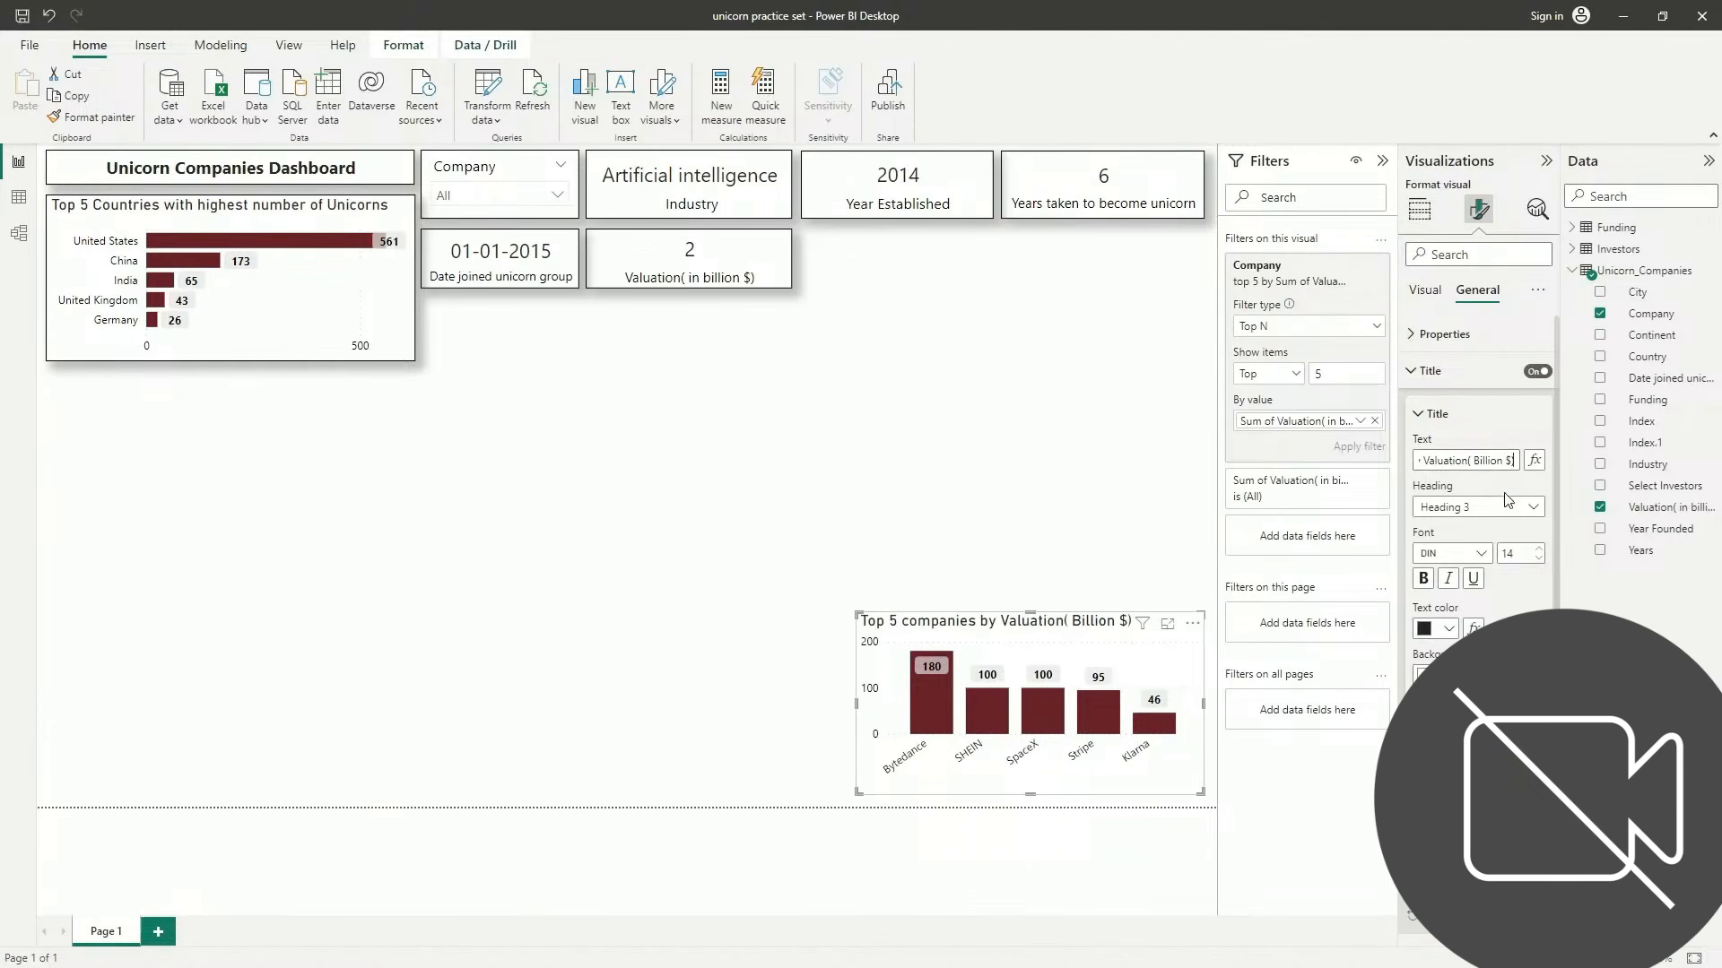
Format the column chart's title in bold Segoe UI at size 11
click(1538, 558)
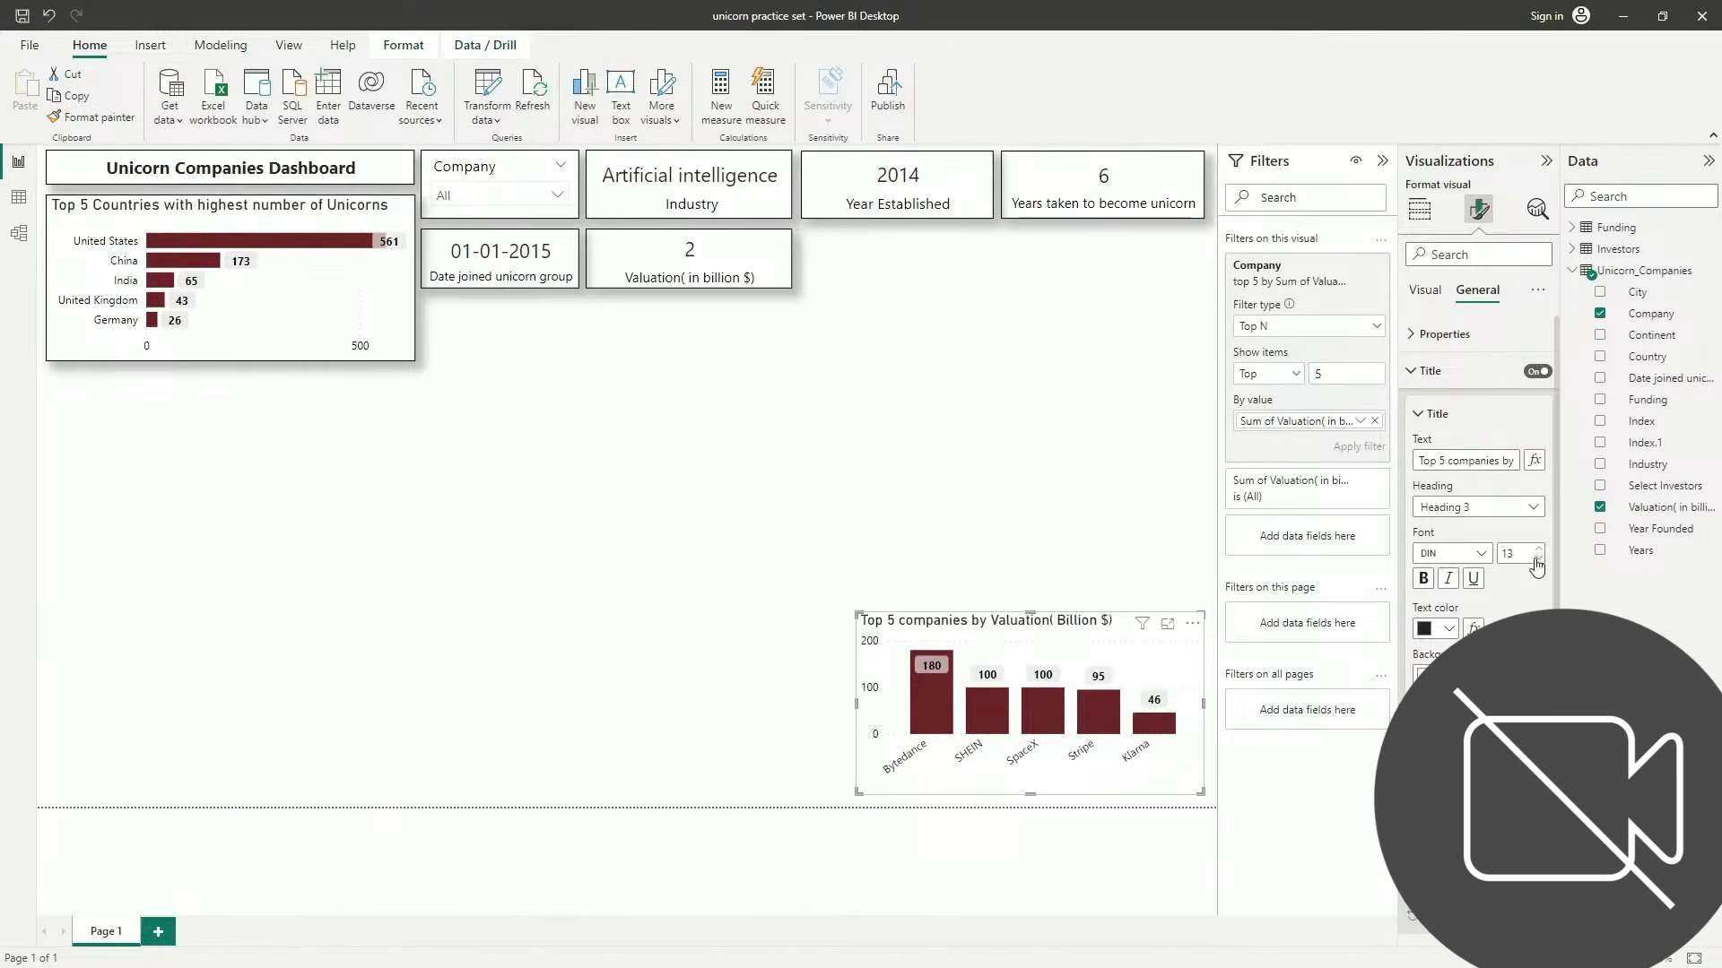
click(1452, 555)
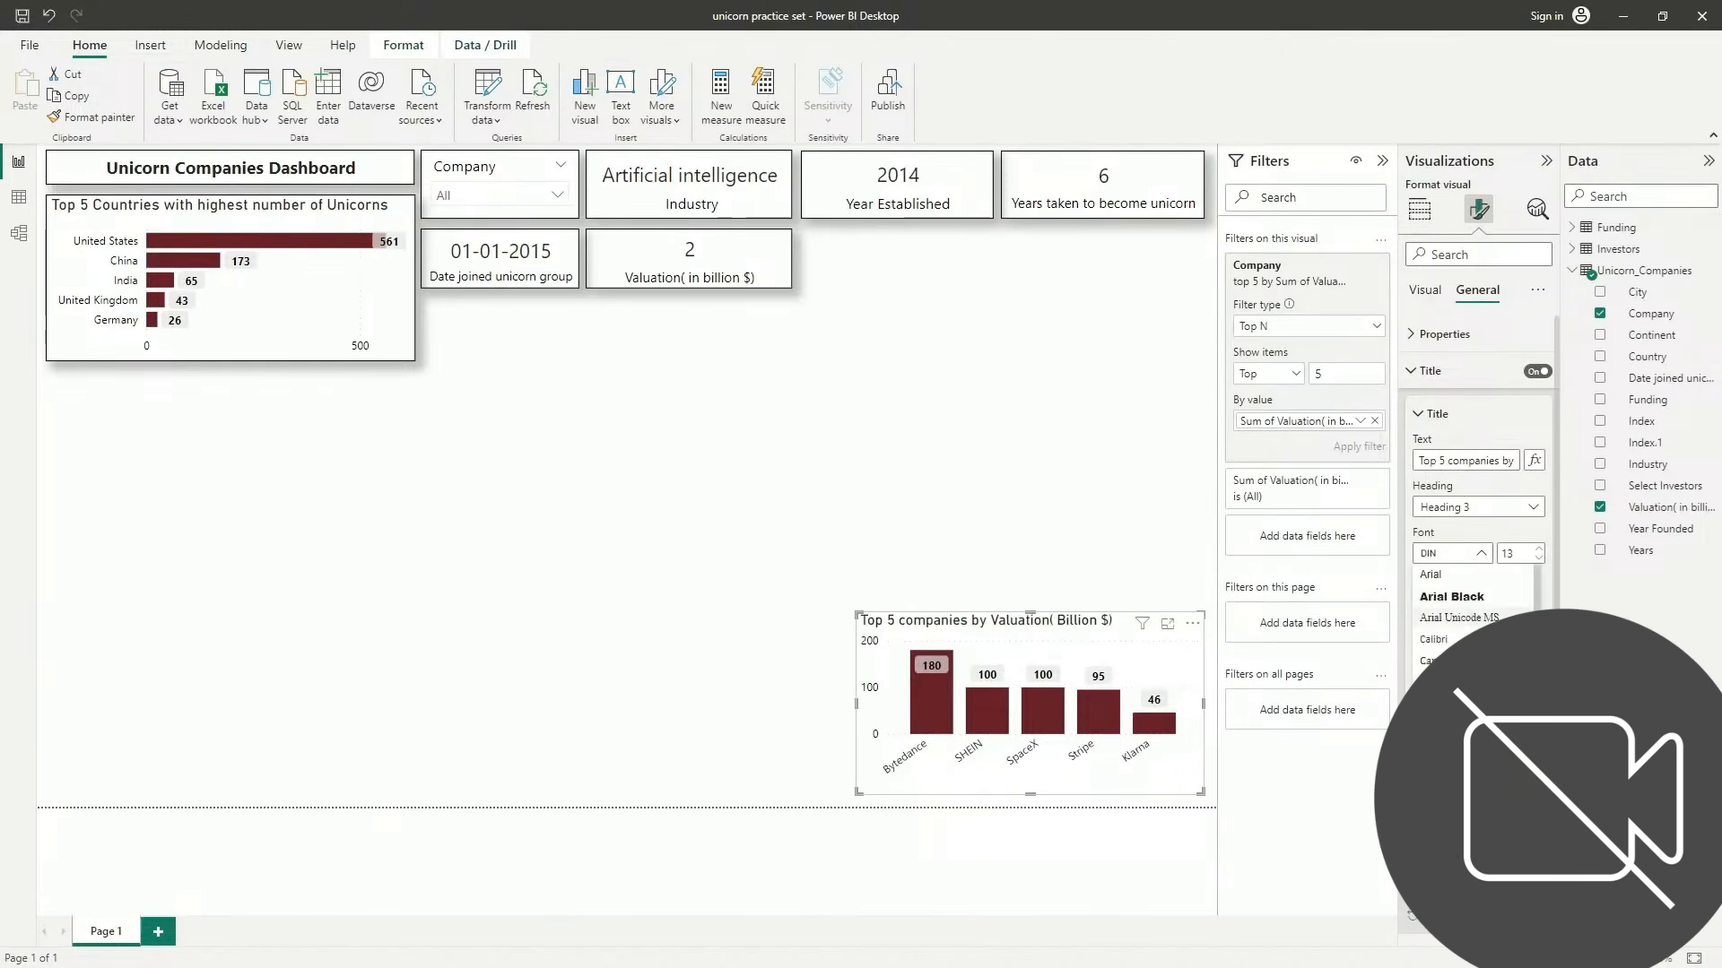
click(1440, 704)
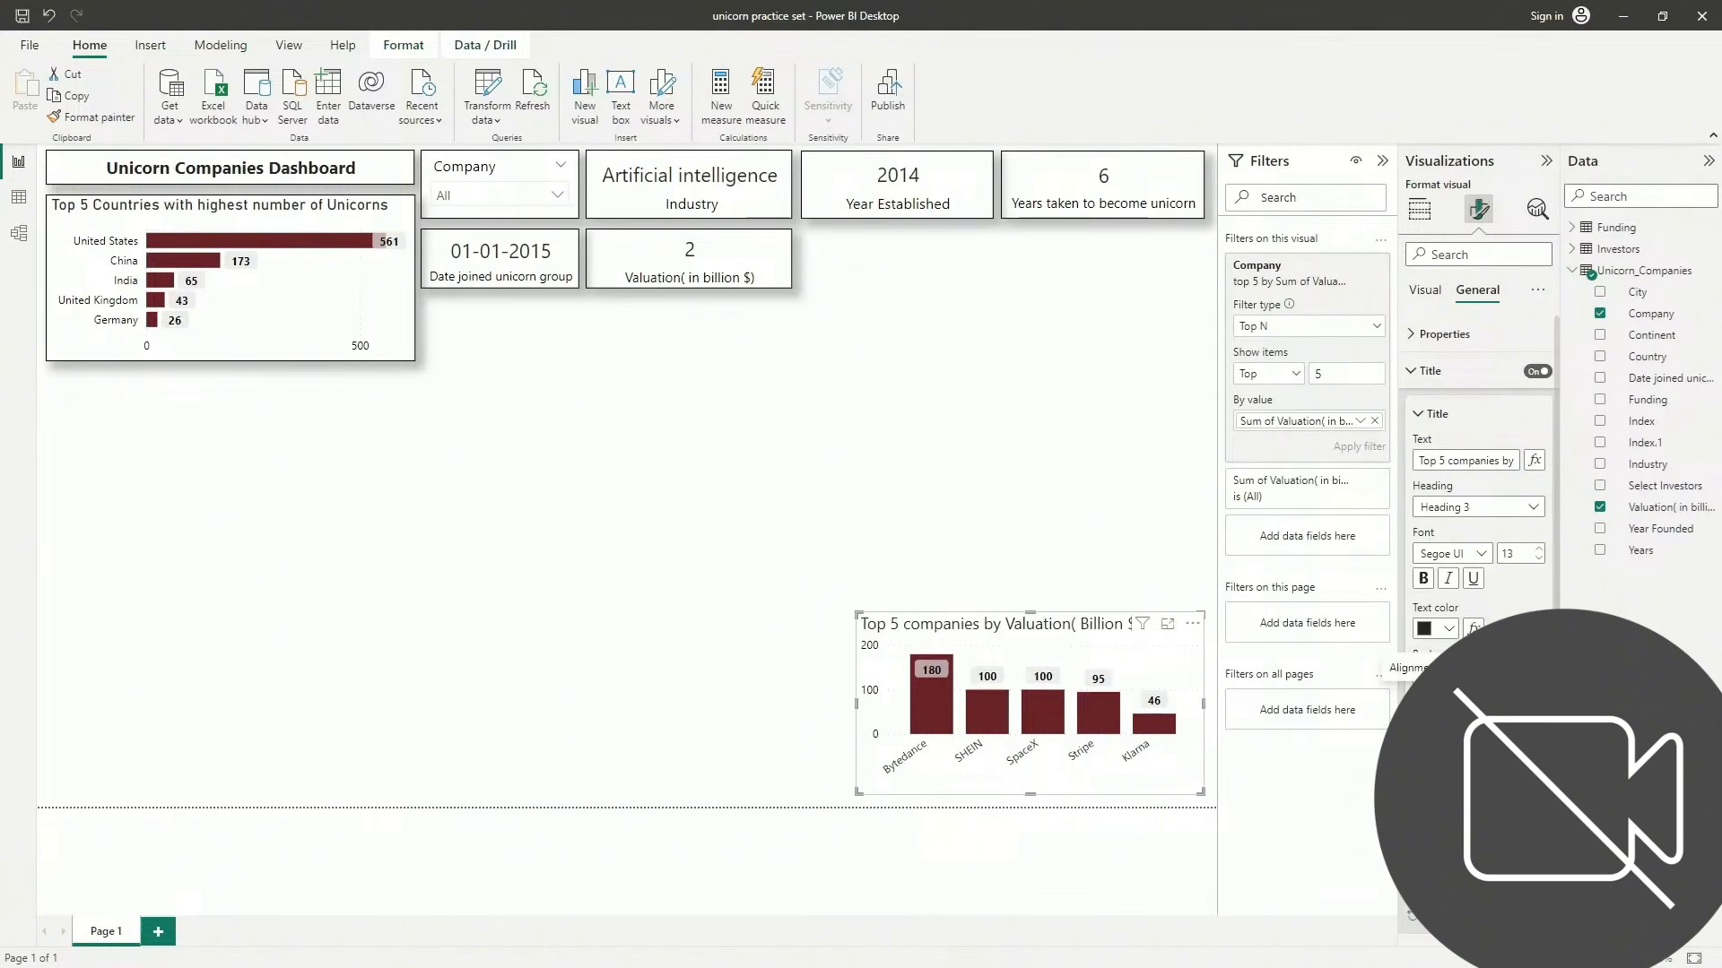
click(1423, 579)
click(1539, 558)
click(1539, 558)
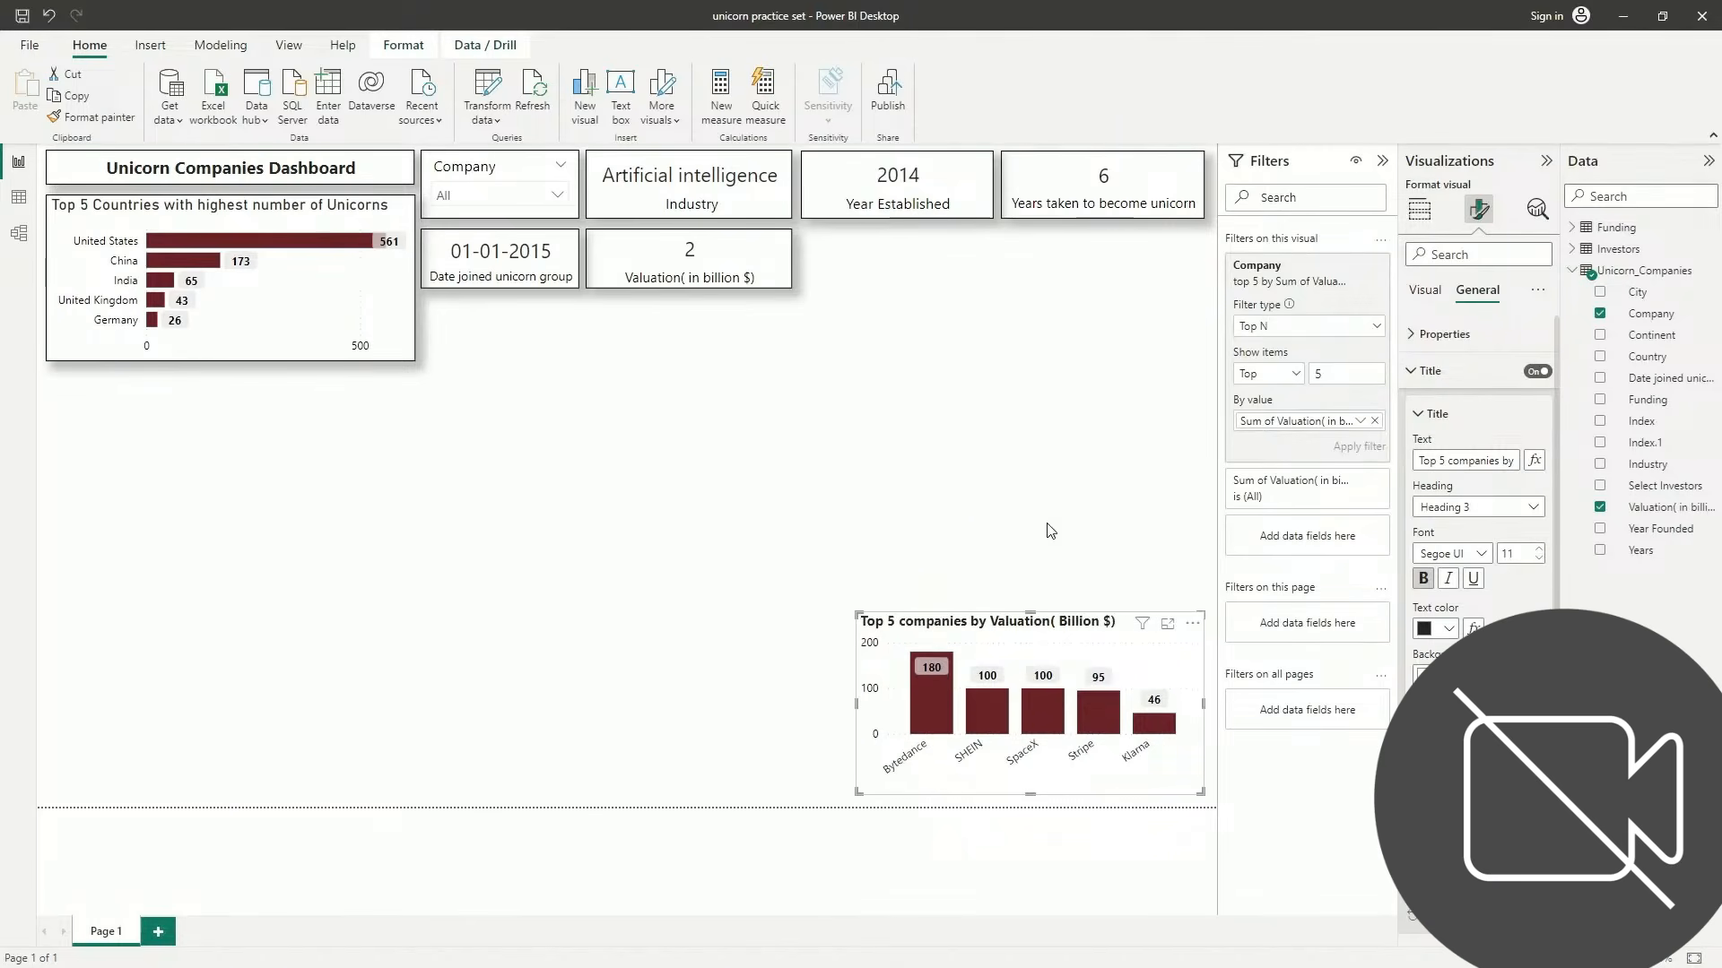
click(960, 517)
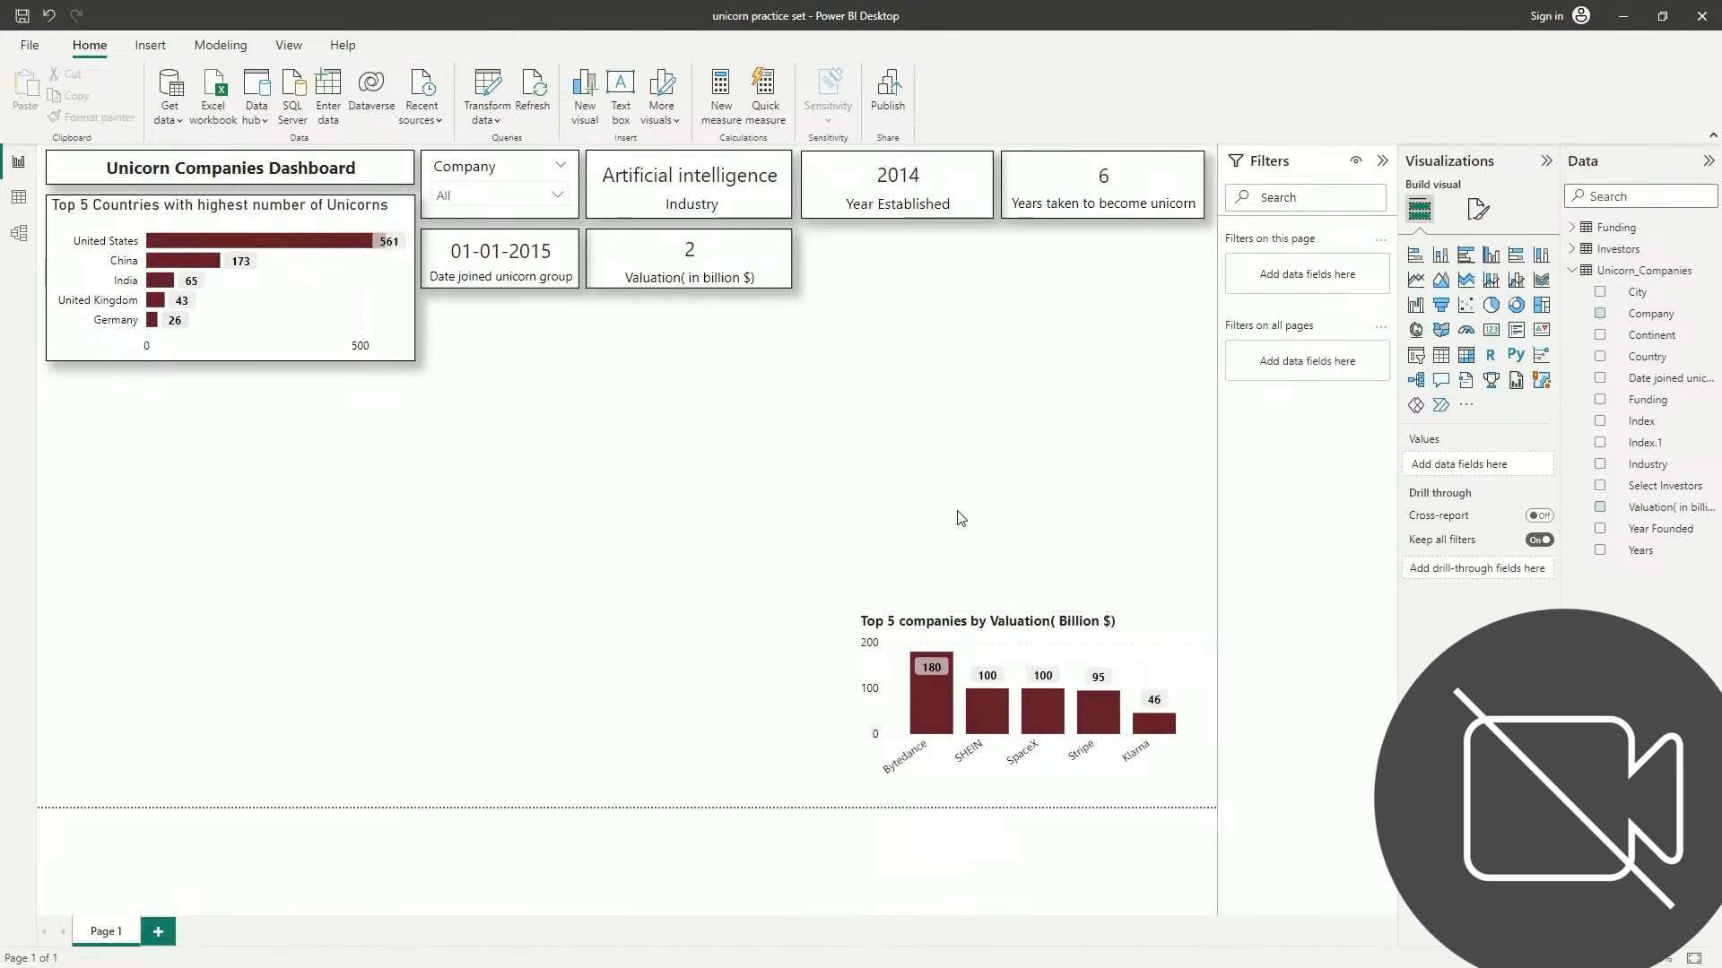
Turn on the visual border and the shadow for the top-5 companies column chart
click(973, 650)
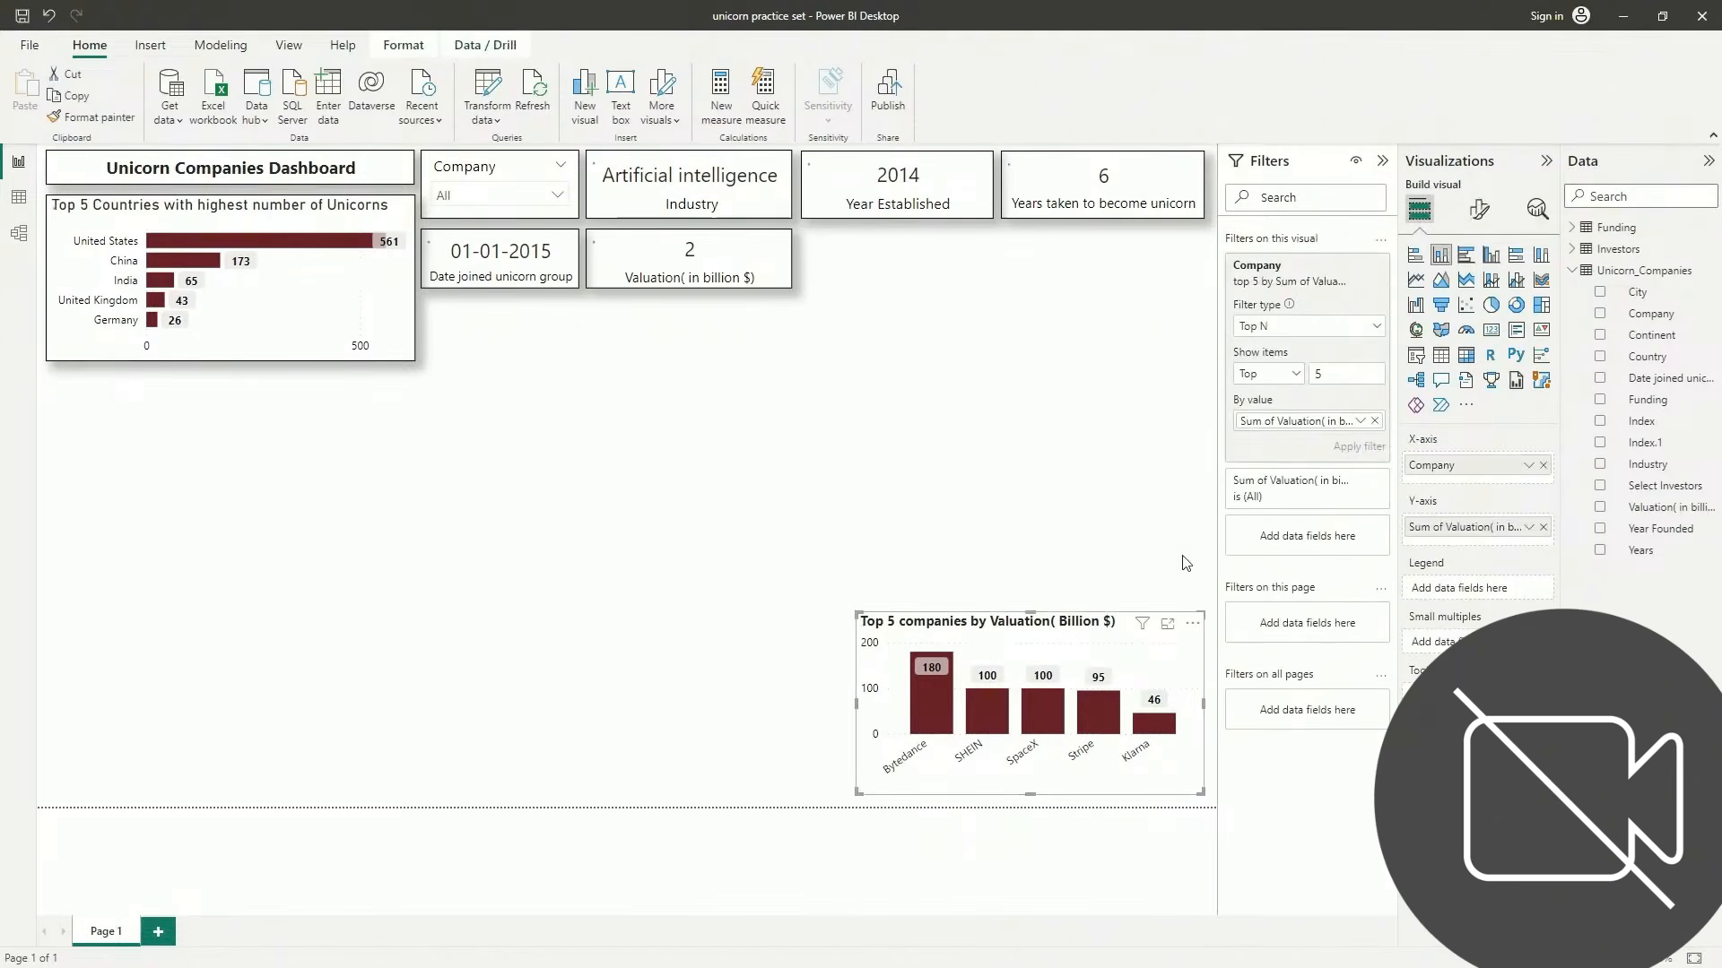
click(1479, 209)
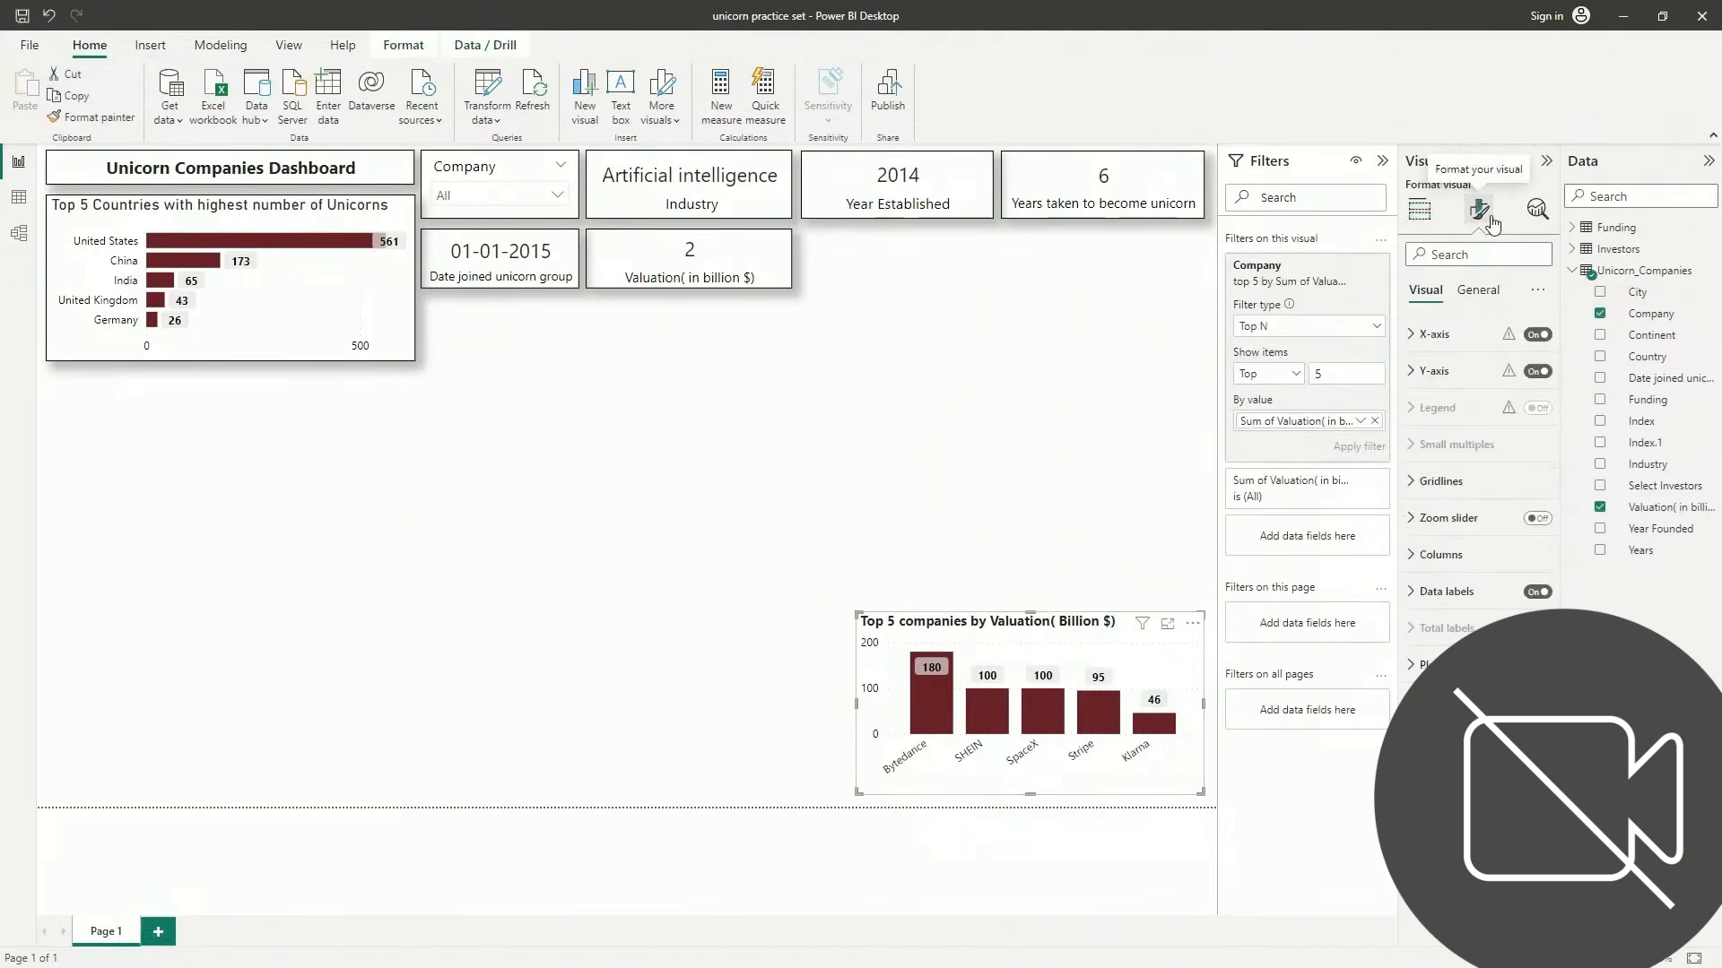
click(1479, 289)
click(1460, 421)
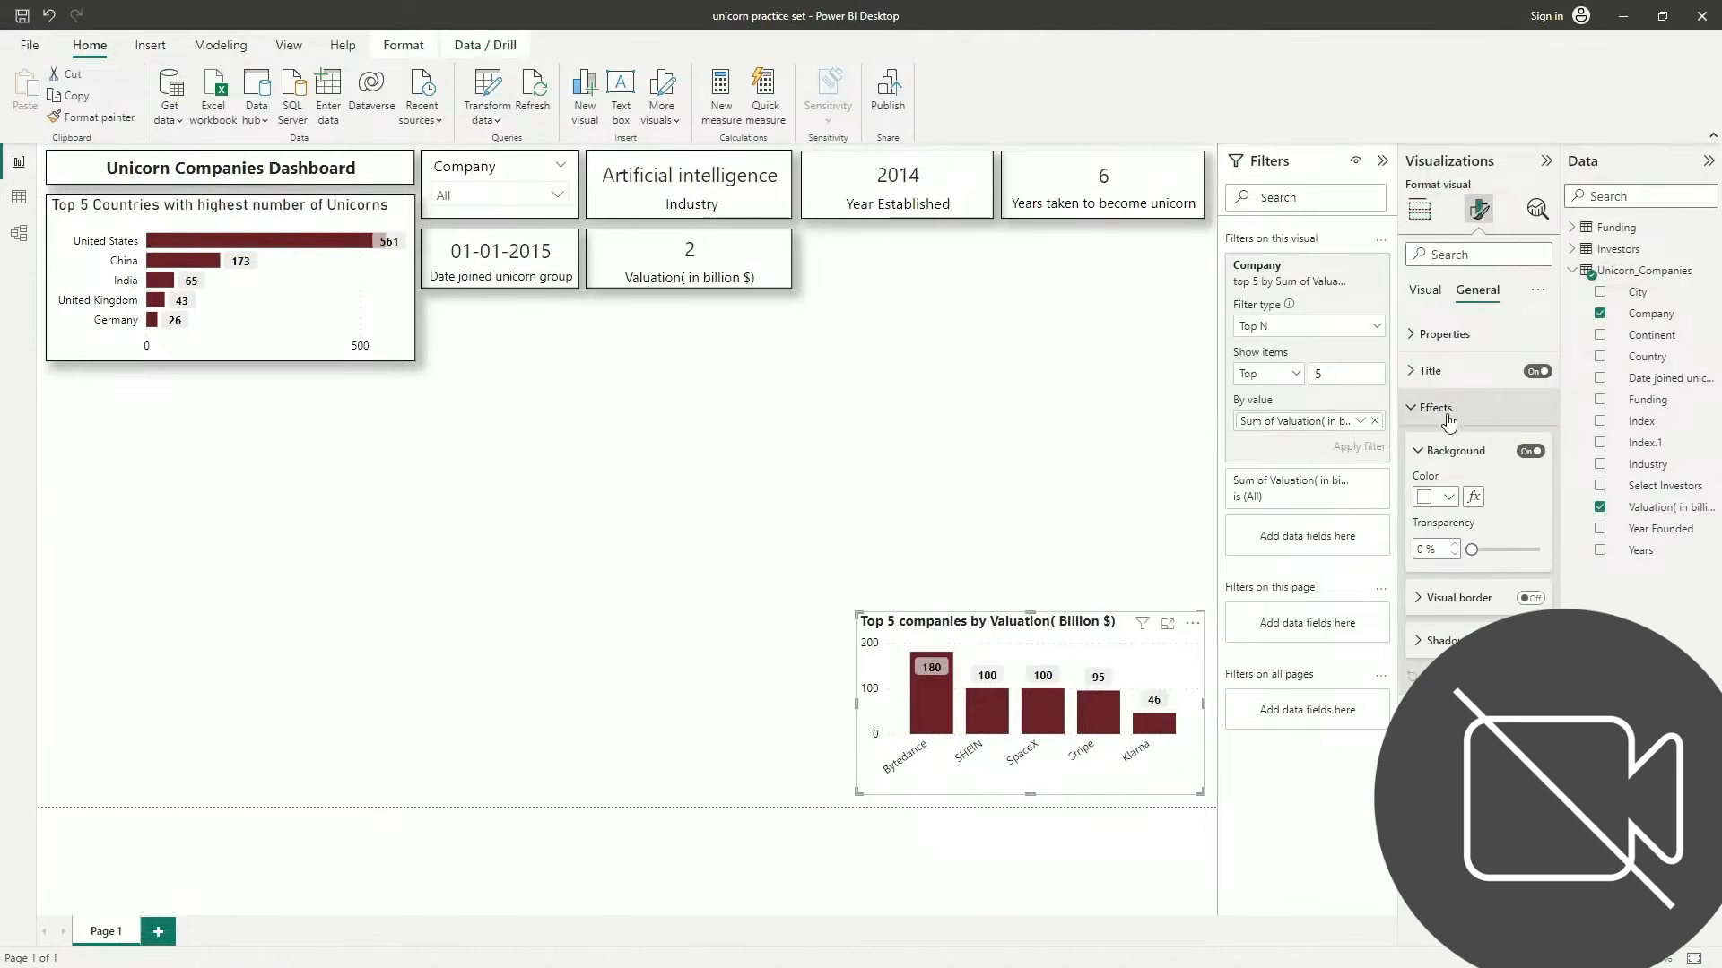
click(1533, 599)
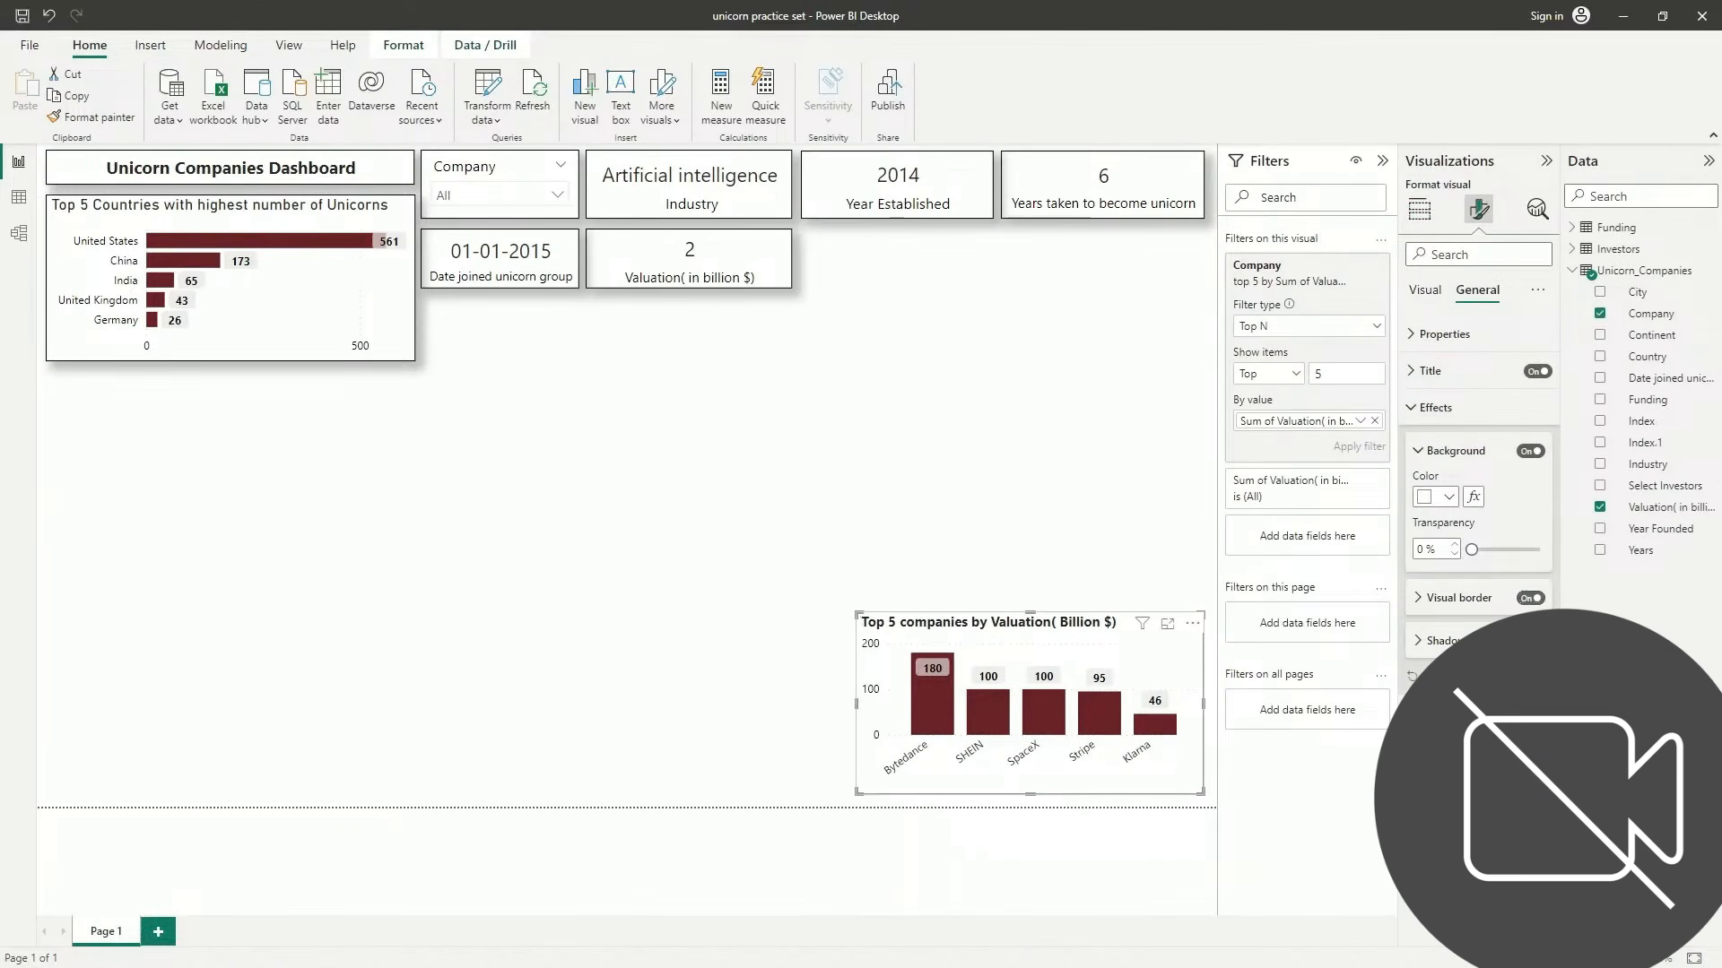
click(1530, 641)
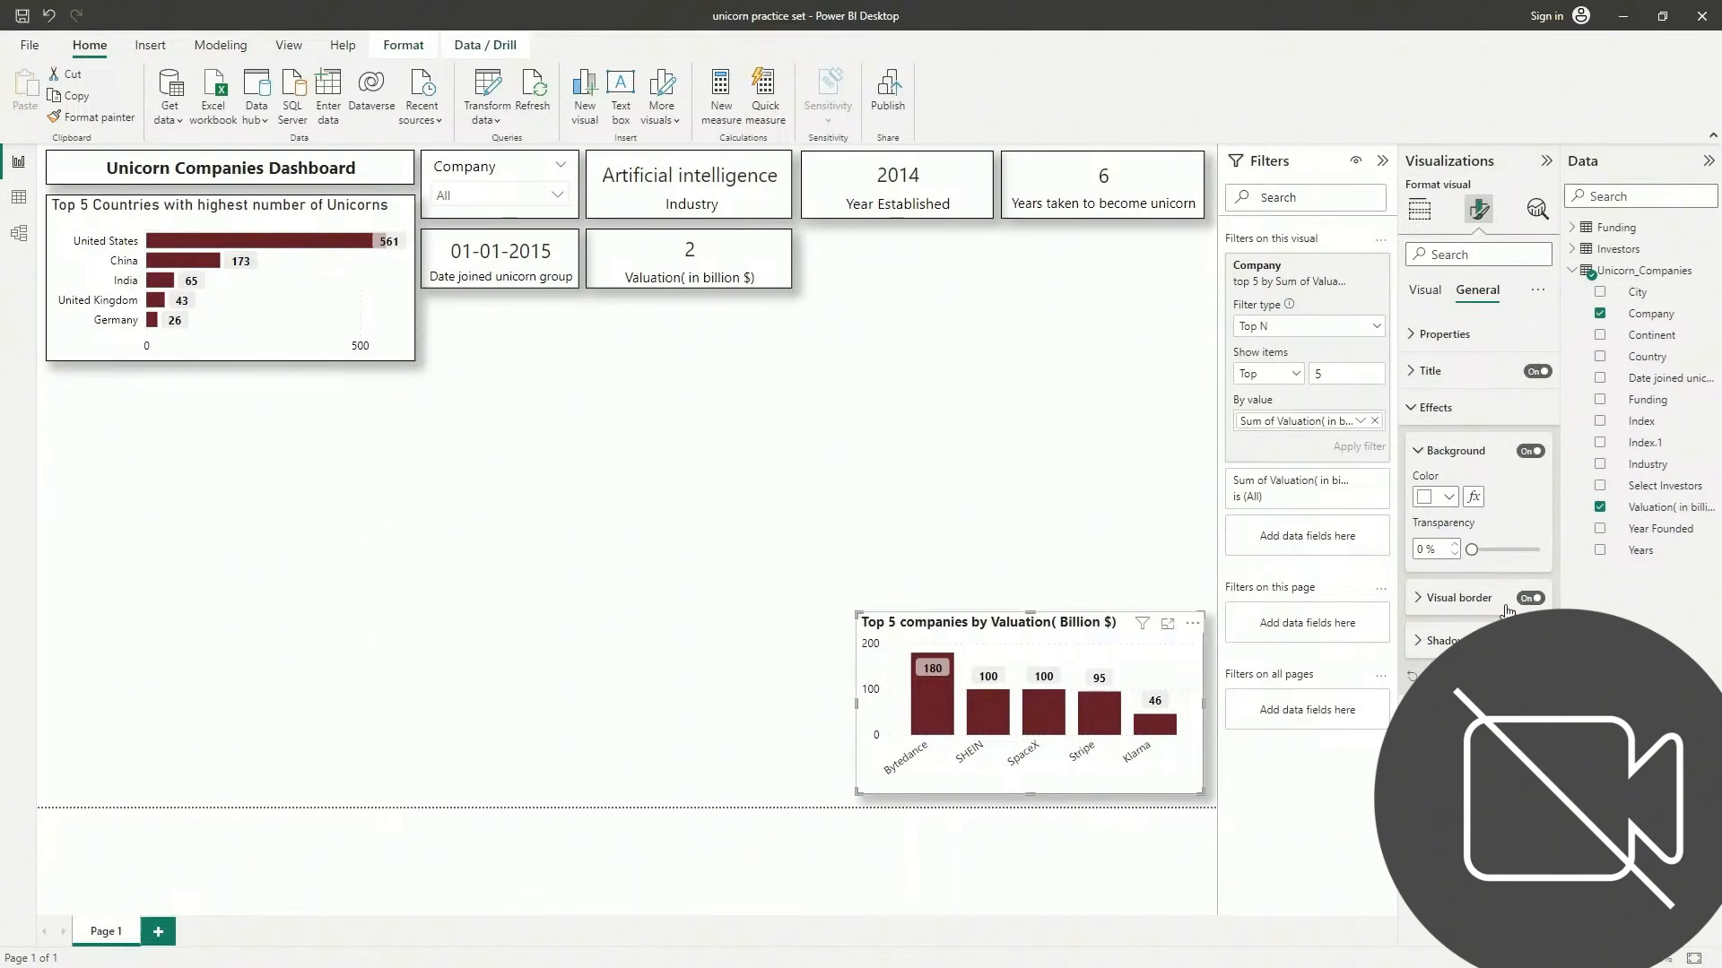
click(1051, 506)
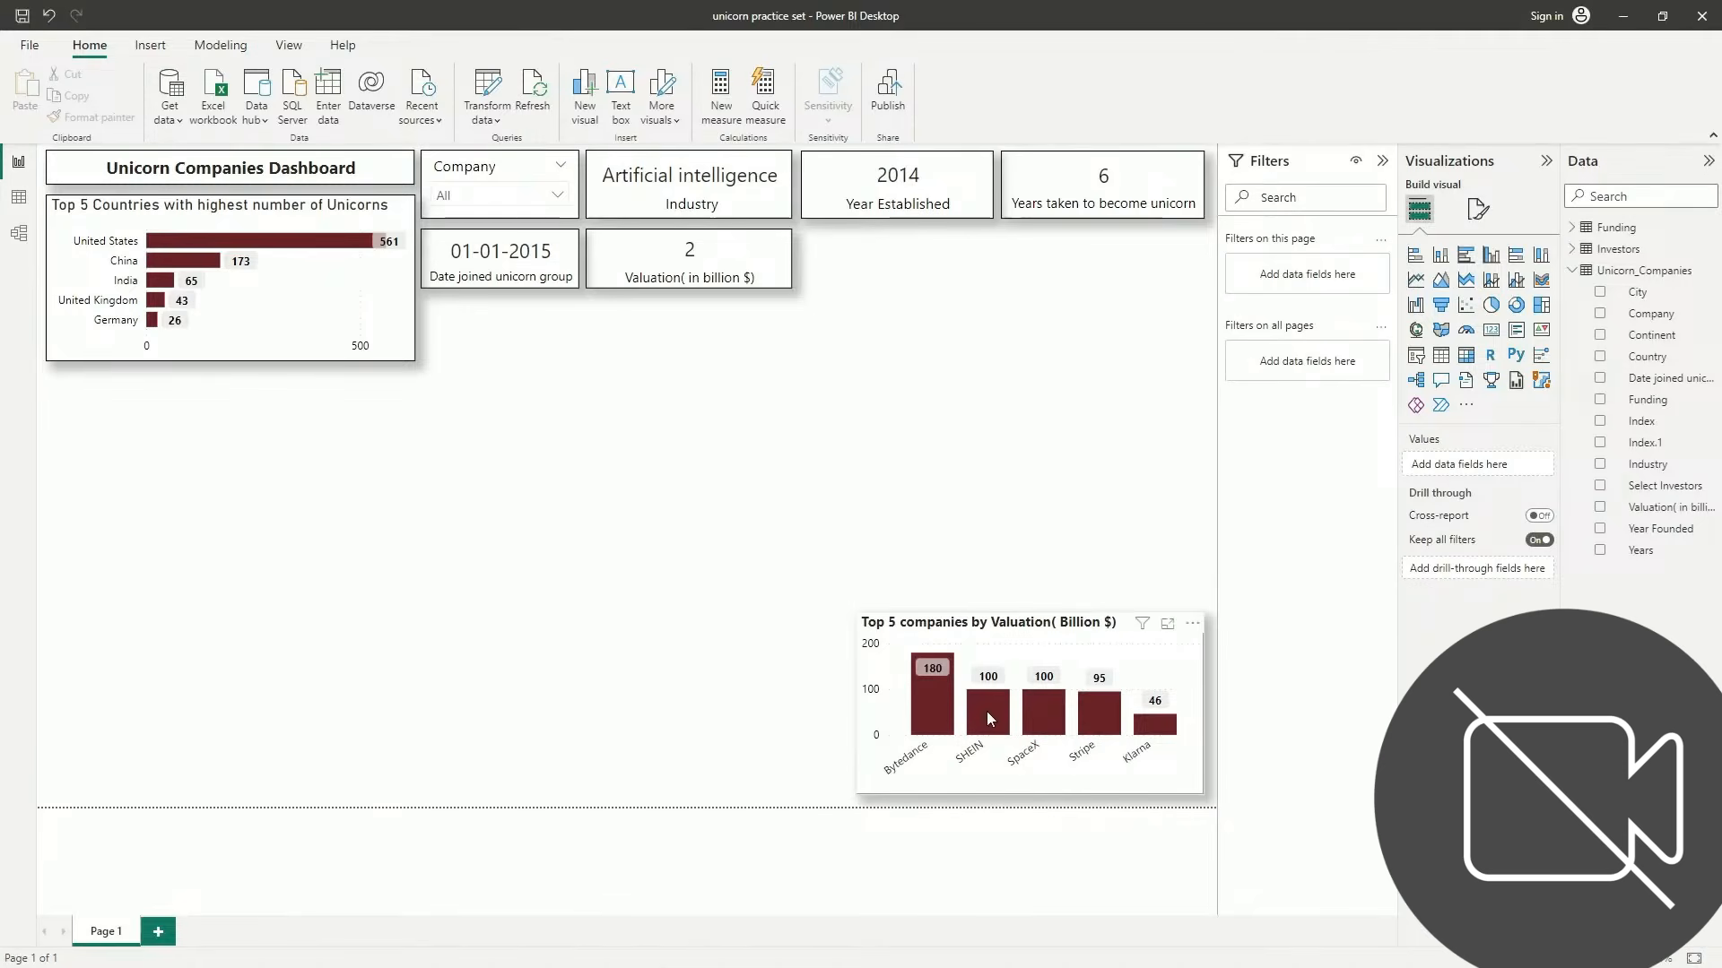
Insert a table visual and place it in the empty area above the top-5 companies column chart
mouse_move(975, 708)
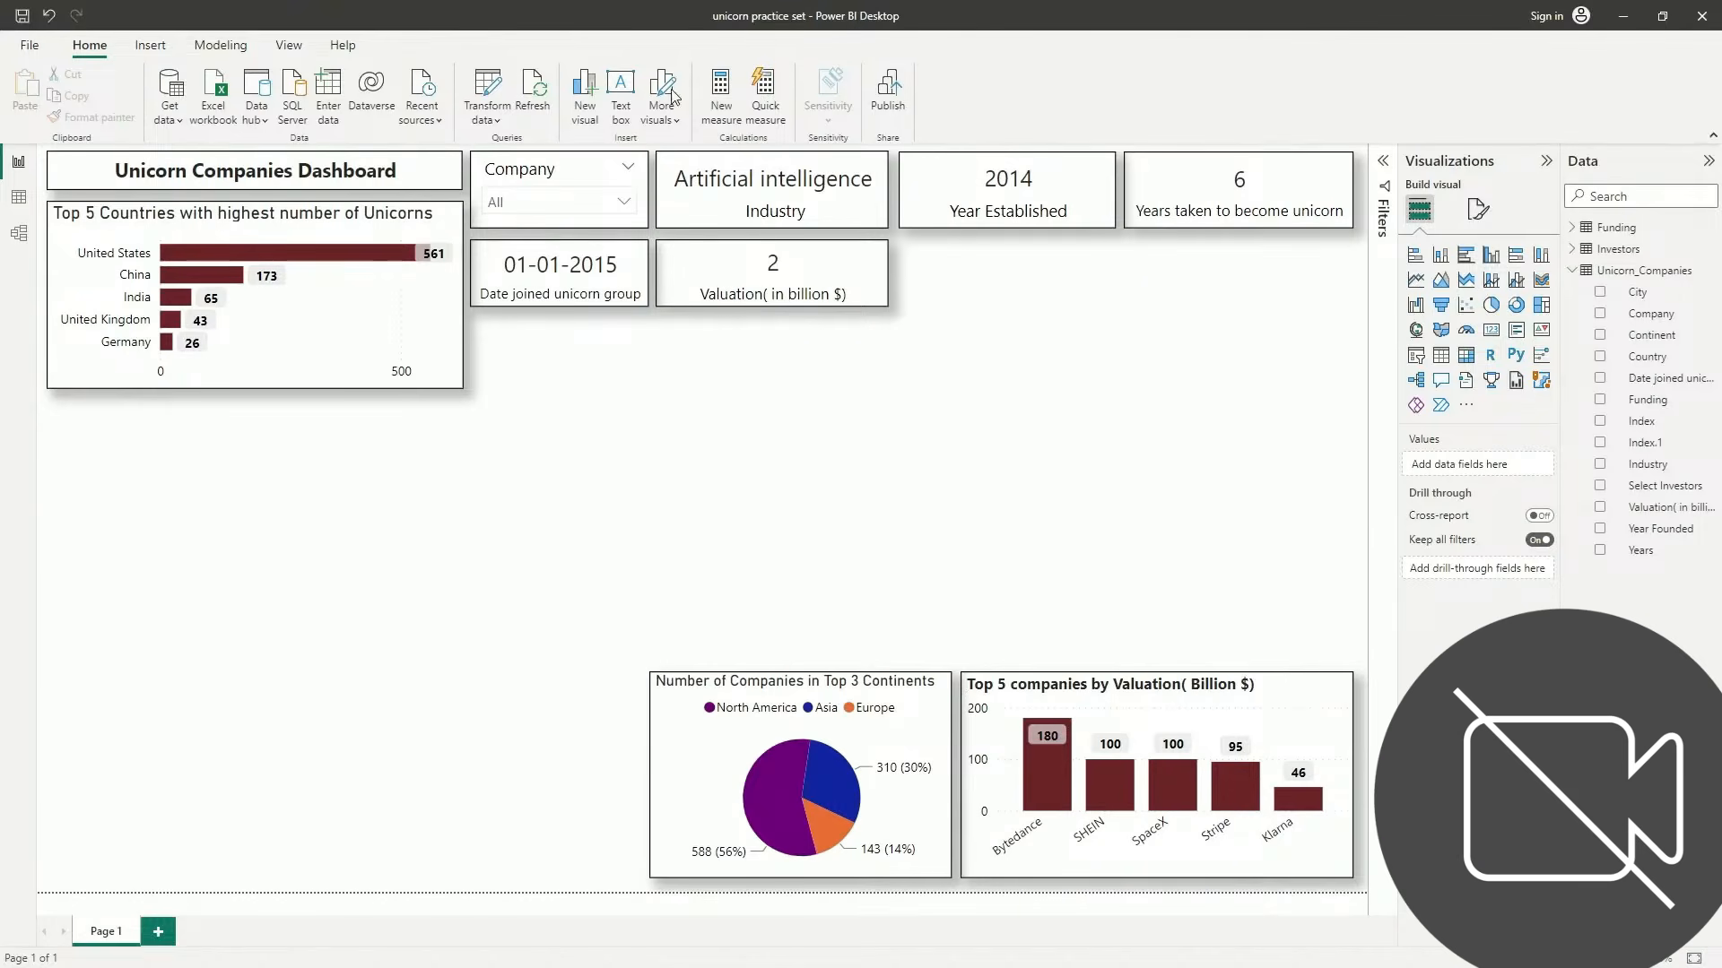
click(1446, 358)
drag(456, 444, 1346, 424)
click(1159, 393)
click(1164, 422)
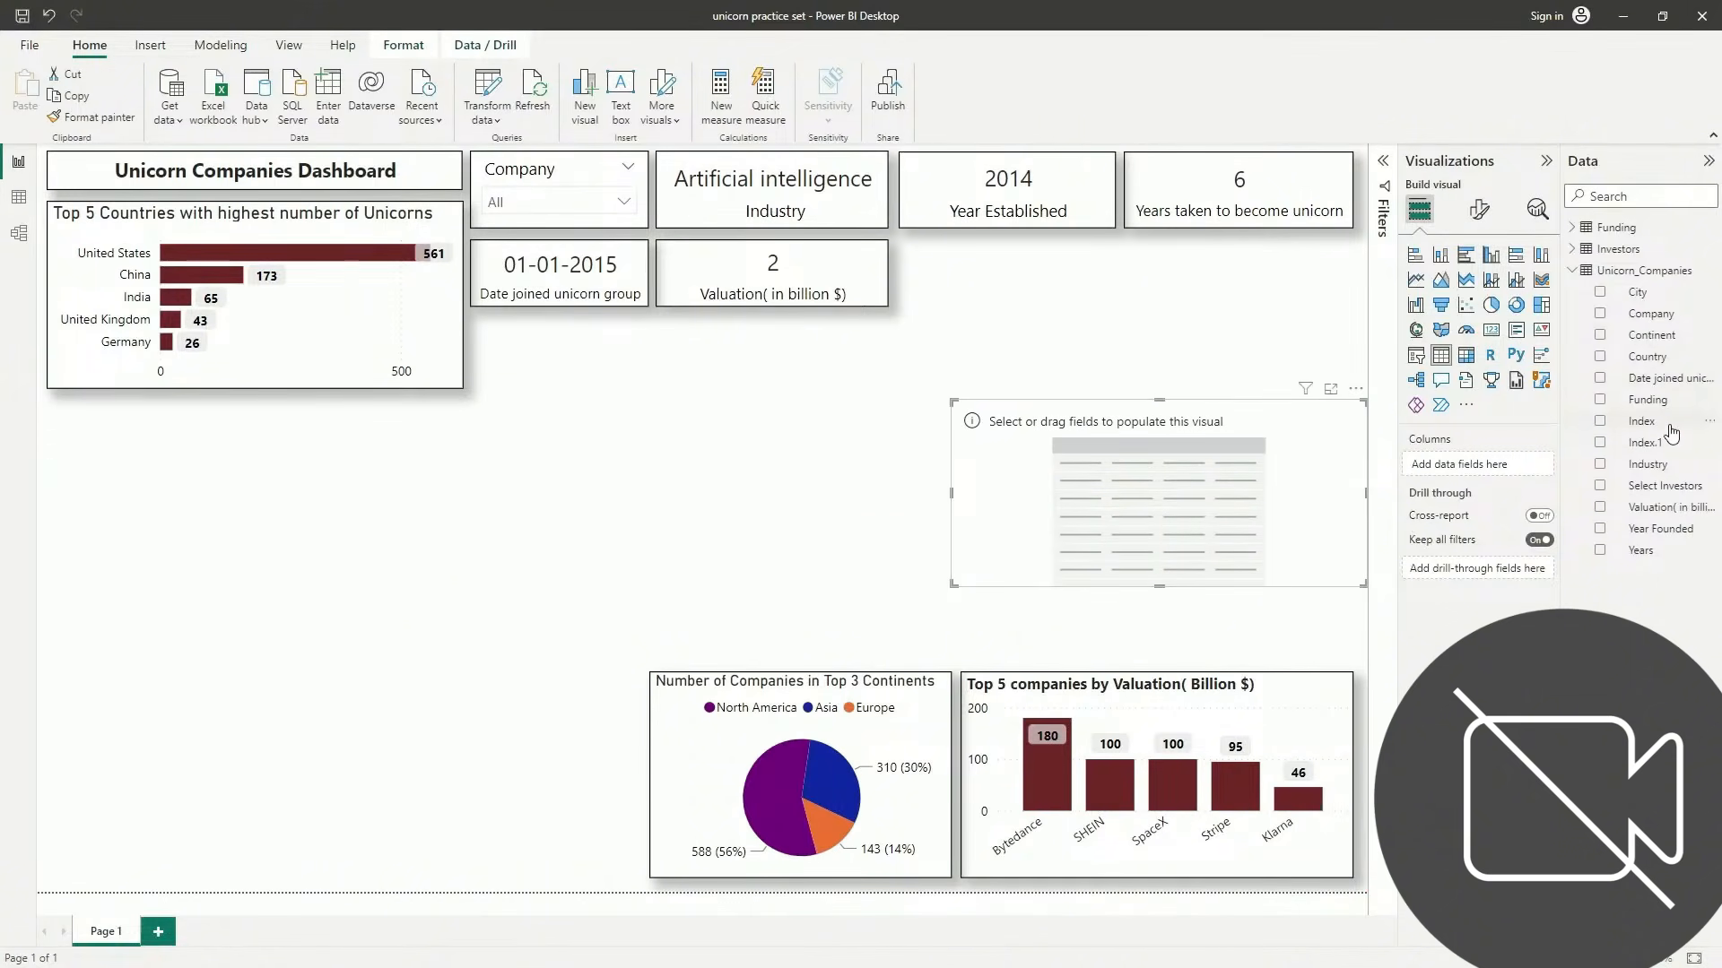
Add the Investors field from the Investors table as the new table visual's column
click(1643, 252)
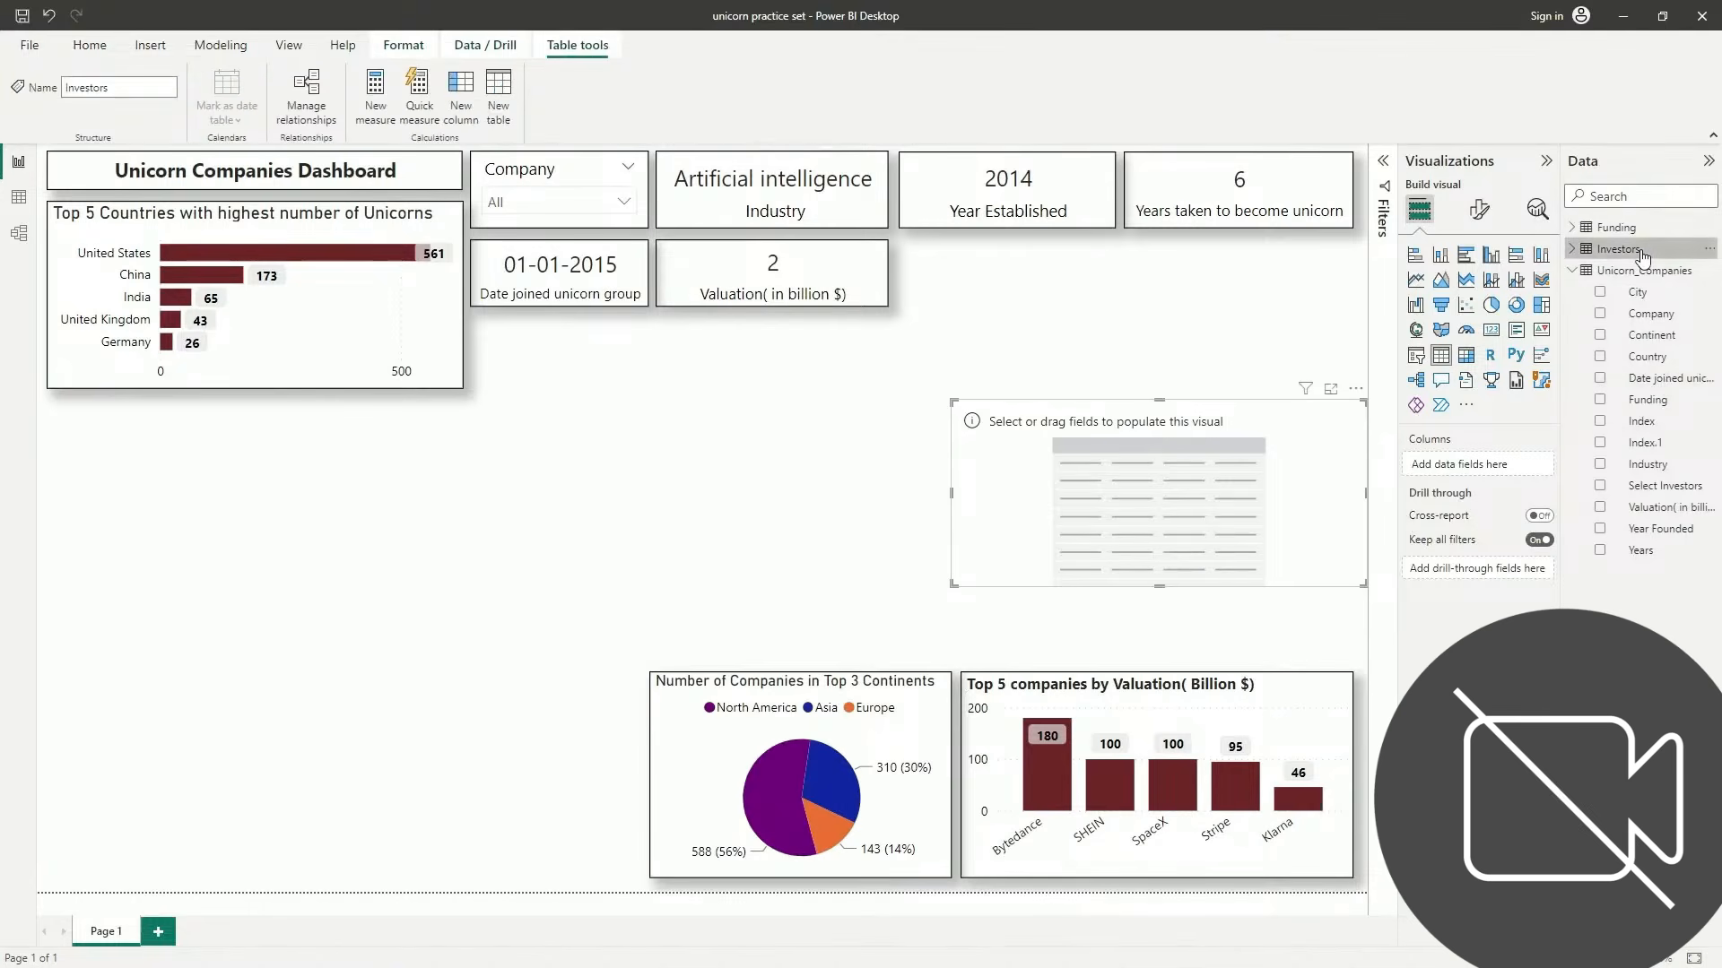
click(1572, 249)
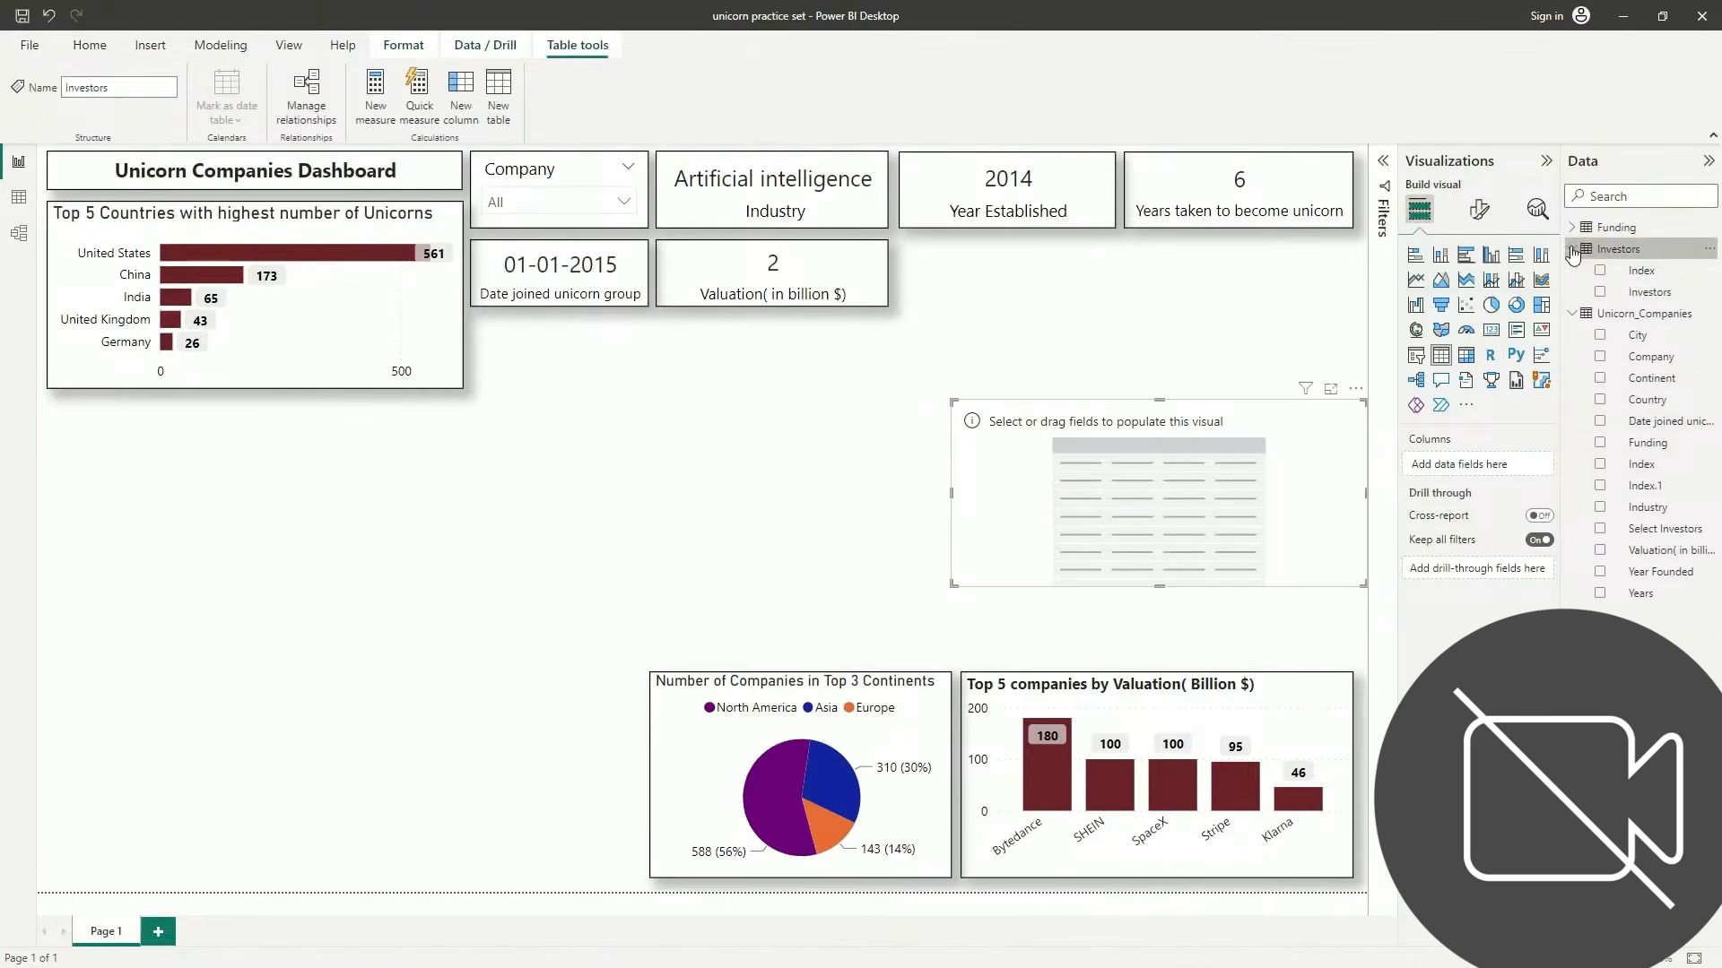
drag(1646, 292, 1471, 475)
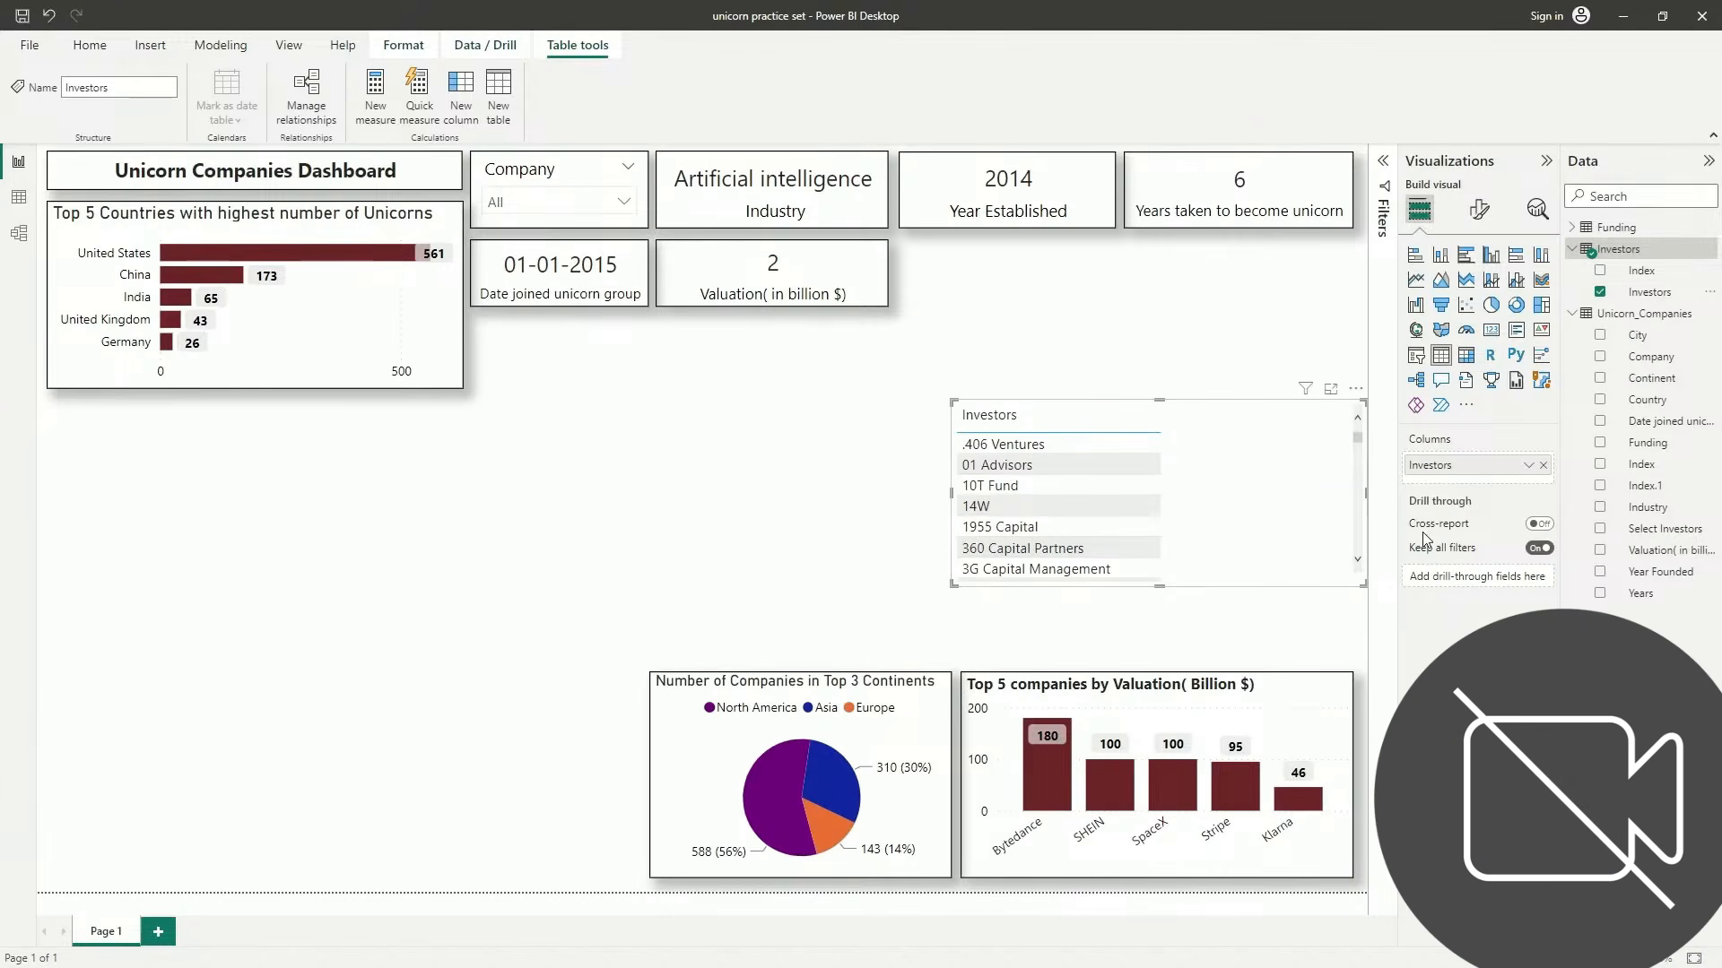
Try the Bold header and Minimal style presets on the investors table and settle on Flashy rows
click(1480, 212)
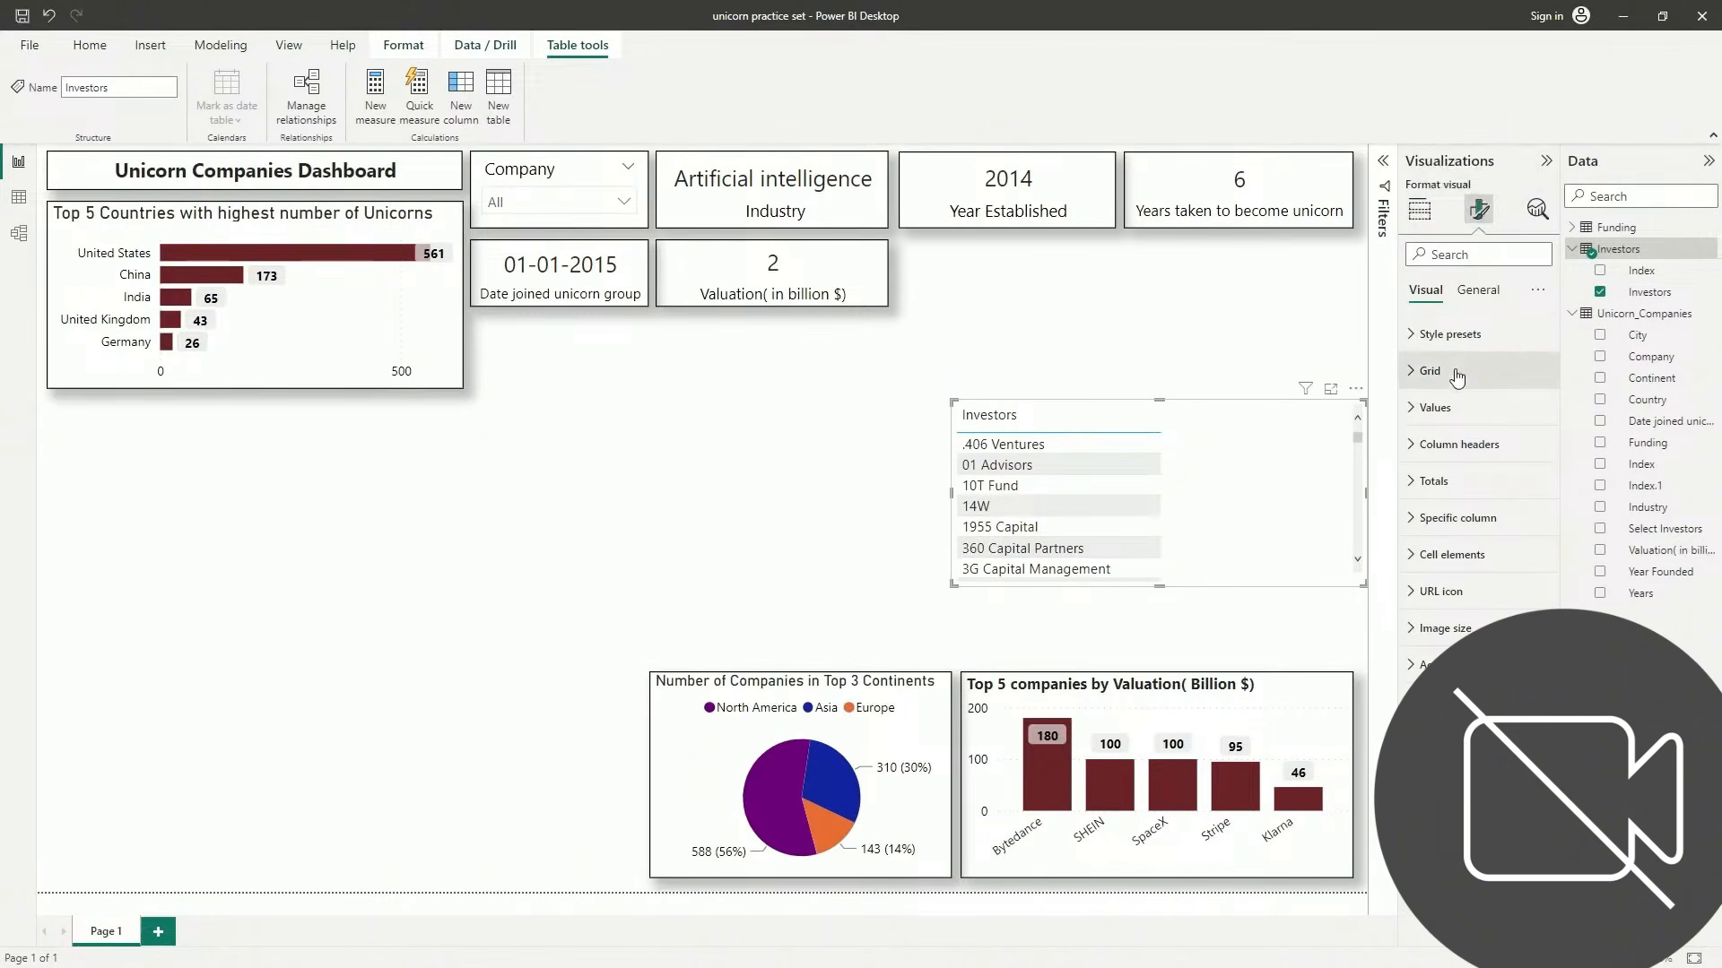
click(1462, 337)
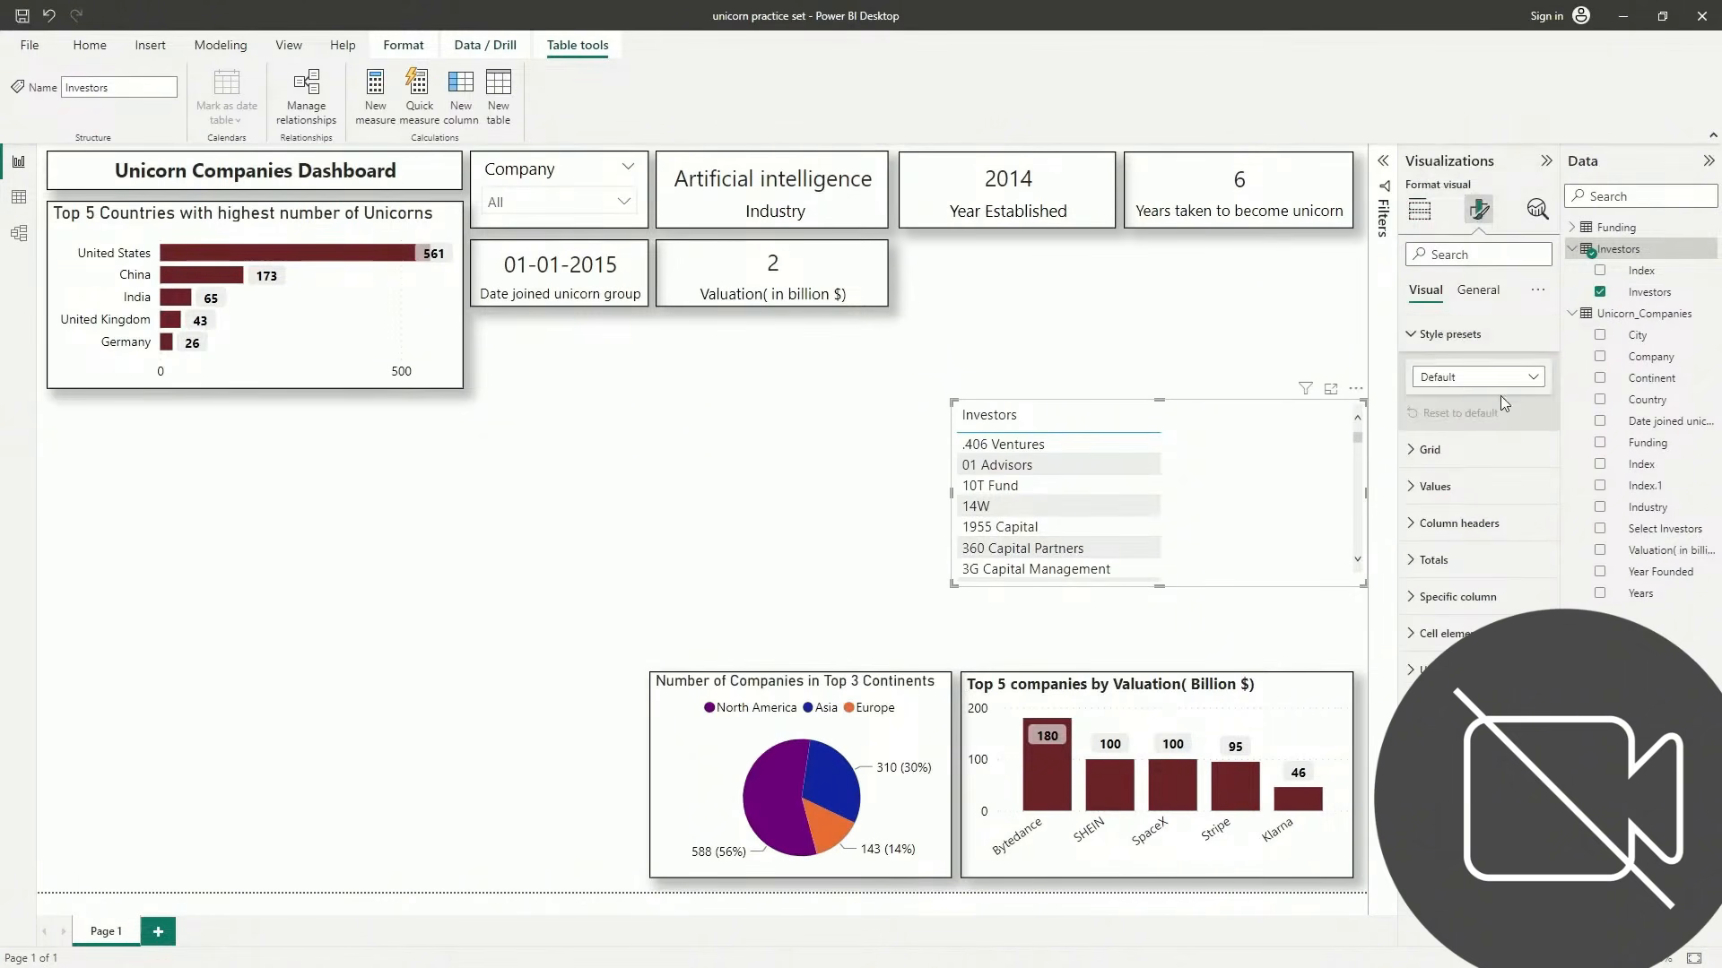
click(1489, 377)
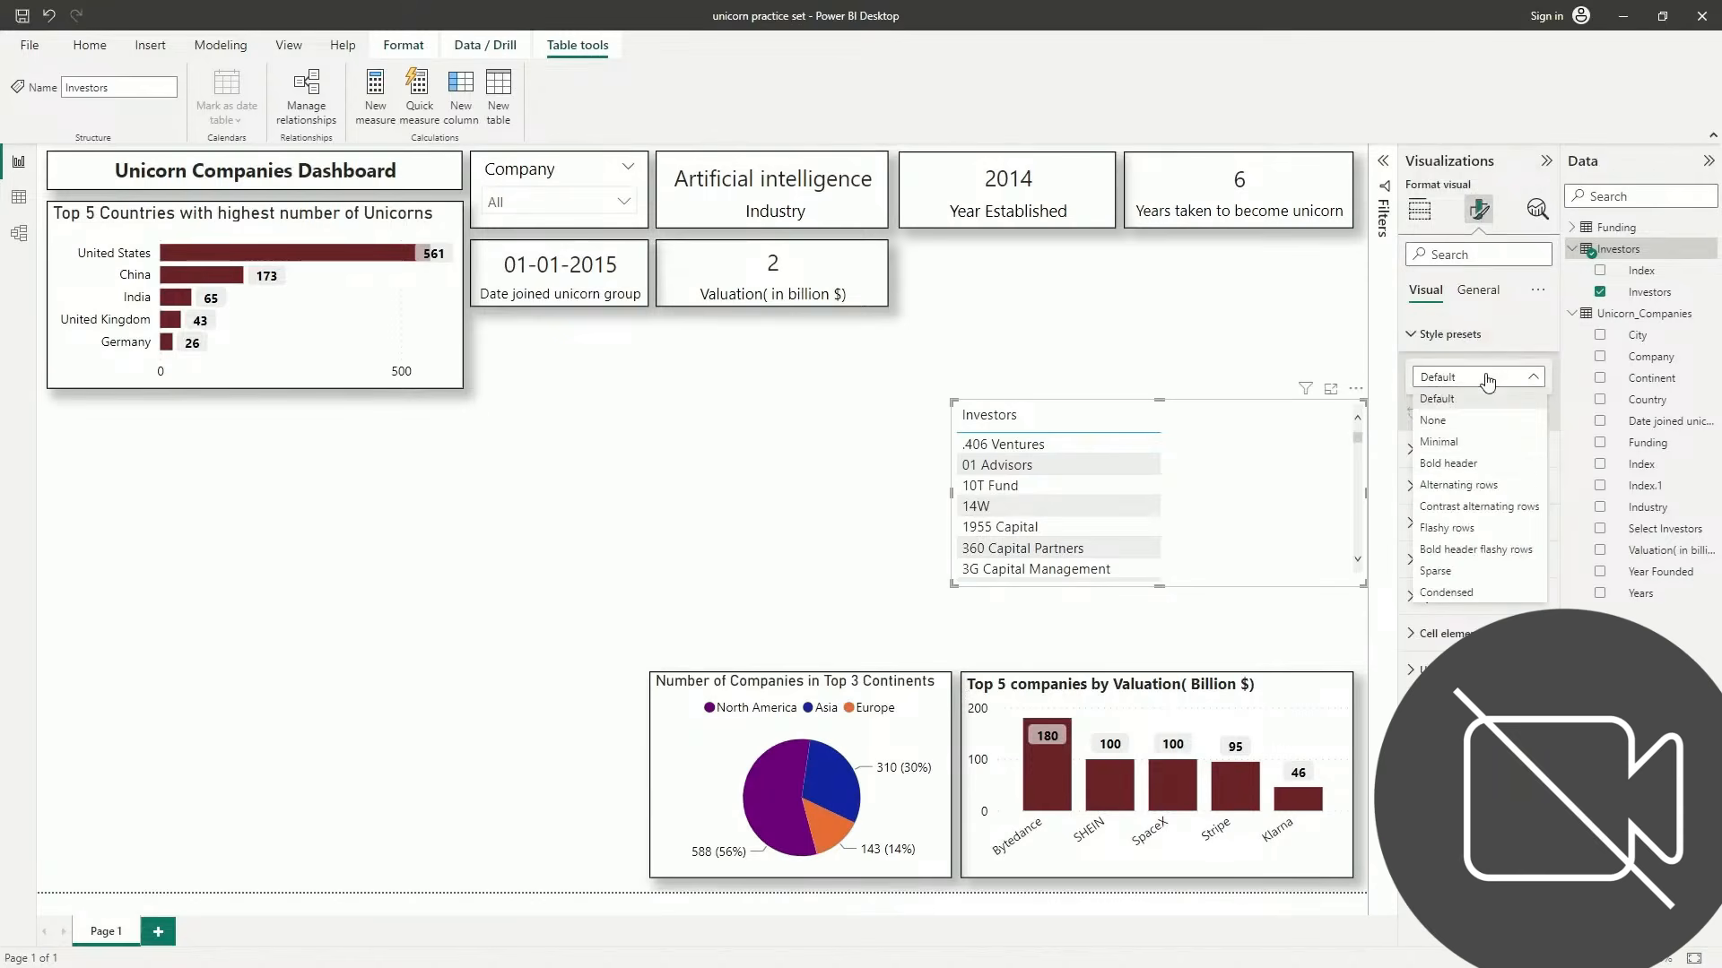
click(1457, 473)
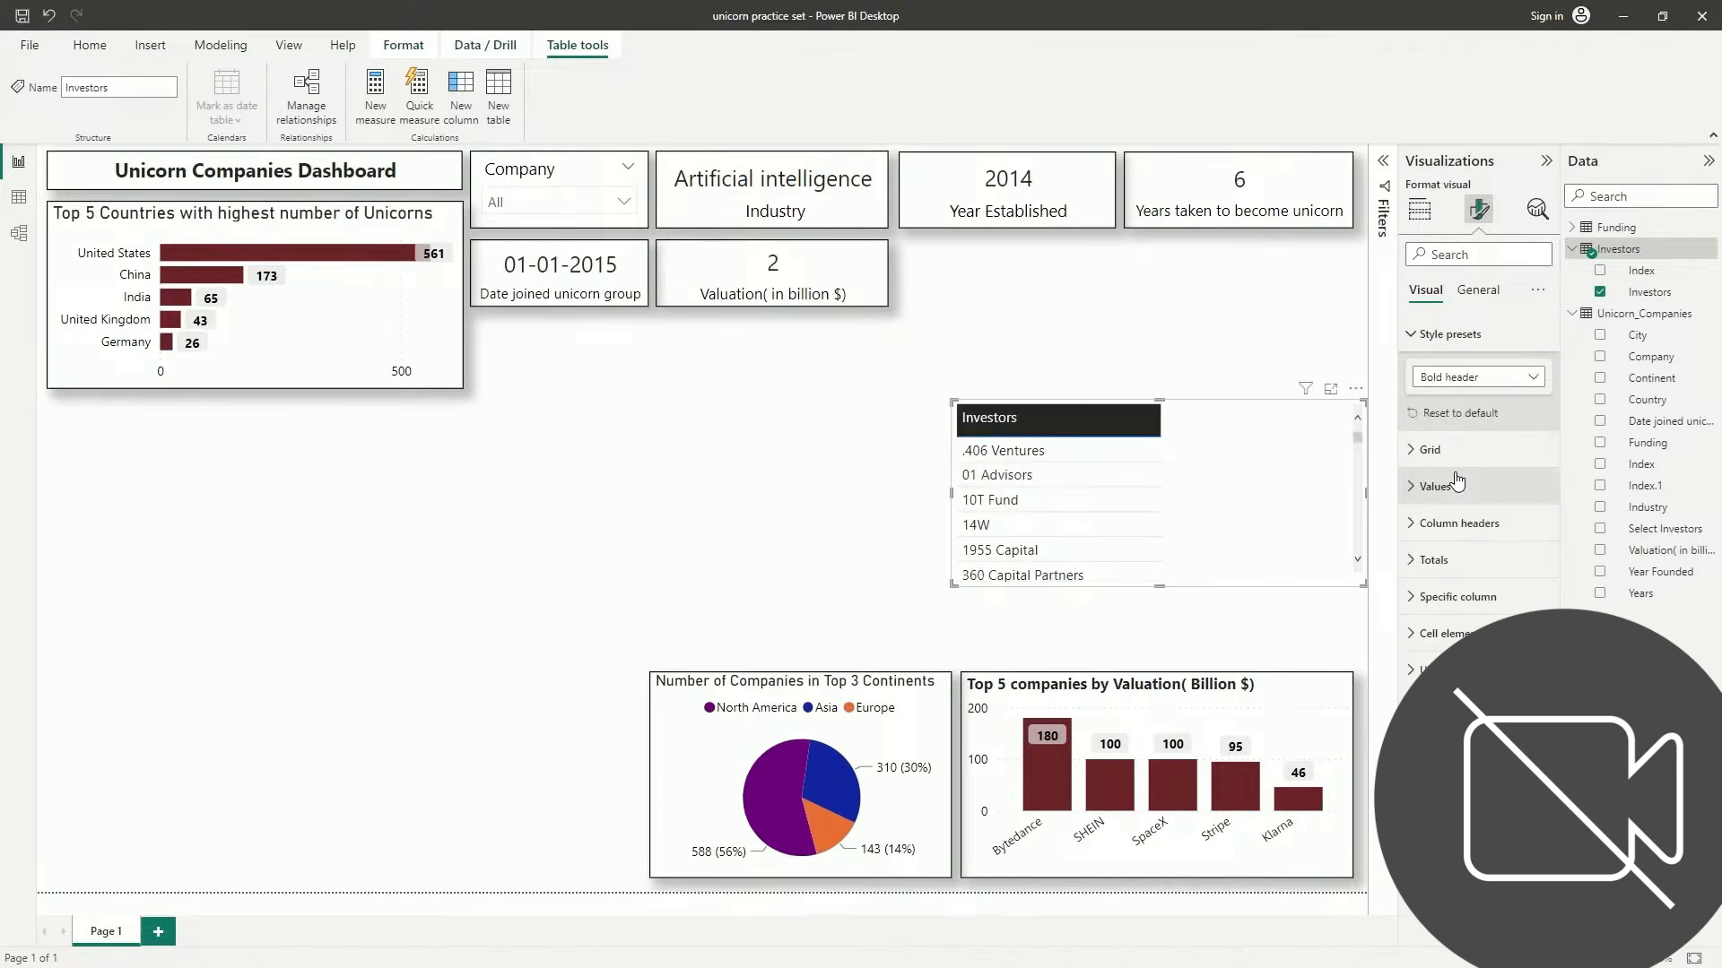
click(1473, 378)
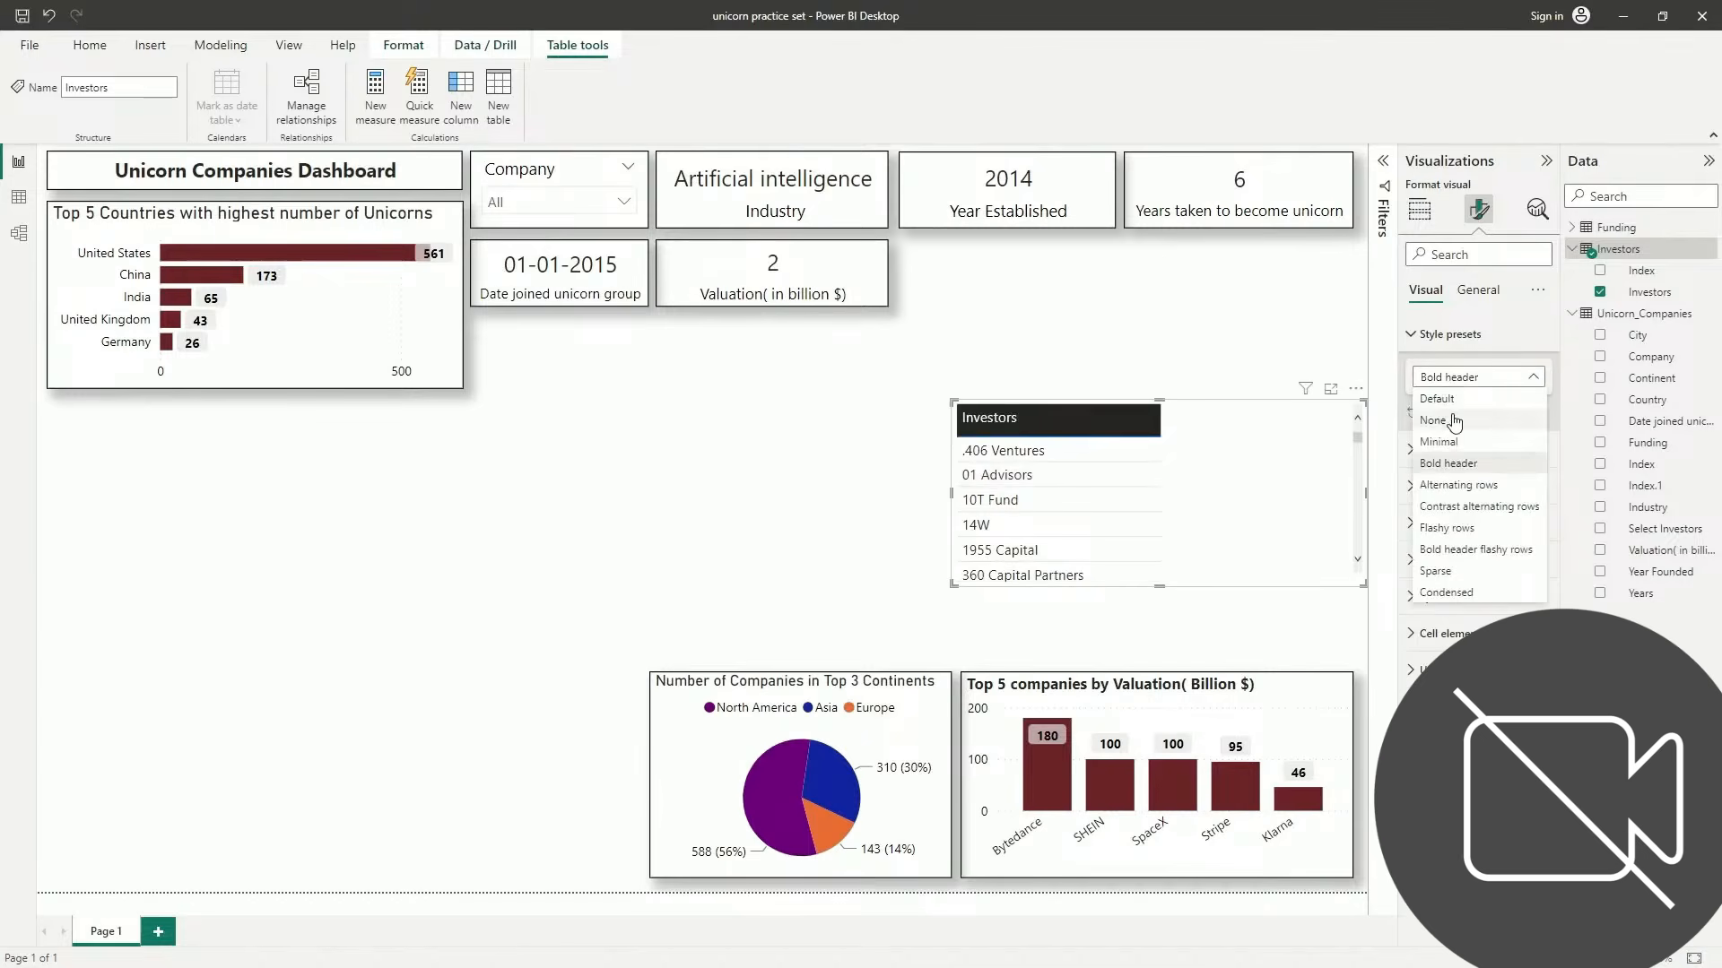
click(1454, 442)
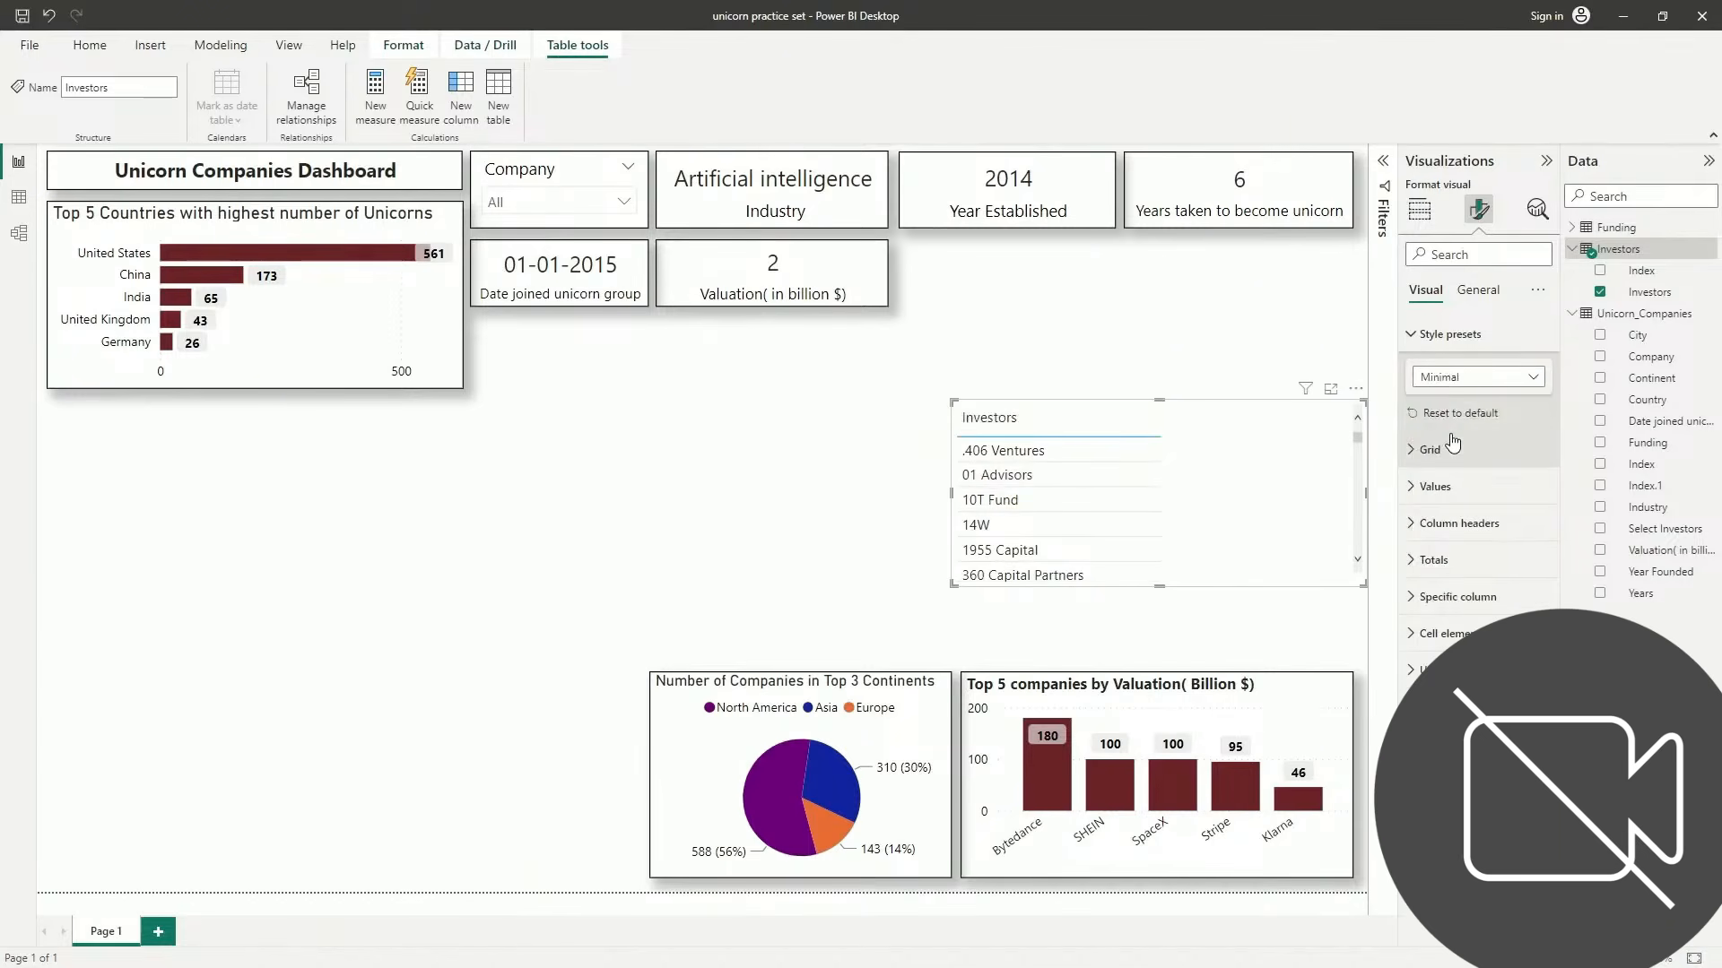
click(1462, 378)
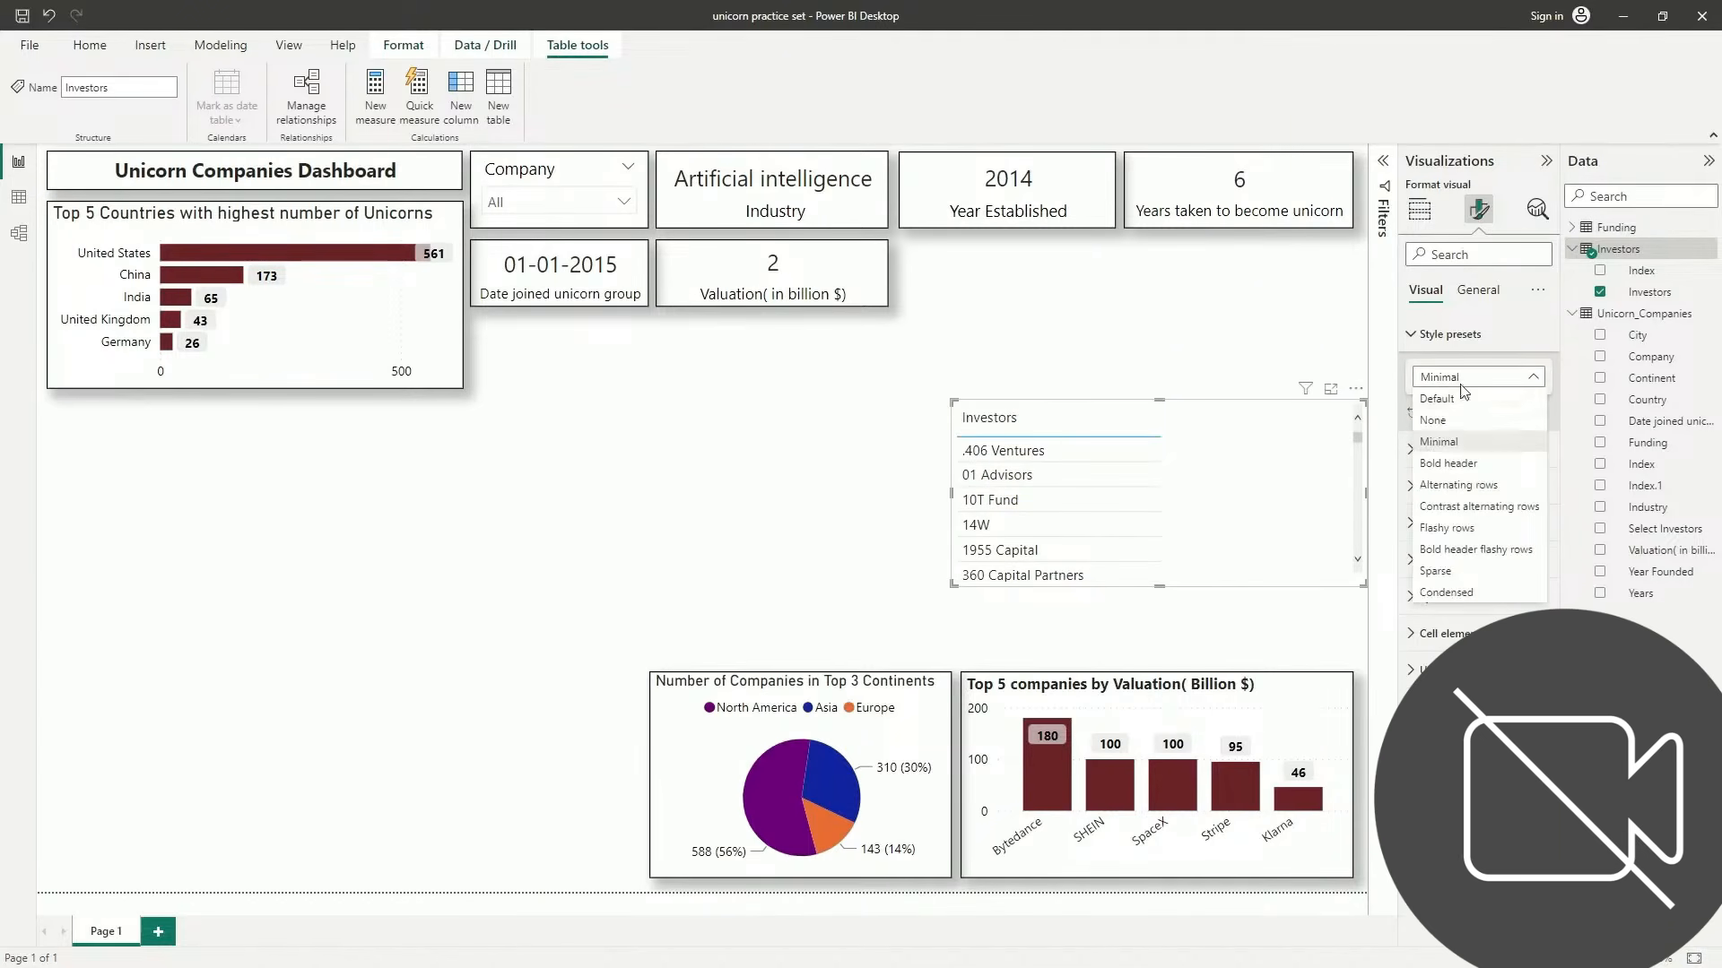
click(1458, 529)
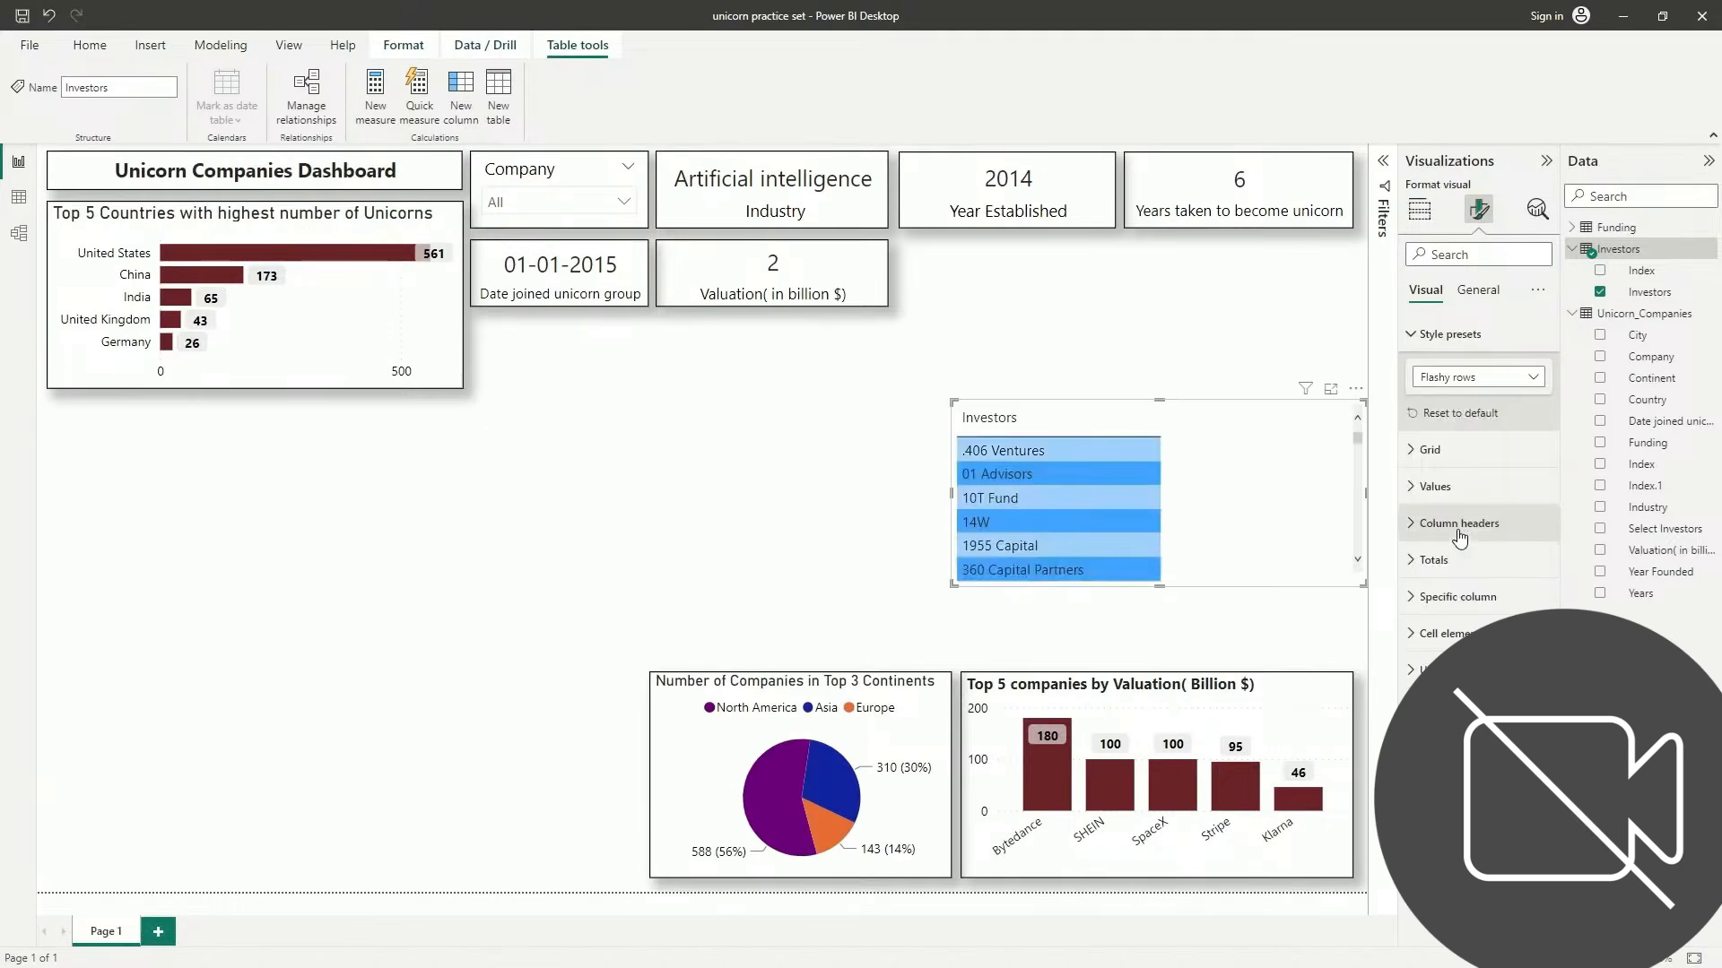
Turn on the horizontal gridlines for the investors table and leave the vertical gridlines off
click(1435, 450)
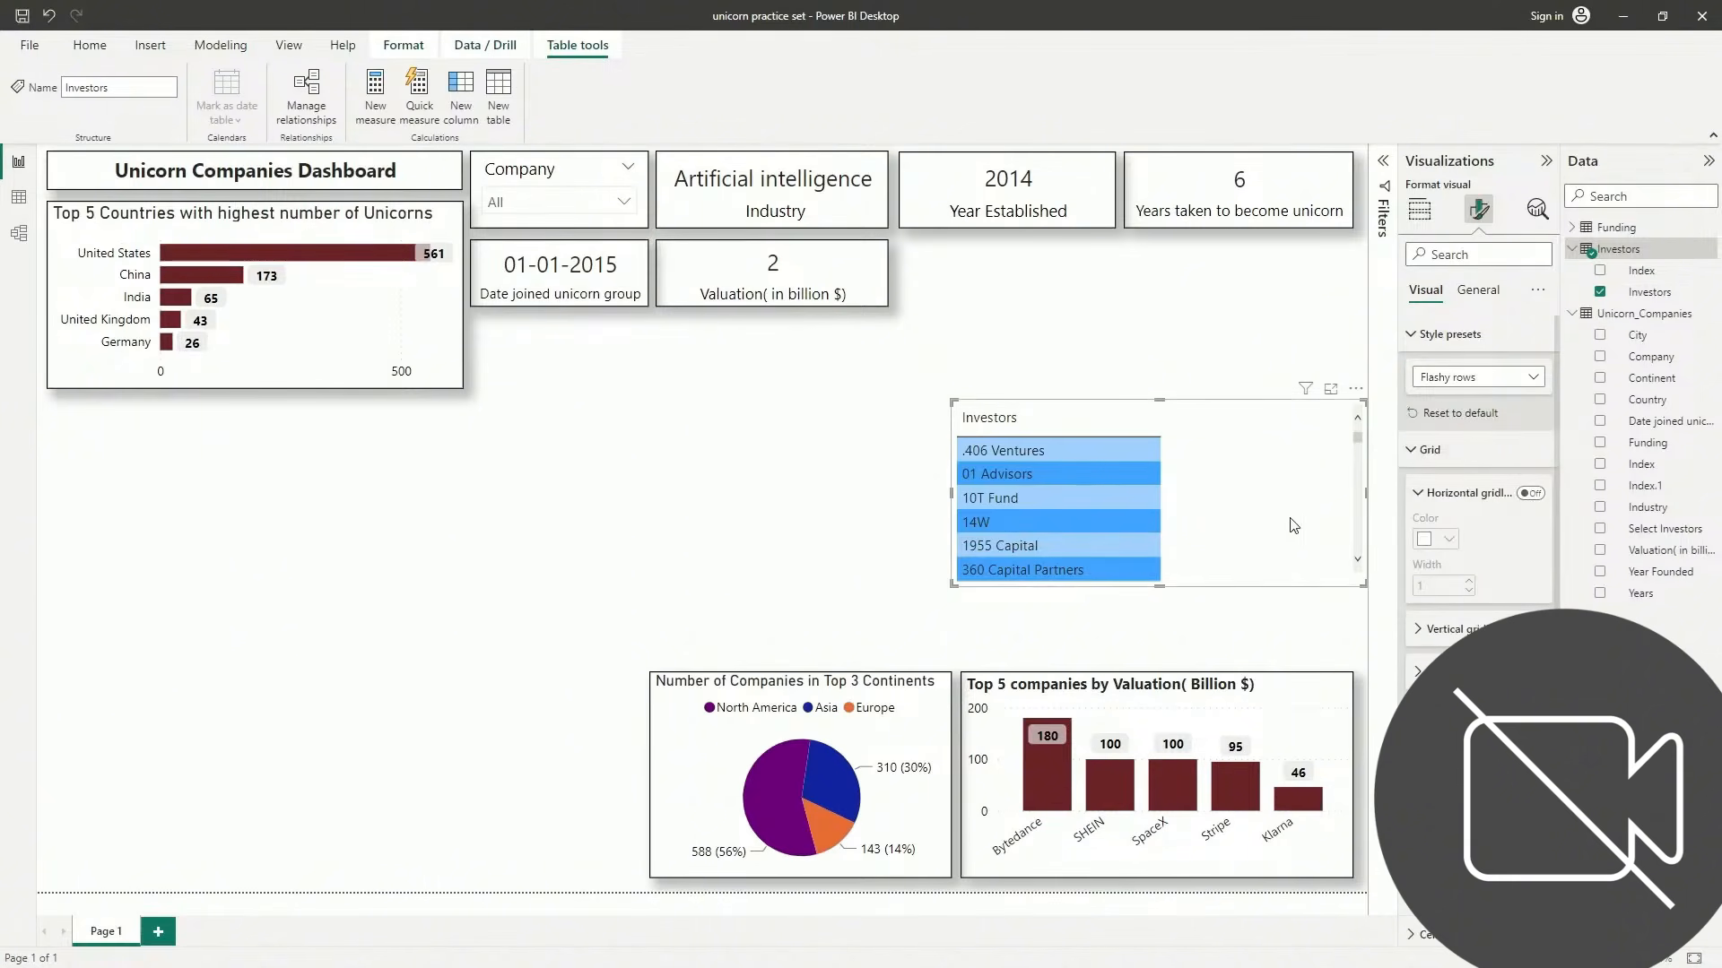
click(1534, 494)
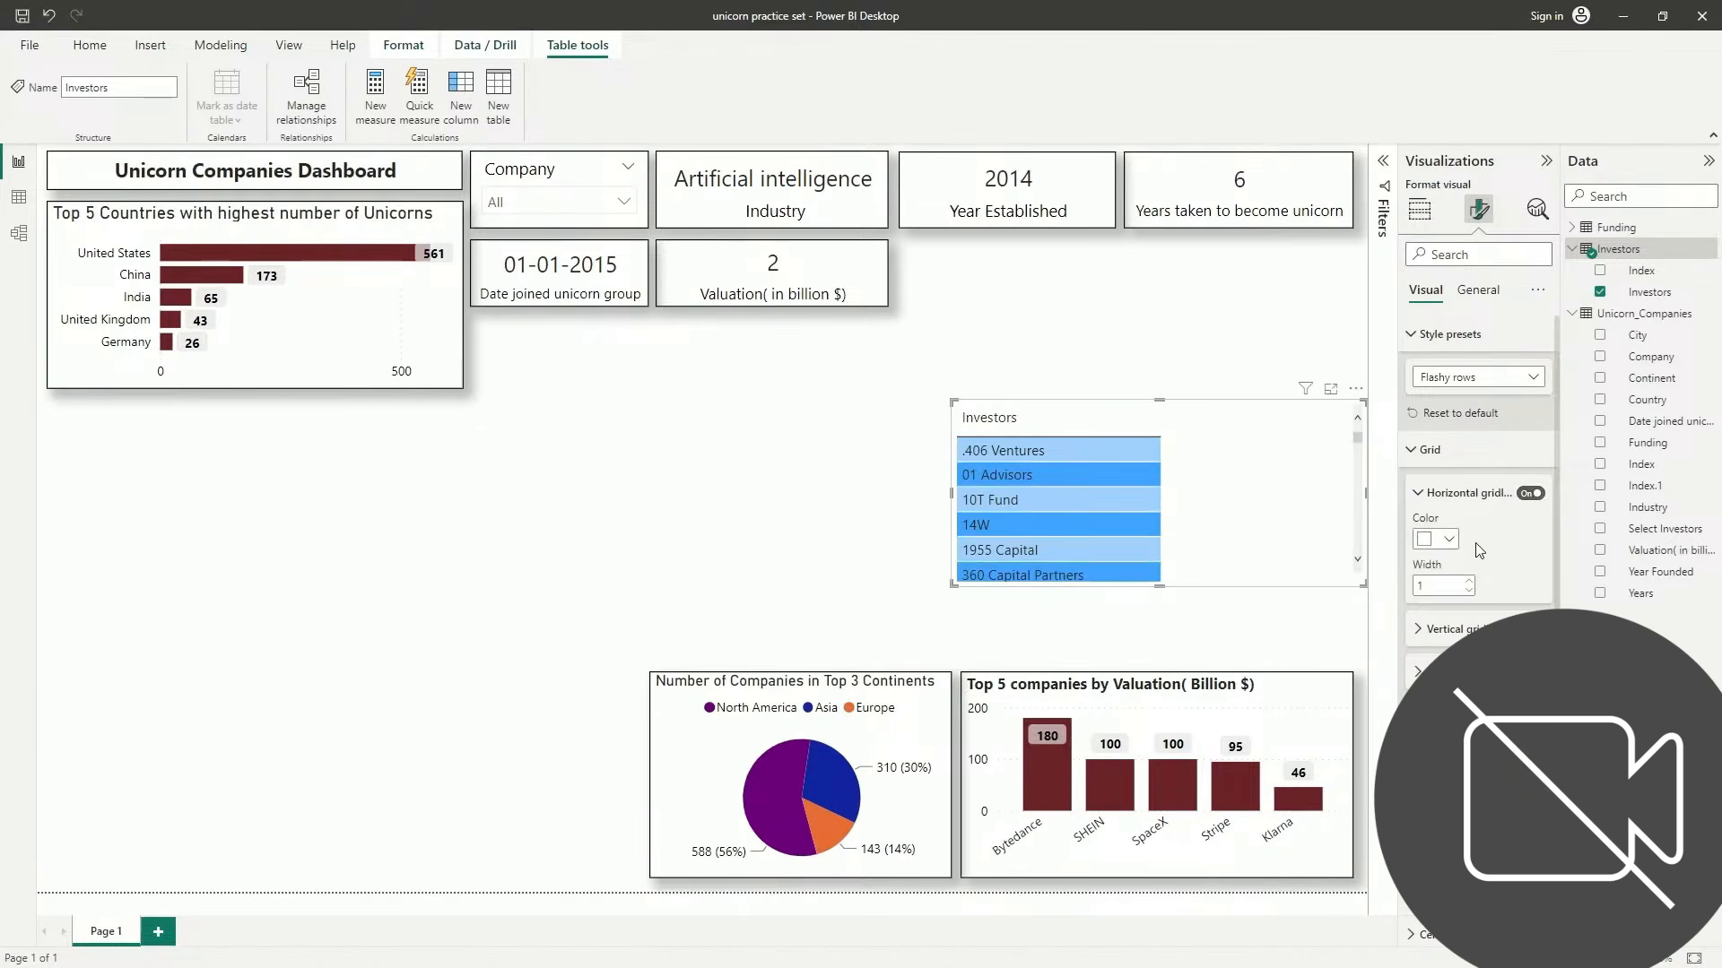
scroll(1471, 571, down, 2)
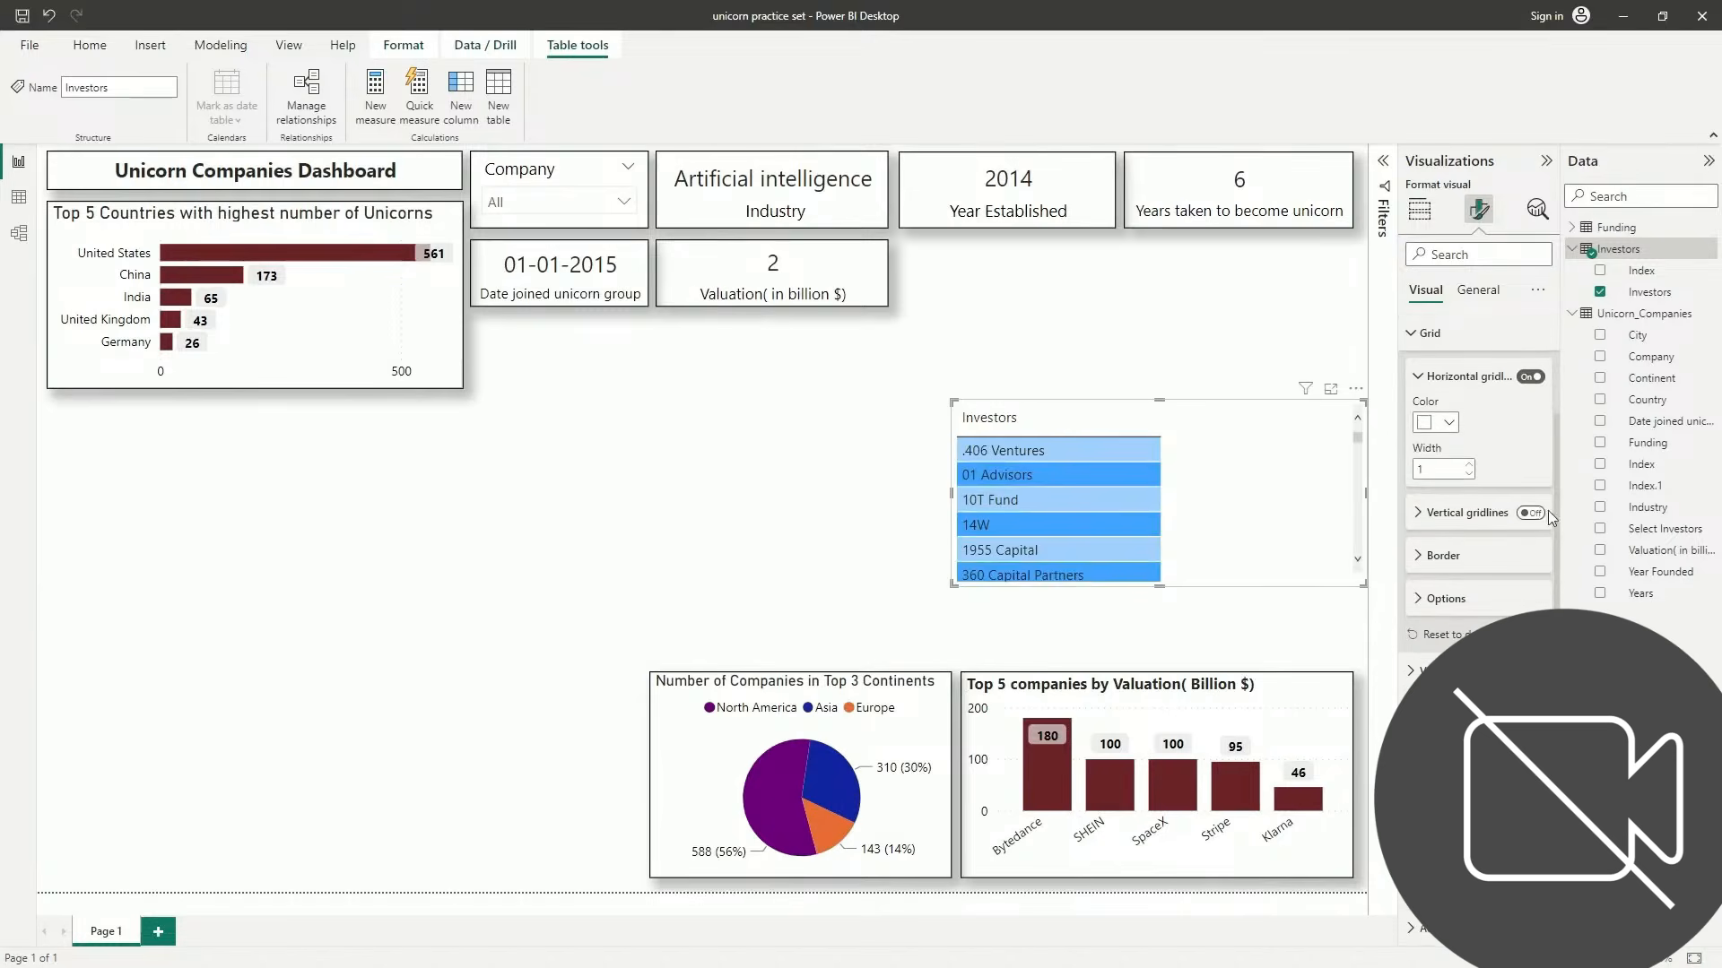
click(1534, 514)
click(1530, 513)
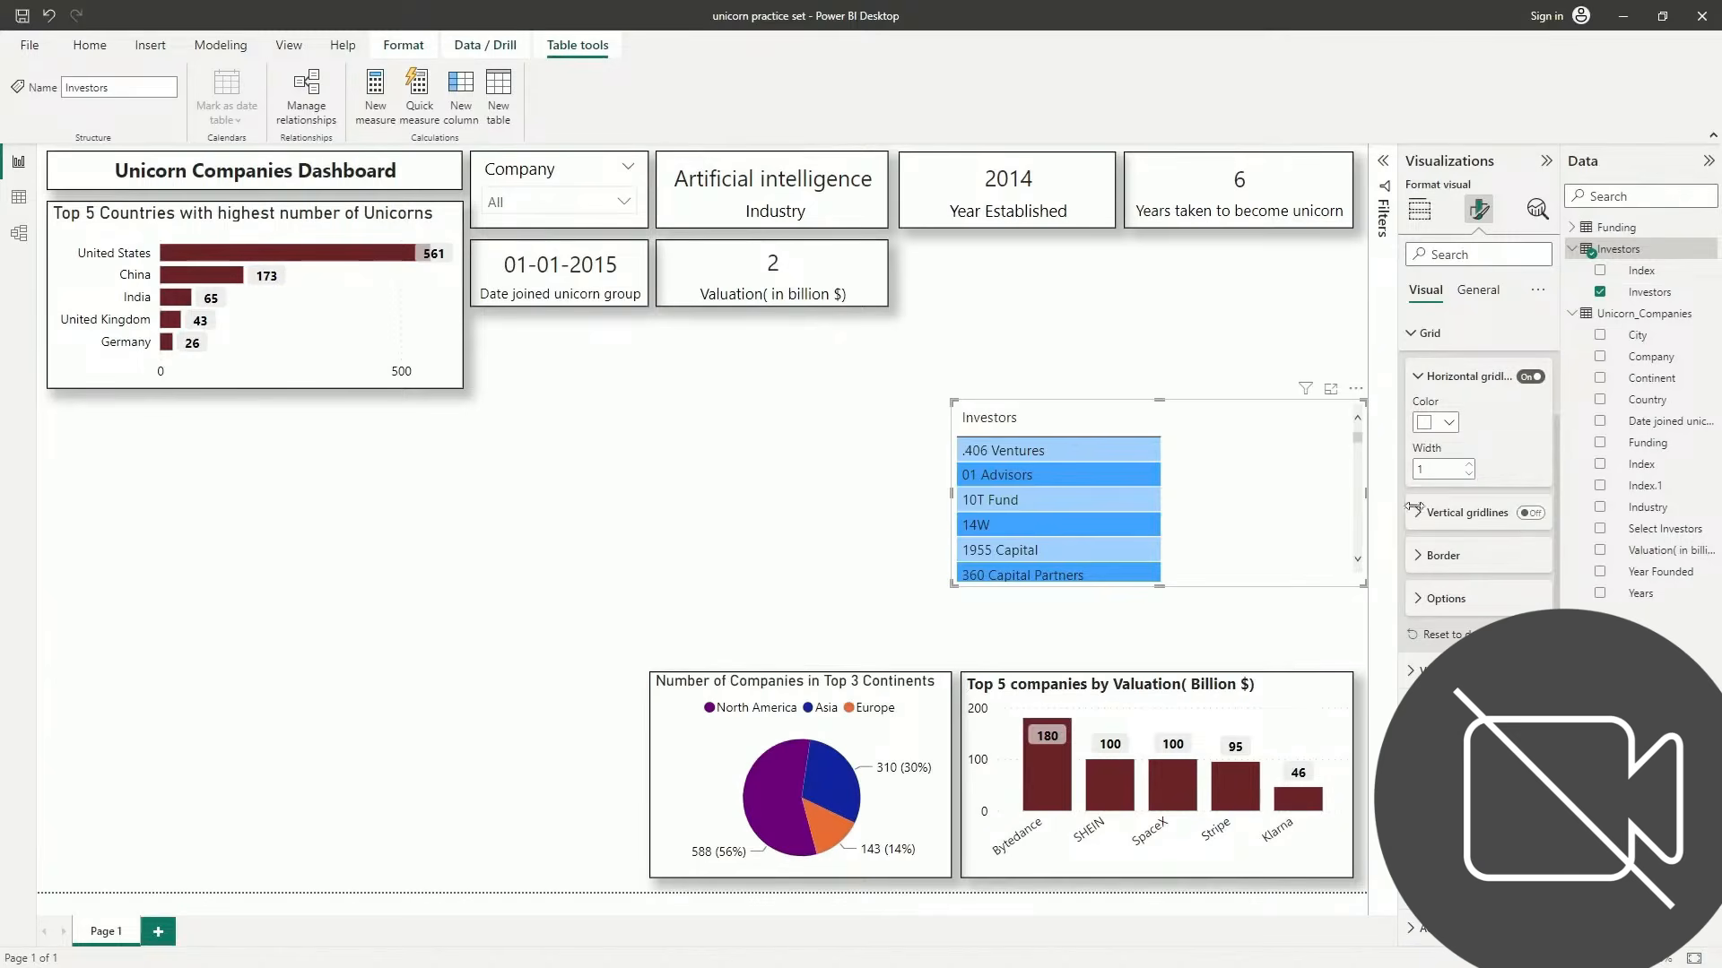
Set the section for the investors table's grid border to Values section, without selecting any border position
click(1440, 558)
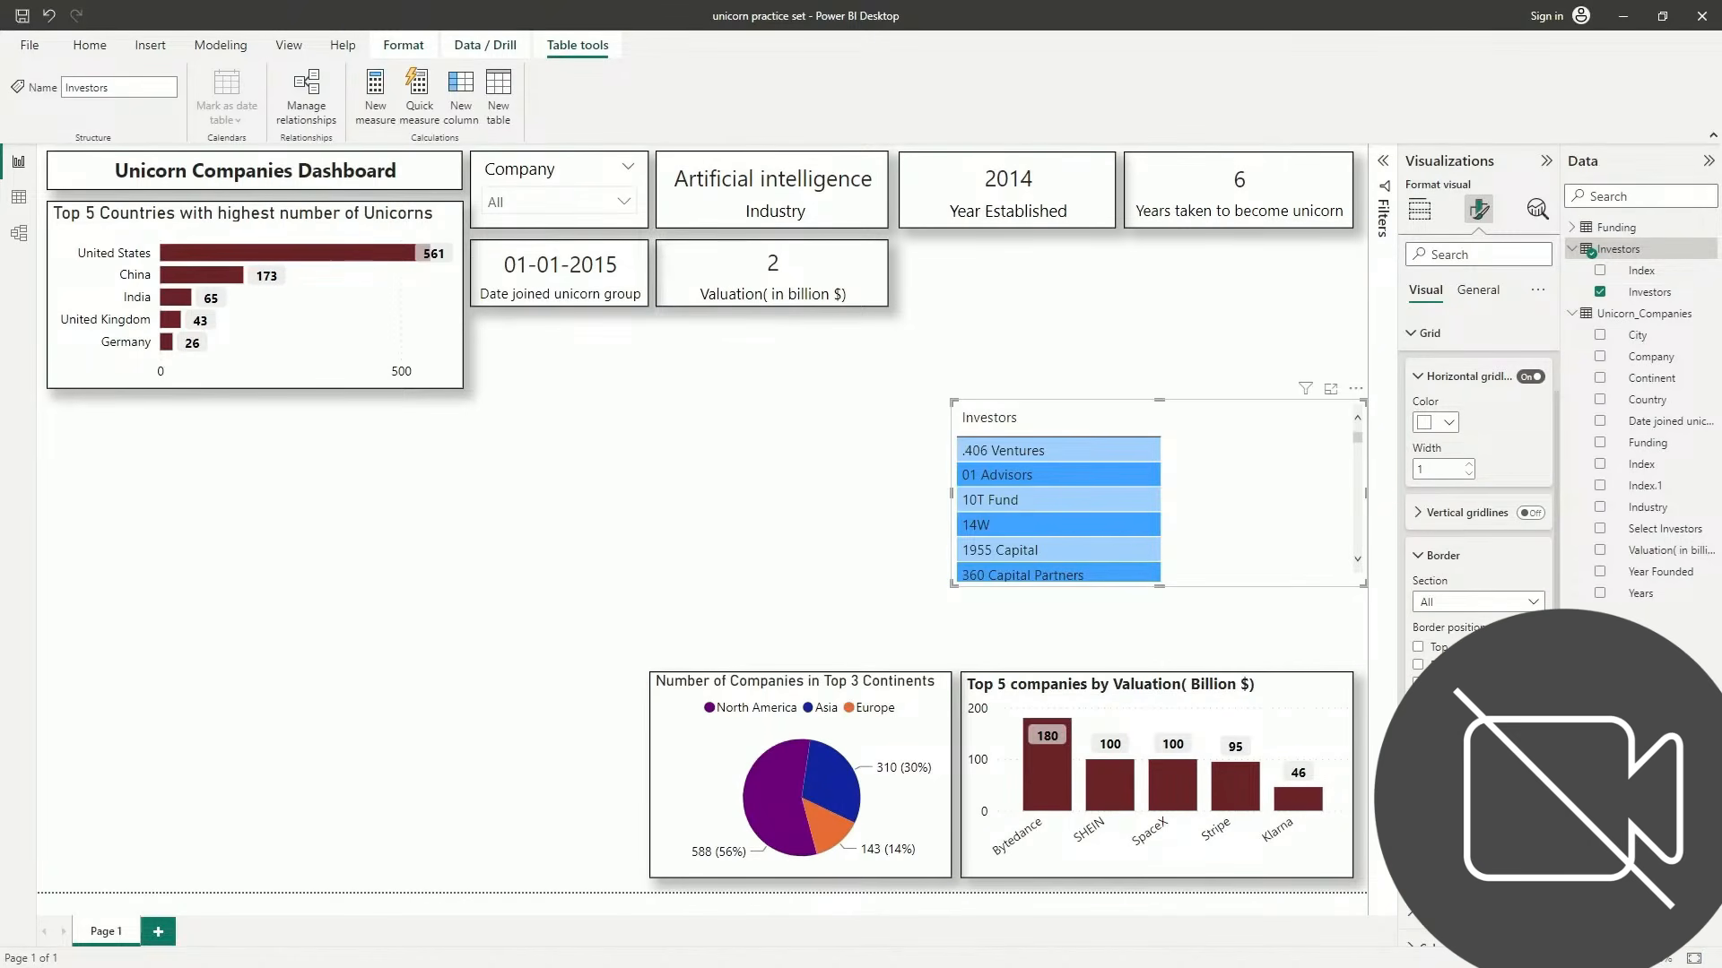
click(1533, 603)
click(1434, 666)
scroll(1478, 493, down, 3)
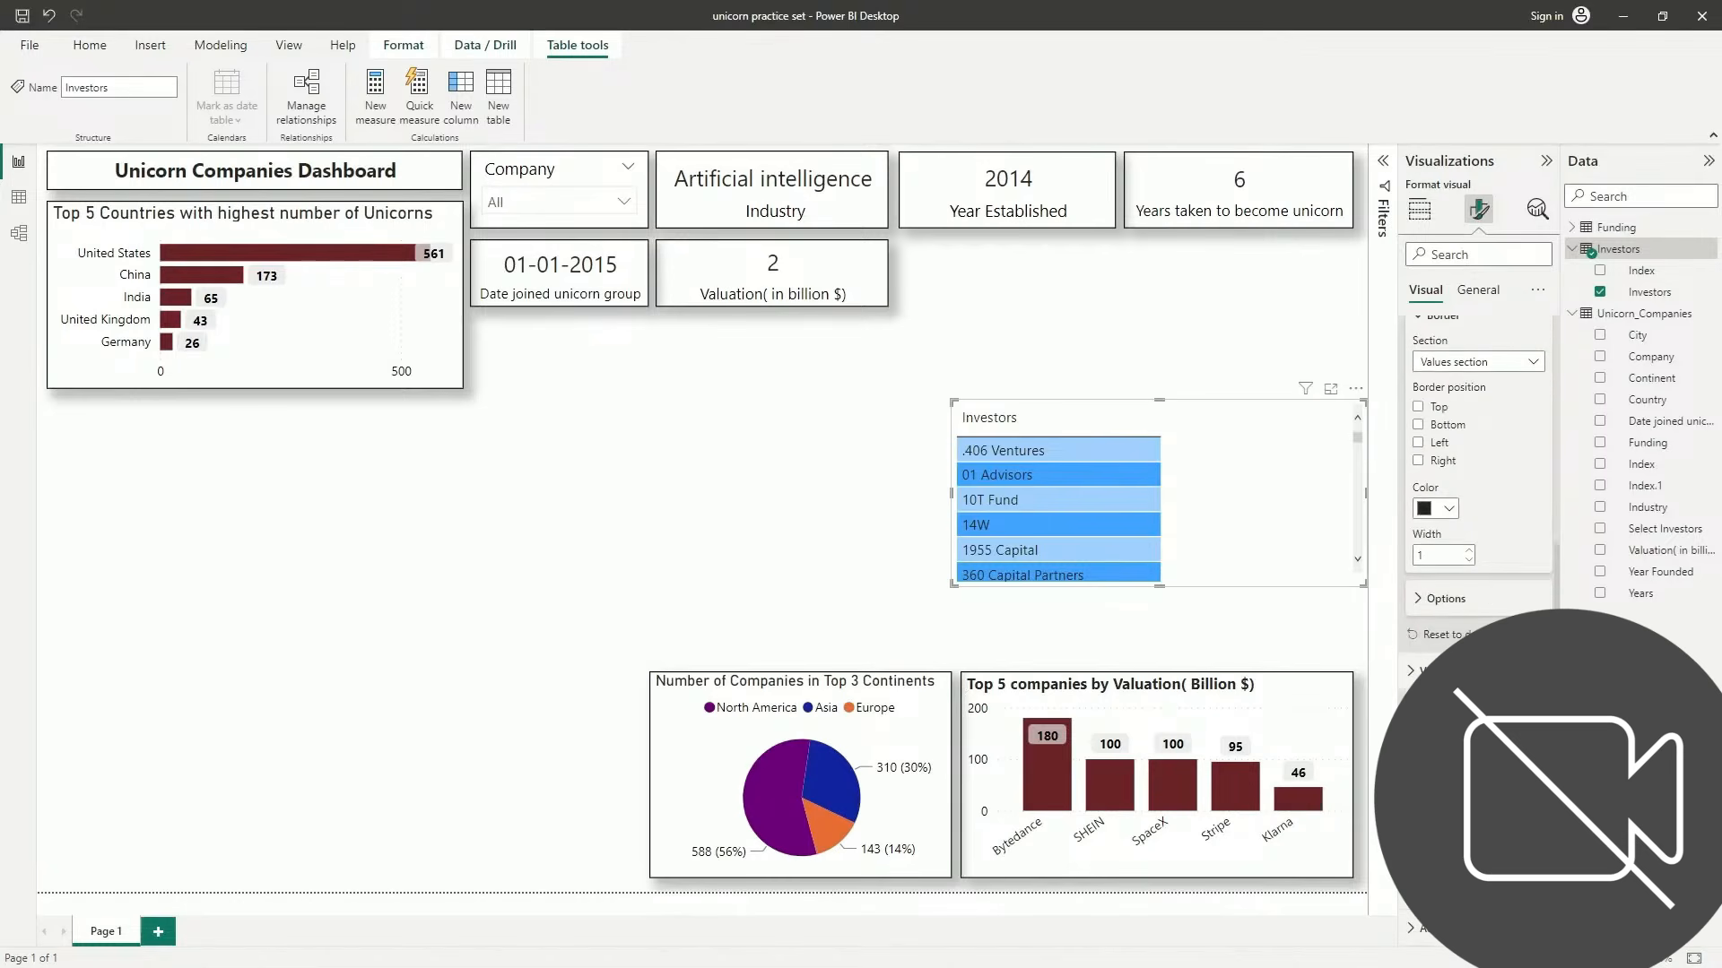
scroll(1484, 482, up, 5)
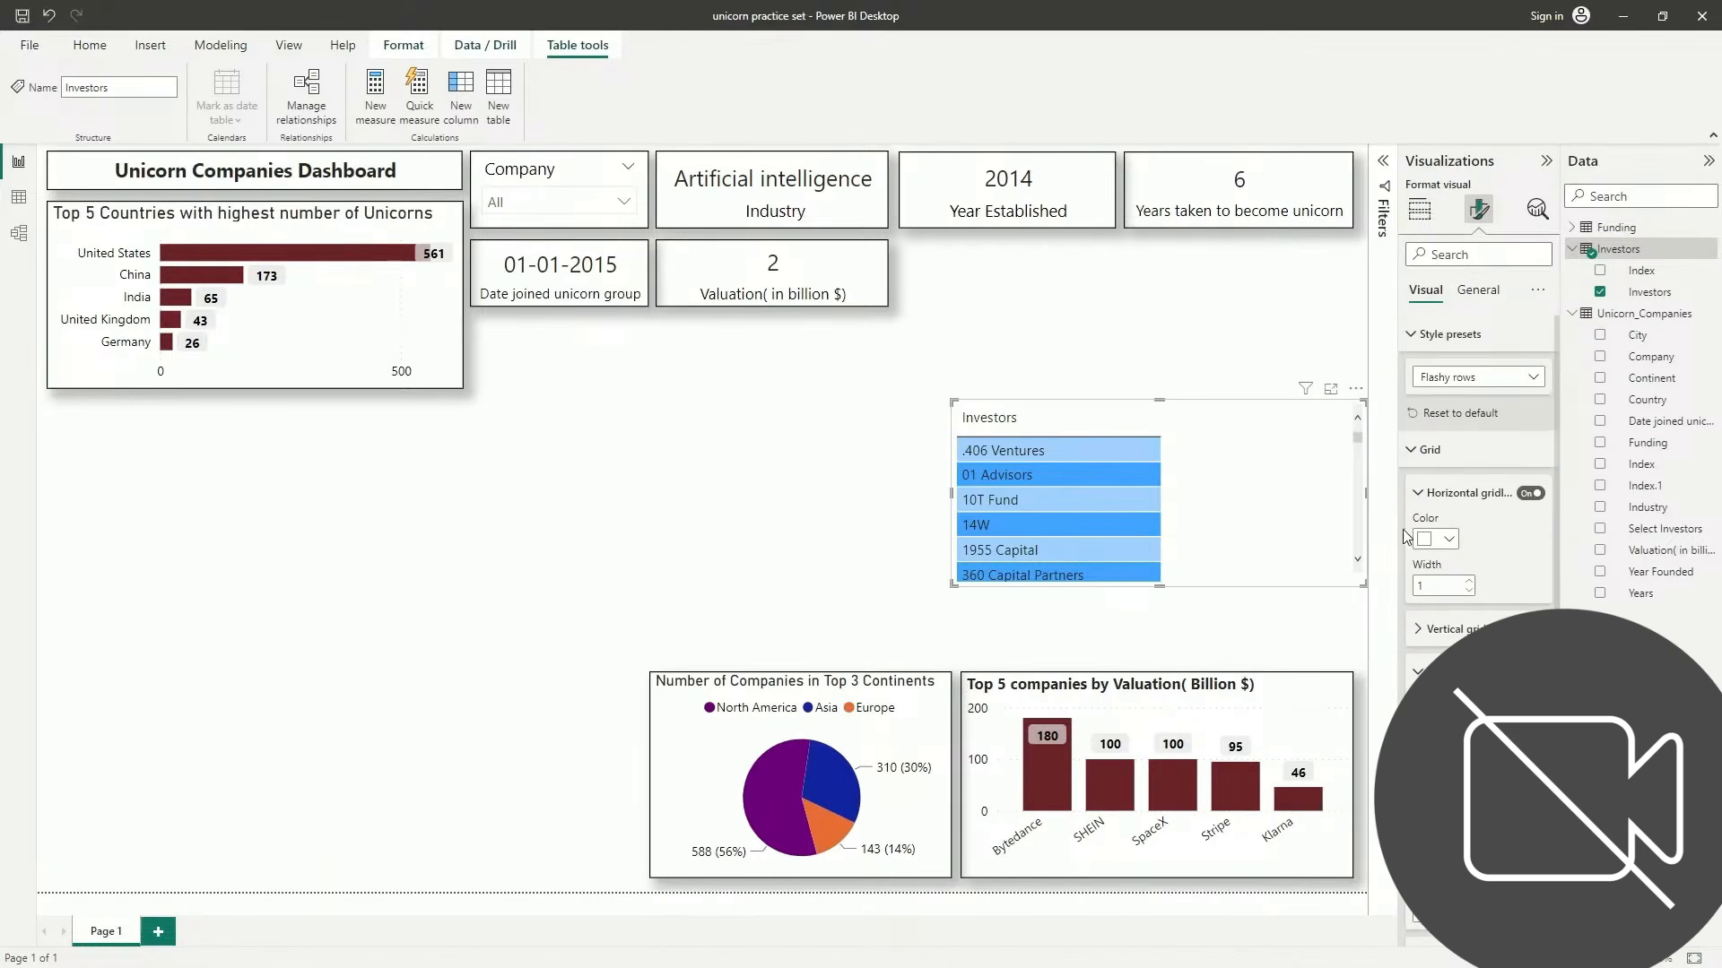
click(1418, 449)
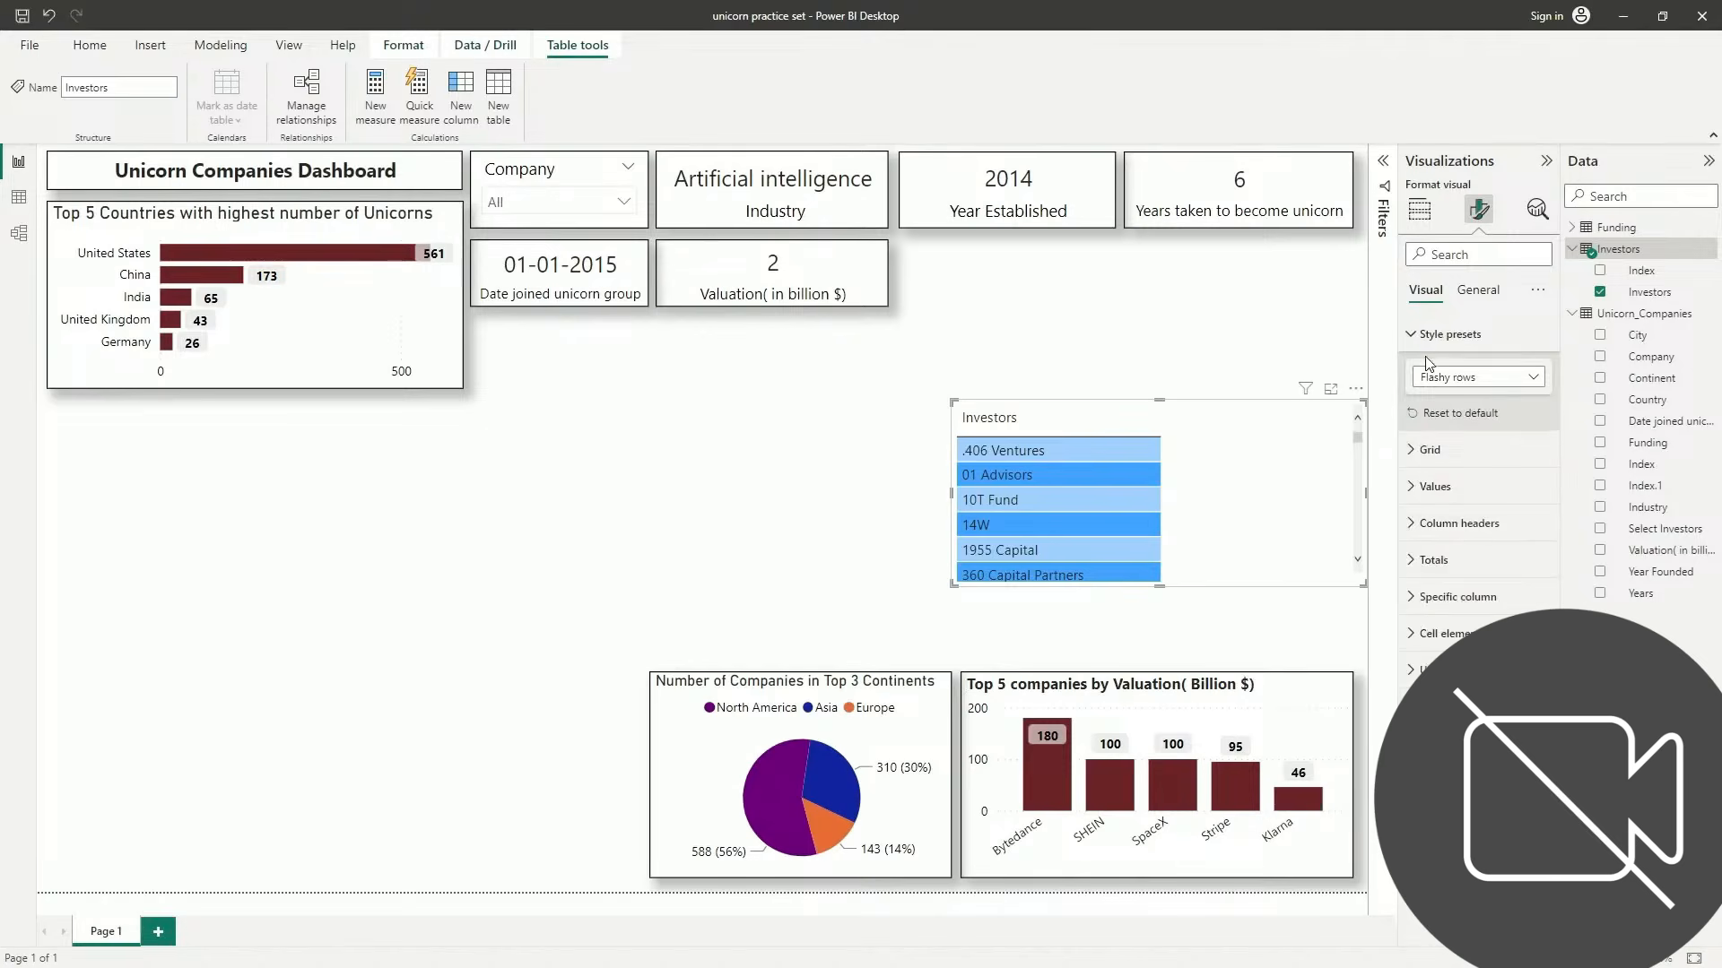
click(1421, 339)
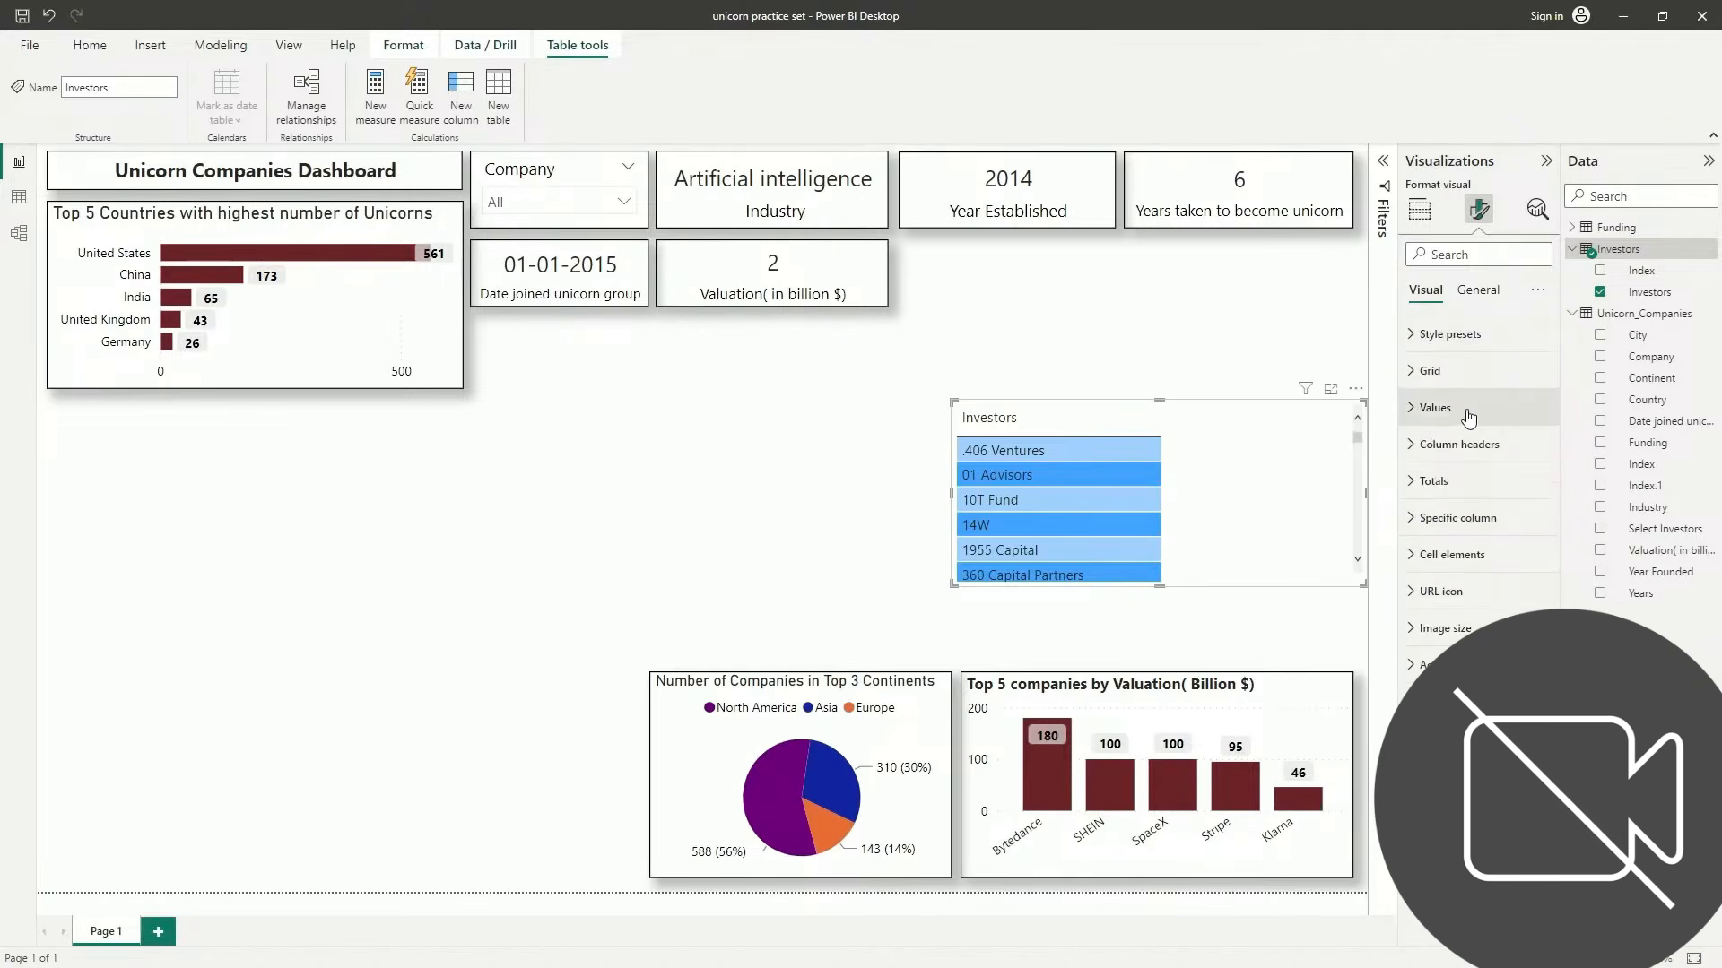
Set the font size of the investors table's values to 9 and make its column header bold and centre-aligned
click(1468, 415)
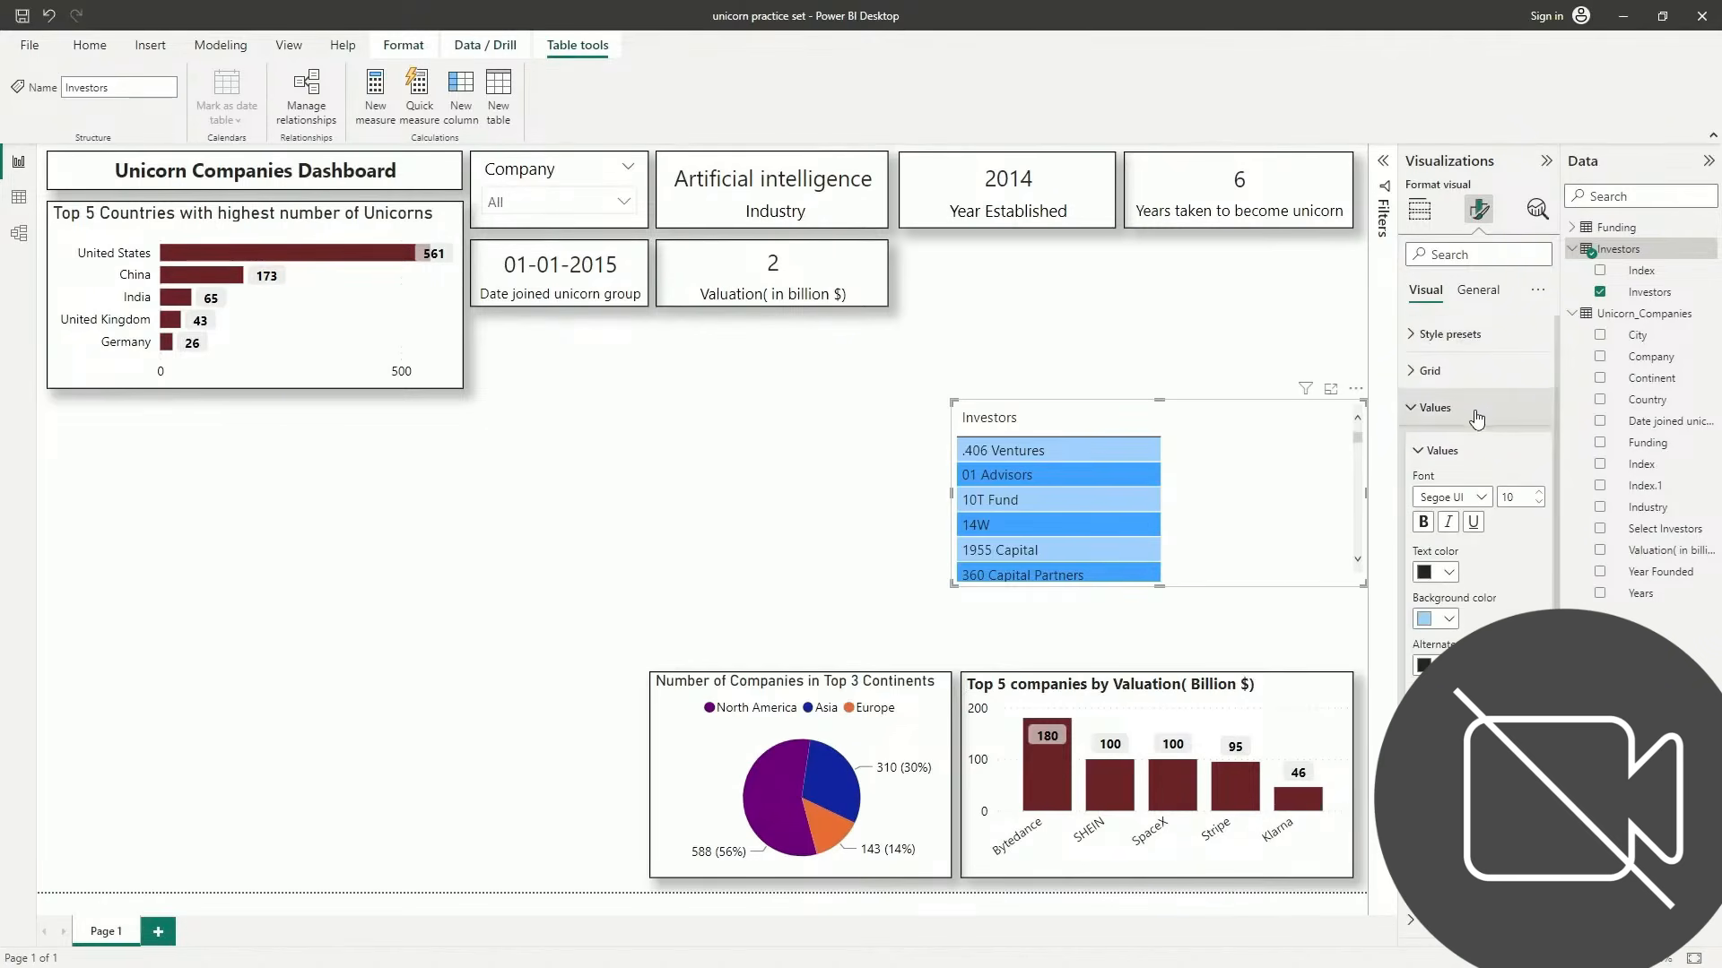
click(1539, 502)
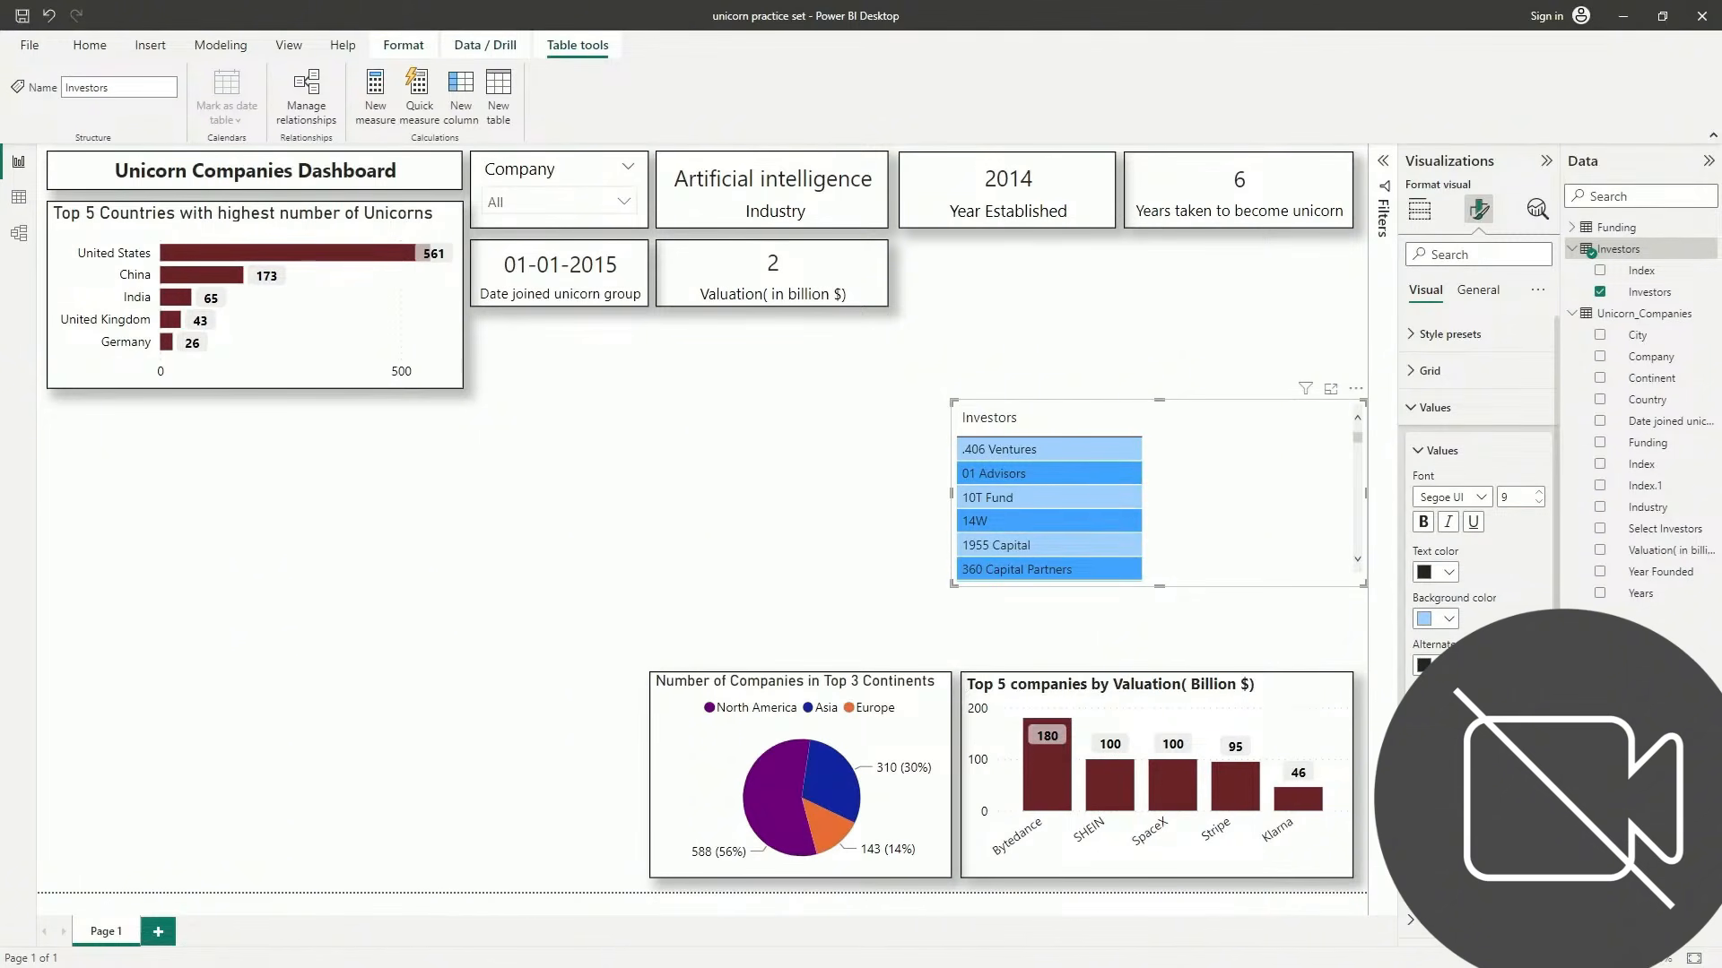
scroll(1477, 494, down, 2)
scroll(1478, 493, down, 6)
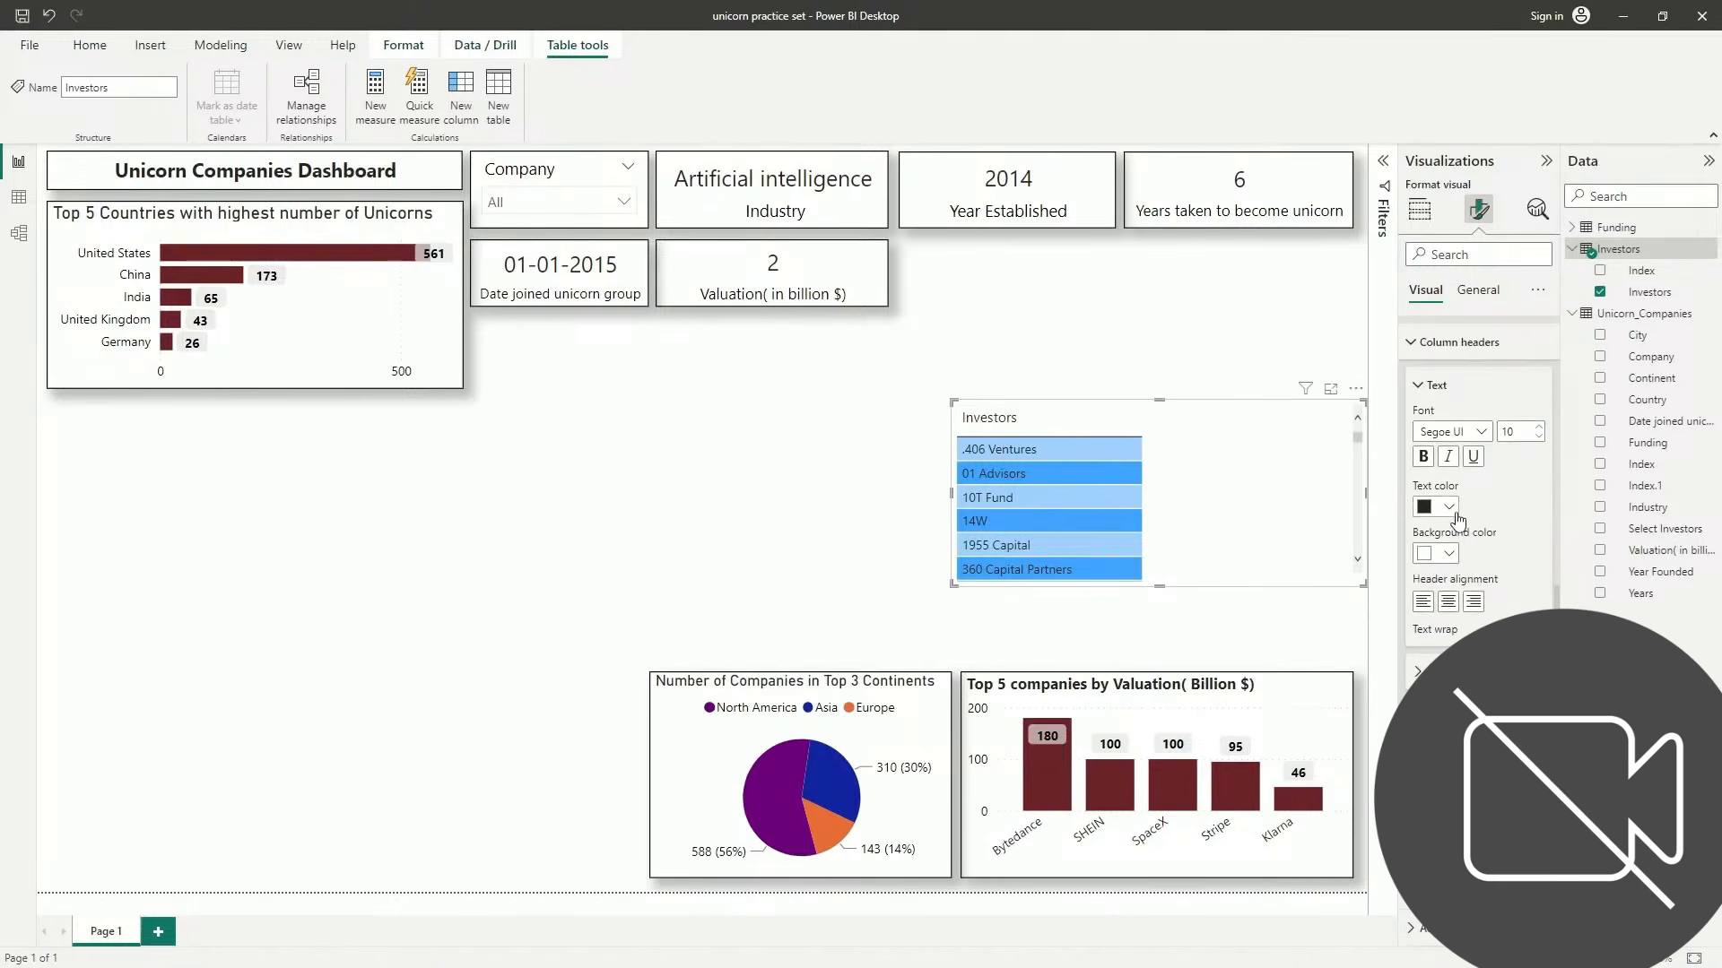
click(1421, 458)
click(1455, 609)
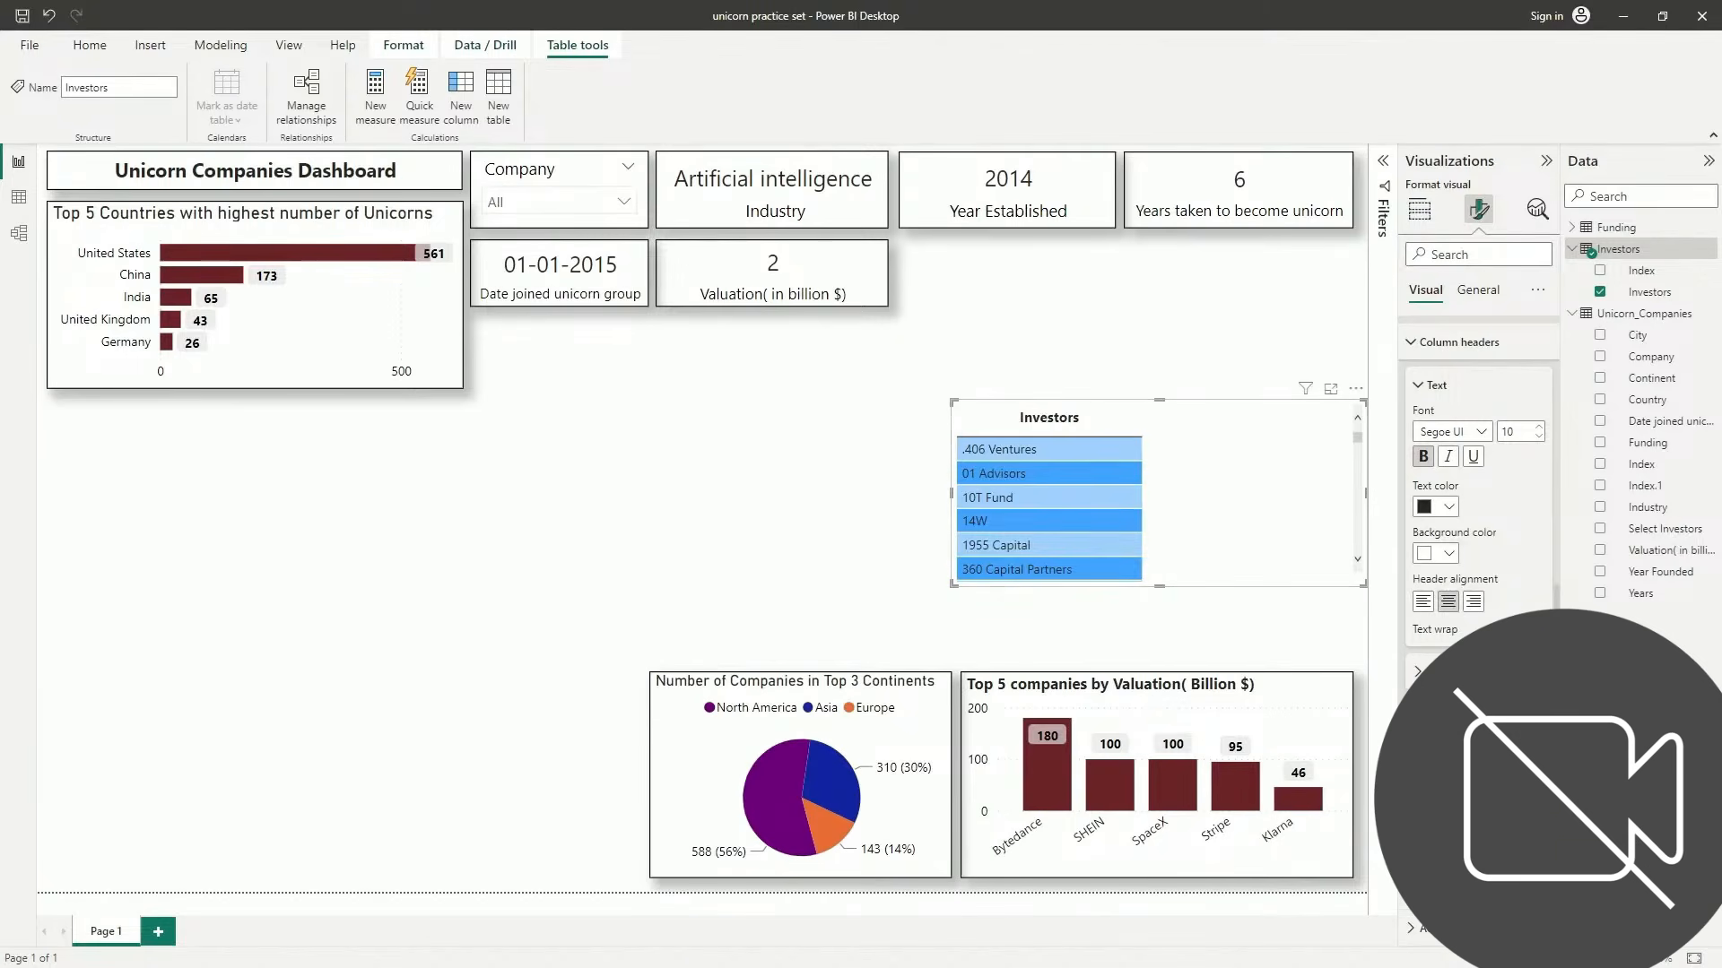
click(1423, 341)
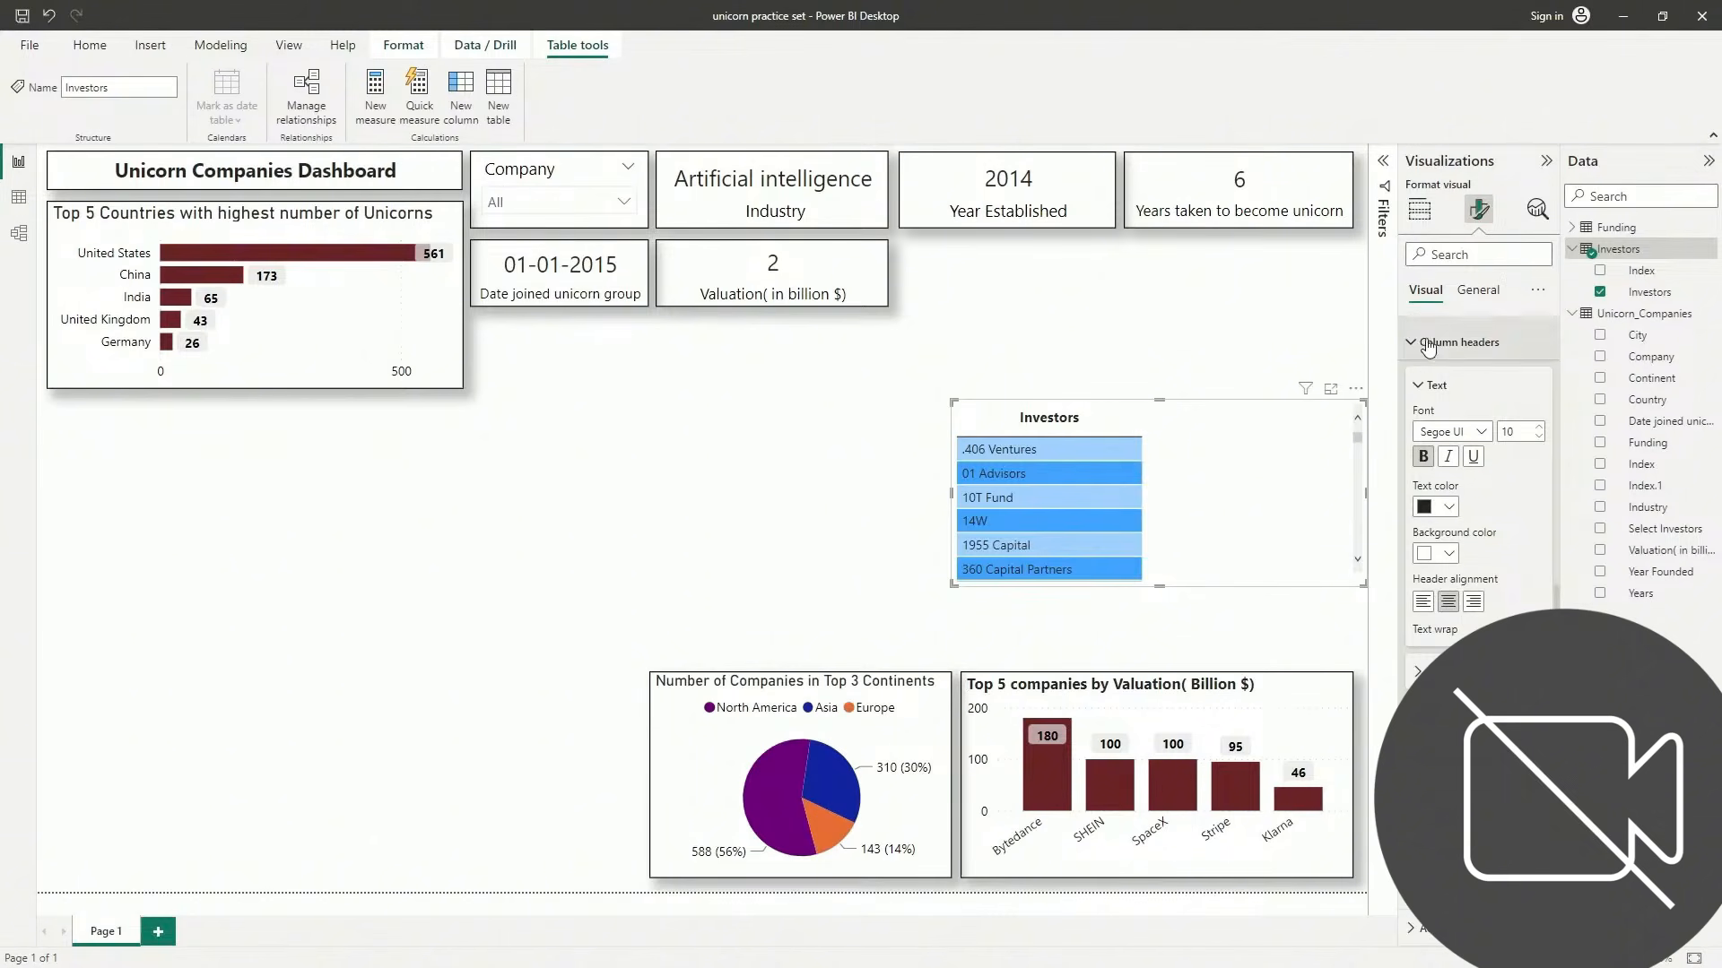
click(1431, 352)
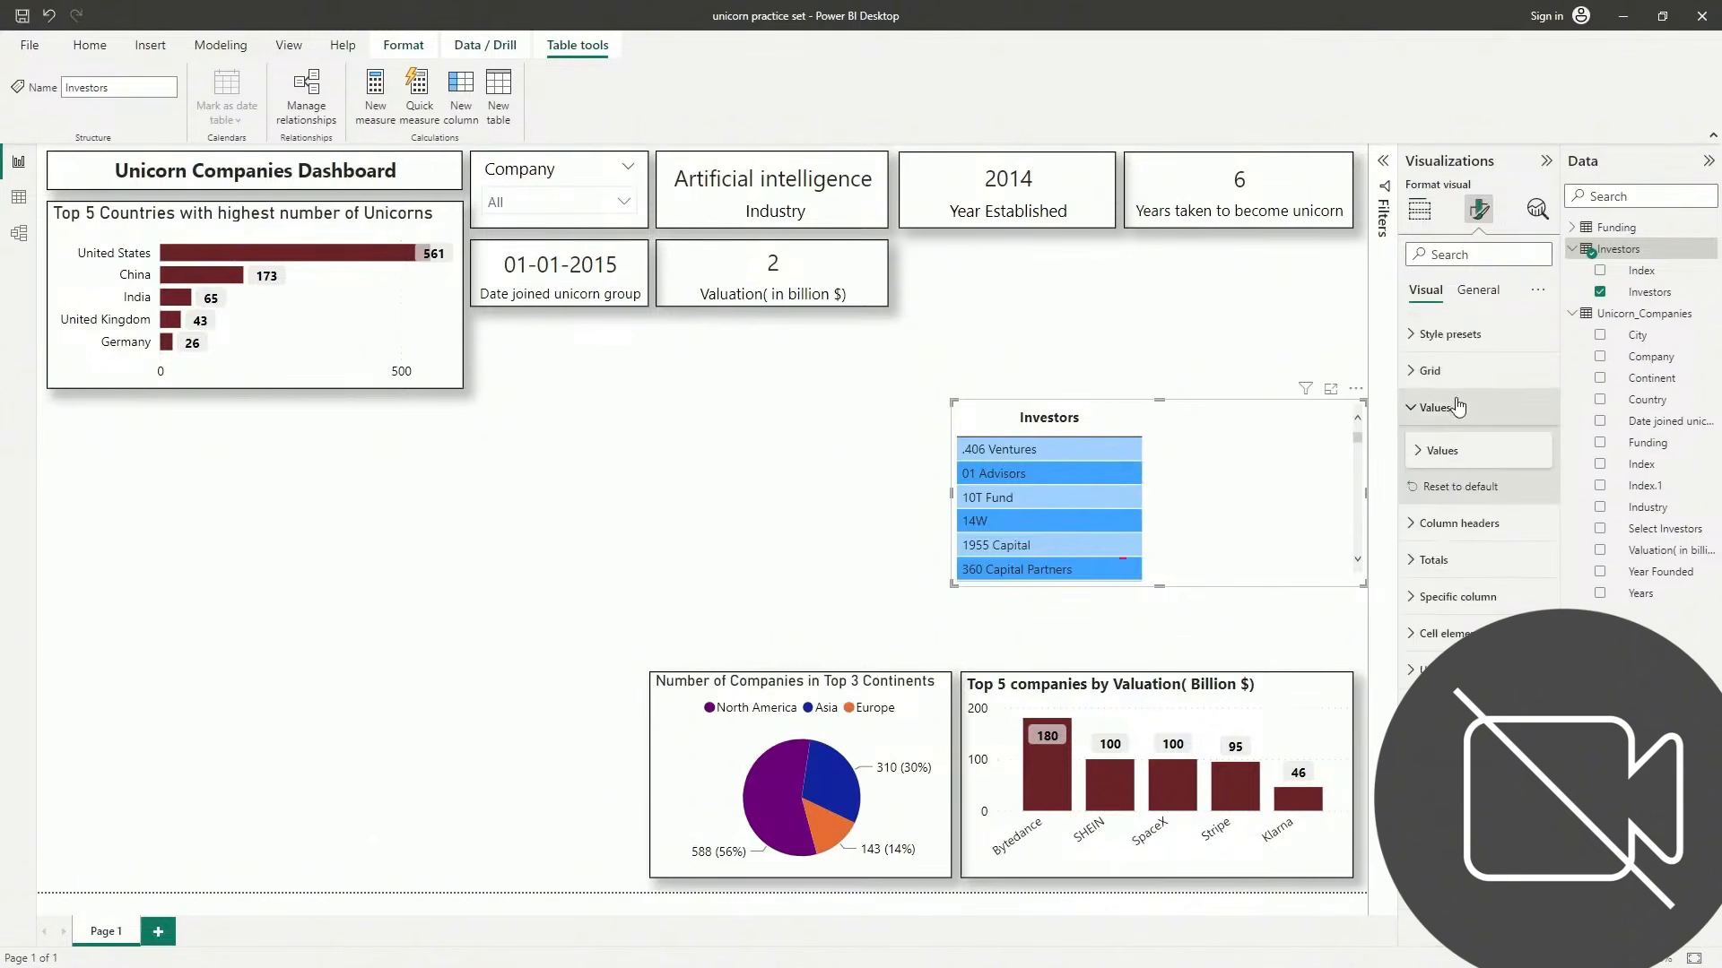
Examine the investors table's totals settings and the rule options for its cell background color
click(1426, 524)
click(1426, 524)
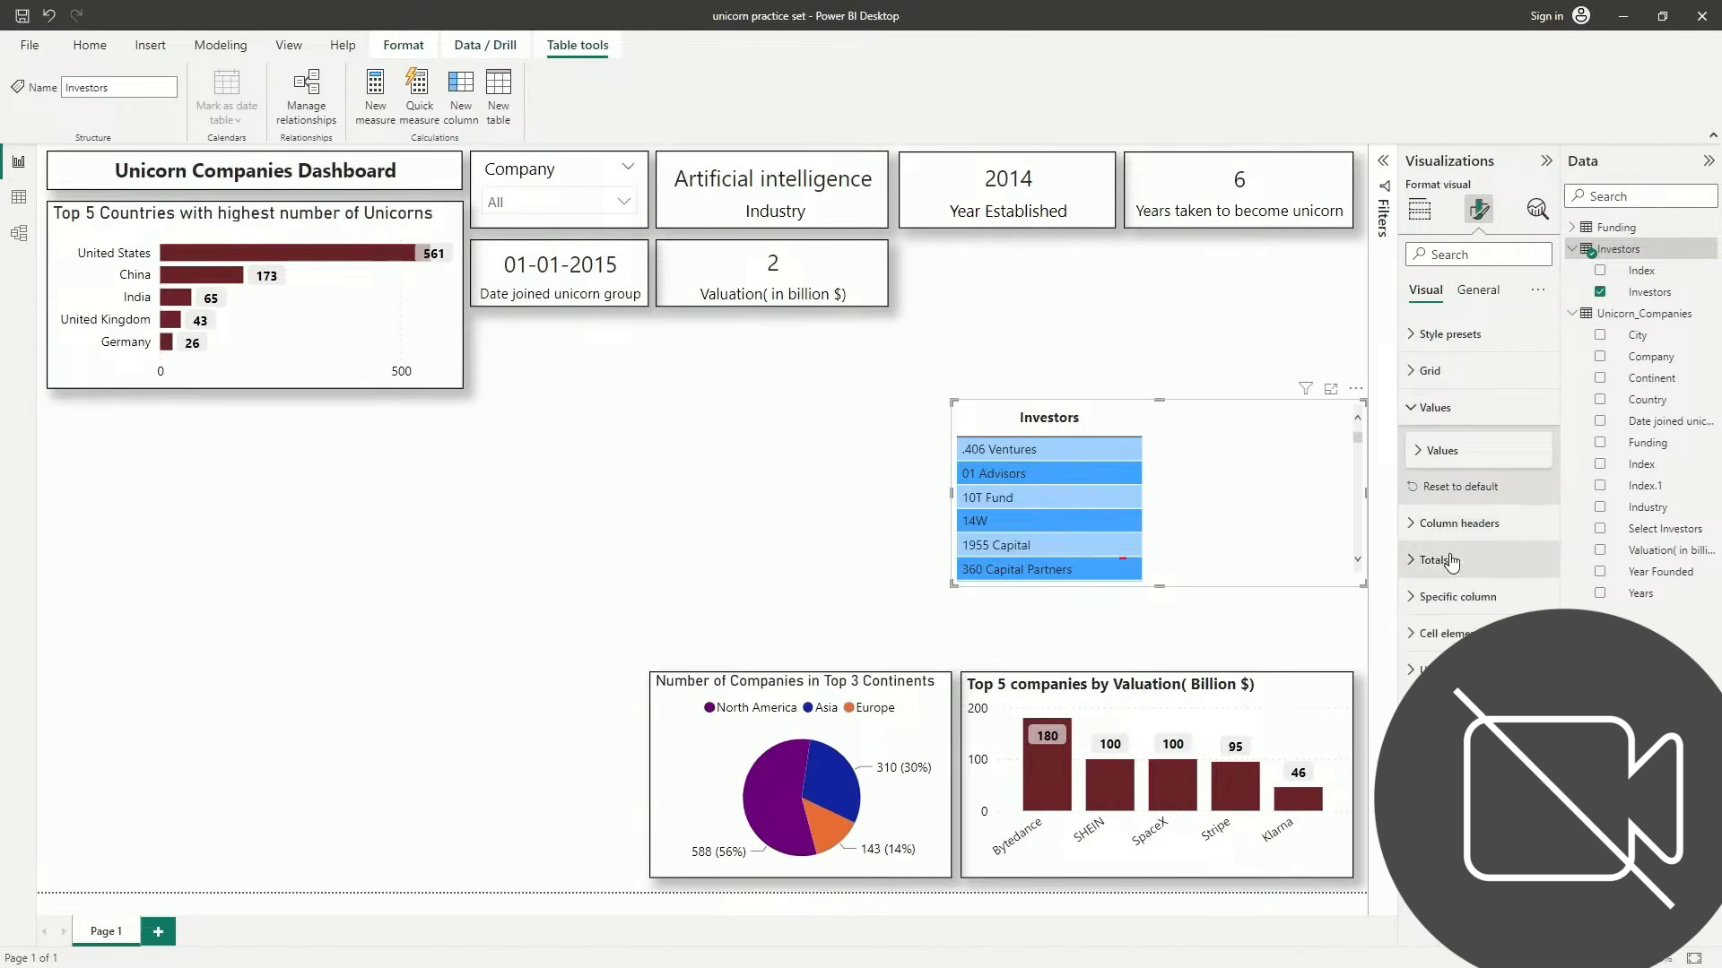
click(1431, 560)
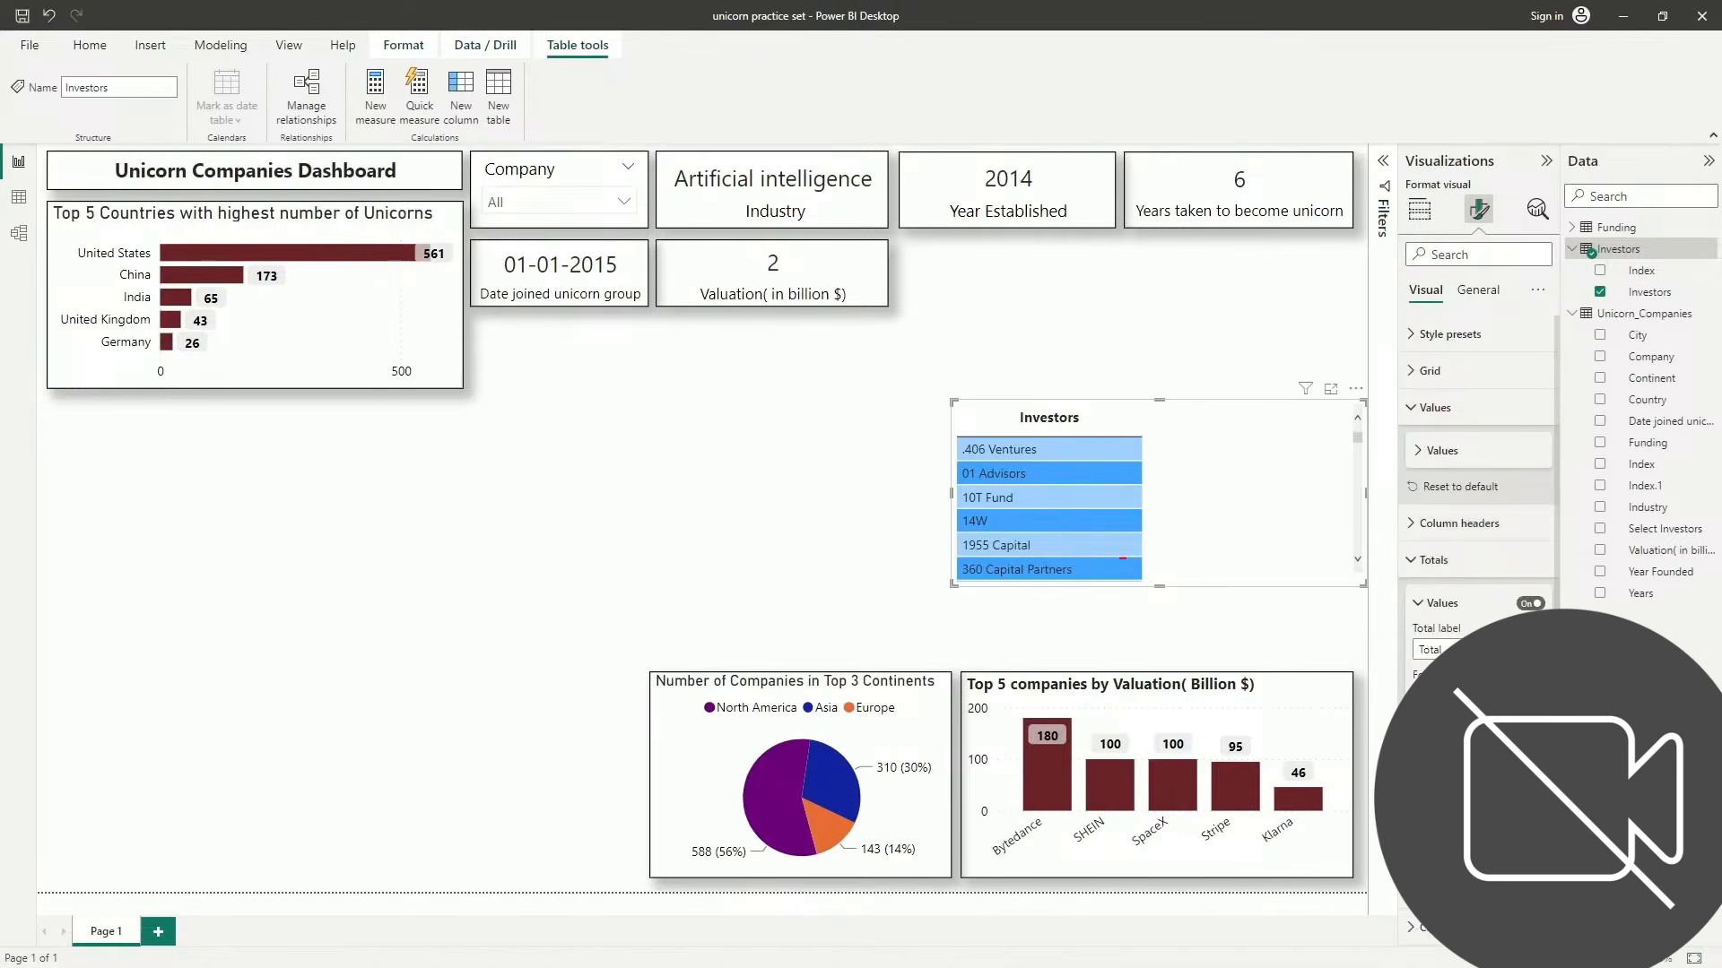
scroll(1477, 493, down, 2)
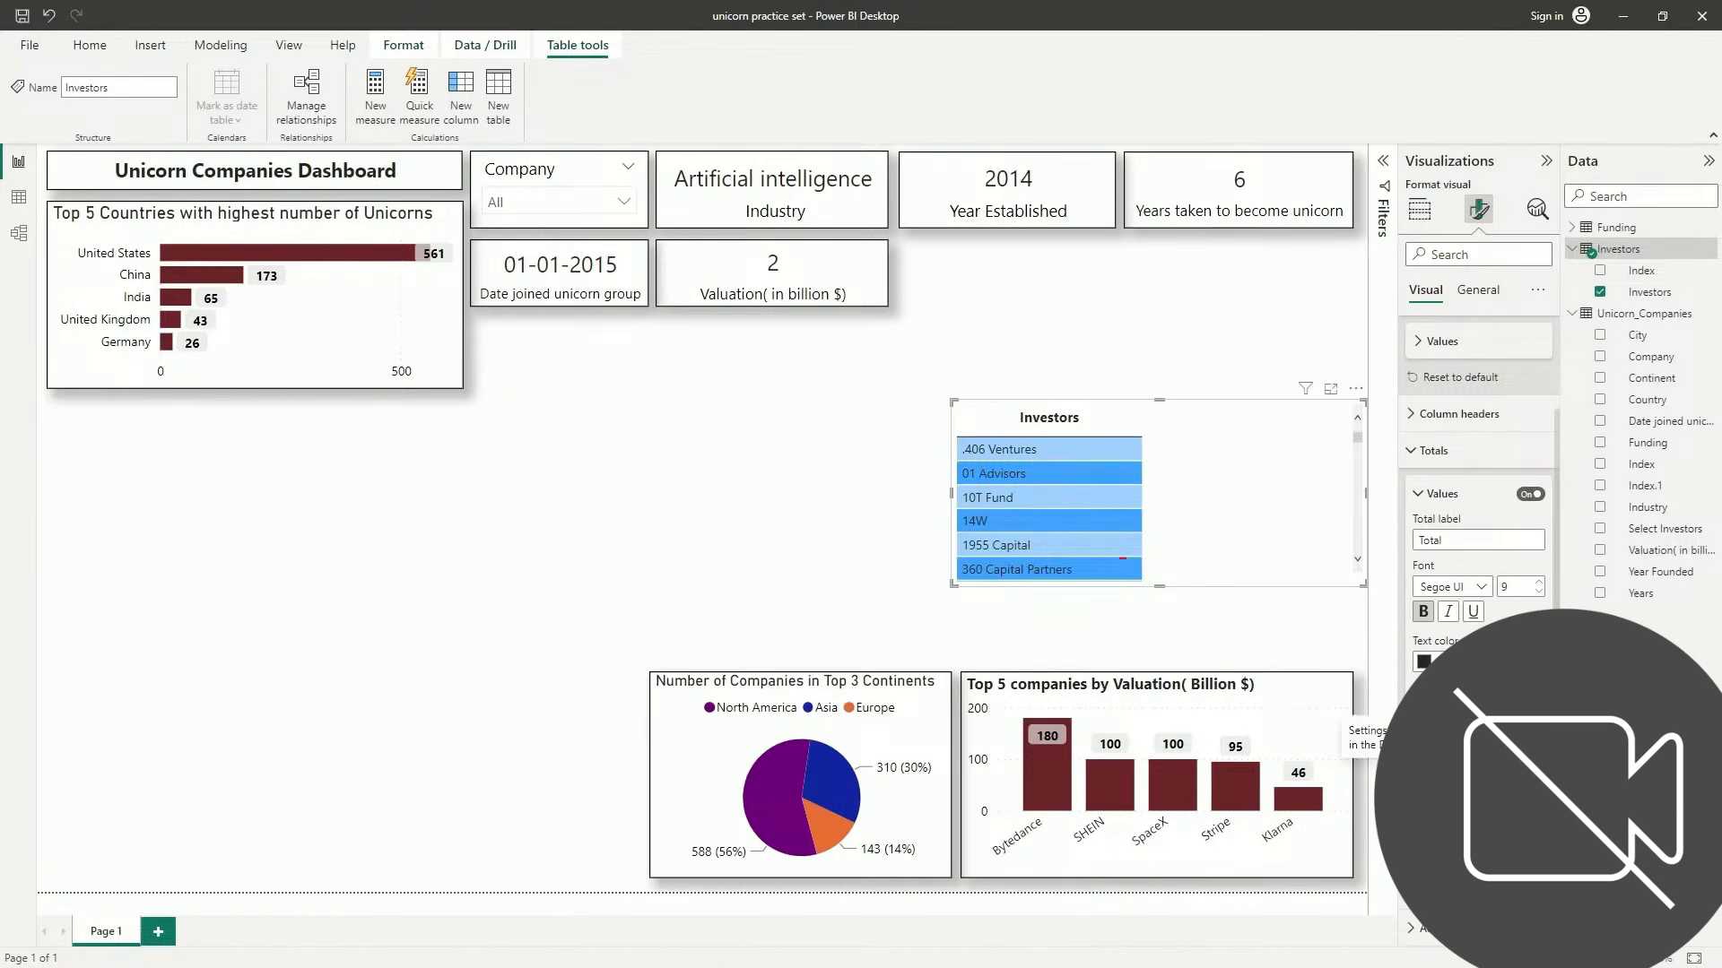
click(1488, 452)
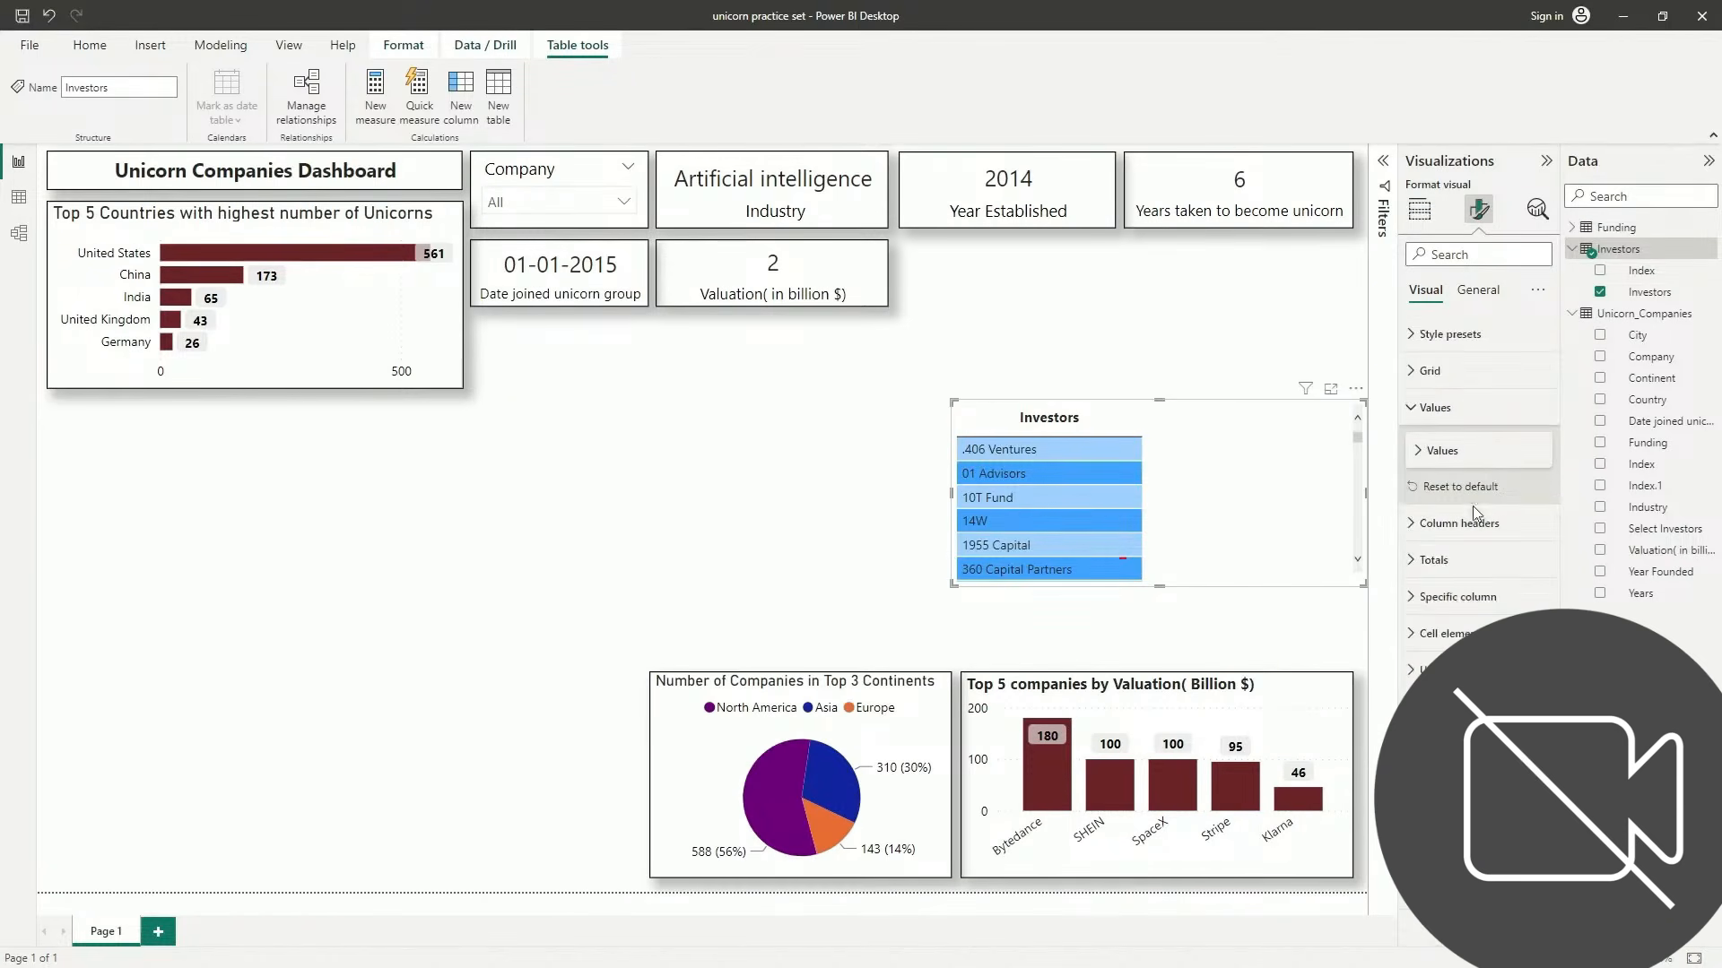
click(1441, 407)
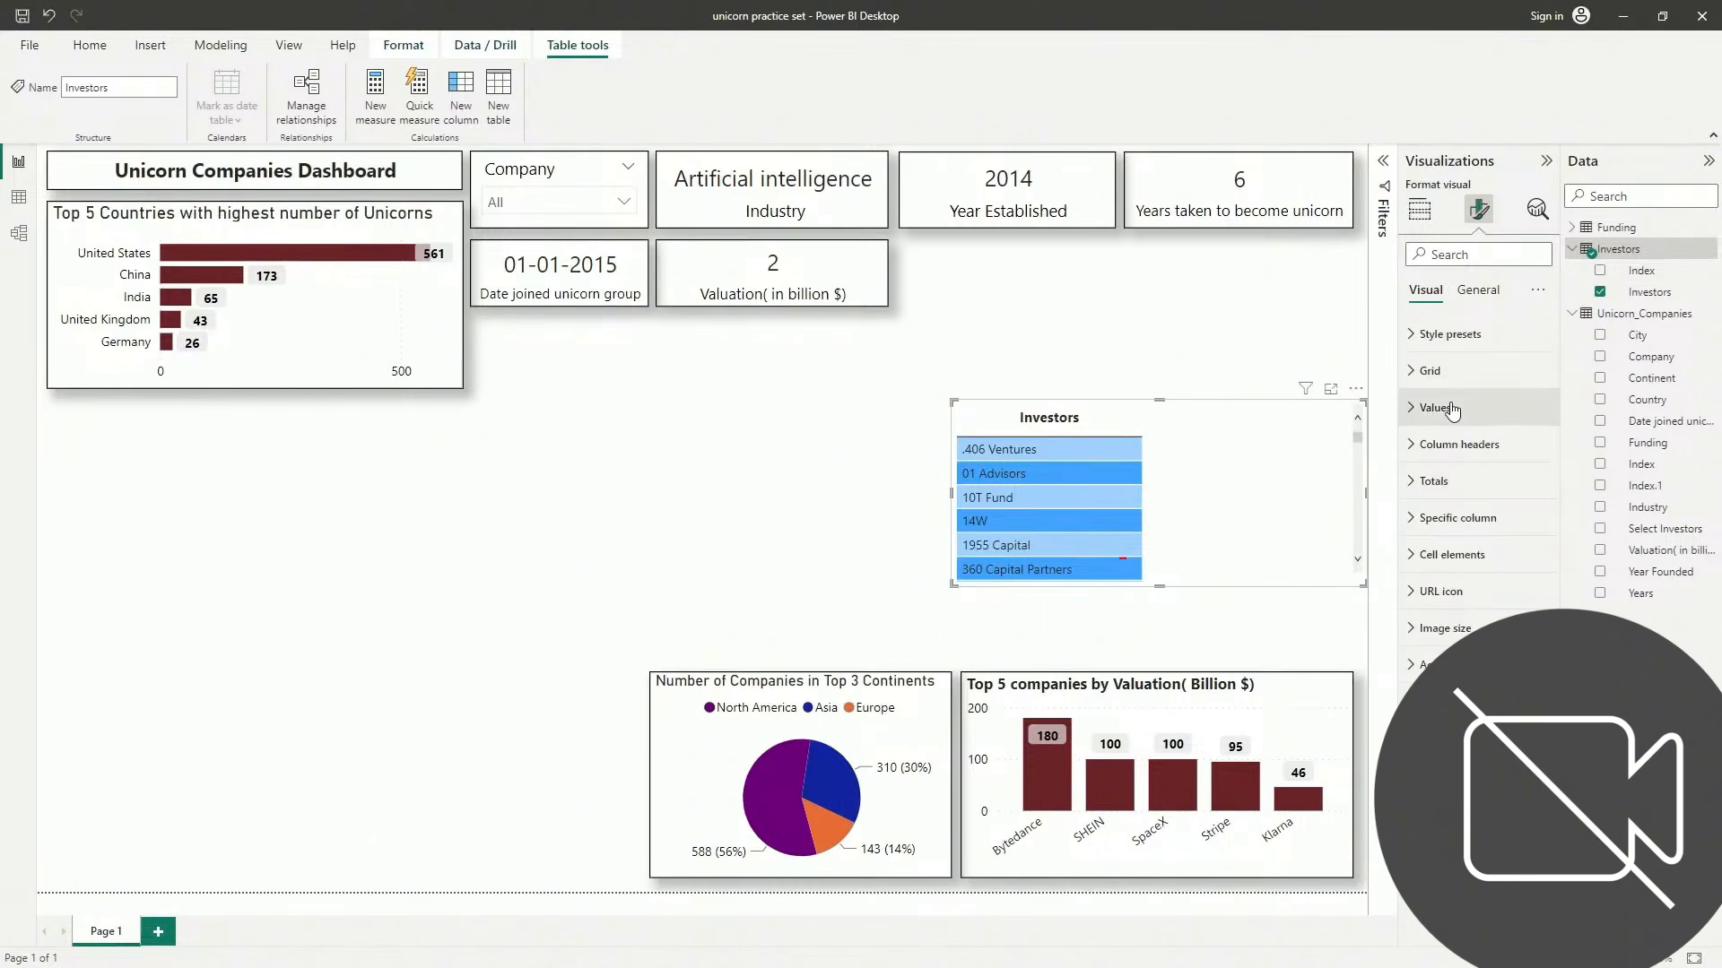
click(1466, 555)
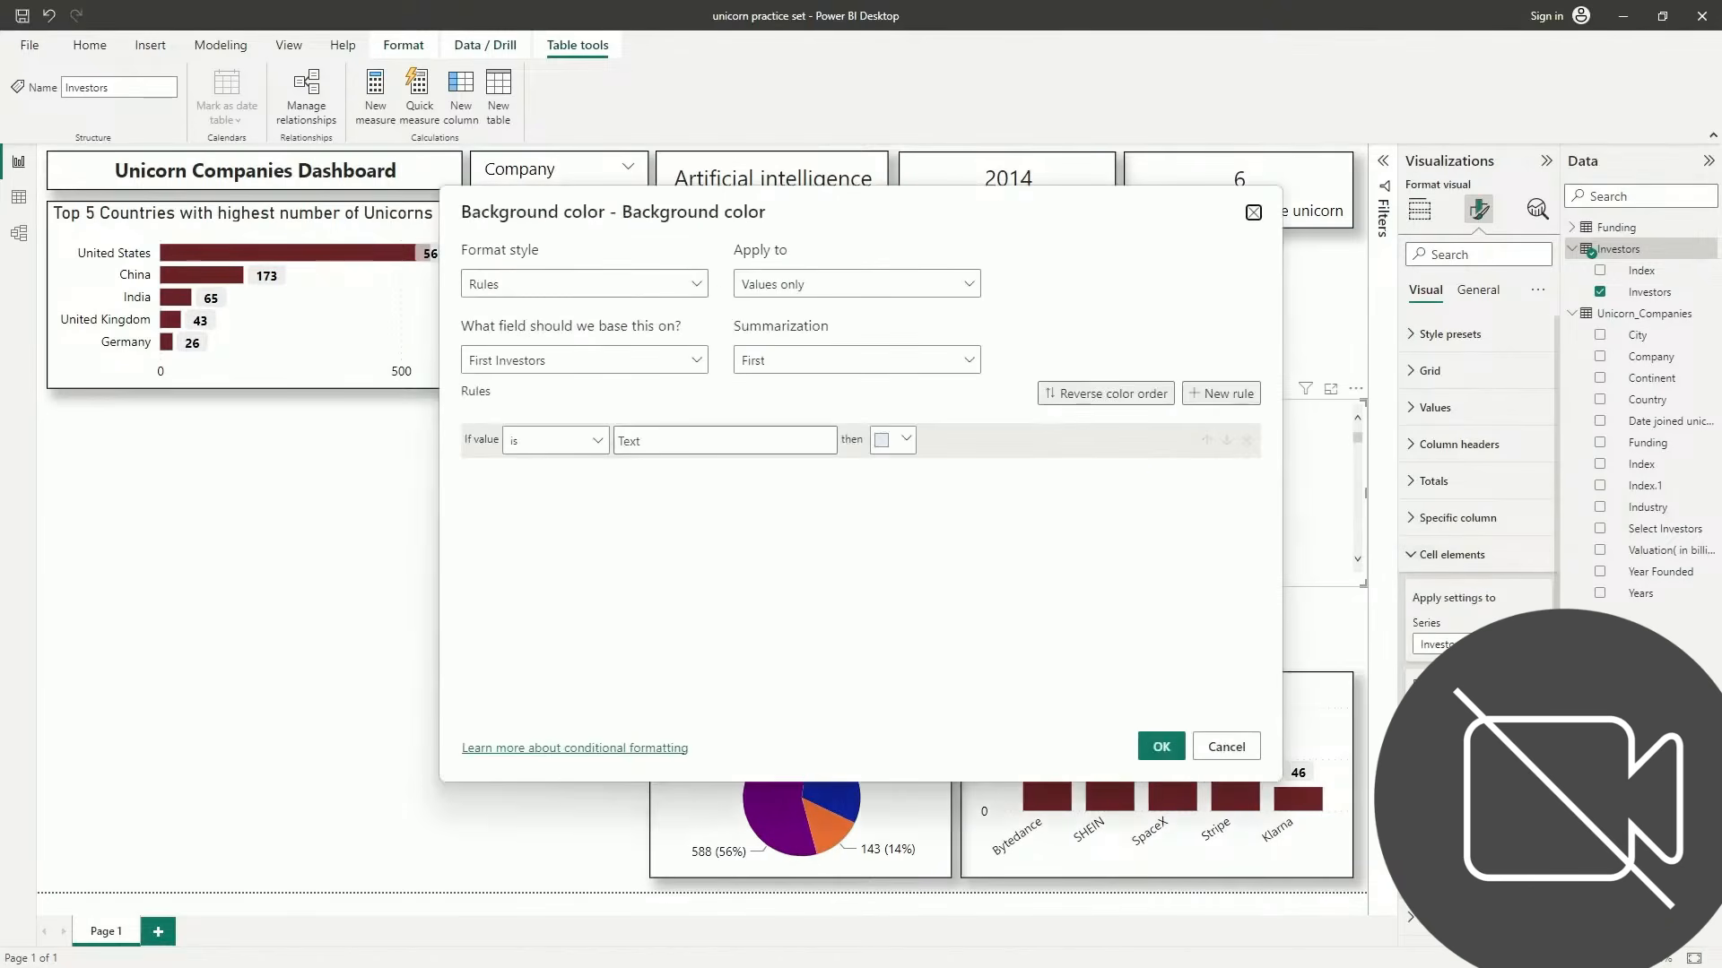
click(1253, 212)
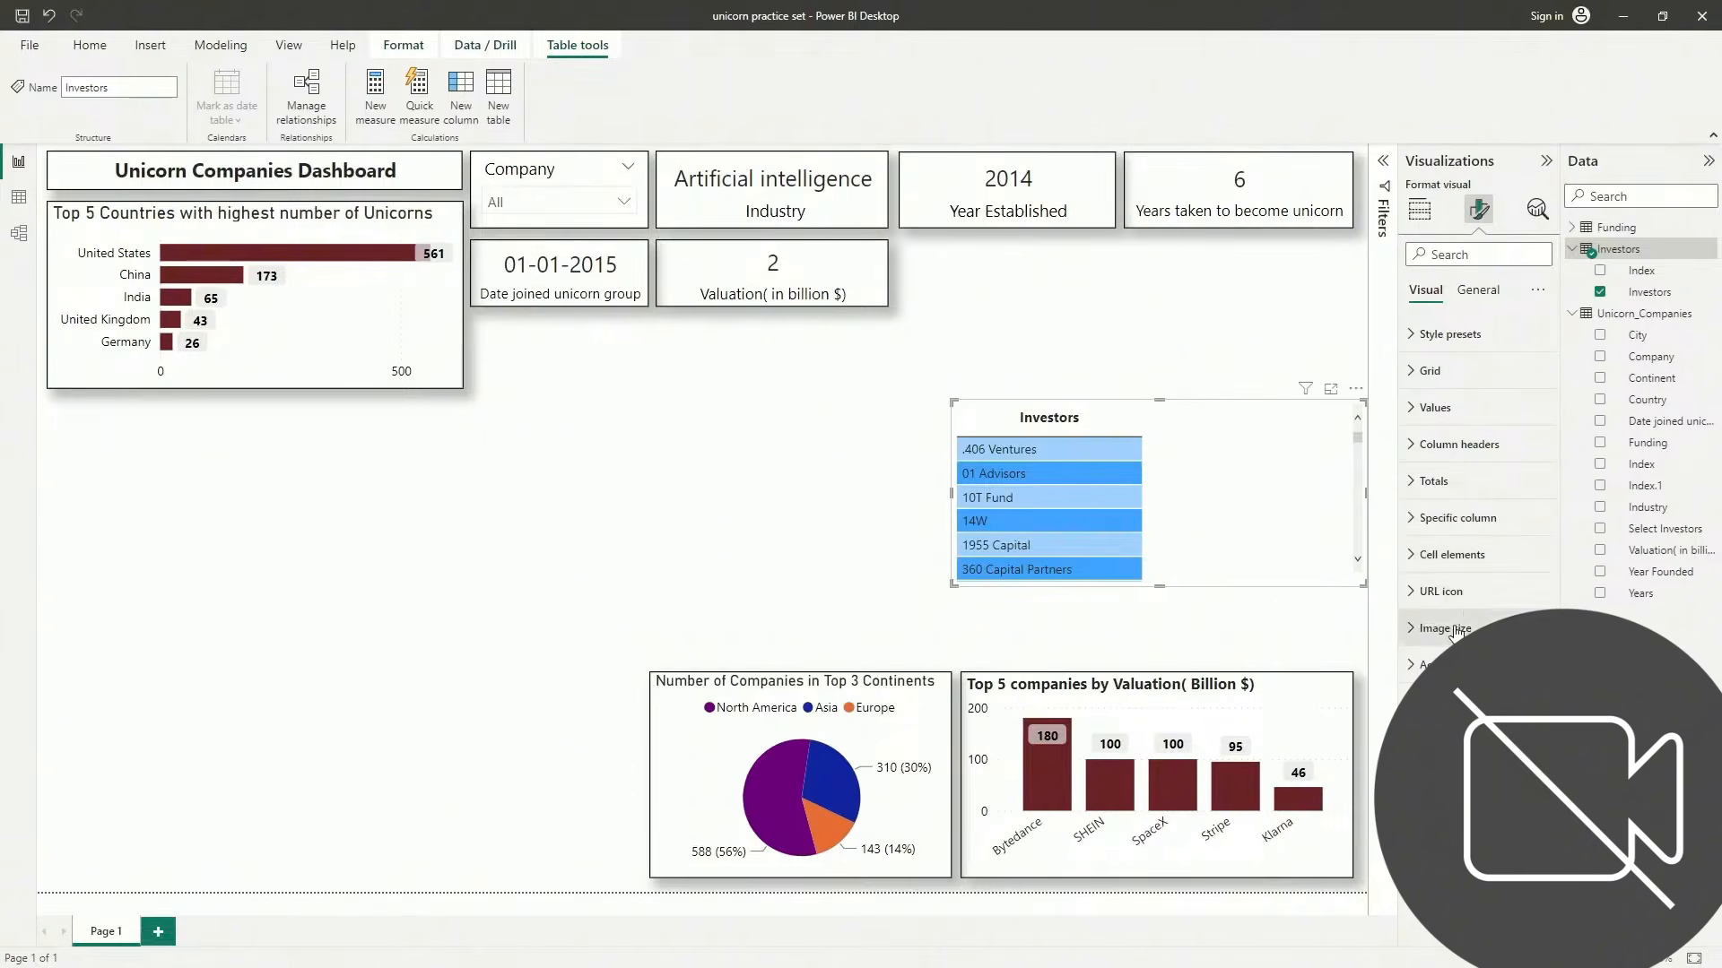
click(1482, 292)
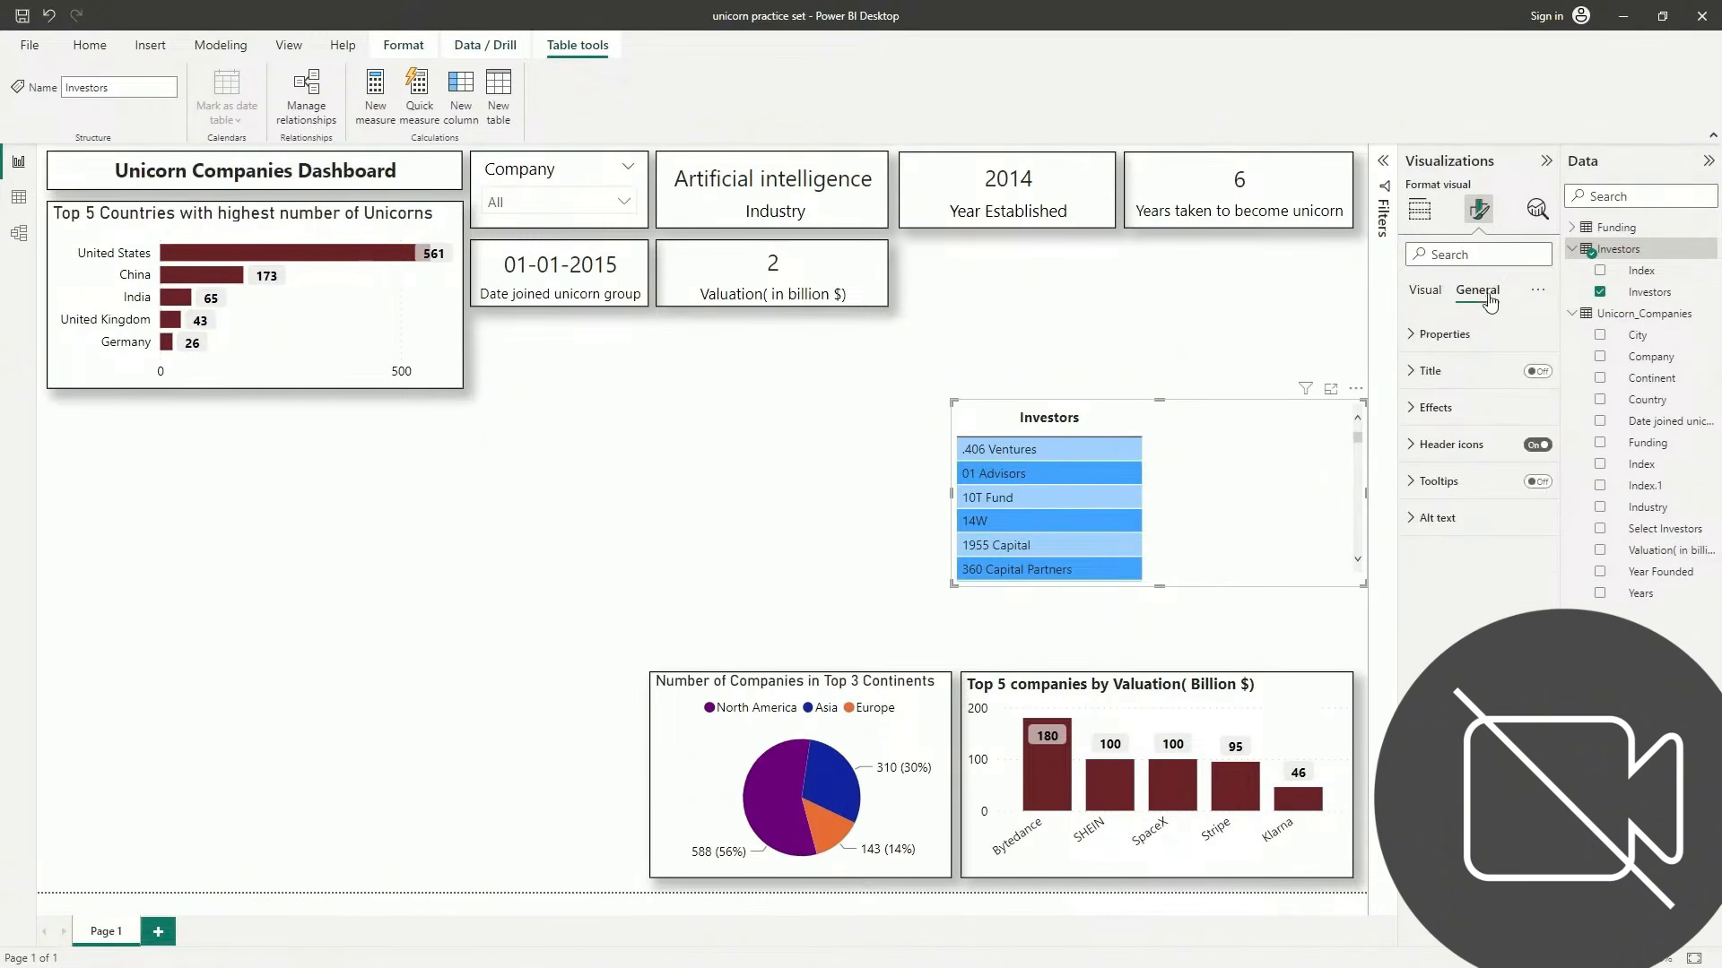
click(1537, 372)
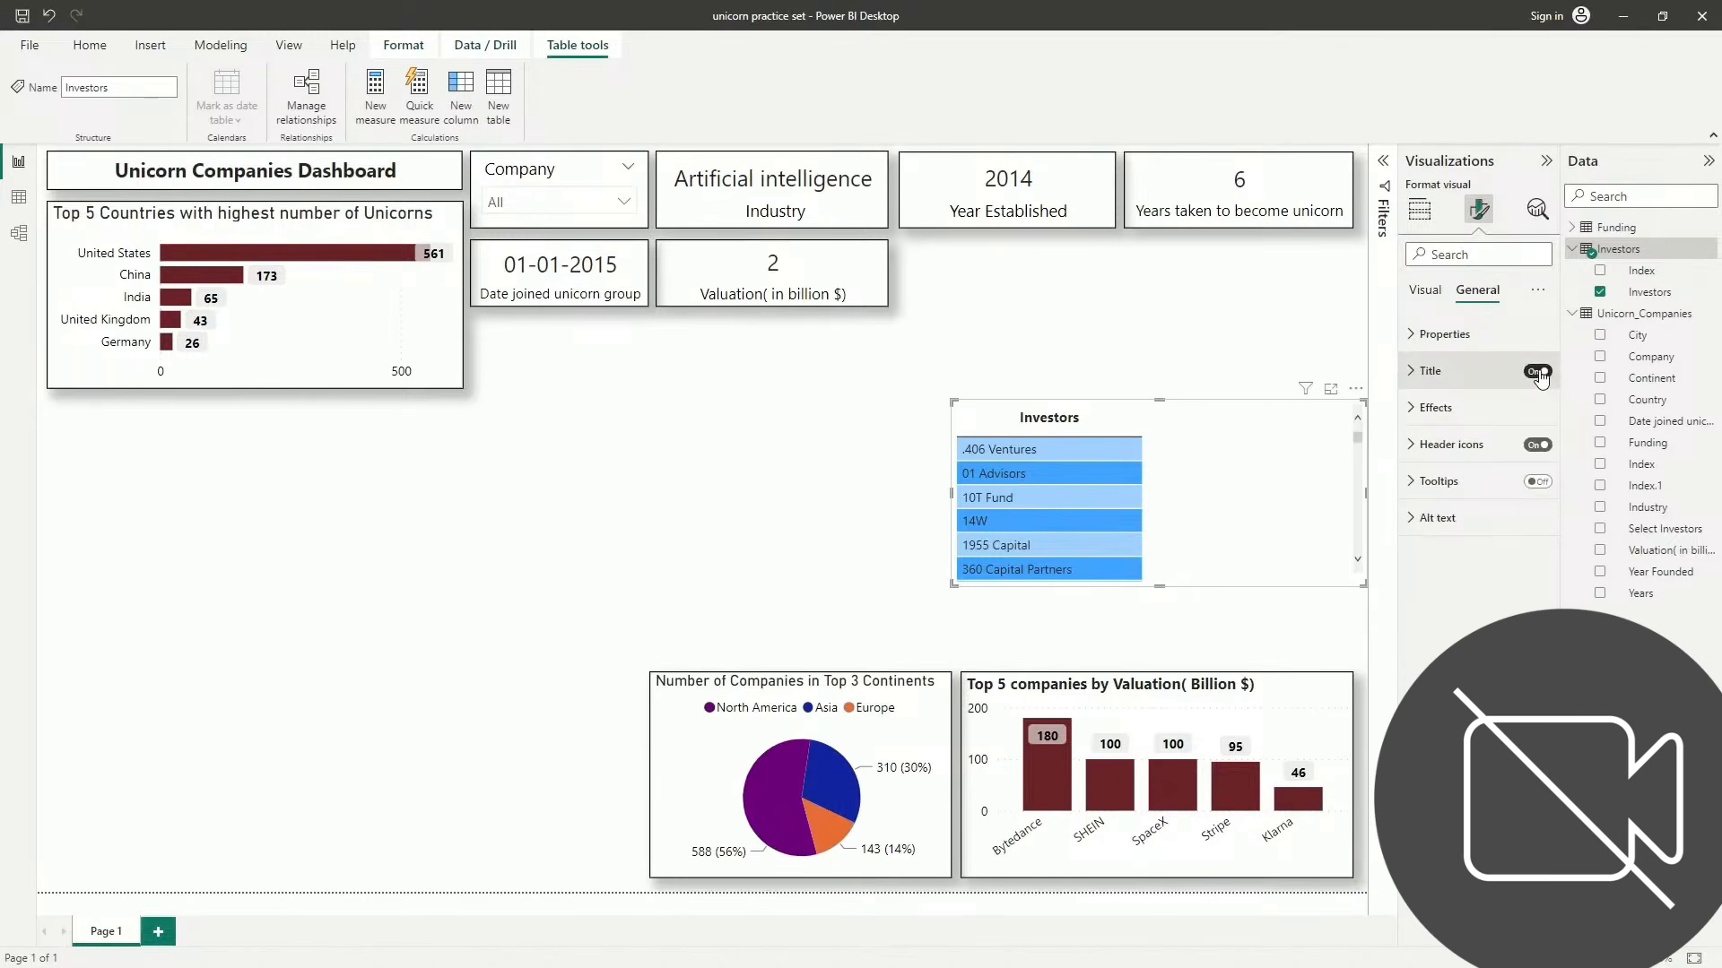
click(1471, 377)
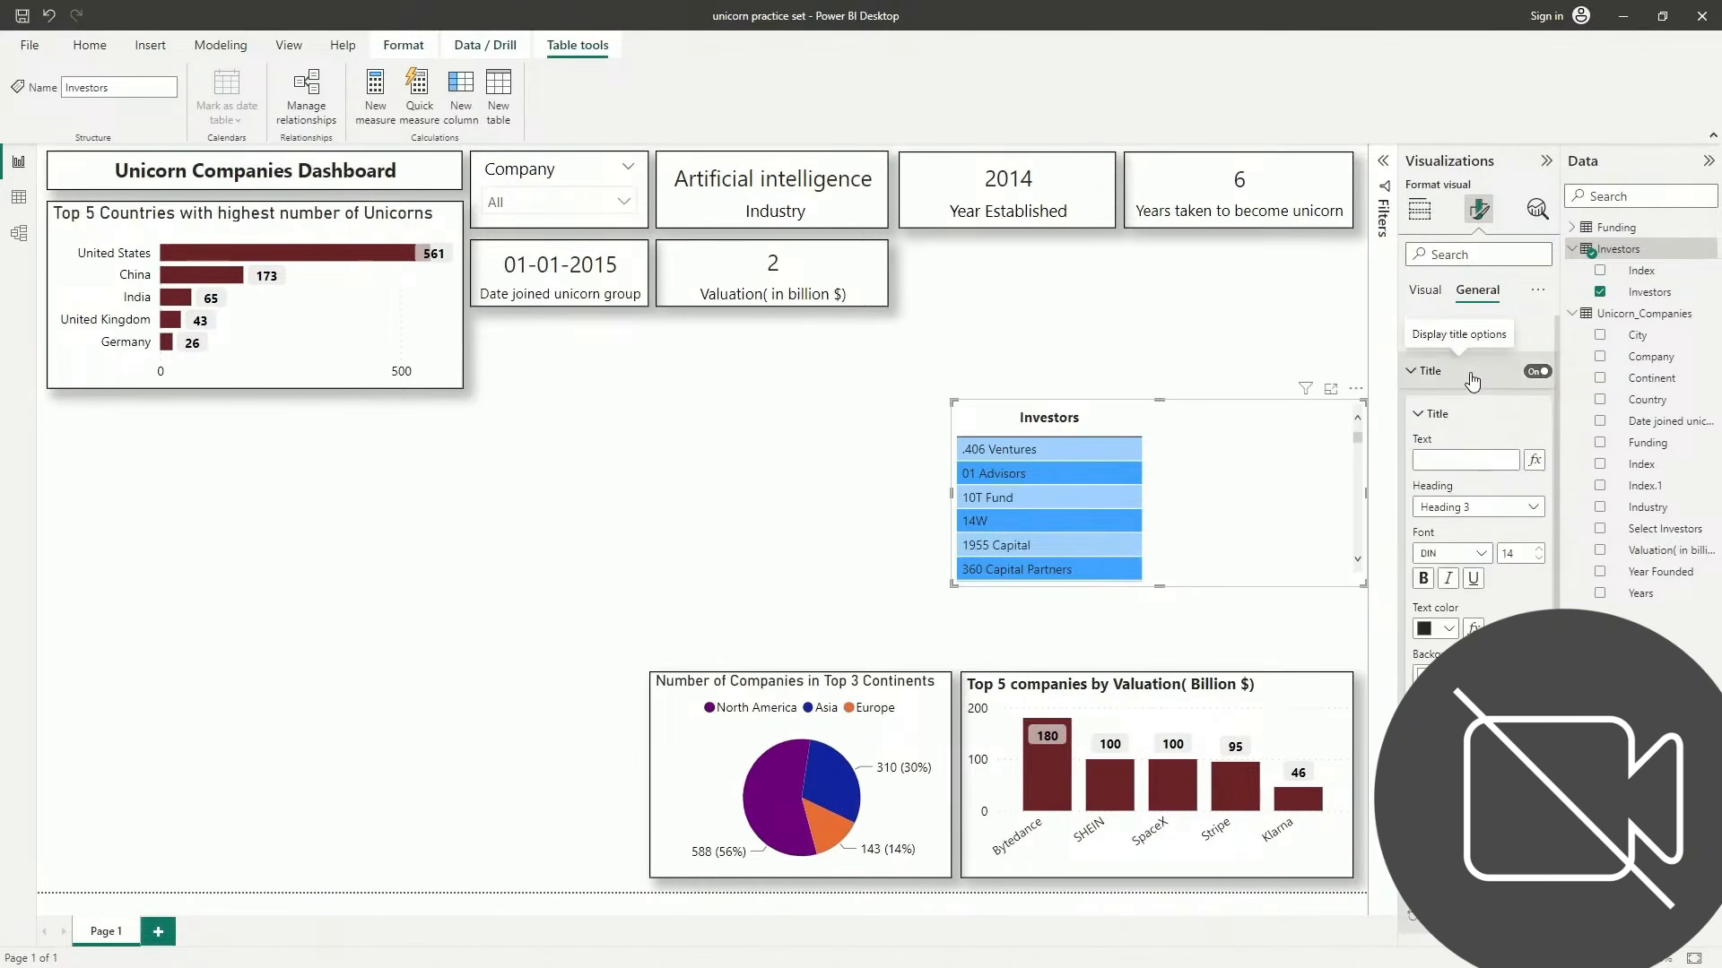
click(1537, 371)
click(1443, 372)
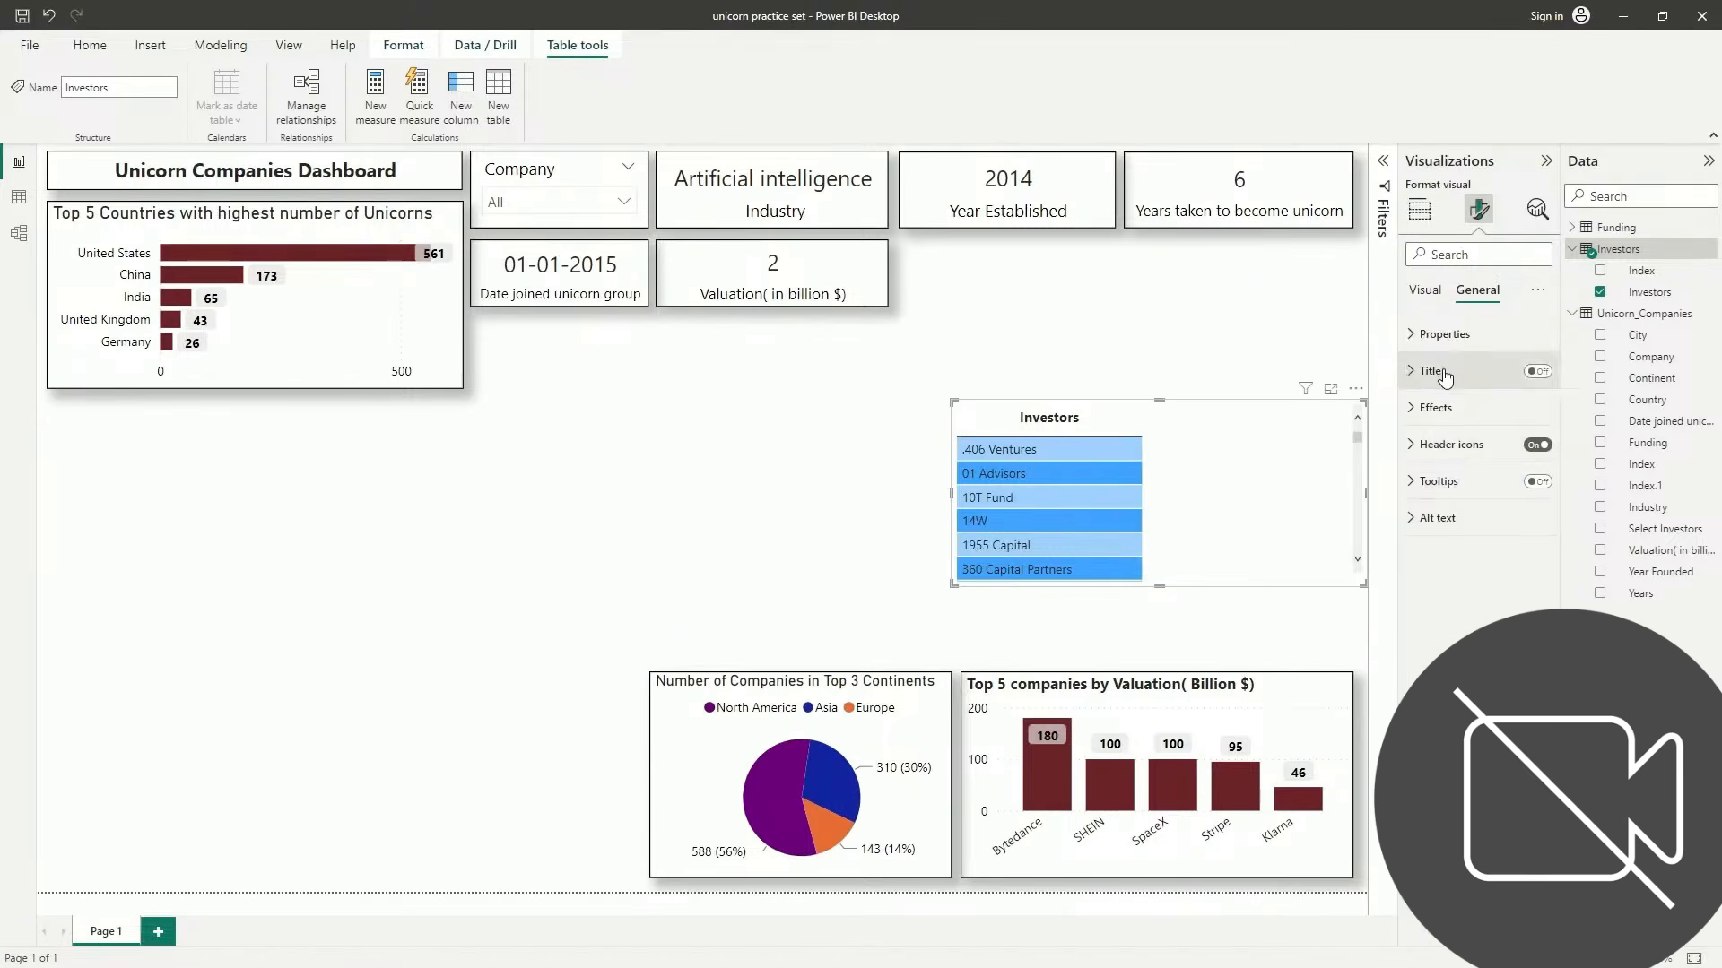
Turn on the visual border and the shadow for the investors table
click(1473, 413)
click(1531, 598)
click(1530, 641)
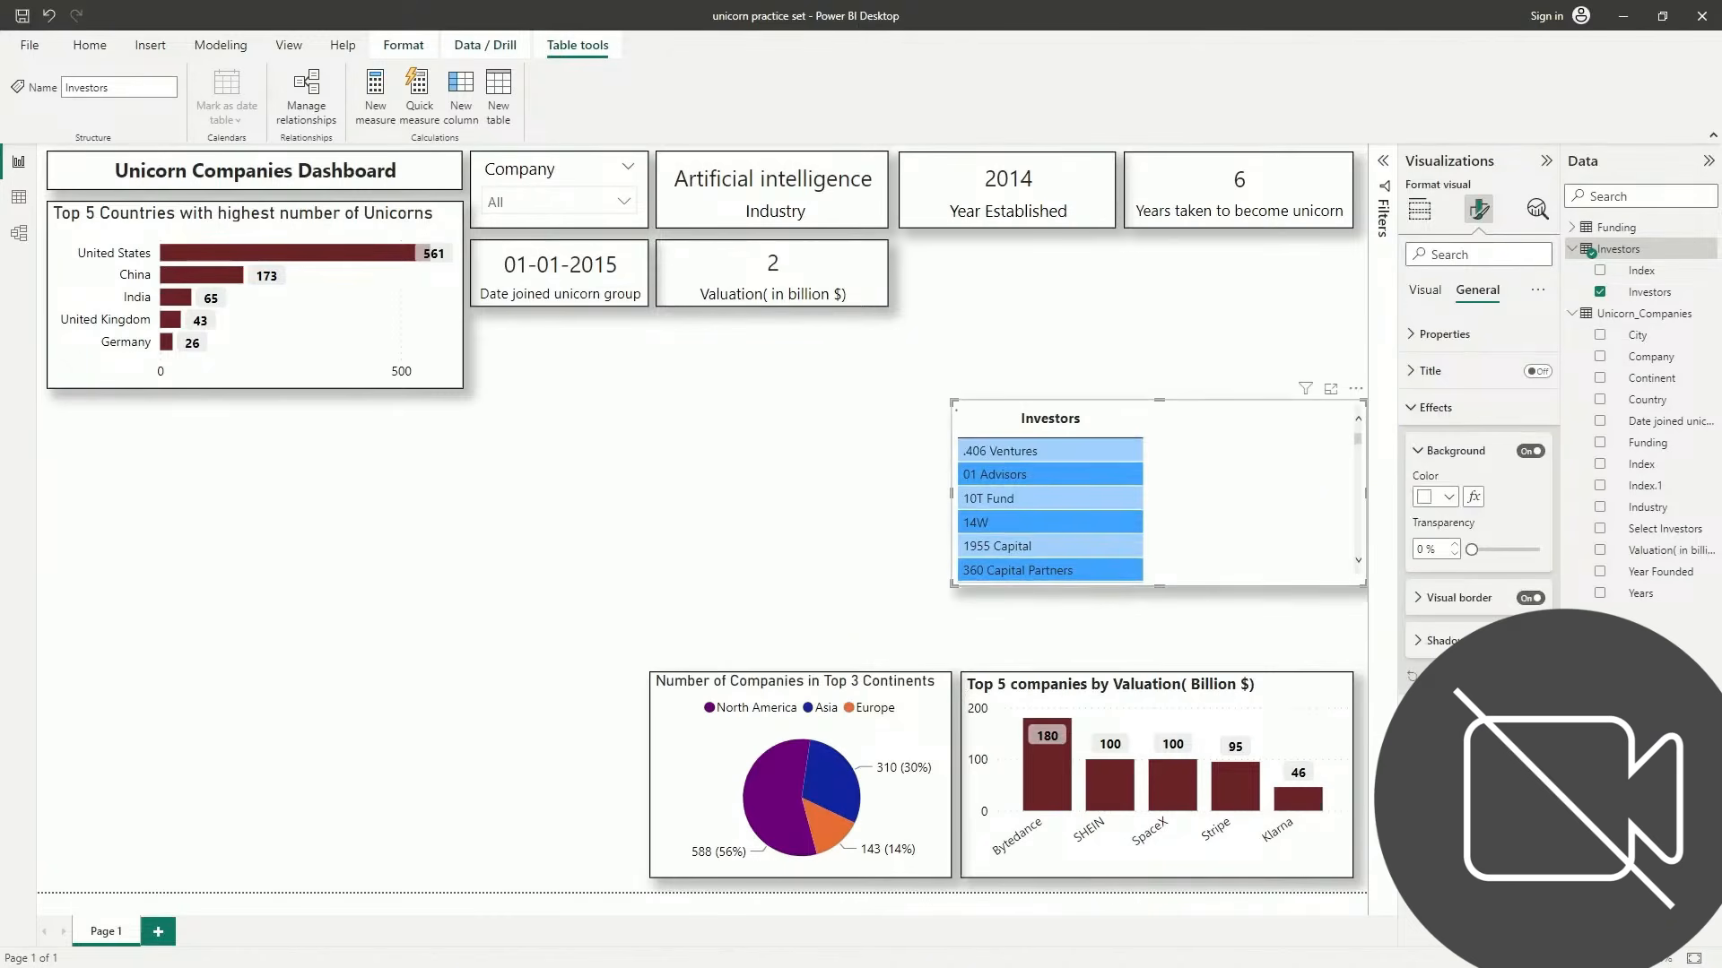
click(1429, 409)
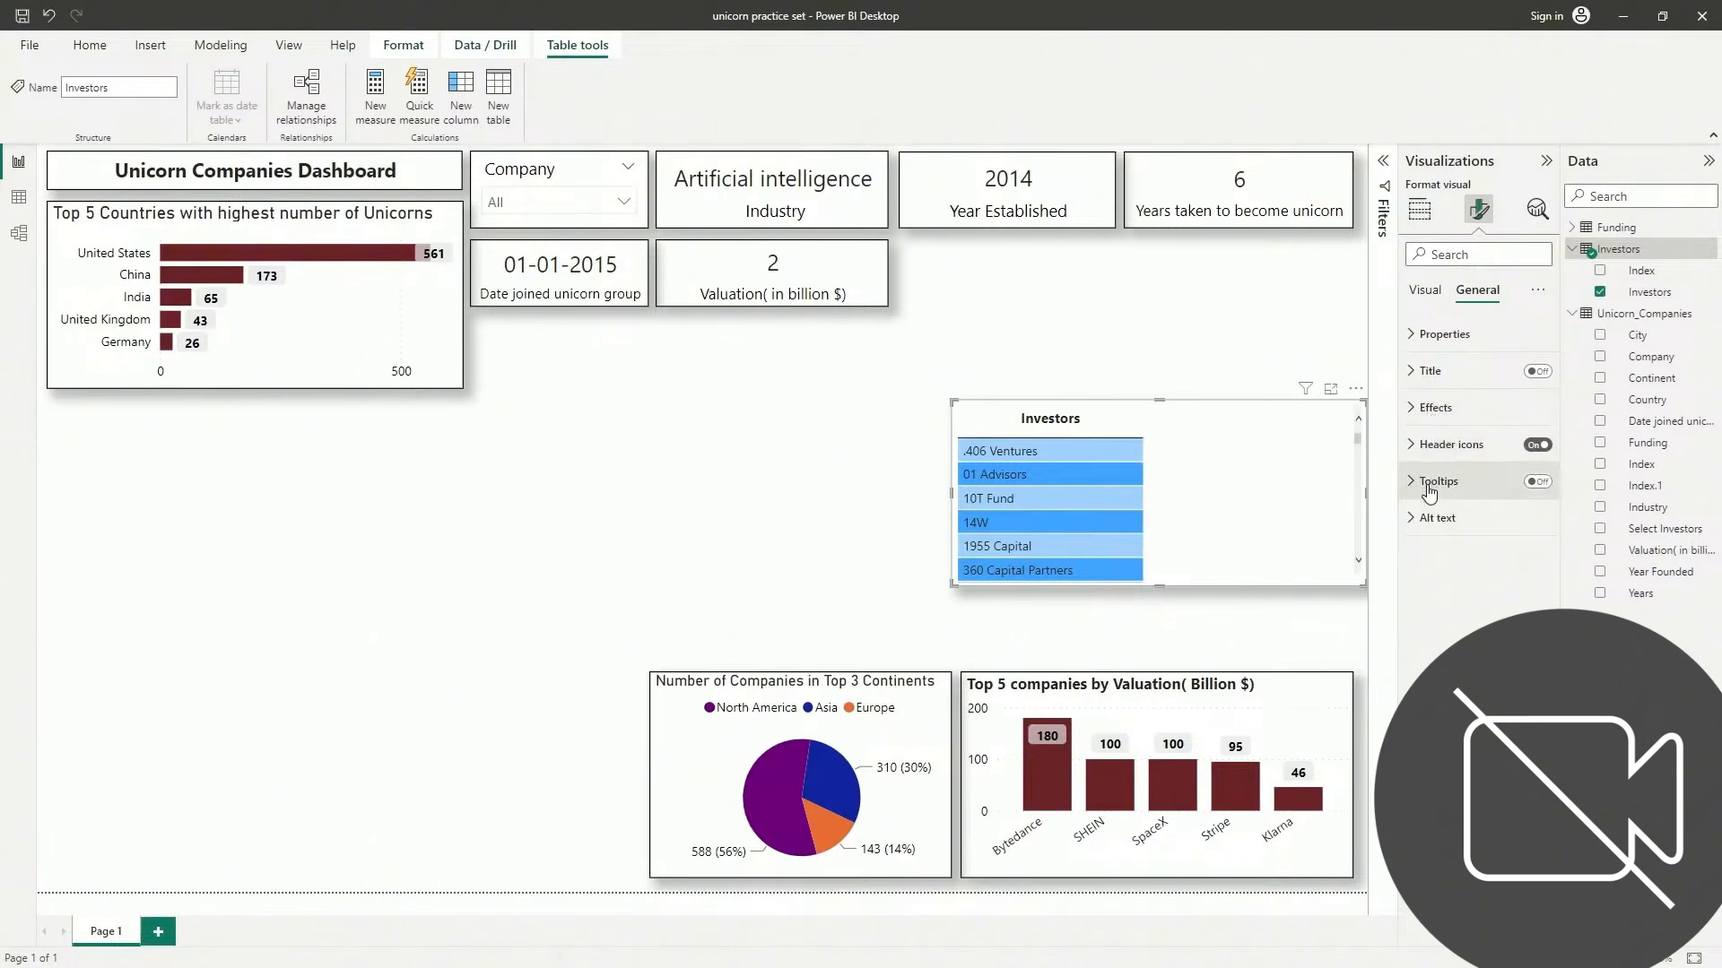
click(1421, 213)
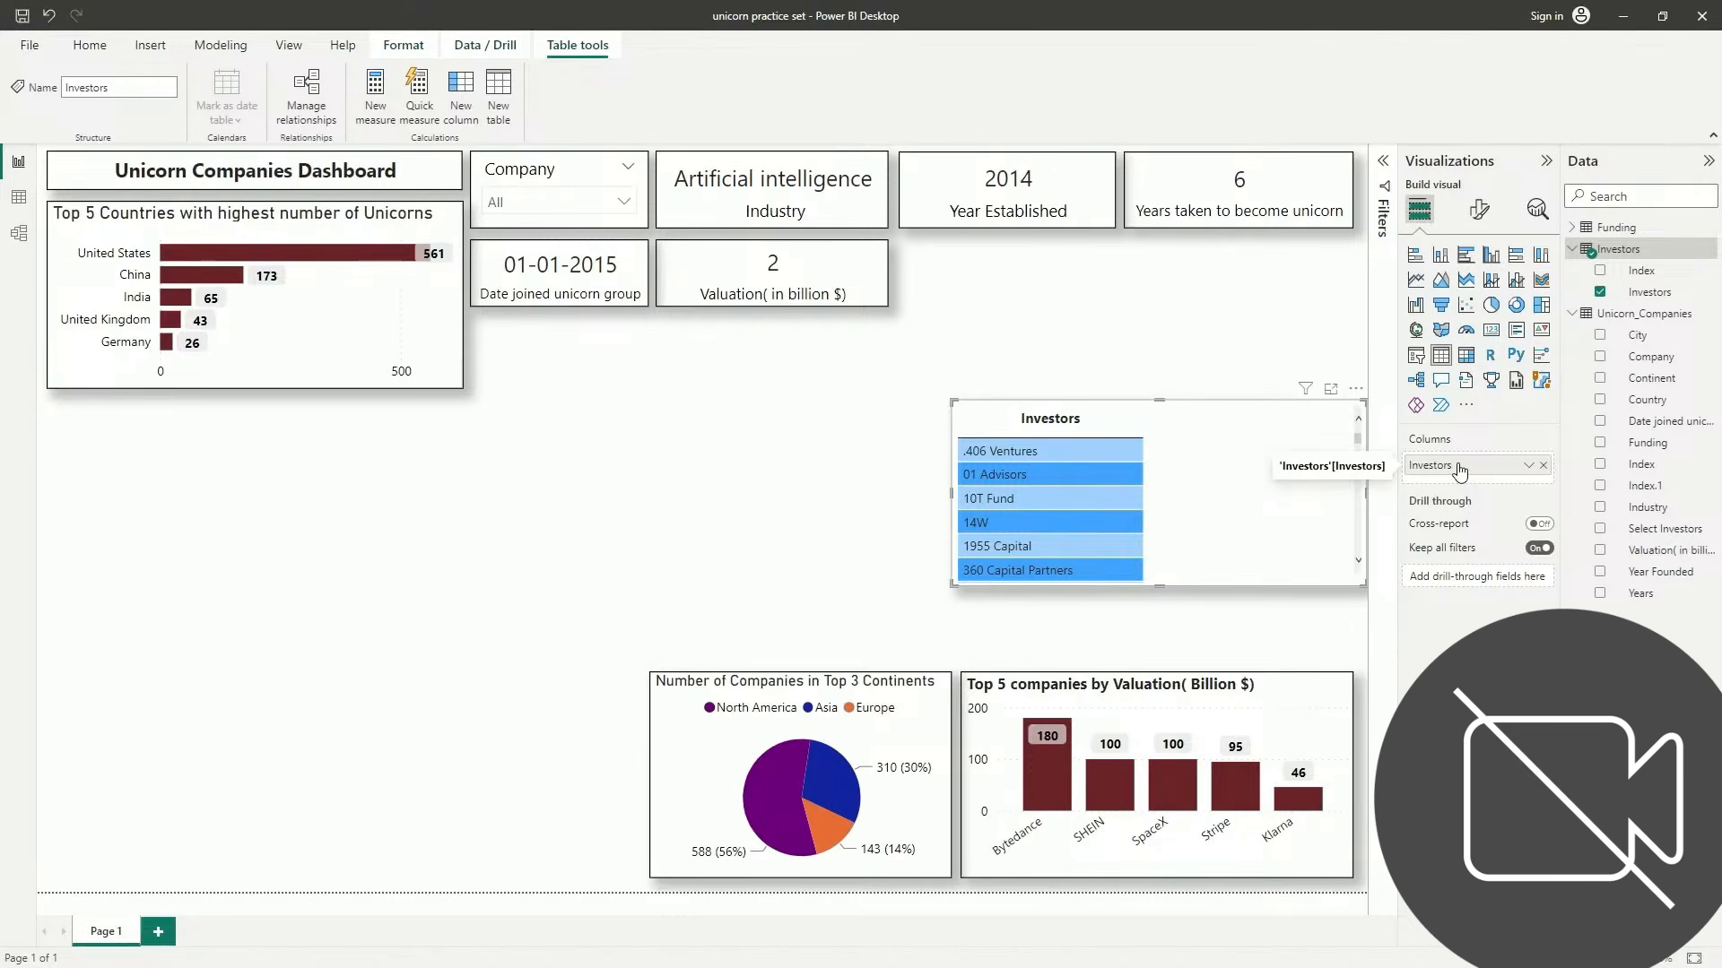
double_click(1422, 466)
click(1414, 466)
text(I)
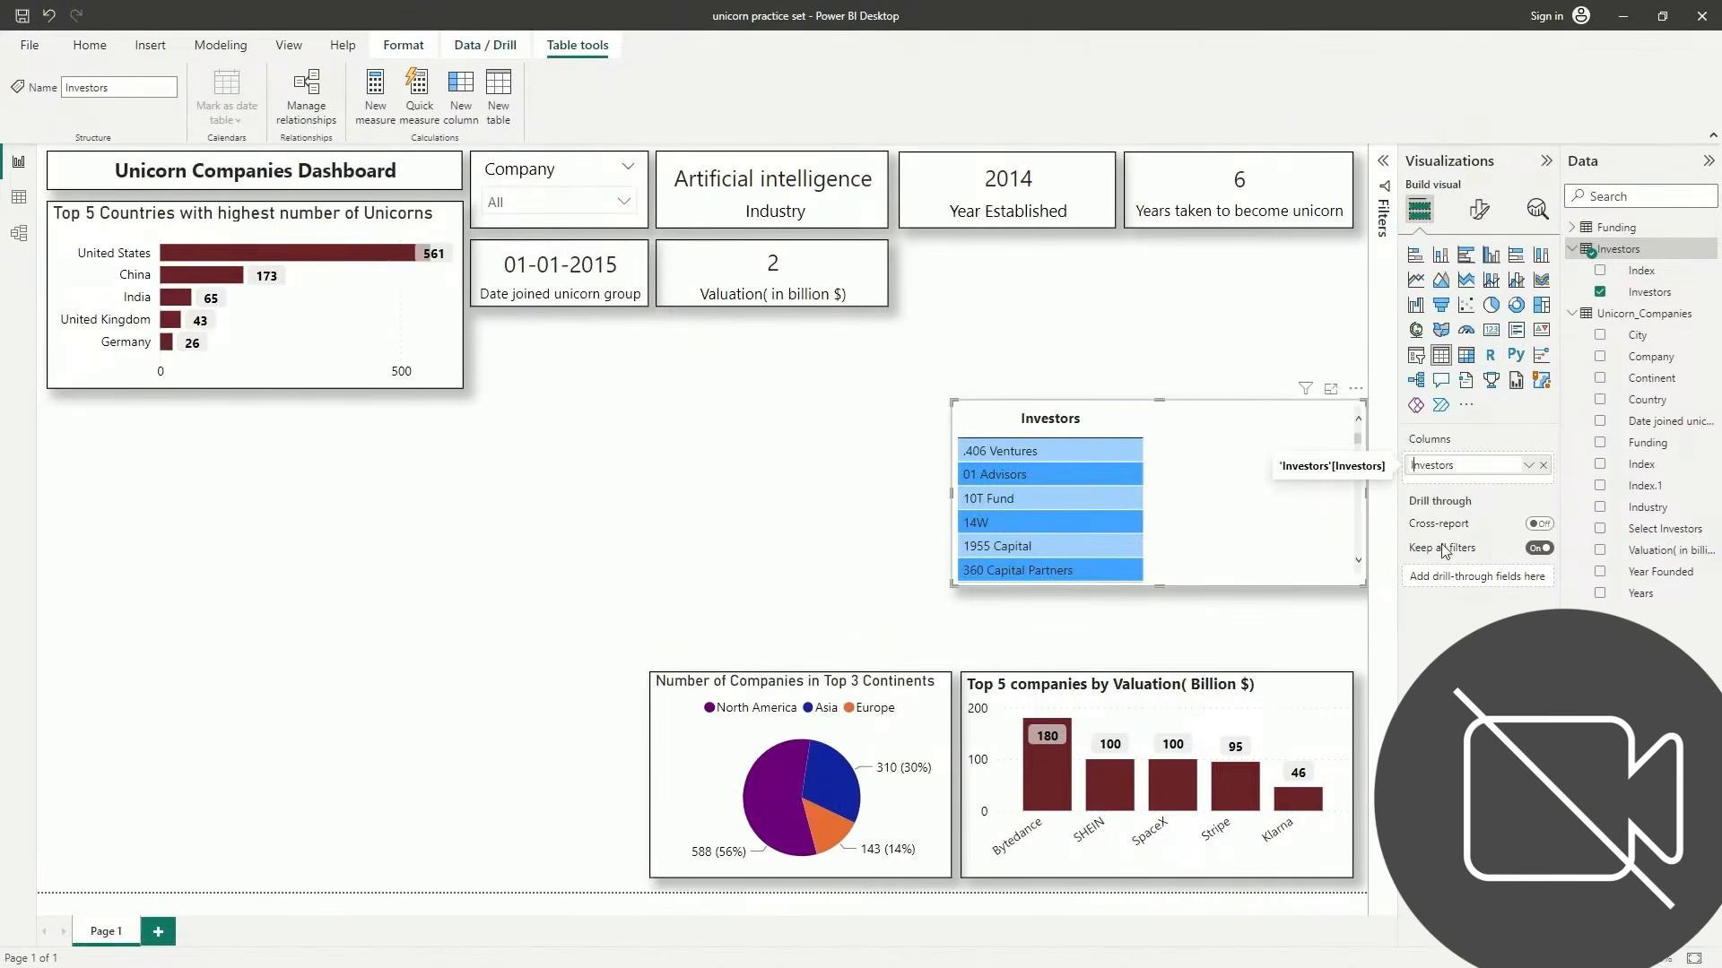
key(Return)
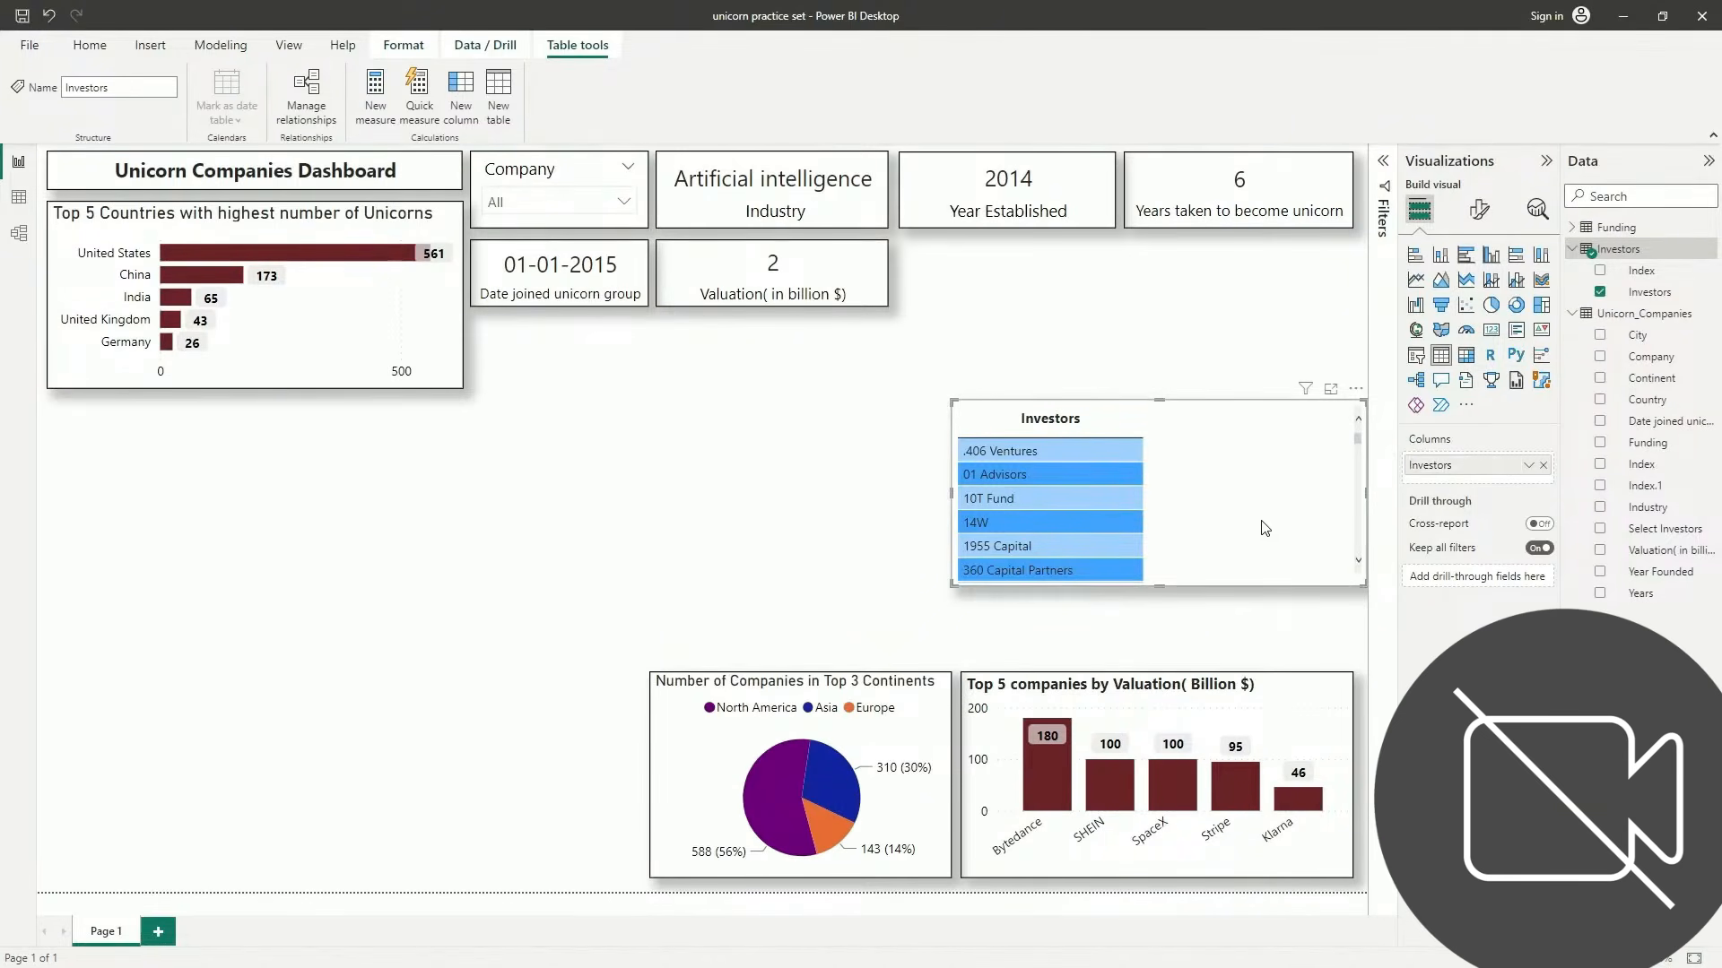
Narrow the investors table to fit its column and place it directly beside the continent pie chart, aligned with the chart row
drag(1216, 437, 1120, 436)
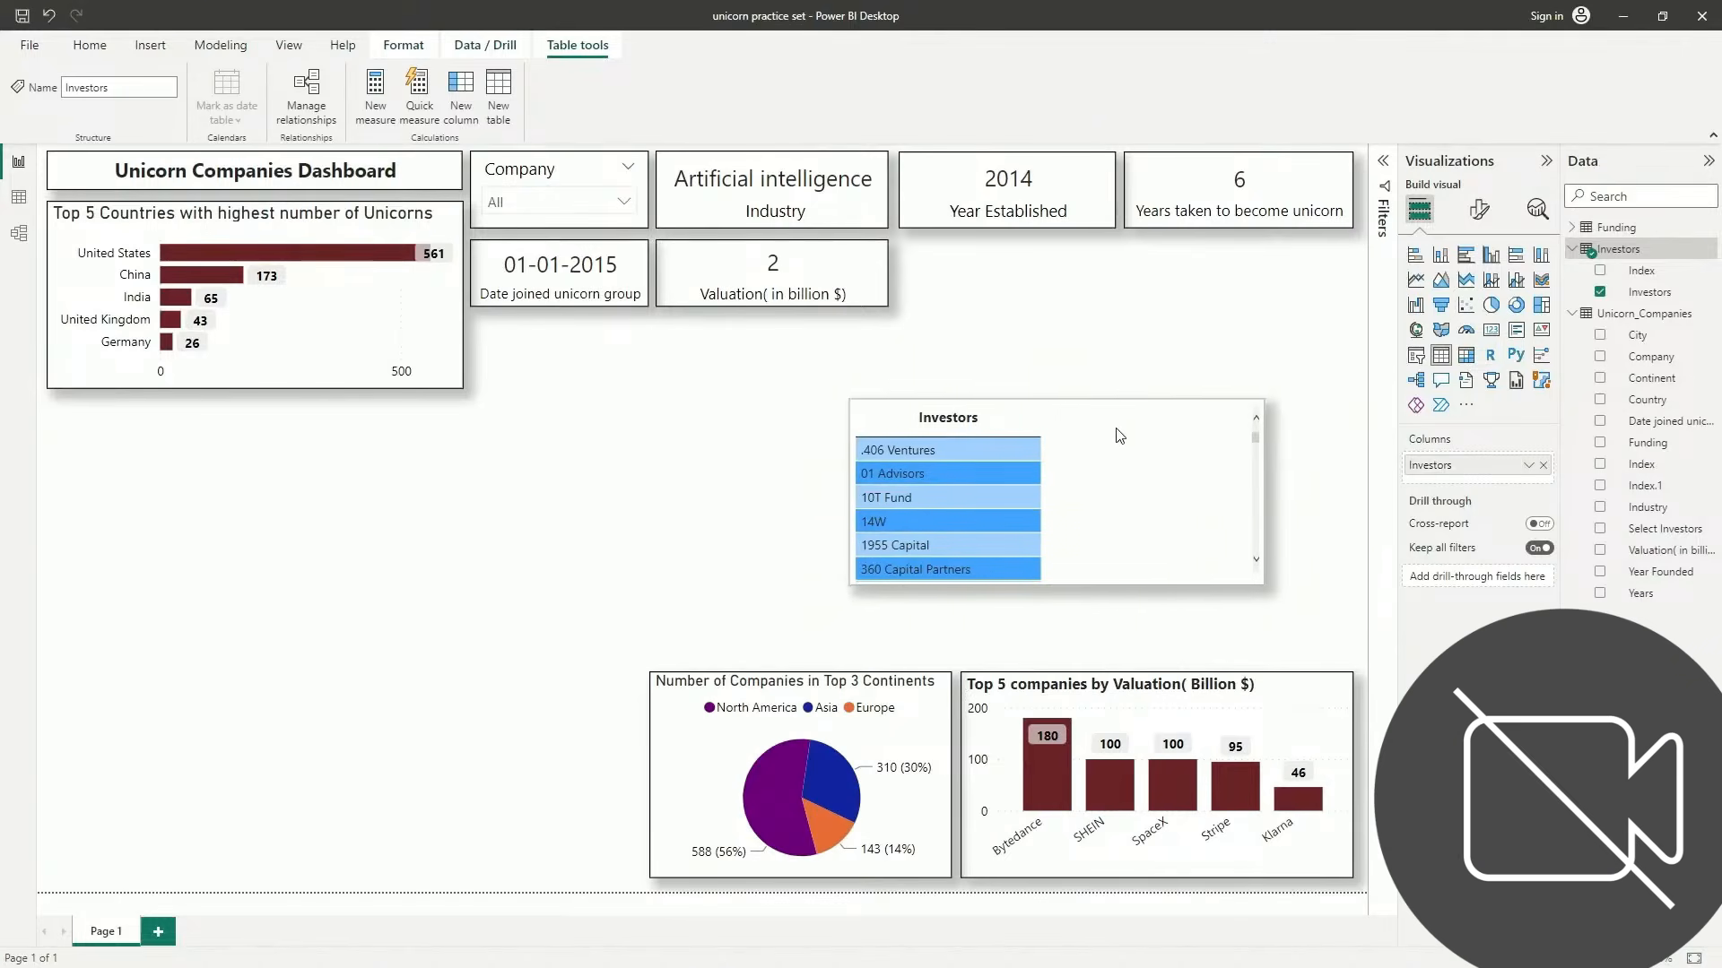
drag(1263, 492, 1060, 470)
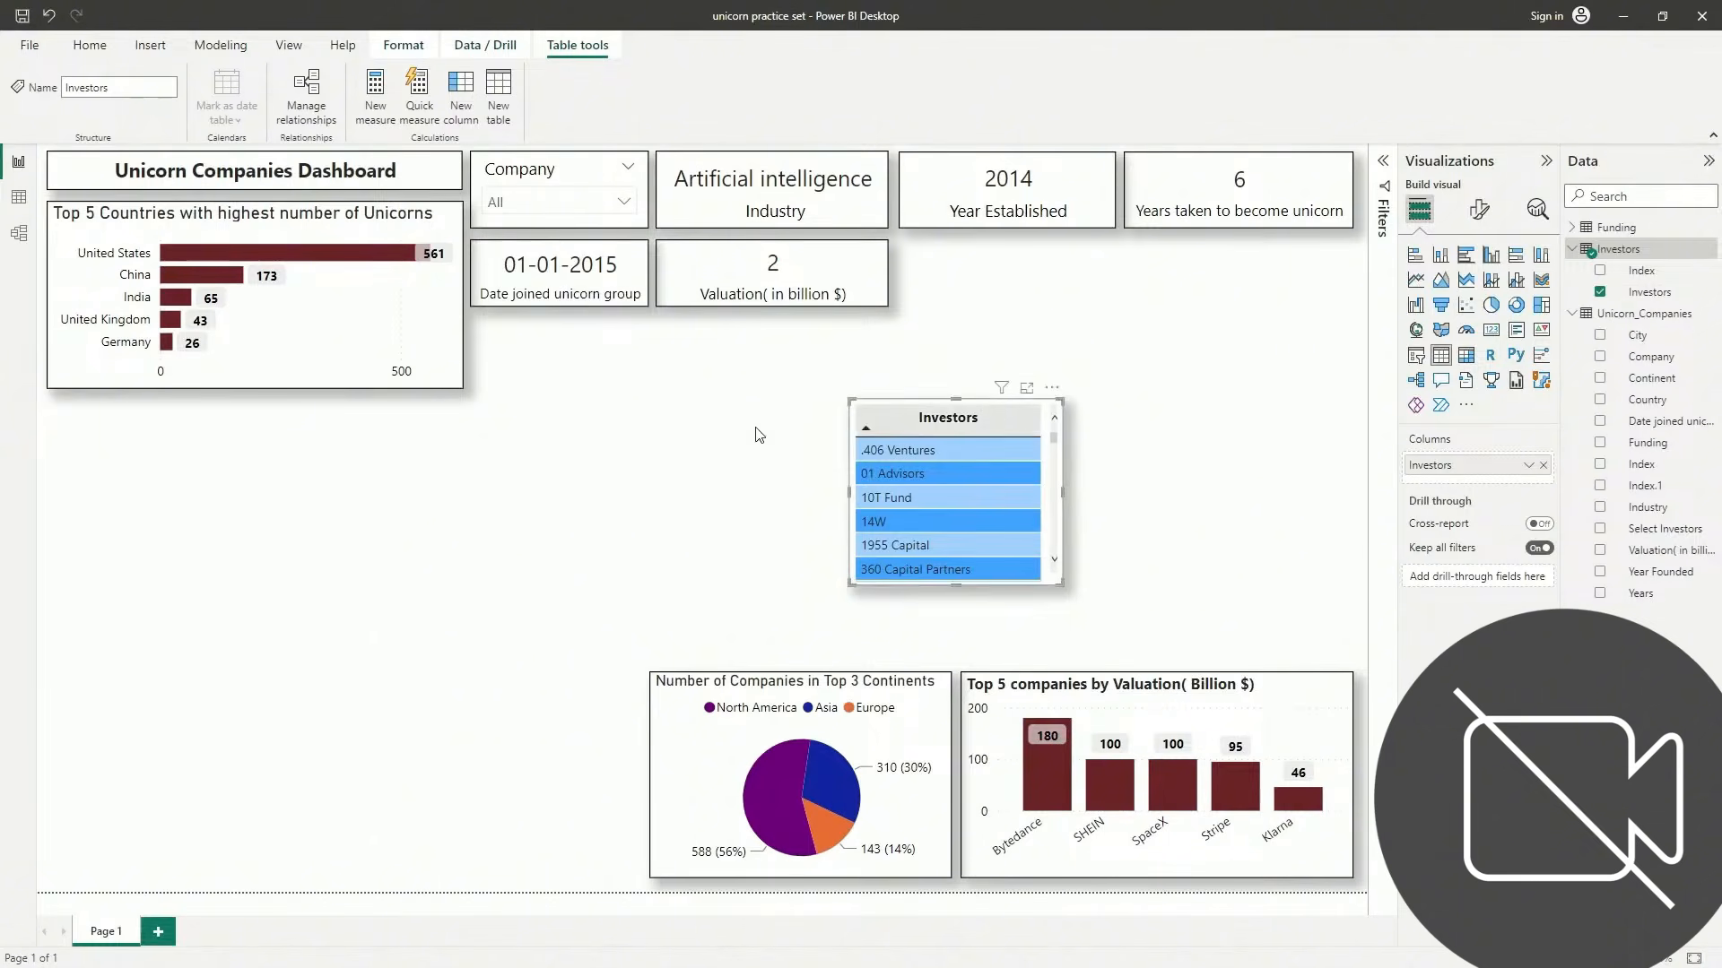
drag(981, 408, 532, 675)
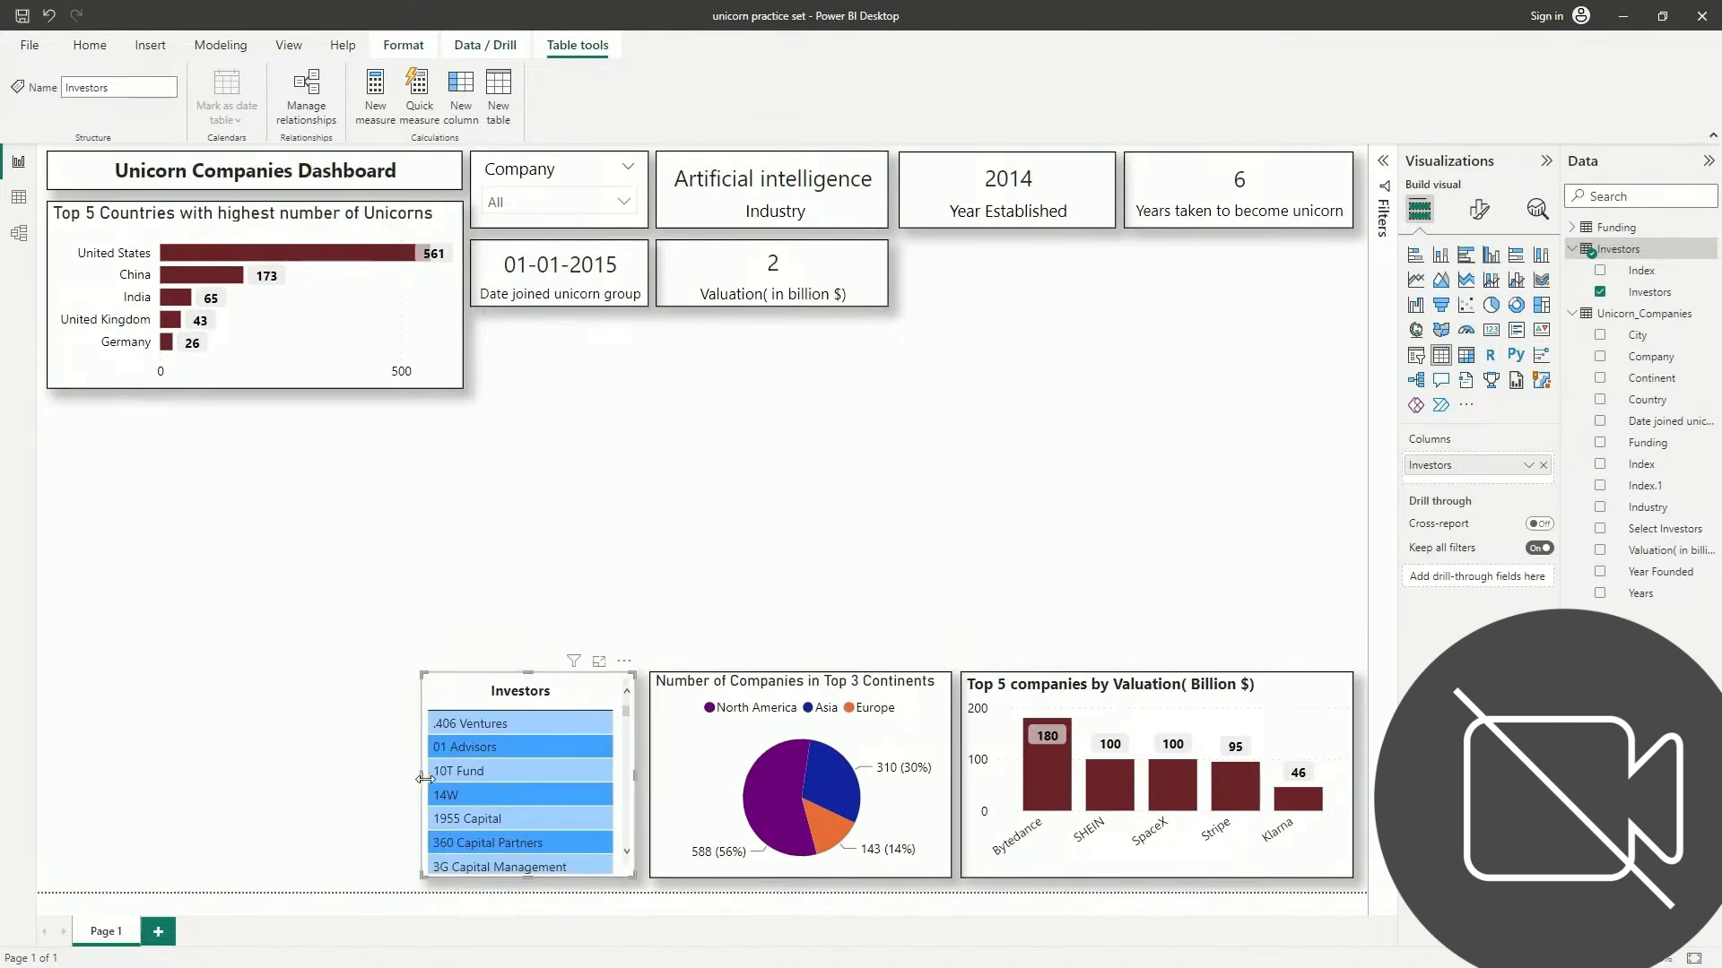
drag(421, 776, 436, 777)
click(704, 475)
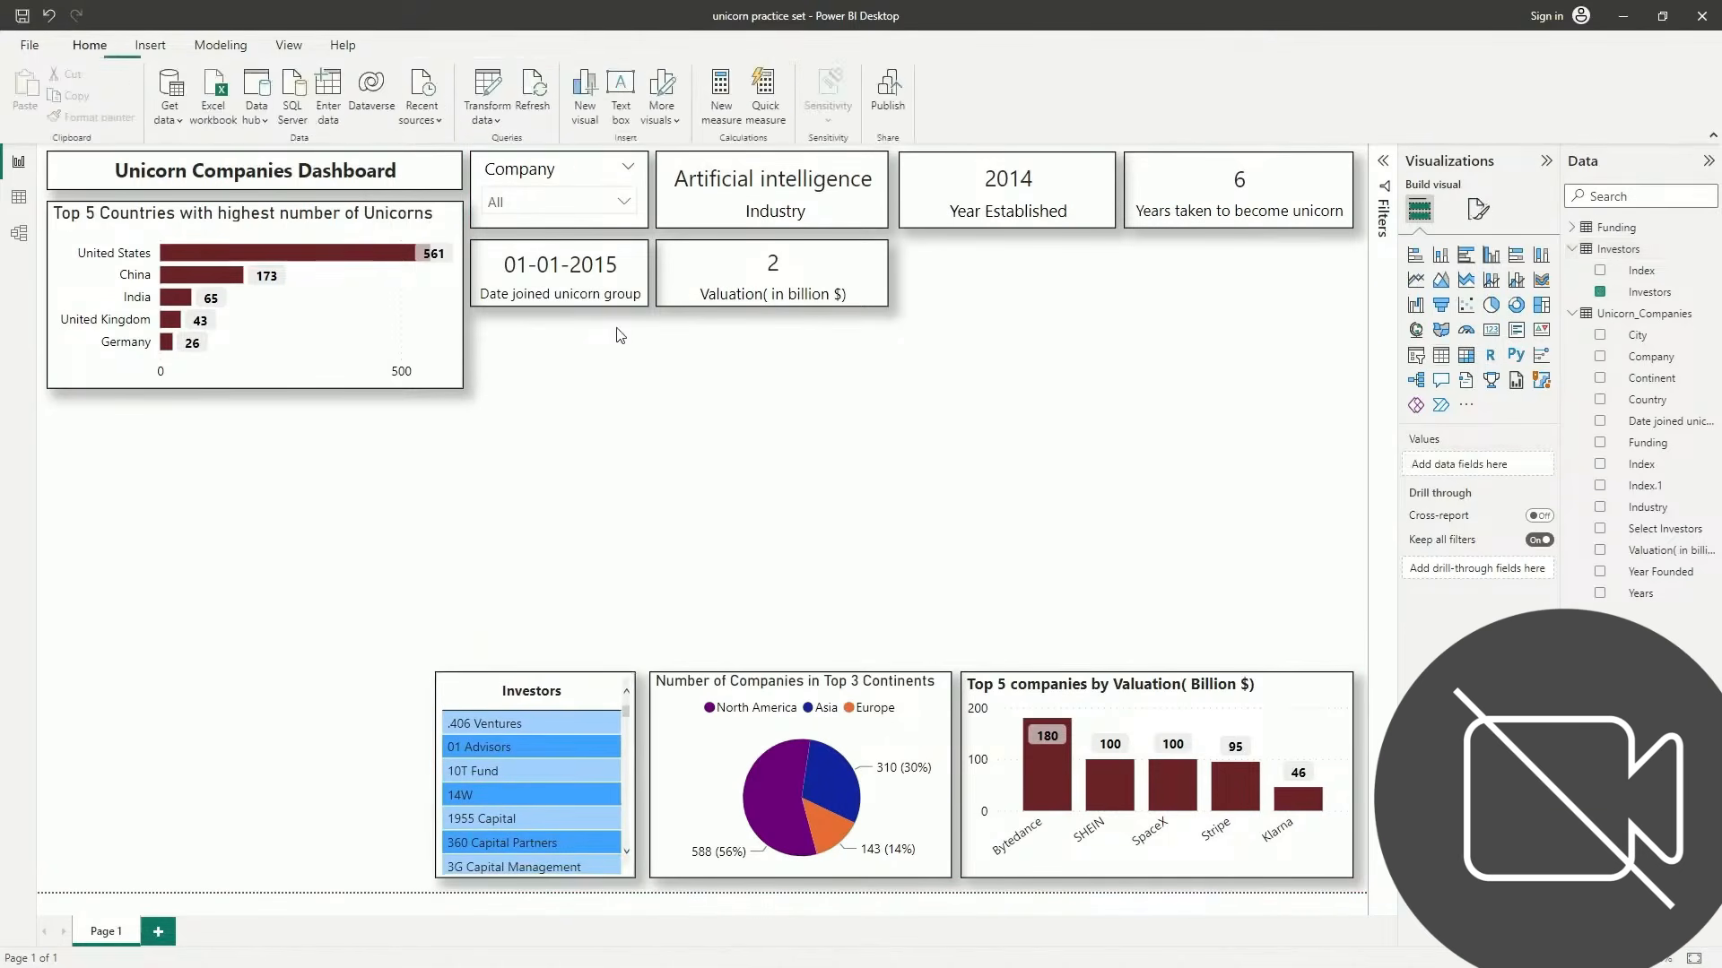
Test the company slicer with 1Password, 6Sense and 1KMXC one after another, checking the investors table, and clear the selection
click(594, 208)
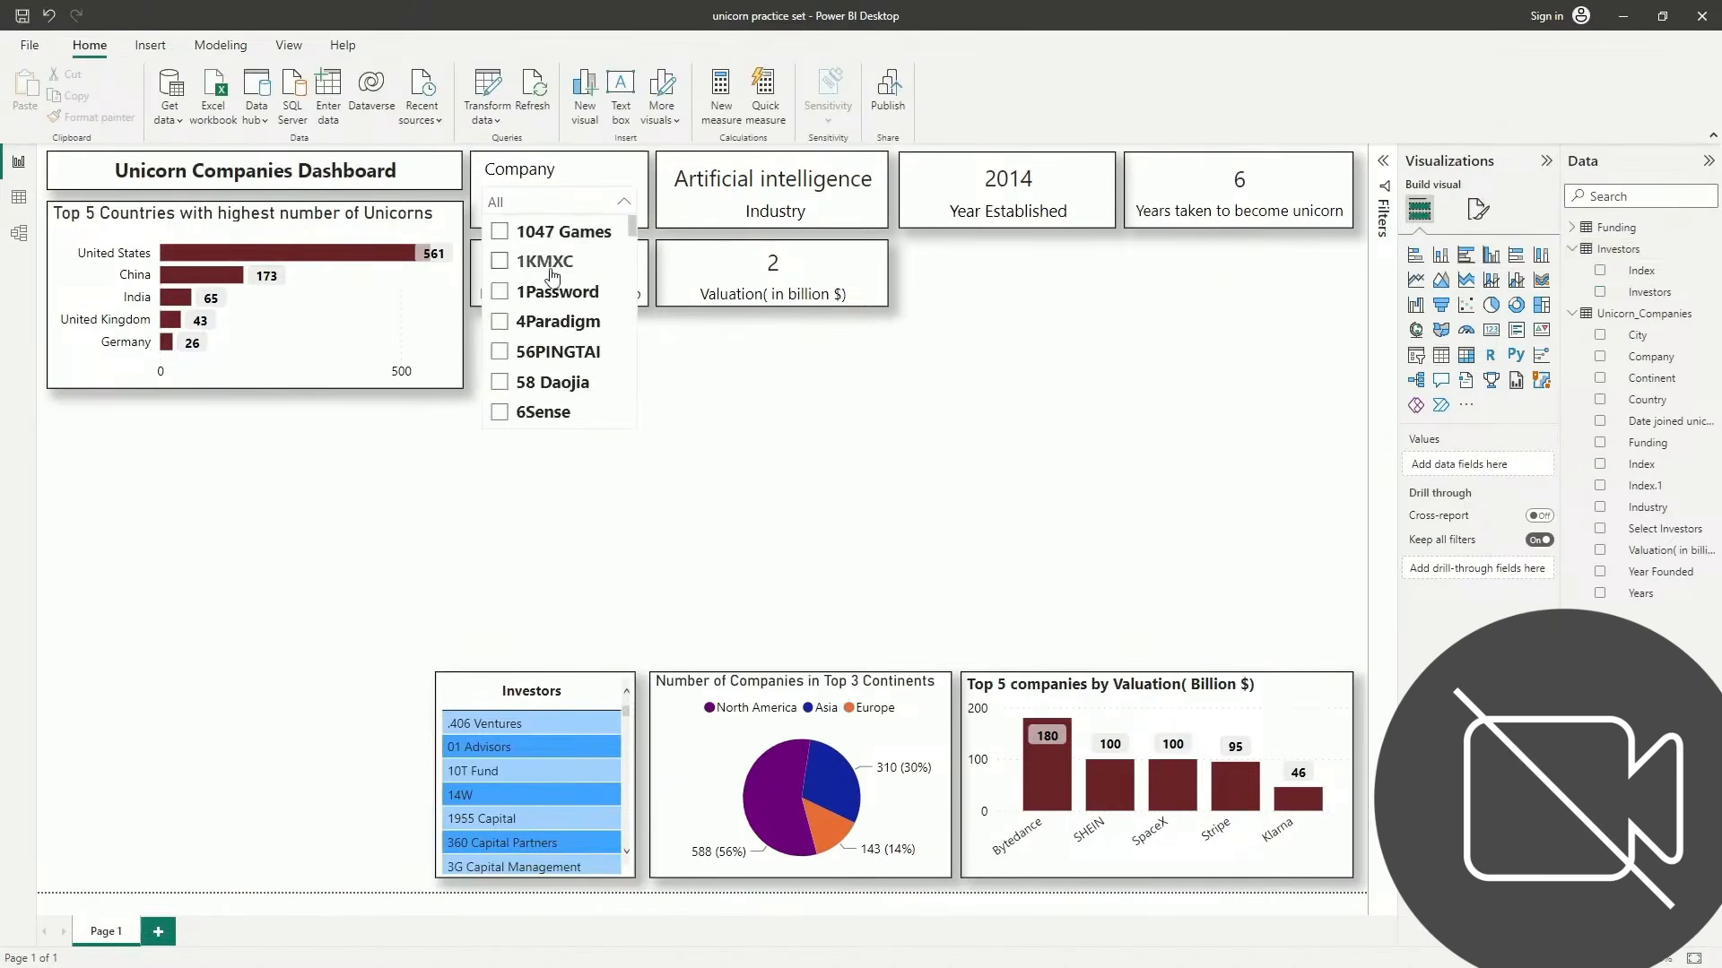
click(498, 290)
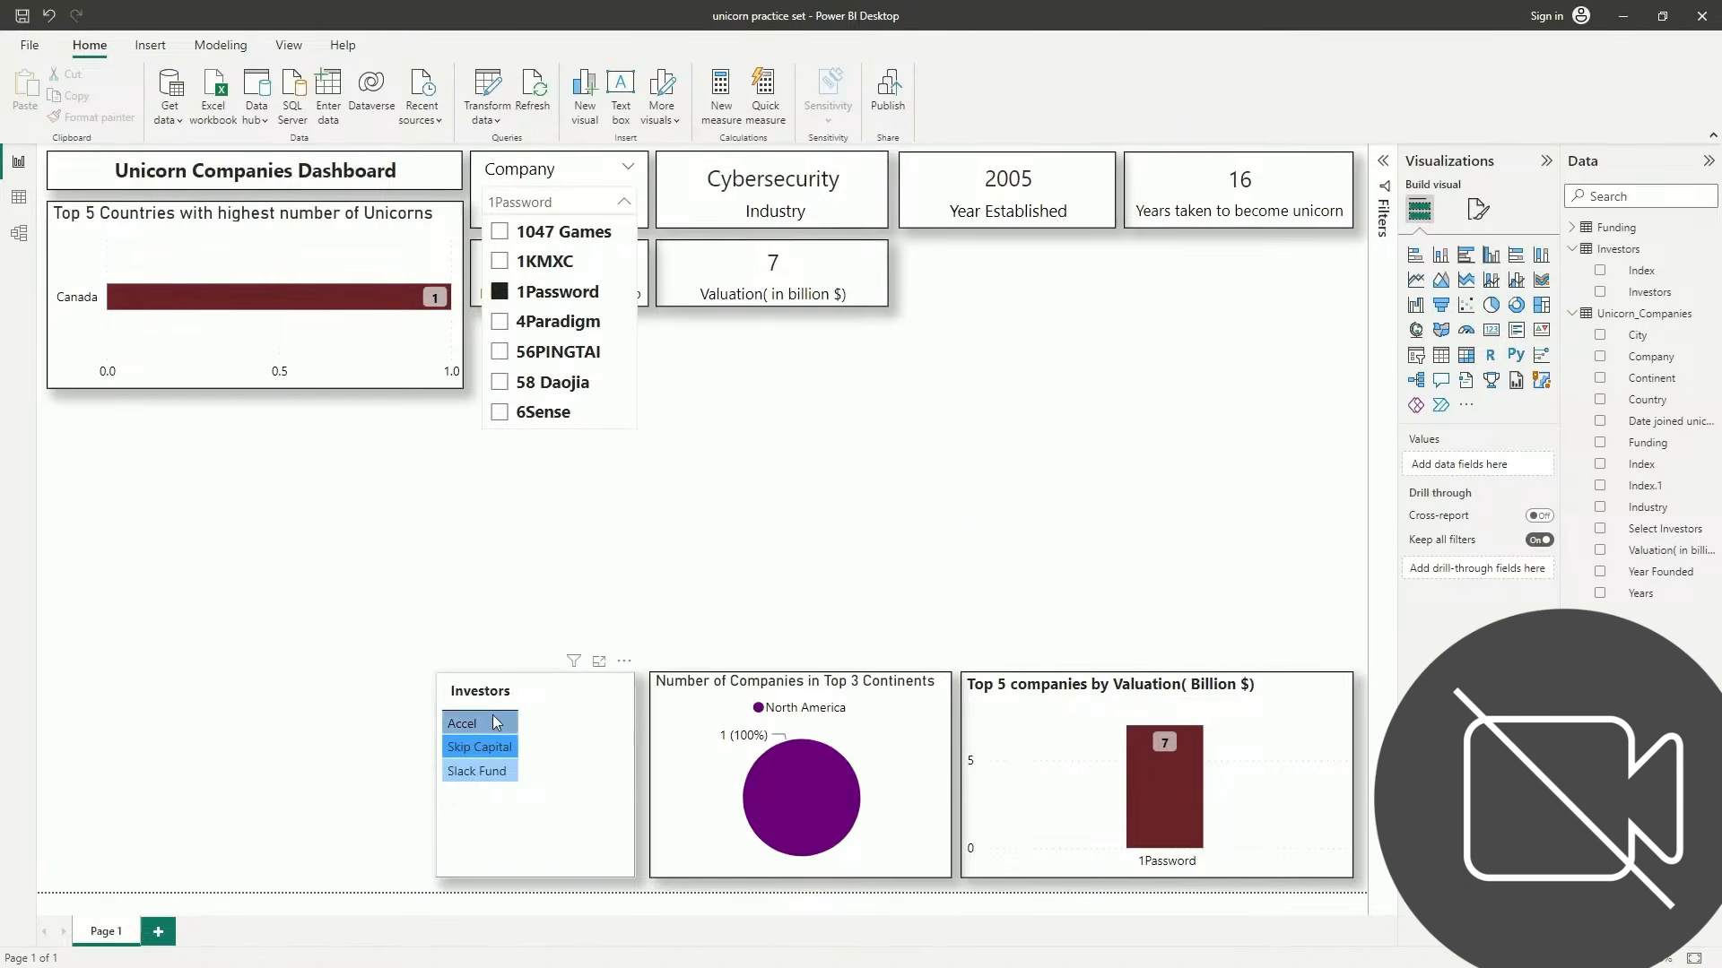
click(500, 414)
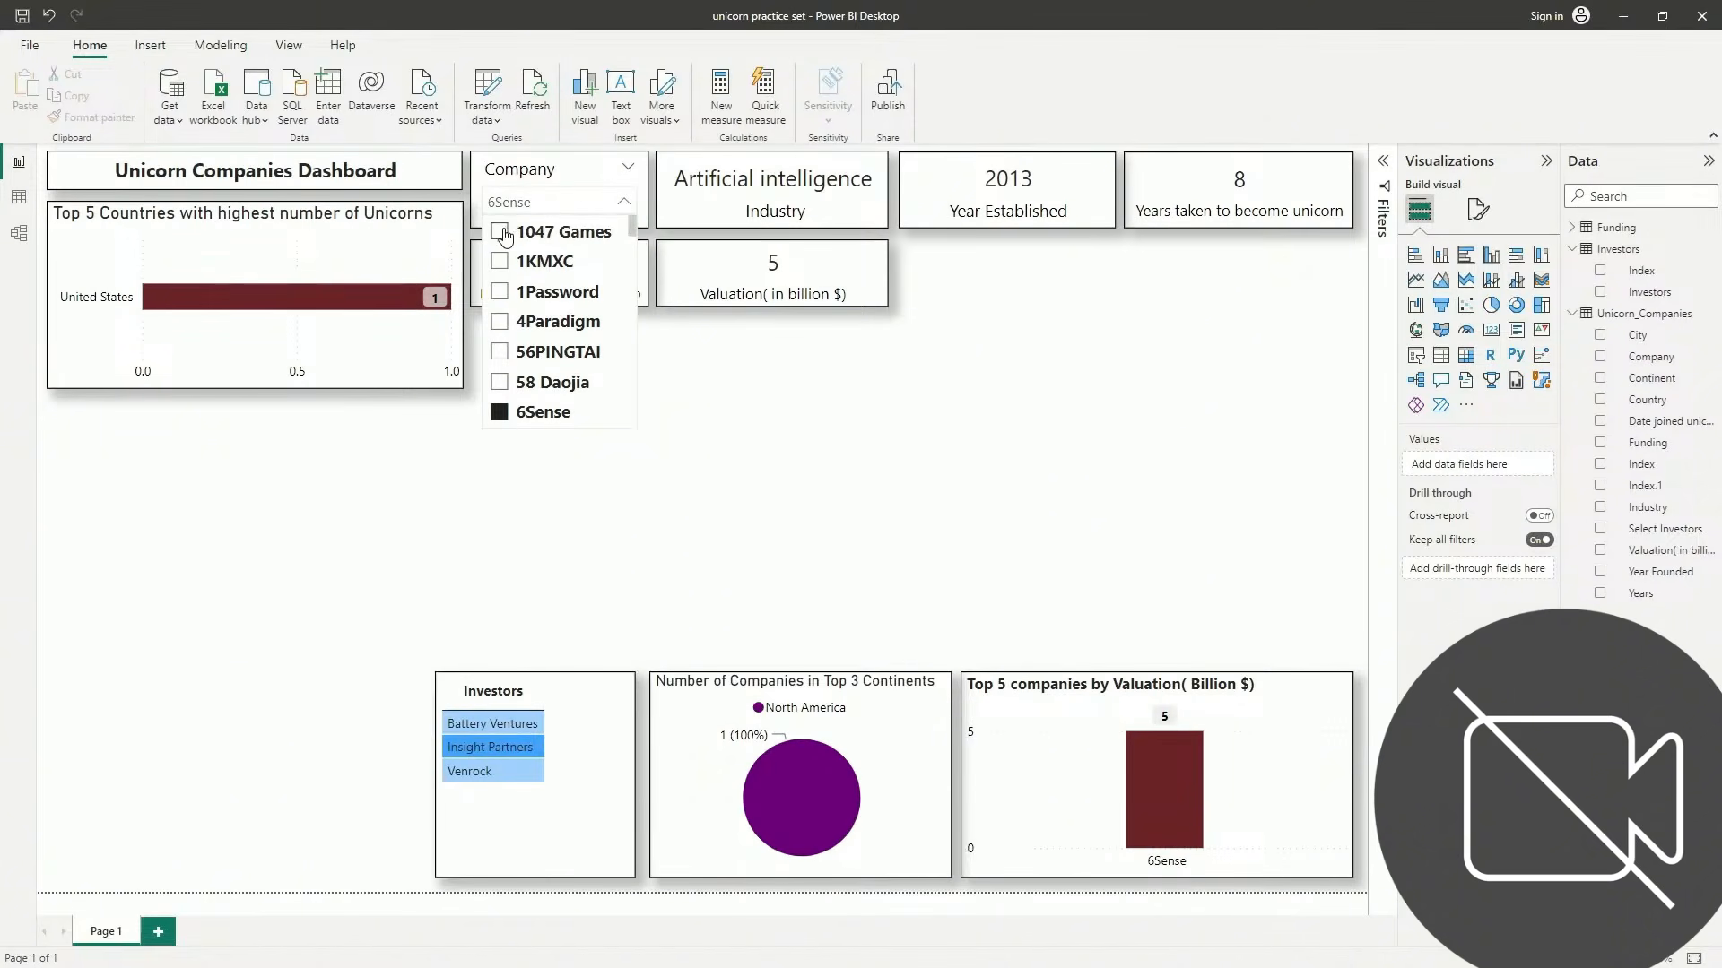
click(499, 265)
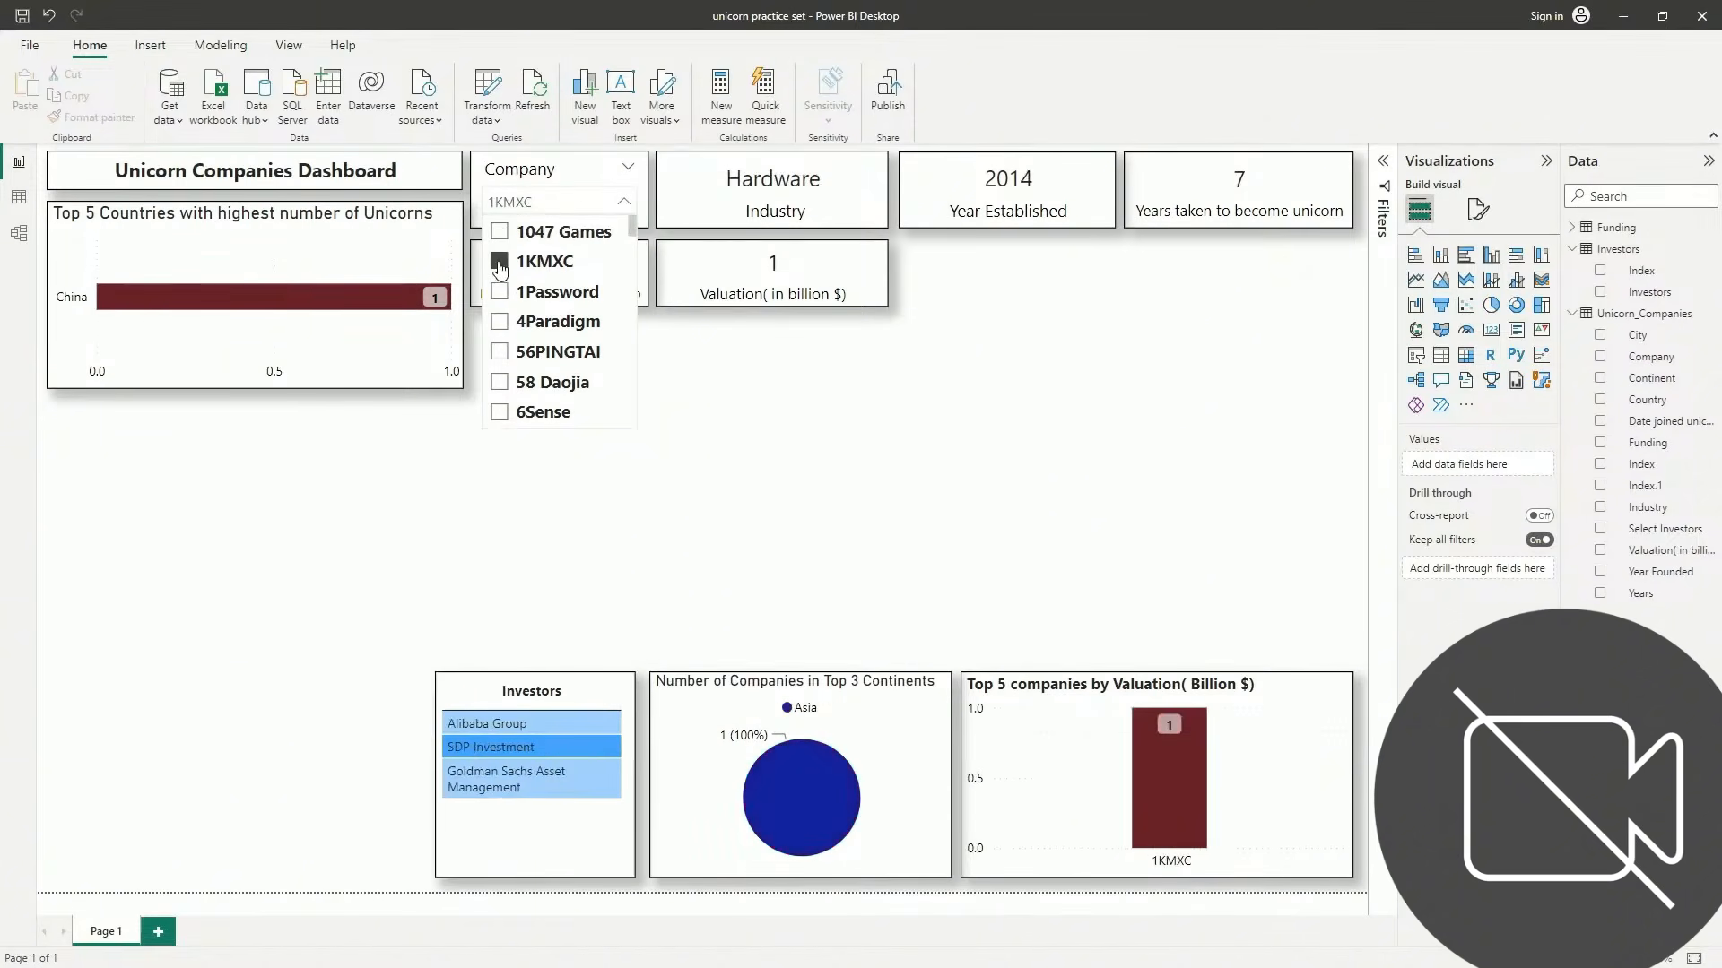
scroll(583, 349, down, 1)
scroll(584, 349, up, 1)
click(500, 261)
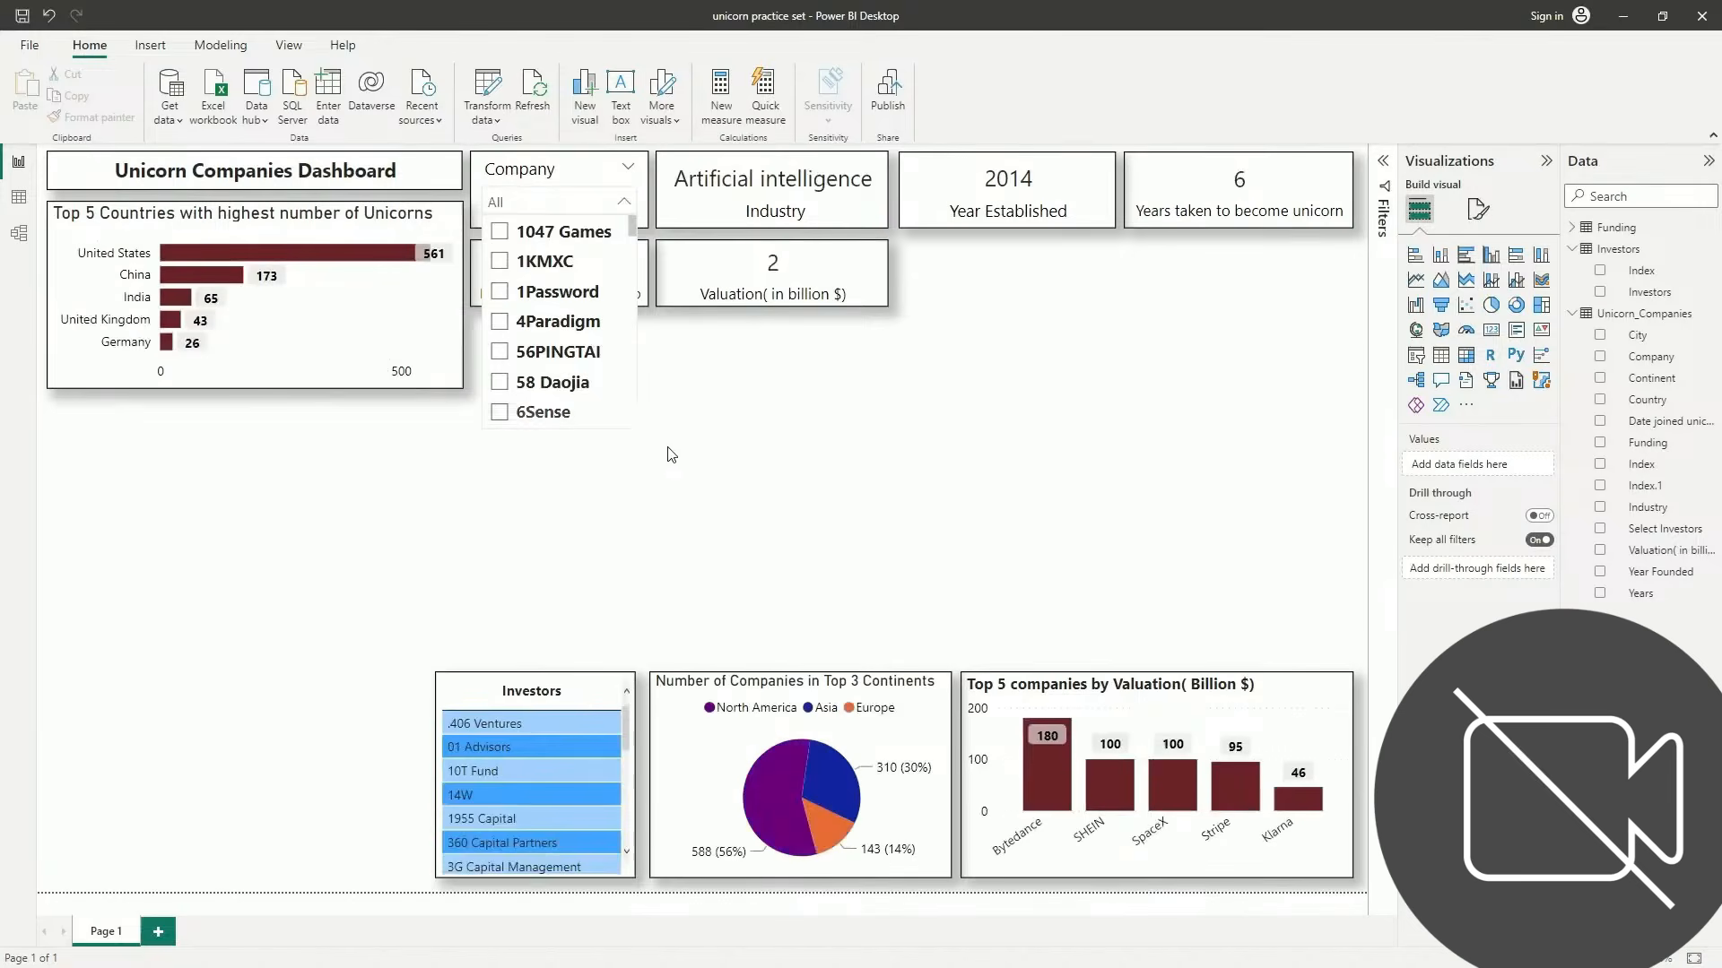
click(807, 453)
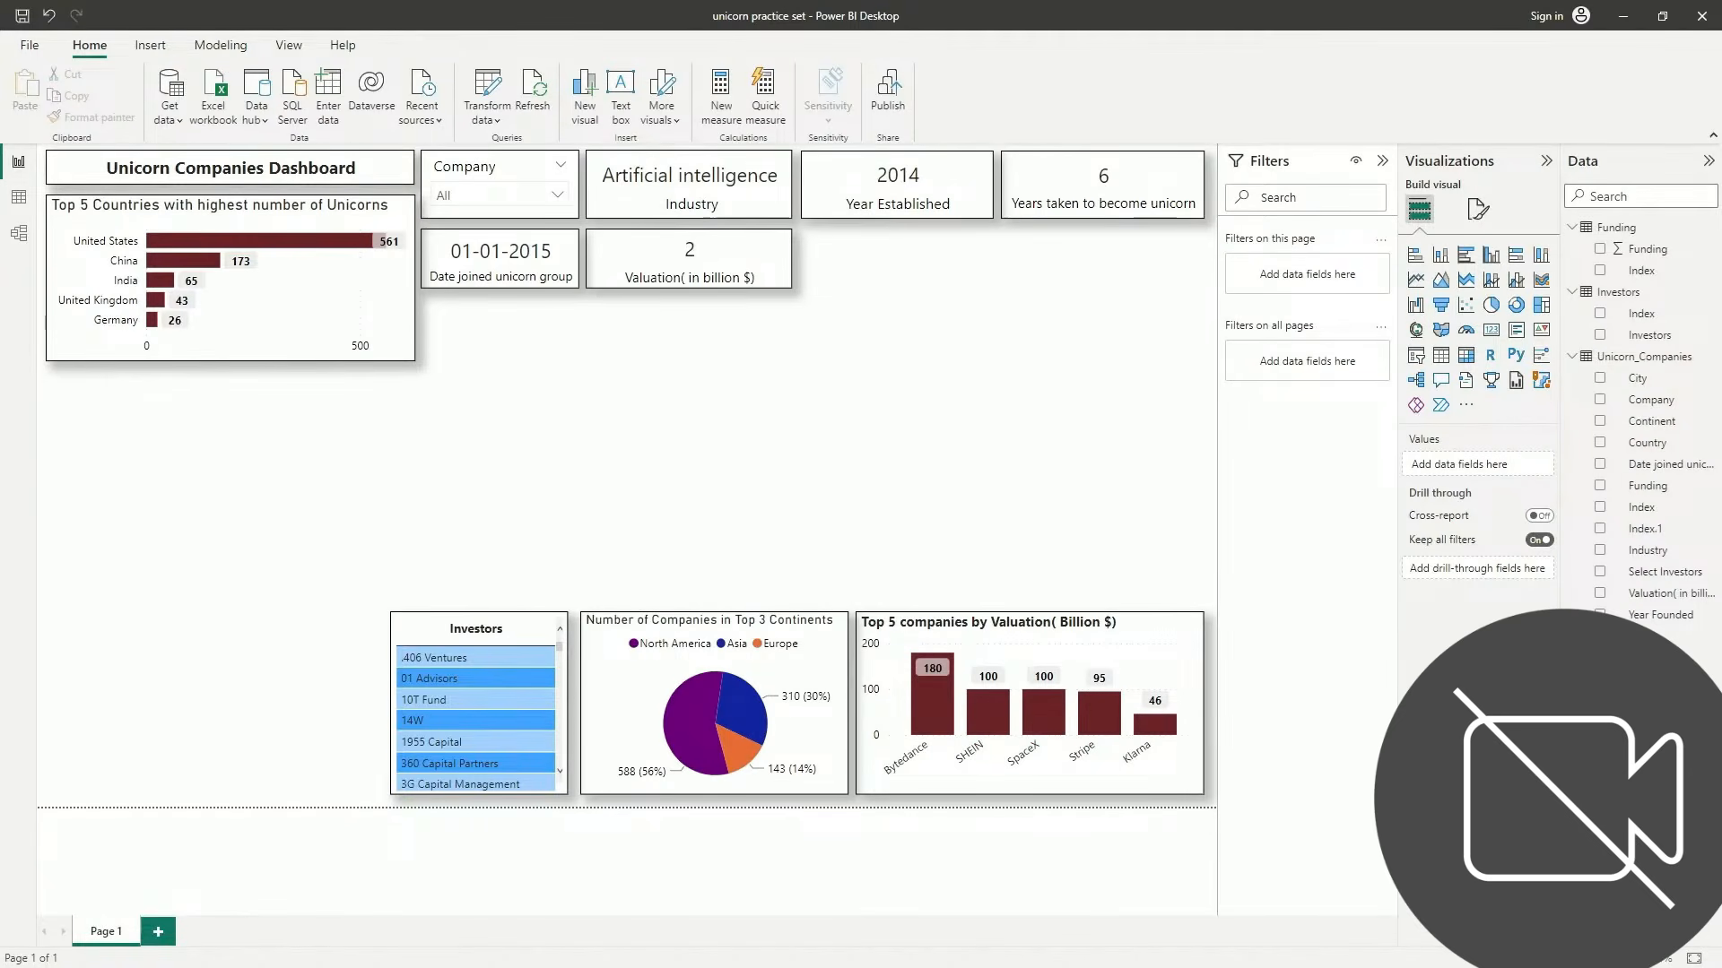
Insert a waterfall chart below the top 5 countries chart, show it in focus mode and set Continent as its category
click(1415, 307)
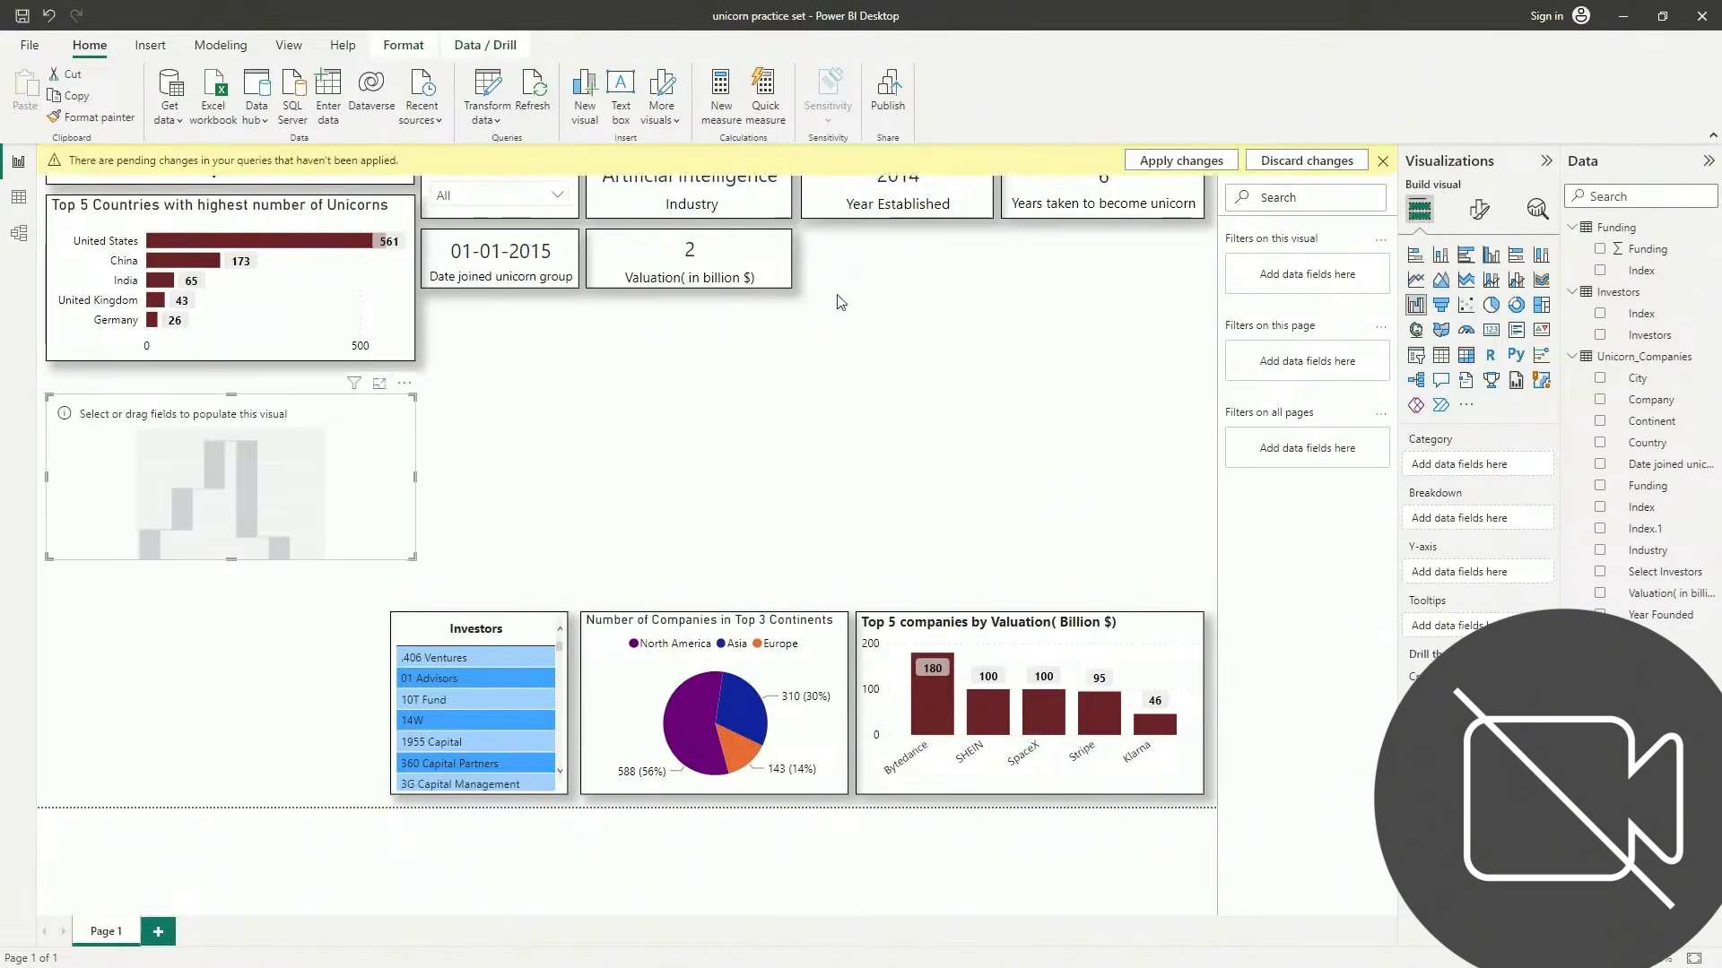
click(1382, 162)
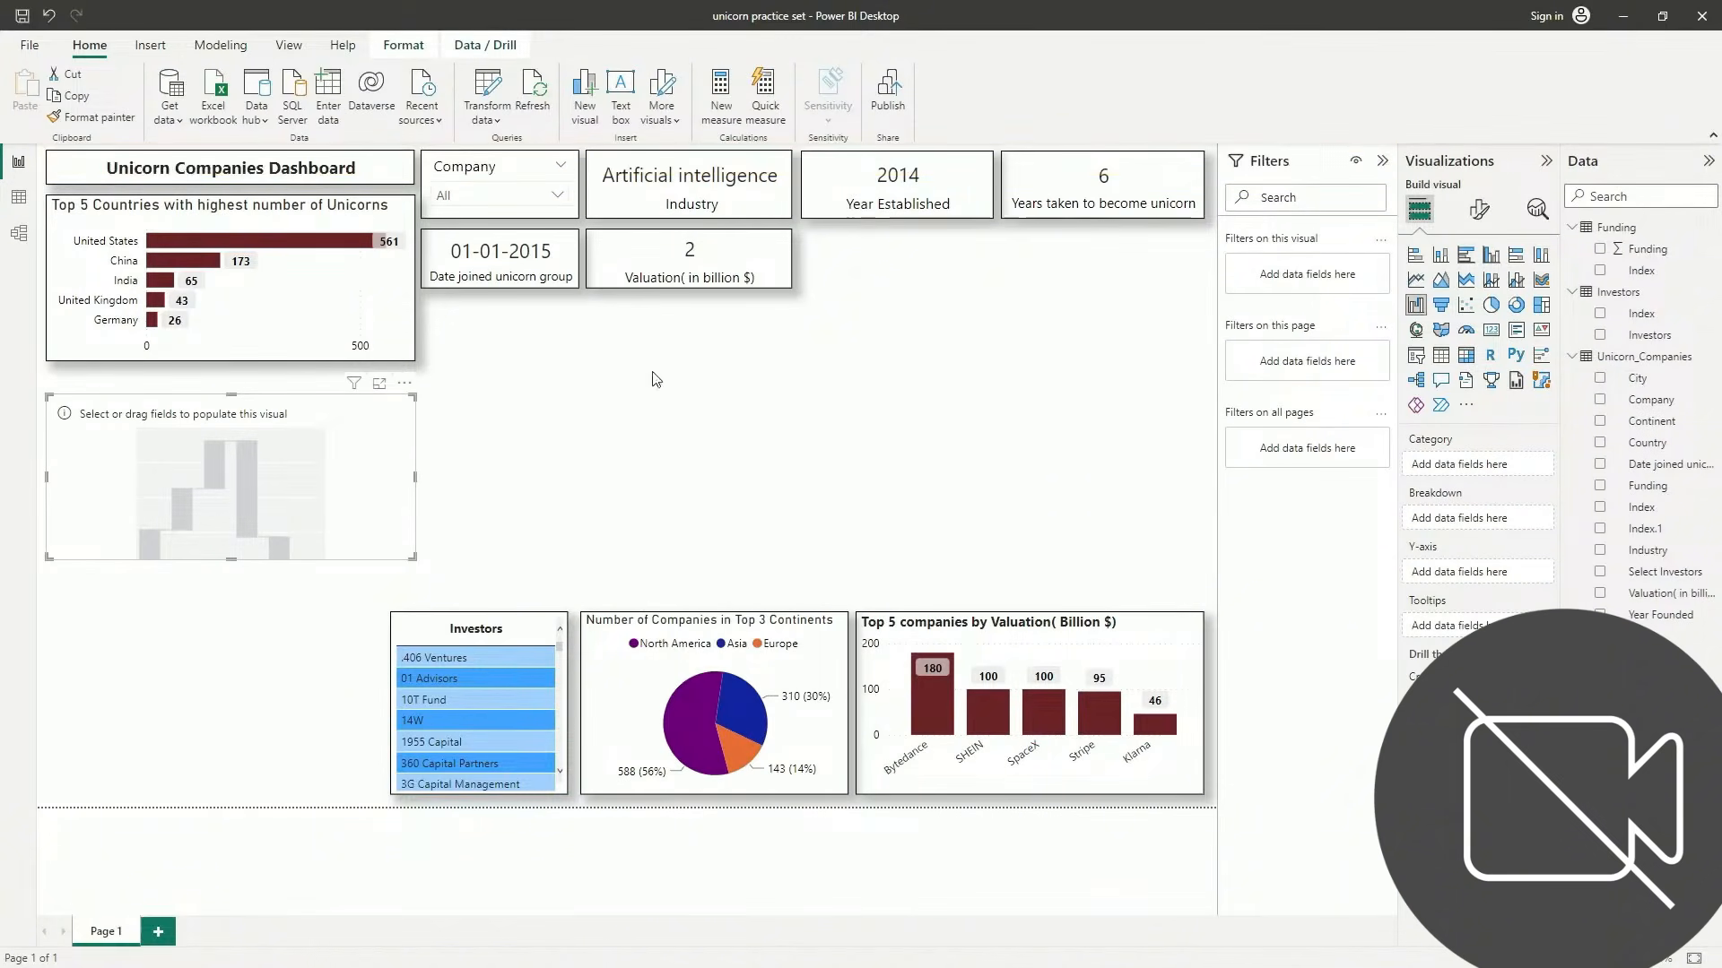
click(380, 387)
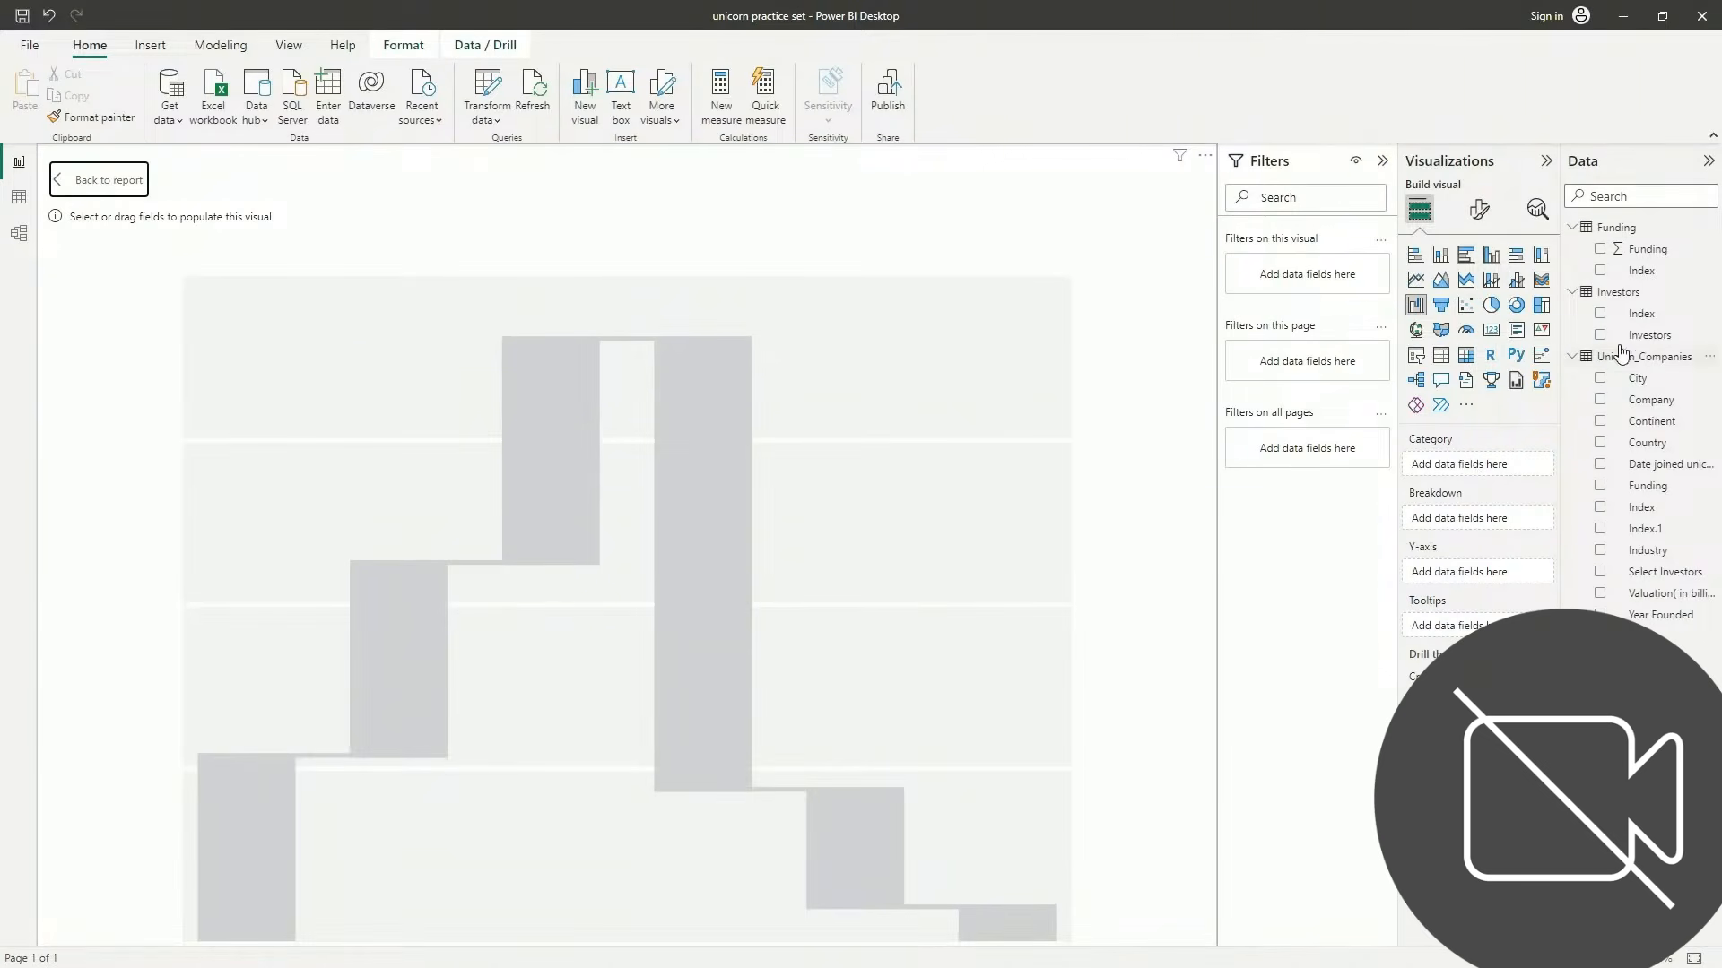
drag(1654, 421, 1498, 470)
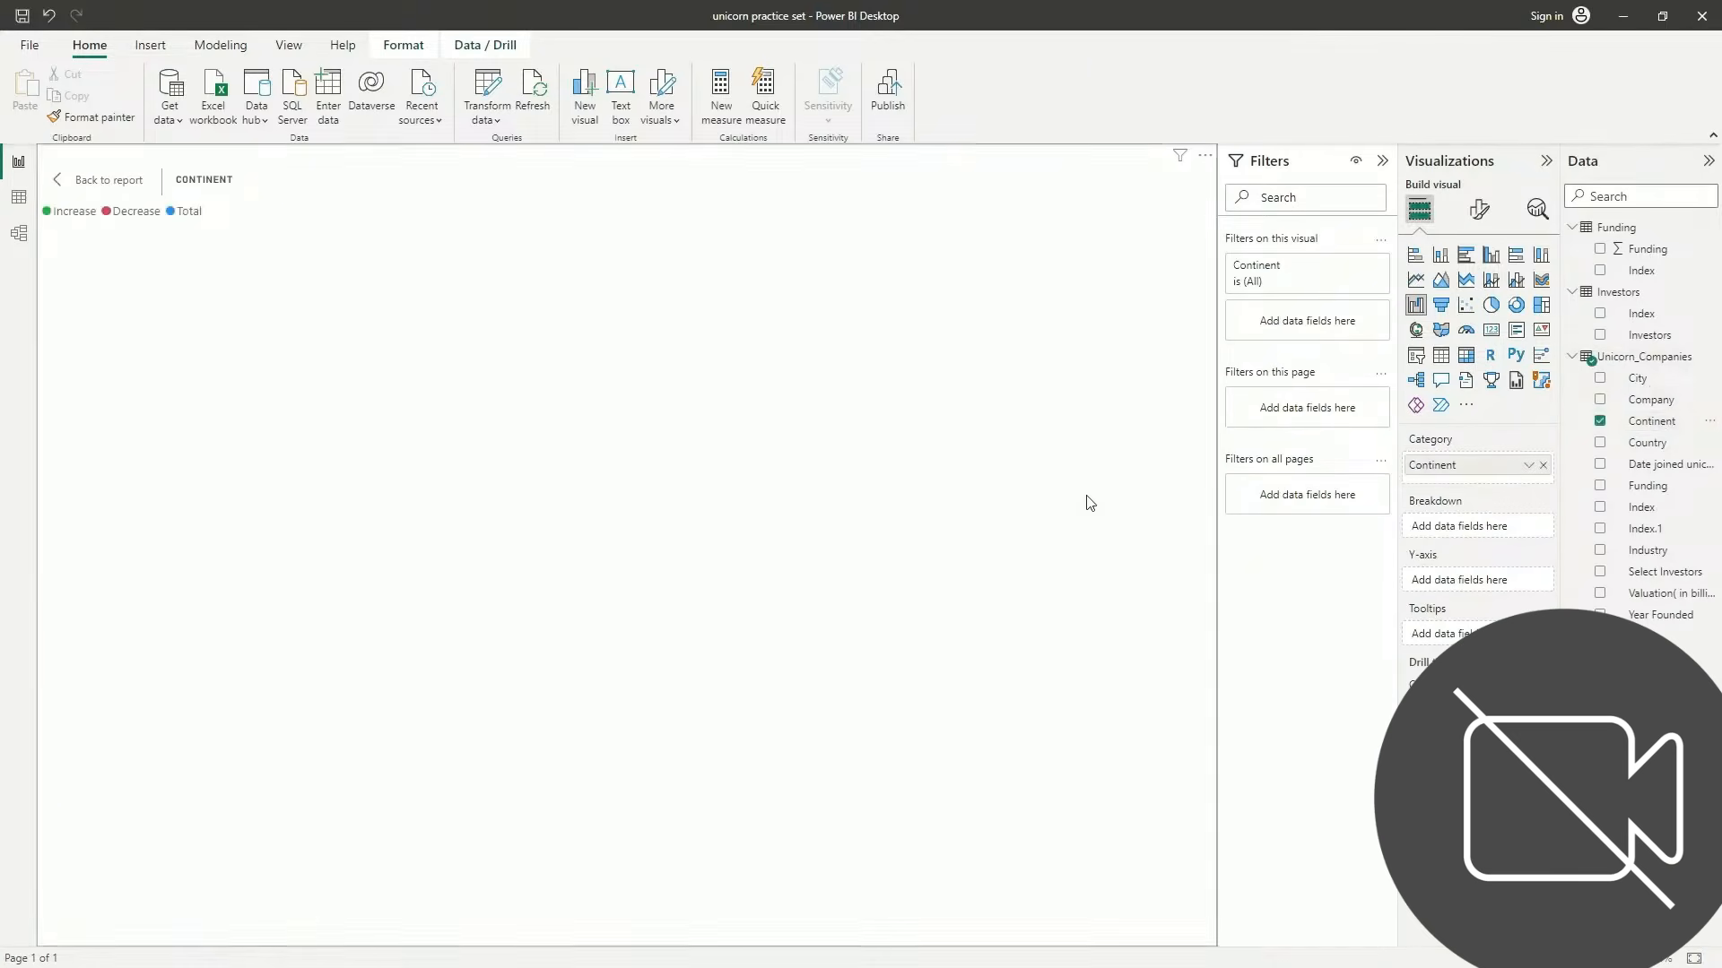
Add Valuation( in billion $) to the waterfall chart's breakdown and check the field's options for an aggregation
drag(1654, 594, 1506, 534)
click(1529, 529)
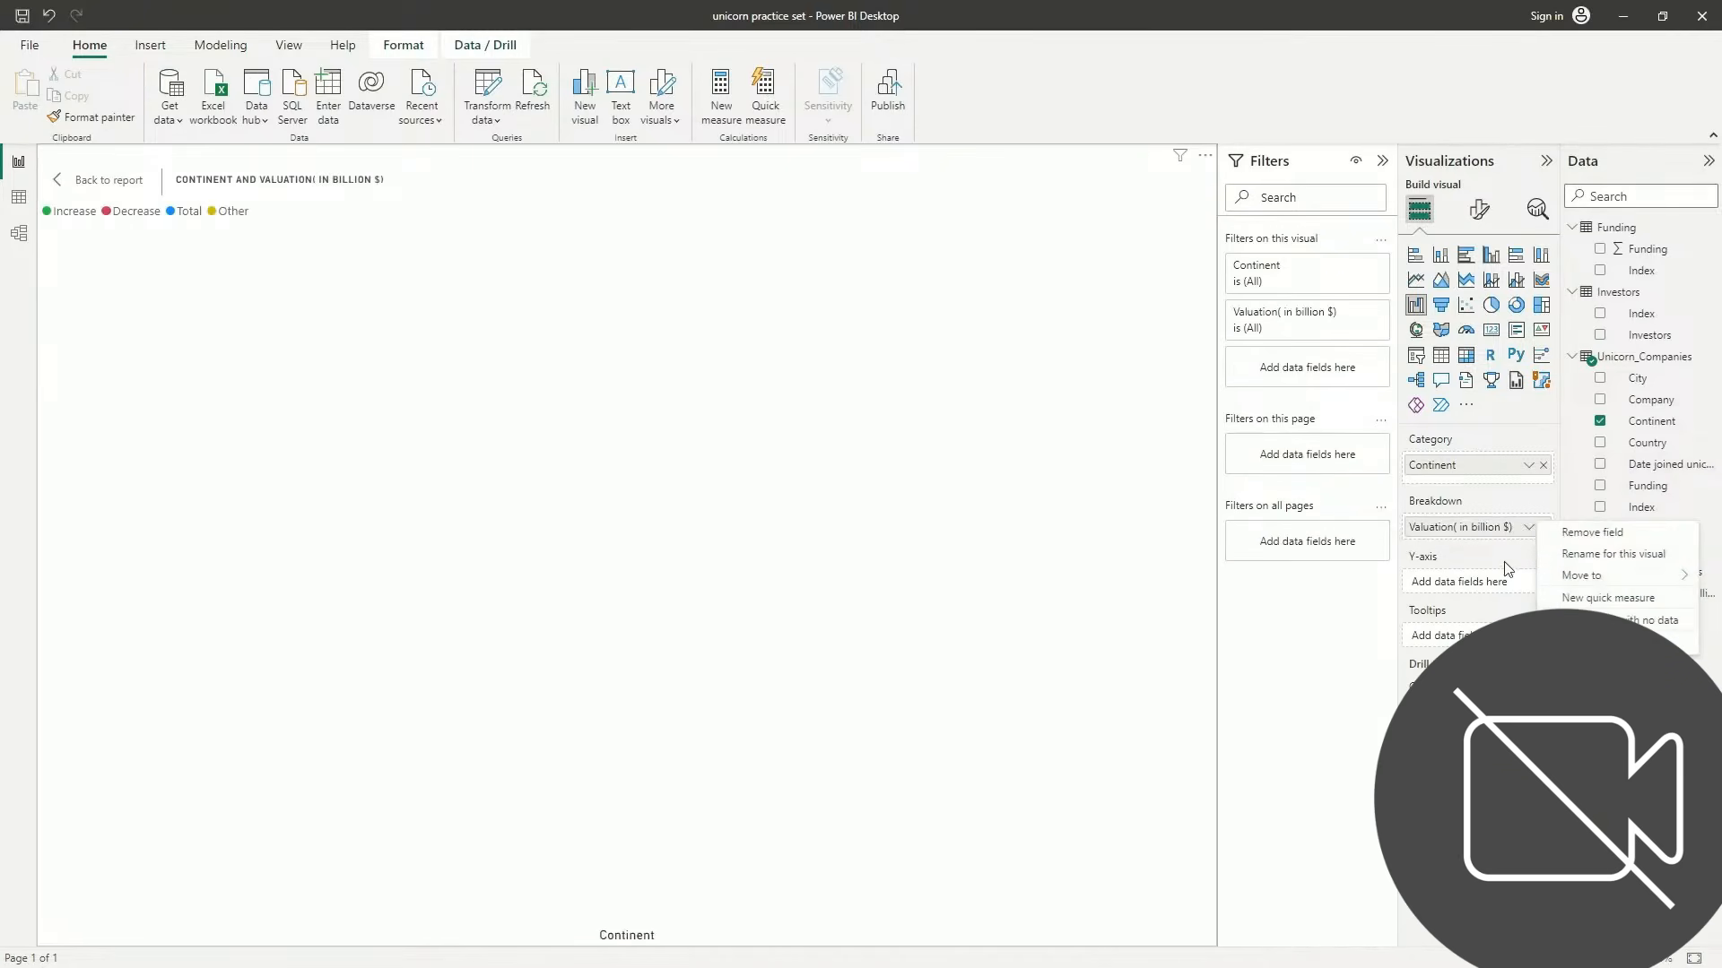
click(1524, 538)
click(1527, 530)
click(1490, 529)
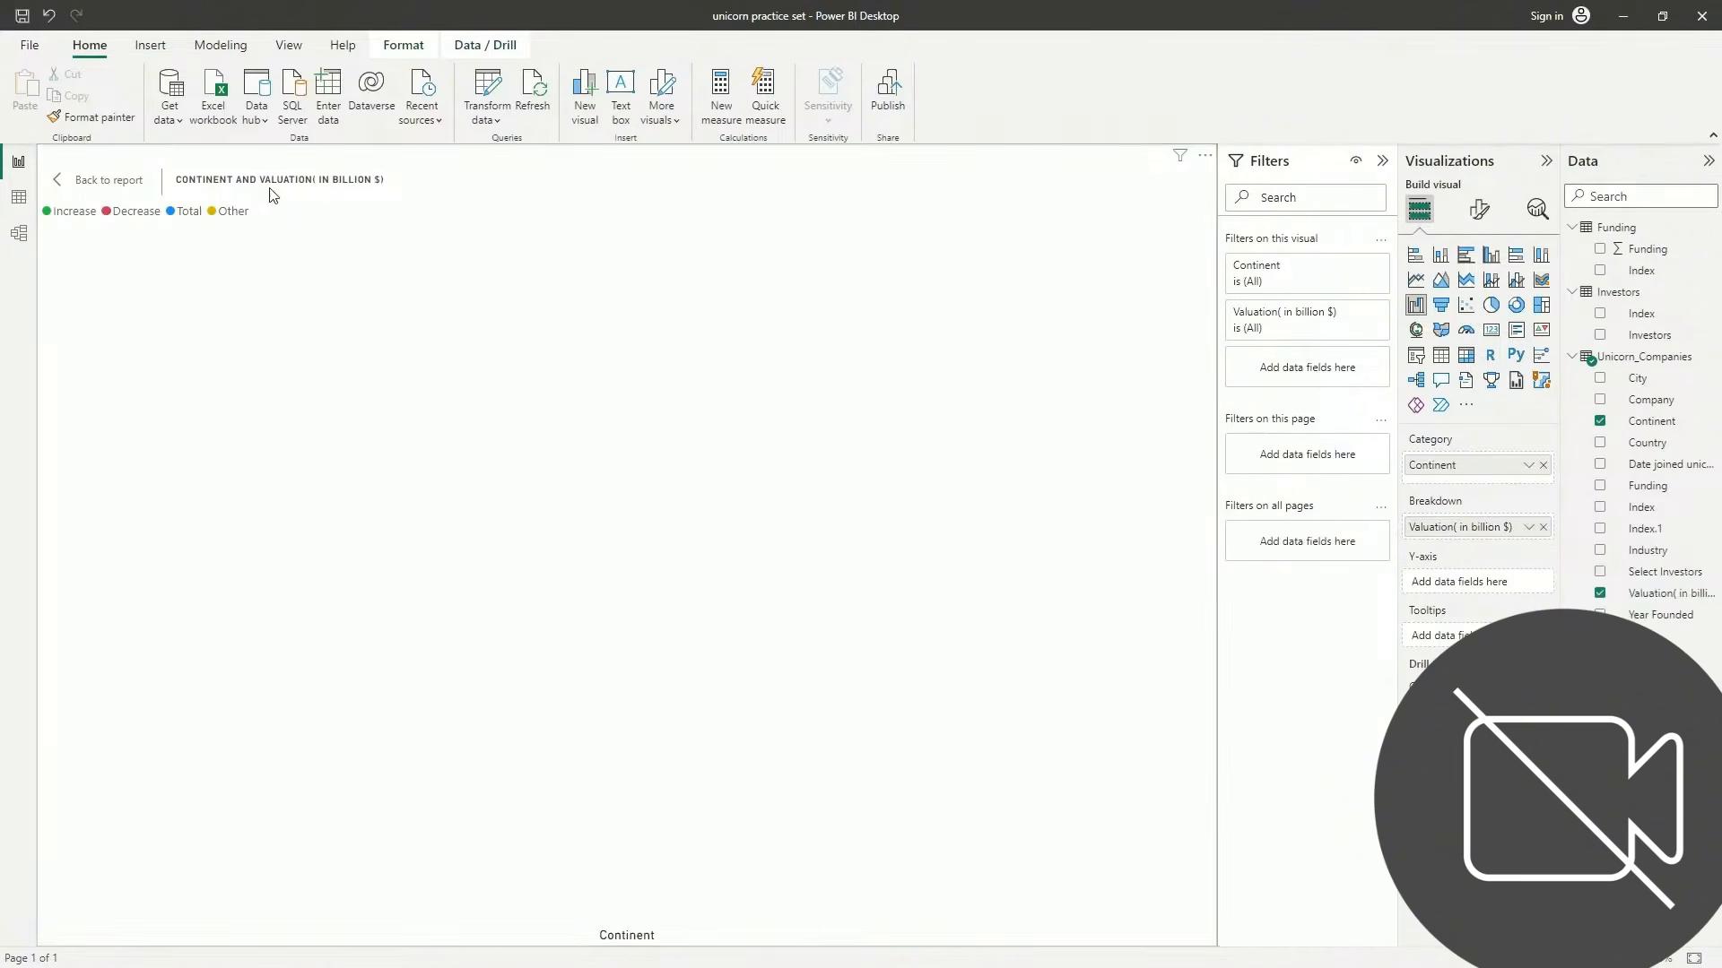
Set the data type of the Valuation( in billion $) column to Whole Number in Power Query Editor and apply the changes
click(487, 93)
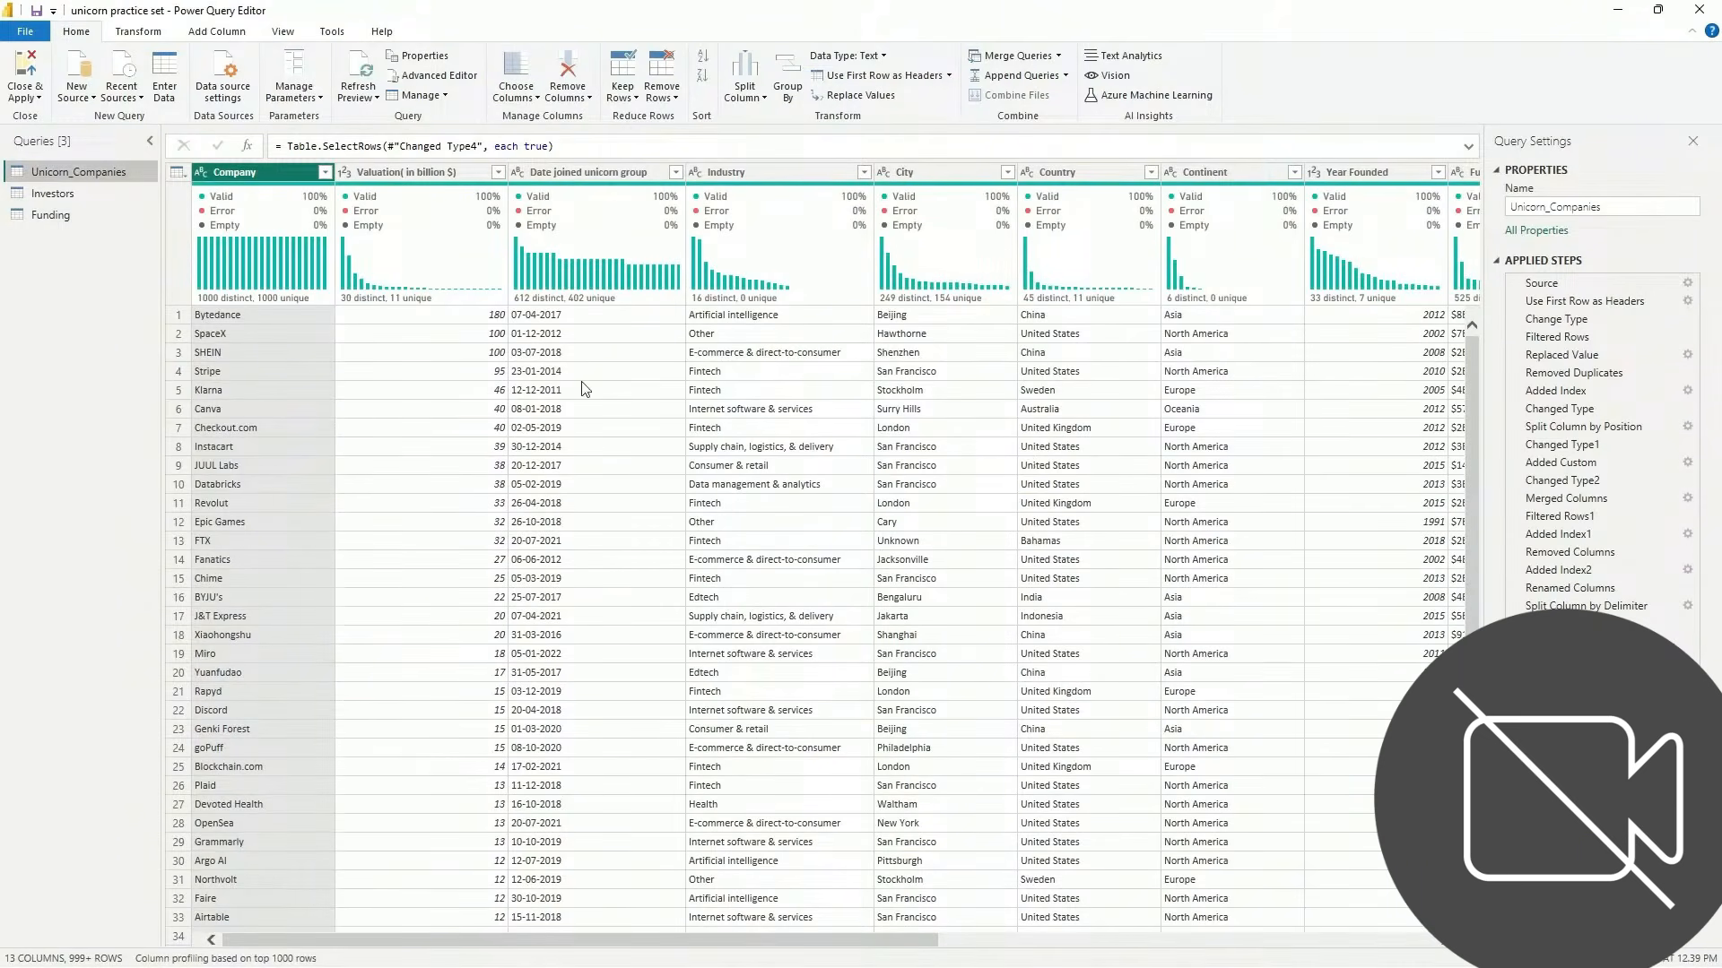
click(348, 173)
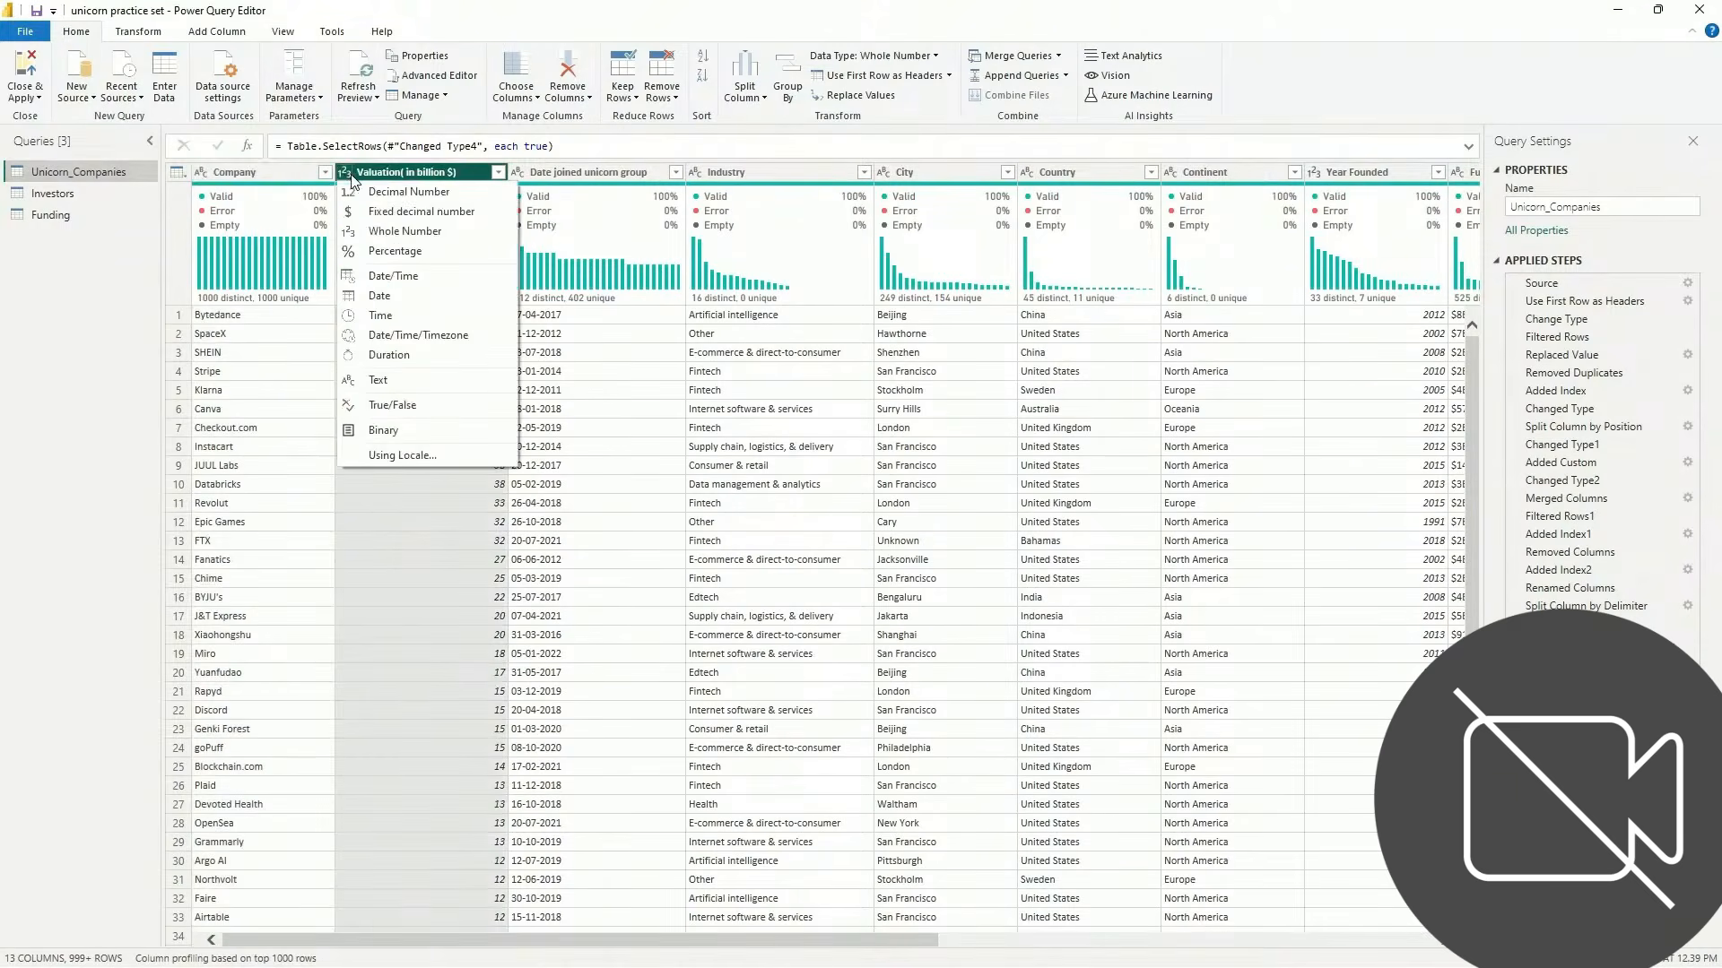
click(375, 235)
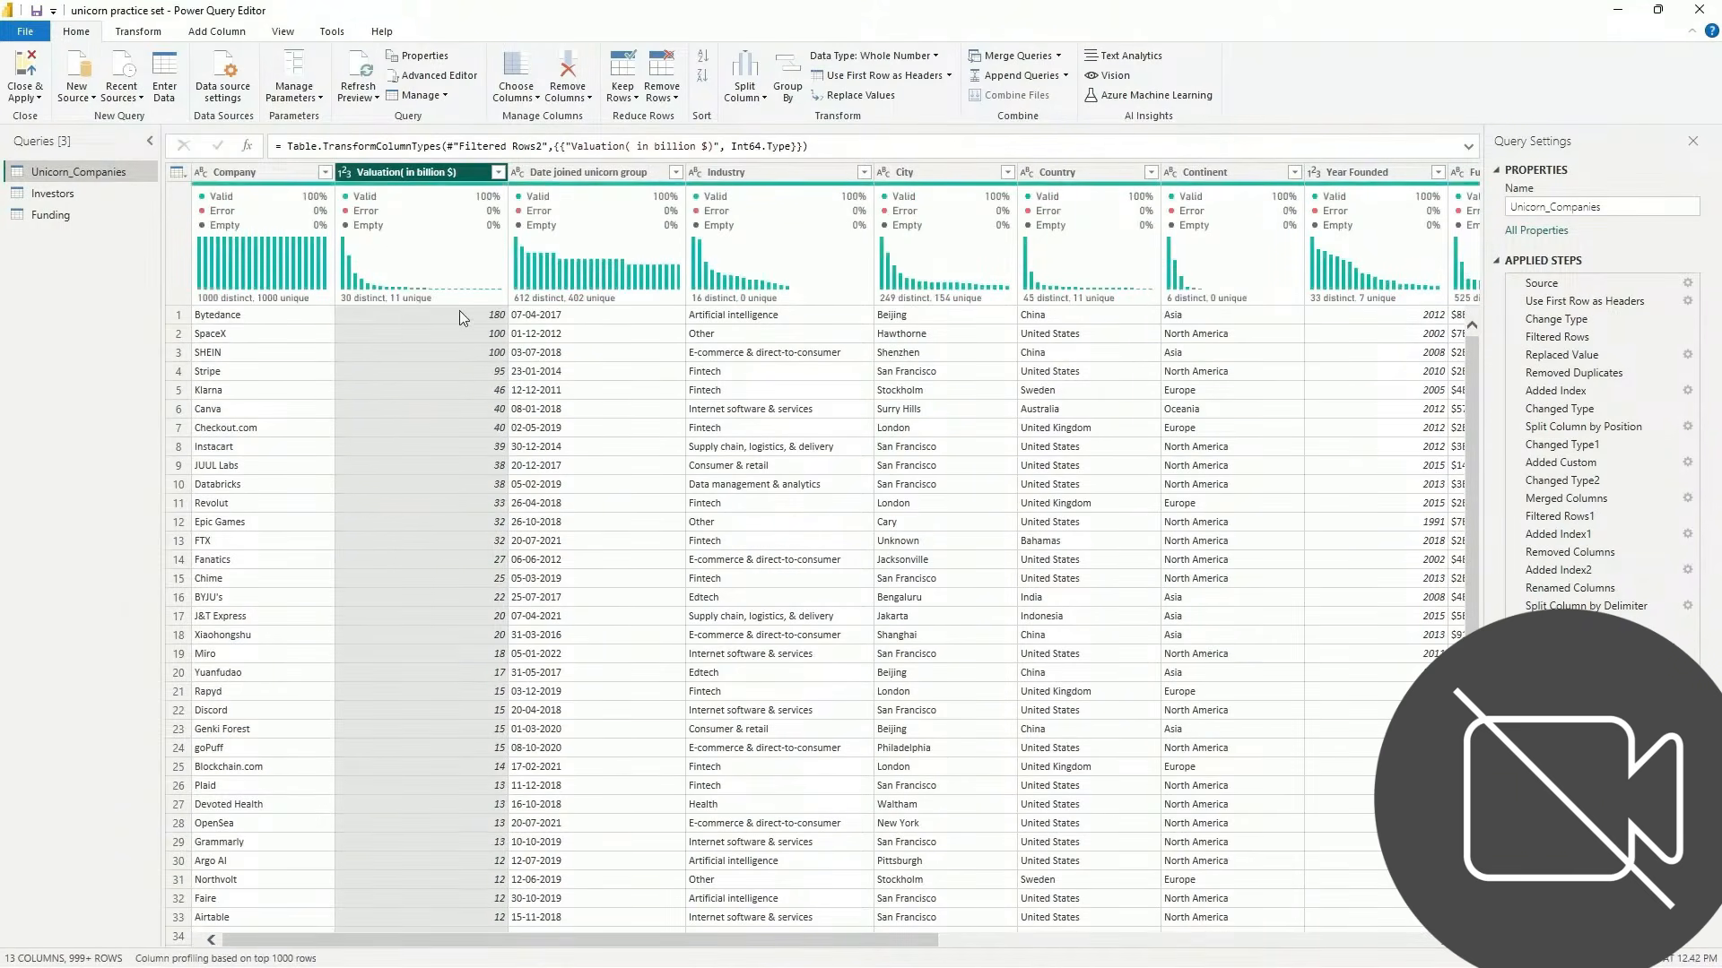
click(22, 64)
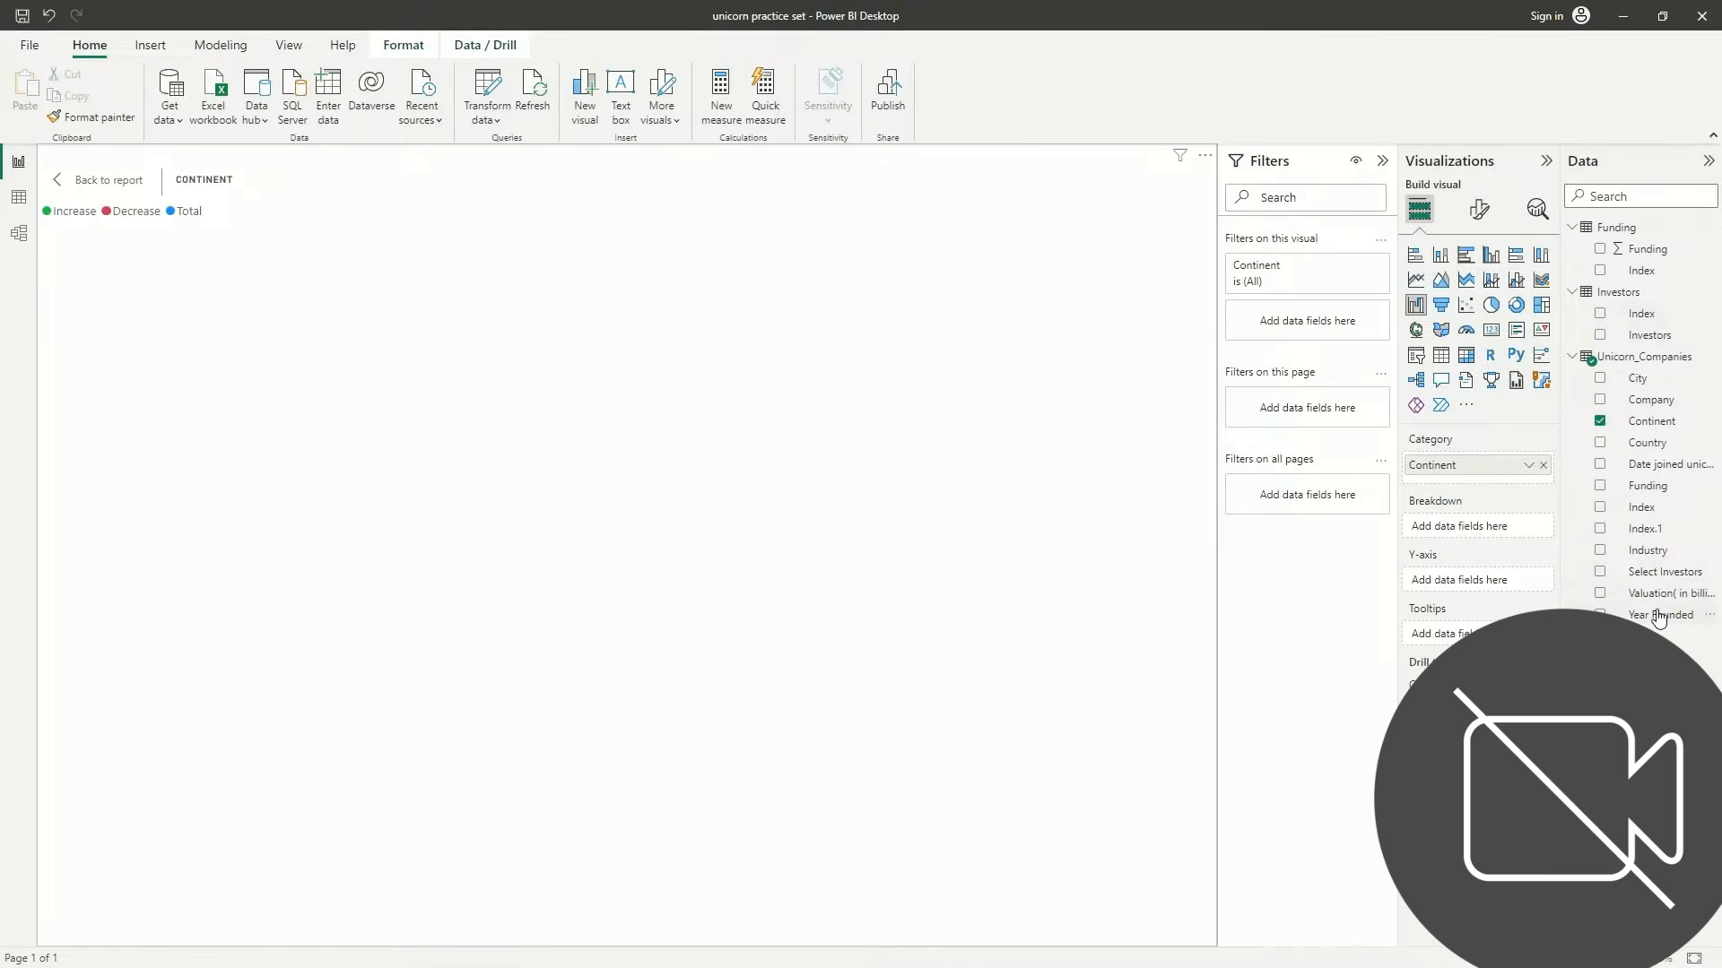
Plot Valuation( in billion $) on the waterfall chart's Y-axis, aggregated as Sum, keeping the breakdown empty
drag(1667, 594, 1518, 531)
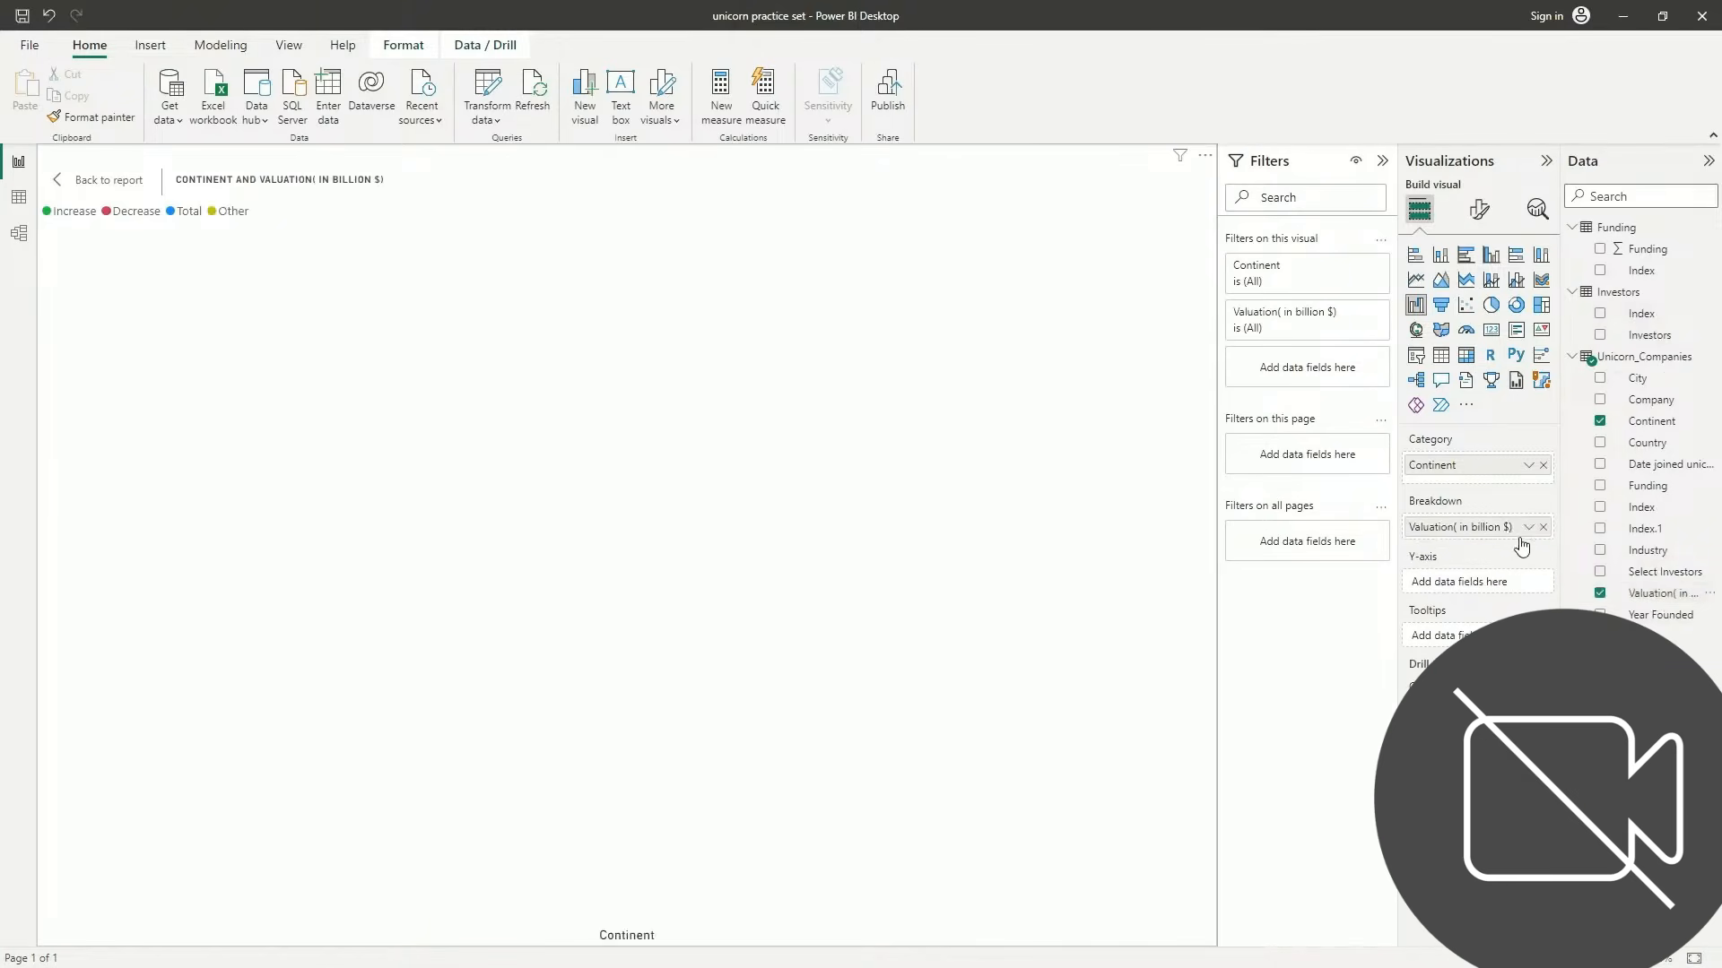
click(1543, 527)
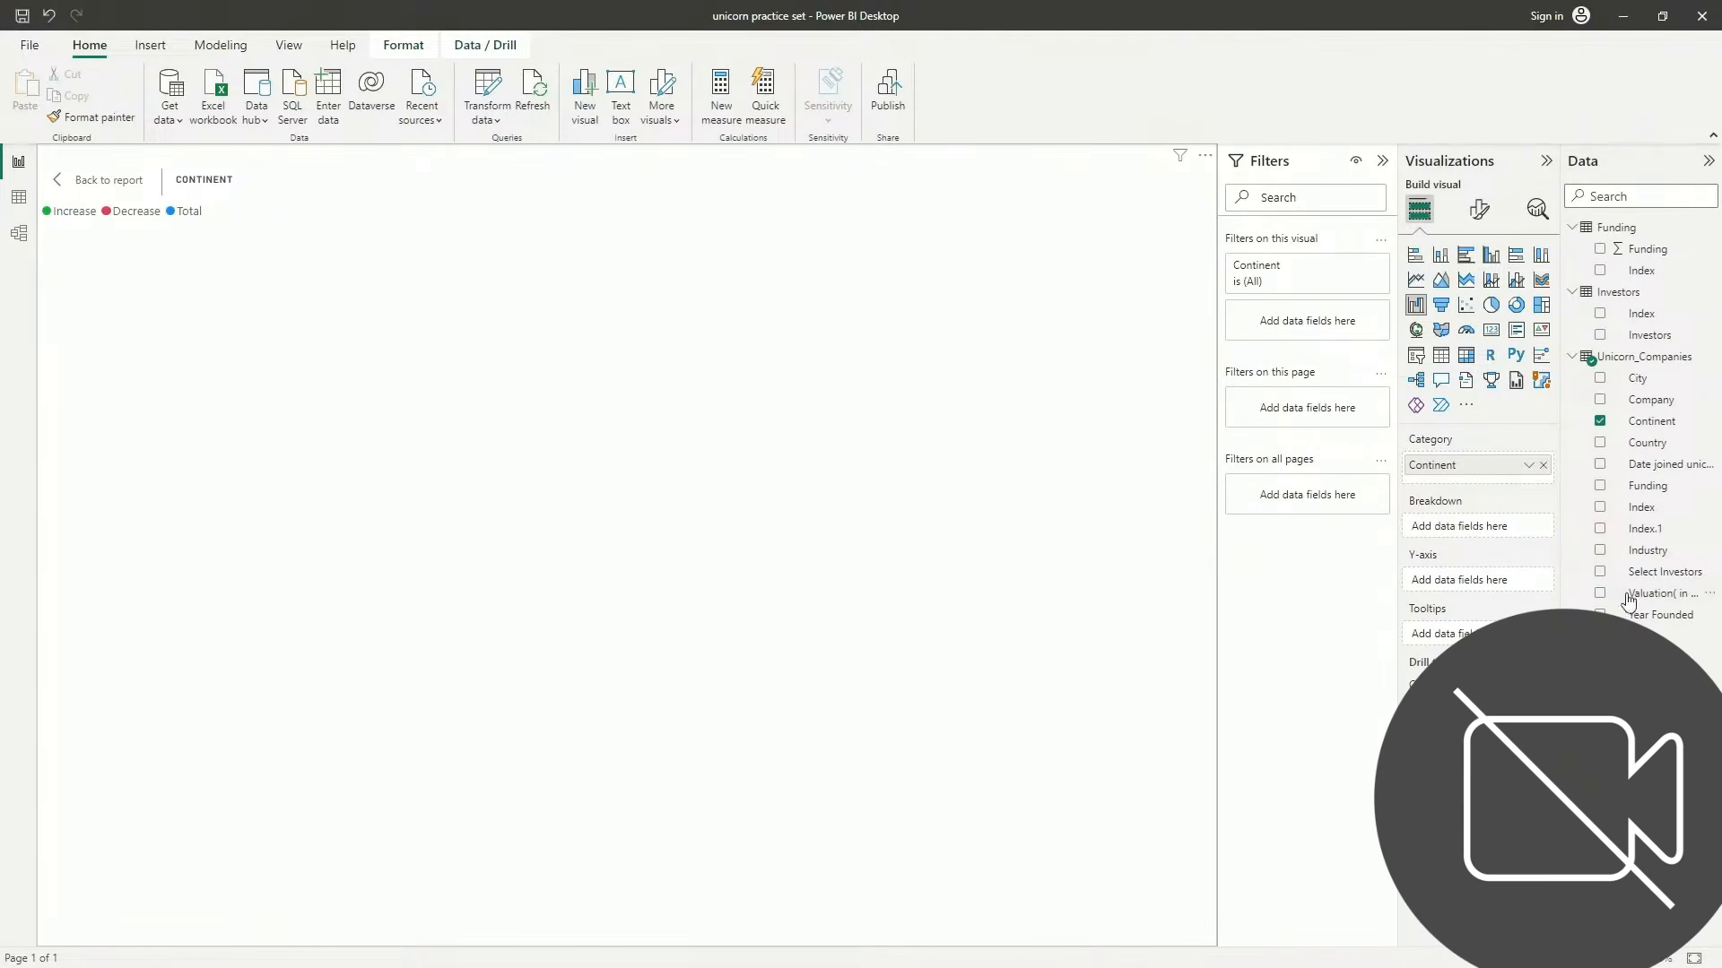
drag(1650, 594, 1493, 593)
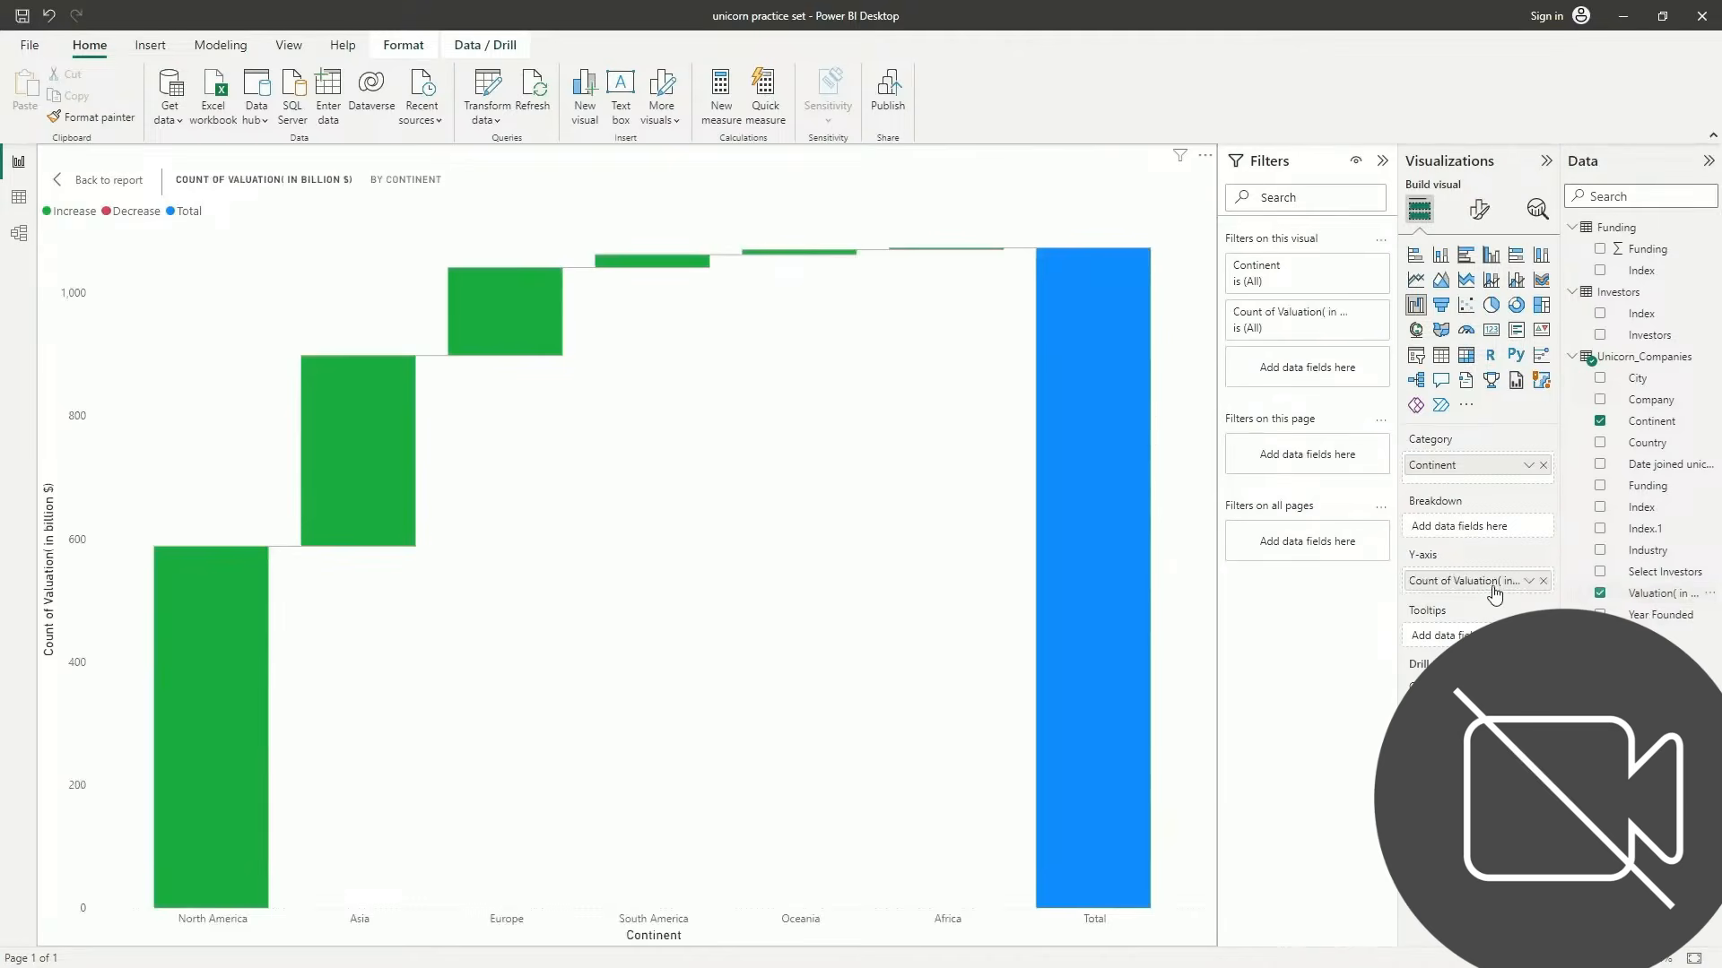
click(1529, 581)
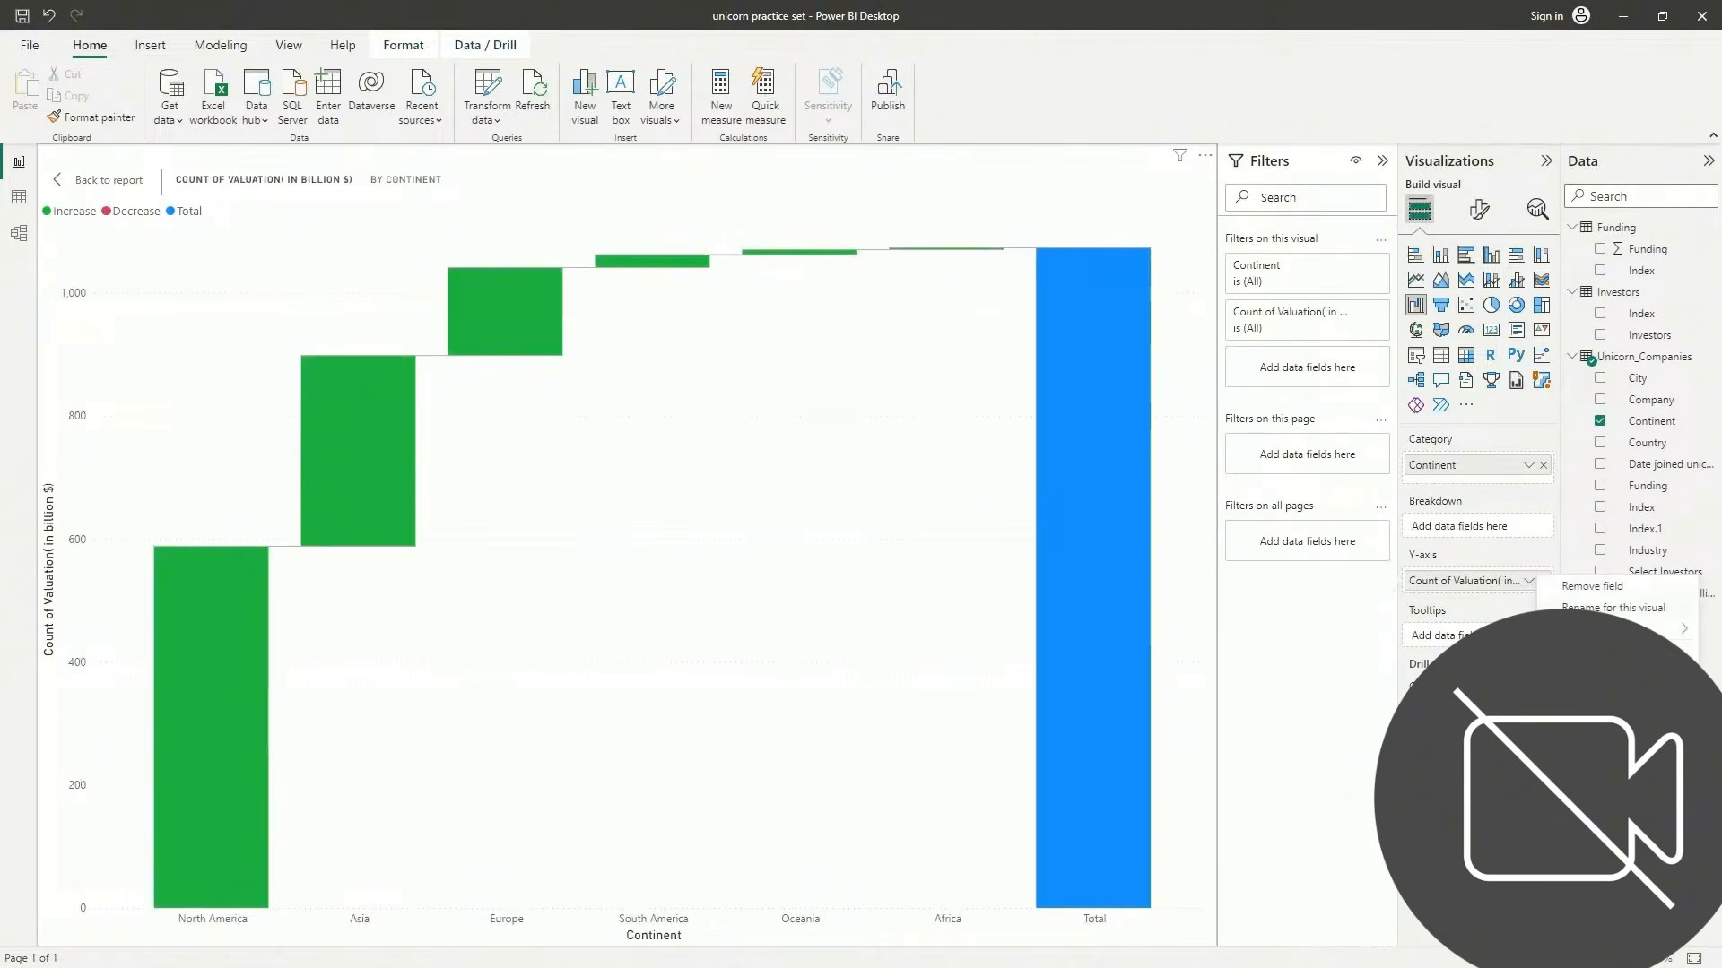
click(1575, 652)
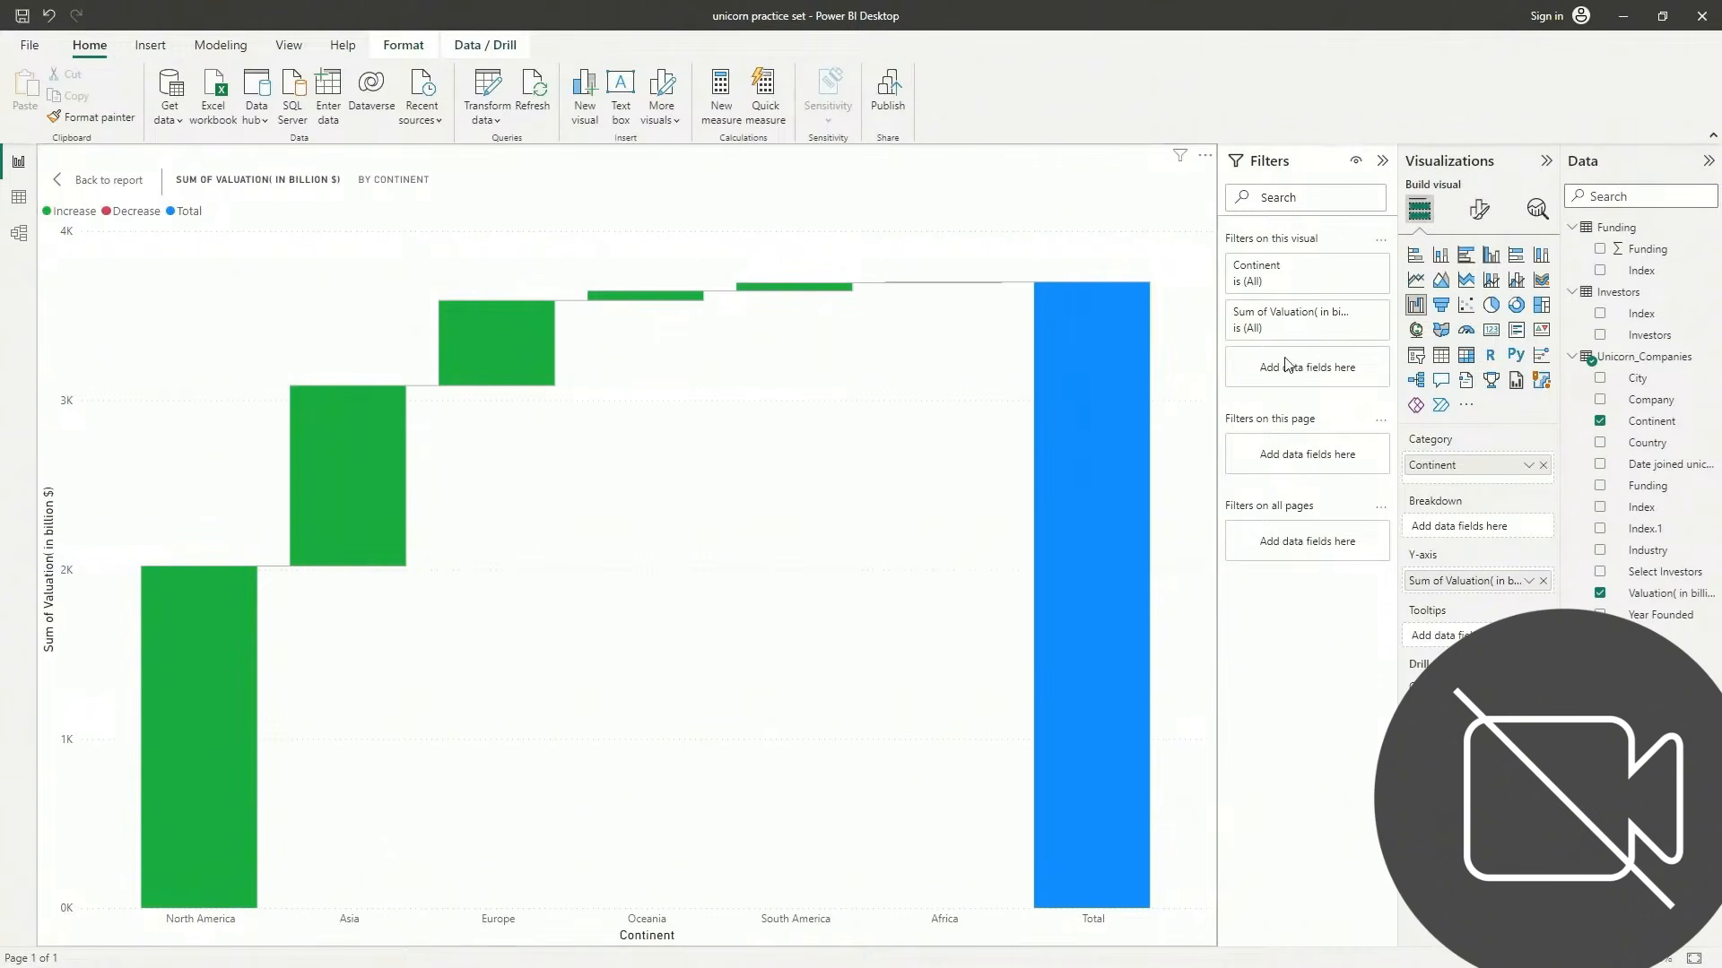
Turn off the waterfall chart's X-axis title and set the X-axis values' color to black
click(1478, 211)
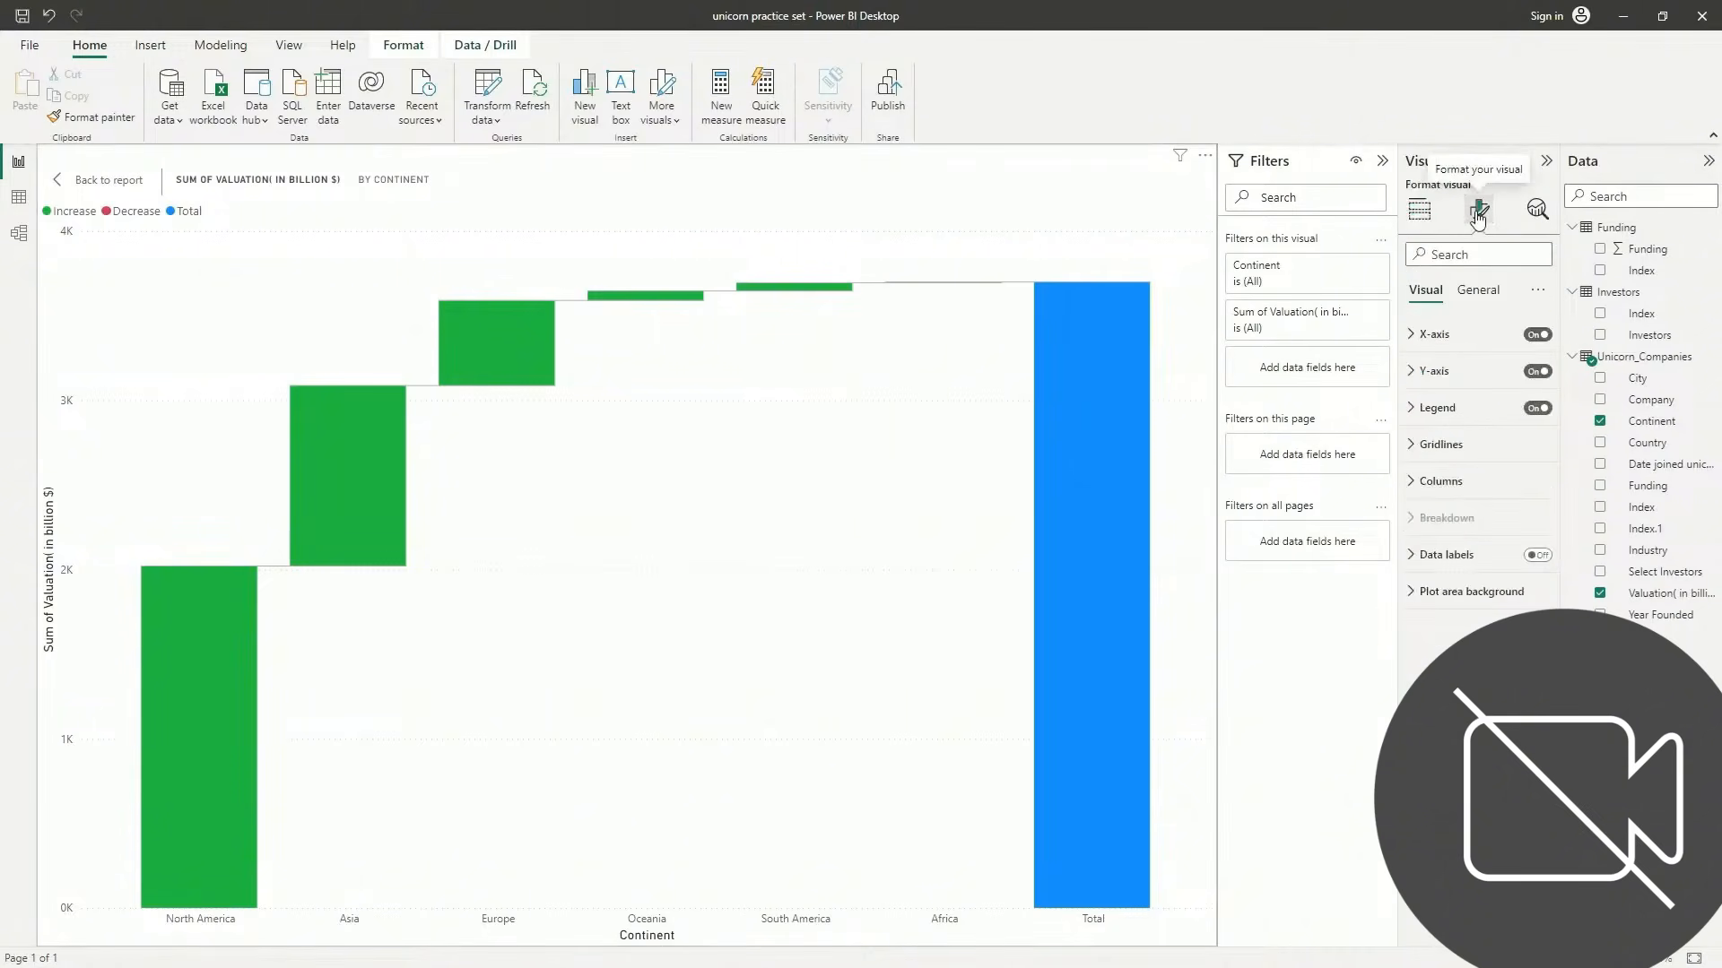
click(1462, 344)
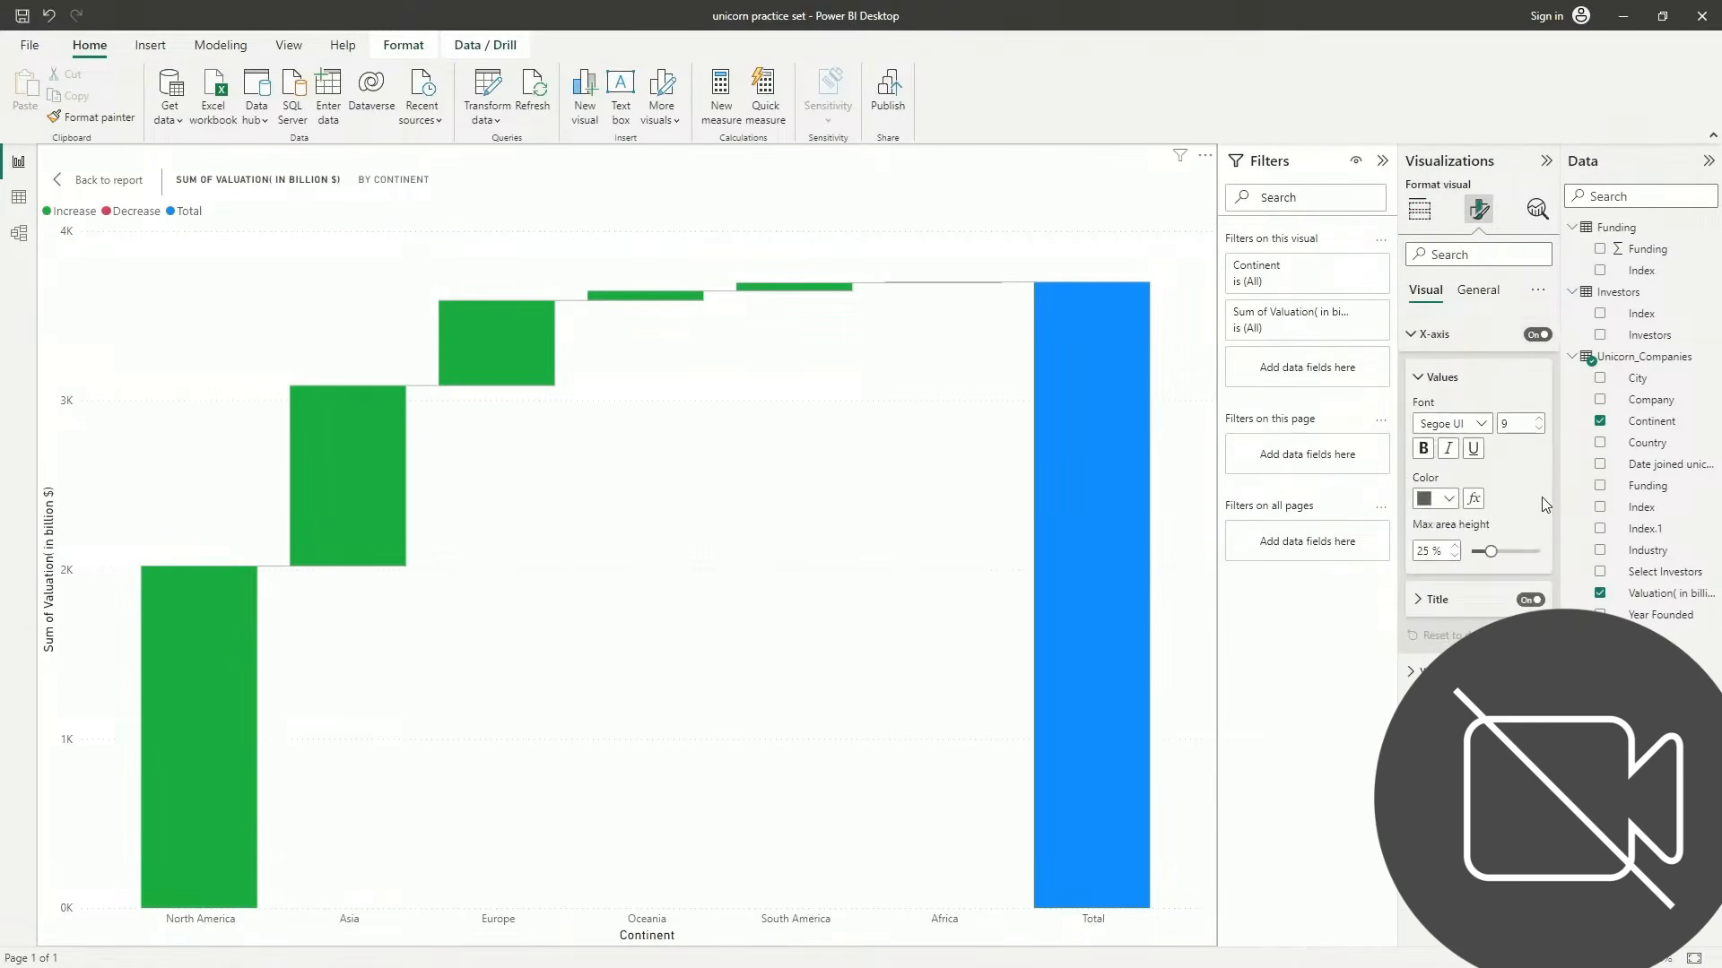
click(1527, 601)
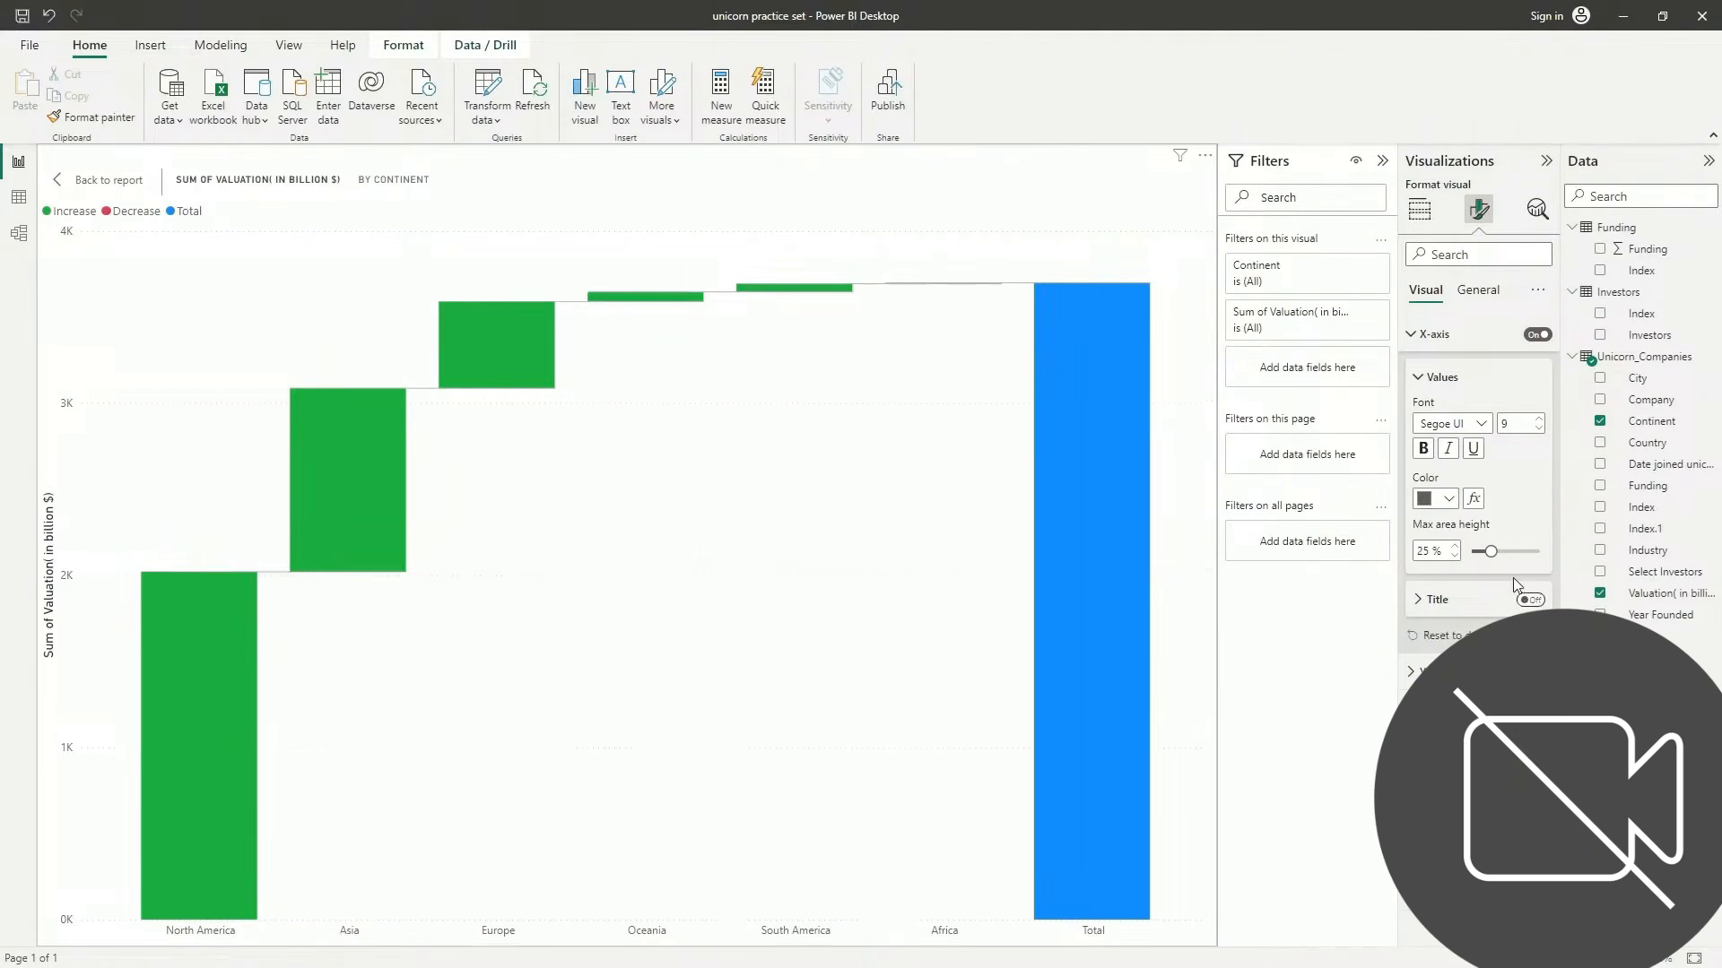
click(1449, 501)
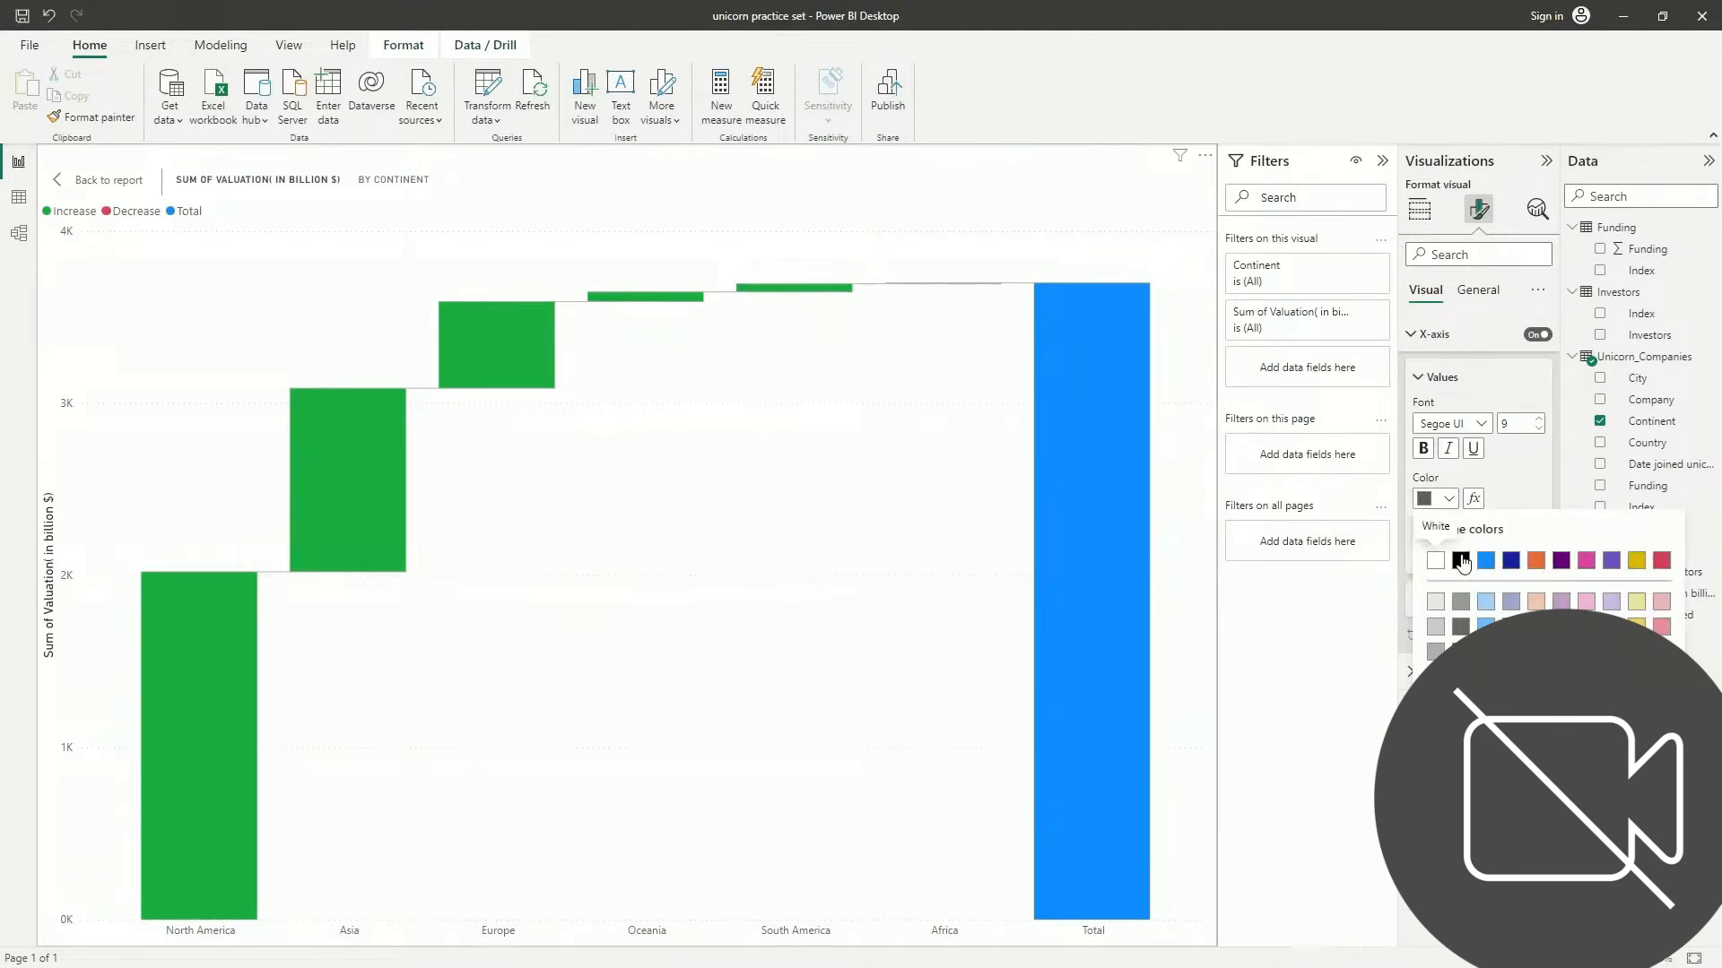
click(1460, 560)
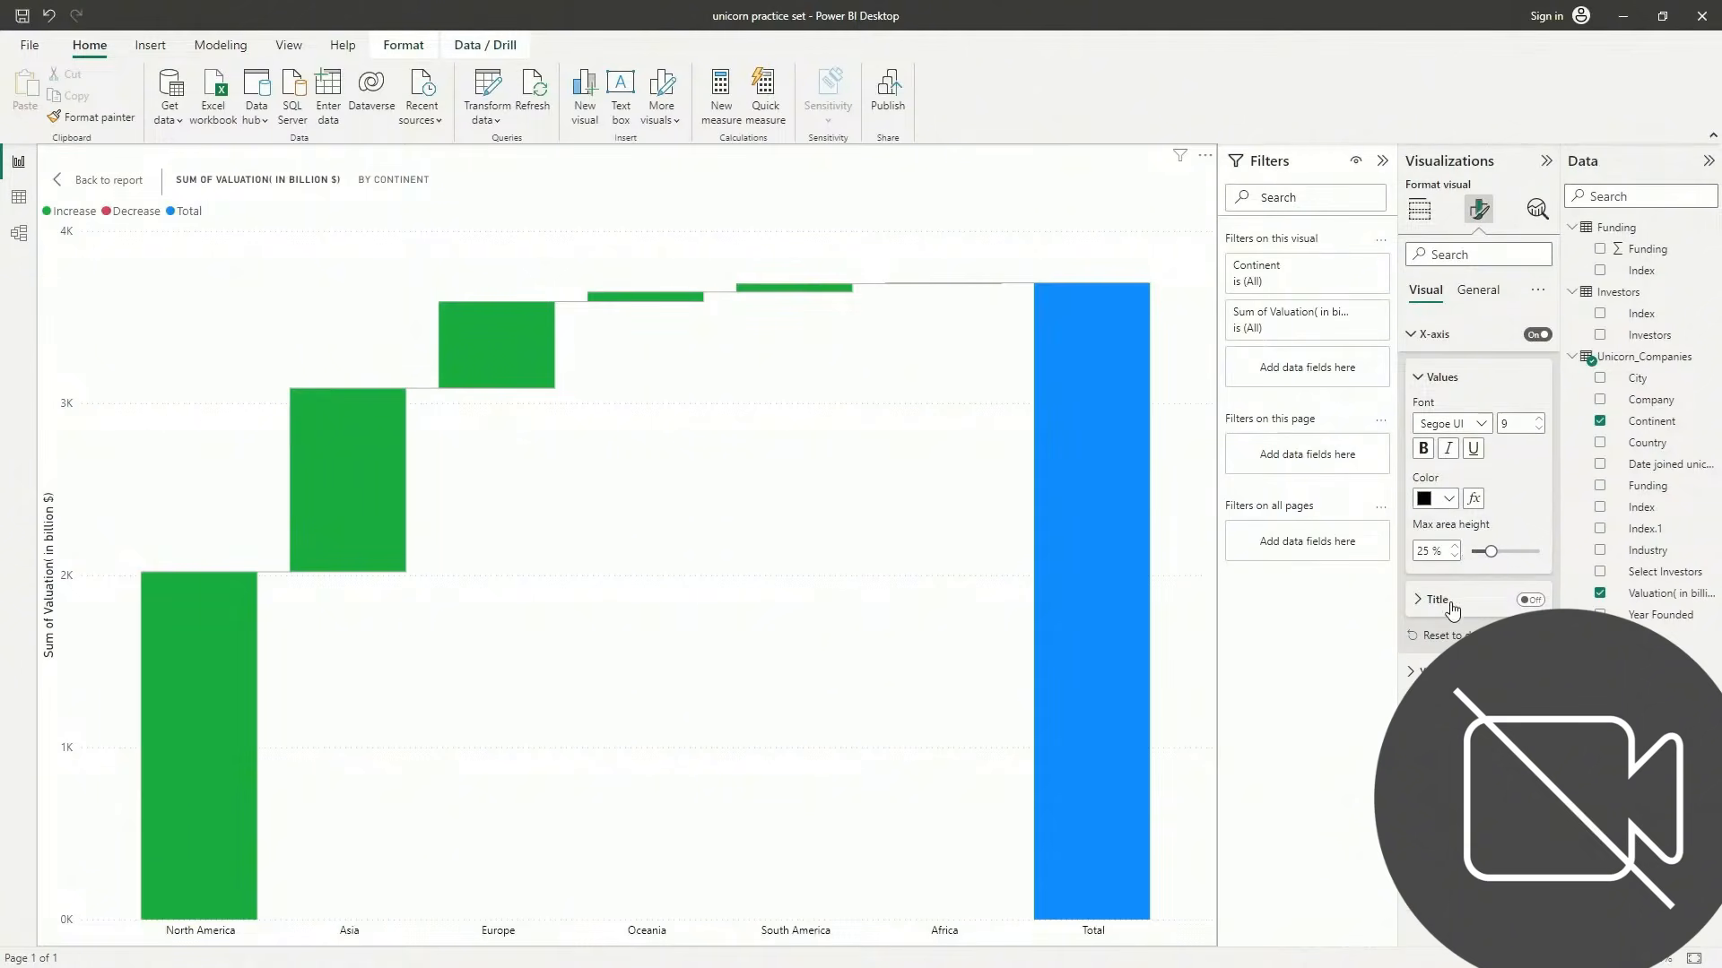
click(1434, 336)
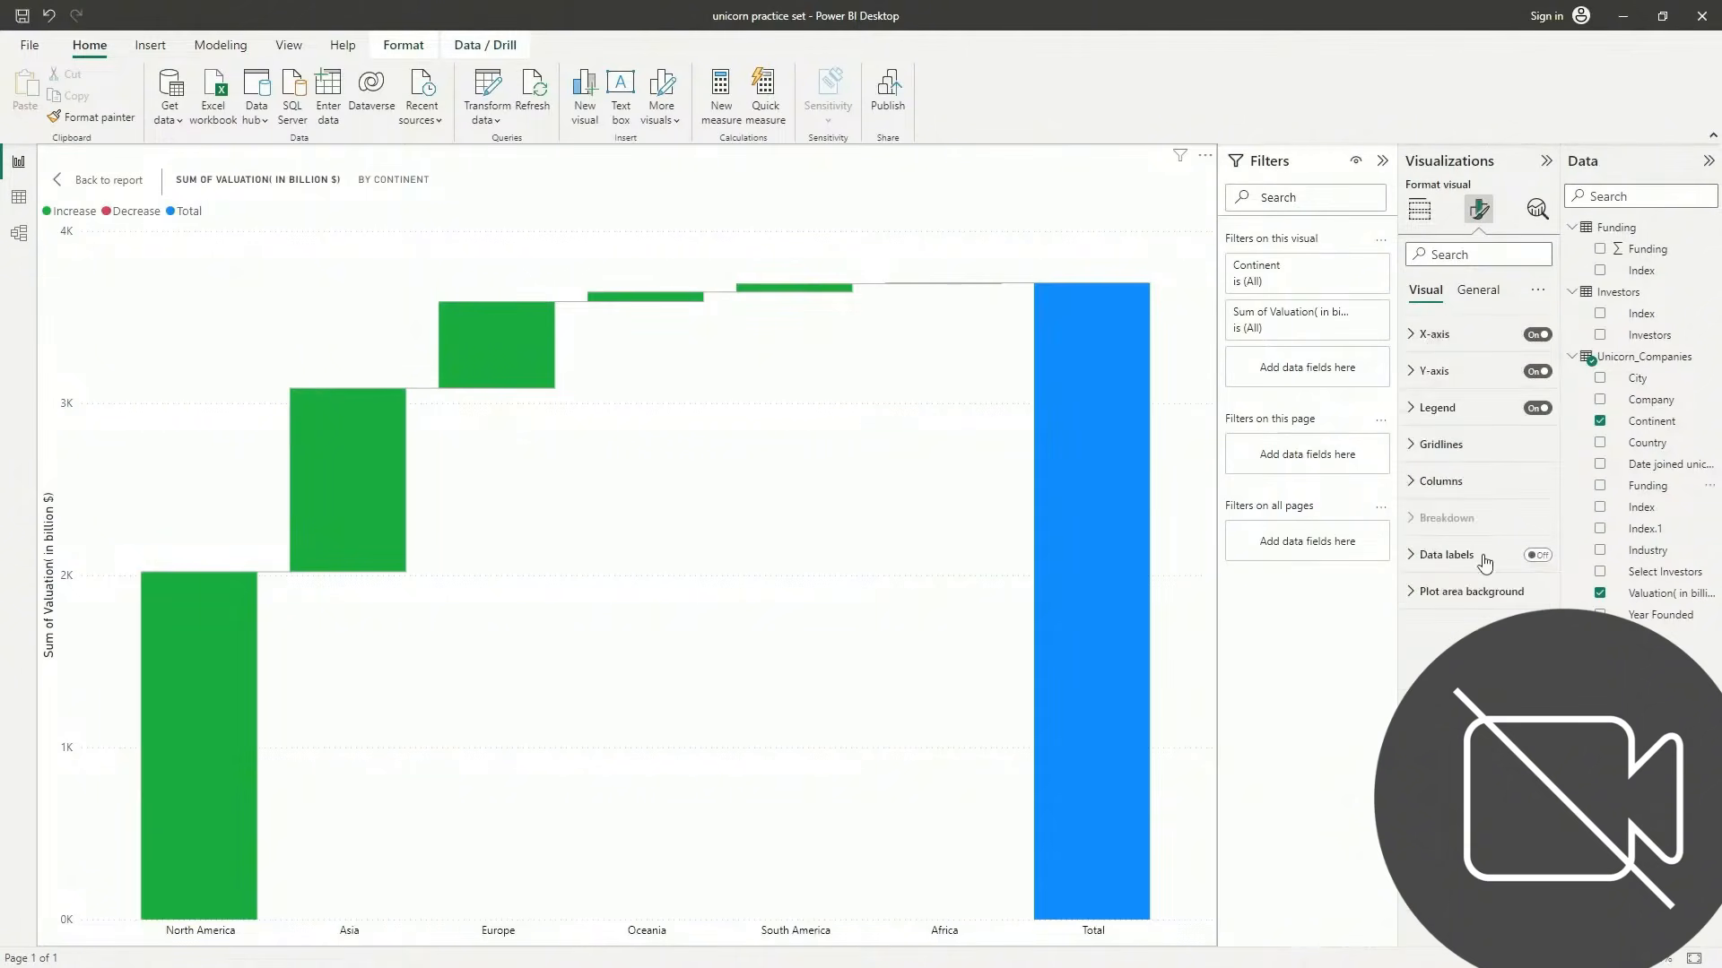
Set the color of the waterfall chart's Y-axis values to black
click(1477, 372)
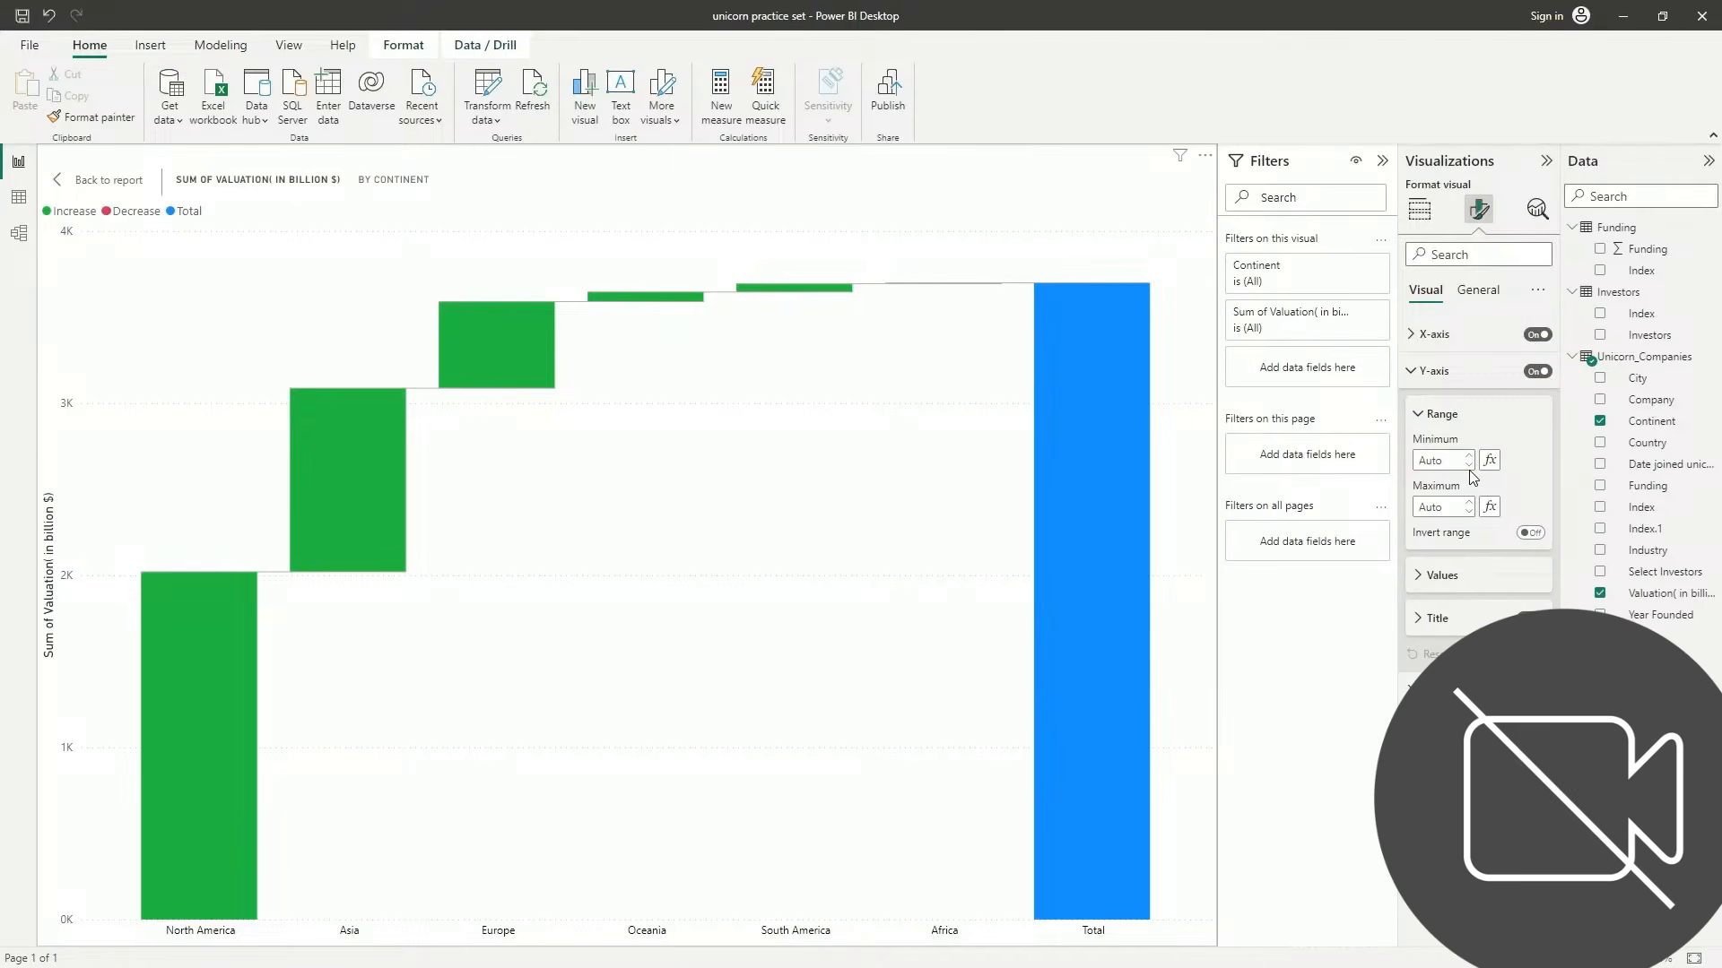
click(1479, 578)
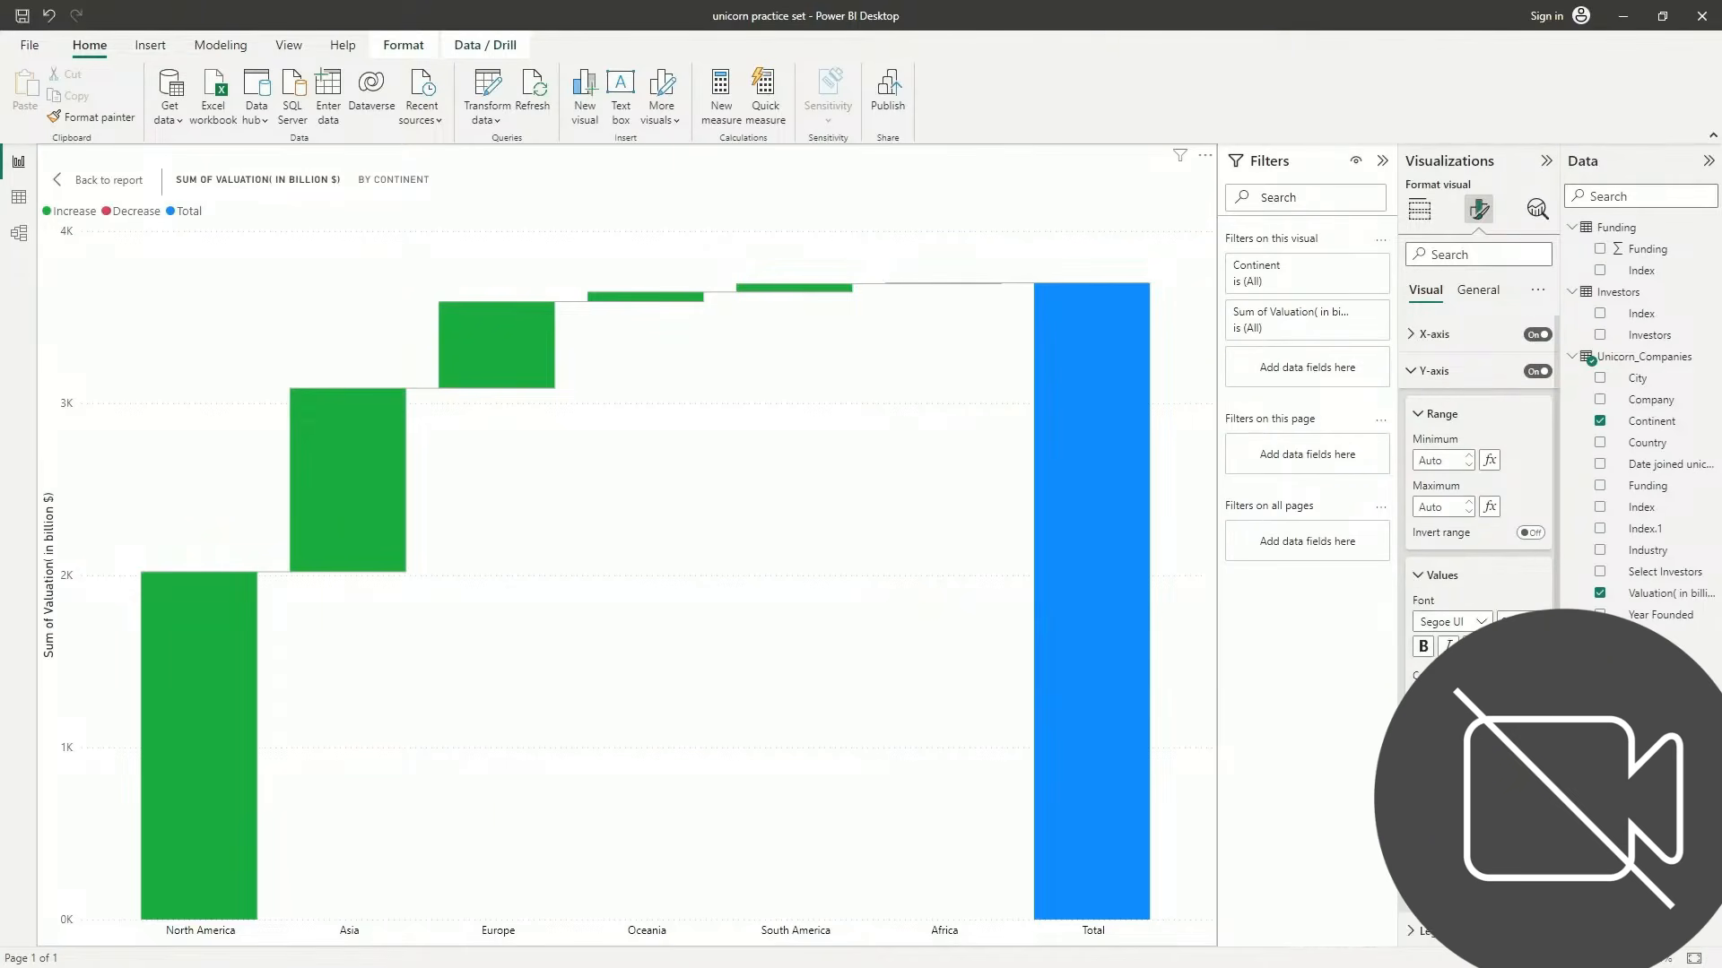
click(1437, 698)
click(1444, 617)
scroll(1507, 556, down, 2)
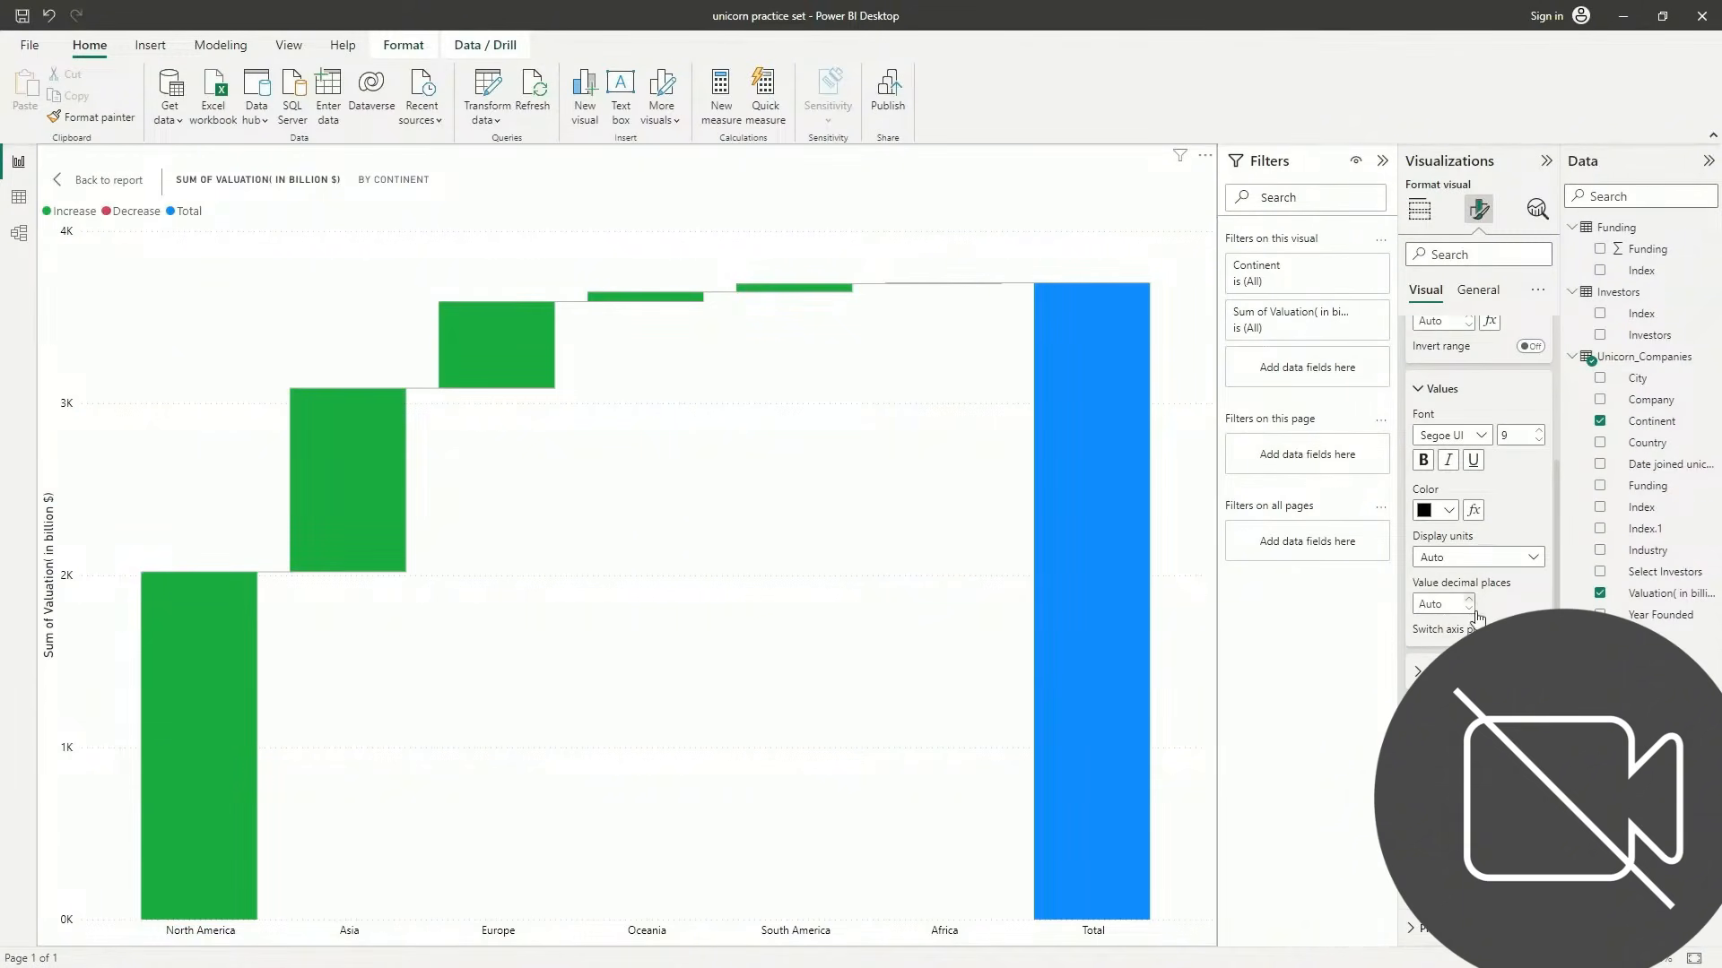
click(1478, 386)
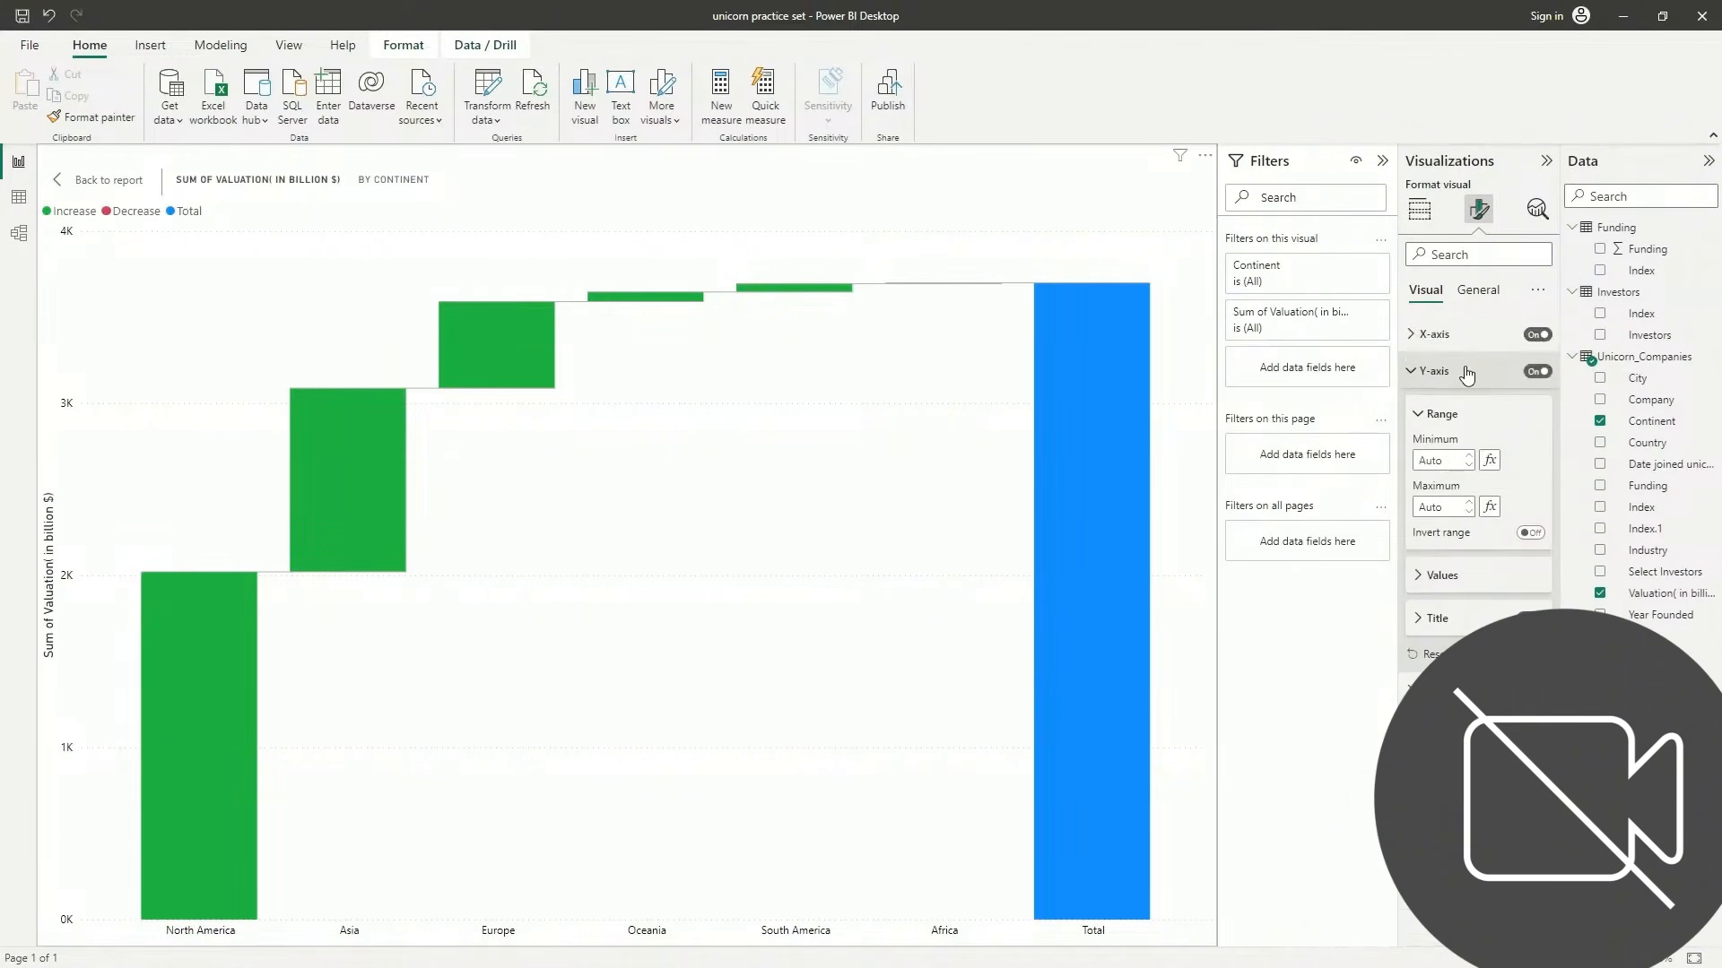
click(1471, 373)
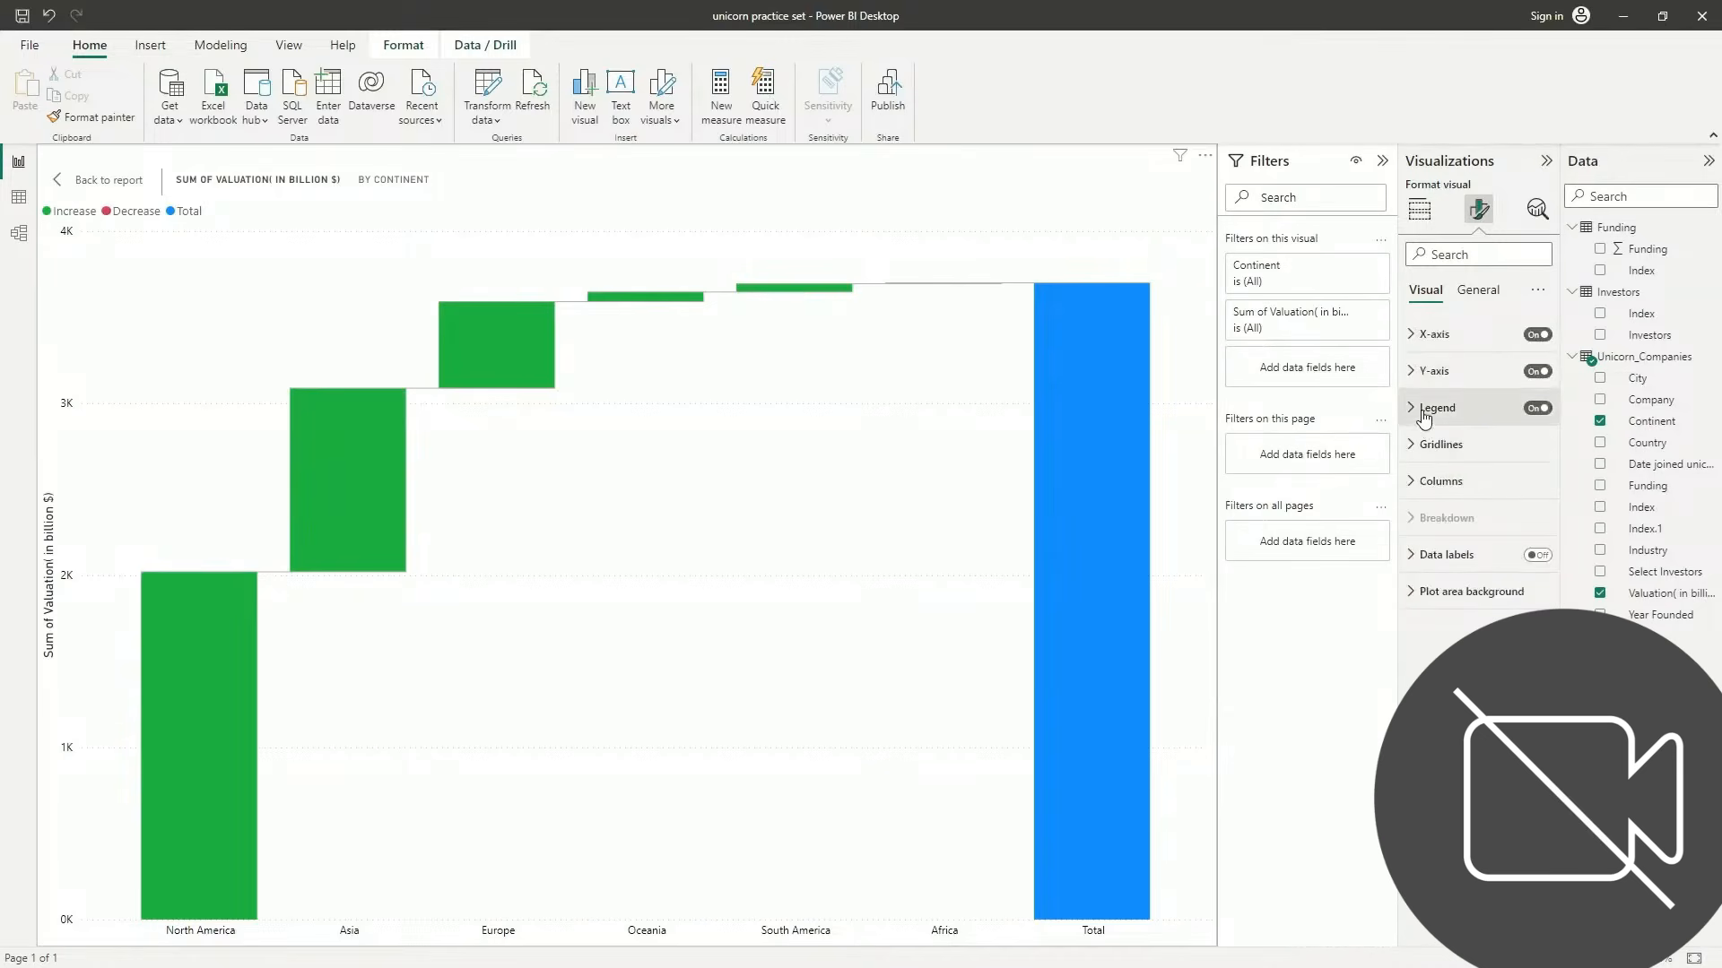
Open the text formatting options of the waterfall chart's legend
click(1425, 417)
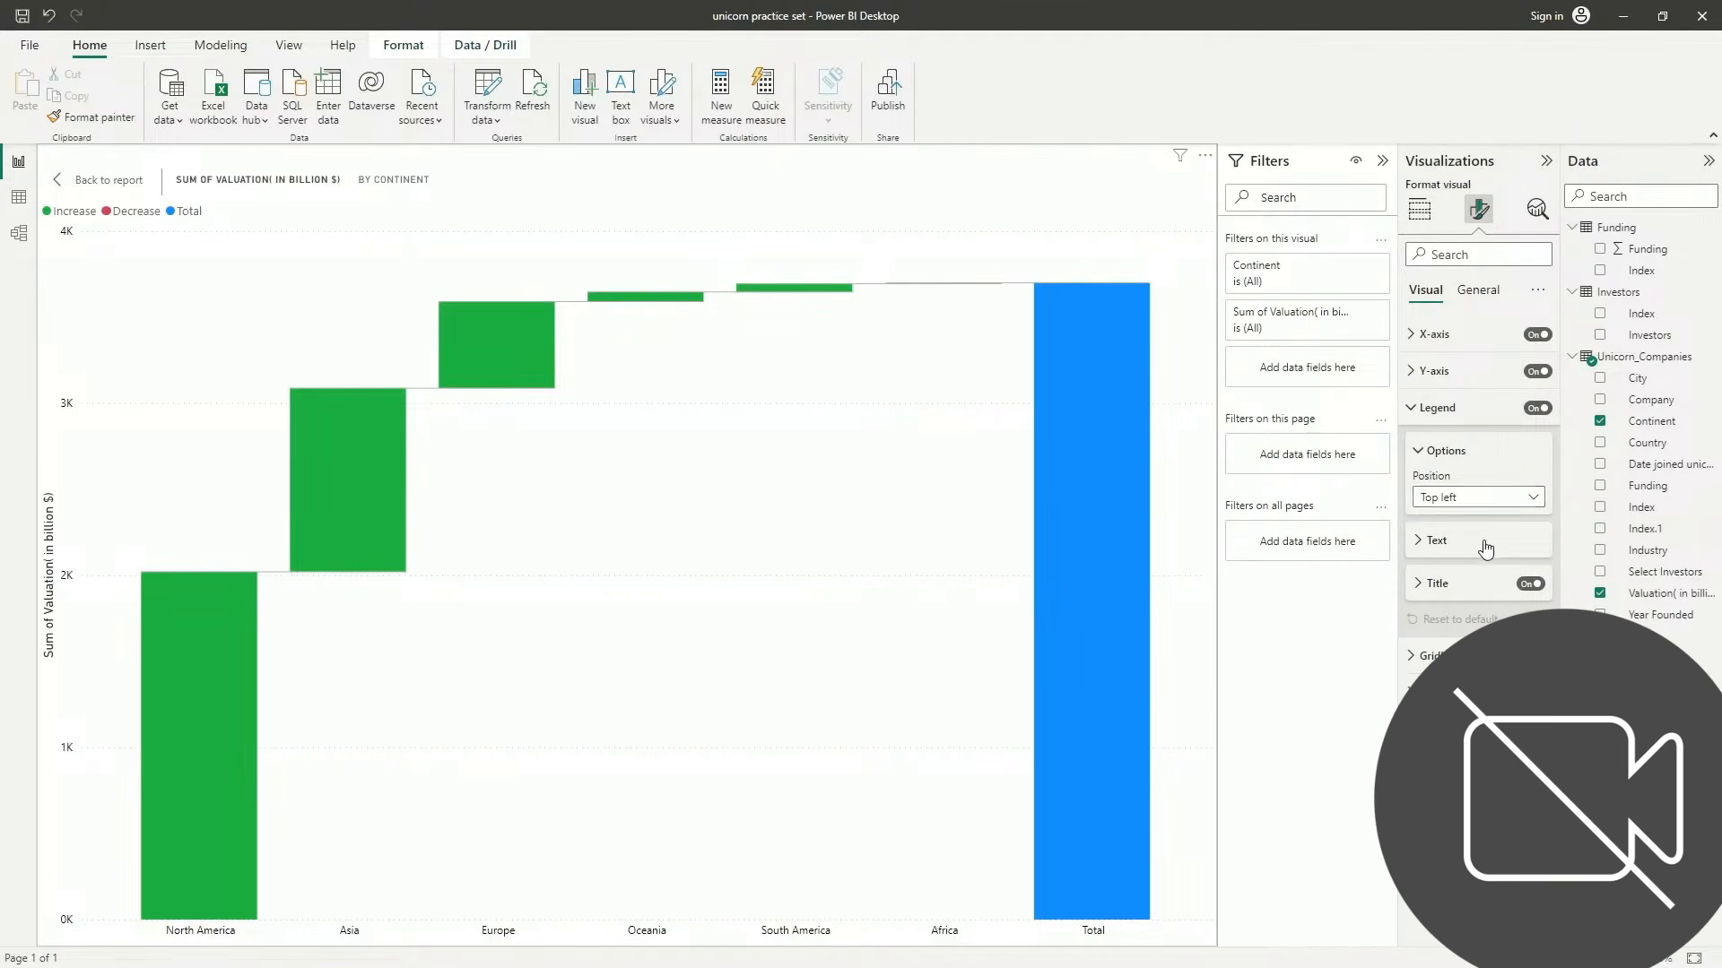
click(1435, 541)
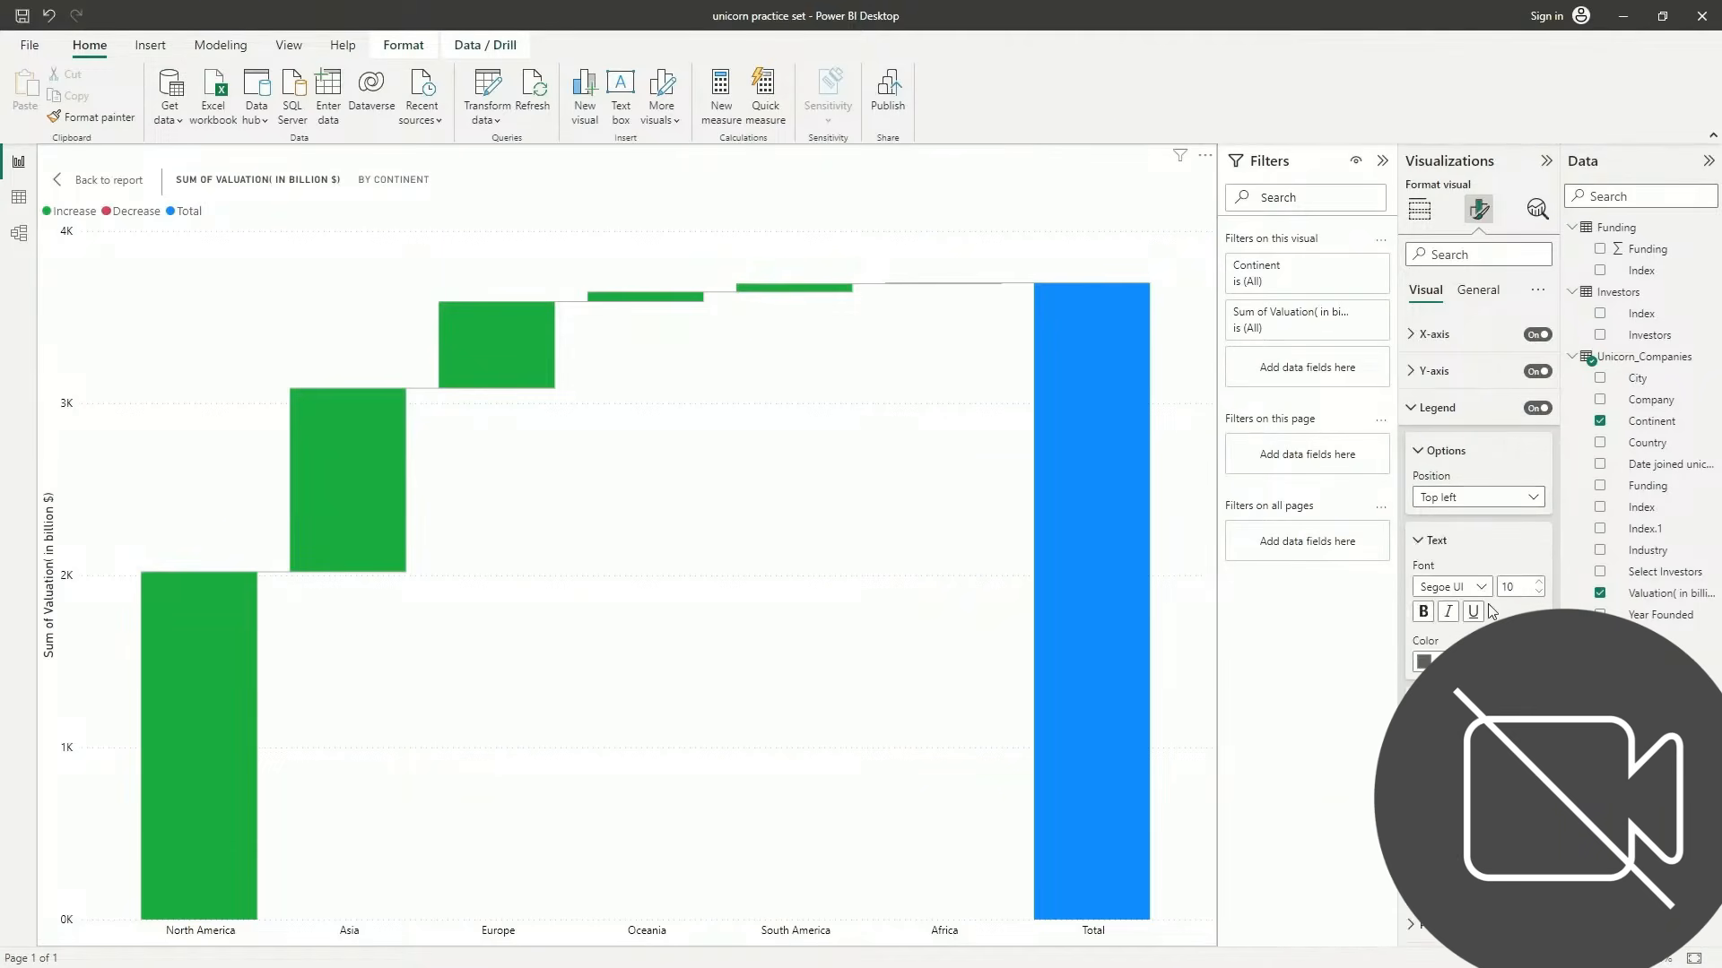
Set the waterfall chart's legend text color to black and its column inner padding to 30
click(1423, 661)
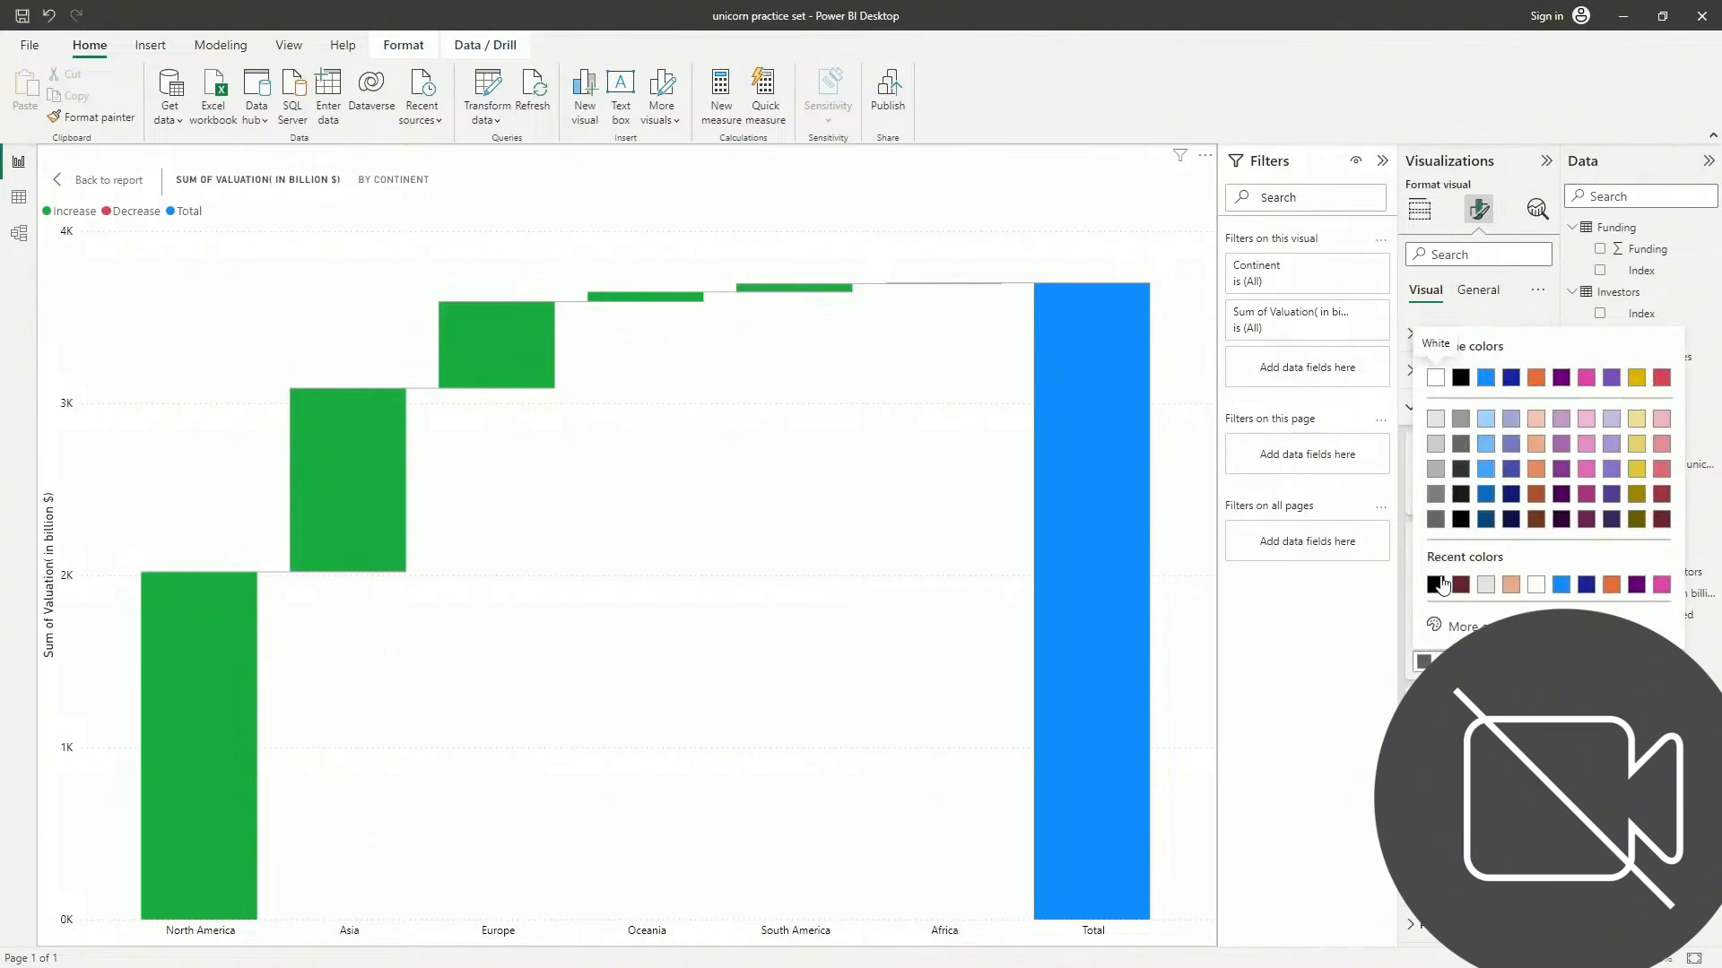
click(1448, 376)
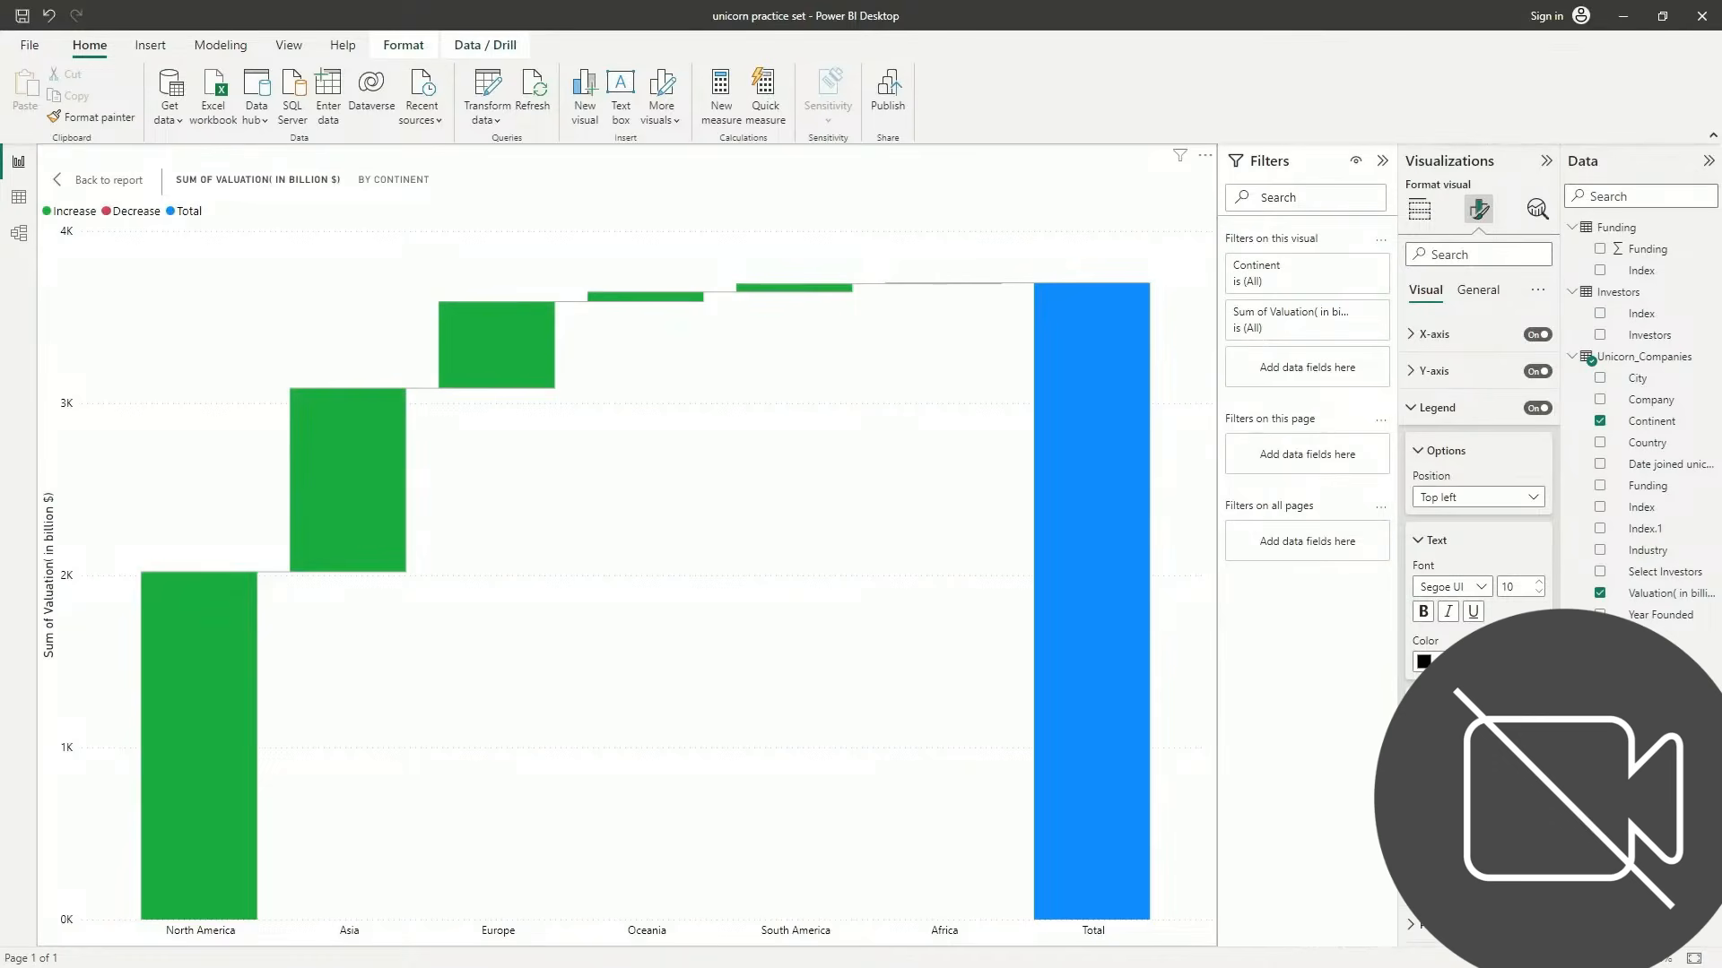
scroll(1478, 493, down, 3)
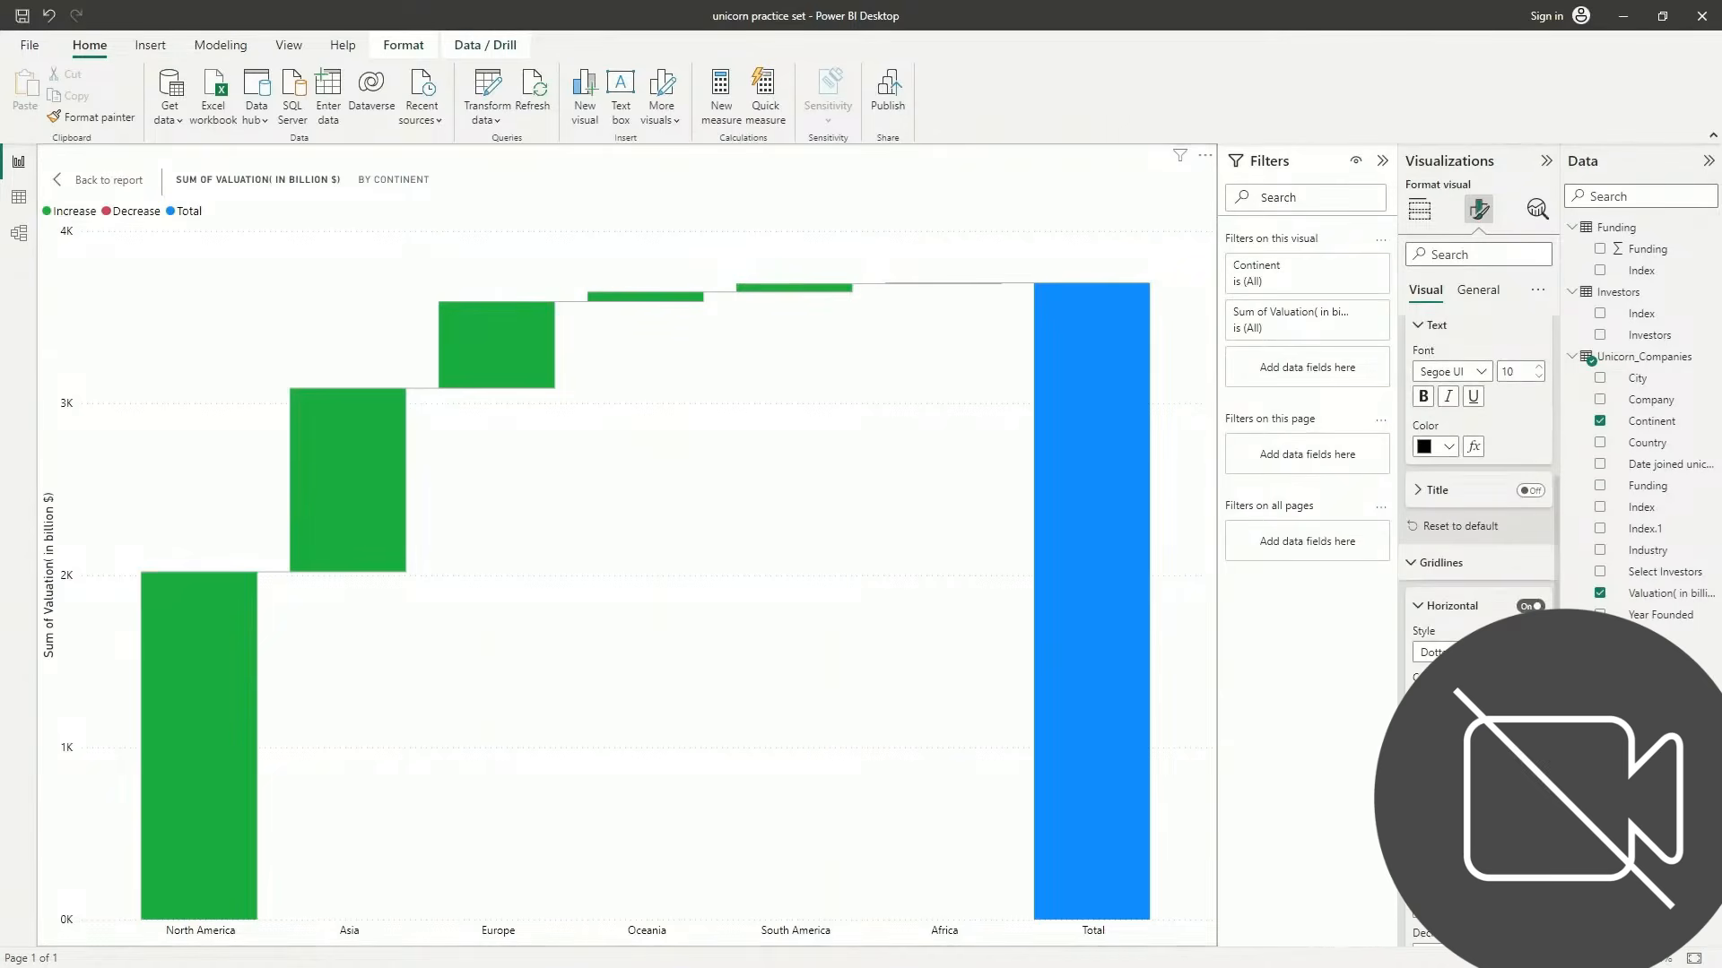
scroll(1478, 494, down, 5)
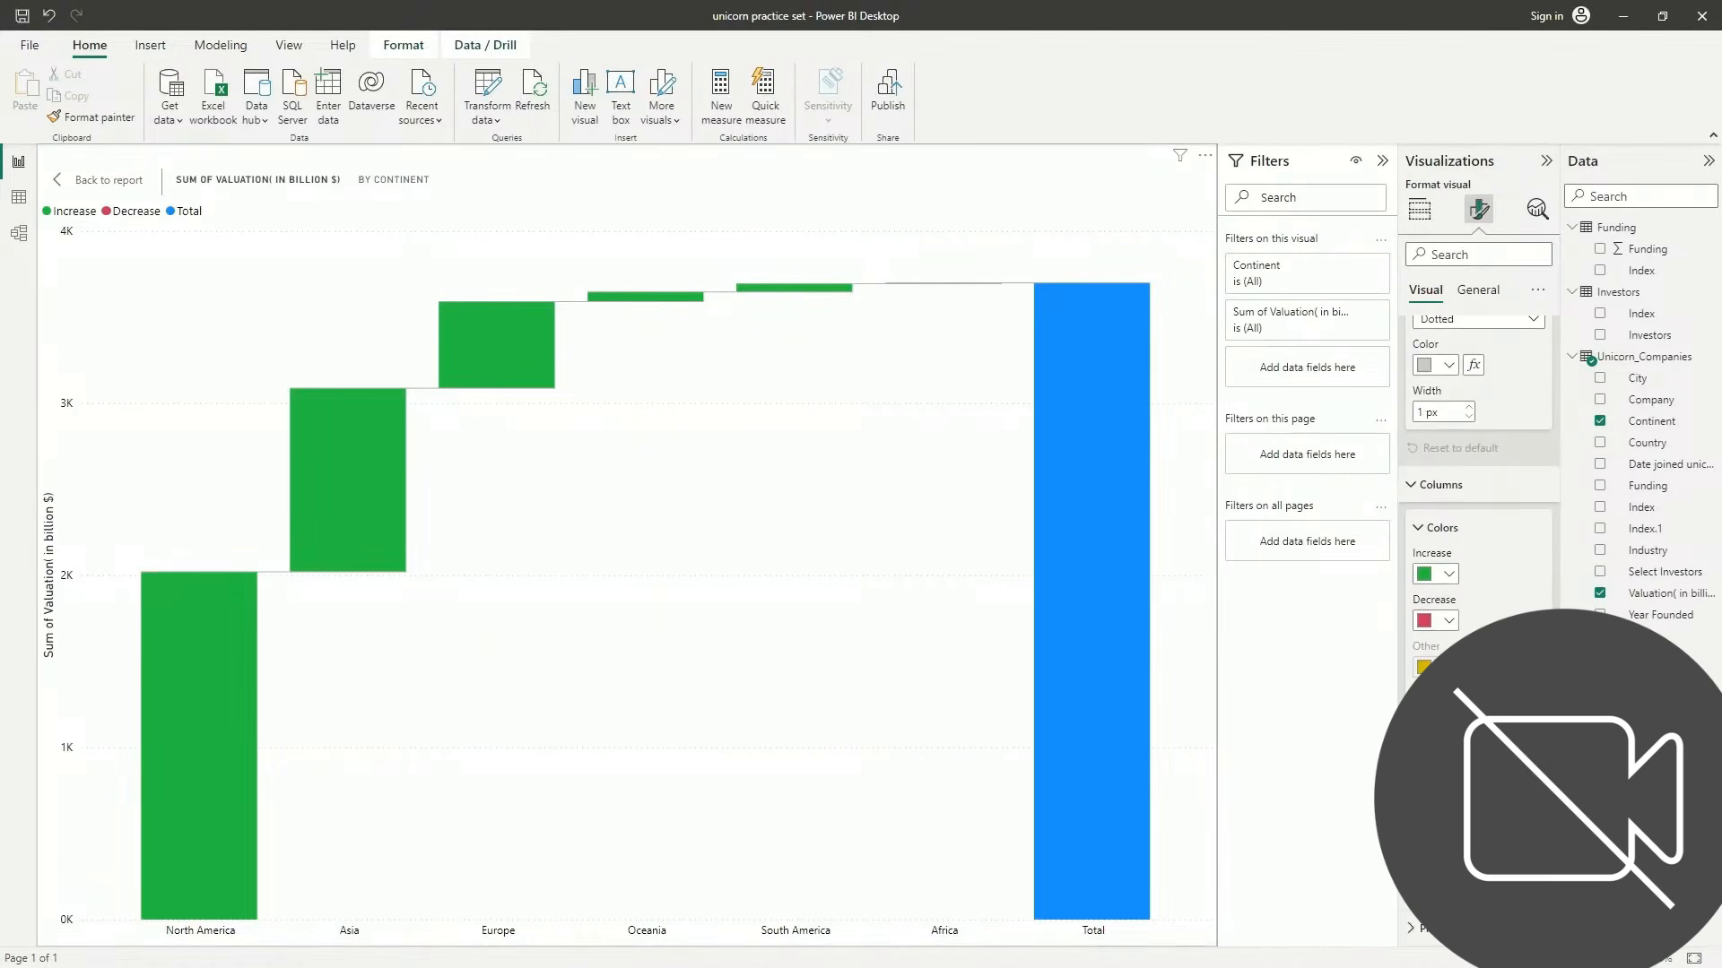
scroll(1435, 538, up, 3)
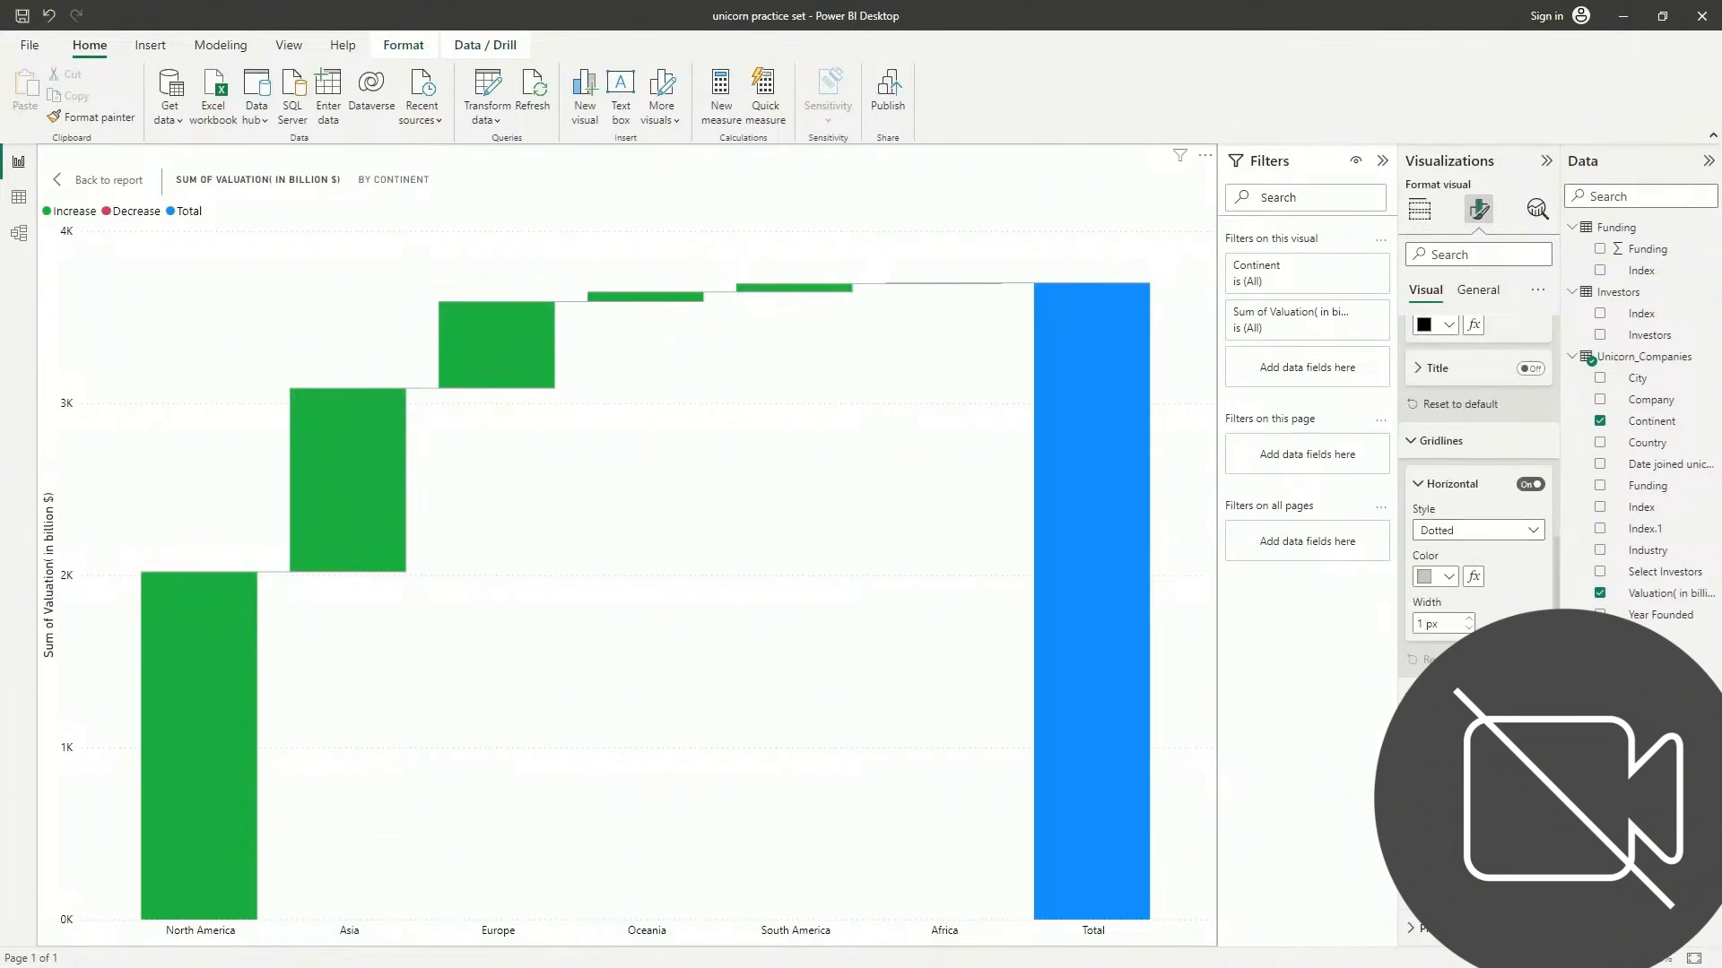
click(1441, 771)
click(1440, 812)
click(1440, 812)
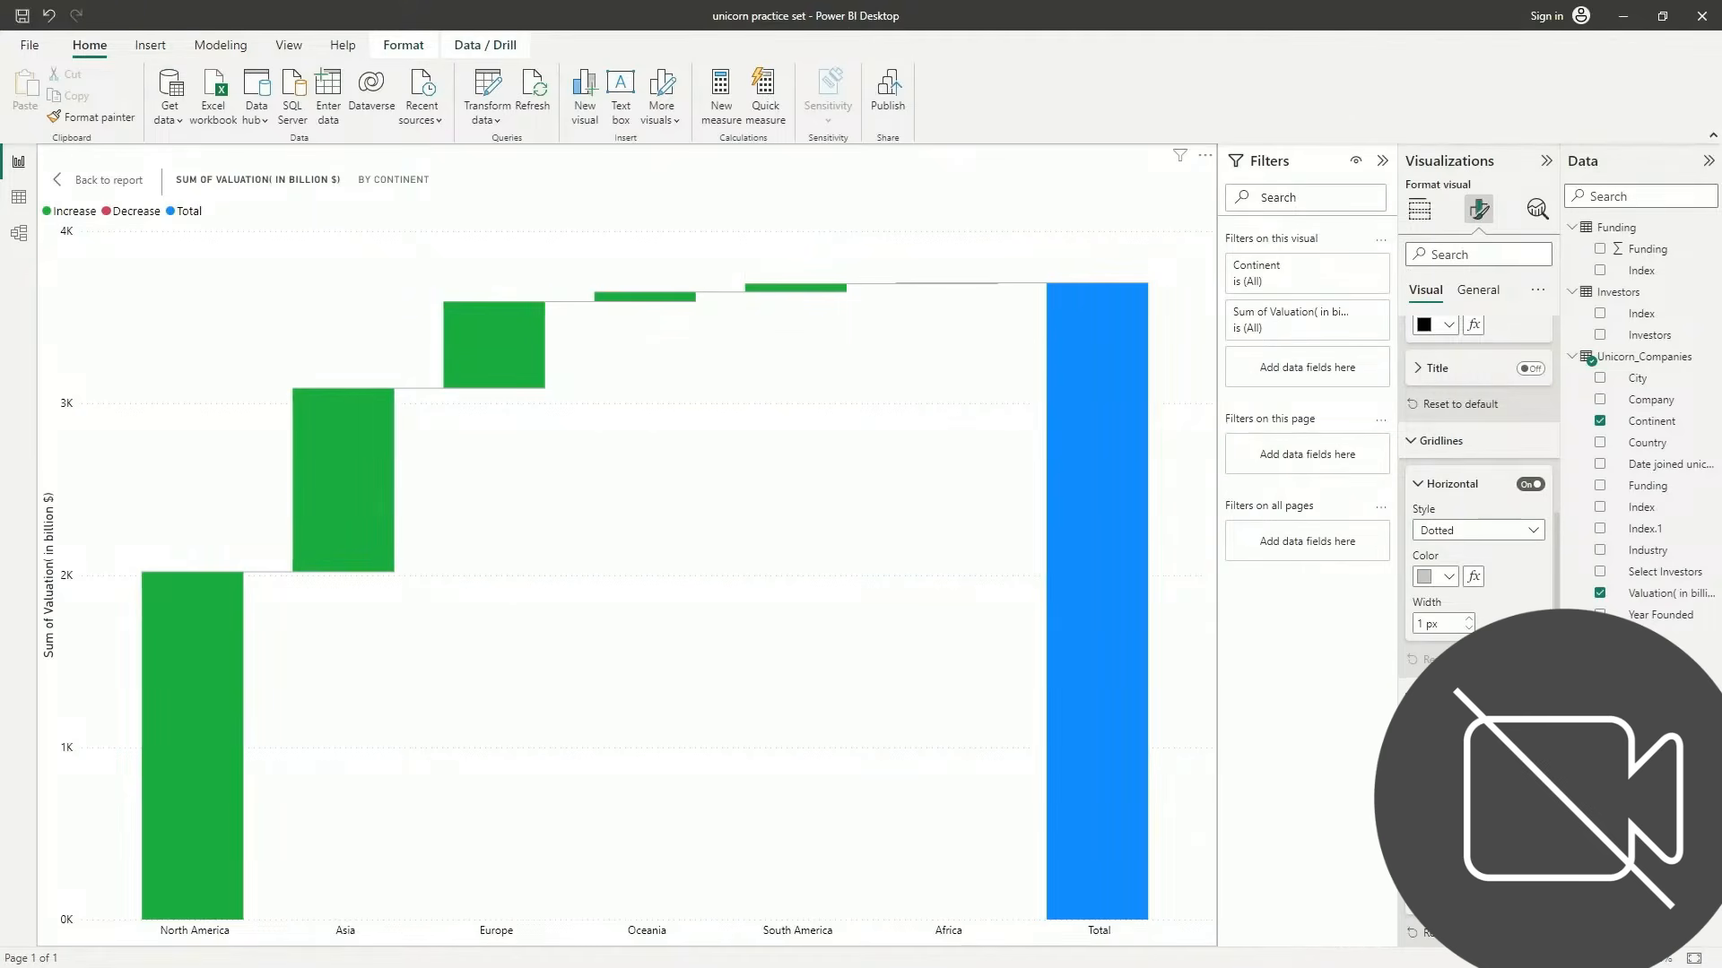
Return to the full report page, move the waterfall chart above the Top 5 companies chart and make it taller
click(124, 180)
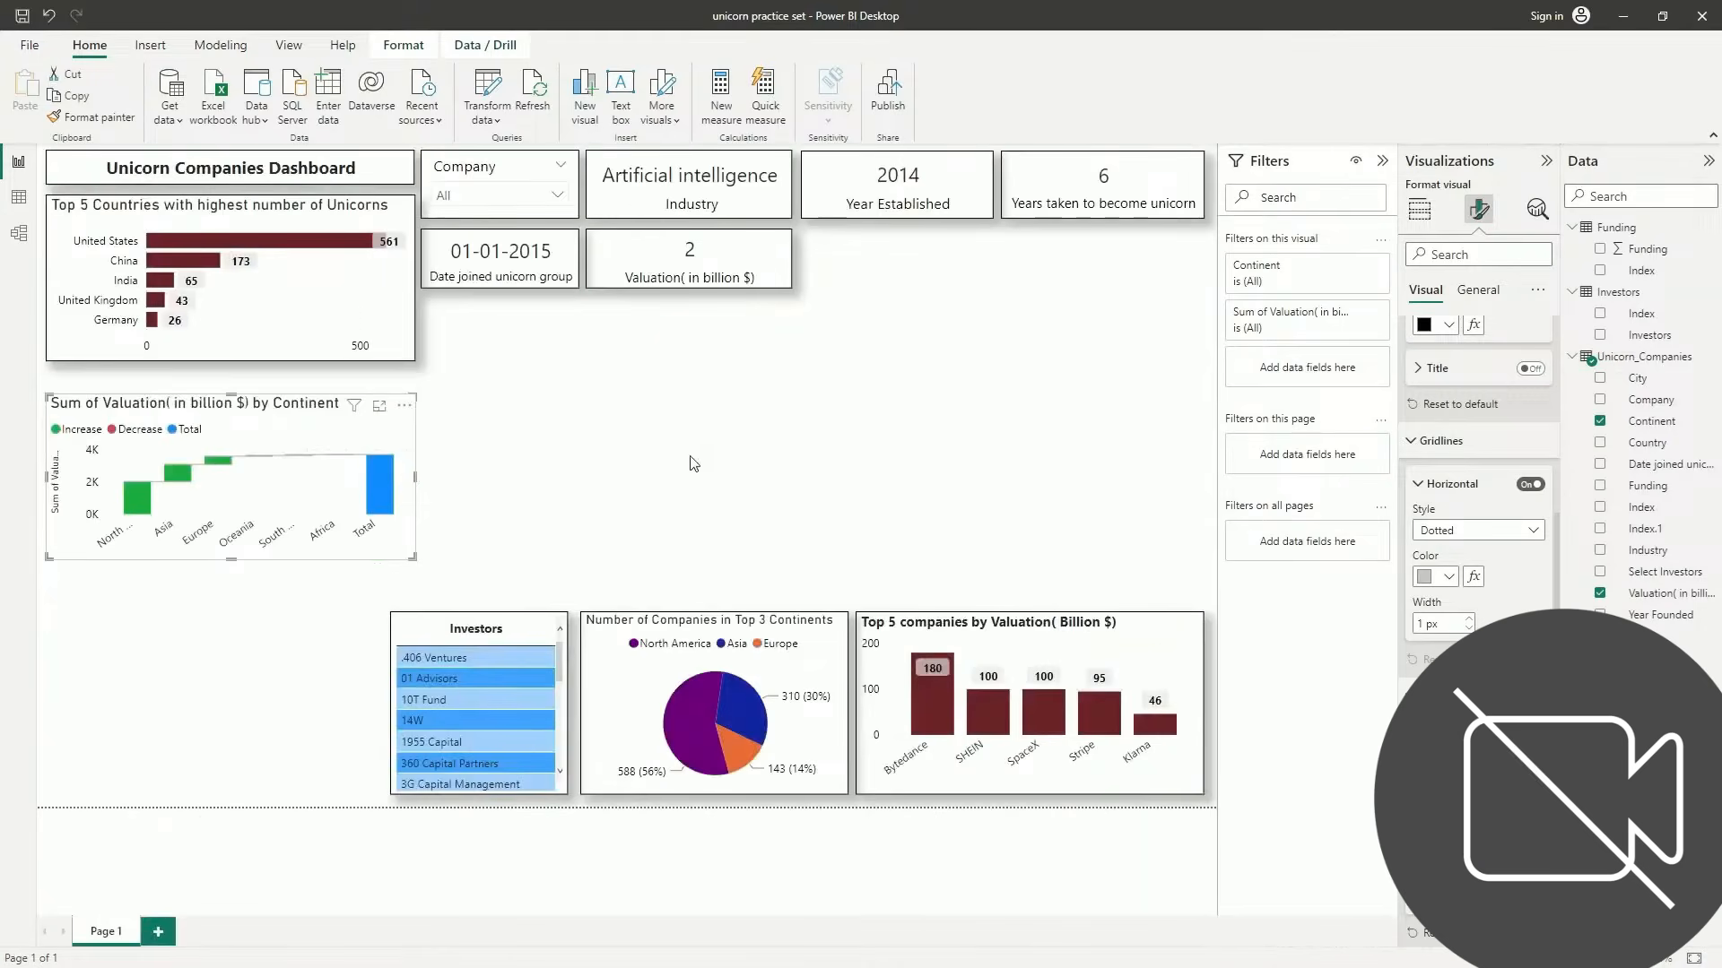
drag(219, 409, 960, 311)
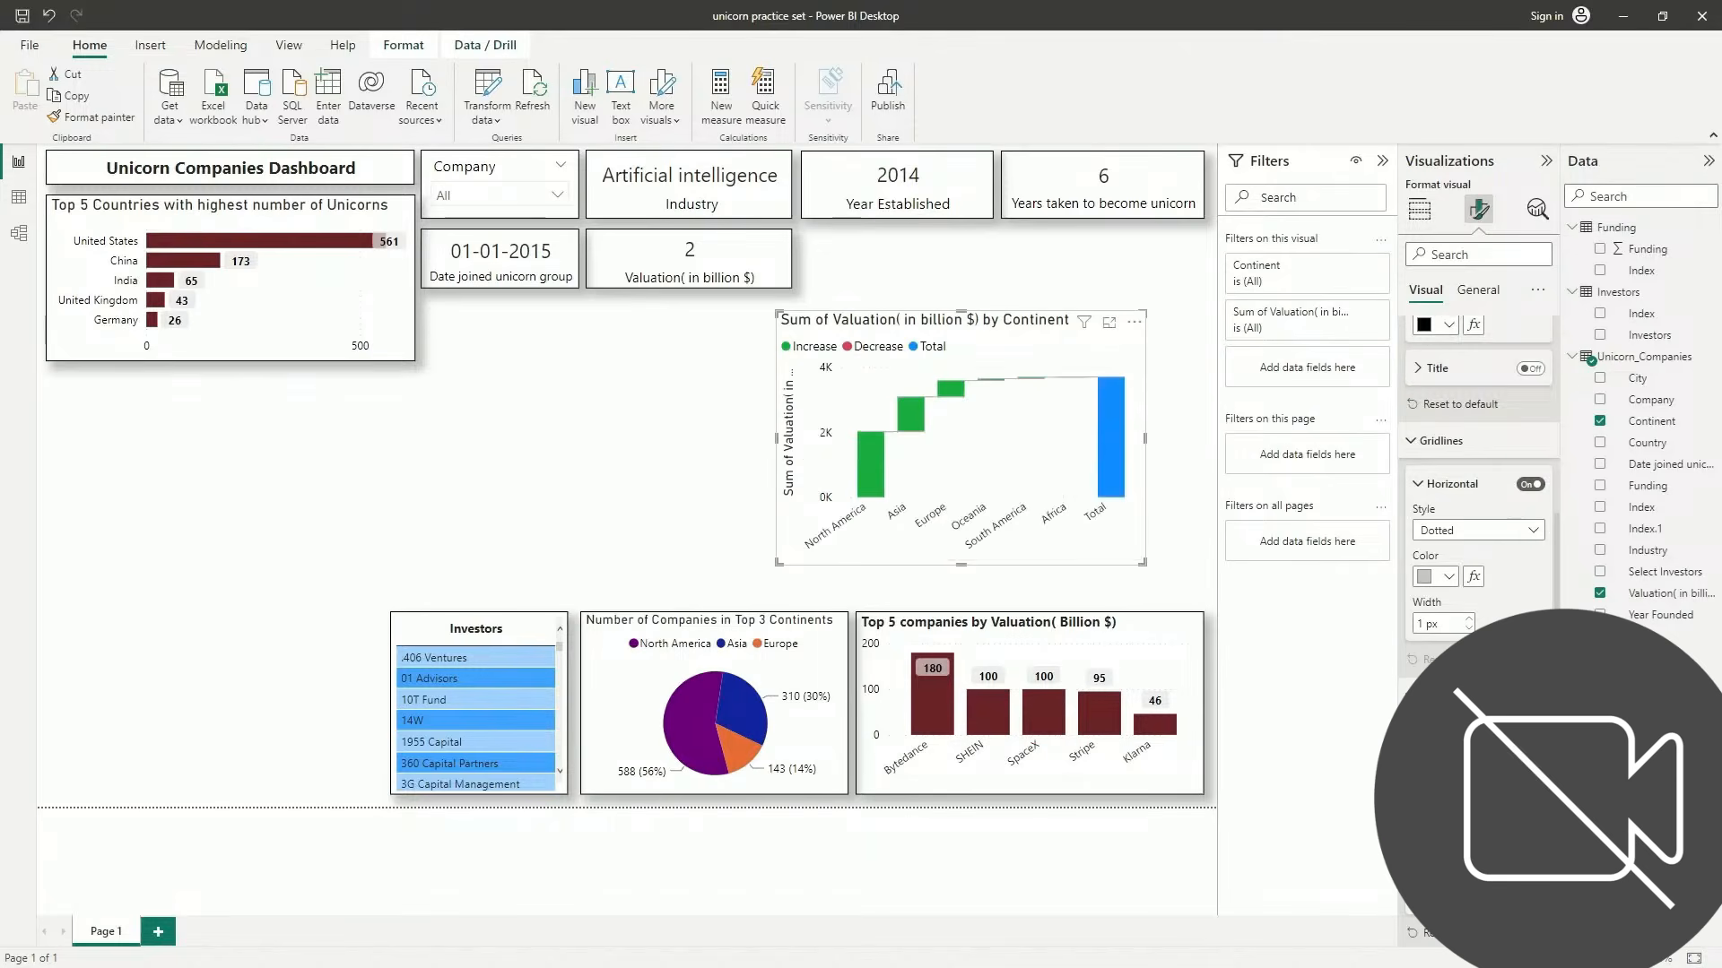
Turn on data labels for the waterfall chart and set their value color to black
scroll(1478, 493, down, 2)
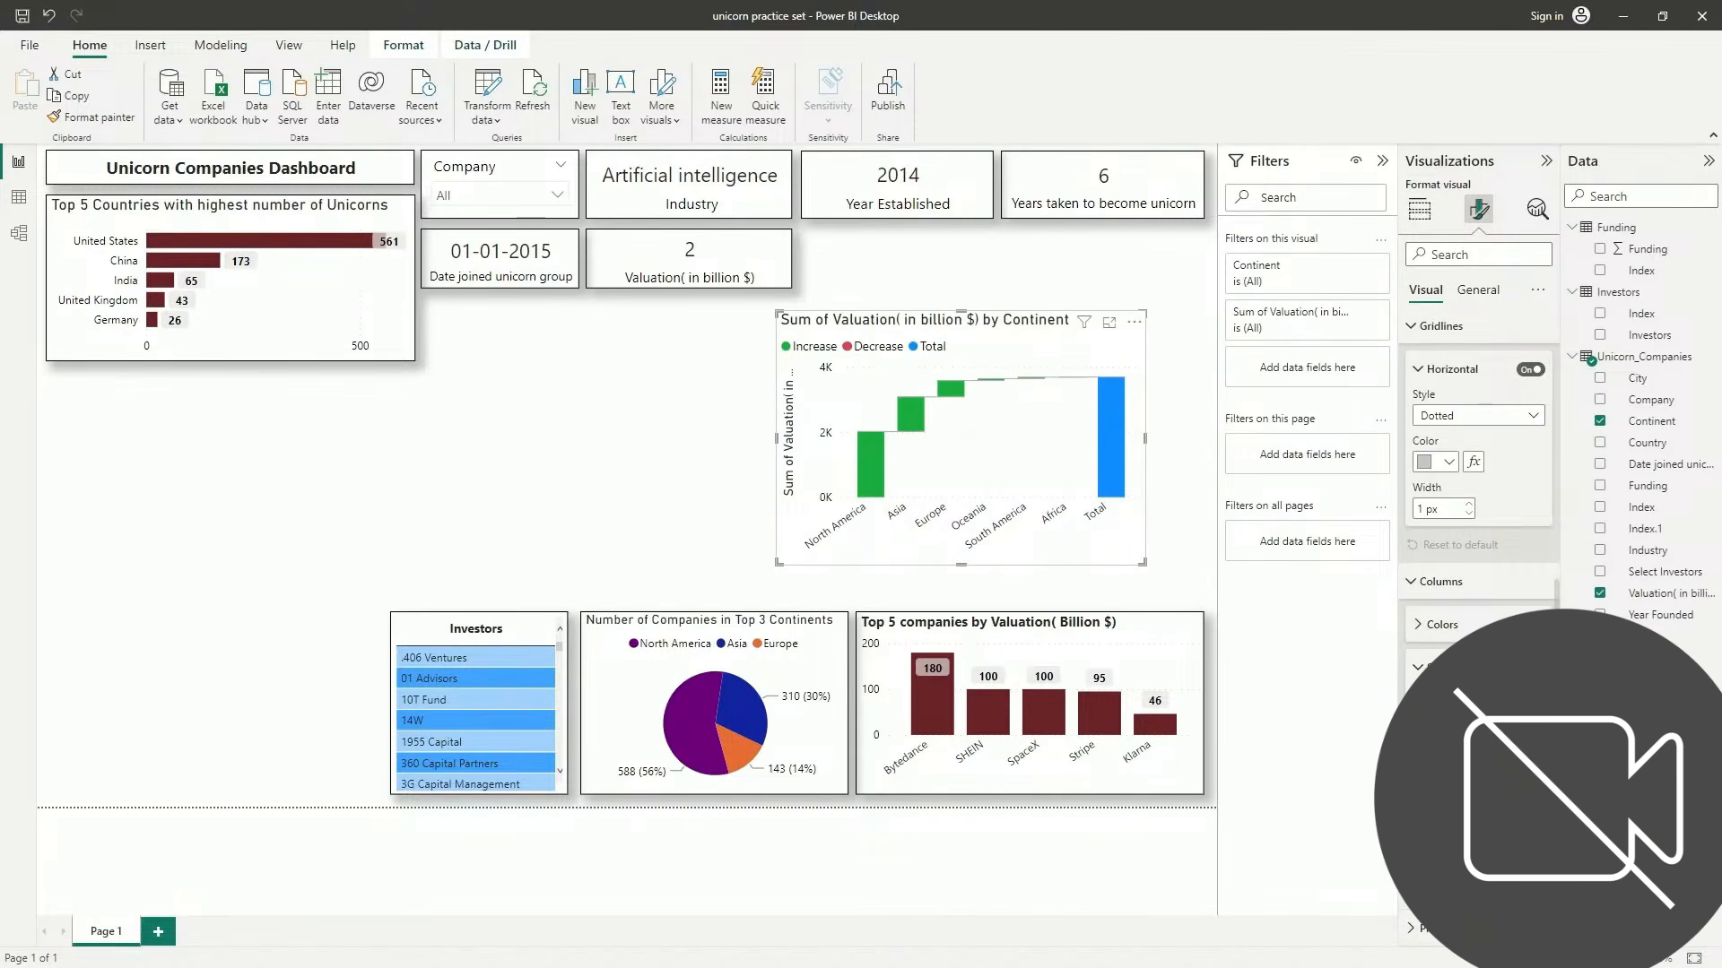
click(1533, 890)
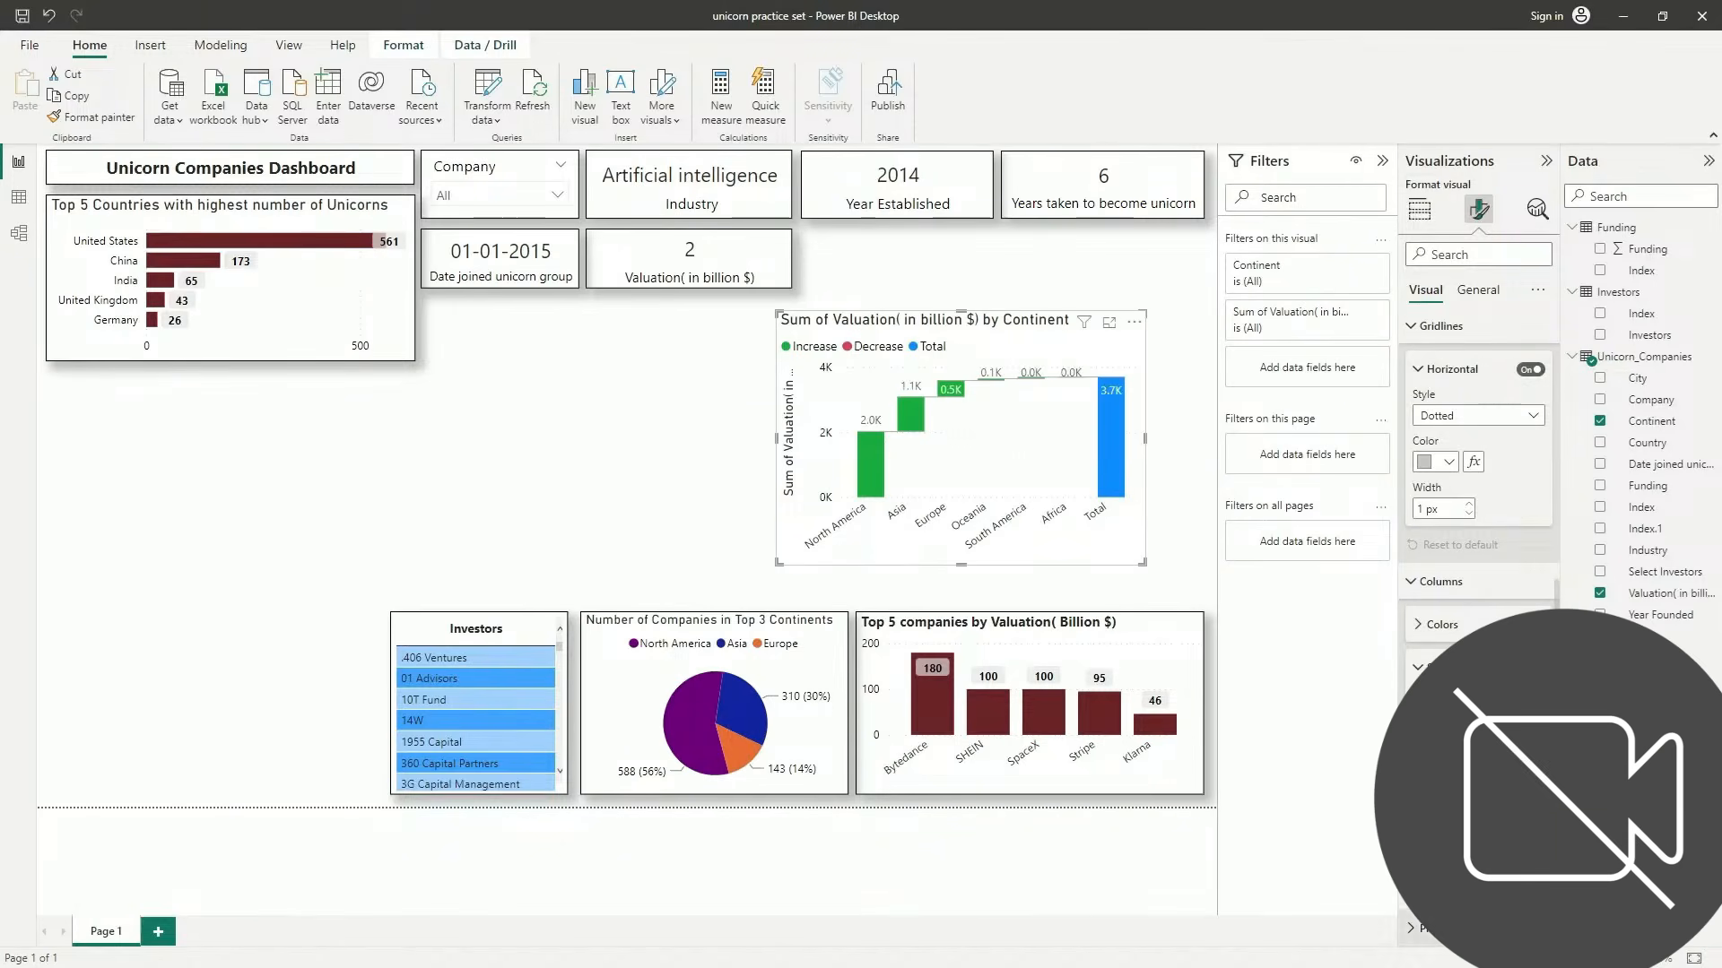
scroll(1478, 448, down, 3)
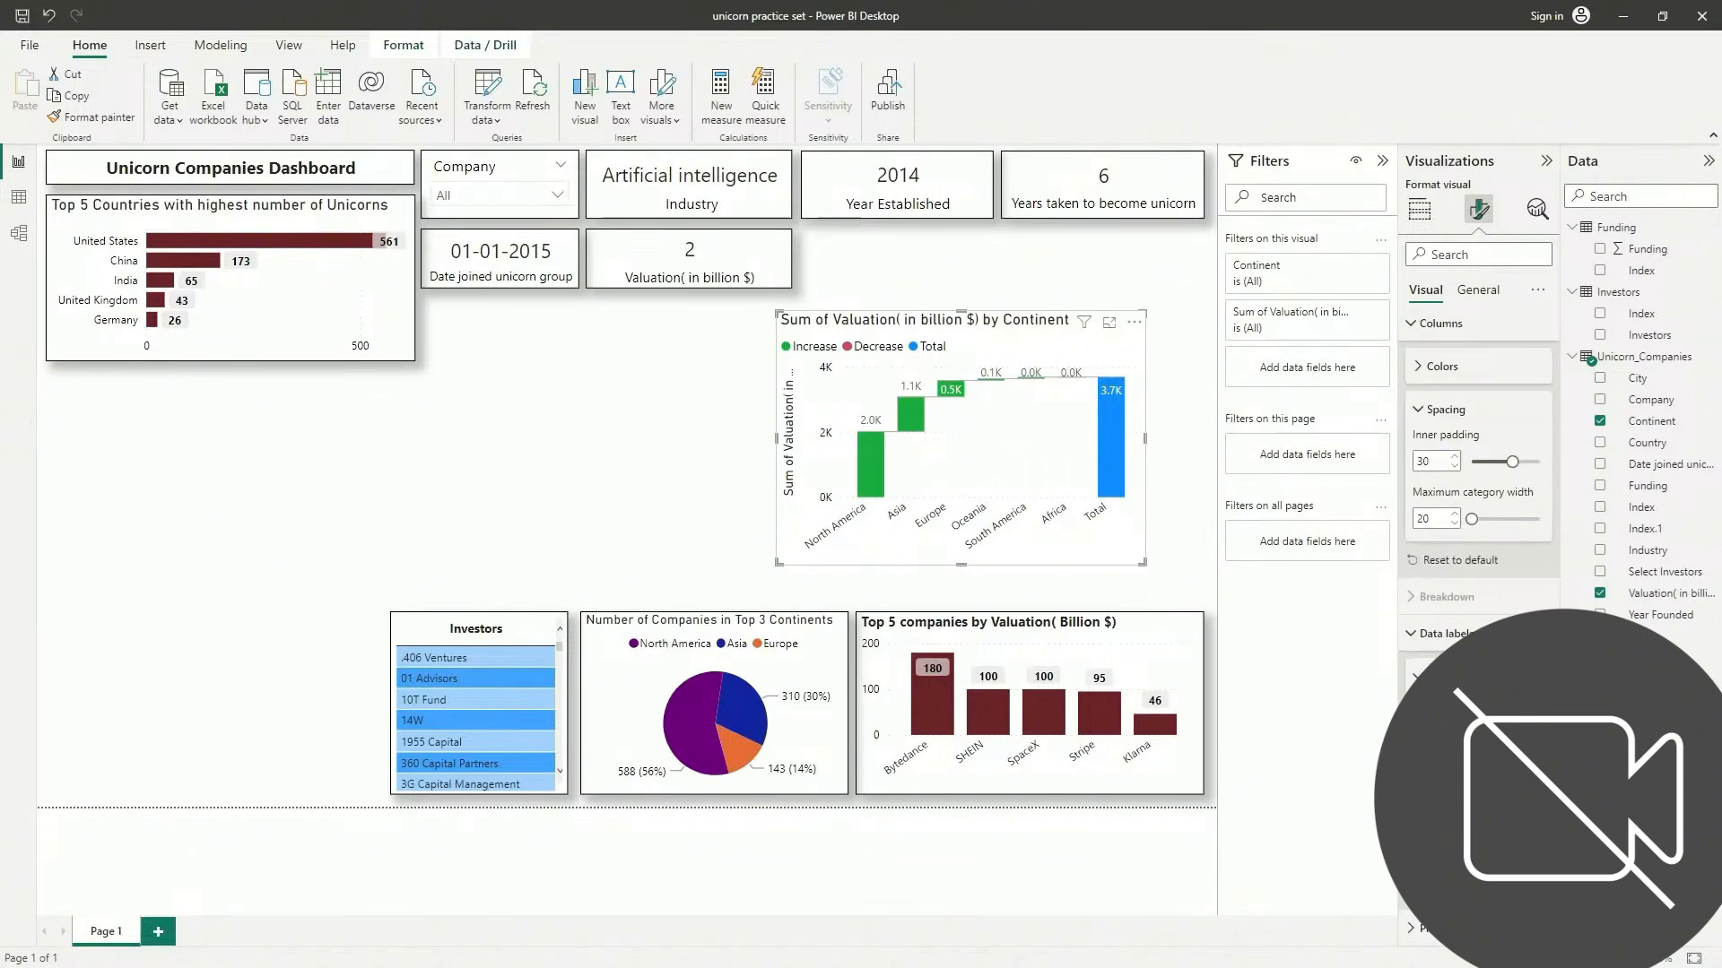
click(1443, 814)
click(1438, 934)
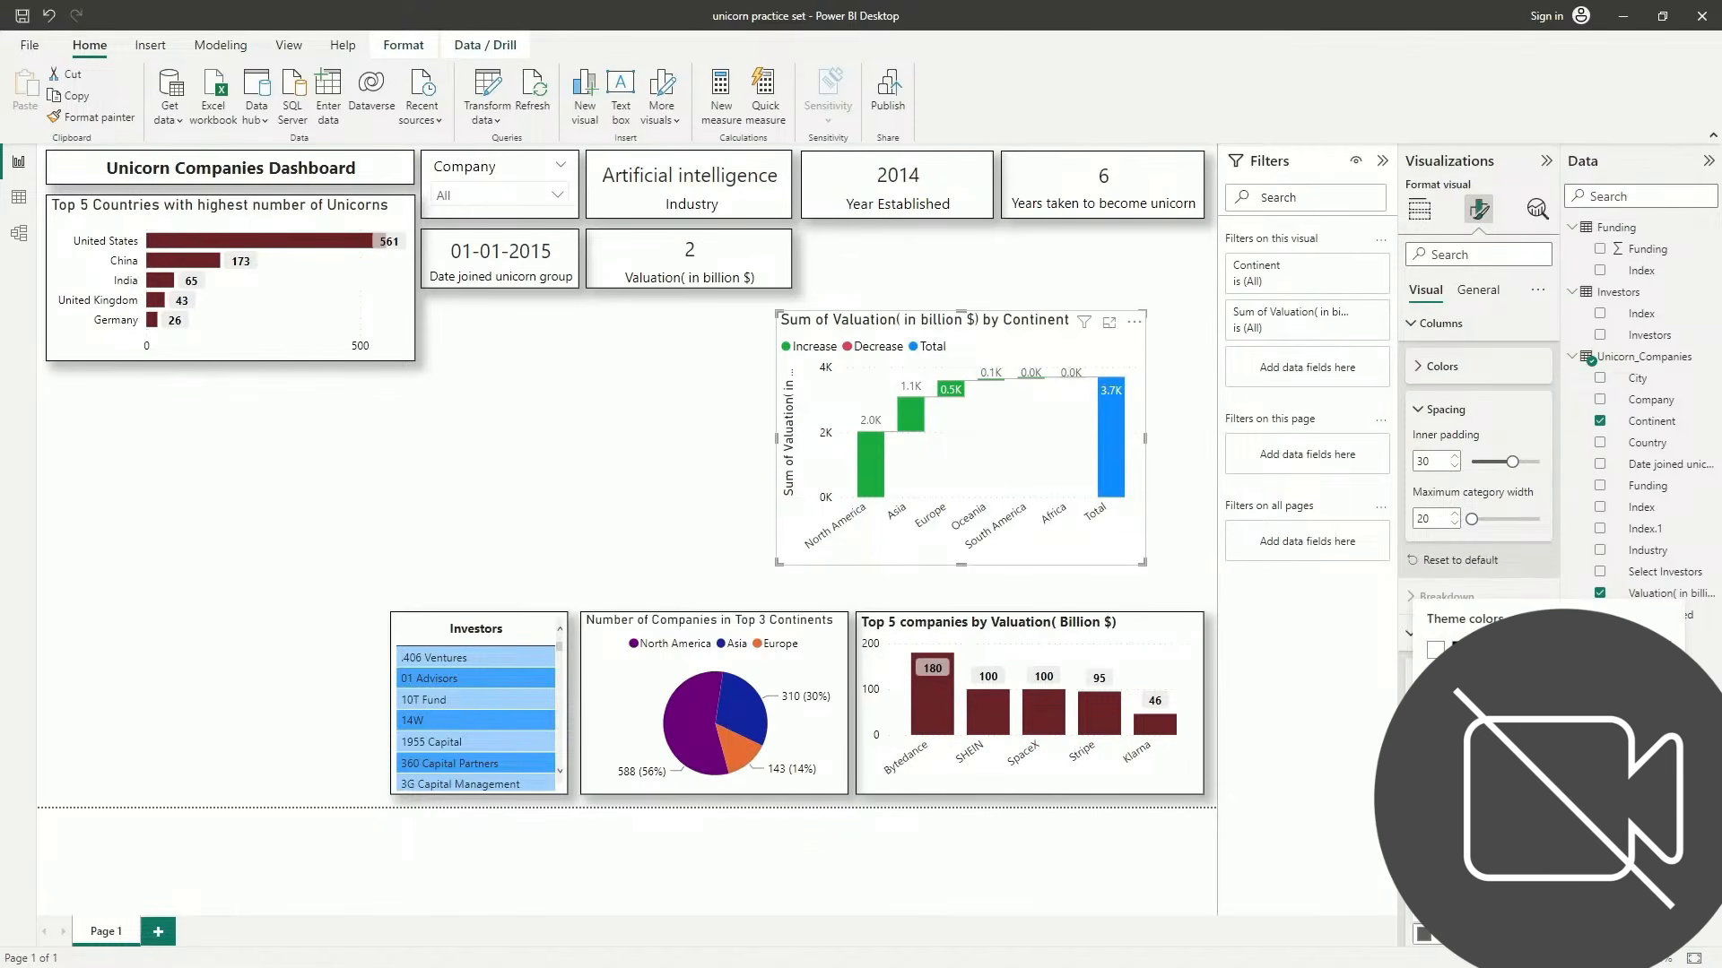
click(1461, 651)
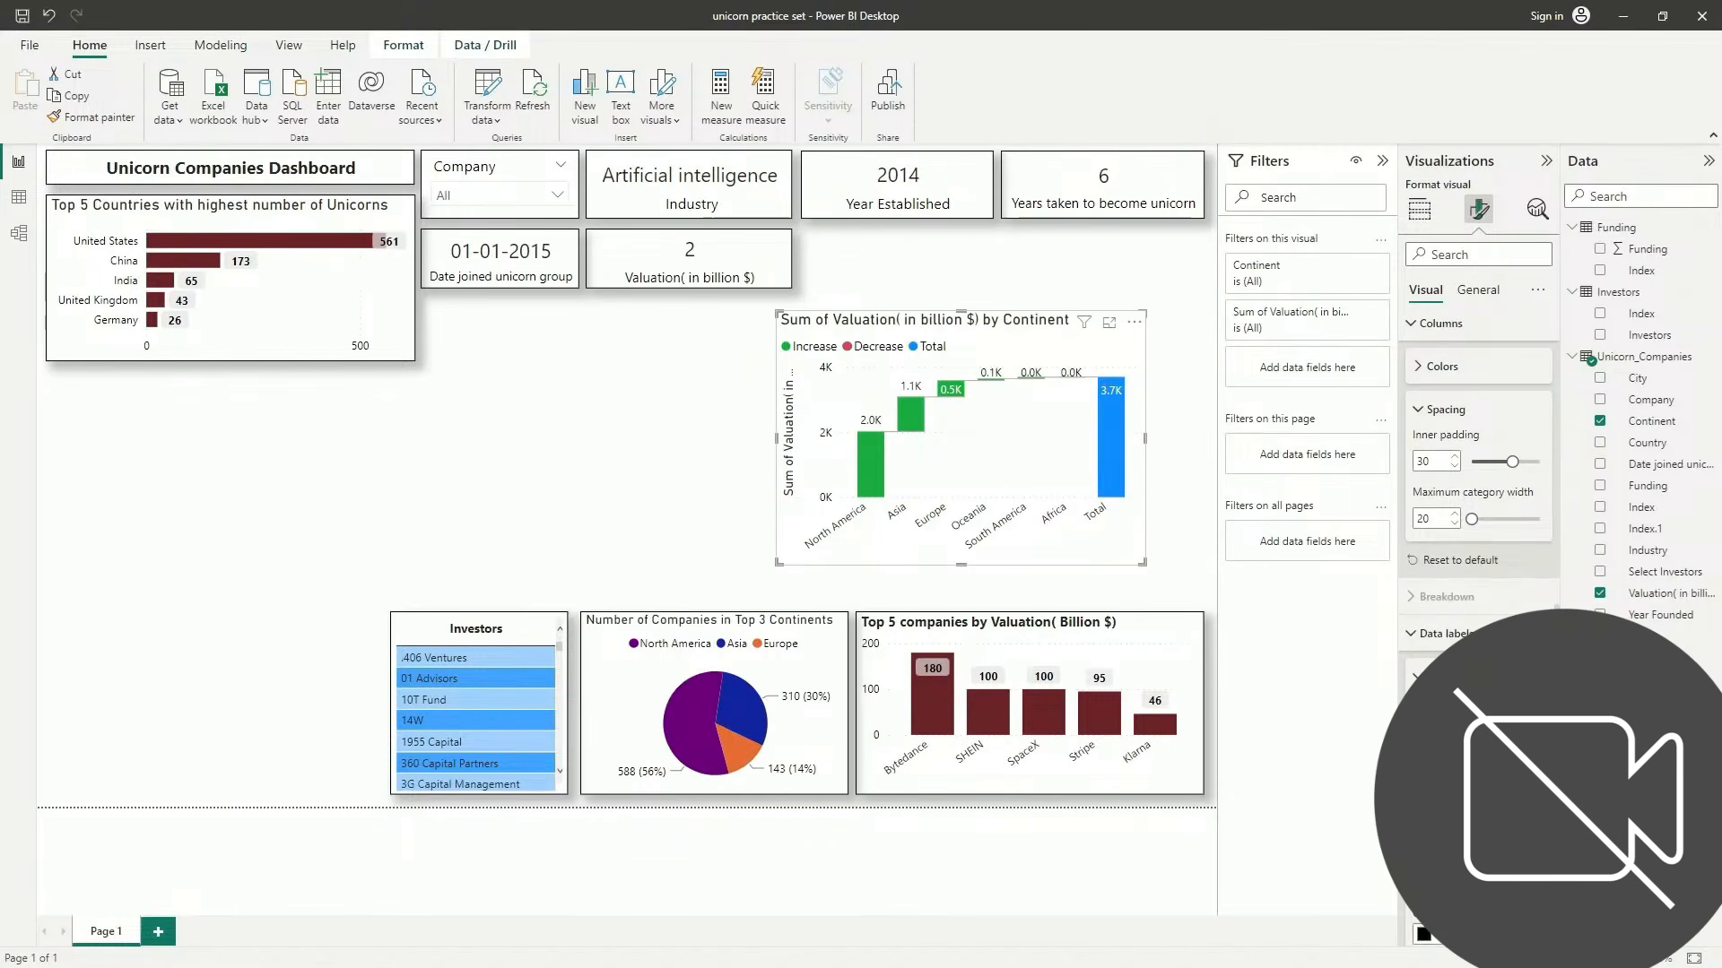
Turn on the background behind the waterfall chart's data labels and color it with the theme's yellow
scroll(1478, 538, down, 3)
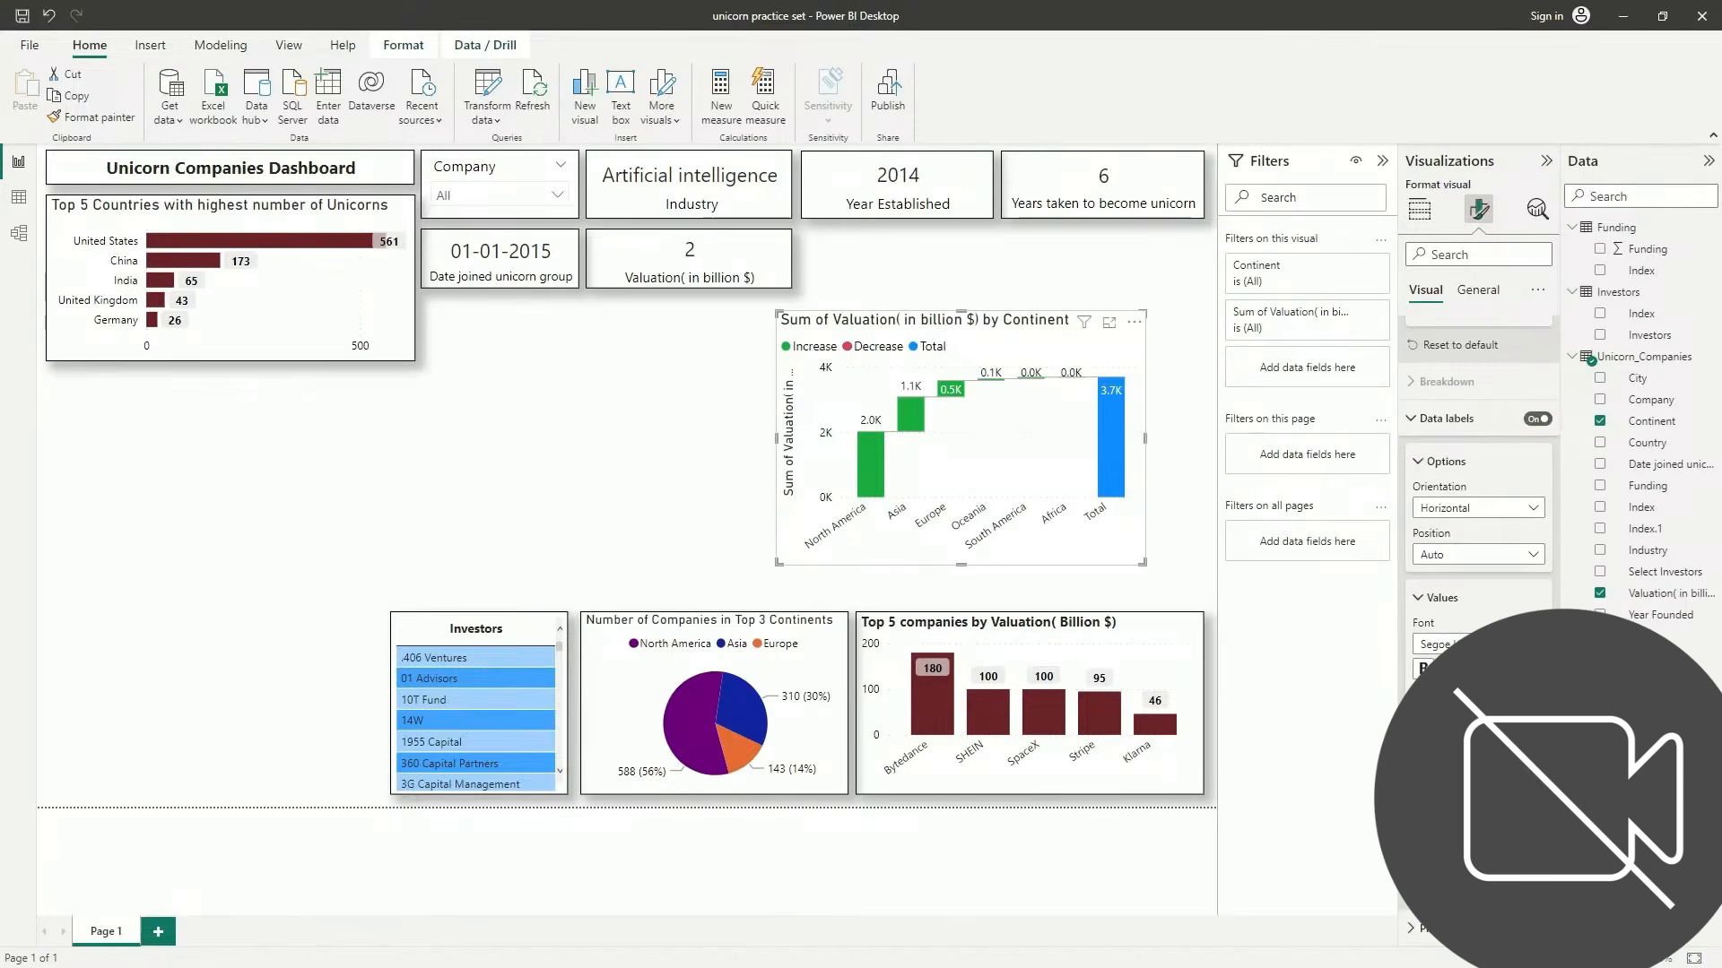
click(1530, 856)
scroll(1477, 448, down, 2)
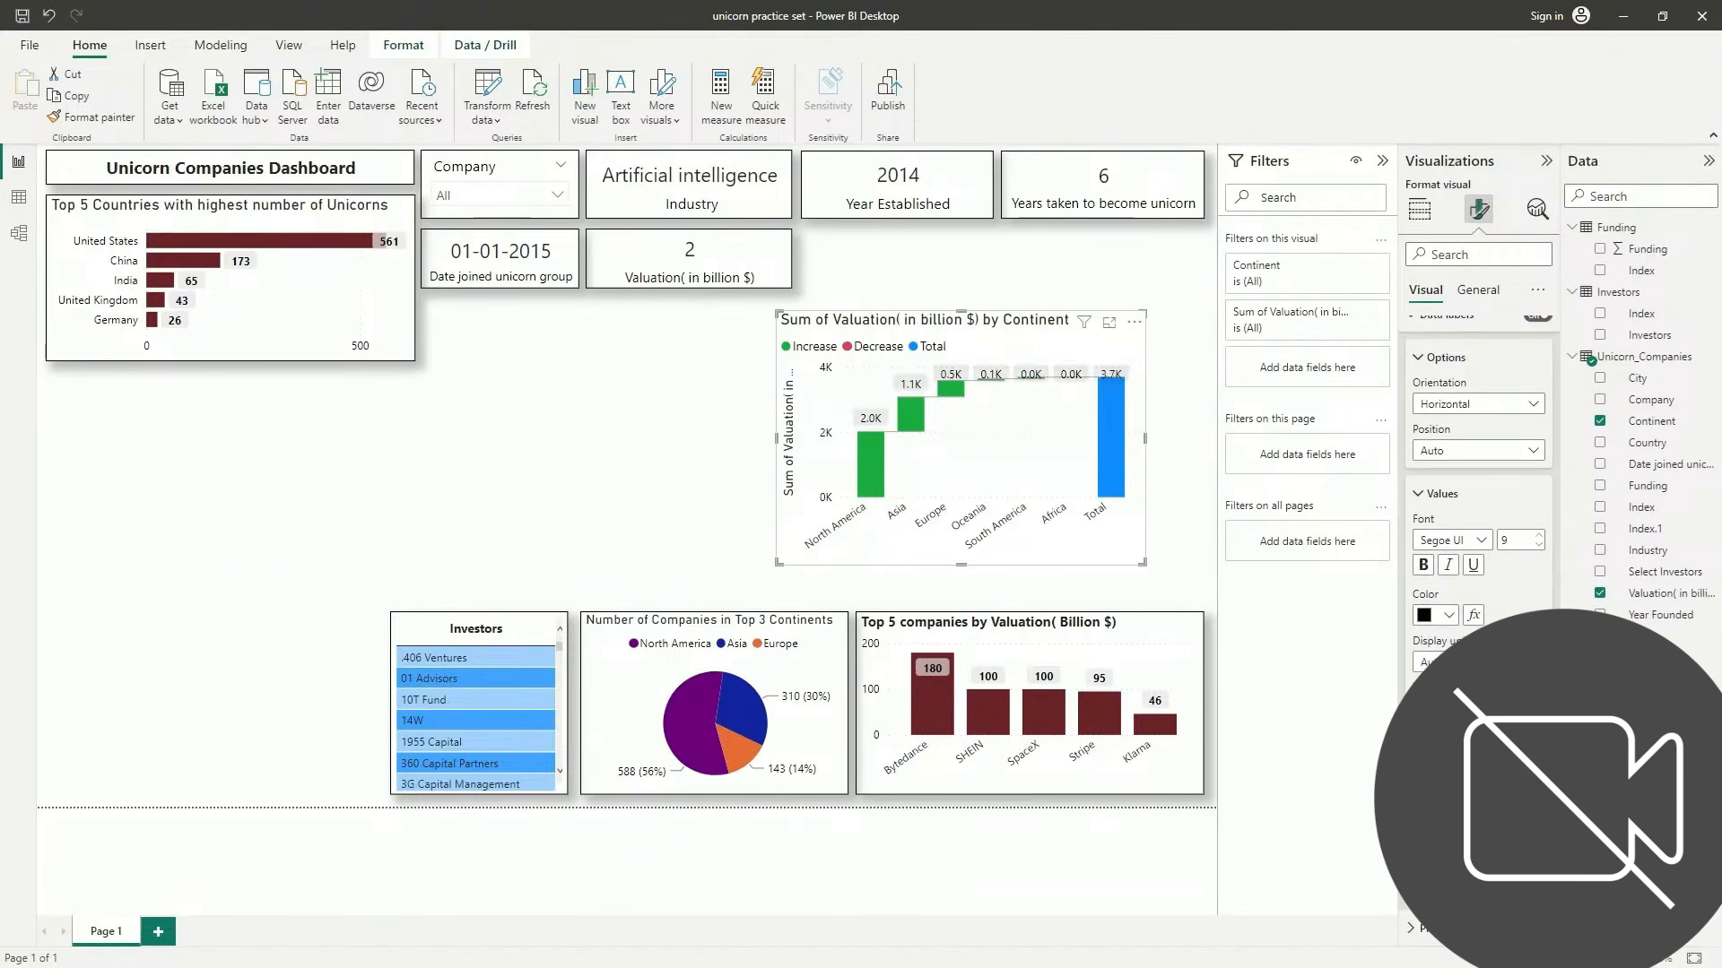
click(1435, 799)
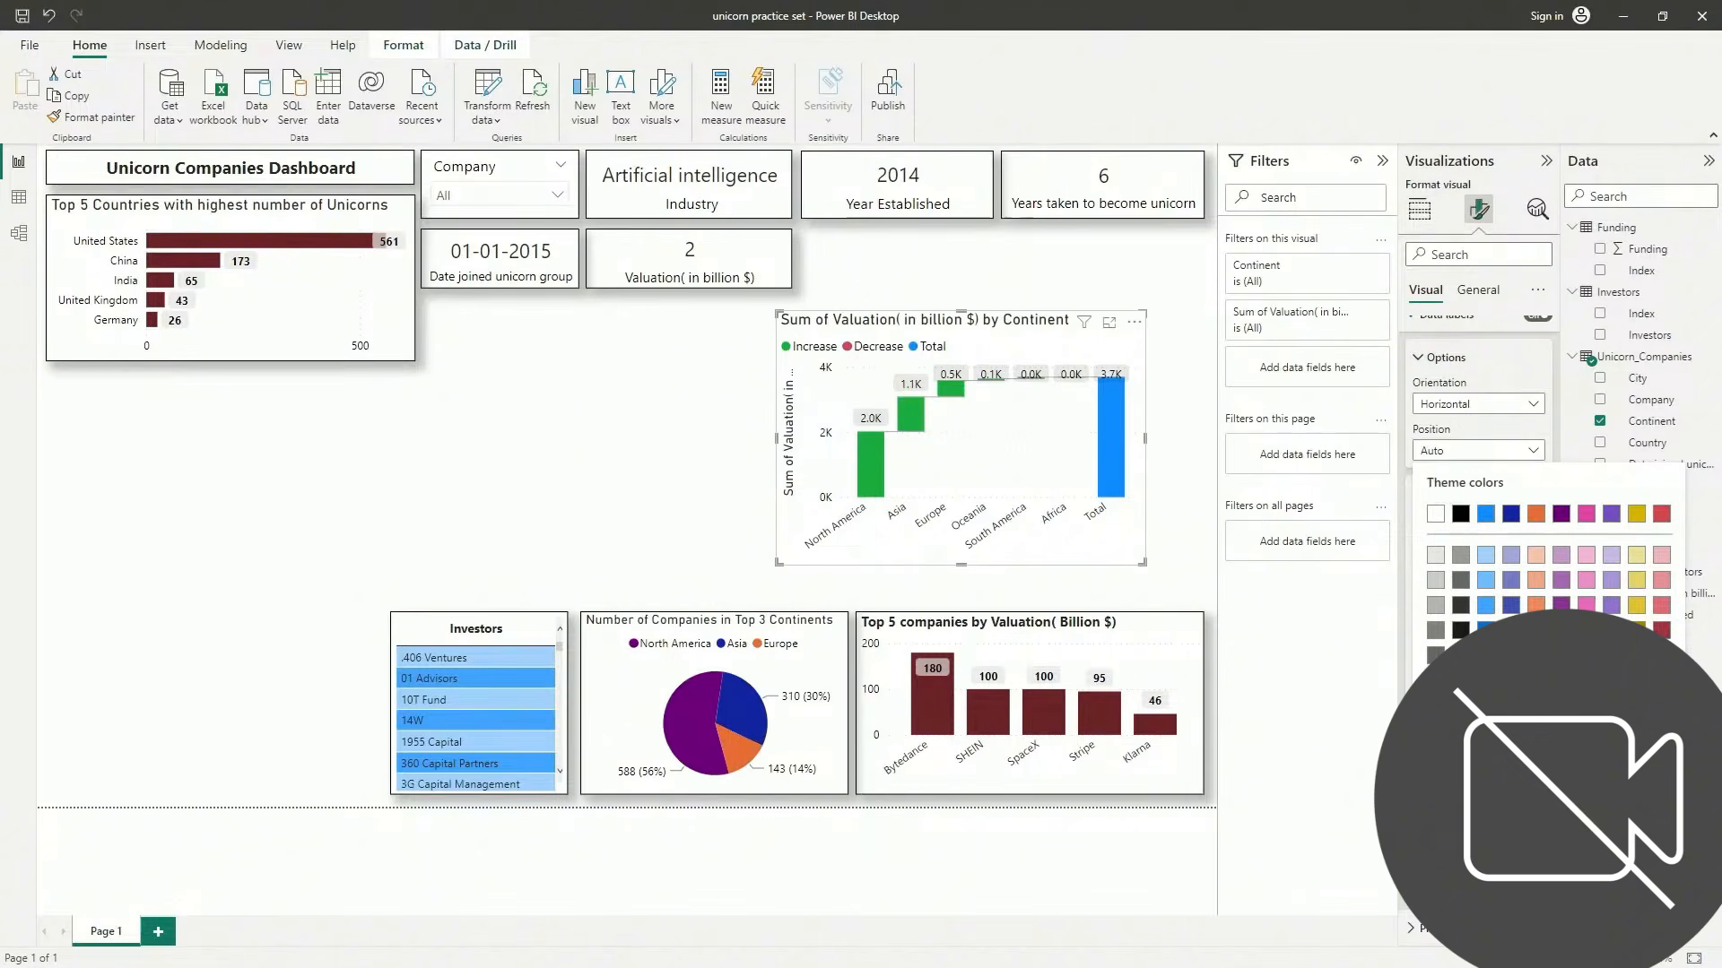
click(1639, 556)
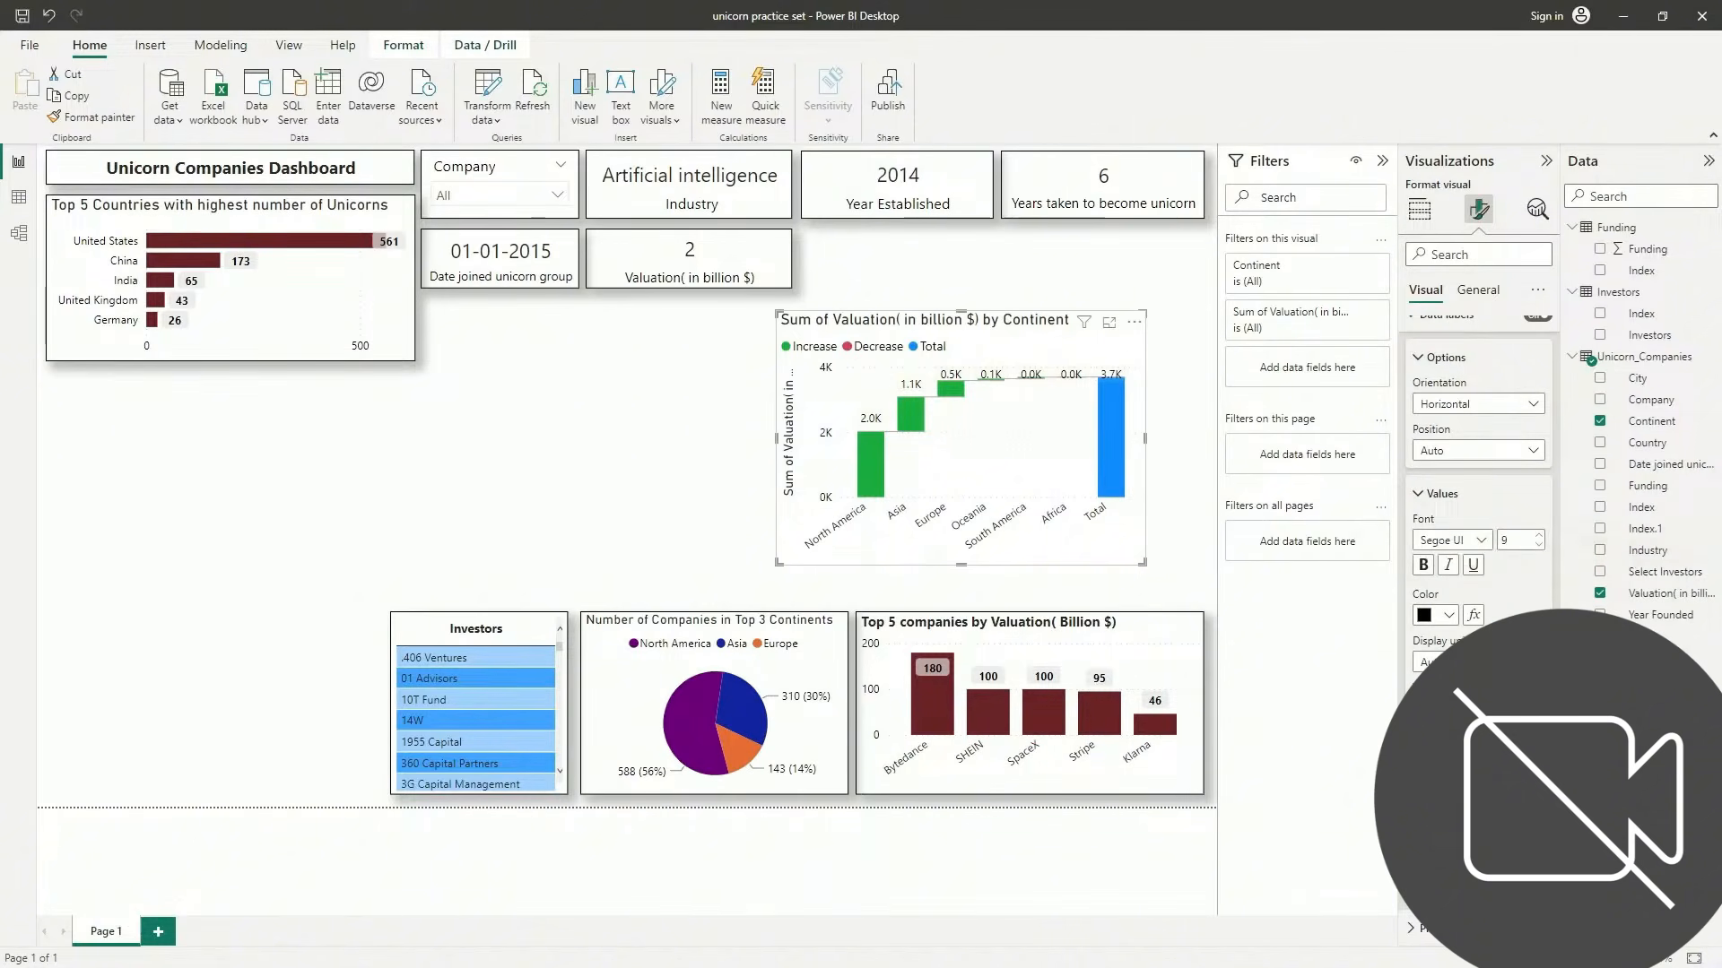
click(1439, 615)
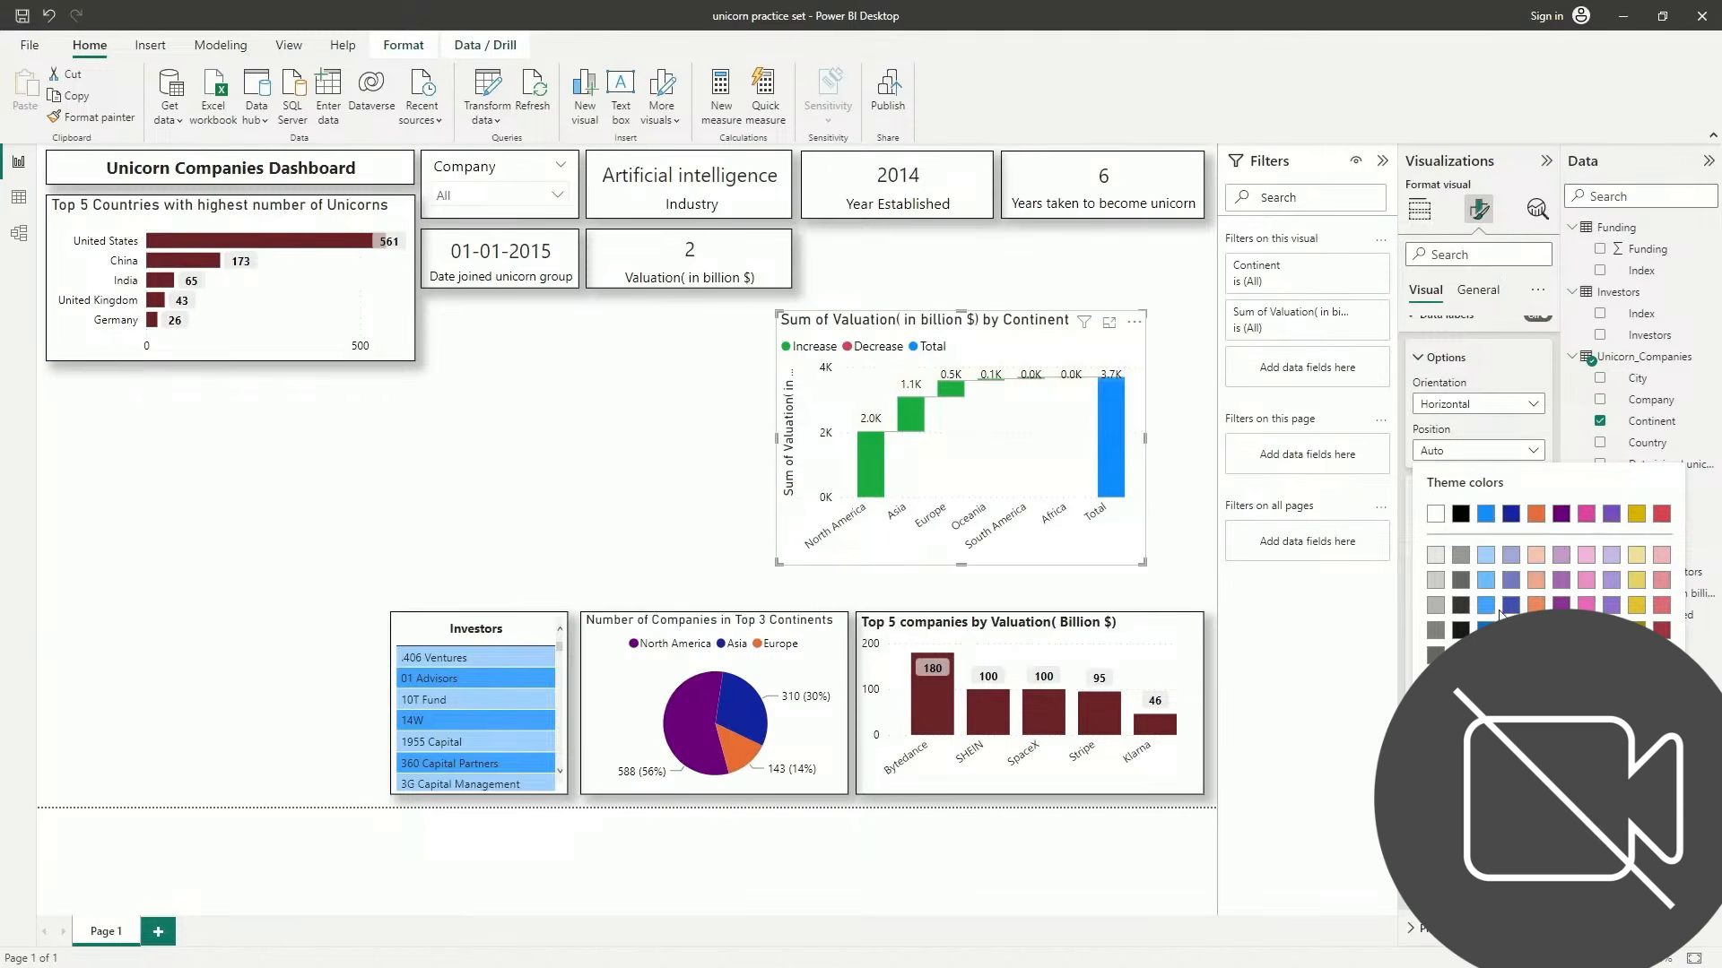
click(1637, 517)
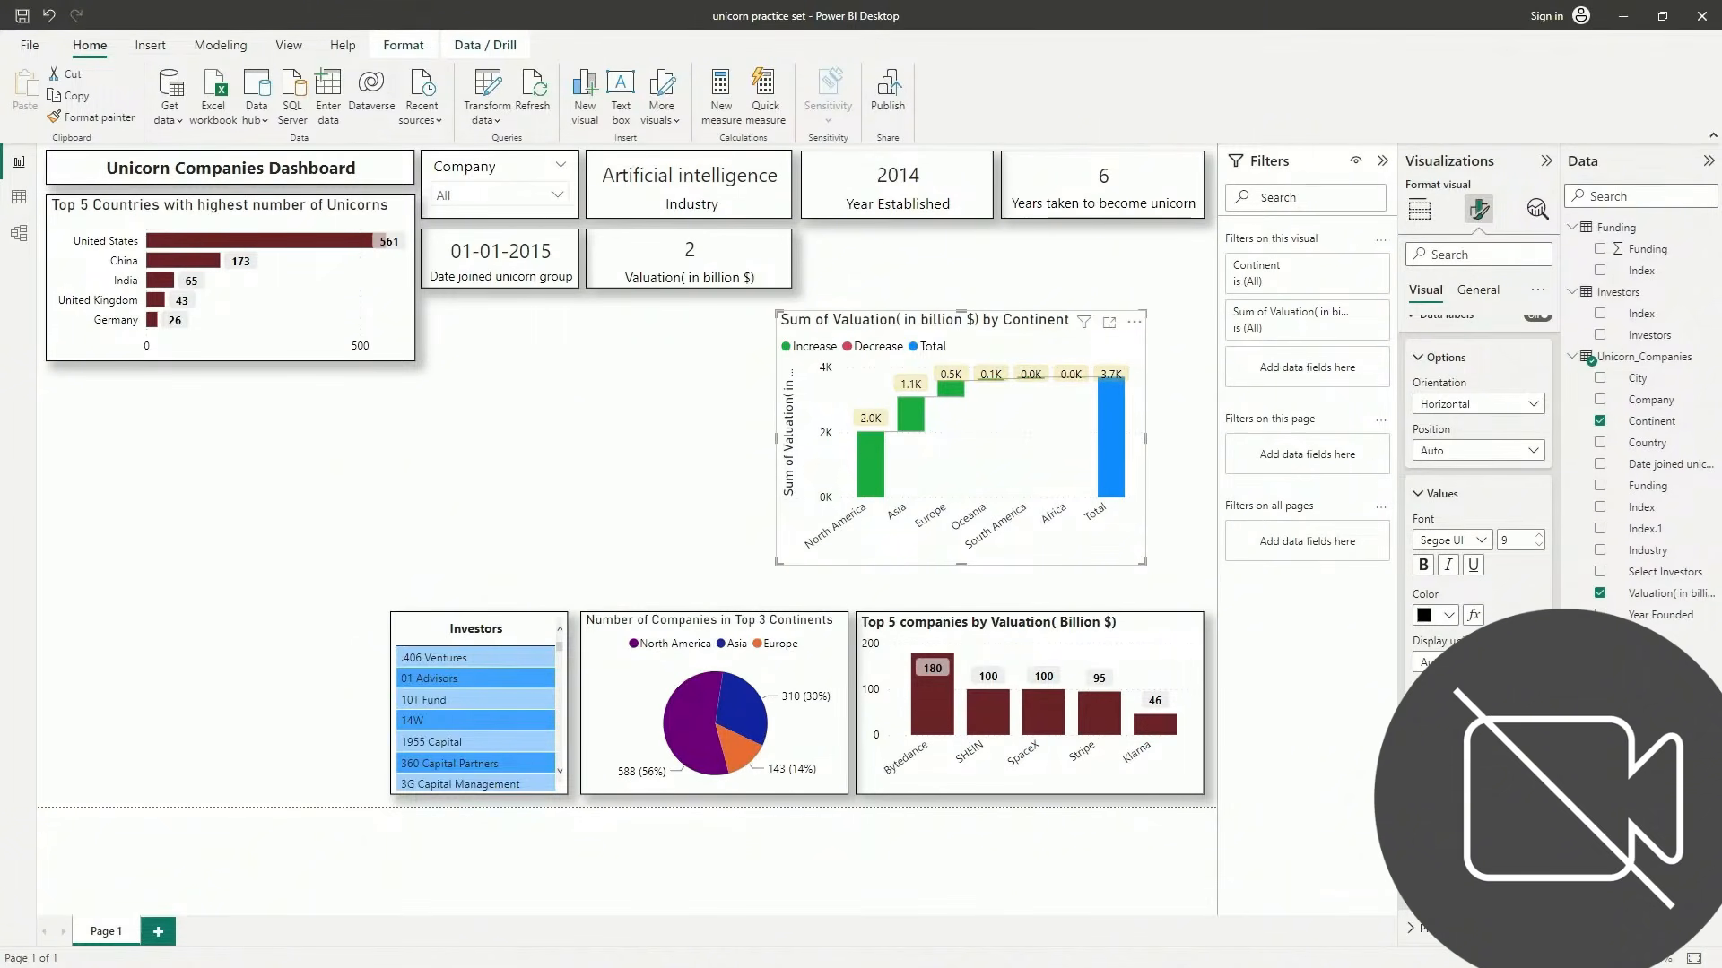
Make the waterfall chart's data label values bold
click(1424, 566)
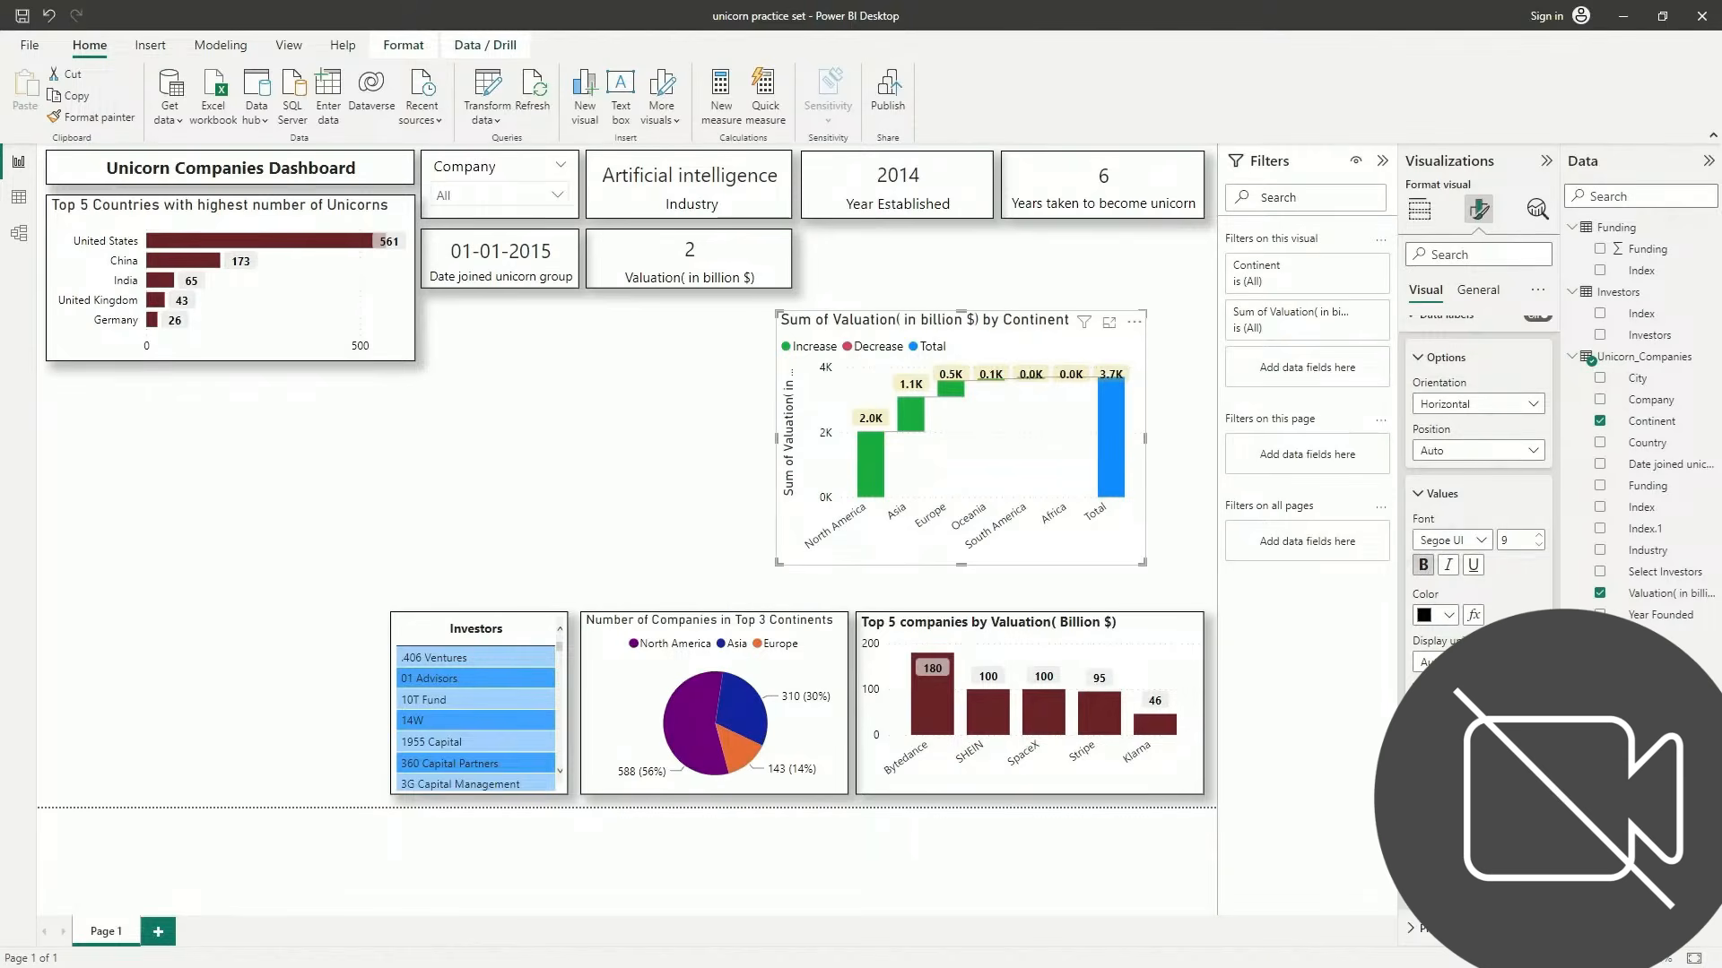
scroll(1426, 557, up, 1)
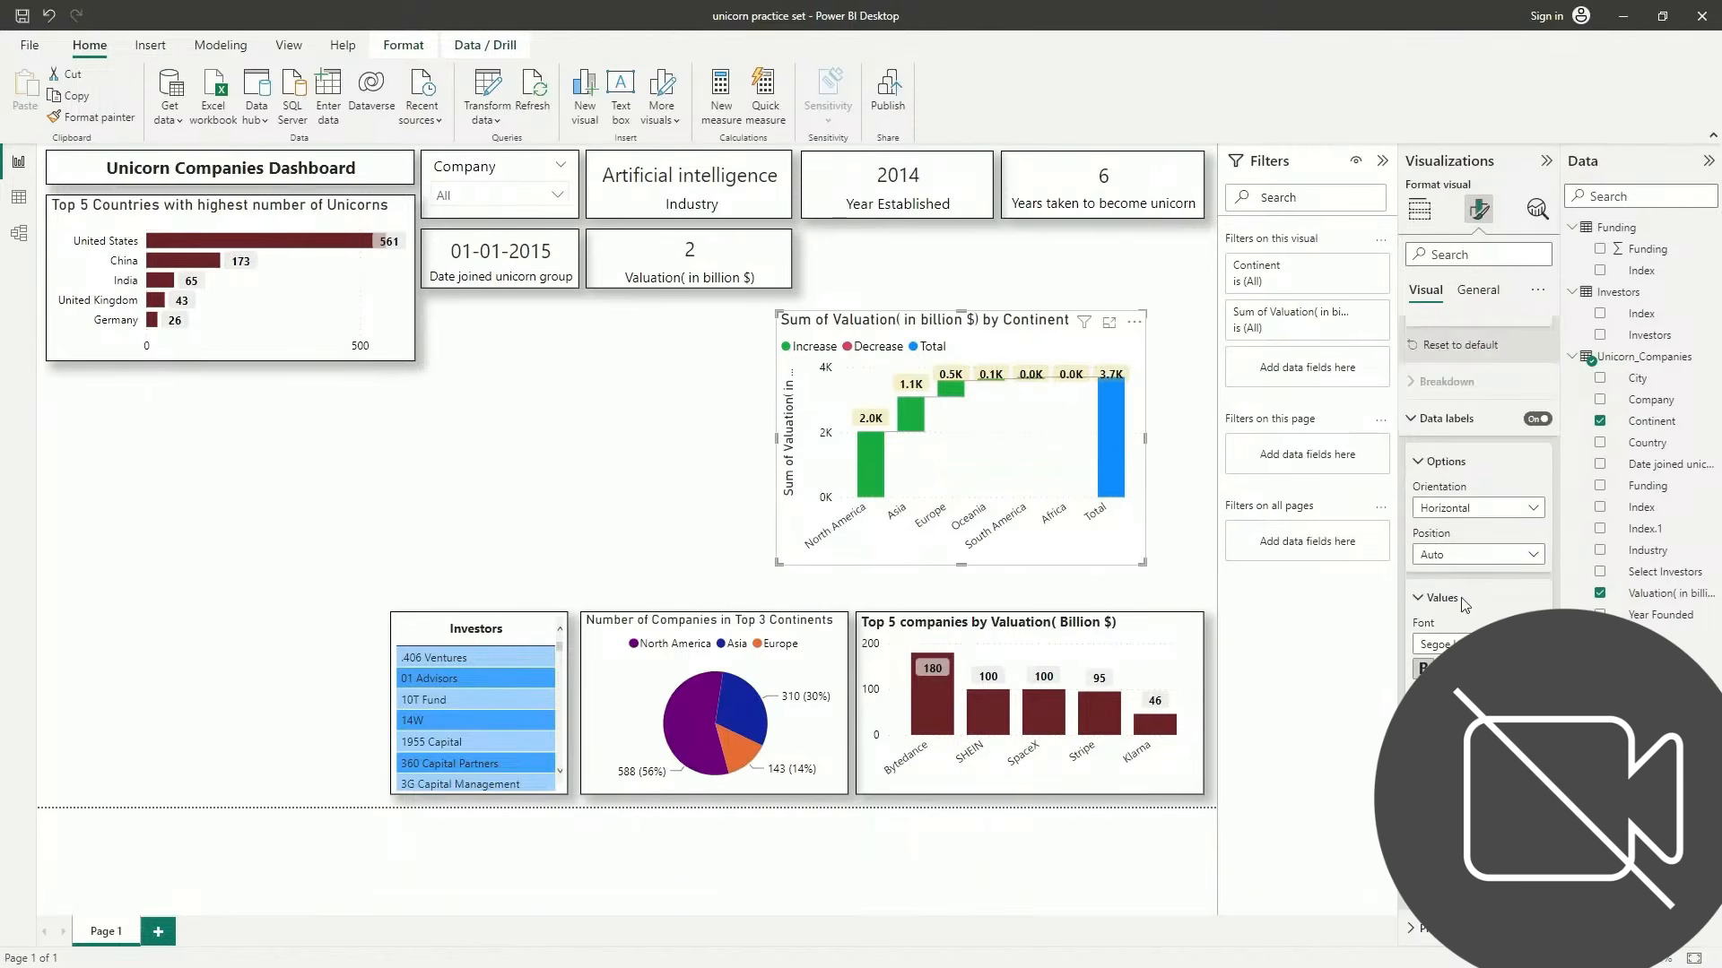
click(1427, 464)
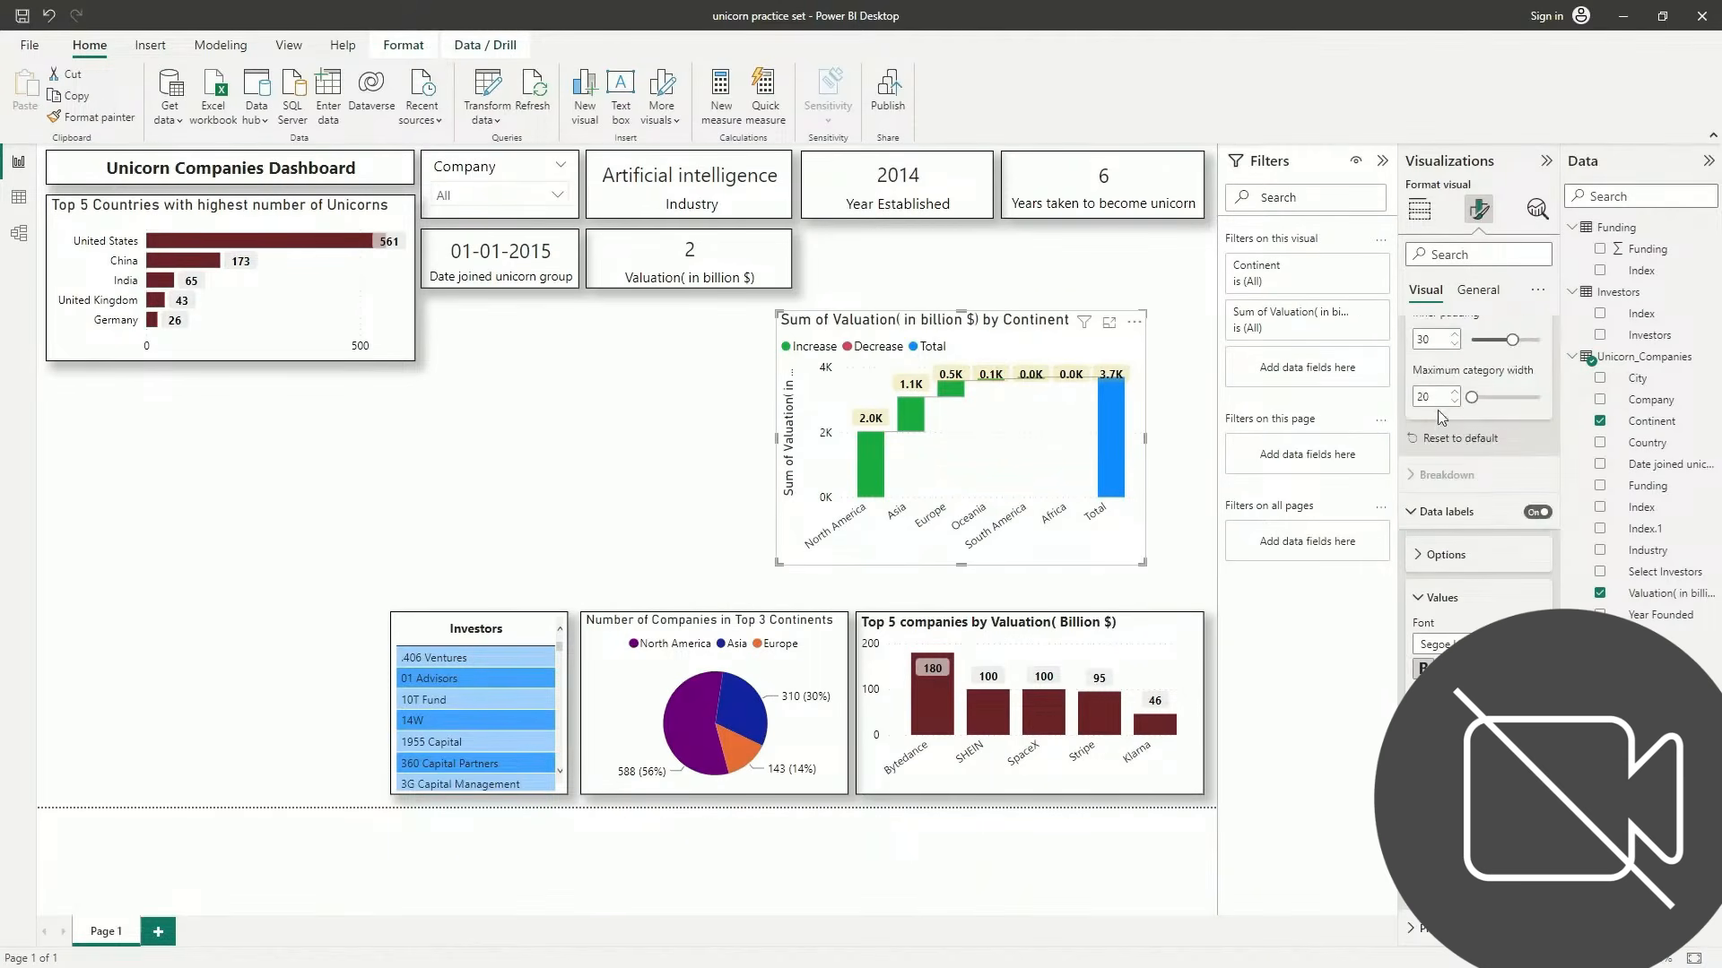
Replace the waterfall chart's title with "Total Valuation (Billion $) by continents"
click(1478, 296)
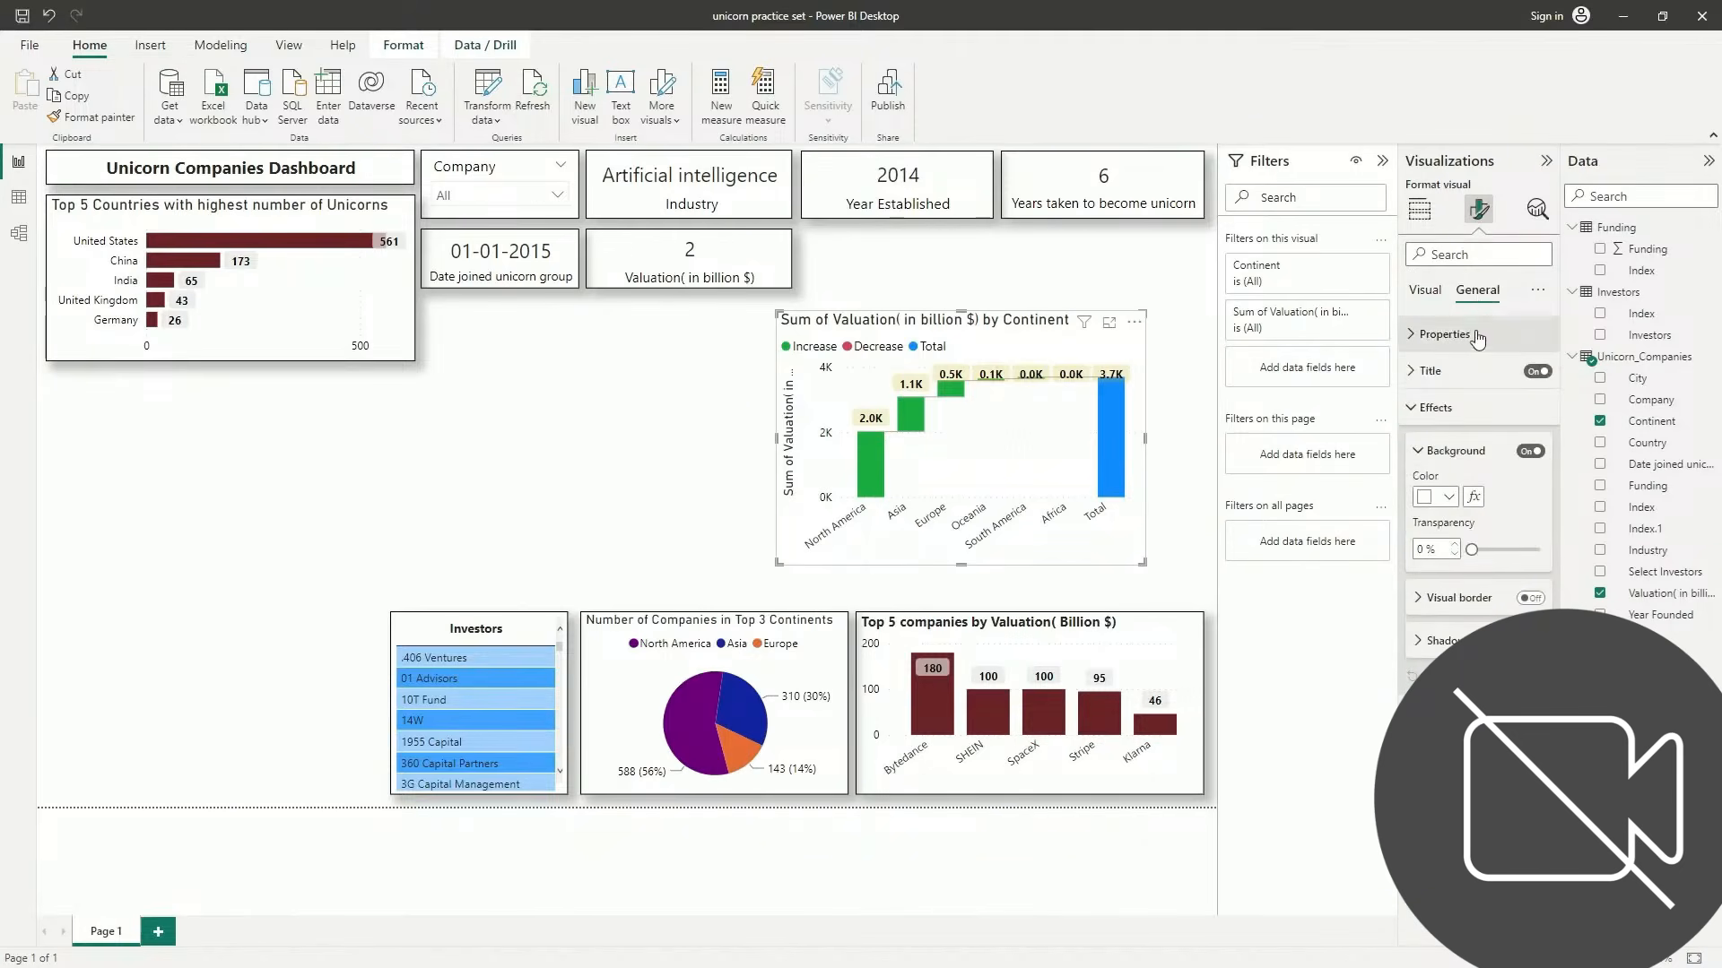
click(1461, 370)
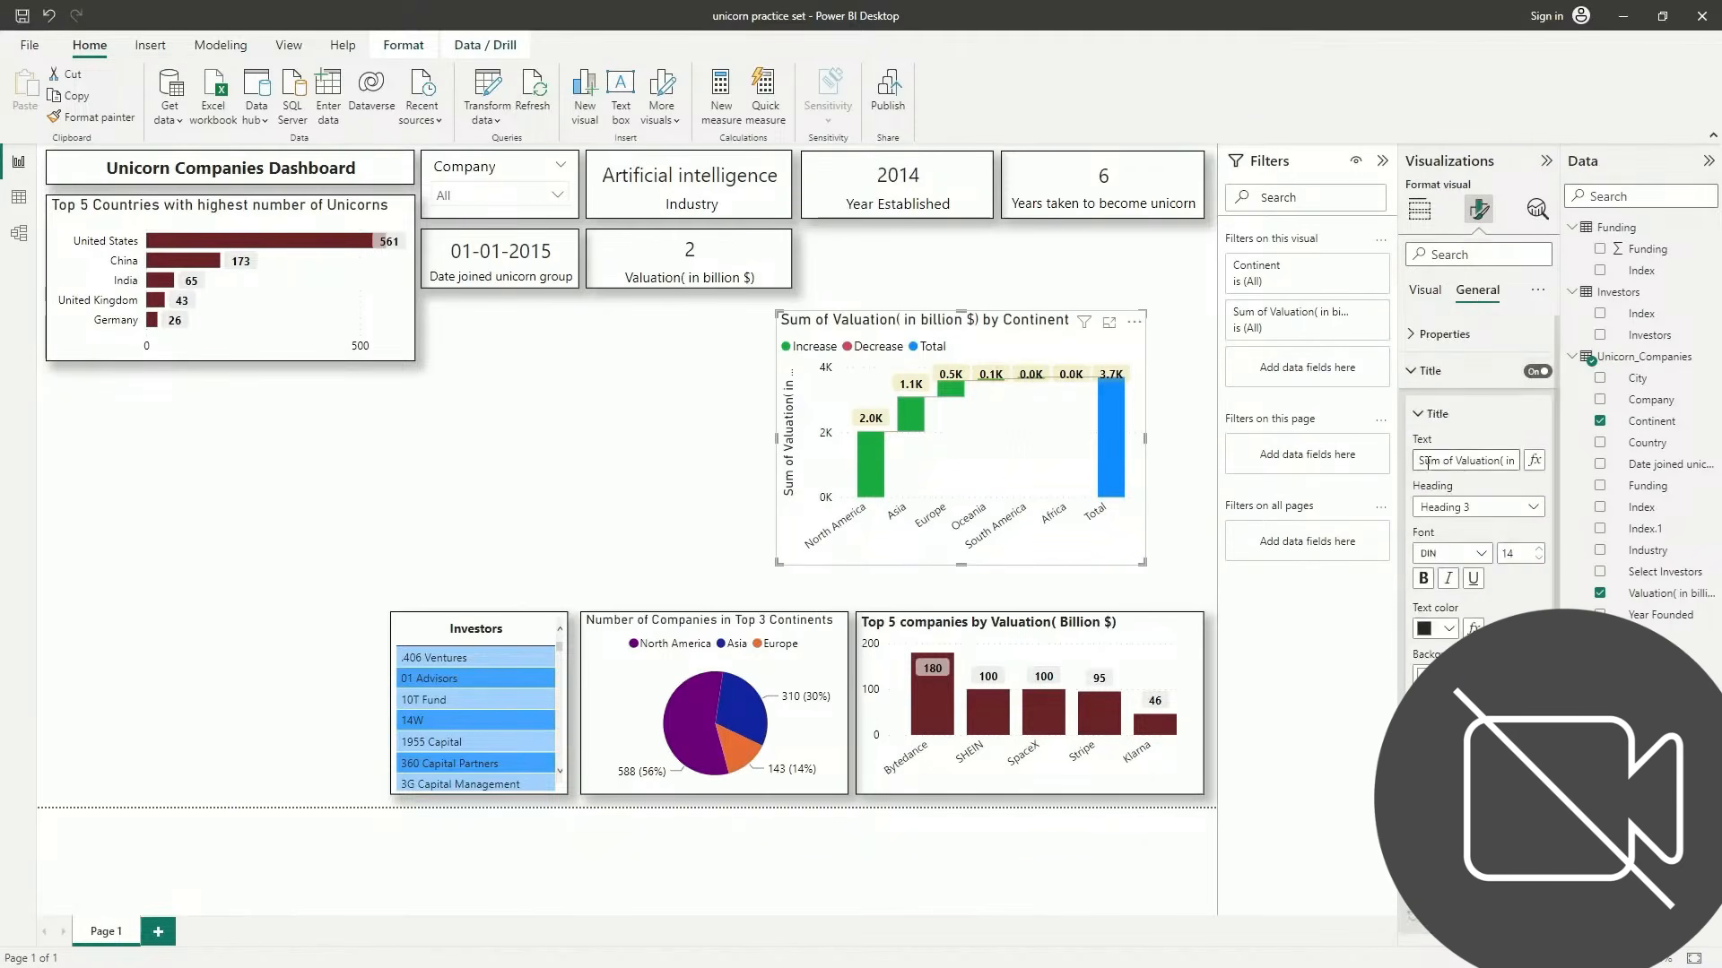
drag(1417, 460, 1514, 459)
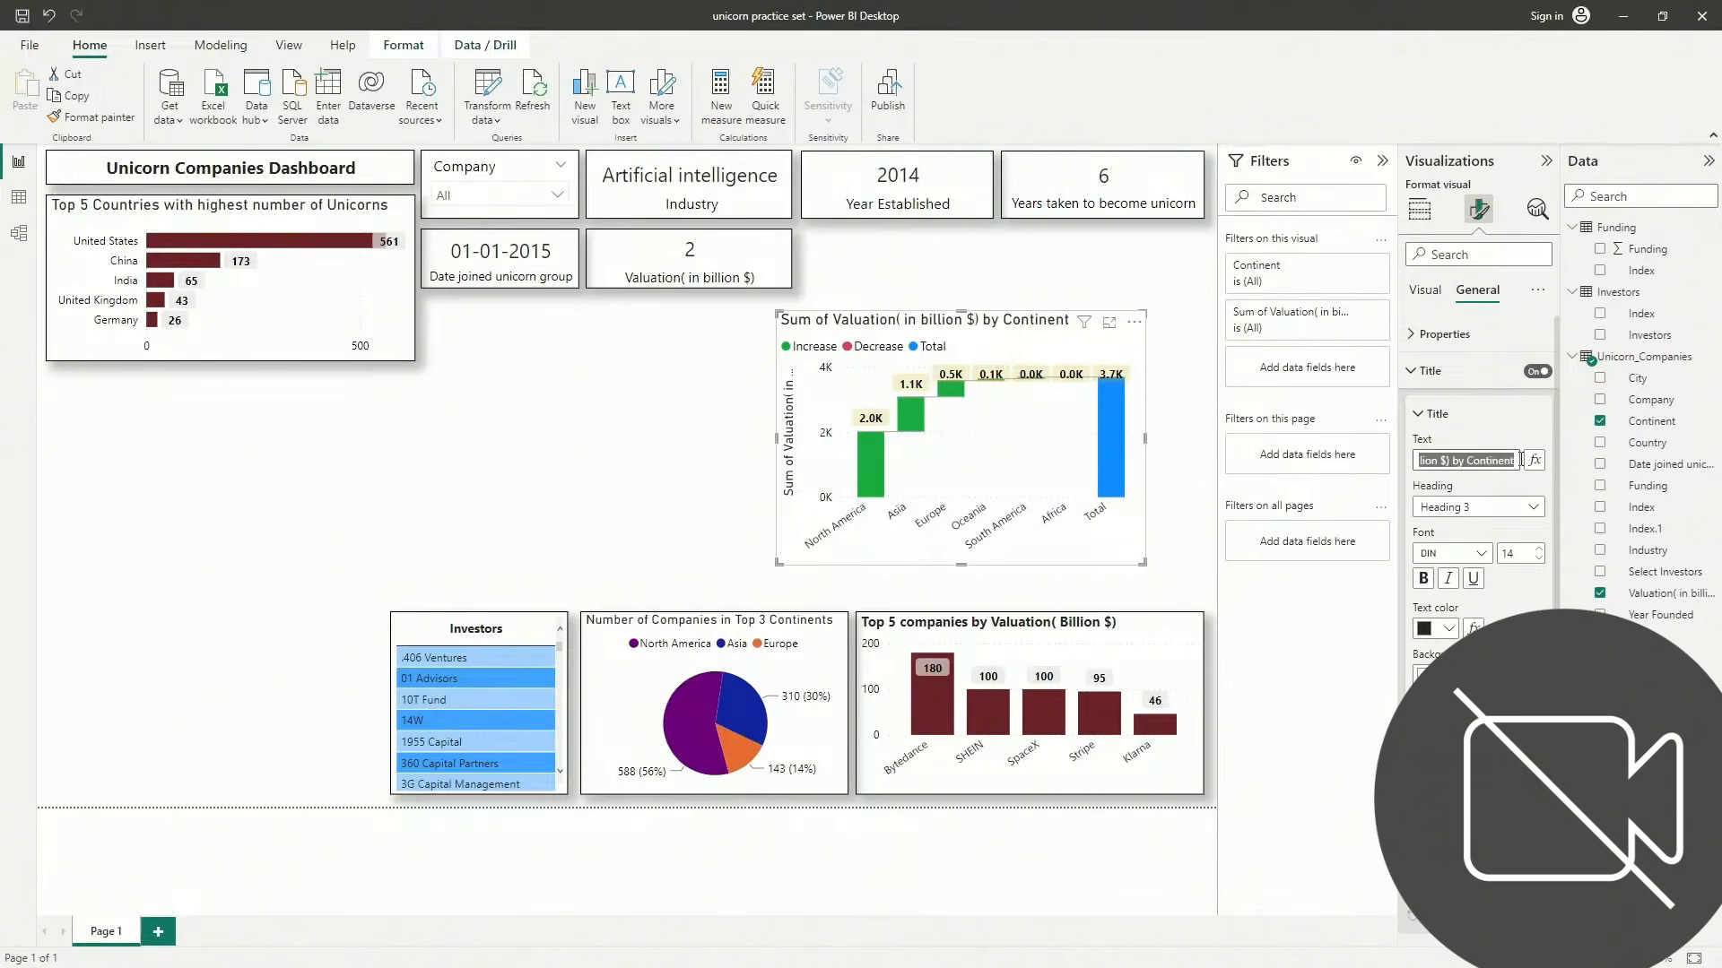
key(BackSpace)
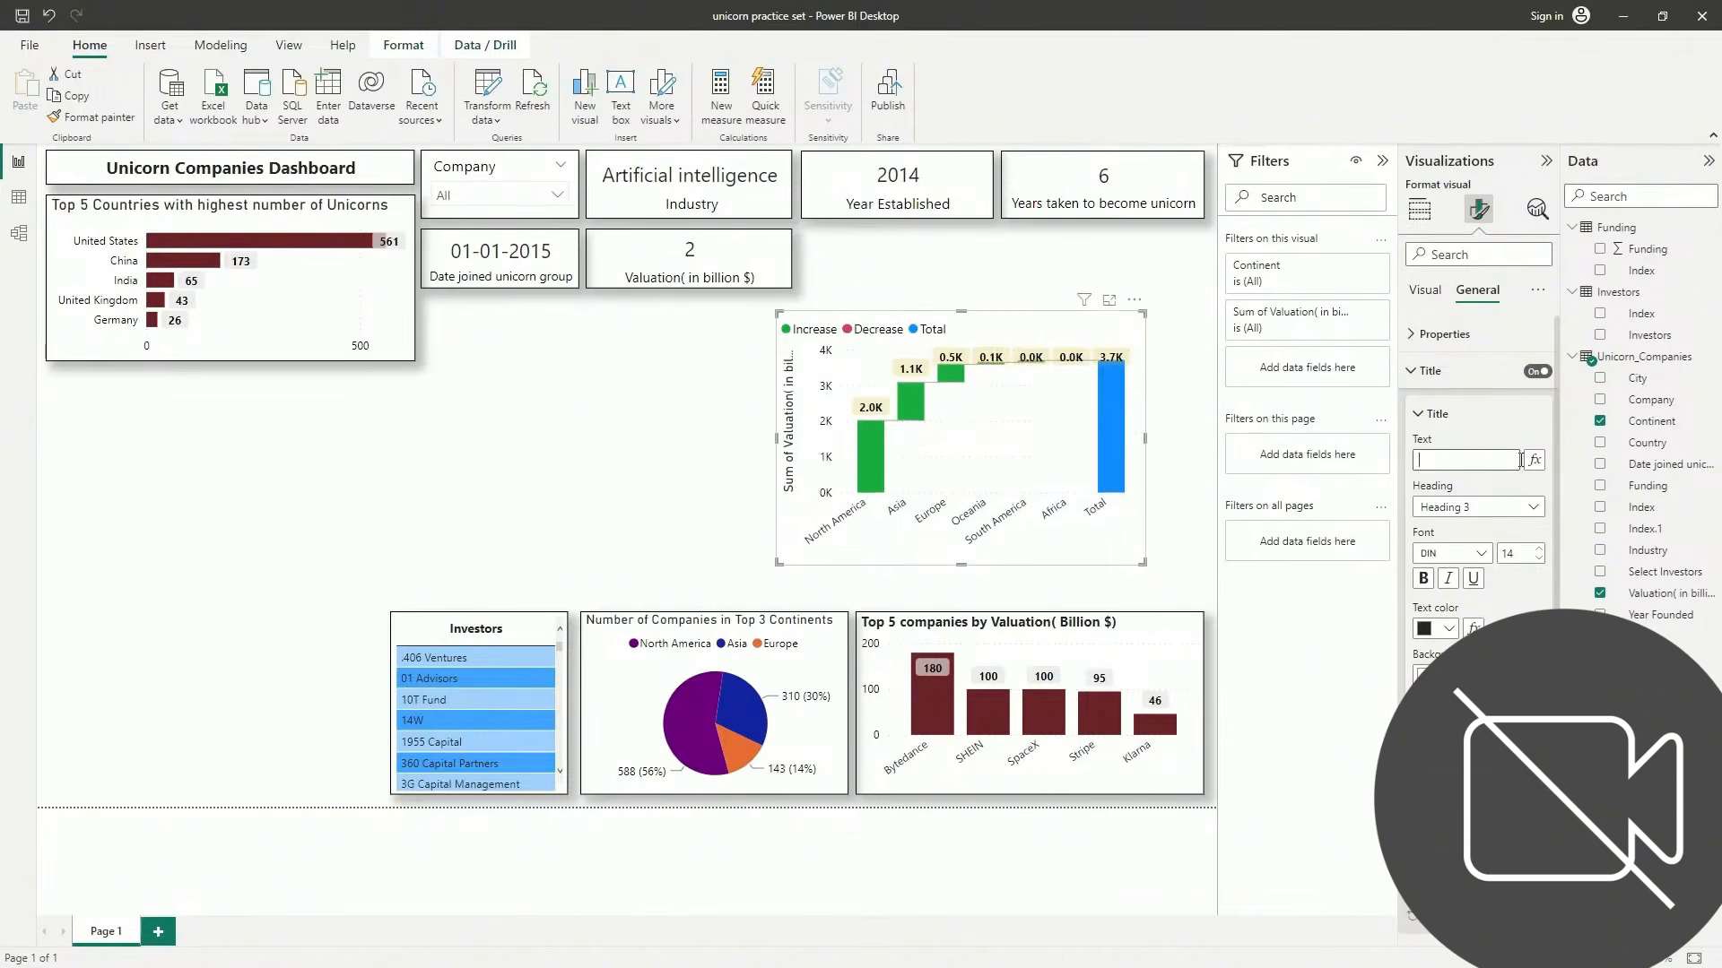
text(Total Val)
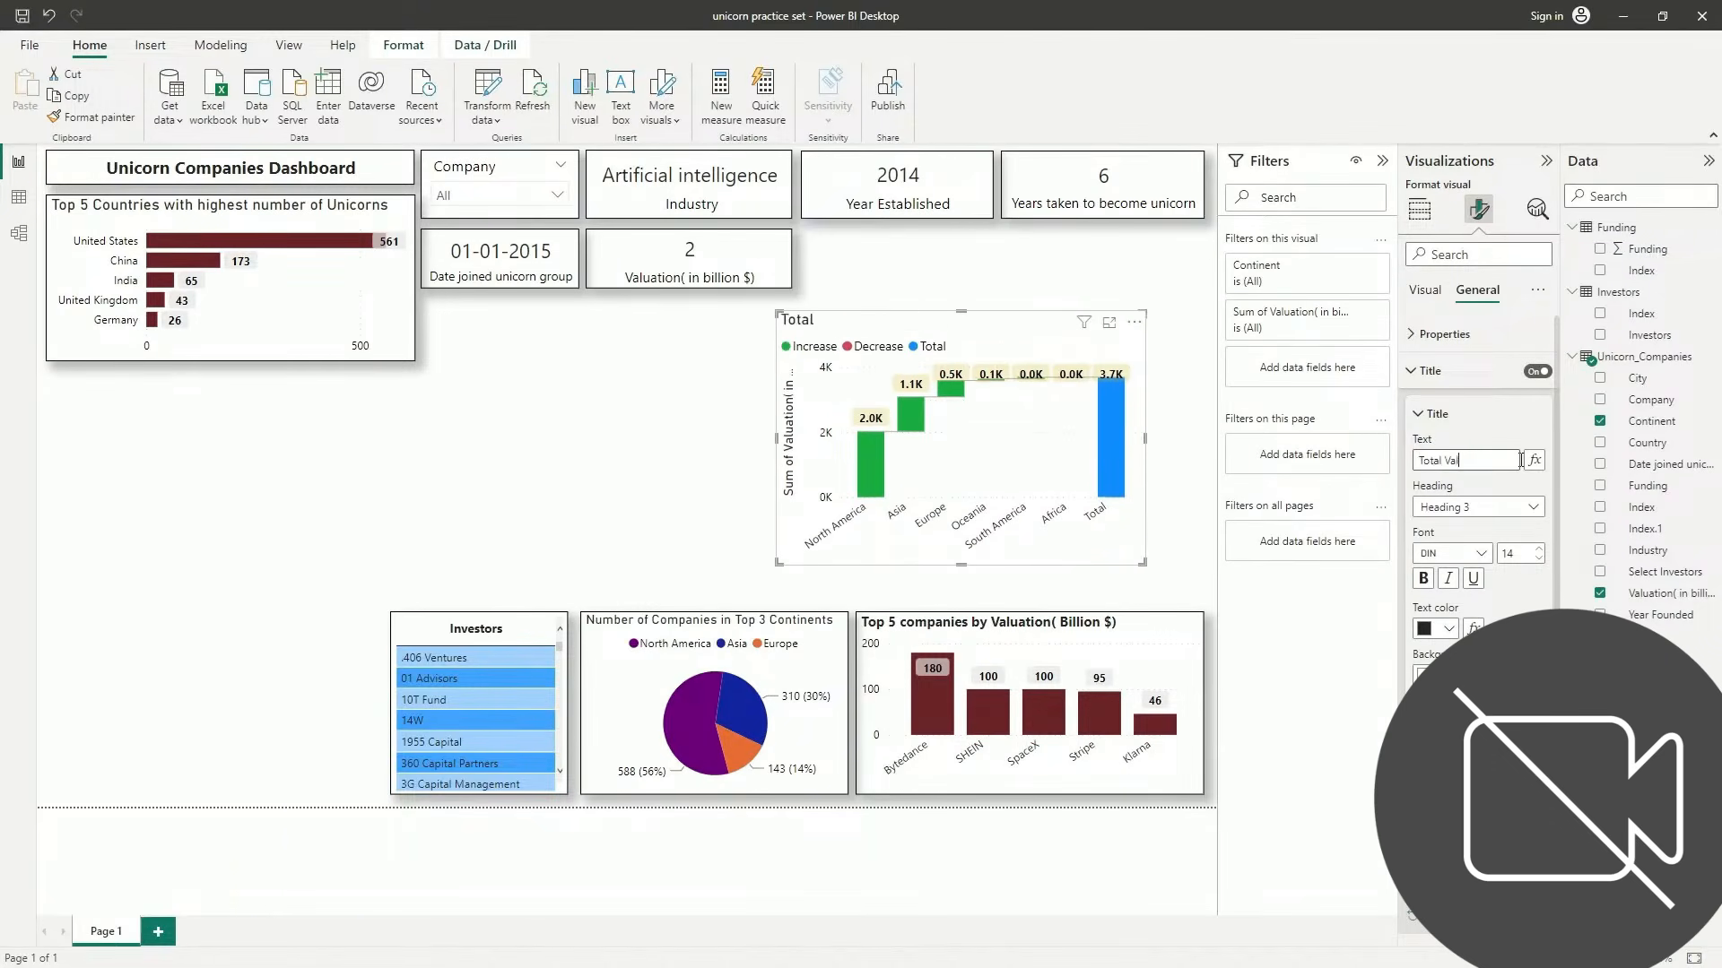
text(uation (Billion $) by)
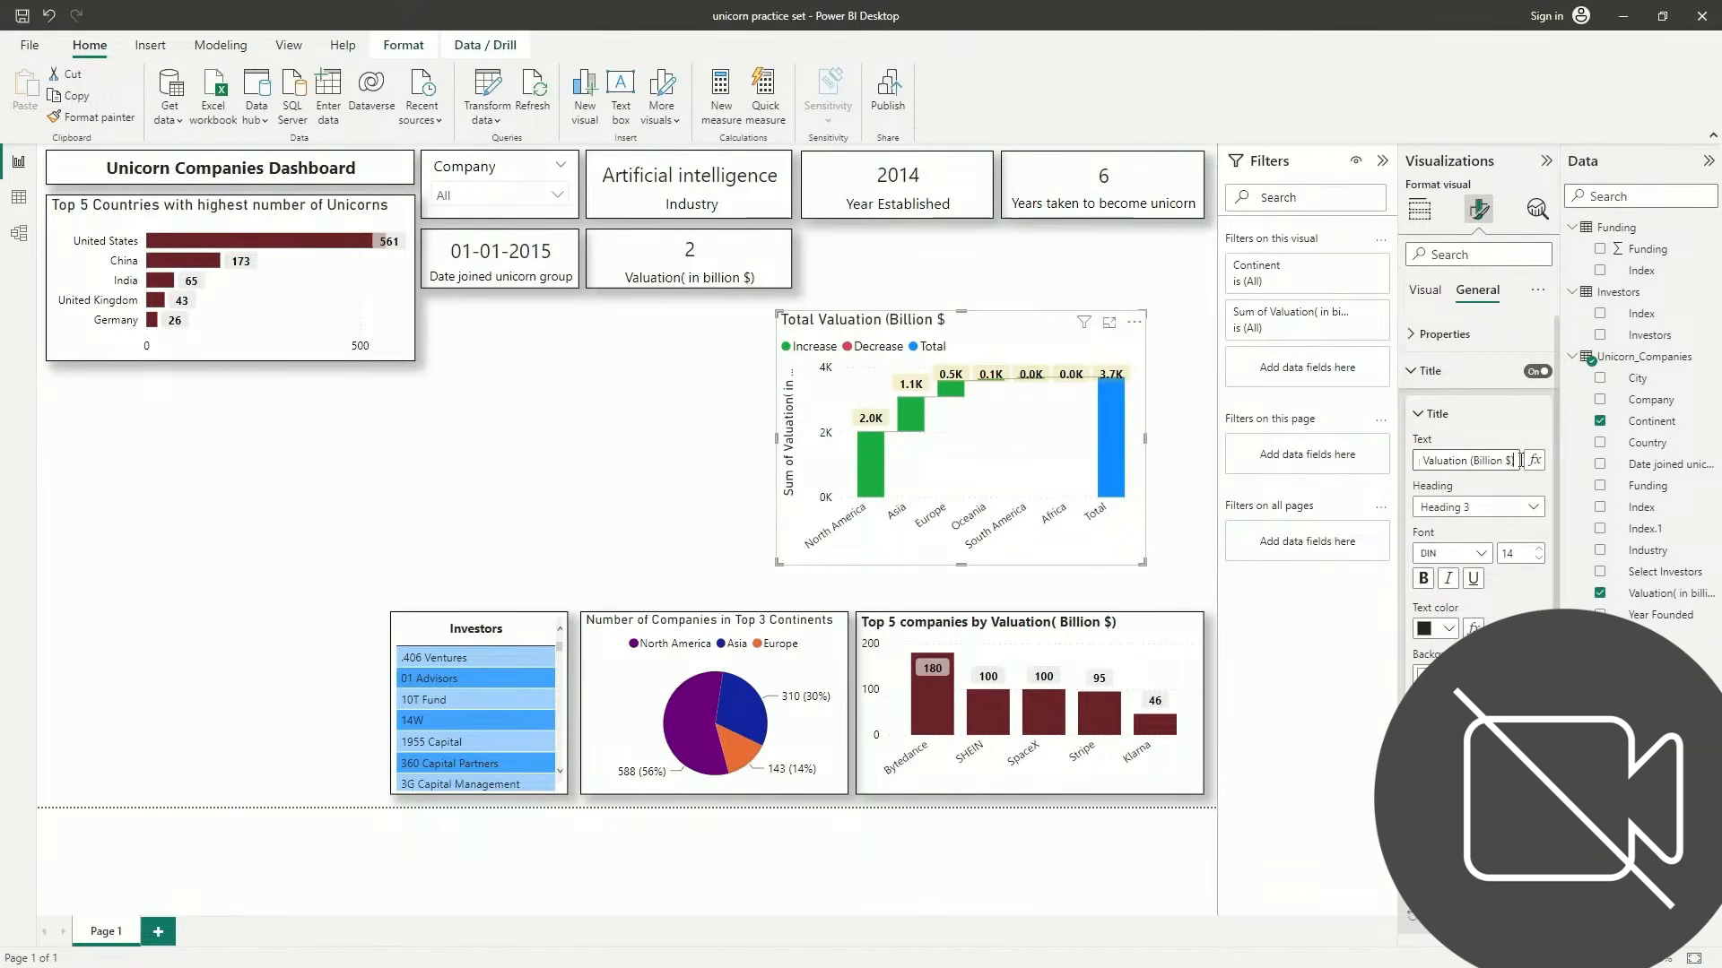
text( continents)
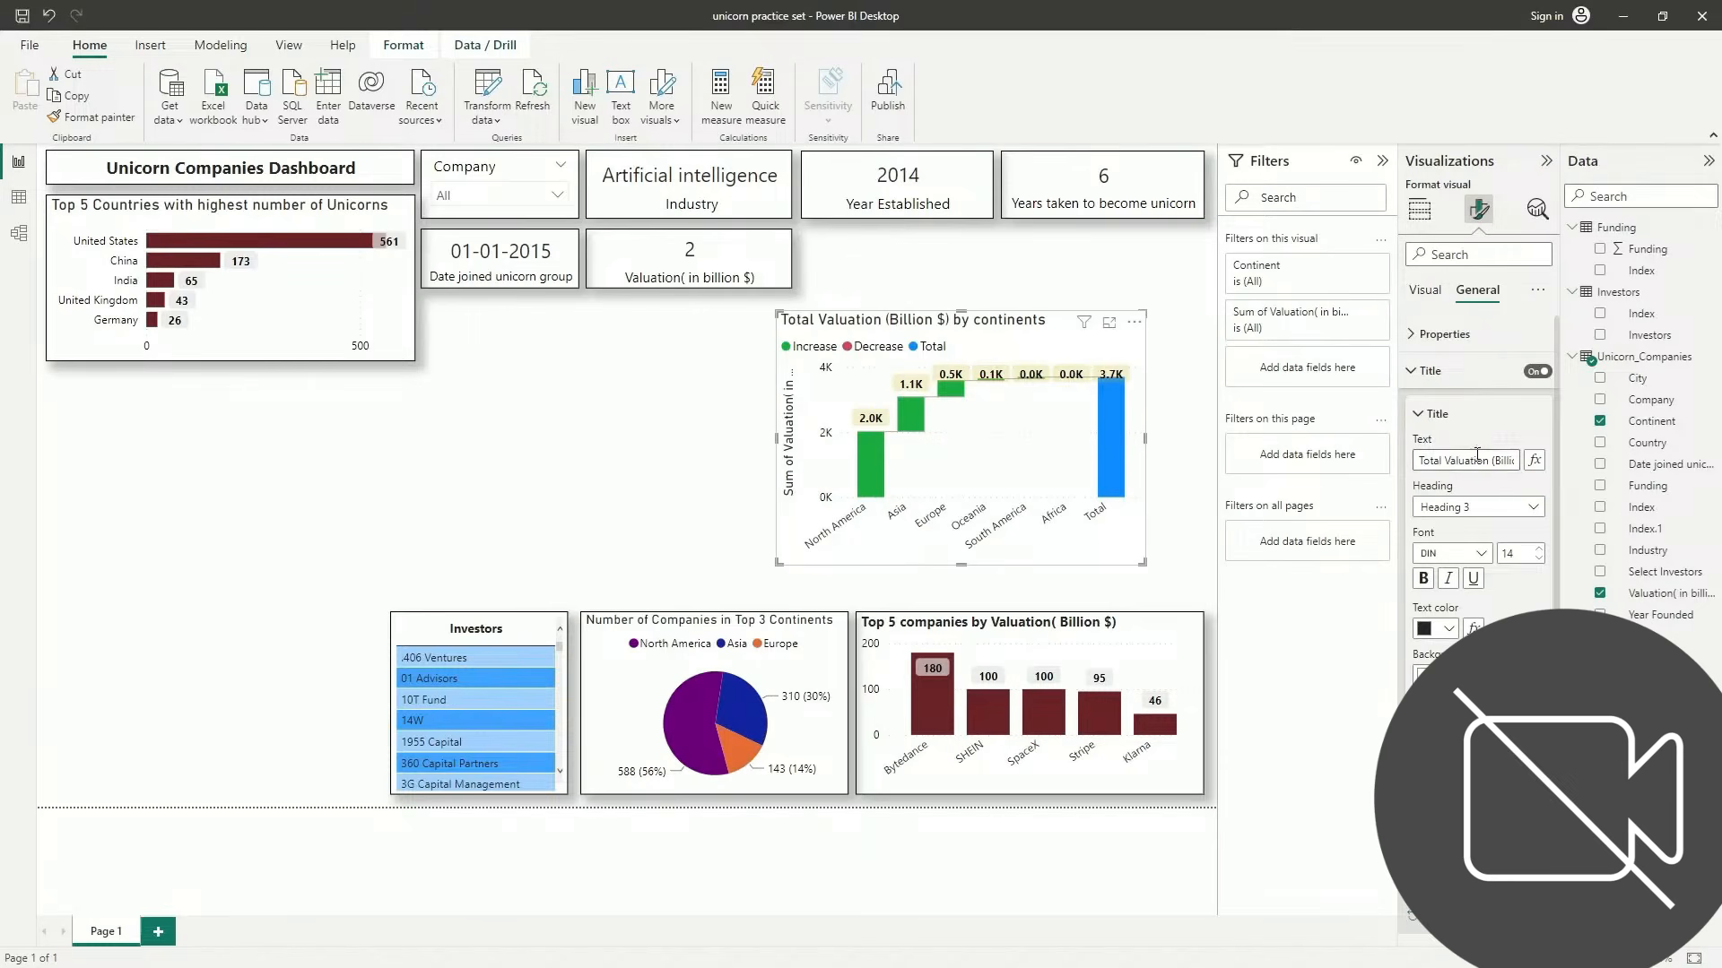
Capitalize the word "Continents" in the waterfall chart's title
key(Right)
key(Right)
key(Right)
key(Right)
key(Right)
key(Right)
key(Right)
key(Right)
key(Right)
key(Right)
key(Right)
key(Right)
key(Right)
key(Right)
key(Right)
key(Right)
key(Right)
key(Right)
key(Right)
key(Right)
key(Right)
key(BackSpace)
text(C)
Set the waterfall chart's title font to Segoe UI at size 12
scroll(1435, 520, down, 5)
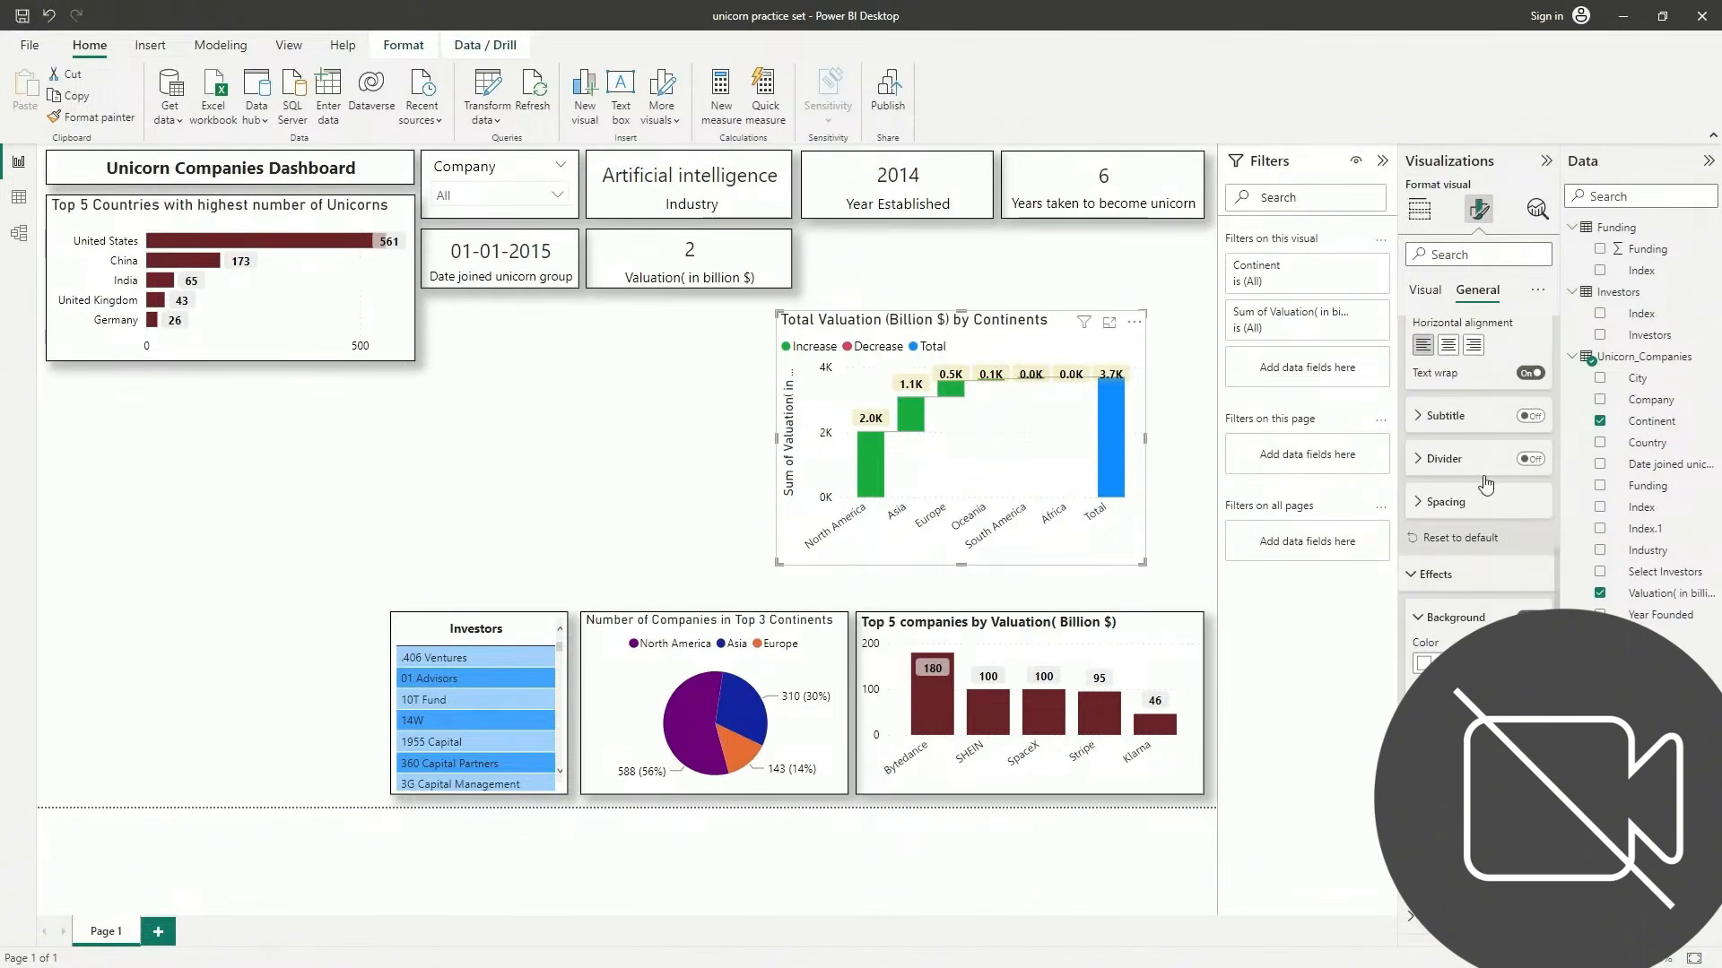
scroll(1484, 485, up, 4)
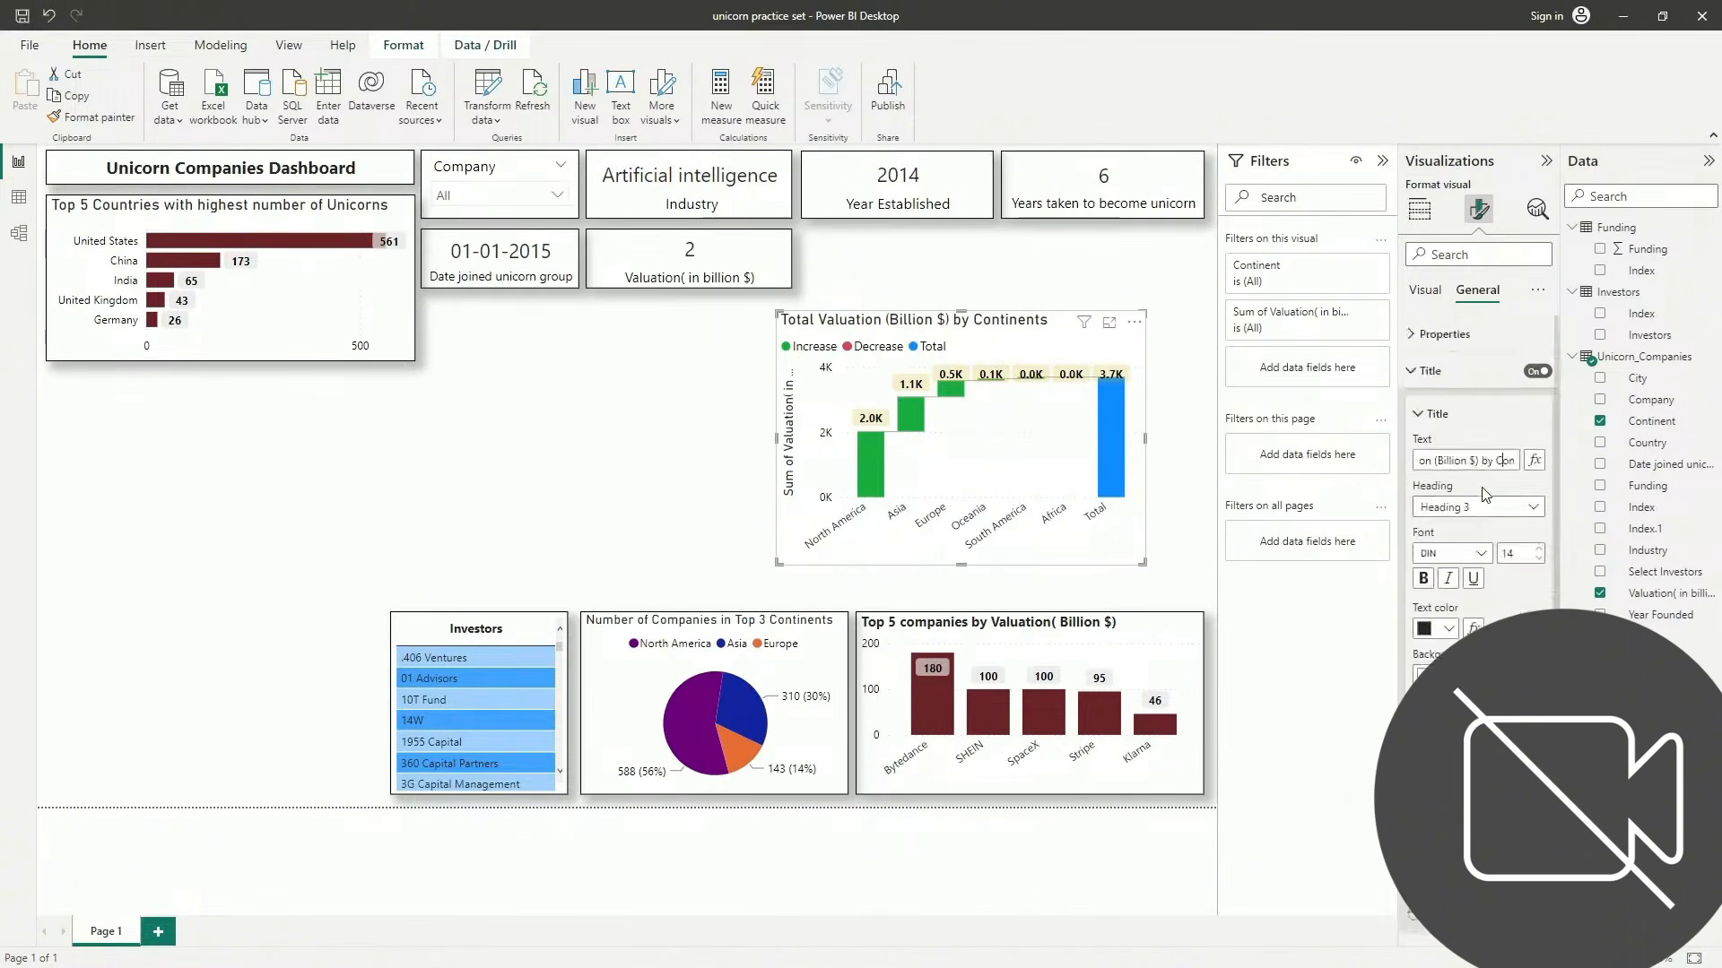
click(1472, 556)
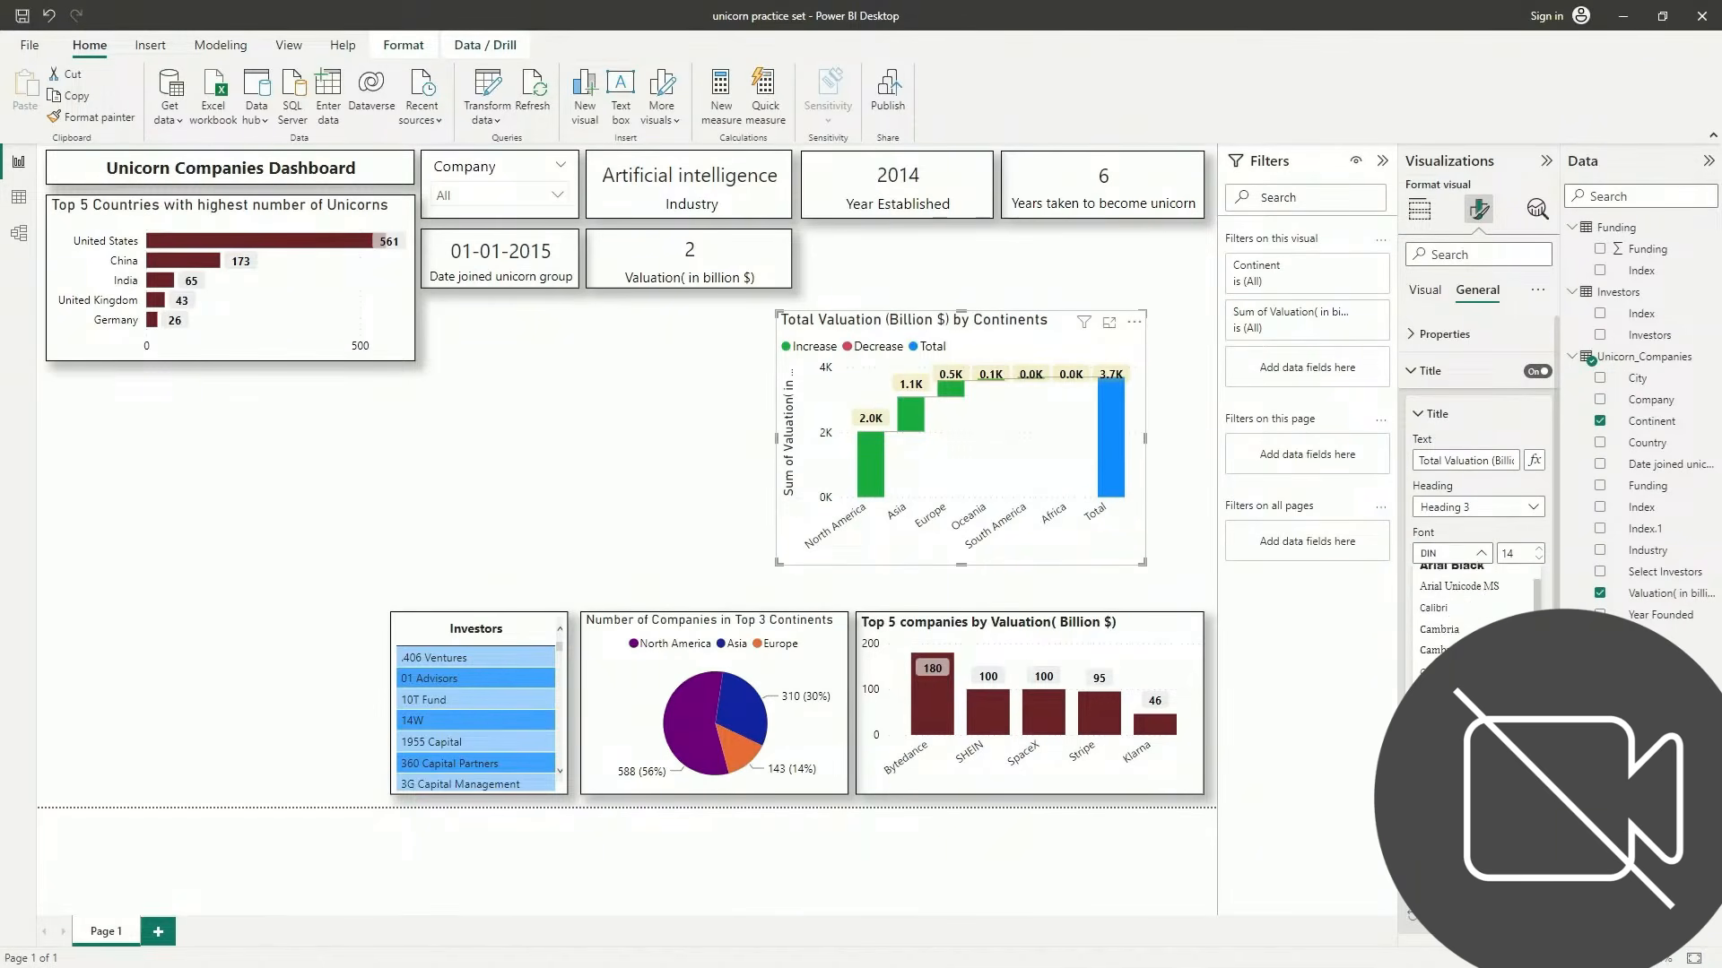
click(1445, 744)
click(1540, 558)
click(1540, 558)
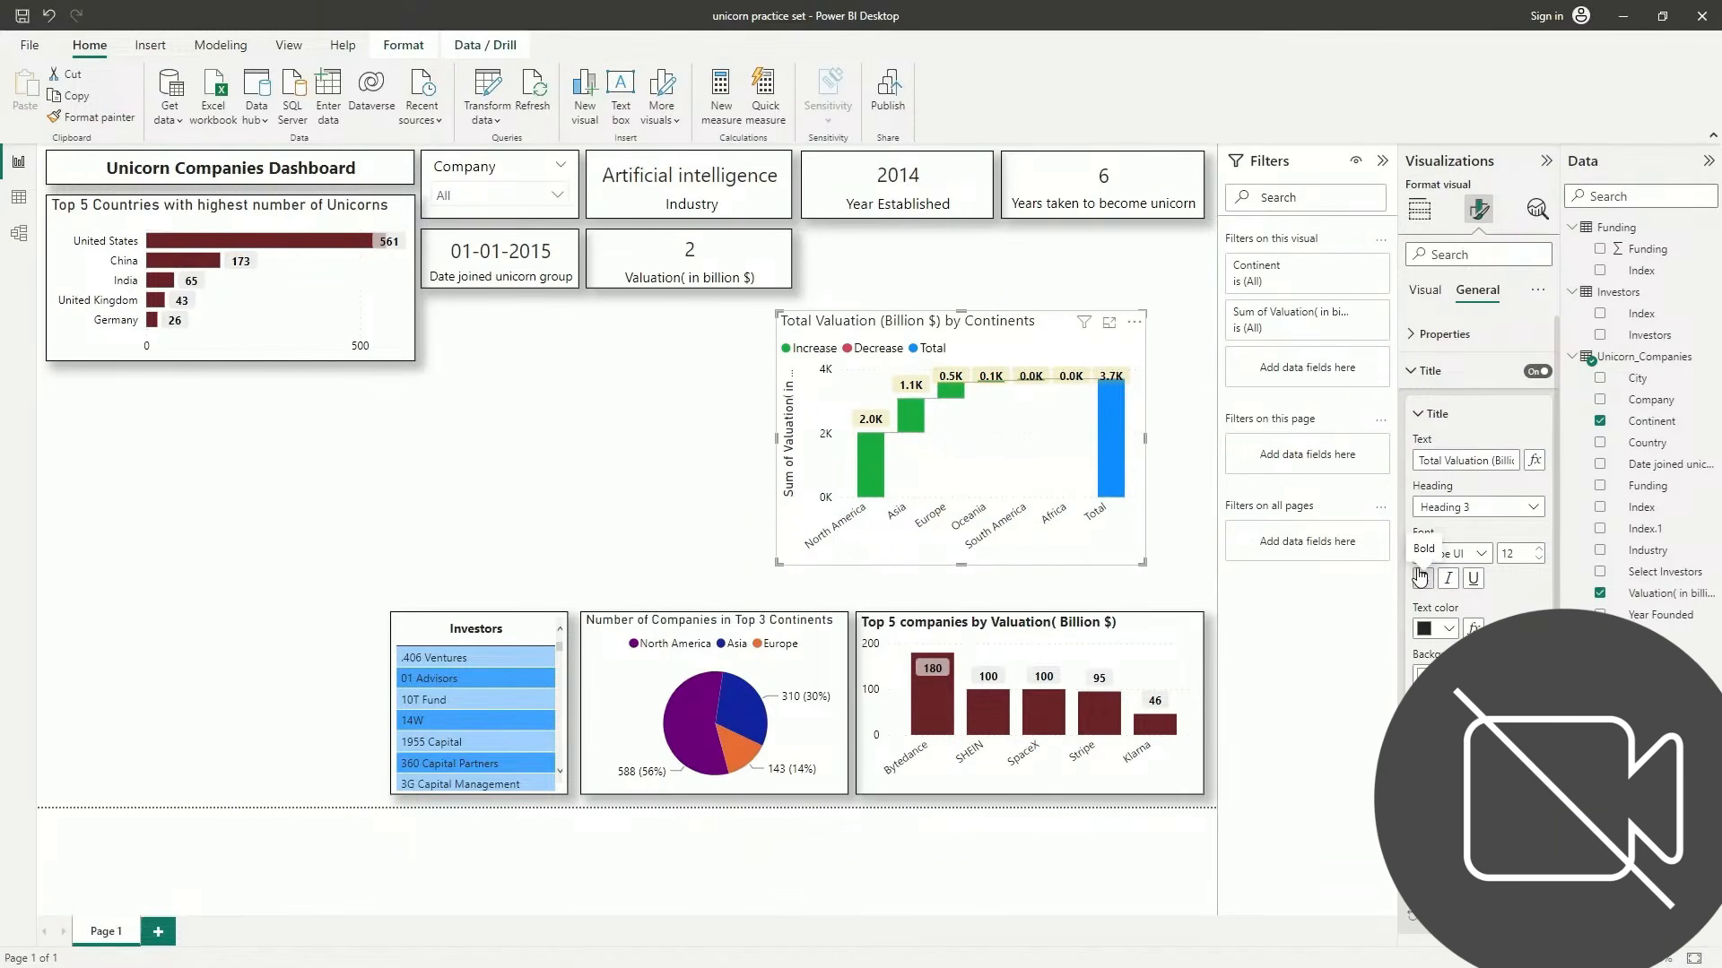
Turn on the visual border and shadow for the waterfall chart
scroll(1457, 569, down, 3)
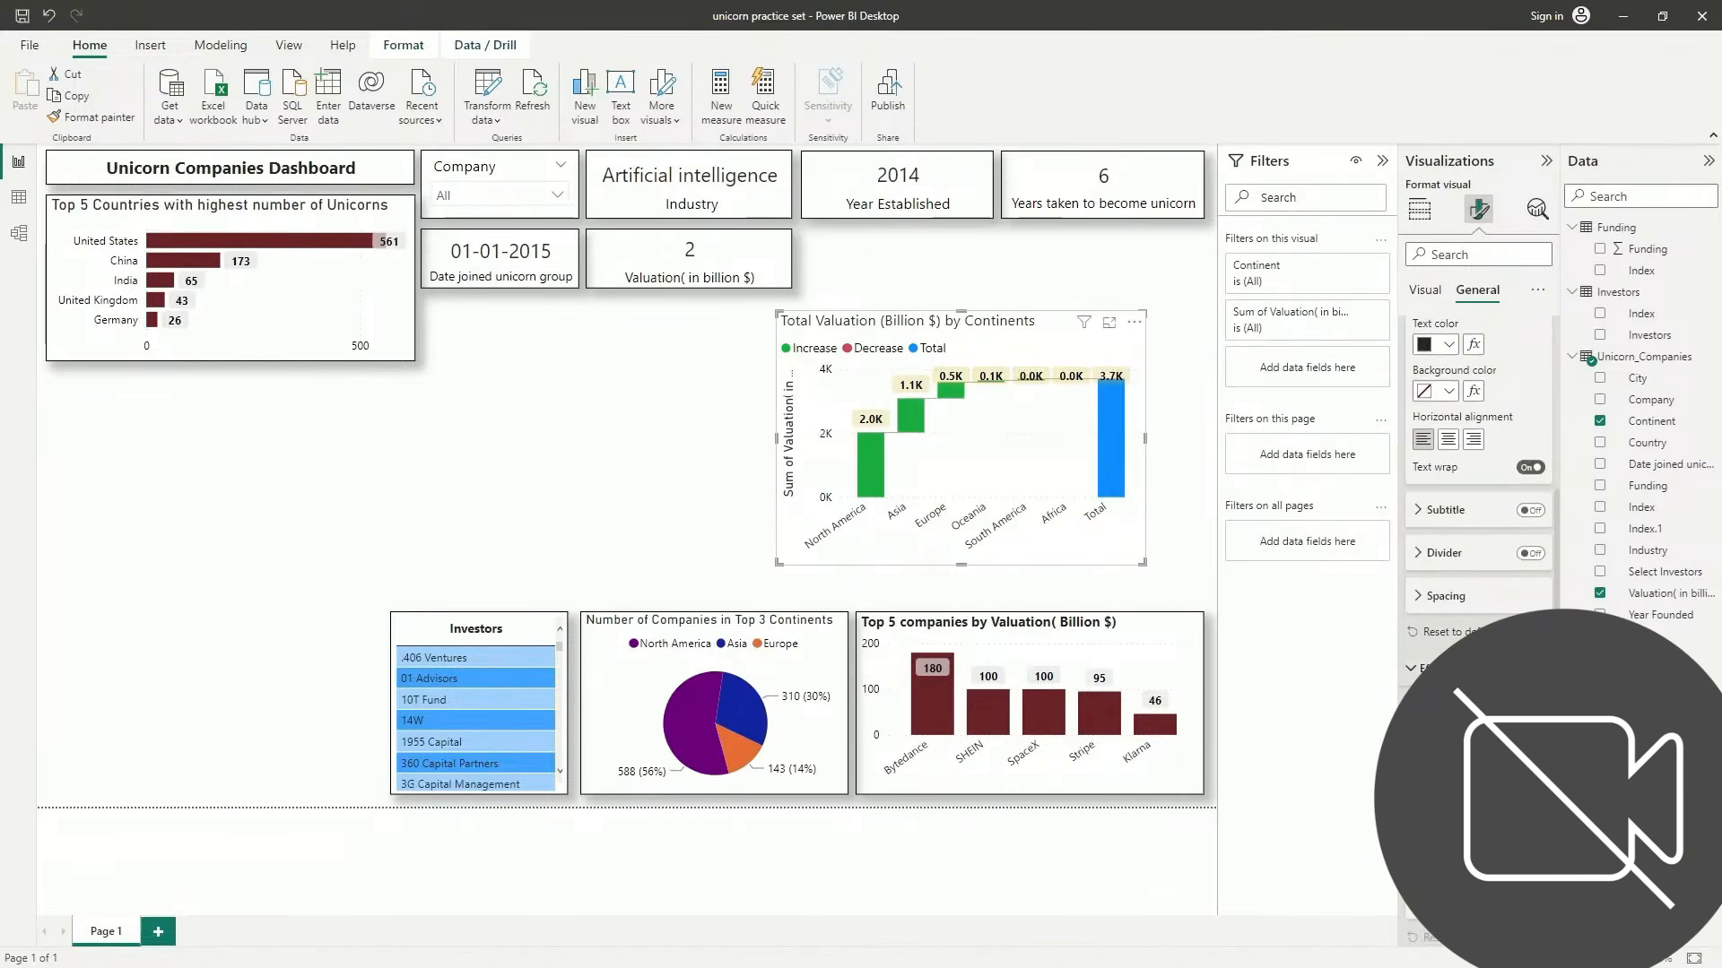
scroll(1448, 607, down, 2)
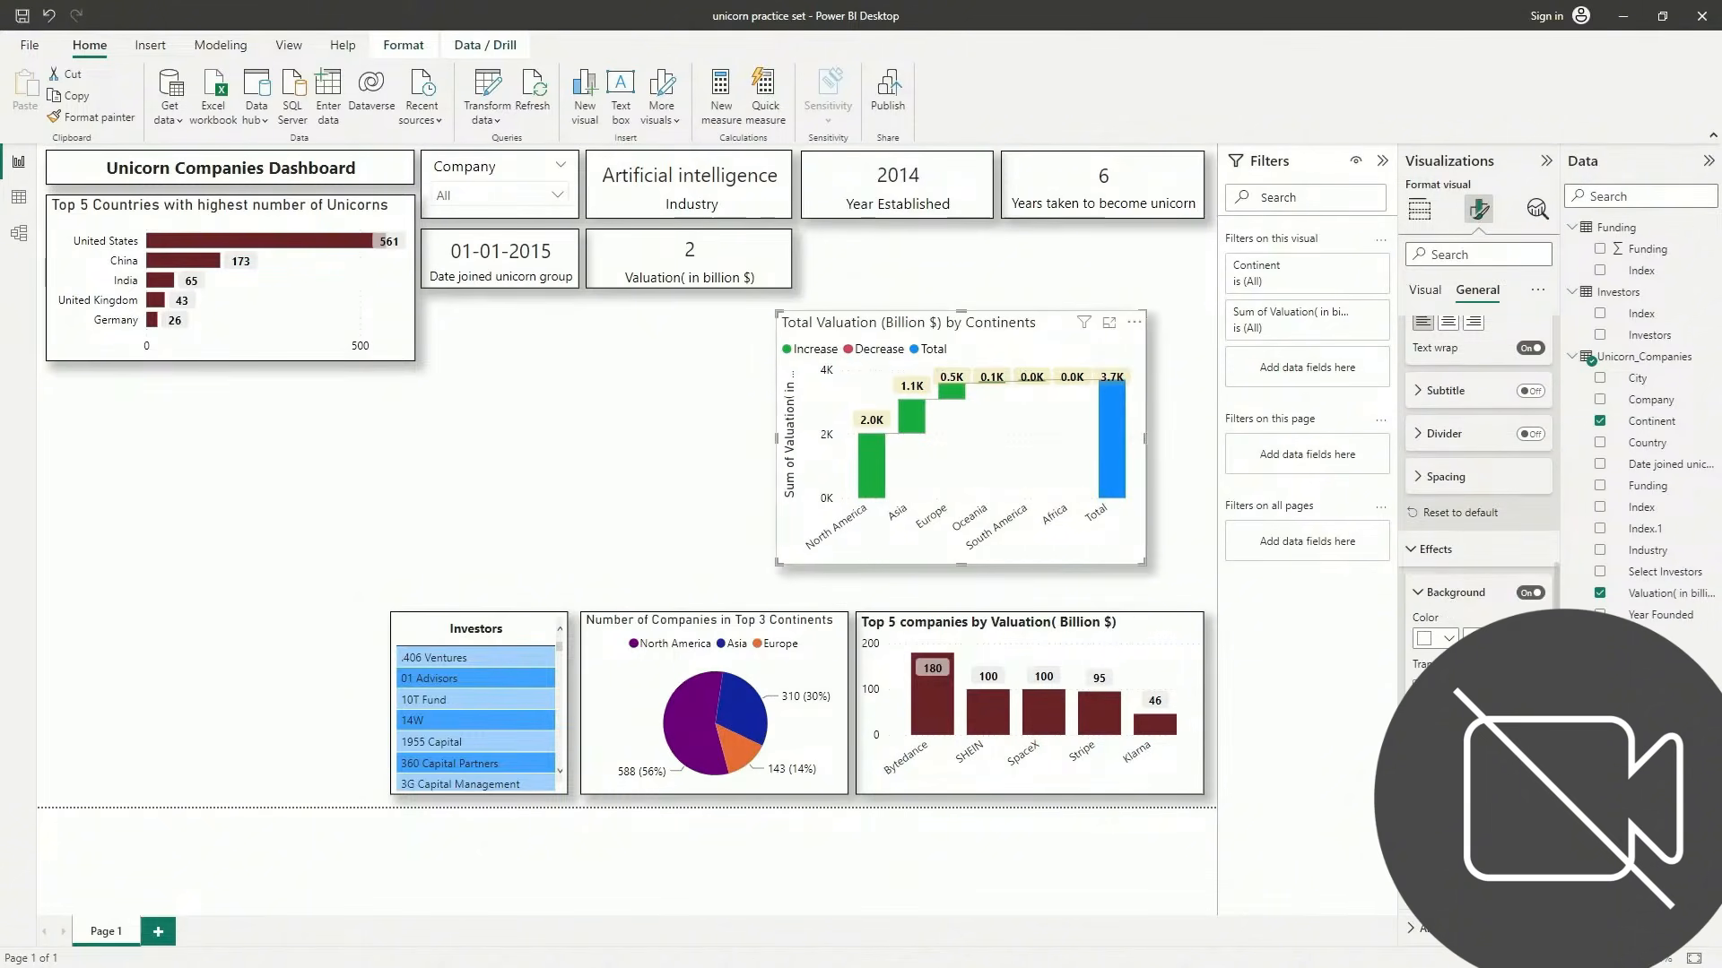
Review the waterfall chart's formatting options for its legend, gridlines, columns and data labels
click(1423, 290)
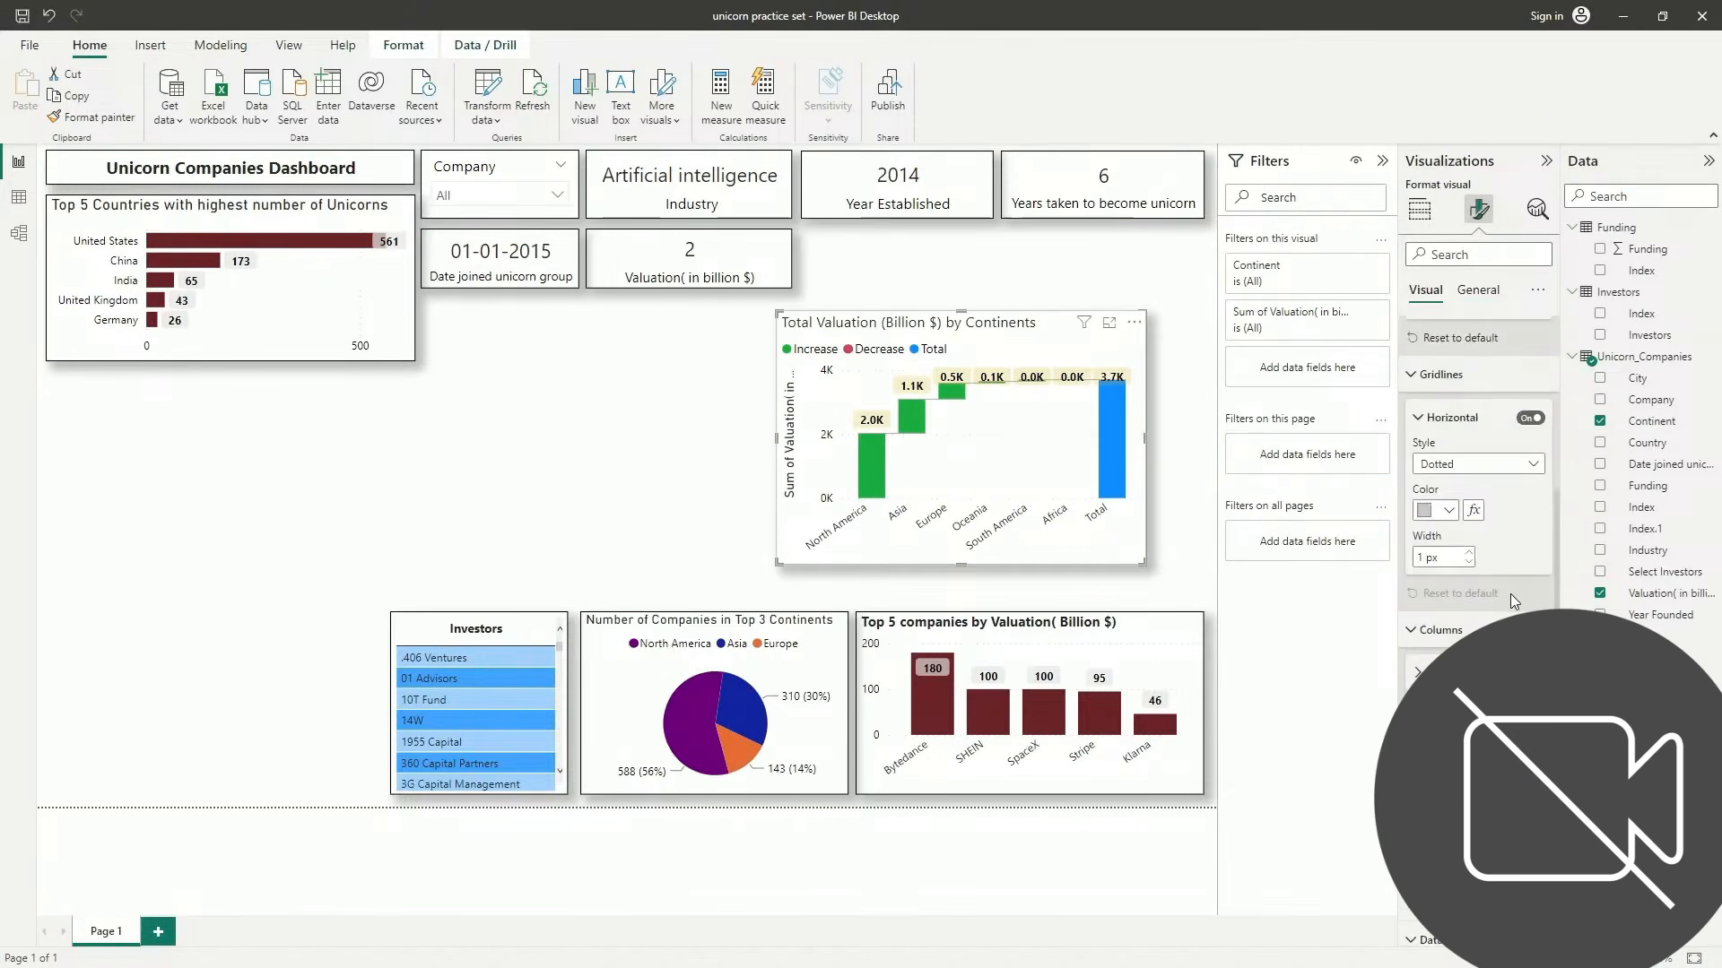
scroll(1509, 602, up, 5)
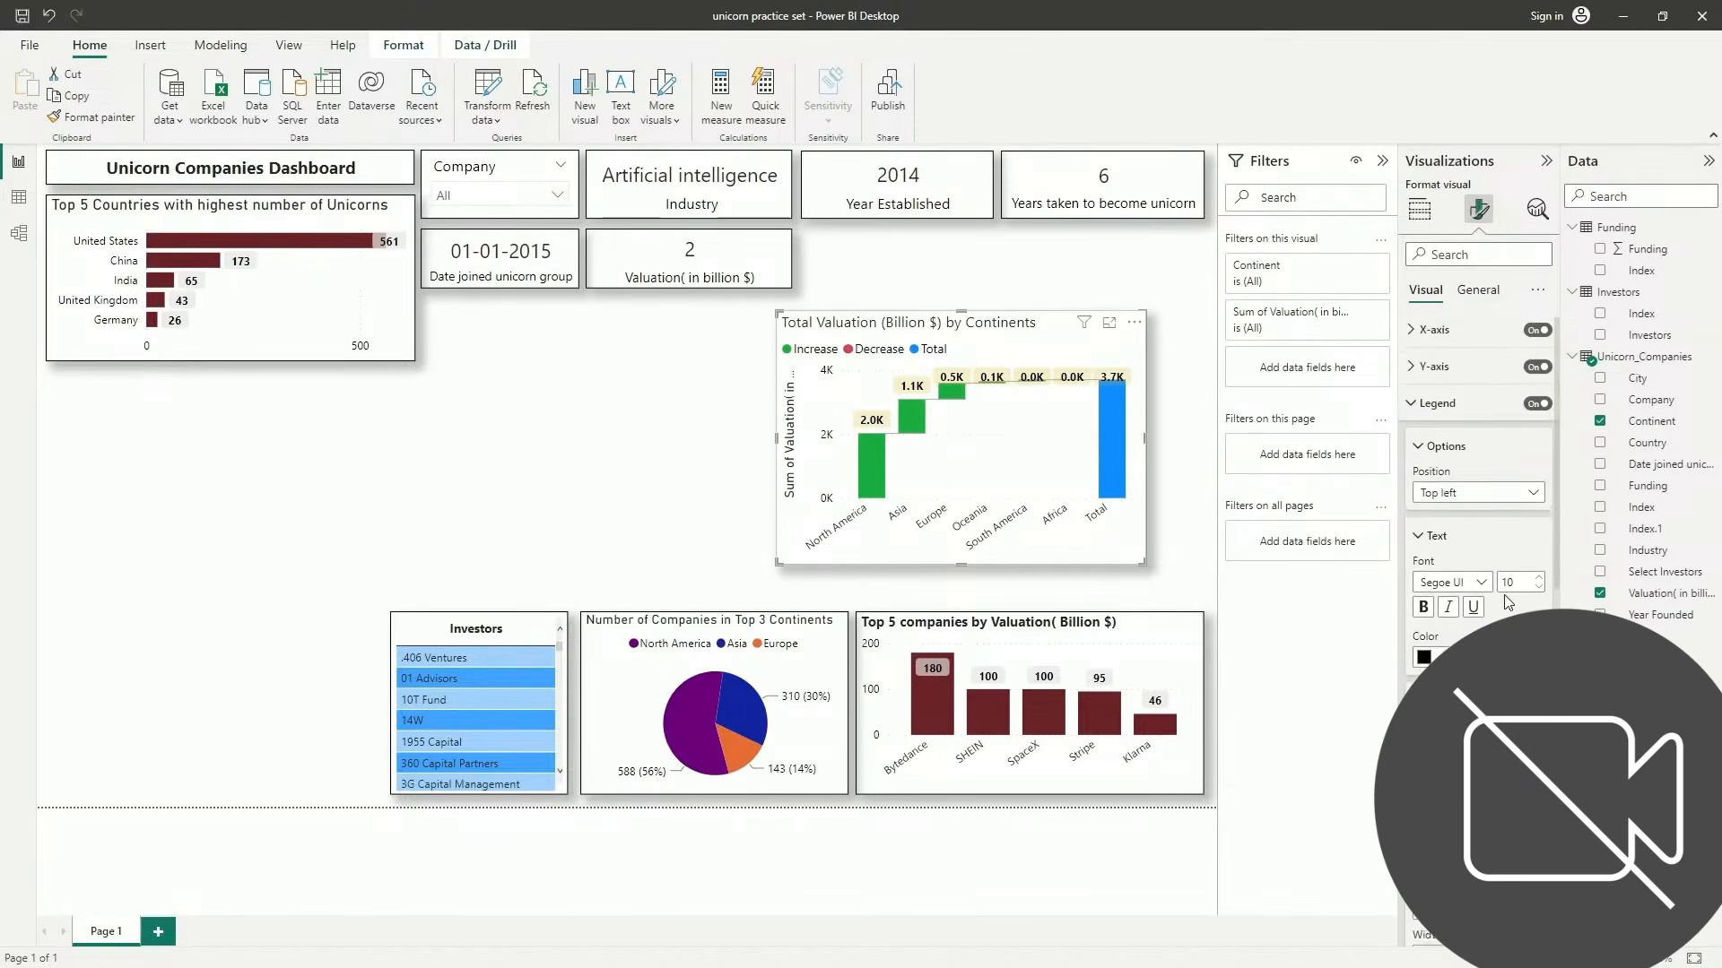
click(1418, 446)
click(1413, 411)
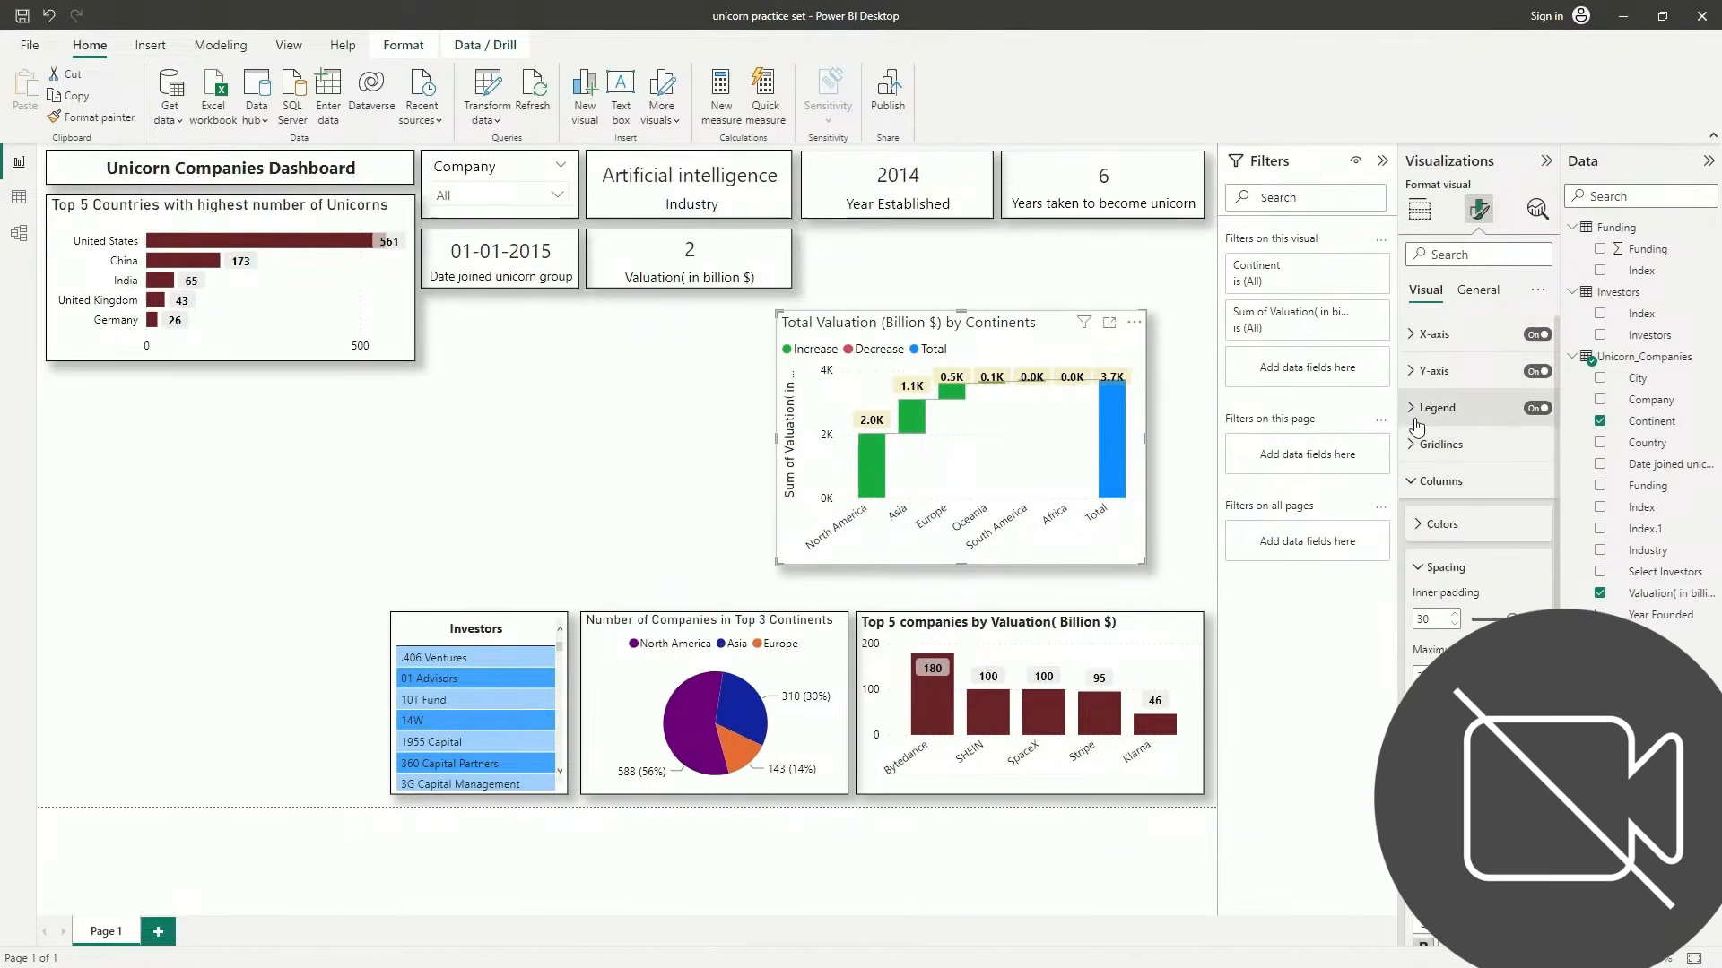
click(1414, 411)
click(1413, 413)
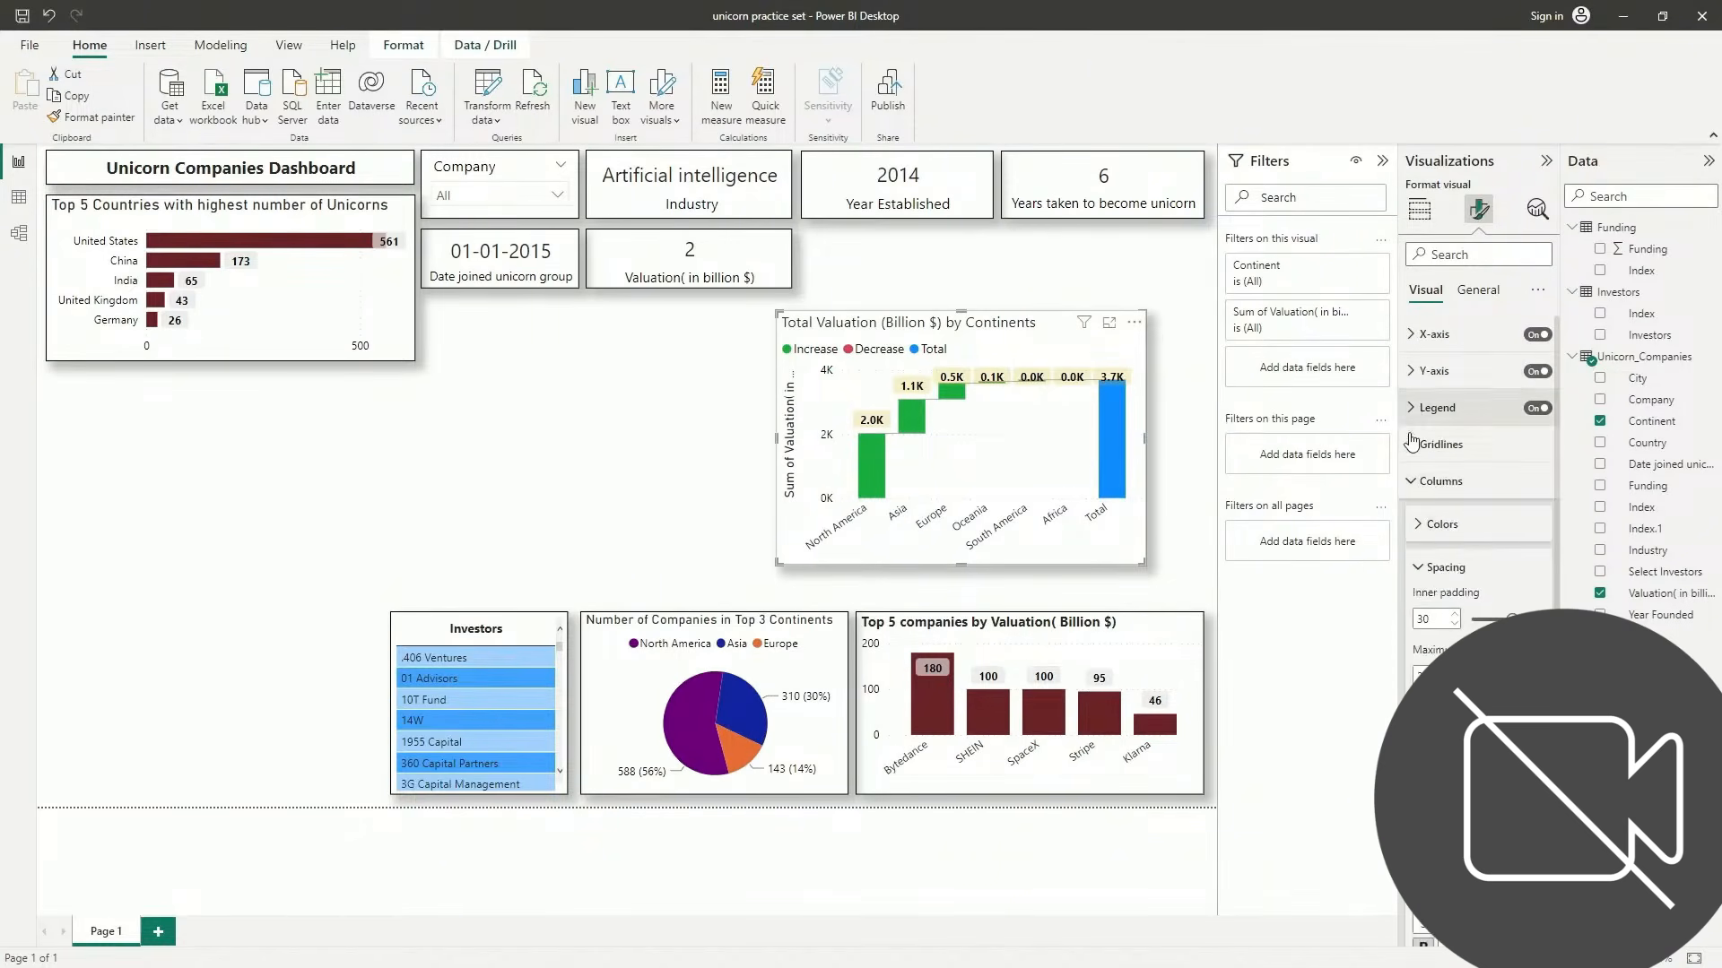
click(1422, 484)
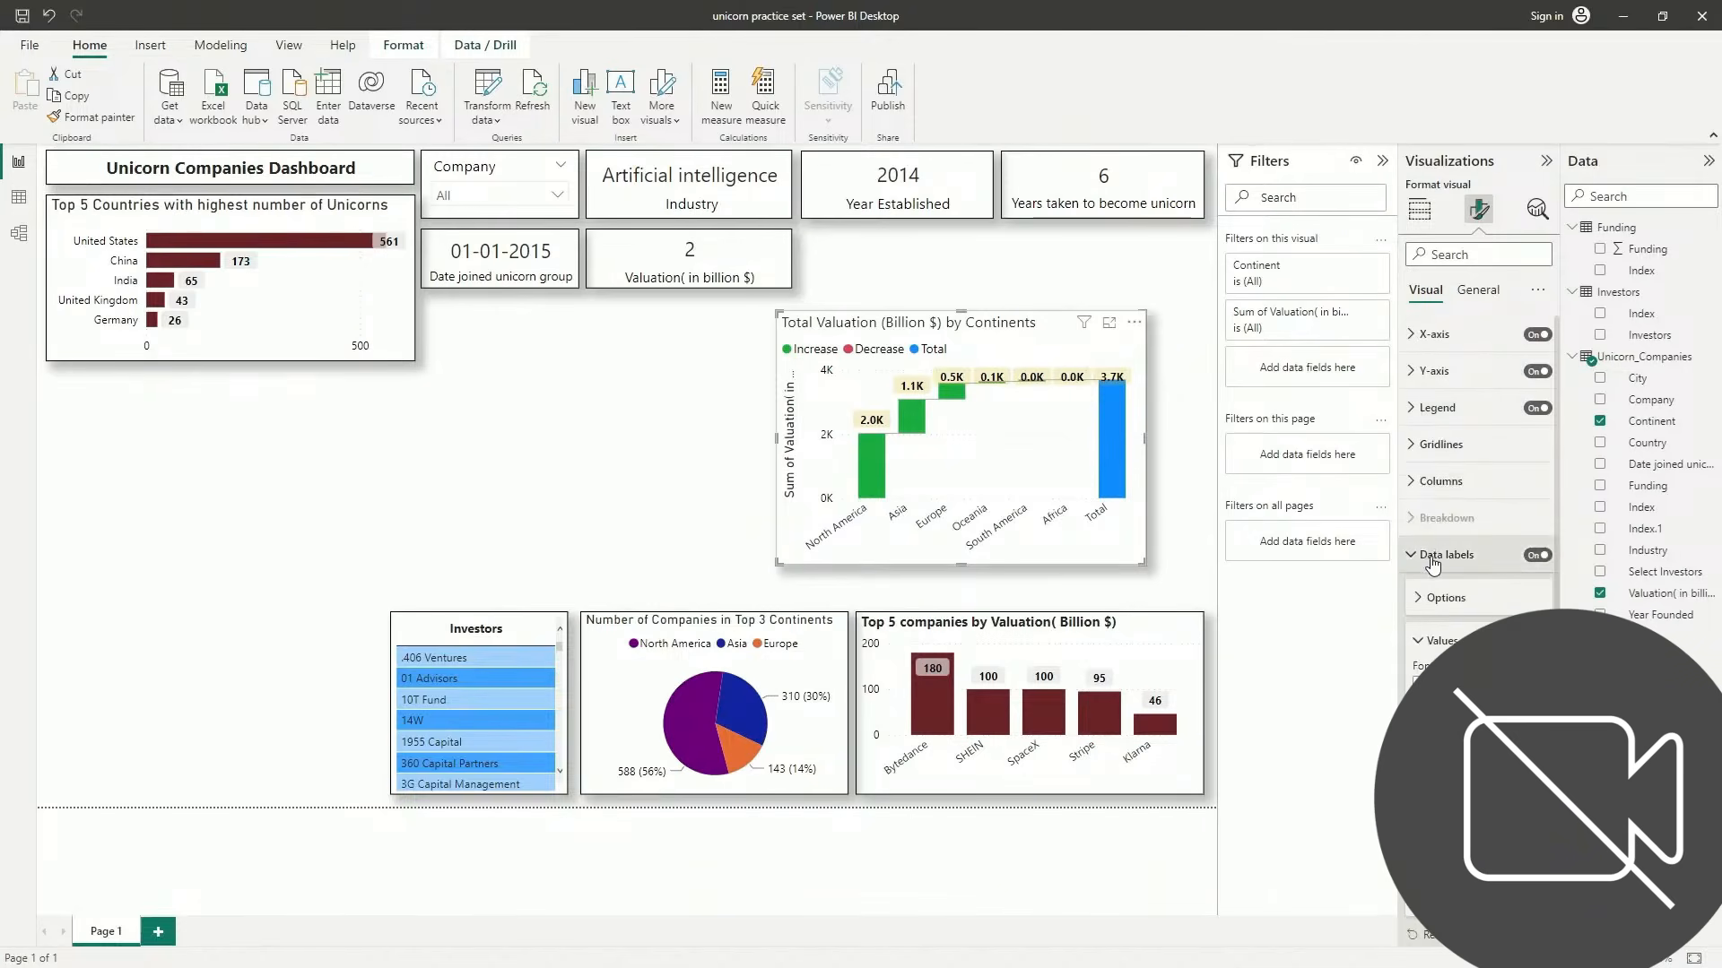
click(1480, 481)
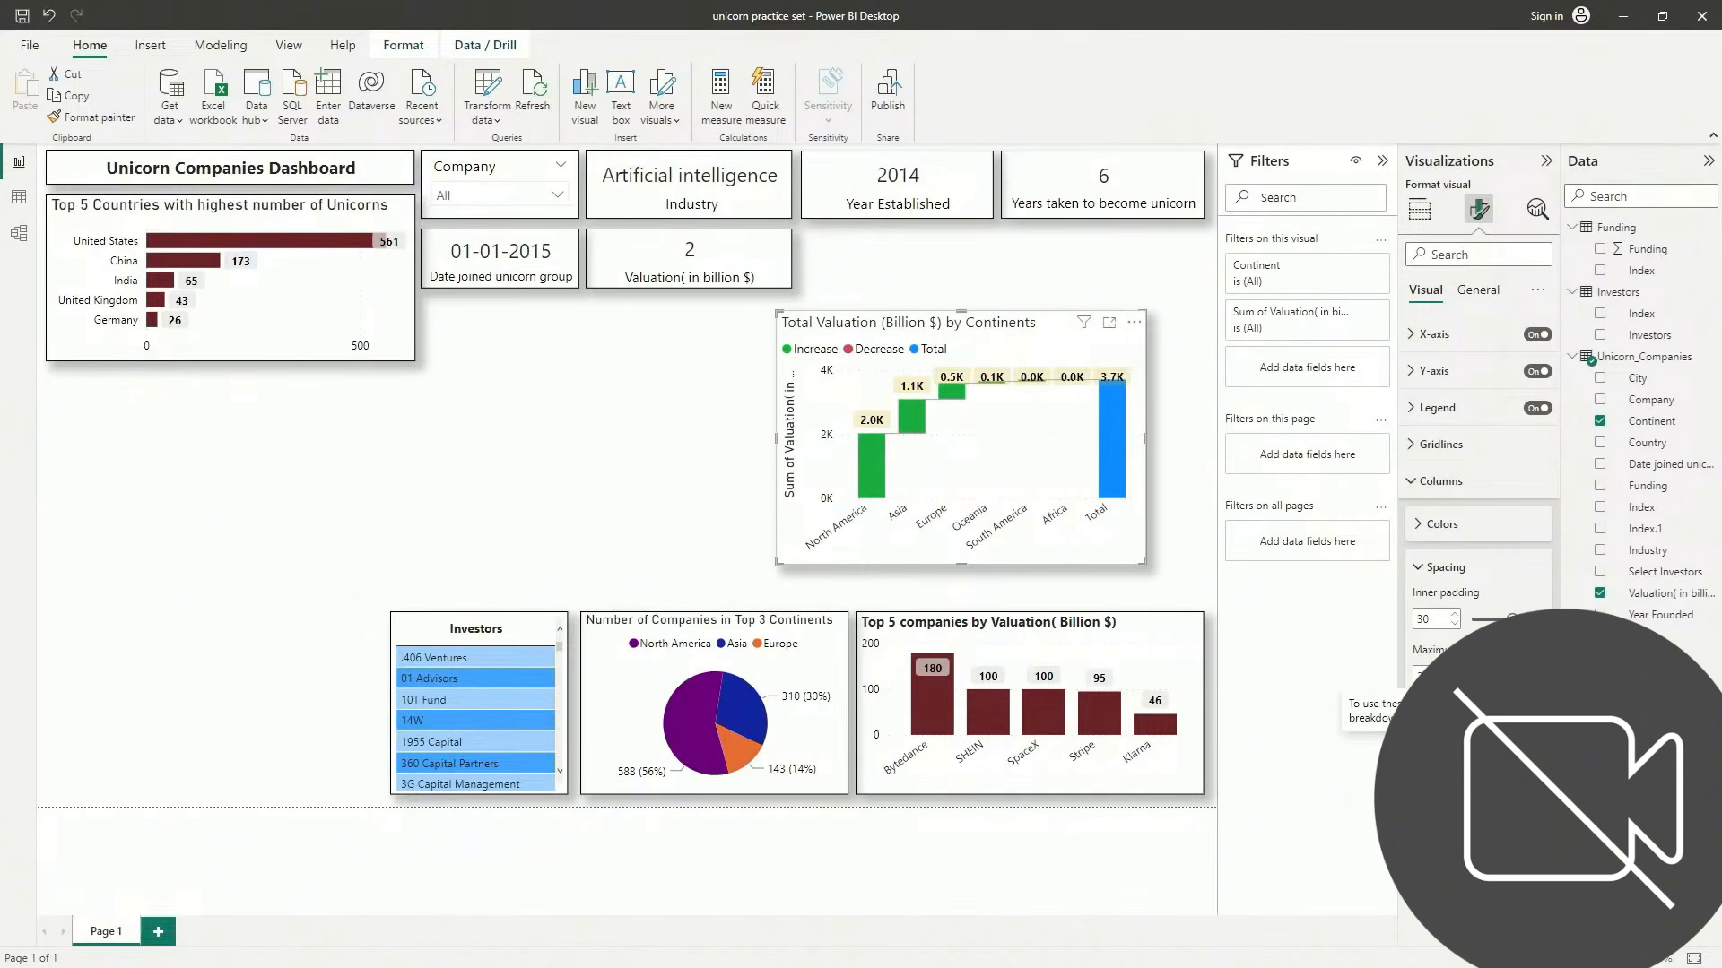
click(1415, 411)
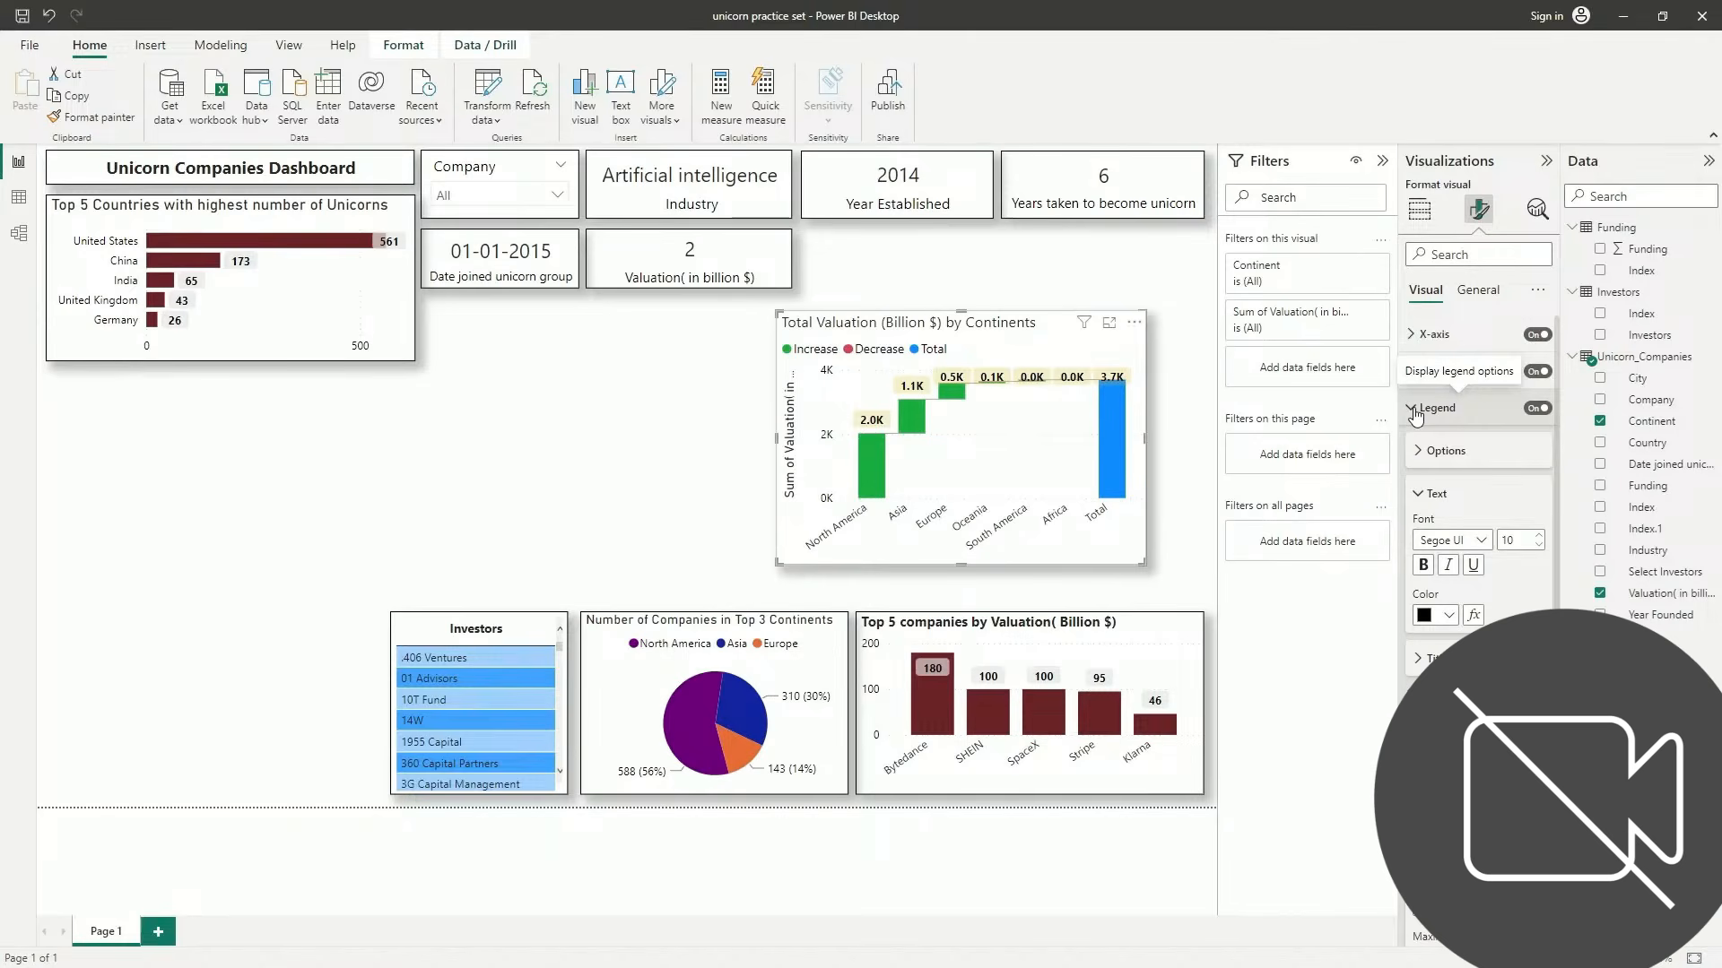
click(1415, 411)
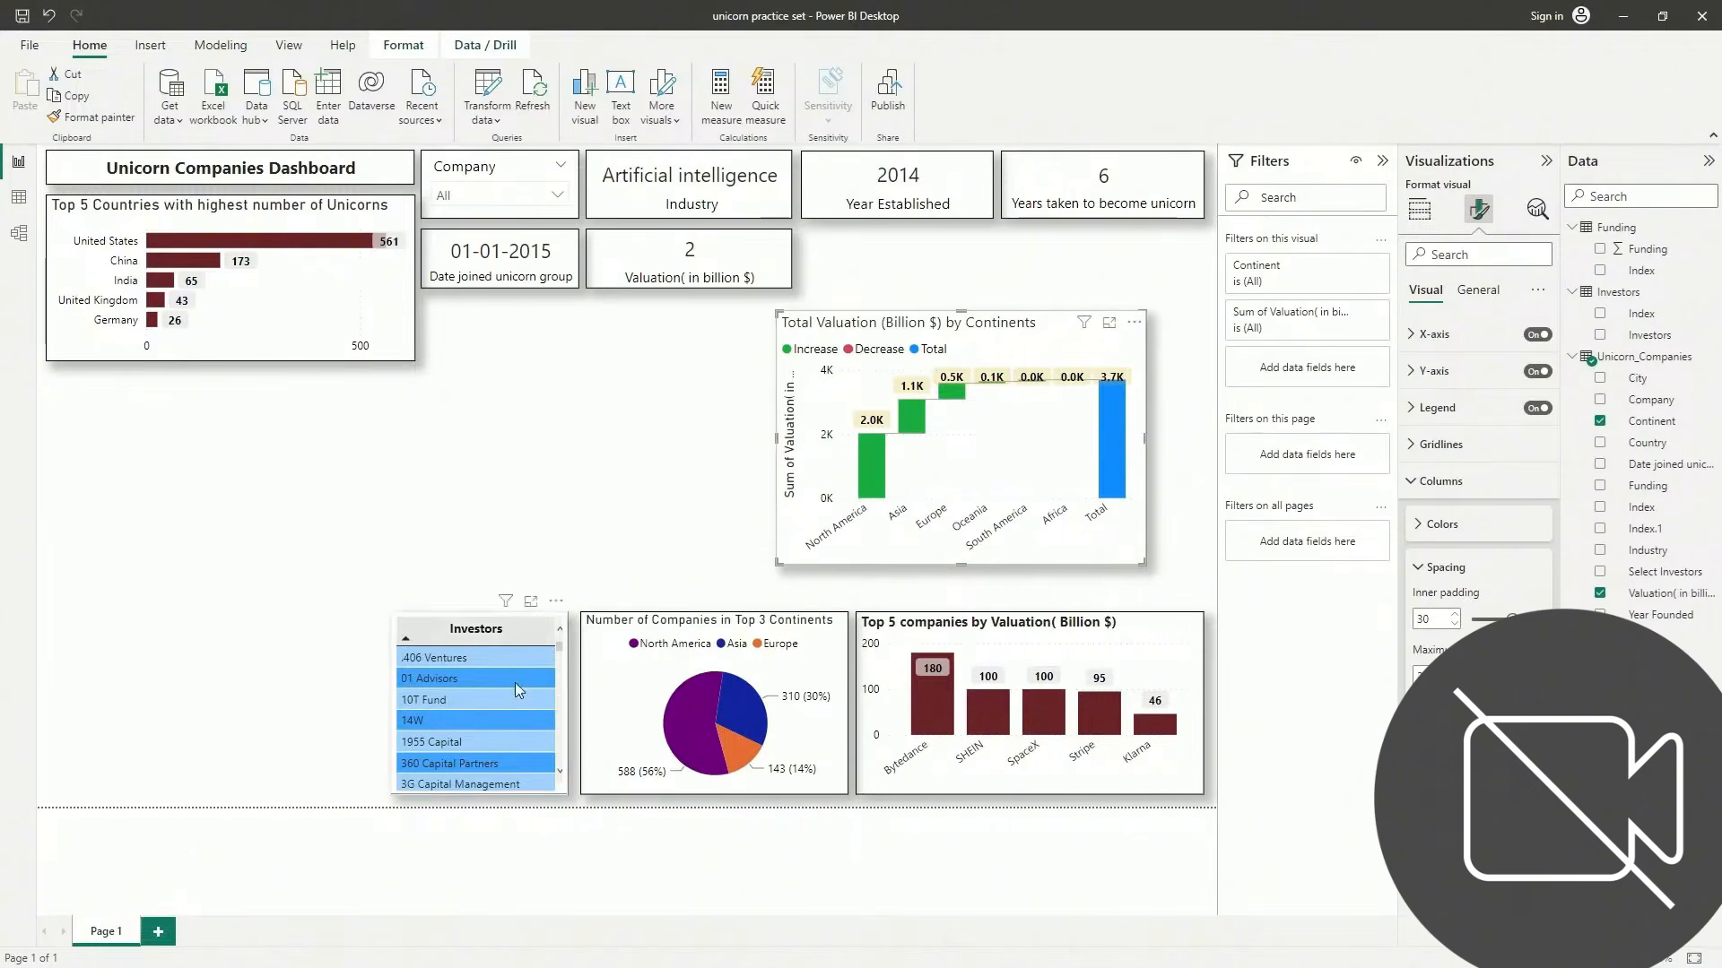
Fit the waterfall chart beneath the date-joined and valuation cards, making it slightly taller, and hide its Y-axis title
drag(1059, 335, 710, 323)
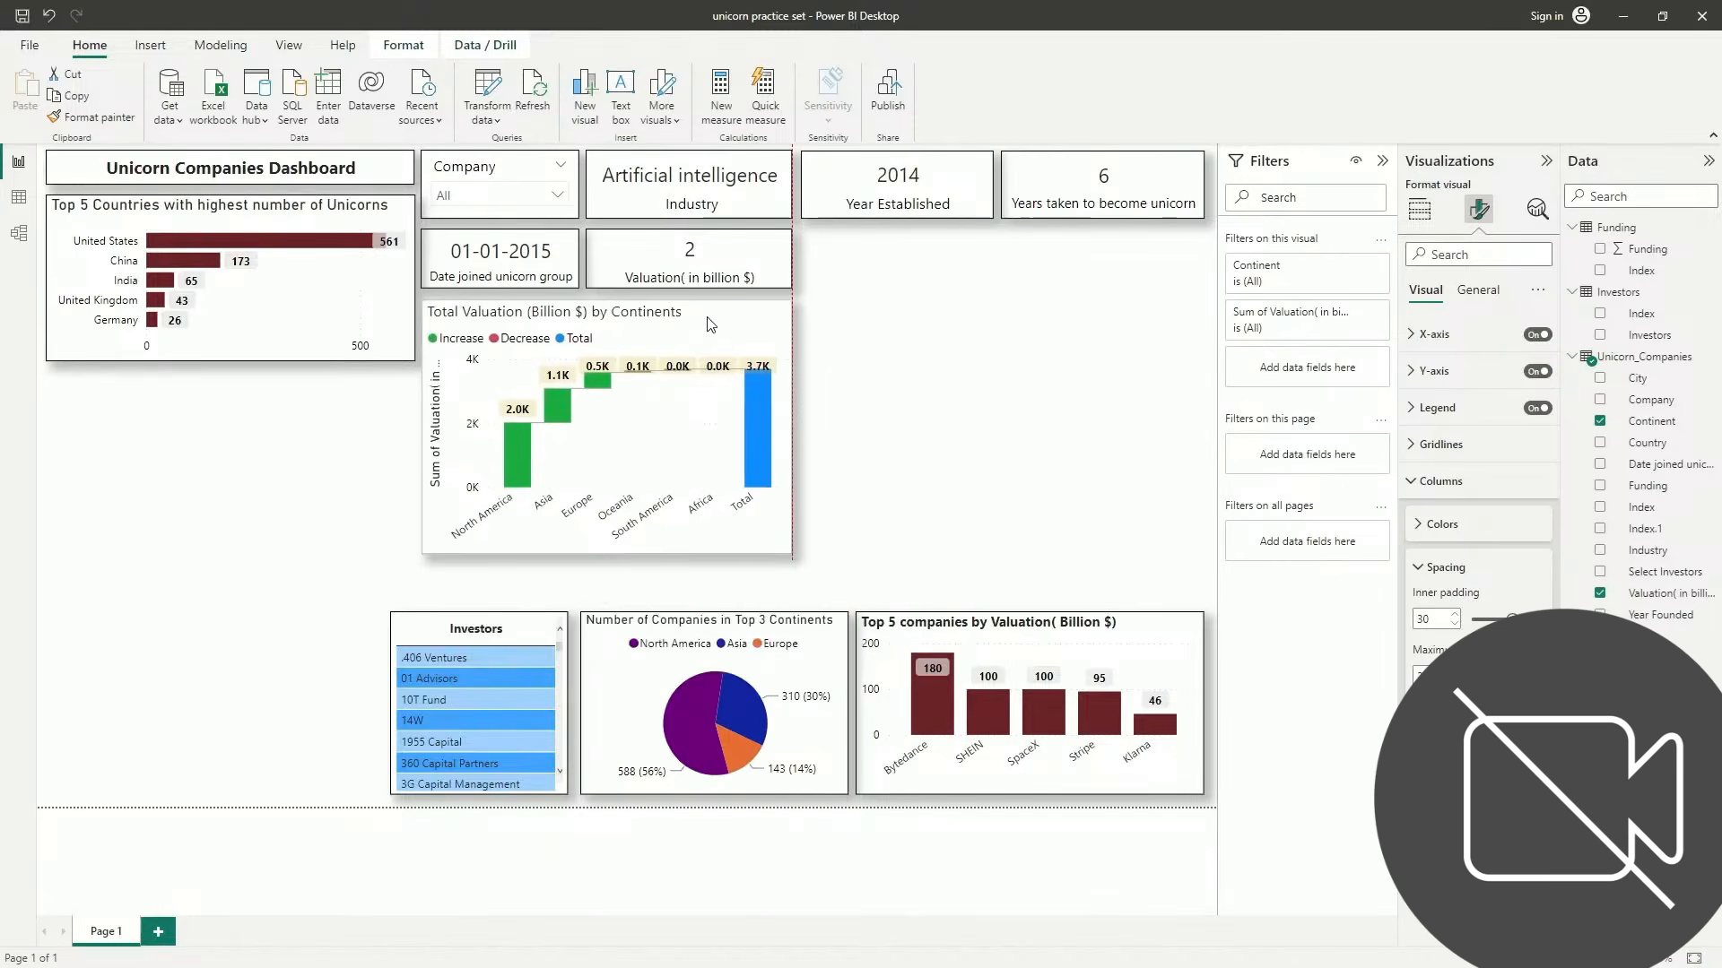
drag(711, 325, 711, 324)
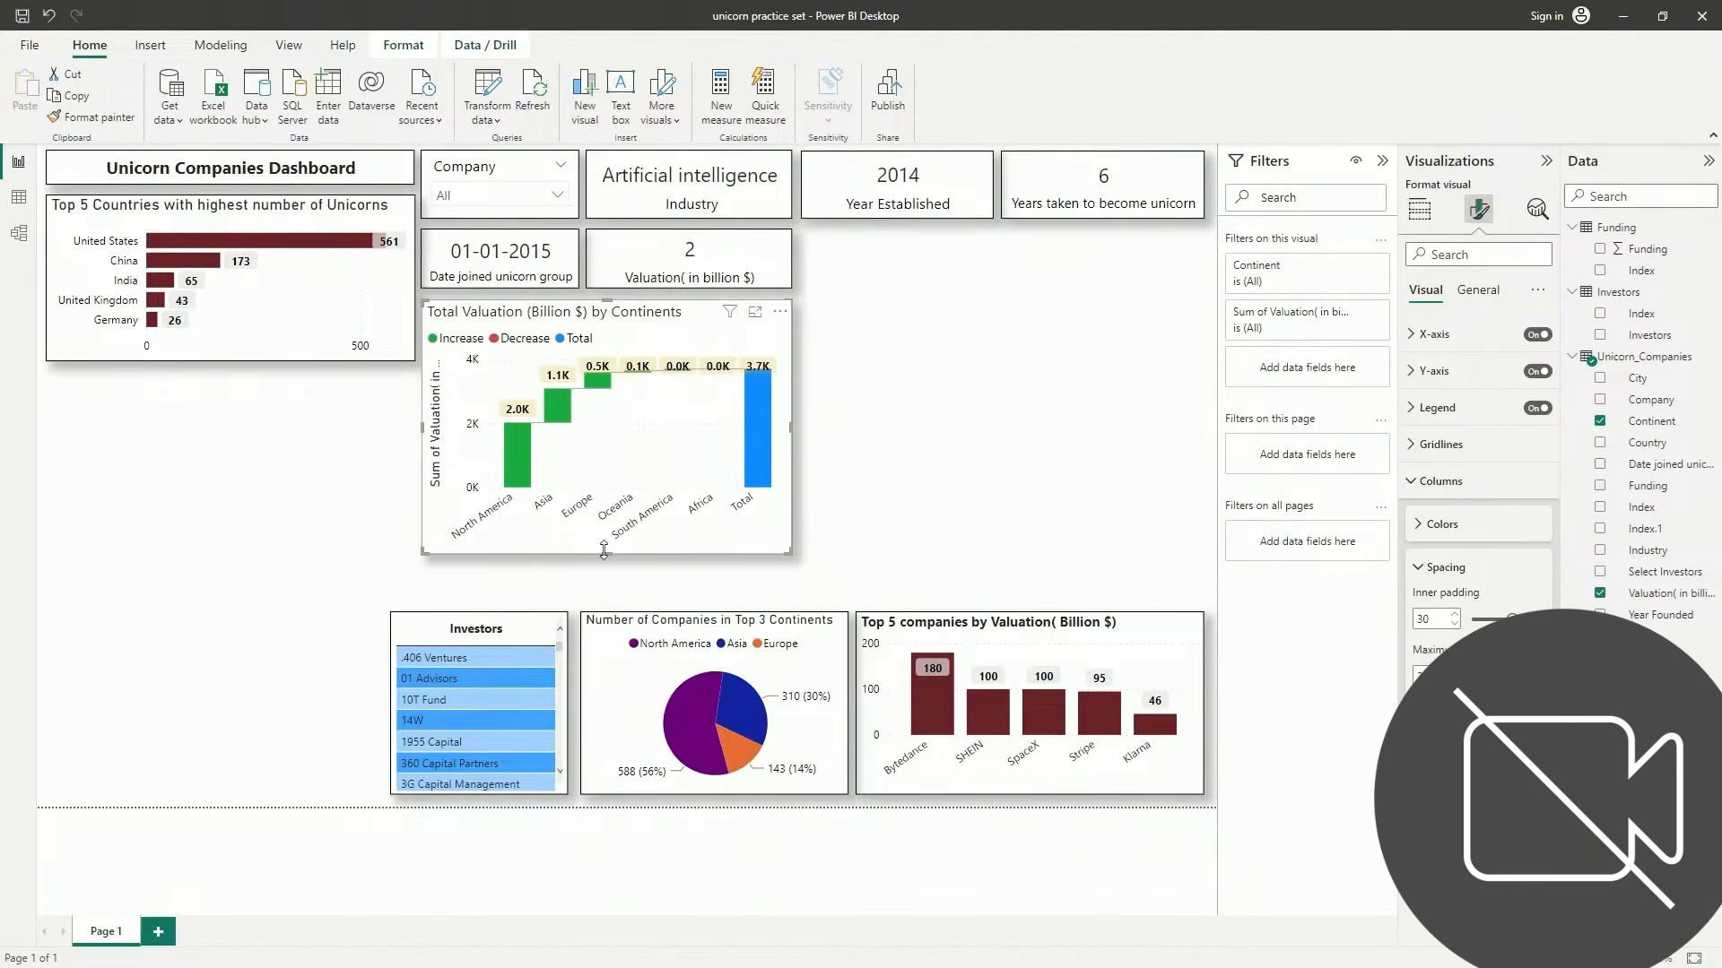
drag(608, 558, 608, 572)
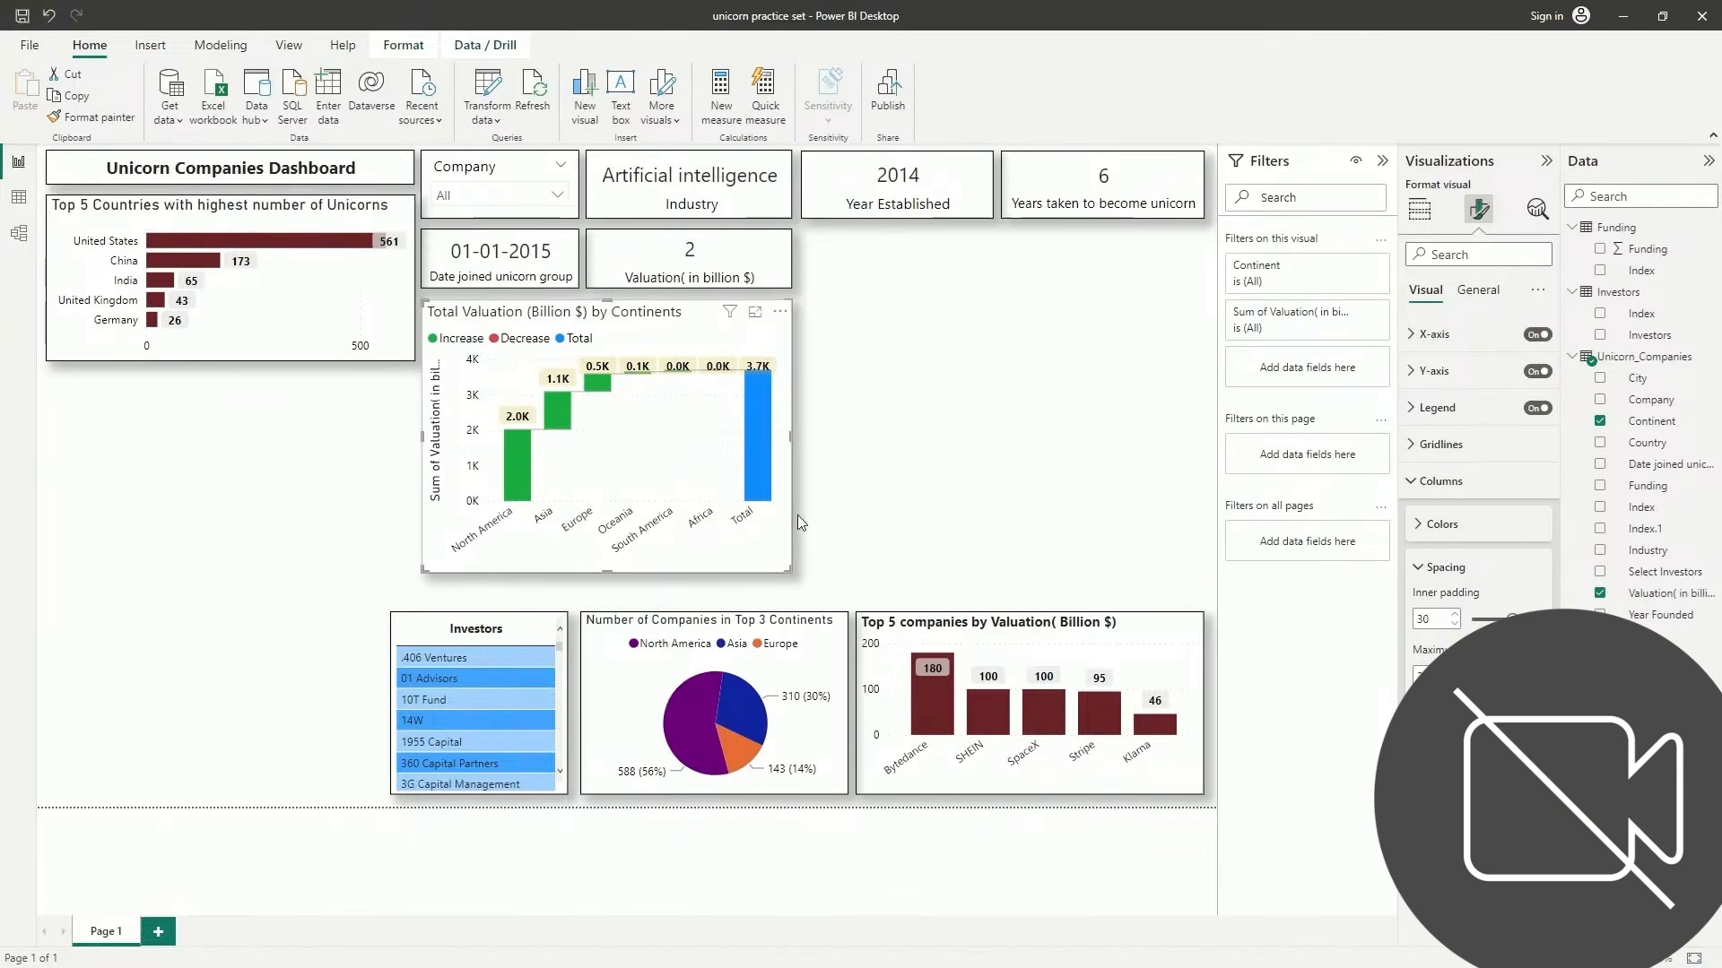
click(1433, 371)
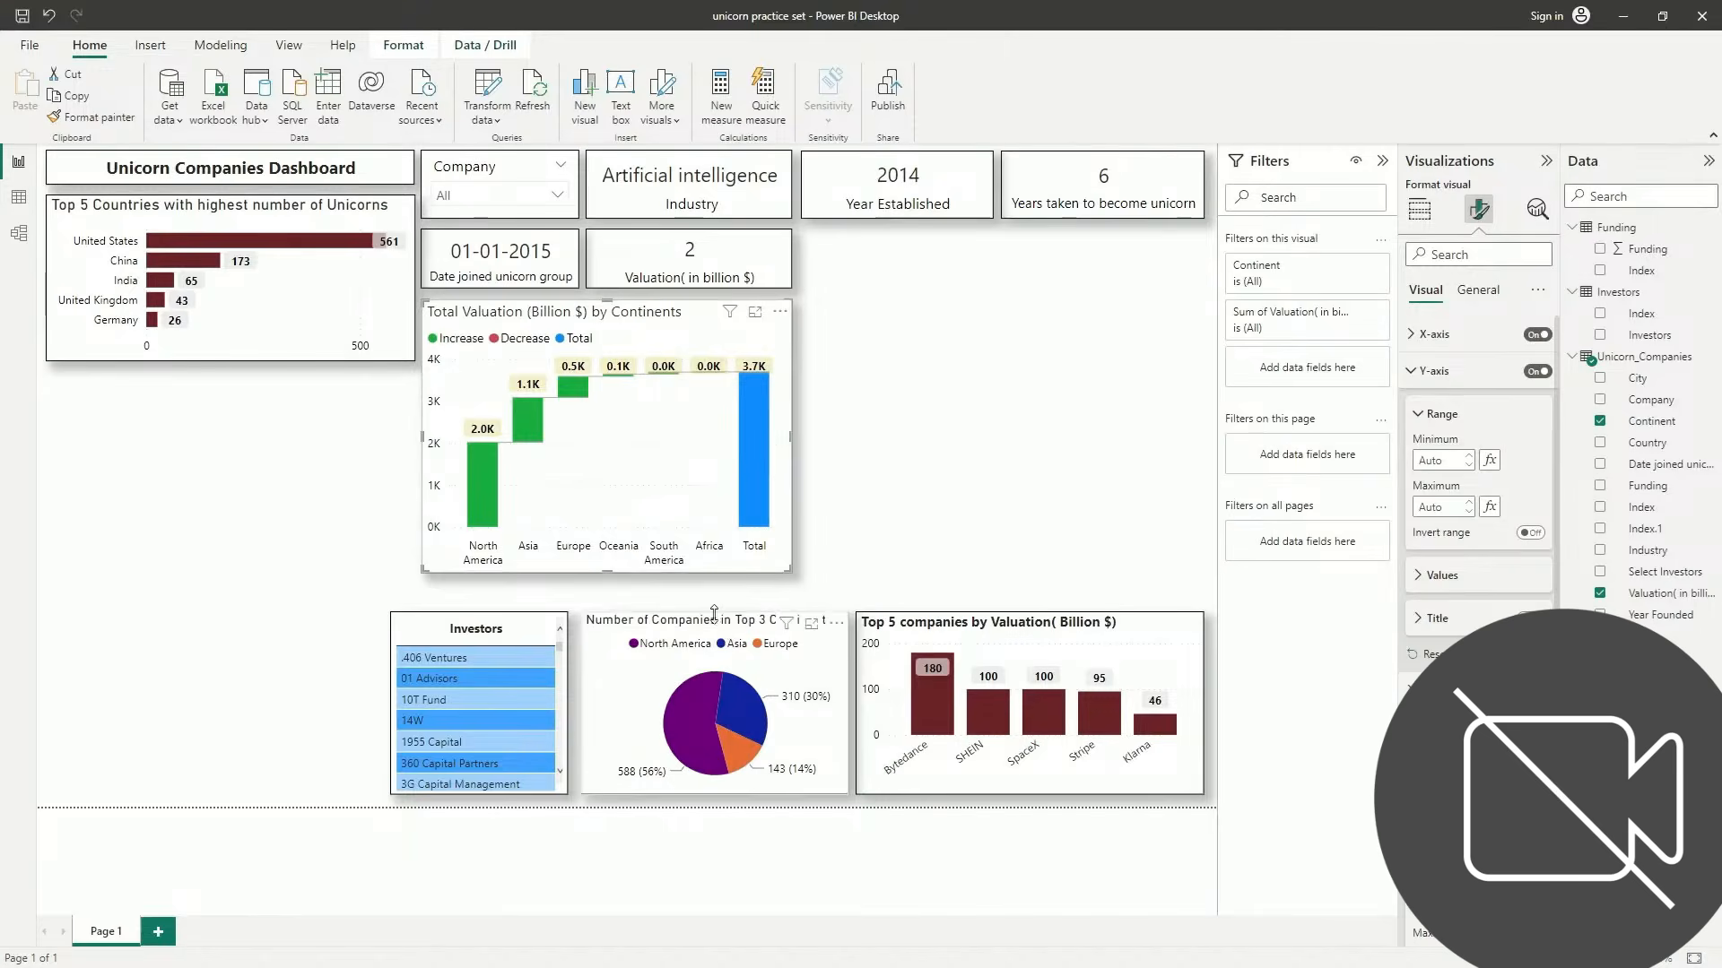
Extend the pie chart and the Investors table upward to just below the waterfall chart
click(732, 642)
drag(715, 610, 720, 579)
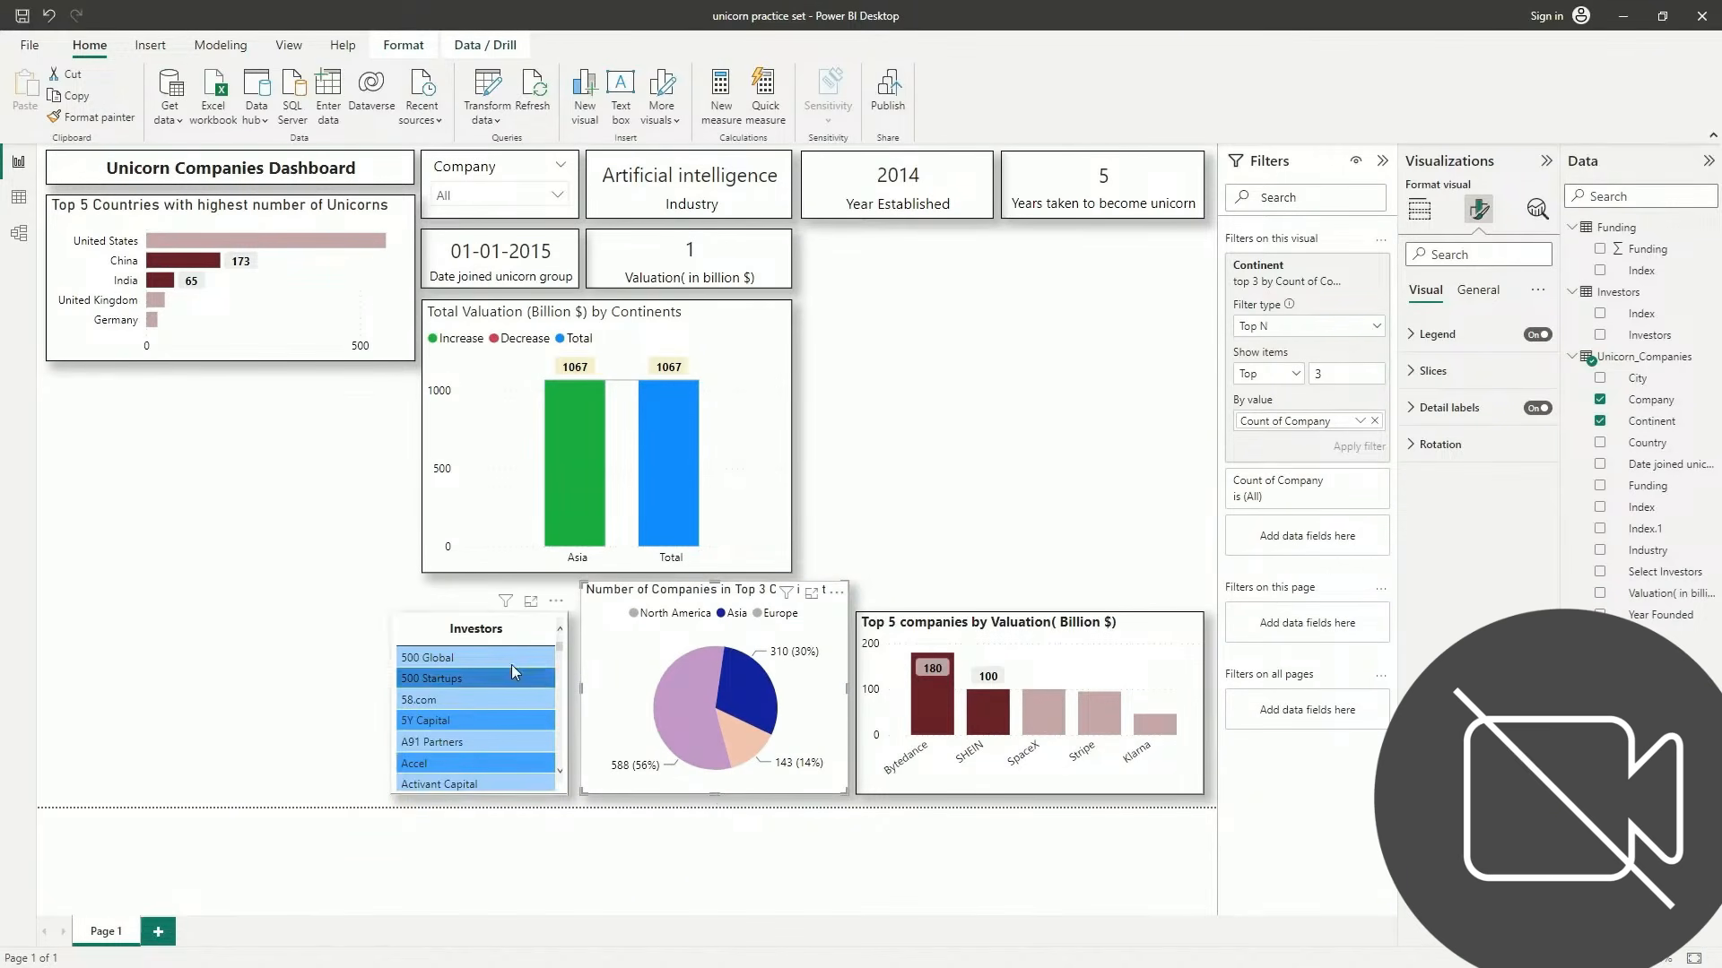
click(483, 622)
drag(476, 611, 476, 580)
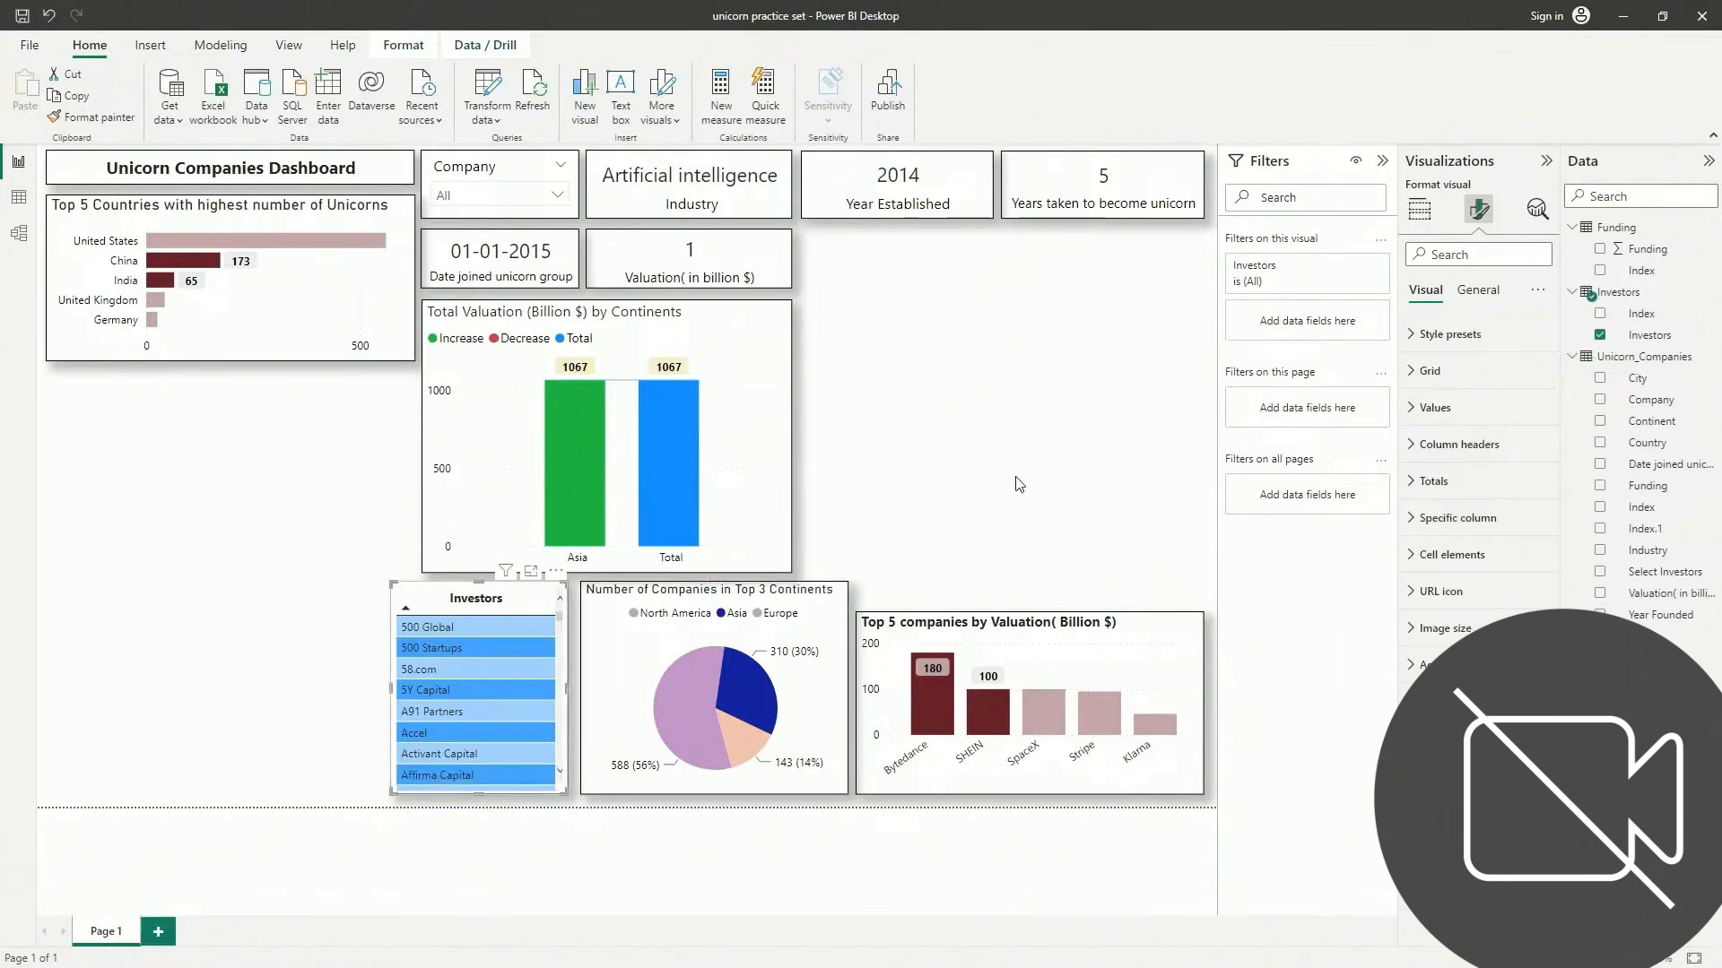
Clear the Asia cross-filter and deselect all visuals on the report page
click(1019, 485)
click(665, 339)
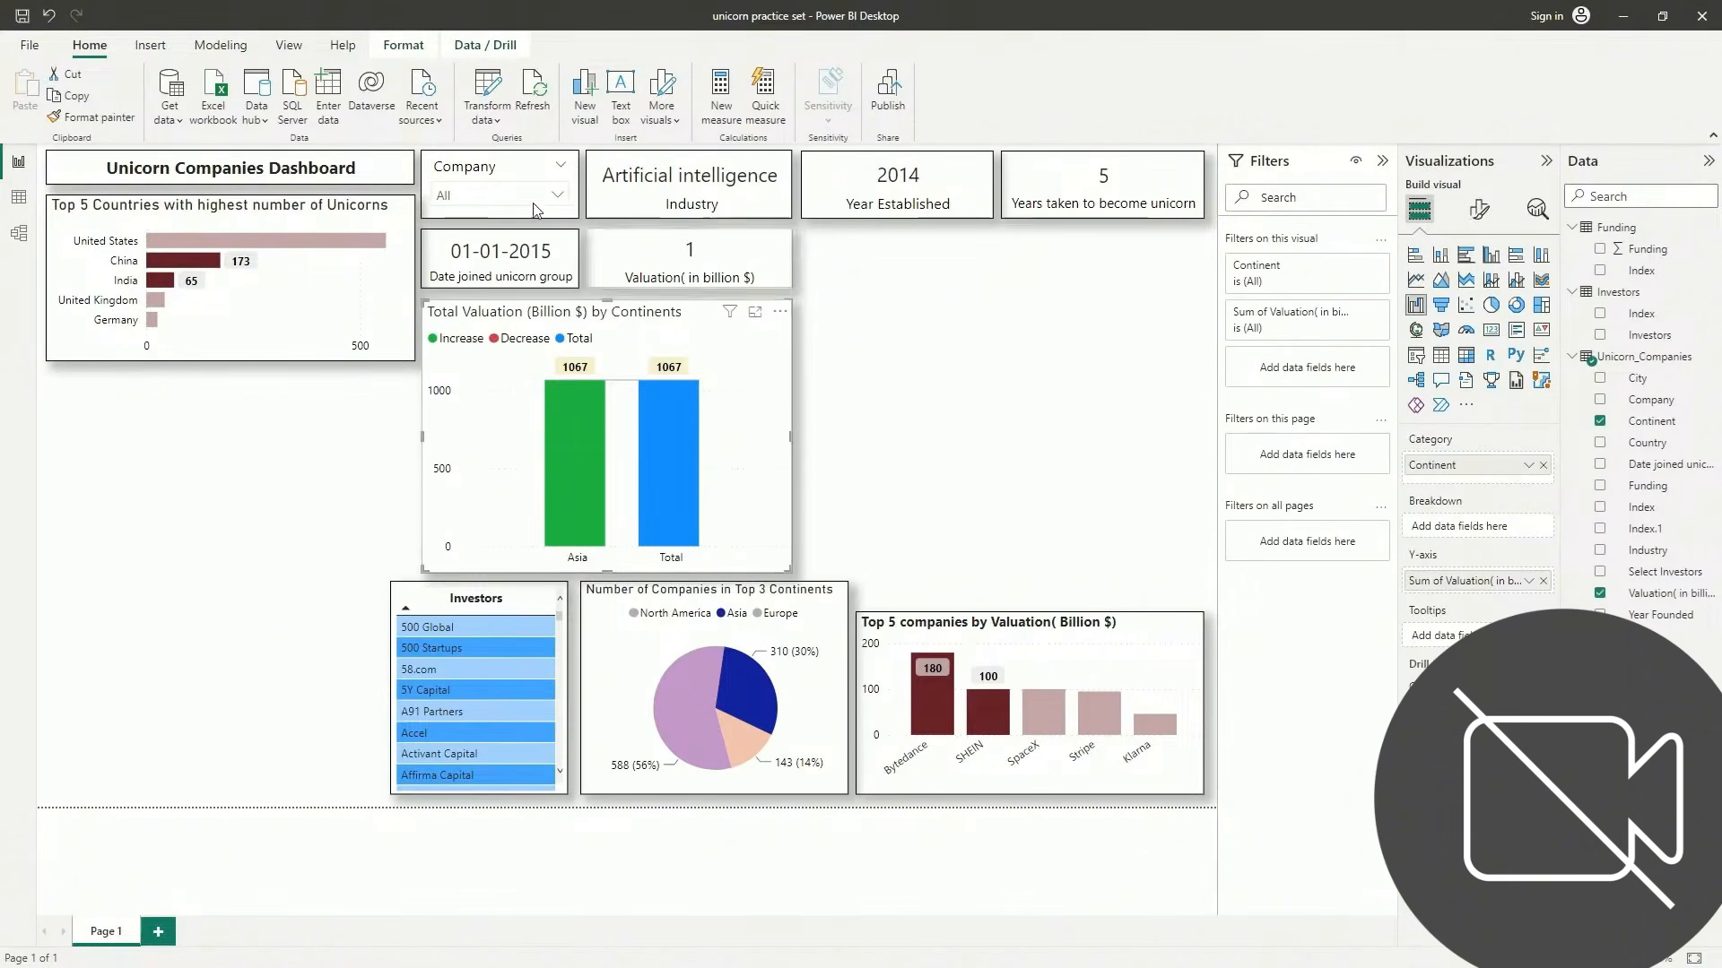
click(473, 389)
click(1099, 391)
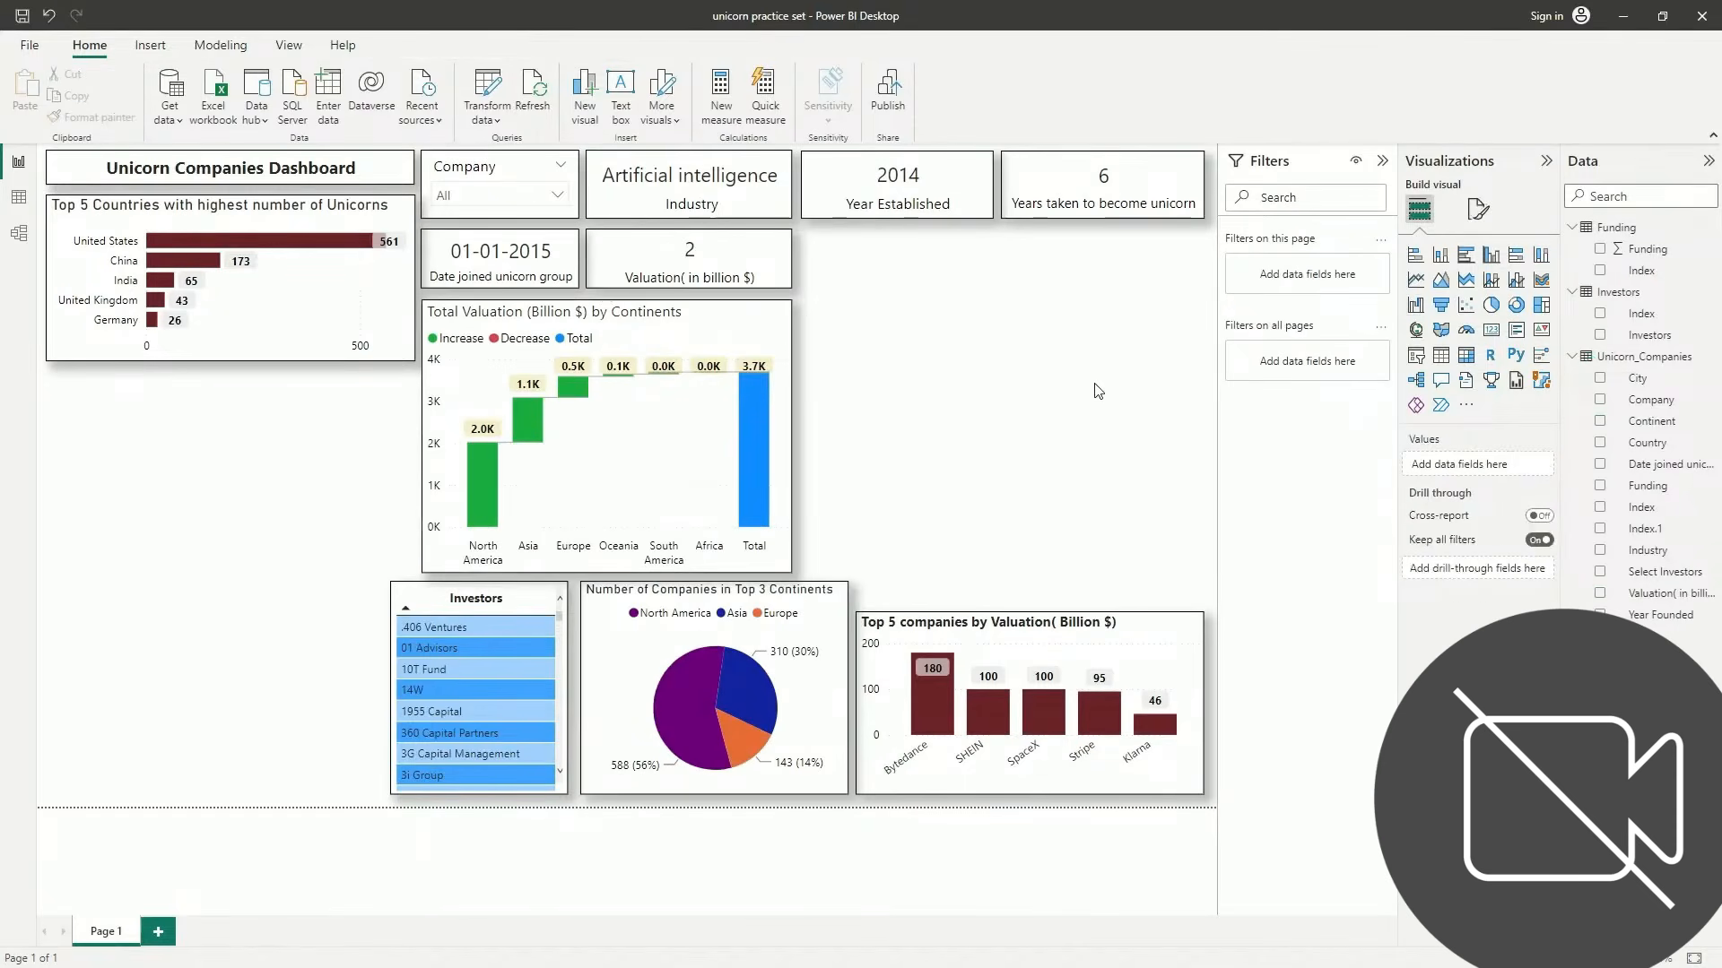
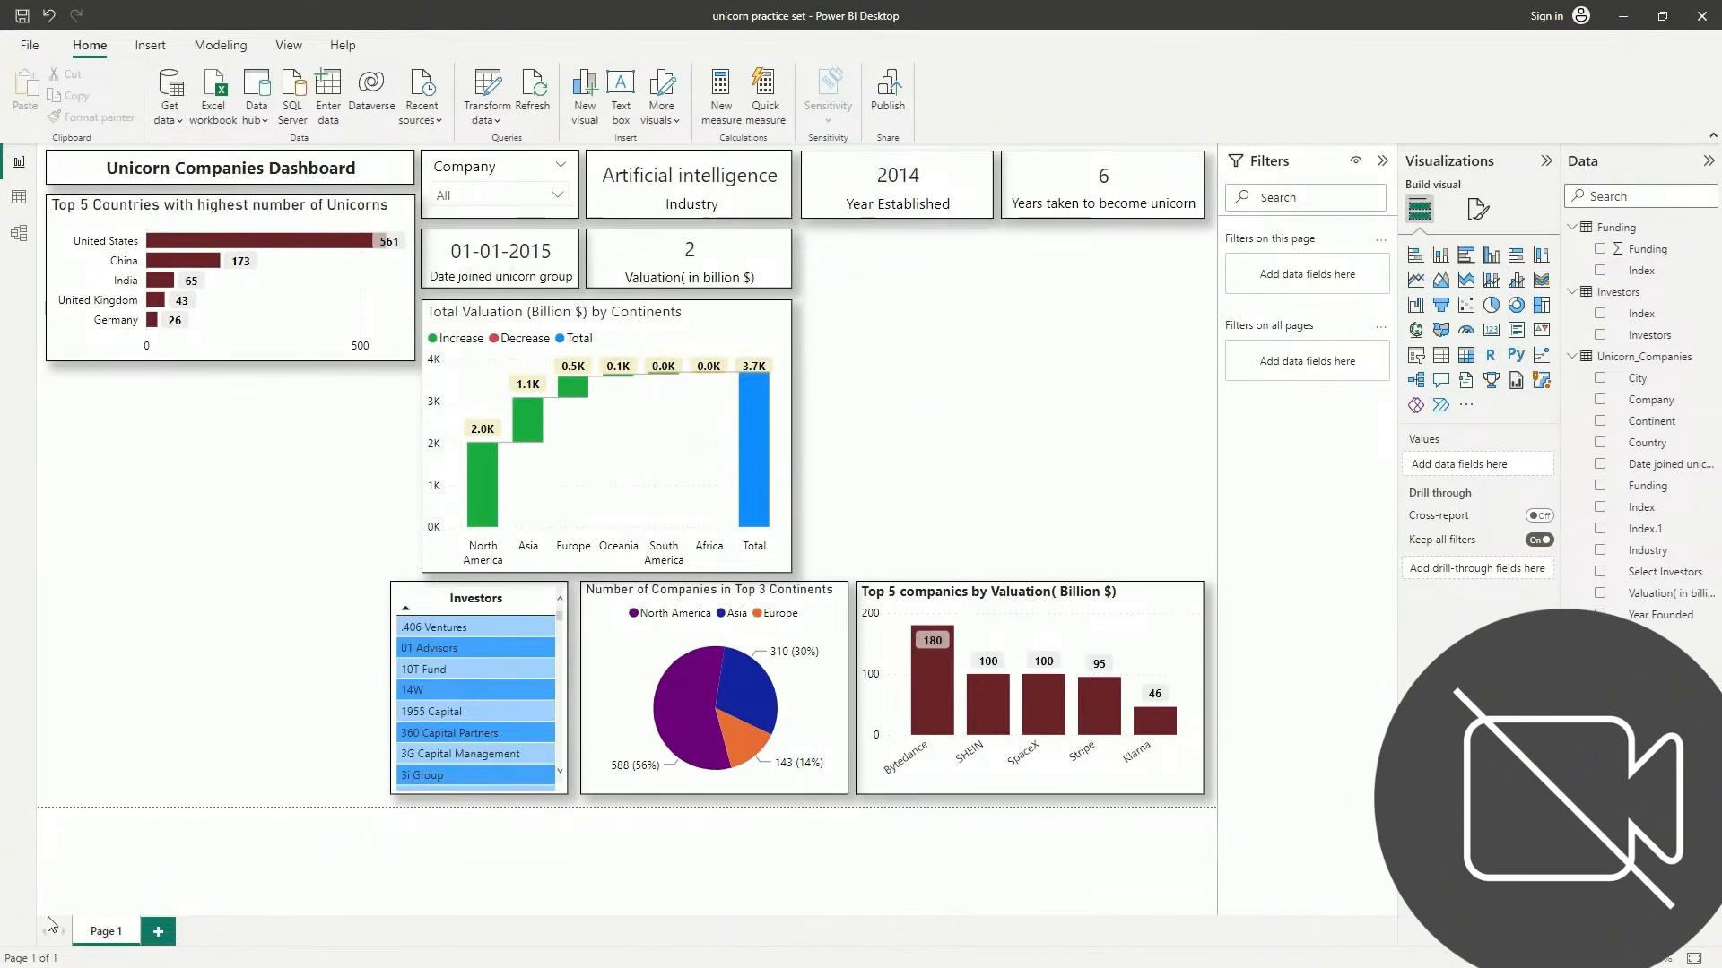
Insert a filled map, open it in focus mode, and assign Country as its location and City as its legend
click(1441, 330)
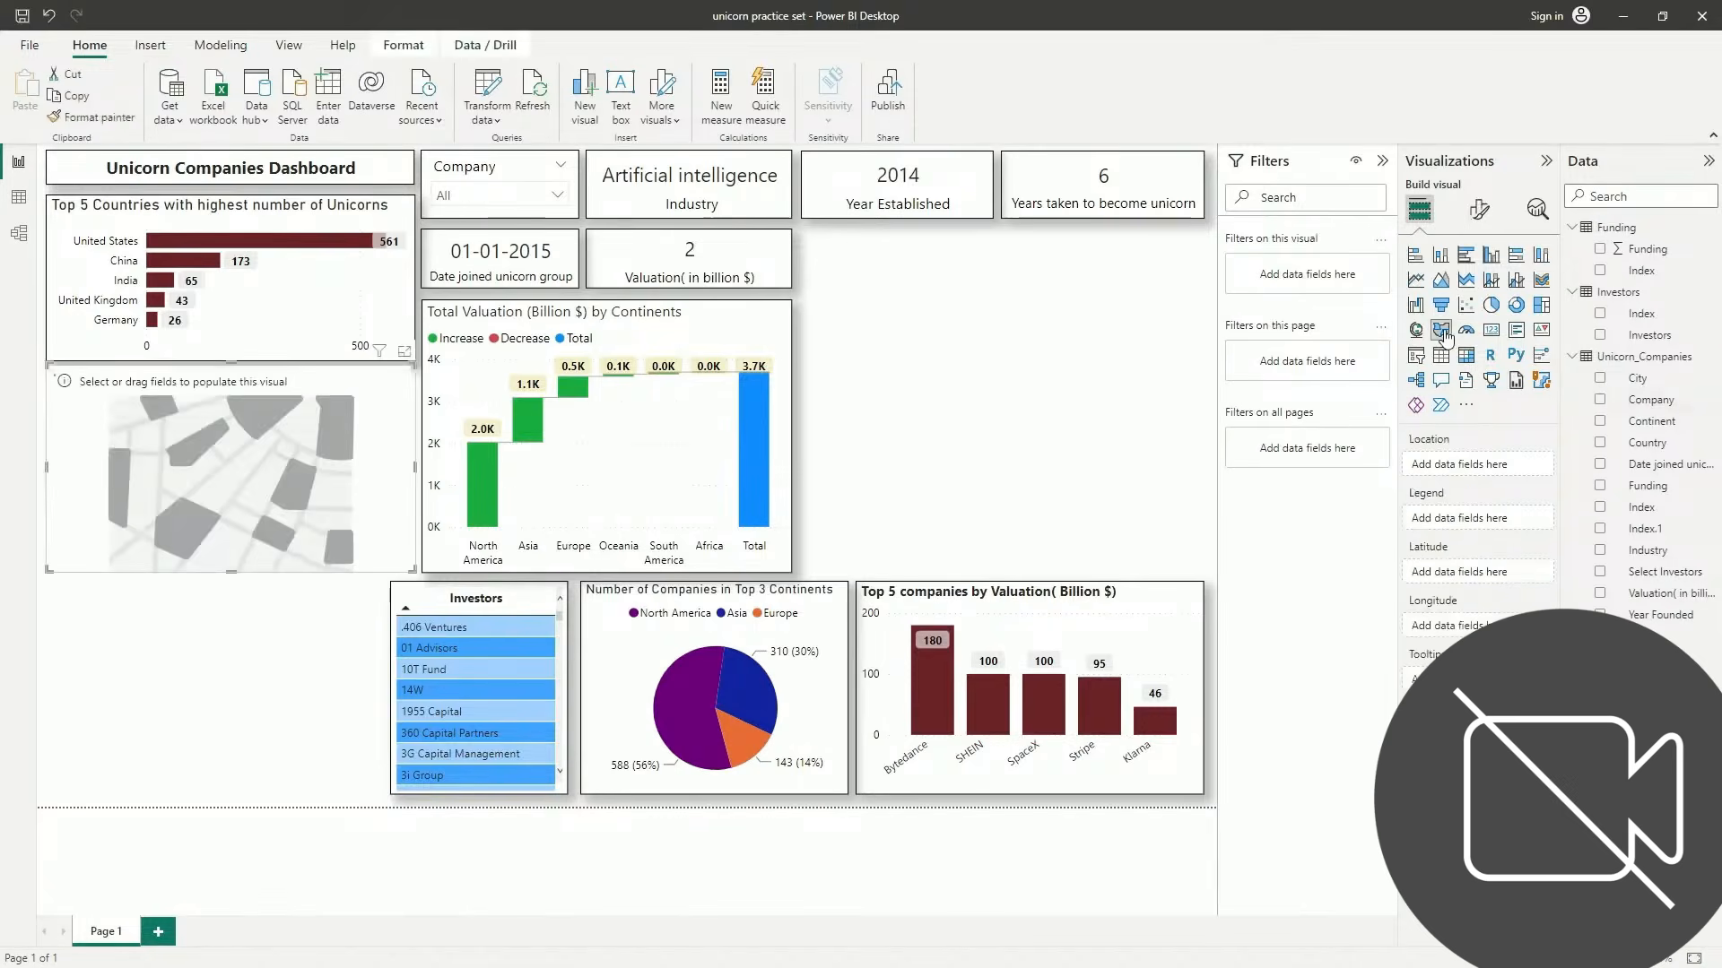
click(379, 351)
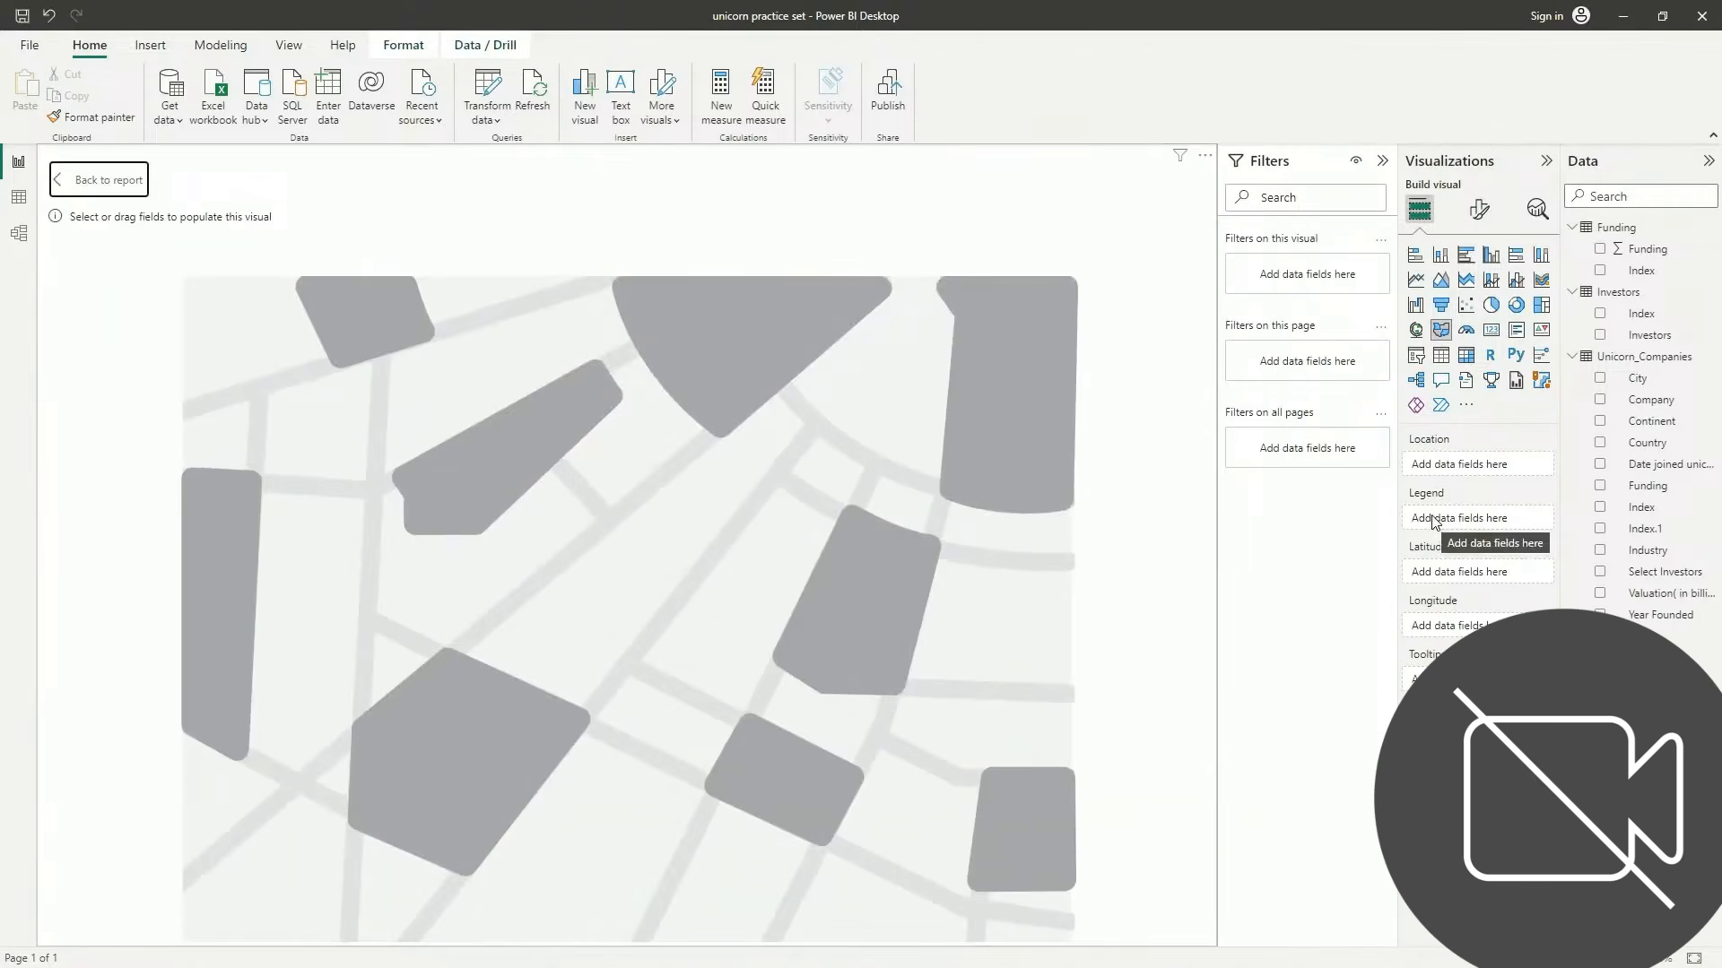
drag(1677, 451, 1515, 466)
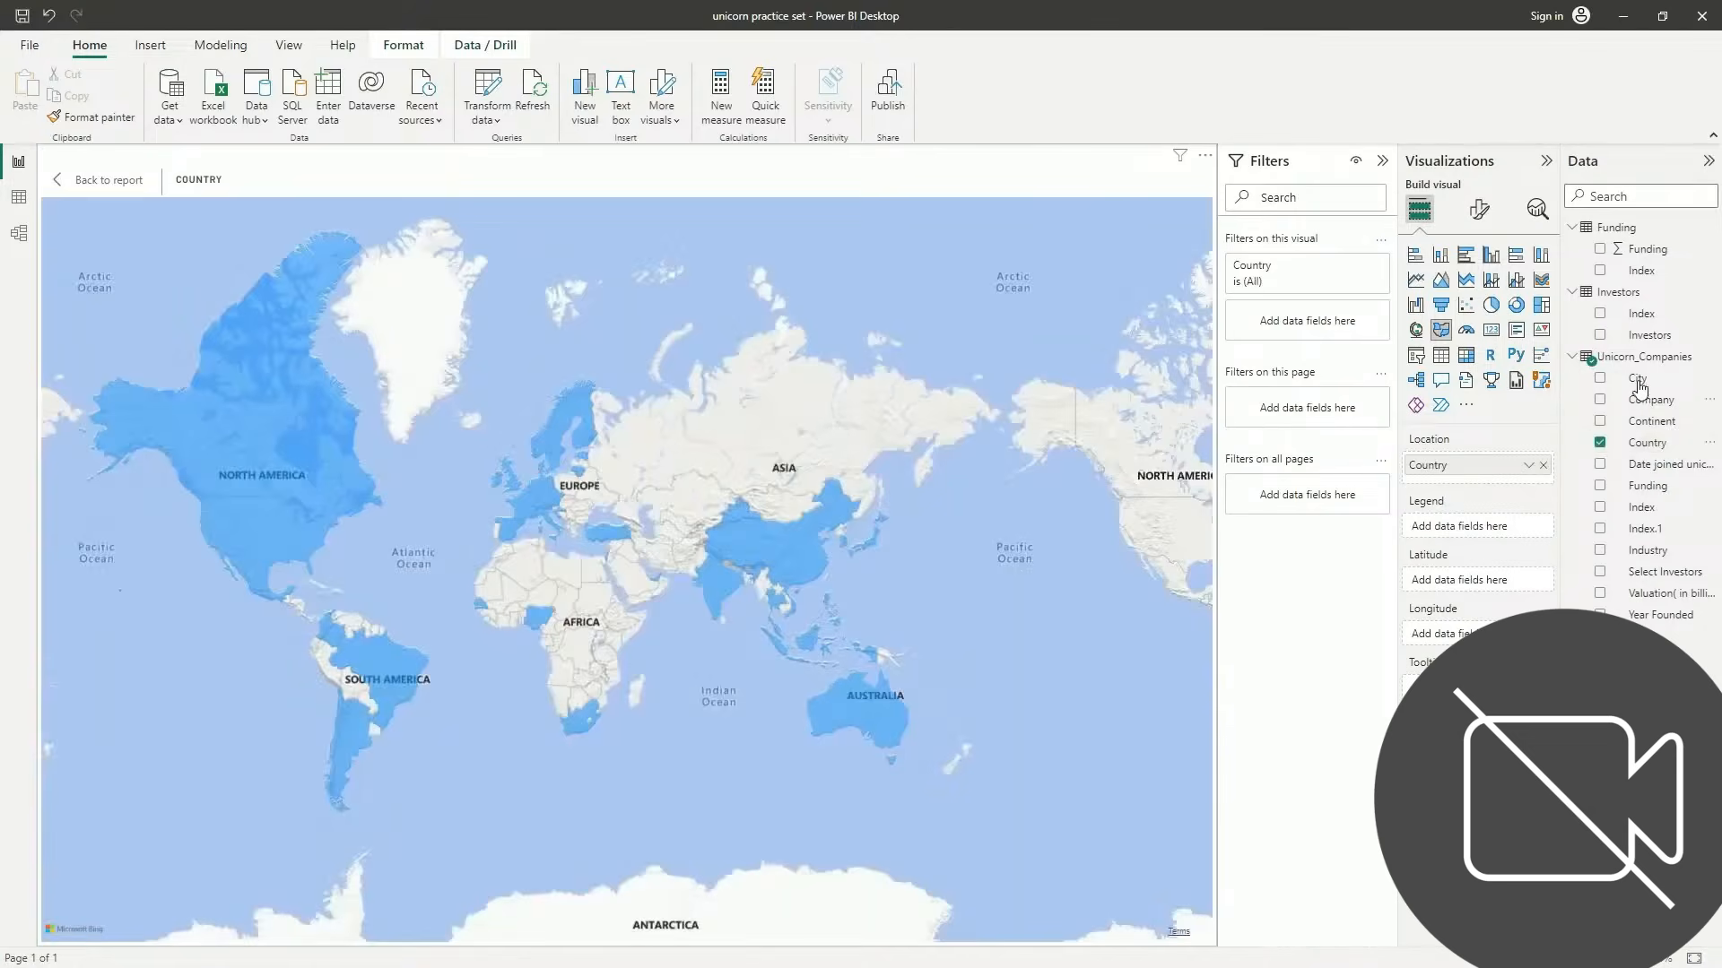
drag(1634, 386, 1496, 529)
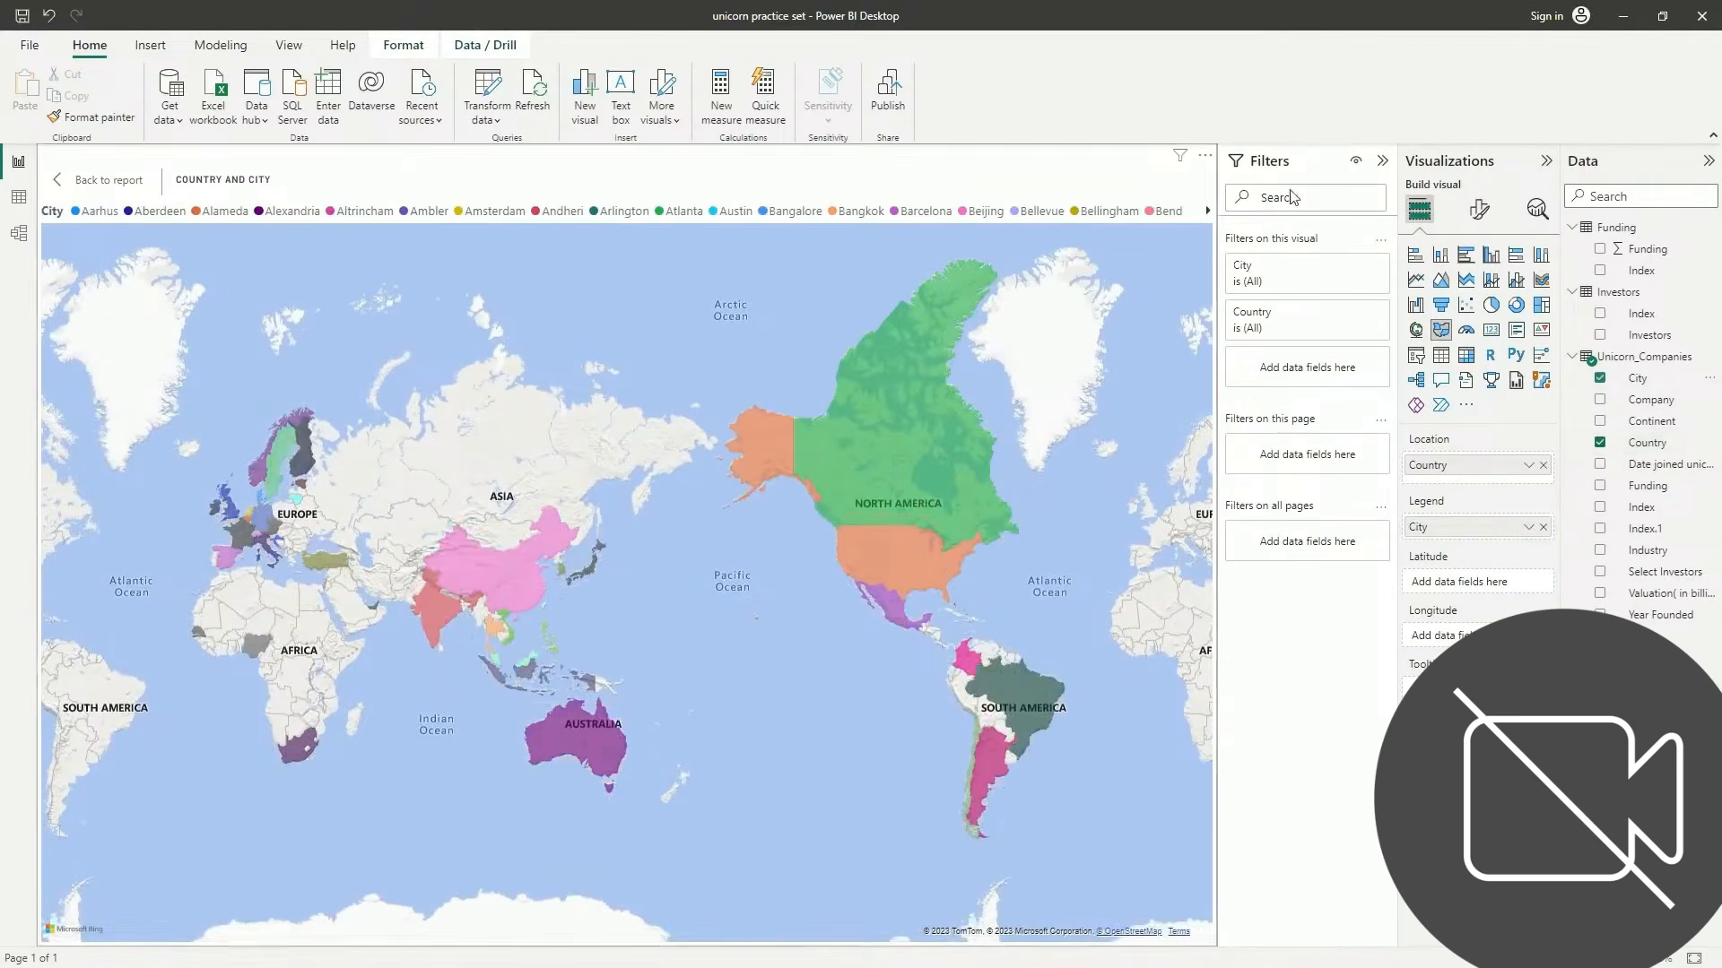
click(1382, 161)
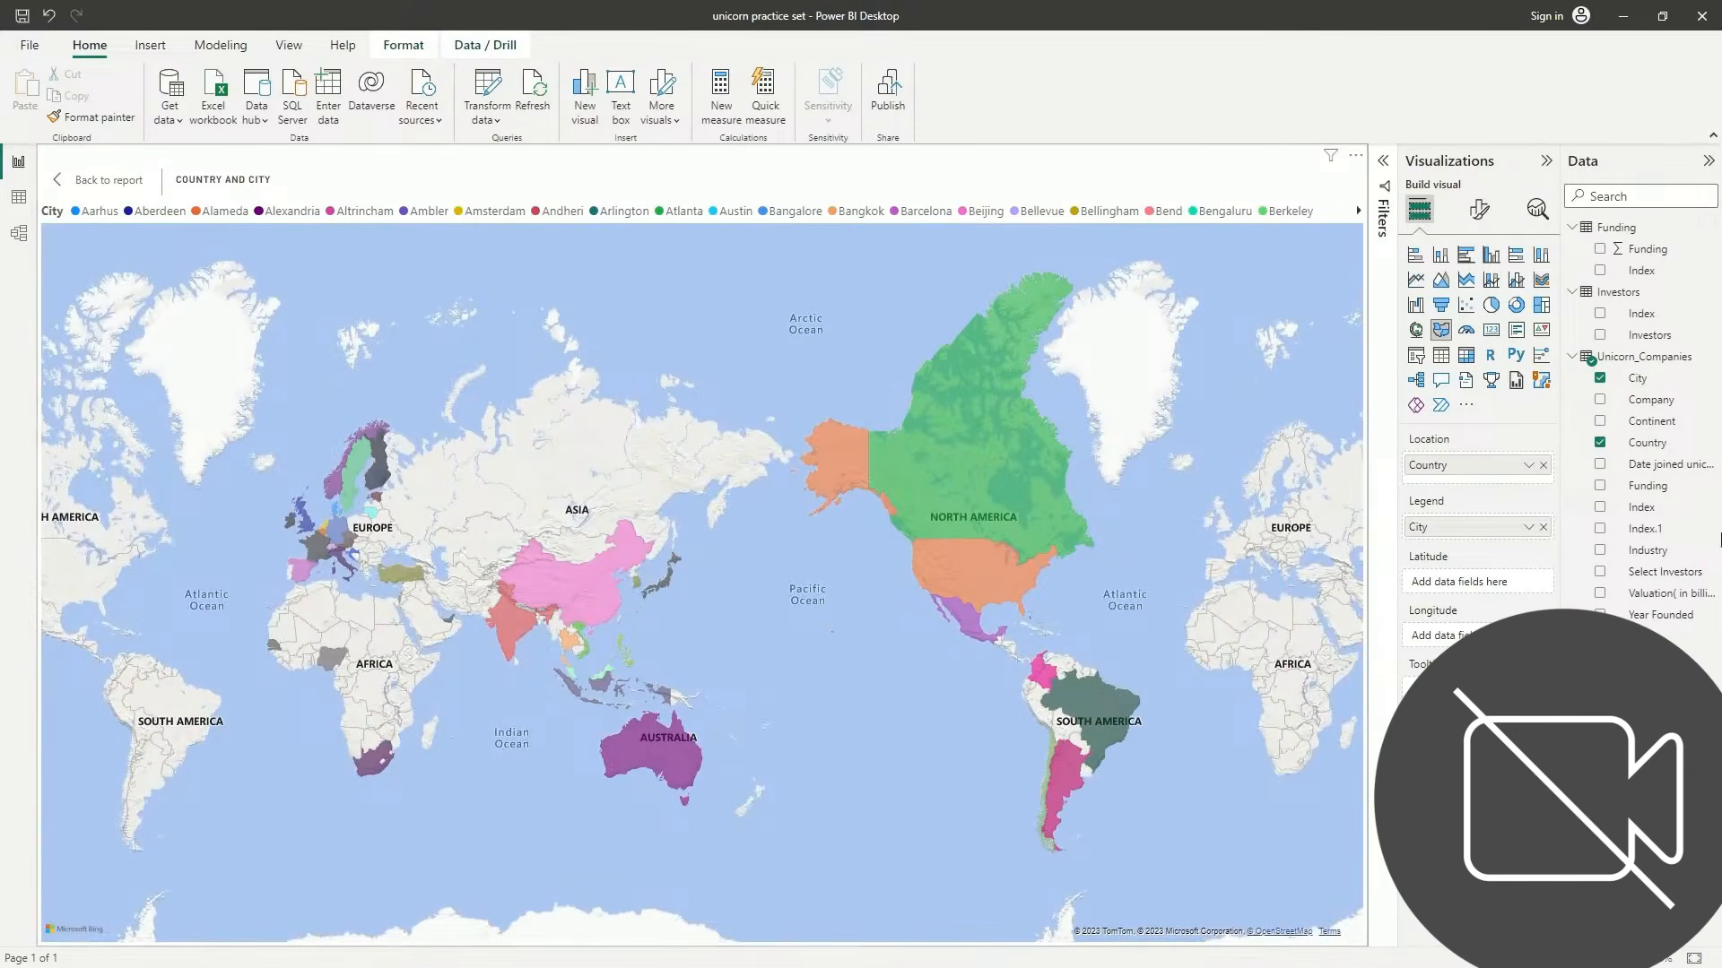
Set the filled map's style to Aerial
click(1470, 214)
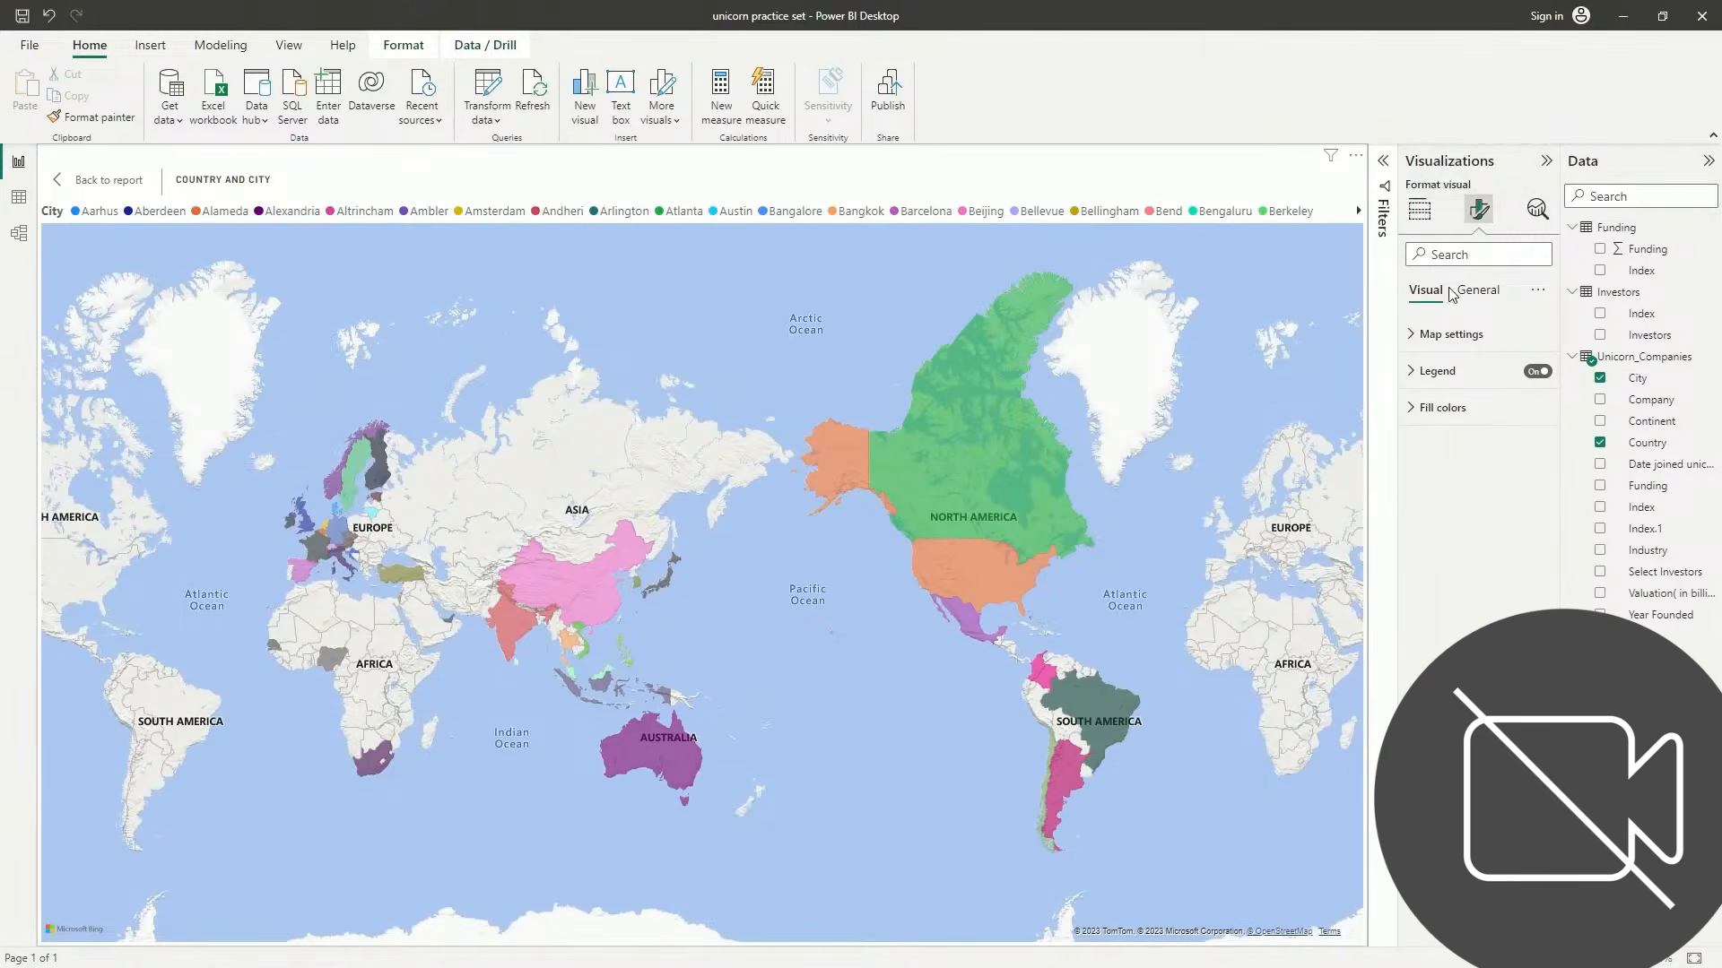
click(1447, 335)
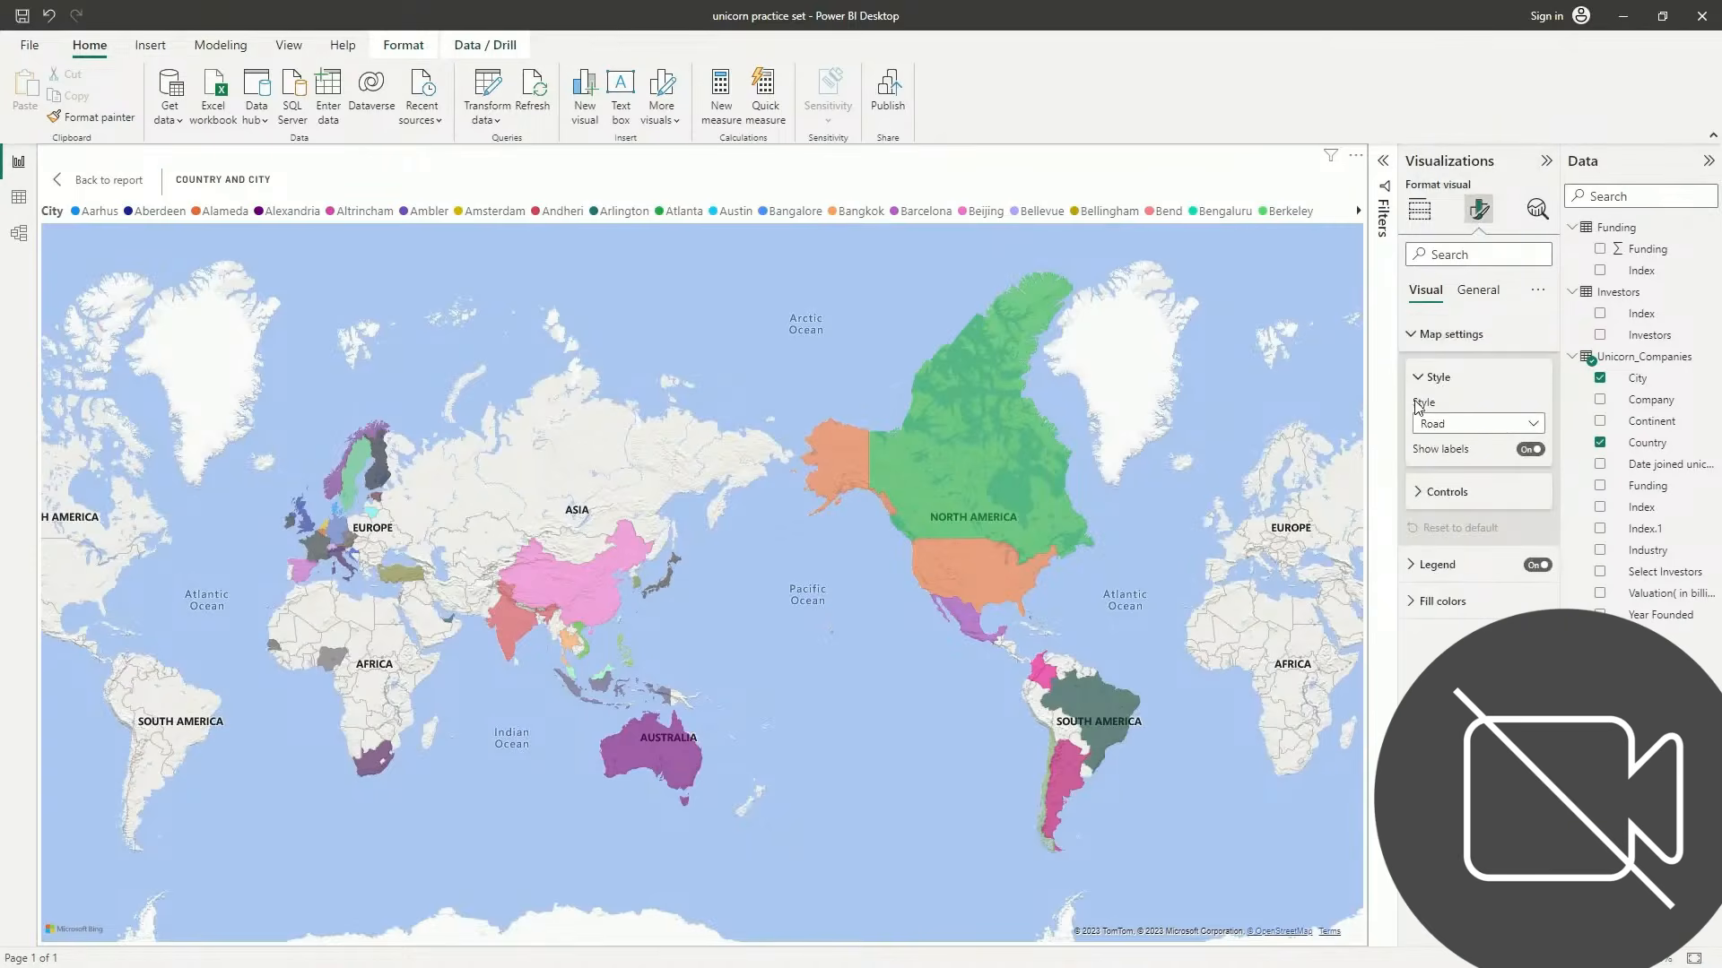
click(1461, 426)
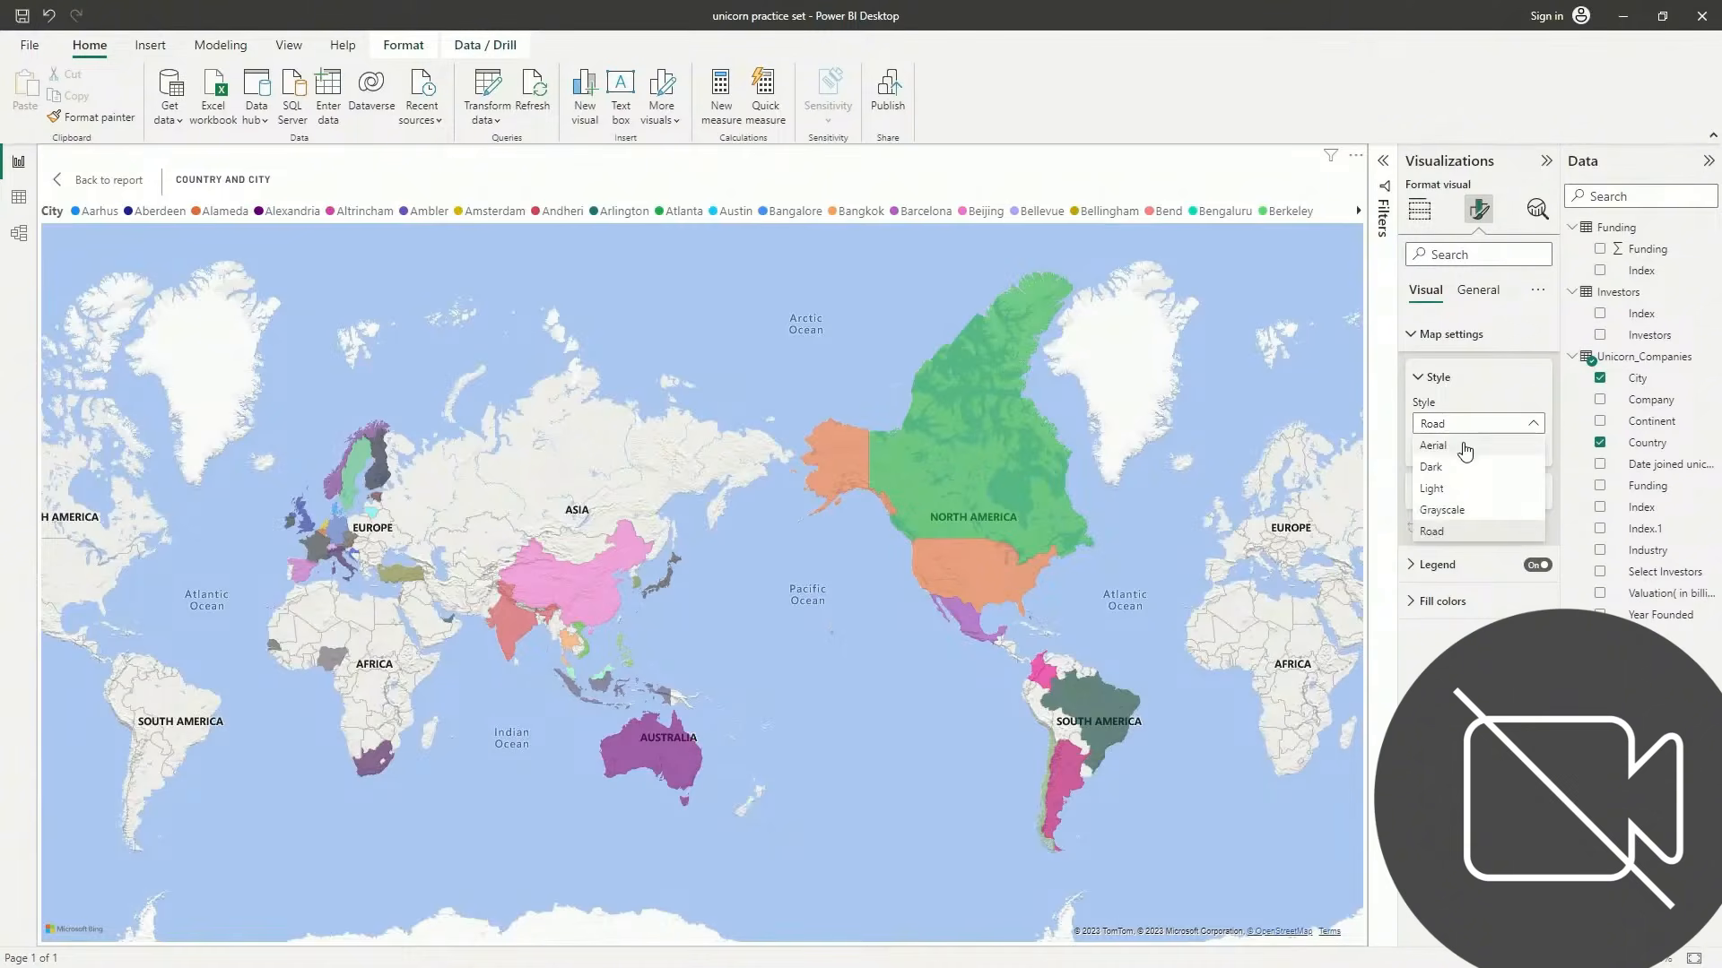
click(1464, 449)
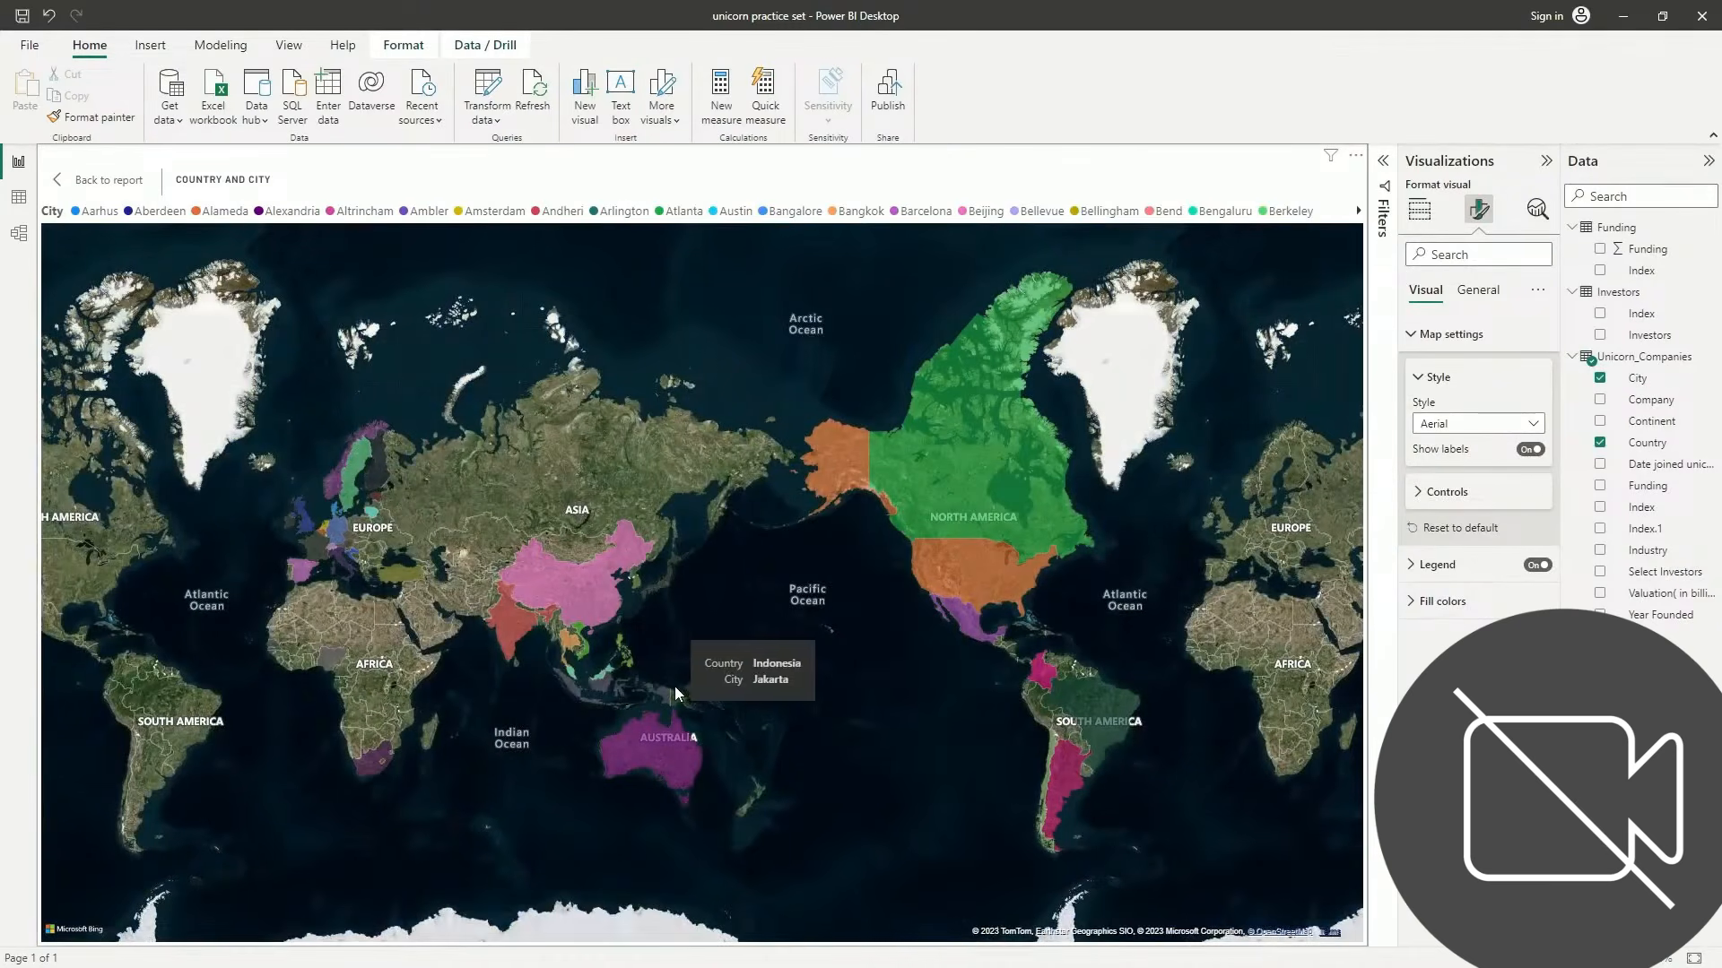
Try the Light, Dark and Road styles on the filled map, and return it to Aerial
click(1495, 424)
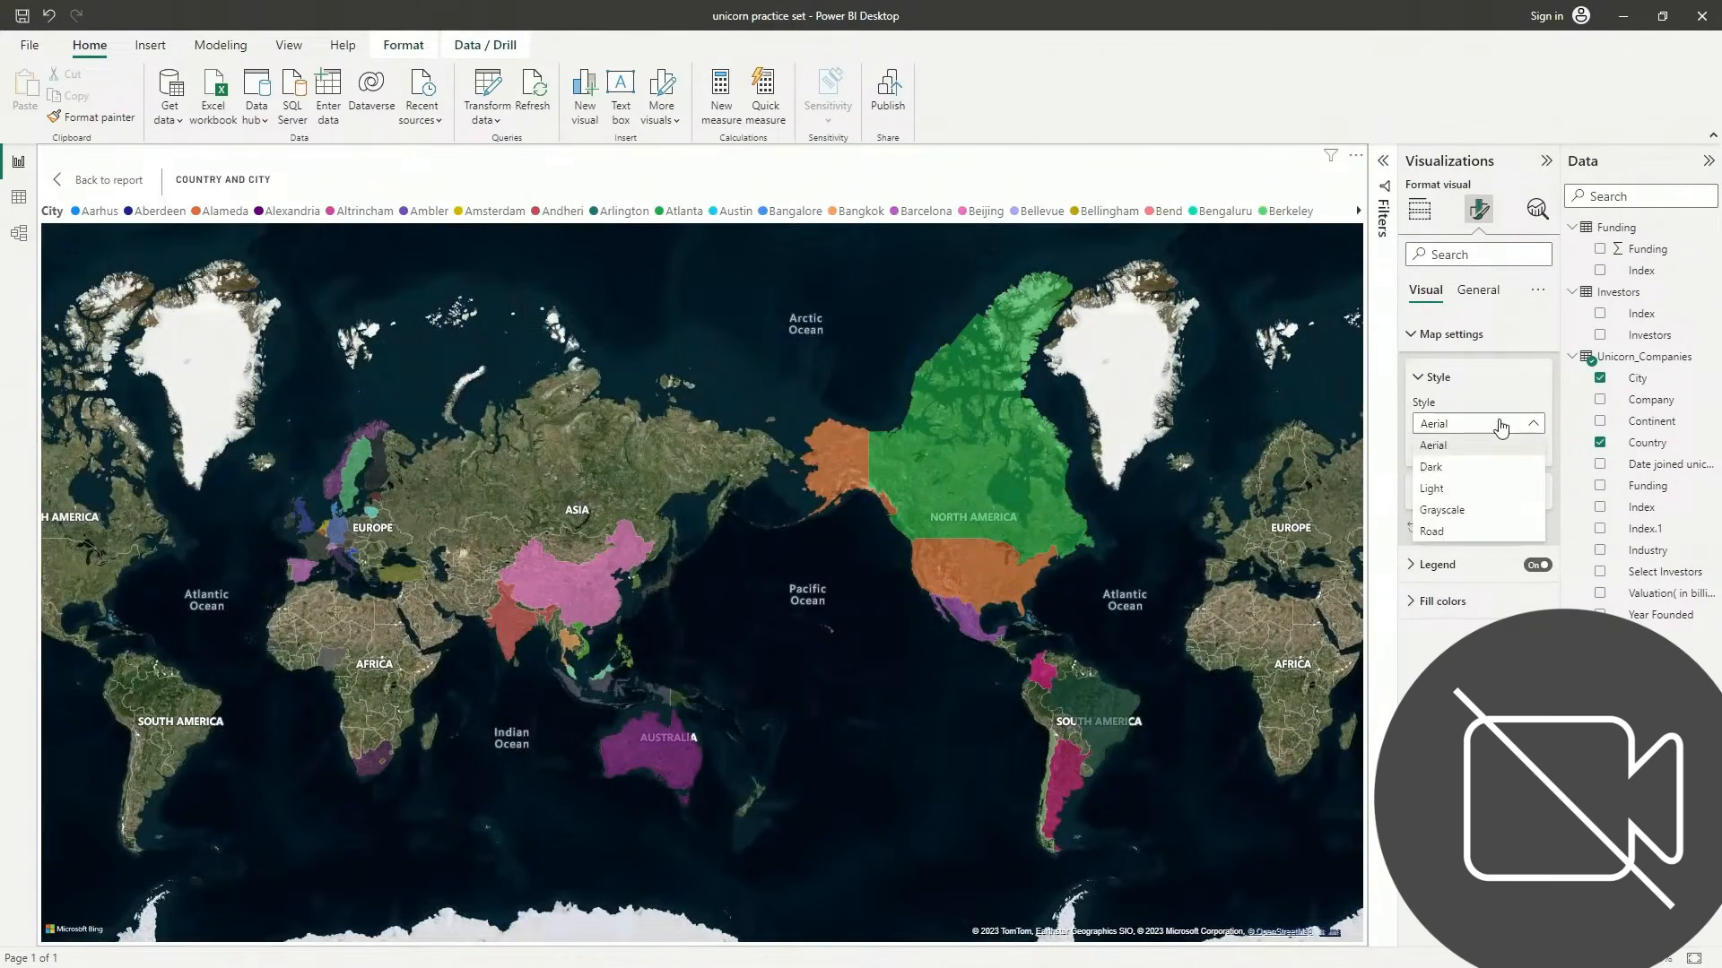
click(1490, 497)
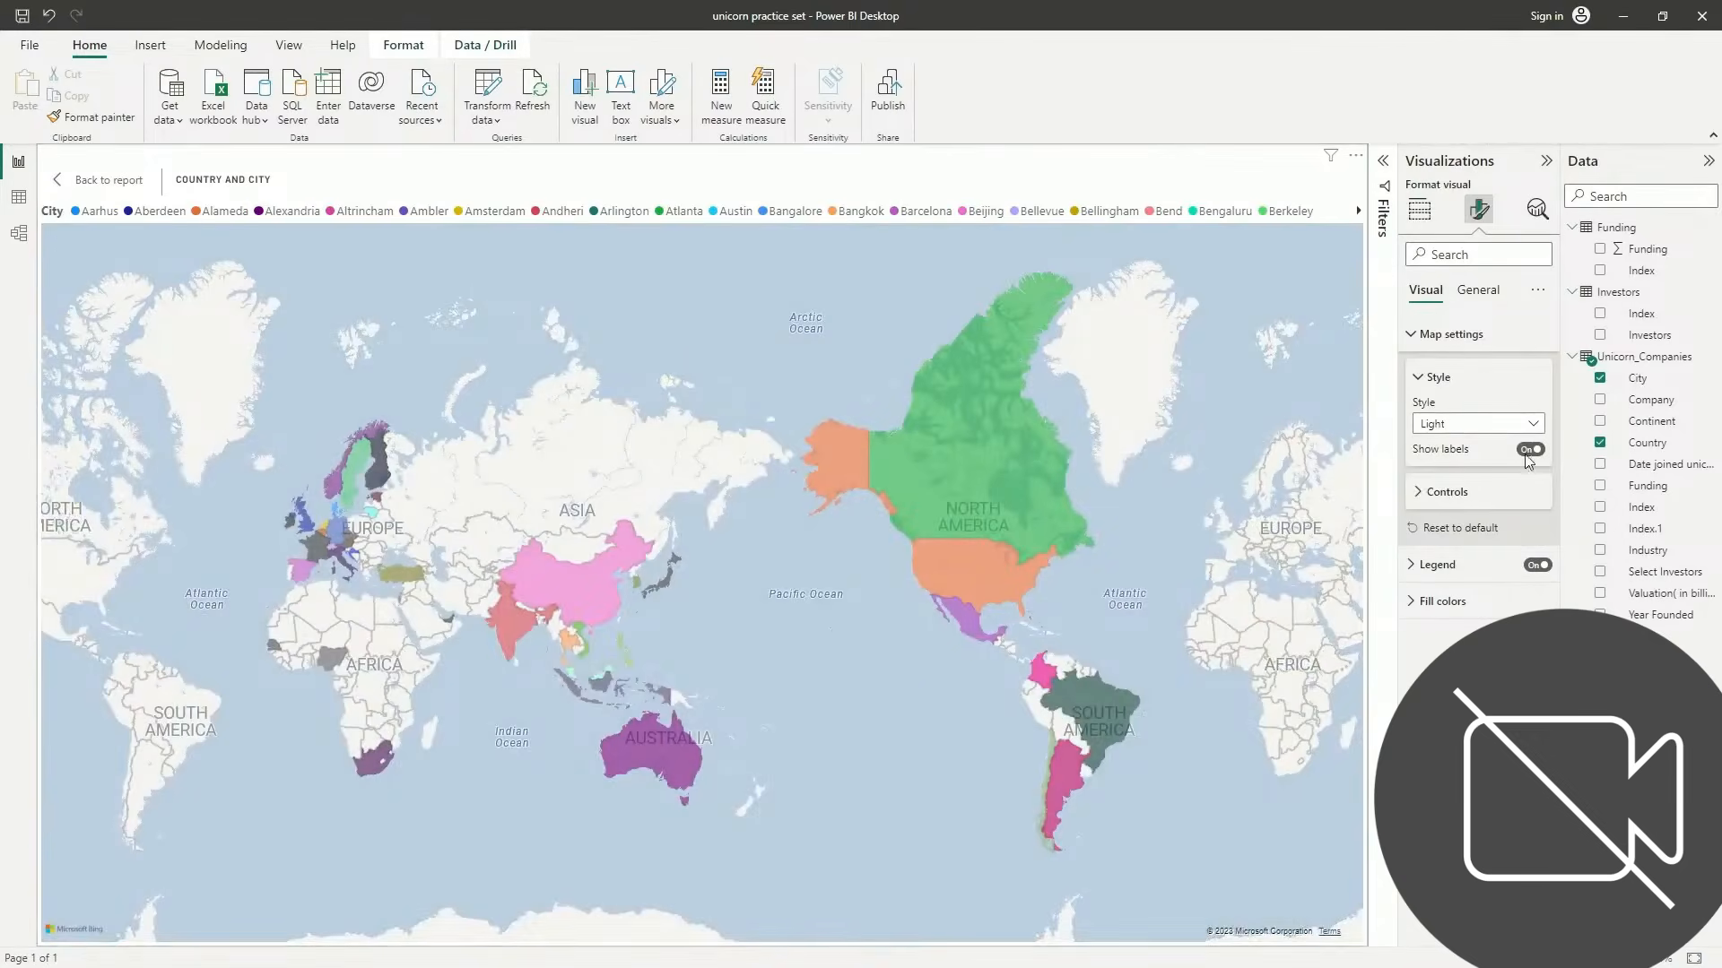
click(1507, 423)
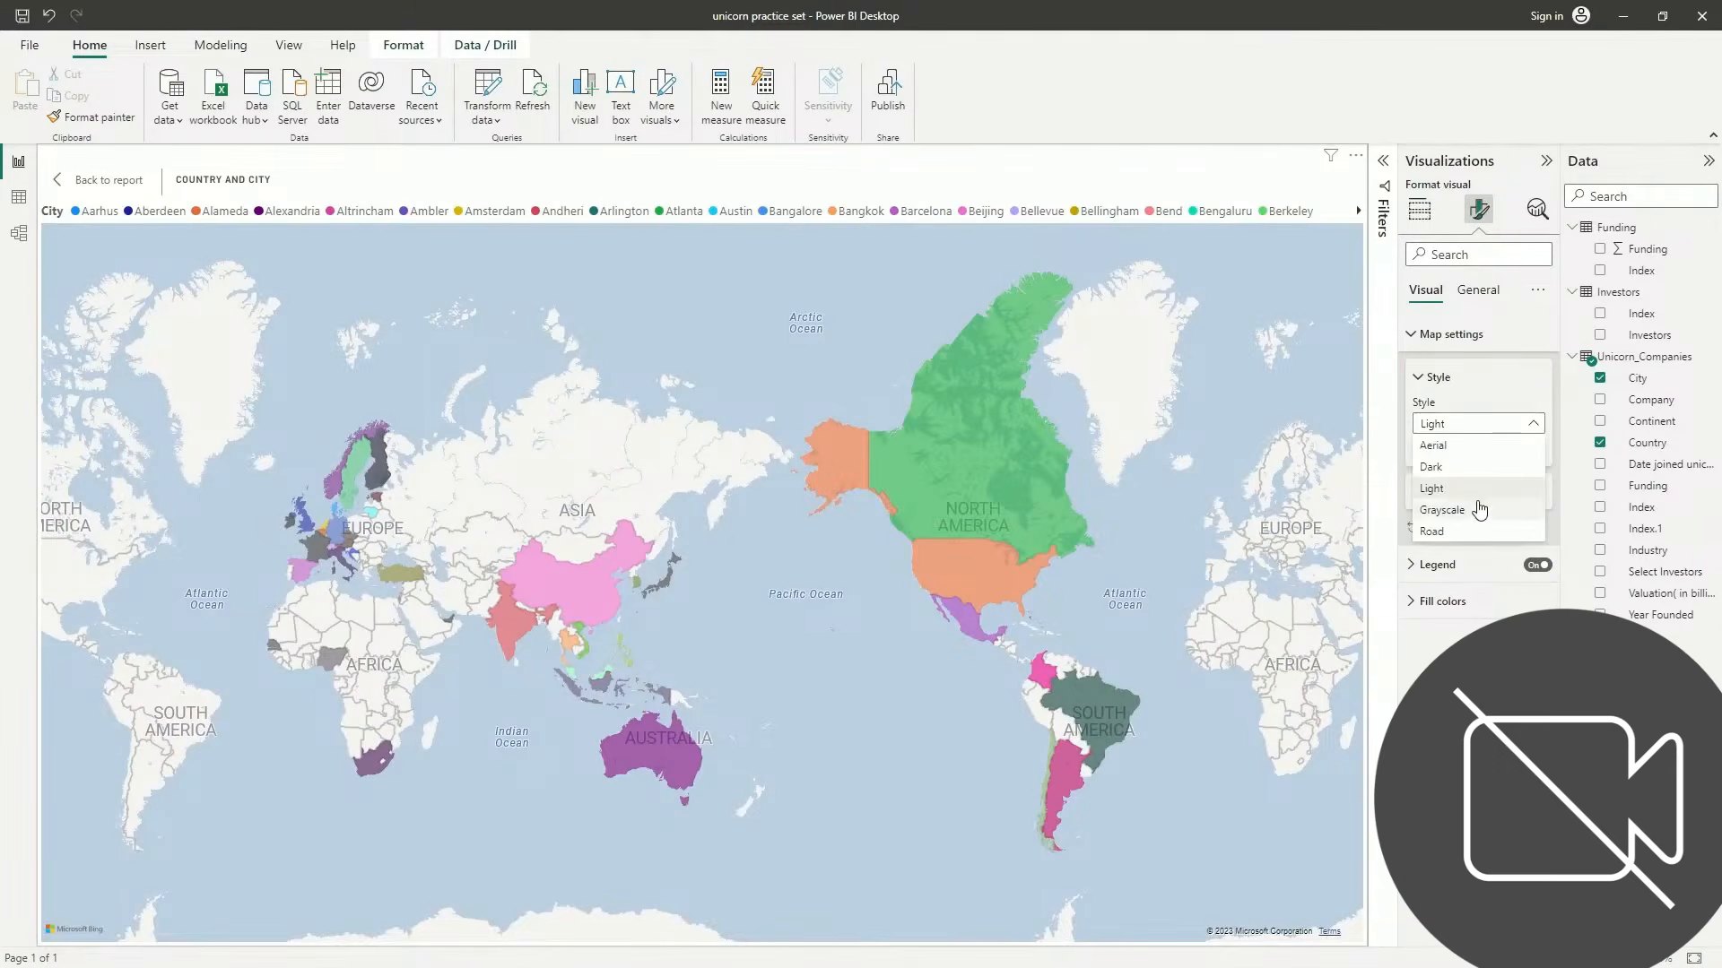
click(1464, 470)
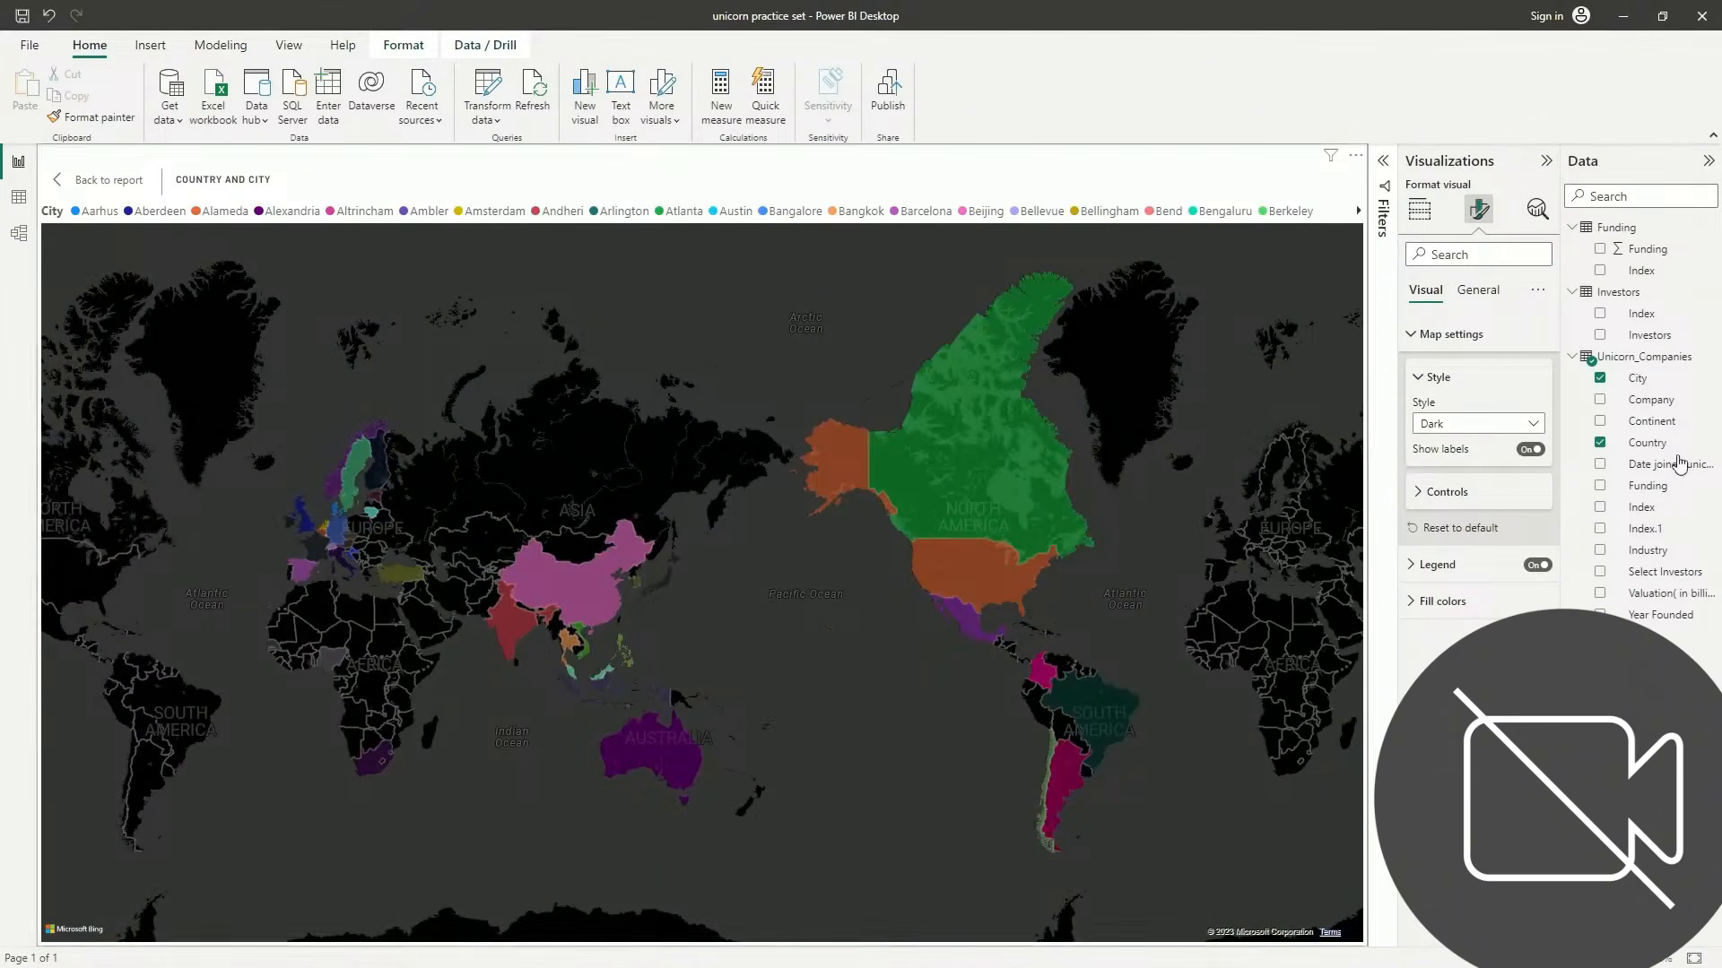
click(1472, 427)
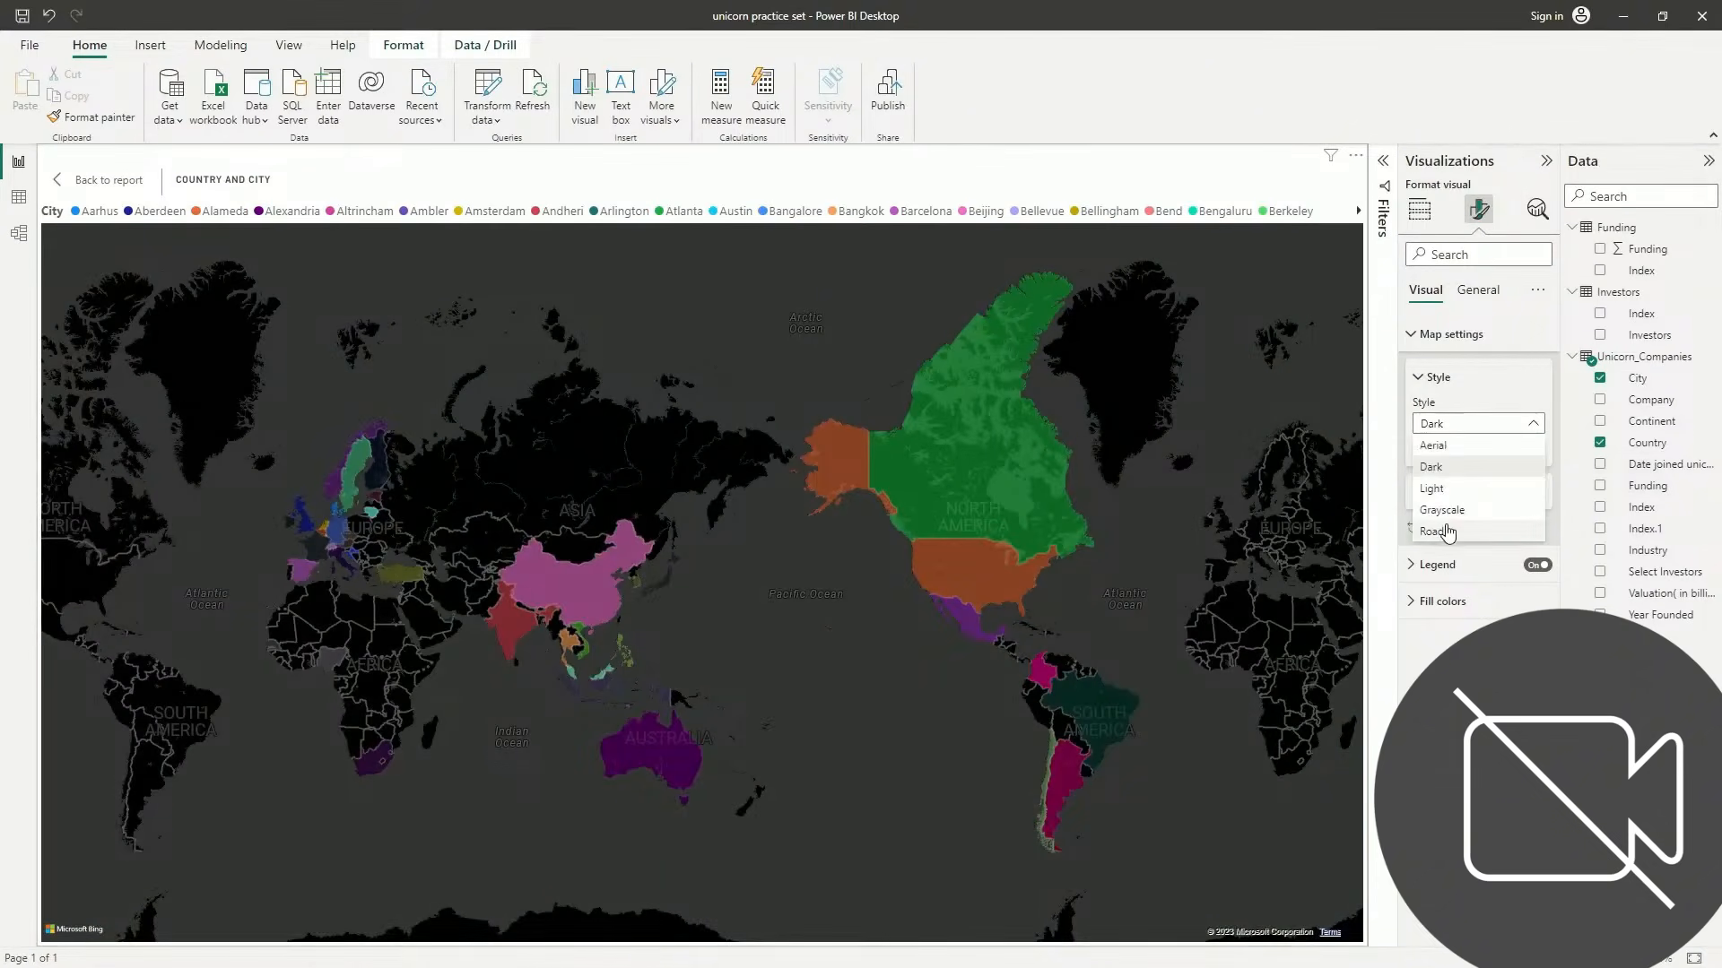
click(1449, 534)
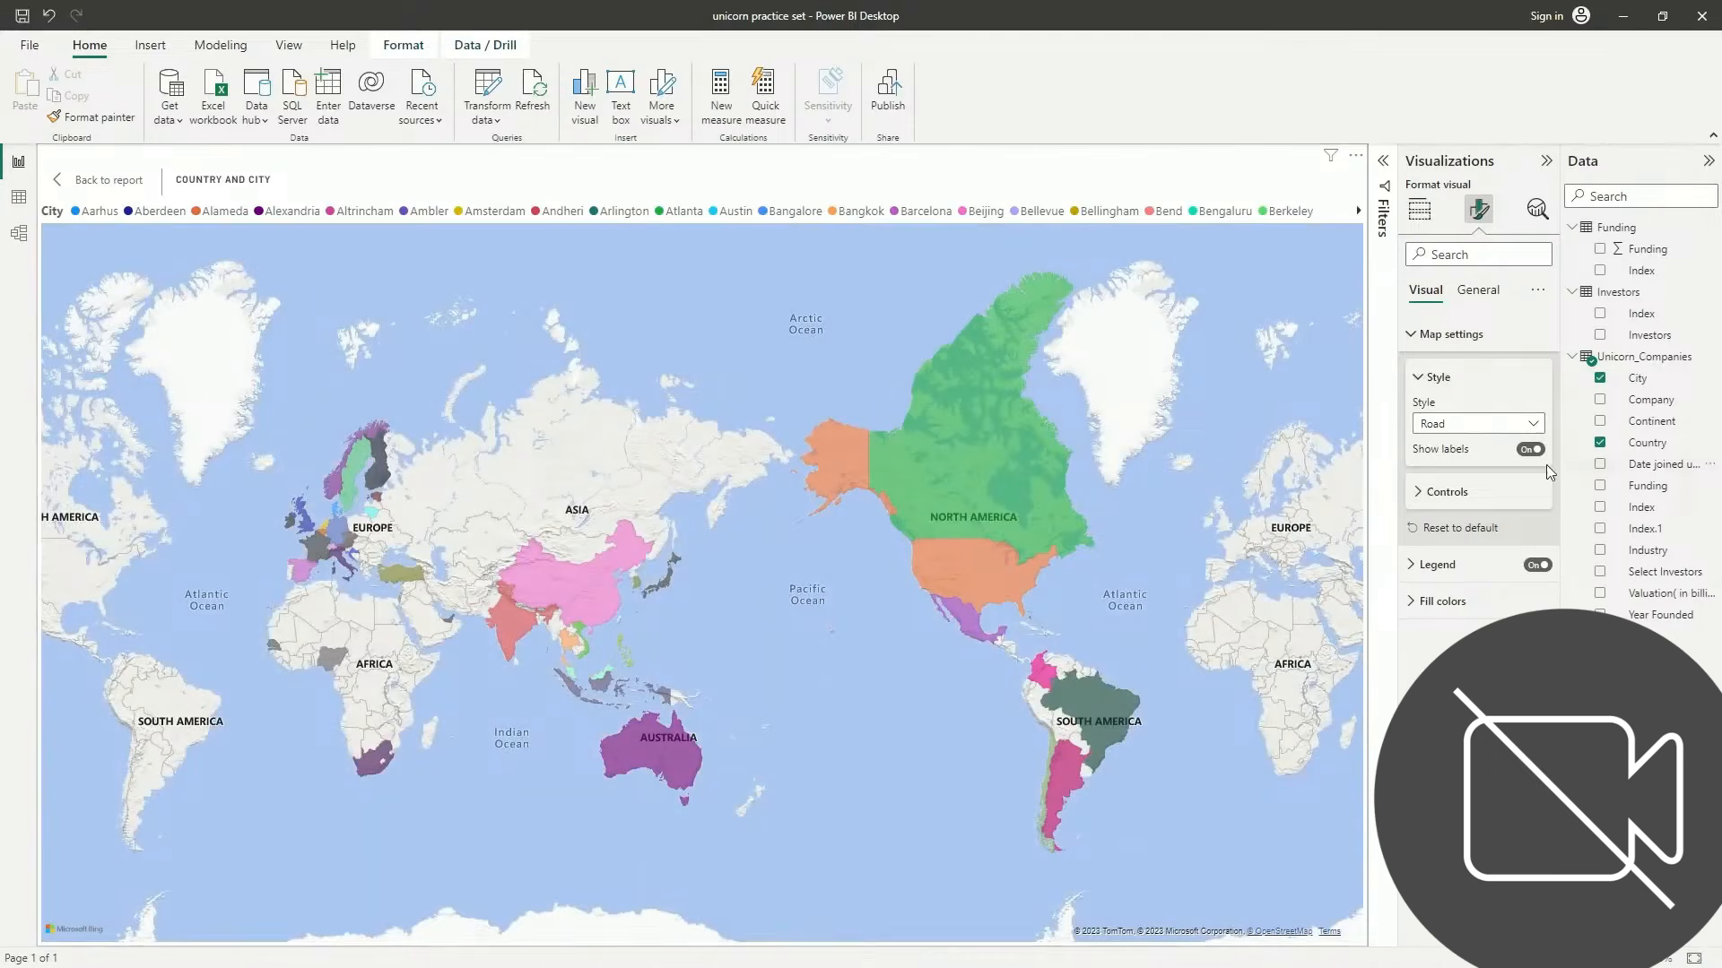
click(1461, 425)
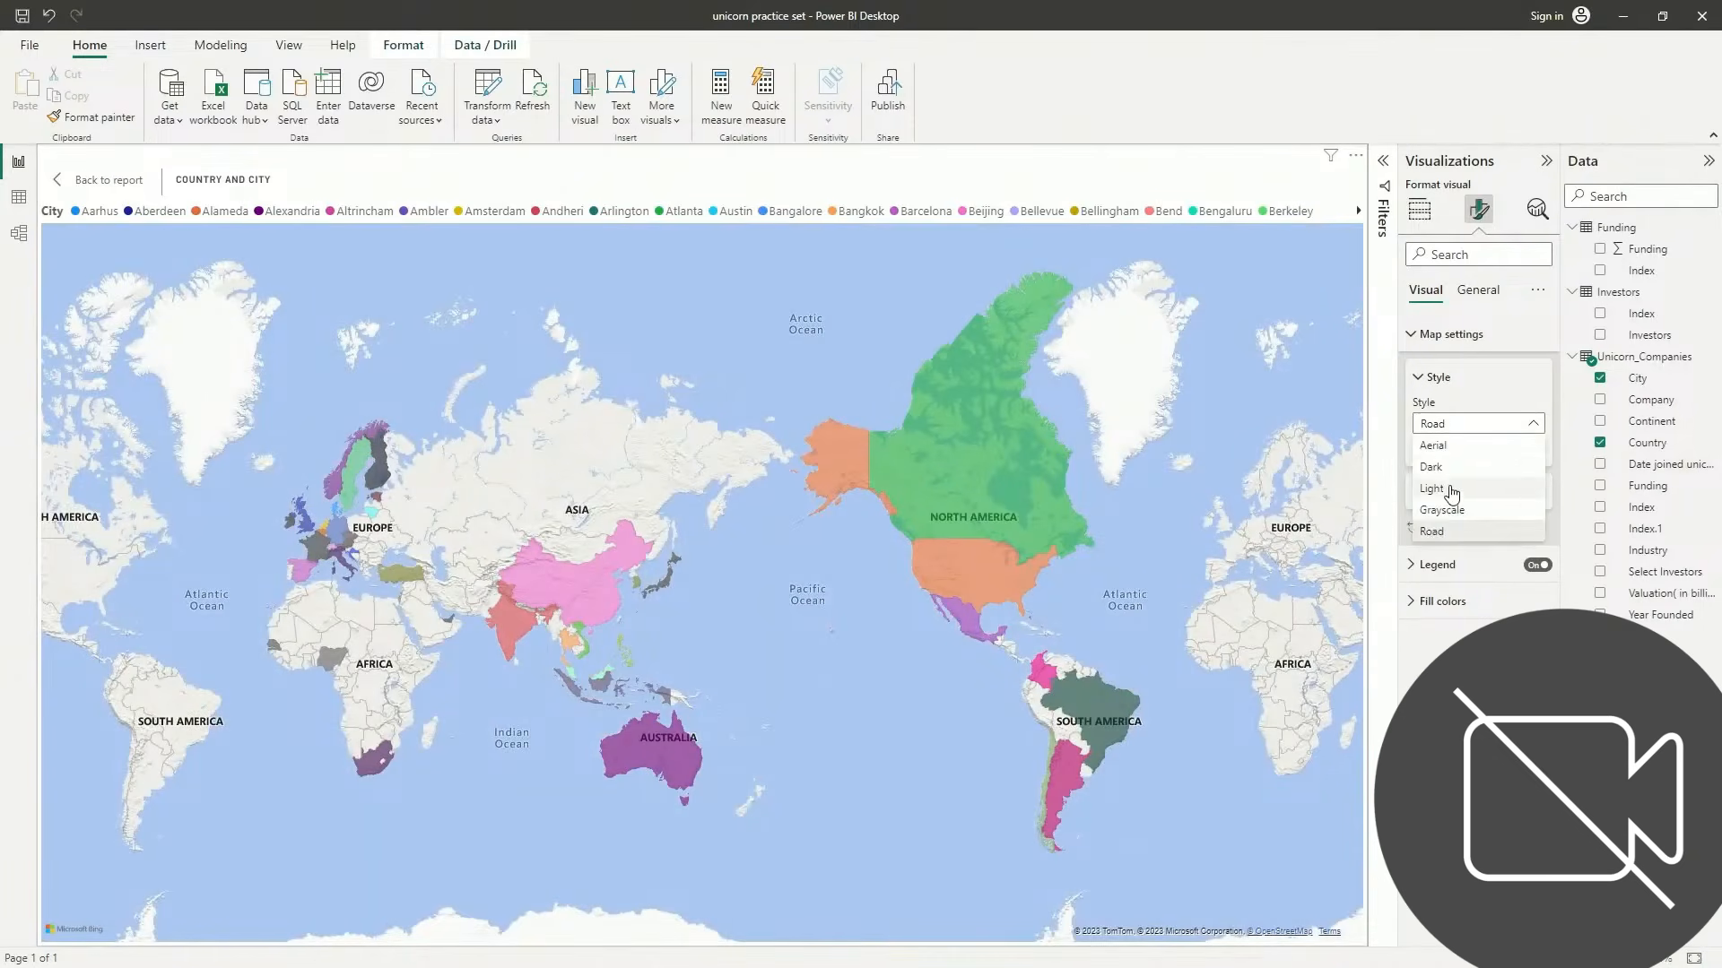
click(1451, 448)
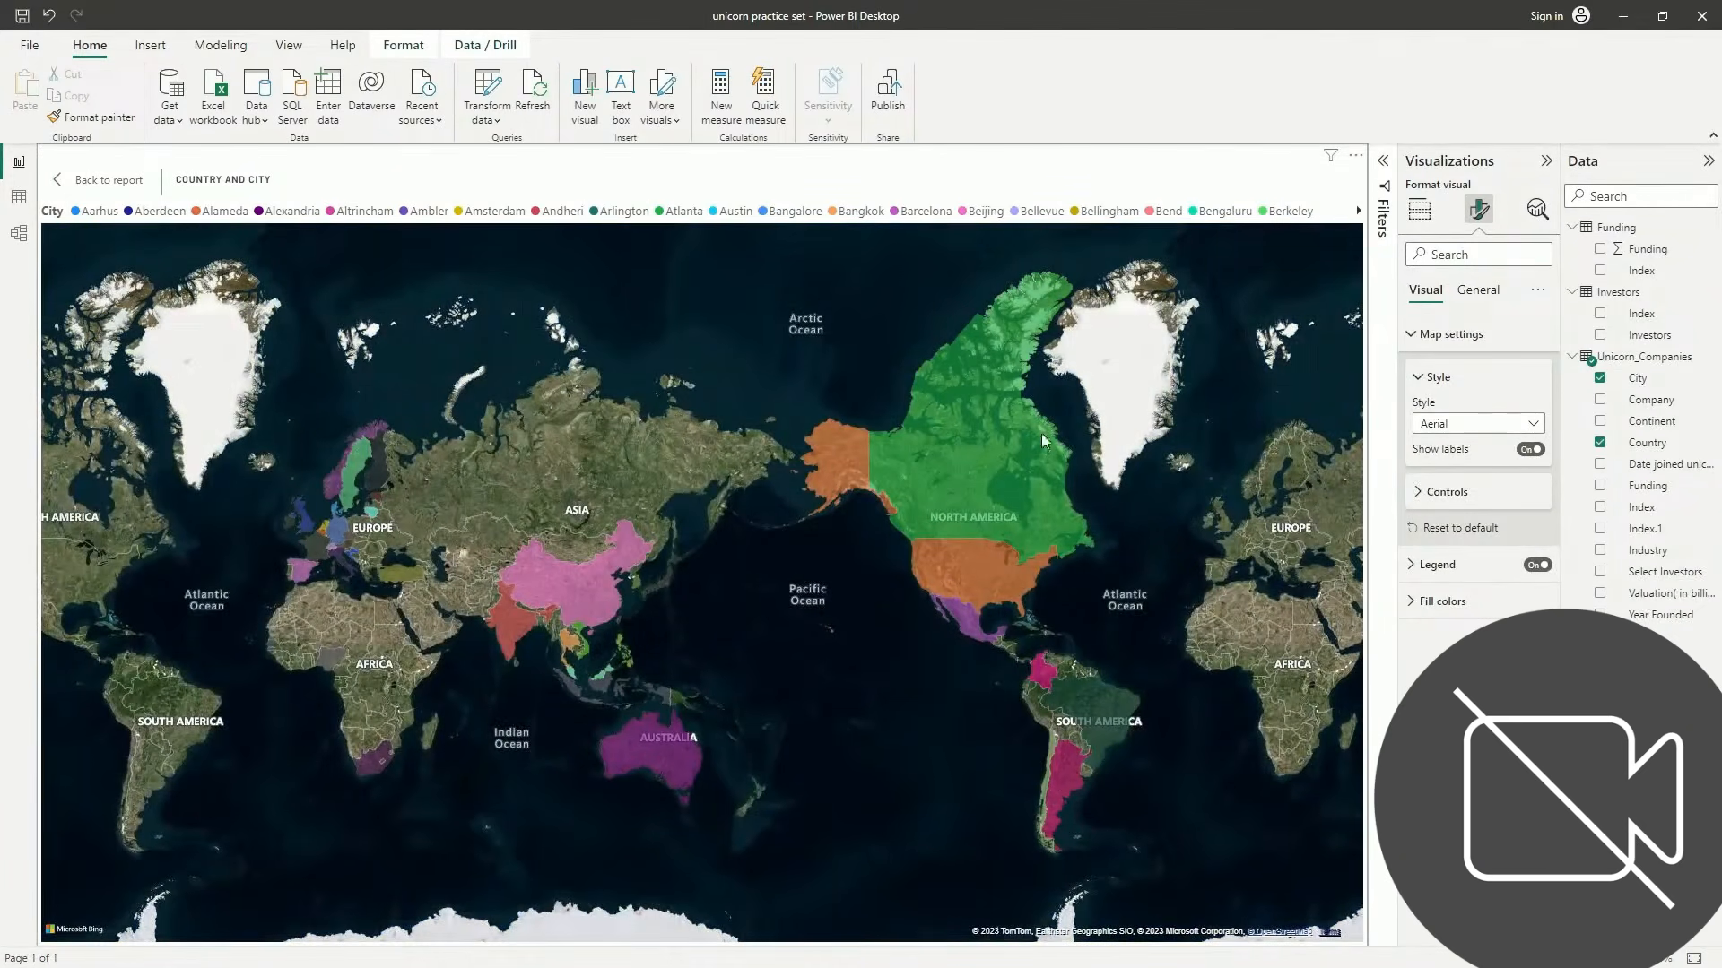
click(898, 482)
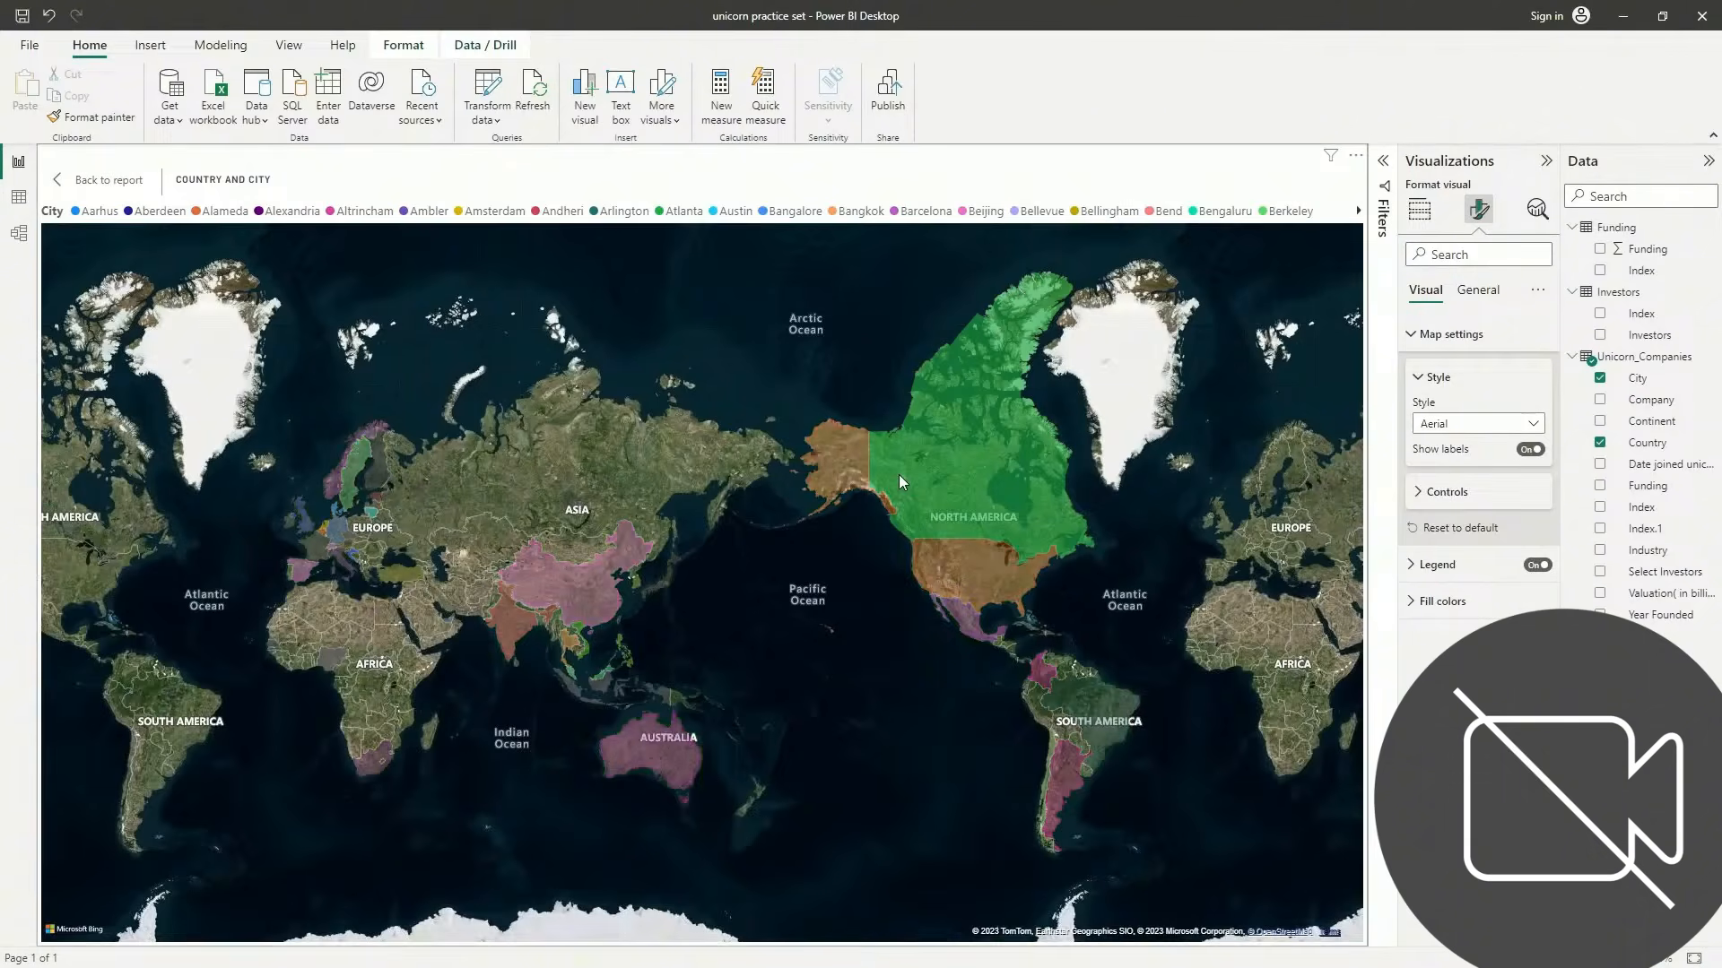
Clear the country selection on the filled map and highlight the United States
click(1104, 389)
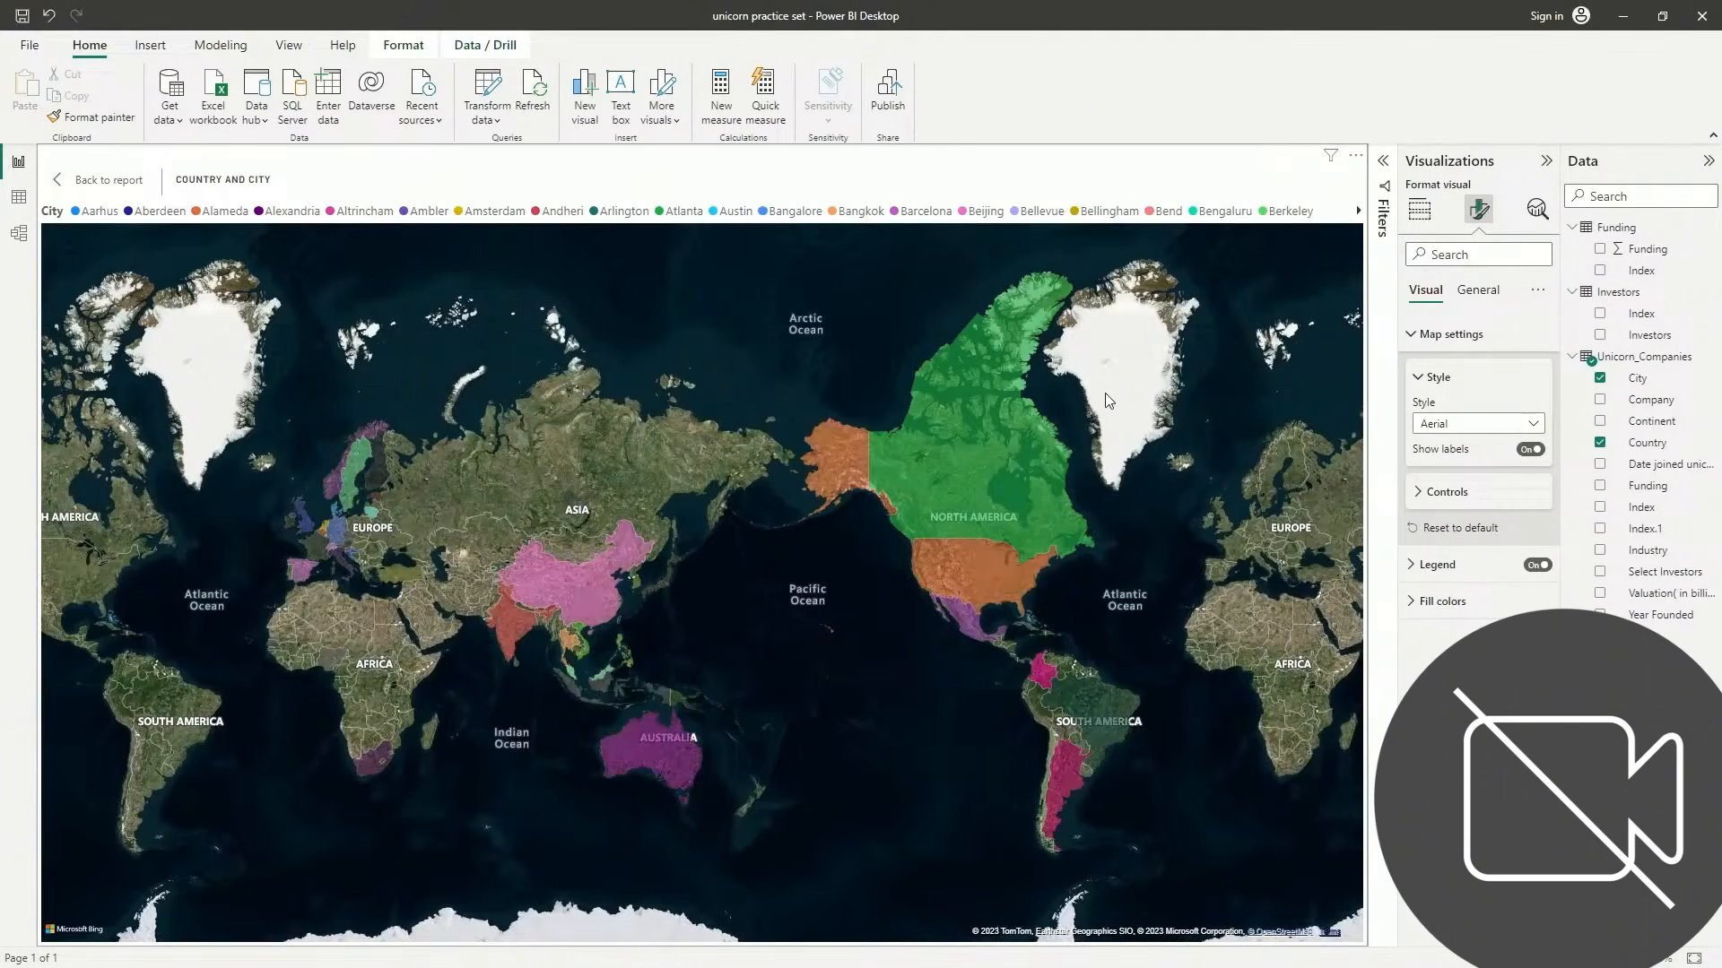
click(994, 576)
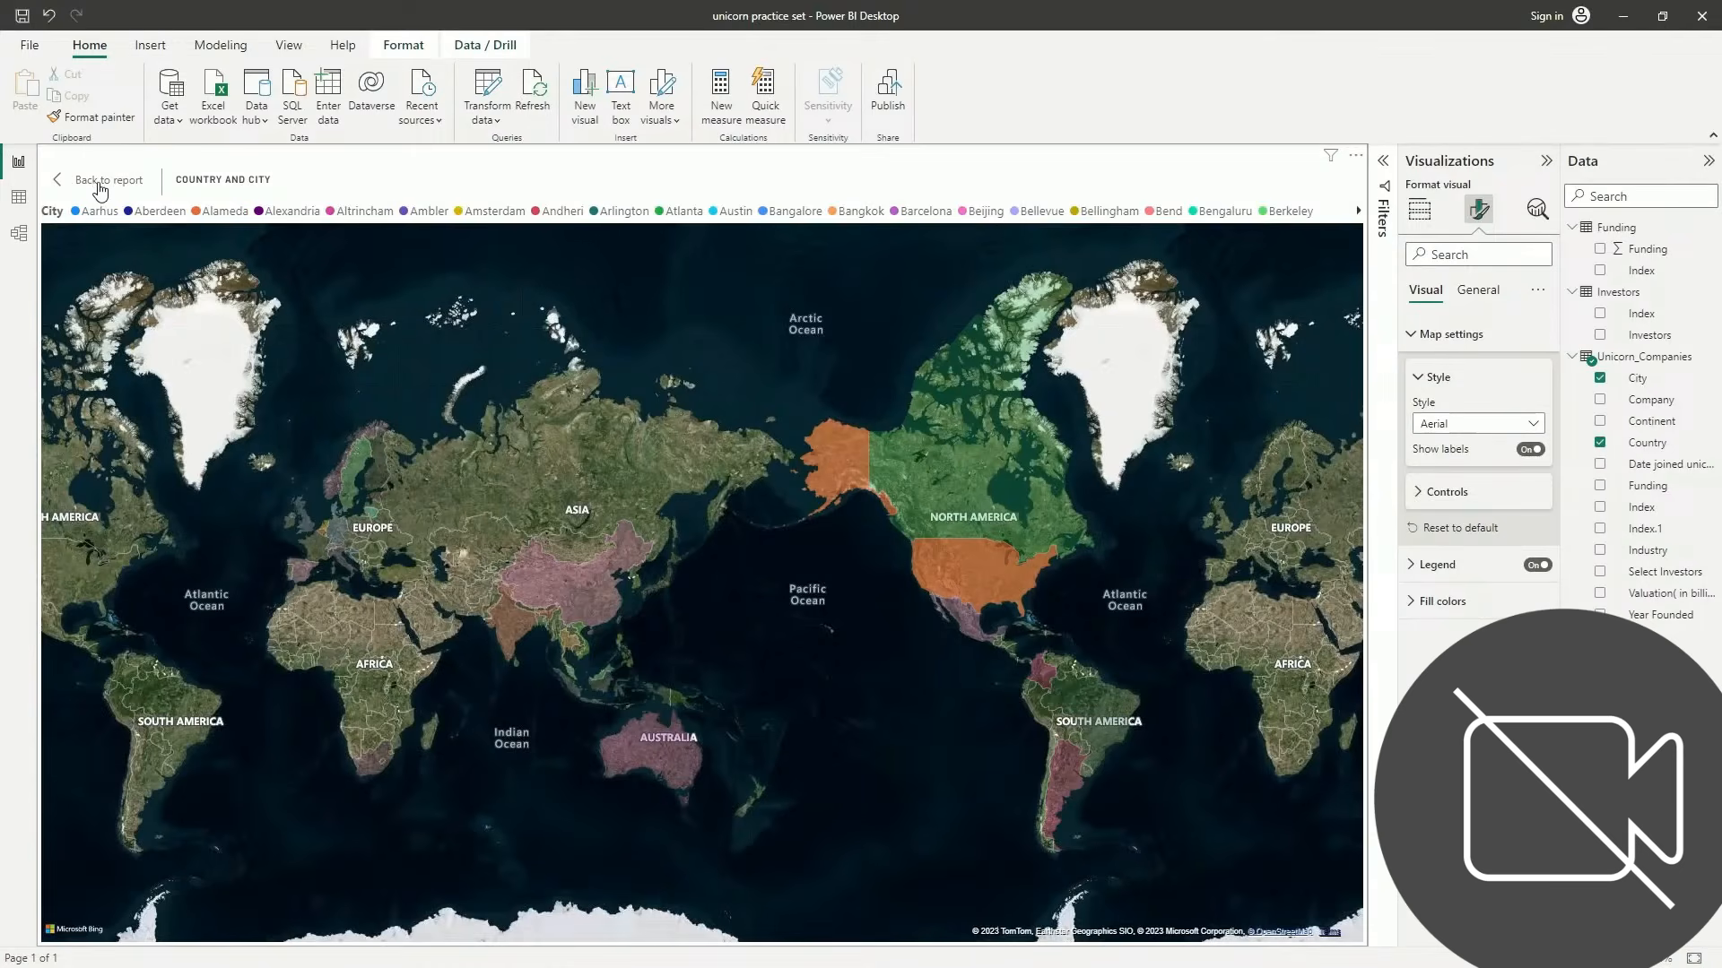
Turn on the zoom buttons in the filled map's control settings
click(1438, 377)
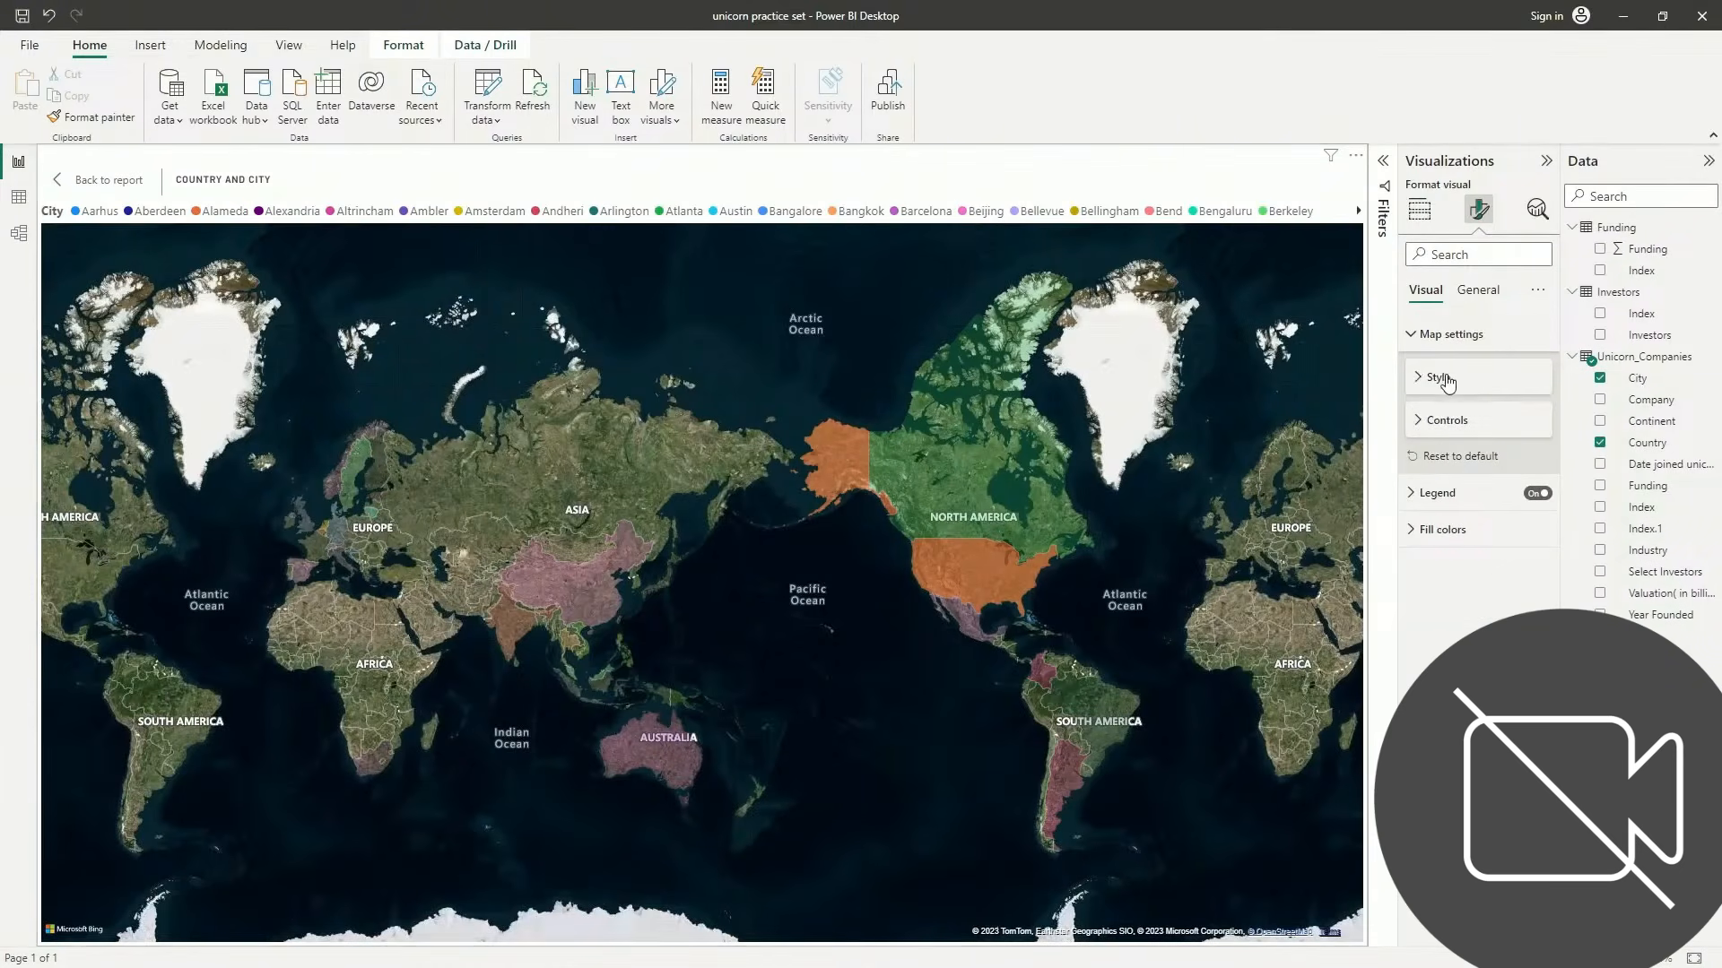
click(1435, 423)
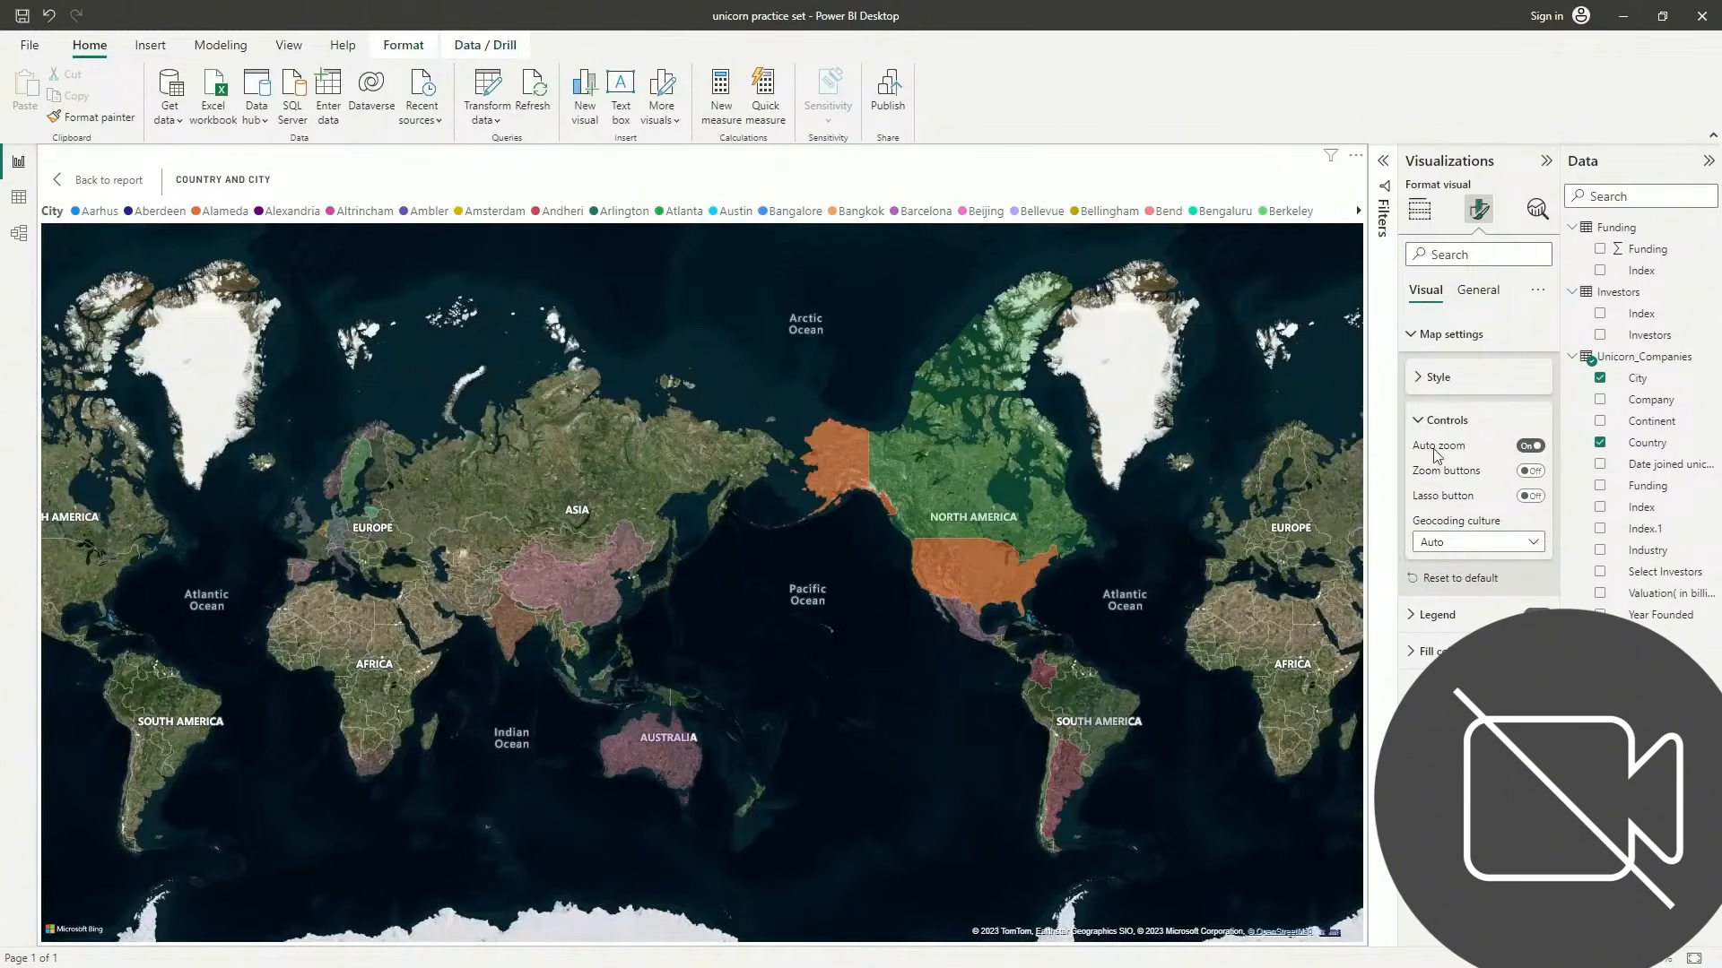
click(1531, 471)
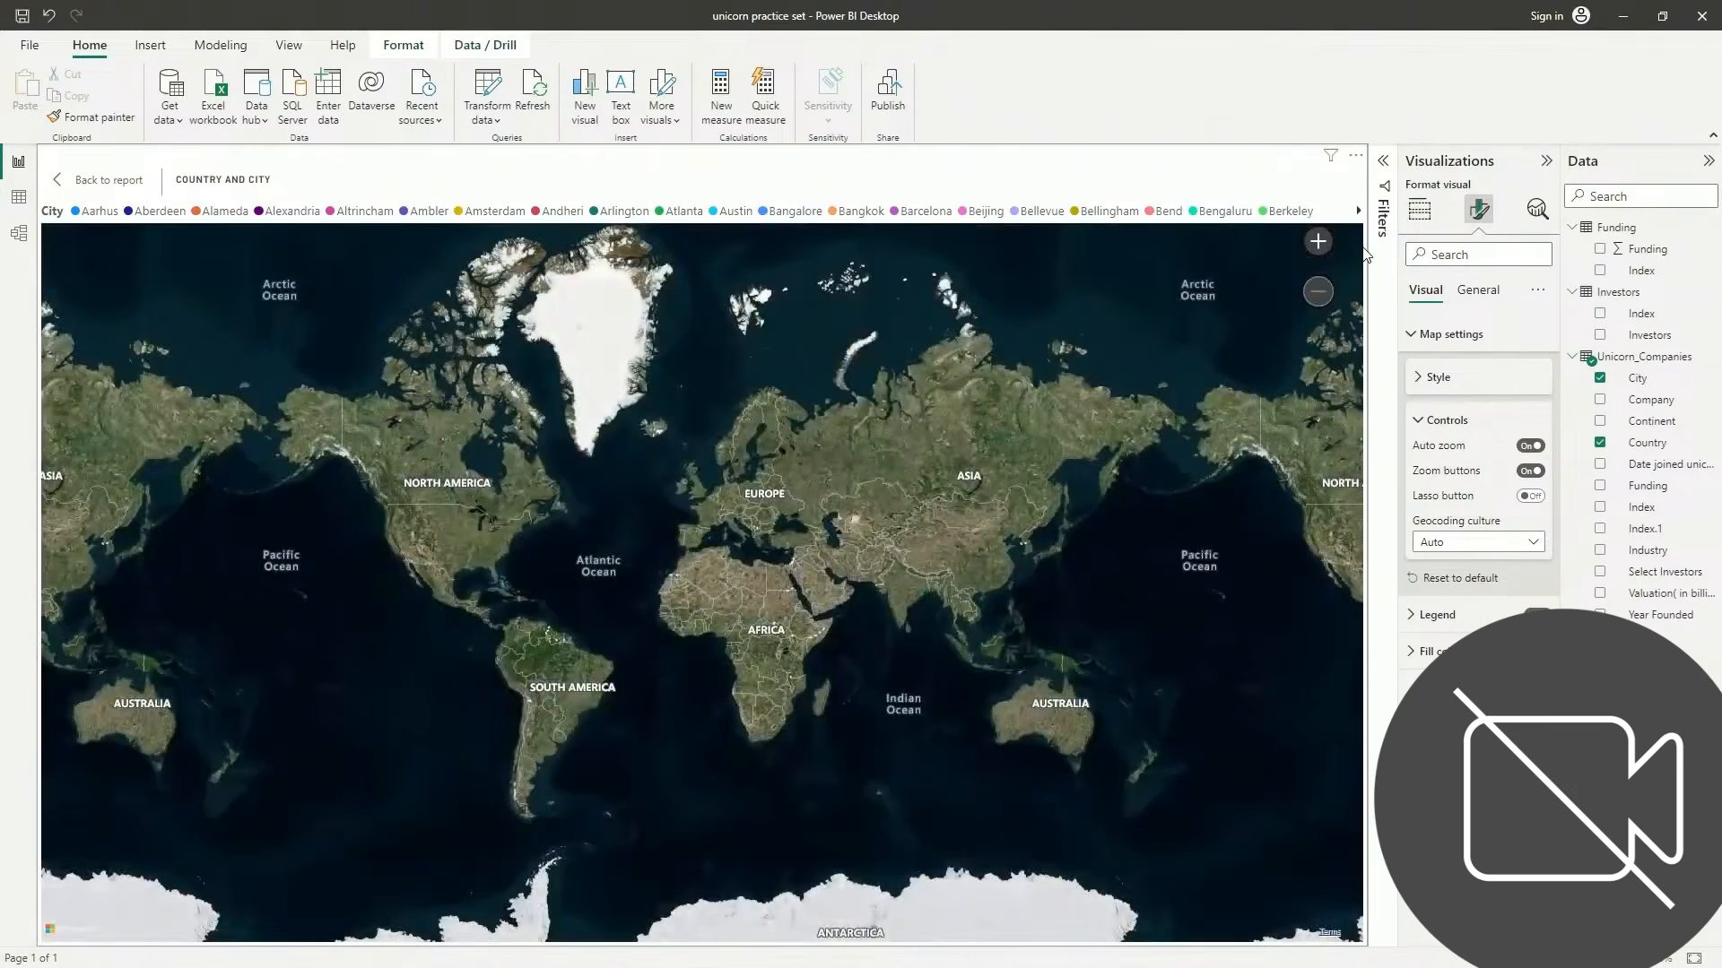
Zoom in on the filled map with its new zoom buttons and pan across China to Russia
click(1319, 242)
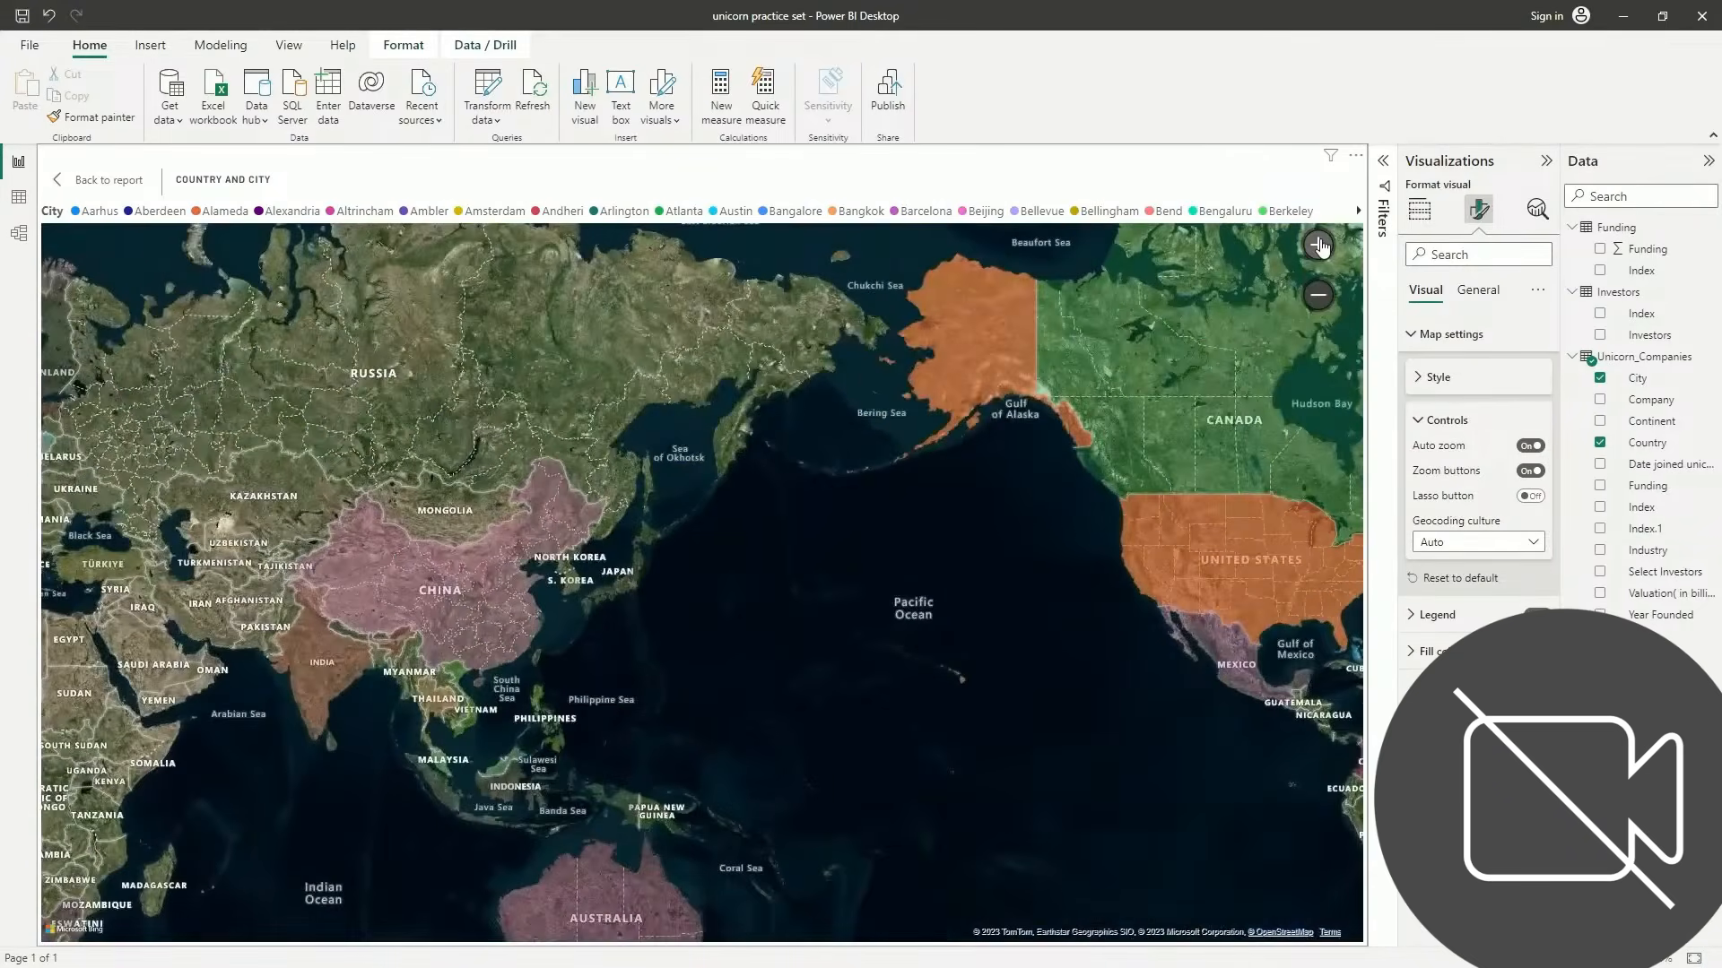
click(1318, 244)
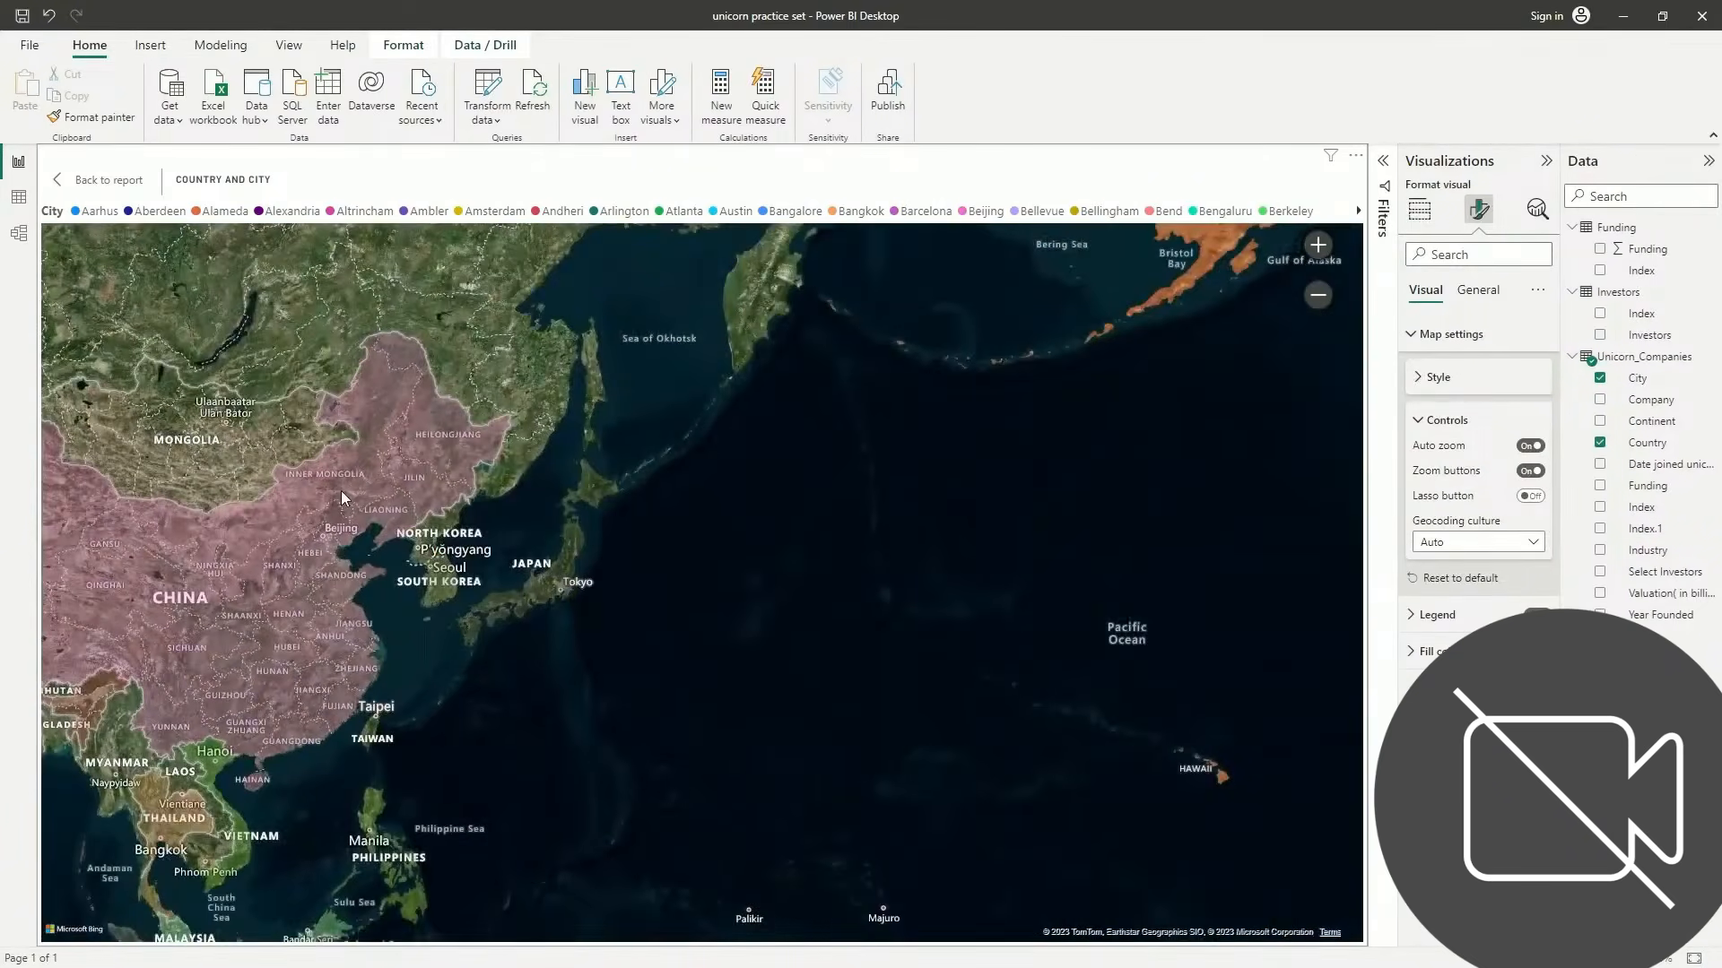
drag(345, 498, 609, 615)
drag(486, 335, 956, 595)
drag(1044, 485, 976, 600)
drag(1118, 540, 950, 574)
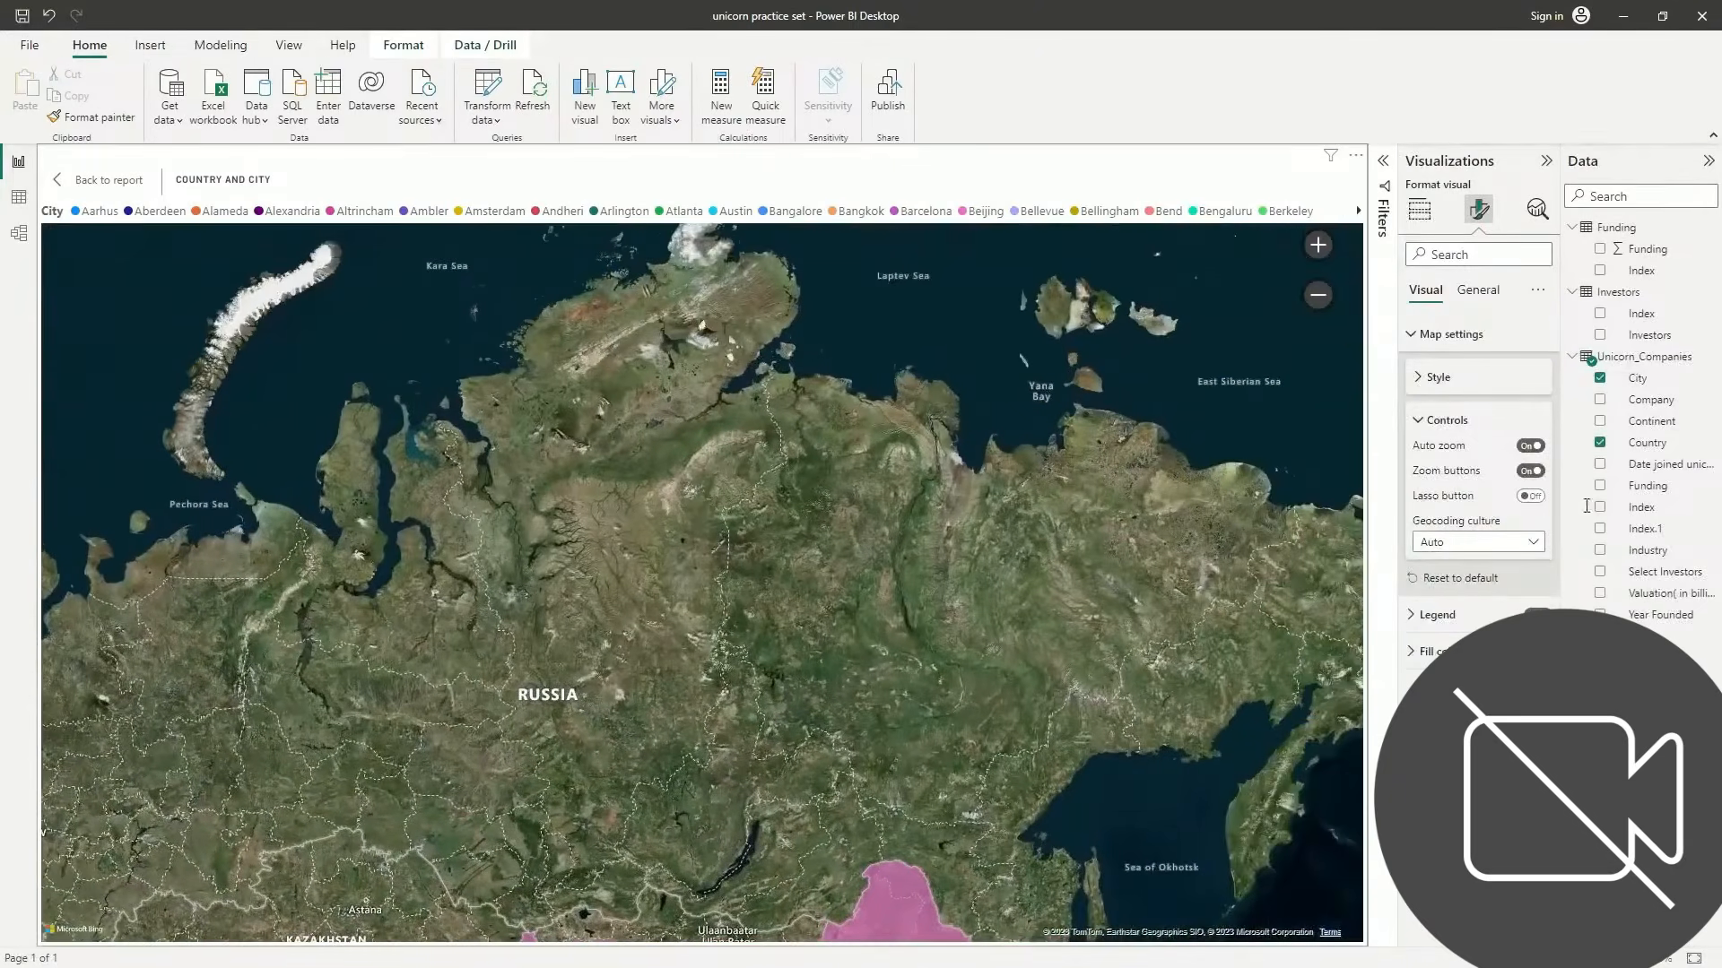
Turn off the title of the filled map's legend
click(1439, 615)
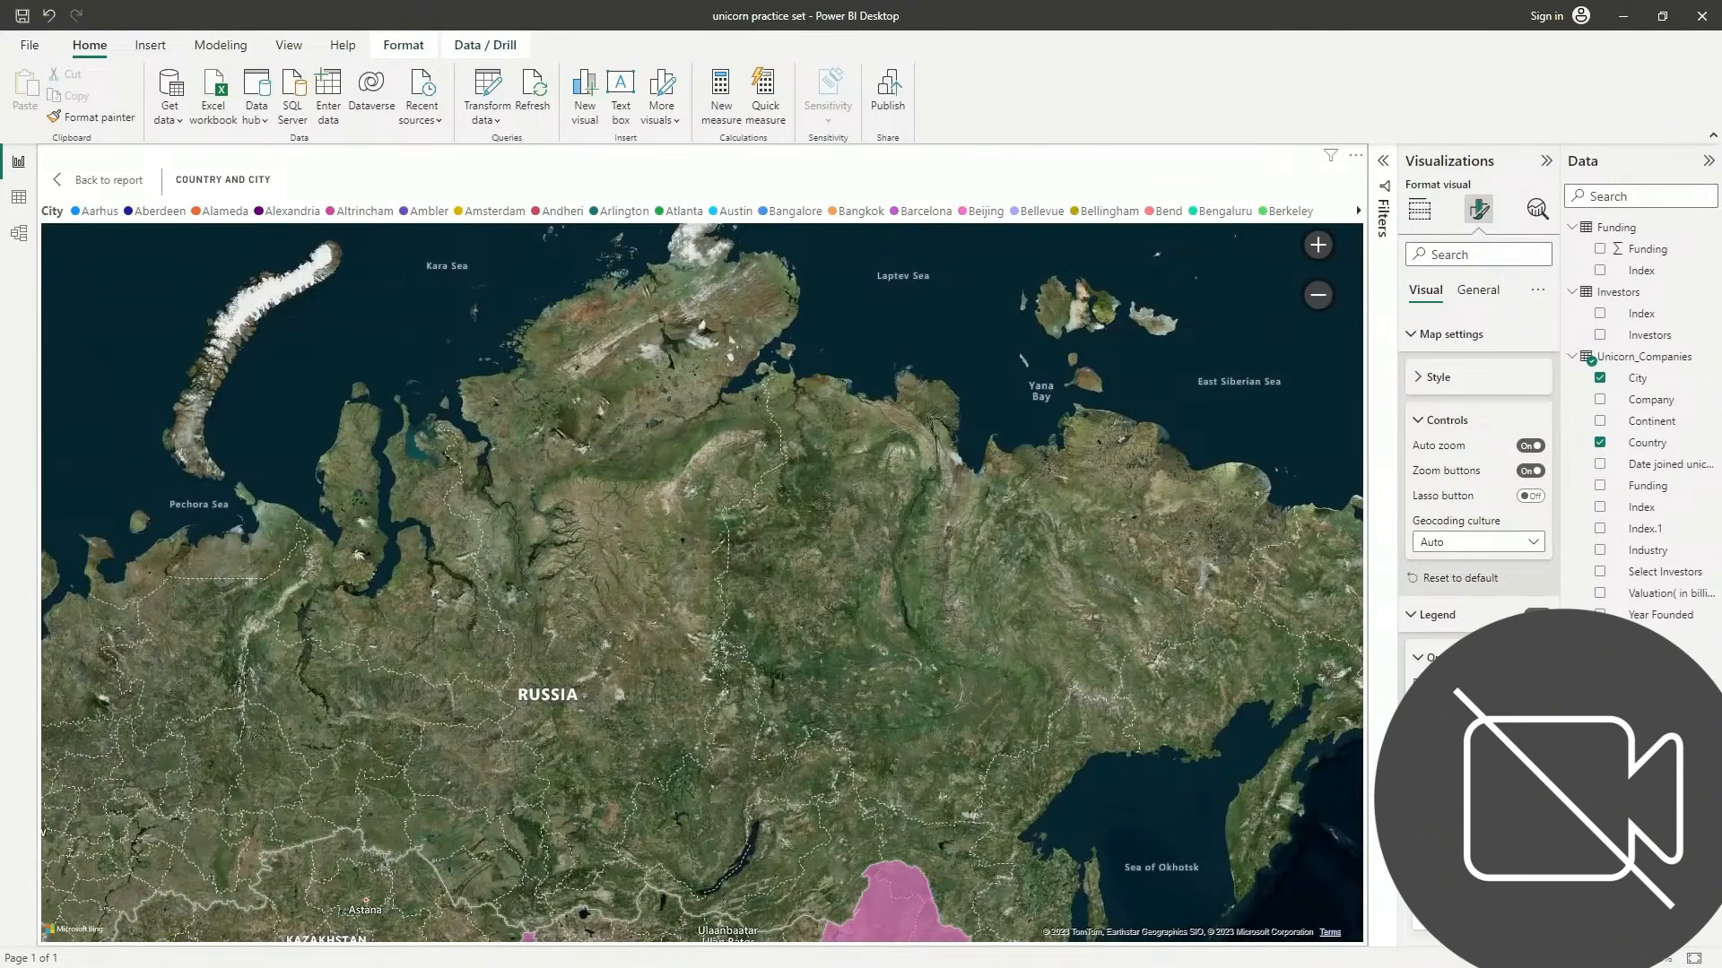
scroll(534, 409, down, 2)
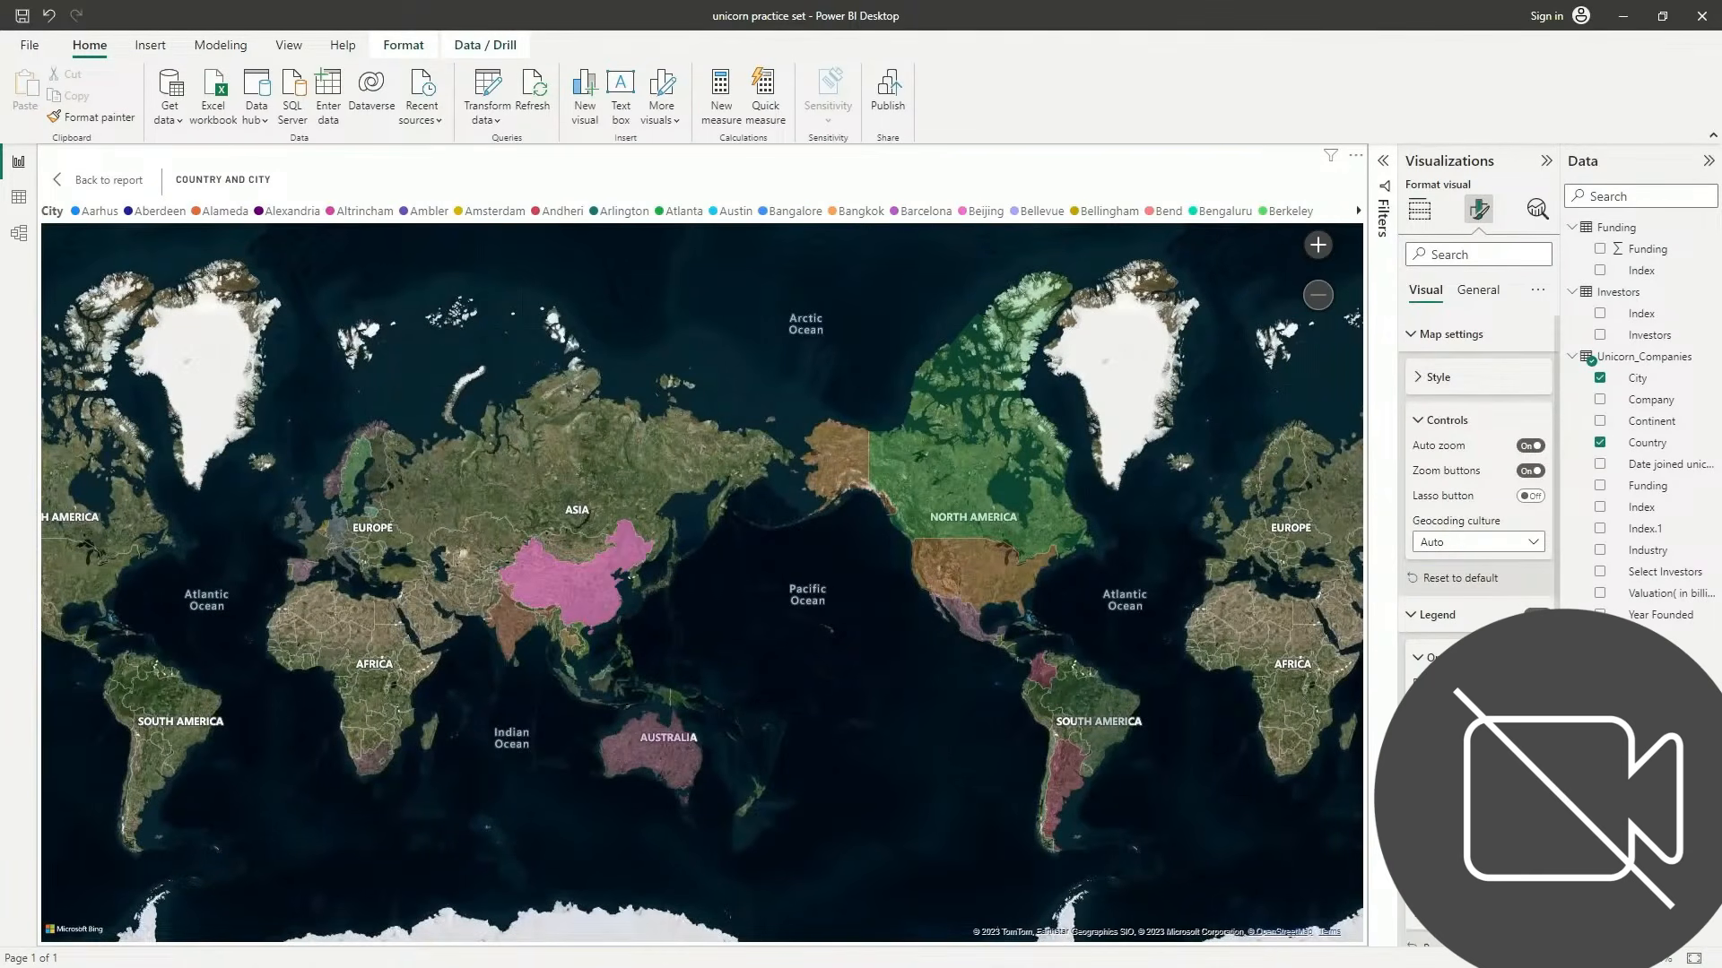
click(1432, 868)
click(1432, 868)
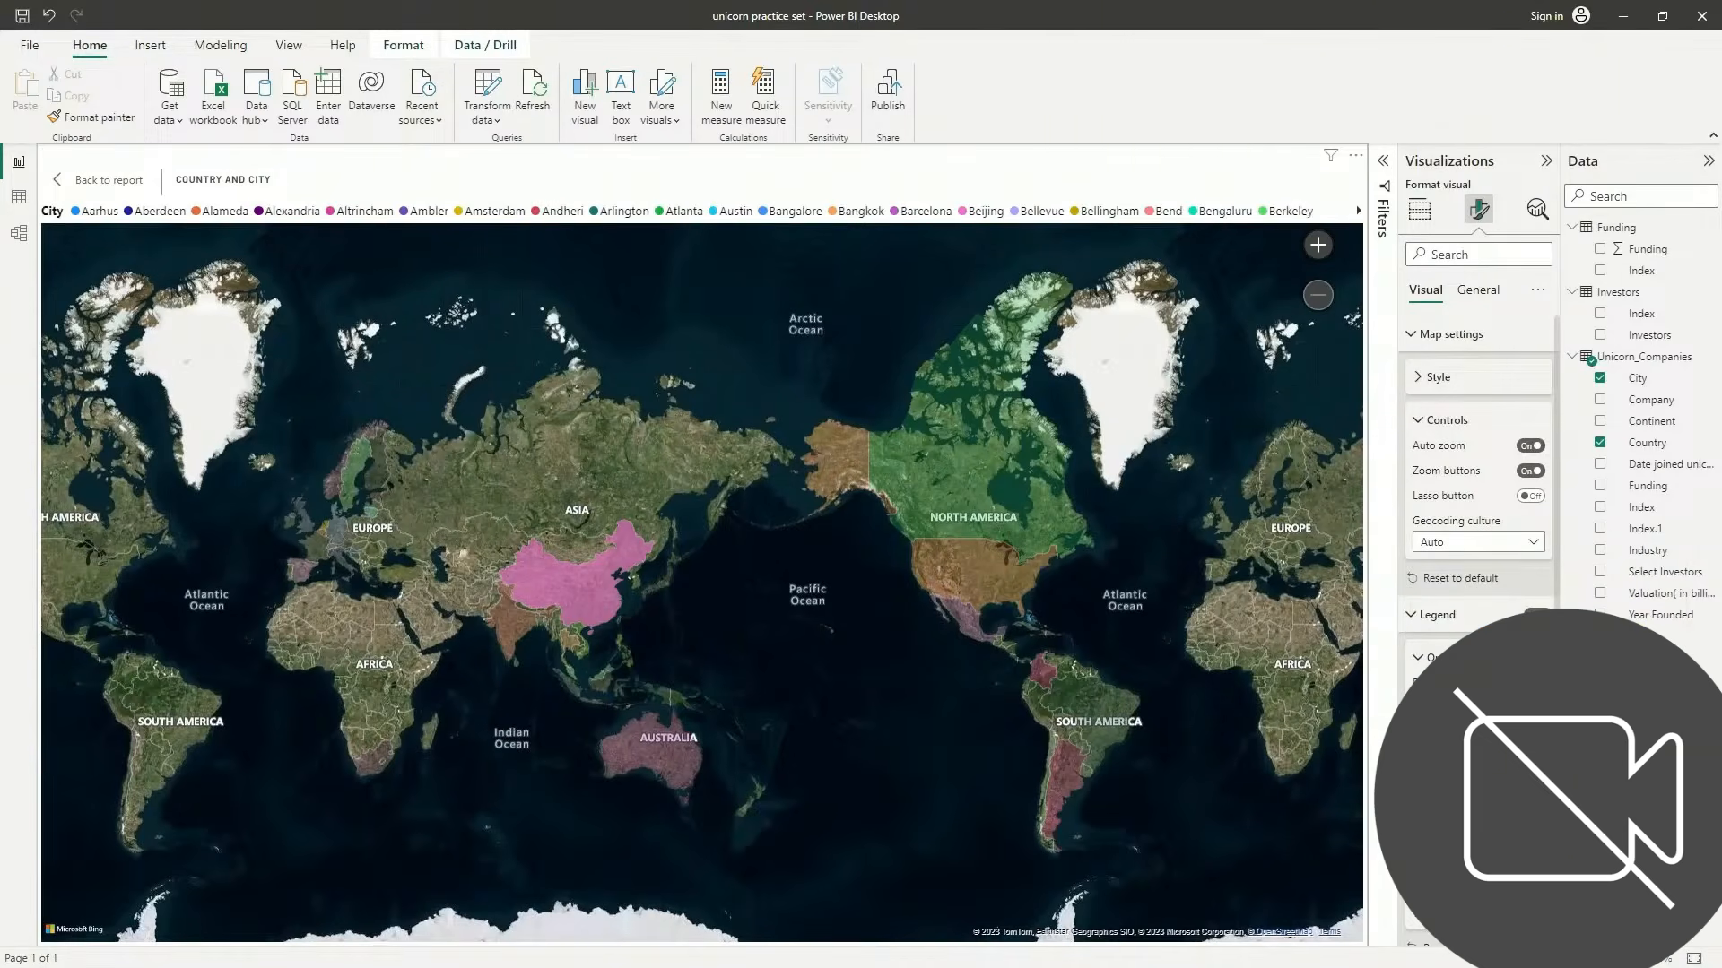
scroll(1478, 493, down, 1)
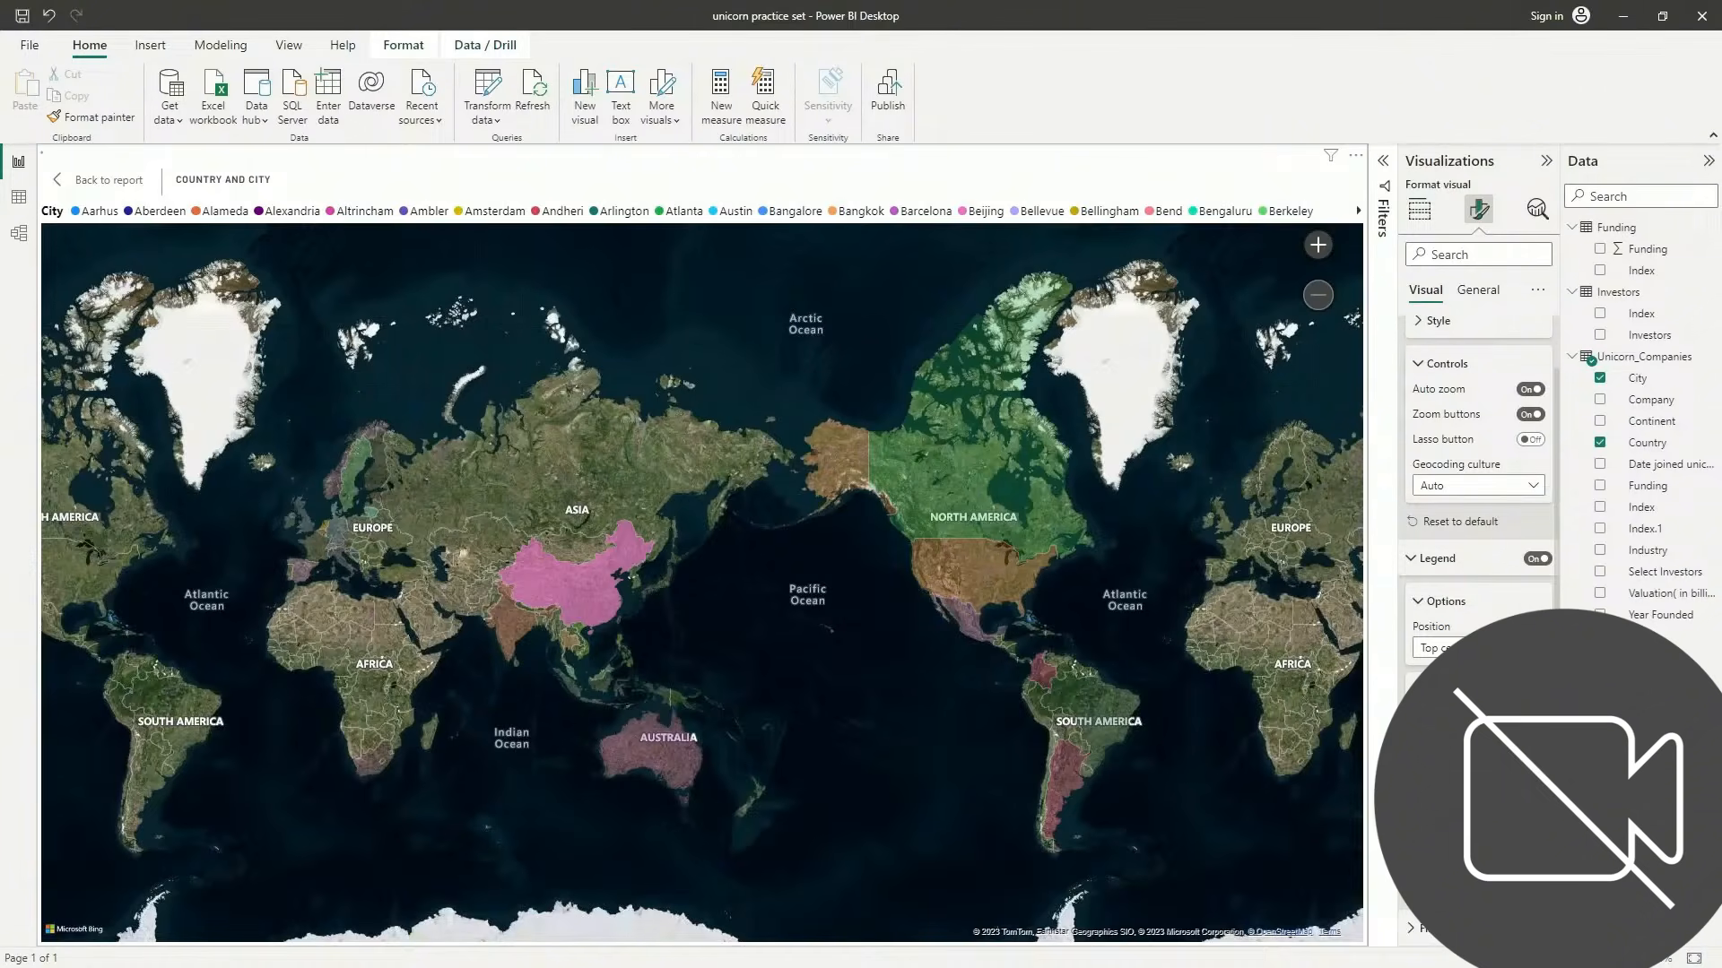
click(1531, 854)
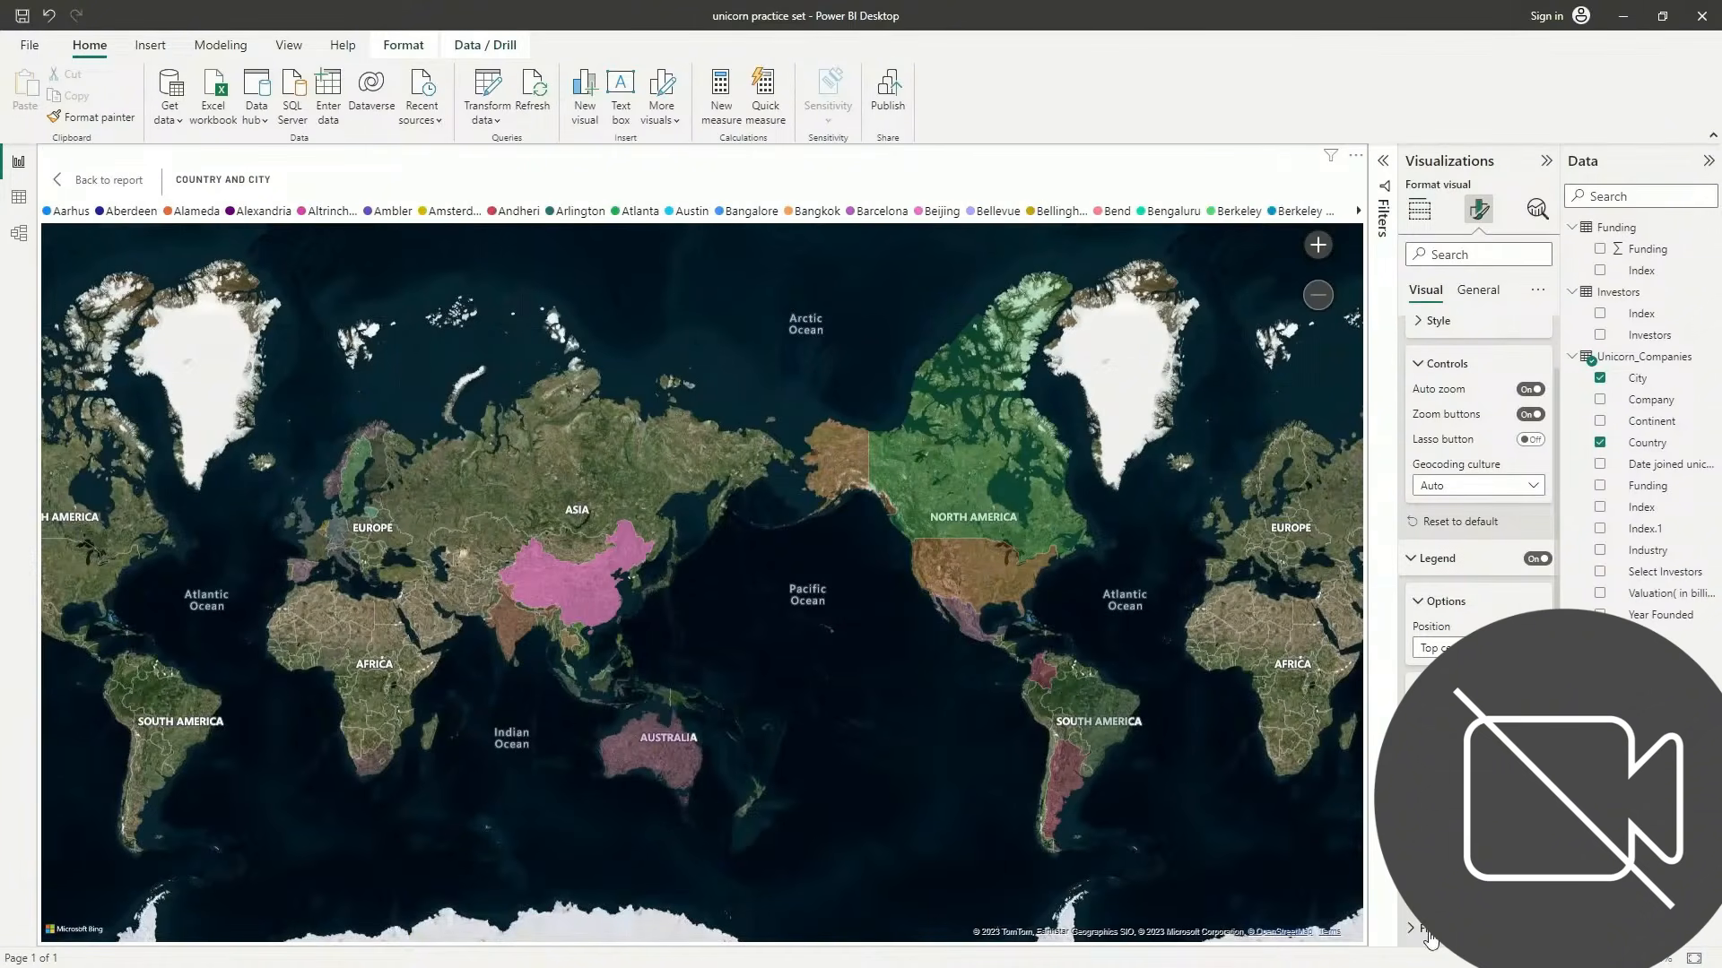
Review the fill colors assigned to each city on the map, and collapse the visual's format settings
click(1433, 929)
scroll(1478, 538, down, 5)
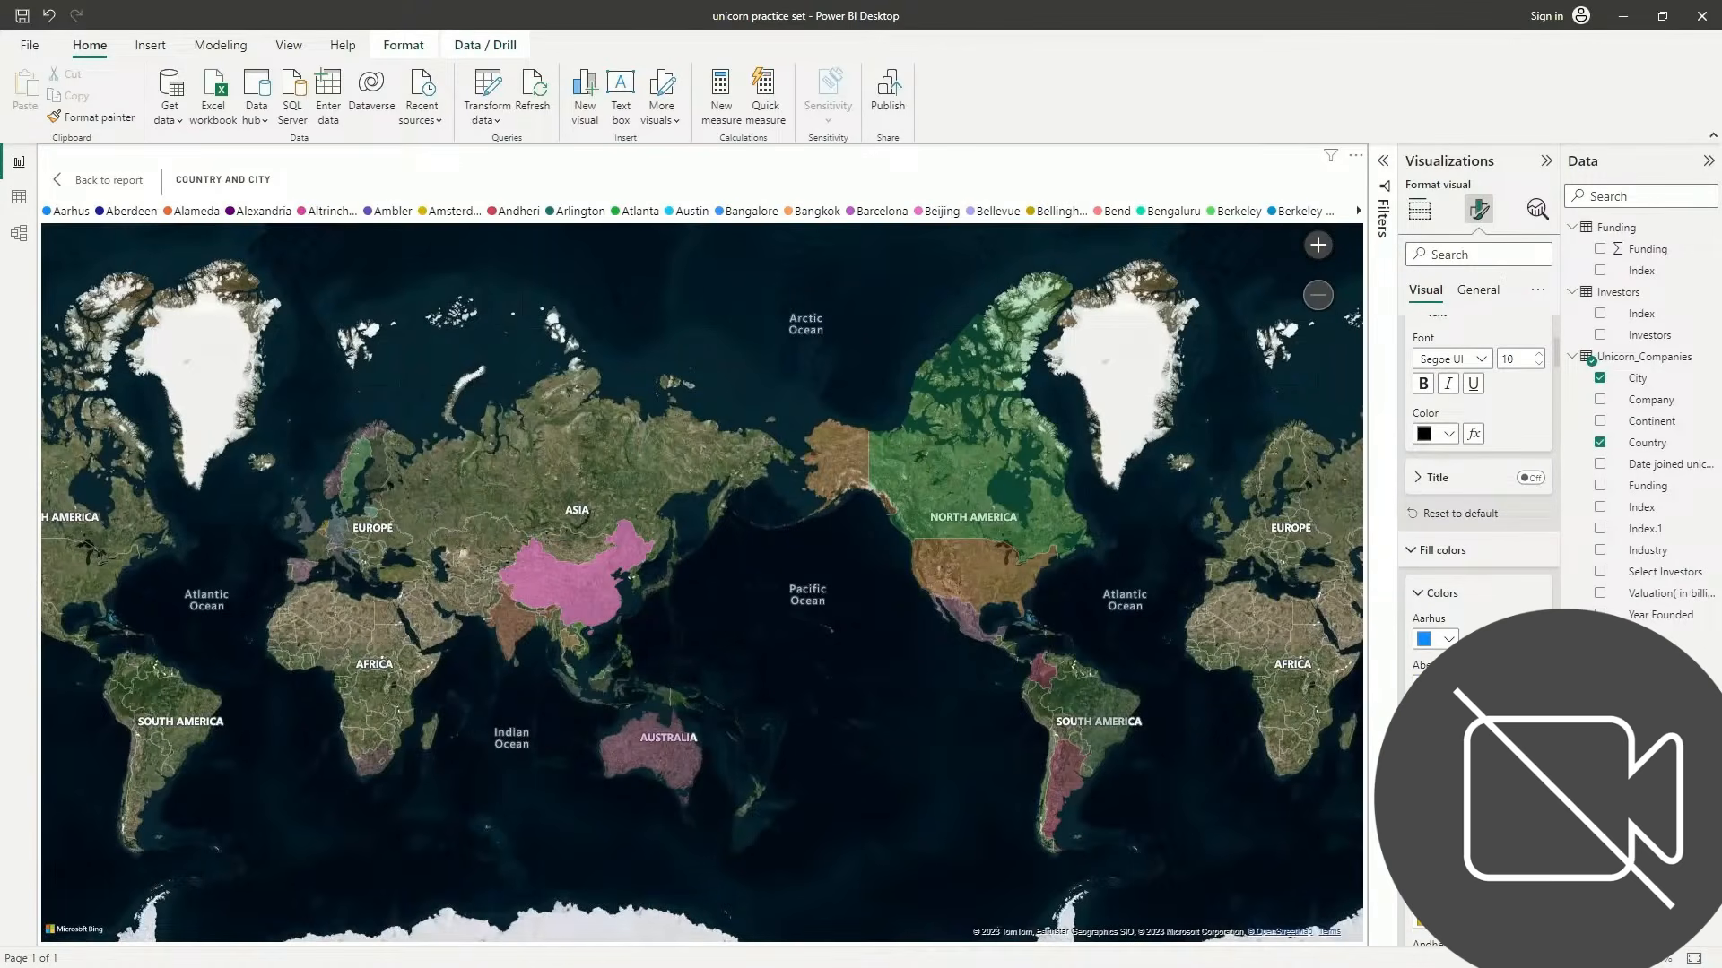
scroll(1478, 538, down, 5)
scroll(1479, 352, up, 10)
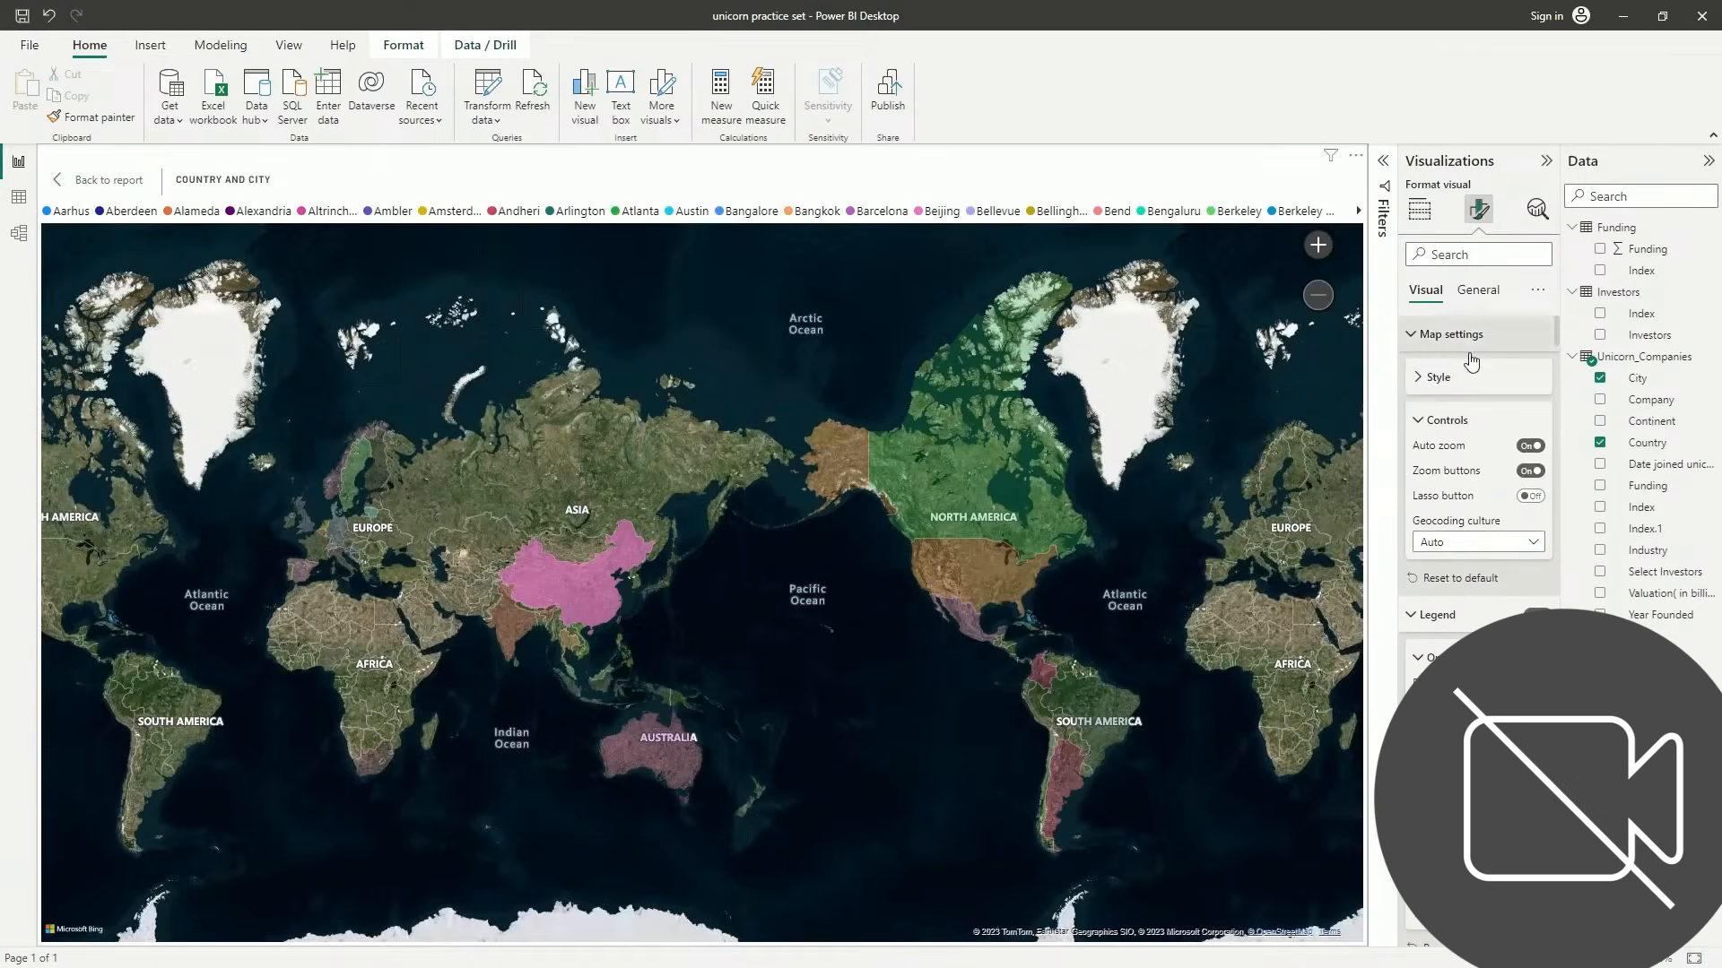
click(1475, 346)
click(1447, 381)
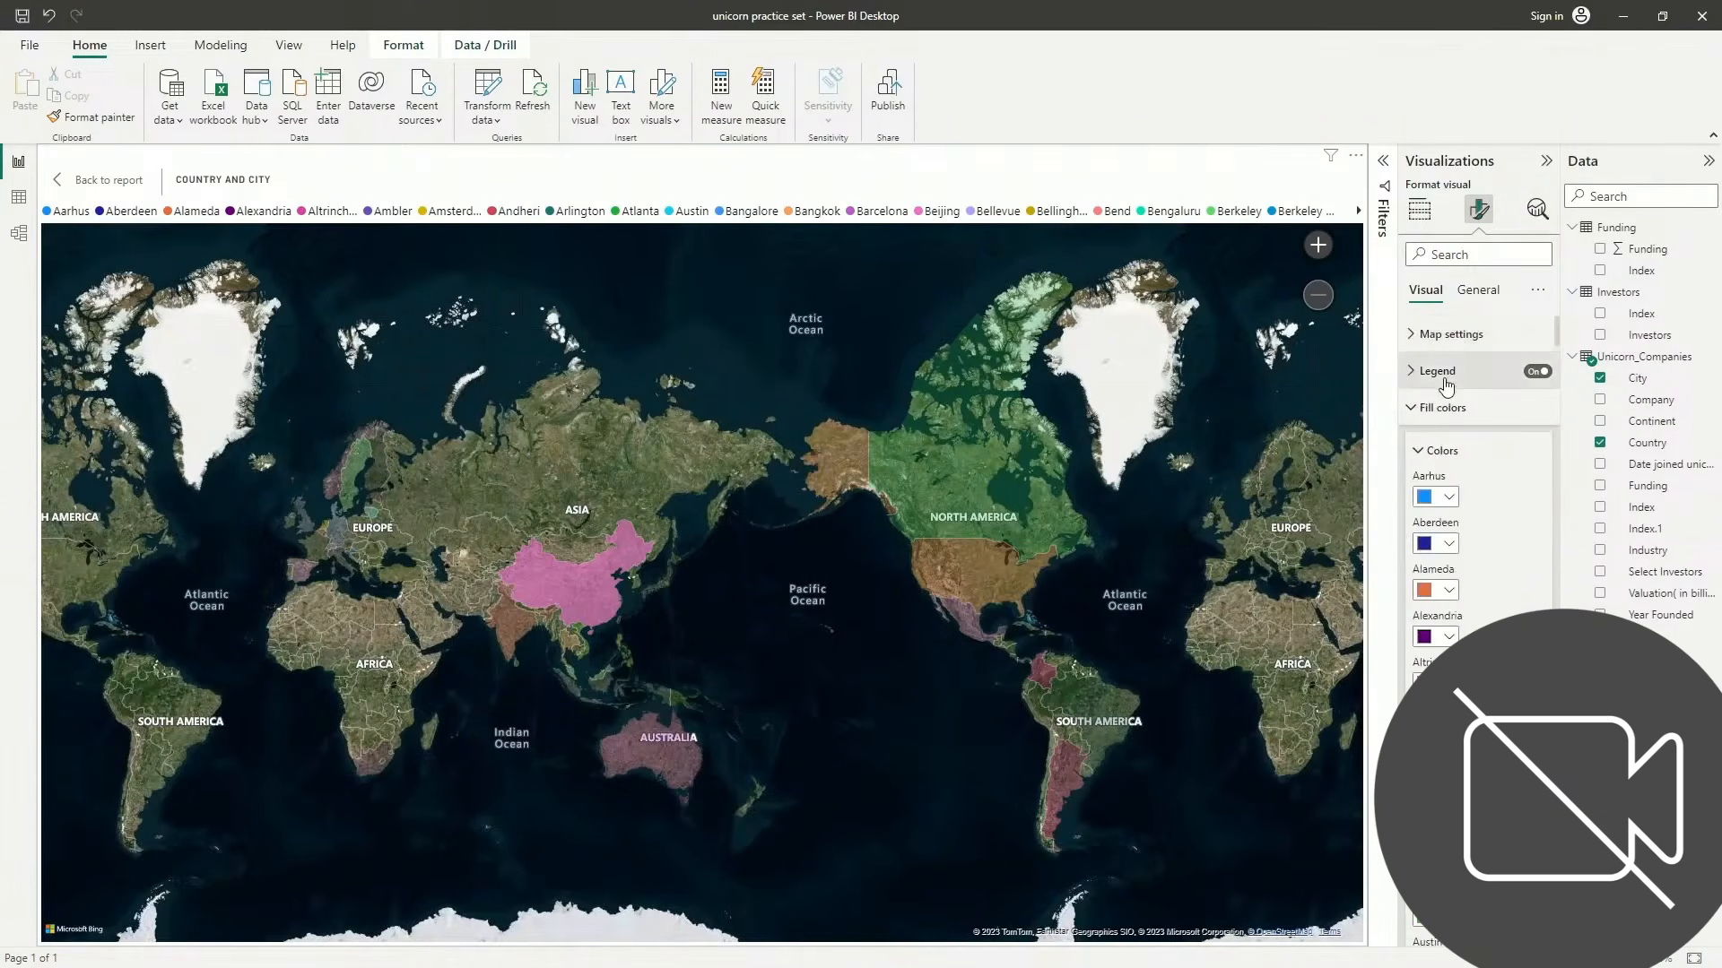
click(1443, 408)
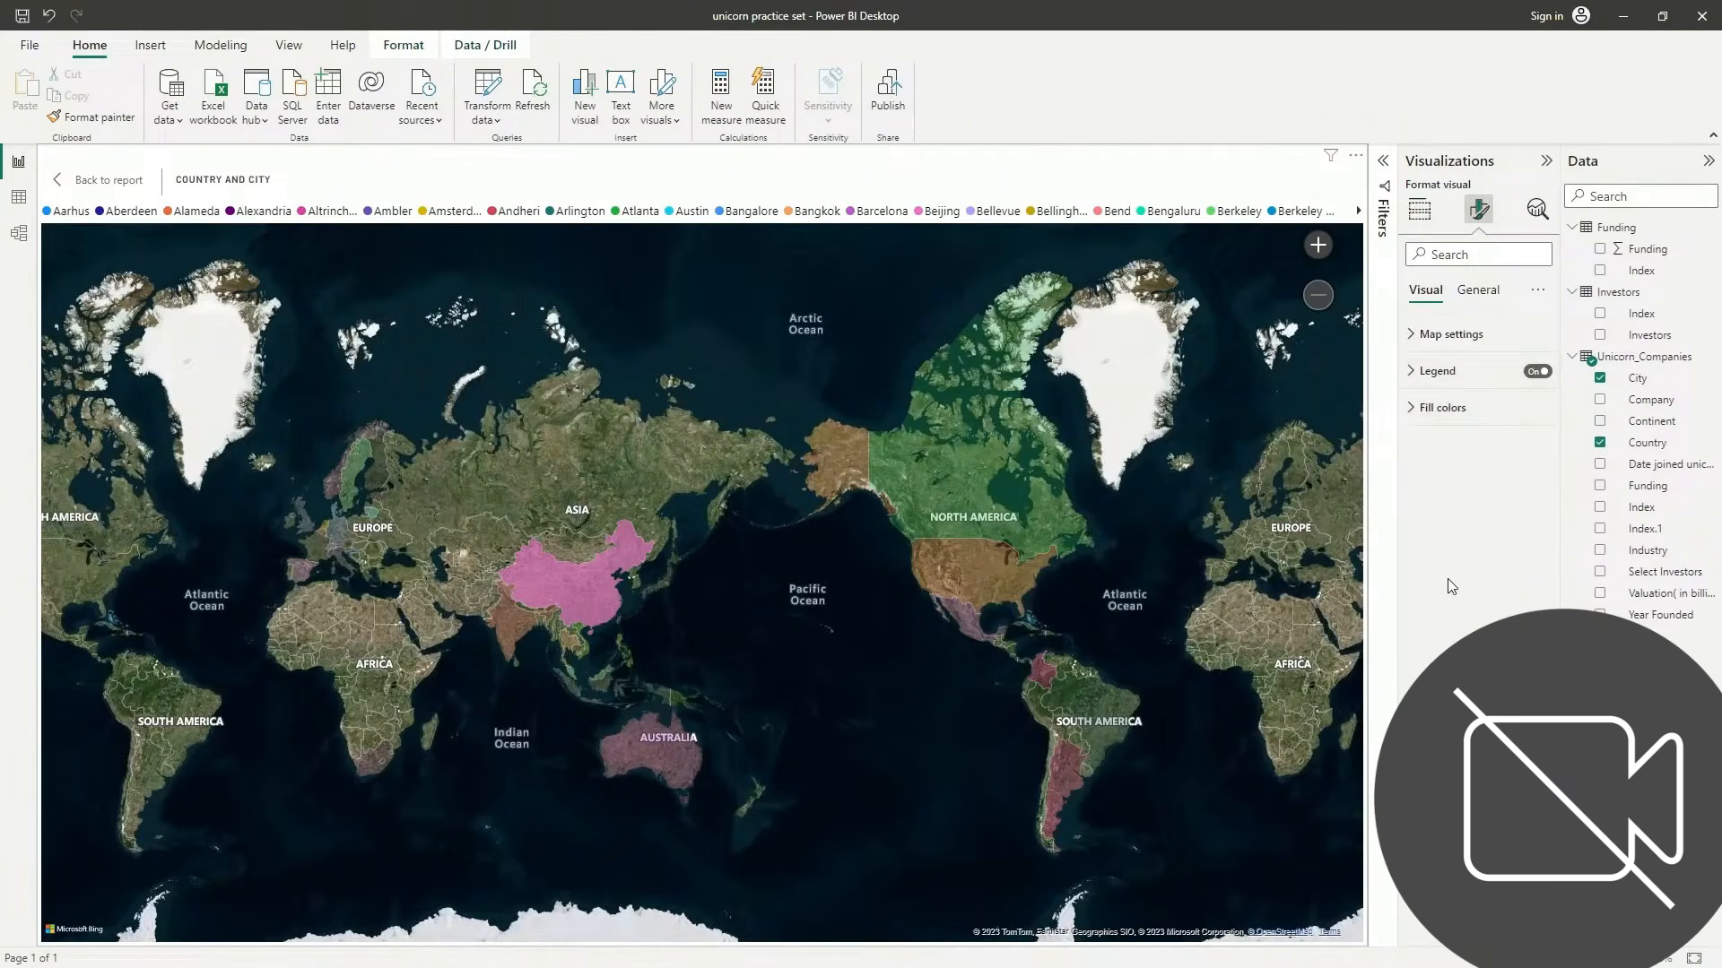
Set the font of the map's Country and City title to Segoe UI
click(1472, 291)
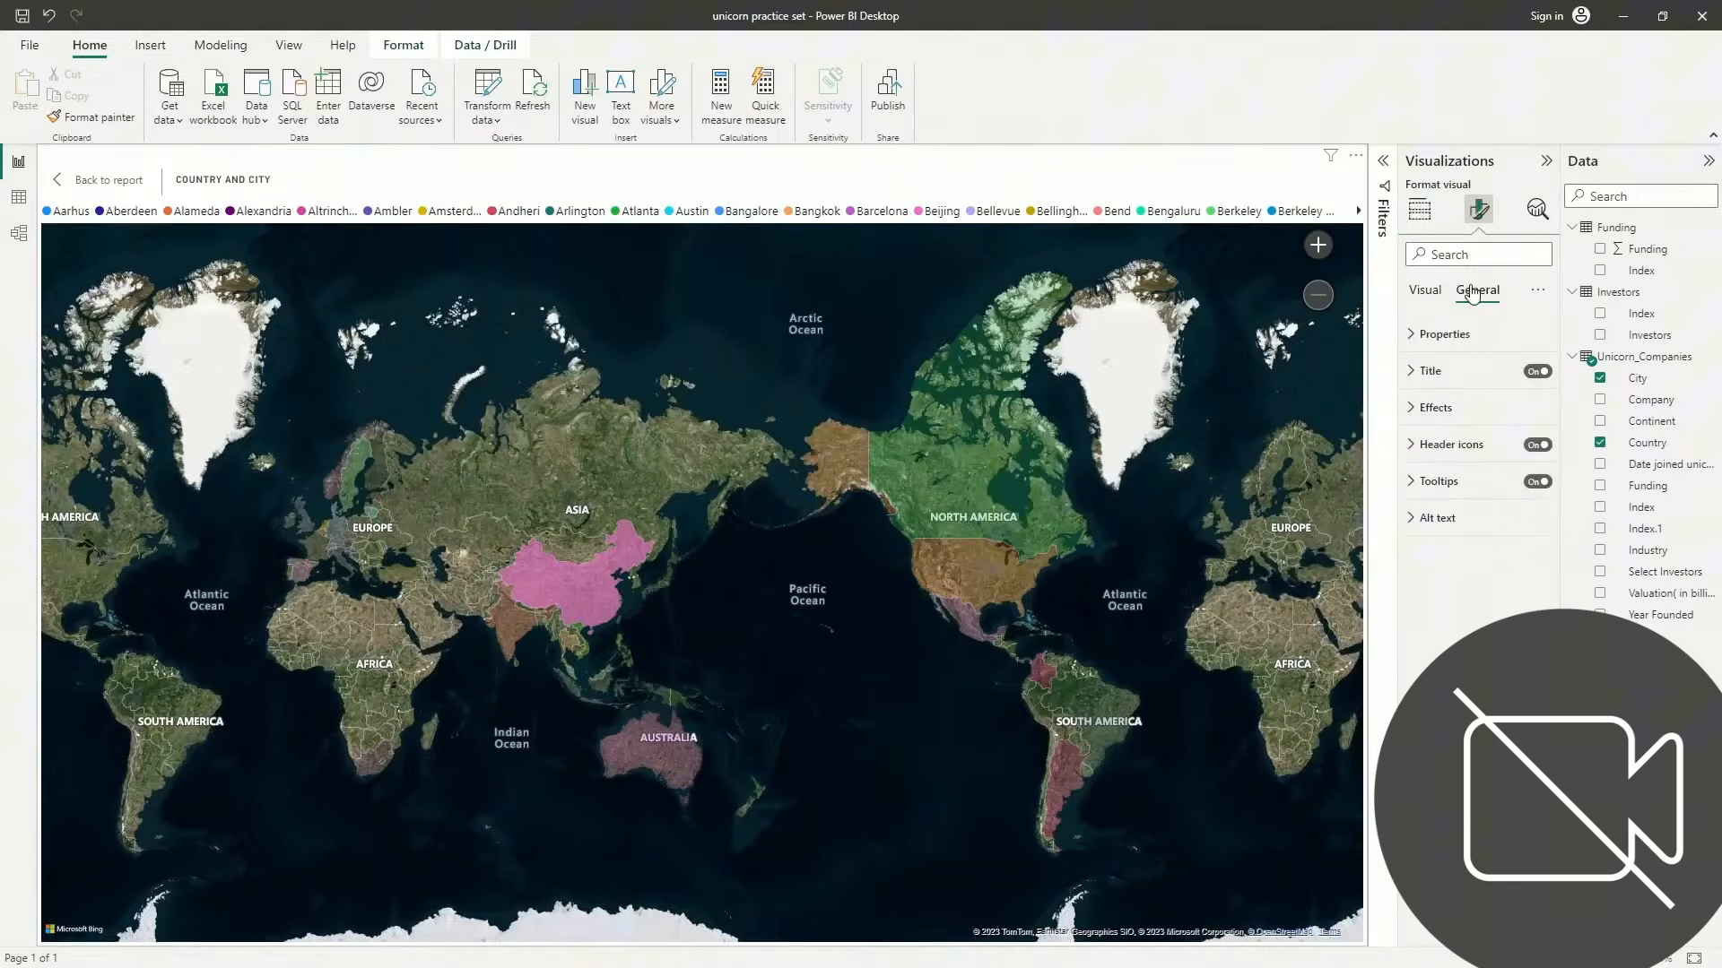
click(1459, 380)
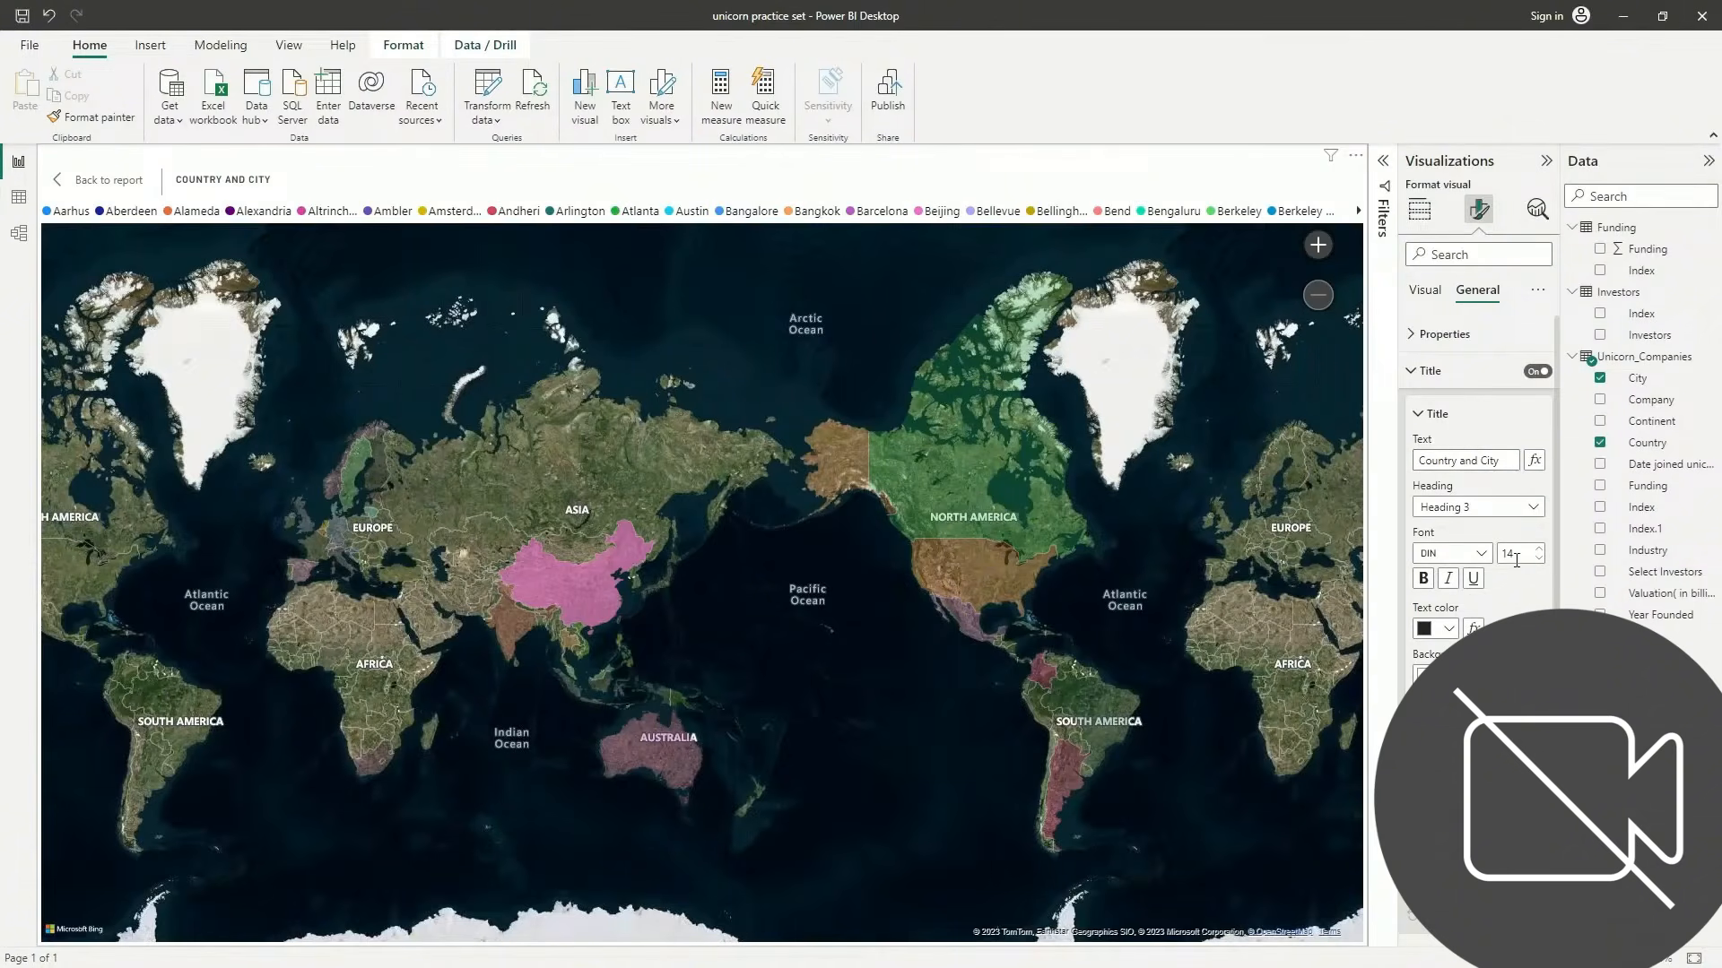
click(1479, 556)
scroll(1470, 619, down, 4)
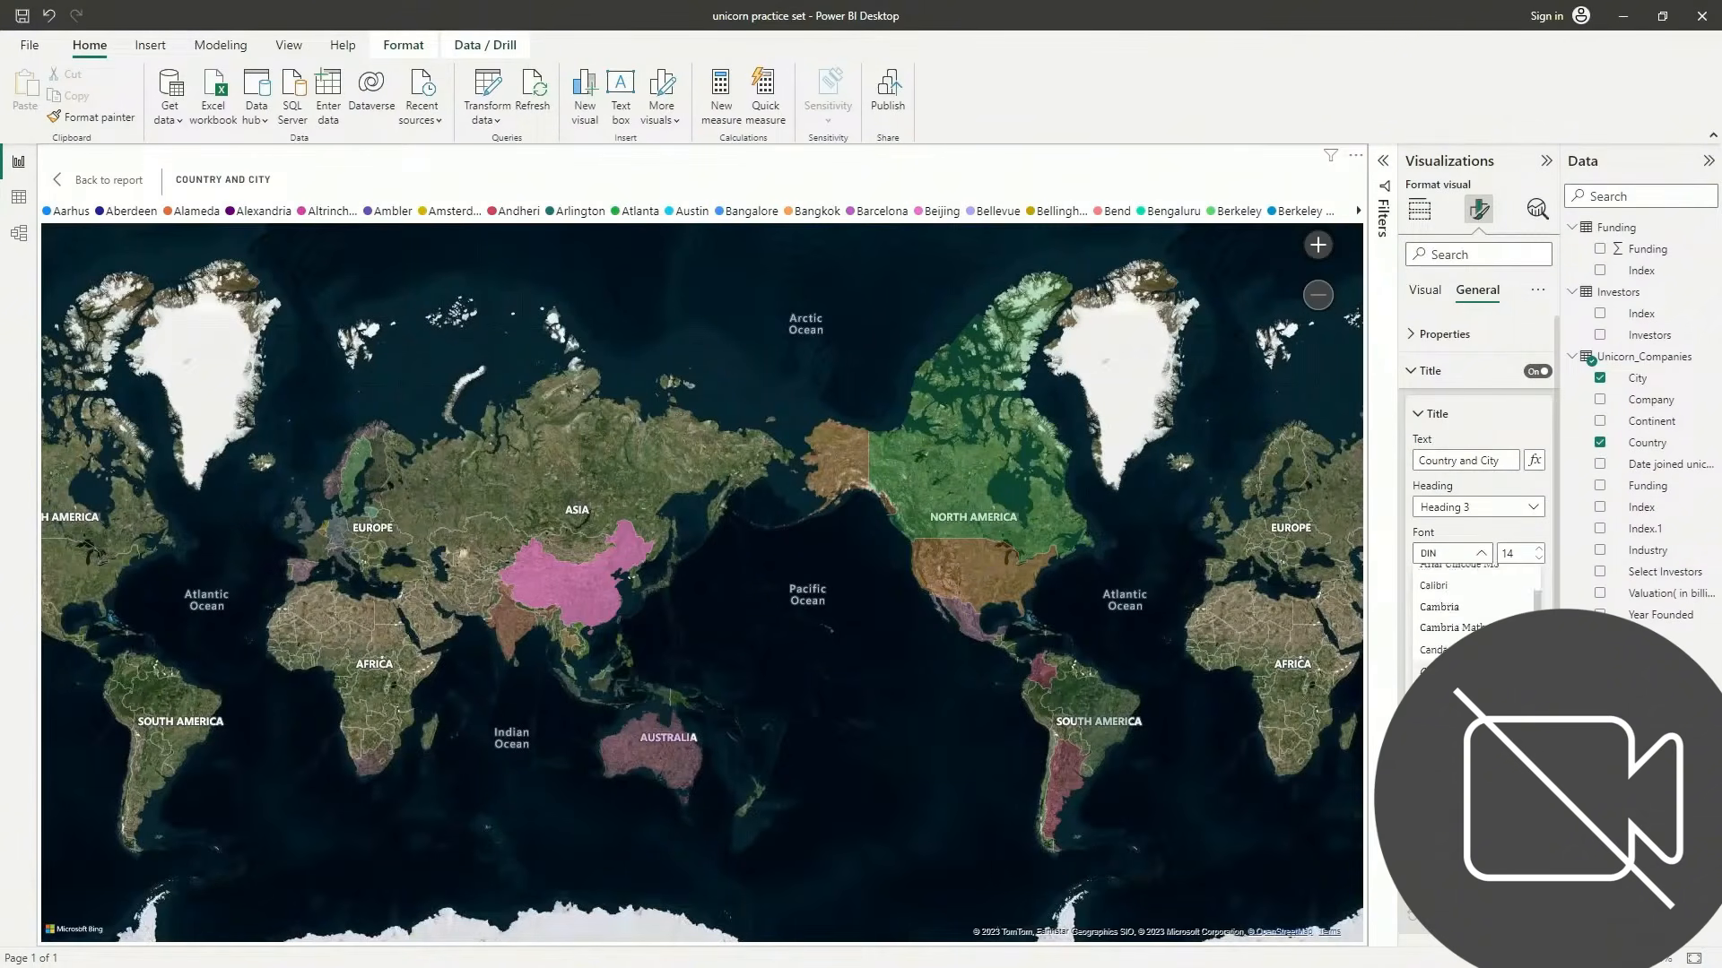
click(1443, 657)
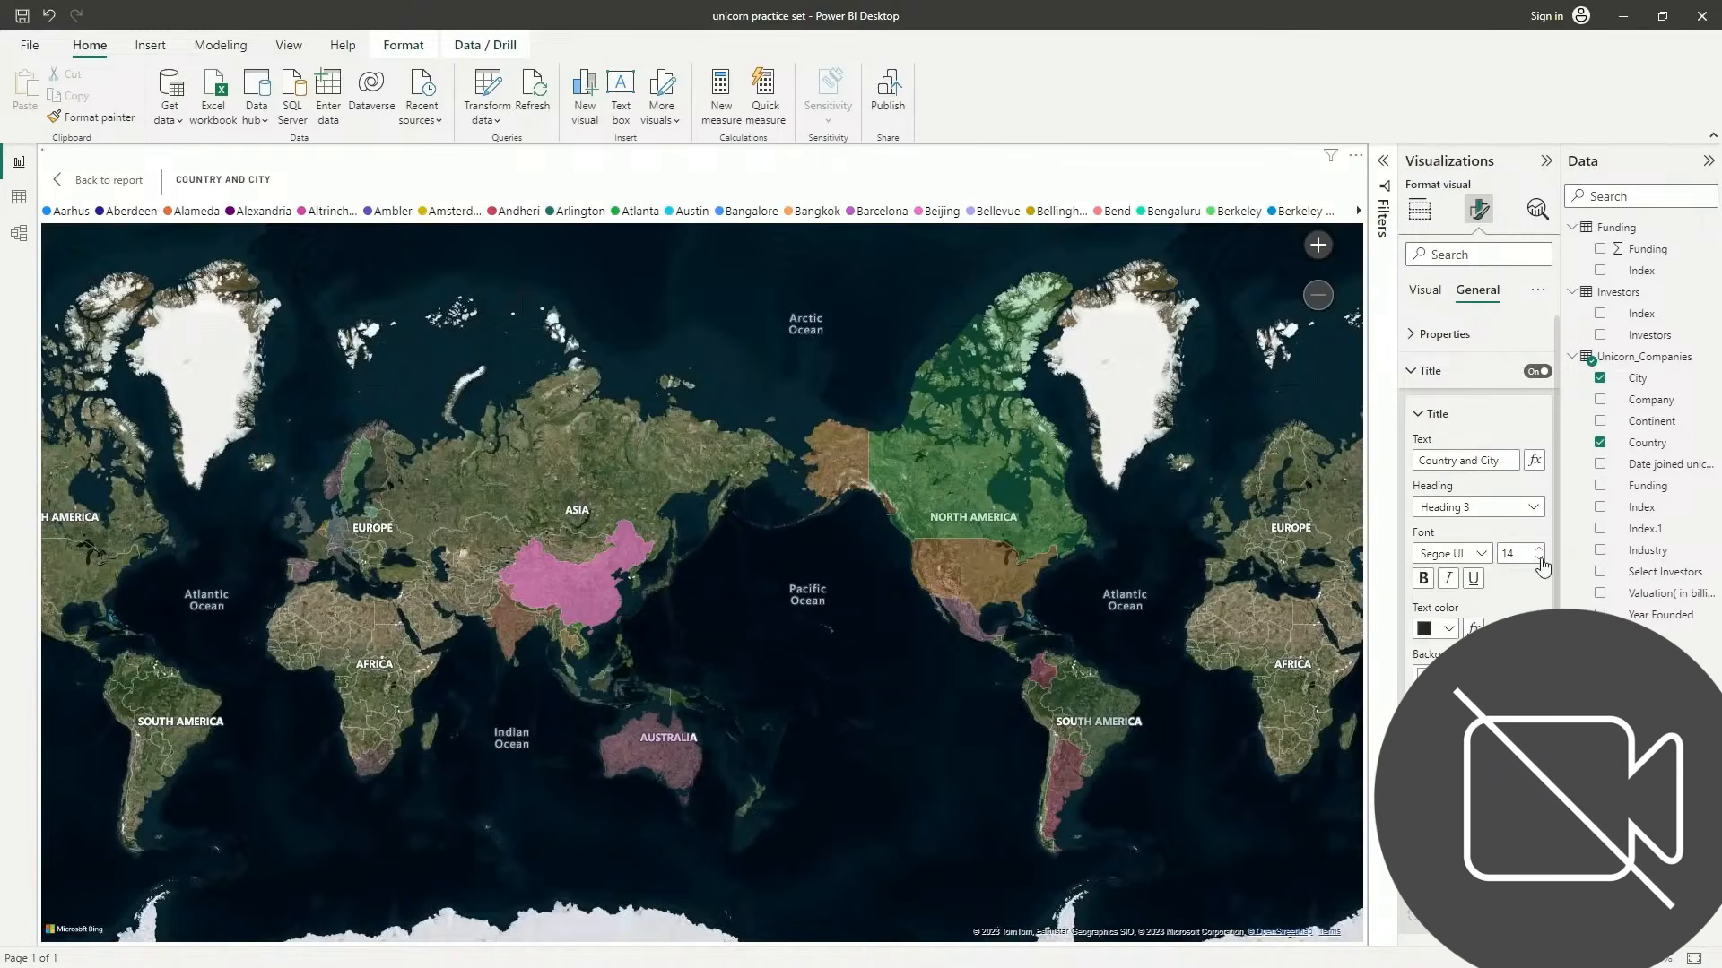
Try smaller font sizes for the map title and return it to 14
click(1540, 558)
click(1539, 558)
click(1540, 558)
click(1539, 550)
click(1539, 549)
click(1538, 550)
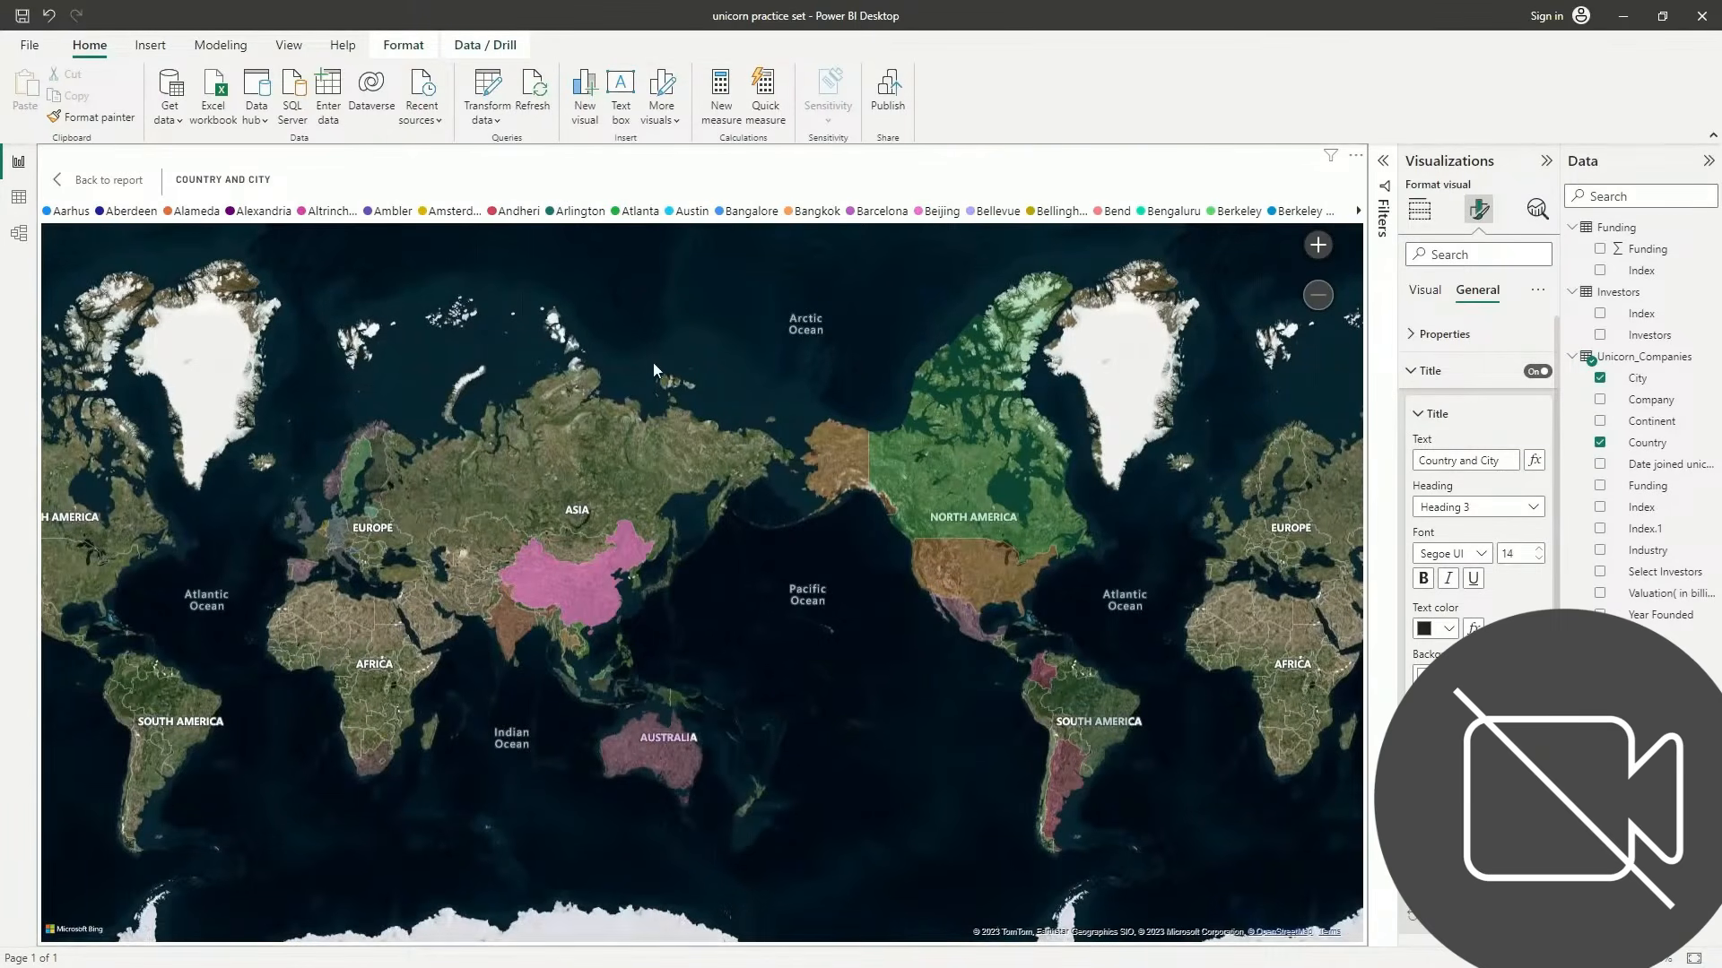
Turn on the visual border in the filled map's effects
scroll(1478, 583, down, 3)
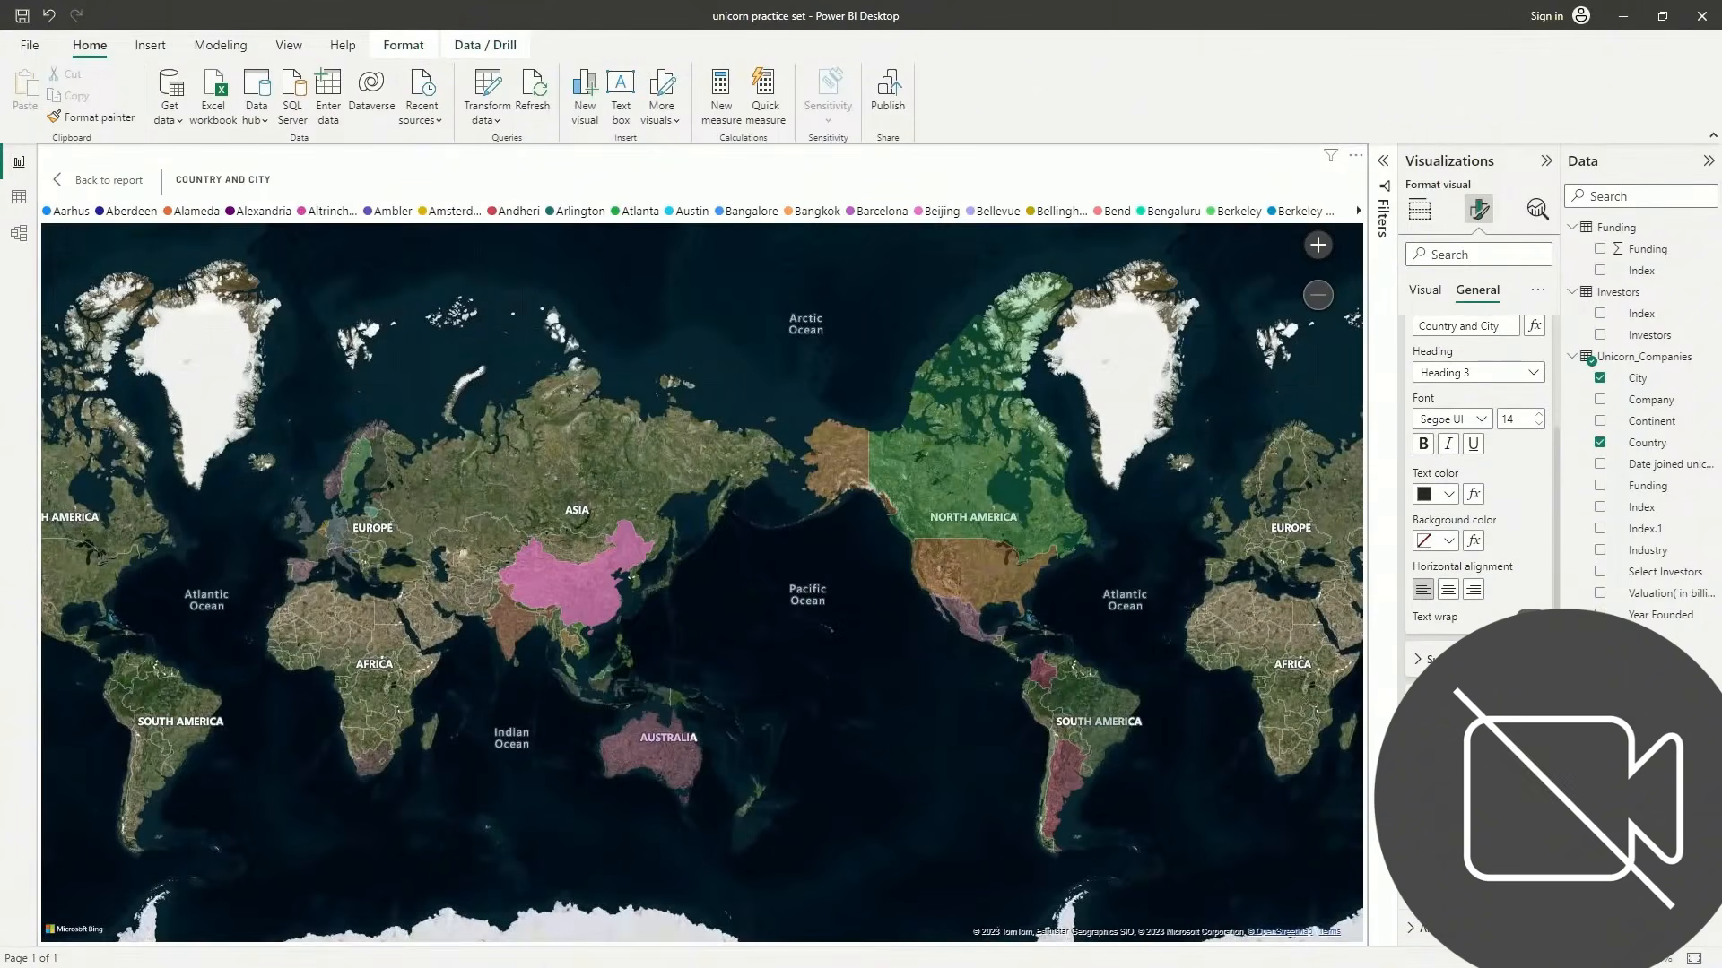
click(1454, 794)
scroll(1479, 610, down, 5)
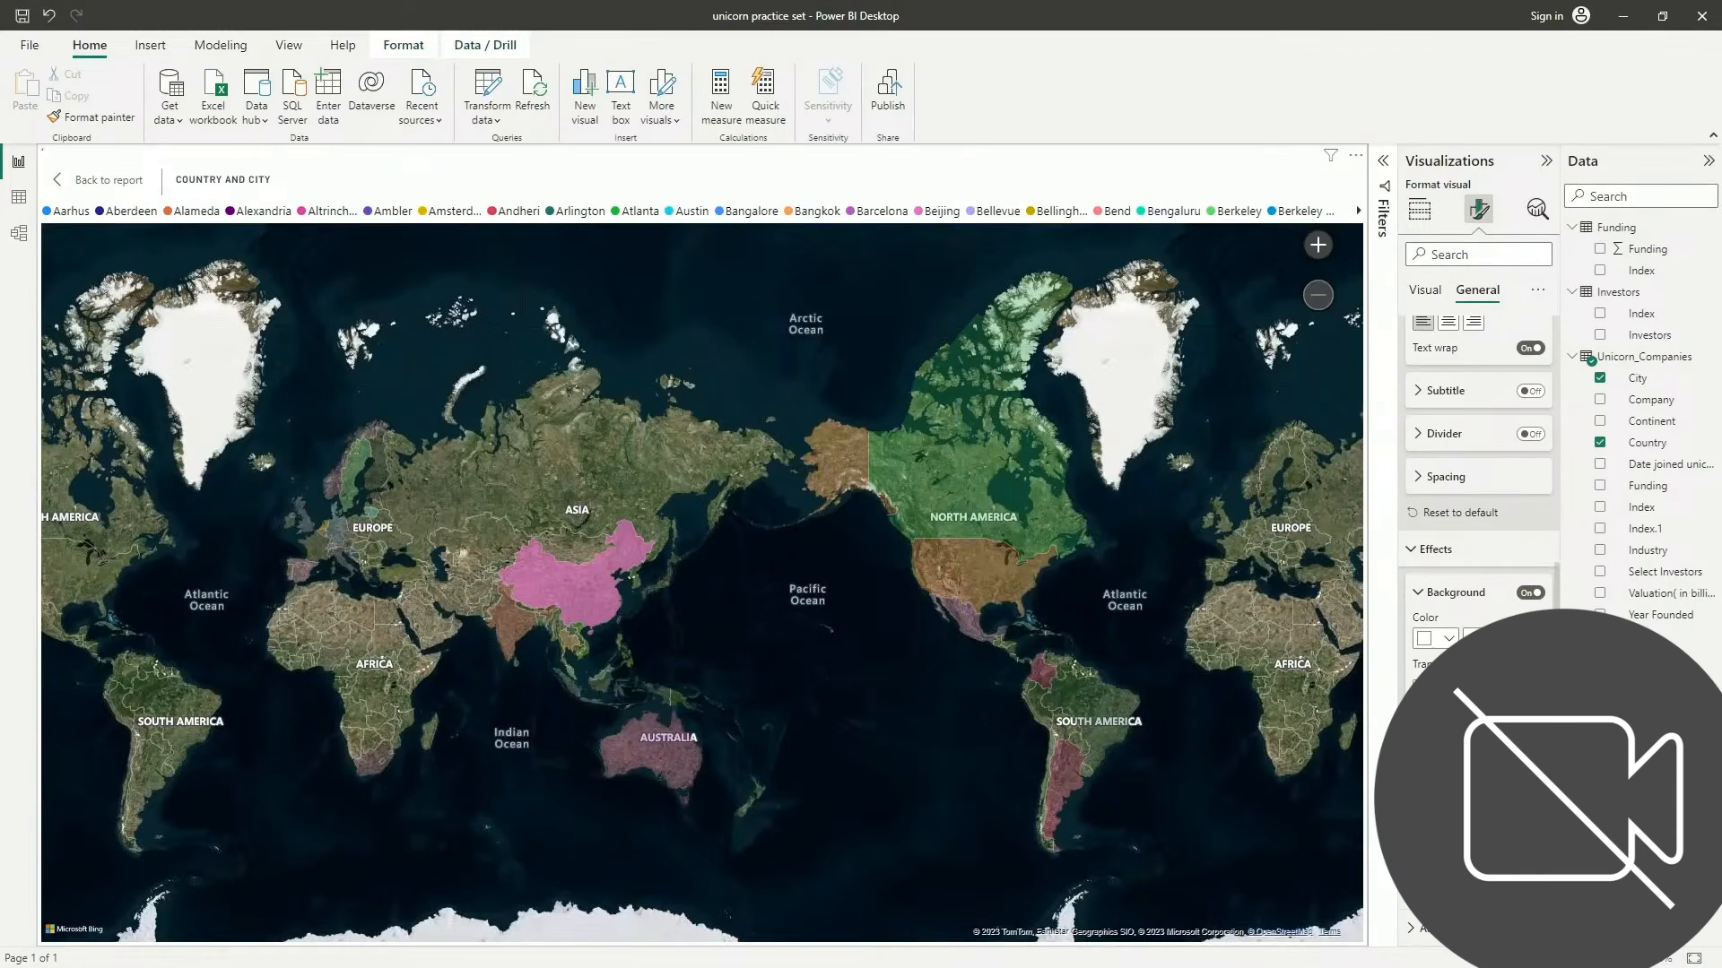
click(1530, 730)
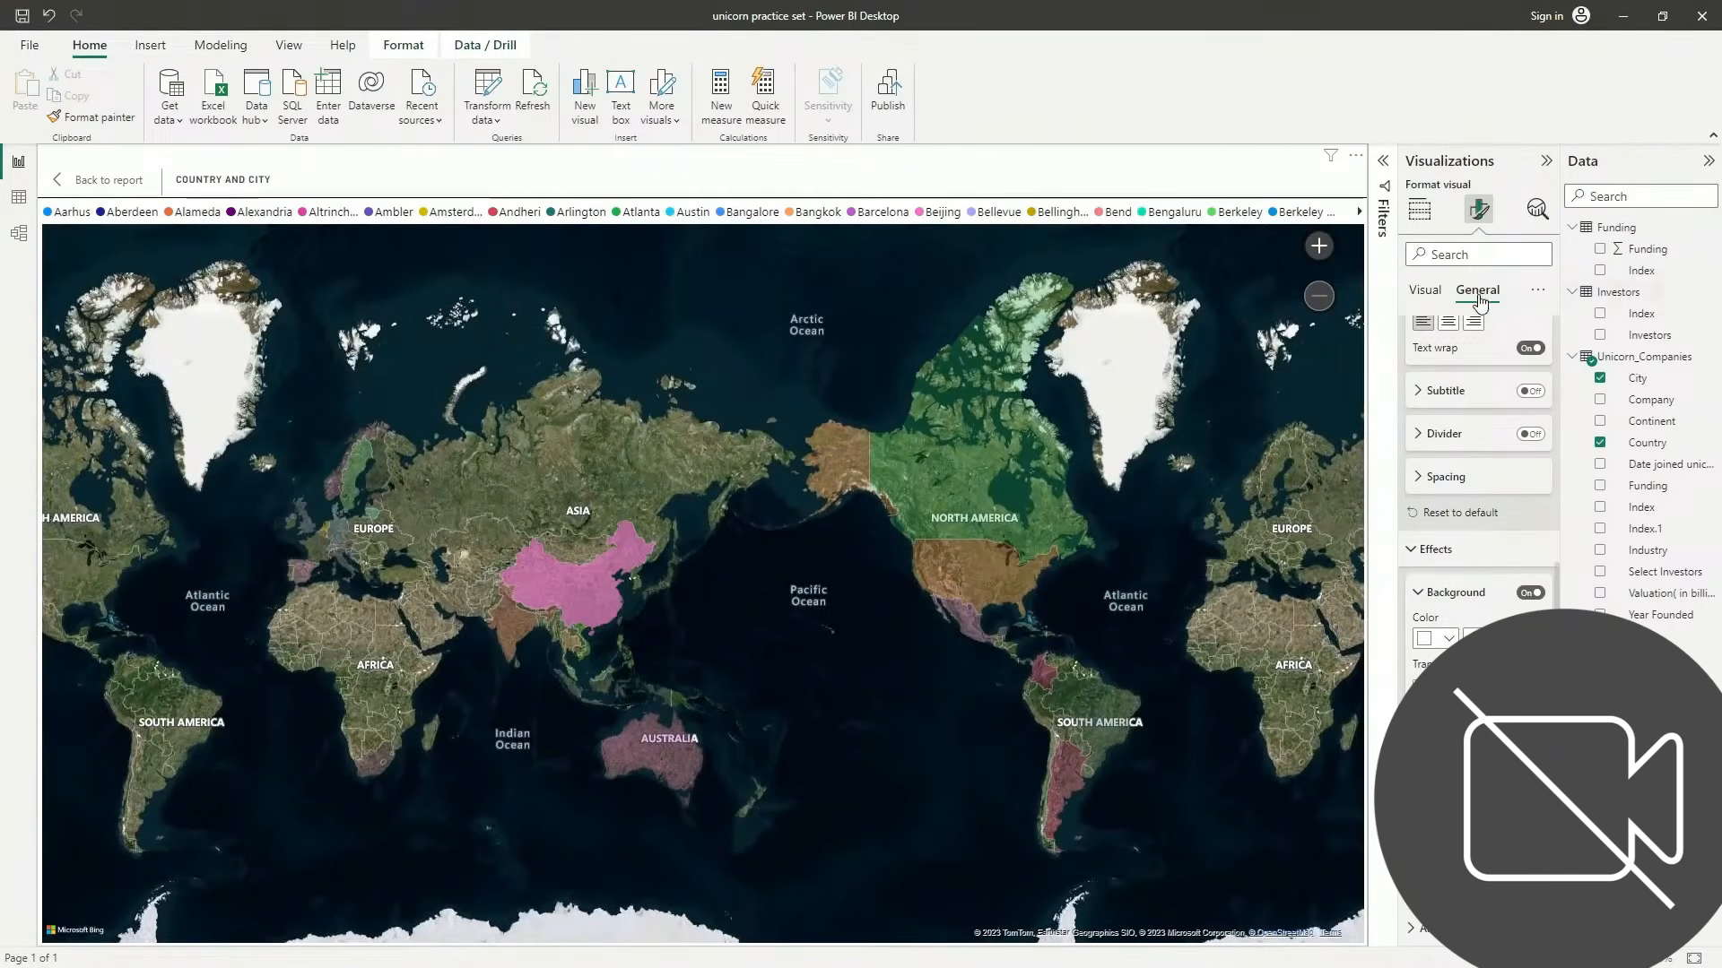
Return to the report and place the Country and City map below the Year Established card, enlarging it to fill the gap above the Top 5 companies chart
click(1426, 290)
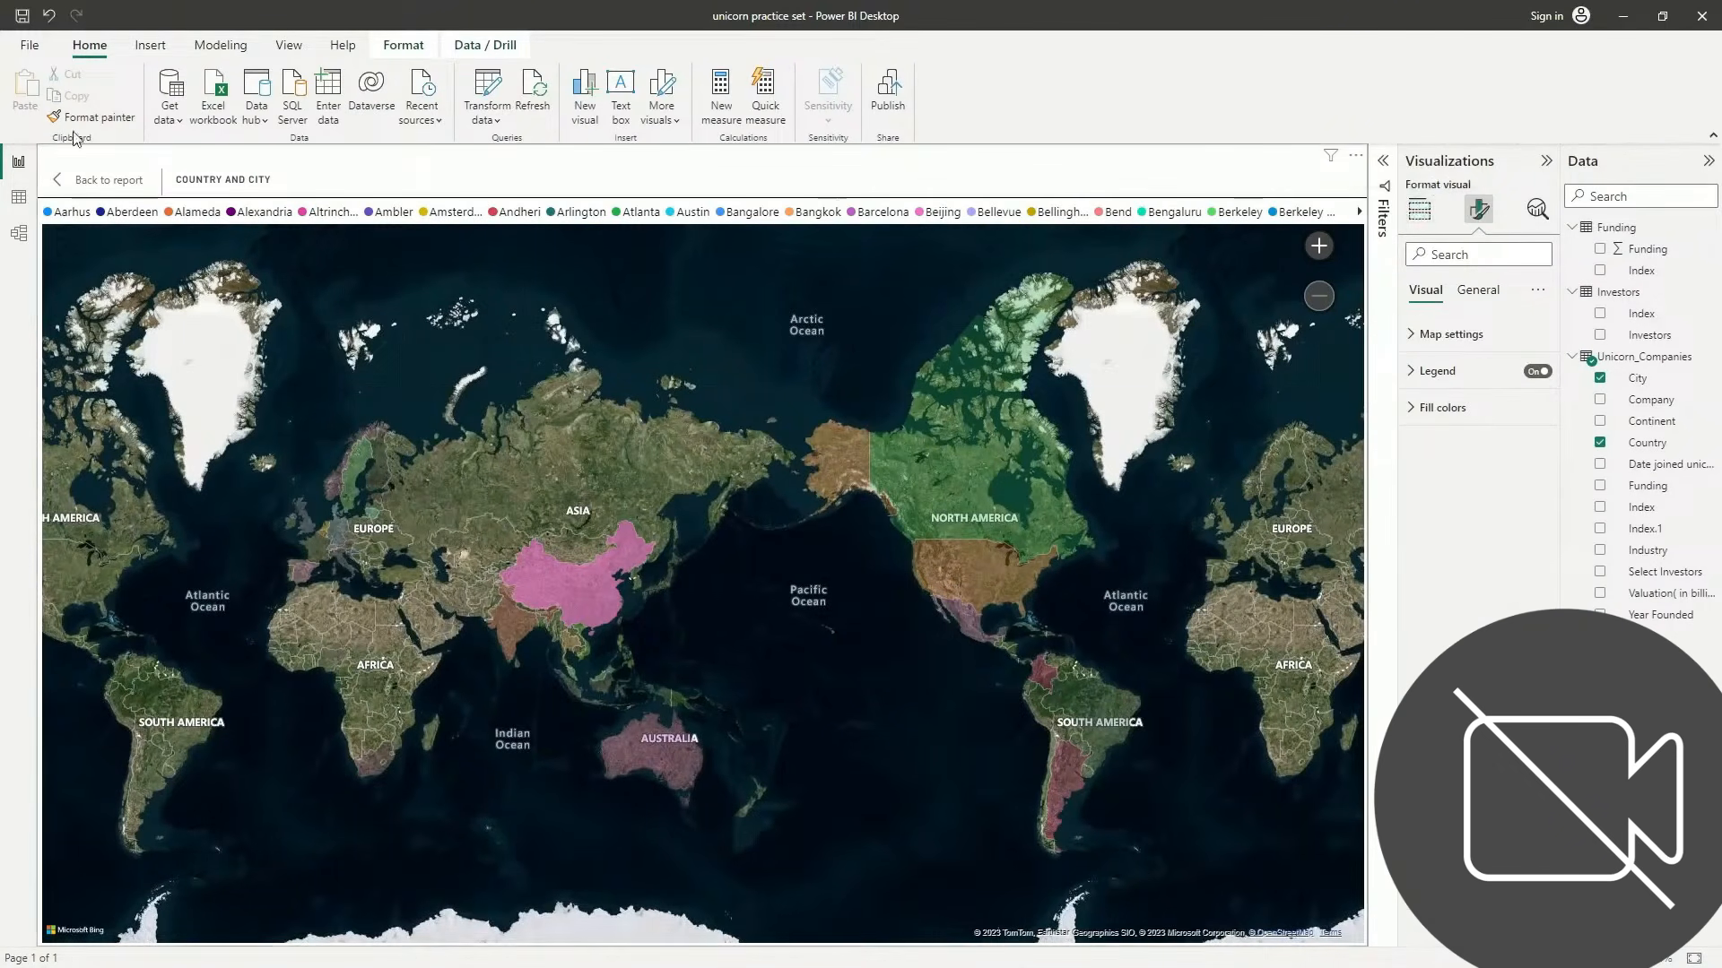
click(83, 182)
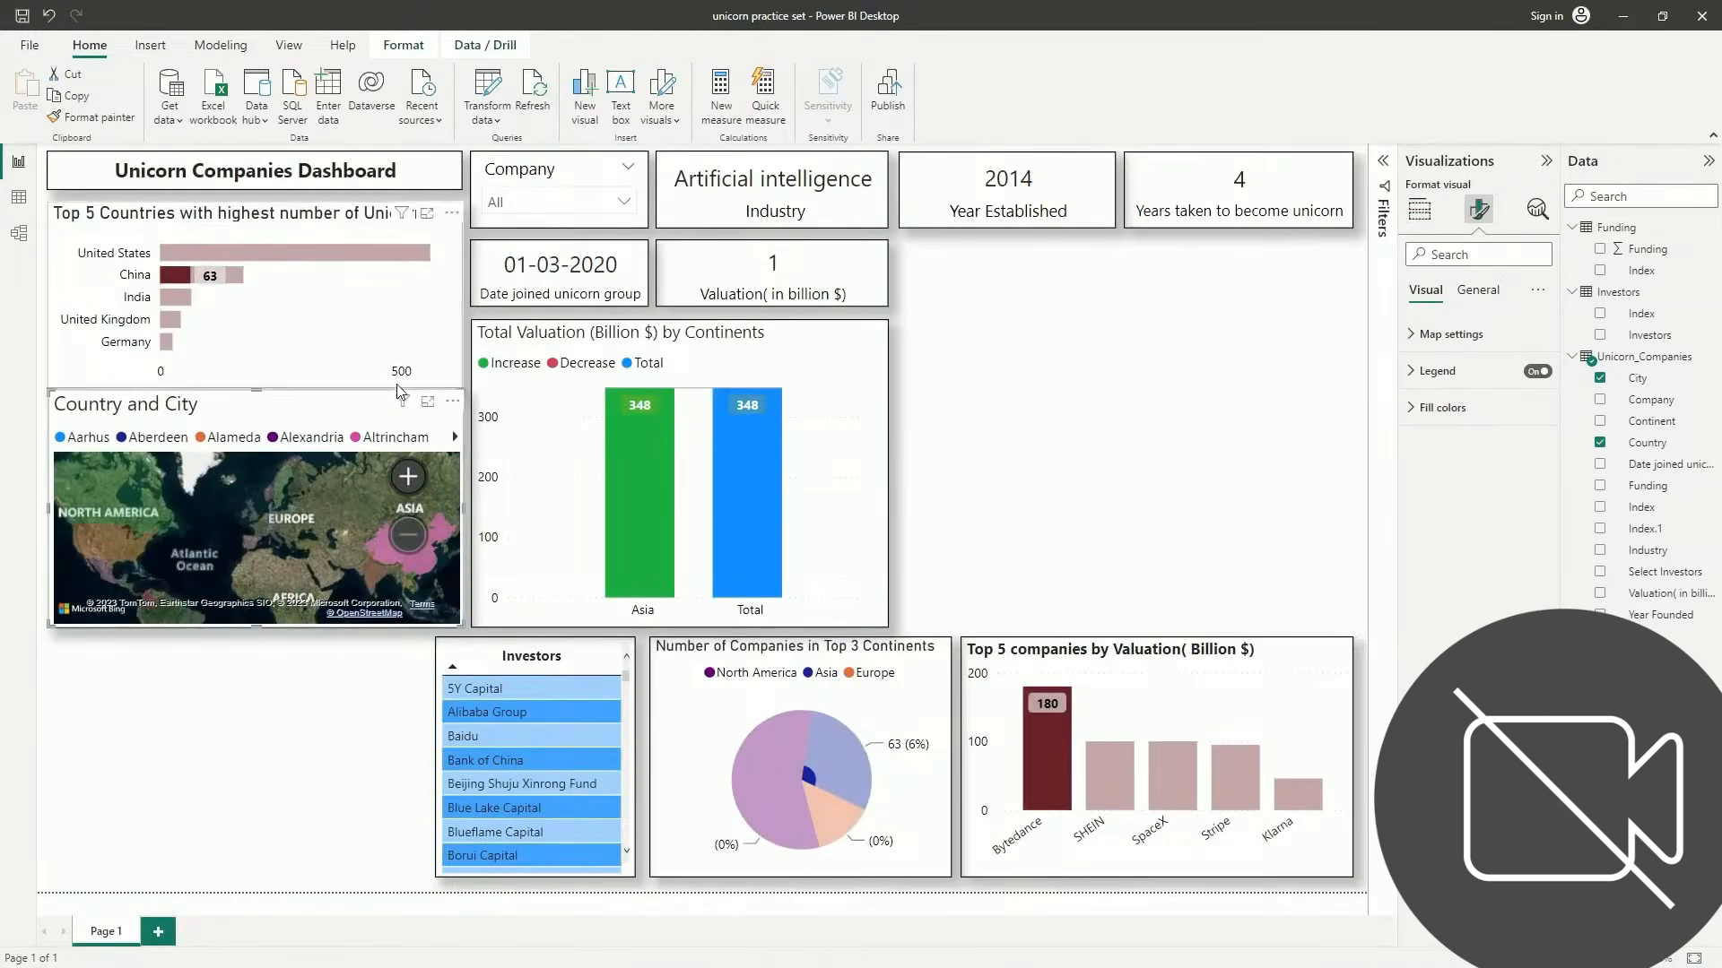
drag(339, 411, 1191, 263)
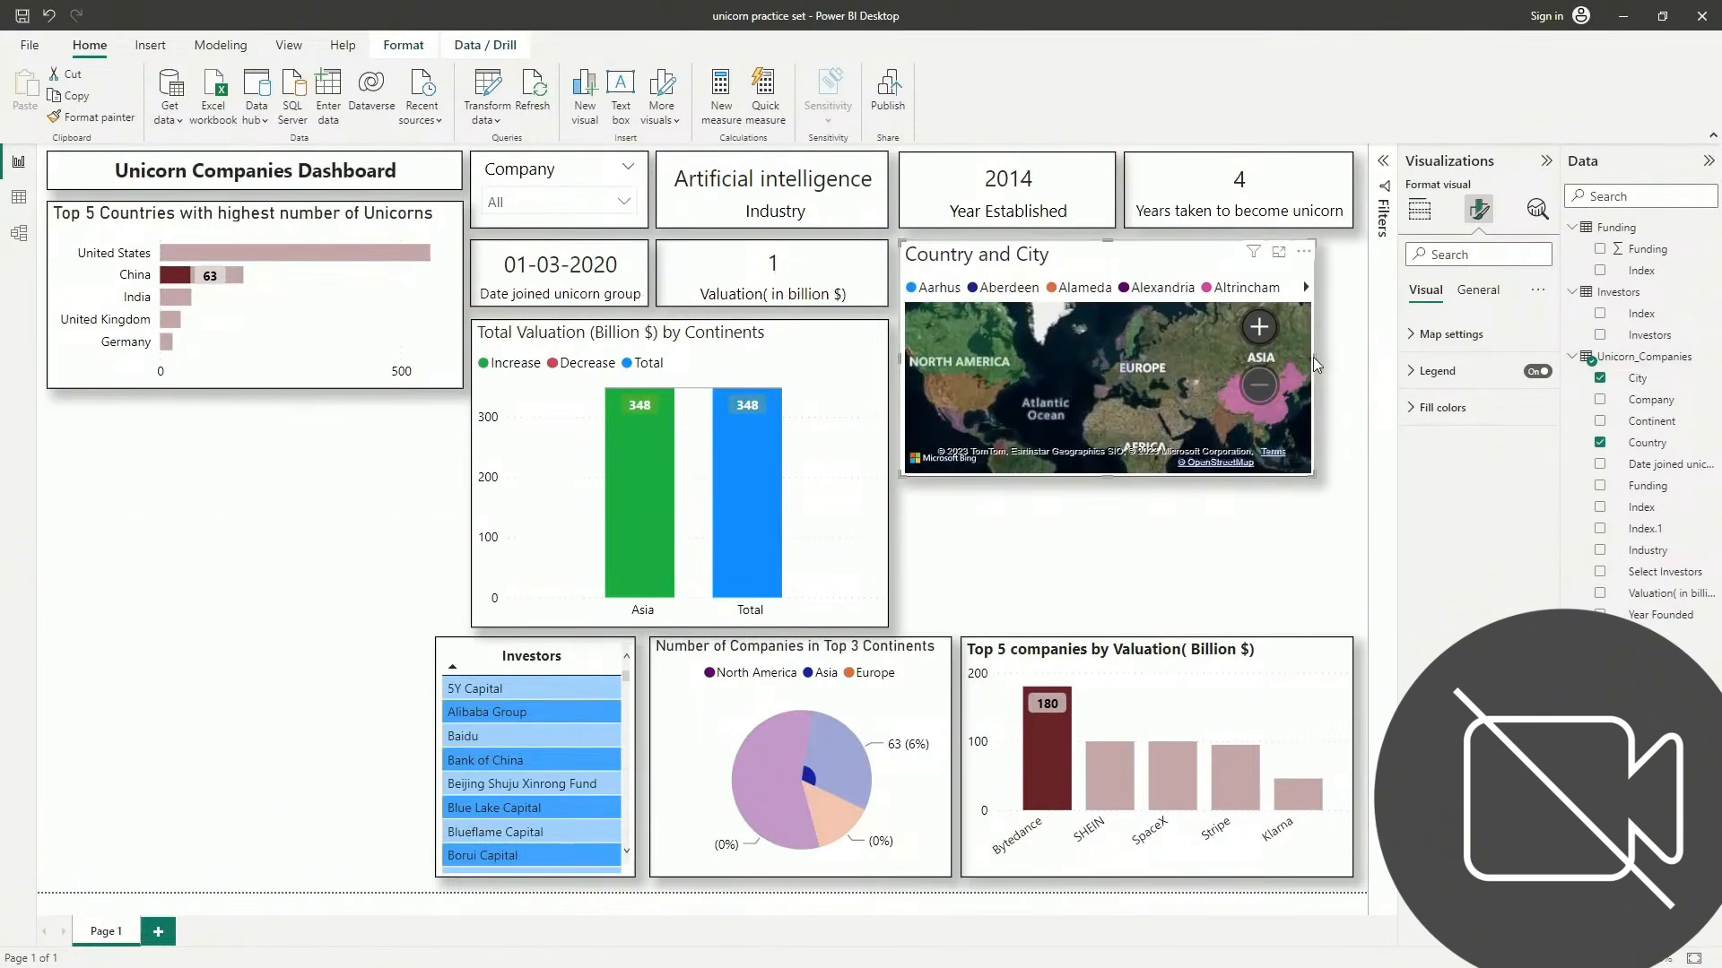
drag(1316, 357, 1351, 357)
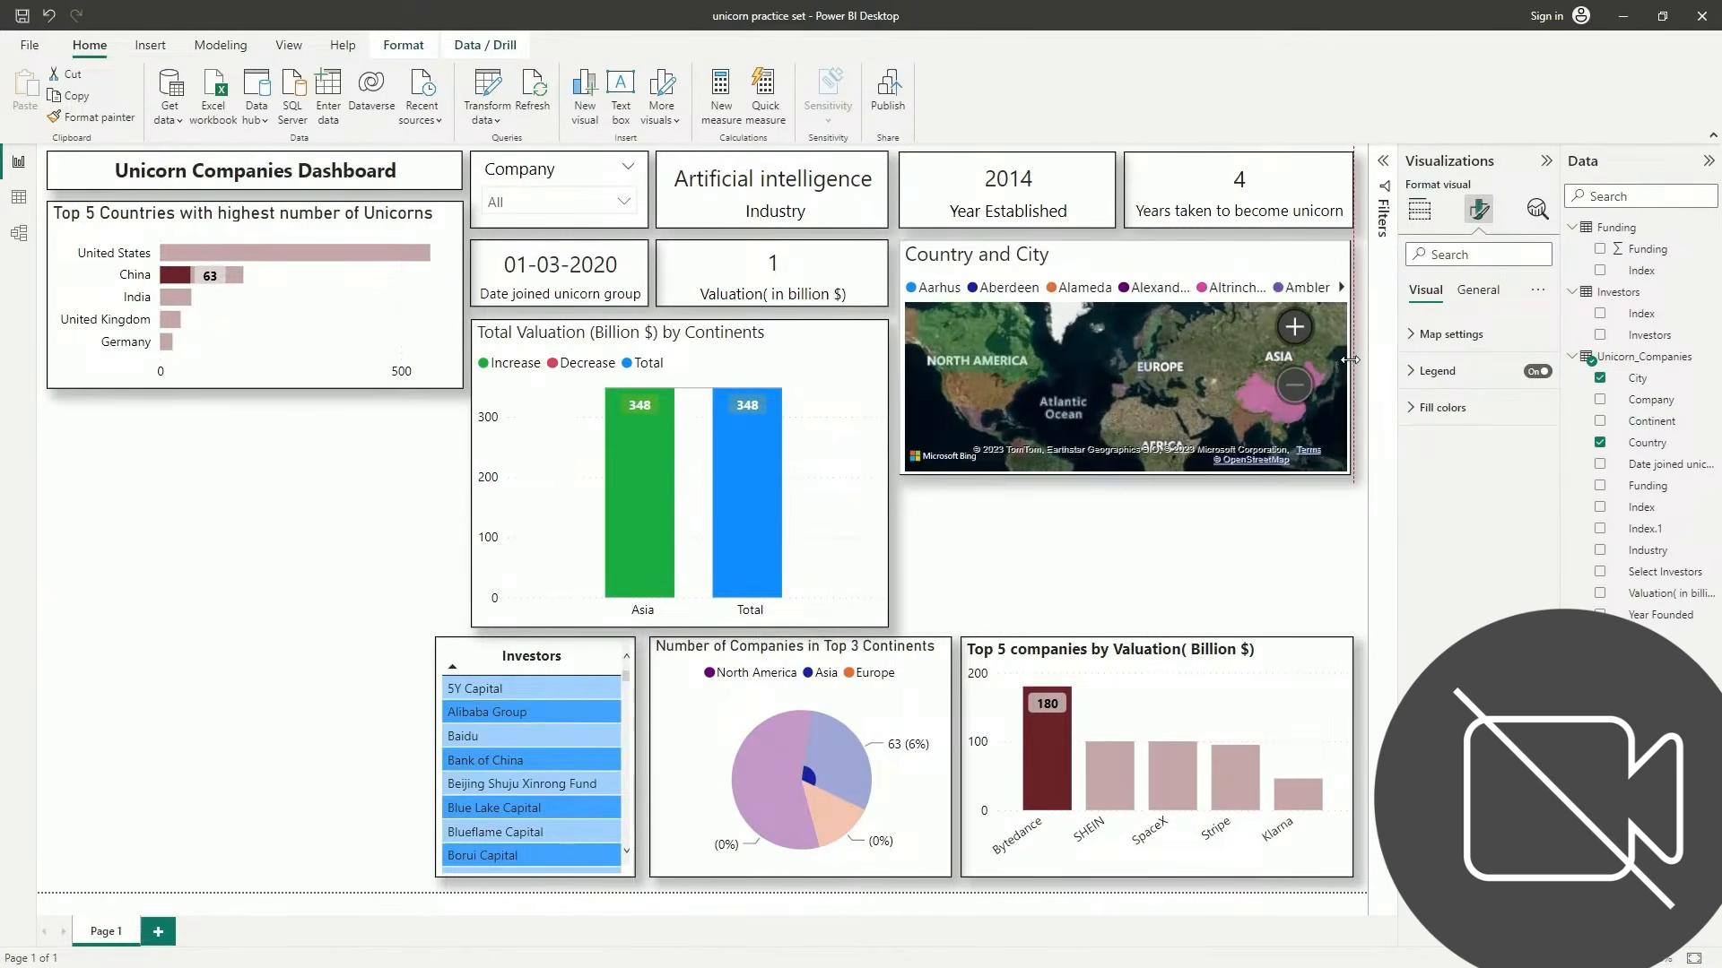
drag(1120, 475, 1122, 622)
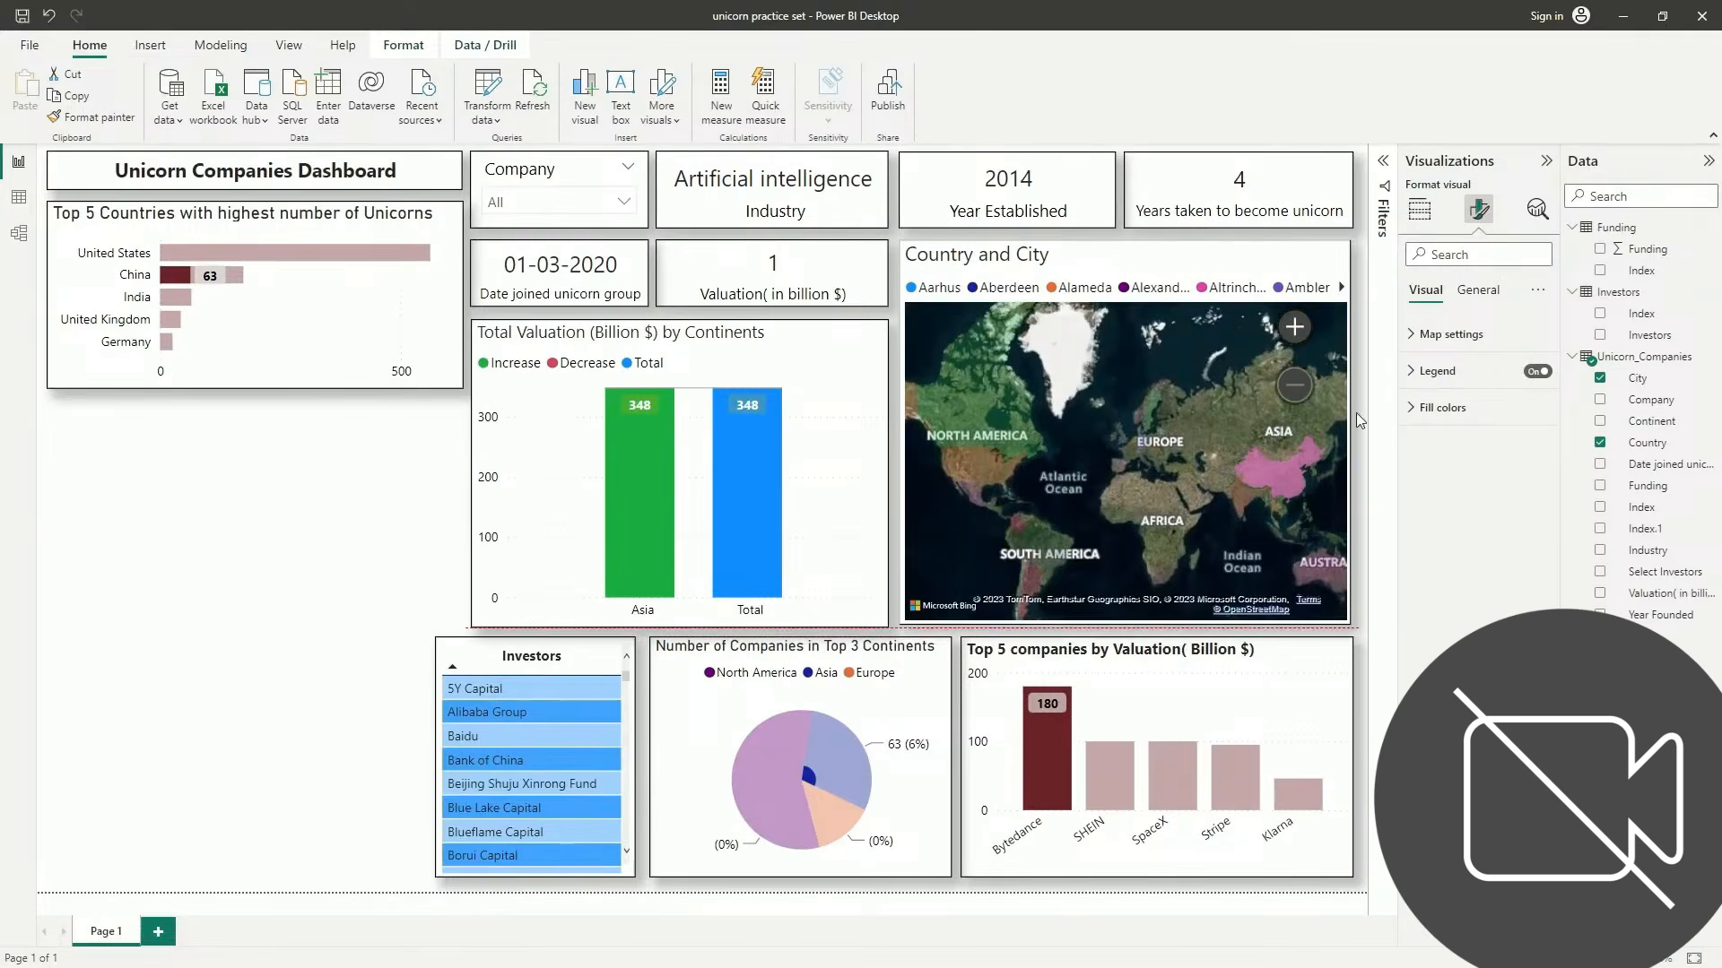
click(296, 448)
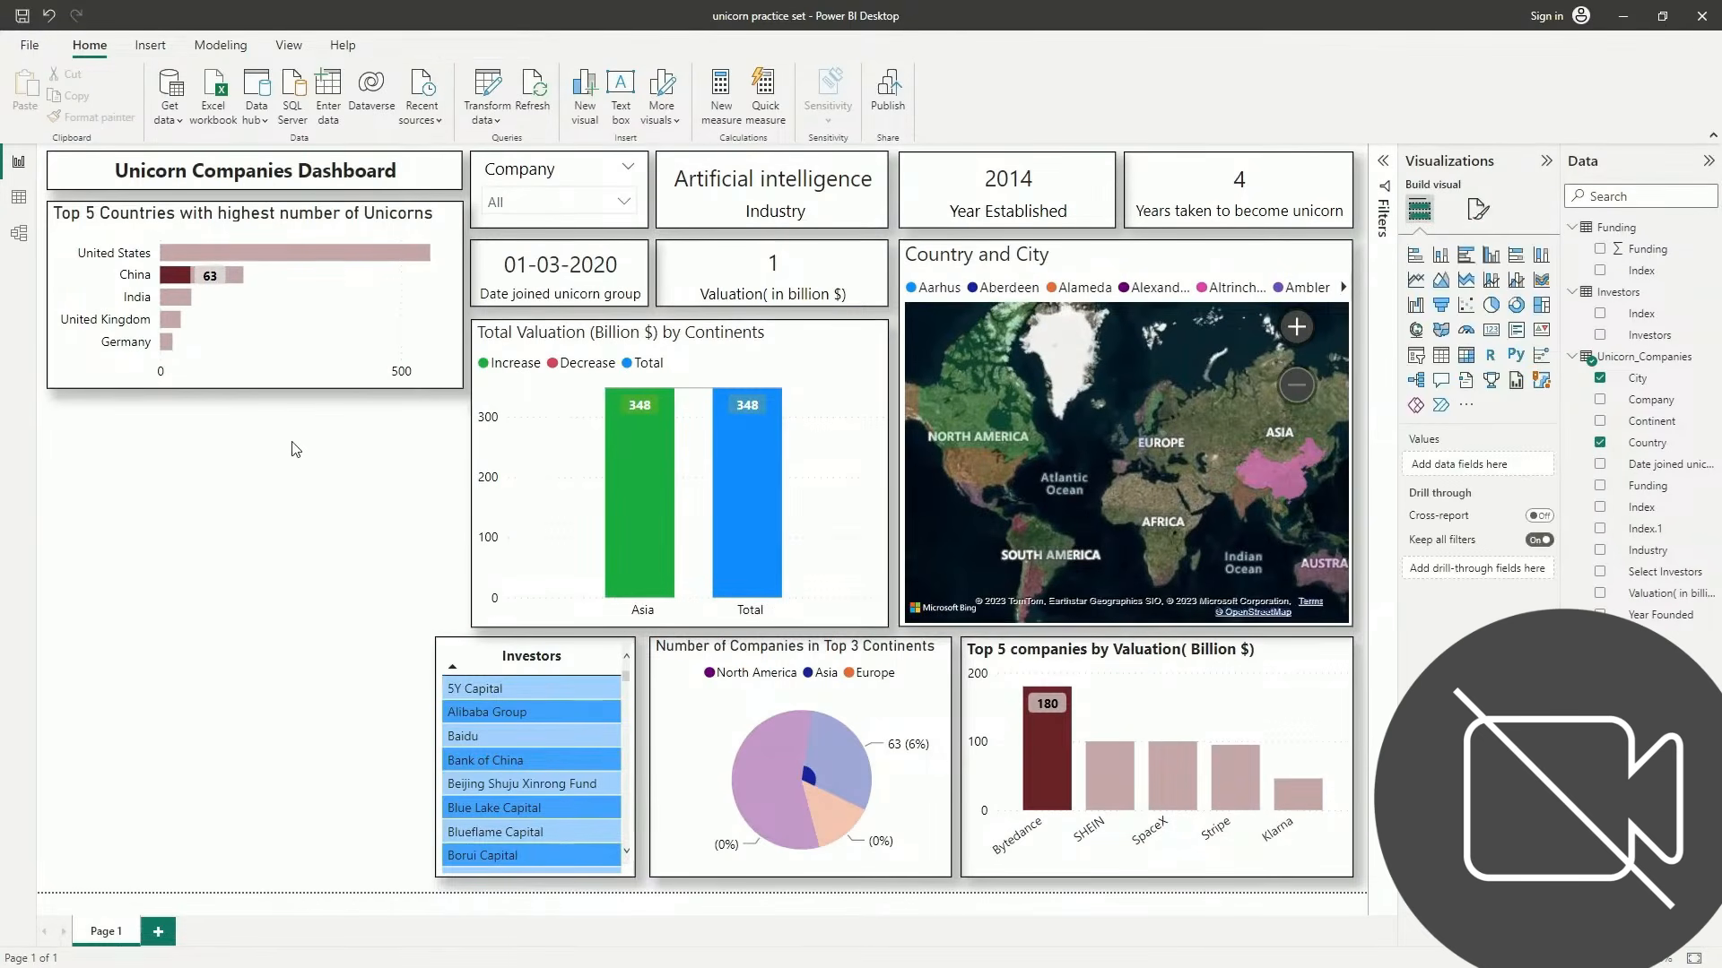
Test the Company slicer by filtering the dashboard to 6Sense and clearing that selection again
click(566, 205)
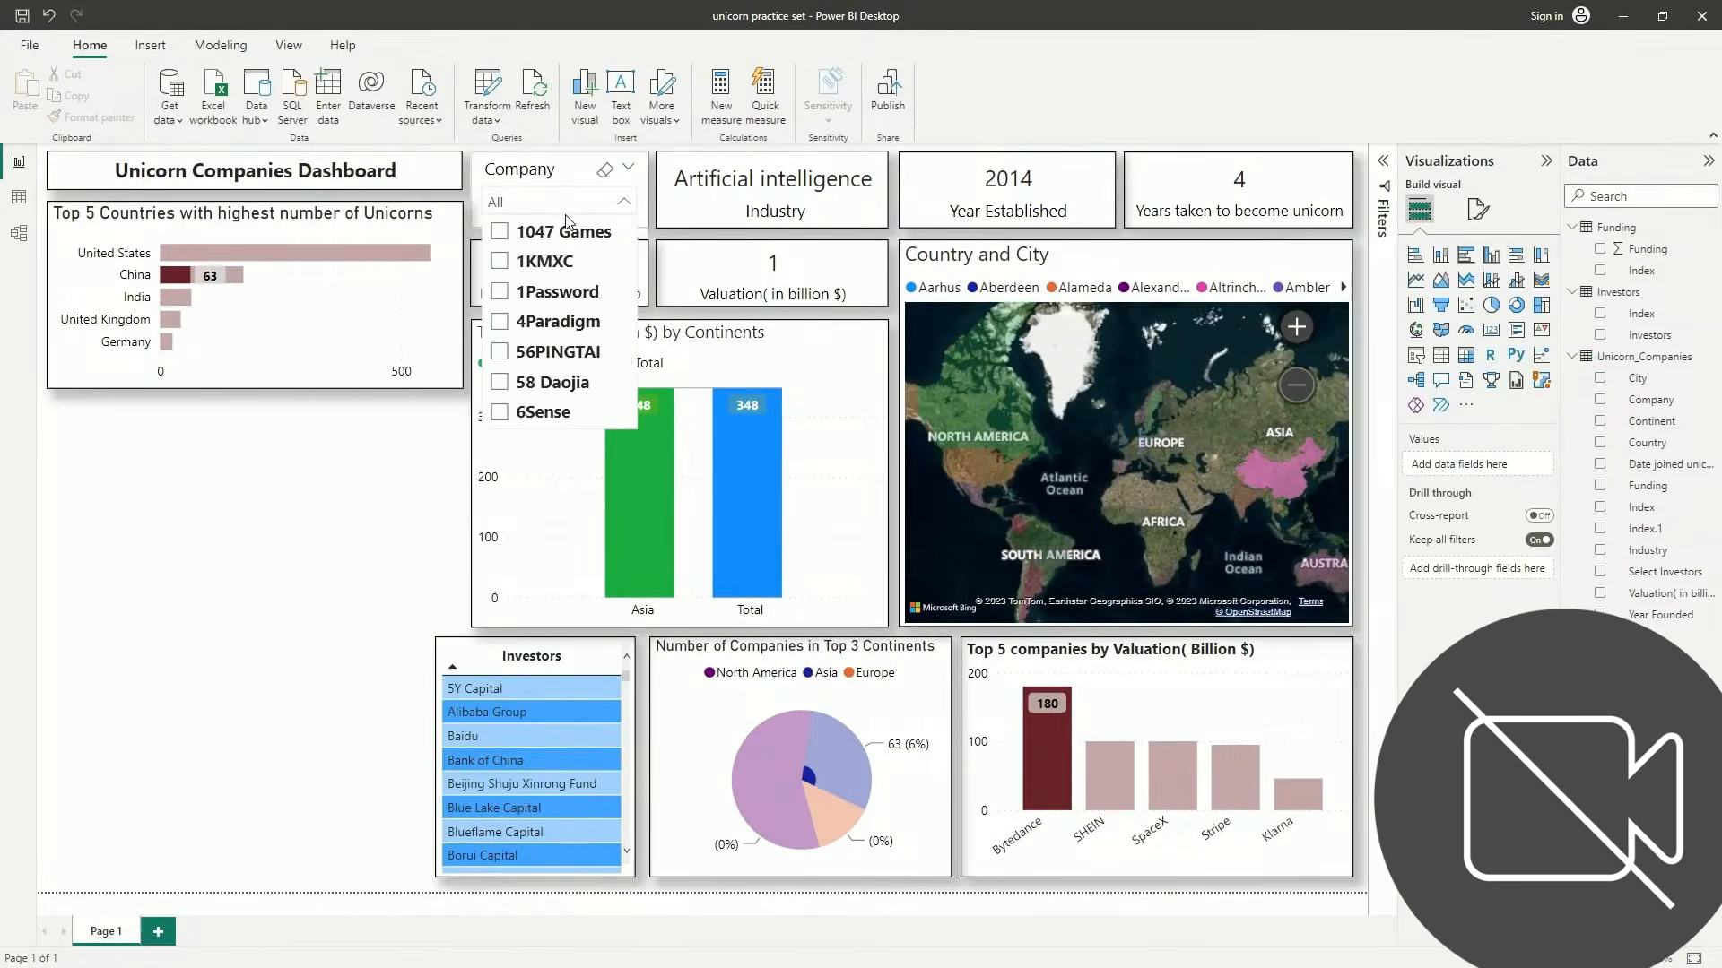
click(297, 489)
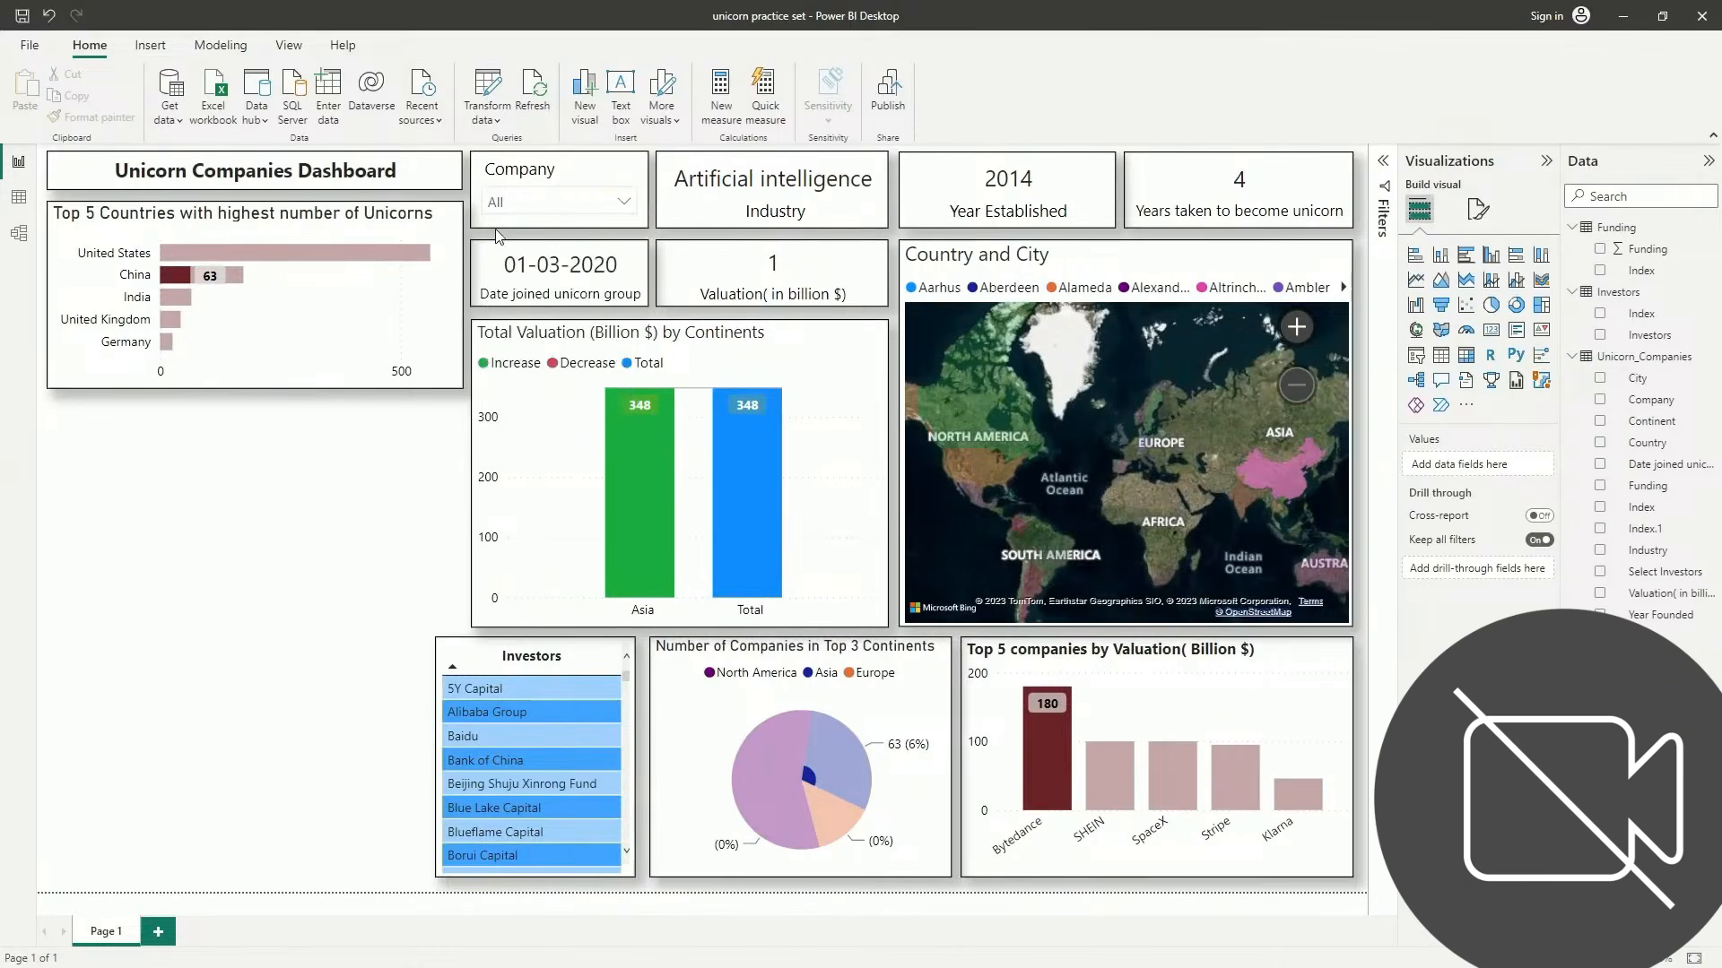
click(553, 205)
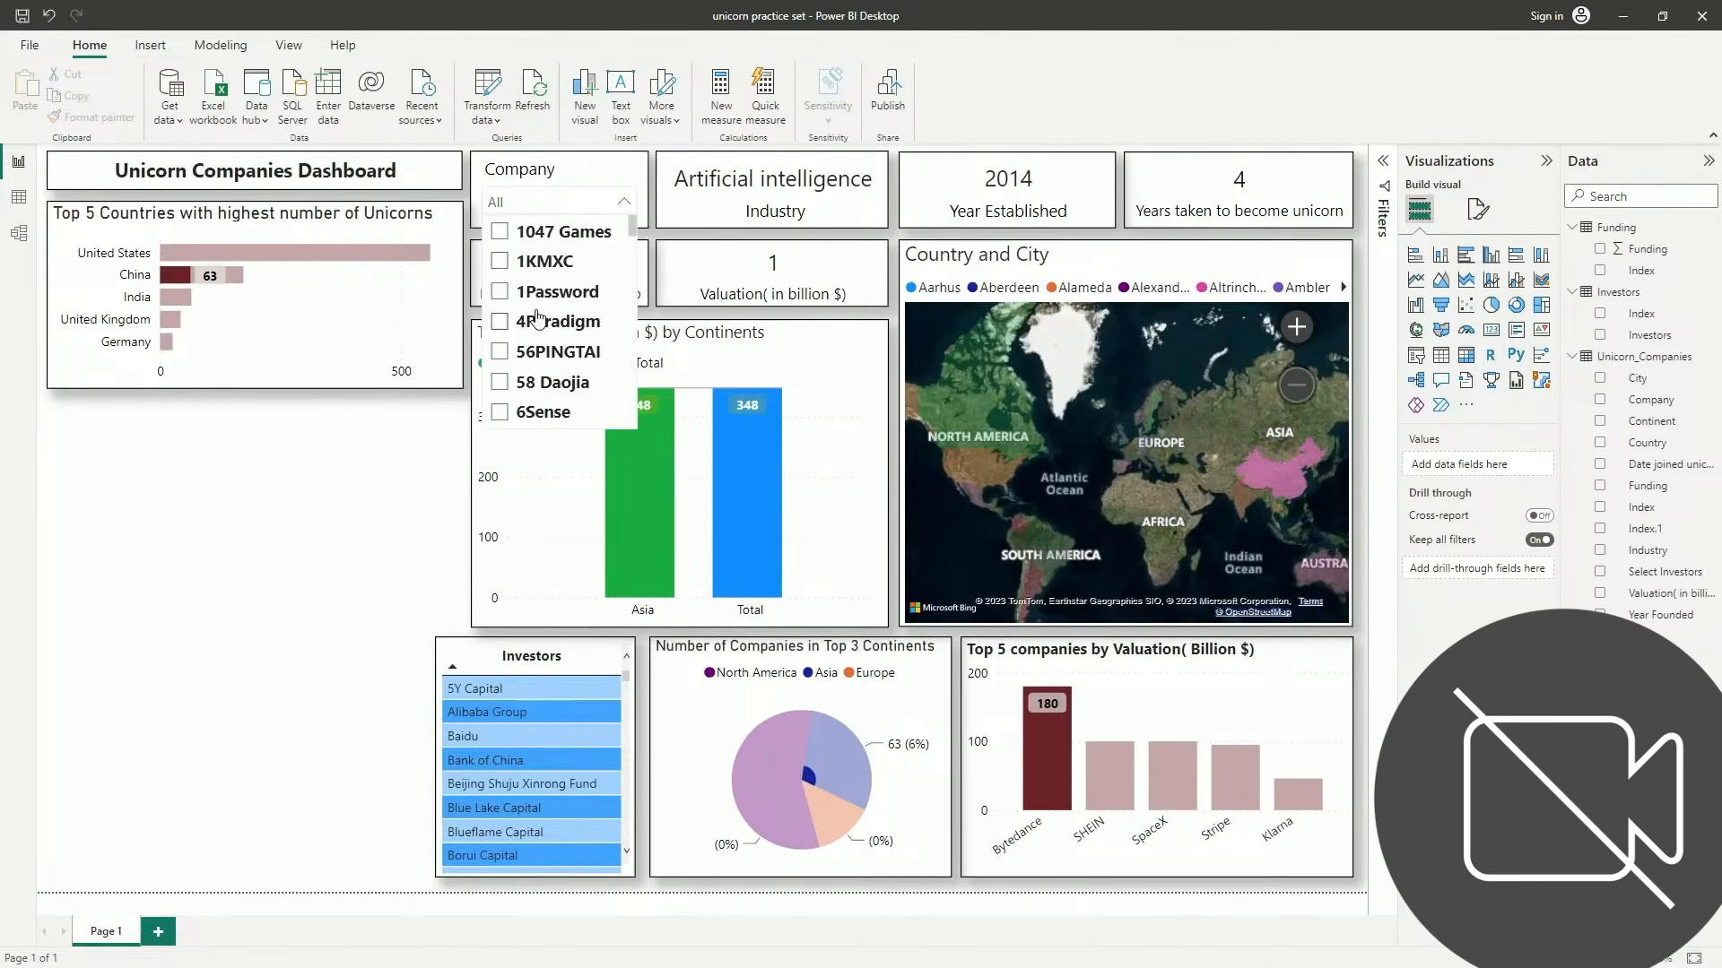
scroll(511, 369, down, 3)
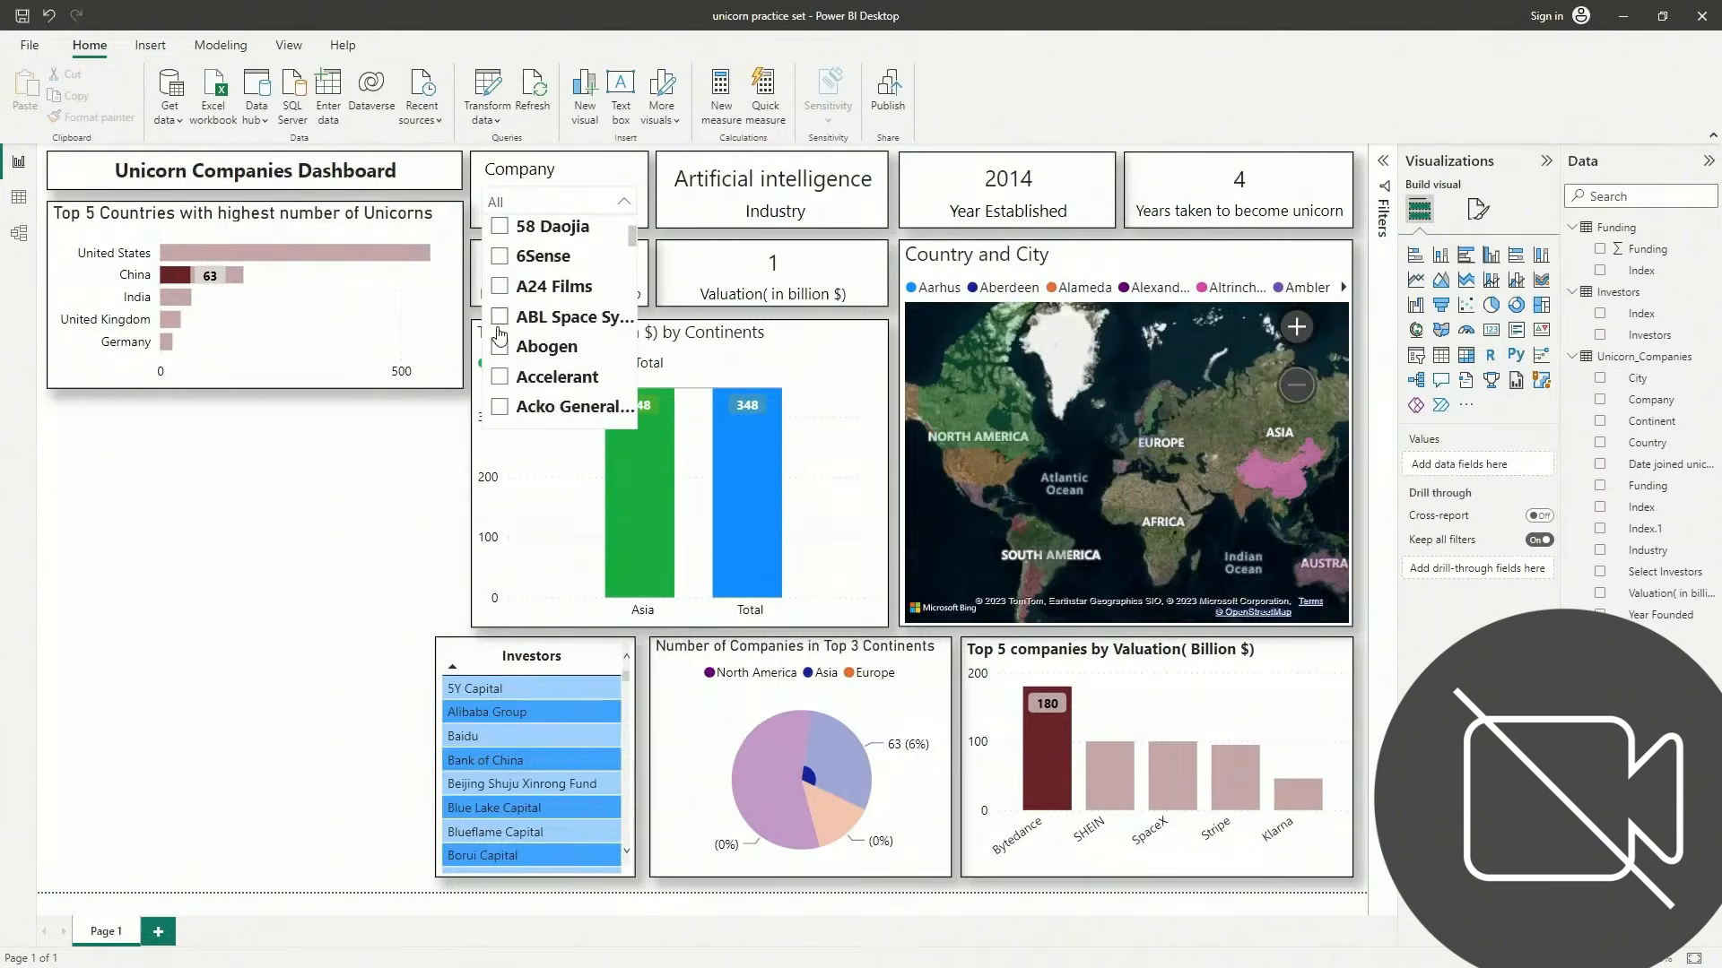
click(500, 257)
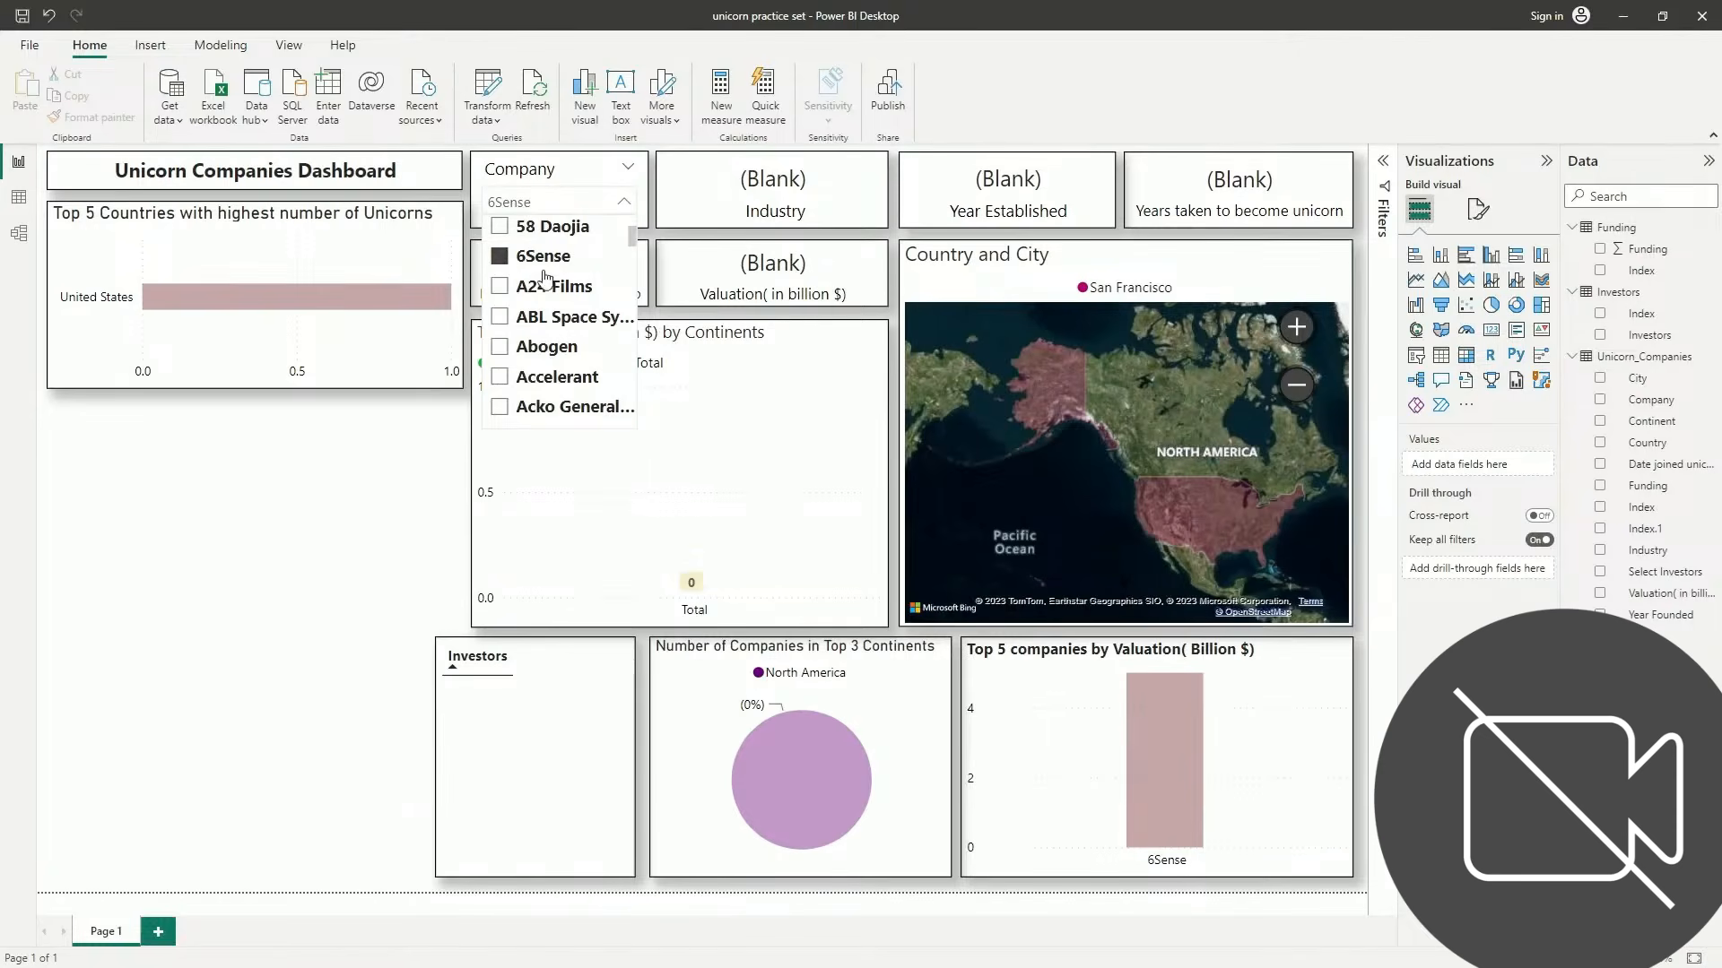
click(543, 258)
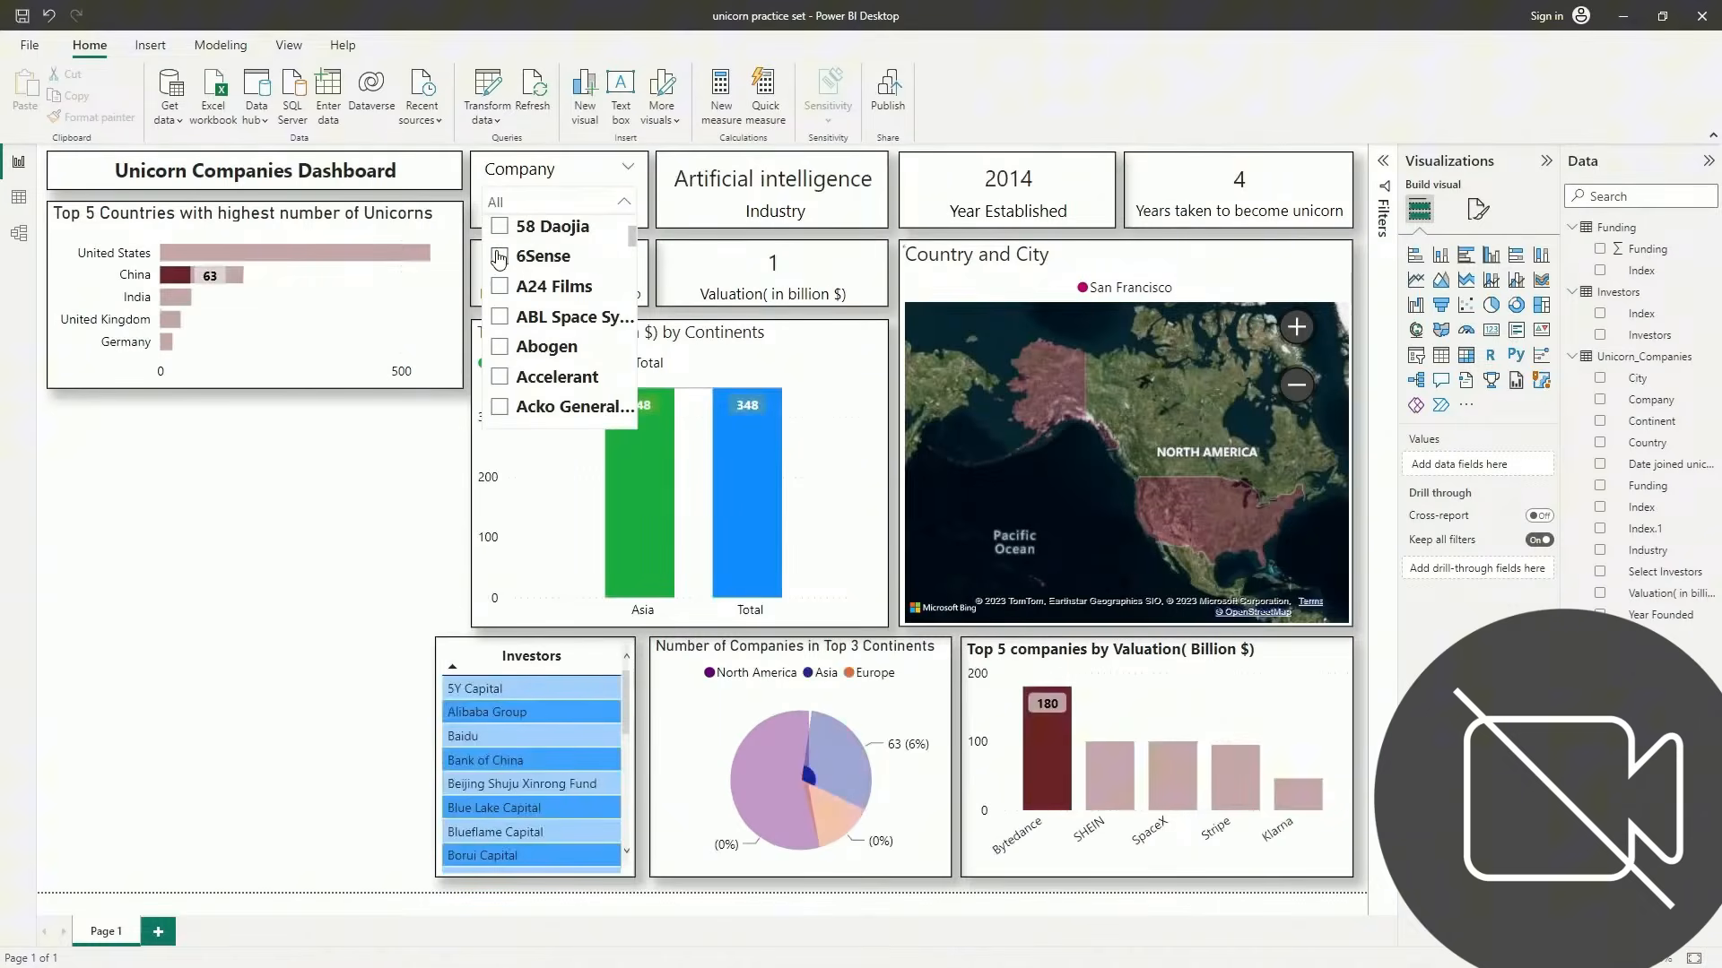
click(337, 522)
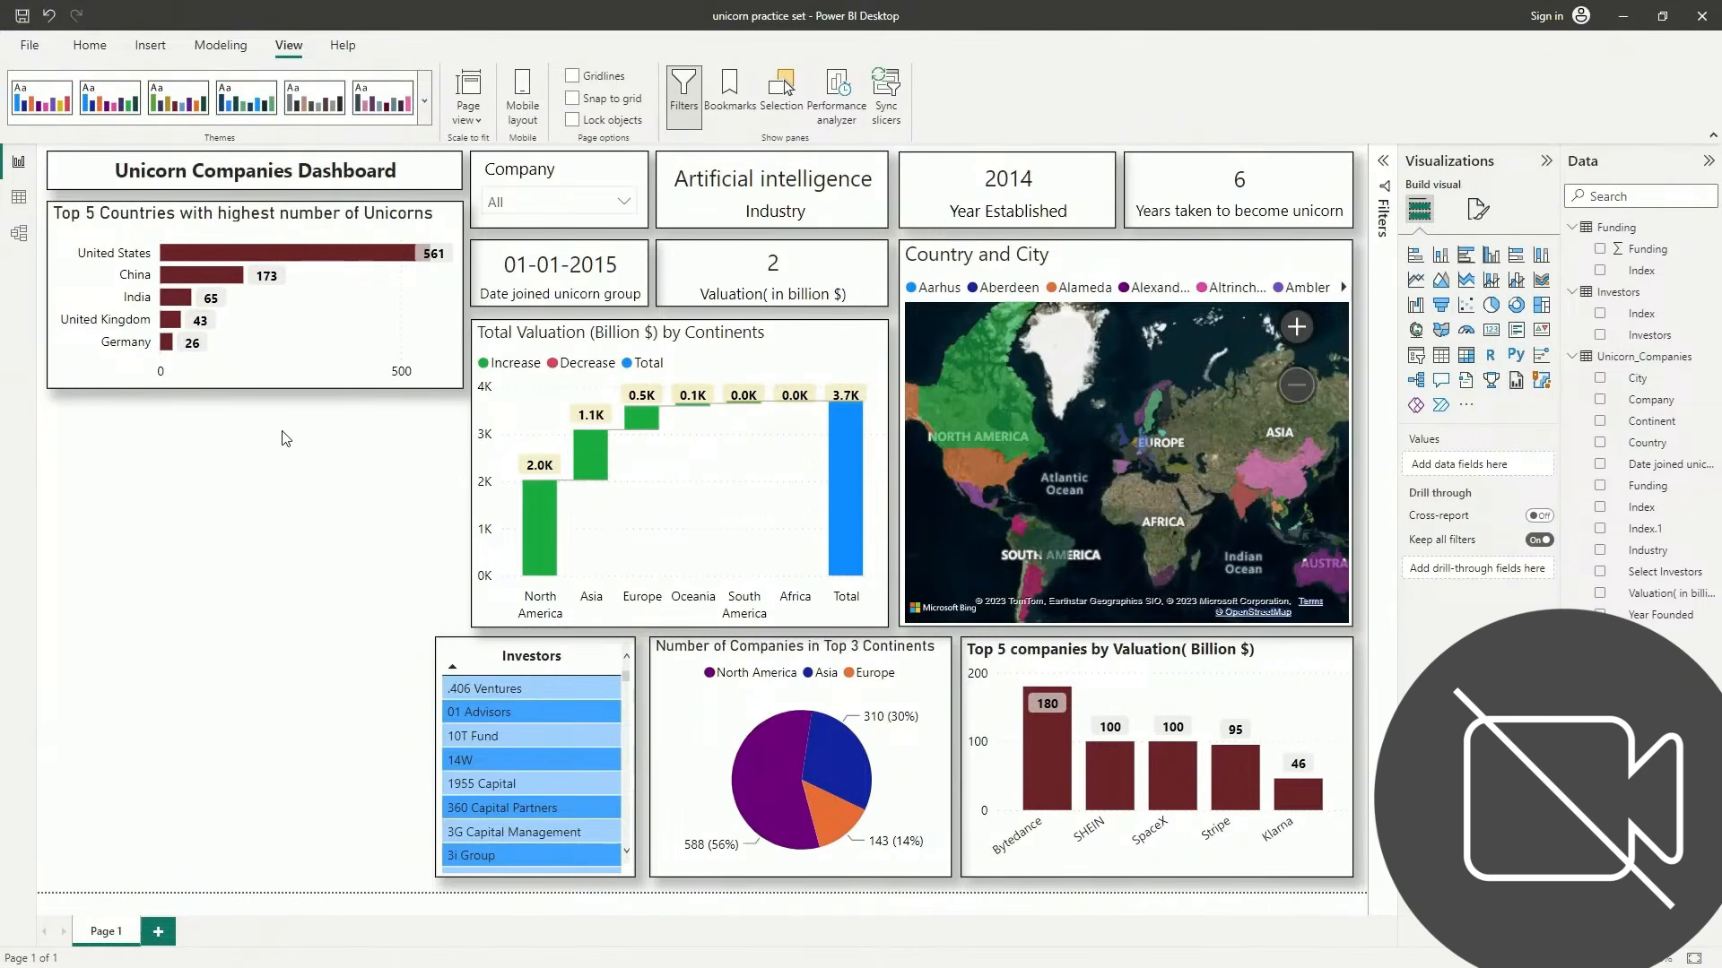
Show the Unicorn_Companies table data and inspect the Date joined unicorn group column and the commands available for it
click(19, 197)
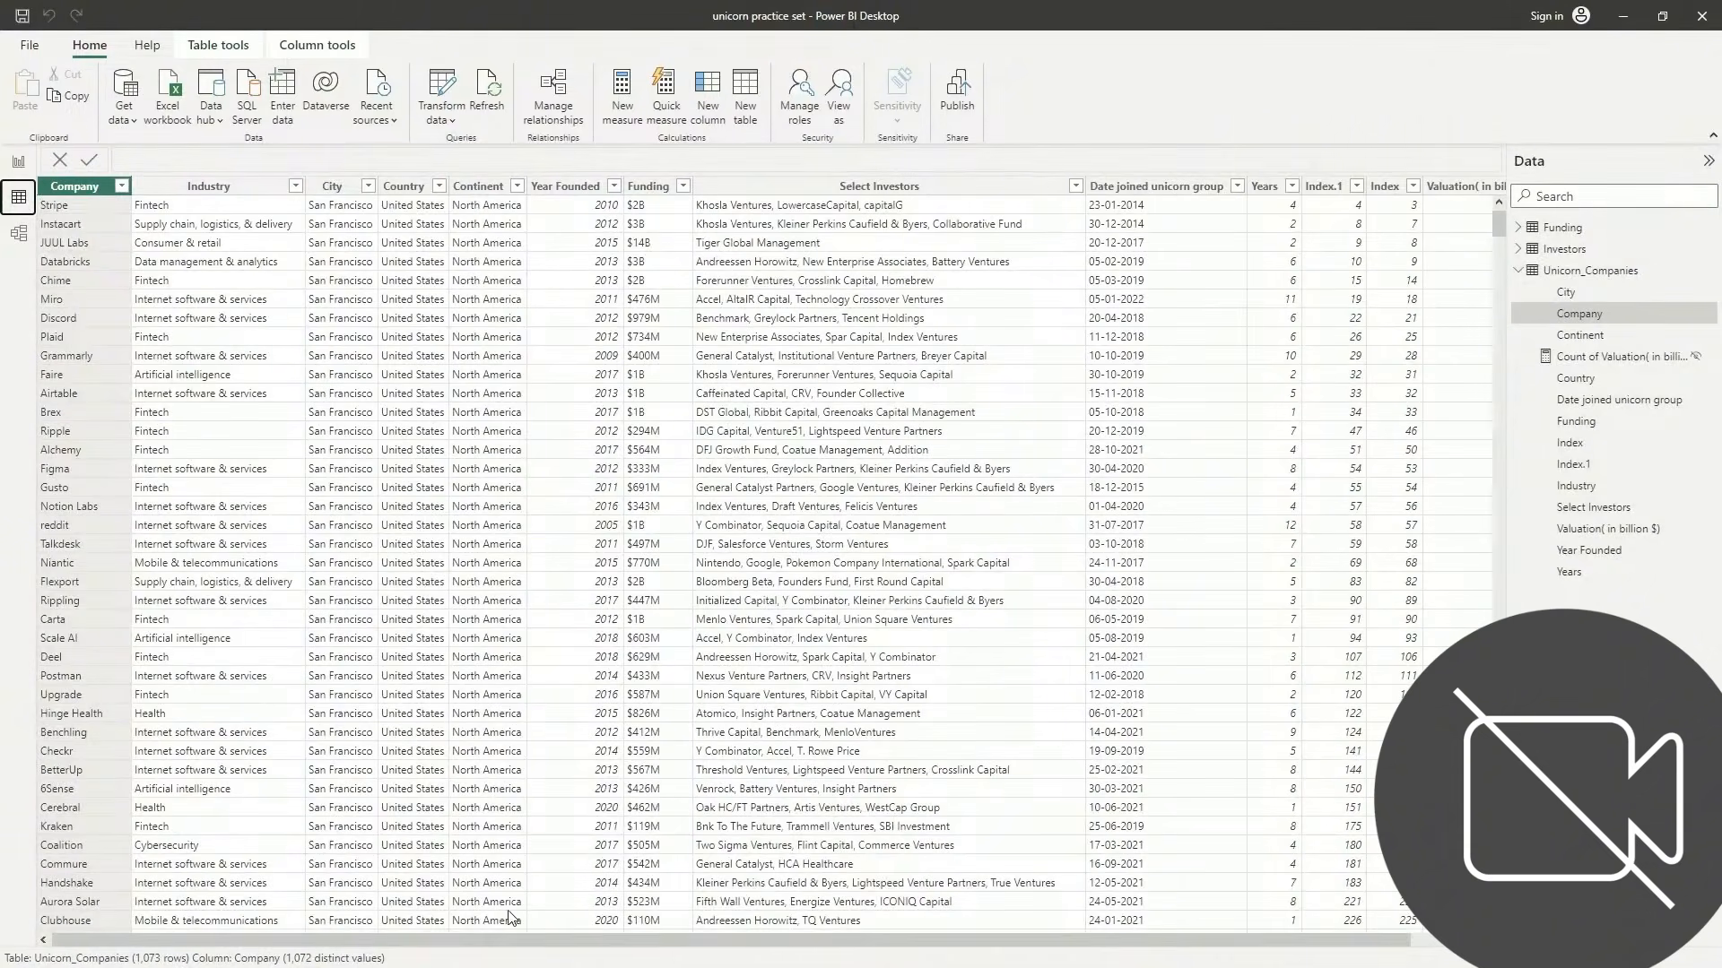
drag(502, 938, 576, 950)
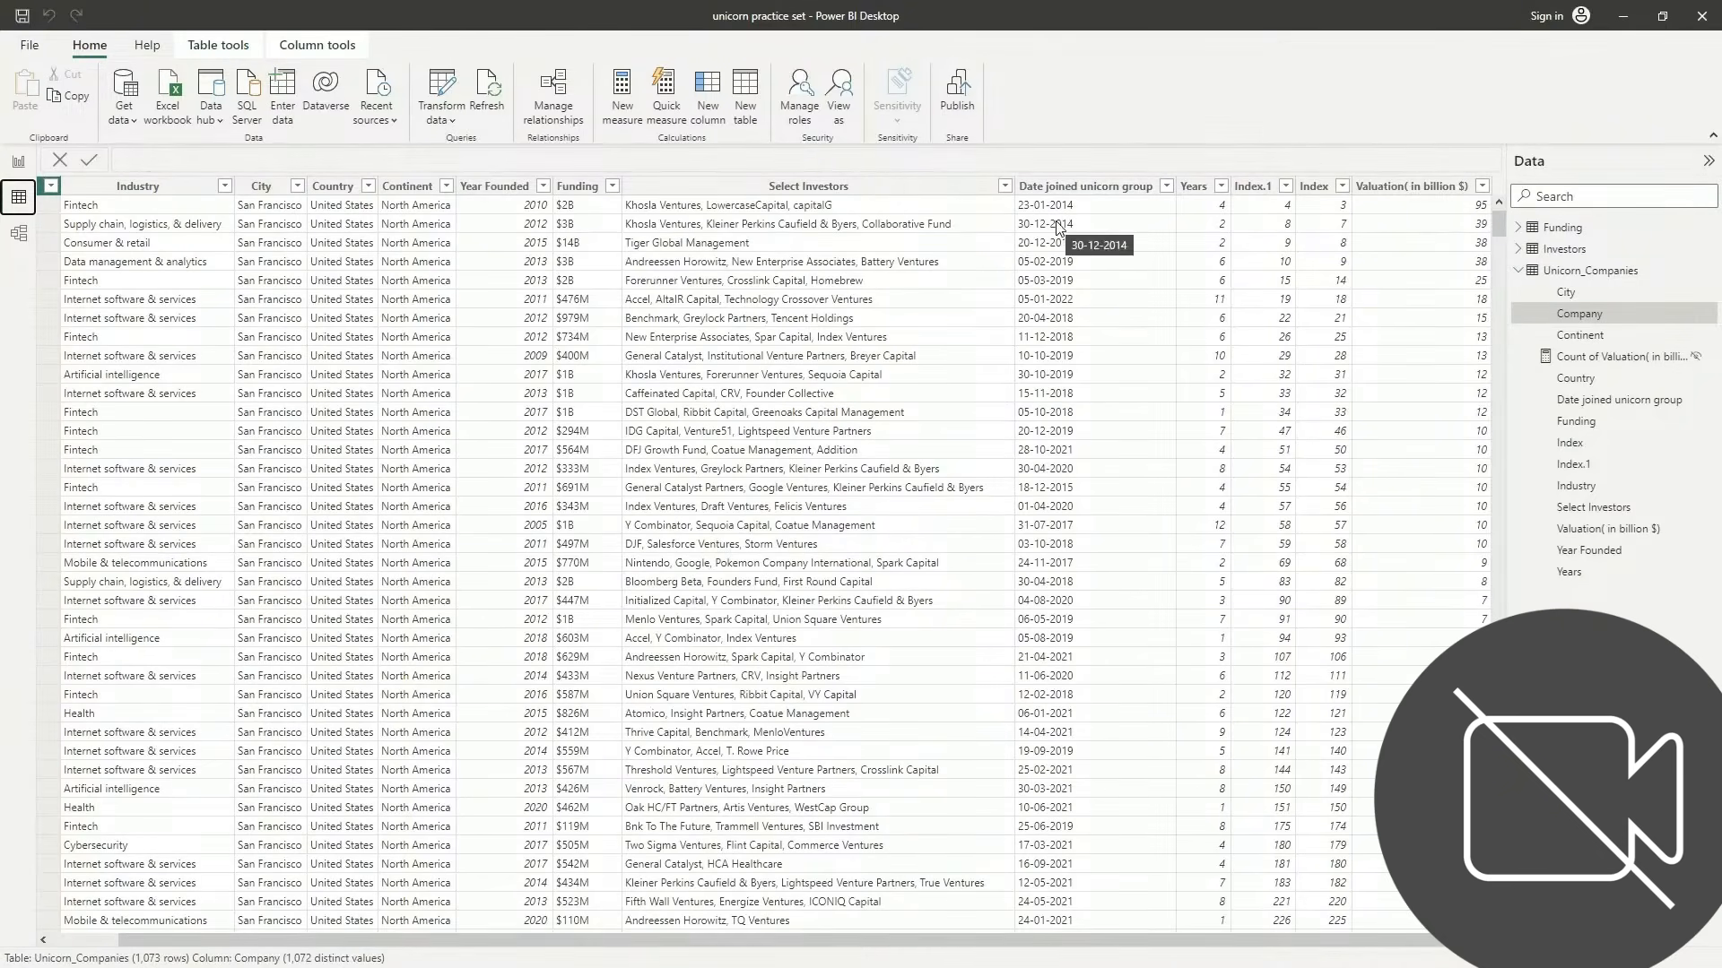
right_click(1103, 195)
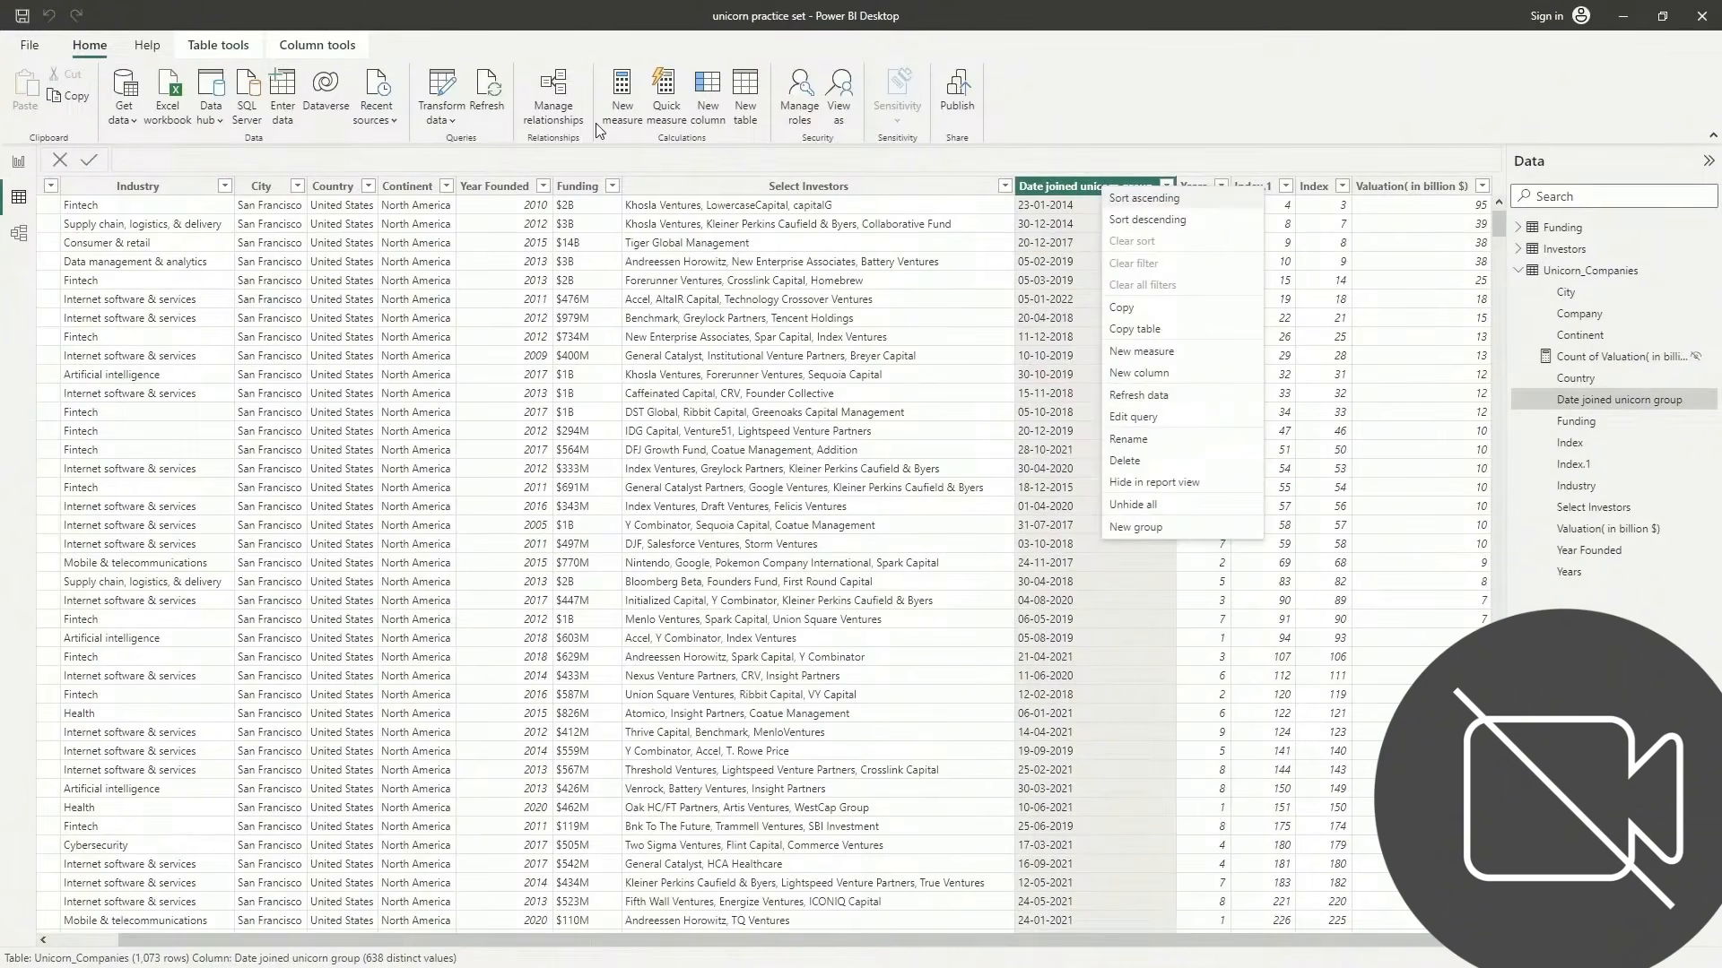
click(1178, 154)
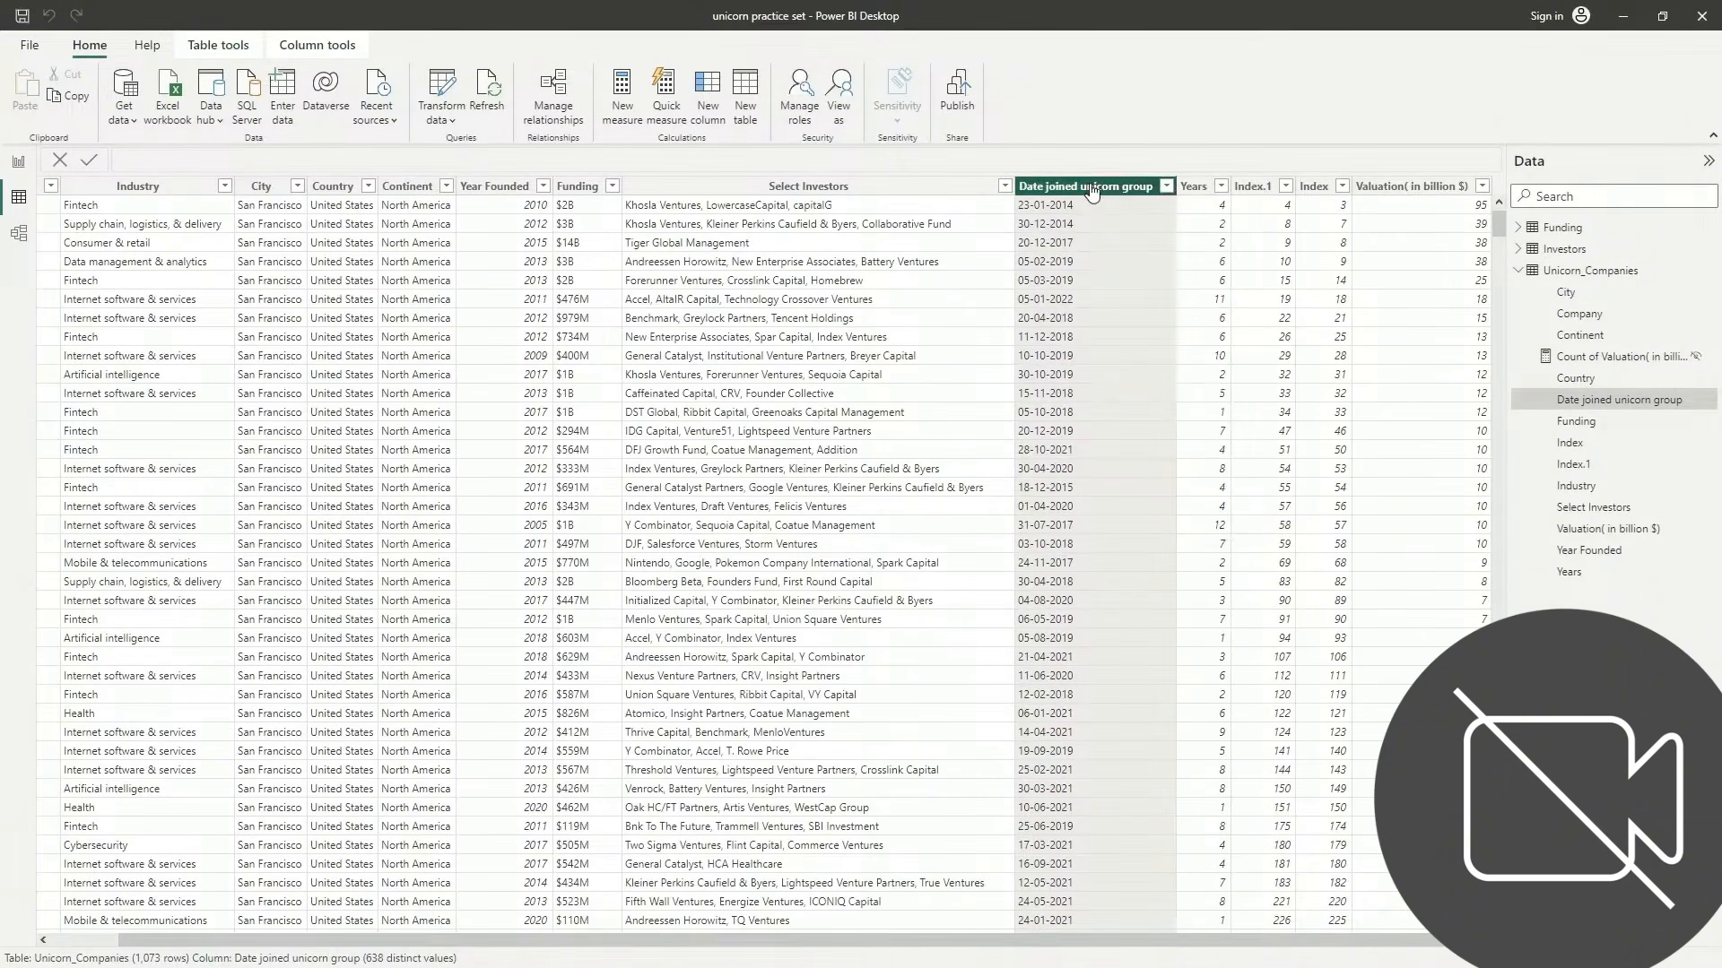
right_click(1091, 190)
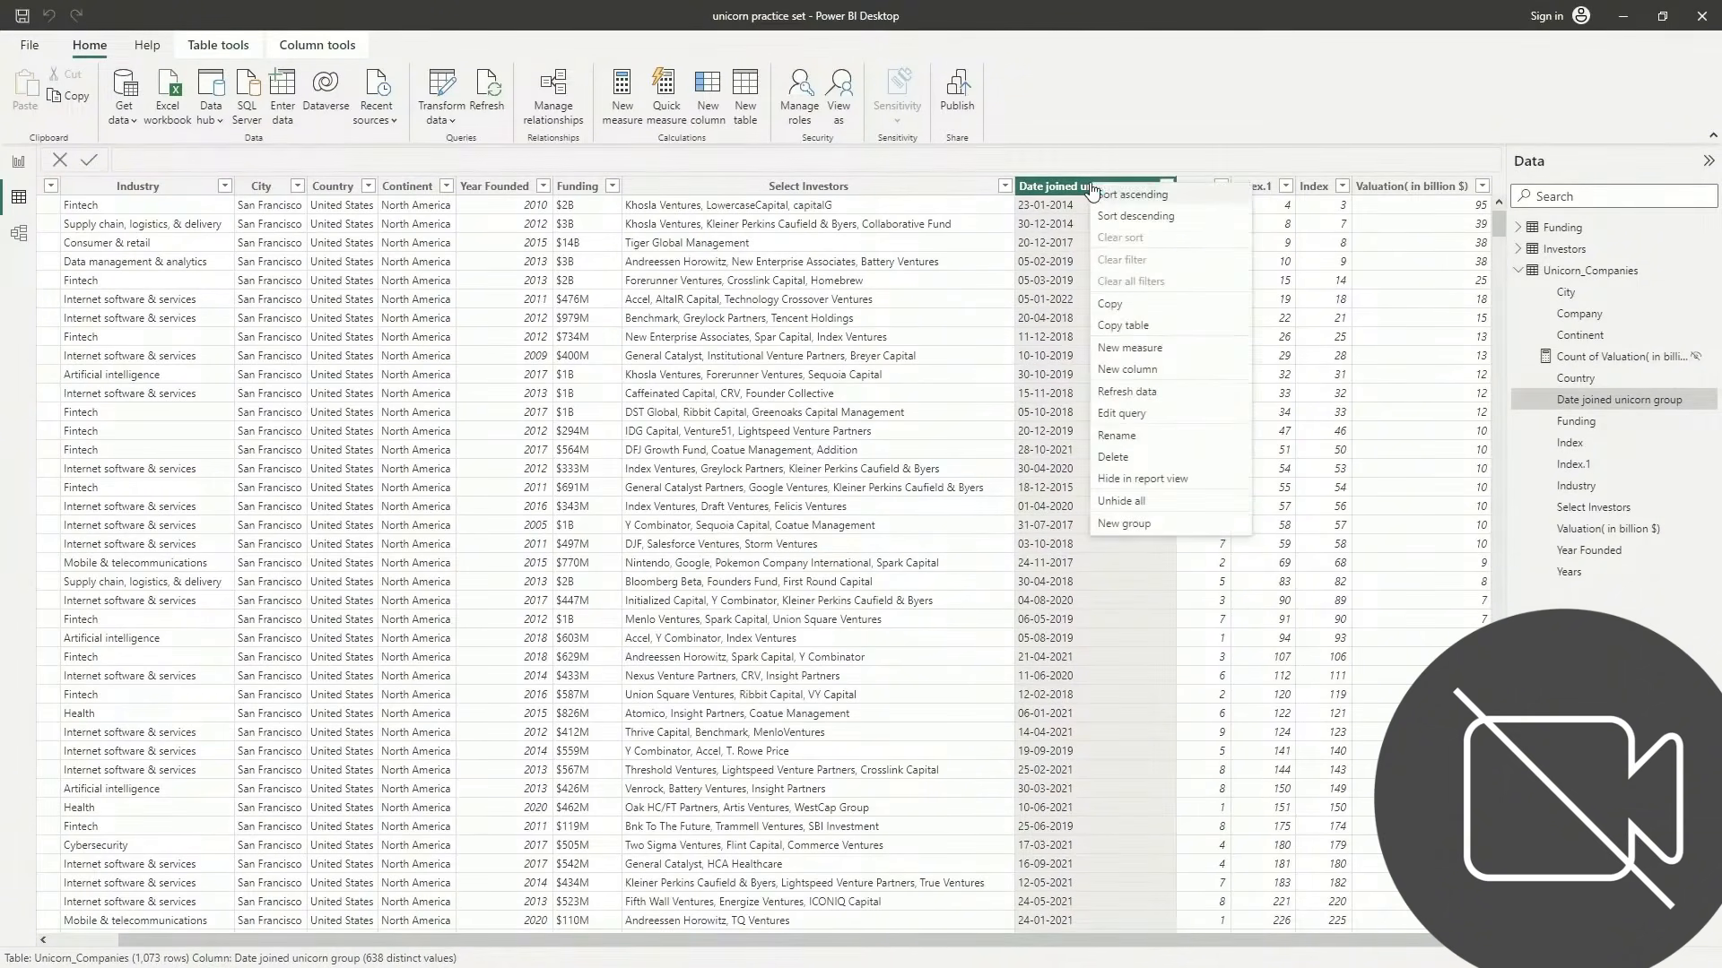
click(125, 53)
click(90, 48)
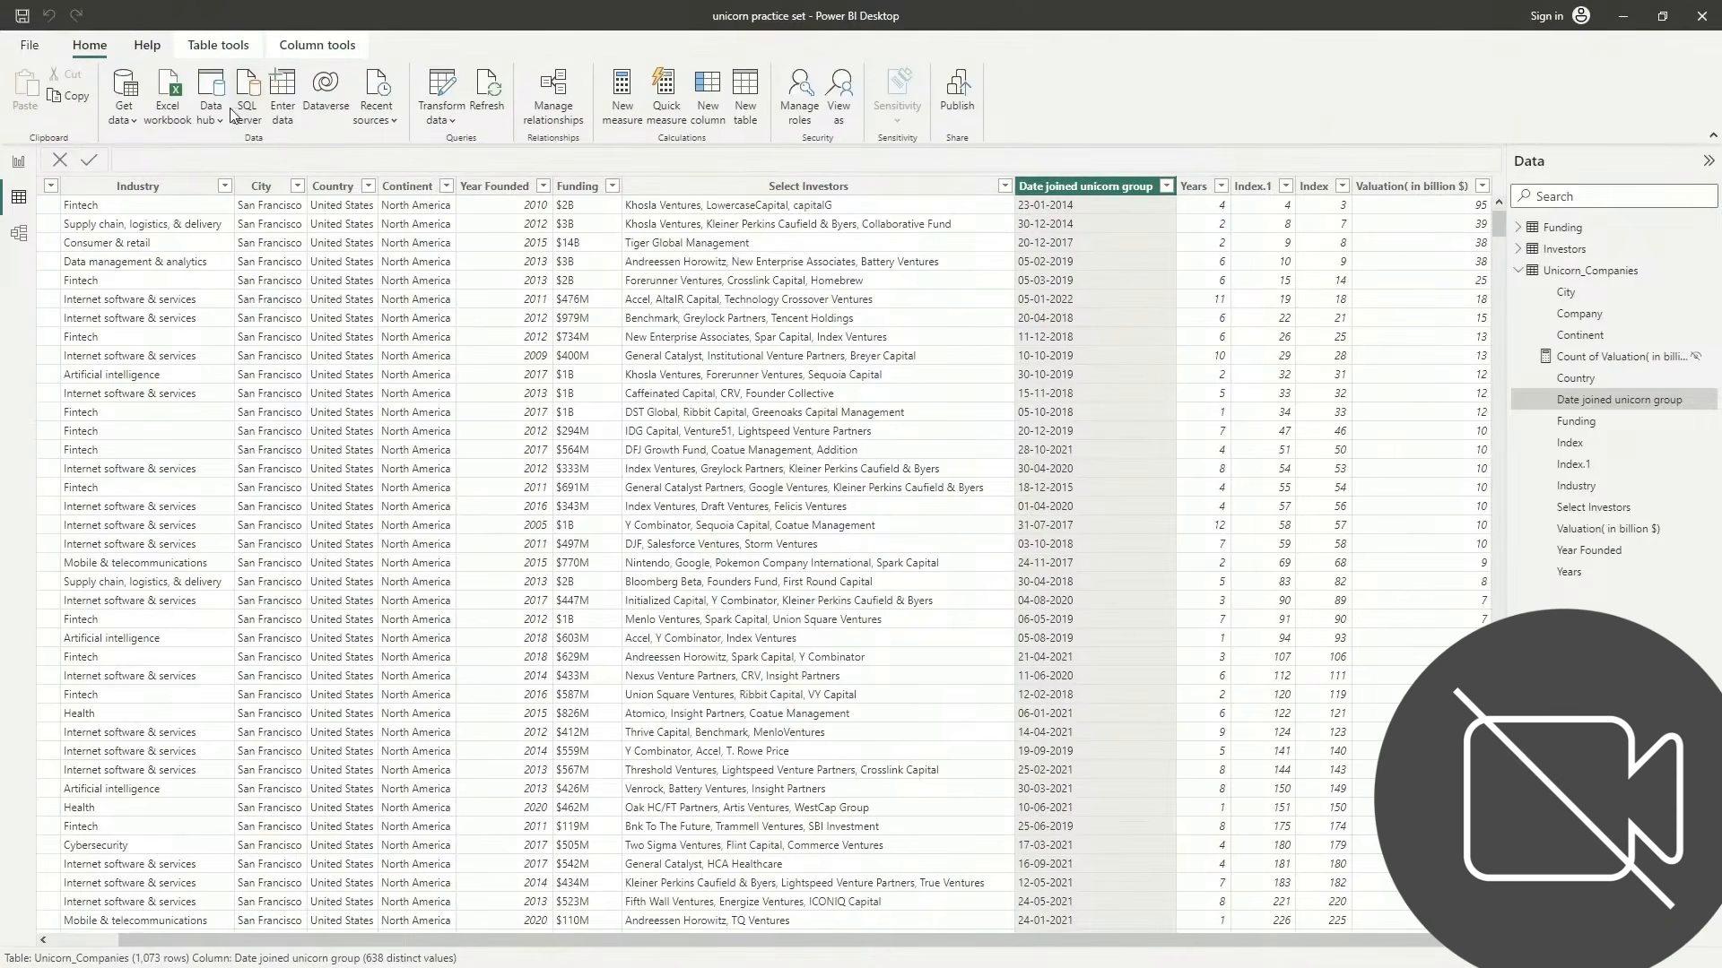
In the Power Query Editor, split the Date joined unicorn group column repeatedly by 6 characters
click(434, 96)
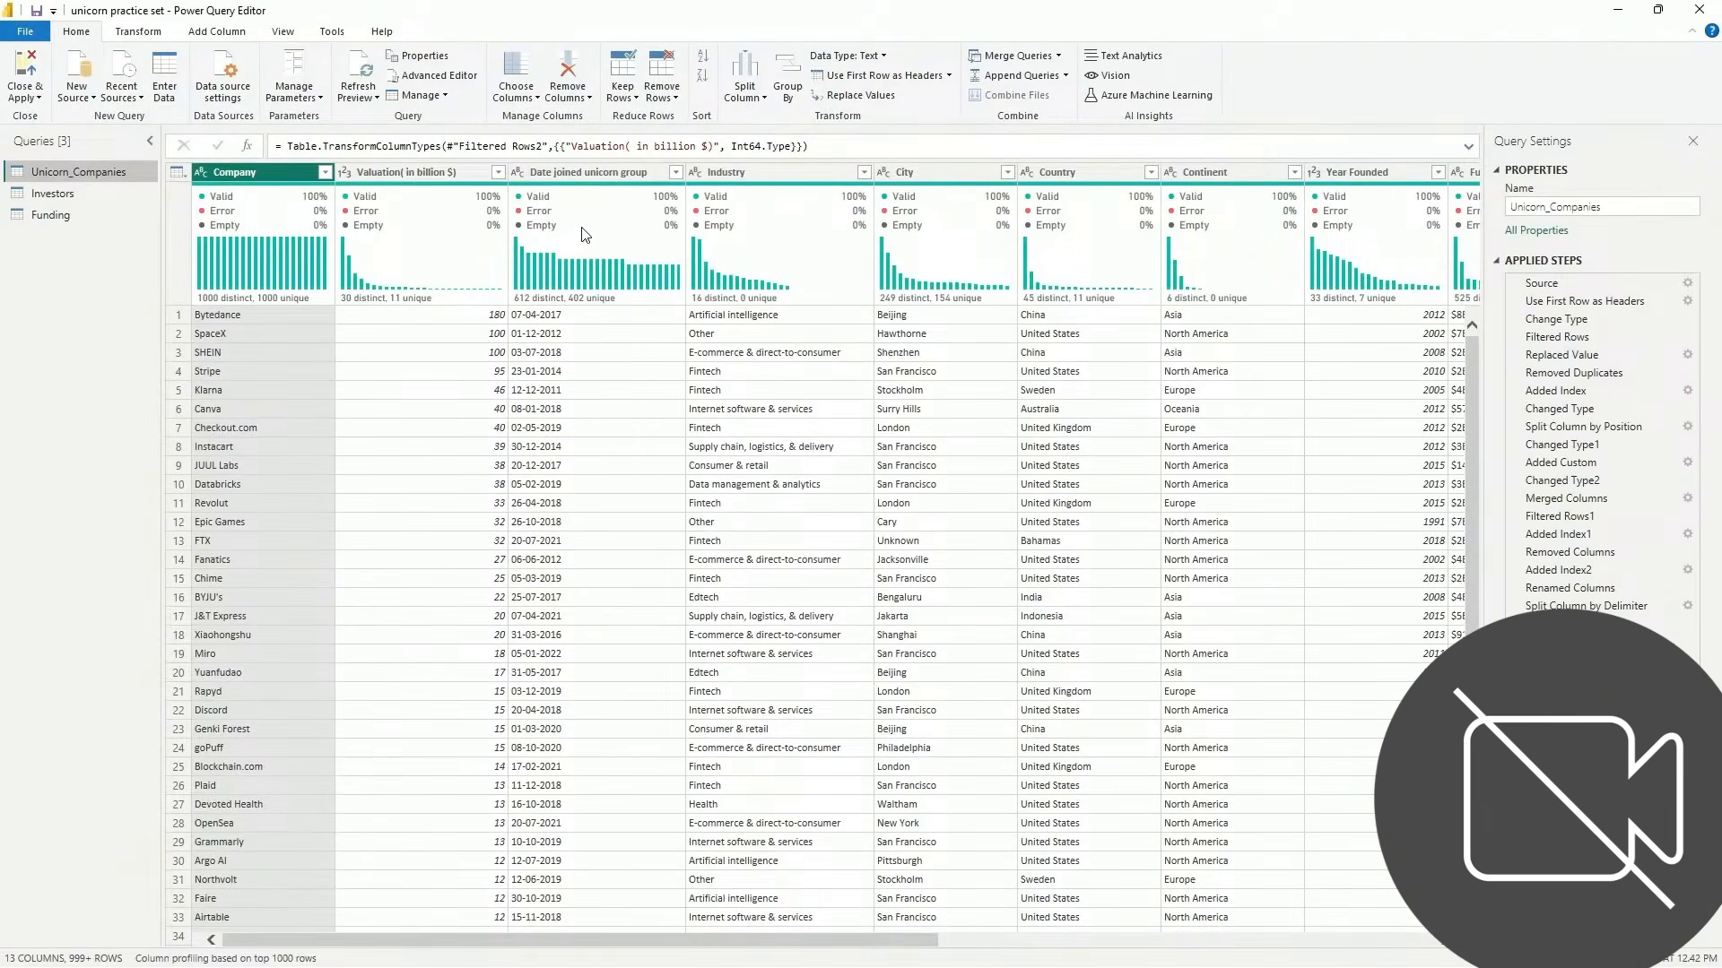
click(585, 174)
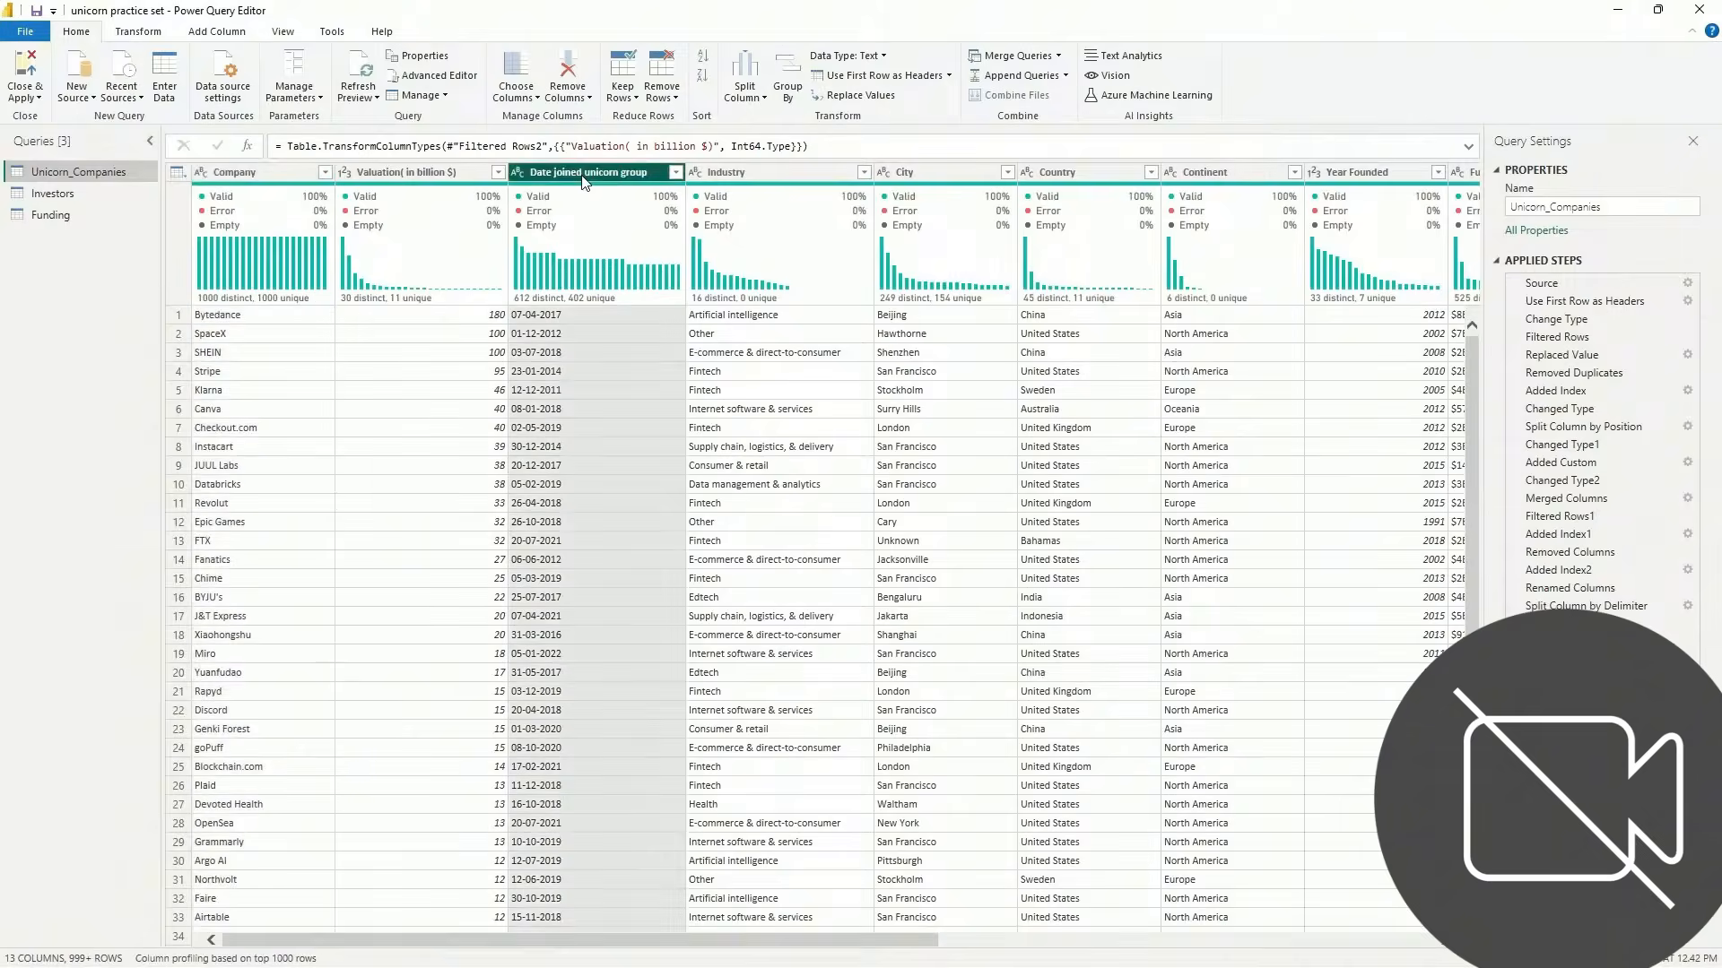
right_click(585, 183)
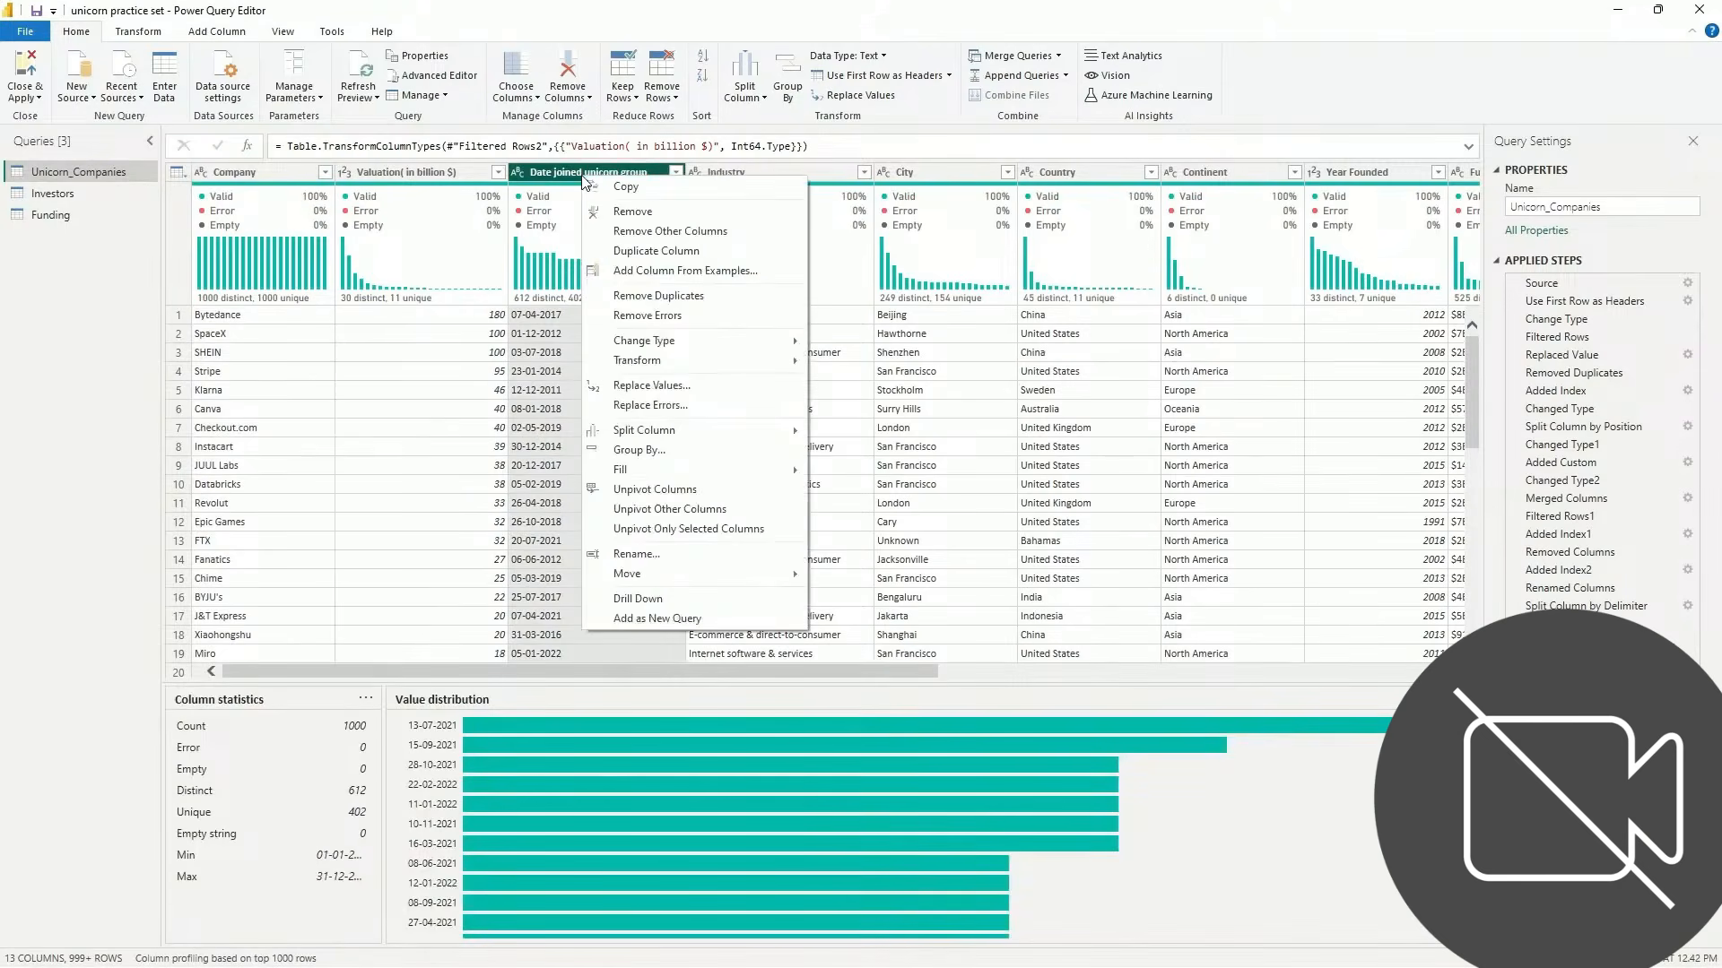
mouse_move(642, 432)
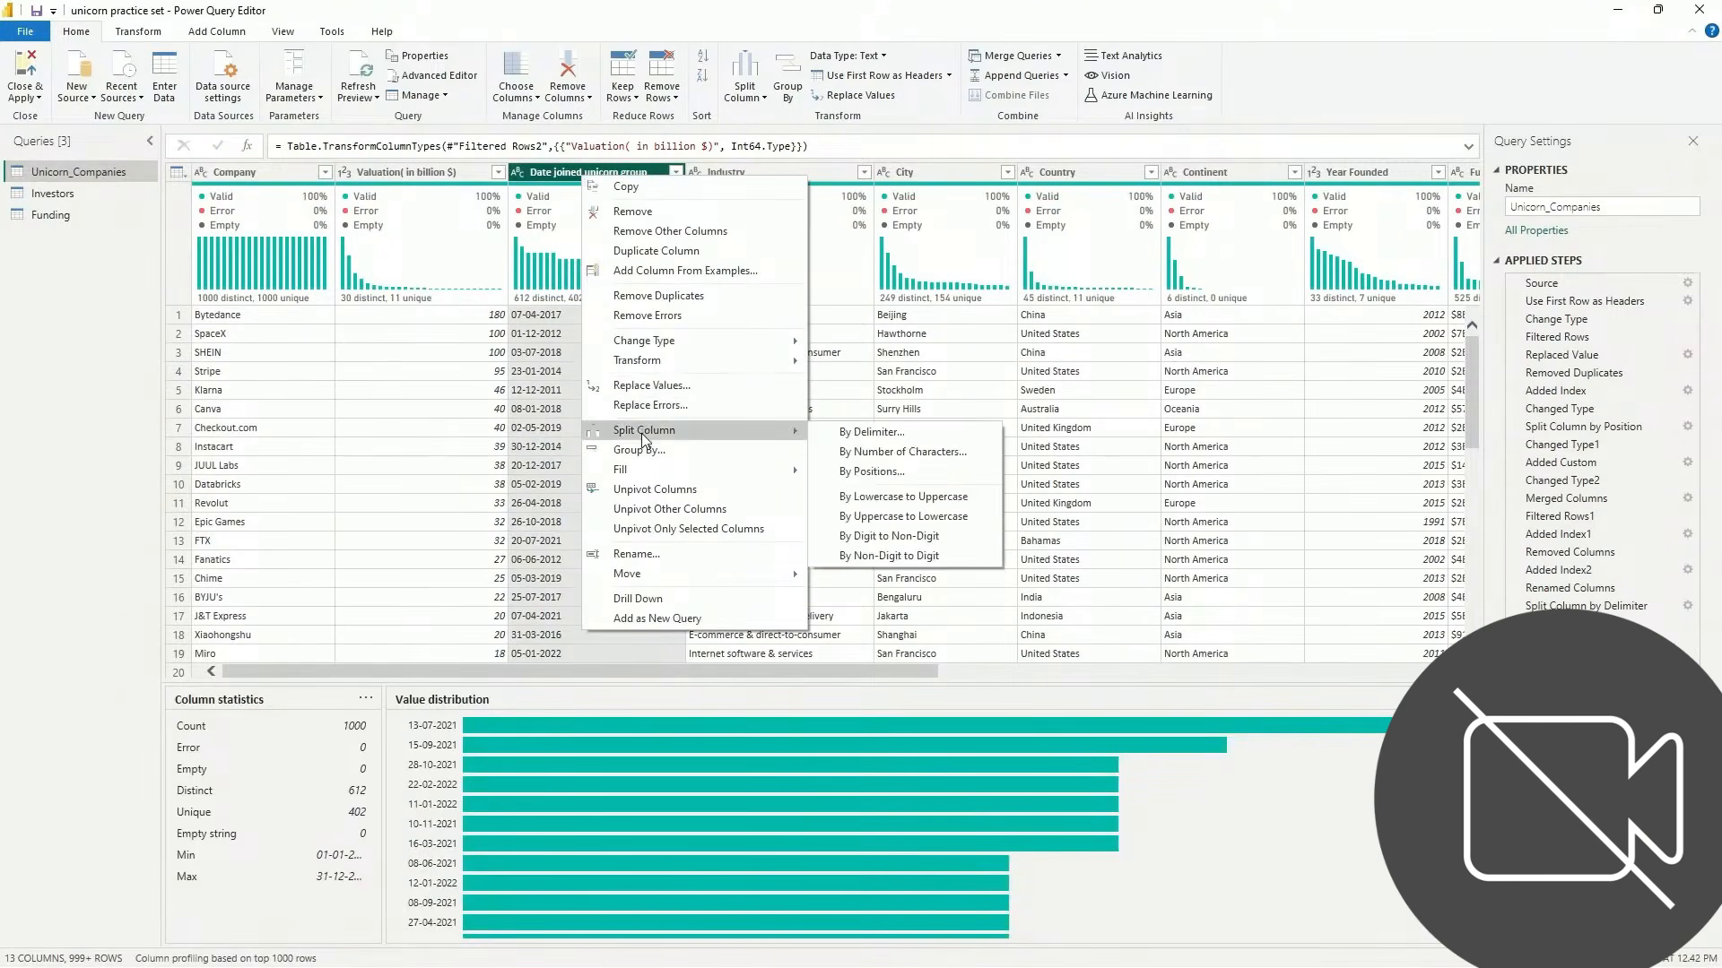
click(875, 455)
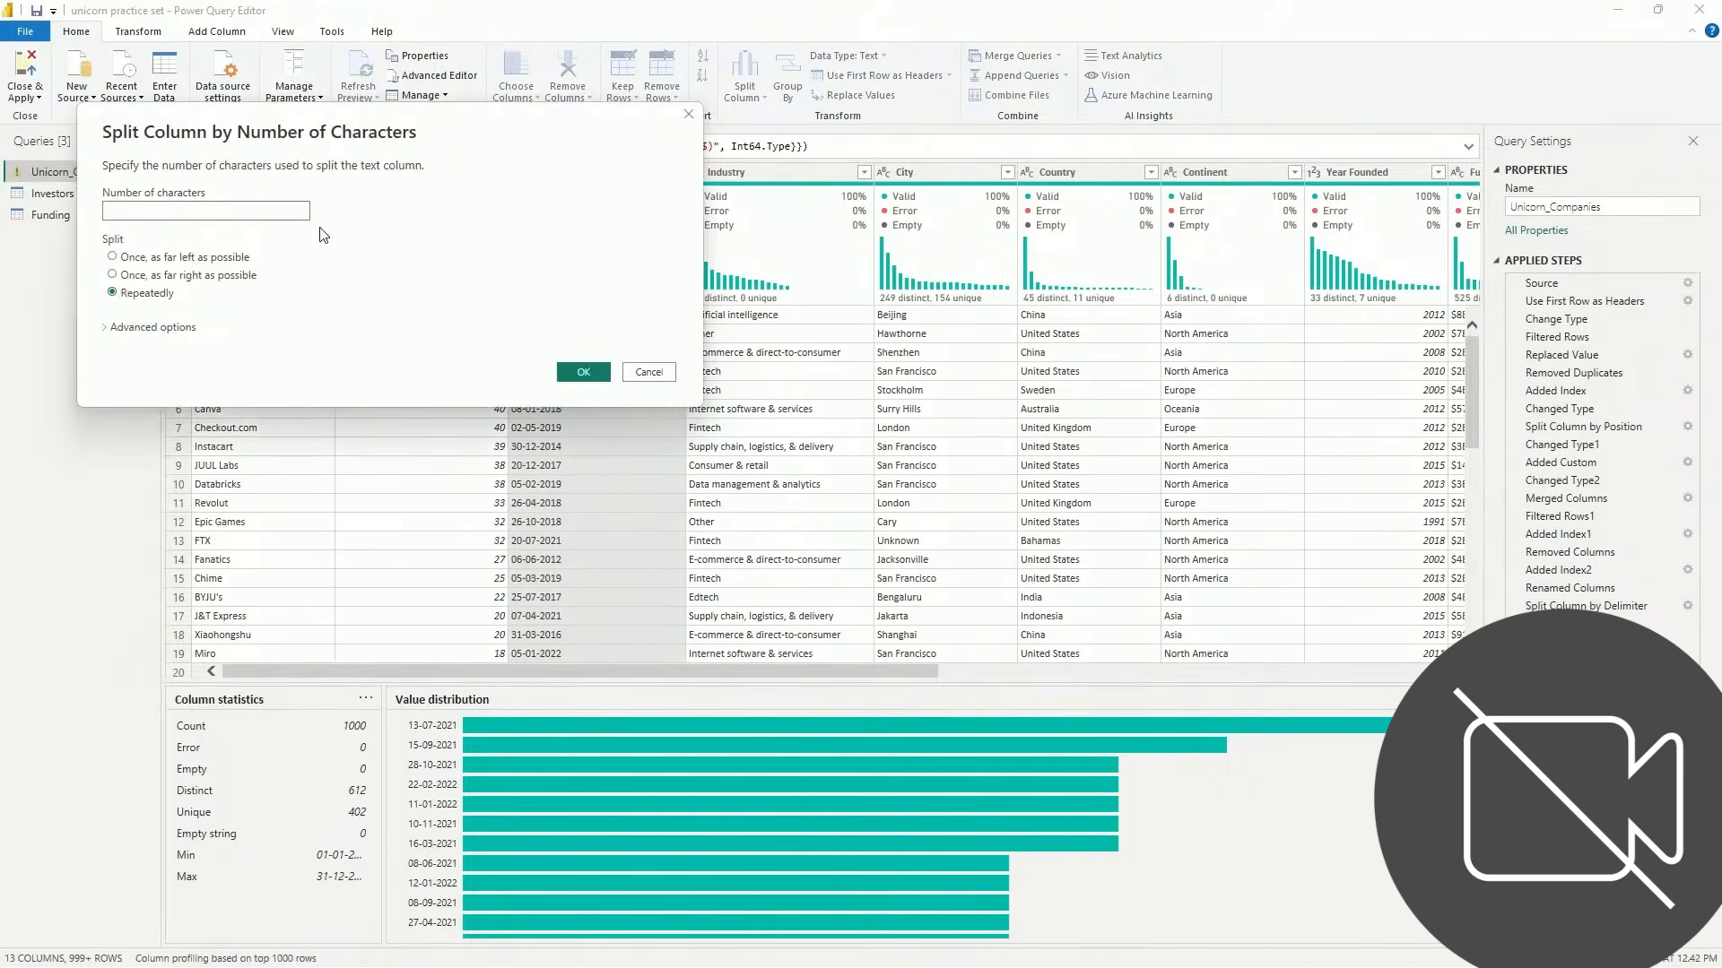
text(6)
click(566, 380)
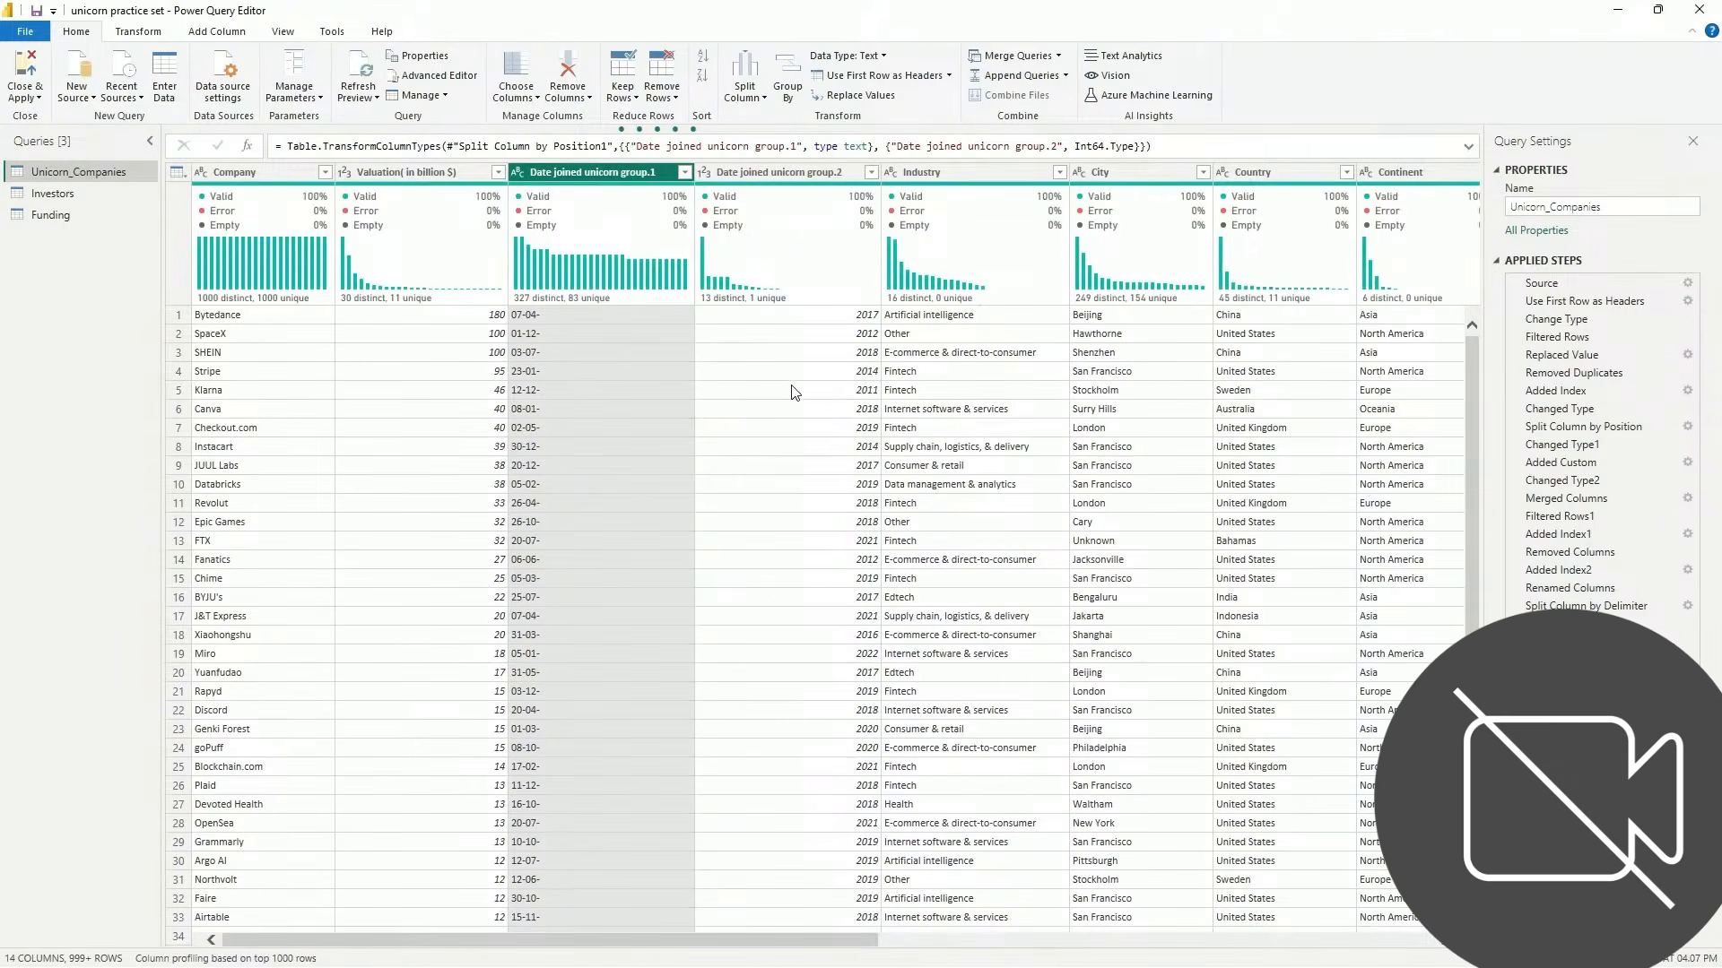
Duplicate the Date joined unicorn group.2 column and rename the copy as Year declared unicorn
mouse_move(687, 291)
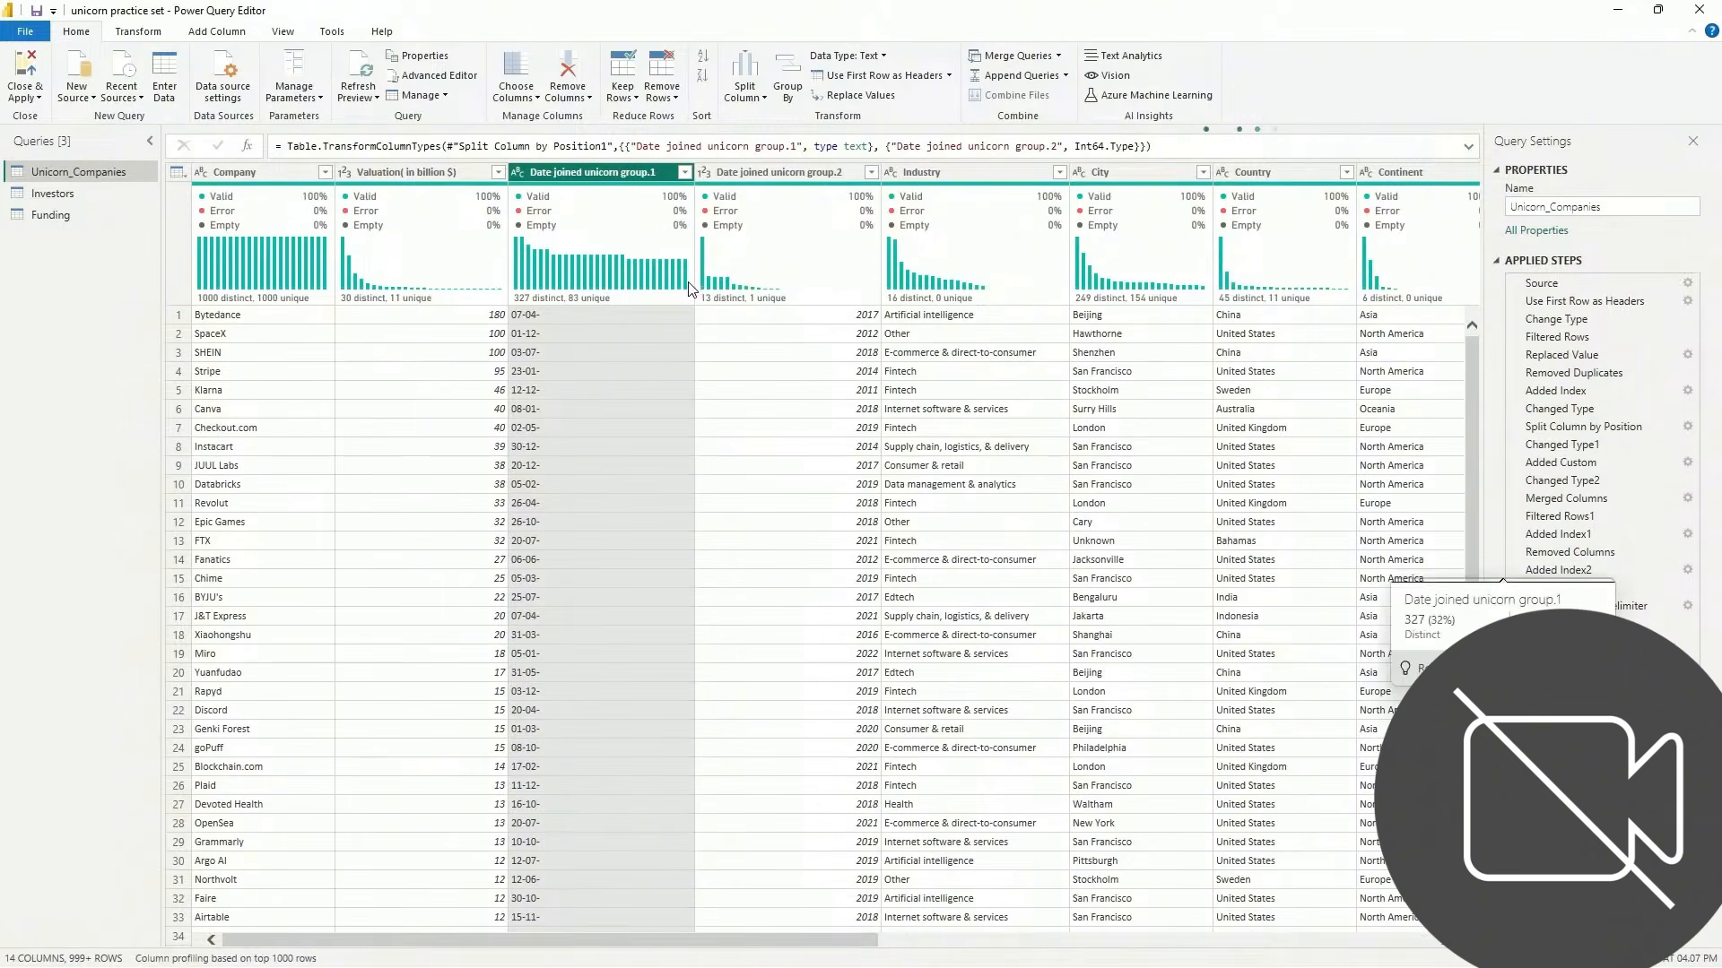
mouse_move(776, 198)
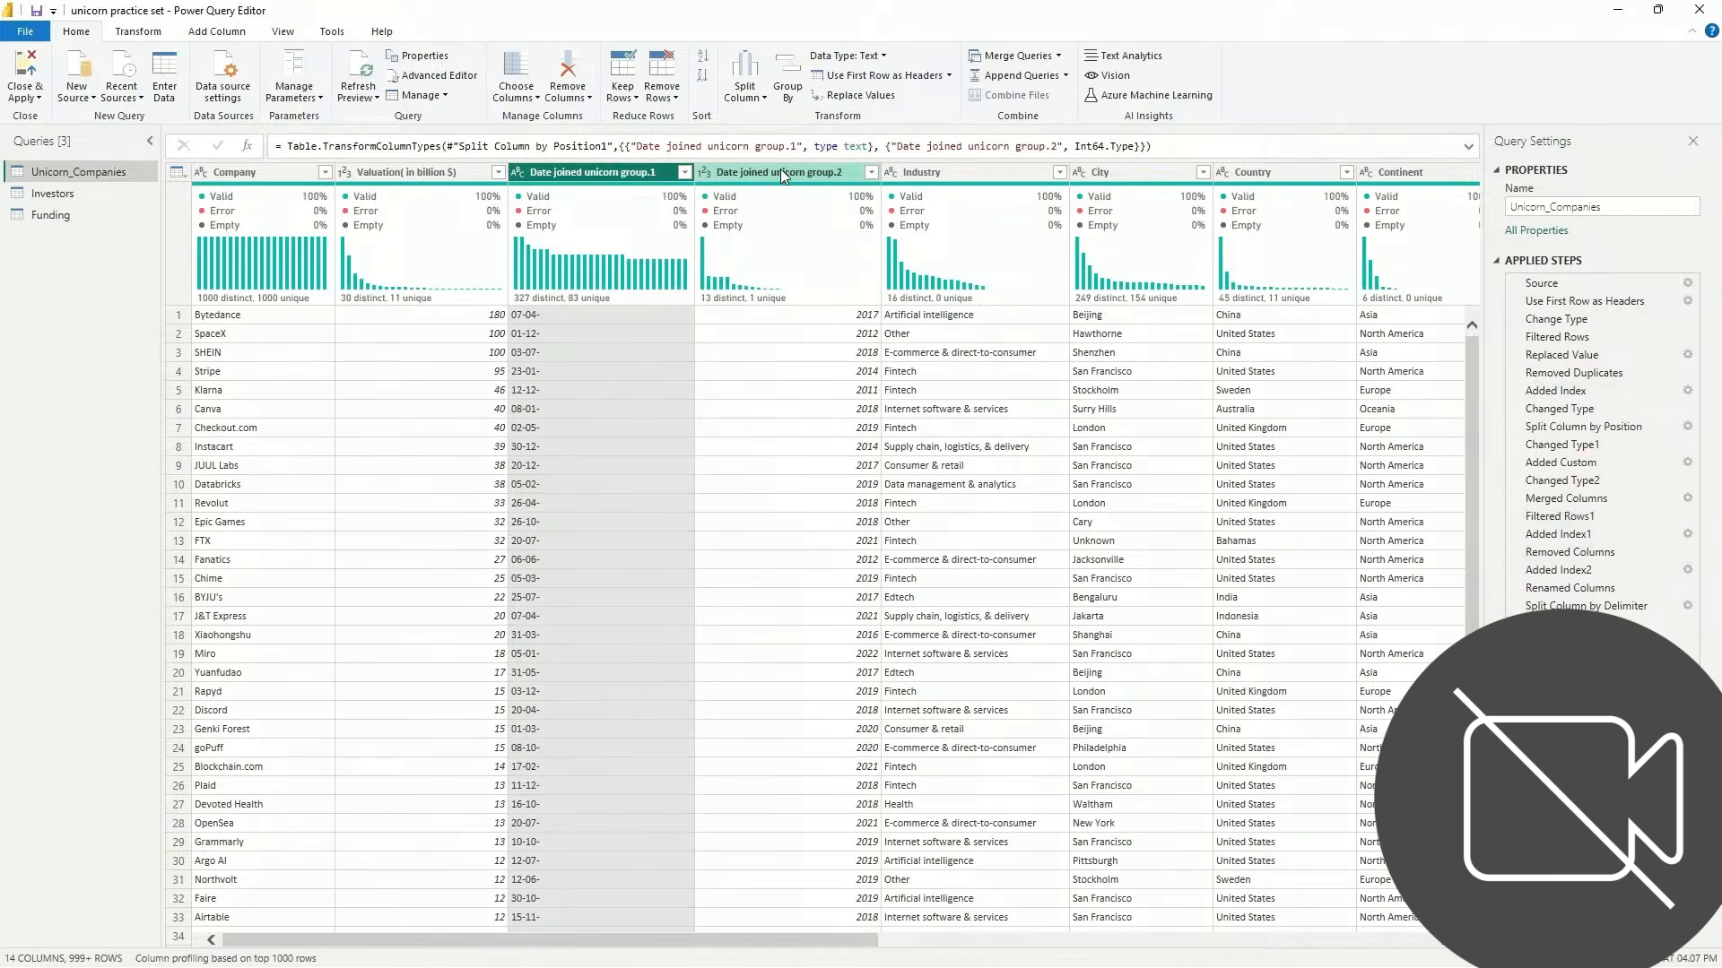
right_click(784, 173)
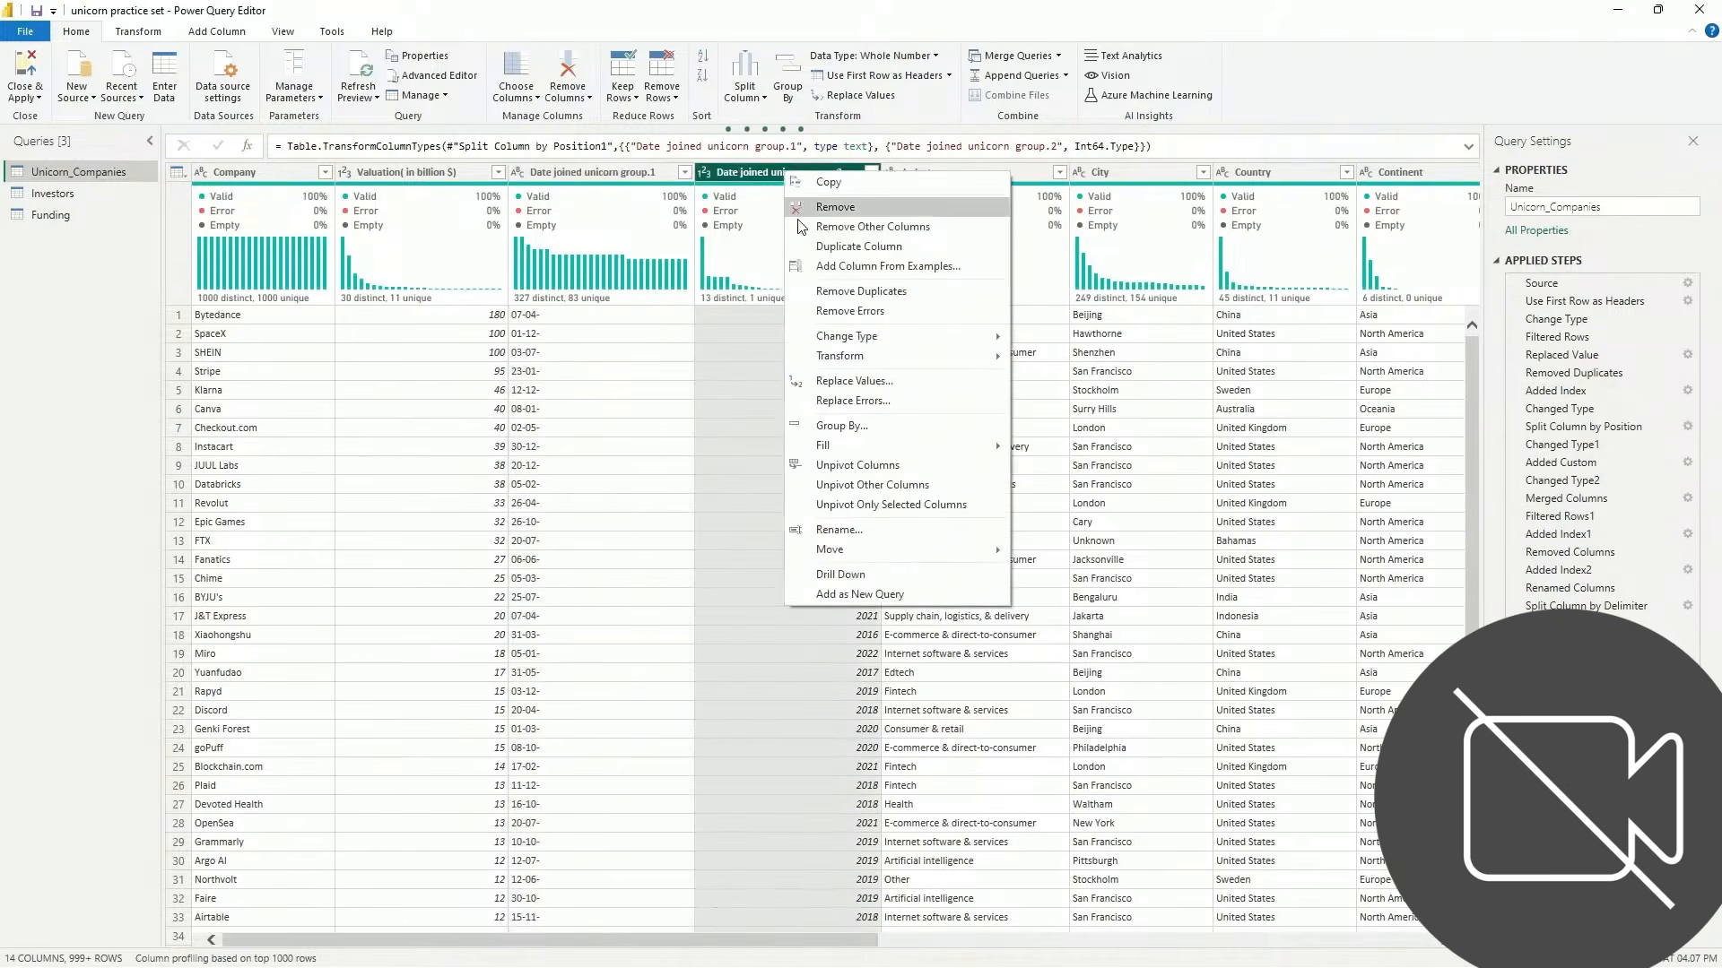
click(817, 257)
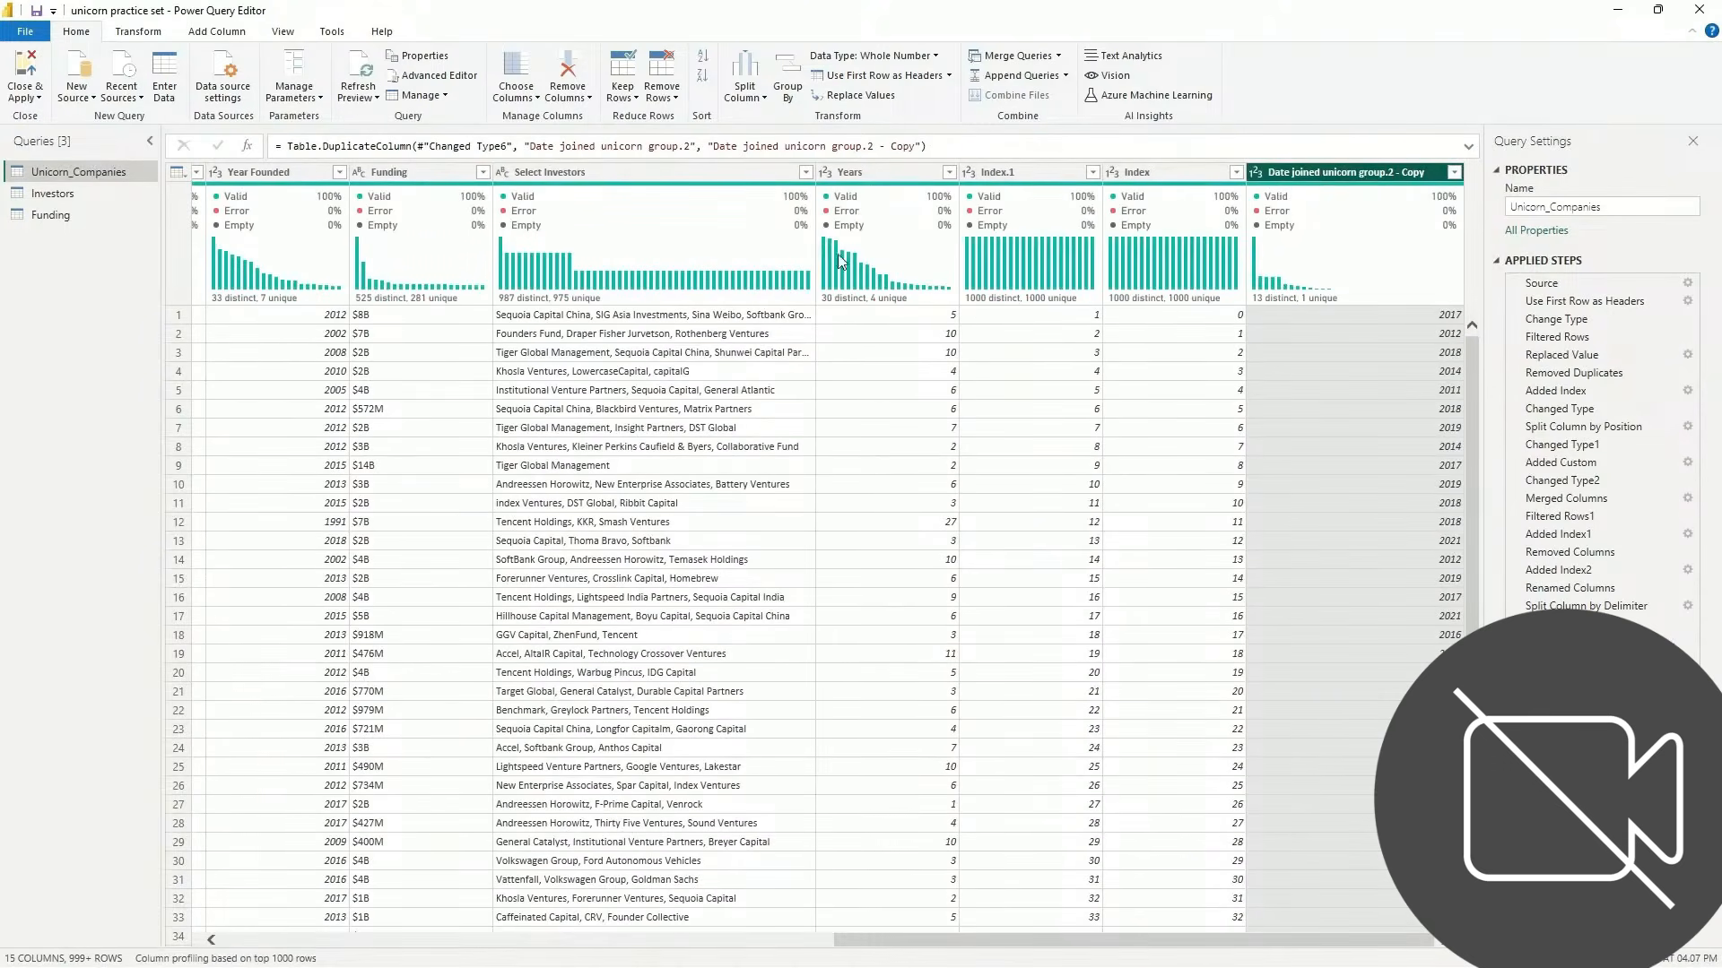
click(1346, 179)
double_click(1360, 175)
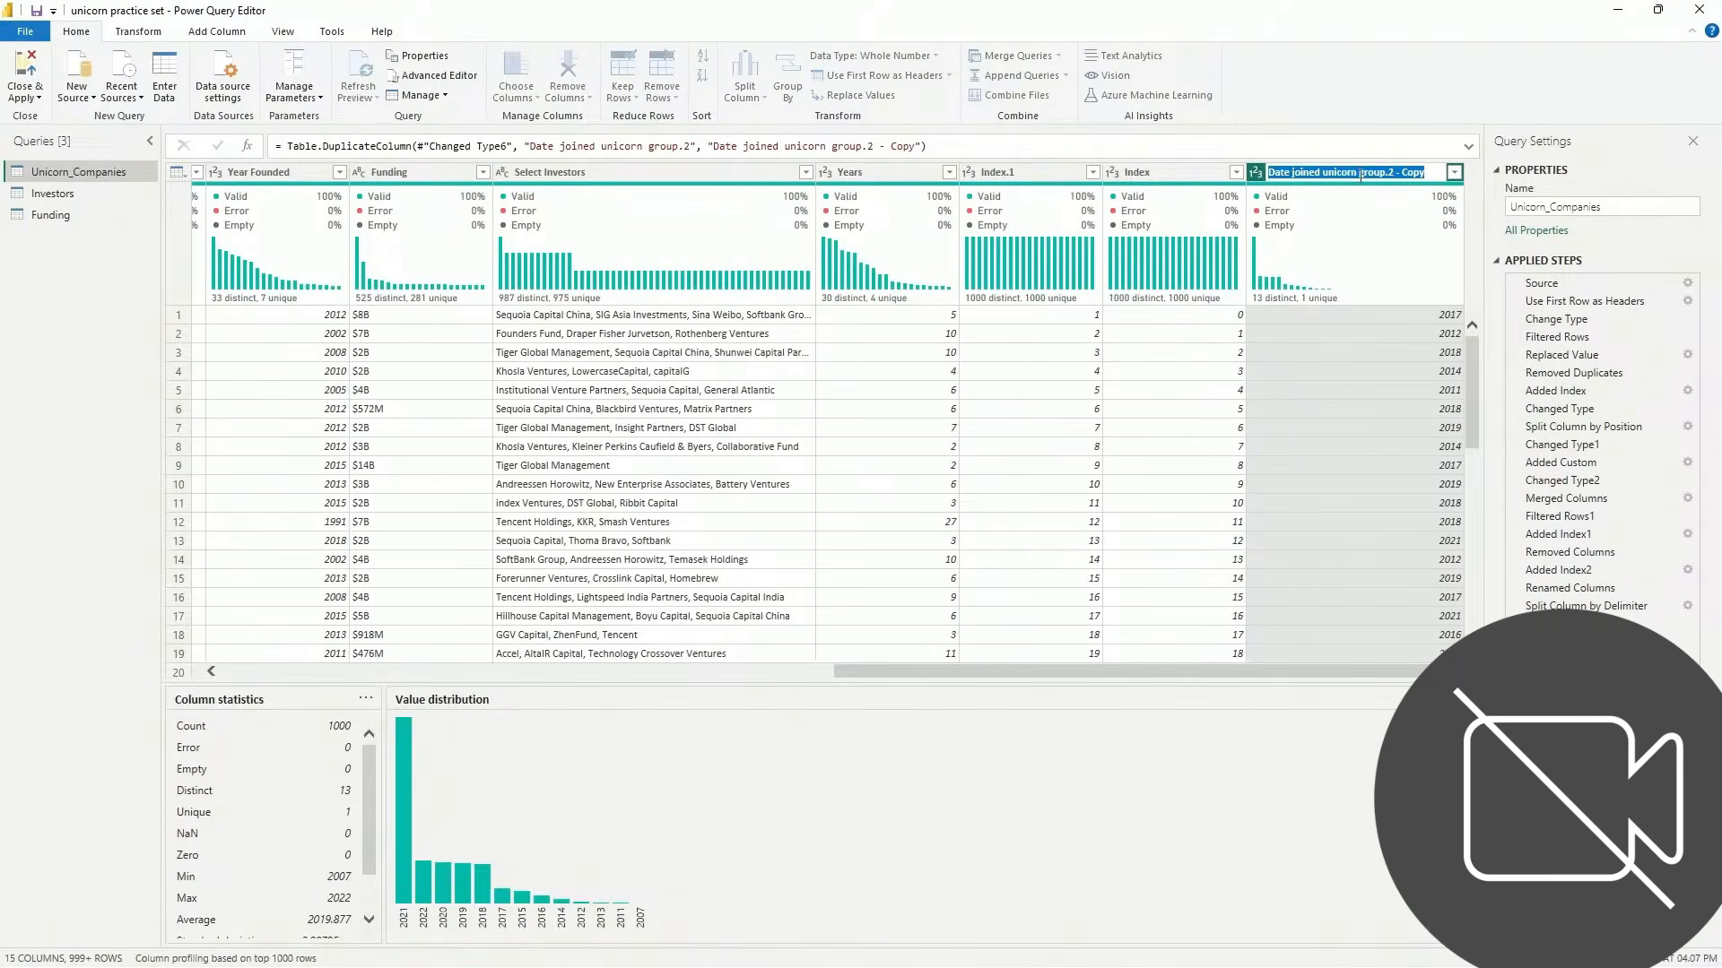
text(Year declared unicorn)
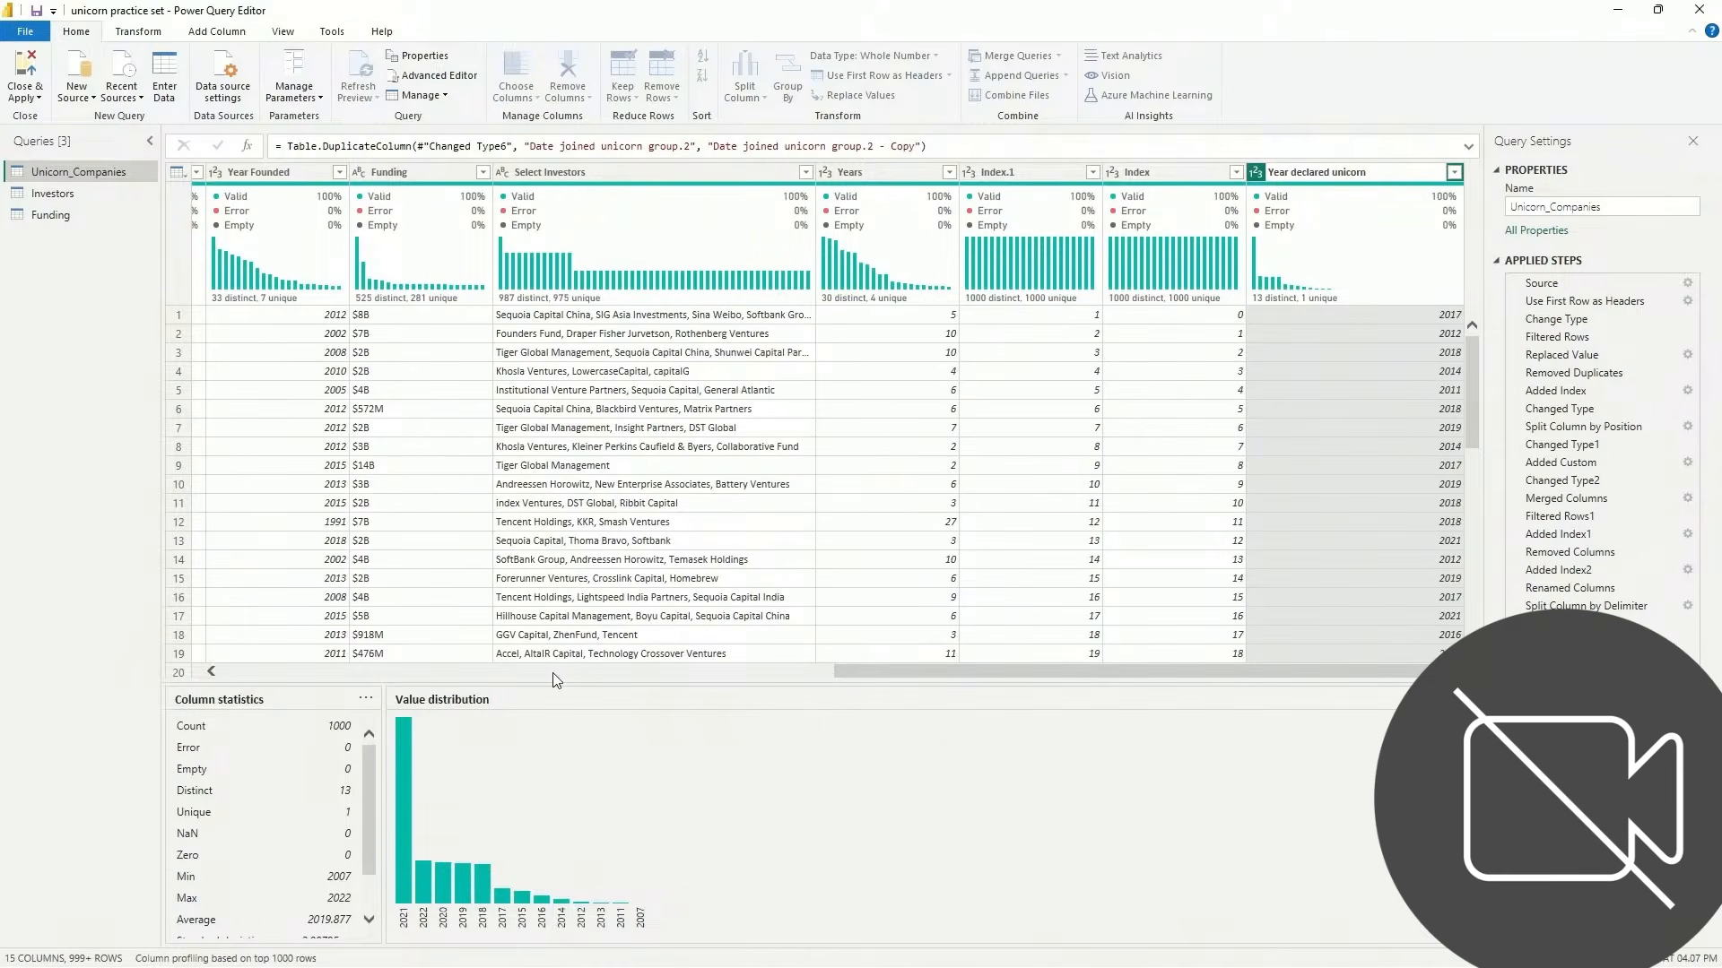
Merge the Date joined unicorn group.1 and Date joined unicorn group.2 columns without a separator
drag(865, 940, 212, 938)
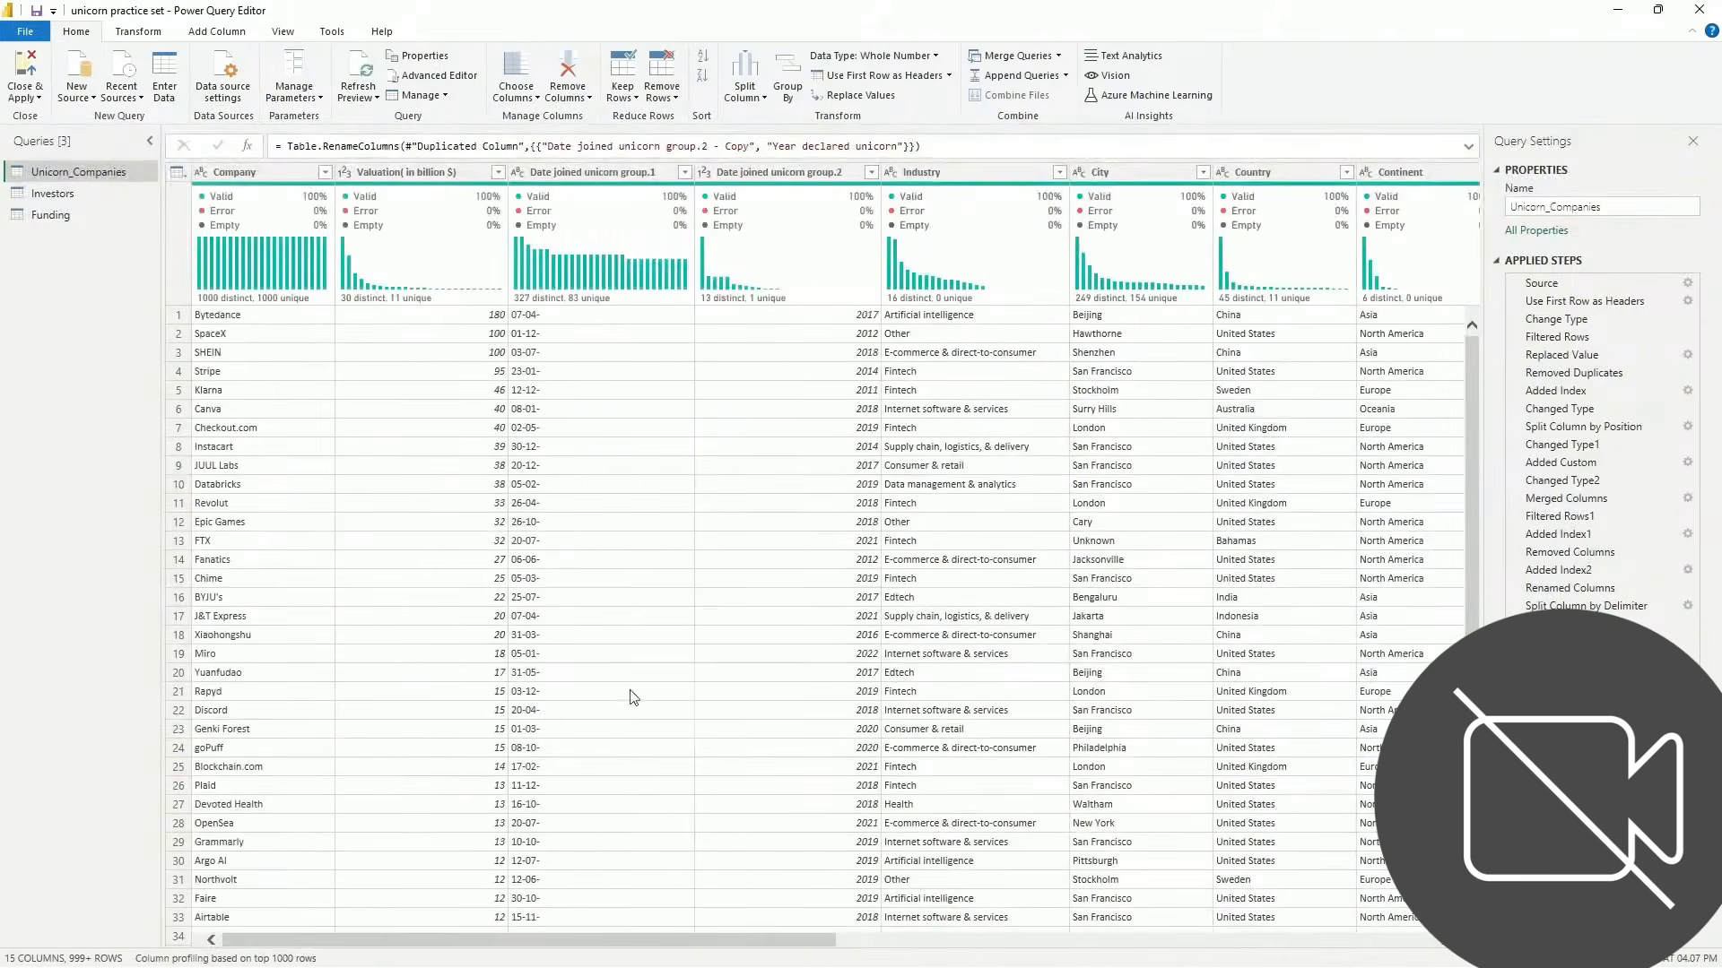
click(616, 173)
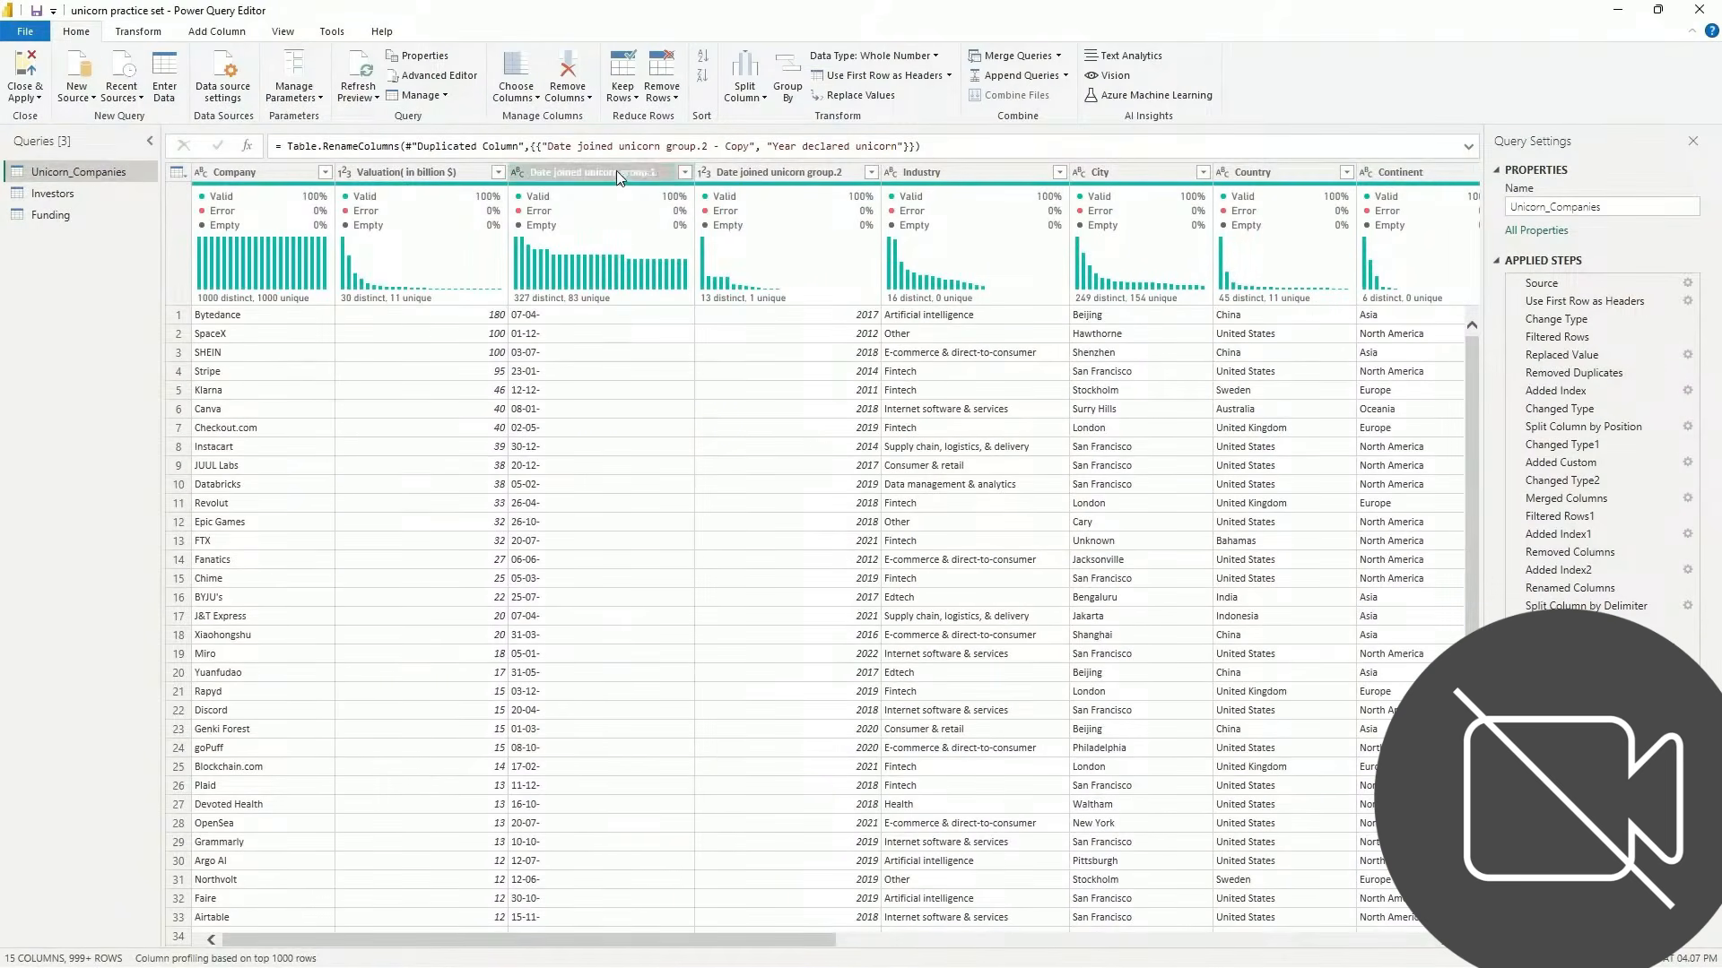
right_click(617, 172)
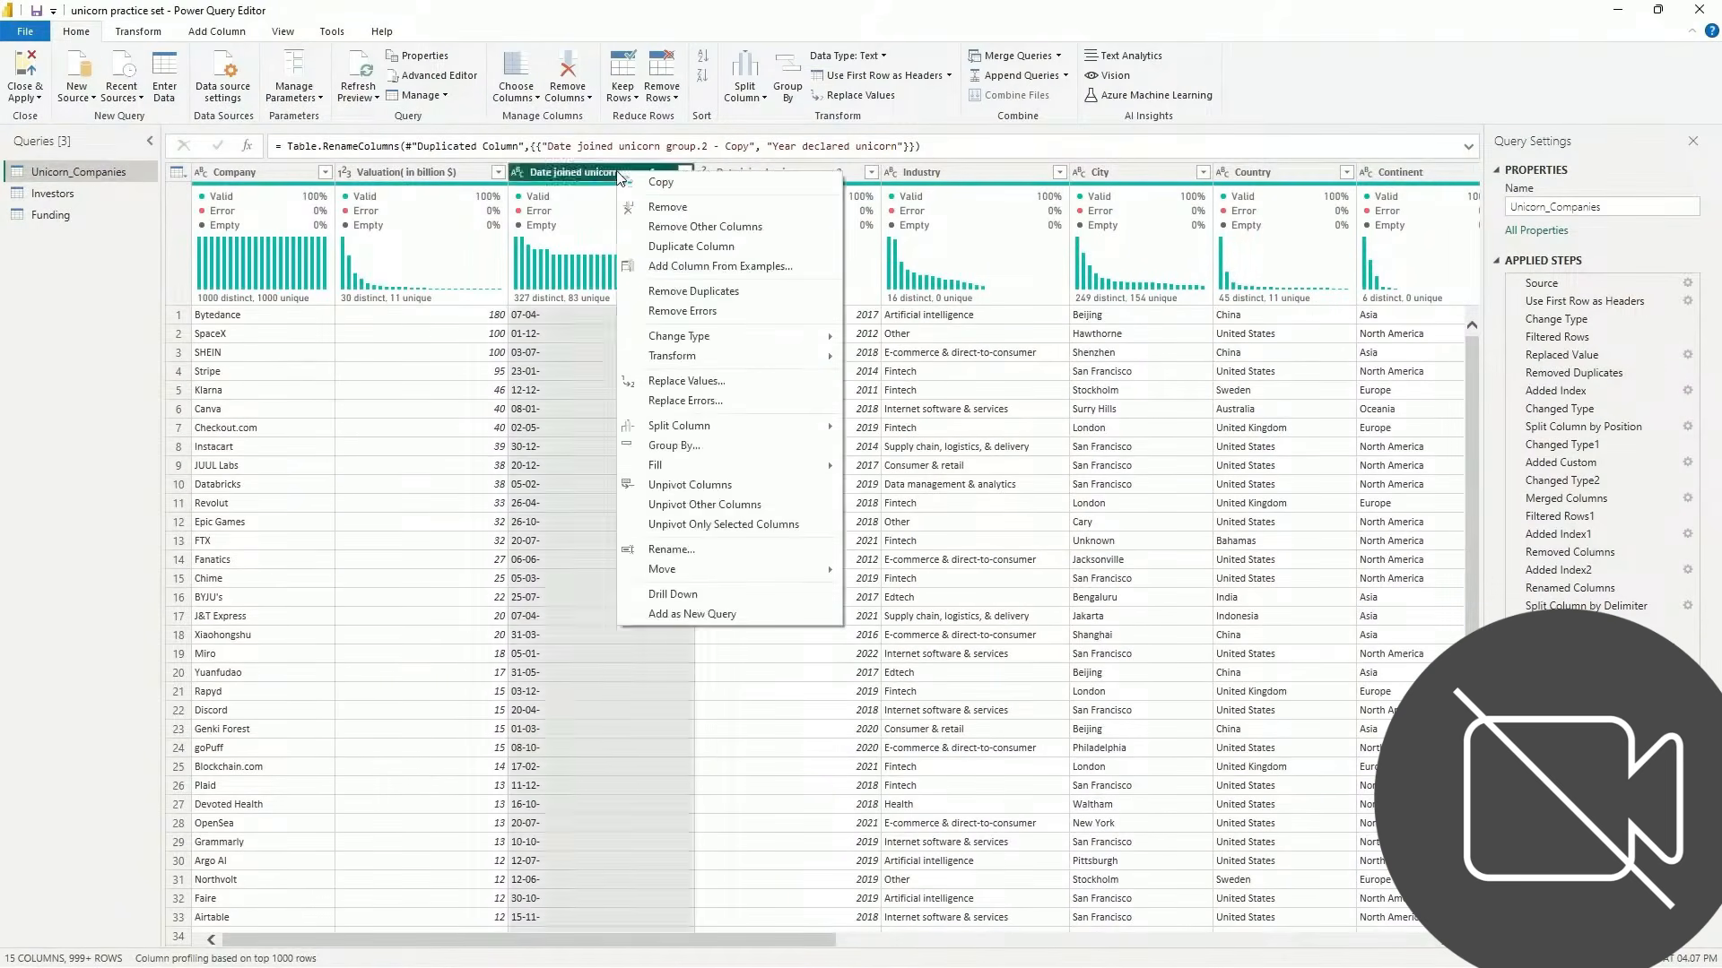
ctrl+click(816, 172)
right_click(816, 172)
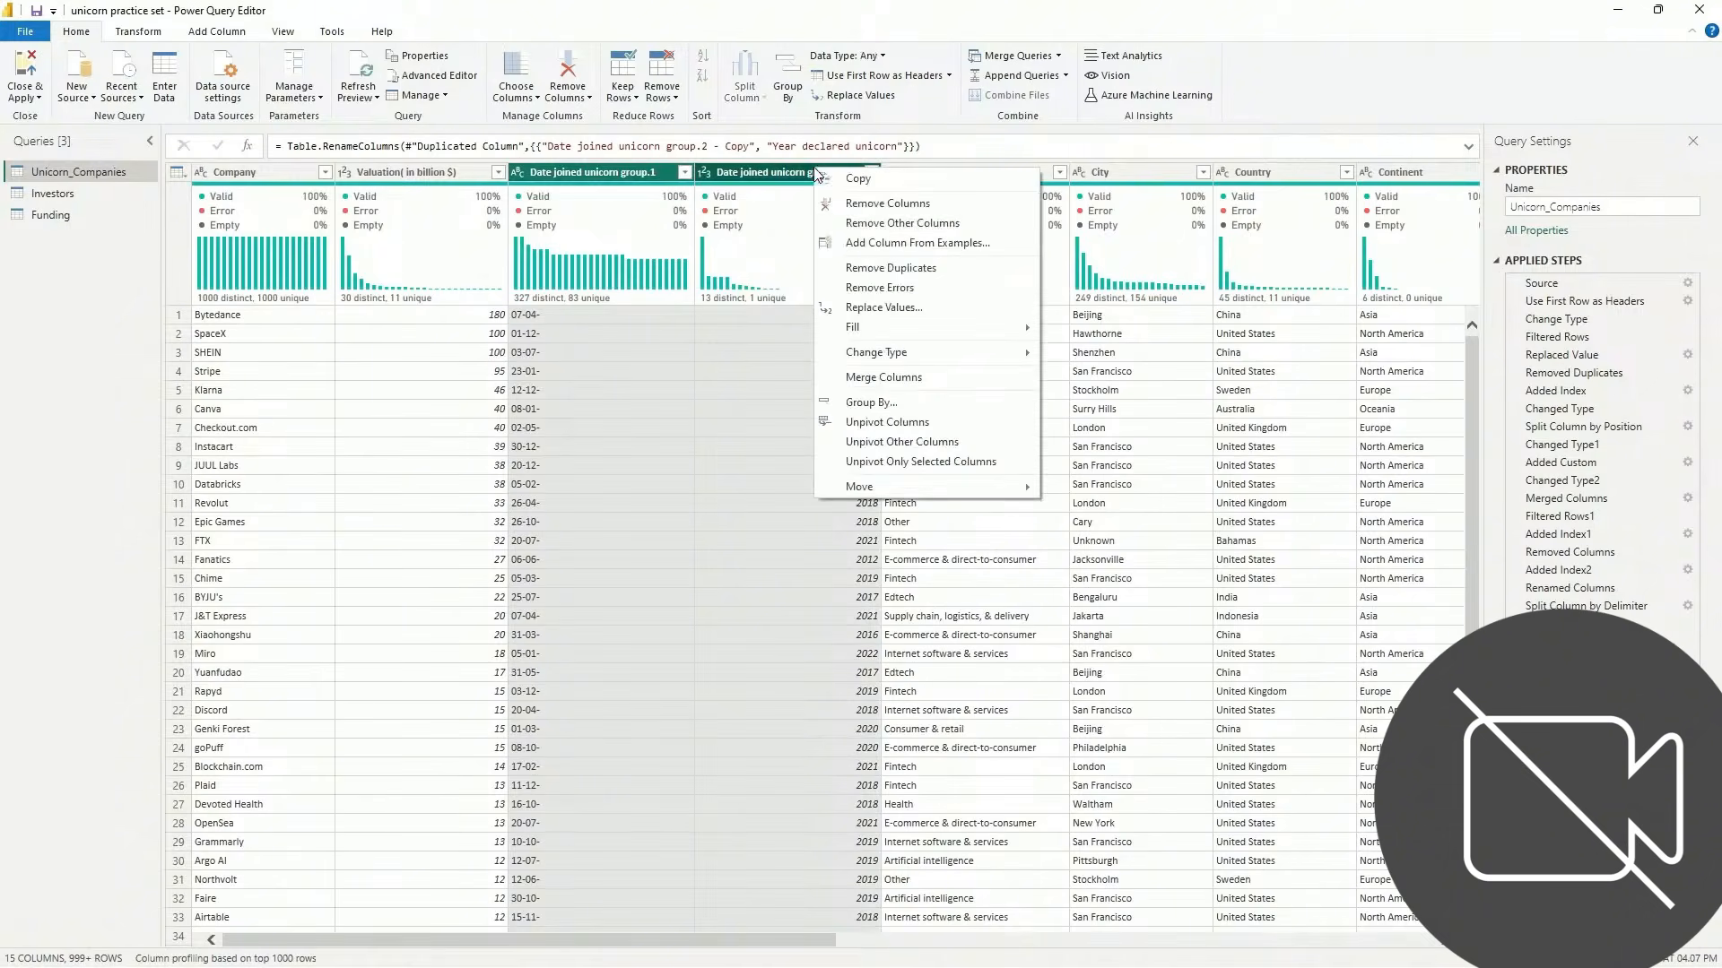
click(881, 377)
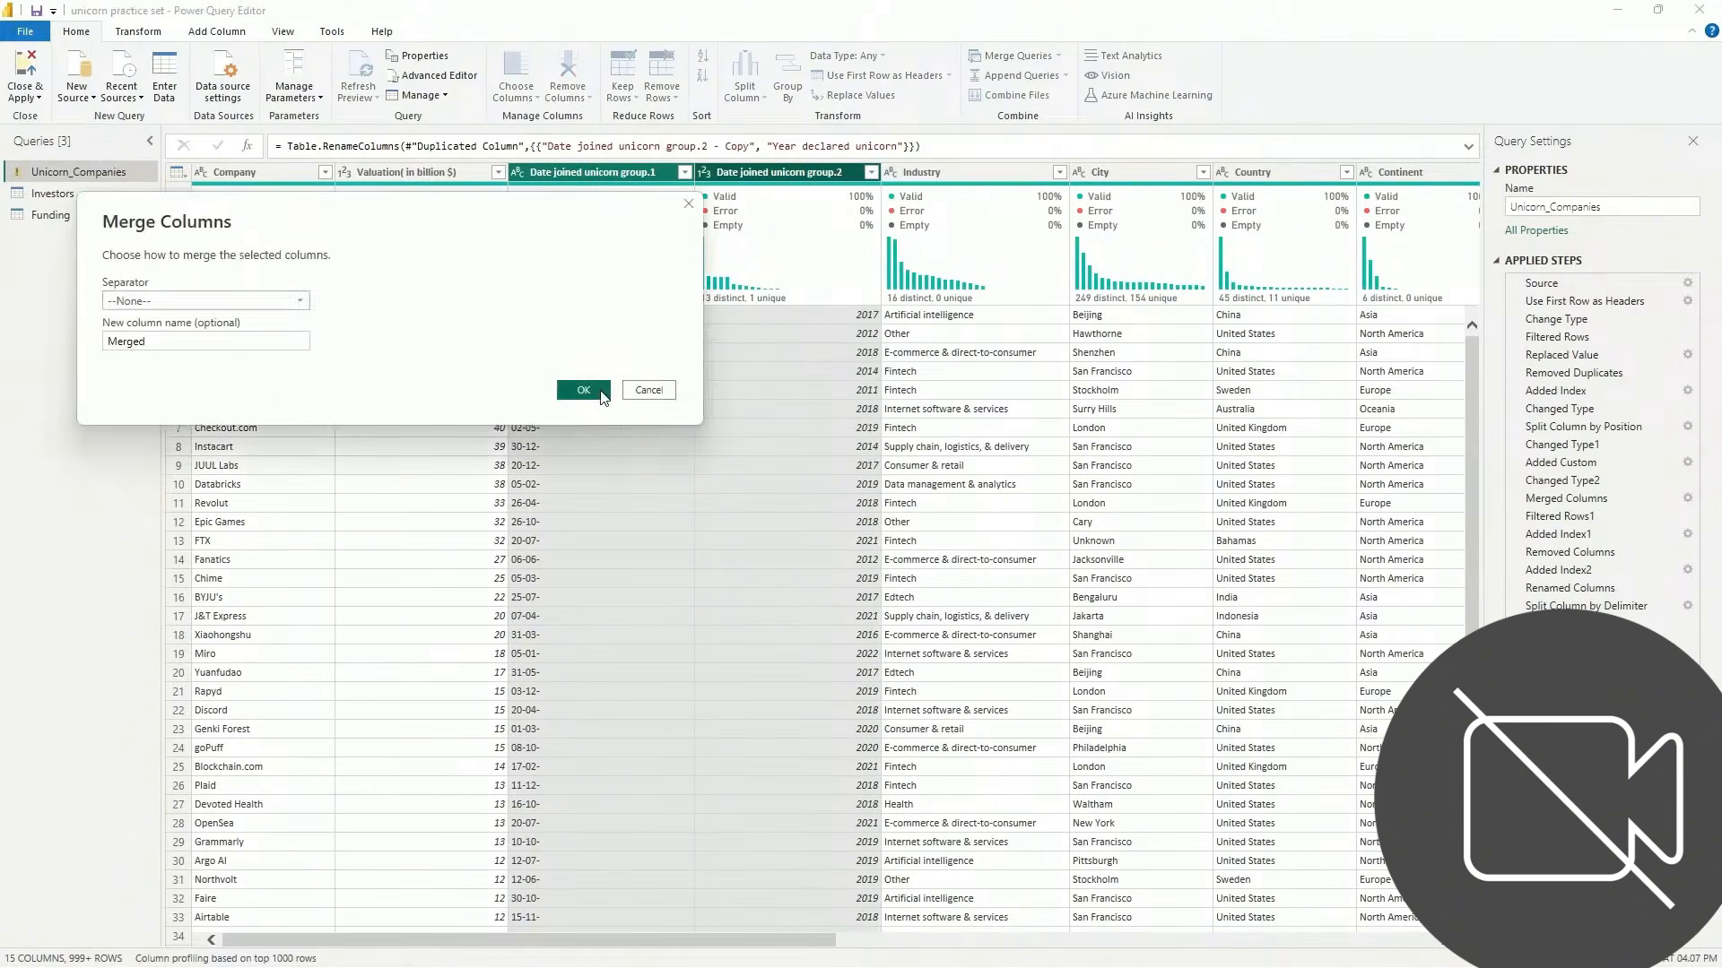
click(583, 390)
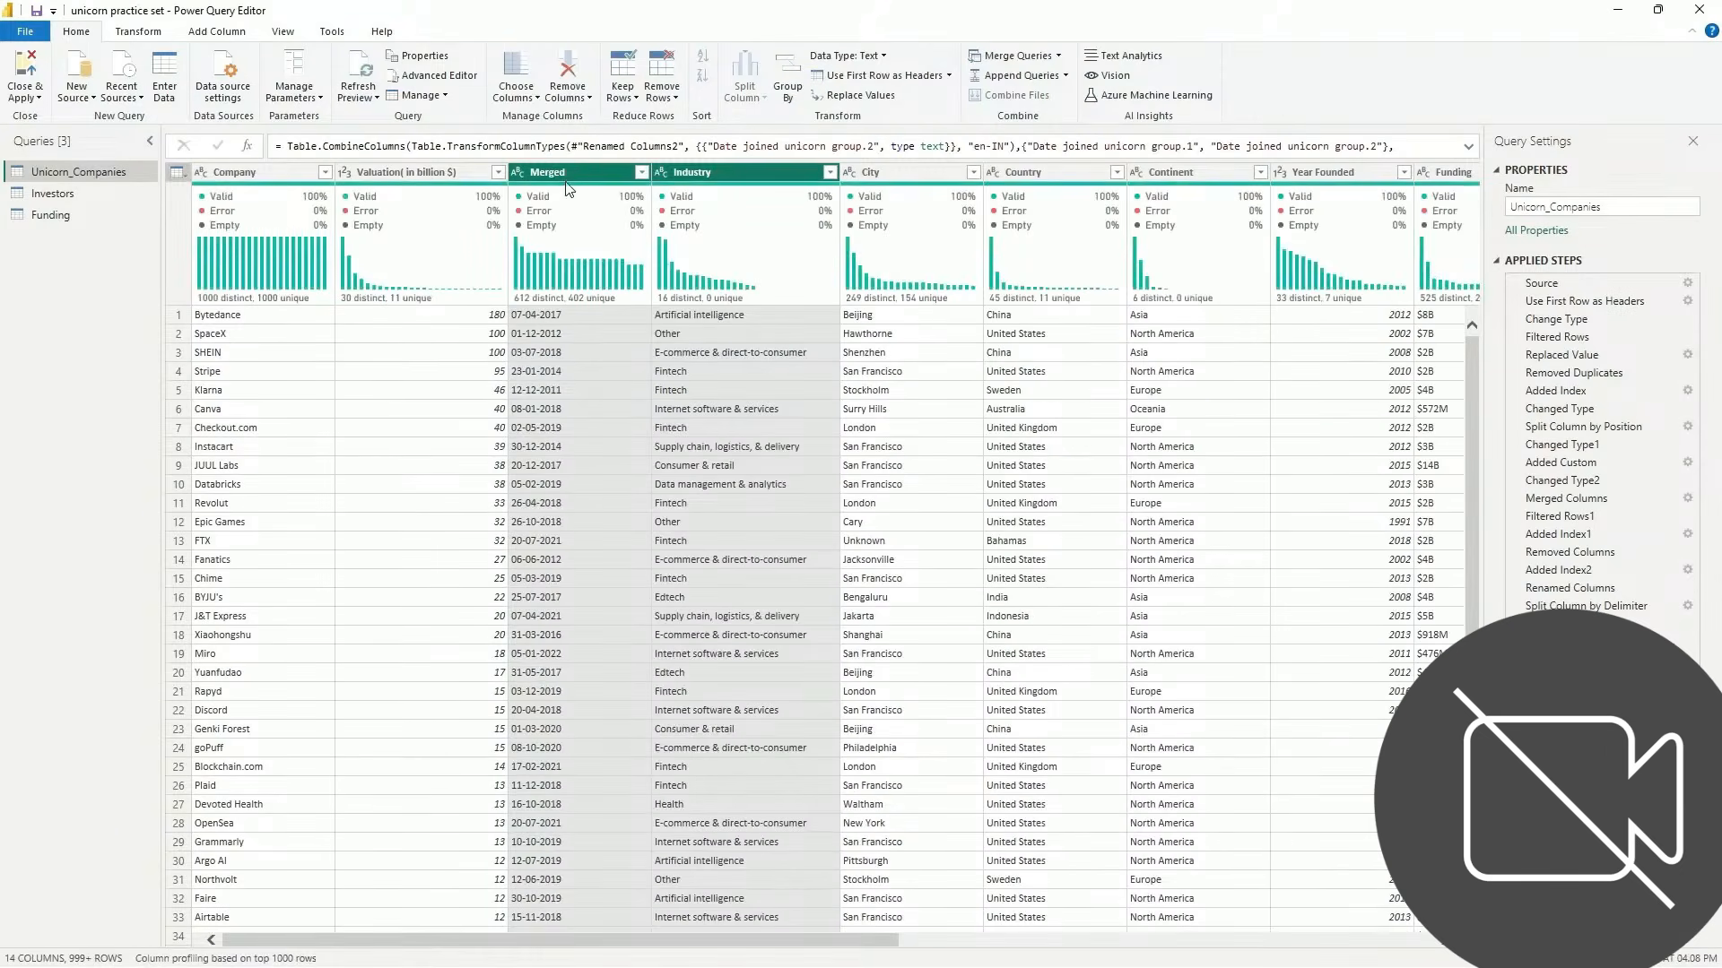
Rename the merged date column as Date joined unicorn group
double_click(571, 171)
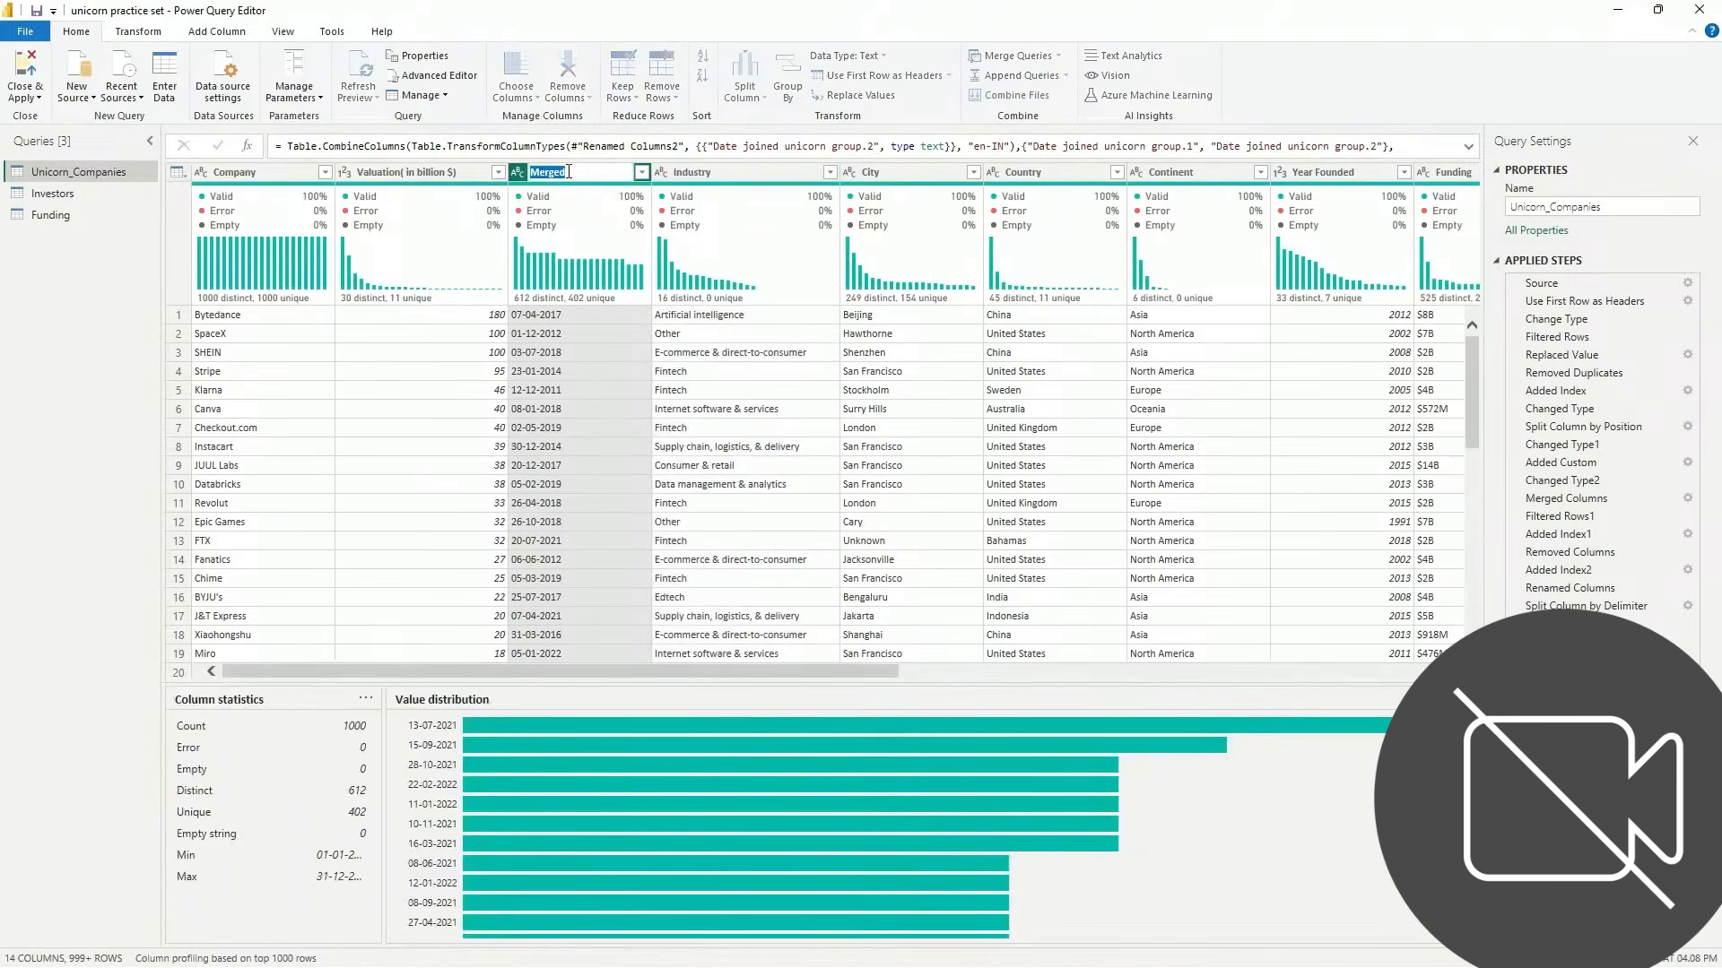
text(D)
text(ate joined unicorn group)
key(Return)
Close the query editor applying the changes, and return to the report view of the dashboard
drag(536, 941, 1080, 941)
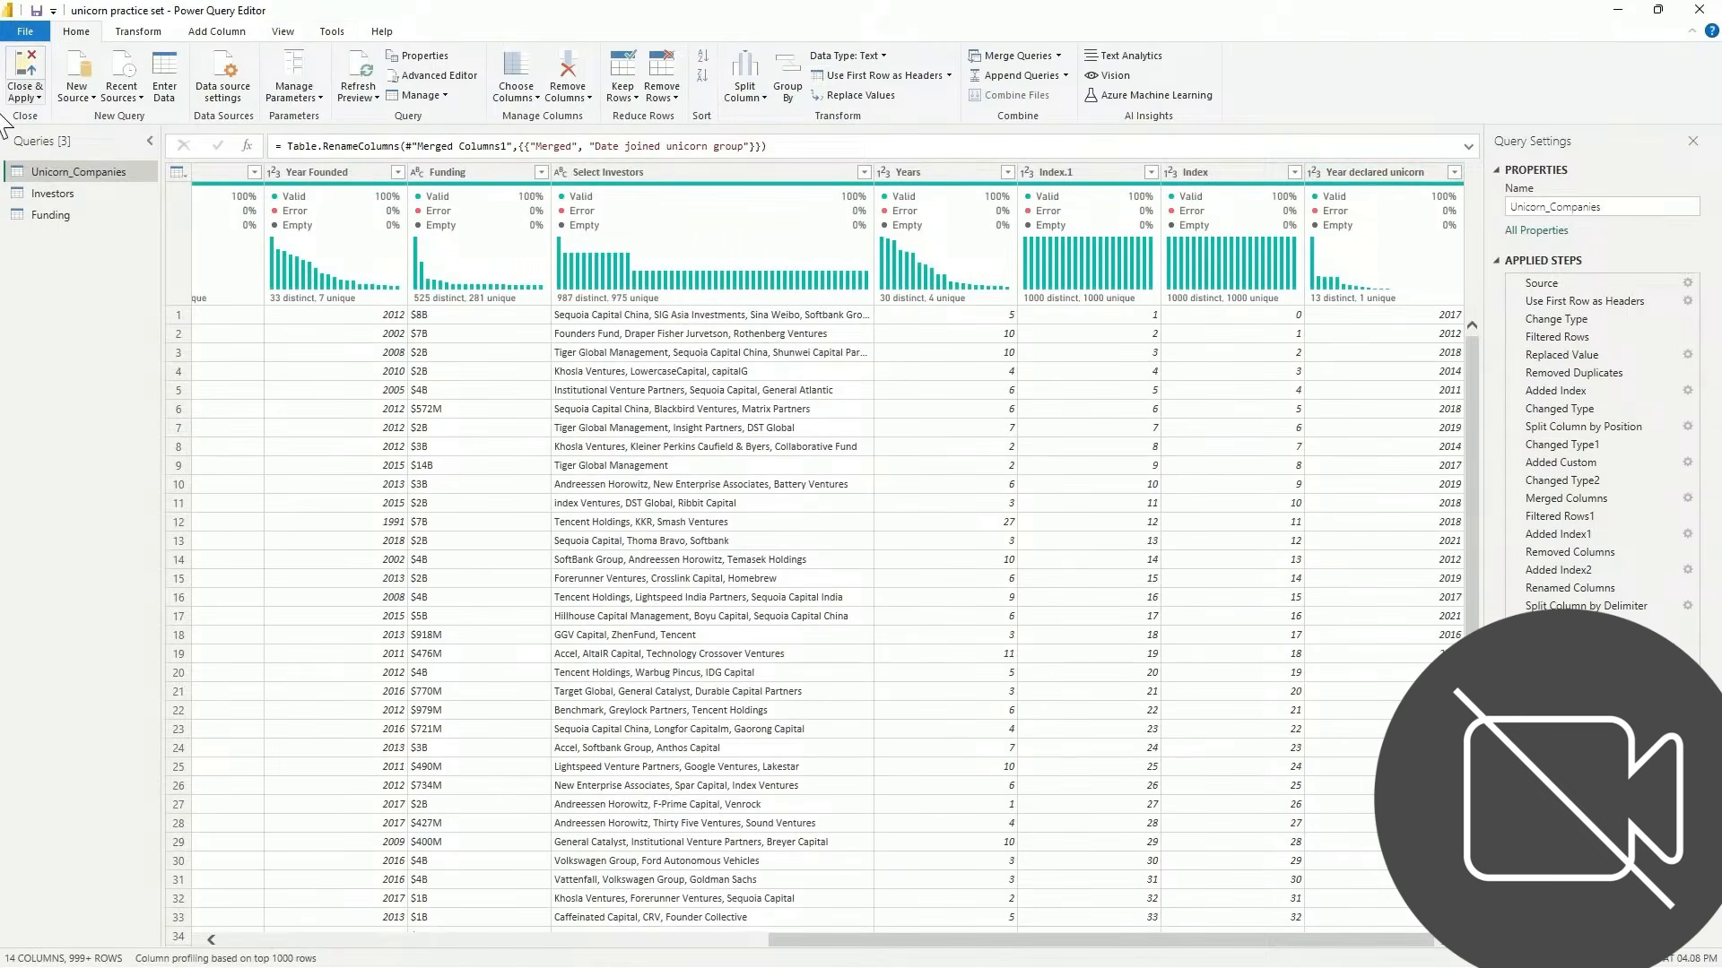
click(29, 72)
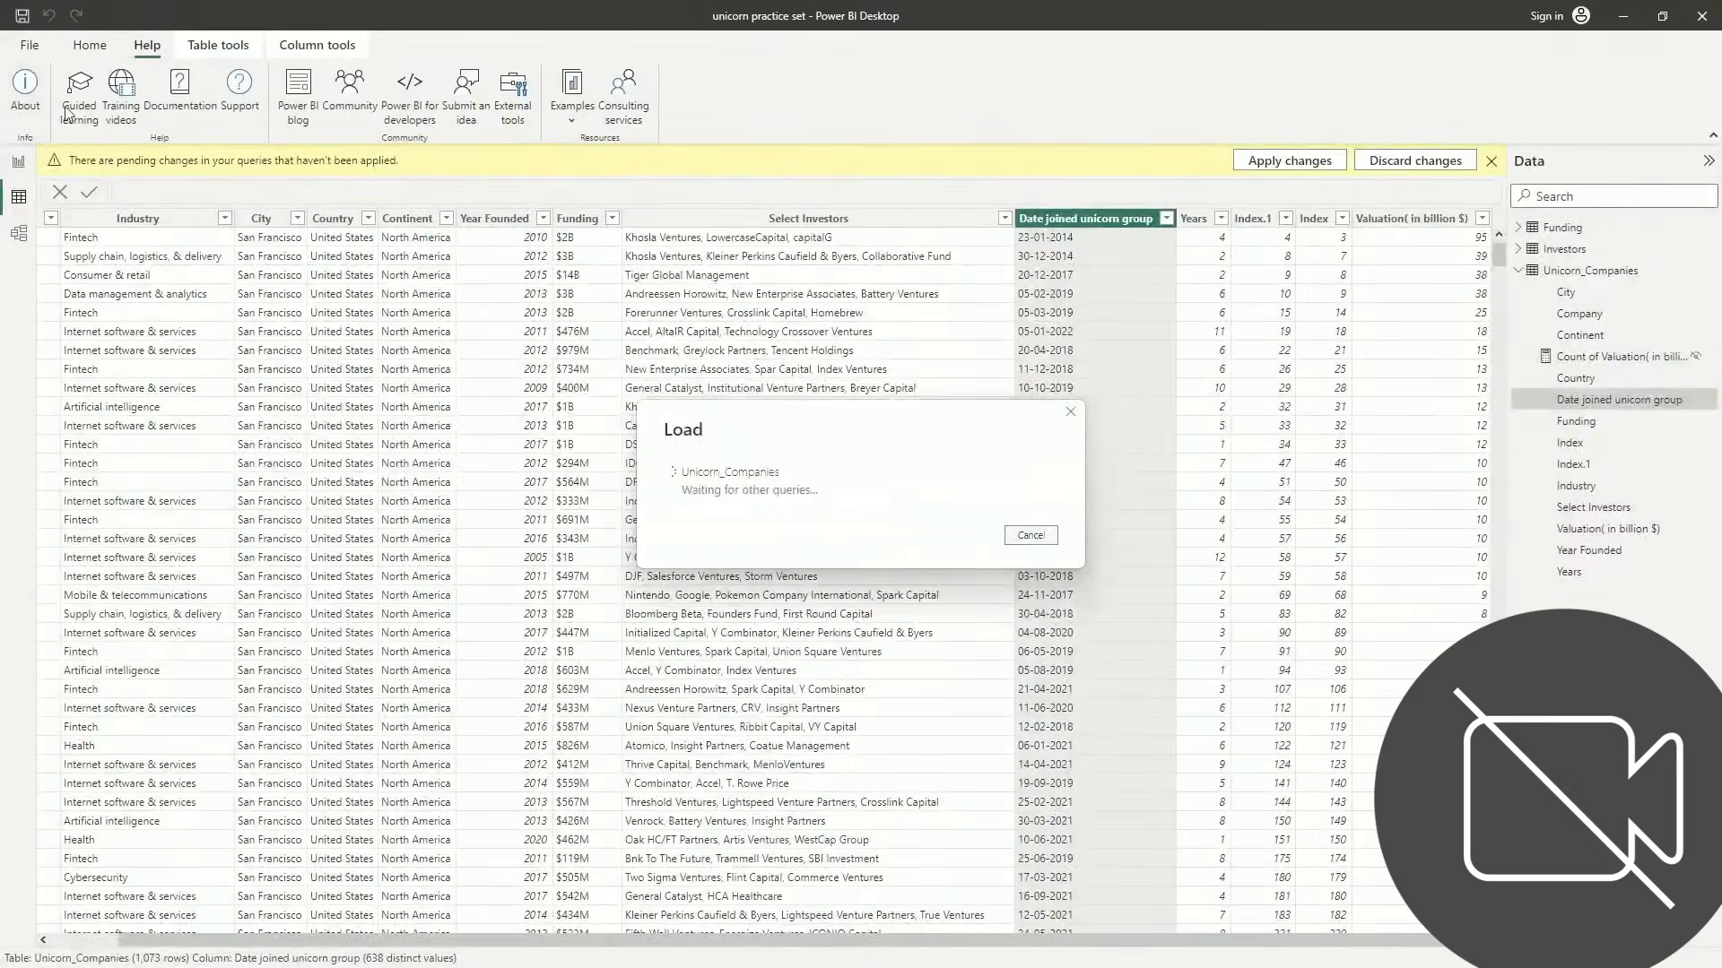
click(22, 170)
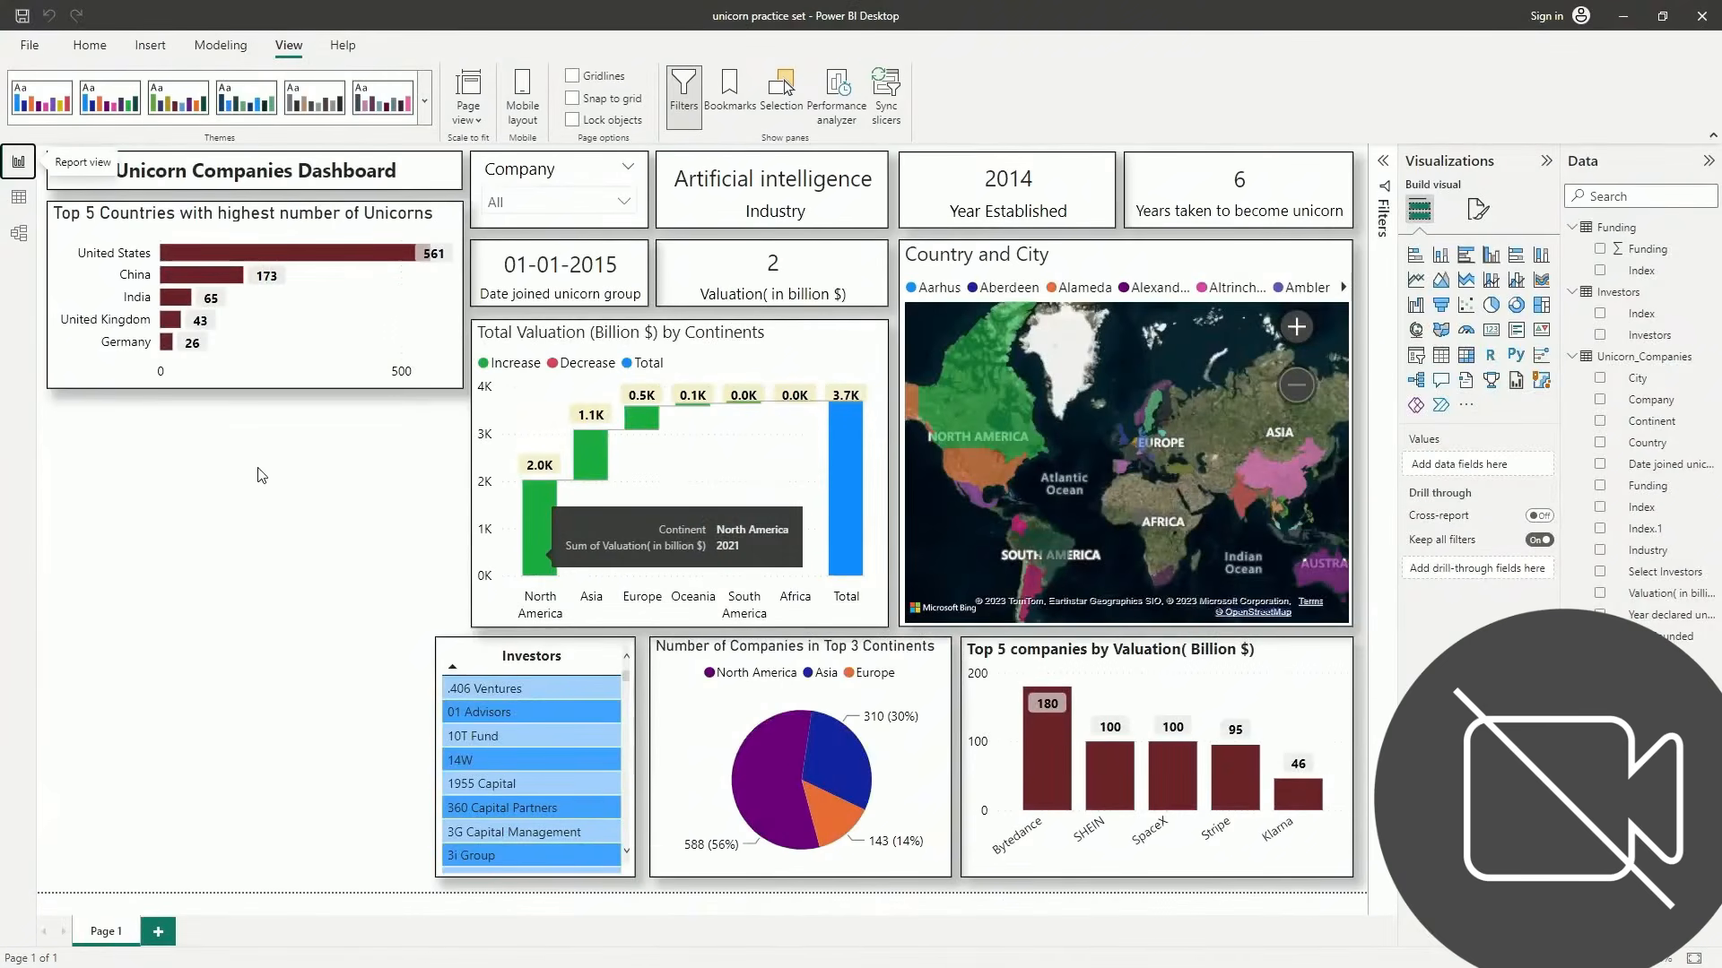
Add an area chart with Year declared unicorn on the X-axis and the count of Company on the Y-axis, using the enlarged view
click(1441, 280)
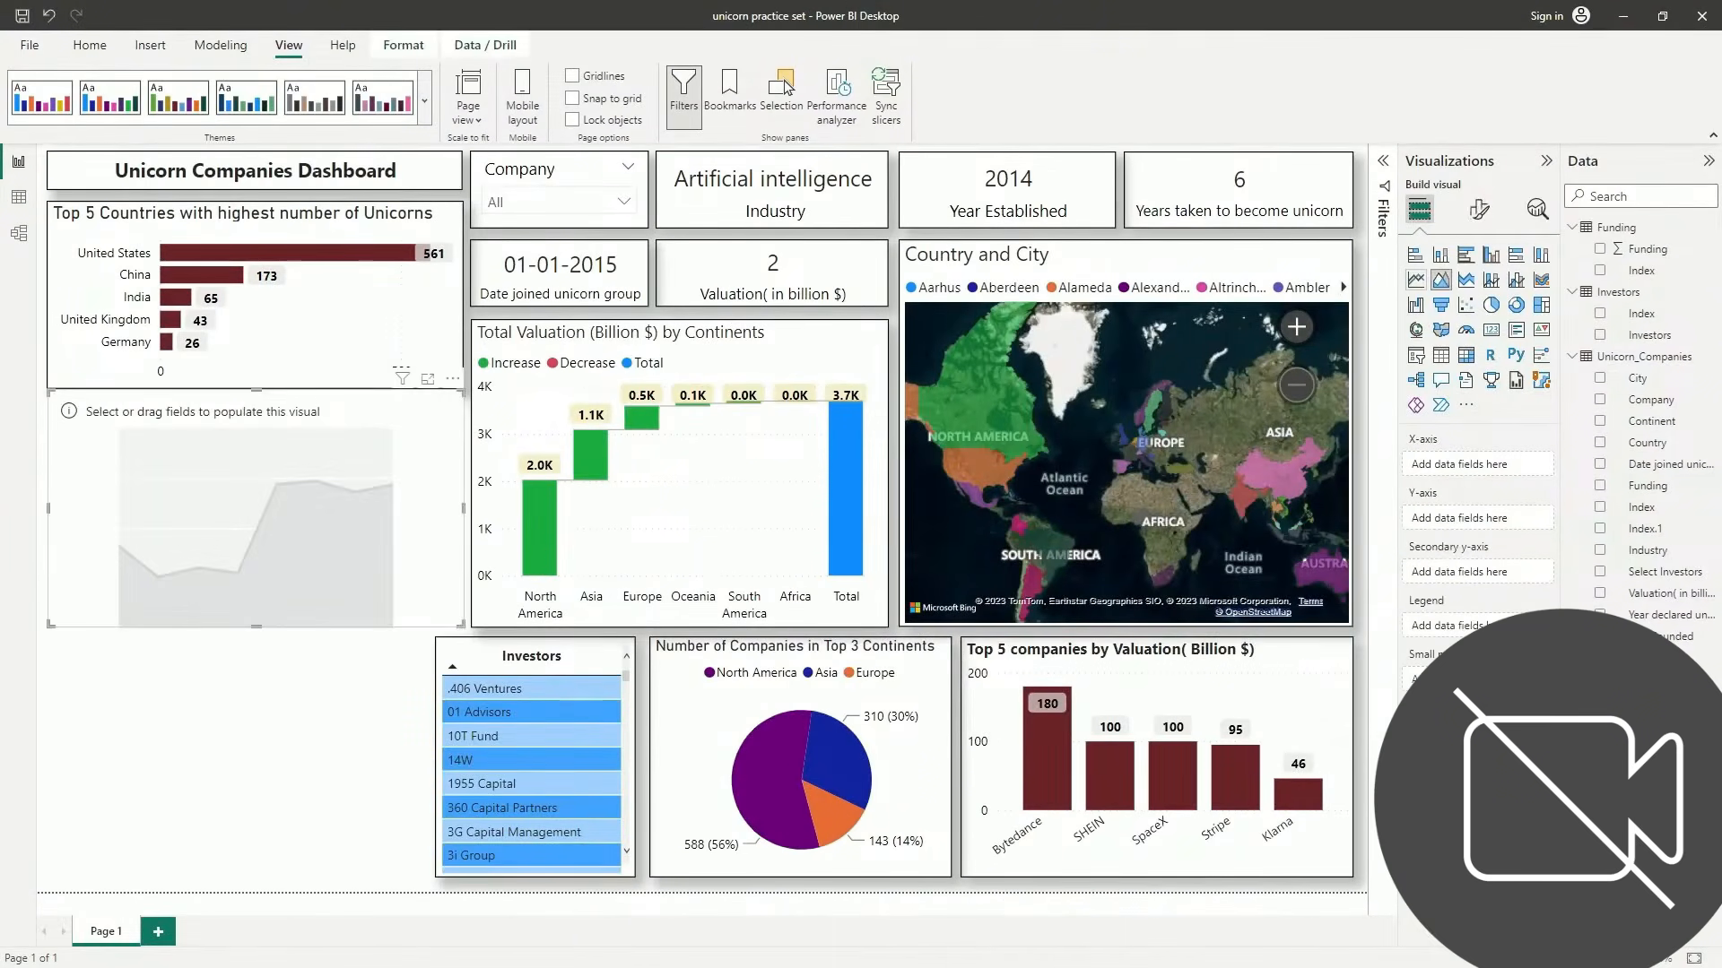
click(428, 380)
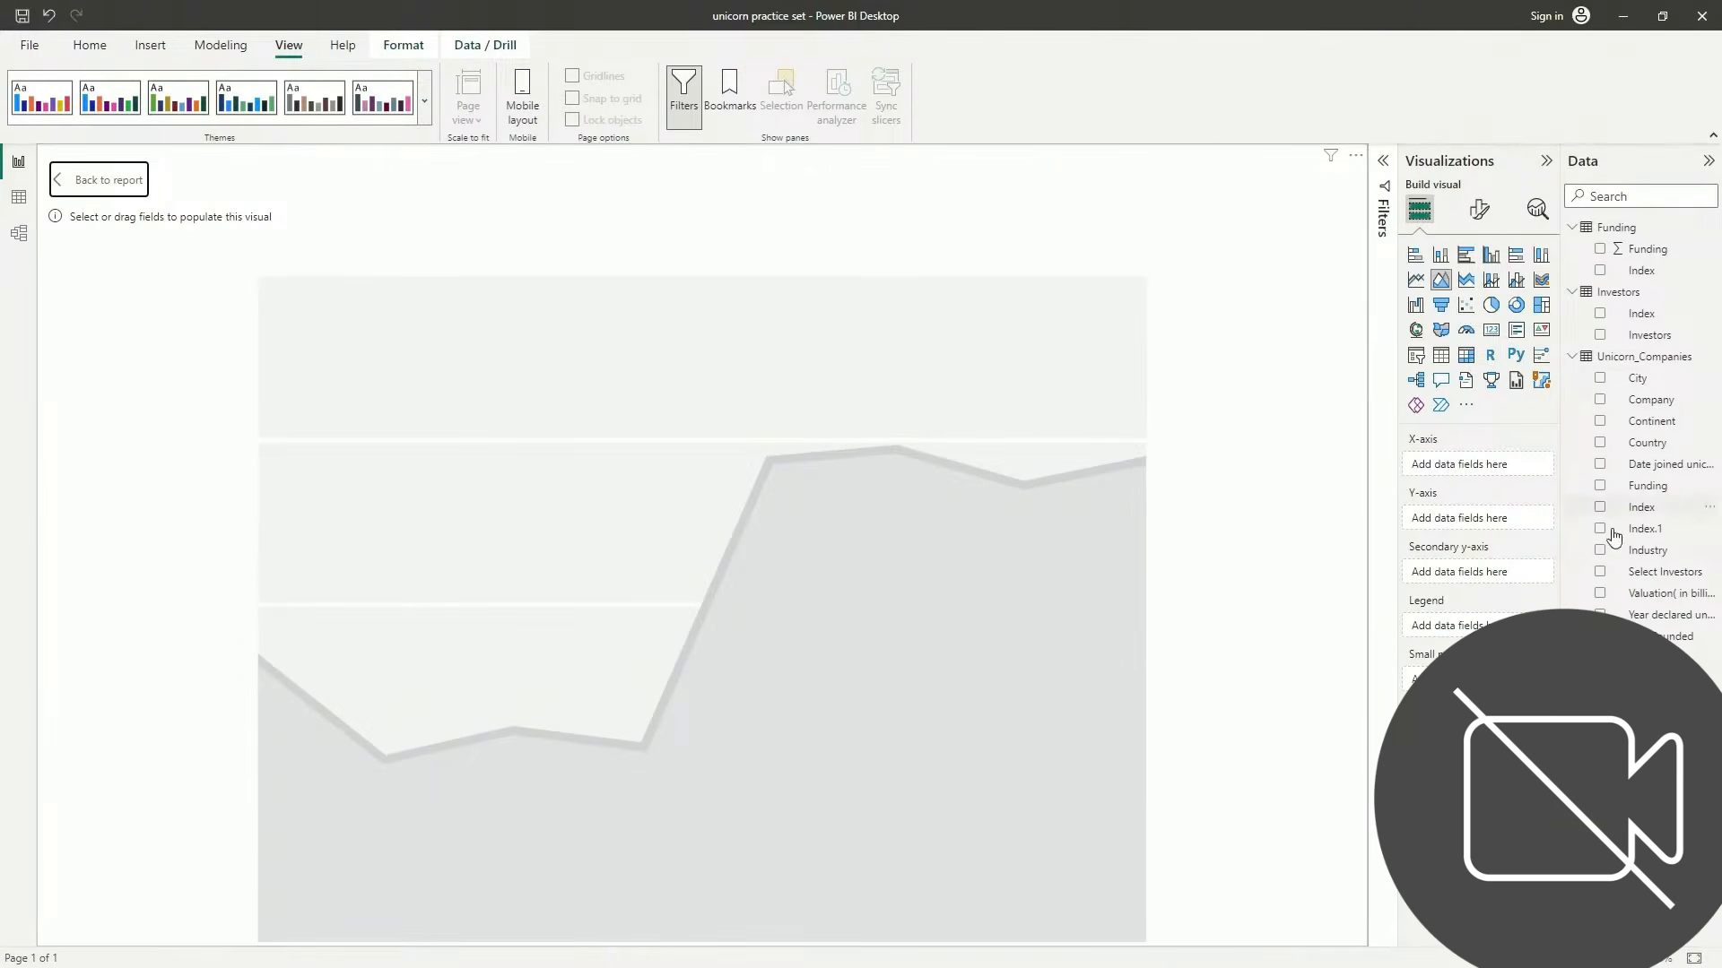
drag(1652, 618, 1492, 458)
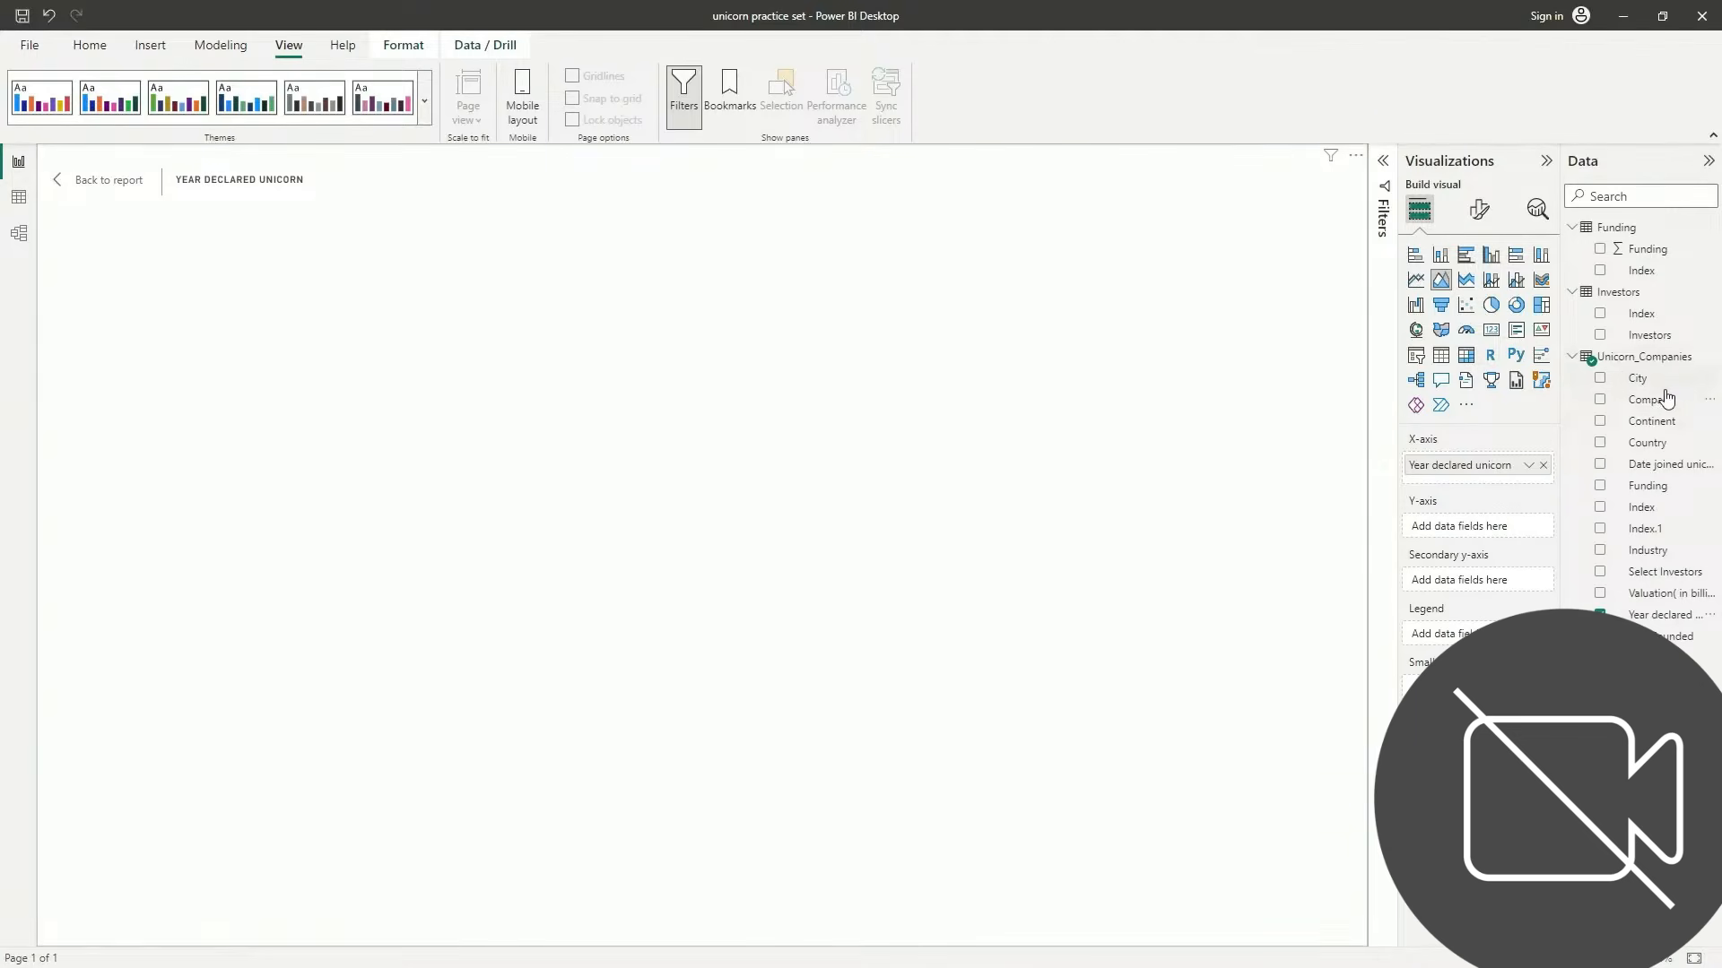
drag(1670, 410, 1508, 531)
click(1529, 531)
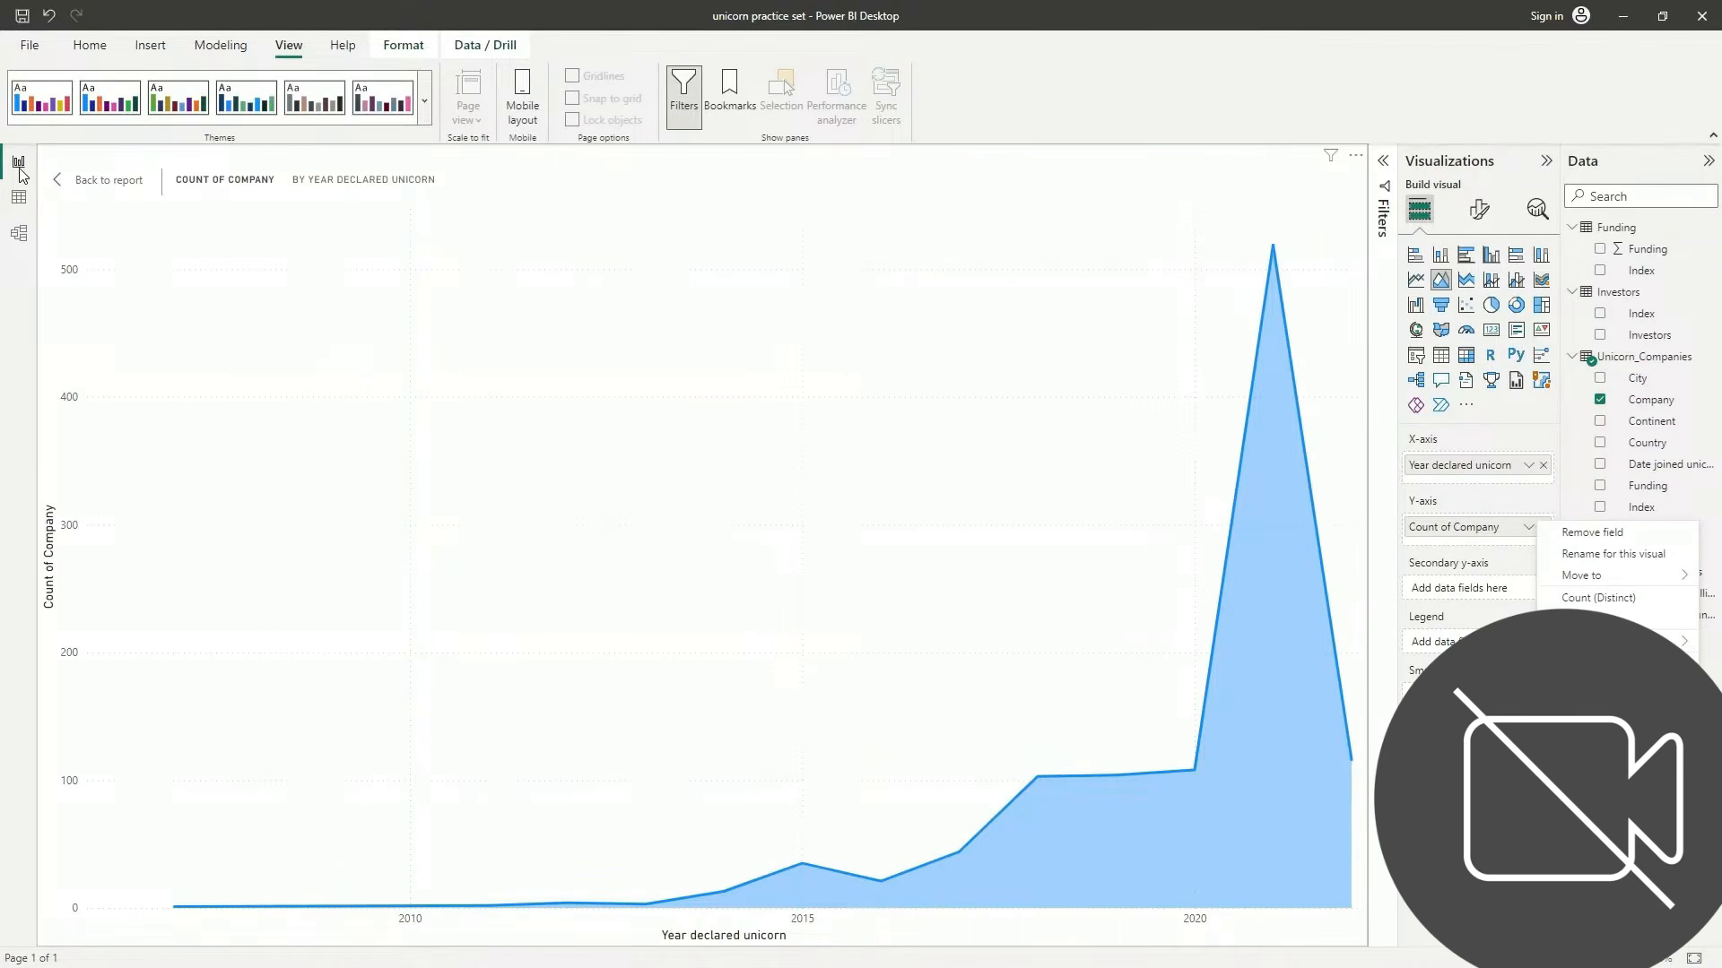
click(120, 179)
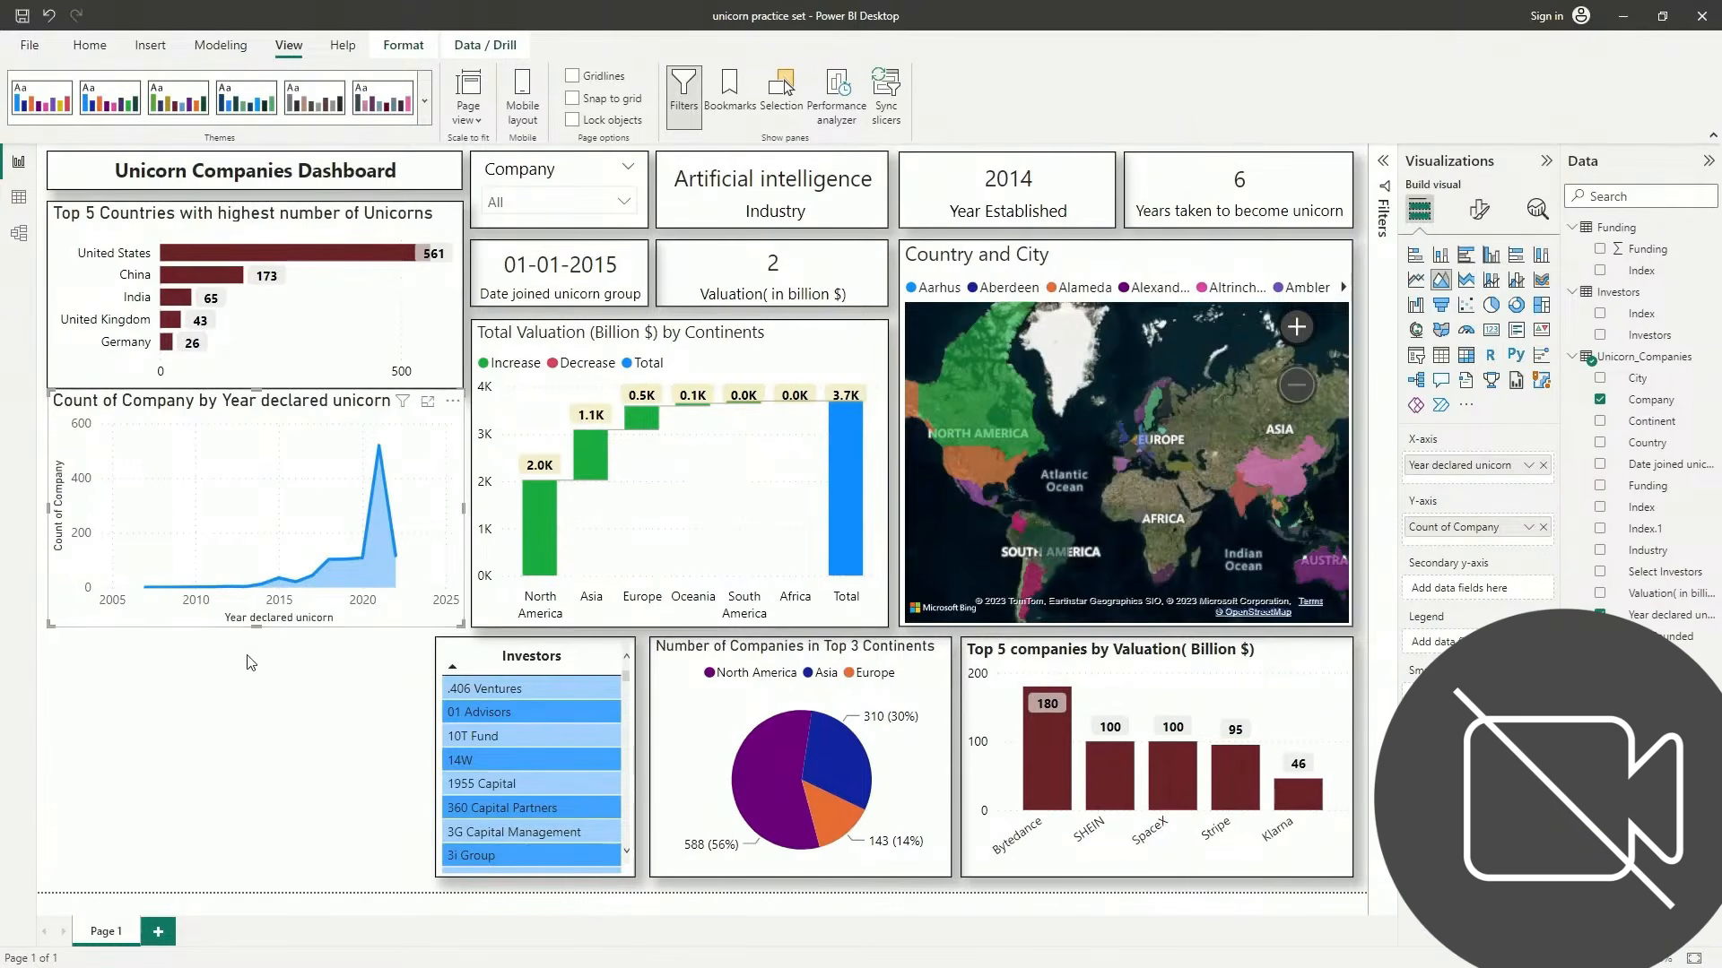
click(238, 704)
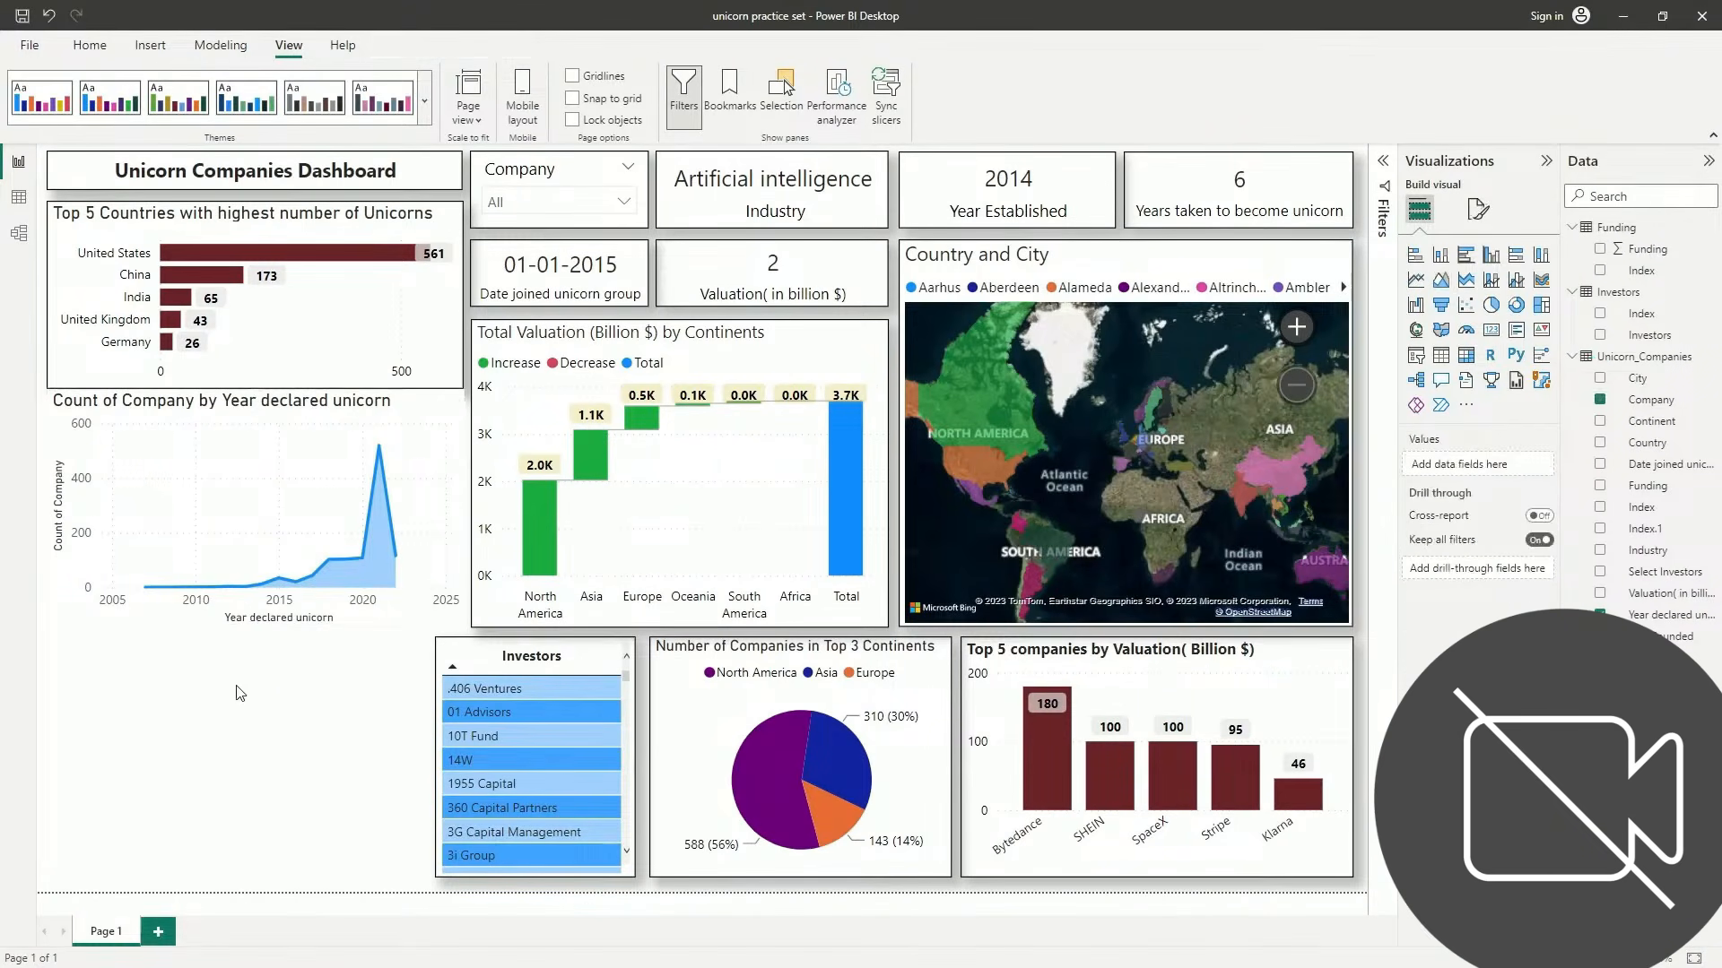
Set the colour of the area chart's X-axis values to black
click(269, 508)
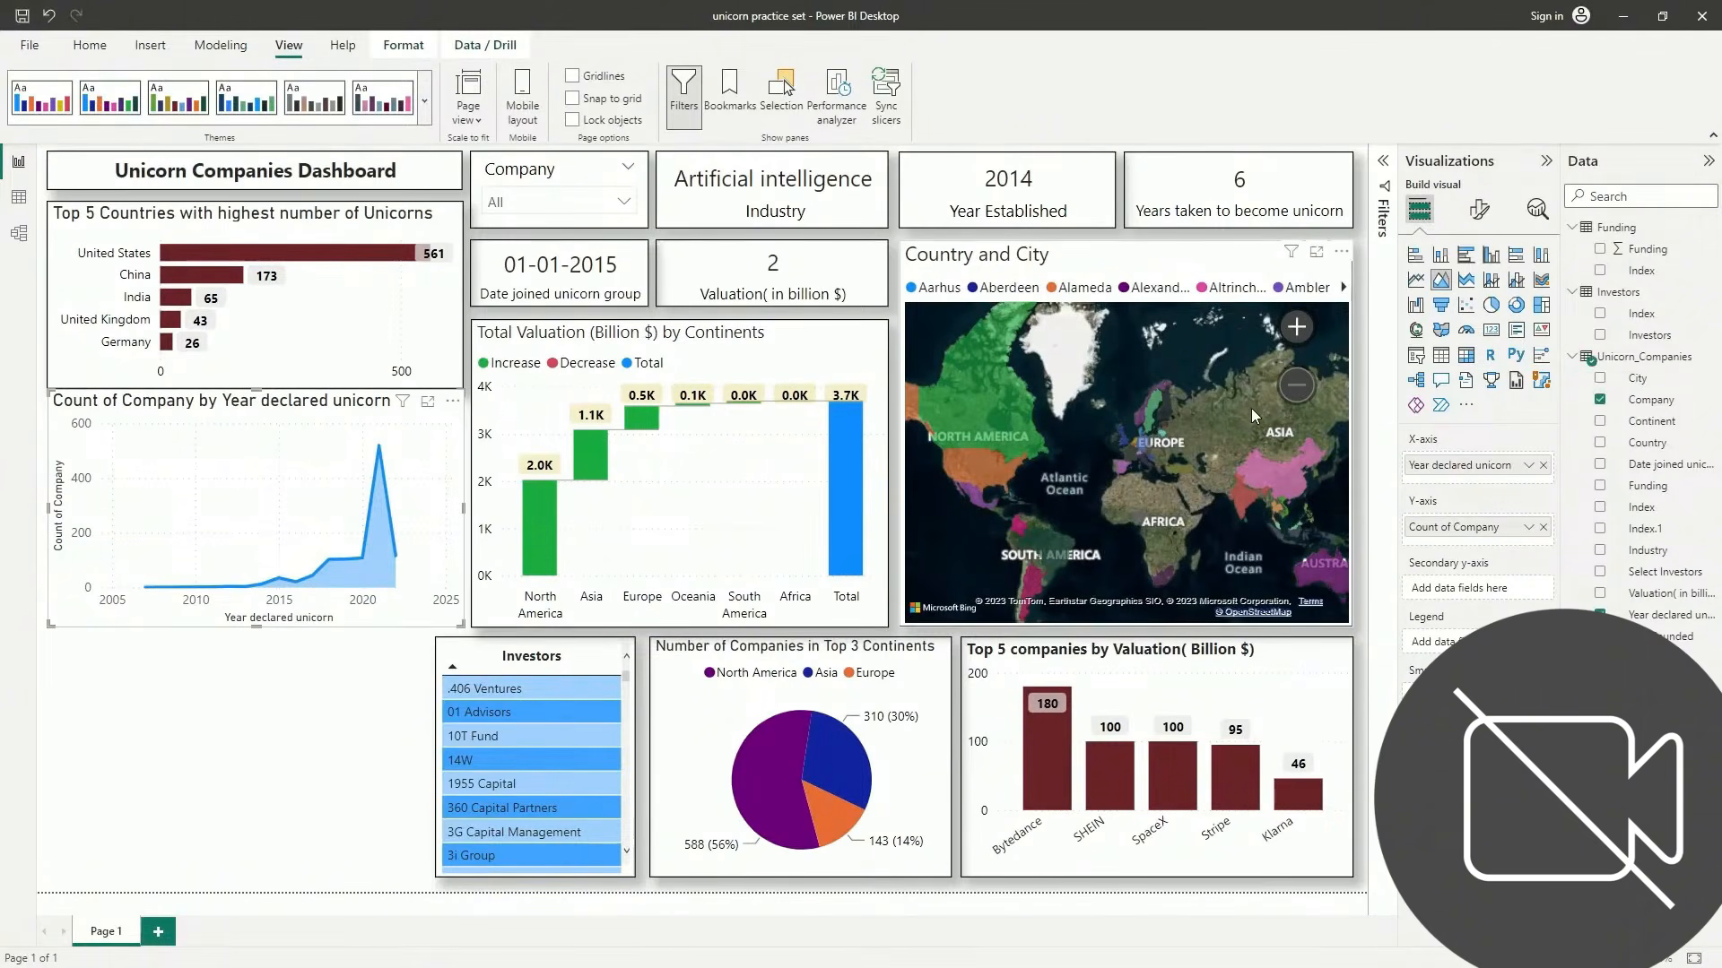
click(1476, 215)
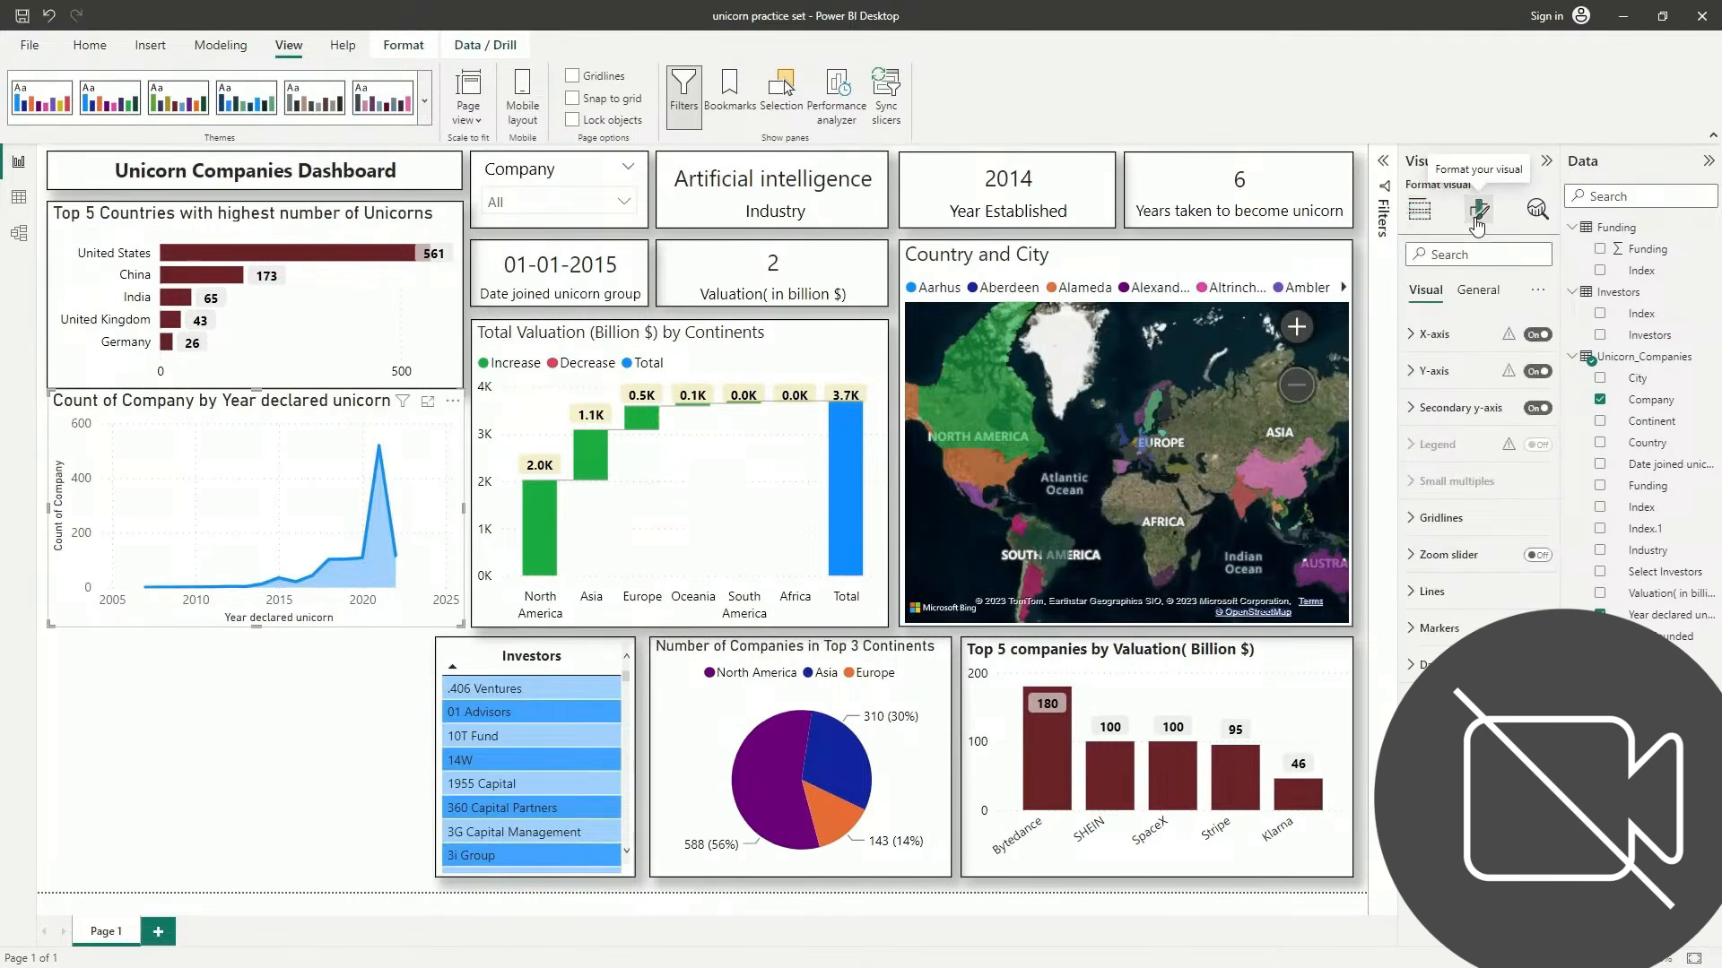
click(1435, 335)
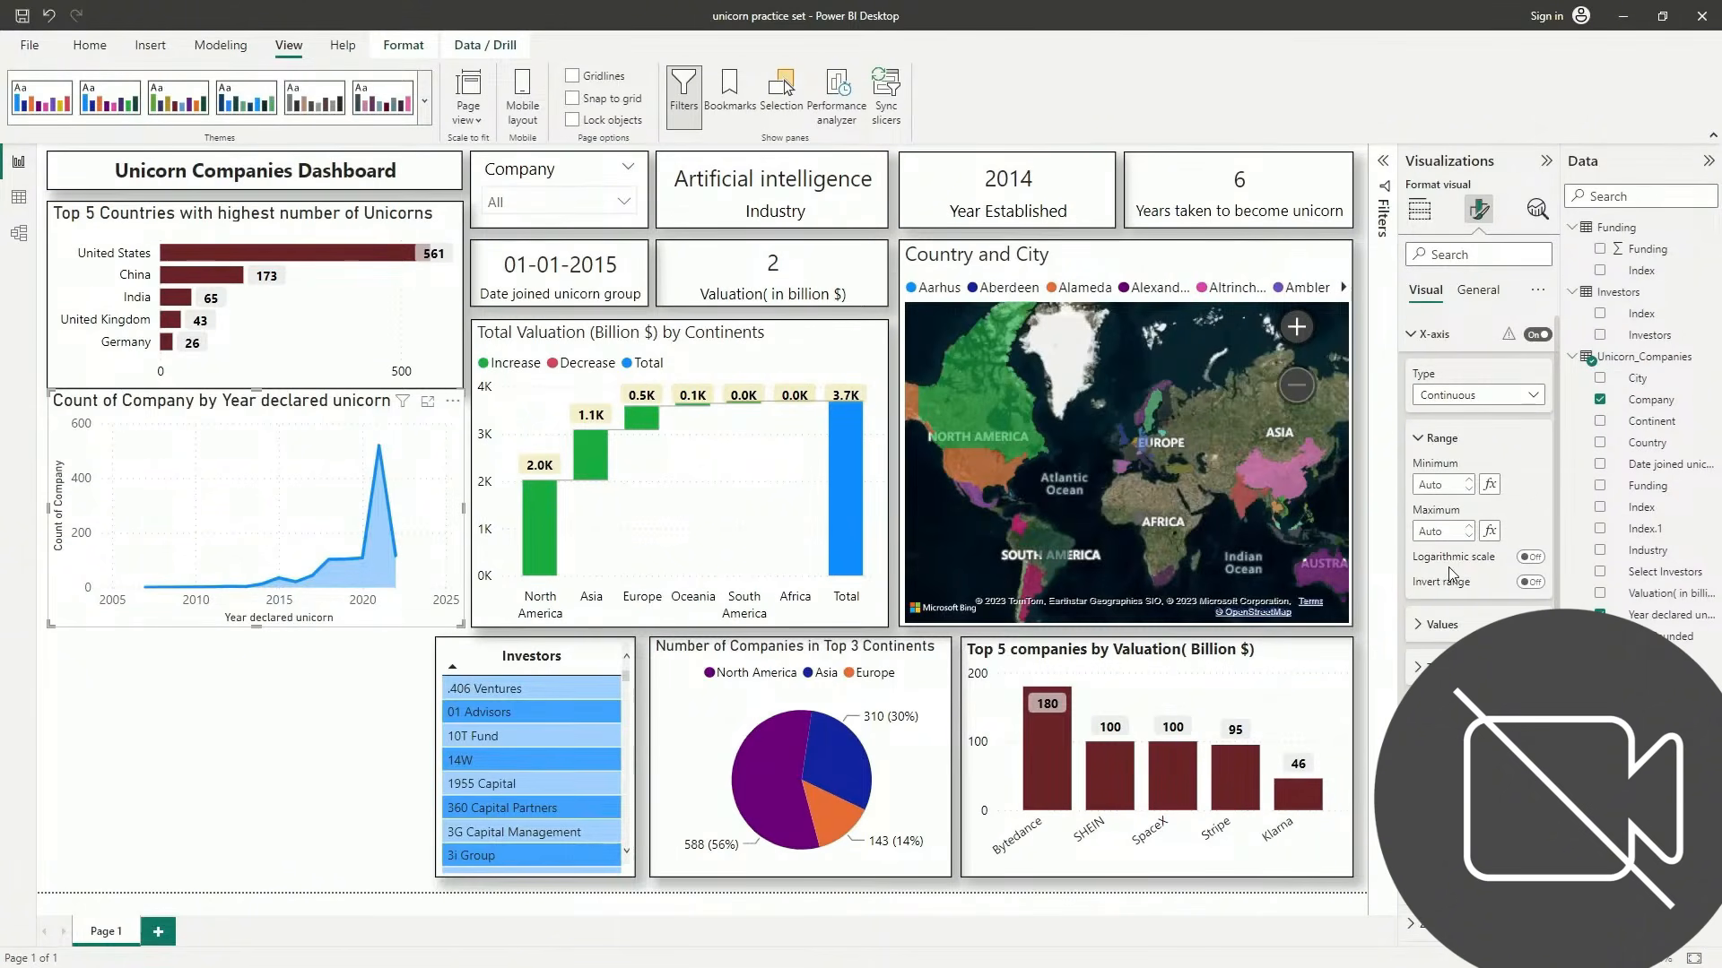
click(1442, 625)
click(1433, 748)
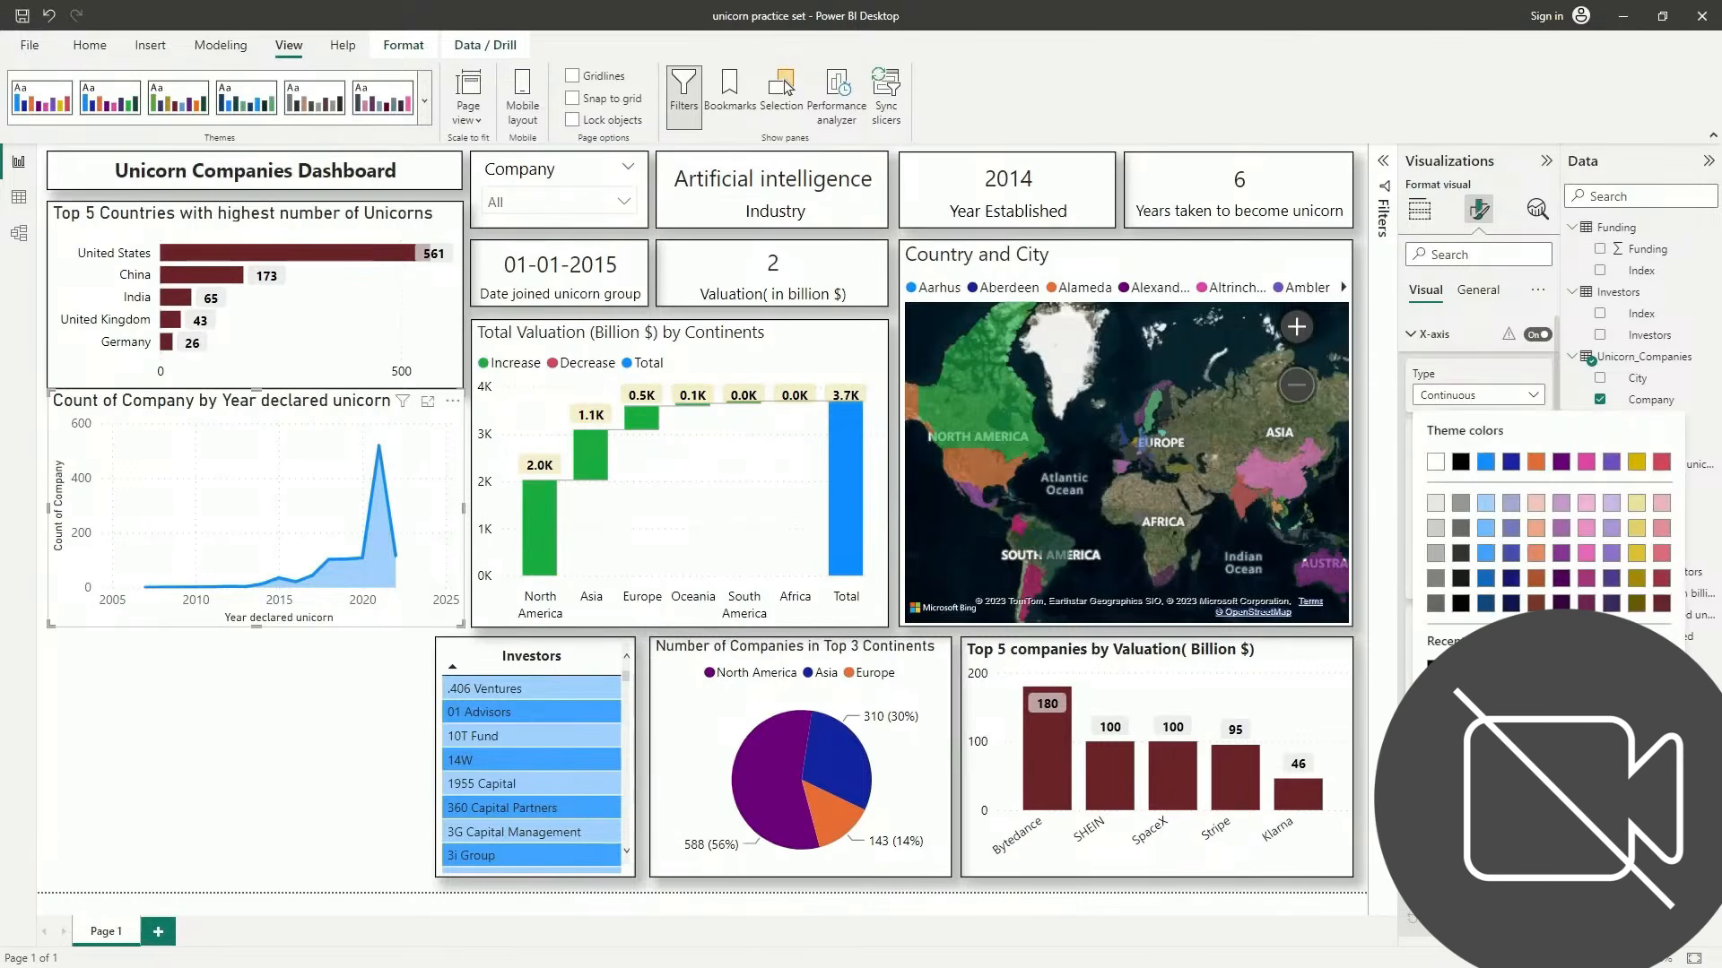
click(1433, 674)
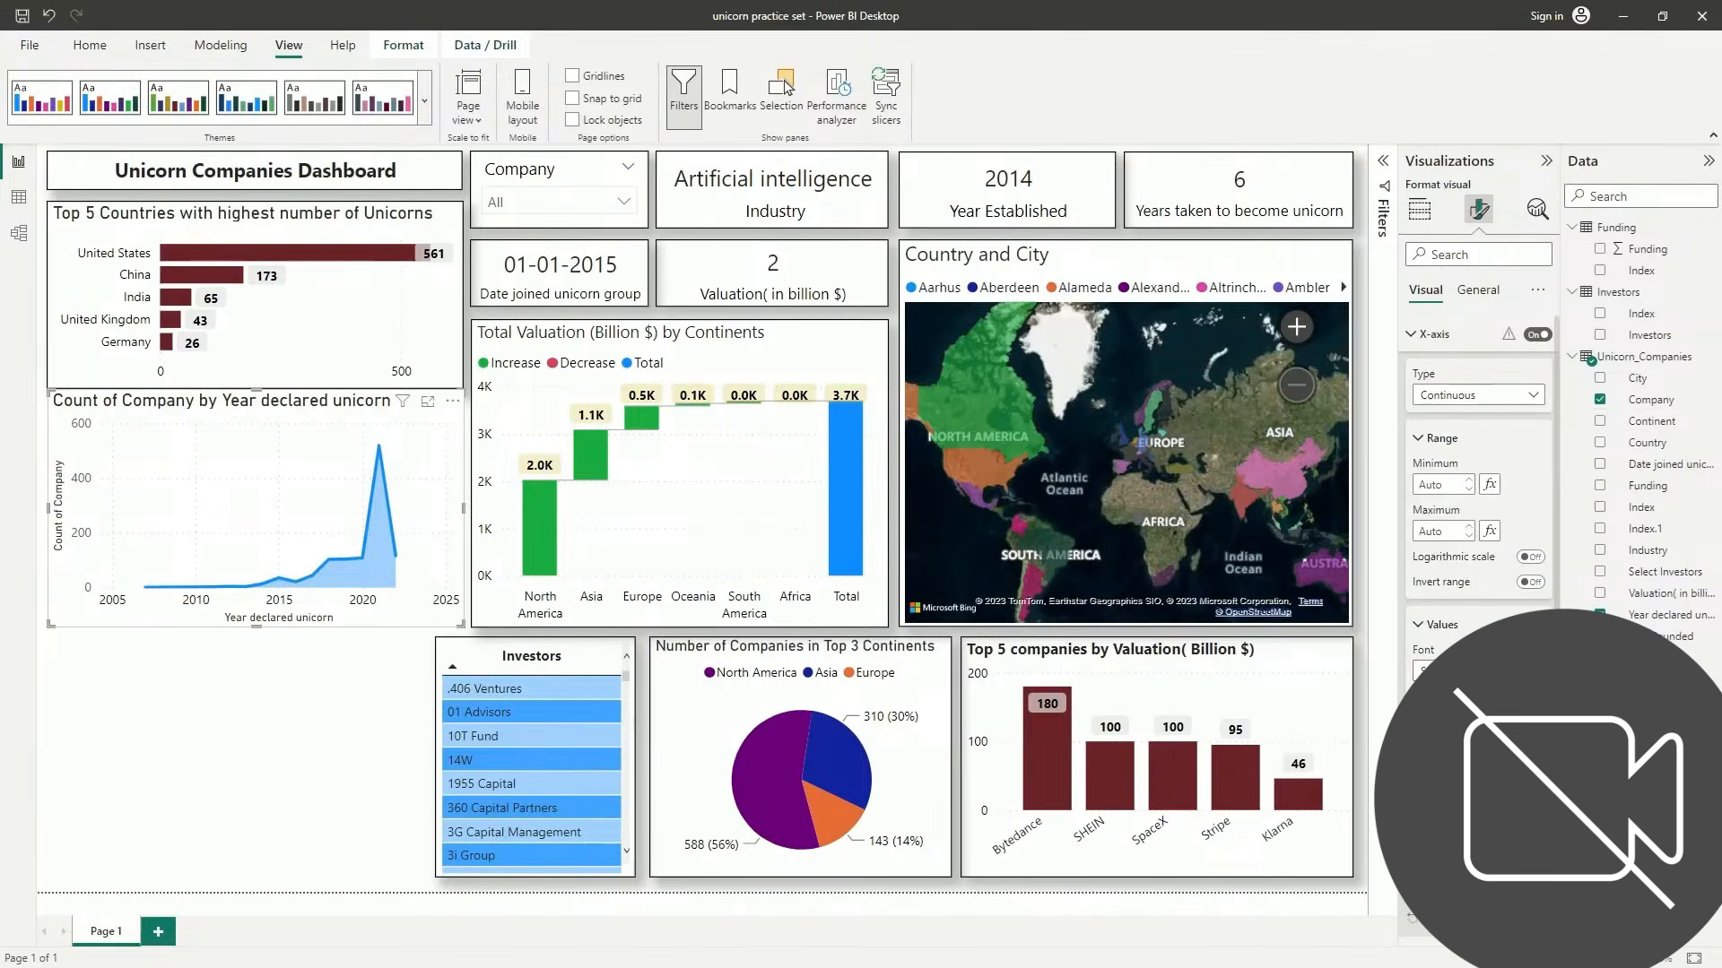
Set the colour of the area chart's Y-axis values to black
scroll(1453, 474, down, 5)
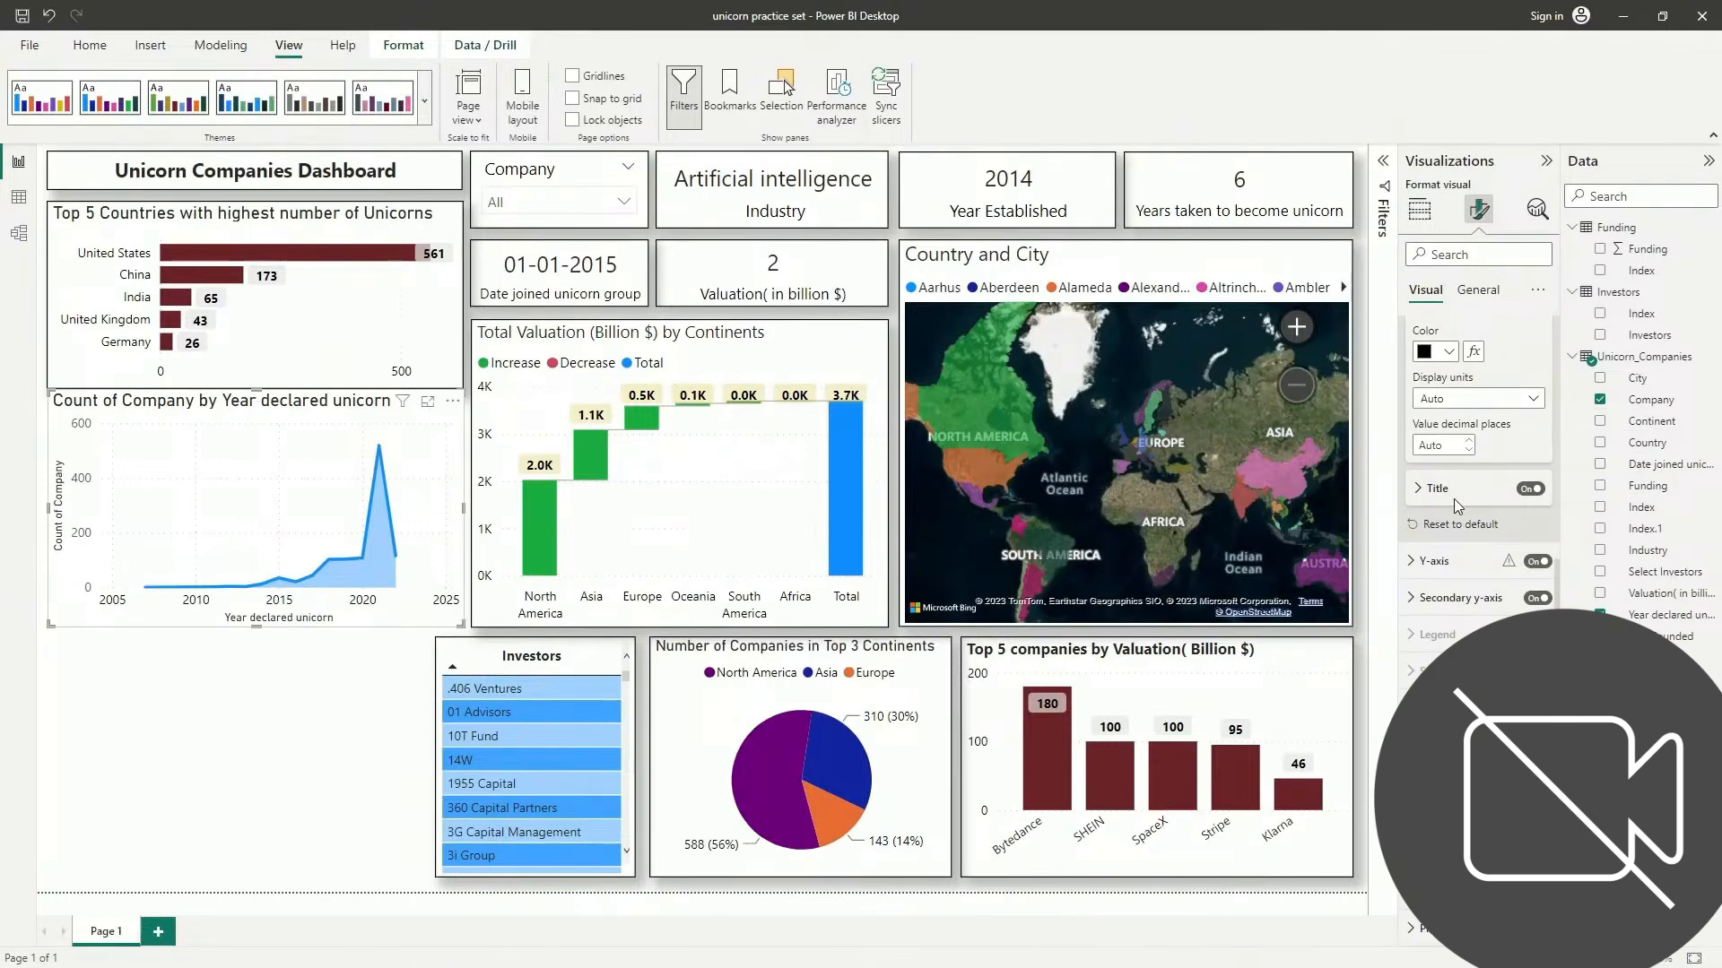
click(1465, 565)
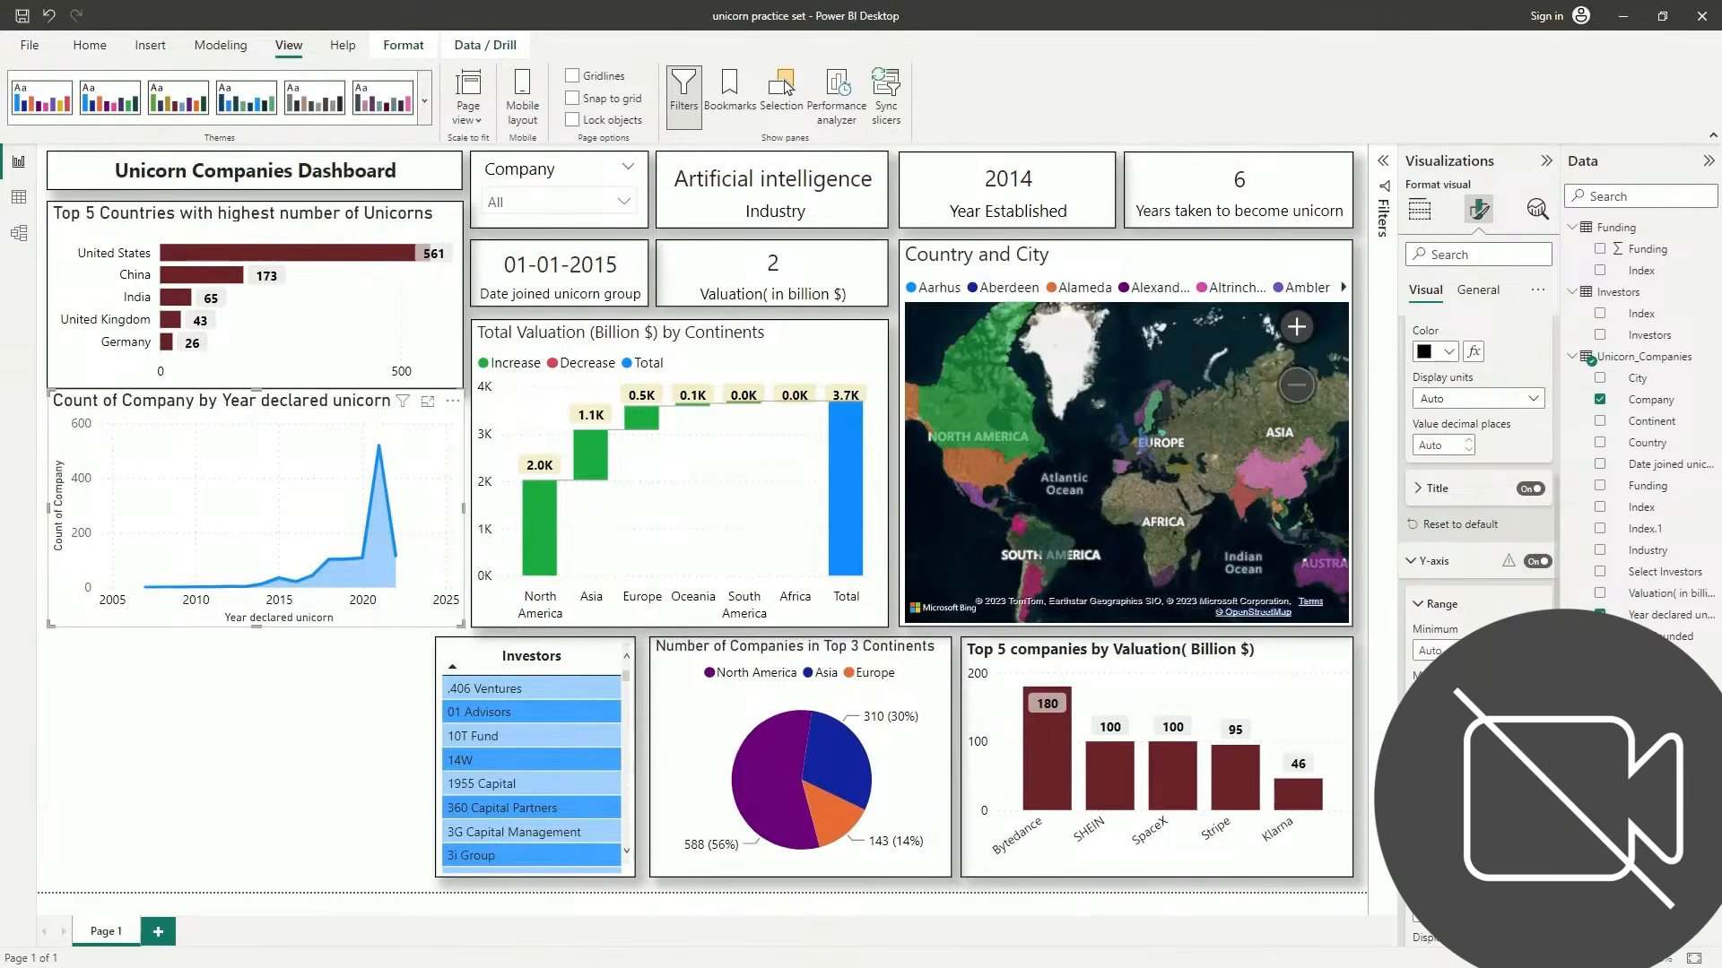
scroll(1459, 433, up, 3)
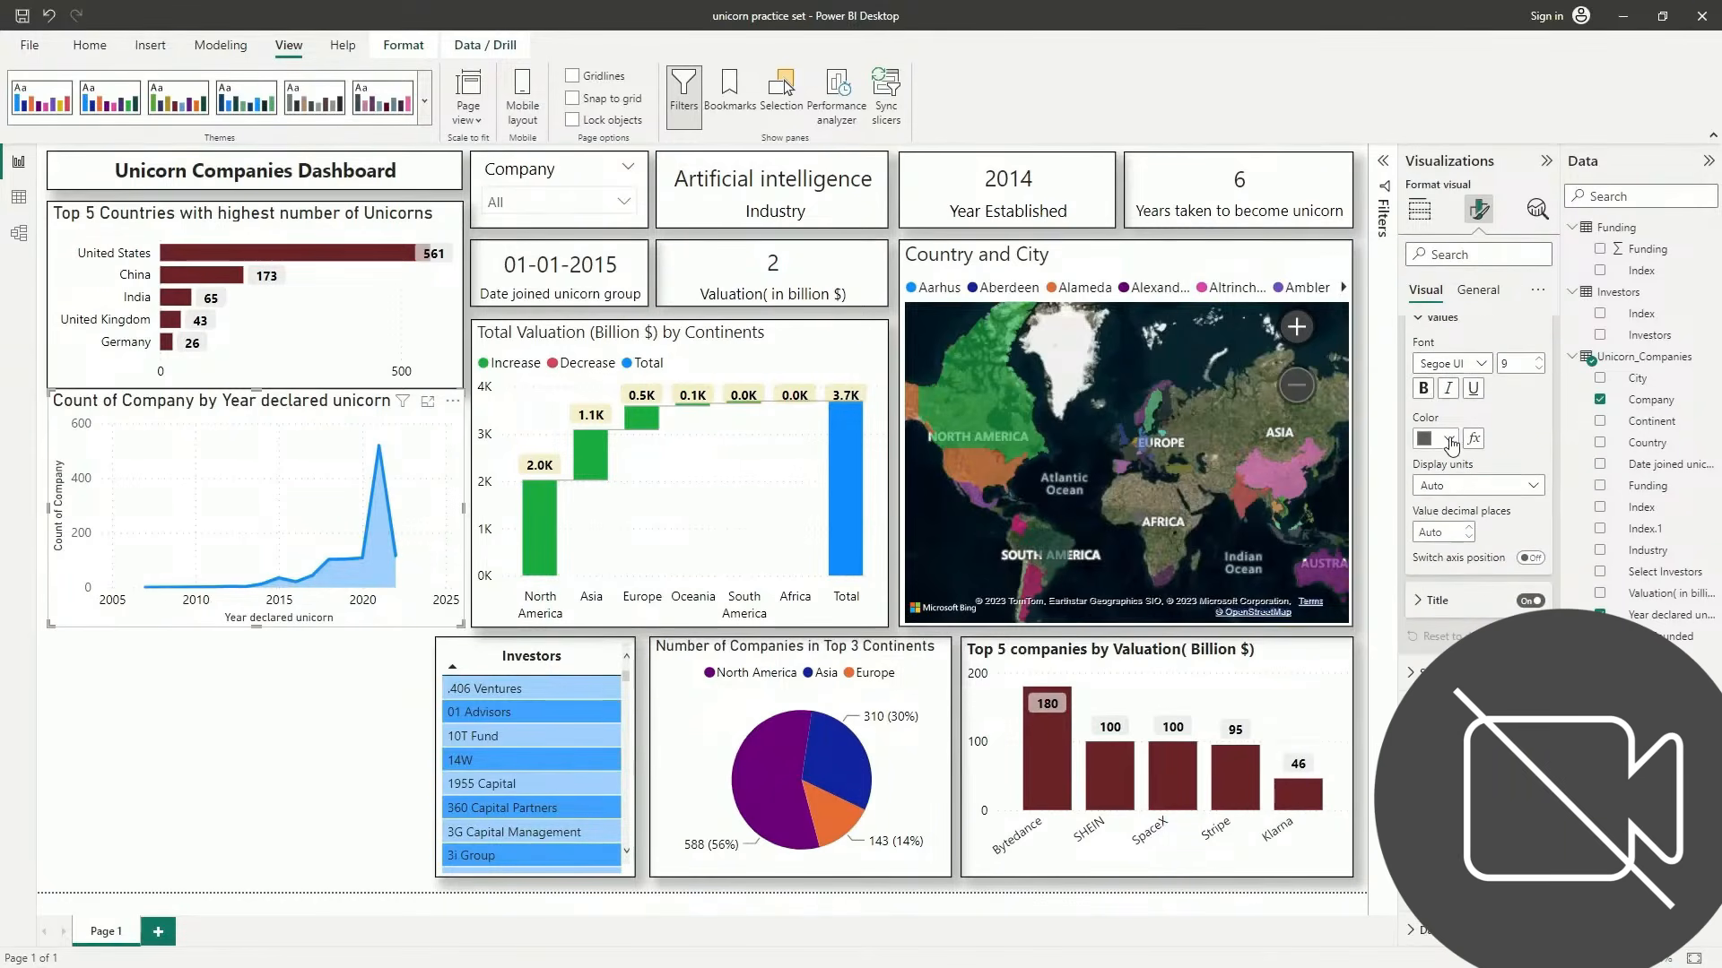
click(1448, 439)
scroll(1477, 466, down, 2)
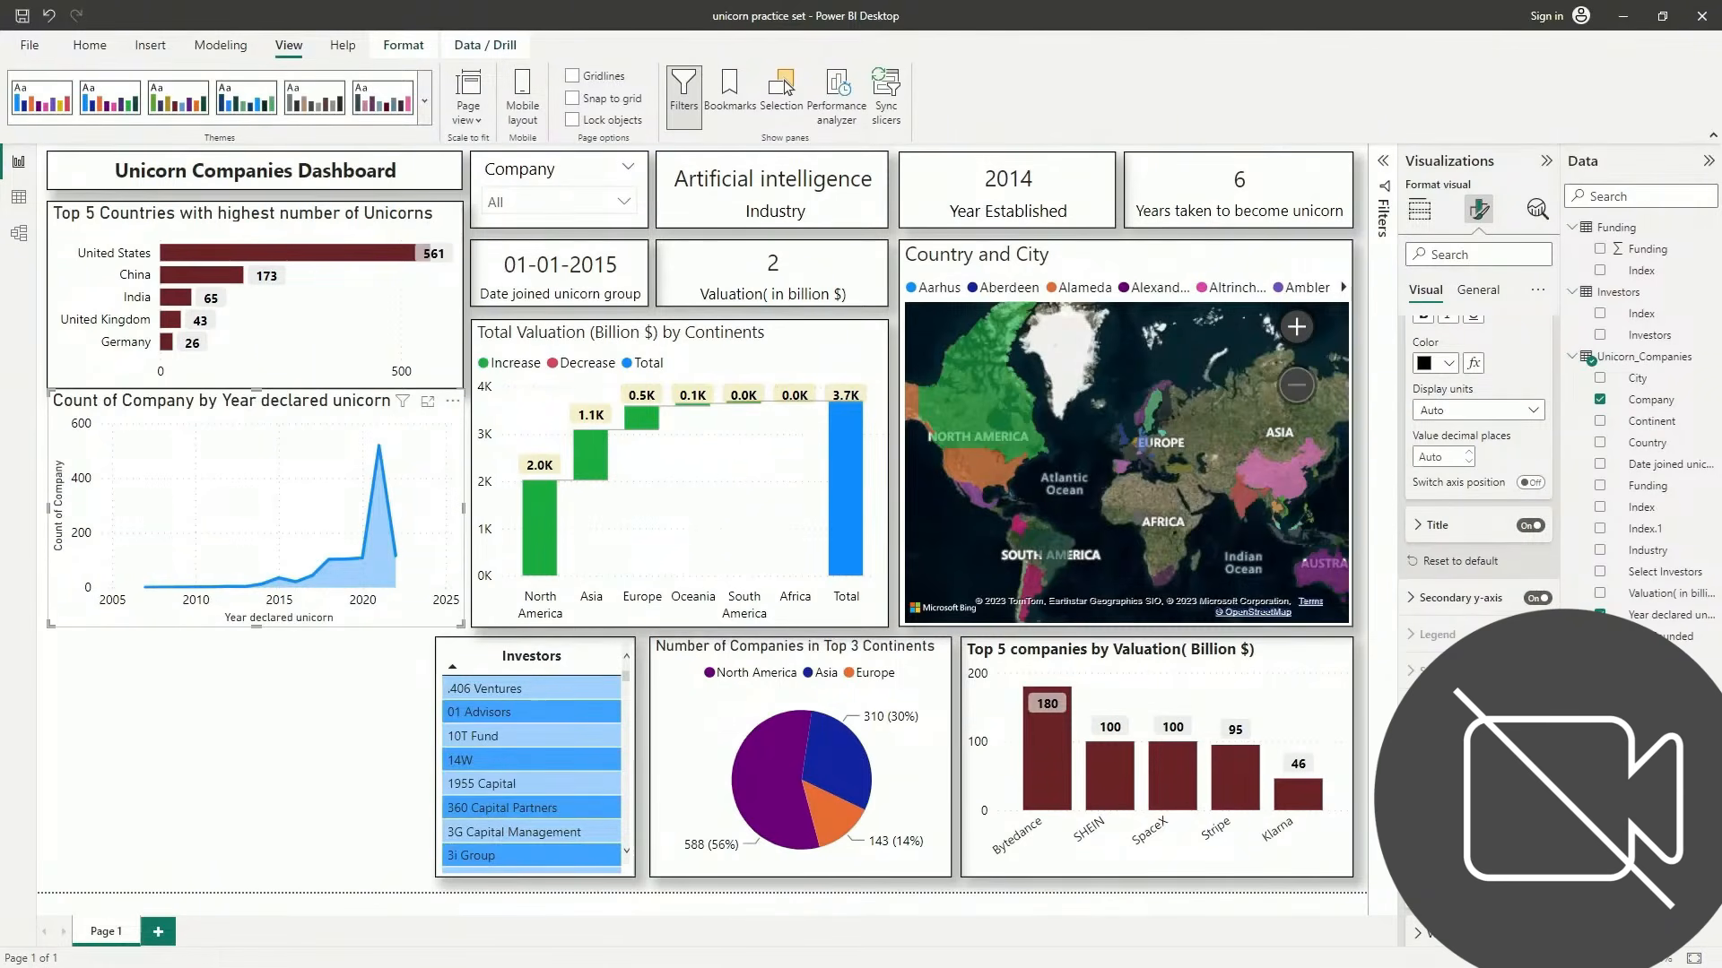
Turn off the area chart's horizontal and vertical gridlines and turn on its data labels
scroll(1478, 448, down, 5)
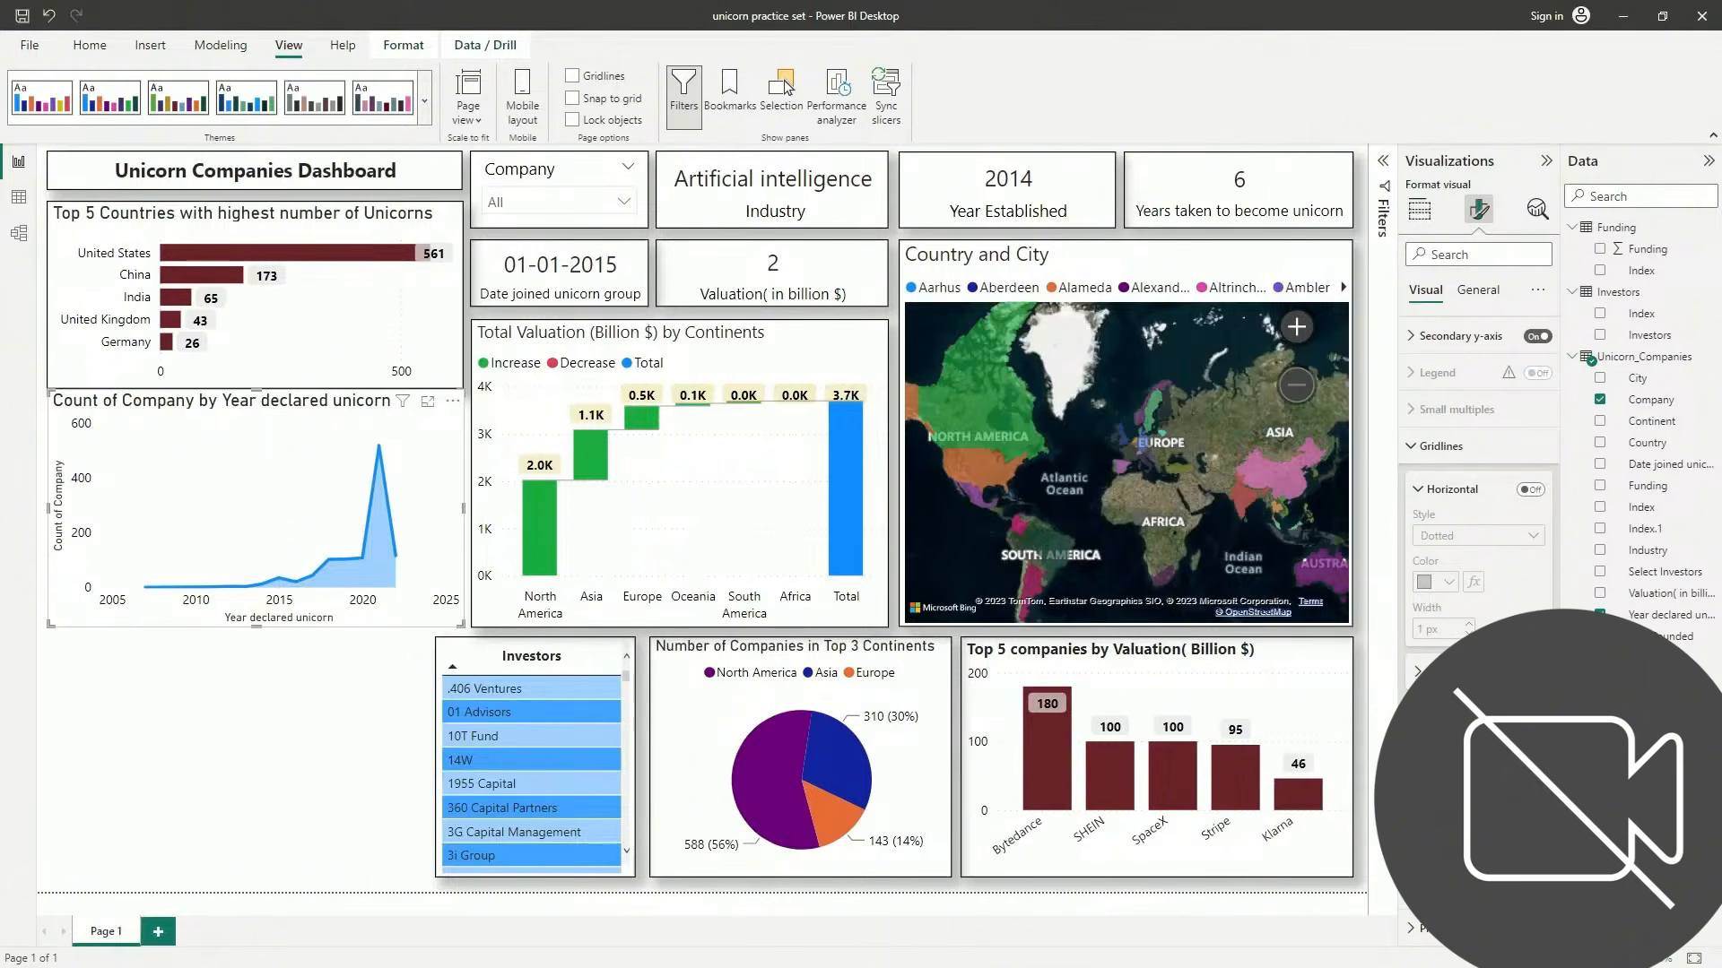
click(1537, 855)
Set the area chart's data label density to 82% and the label value colour to black
scroll(1458, 540, down, 4)
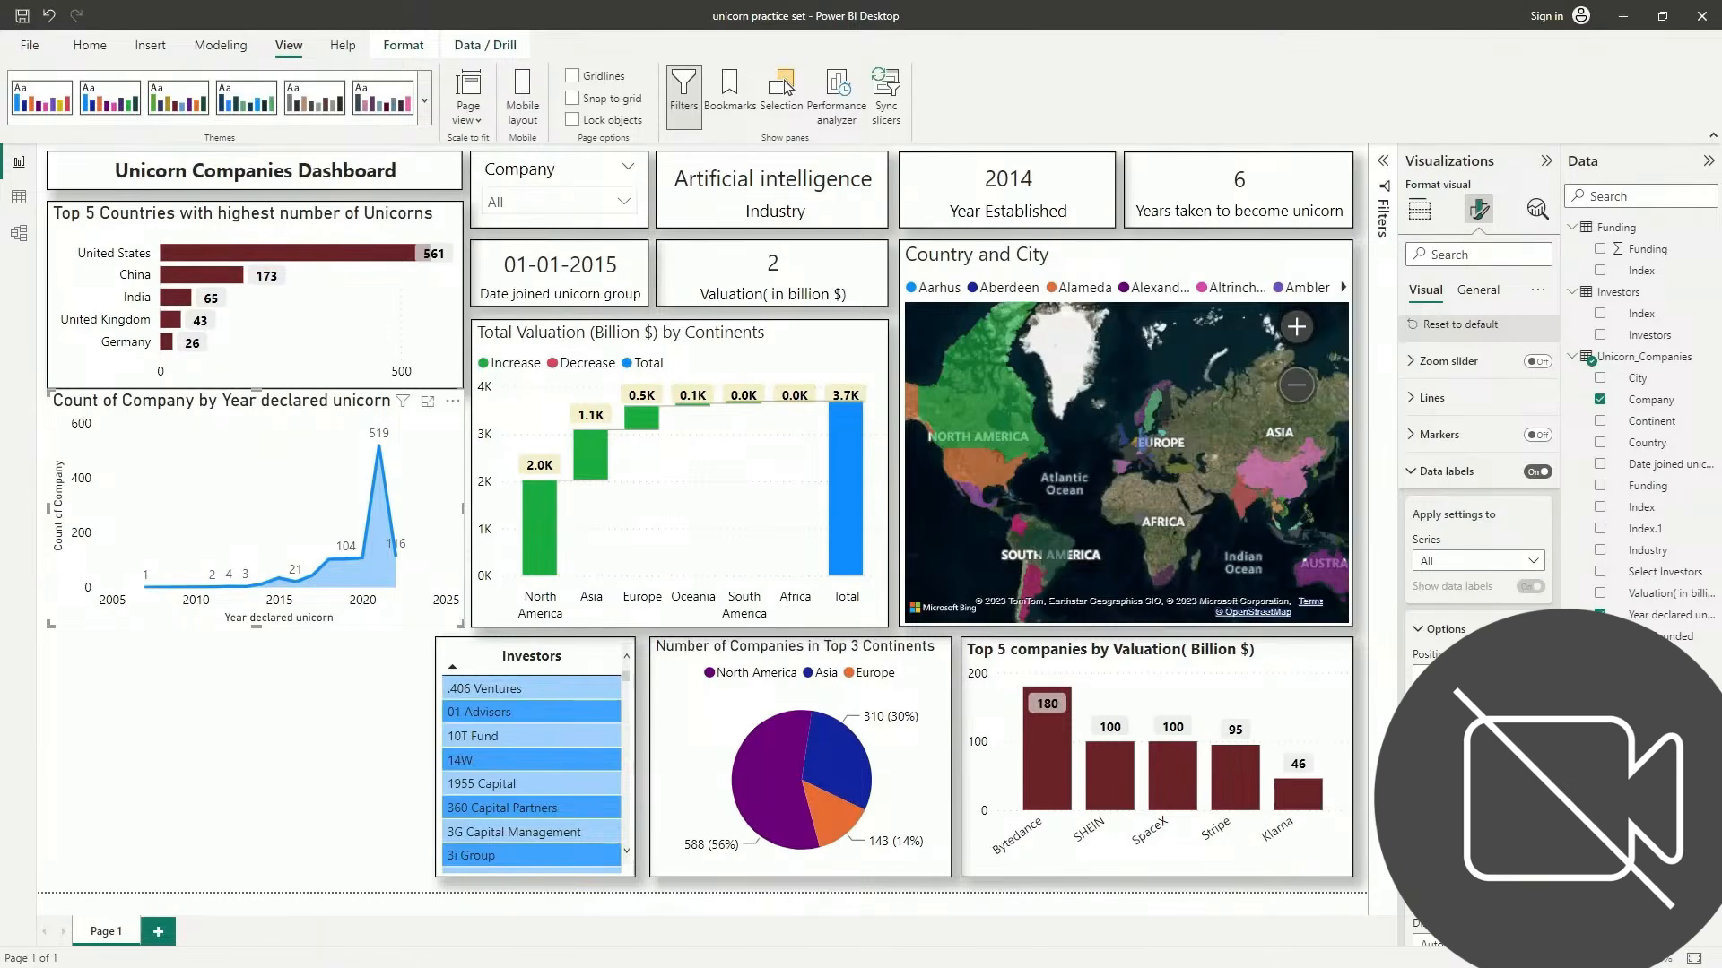
scroll(1478, 538, down, 3)
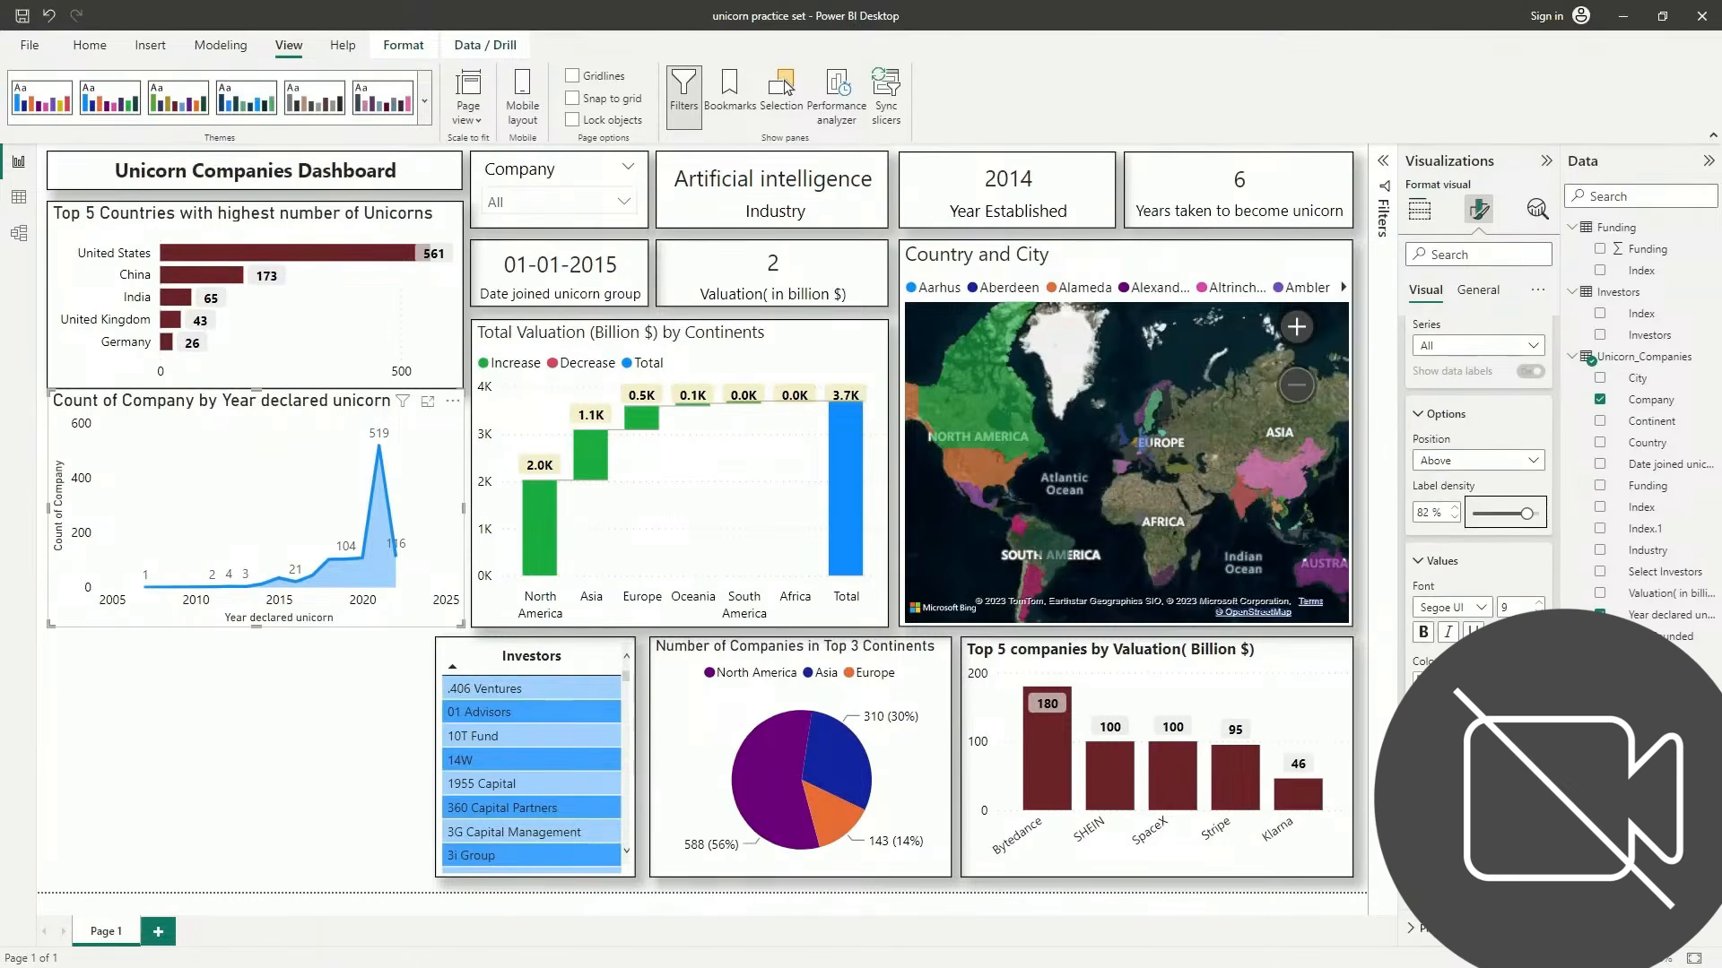
click(1430, 679)
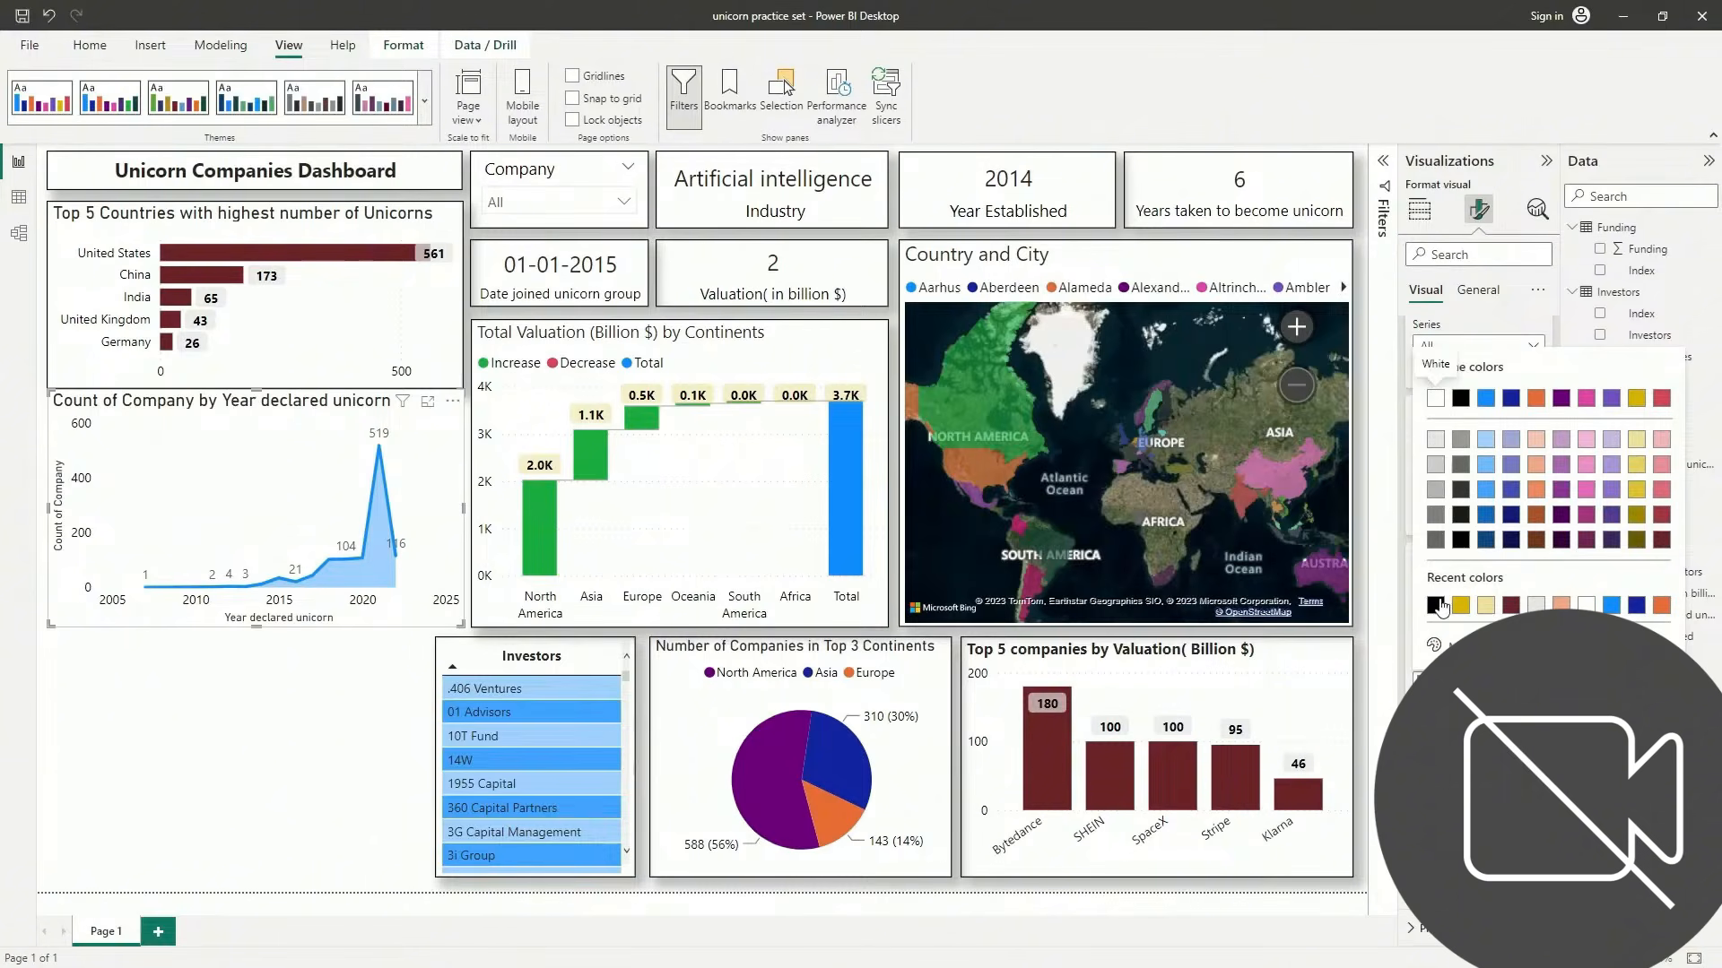
click(1436, 606)
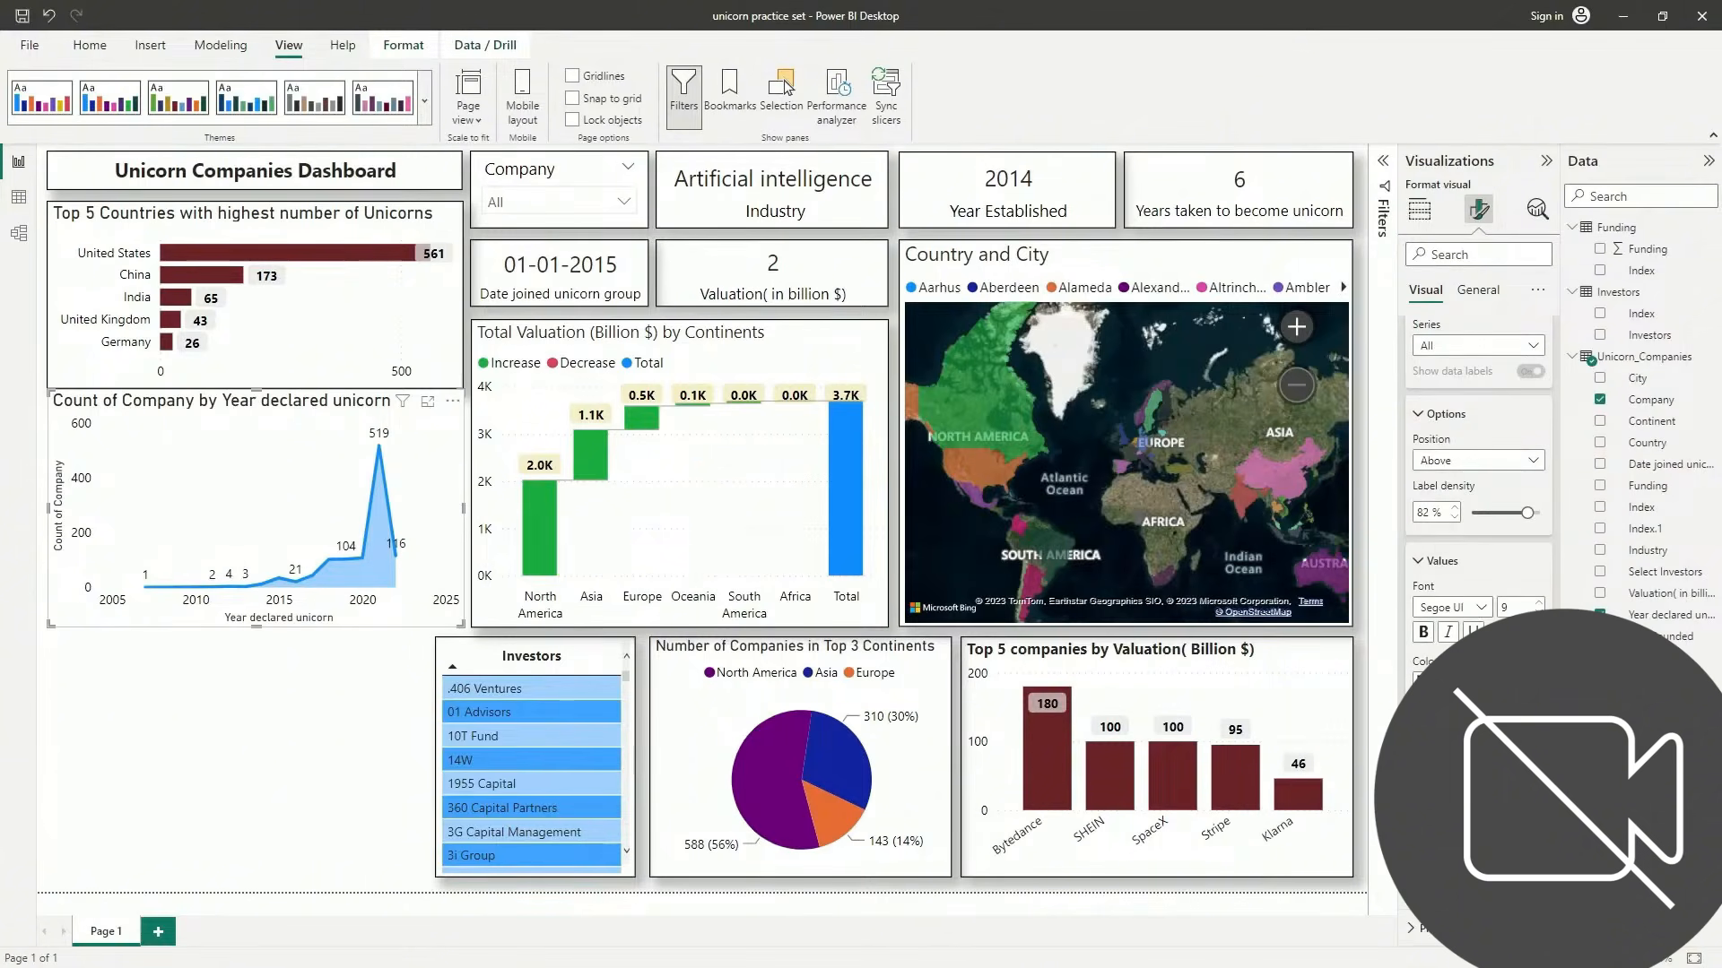
Turn on a background for the area chart's data labels, colour it blue and lower its transparency
click(1531, 823)
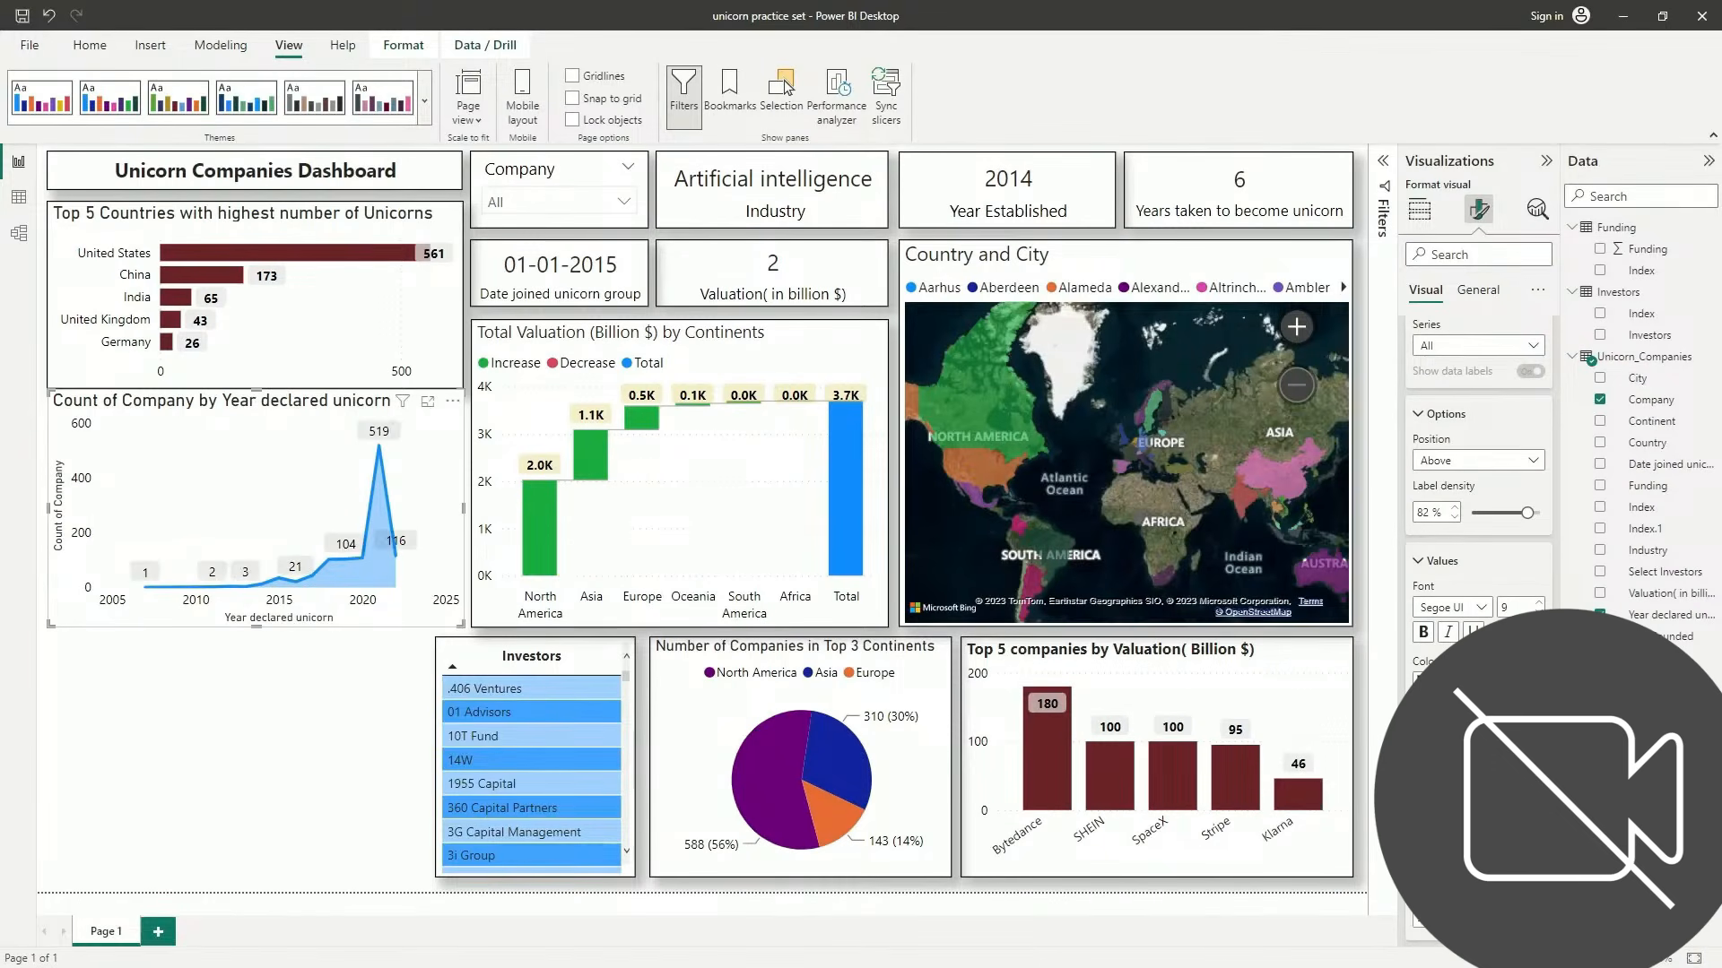
scroll(1477, 494, down, 3)
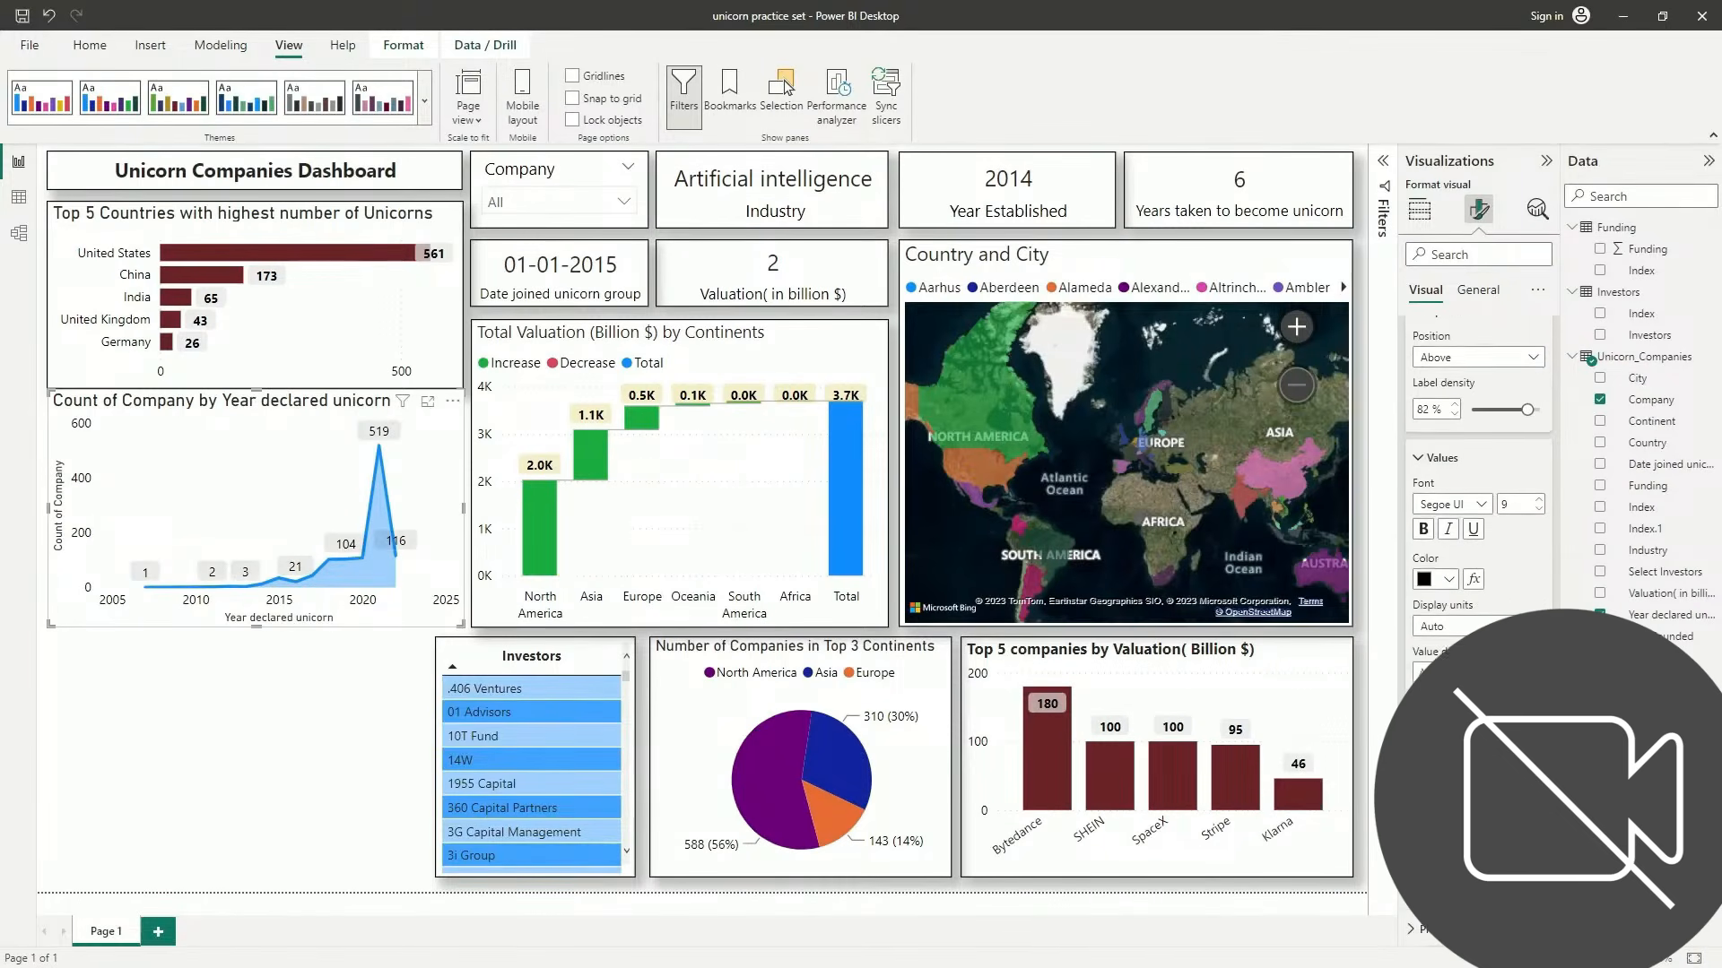
click(1449, 578)
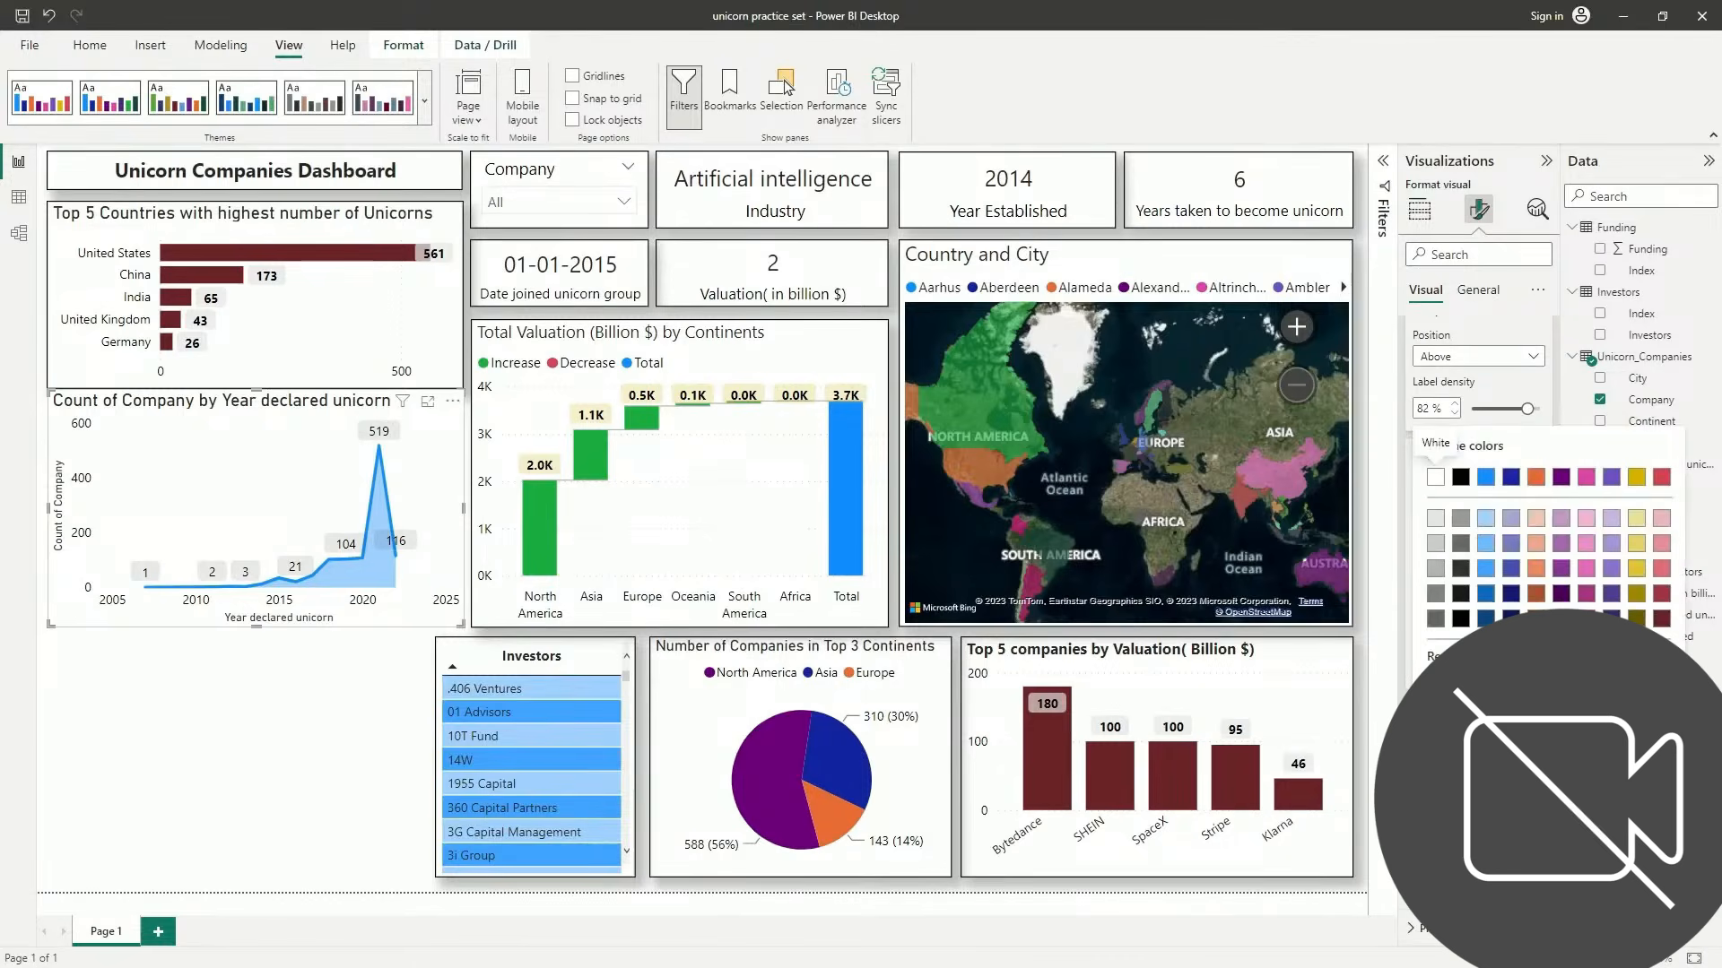
click(1461, 478)
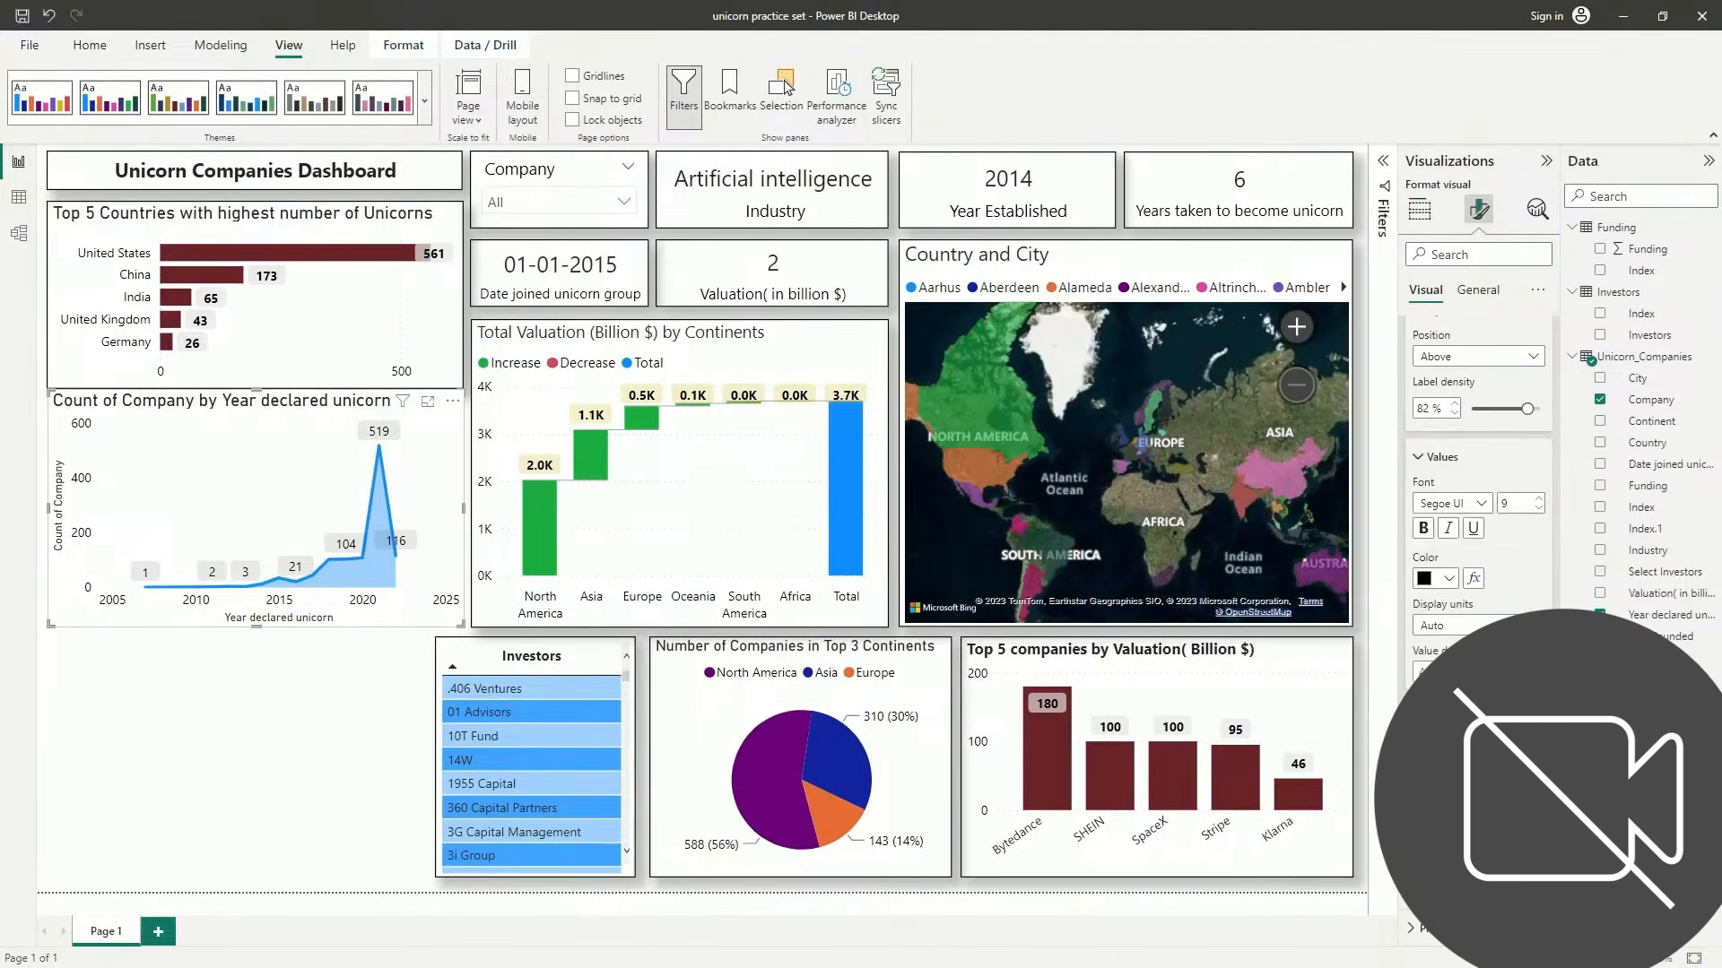
mouse_move(1531, 814)
mouse_down()
mouse_move(1506, 814)
mouse_move(1522, 814)
mouse_up()
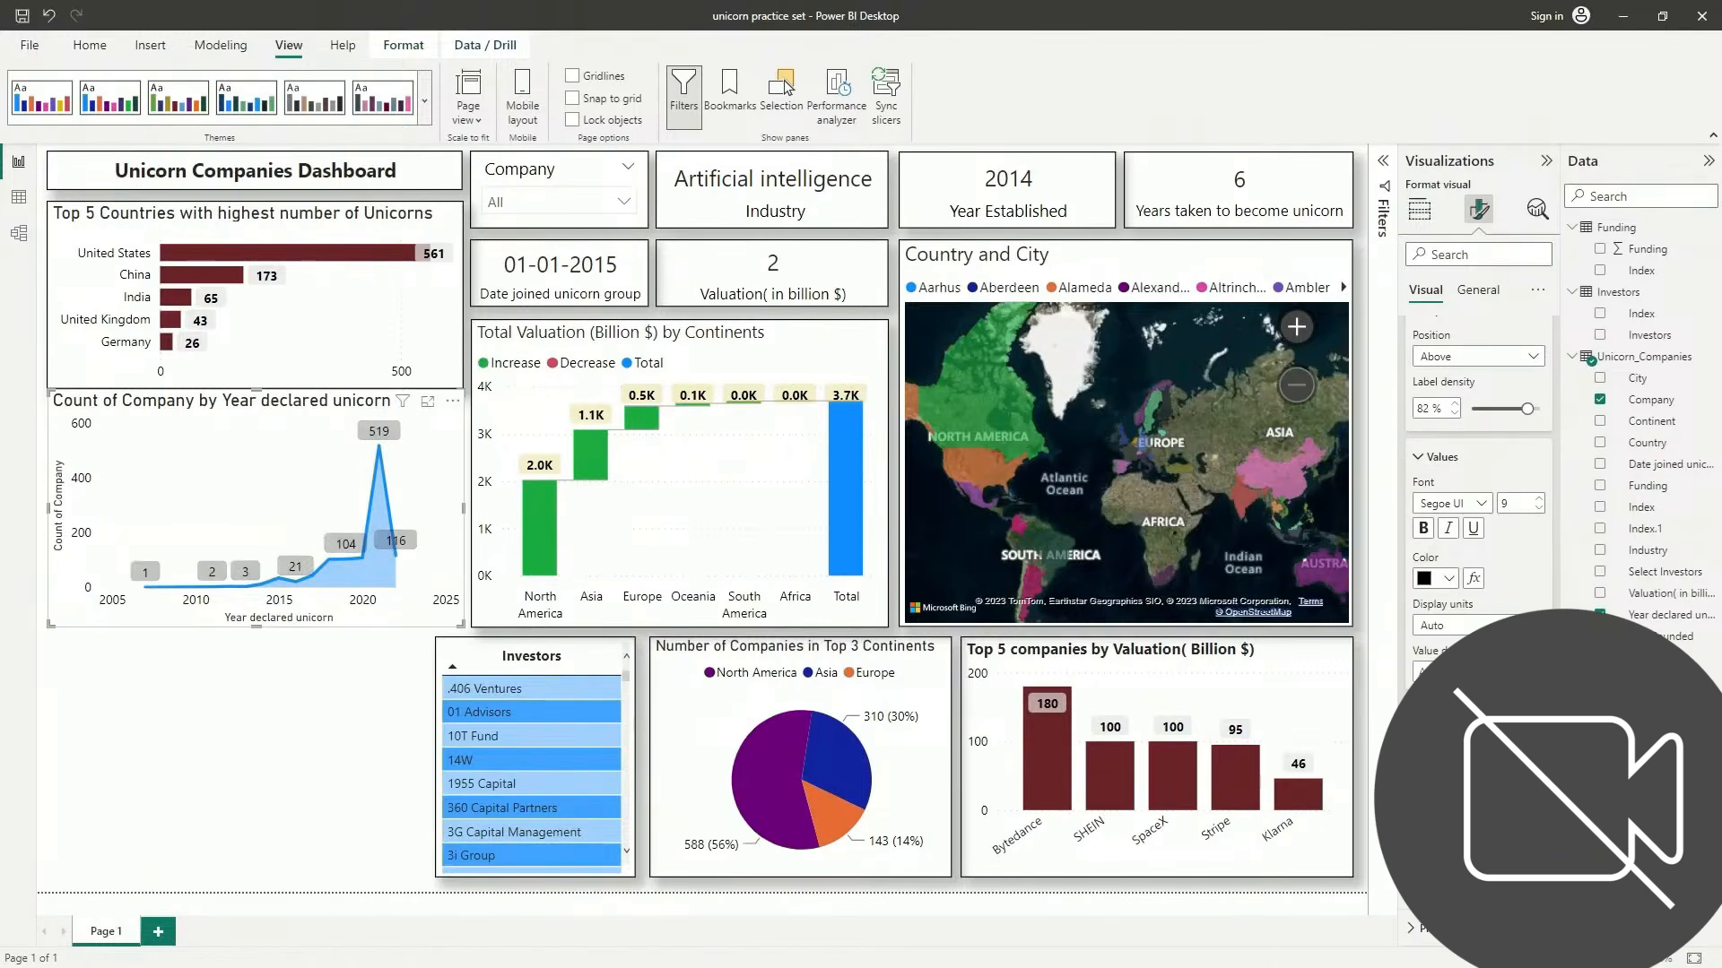
click(1448, 578)
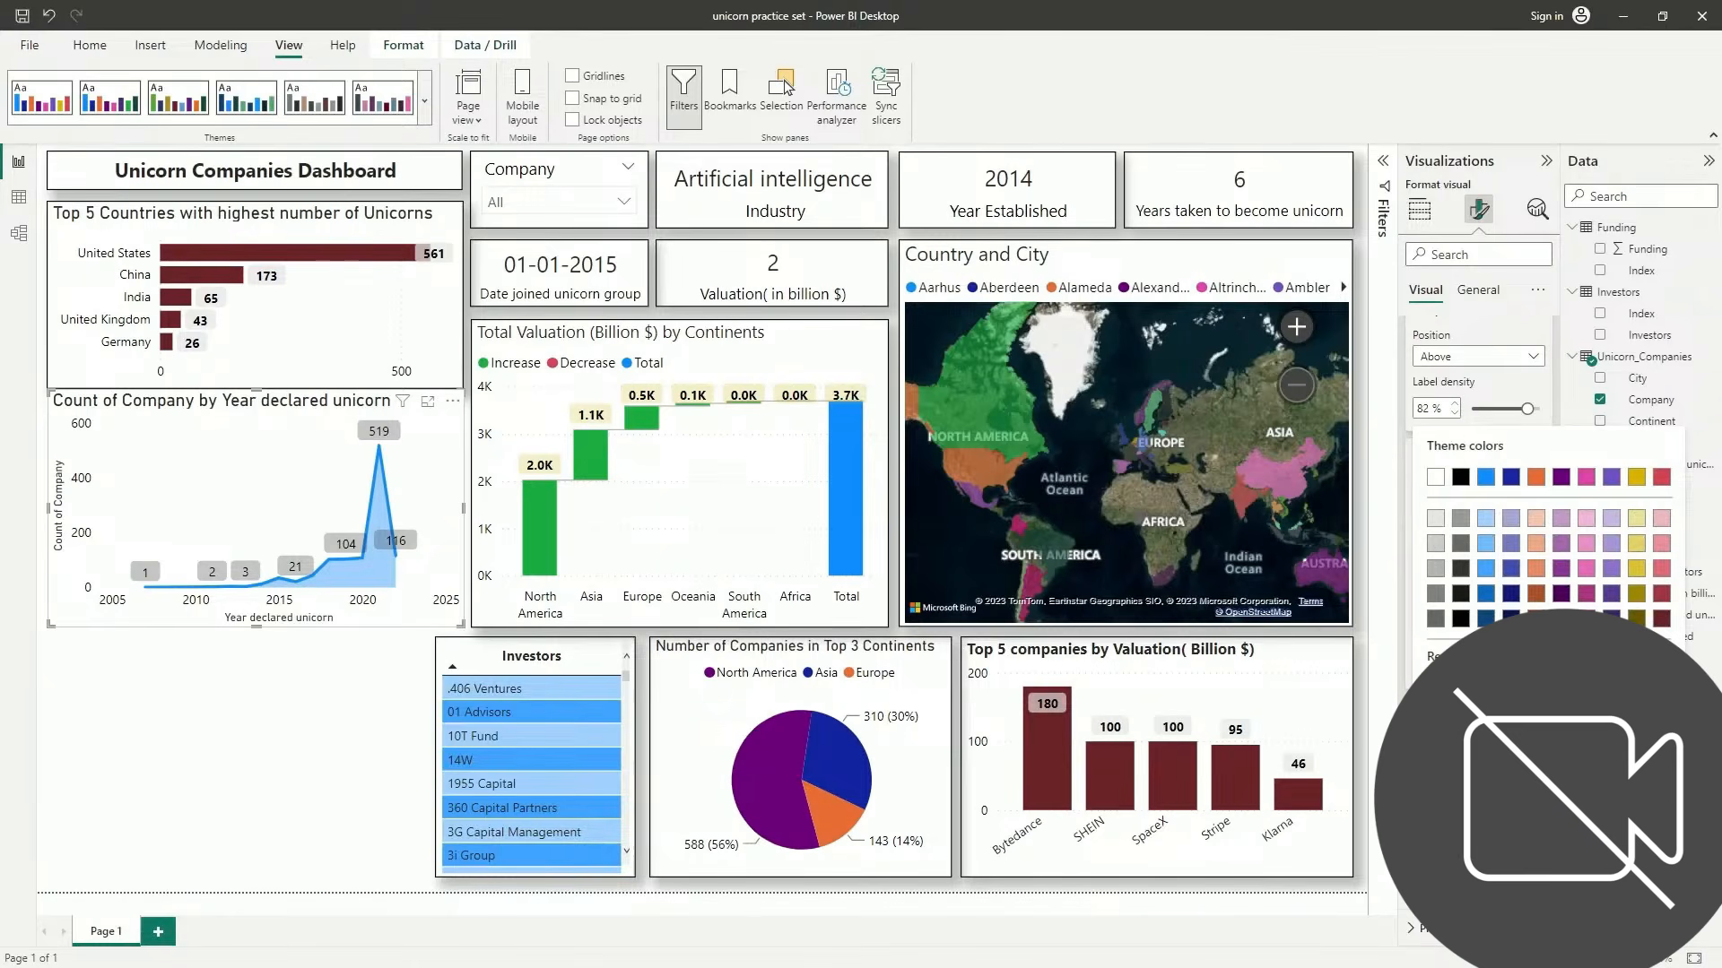
click(1485, 568)
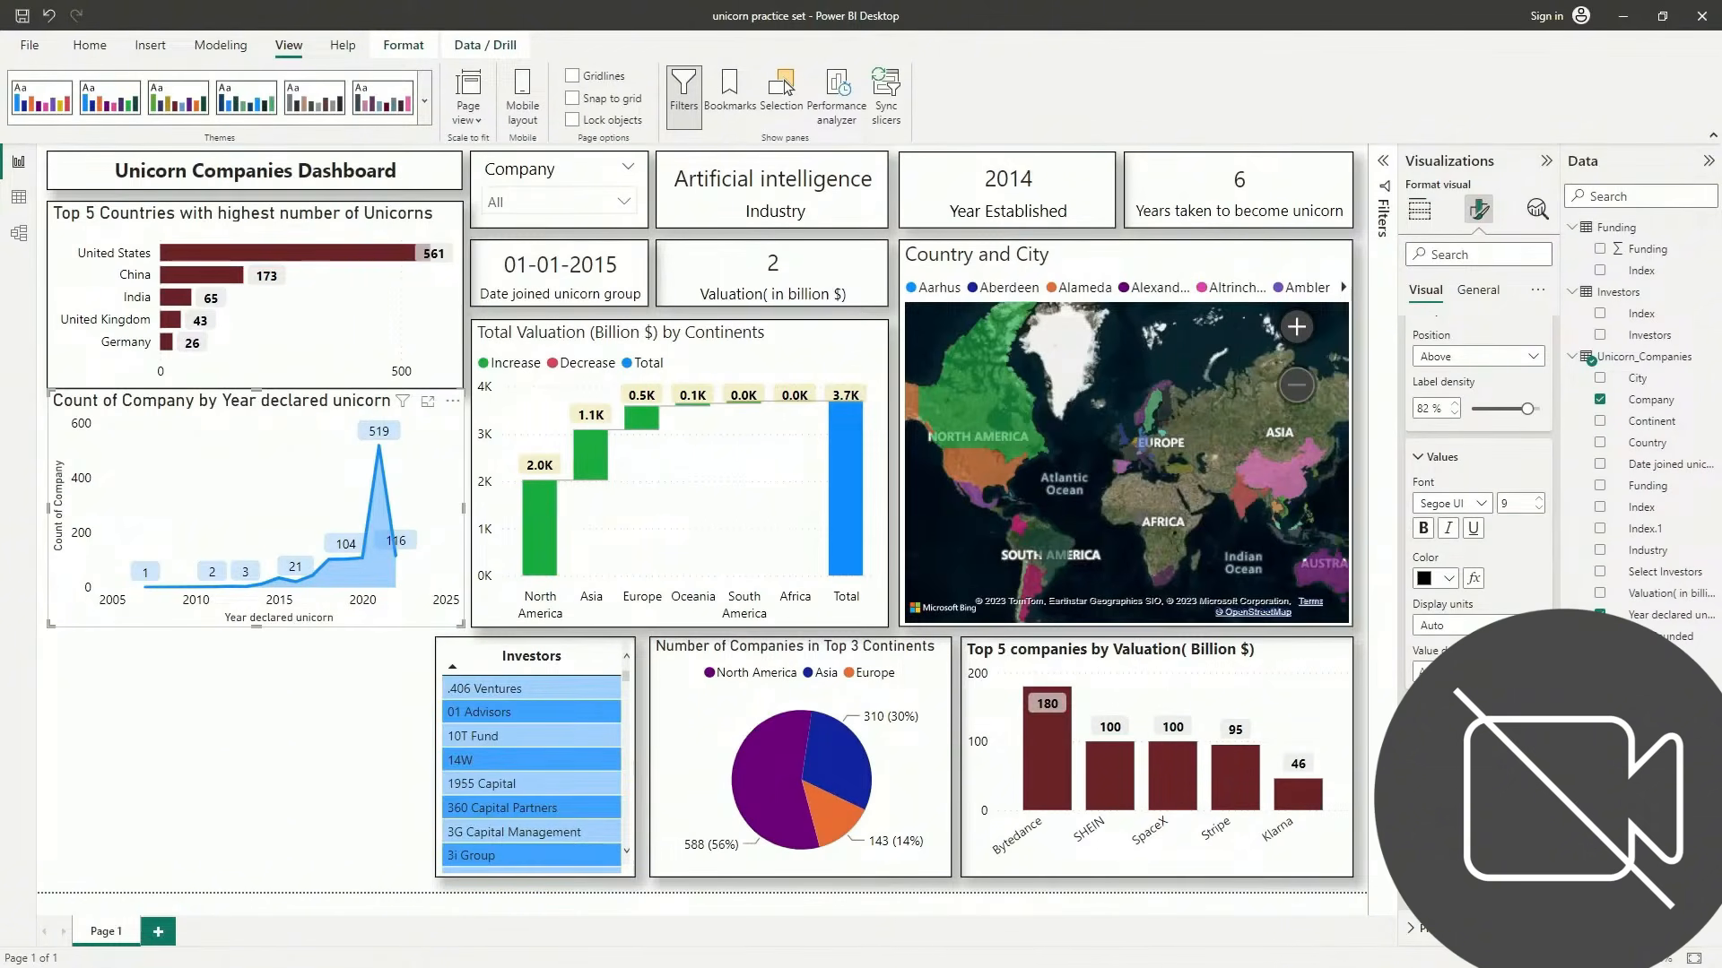
click(1534, 895)
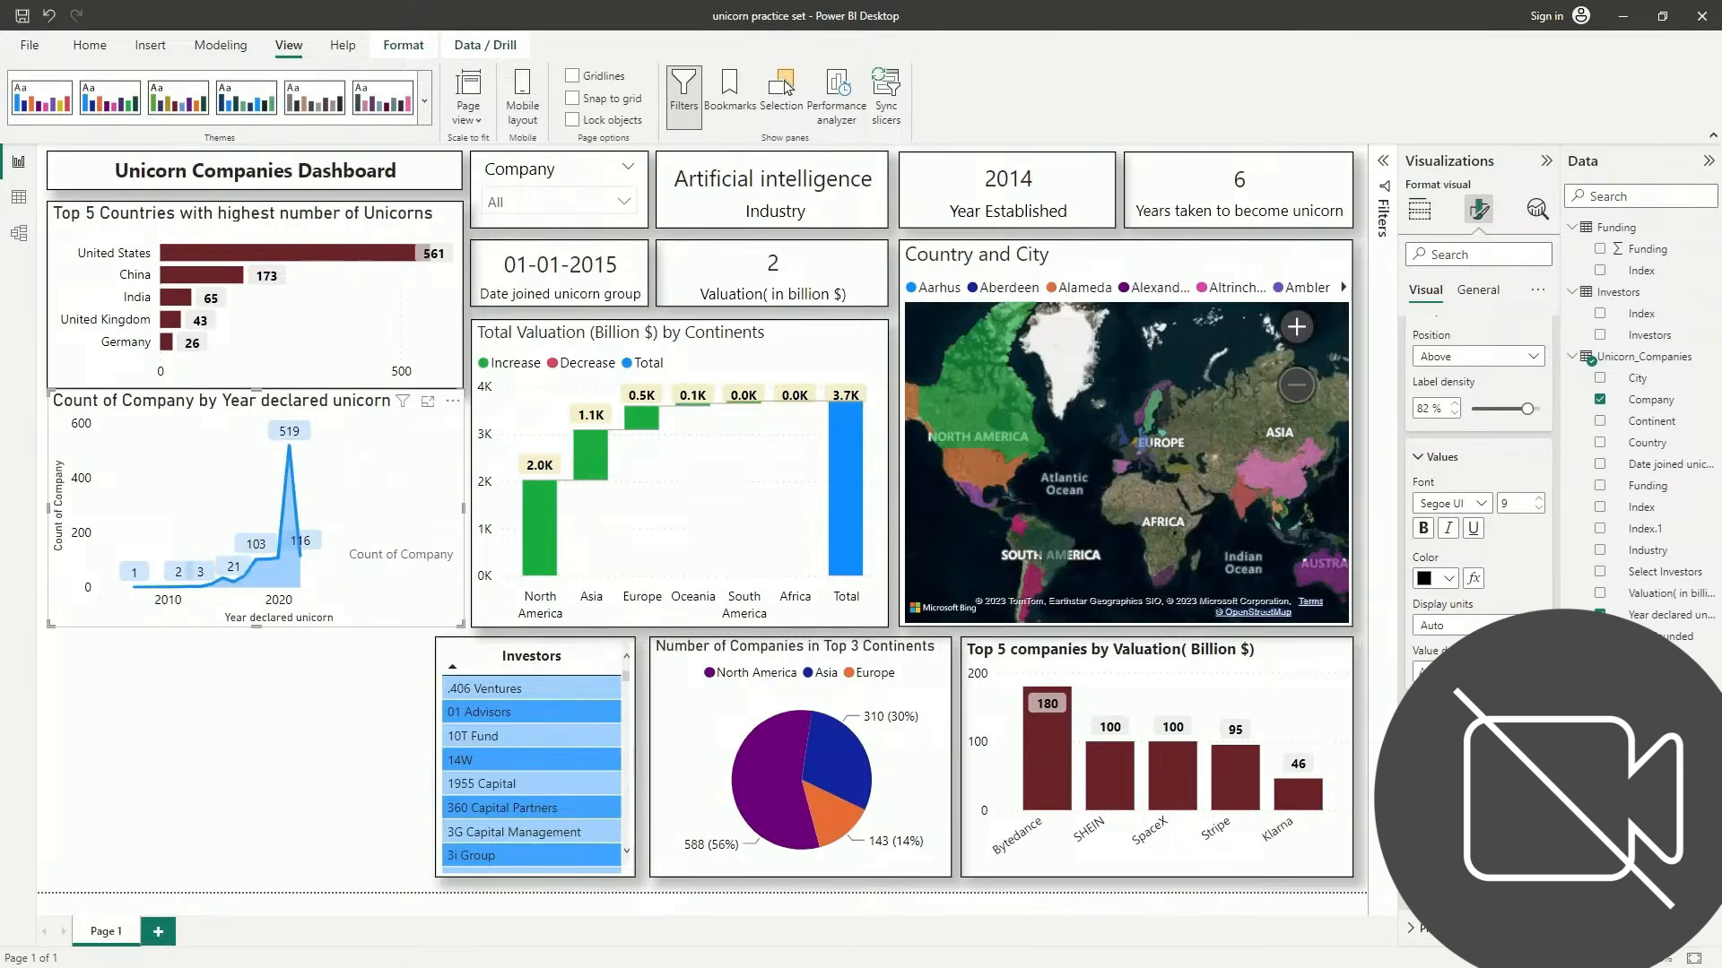
click(1534, 895)
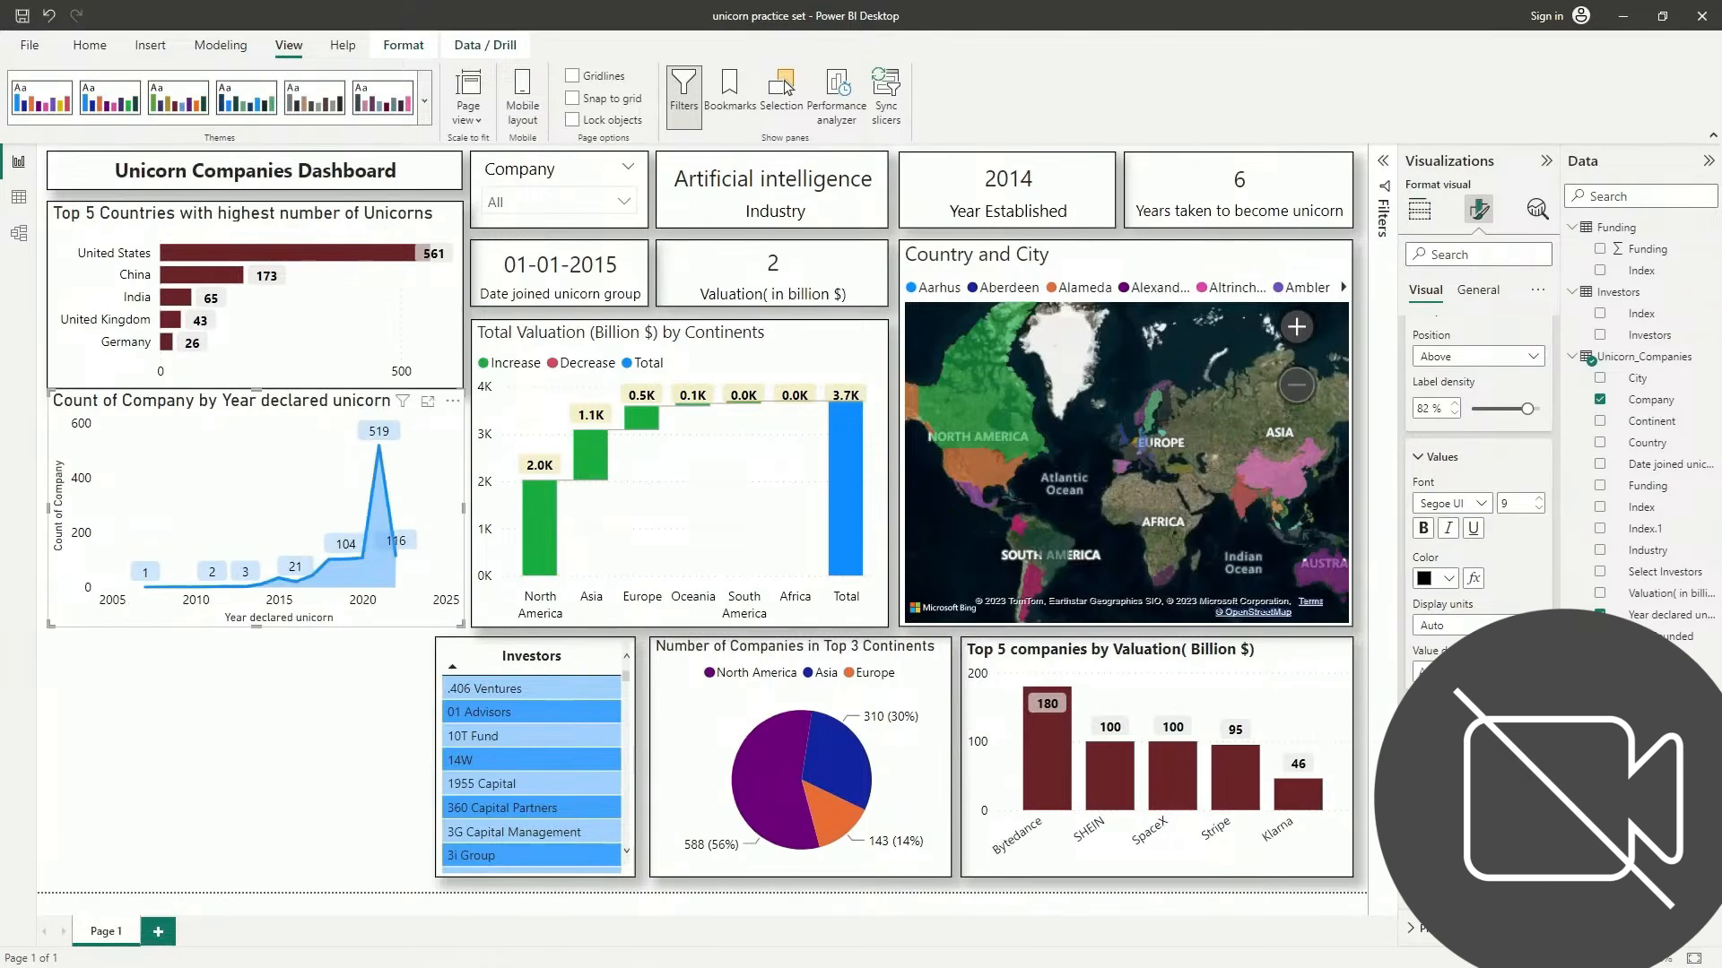
Replace the area chart's title text with "Unicorns by year declared"
scroll(1442, 457, up, 3)
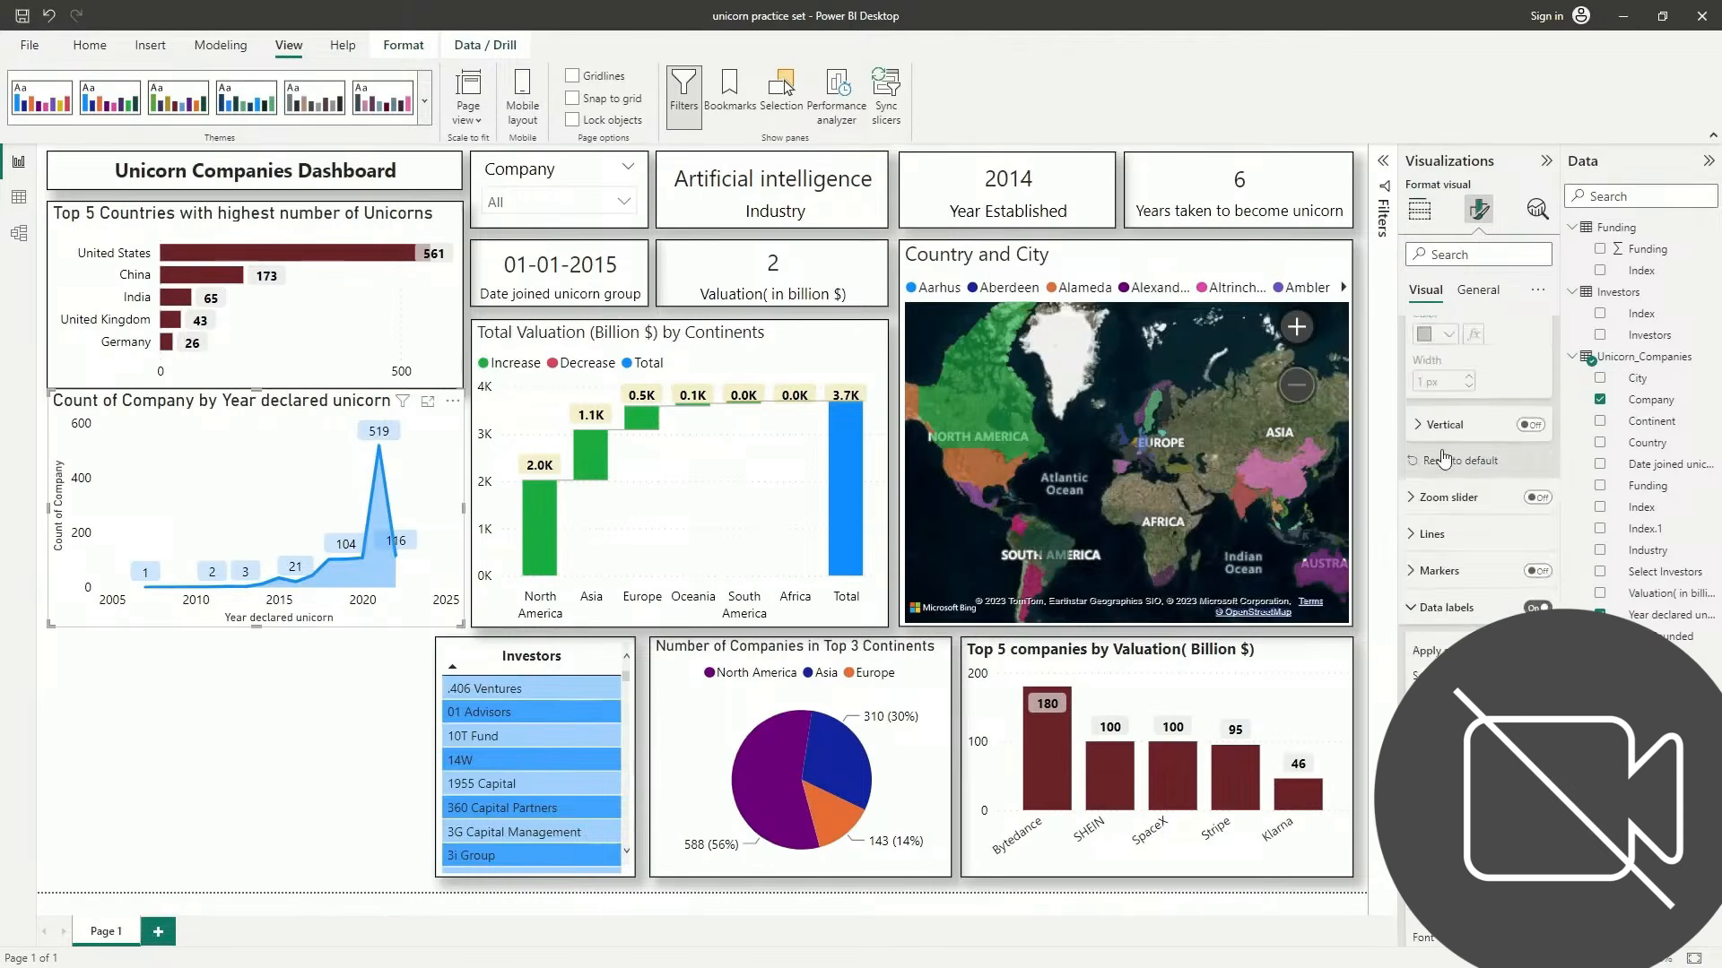
scroll(1442, 450, up, 2)
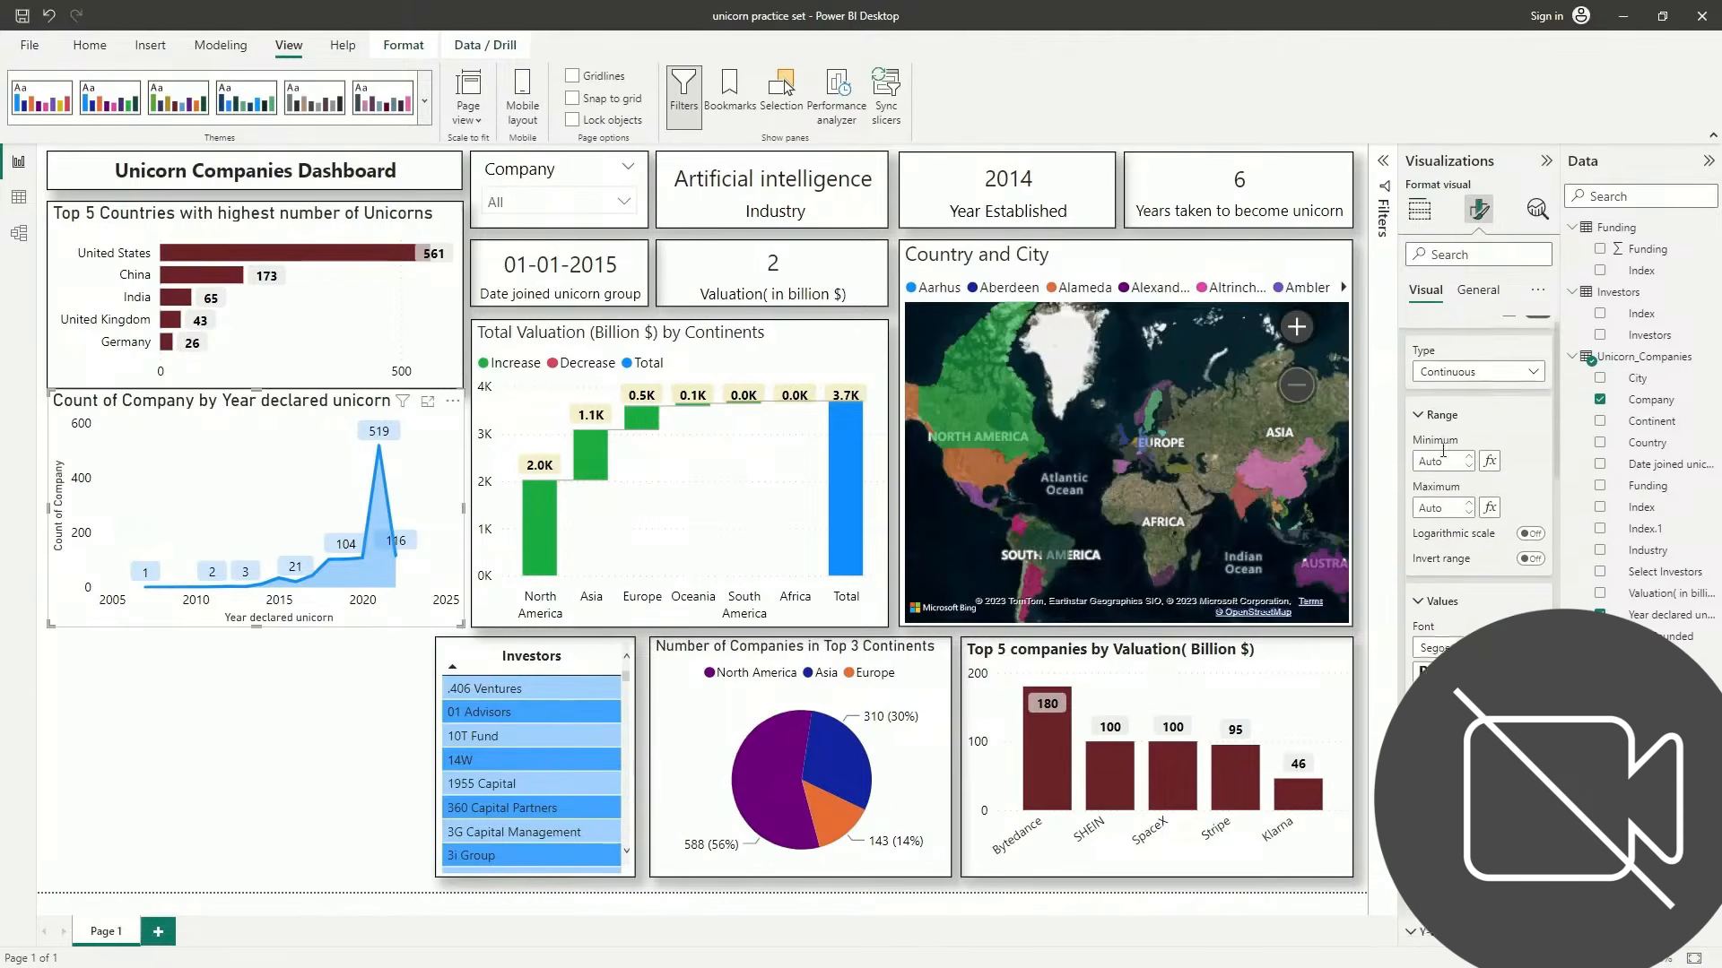
click(1475, 297)
click(1462, 372)
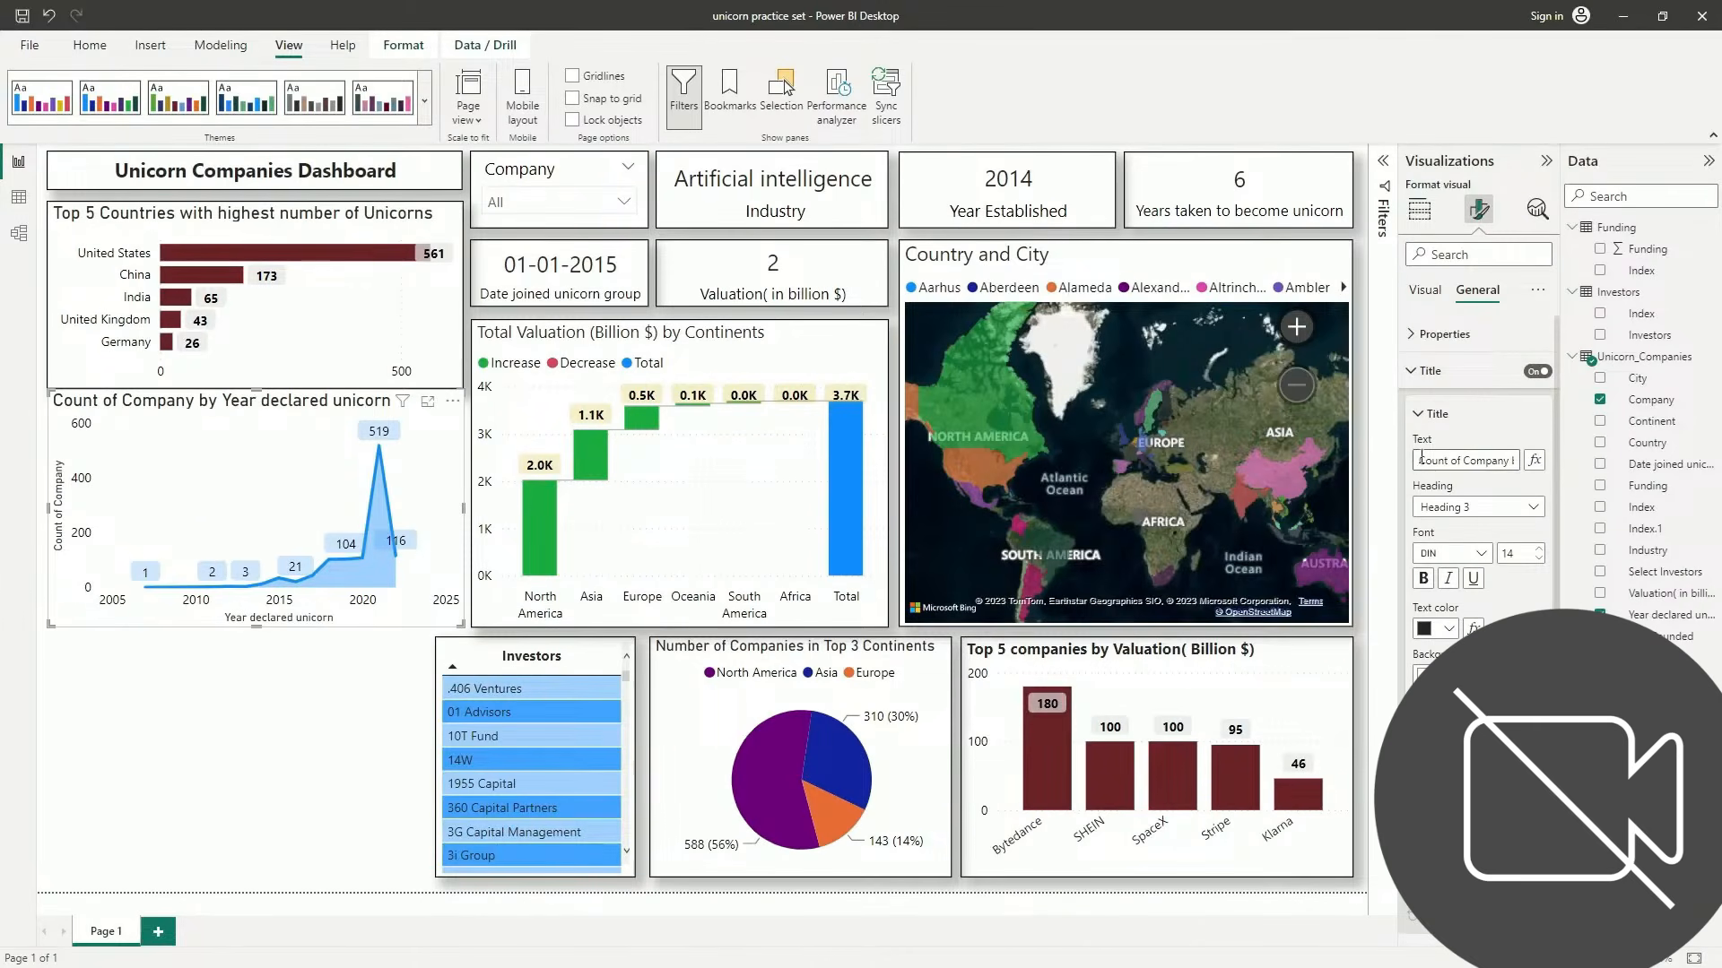
drag(1418, 460, 1515, 460)
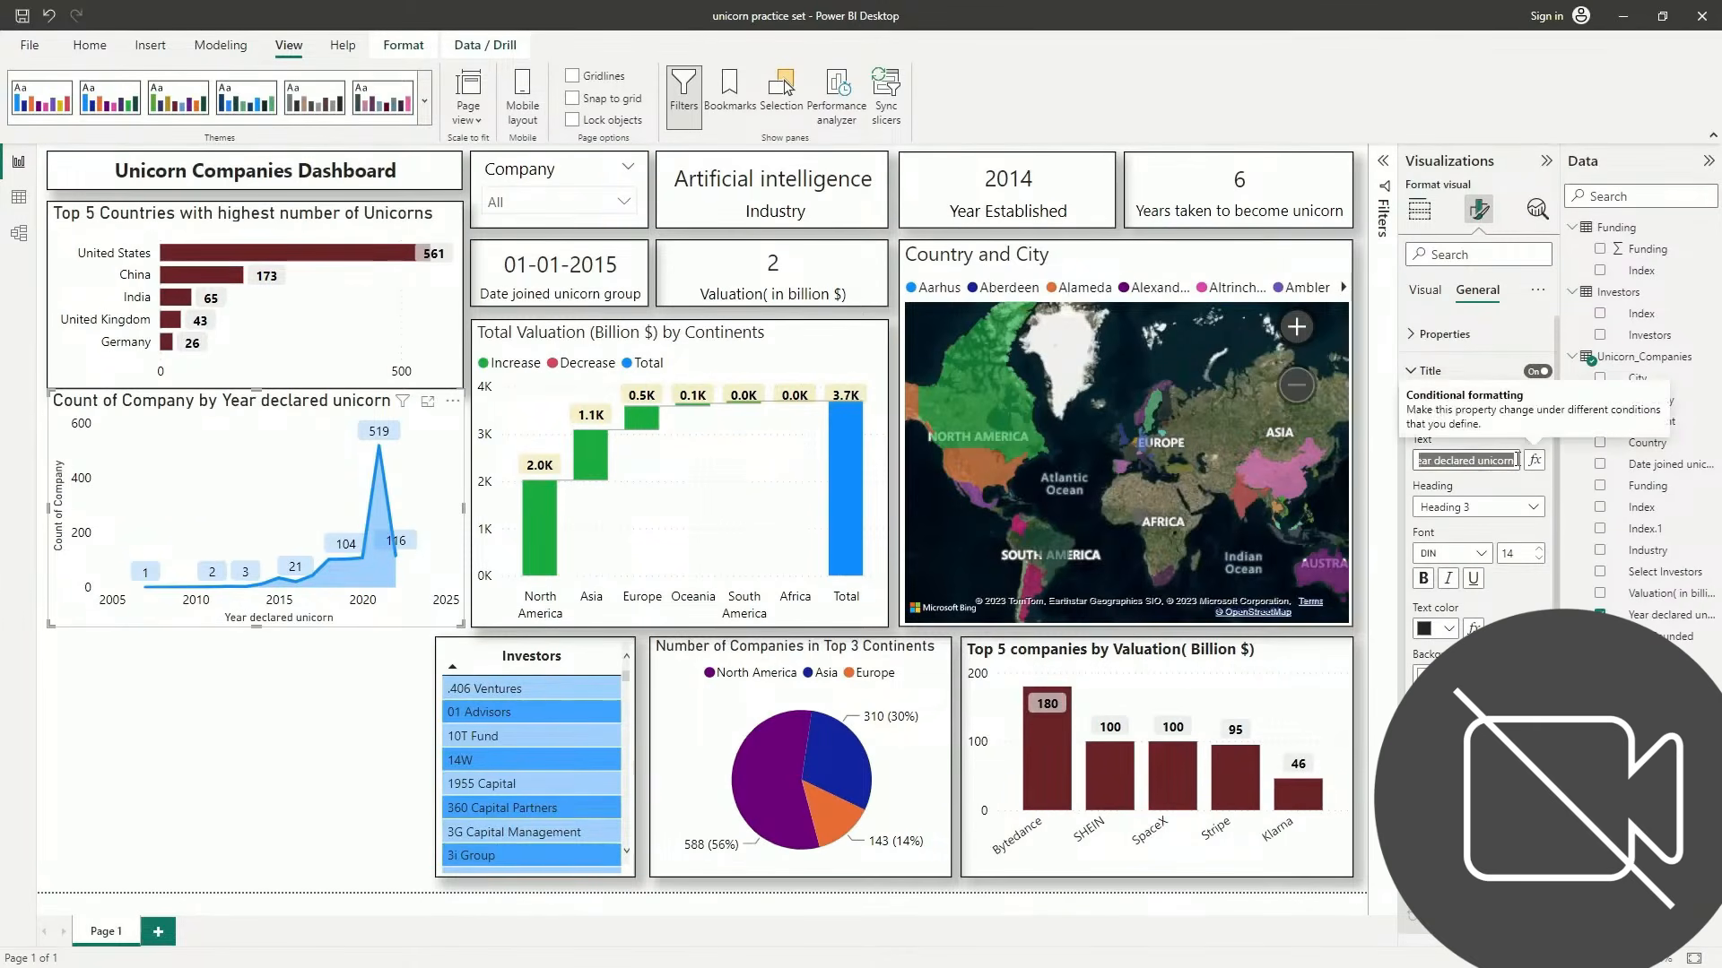
key(BackSpace)
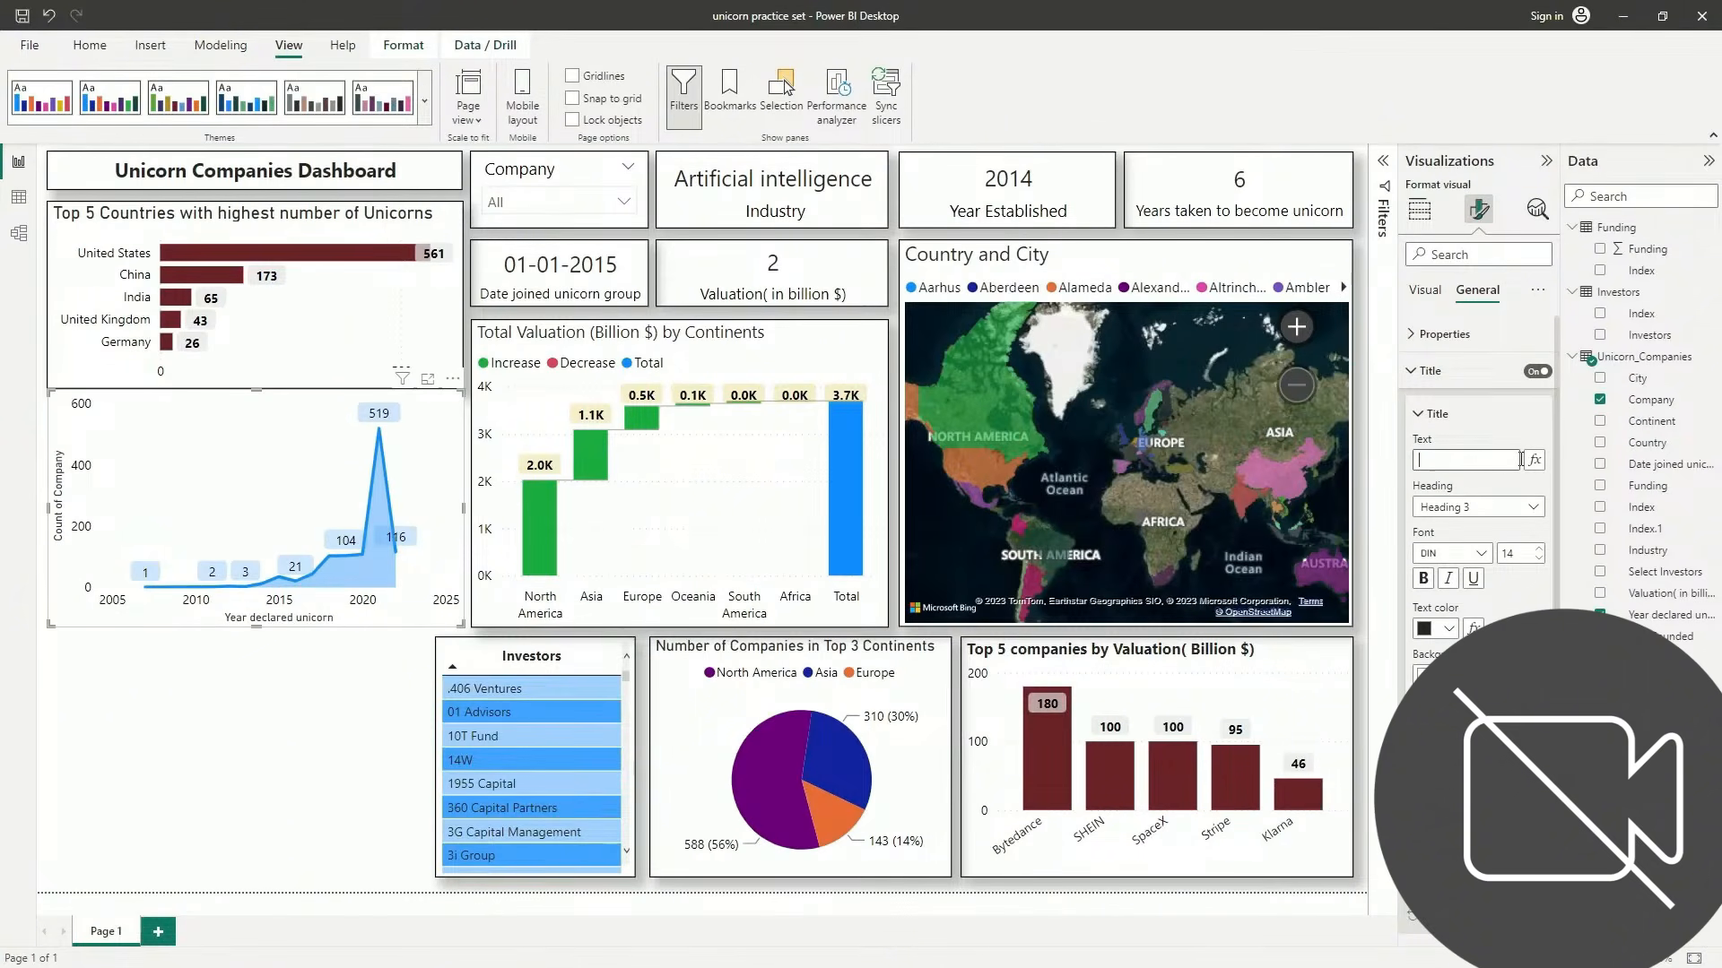
text(Unicor)
text(ns by yea)
text(r declared)
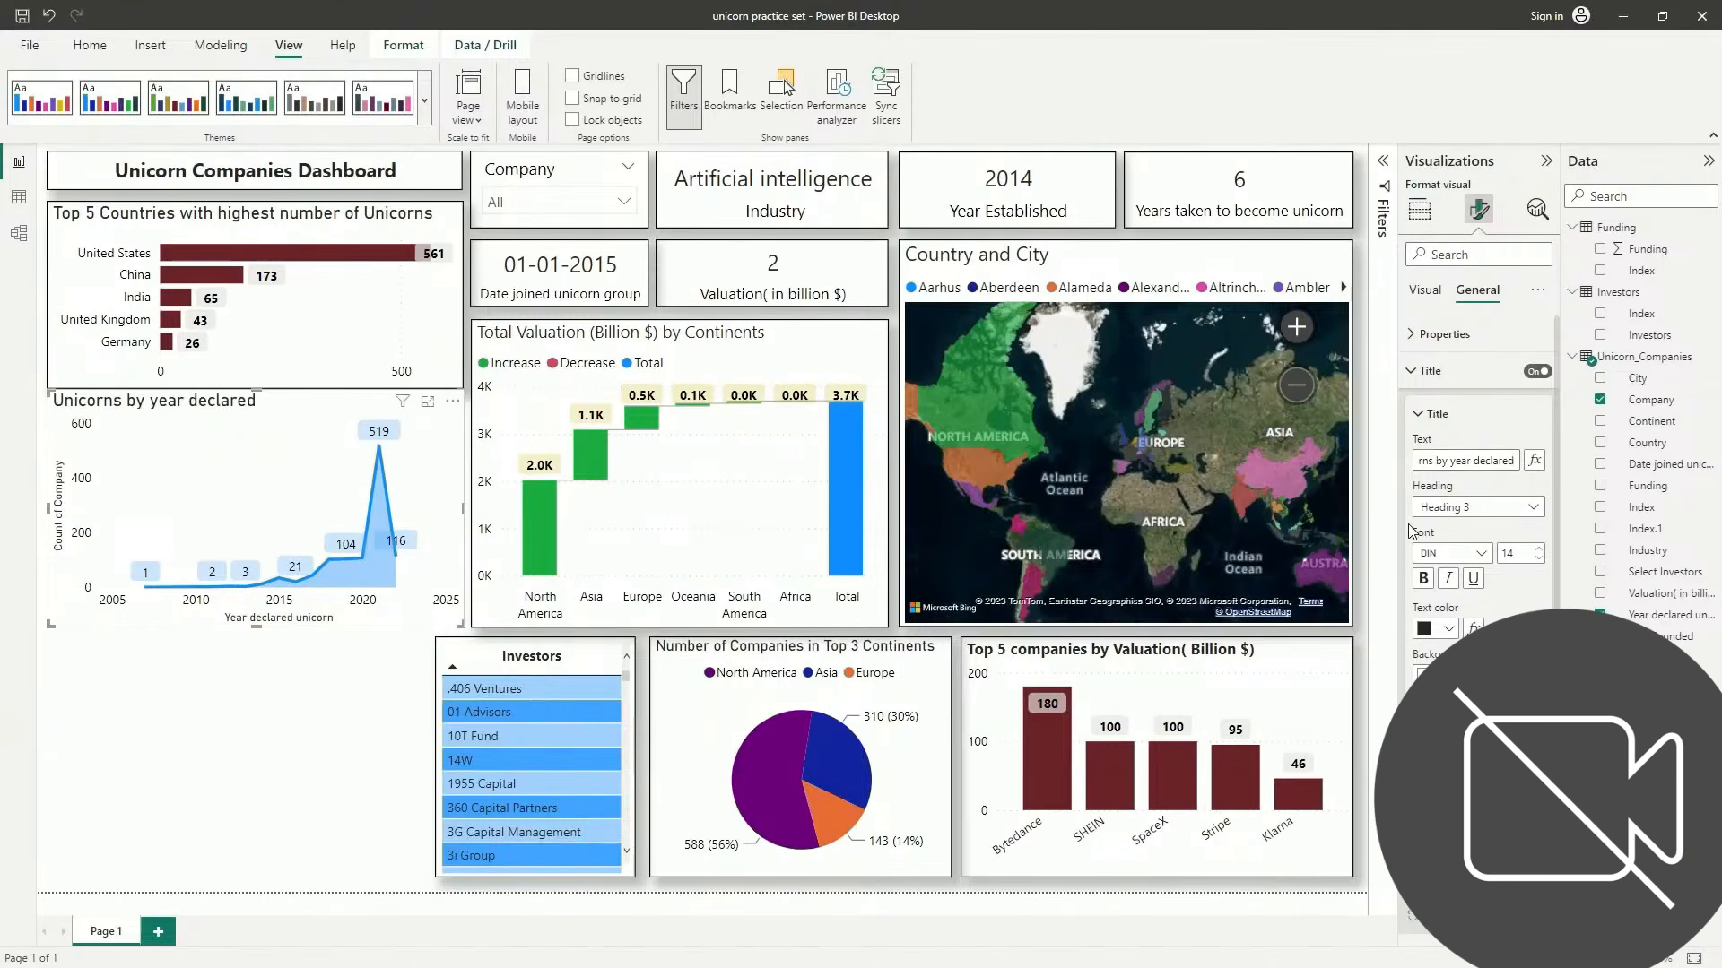
Set the area chart title's font to Segoe UI, size 12, leaving it unbolded
click(1478, 554)
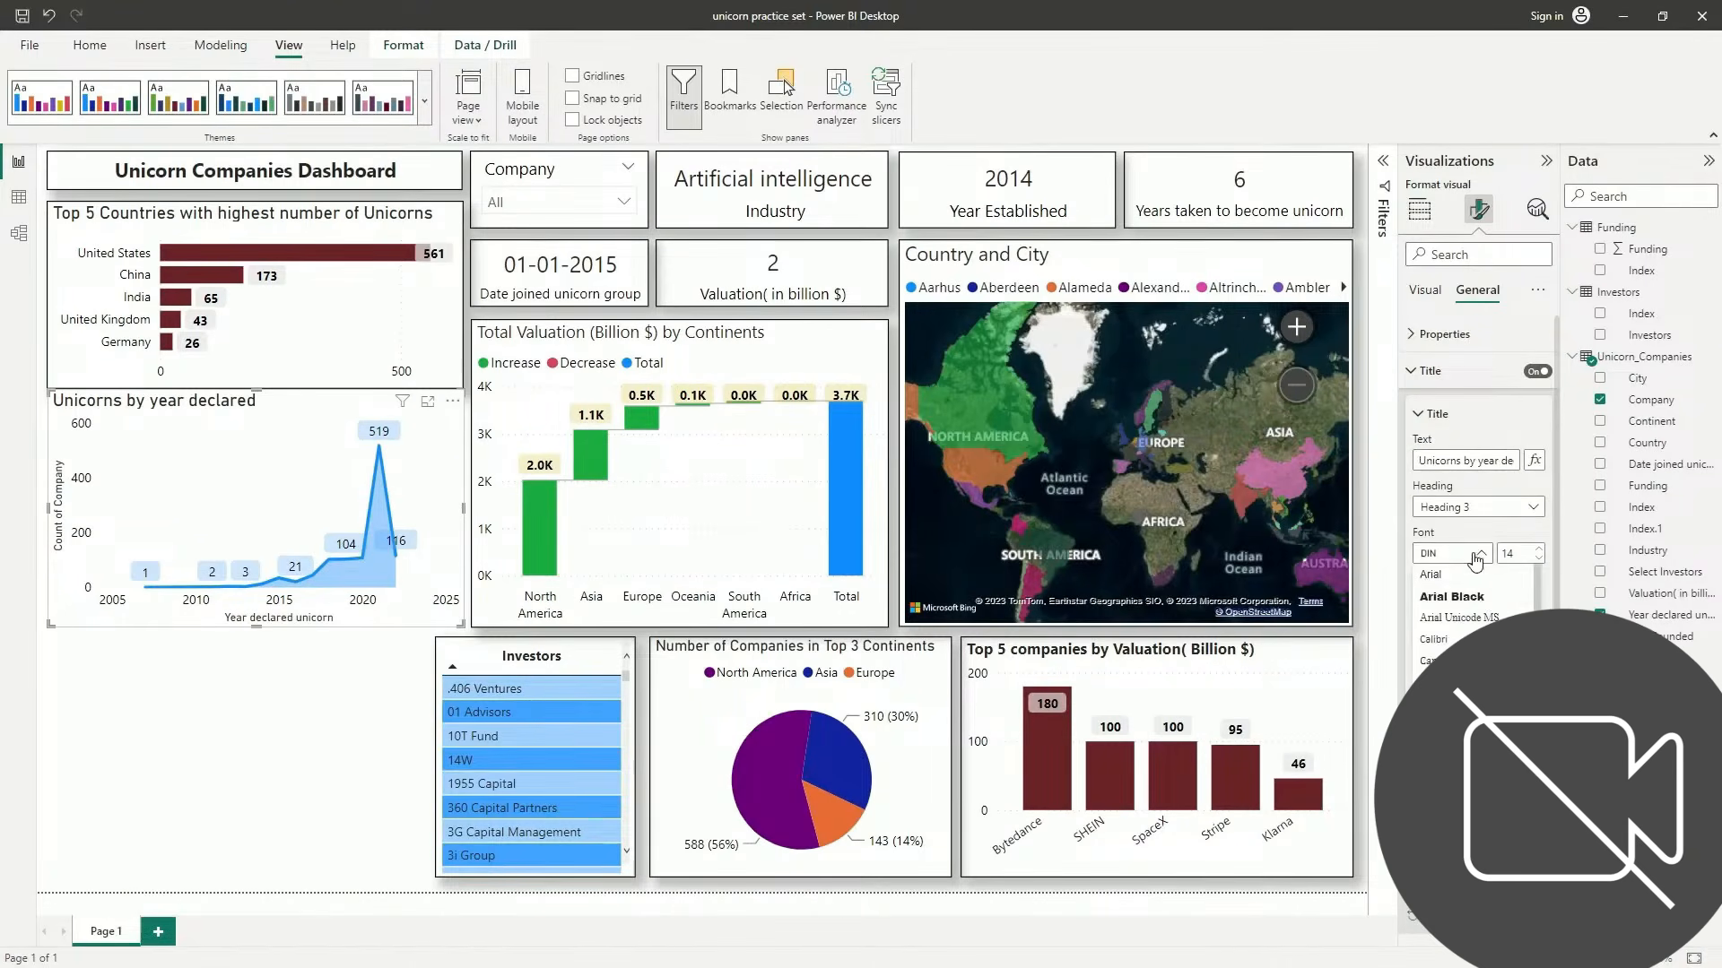
scroll(1475, 609, down, 2)
scroll(1475, 610, down, 1)
click(1453, 744)
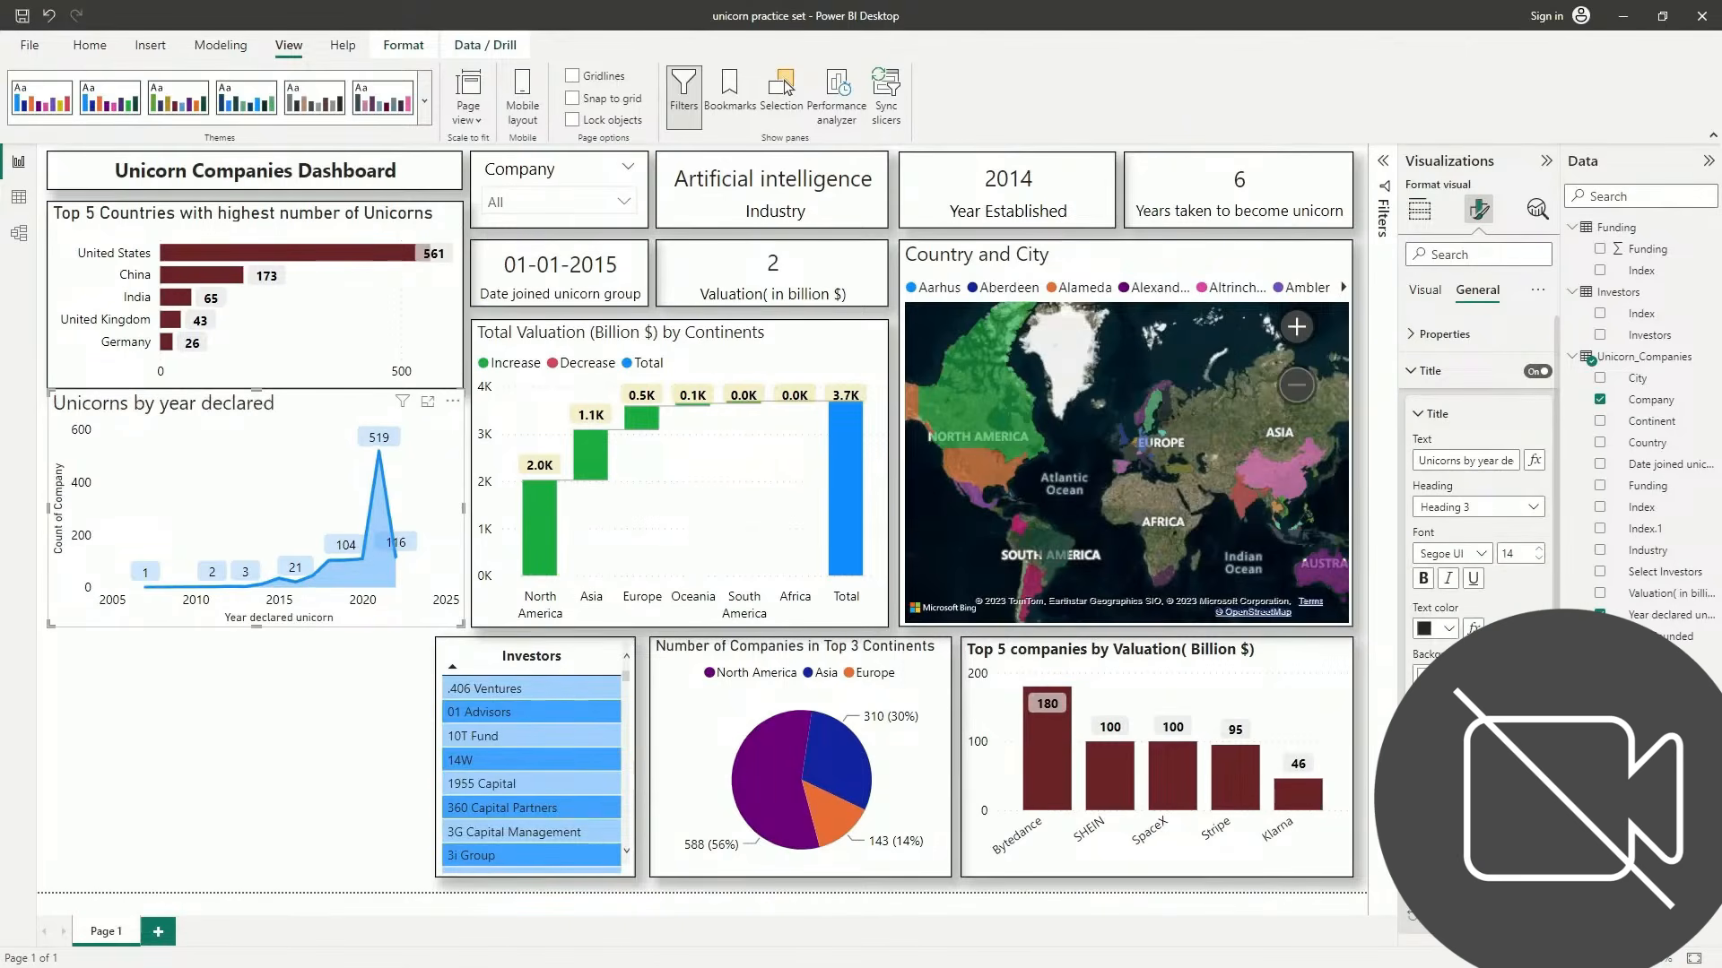
click(1539, 558)
click(1539, 558)
click(1425, 579)
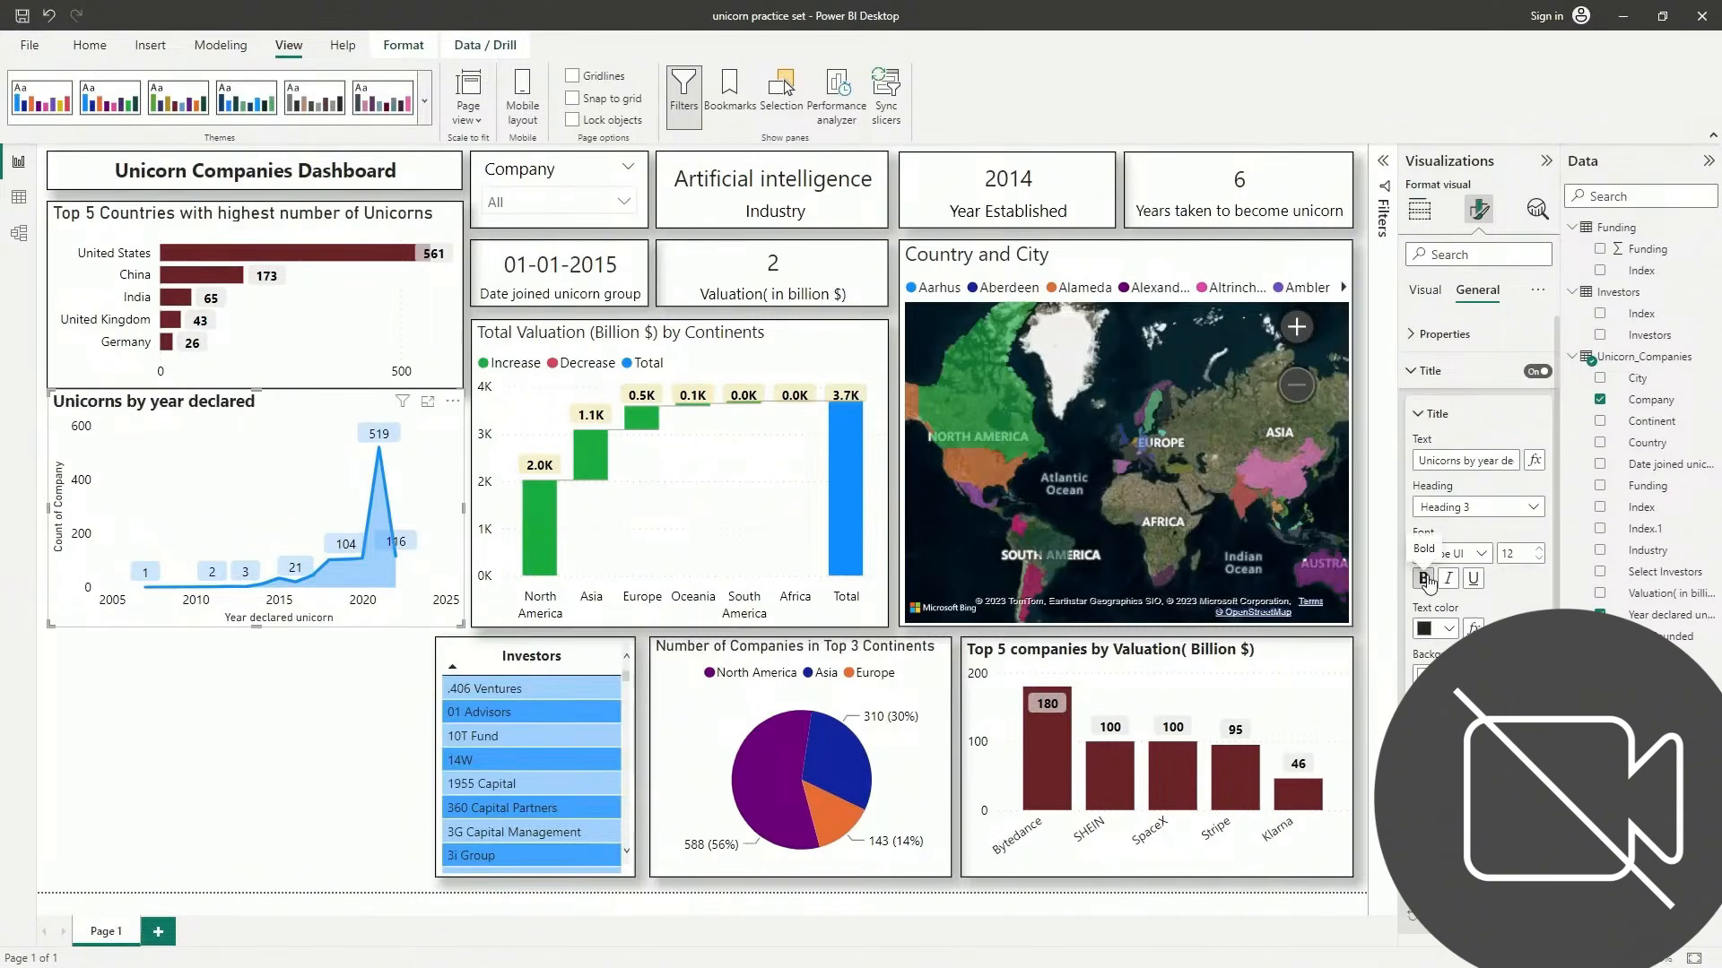
click(1425, 578)
Turn on the visual border and shadow effects for the area chart
scroll(1471, 538, down, 2)
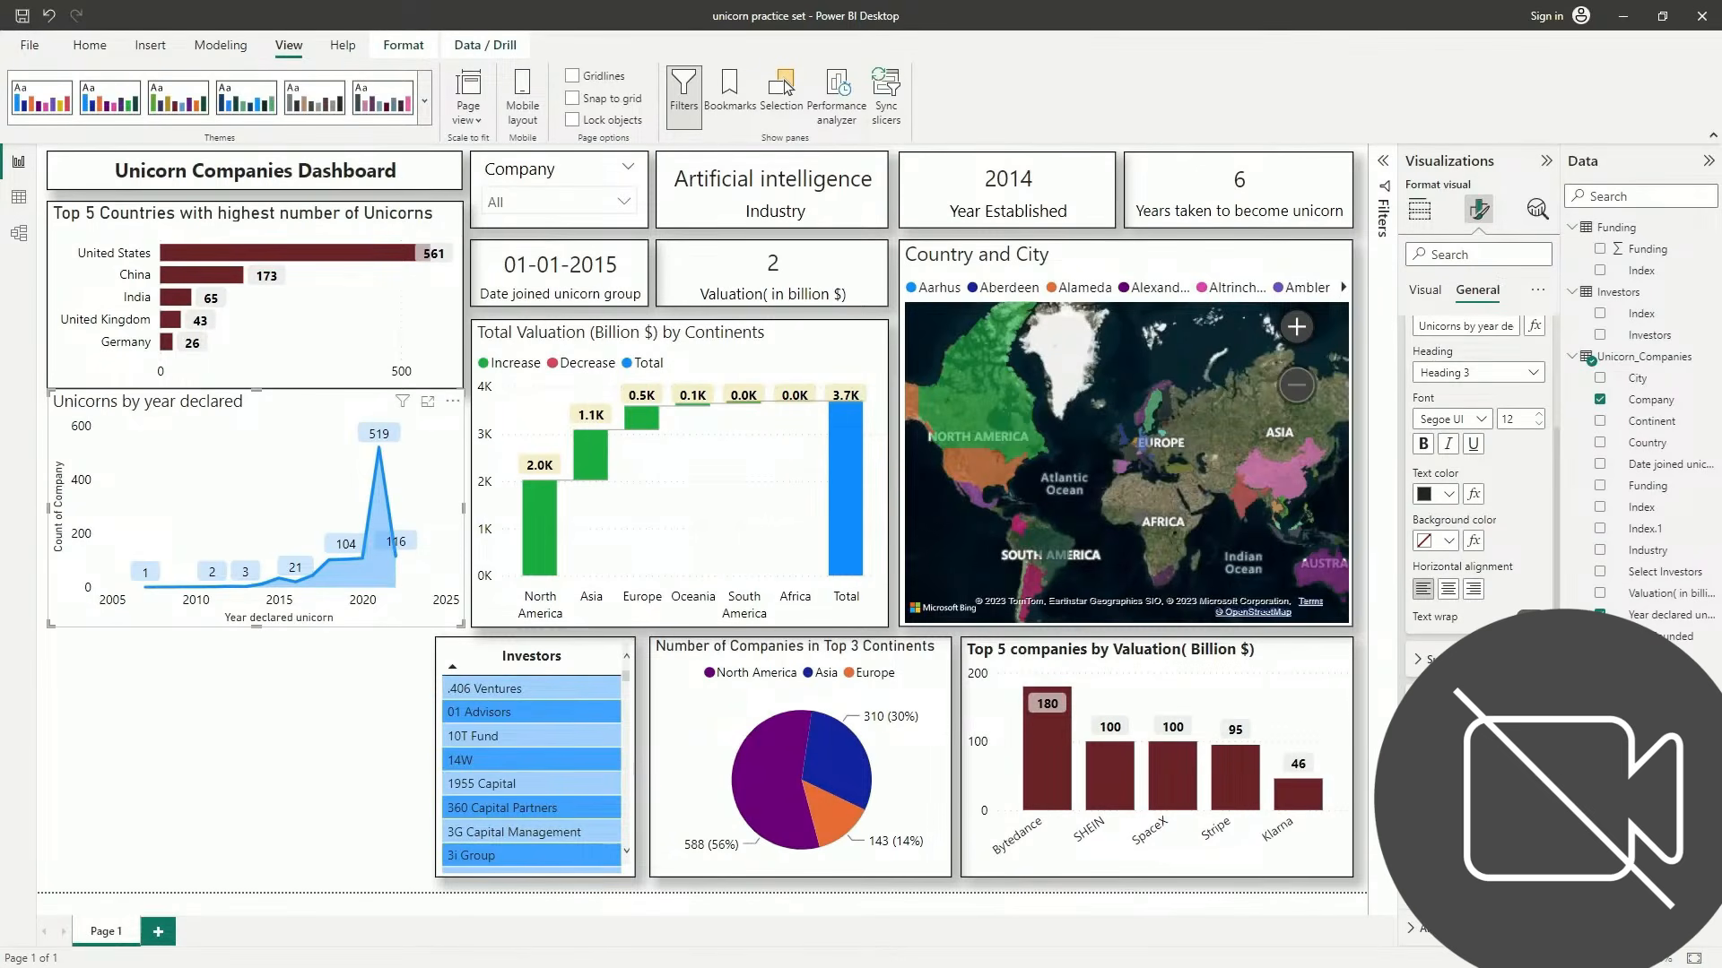
scroll(1478, 475, down, 4)
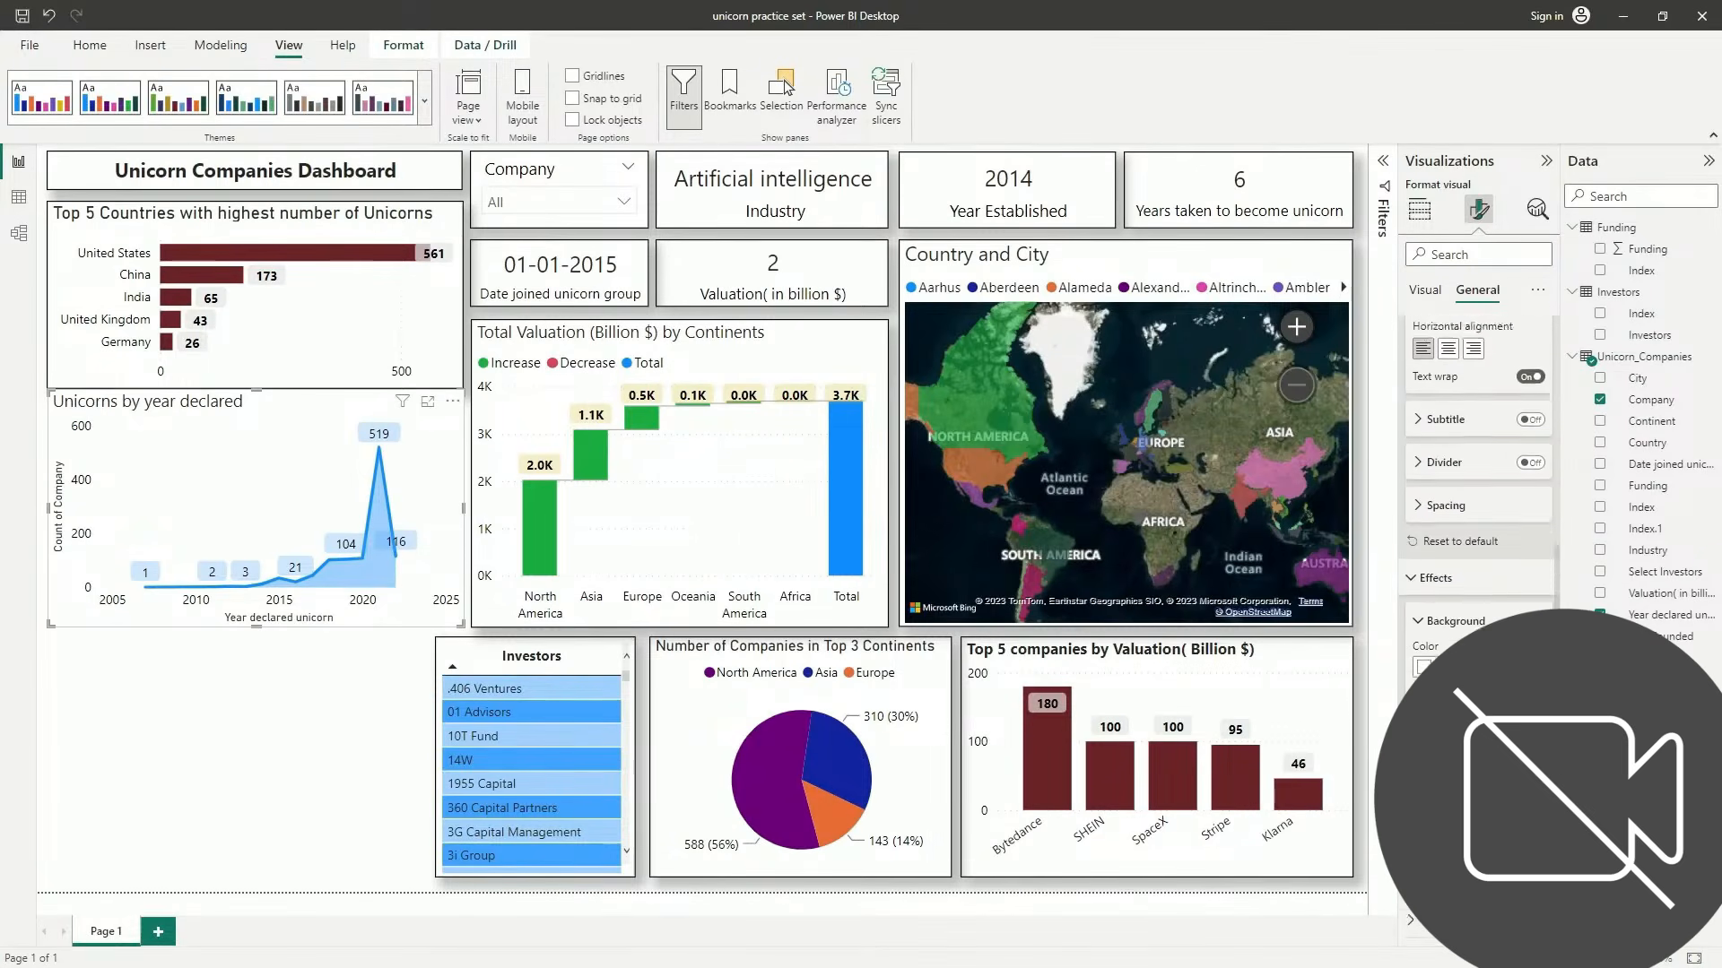
click(1531, 738)
click(1531, 781)
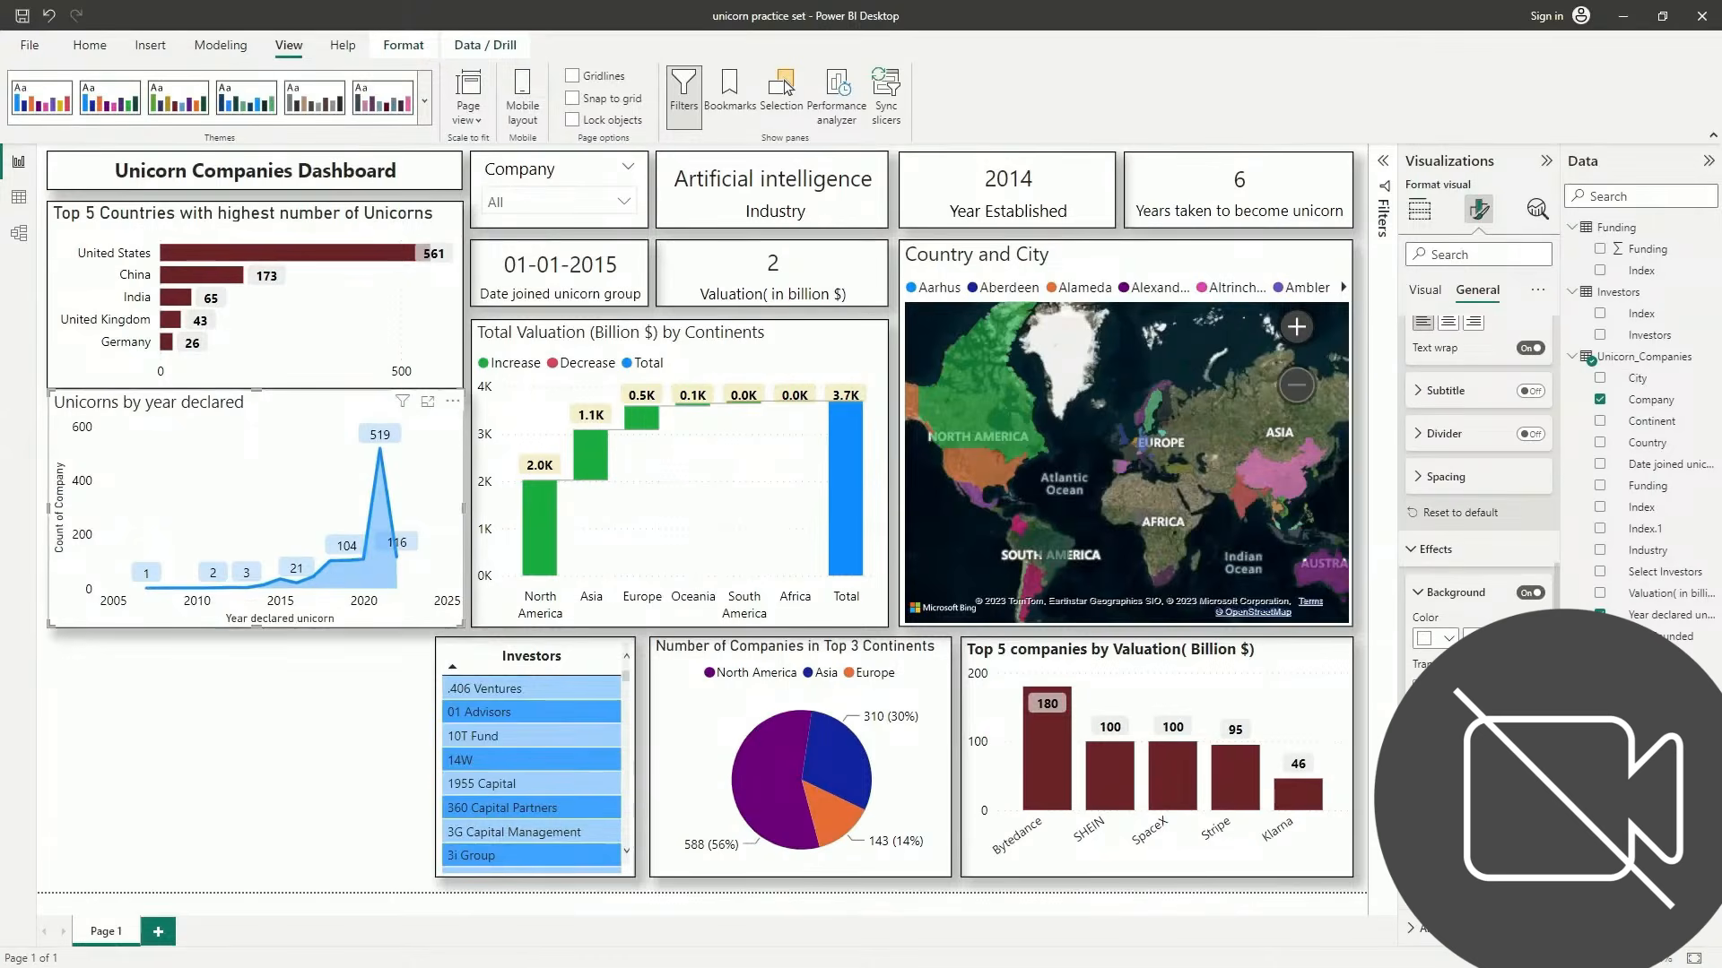
scroll(1480, 556, up, 5)
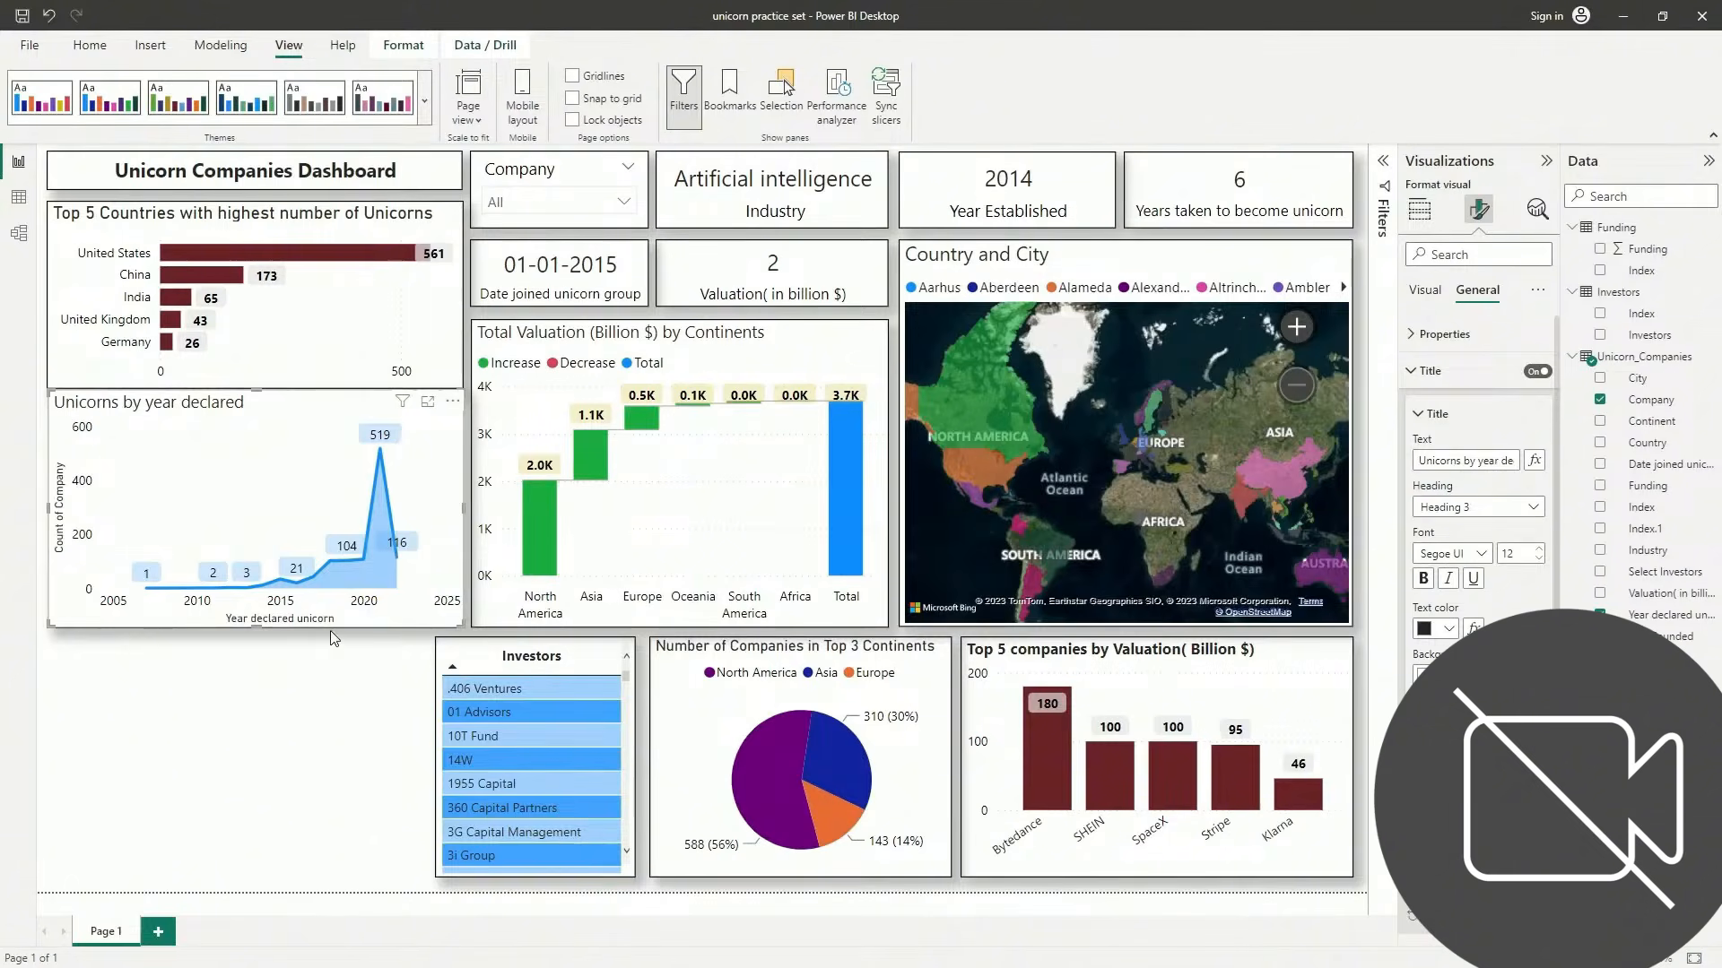
Nudge the Top 5 Countries chart up and the area chart down to leave a gap between them
drag(257, 385, 256, 399)
click(260, 422)
drag(302, 344, 302, 329)
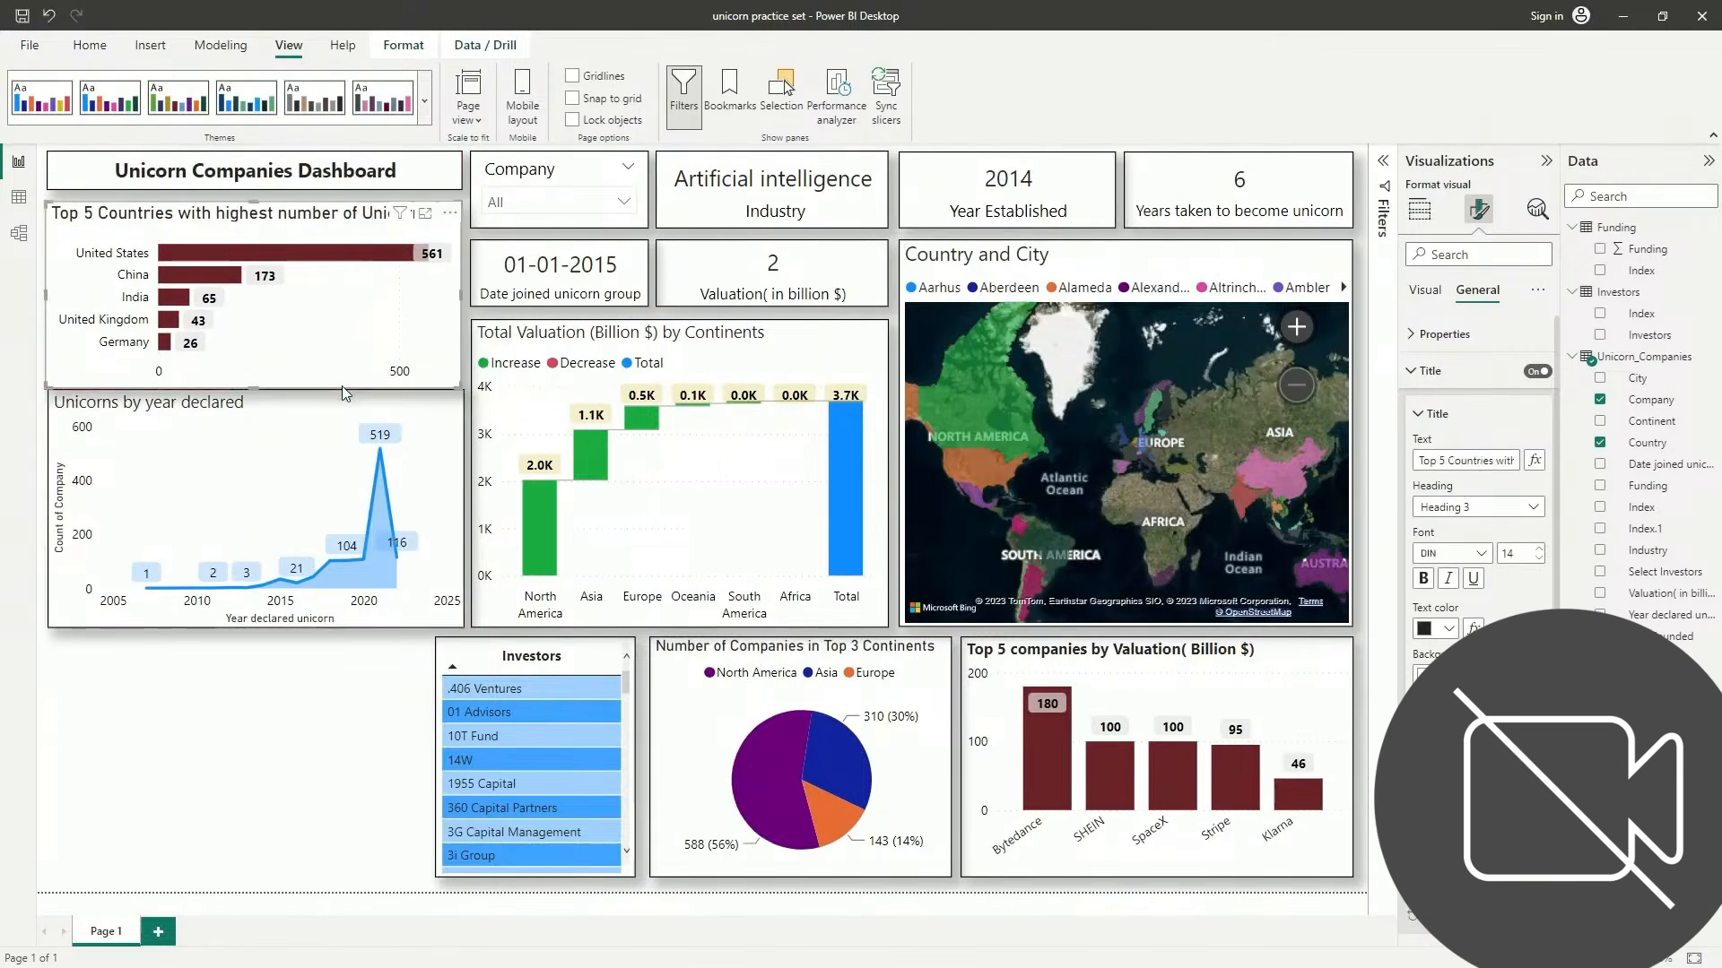
drag(342, 392, 308, 407)
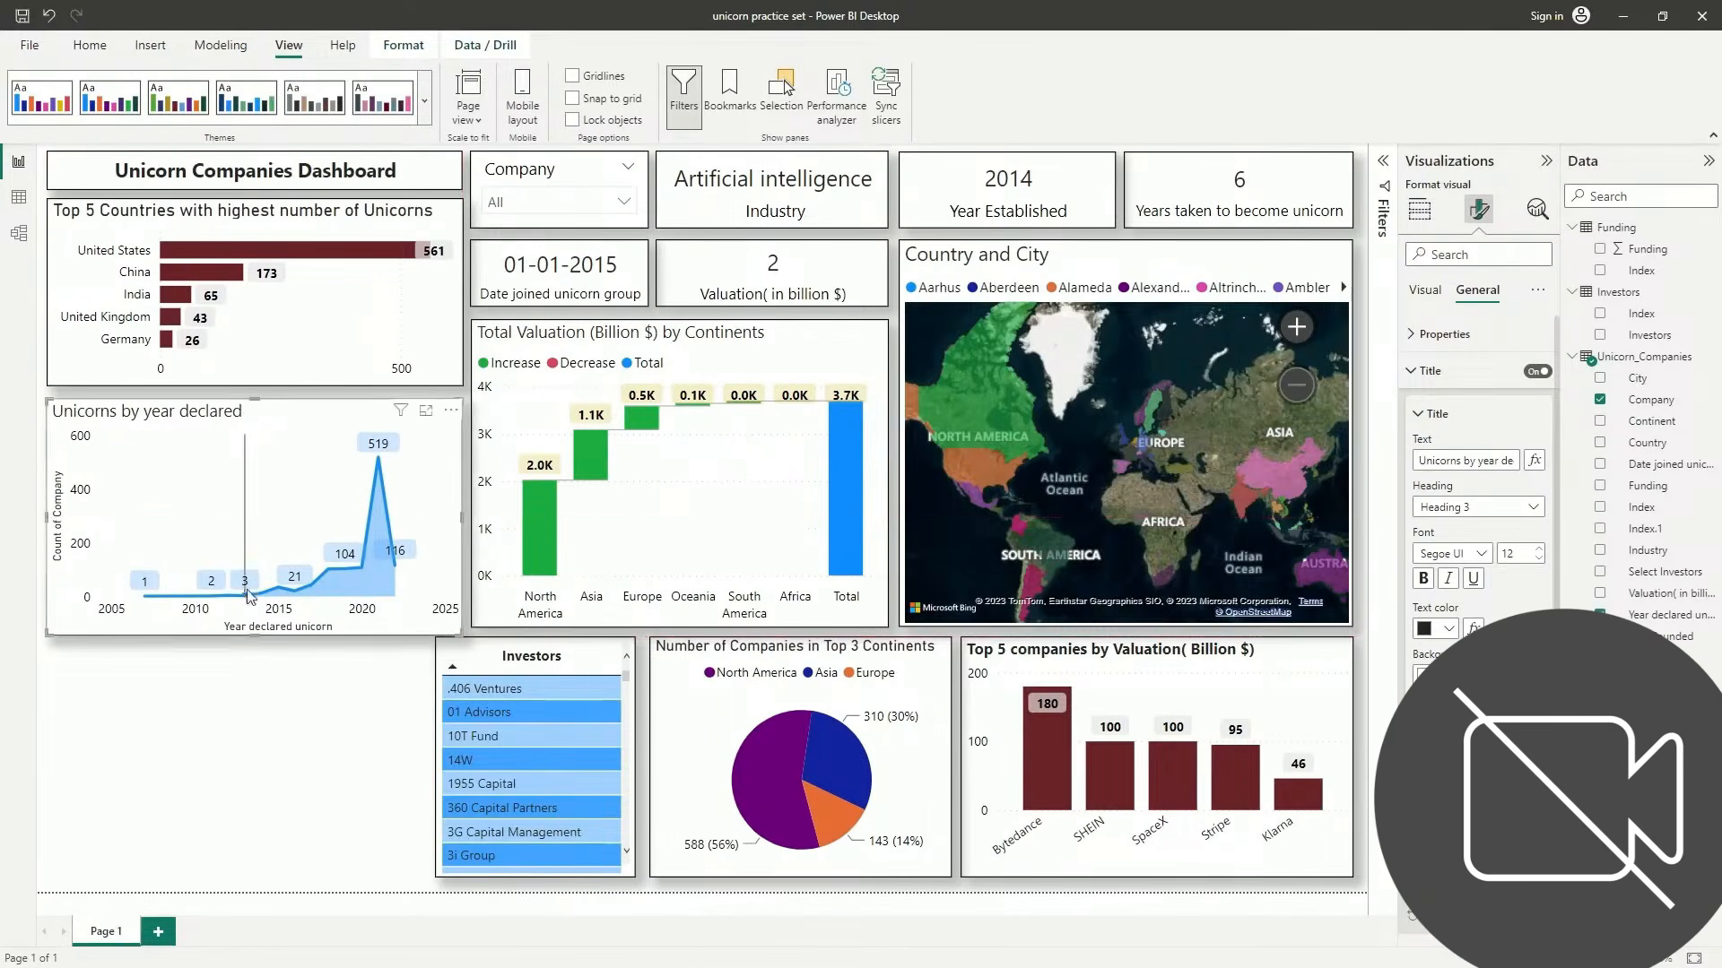
click(261, 647)
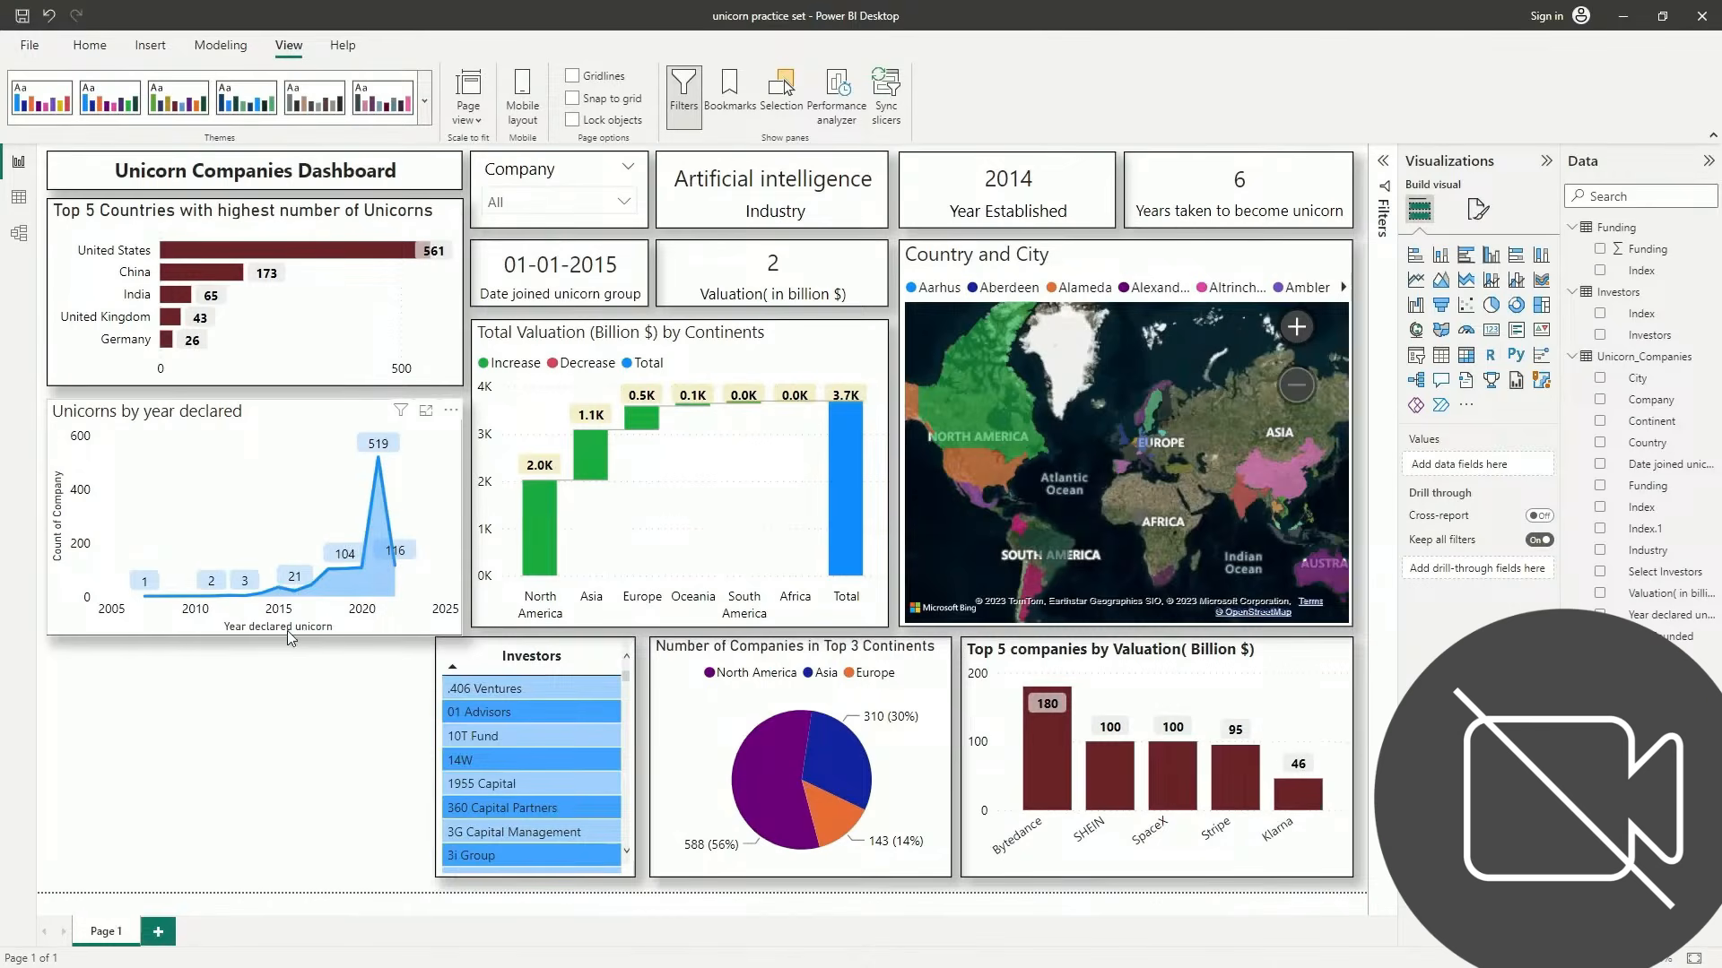
Resize the area chart by raising its bottom edge level with the waterfall chart and extending its top edge slightly upward
click(287, 631)
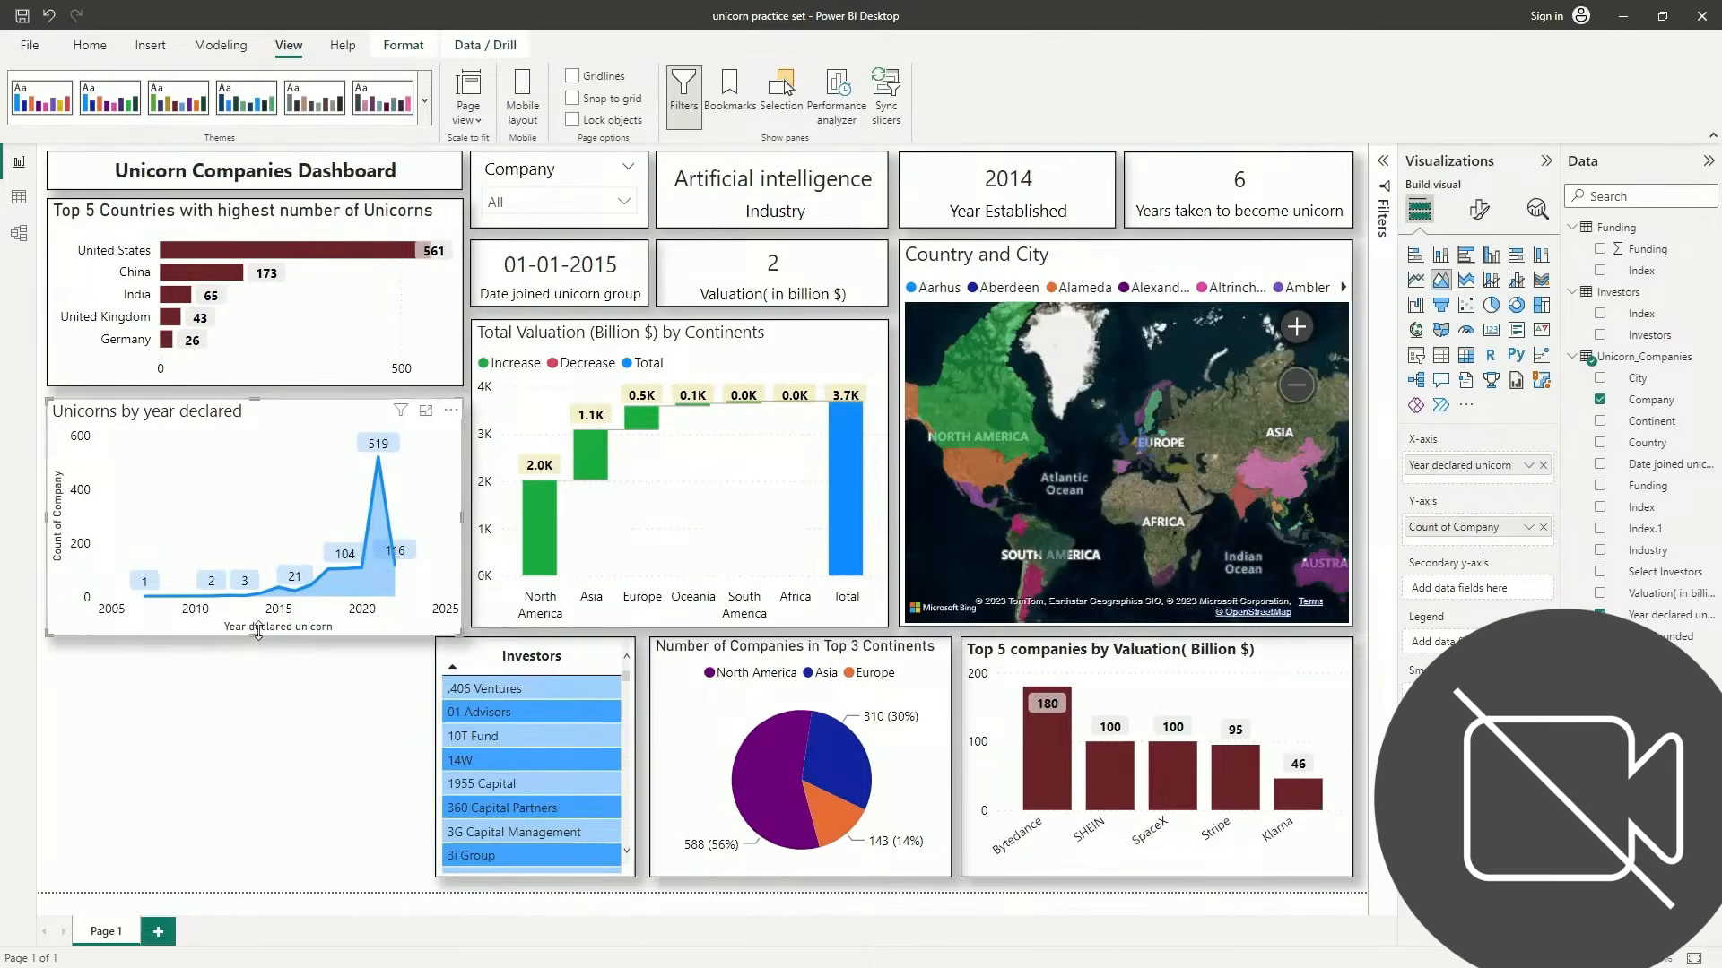
drag(258, 632, 258, 623)
click(261, 708)
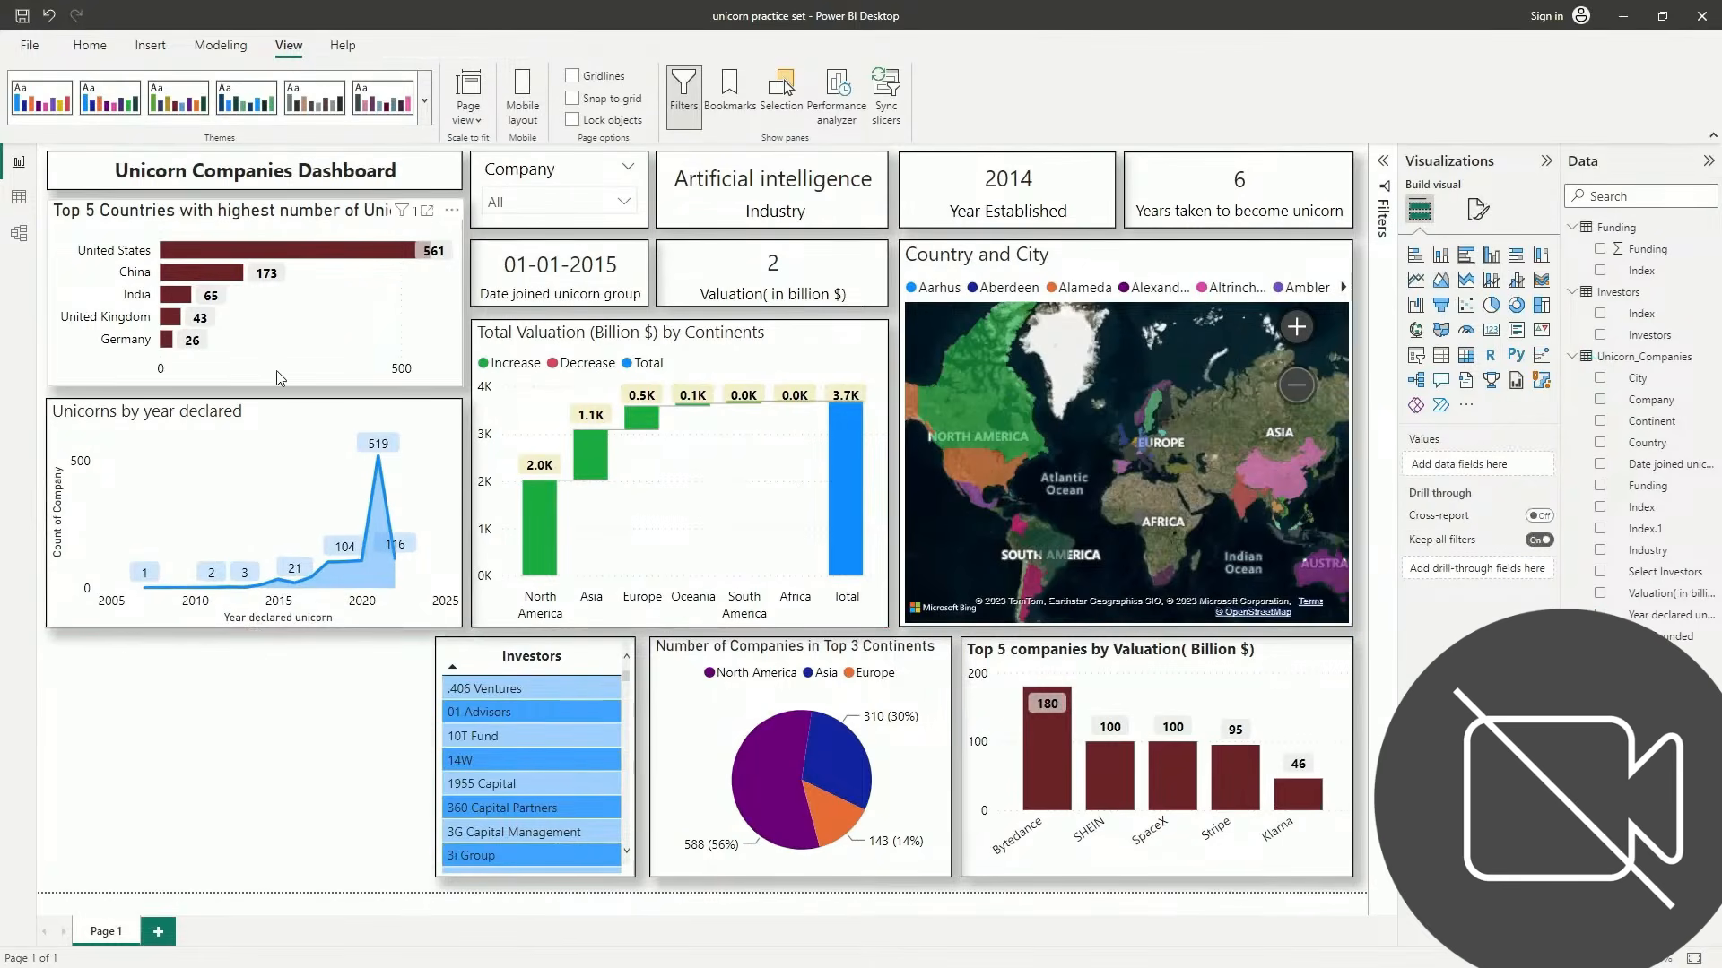
click(258, 415)
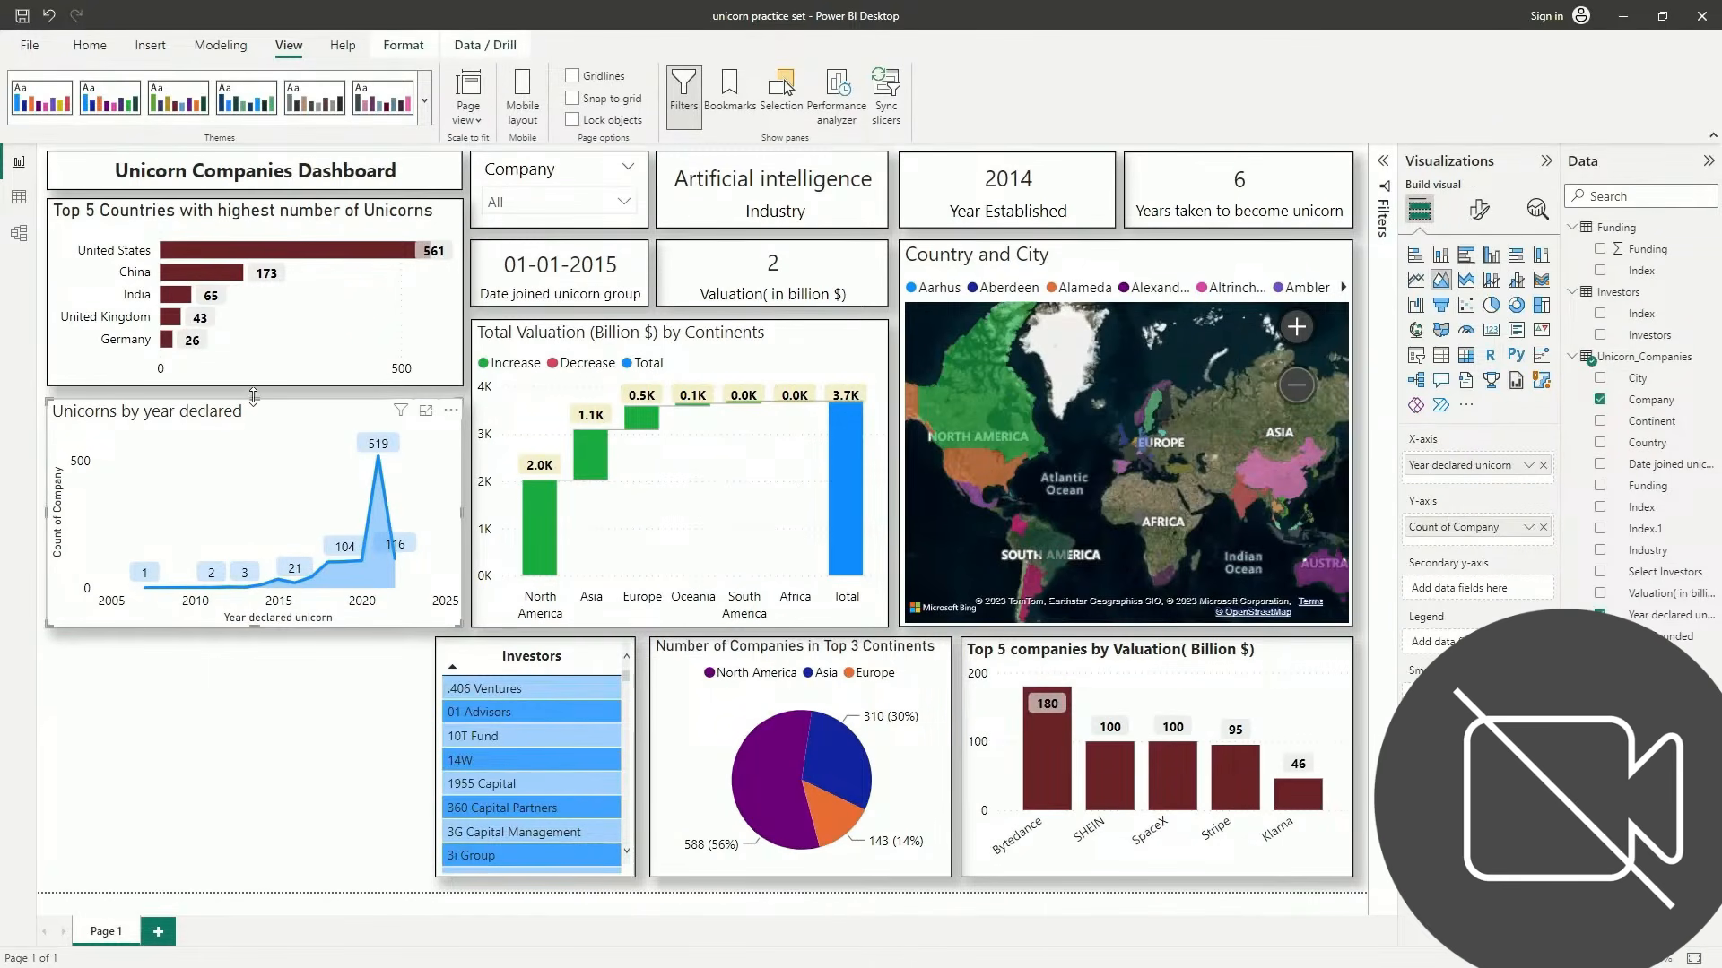
drag(254, 398, 254, 391)
click(291, 690)
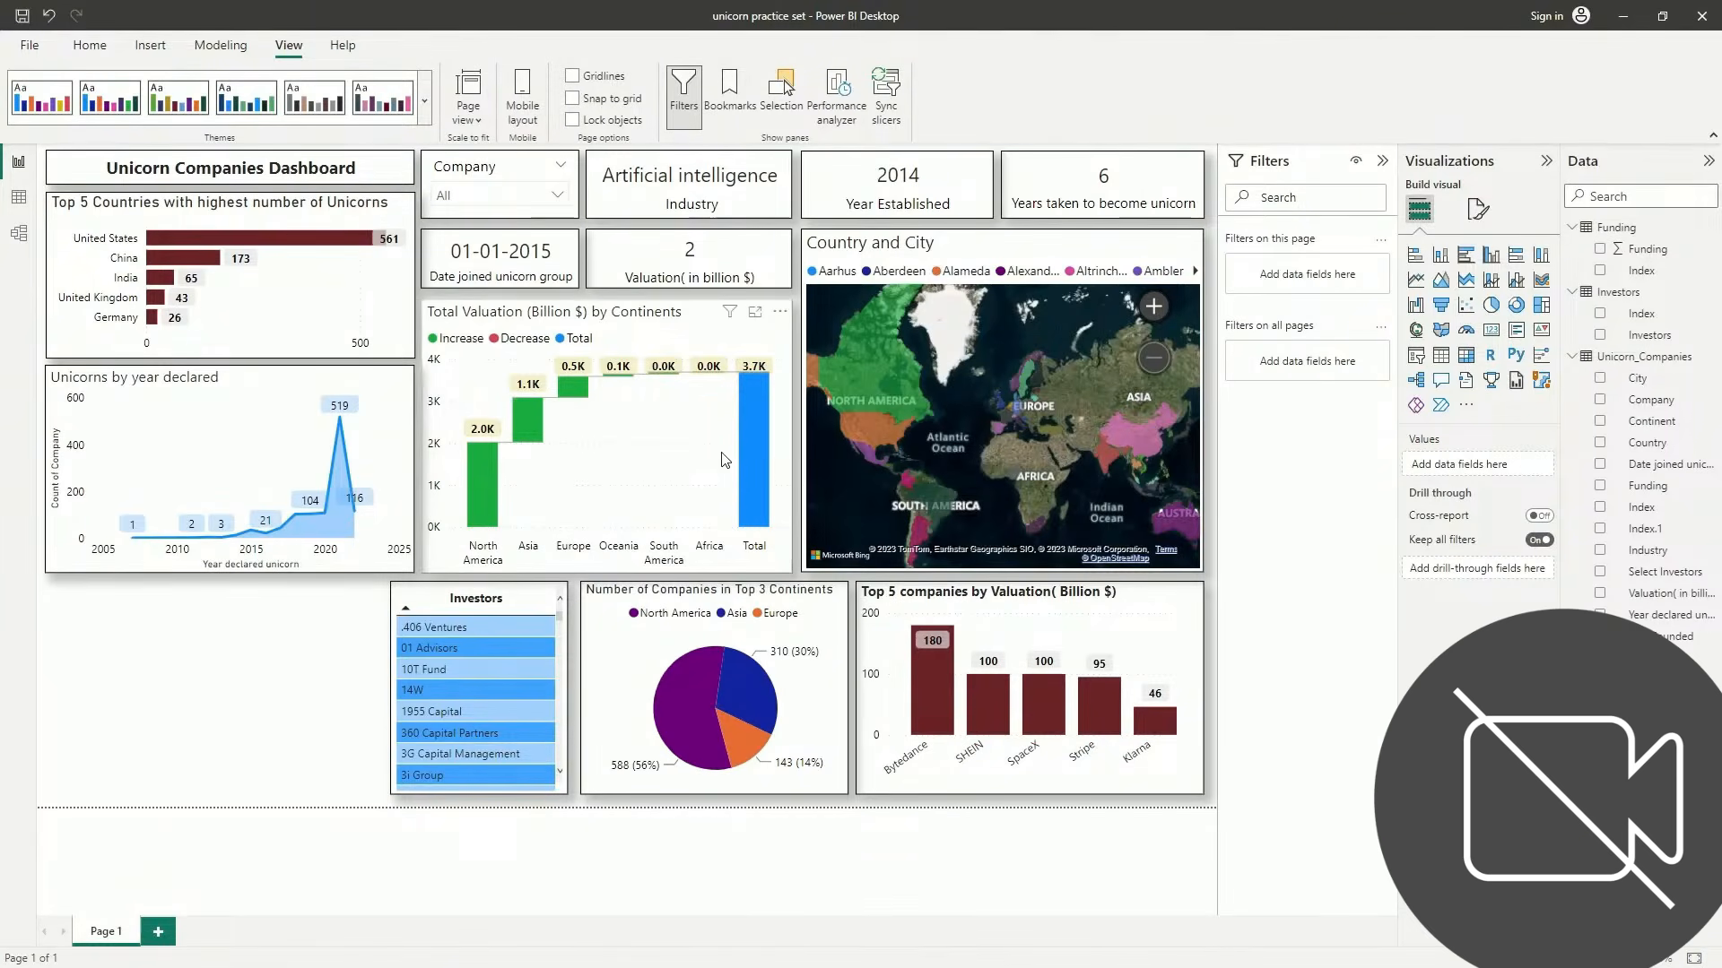
Add a line and clustered column chart below the area chart, with Industry on the x-axis in focus mode
click(1515, 284)
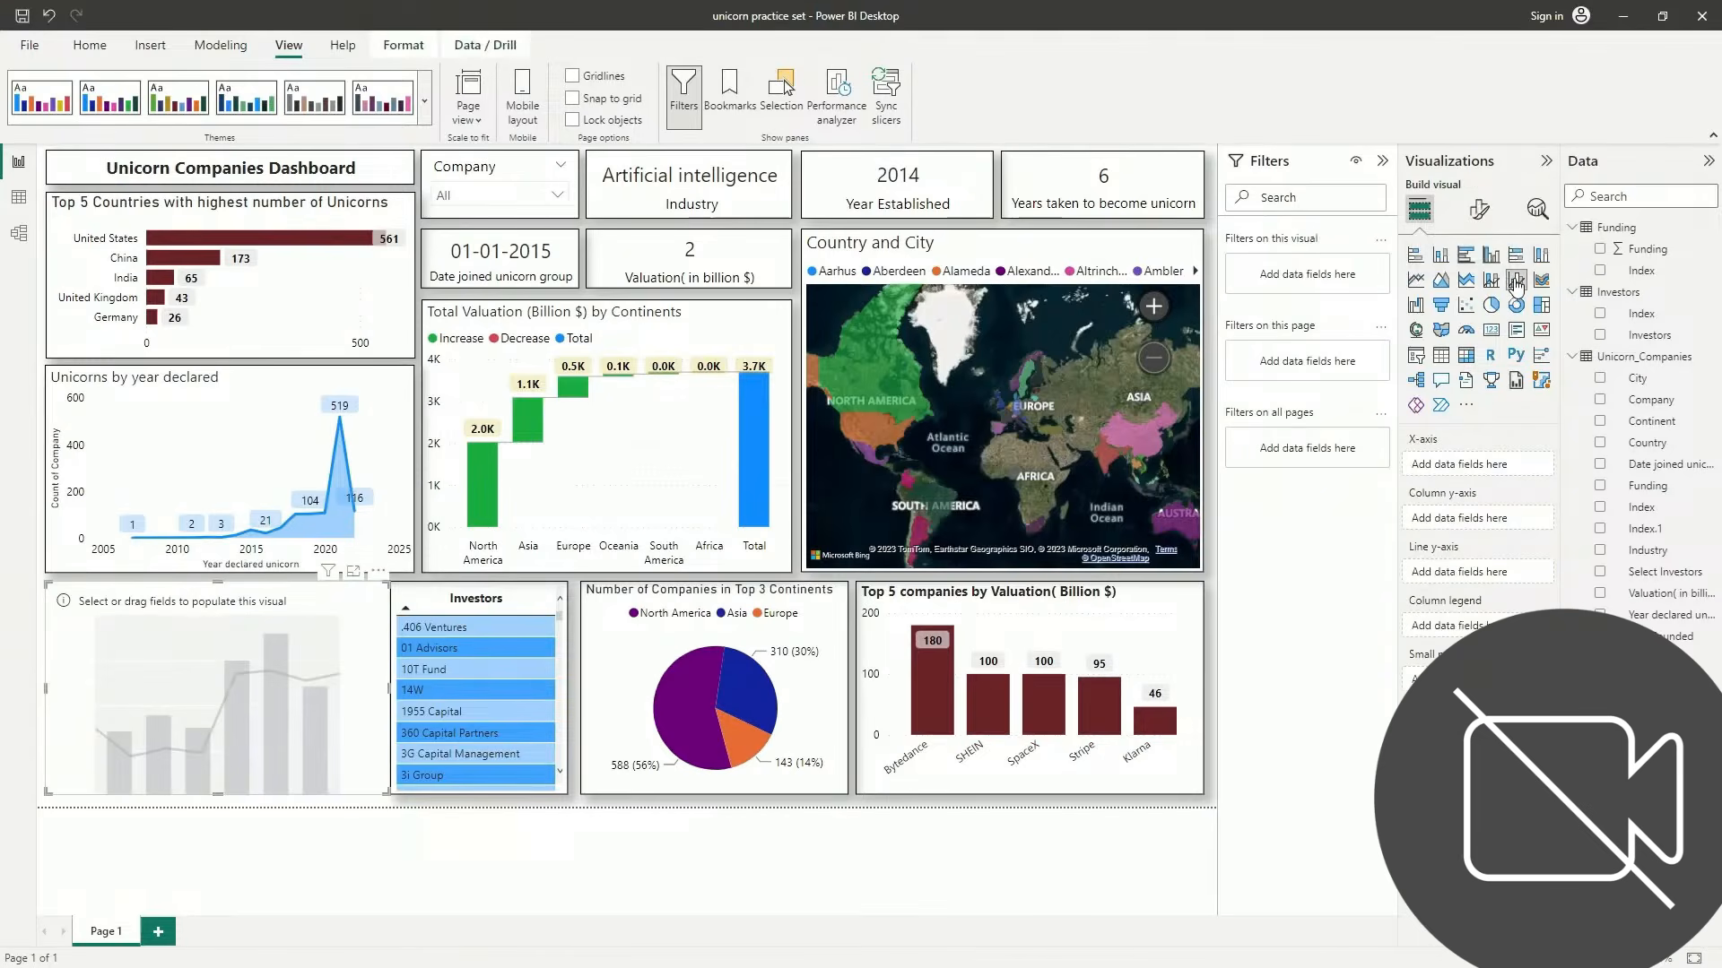
click(354, 572)
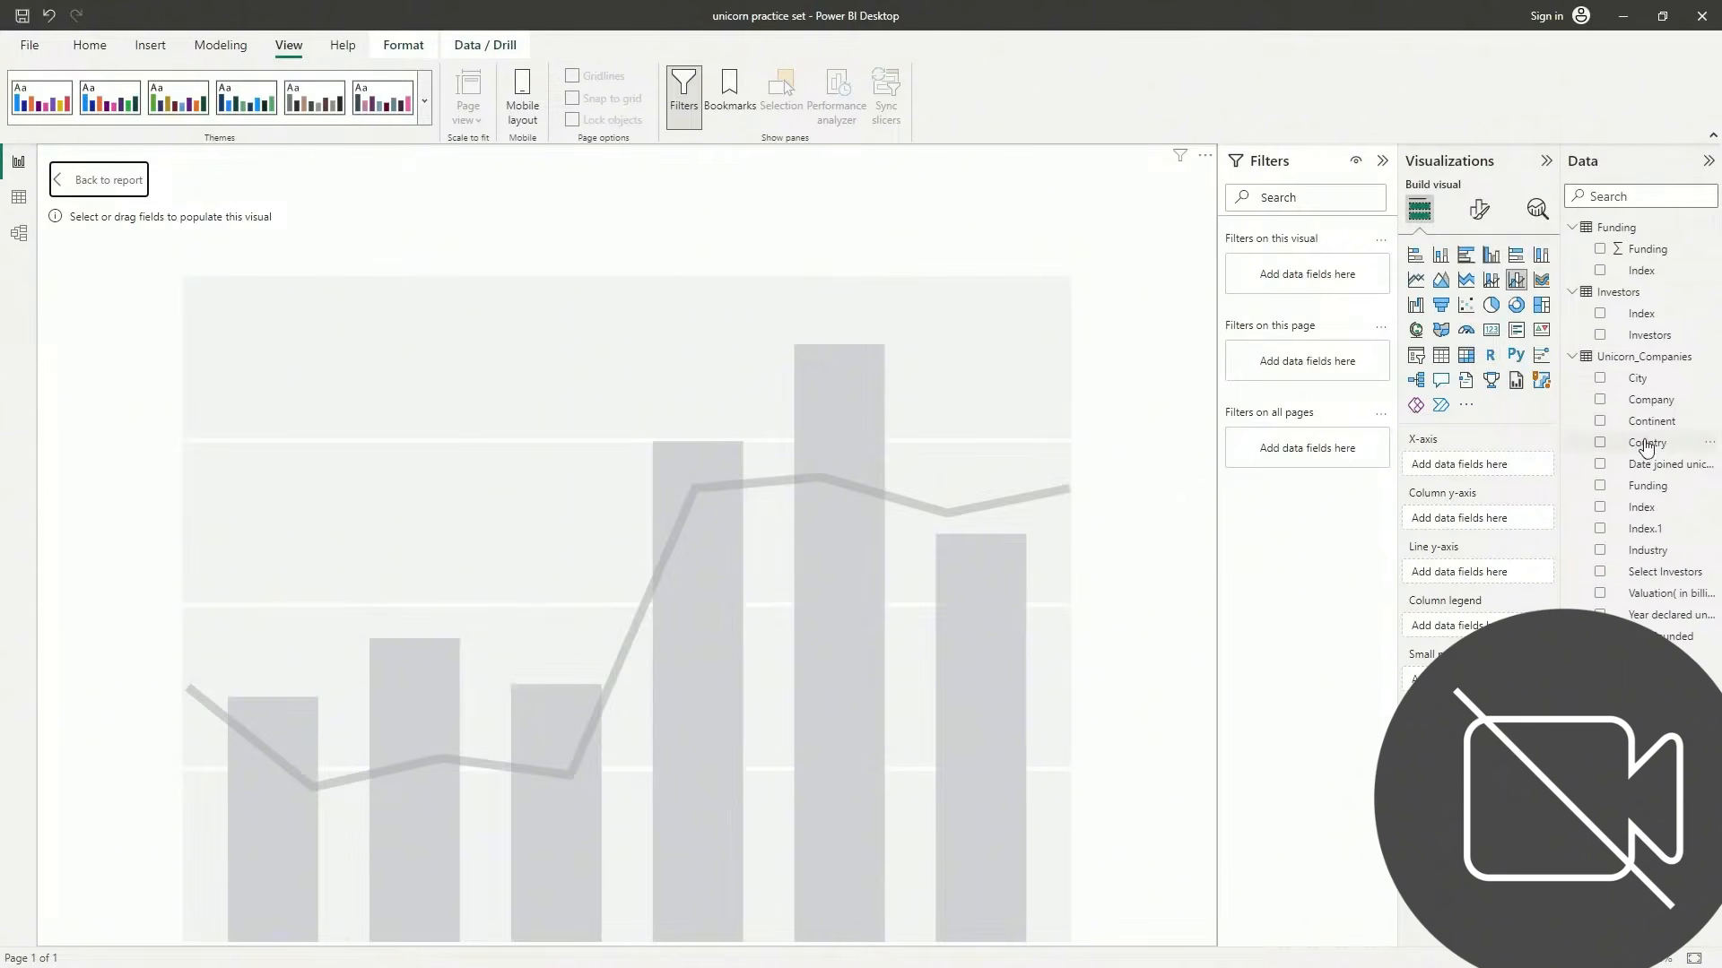
click(1661, 550)
drag(1661, 551, 1493, 459)
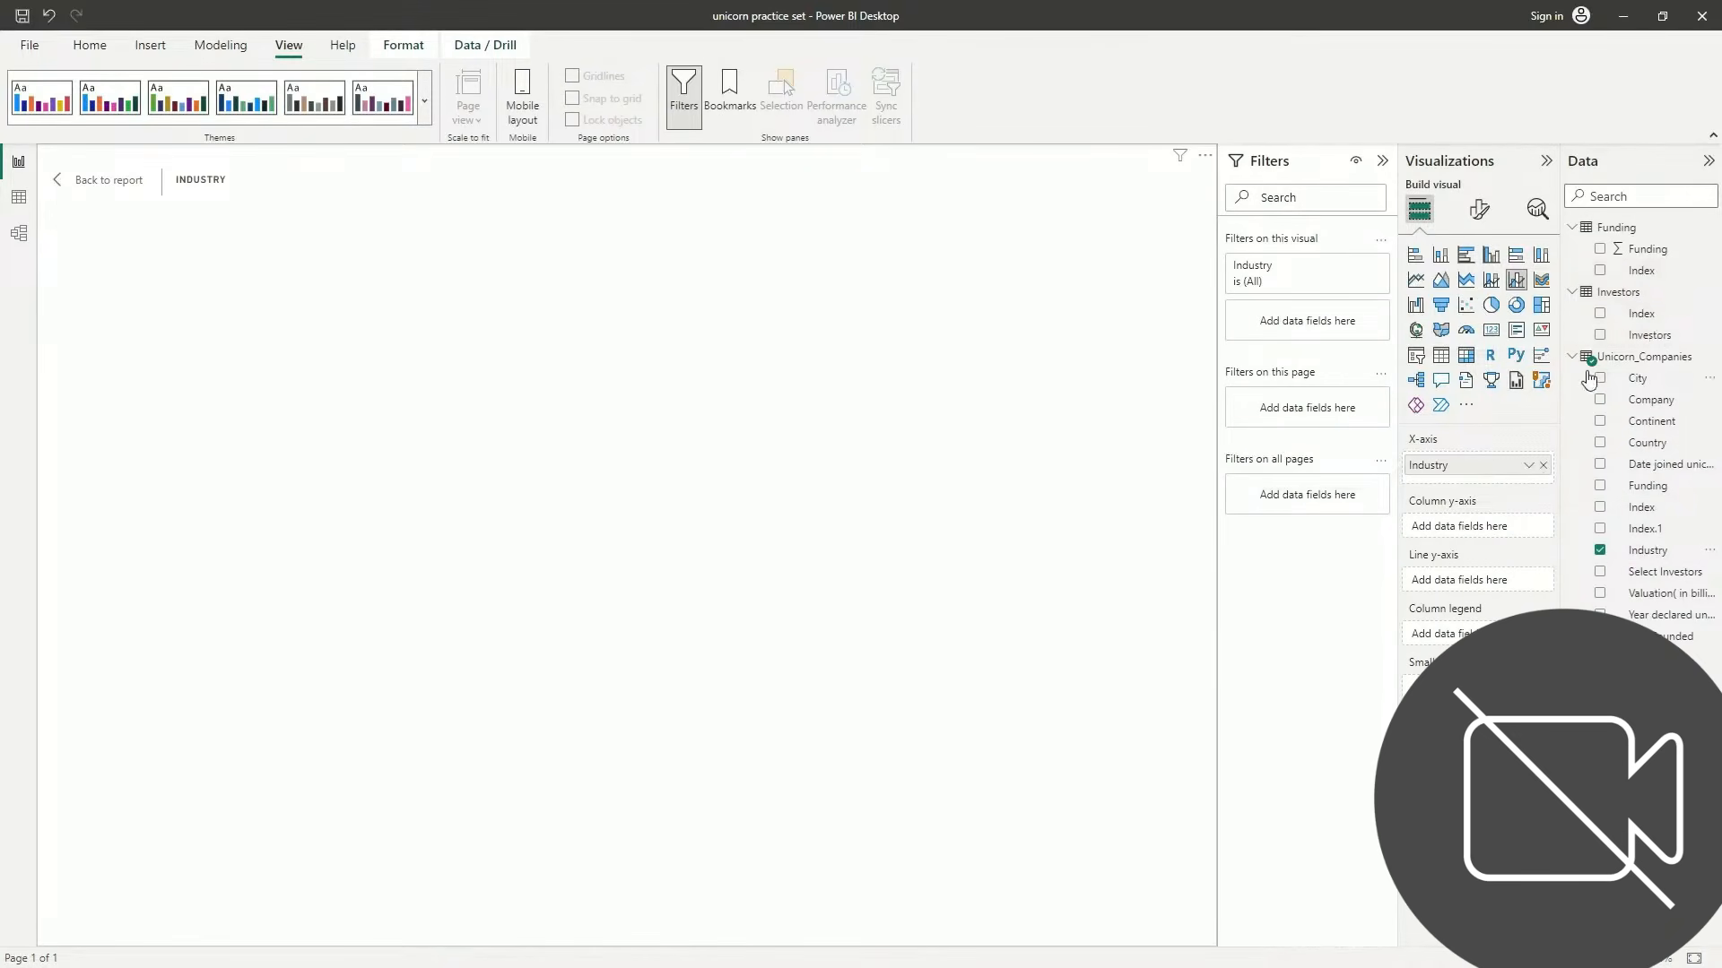
Plot Funding on the column y-axis and the sum of Valuation( in billion $) on the line y-axis, and return to the report
drag(1656, 250, 1517, 527)
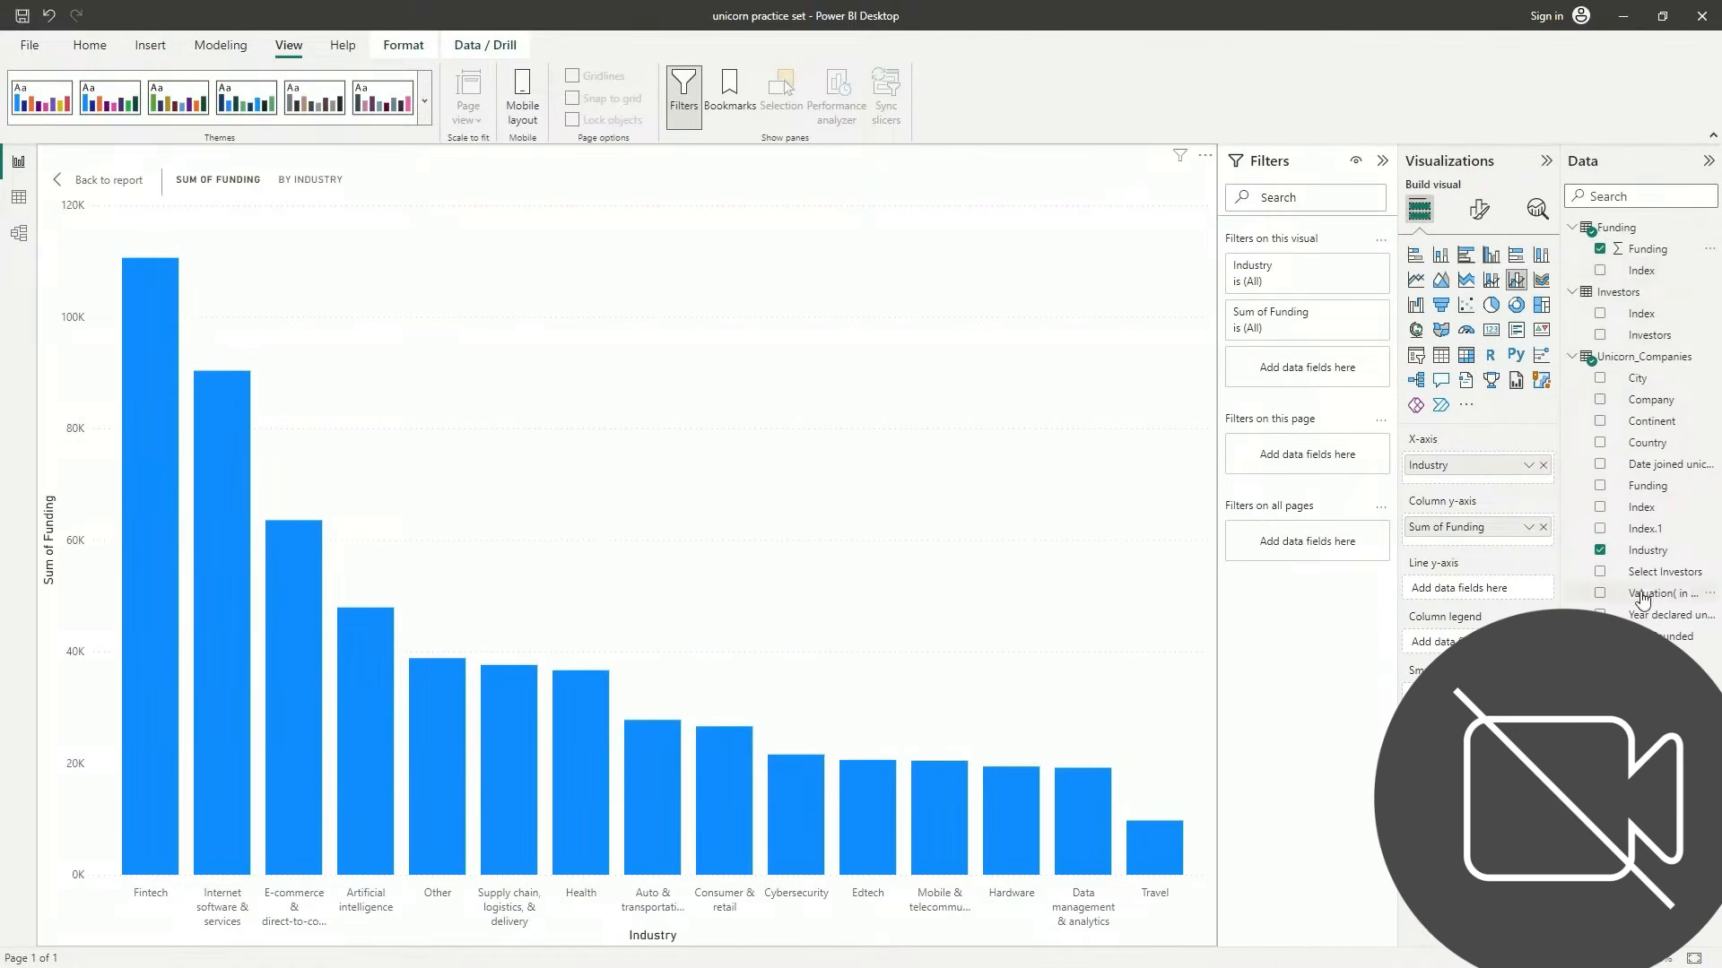
drag(1654, 599, 1495, 591)
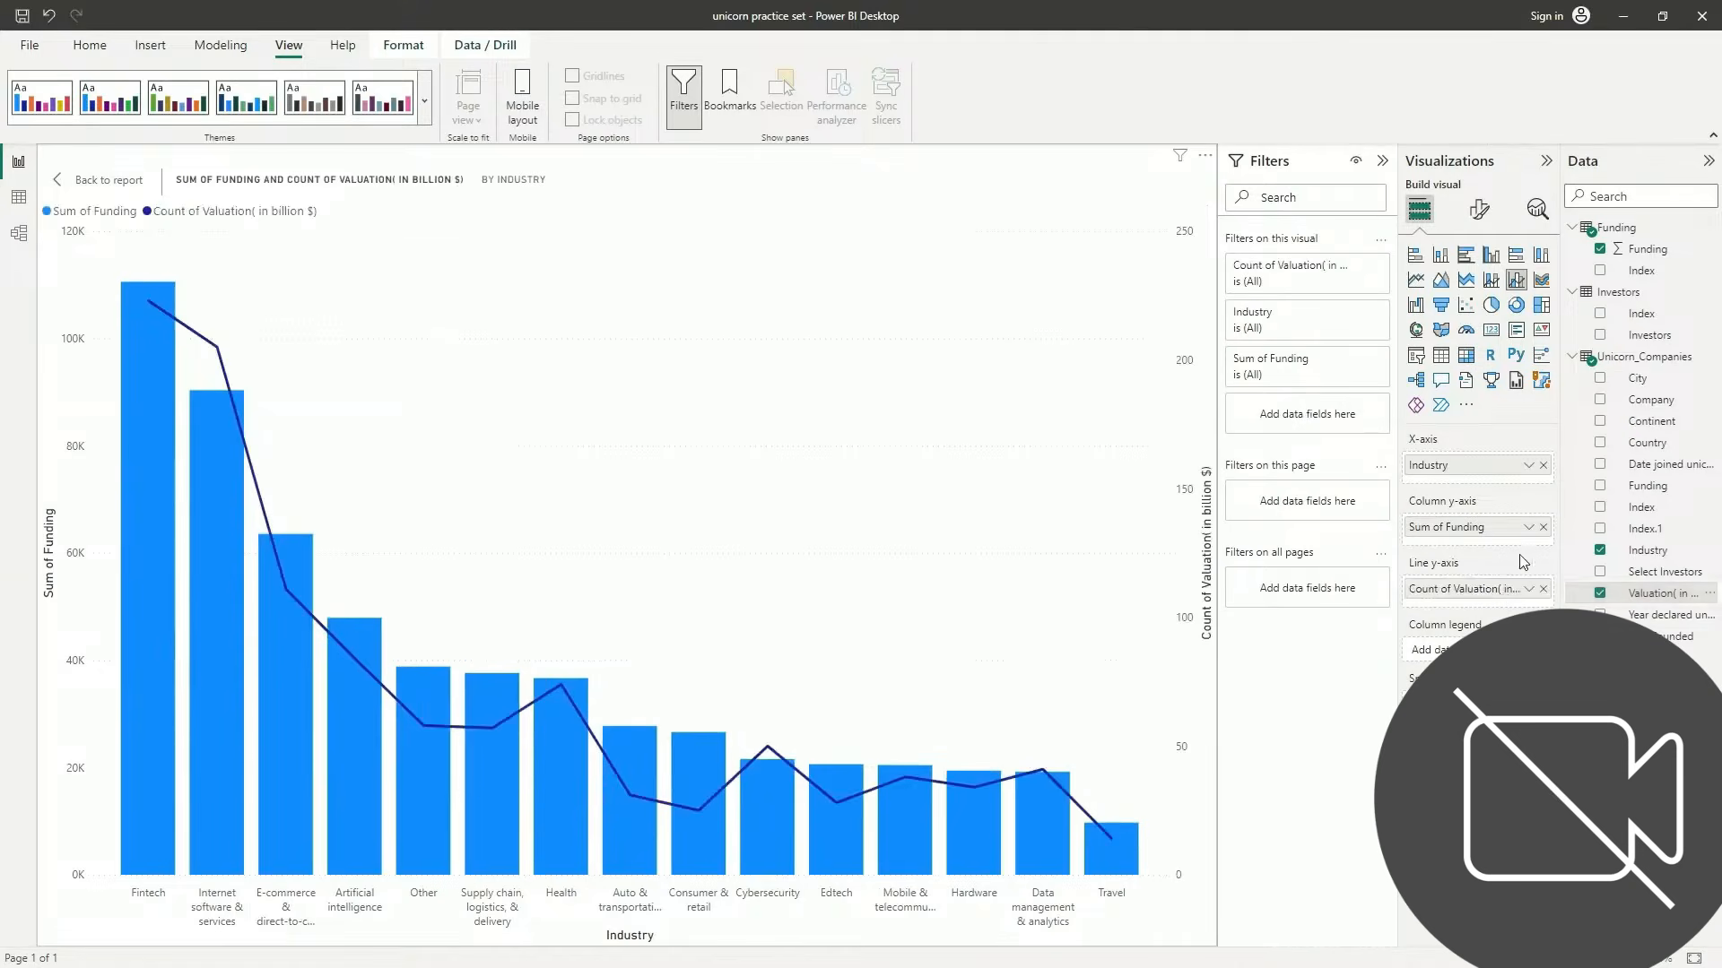
click(1528, 589)
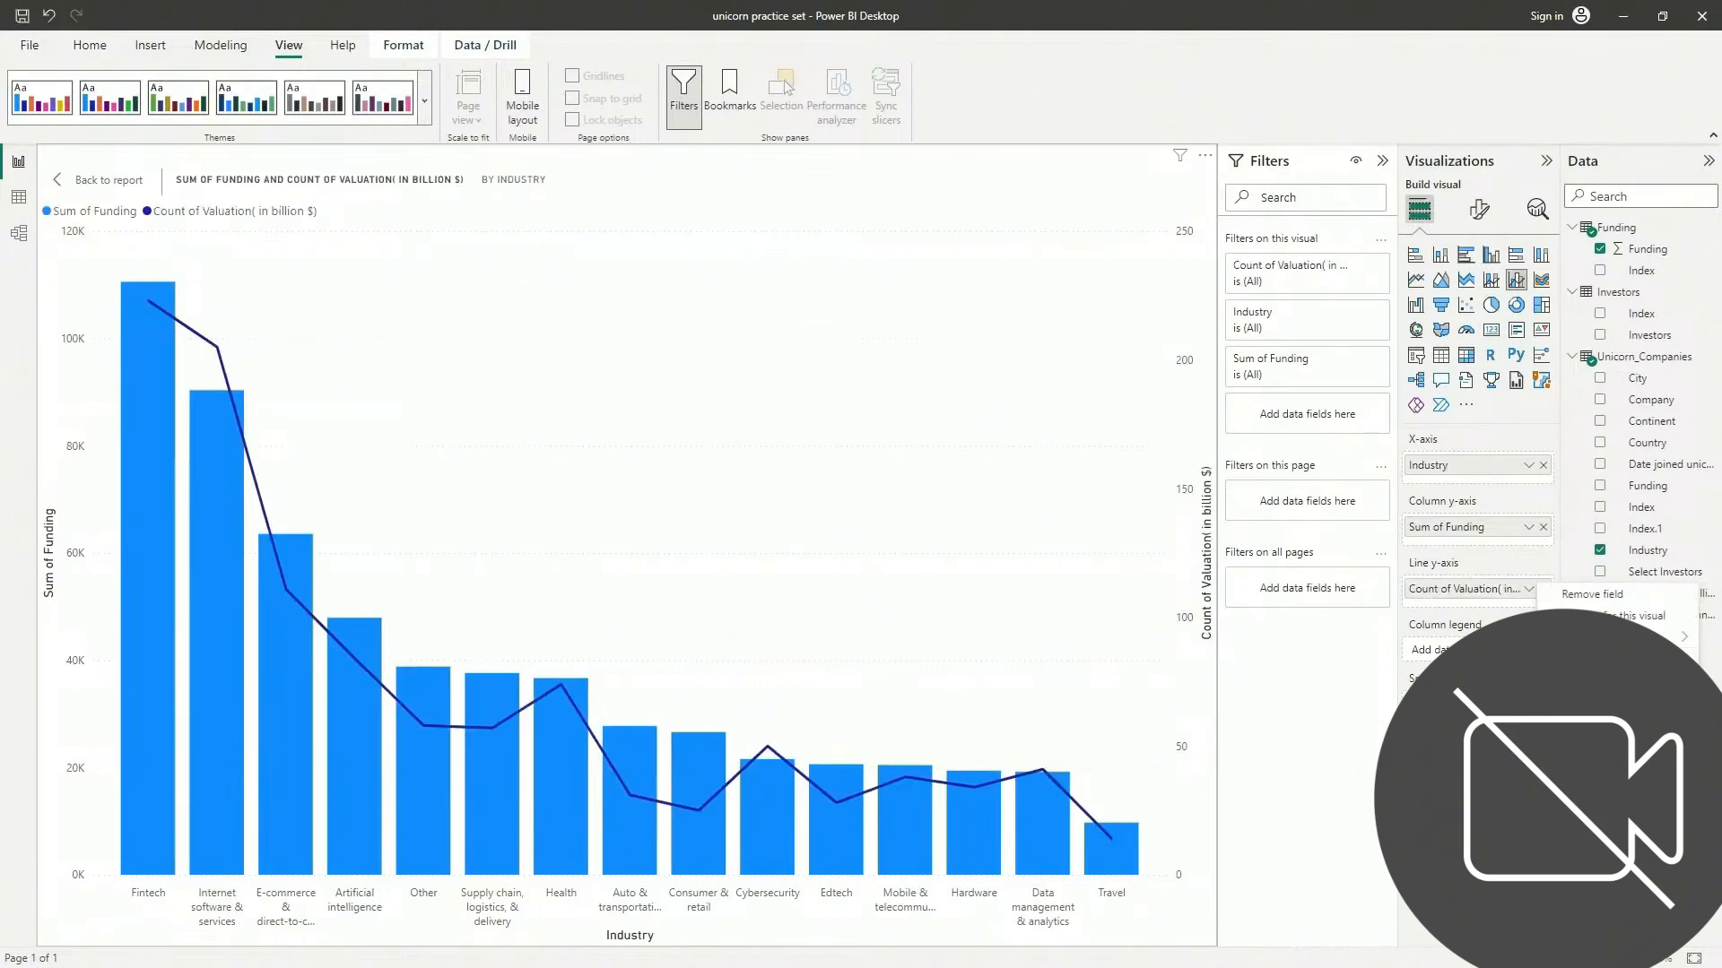
click(1574, 661)
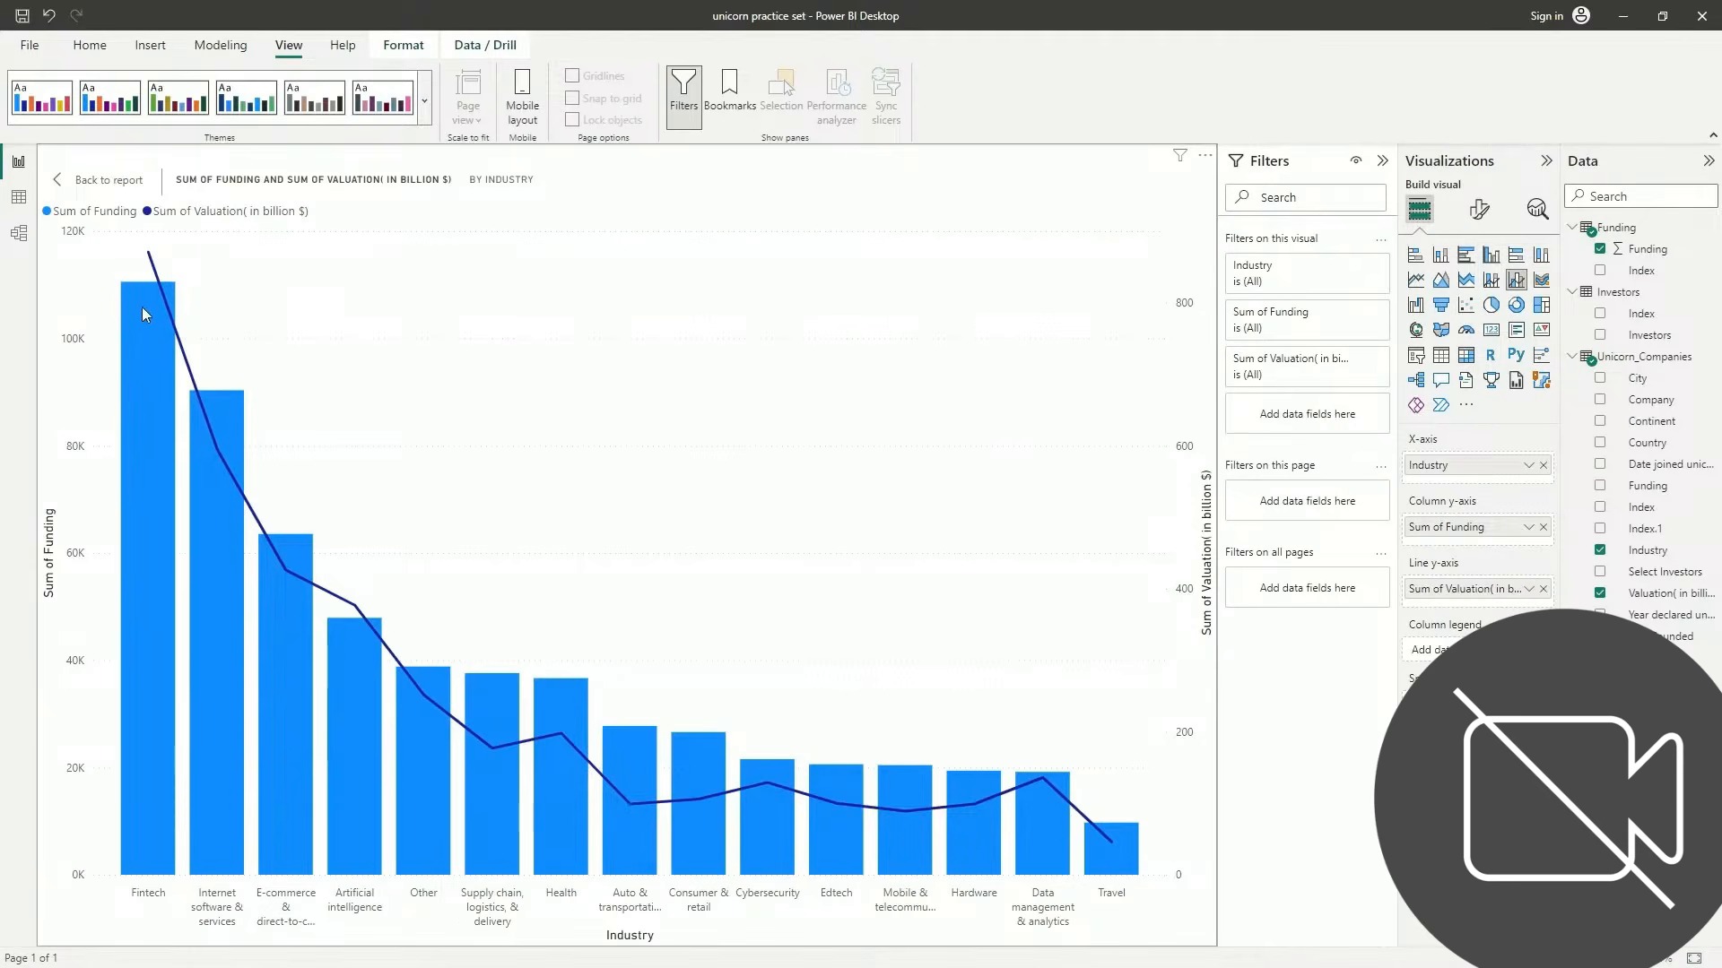
mouse_move(145, 323)
click(93, 182)
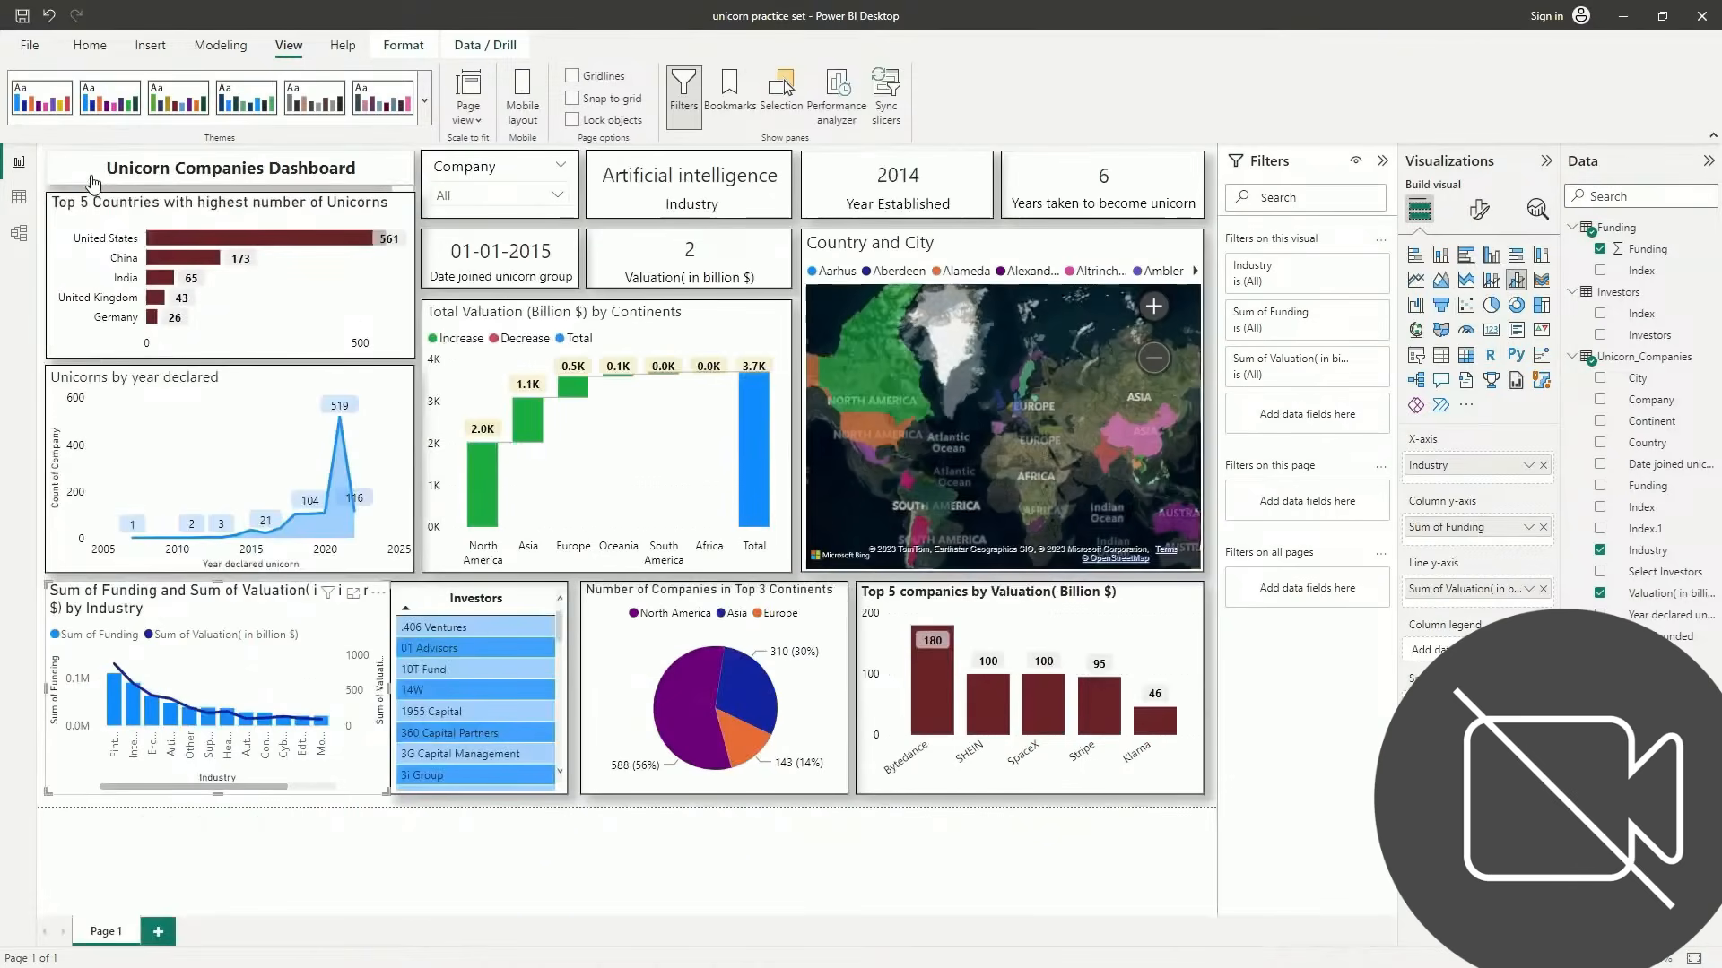
In focus mode, colour the combo chart's x-axis values black and turn off the x-axis title
click(353, 592)
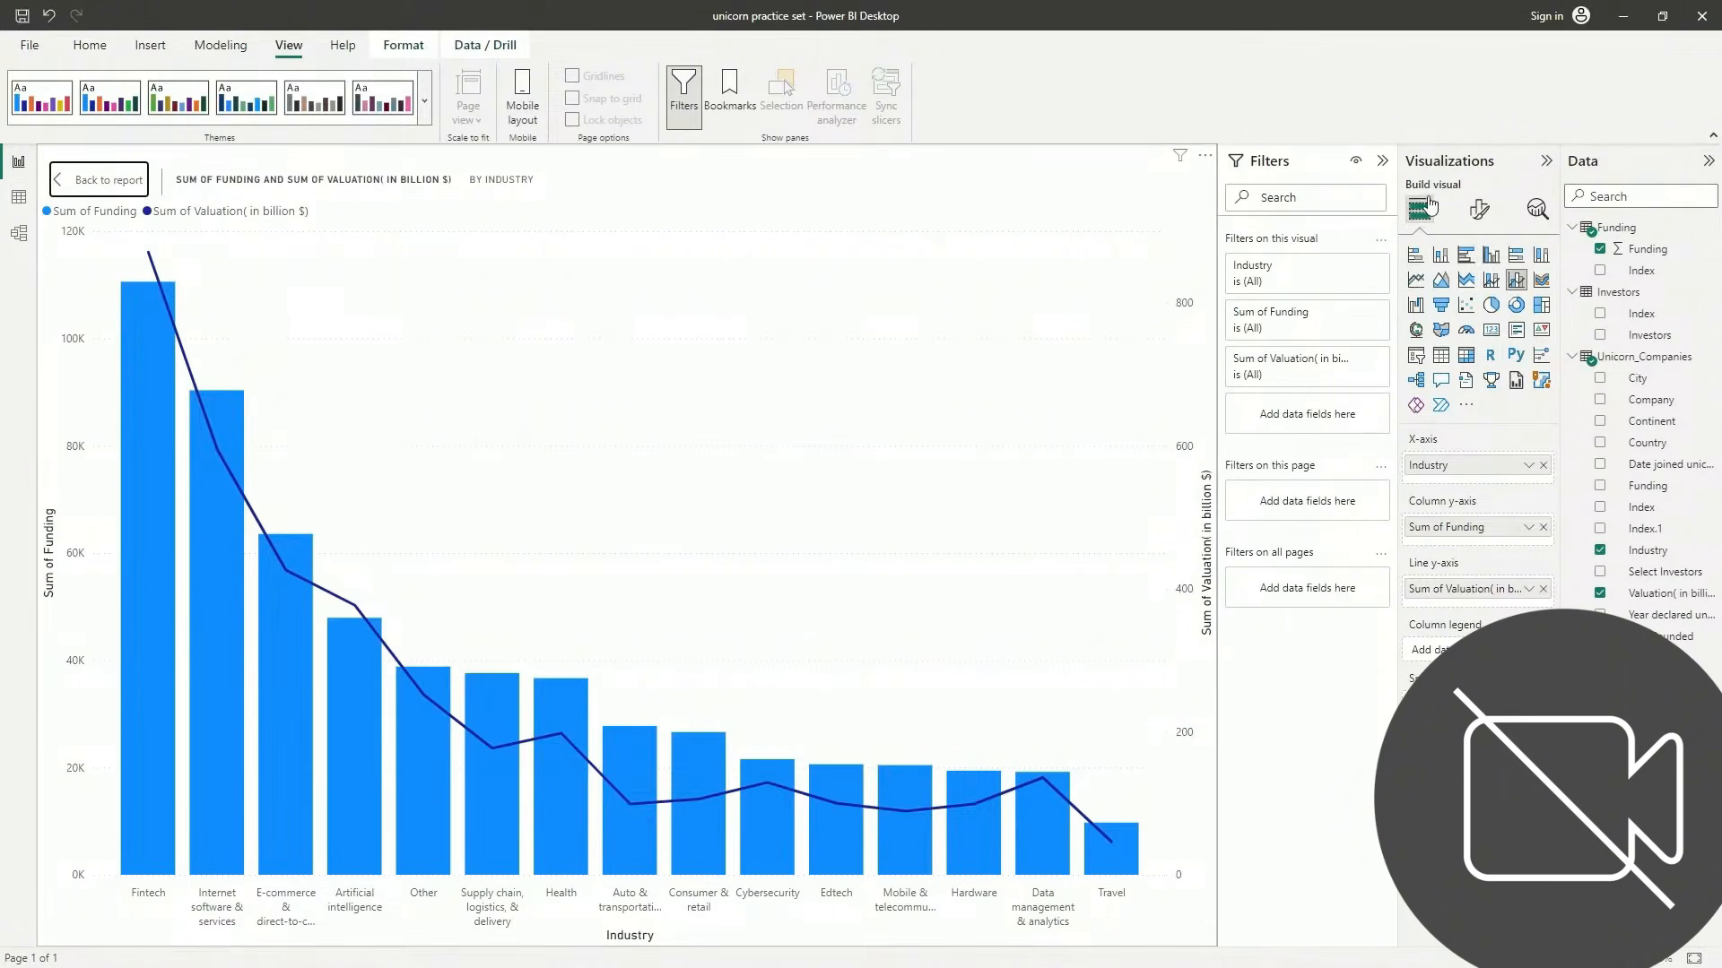
click(1479, 211)
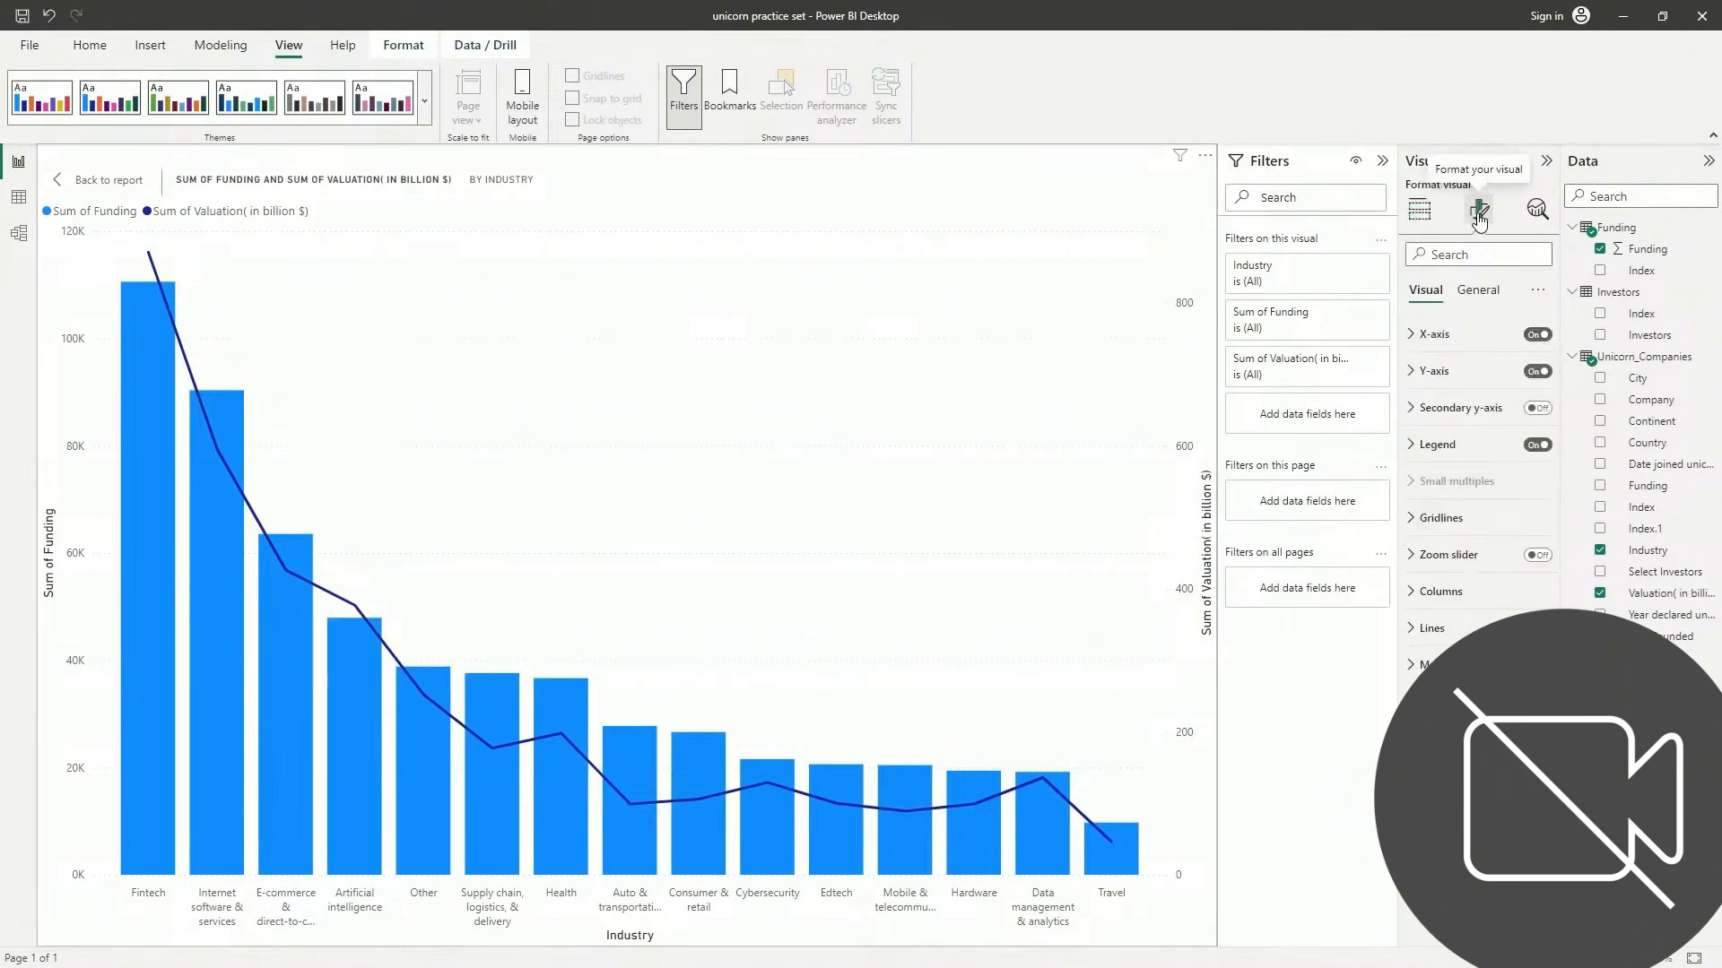
click(1453, 349)
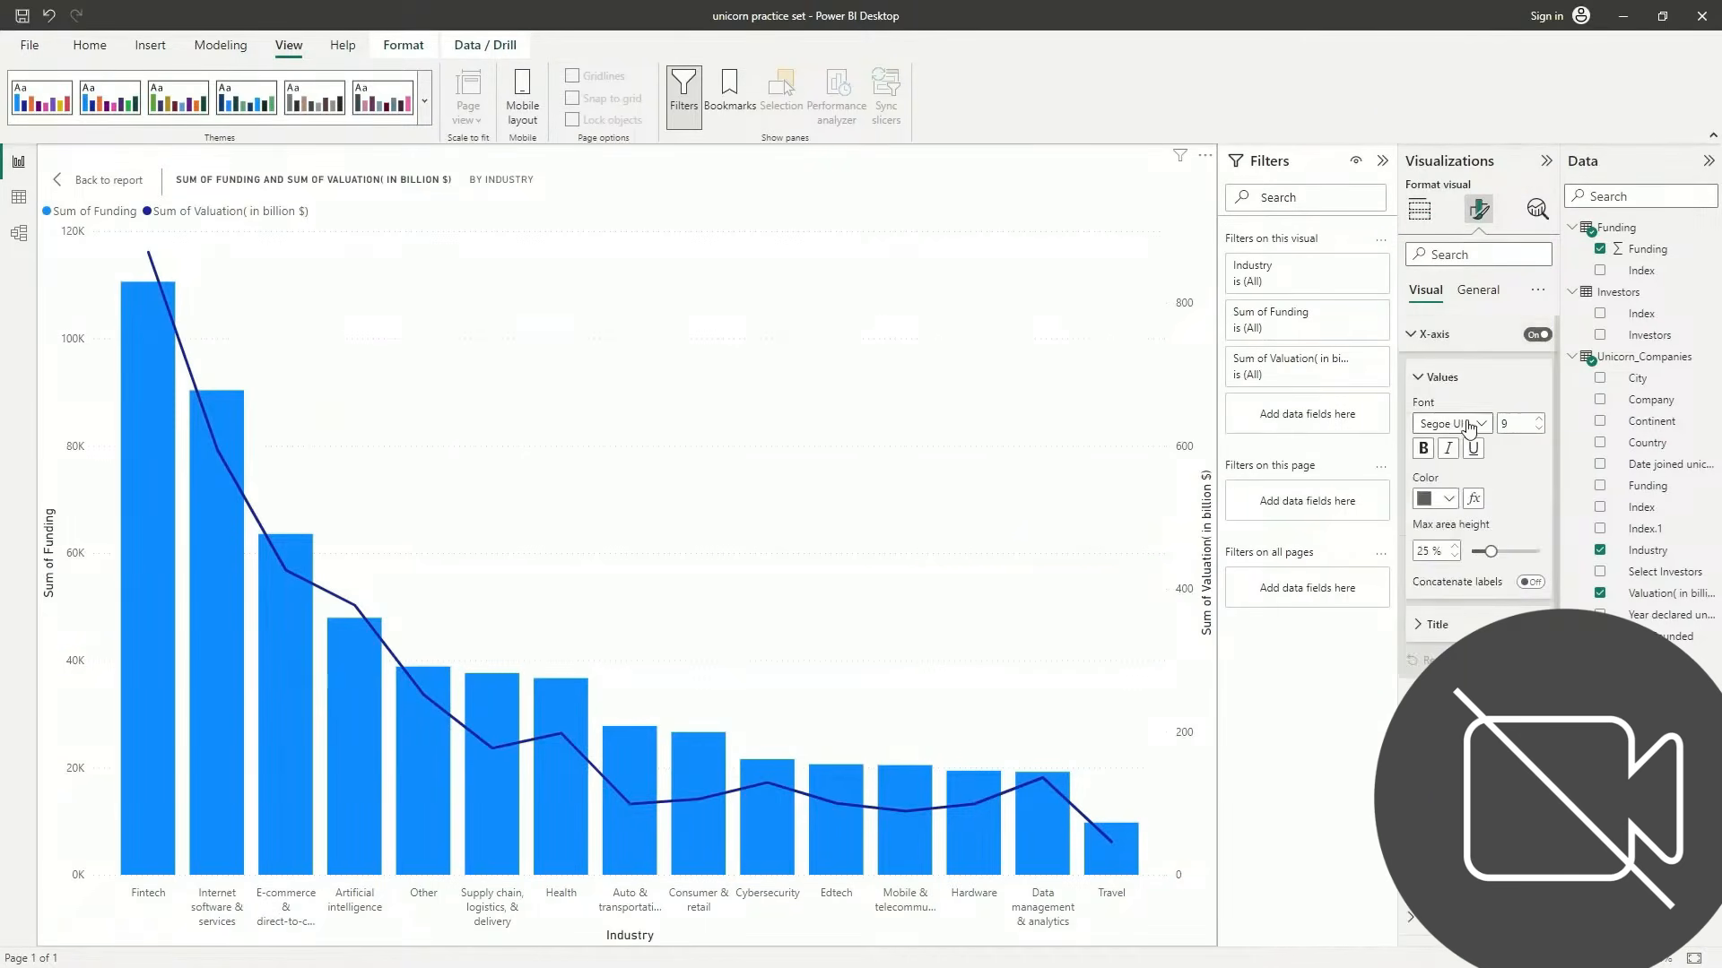
click(1443, 501)
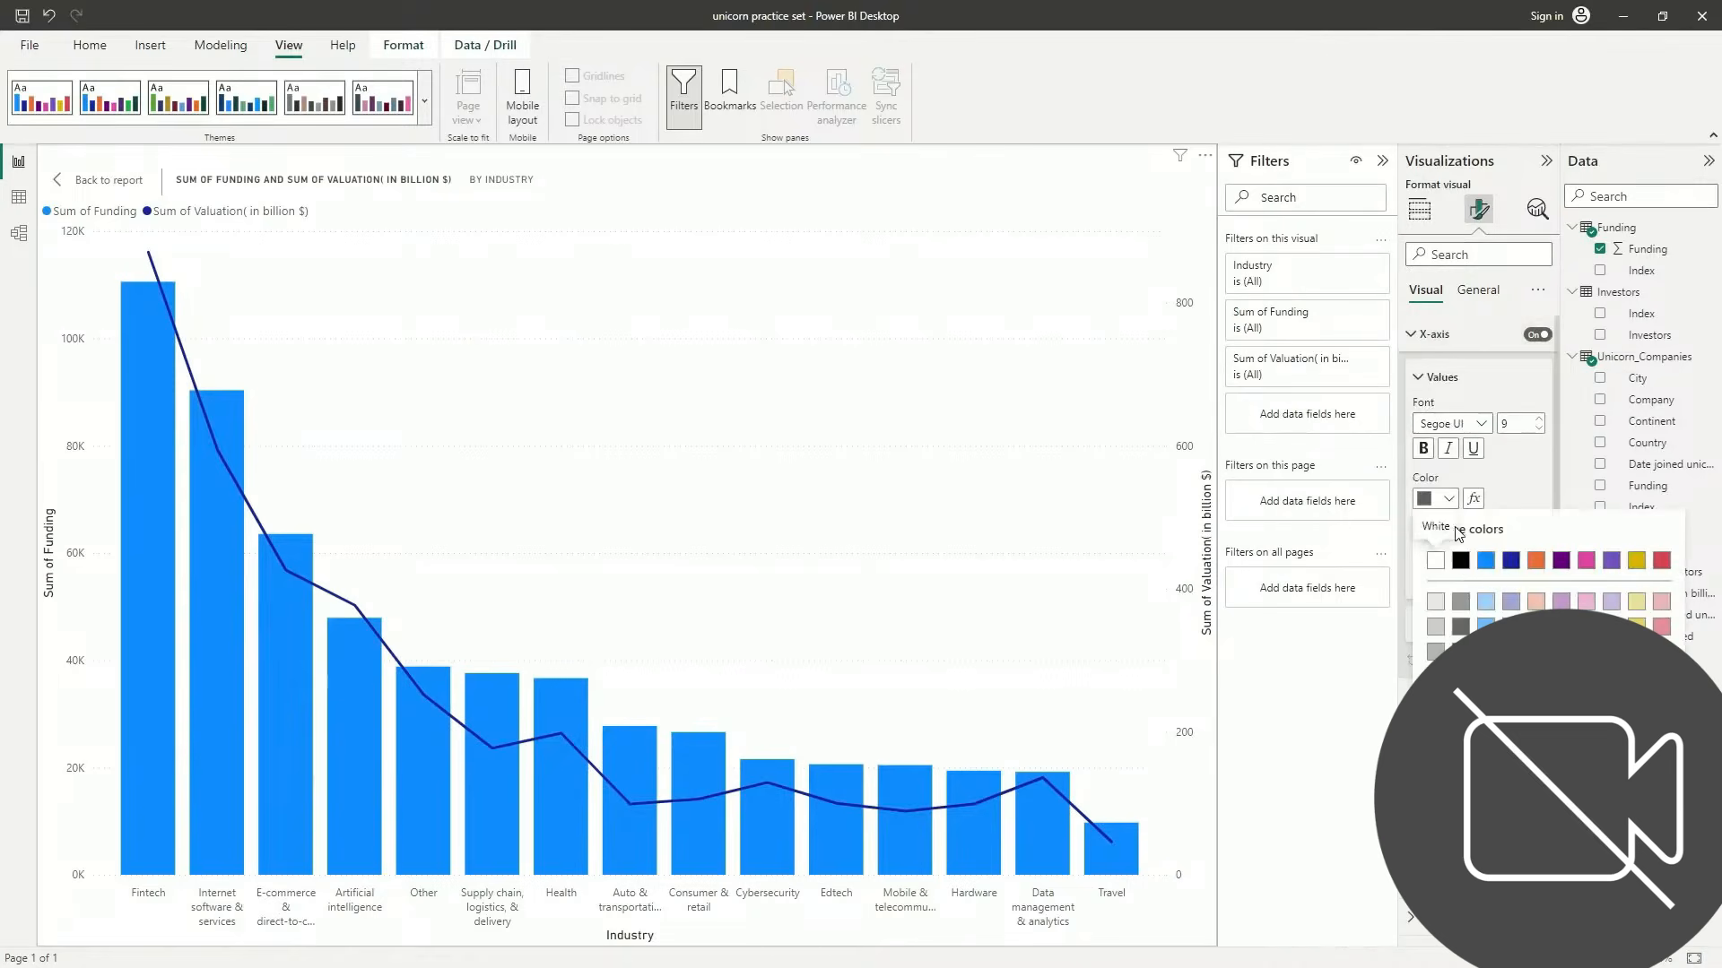
click(1461, 561)
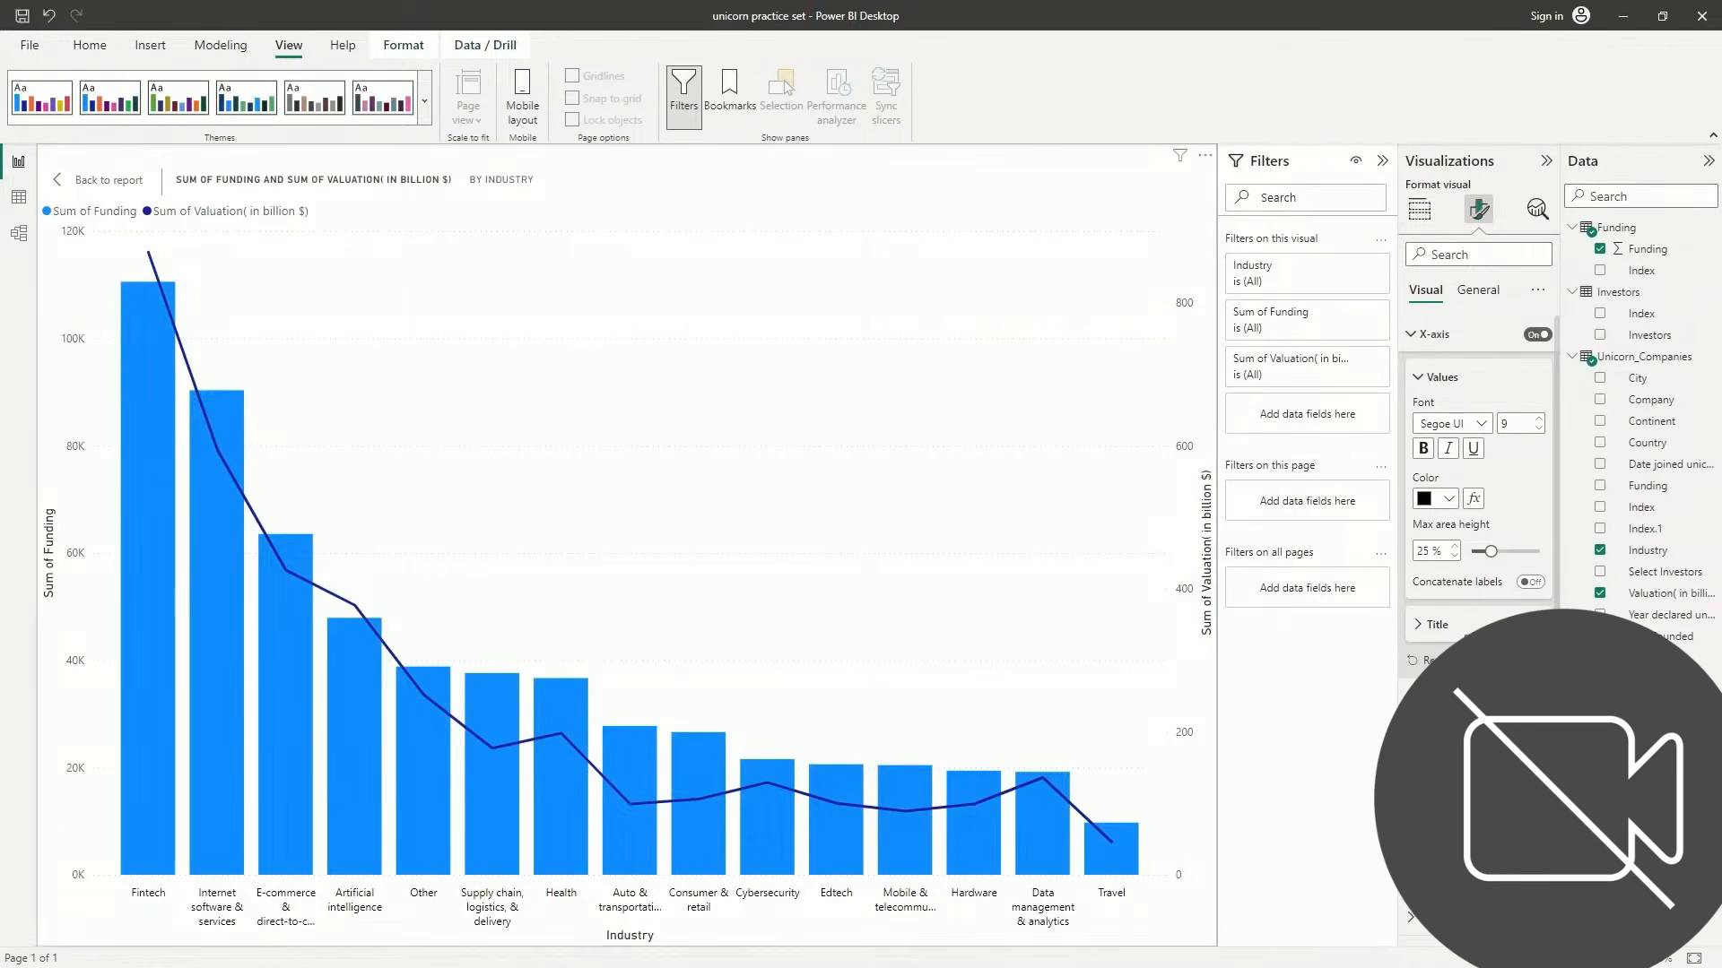
click(1531, 625)
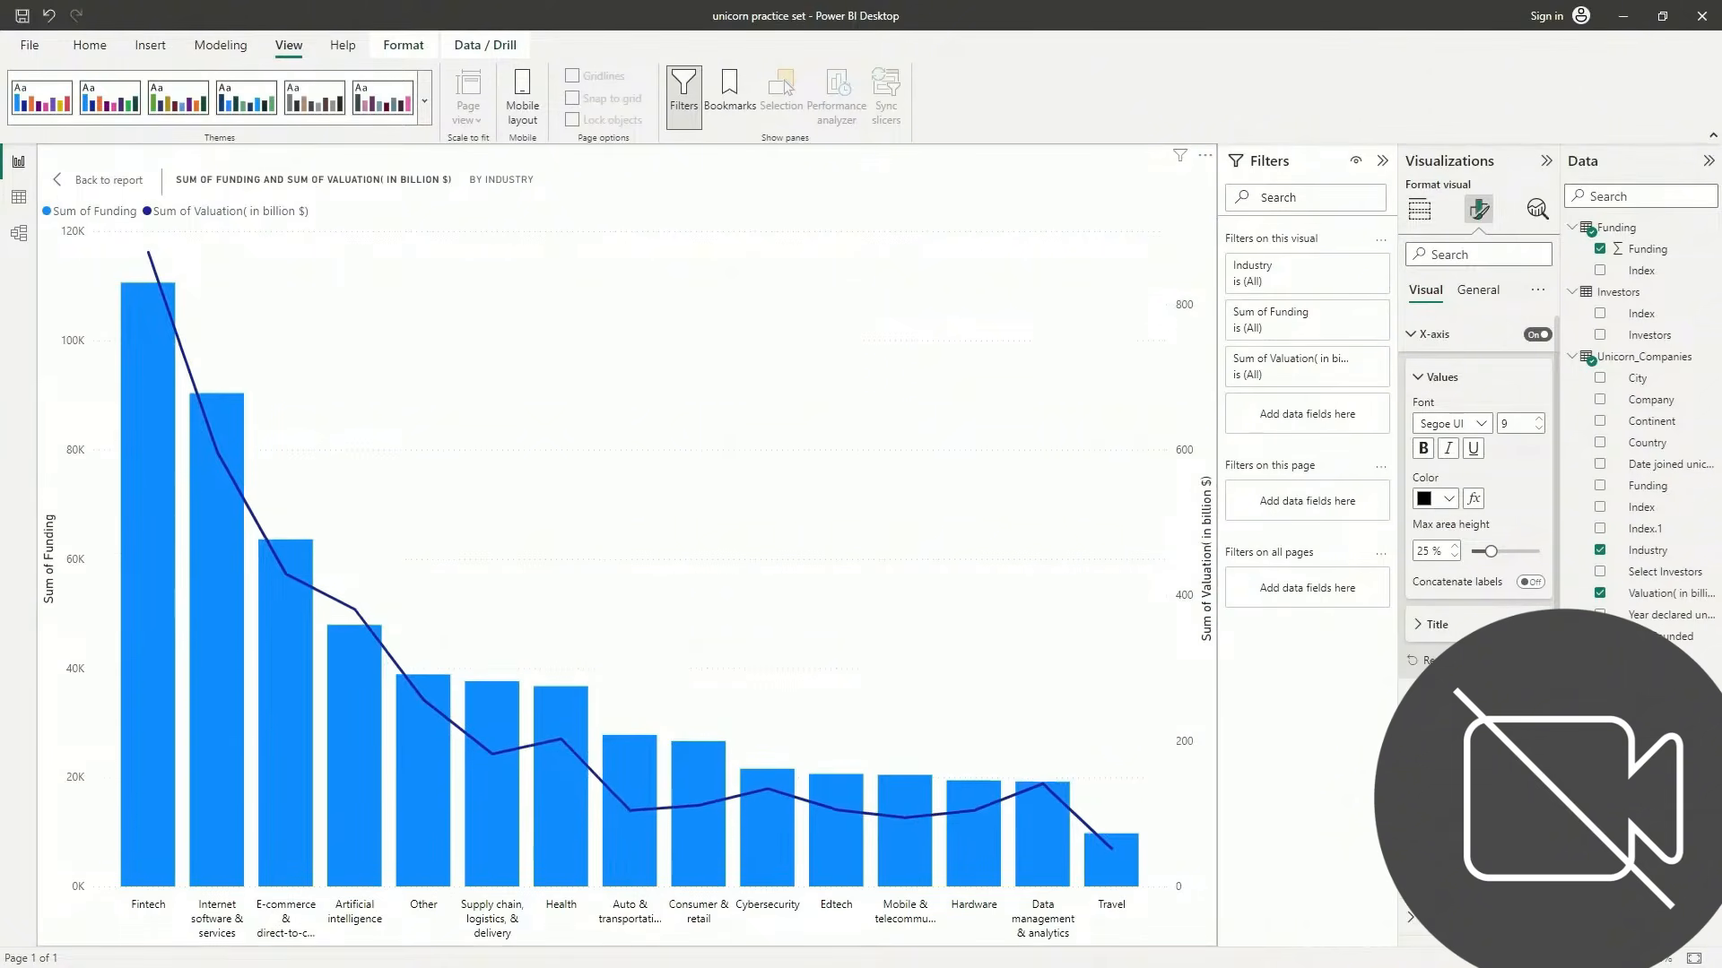
Colour the combo chart's y-axis values black and turn off the y-axis title
scroll(1484, 430, down, 5)
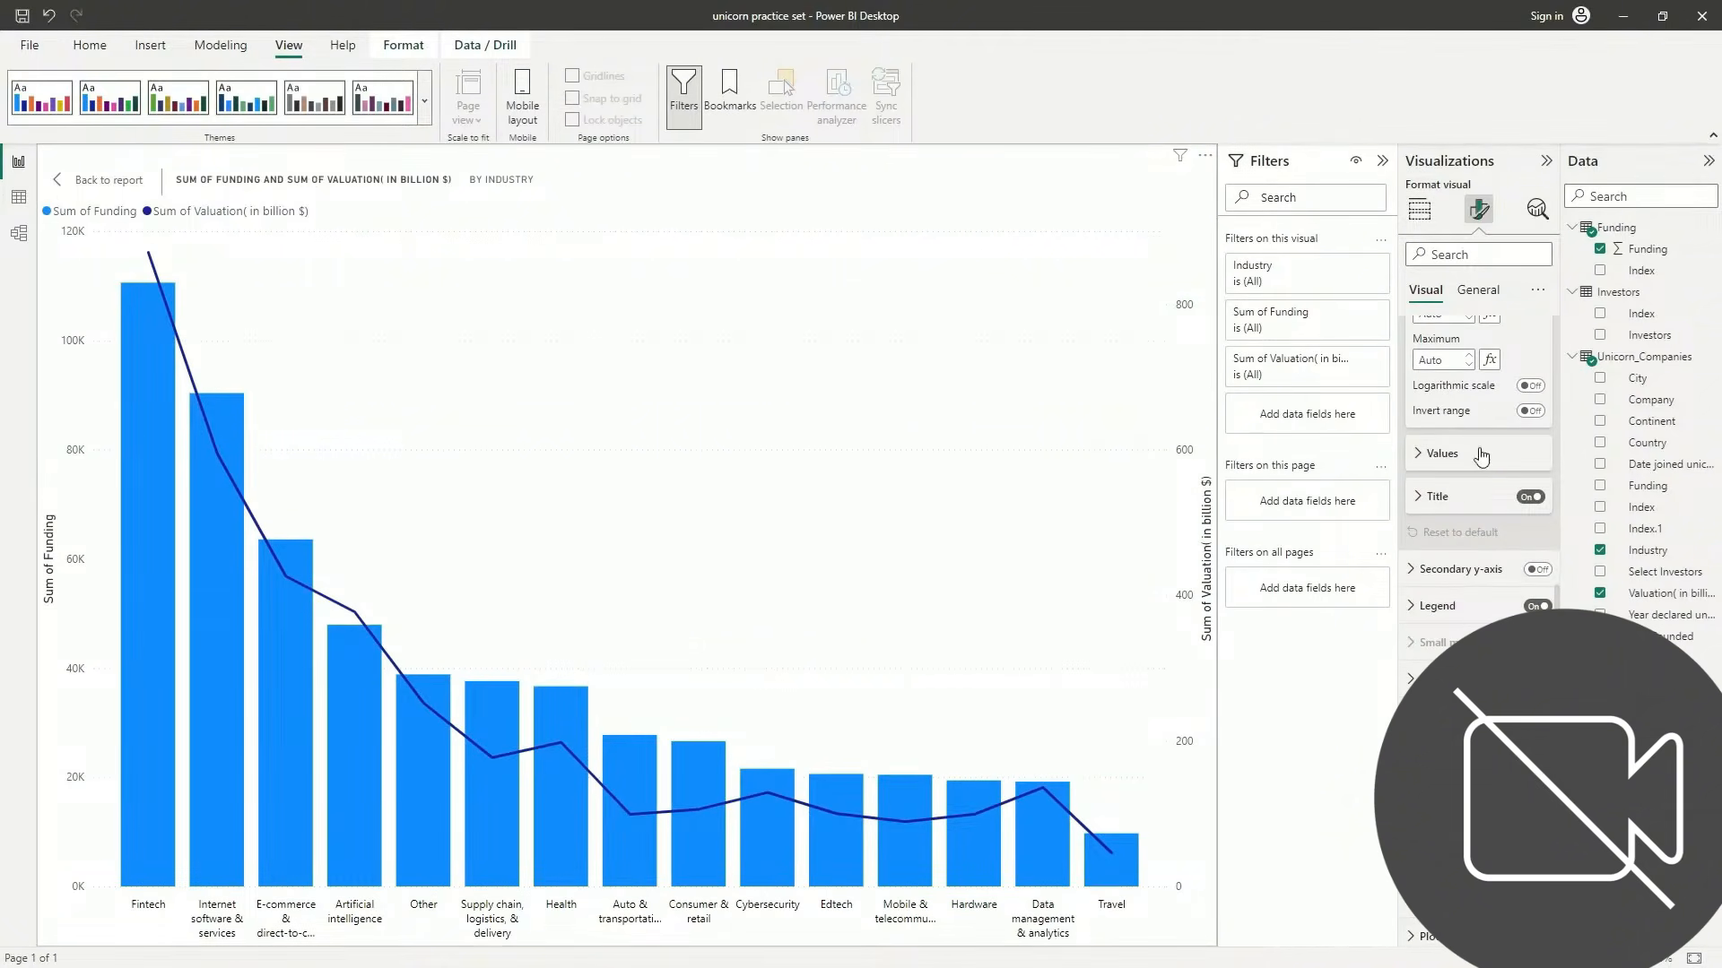
click(1481, 457)
click(1454, 581)
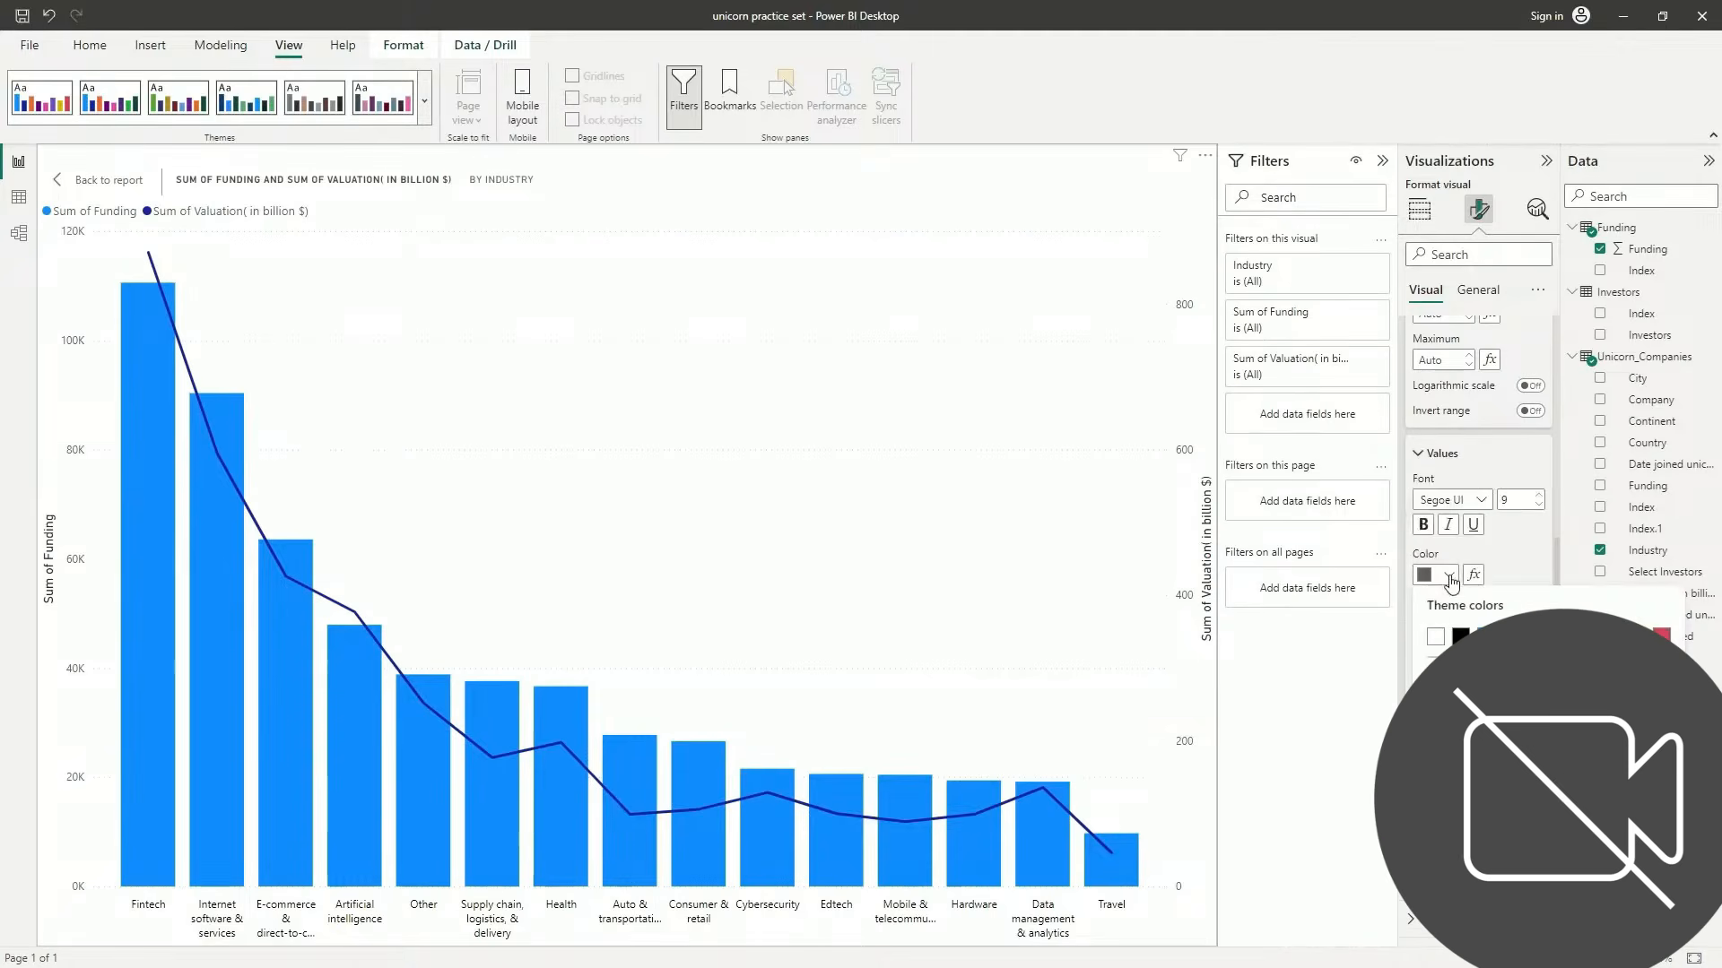
click(1460, 606)
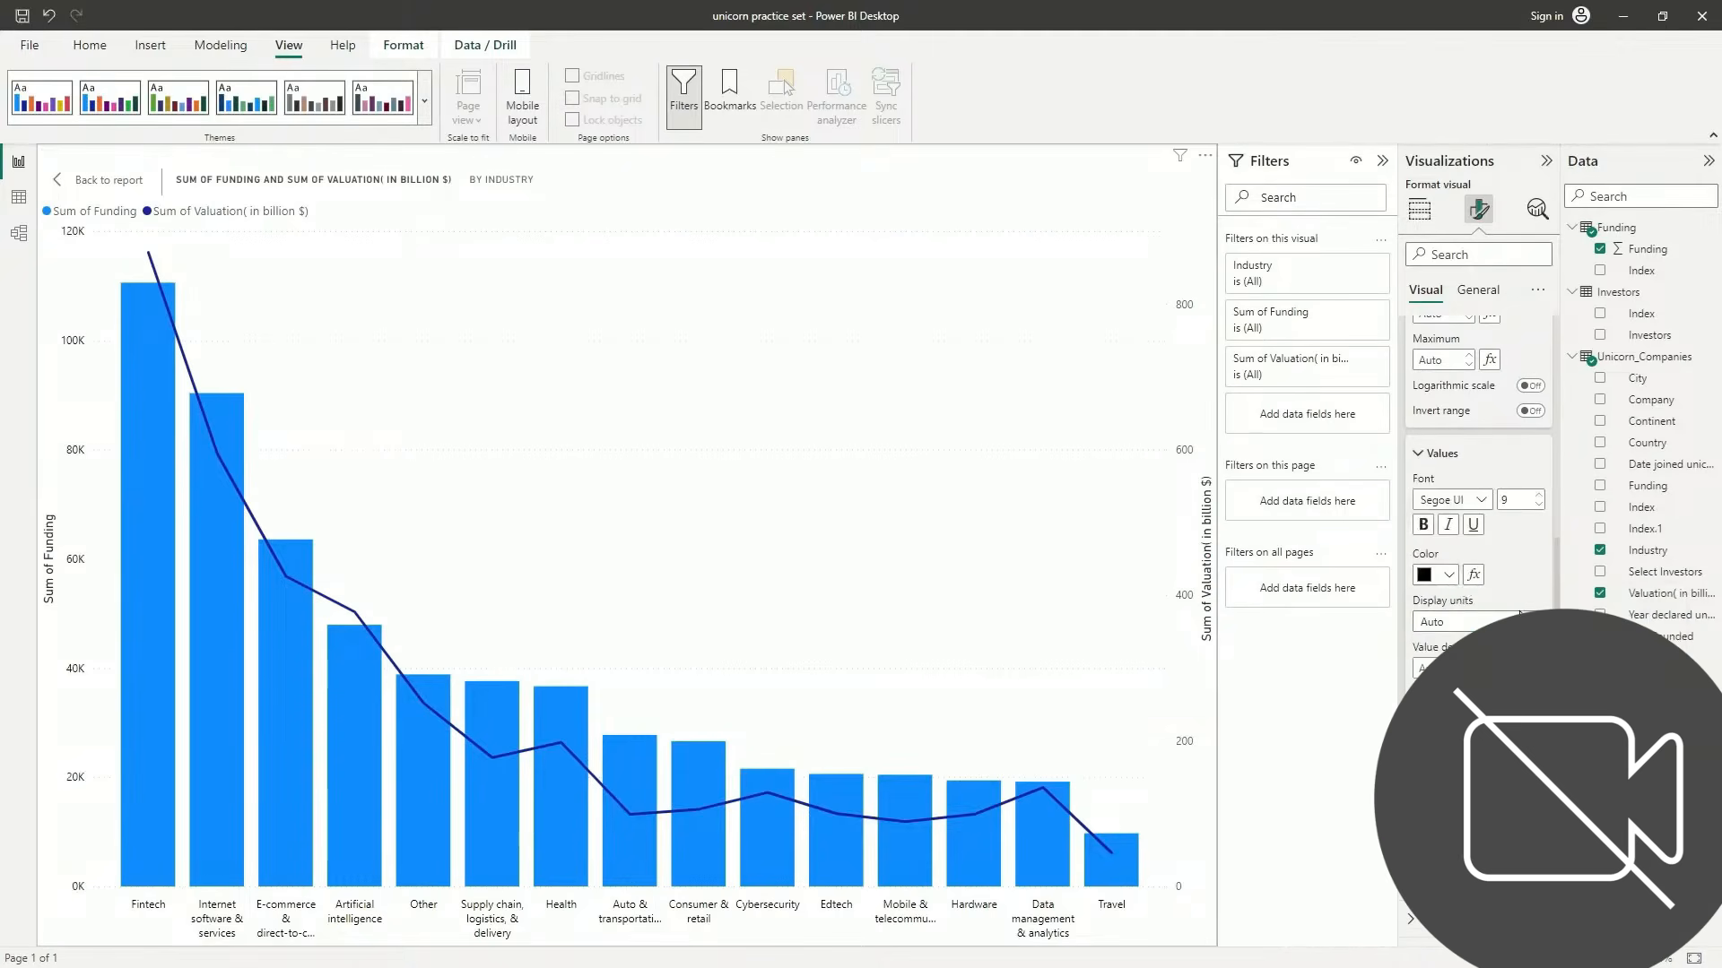
scroll(1516, 538, down, 3)
click(1530, 489)
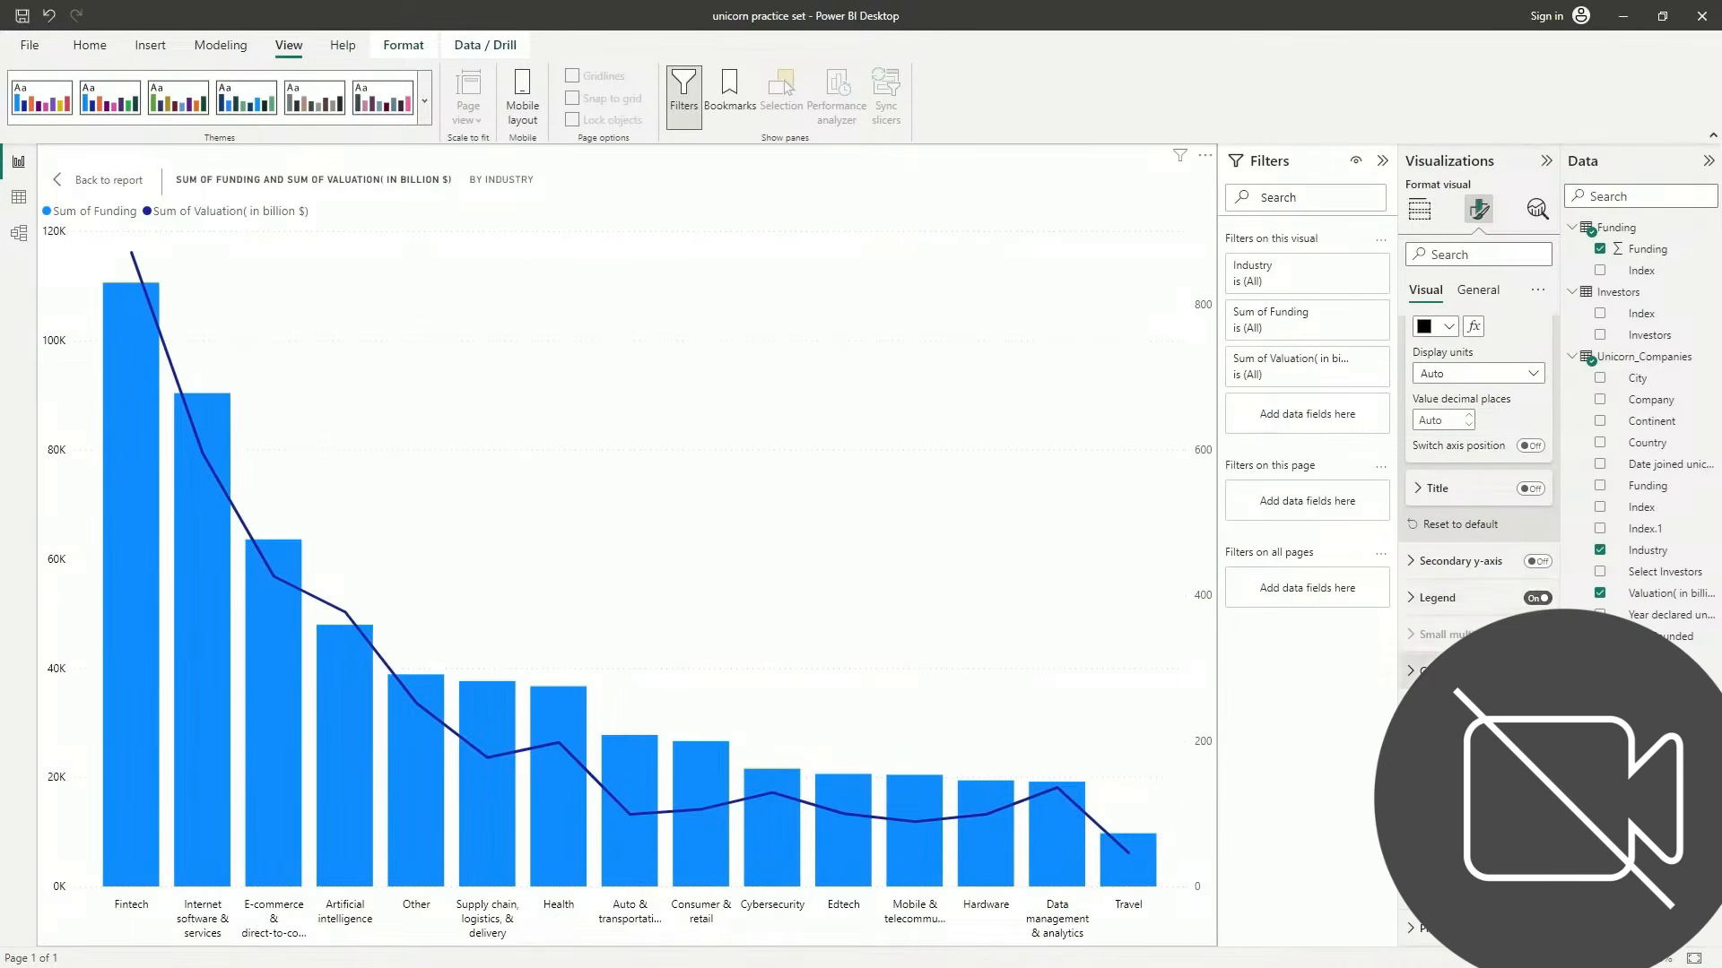
Centre the combo chart's legend above the plot, with black text and no legend title
click(1486, 599)
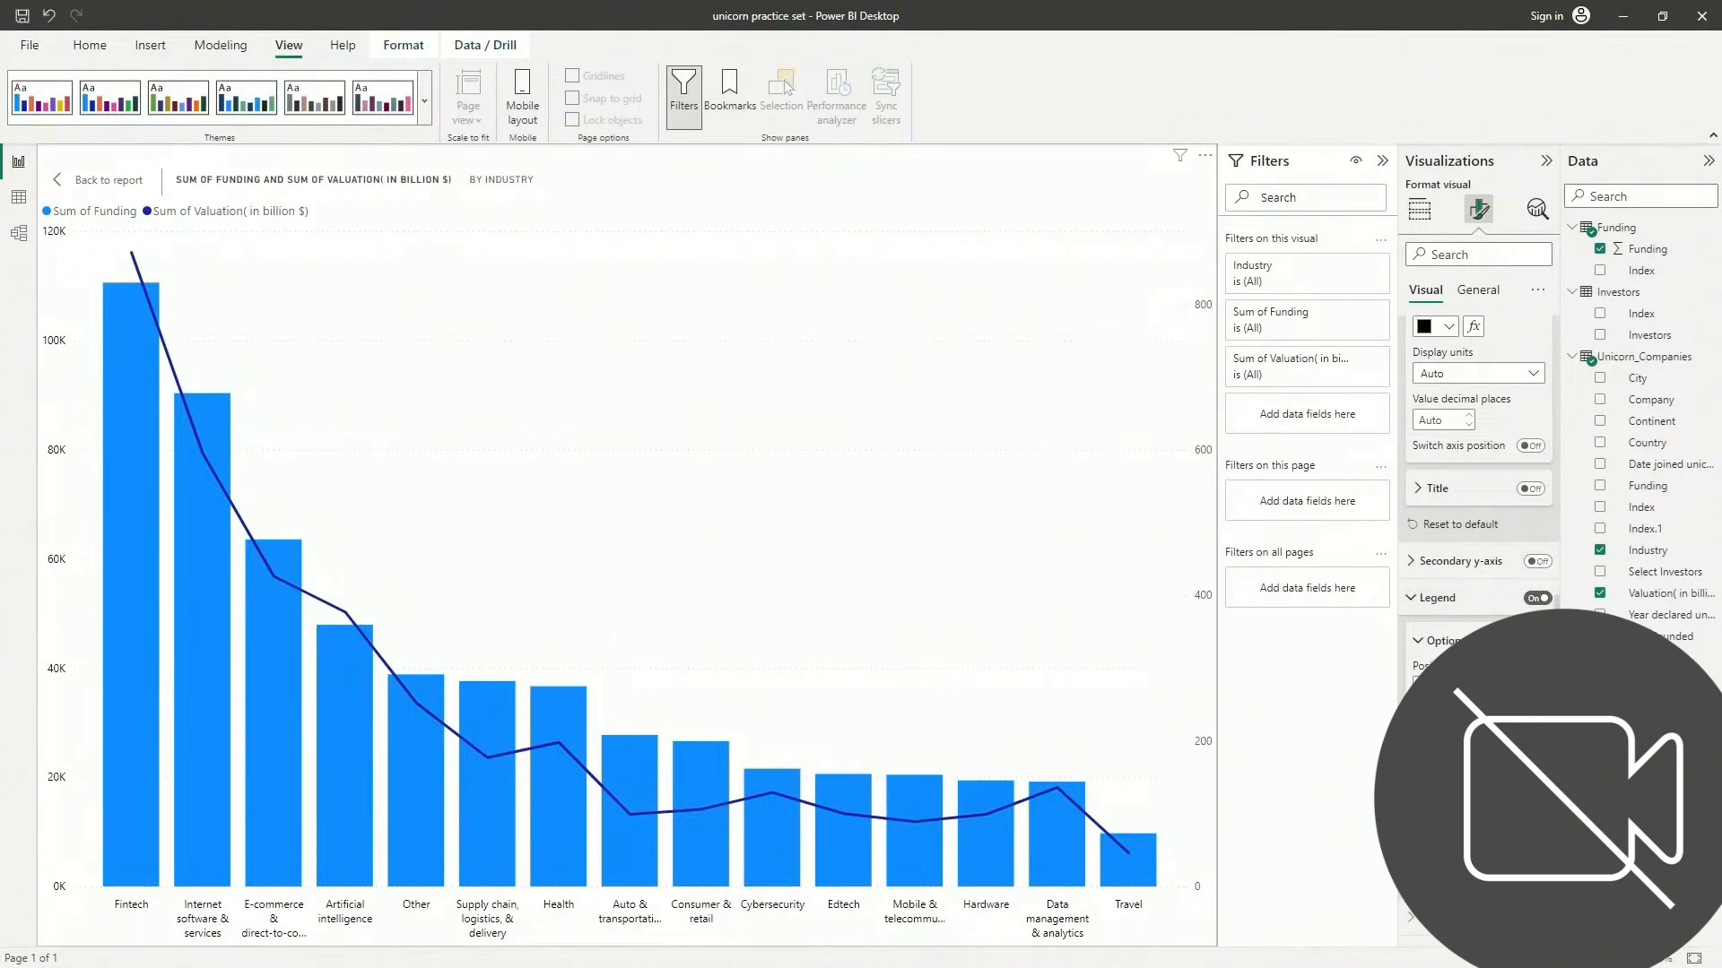
click(1470, 724)
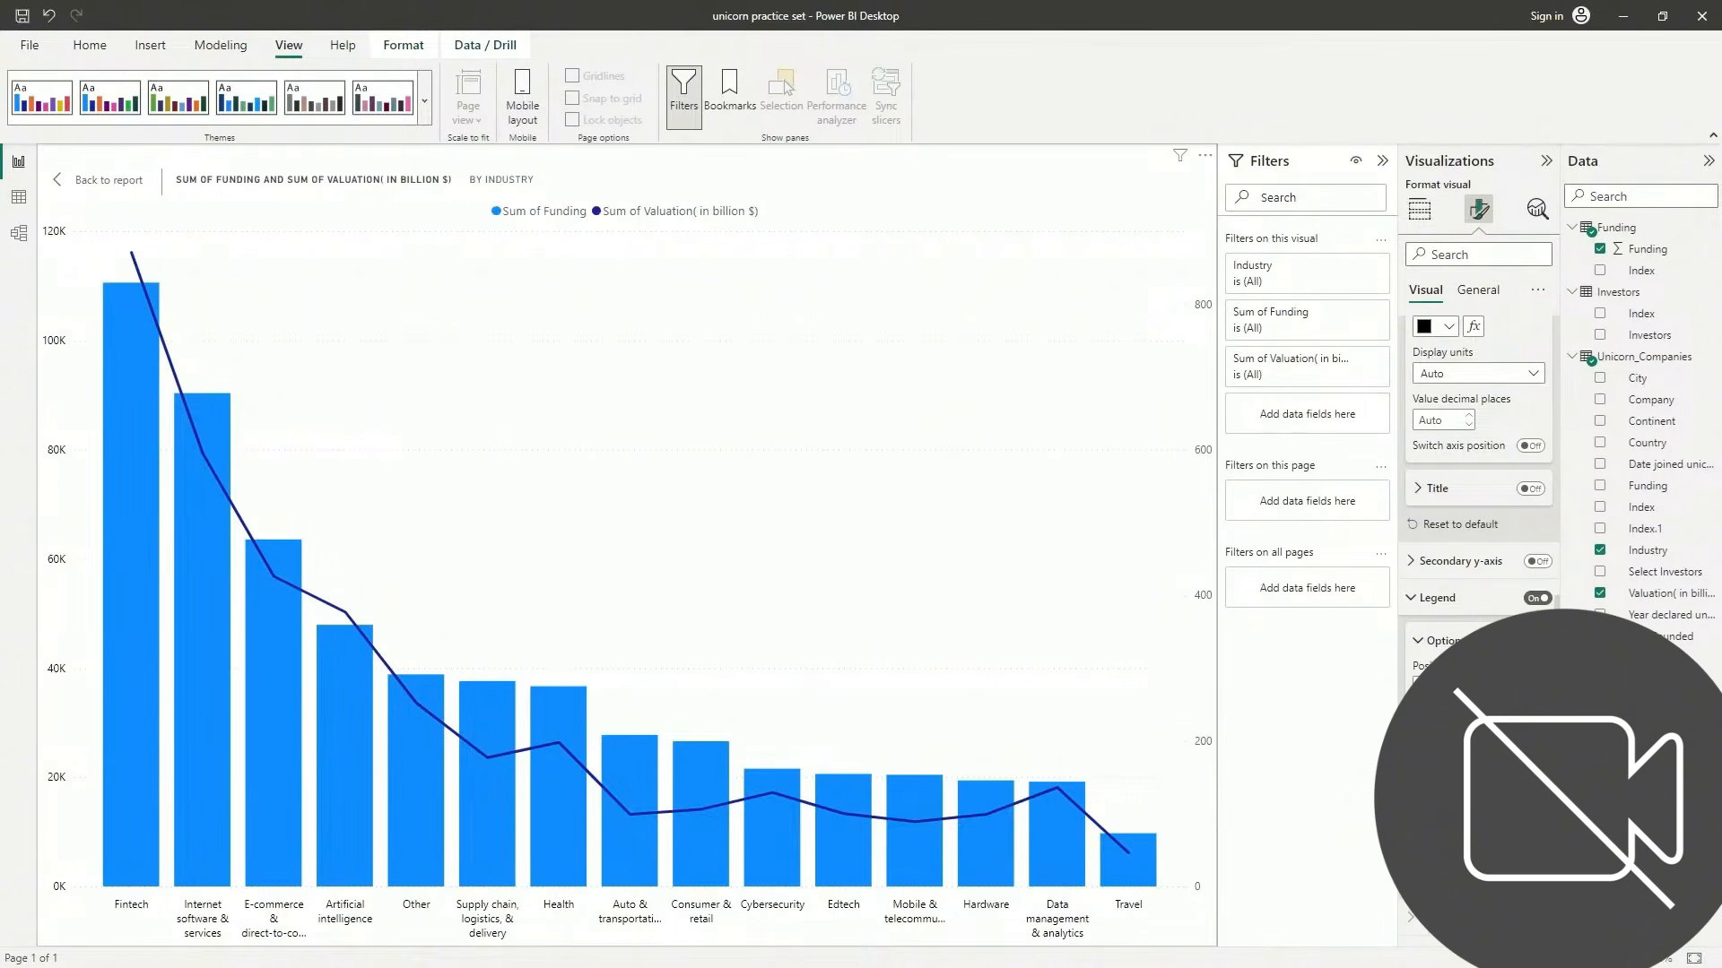
scroll(1435, 546, down, 4)
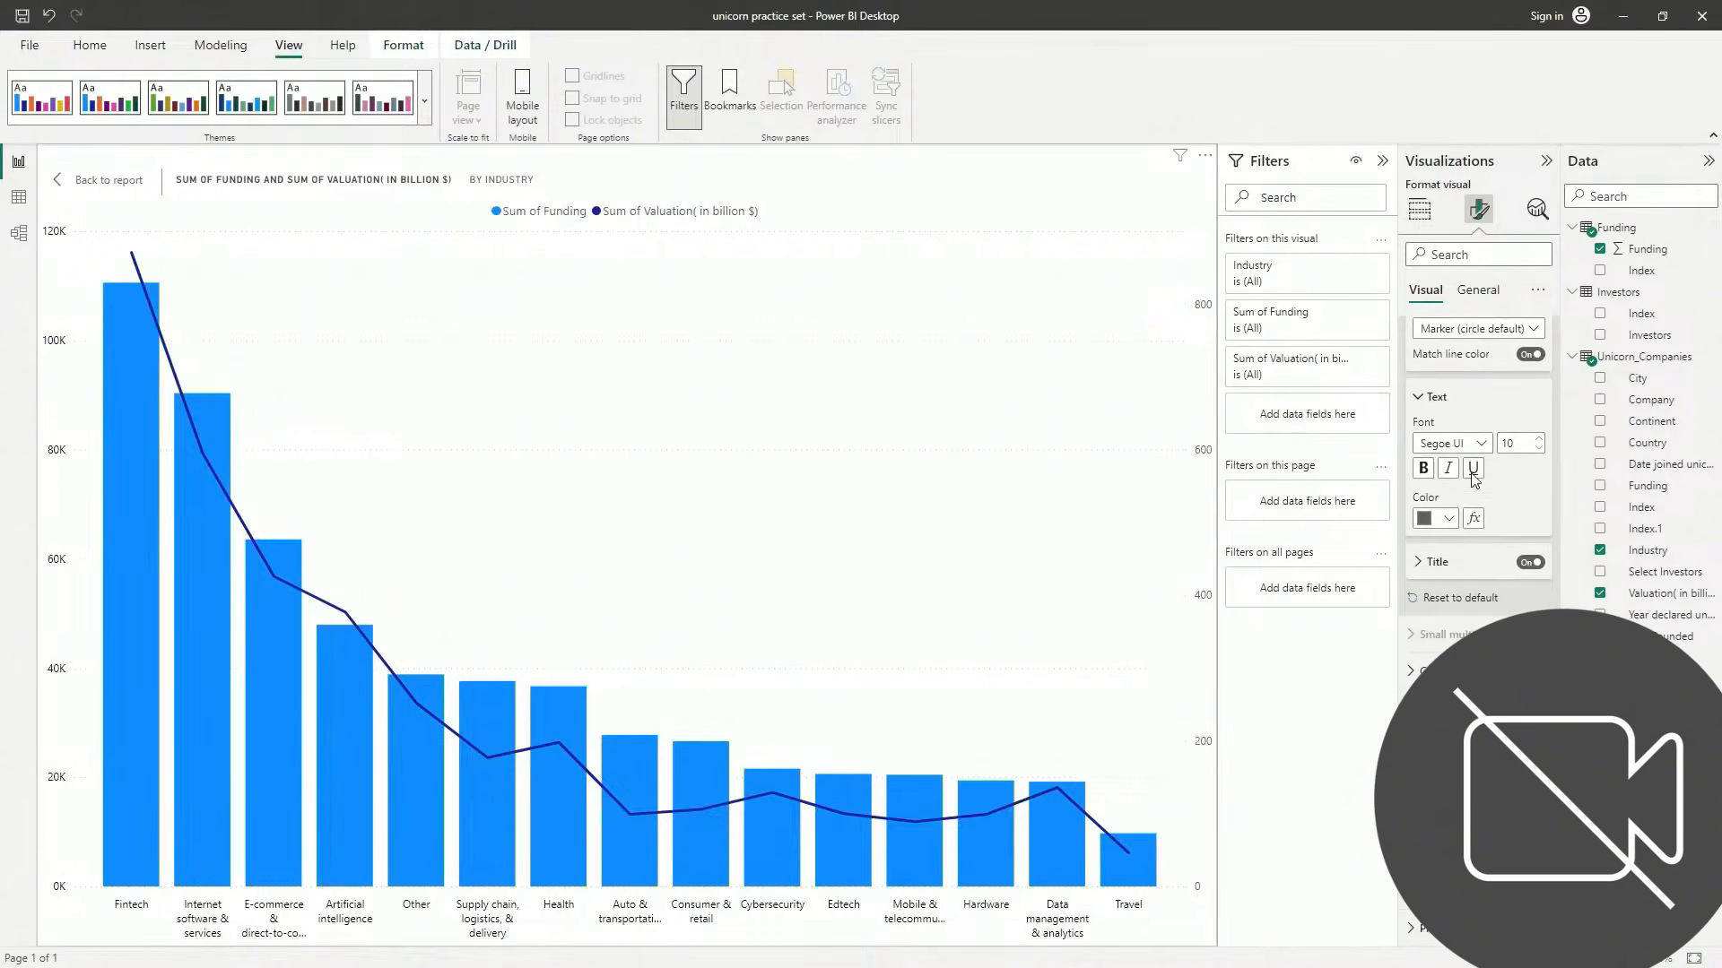
click(1453, 525)
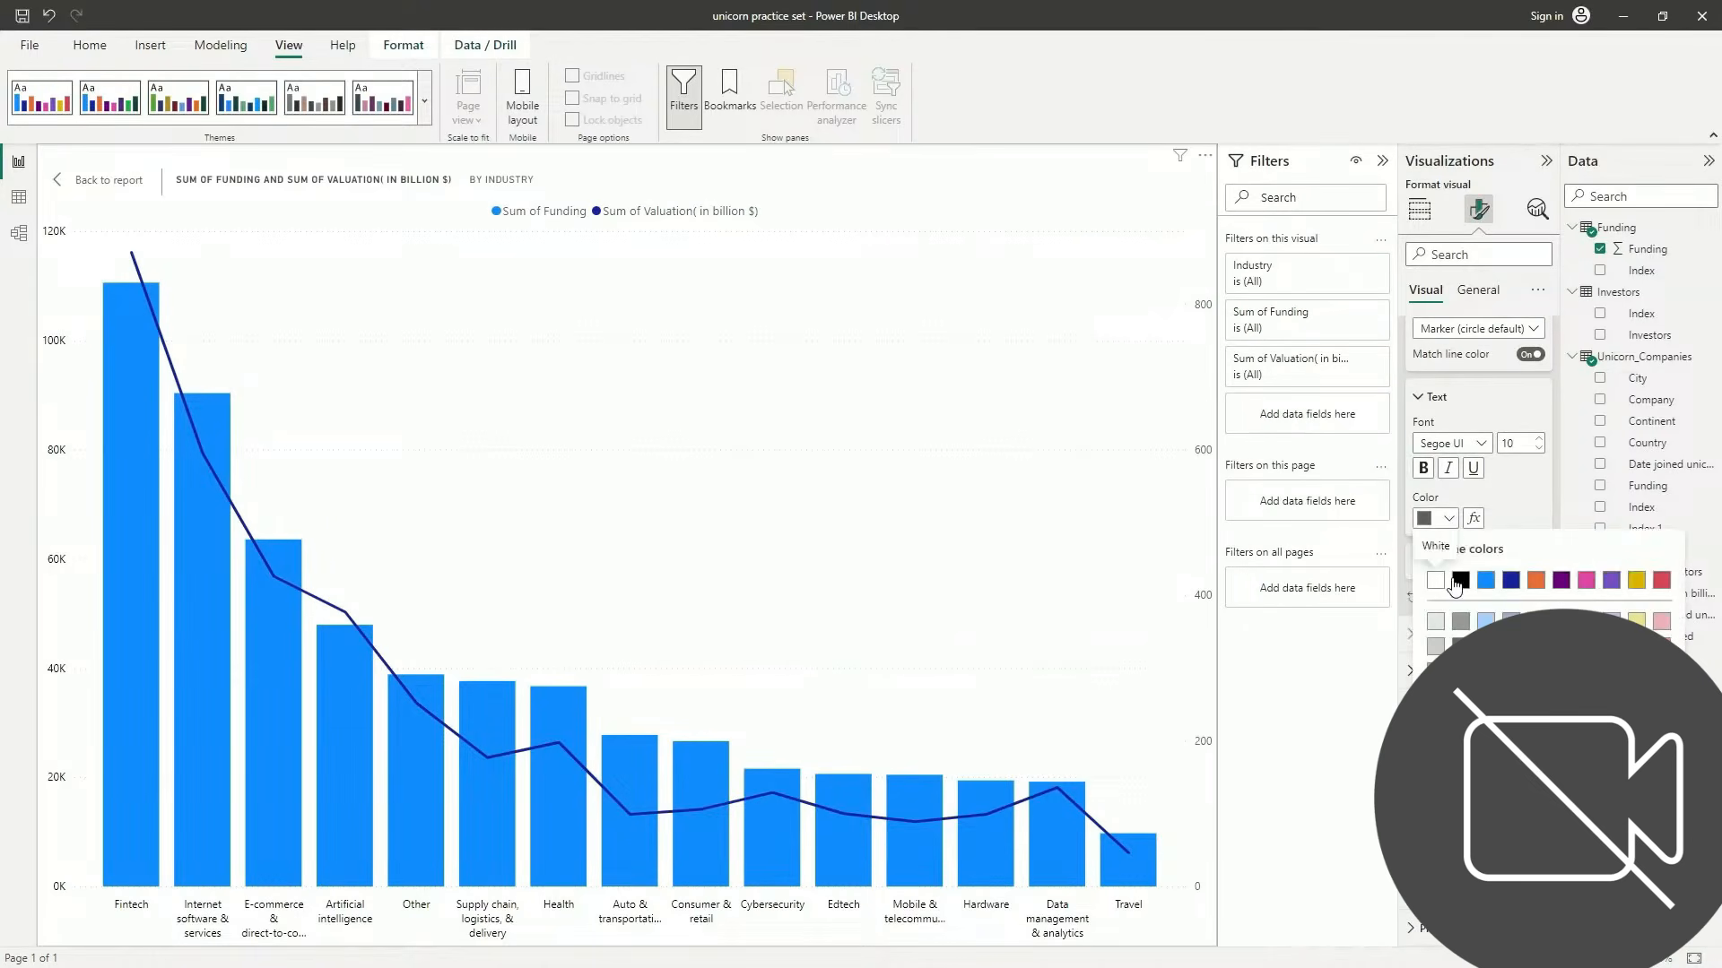
click(1448, 581)
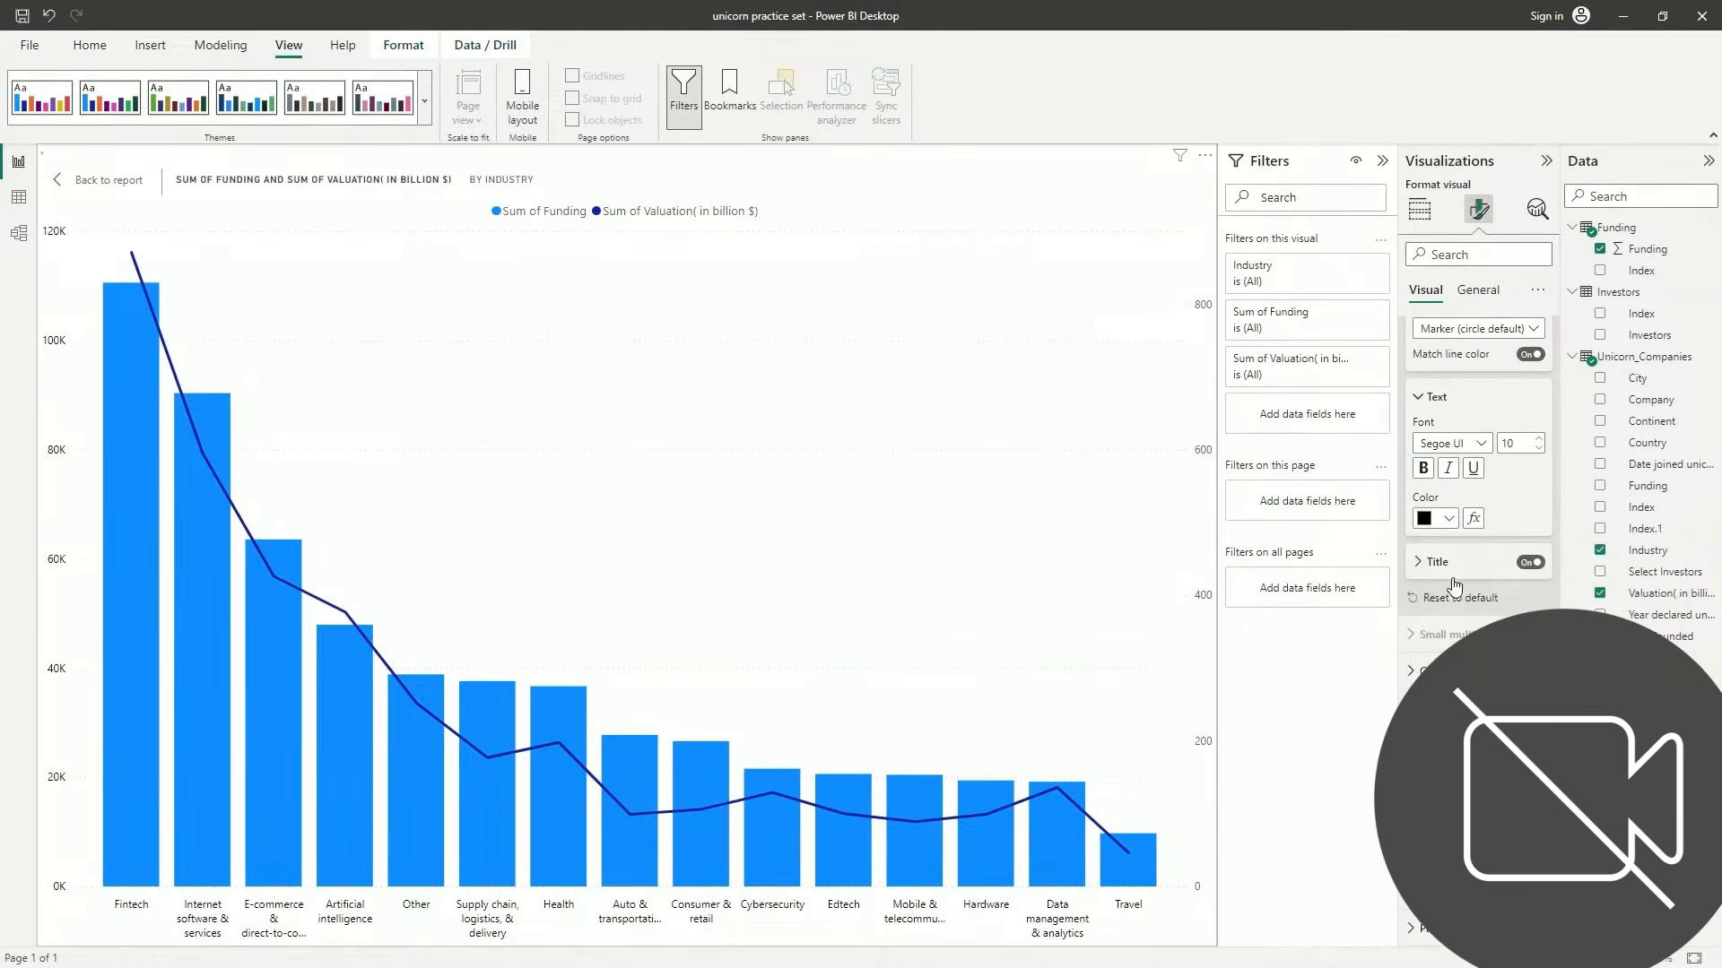
click(1522, 563)
Set the inner padding between the combo chart's columns to 14 px
scroll(1477, 502, down, 3)
click(1453, 708)
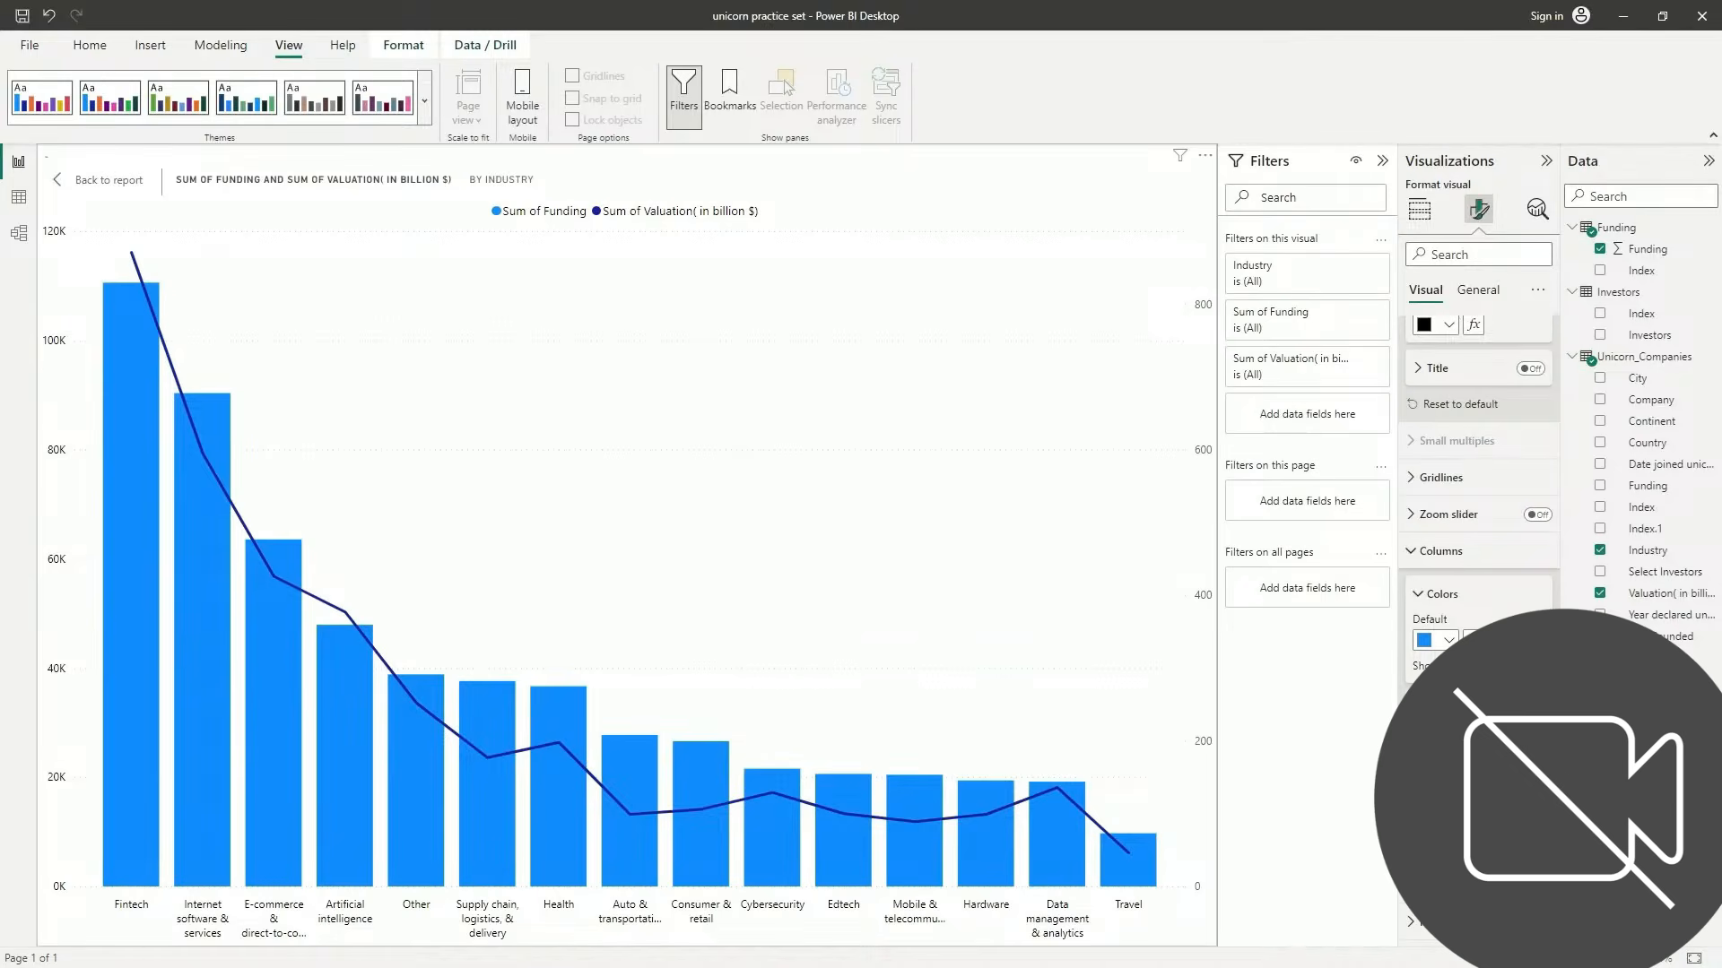
drag(1502, 755, 1495, 755)
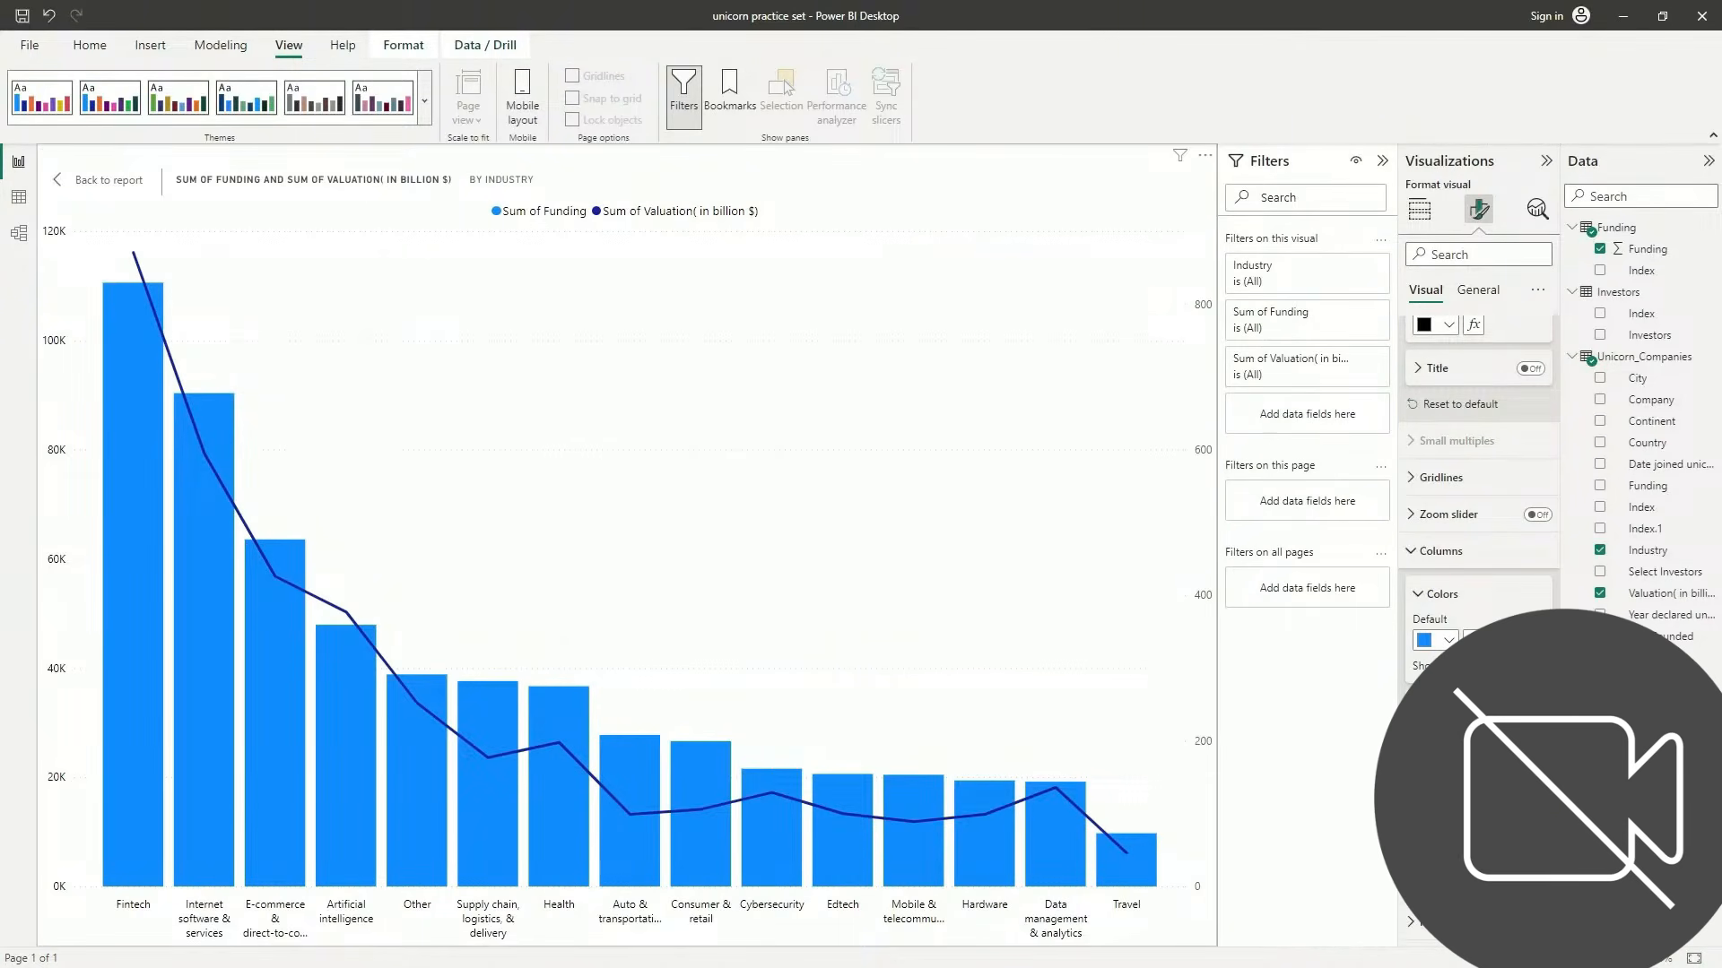
Turn on data labels for all series of the combo chart and colour their values black
scroll(1478, 494, down, 2)
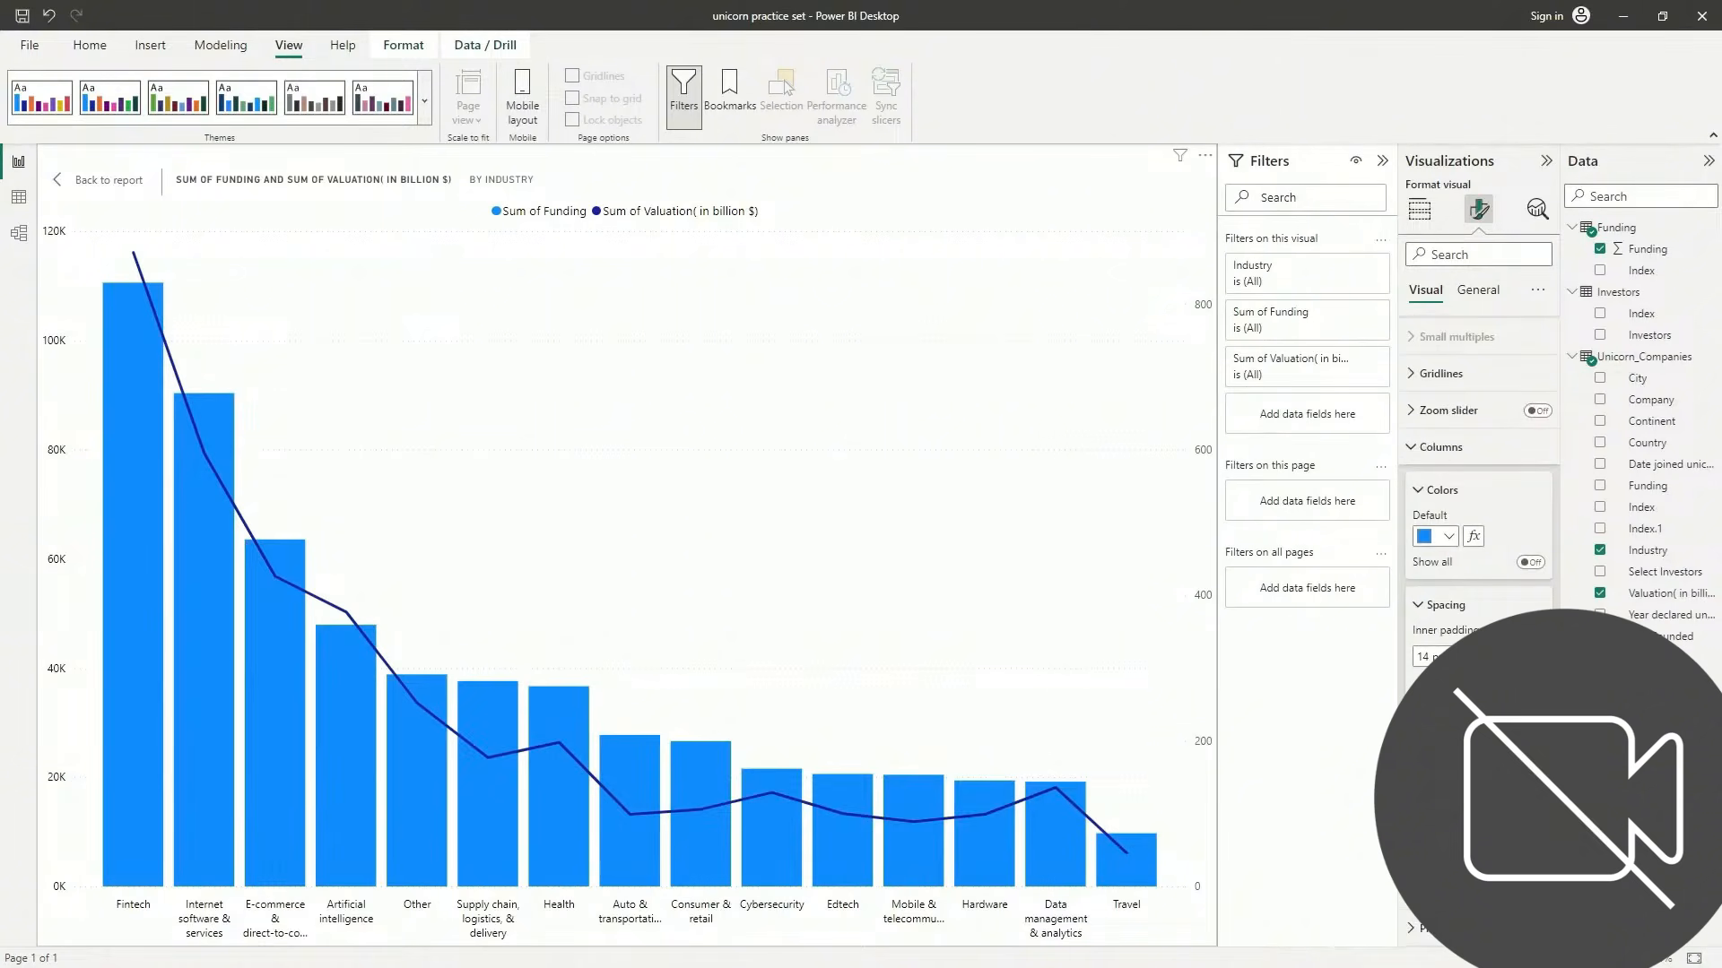
click(1443, 818)
click(1444, 818)
click(1445, 855)
click(1537, 854)
scroll(1537, 855, down, 4)
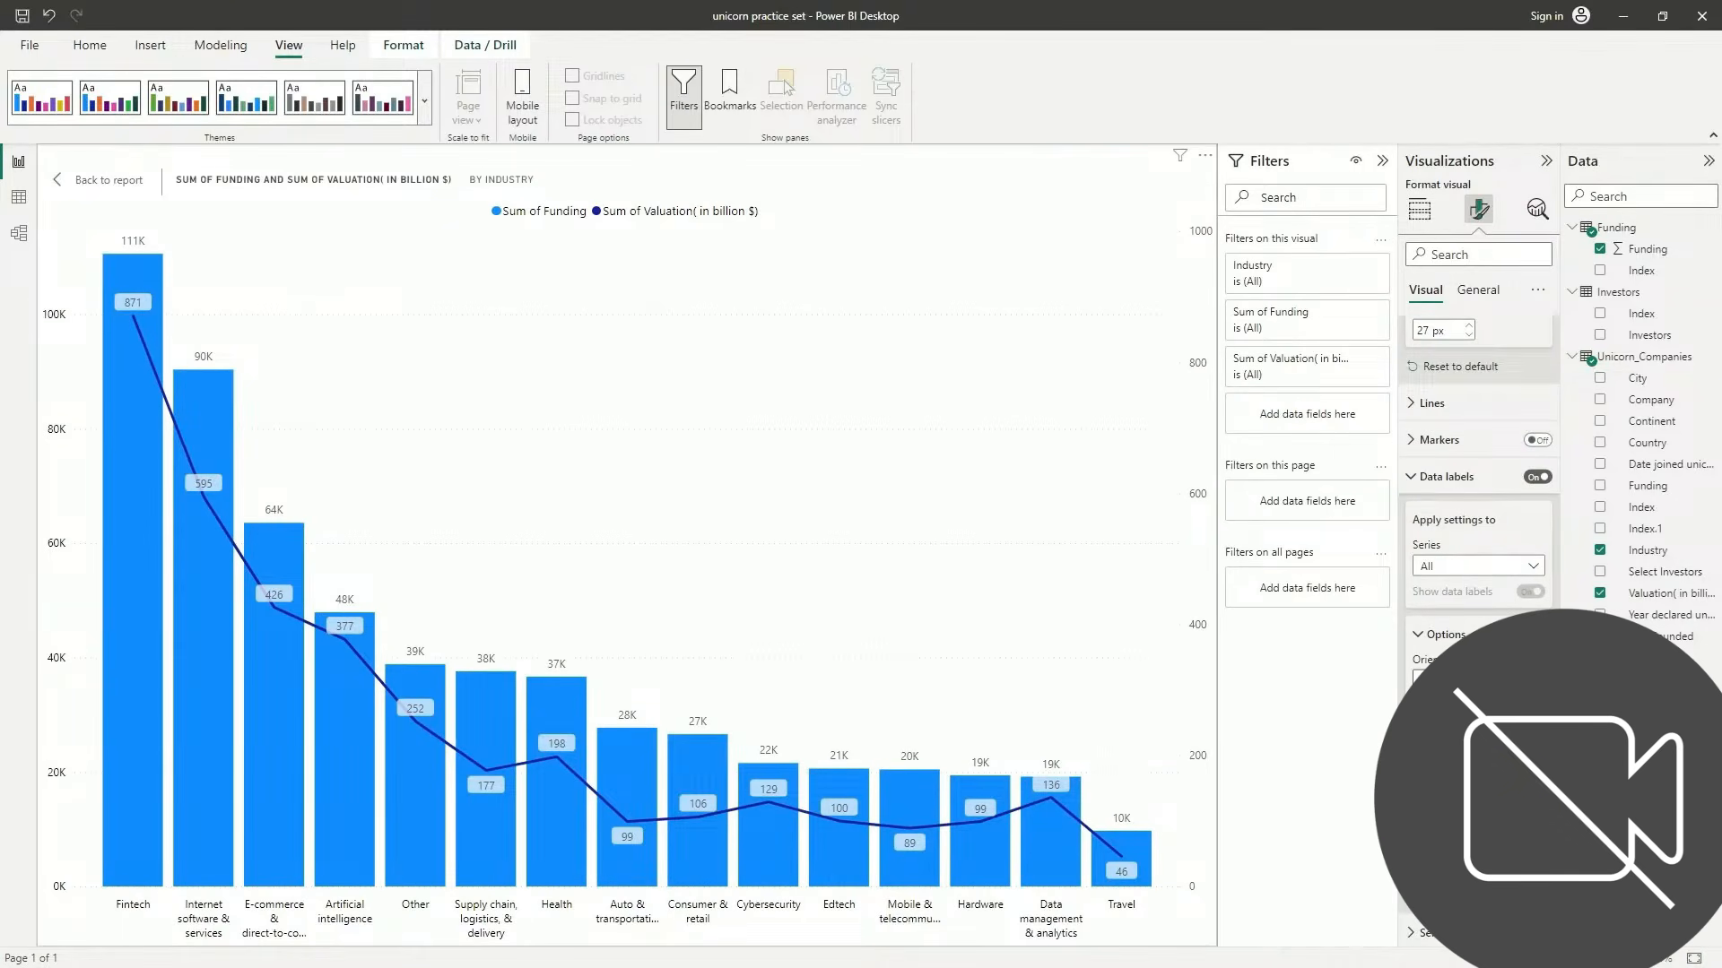
click(1443, 819)
scroll(1478, 493, down, 3)
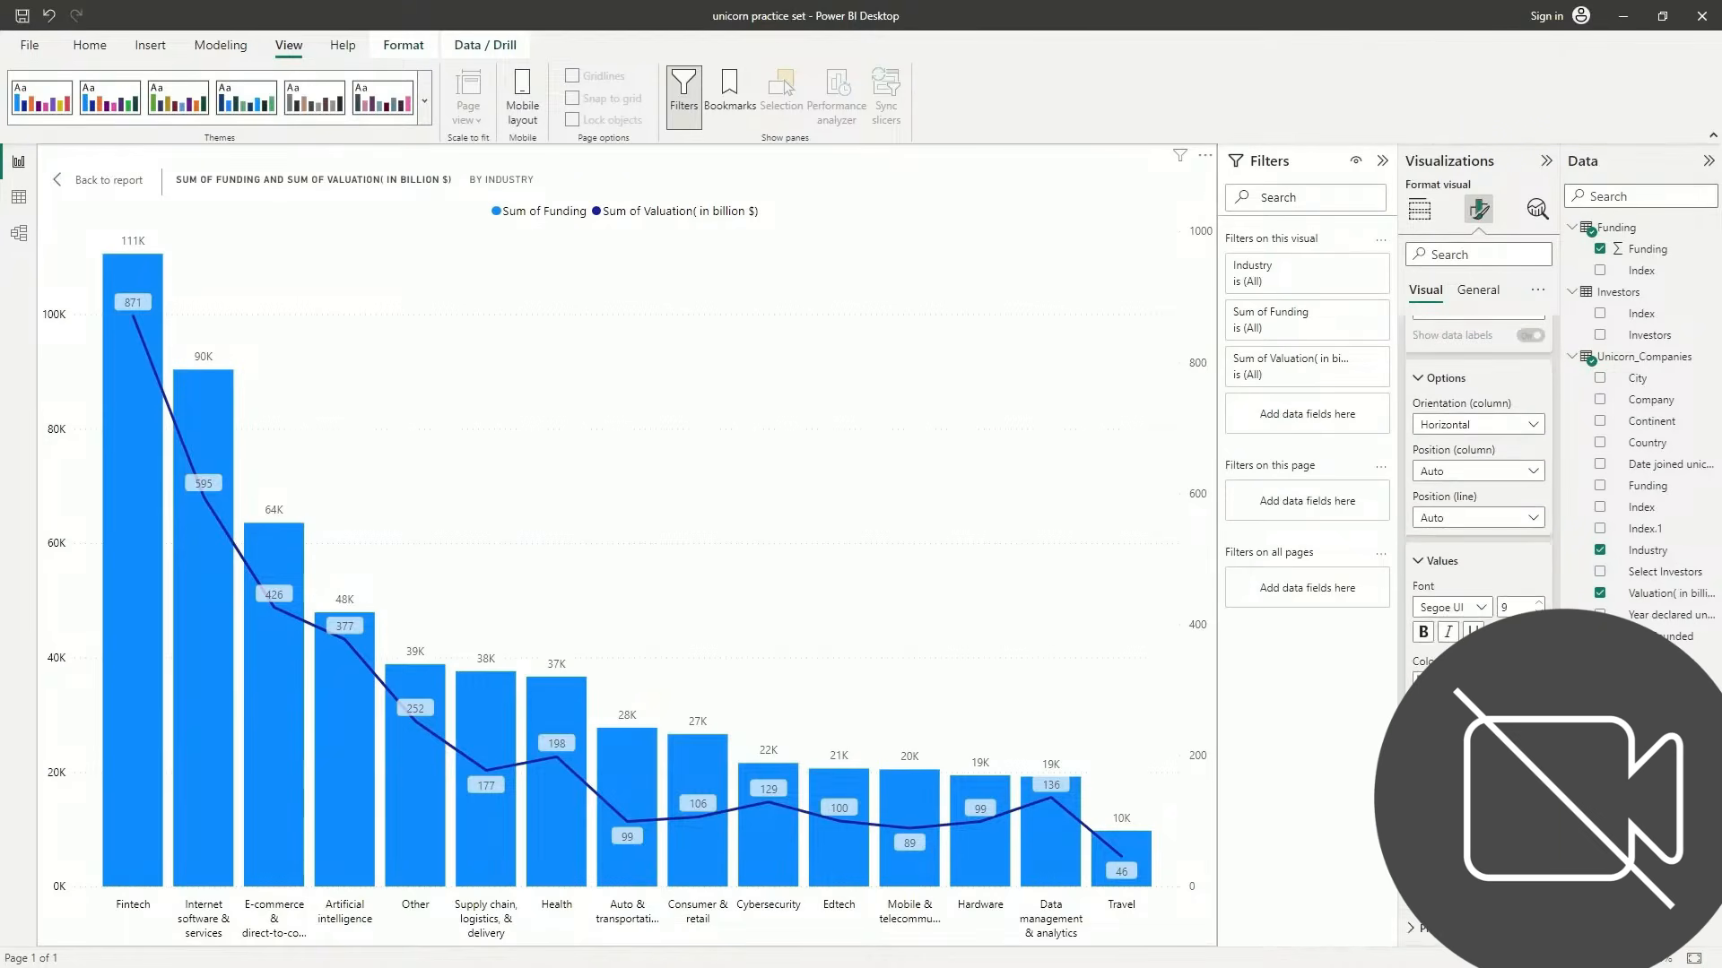
click(1426, 679)
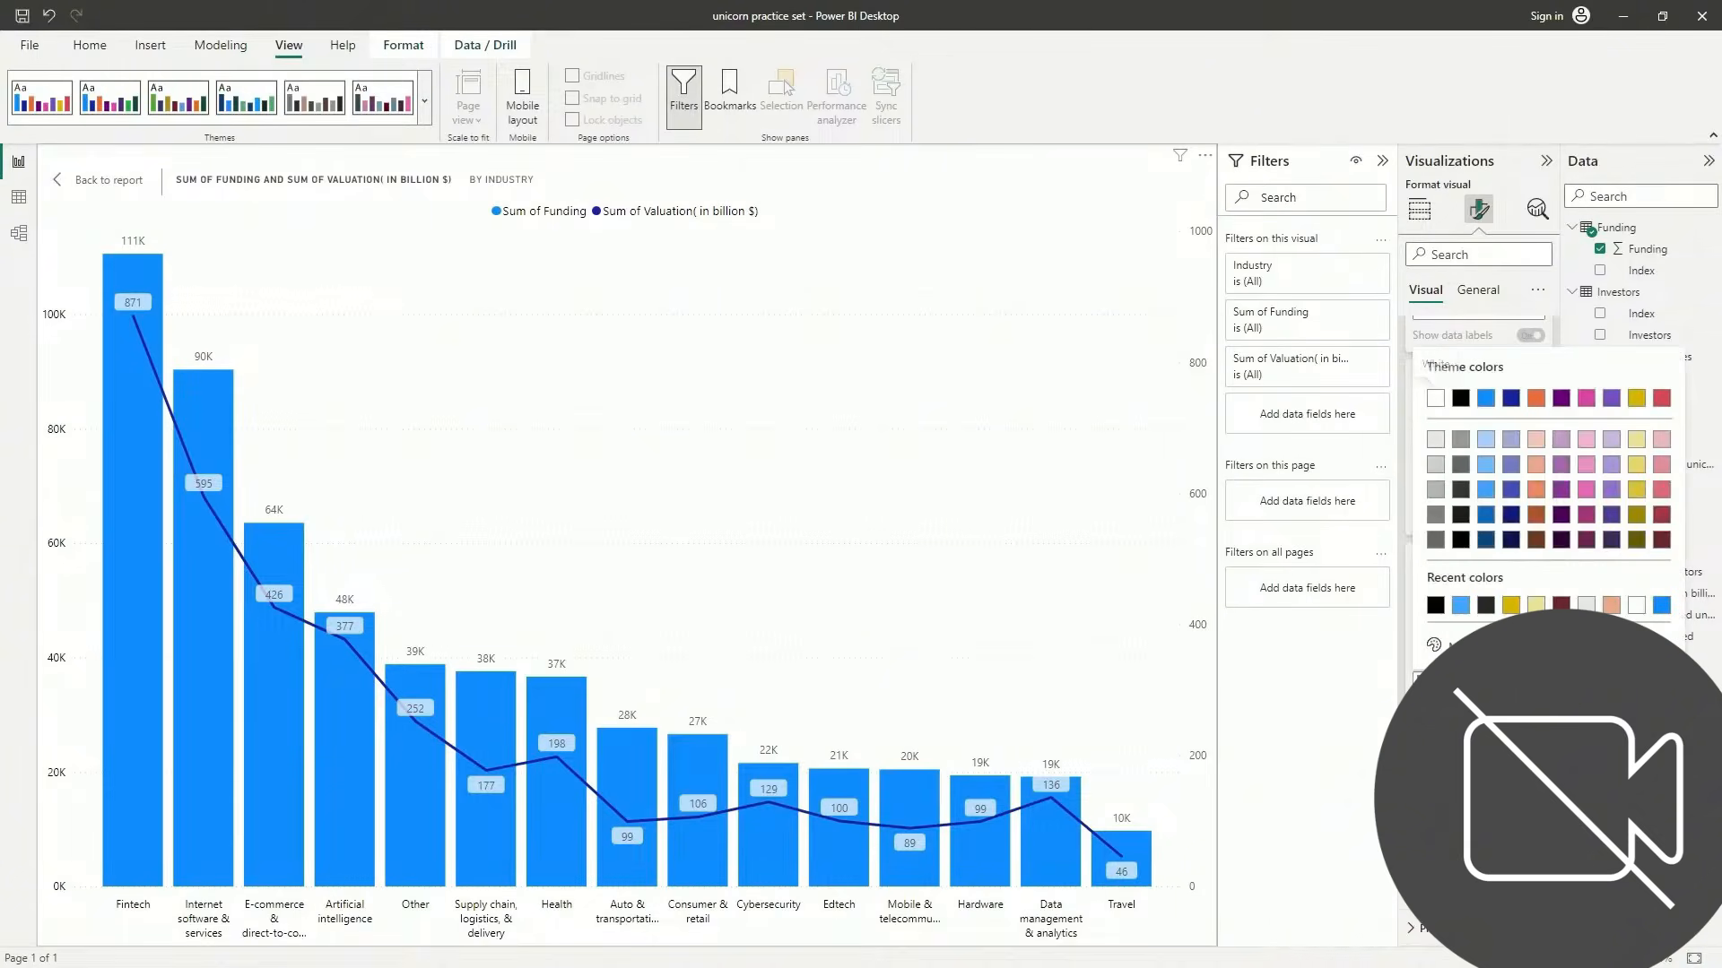
click(1435, 606)
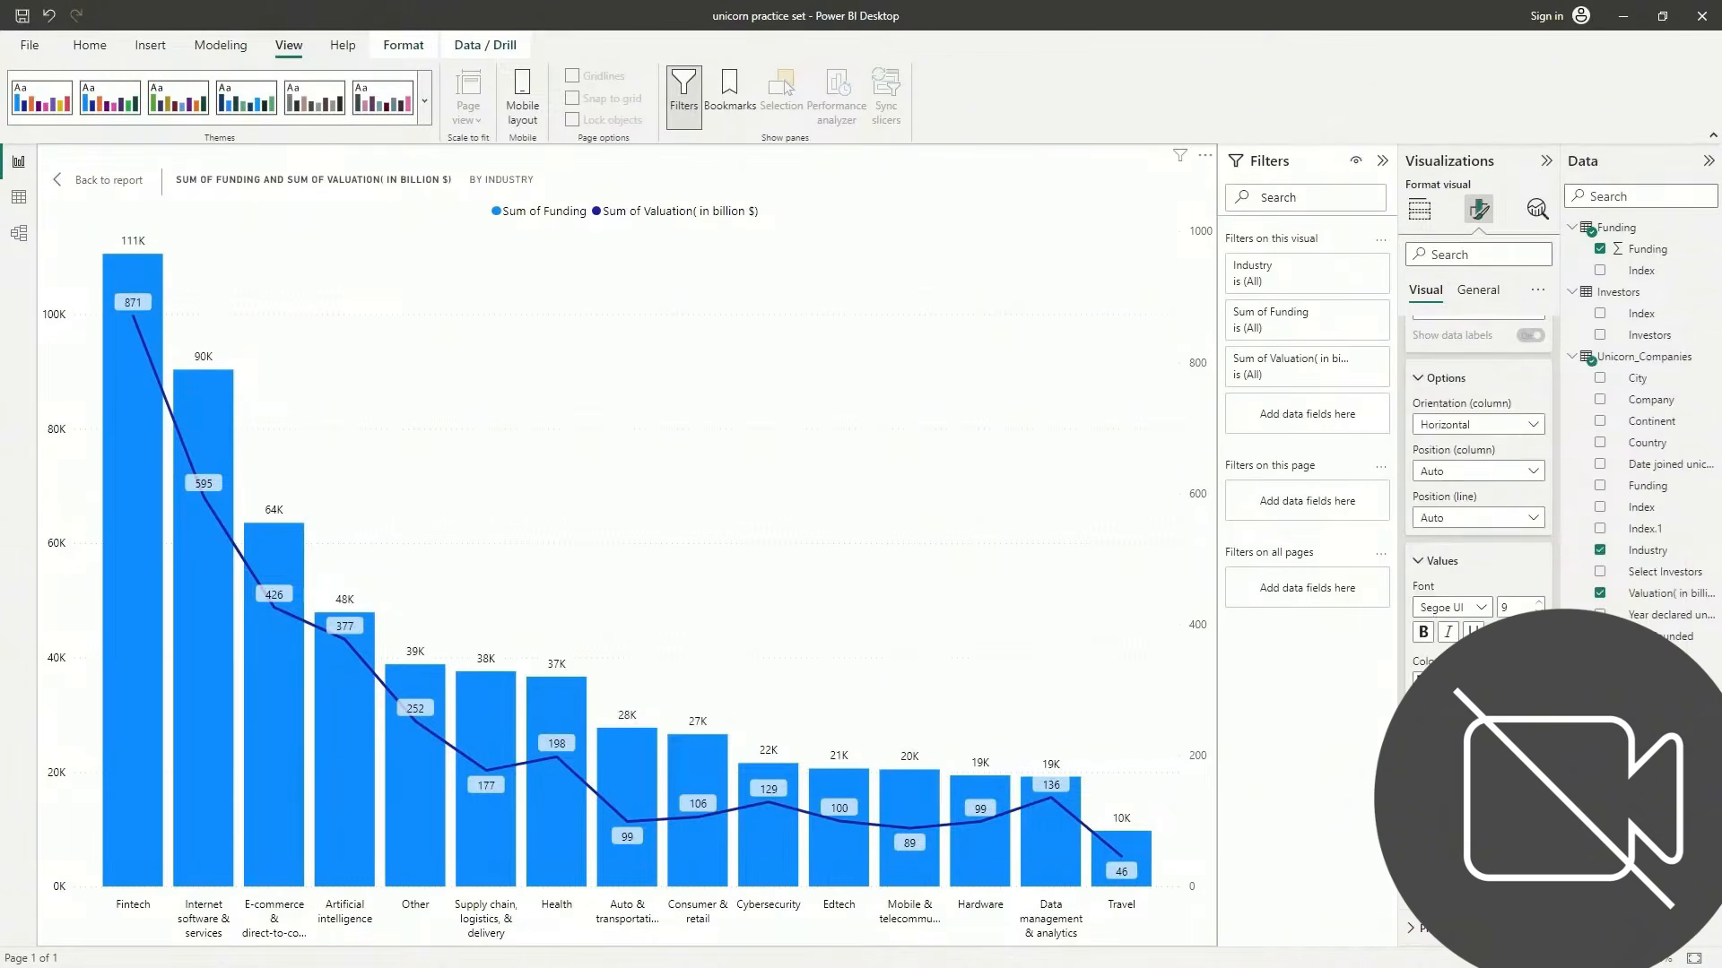
Give the combo chart's data labels a white background and make their values bold
click(1453, 823)
click(1427, 870)
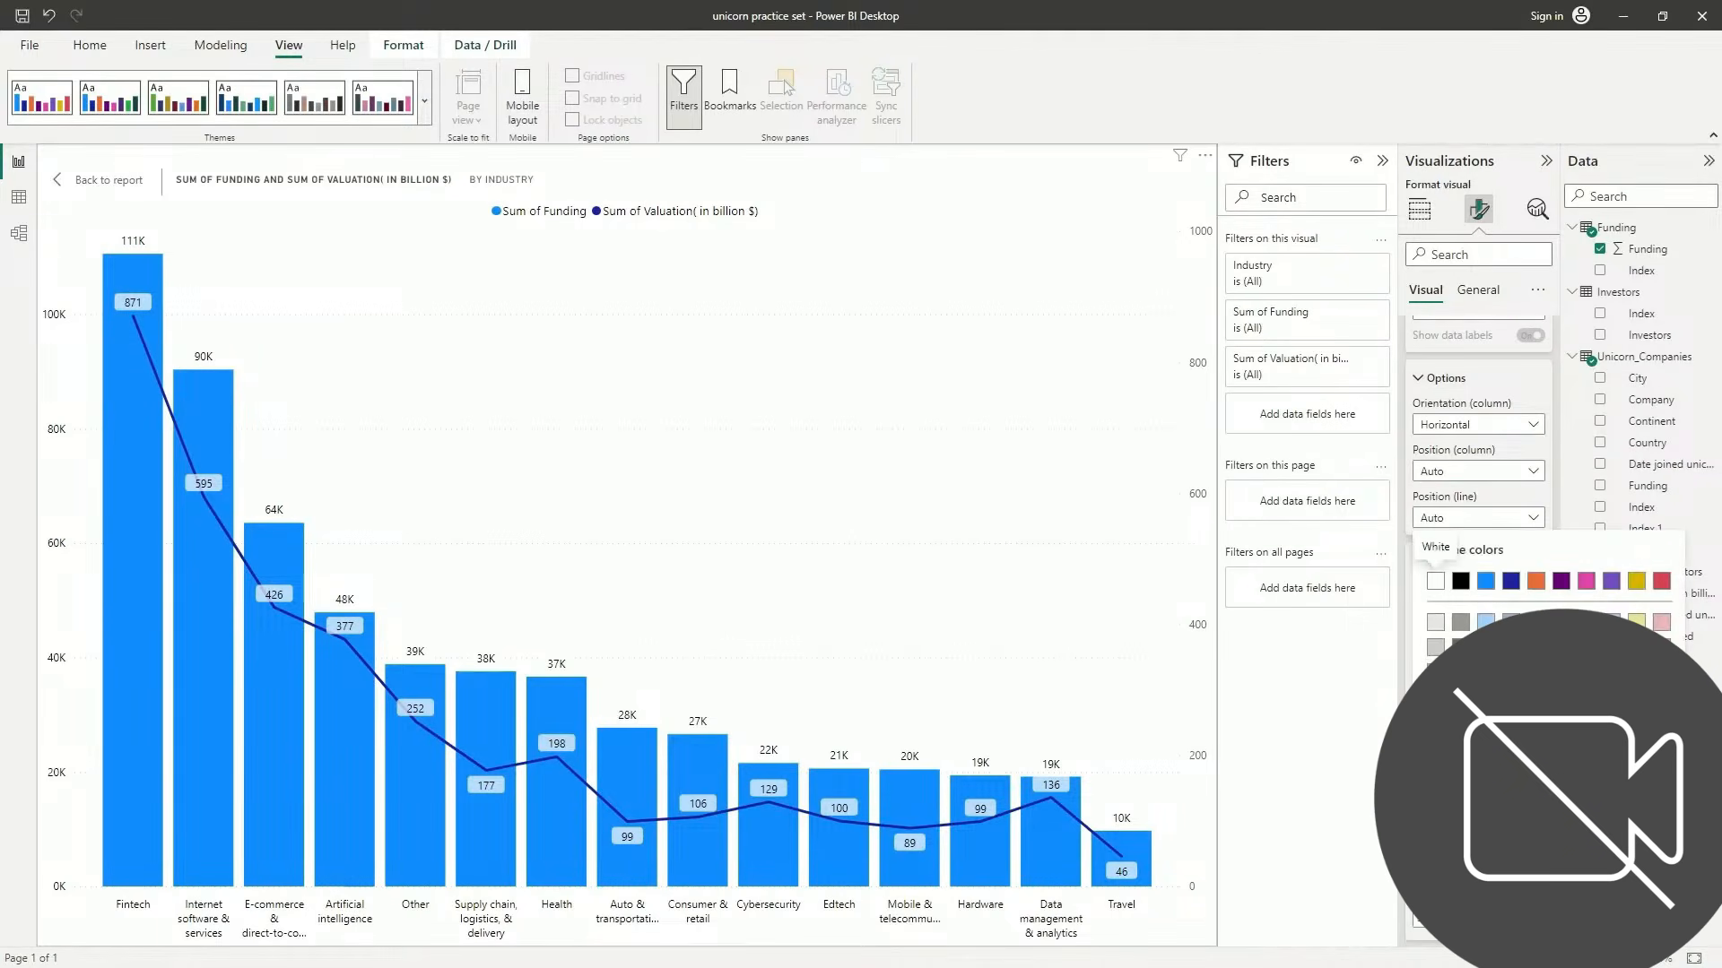
click(1435, 581)
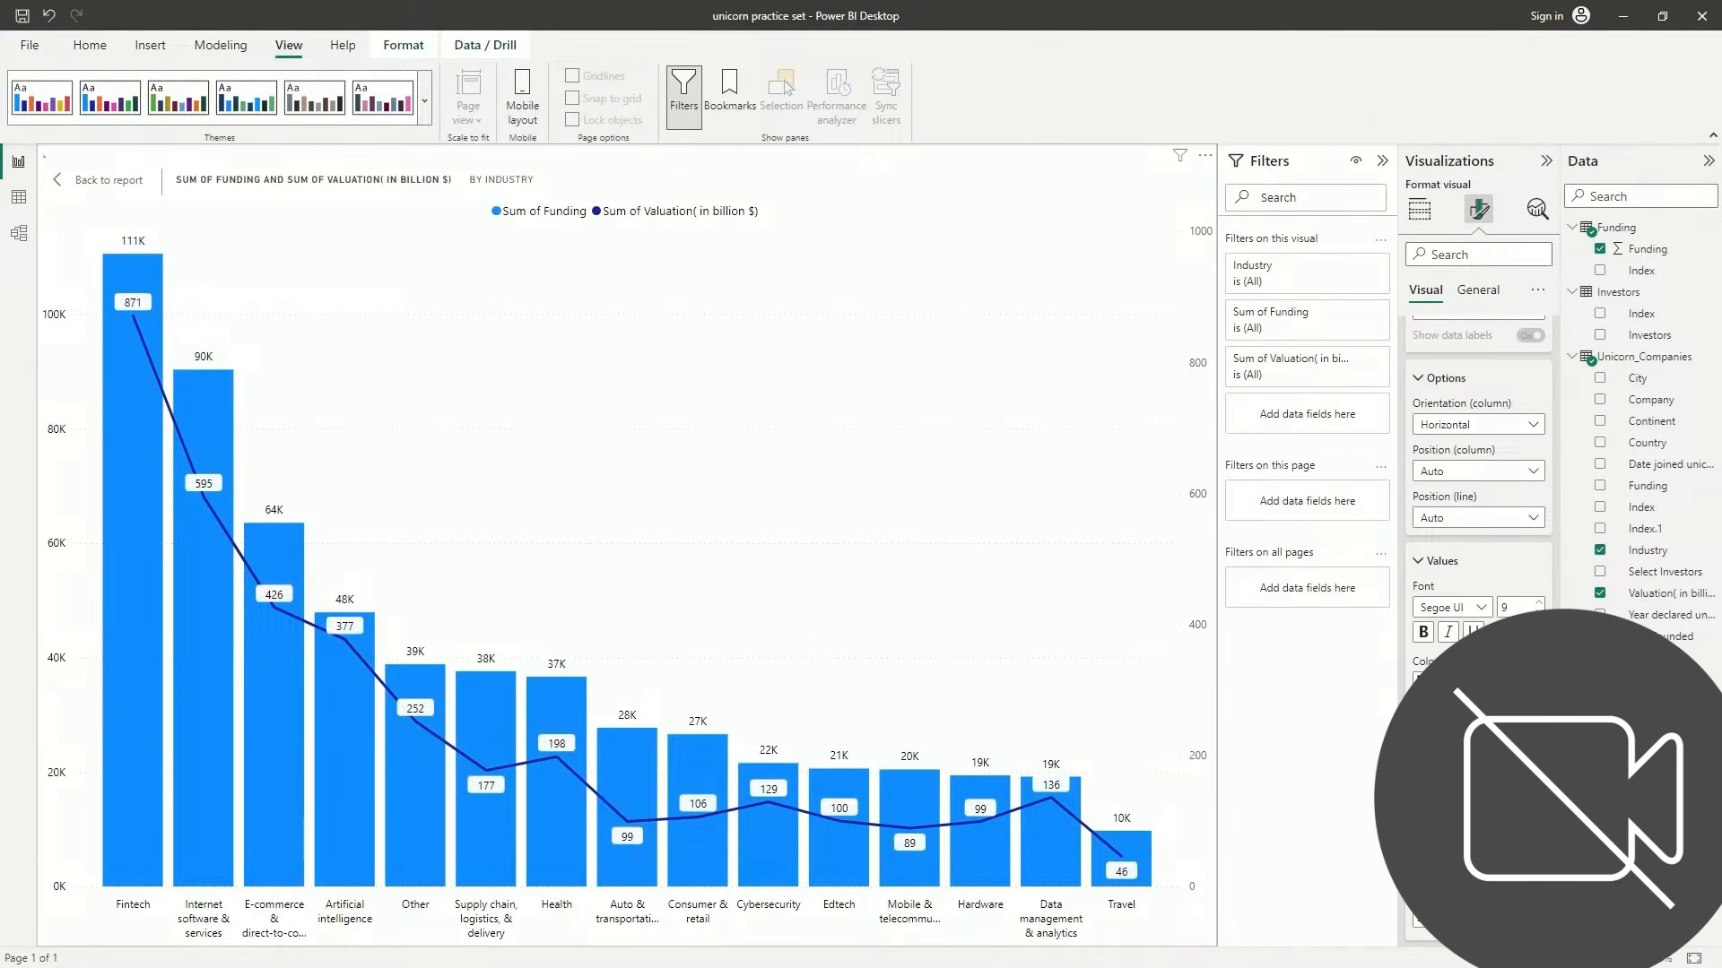
scroll(1478, 493, down, 2)
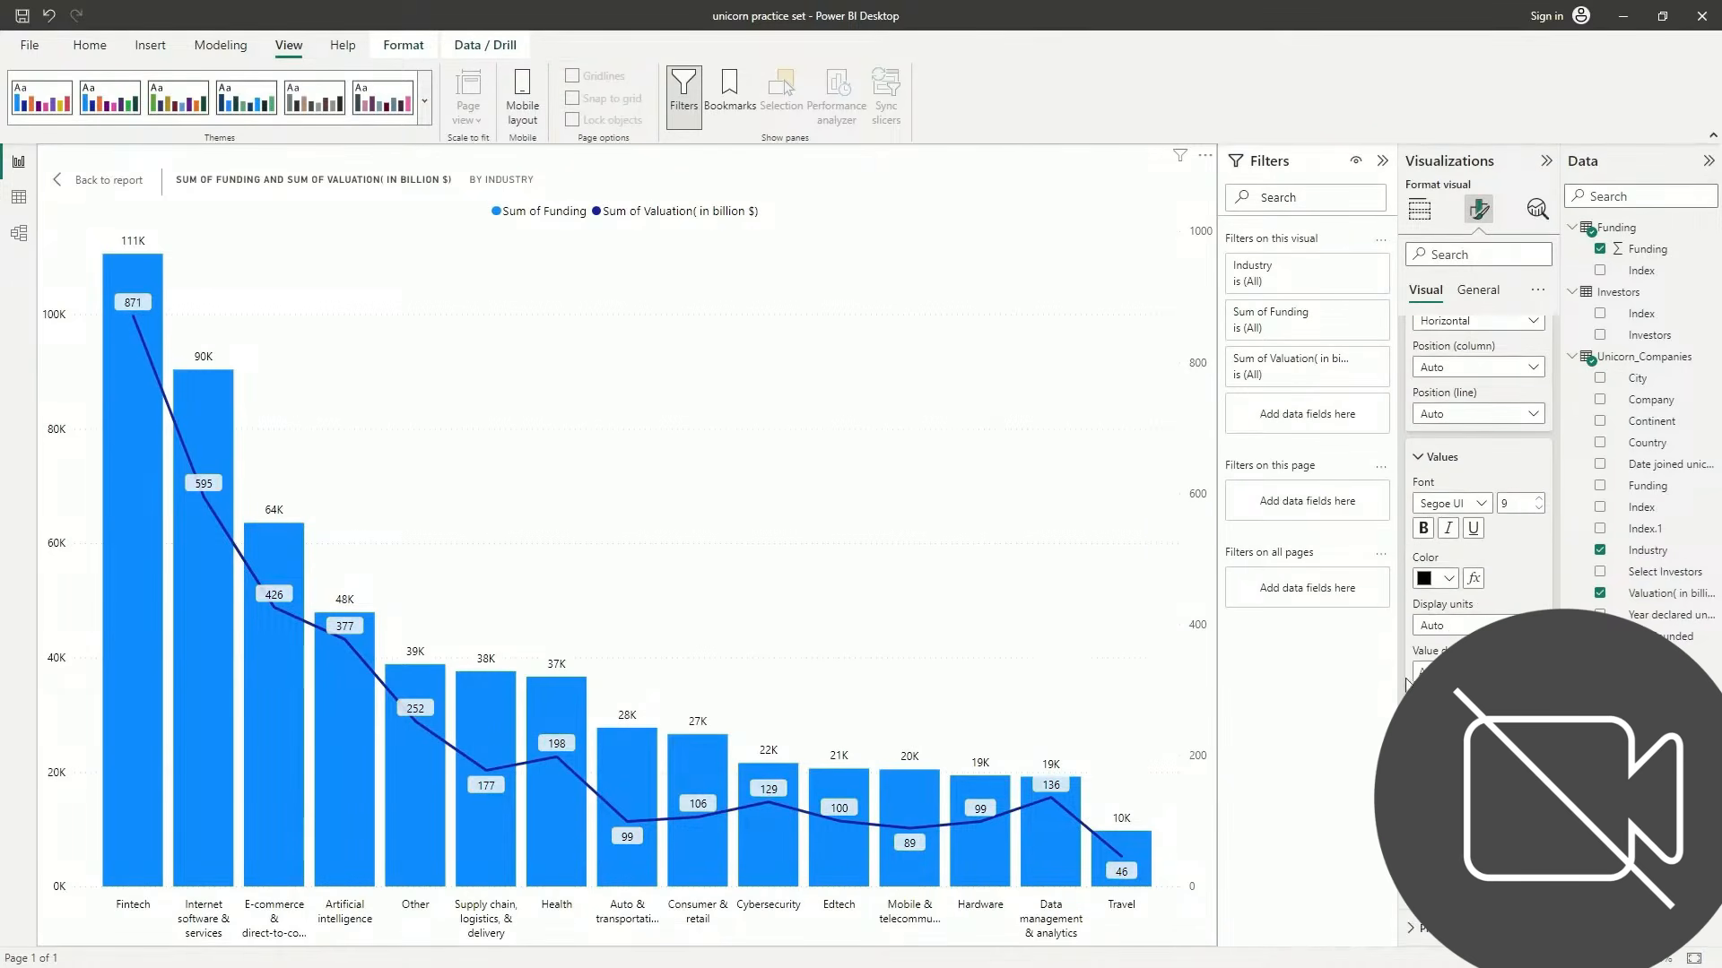
click(1423, 529)
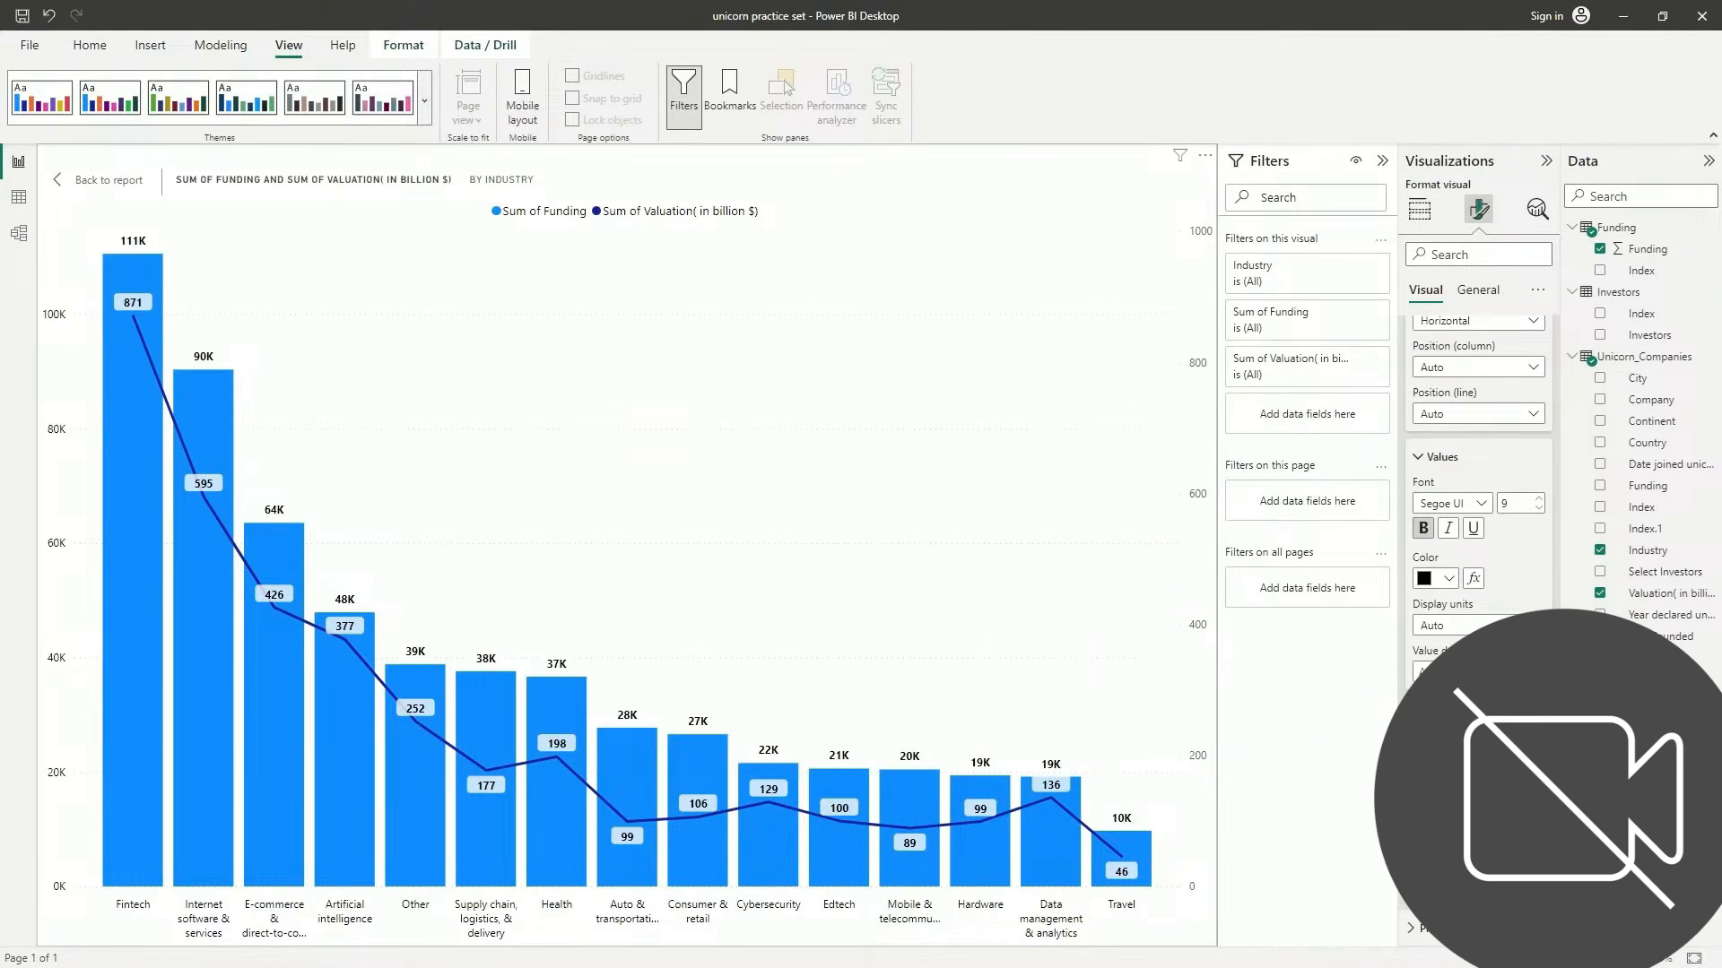
Turn on the visual border for the combo chart
click(1476, 290)
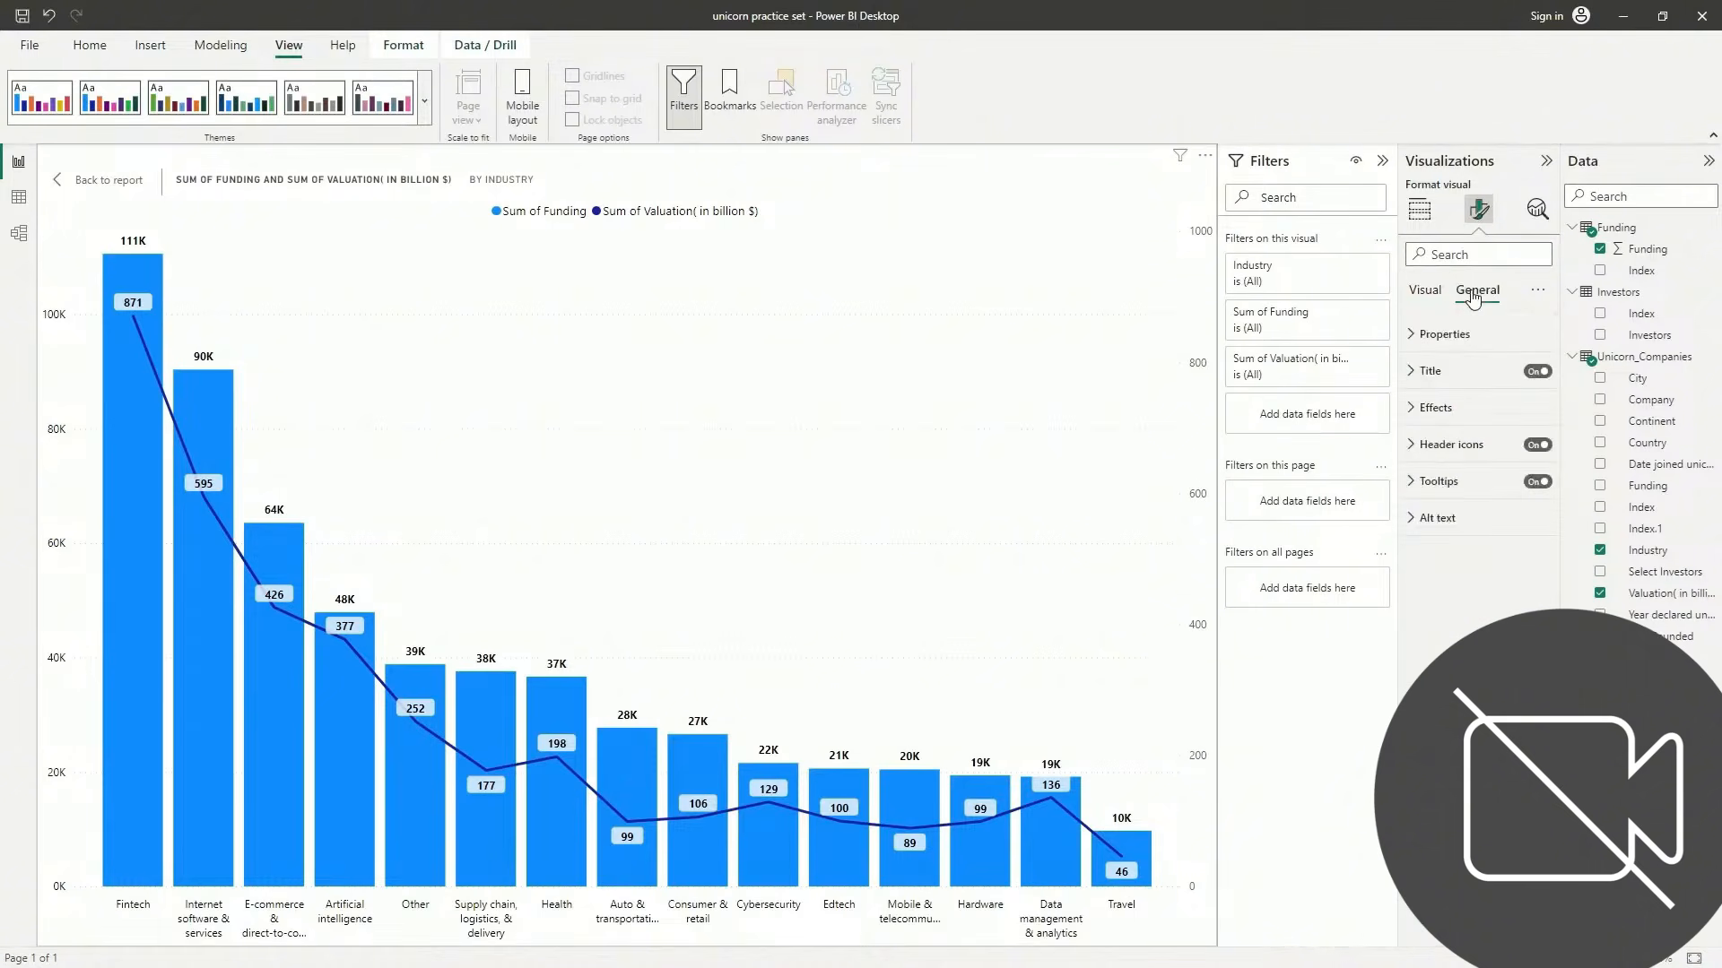
click(1484, 407)
click(1532, 598)
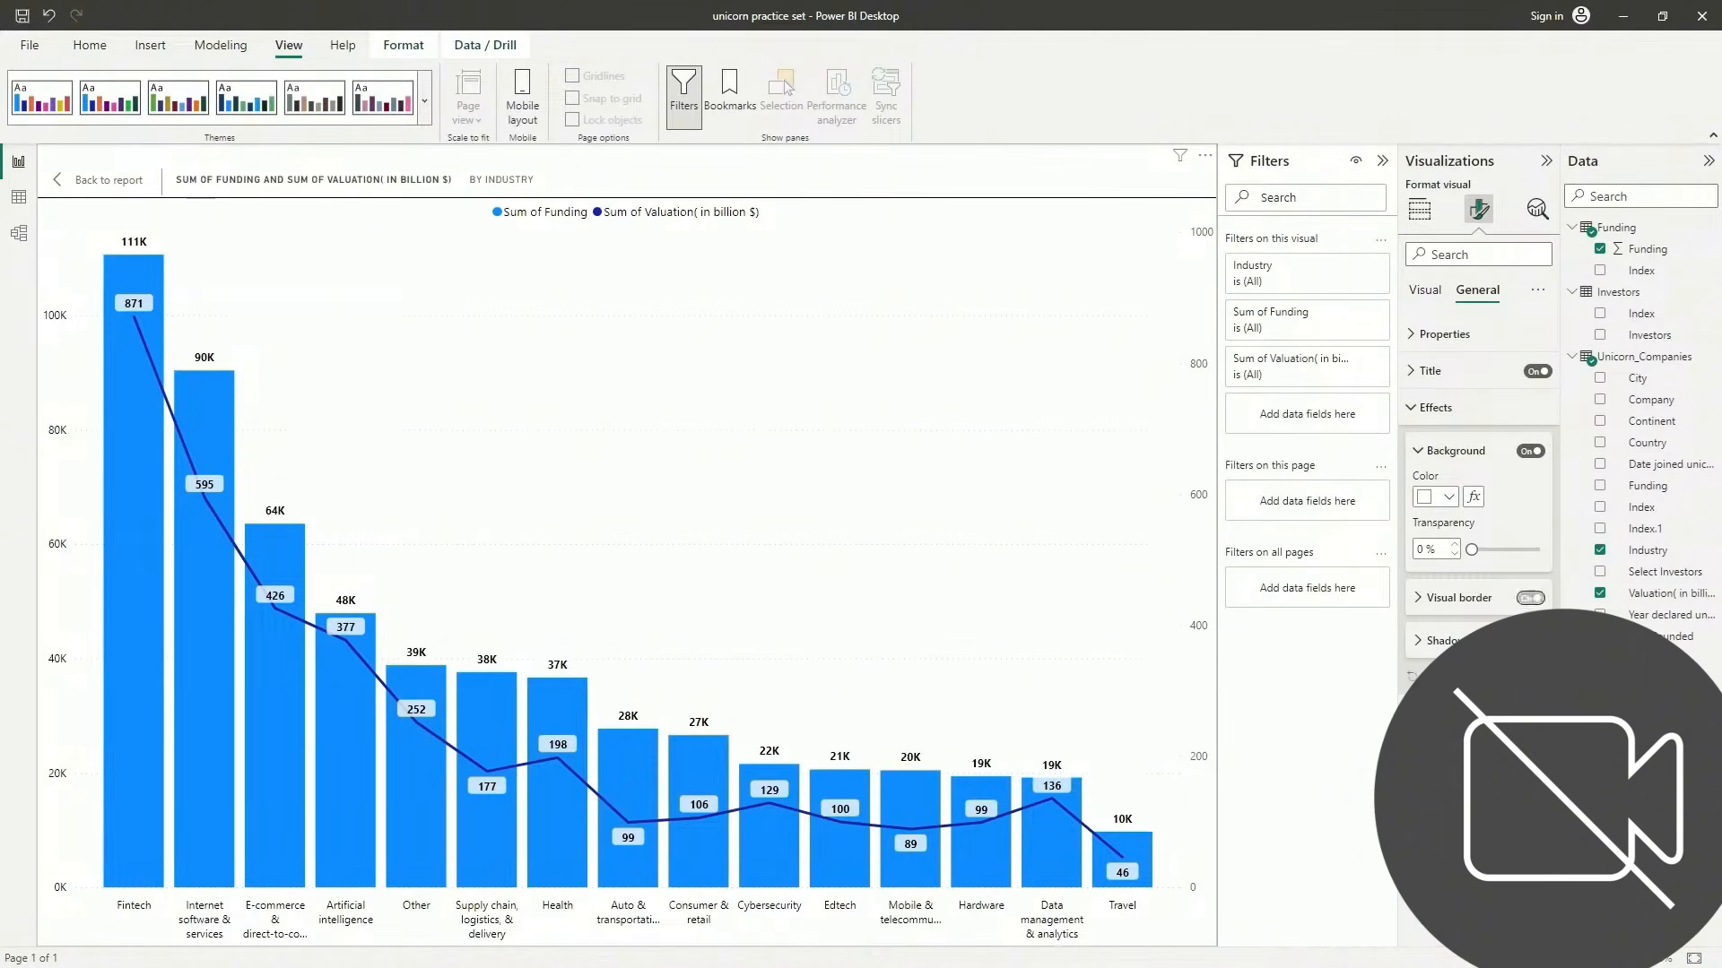
Replace the combo chart's title text with "Industry wise Valuation( Billion $) and Funding(Million $)"
click(1484, 373)
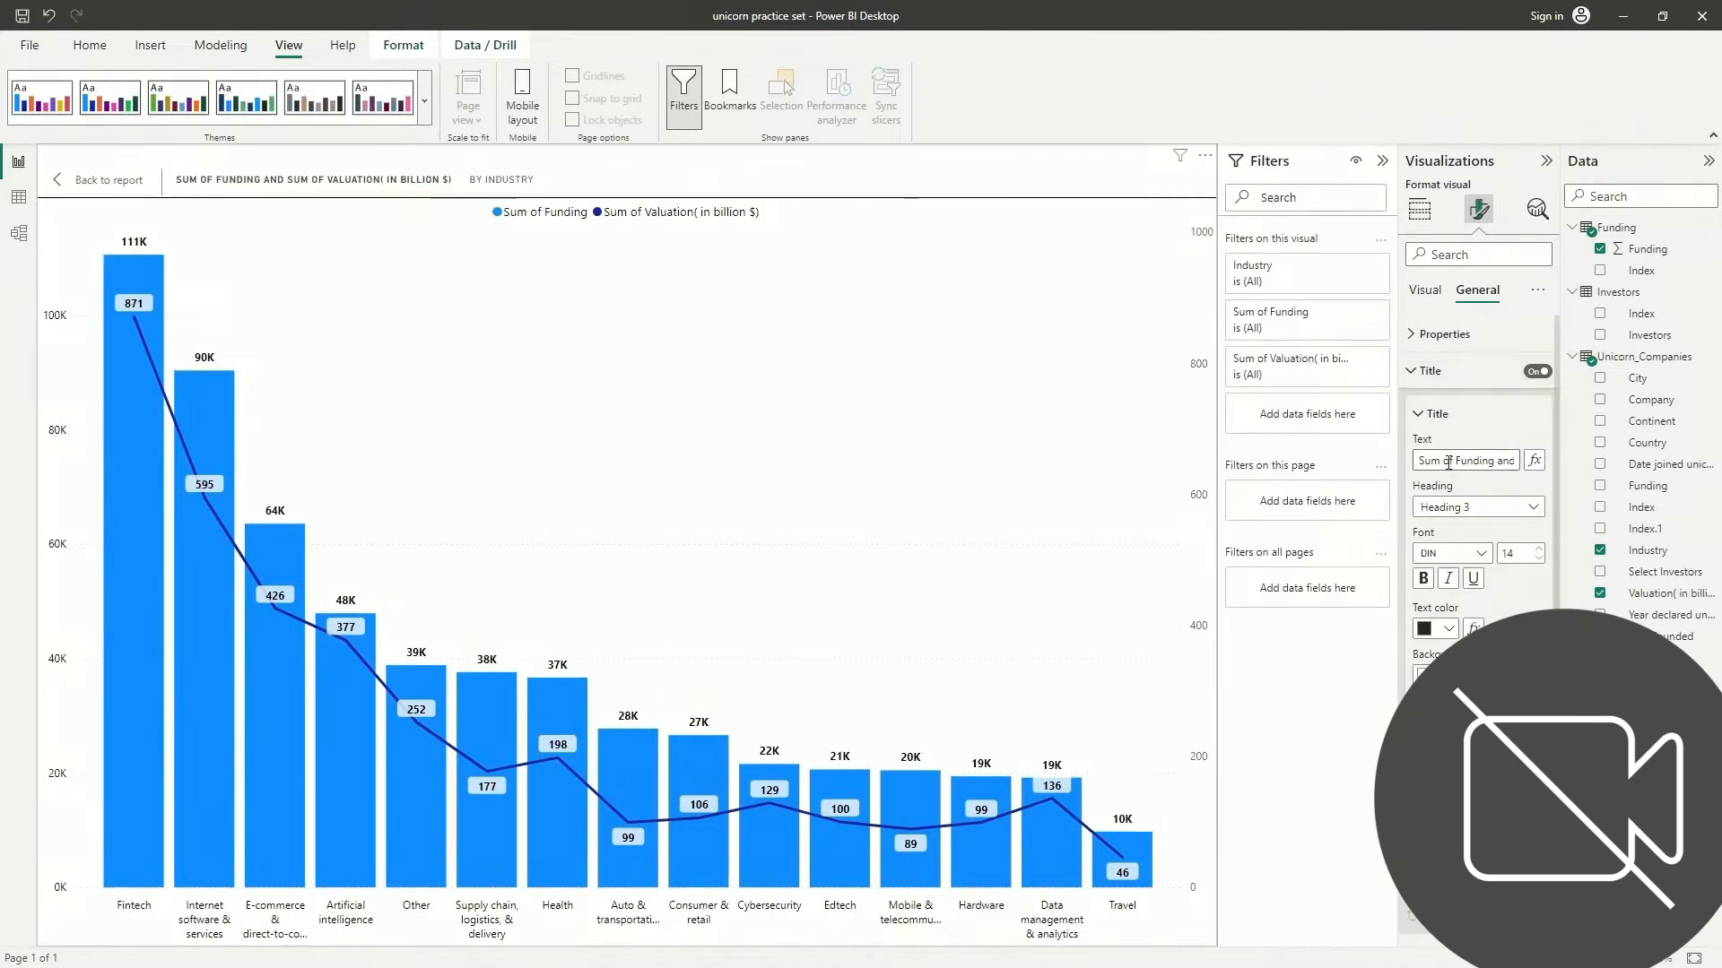
drag(1420, 458, 1515, 460)
key(BackSpace)
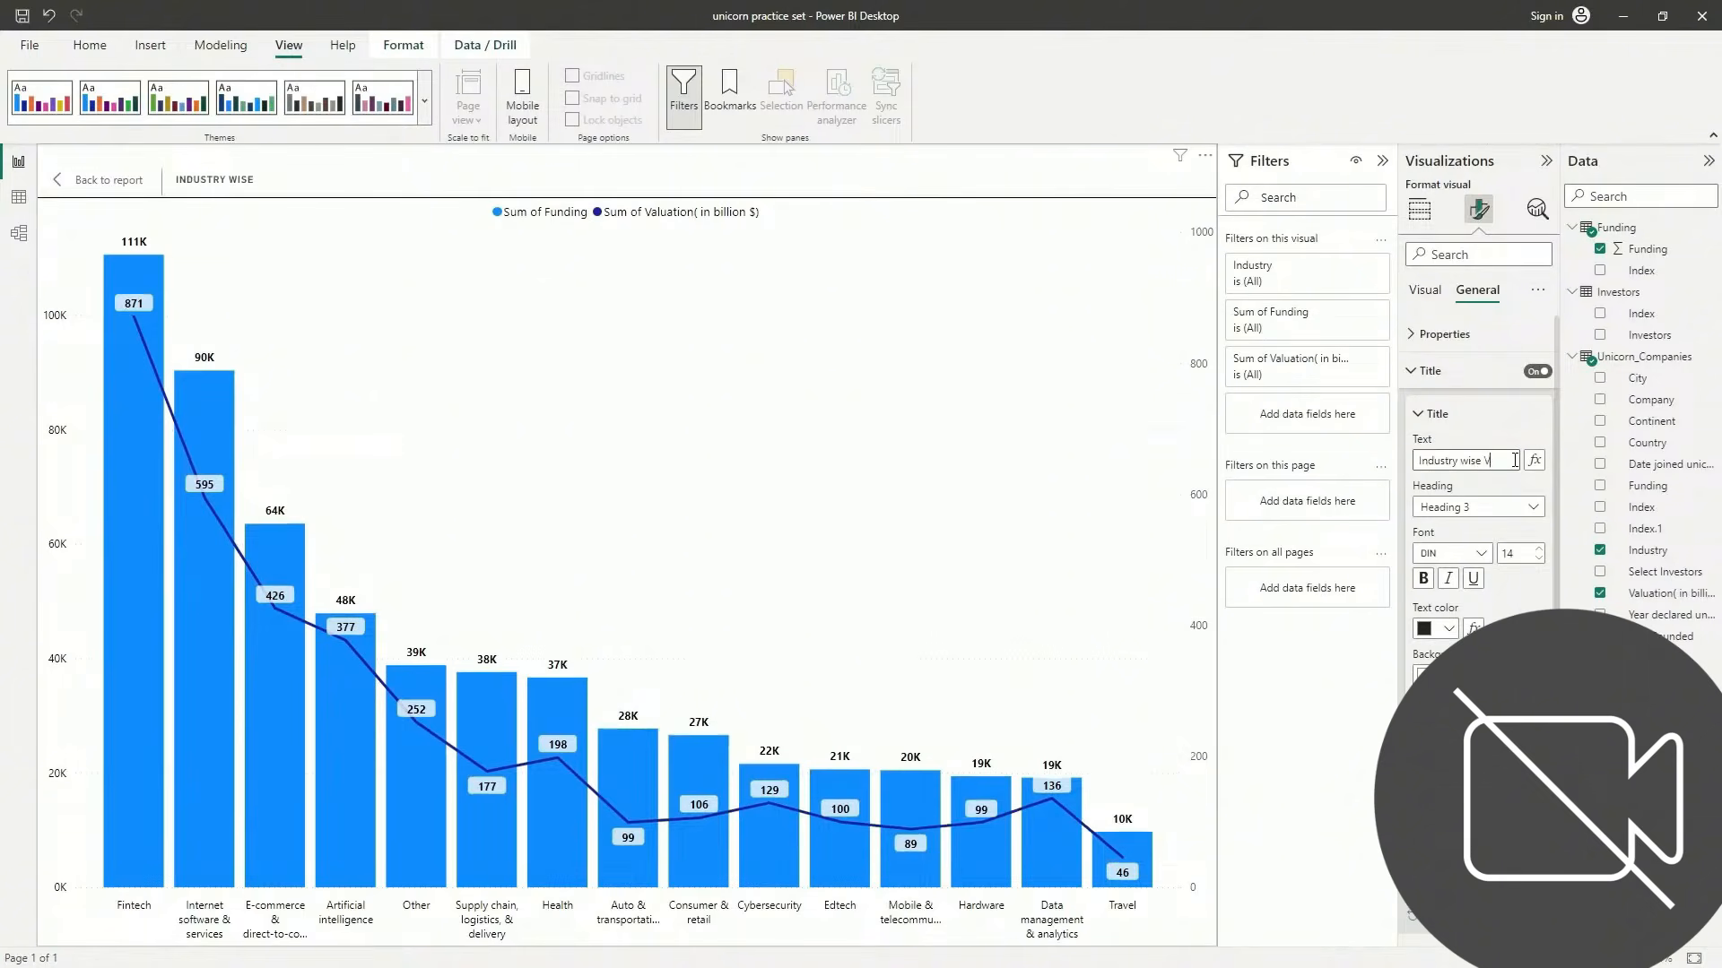
text(atio)
text(n)
text(  i)
key(BackSpace)
text(Billion $))
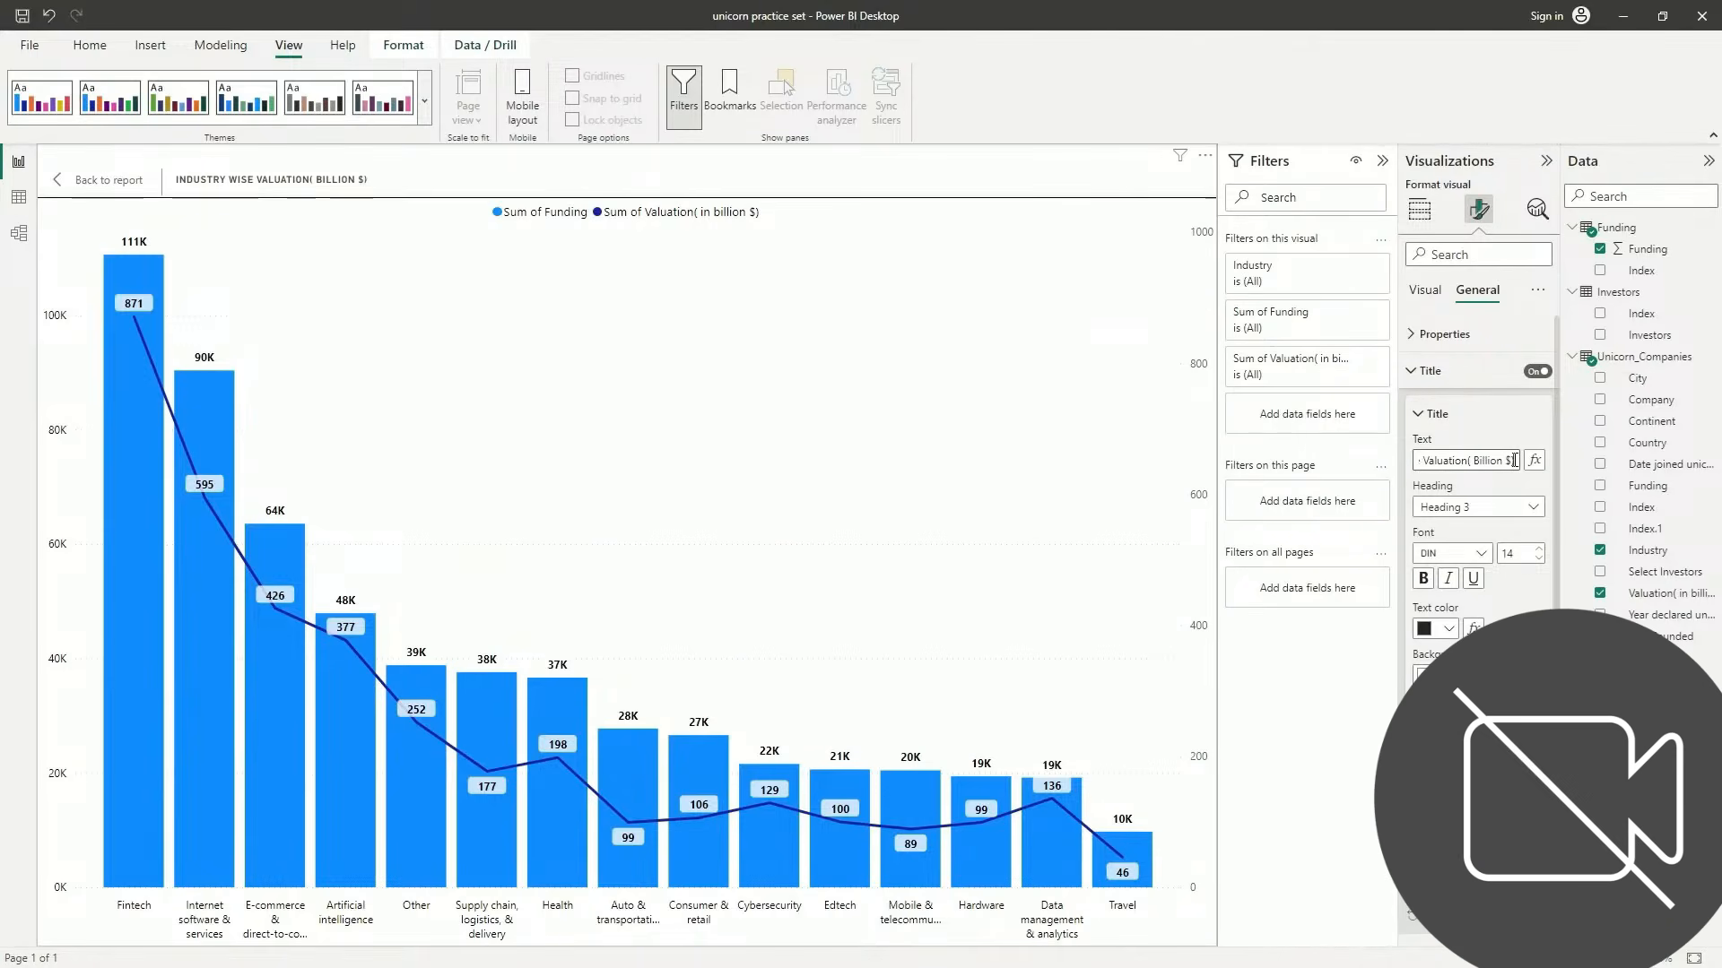
text( and Funding)
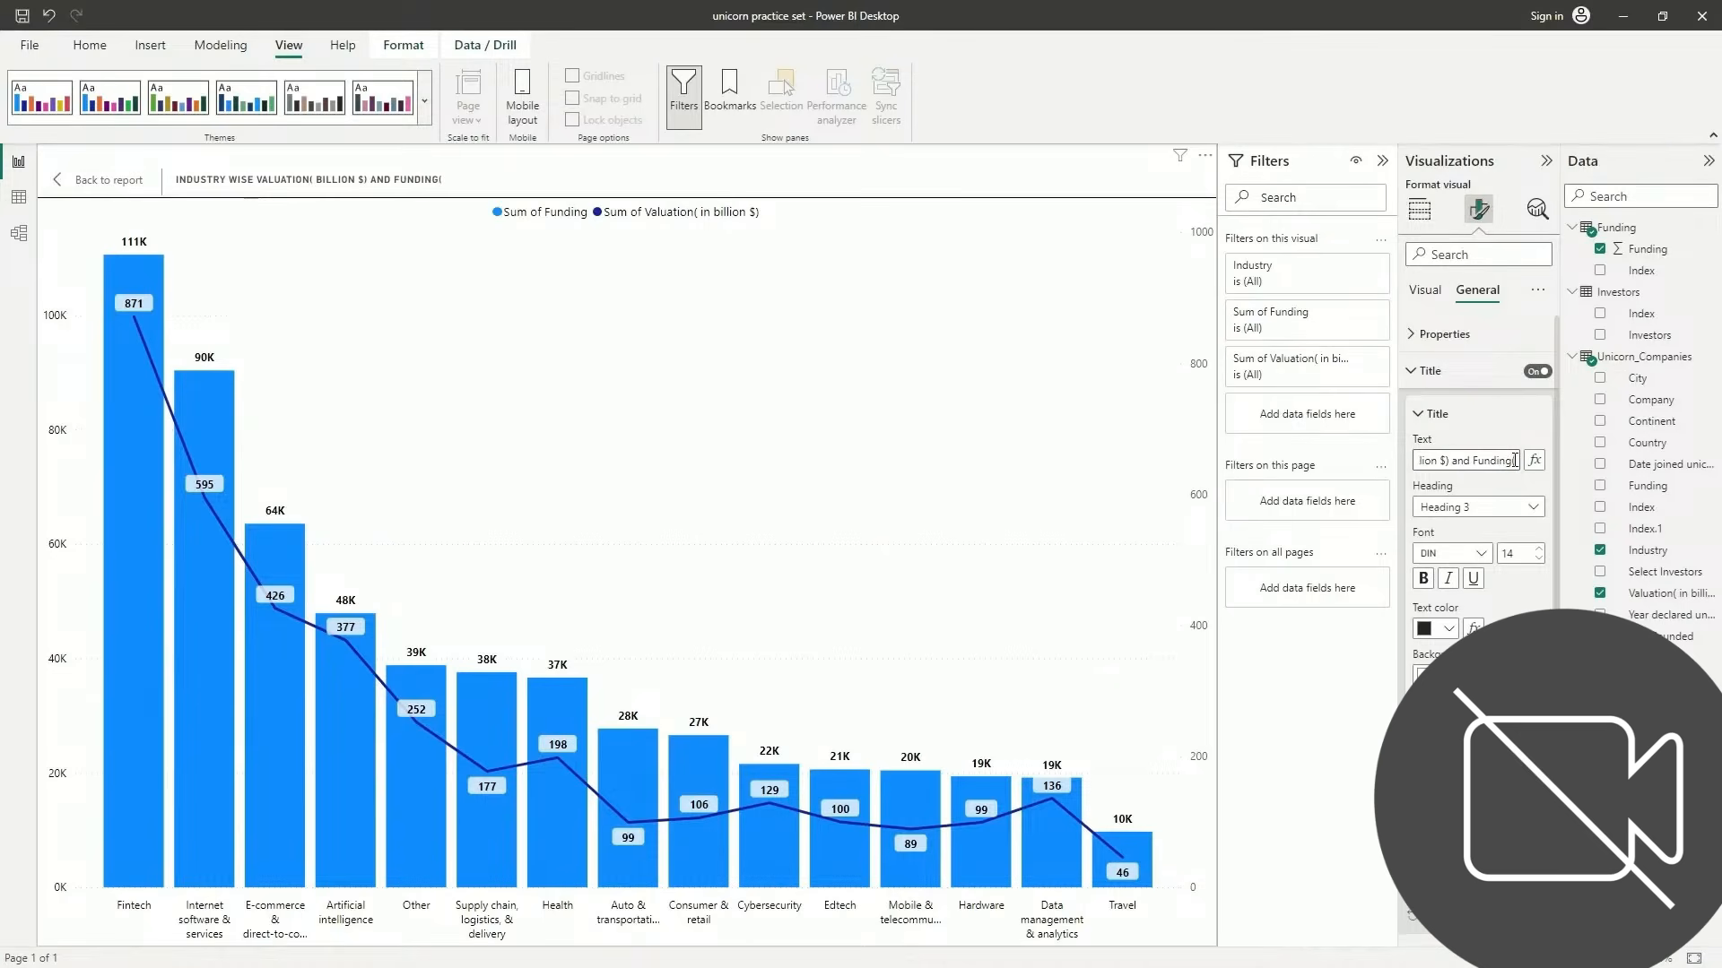
text((Million $)
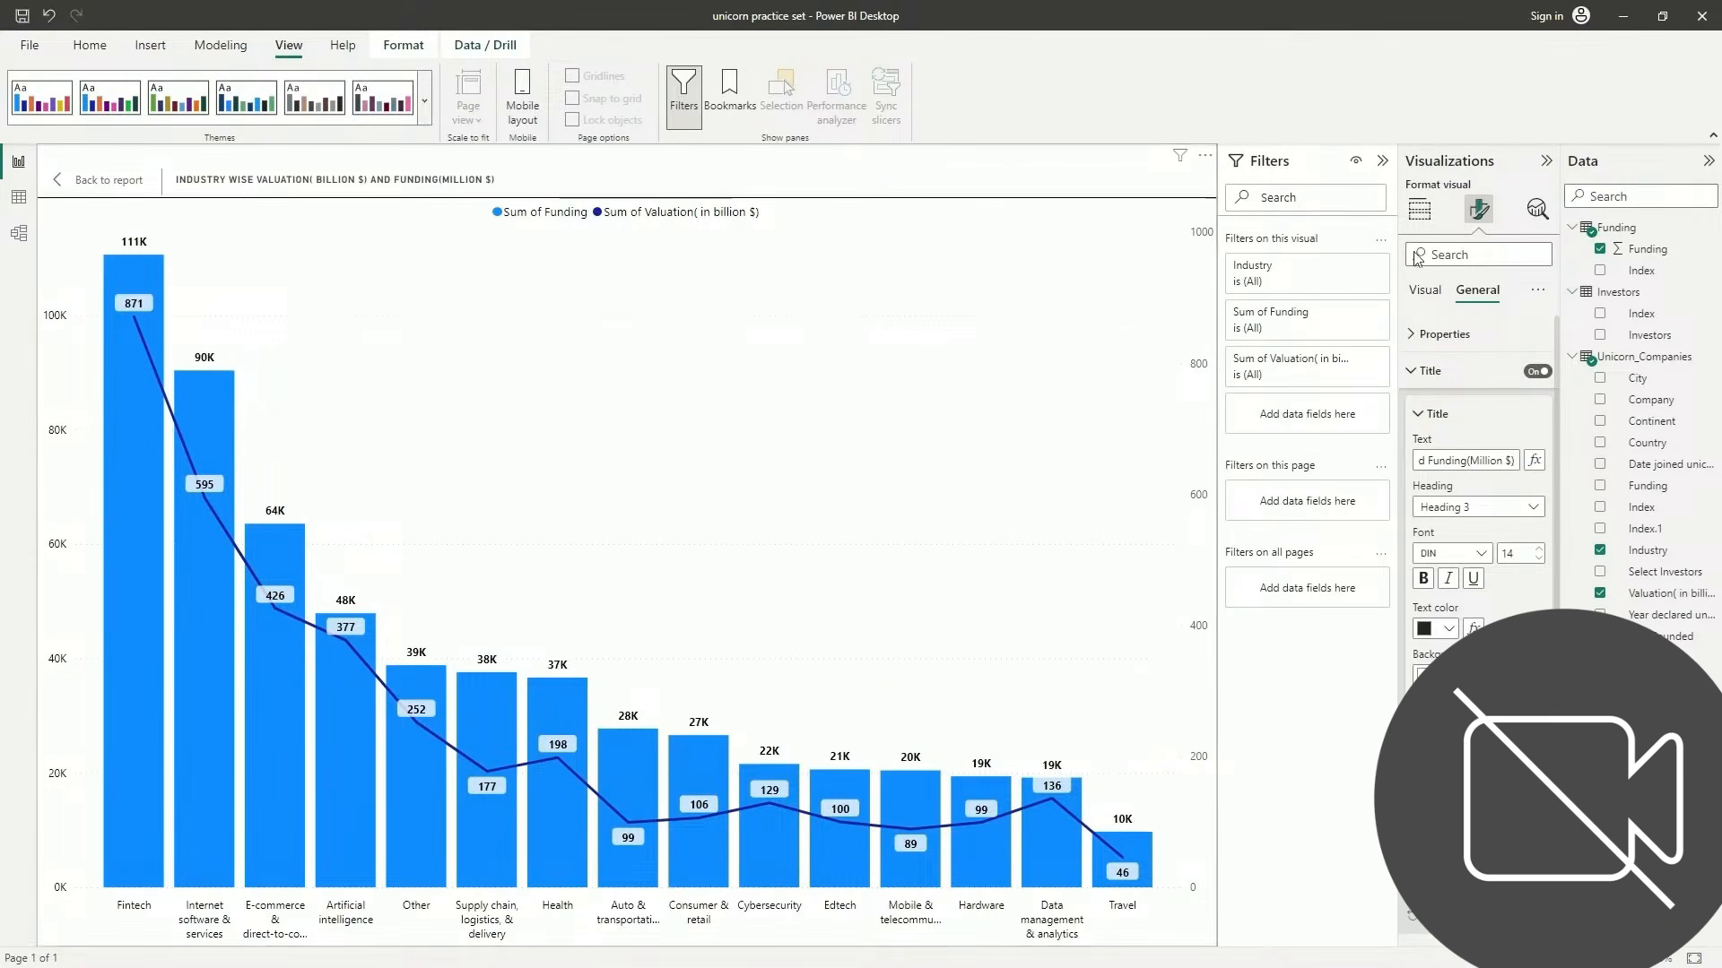
Set the combo chart's title font to Segoe UI and return to the report
click(1481, 554)
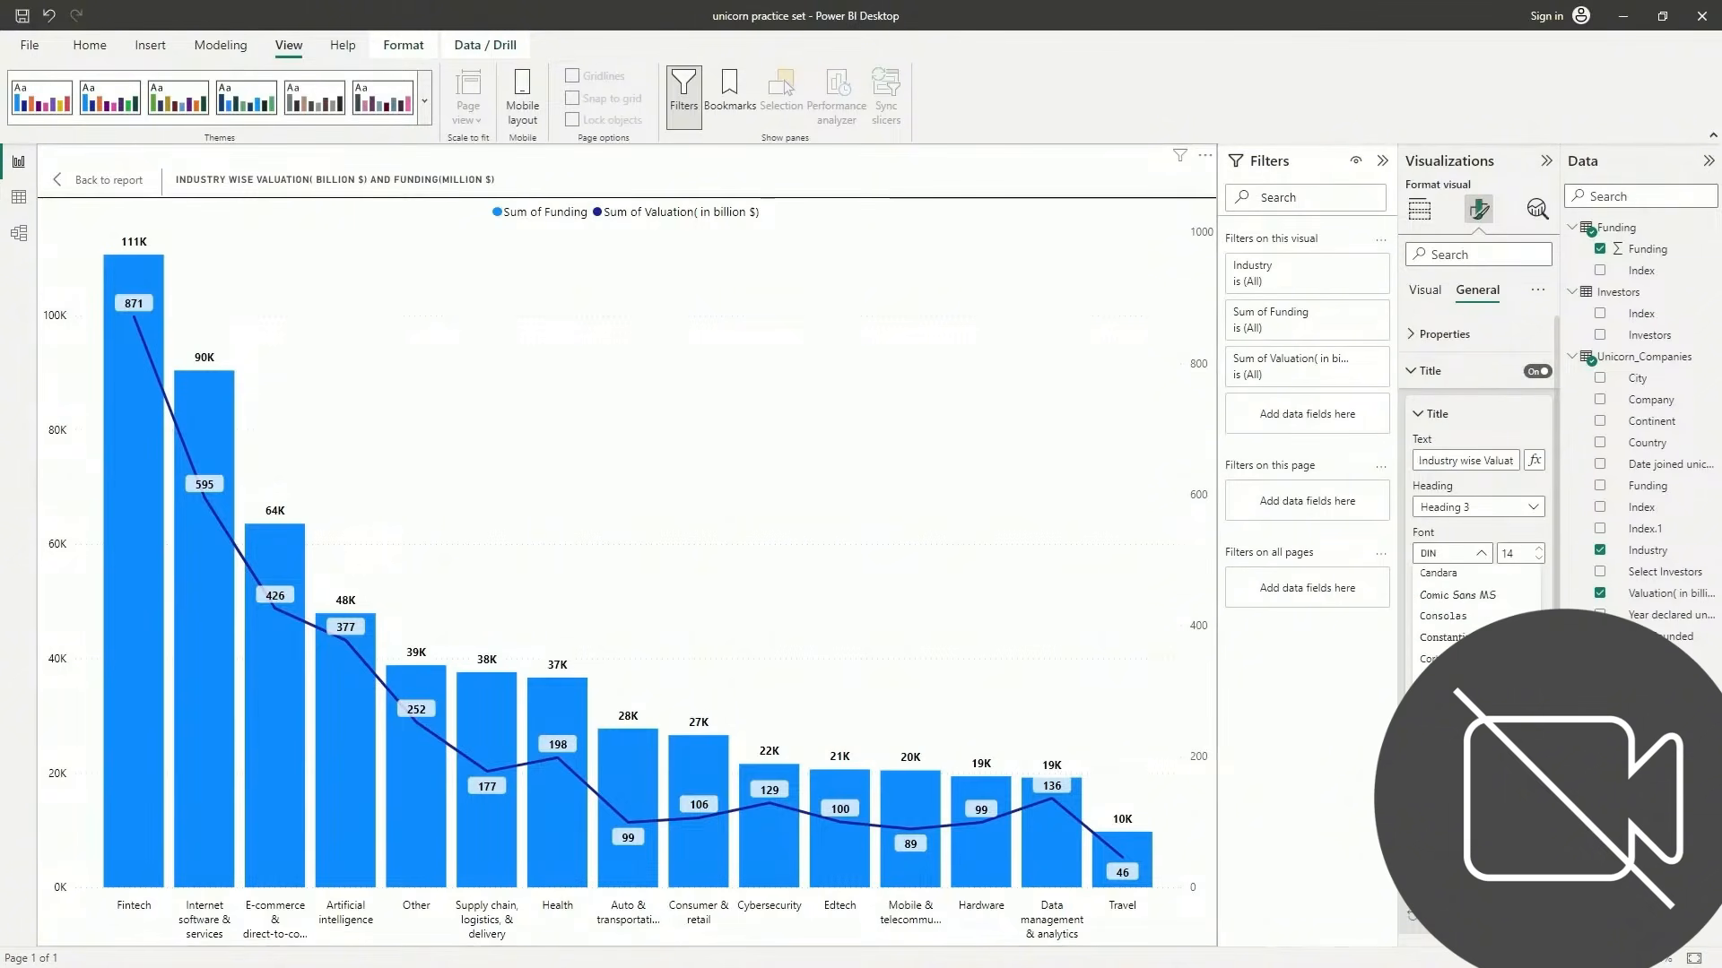
click(1464, 767)
scroll(1463, 635, down, 4)
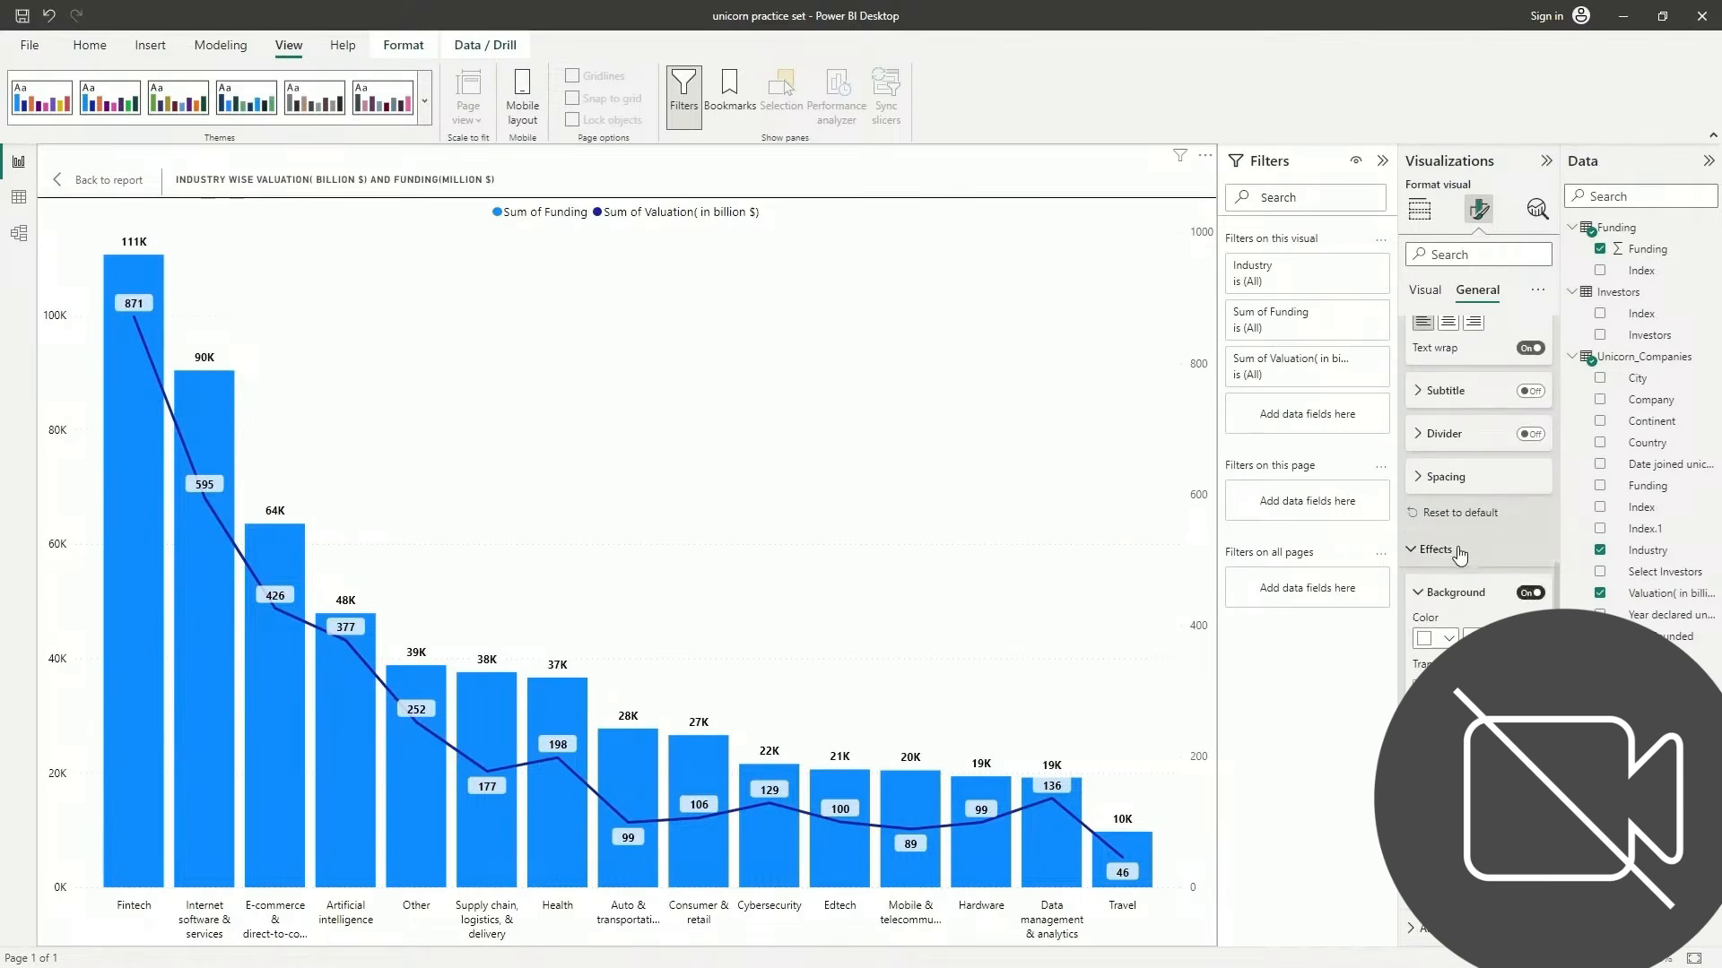
scroll(1464, 551, up, 4)
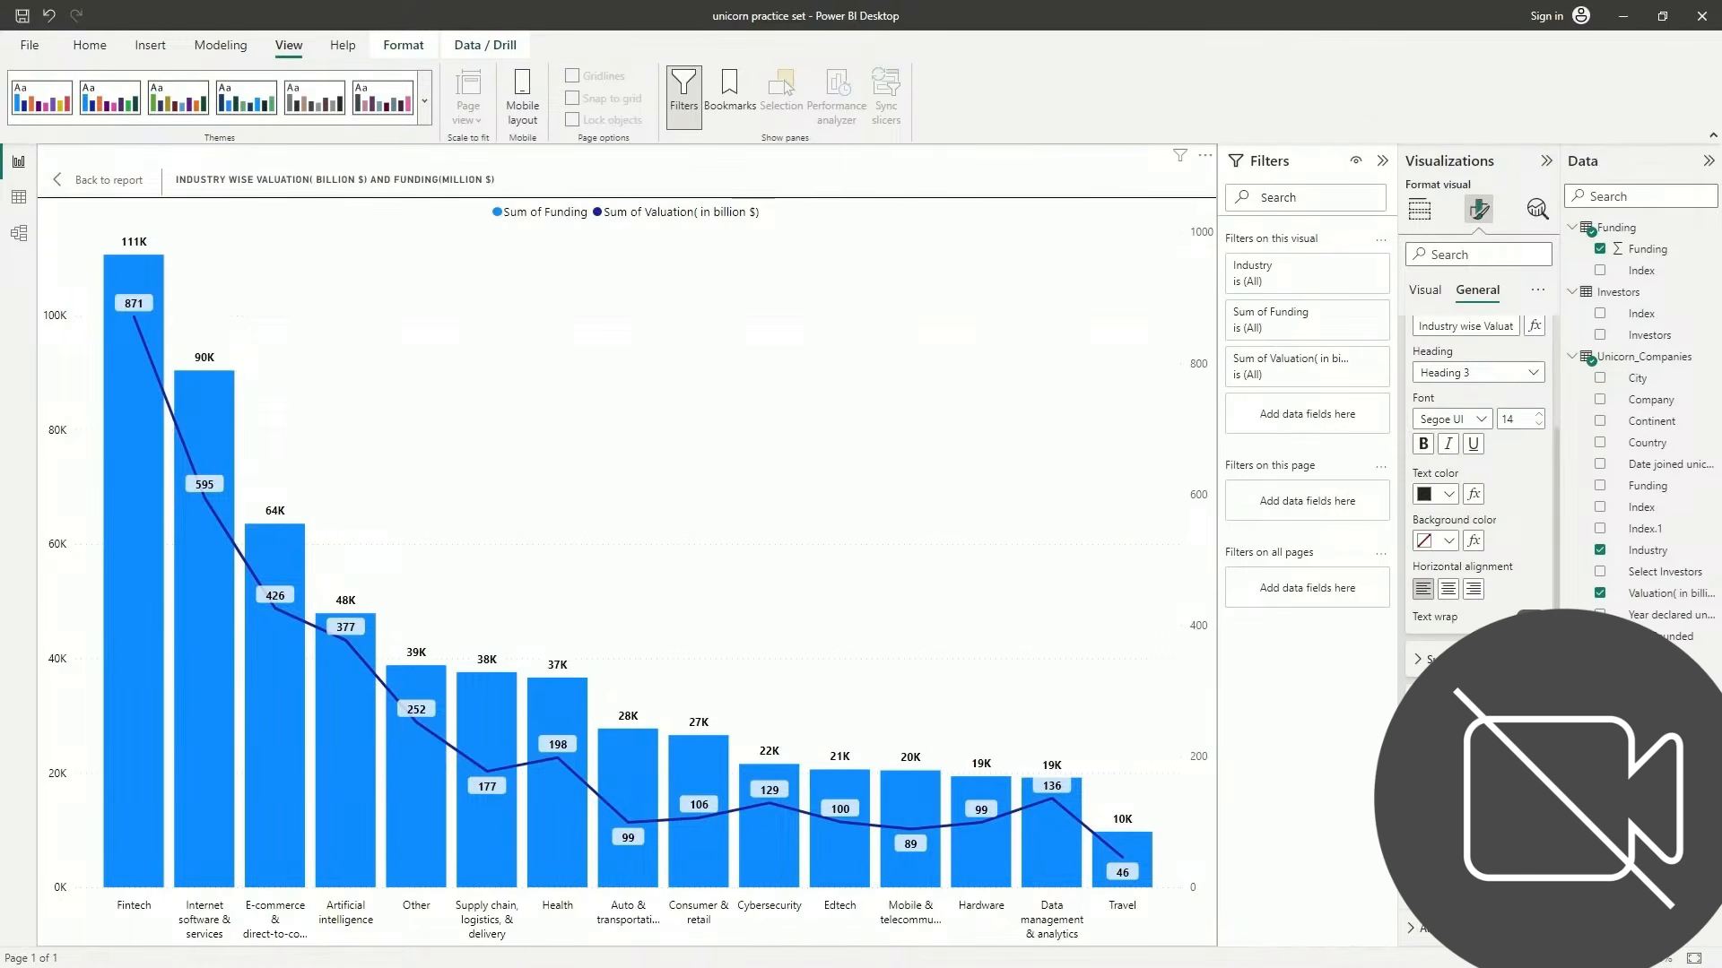
scroll(1515, 579, up, 2)
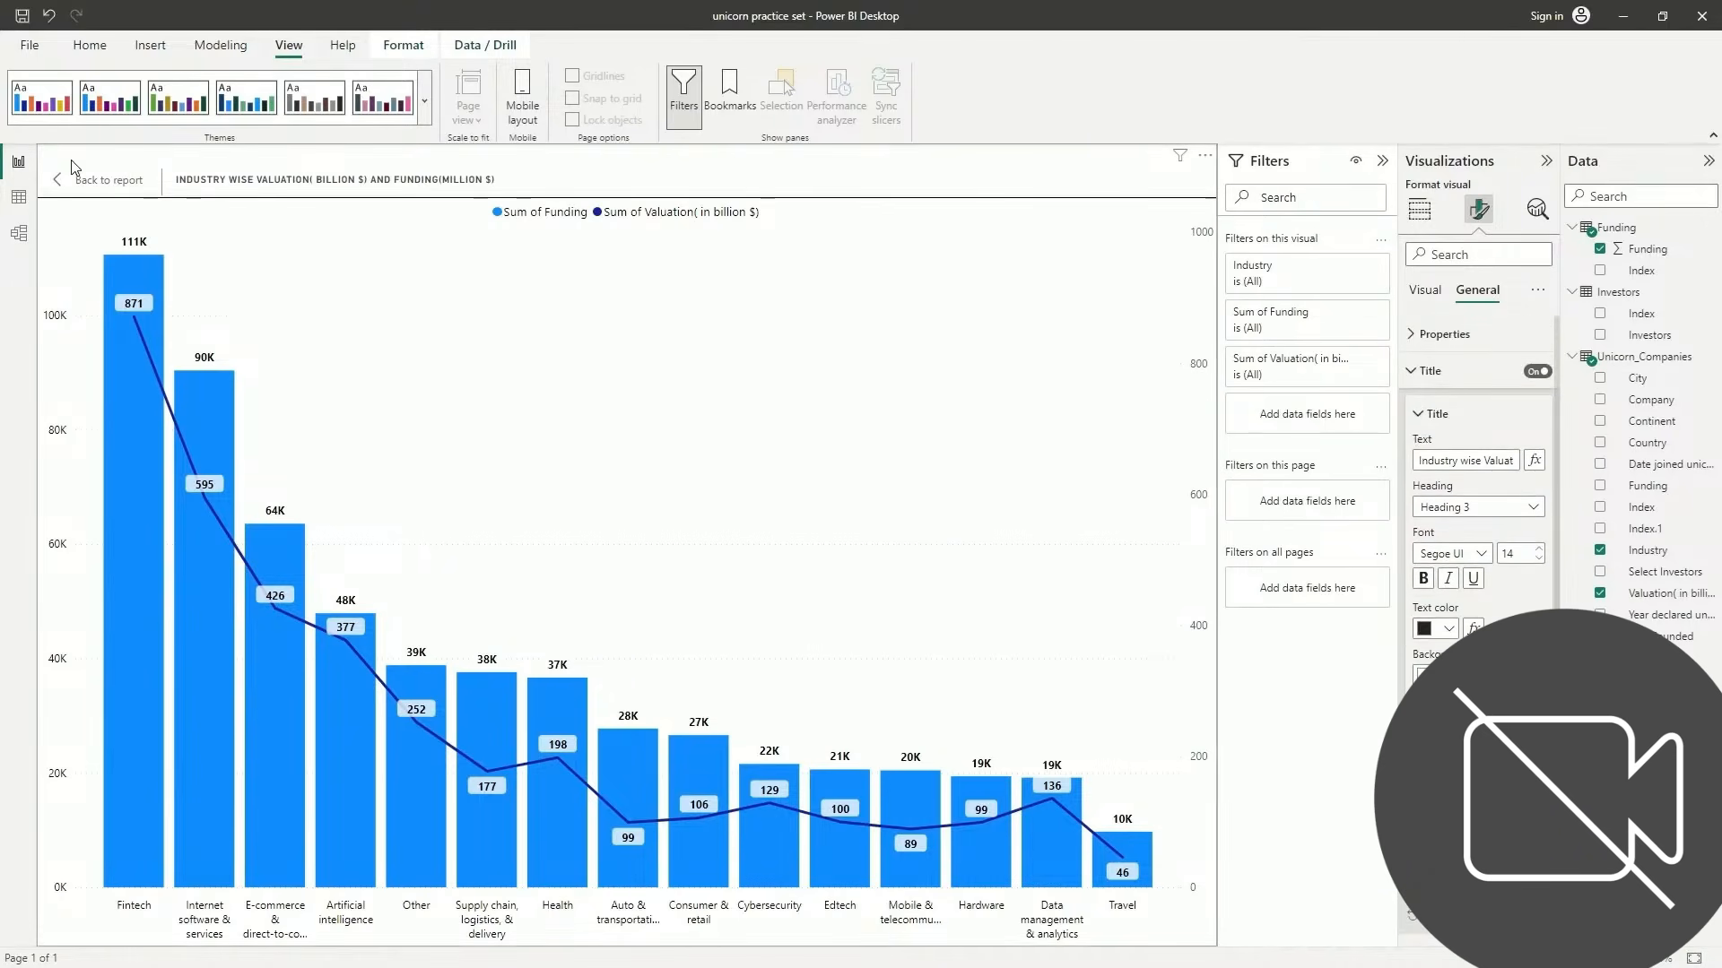
click(93, 184)
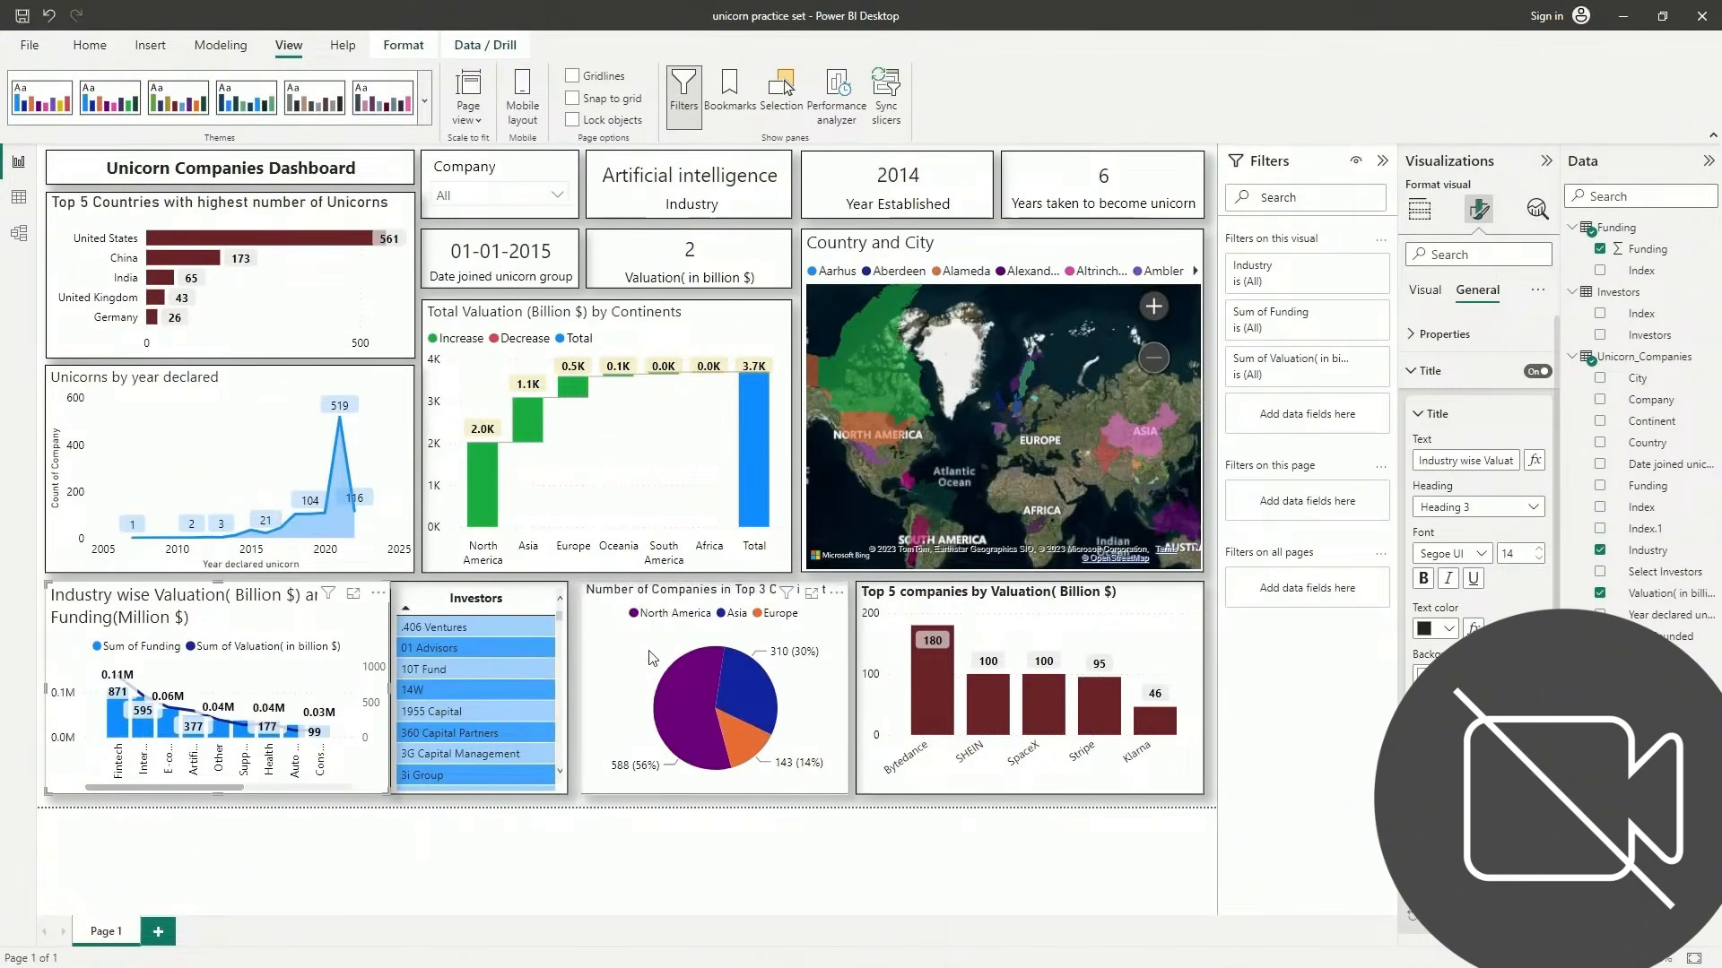
Narrow the continents pie chart from its left edge, then move the Investors table up against it and narrow that table too
click(589, 685)
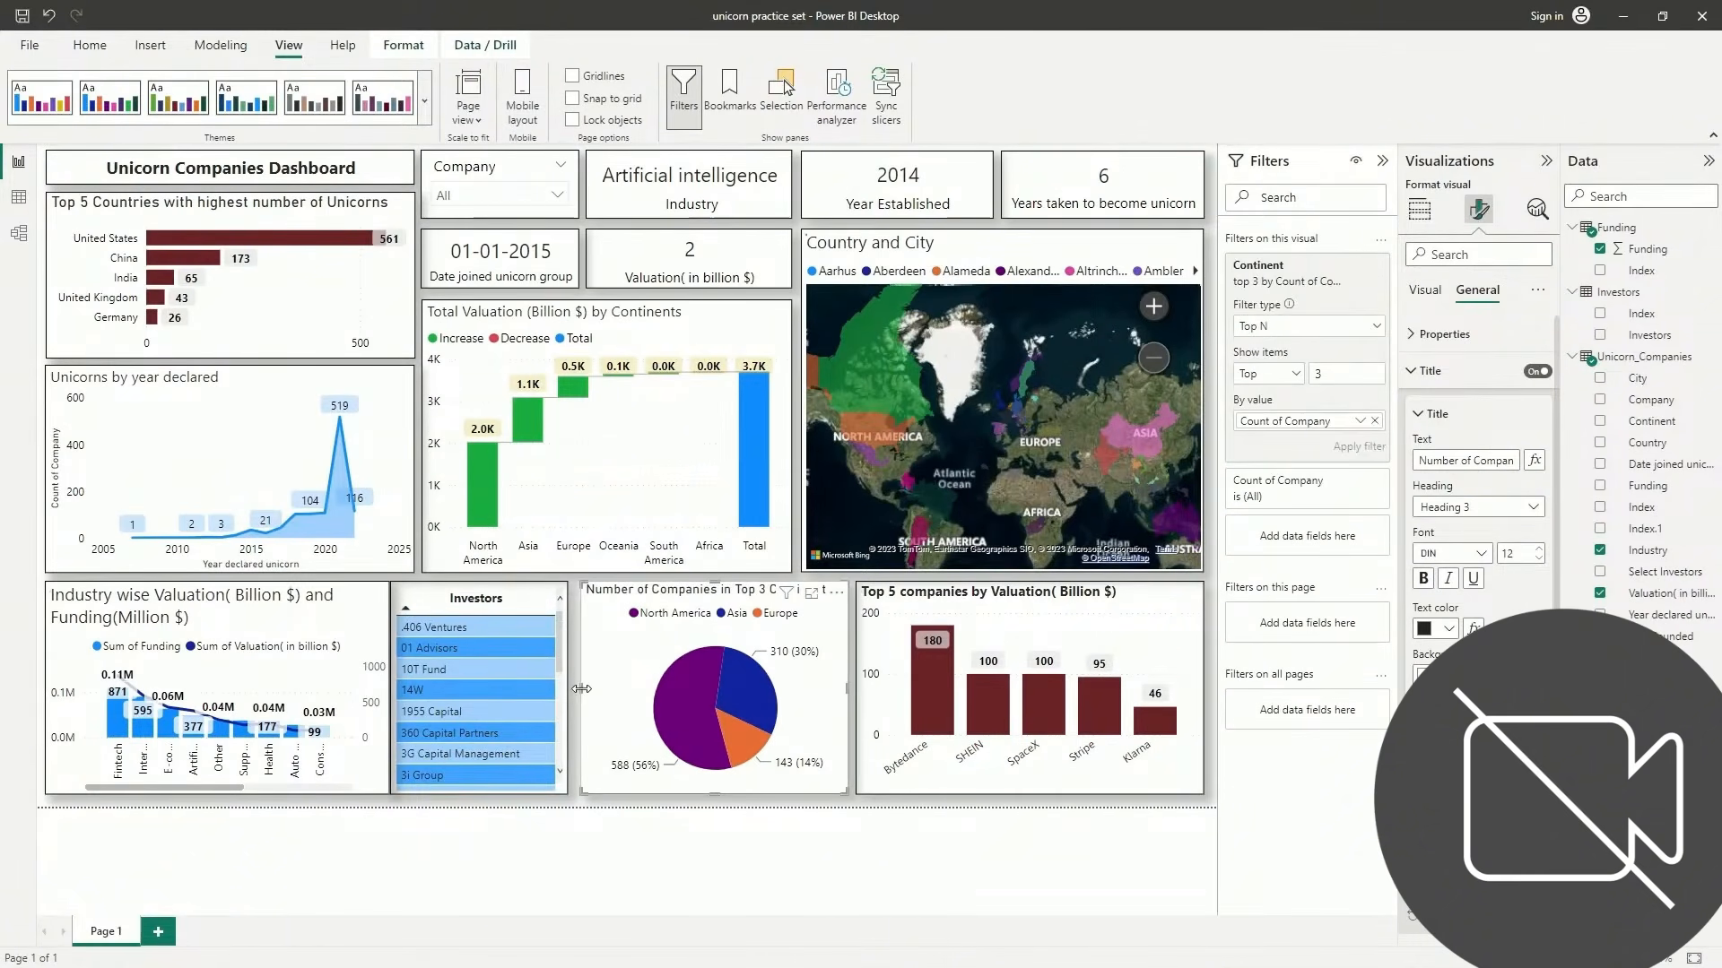
drag(582, 689, 628, 689)
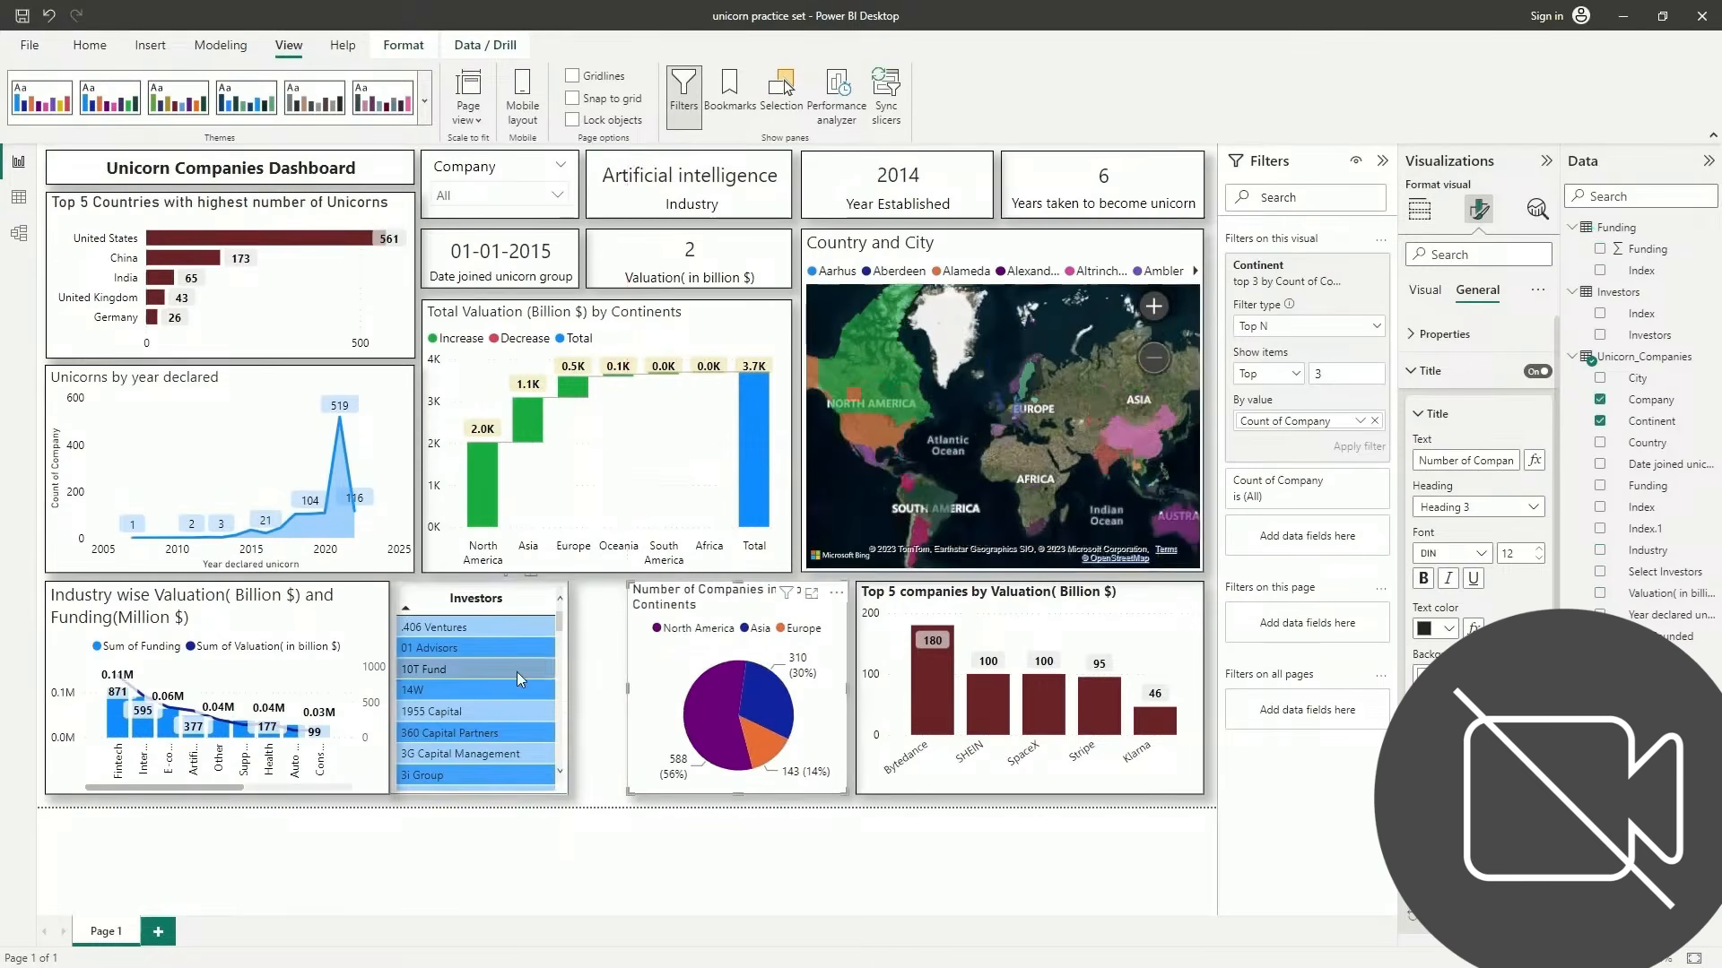
click(547, 592)
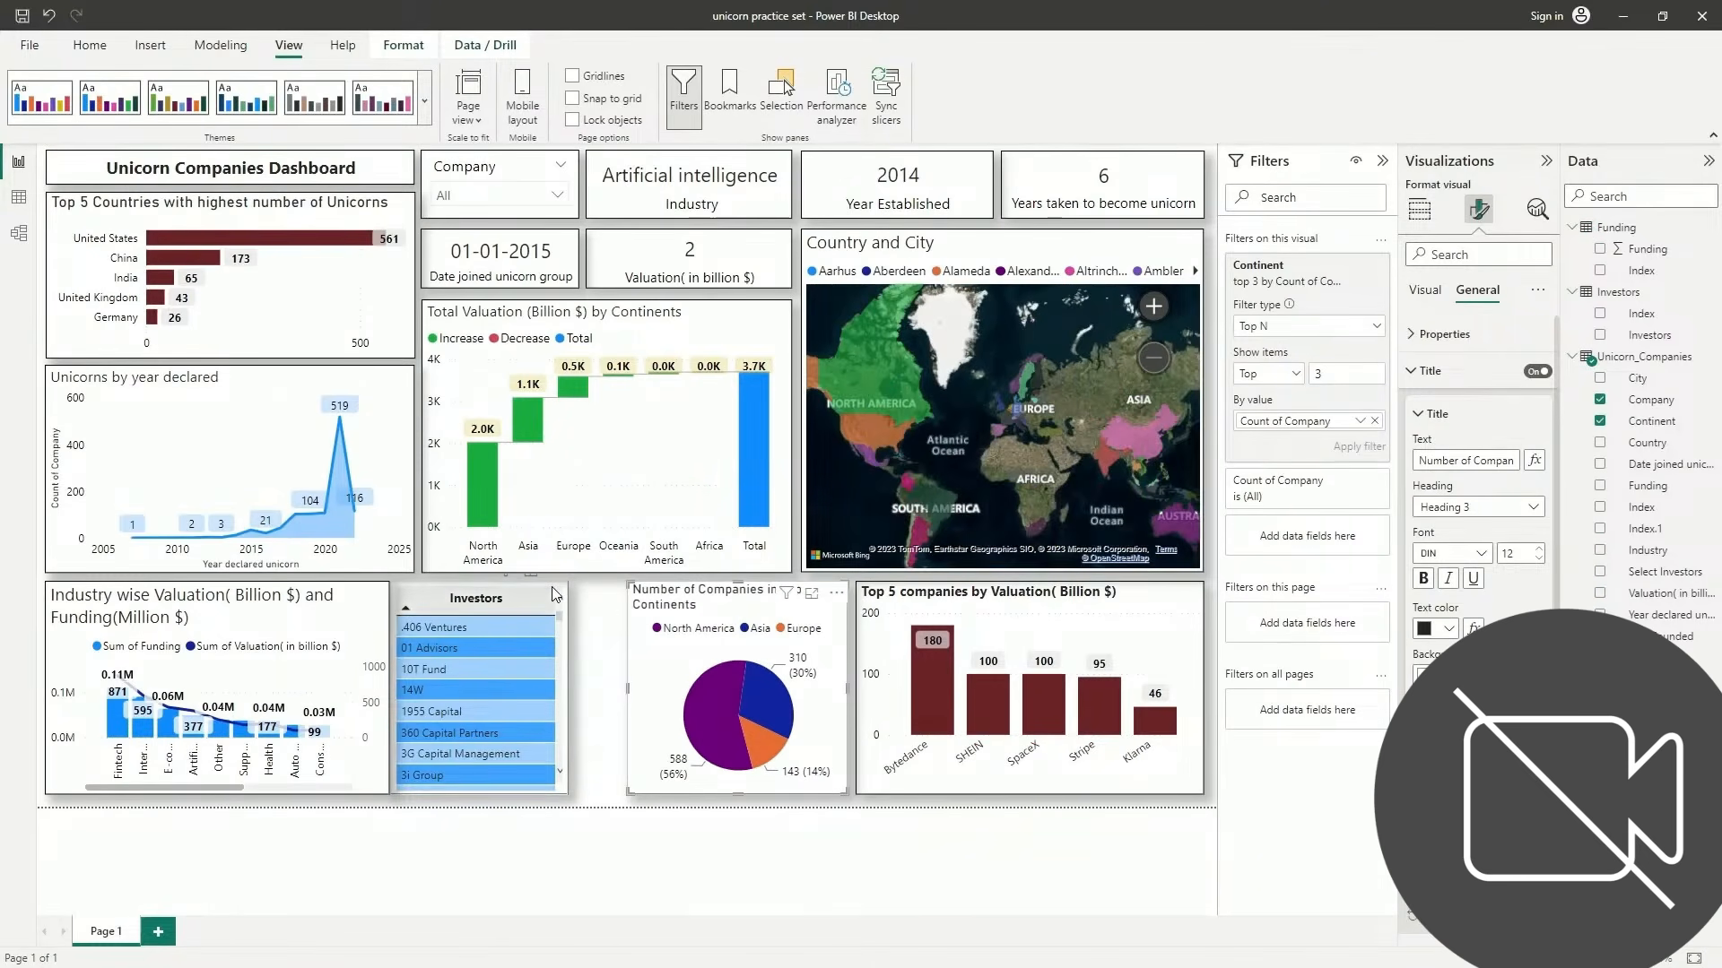
drag(557, 587, 608, 588)
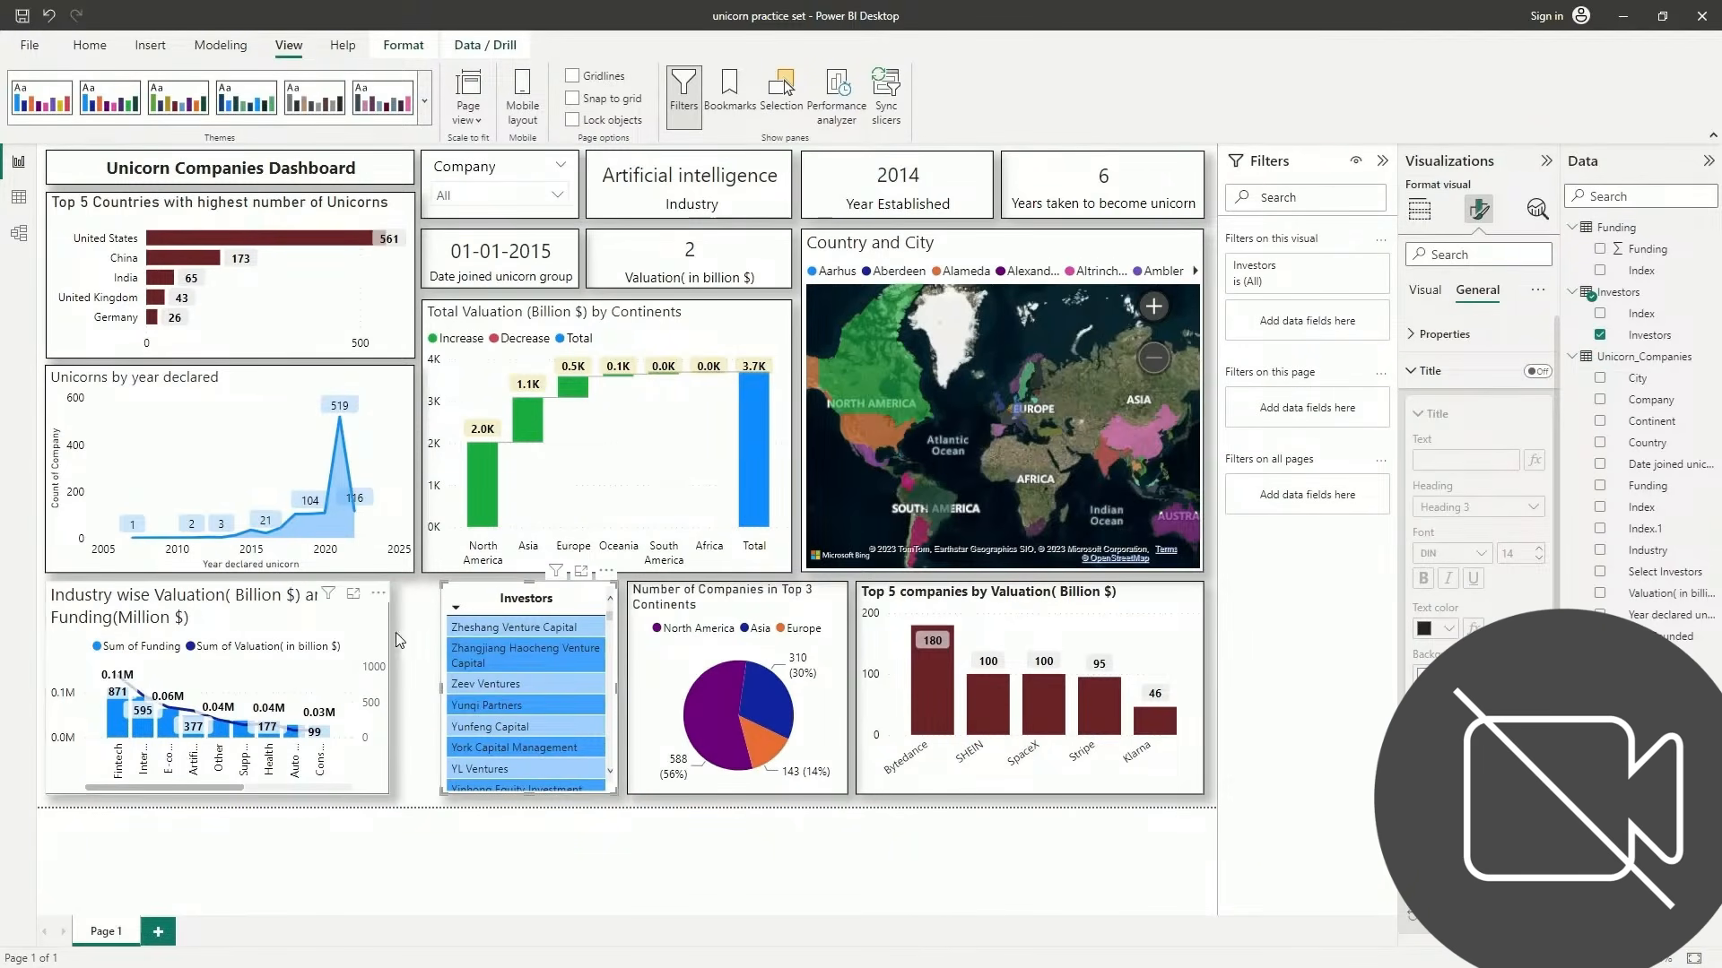
drag(439, 686, 479, 690)
Widen the combo chart up to the Investors table and set its title font size to 9
click(385, 694)
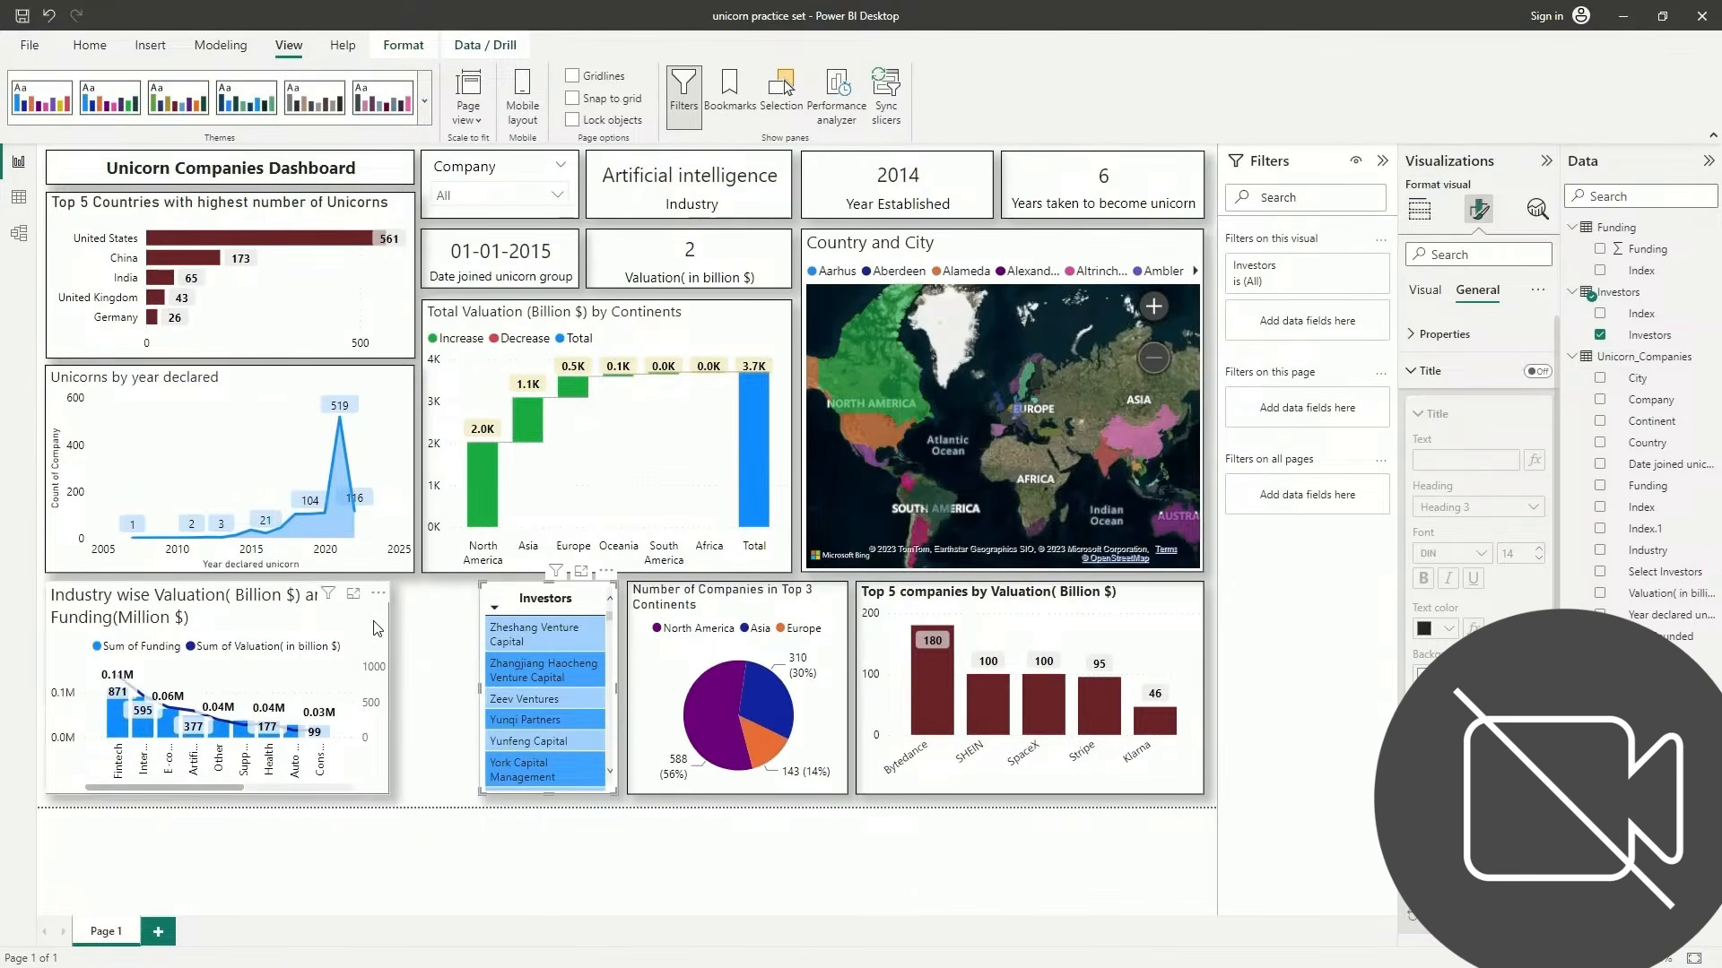
drag(389, 696, 478, 713)
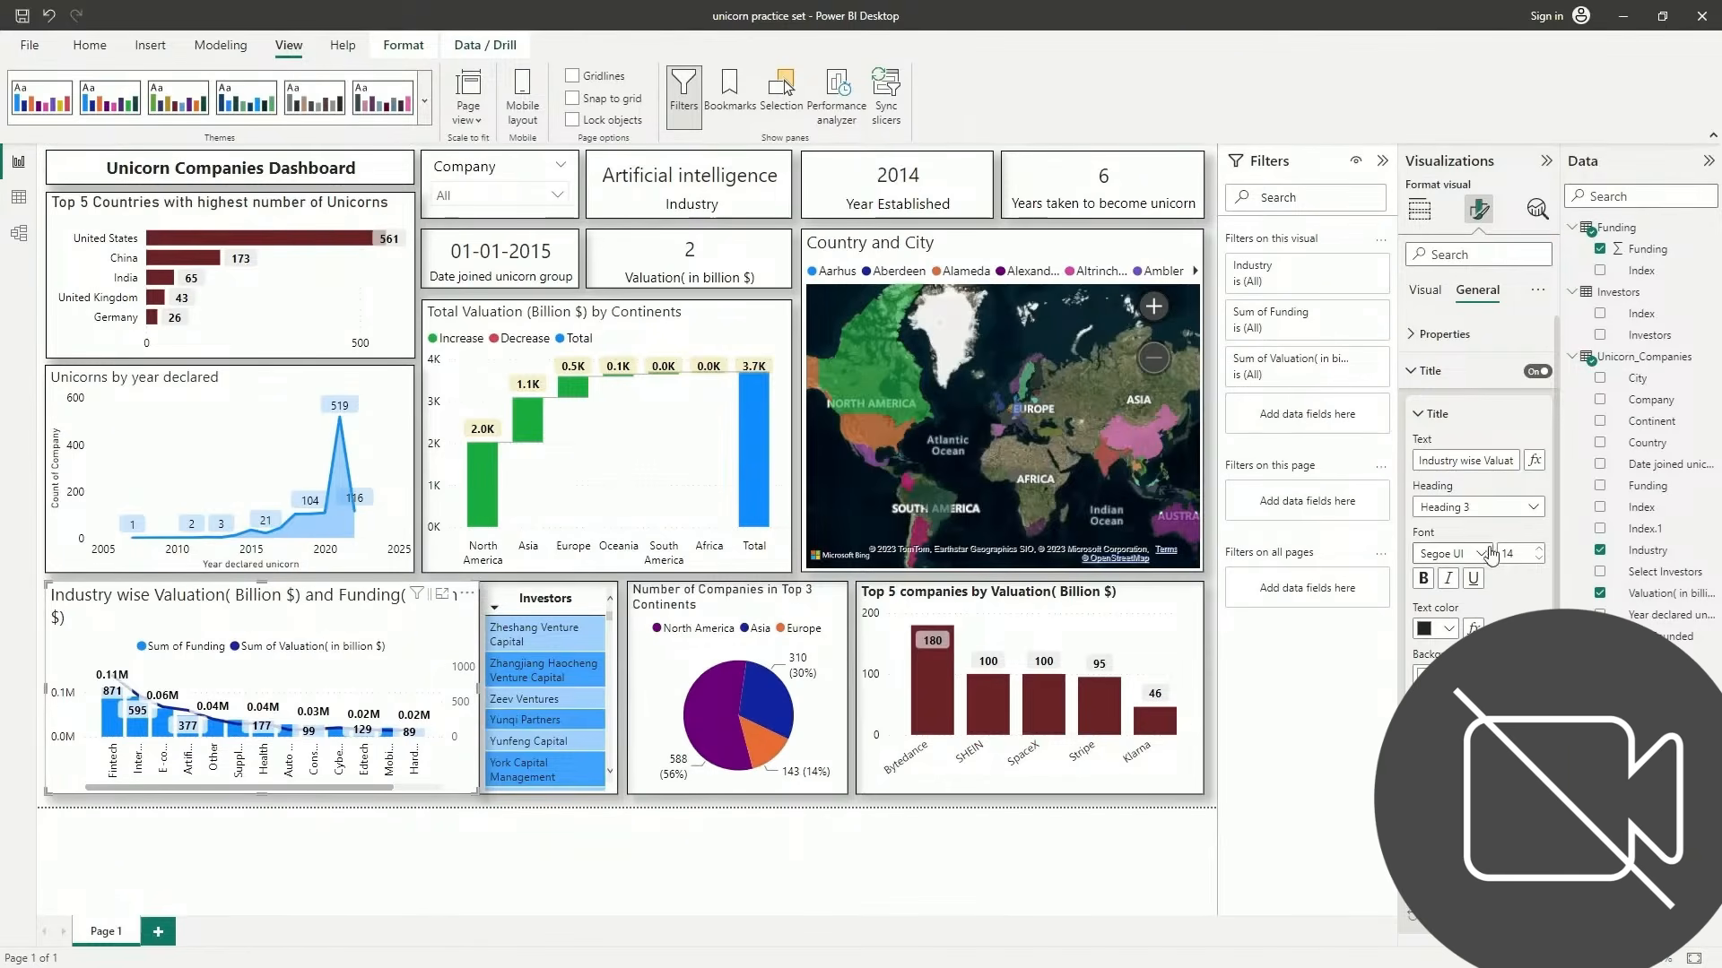
click(1539, 567)
click(1539, 567)
click(1539, 566)
click(1539, 566)
click(1538, 566)
click(1539, 567)
click(1539, 551)
click(1539, 550)
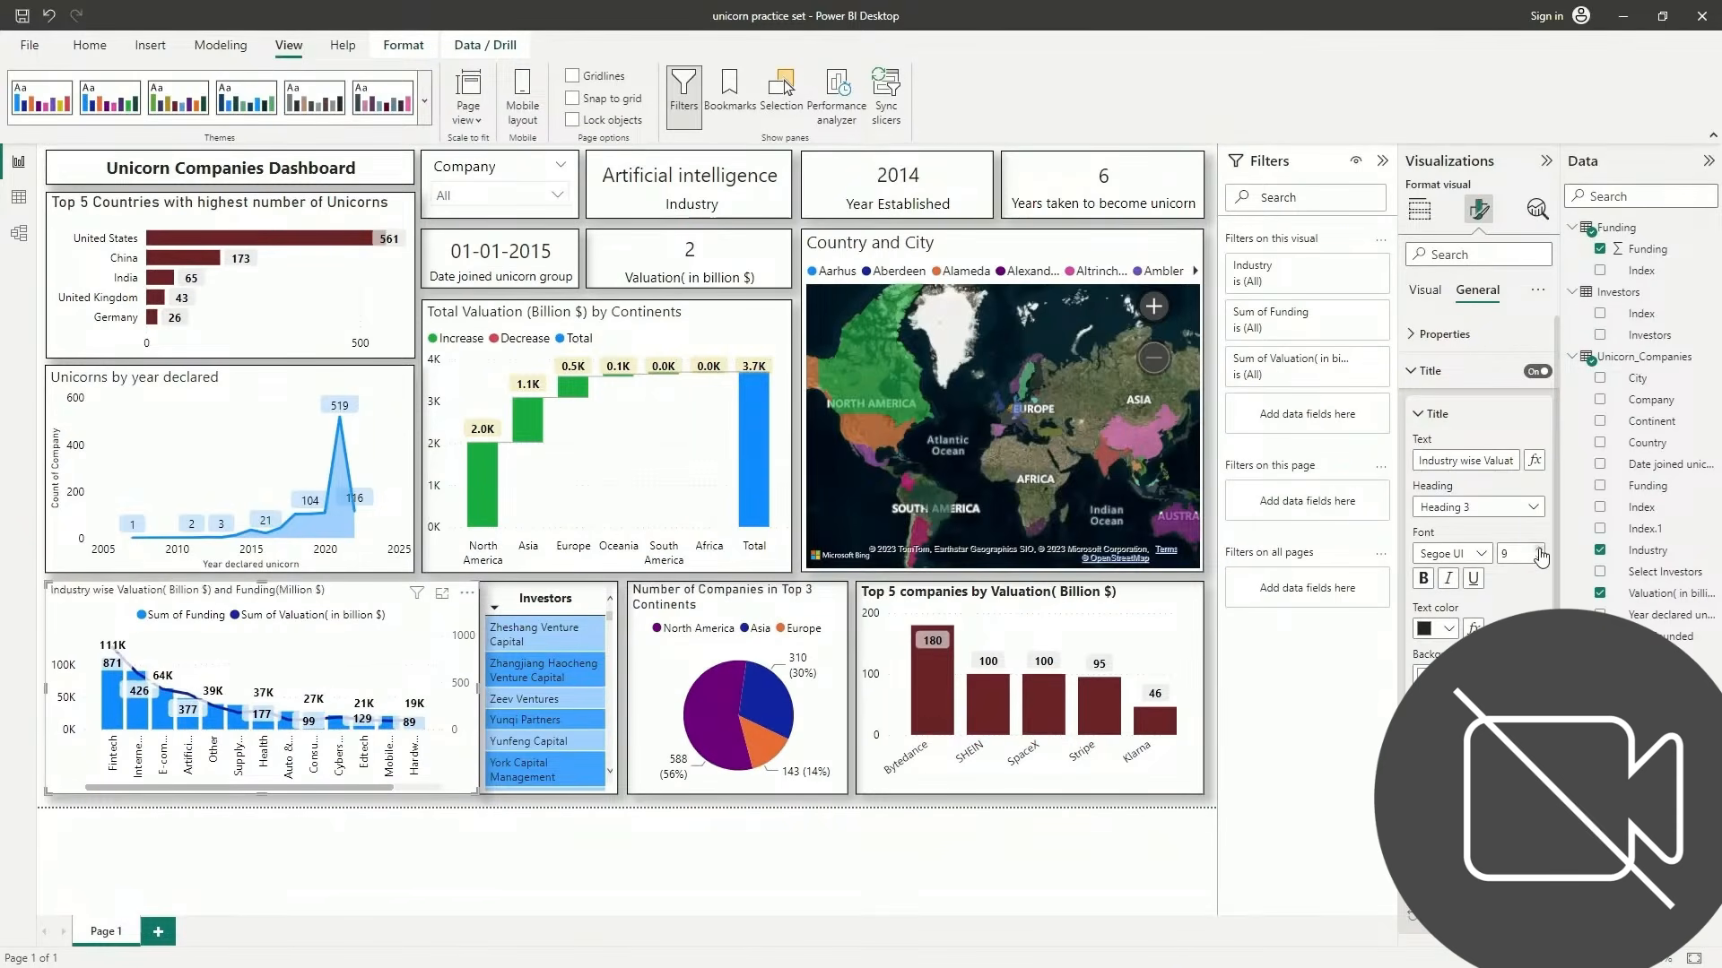
Set the combo chart's title font size to 11 and turn off its data labels
click(1538, 550)
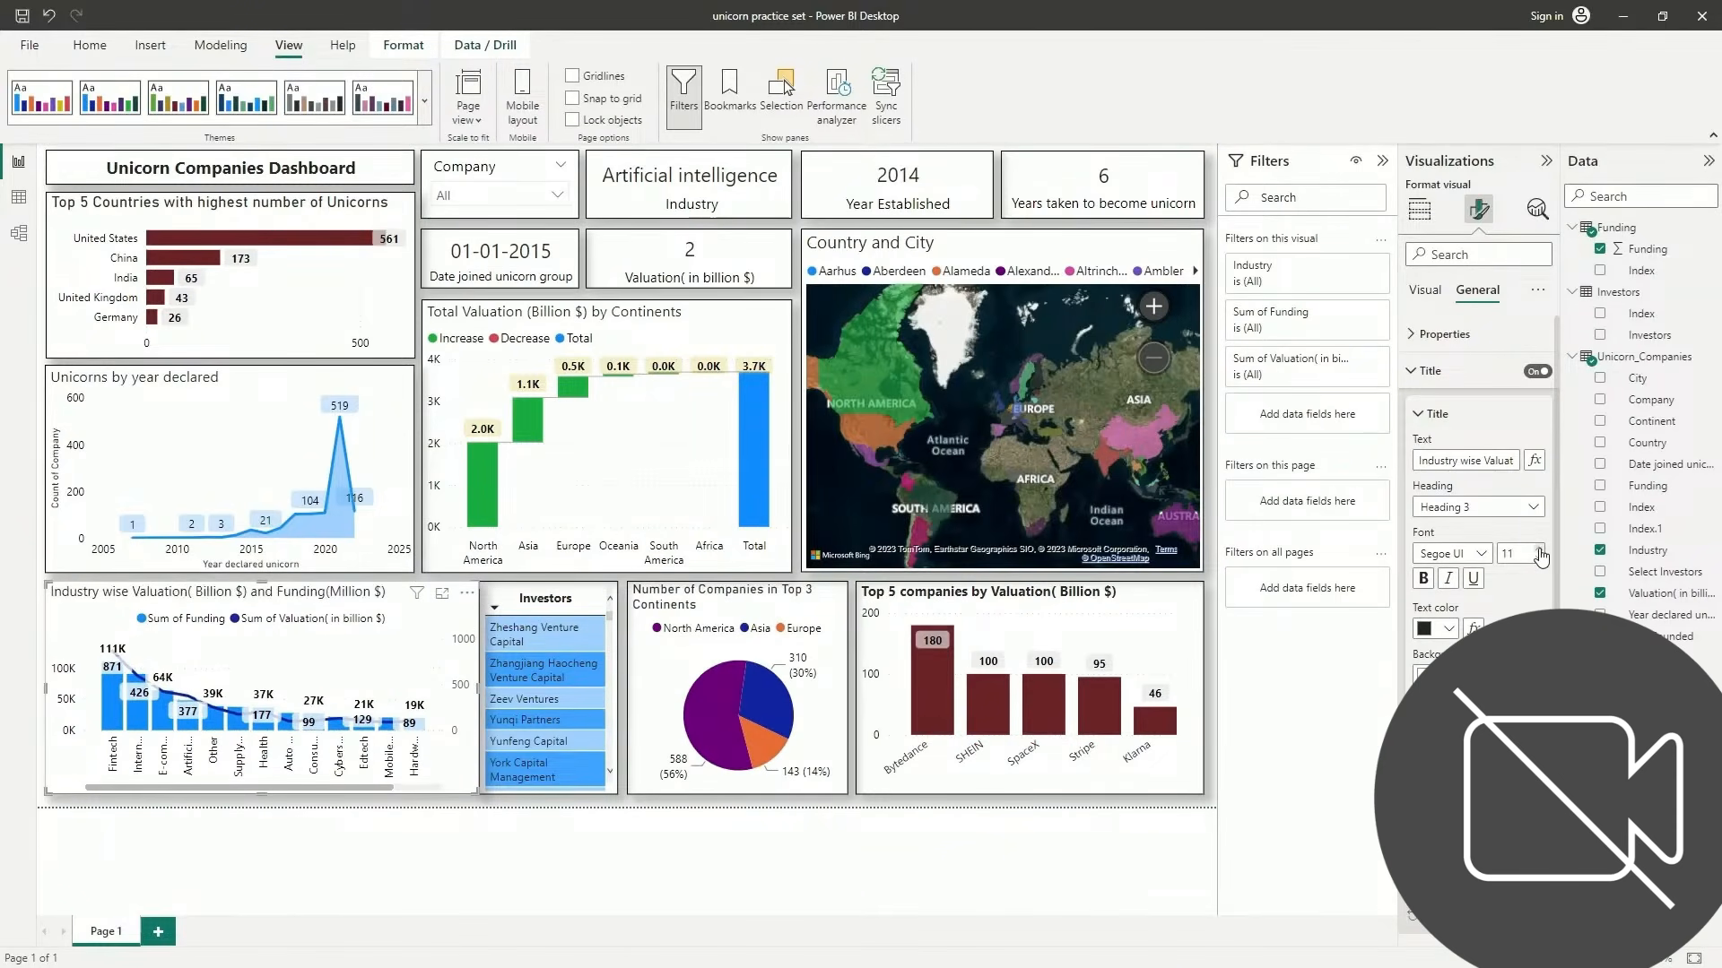
mouse_move(306, 788)
mouse_down()
mouse_move(371, 790)
mouse_move(289, 778)
mouse_up()
click(1428, 291)
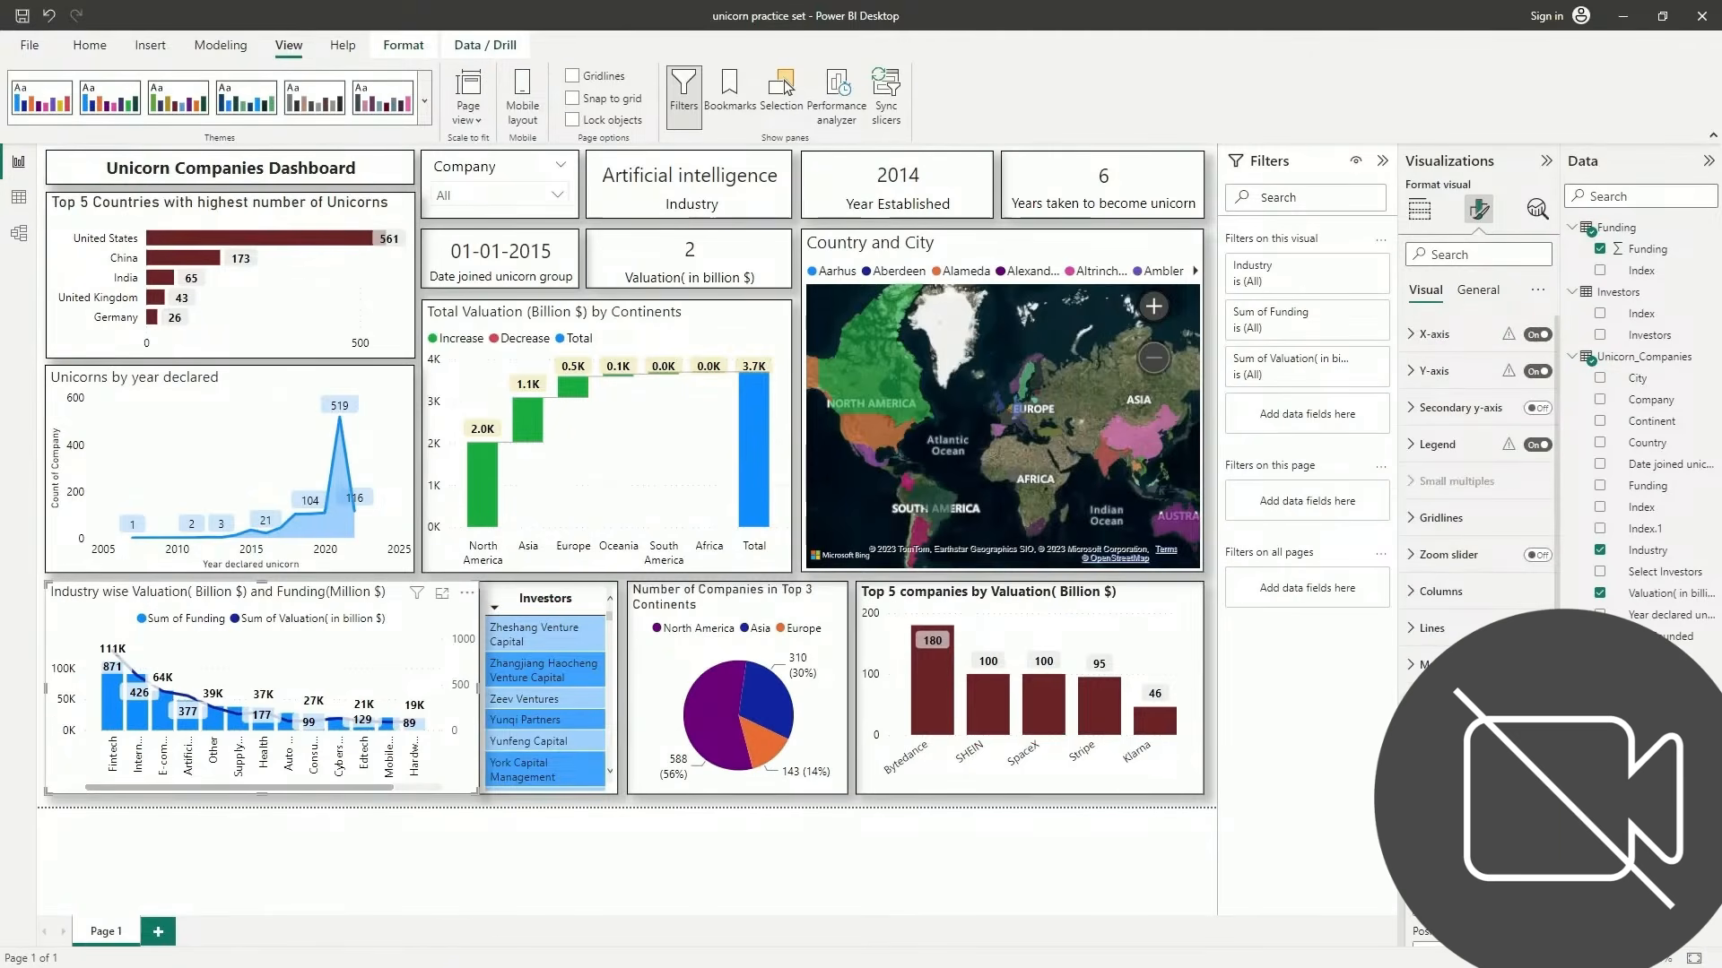
scroll(1479, 494, down, 3)
scroll(1540, 605, down, 3)
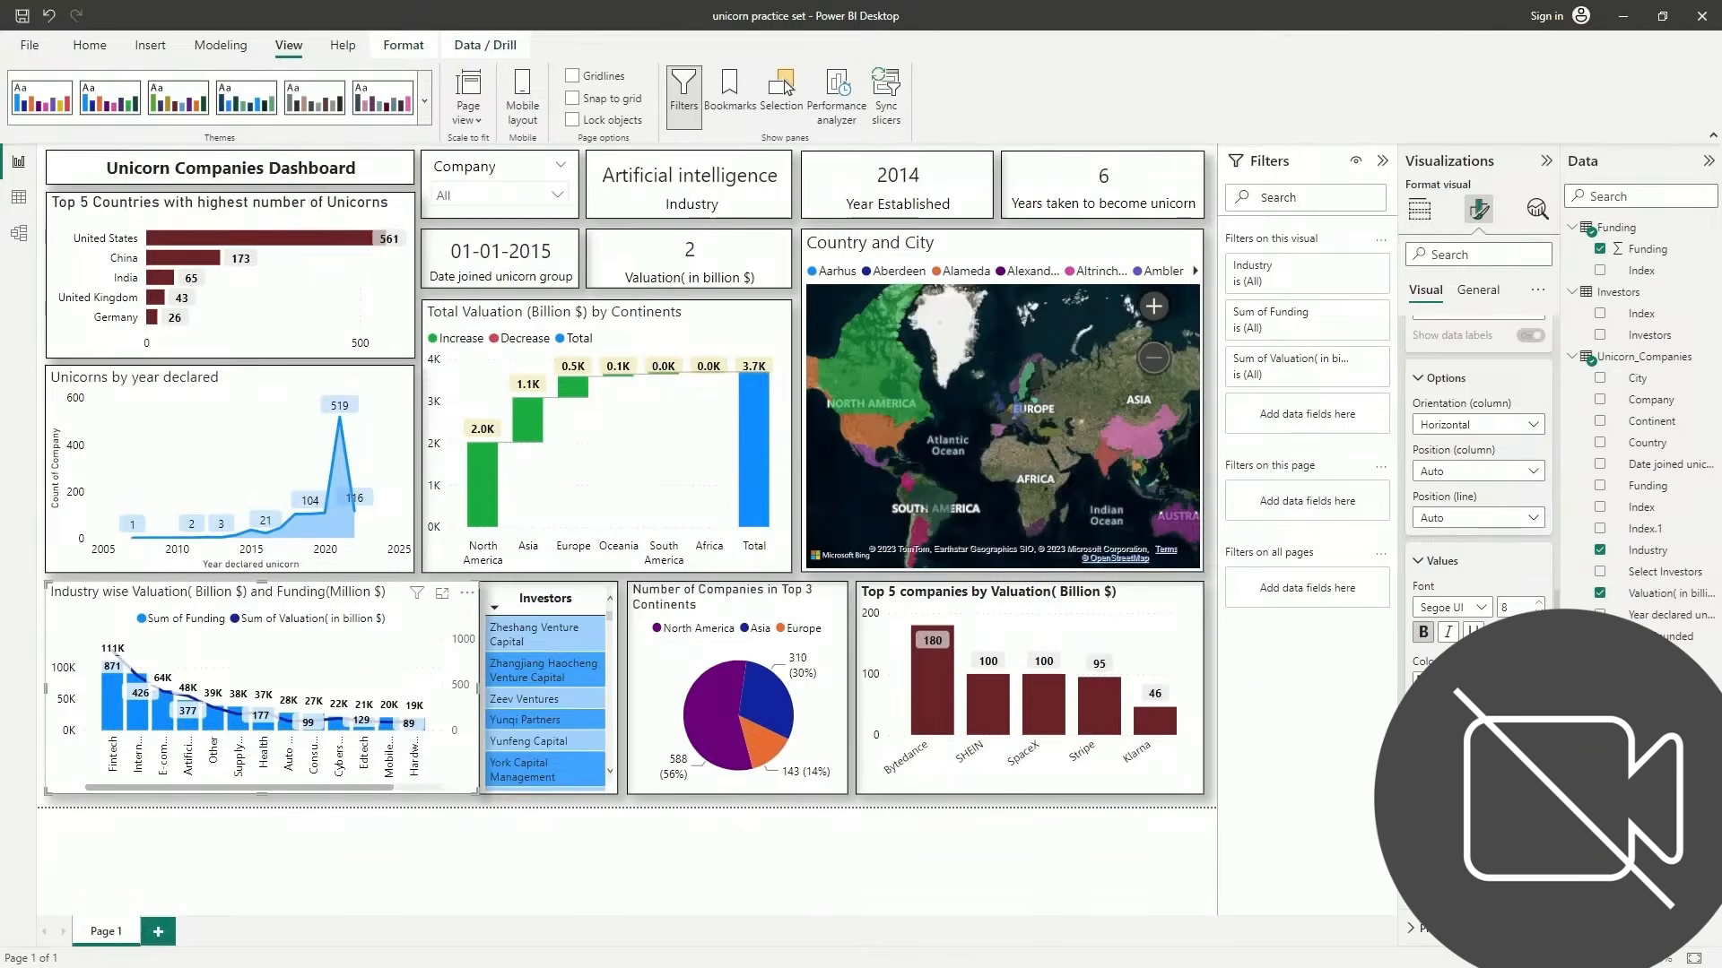
scroll(1509, 524, up, 3)
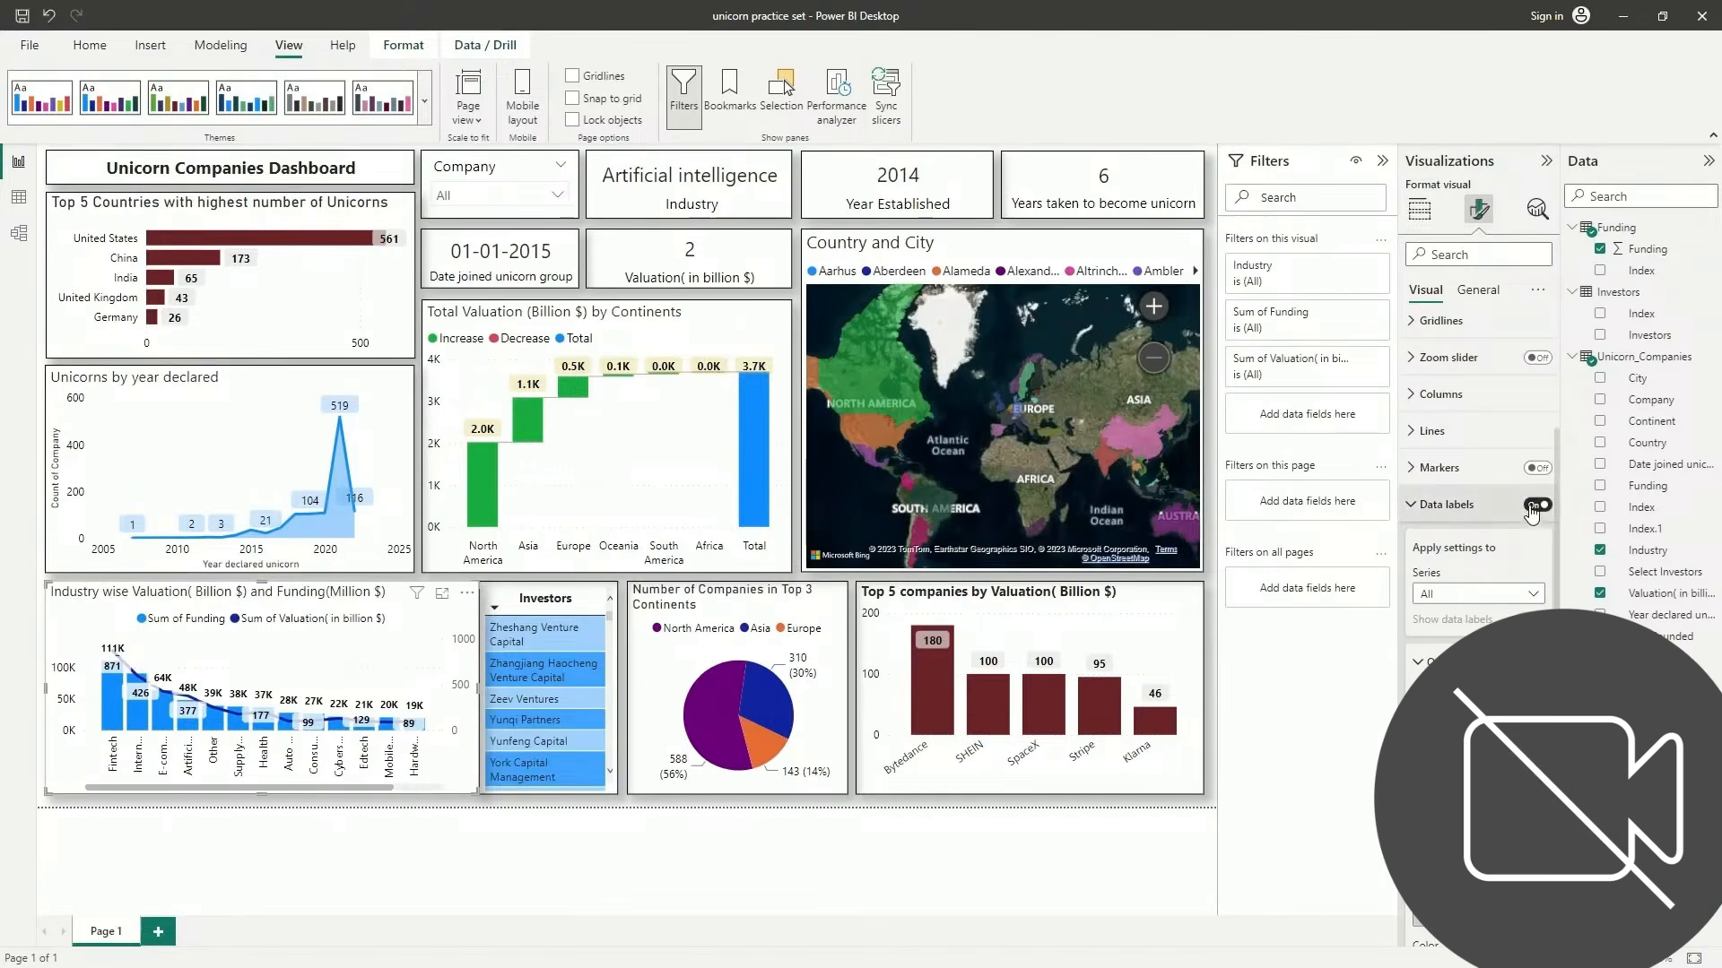
click(1535, 506)
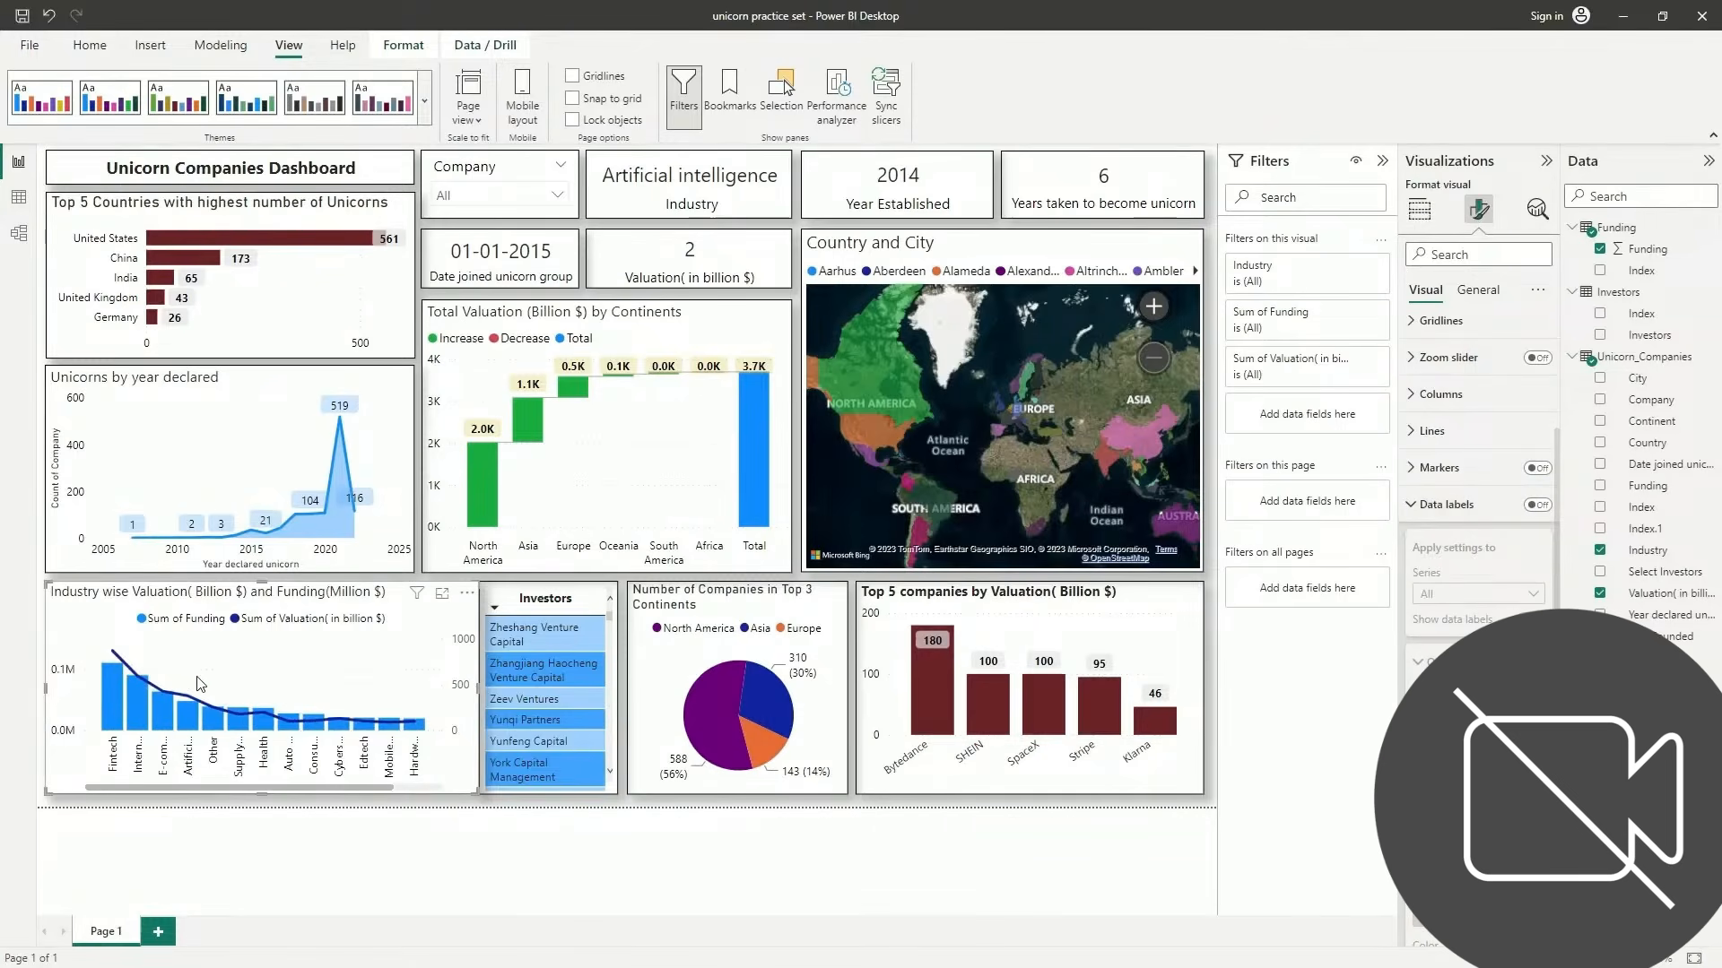
Narrow the combo chart slightly from its right edge to leave a gap before the Investors table
mouse_move(122, 685)
click(332, 906)
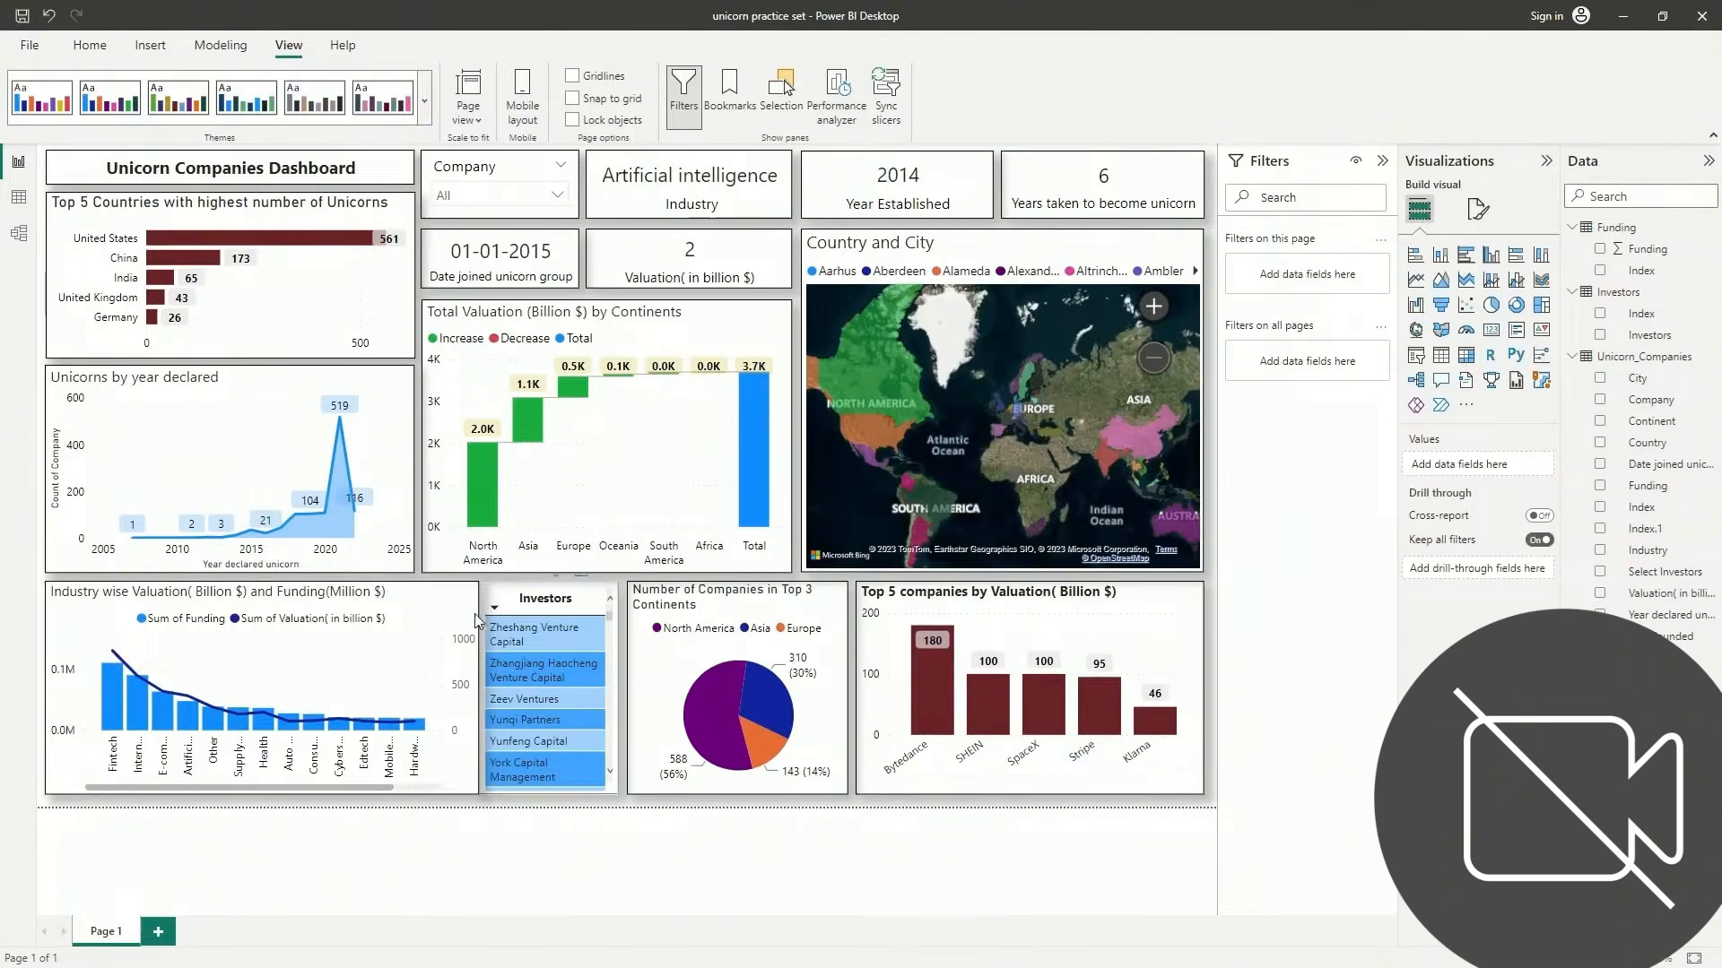
click(477, 691)
drag(477, 691, 470, 690)
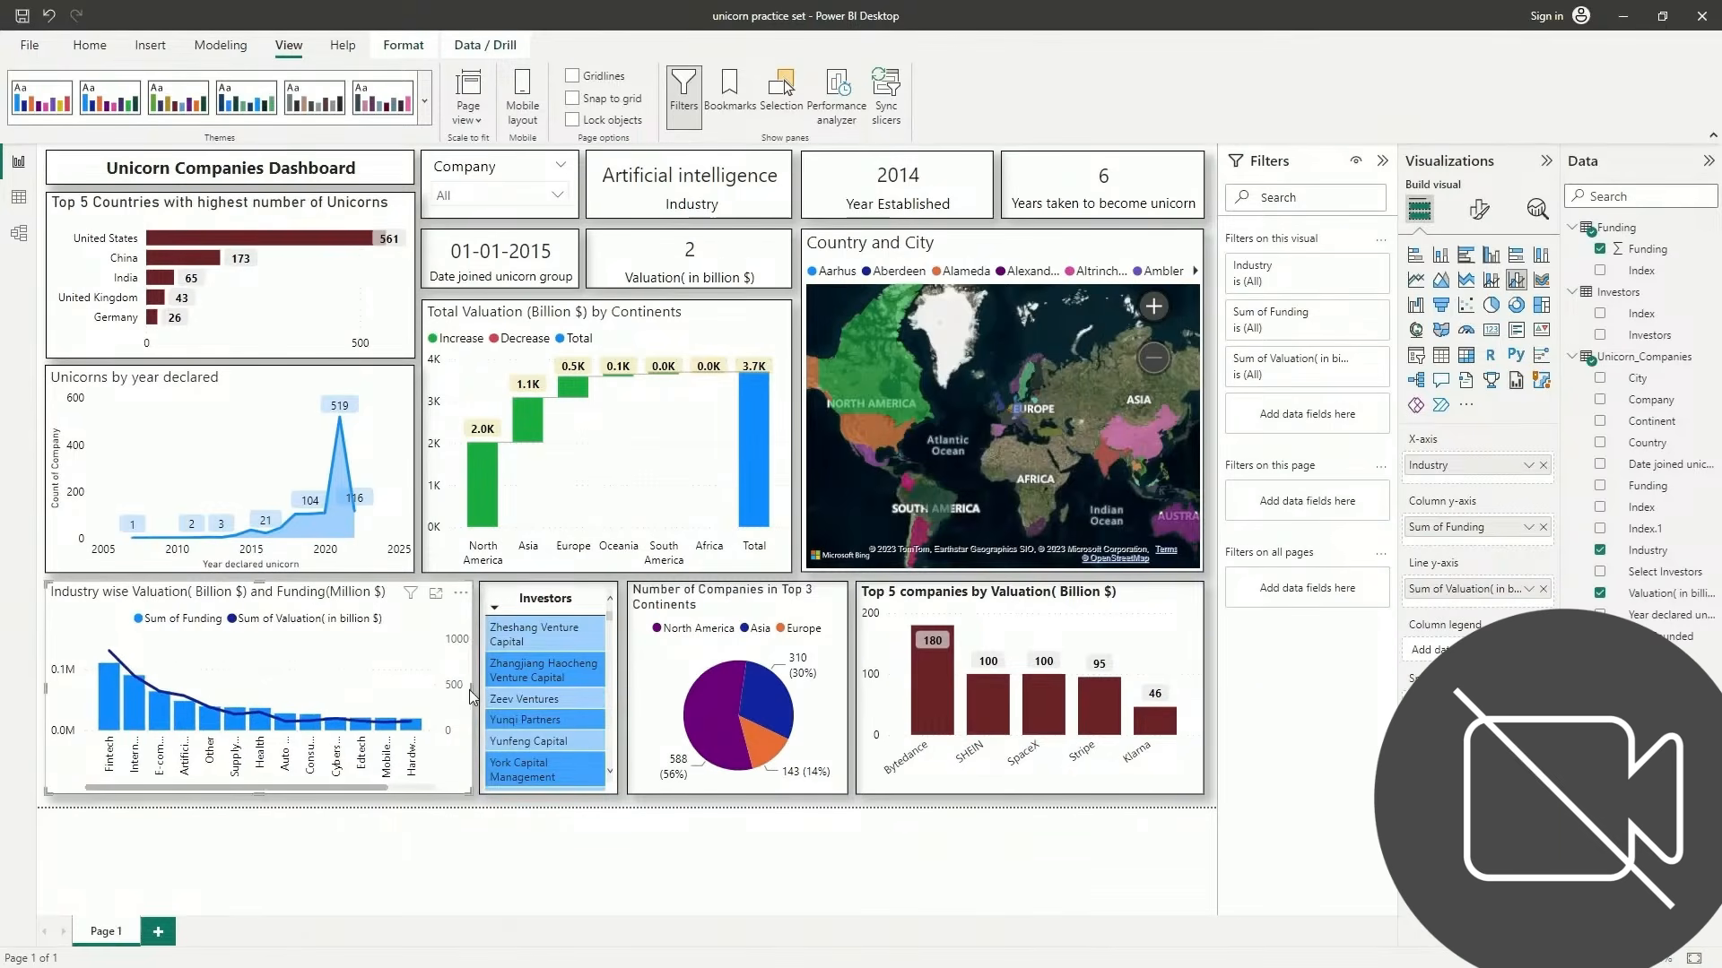
Shorten the continents waterfall chart, the Country and City map and the Unicorns by year chart from below, aligning their lower edges
click(618, 575)
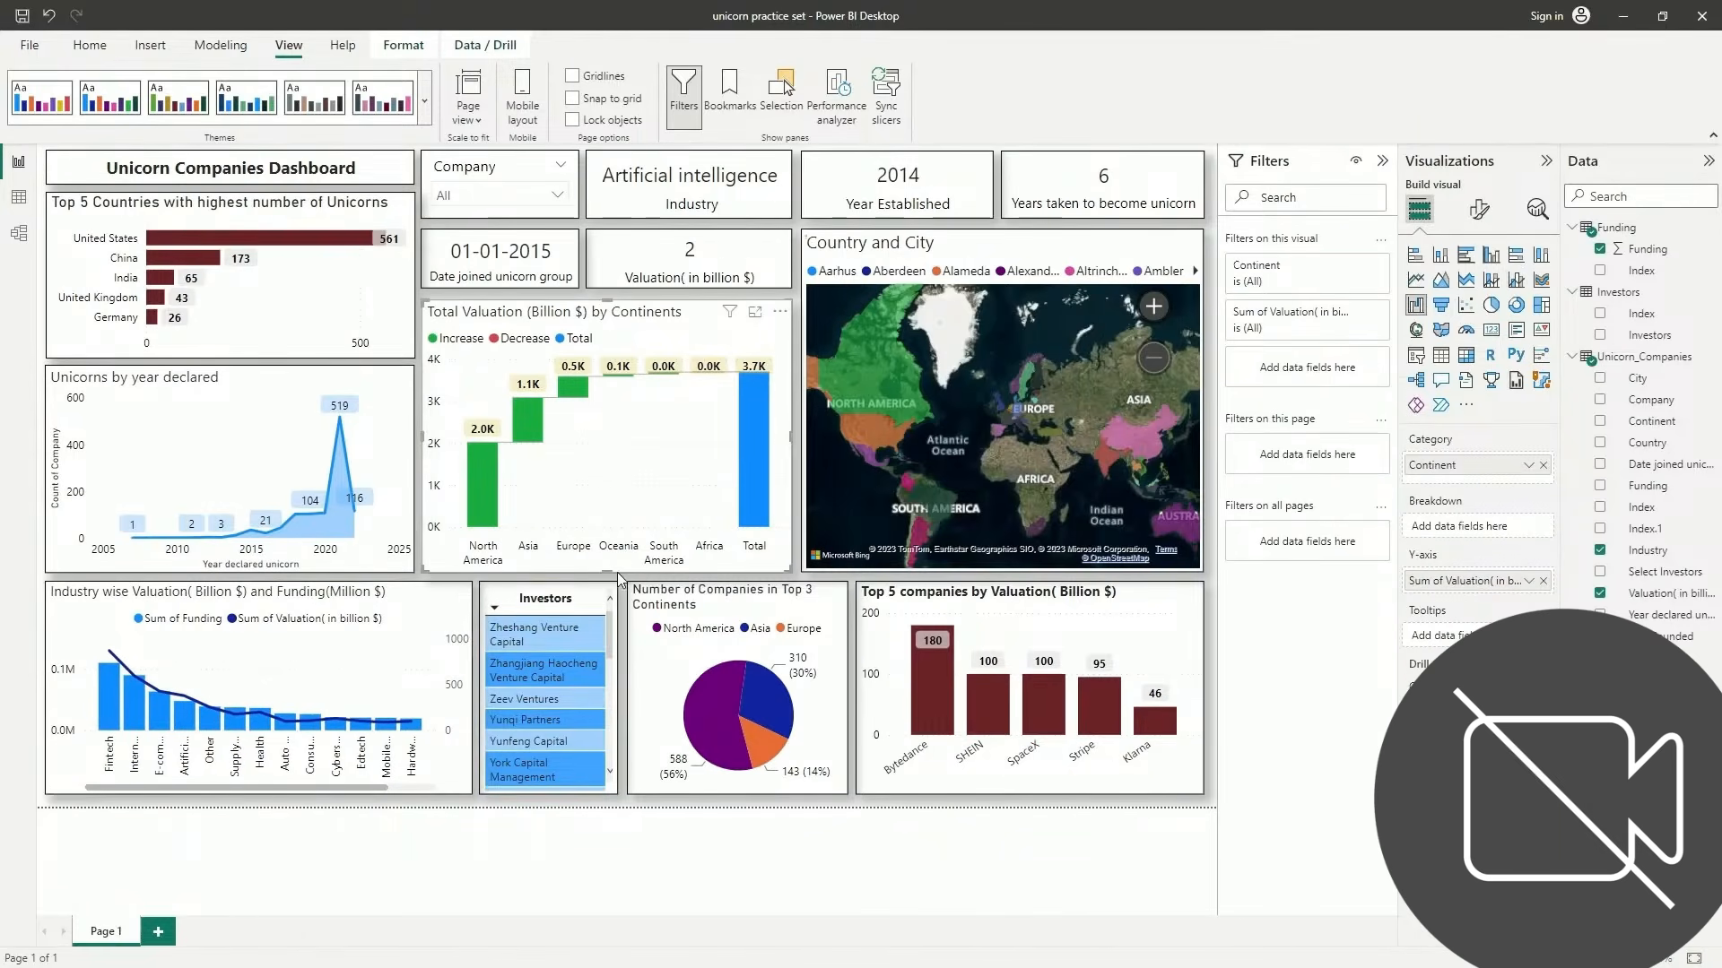
drag(607, 571, 609, 545)
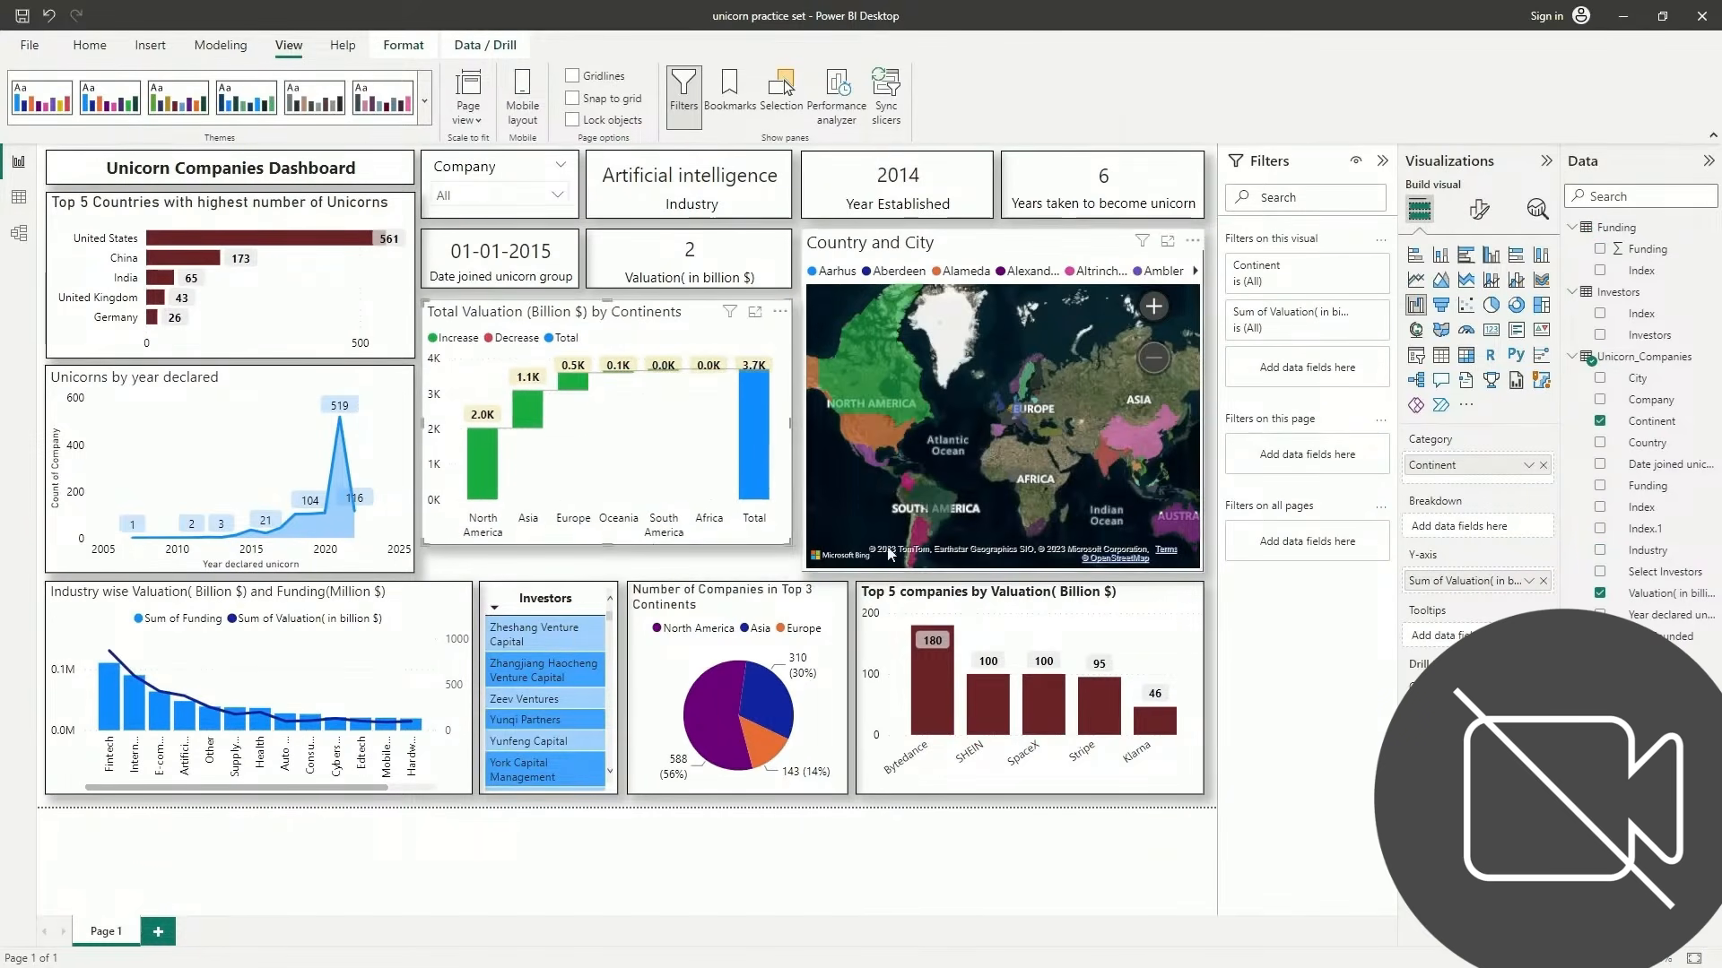
click(938, 557)
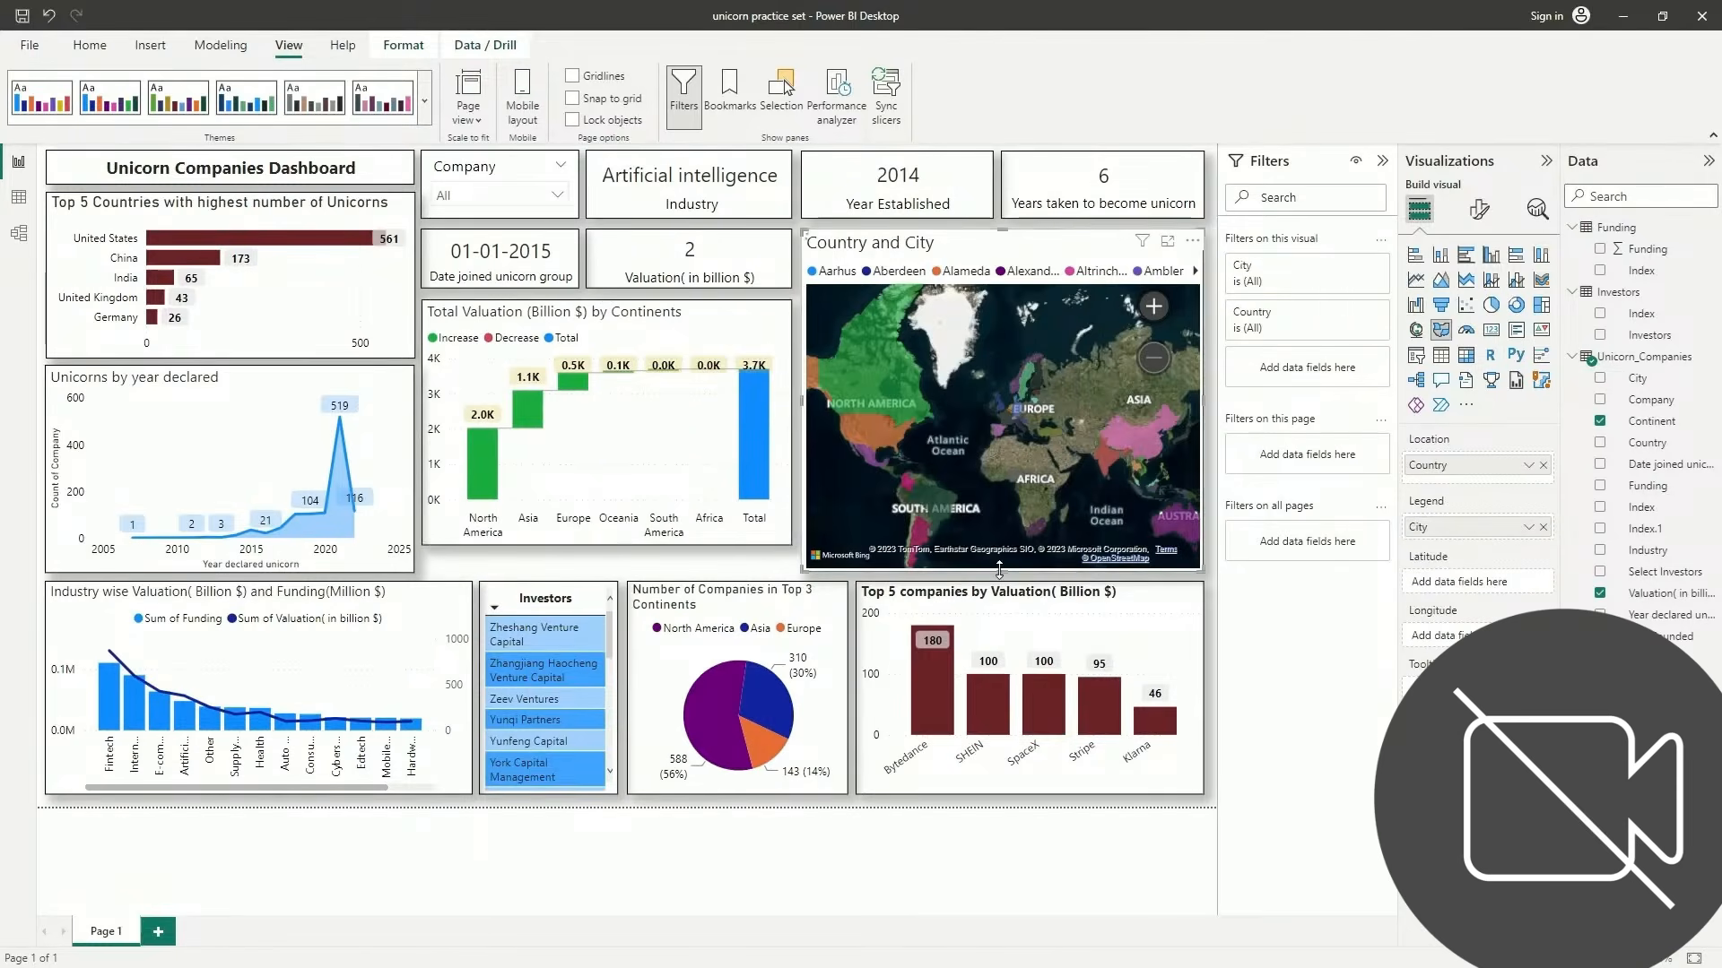
drag(1005, 542, 1006, 543)
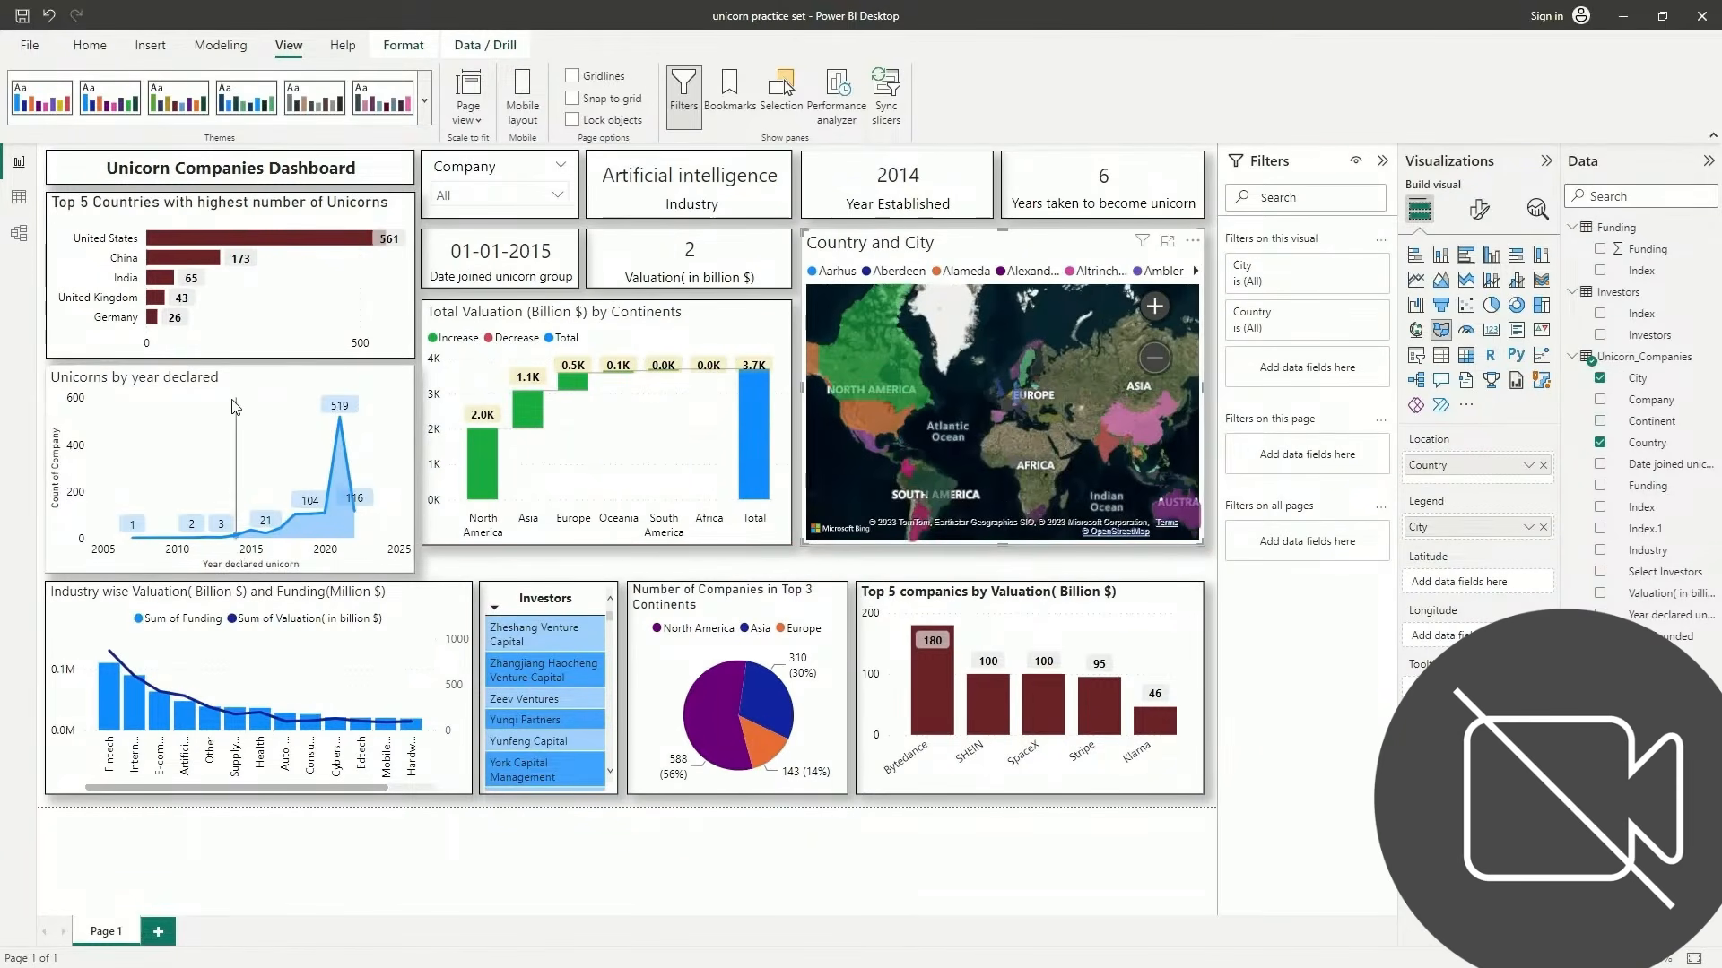
click(231, 566)
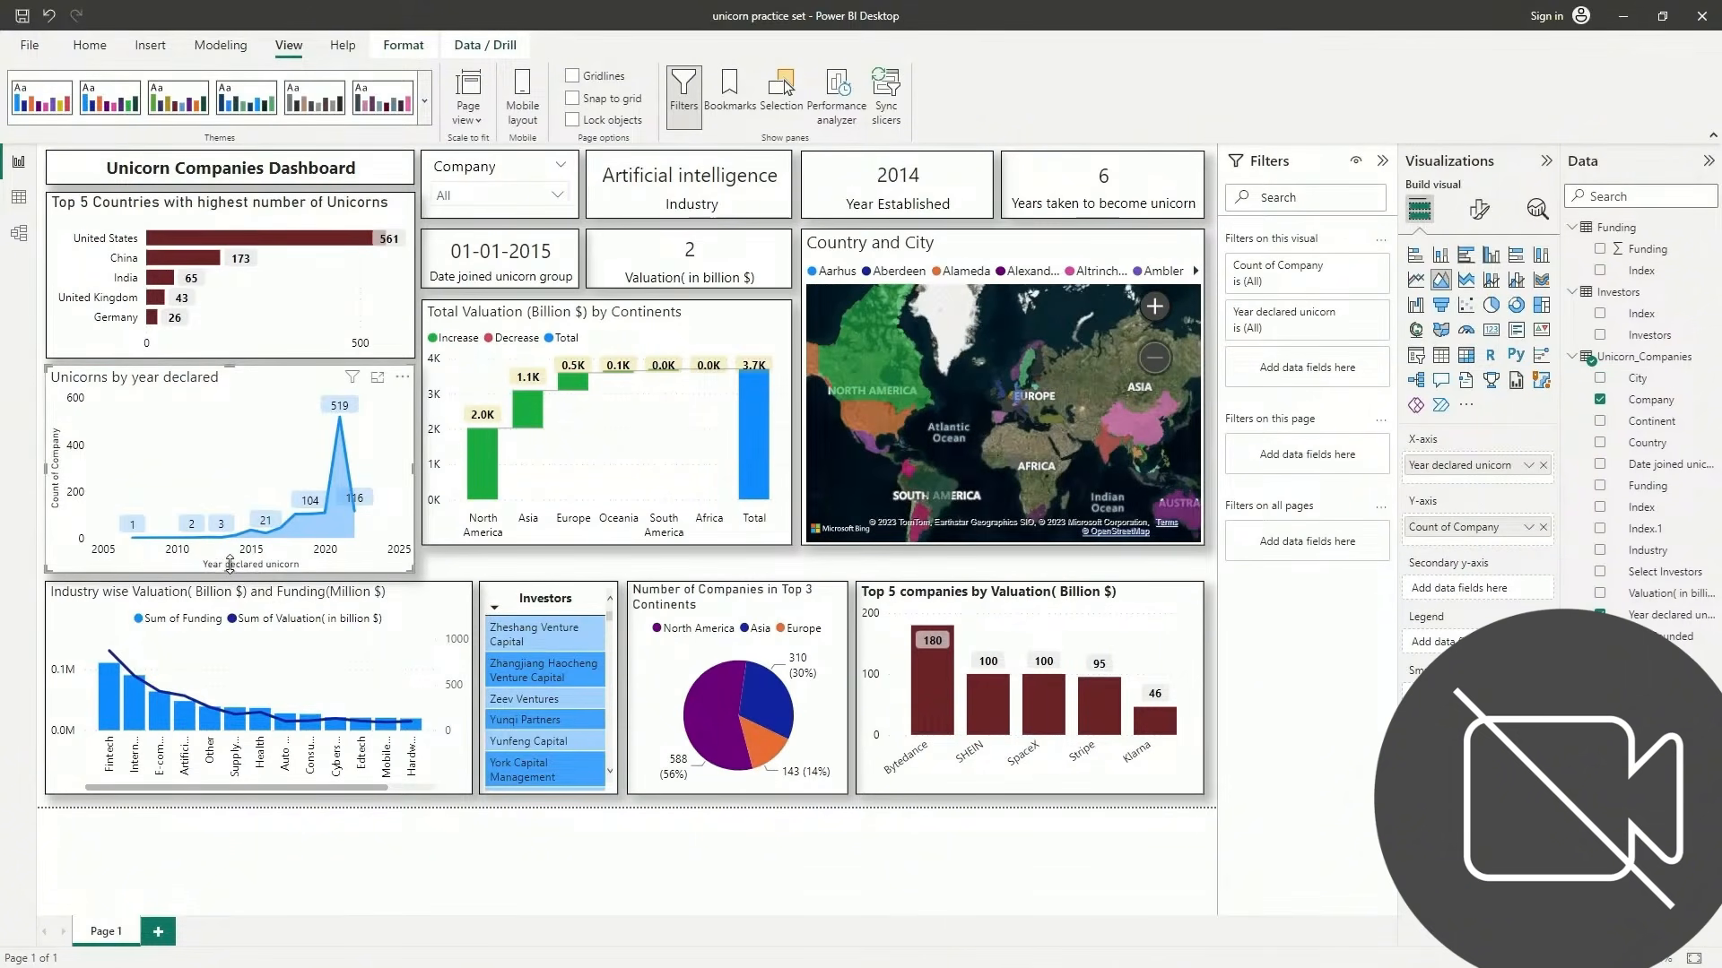
drag(230, 567, 241, 544)
mouse_move(341, 418)
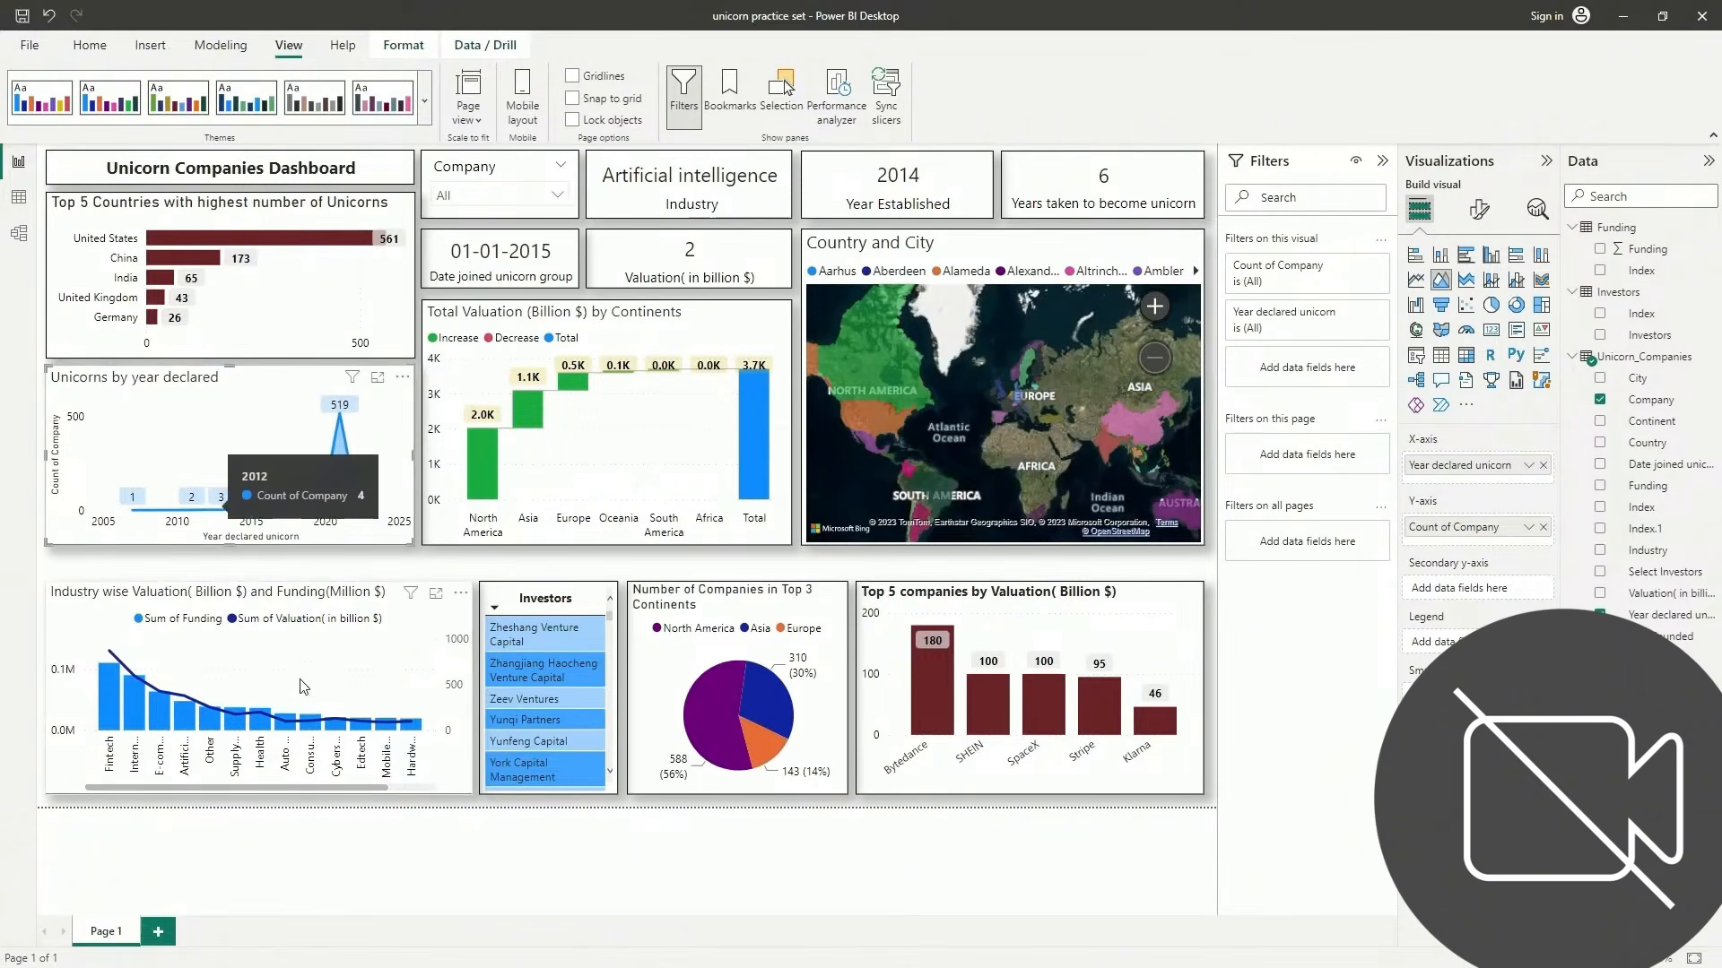
Extend the combo chart upward to just below the Unicorns by year chart and set its X-axis font size to 8
click(155, 592)
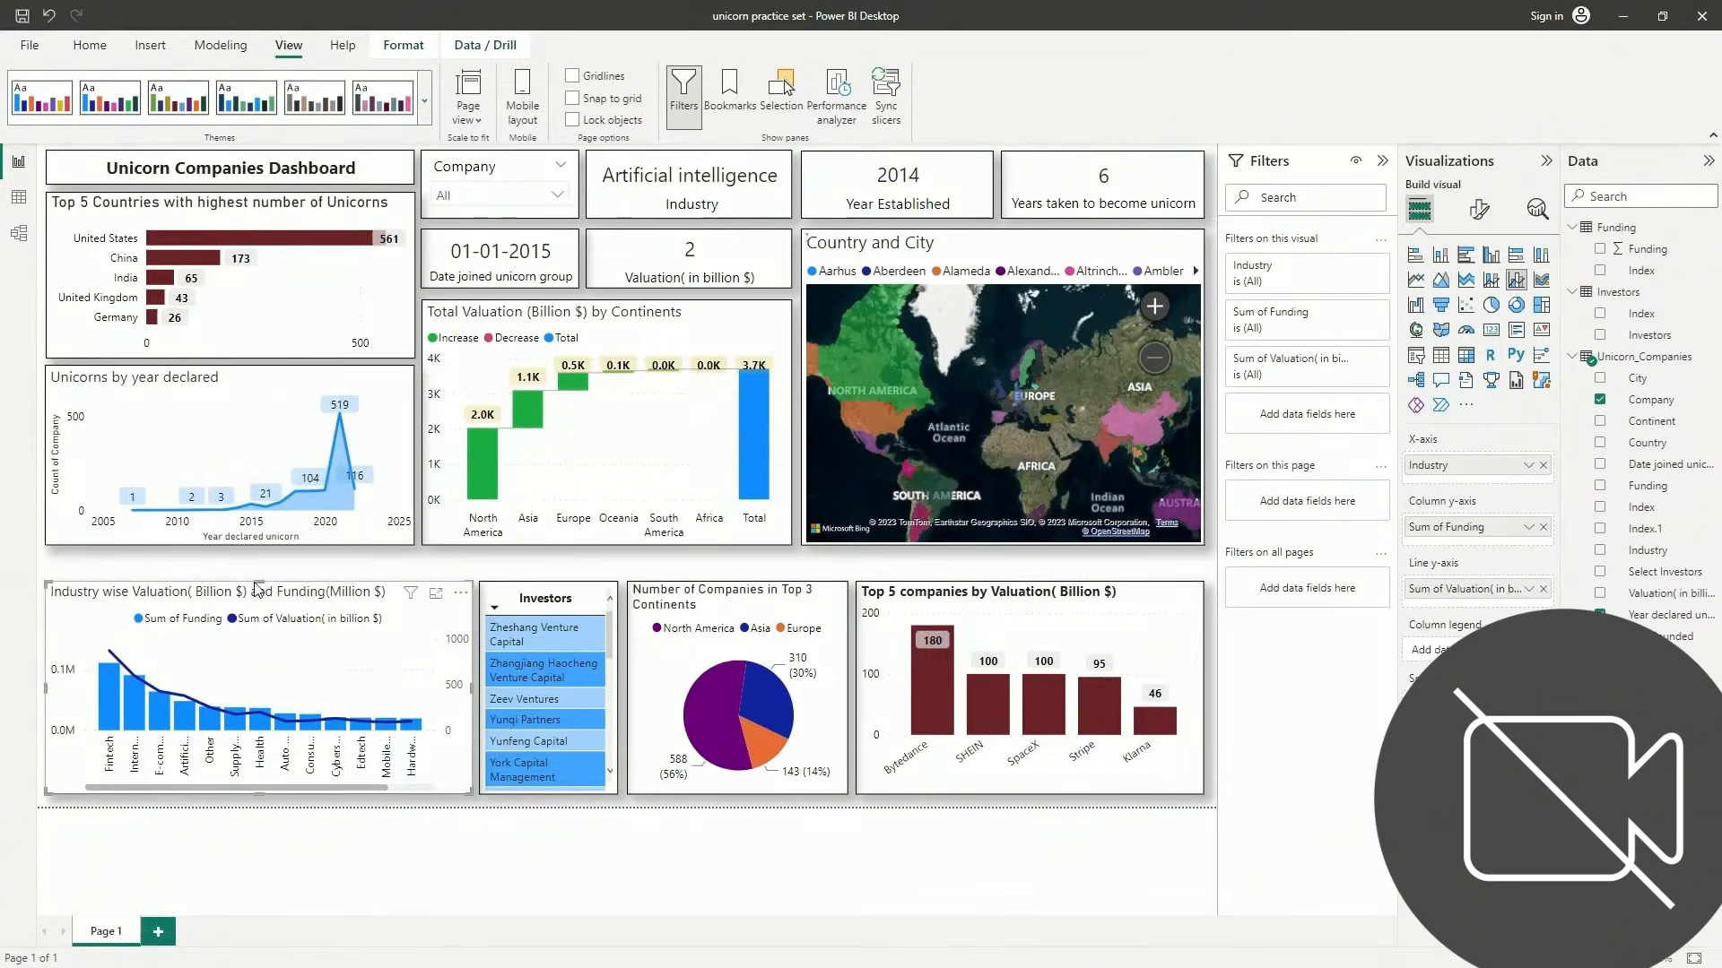
drag(256, 561, 255, 534)
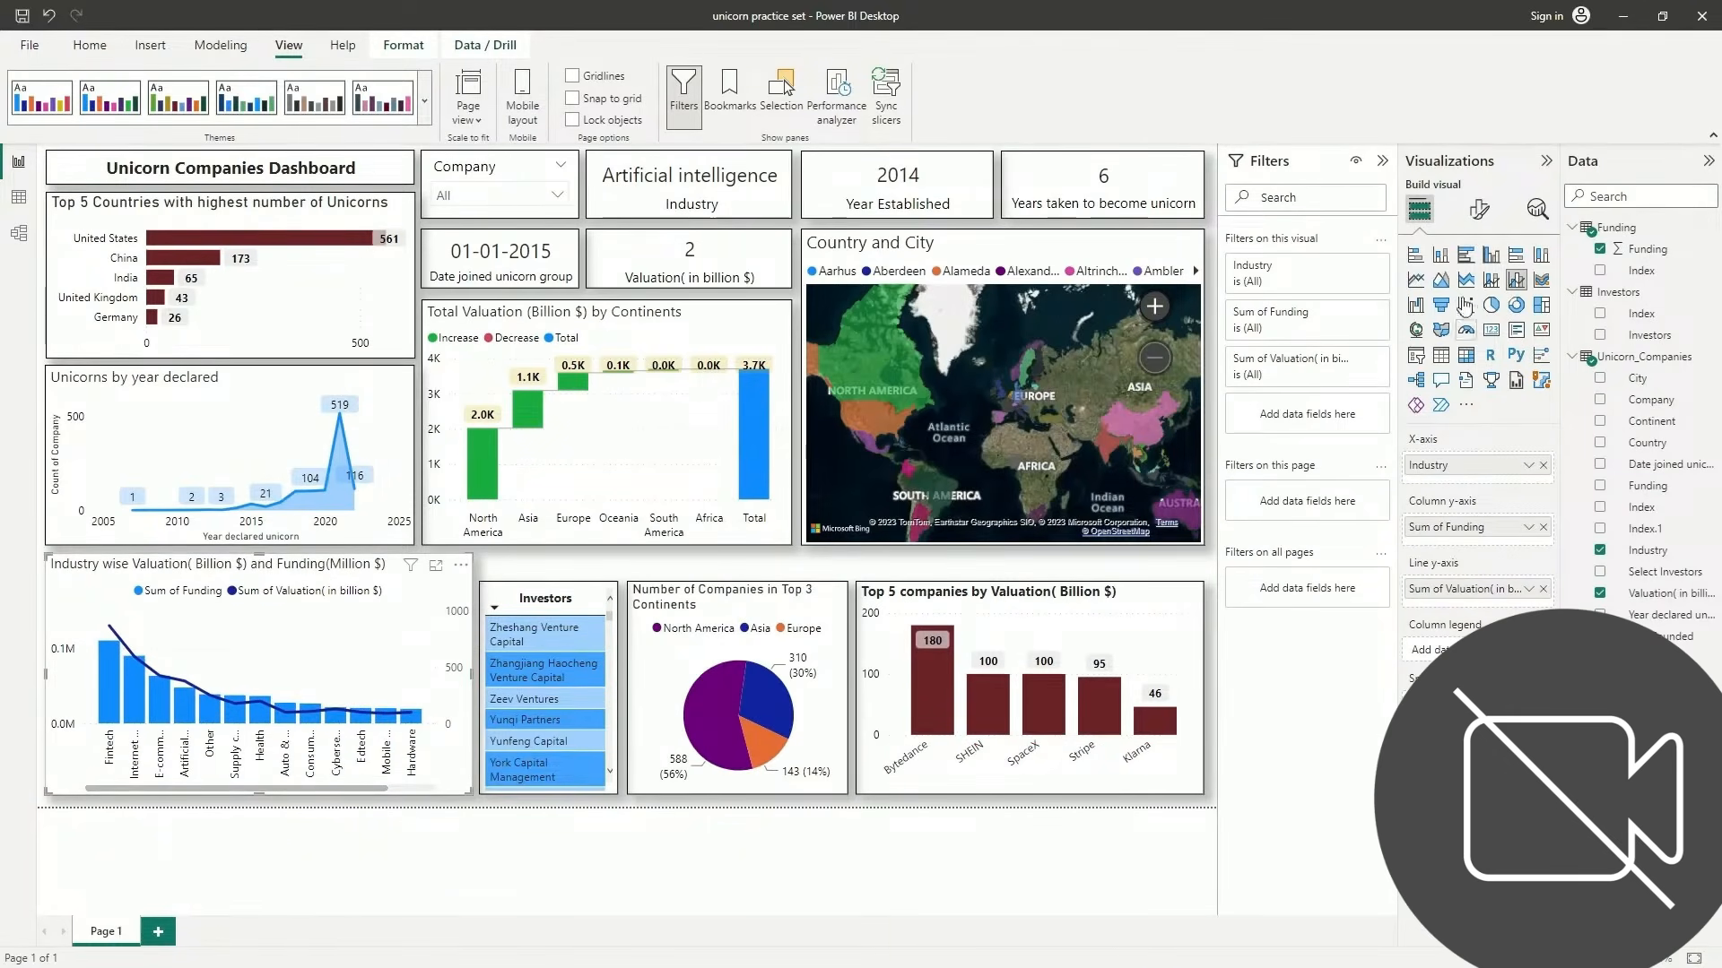
click(1479, 209)
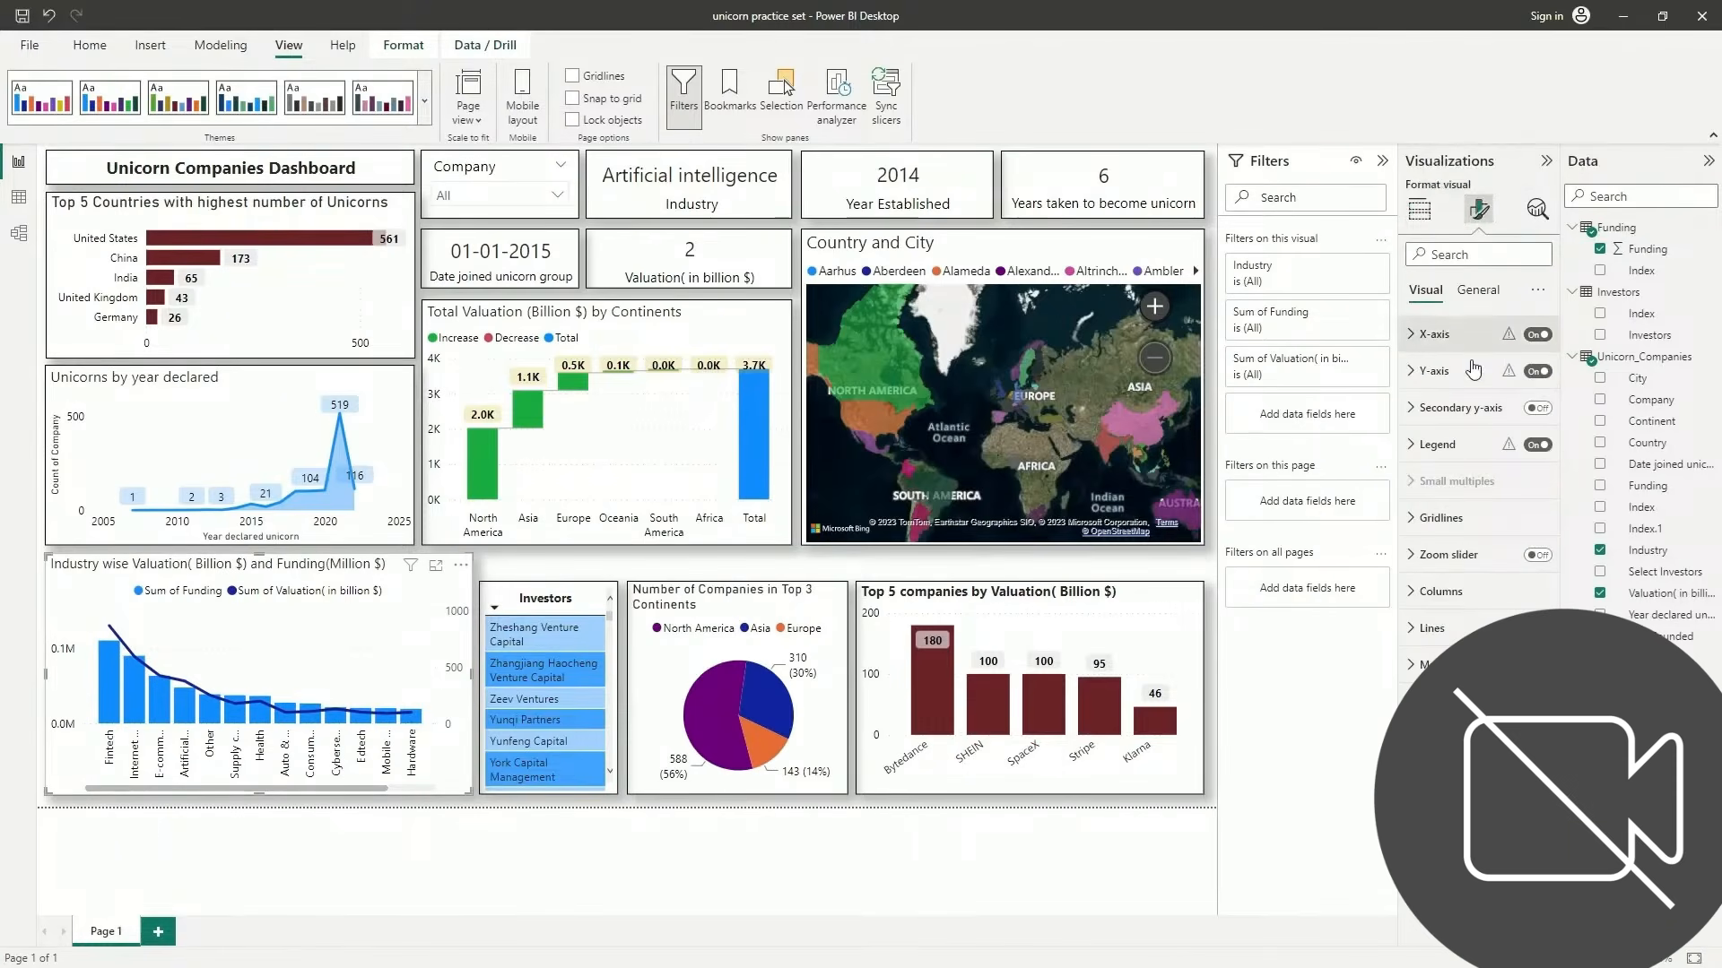
click(1435, 334)
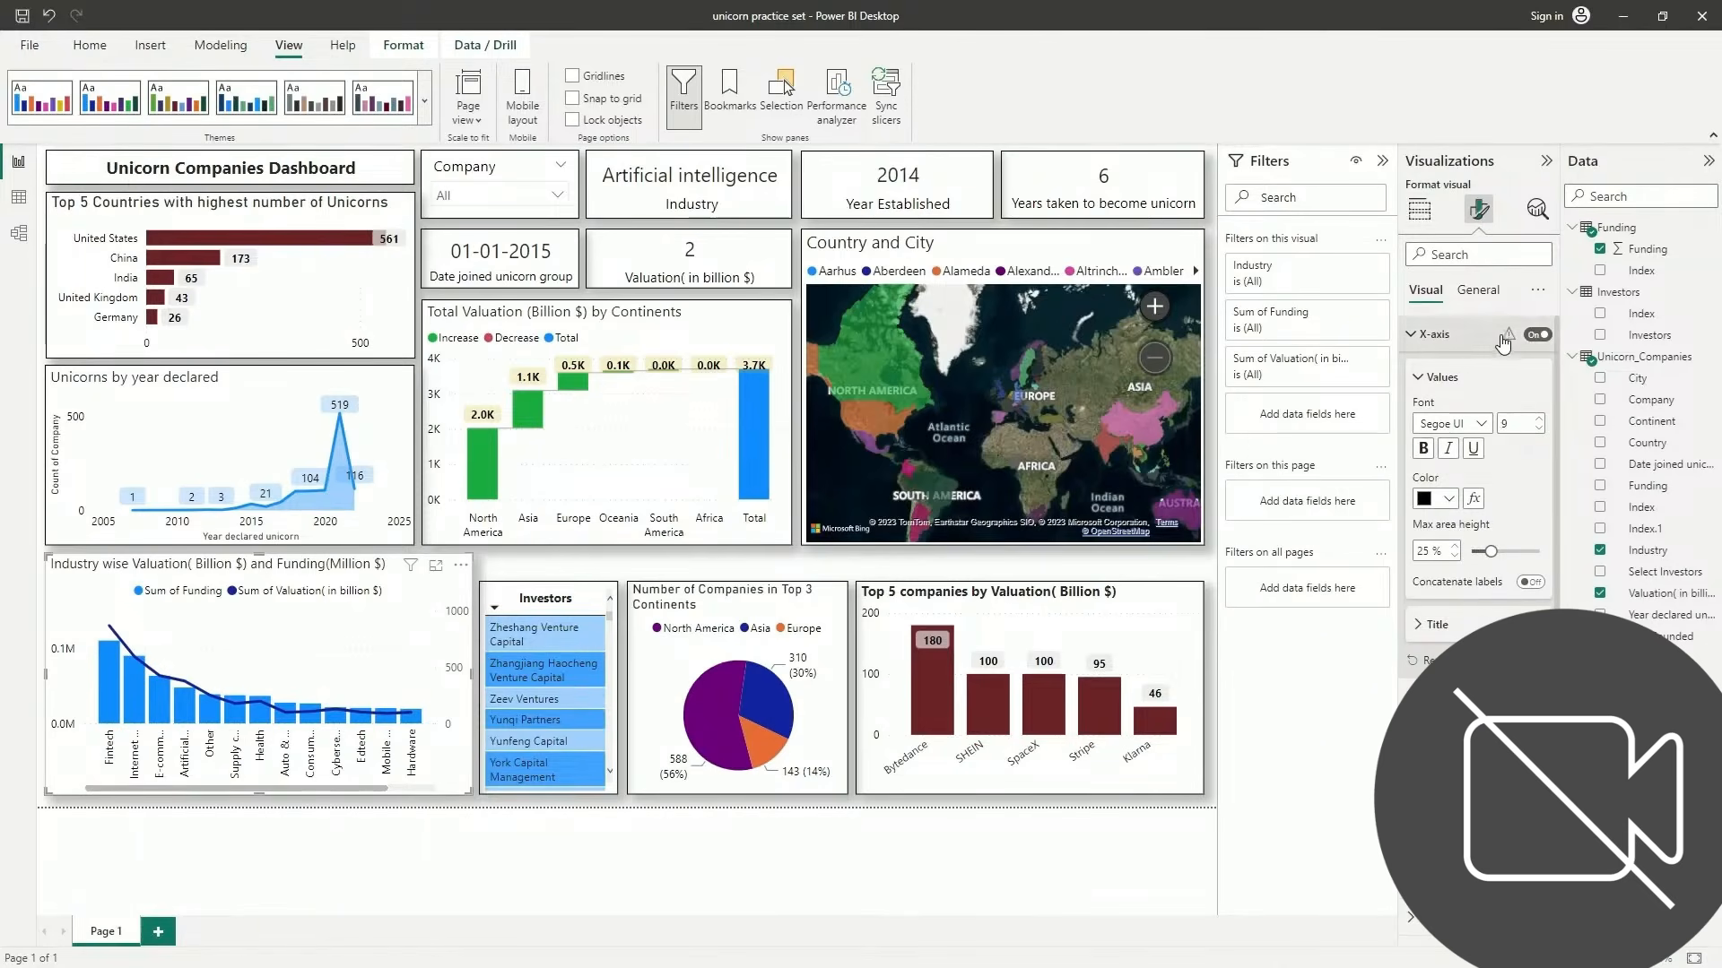
click(1537, 429)
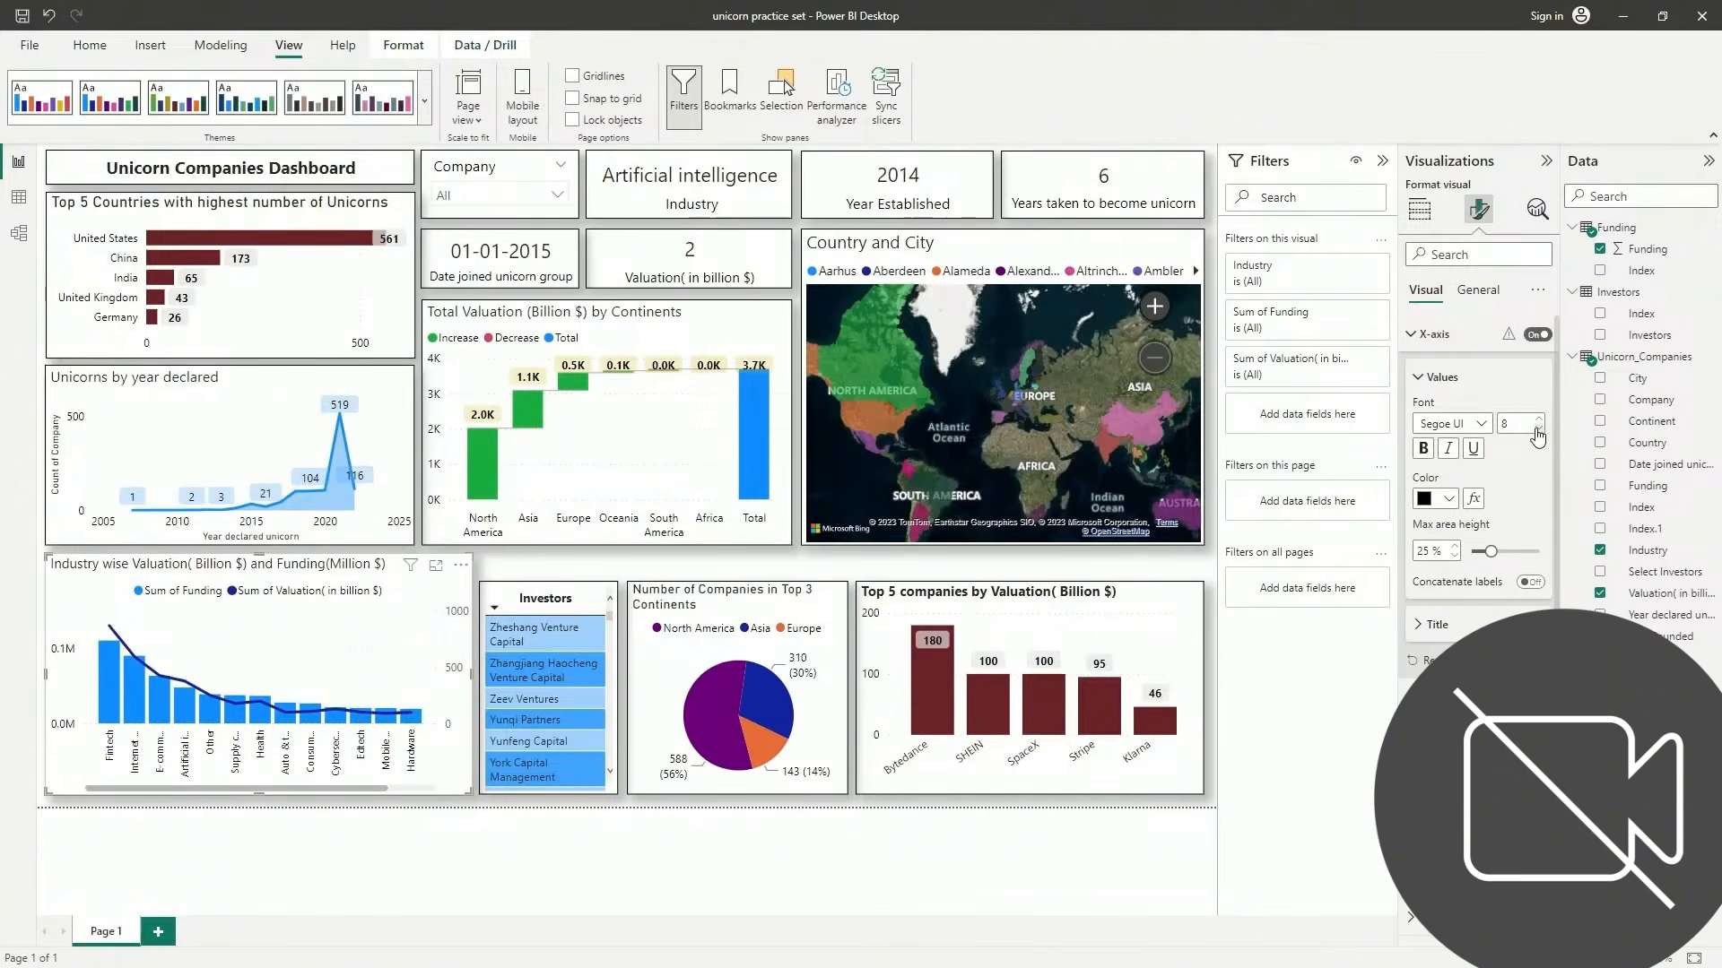
Set the combo chart's X-axis maximum area height to 30% and try concatenated labels, leaving that option off
click(1454, 556)
click(1455, 556)
click(1454, 556)
click(1454, 556)
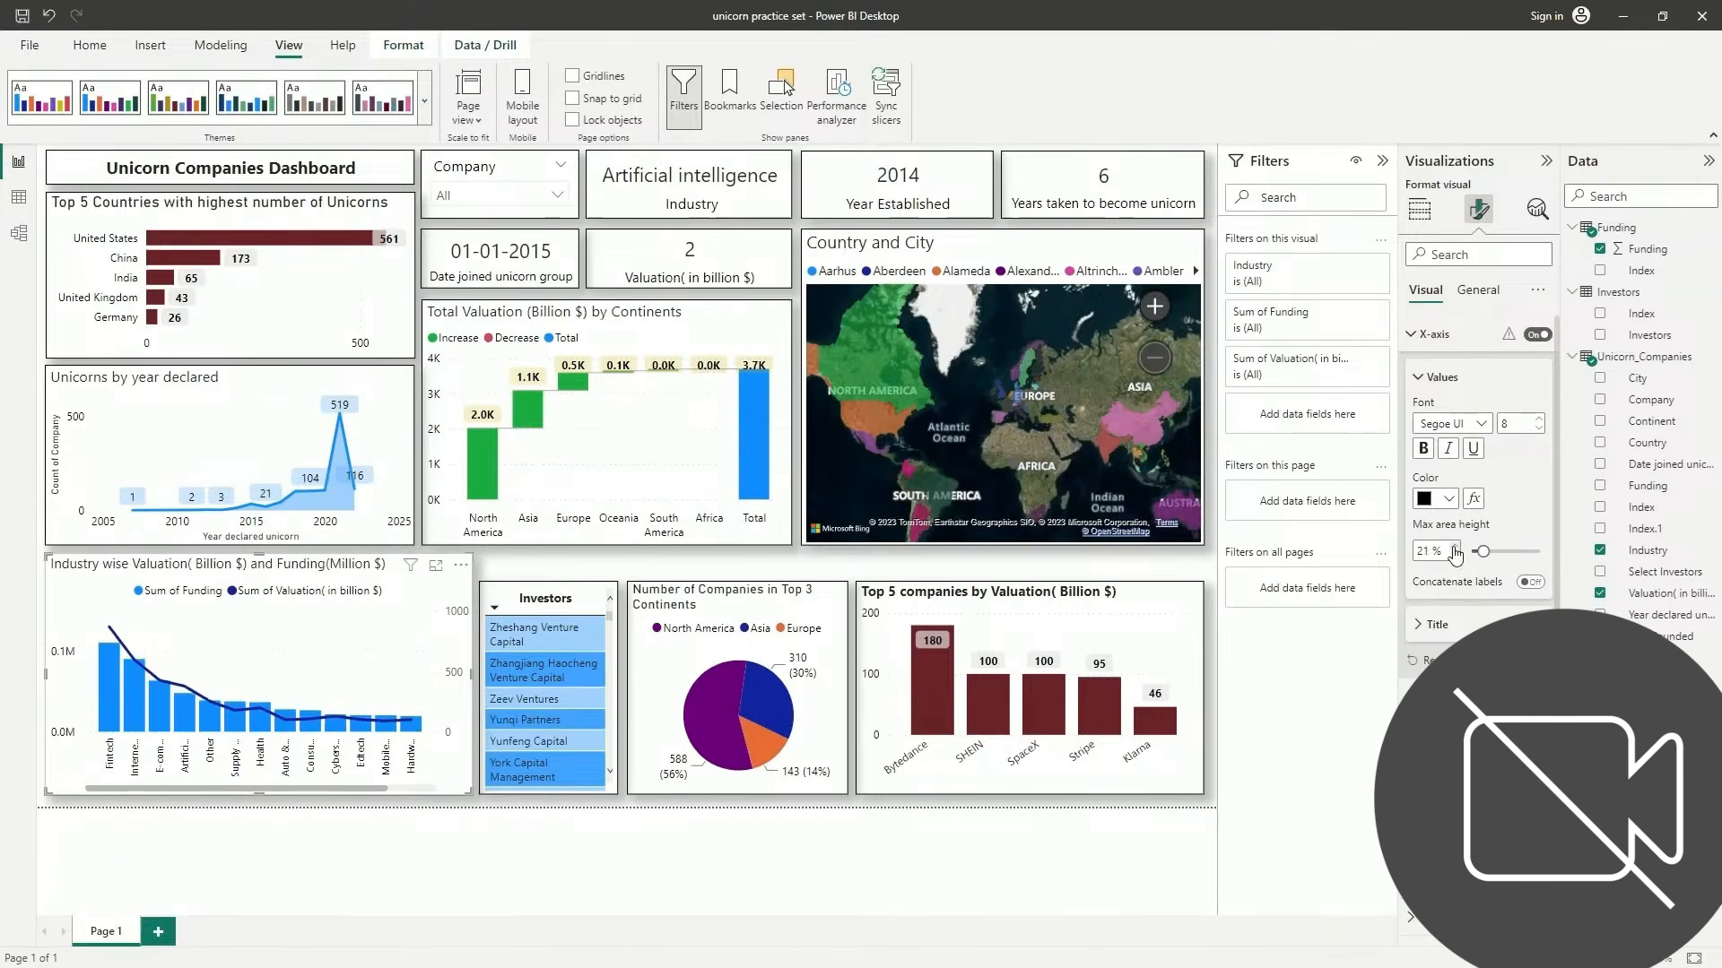
click(1454, 552)
click(1454, 553)
click(1454, 553)
click(1454, 552)
click(1454, 553)
click(1455, 552)
click(1454, 552)
click(1454, 553)
click(1455, 552)
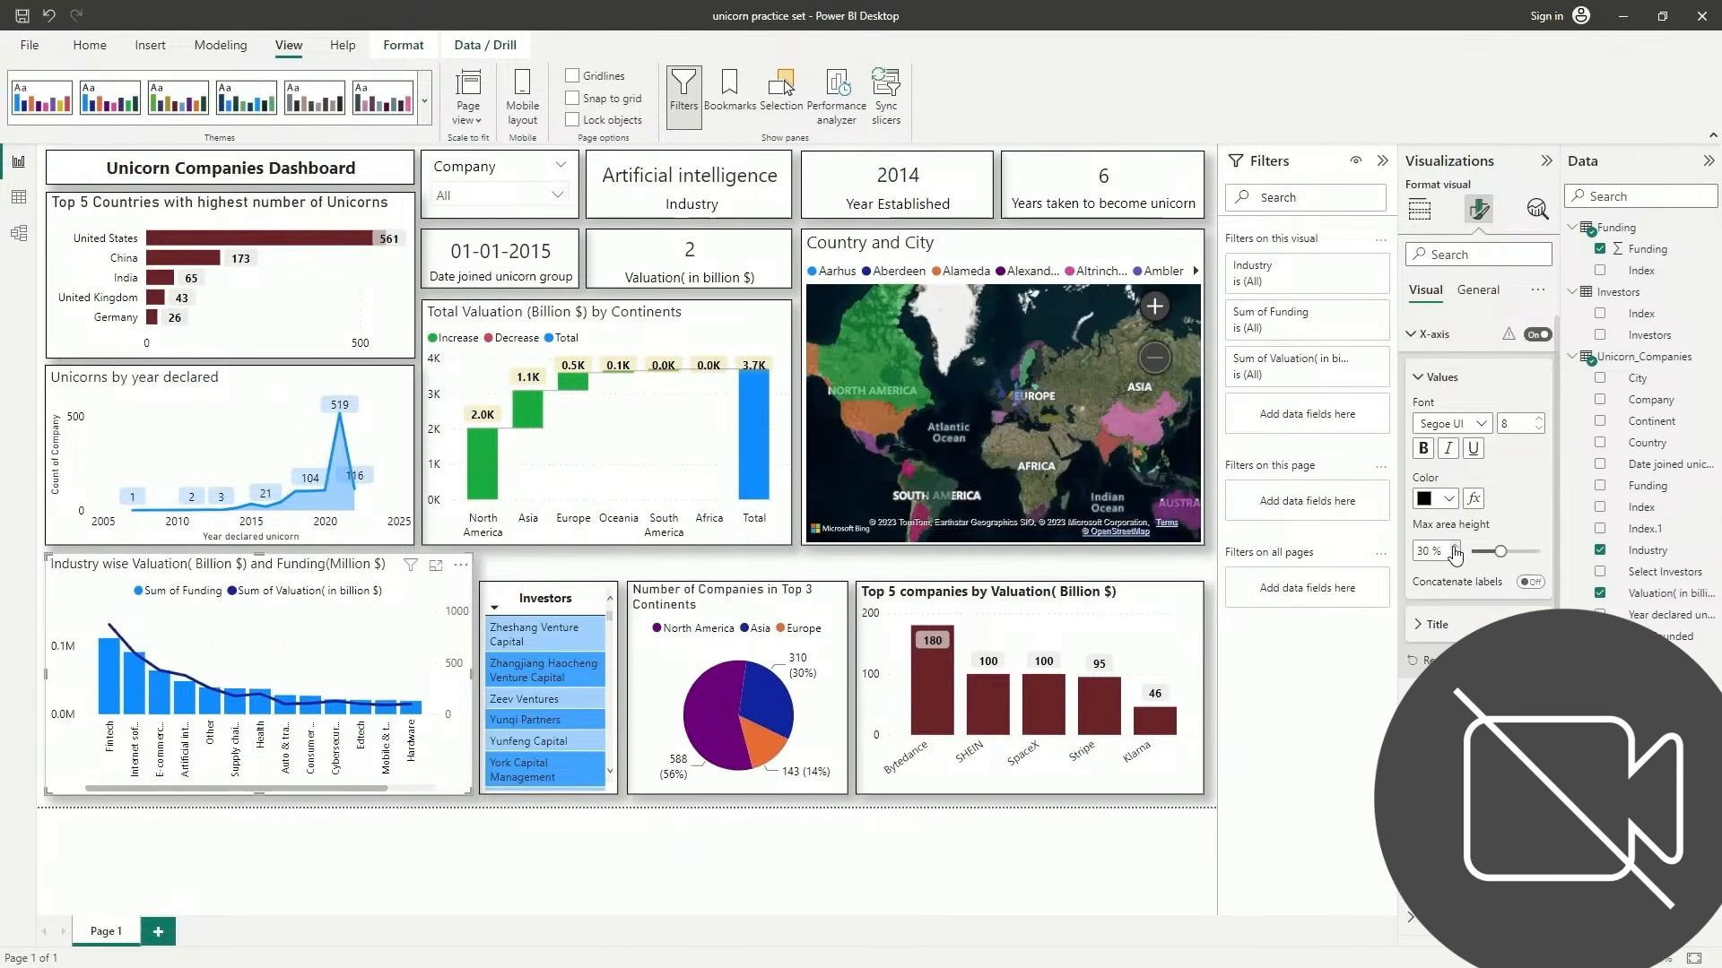
click(1533, 583)
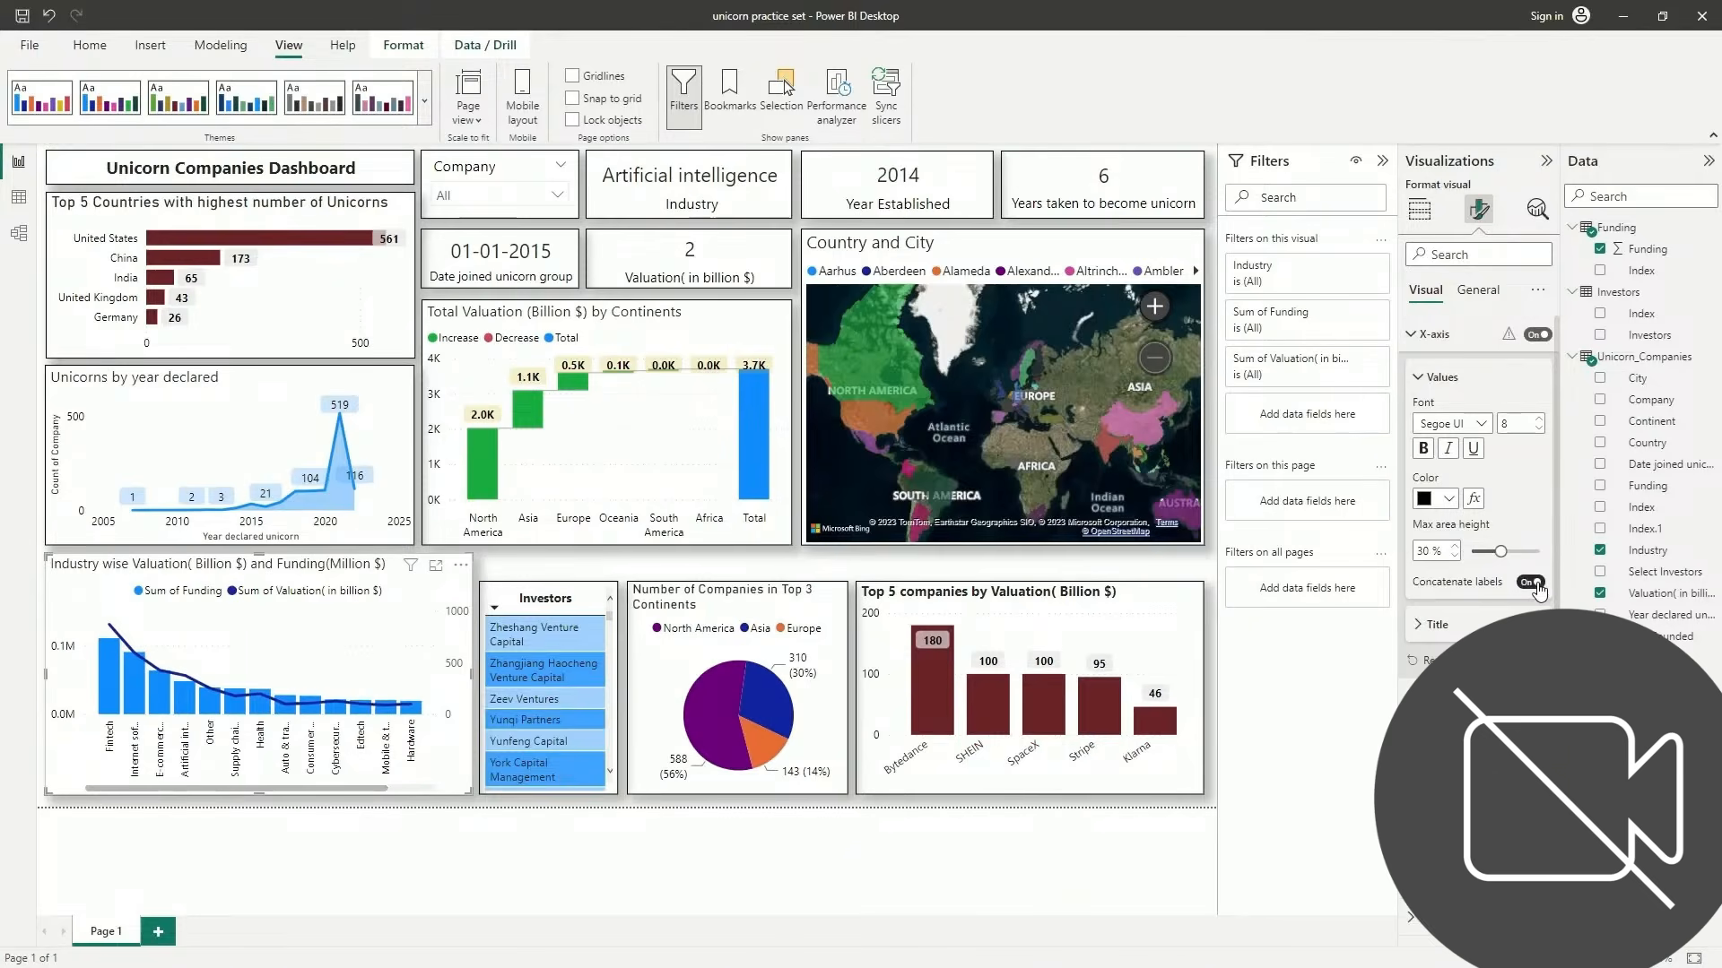
click(1533, 583)
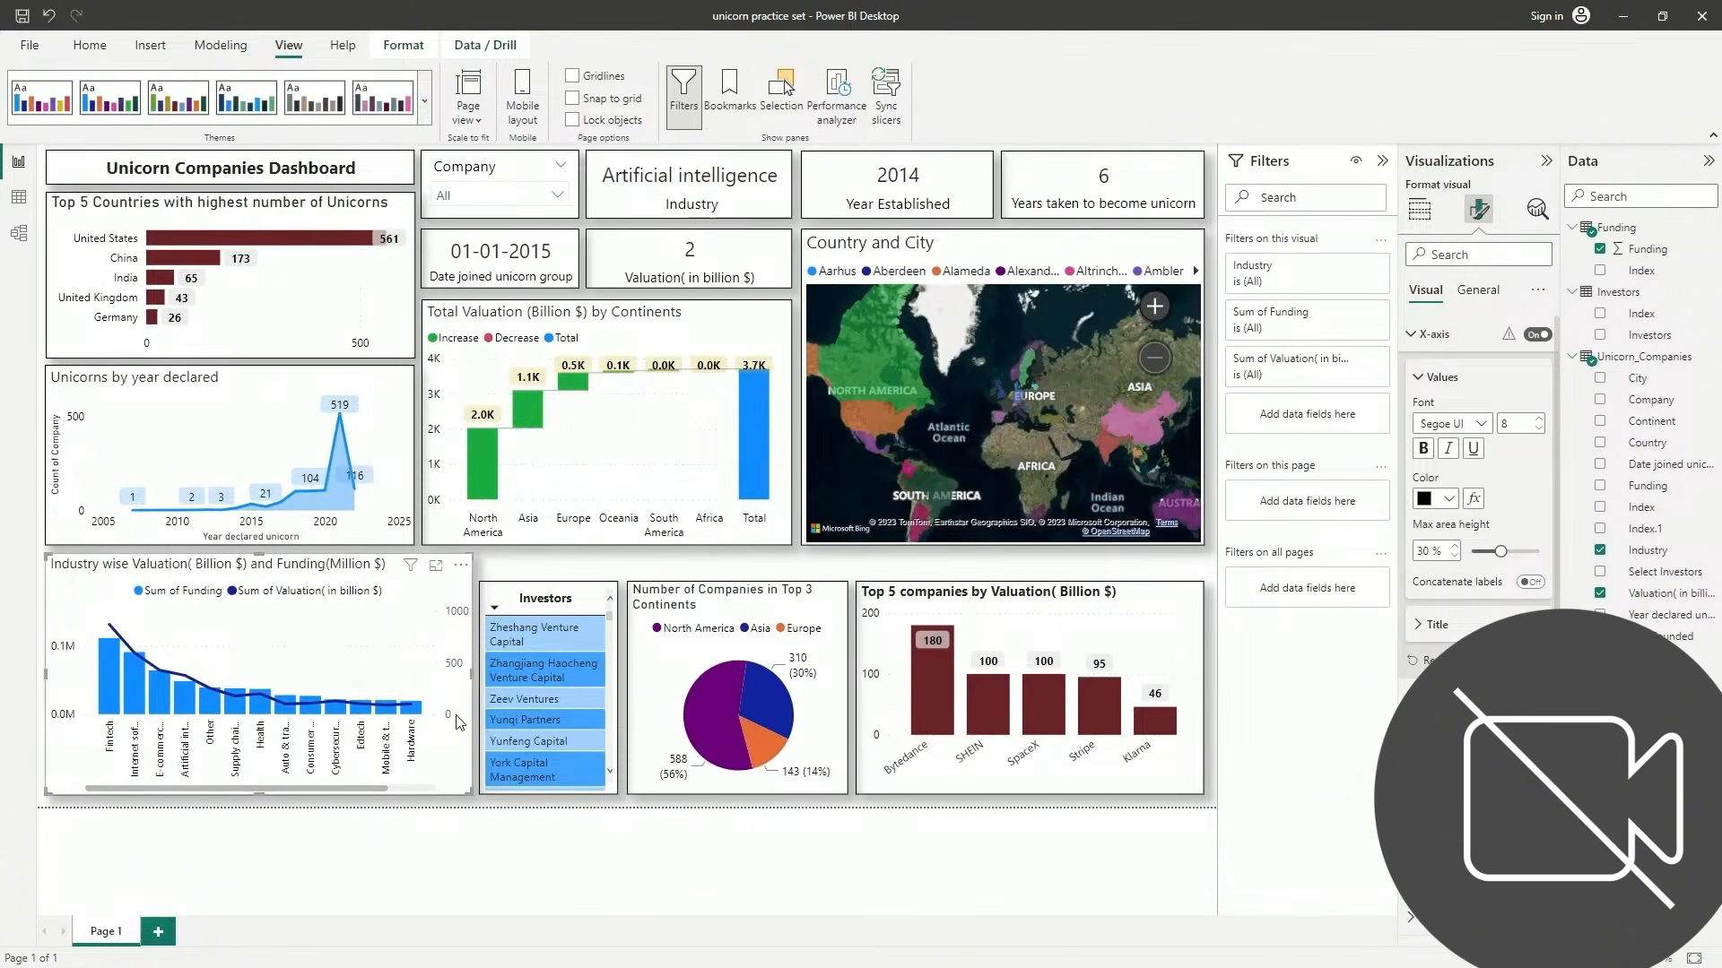
mouse_move(348, 709)
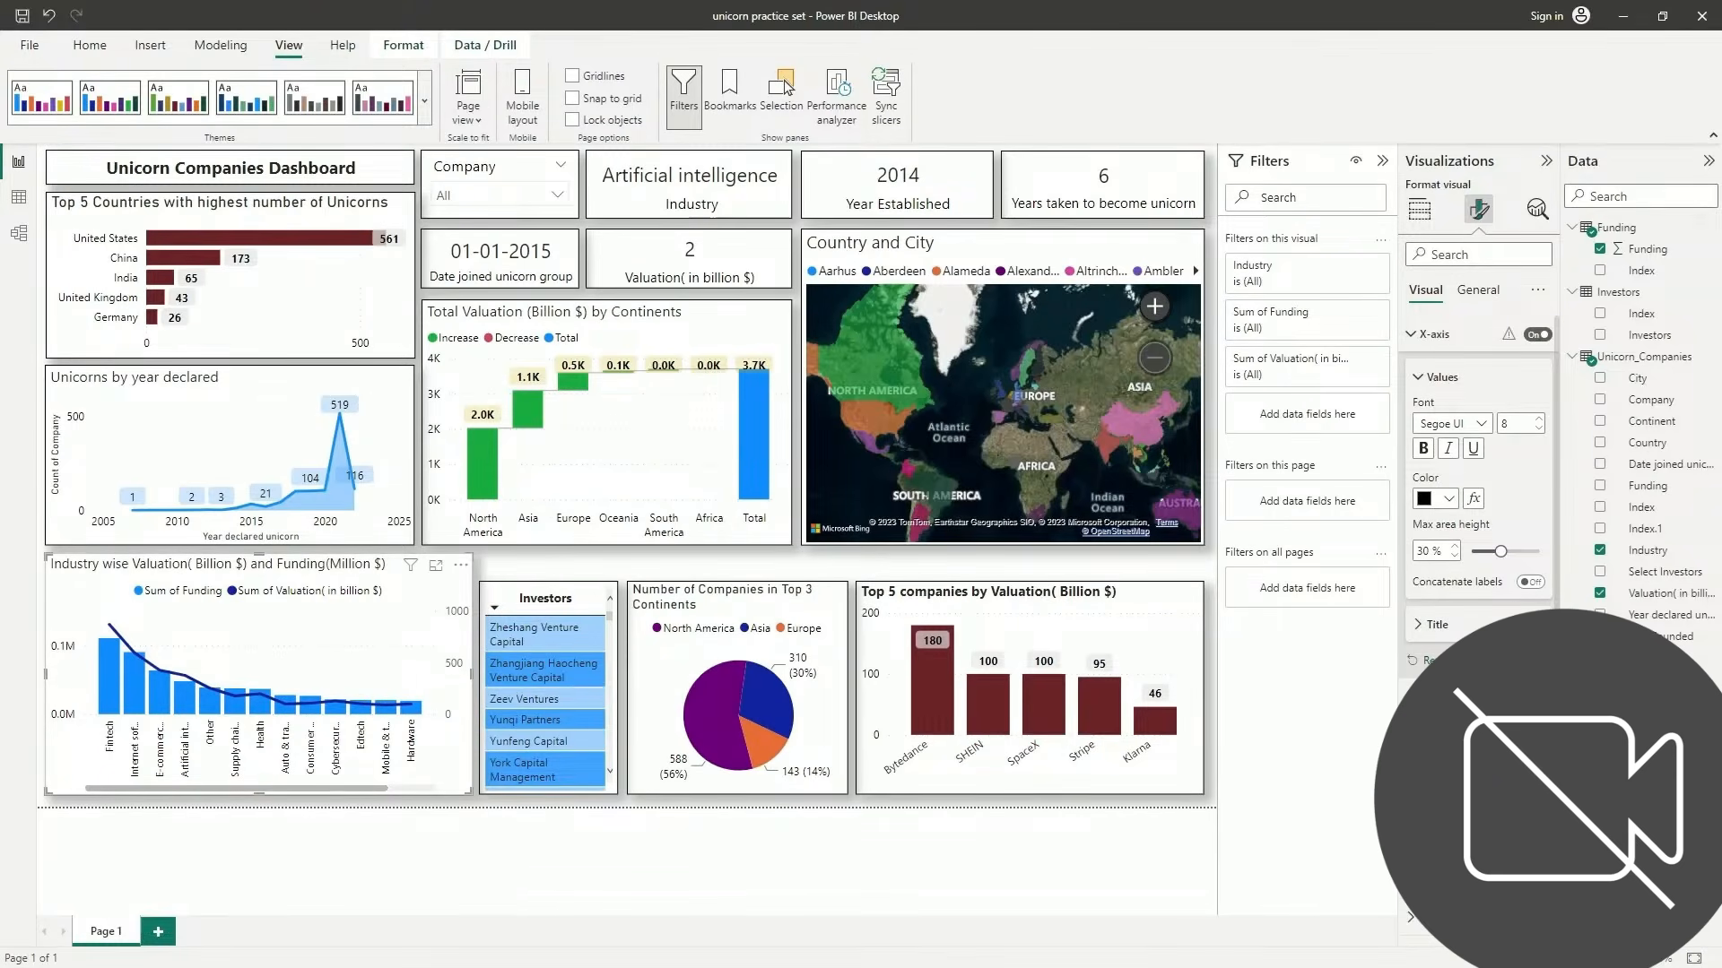
Extend the Investors table, the continents pie chart and the Top 5 companies chart upward to align with the combo chart's upper edge
click(559, 588)
mouse_move(551, 579)
mouse_down()
mouse_move(546, 550)
mouse_move(553, 564)
mouse_up()
drag(547, 762, 548, 793)
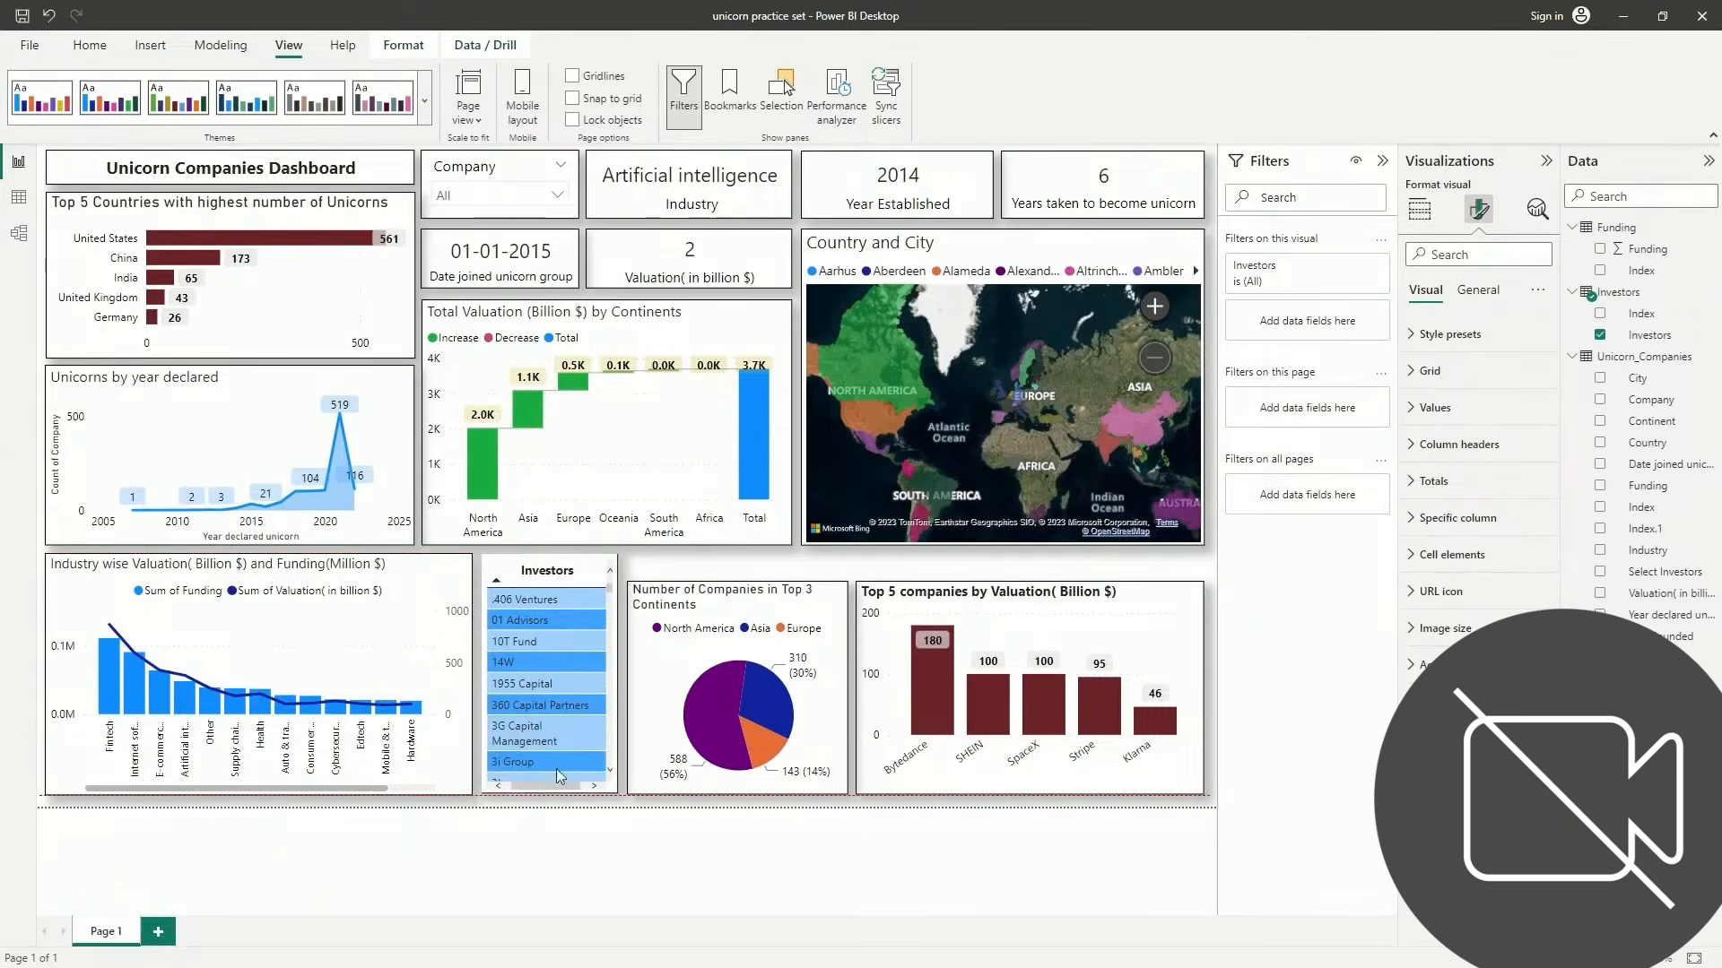
click(751, 610)
drag(739, 582, 736, 553)
click(1003, 592)
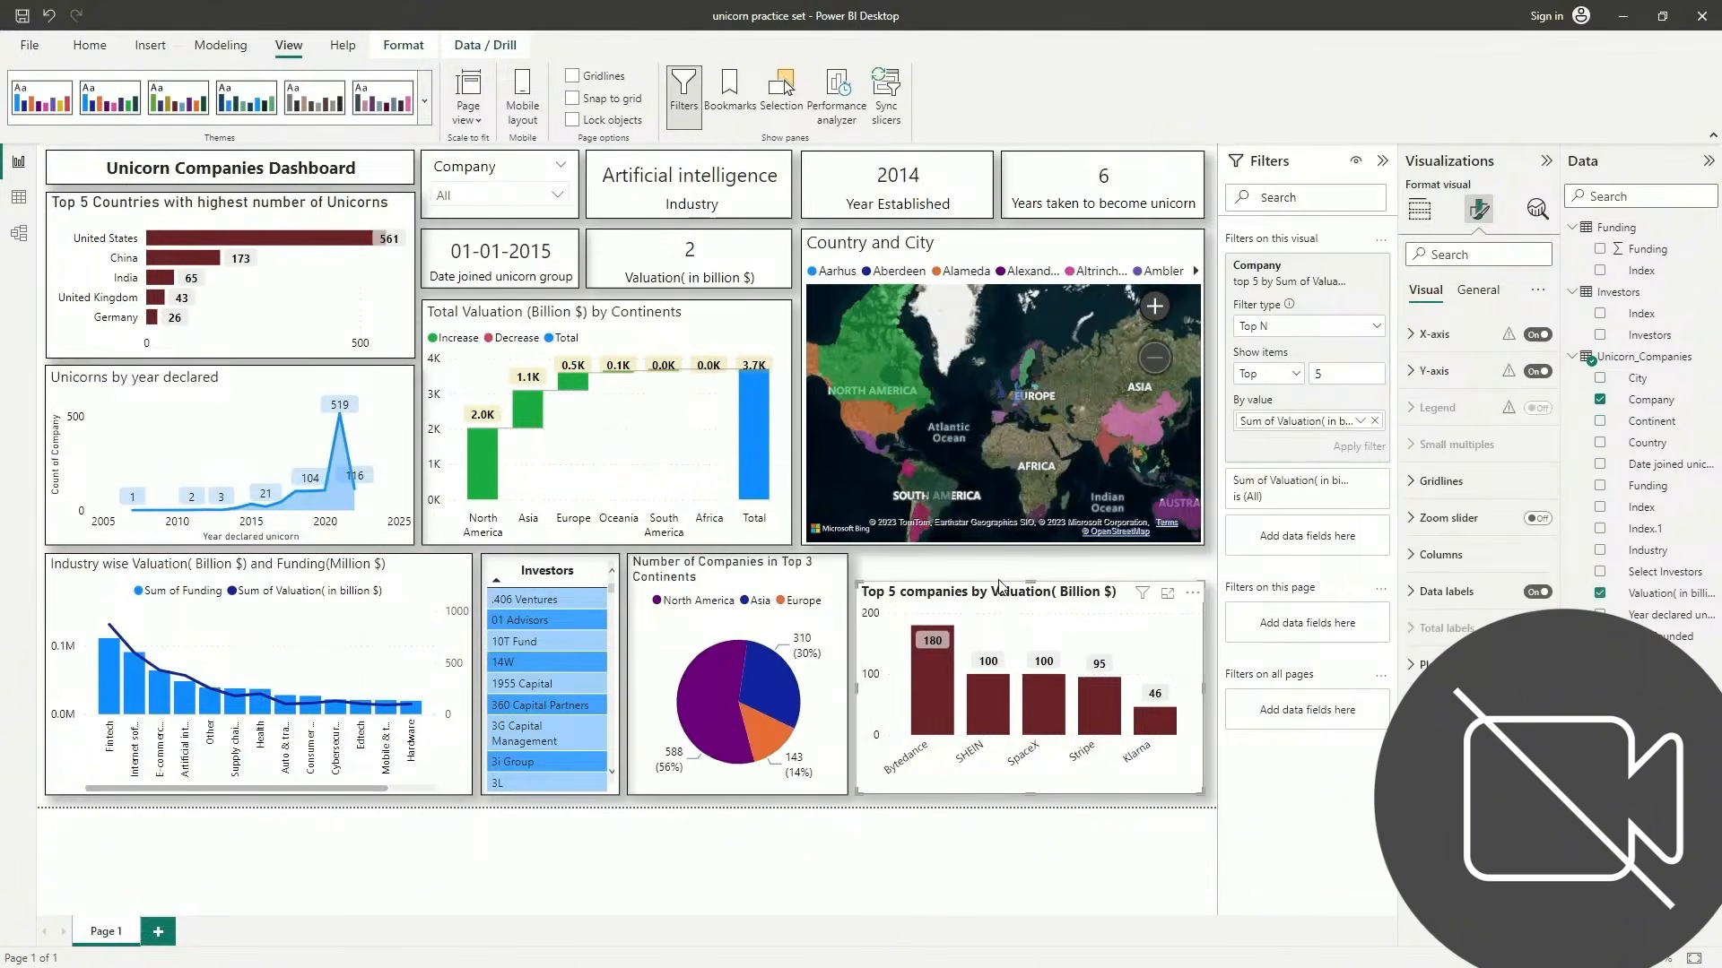
drag(1033, 587, 1028, 554)
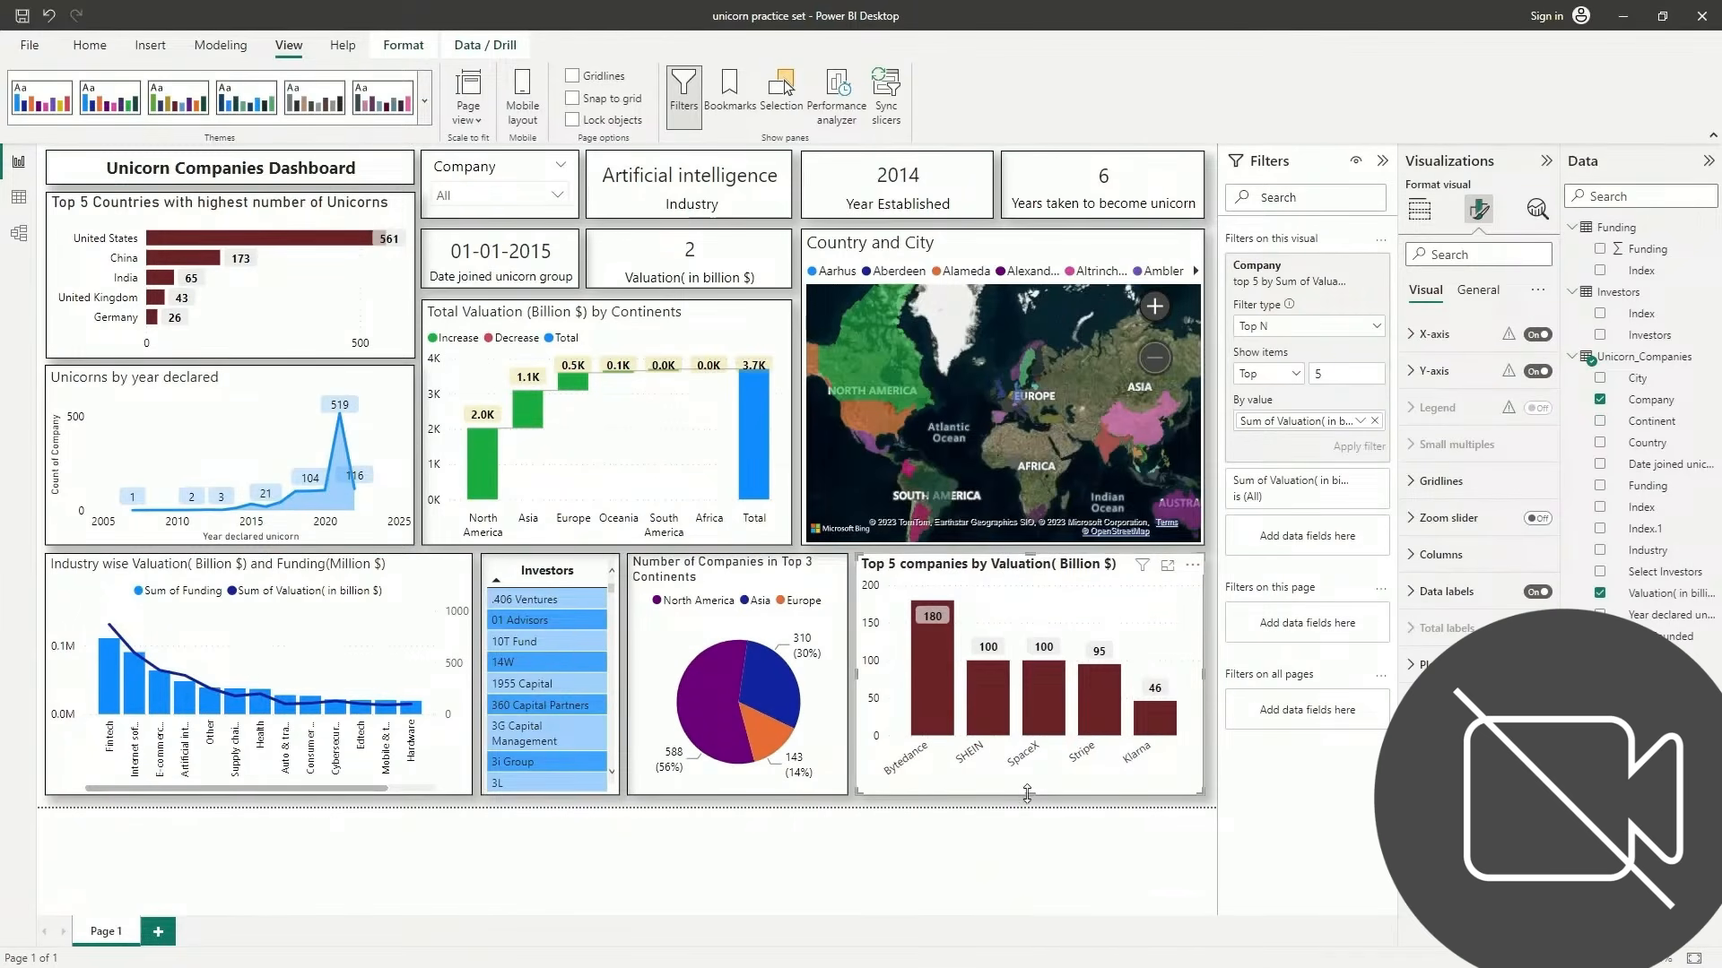
Extend the Top 5 companies chart, pie chart, combo chart and Investors table down to the lower page boundary
drag(1027, 797, 1030, 808)
click(736, 791)
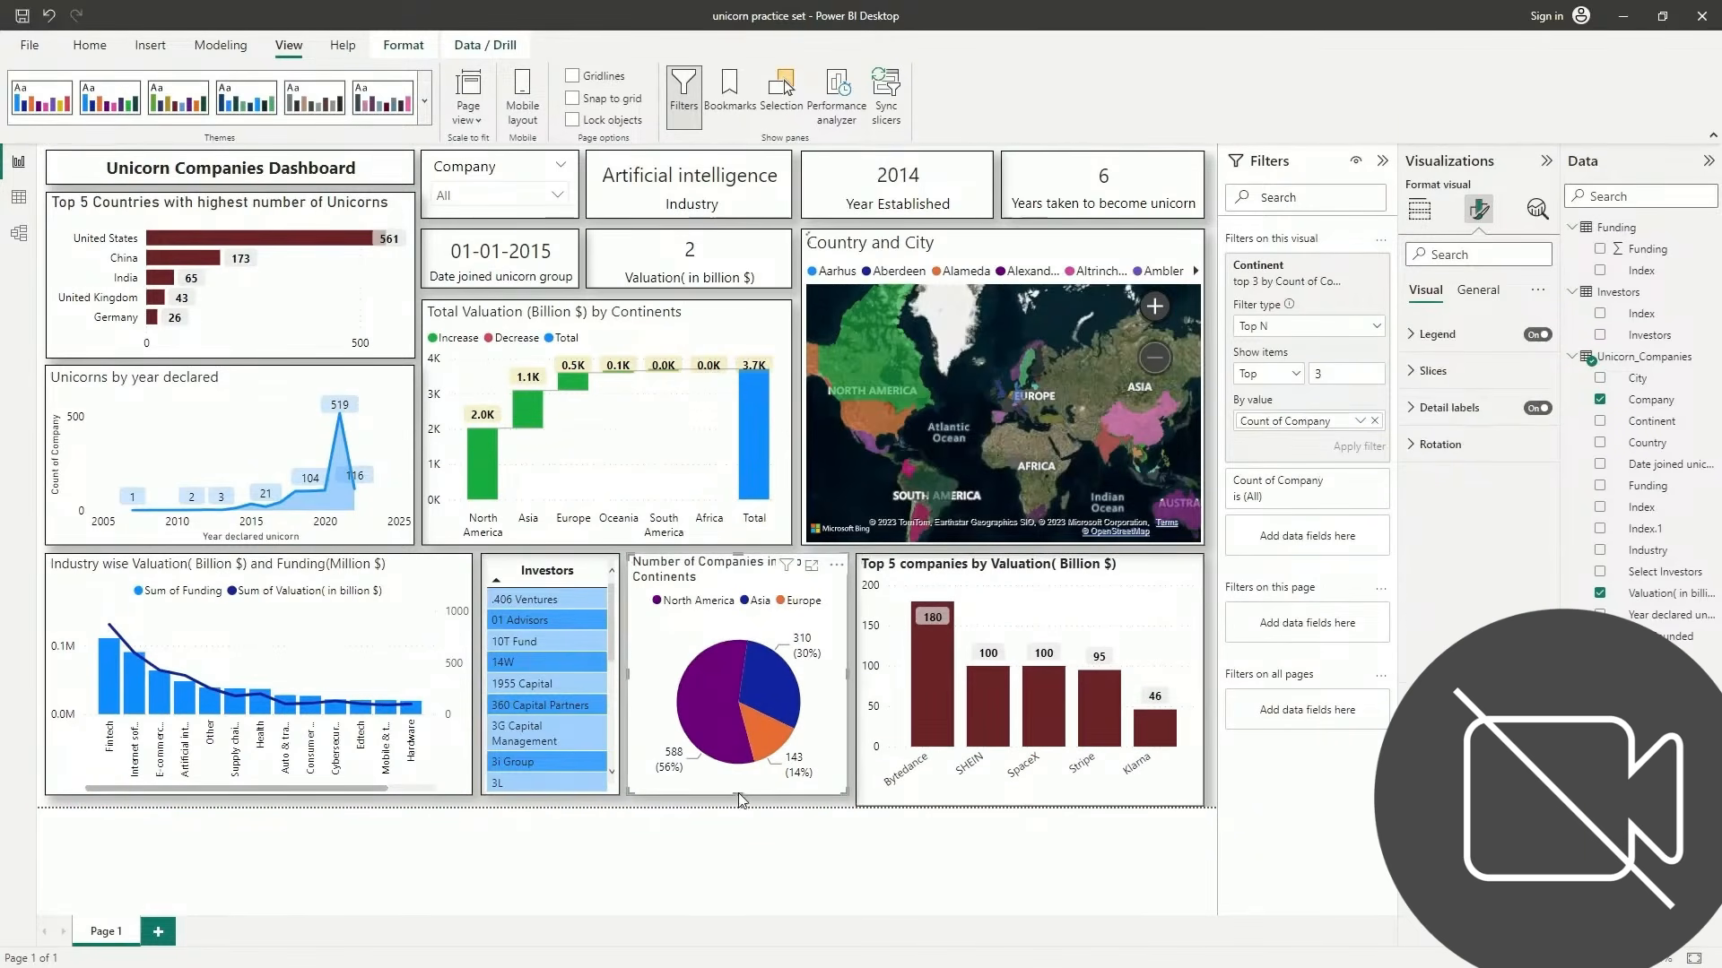
drag(739, 795, 741, 805)
click(273, 789)
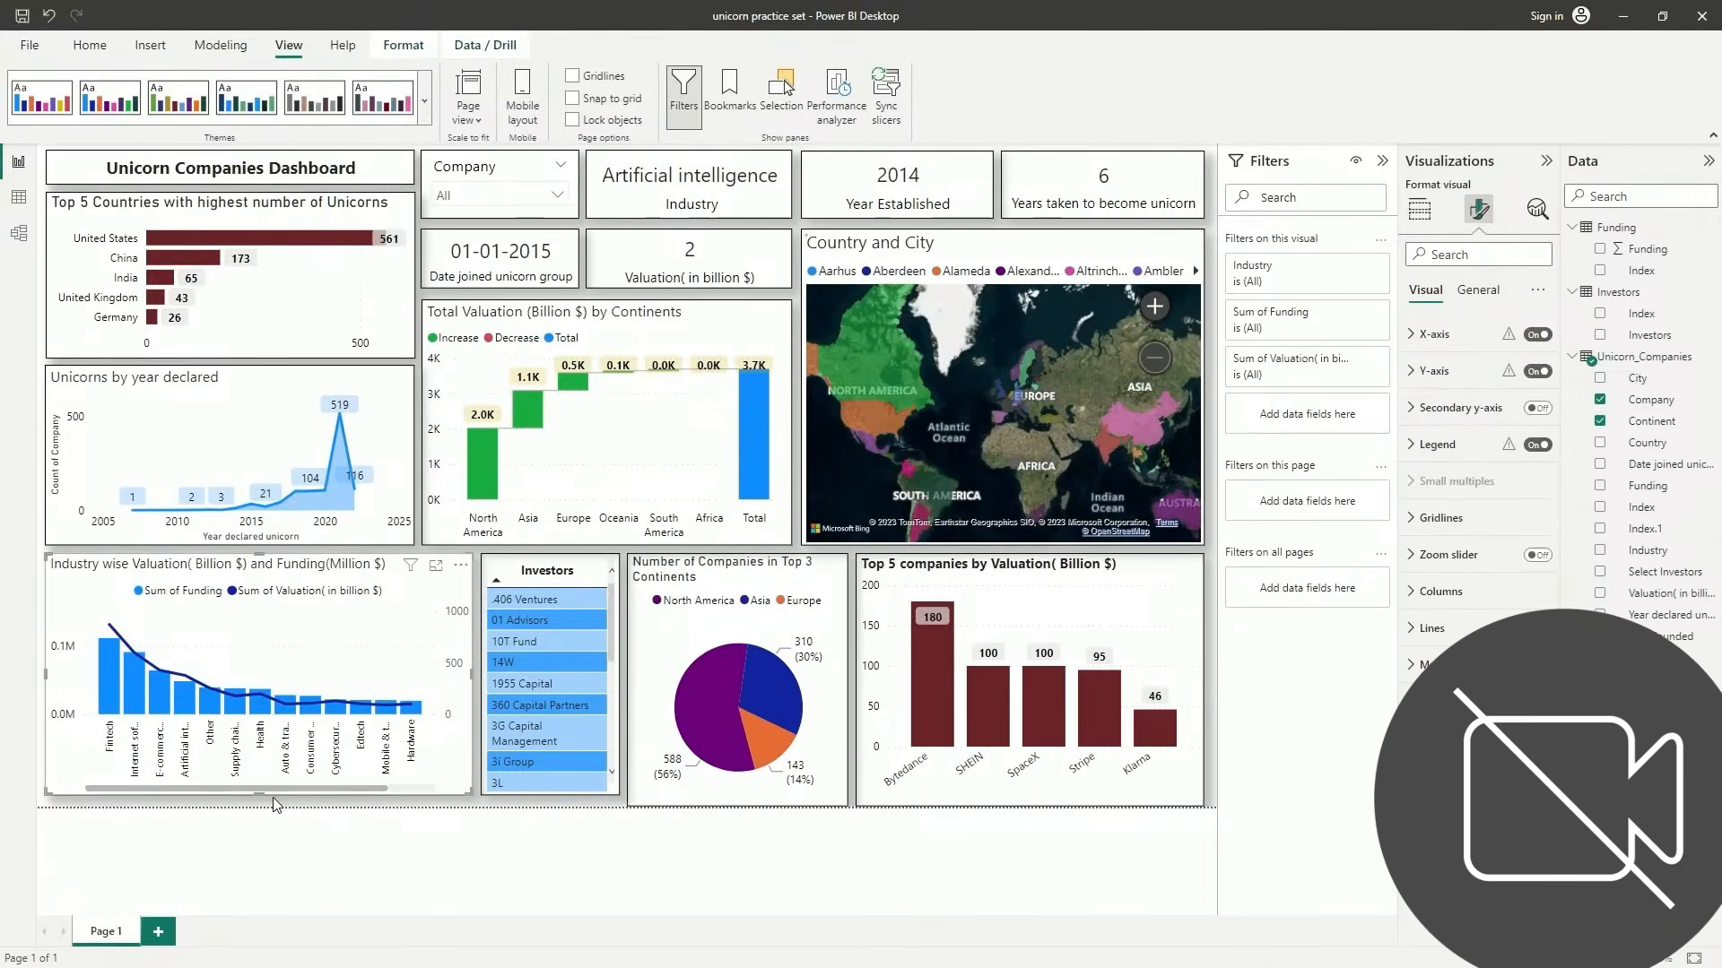
drag(258, 793, 258, 799)
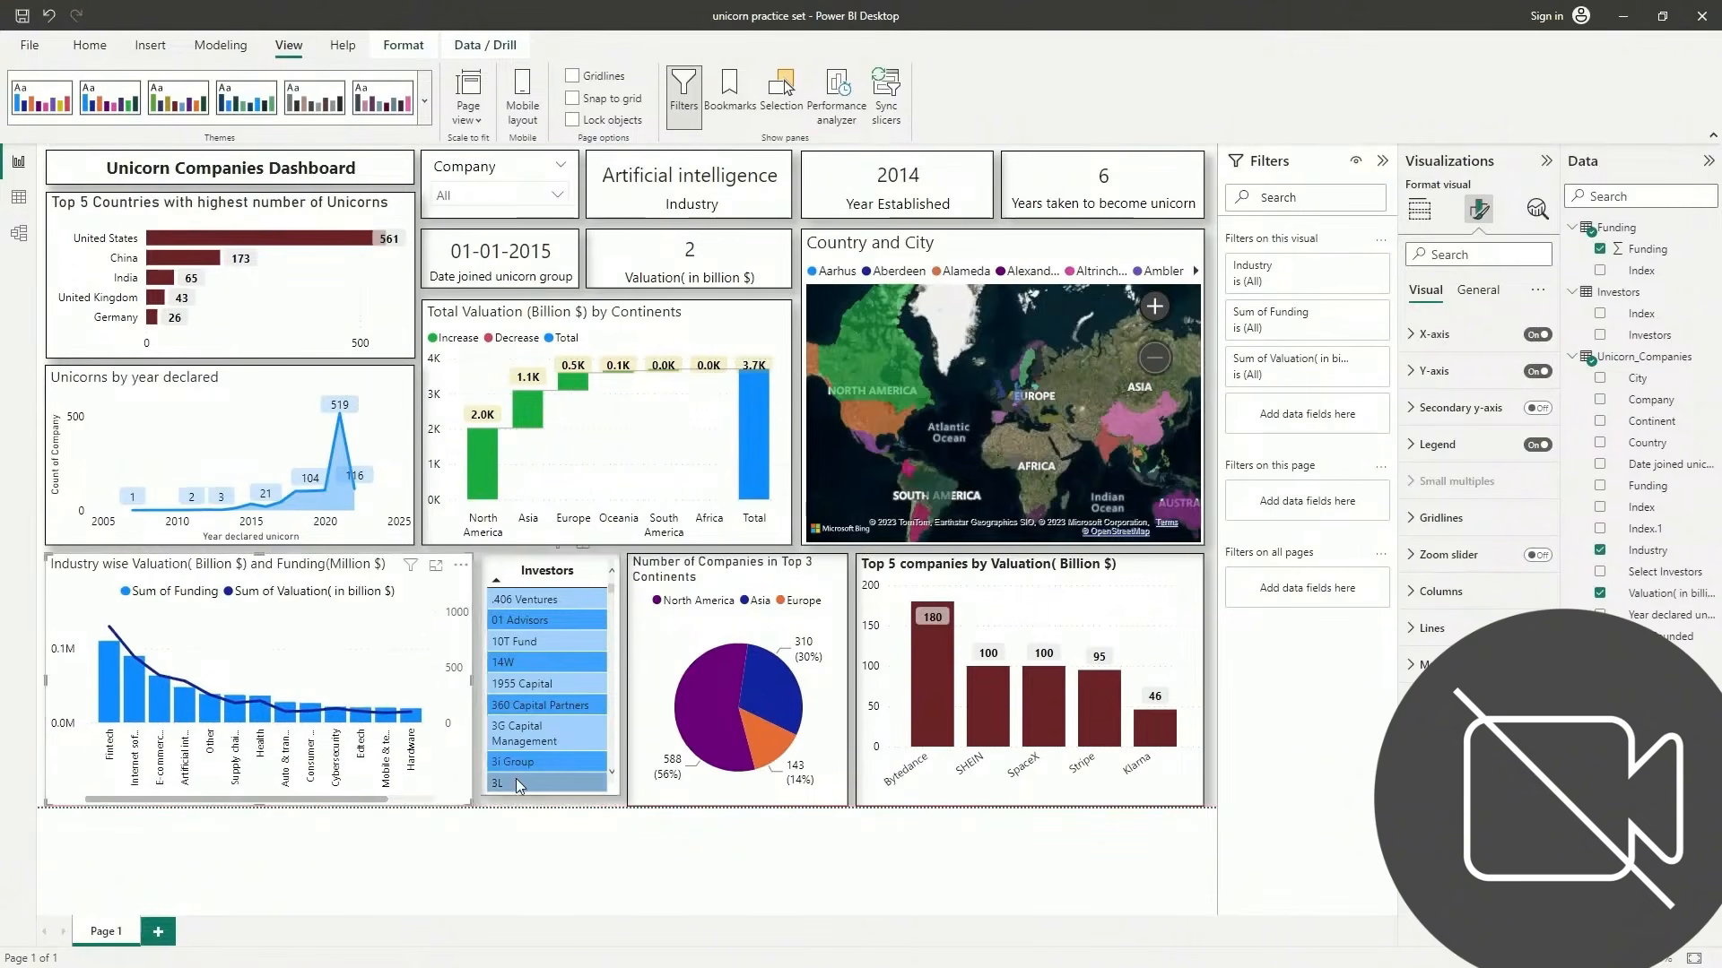
click(549, 794)
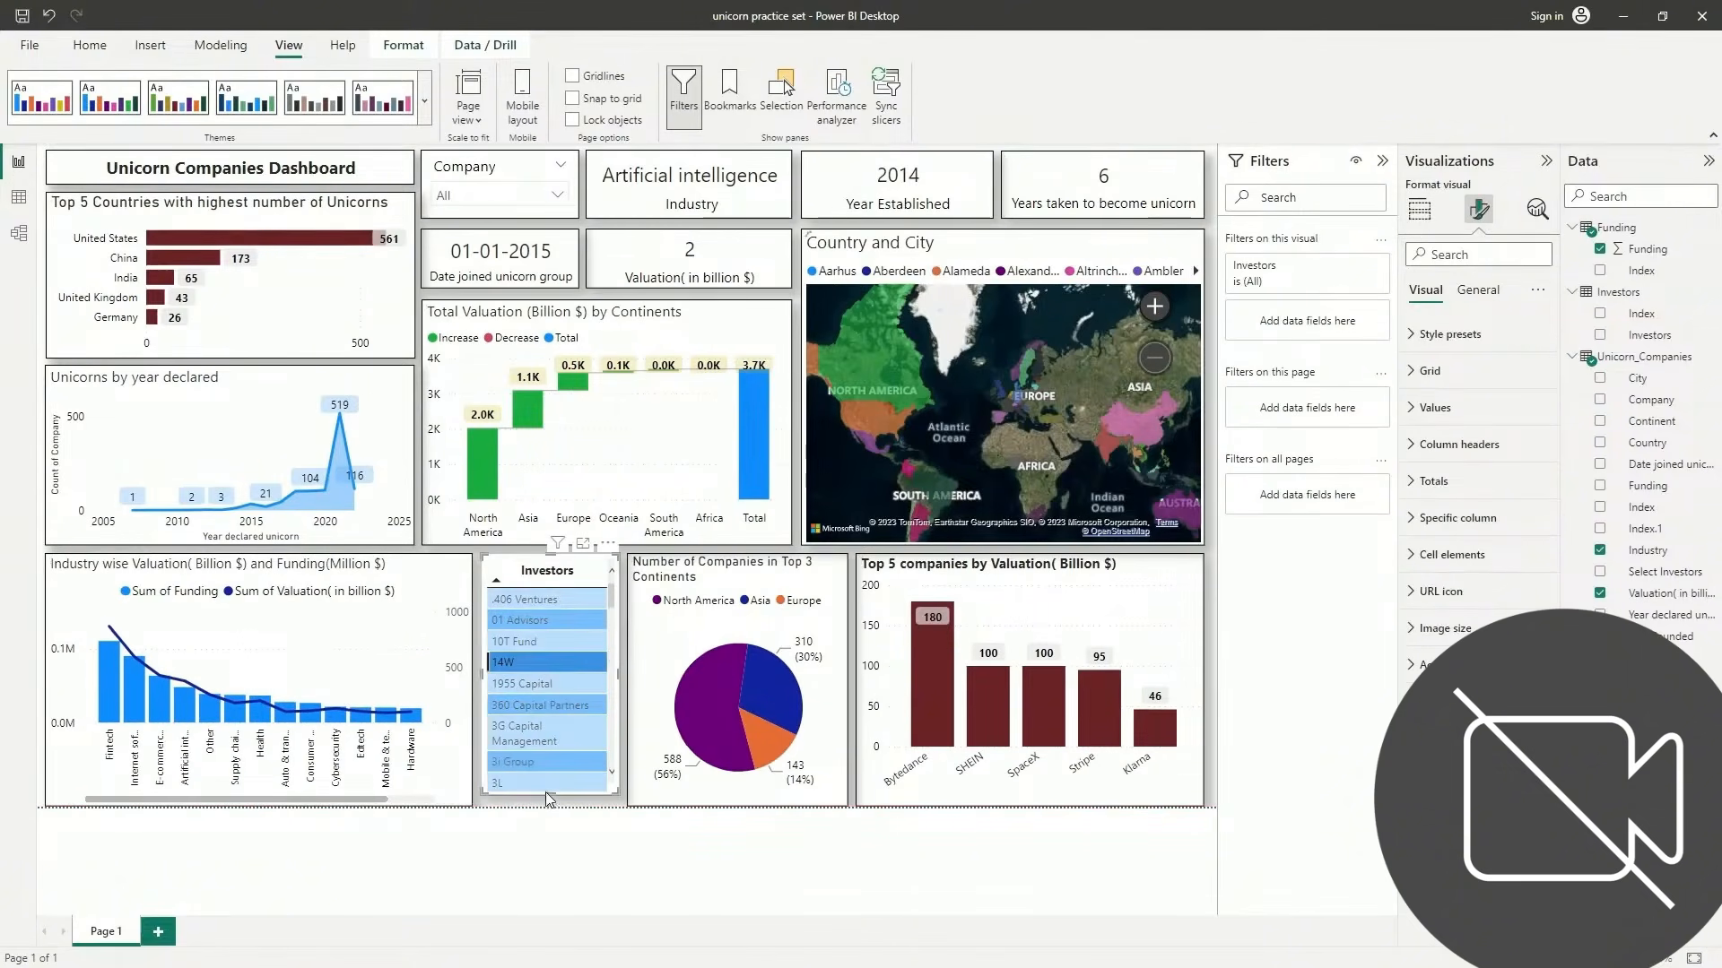
click(547, 803)
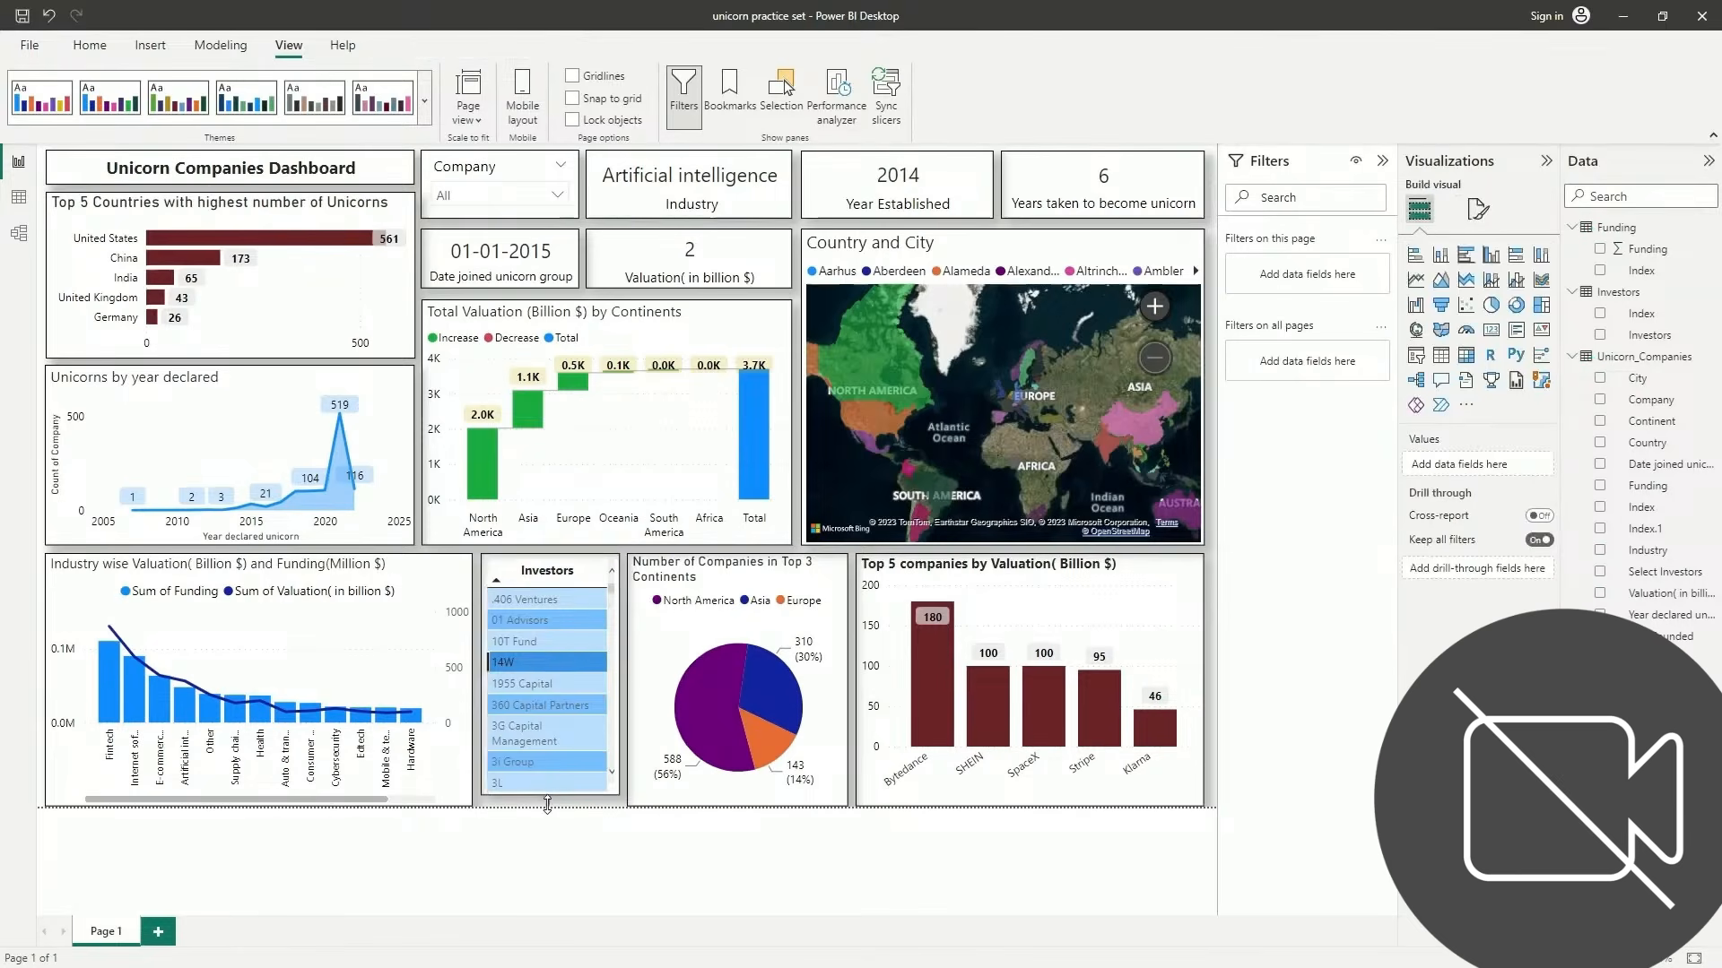
click(548, 795)
drag(550, 793, 550, 806)
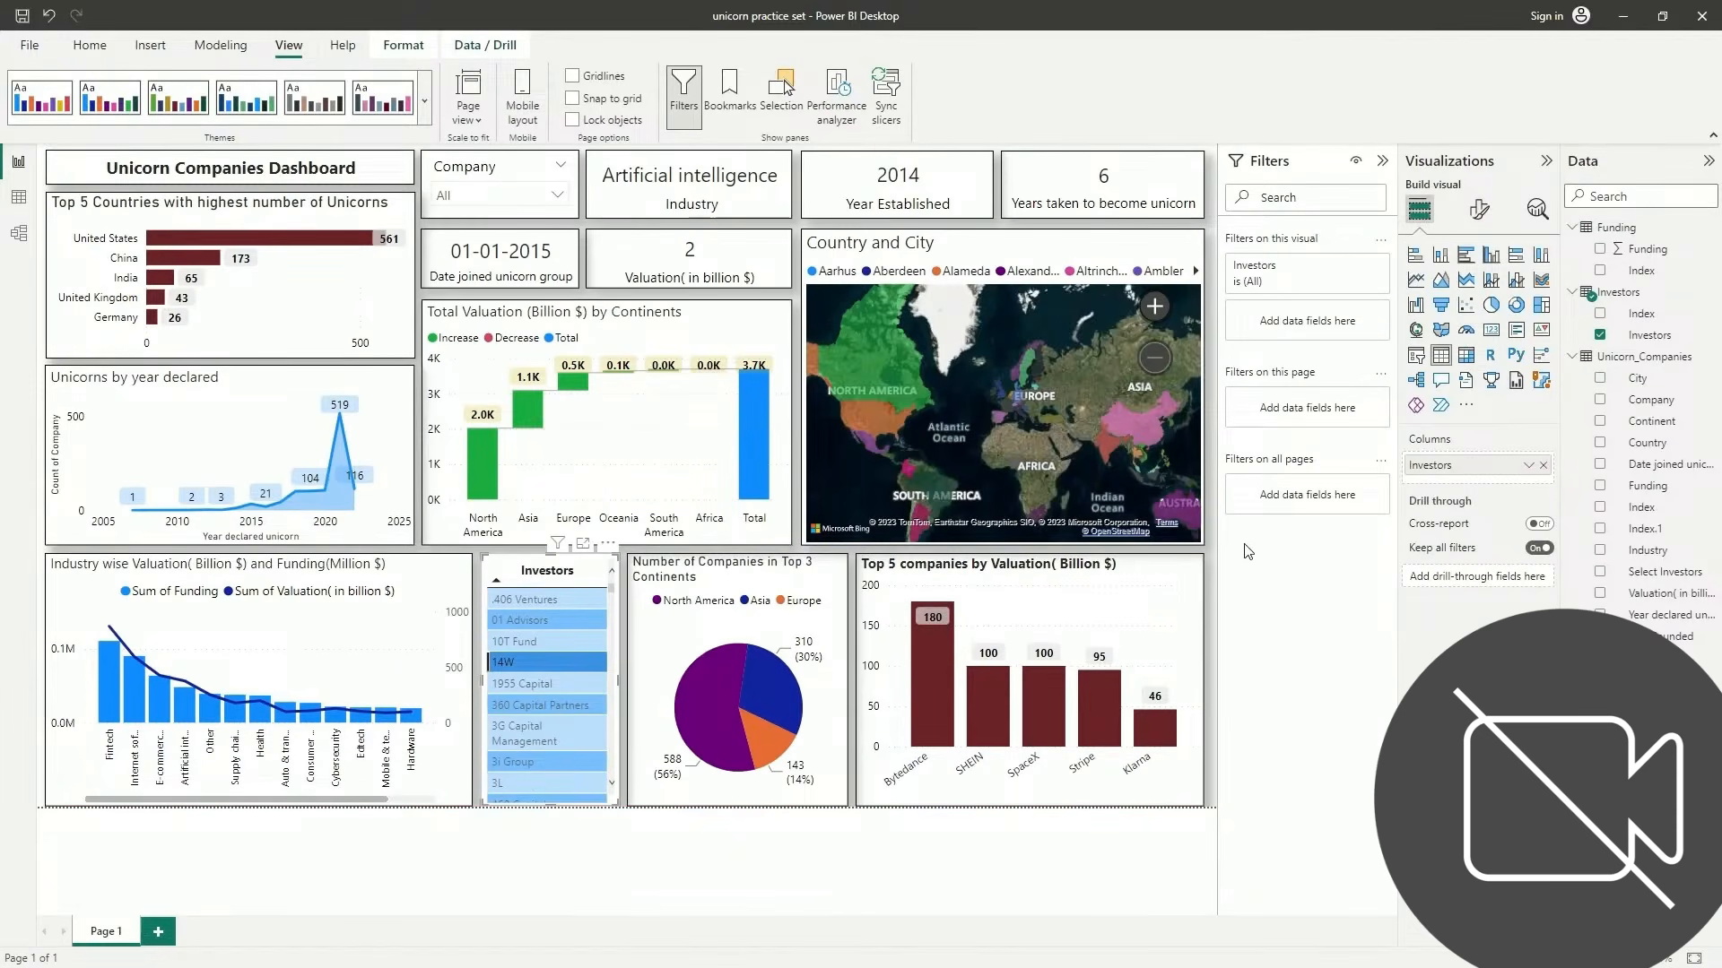
Clear the 14W row selection in the Investors table and display the report theme options
click(1217, 537)
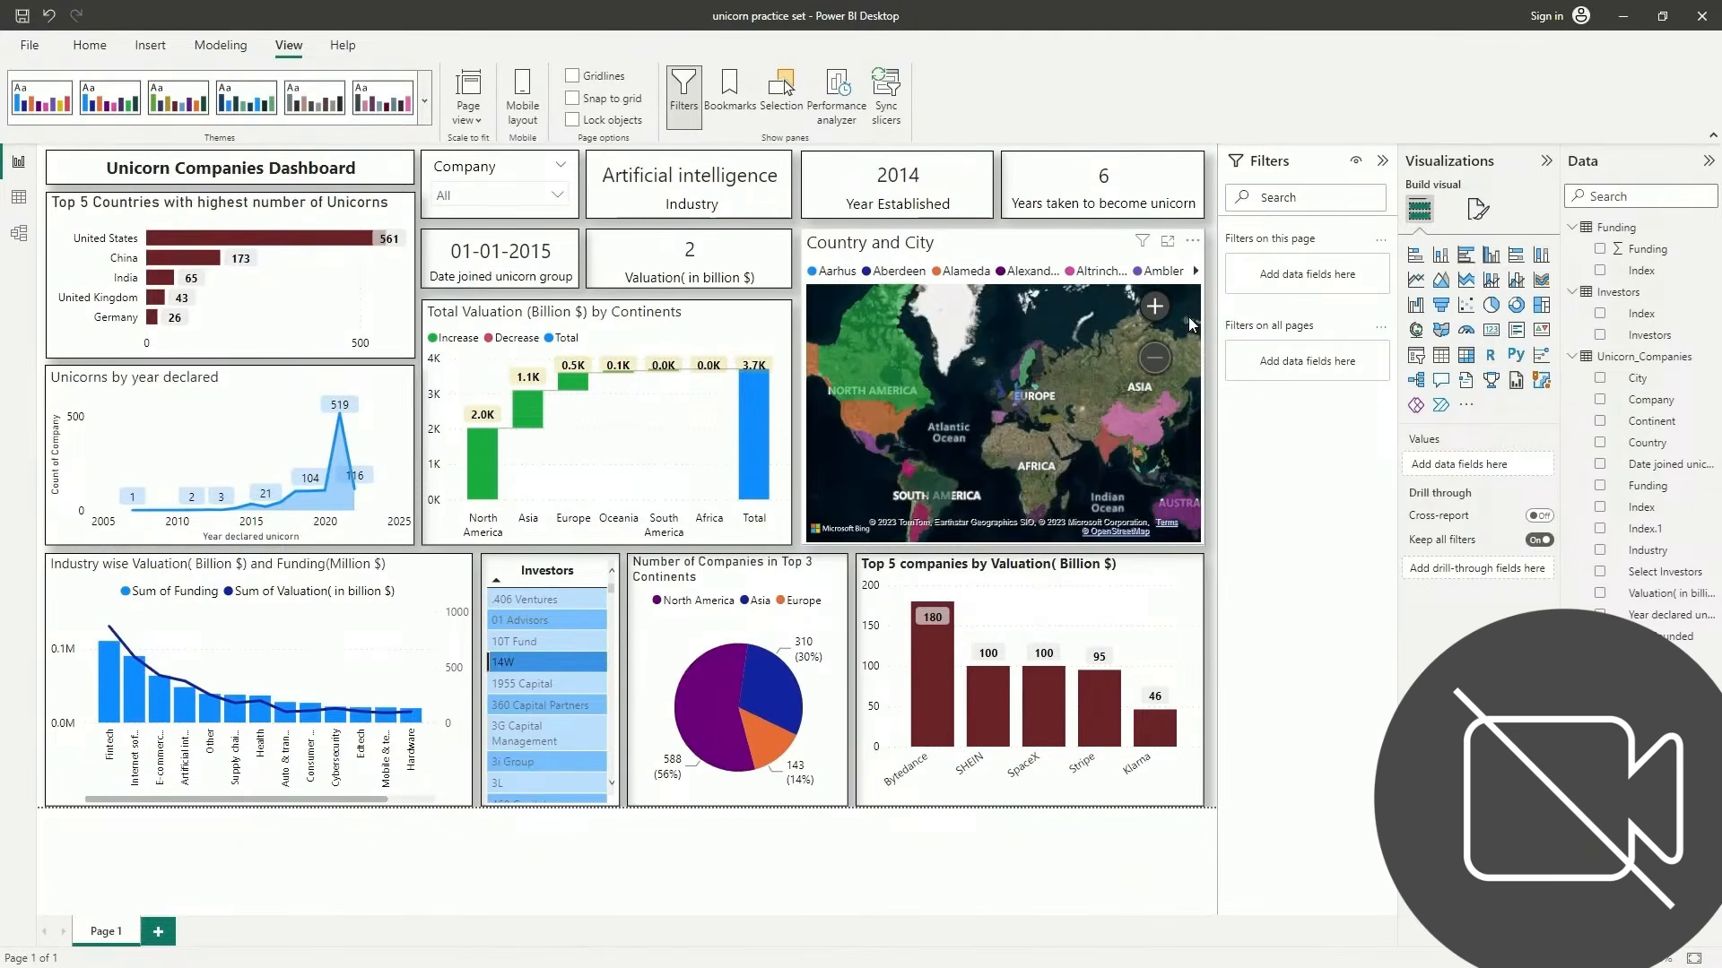
key(ctrl+z)
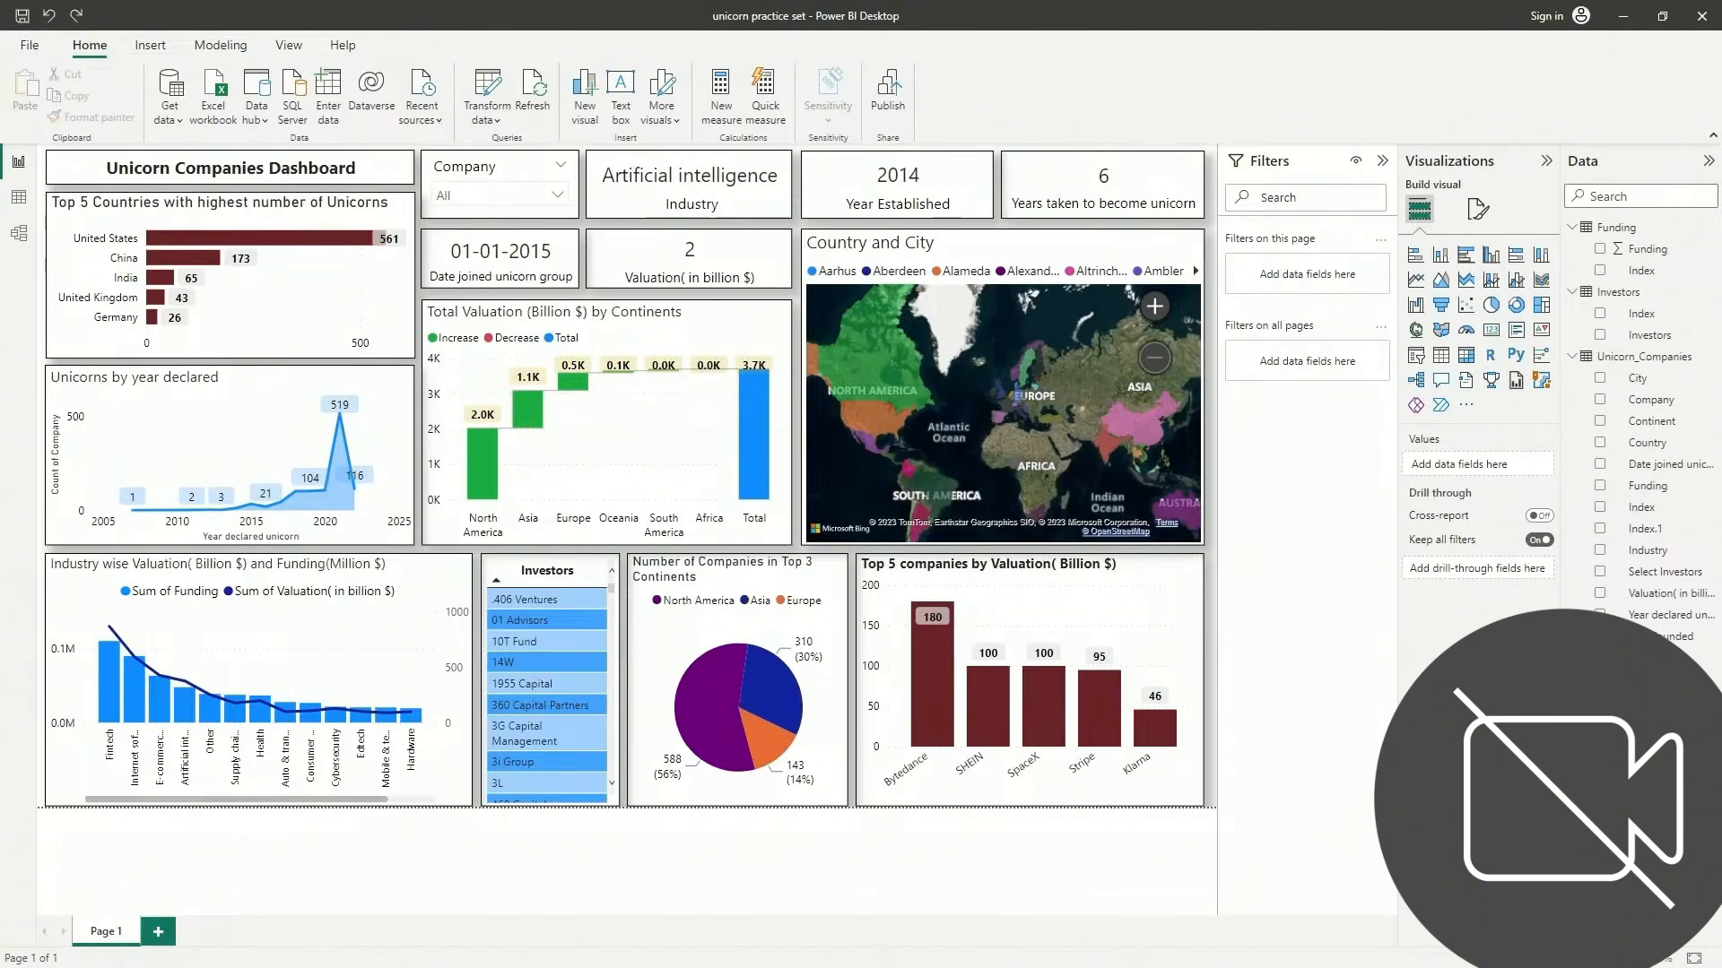
click(289, 45)
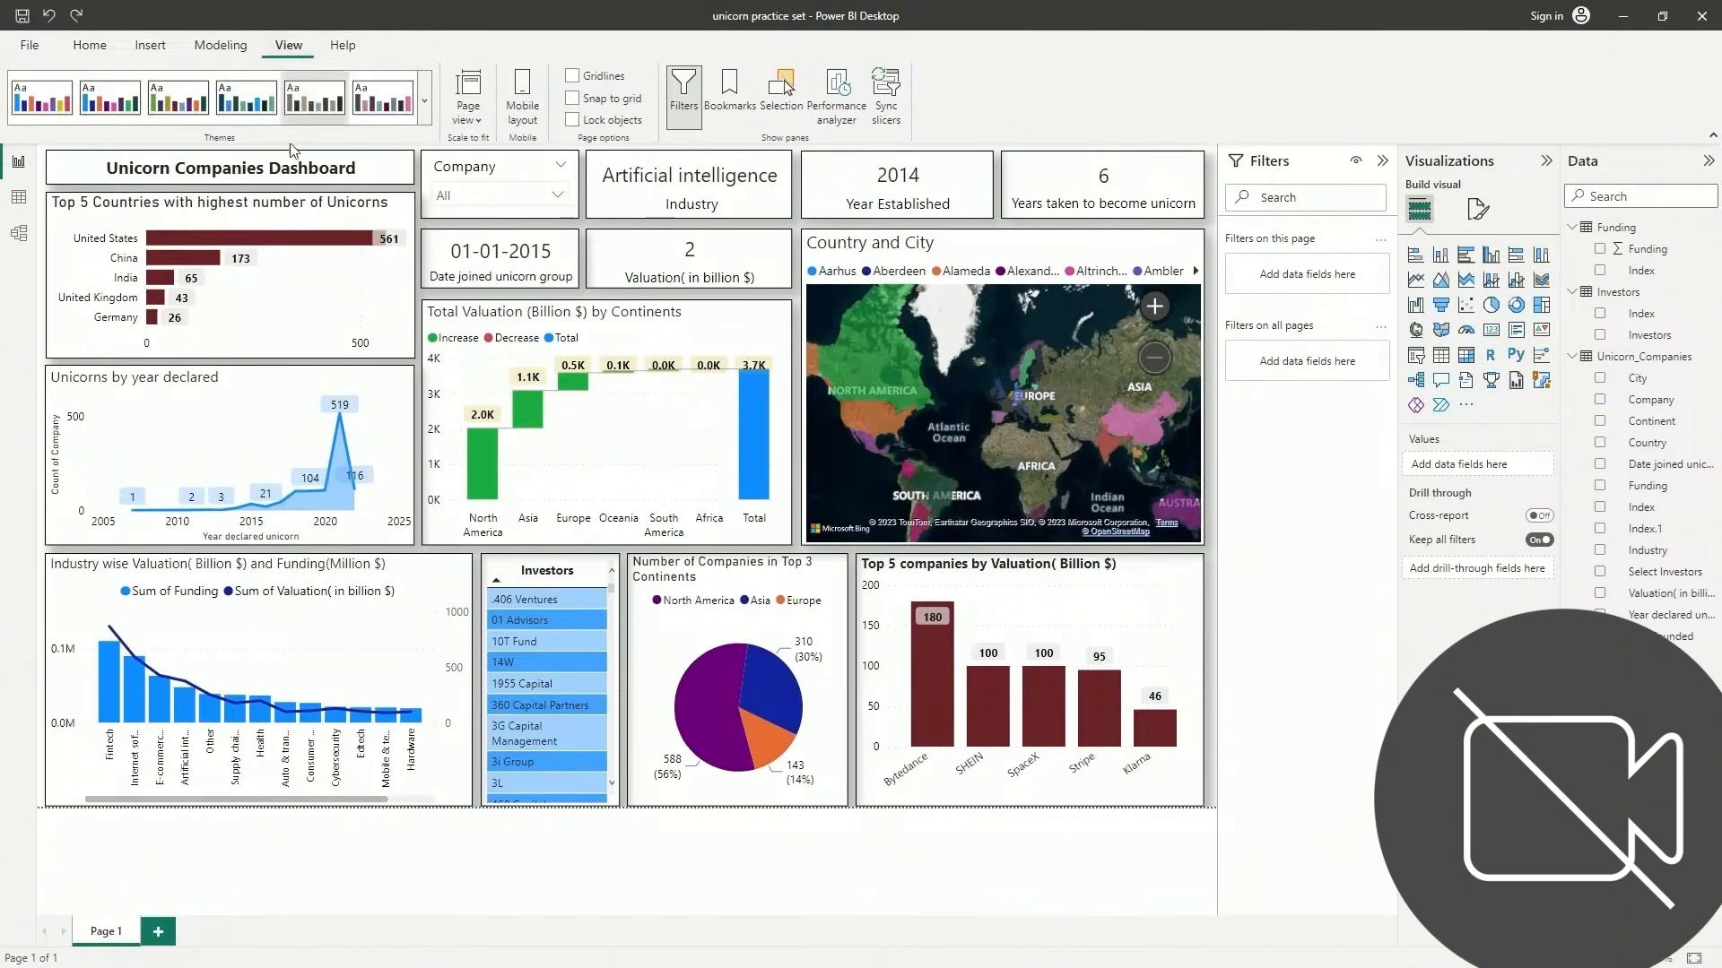
Look through the available report themes and browse the colour palettes on Color Hunt for dashboard colours
click(426, 106)
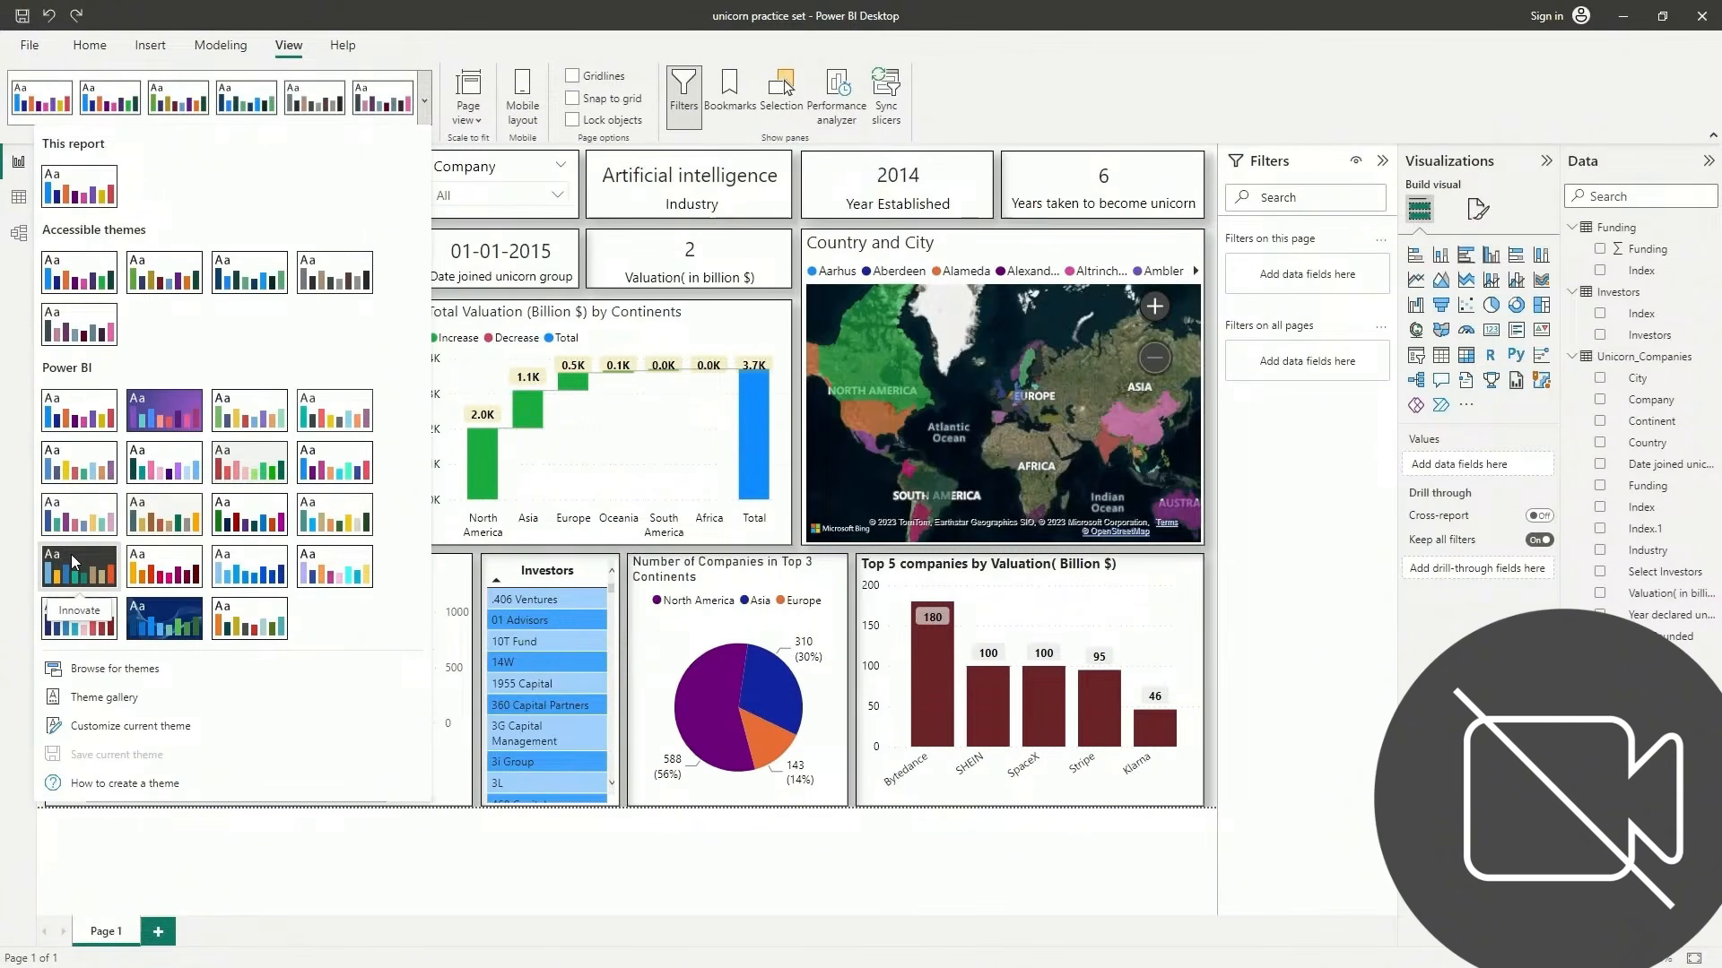
click(500, 872)
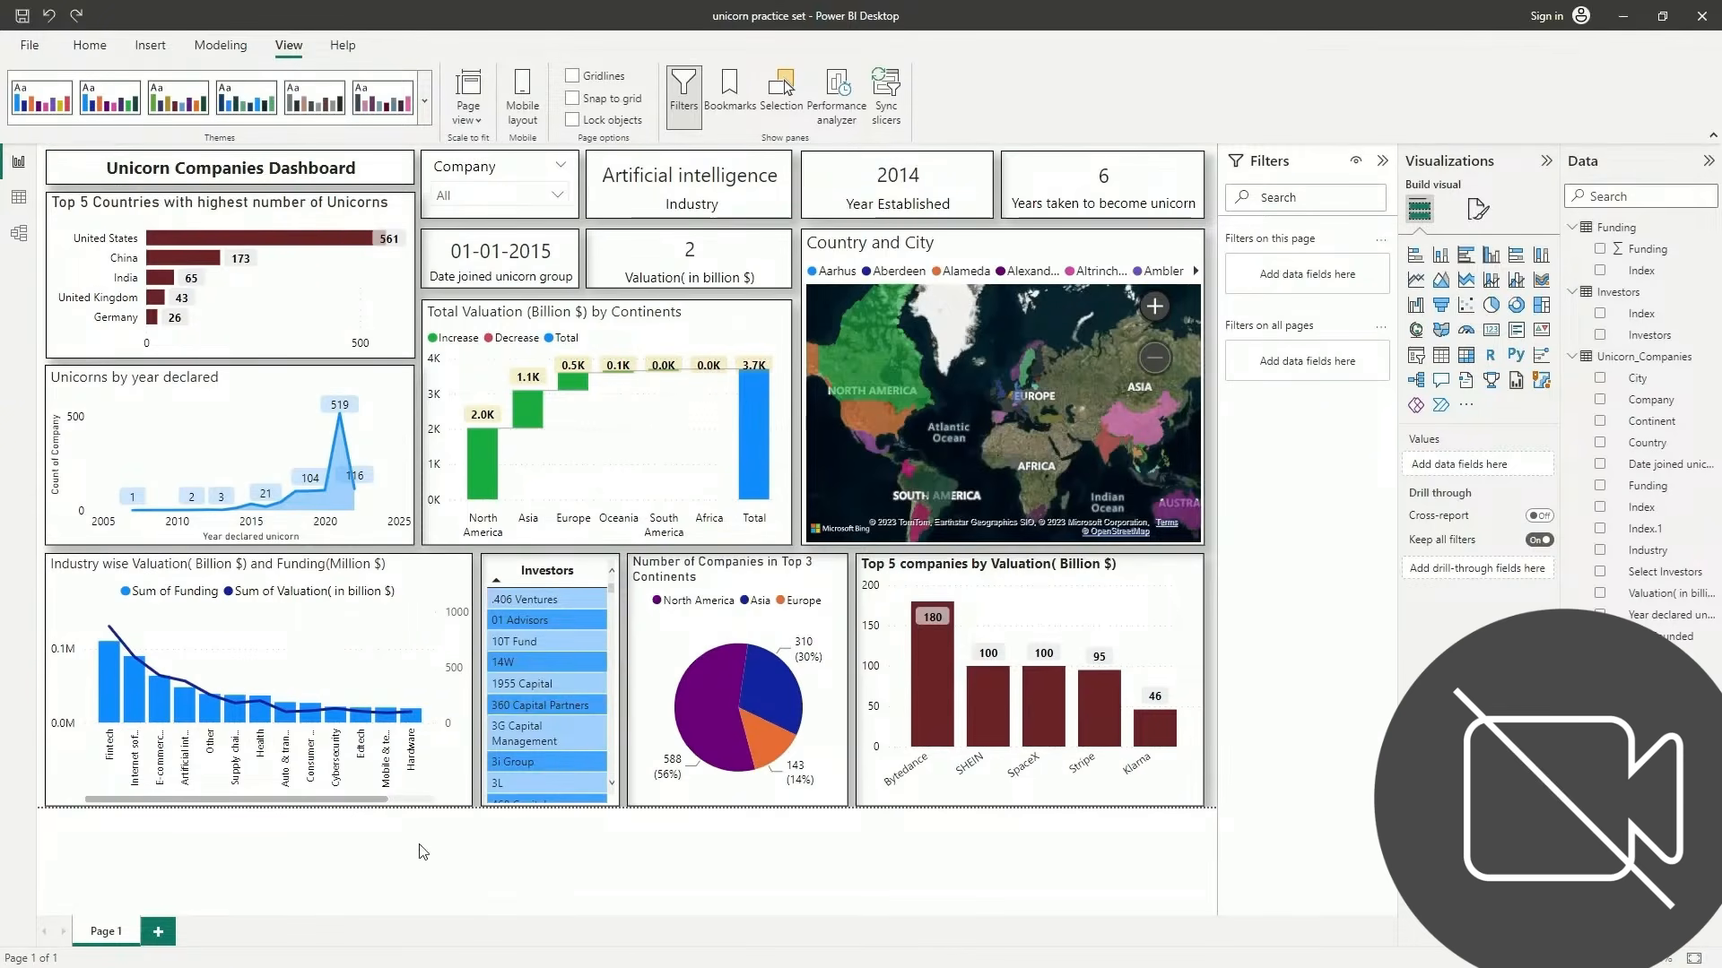
key(alt+Tab)
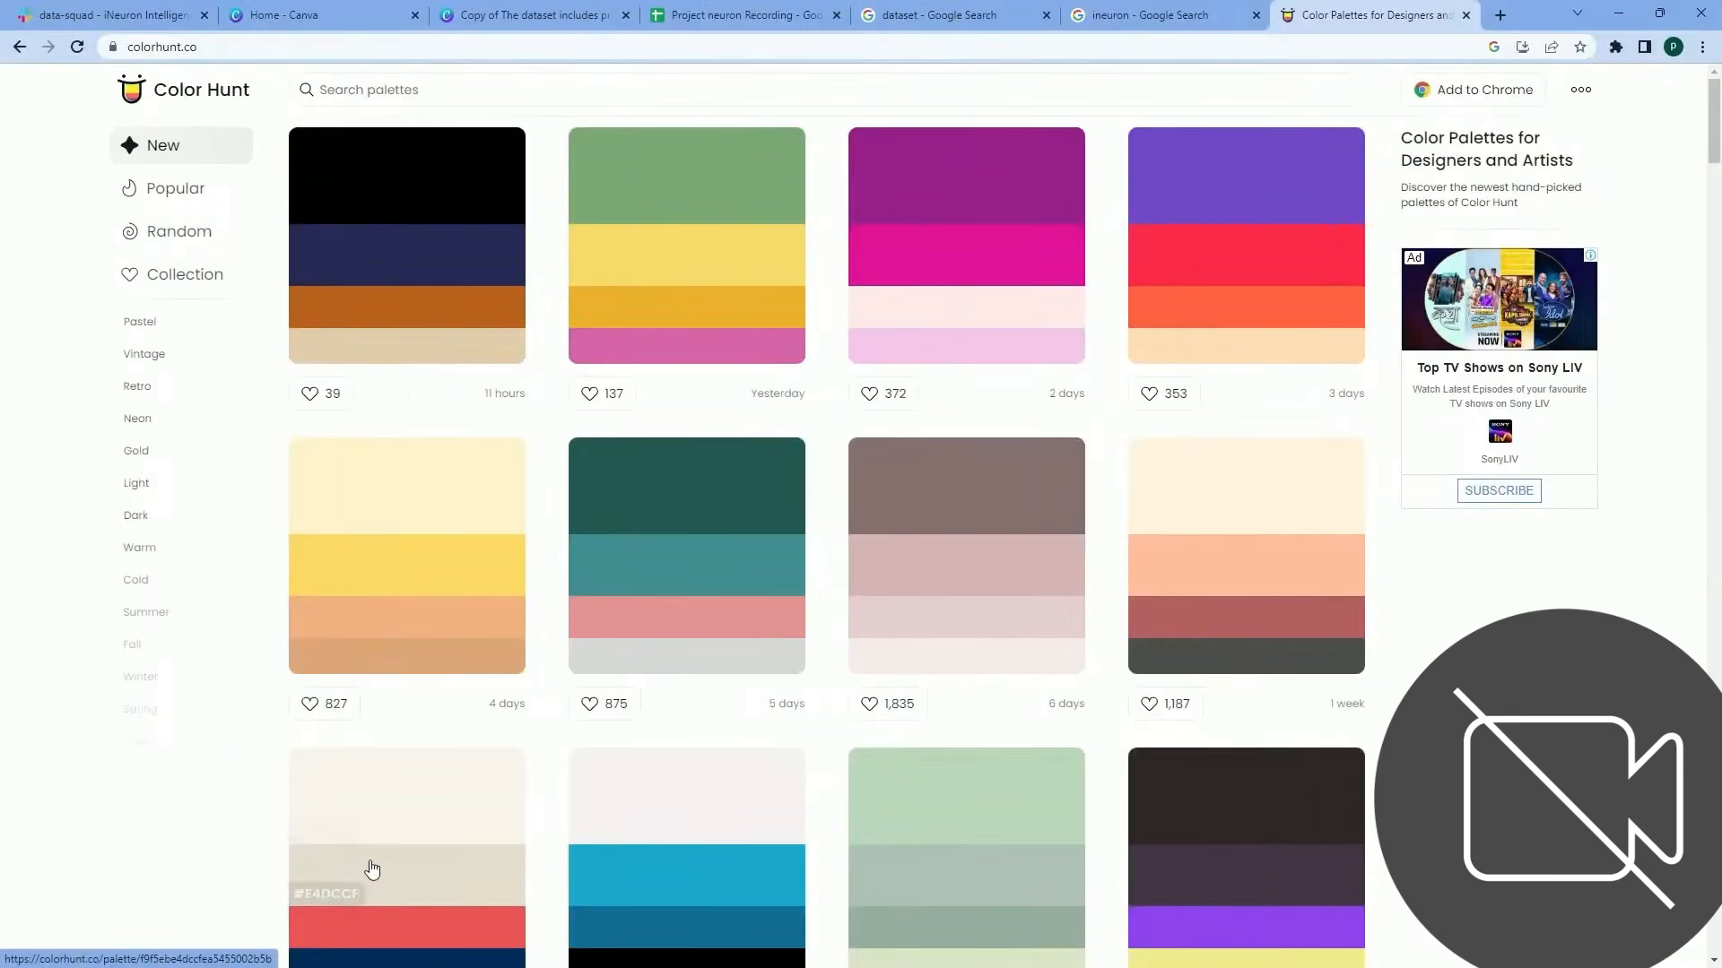
scroll(912, 526, down, 7)
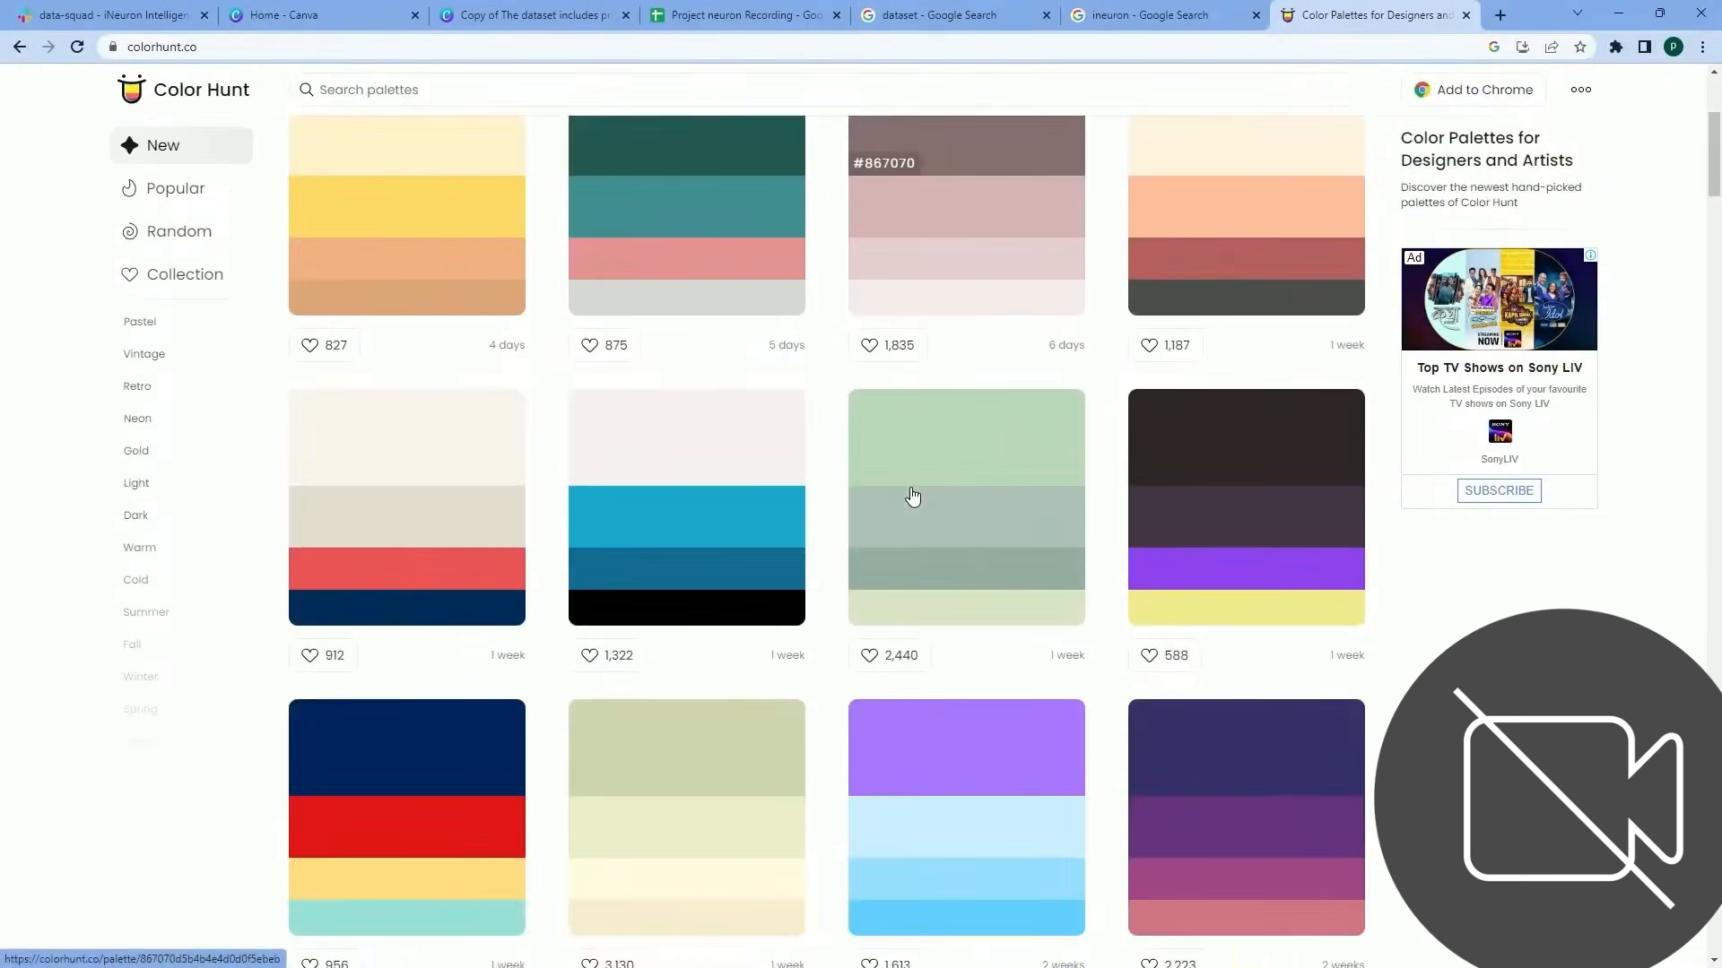
scroll(912, 499, up, 6)
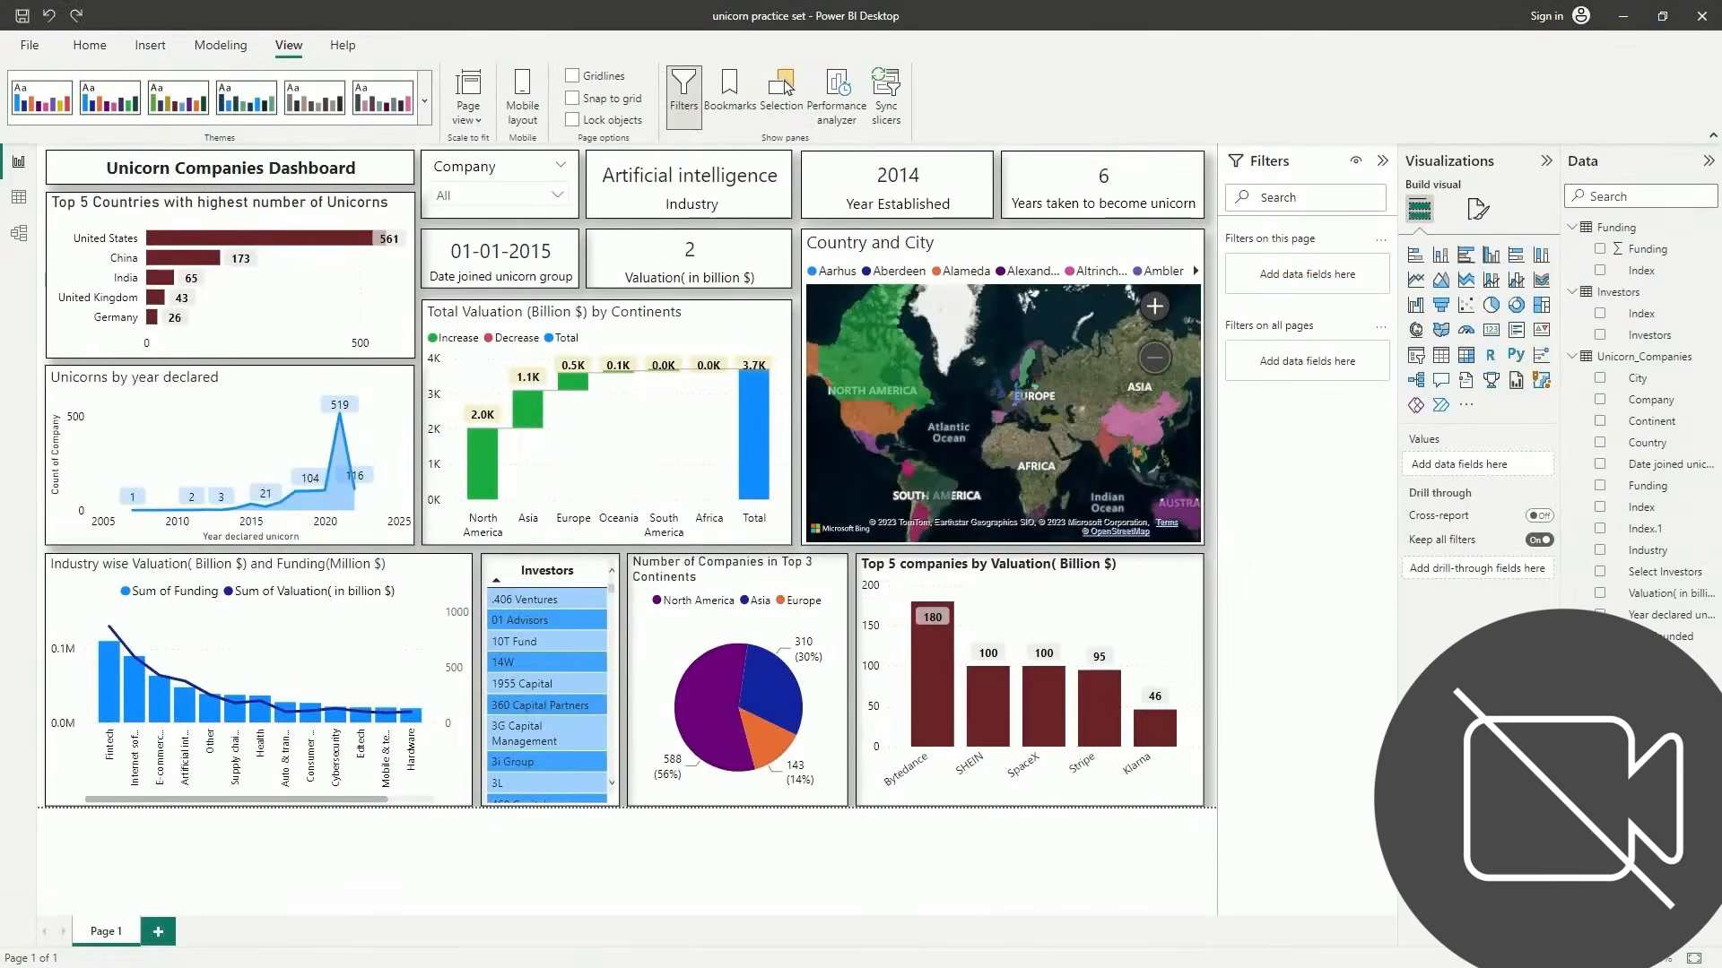
Display the dashboard title's font colour choices and copy the dusty red #B46060 from the cream, peach and grey palette on Color Hunt
click(108, 171)
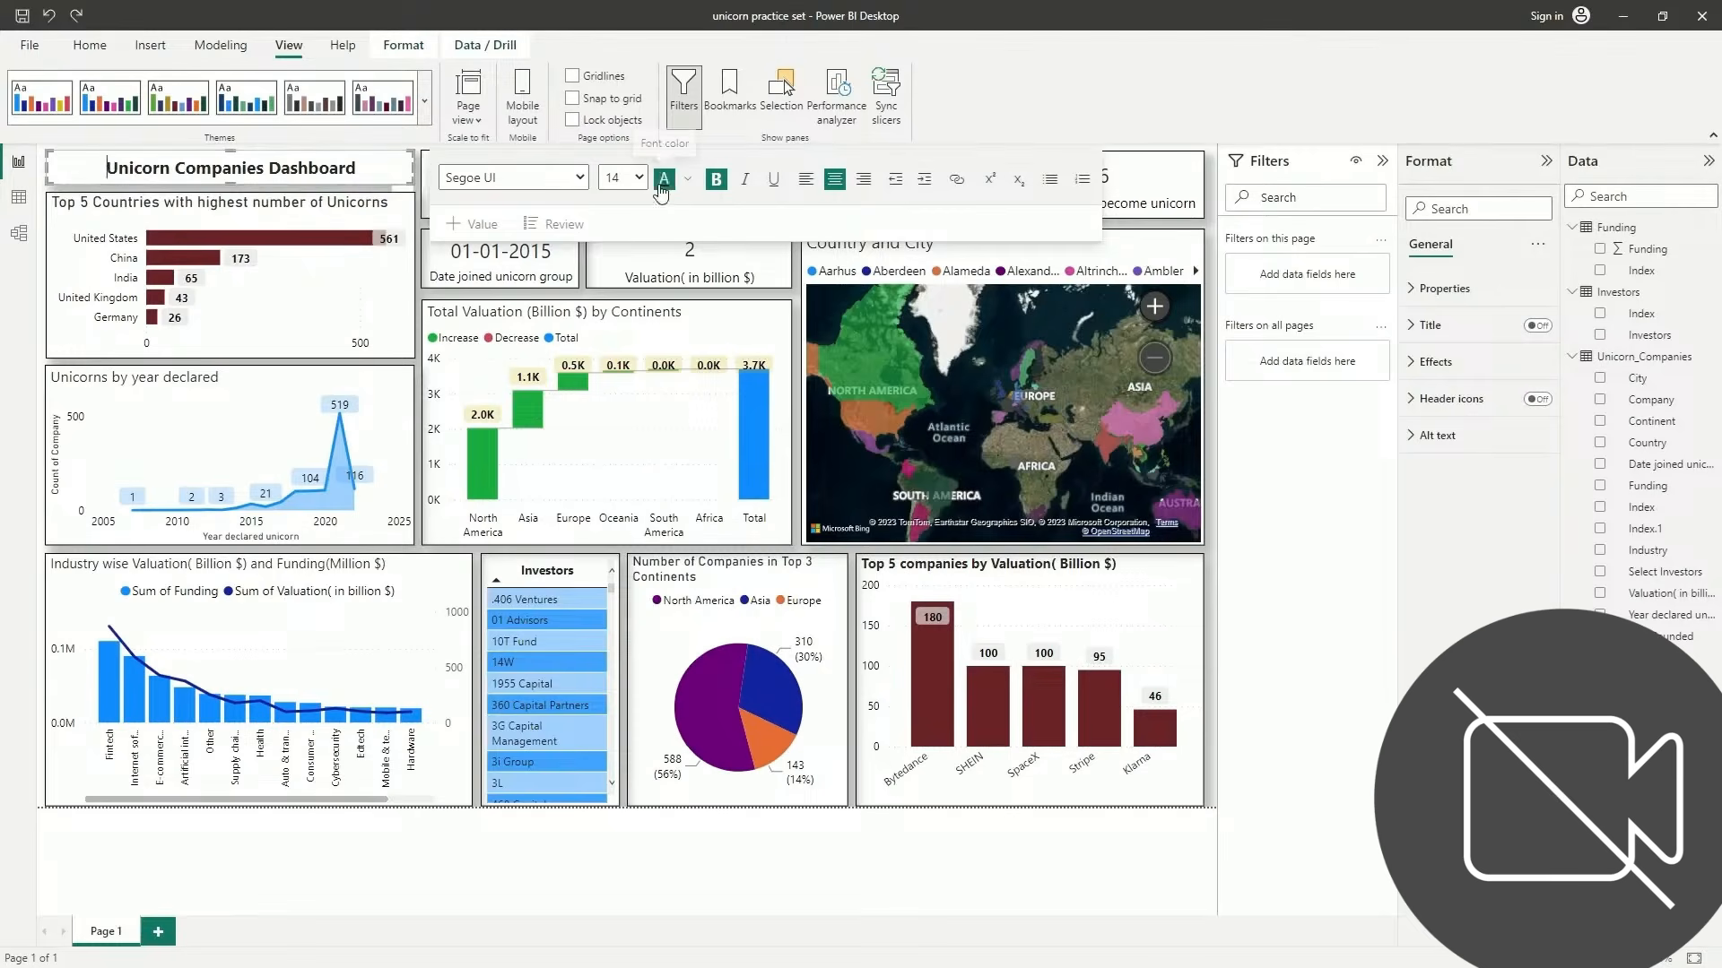
click(688, 182)
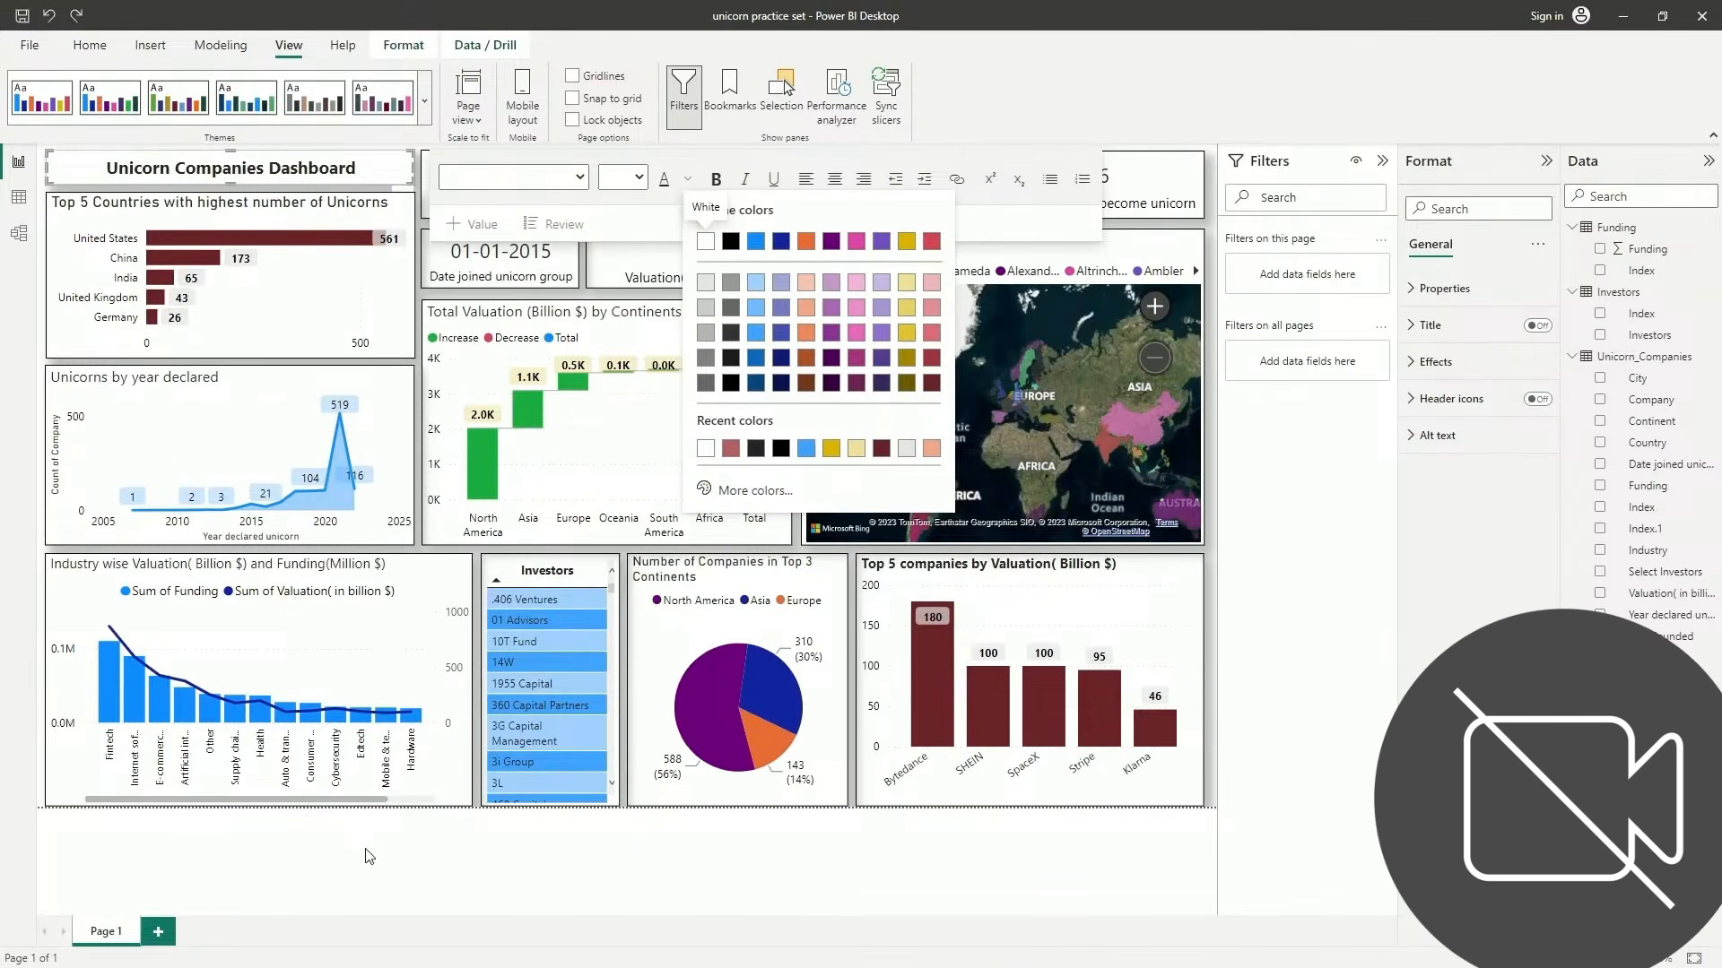
key(alt+Tab)
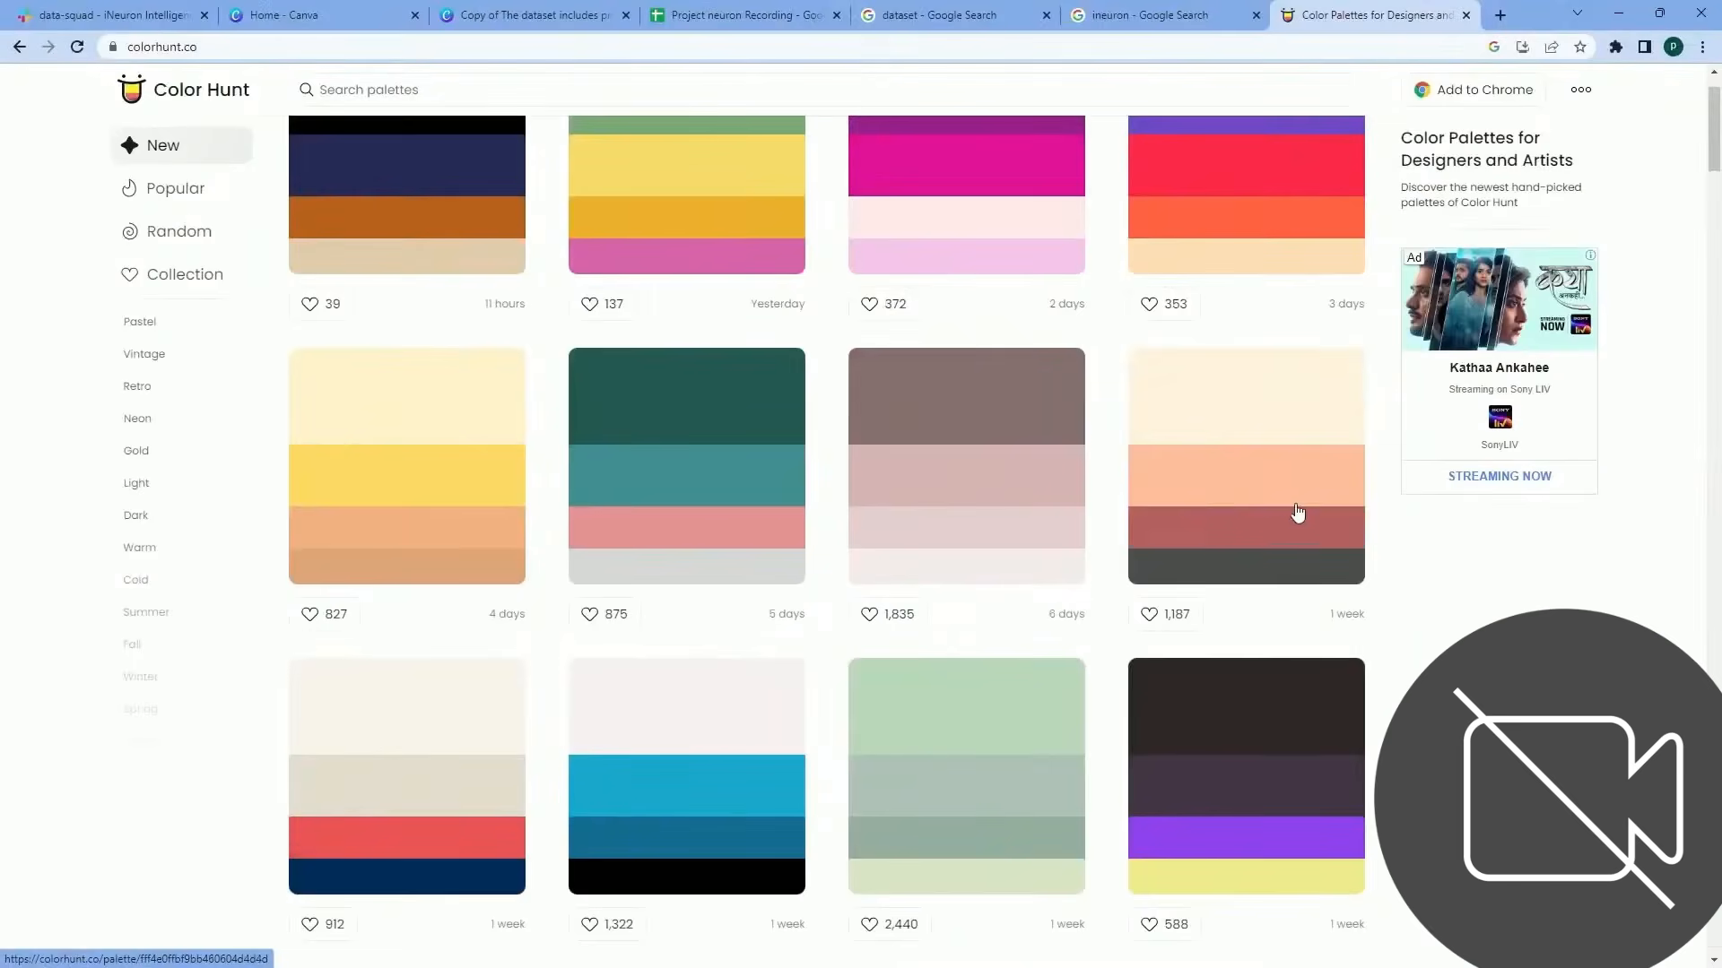
click(1157, 536)
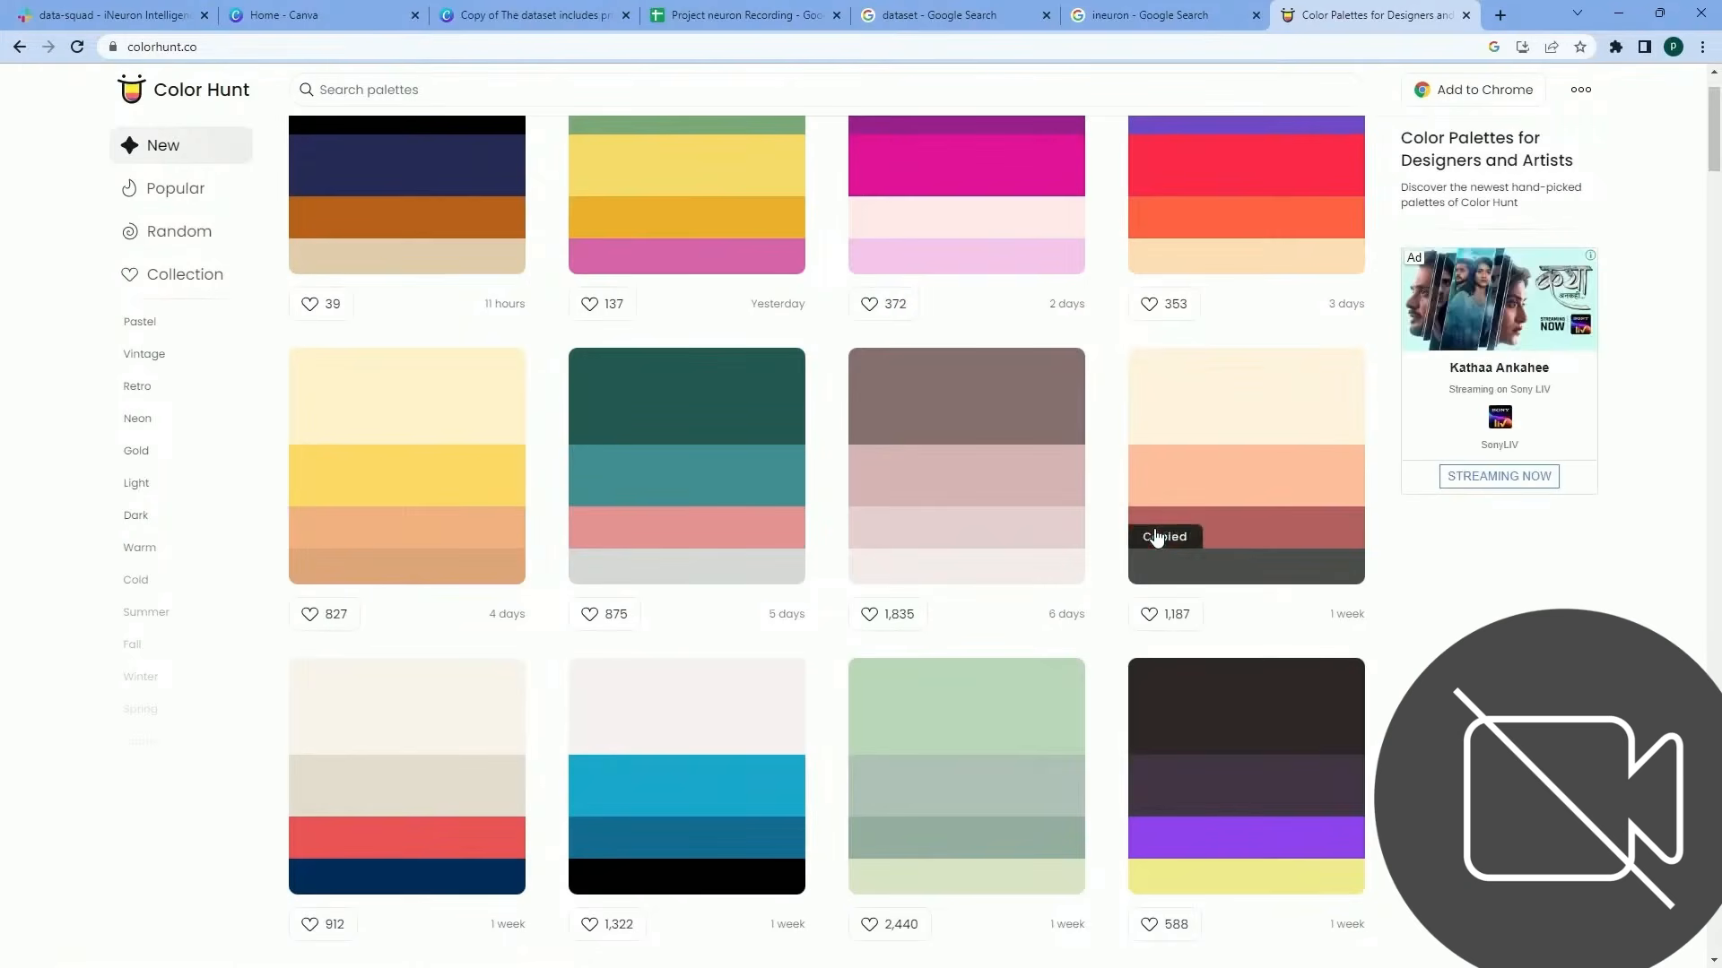
Return to Power BI and try to apply #B46060 as the dashboard title's custom font colour
key(alt+Tab)
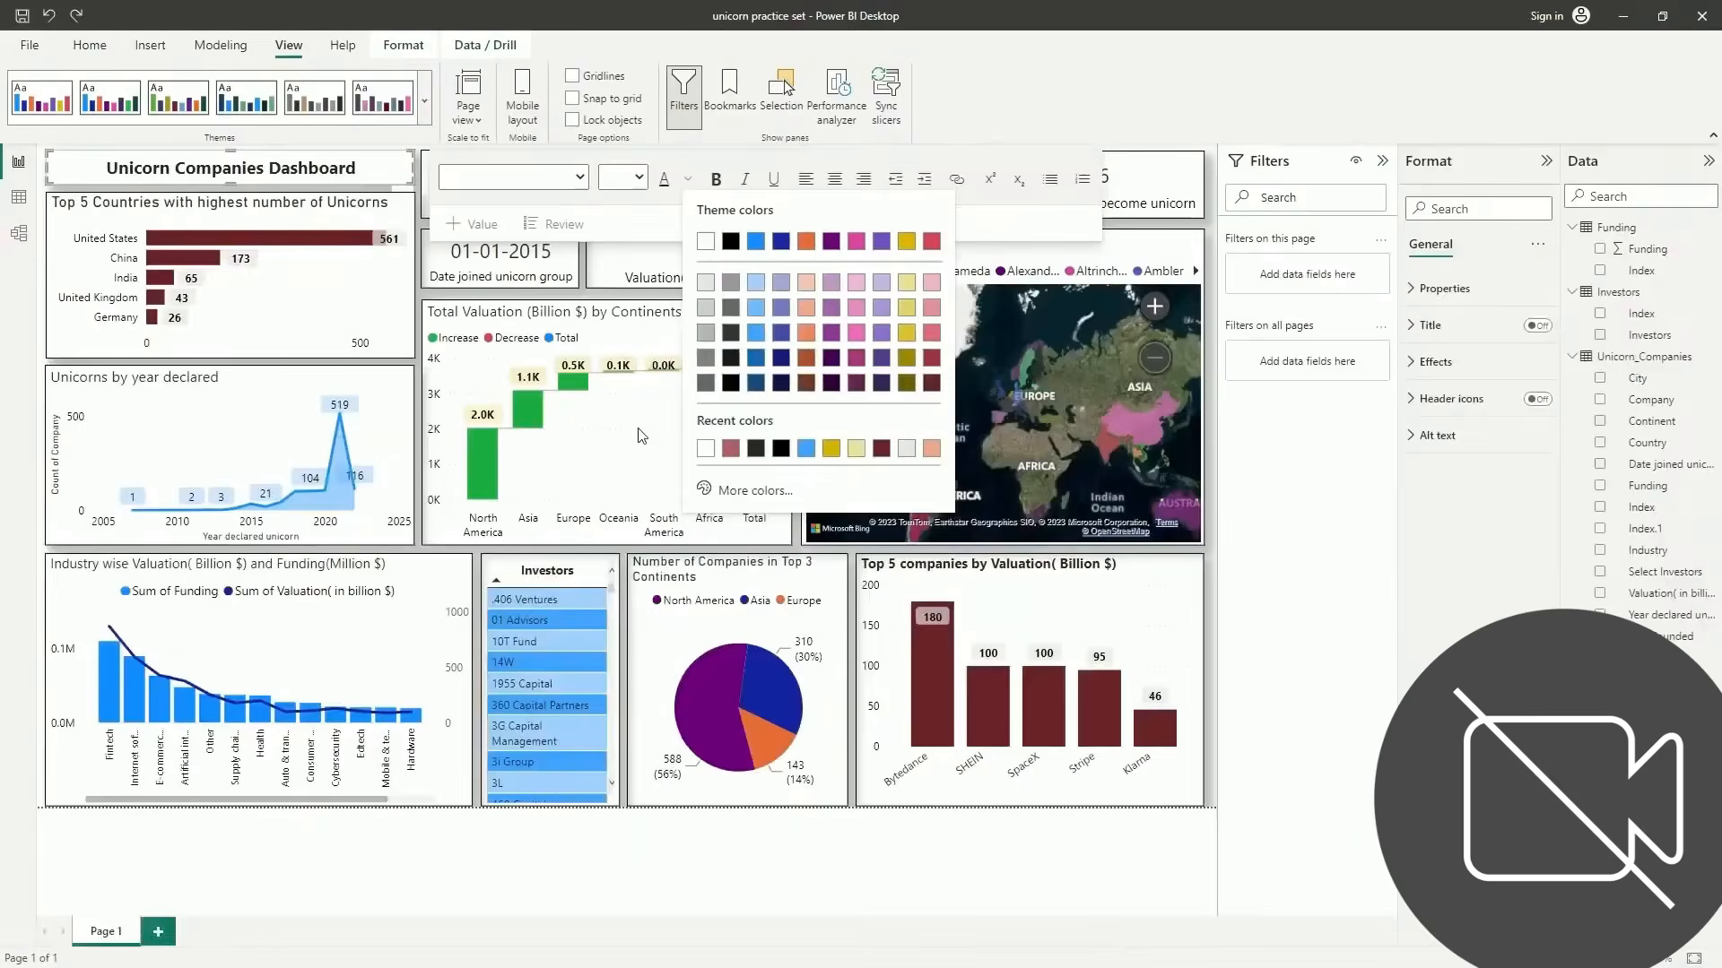
click(733, 491)
drag(758, 470, 695, 478)
key(ctrl+v)
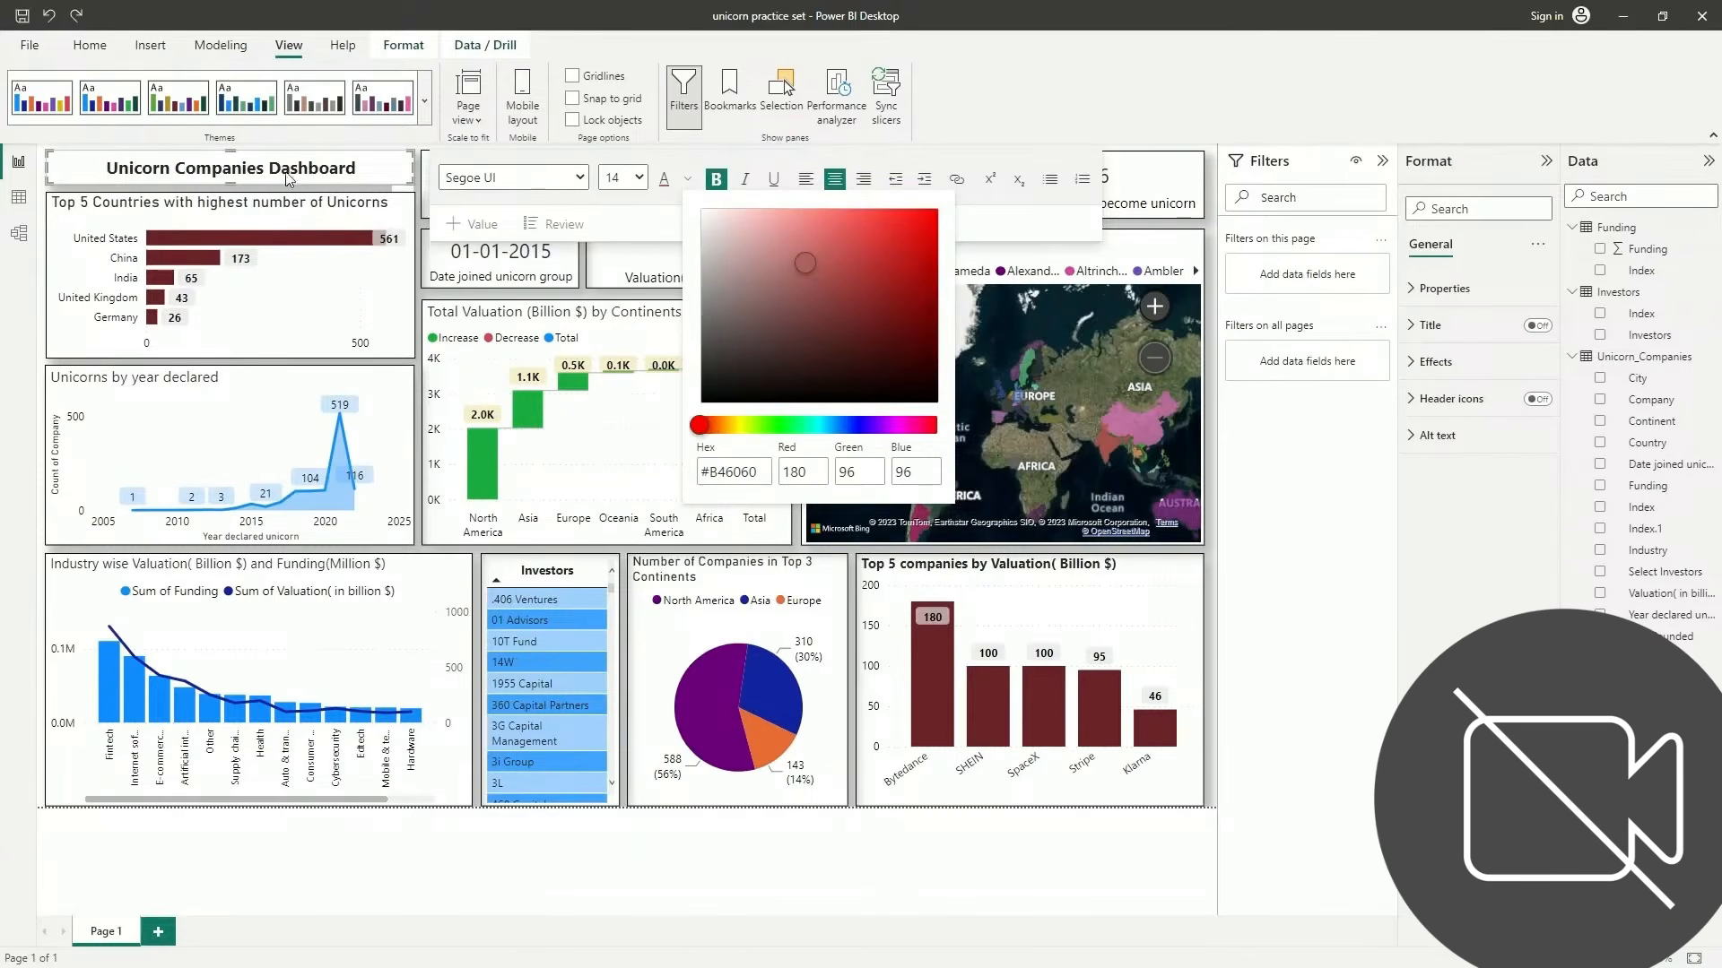
click(373, 176)
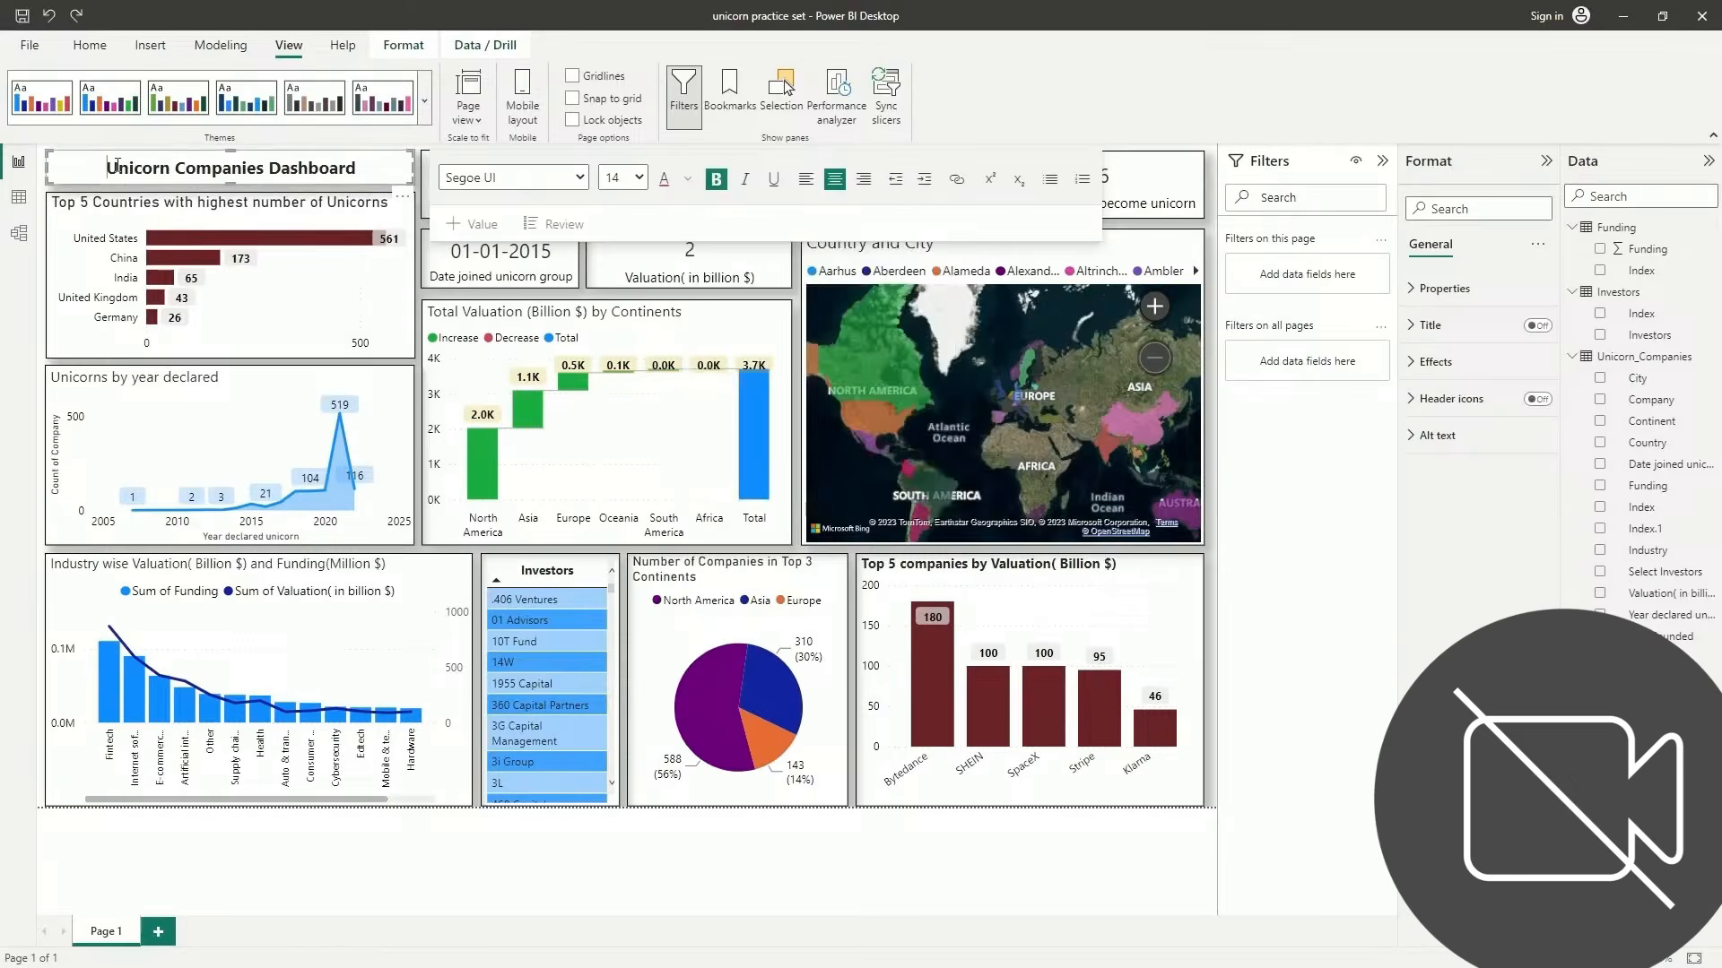
Select the whole "Unicorn Companies Dashboard" title text and set its font colour to #B46060
drag(126, 165, 356, 167)
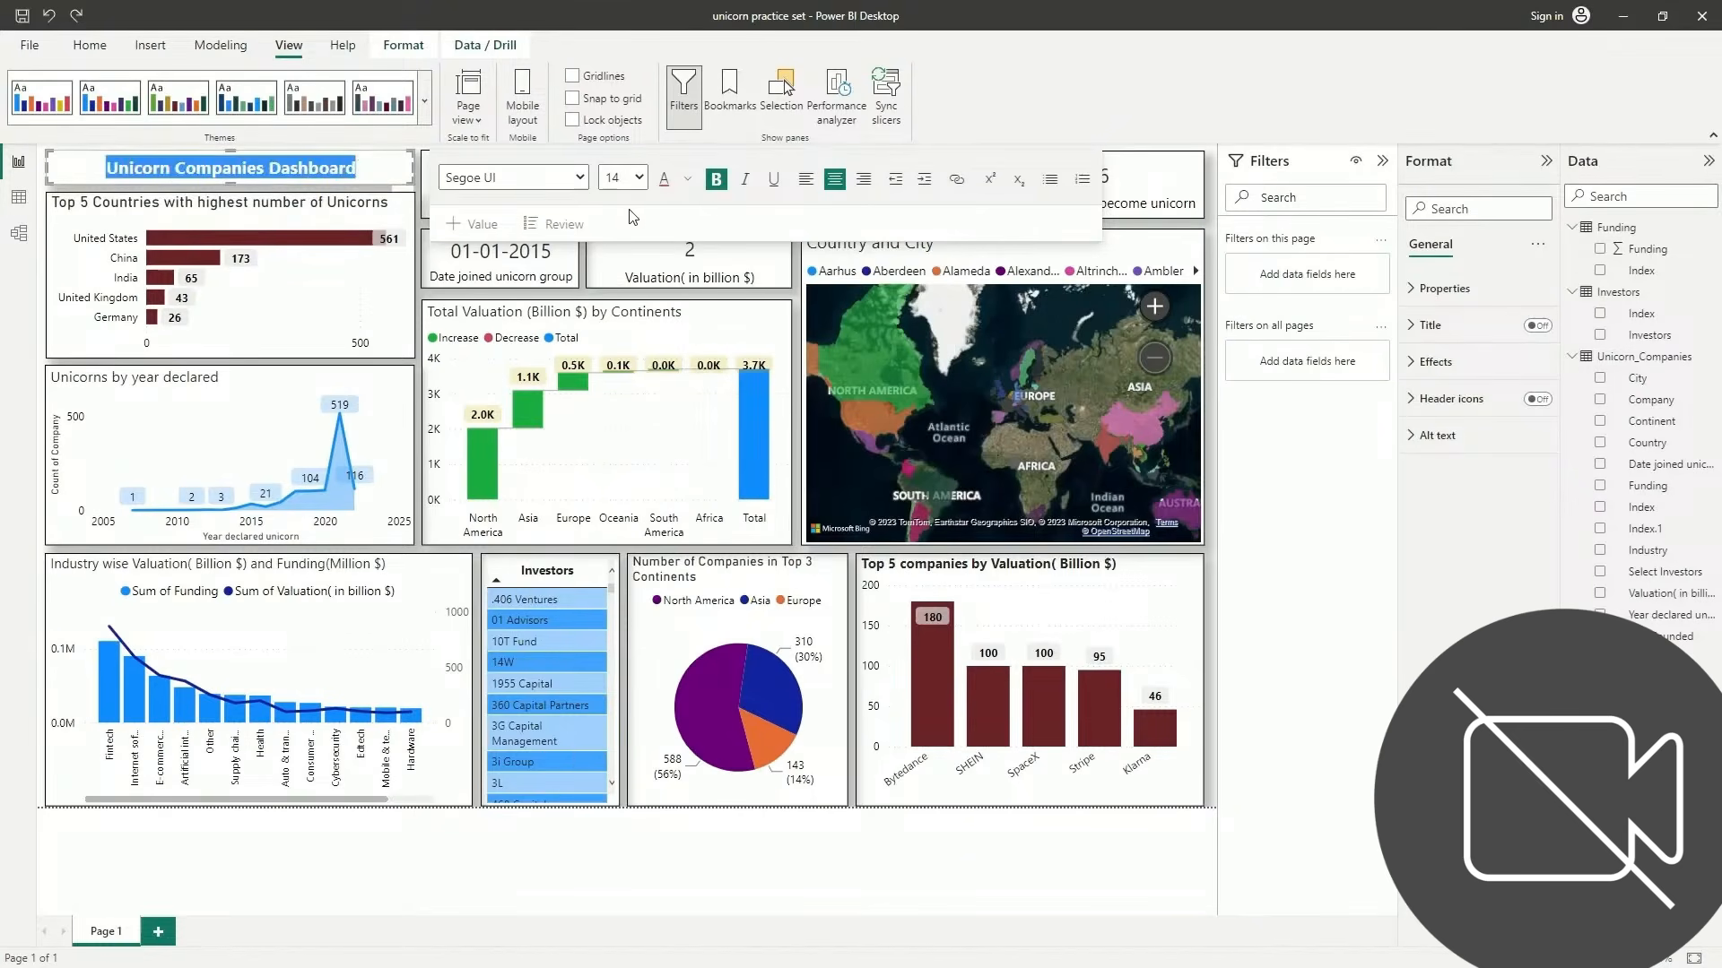
click(687, 179)
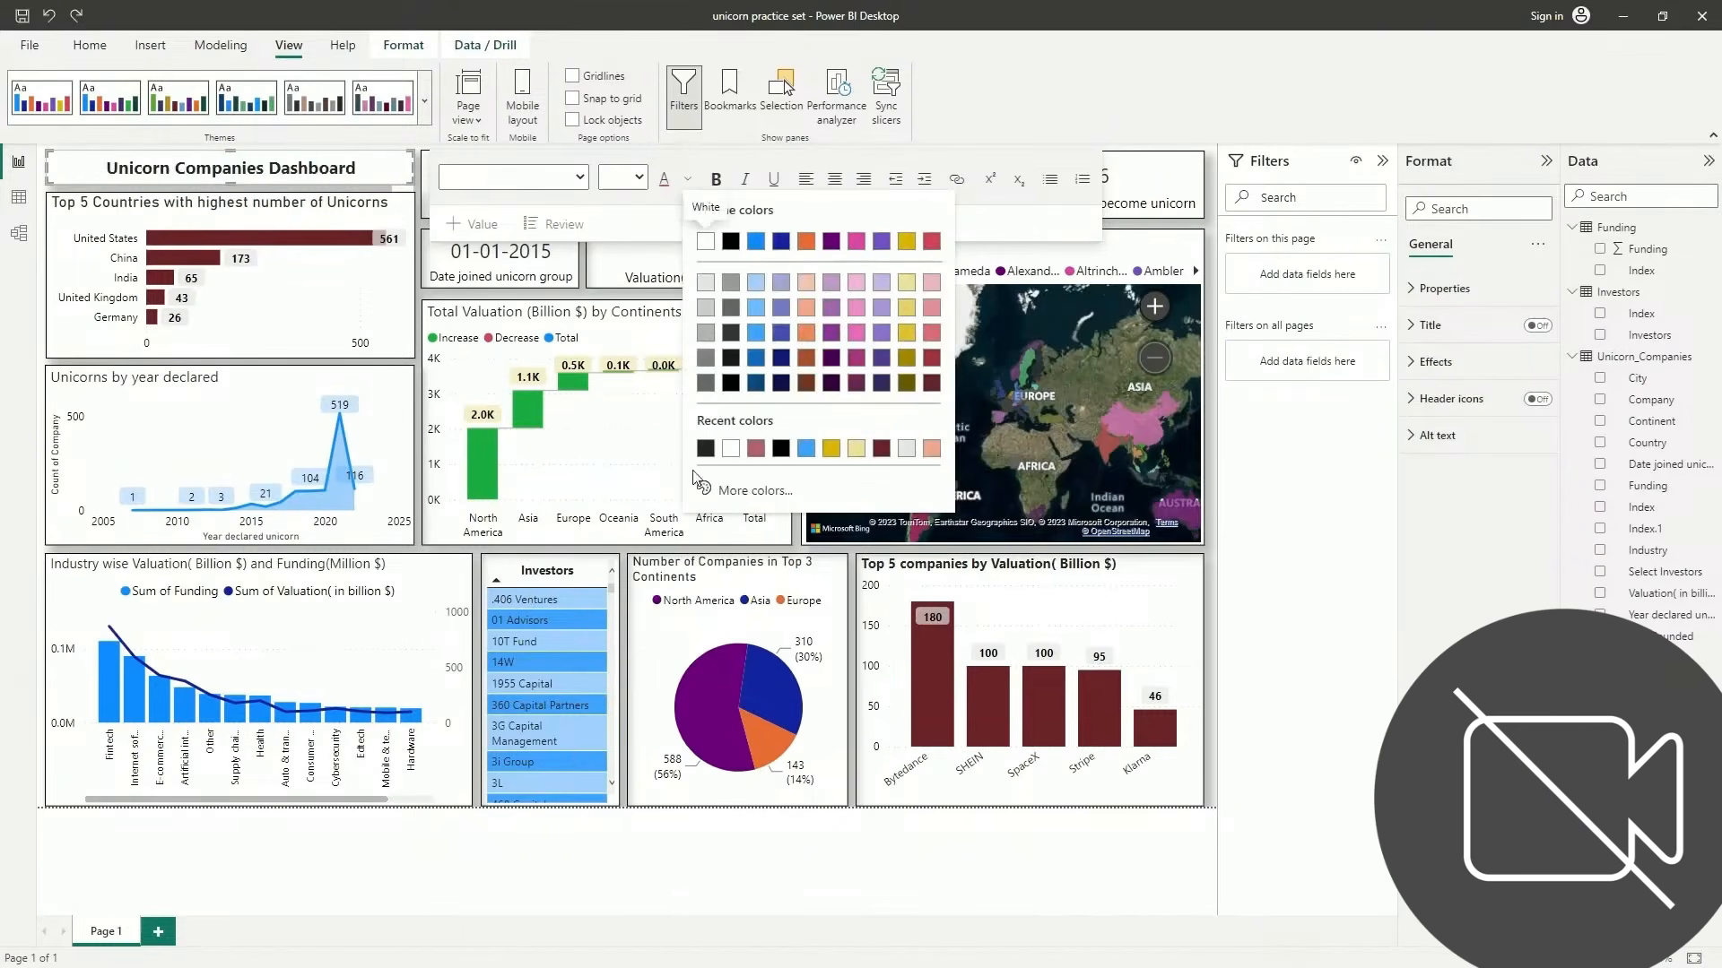
click(750, 492)
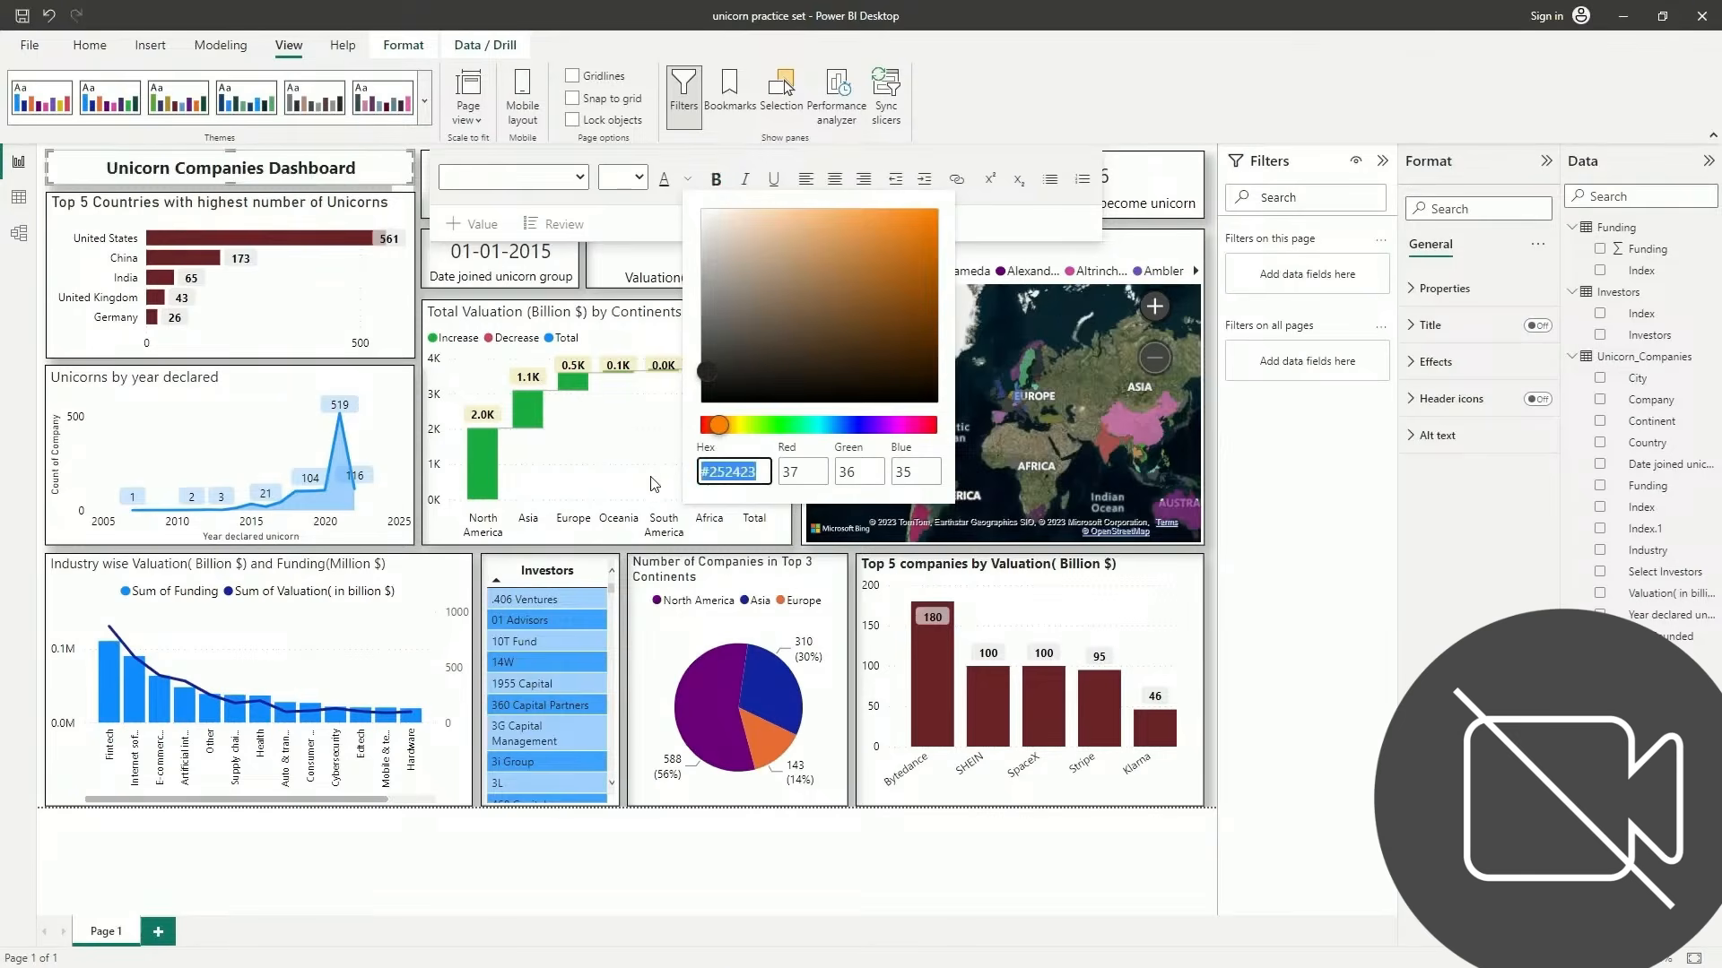
key(ctrl+v)
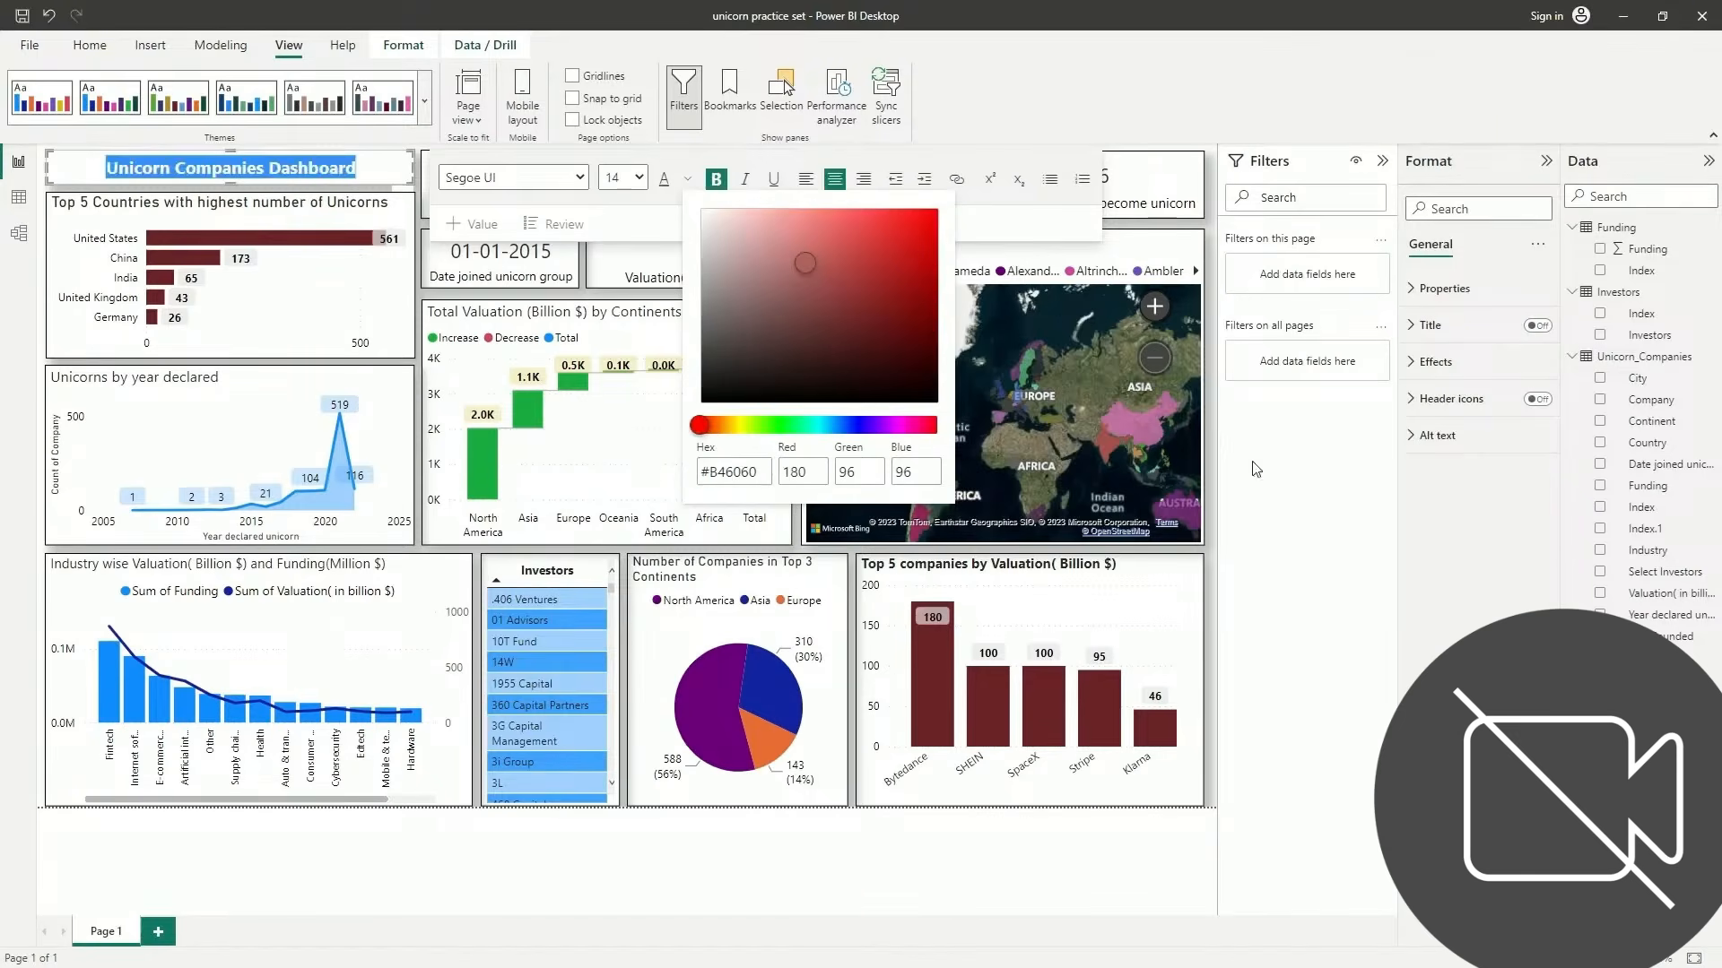
click(1210, 554)
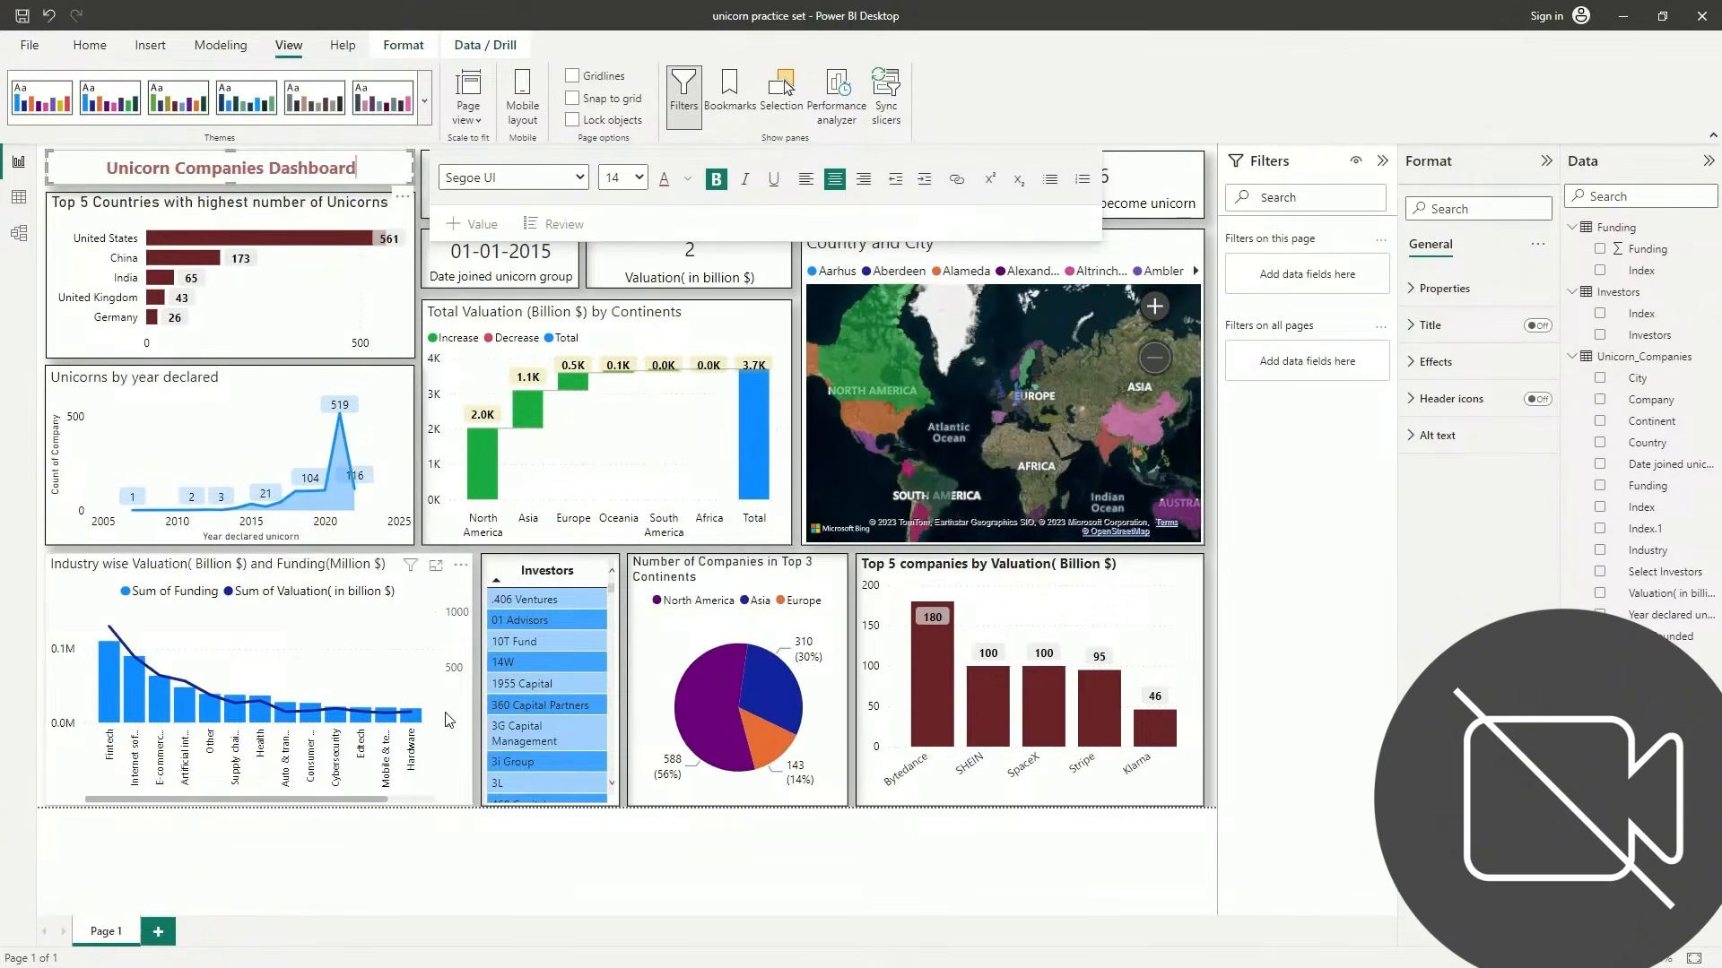
Copy the cream colour #FFF4E0 from the same Color Hunt palette and show the title box's effects settings in Power BI
key(alt+Tab)
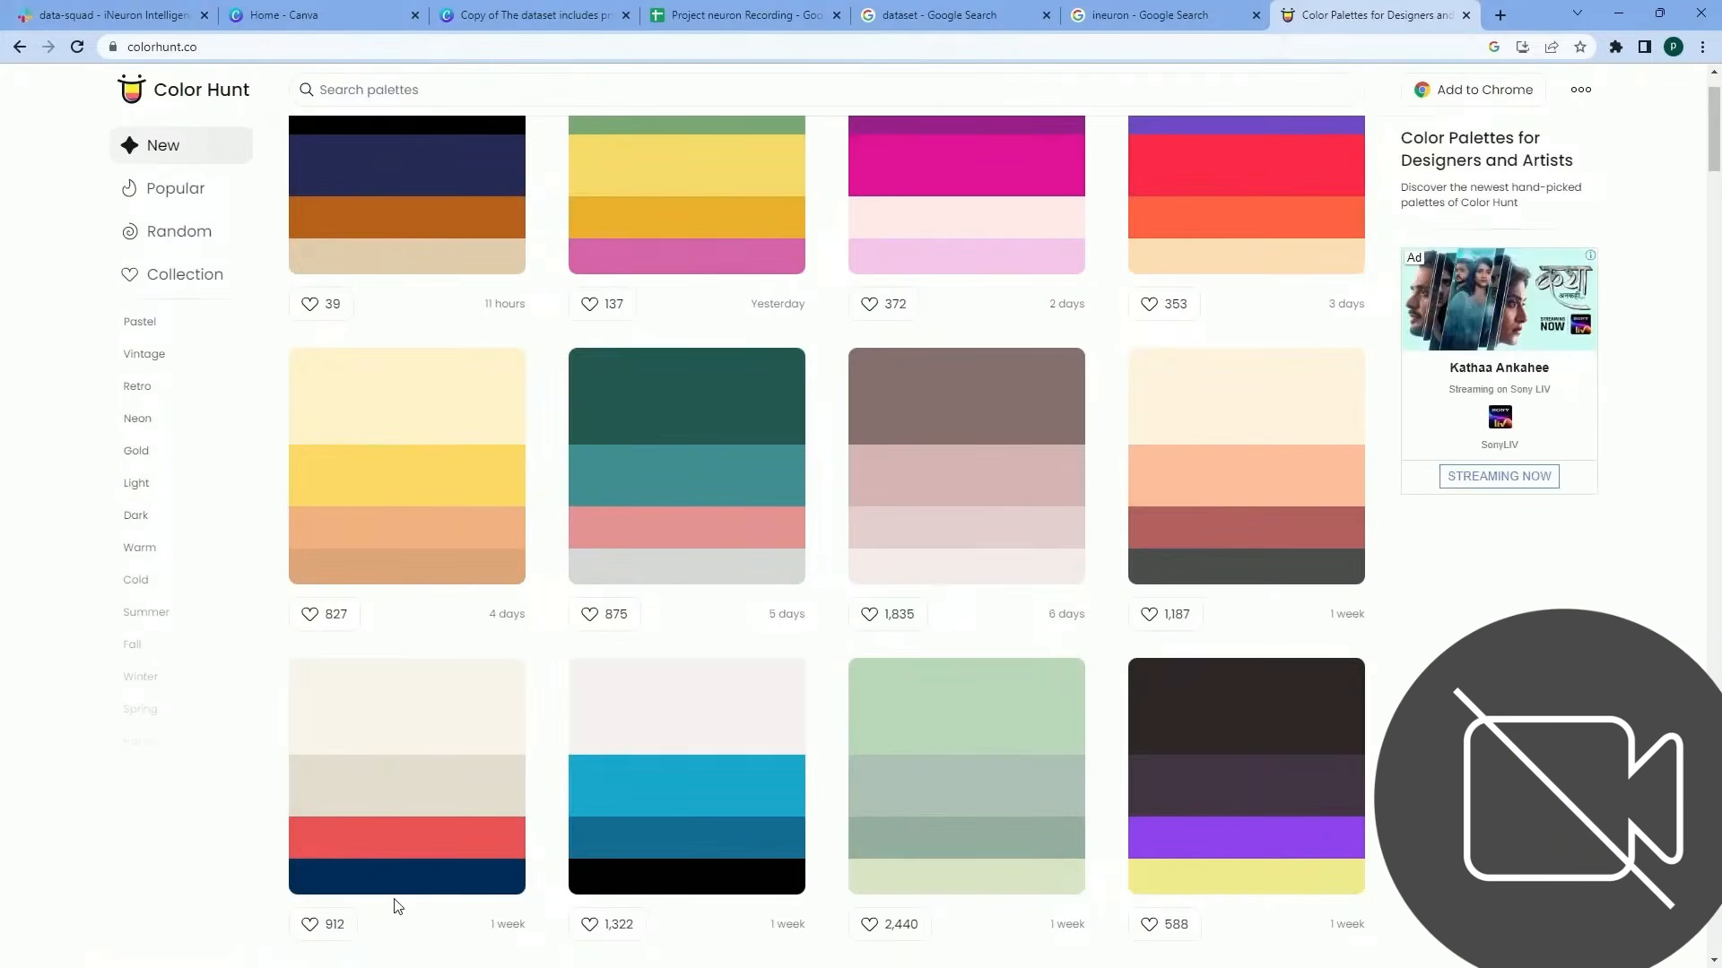
key(alt+Tab)
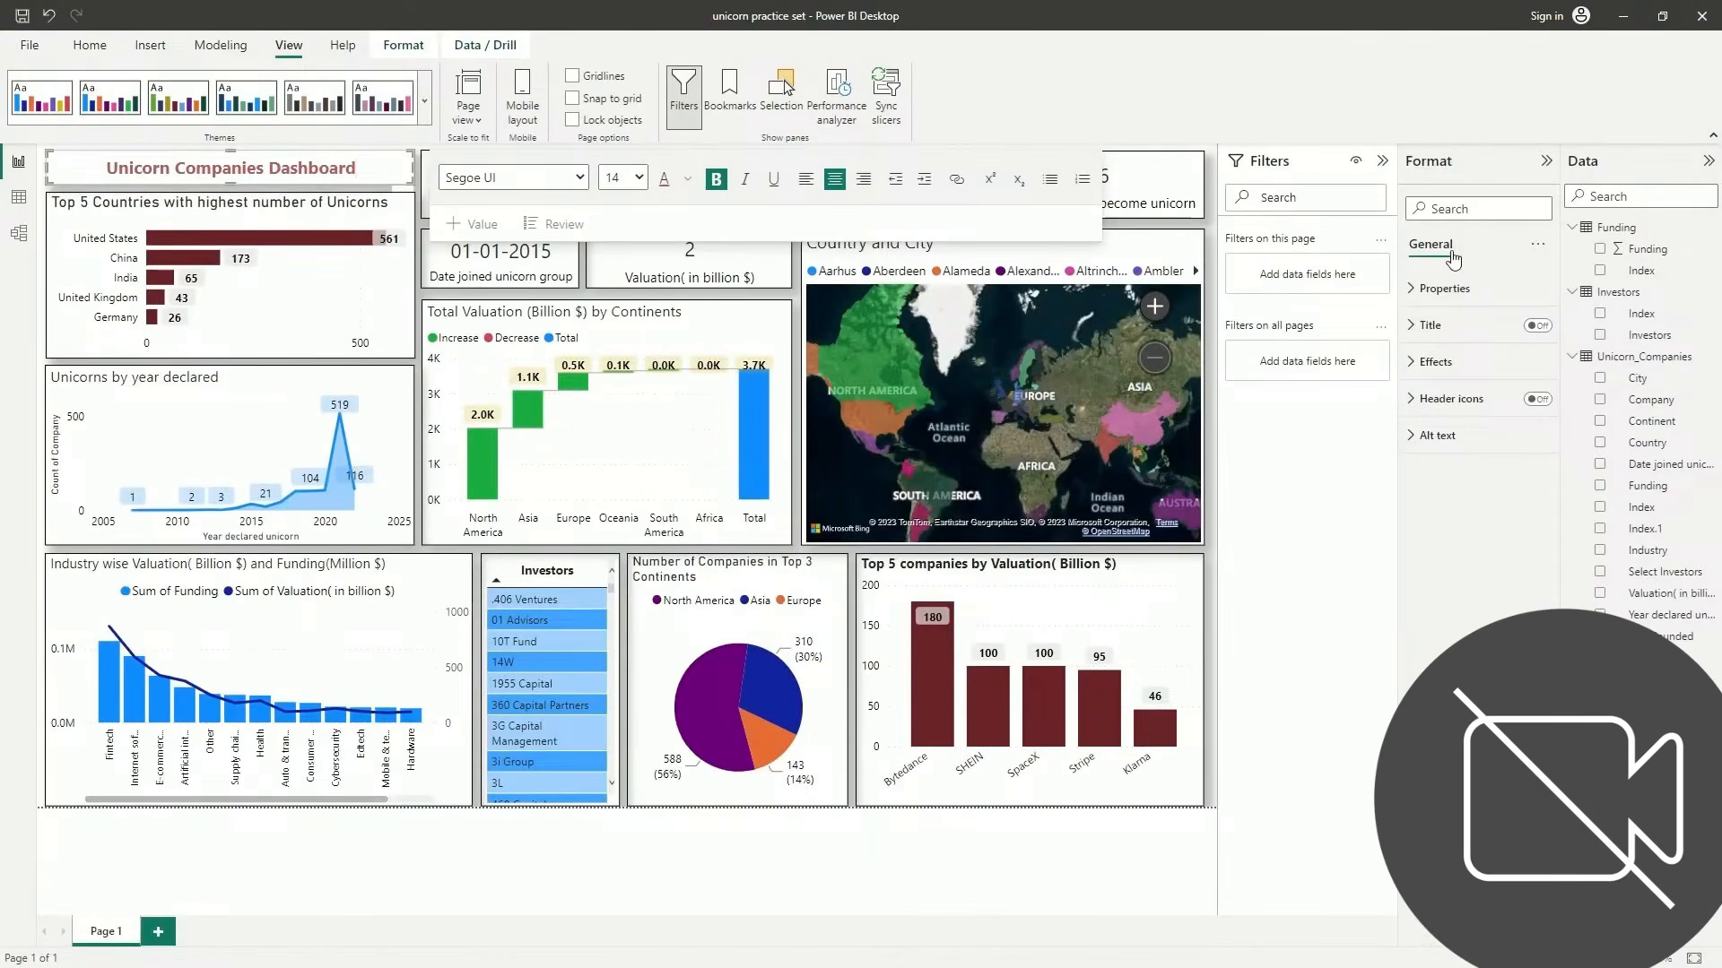
click(1453, 364)
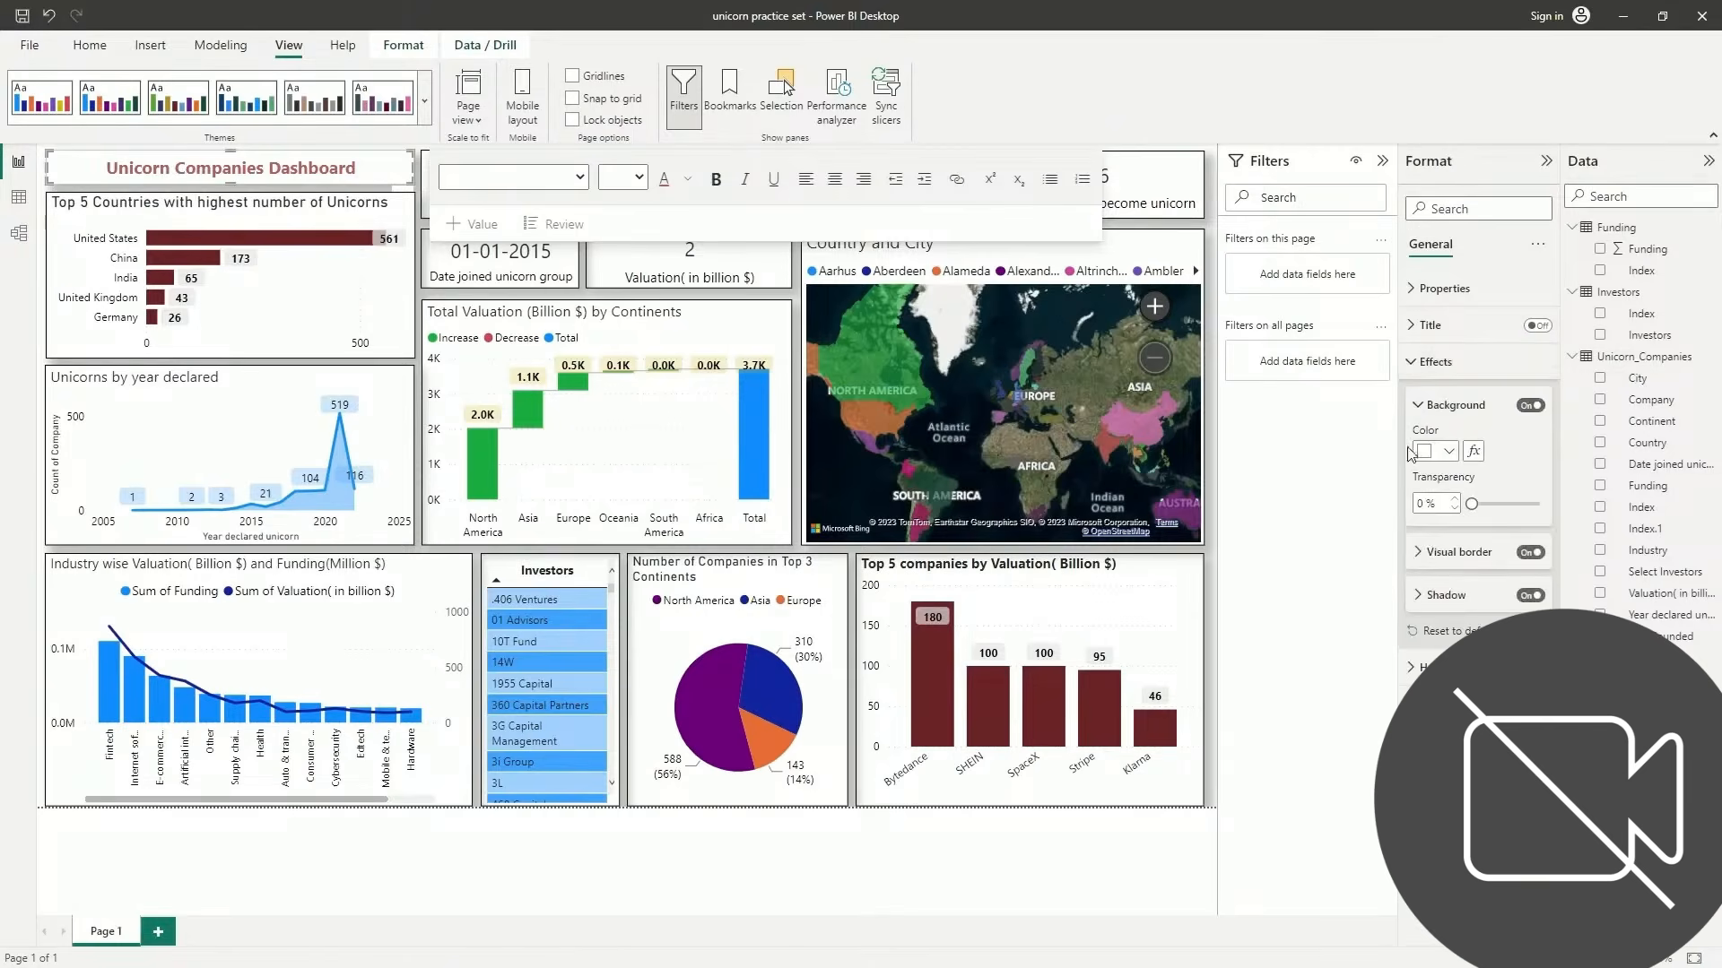
click(1449, 452)
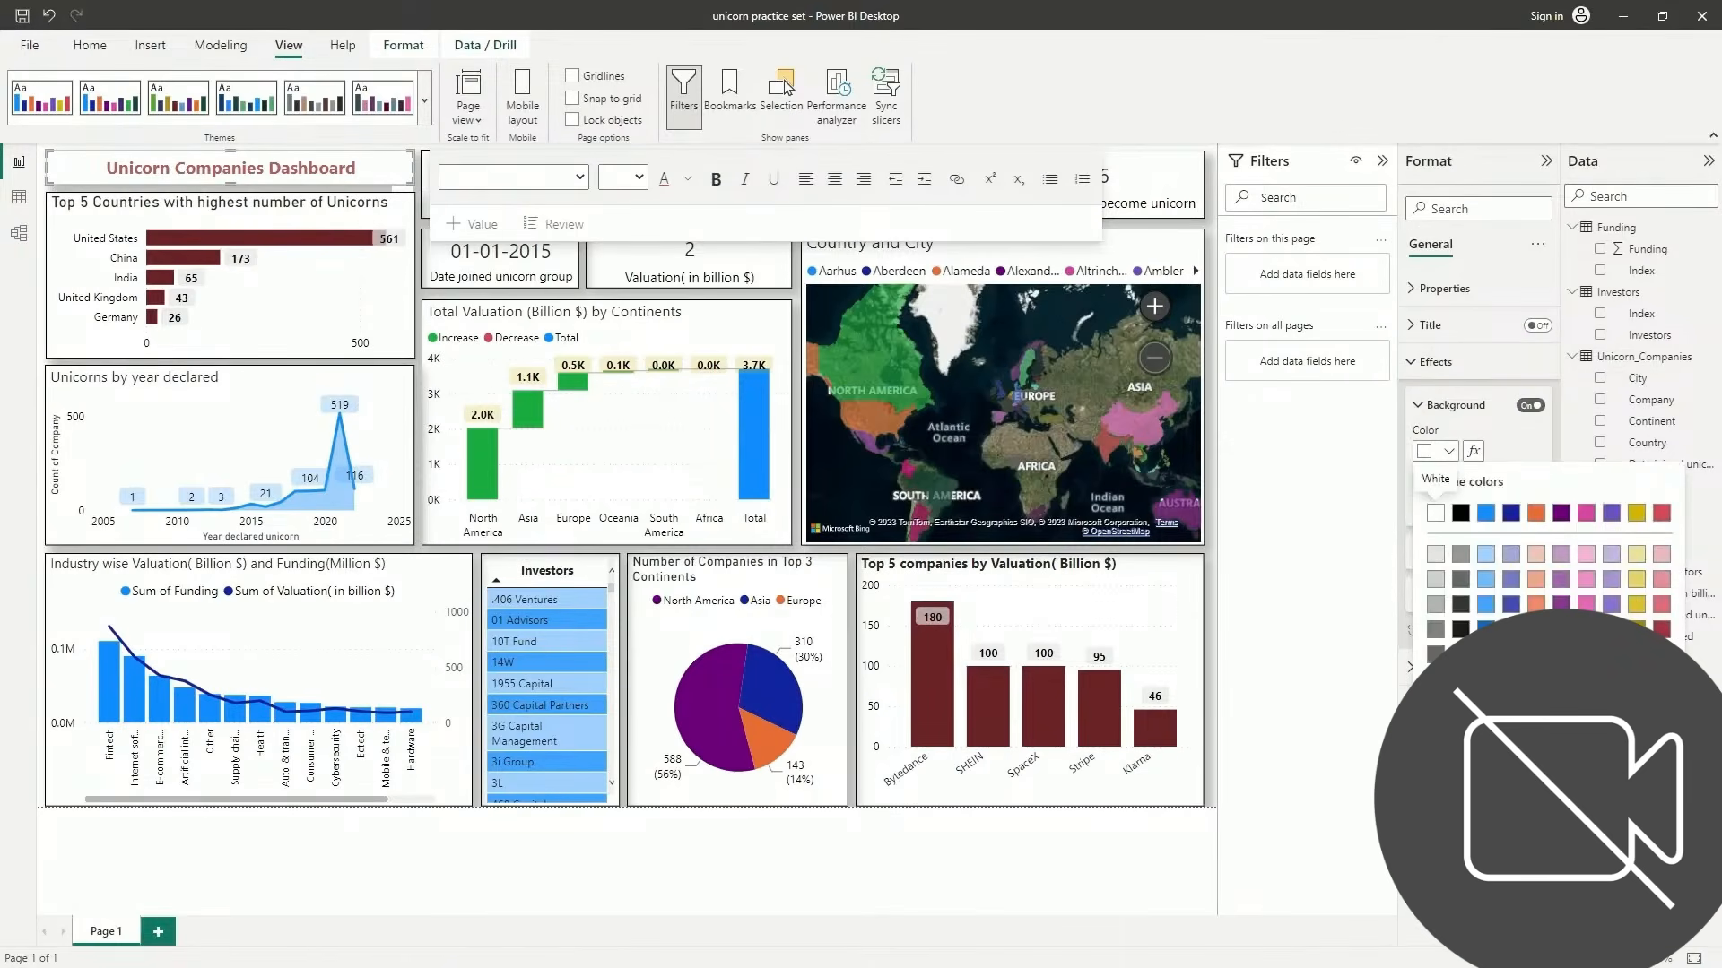
click(1471, 701)
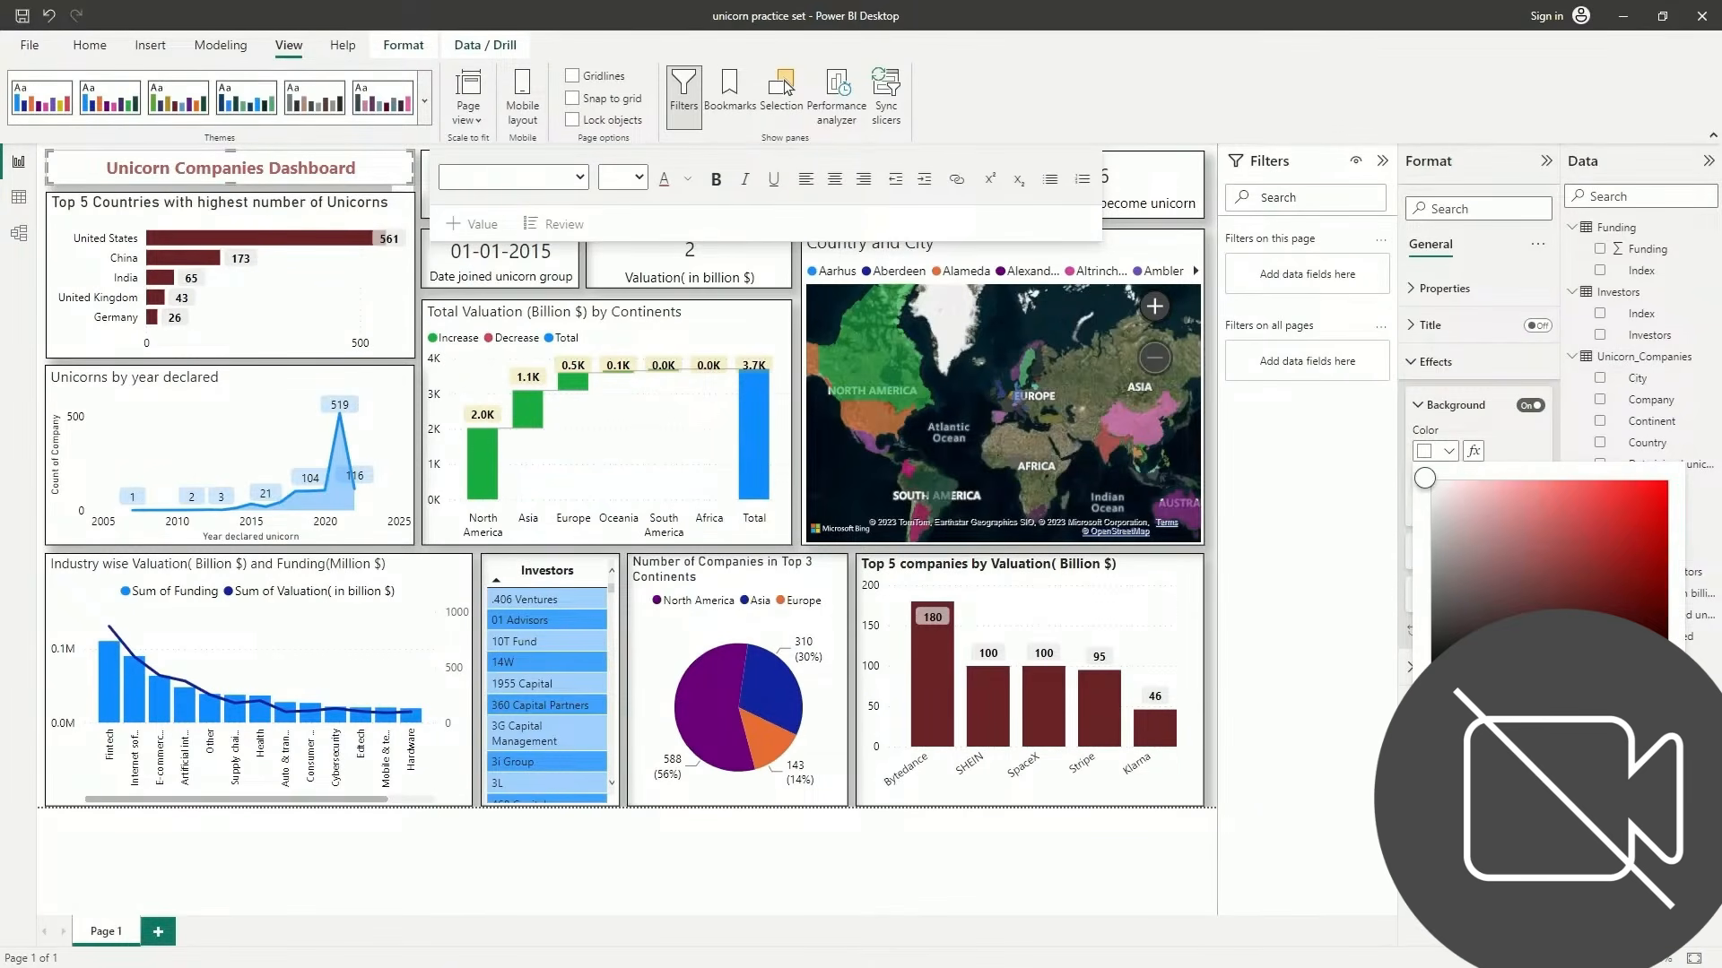
click(1404, 709)
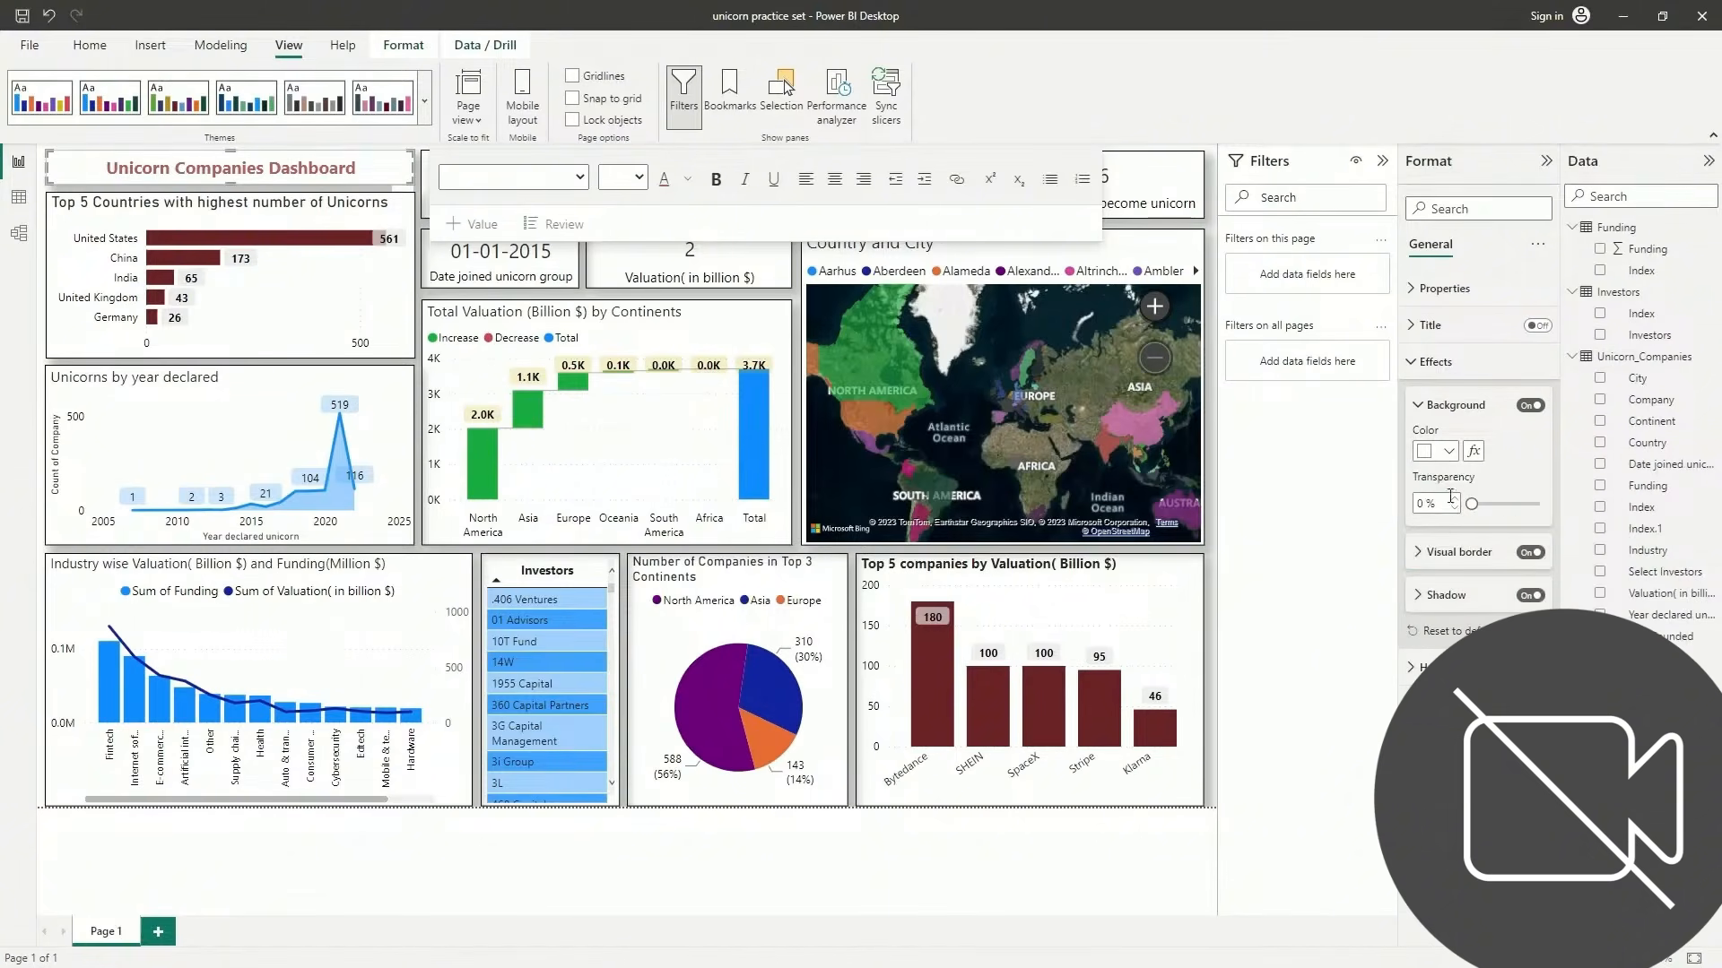
Set the dashboard title box's background to the custom cream colour #FFF4E0
click(1447, 453)
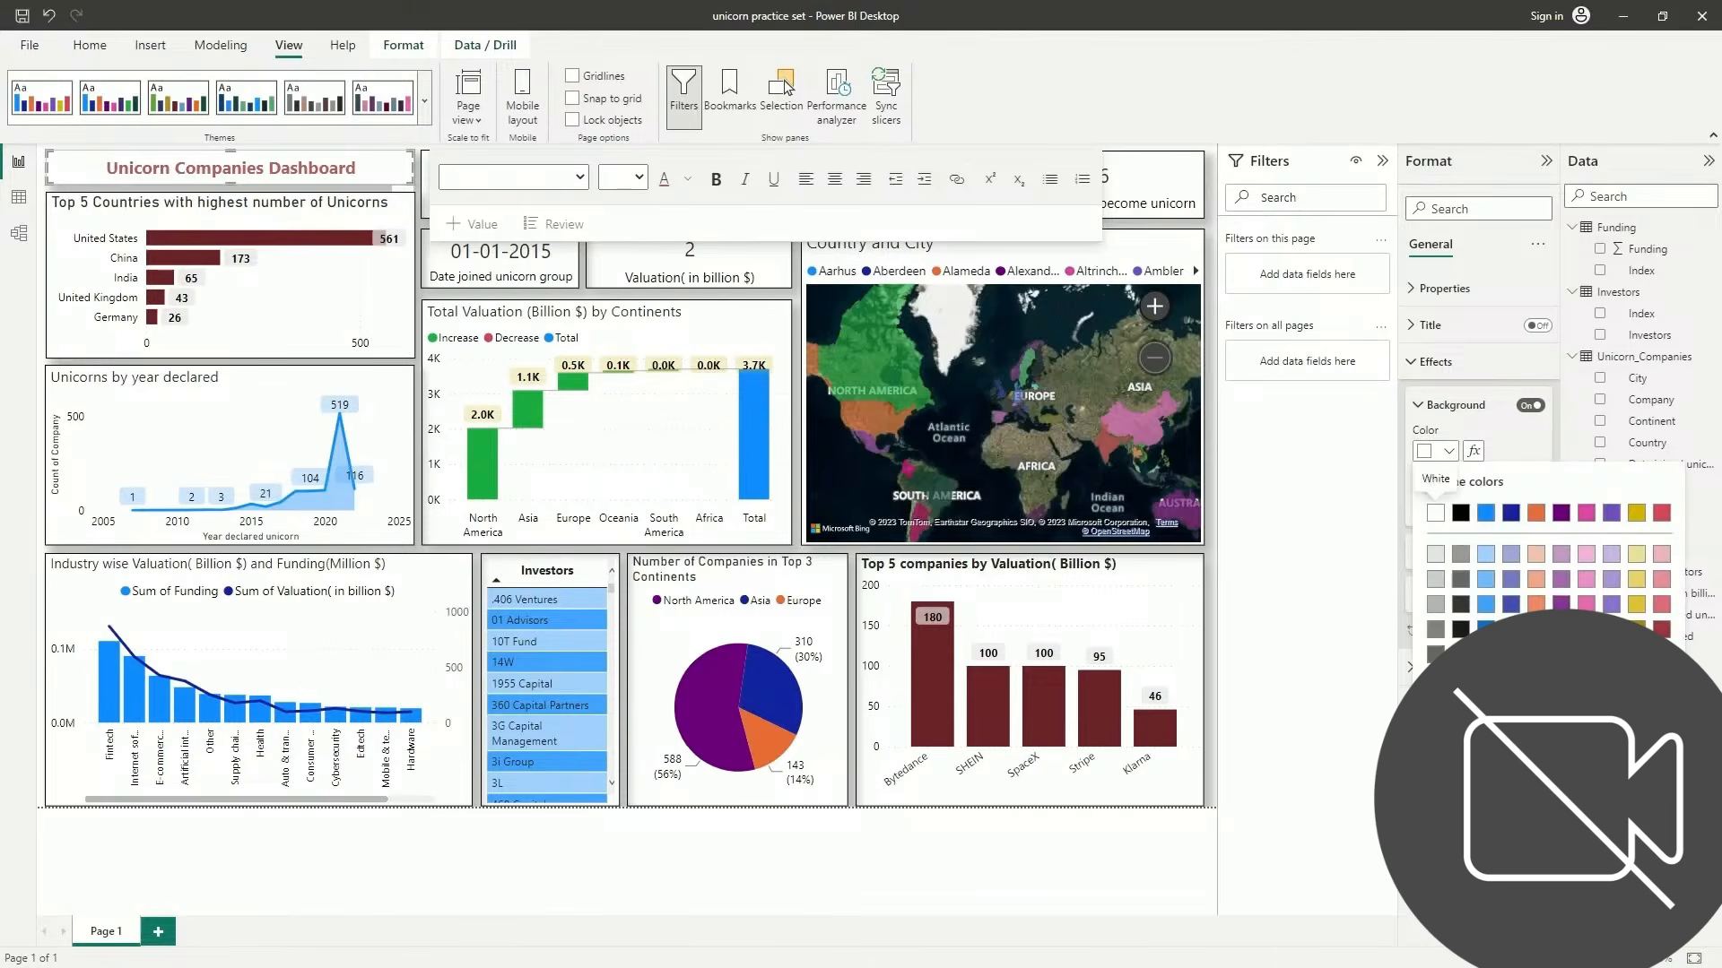
click(1465, 709)
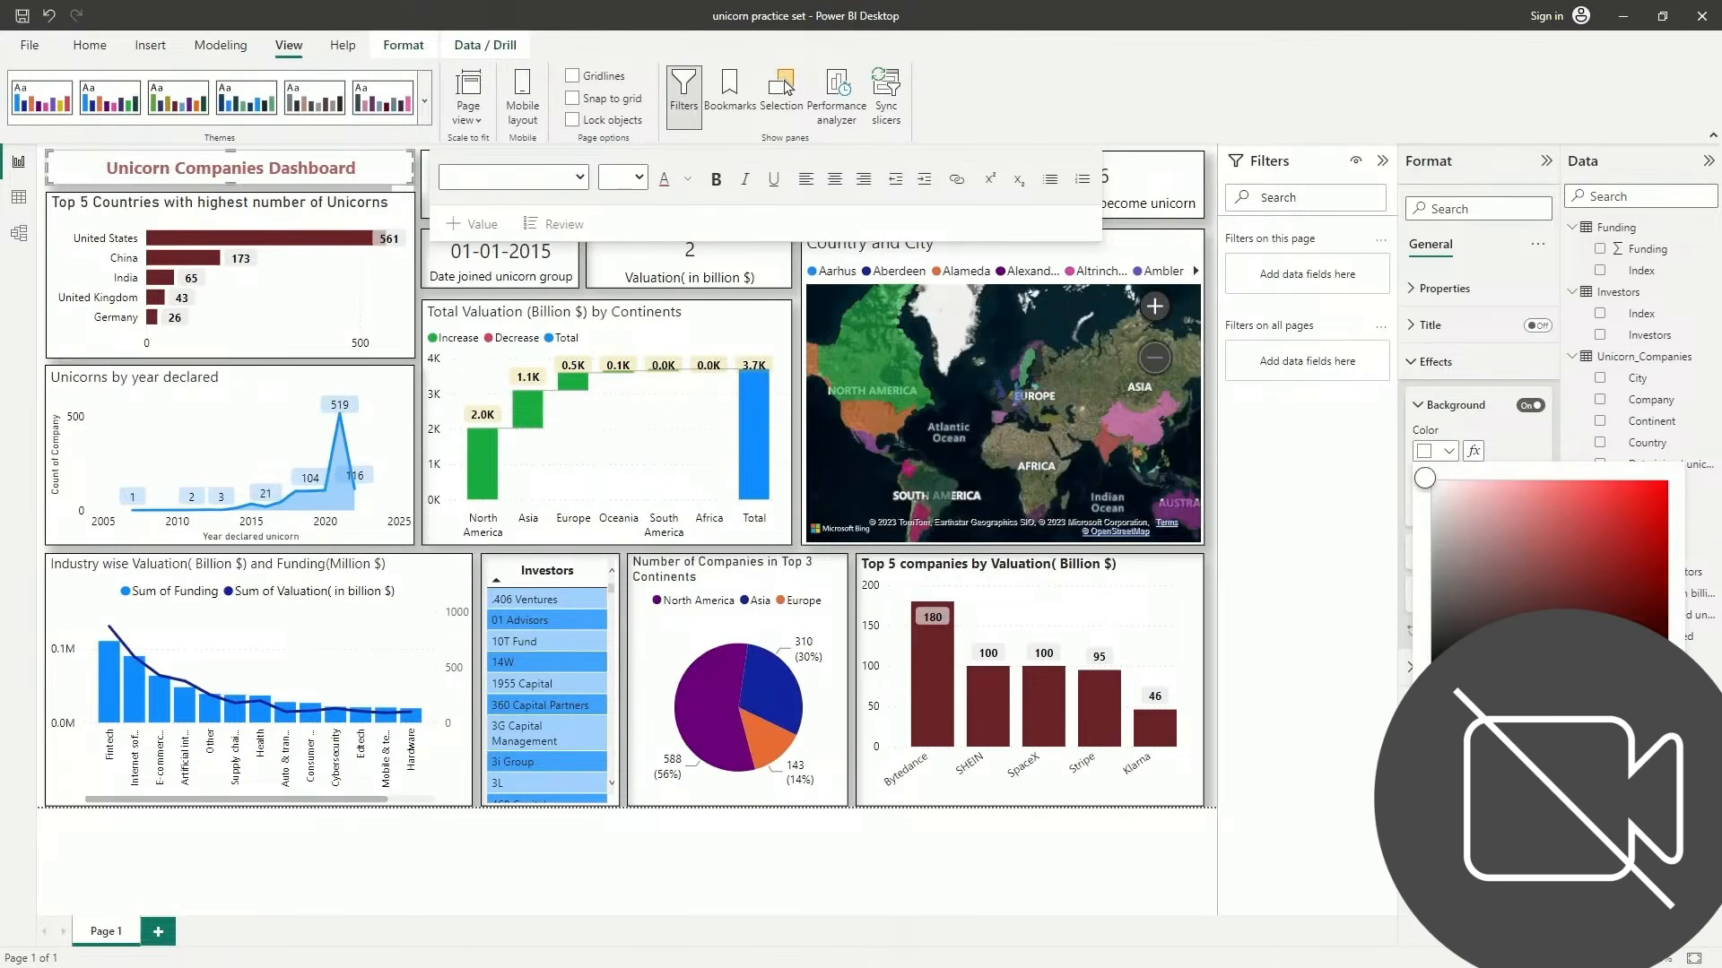
click(1456, 695)
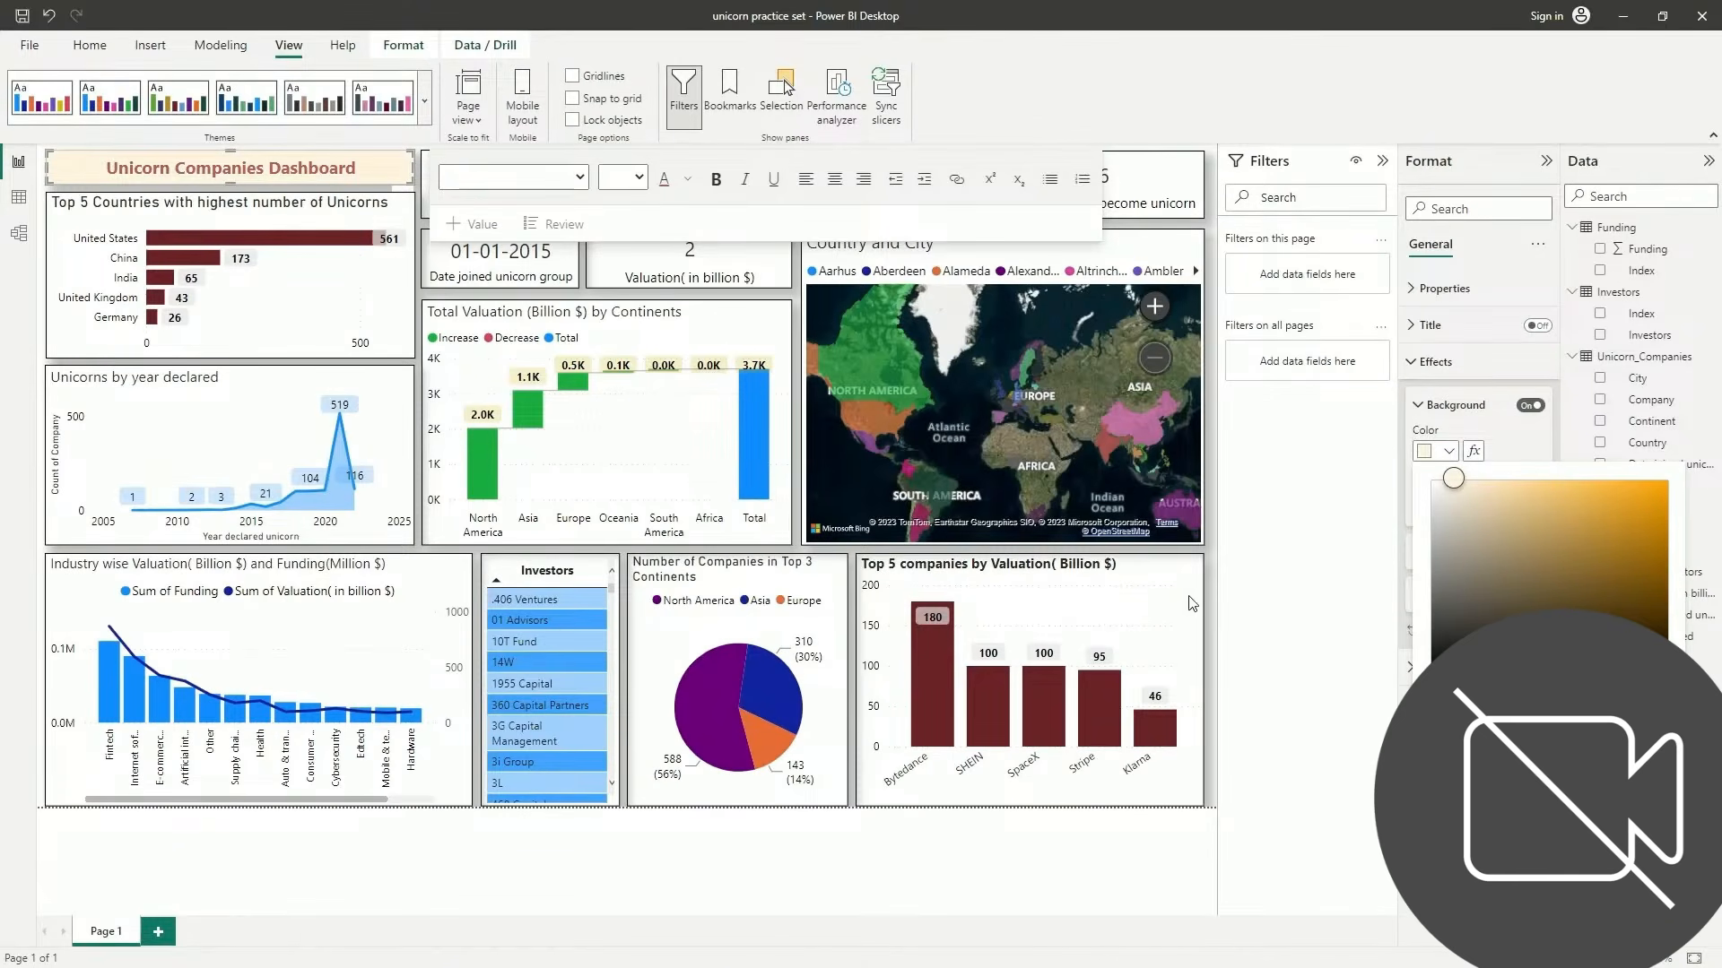
key(Escape)
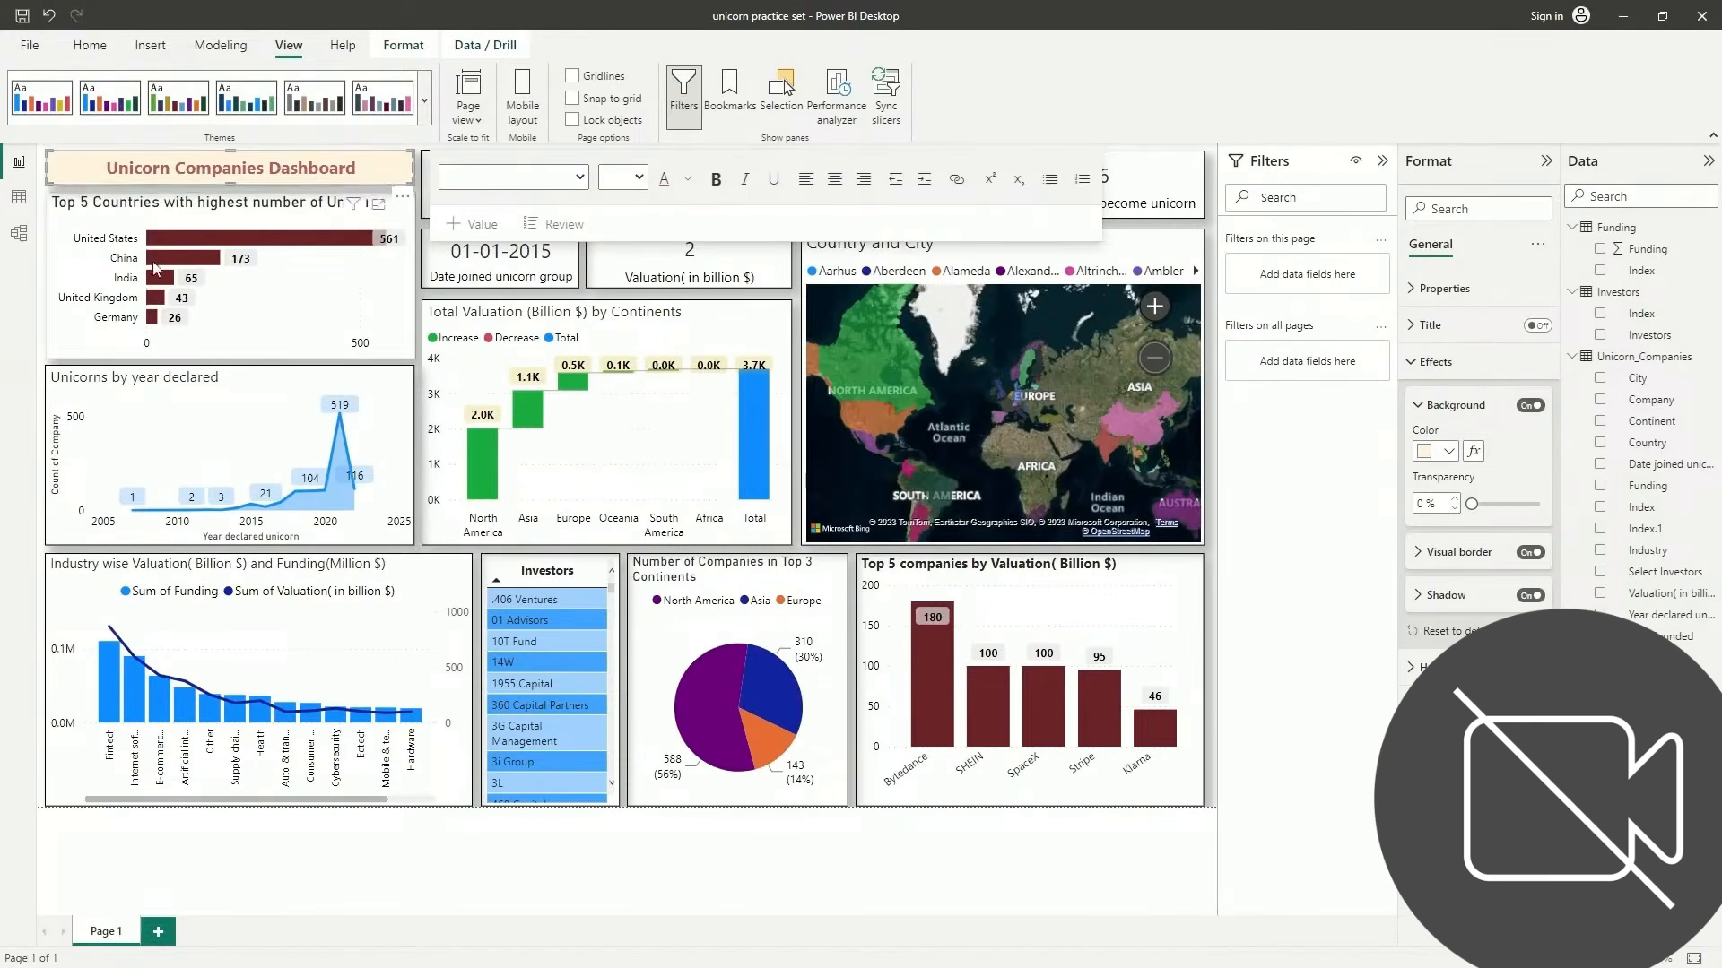
Format the title of the Top 5 Countries bar chart with font size 13 and bold
click(331, 204)
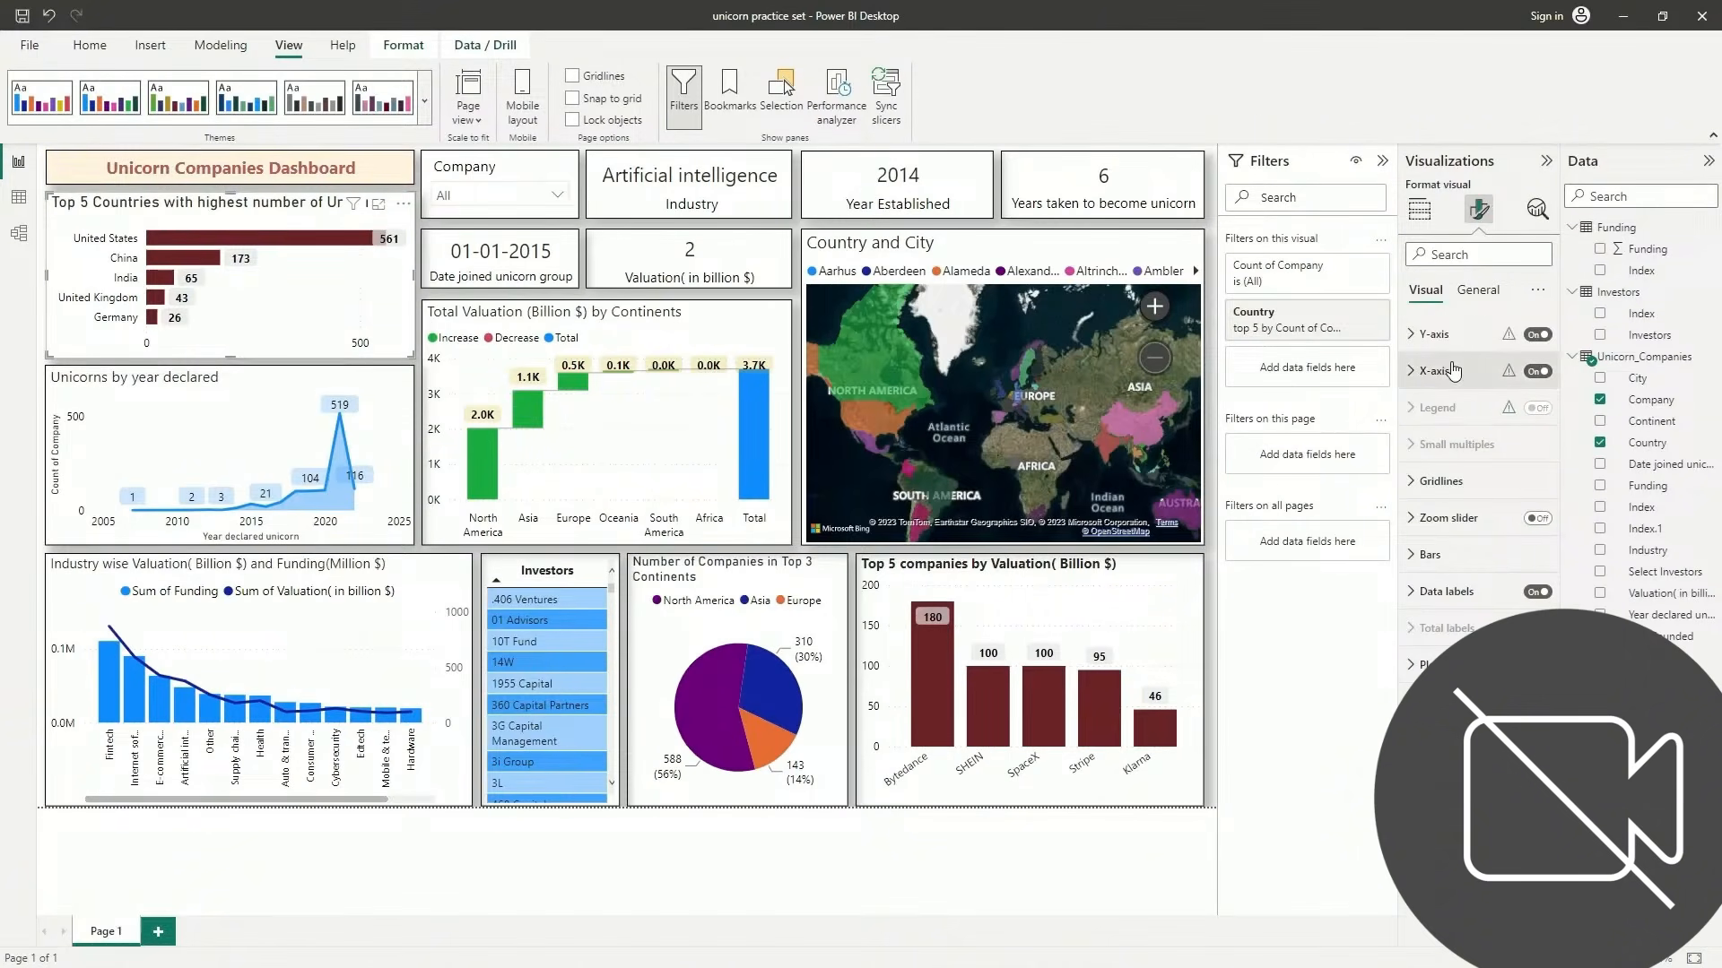
click(1476, 290)
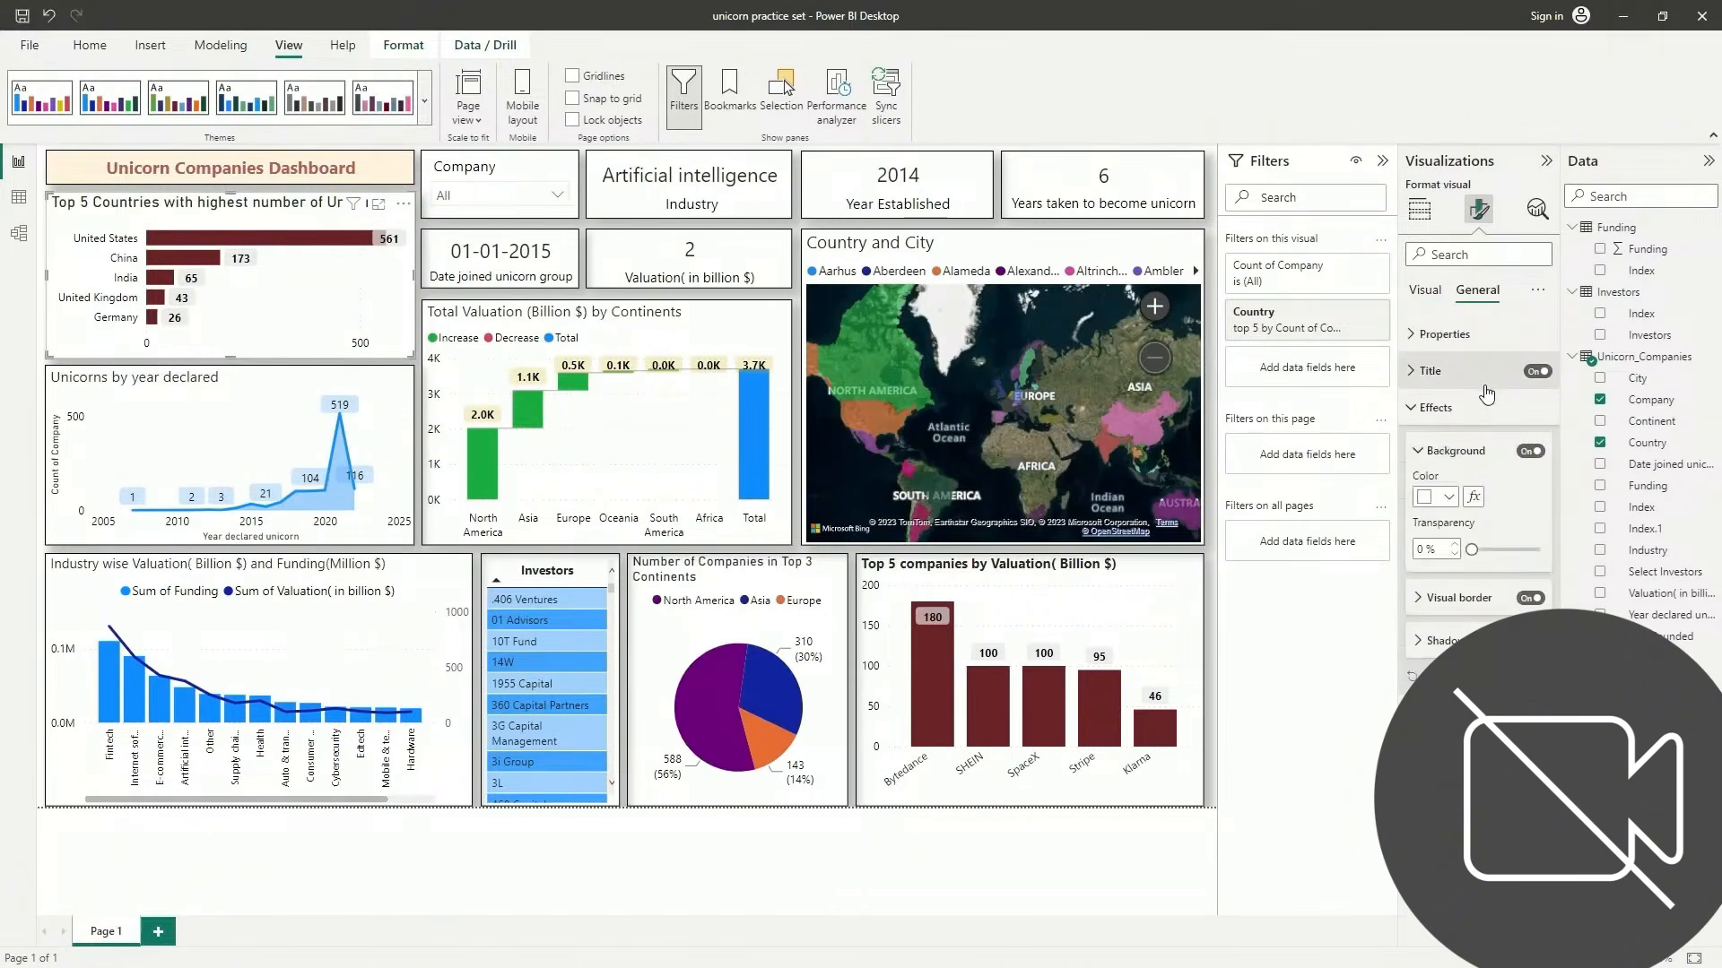
click(1484, 374)
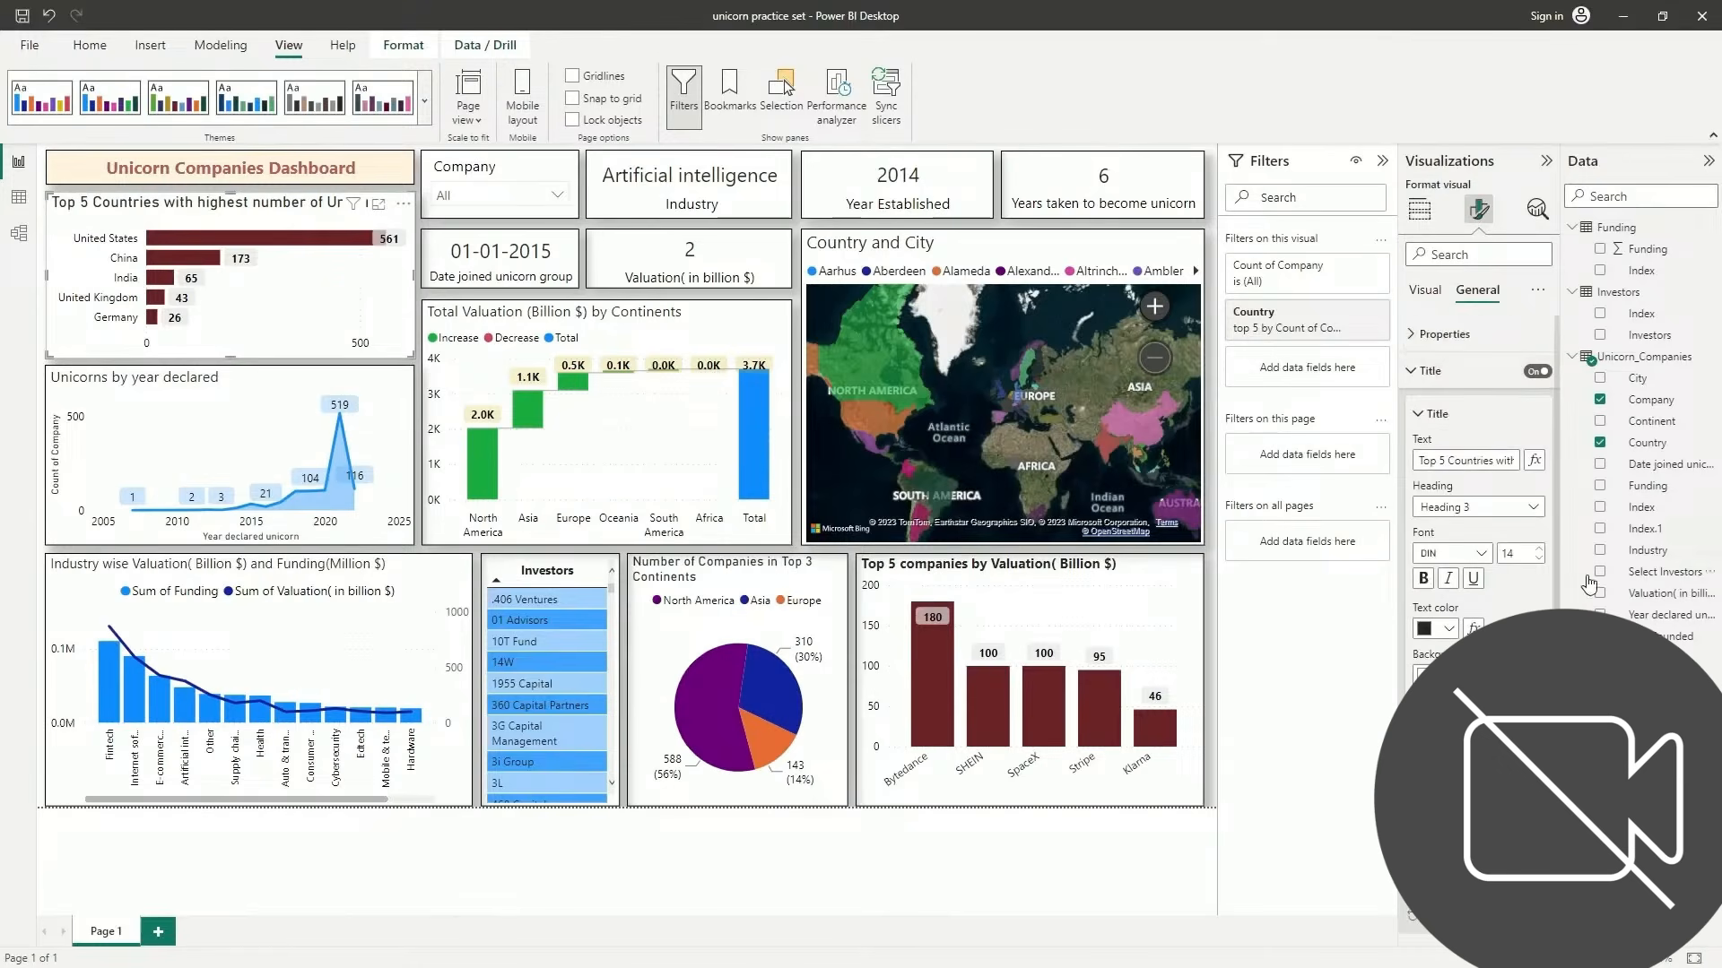
click(1539, 563)
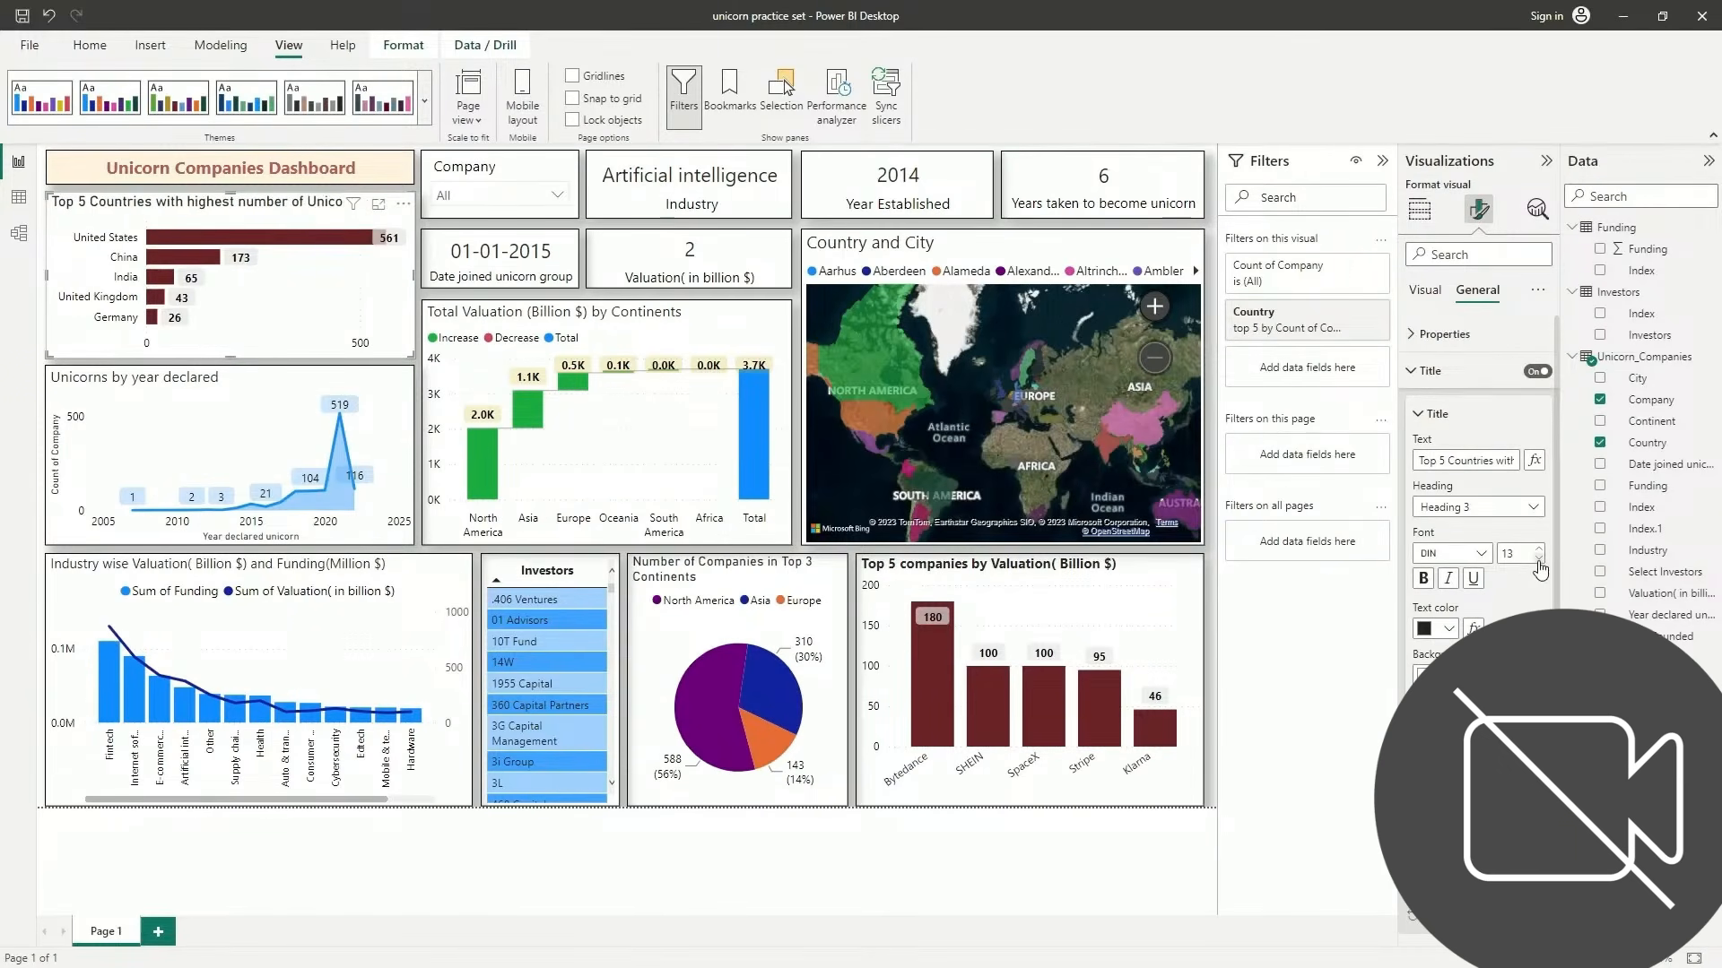
click(1540, 561)
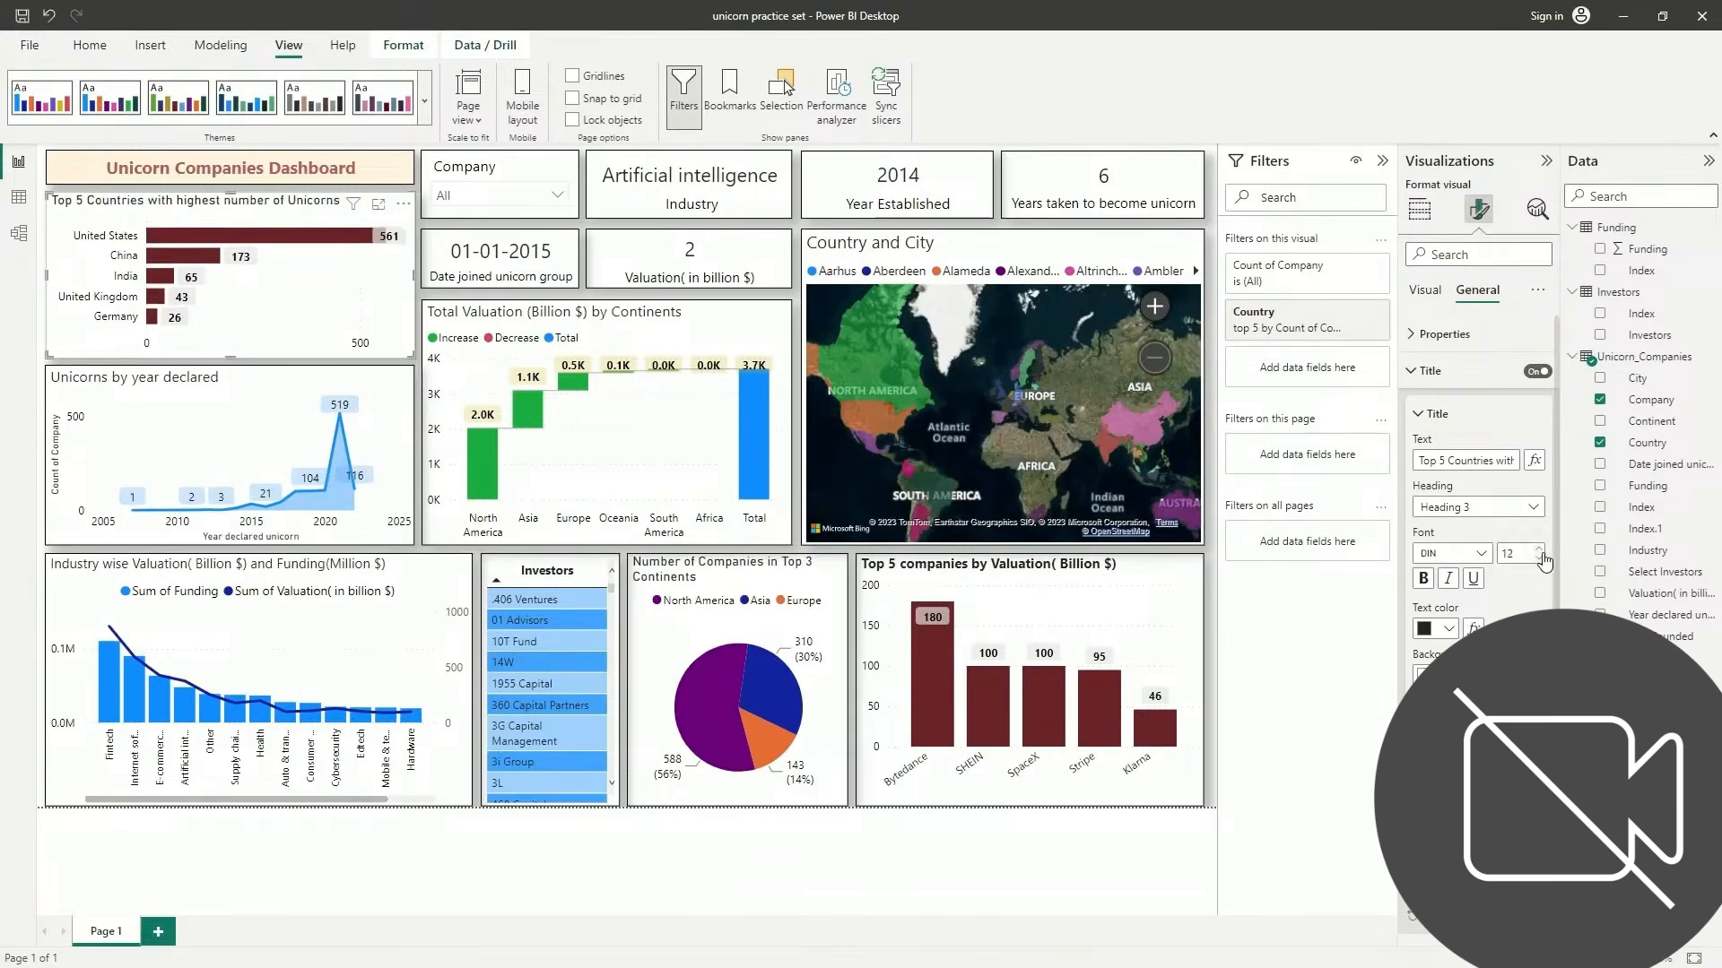
click(1538, 549)
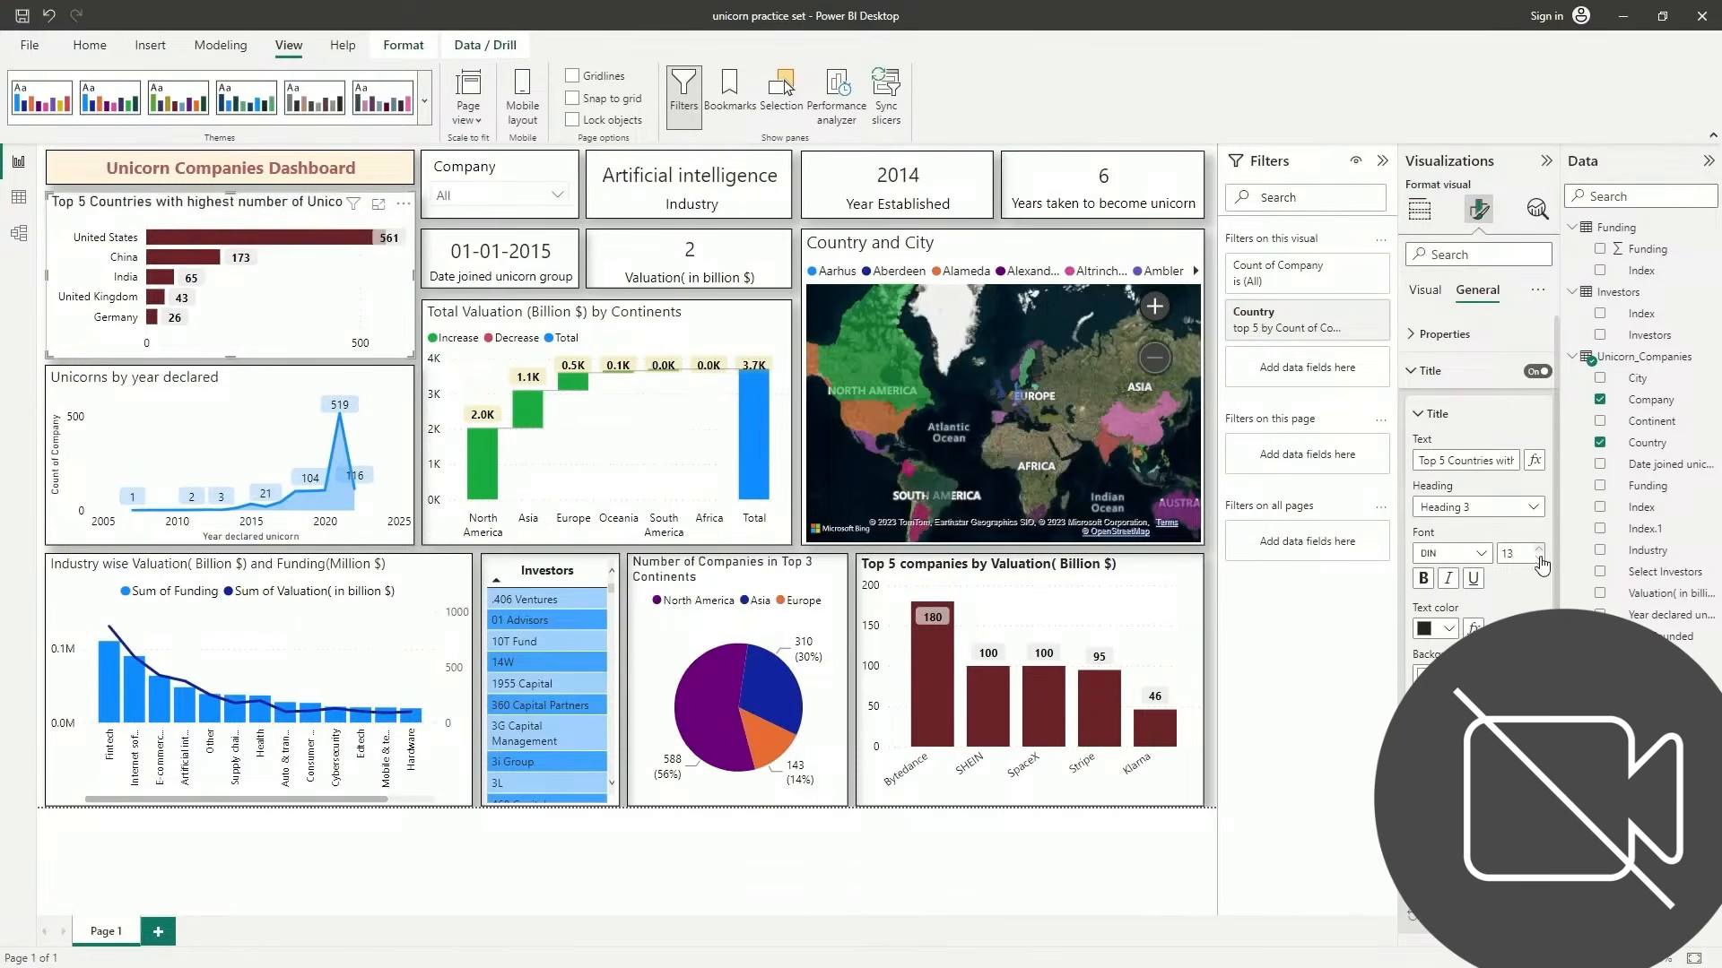
click(1423, 579)
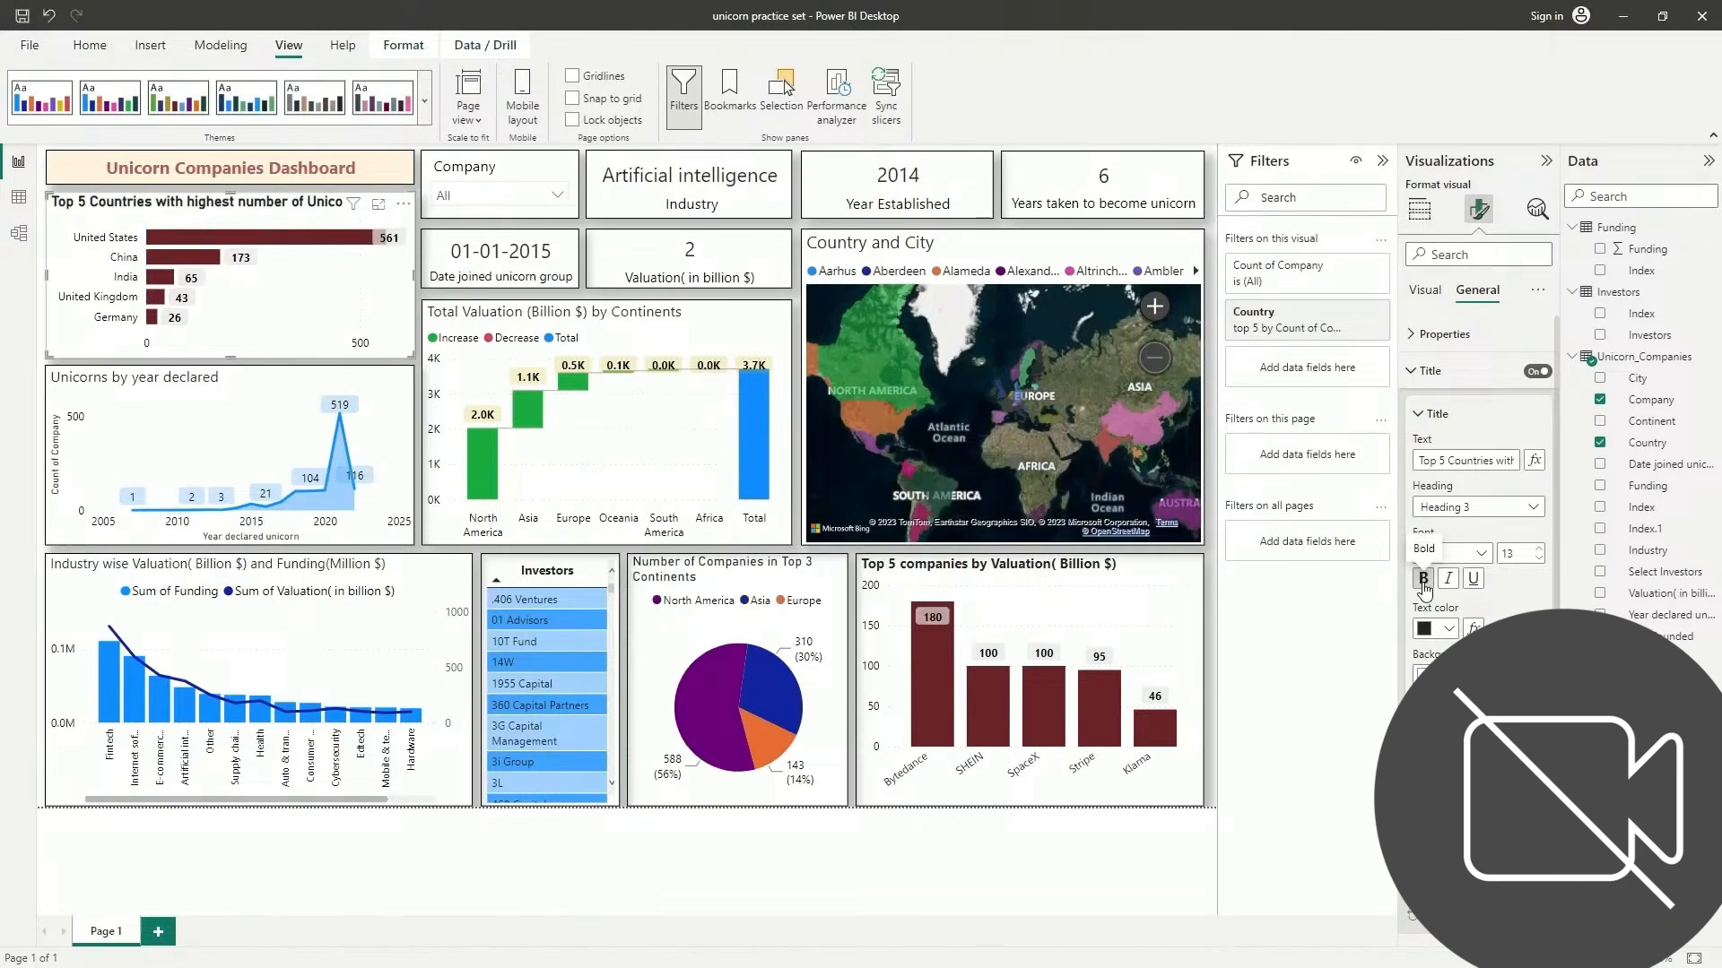
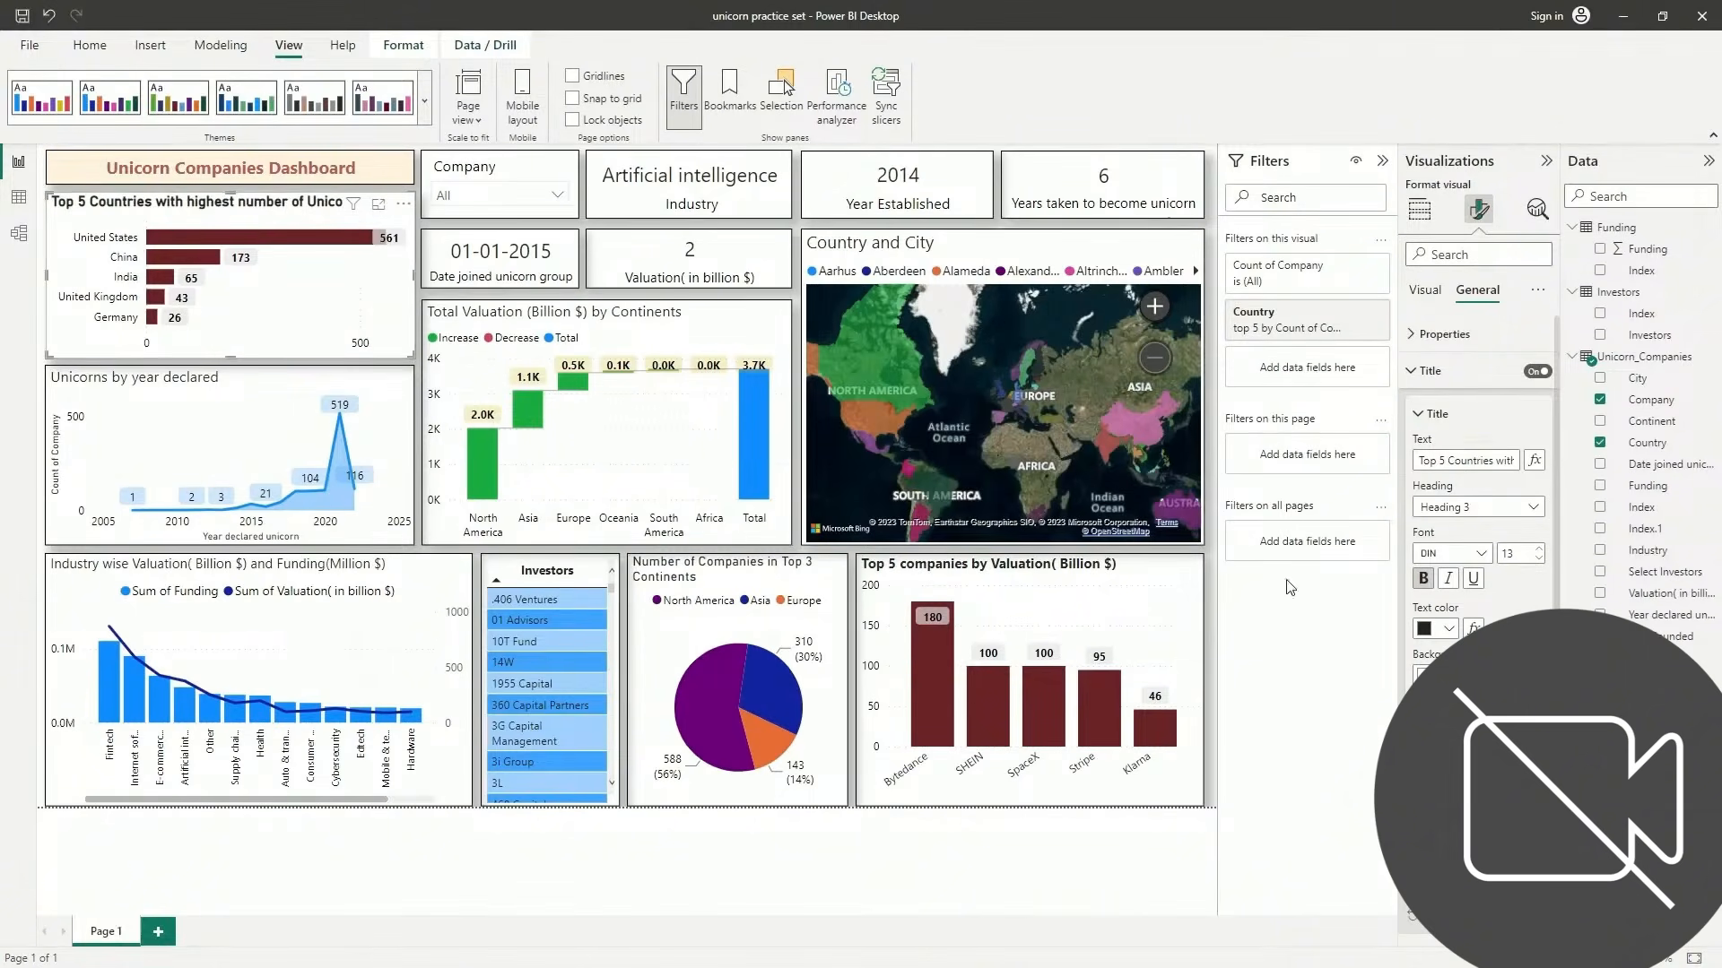
Show the data label settings of the Top 5 Countries bar chart
click(1457, 383)
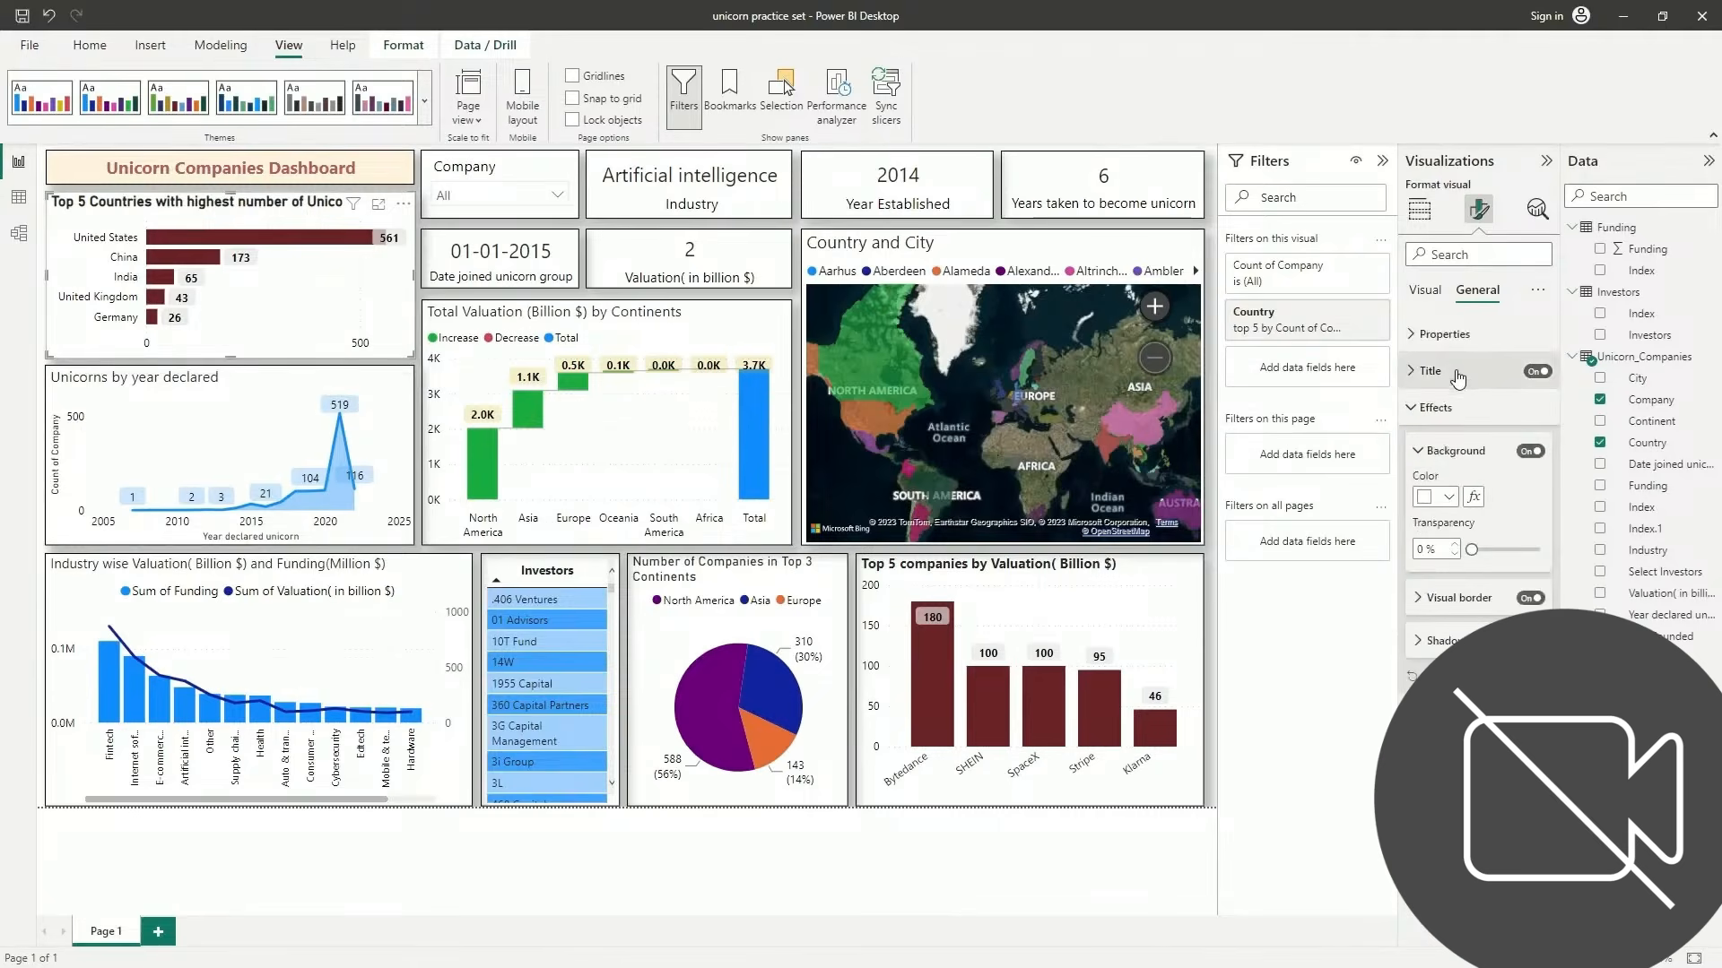
click(1425, 290)
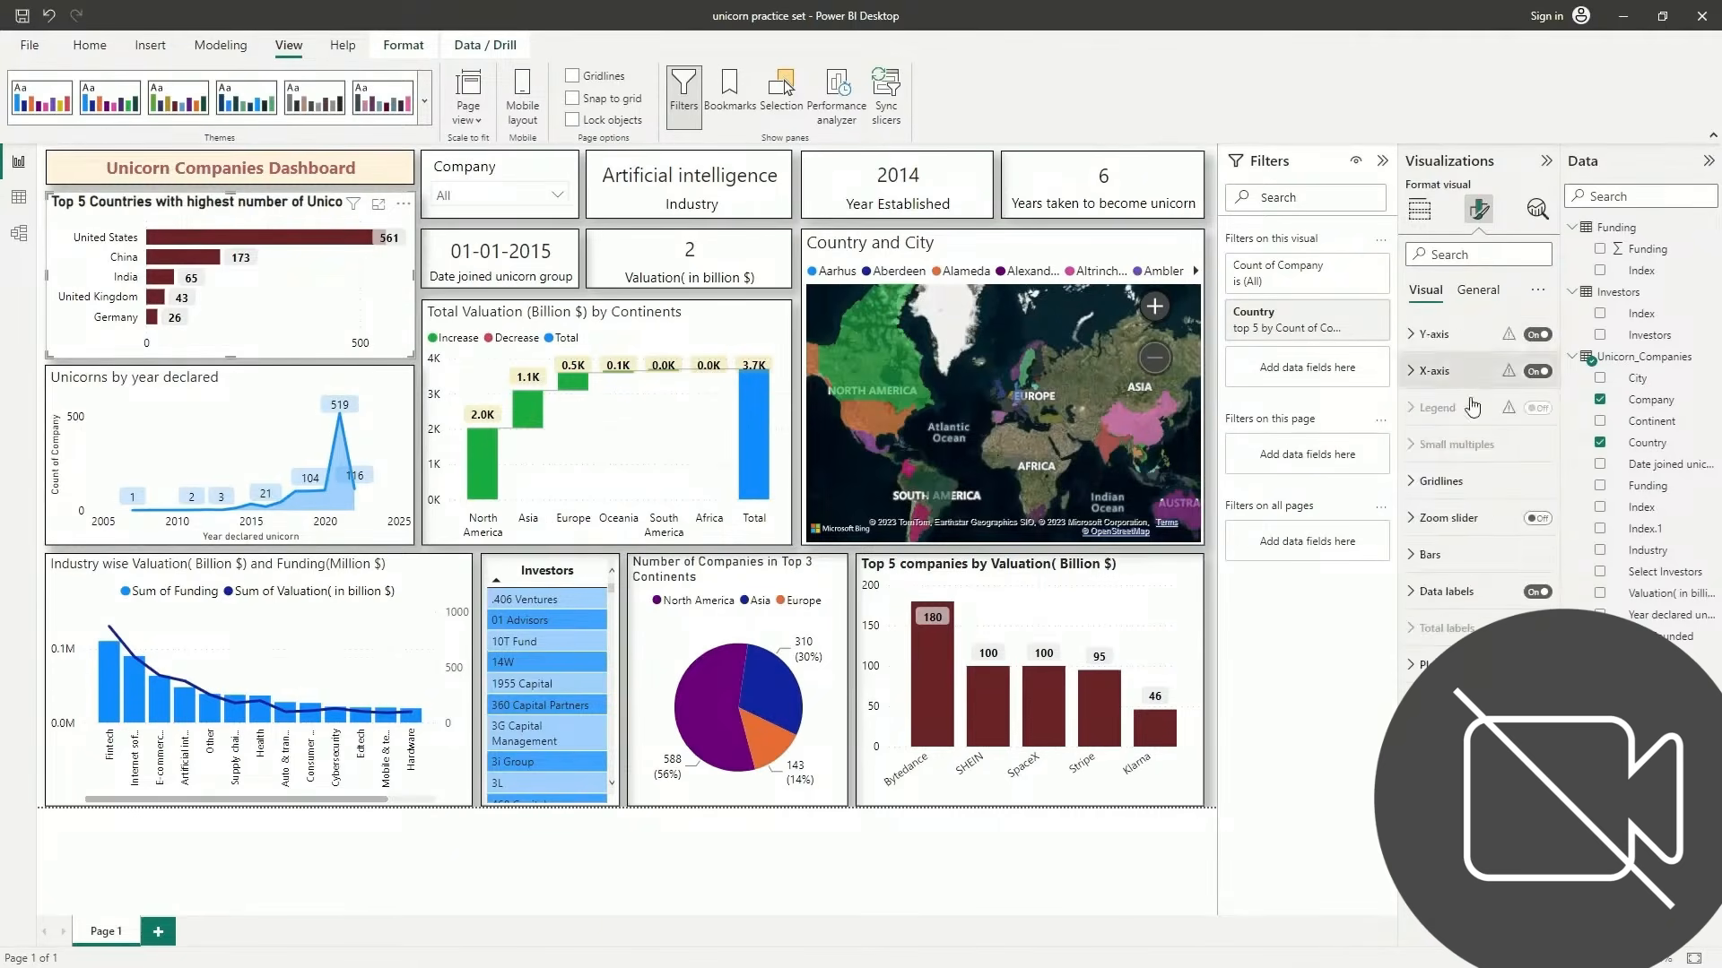
click(1459, 593)
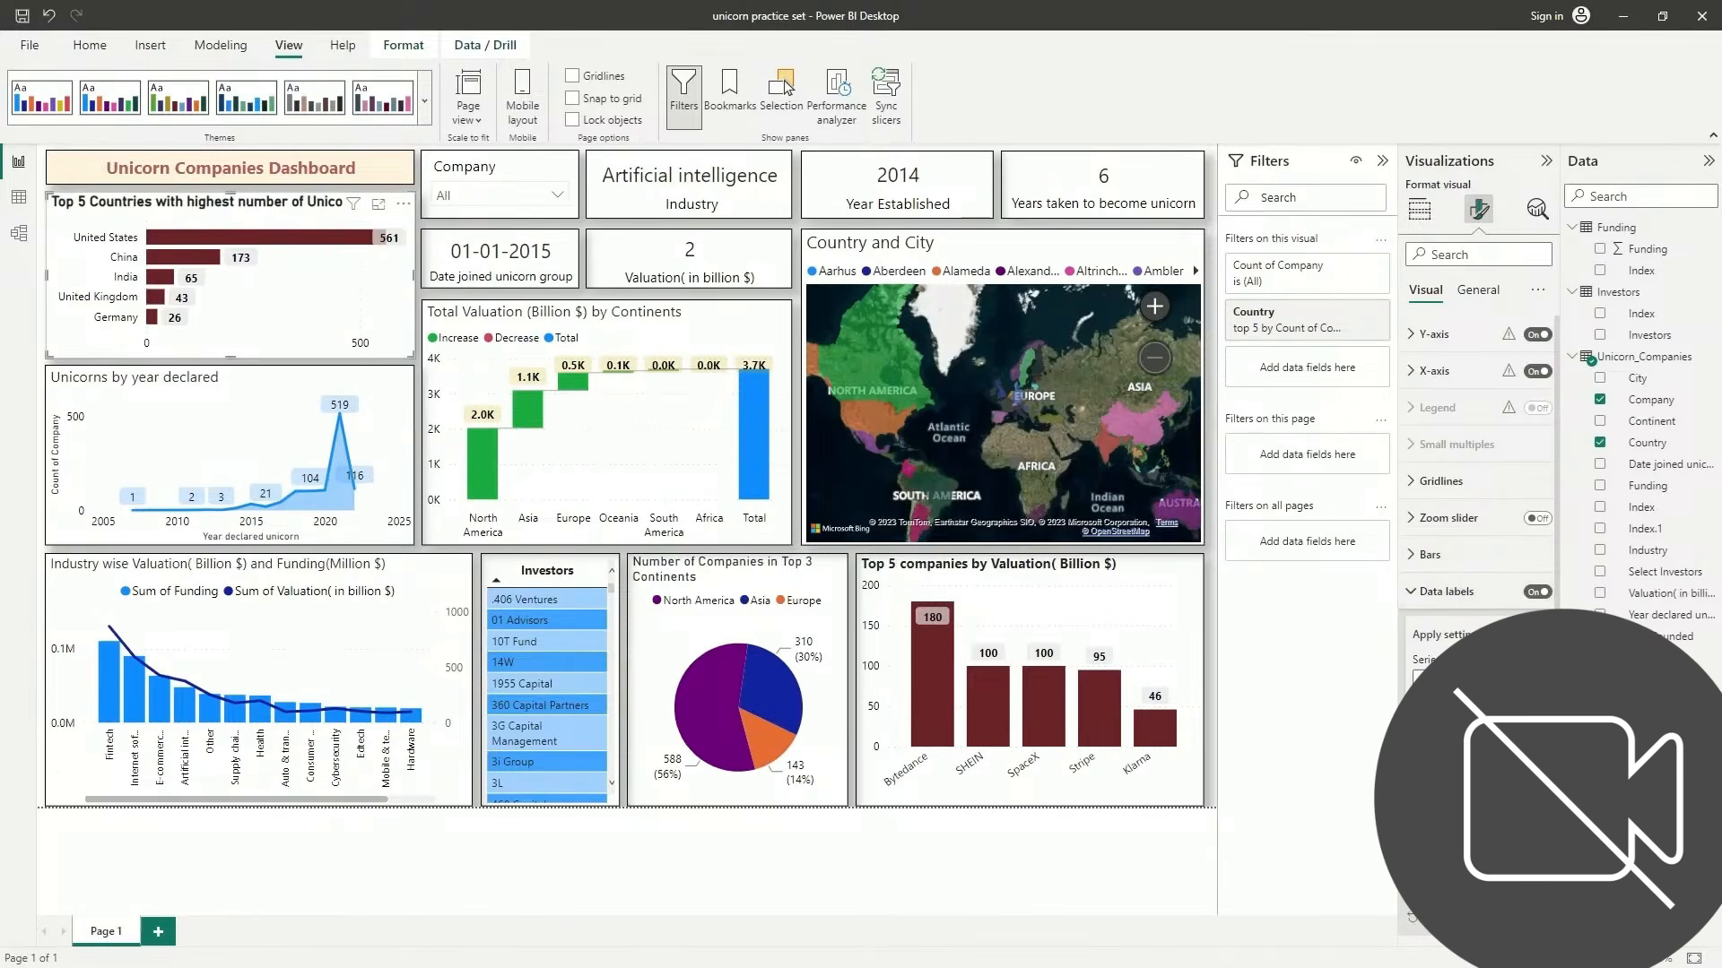
scroll(1478, 493, down, 1)
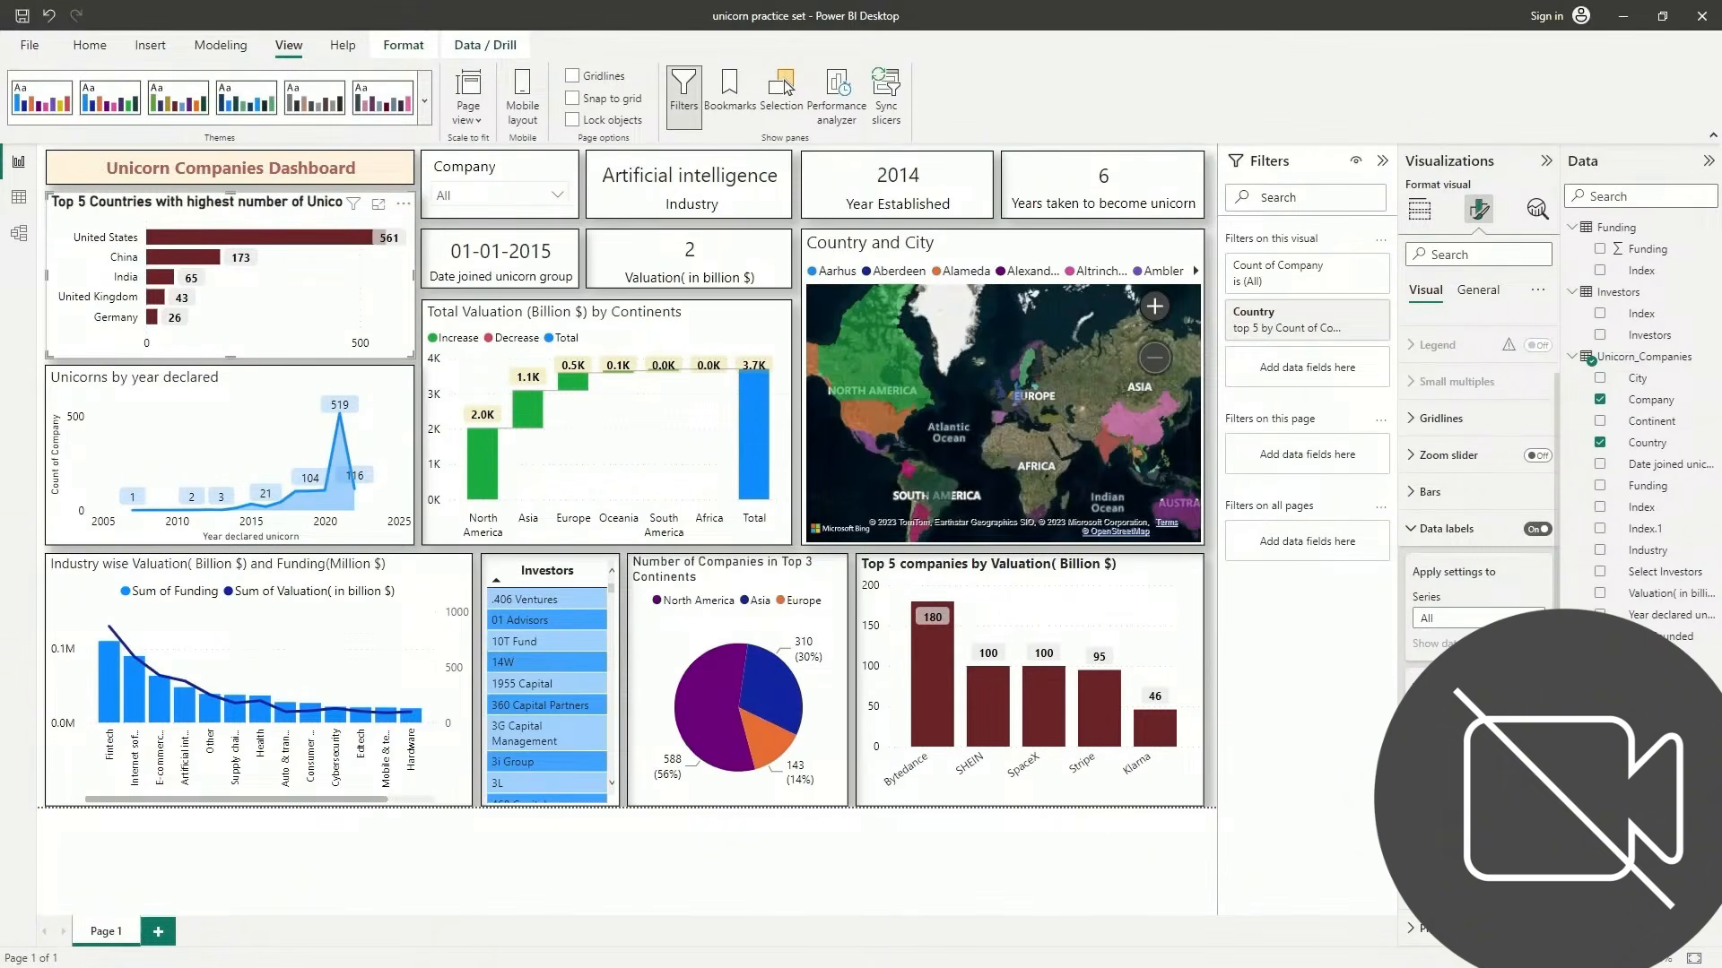
Try white as the text colour of the data label values on the Top 5 Countries bar chart
click(1531, 772)
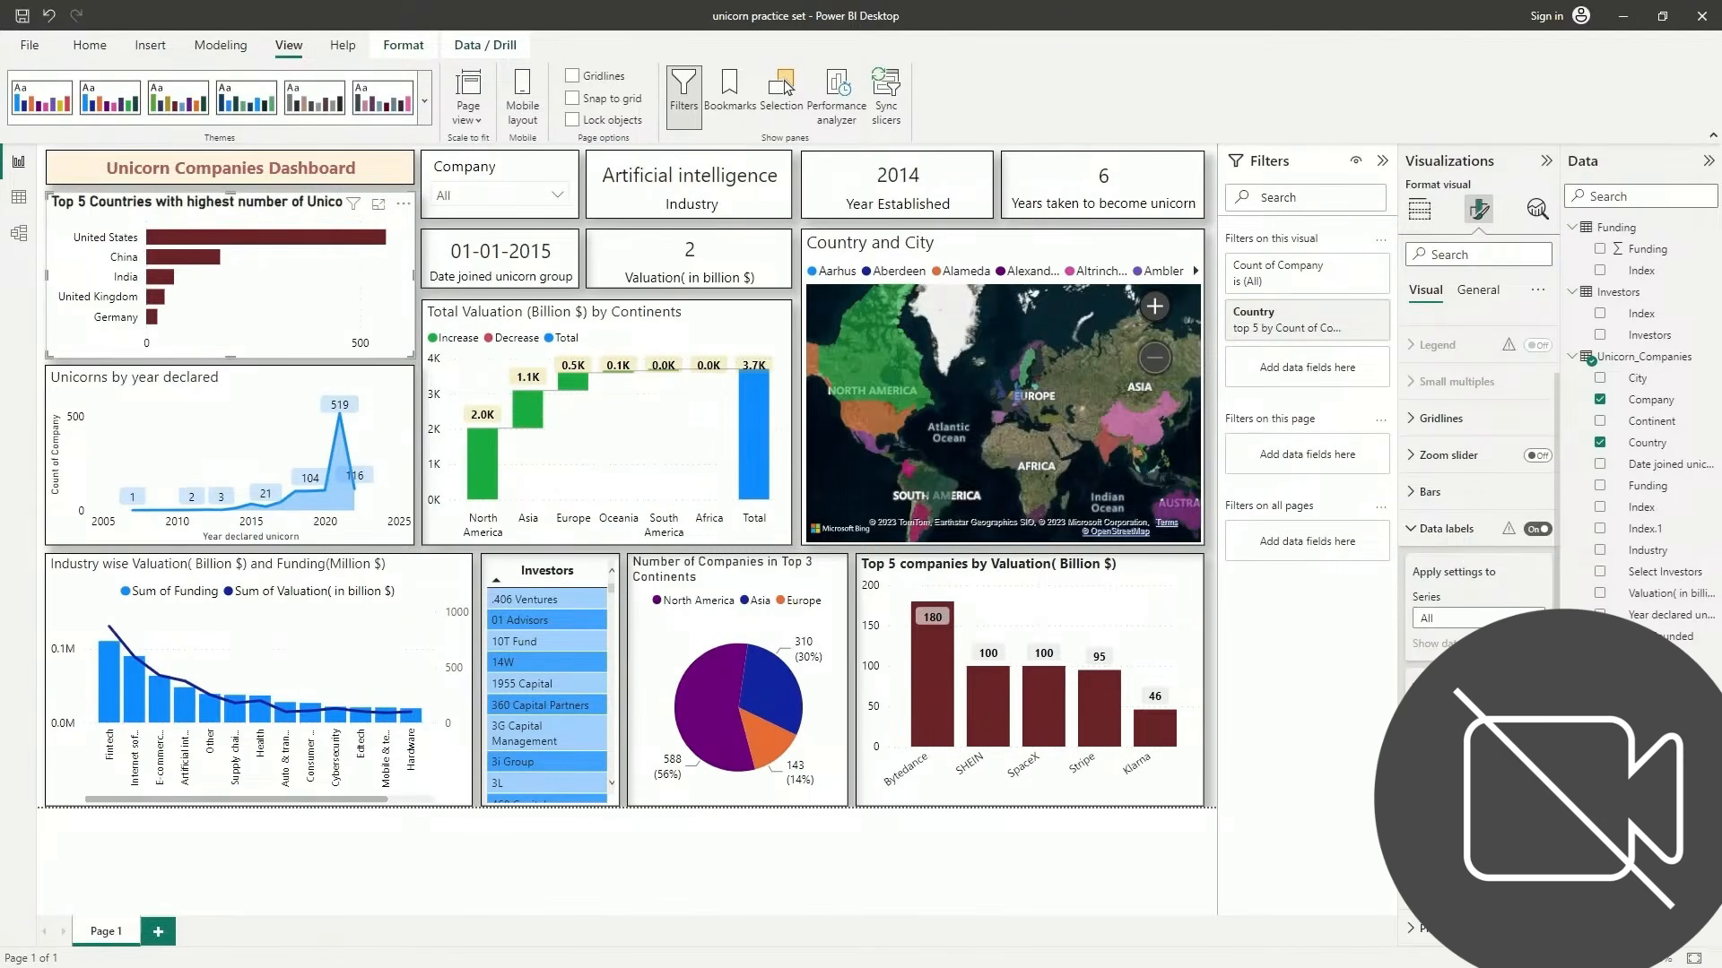
click(1439, 778)
click(1433, 846)
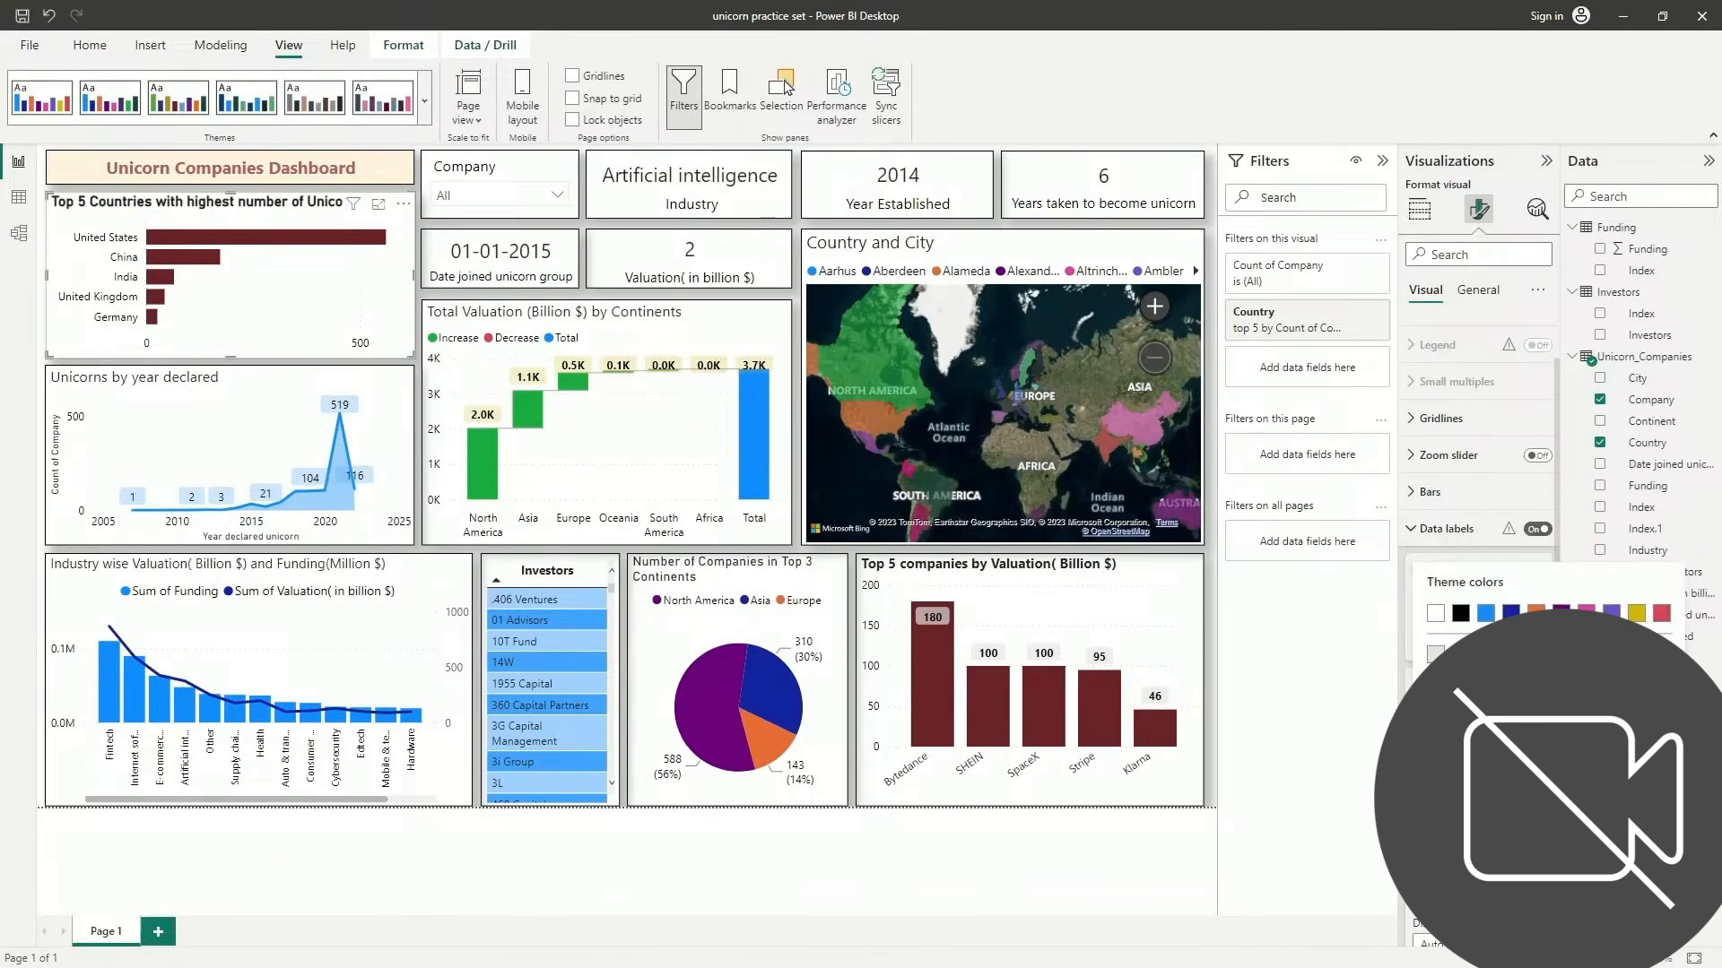
click(1462, 786)
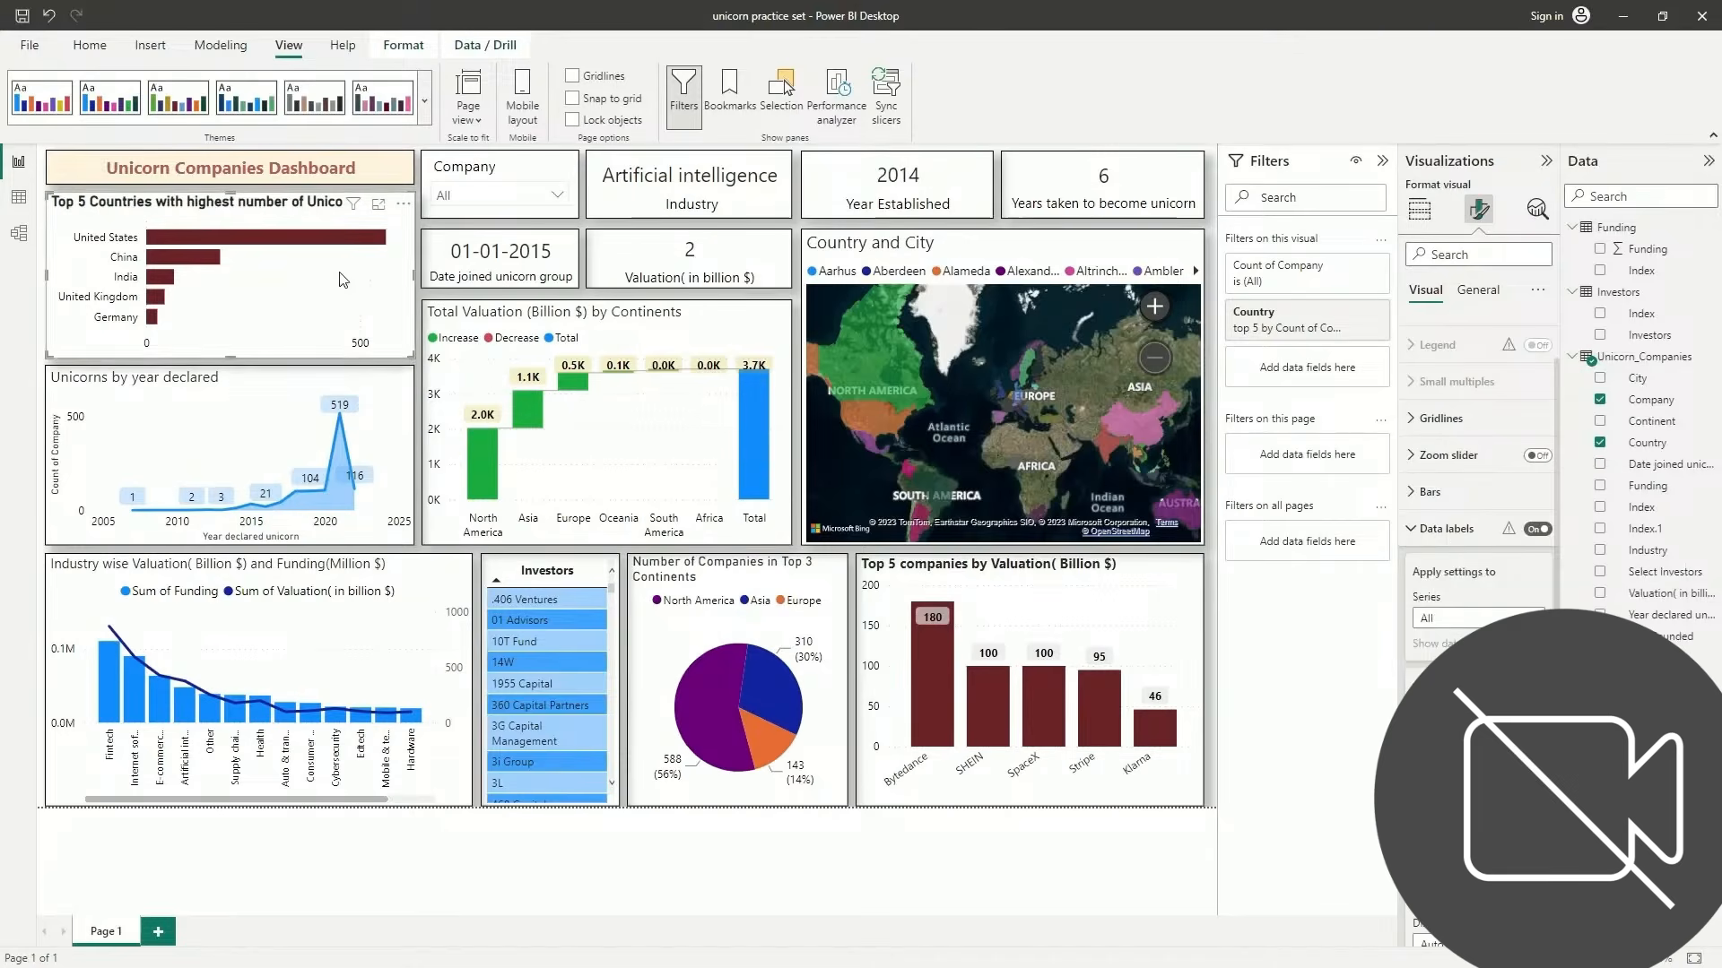
click(1536, 529)
click(1536, 529)
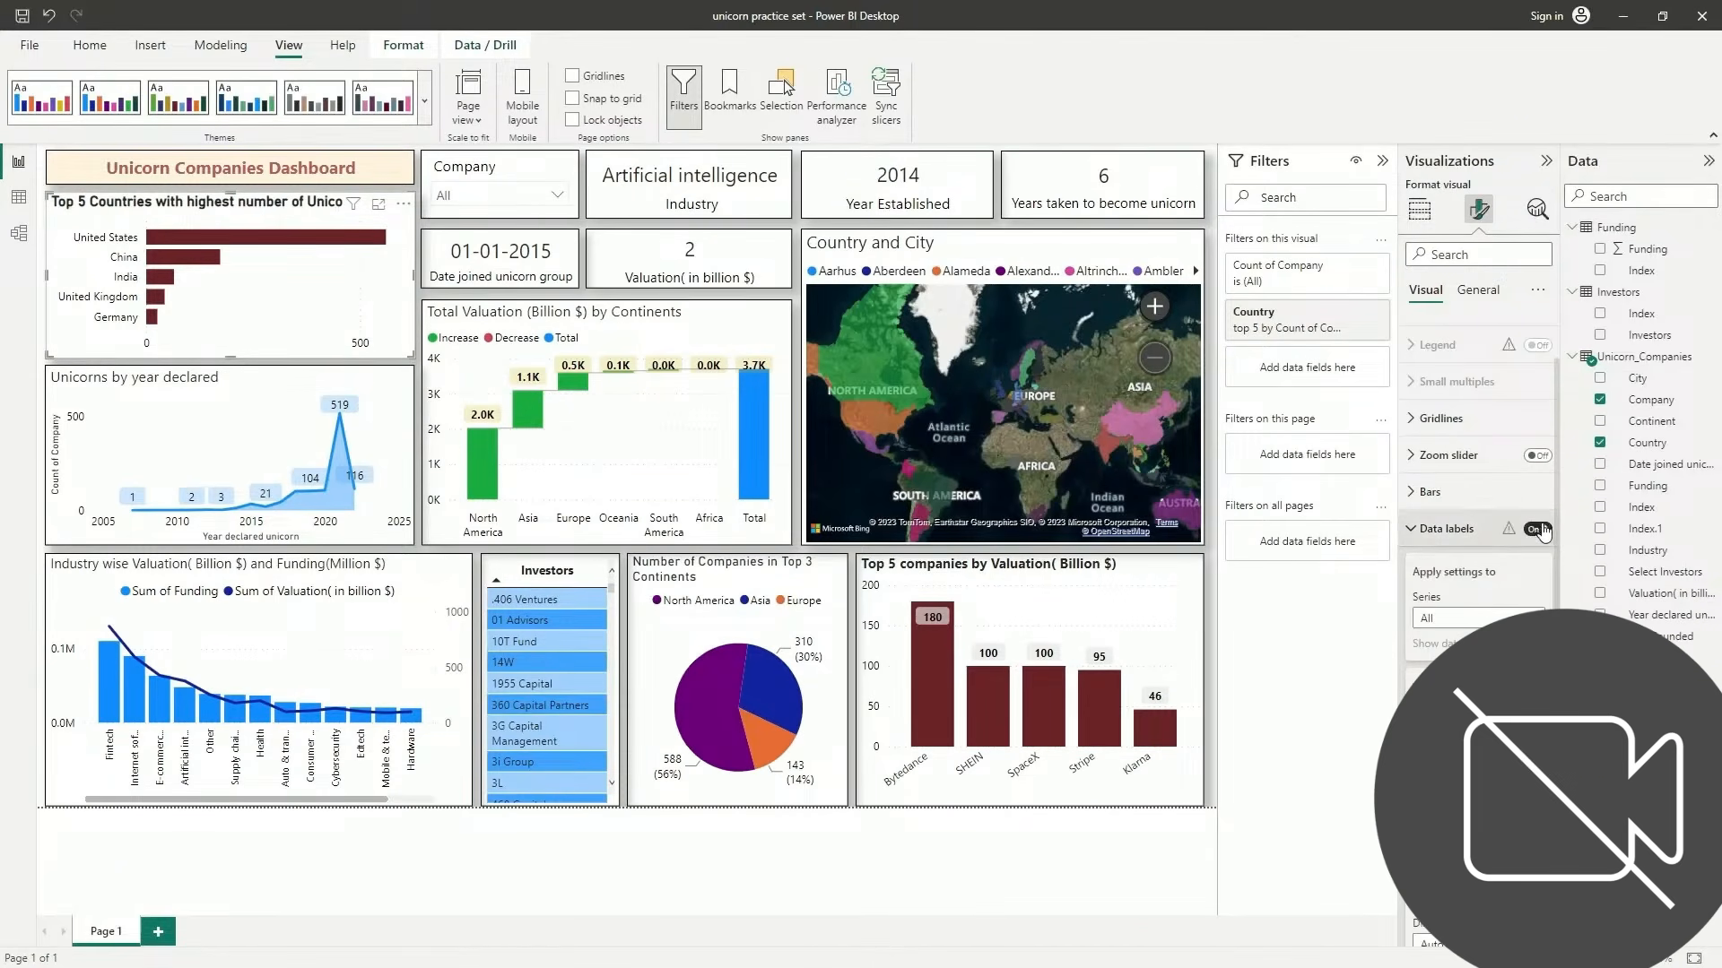
click(1486, 619)
click(1426, 639)
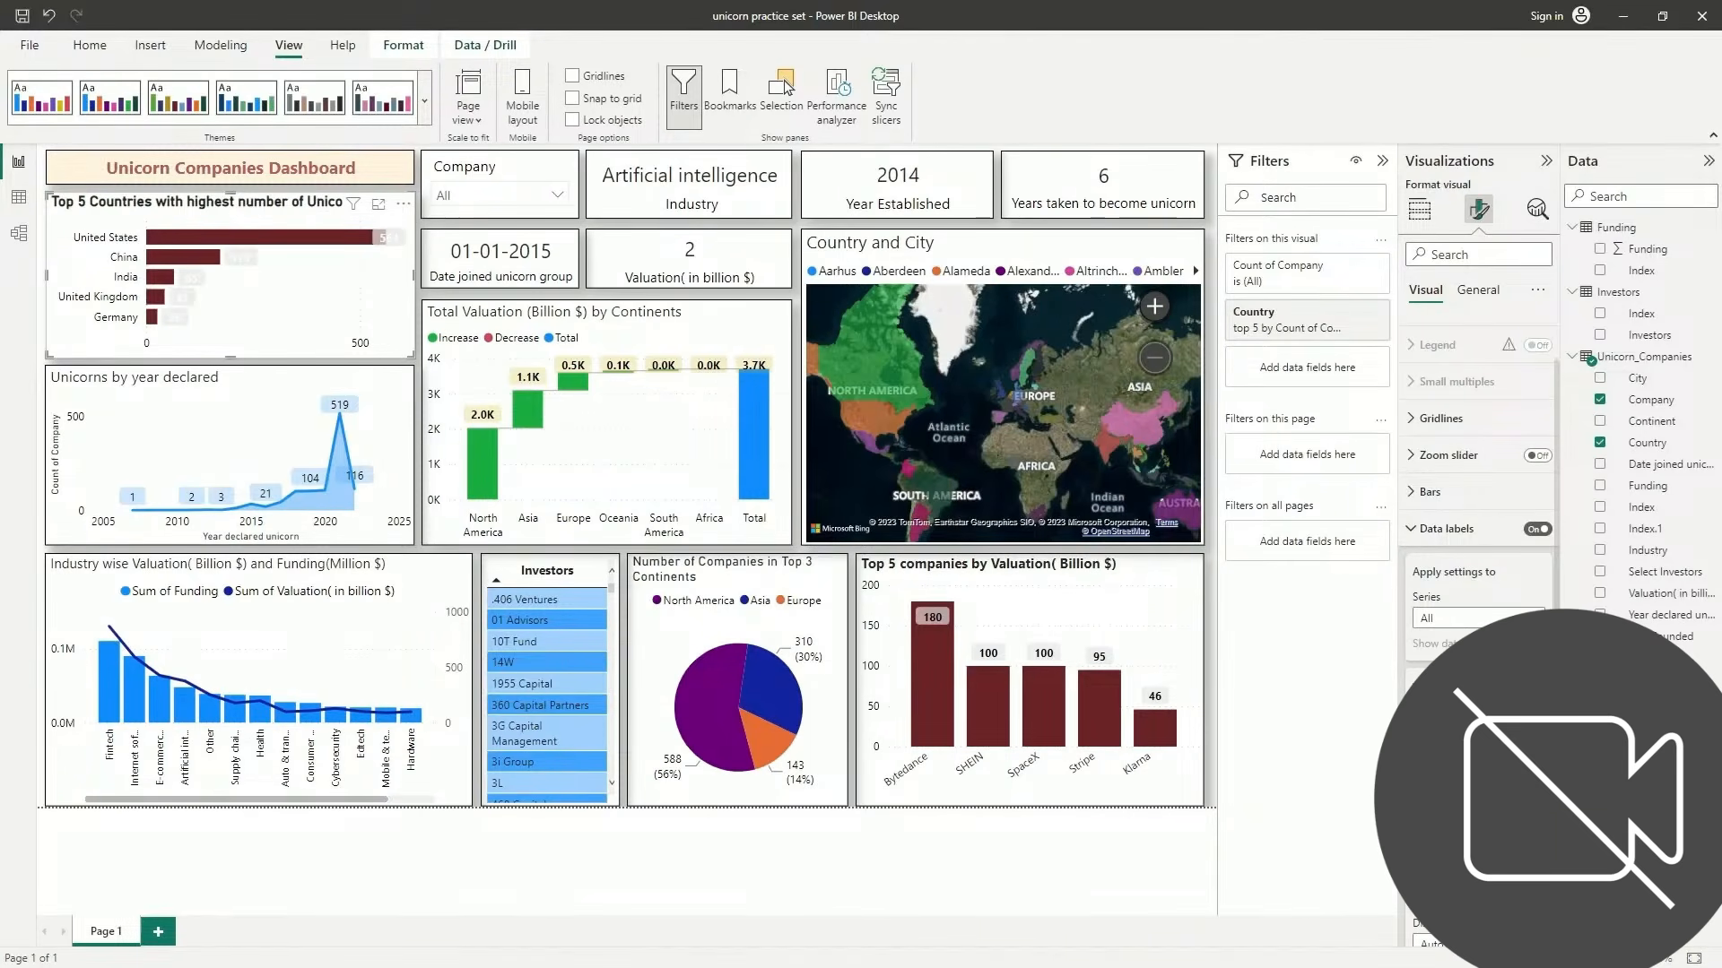
Set the Top 5 Countries bar chart's data label text to black and the label background to white
scroll(1477, 448, down, 3)
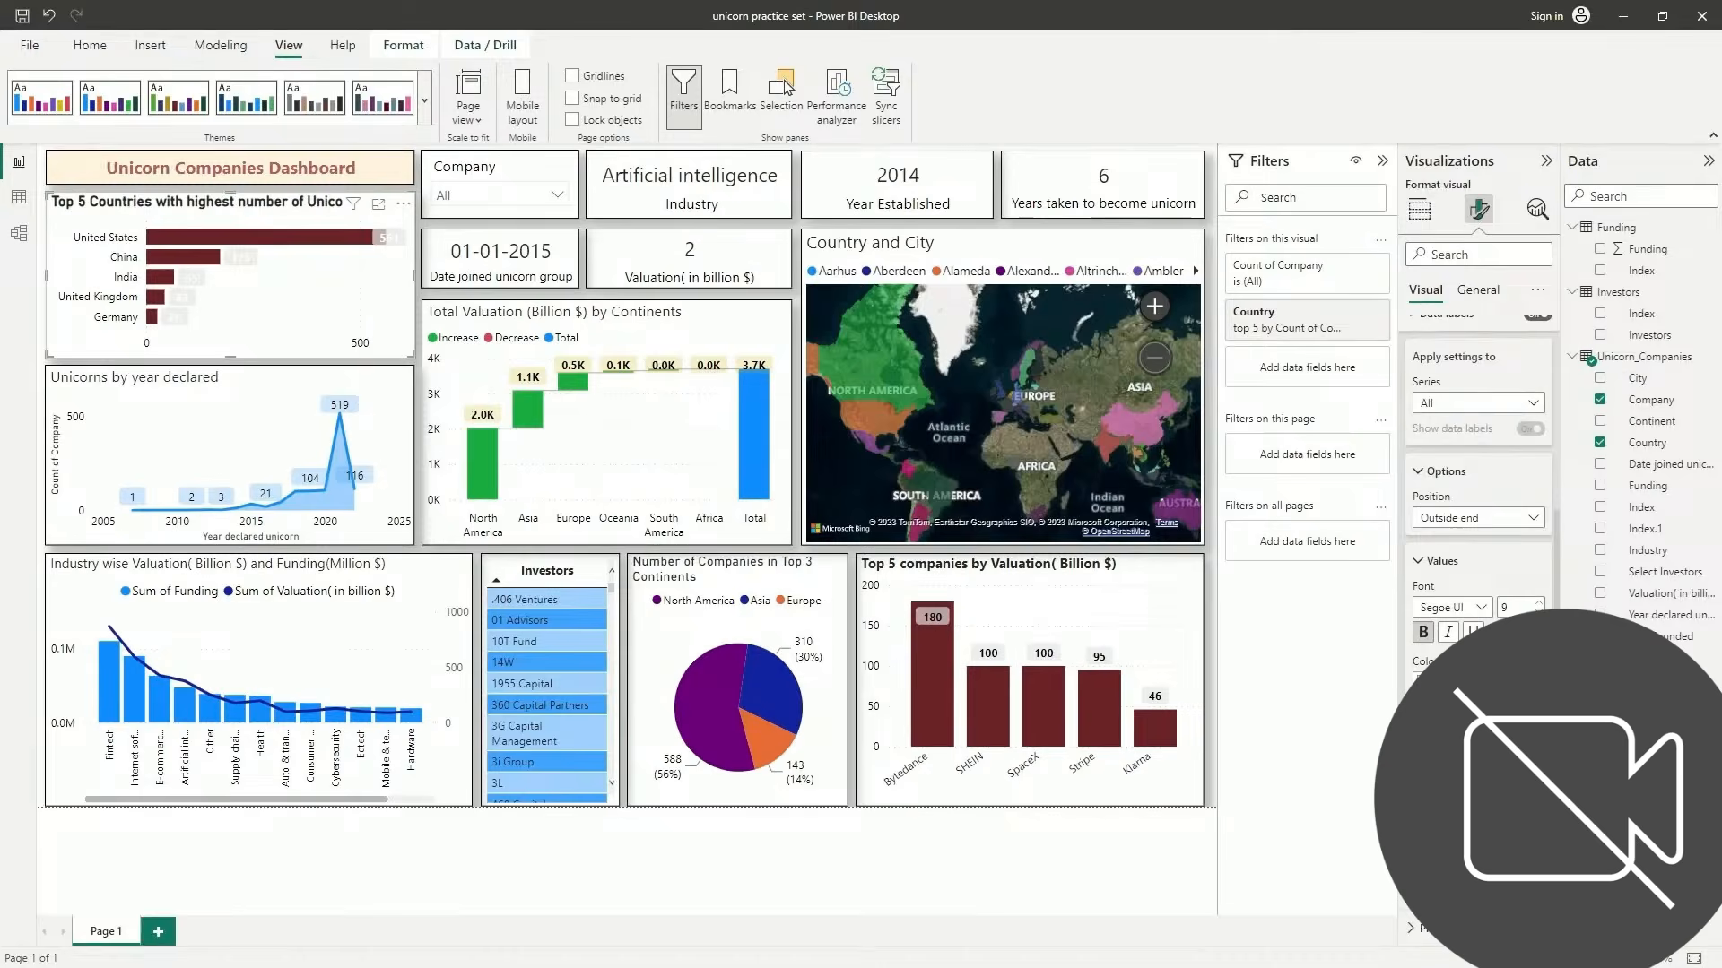
click(1435, 684)
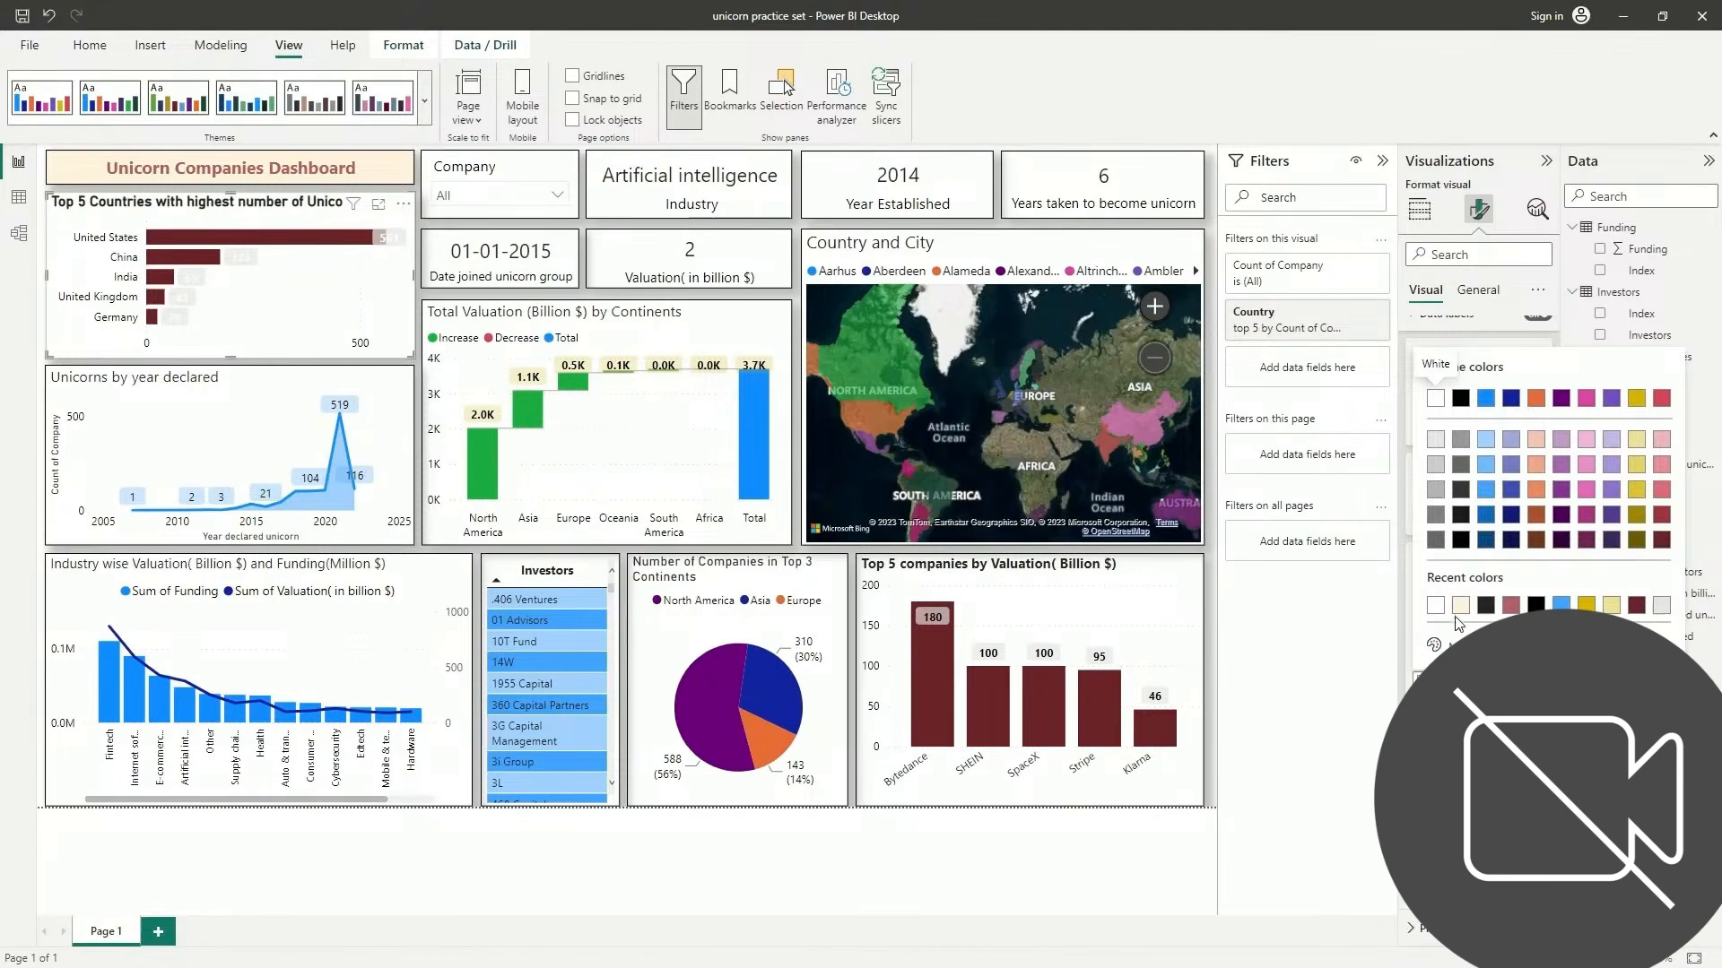
click(1484, 608)
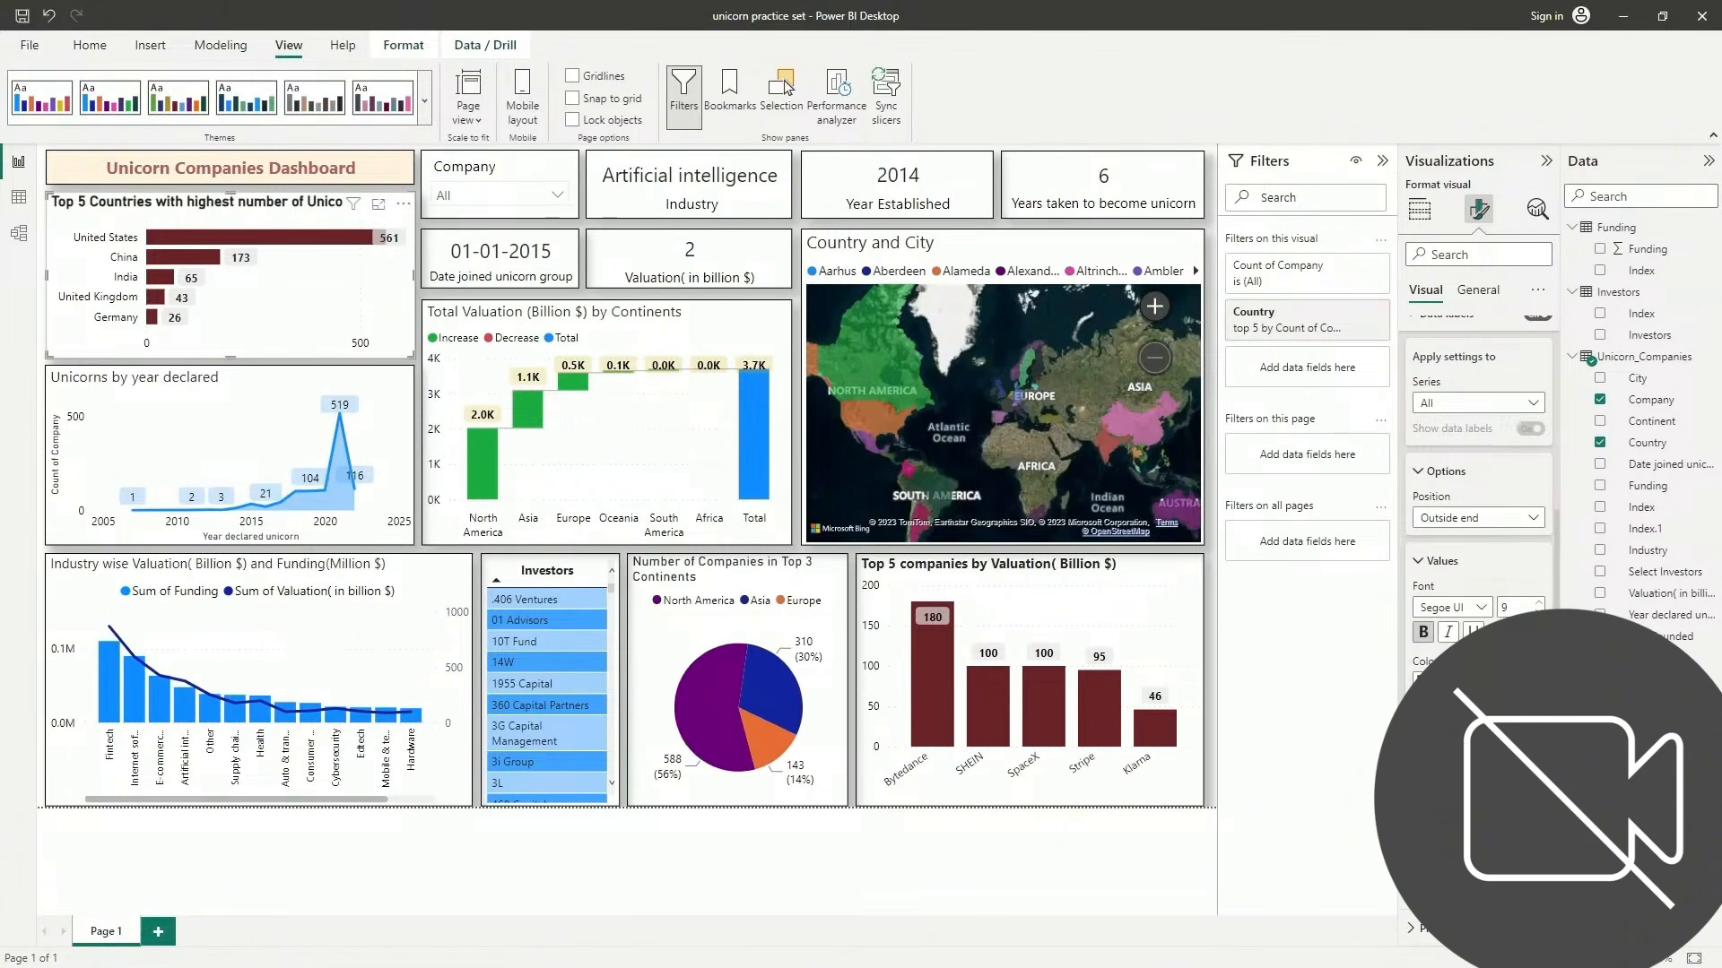
scroll(1478, 503, down, 2)
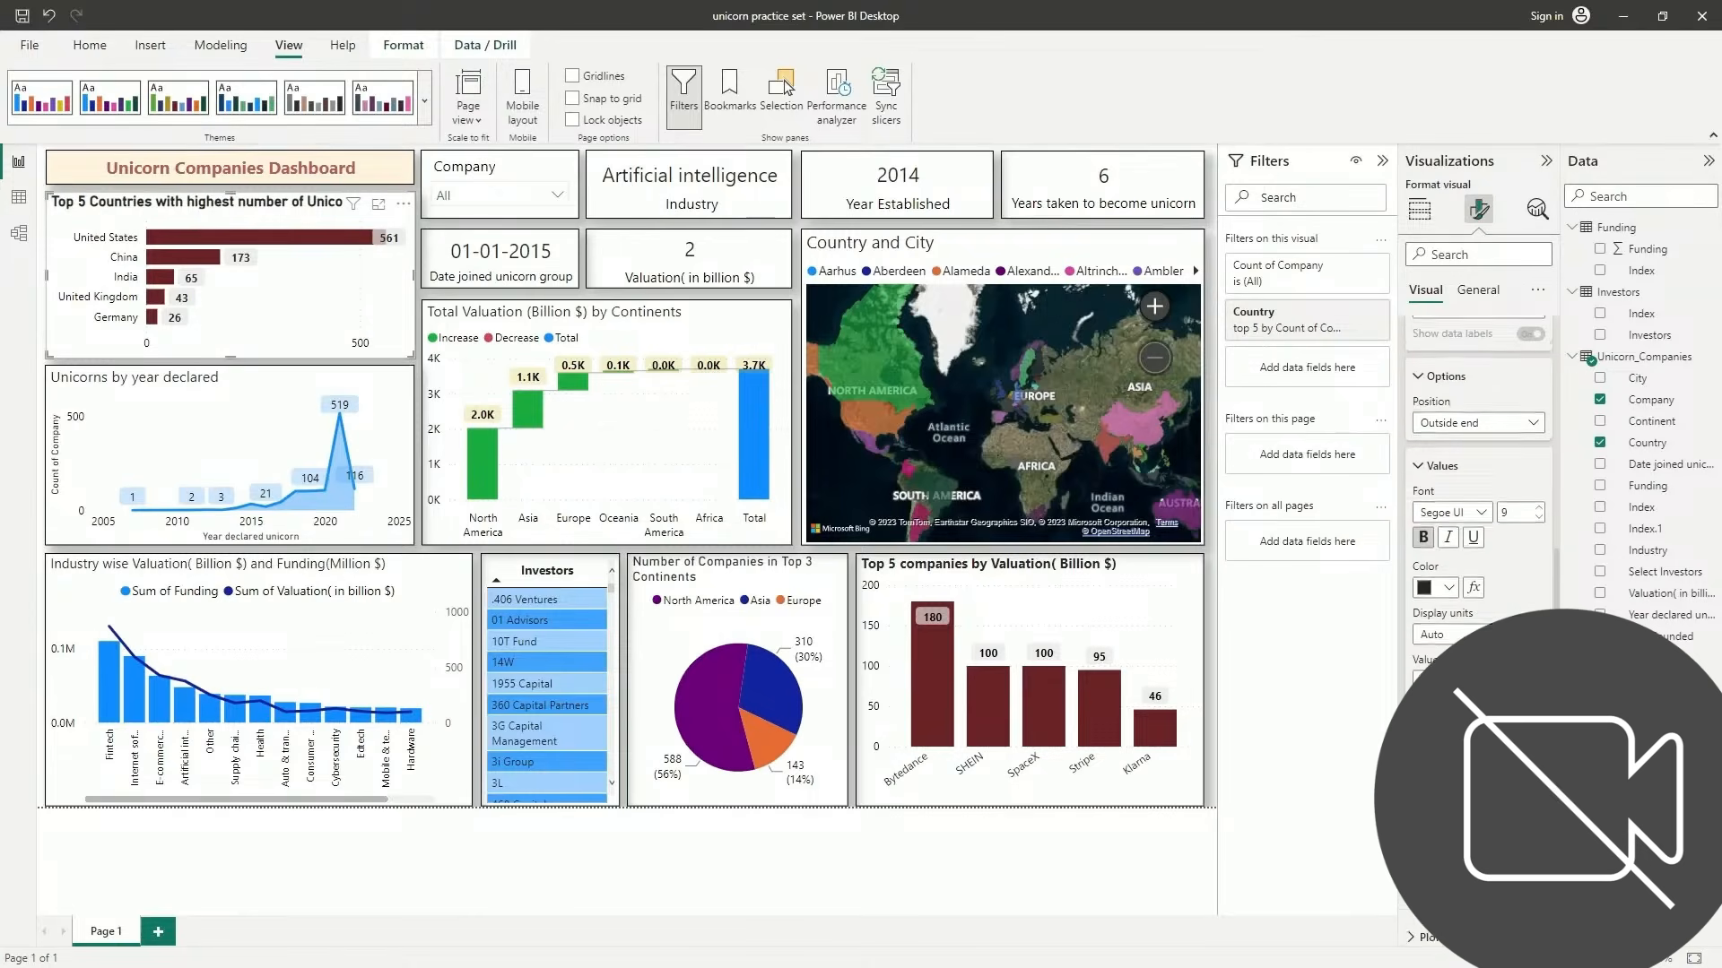
click(1448, 579)
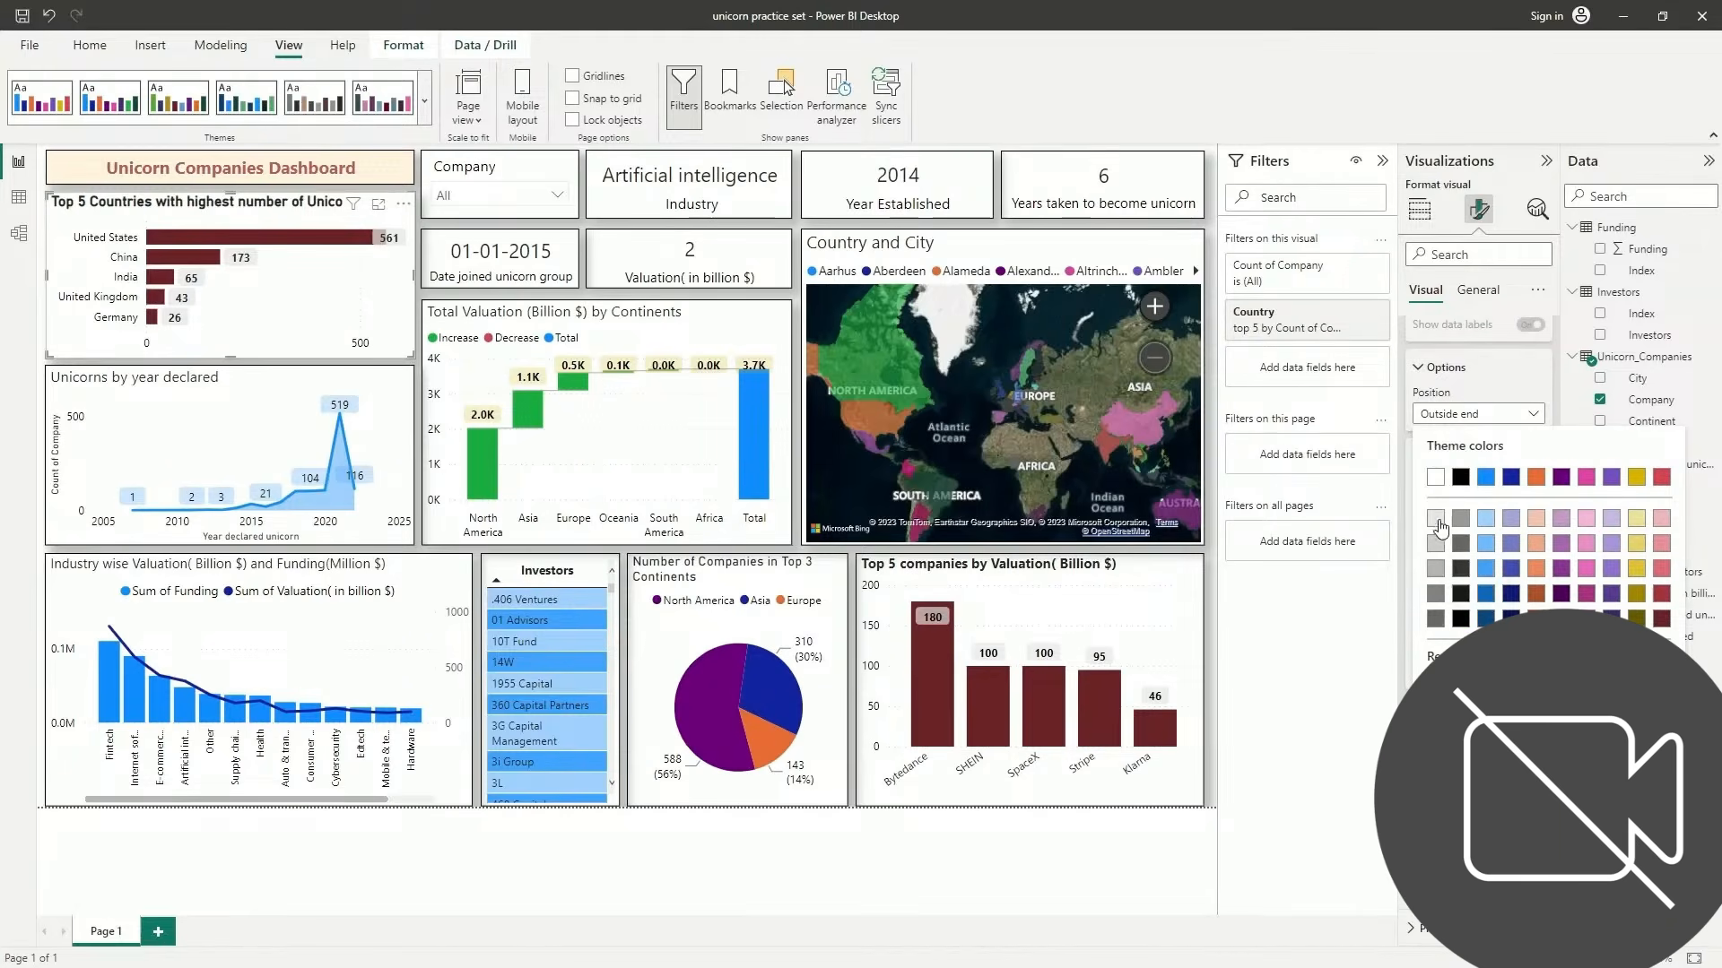
click(1435, 477)
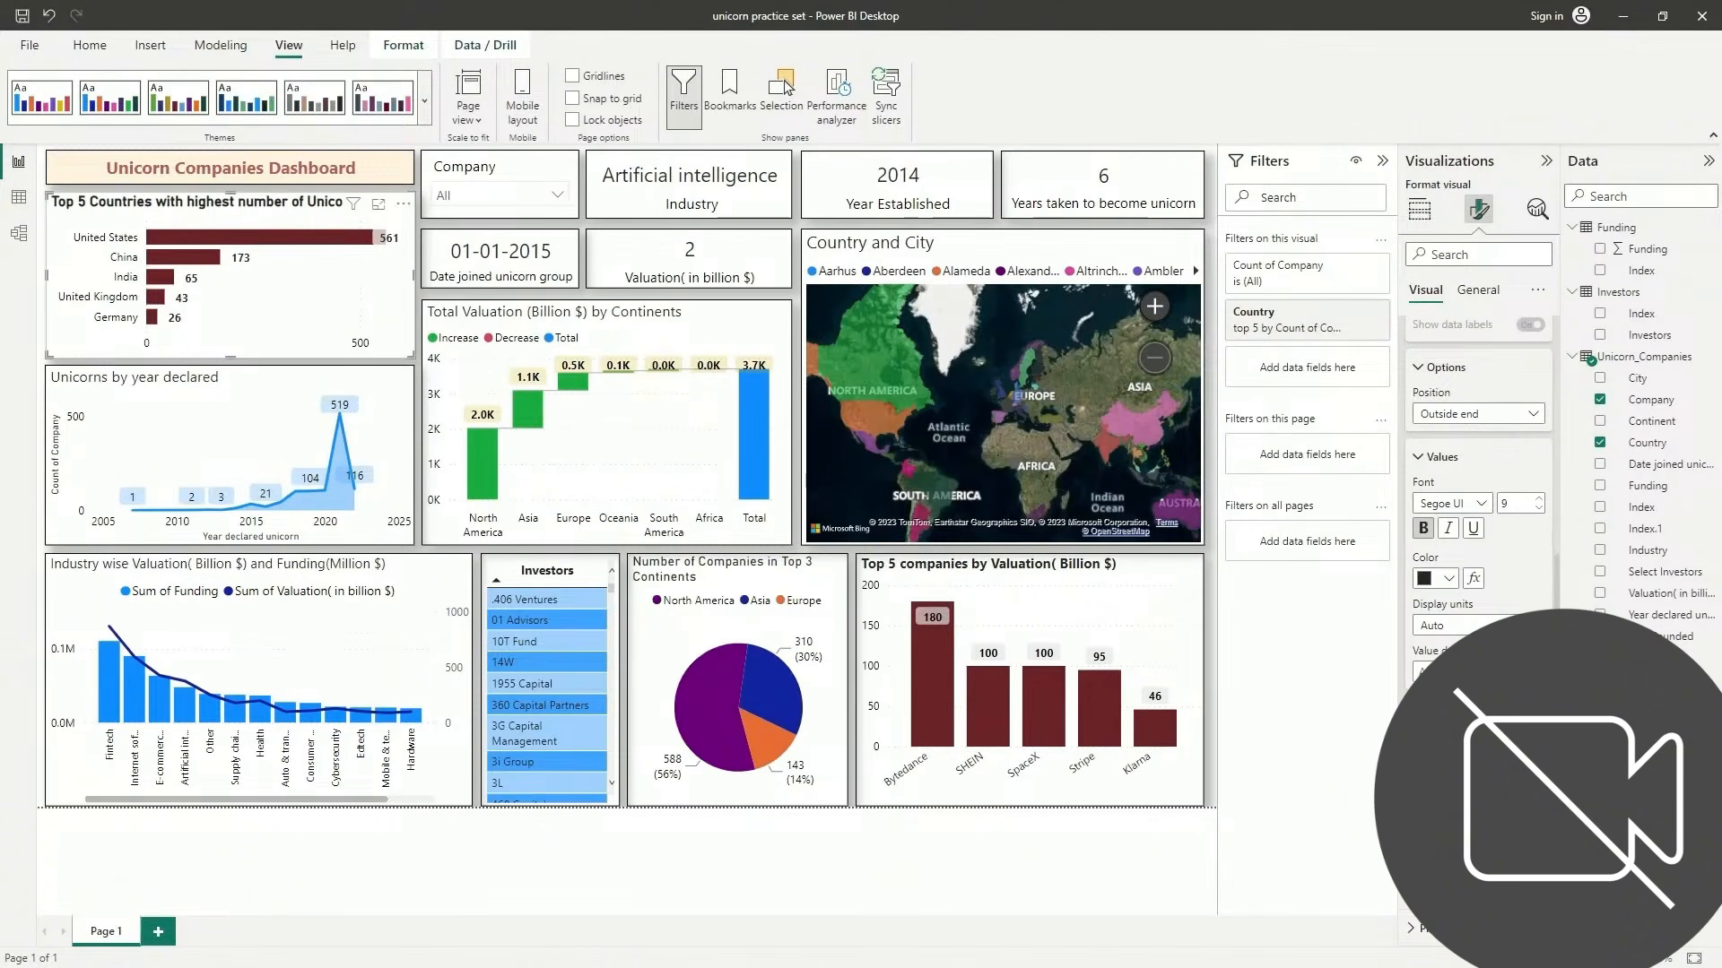
scroll(1478, 448, up, 3)
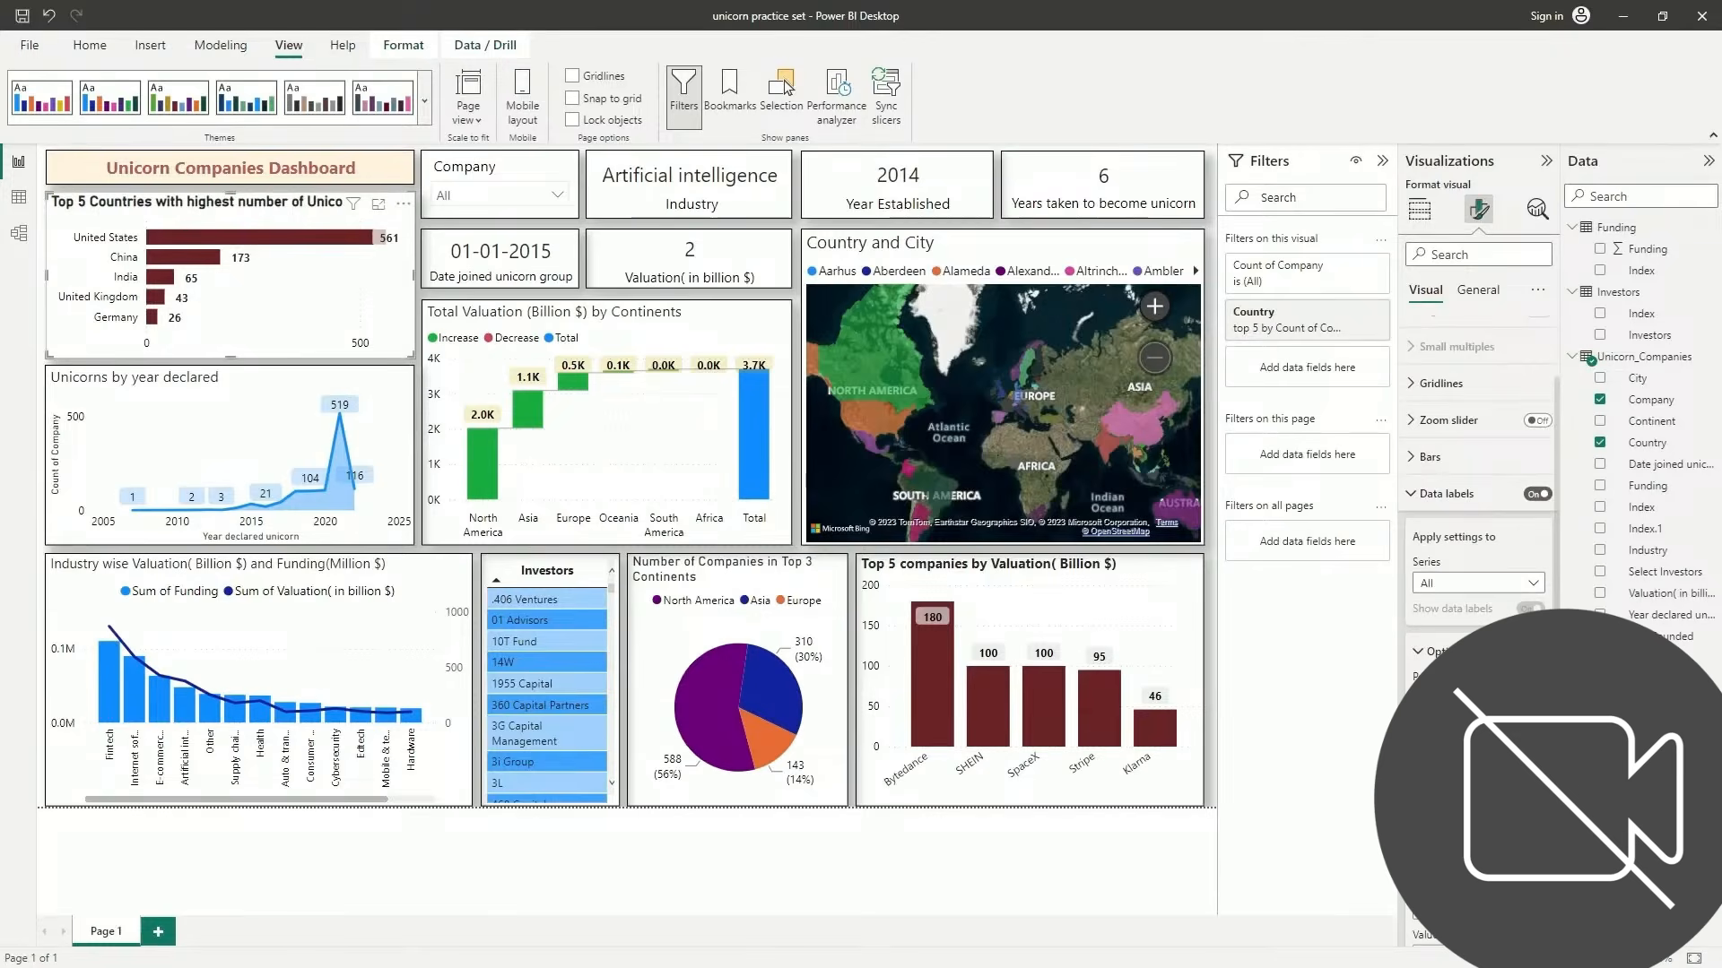
click(1478, 753)
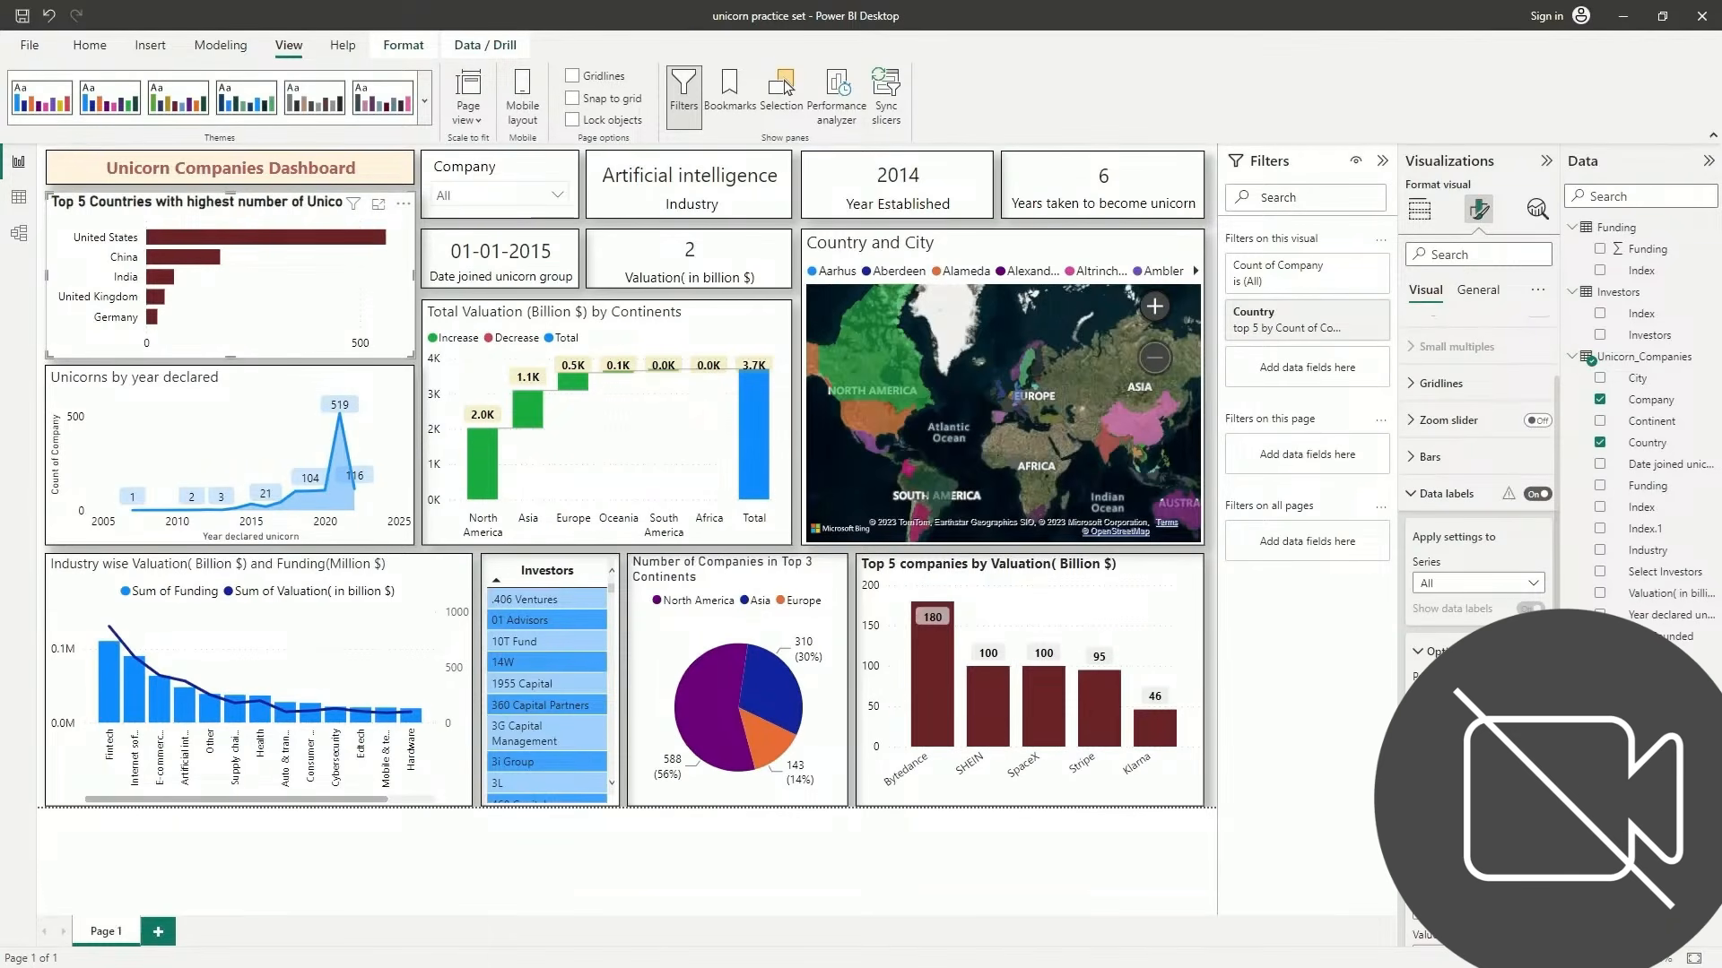
click(1478, 753)
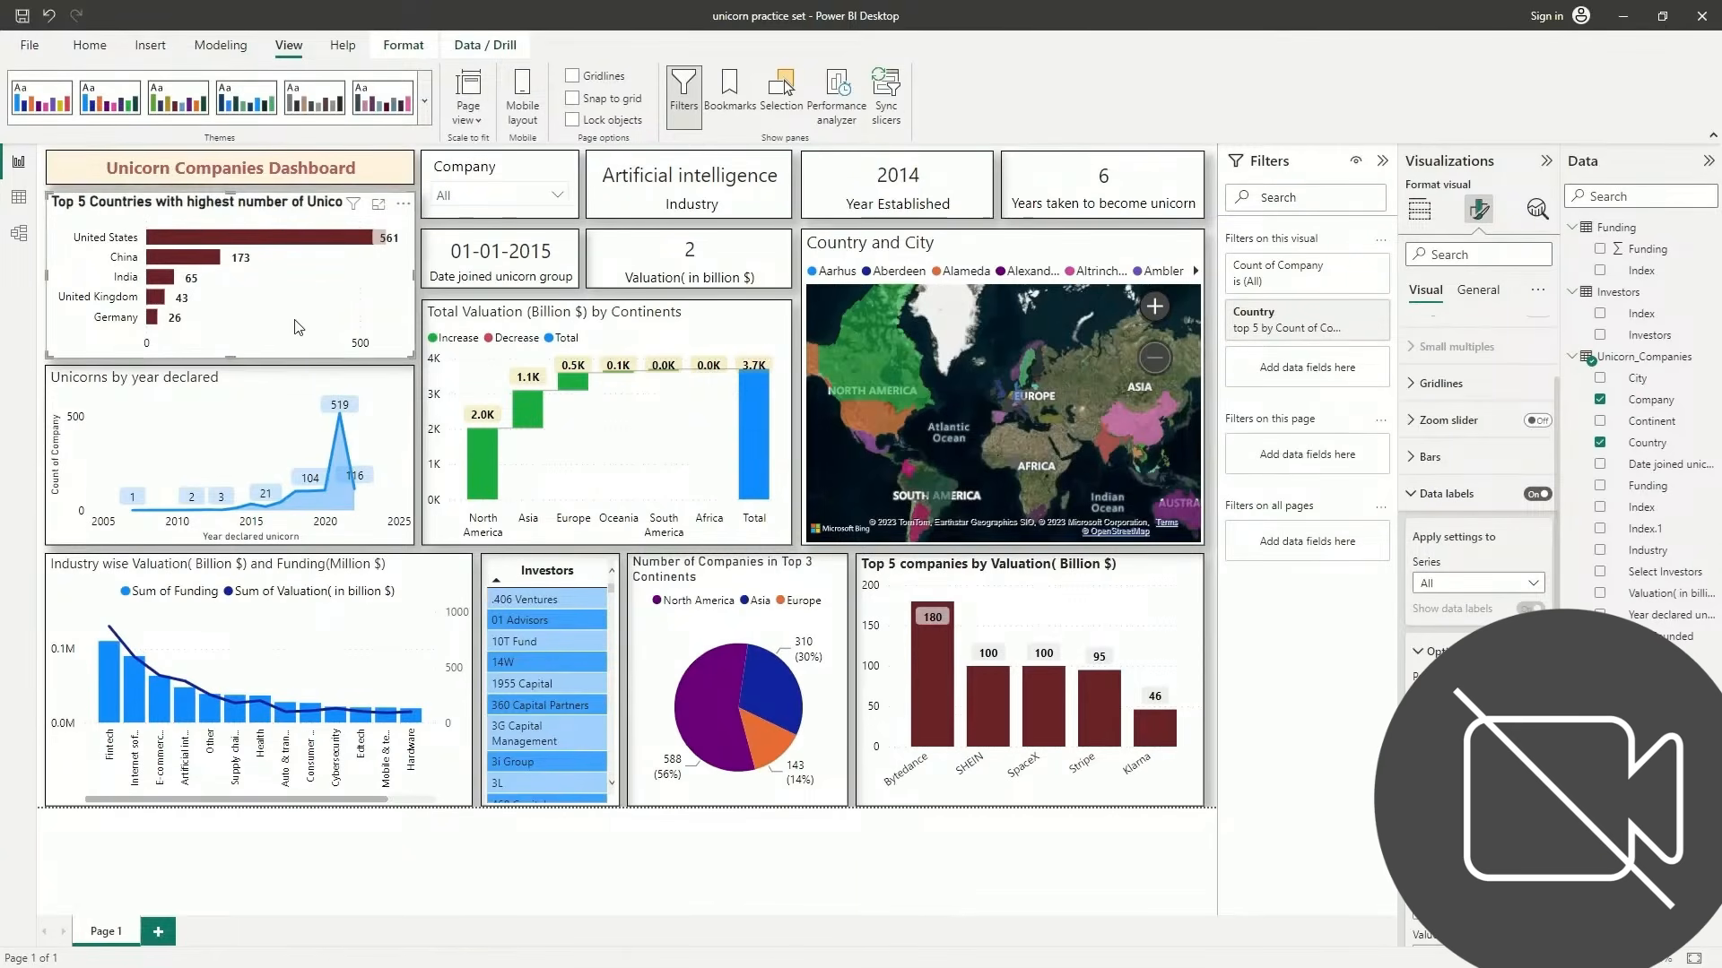
Set the Top 5 Countries bar chart's background to the copied custom cream colour #FFF4E0
click(1485, 297)
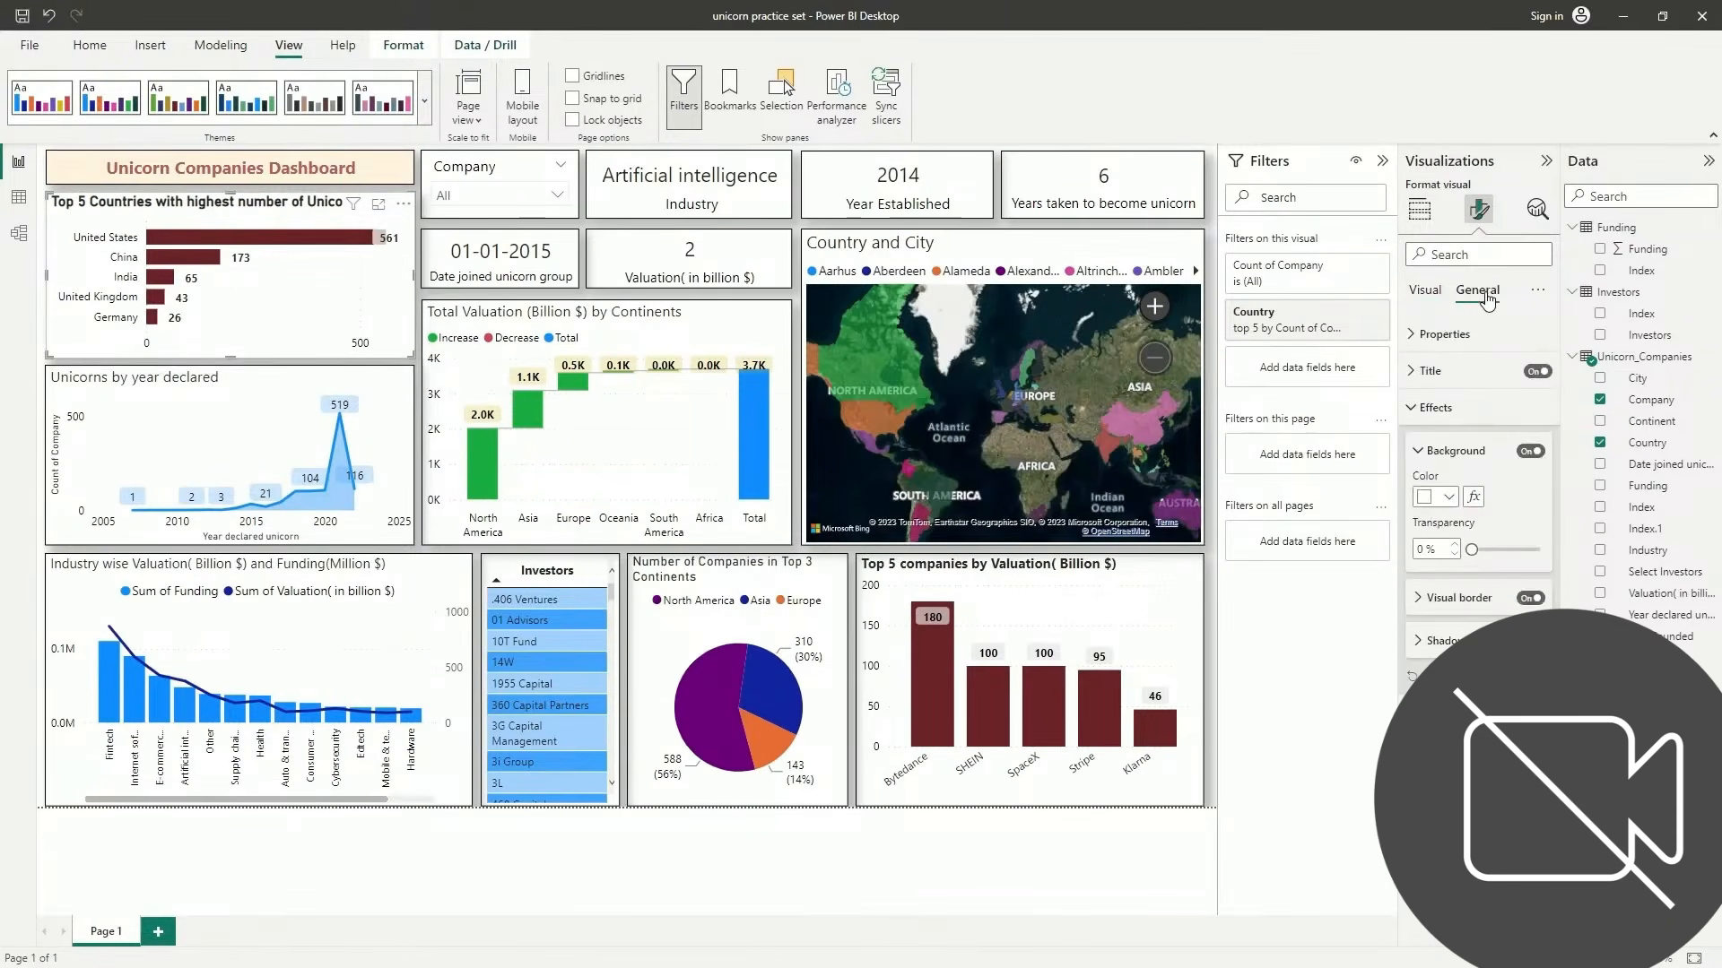
click(1449, 499)
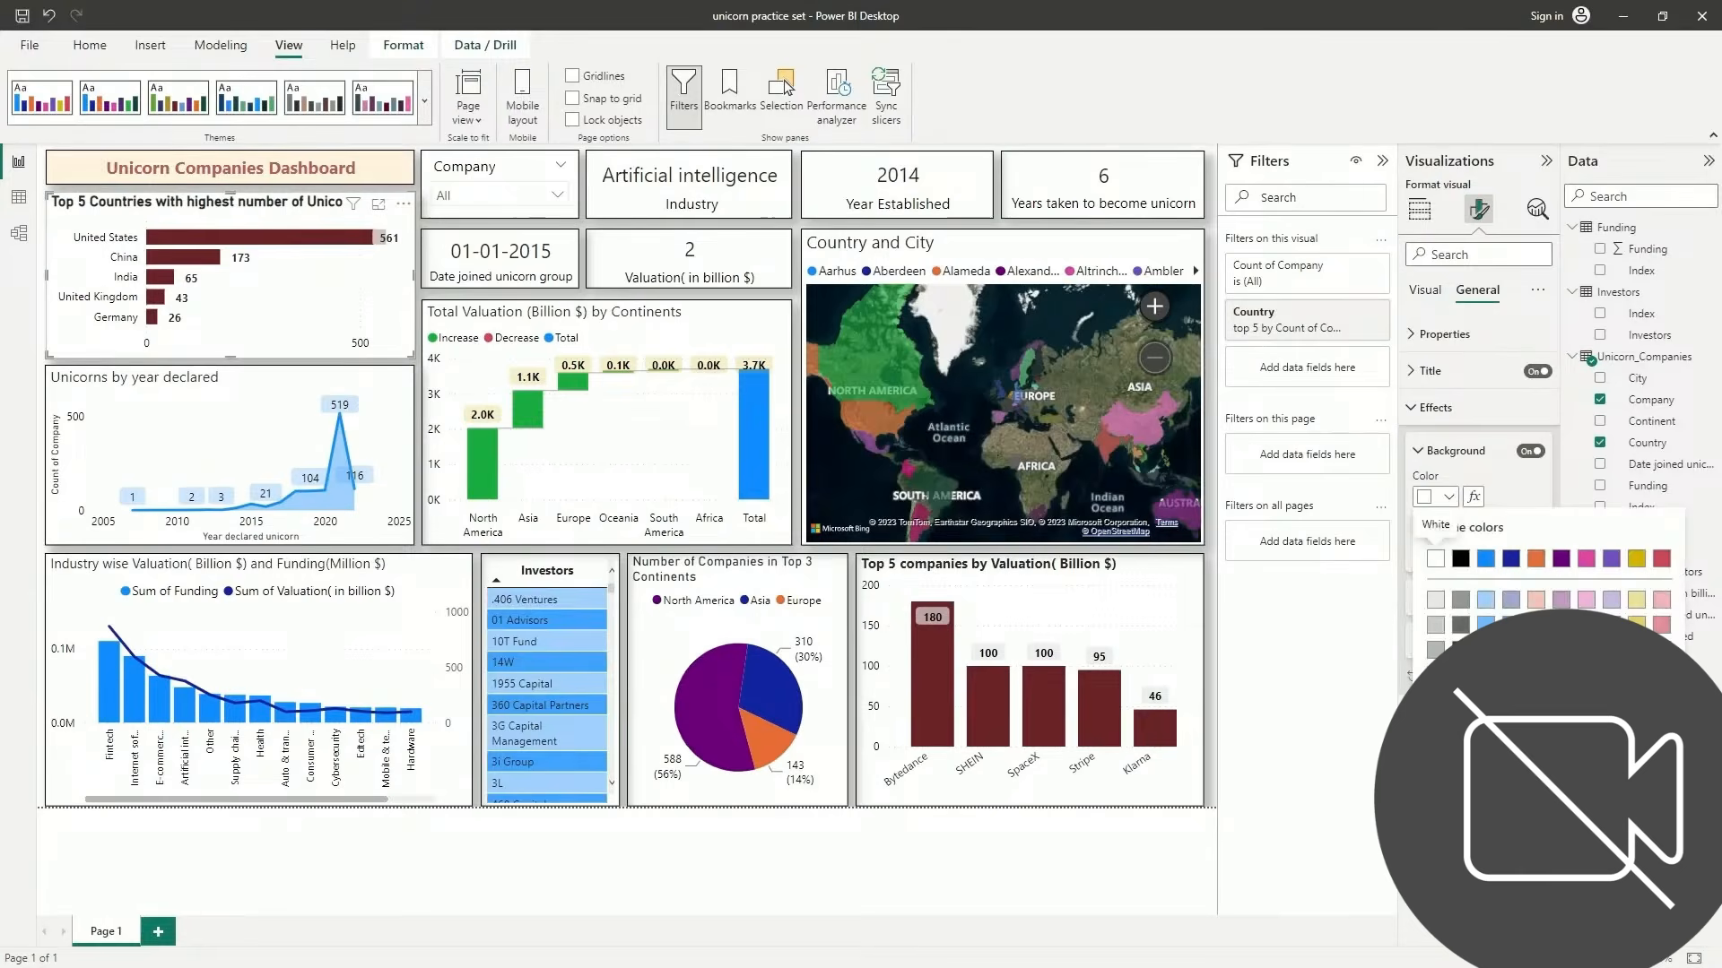
click(1475, 793)
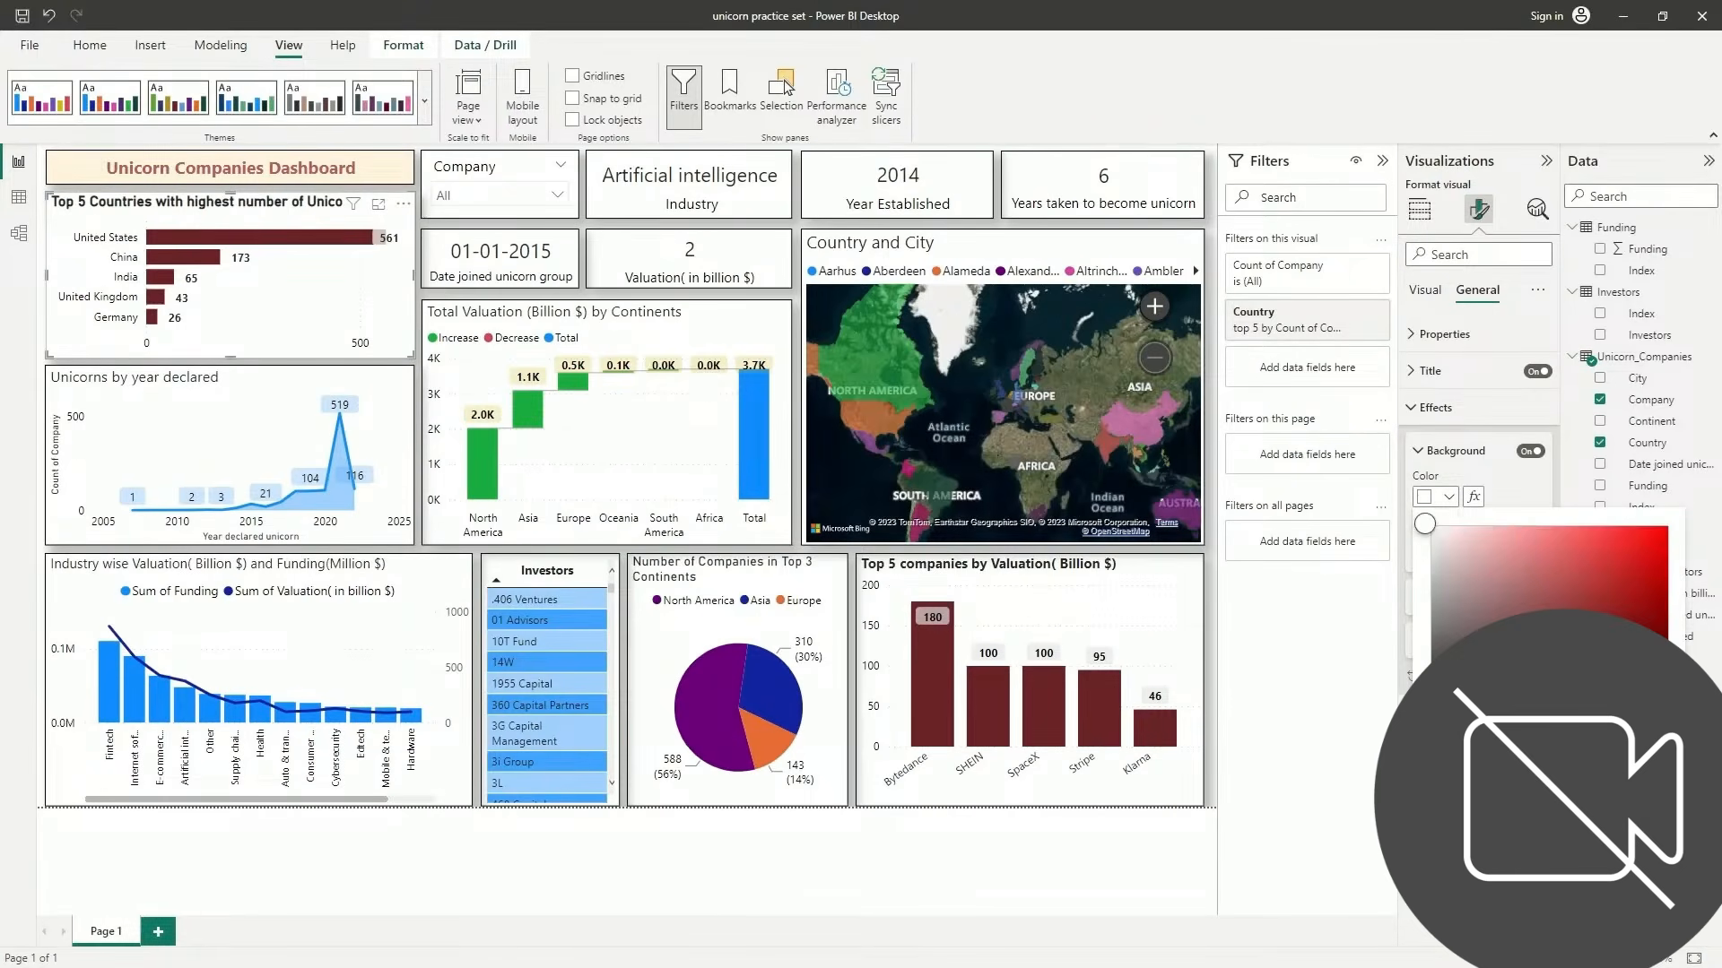
key(ctrl+v)
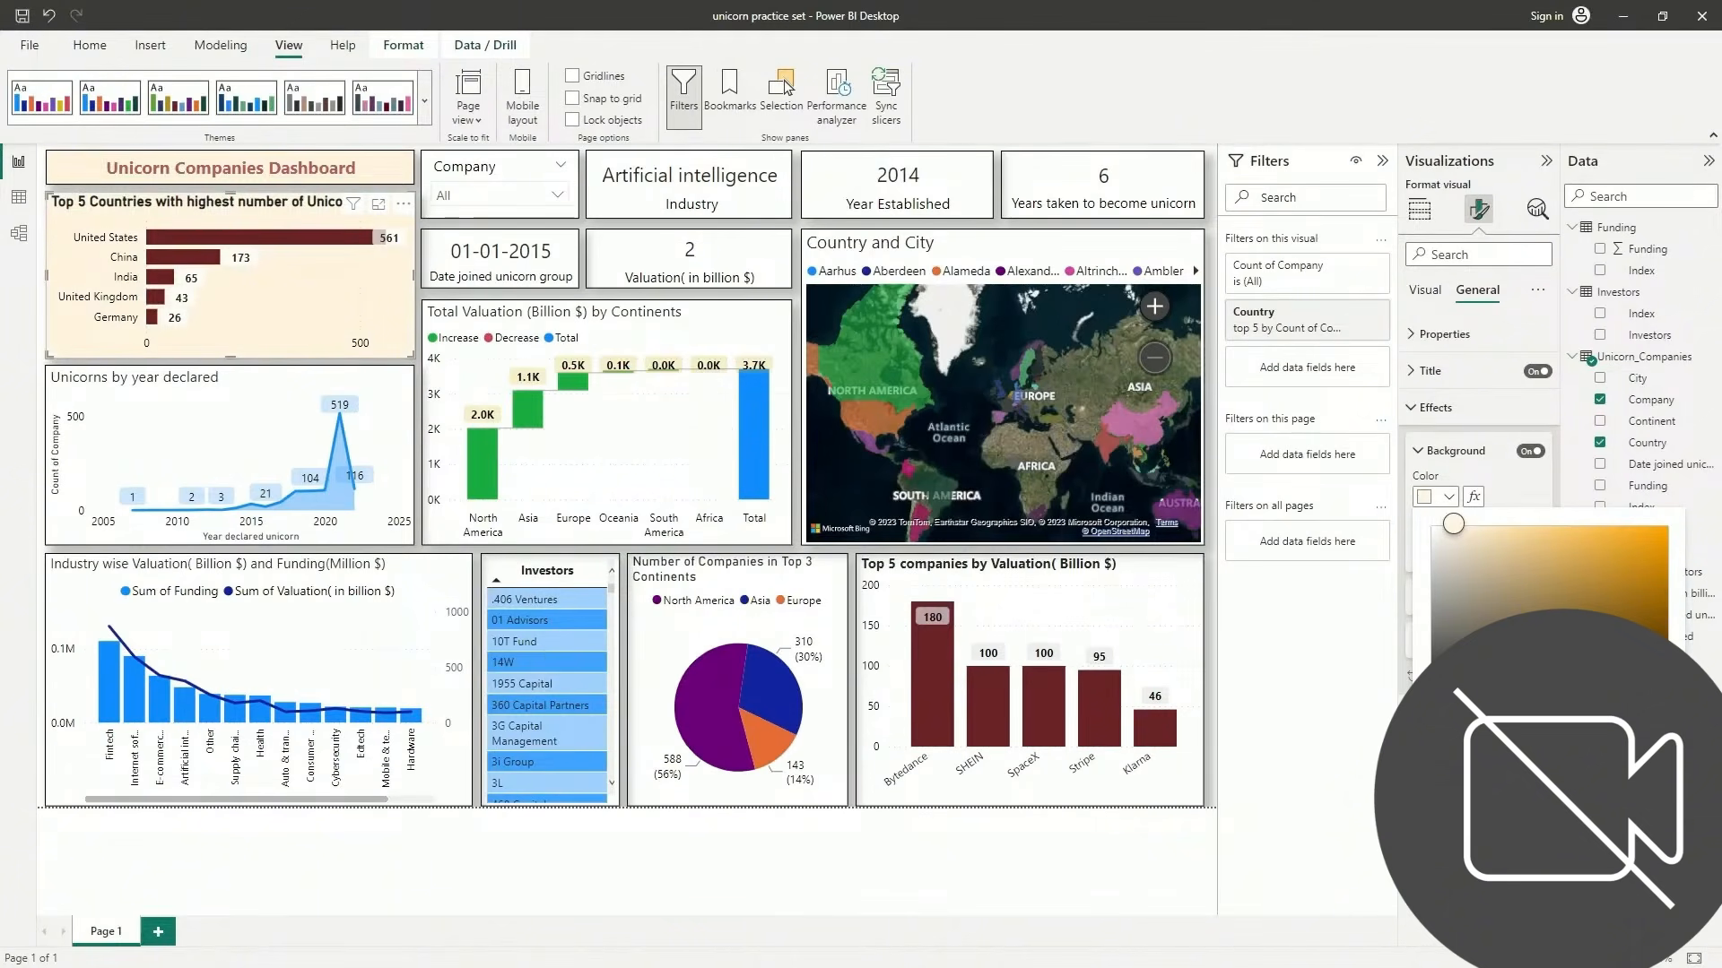
key(Return)
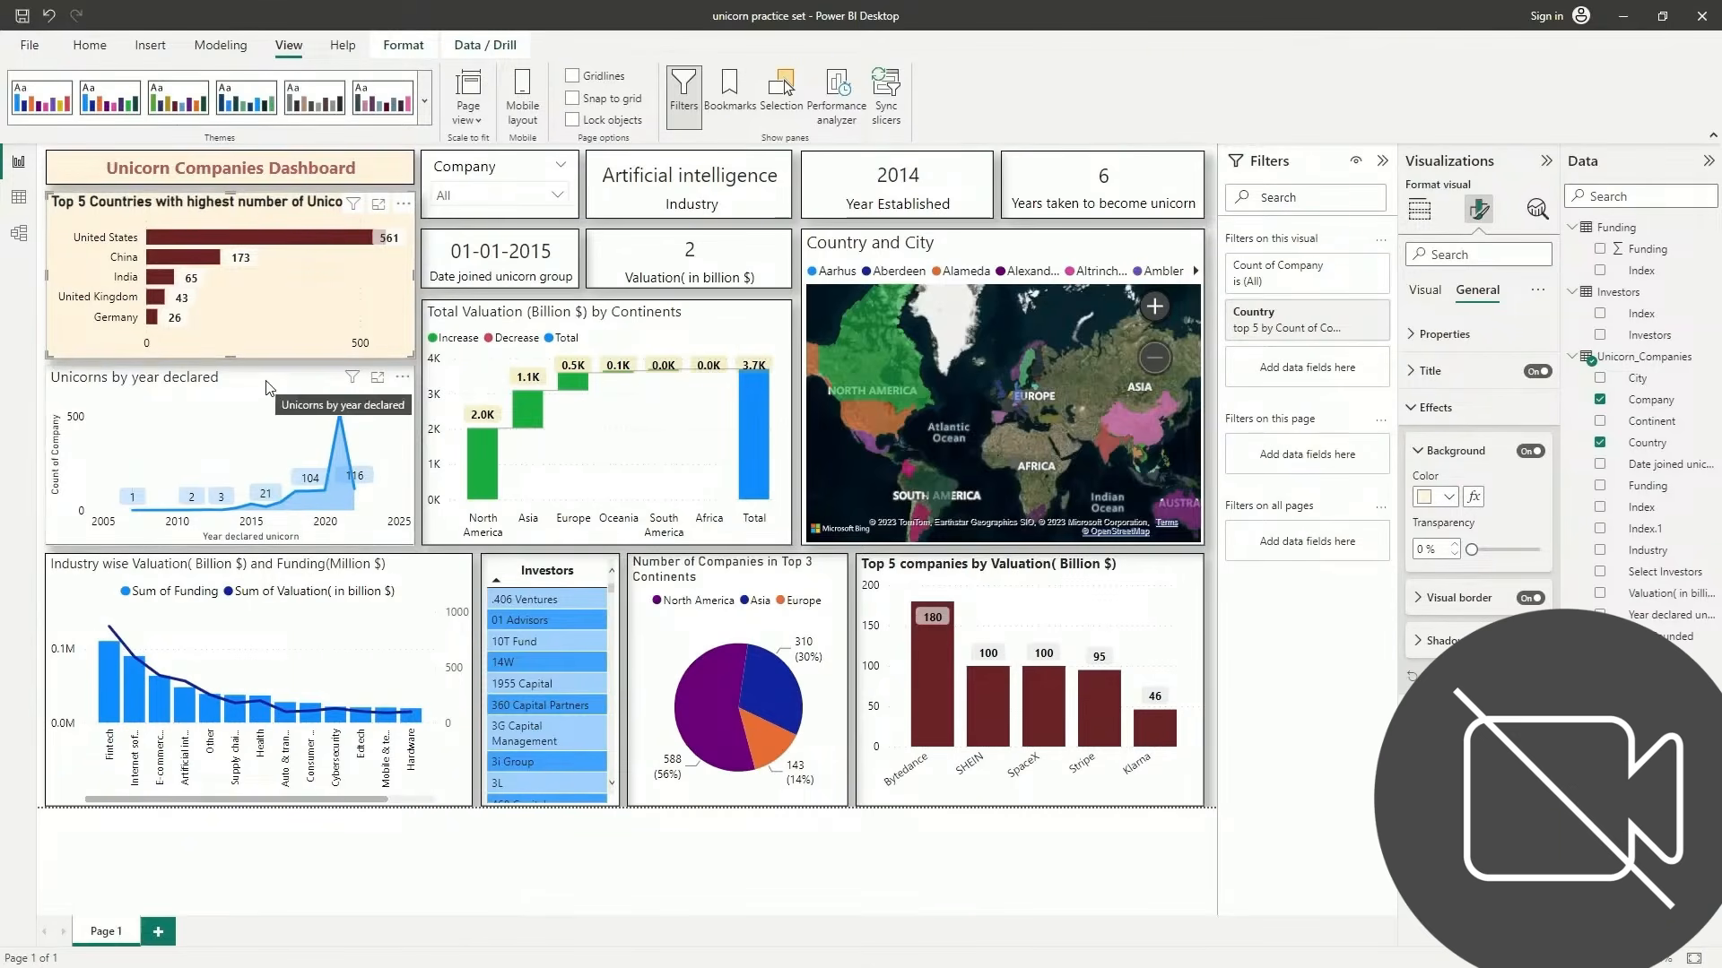
Insert a text box and shrink it to fit over the empty area of the Unicorns by year declared chart
mouse_move(235, 431)
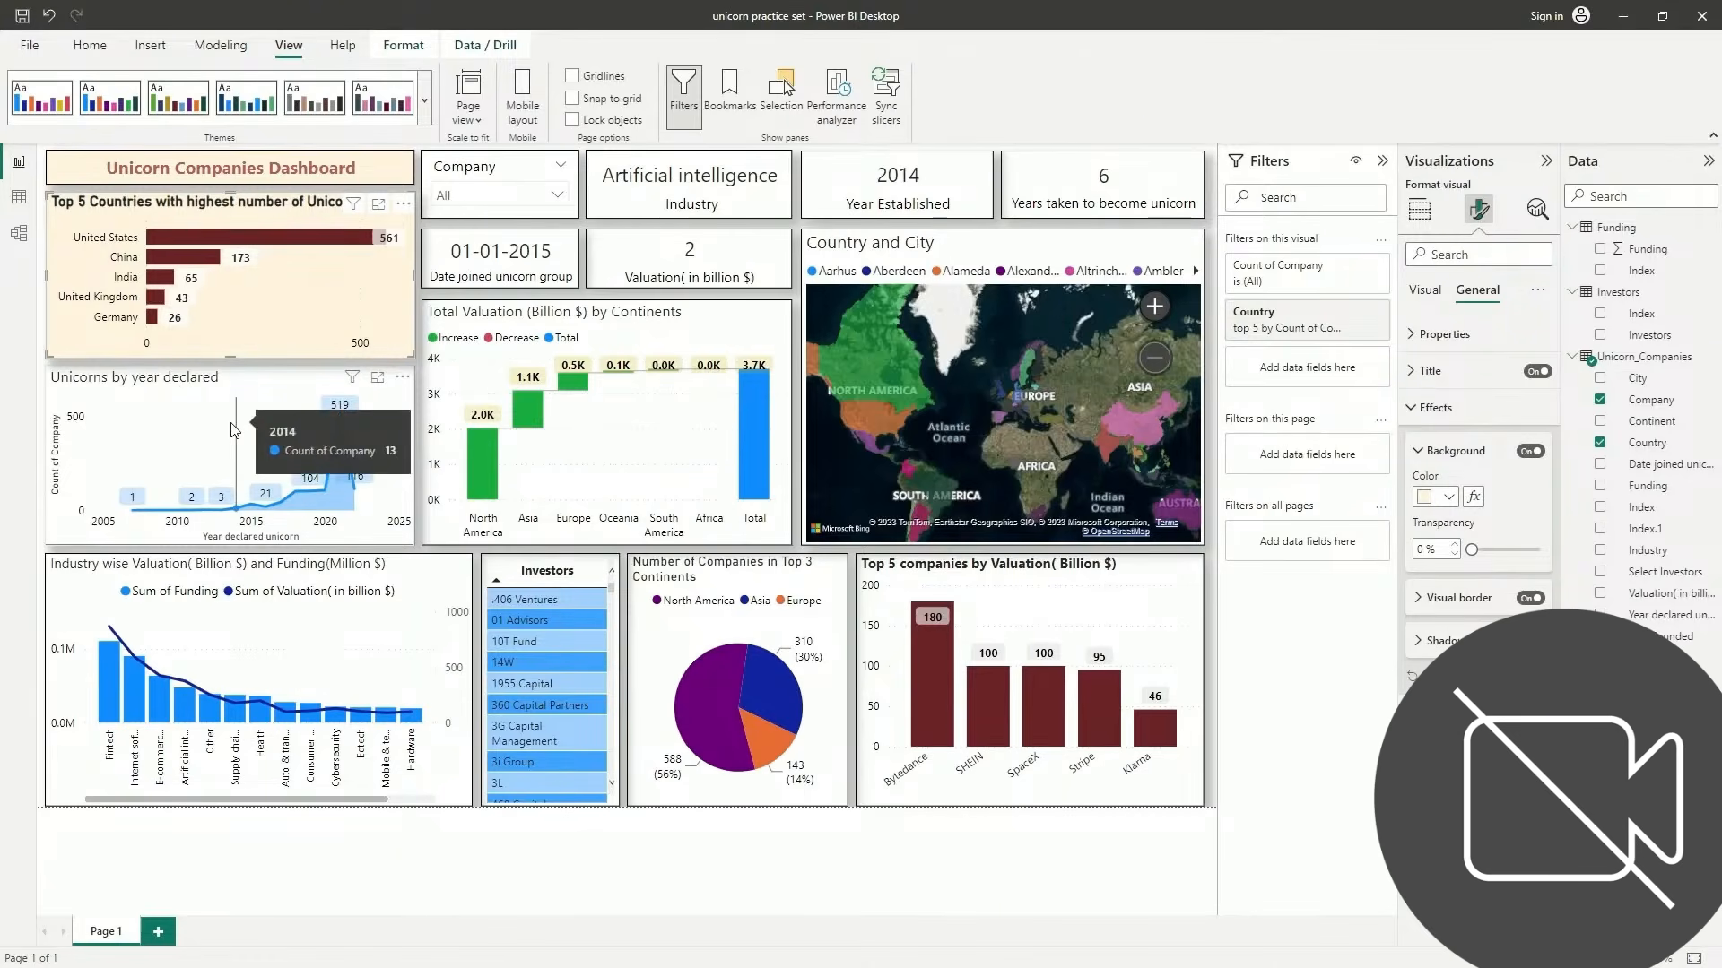
mouse_move(338, 426)
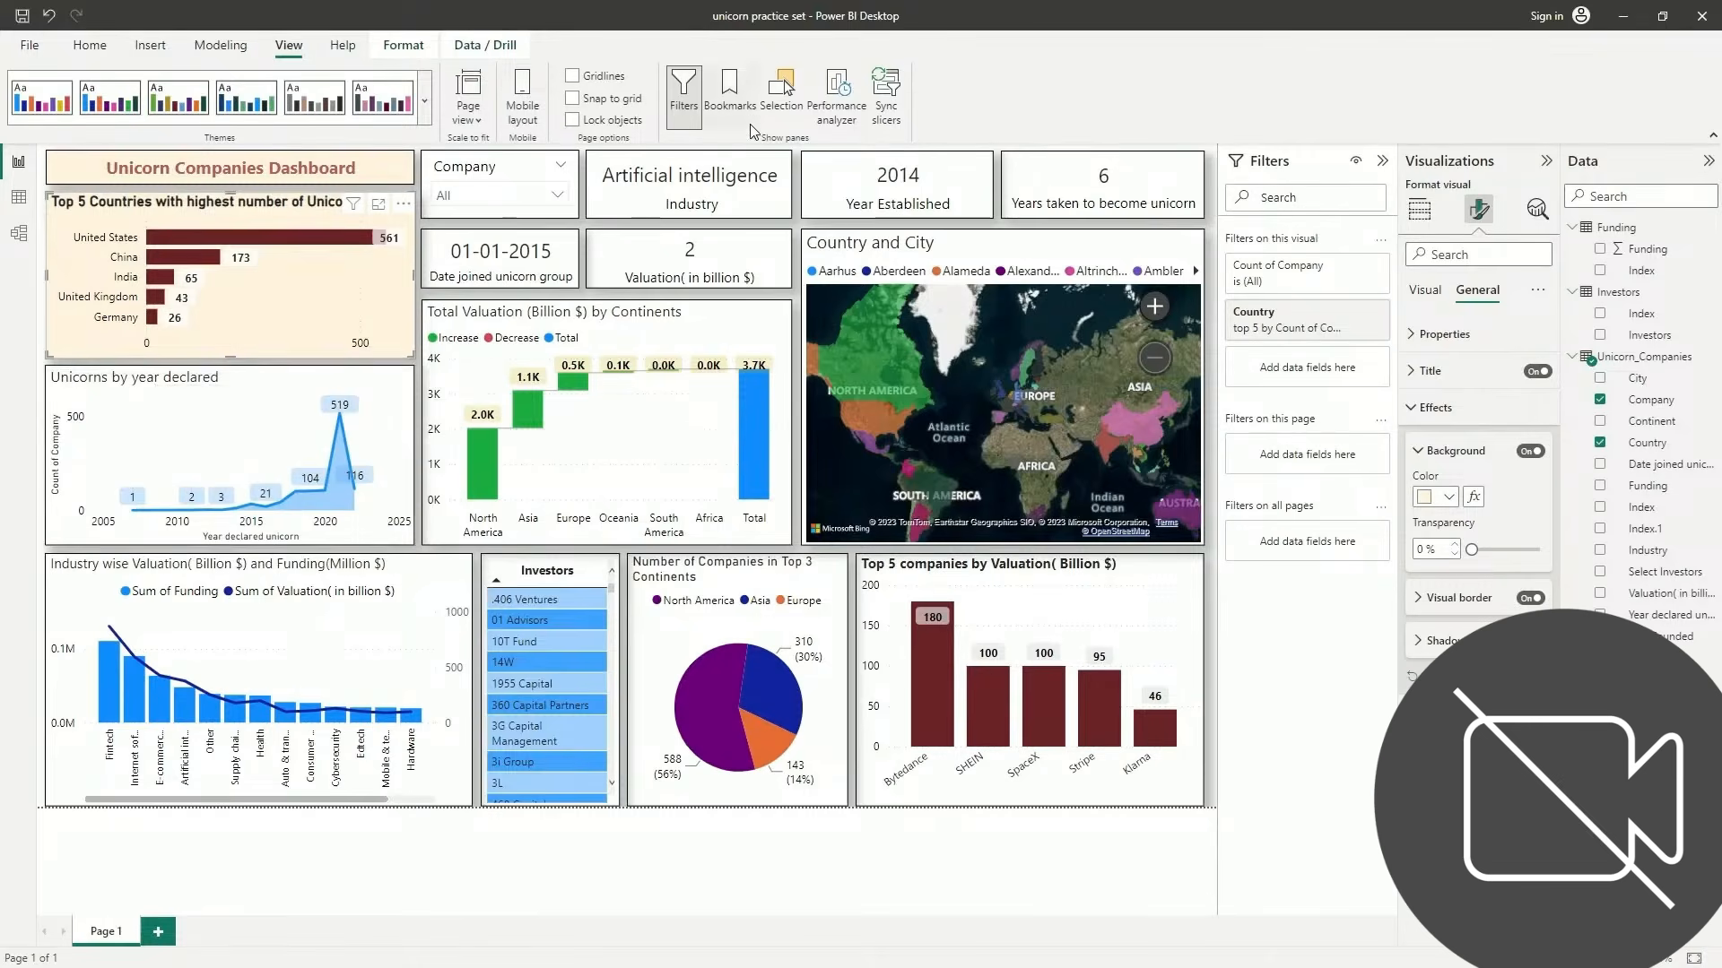
click(150, 45)
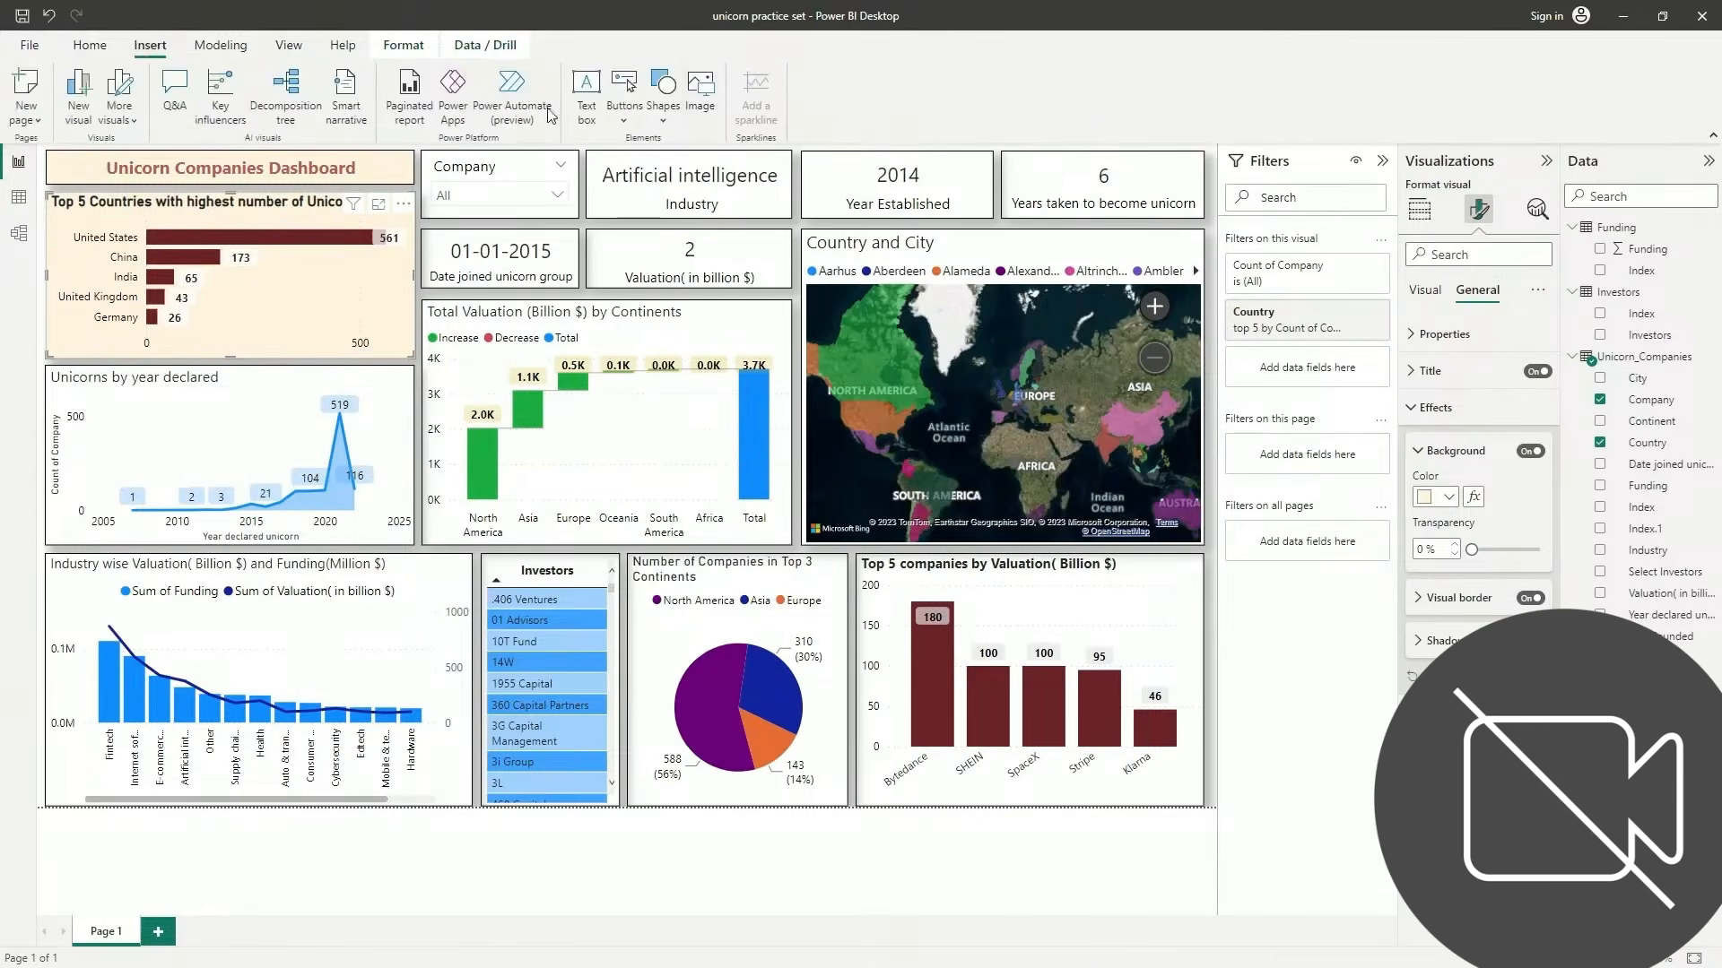
click(587, 94)
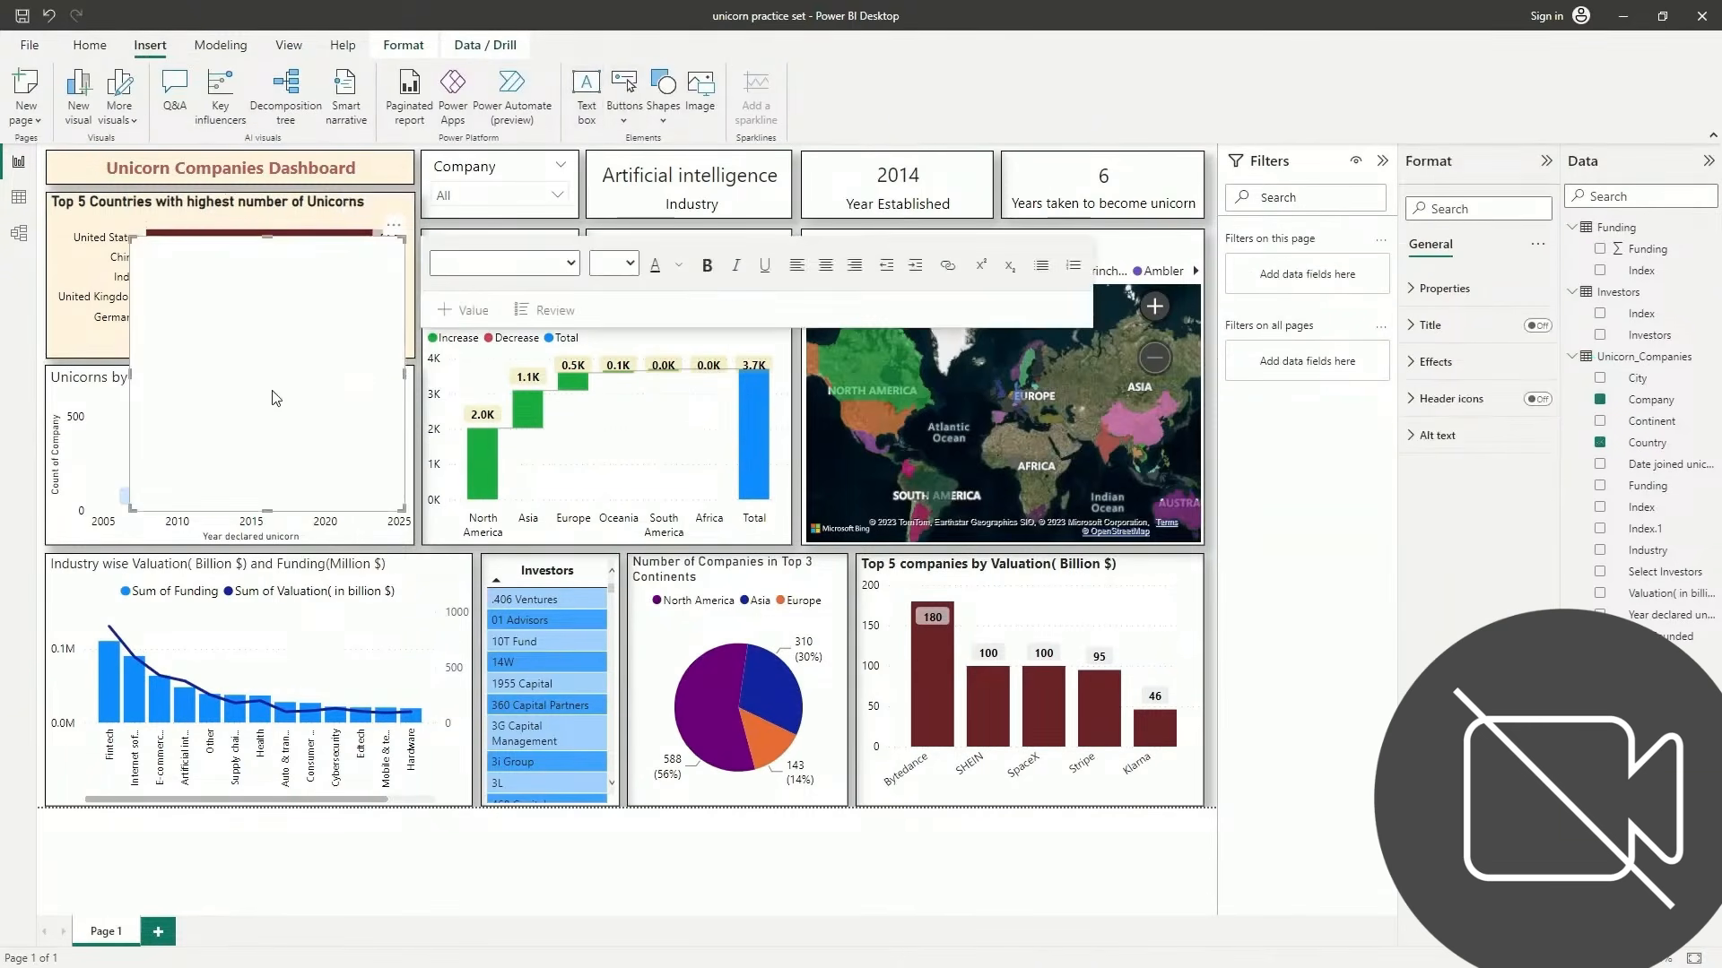
drag(274, 511, 312, 315)
drag(327, 246, 233, 391)
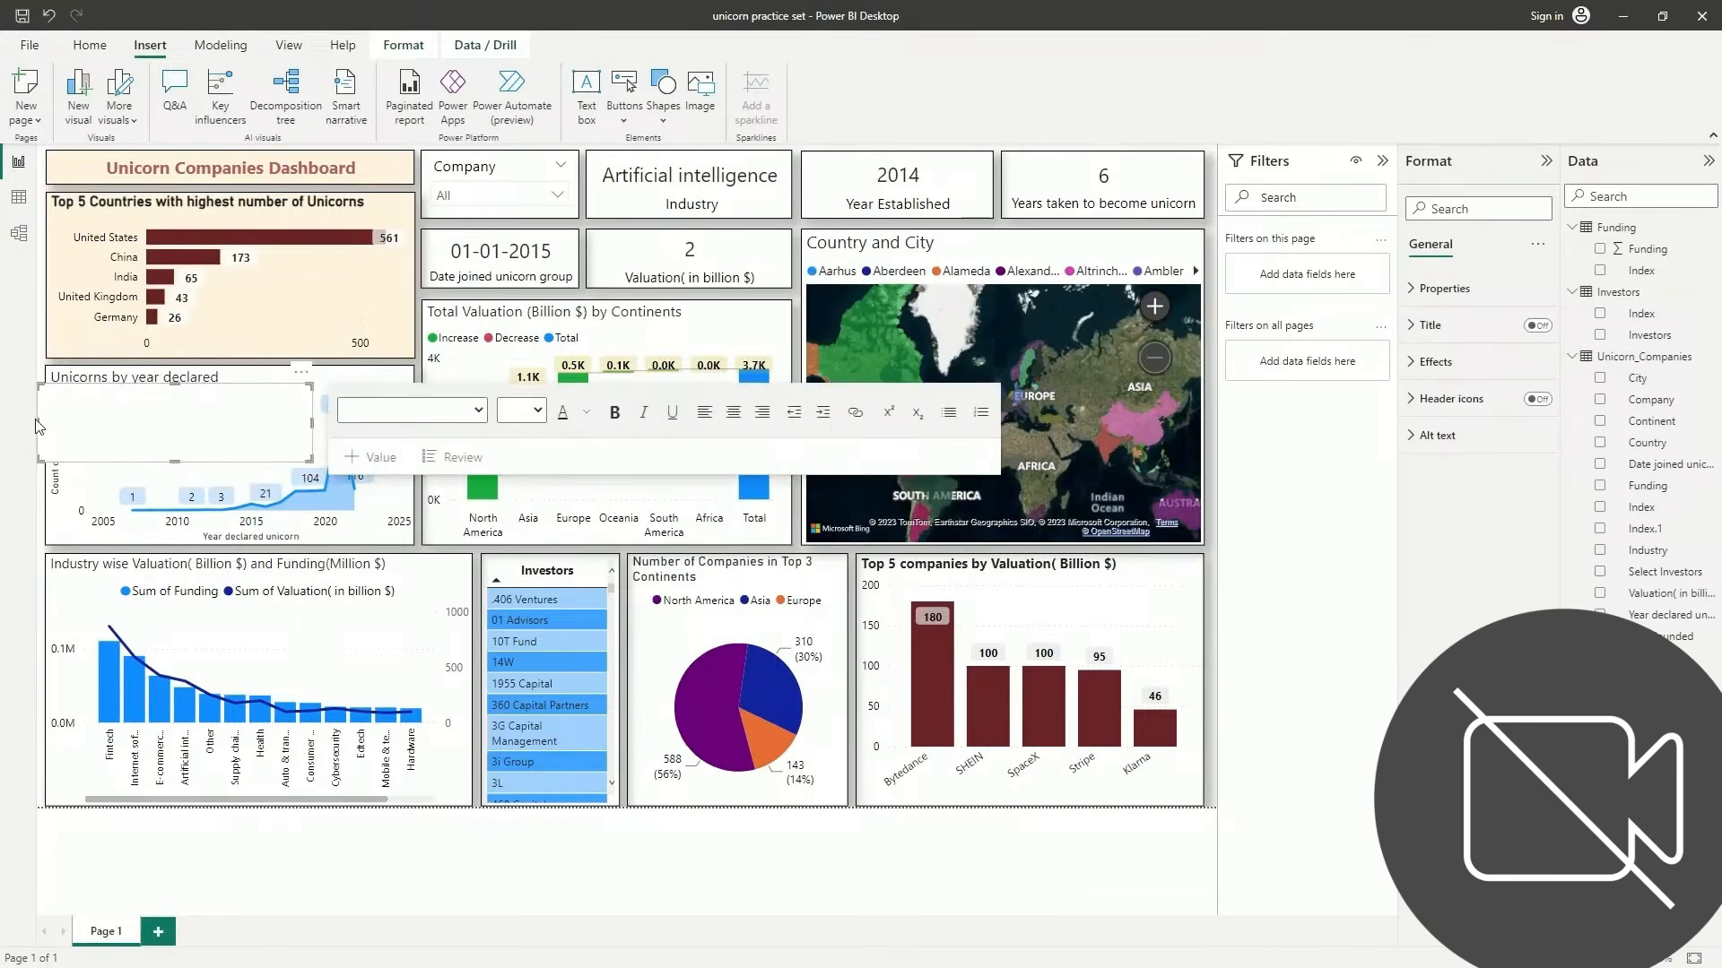
drag(41, 425, 66, 421)
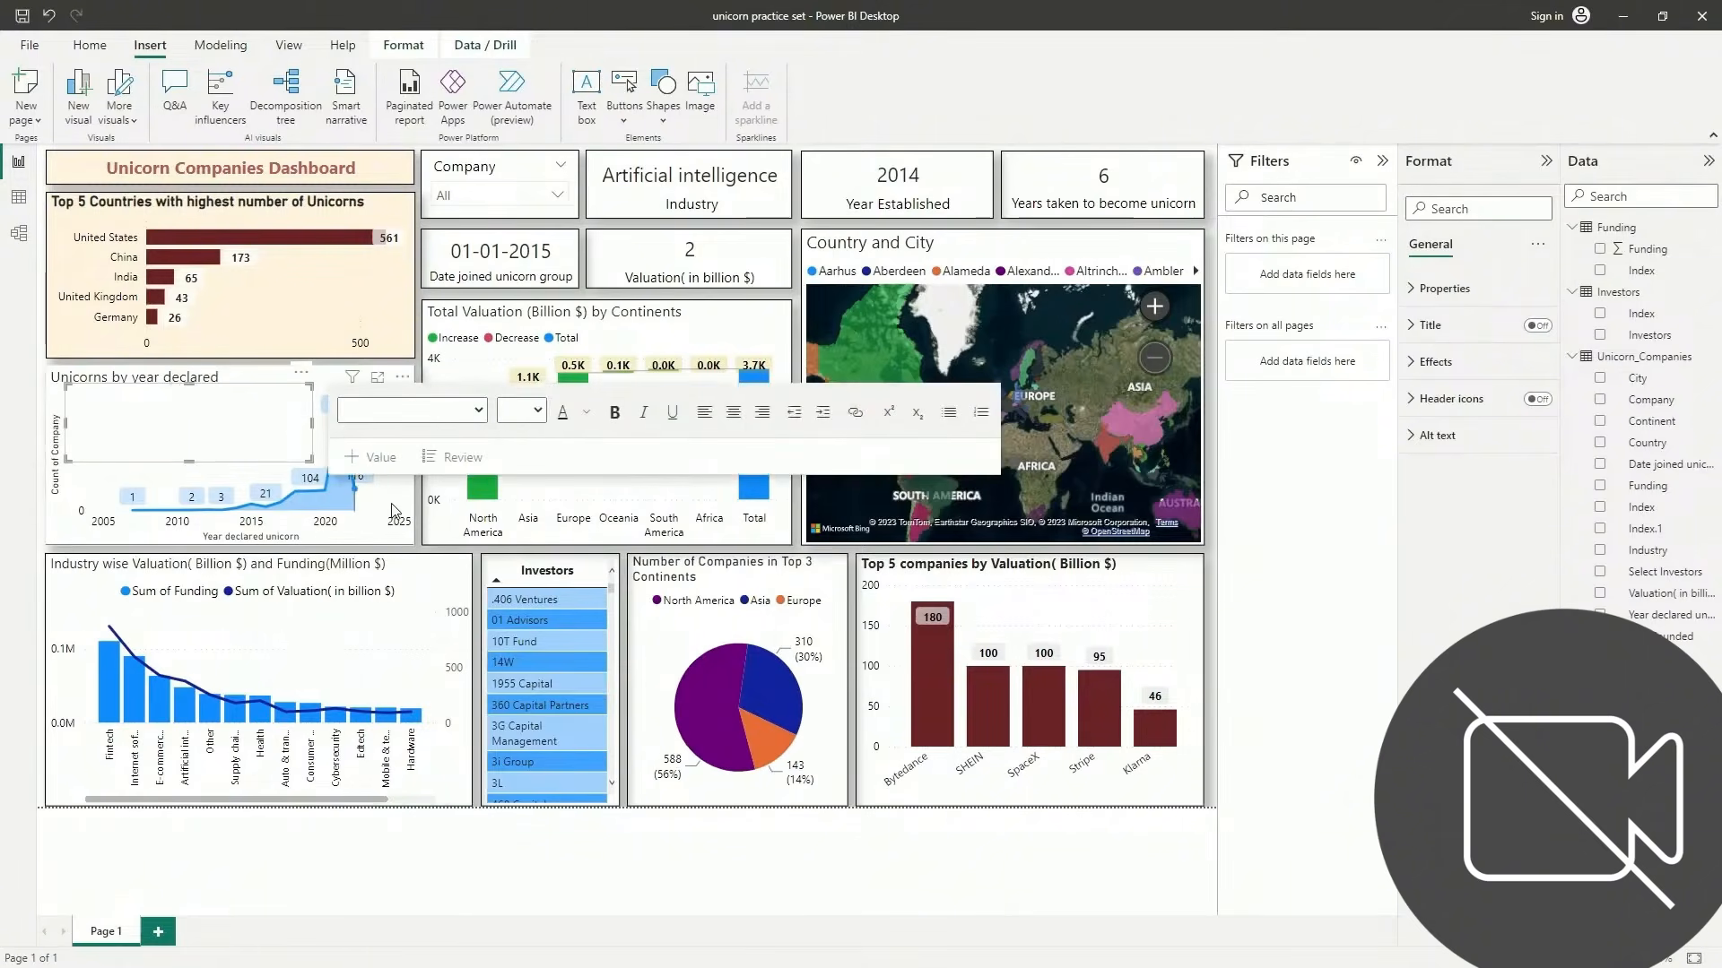
click(392, 506)
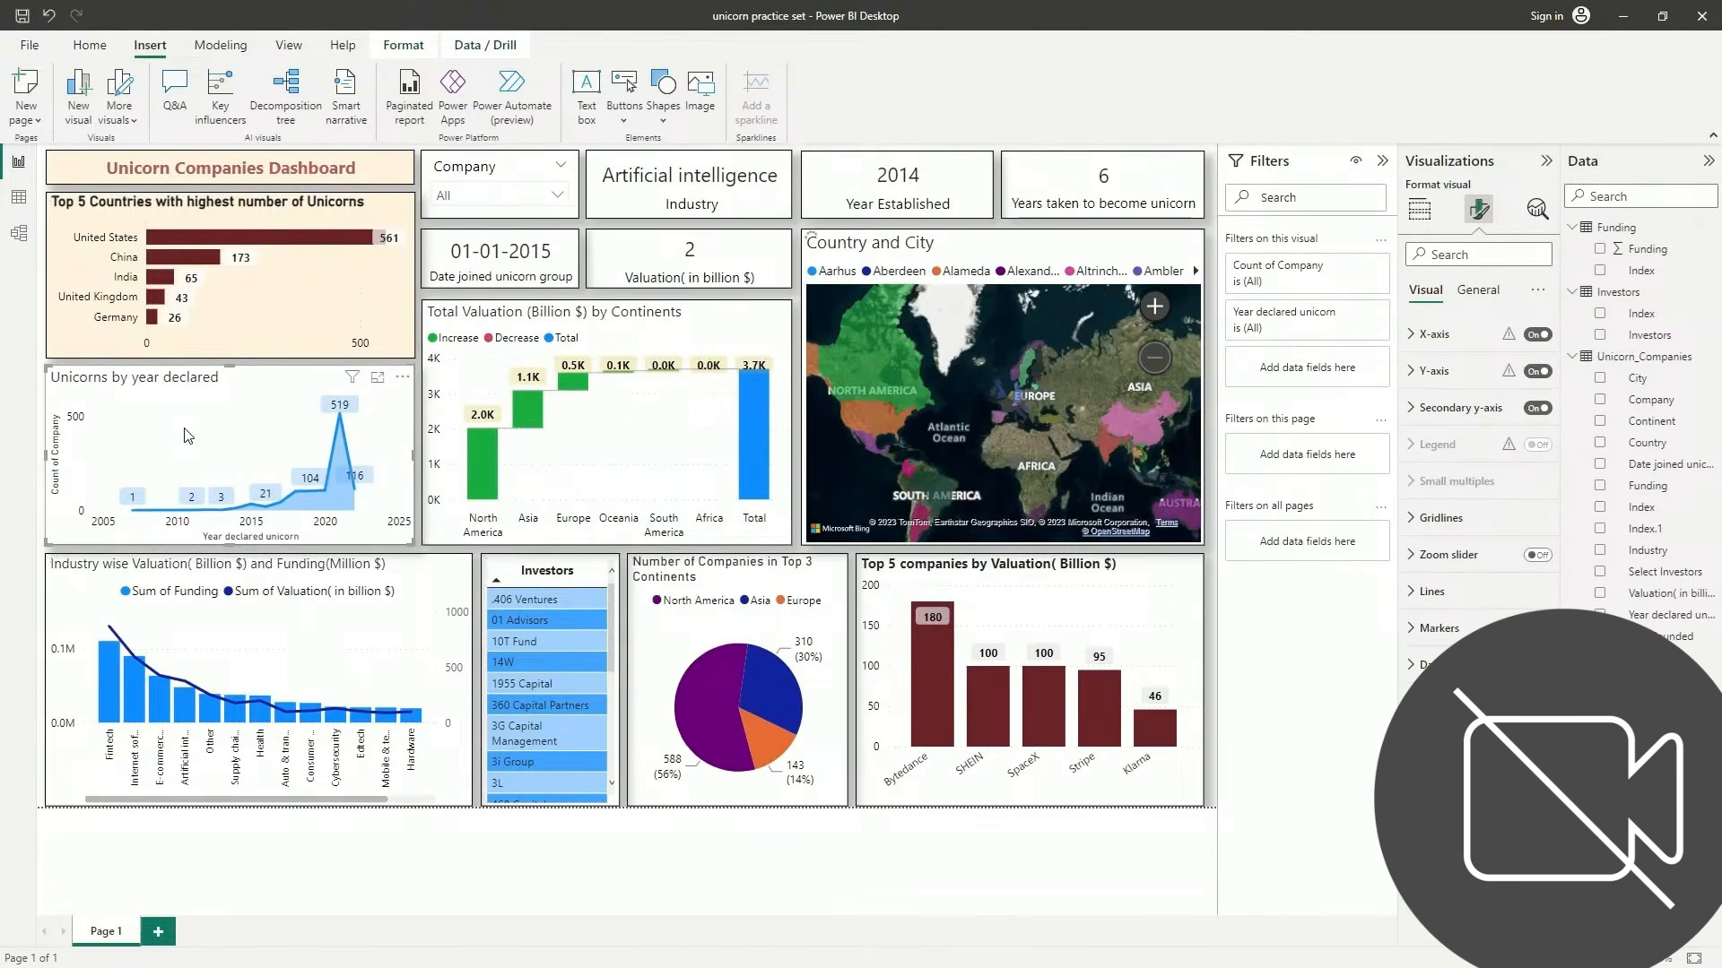
click(42, 365)
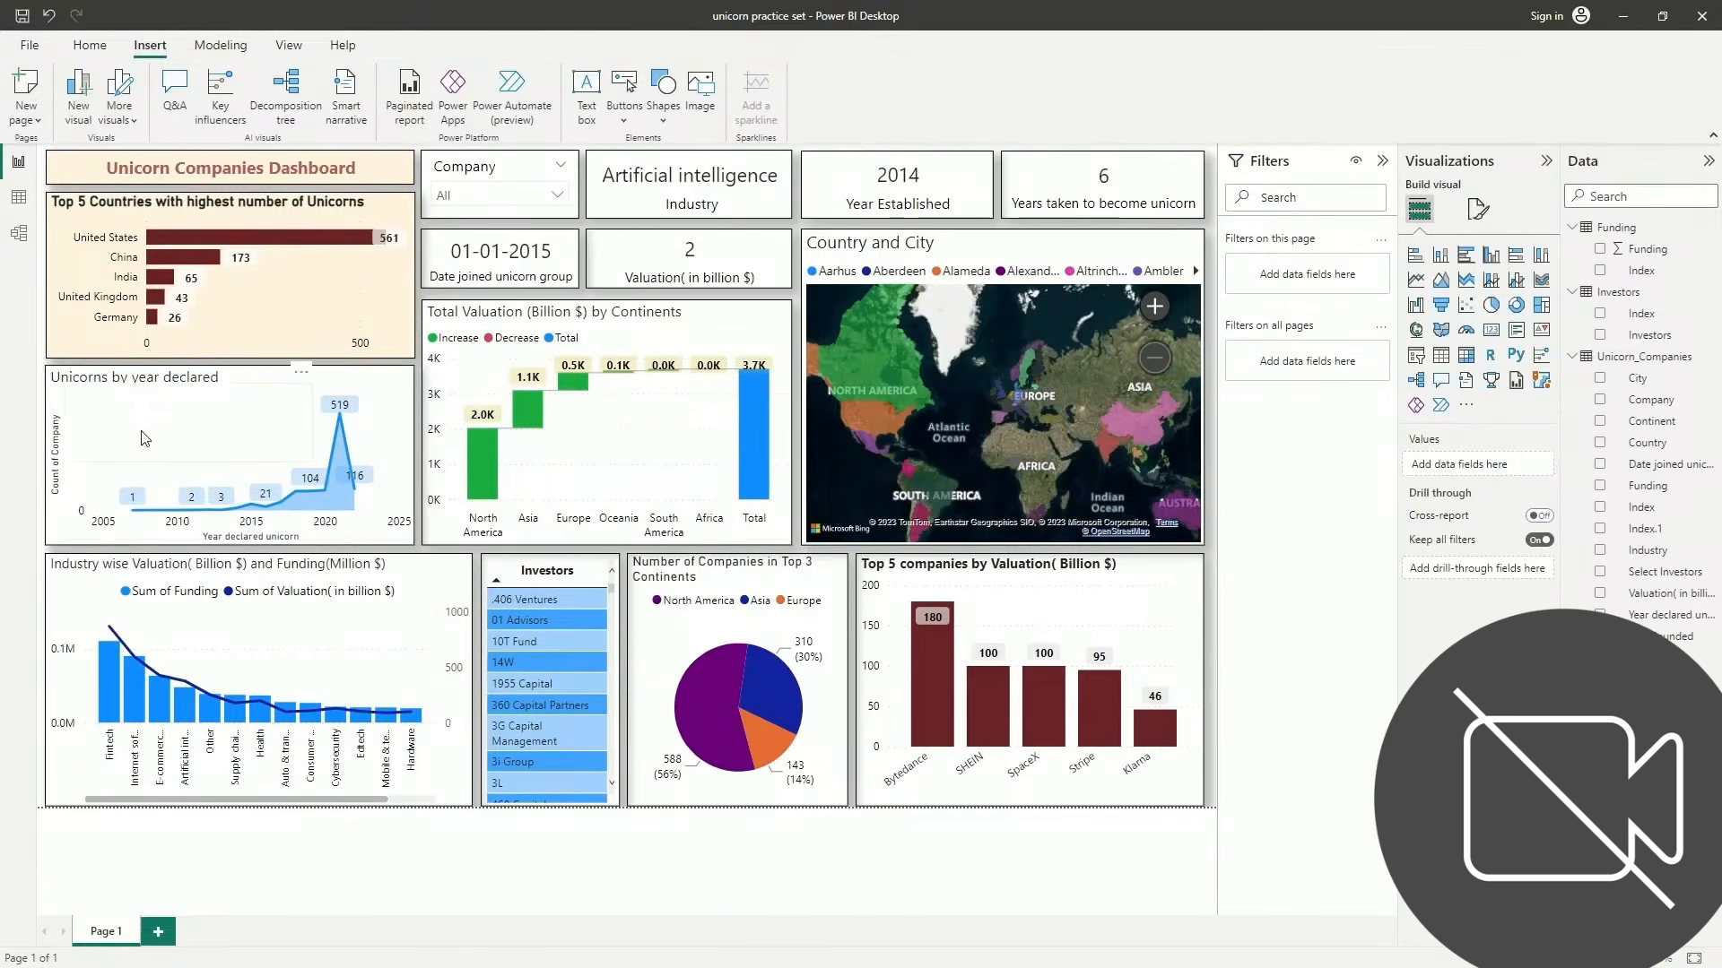
Set the text box font size to 8 and write "Incidently, 2021 was a windfall for many startups. Almost half of the unicorns reached that status in 2021."
click(101, 404)
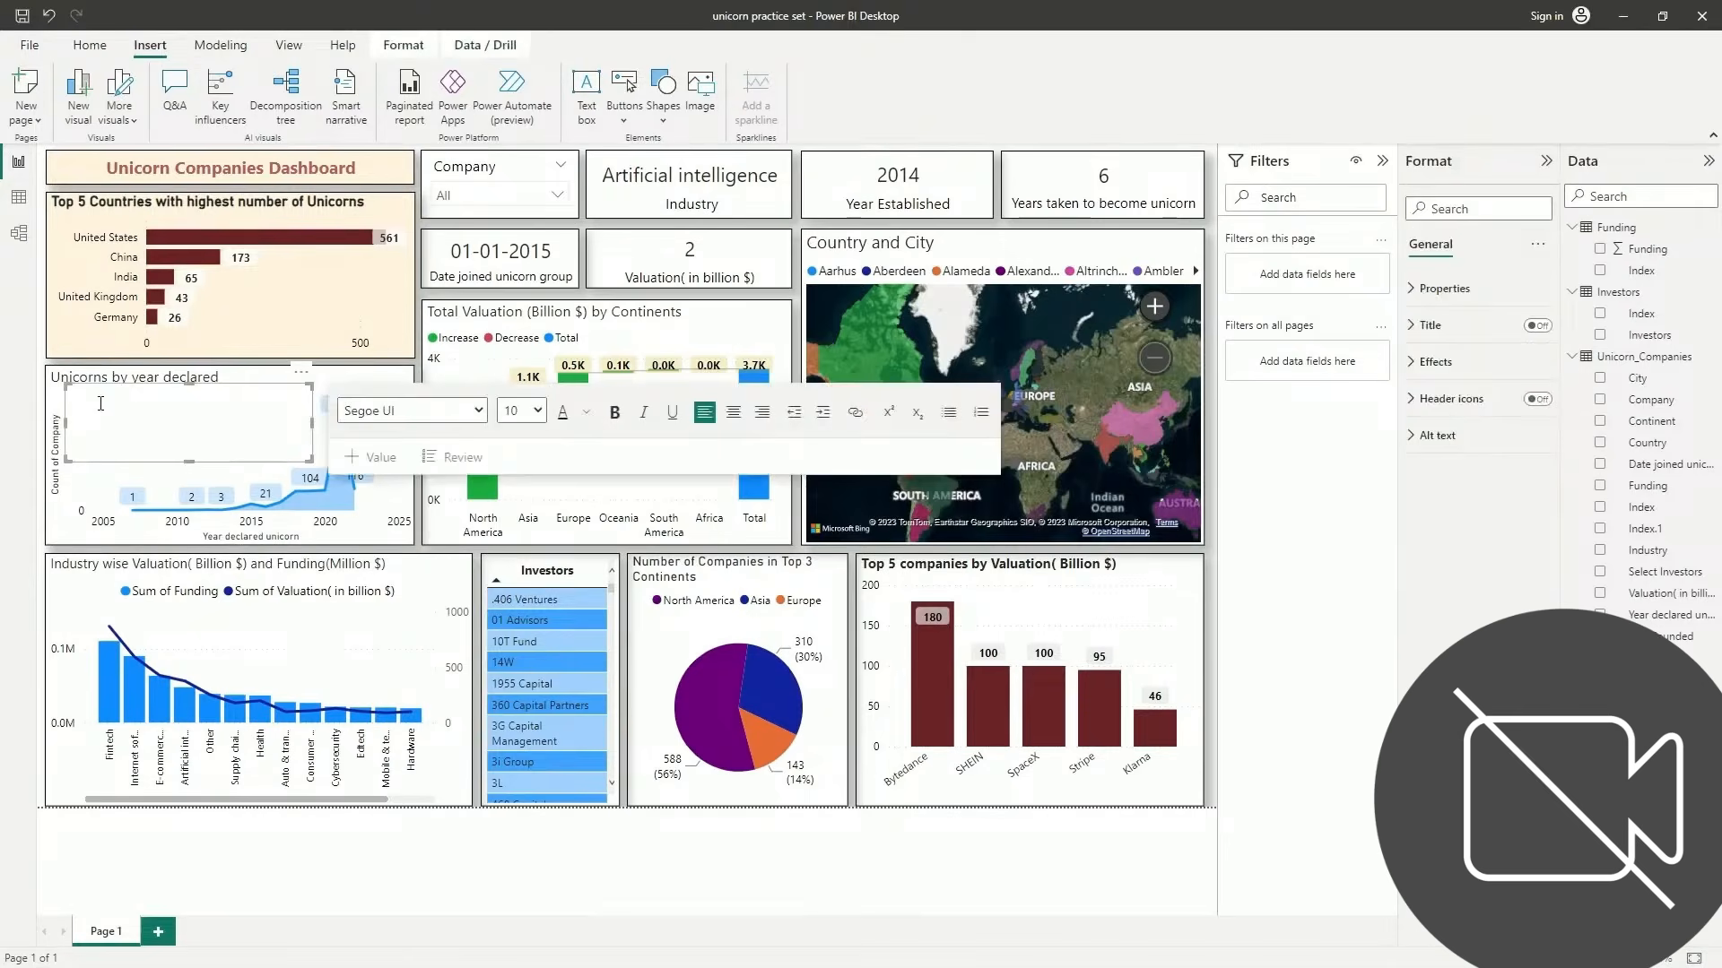
click(537, 411)
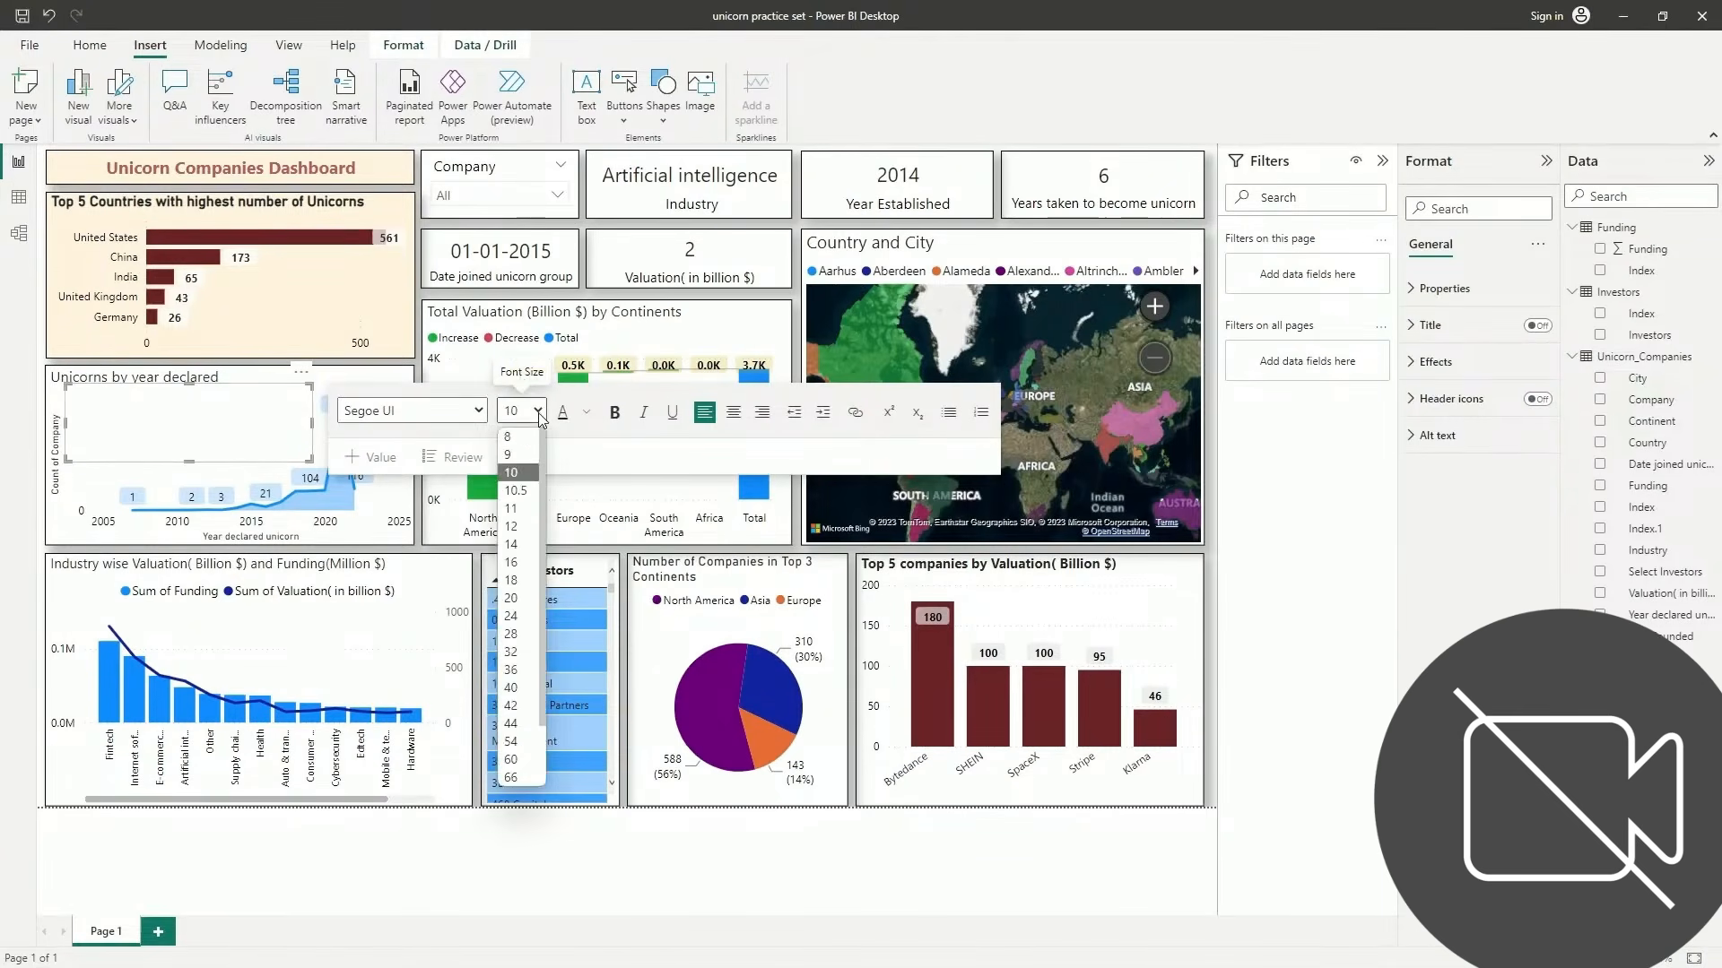
click(508, 438)
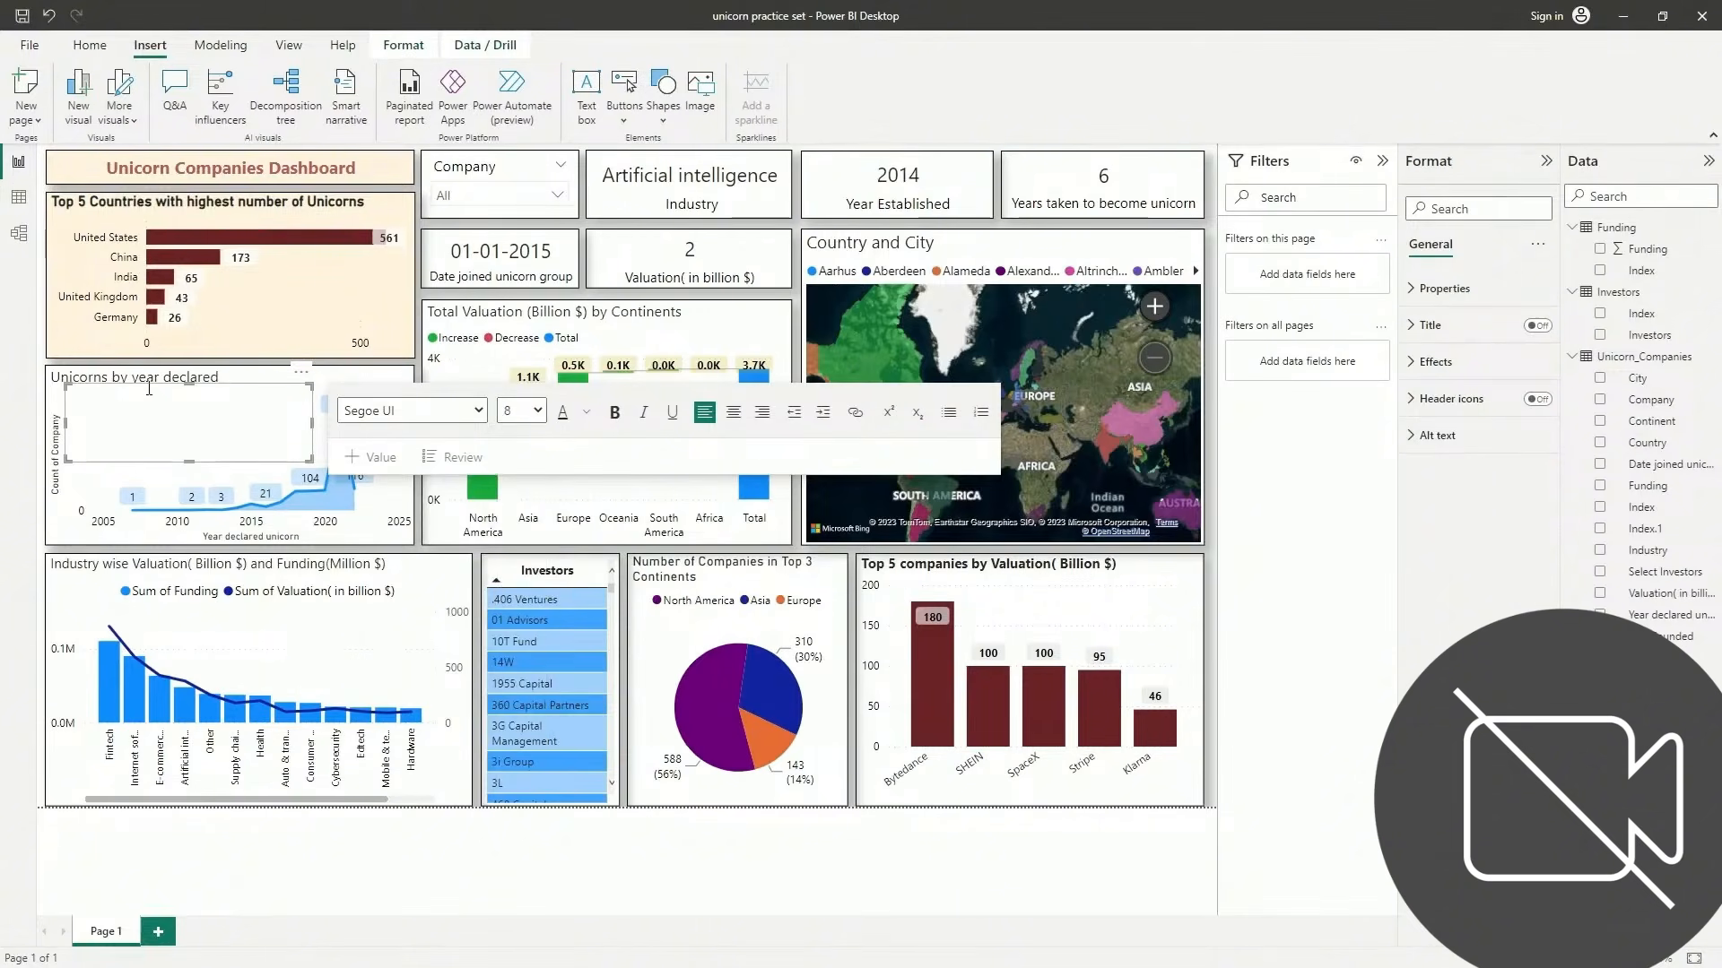
text(Incidently, 2021 was a windfall)
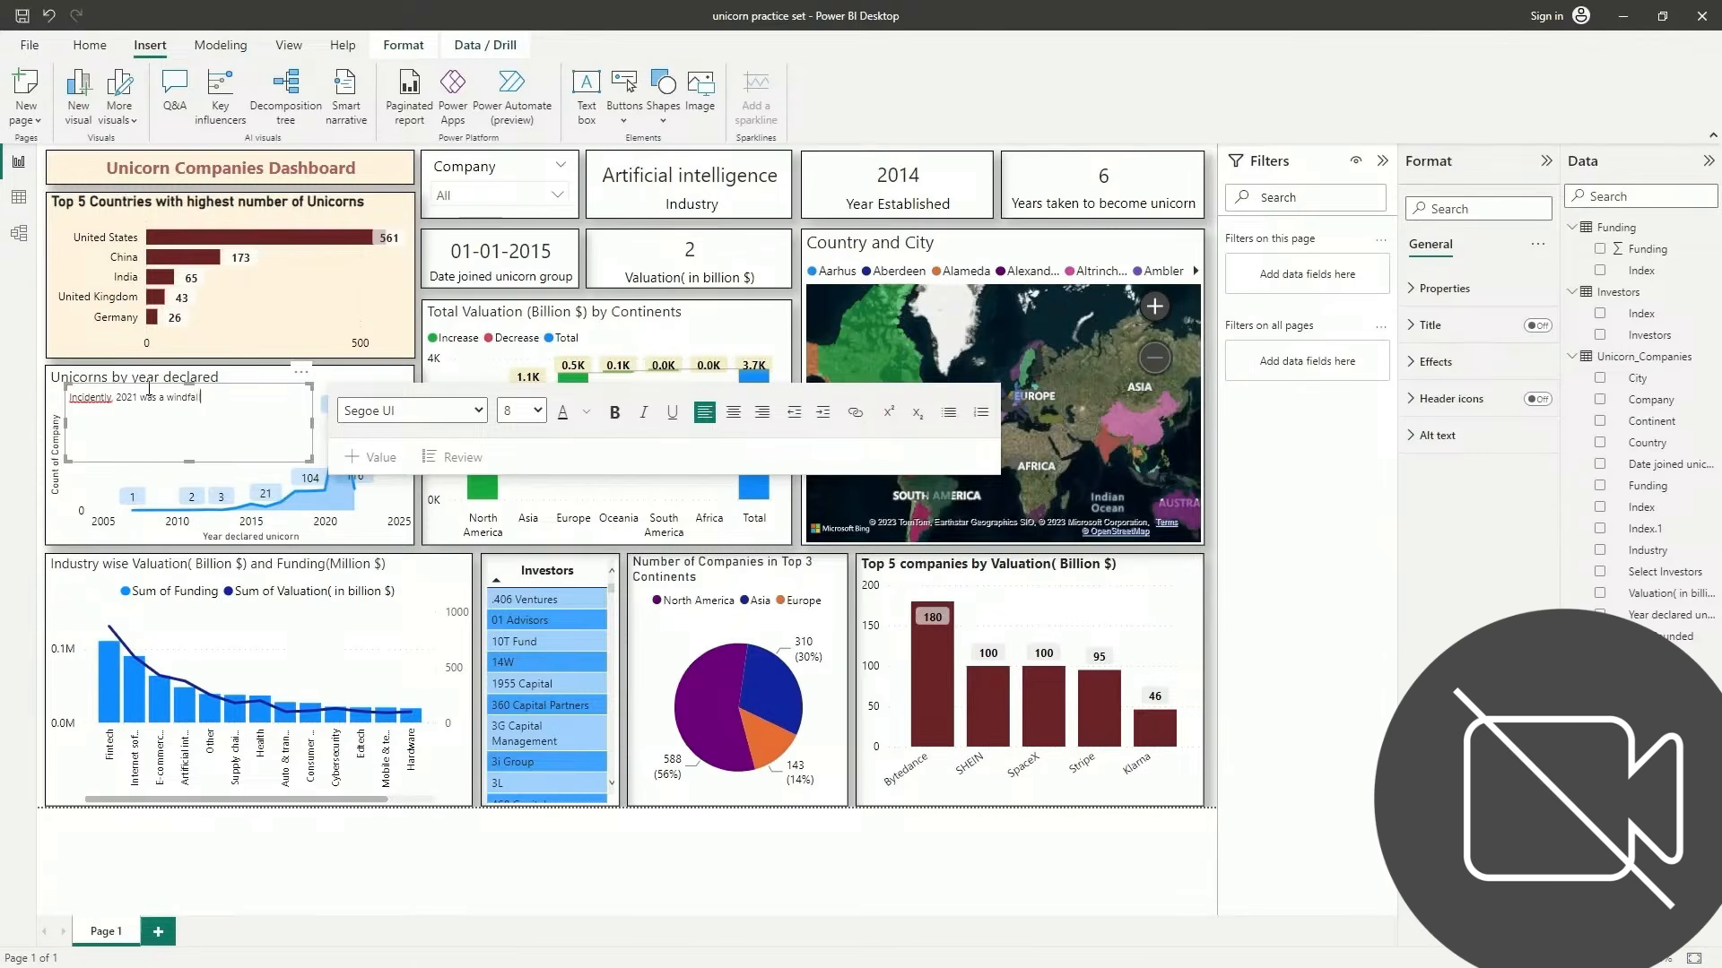
text( for many)
text( star)
text(Almos)
text(t half of)
text(the unicorns reache)
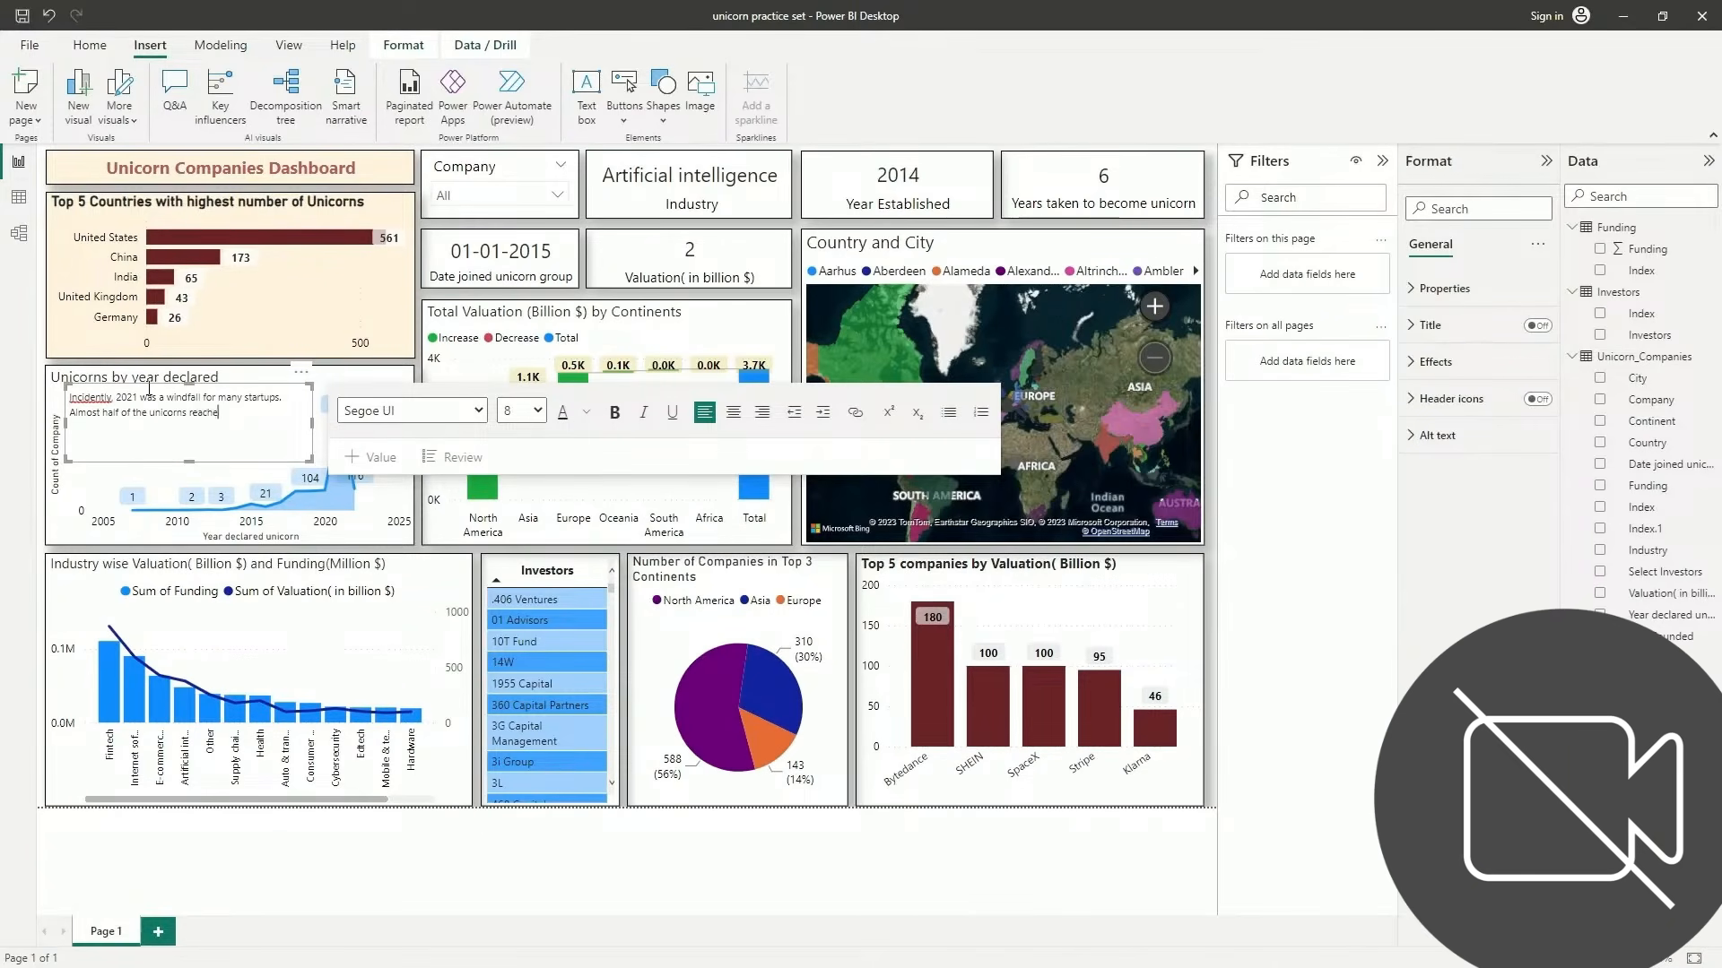
text(d that status in 2021.)
Change the comment's first word to "Incidentaly" and check the word for spelling suggestions
click(104, 396)
text(al)
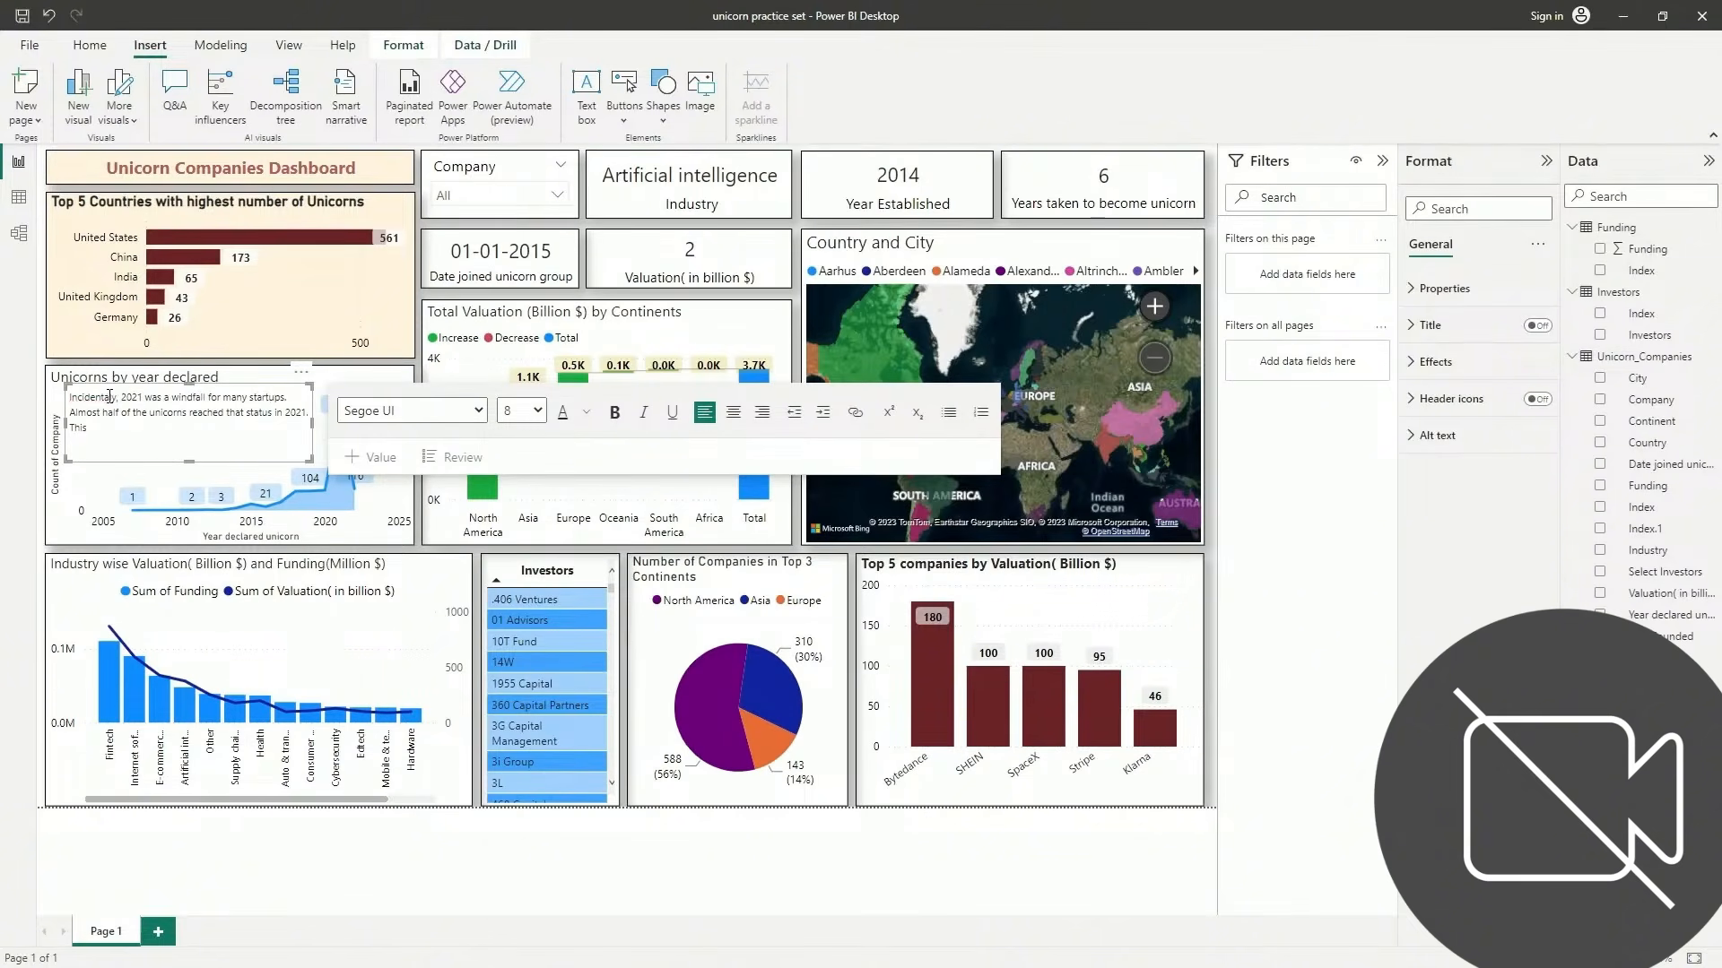
right_click(105, 400)
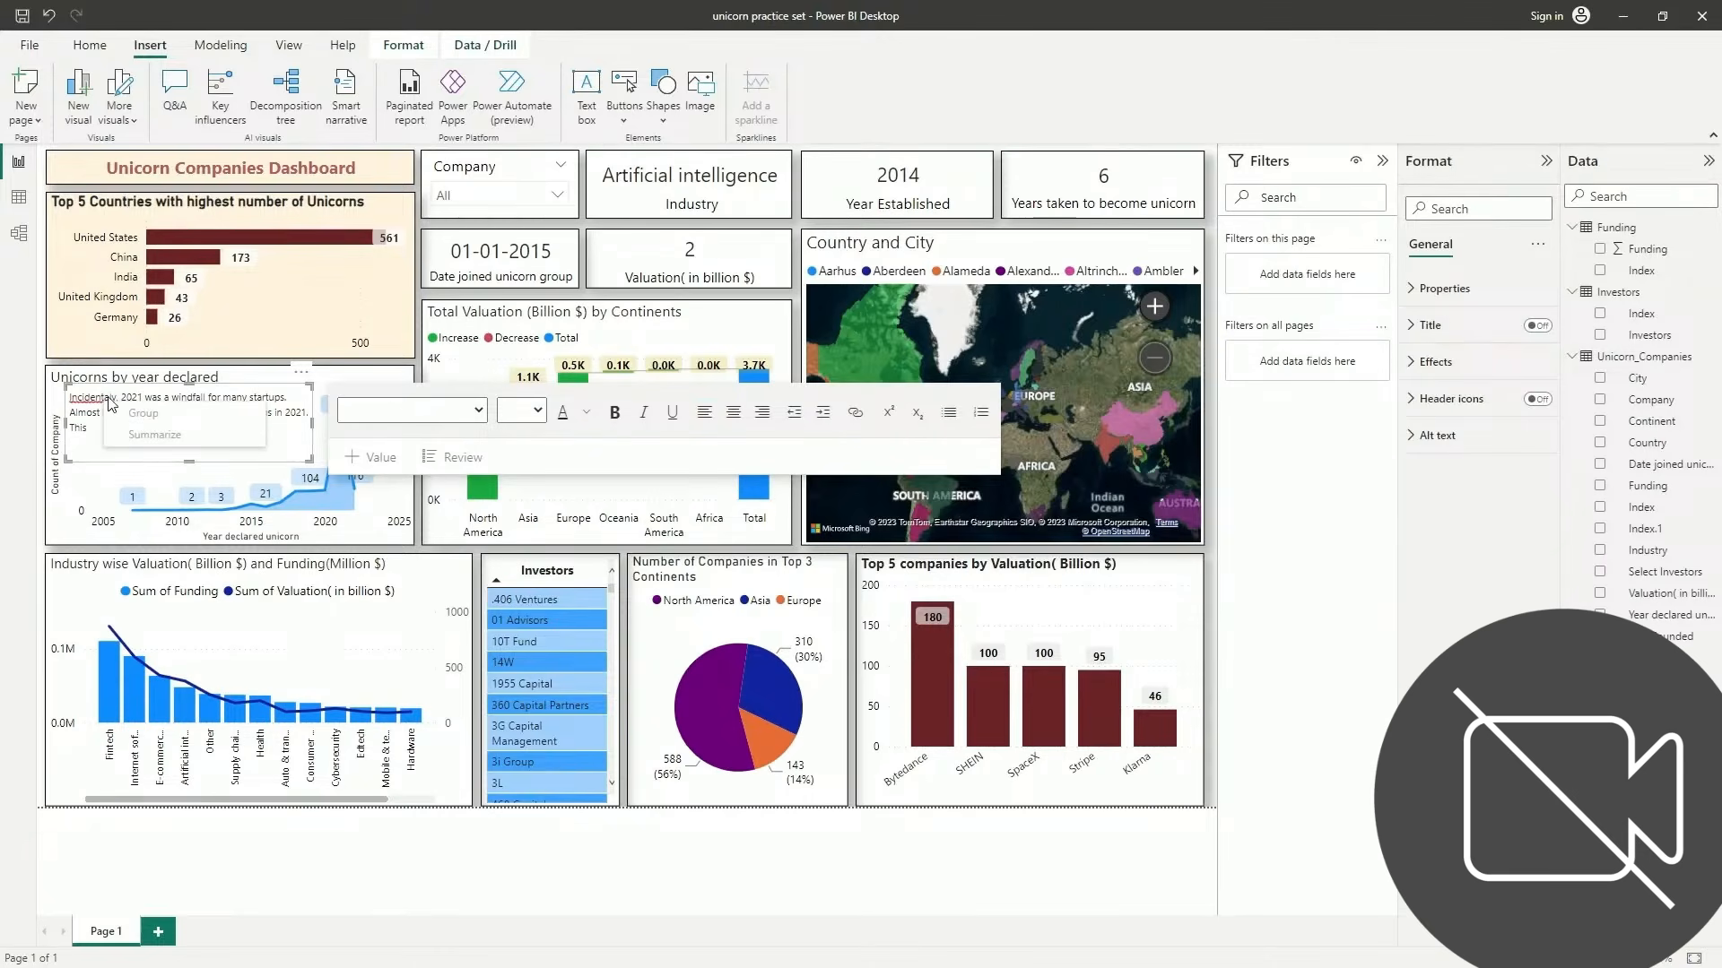
click(146, 422)
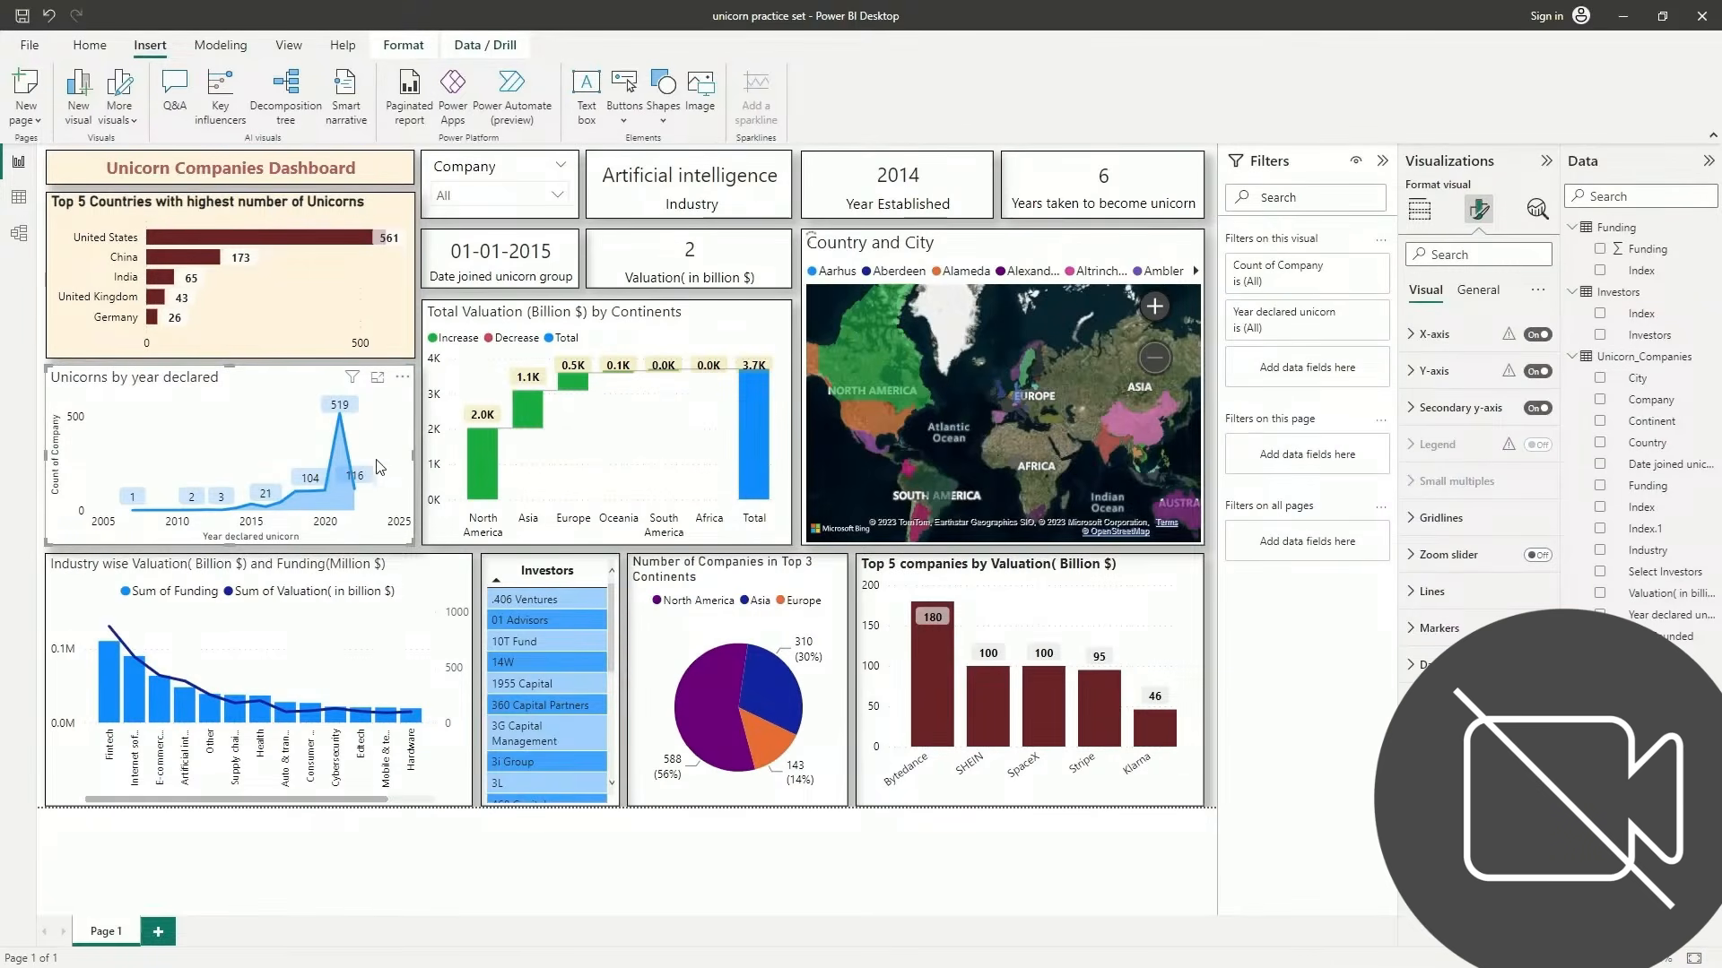
click(418, 486)
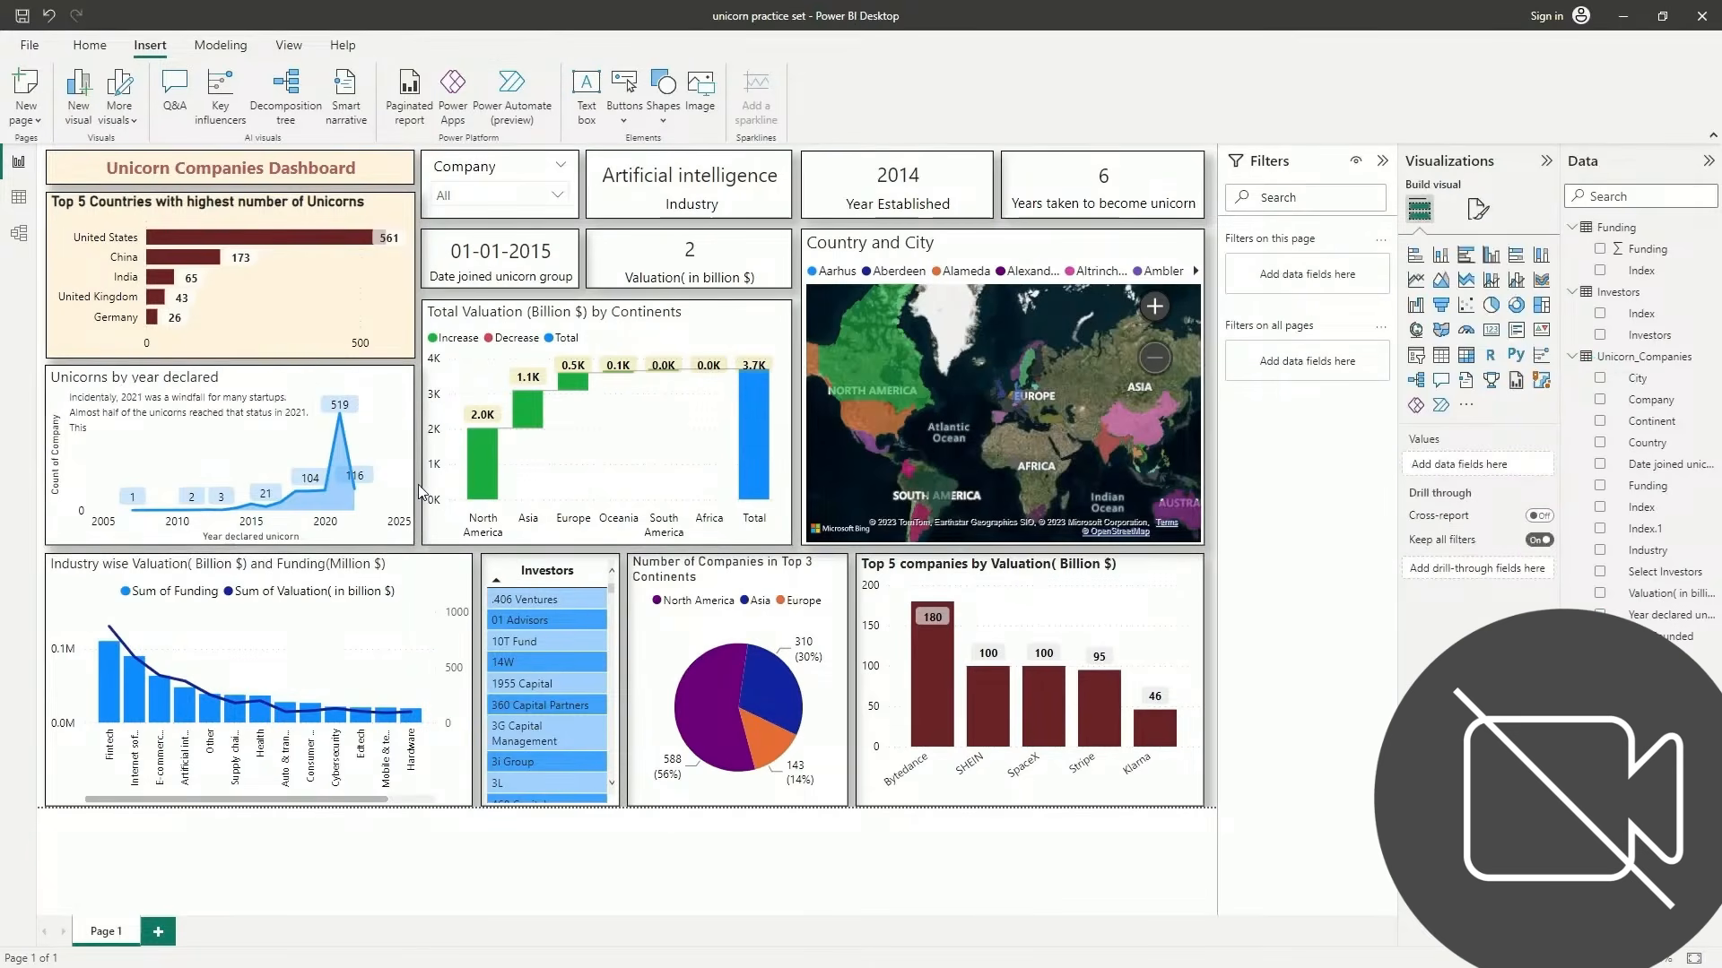
Complete the comment with "This is largely the impact of Covid pandemic and the WFH order." and correct its first word to "Incidentally"
click(97, 428)
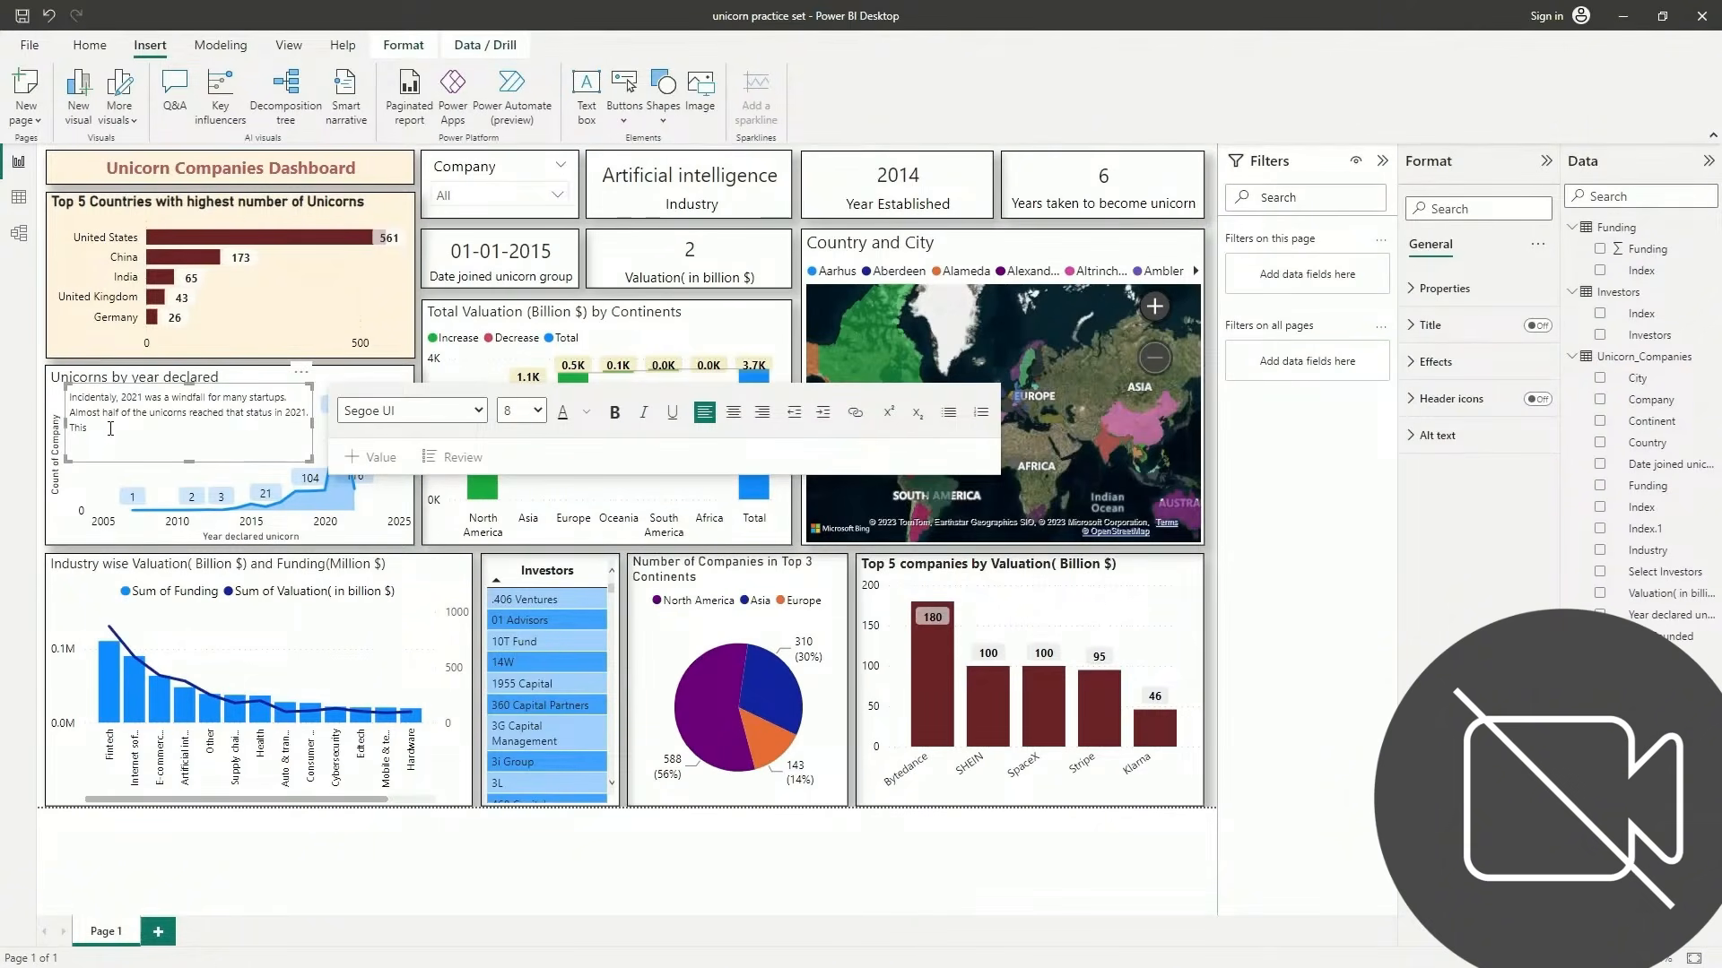
text(is largely the impact of Covid pandemic and the)
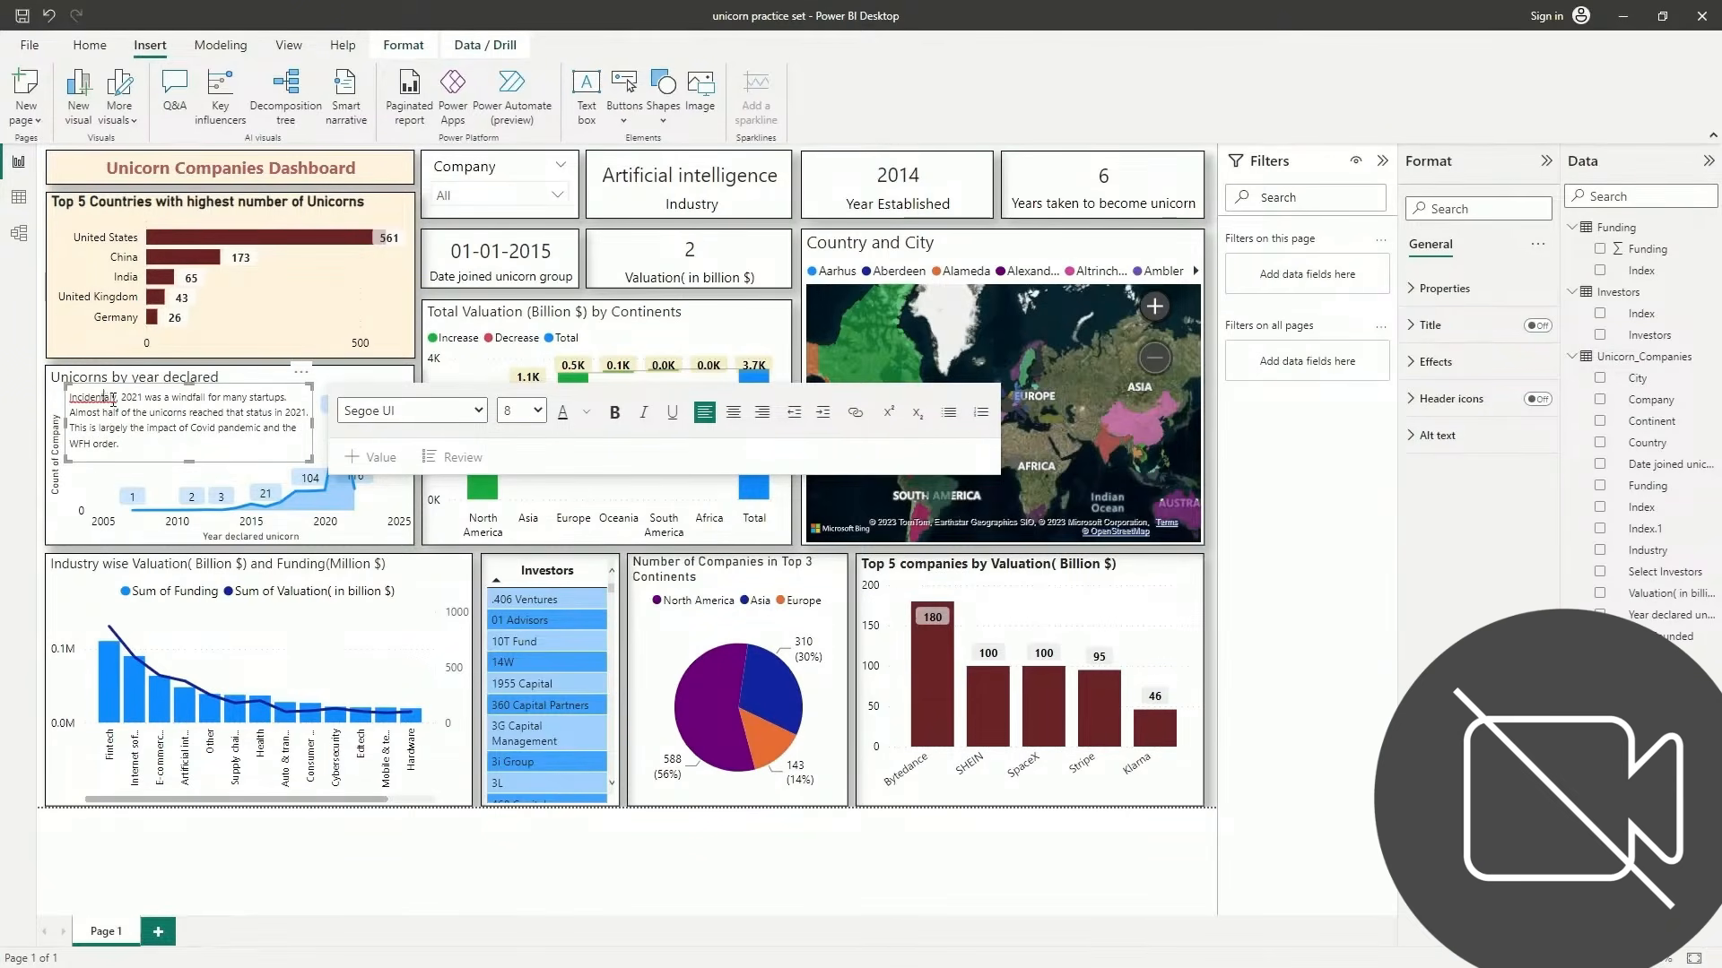
text(l)
Try the light blue theme colour as the font colour of the whole comment
click(587, 413)
click(655, 476)
drag(123, 444, 69, 396)
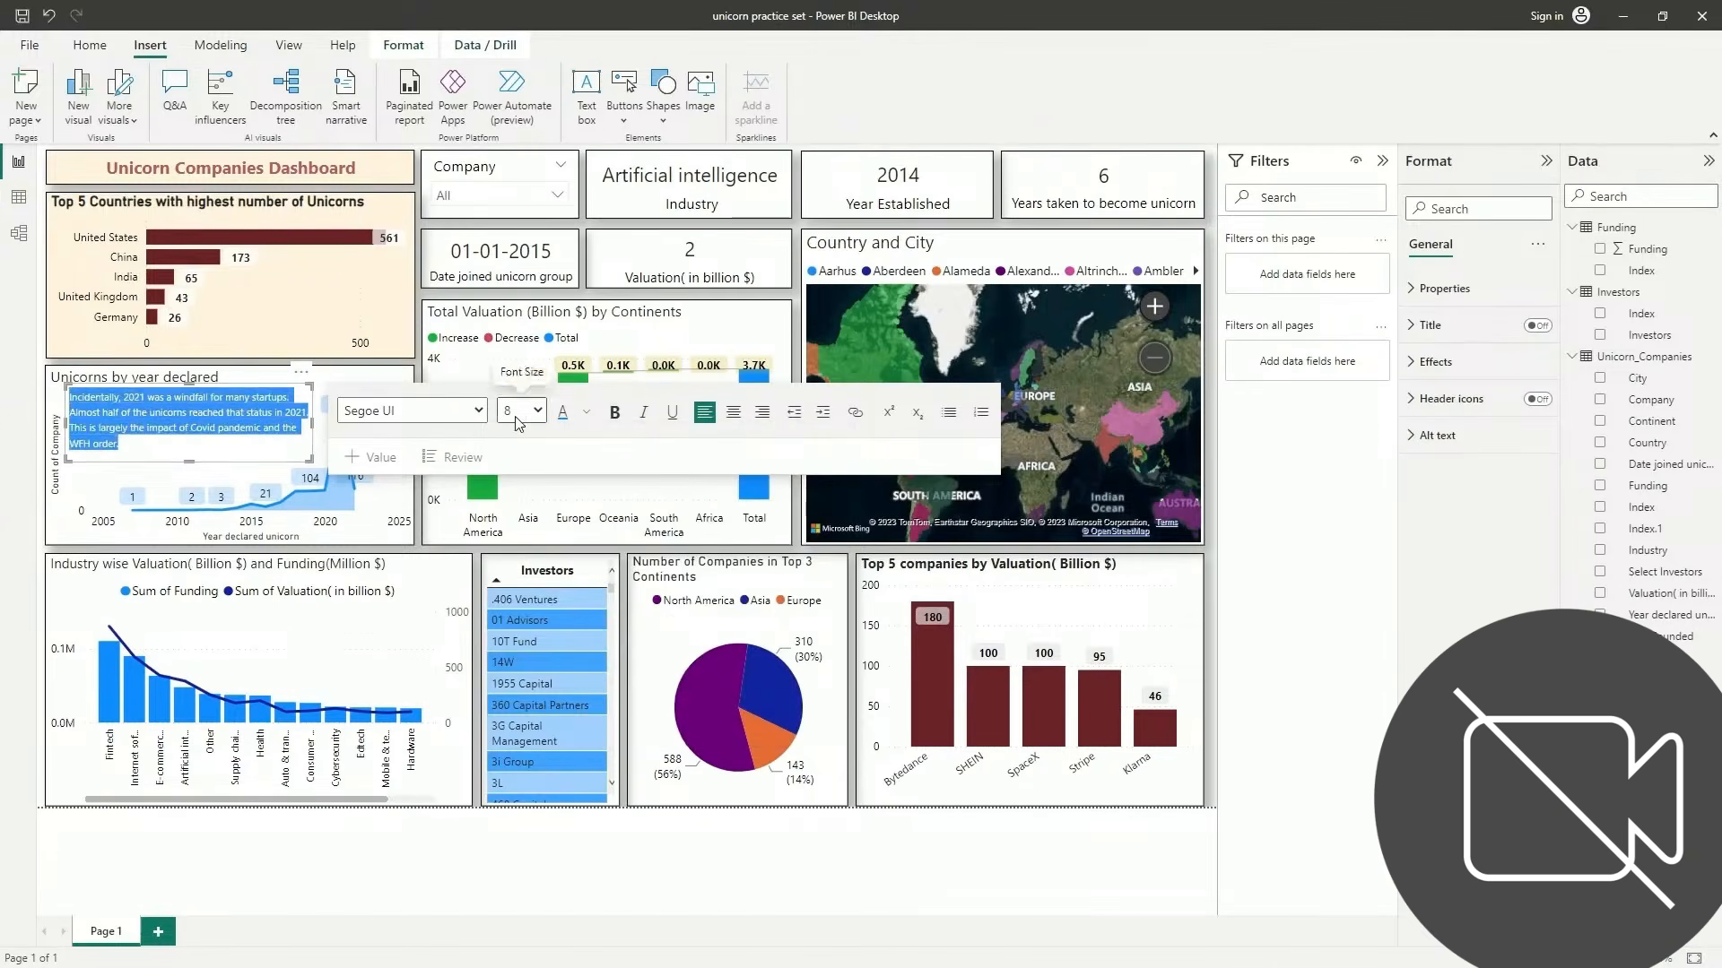
click(582, 416)
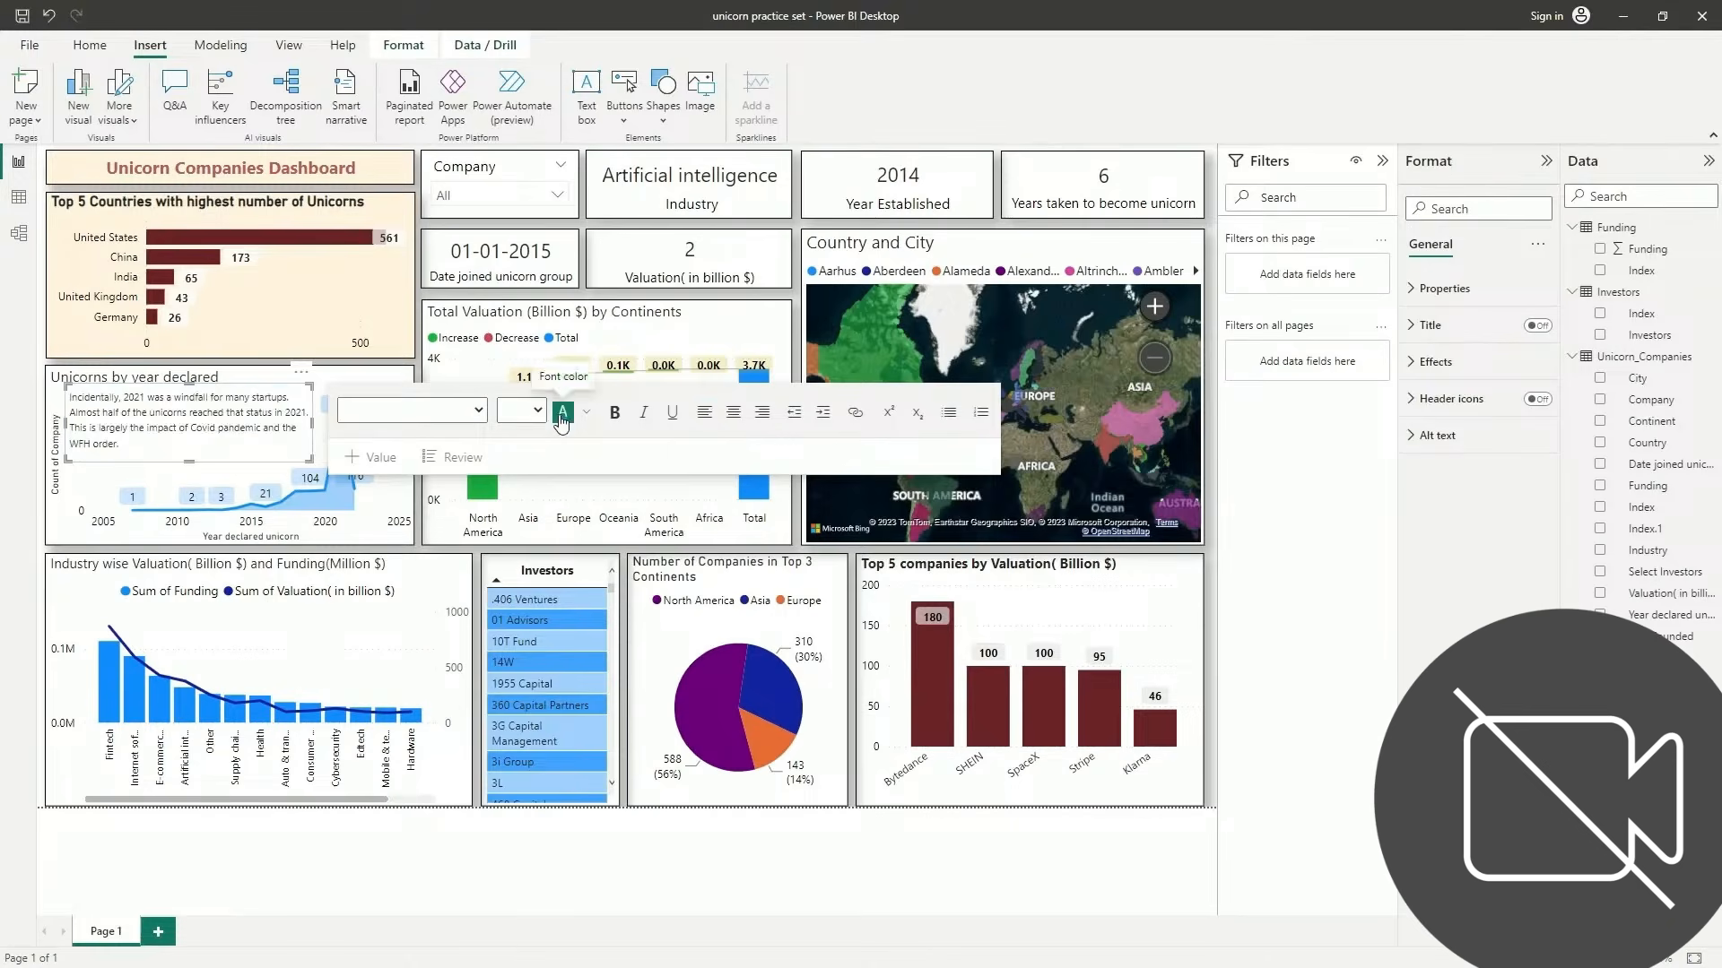
click(561, 418)
click(238, 449)
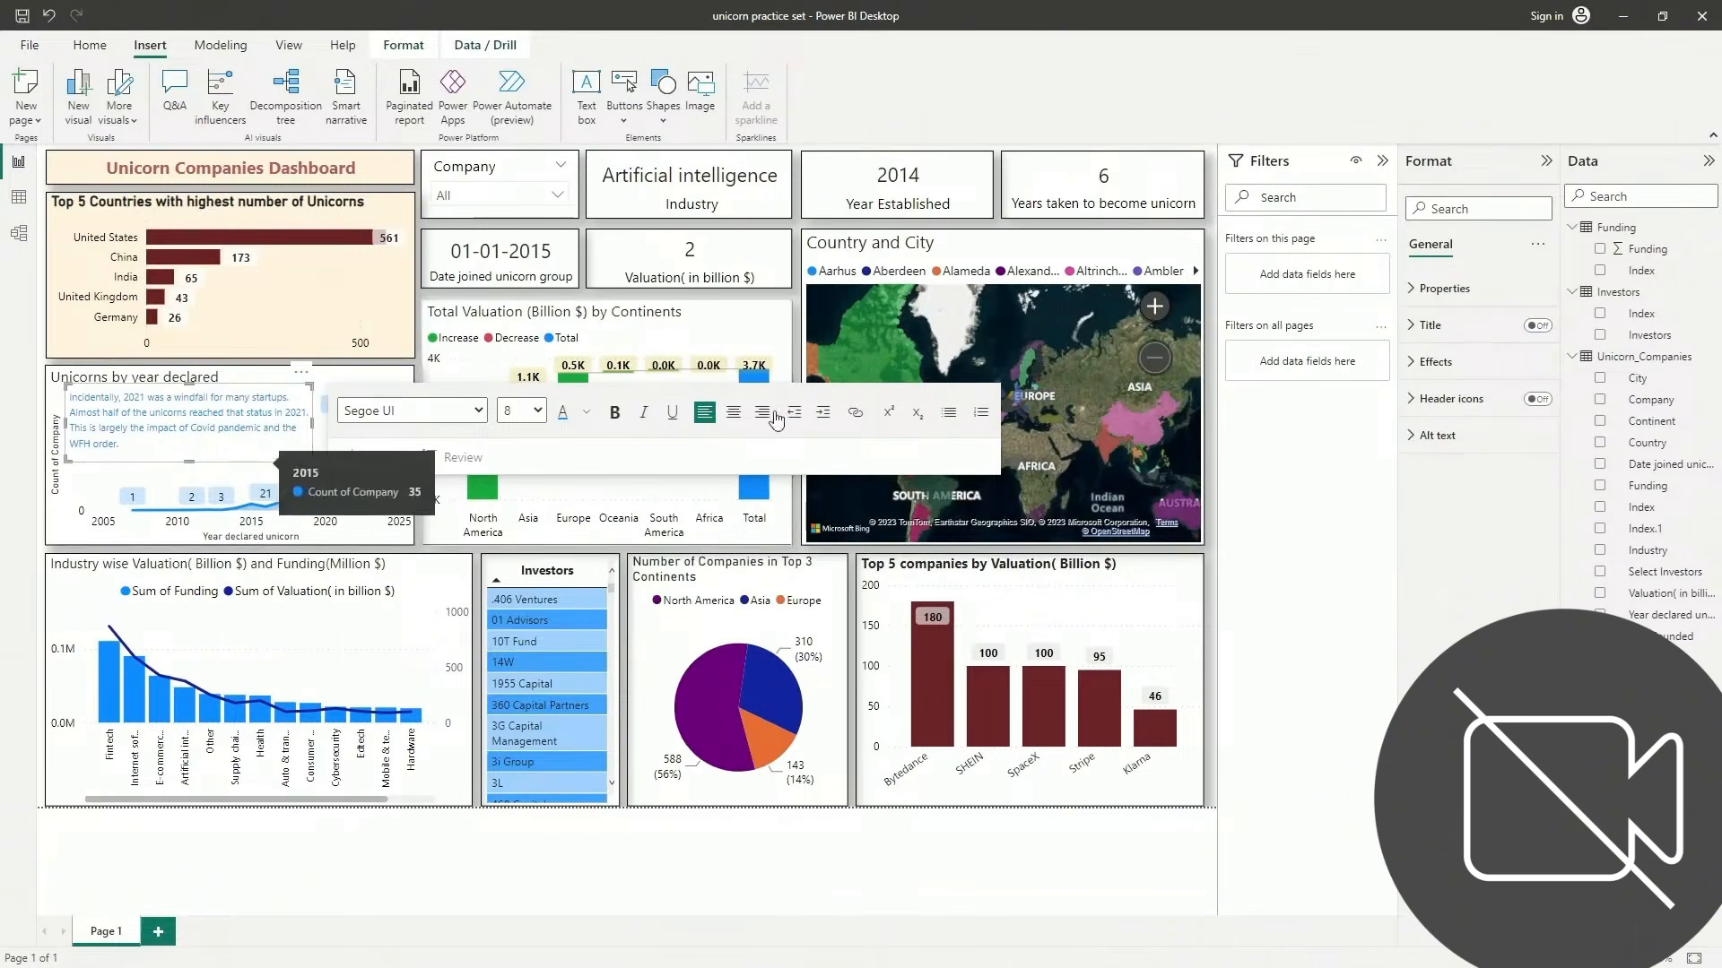
Set the whole comment's font colour to the darkest shade of the light blue theme colour
click(586, 412)
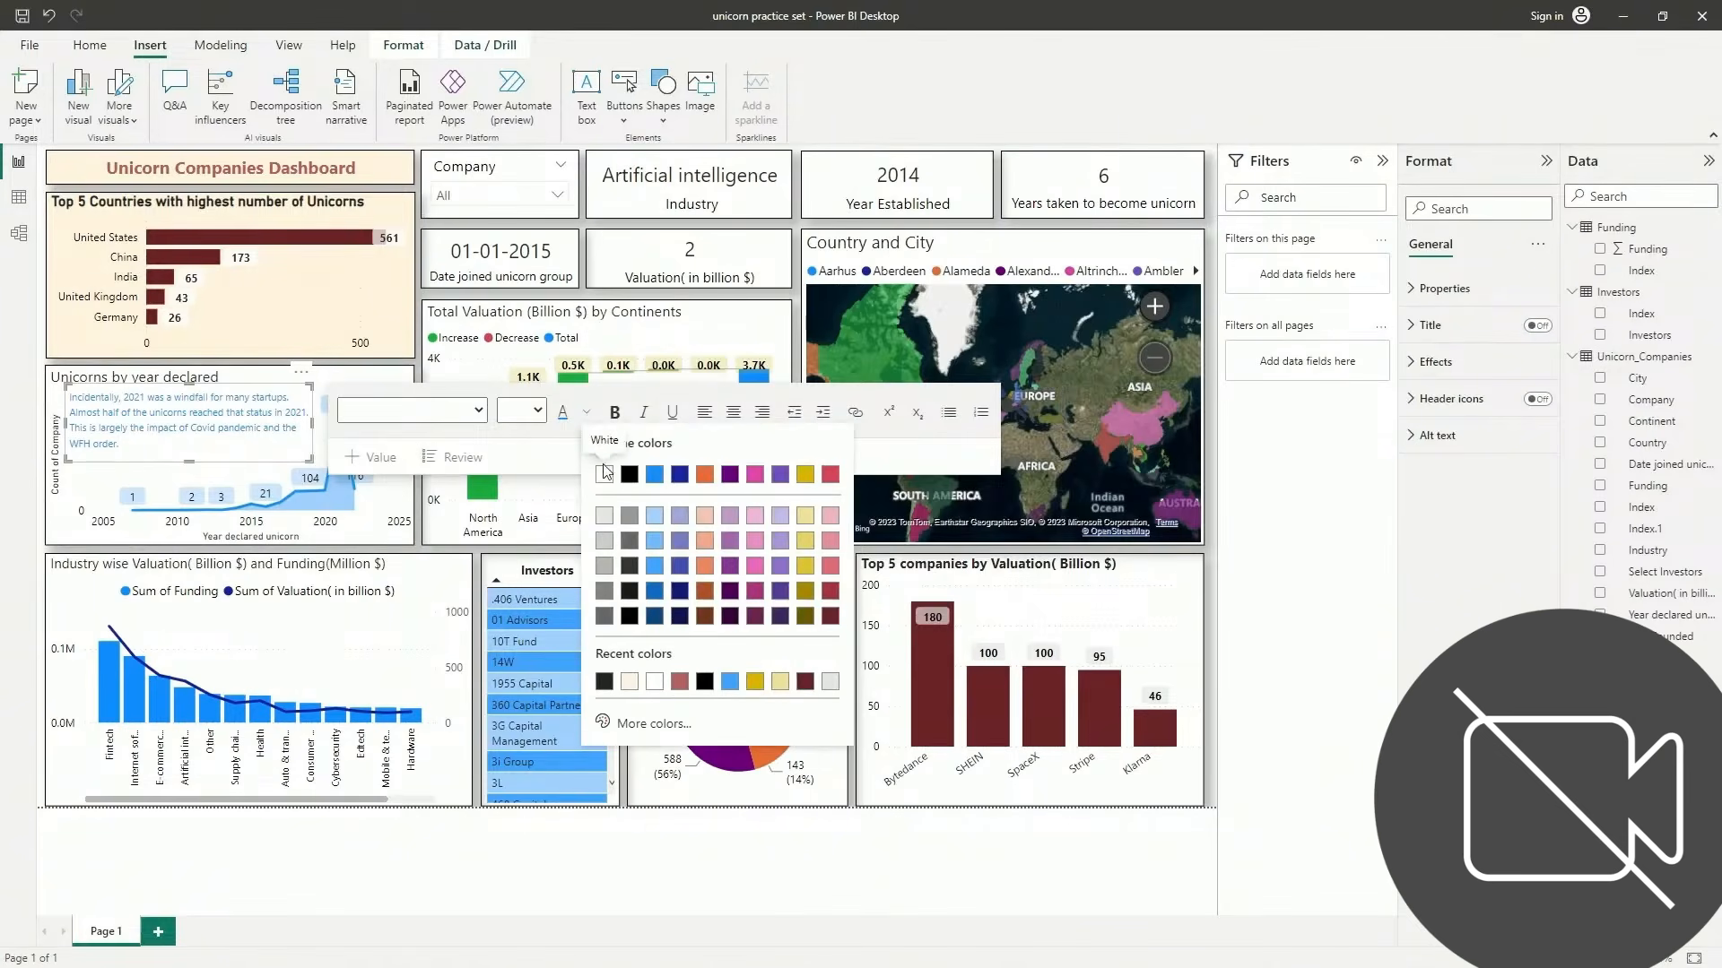
click(126, 451)
drag(124, 444, 70, 394)
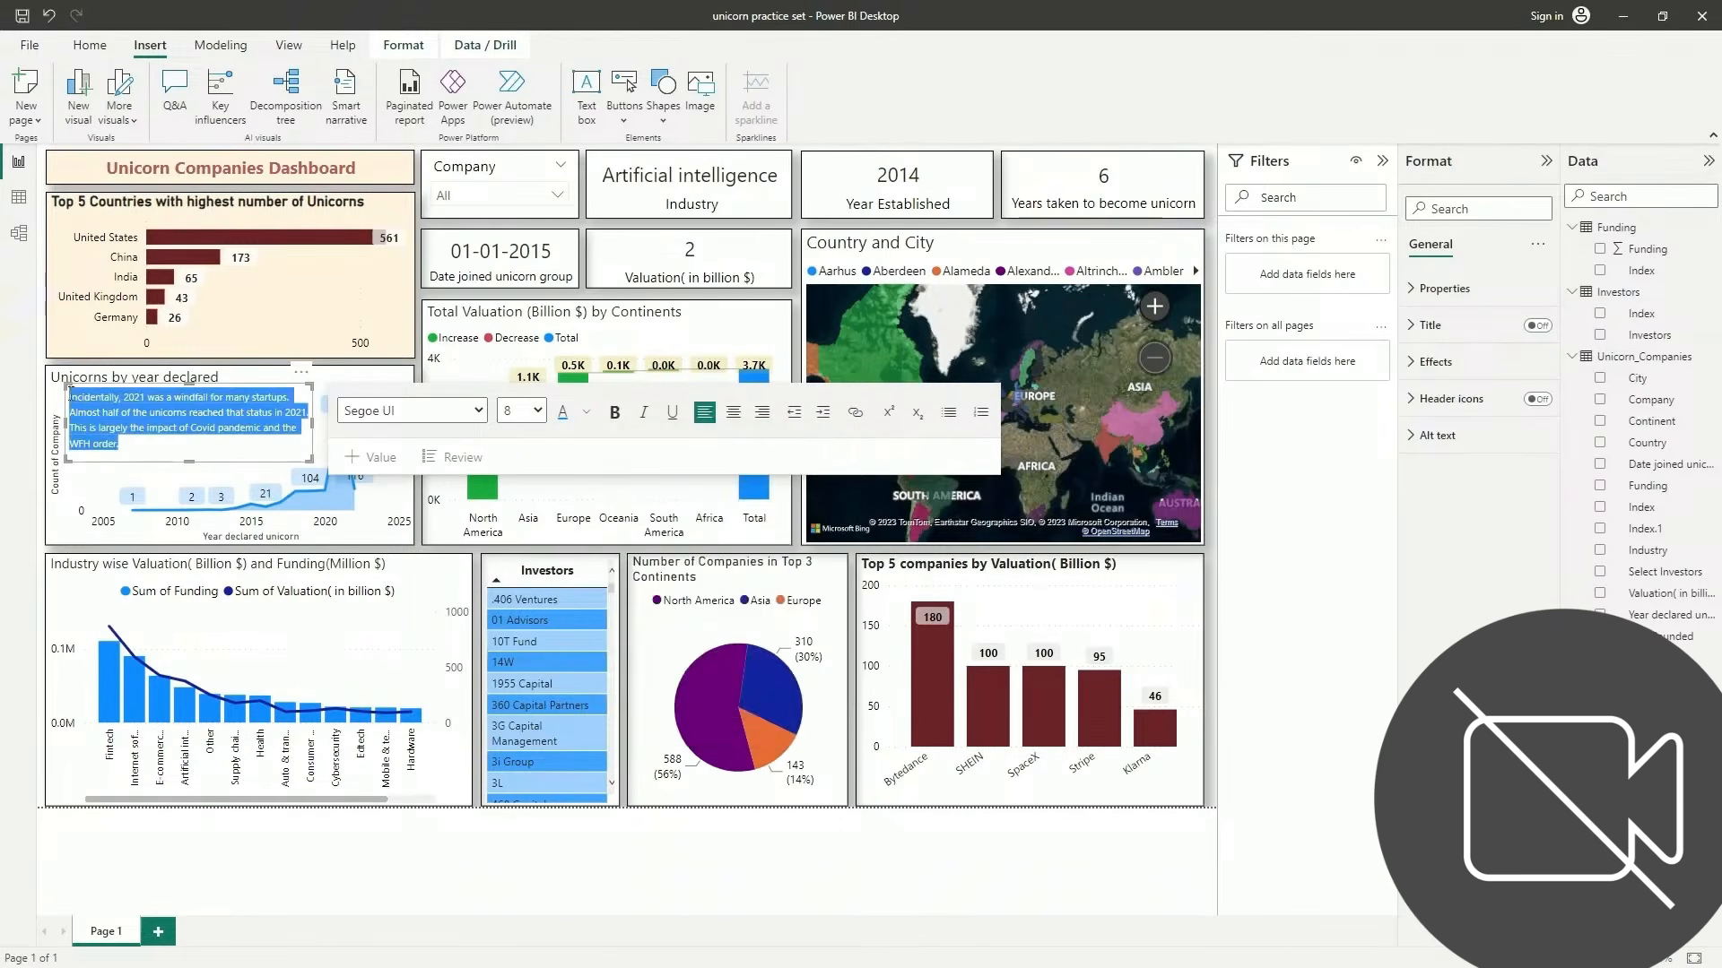
click(586, 414)
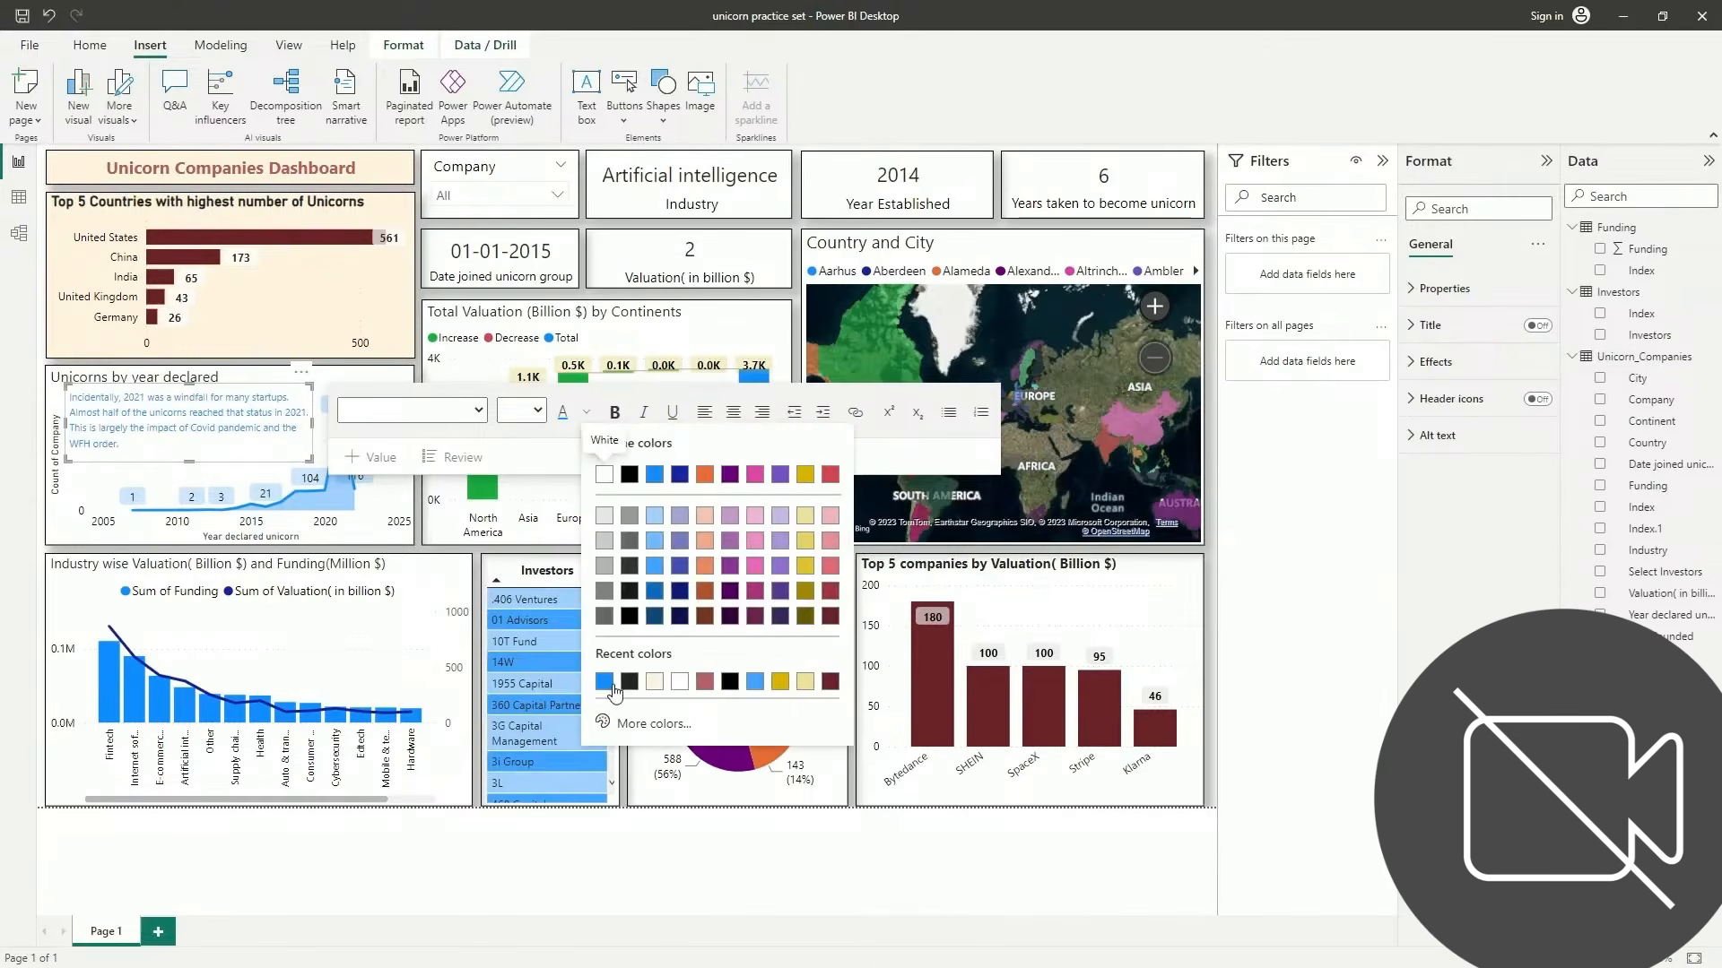
click(659, 618)
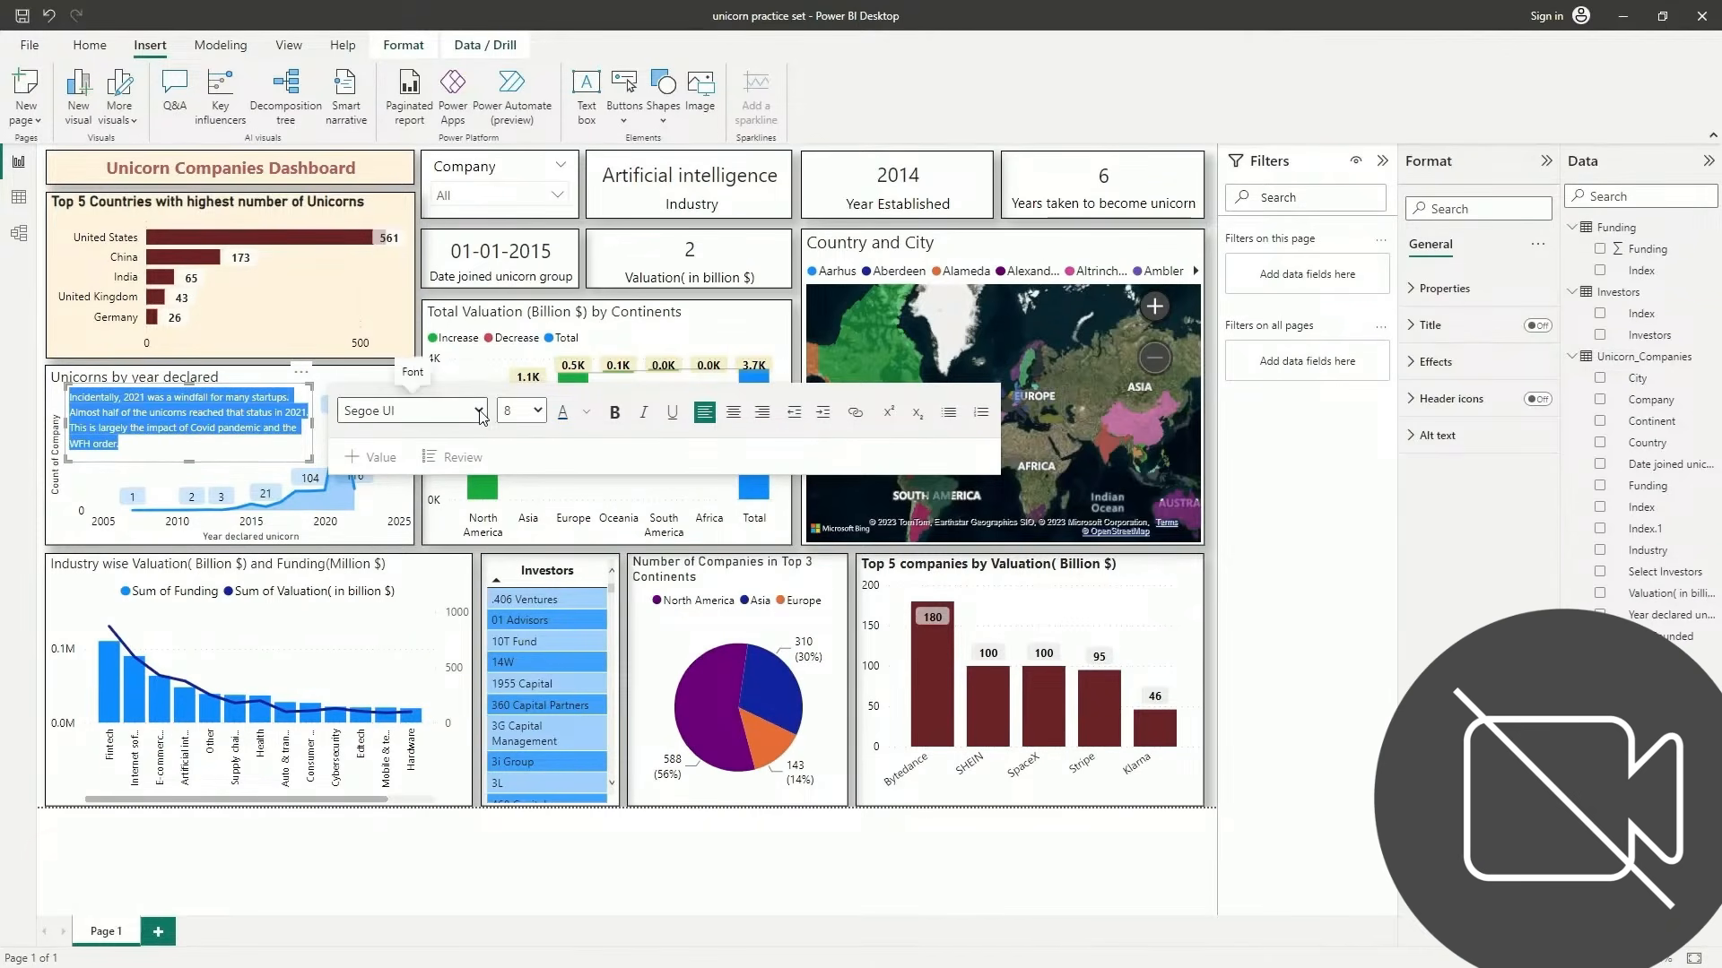
Change the comment's font to Calibri and its size to 10
click(410, 411)
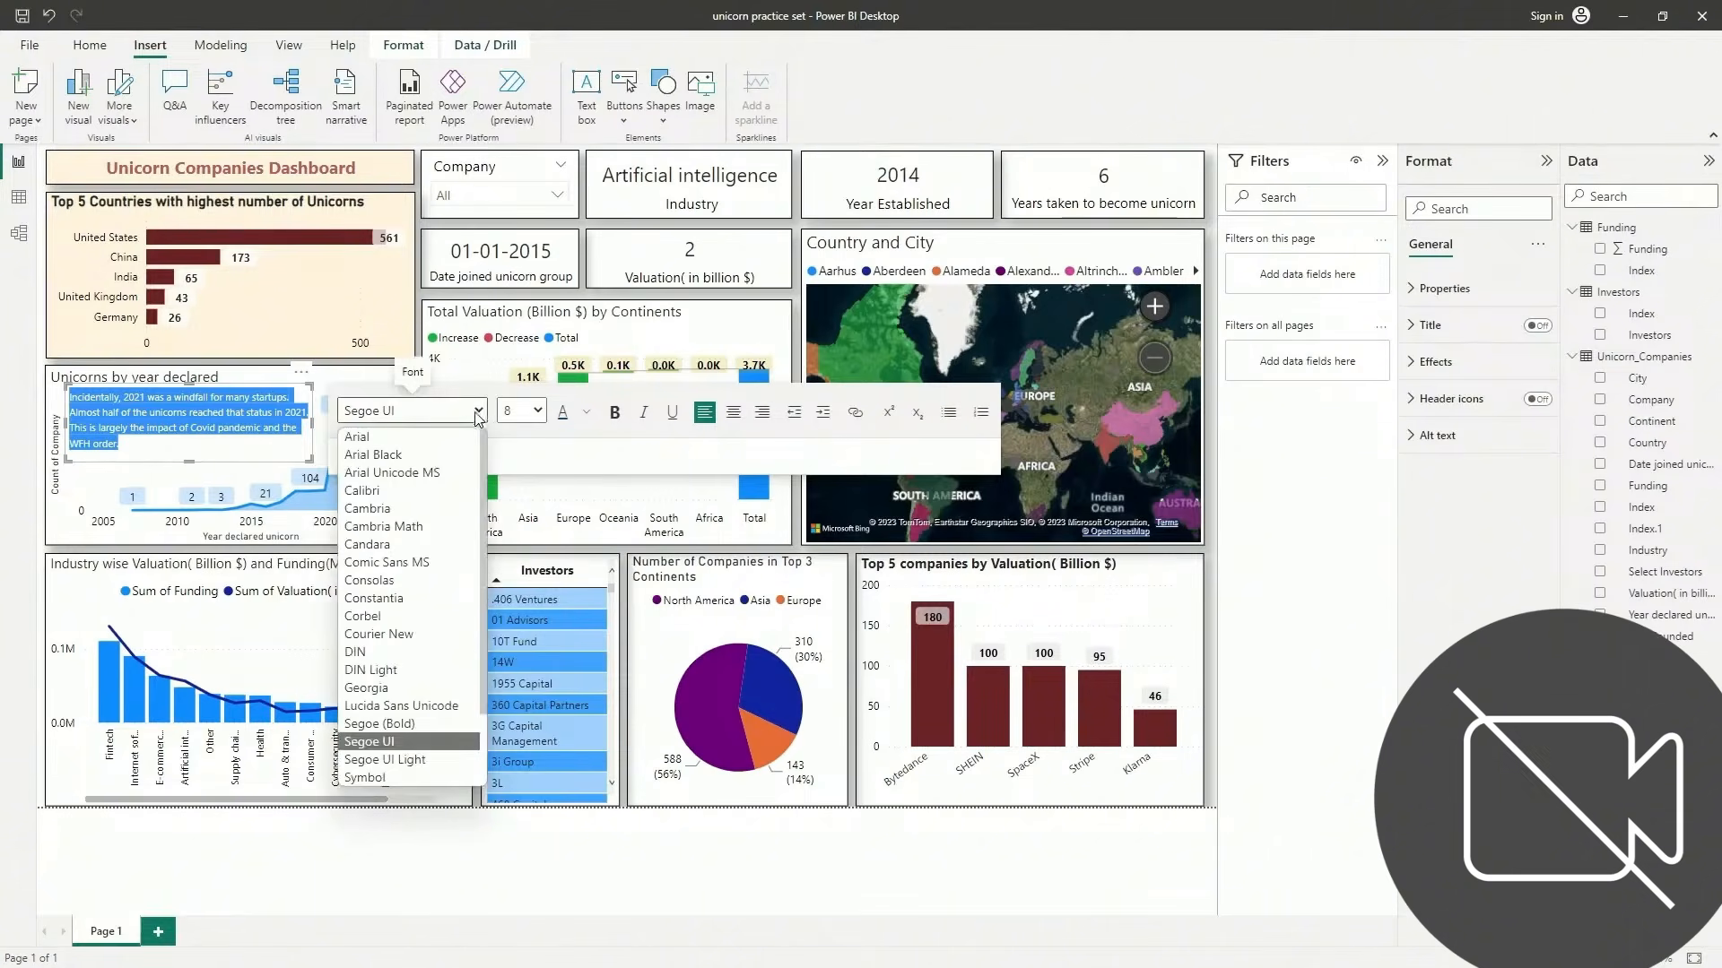
click(411, 492)
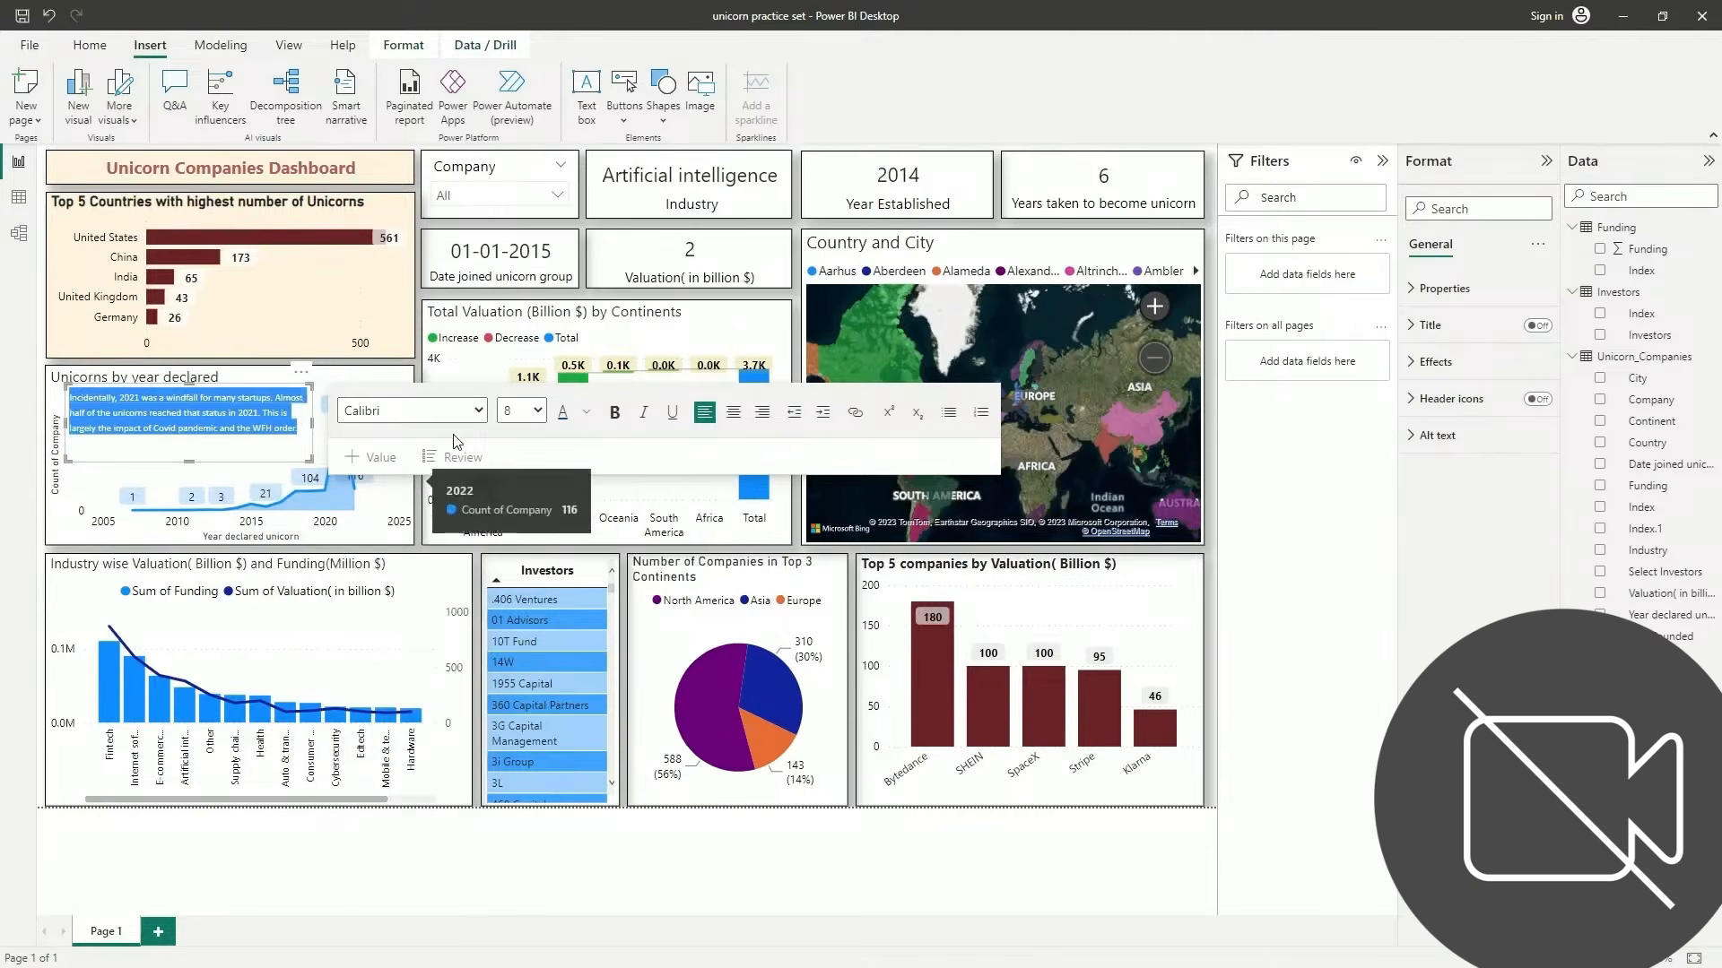
click(538, 412)
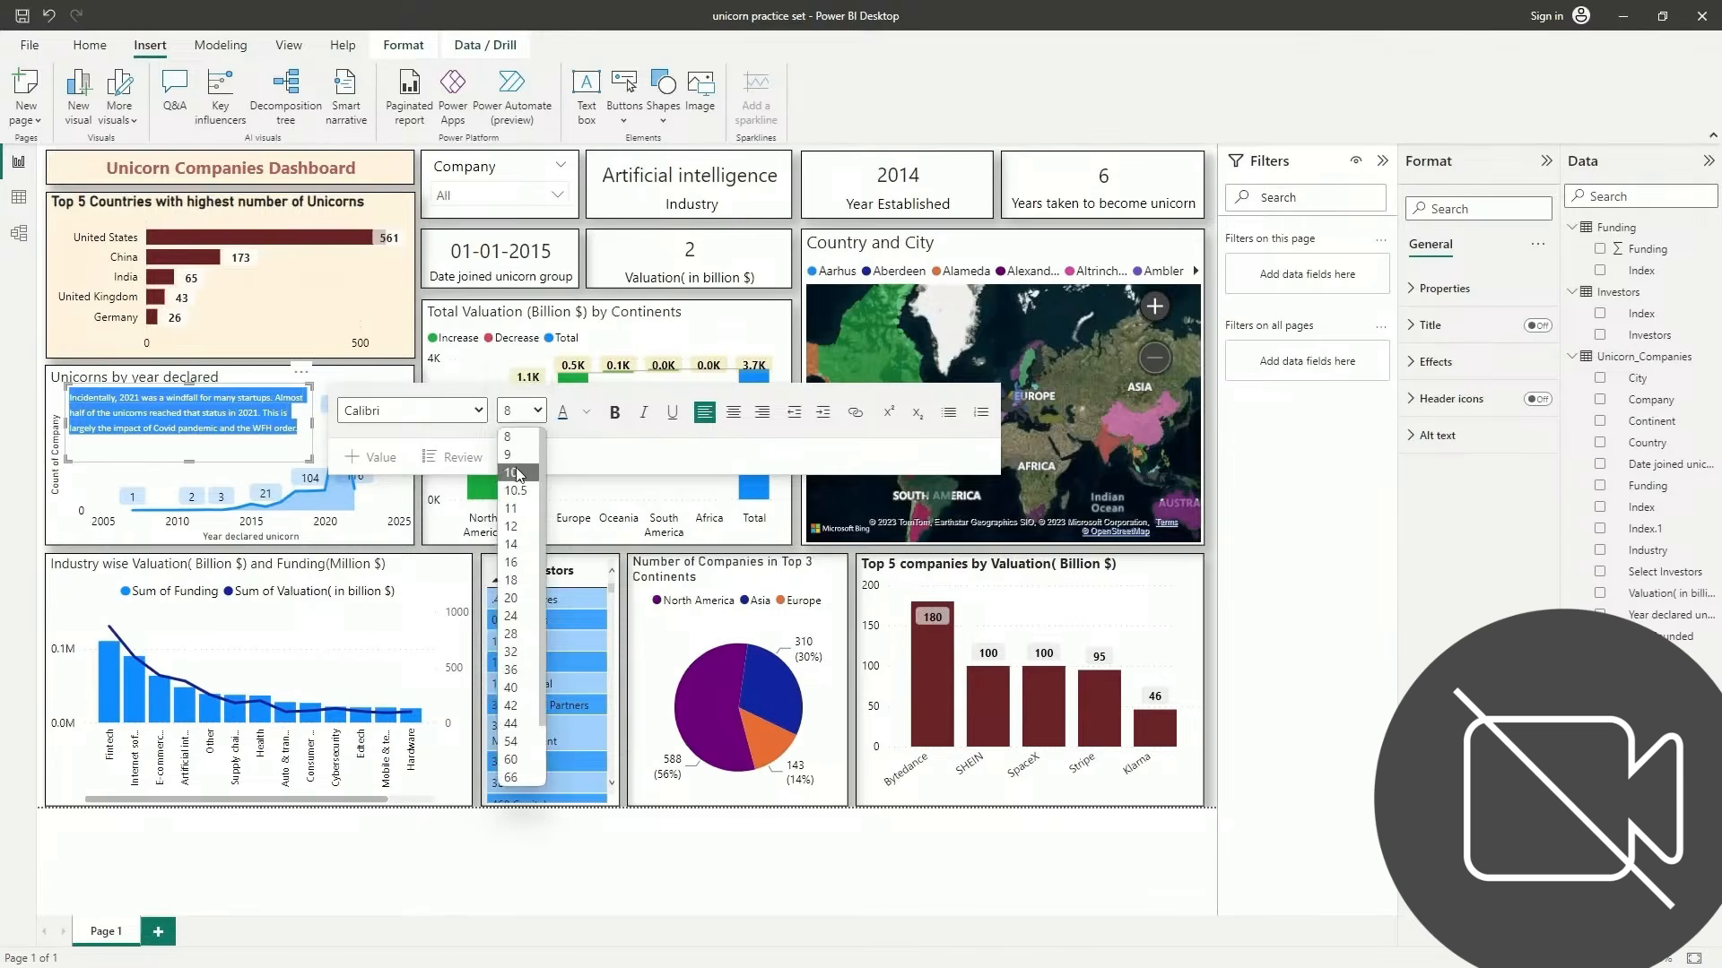
click(517, 475)
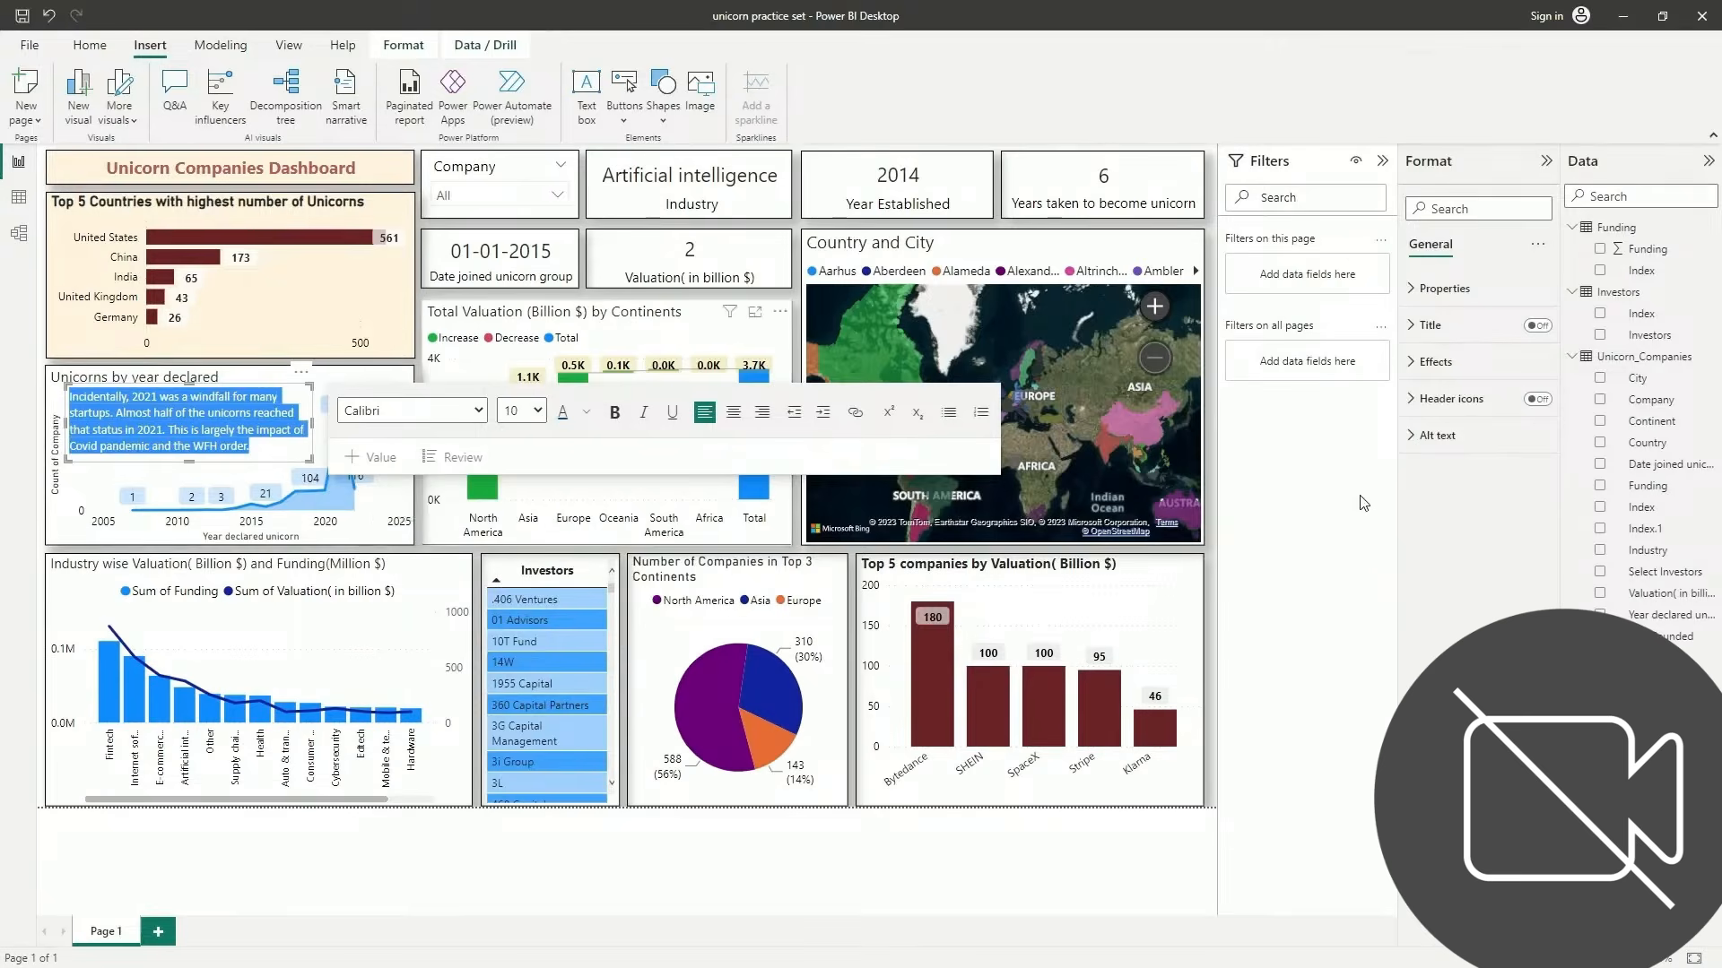
click(1289, 573)
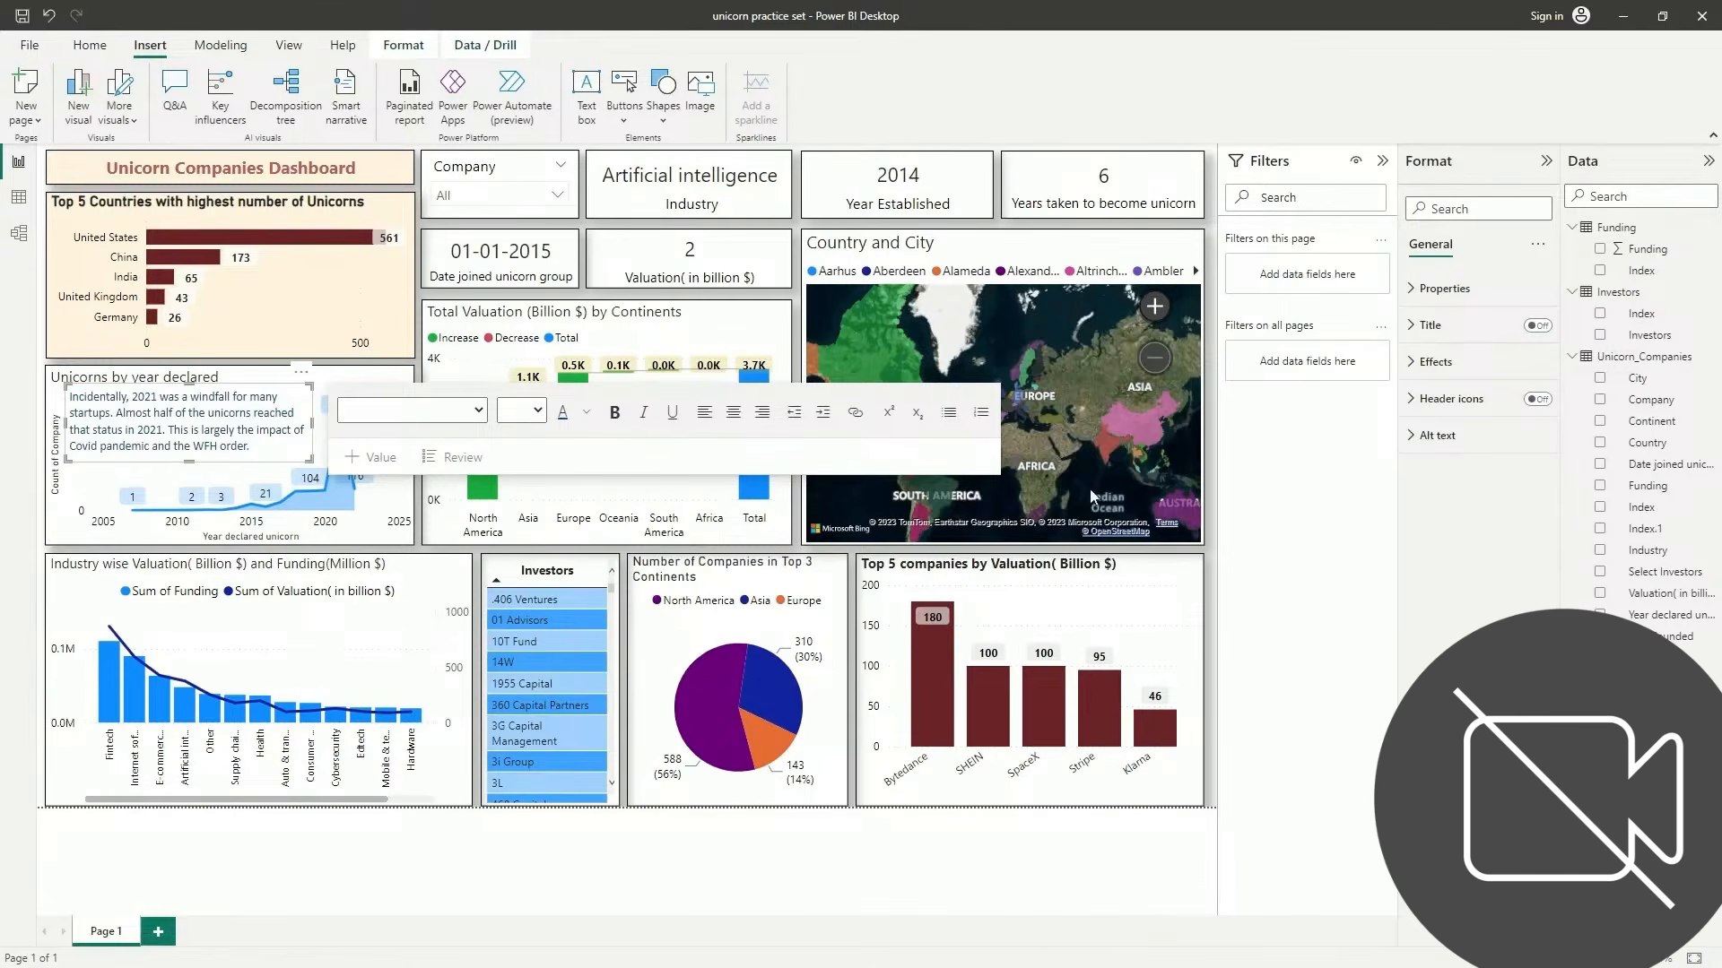
Reapply the last-used dark blue font colour to the whole comment text and deselect the text box
click(284, 426)
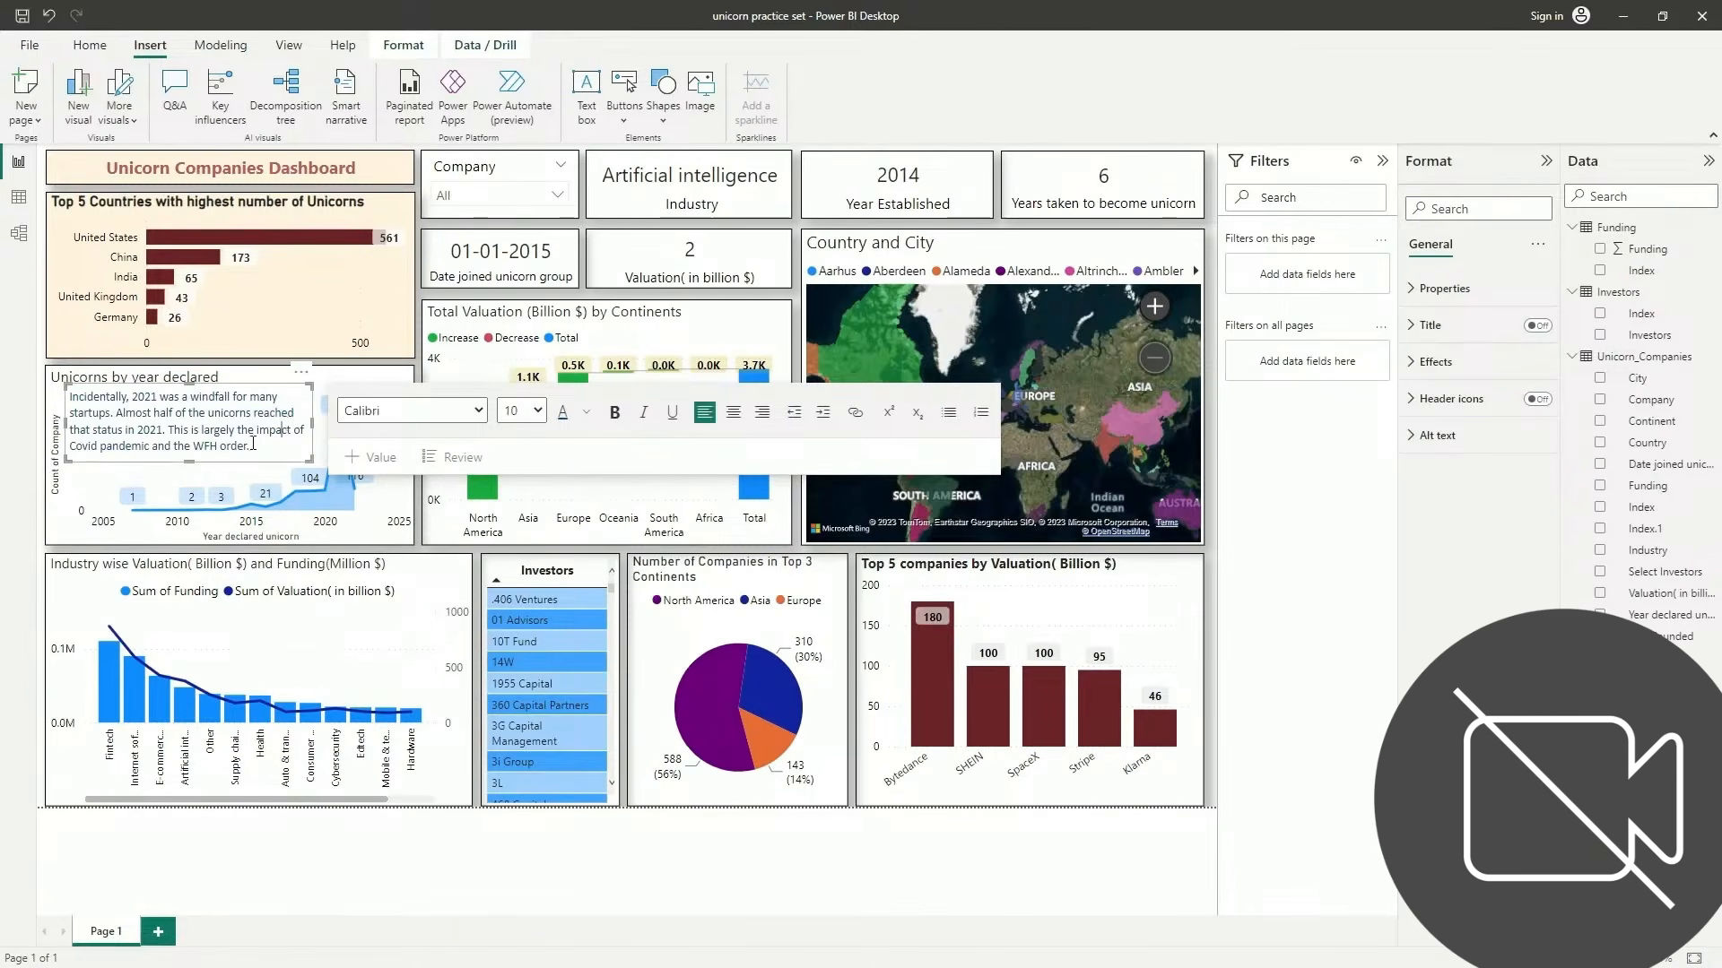
drag(257, 445, 70, 397)
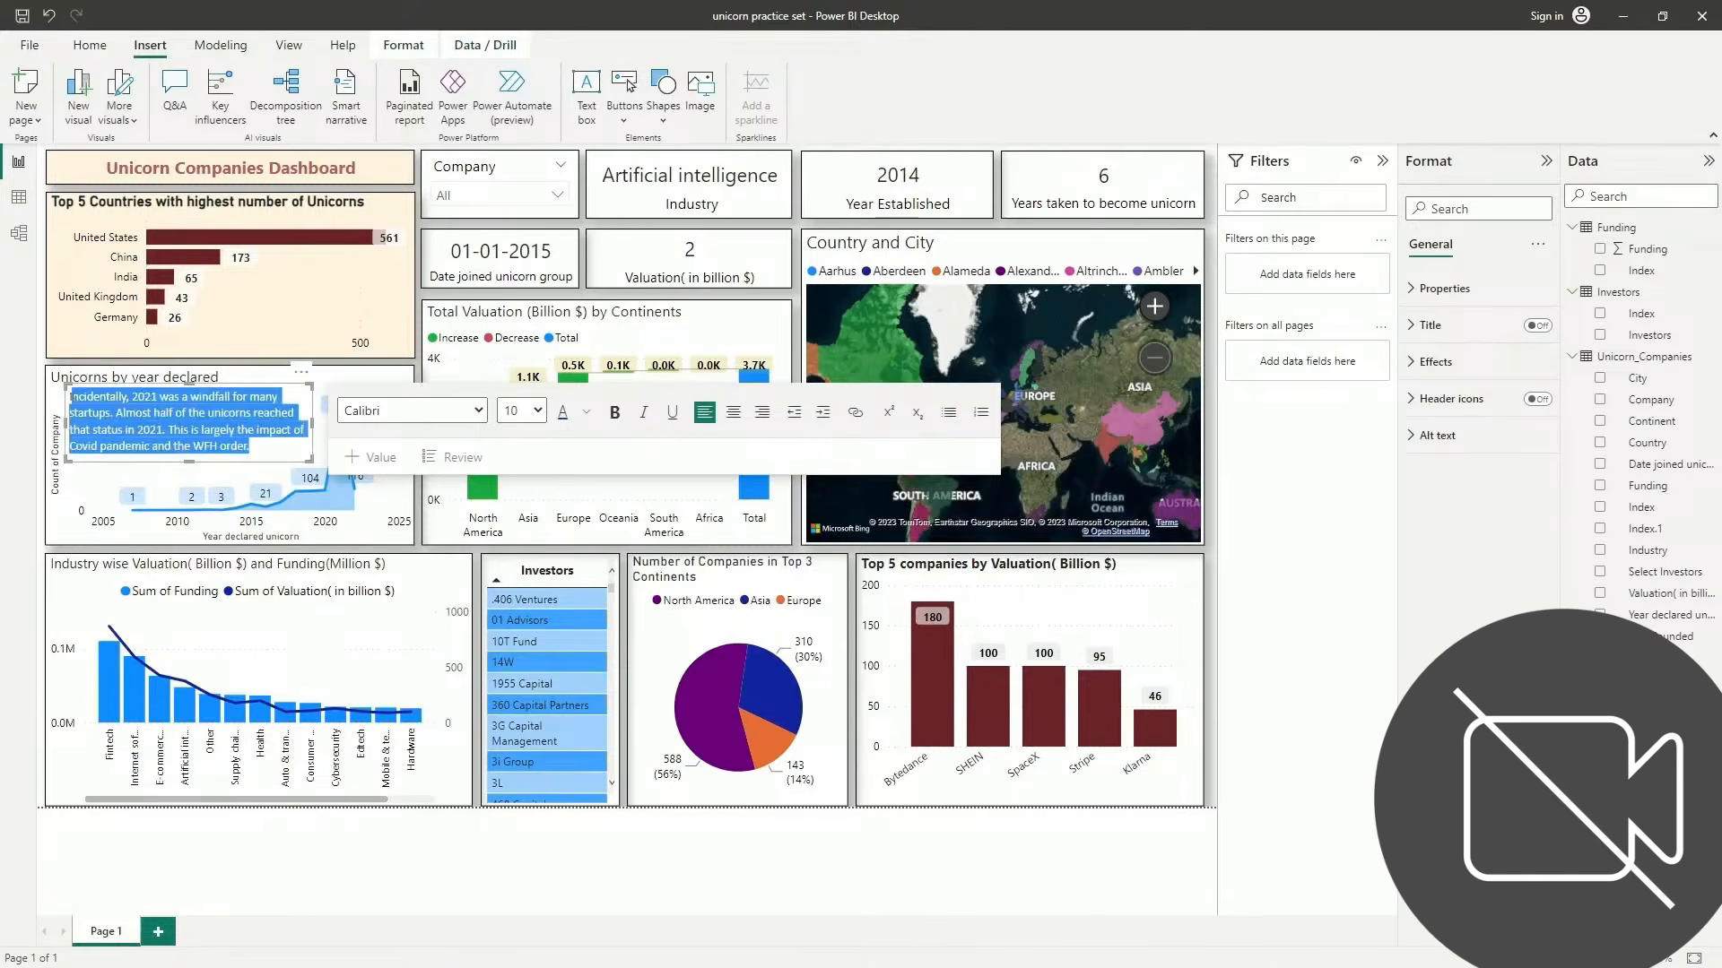
click(575, 414)
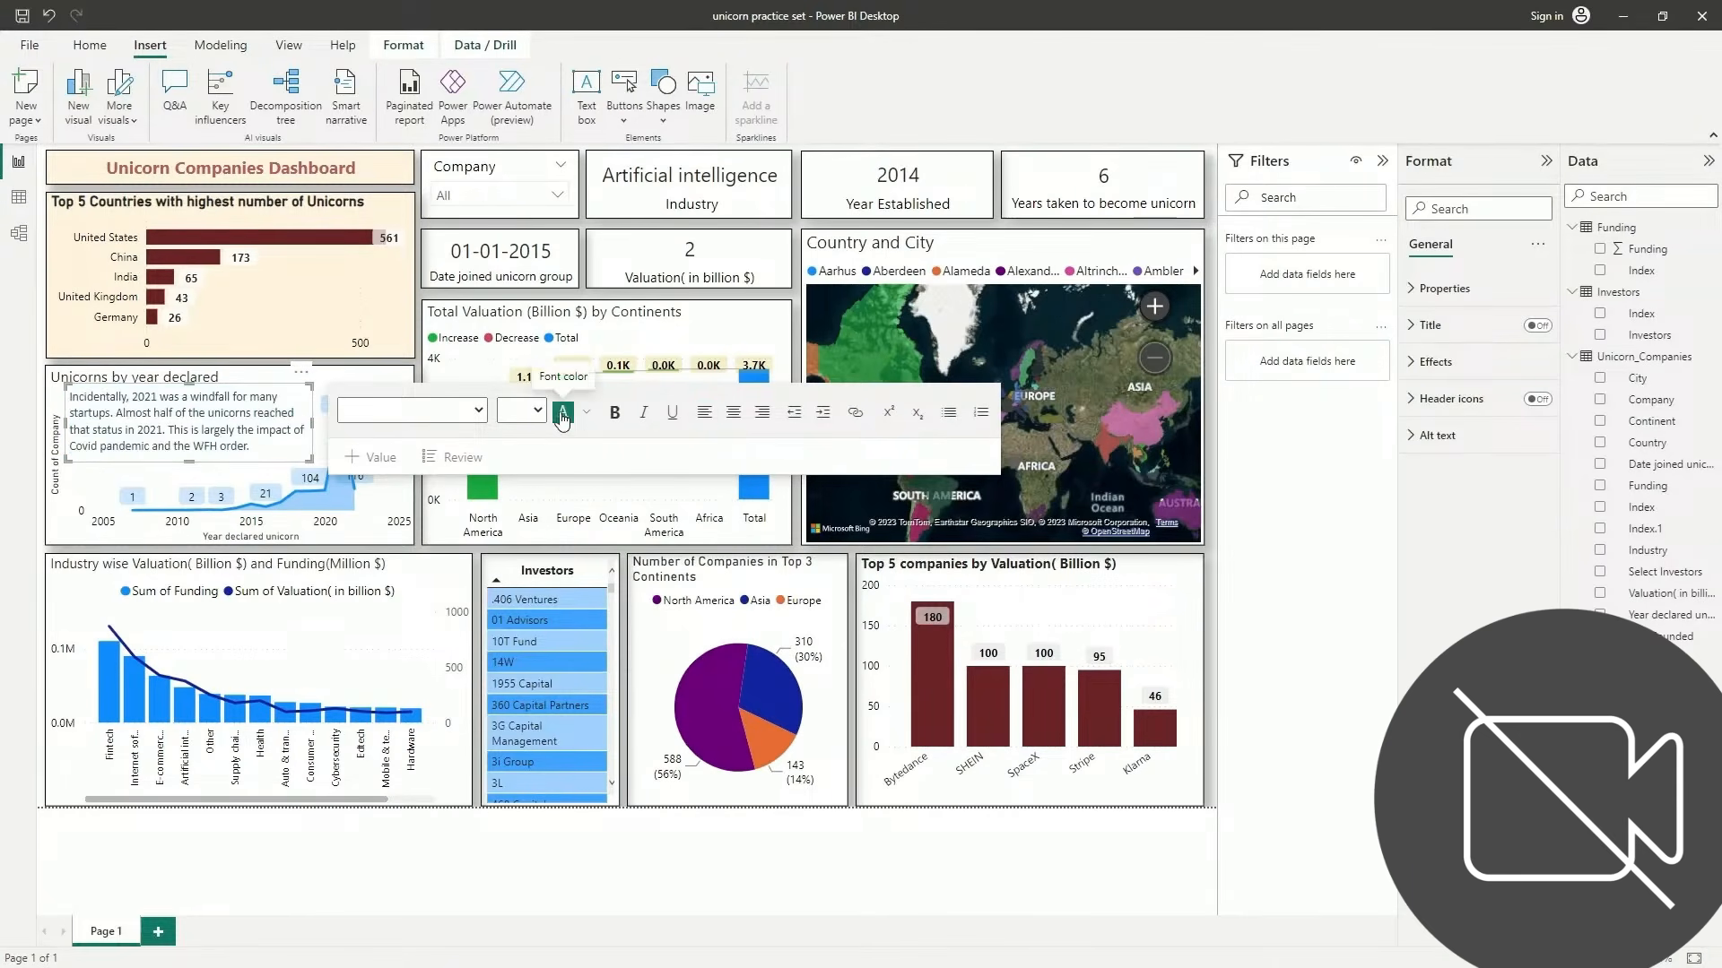
click(564, 415)
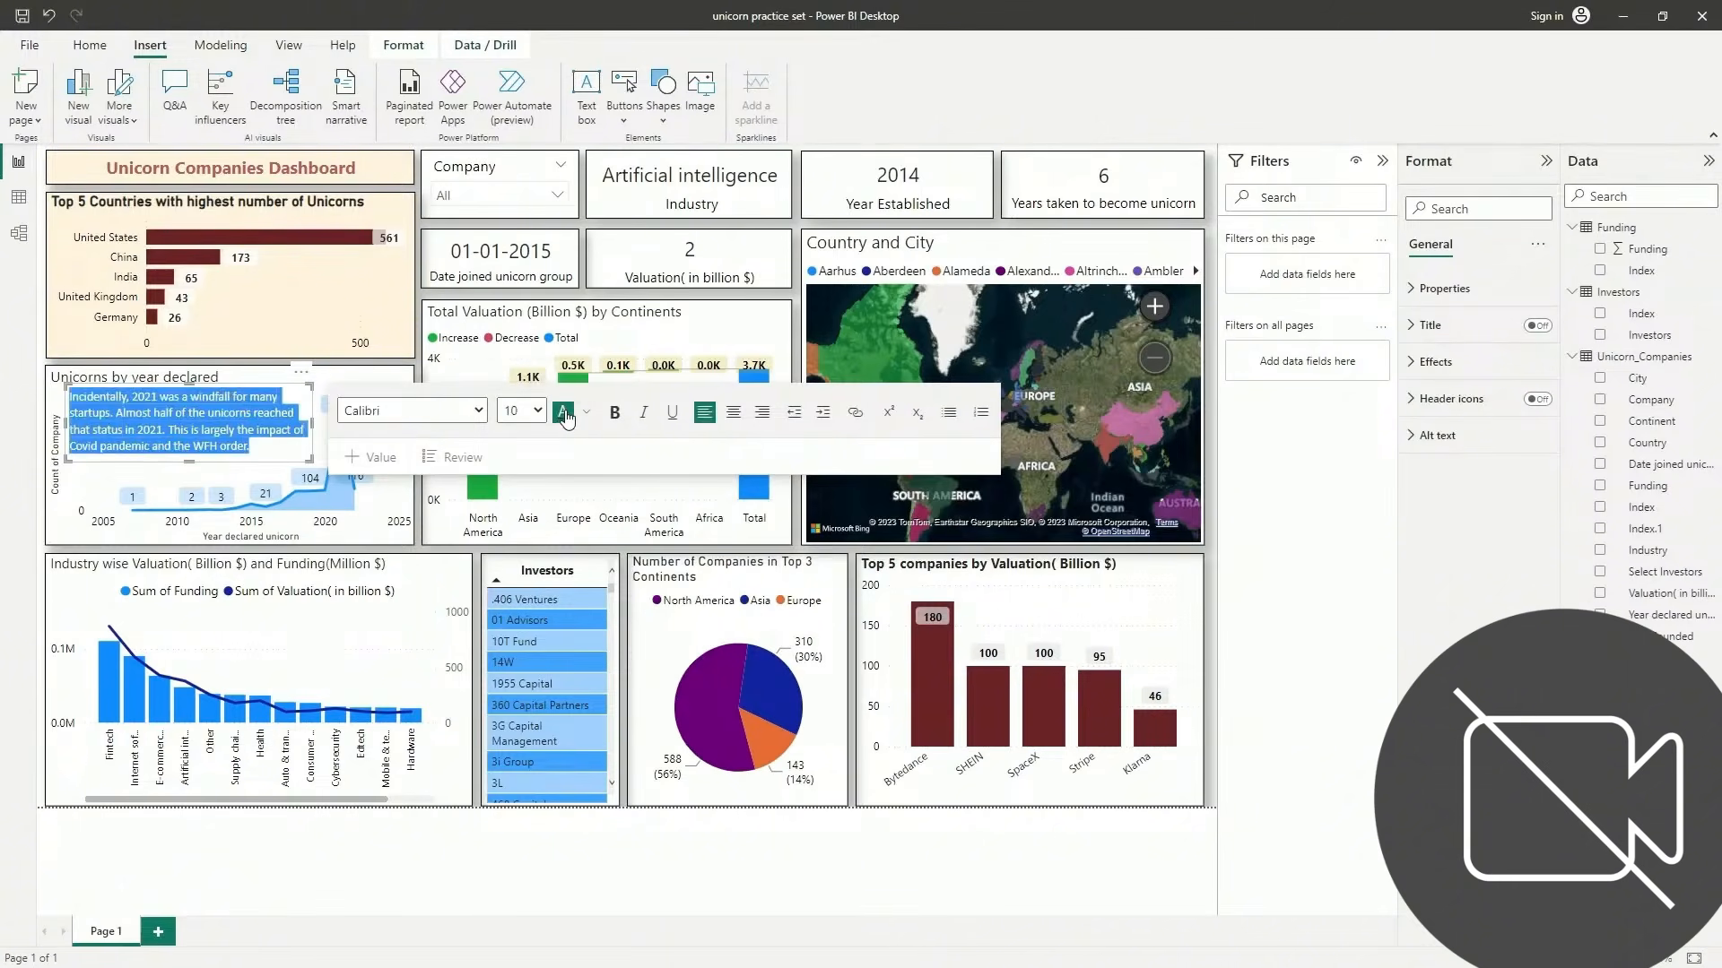
click(295, 444)
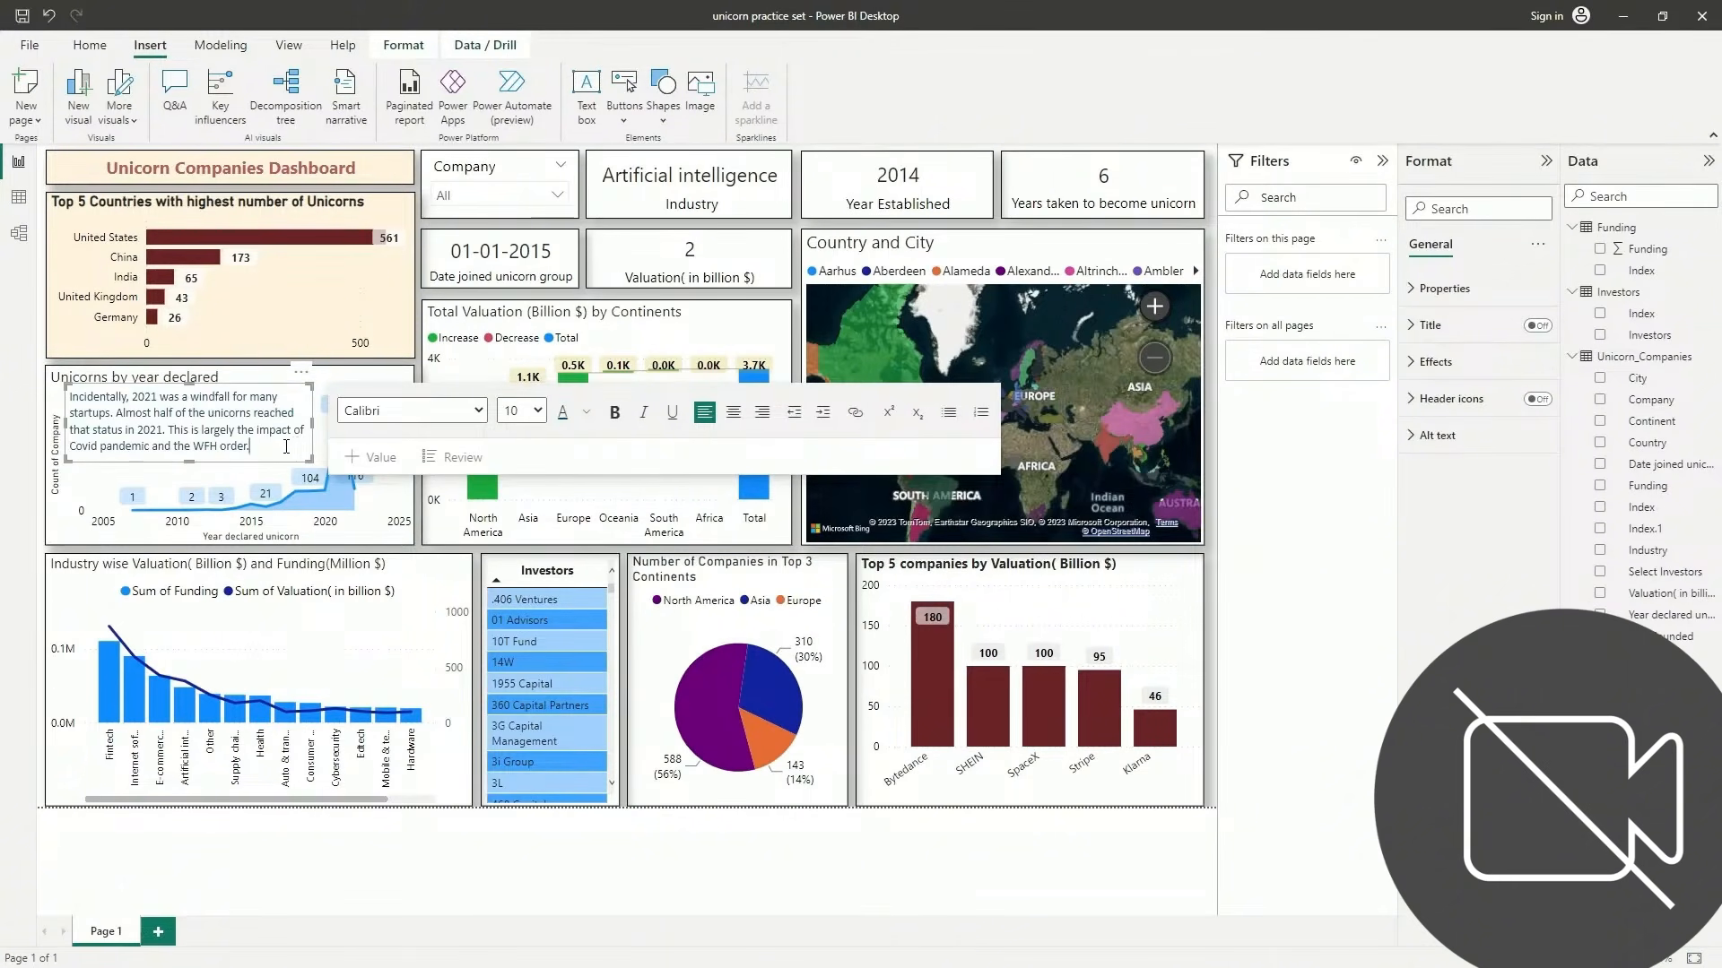
click(219, 380)
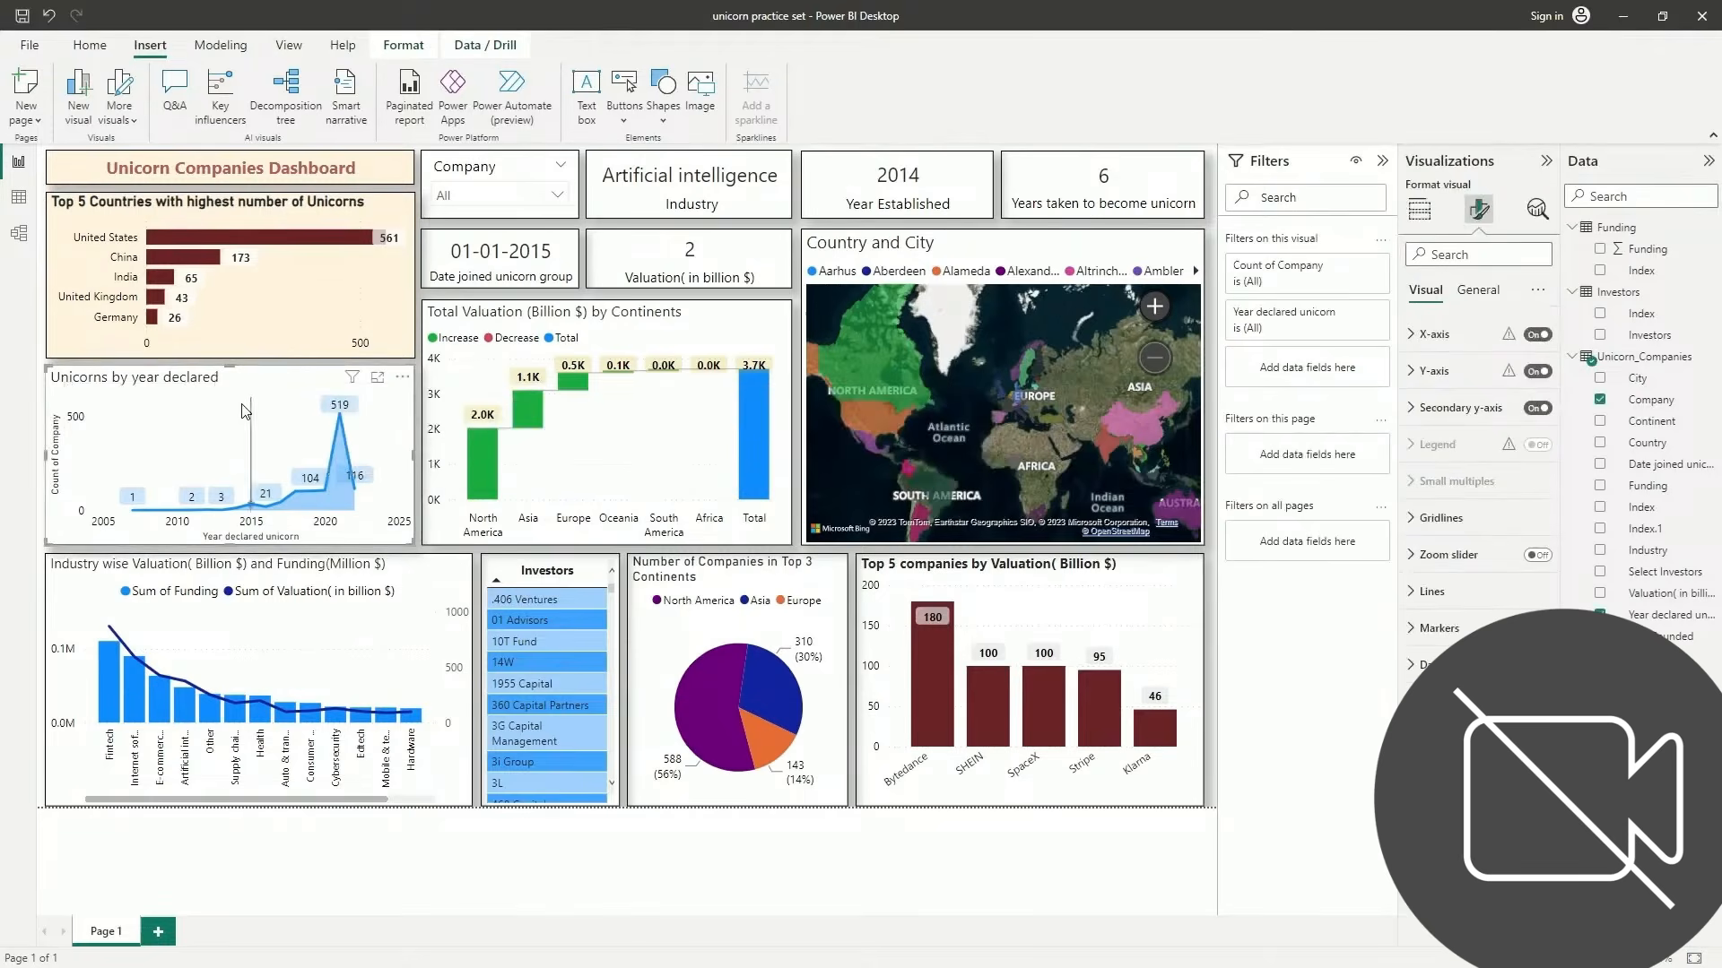
click(421, 556)
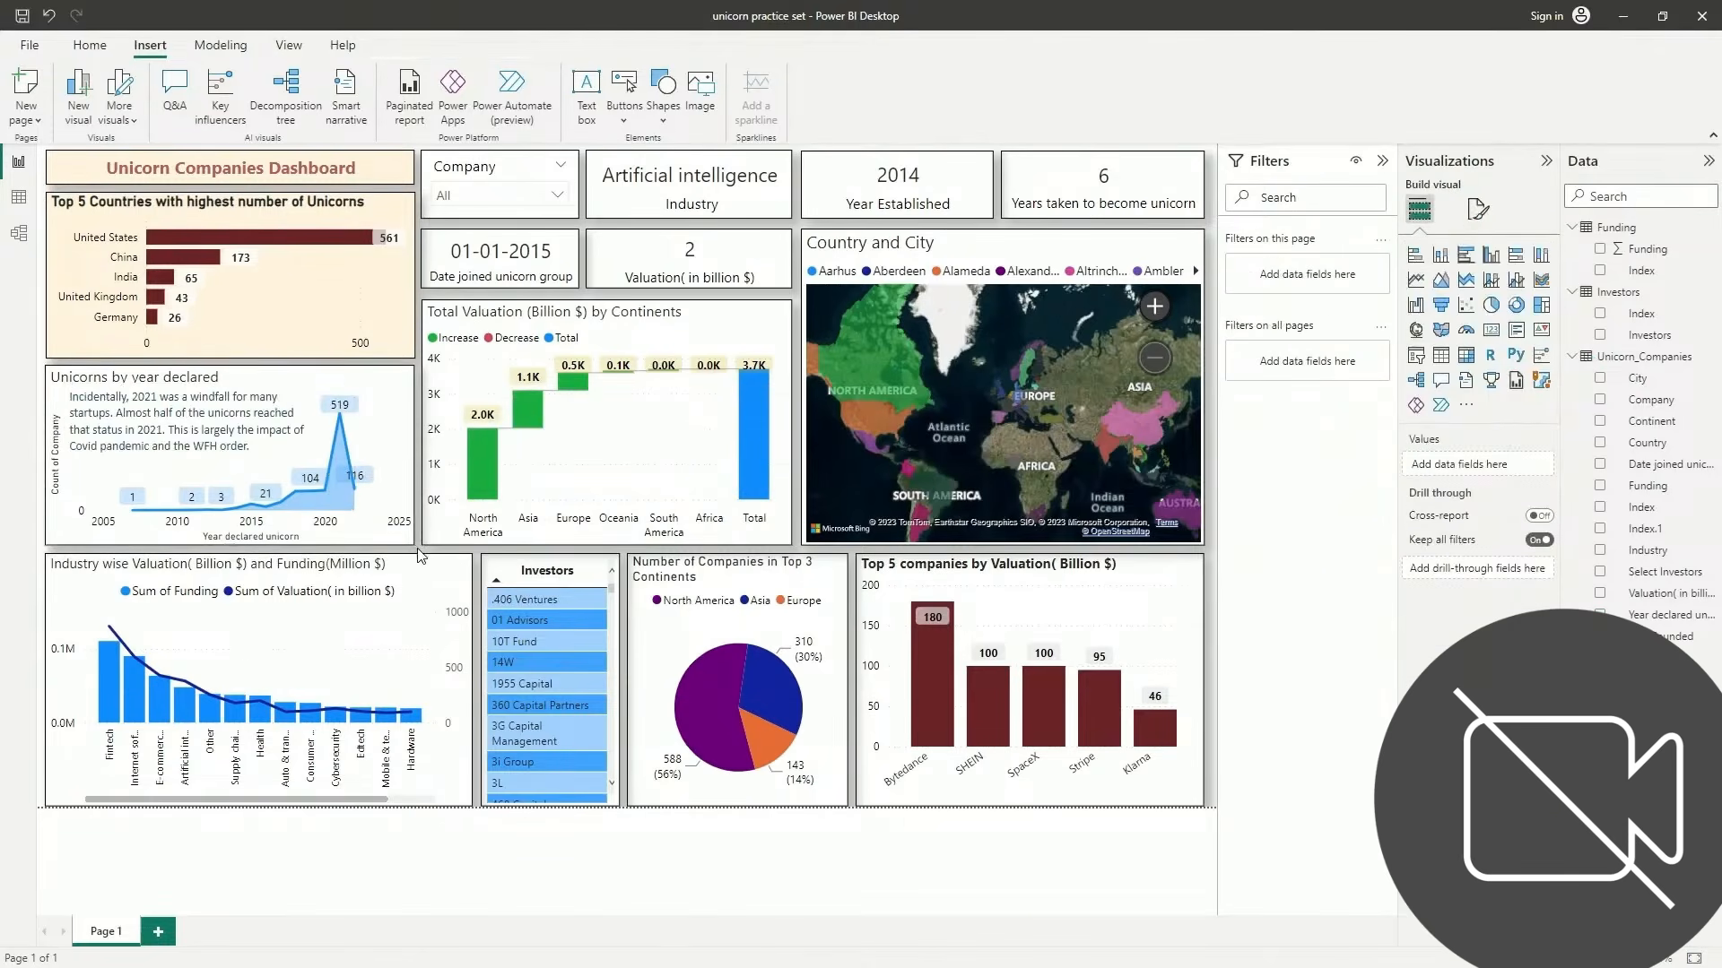
Set the title font size of the Unicorns by year declared chart to 13
click(231, 408)
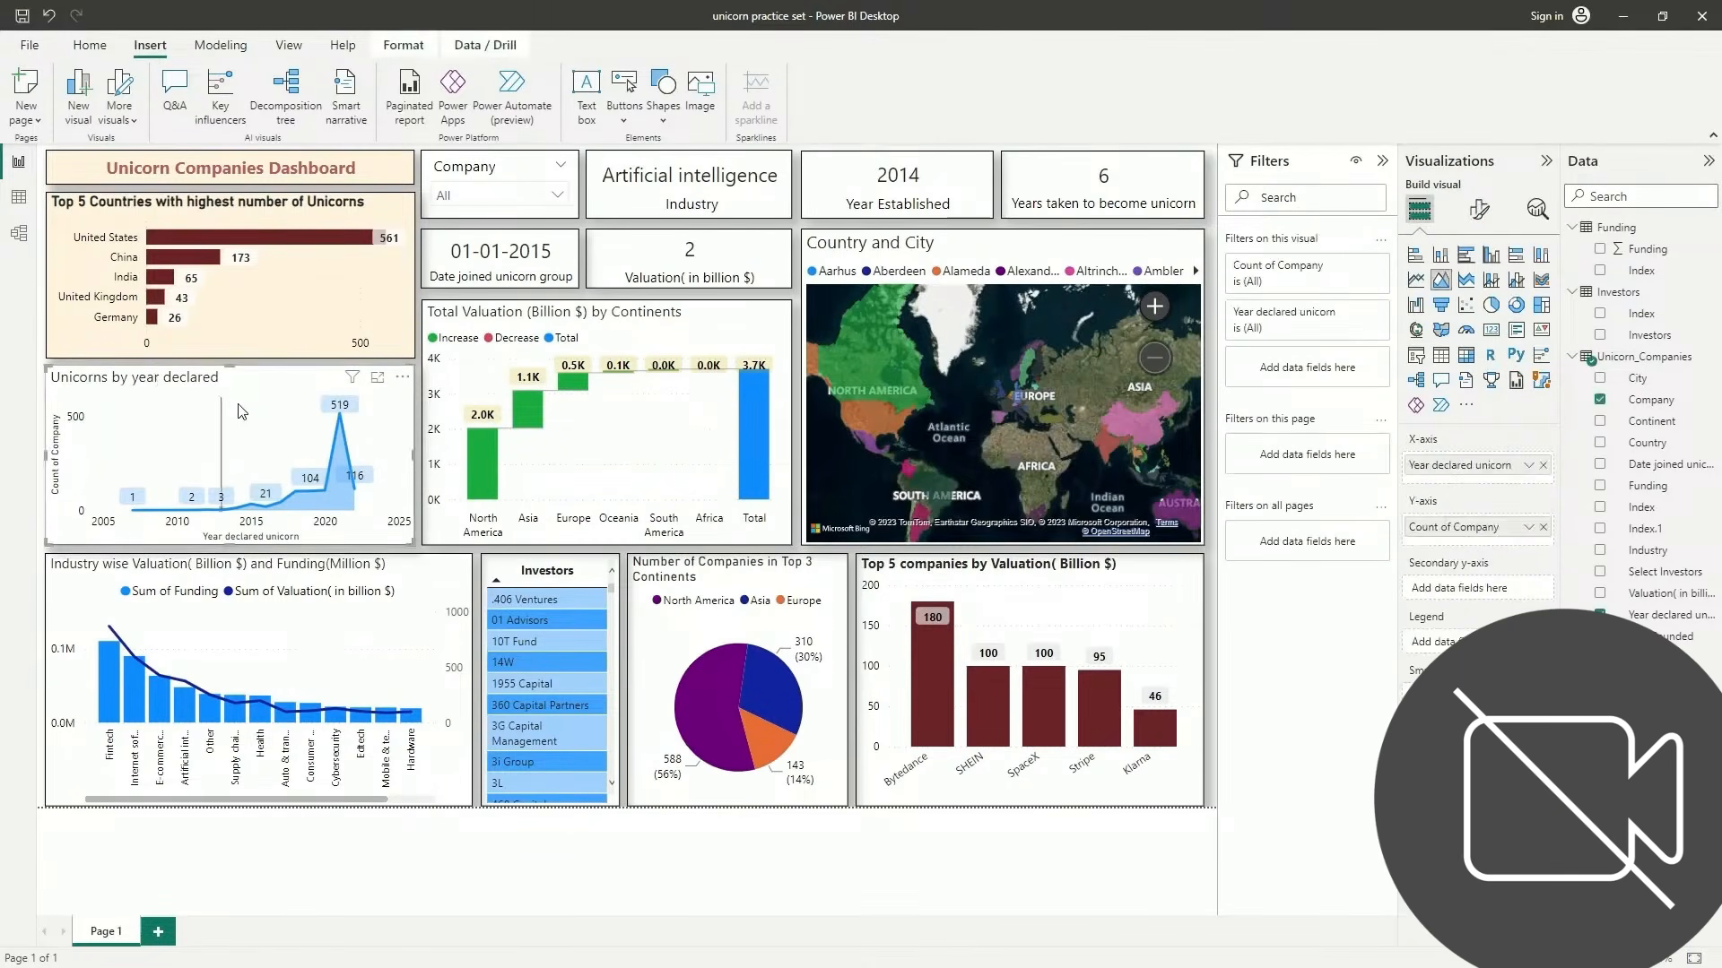
mouse_move(289, 442)
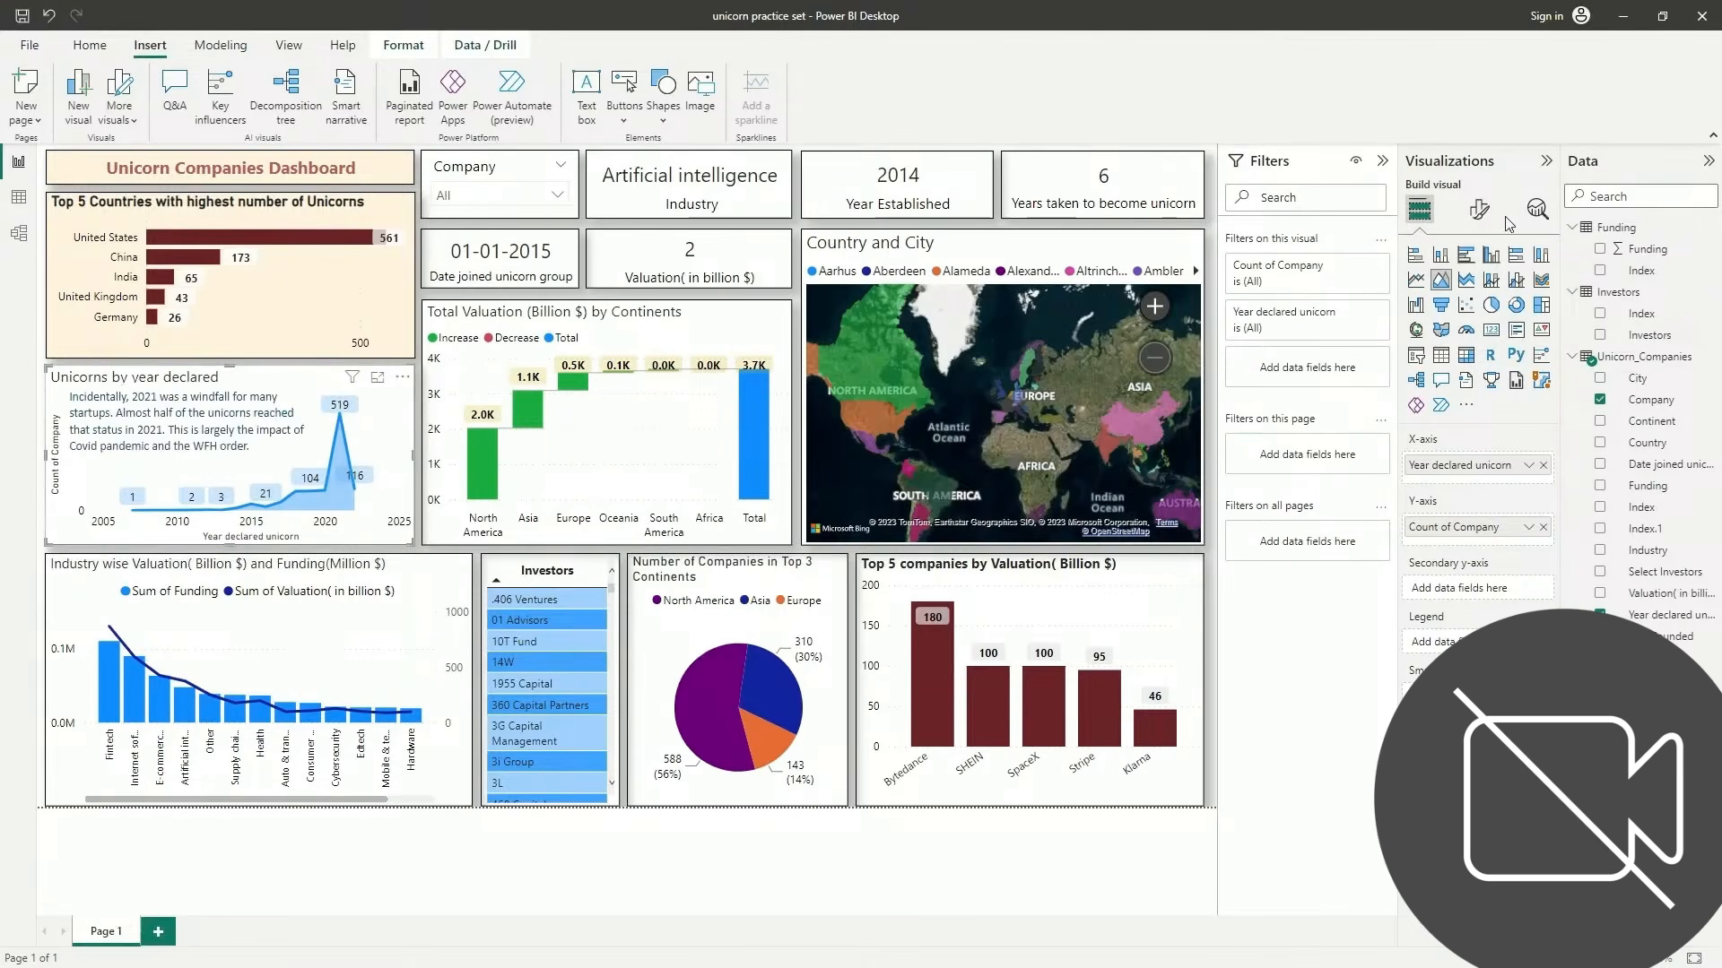
click(1478, 215)
click(1484, 291)
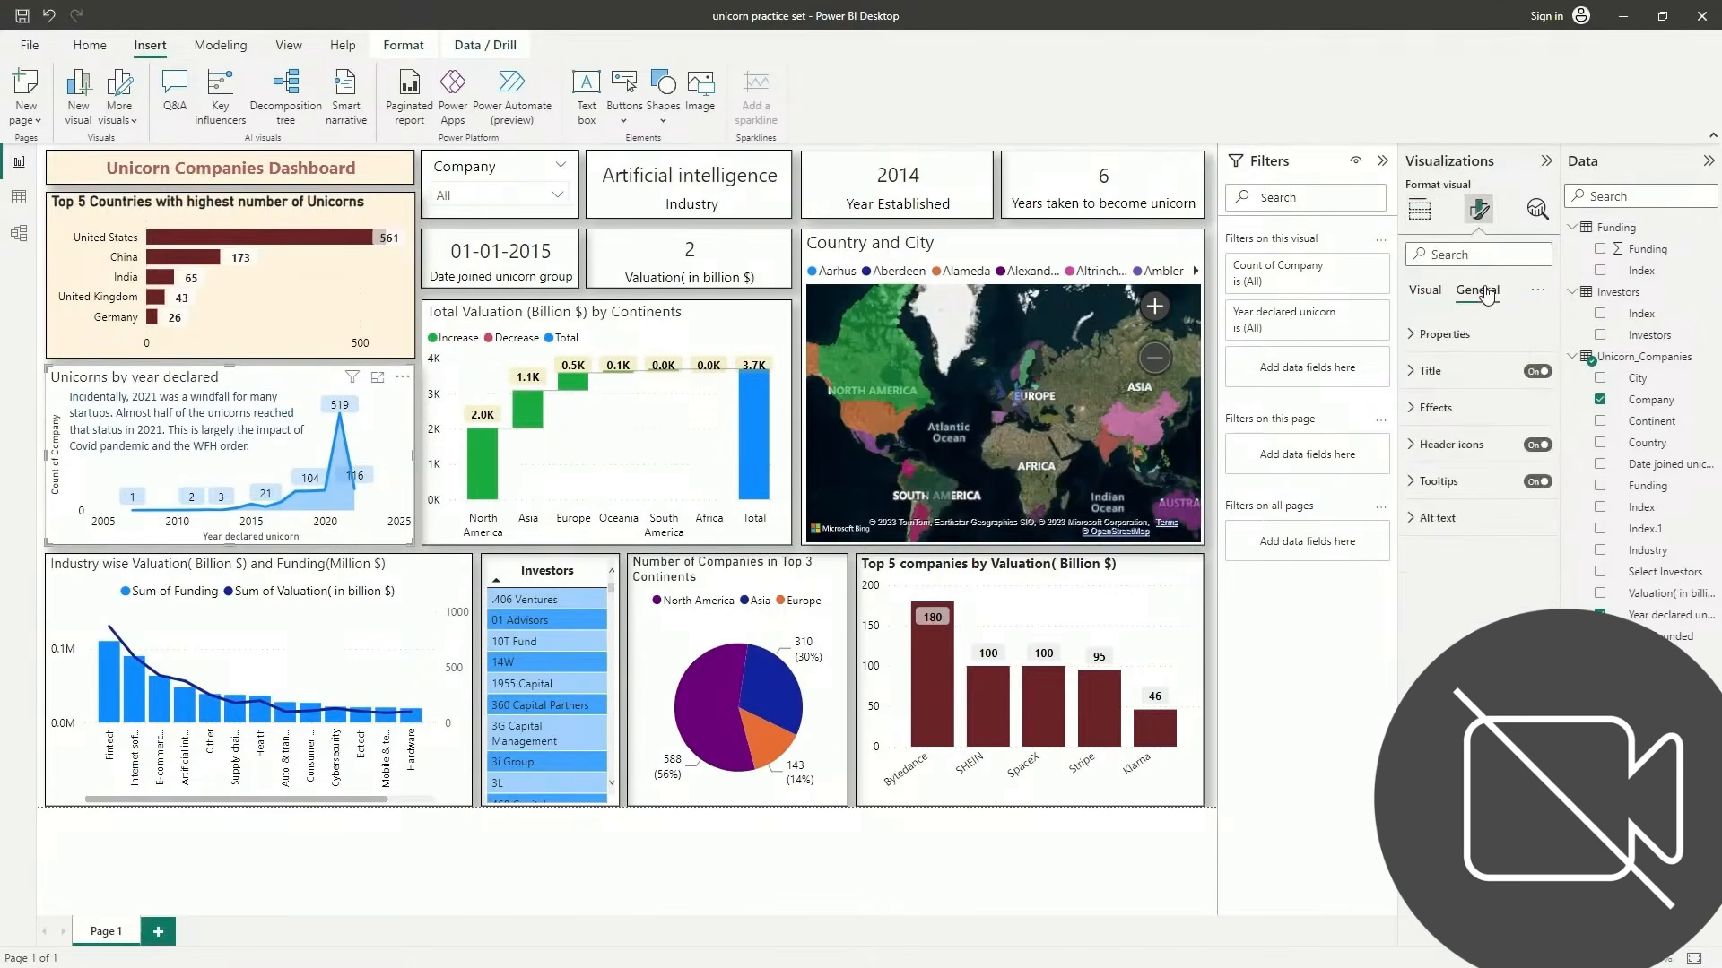
click(1467, 385)
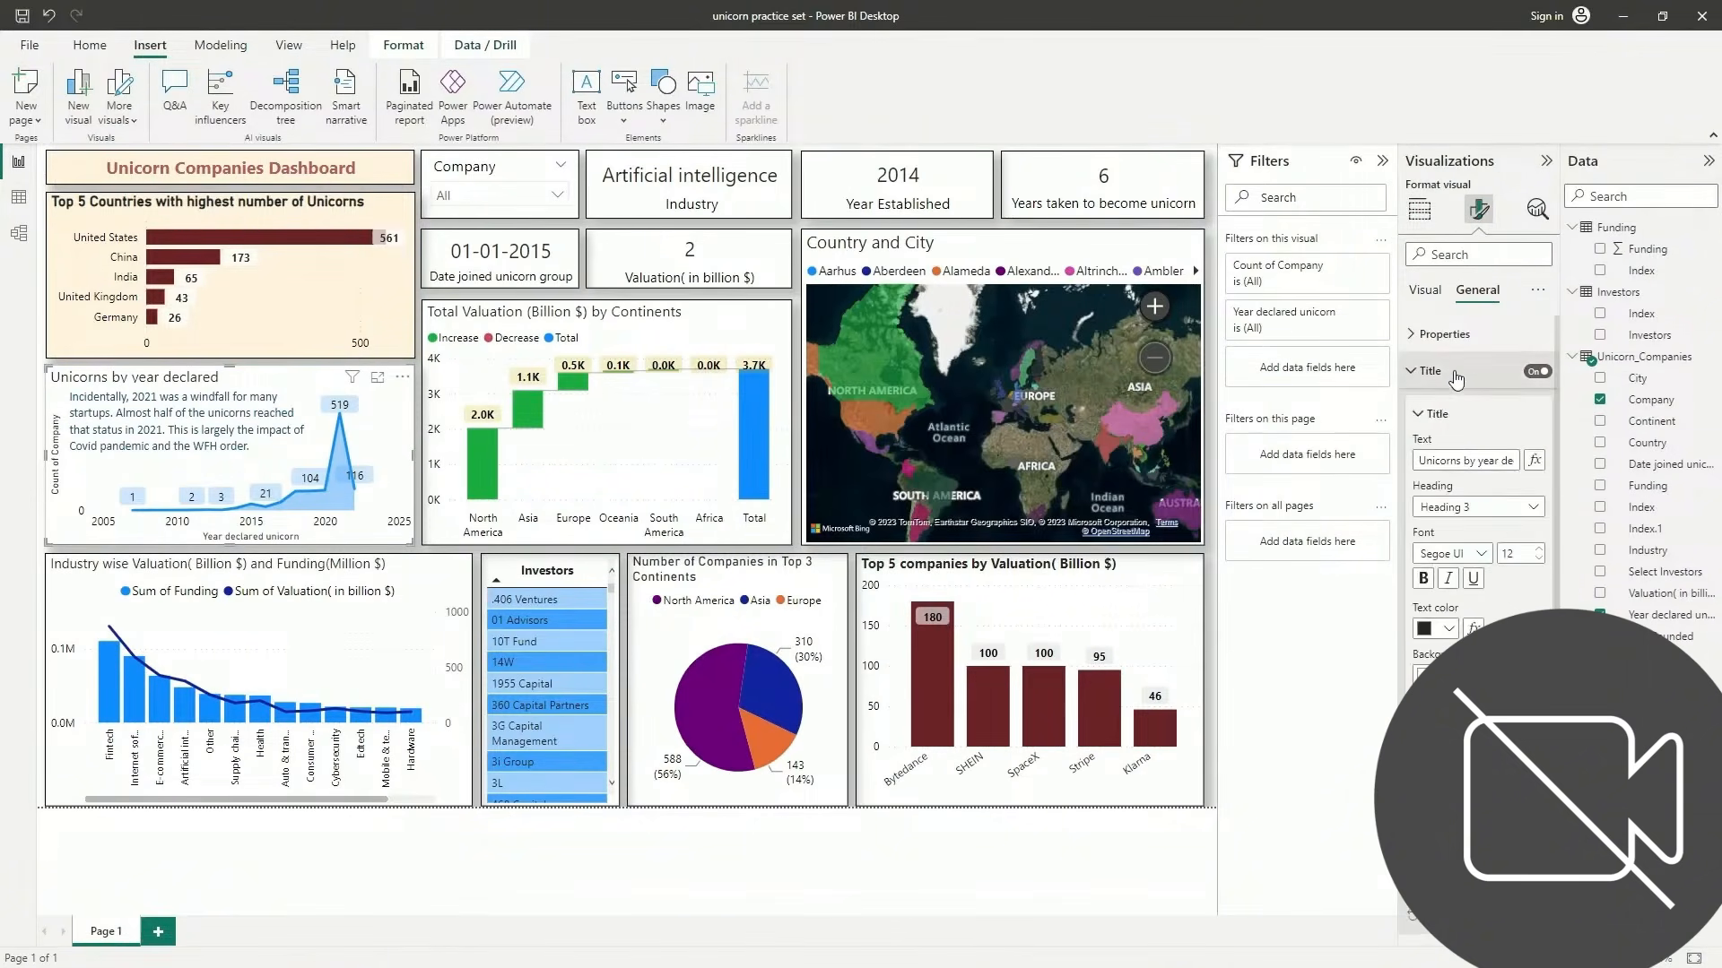
click(1537, 551)
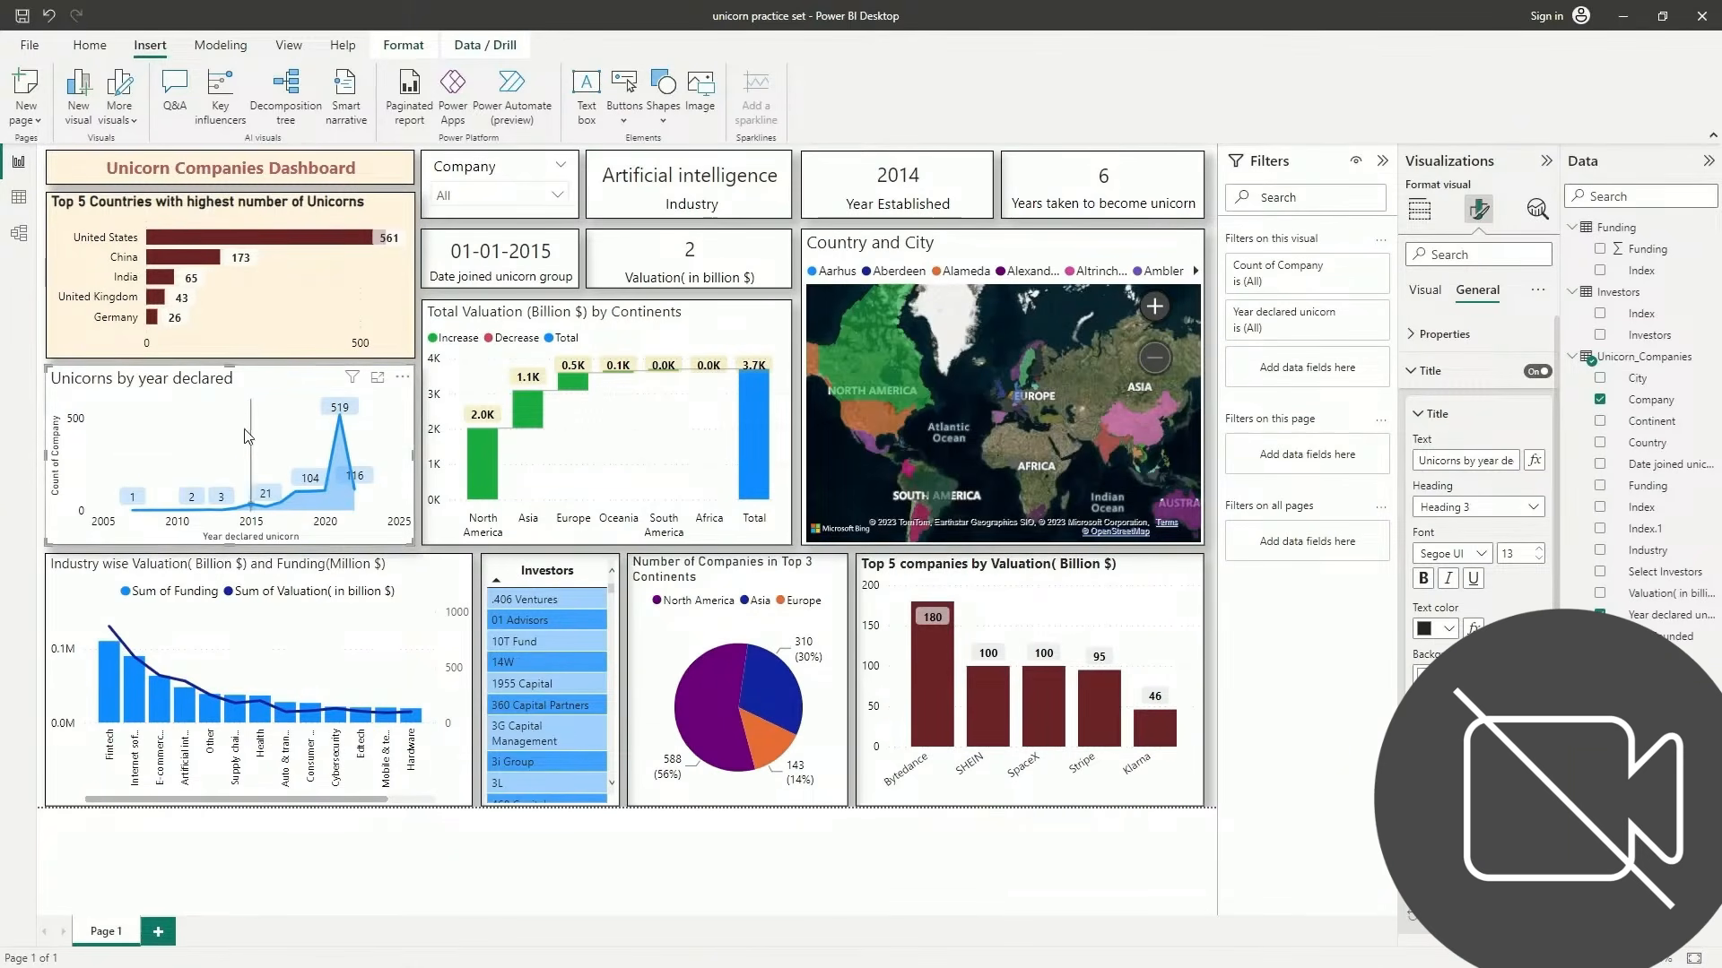
Resize the comment text box on the Unicorns by year declared chart to fit its full text just below the chart title
click(1170, 560)
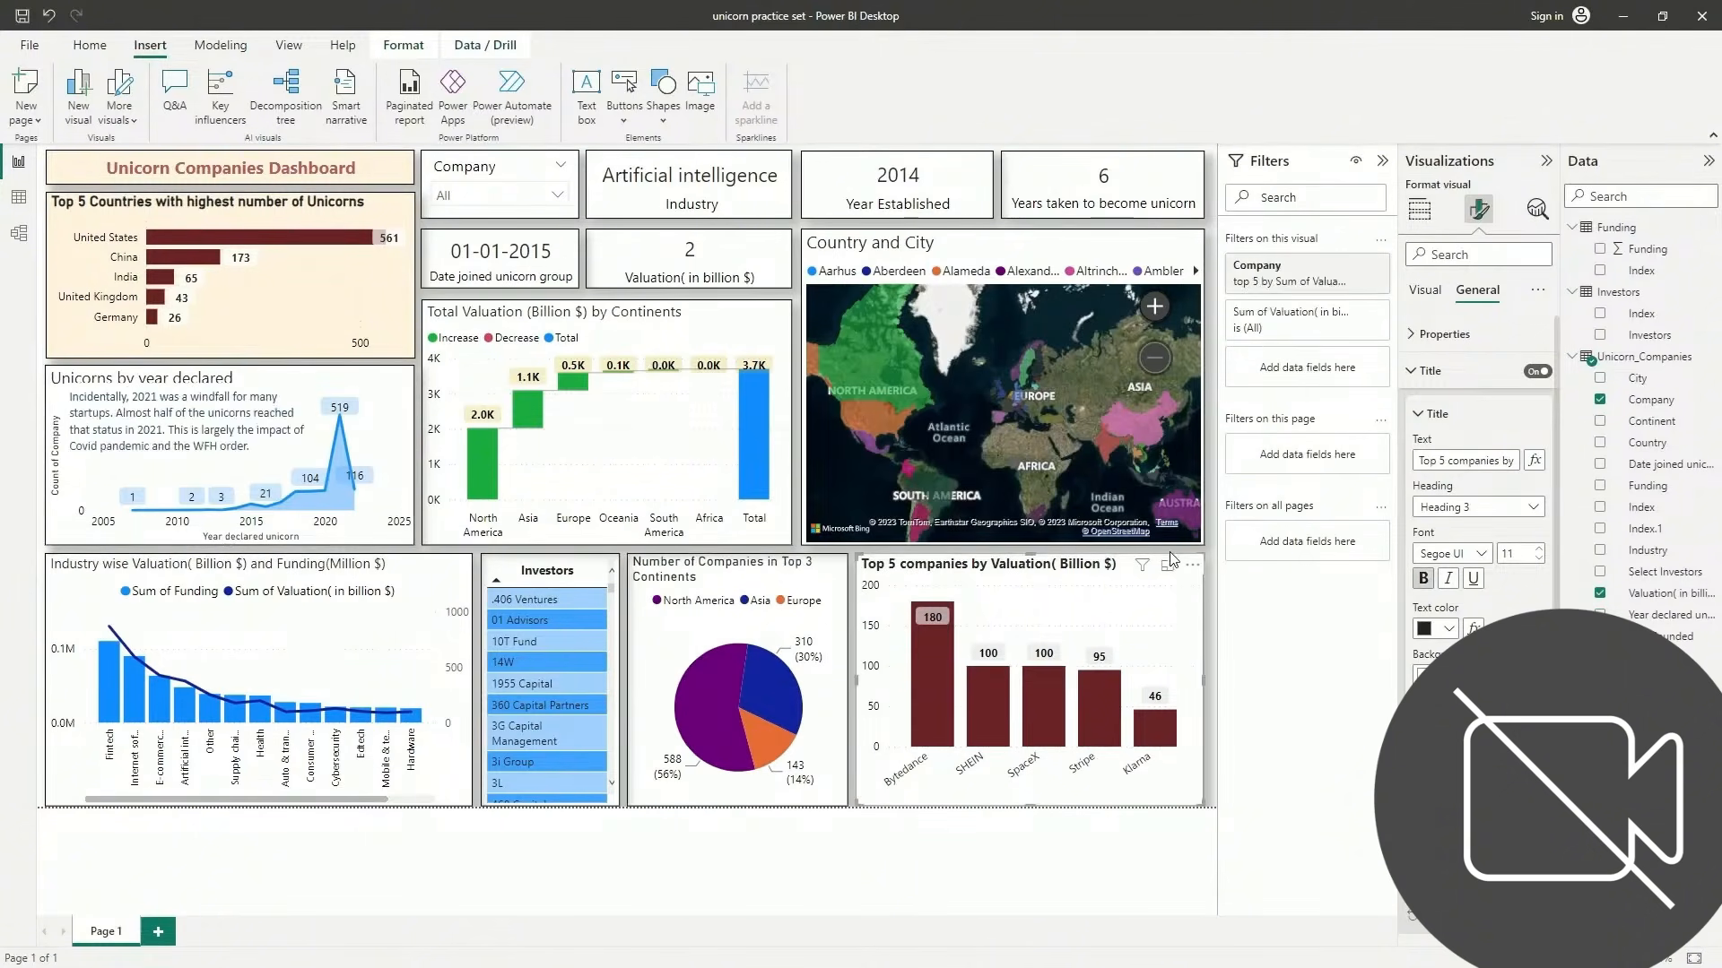
click(239, 402)
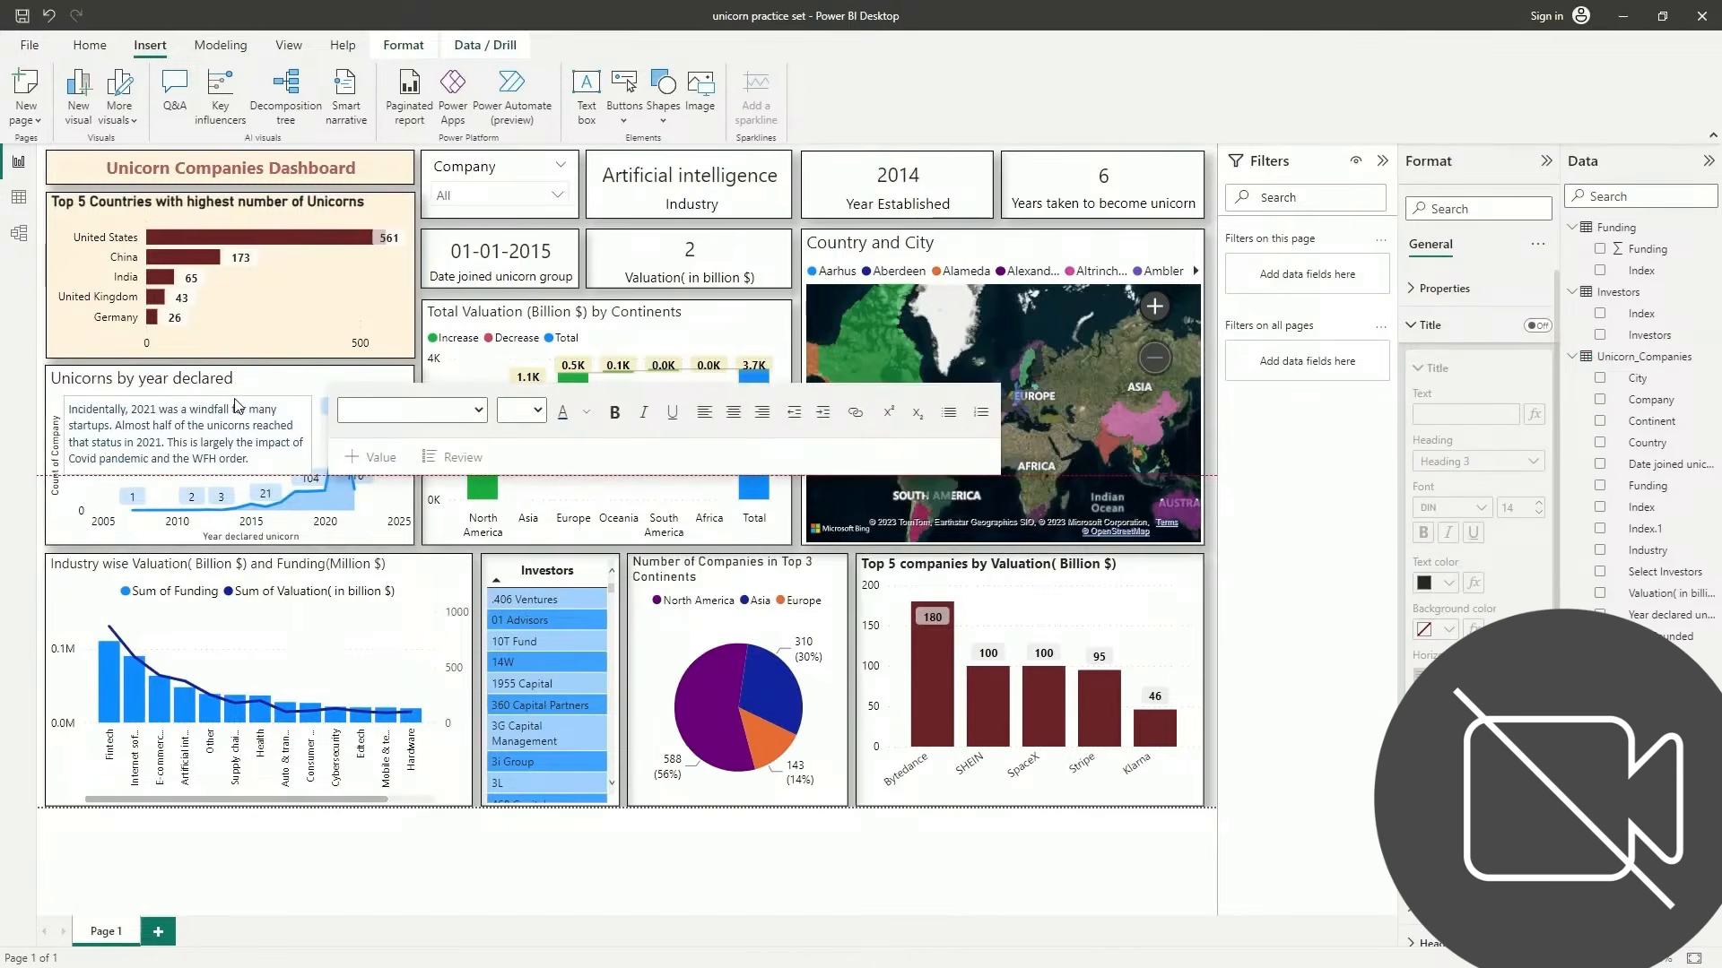
drag(310, 473, 311, 464)
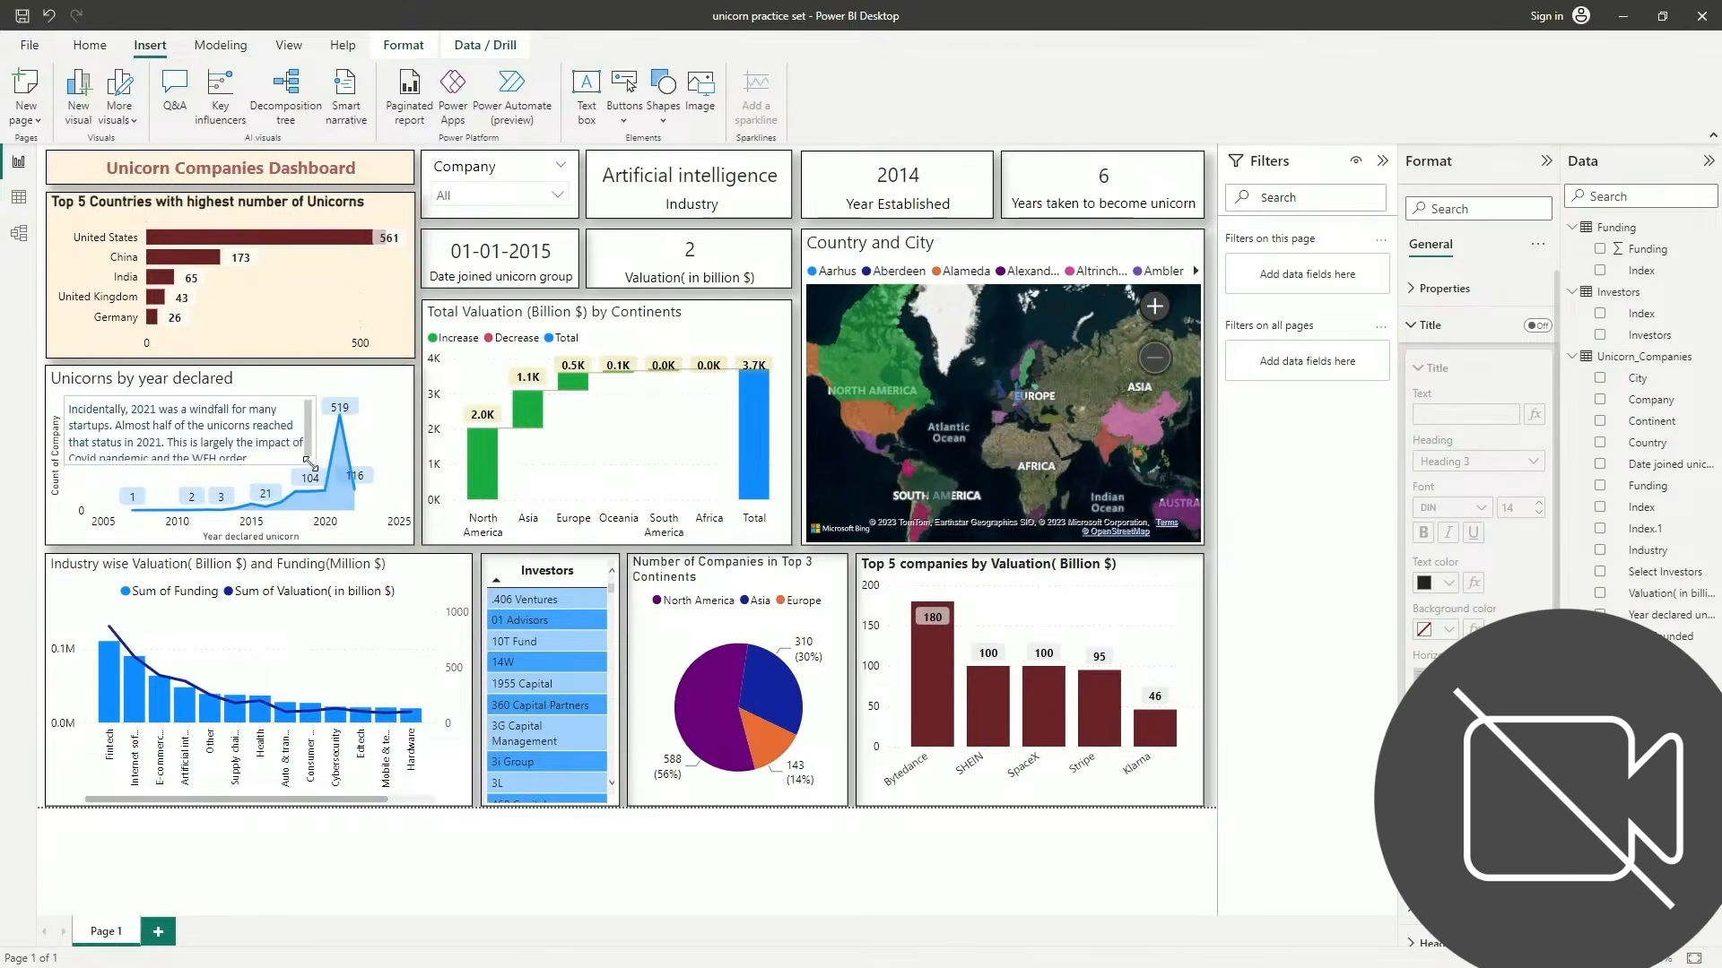
click(230, 395)
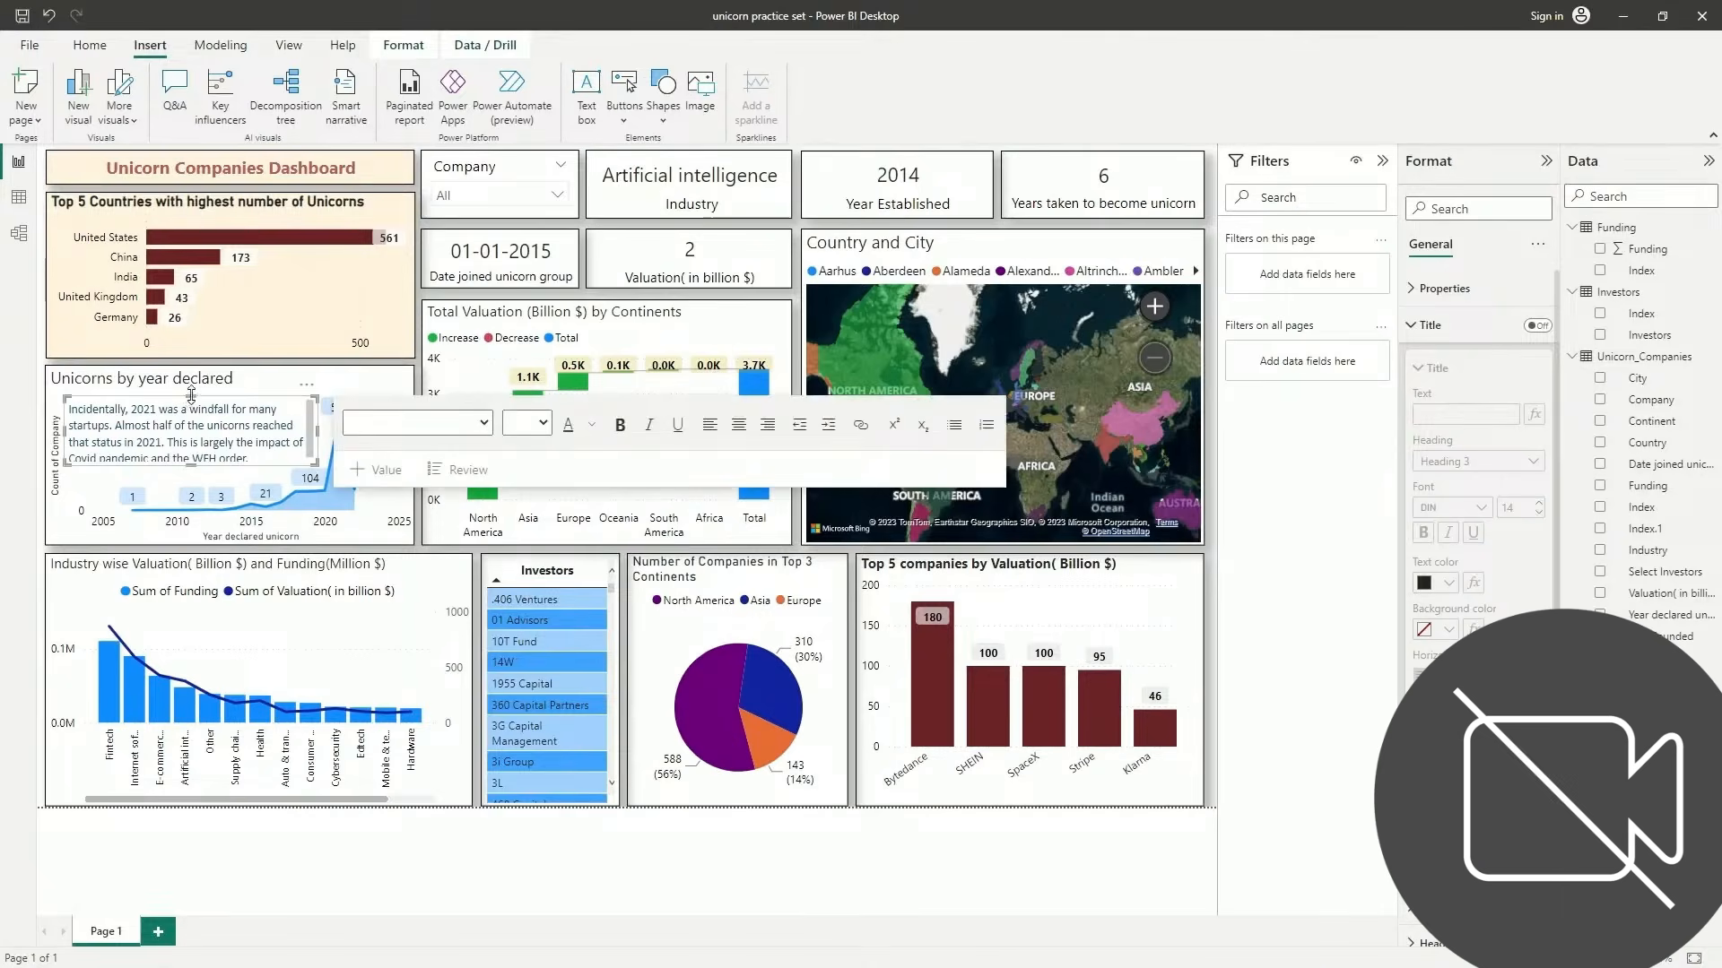
drag(193, 395, 194, 391)
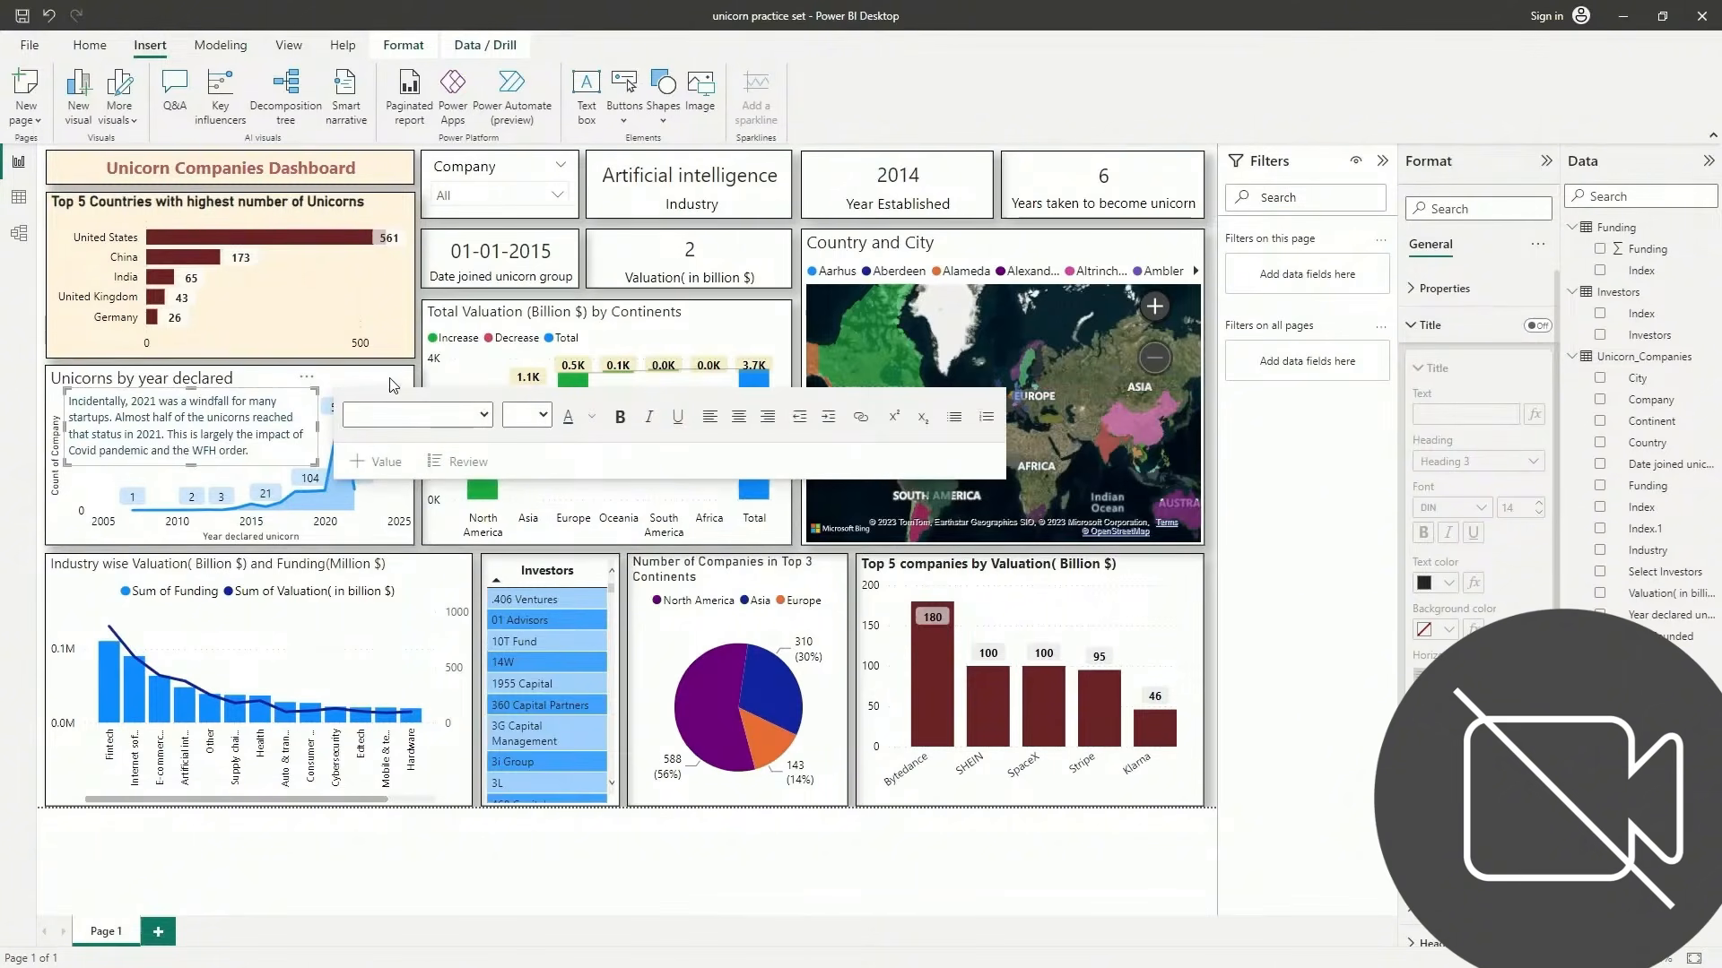
click(385, 537)
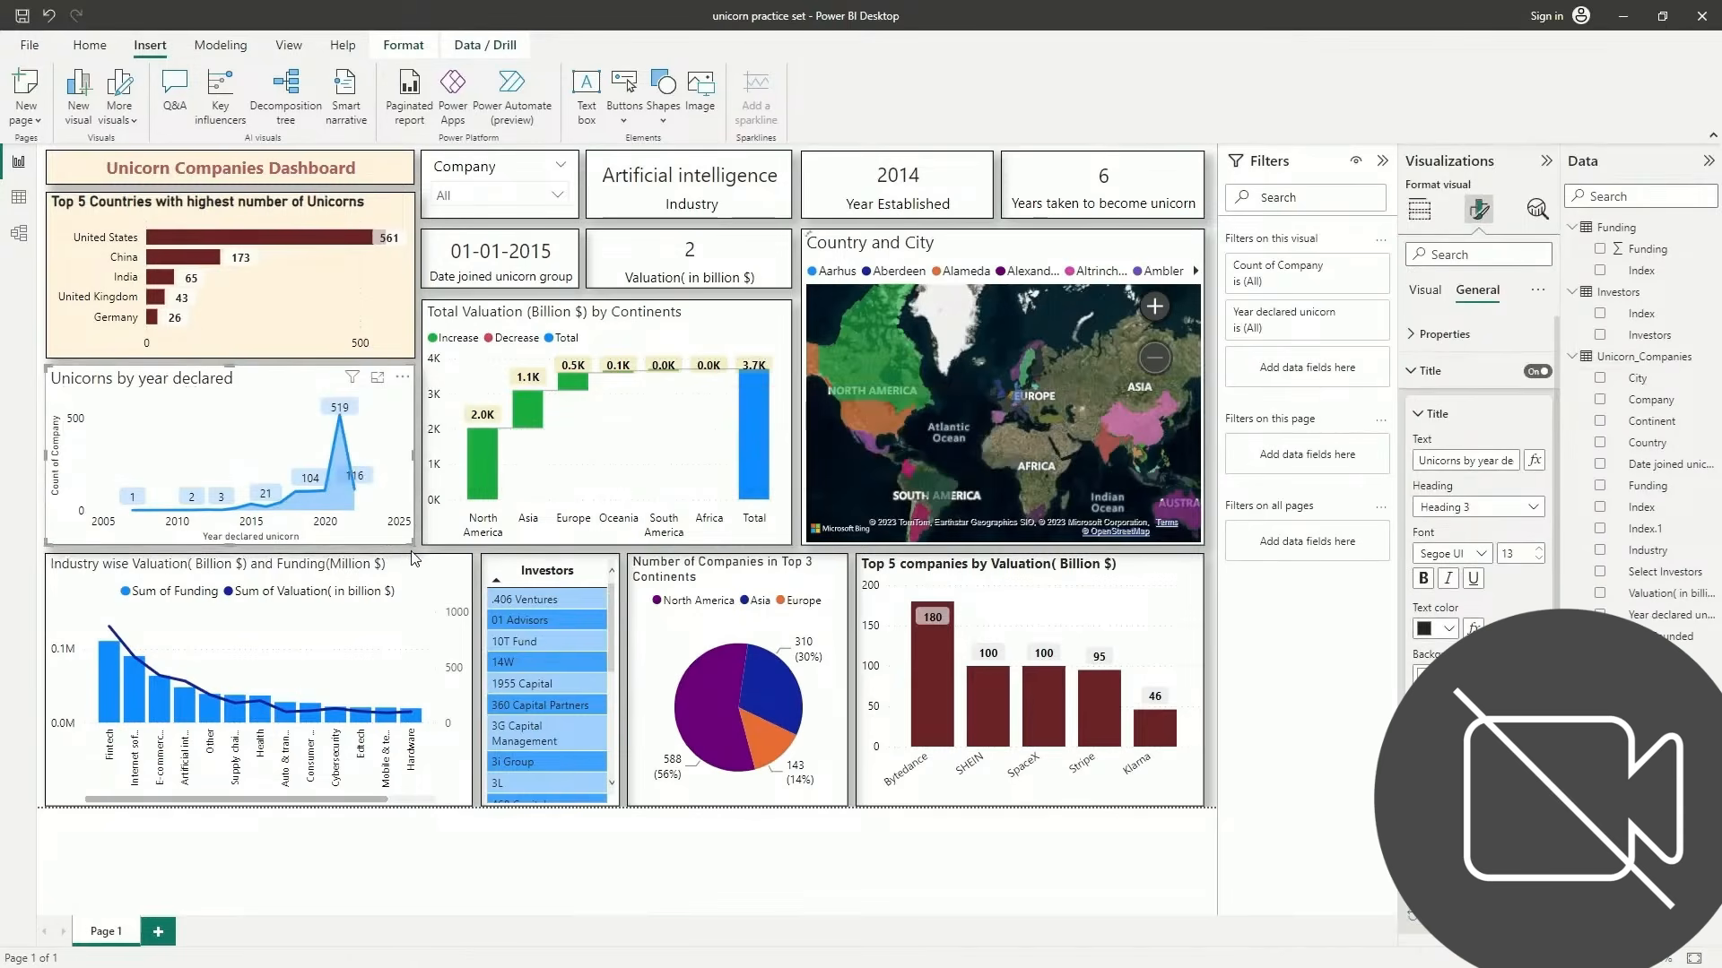
Make the title of the "Unicorns by year declared" chart bold
click(413, 557)
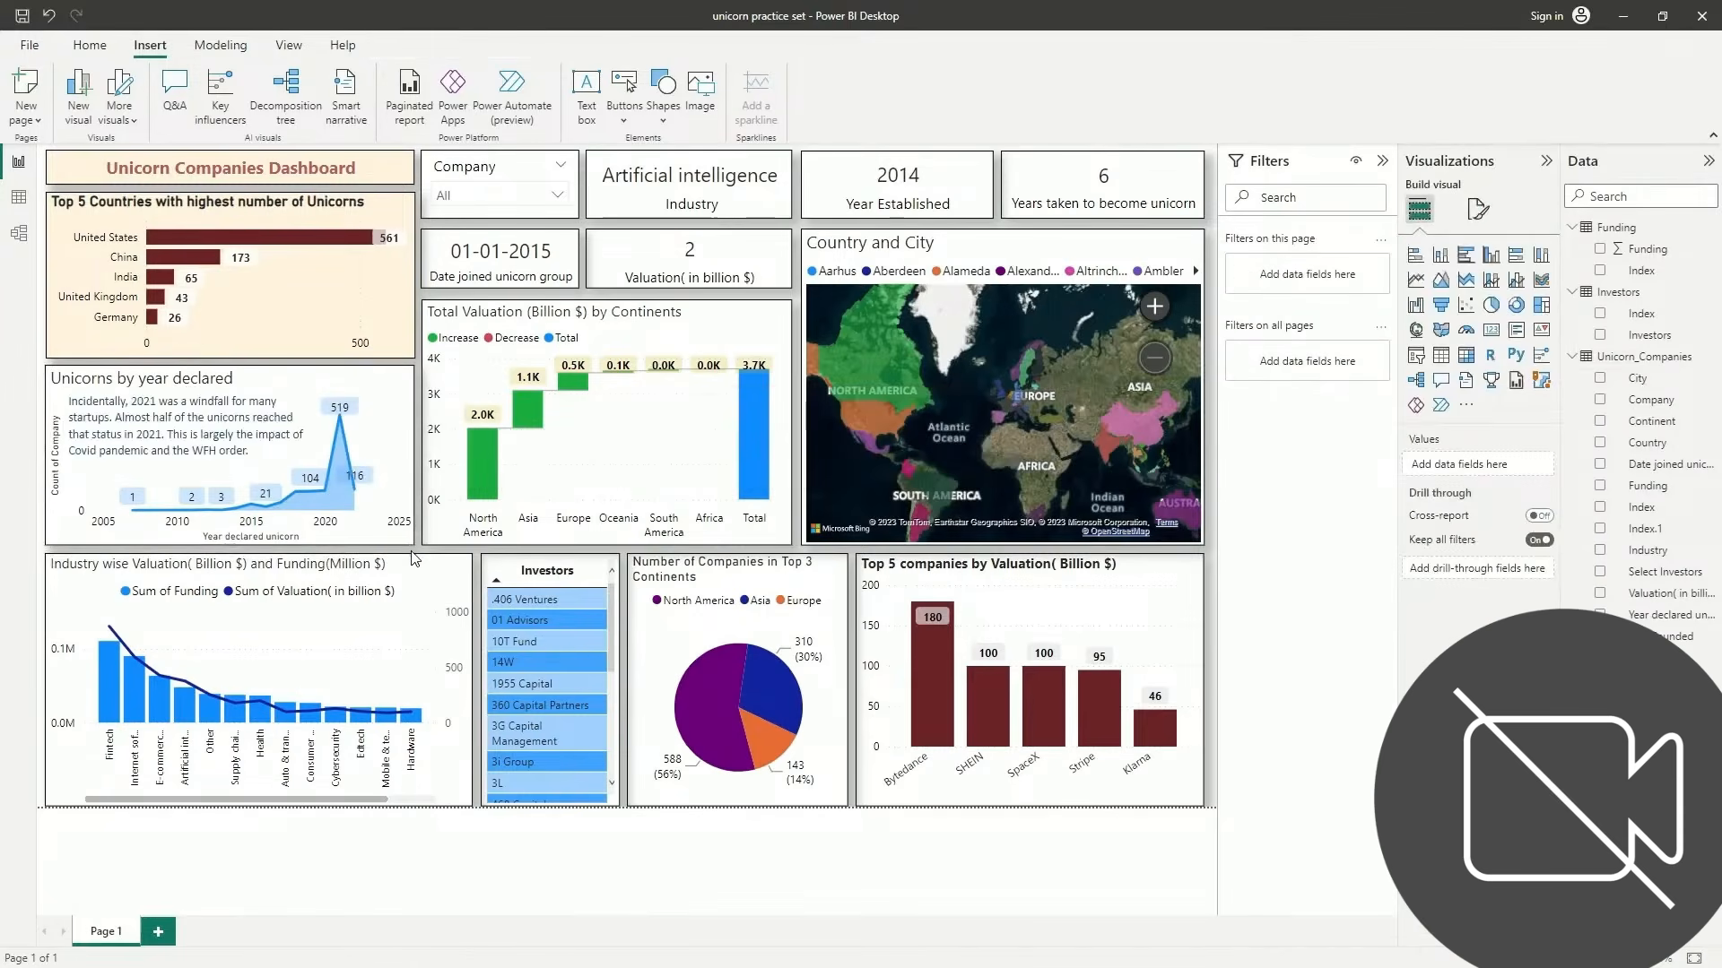
click(160, 388)
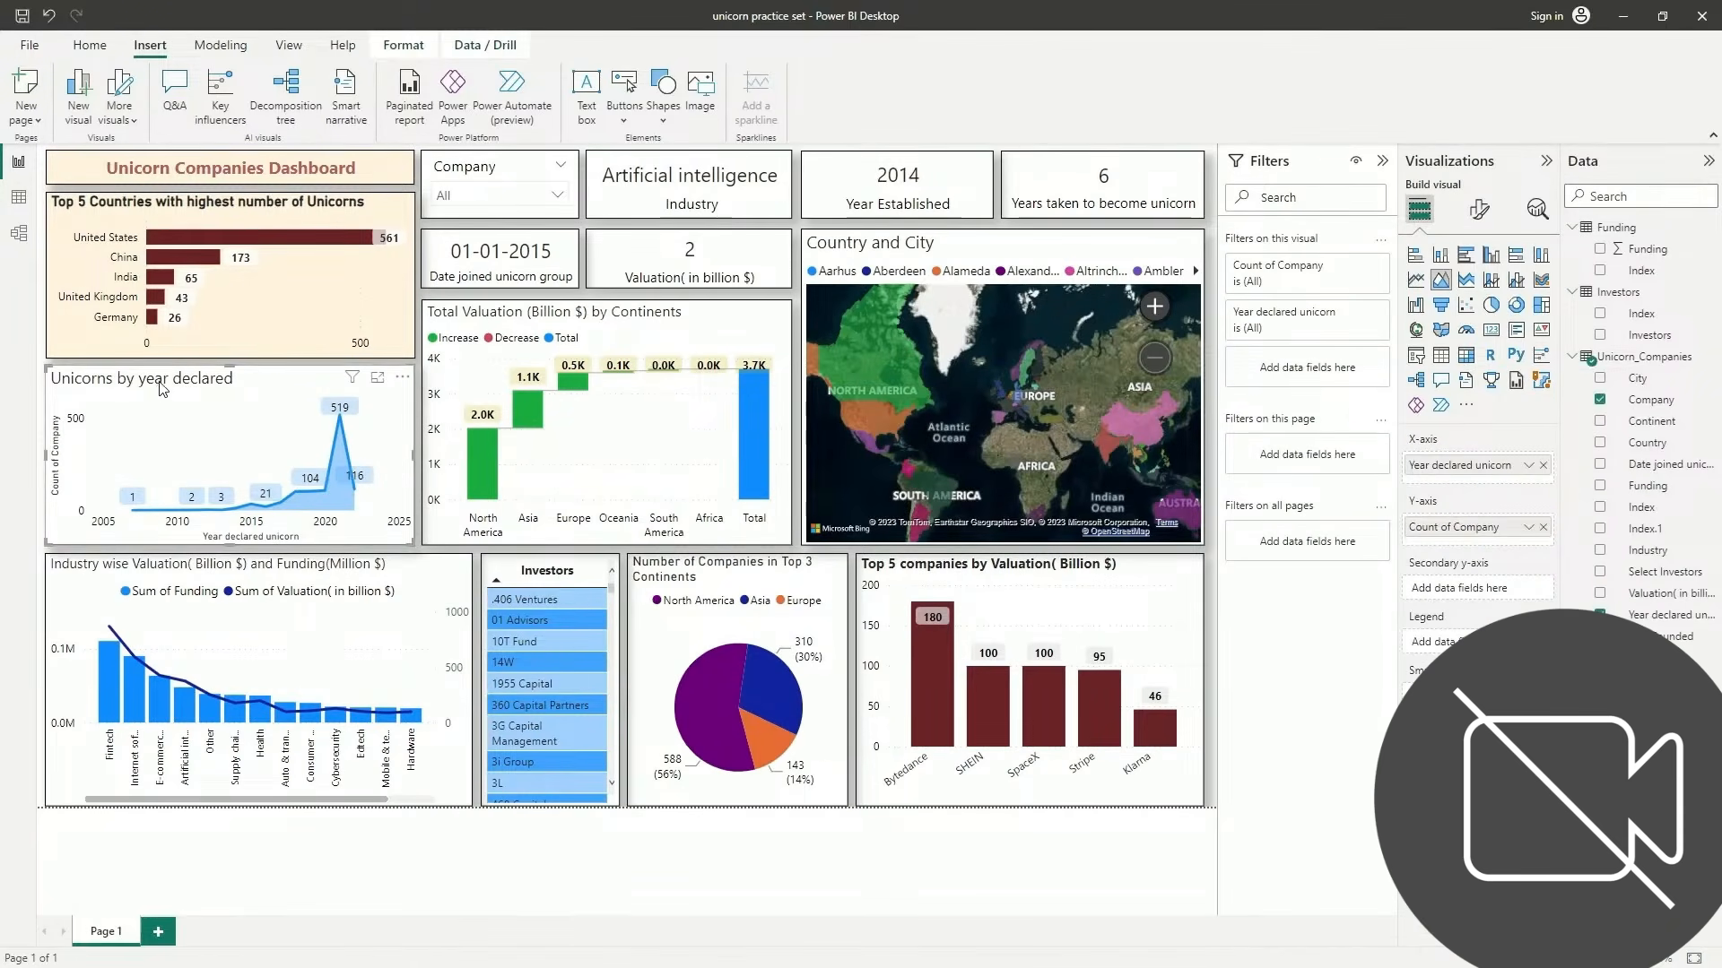
click(1480, 209)
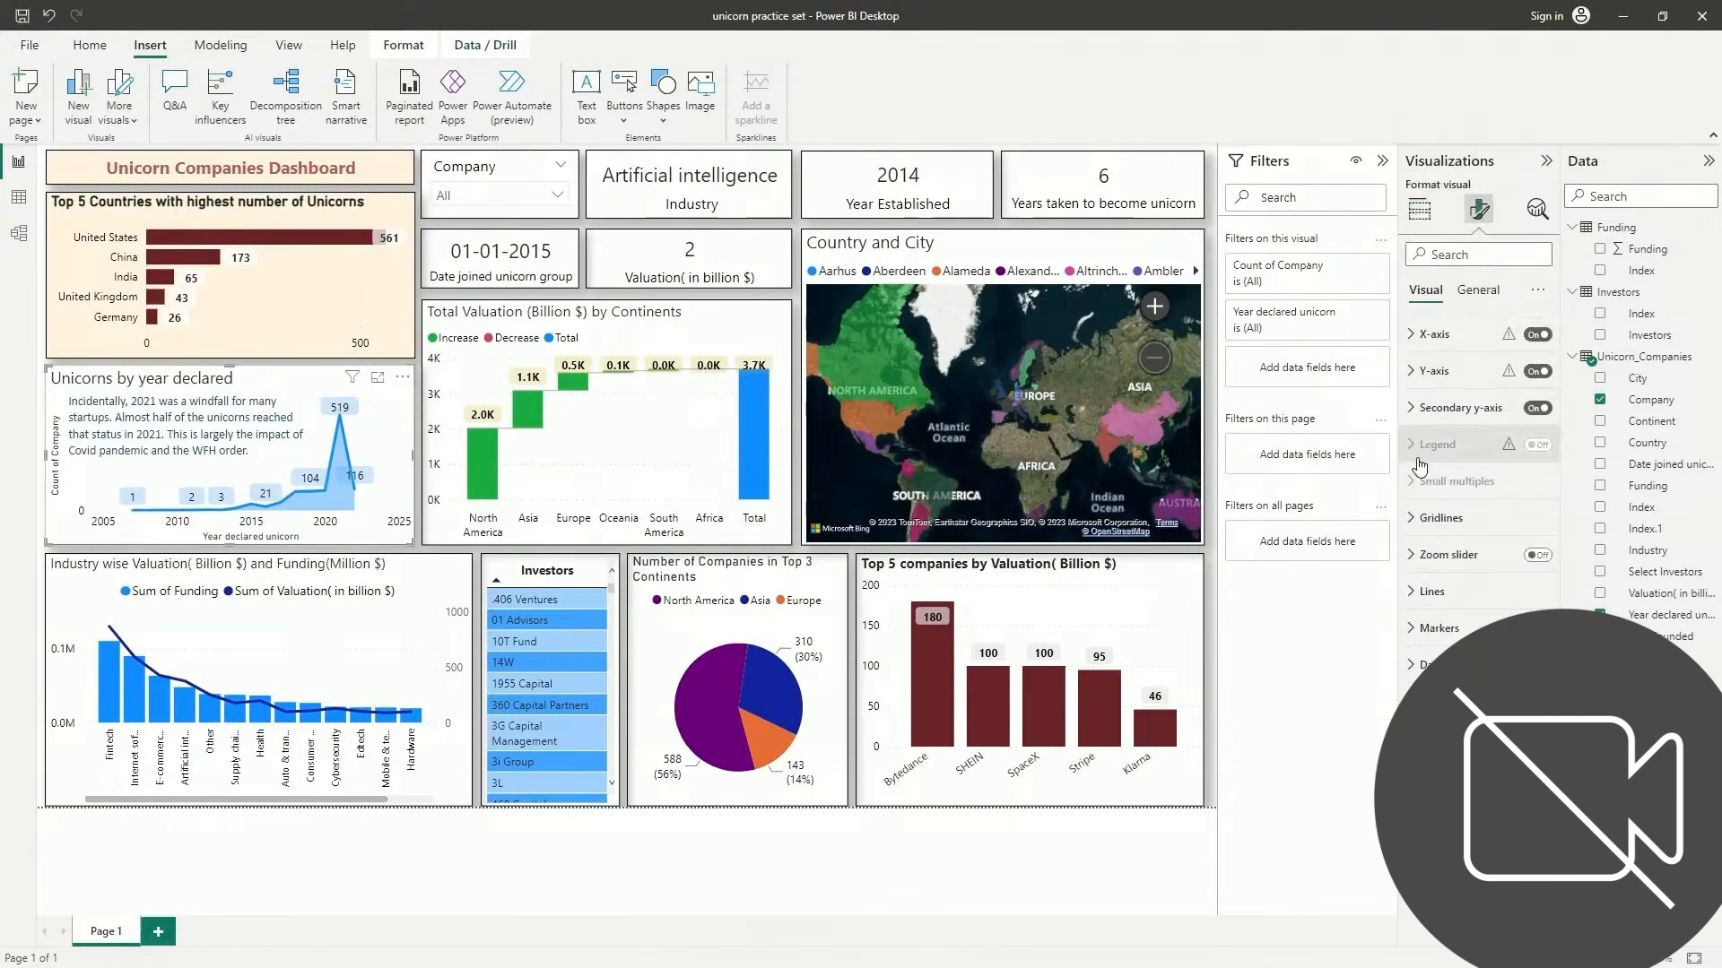
click(1477, 292)
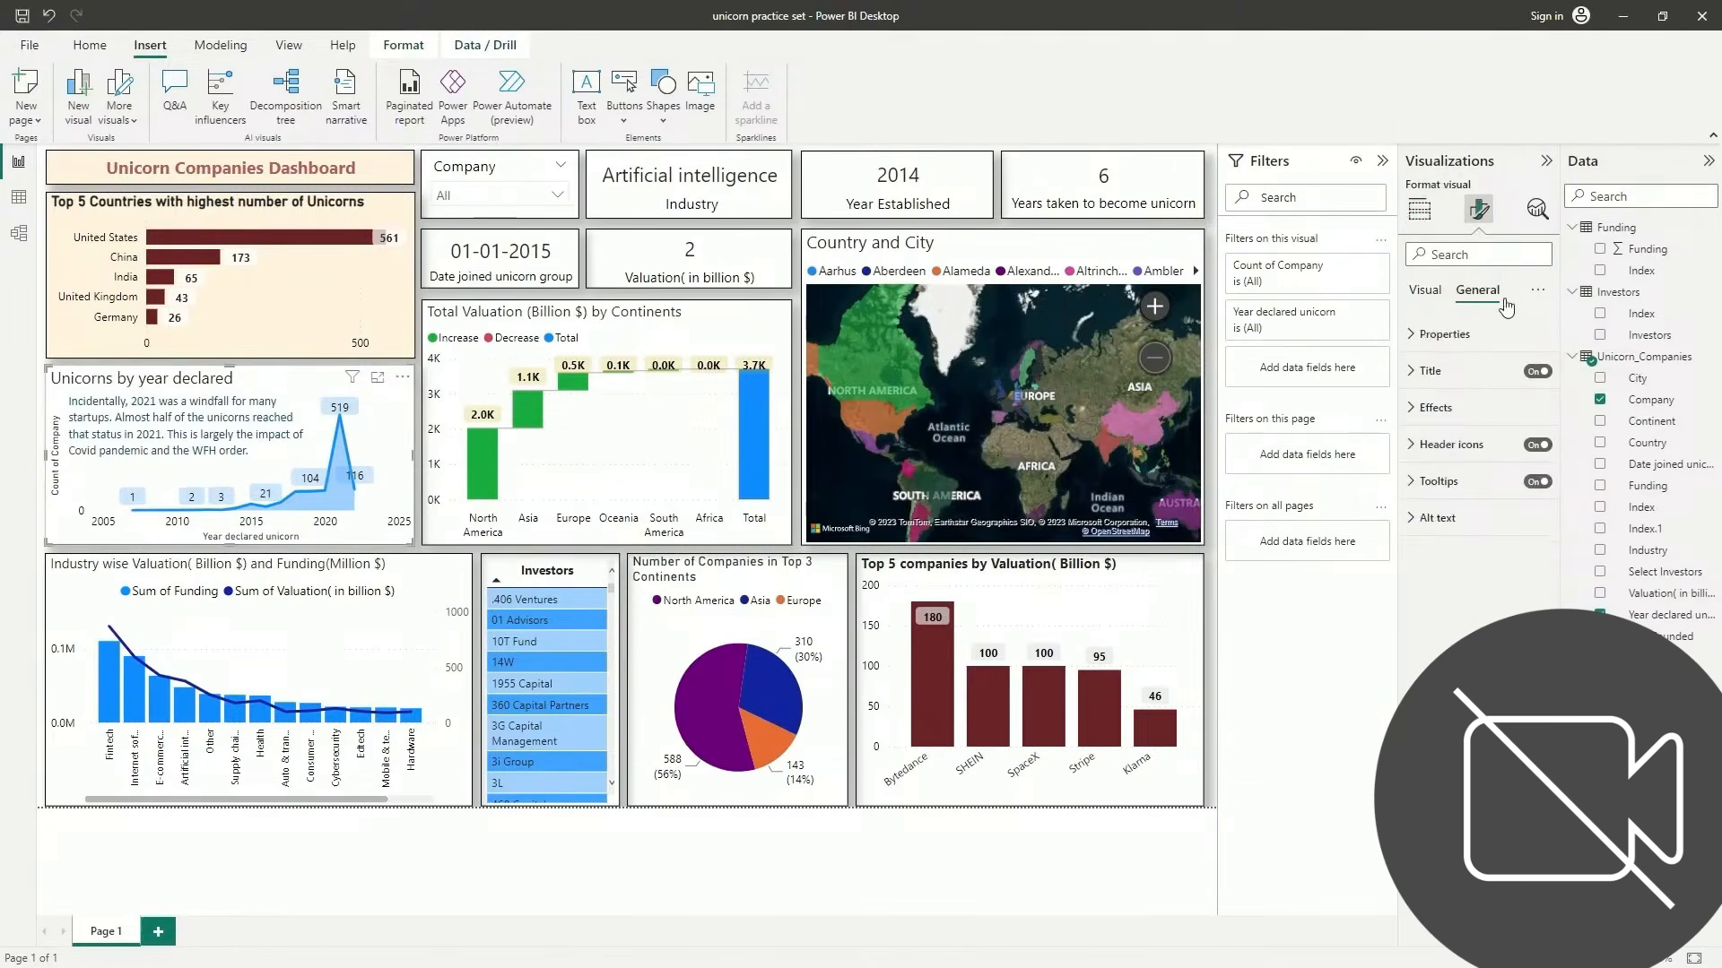
click(1458, 378)
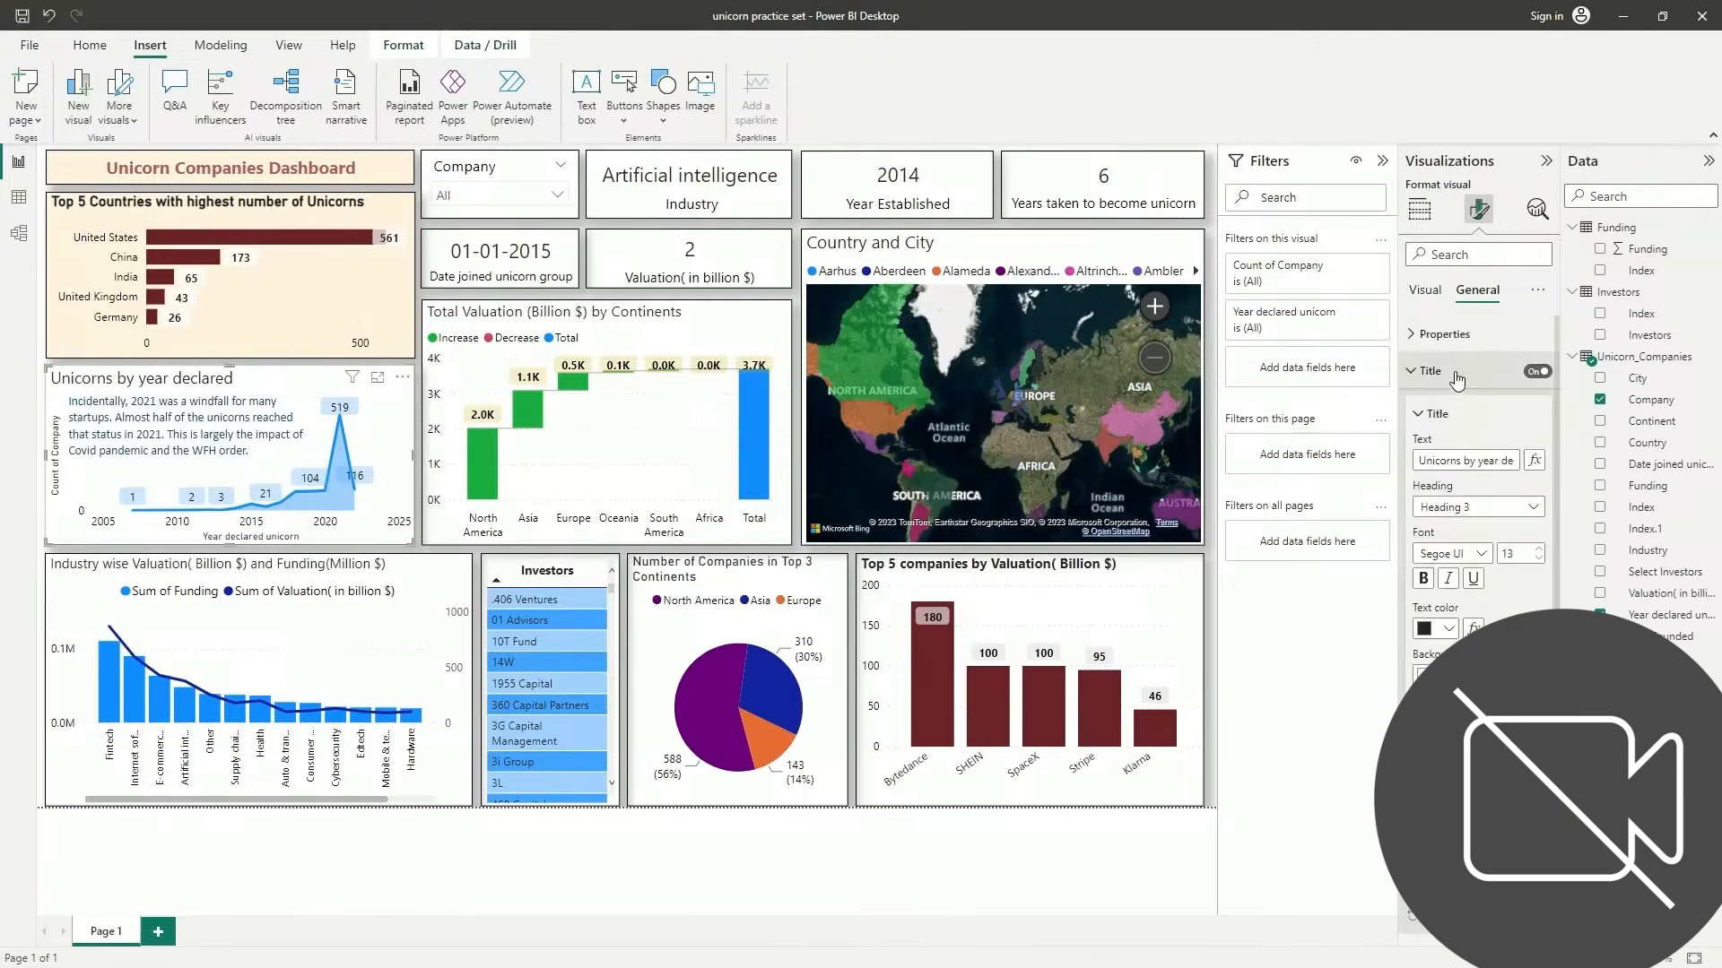
click(1424, 579)
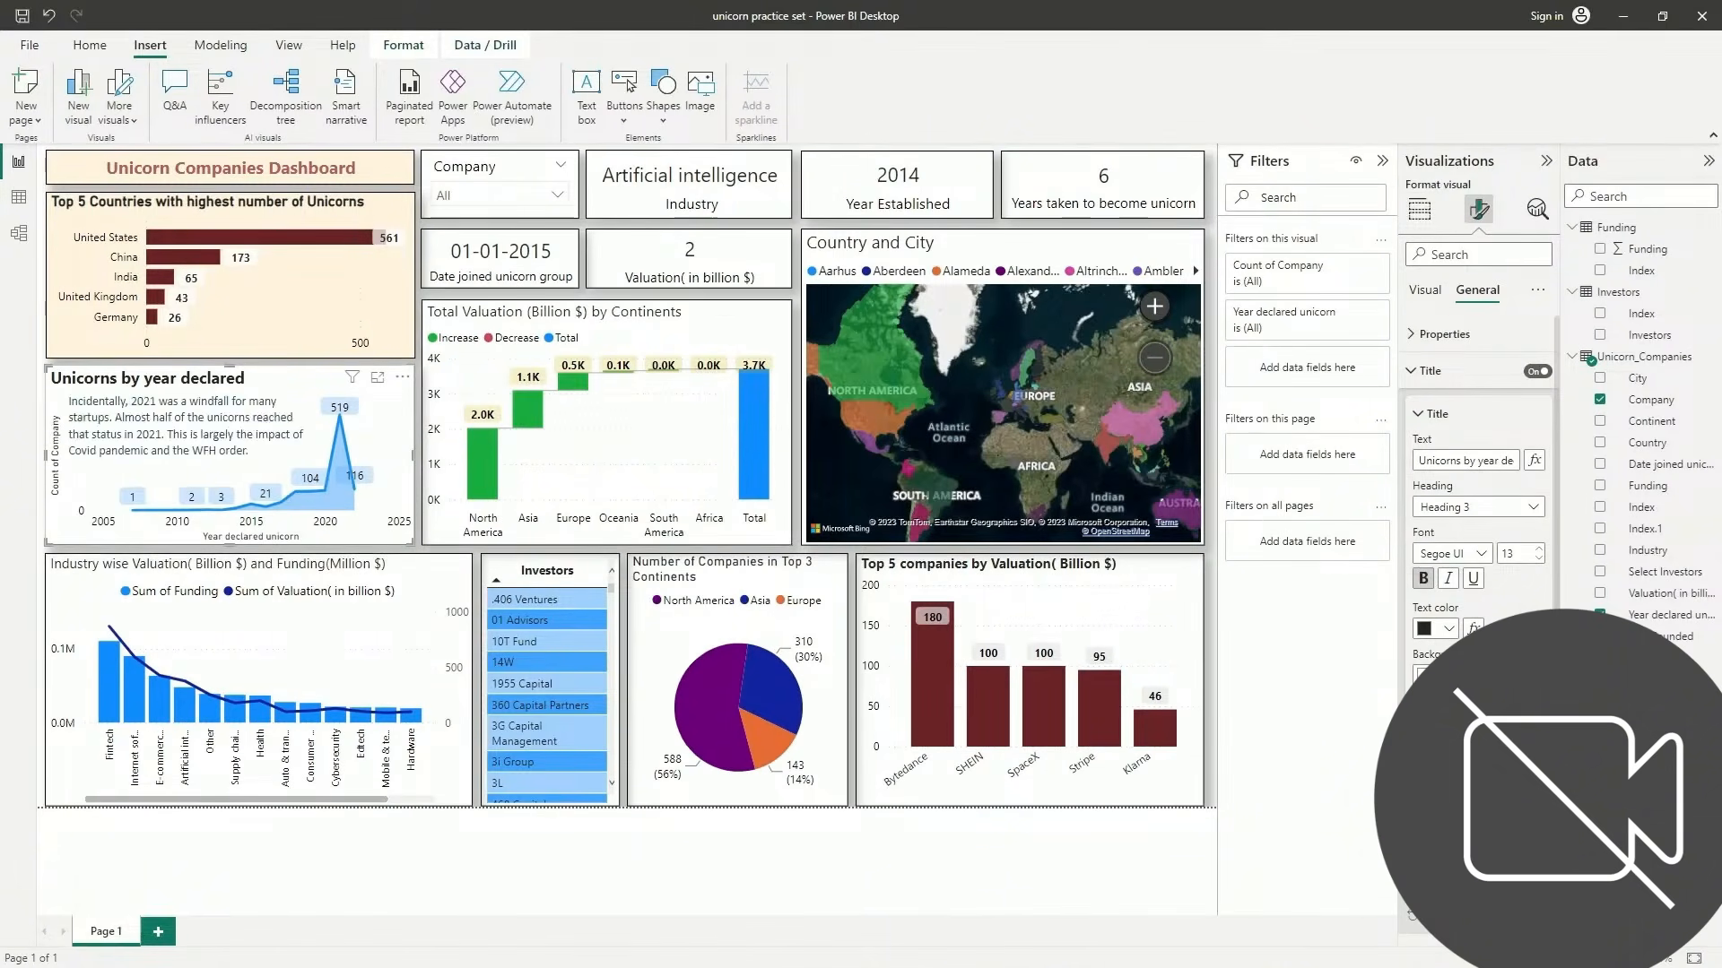
Copy the dark grey #4D4D4D from a Color Hunt palette and apply it as the chart's line colour in Power BI
click(1425, 293)
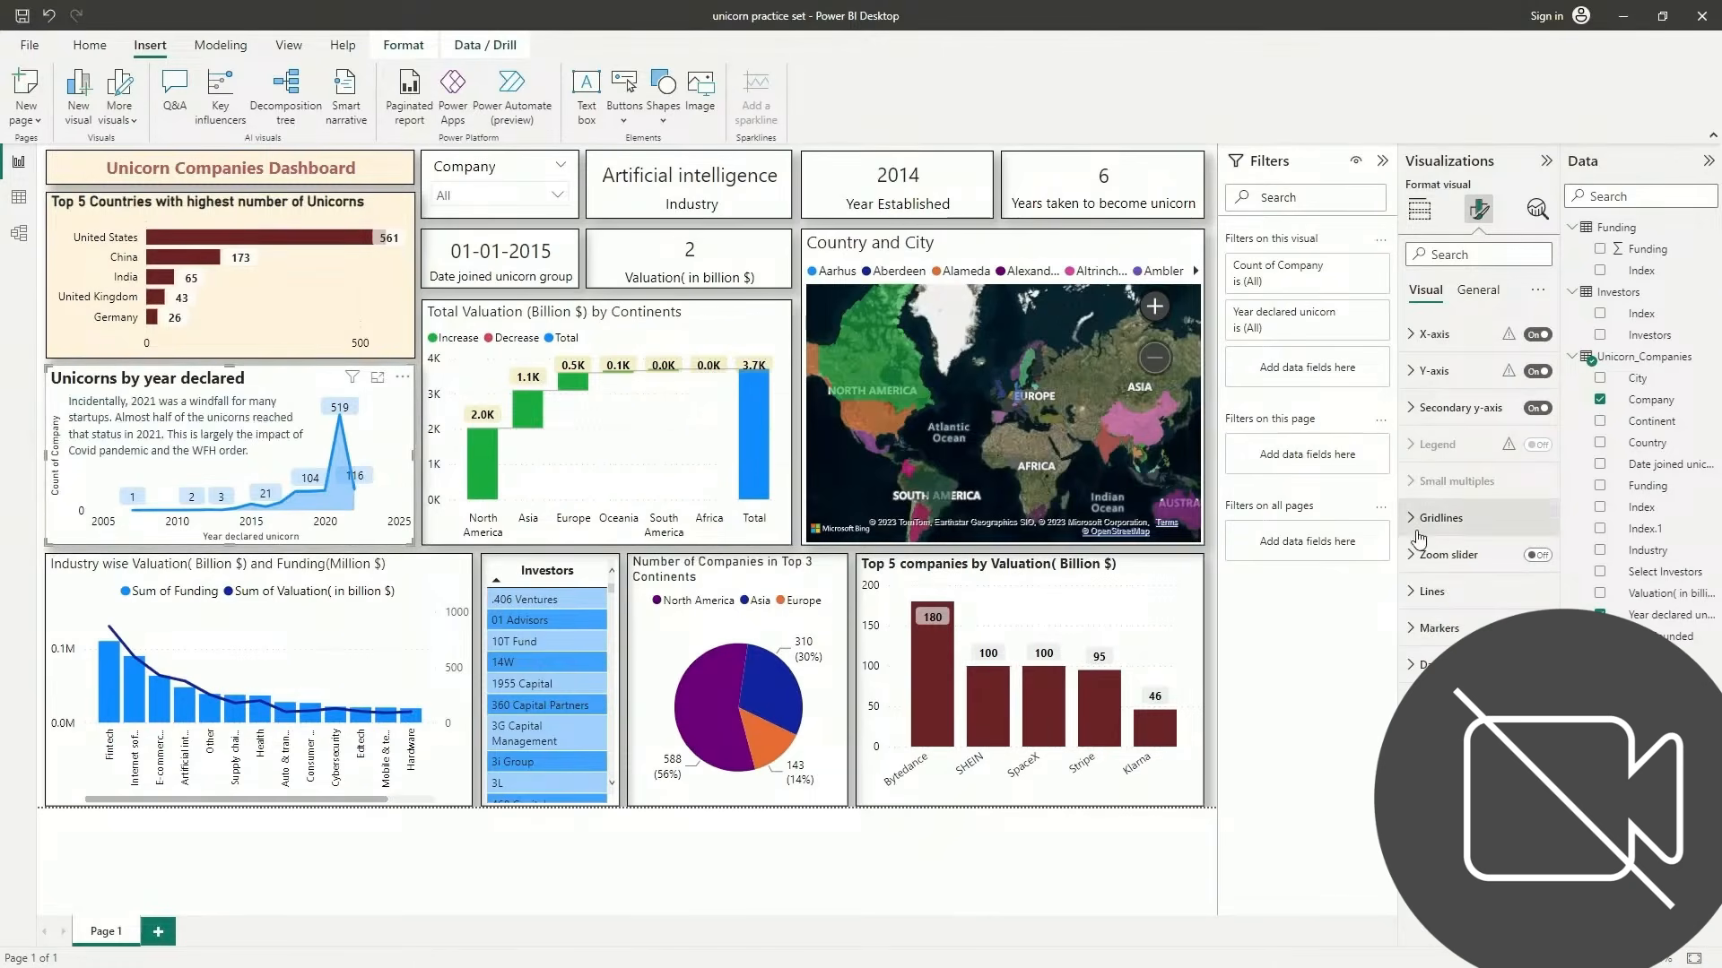
click(1436, 591)
scroll(1478, 467, down, 3)
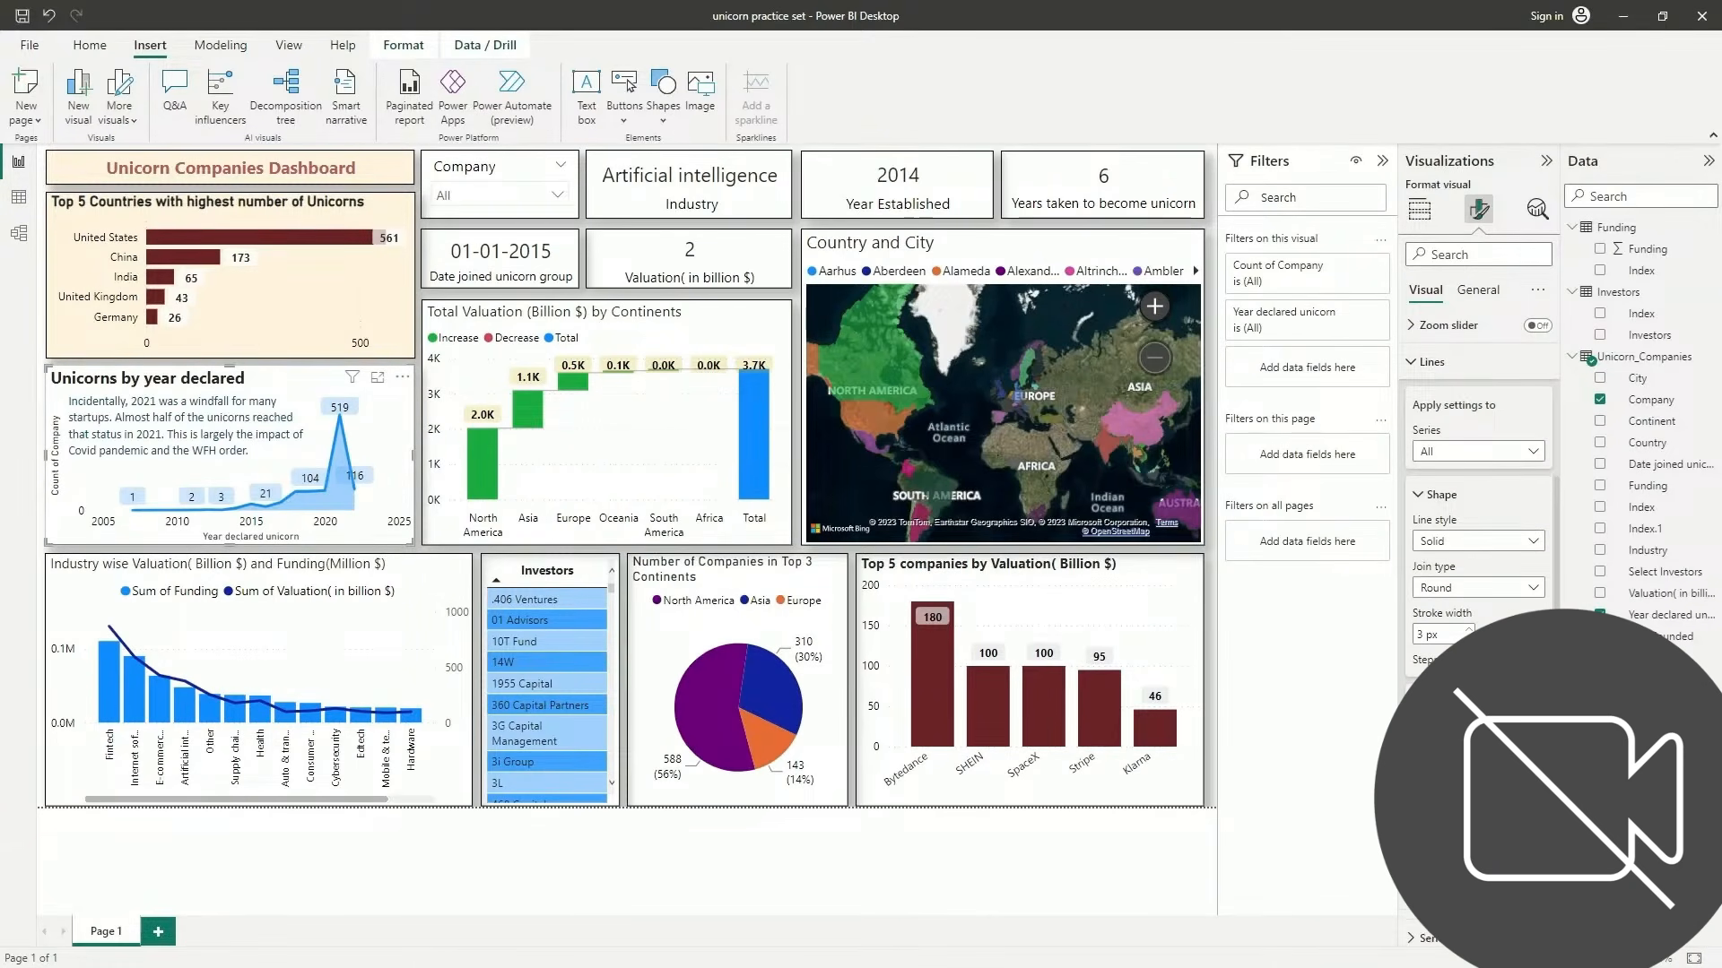
click(1434, 751)
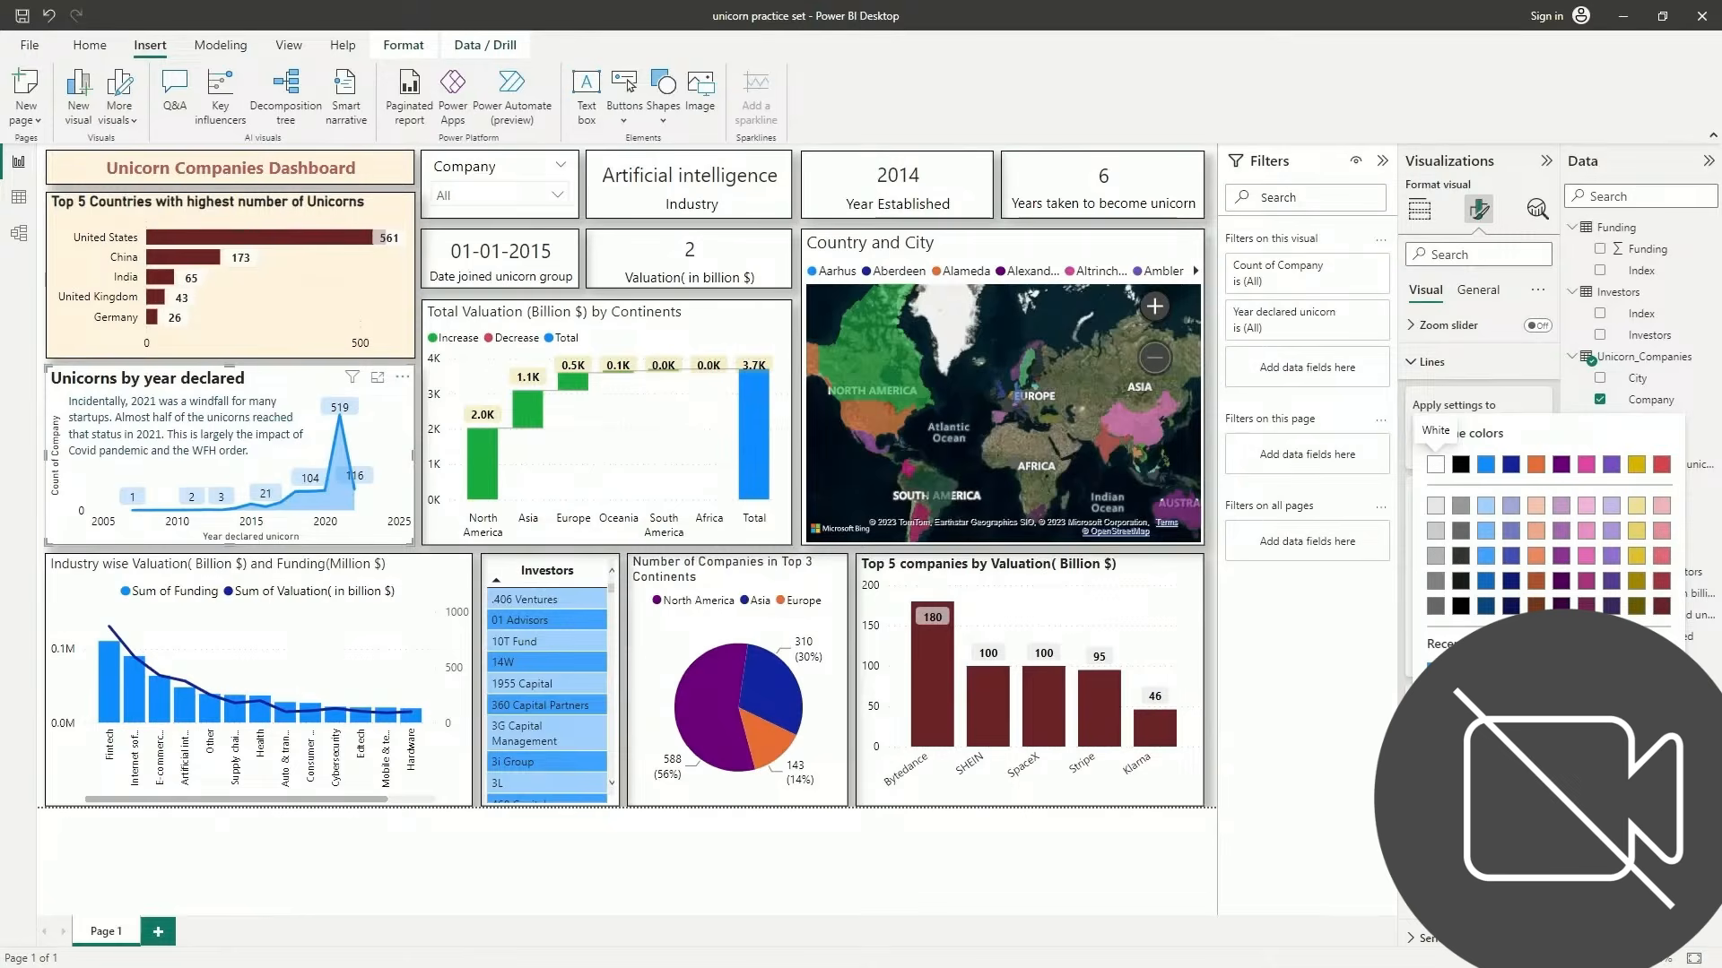
key(alt+Tab)
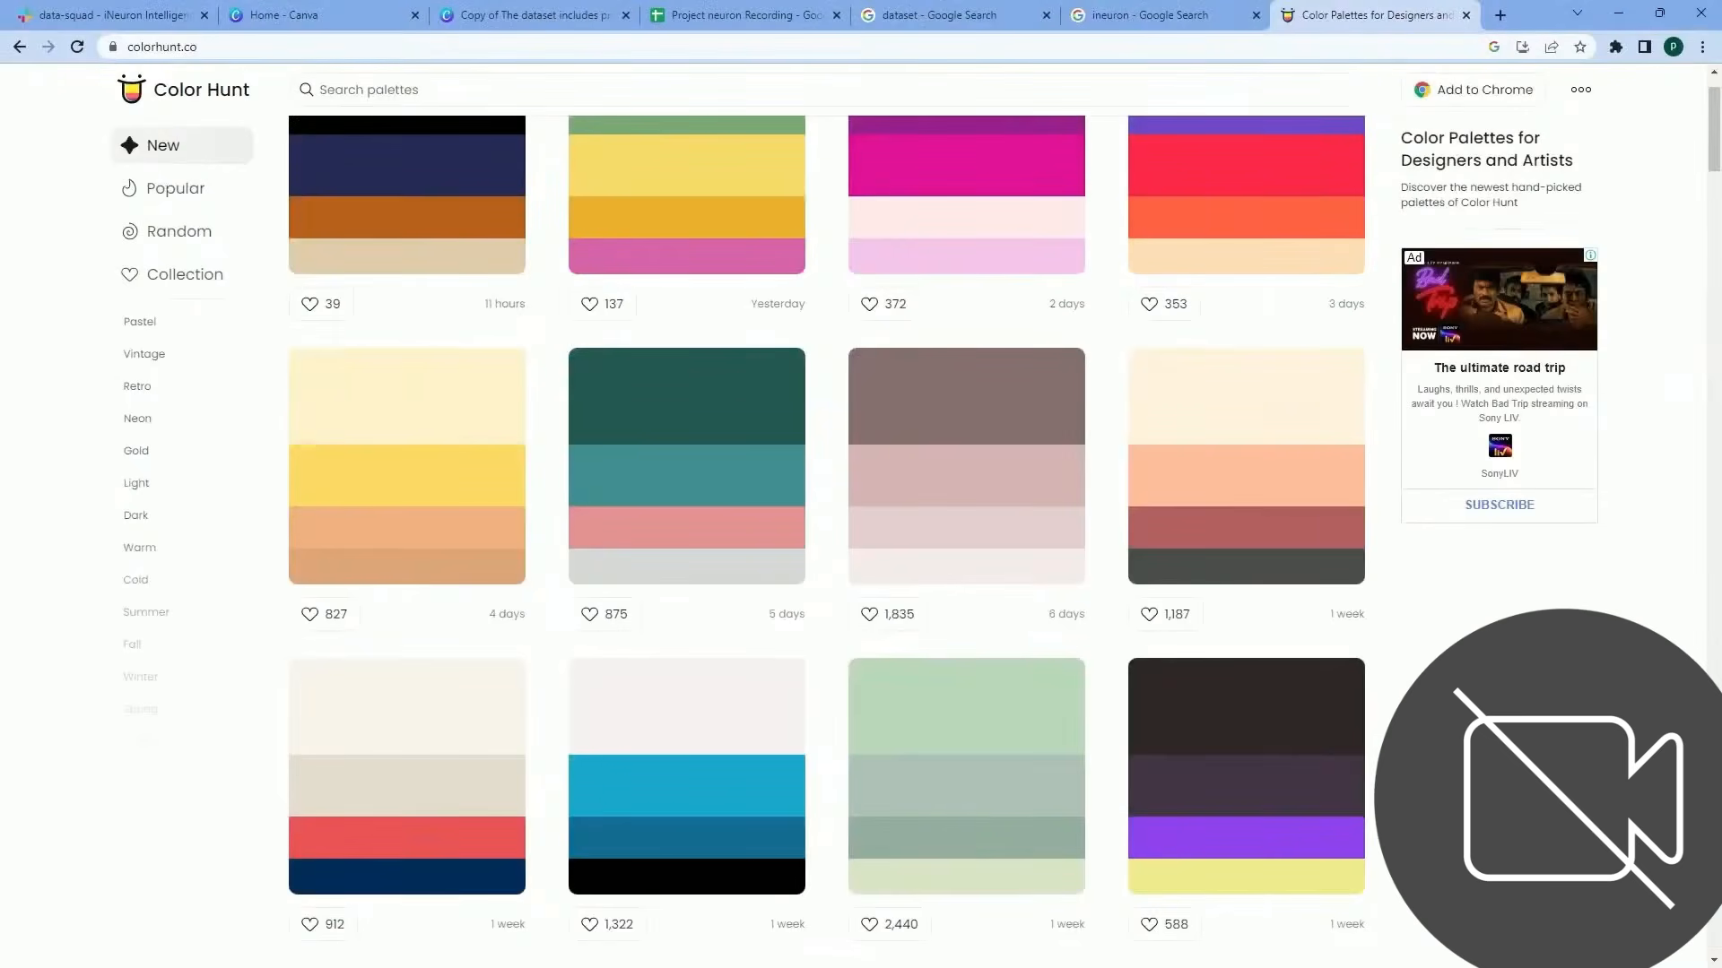
click(1193, 581)
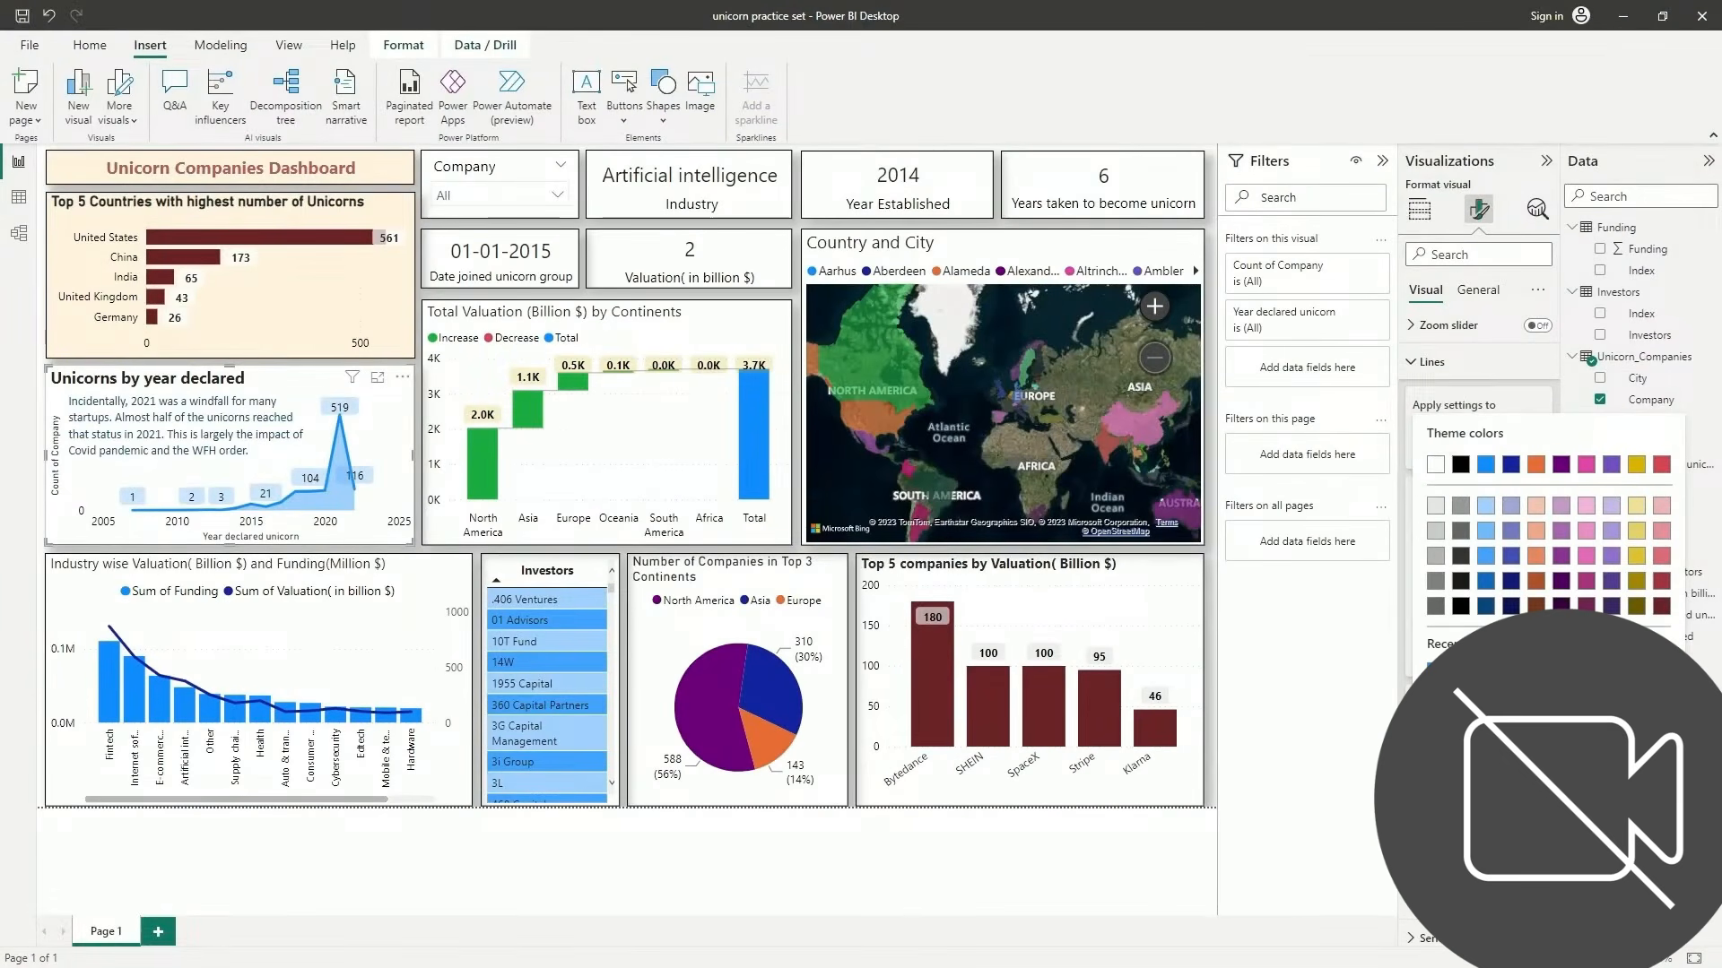
click(1471, 714)
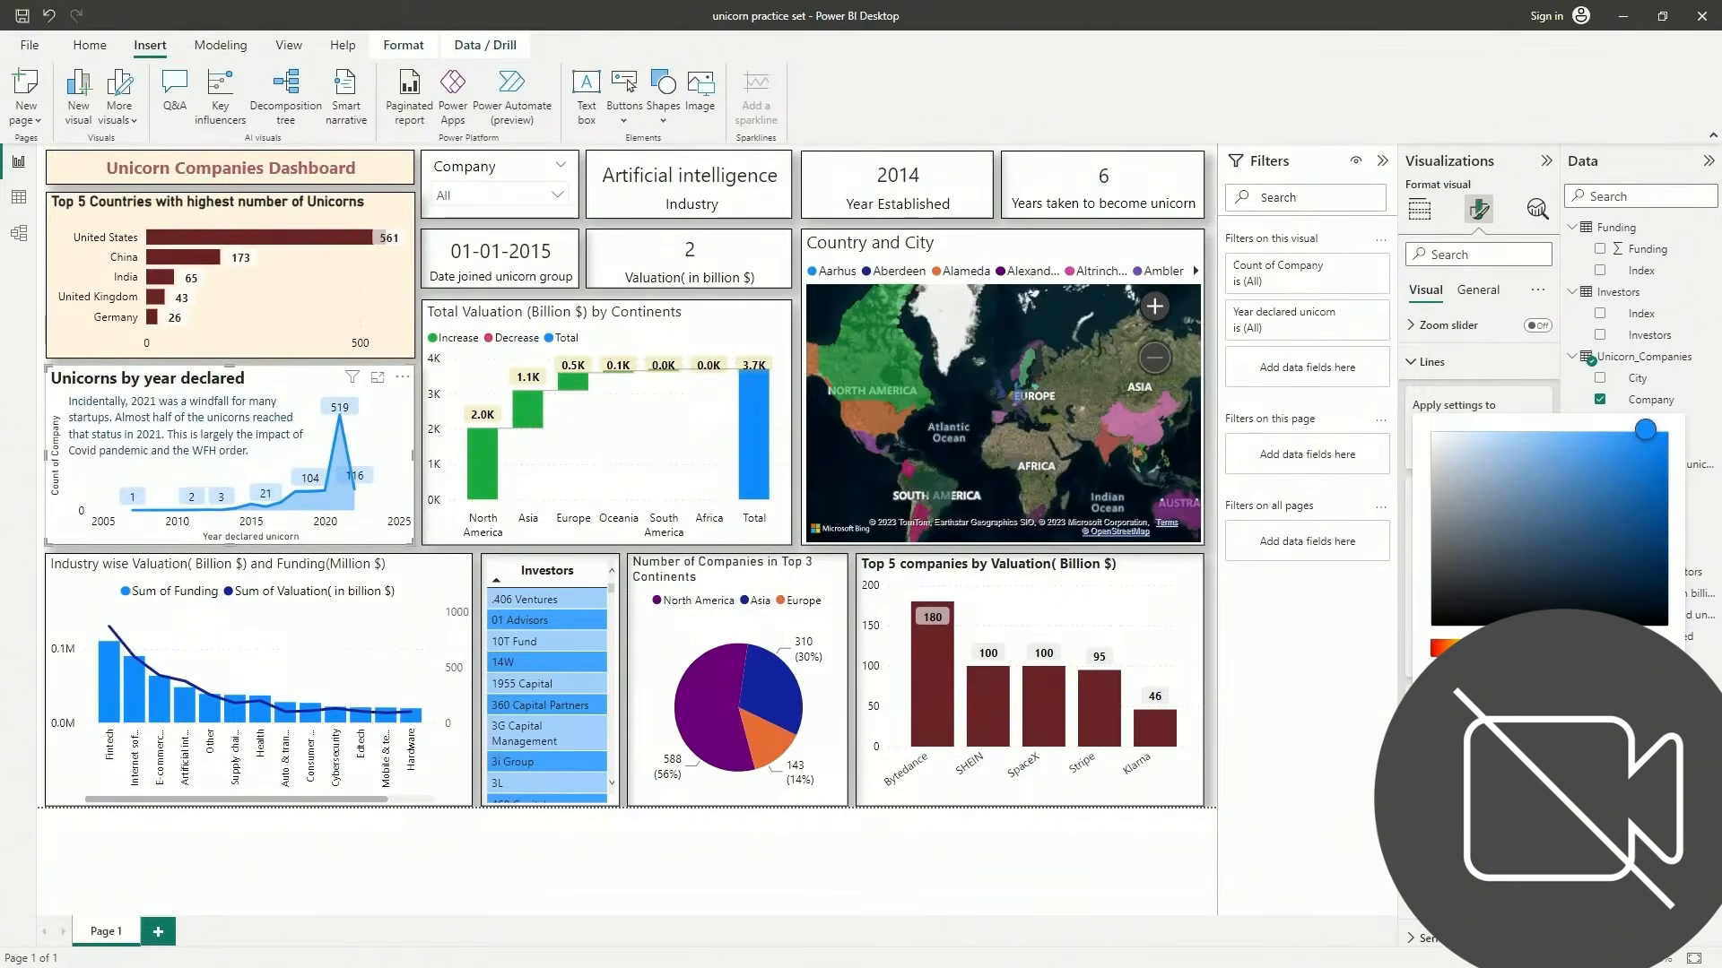
key(ctrl+v)
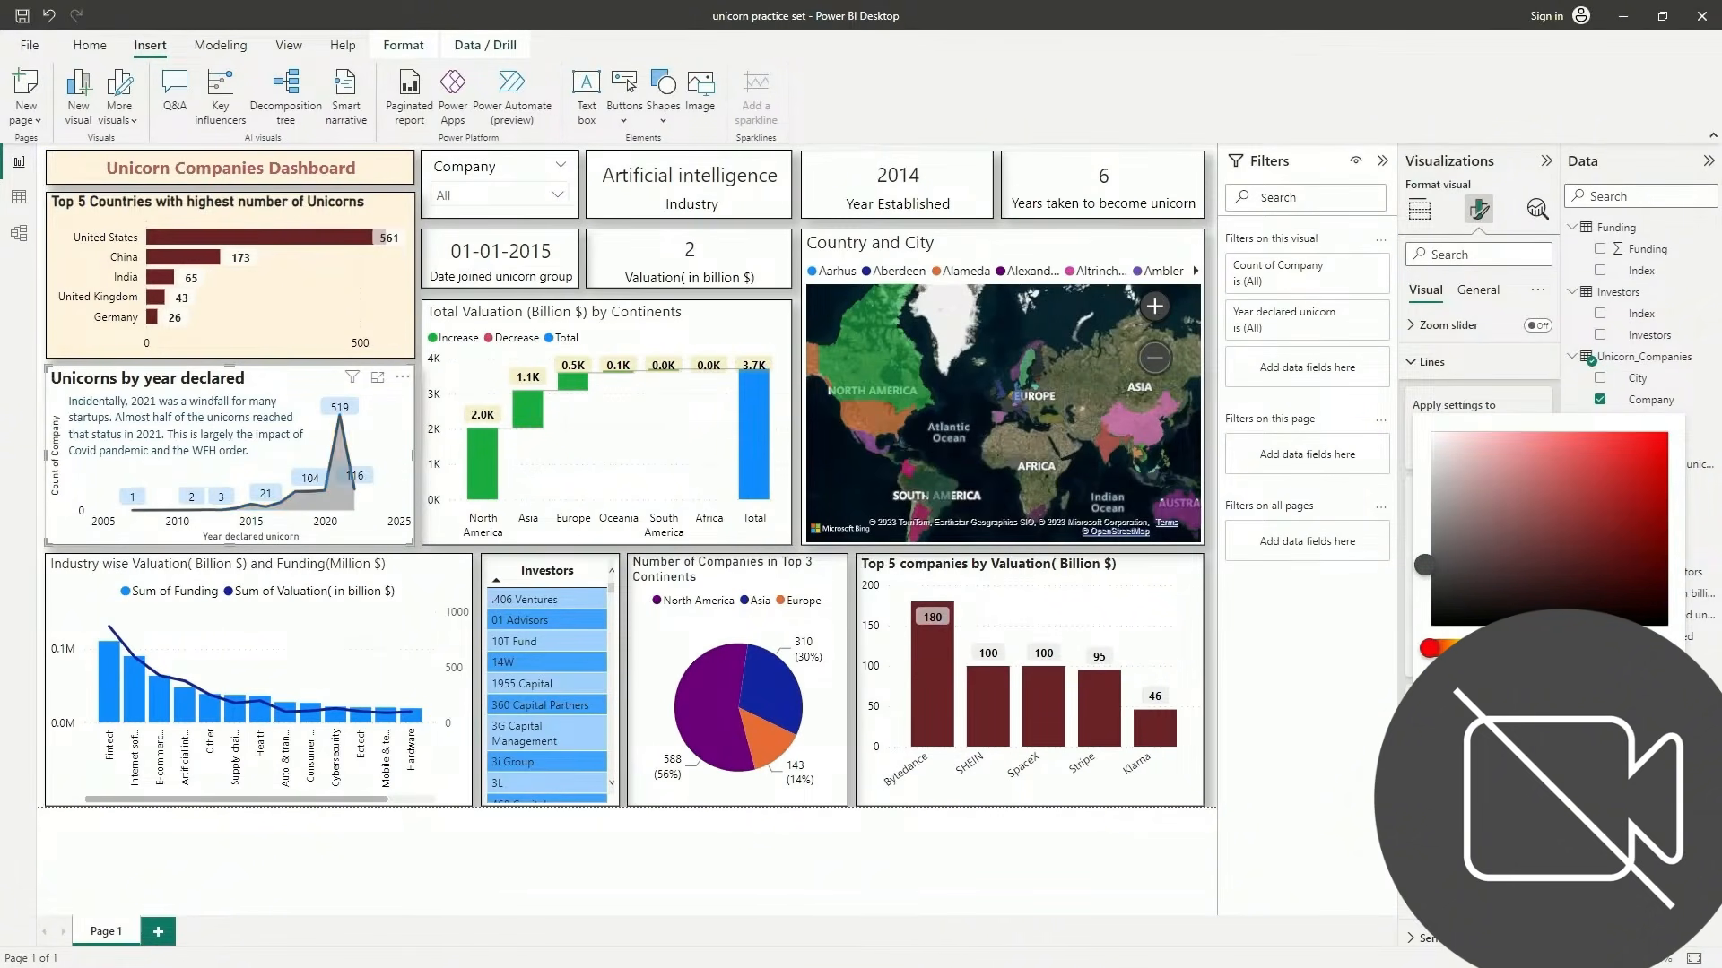
click(1309, 713)
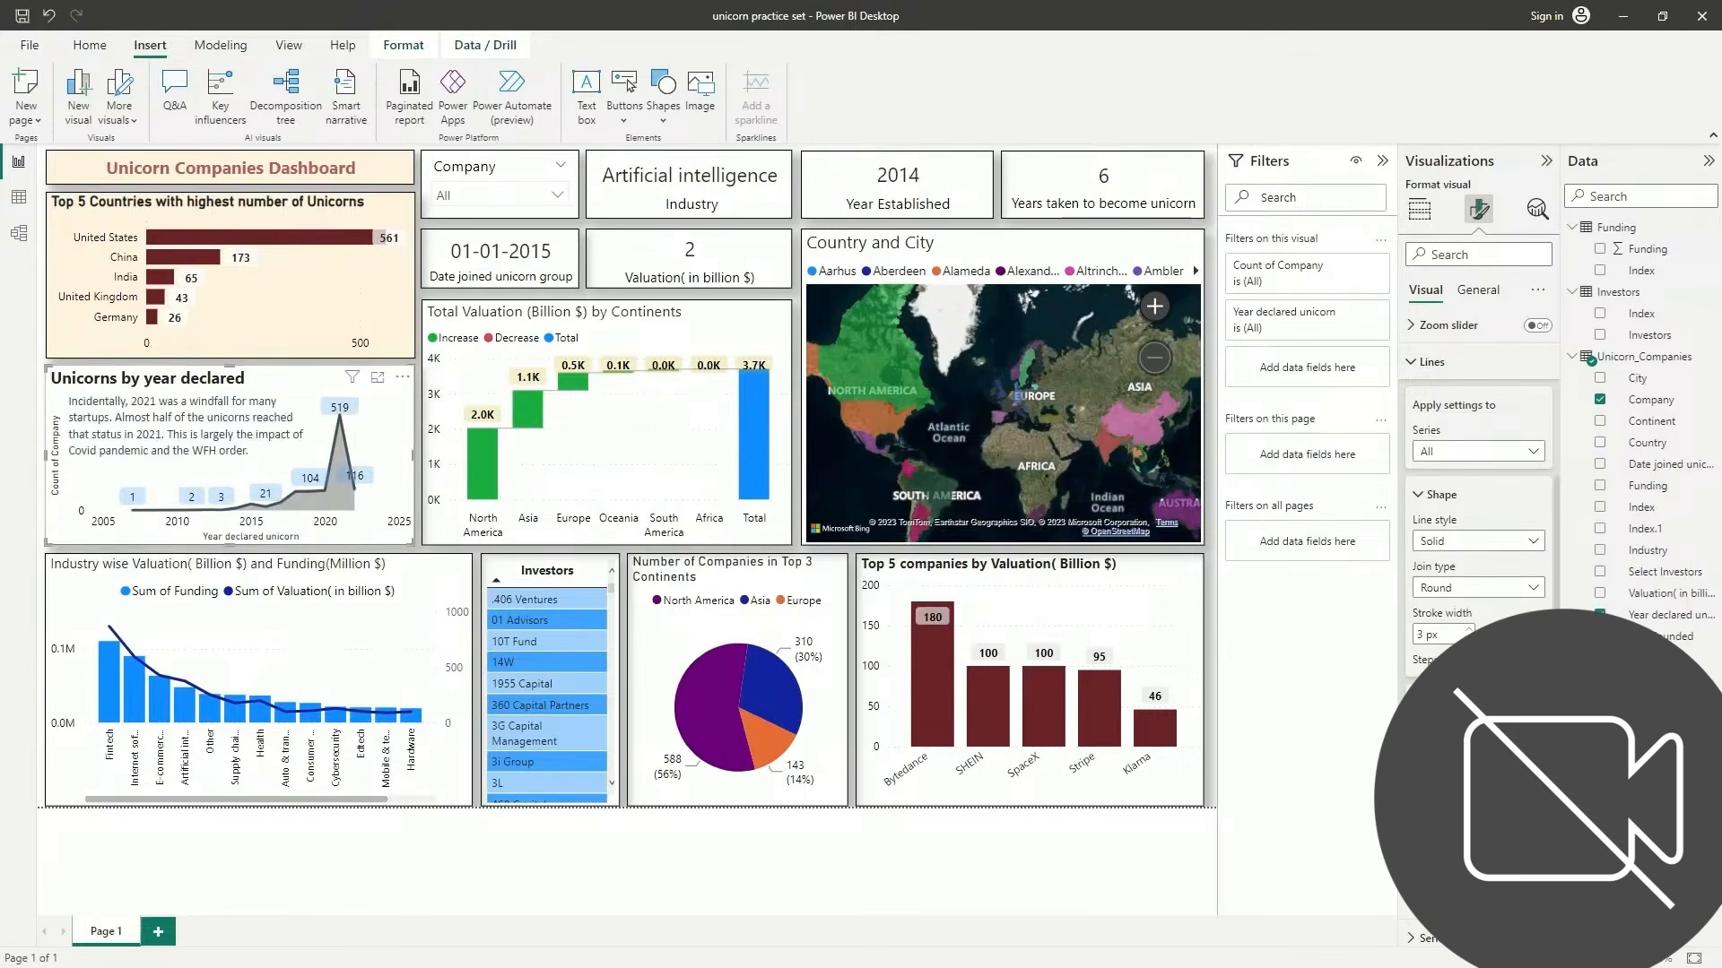
Format the data label values of the "Unicorns by year declared" chart in bold black
scroll(1477, 449, down, 1)
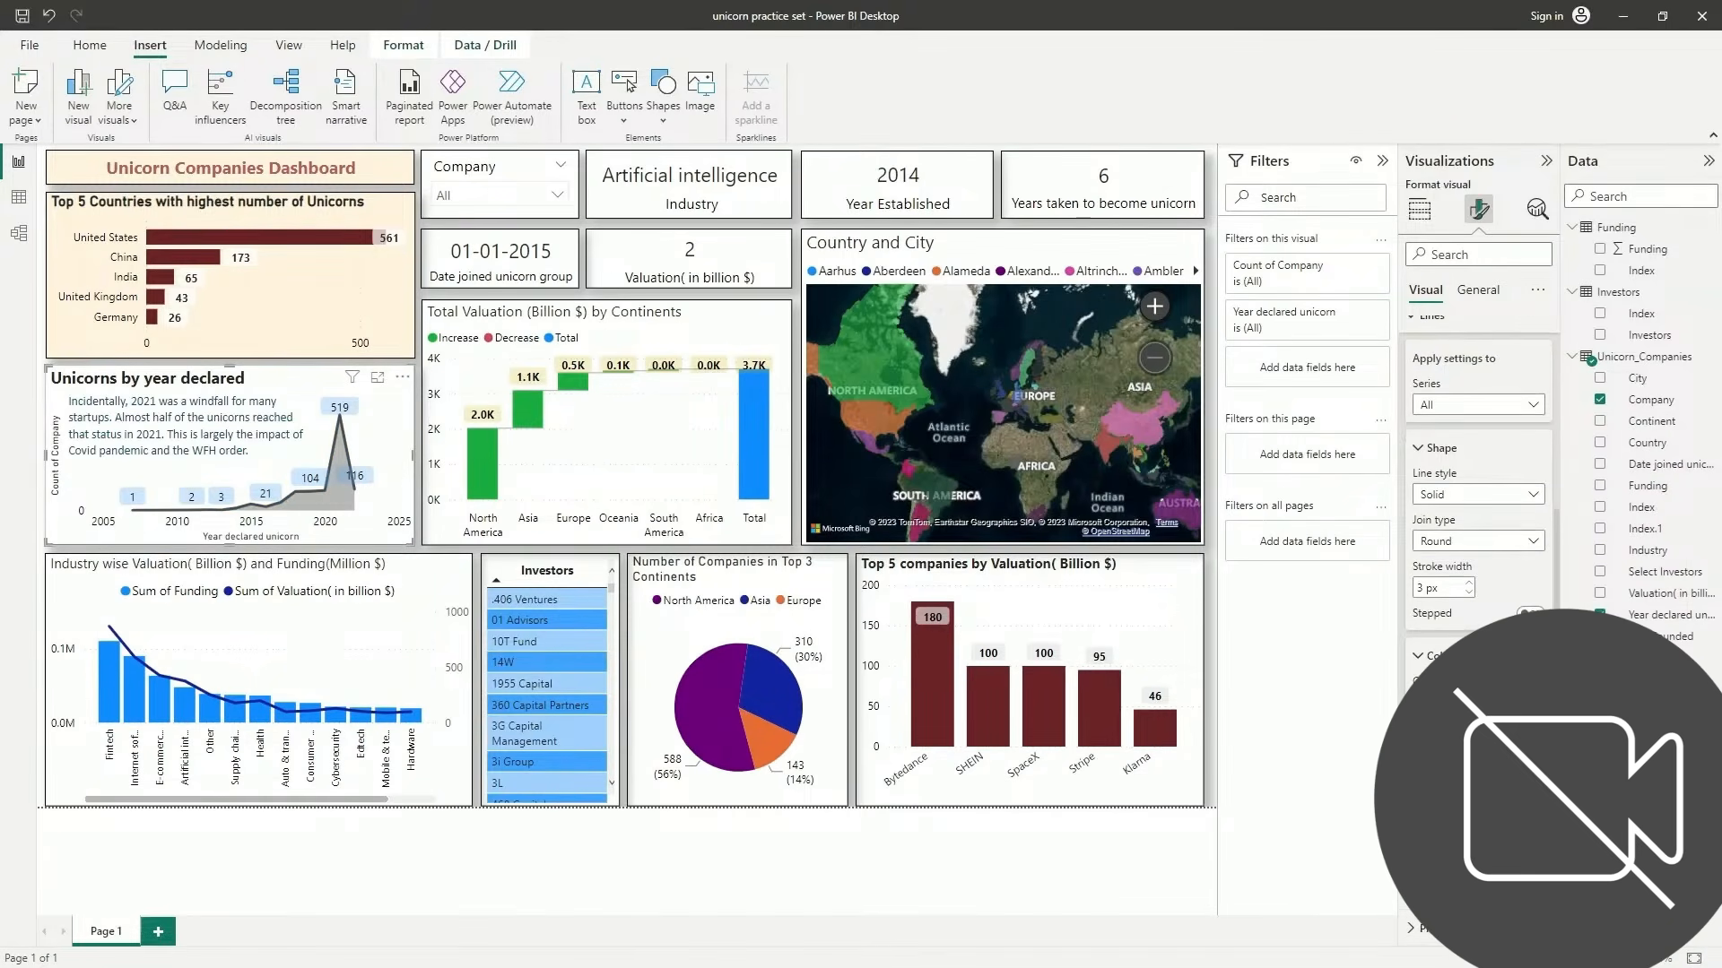
scroll(1464, 434, down, 6)
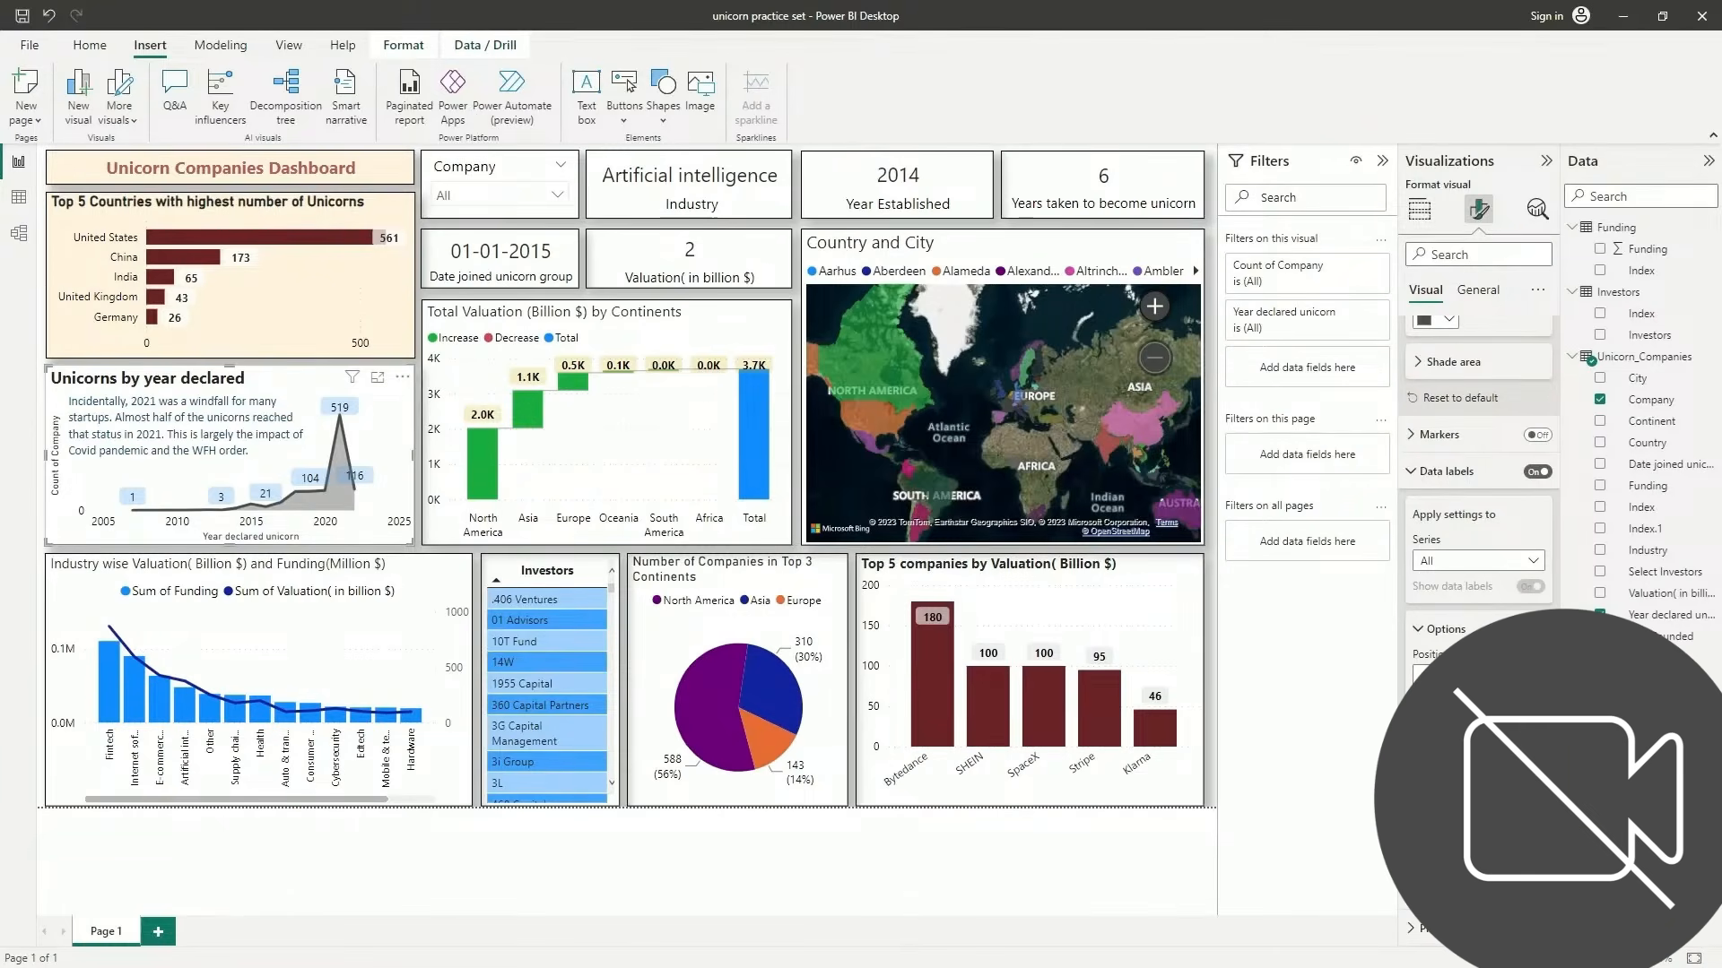
scroll(1478, 448, down, 3)
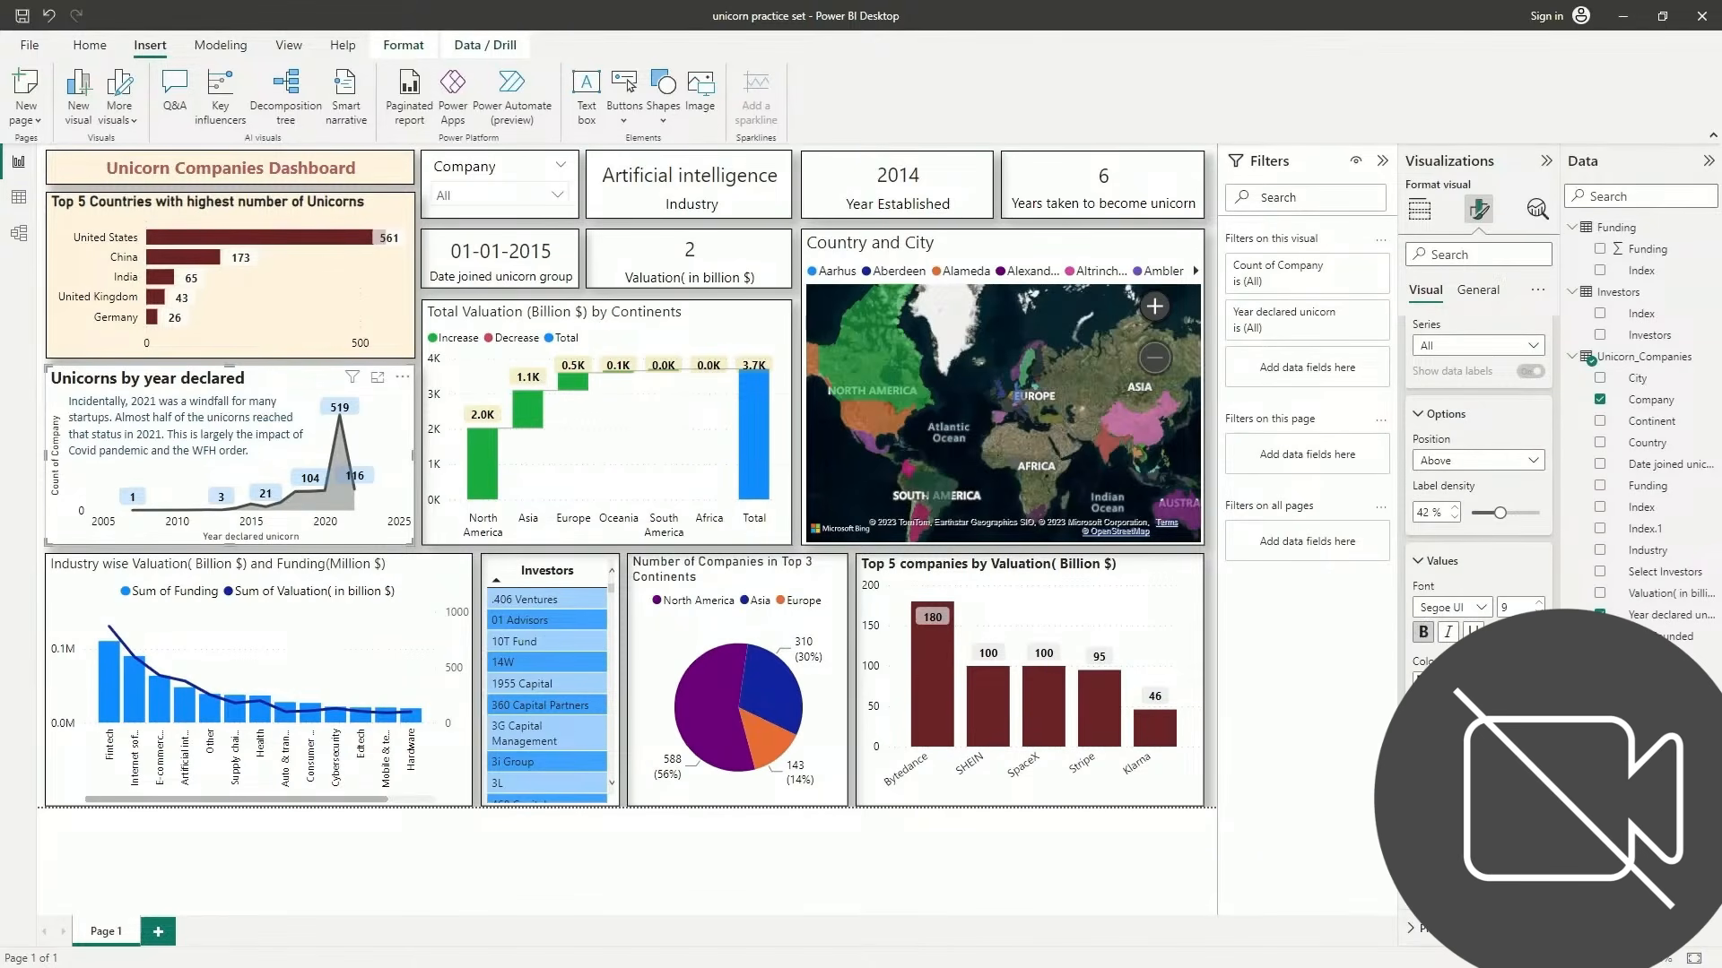
scroll(1478, 493, down, 1)
click(1437, 579)
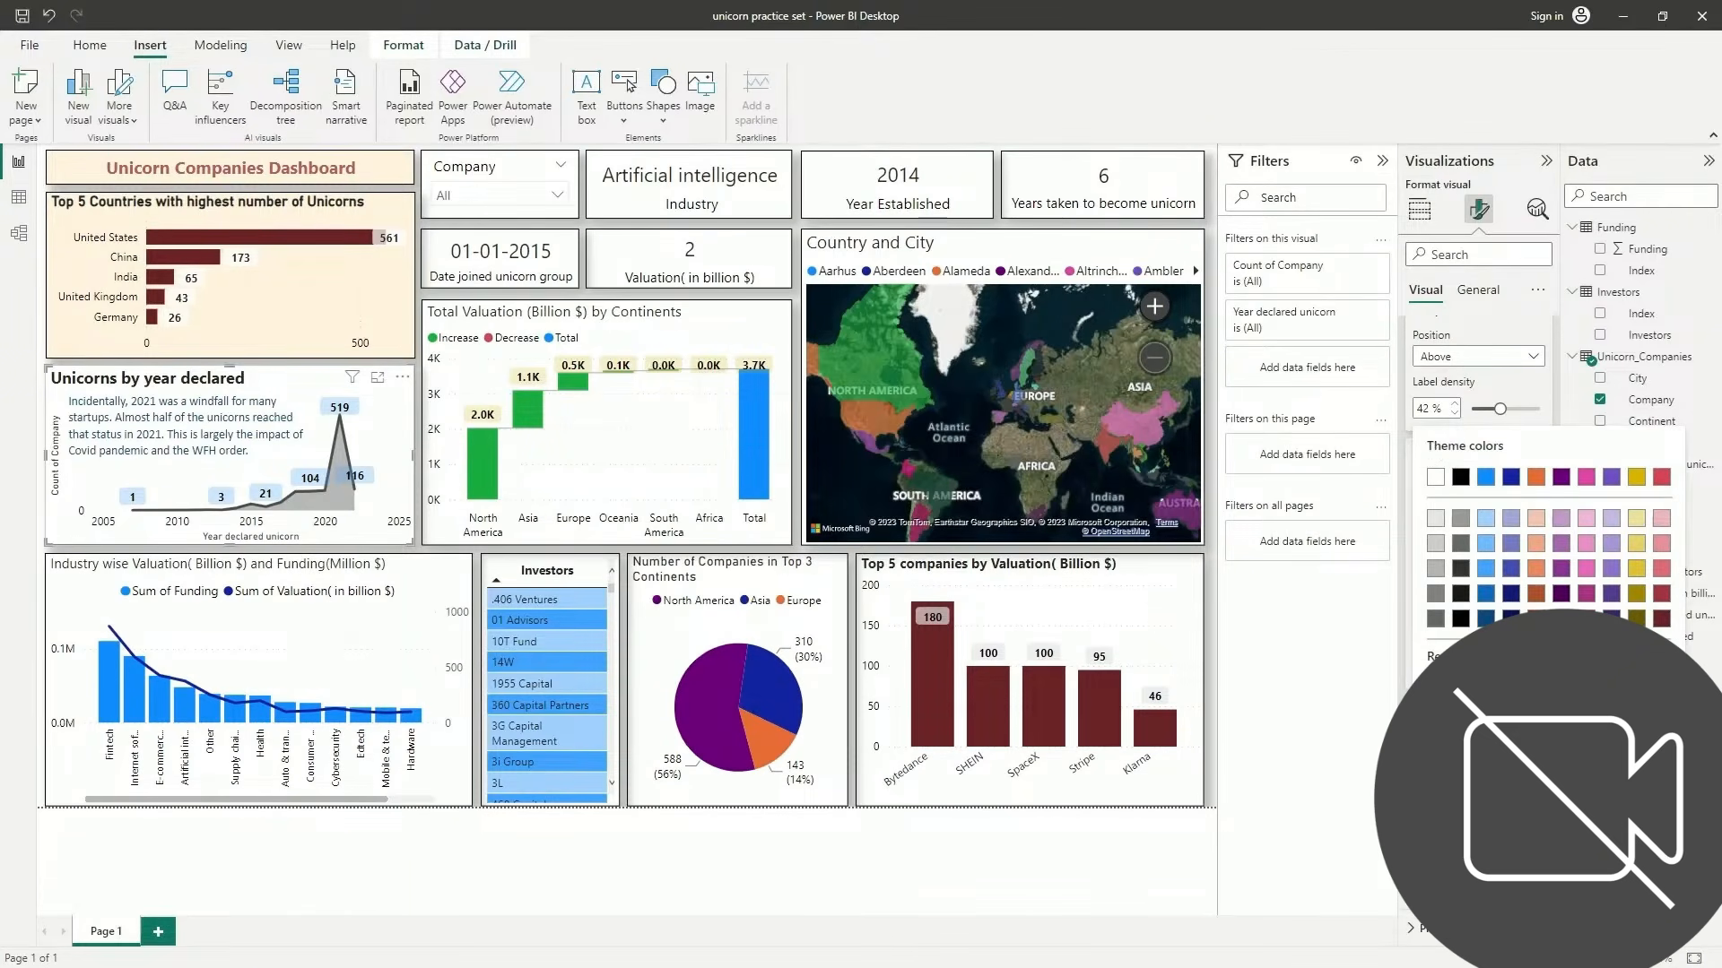
click(1460, 477)
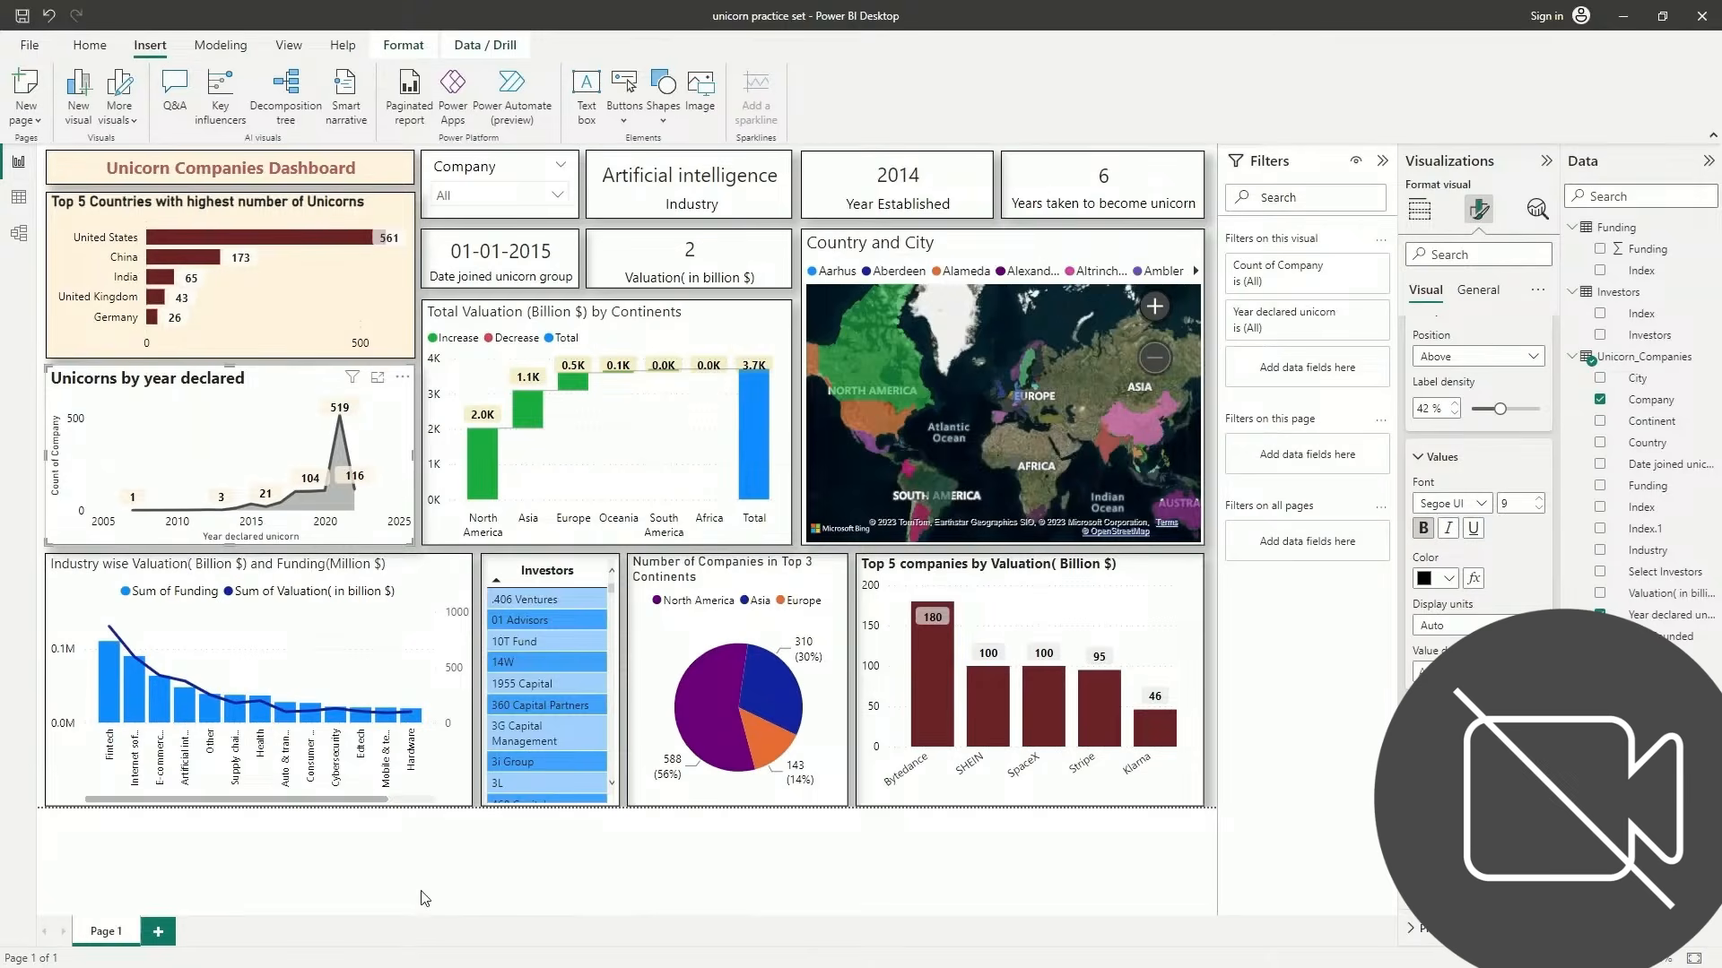
Copy the cream #FFF4E0 from the Color Hunt palette and set it as the chart's background colour in Power BI
key(alt+Tab)
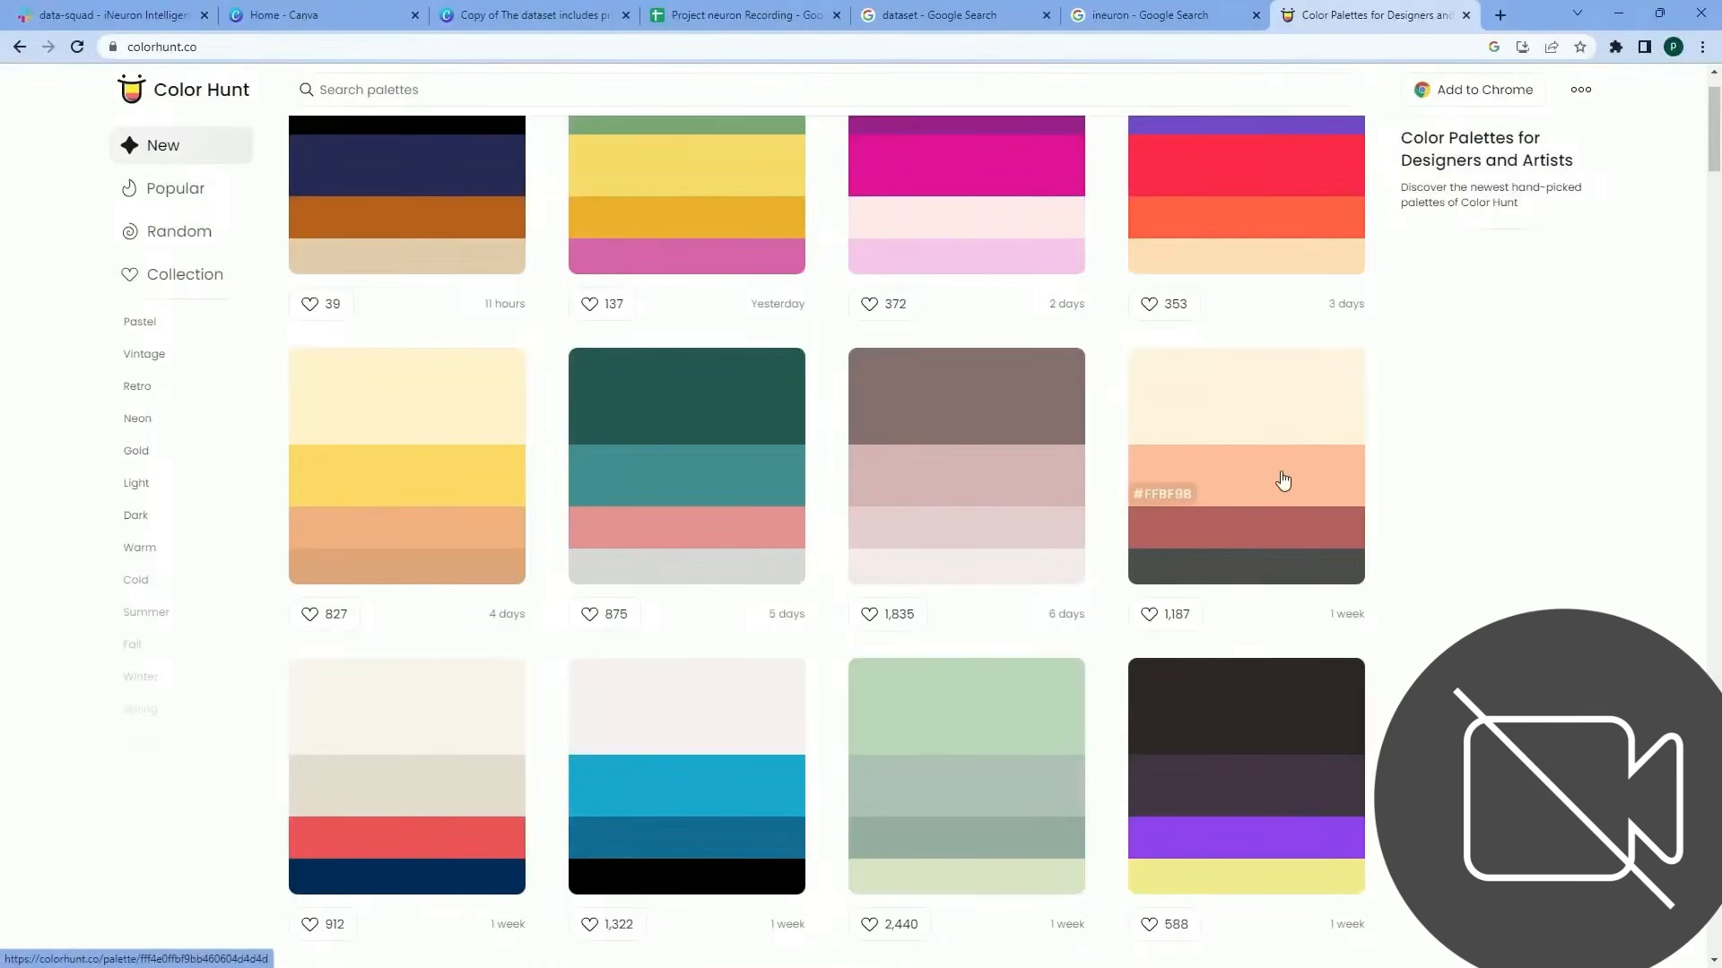
click(1186, 438)
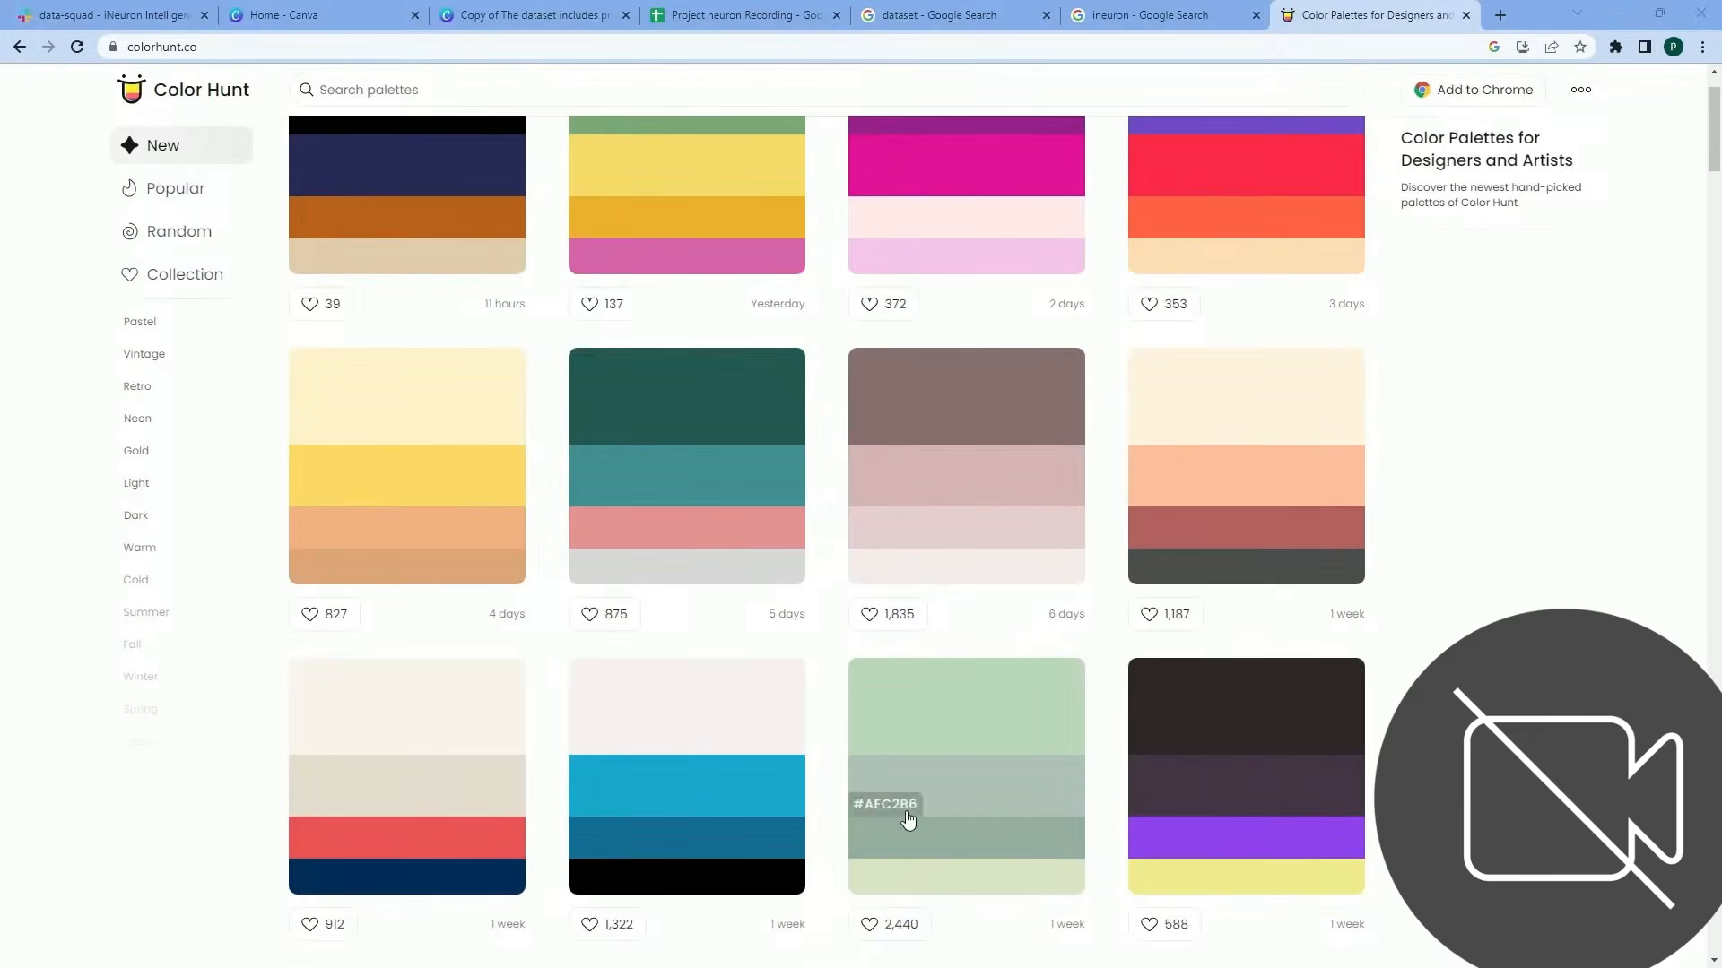
key(alt+Tab)
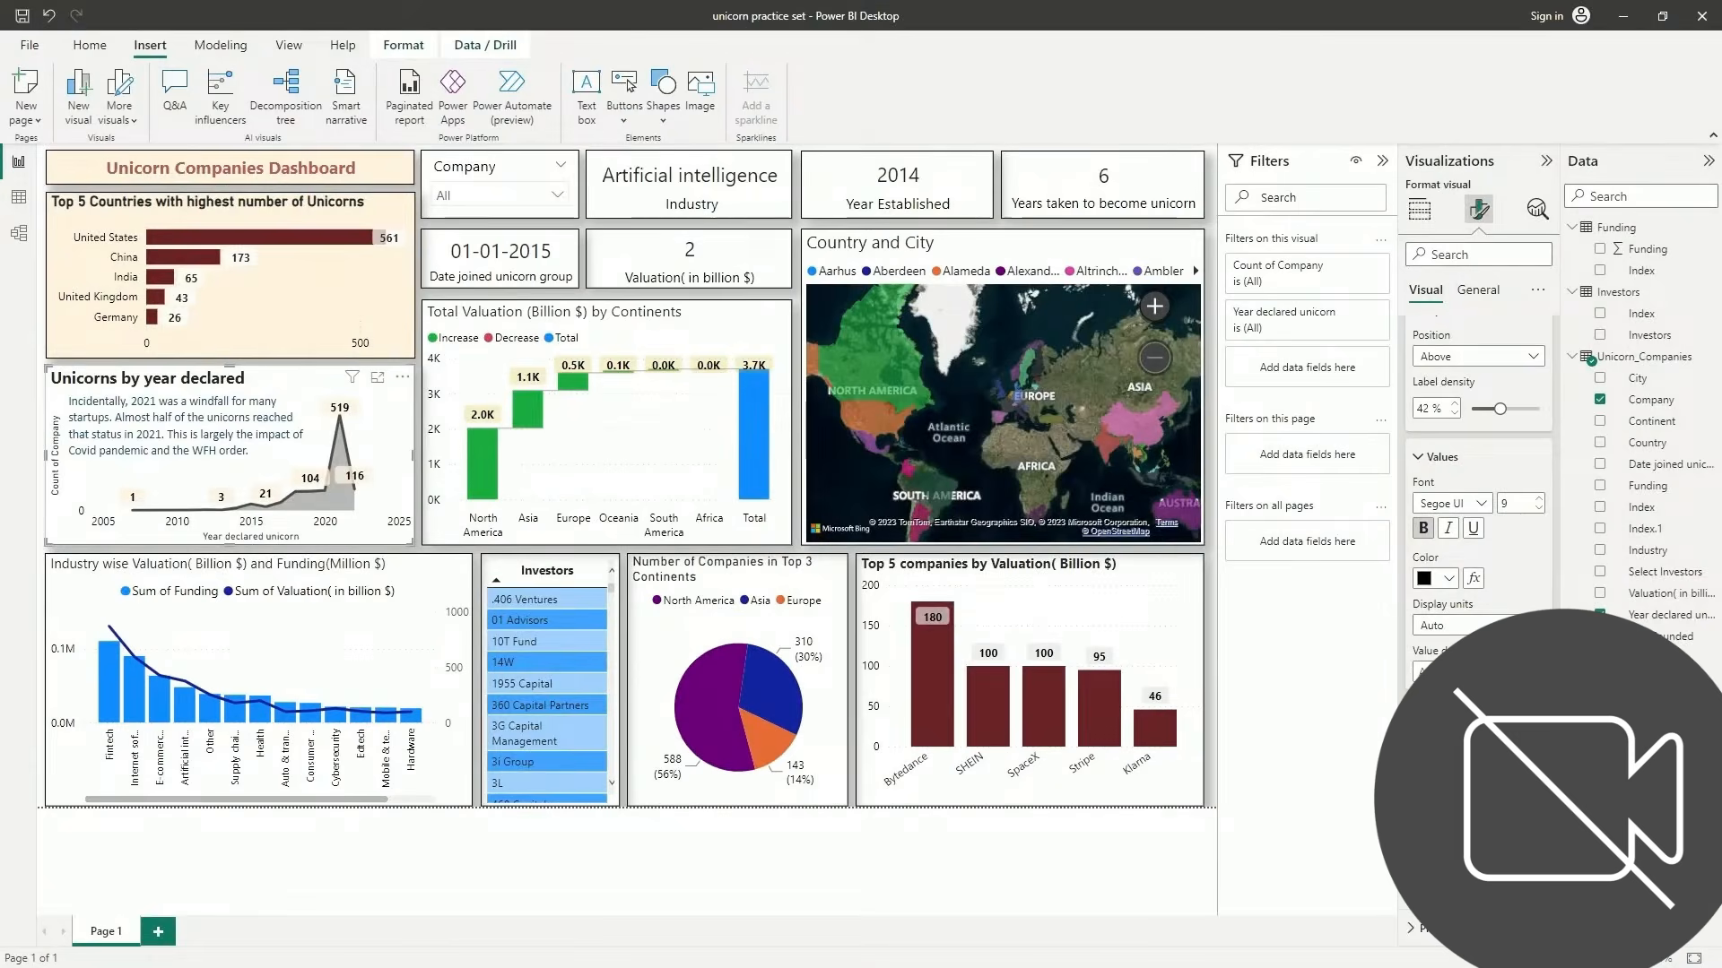
click(1475, 291)
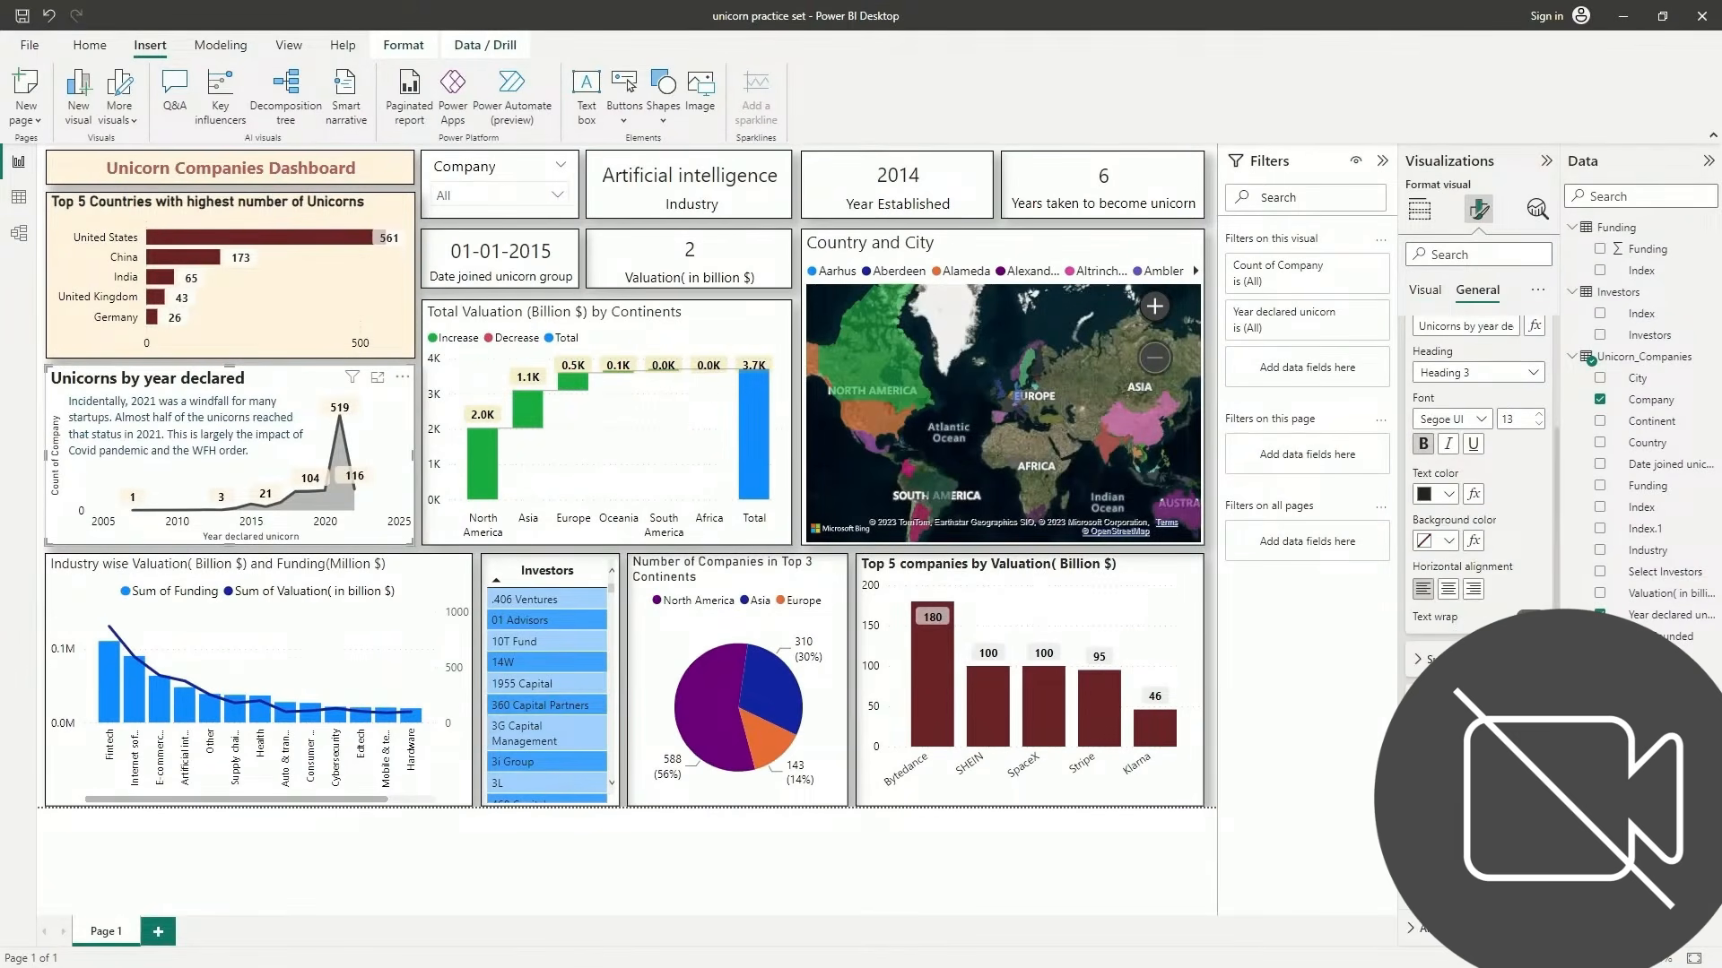
click(1446, 540)
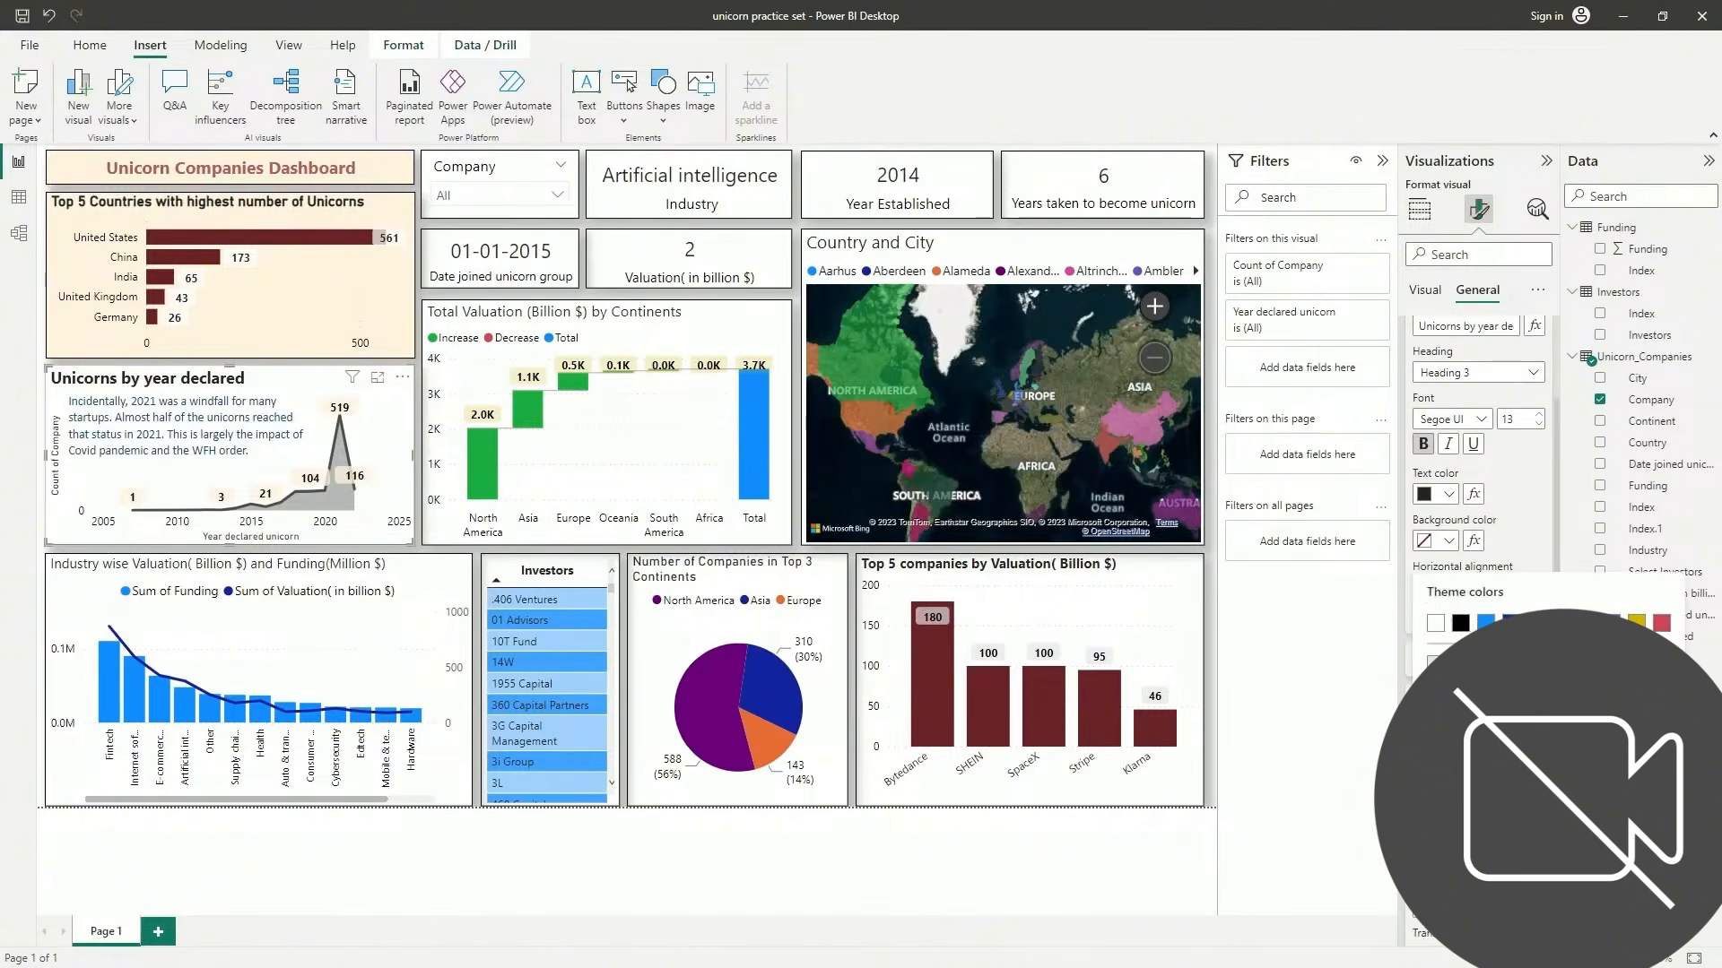
click(1470, 847)
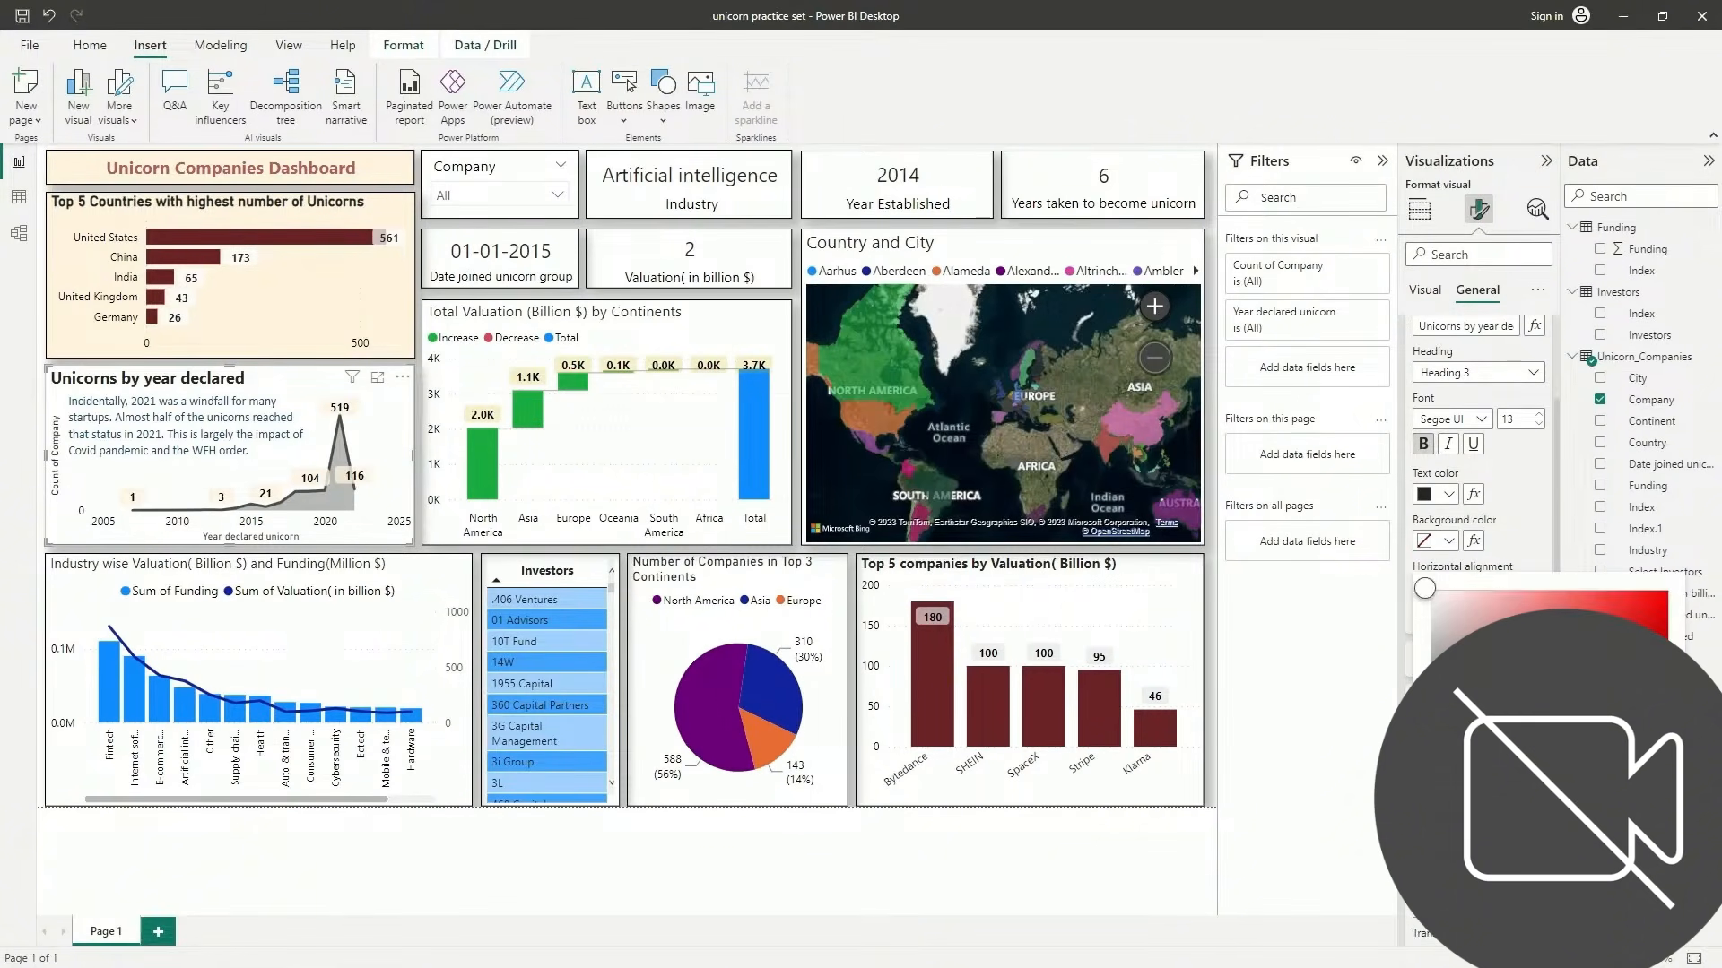
key(ctrl+v)
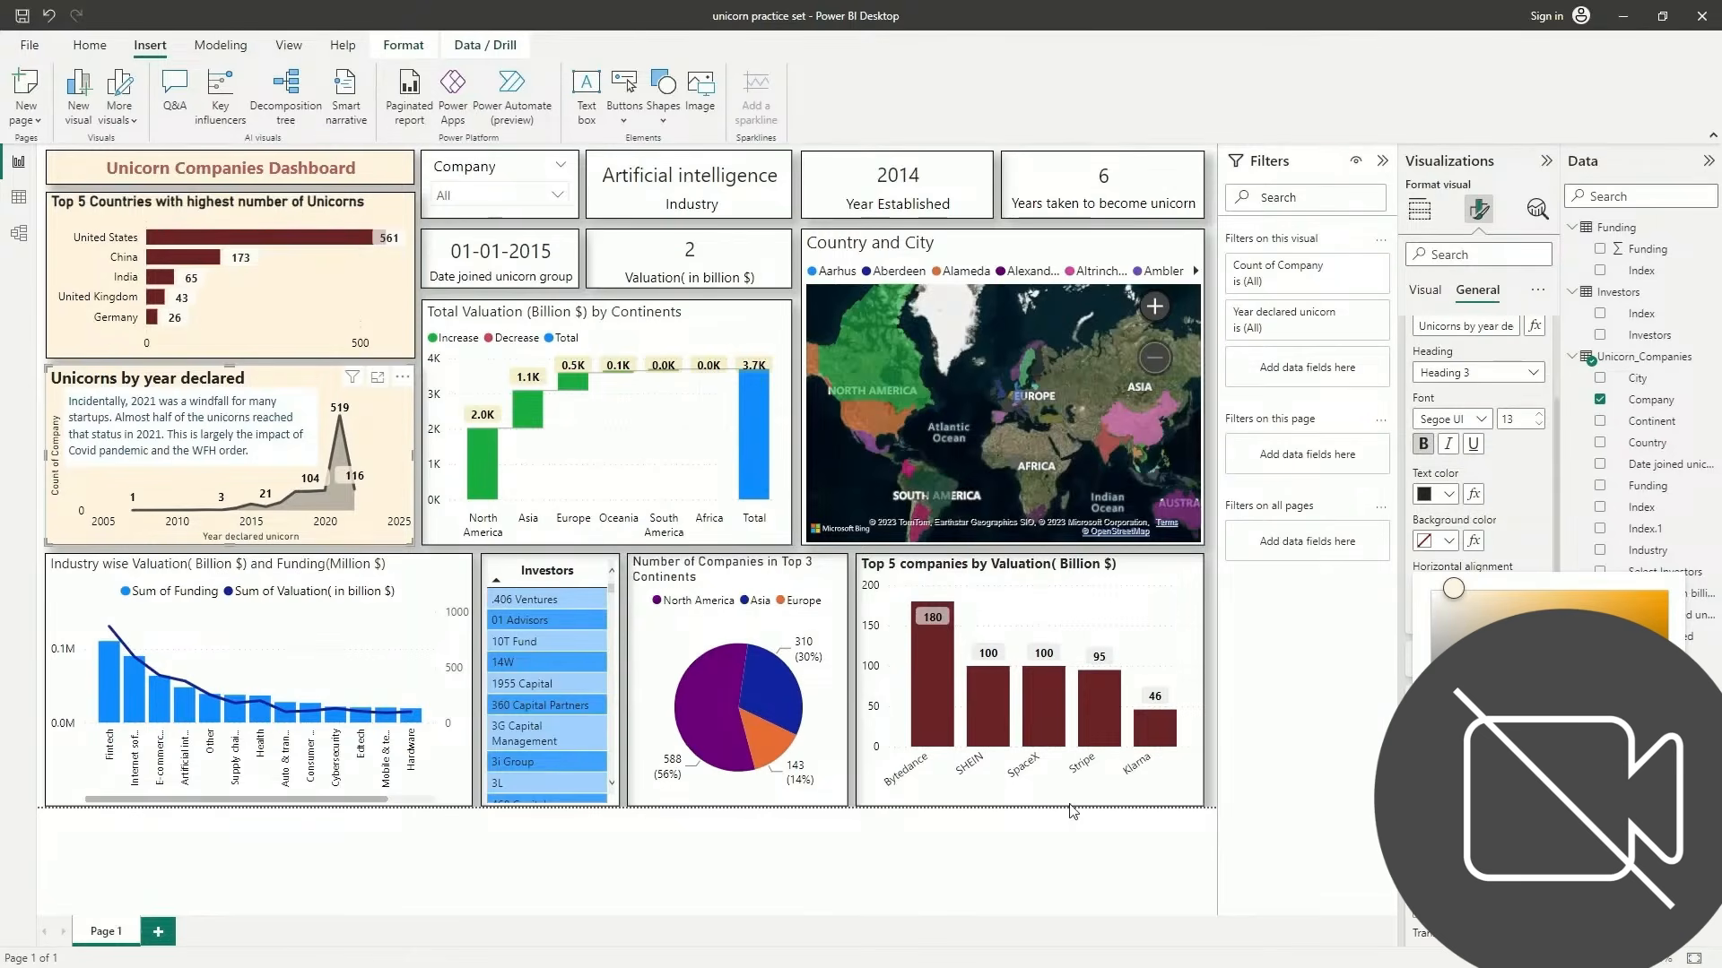
Copy the dark teal #245953 from Color Hunt and set it as the background colour of the "Unicorns by year declared" chart
key(alt+Tab)
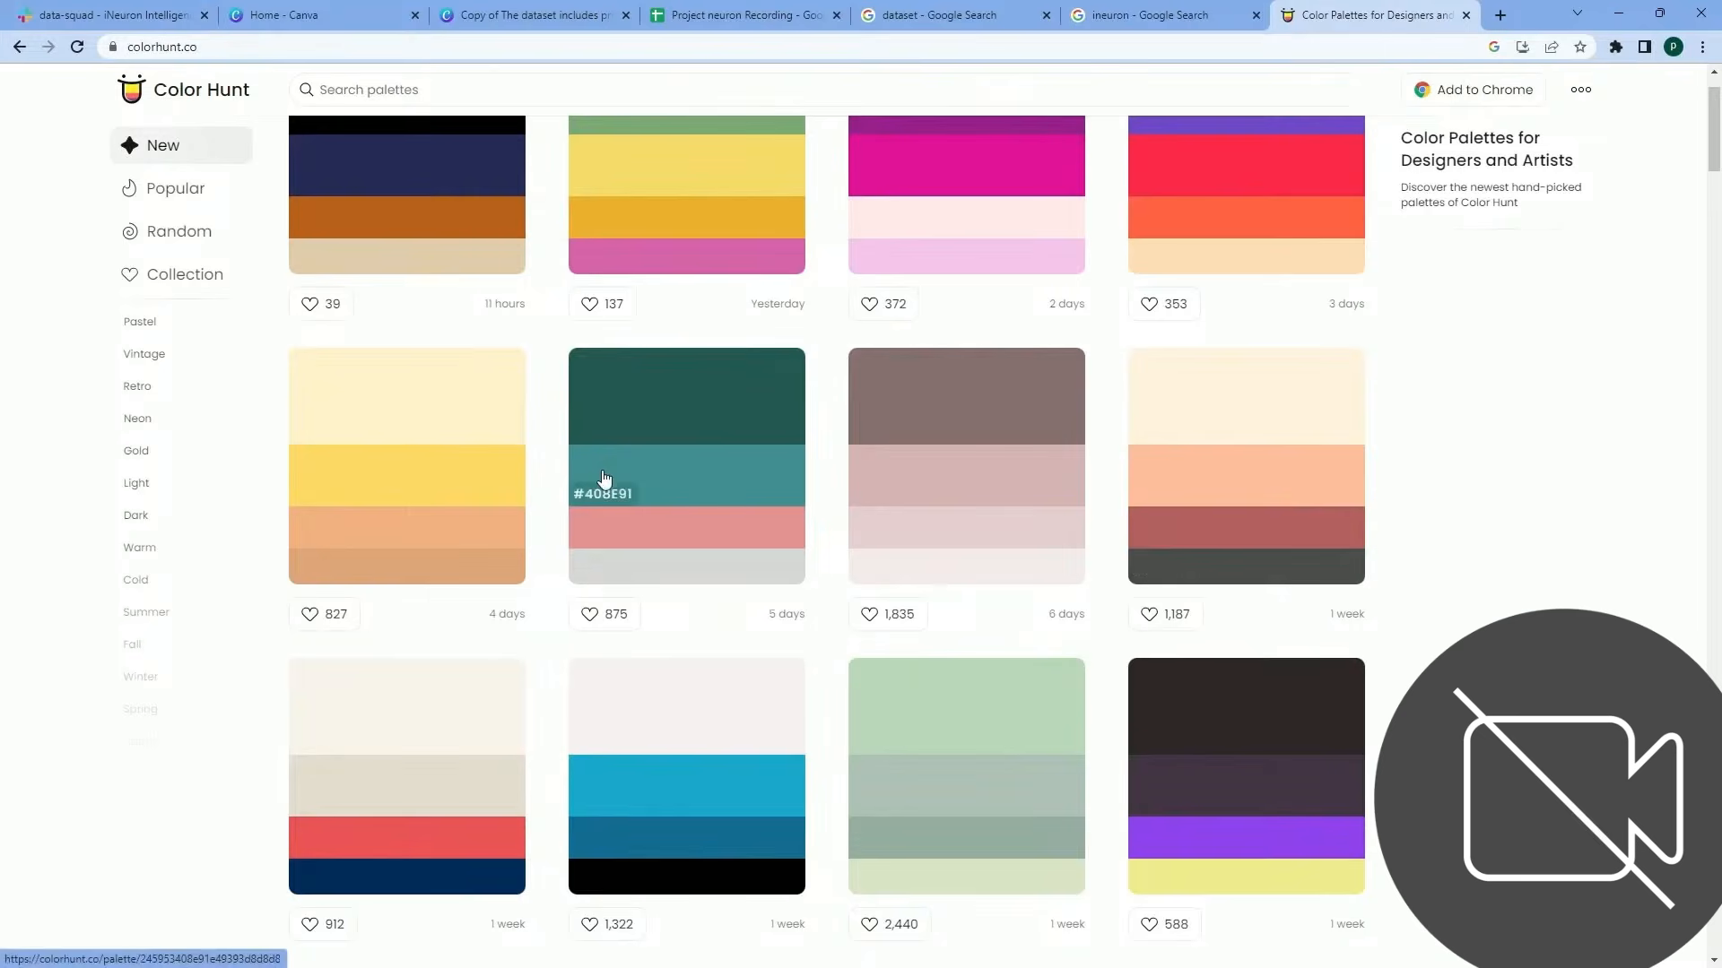
click(626, 435)
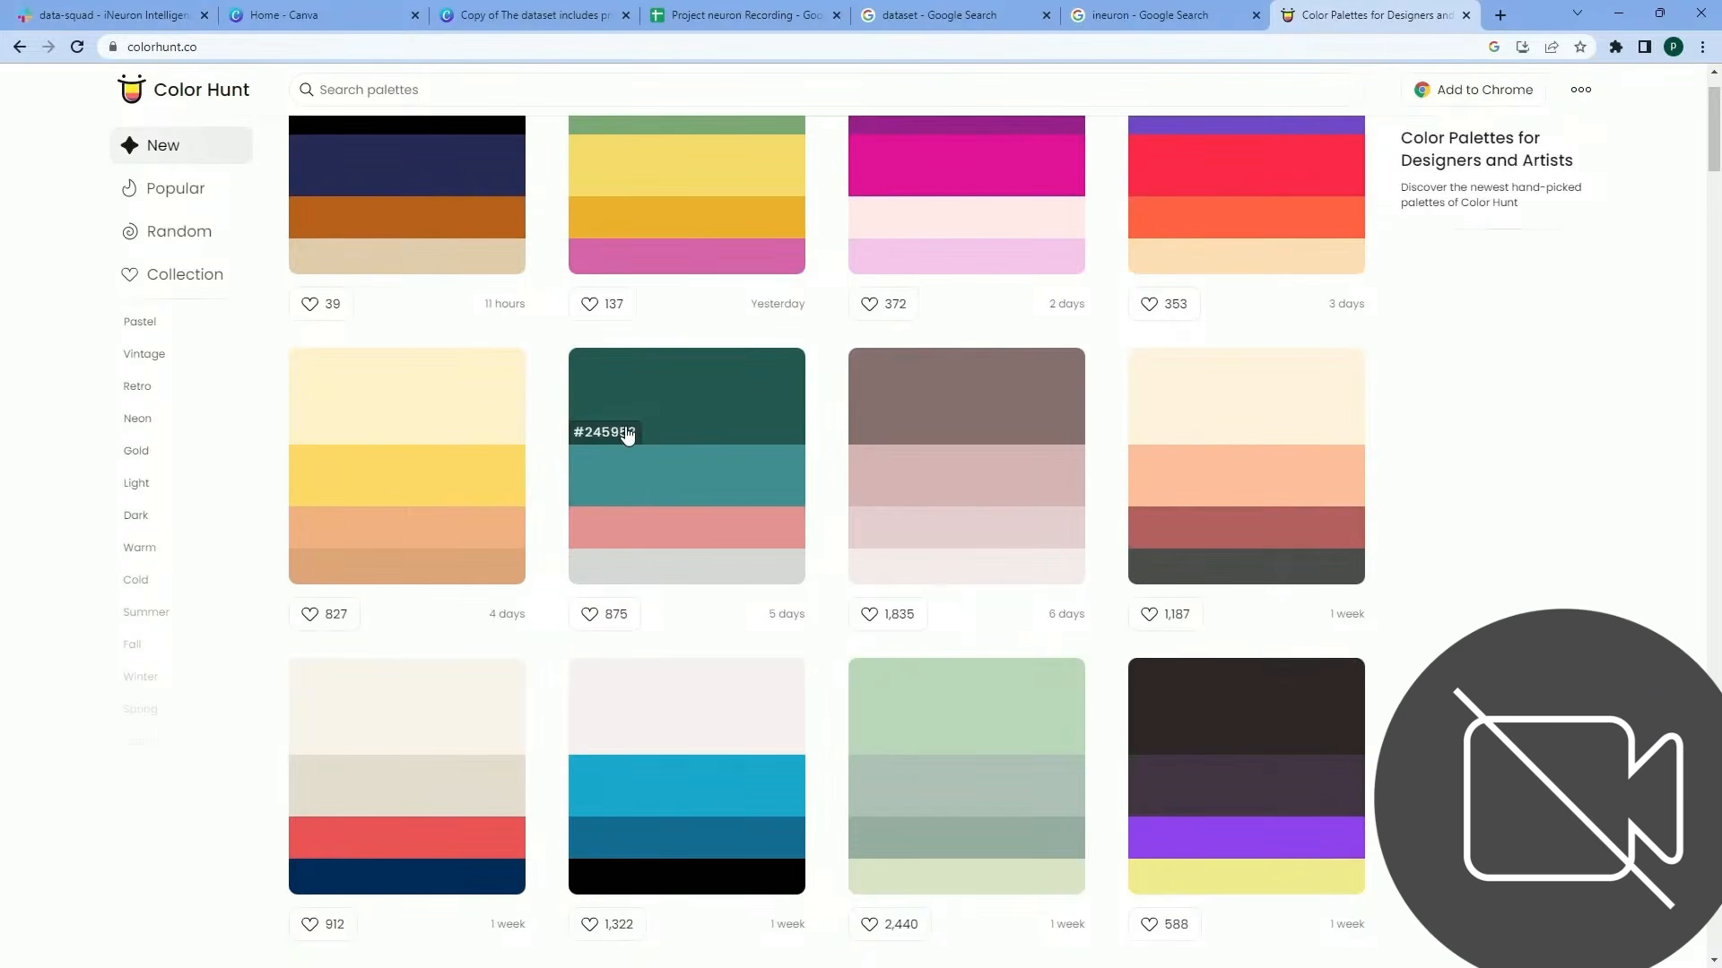
key(alt+Tab)
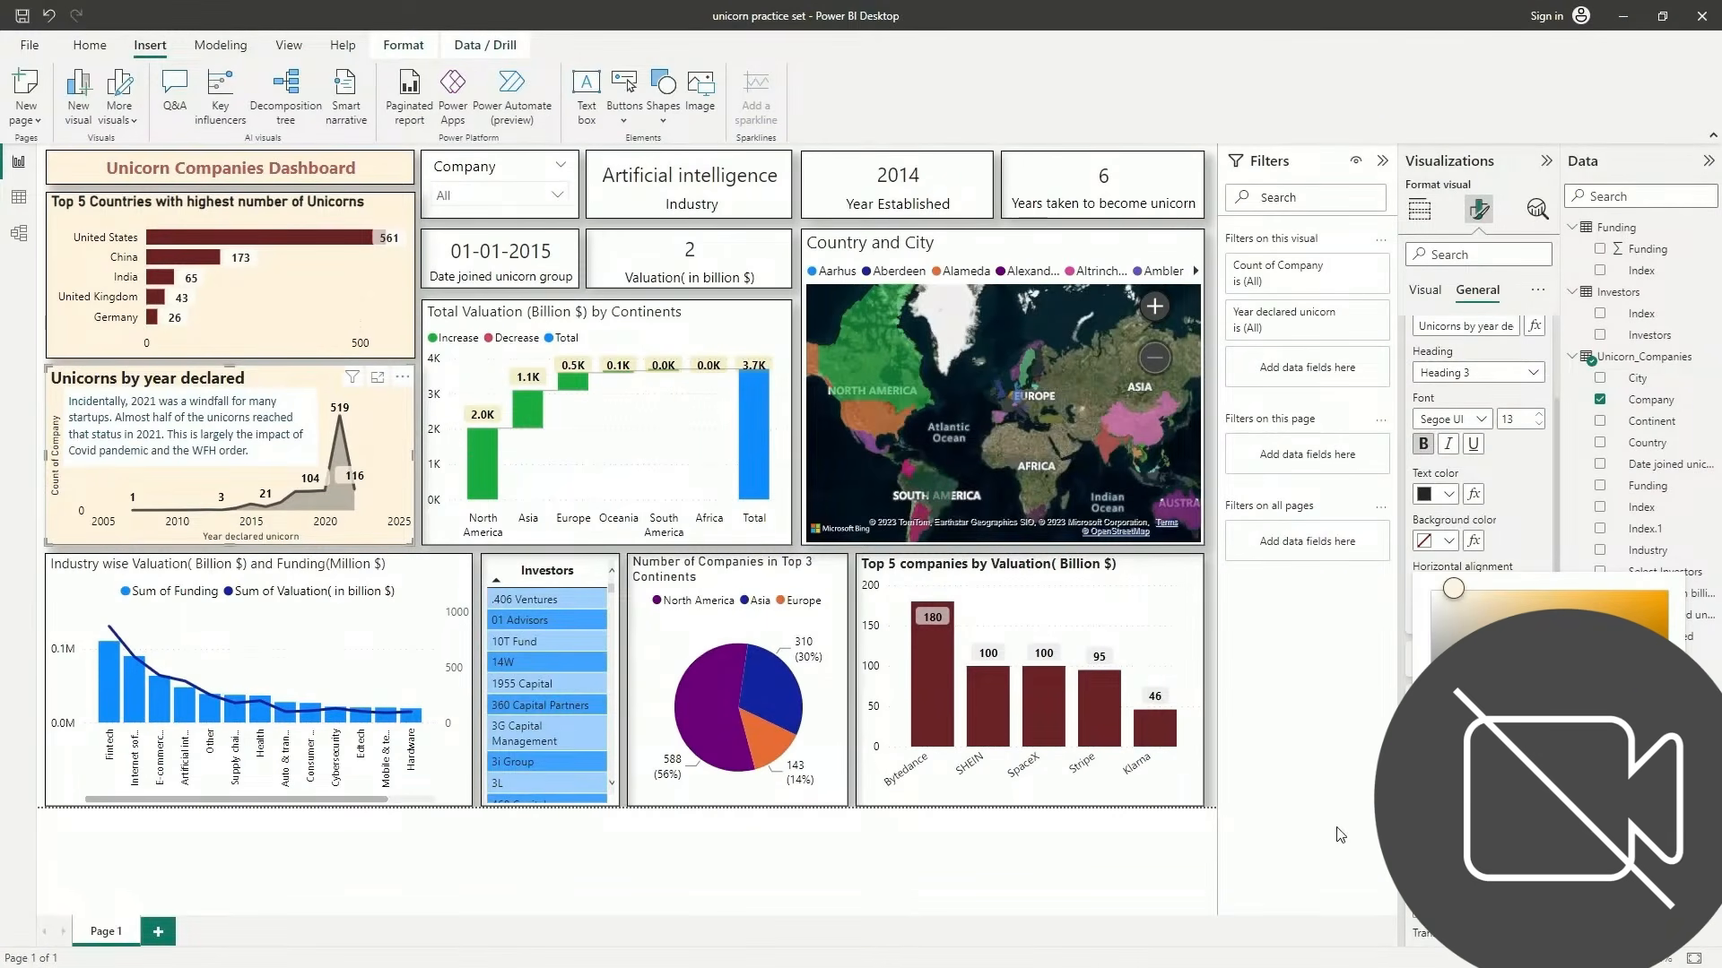
key(ctrl+v)
key(Return)
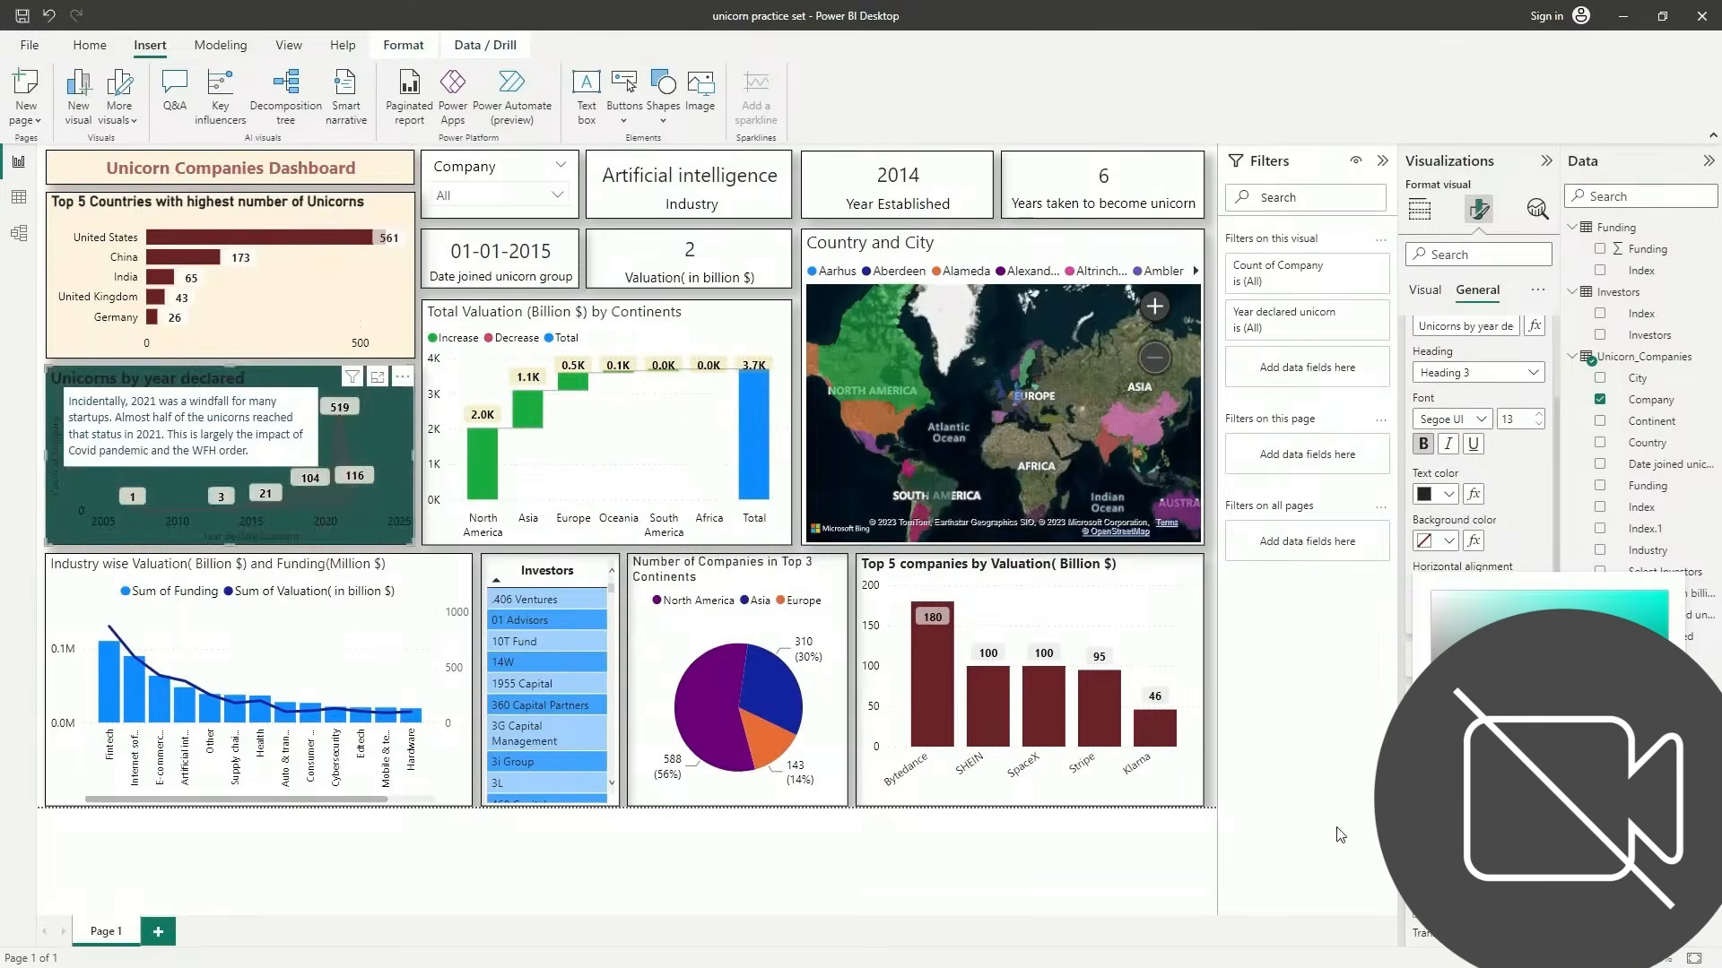
click(1379, 895)
Increase the transparency of the chart's teal background to give it a light tint, and deselect the chart
scroll(1471, 762, down, 3)
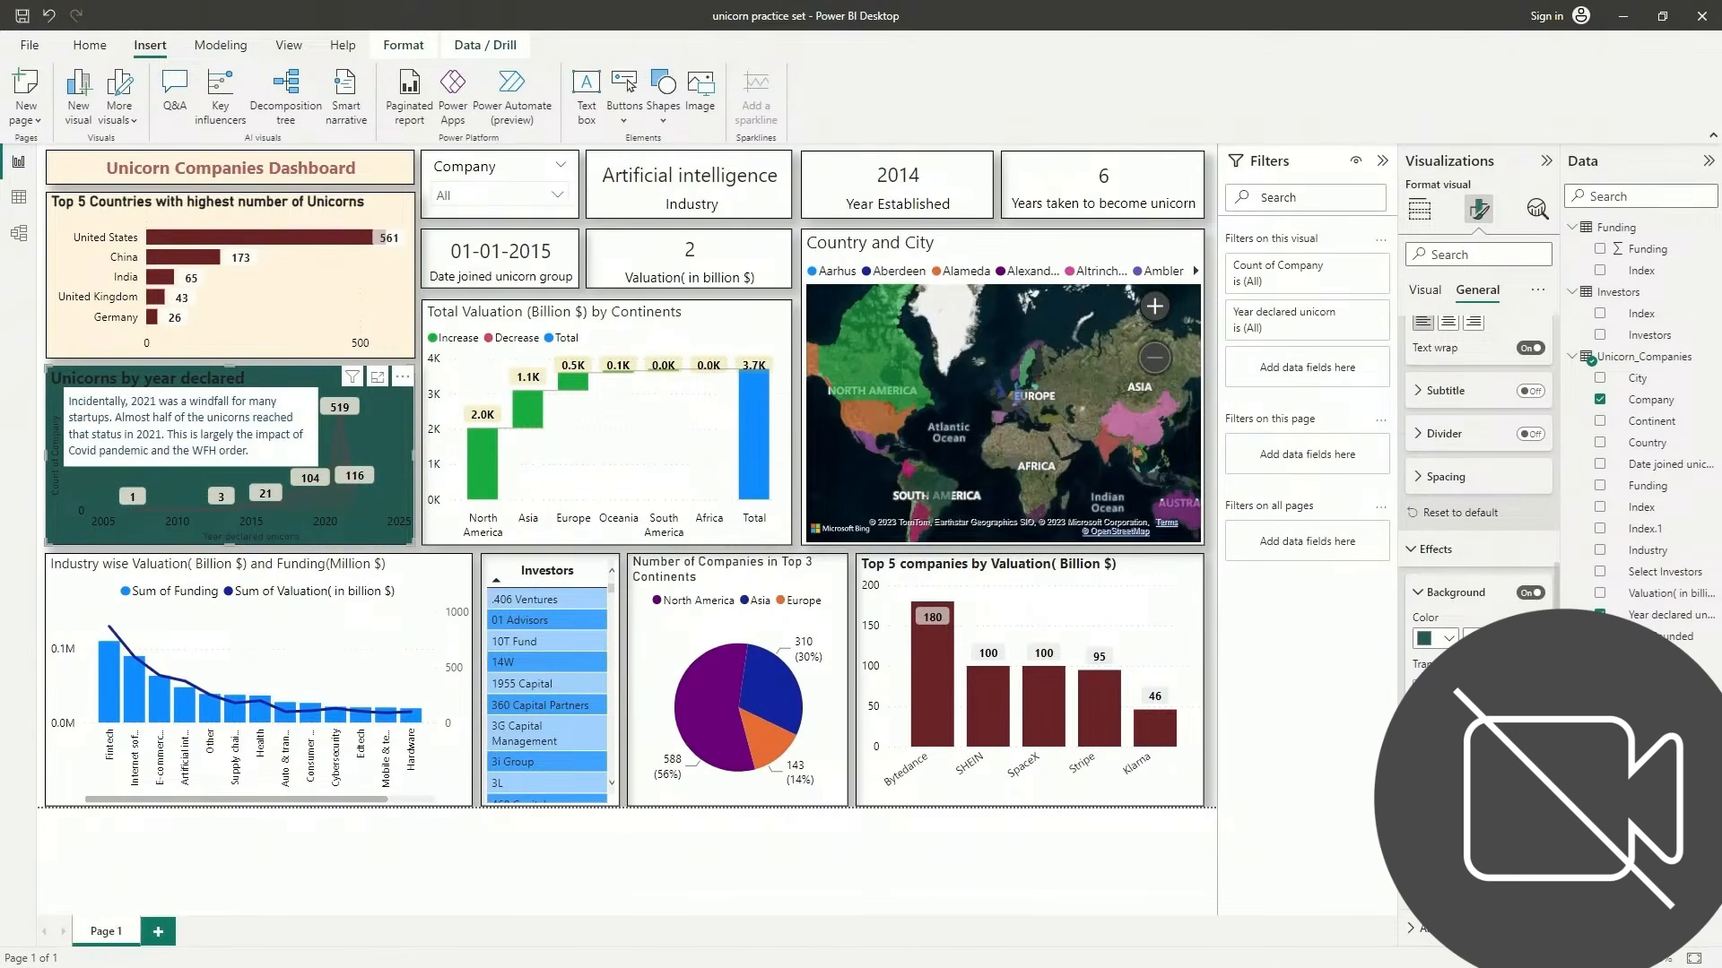
drag(1478, 686, 1524, 687)
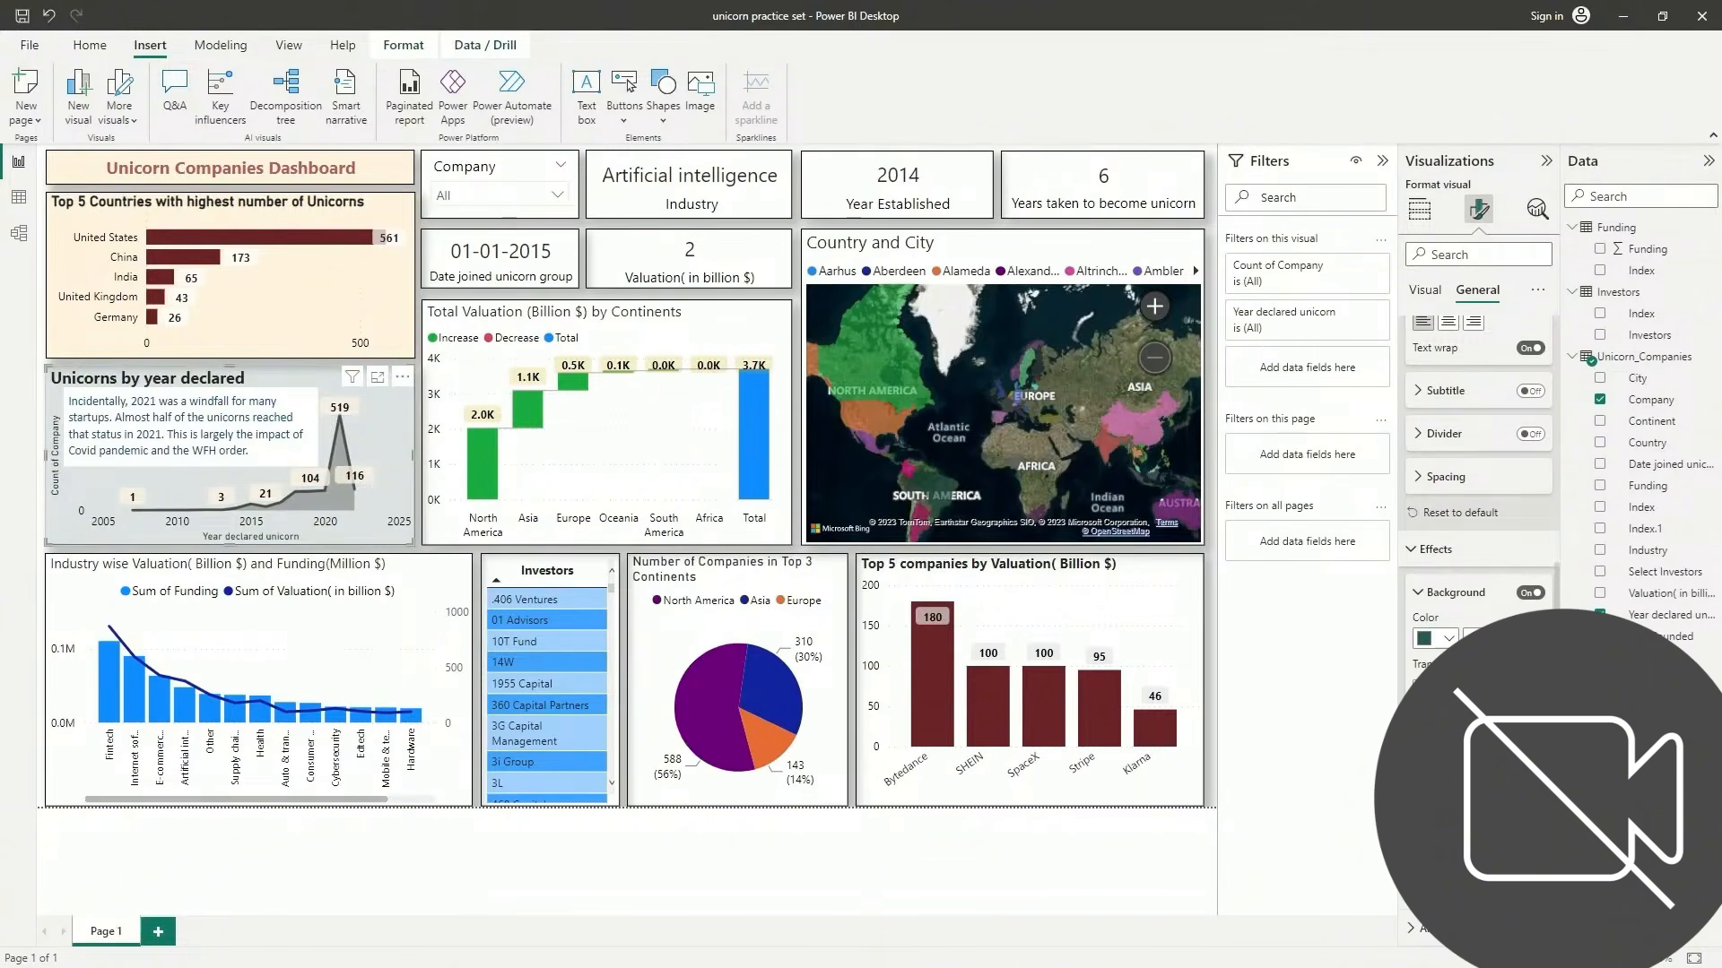
drag(1524, 687, 1519, 687)
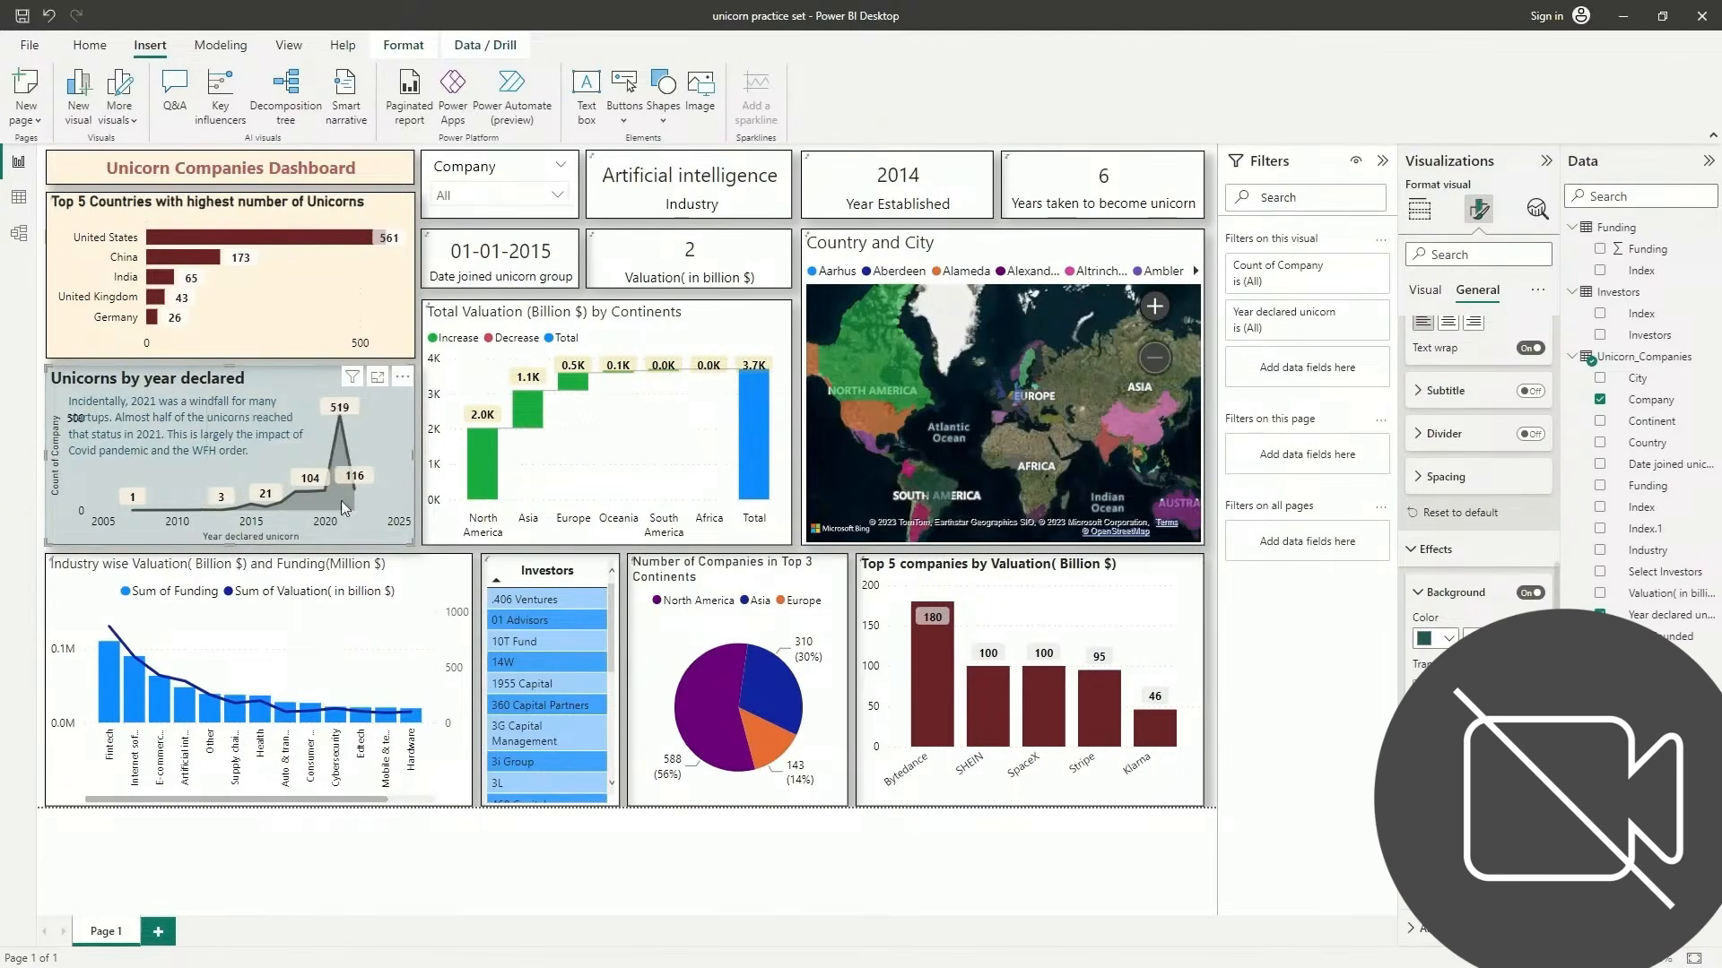
click(797, 549)
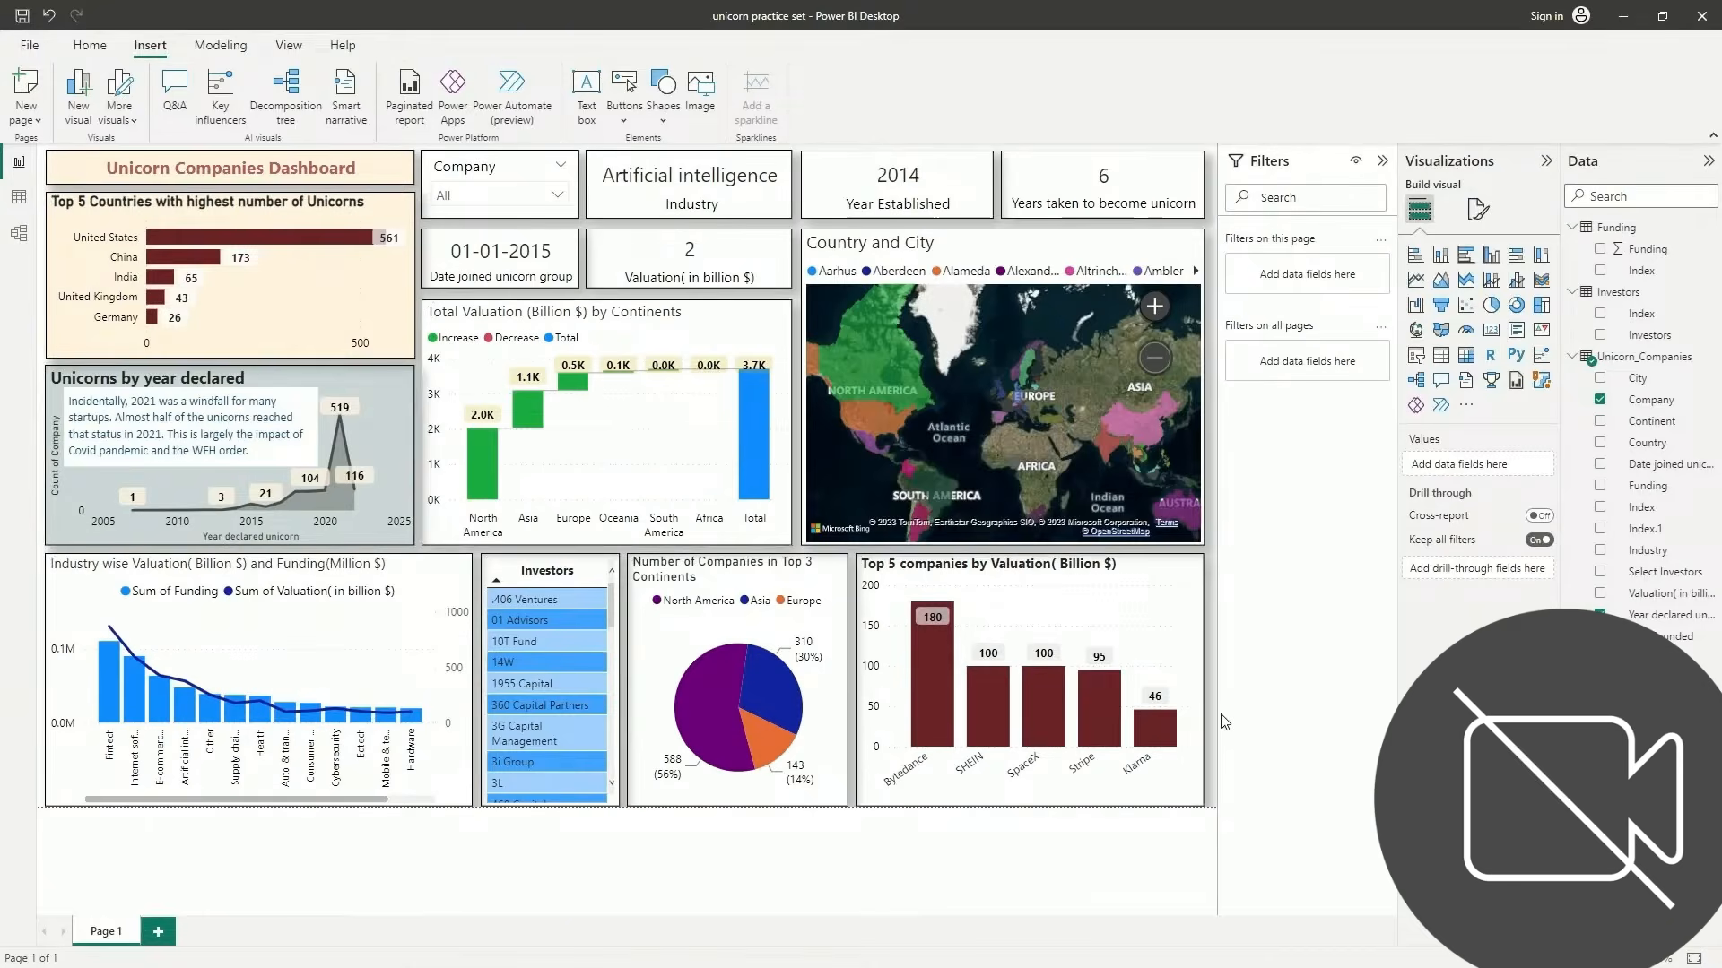
Try shortening the annotation text box on the "Unicorns by year declared" chart with font sizes 9 and 8, and restore its height
click(309, 450)
drag(312, 461, 307, 457)
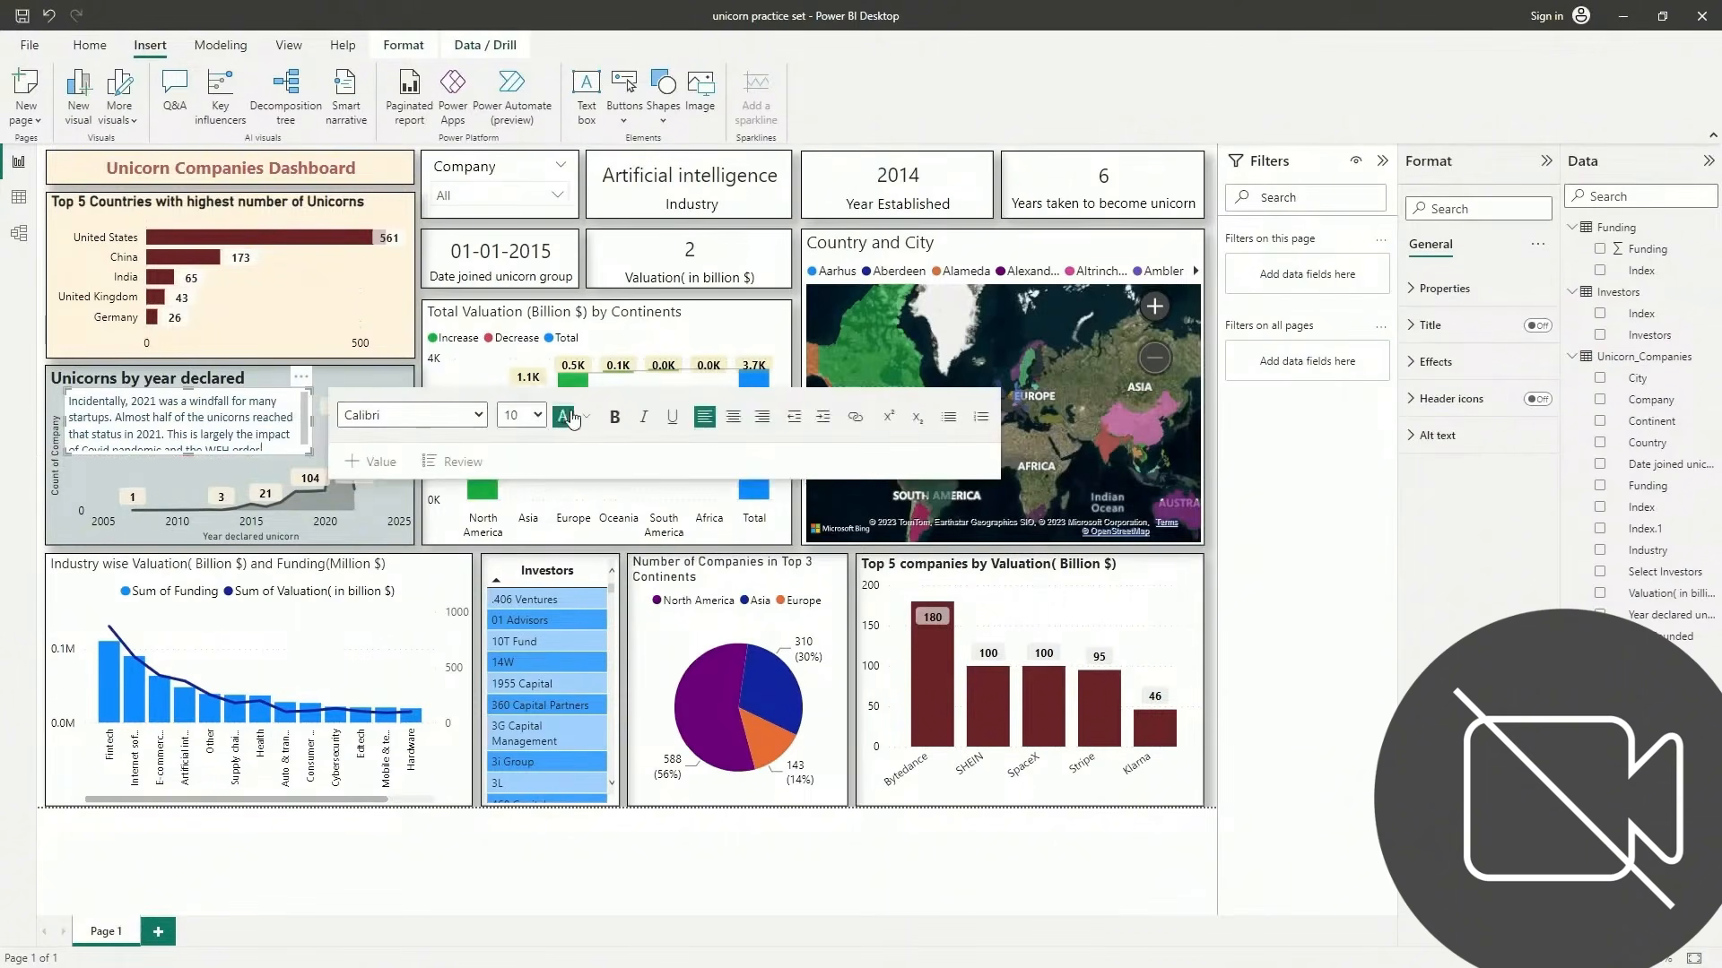
click(538, 414)
click(537, 451)
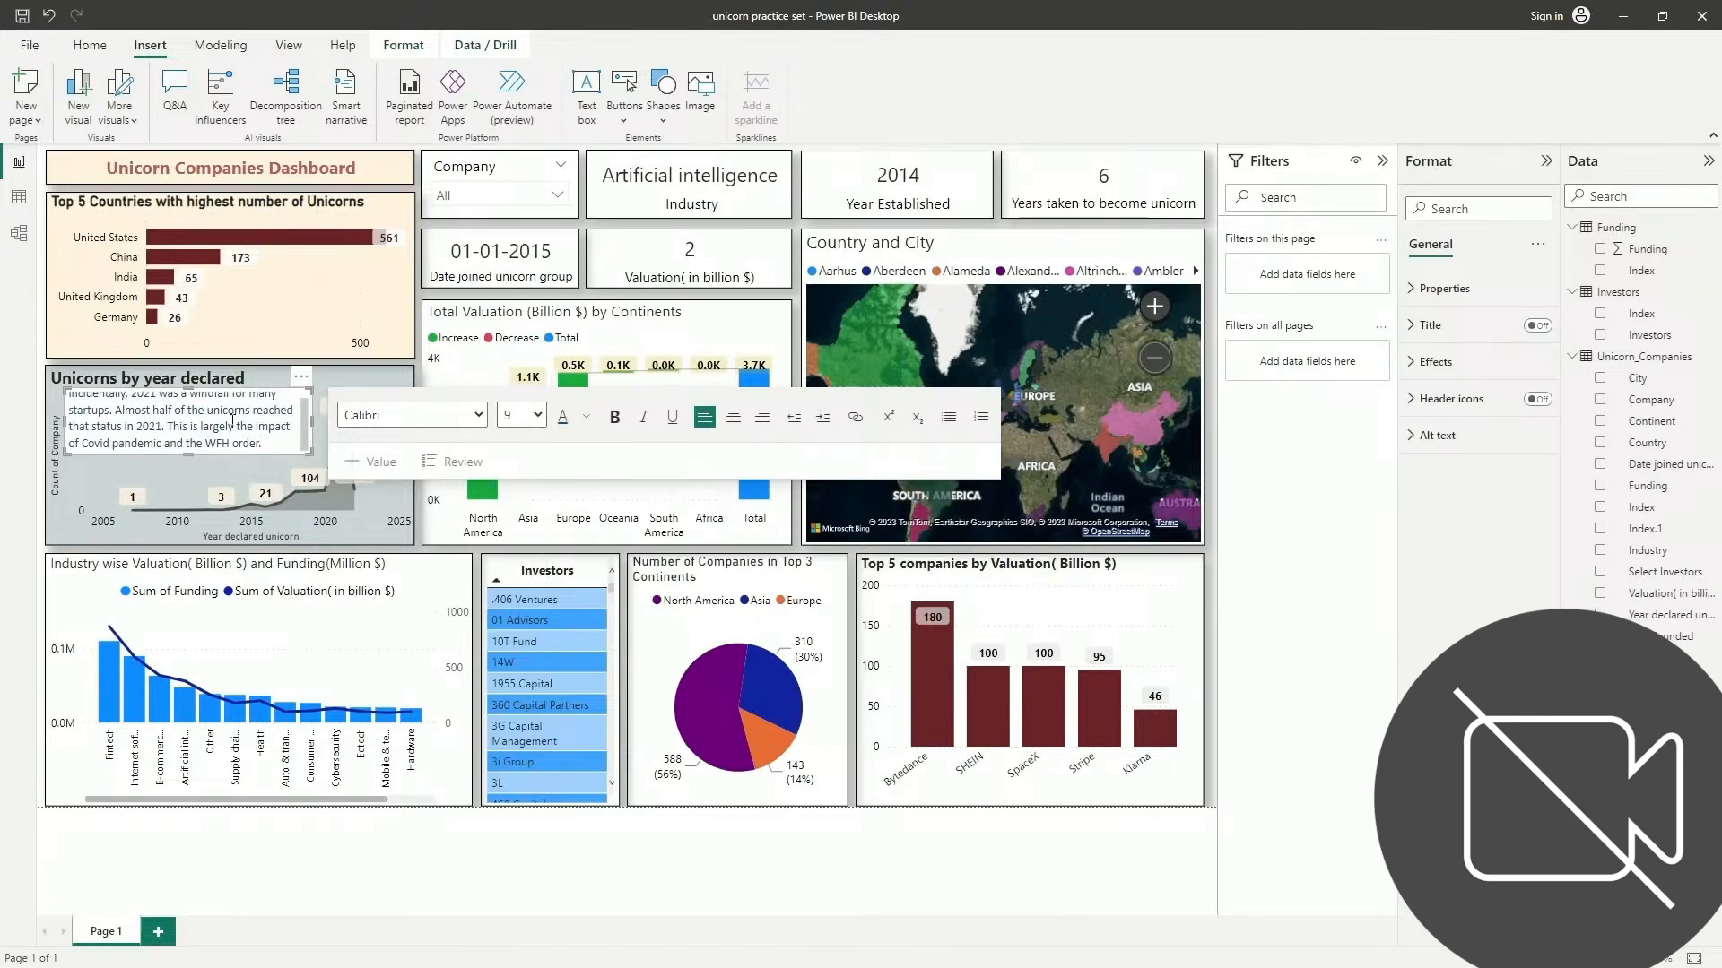
scroll(233, 421, up, 1)
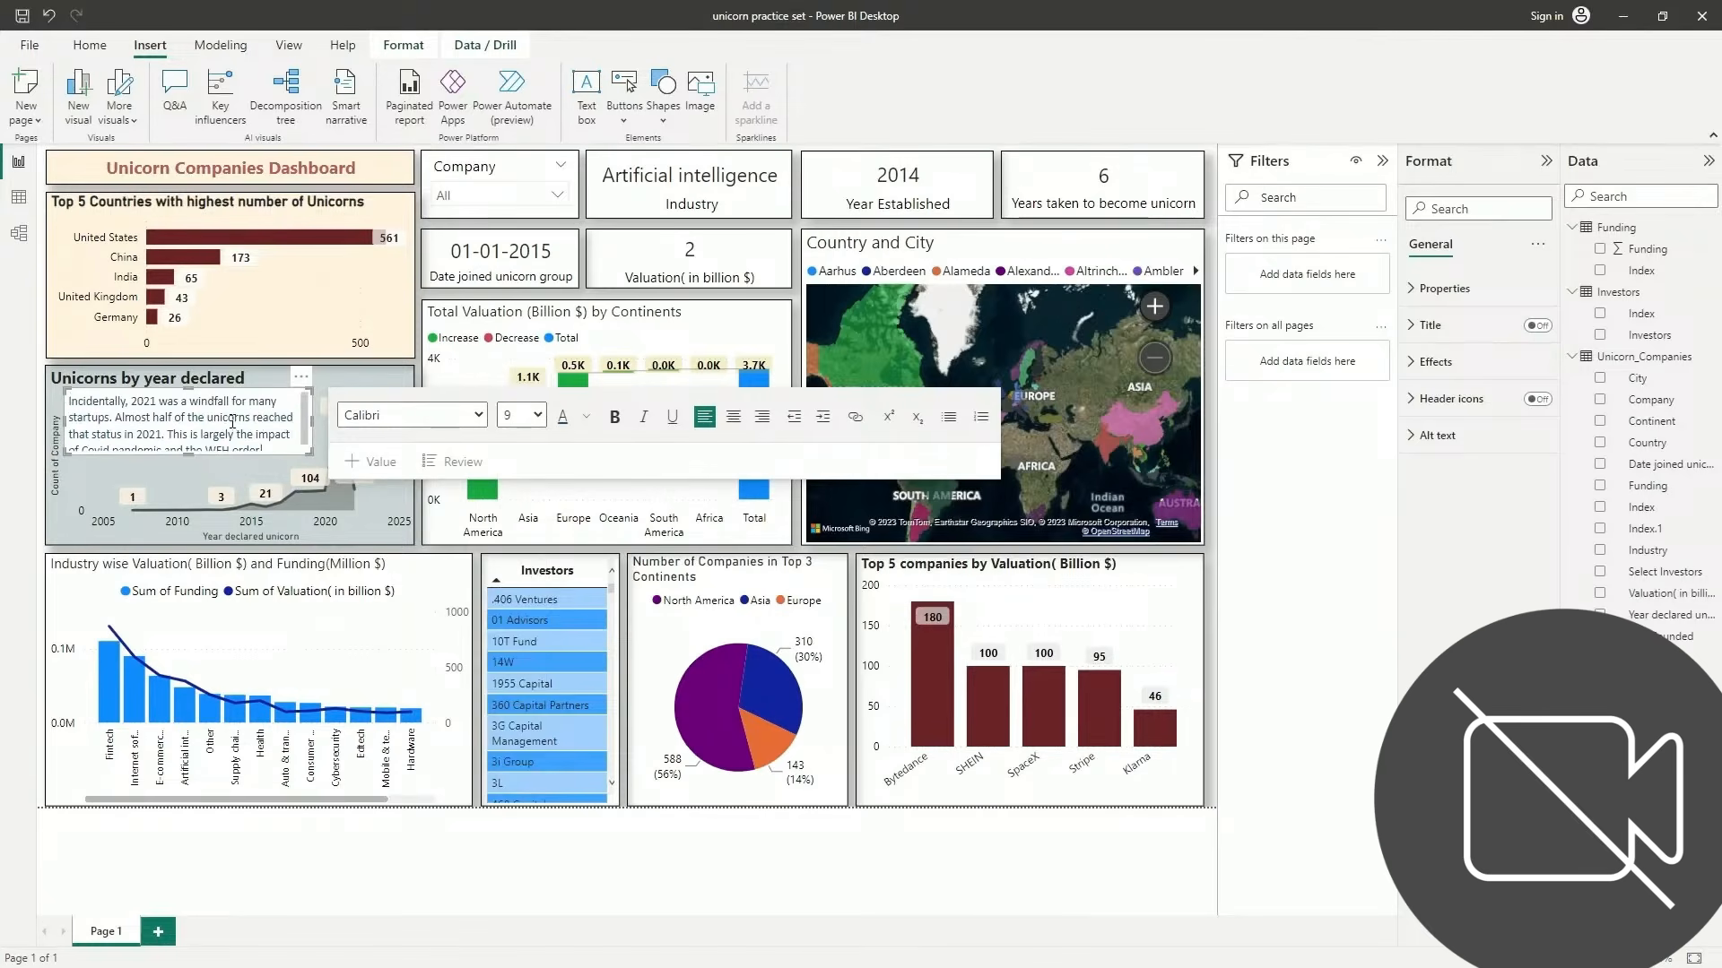
click(538, 416)
click(527, 437)
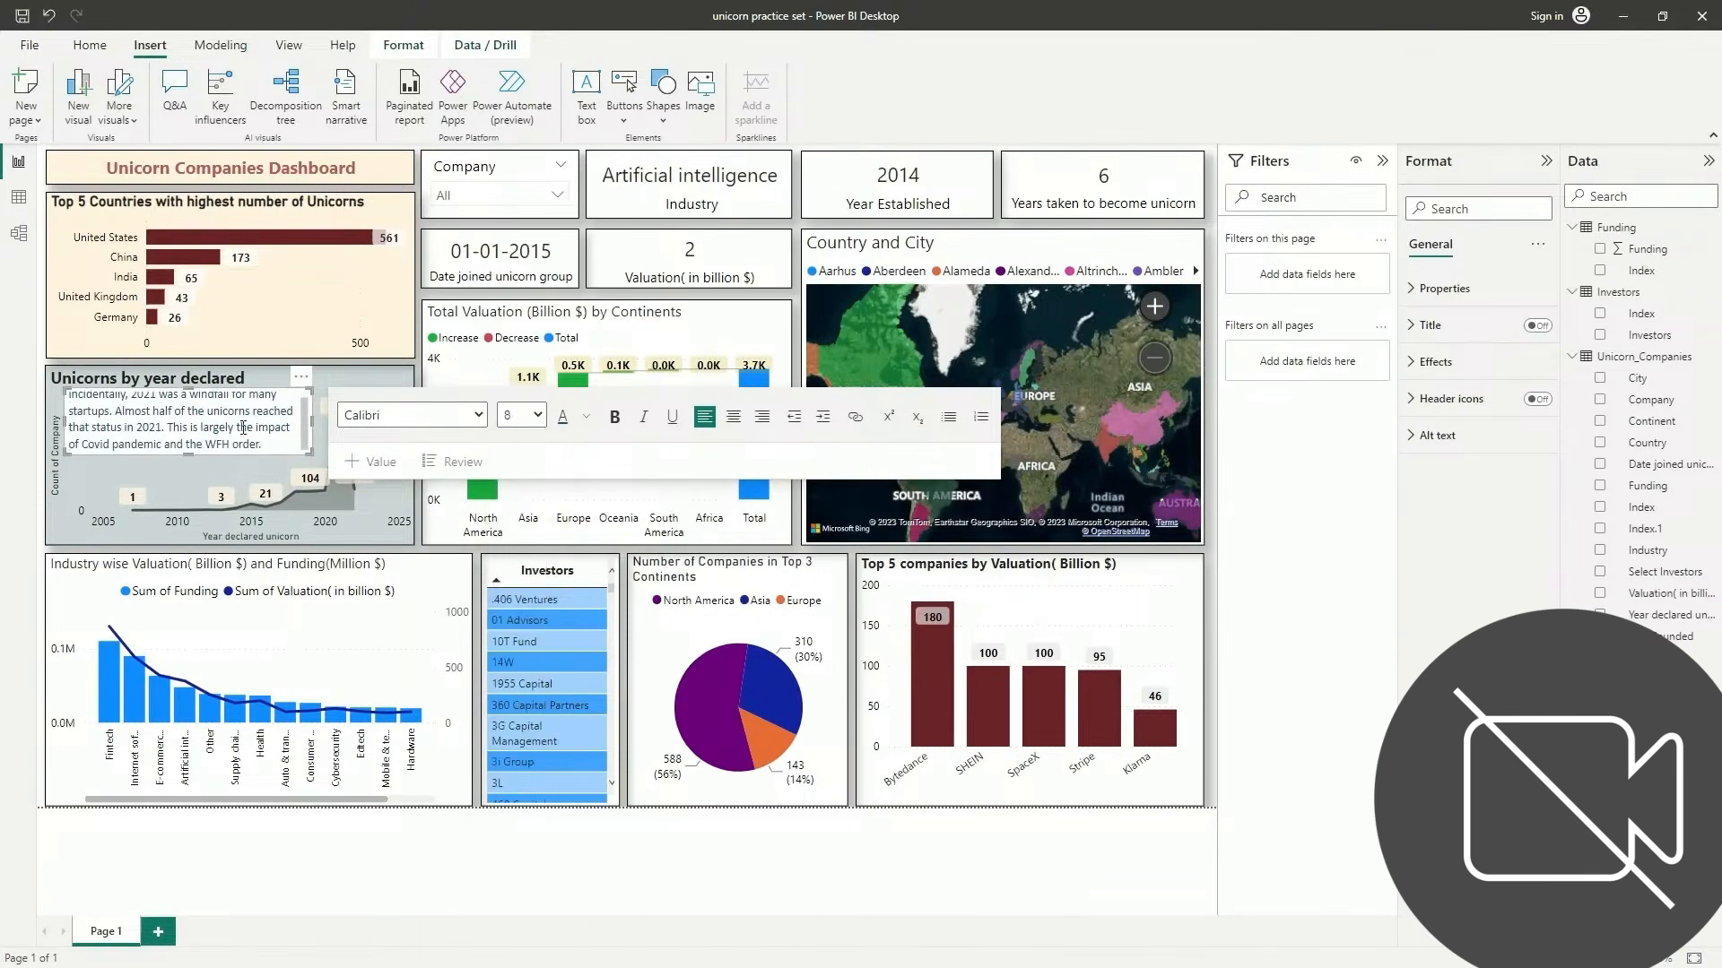
scroll(243, 428, up, 1)
drag(189, 451, 188, 461)
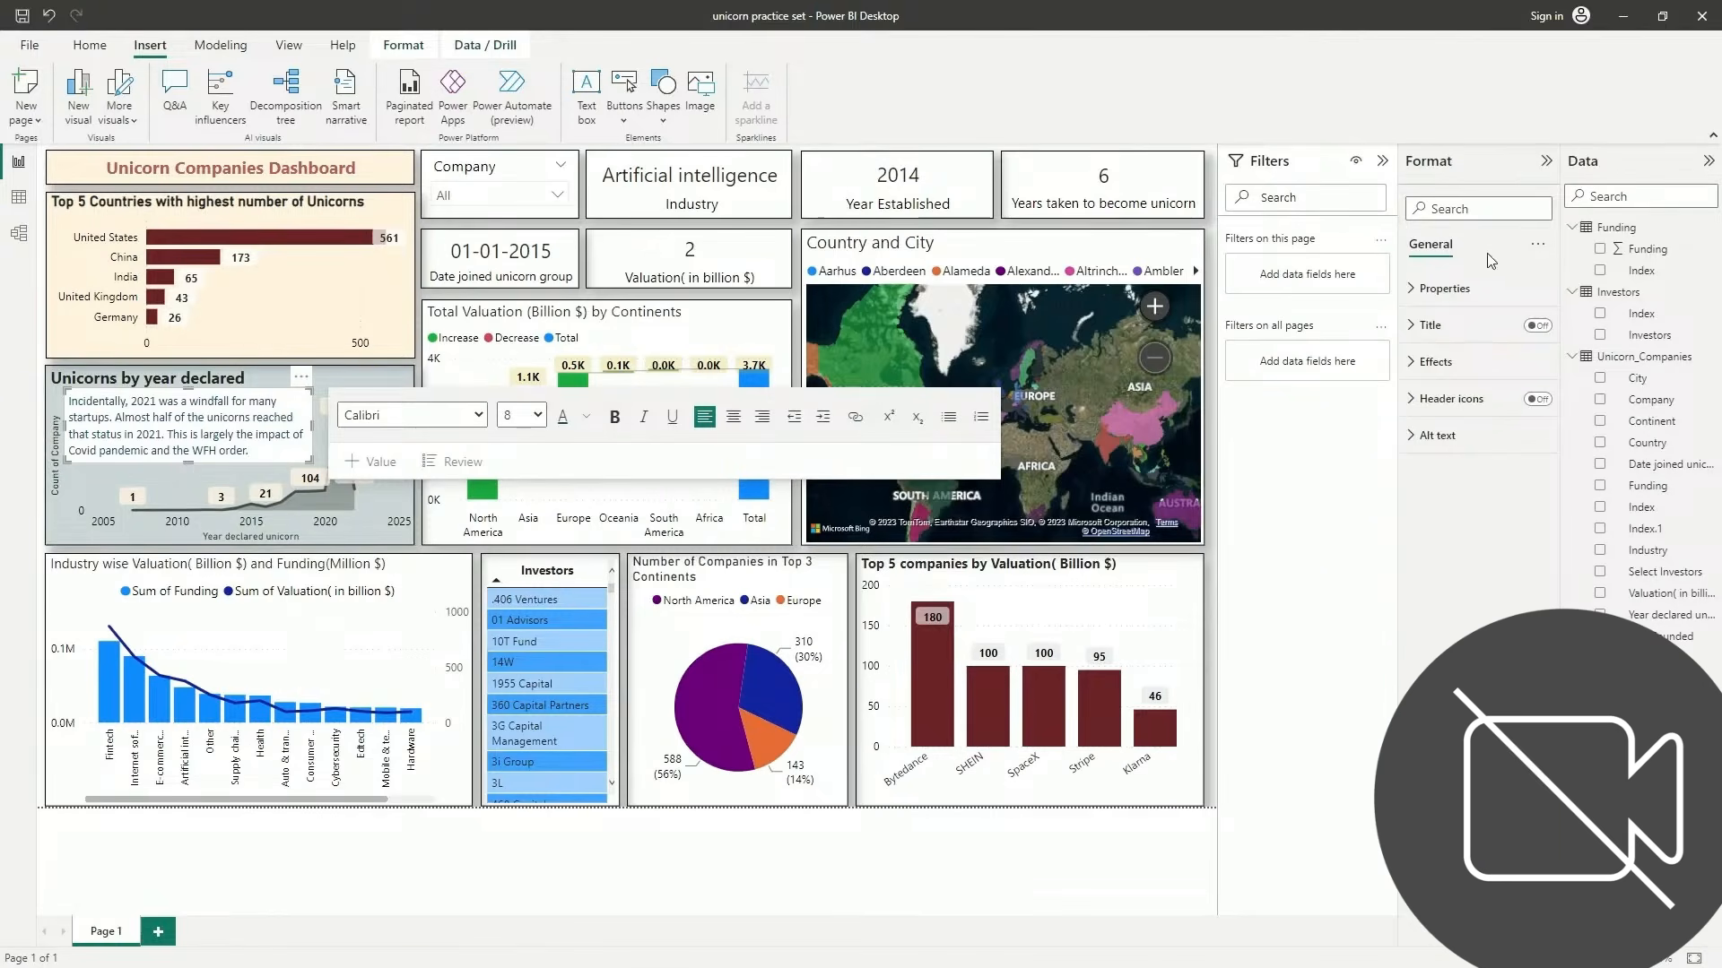
Give the annotation text box the chart's dark teal background with 78% transparency, and deselect it
click(1444, 363)
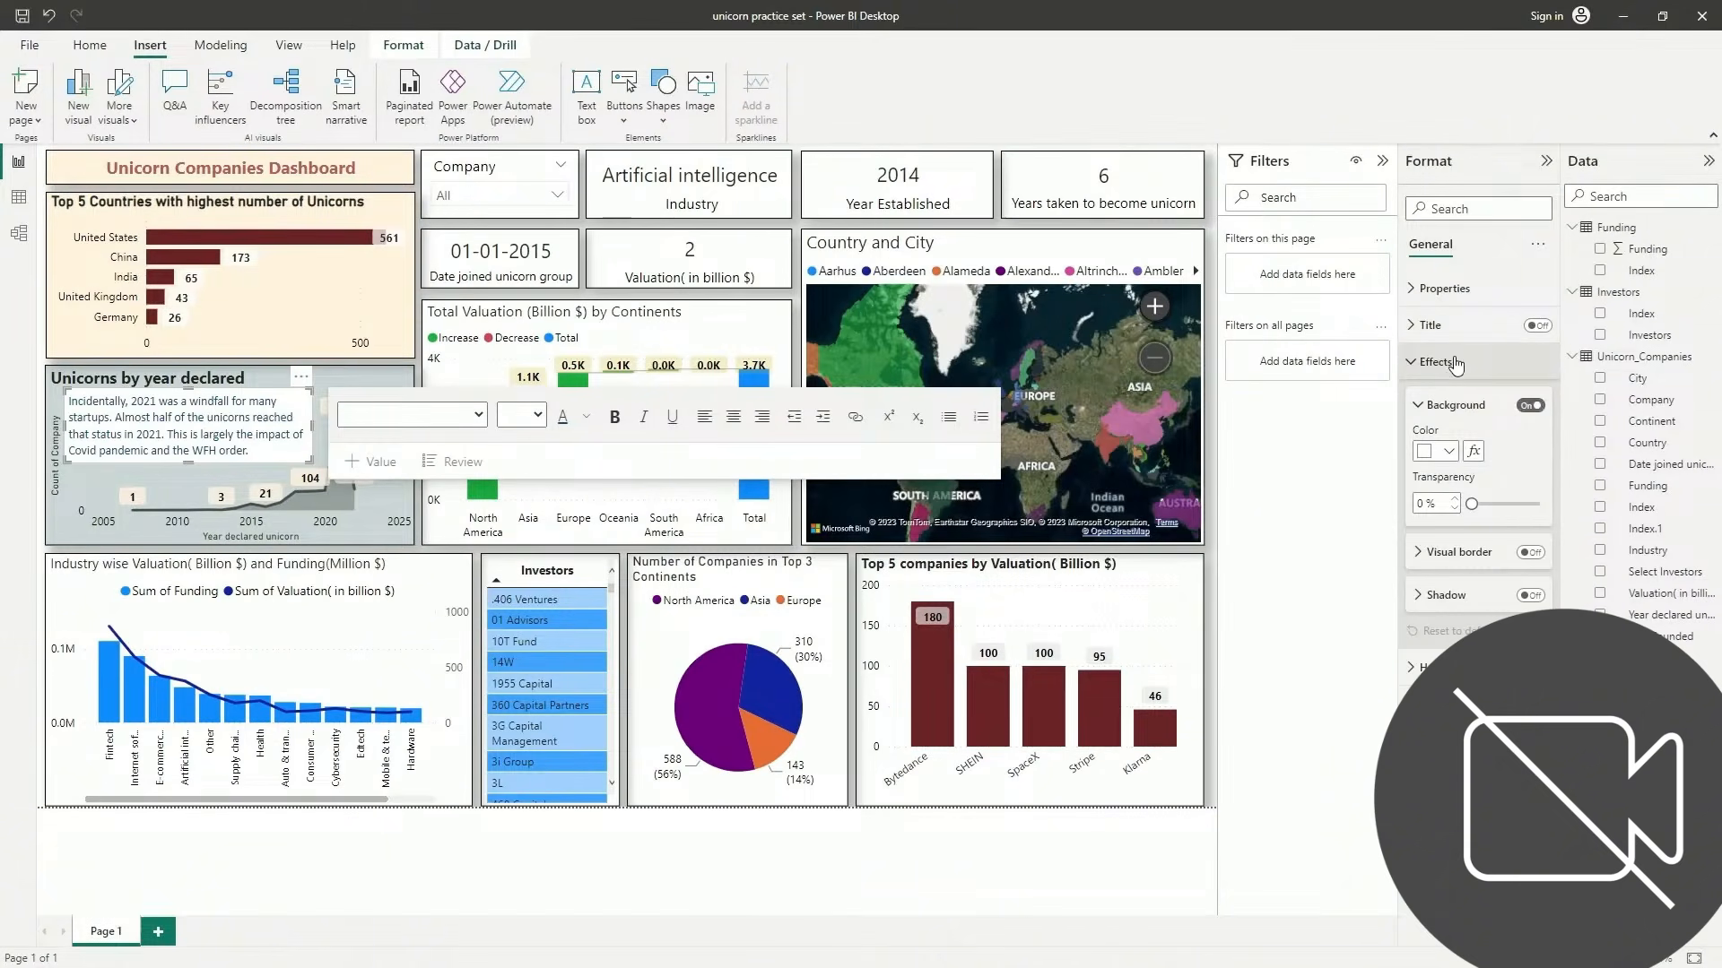
click(1448, 451)
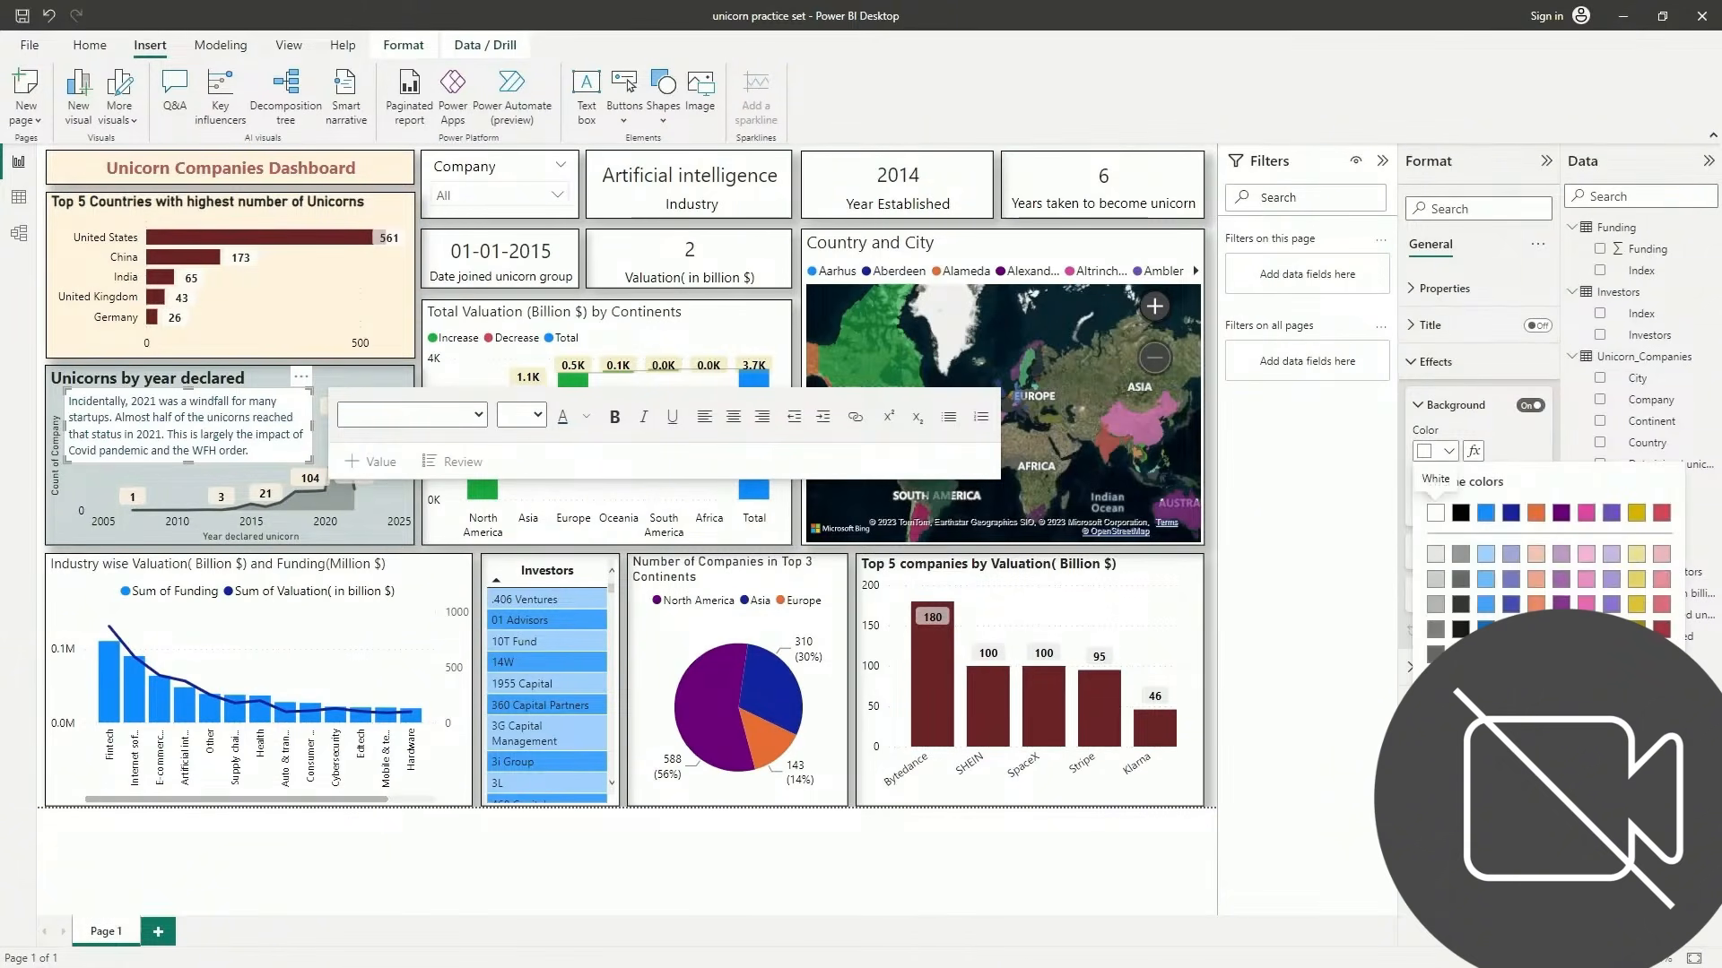
click(1469, 703)
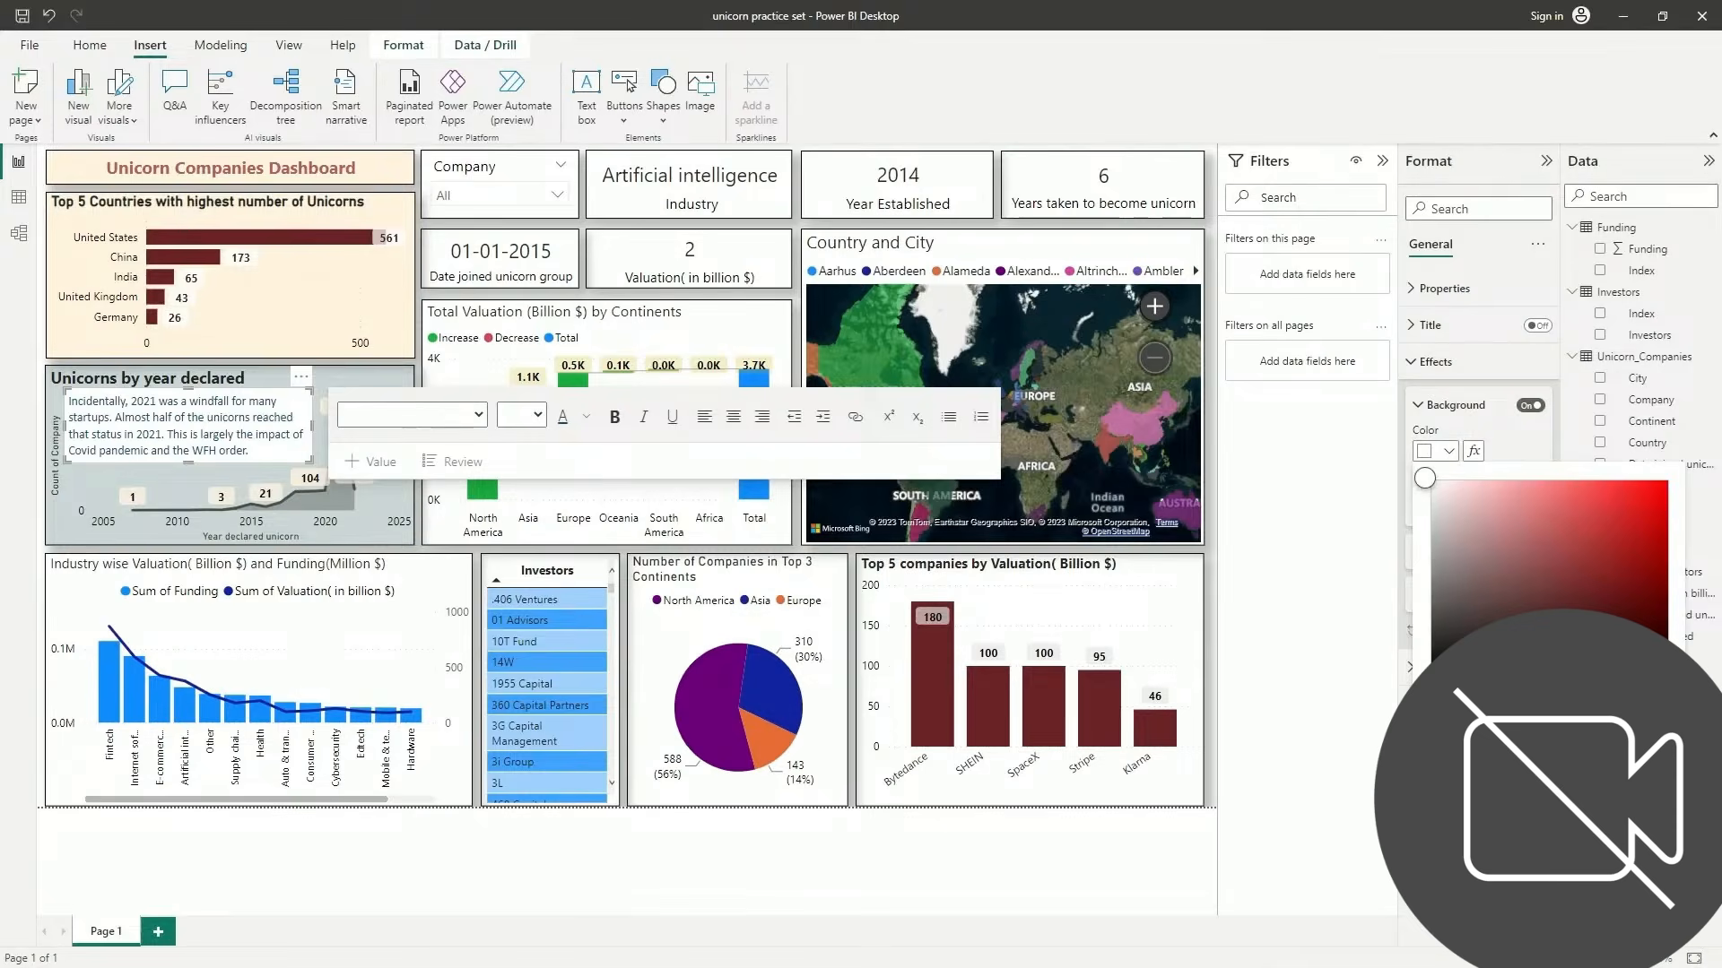
click(1549, 683)
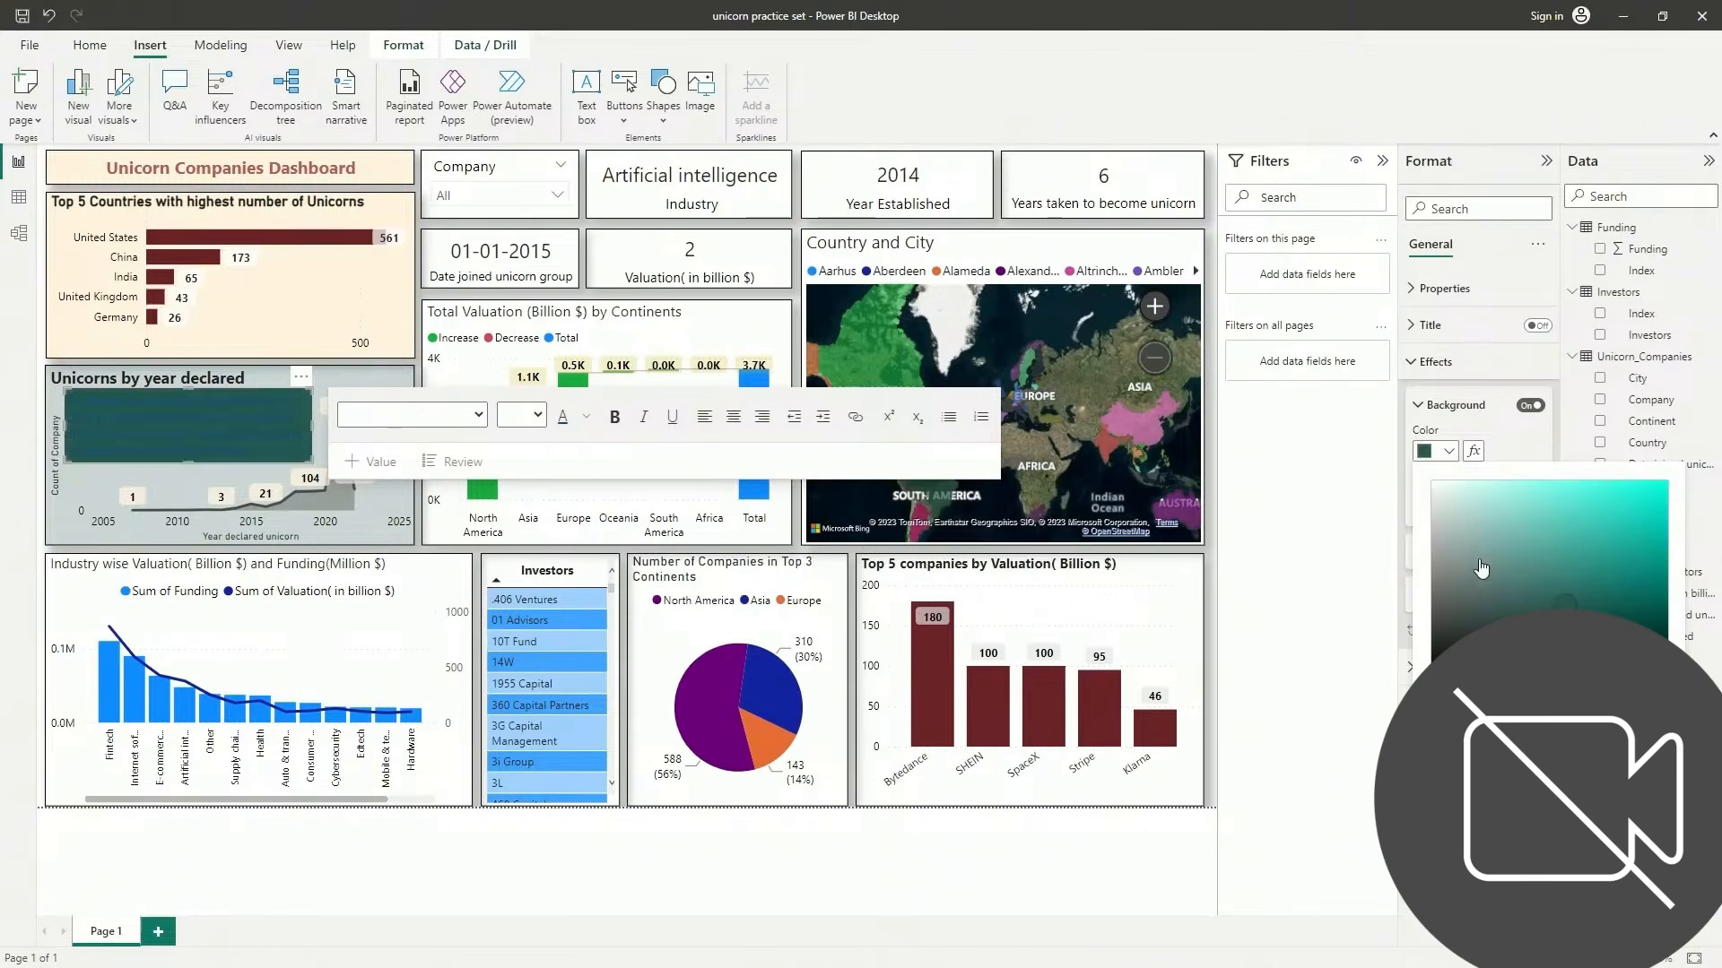
click(1459, 798)
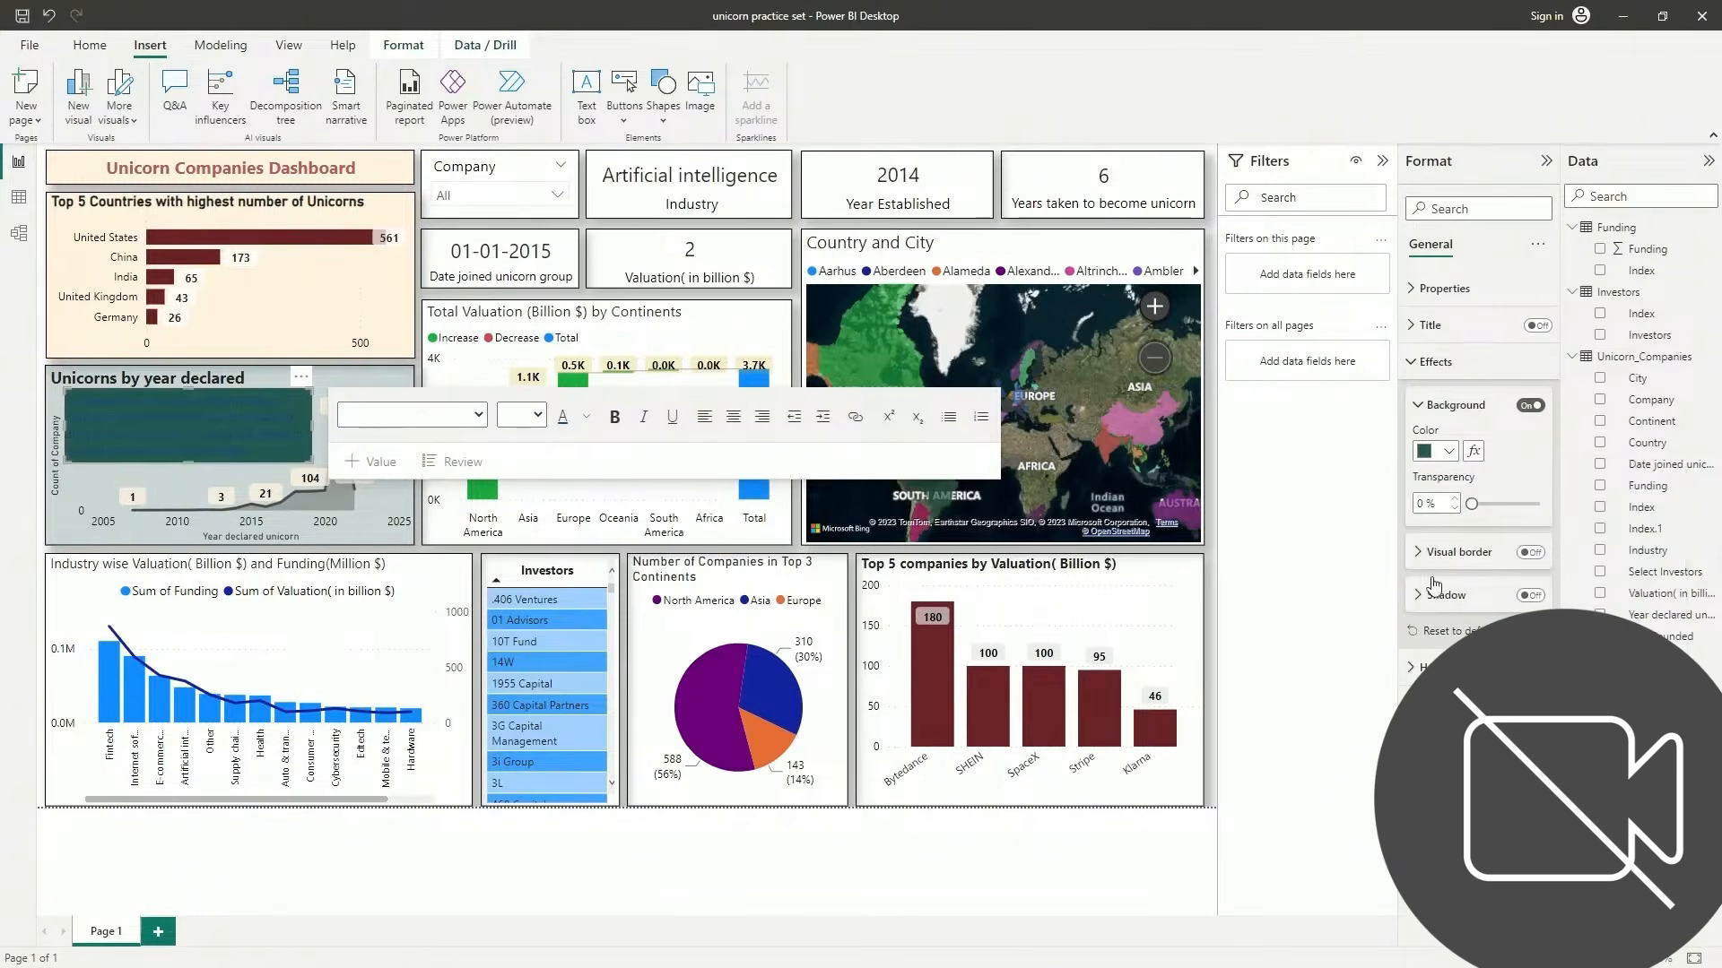
drag(1466, 502, 1523, 504)
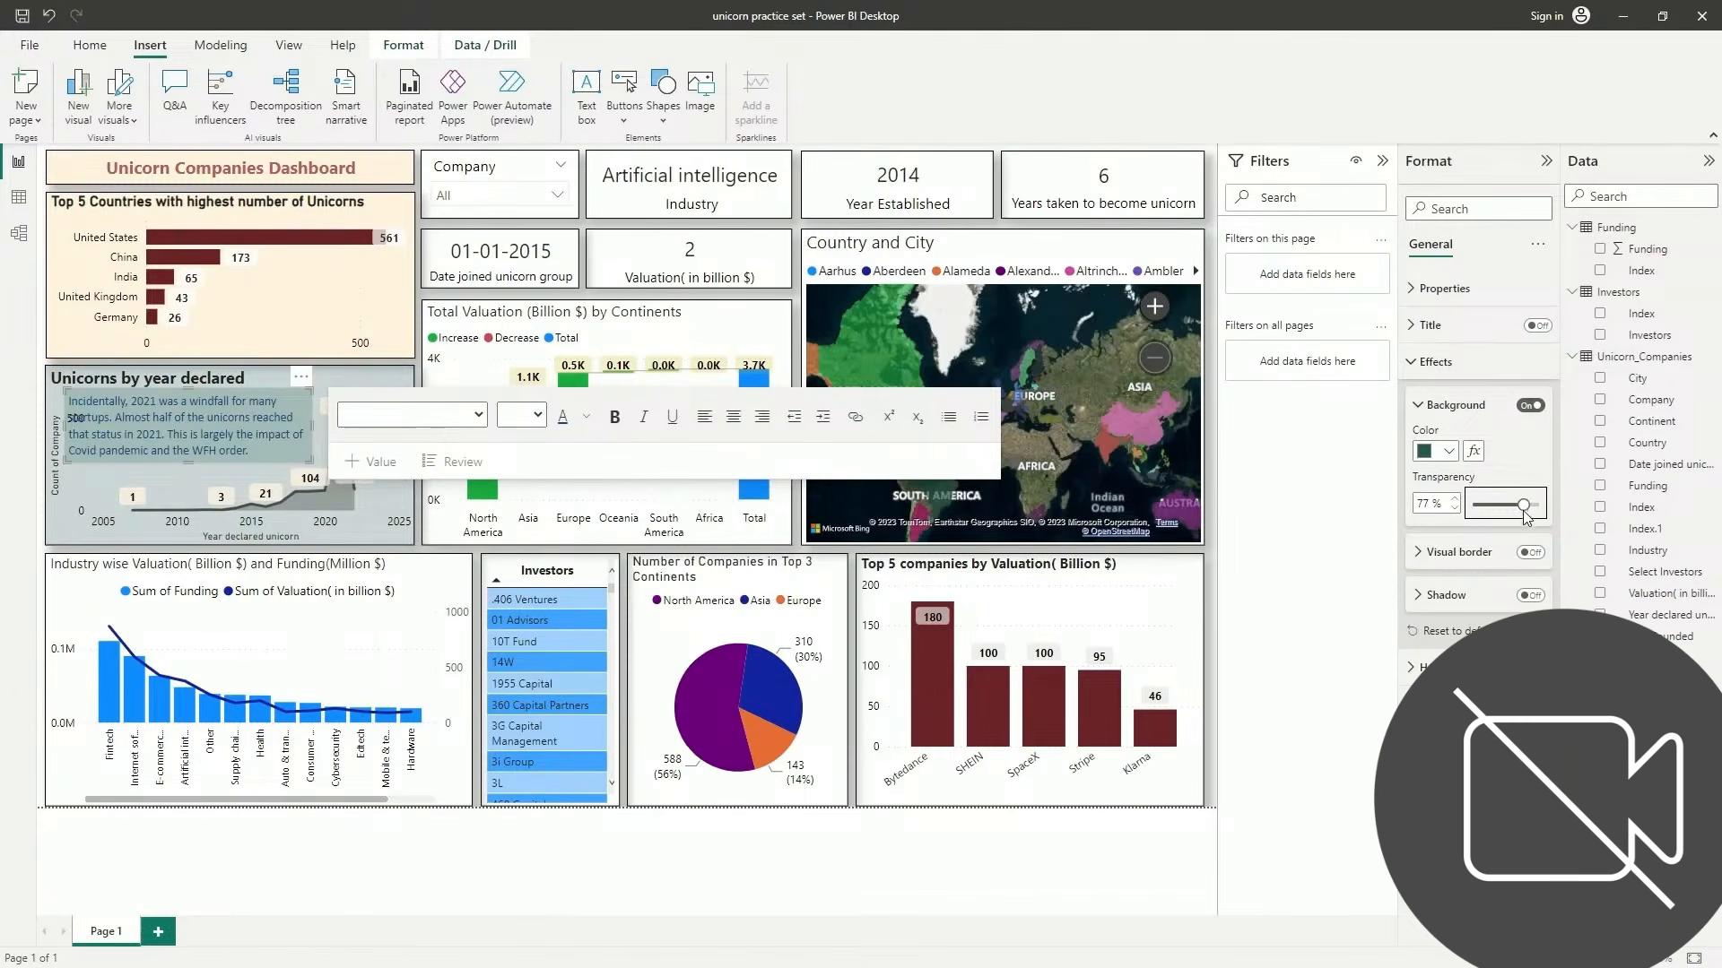
click(1524, 505)
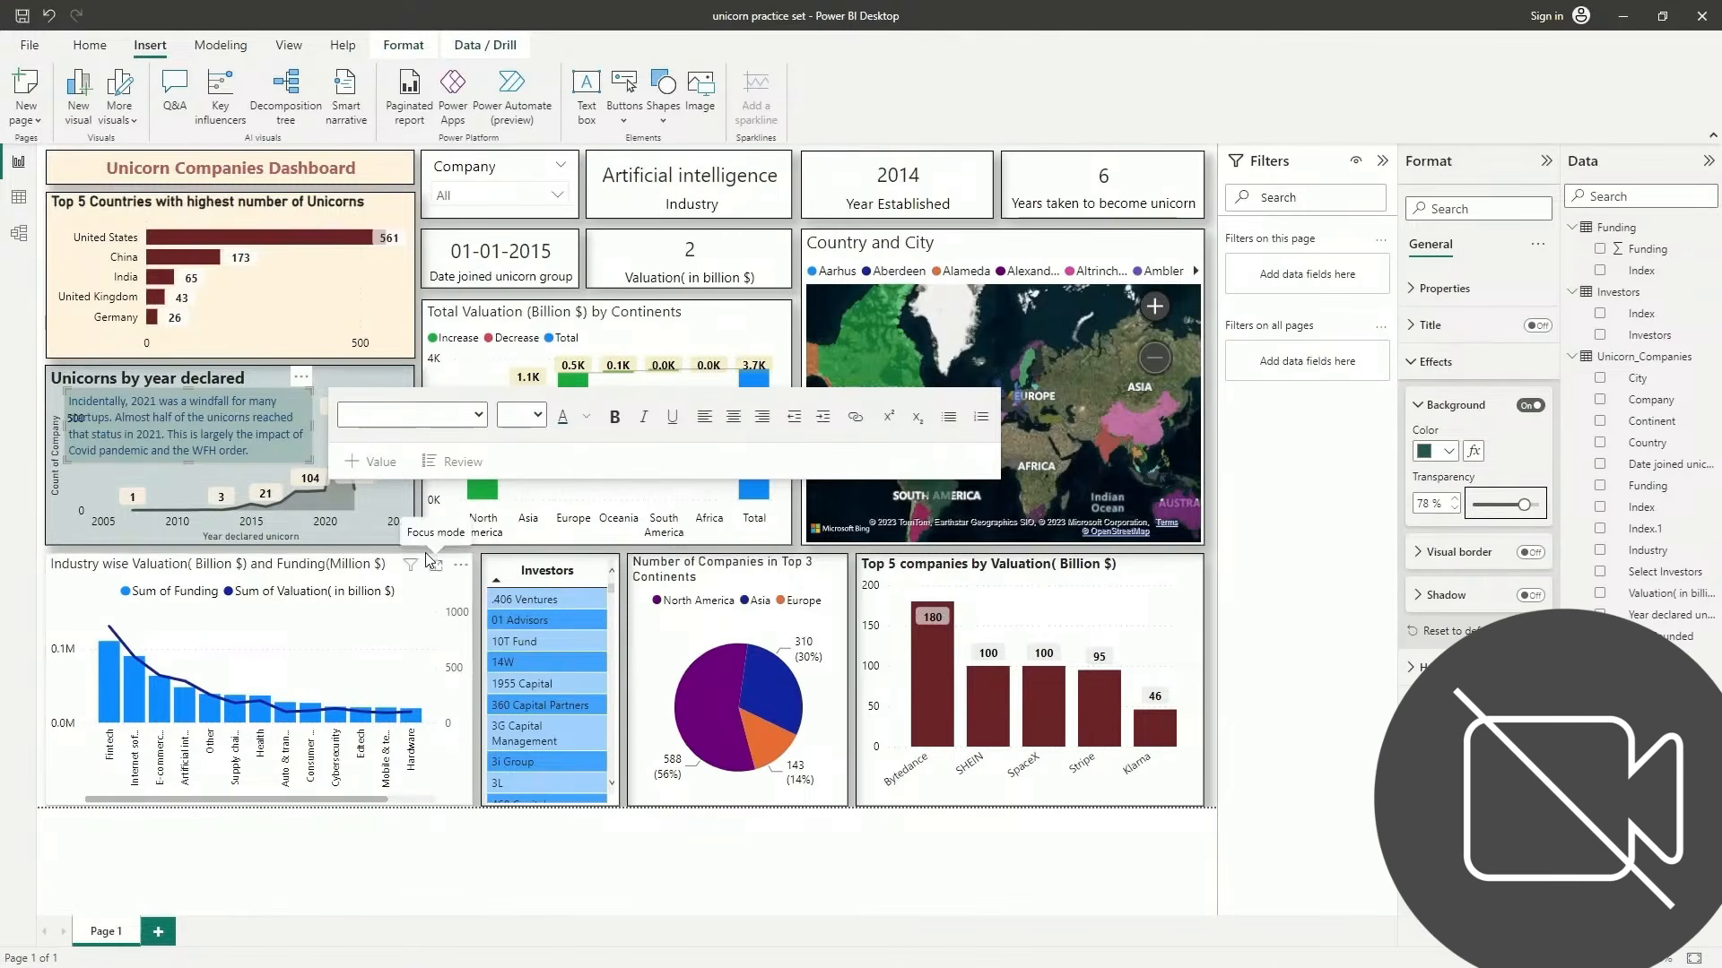
click(1209, 696)
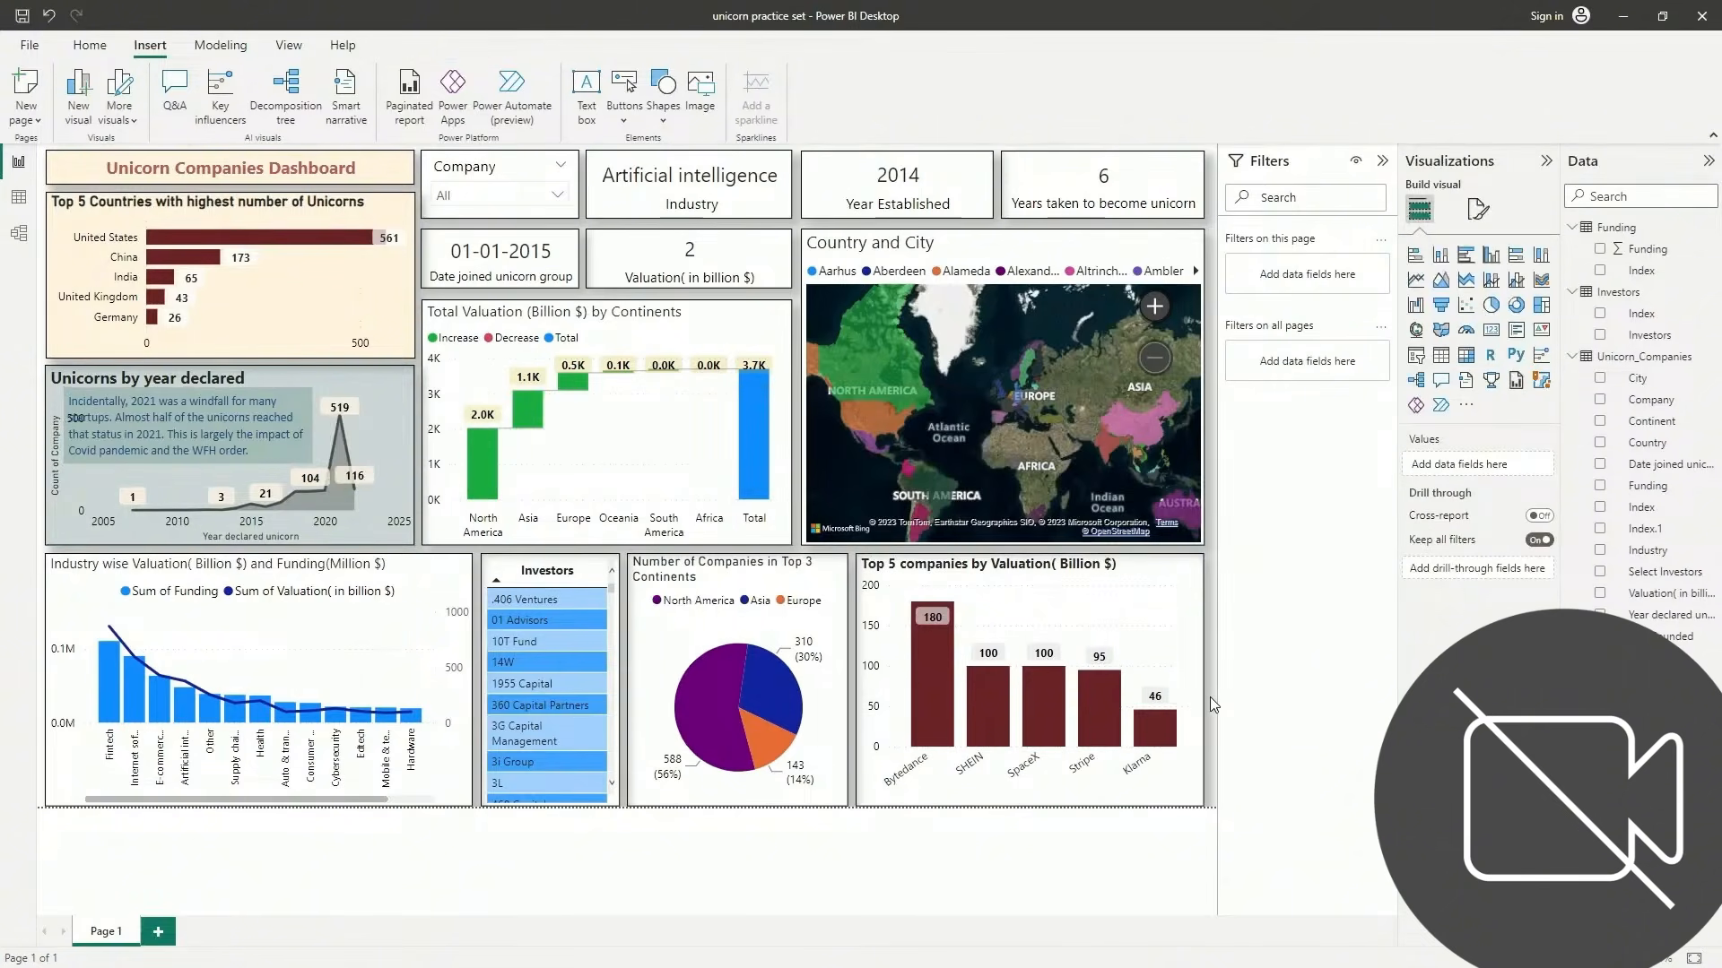
Narrow the annotation text box from its left side to uncover the chart's y-axis label, extend it slightly downward, and deselect it
click(71, 425)
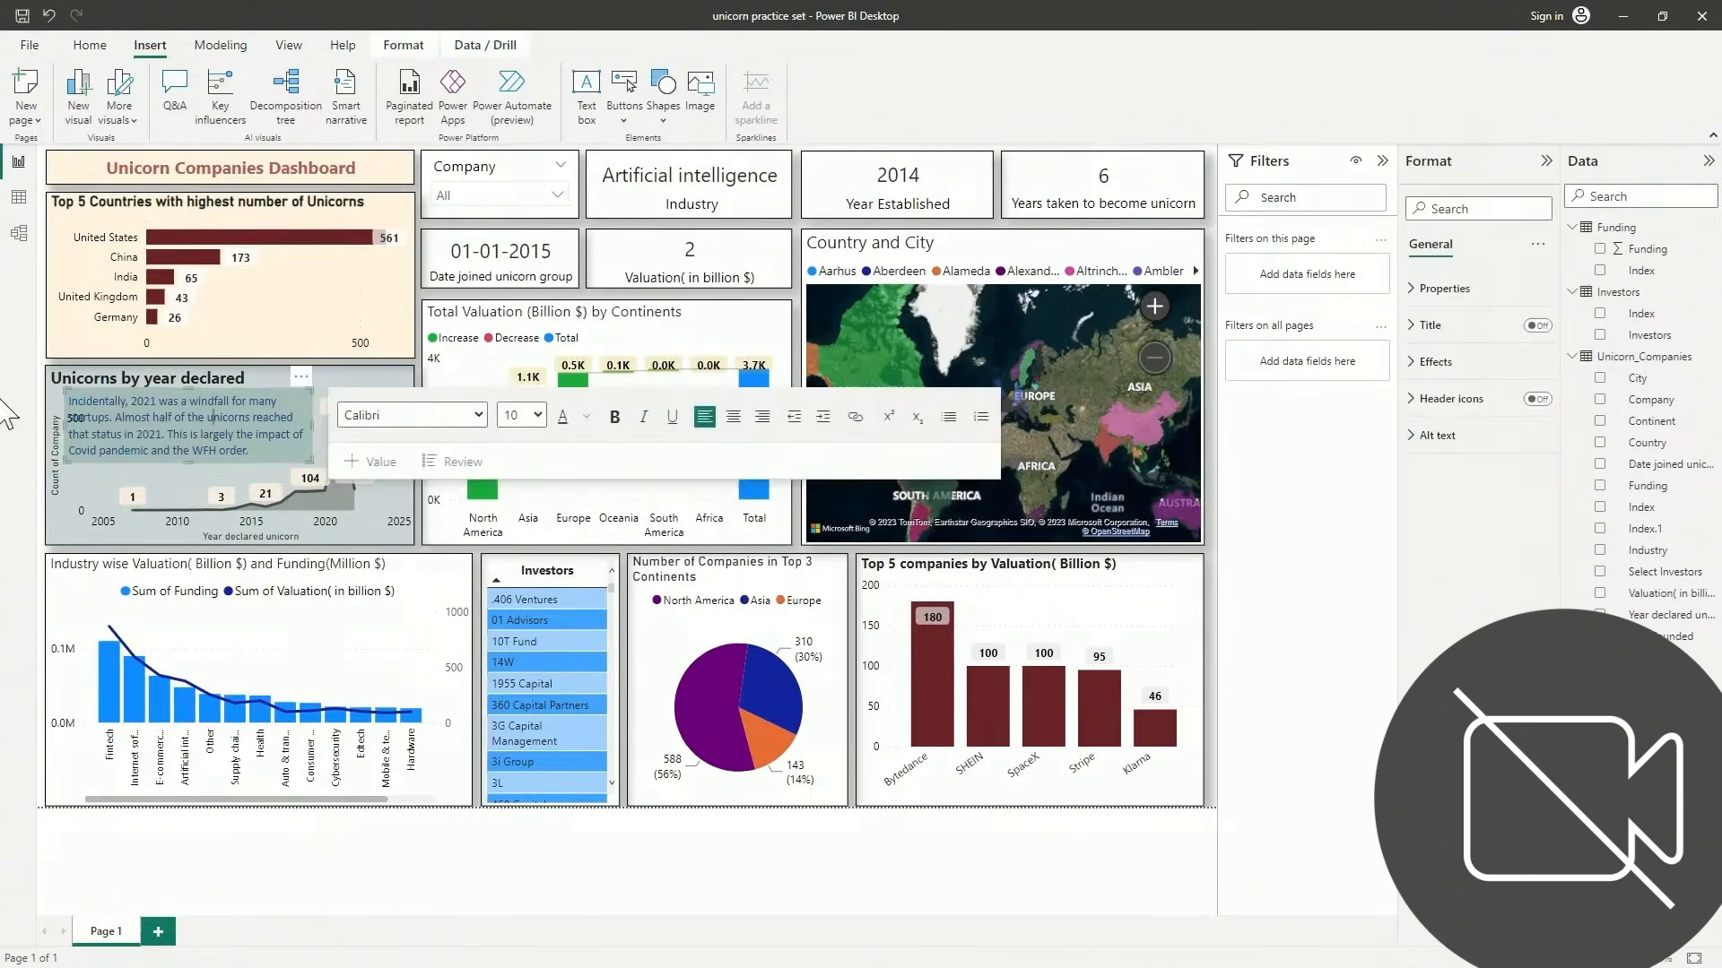
drag(70, 425, 87, 430)
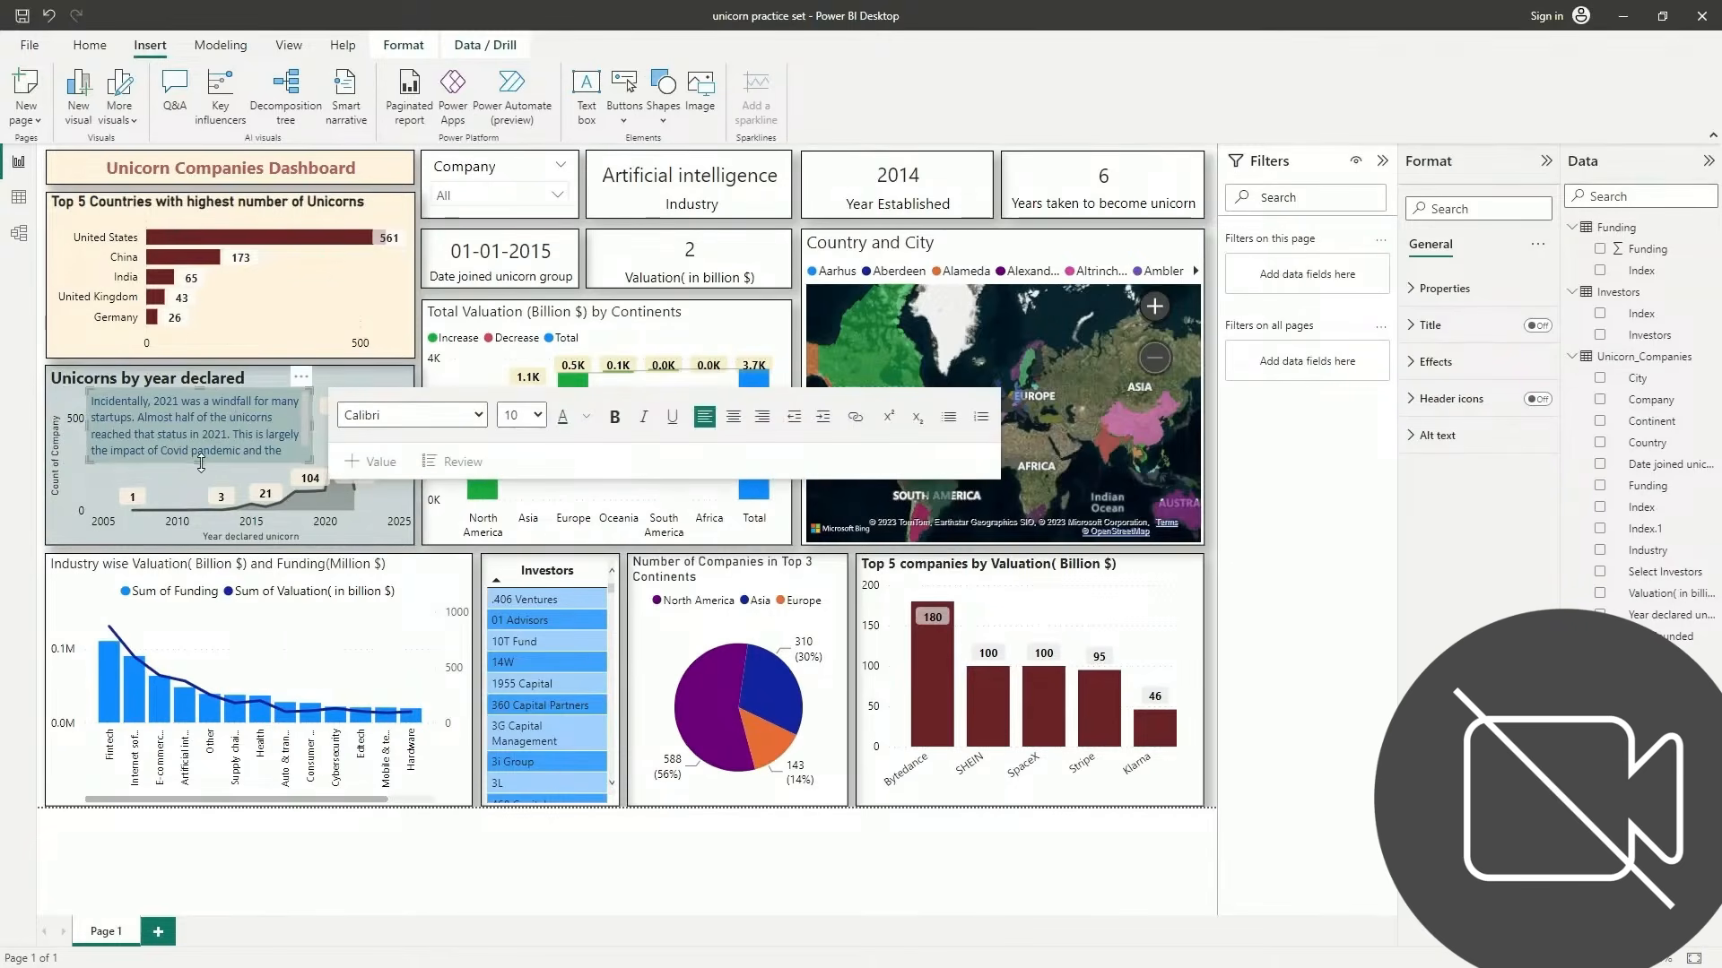
drag(201, 463, 201, 471)
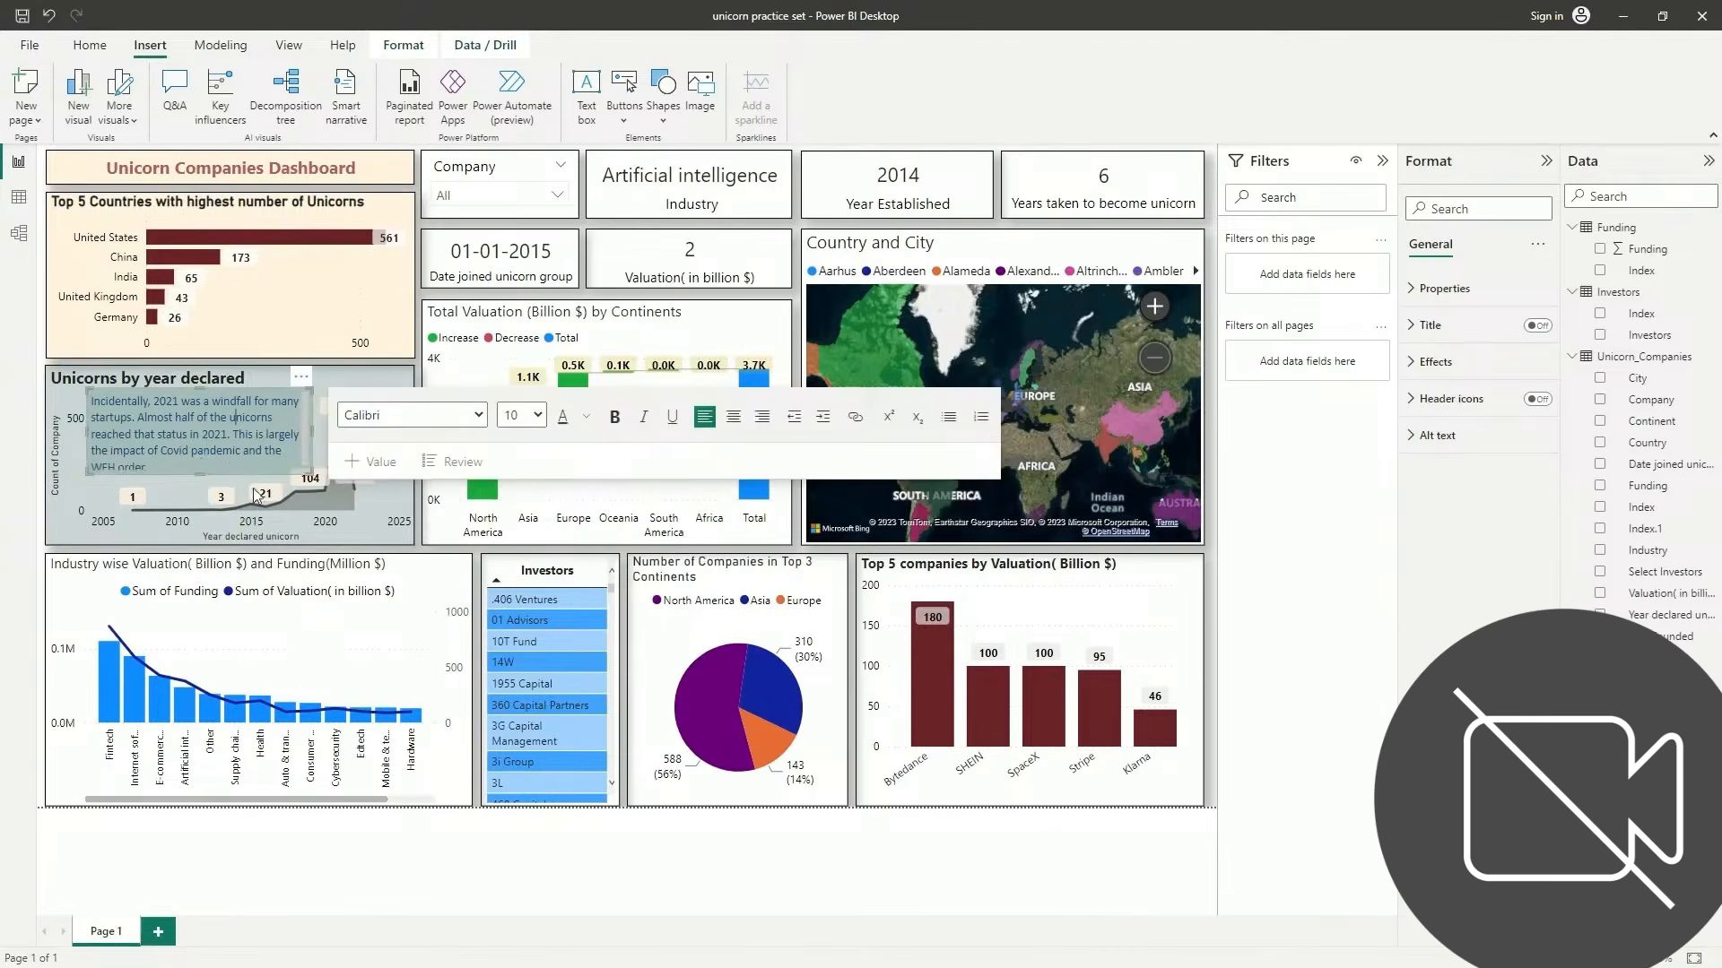
click(385, 506)
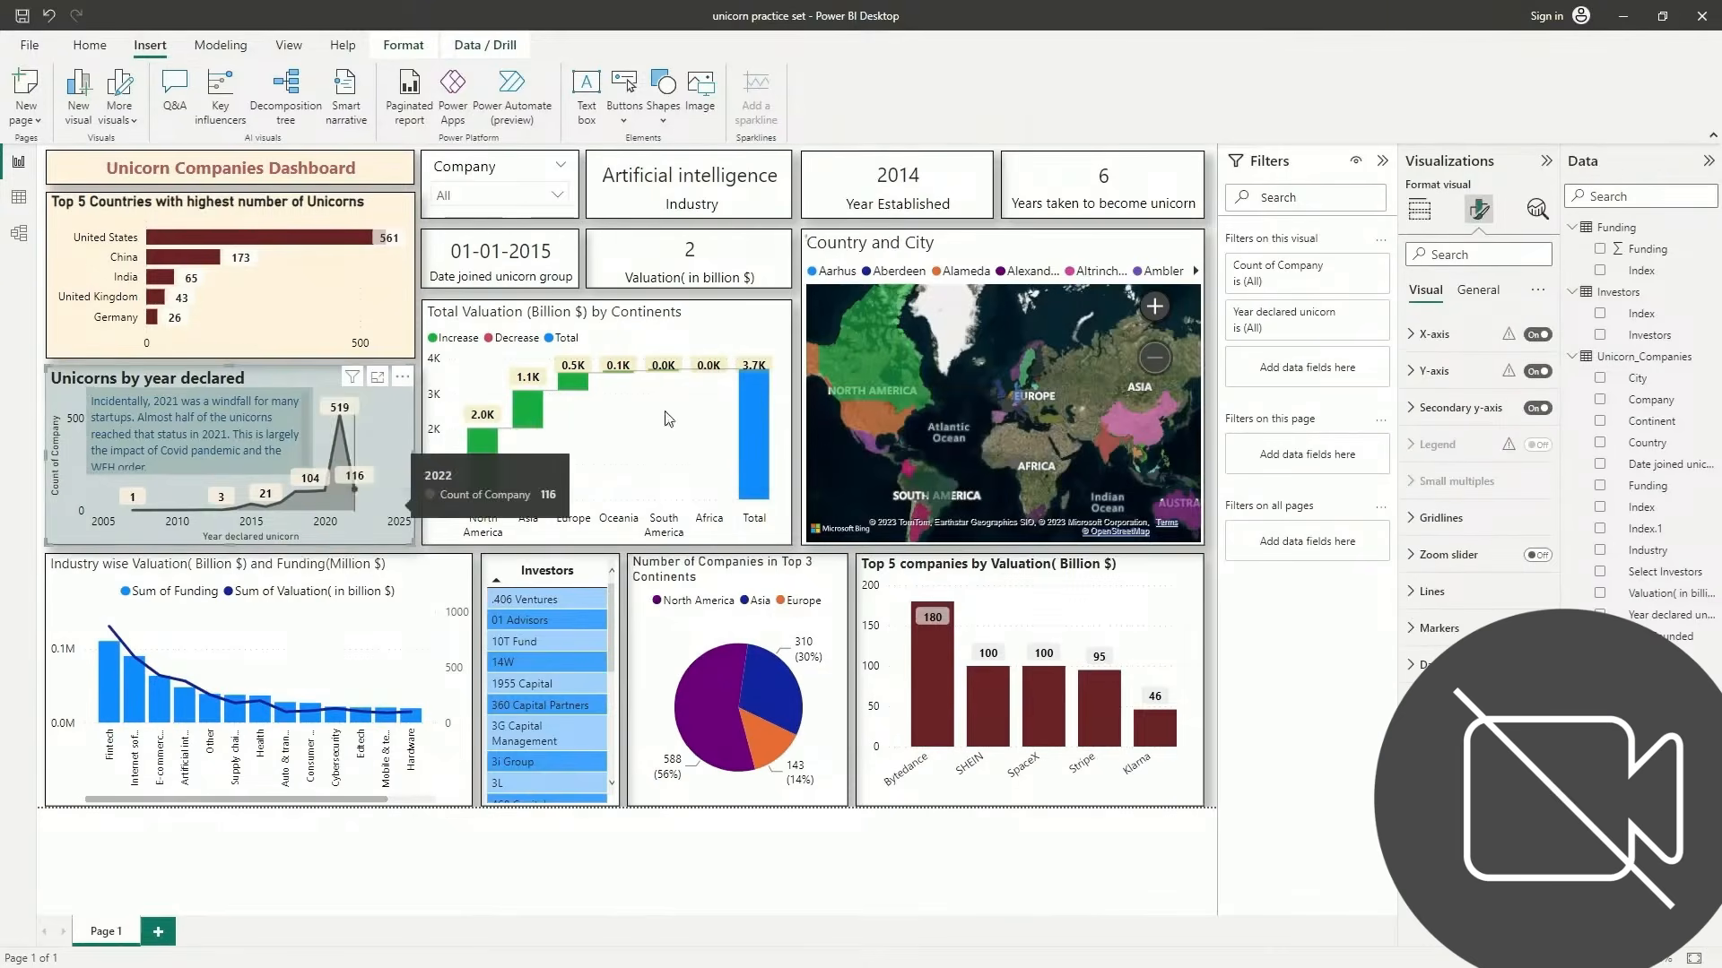
click(1211, 630)
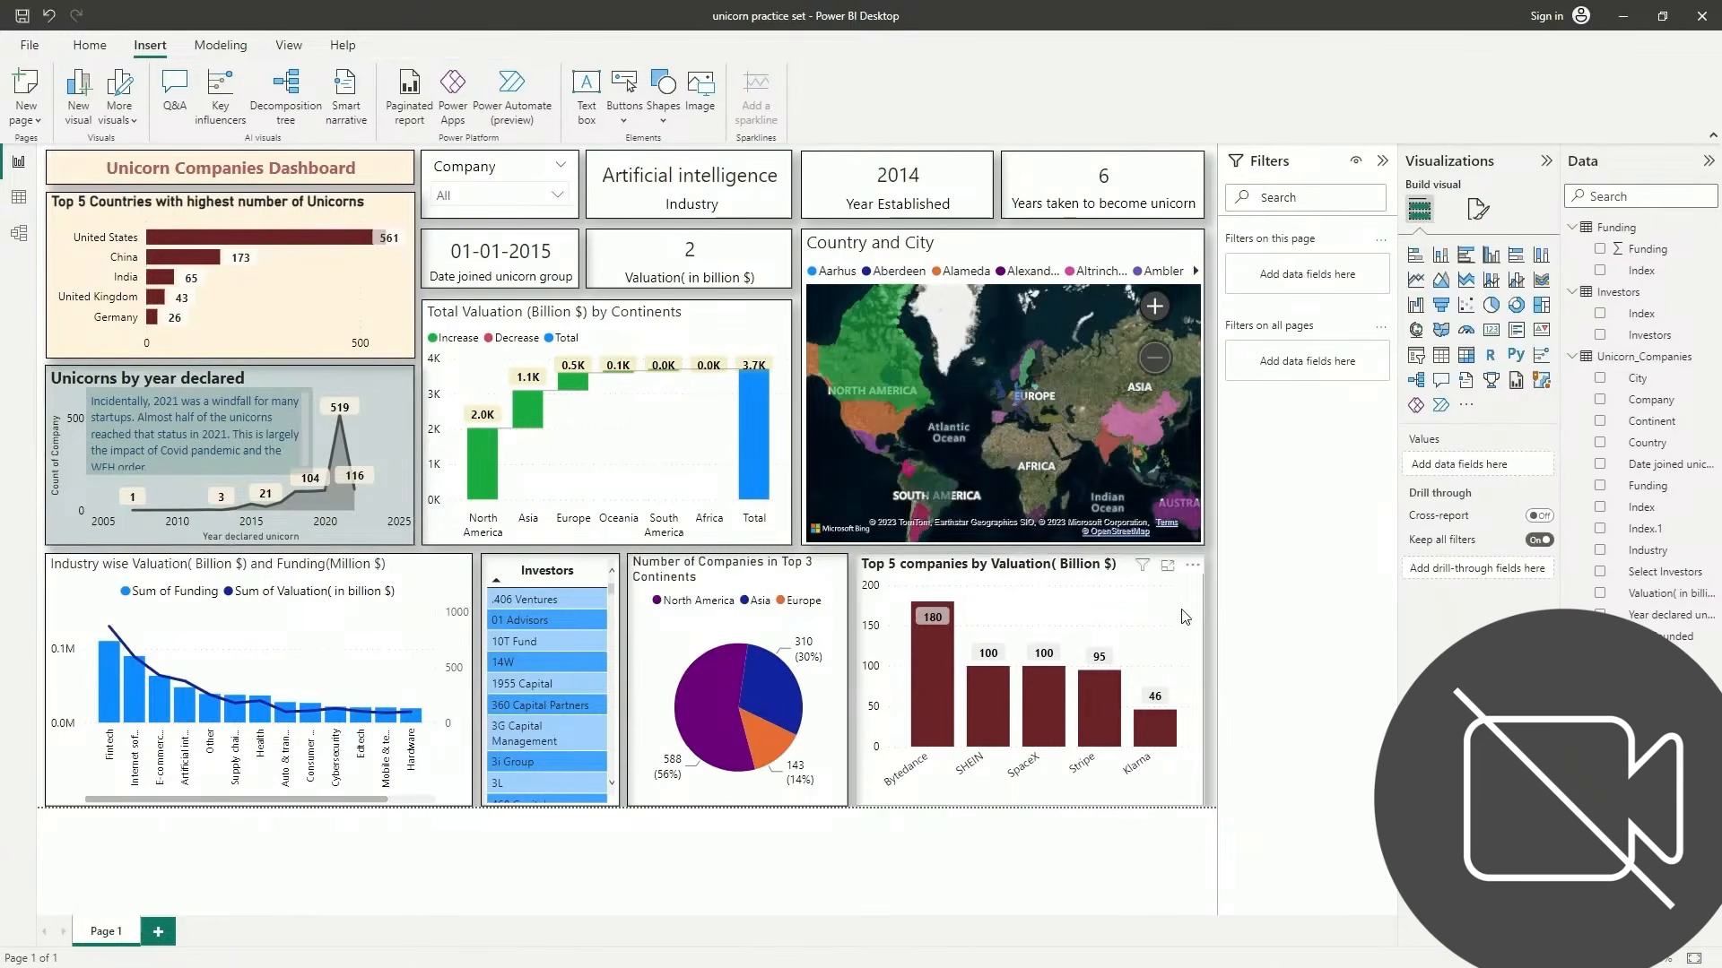
Check the background colour and transparency settings of the "Unicorns by year declared" chart, and deselect it
click(382, 416)
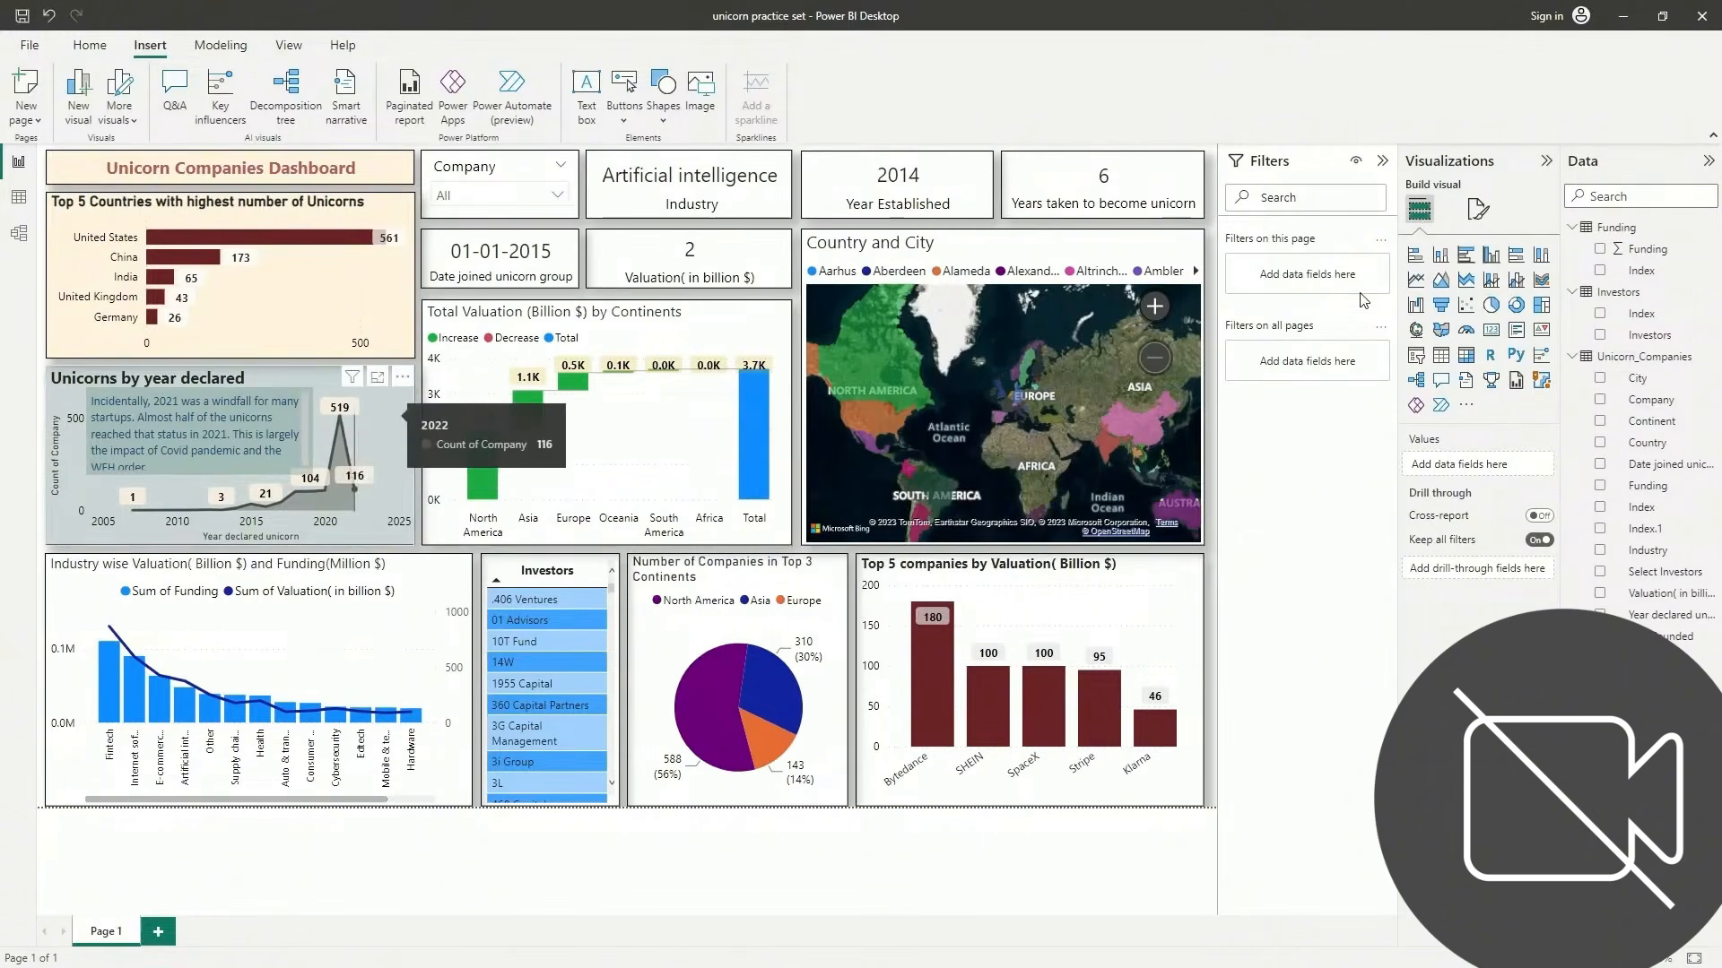
click(1480, 213)
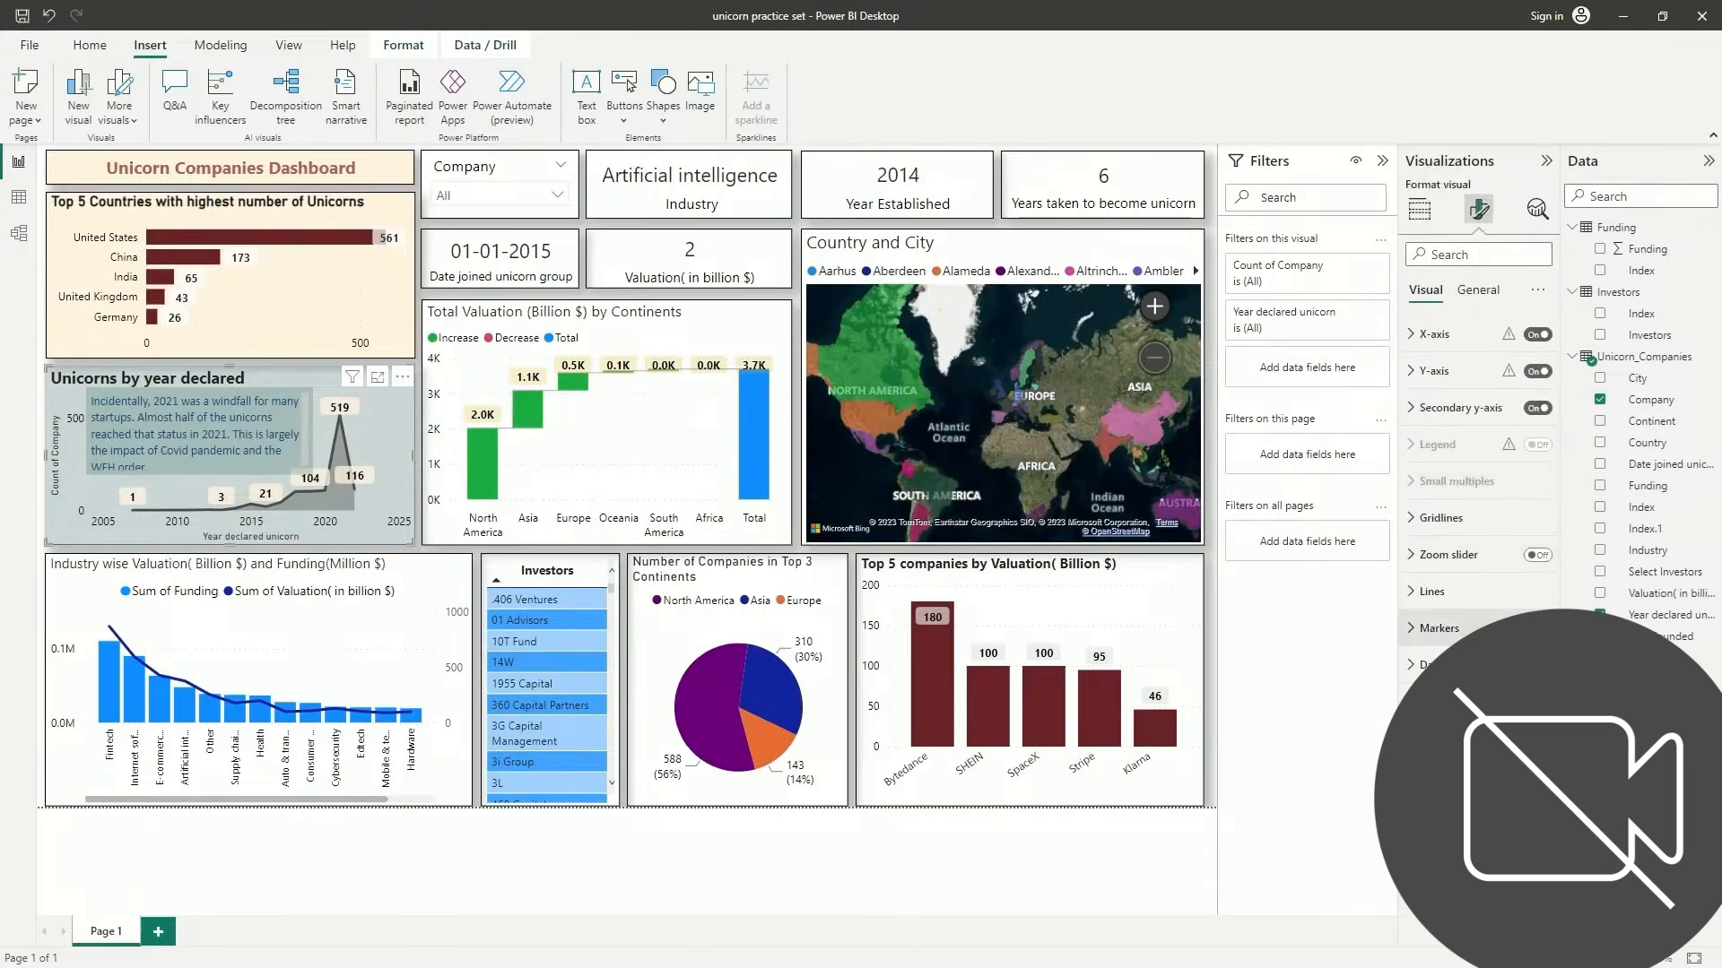
click(1477, 290)
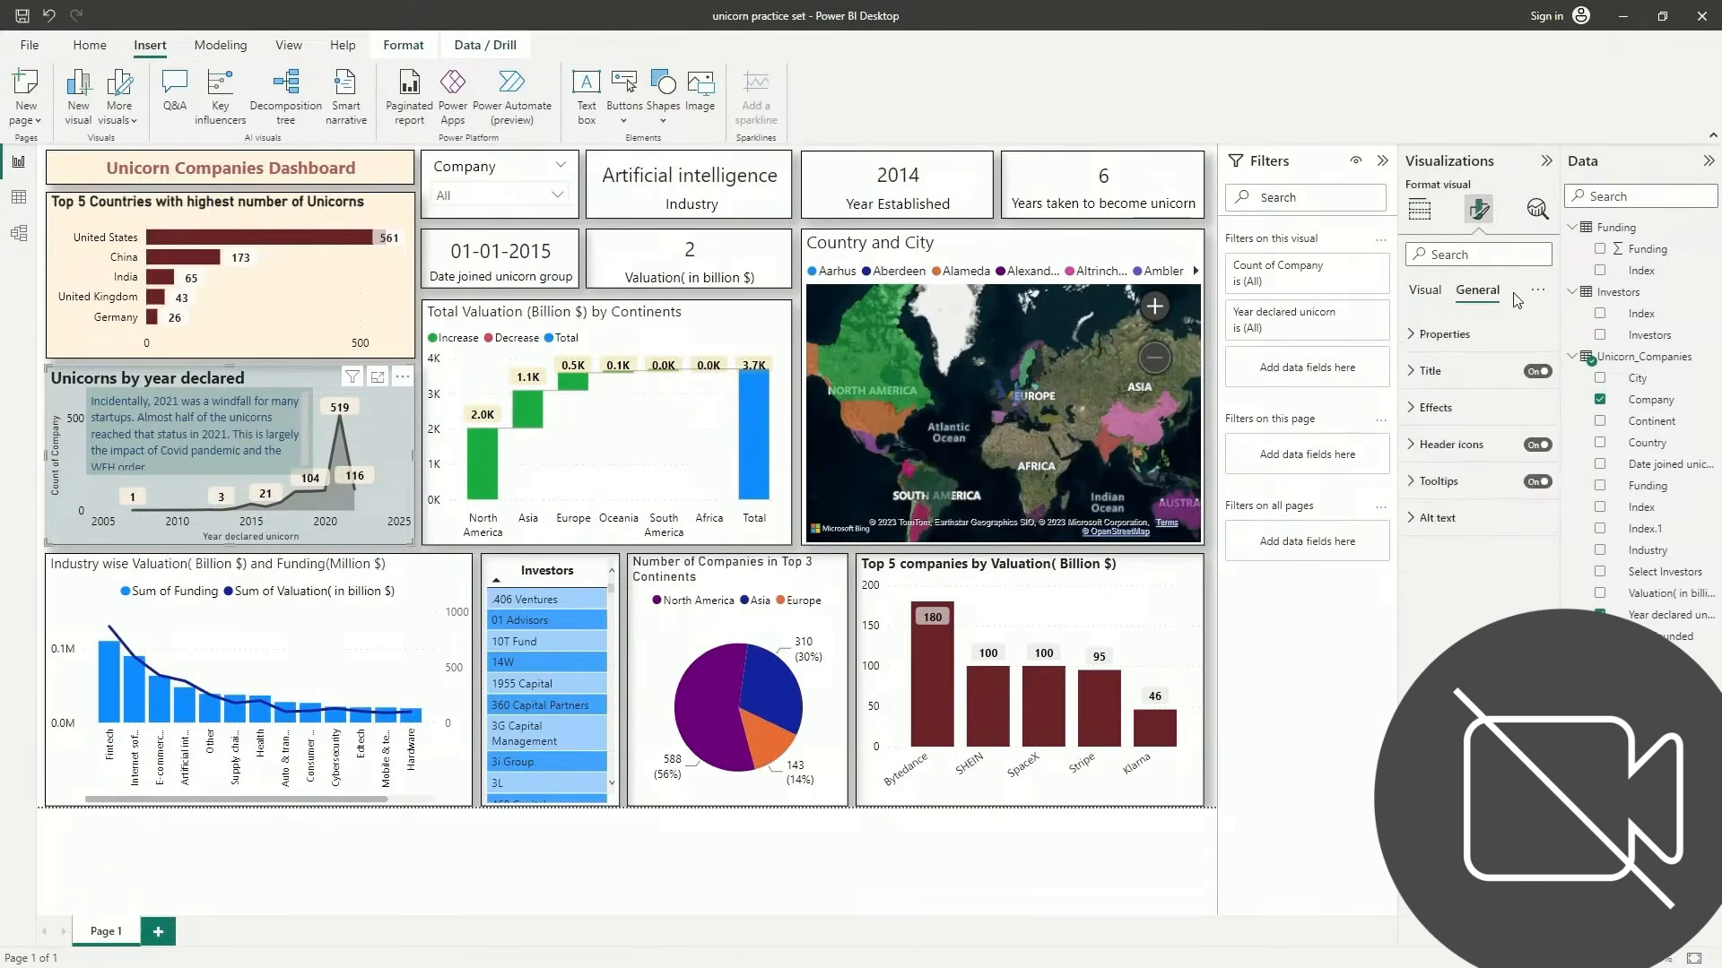
click(1450, 415)
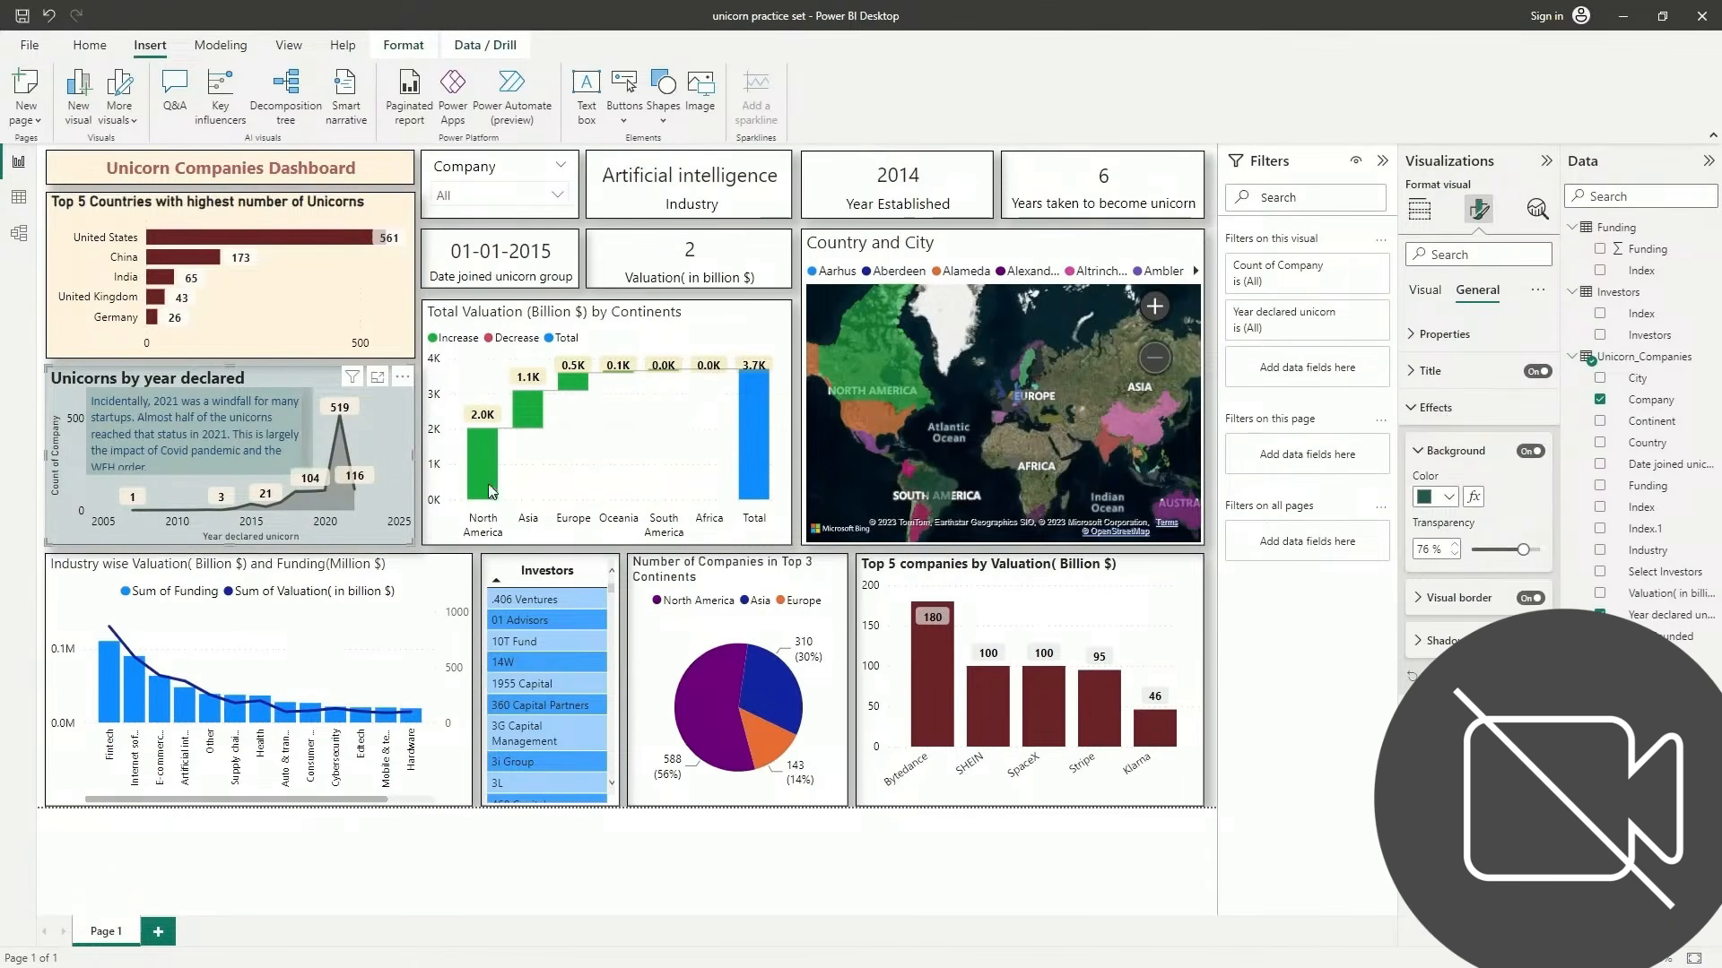
click(1449, 497)
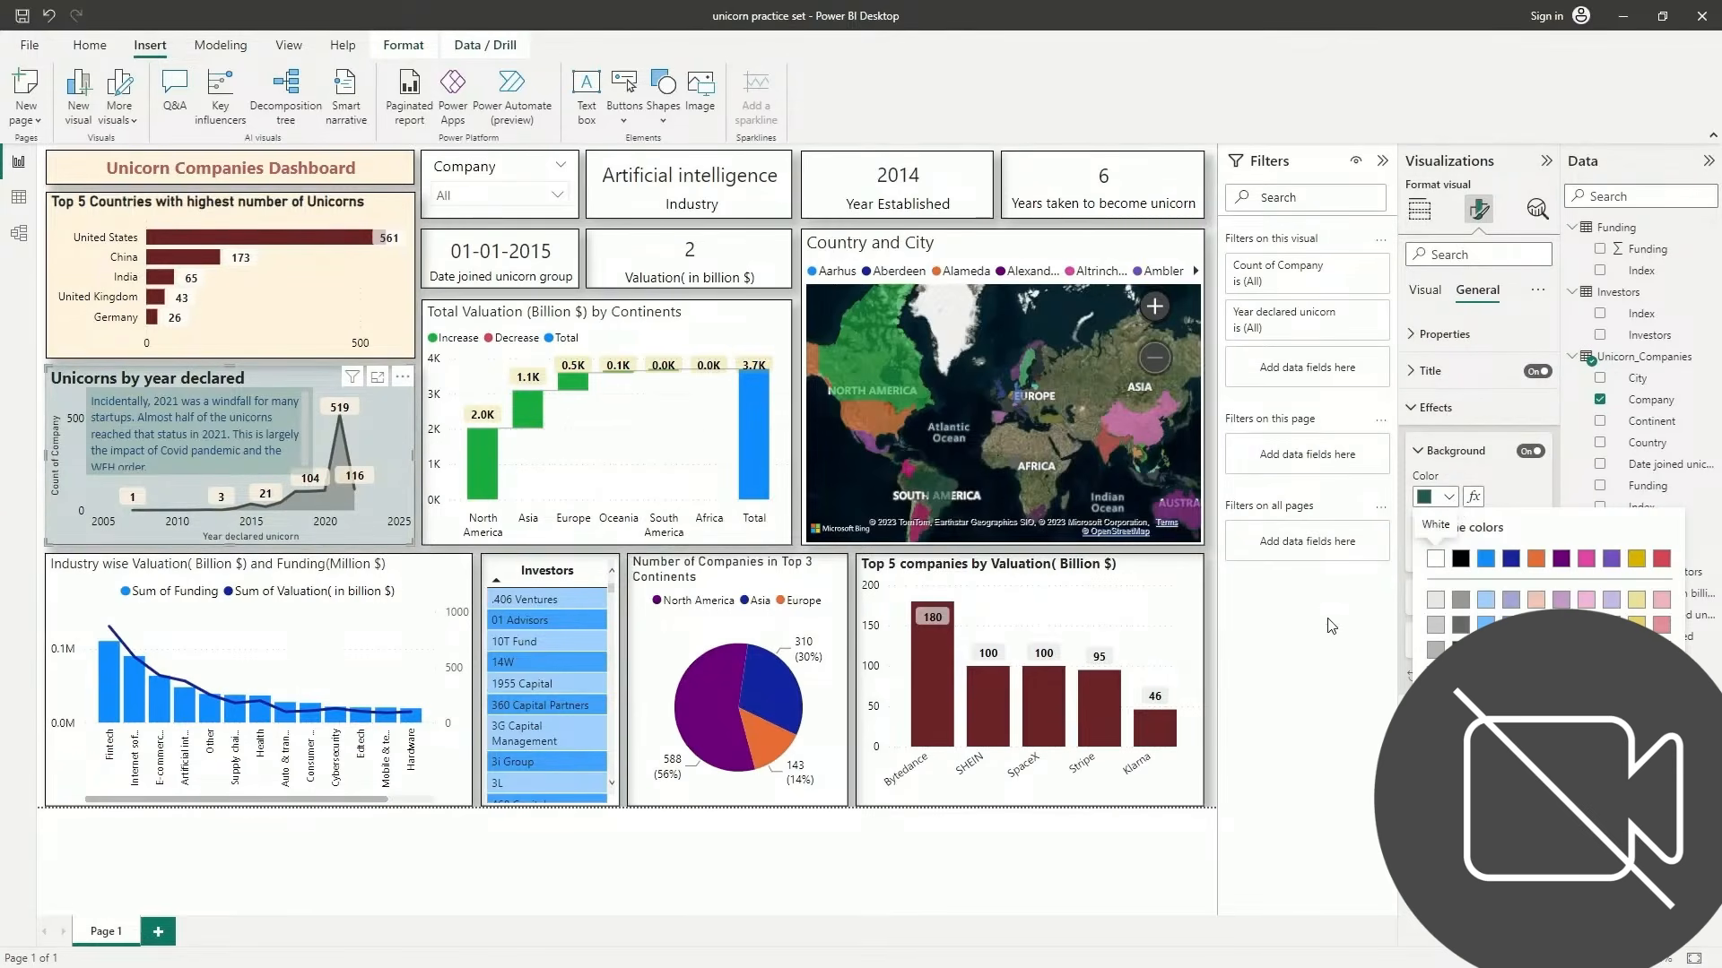
click(1364, 681)
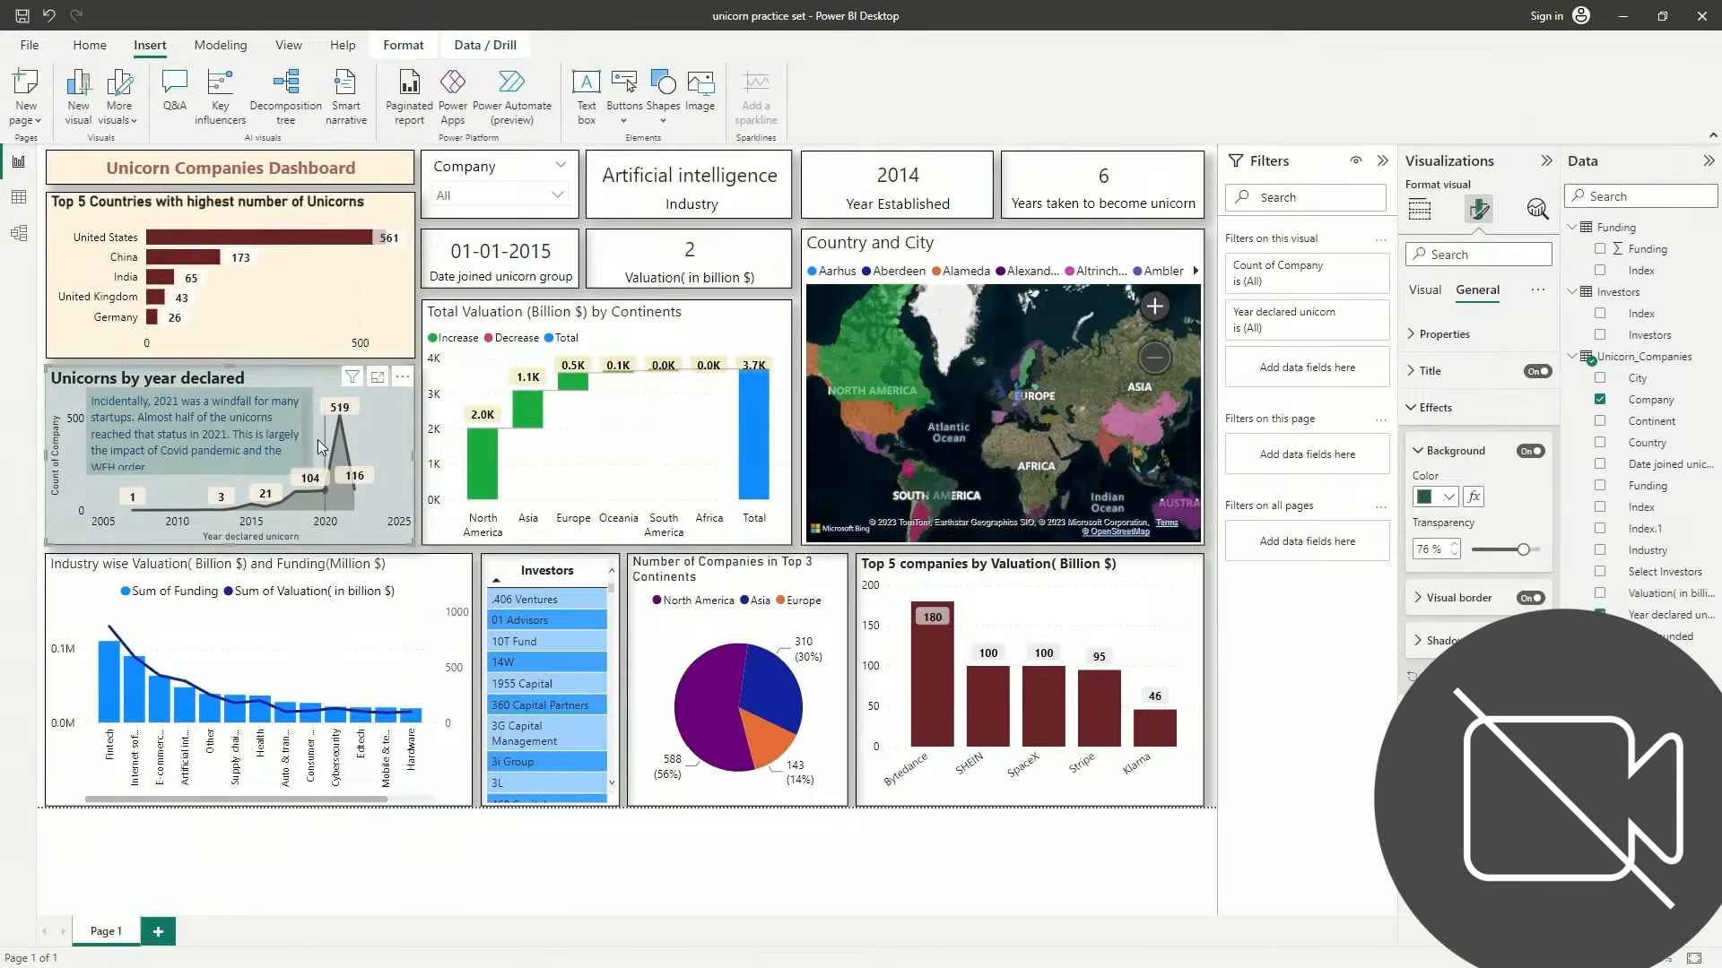
drag(335, 478, 245, 482)
drag(249, 436, 245, 439)
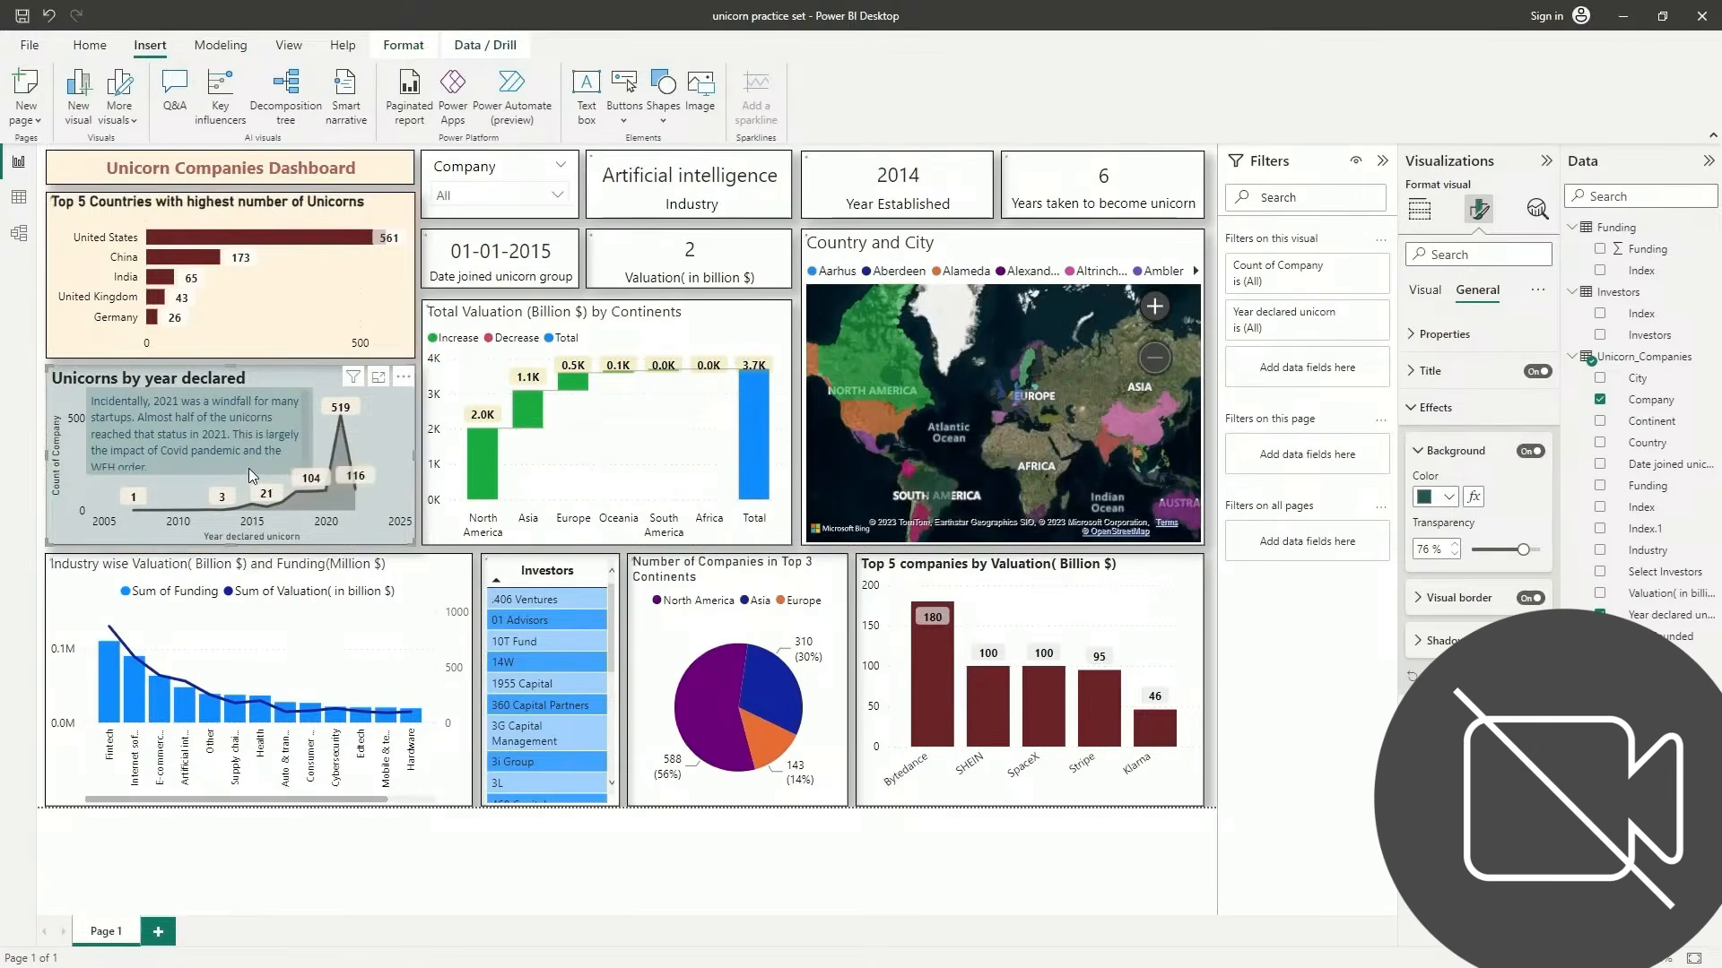
click(1210, 634)
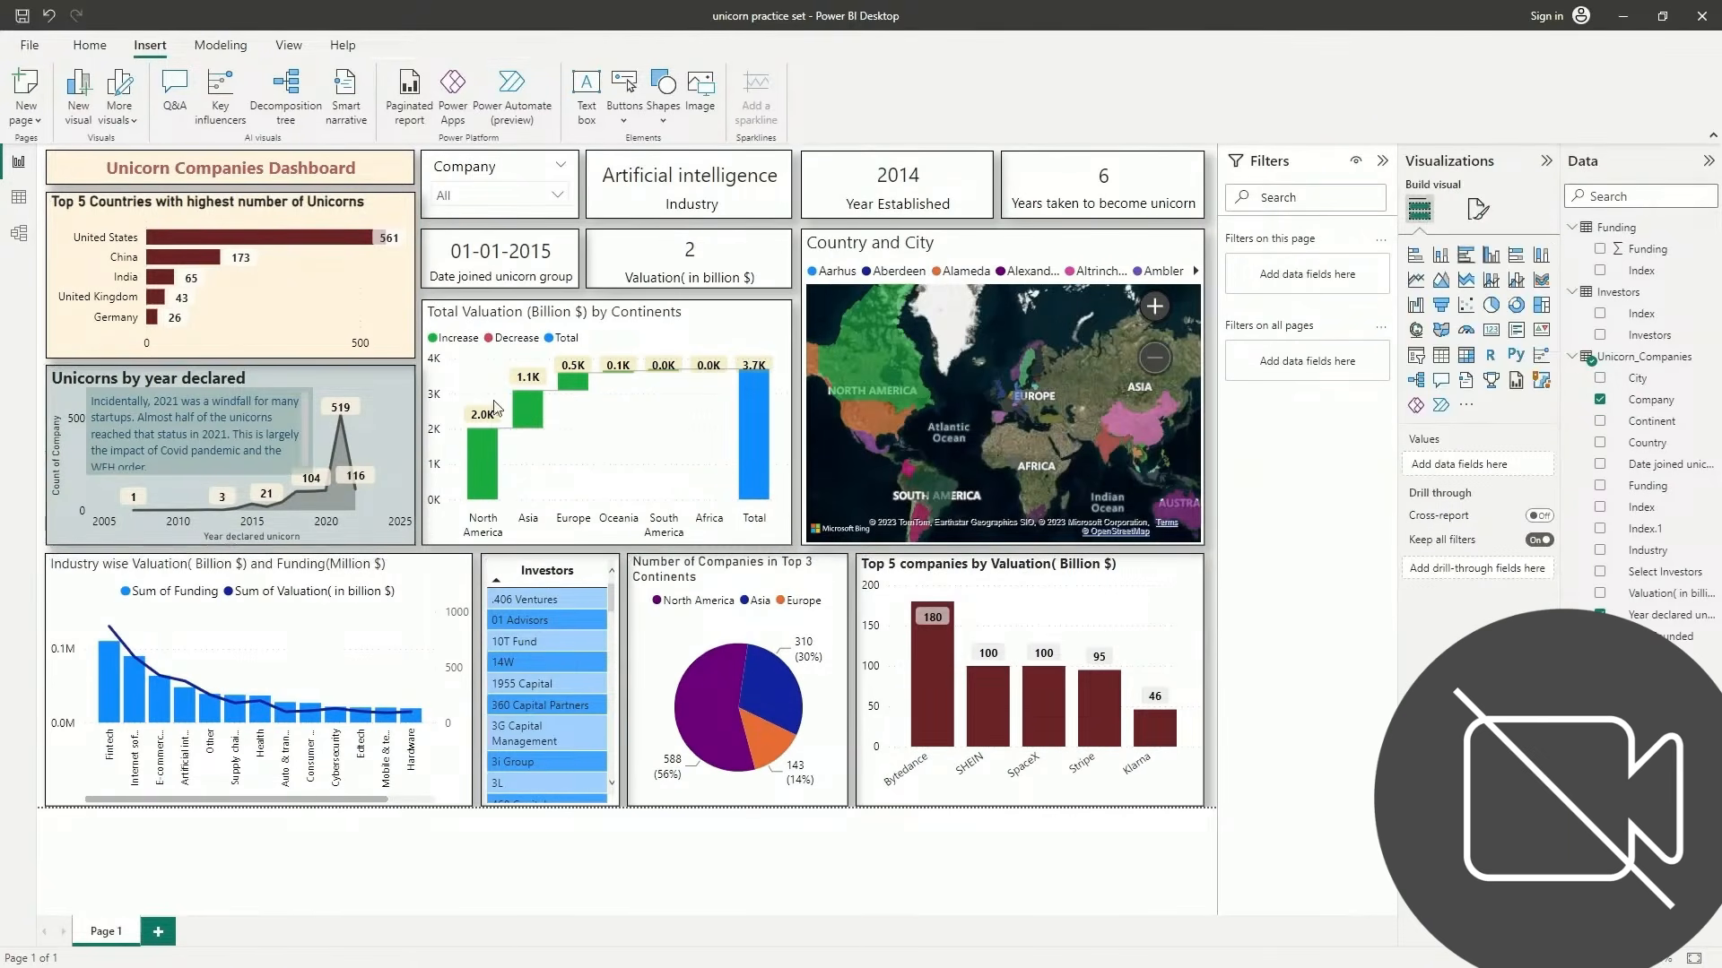
Set the annotation text box's background transparency to 76% to match the chart behind it
click(269, 461)
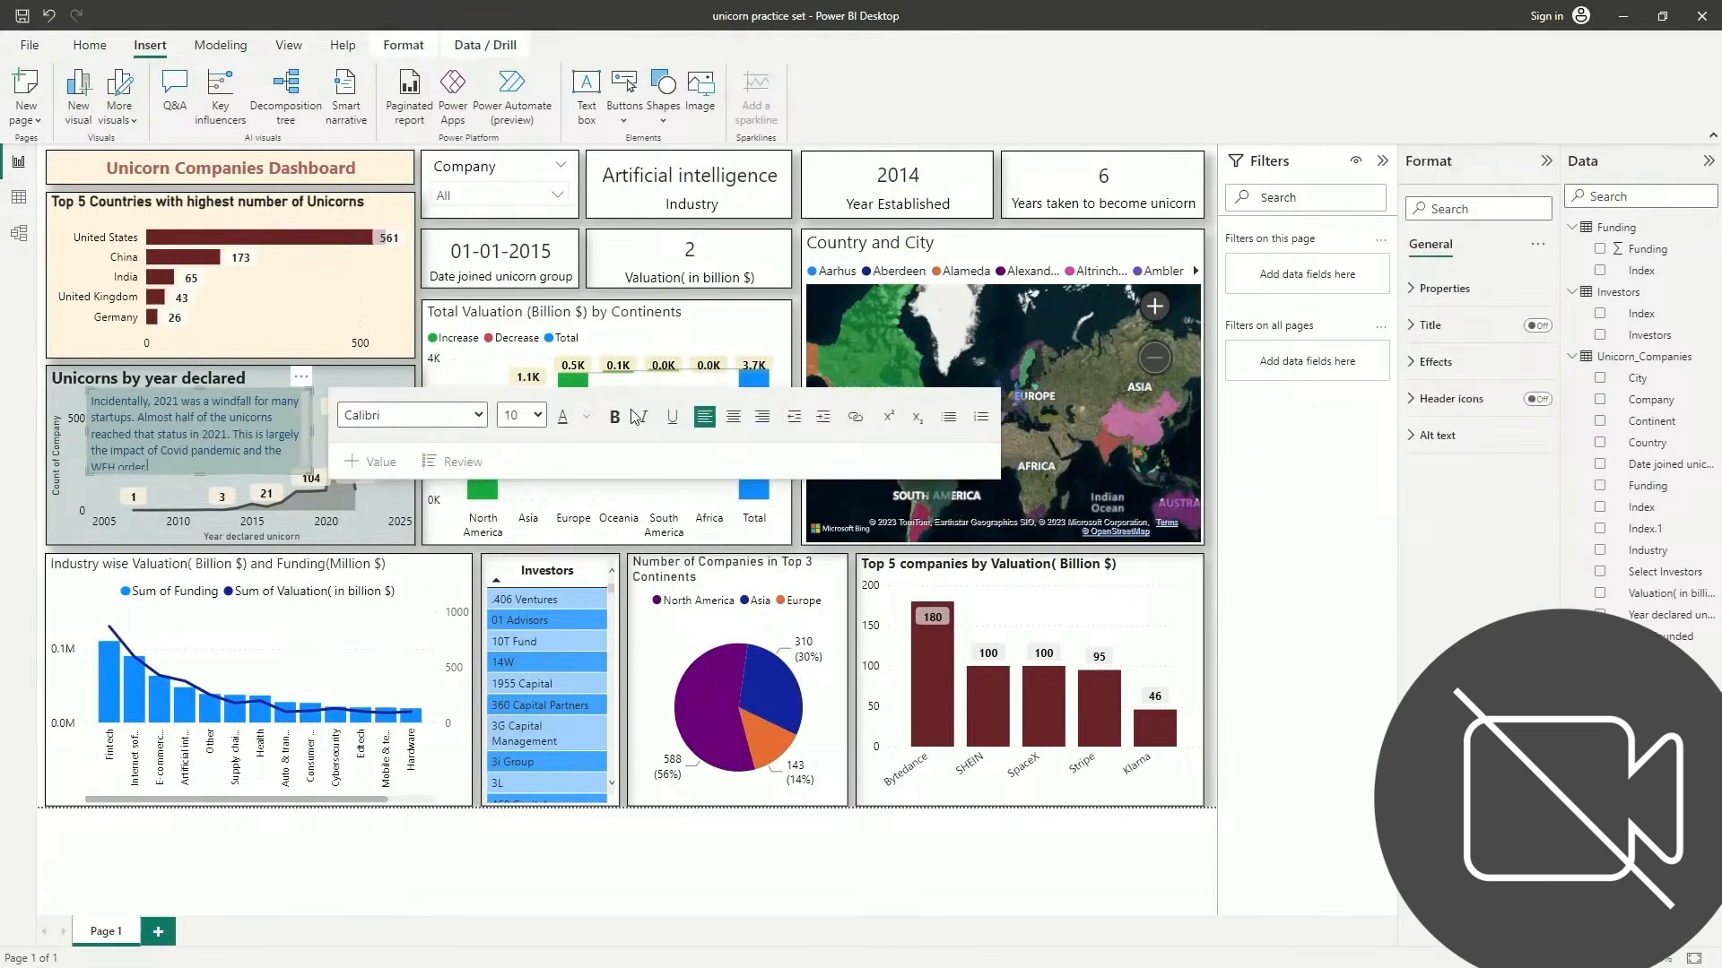
click(1436, 362)
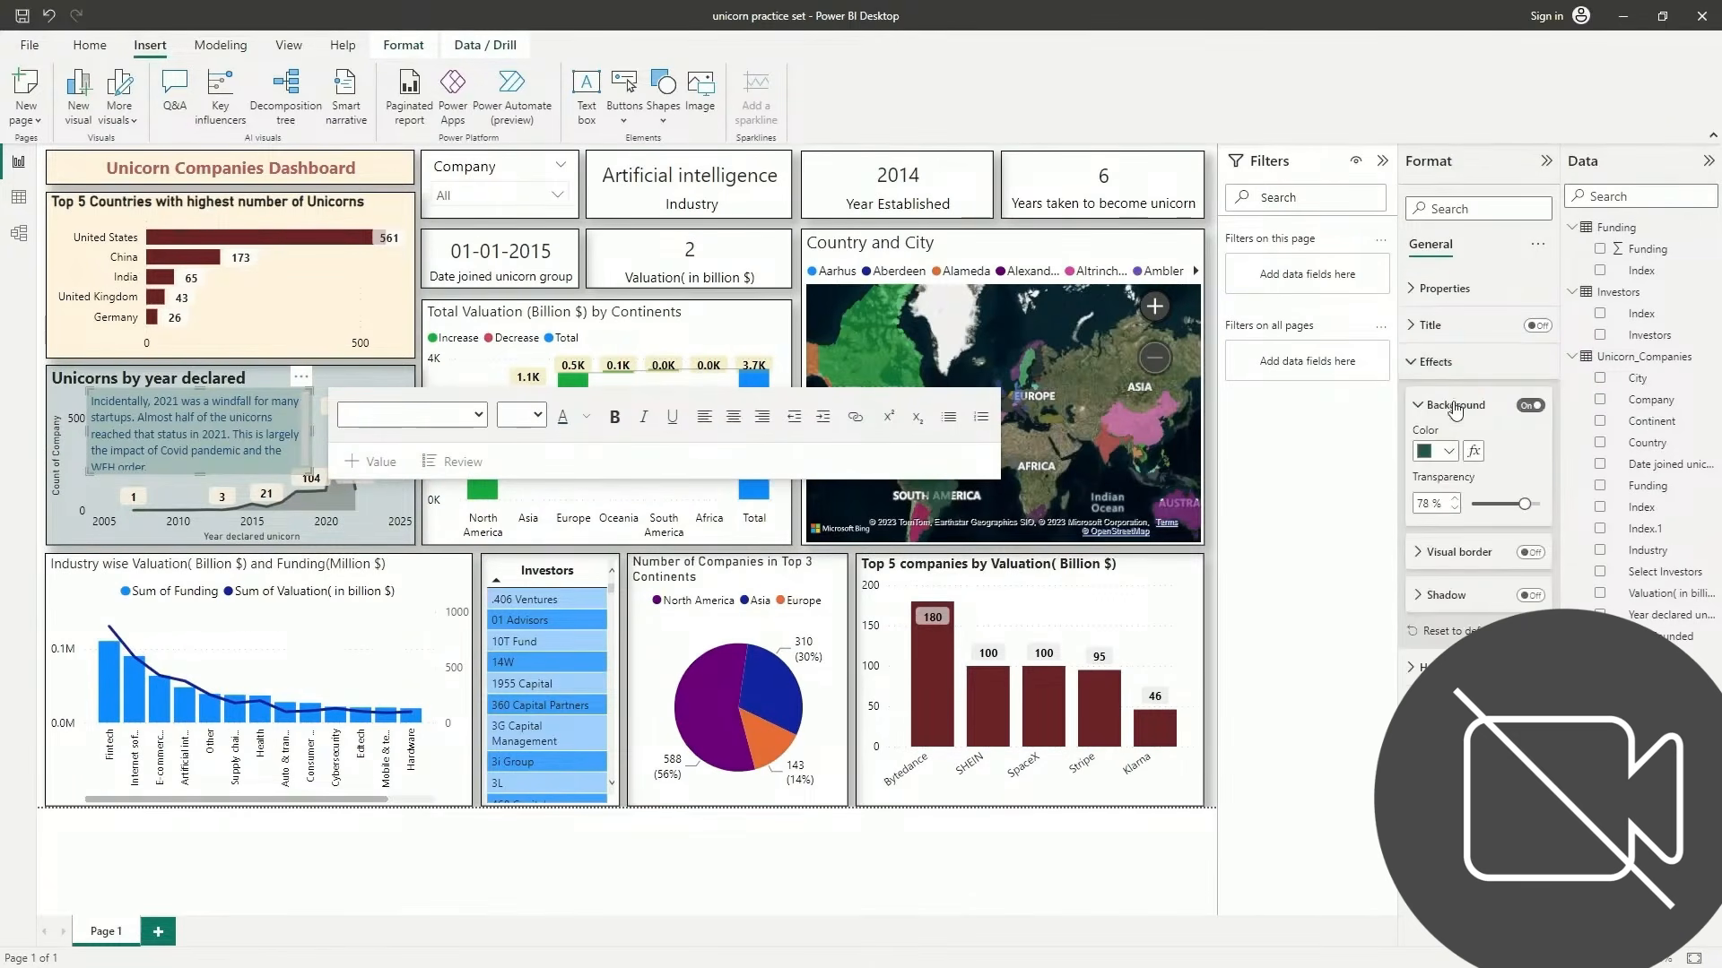
click(1448, 451)
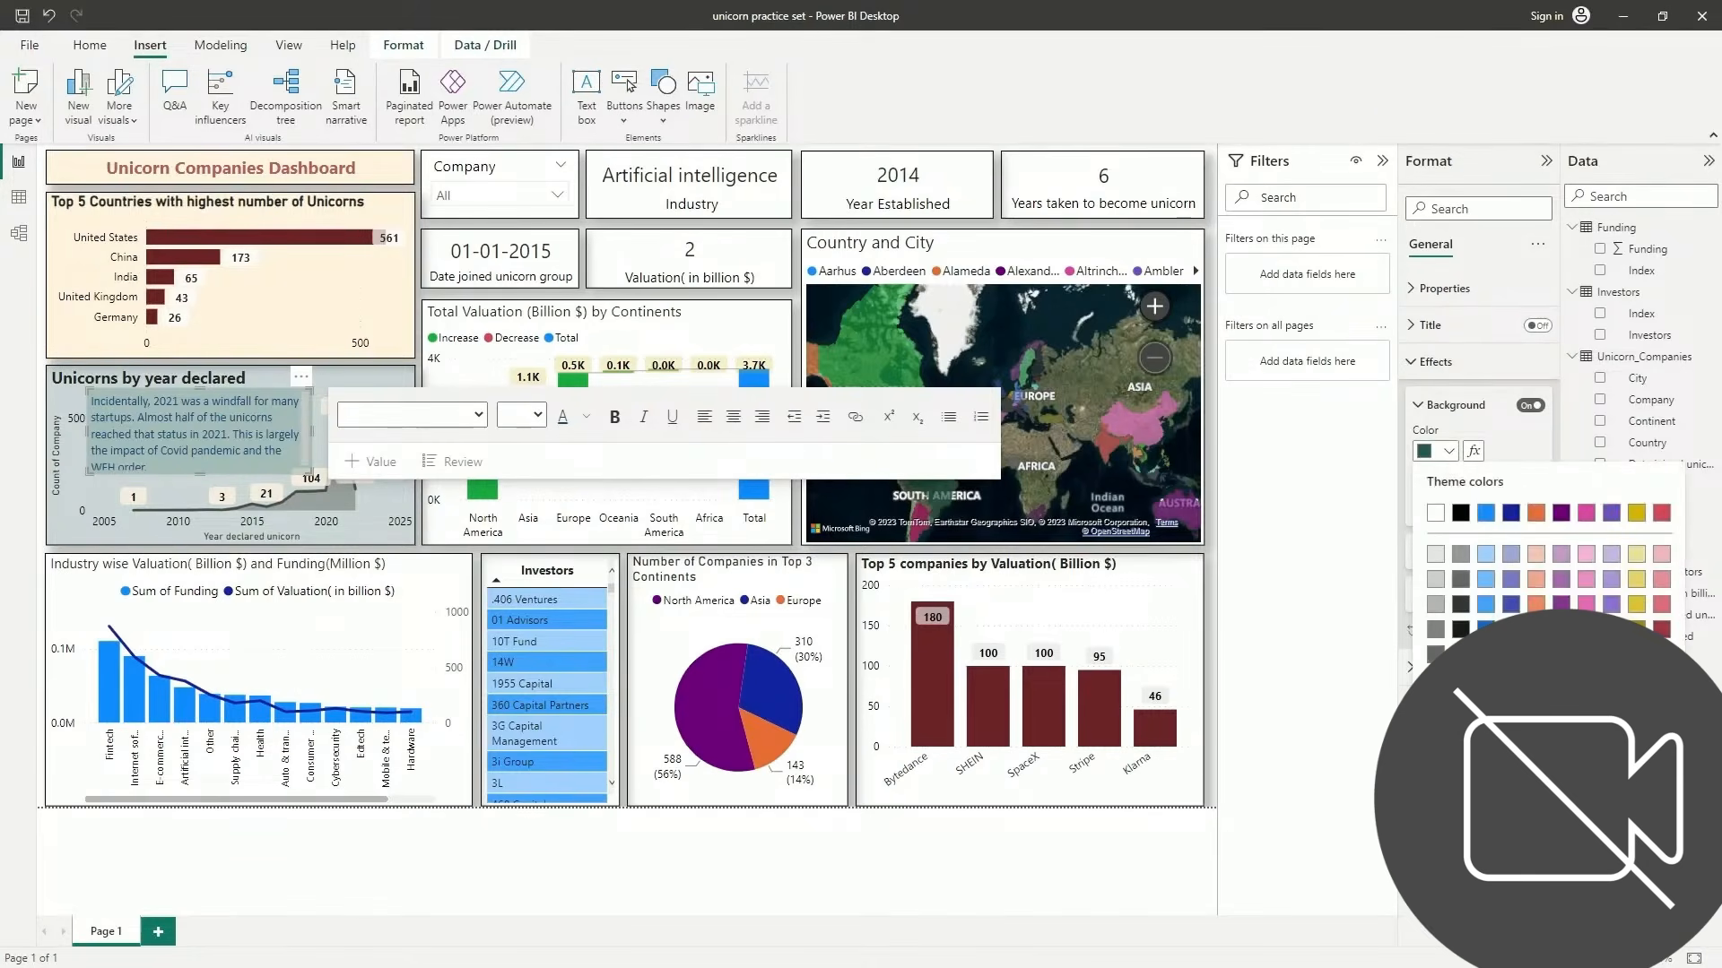
click(1436, 708)
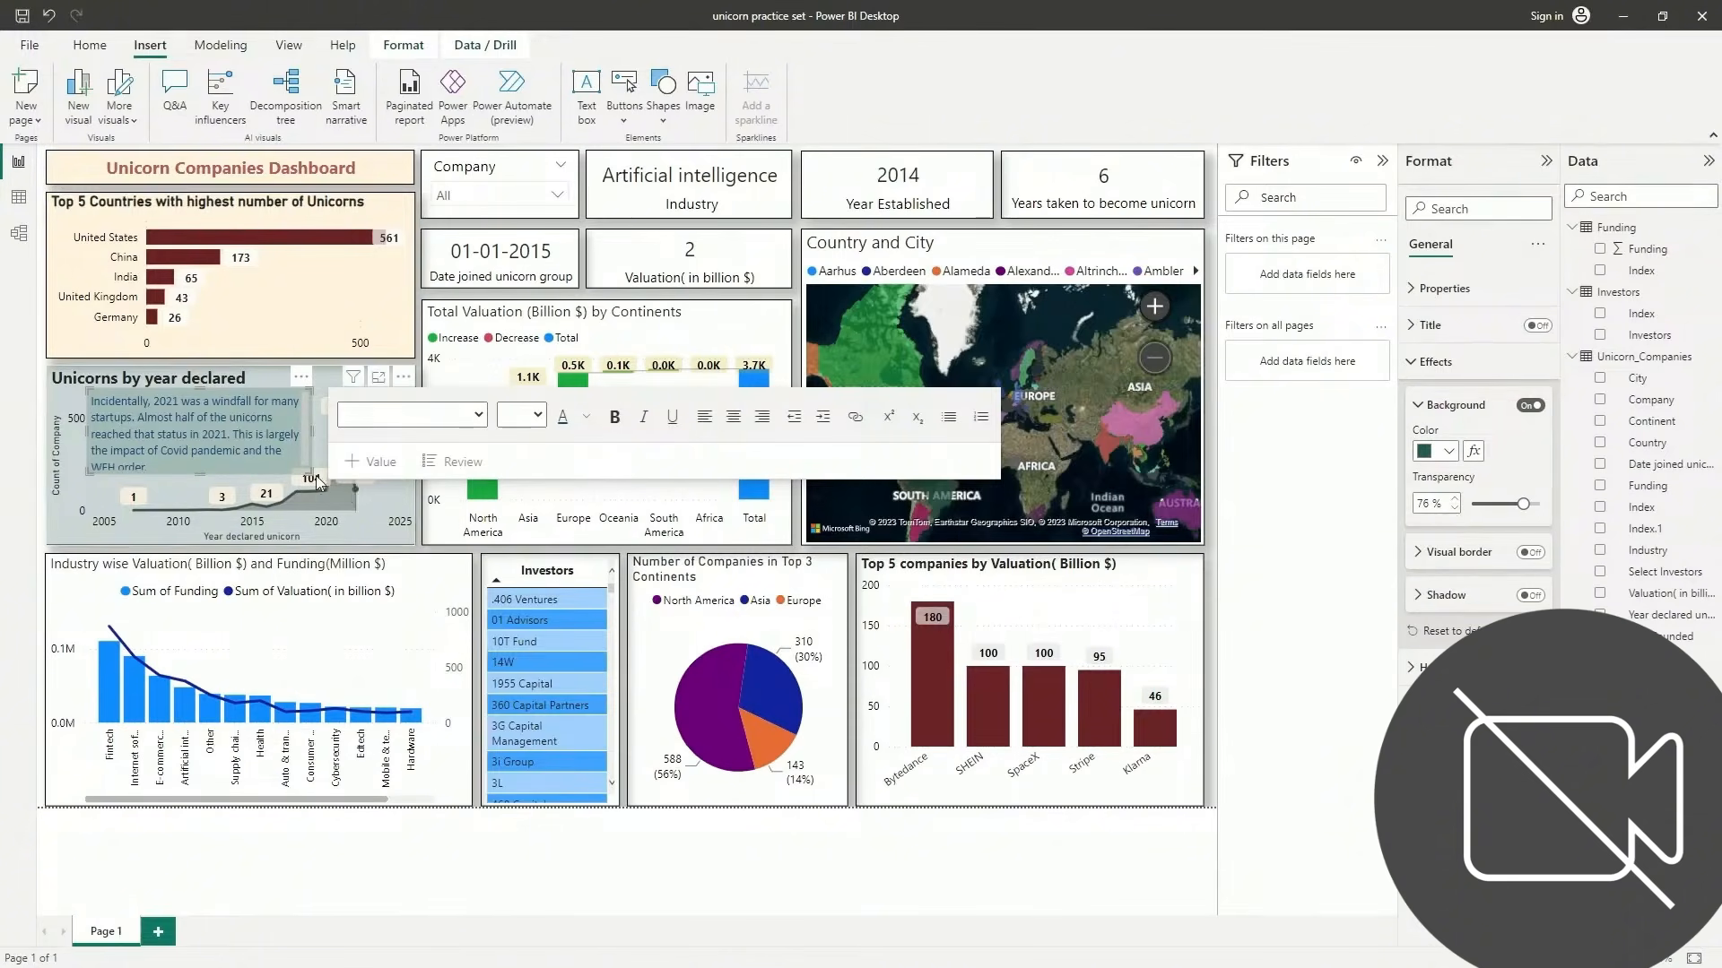
click(389, 527)
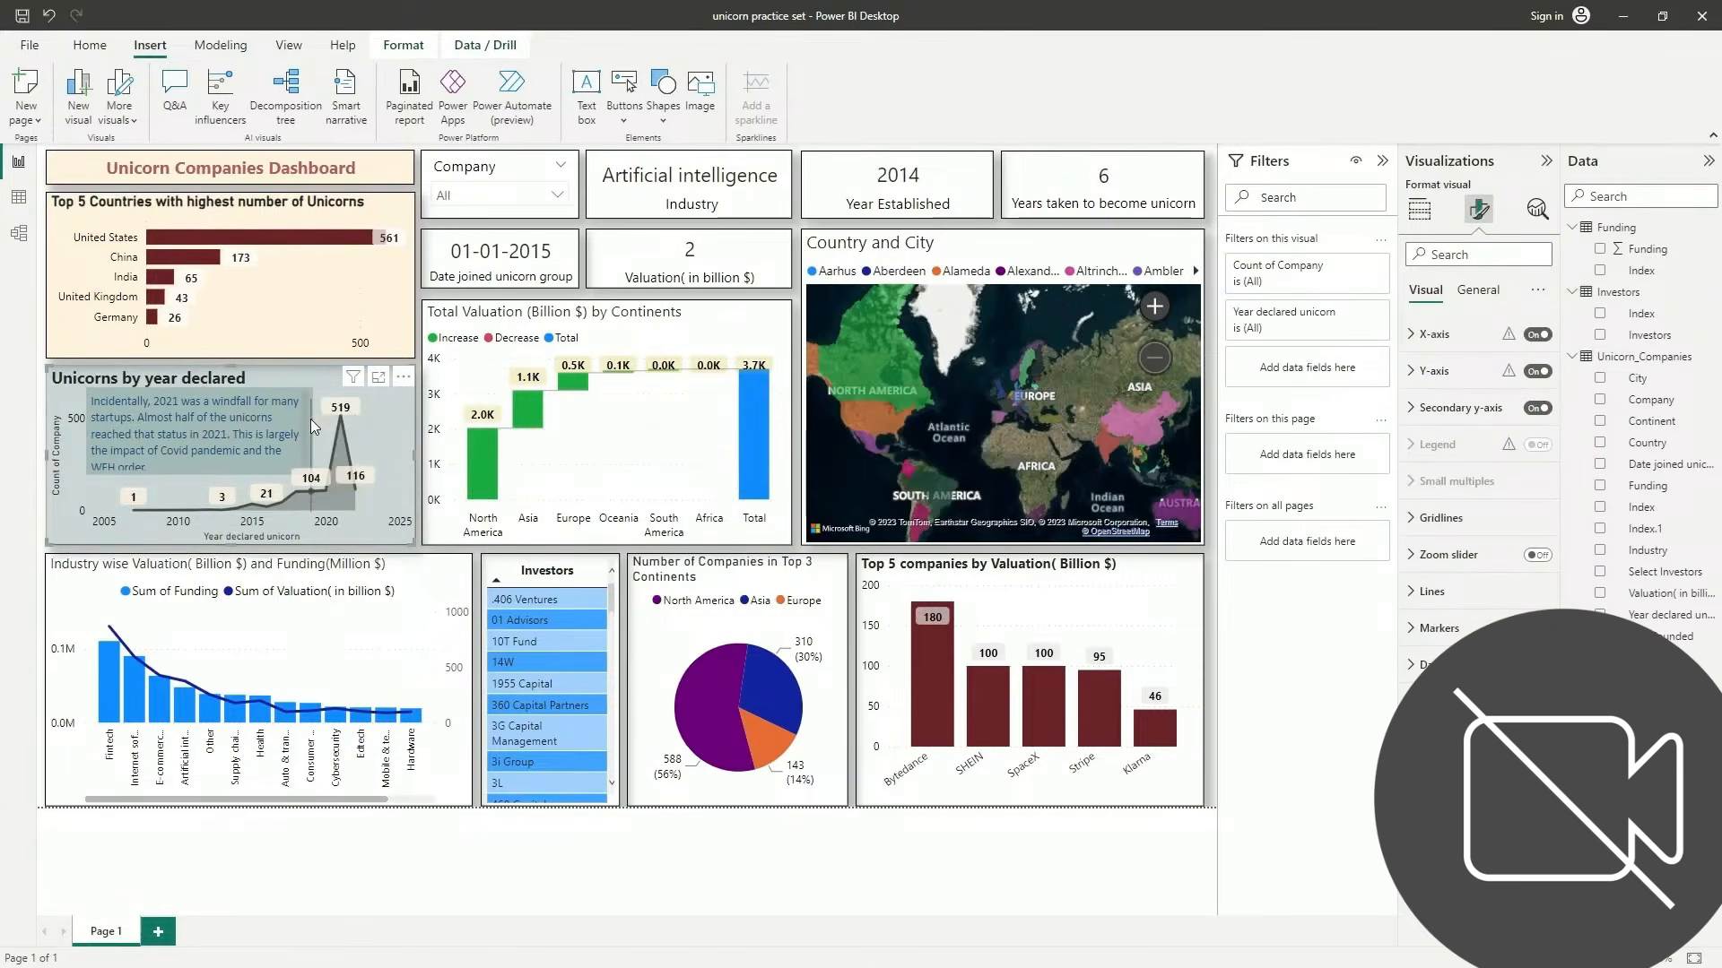
mouse_move(313, 427)
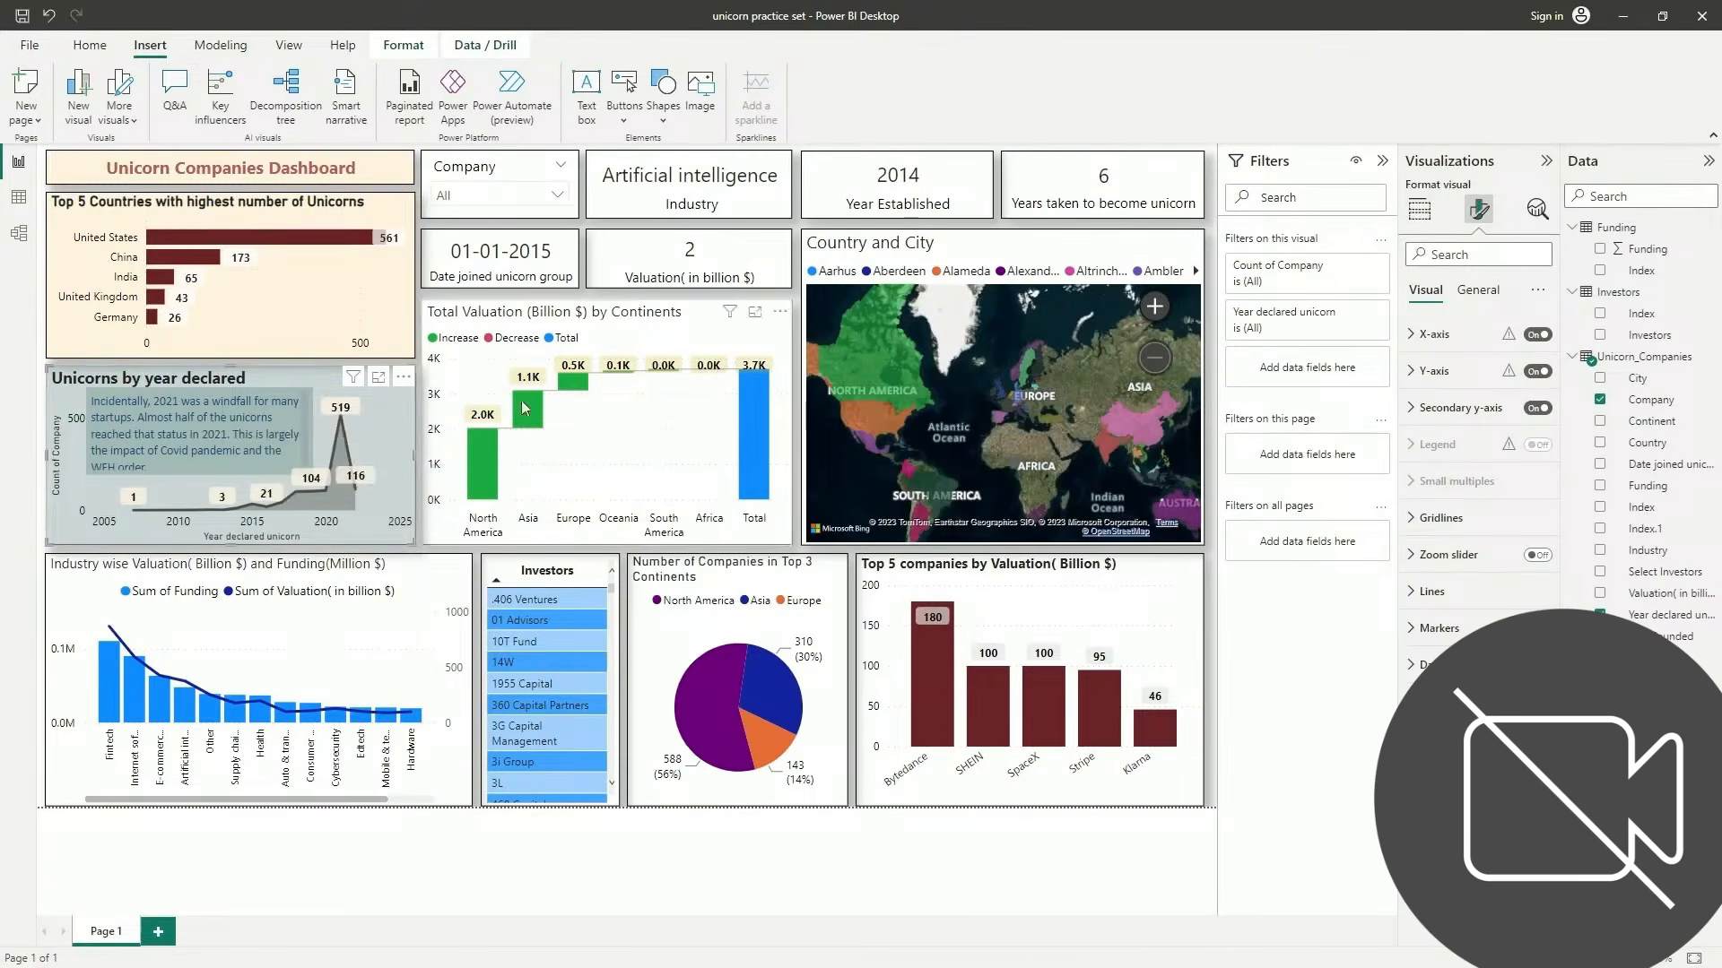
Make the Company slicer's header text bold at size 13, and cross-filter the page by the United States bar
mouse_move(185, 471)
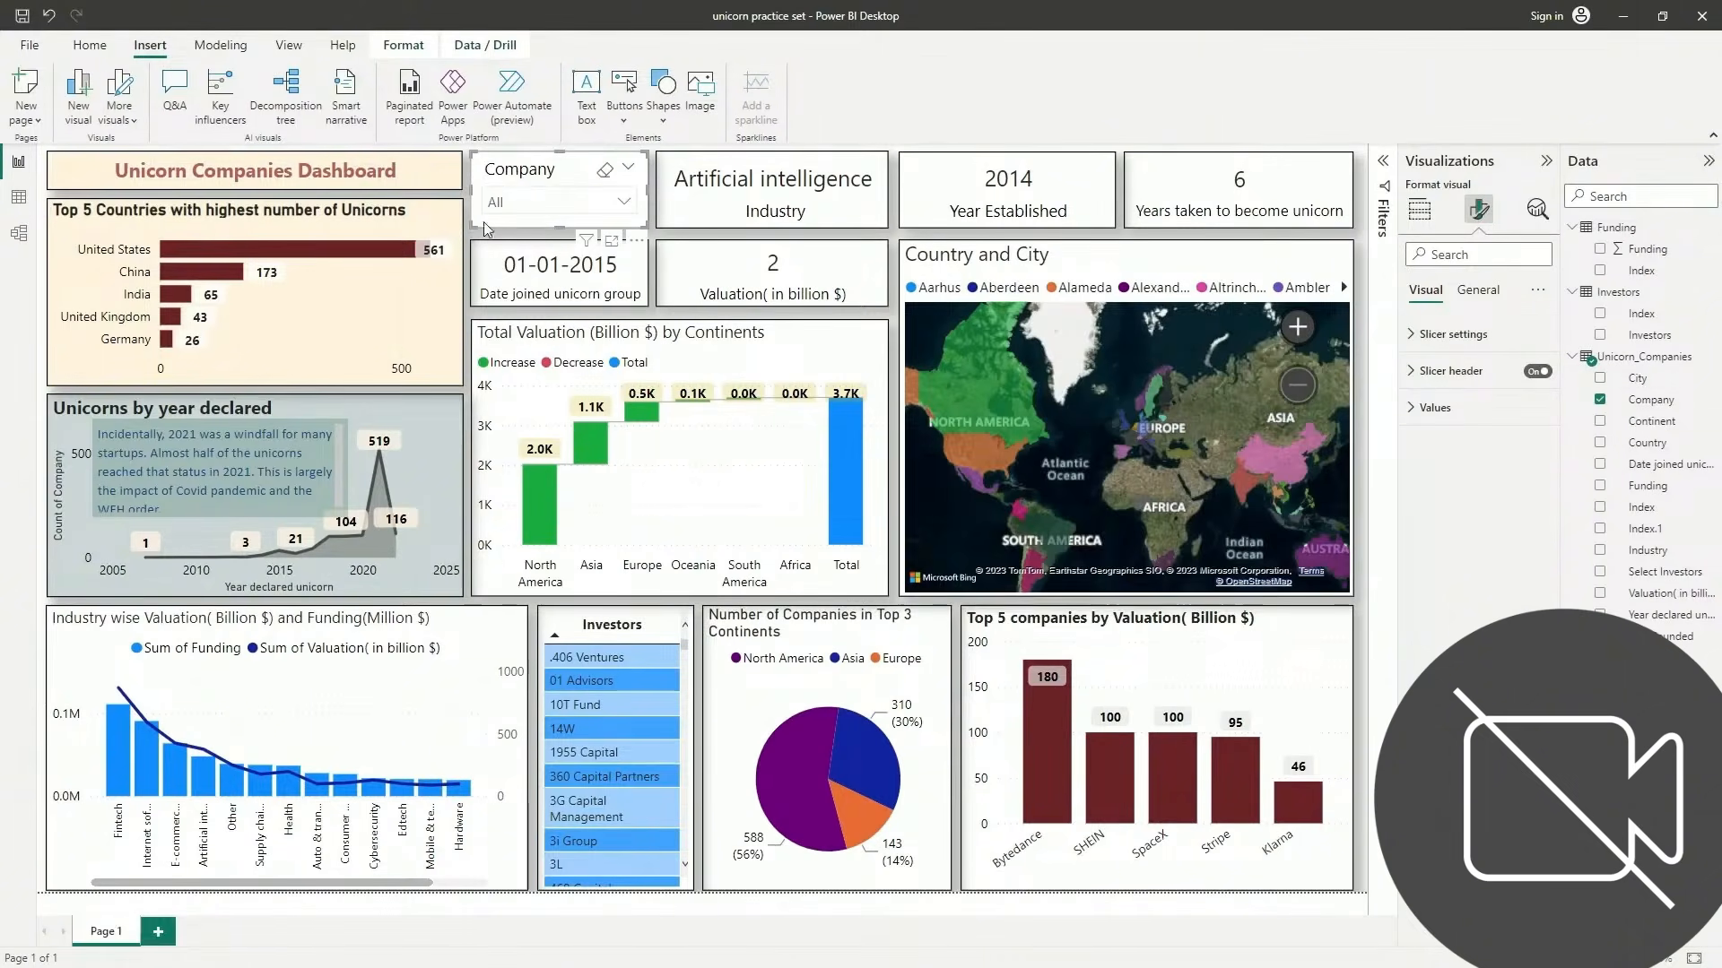
click(1485, 335)
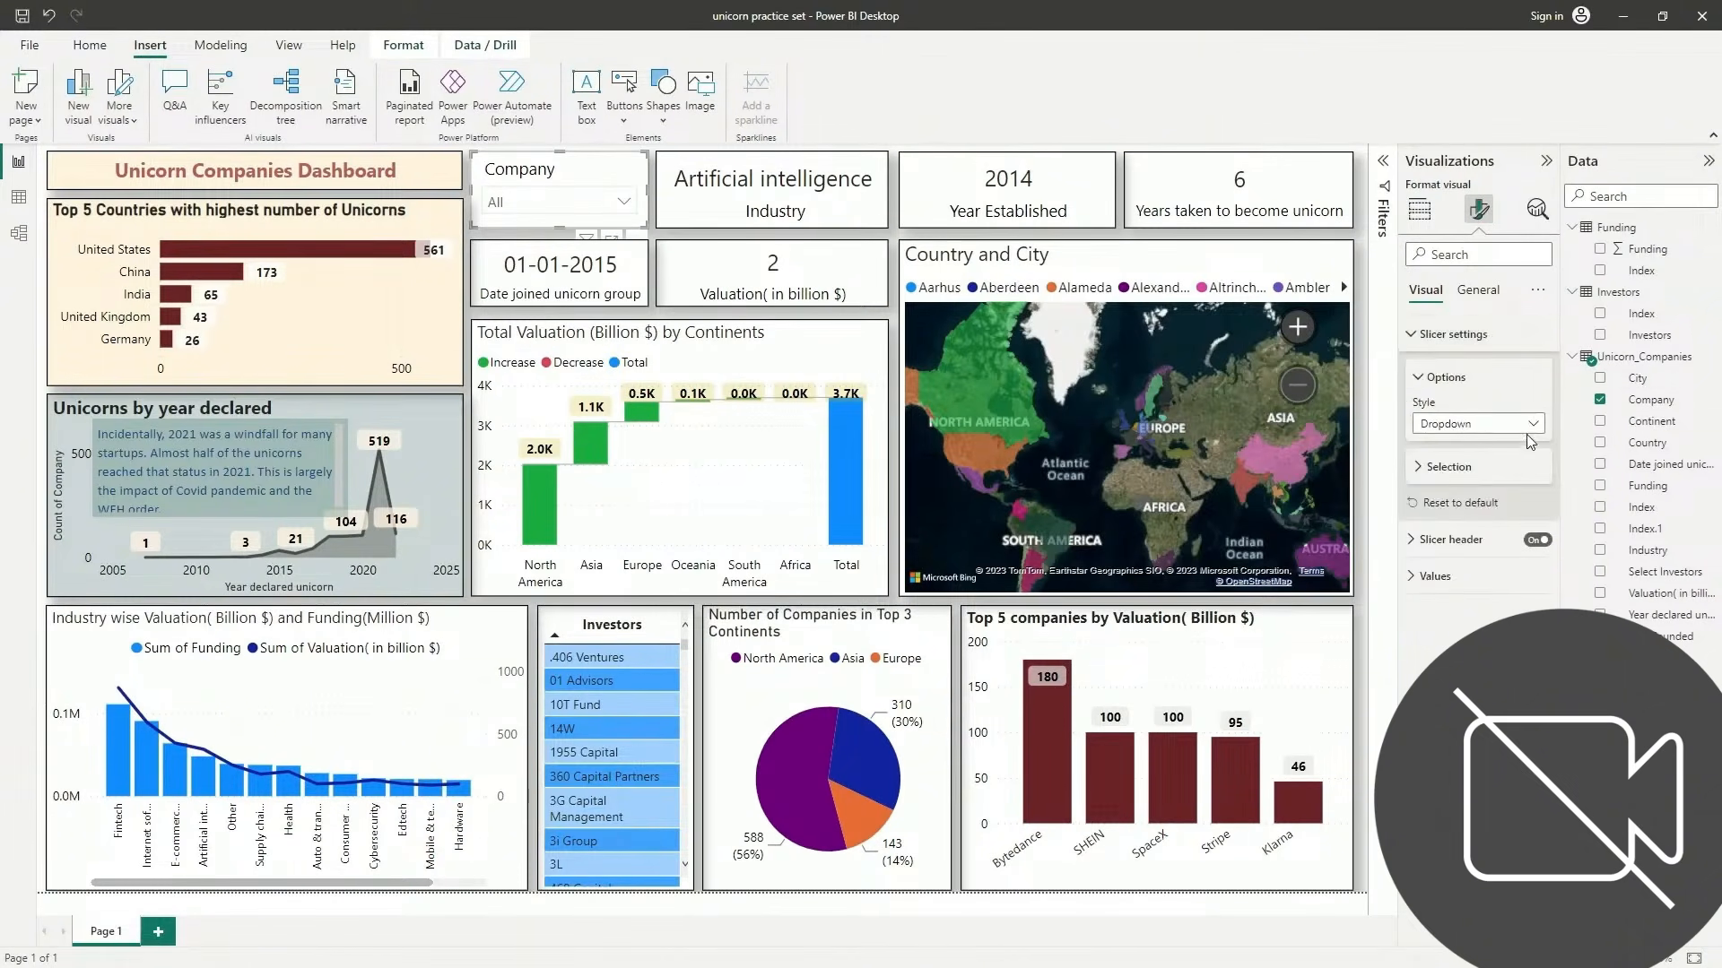
click(1473, 543)
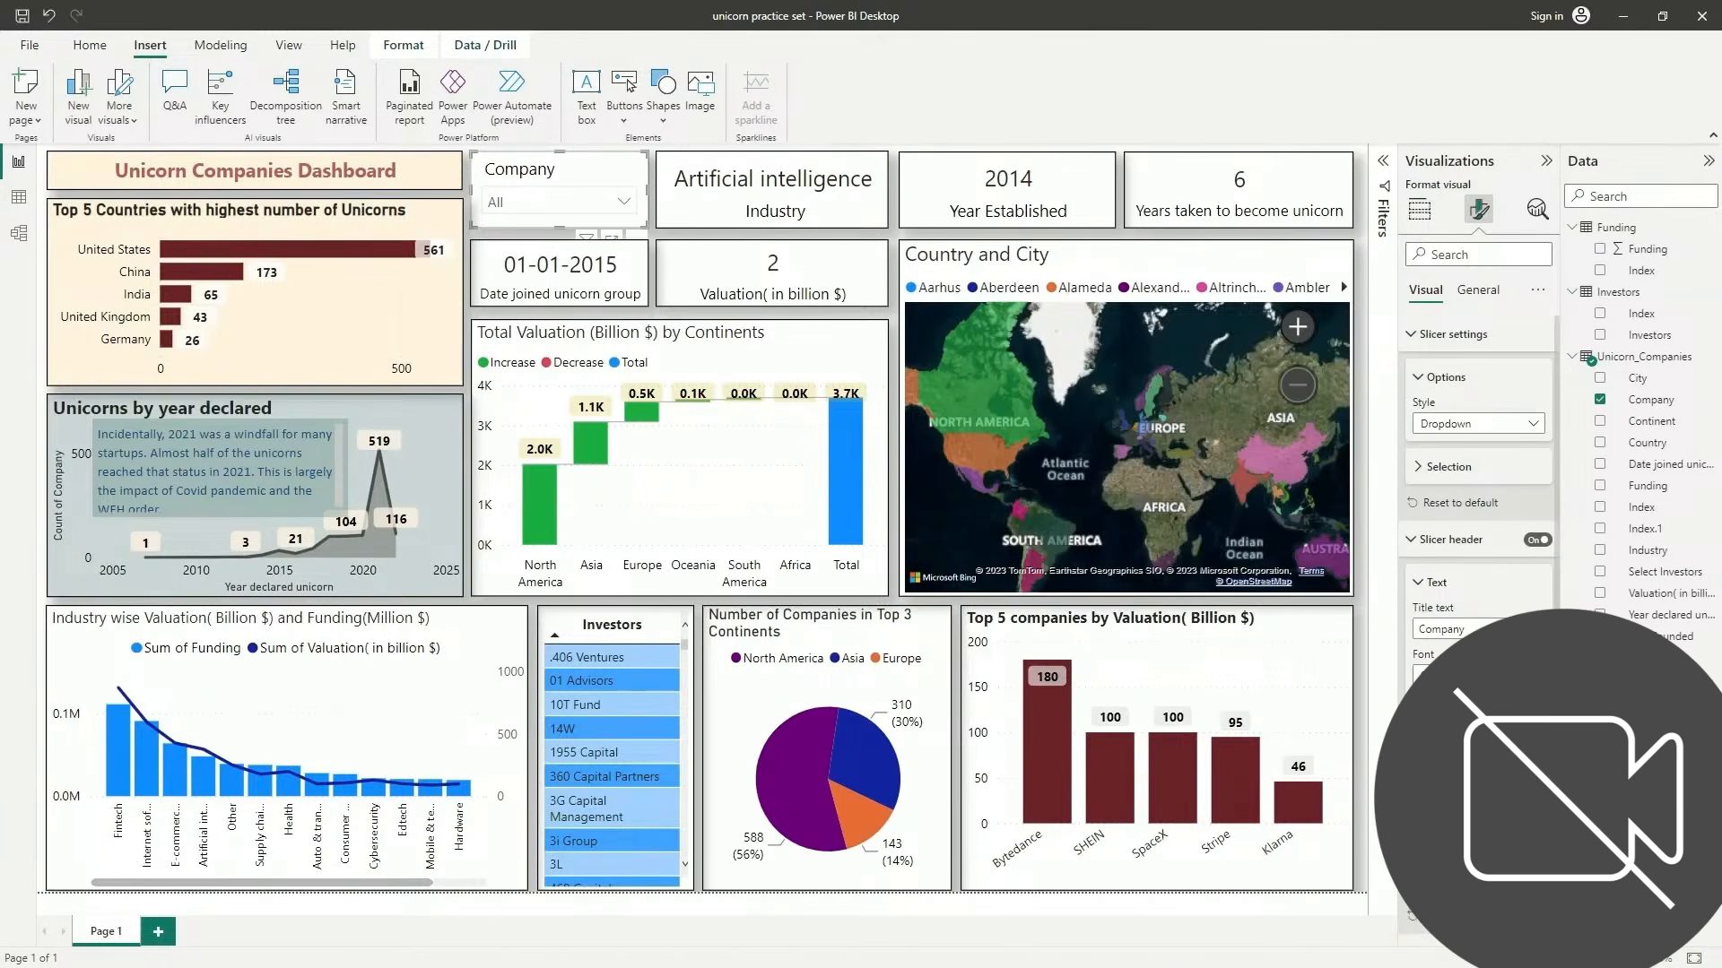
click(1537, 671)
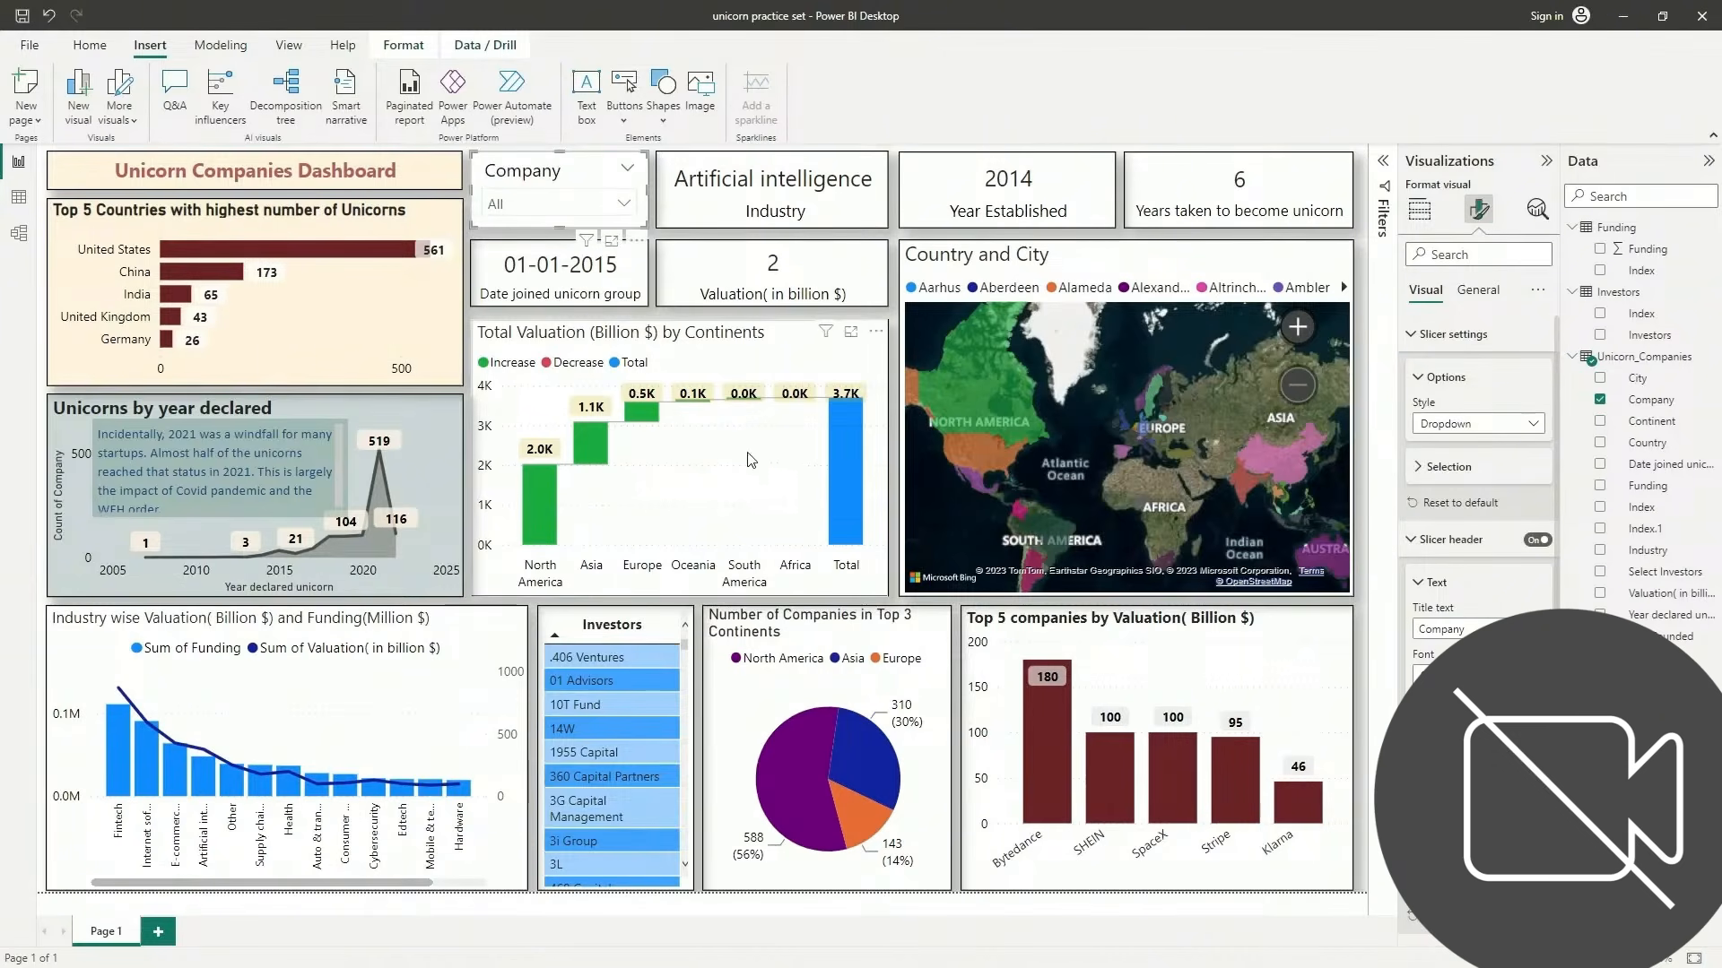
click(1424, 699)
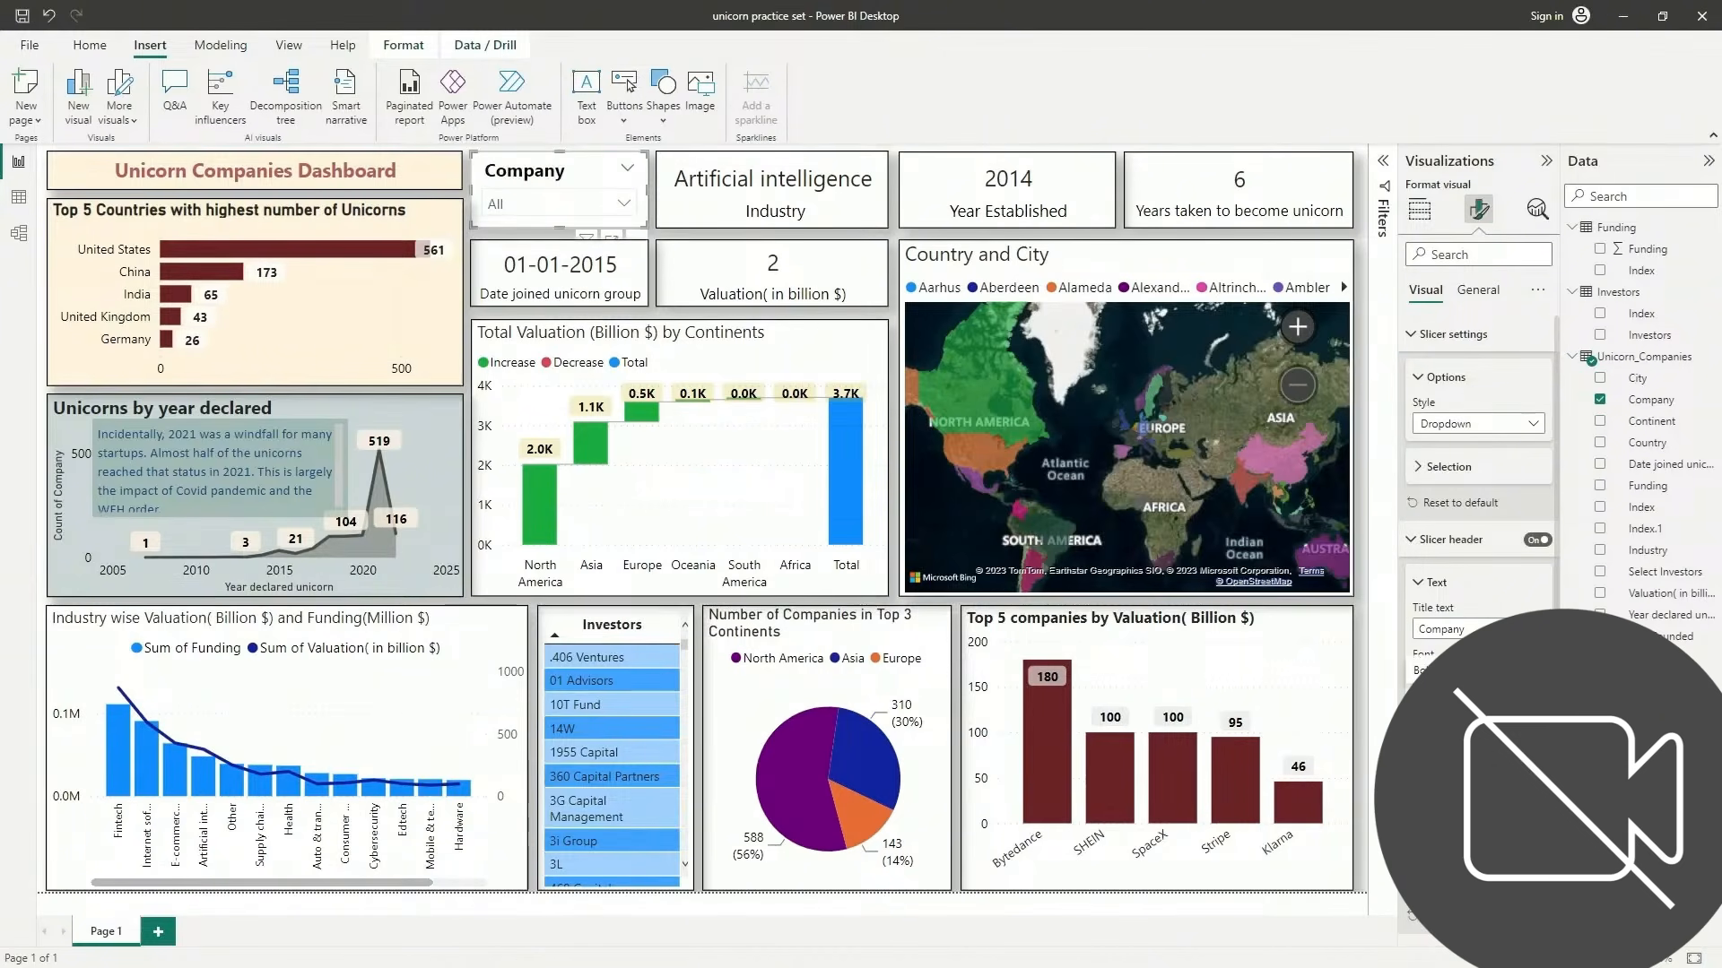
scroll(1478, 503, down, 1)
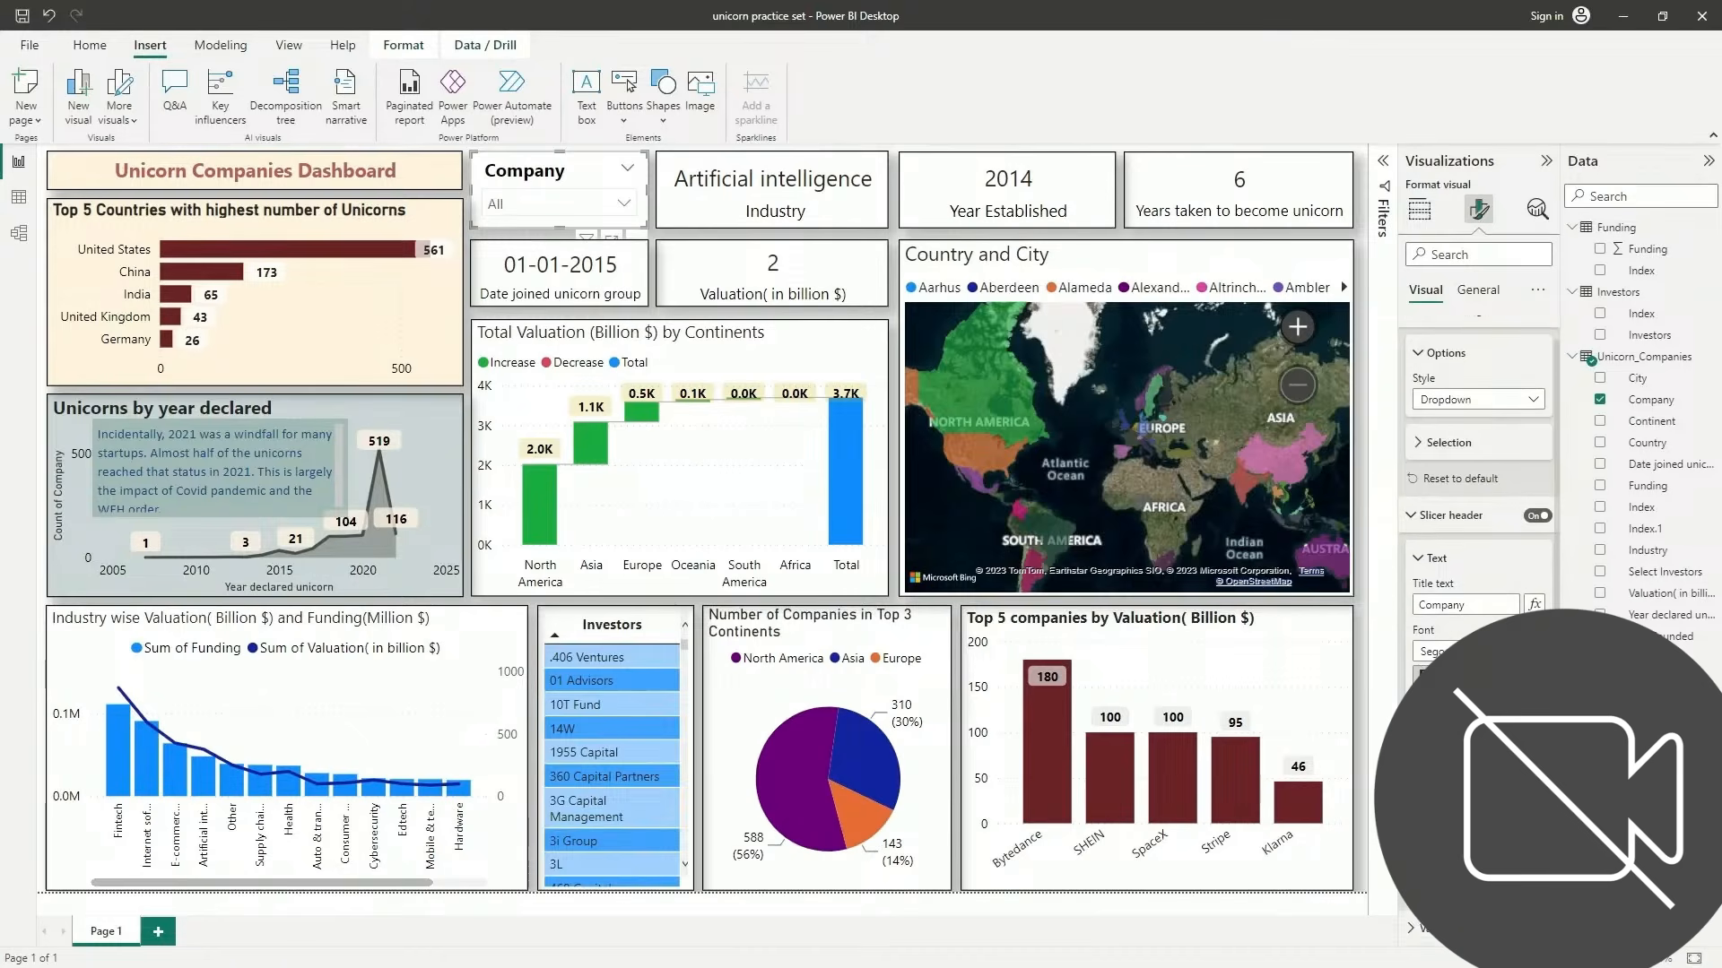
scroll(1478, 466, down, 5)
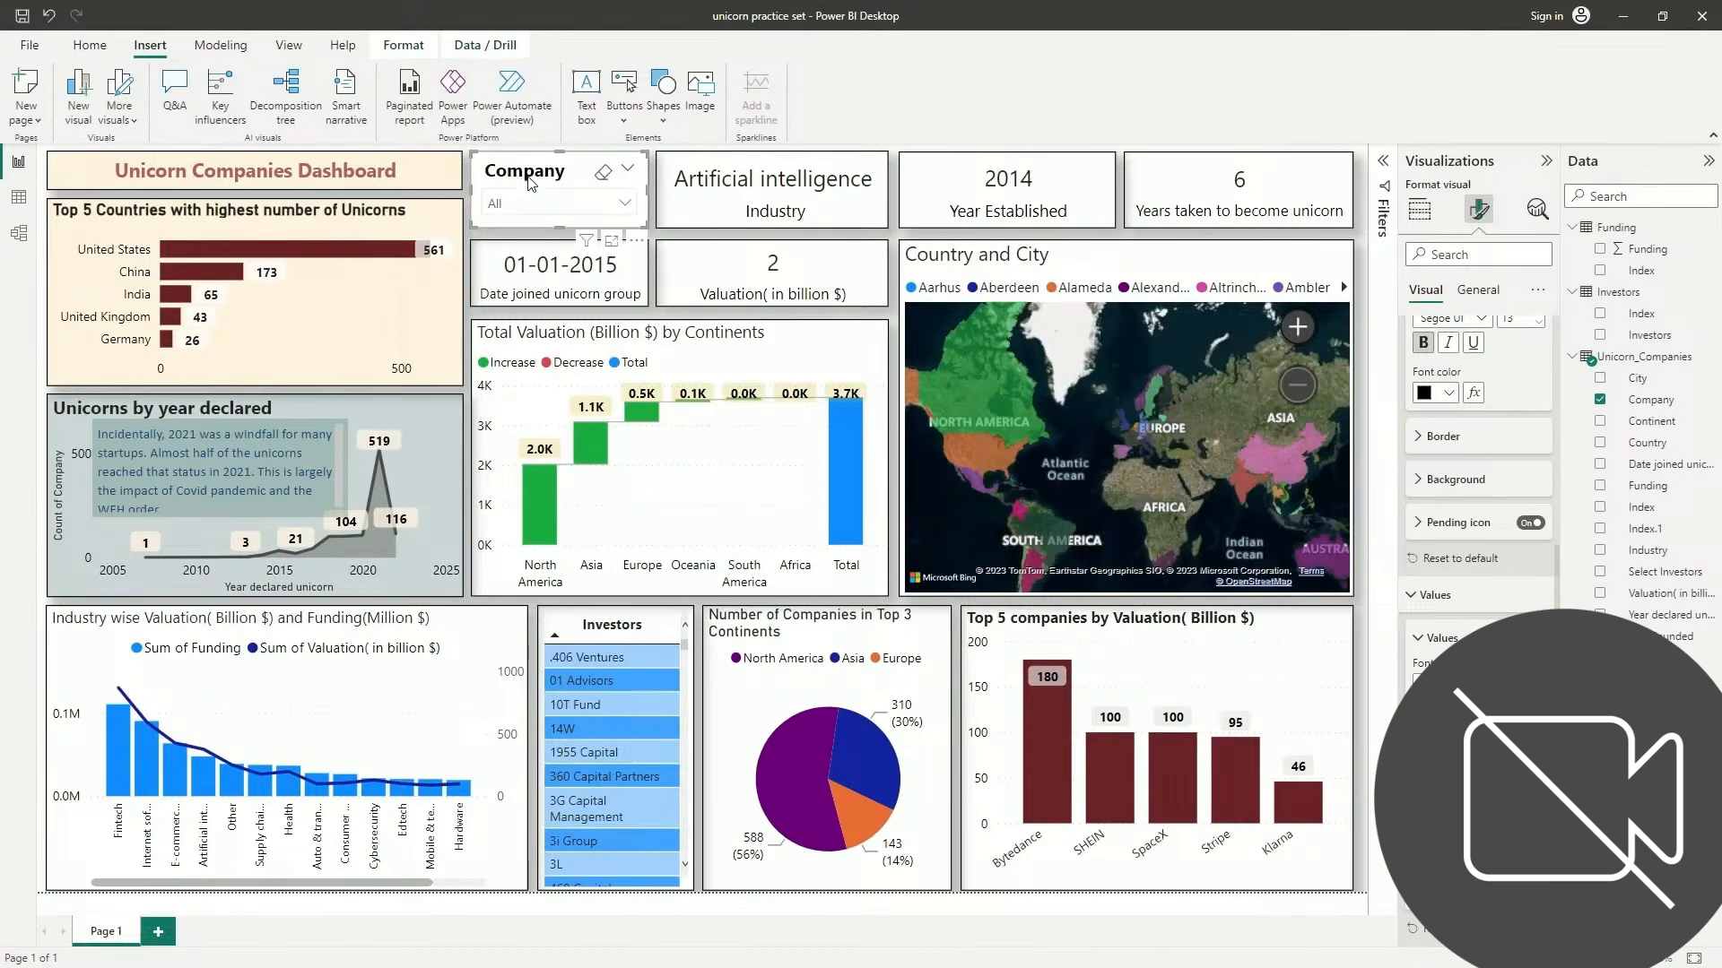
click(299, 255)
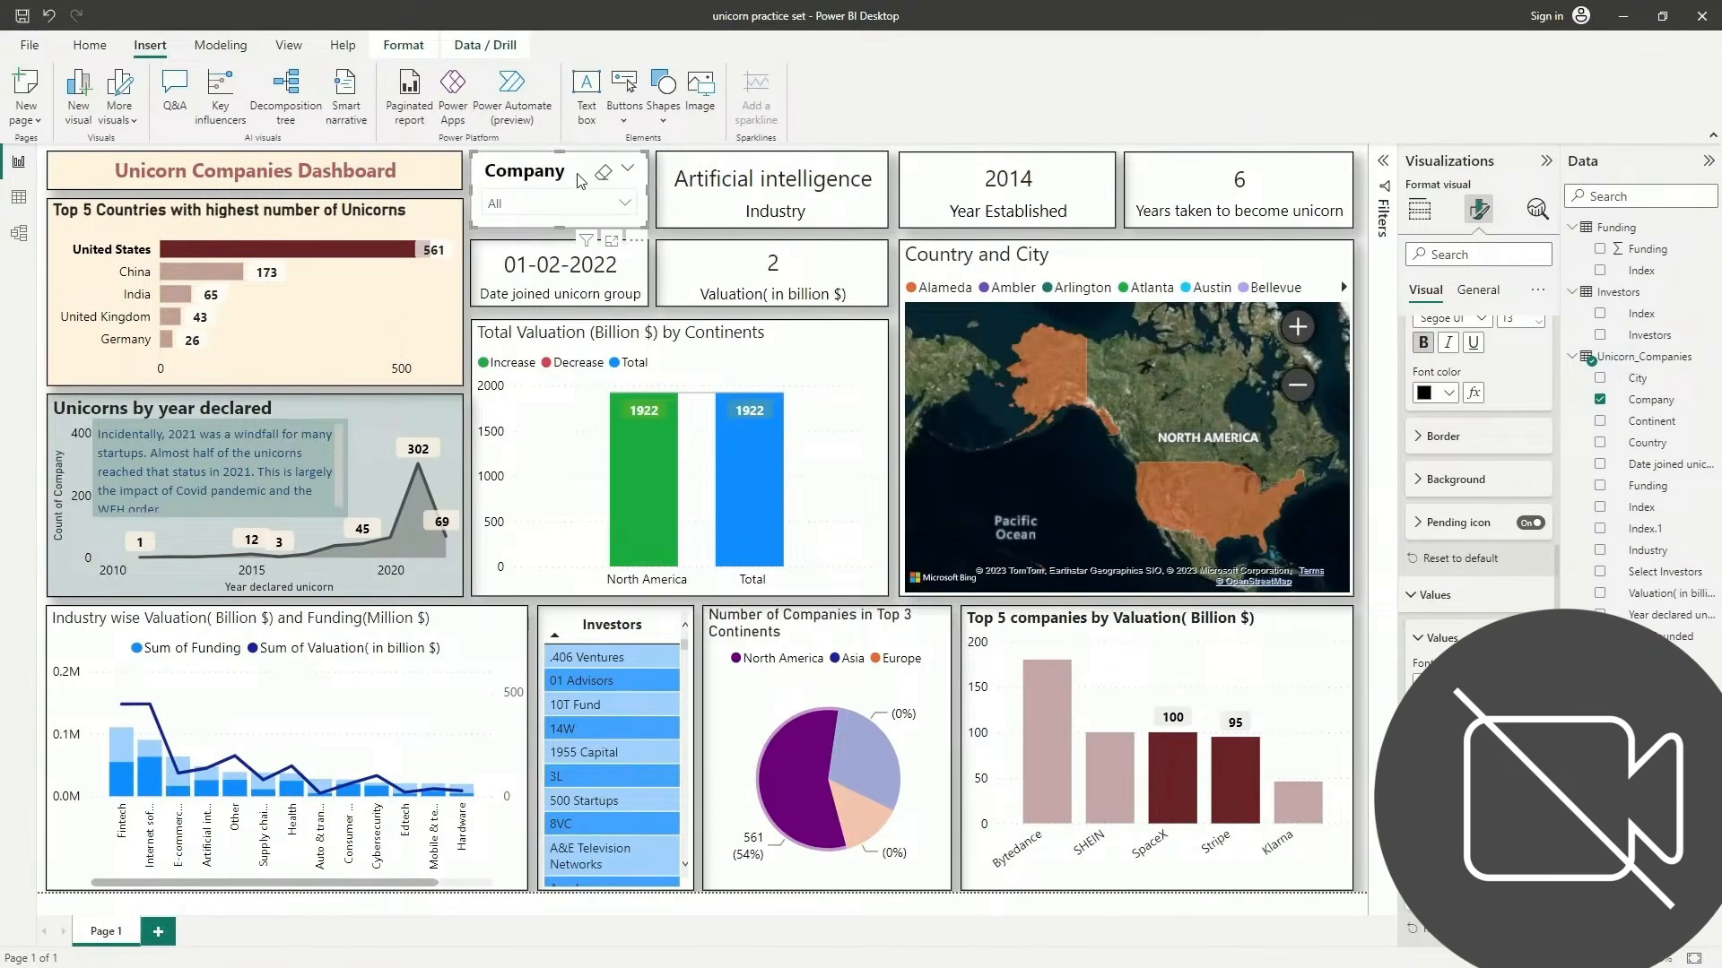
Give the Company slicer a dark red background with 80% transparency
click(1475, 289)
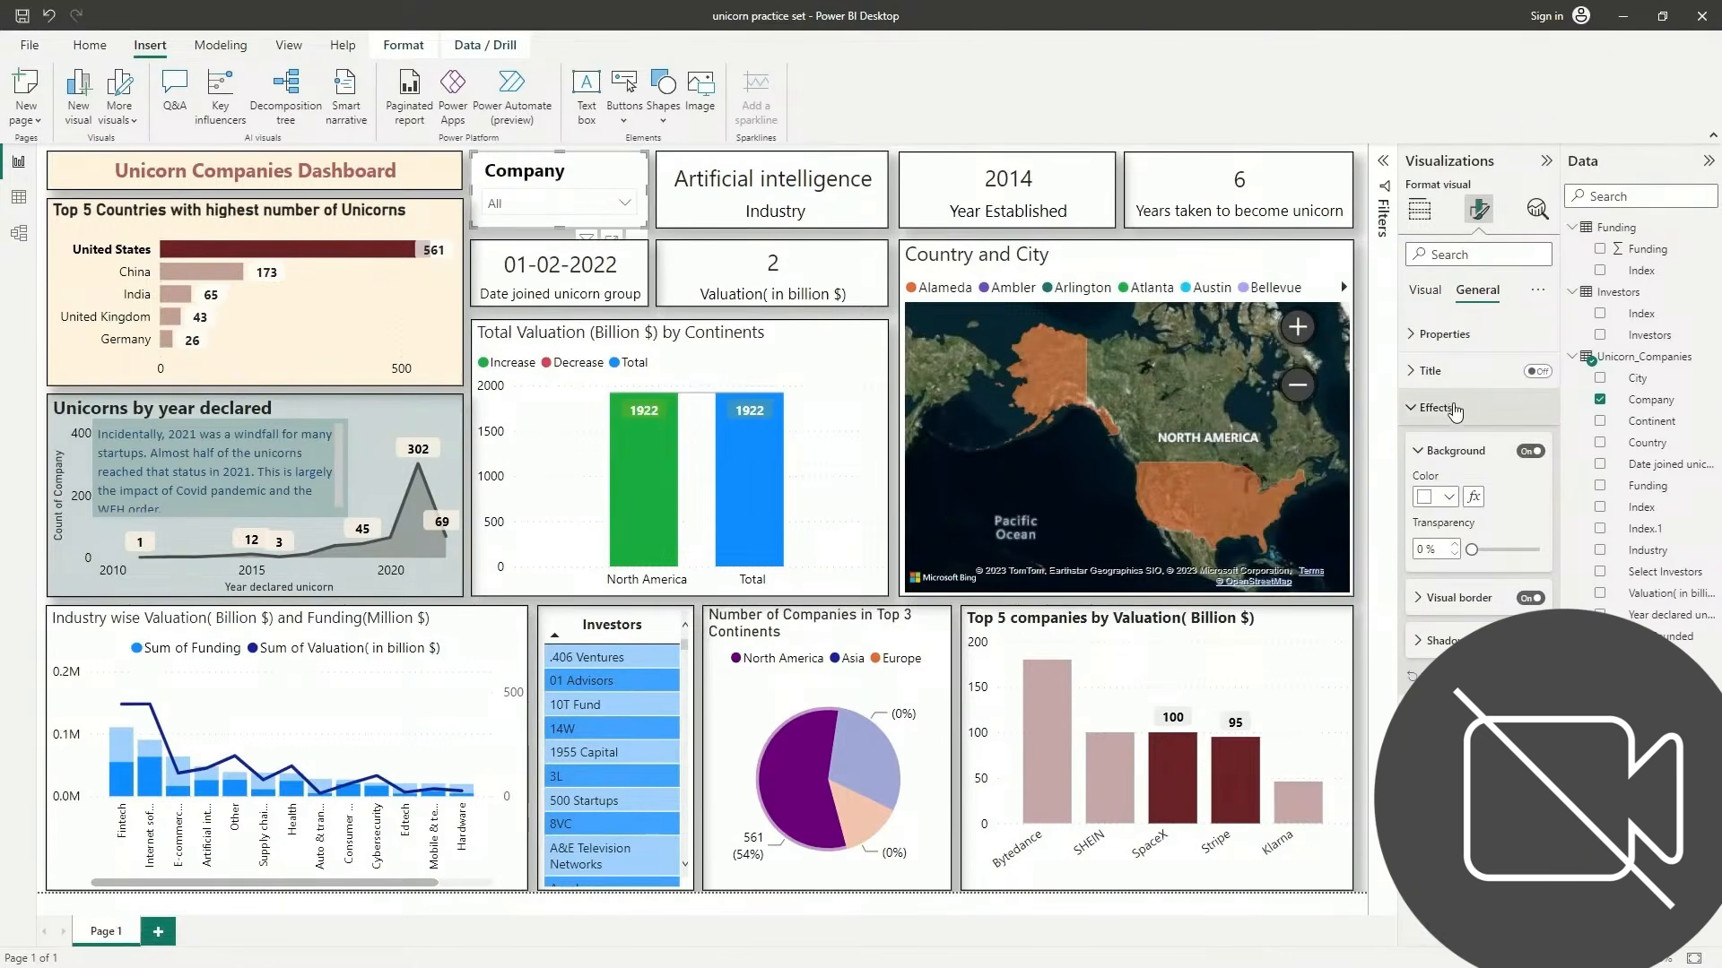
click(1455, 412)
click(1455, 411)
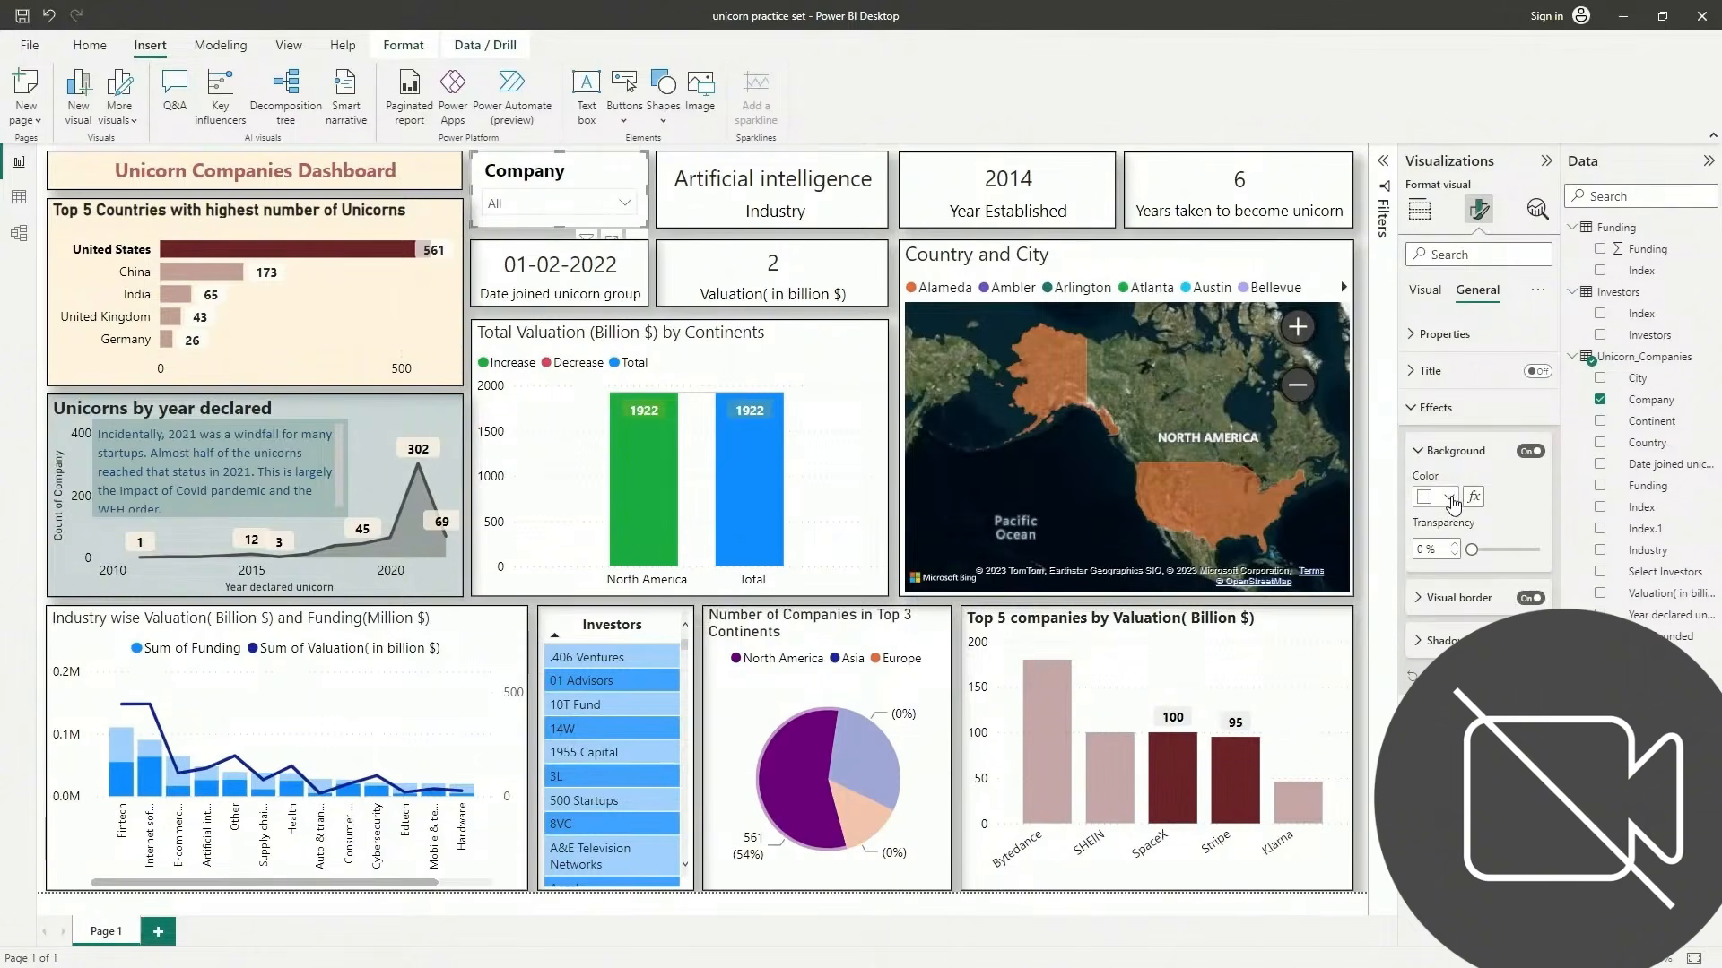
click(1450, 498)
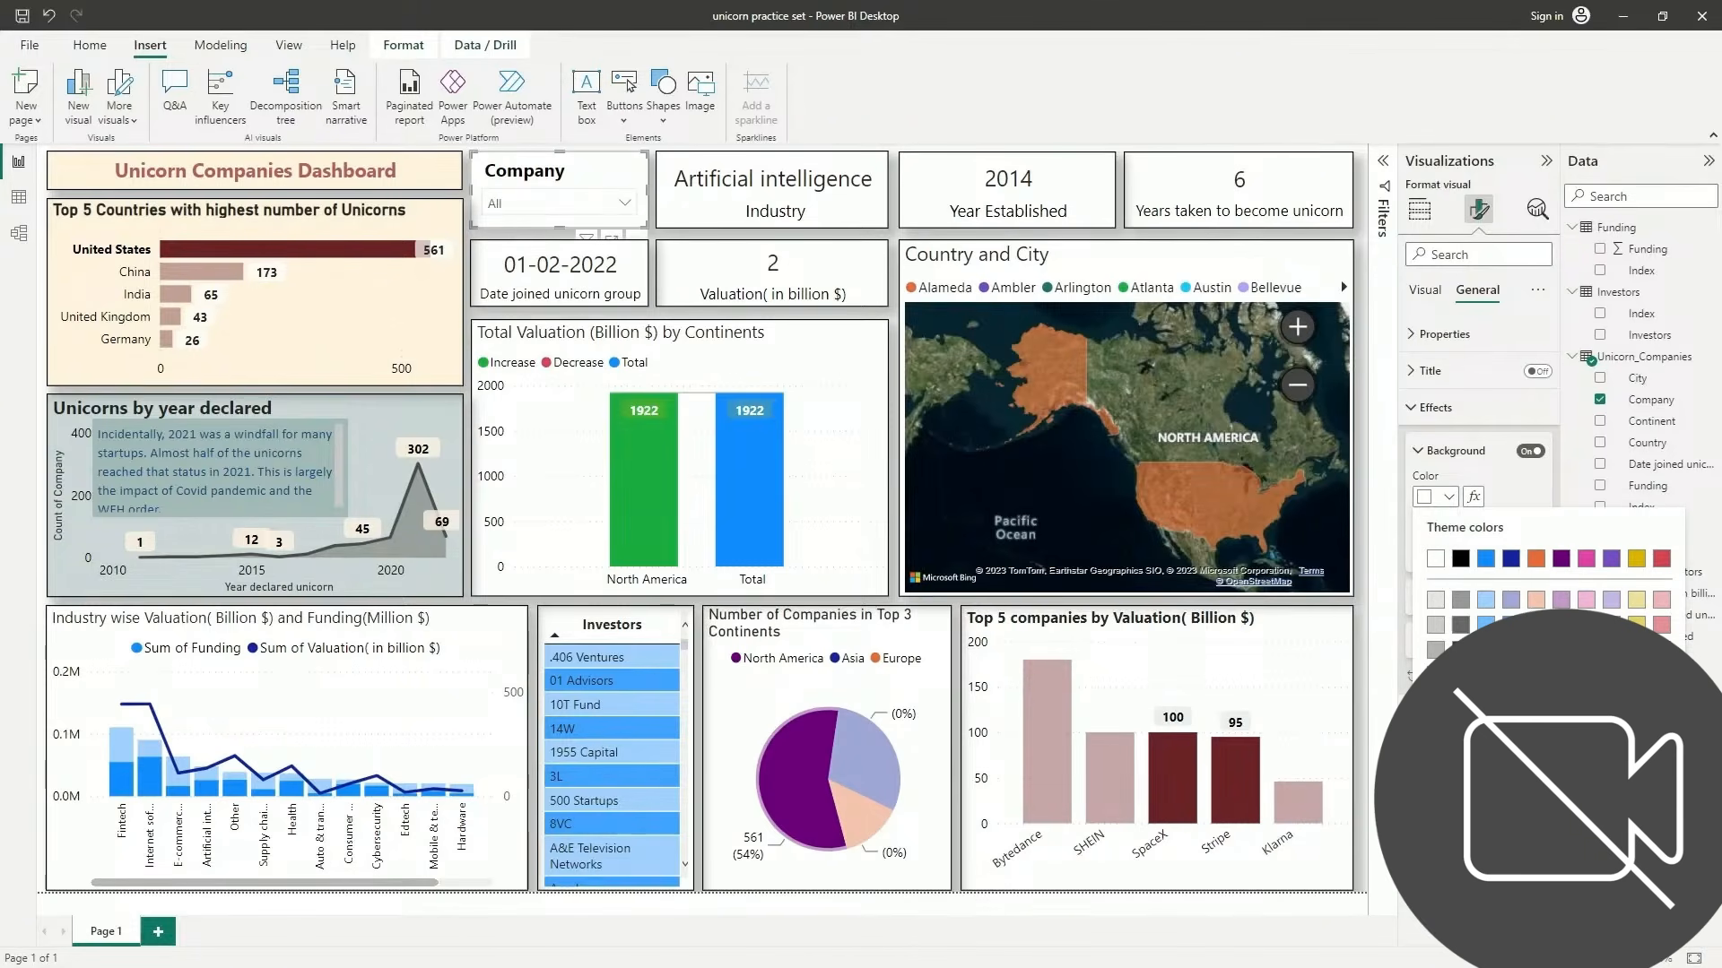
click(1662, 675)
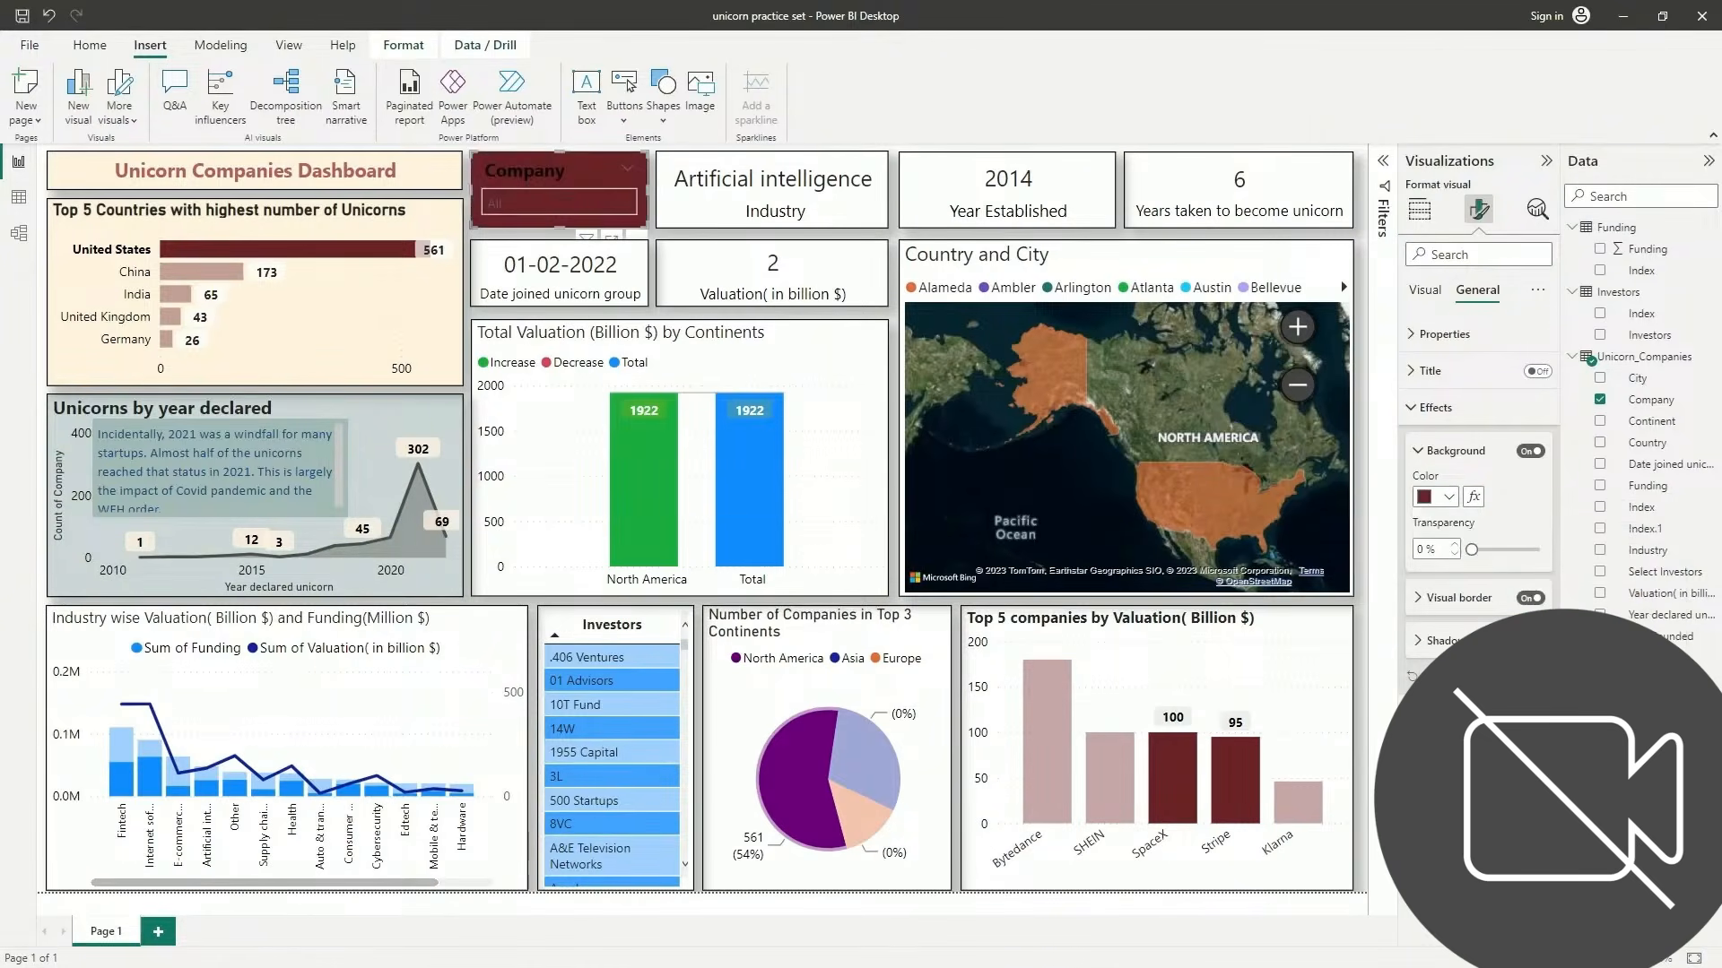
drag(1471, 550, 1525, 551)
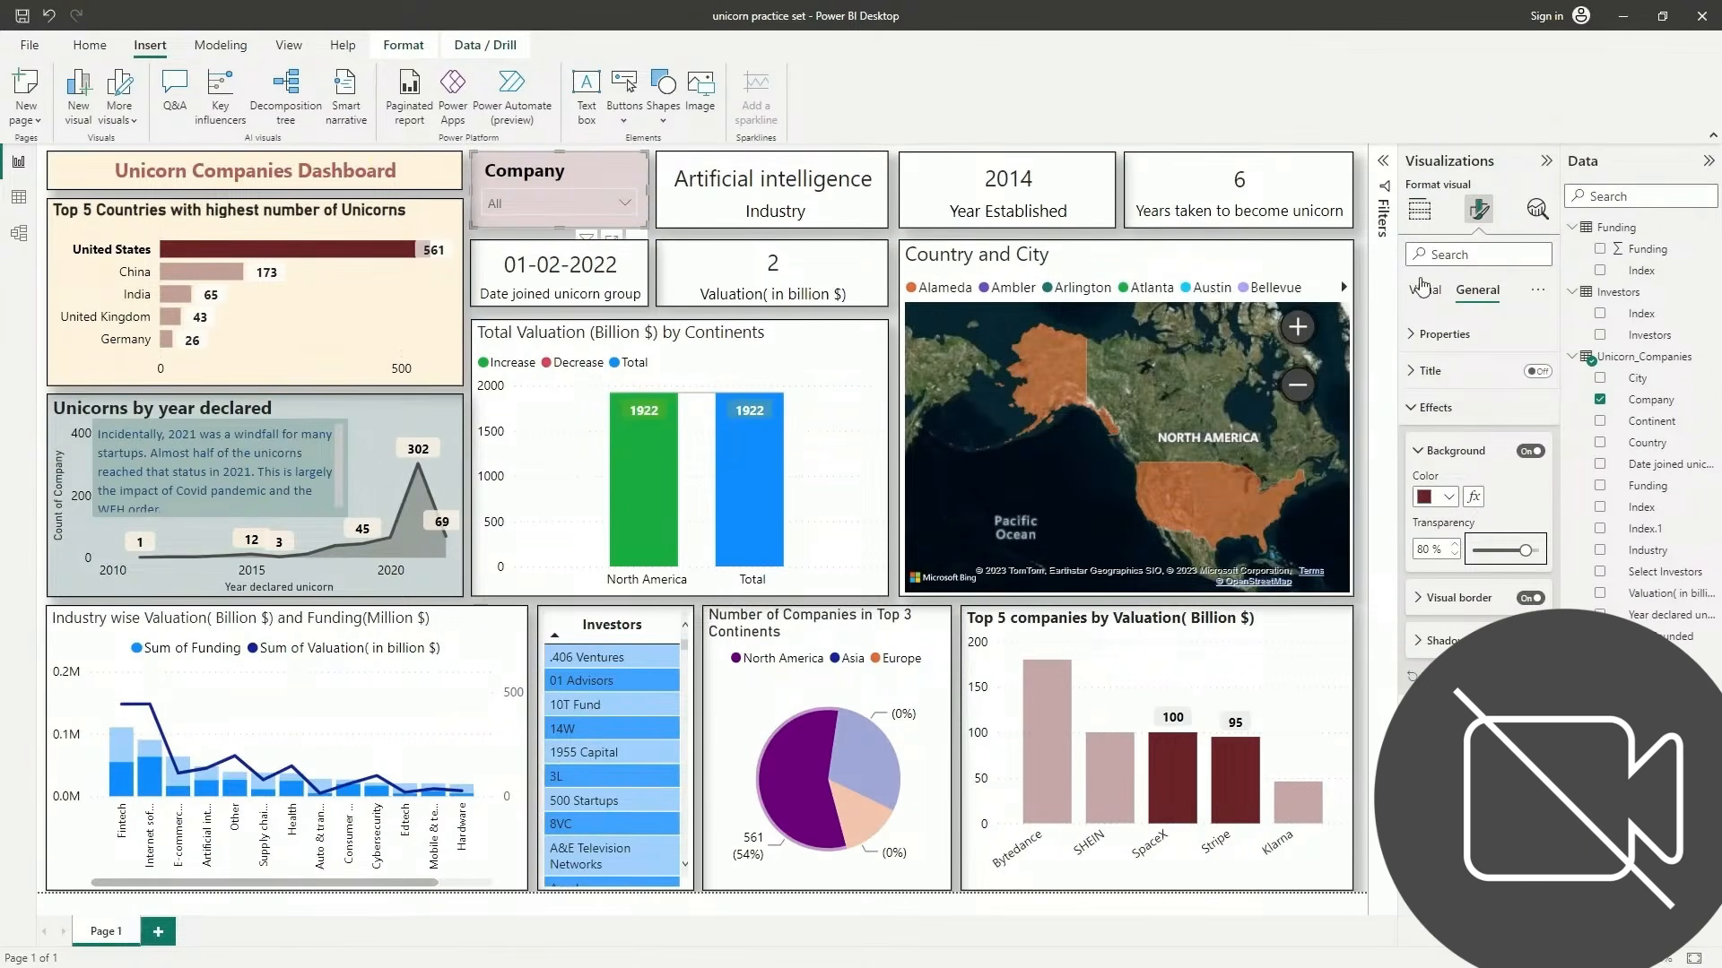
Set the Company slicer's text colour to black
click(1423, 291)
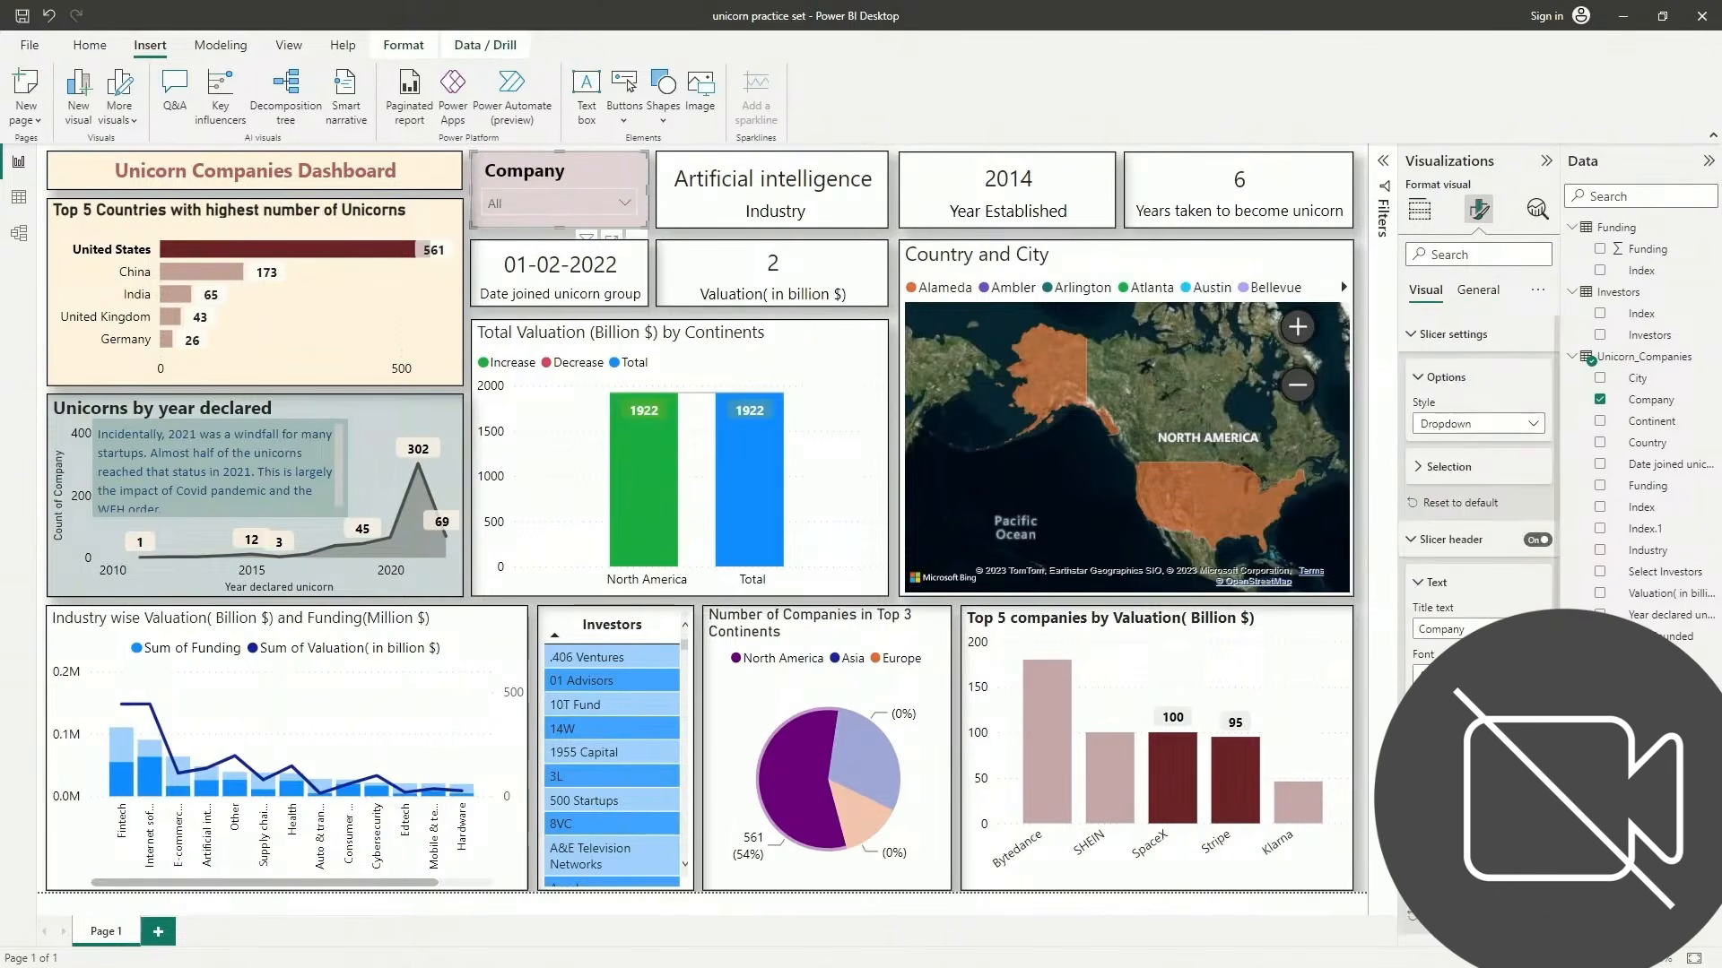
scroll(1478, 449, down, 5)
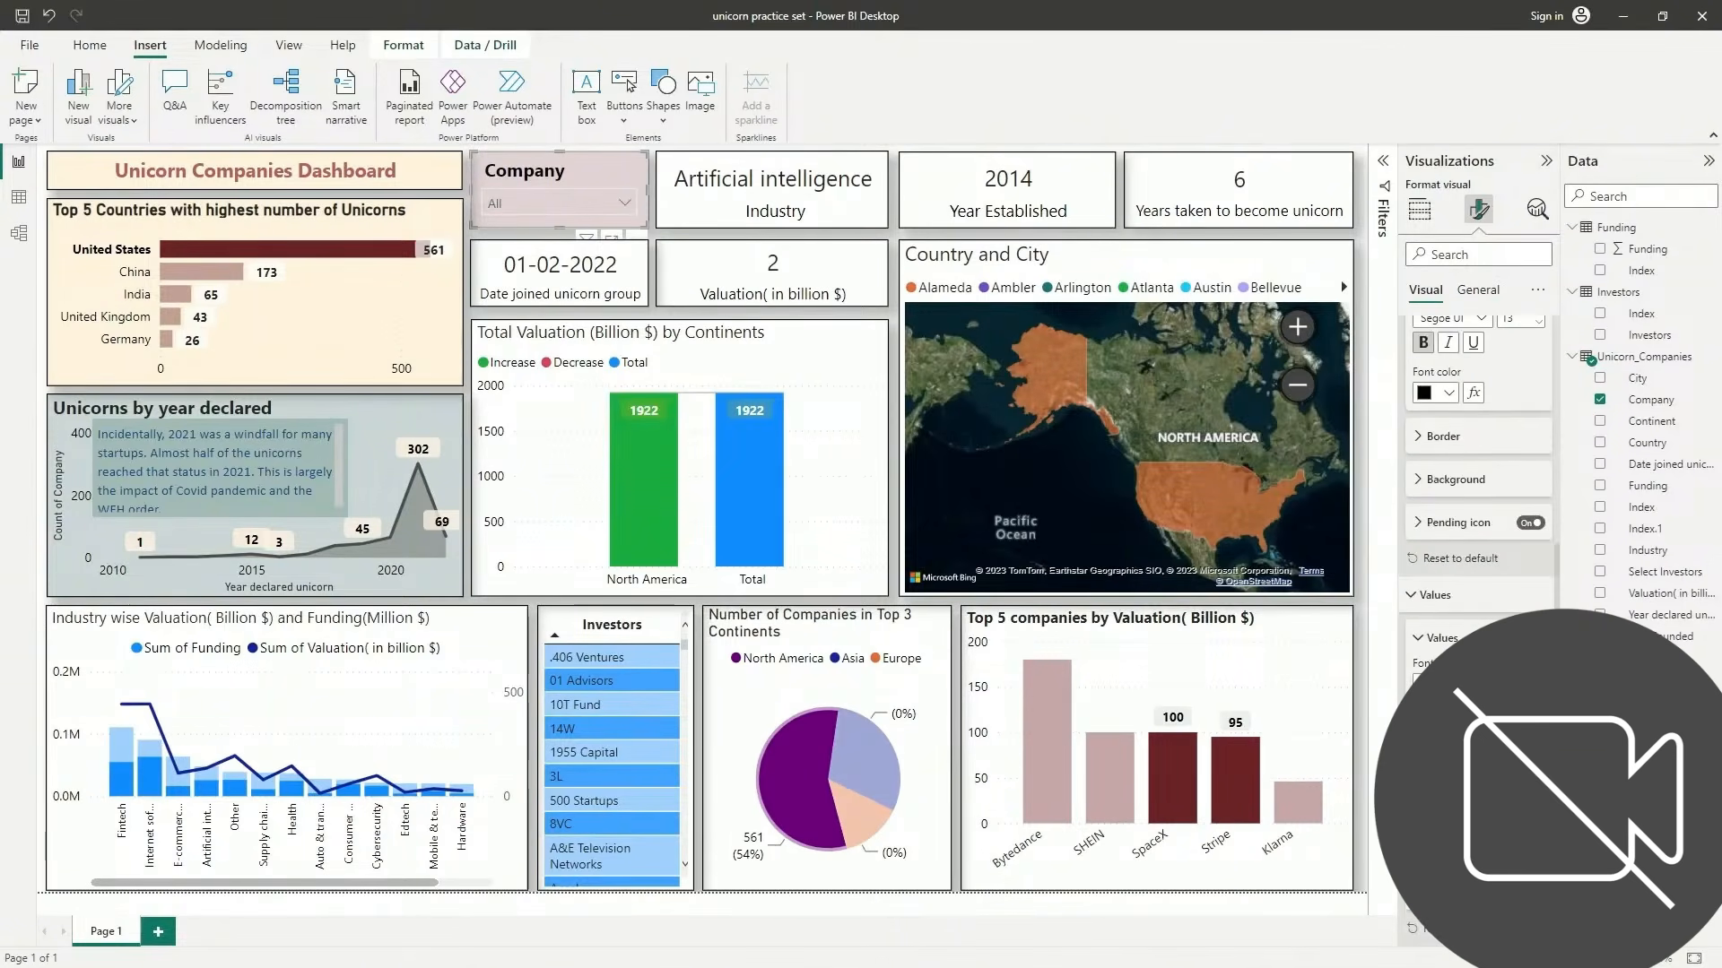
click(1448, 393)
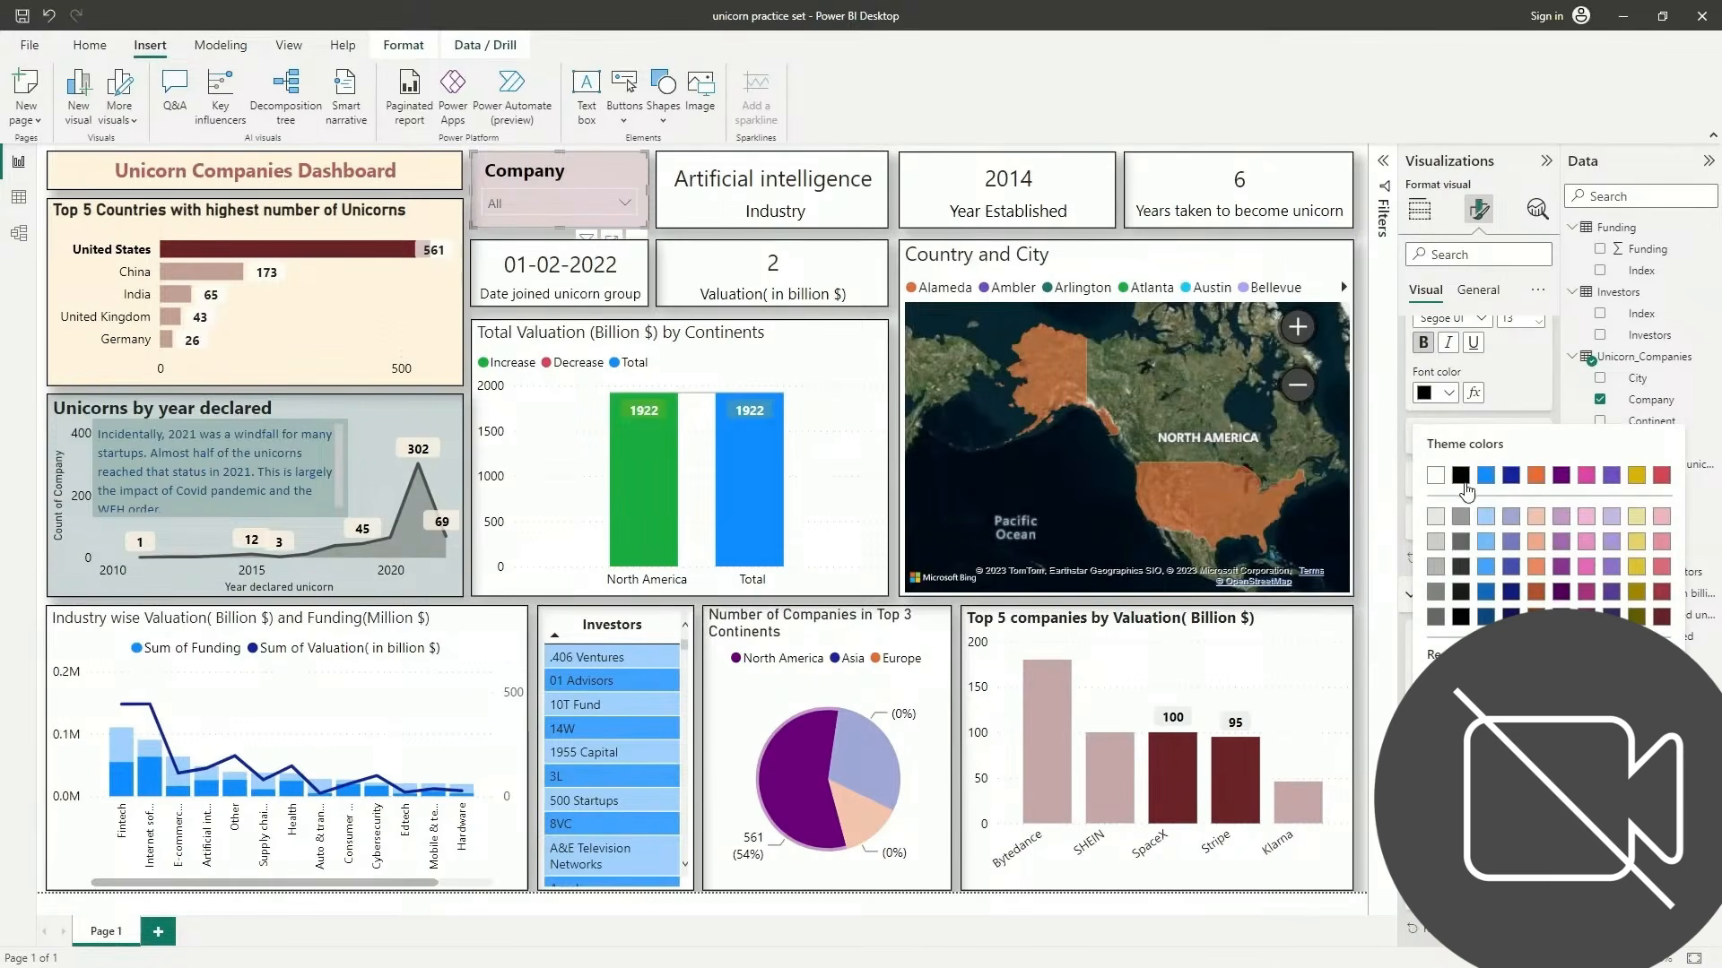
click(1463, 481)
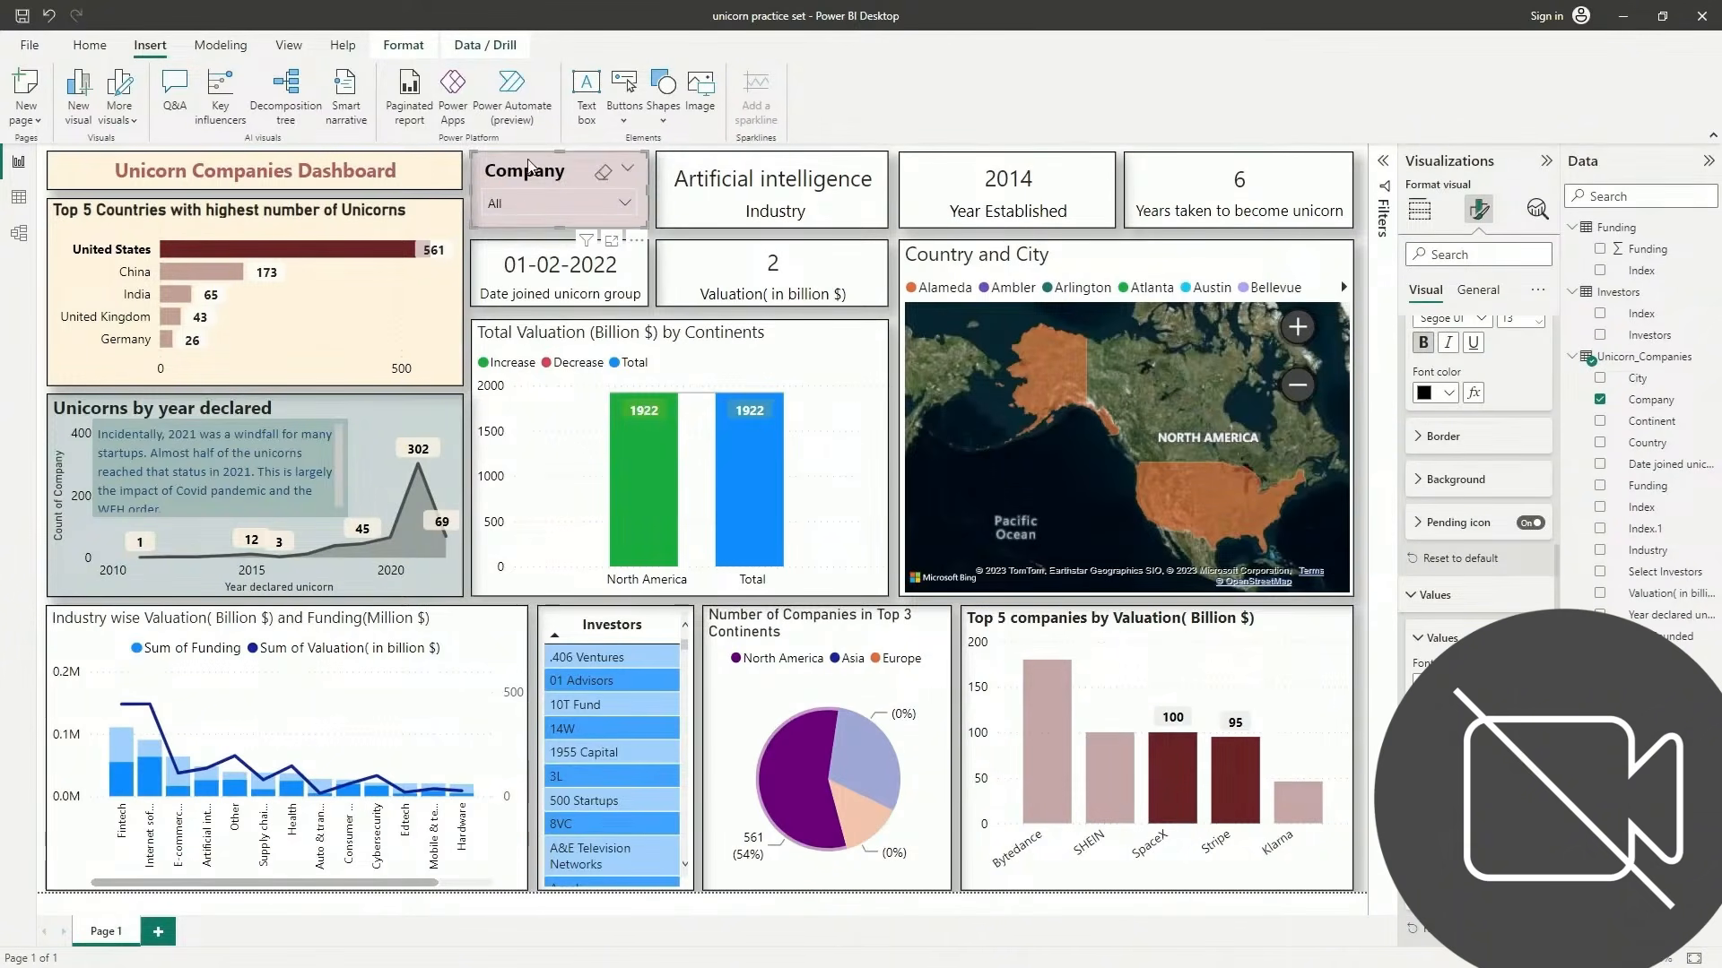
scroll(1443, 488, up, 5)
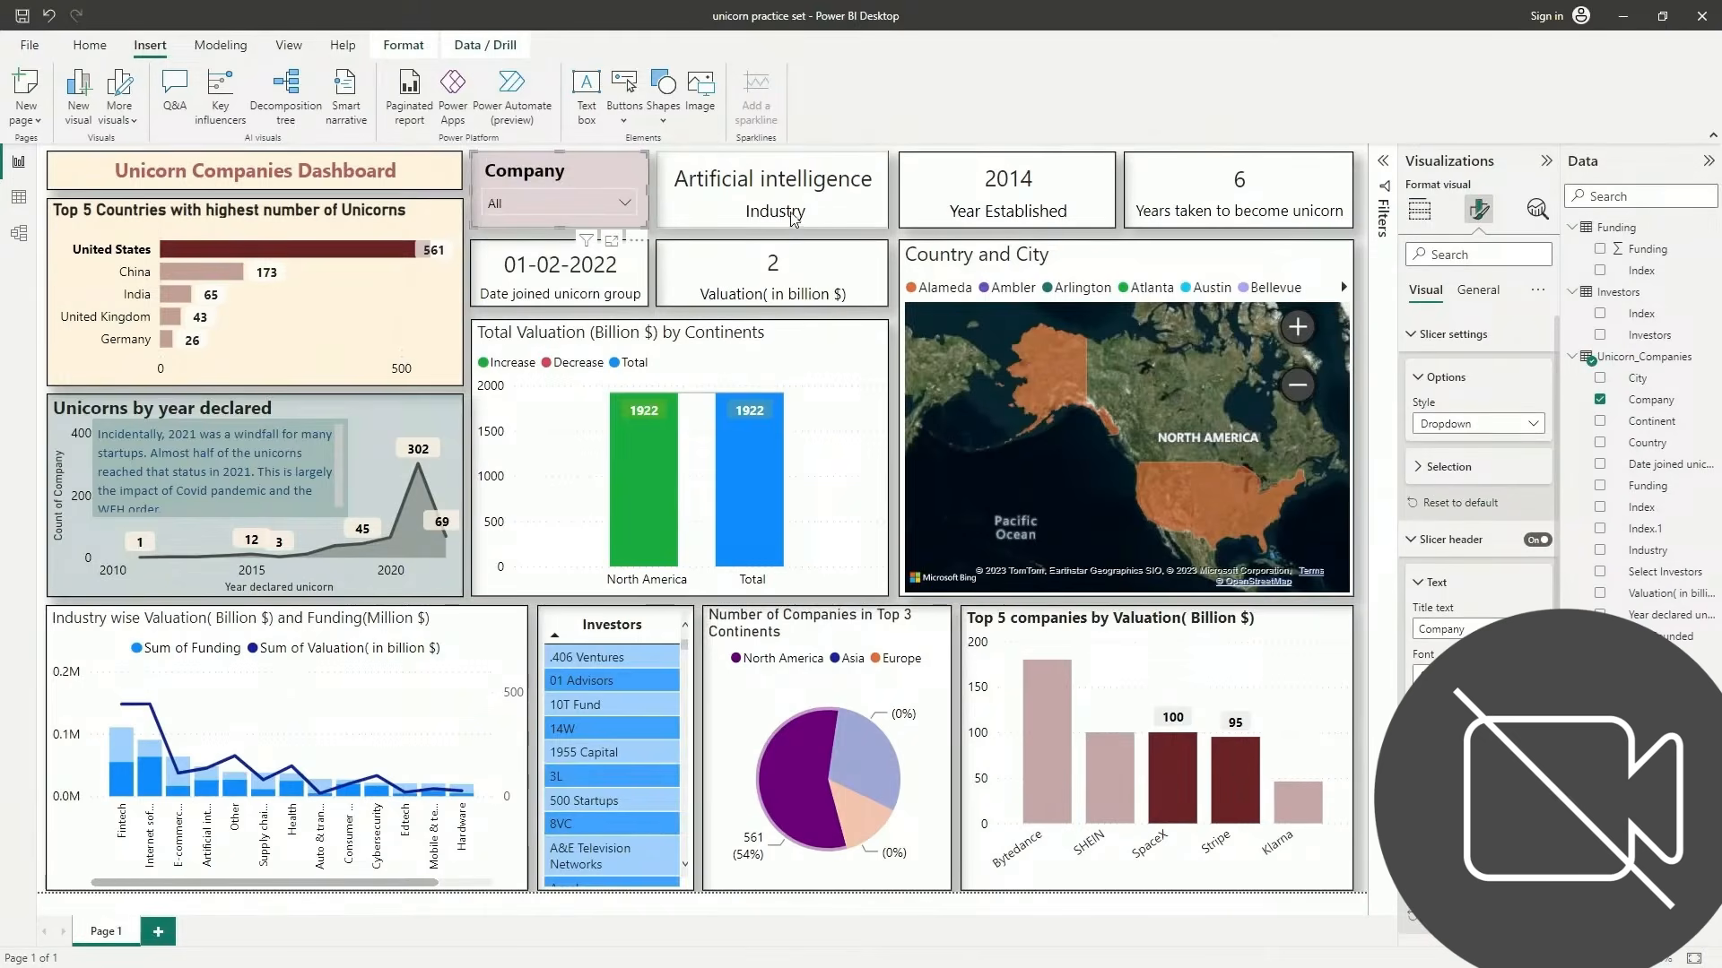
Set the Industry card's callout value font size to 15, and deselect the card
click(834, 207)
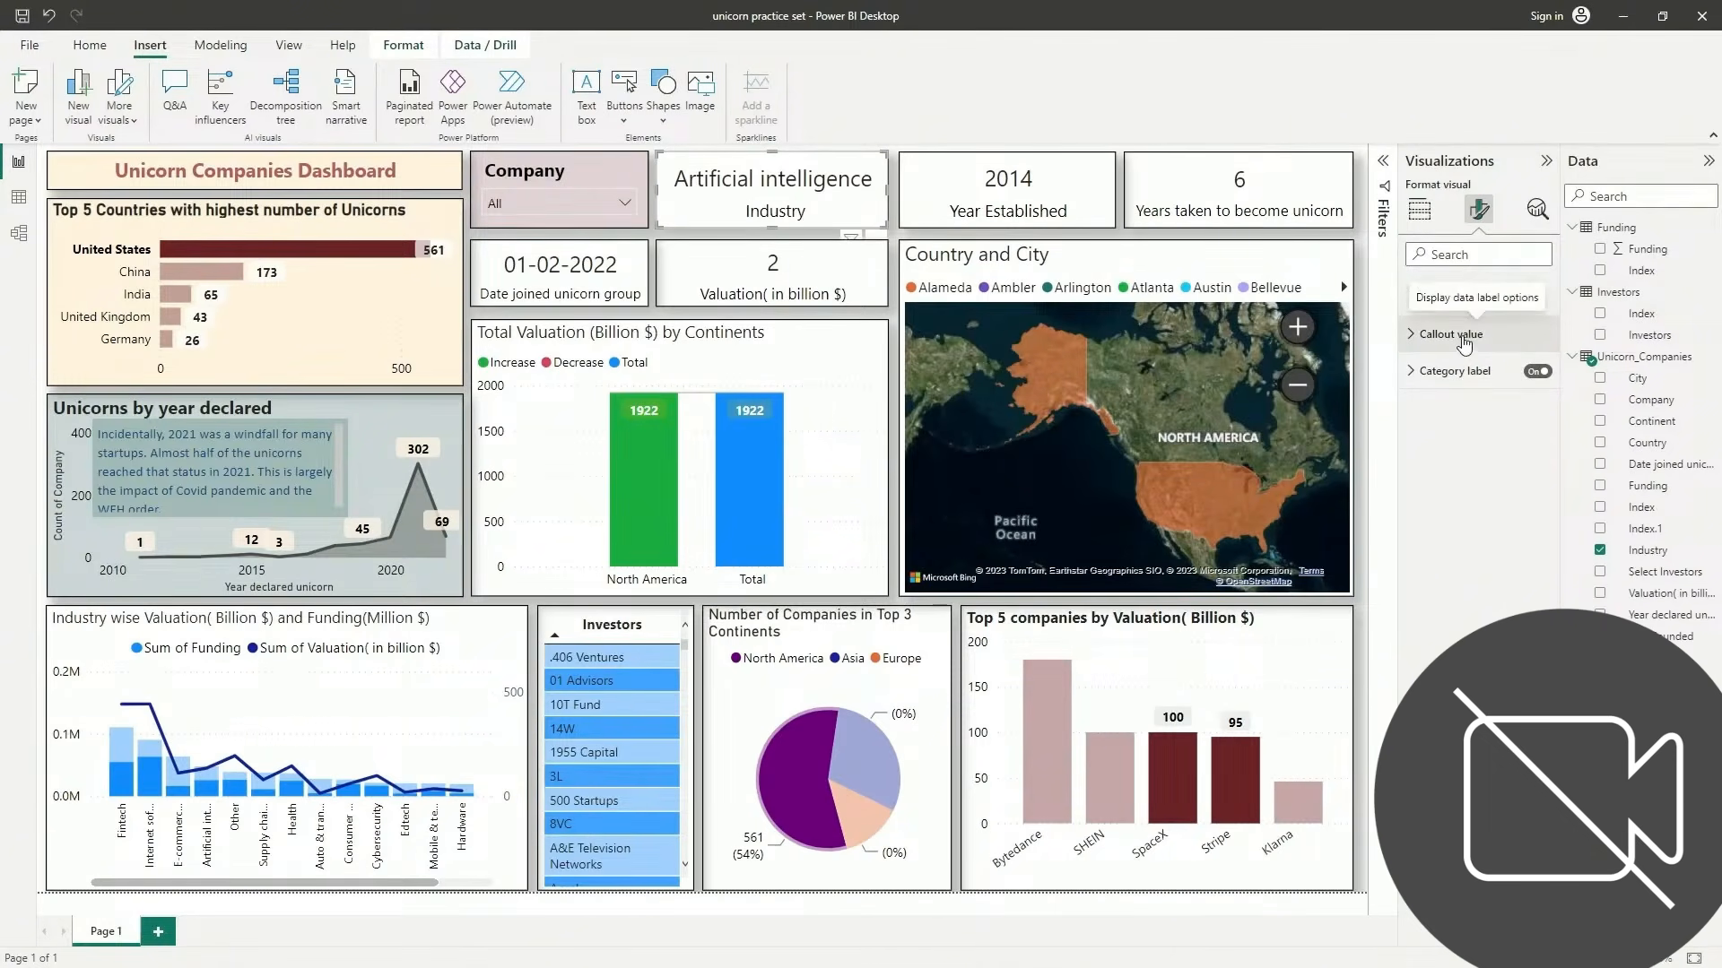
click(1461, 339)
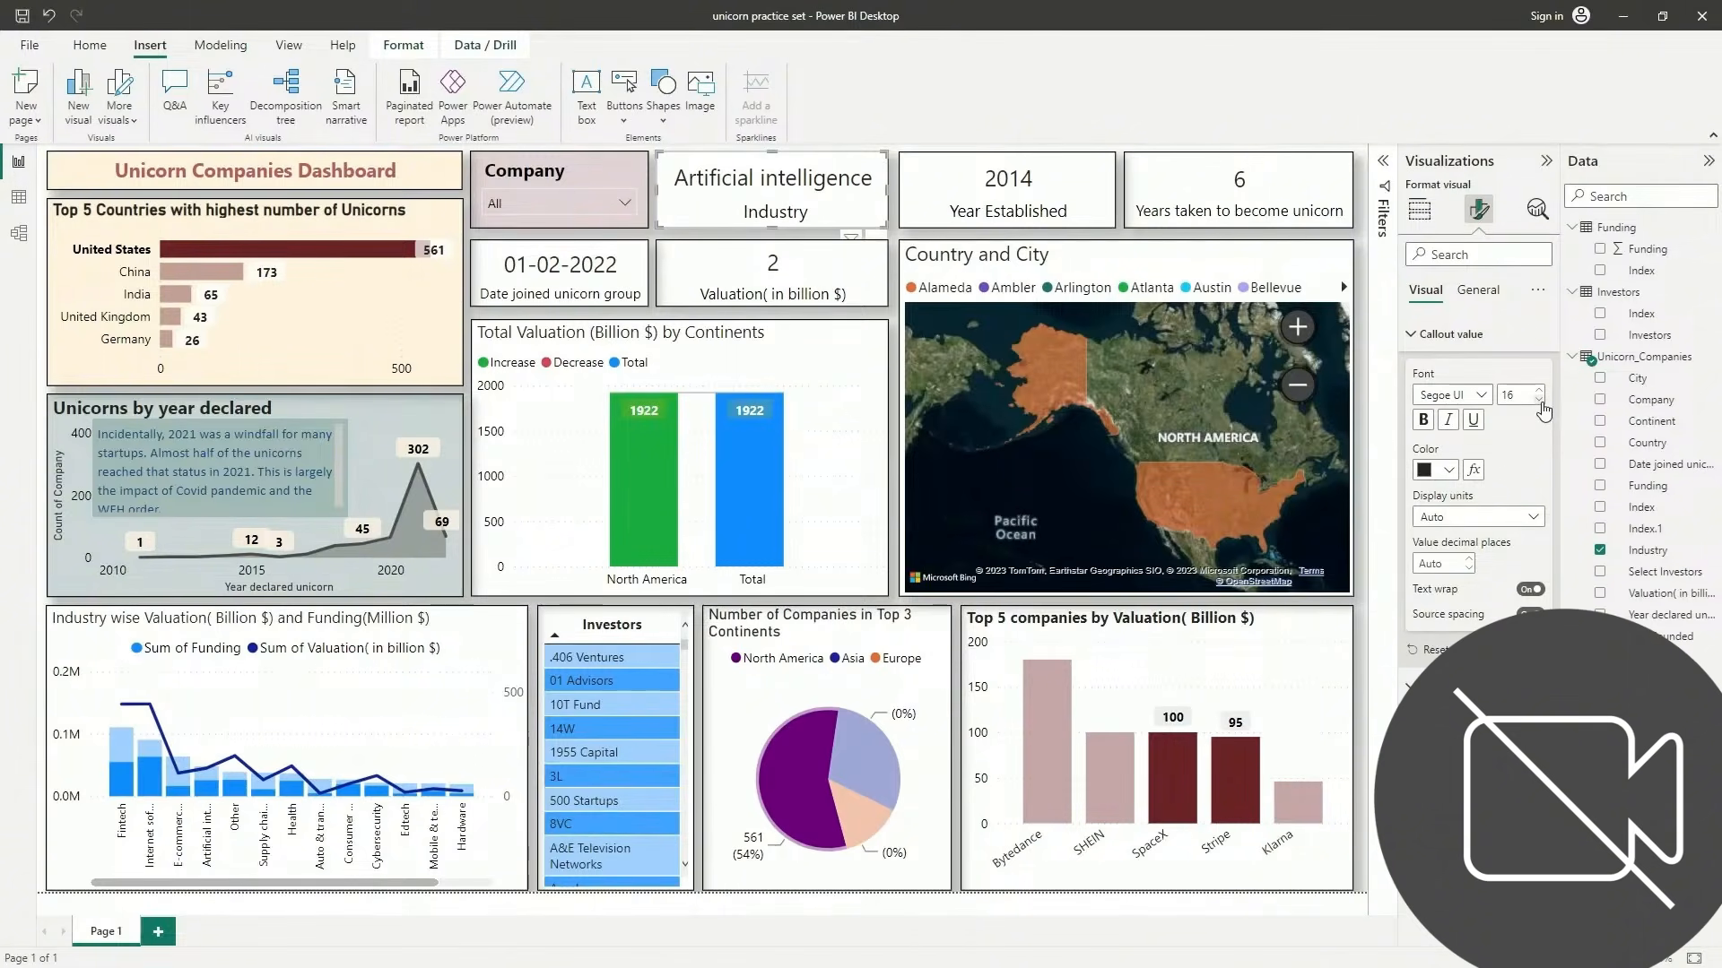
double_click(1539, 400)
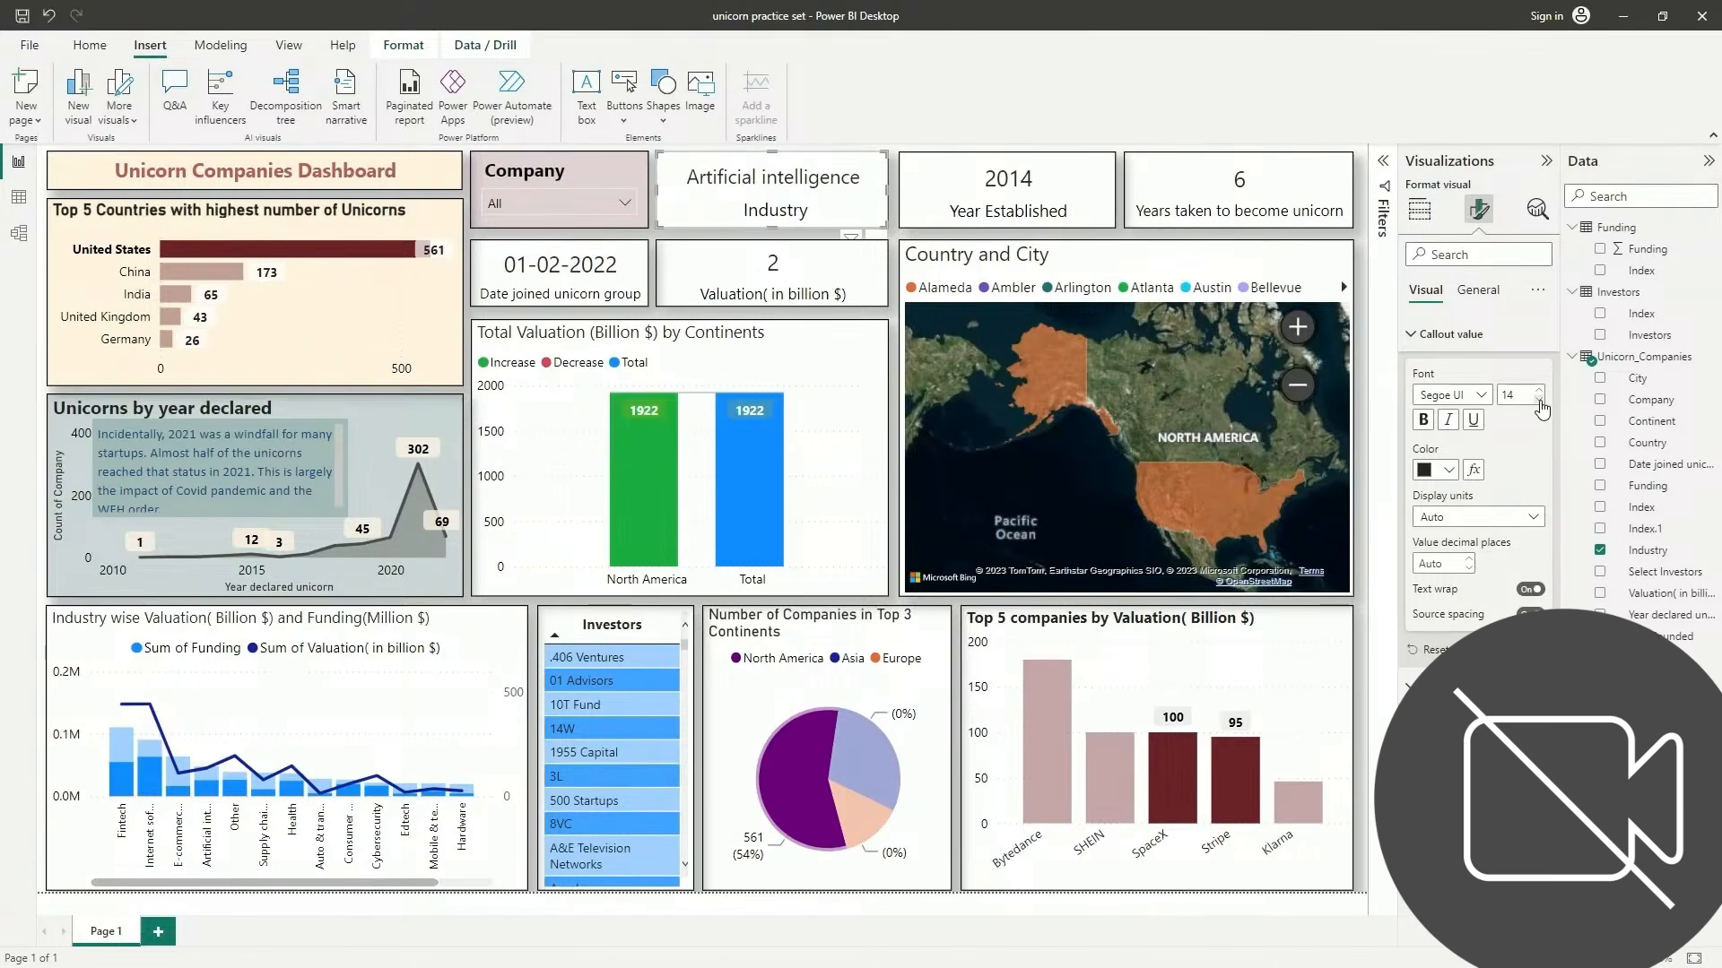
click(1538, 392)
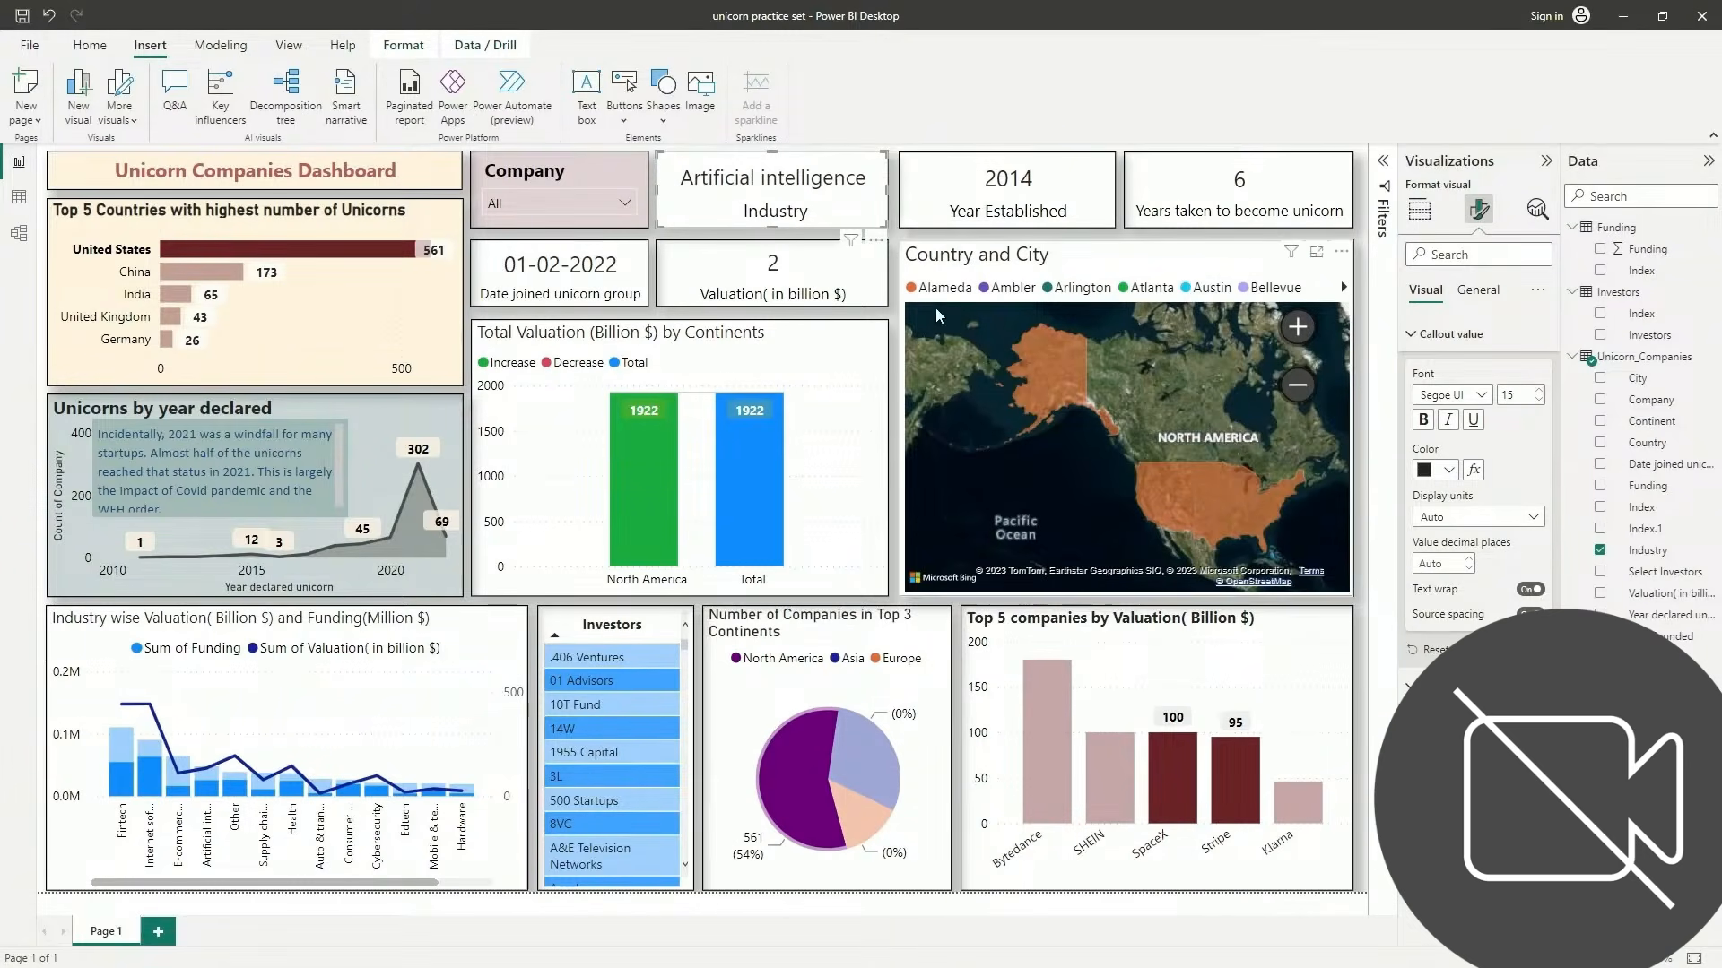
click(1050, 314)
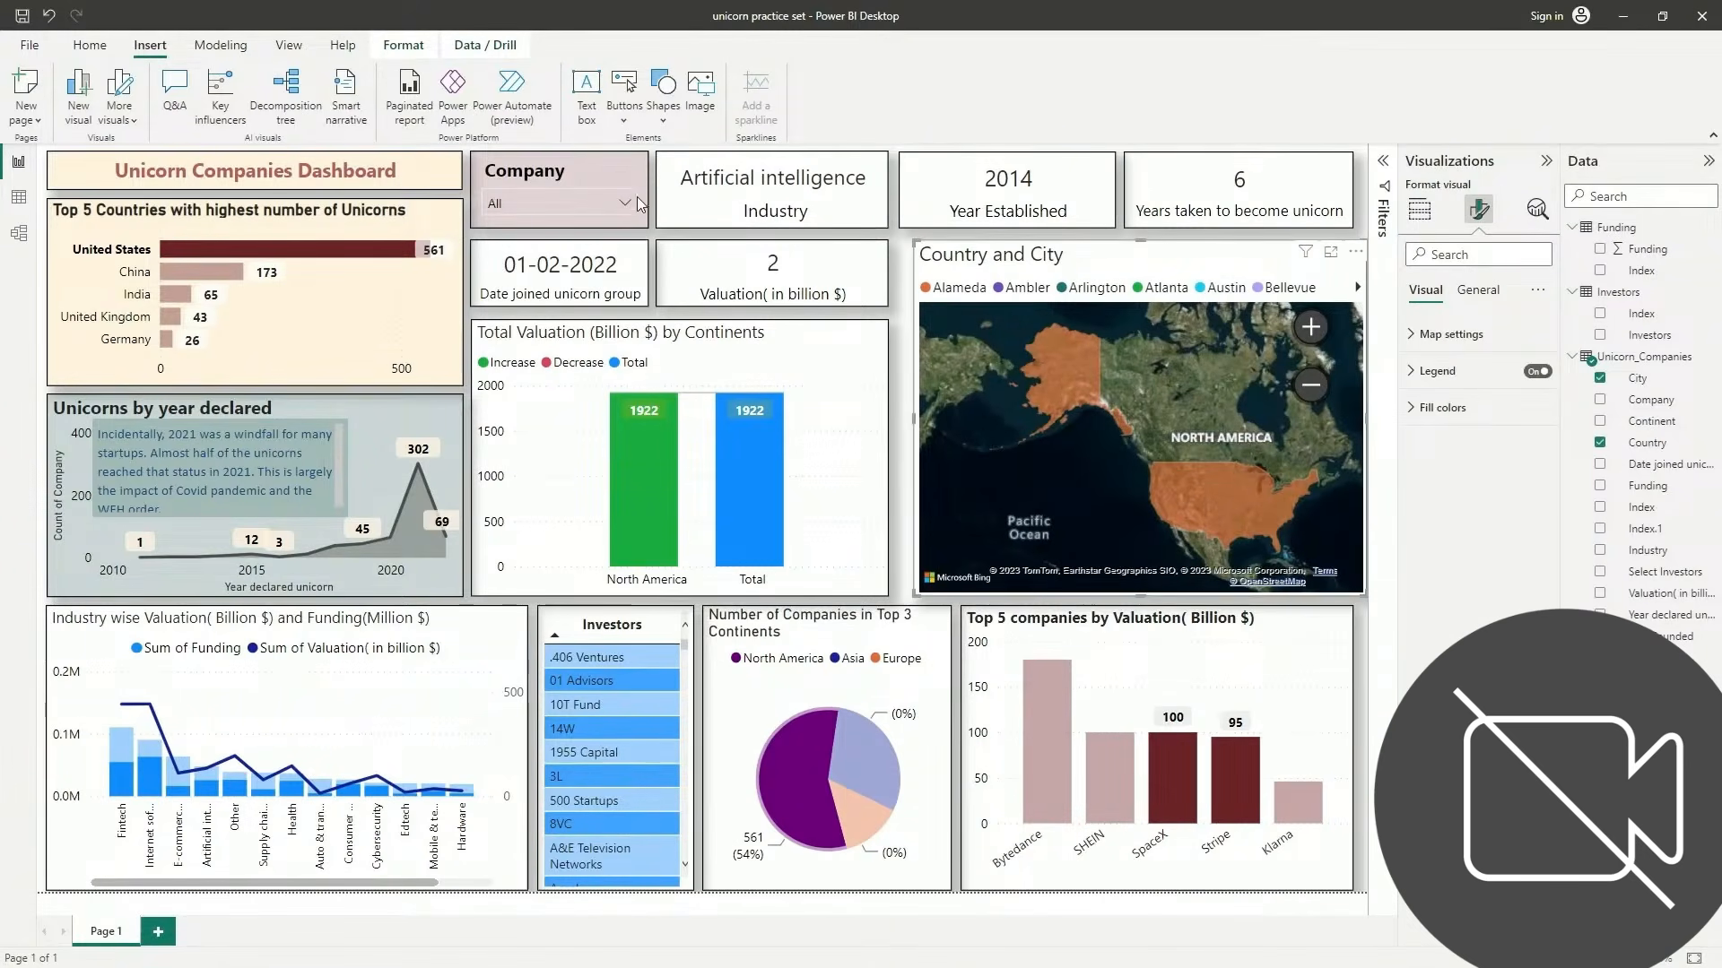
Give the Industry card a blue theme-colour background with 78% transparency
click(771, 197)
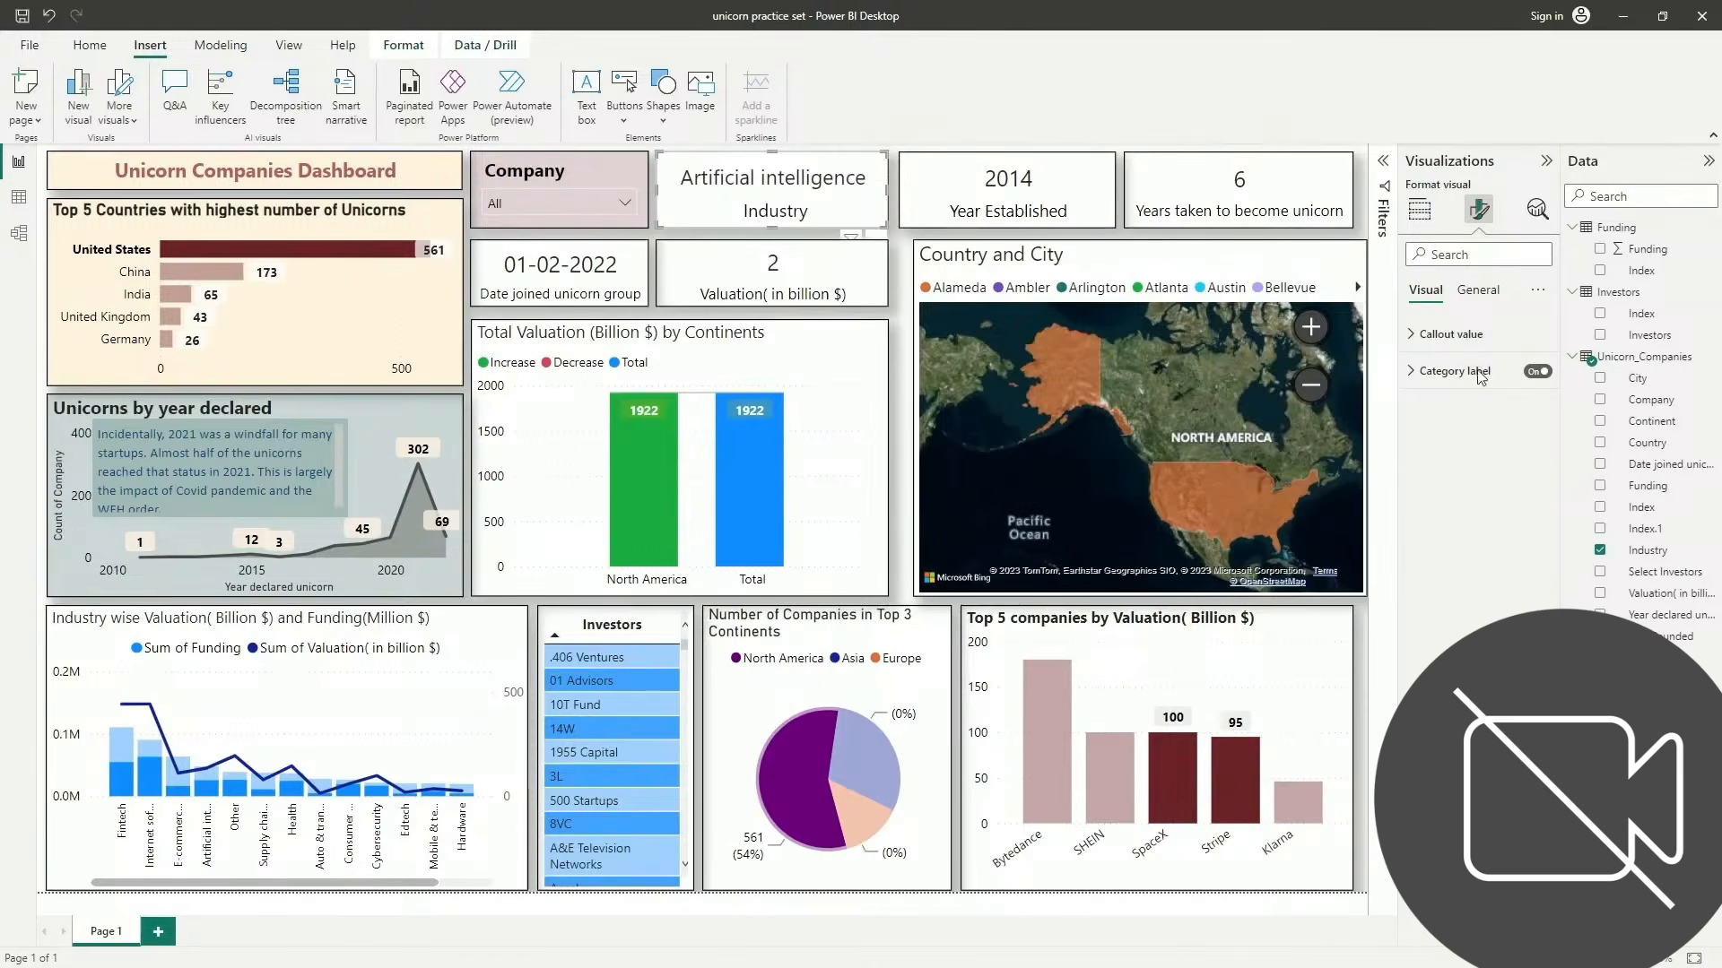
click(1479, 291)
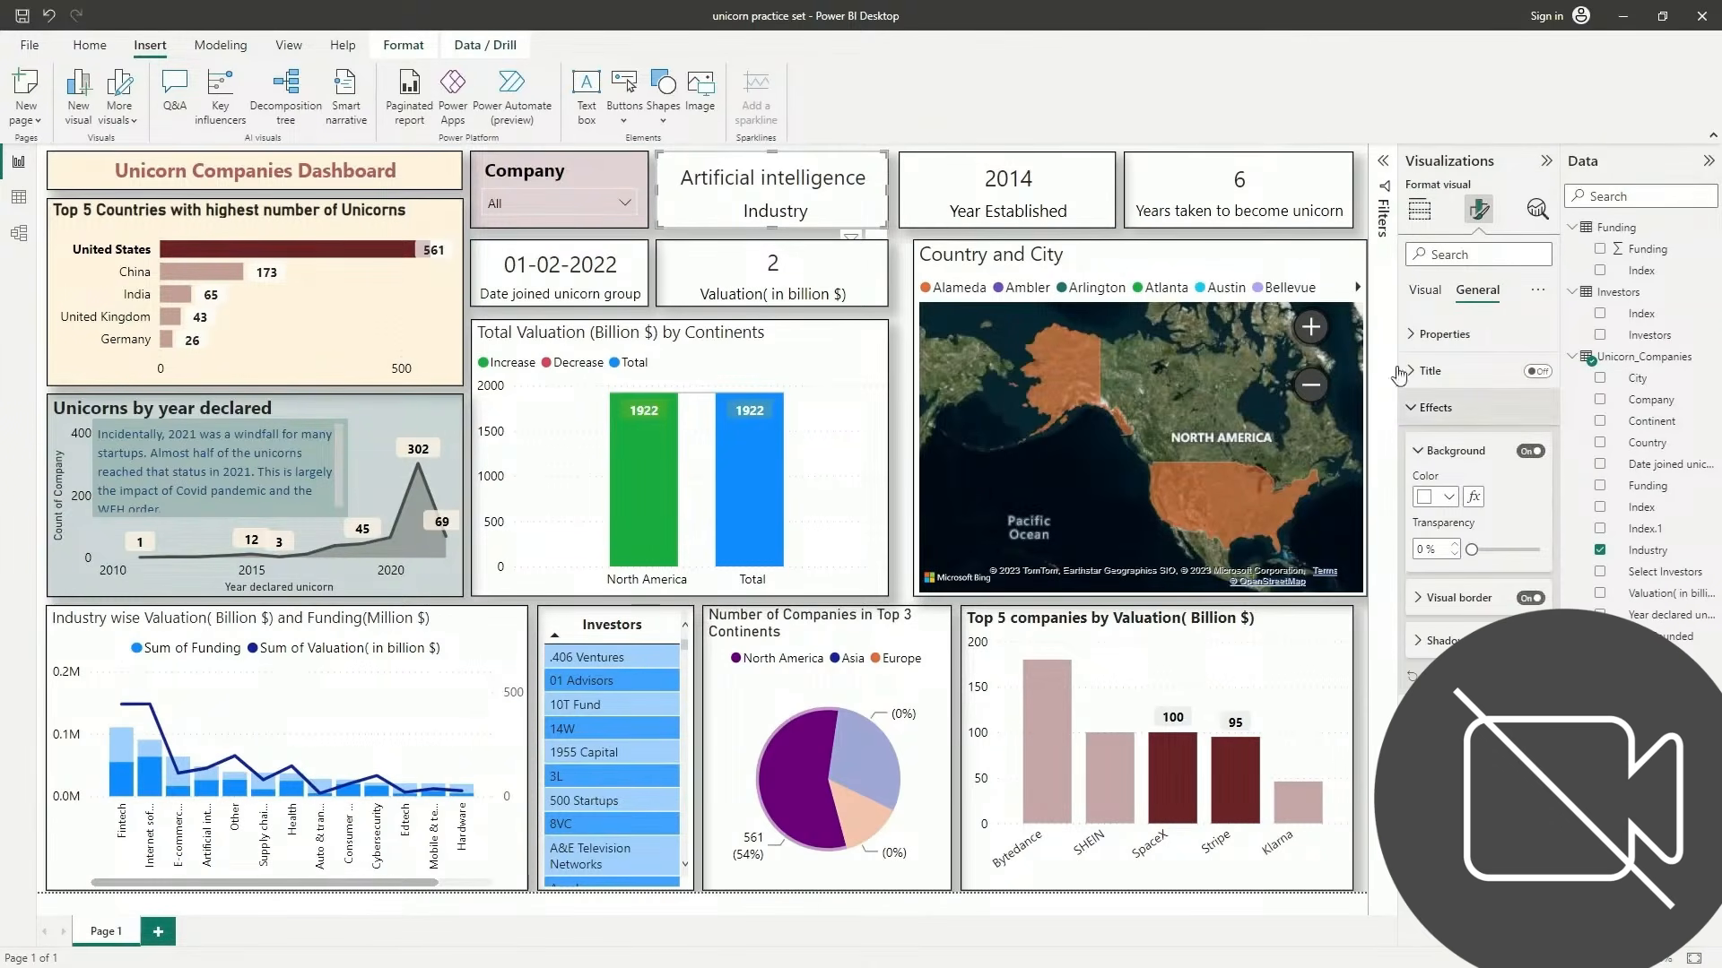
click(1450, 499)
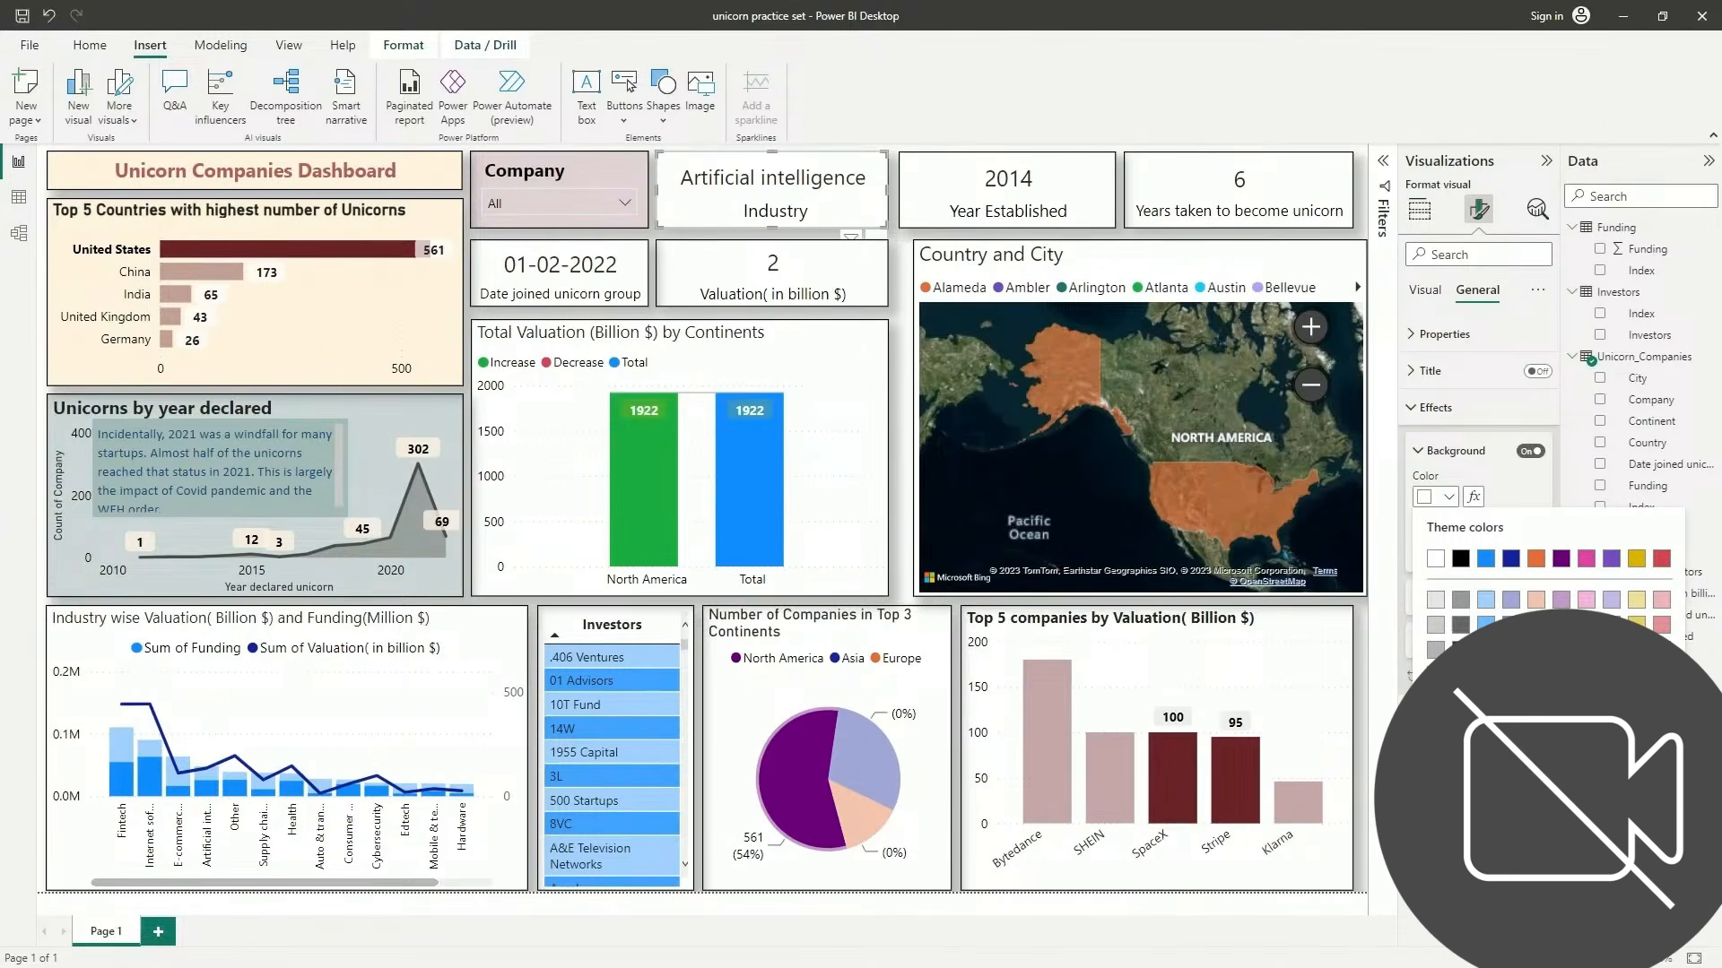
click(1486, 559)
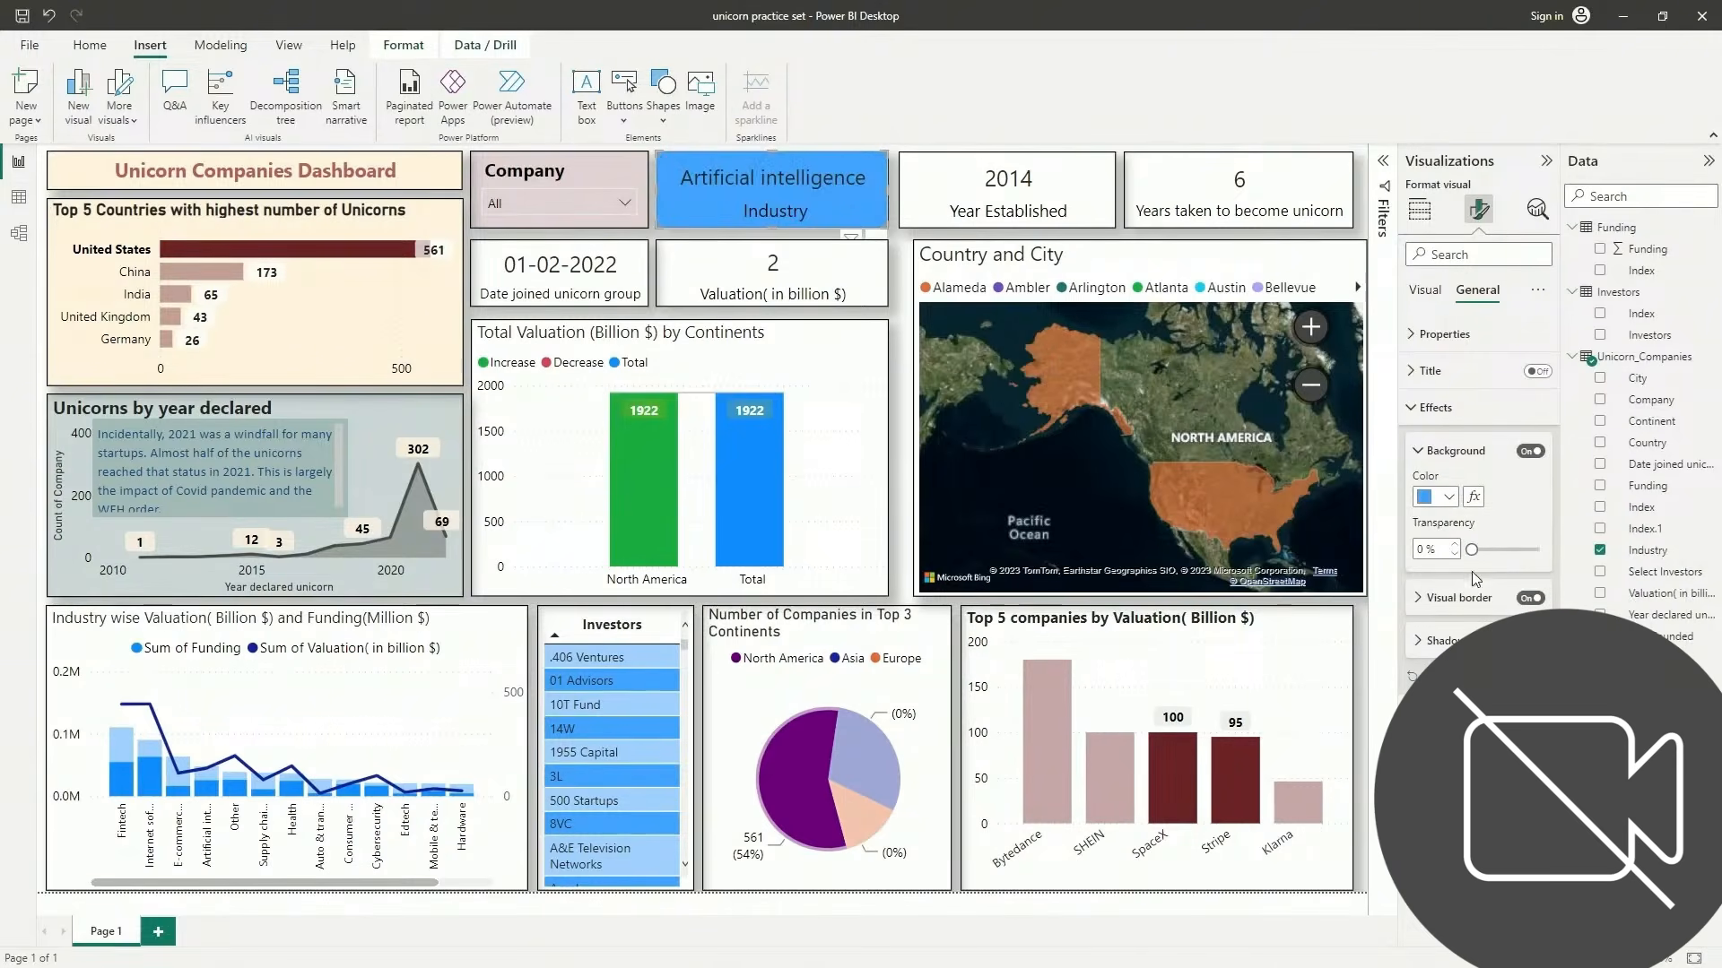
drag(1475, 549, 1523, 550)
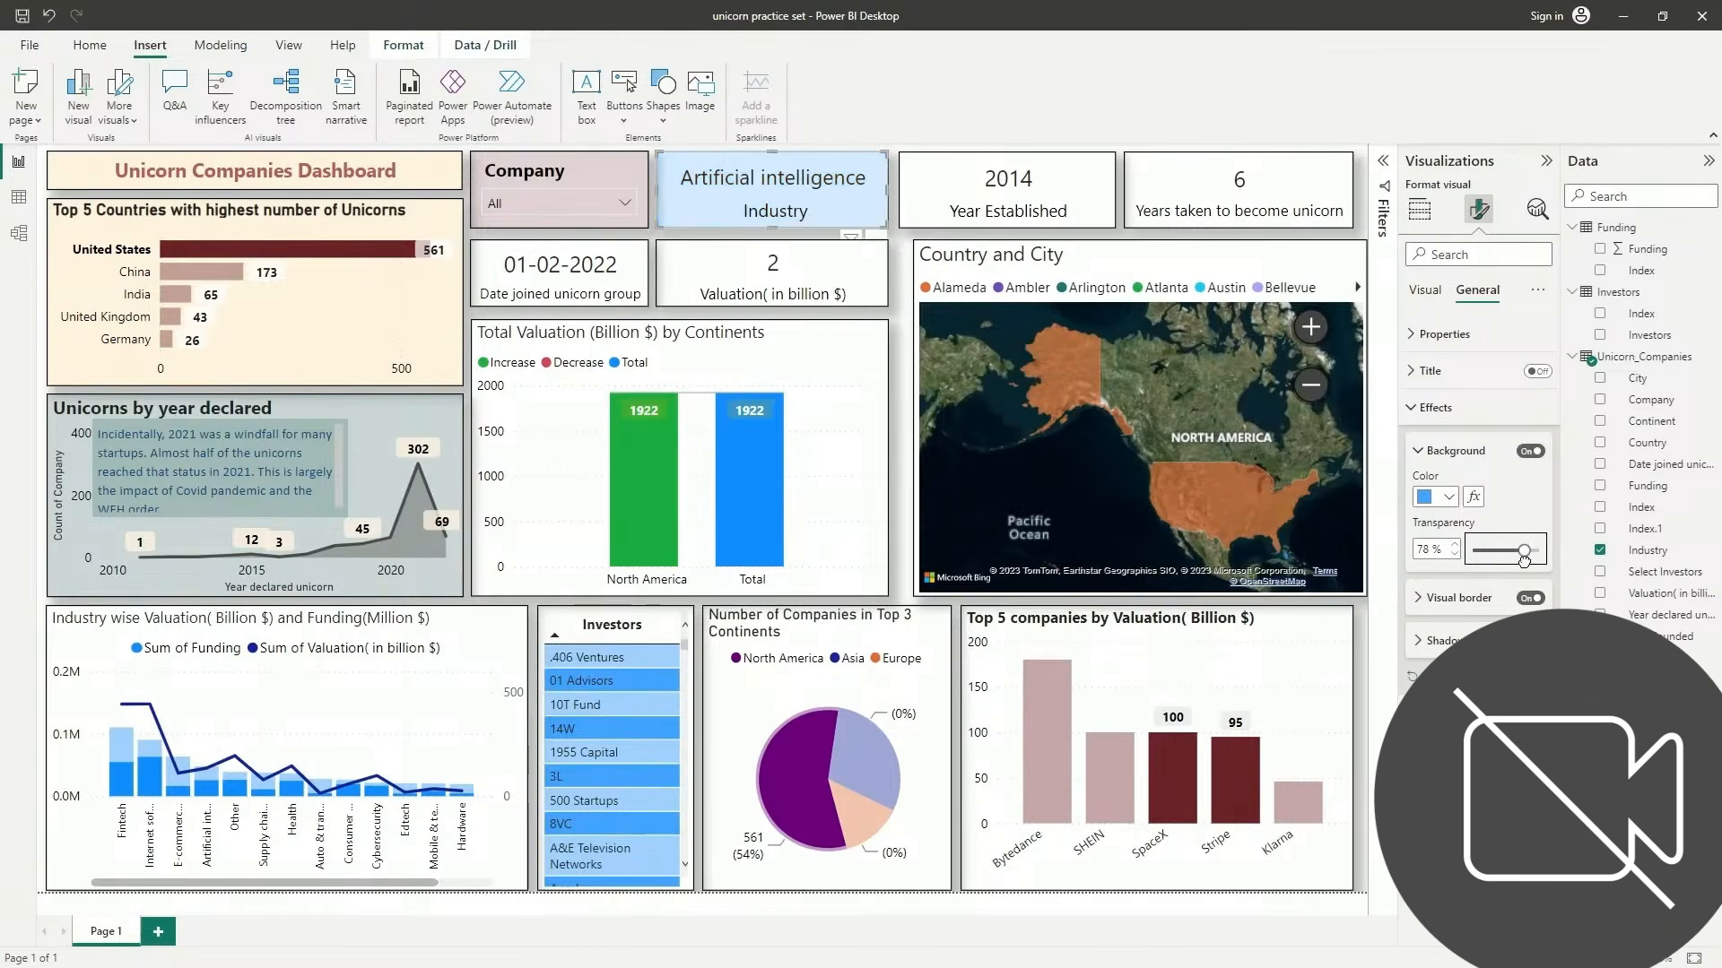
Give the Year Established card the dashboard's cream background colour and set its callout value font size to 15
click(930, 190)
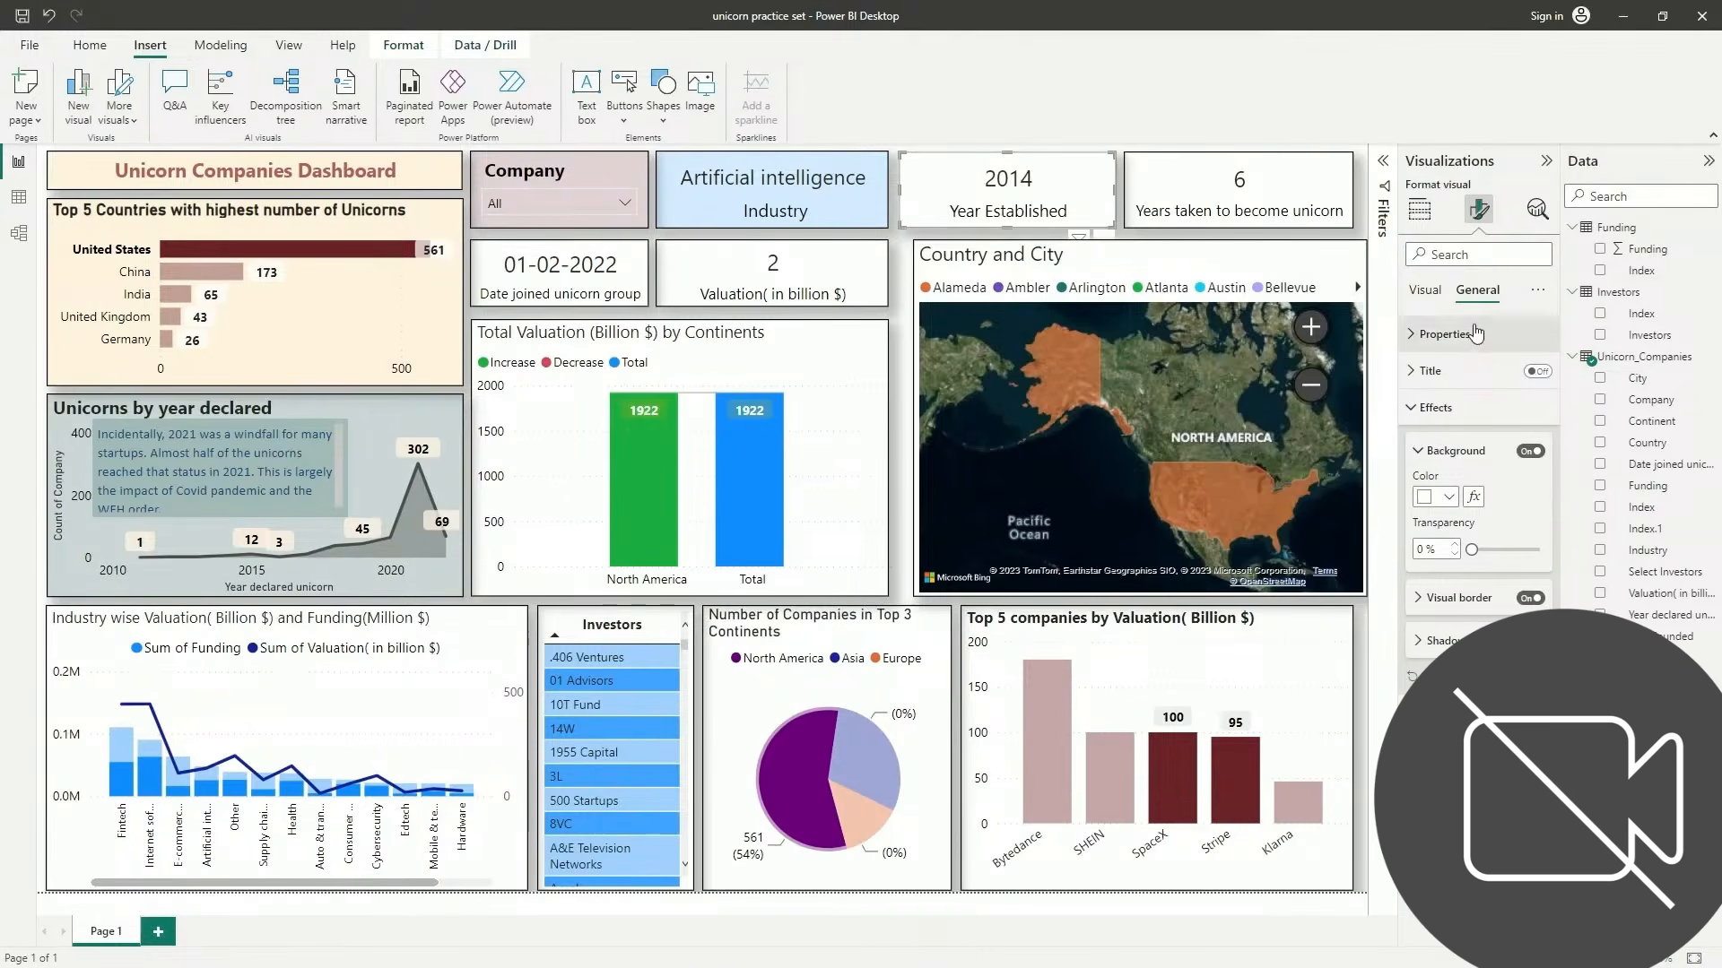
click(1446, 508)
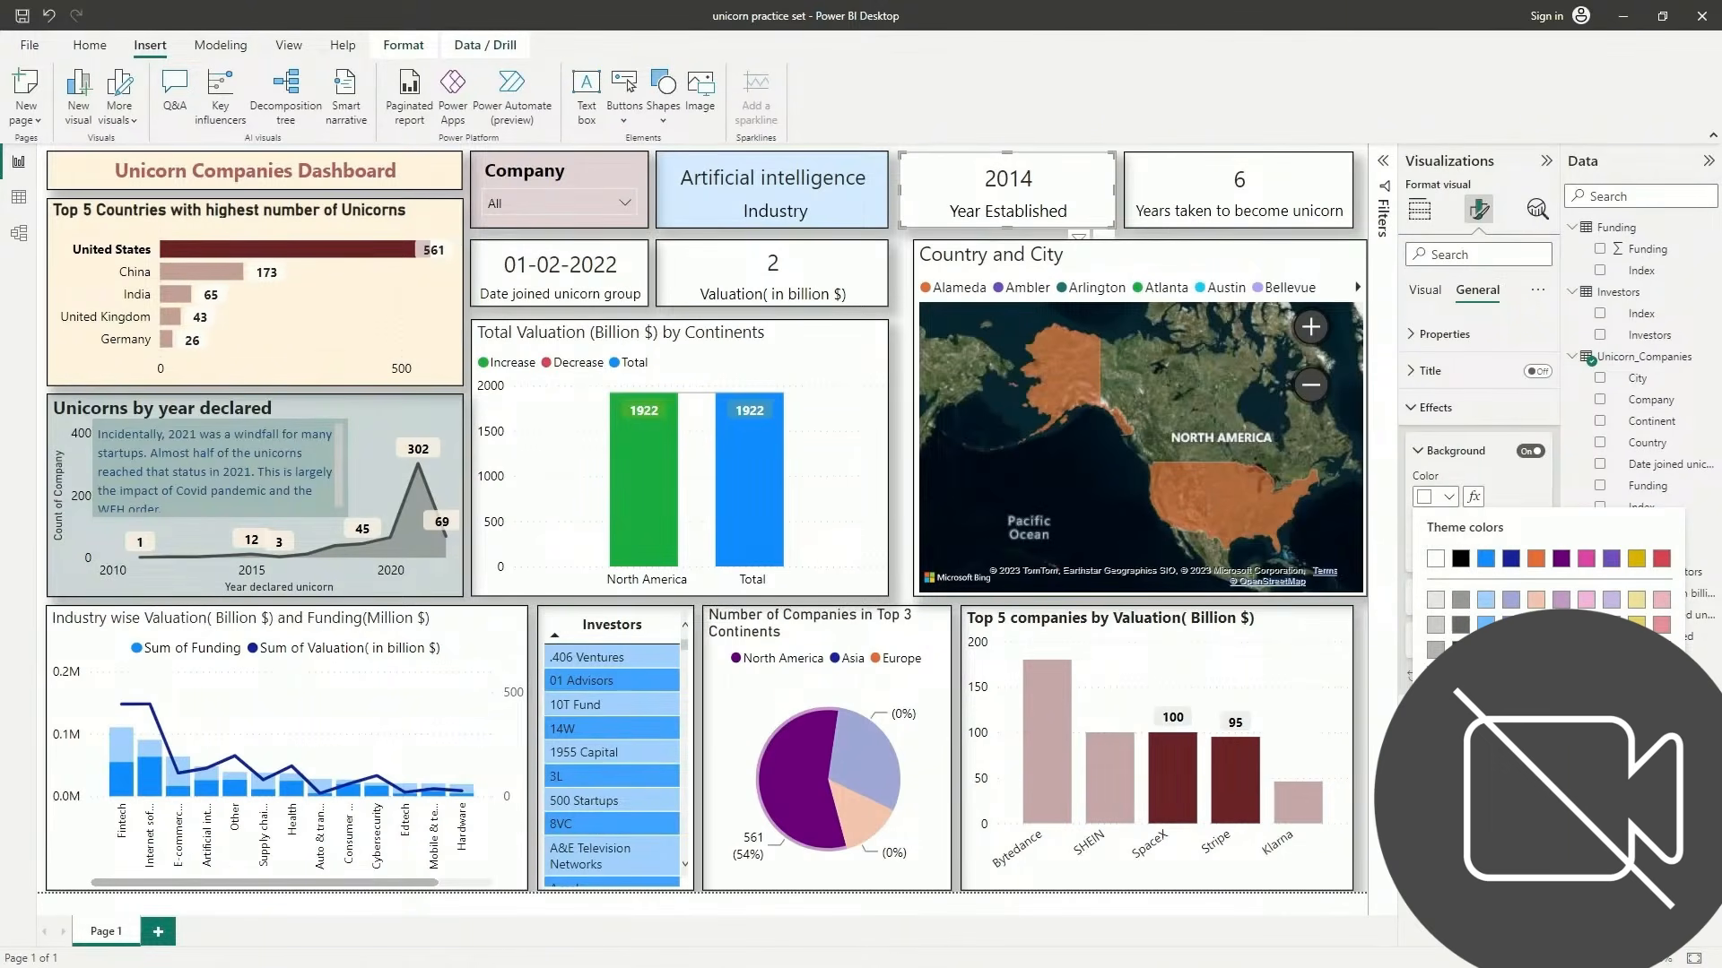
click(1486, 769)
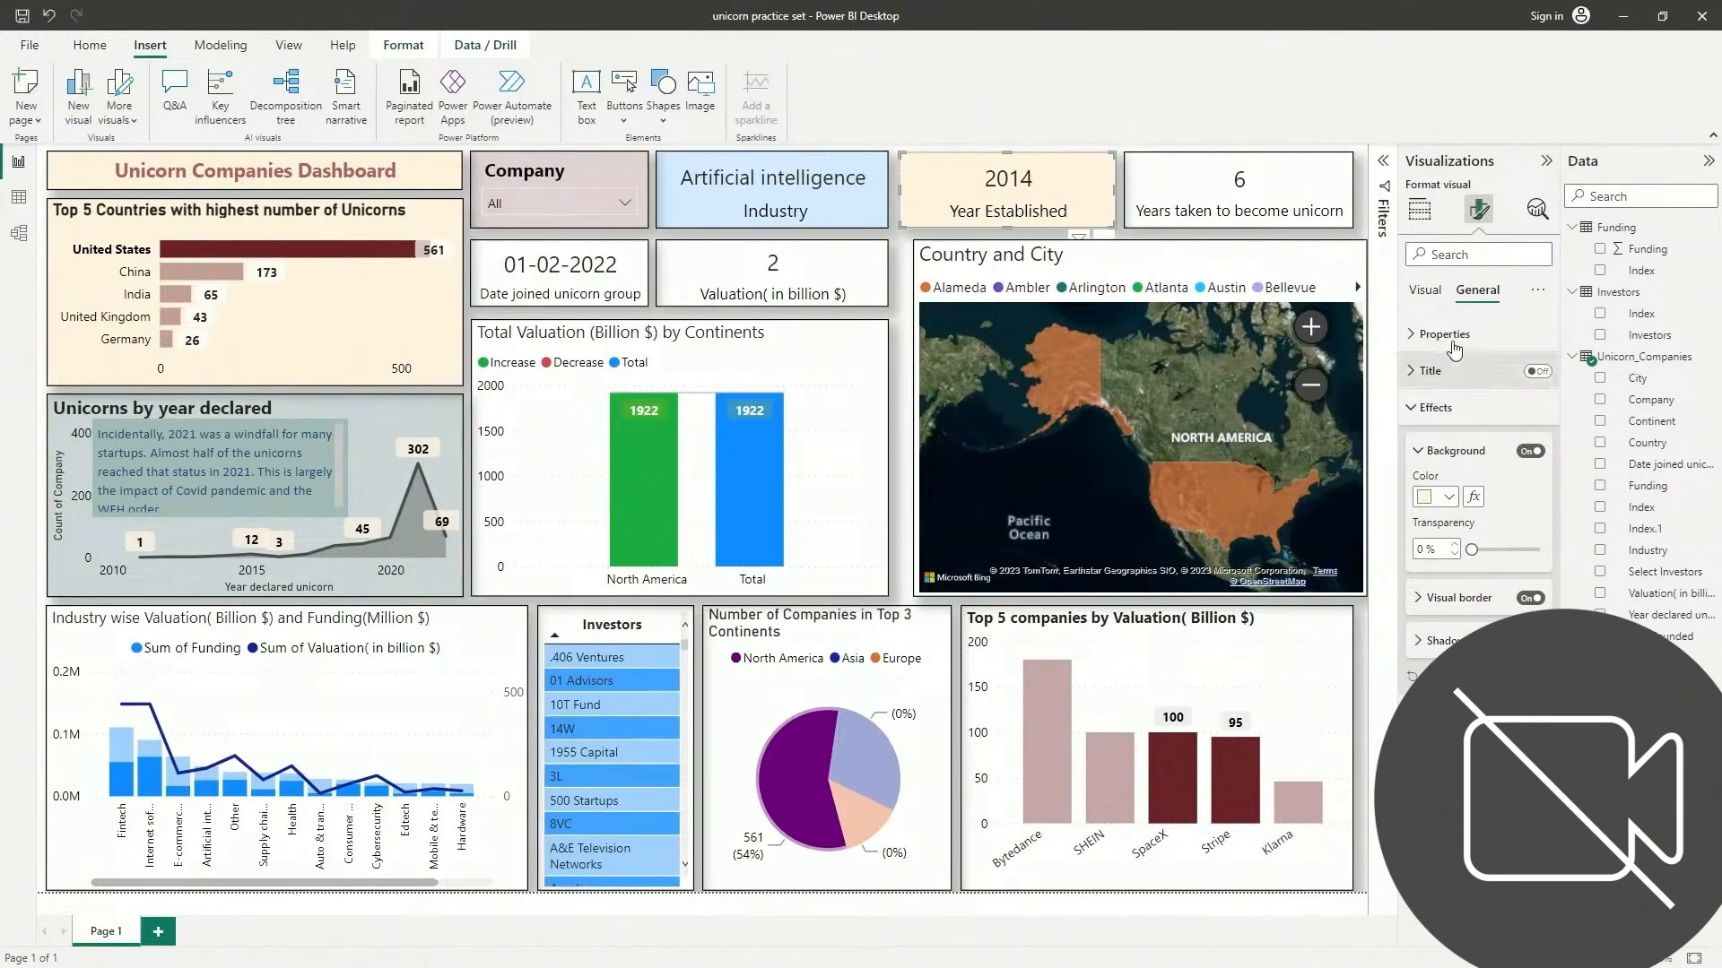
click(1429, 296)
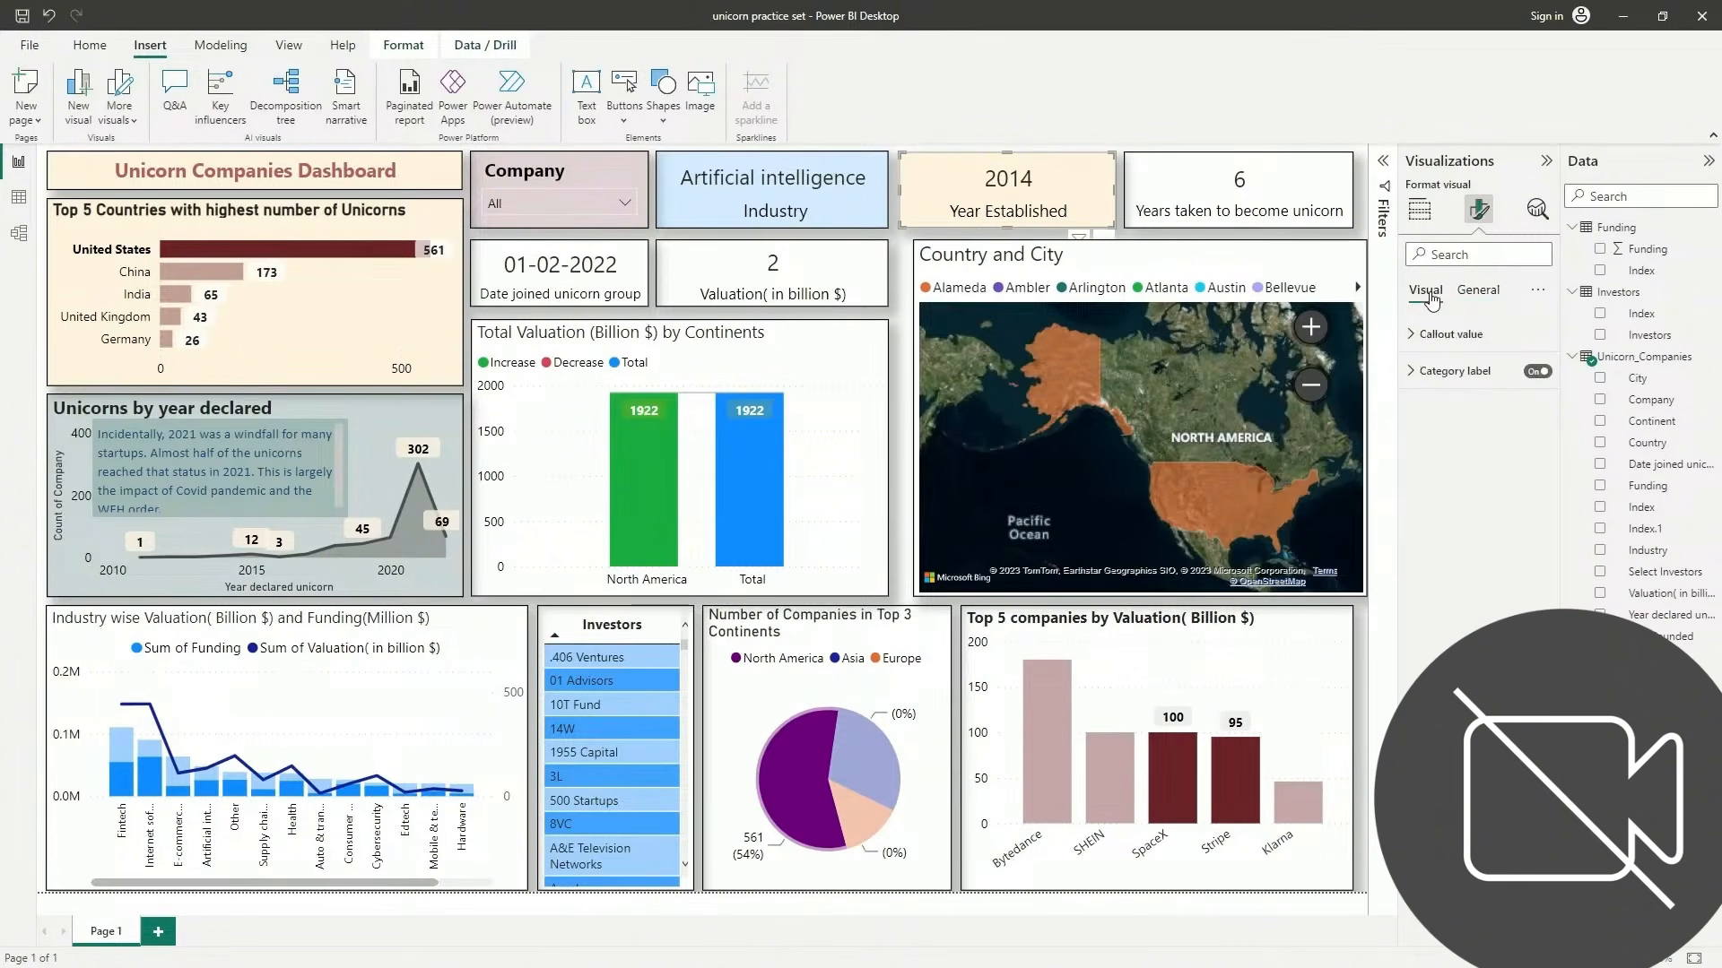
click(1451, 335)
click(1539, 400)
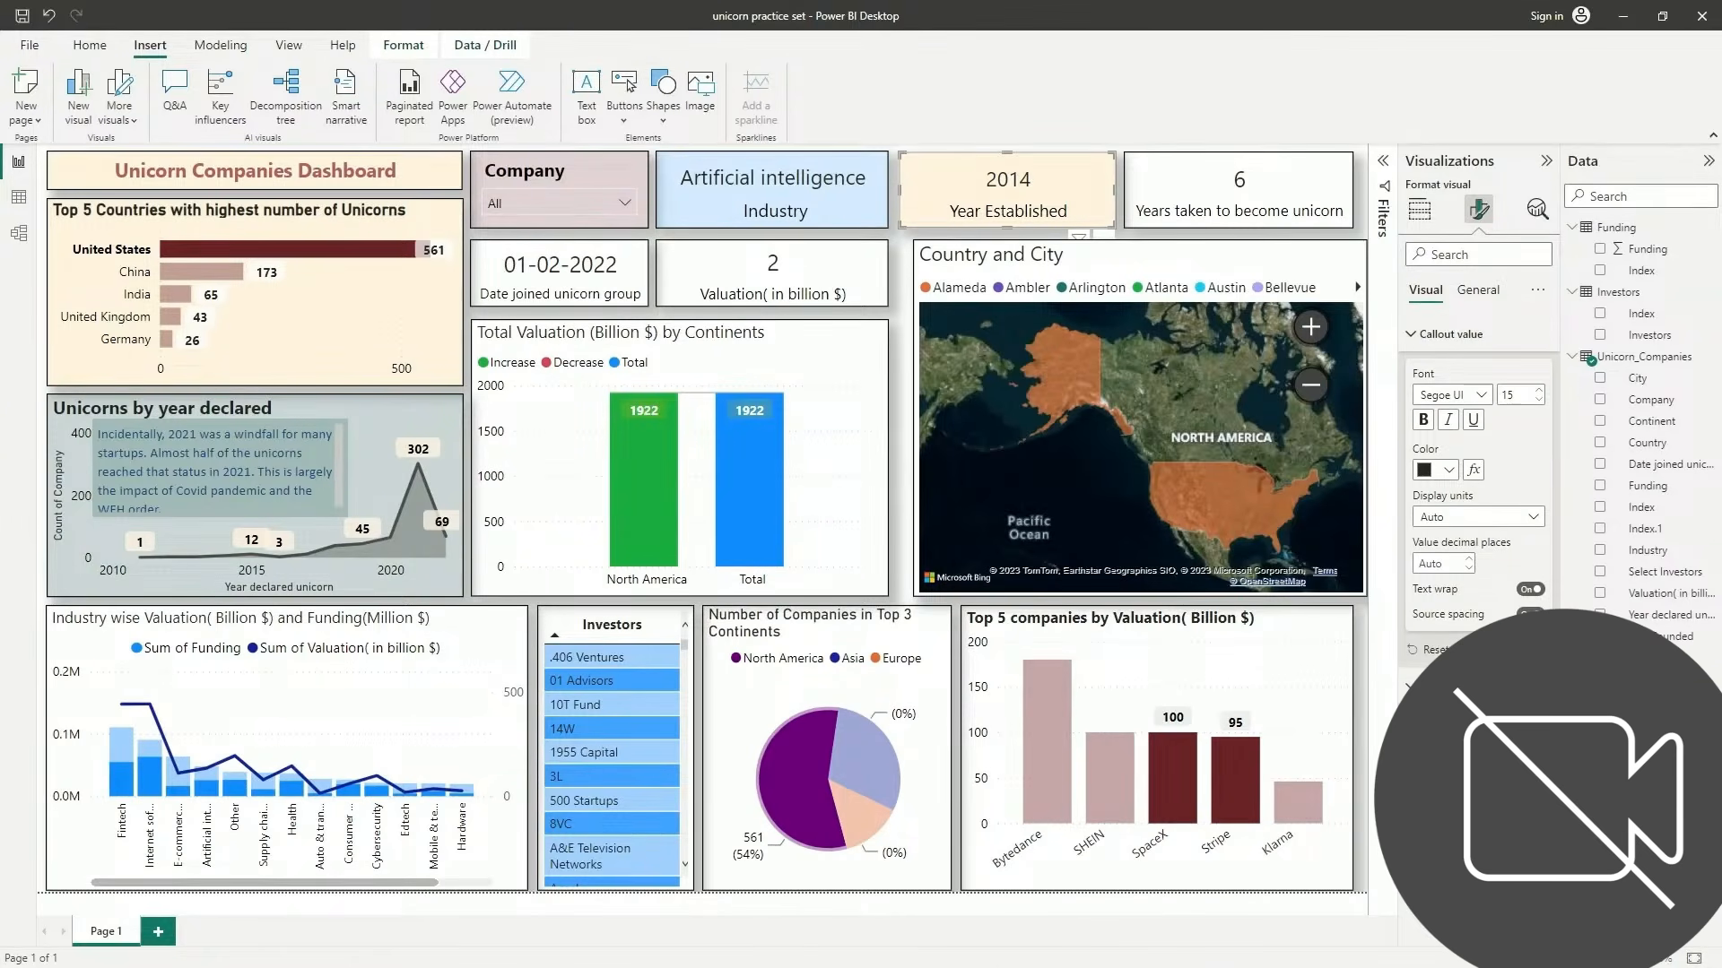
Set the "Years taken to become unicorn" card's callout value font size to 15 and enlarge its category label
click(1150, 204)
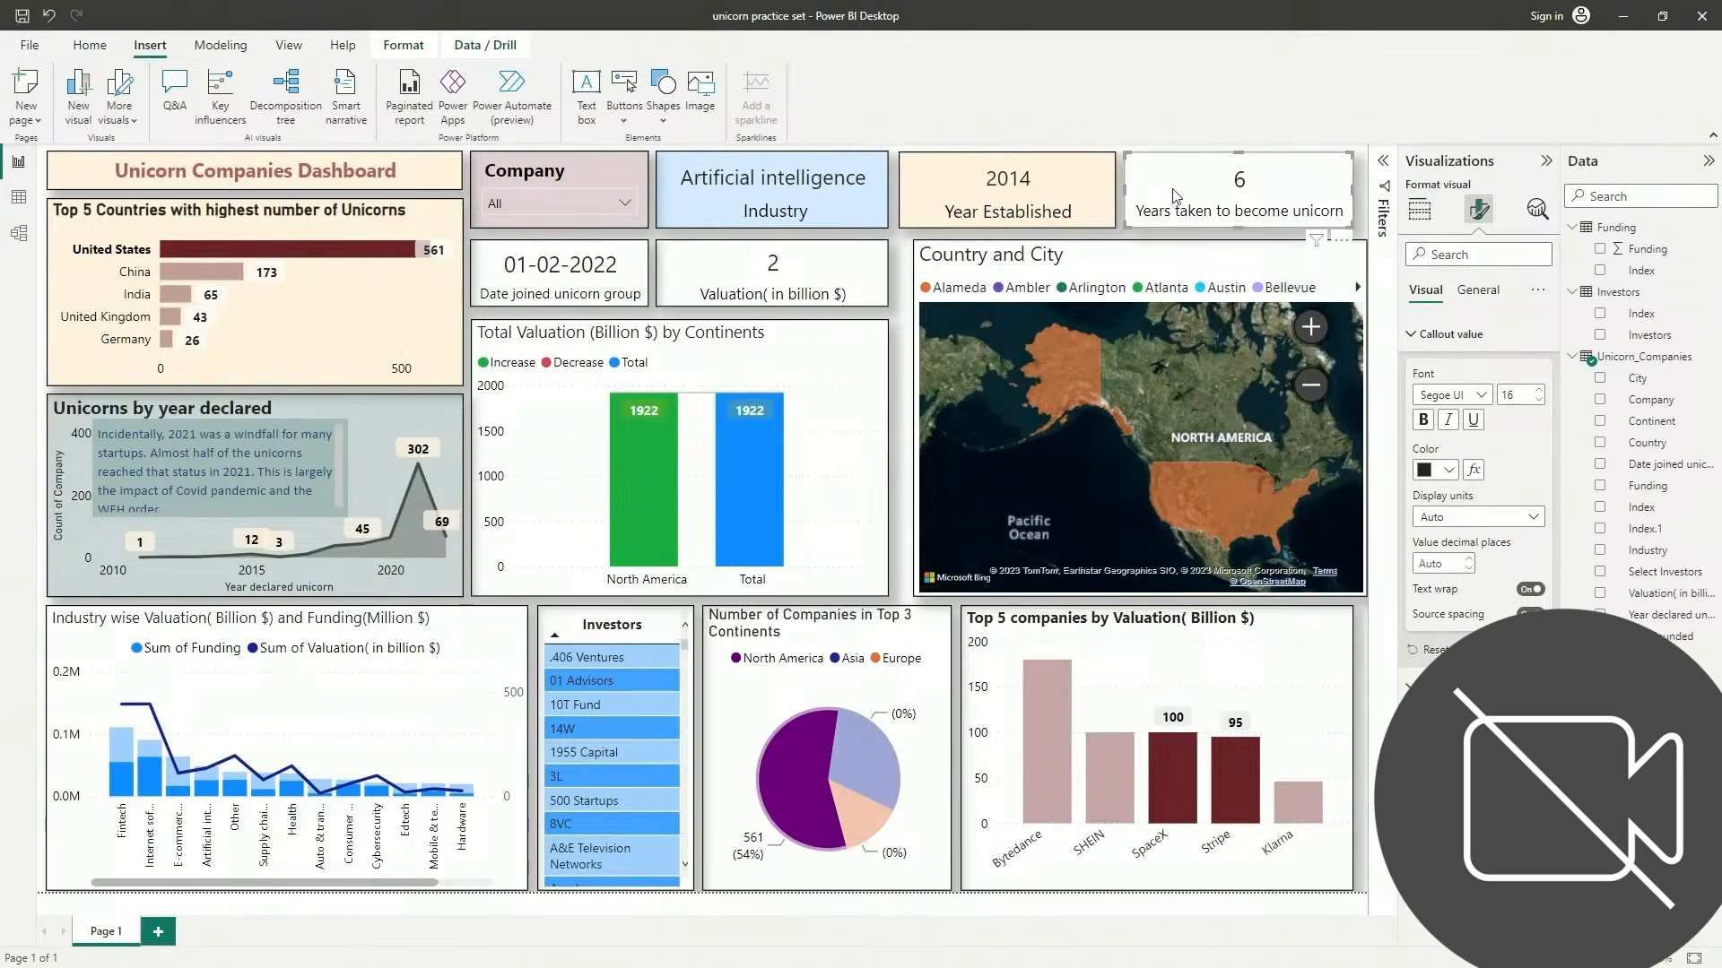
click(1539, 402)
click(1539, 742)
click(1539, 742)
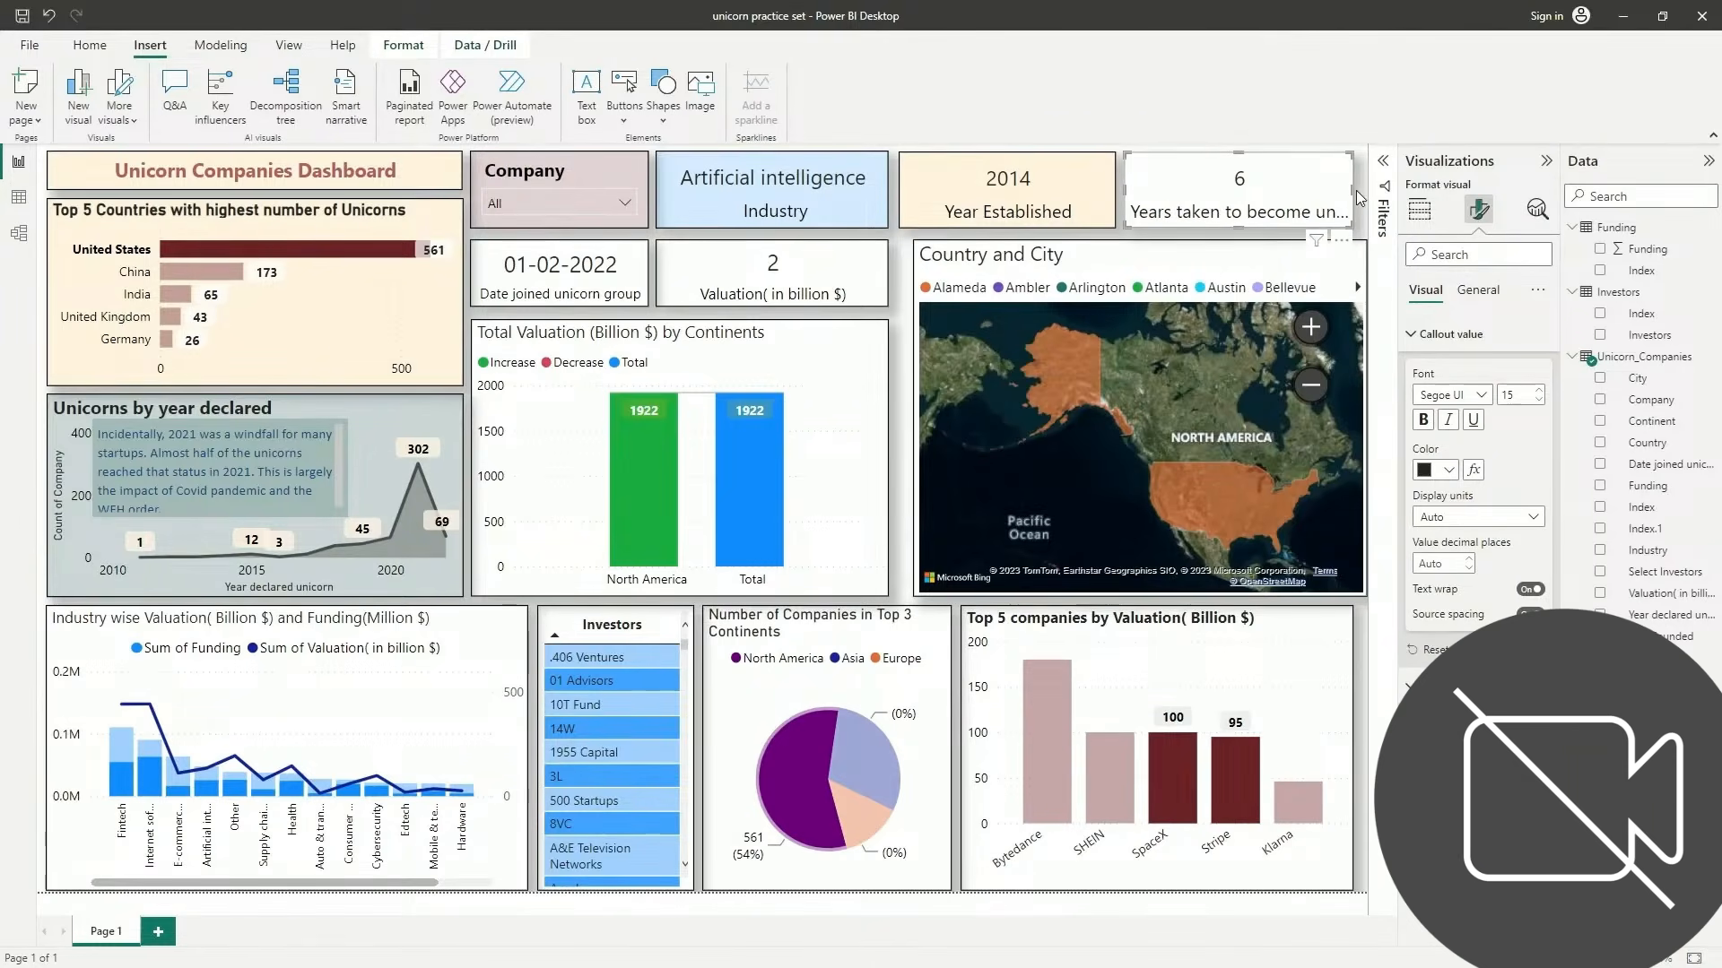
Widen the "Years taken to become unicorn" card on both sides, narrowing the Year Established card, so its full label fits
drag(1349, 187, 1359, 186)
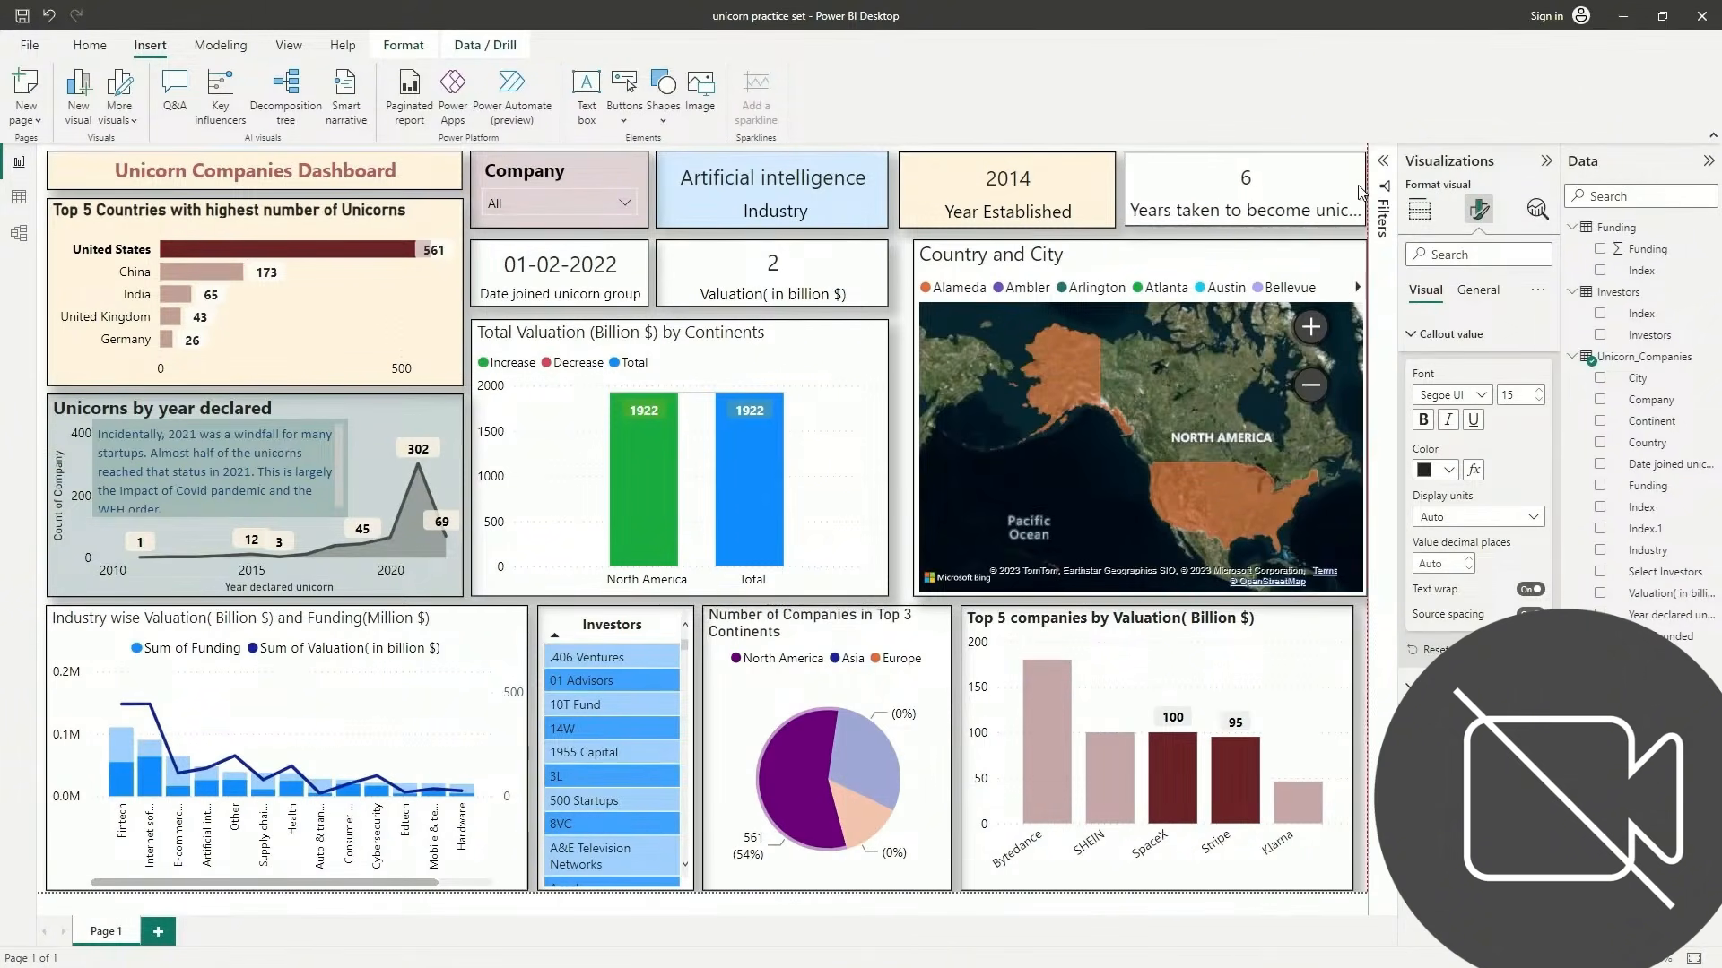
drag(1359, 185, 1361, 187)
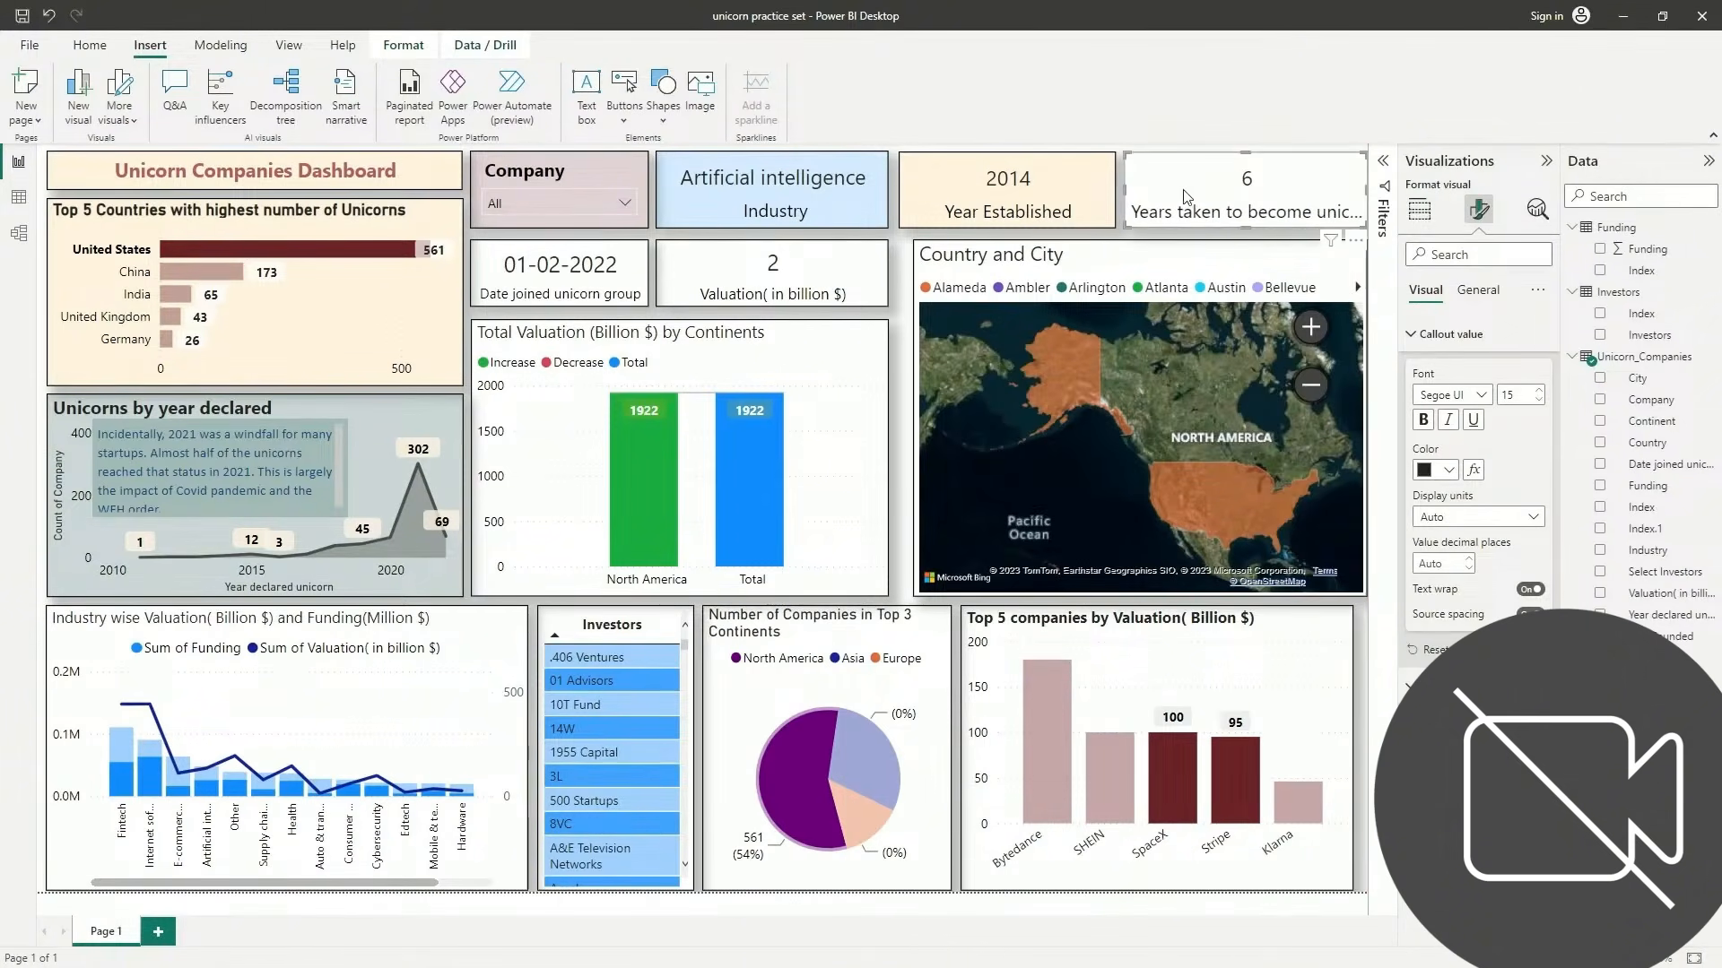
click(1117, 204)
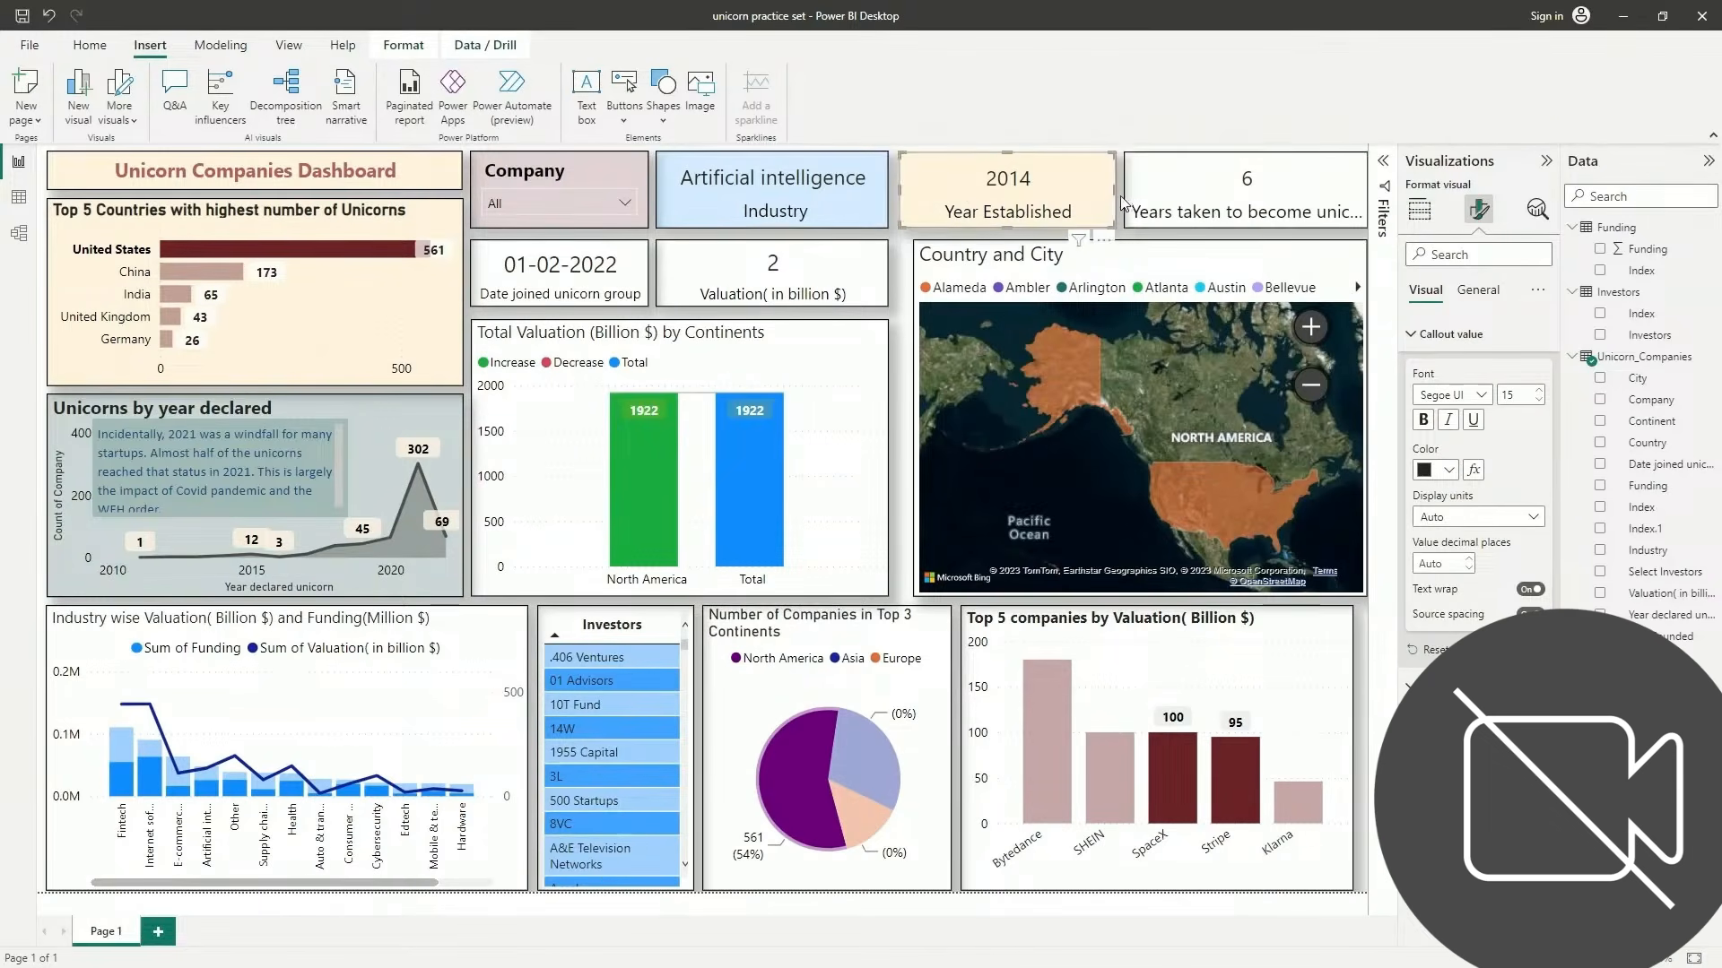
drag(1115, 195, 1088, 197)
click(1122, 187)
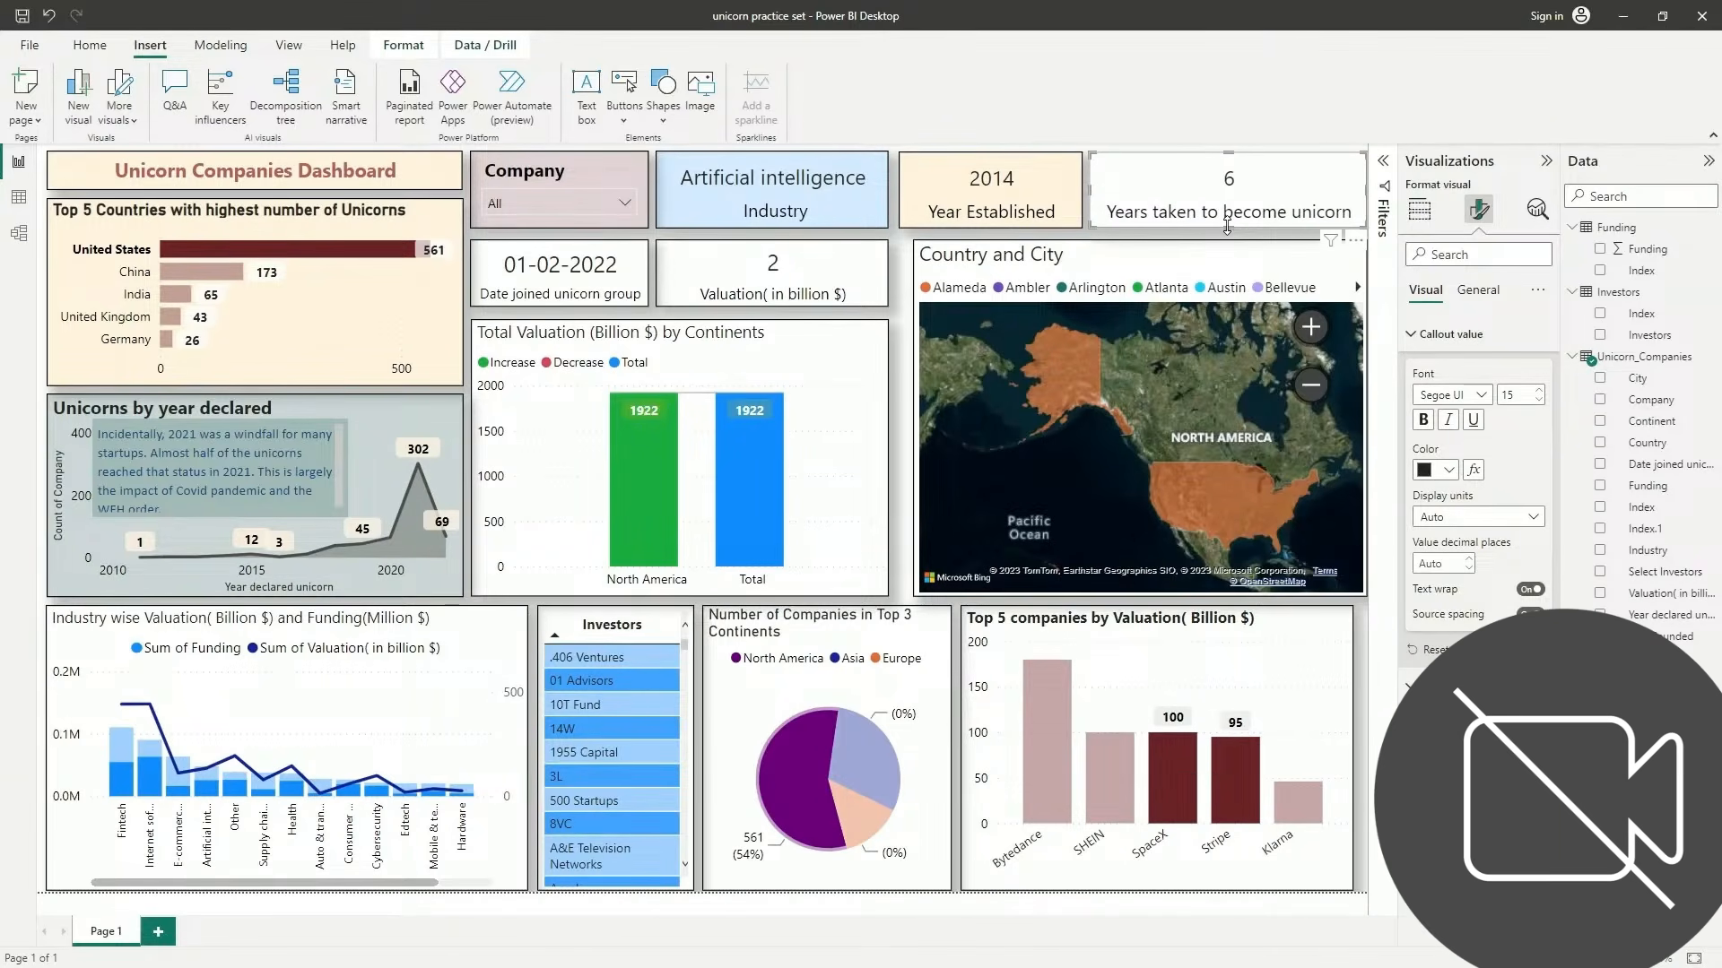
click(1263, 234)
Give the "Years taken to become unicorn" card a dark green background with 86% transparency
click(1202, 178)
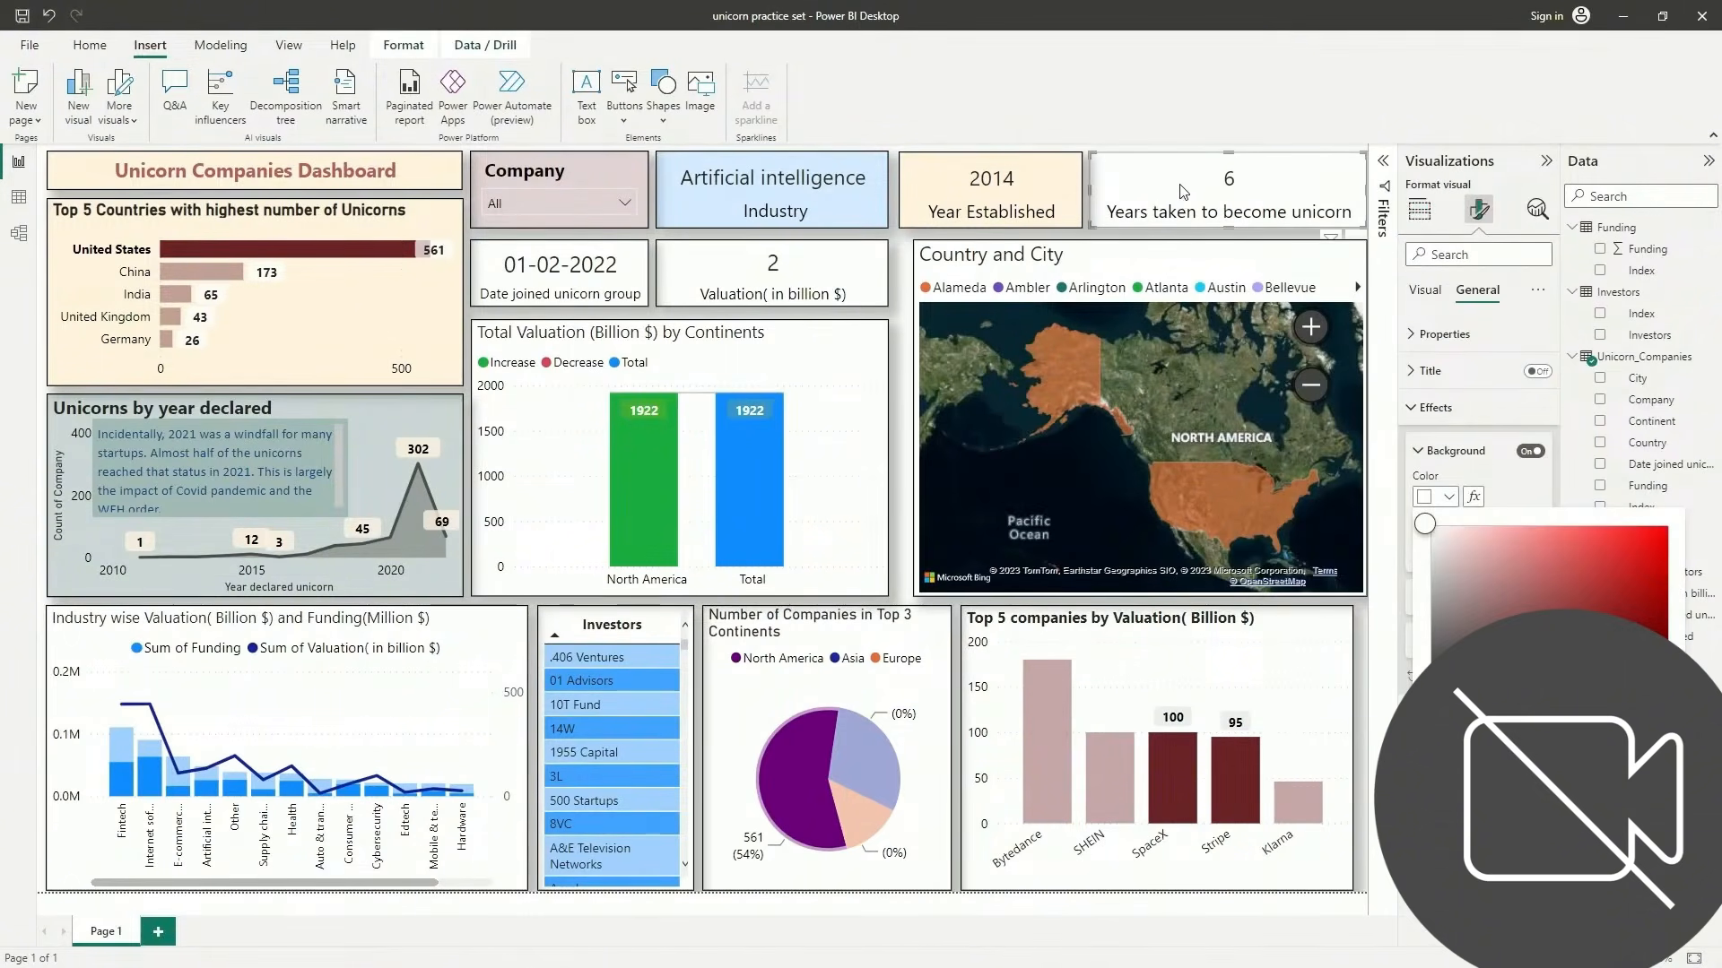
click(1180, 179)
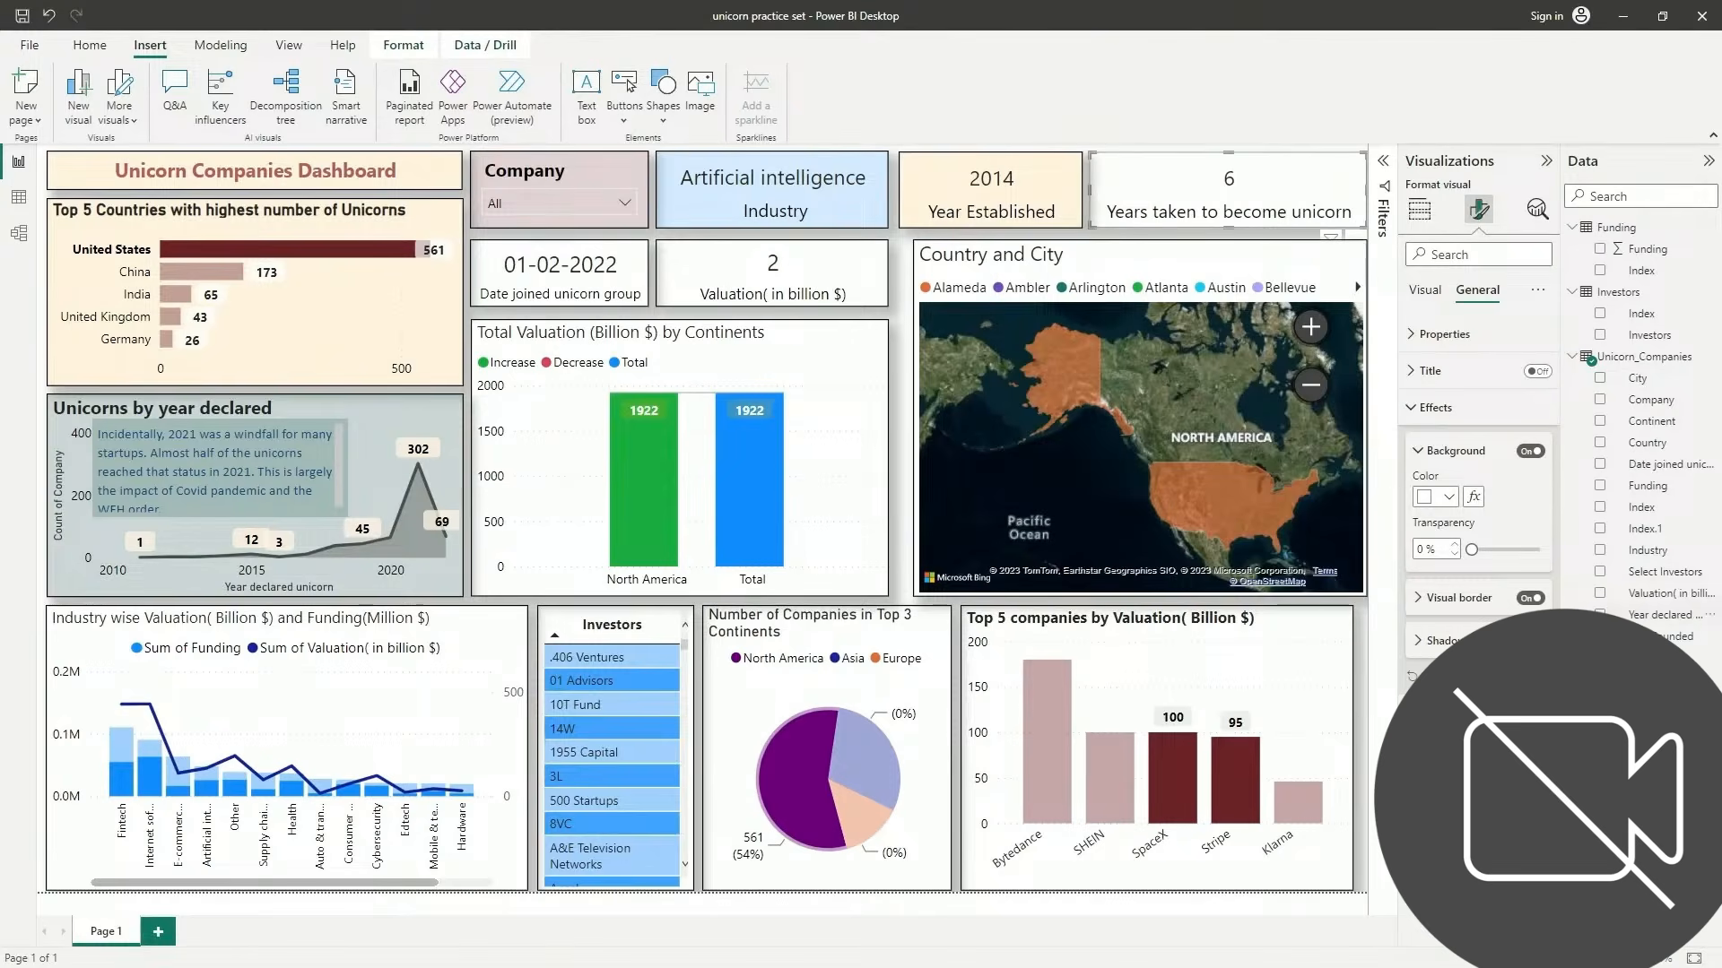
click(1450, 411)
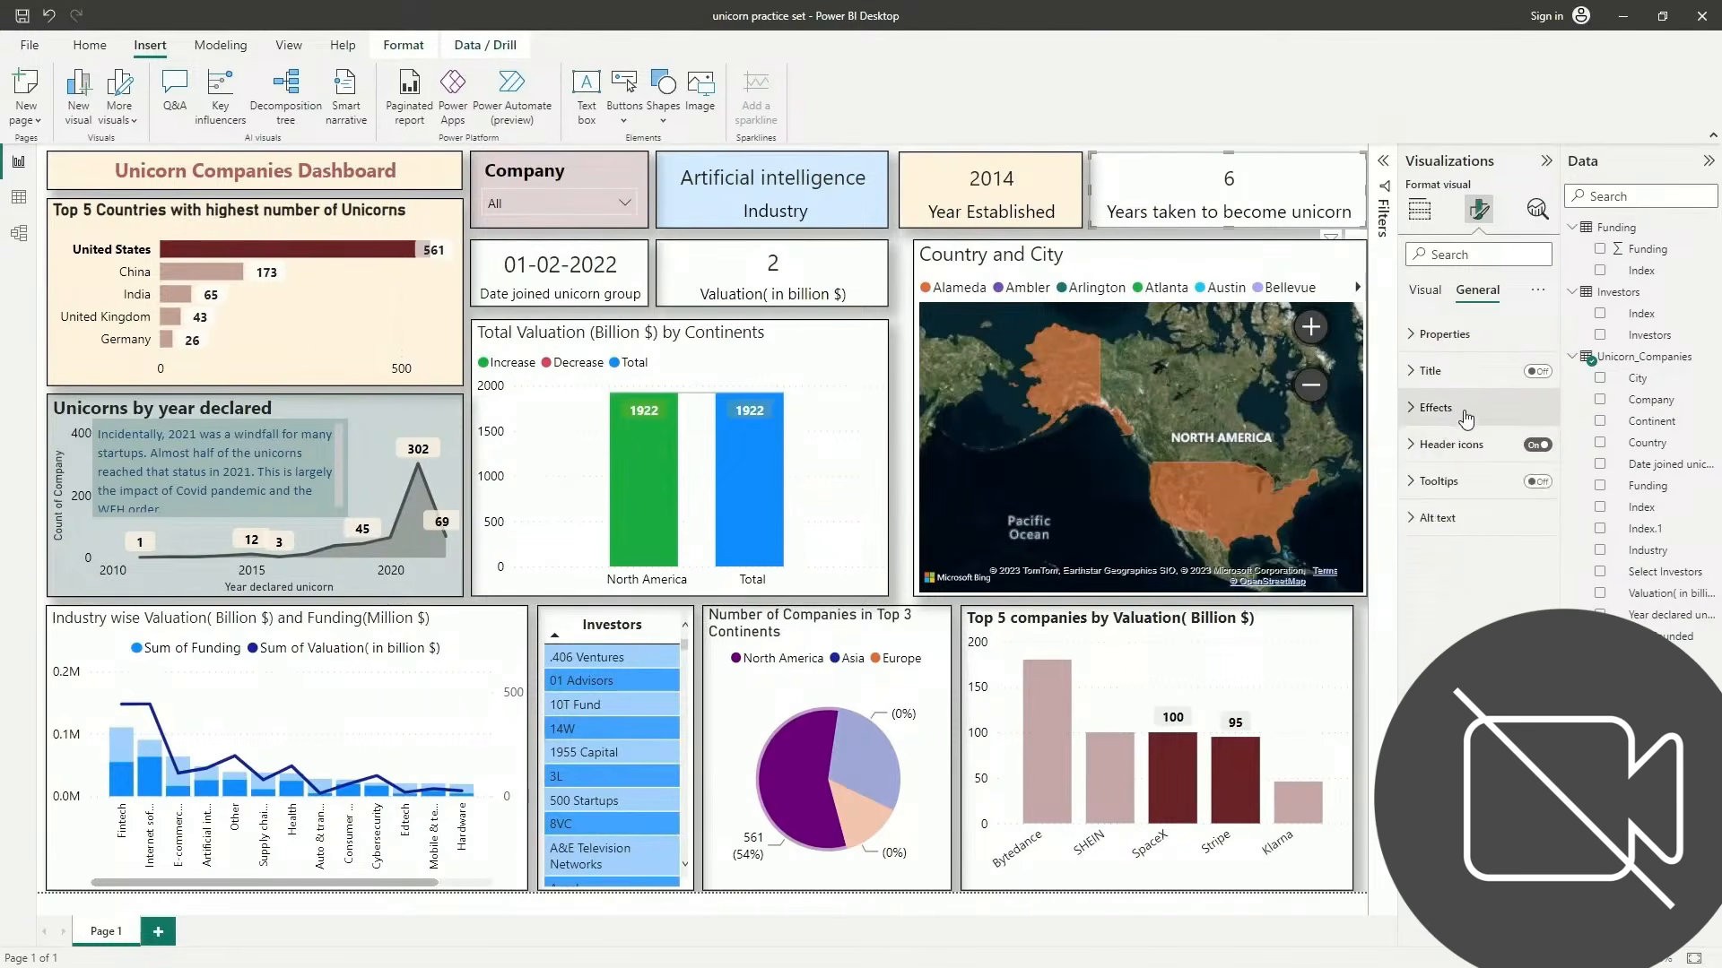
click(1450, 412)
click(1449, 499)
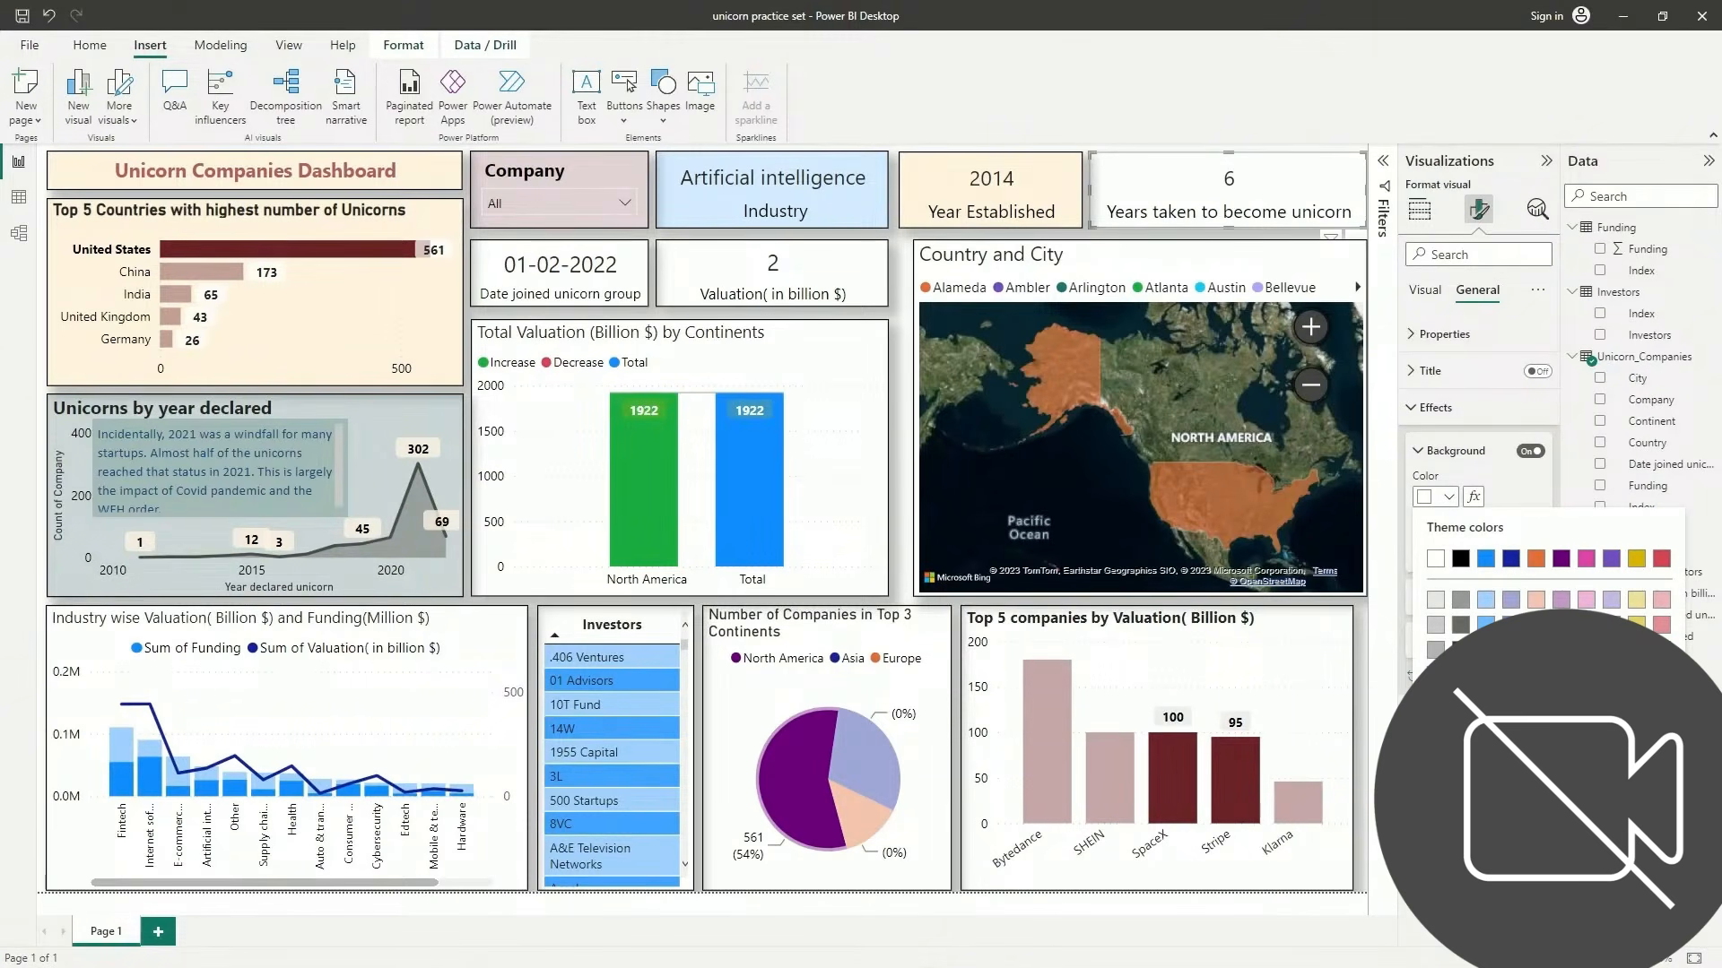
click(1470, 794)
click(1510, 720)
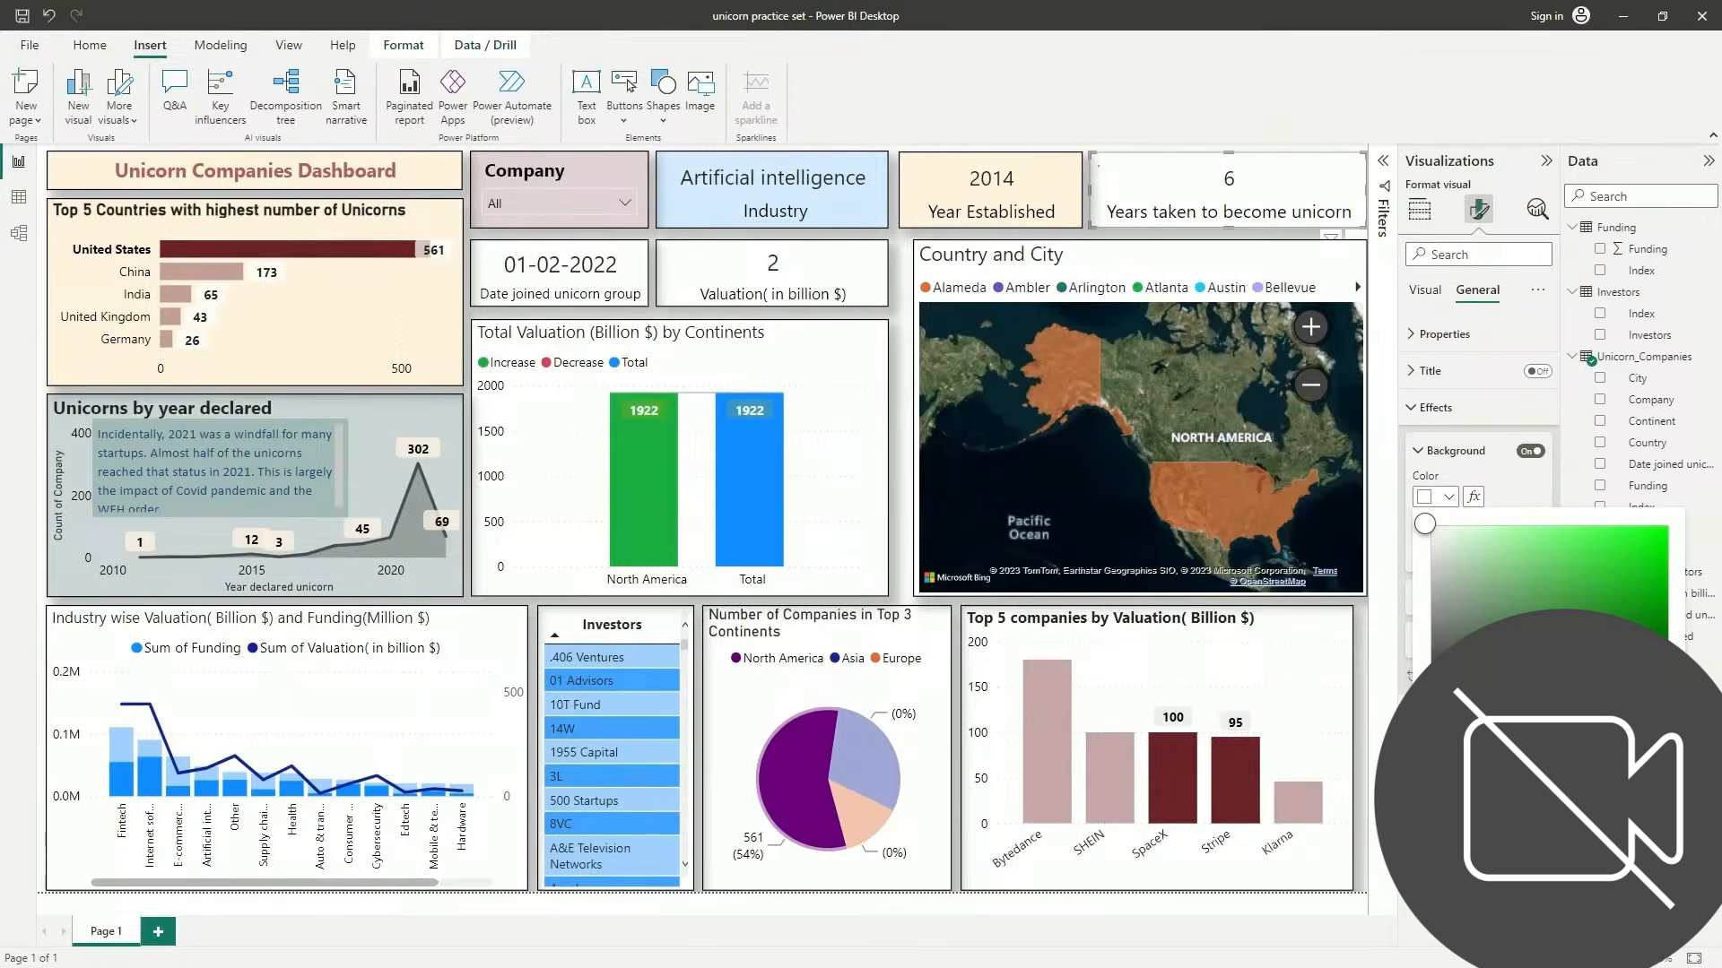
click(1655, 620)
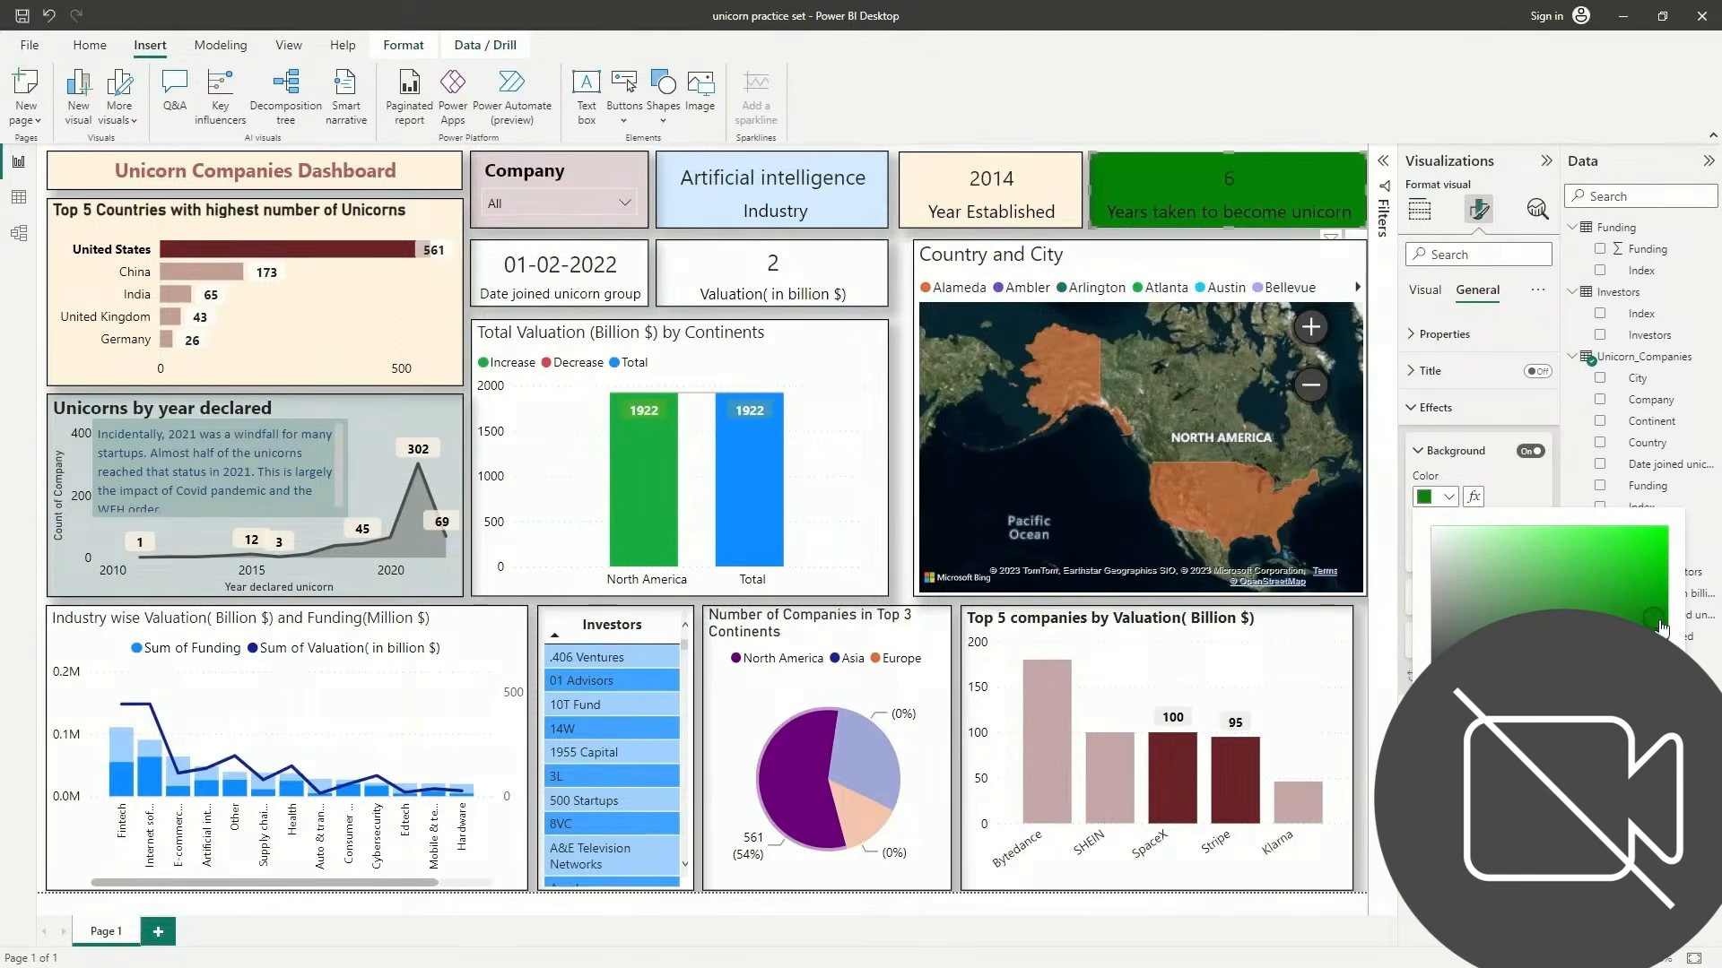
click(1661, 632)
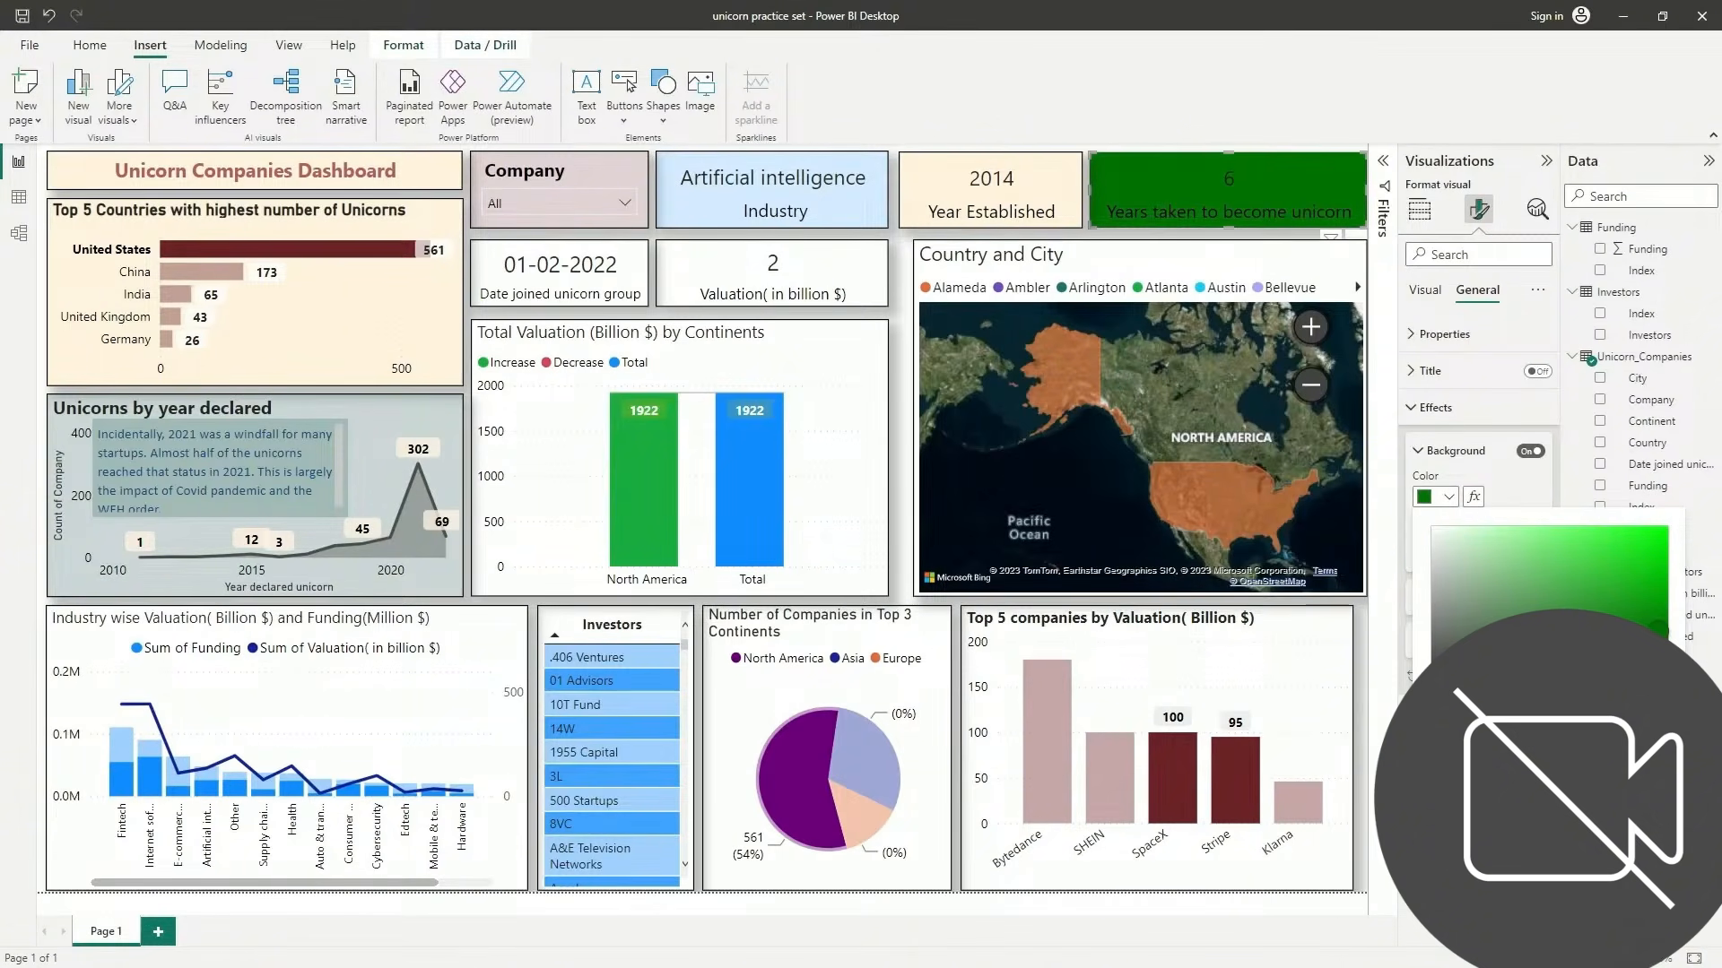
click(1435, 834)
drag(1478, 549, 1529, 549)
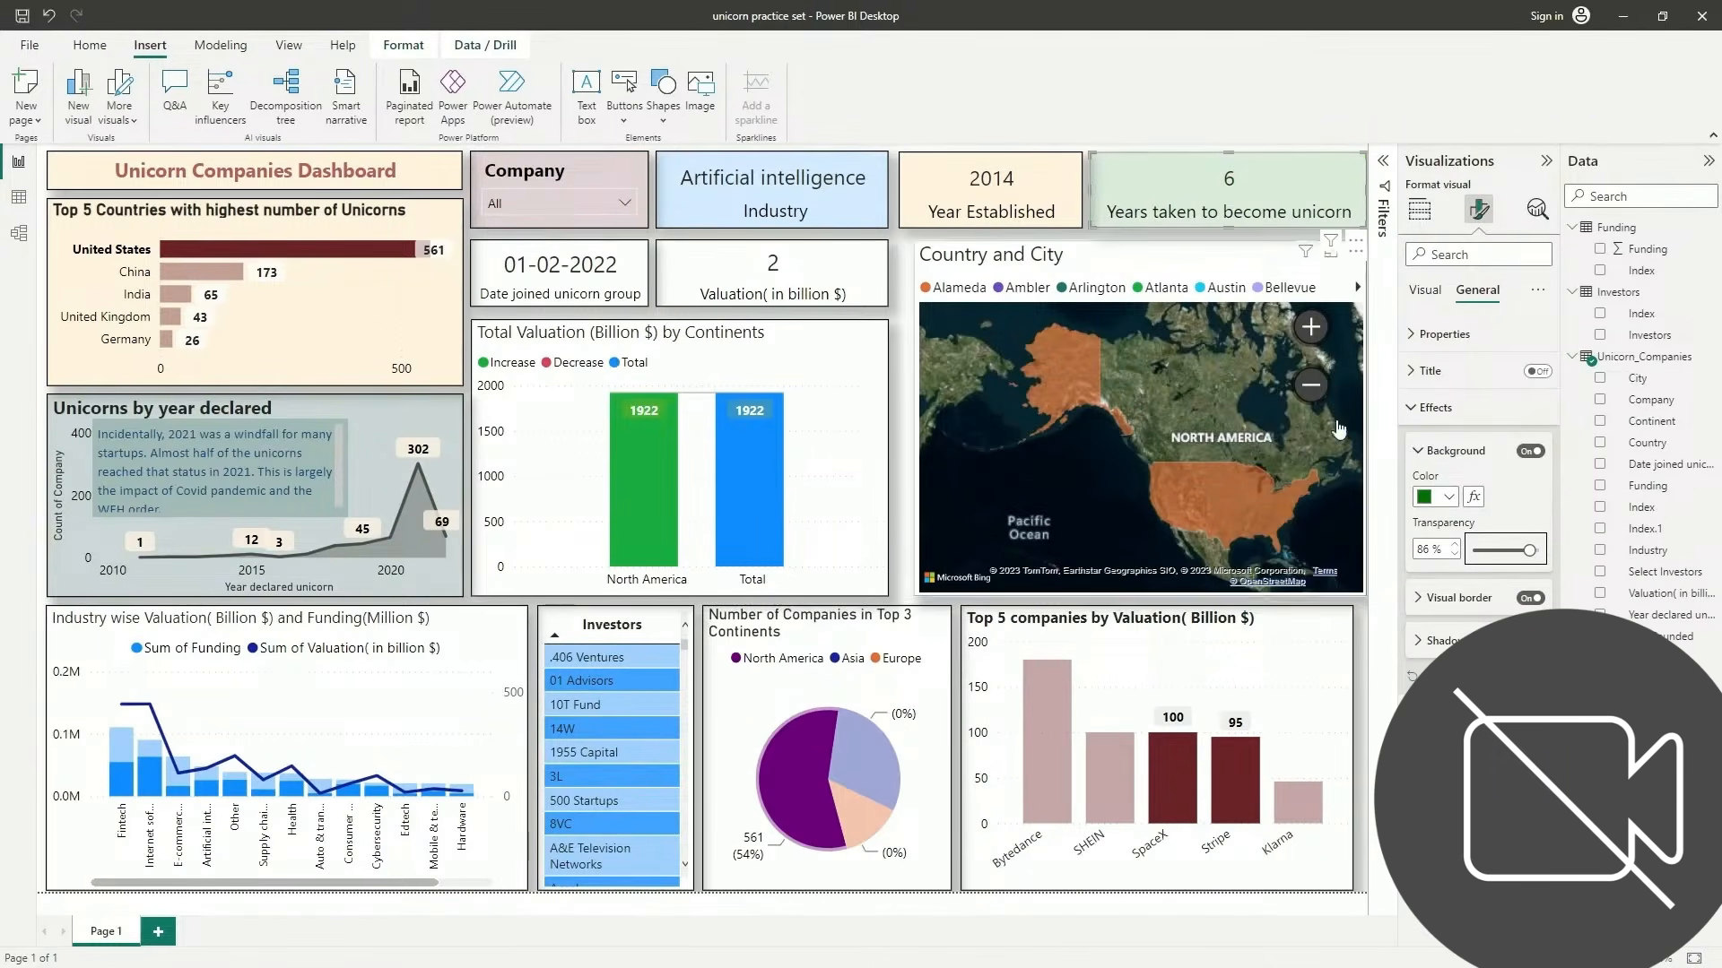
Set the "Date joined unicorn group" card's callout value font size to 15 and enlarge its category label
click(627, 276)
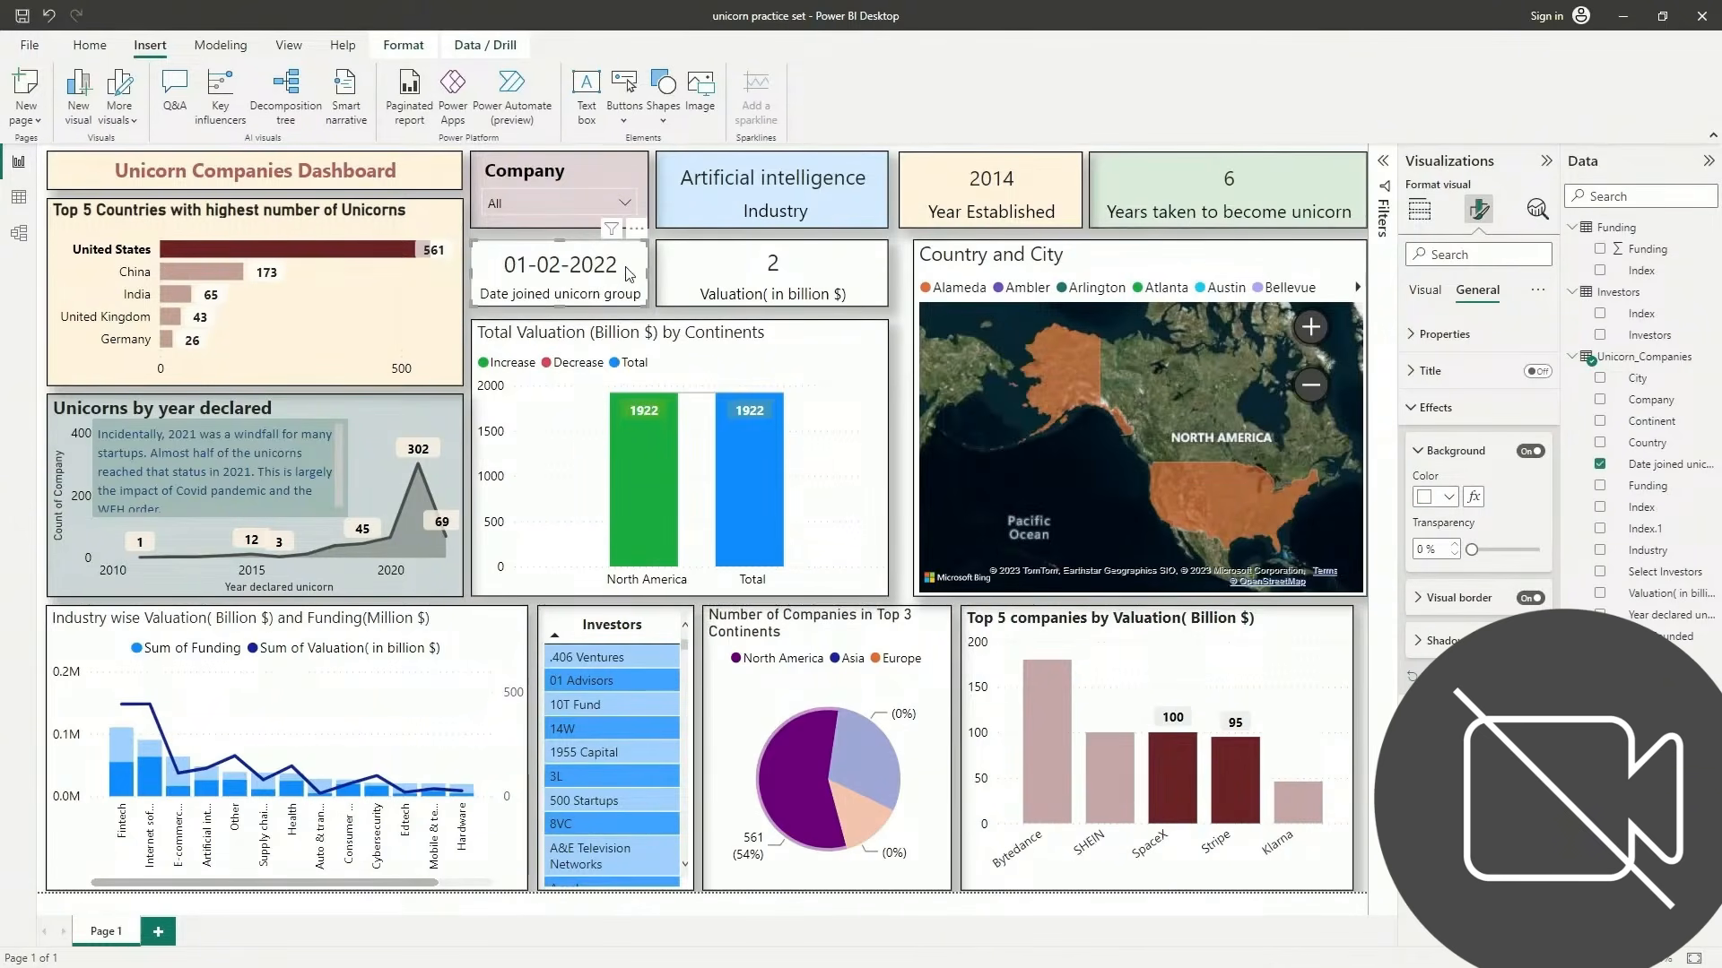
click(1425, 290)
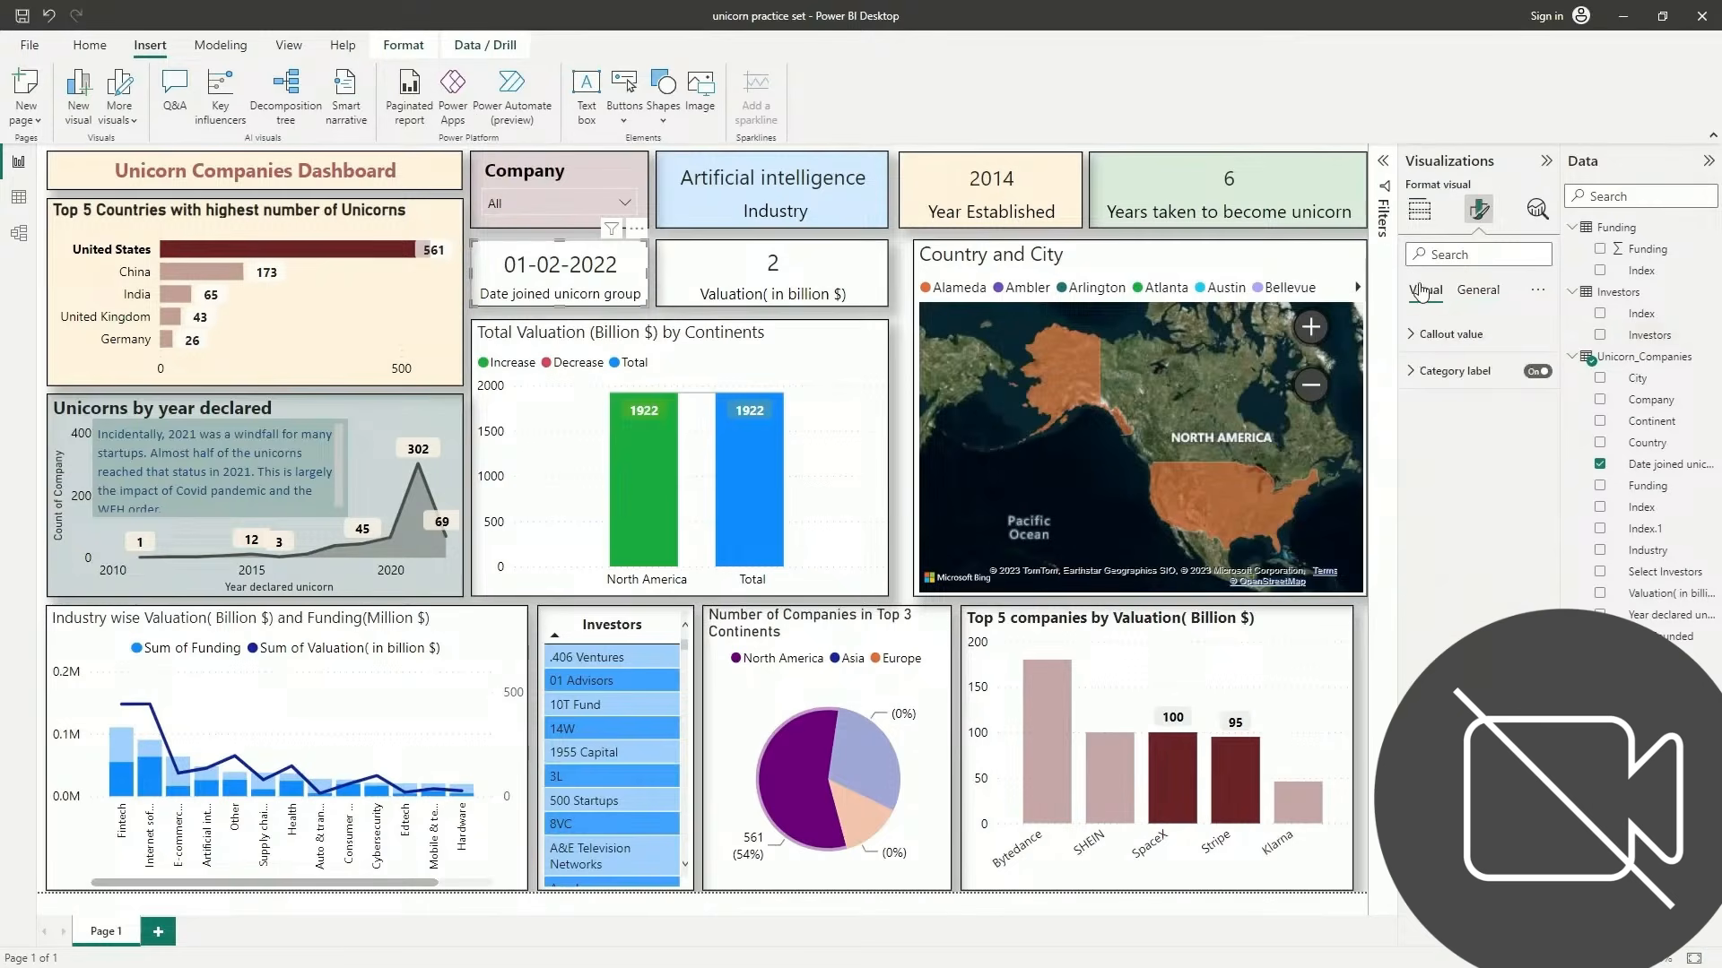
click(1495, 337)
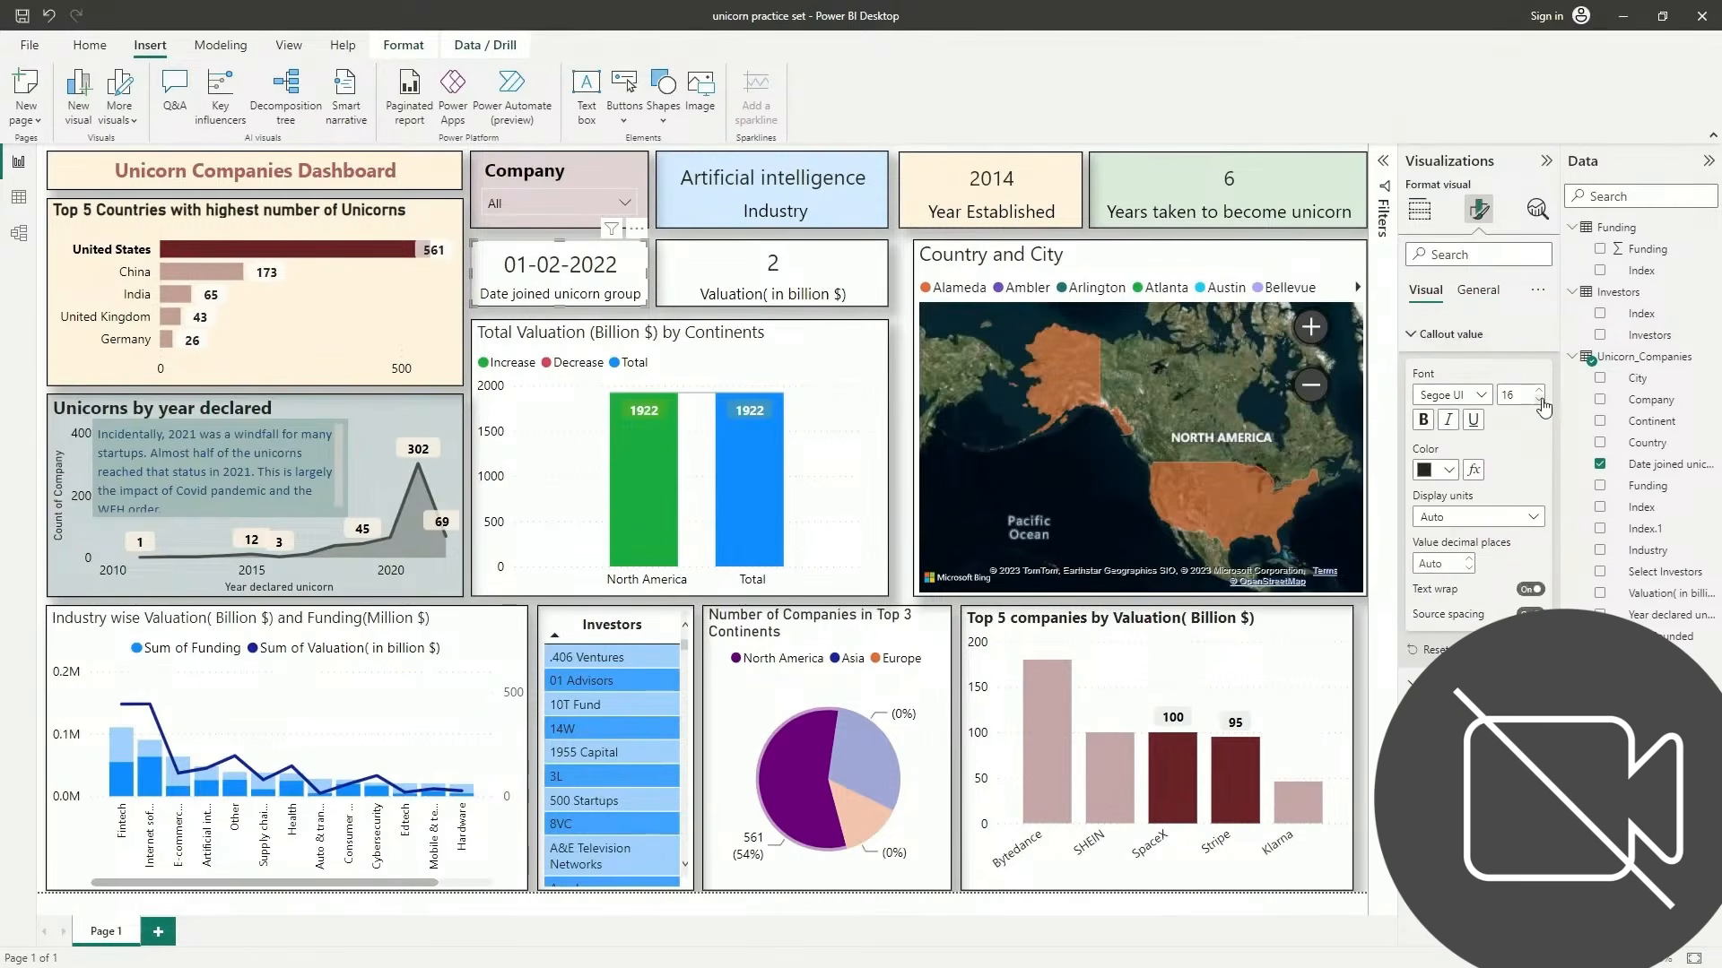
click(1540, 401)
click(1538, 742)
click(1539, 743)
click(1539, 743)
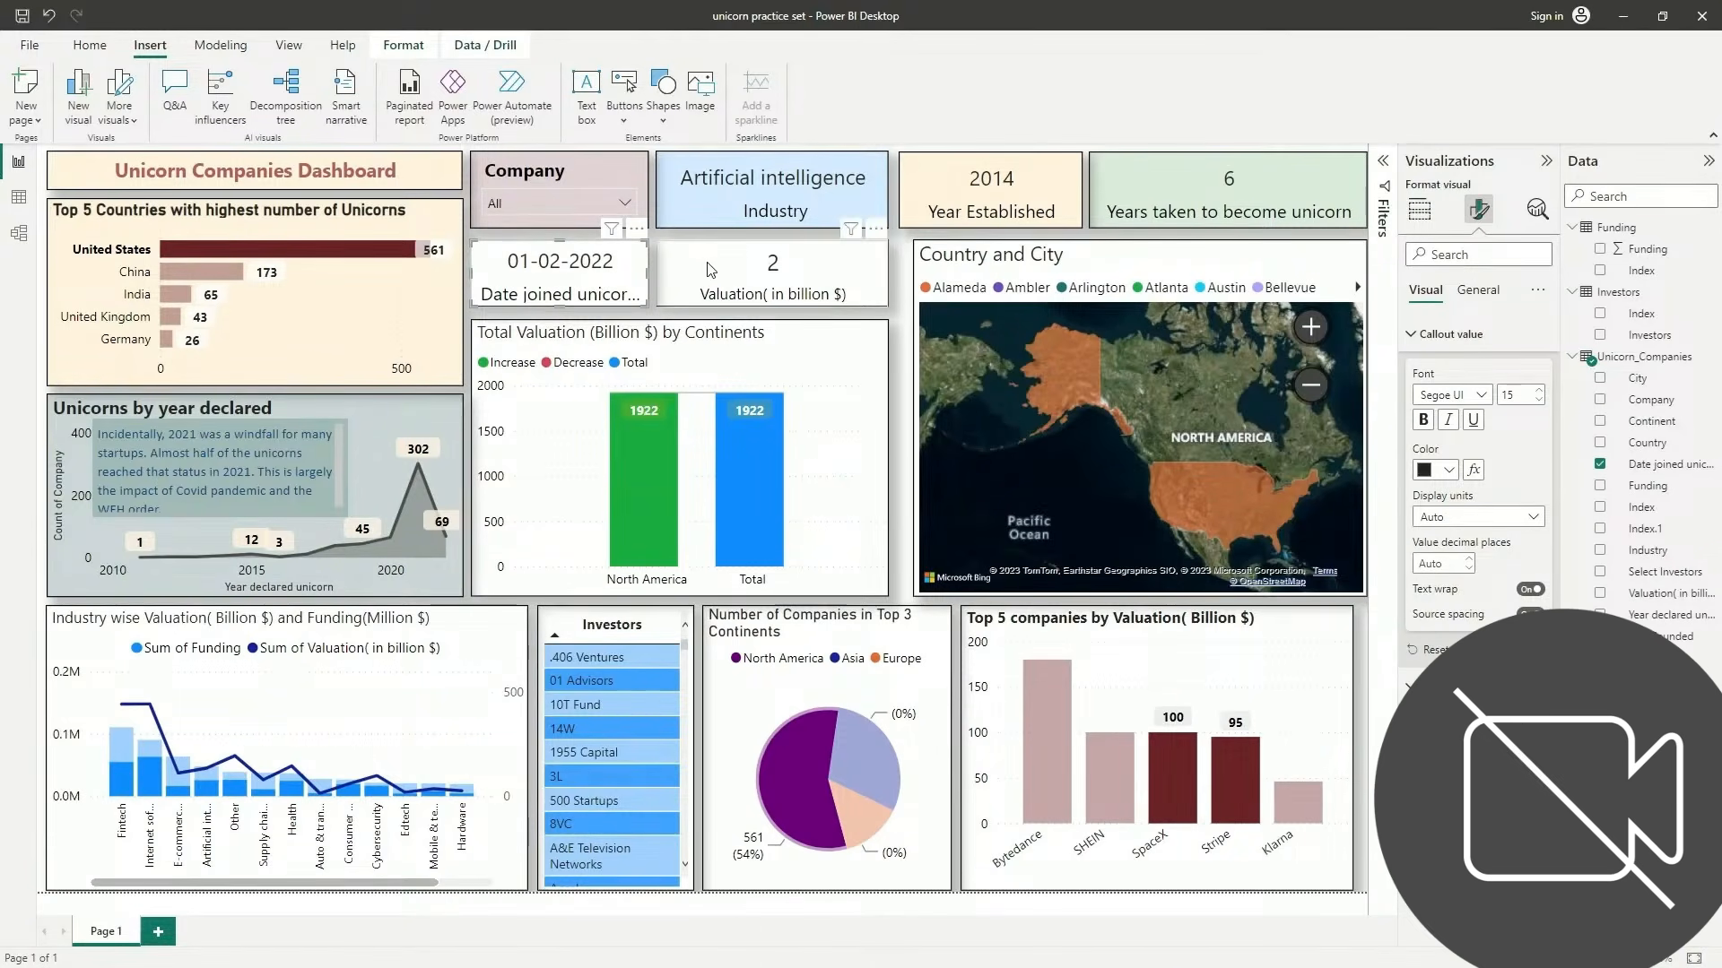
Narrow the Valuation card and widen the "Date joined unicorn group" card to fit its label, aligning the pair with the chart below
click(664, 281)
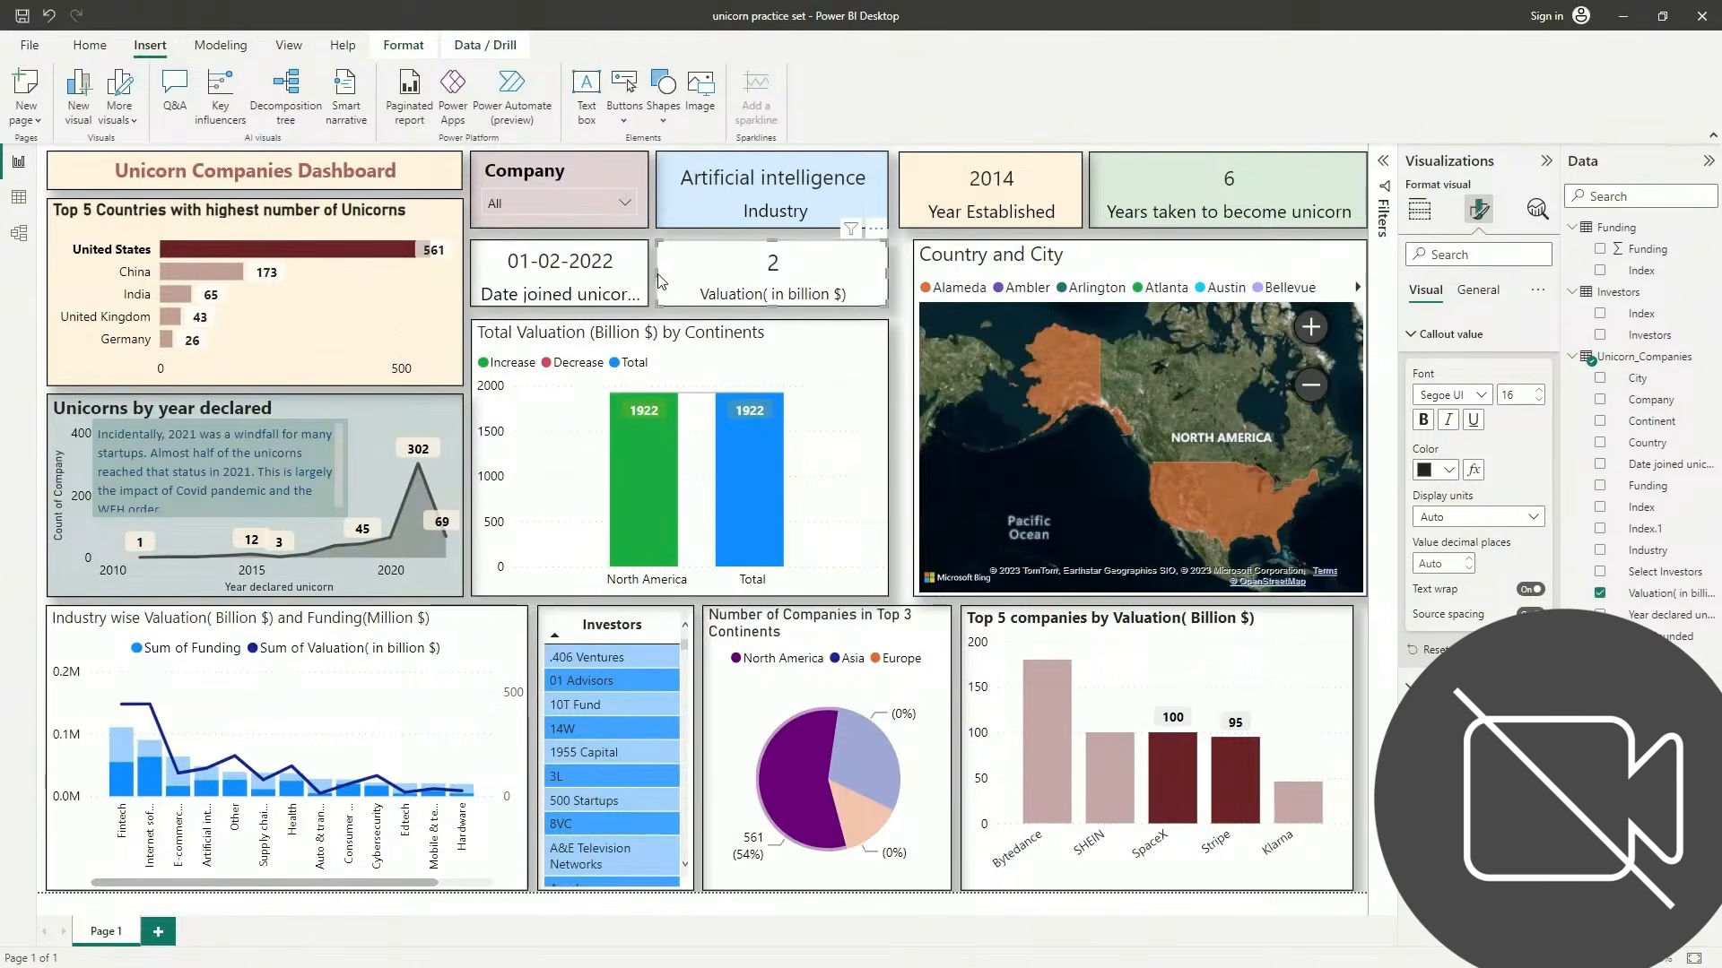
drag(659, 280, 720, 278)
drag(842, 258, 853, 259)
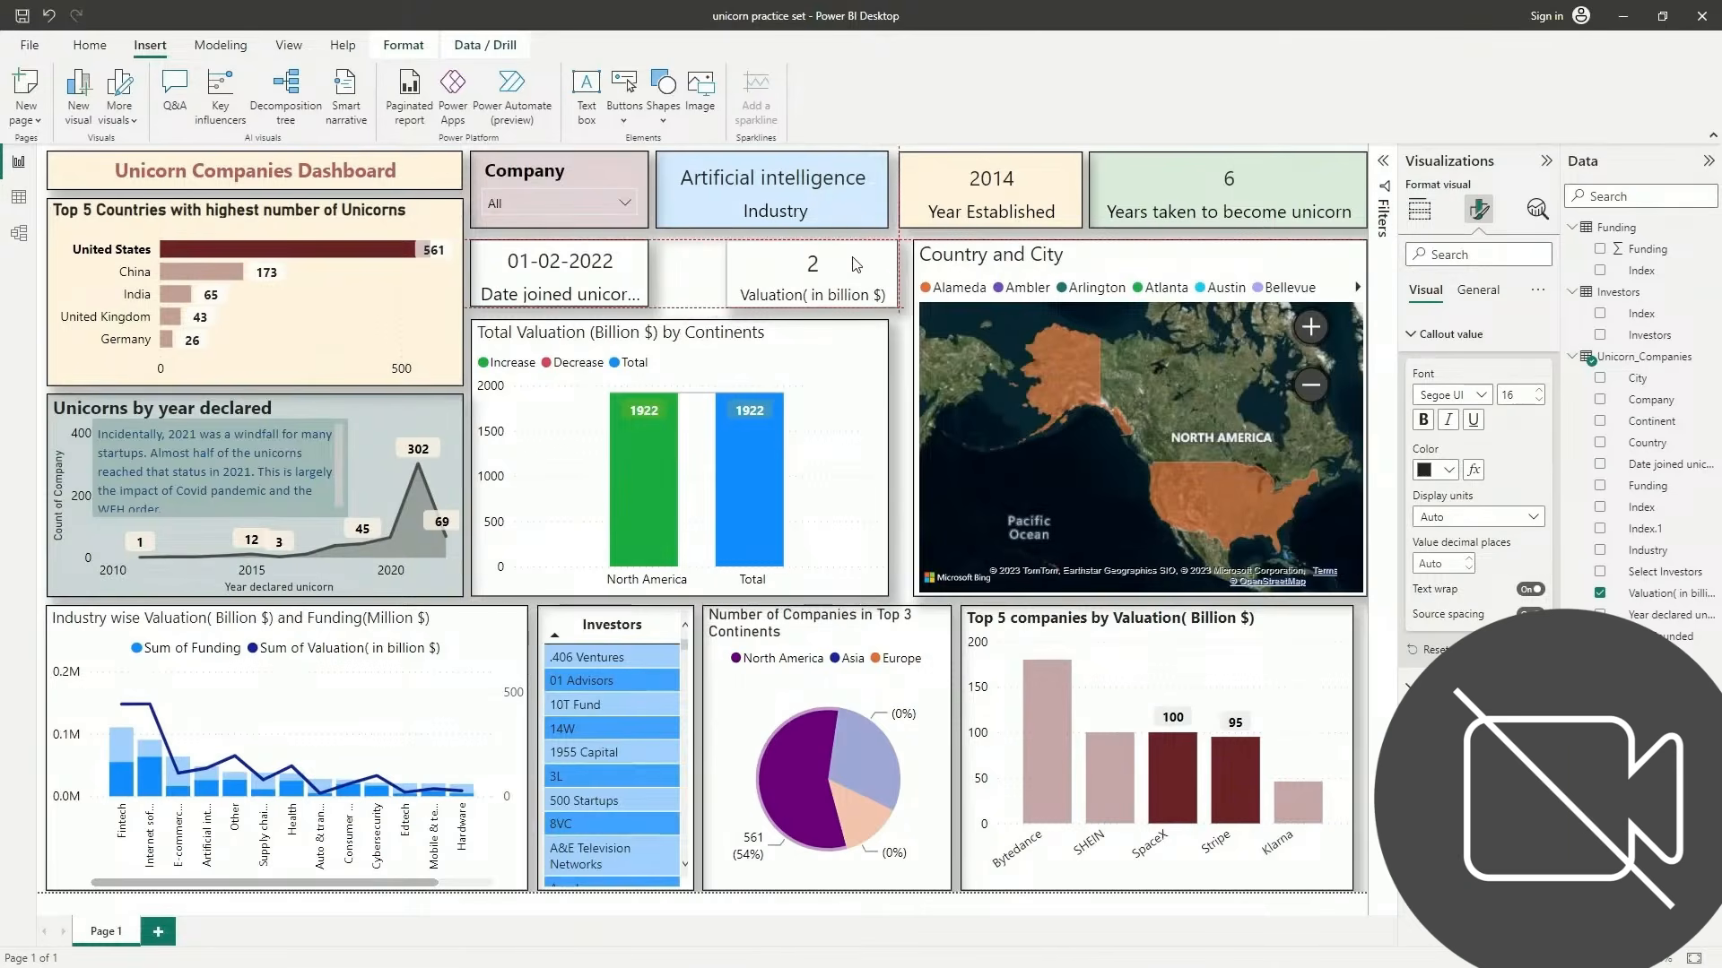
click(643, 269)
drag(648, 281, 710, 276)
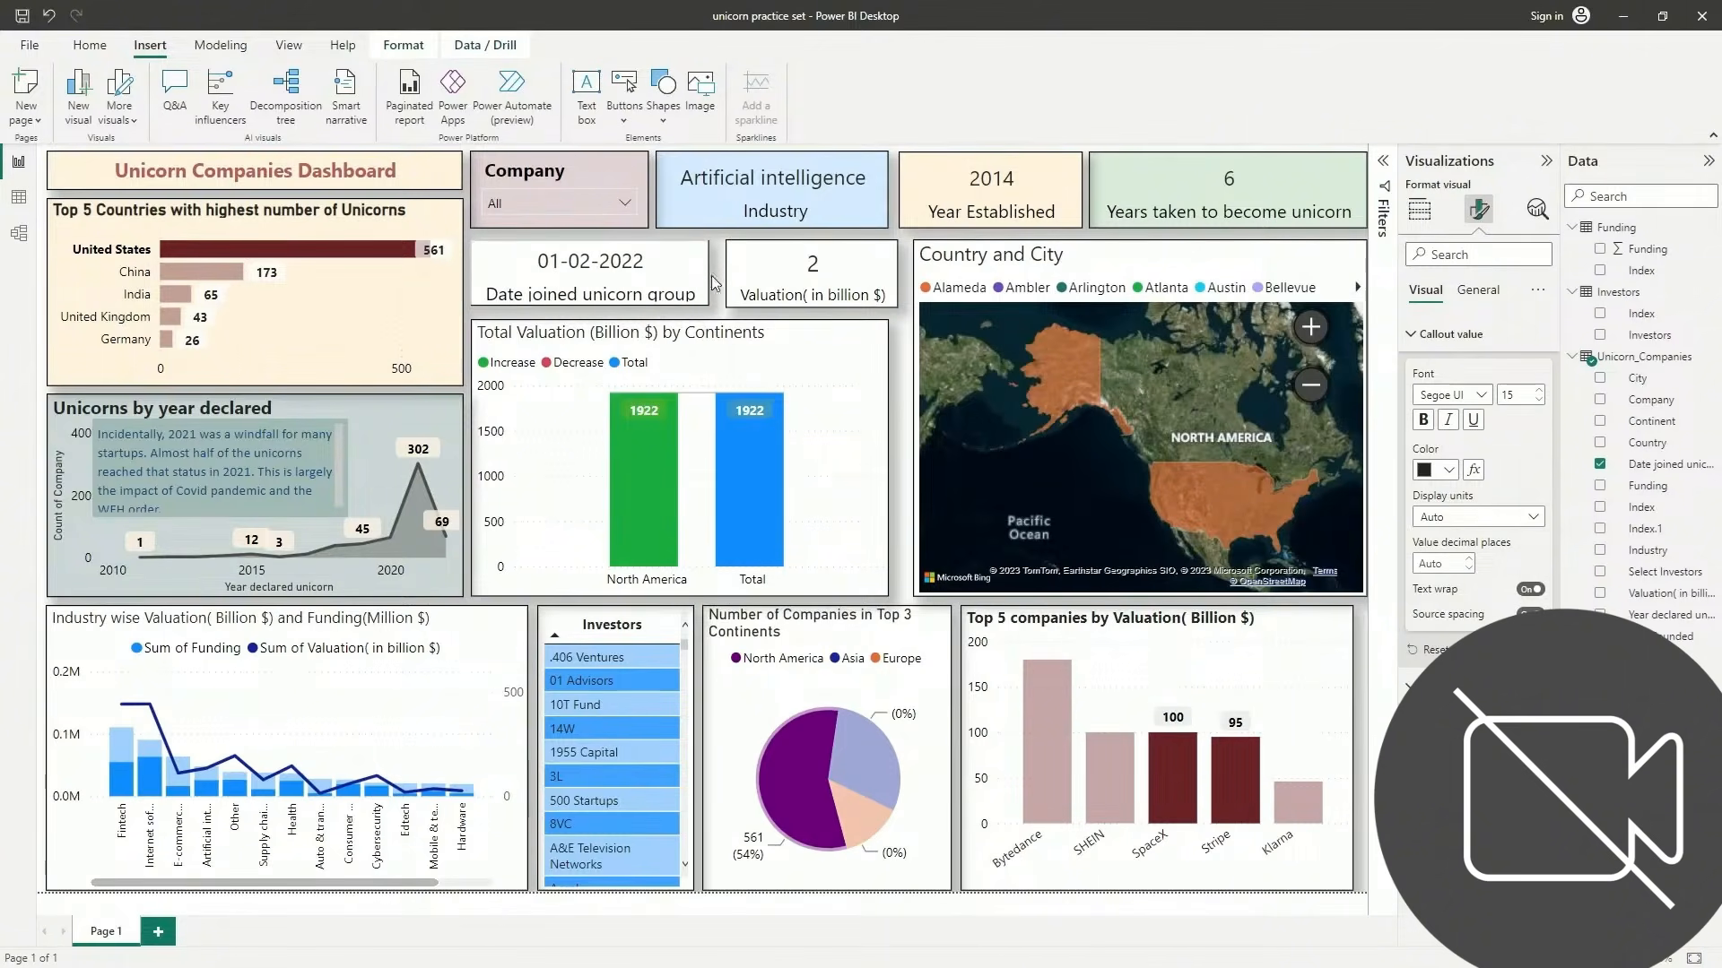
click(724, 280)
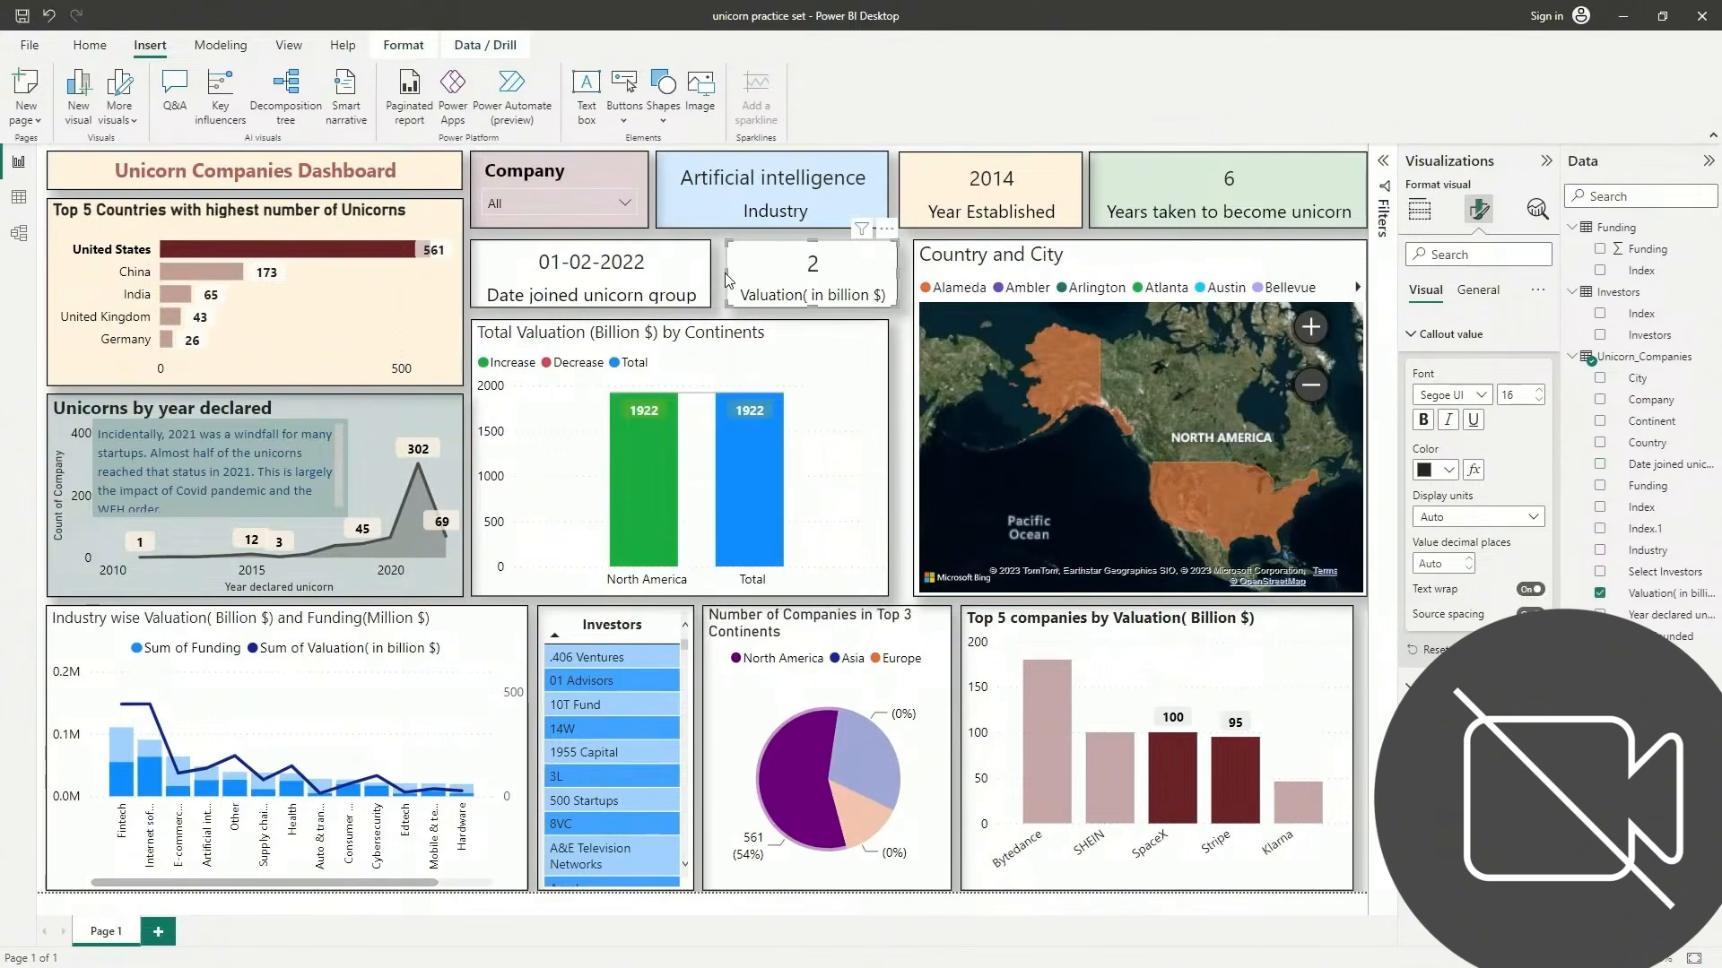
drag(726, 279, 723, 276)
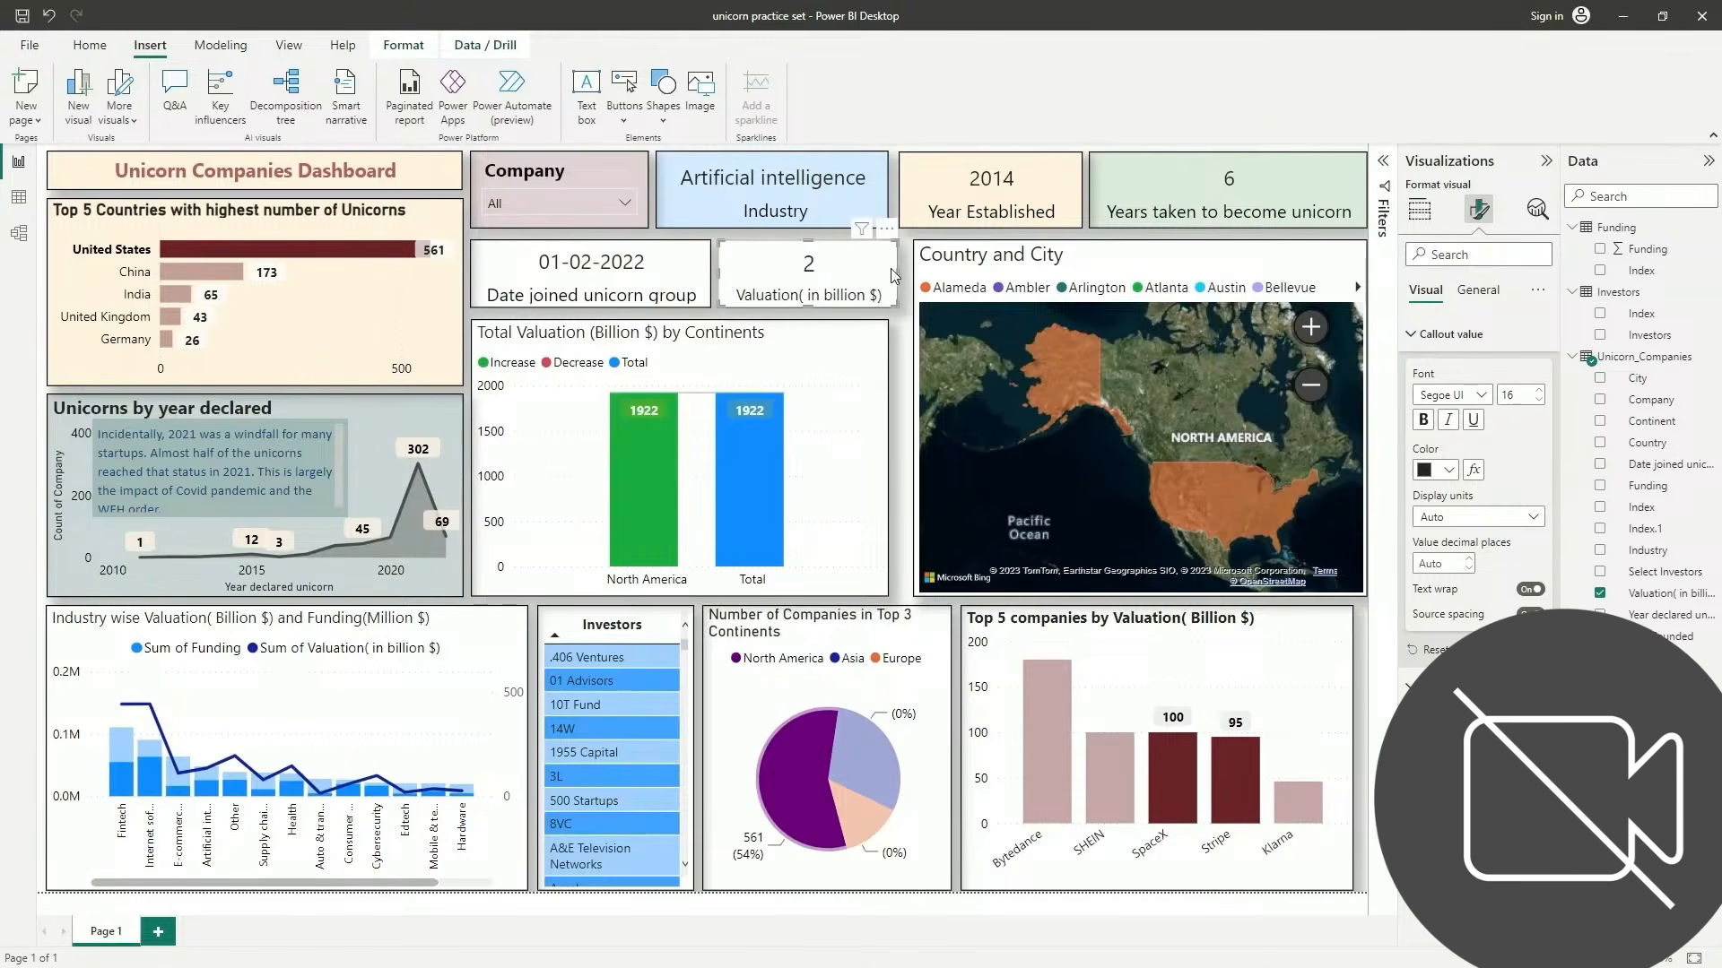
drag(897, 273, 888, 273)
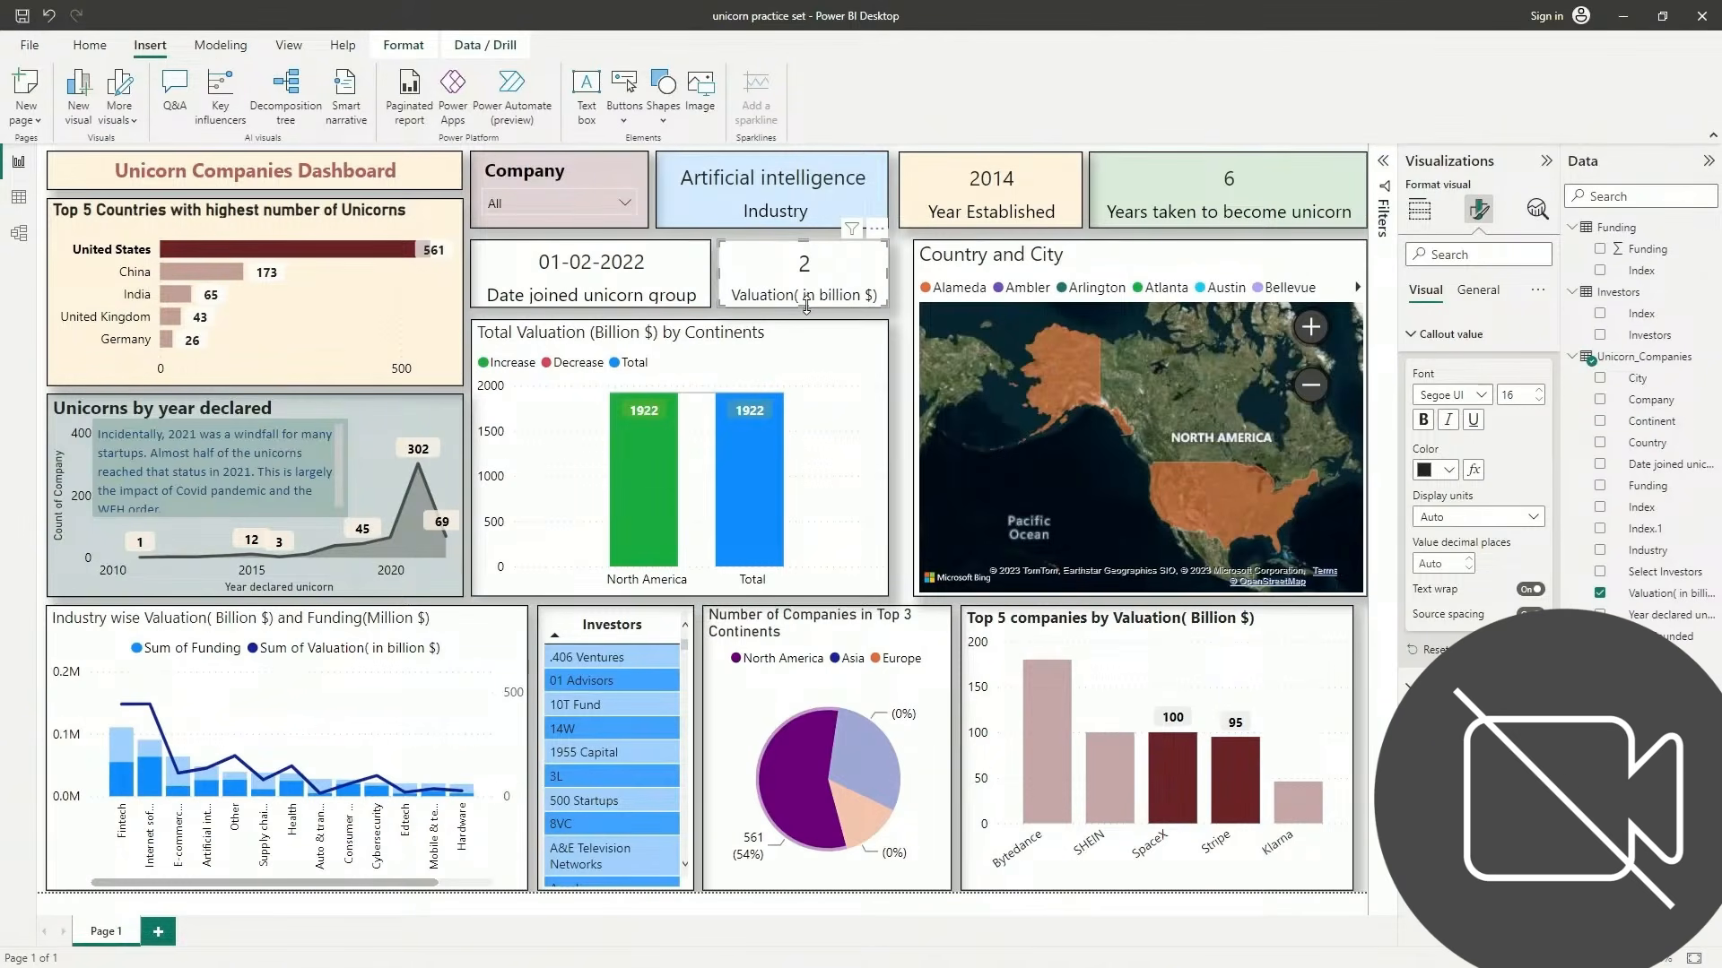
Give the "Date joined unicorn group" card a dark red background with 78% transparency, and change the colour to green
click(662, 281)
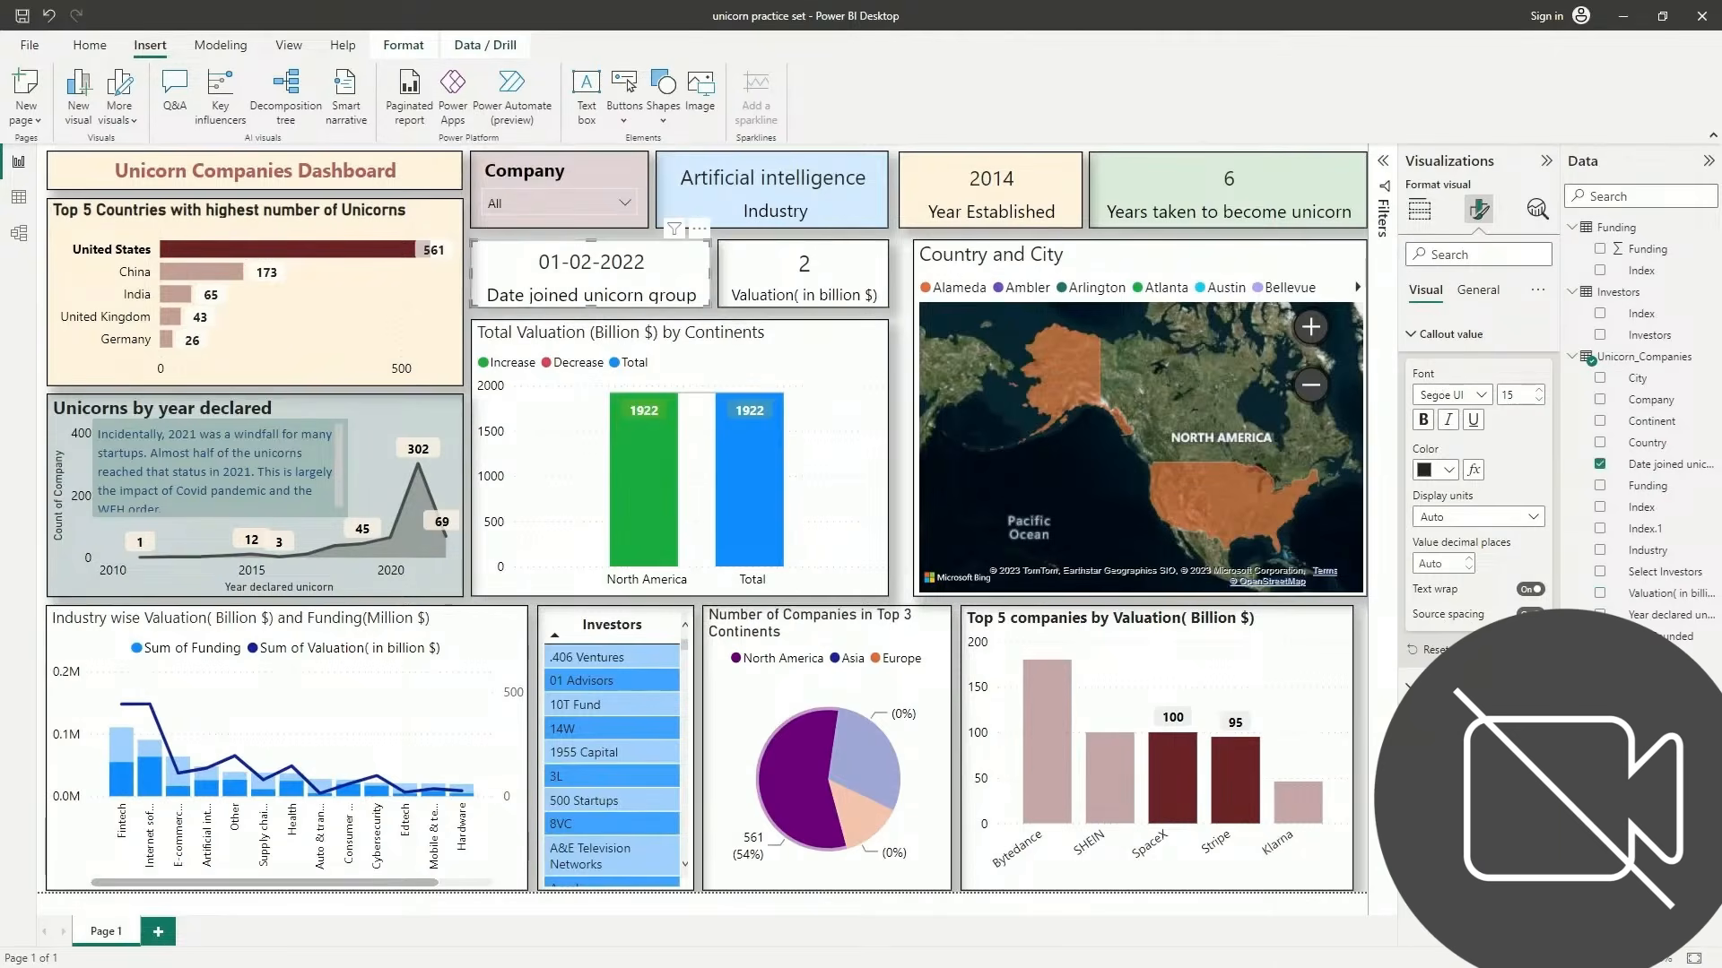
click(1477, 290)
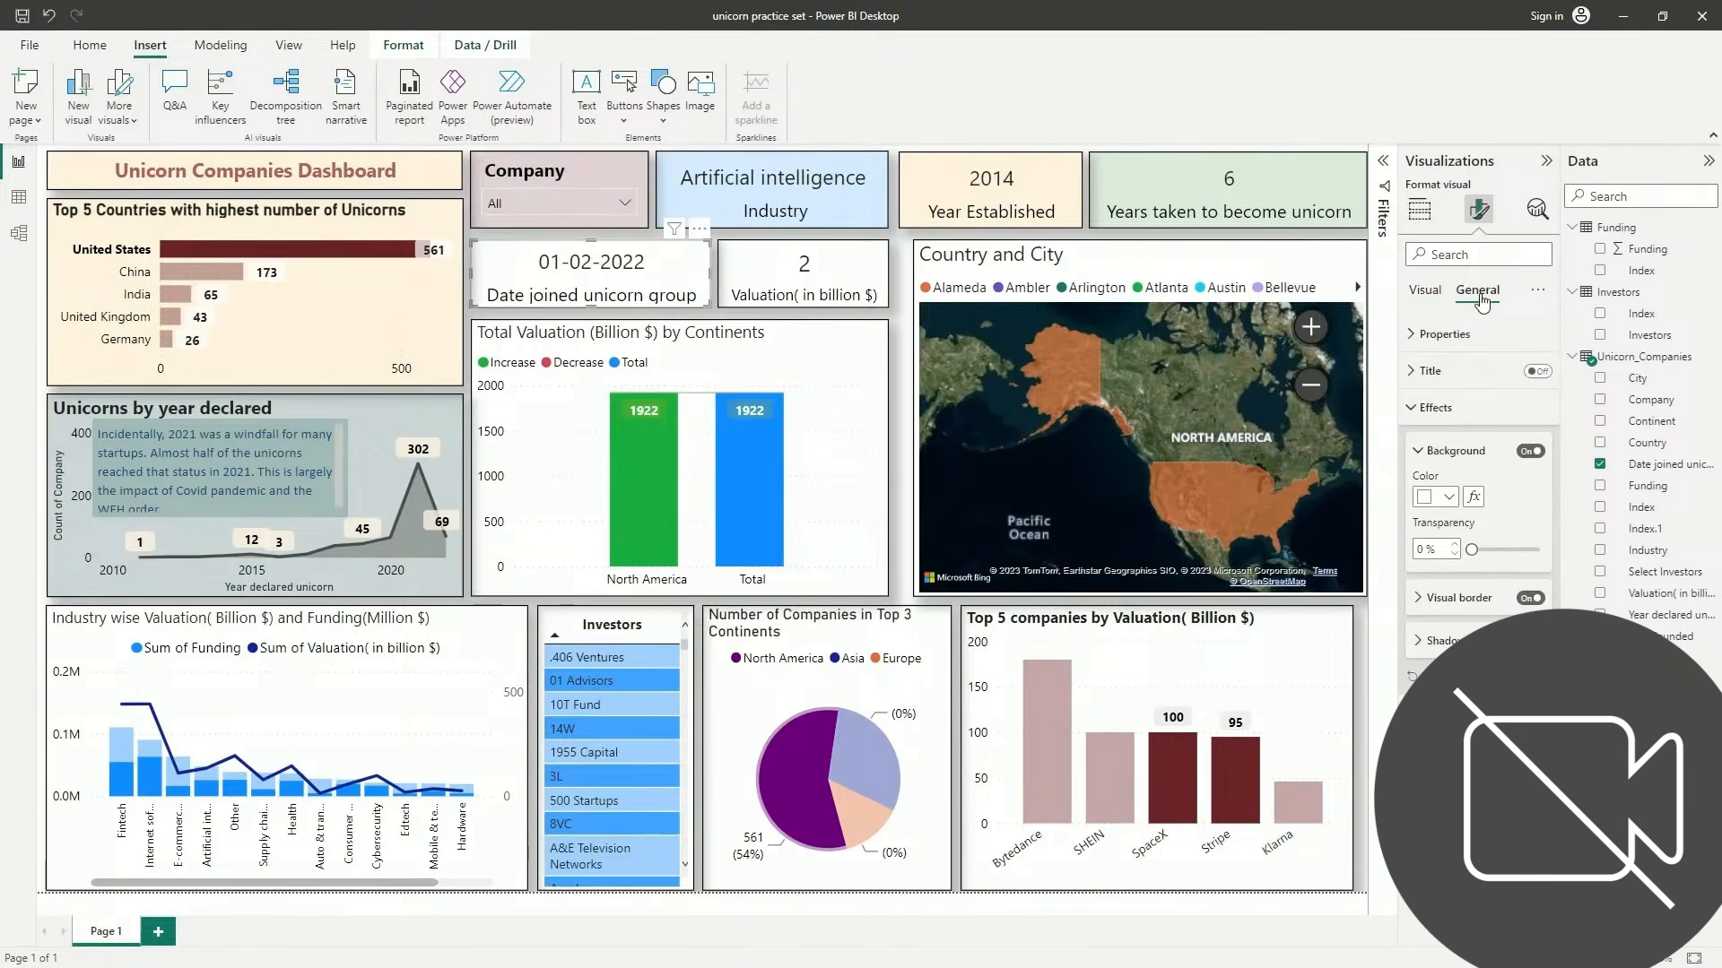
click(1450, 499)
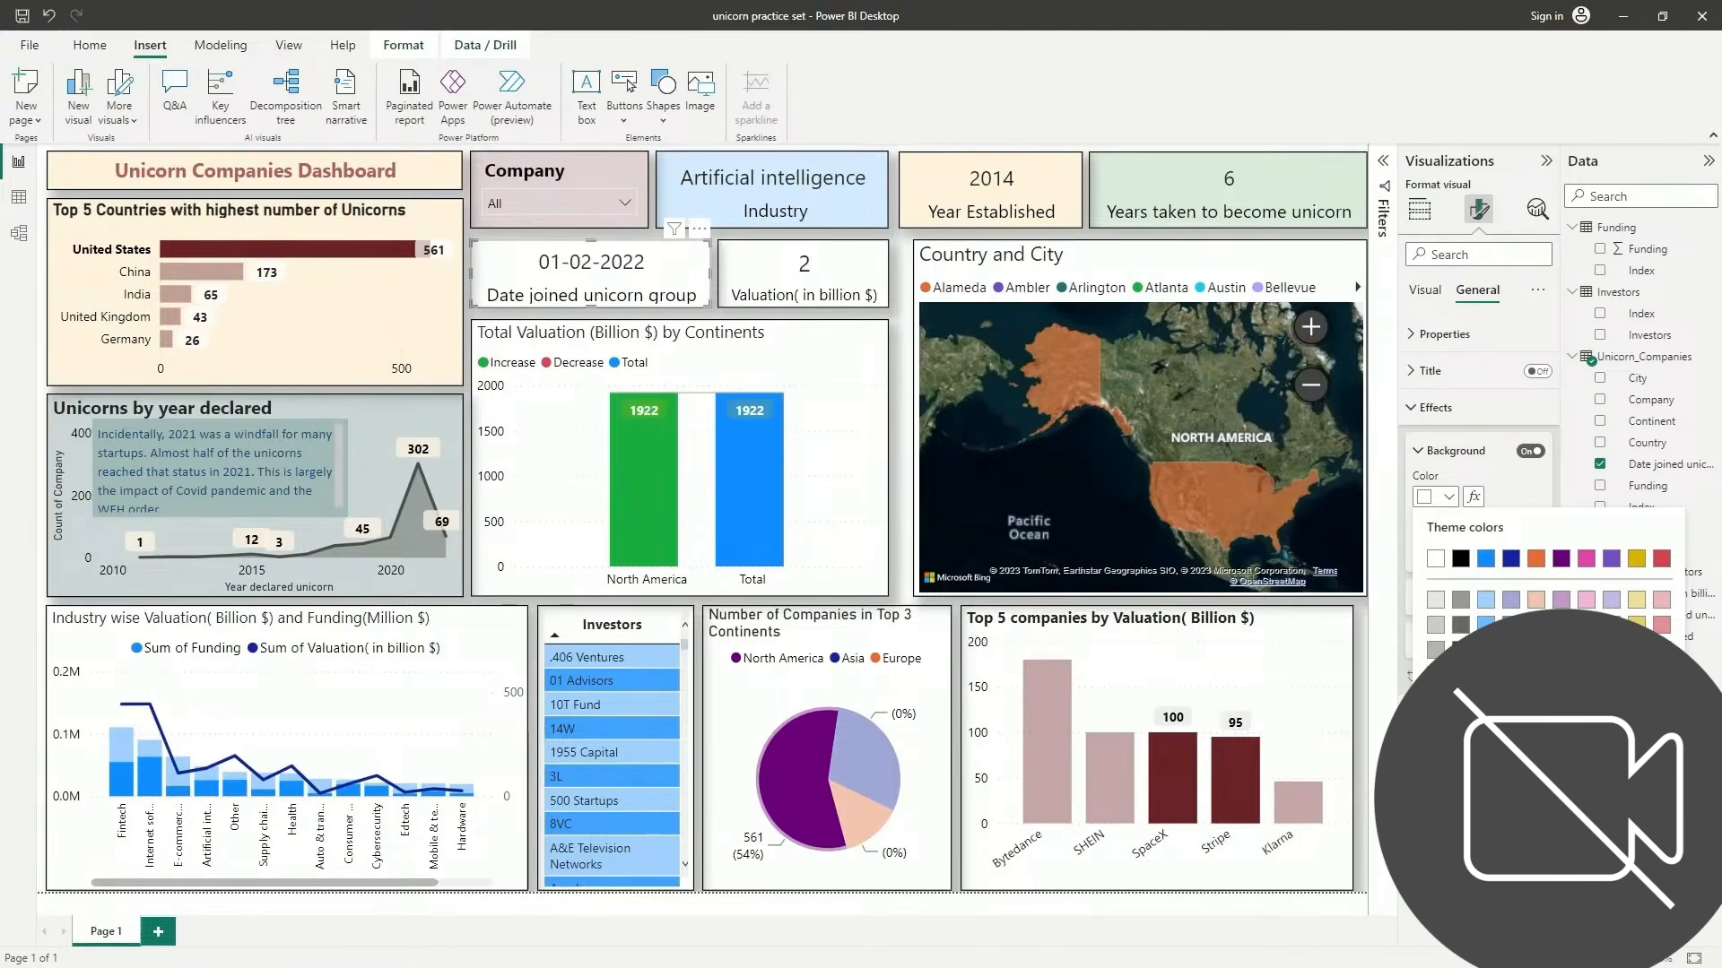
click(1477, 789)
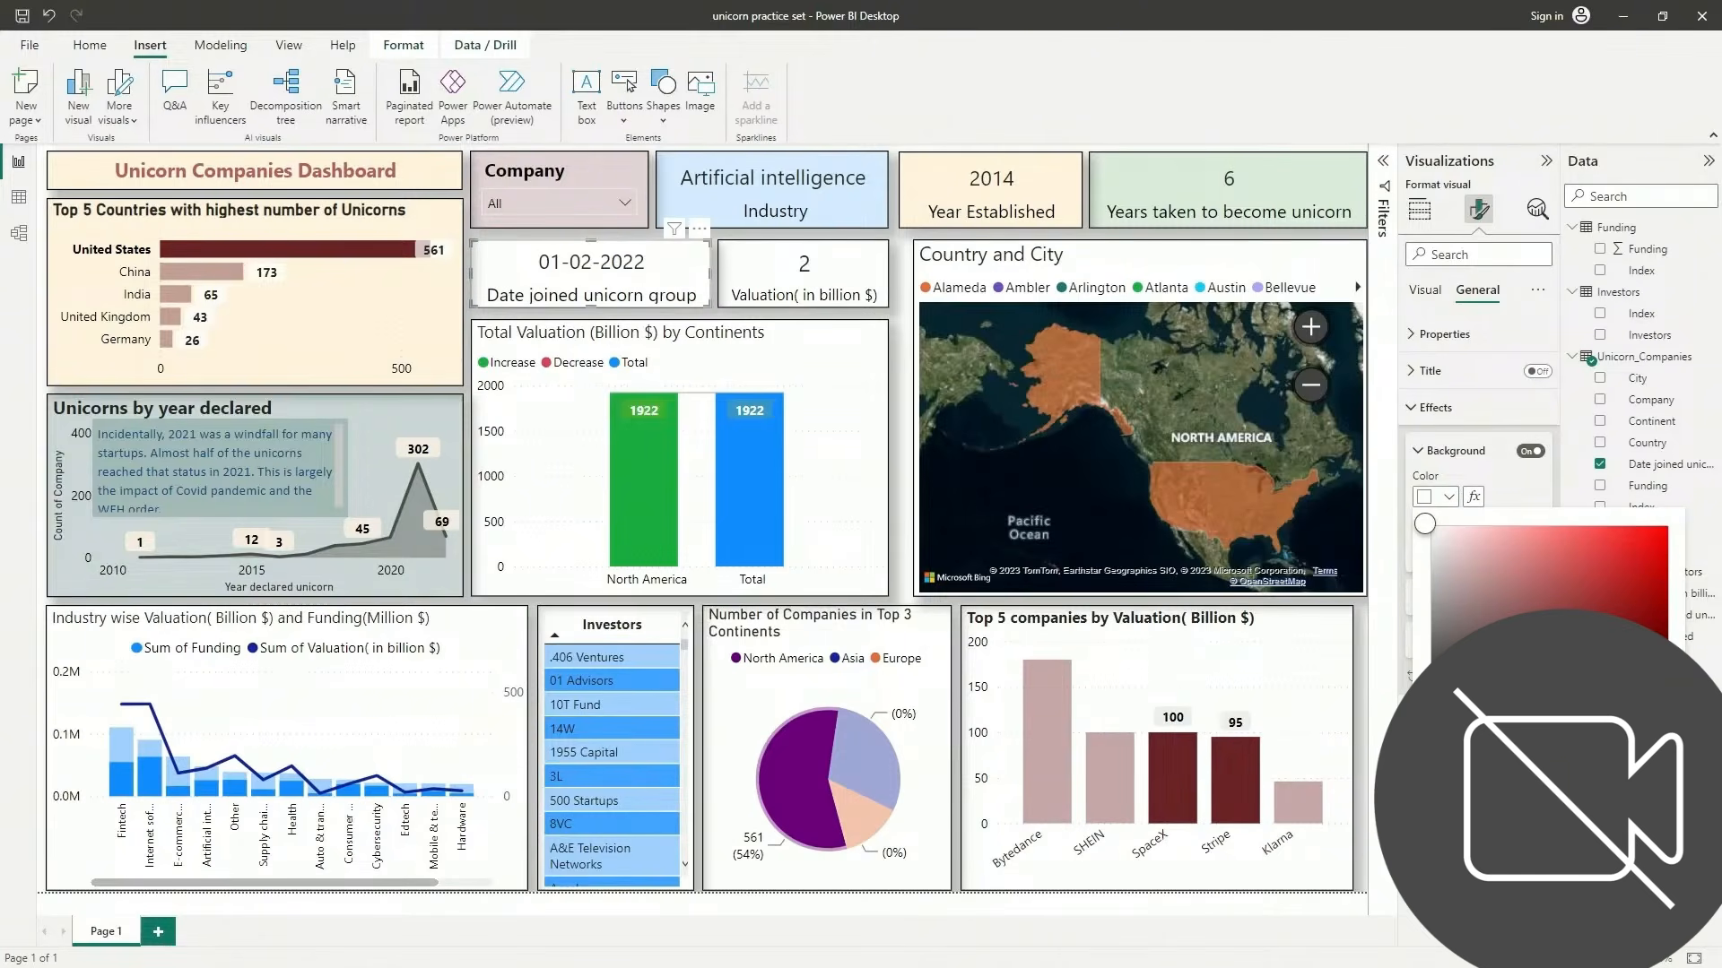
click(1660, 625)
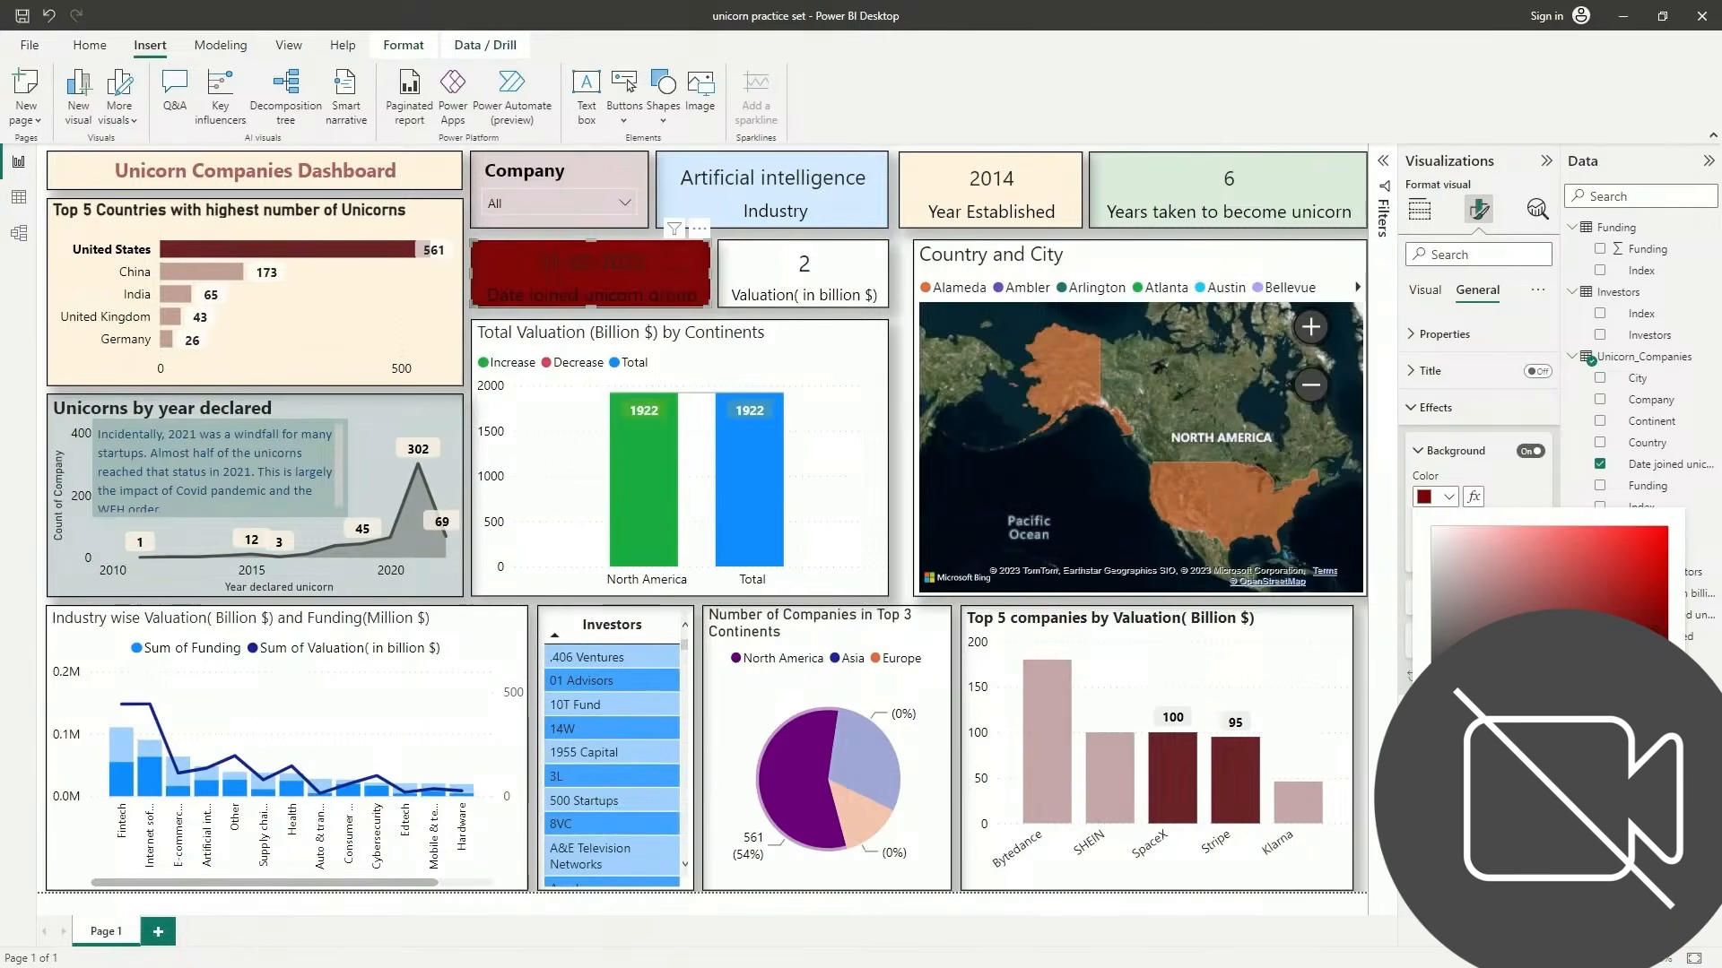
key(Escape)
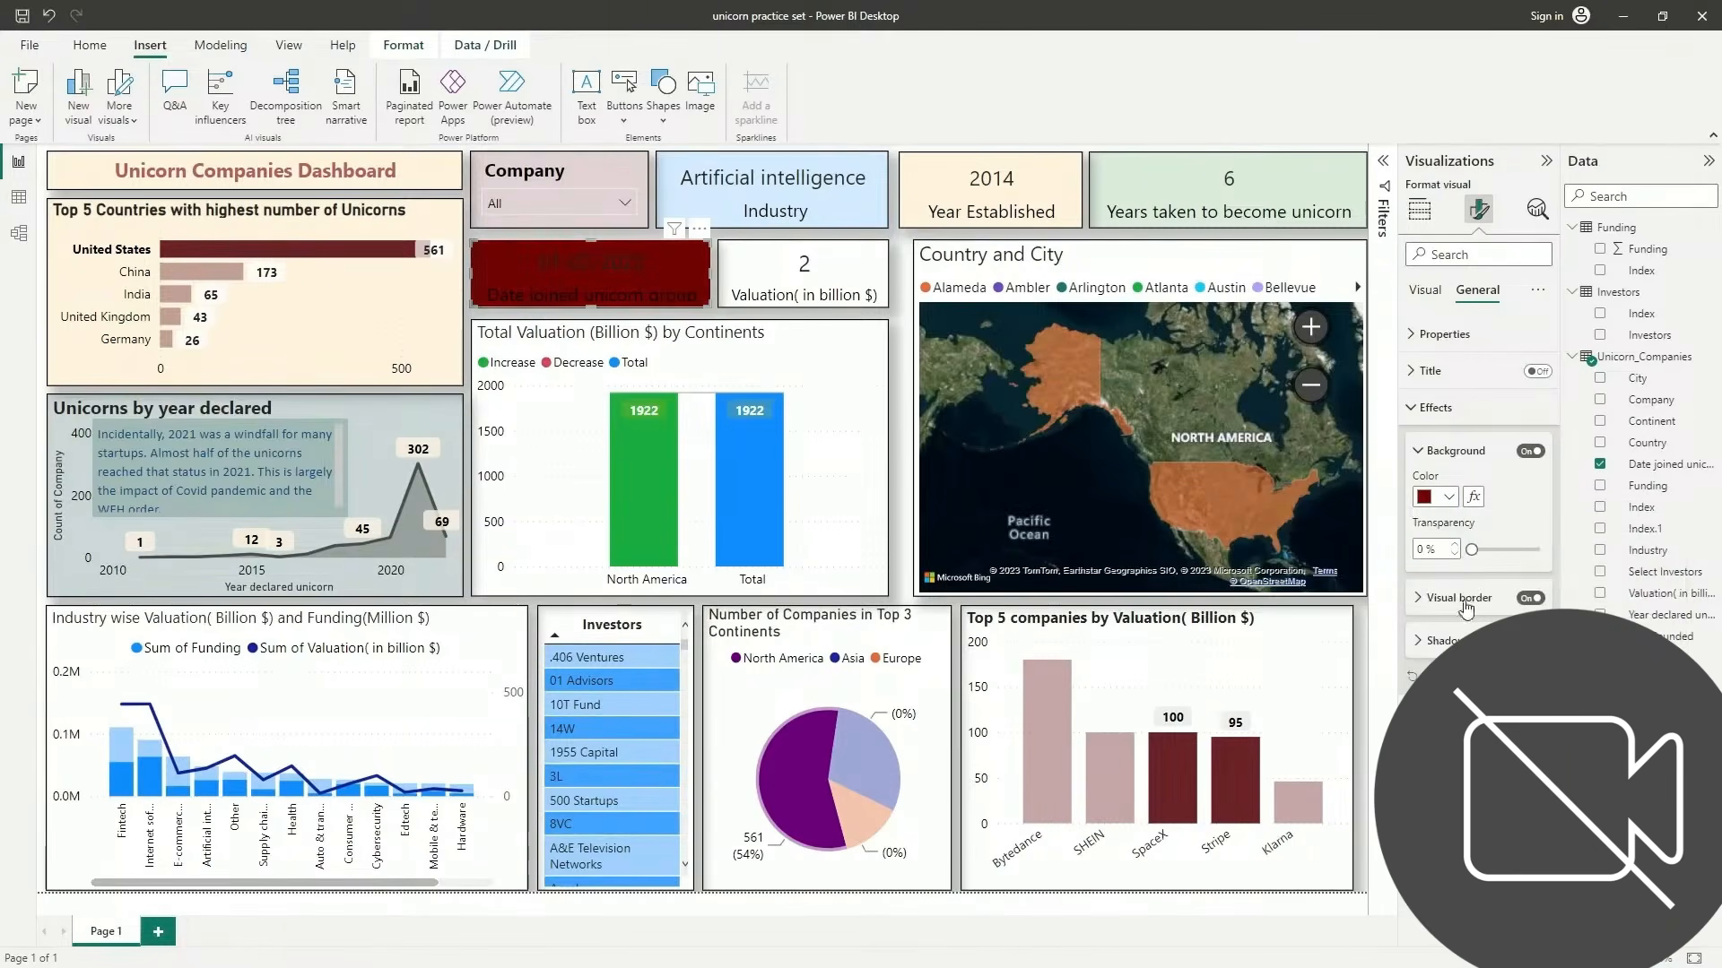
drag(1472, 546, 1522, 558)
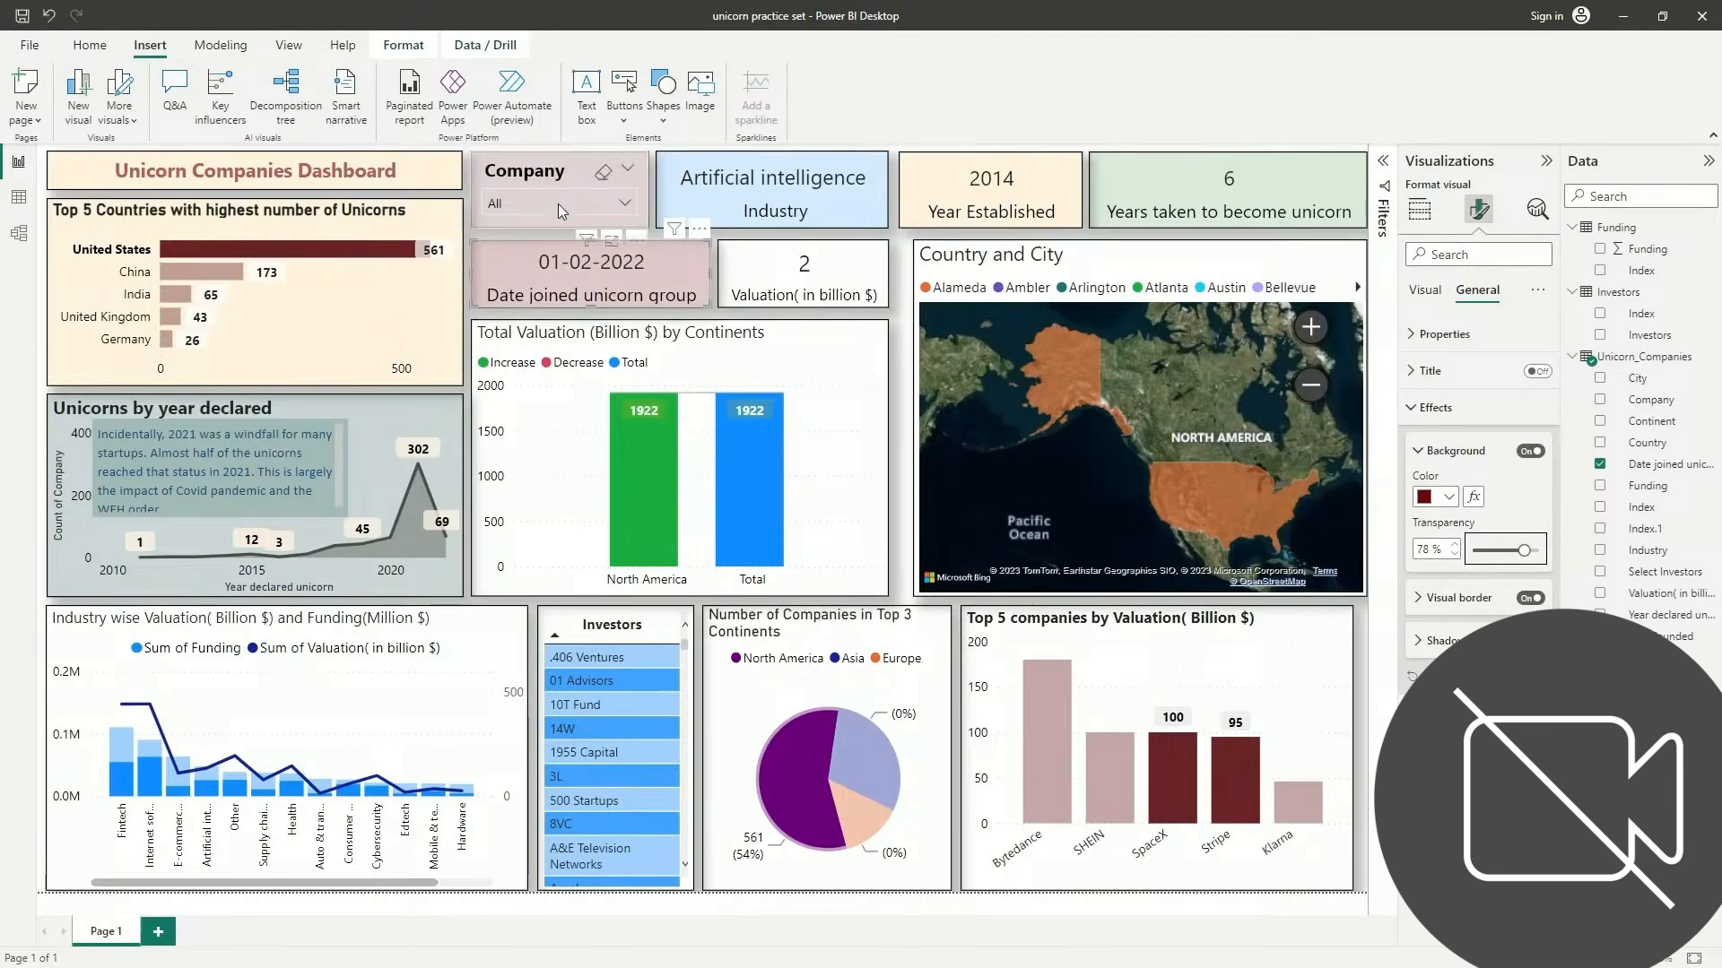
click(1445, 497)
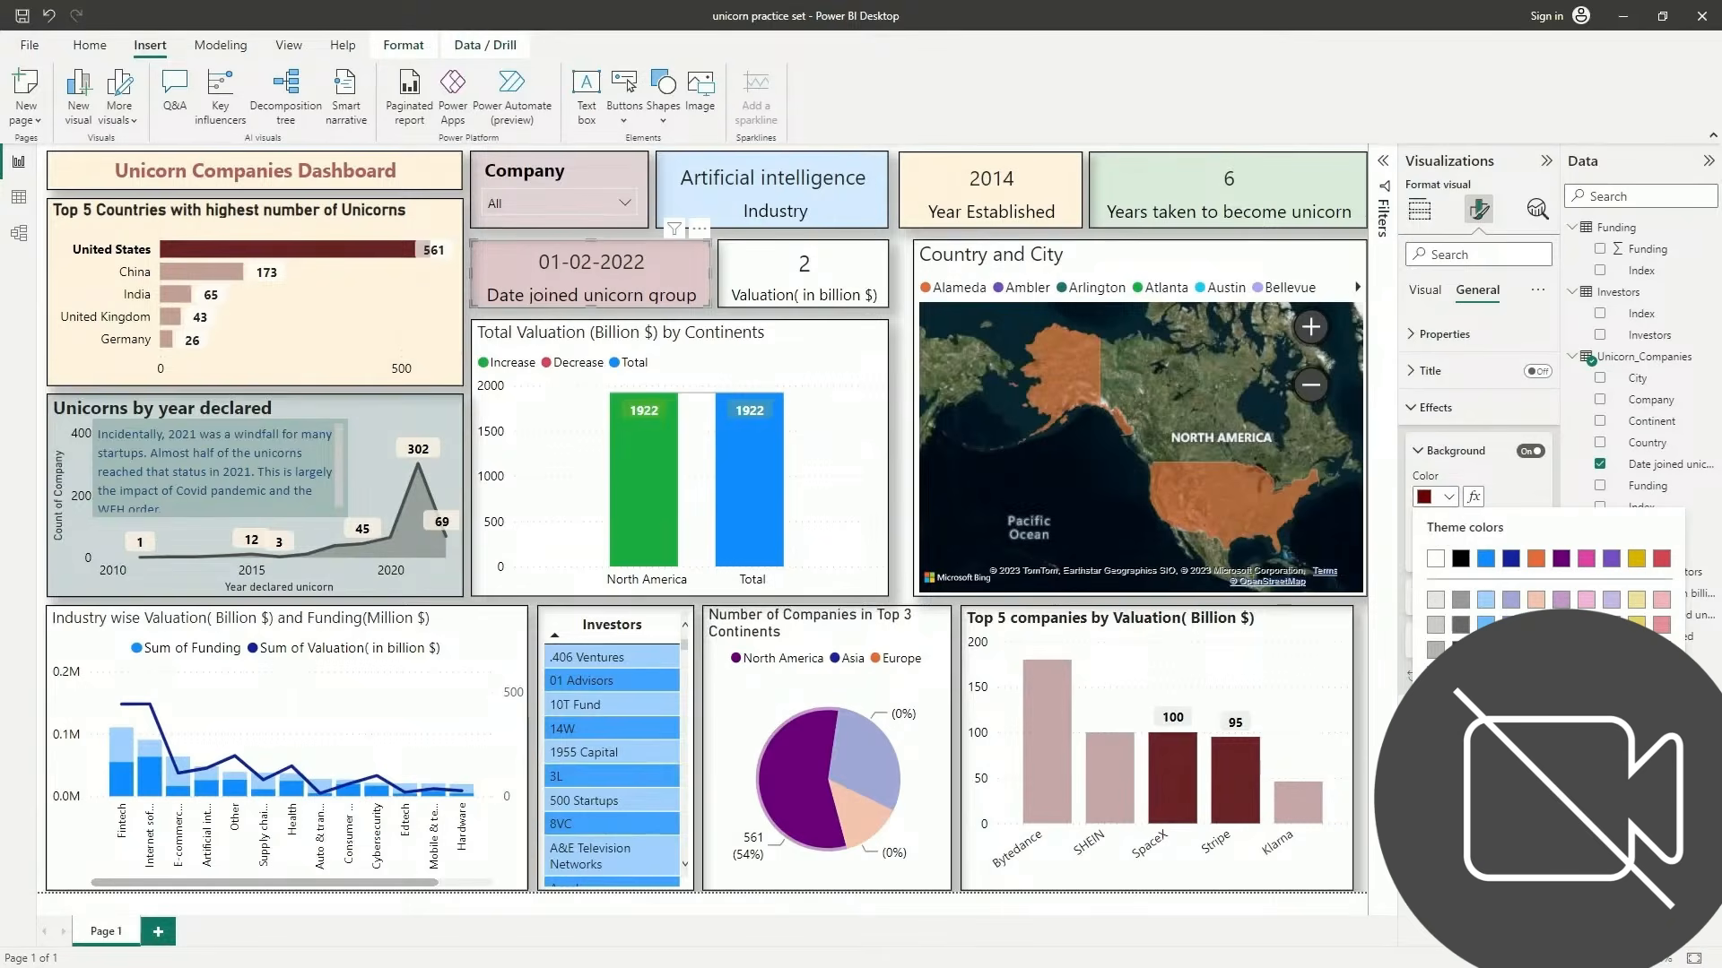
click(1486, 762)
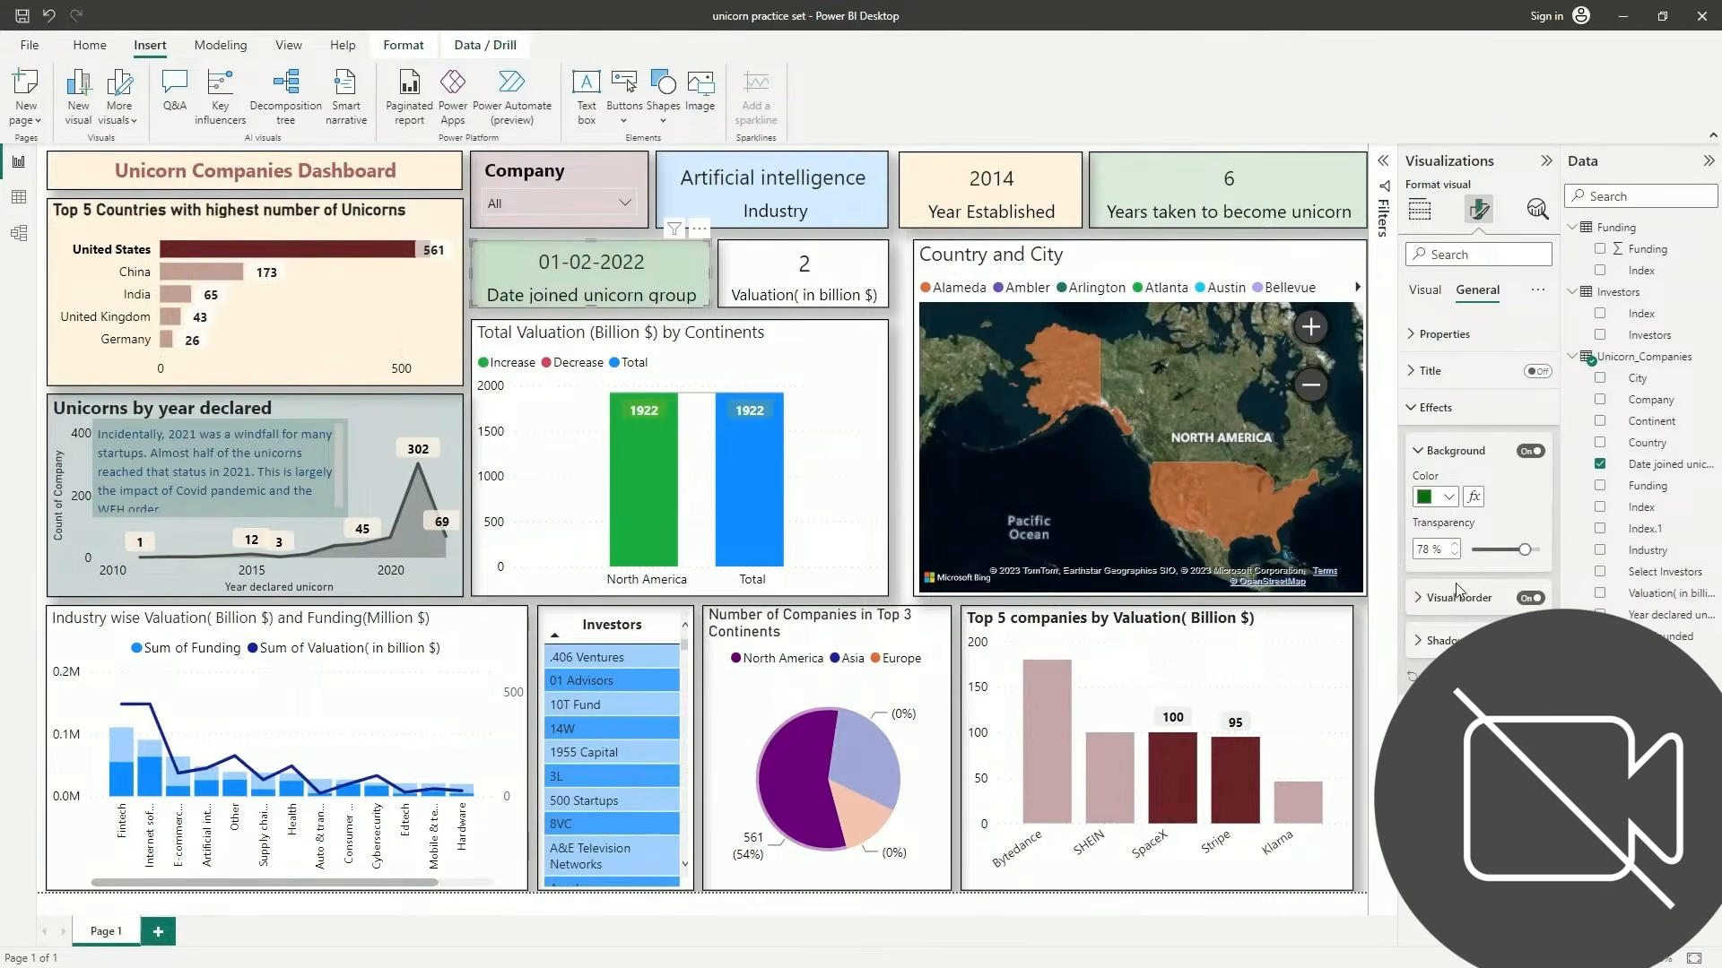
Set the Valuation card's callout value font size to 15, enlarge its category label, and deselect the card
click(765, 264)
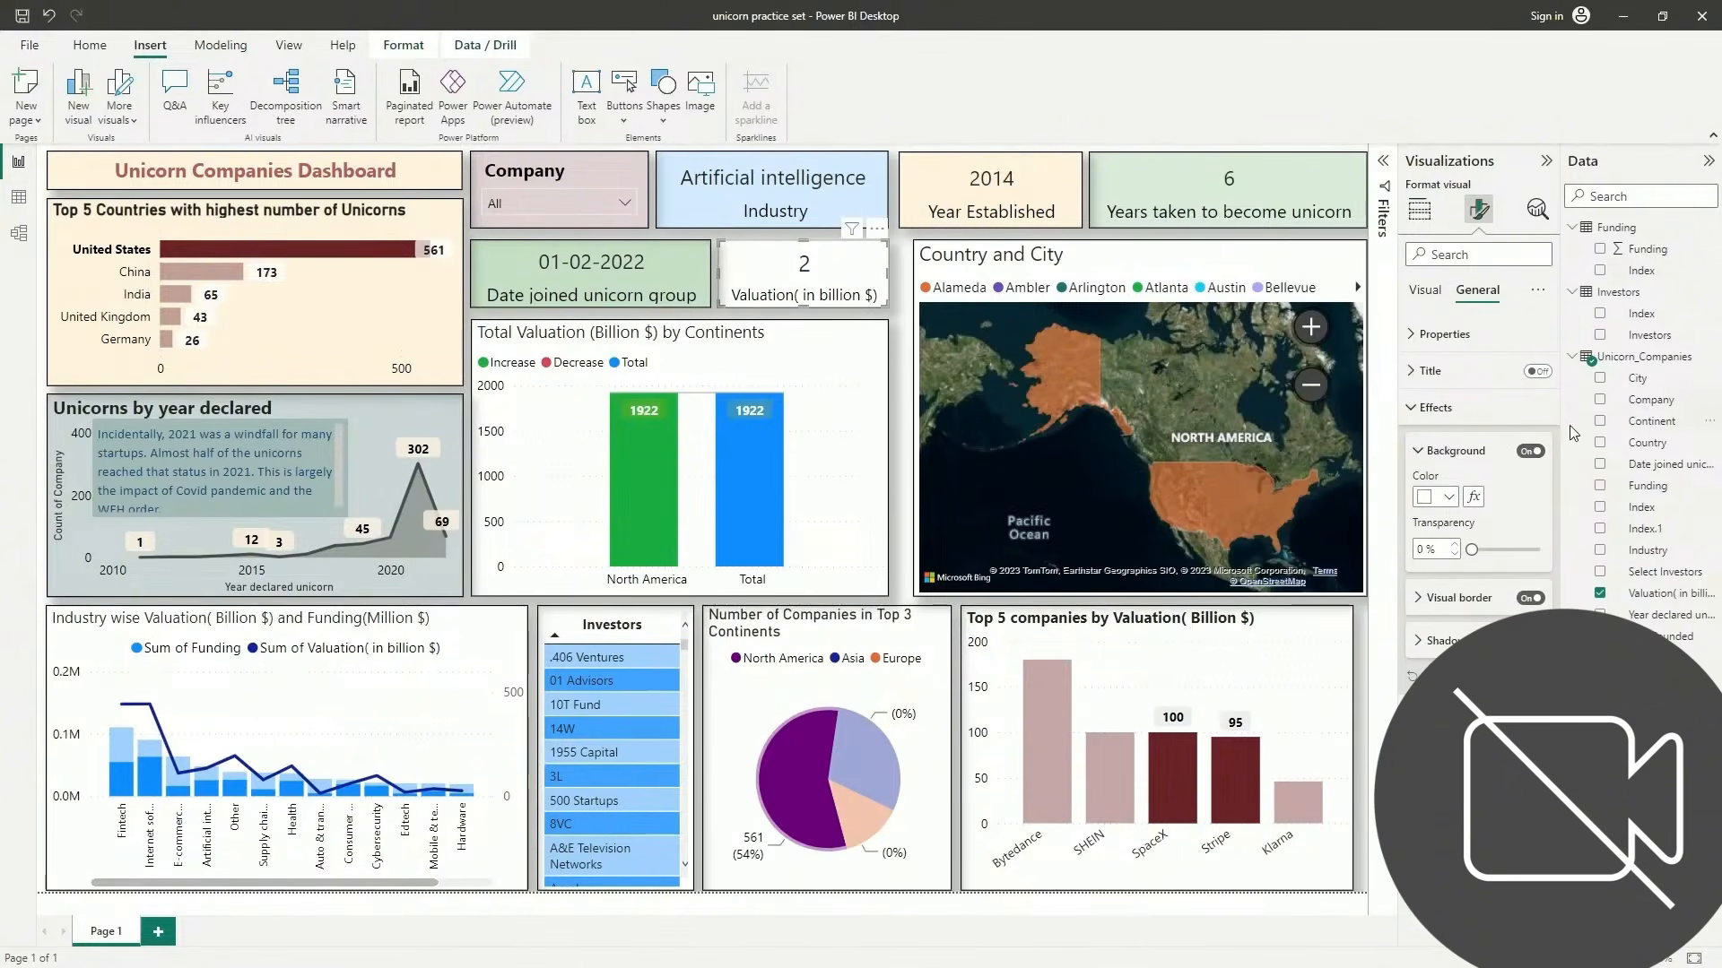
click(1430, 296)
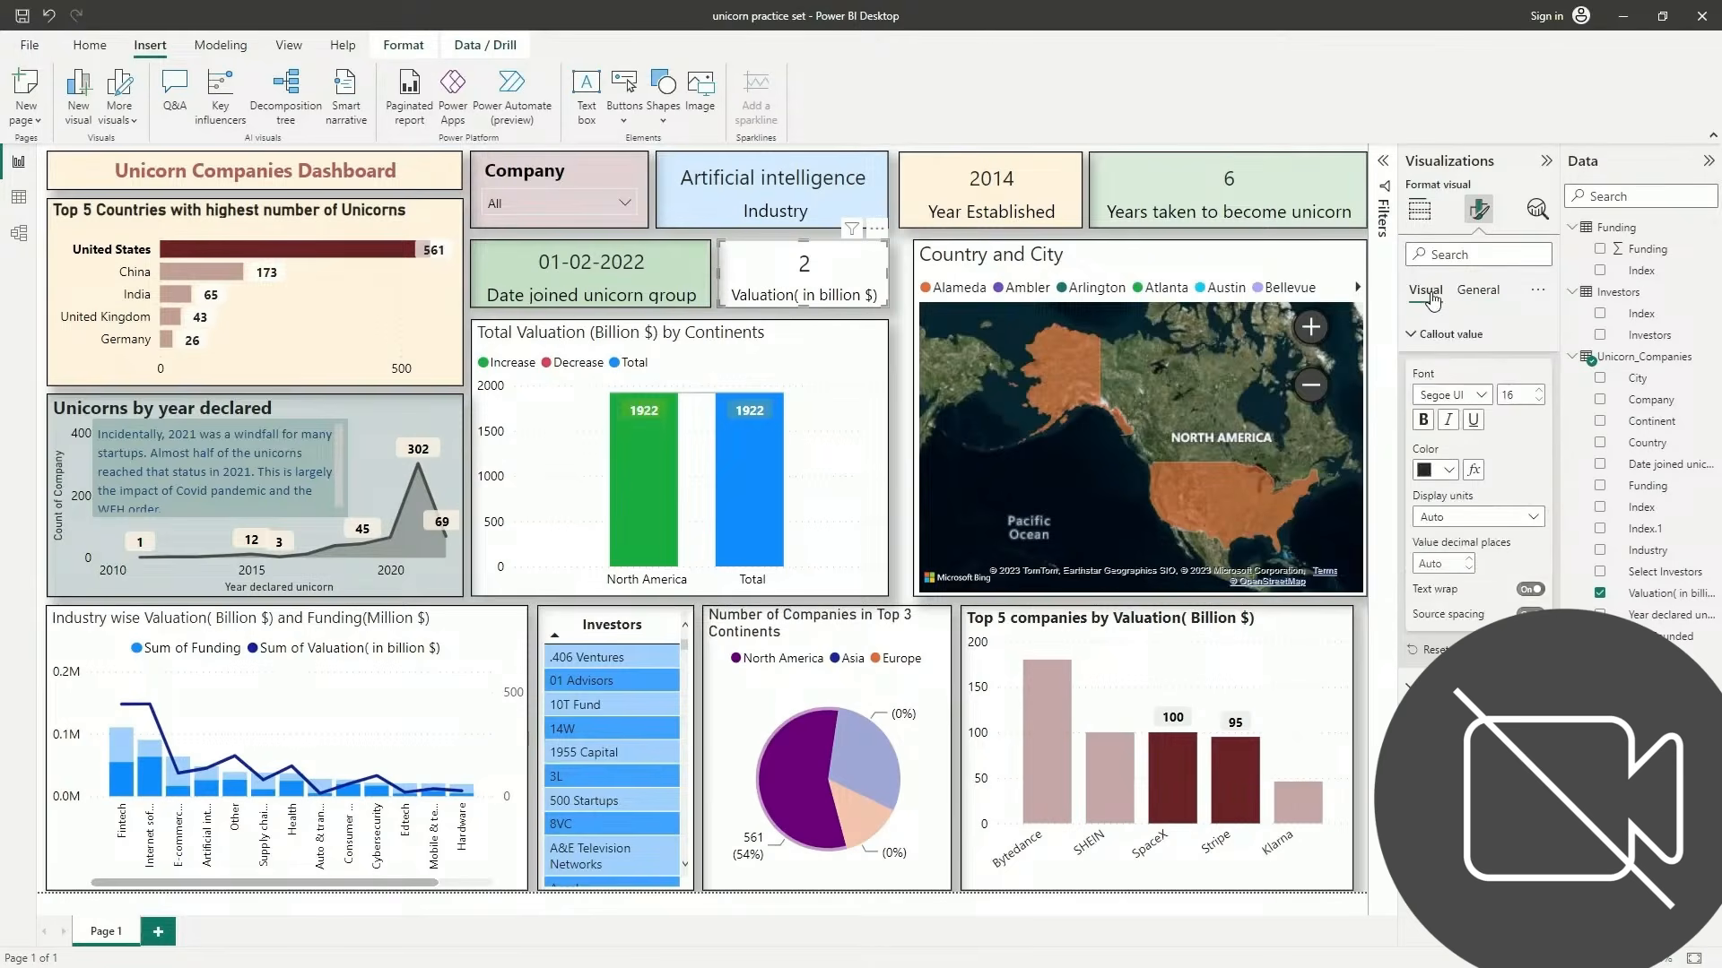
click(1539, 401)
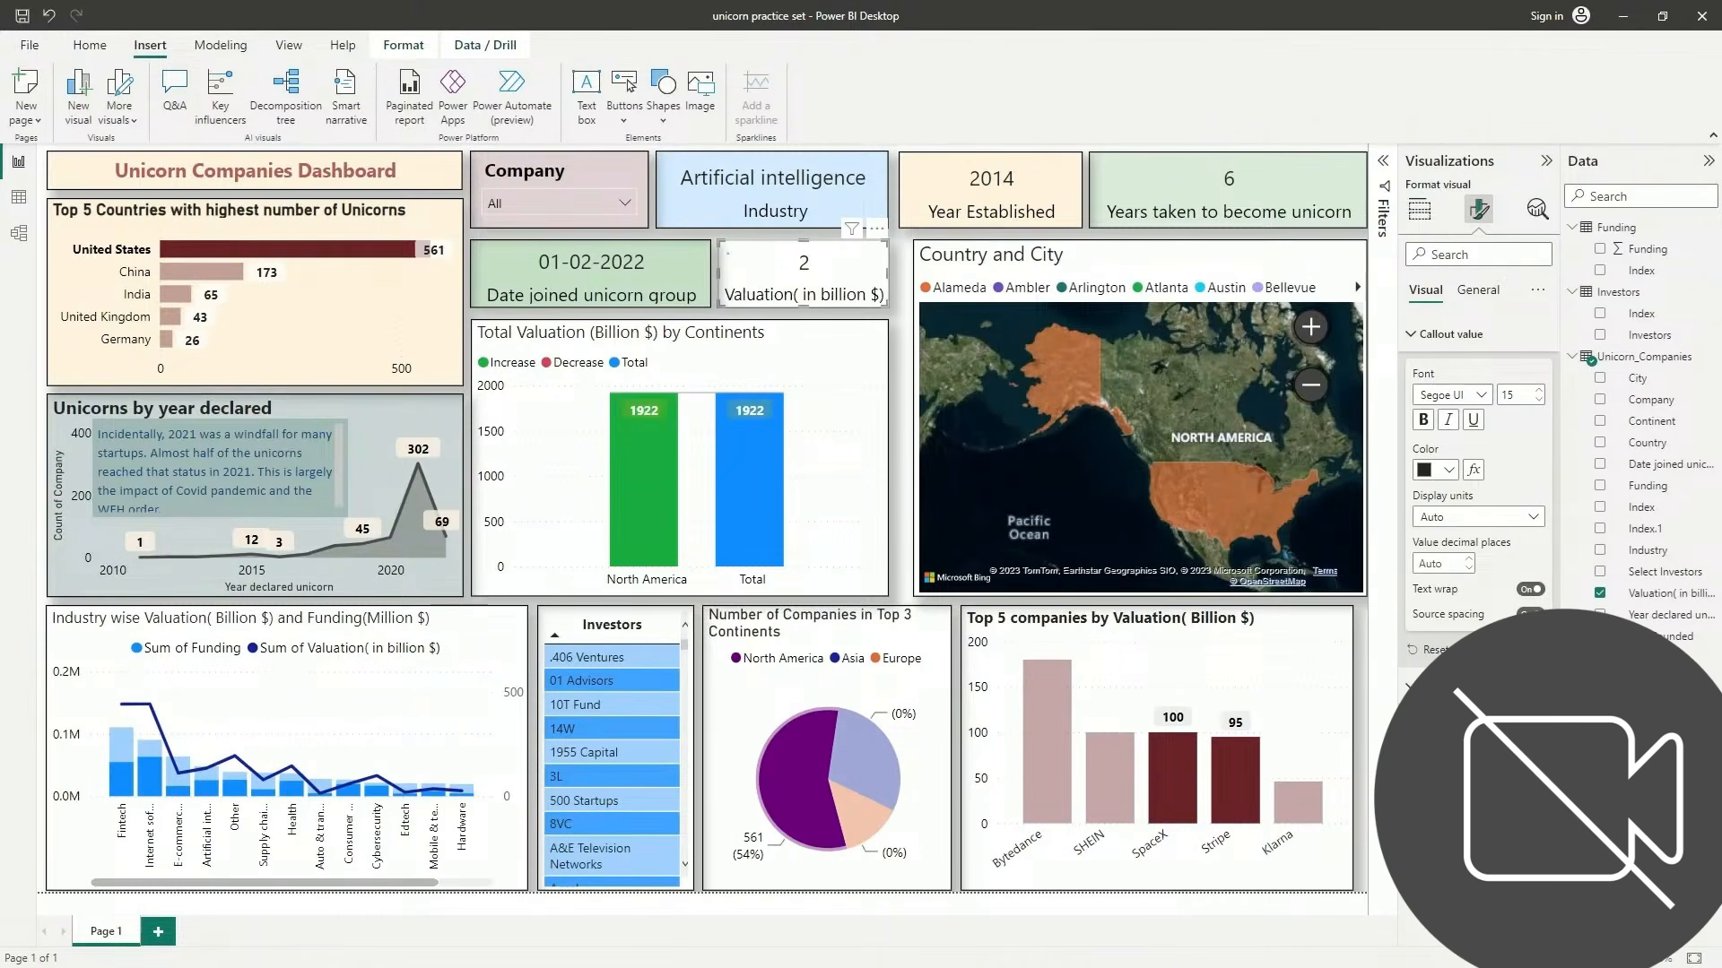
click(891, 276)
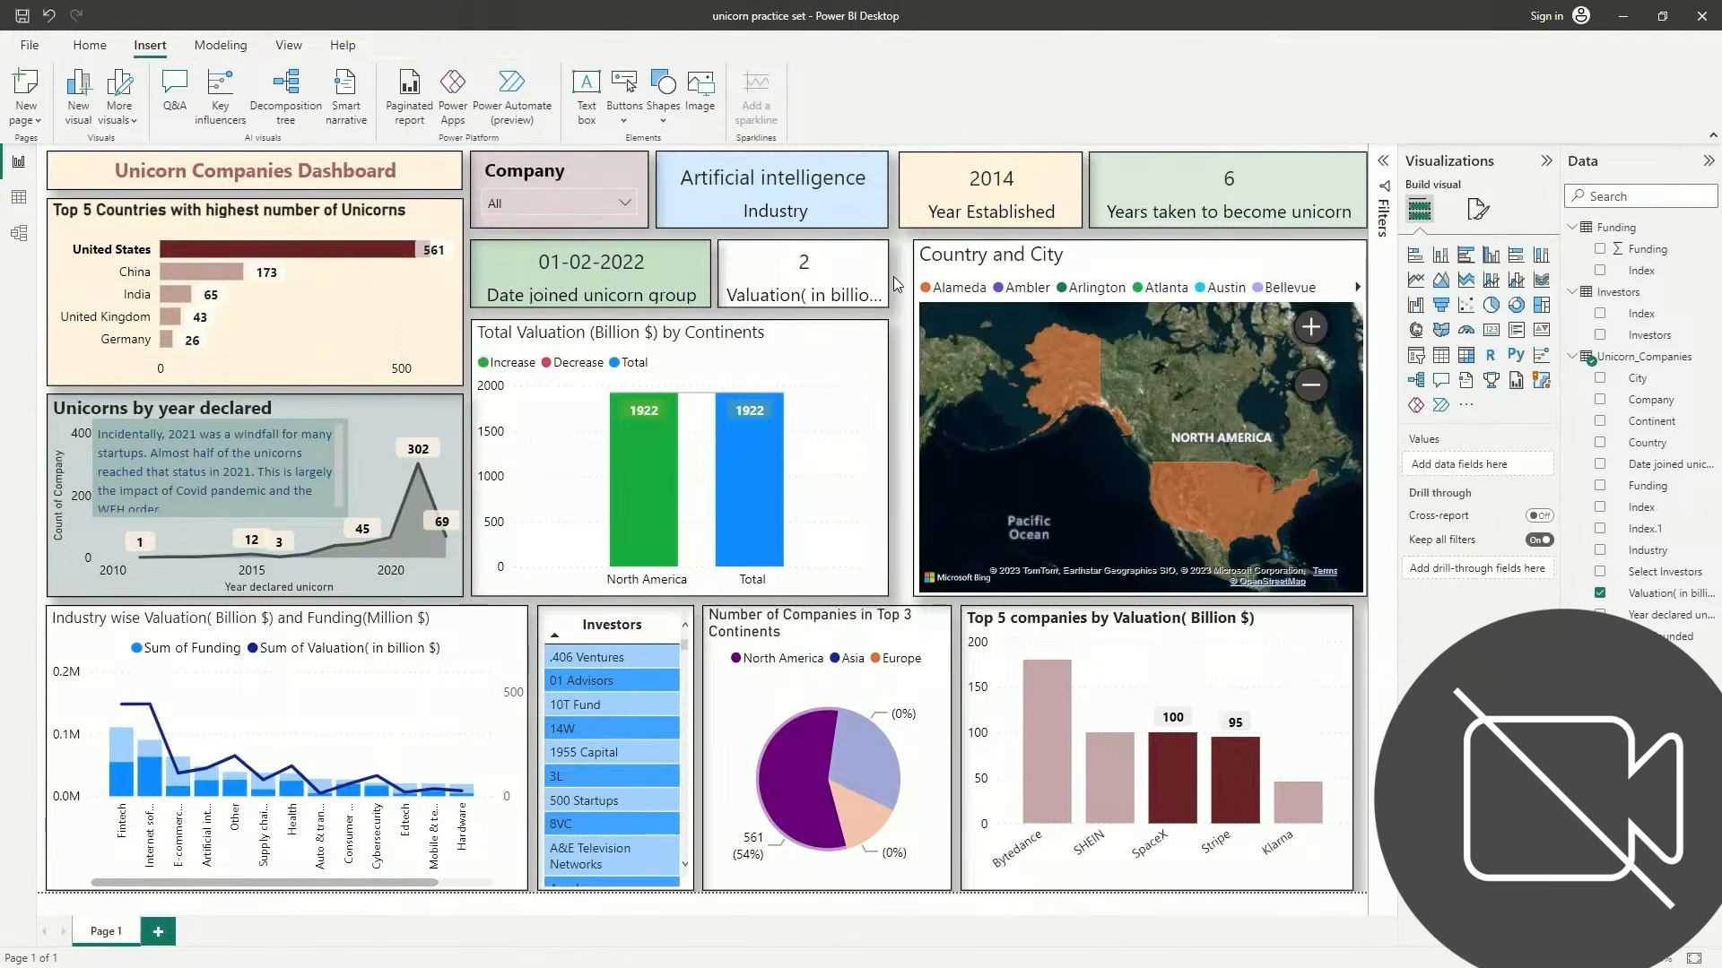
Widen the Valuation card to fit its label, give it a dark red background with 66% transparency, and deselect it
click(891, 276)
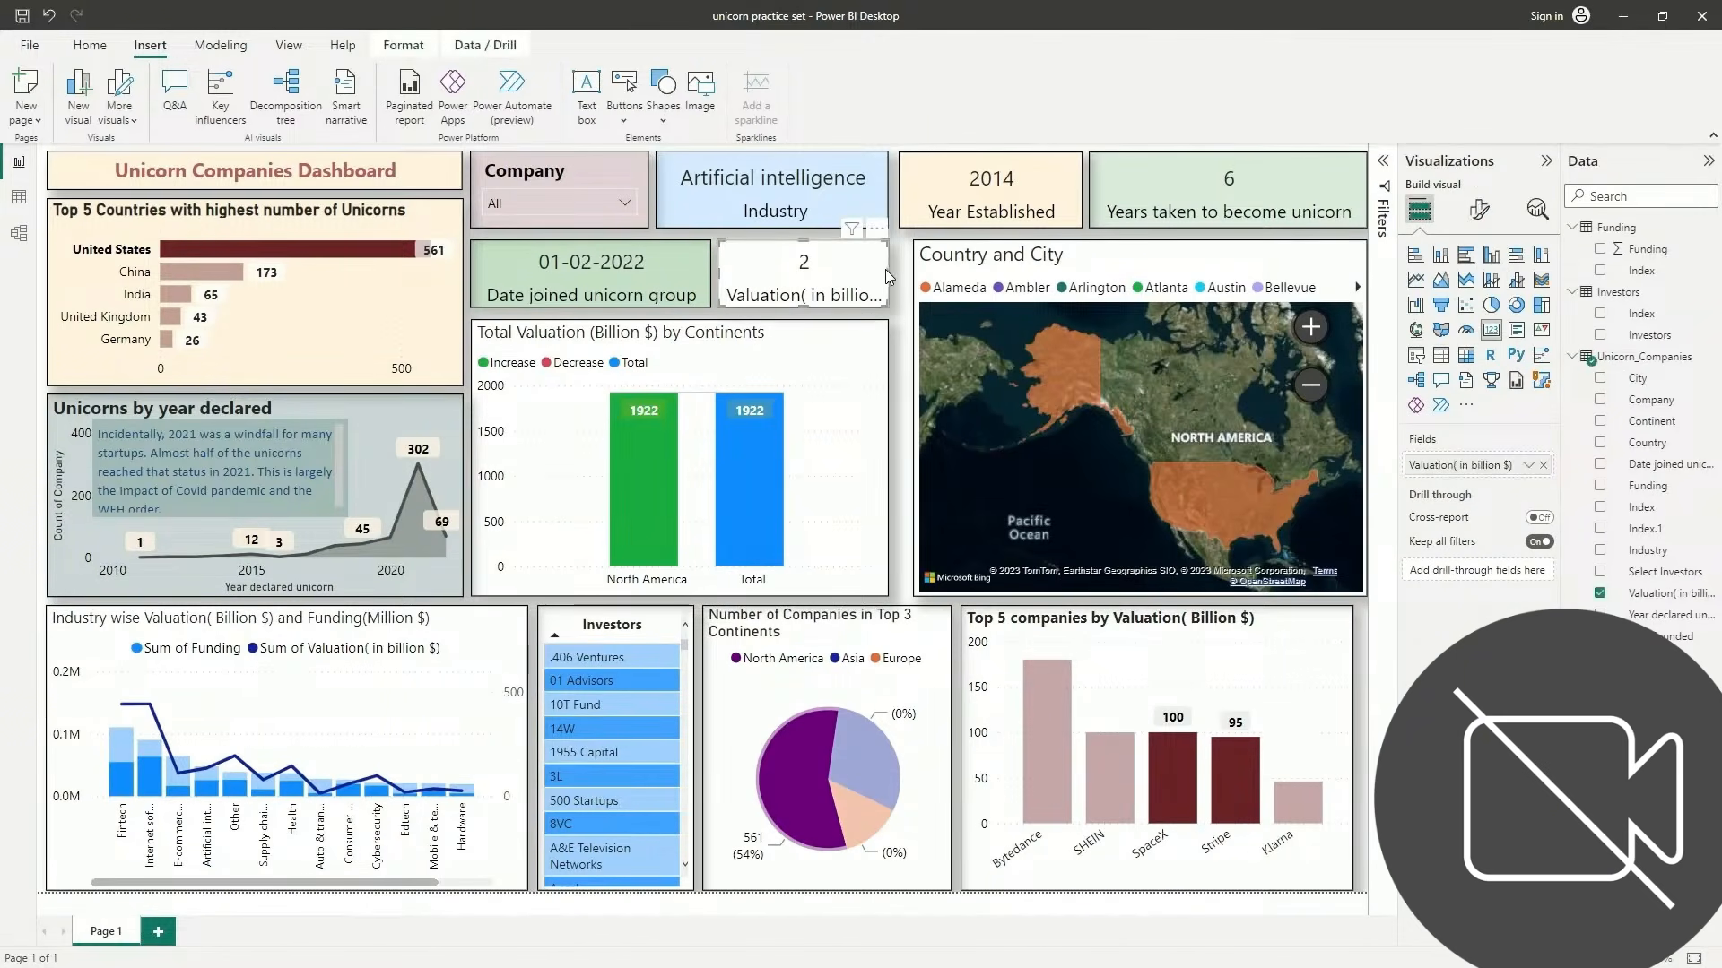
drag(890, 276, 903, 277)
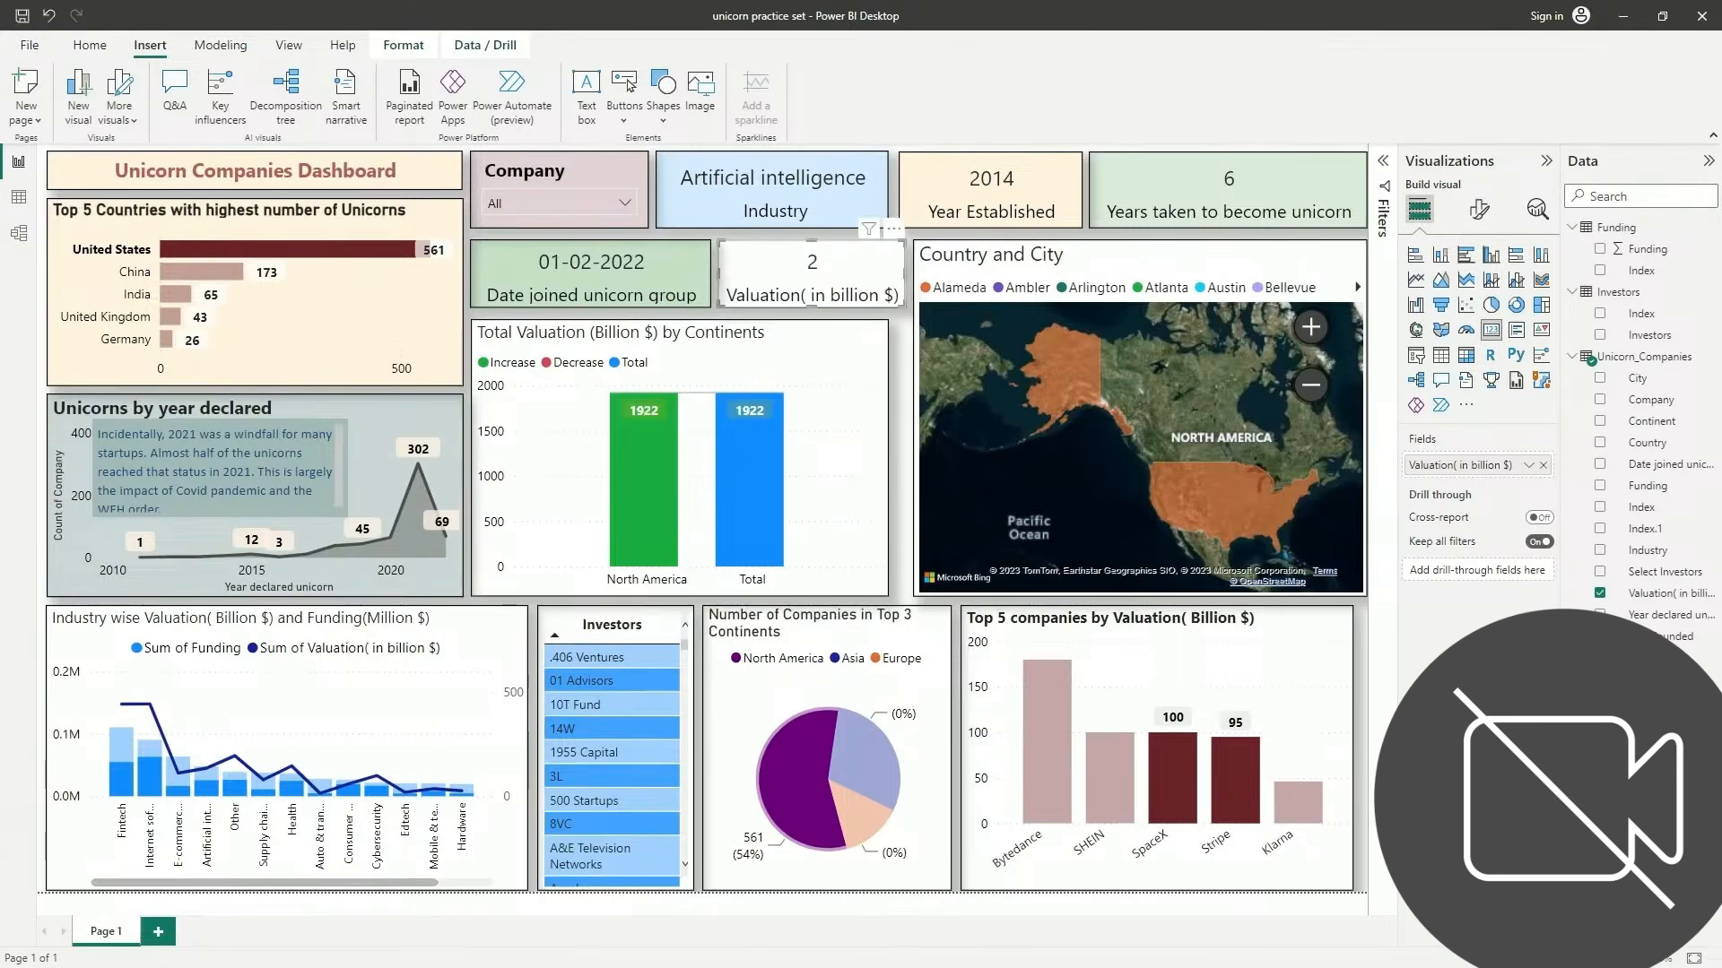
click(1479, 210)
click(1477, 291)
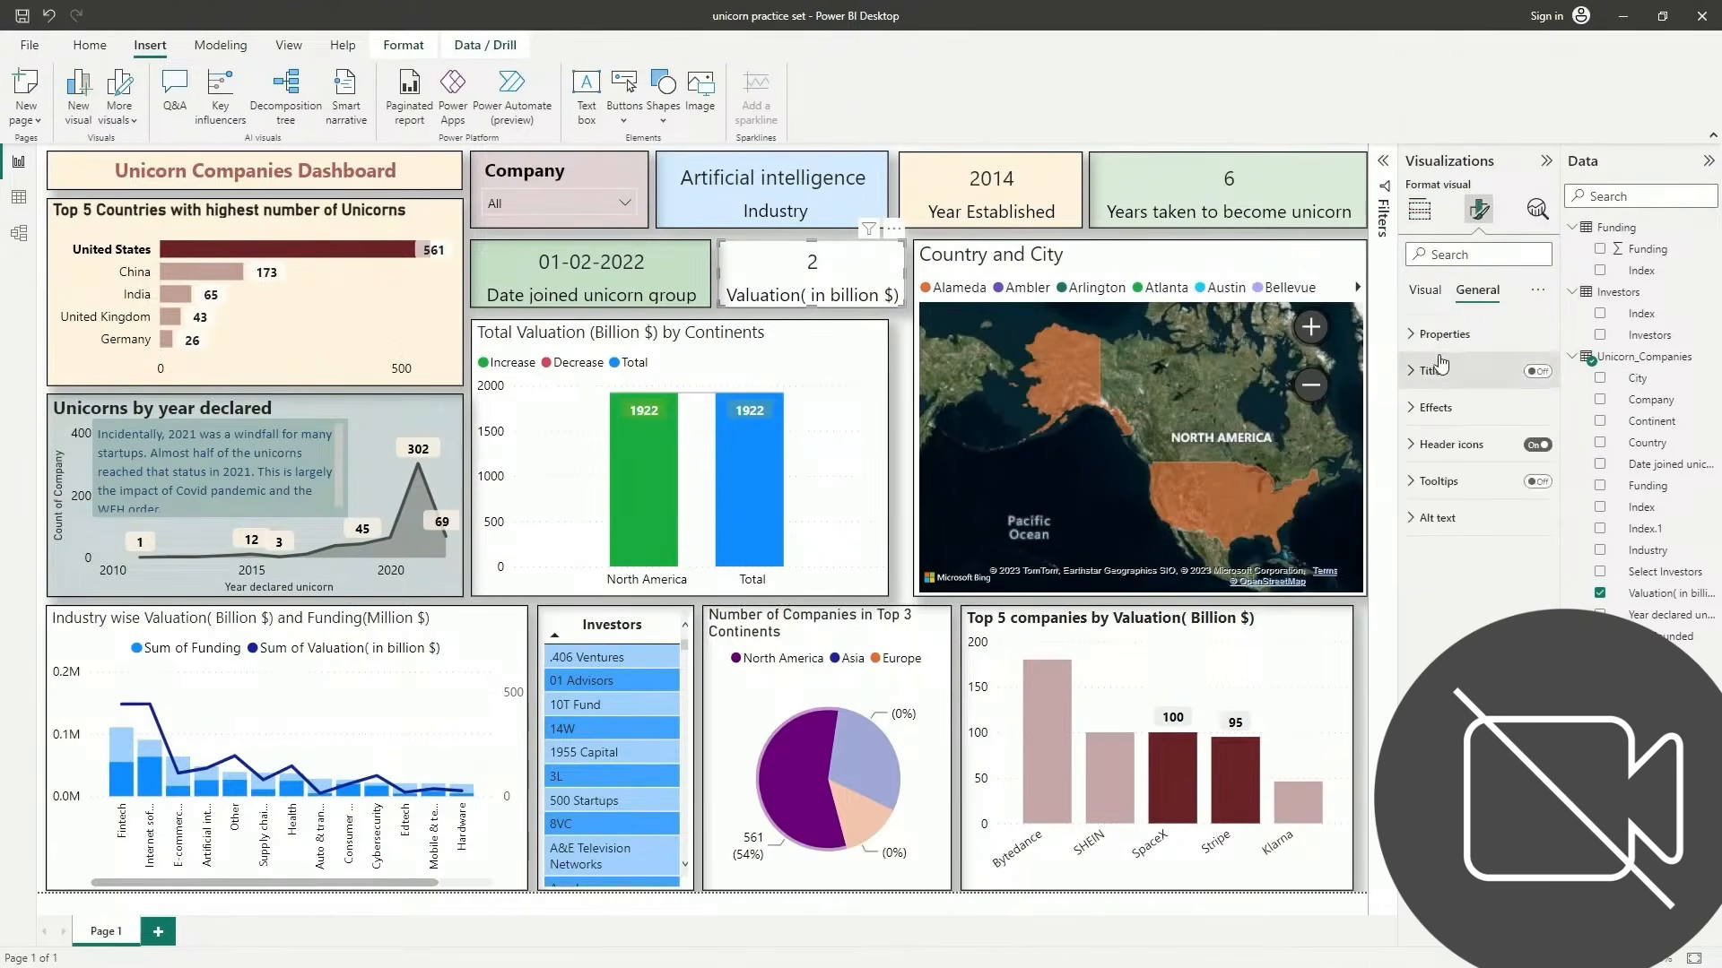
click(1437, 409)
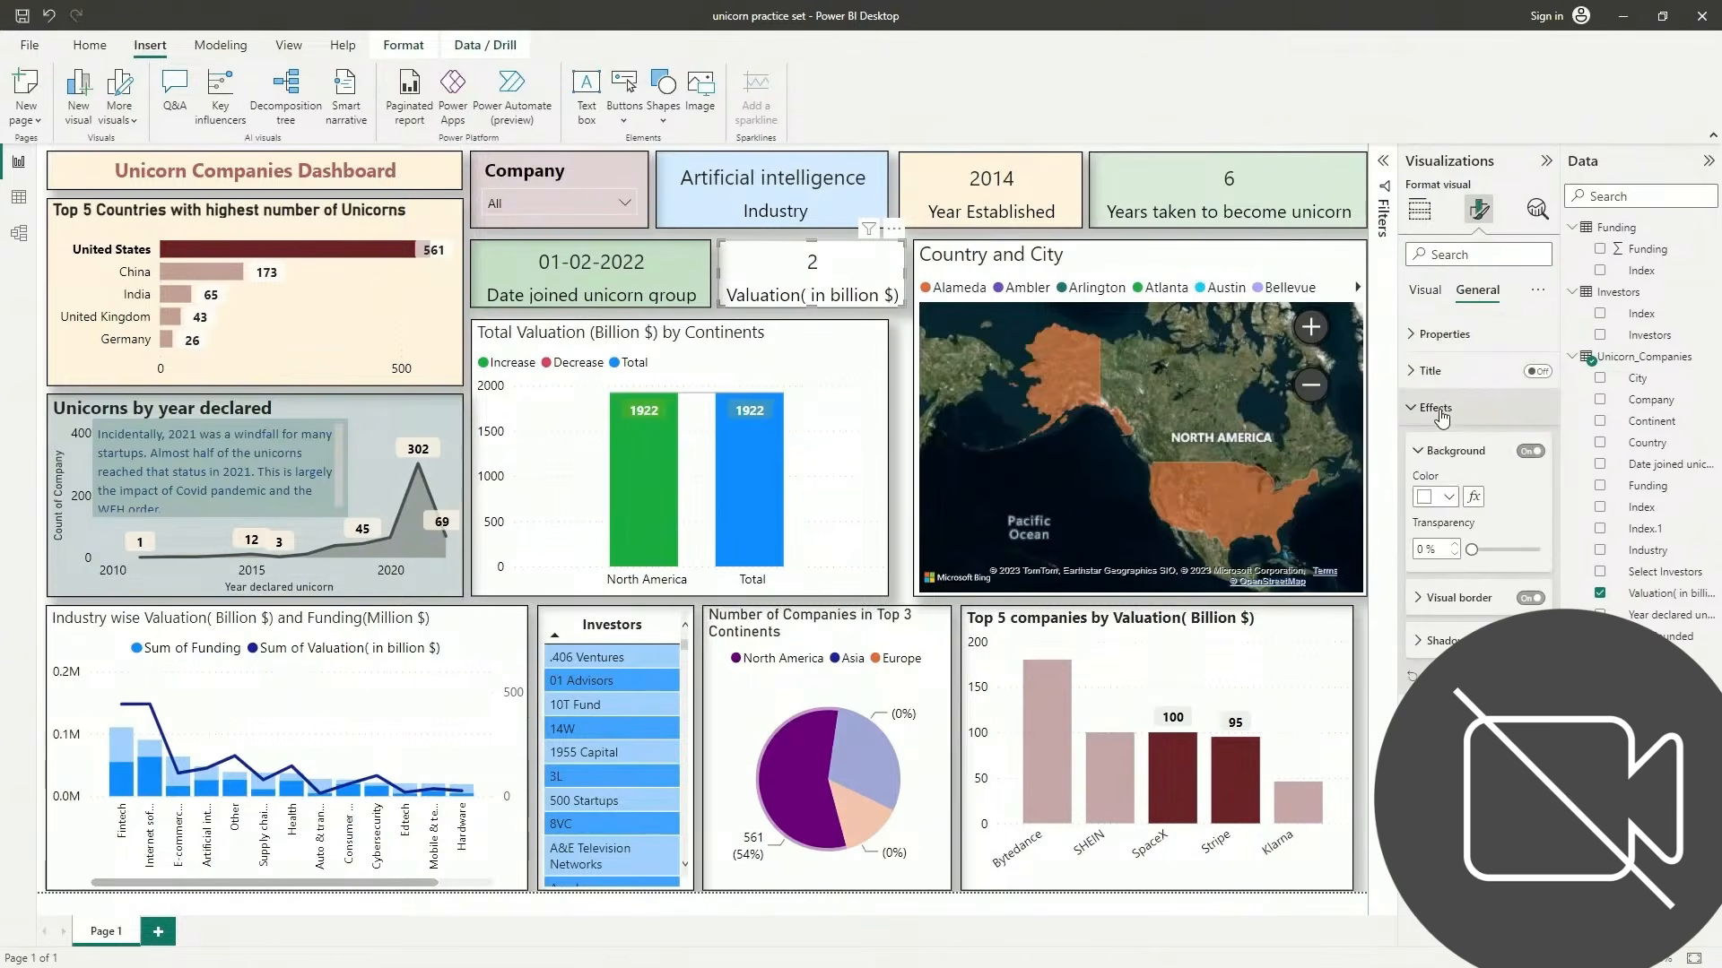
click(1439, 498)
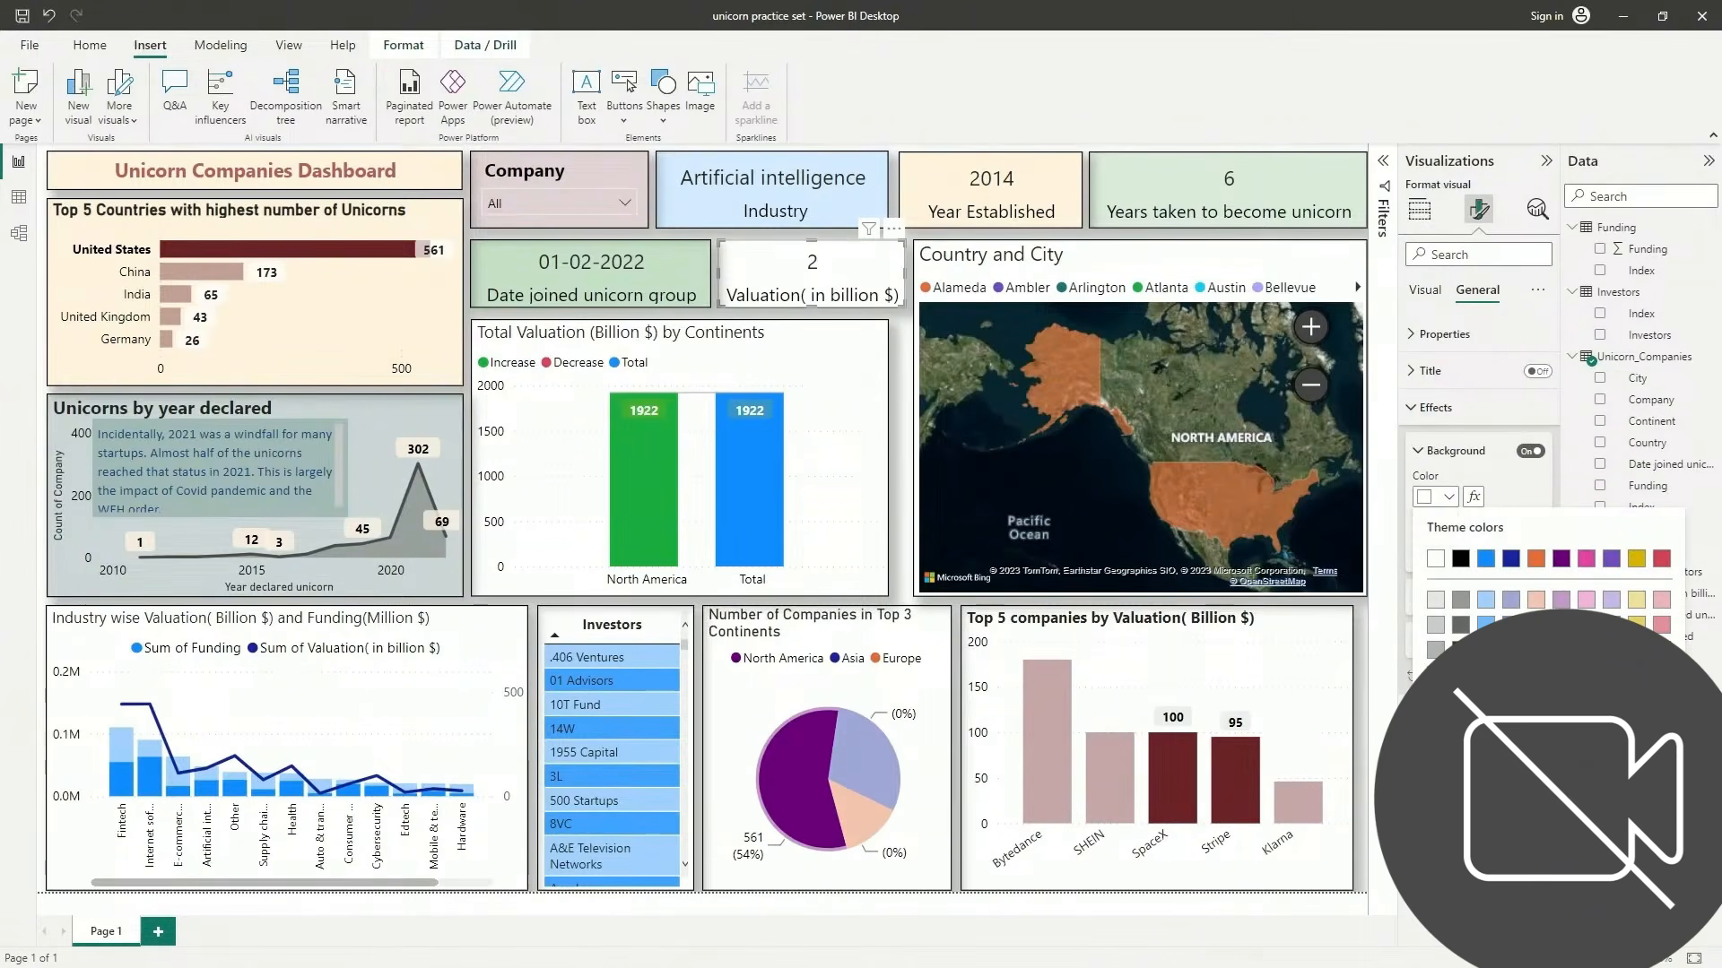
click(1561, 737)
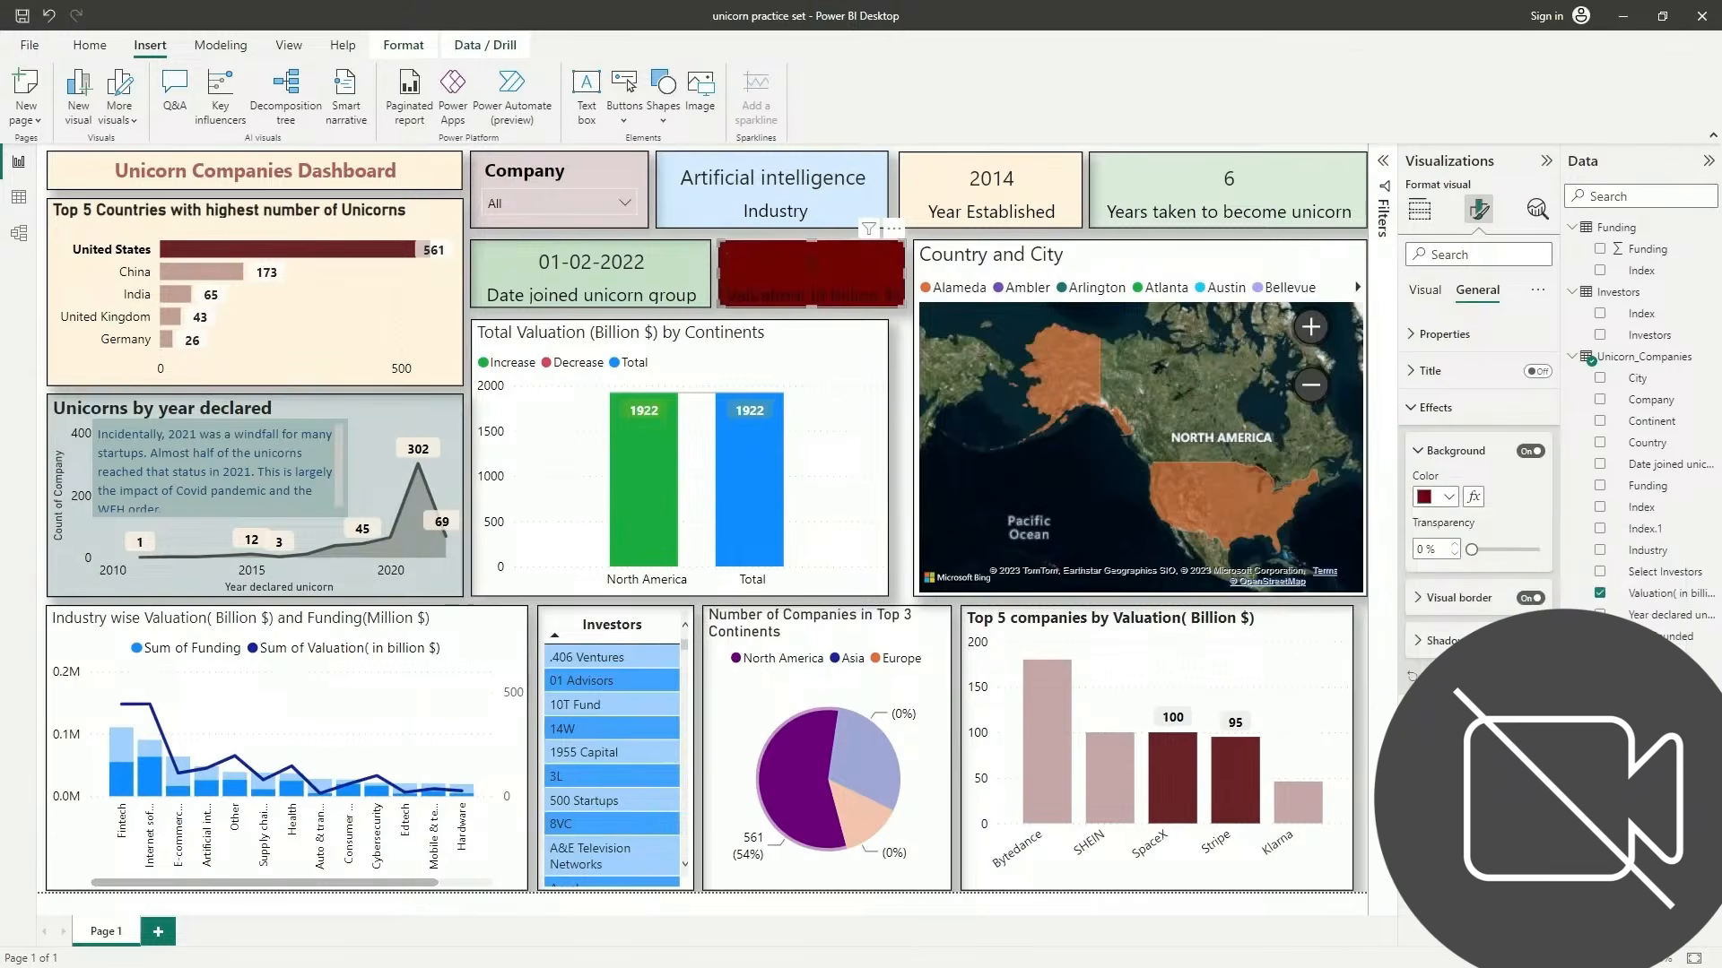
drag(1476, 552, 1516, 551)
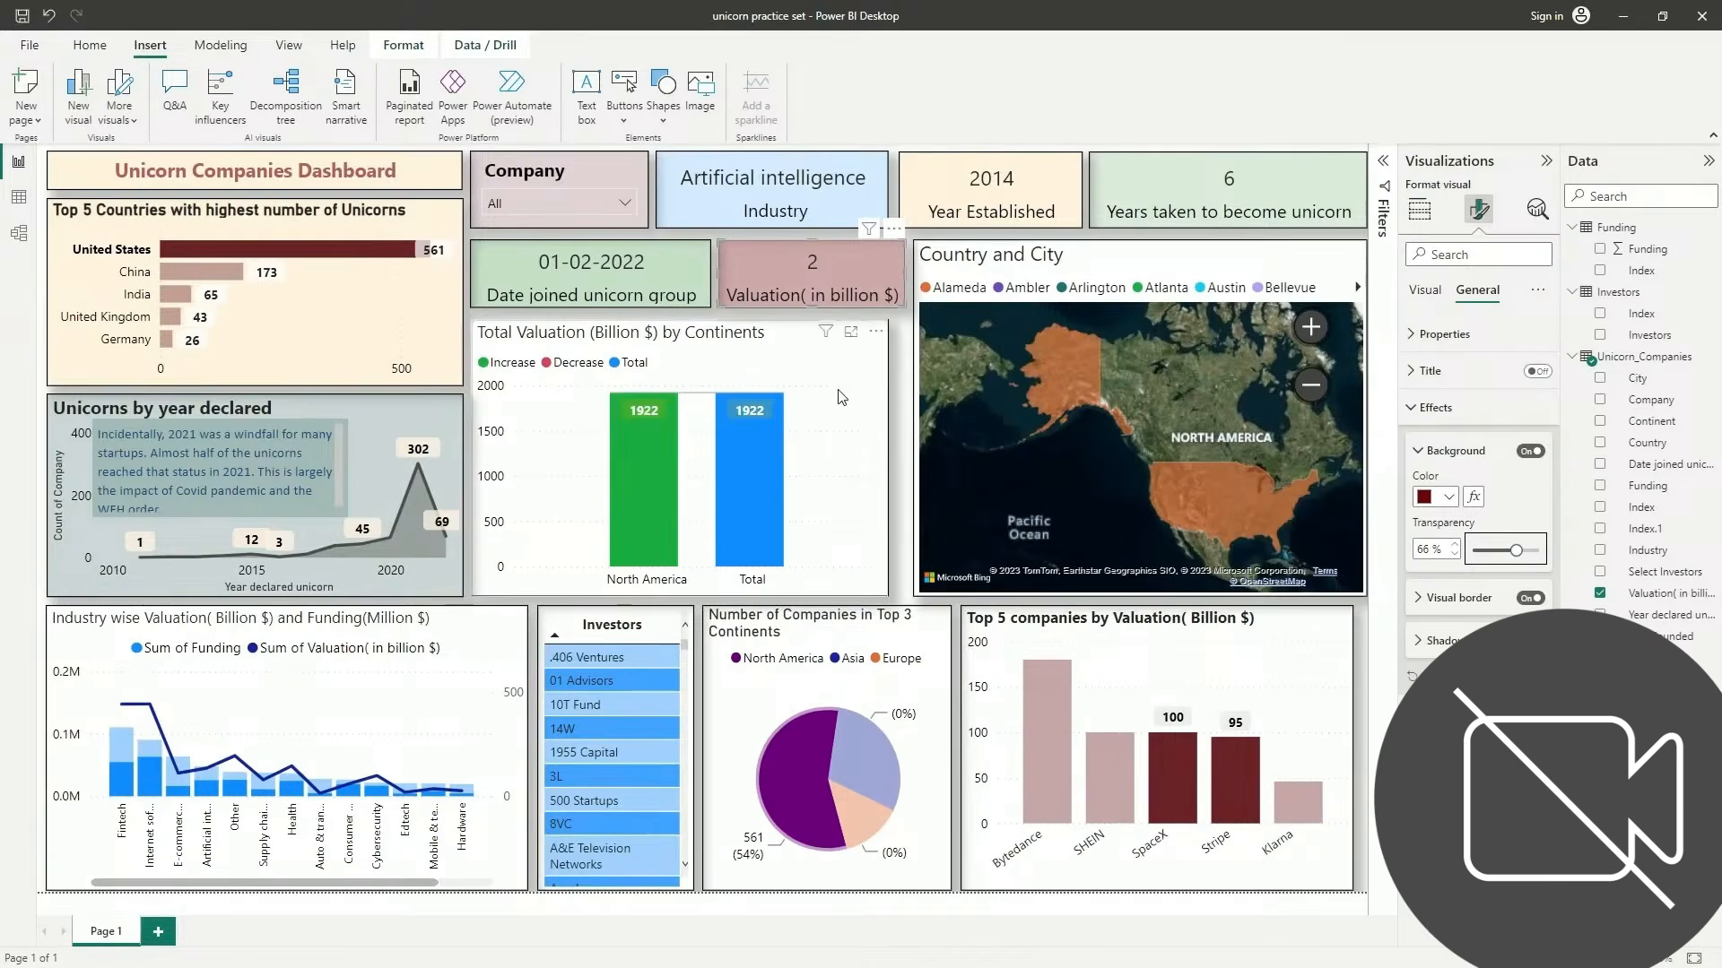
click(904, 506)
click(886, 459)
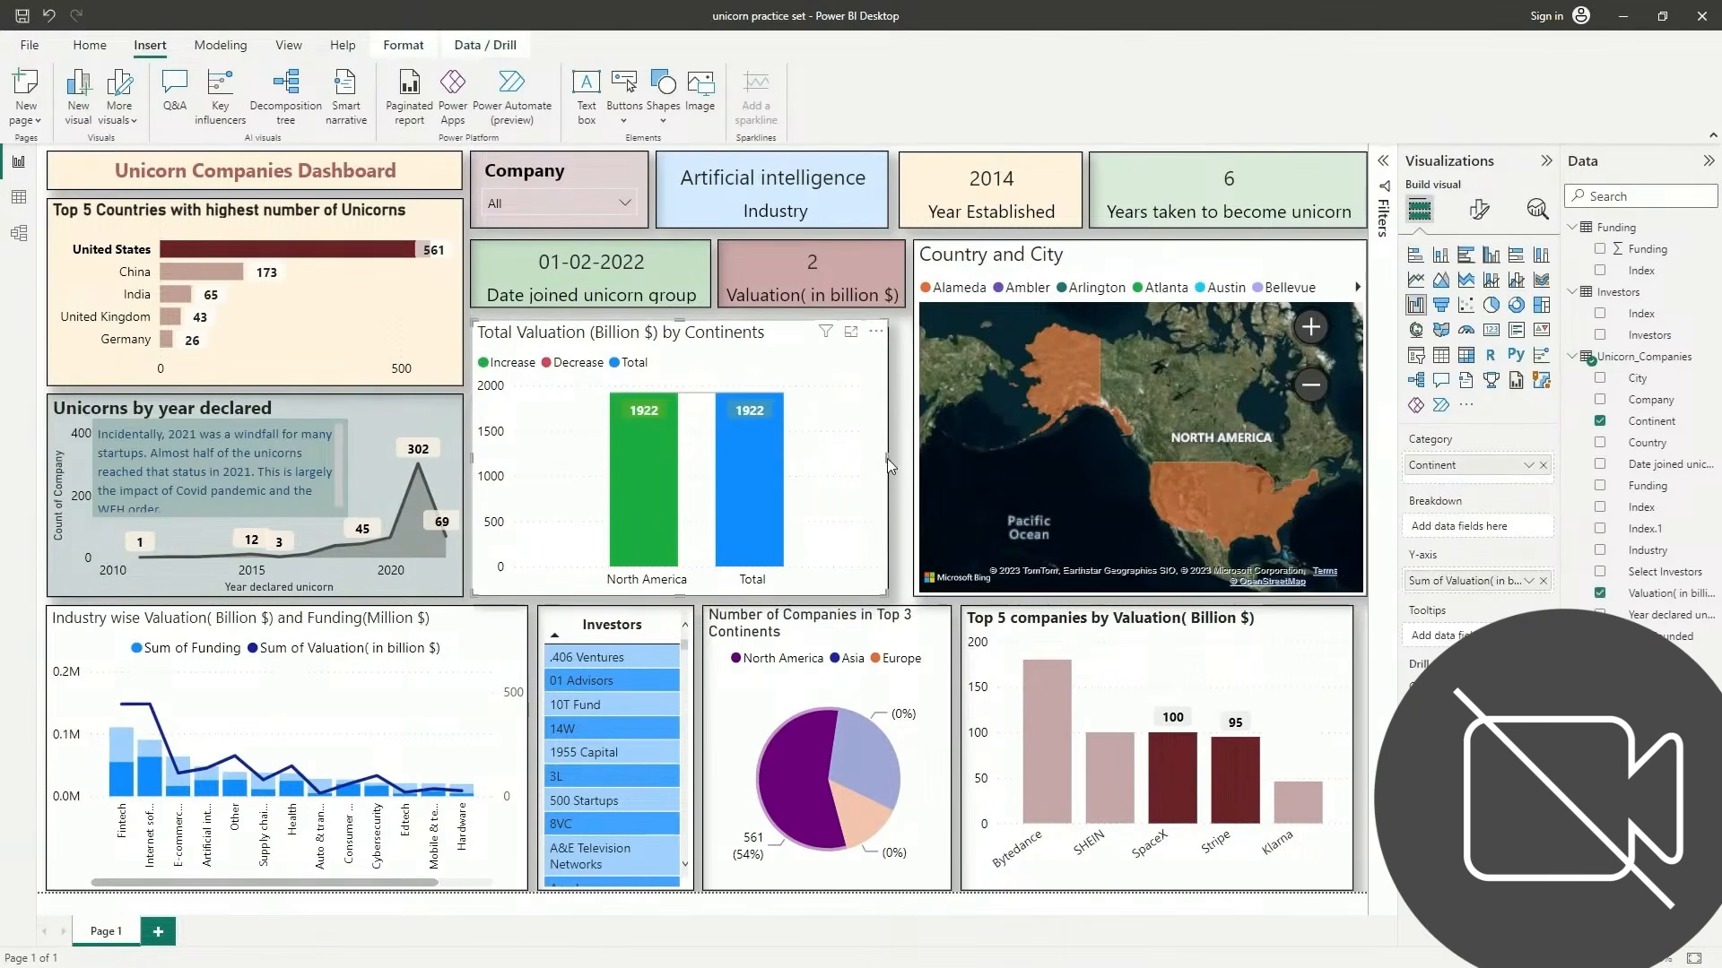
click(907, 468)
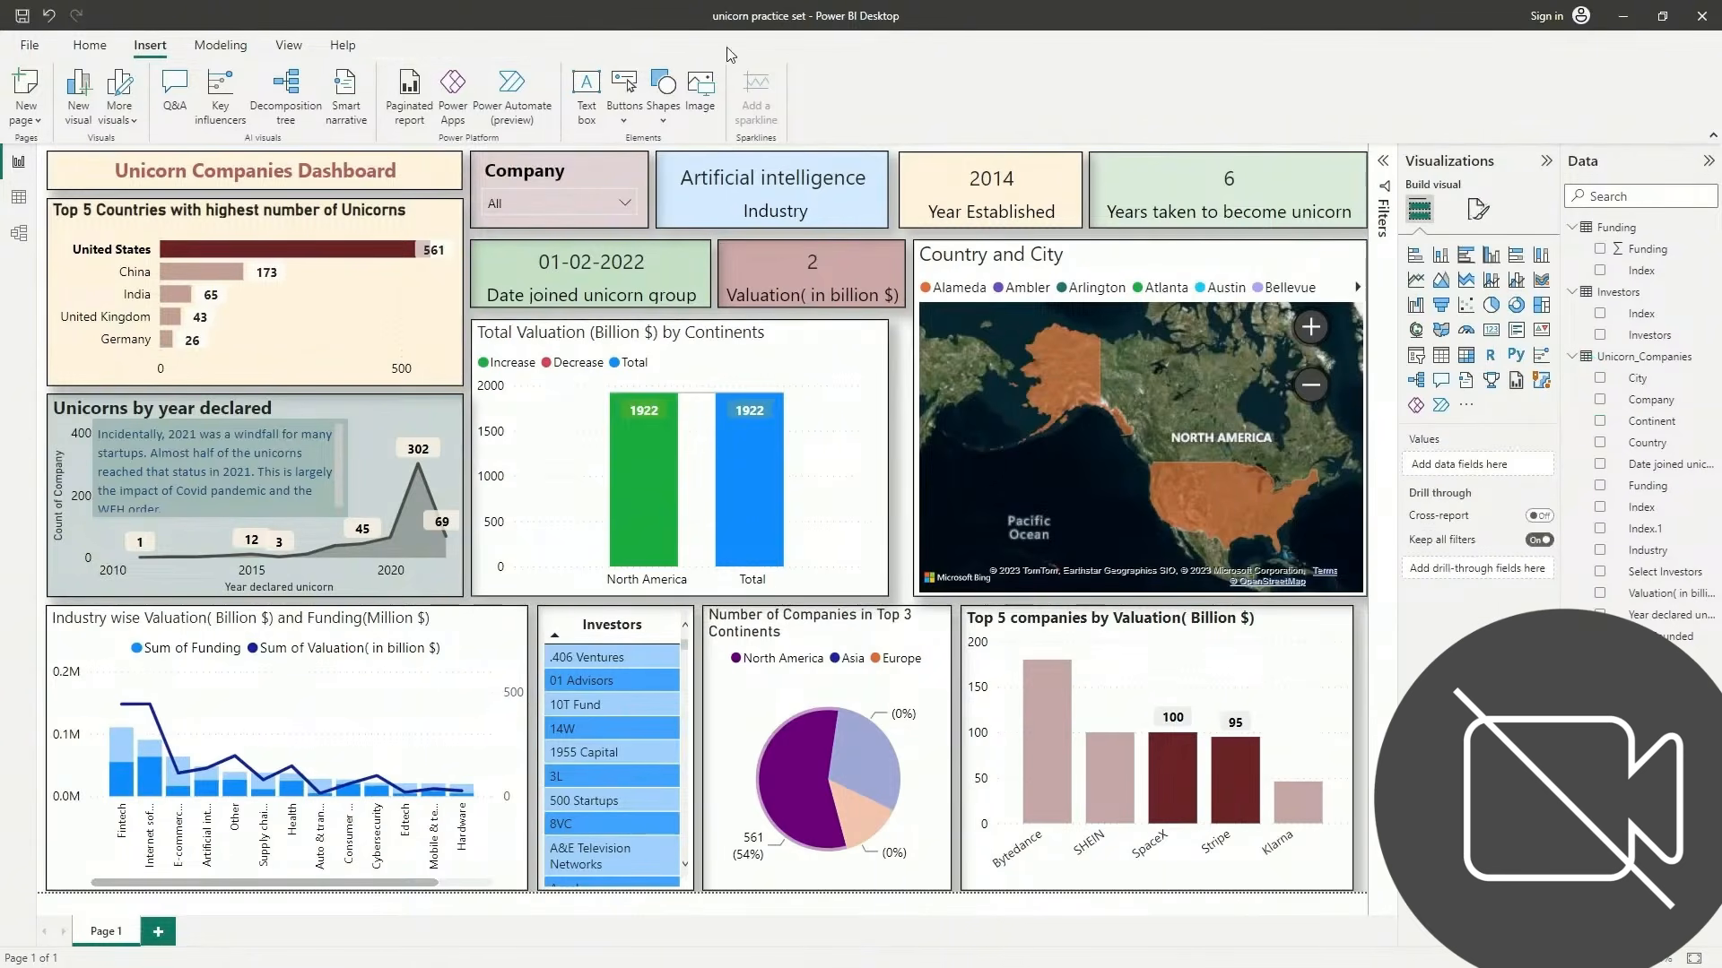
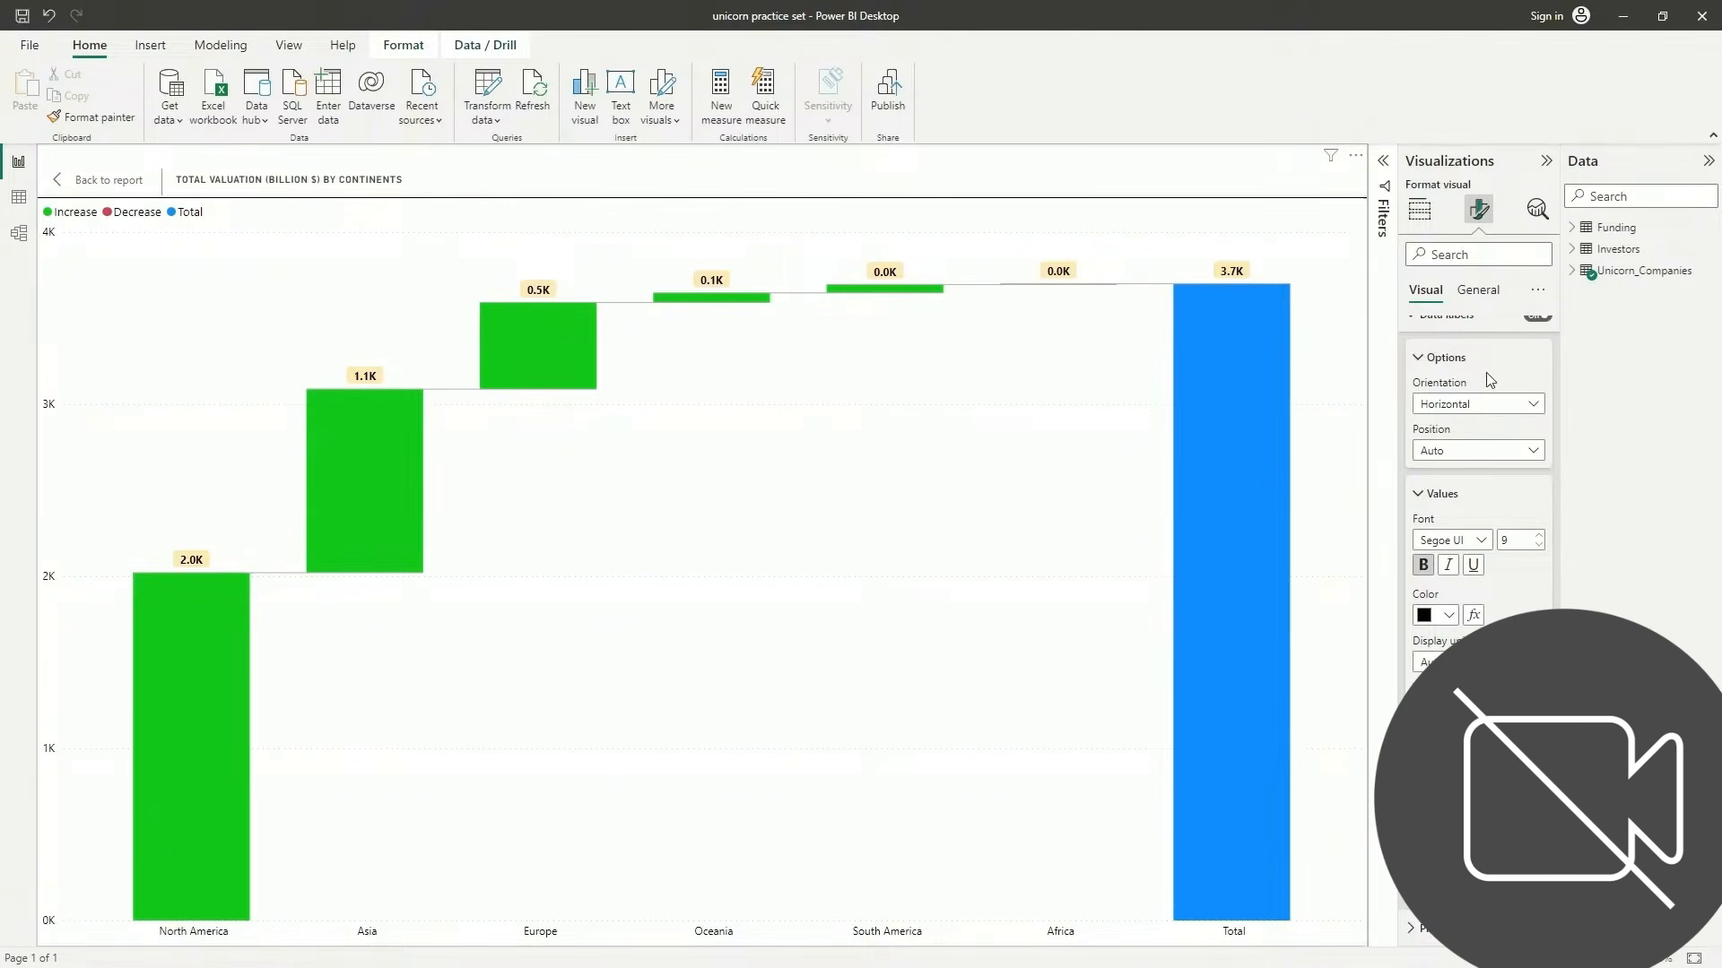
Give the Total Valuation by Continents waterfall chart a yellow background and raise its transparency to a pale tint
click(1480, 296)
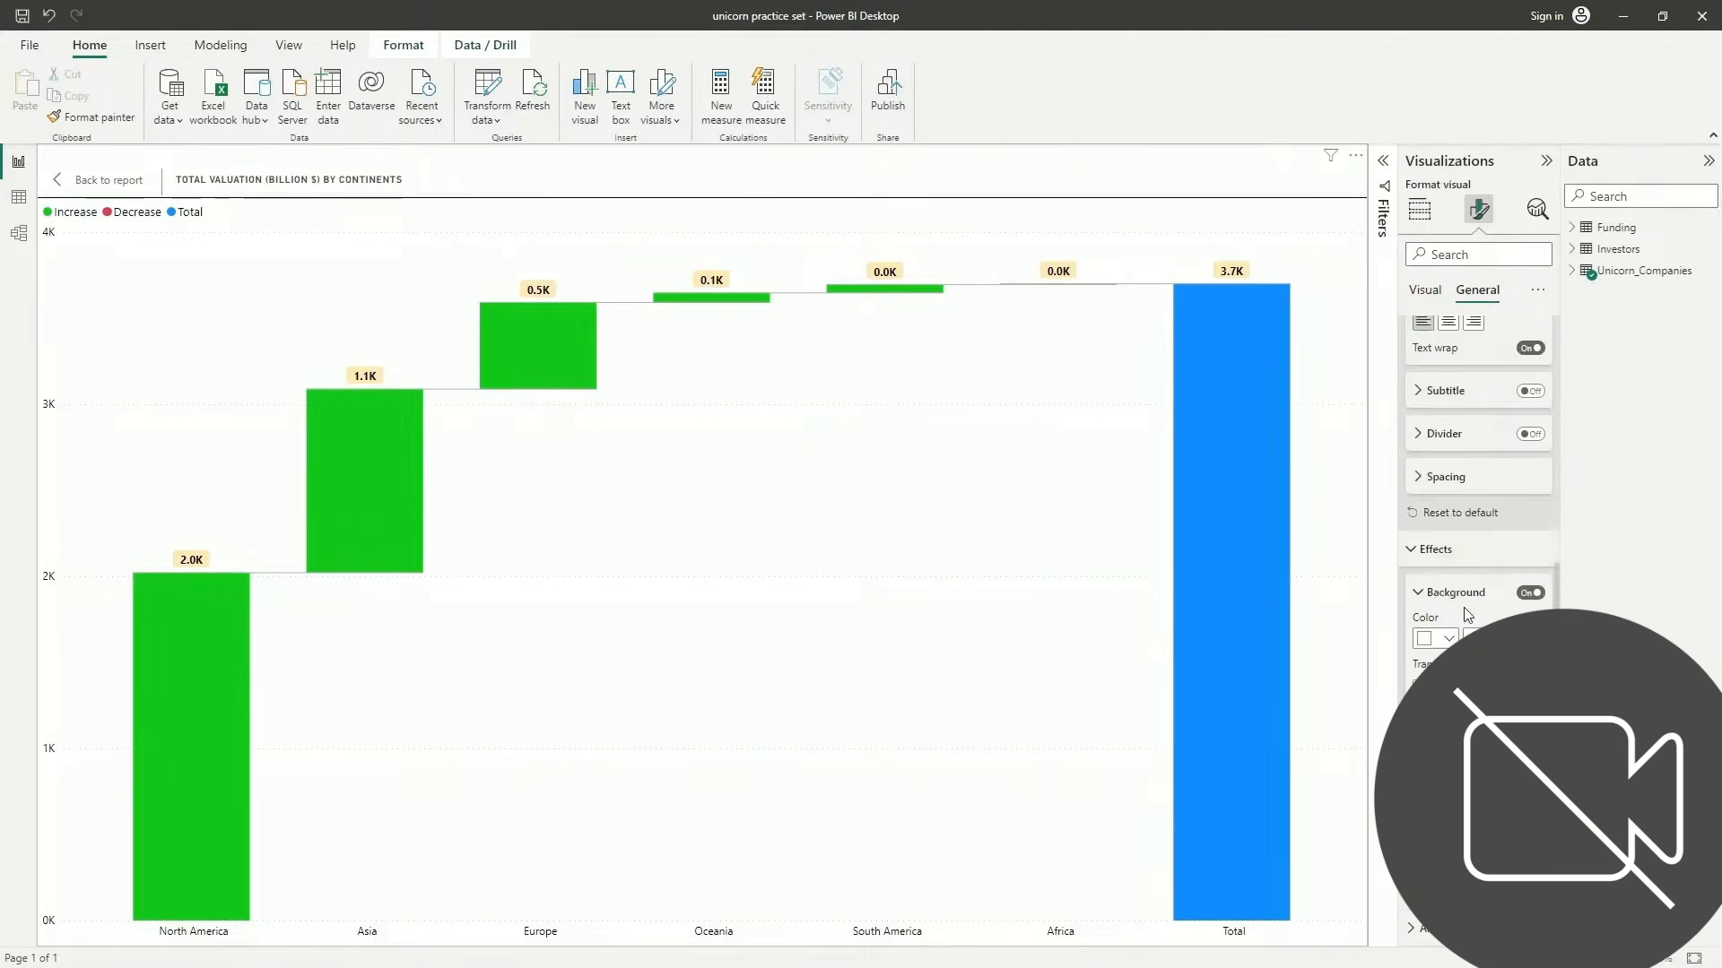
click(1449, 641)
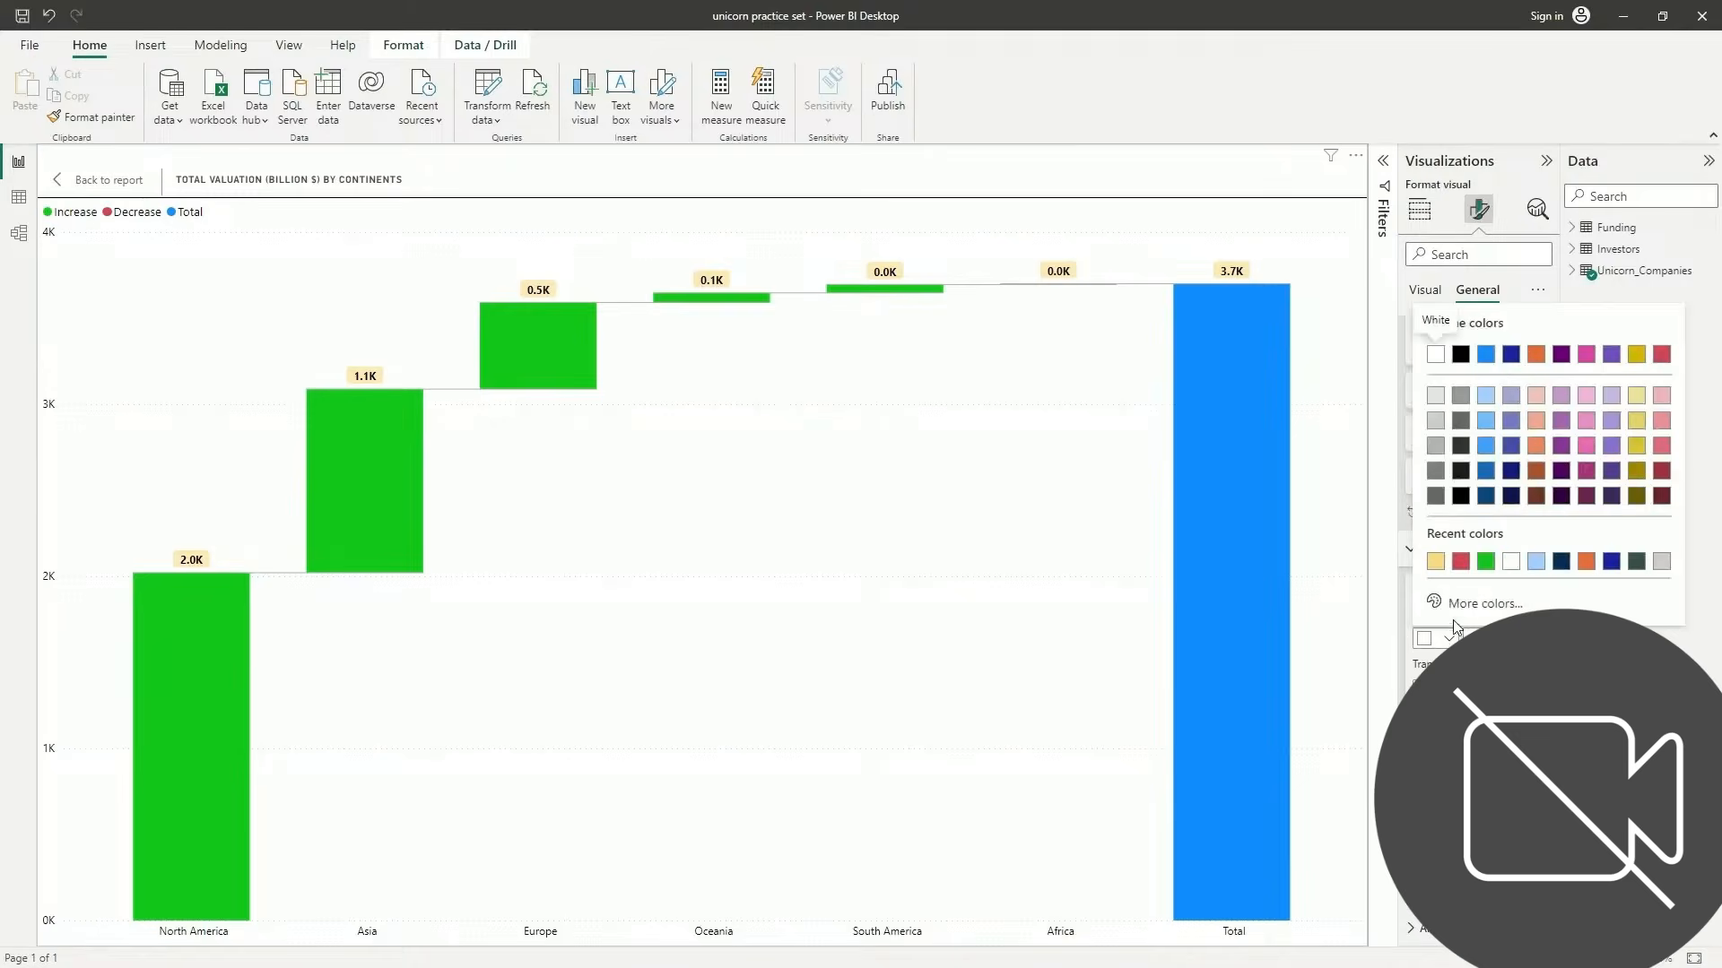
click(1435, 562)
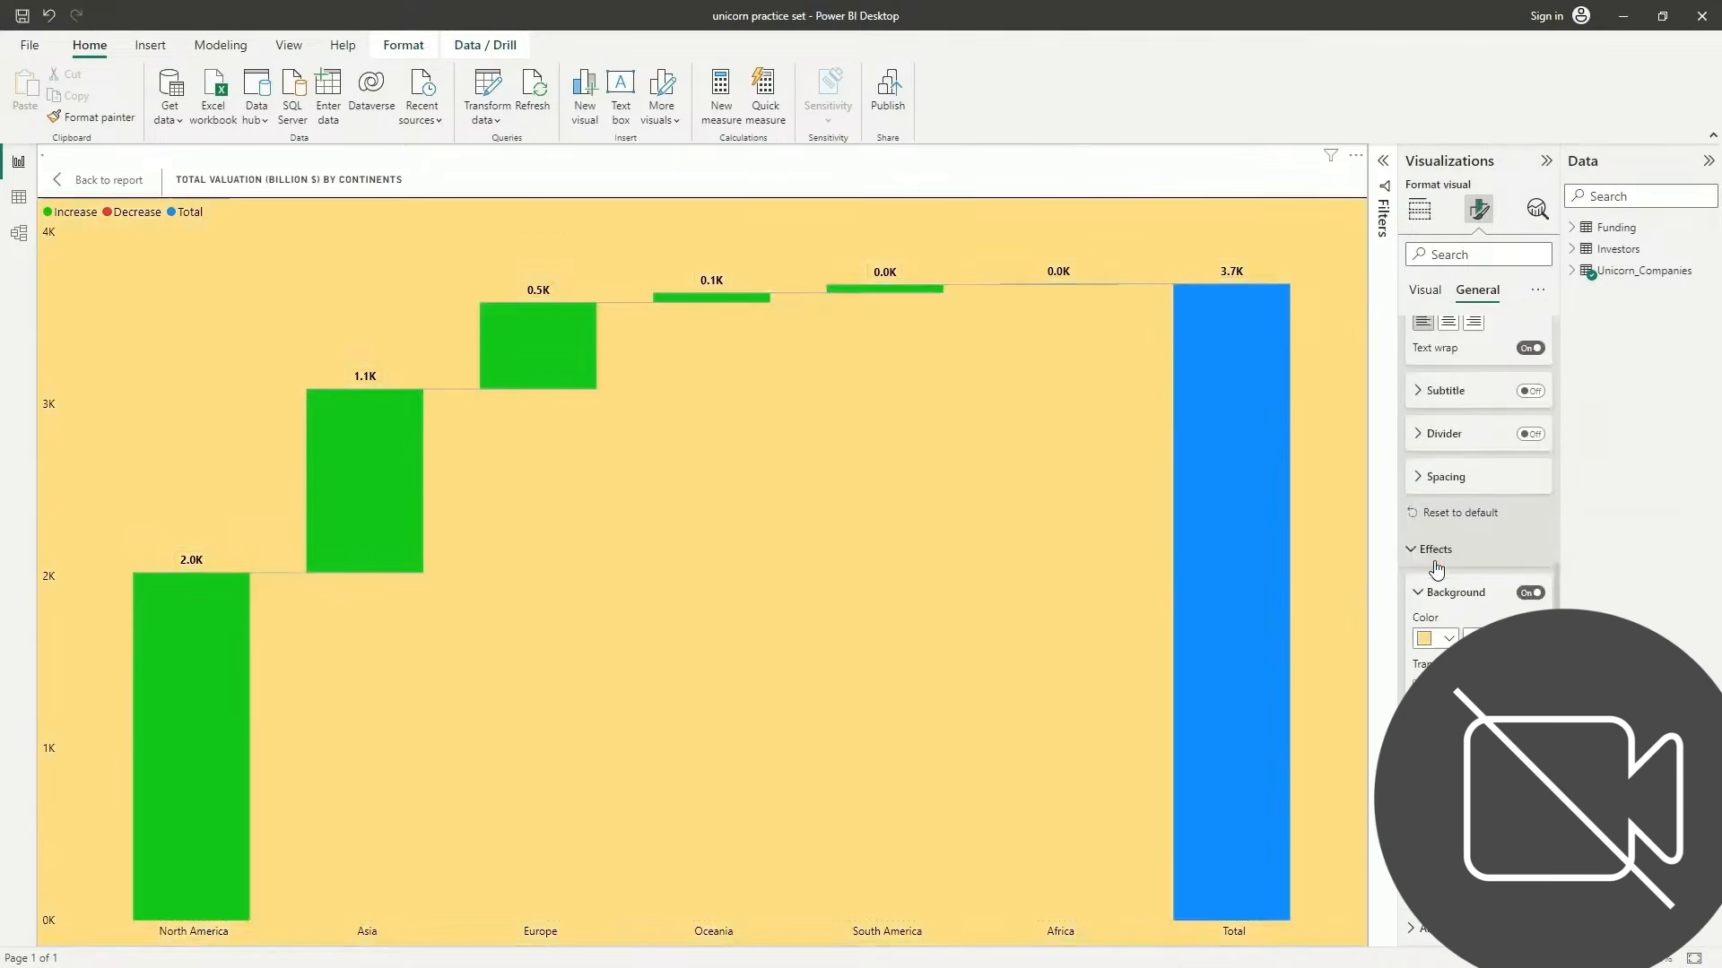
drag(1476, 687, 1517, 687)
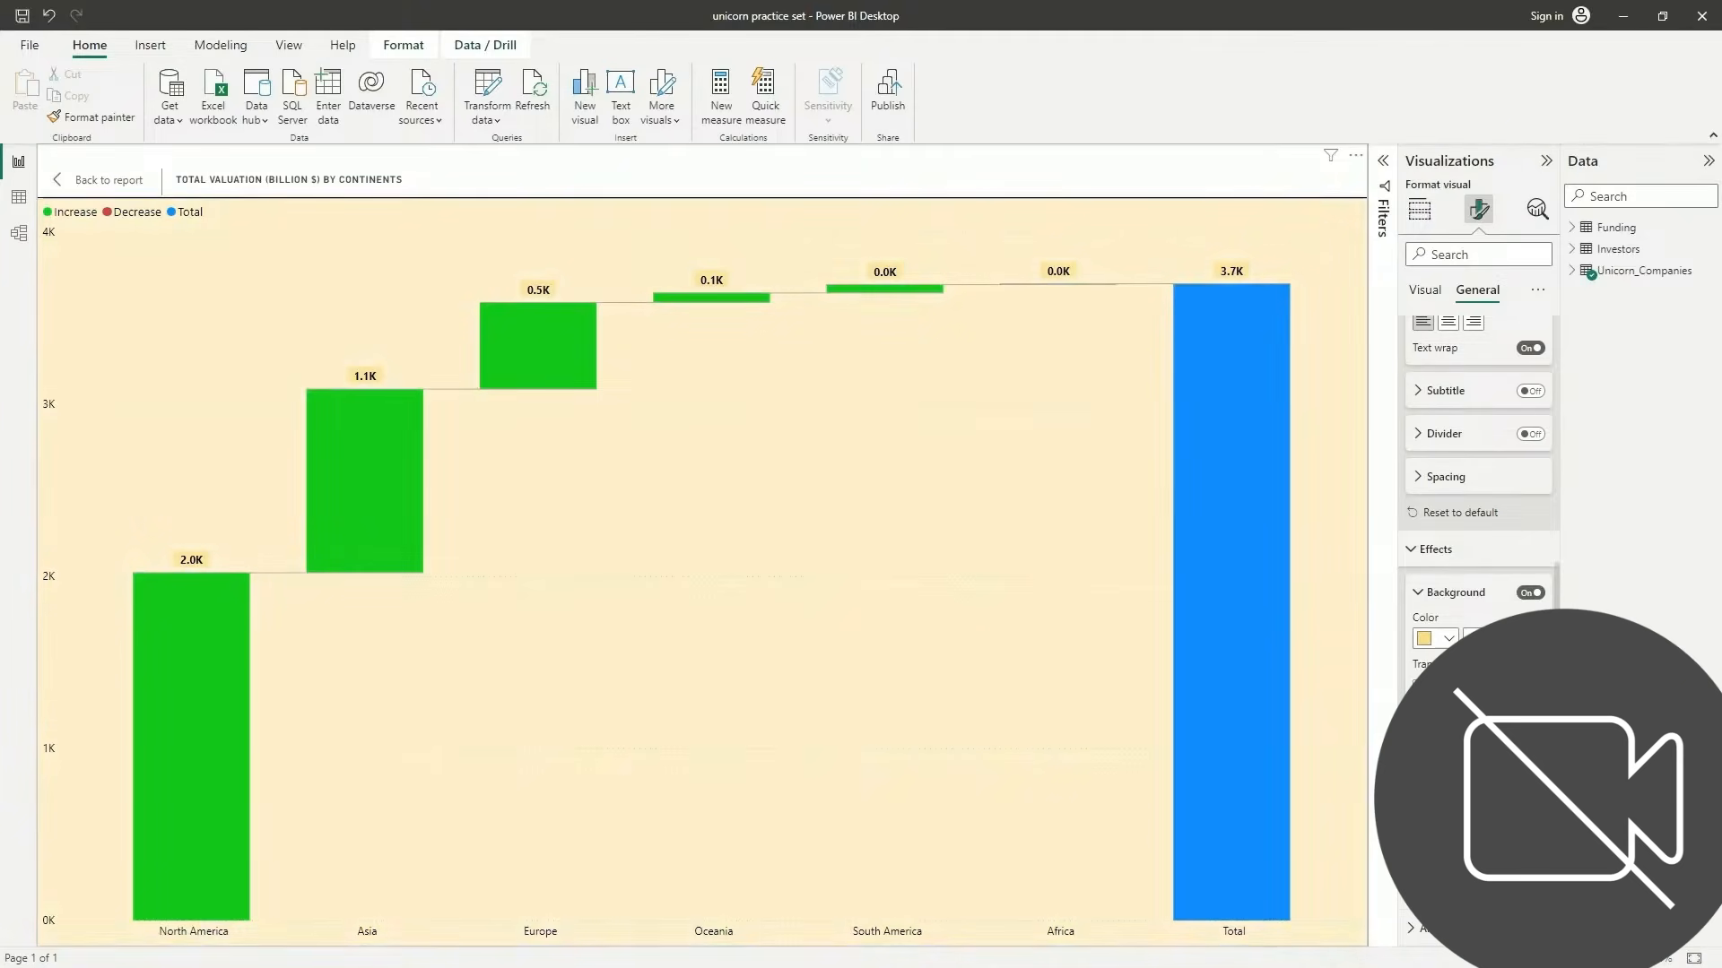
Recolour the waterfall chart's Increase columns dark green and hide the Total column
click(1426, 290)
scroll(1435, 422, up, 4)
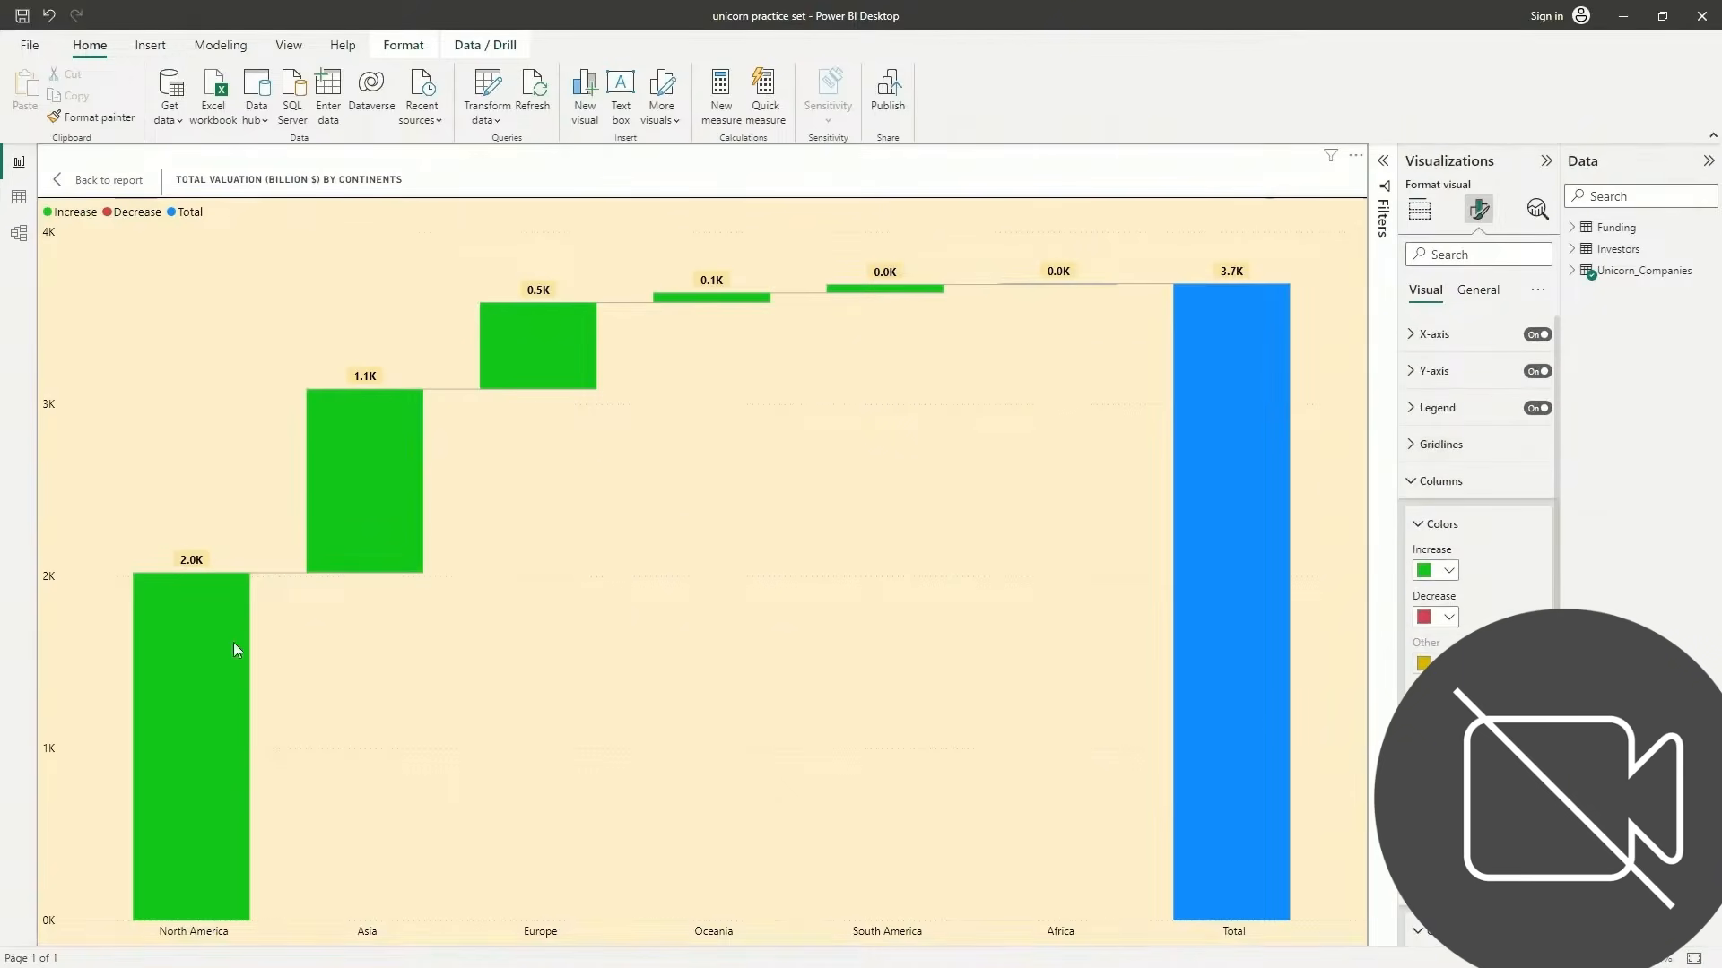
click(1449, 571)
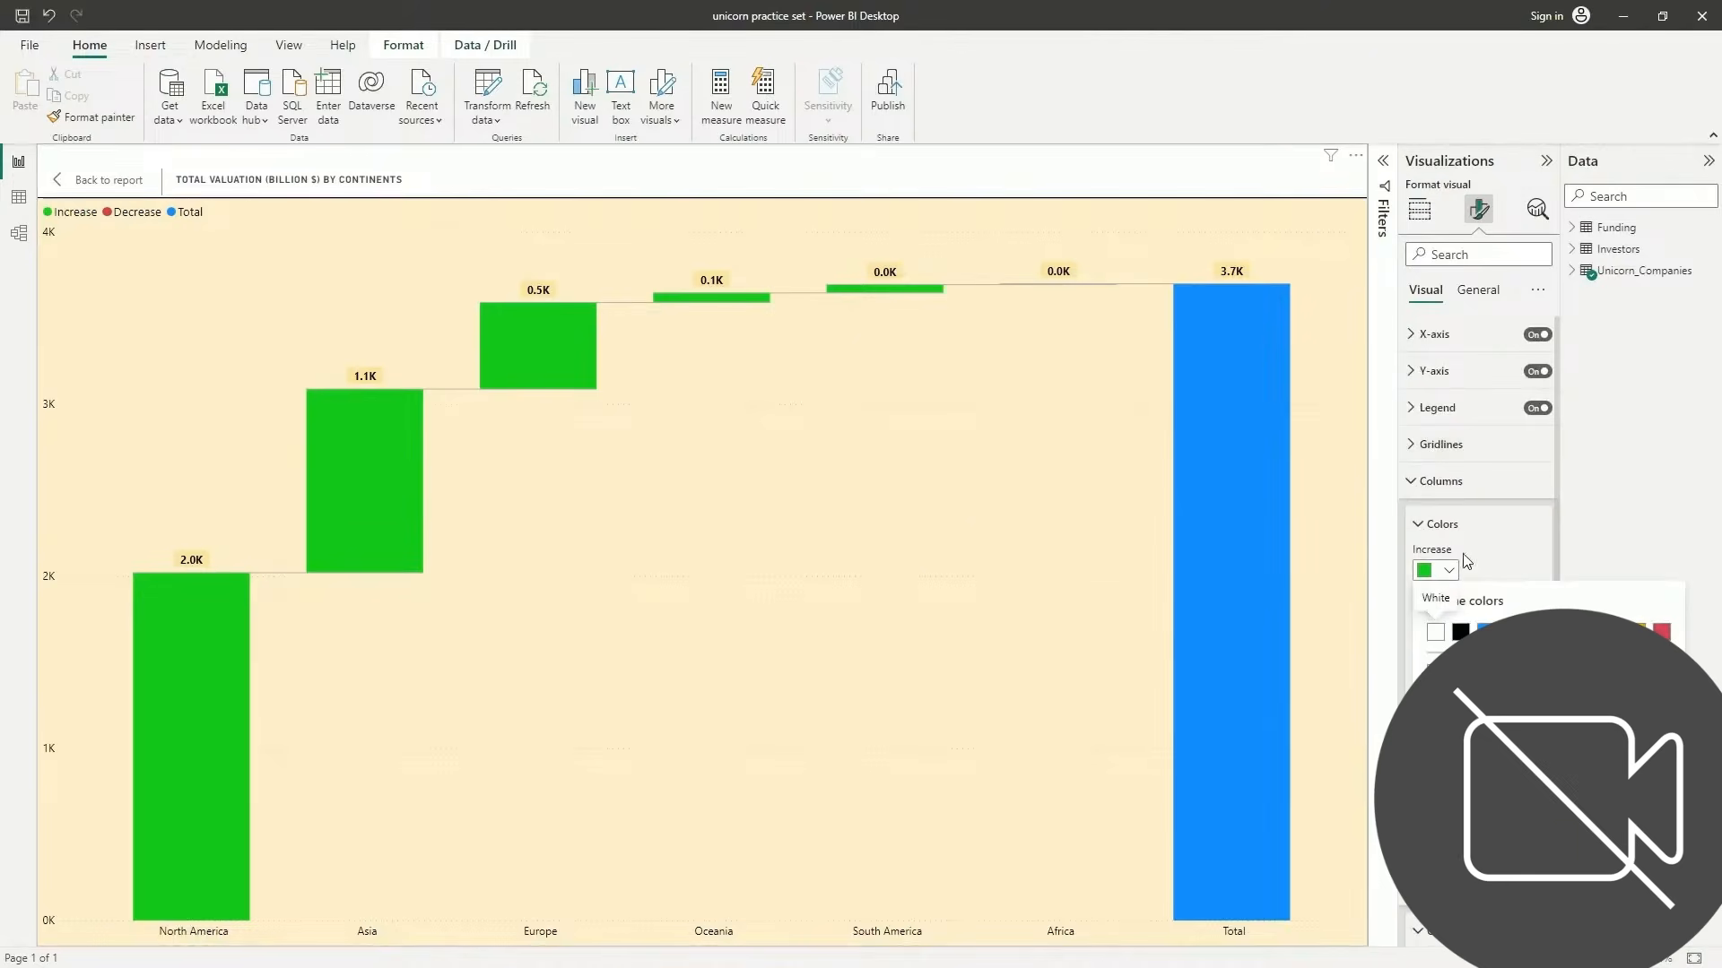
click(1437, 792)
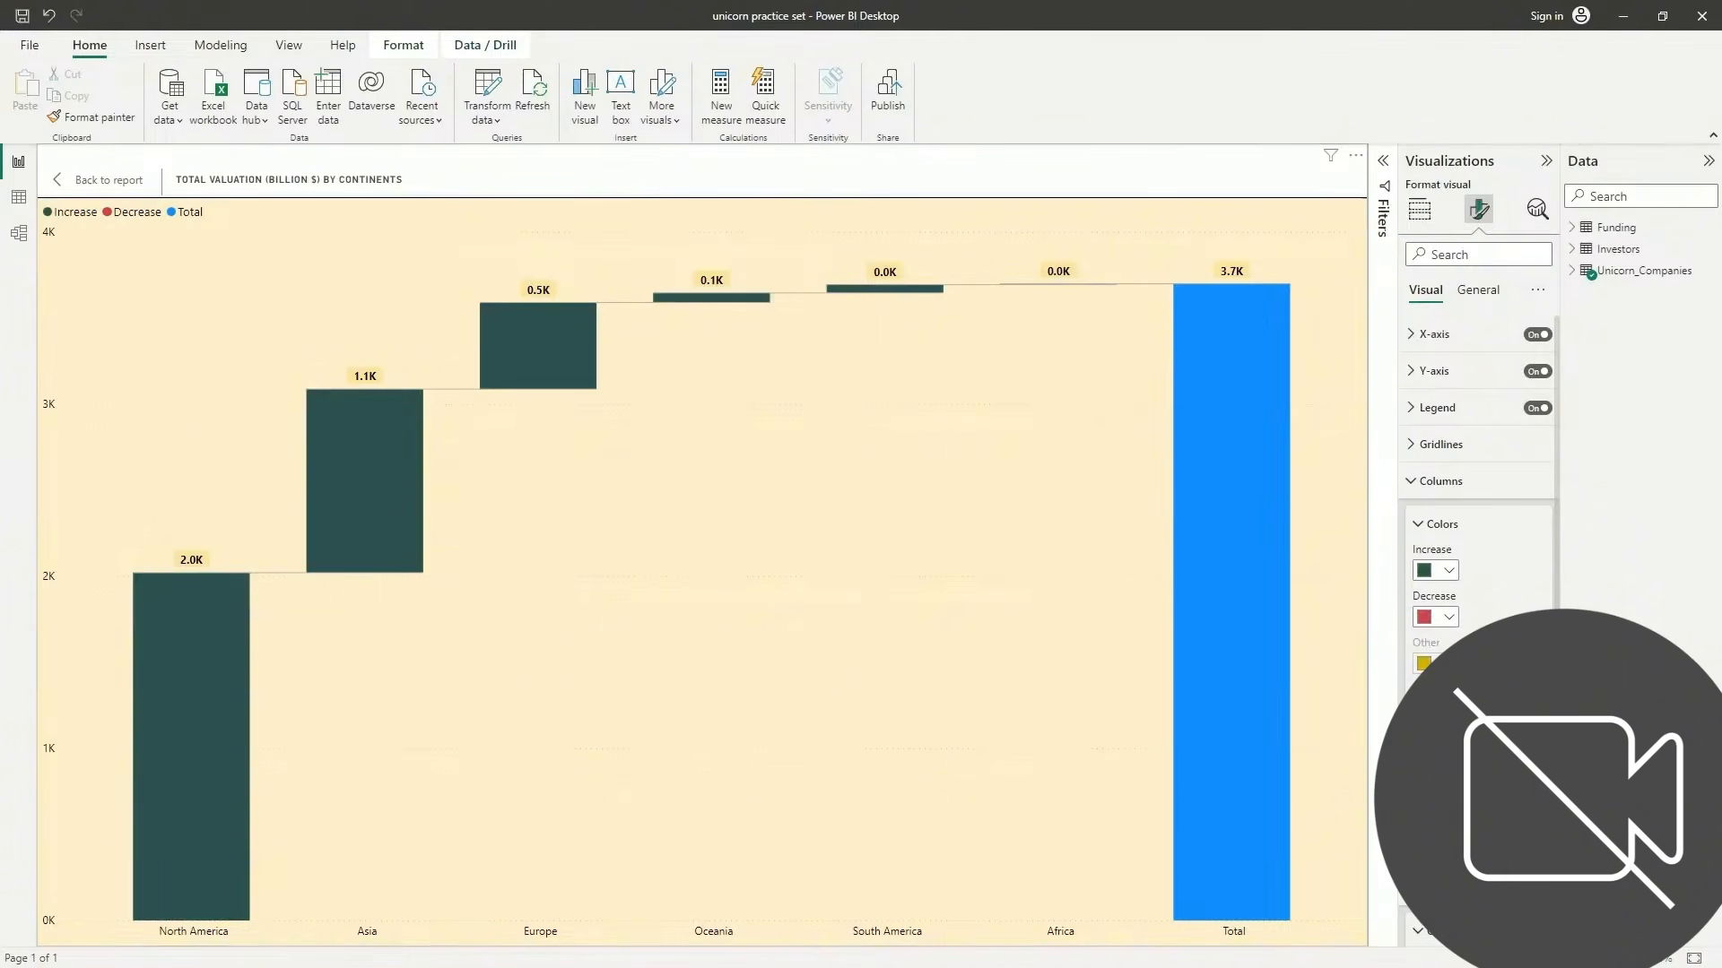
click(1530, 704)
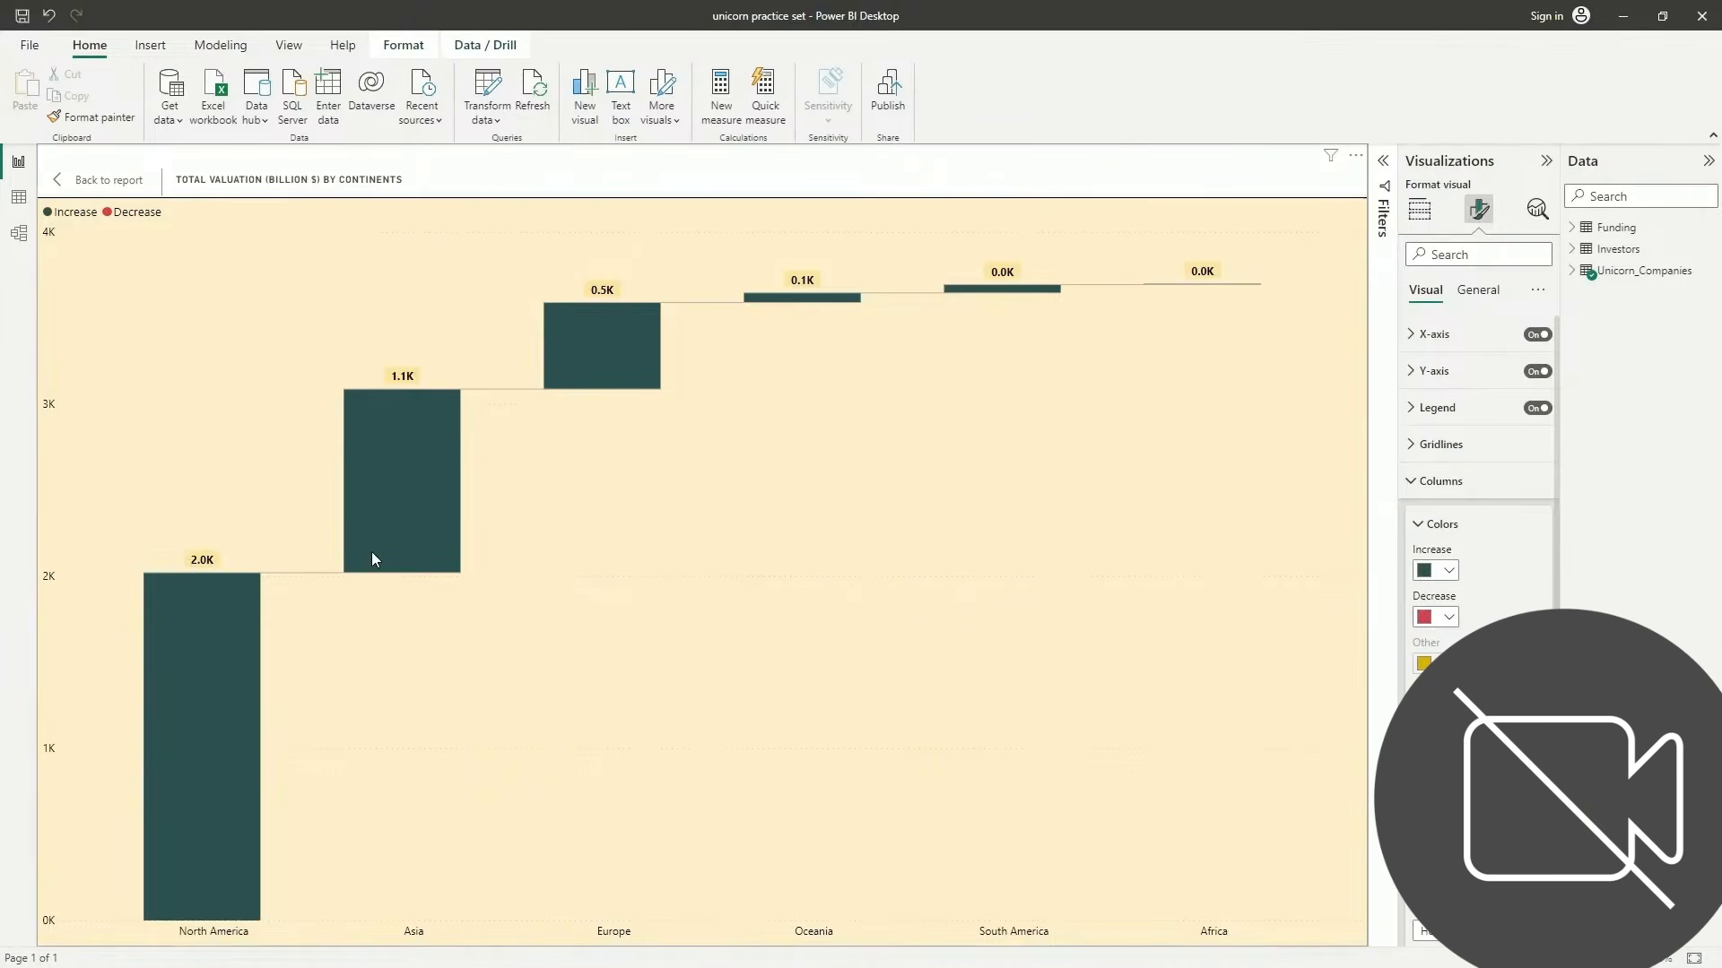
mouse_move(372, 553)
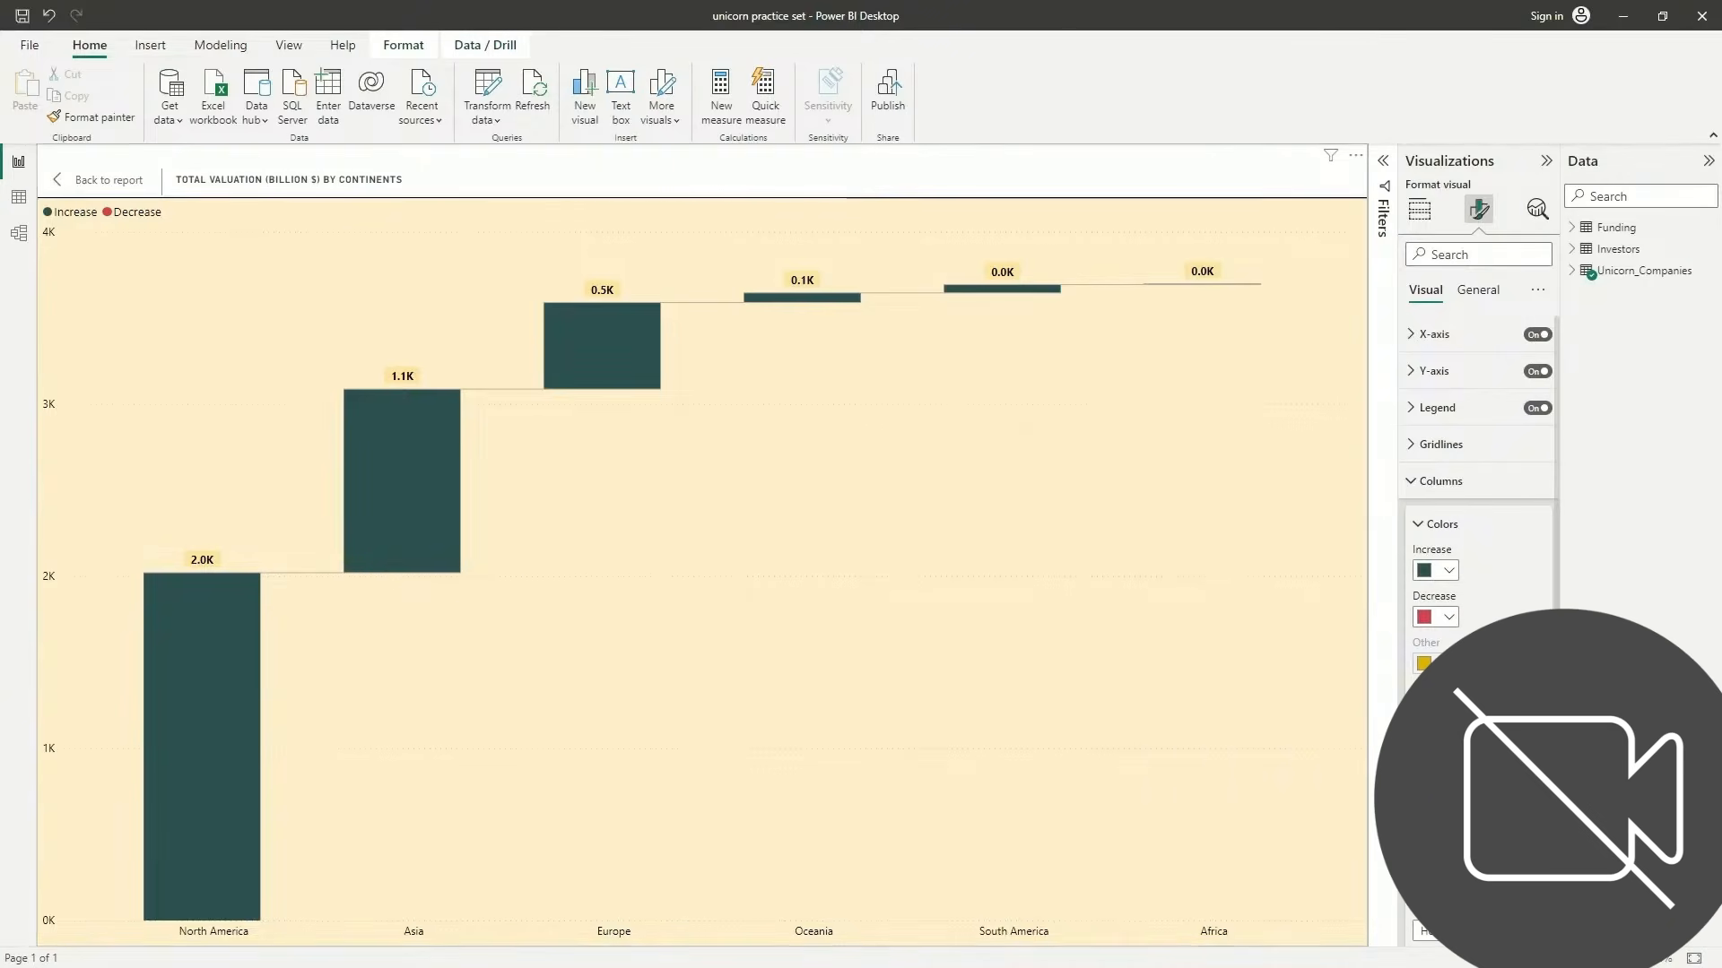
Set the background colour of the waterfall chart's data labels to light blue
scroll(1478, 538, down, 6)
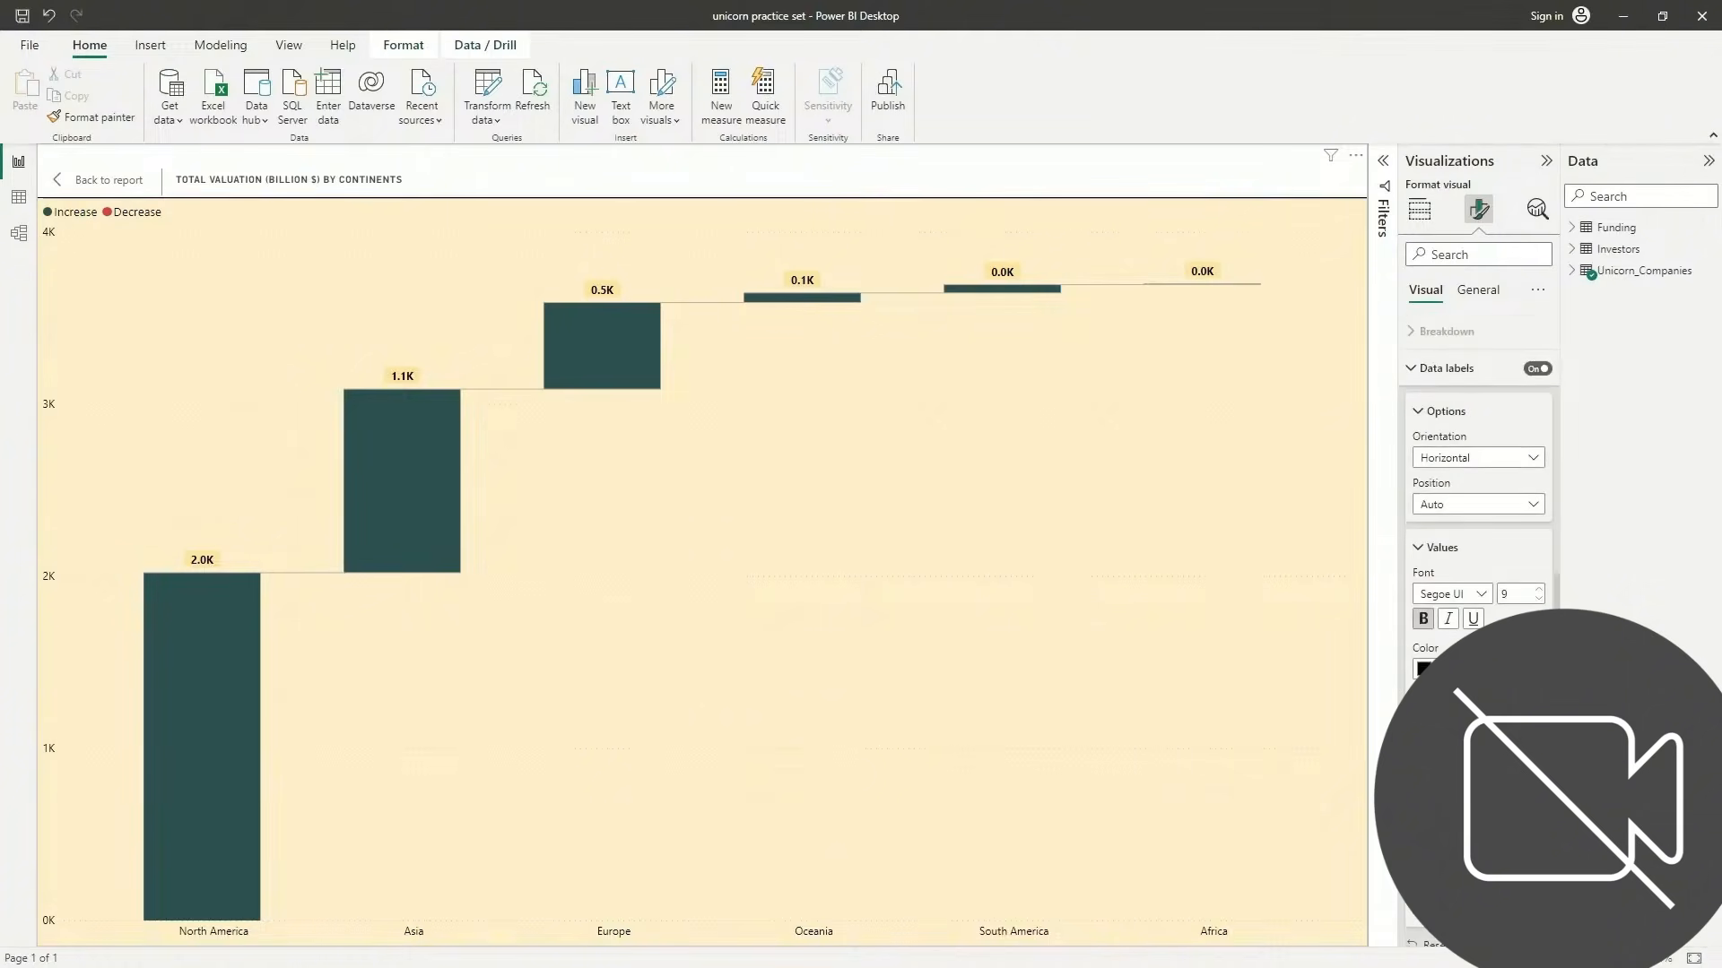
click(1432, 669)
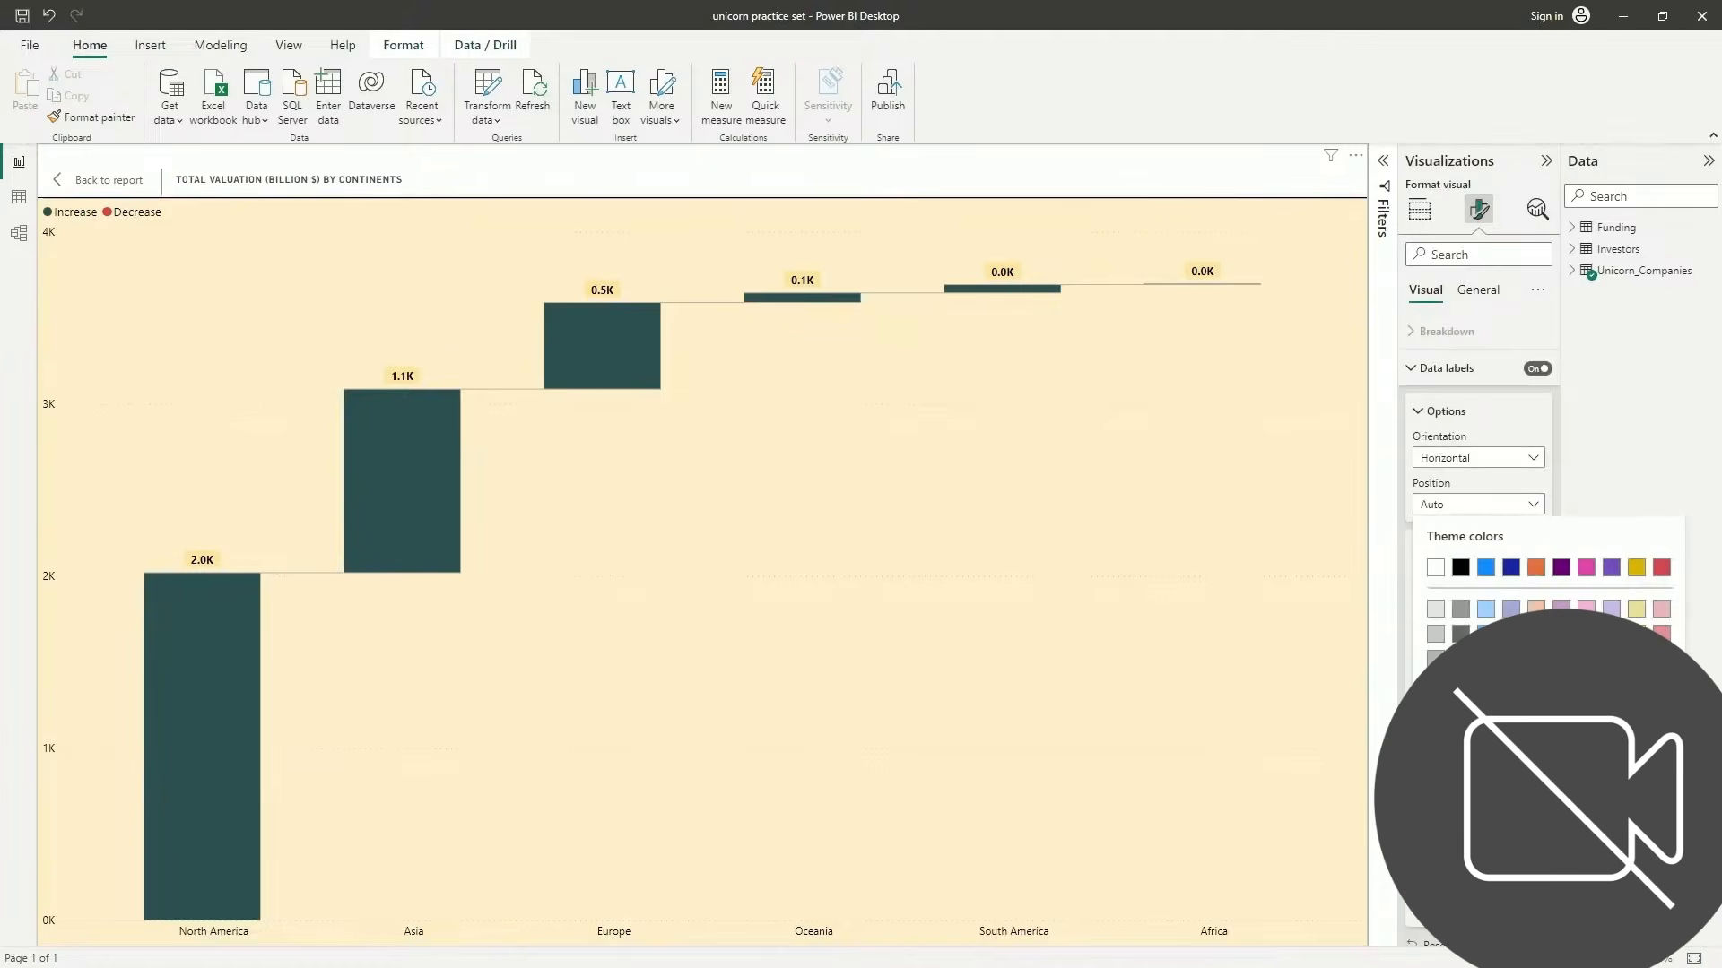
click(1435, 568)
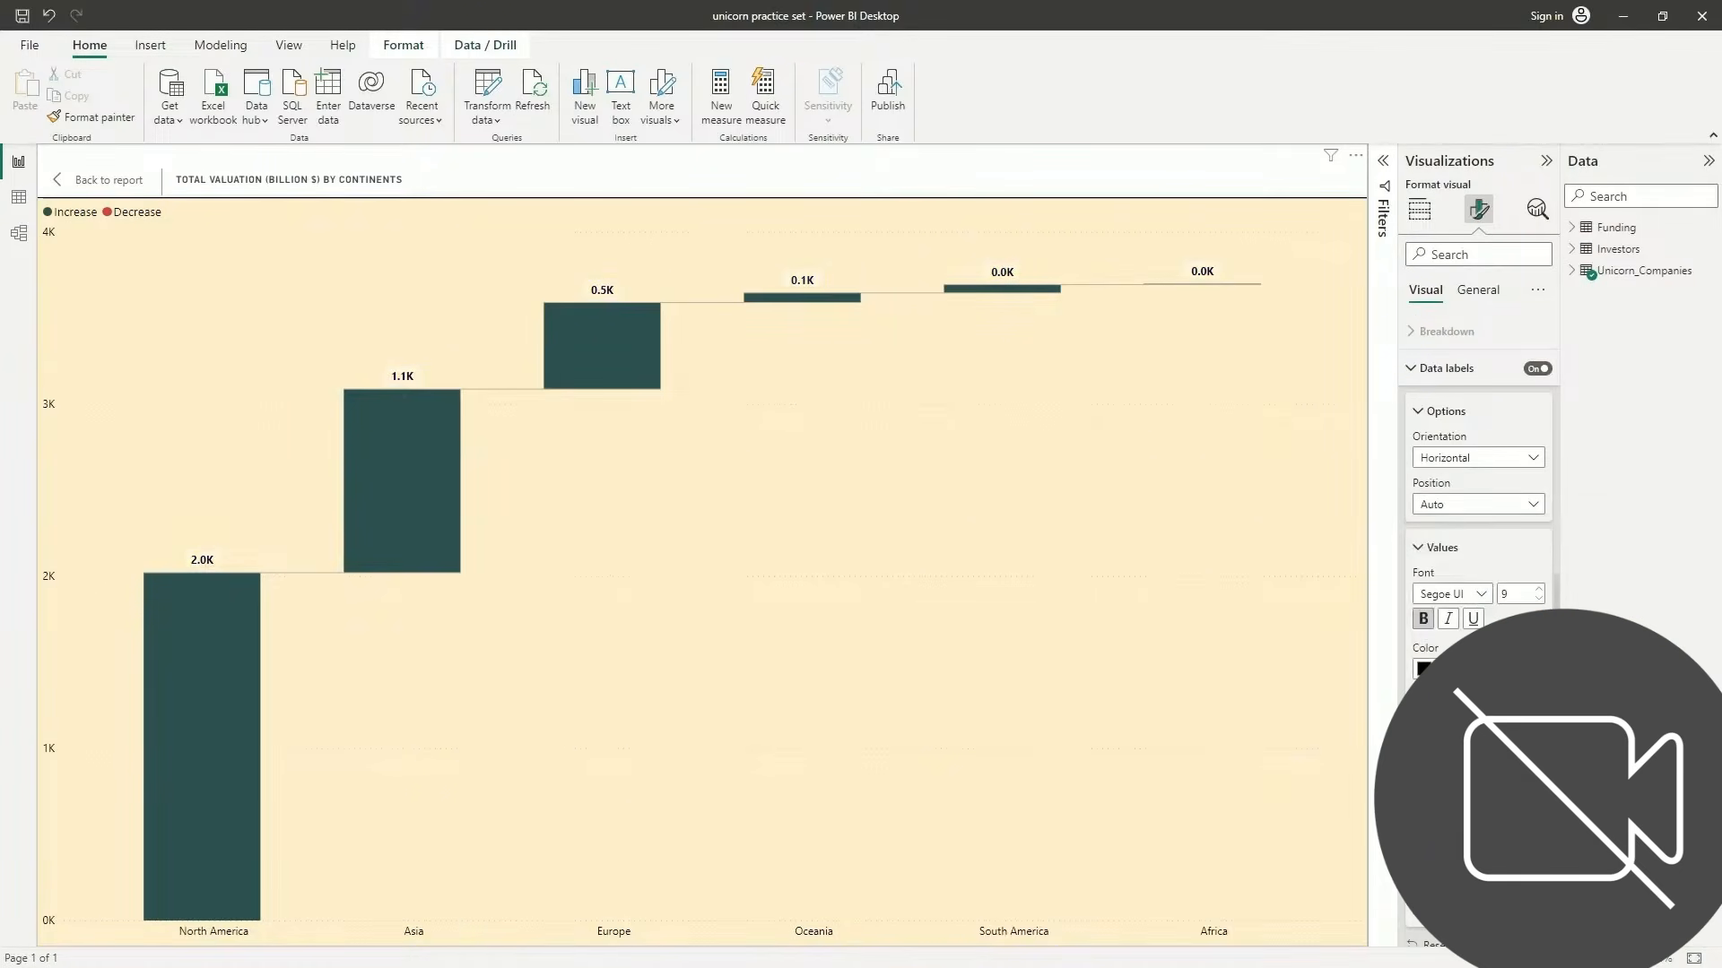
click(1432, 669)
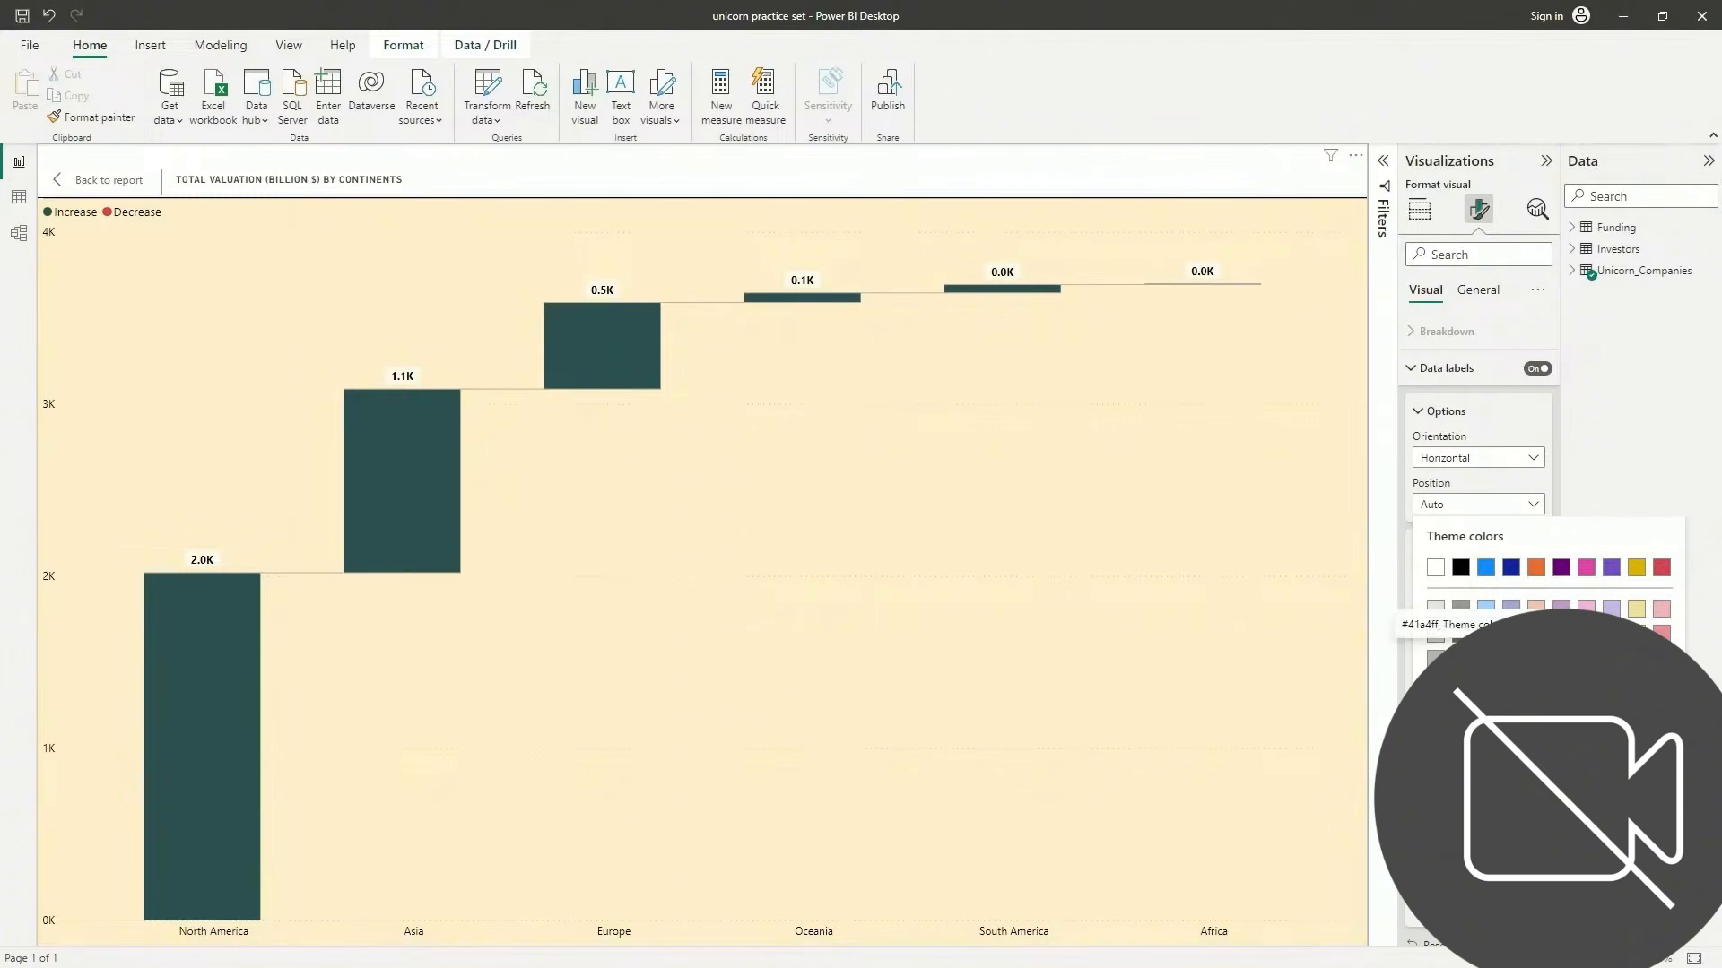
click(1486, 608)
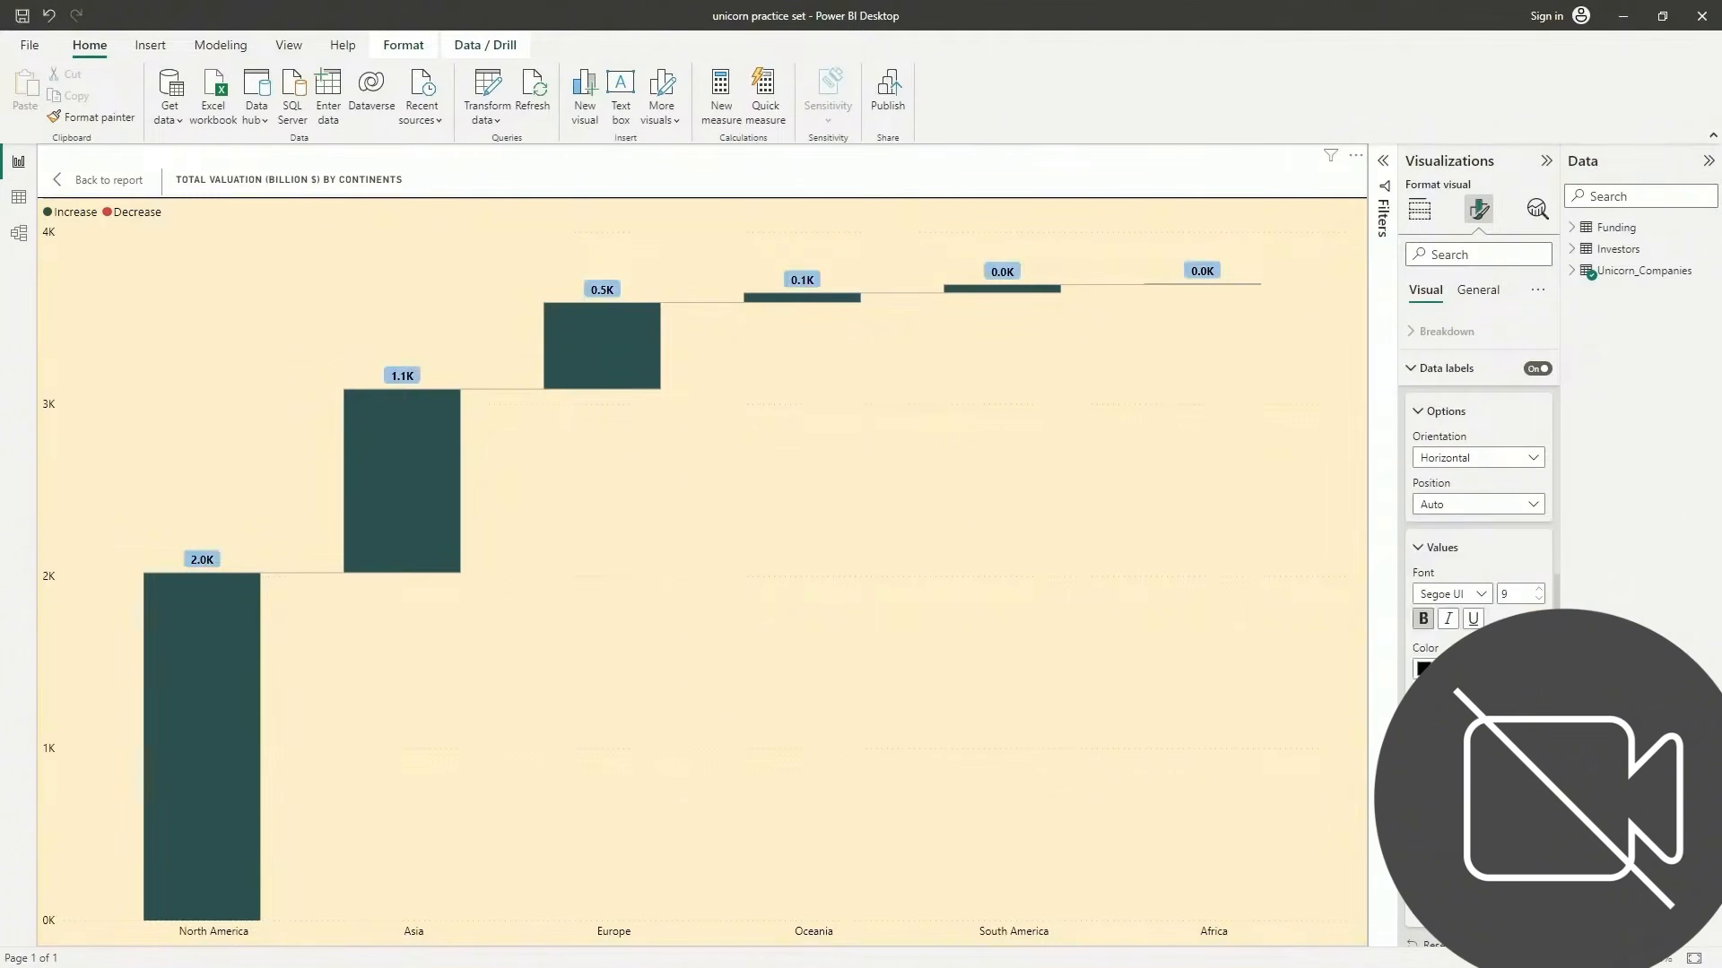
click(1433, 851)
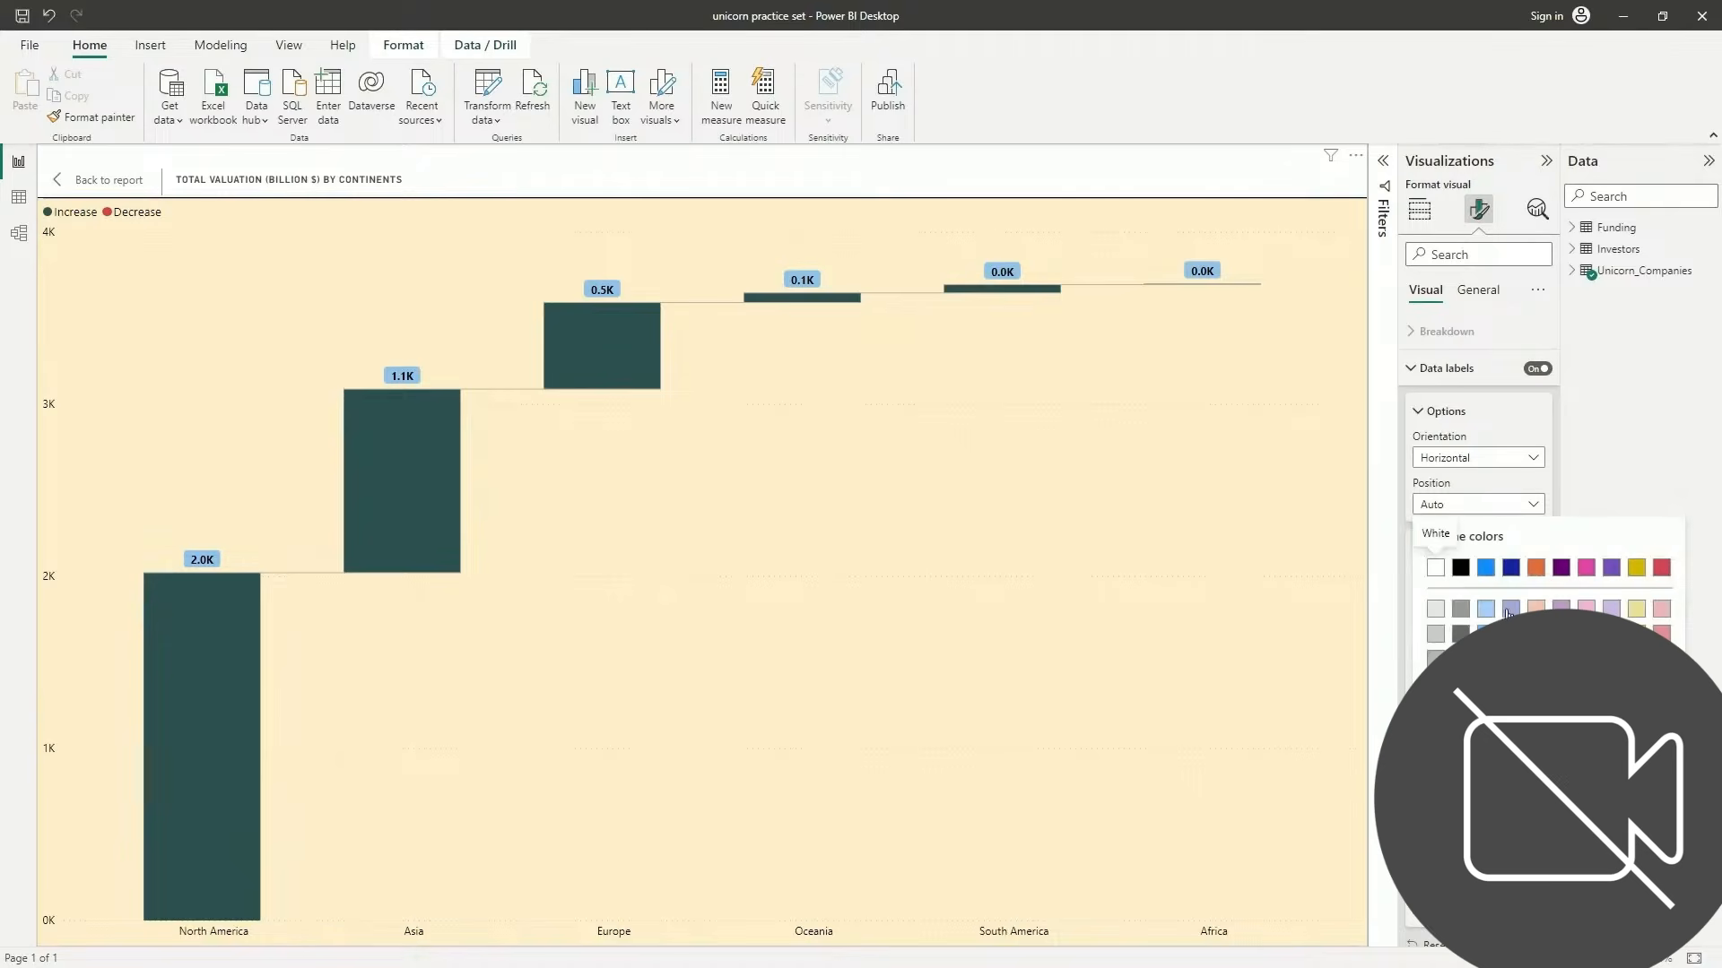
click(1492, 606)
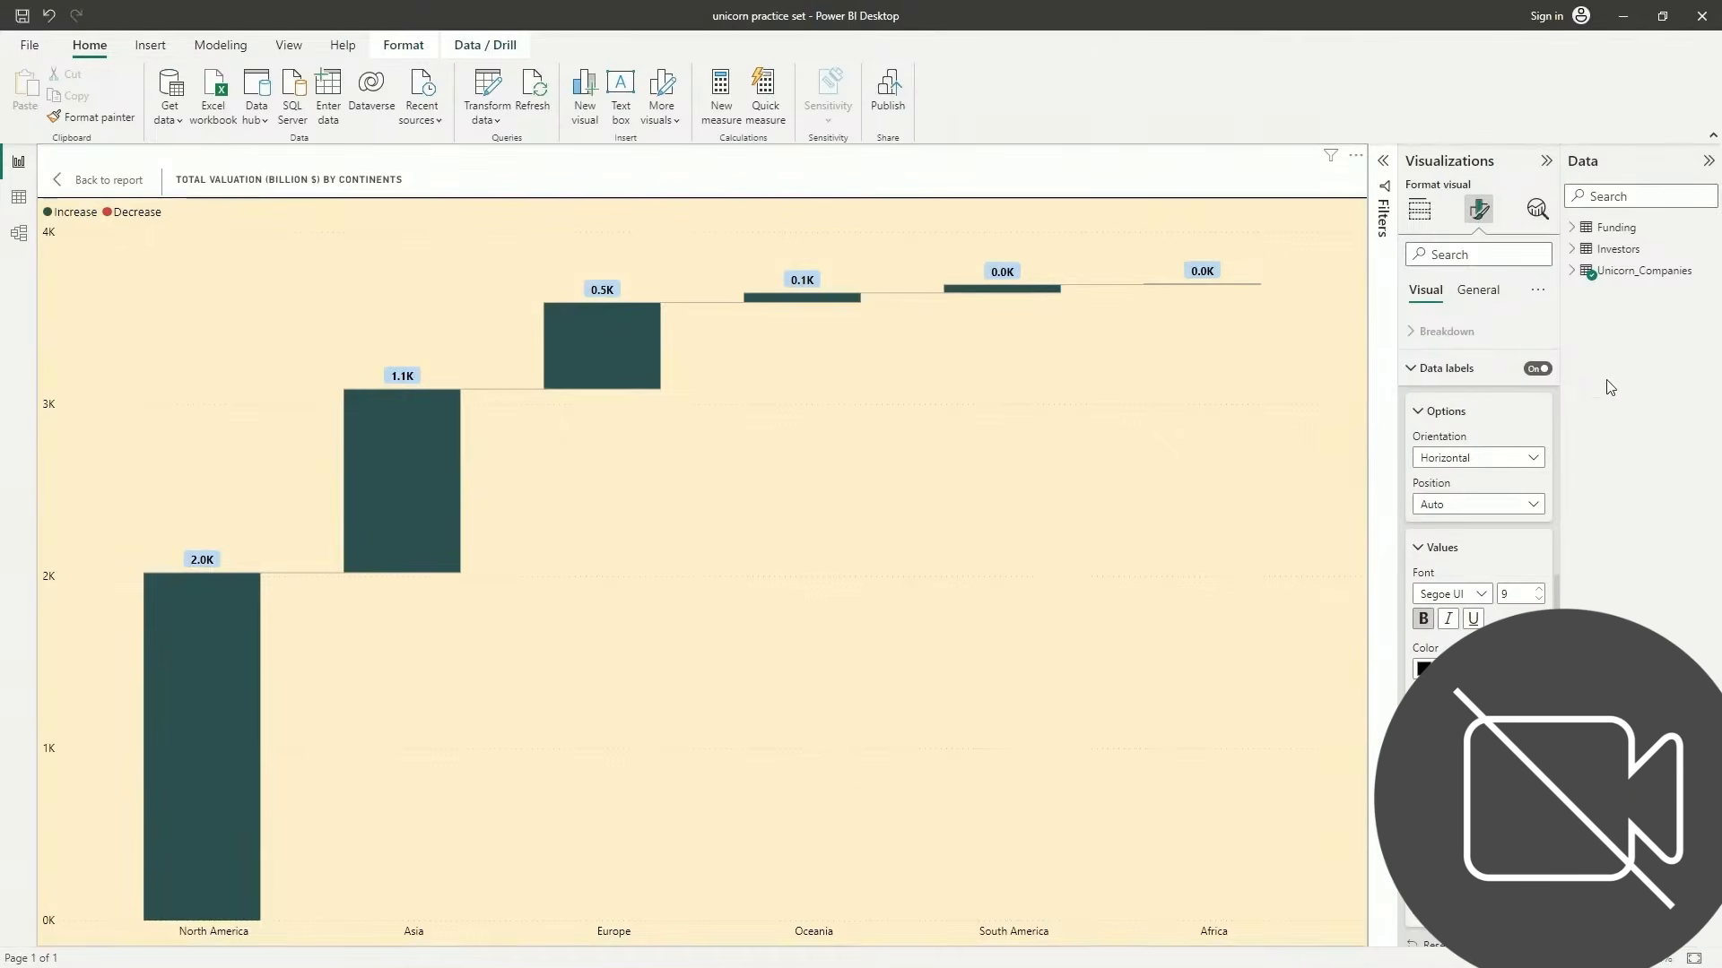
click(1489, 296)
scroll(1492, 476, up, 5)
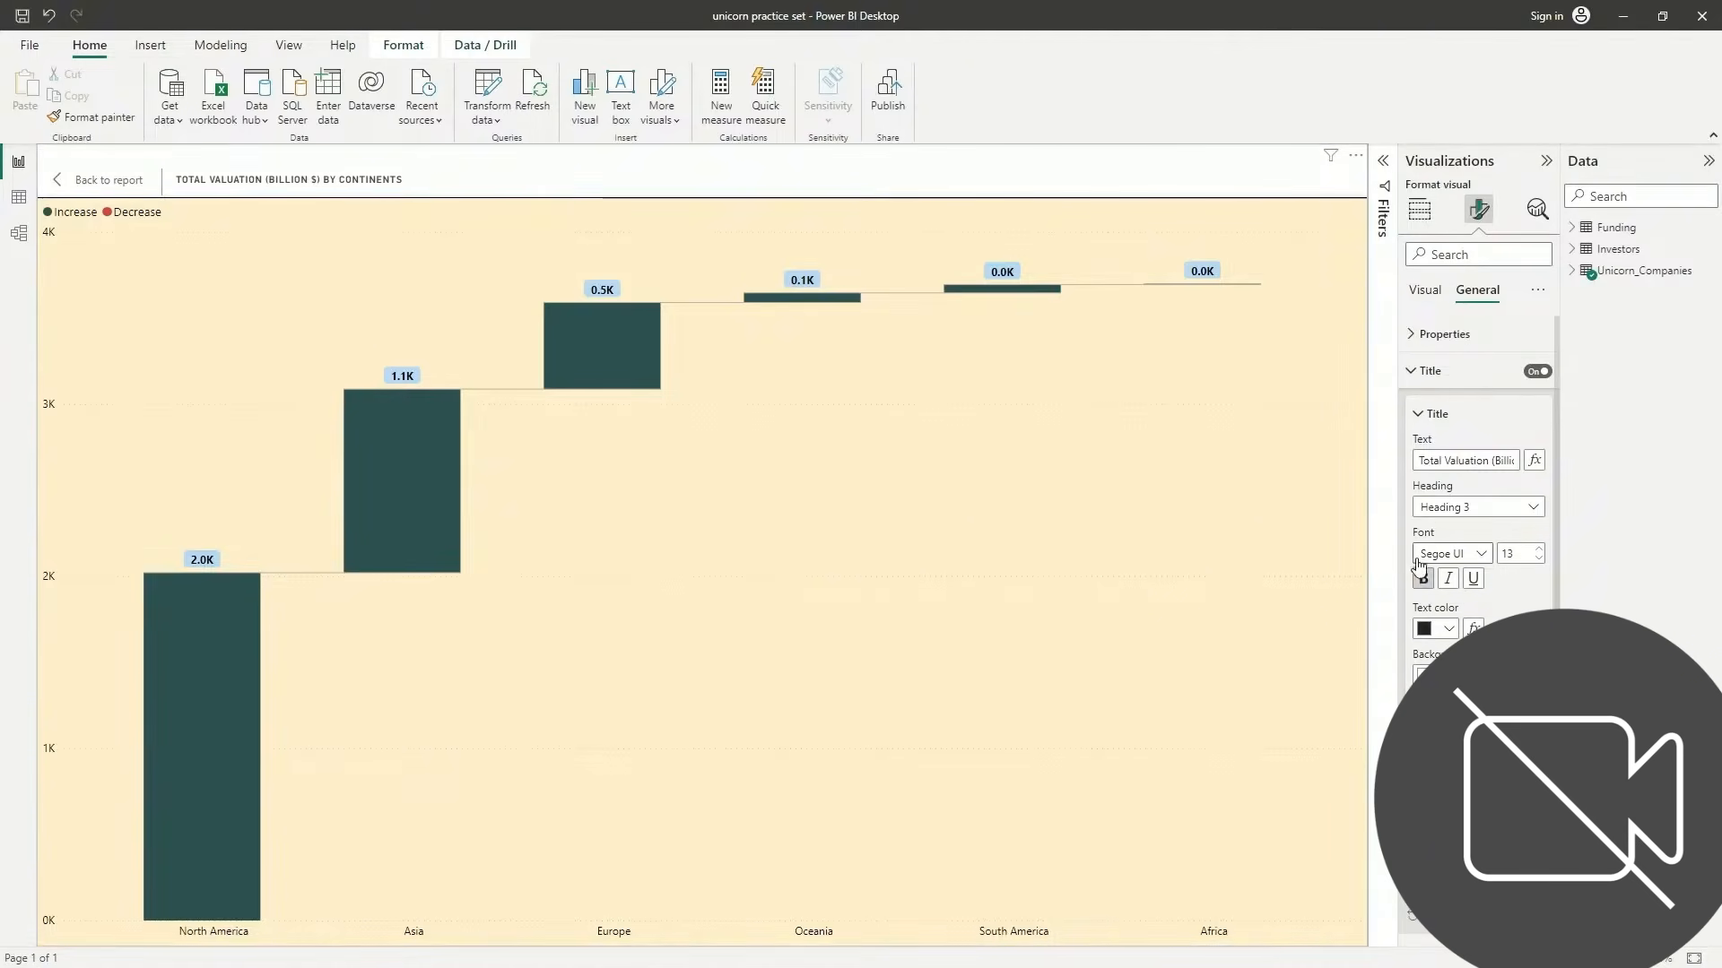
scroll(1467, 600, down, 8)
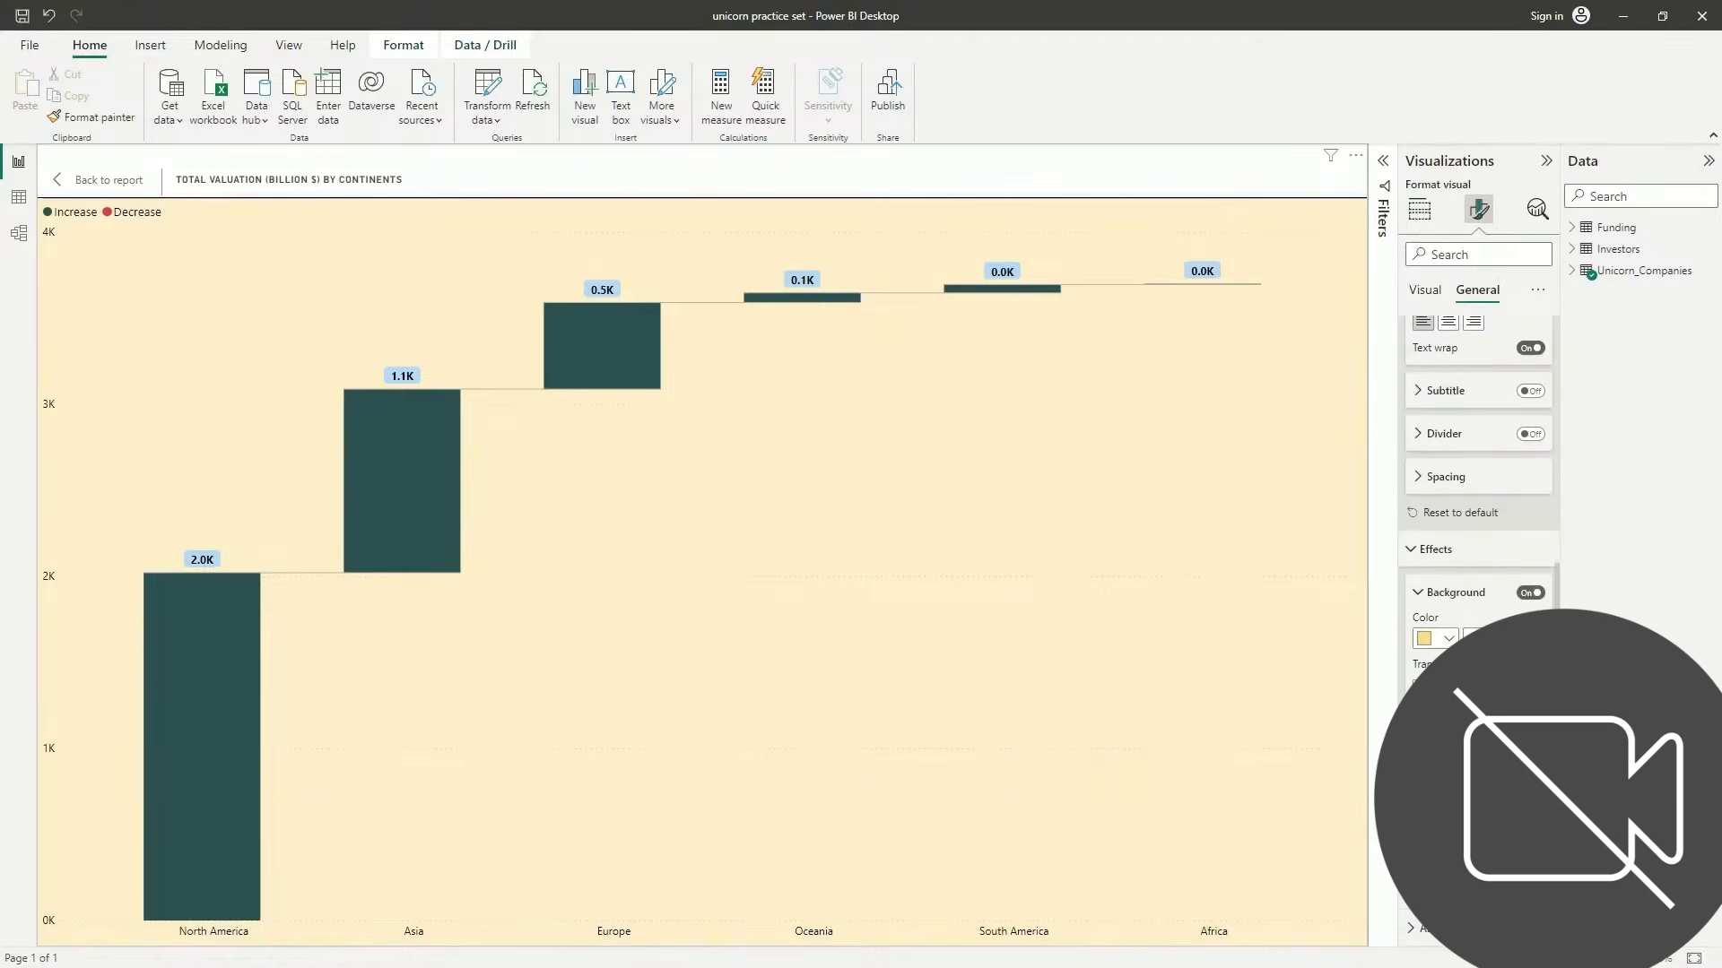
Increase the font size of the waterfall chart's Y-axis and X-axis values
click(1426, 292)
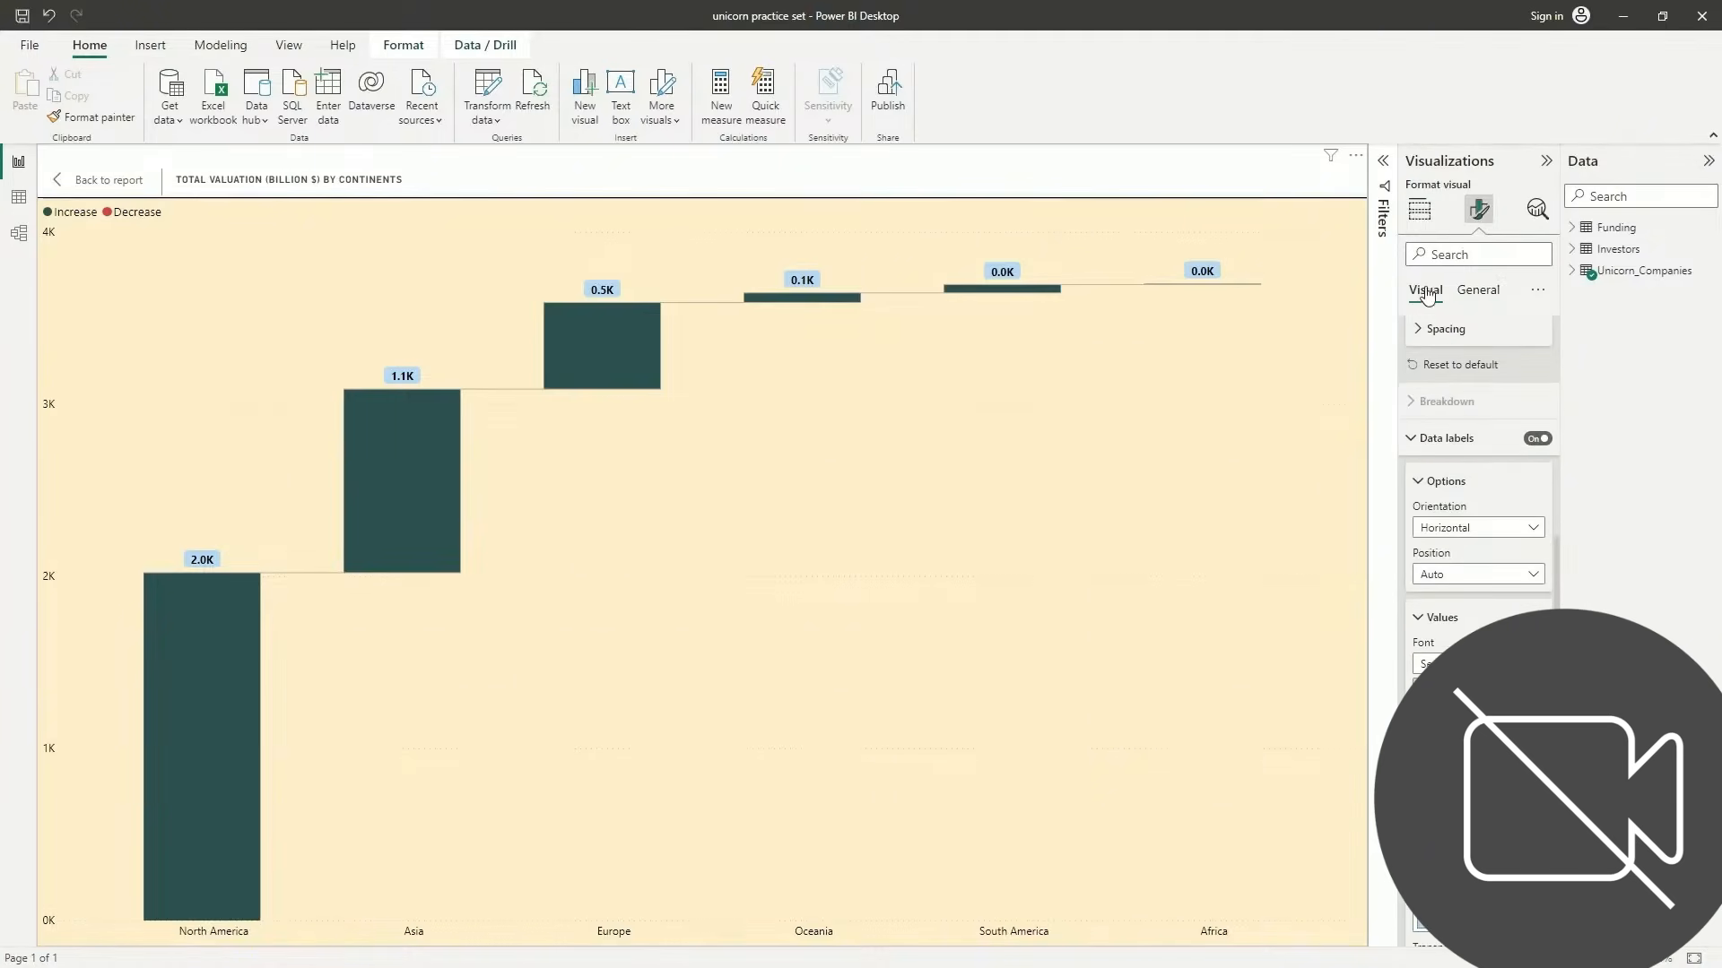
click(1412, 448)
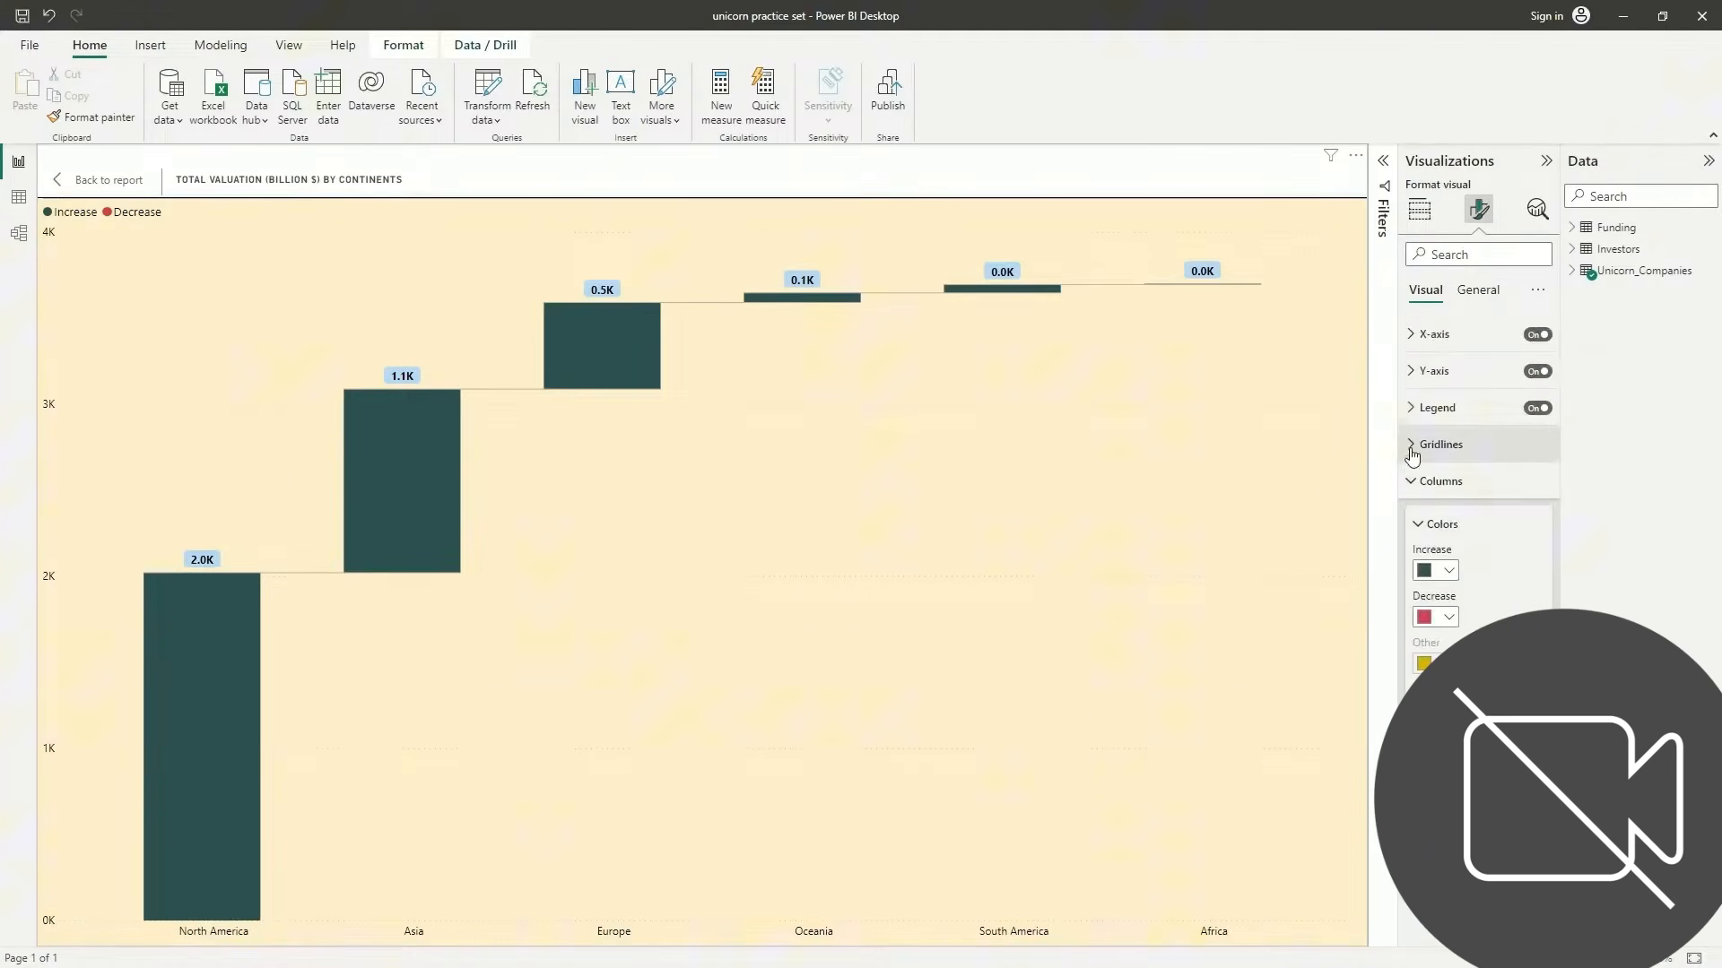
click(1437, 489)
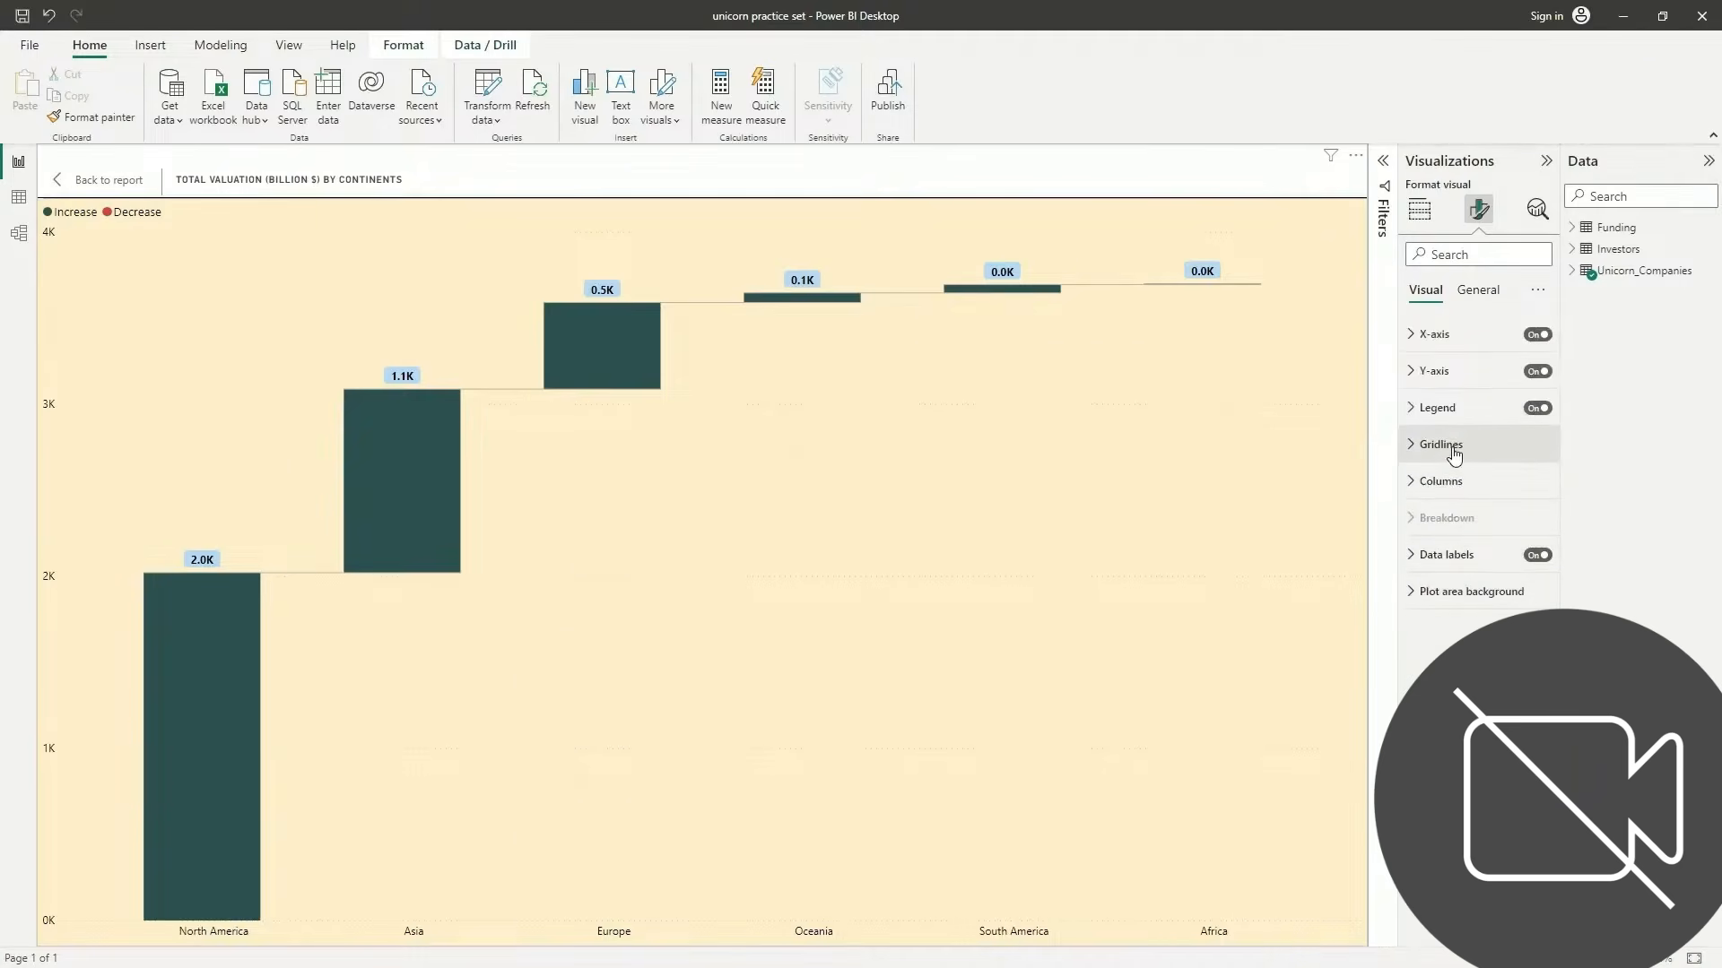
click(1417, 382)
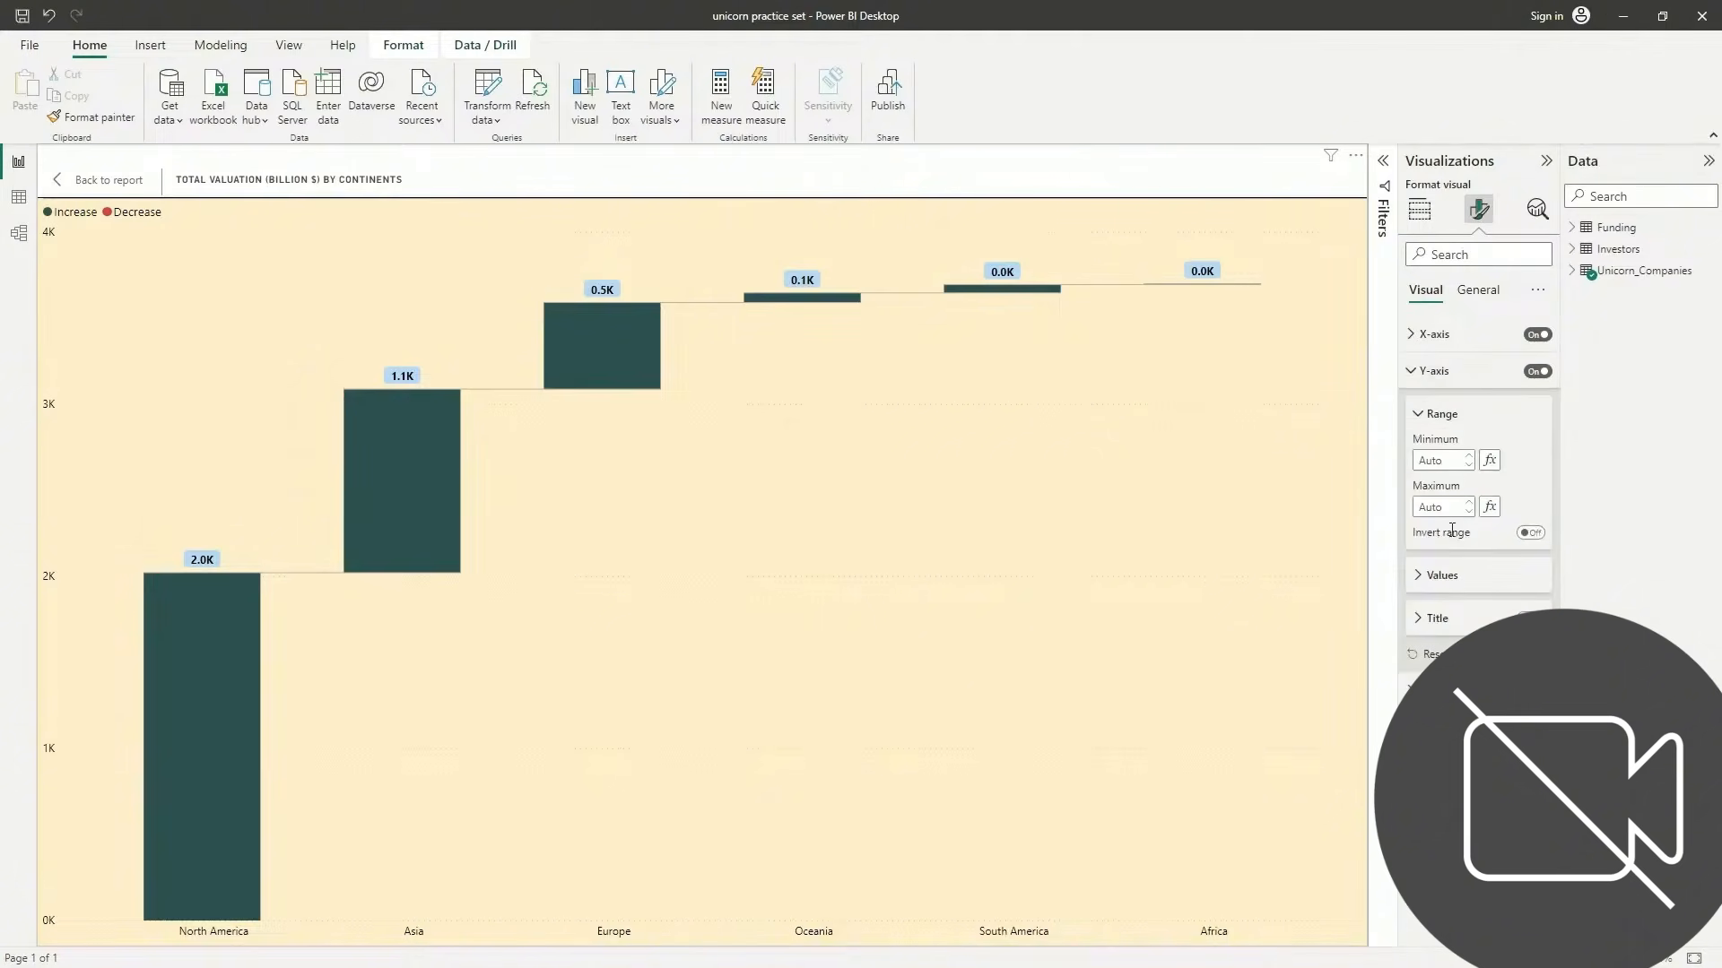
click(1441, 576)
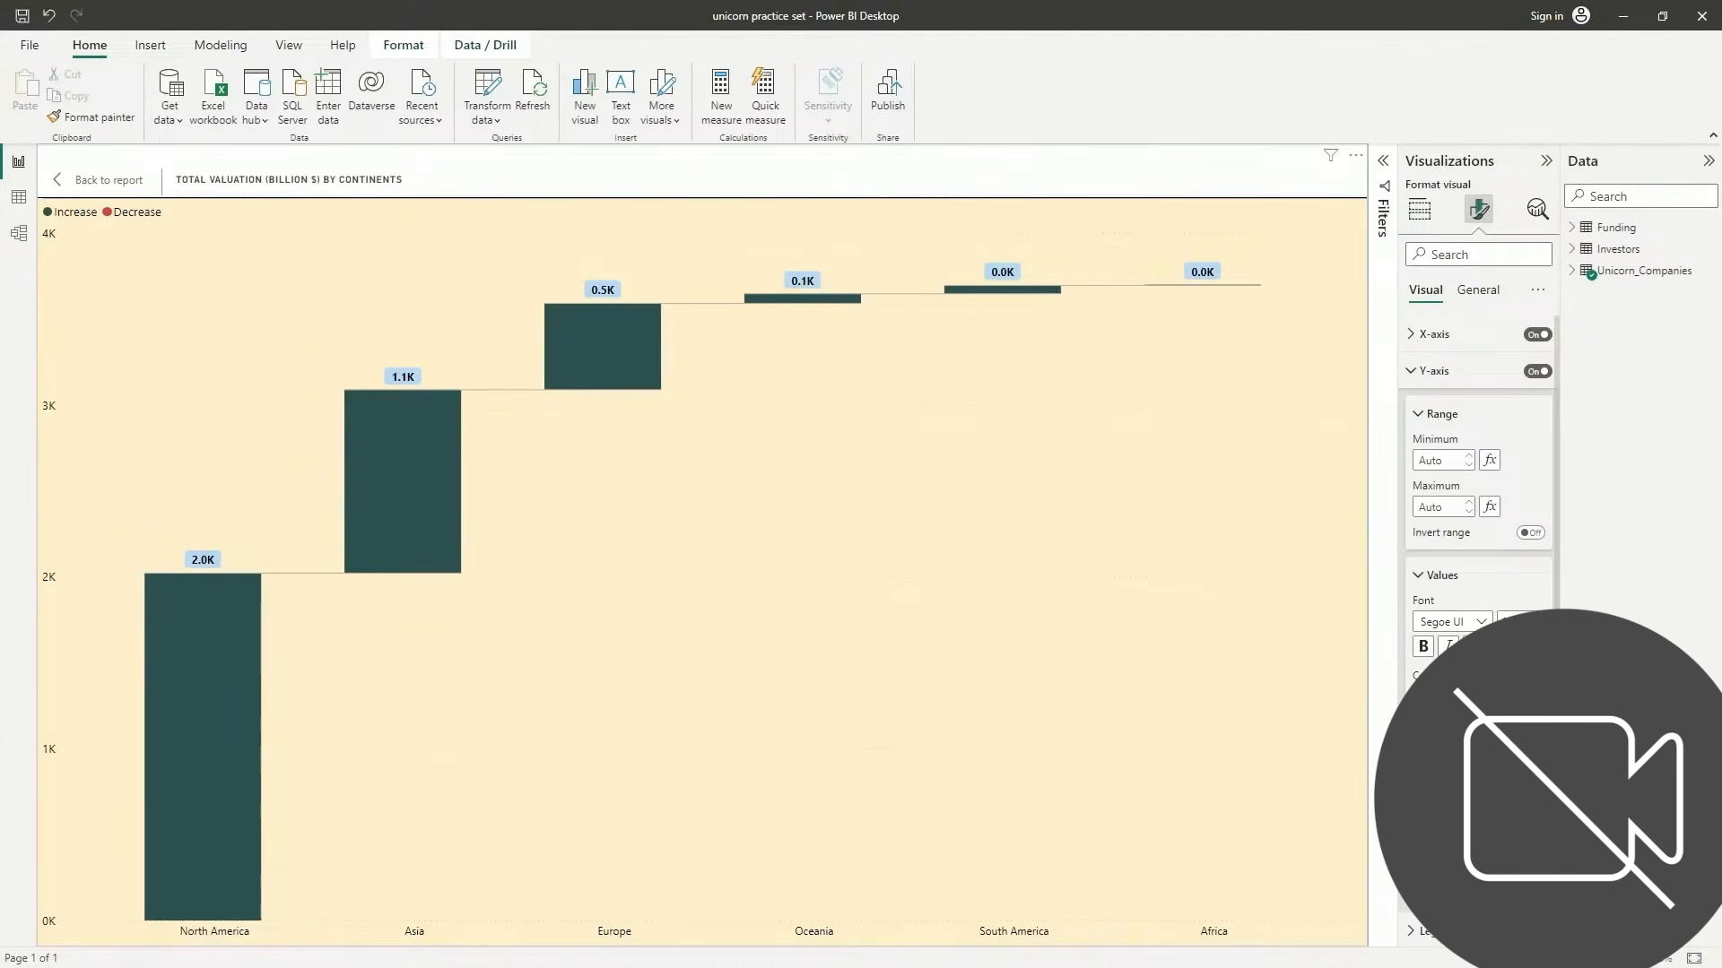
click(1433, 334)
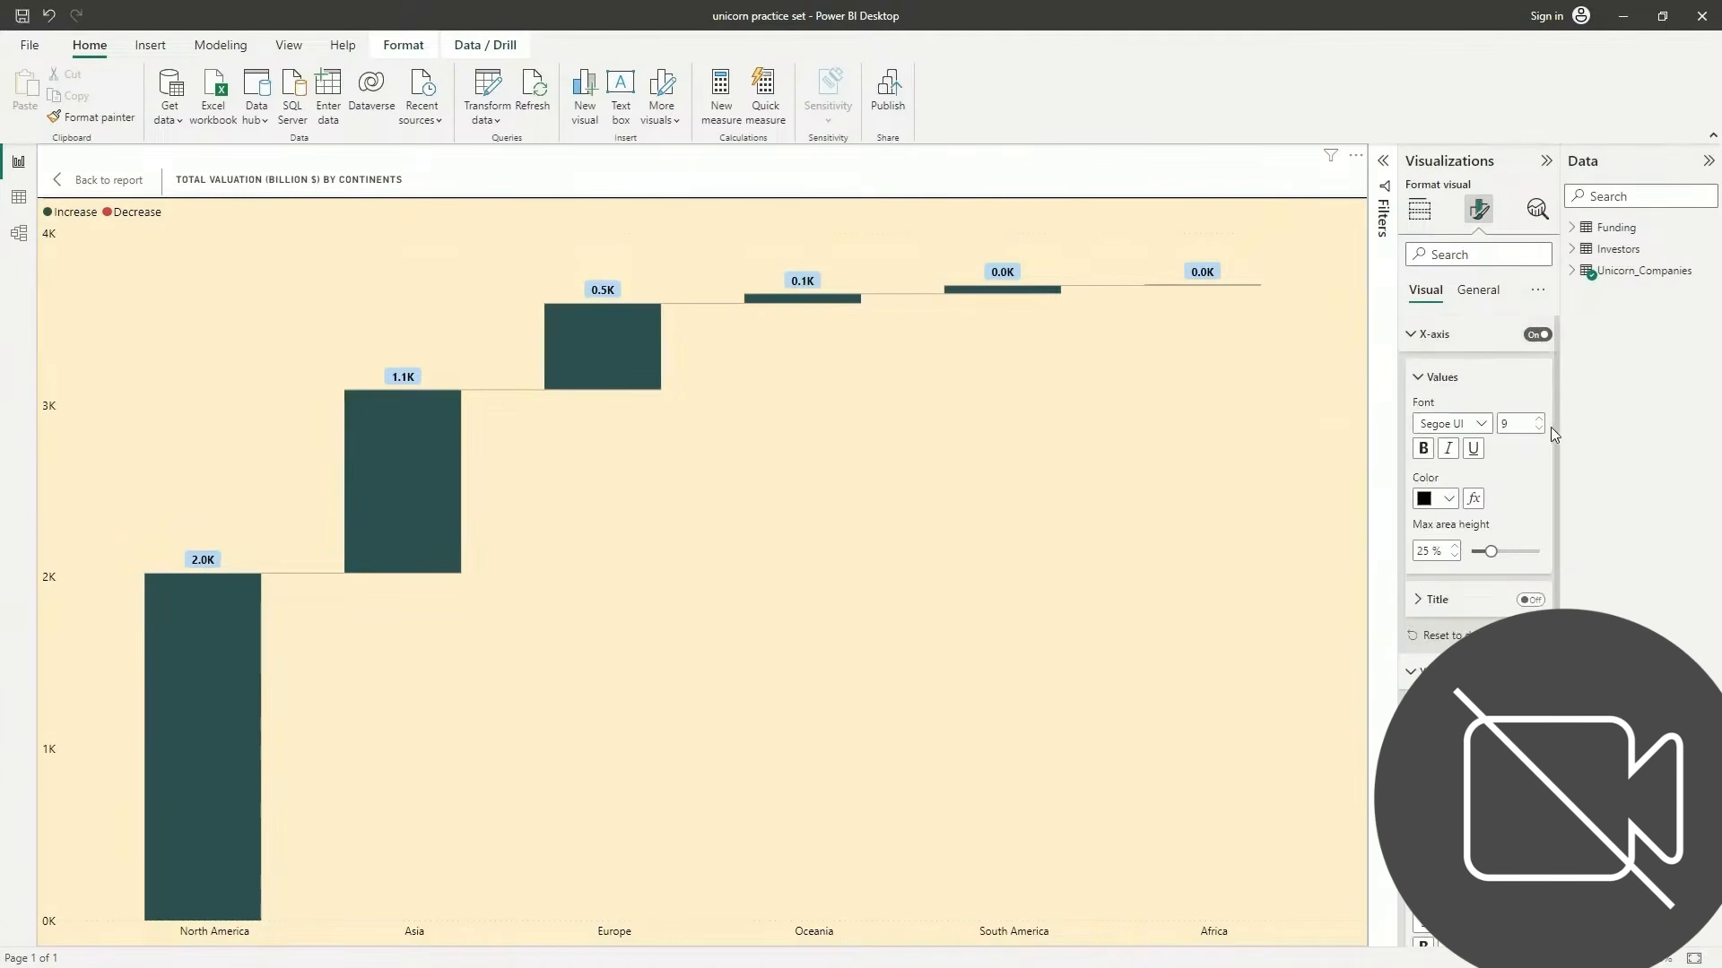
click(1539, 418)
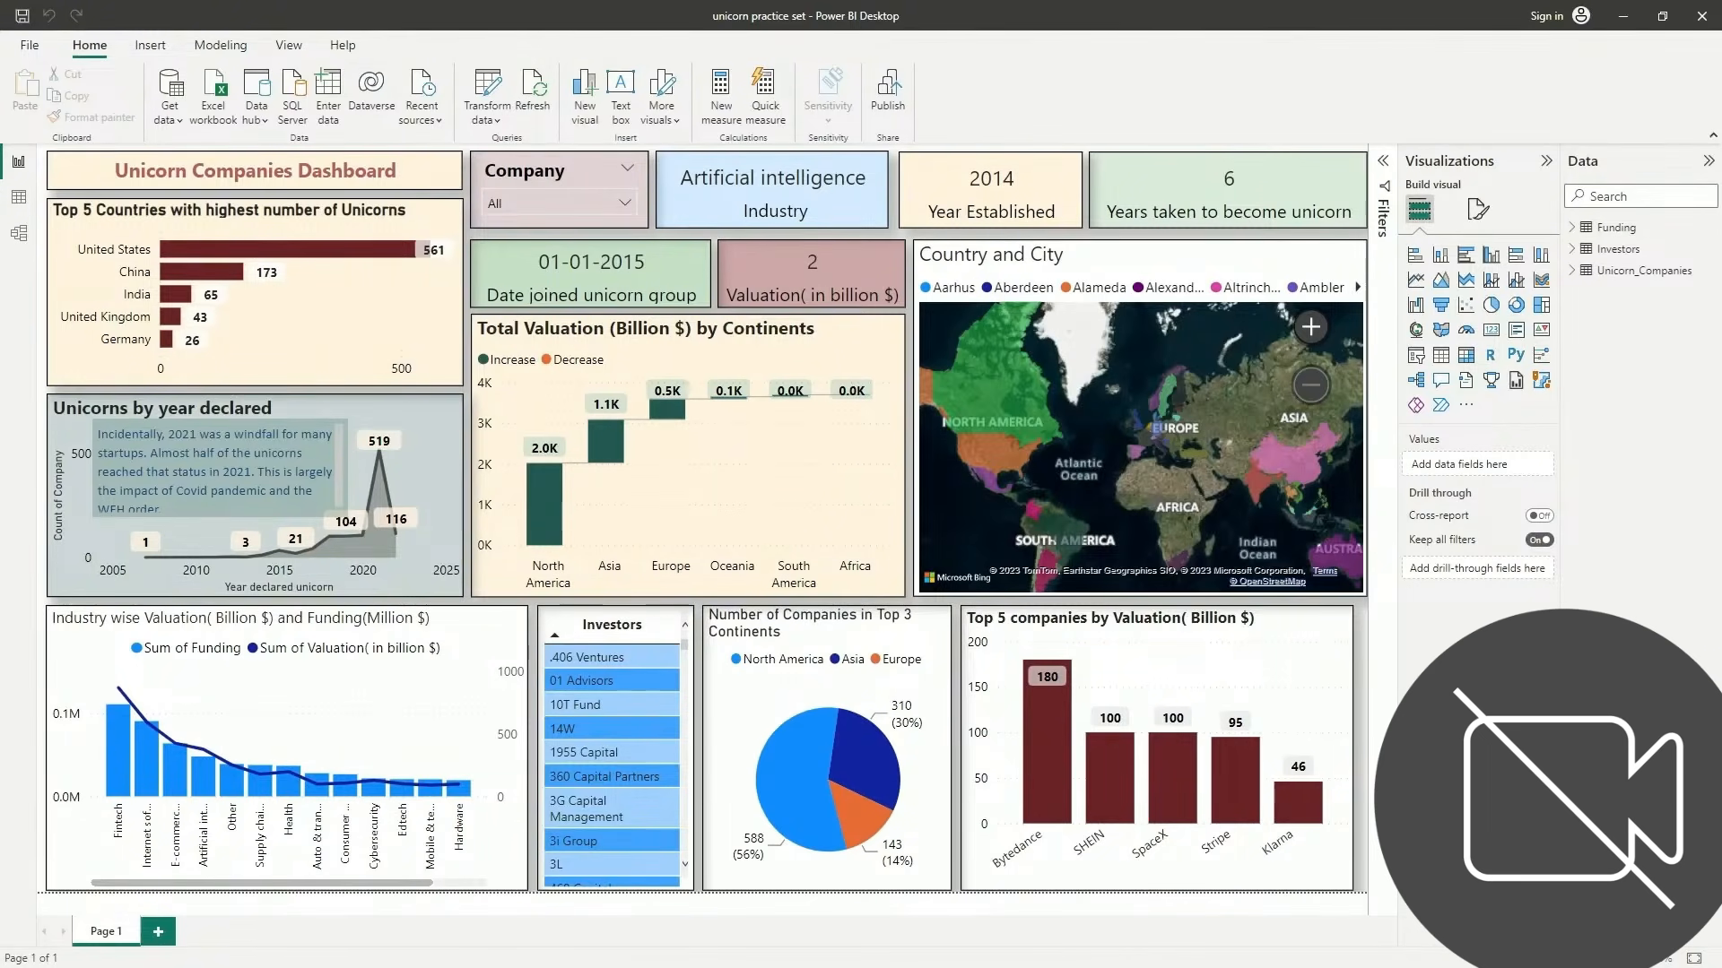
Set the Country and City map's background to light blue (Theme color 1, 60% lighter) with 54% transparency
click(1261, 263)
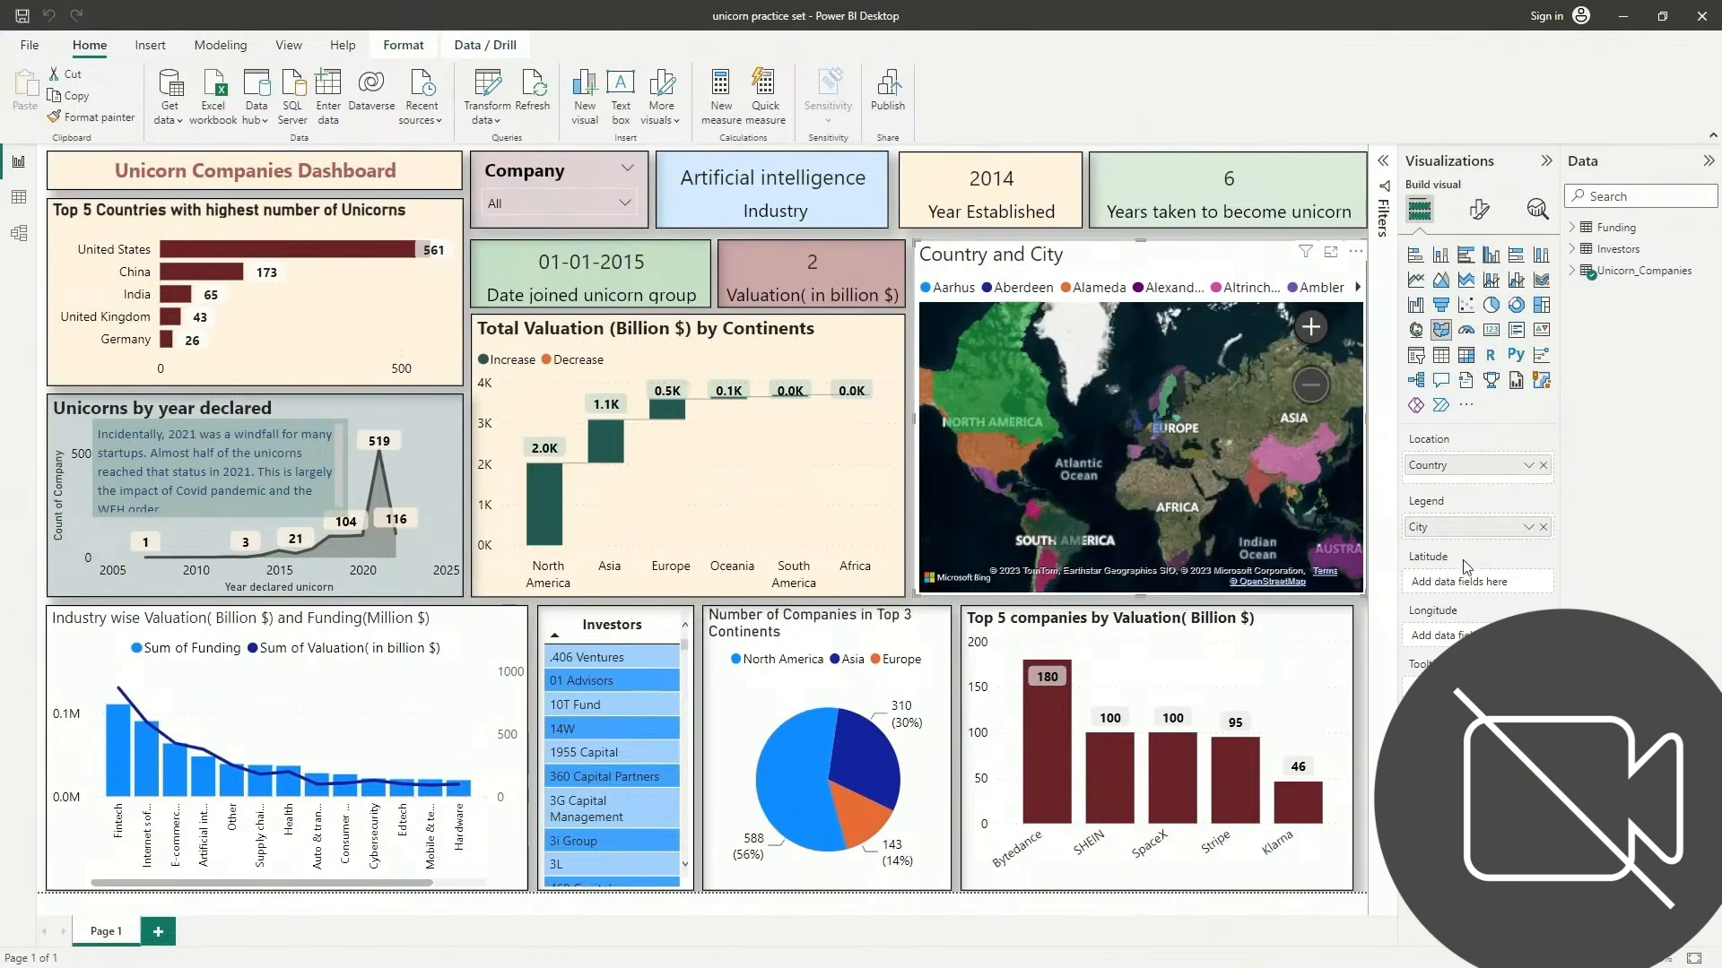
click(1480, 215)
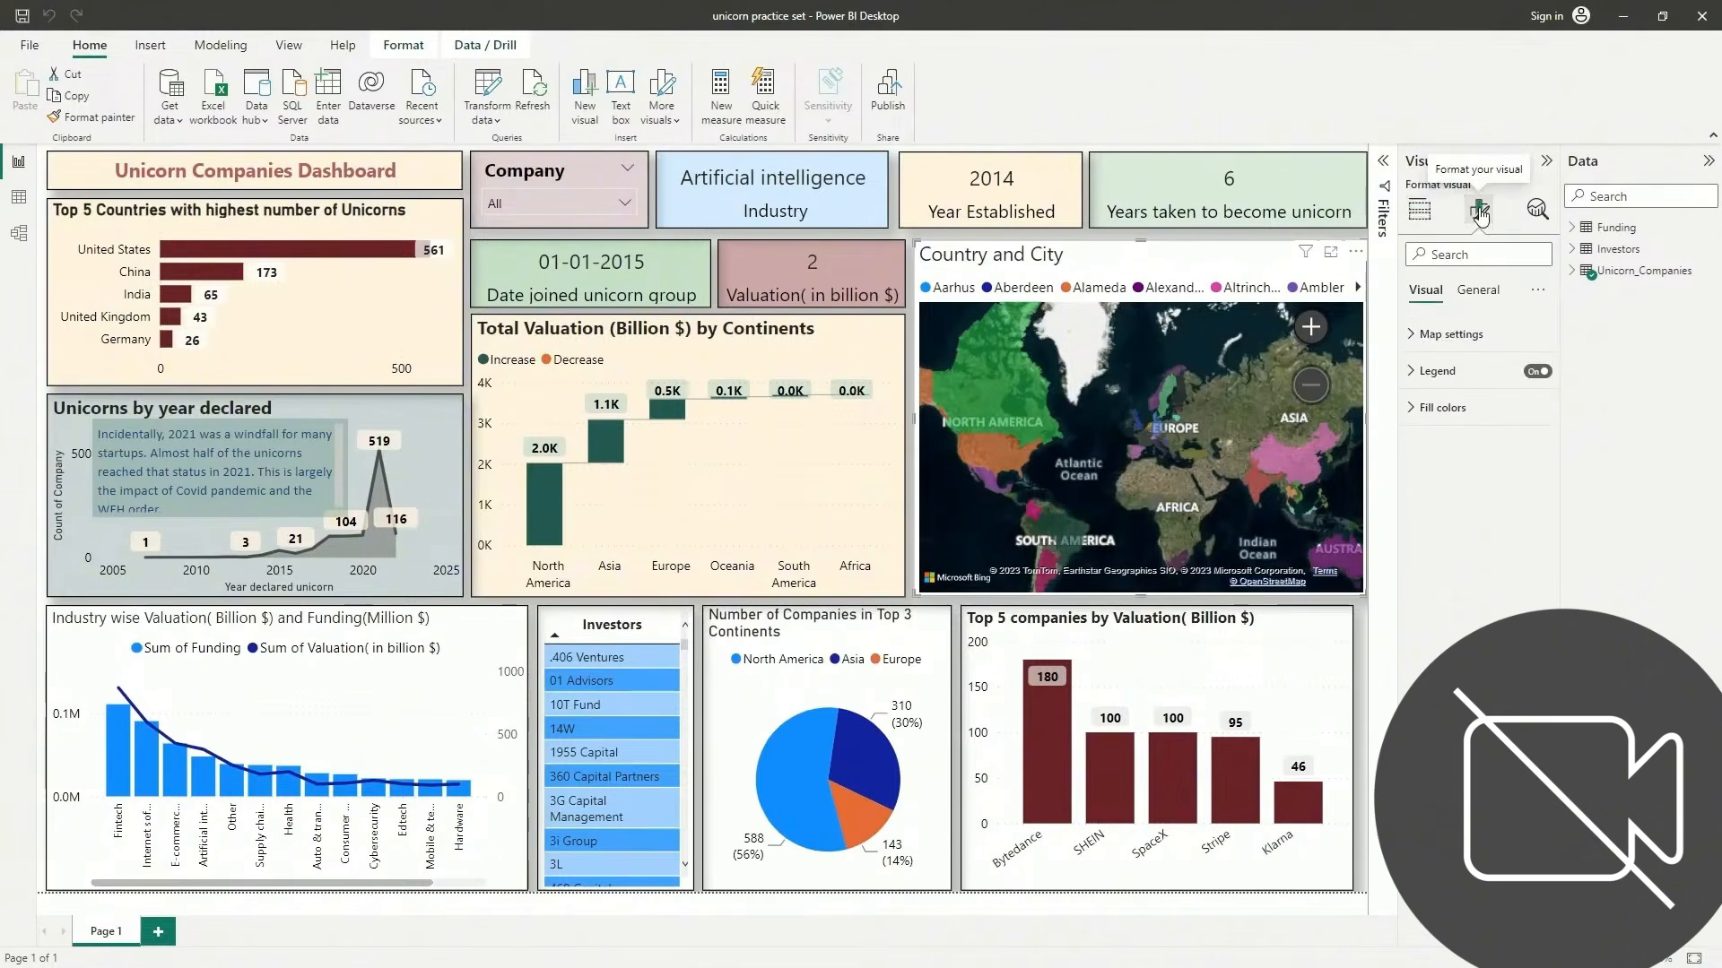
click(1452, 335)
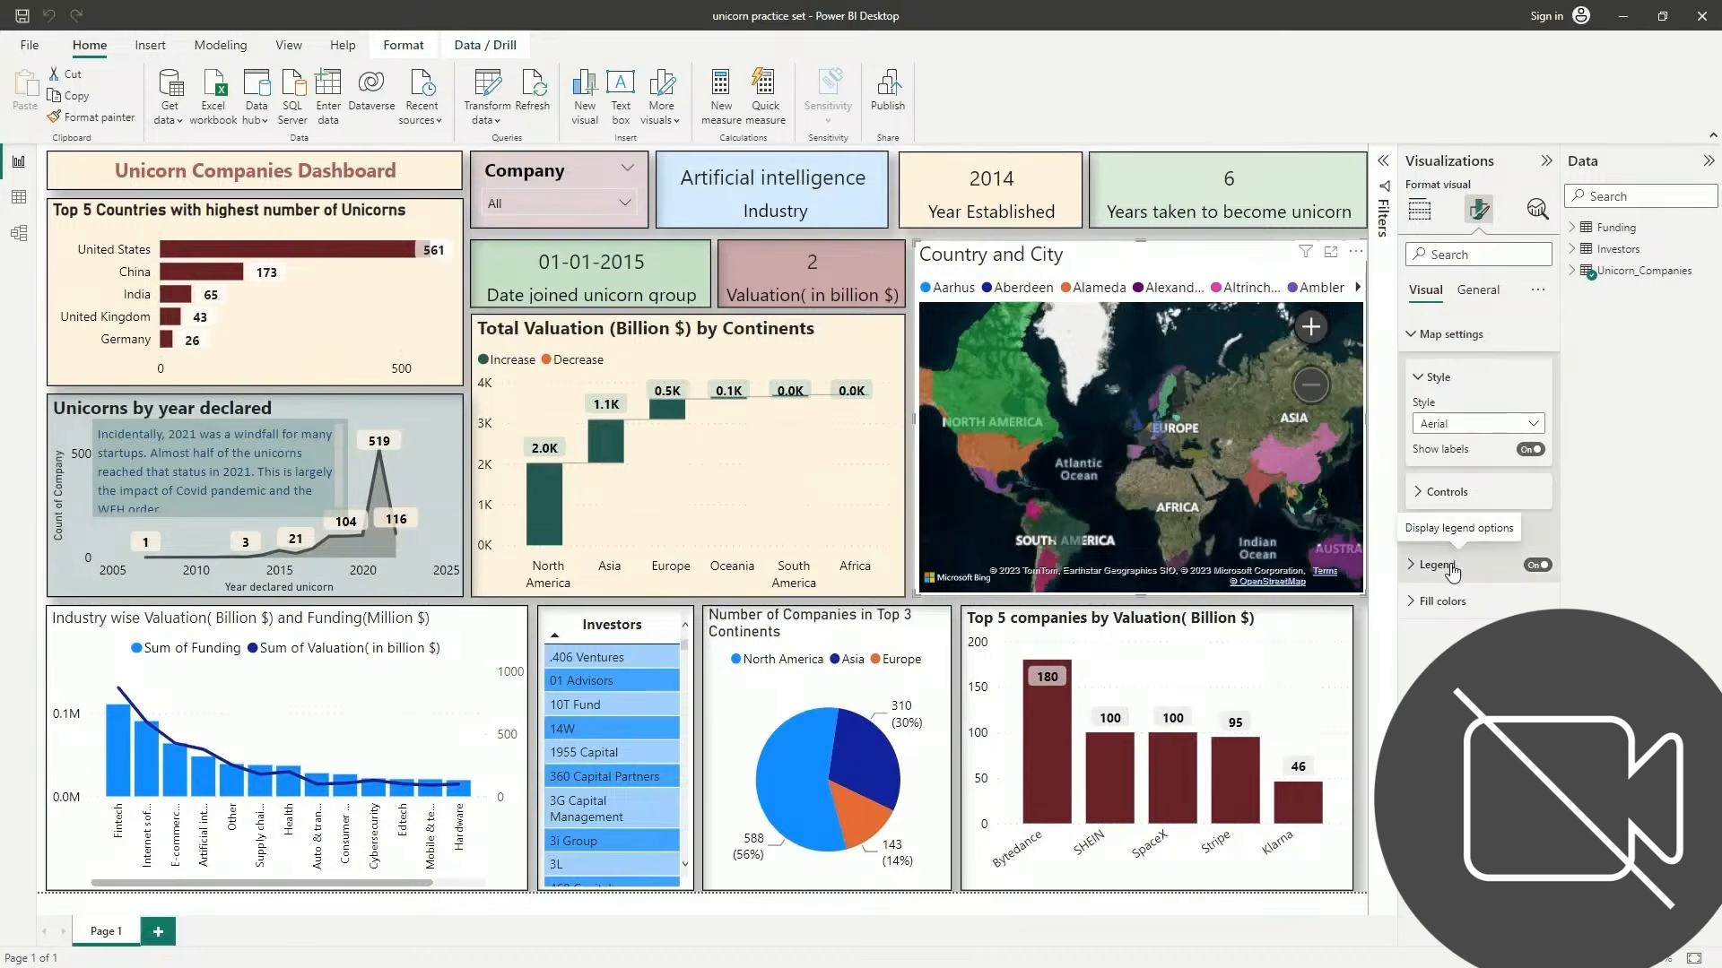
click(1477, 289)
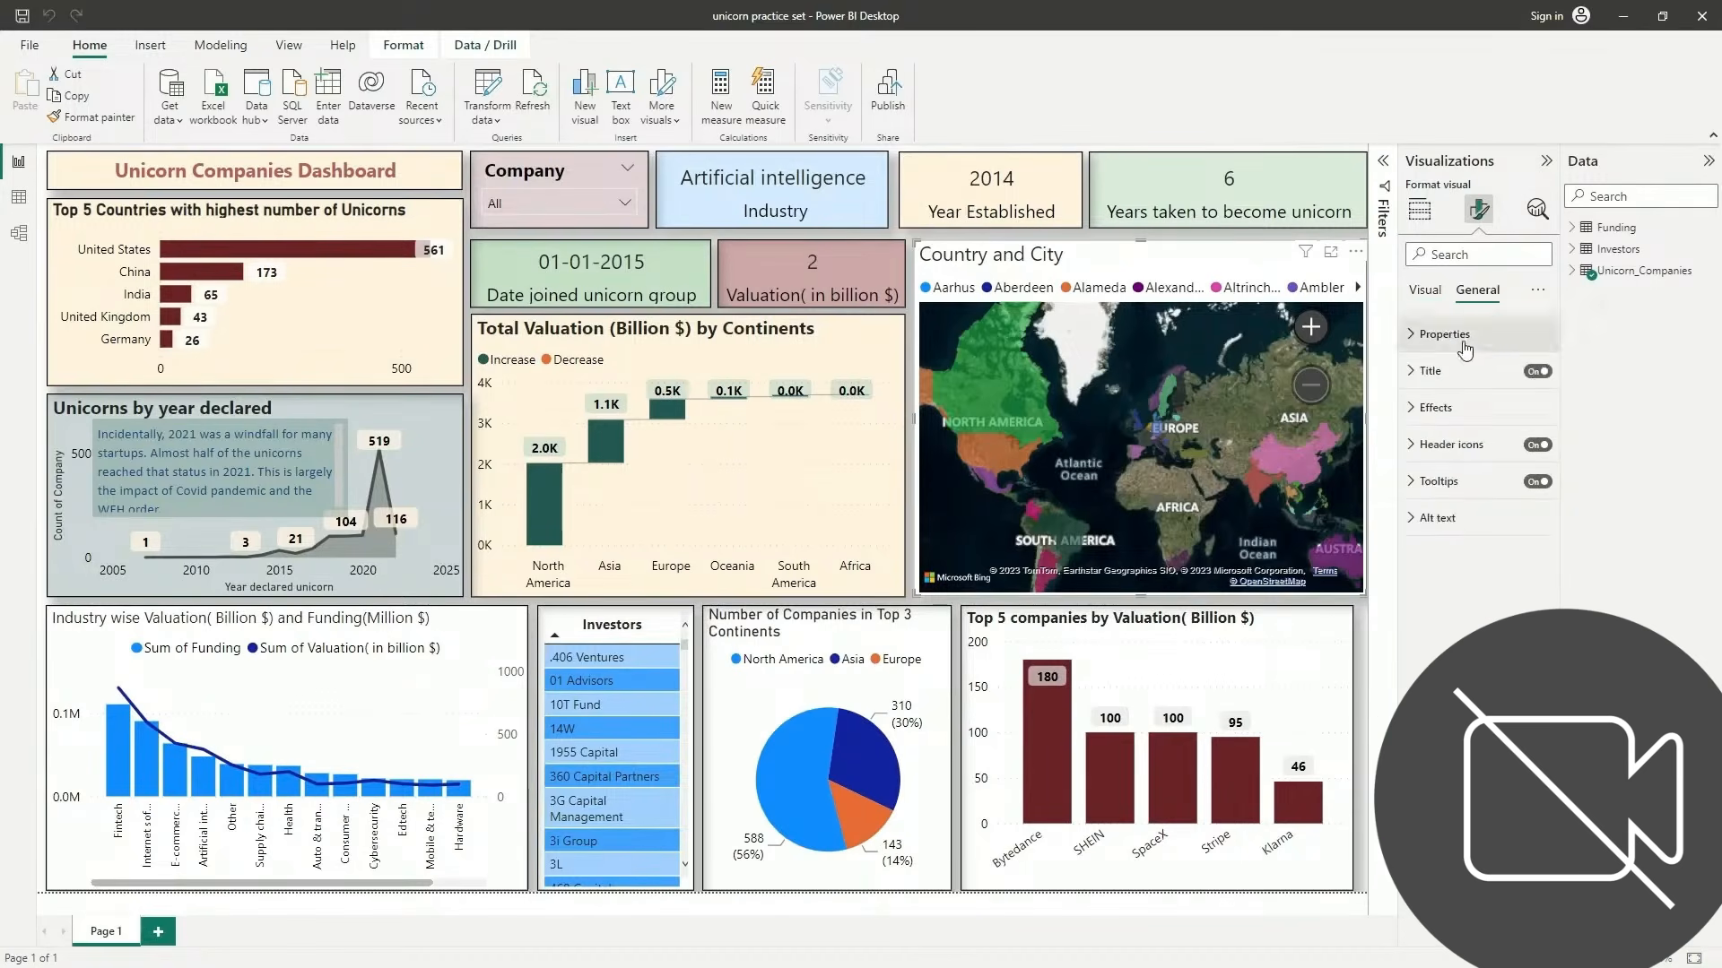
click(1435, 408)
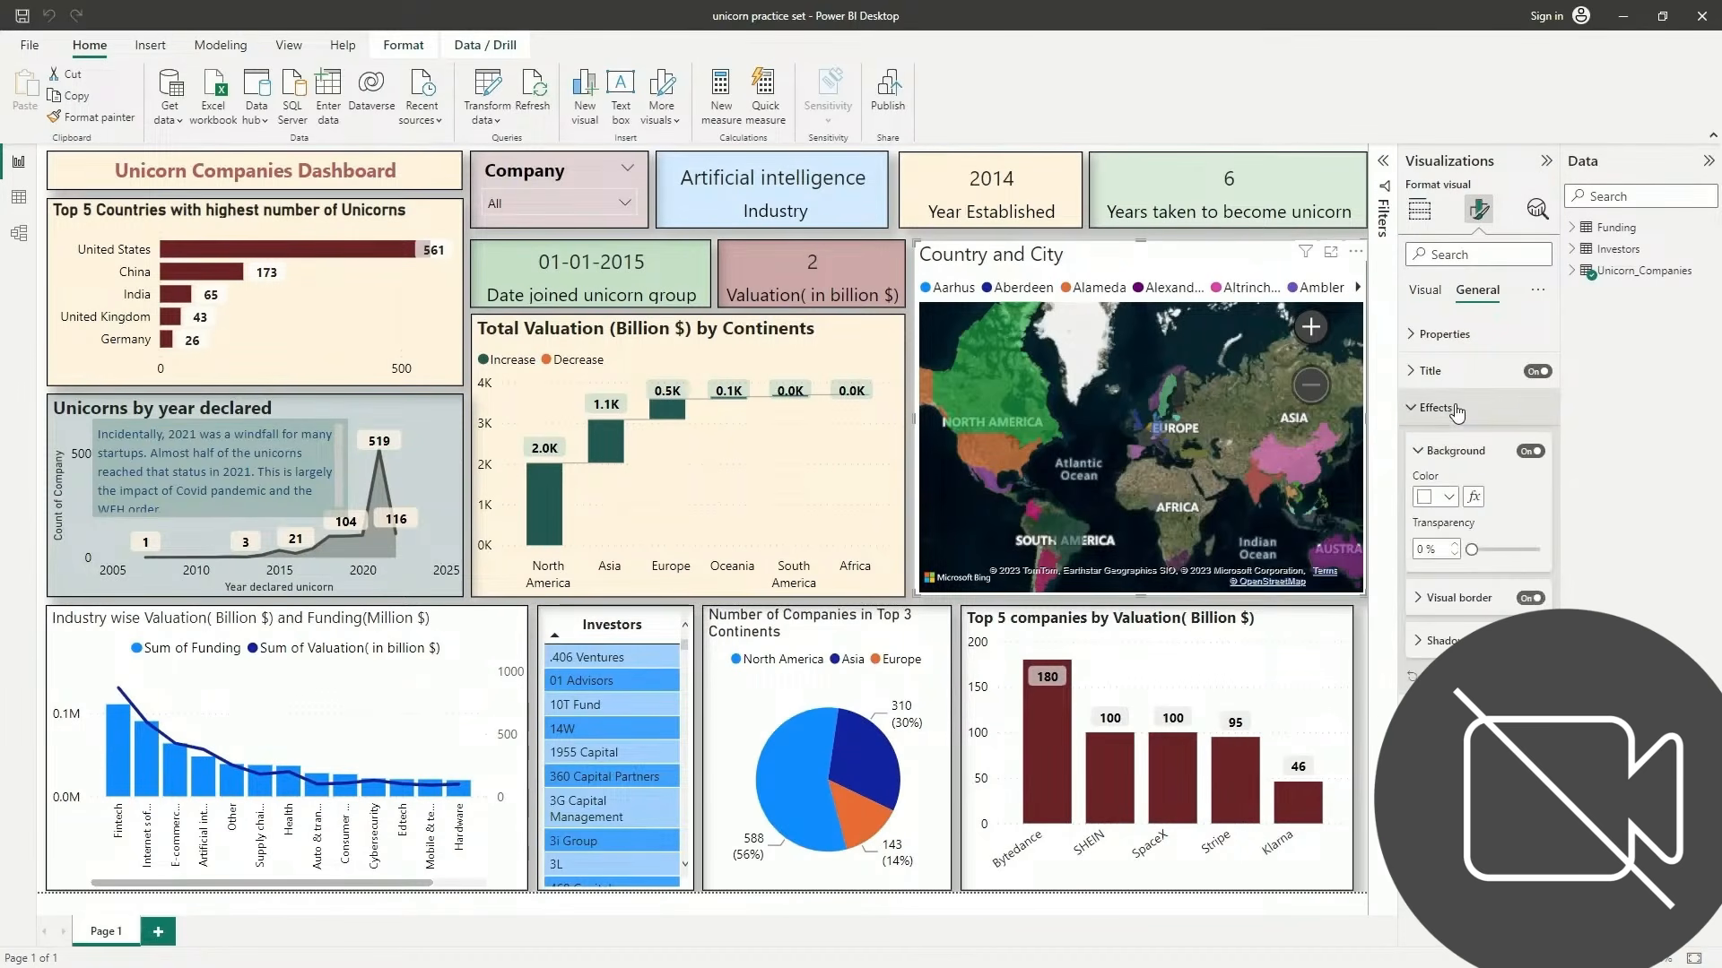
click(1448, 498)
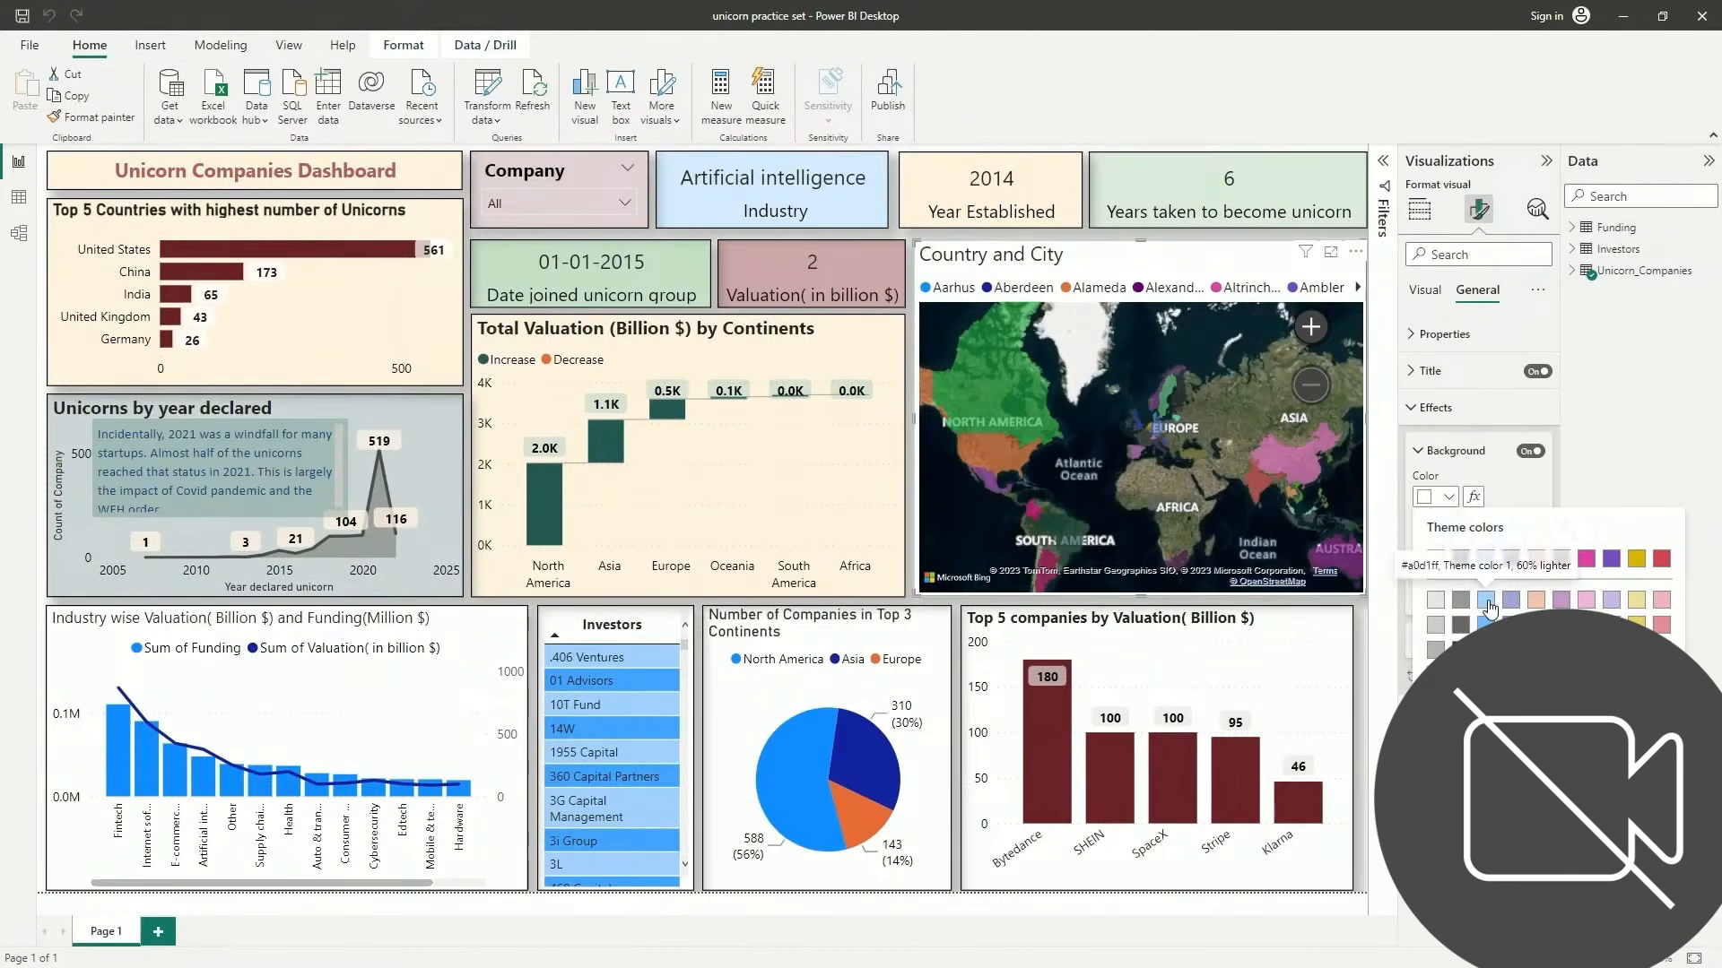
click(1487, 602)
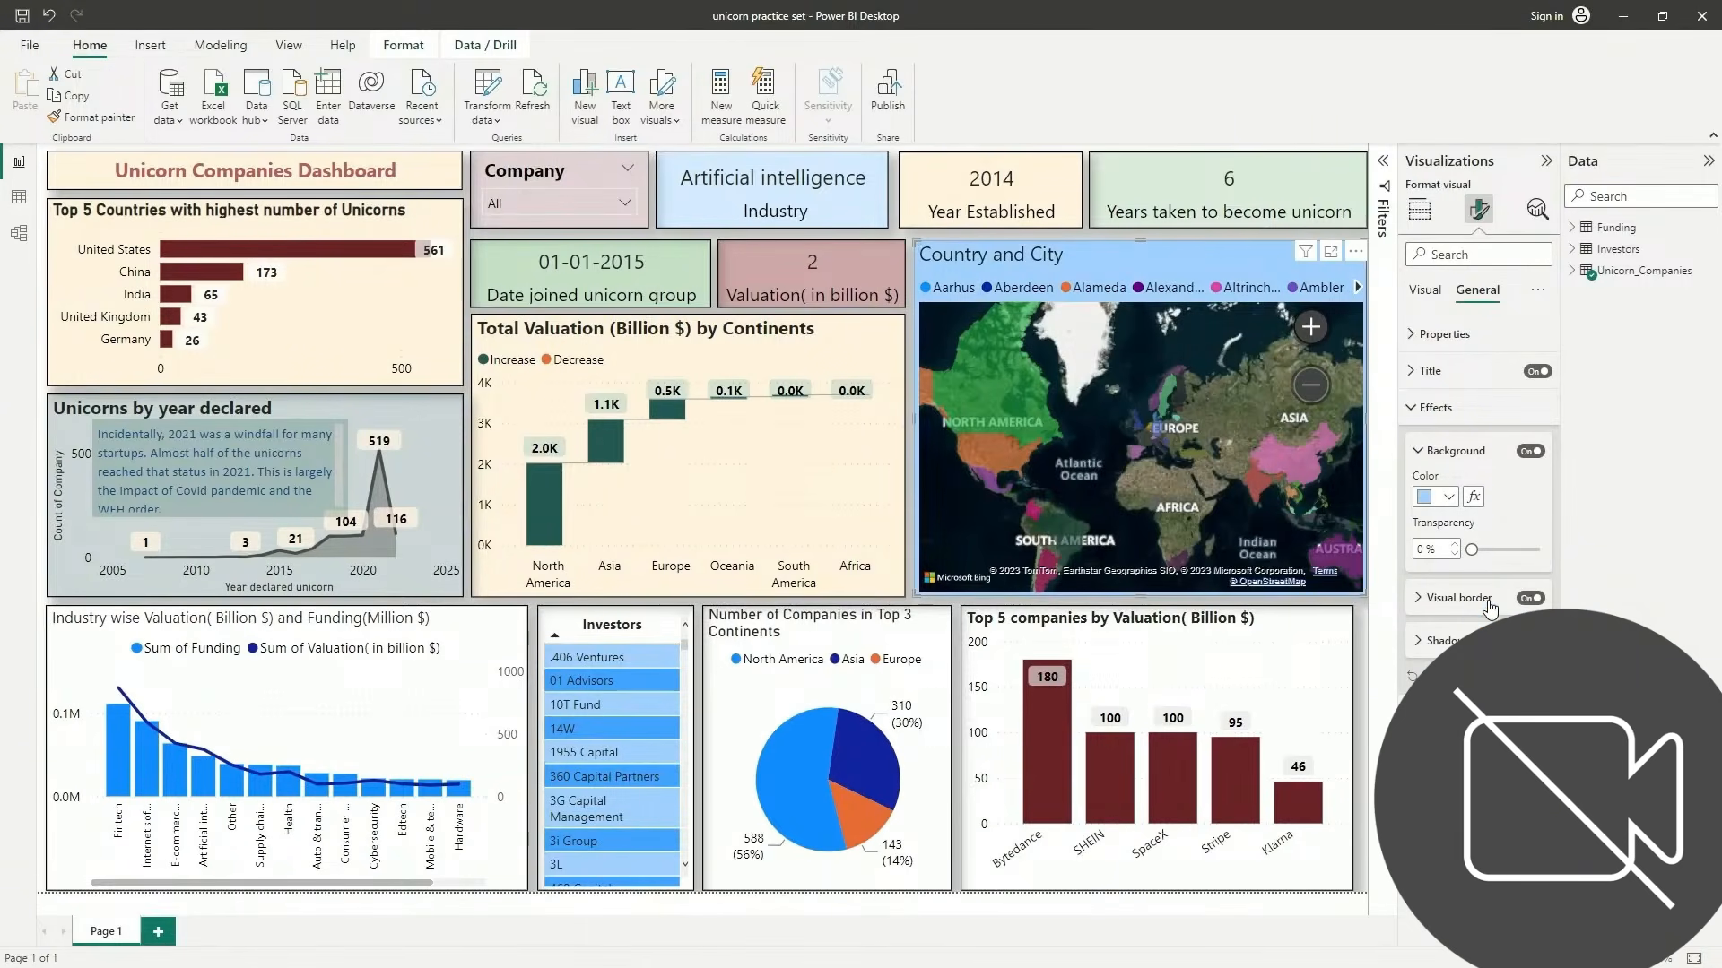
drag(1471, 550, 1507, 551)
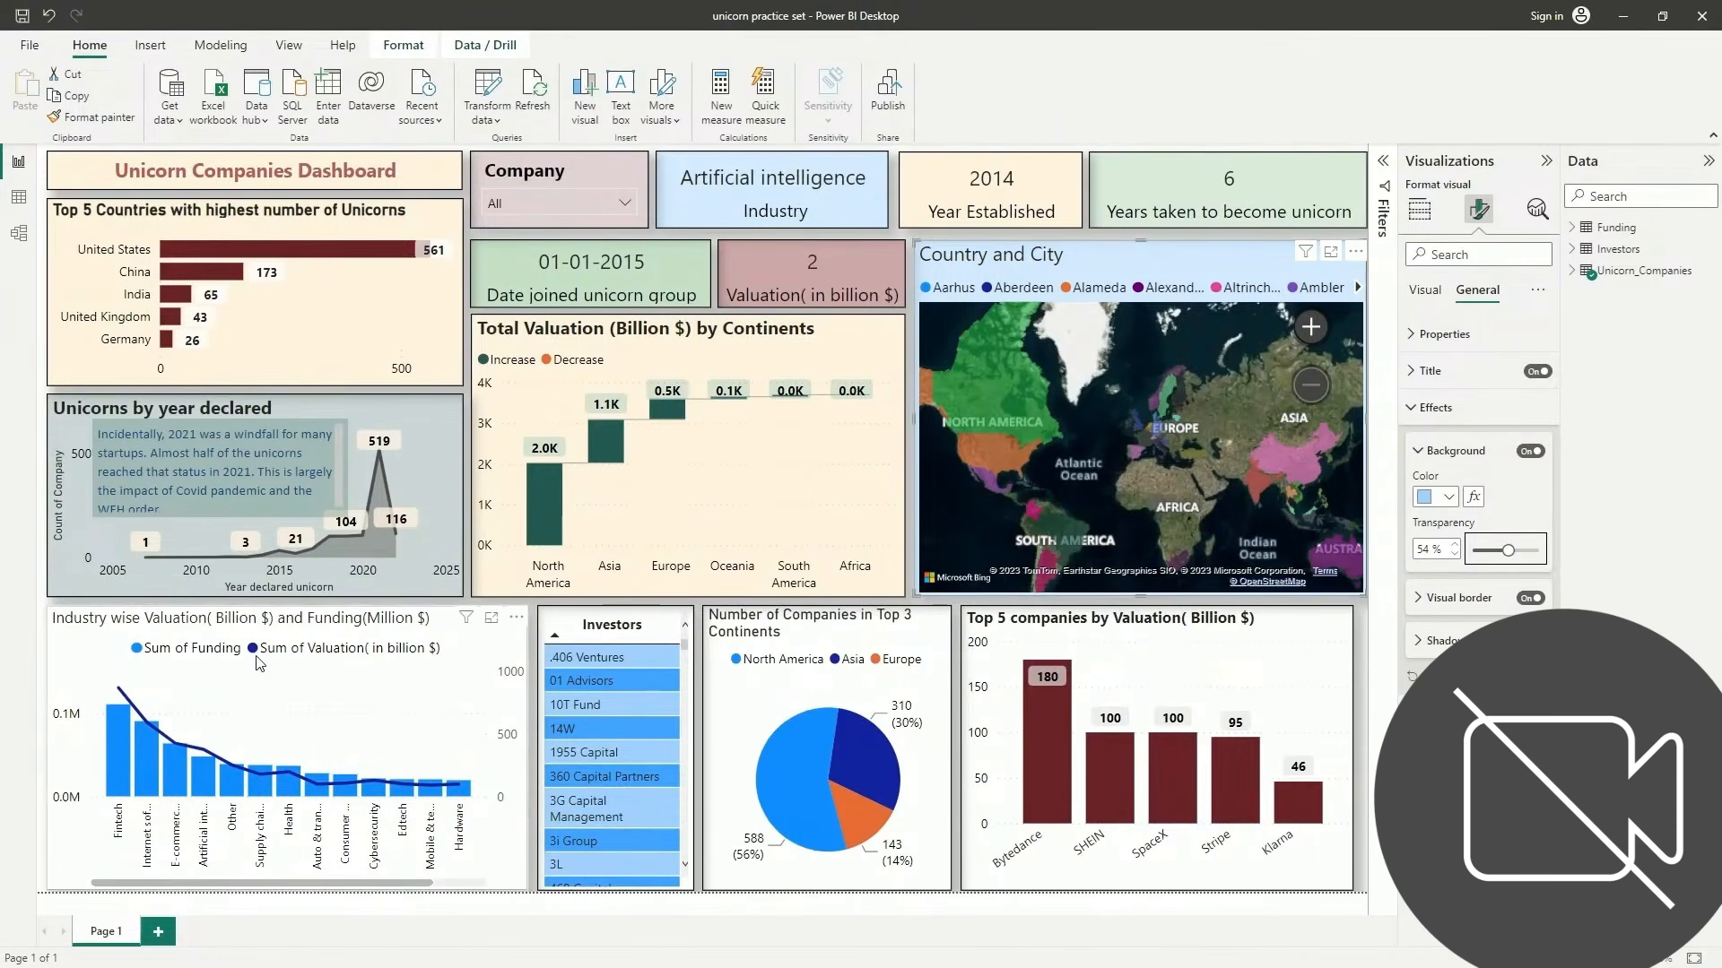
Give the Top 5 companies by Valuation chart a custom green background with 68% transparency
click(1132, 646)
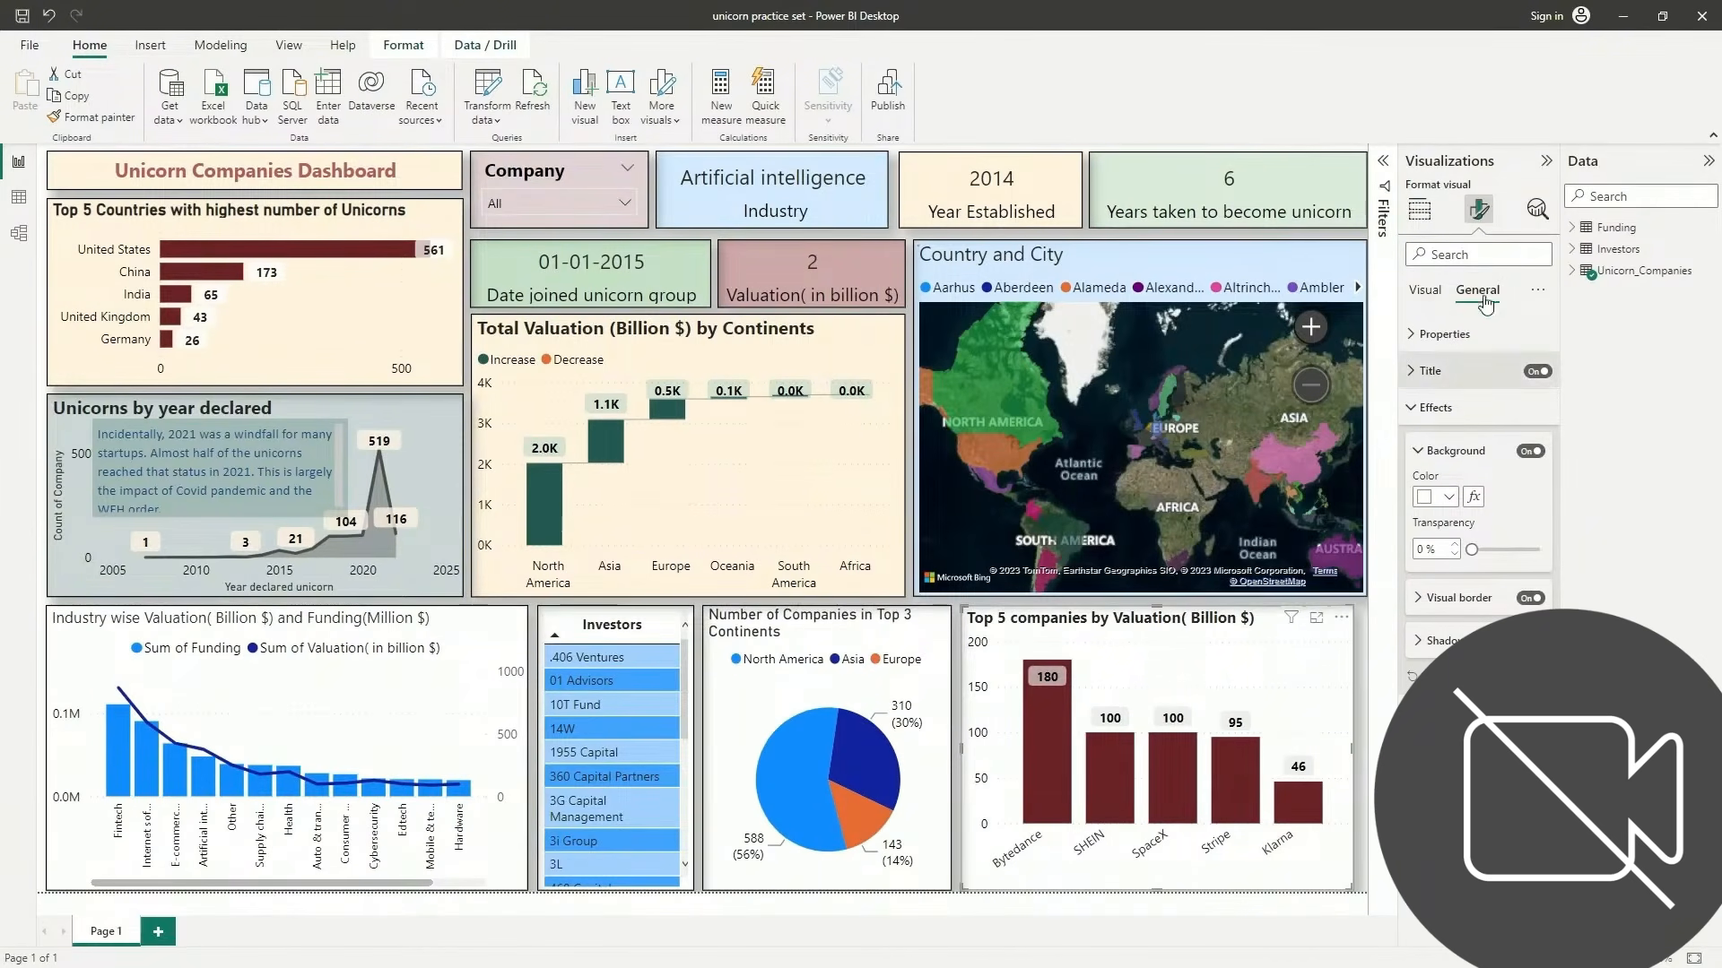
click(1419, 212)
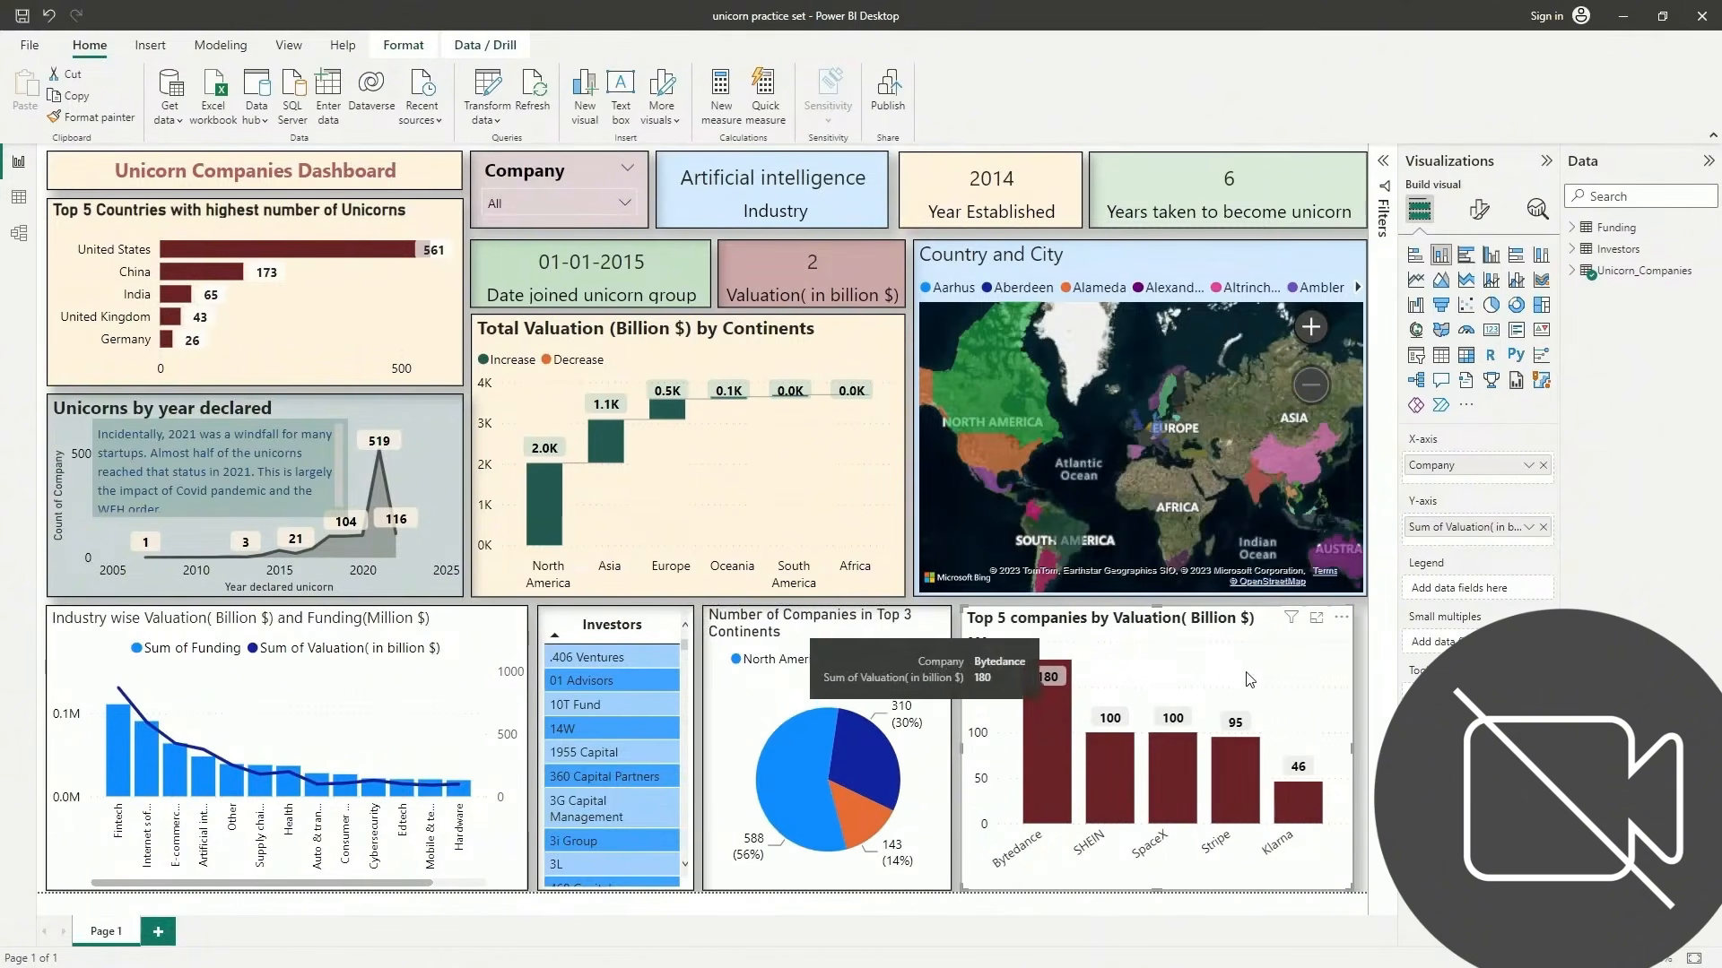
click(1478, 210)
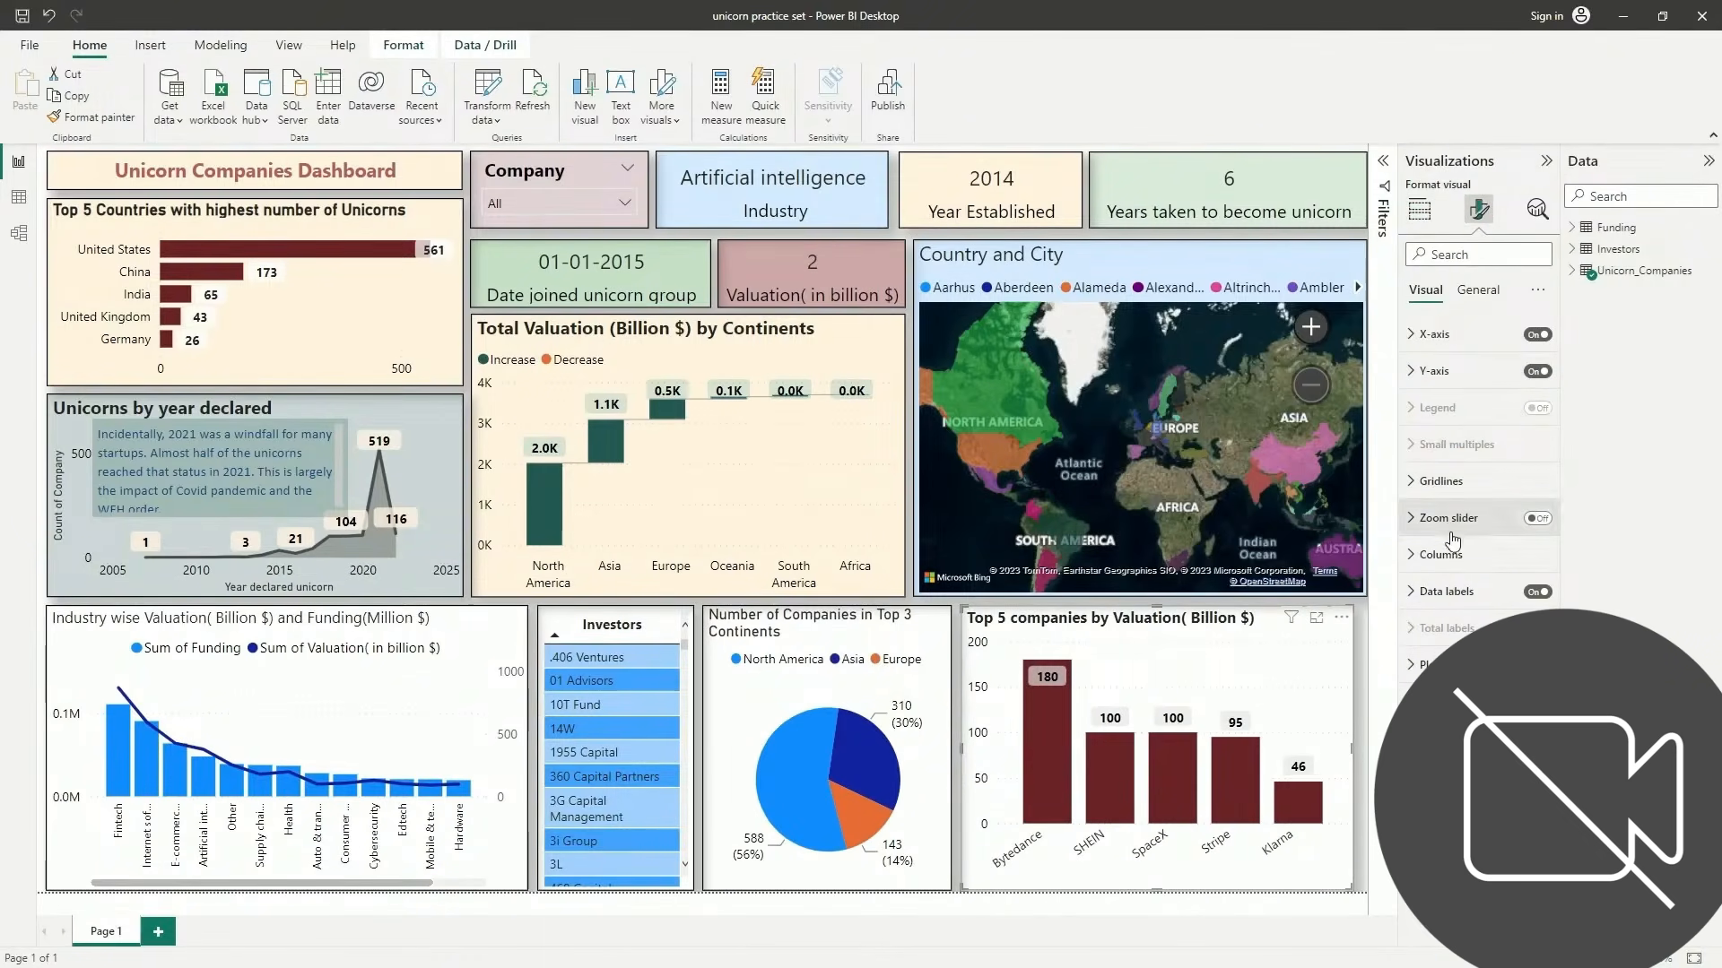
click(1481, 289)
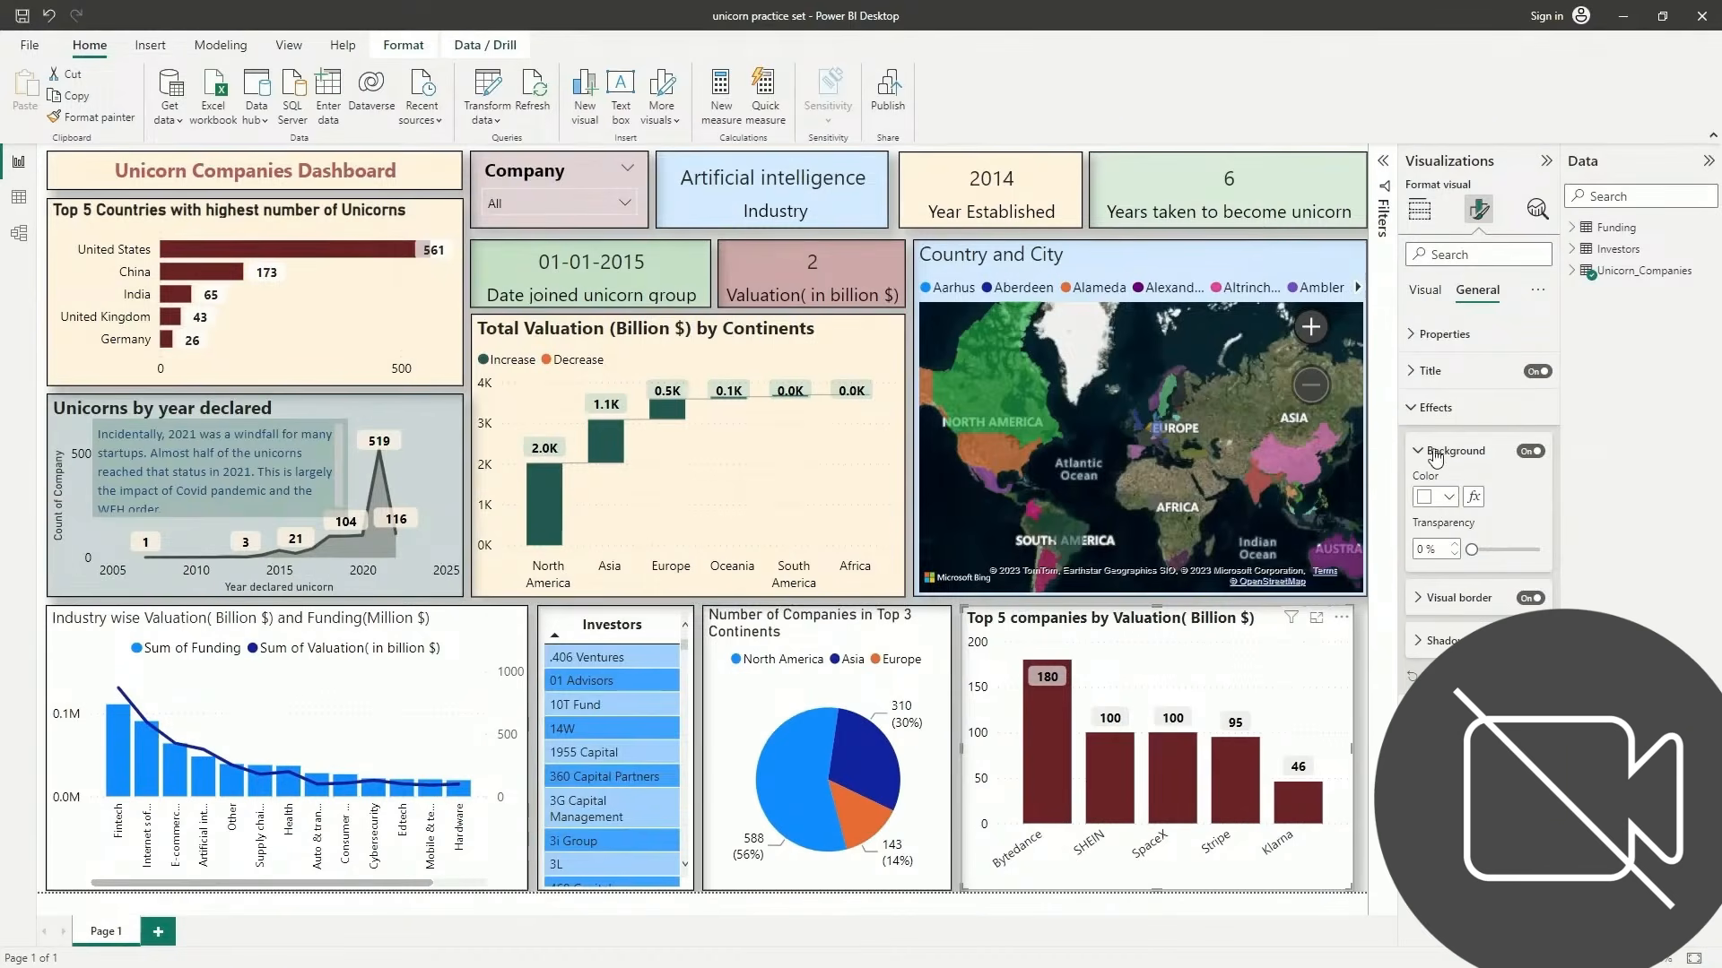
click(1449, 500)
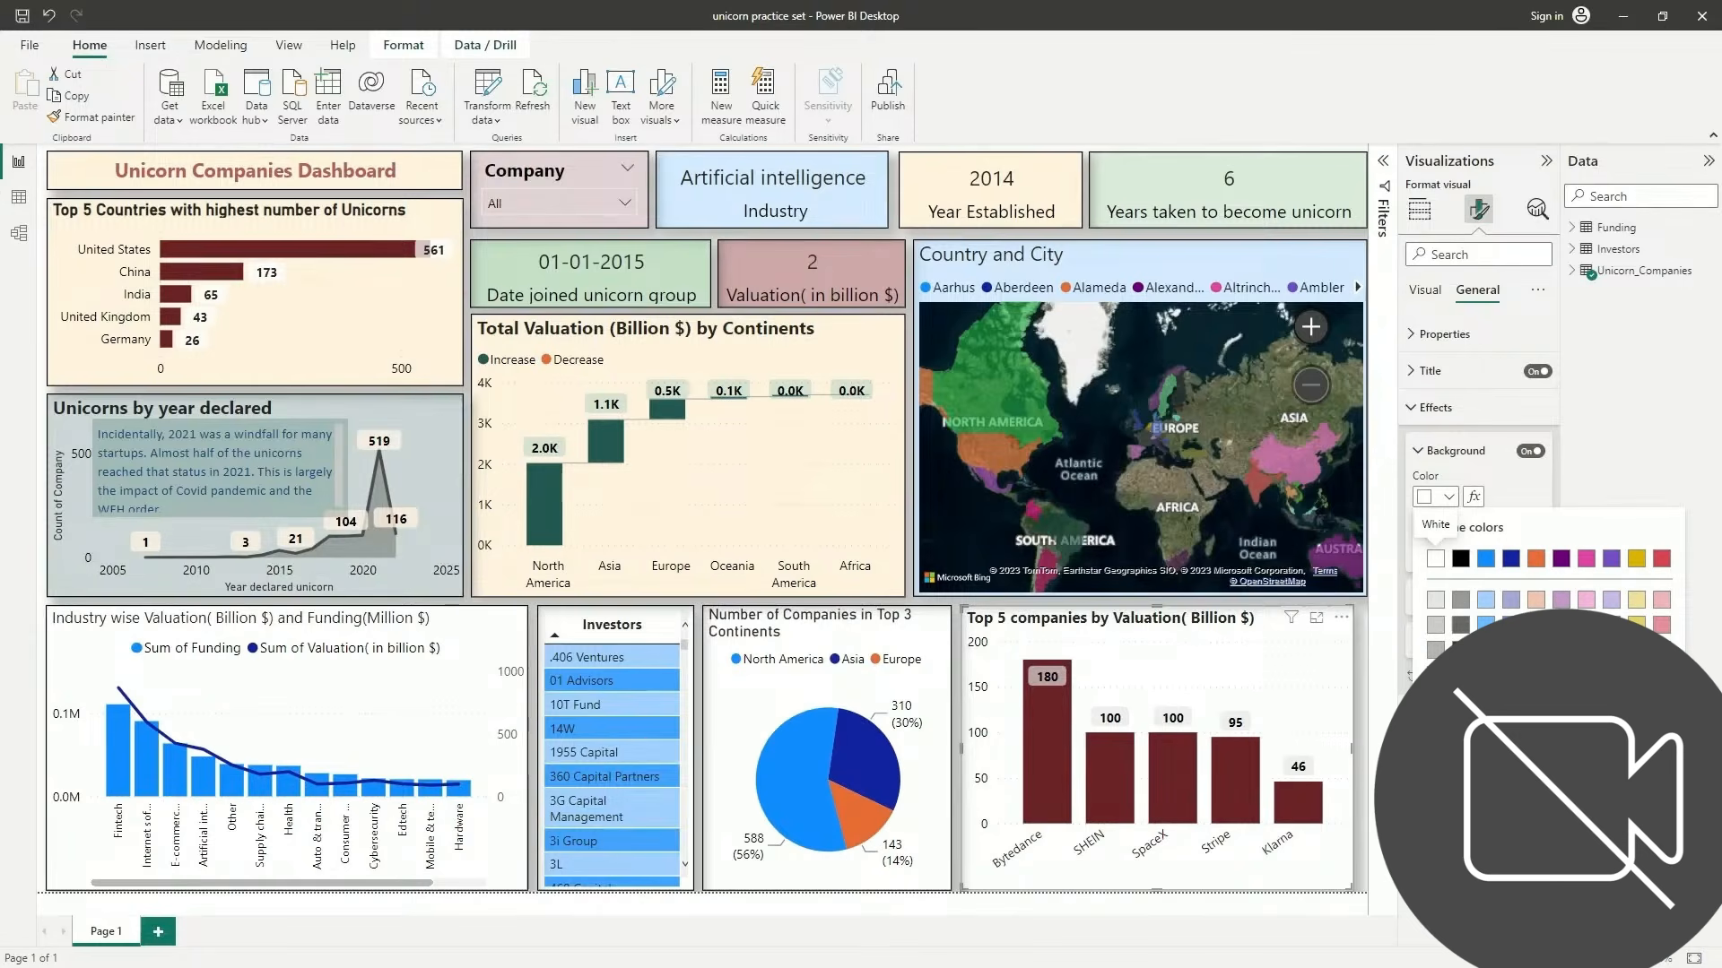
click(1465, 795)
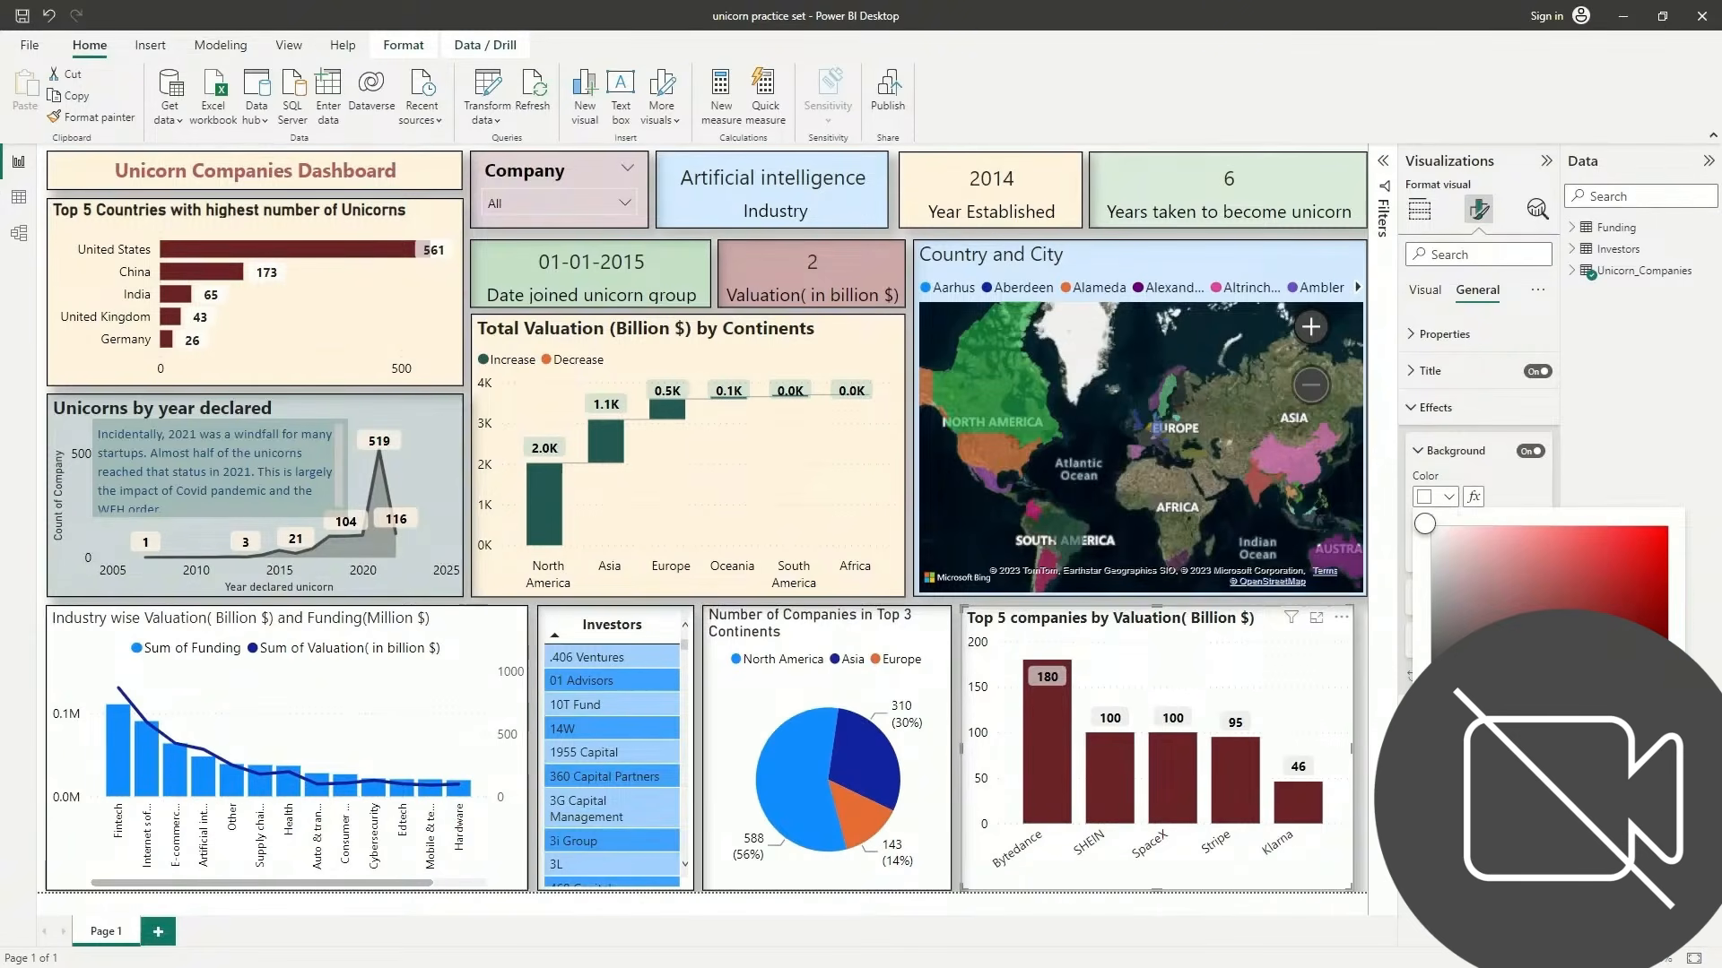
click(1501, 724)
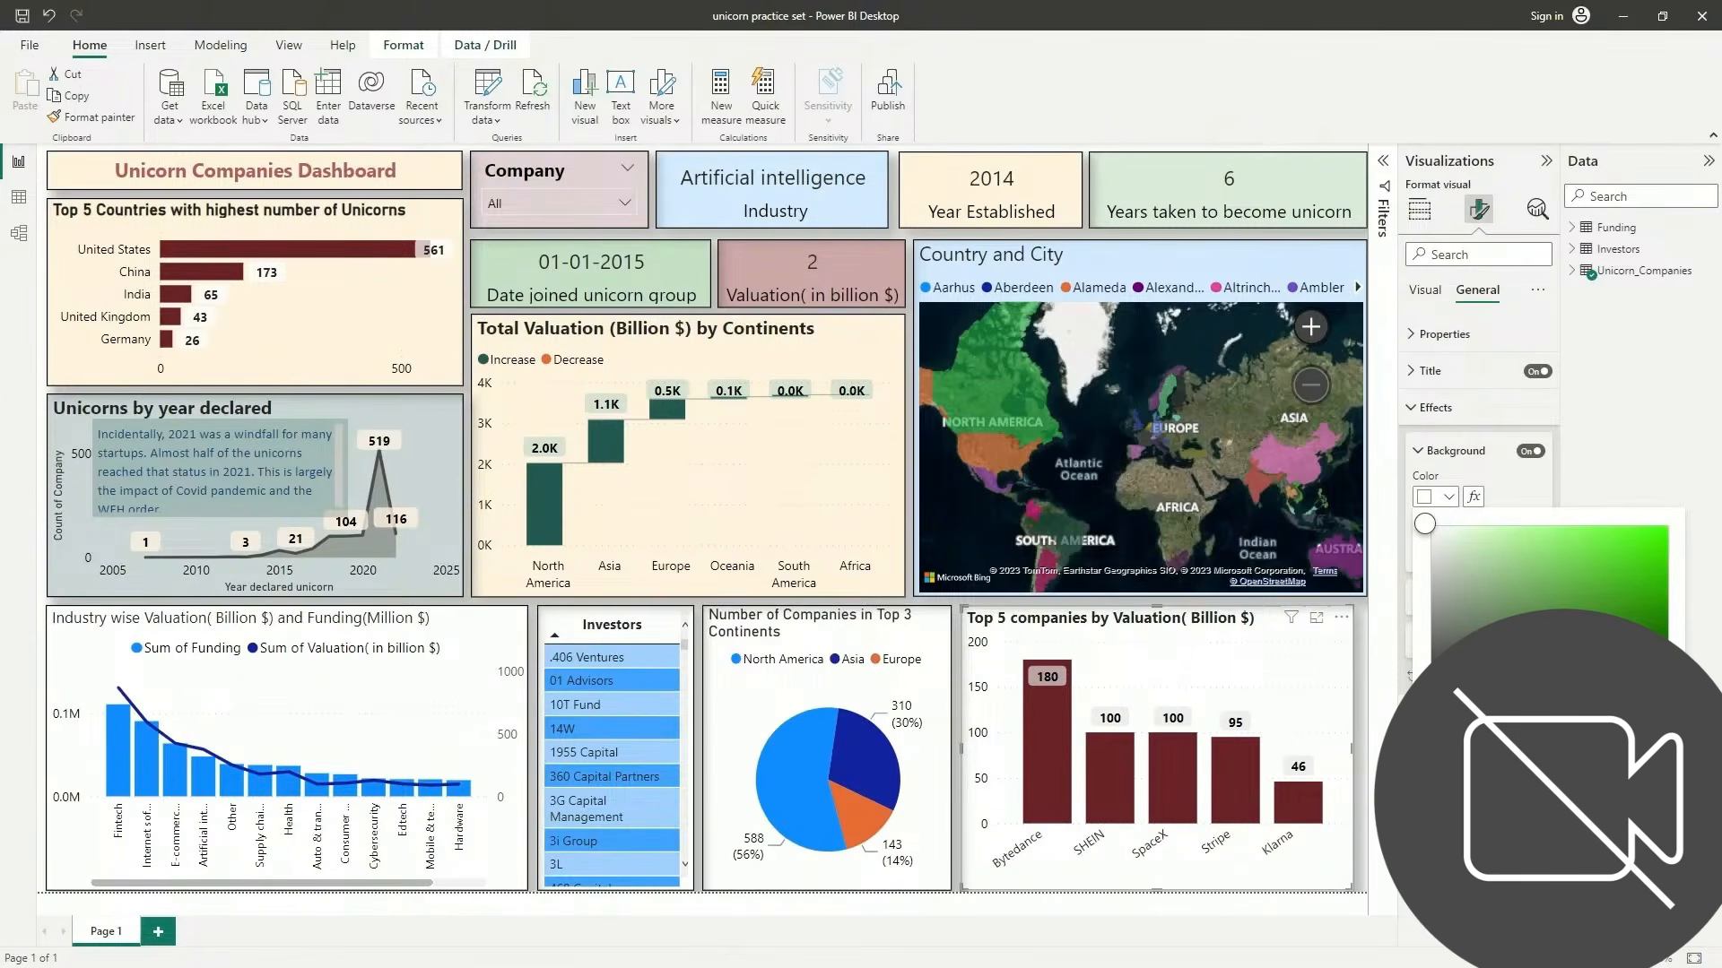
click(1585, 604)
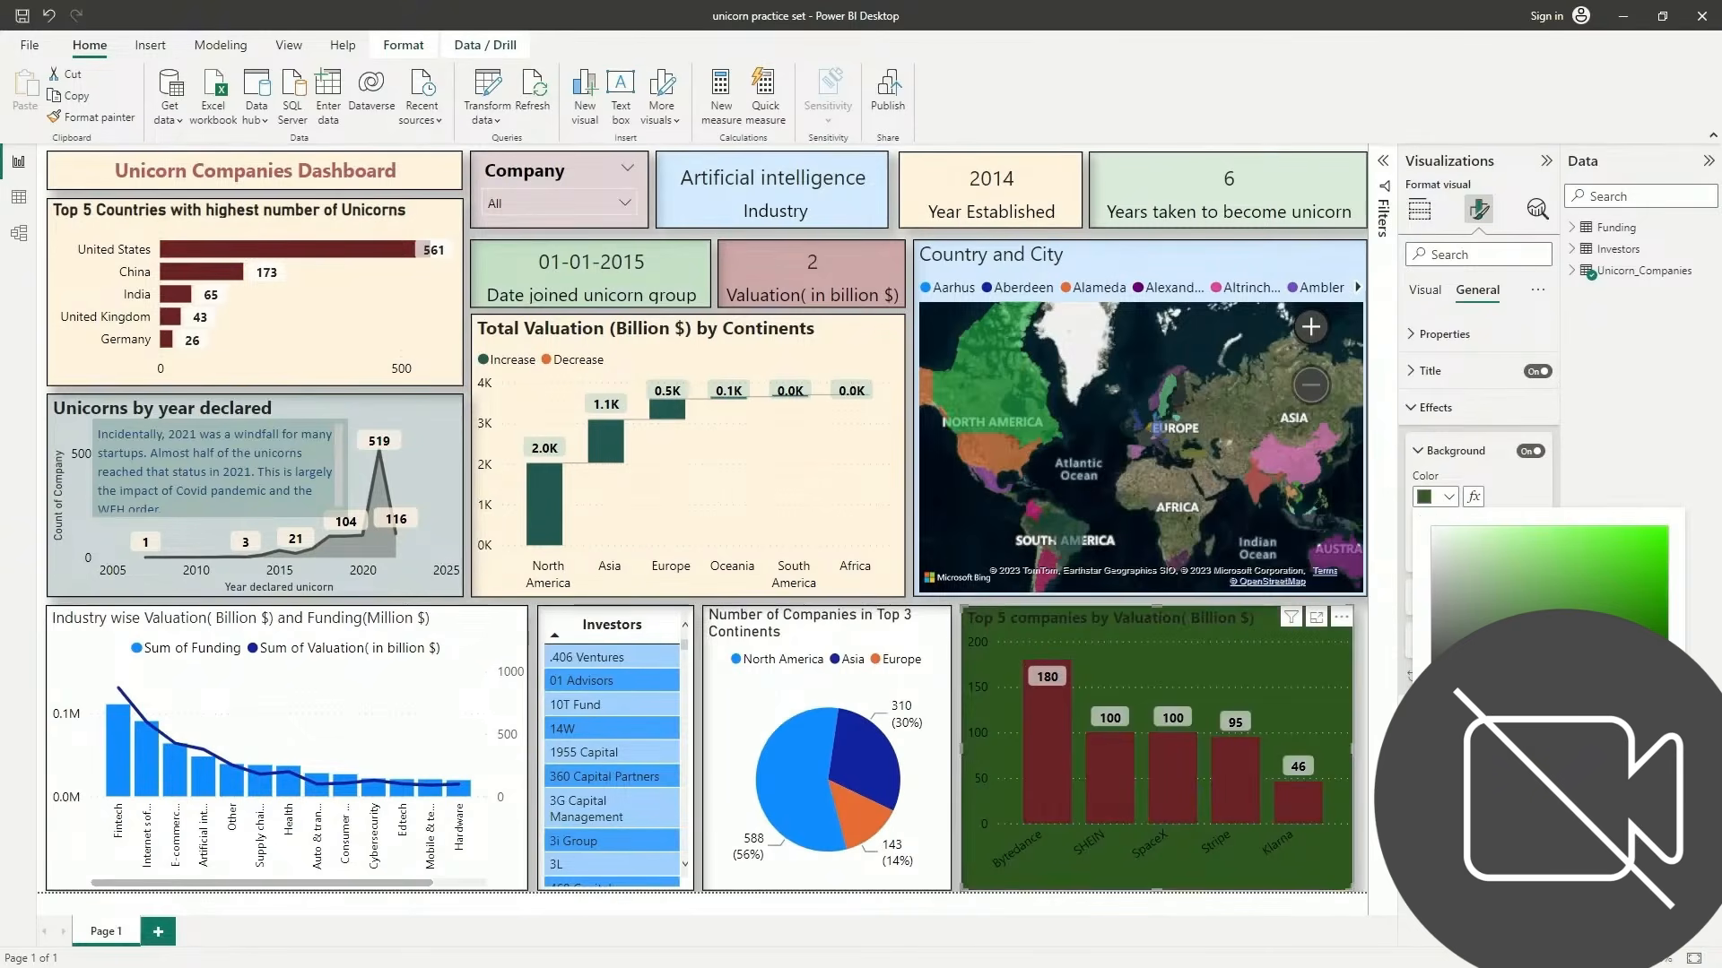
click(1596, 633)
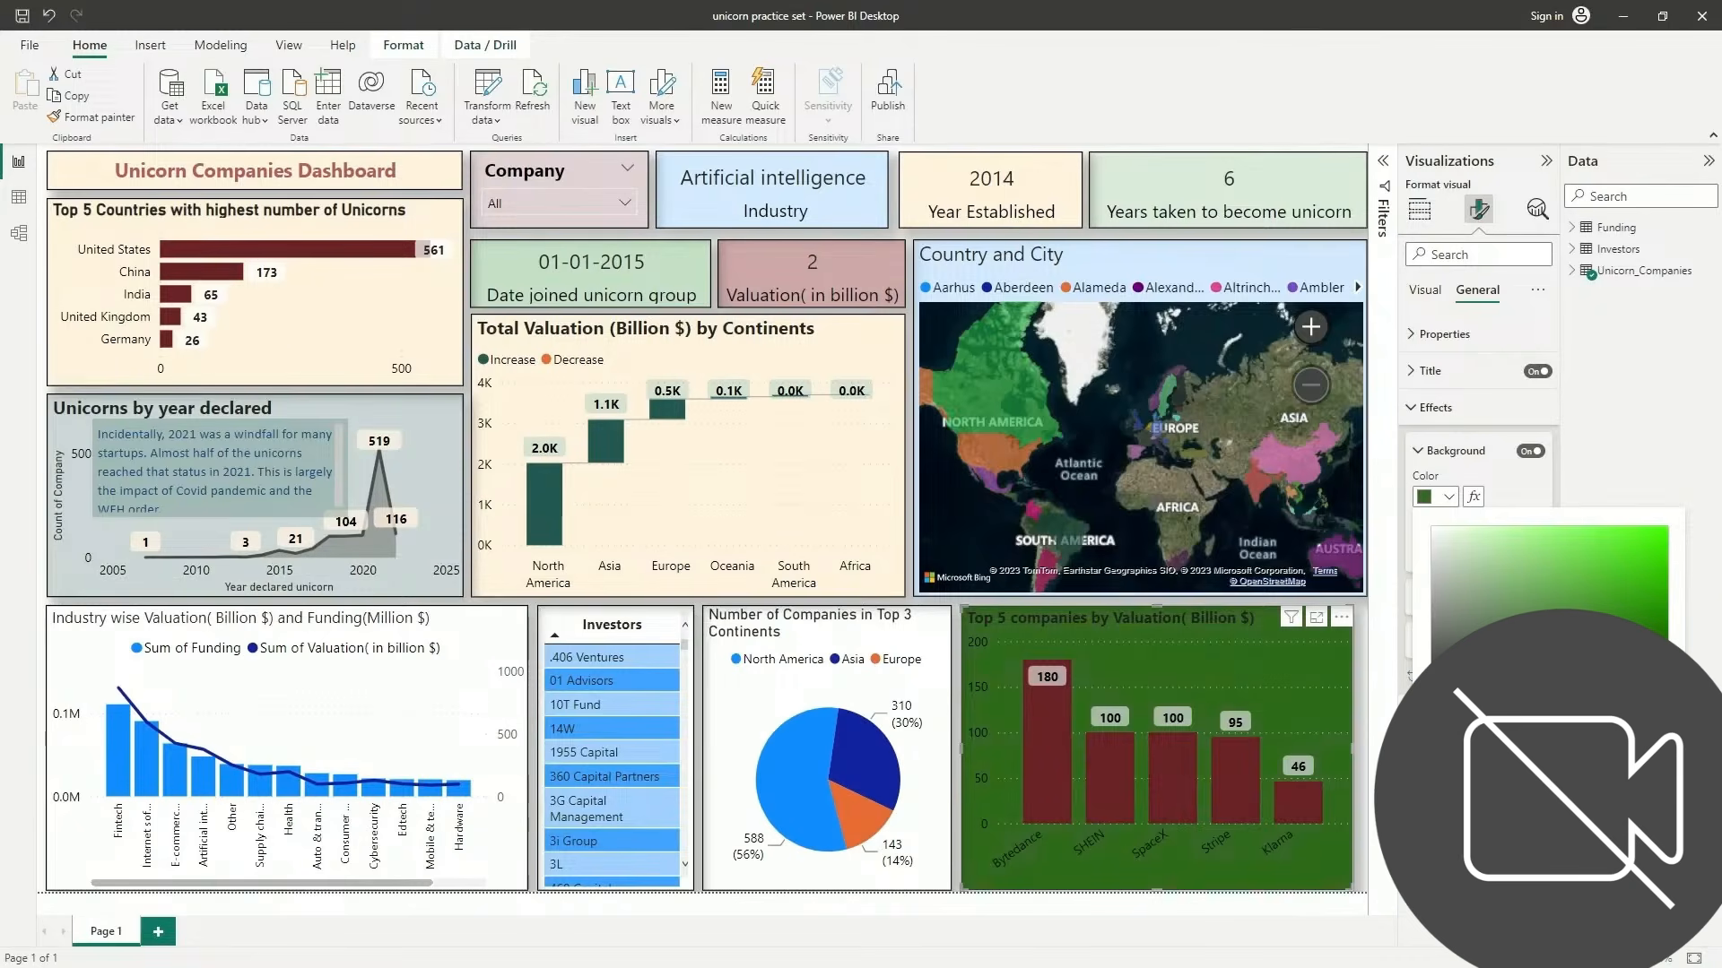
click(1637, 618)
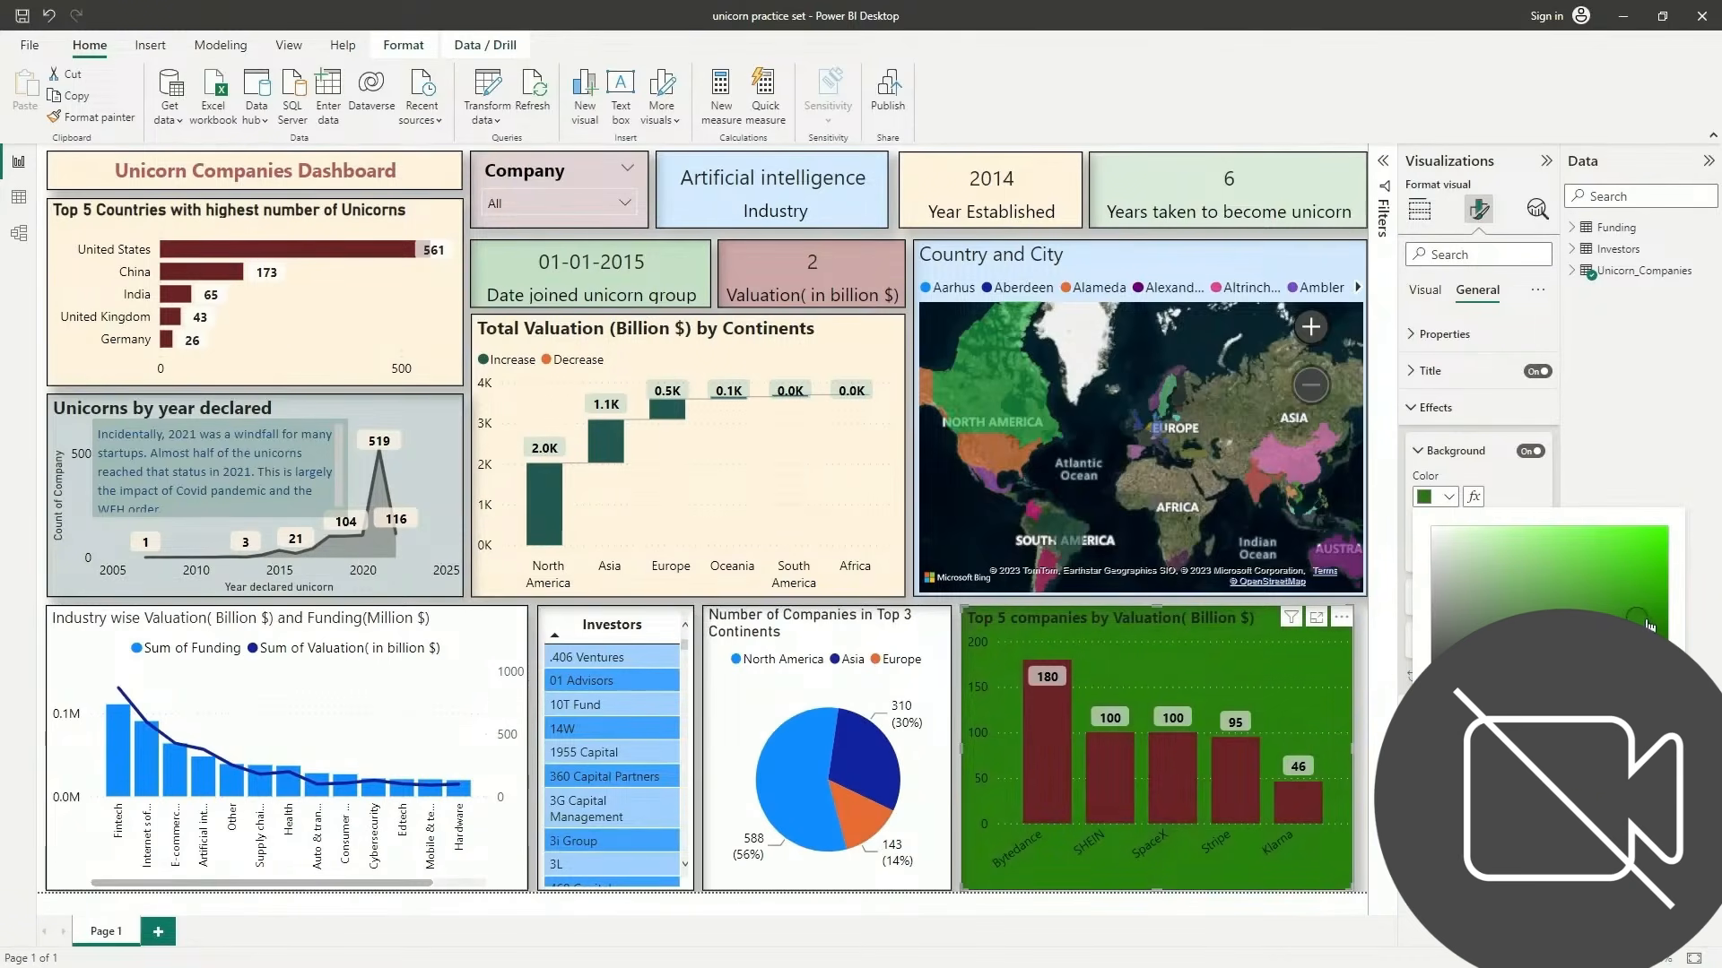
click(1649, 460)
drag(1471, 549, 1513, 549)
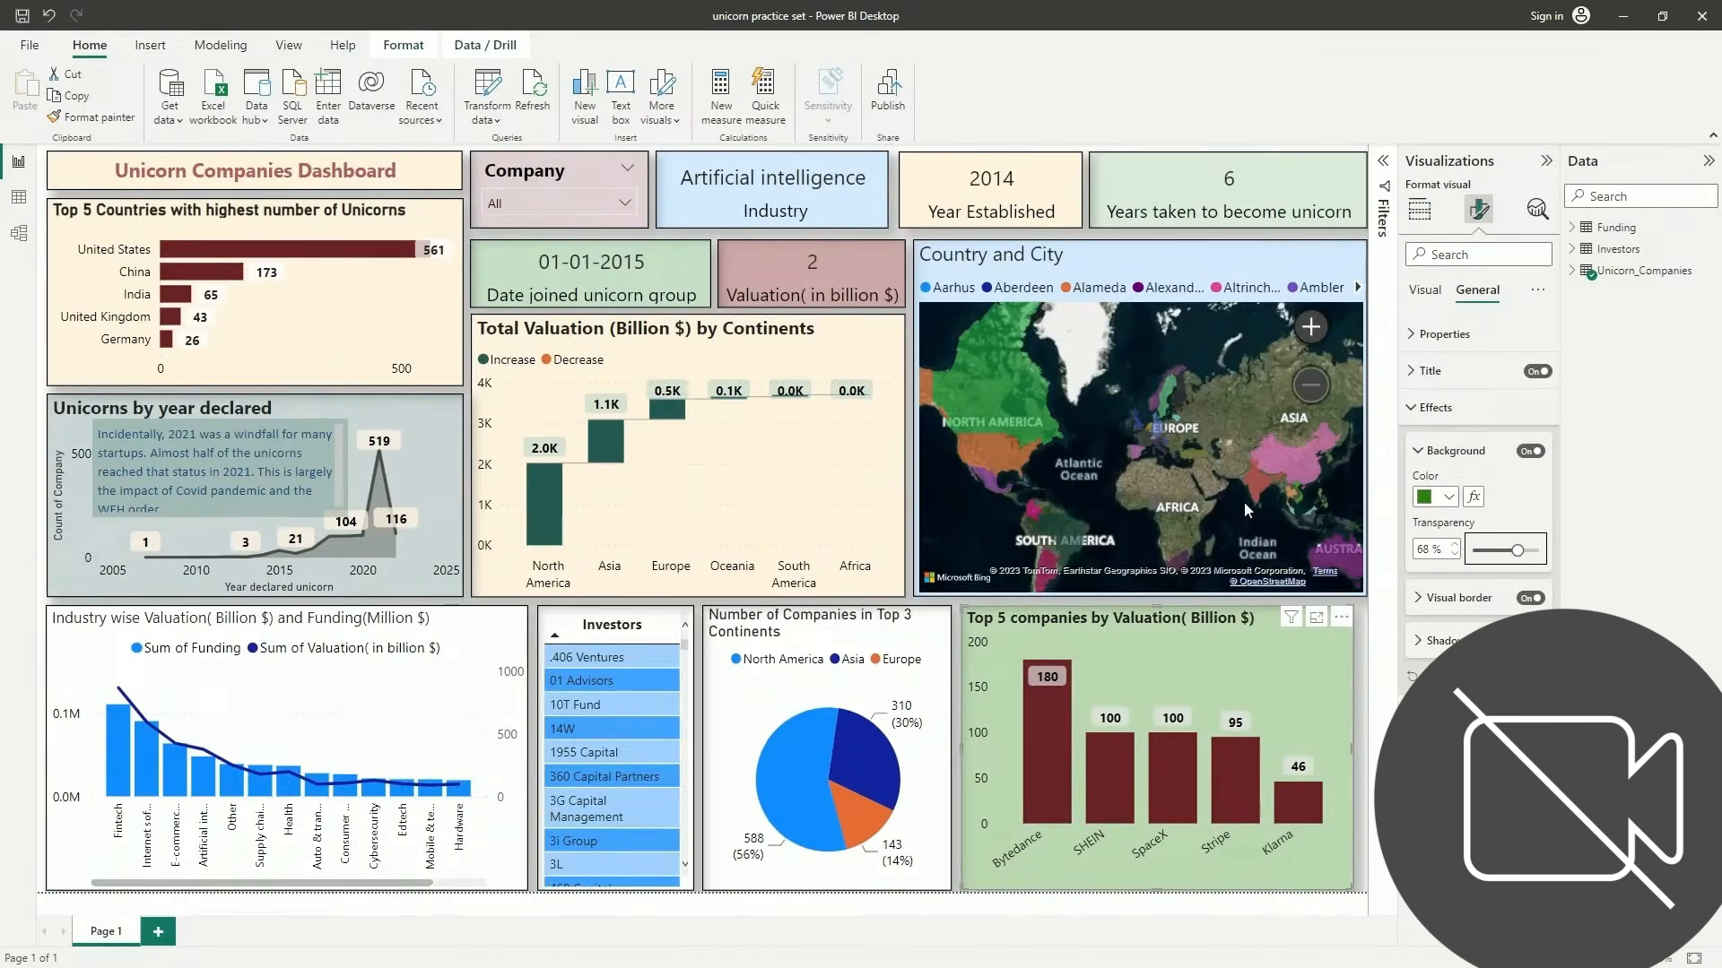
Darken the custom green background of the Top 5 companies by Valuation chart
click(1452, 498)
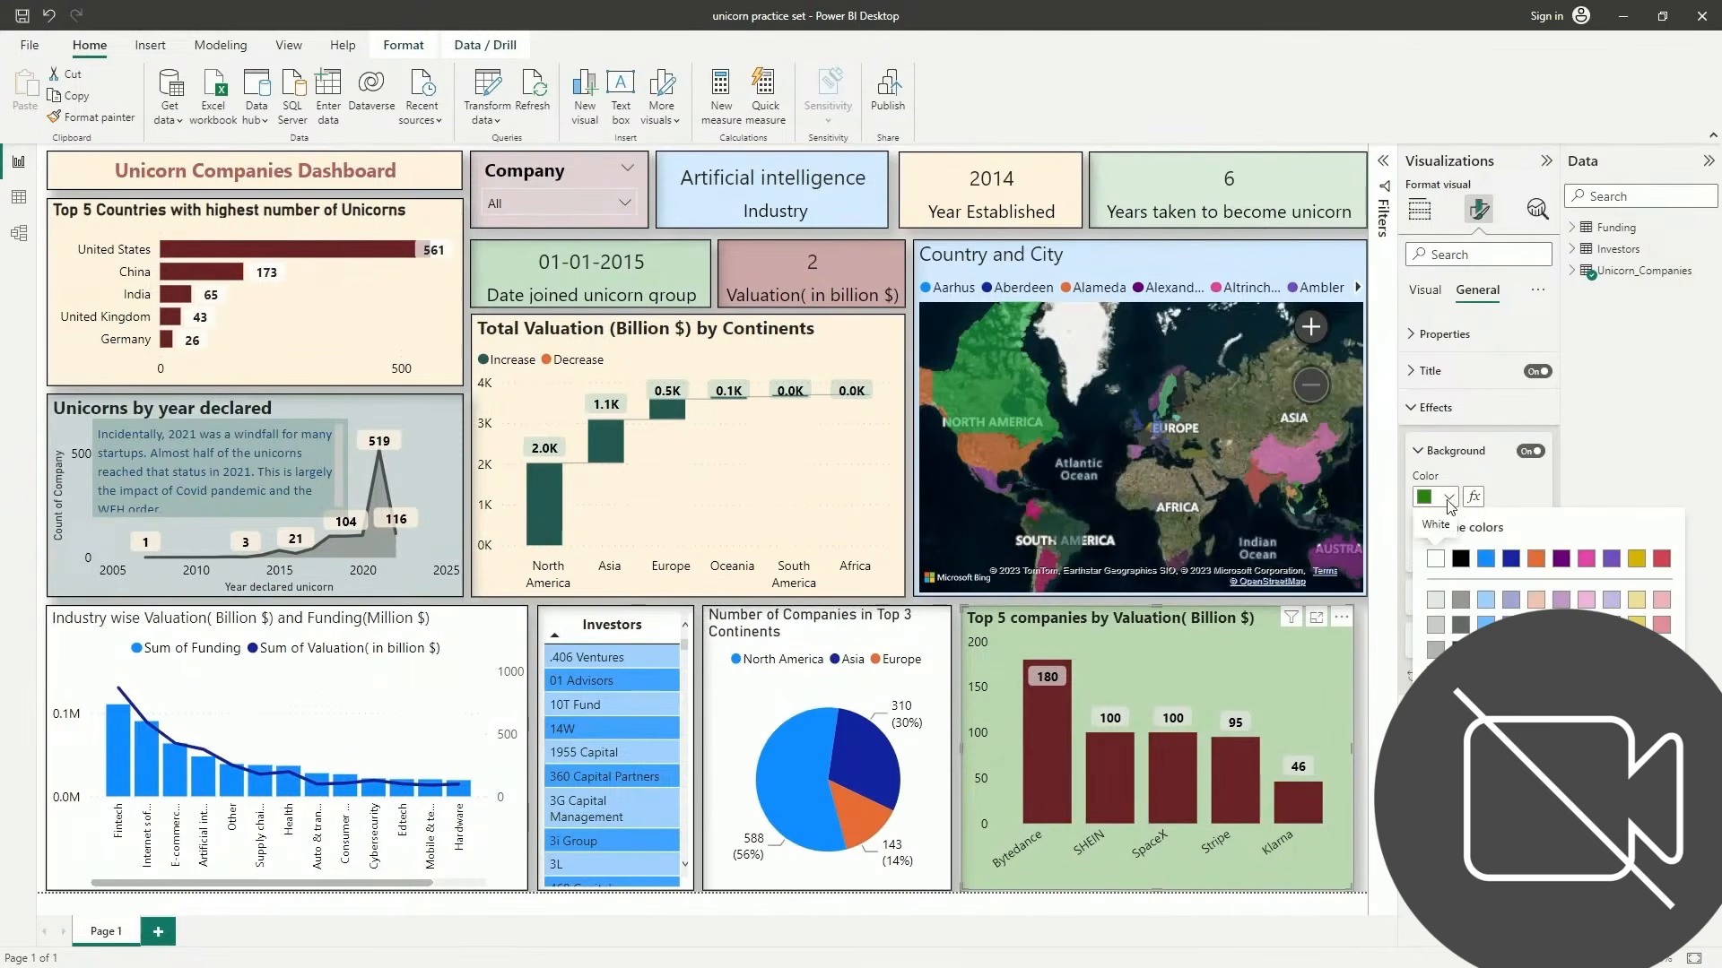
click(1471, 791)
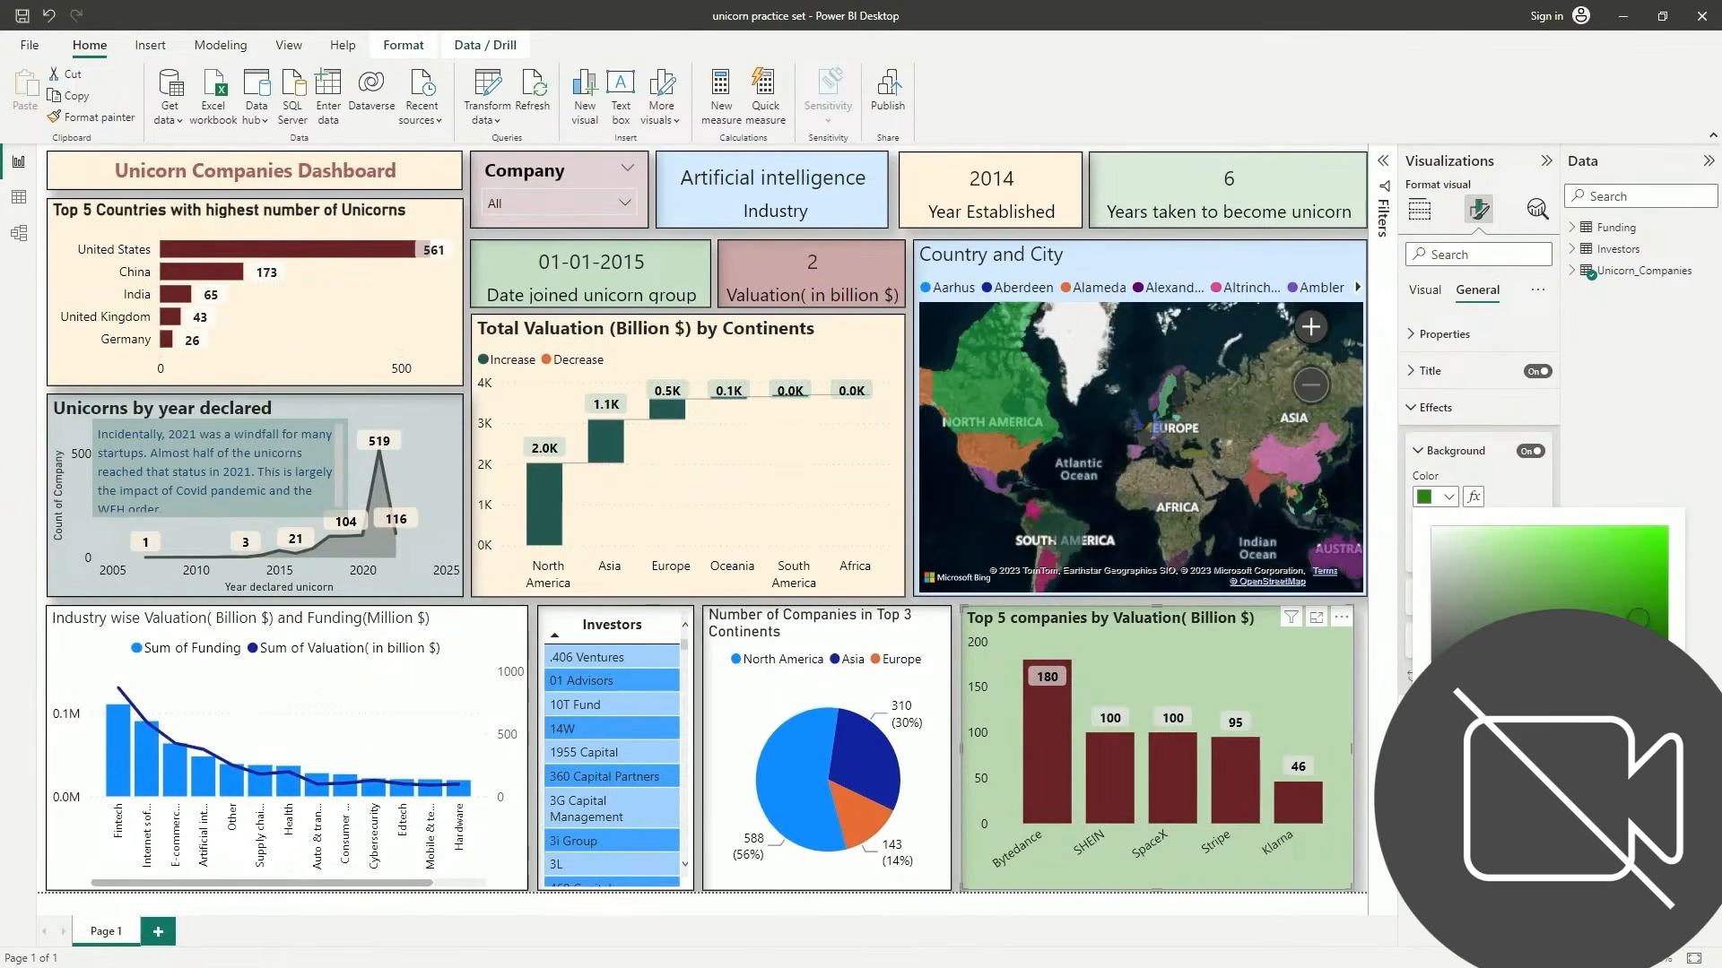
click(1653, 620)
click(1655, 635)
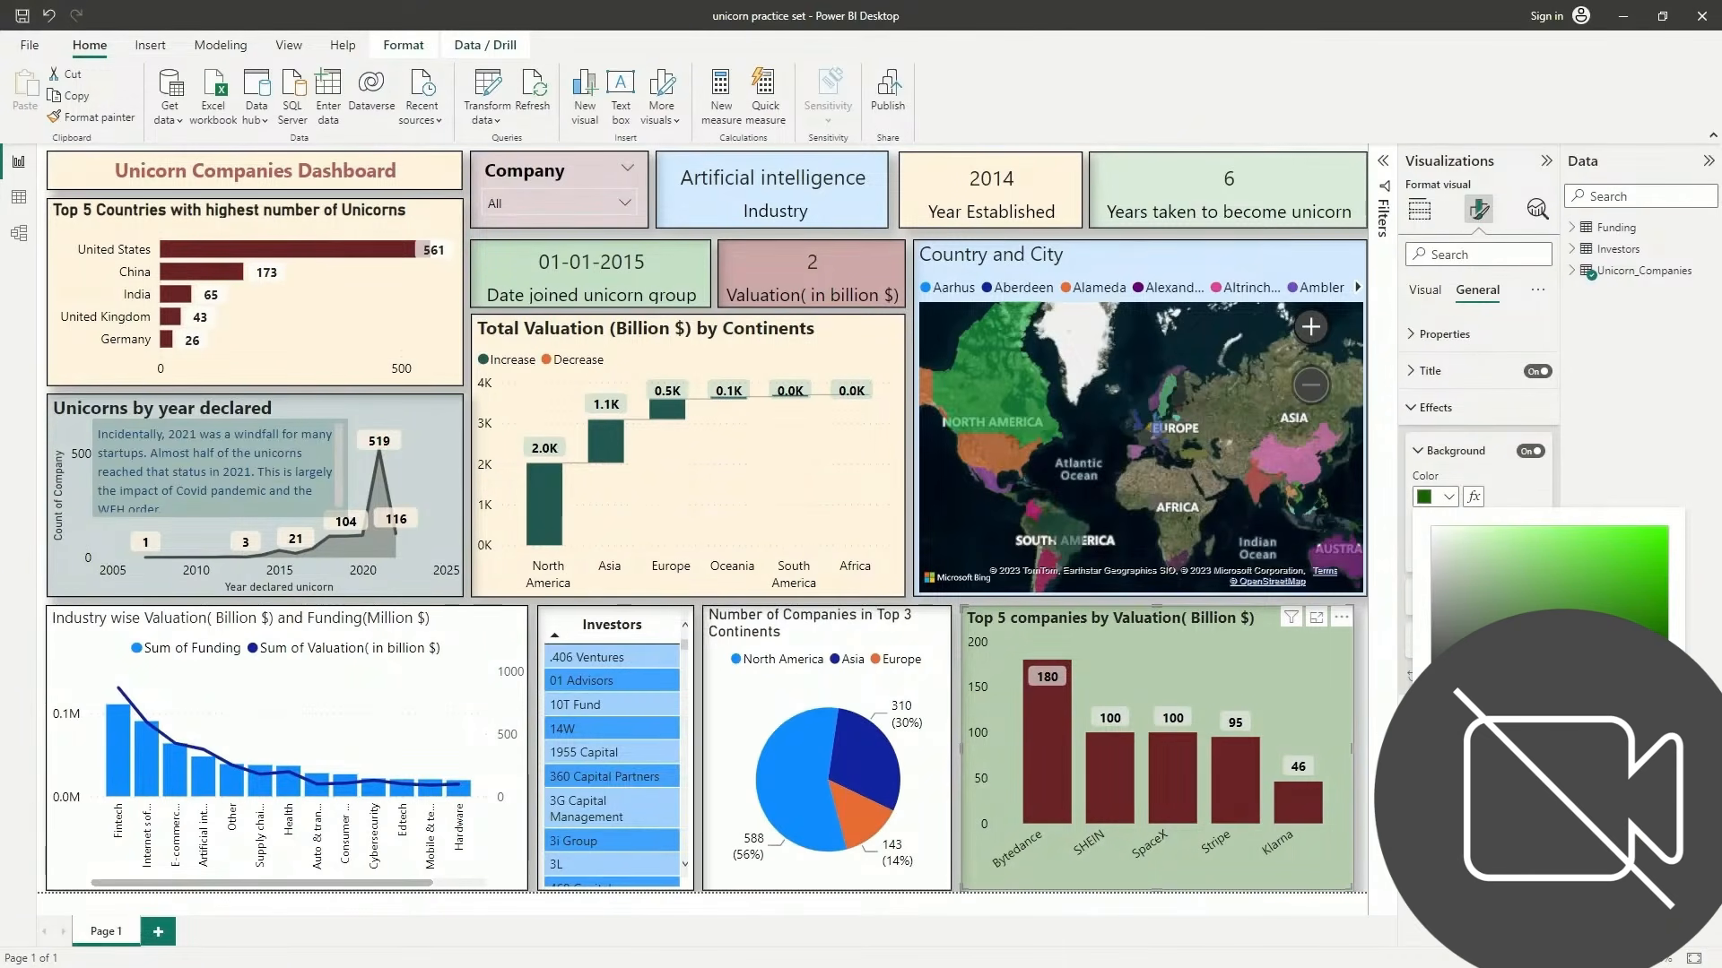
click(1185, 626)
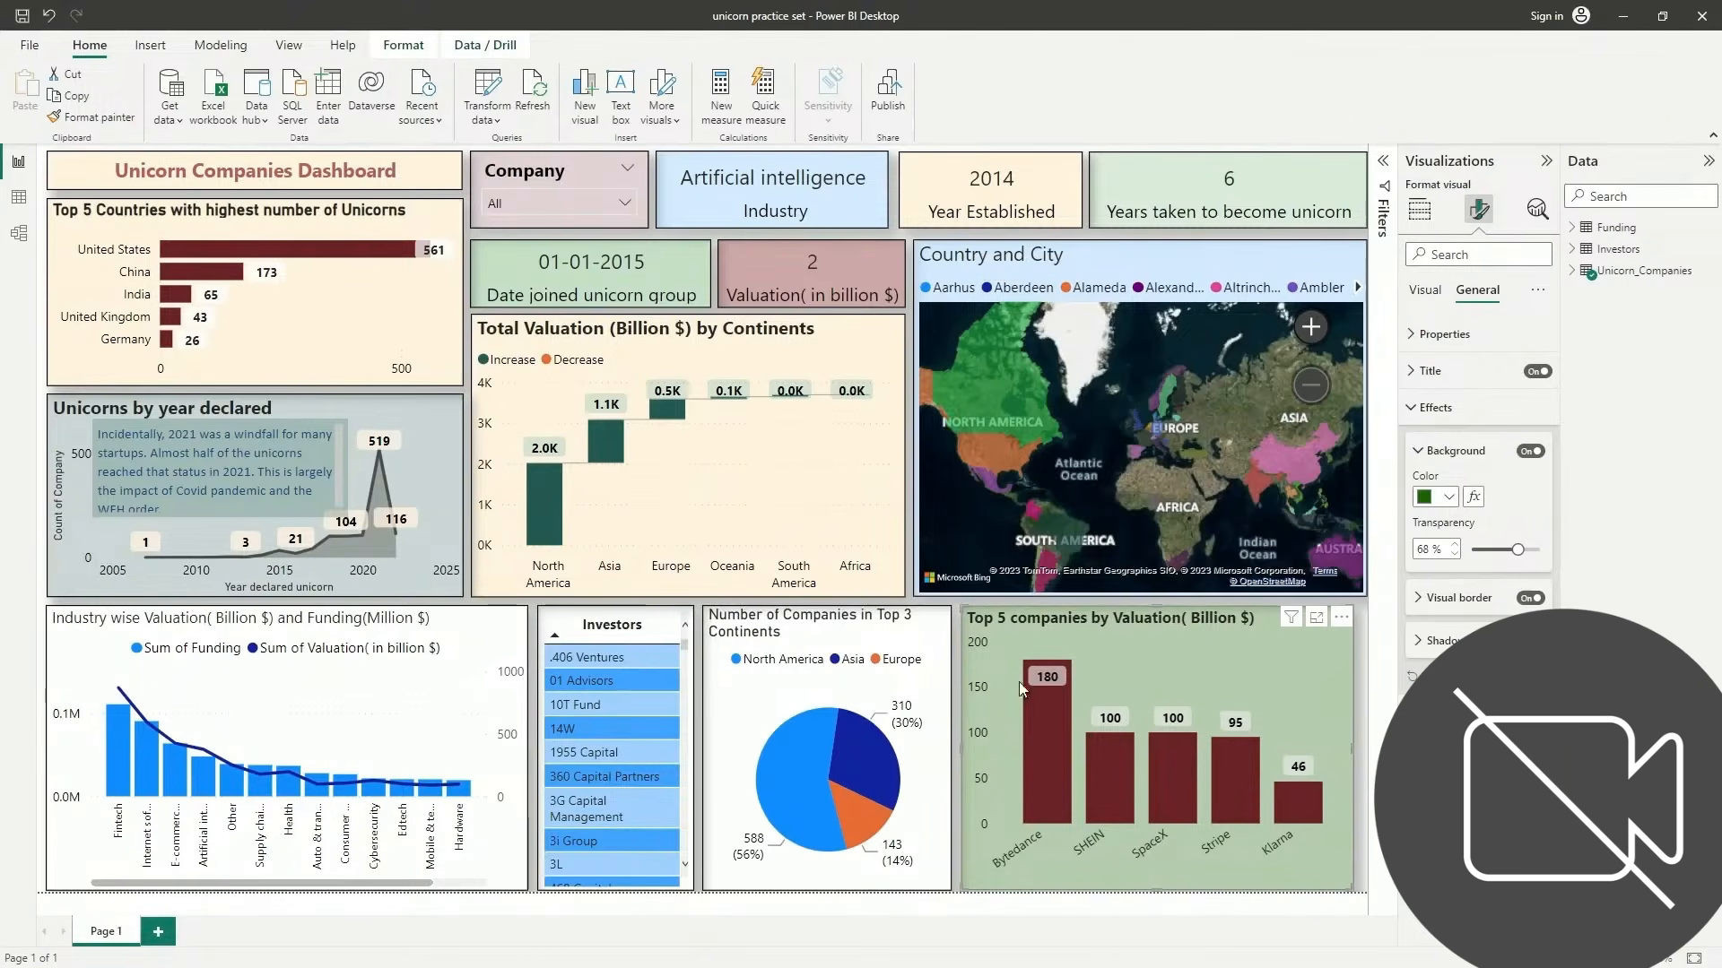
Set the title font size of the Top 5 companies by Valuation chart to 13
click(1471, 375)
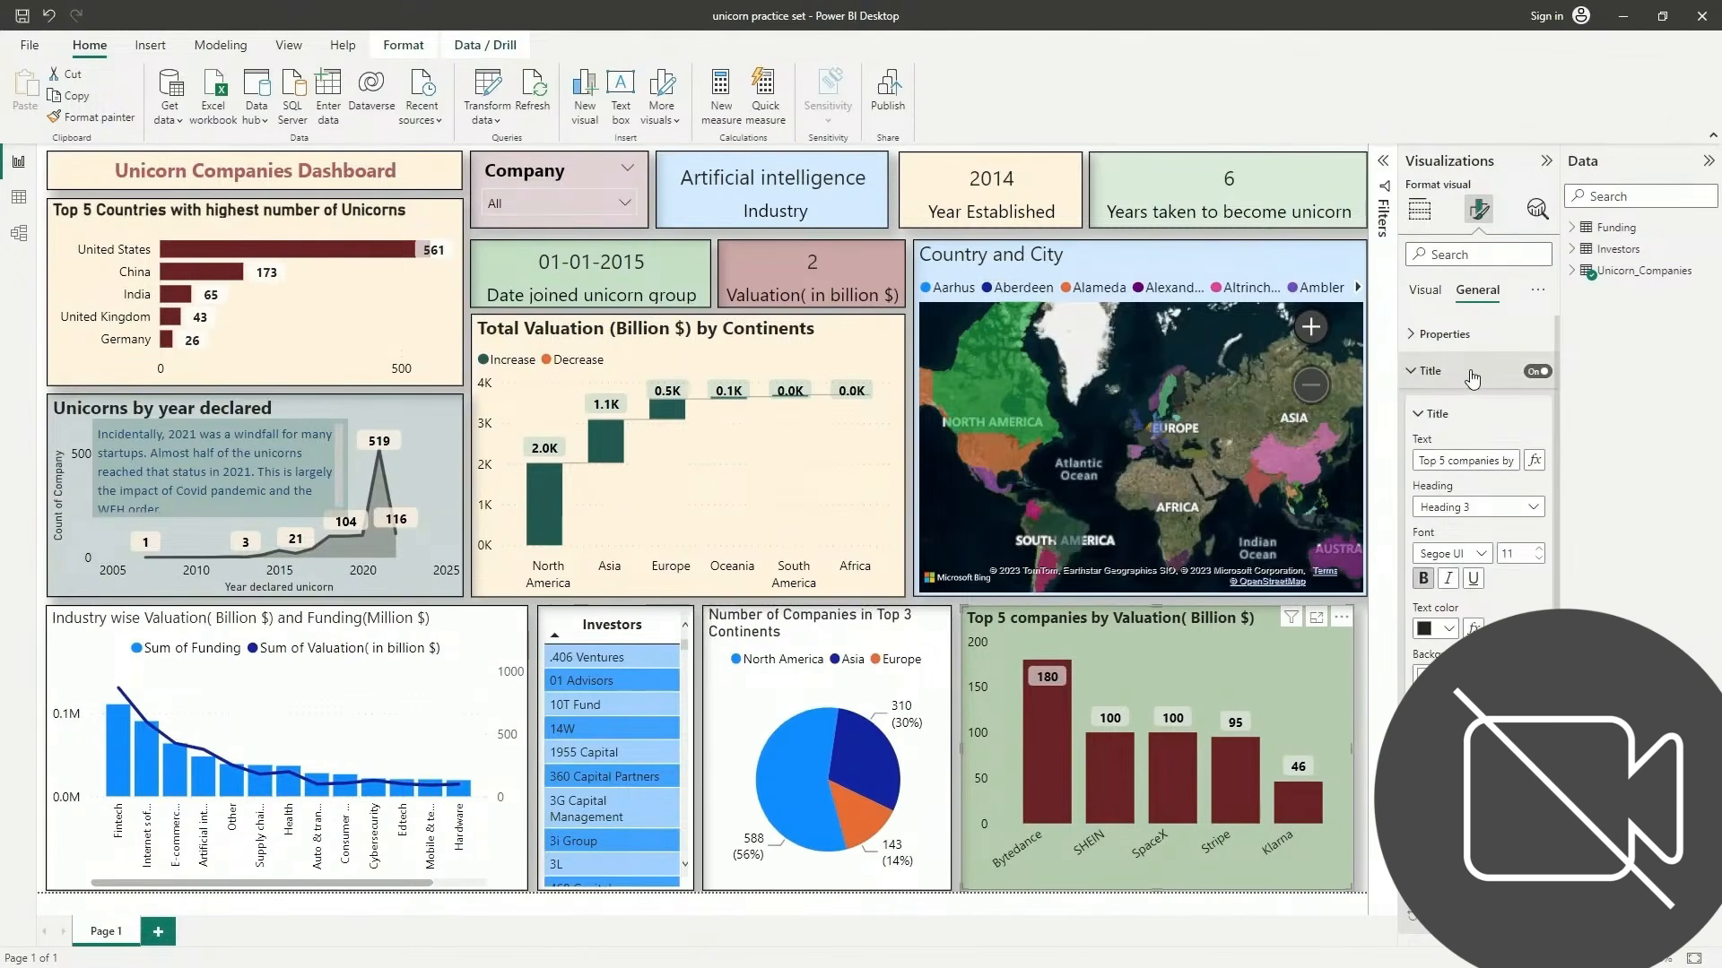
click(1541, 550)
click(1541, 550)
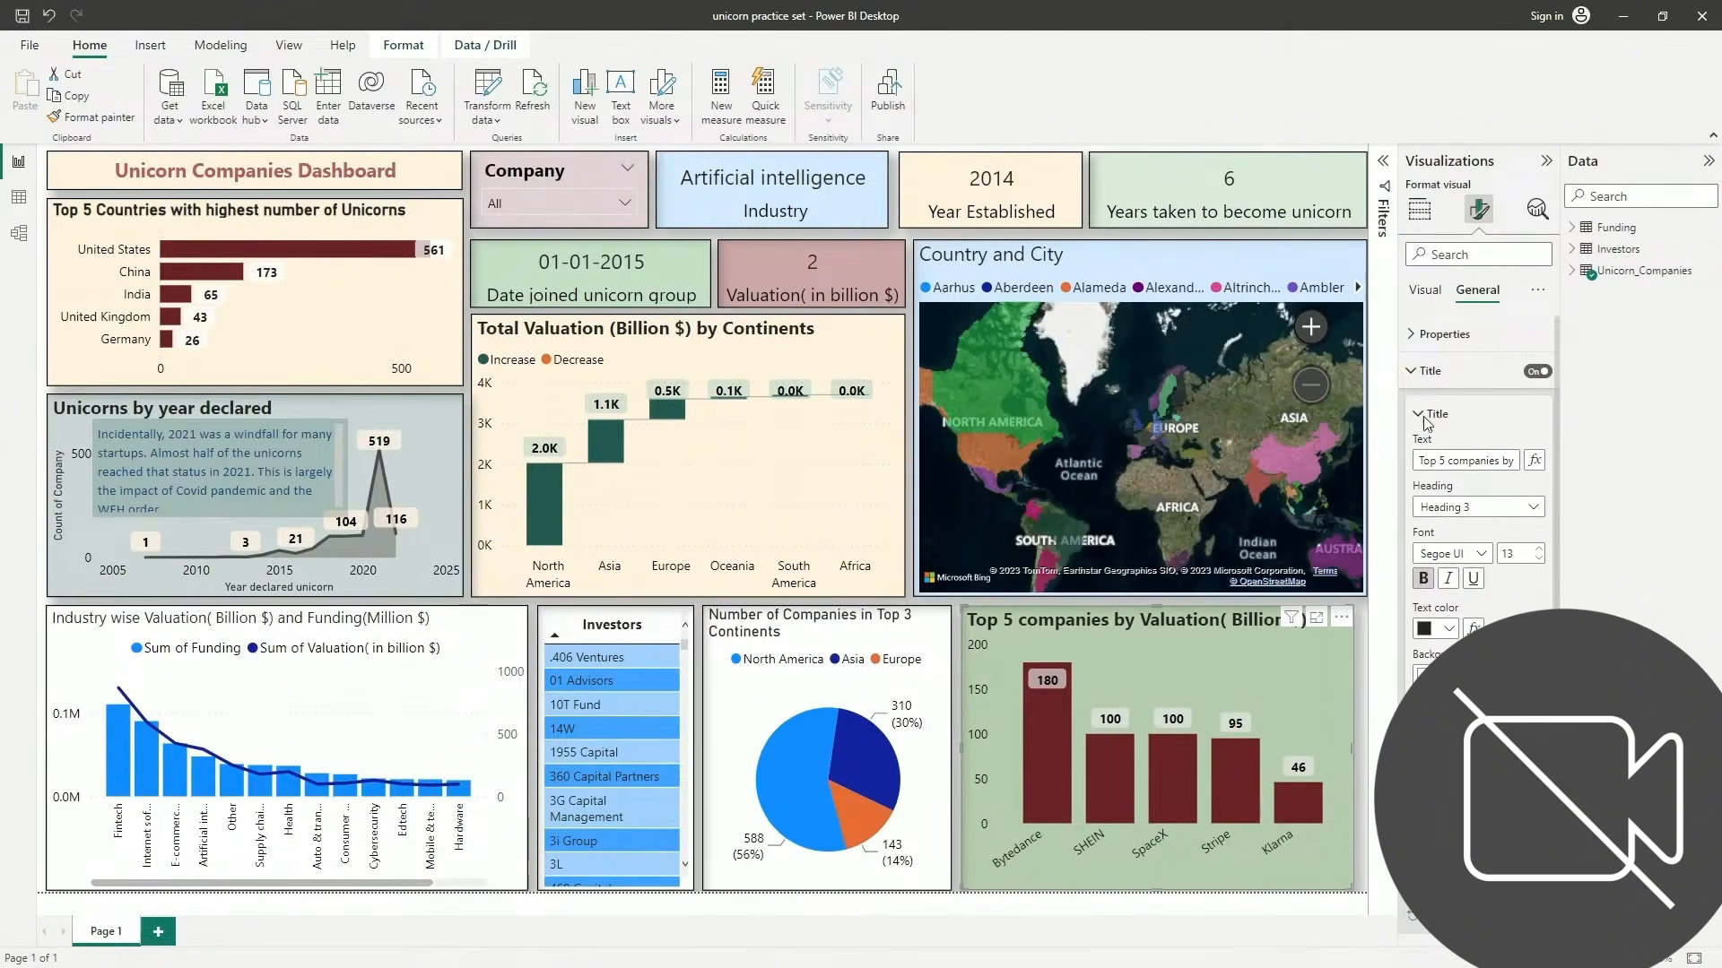
click(1438, 371)
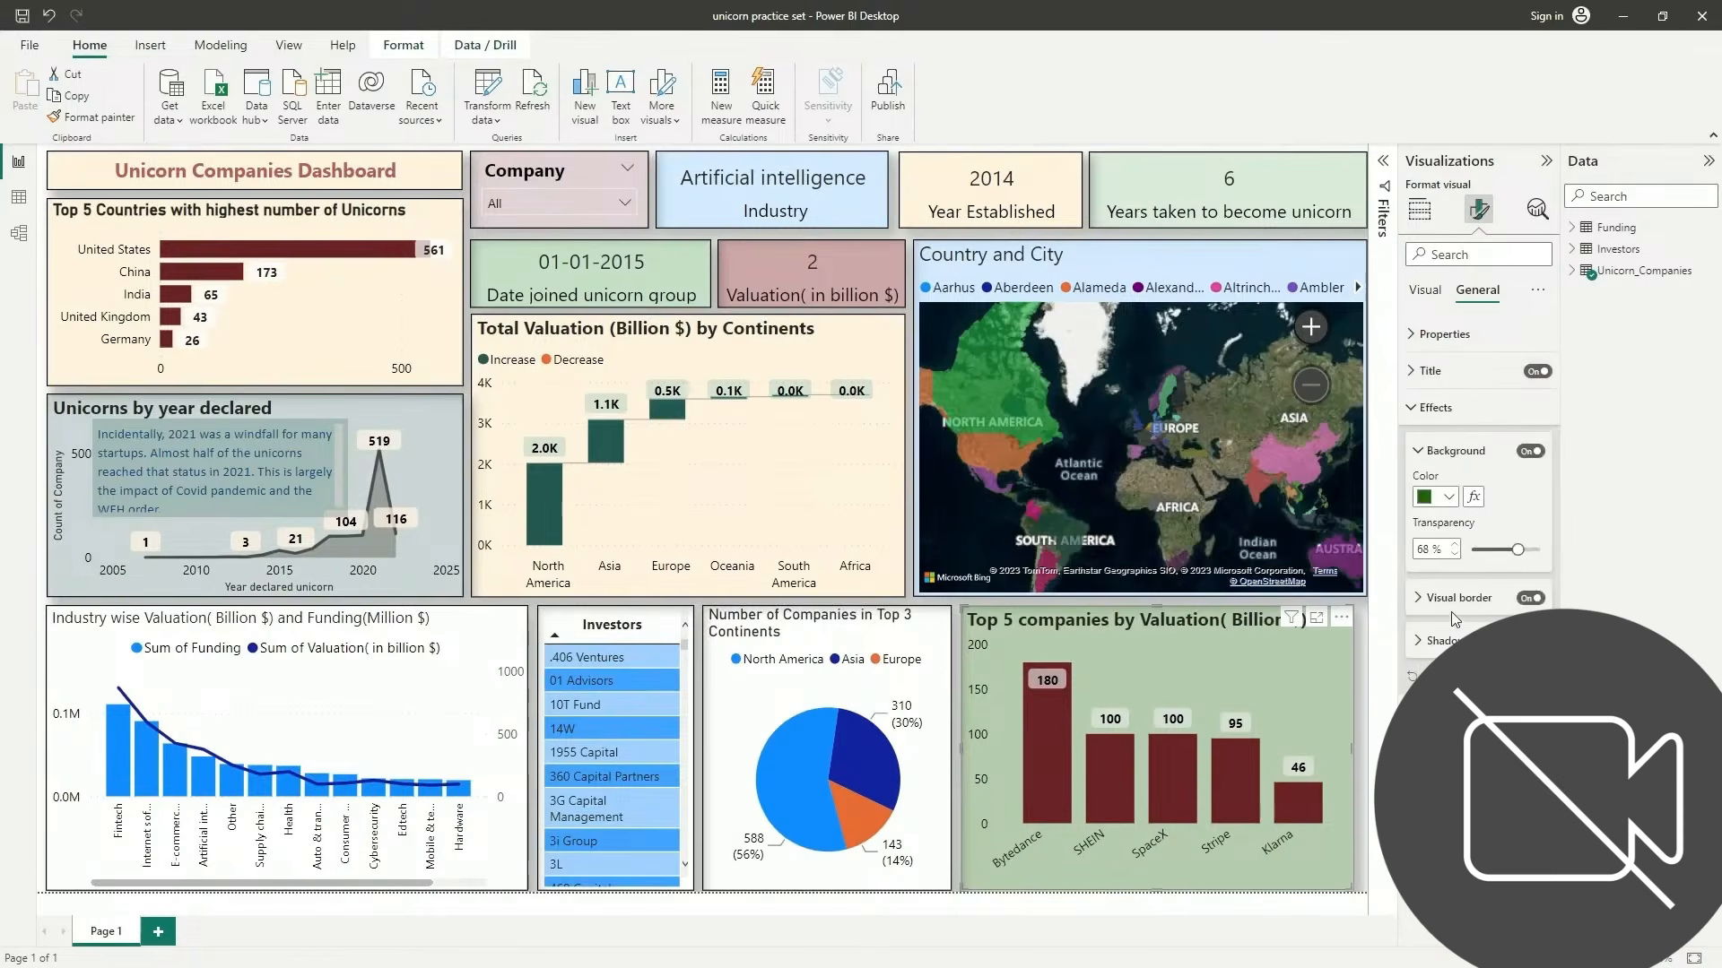
Set the Top 5 companies chart's data label values to black on a solid white label background
click(1426, 291)
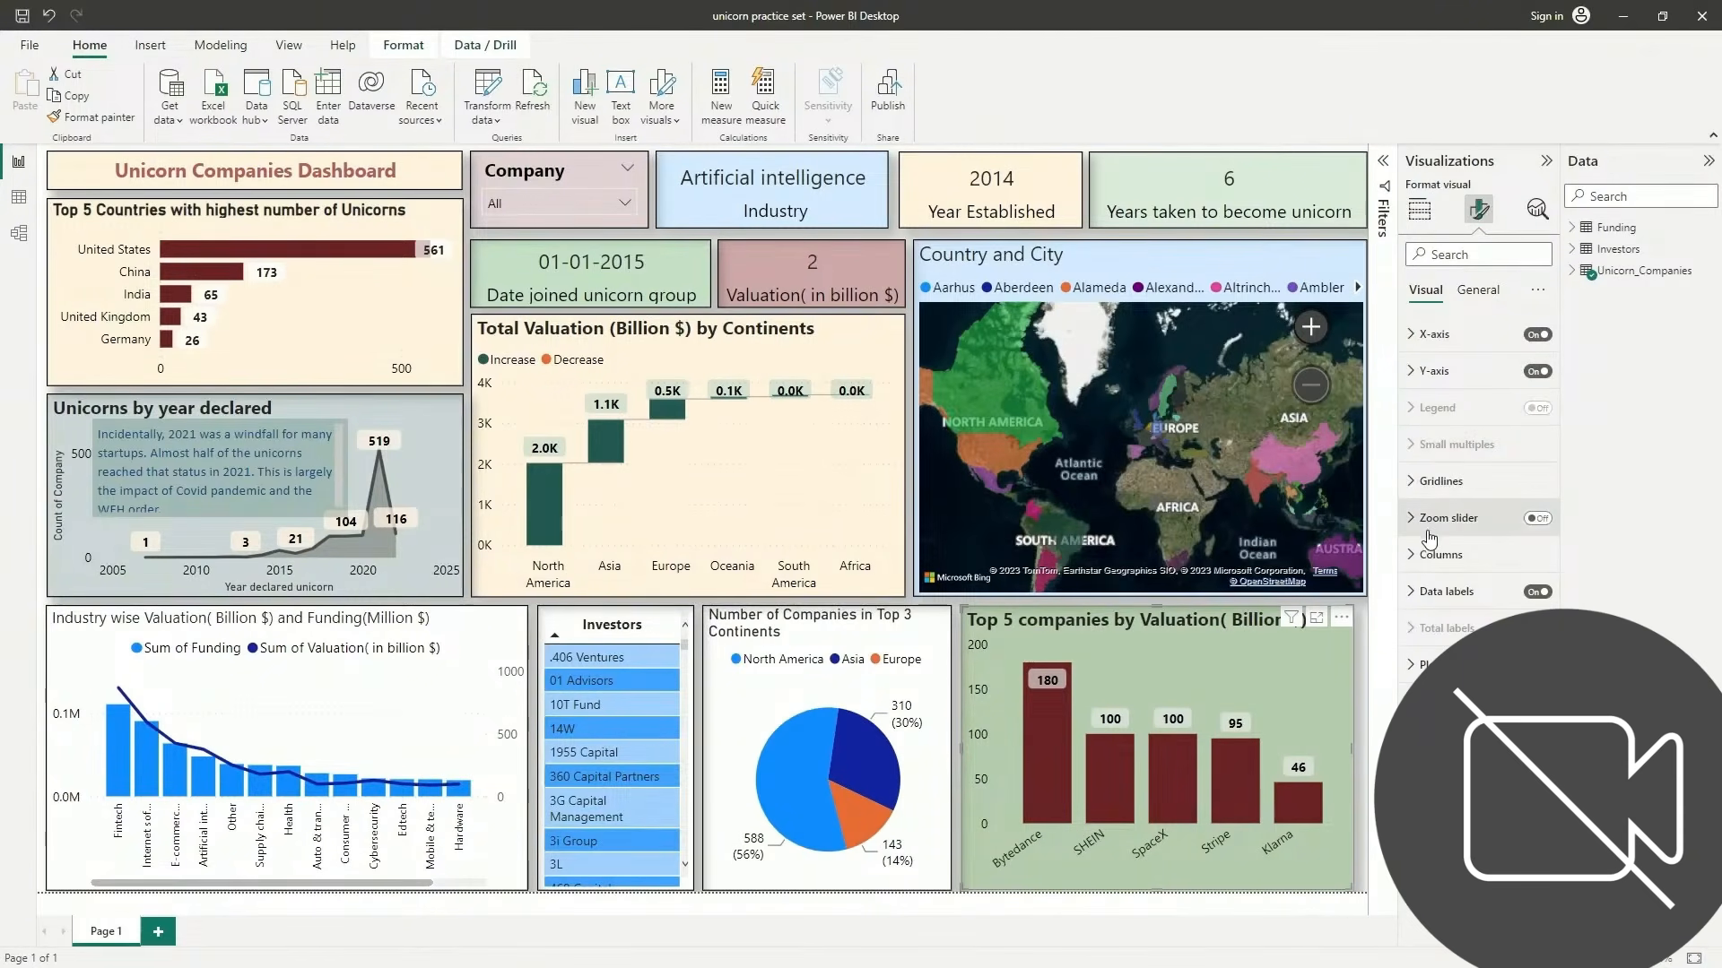
click(1440, 592)
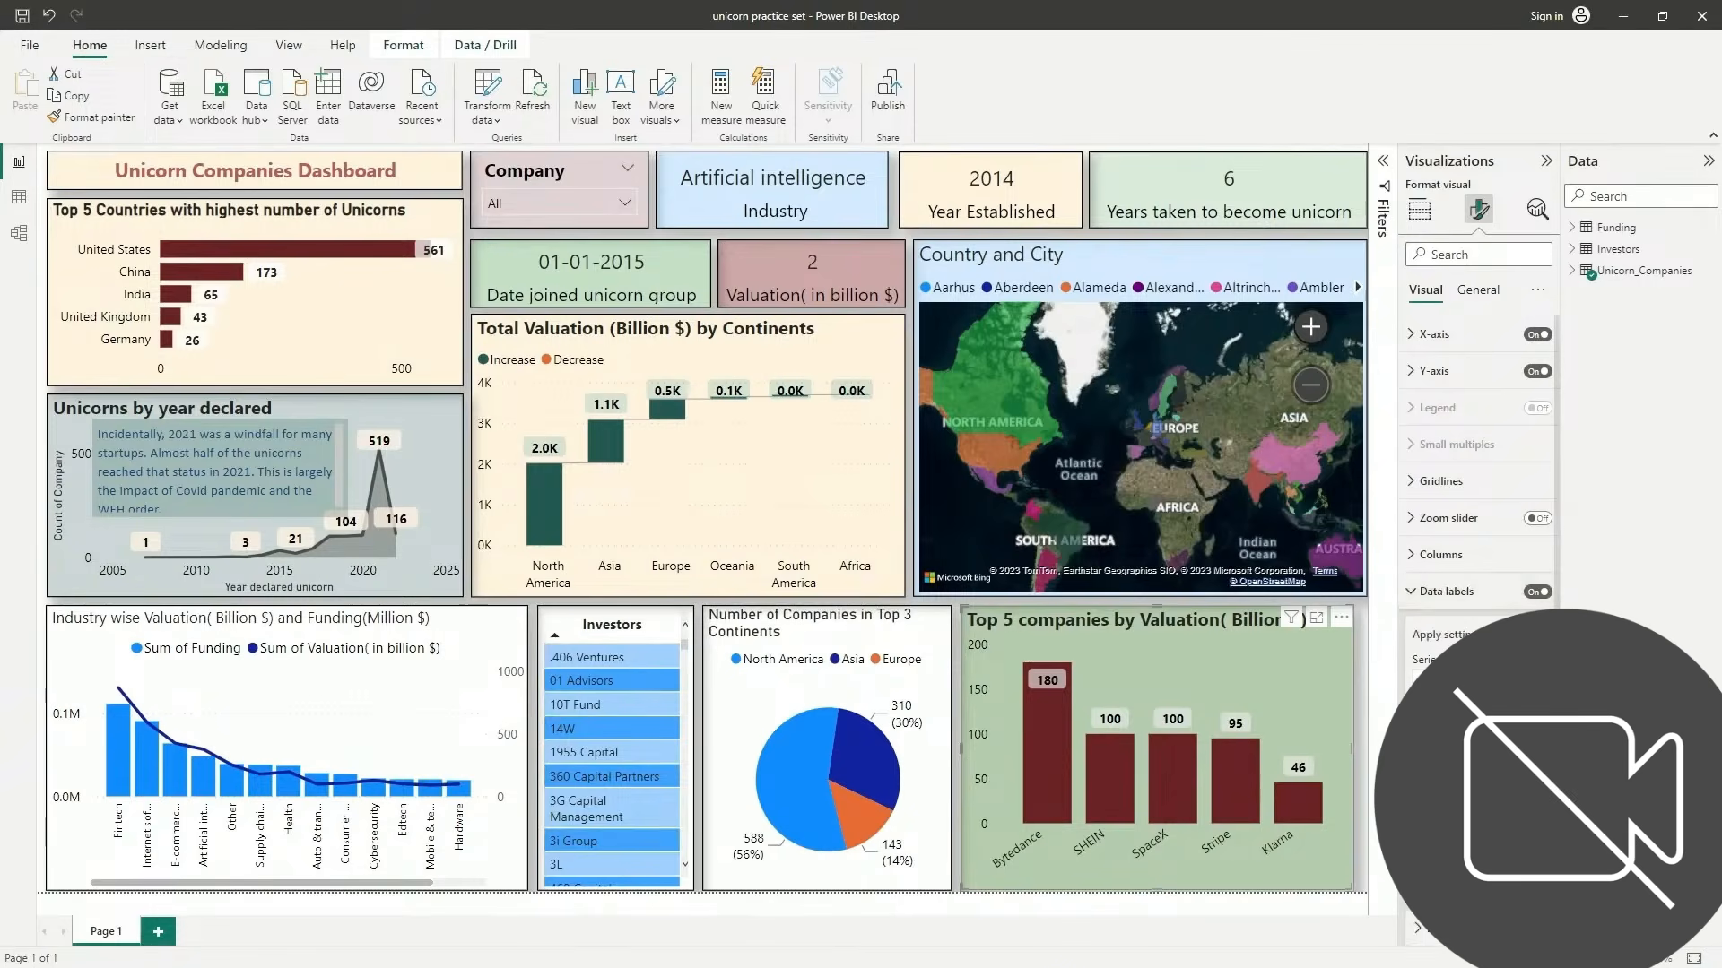
scroll(1478, 466, down, 2)
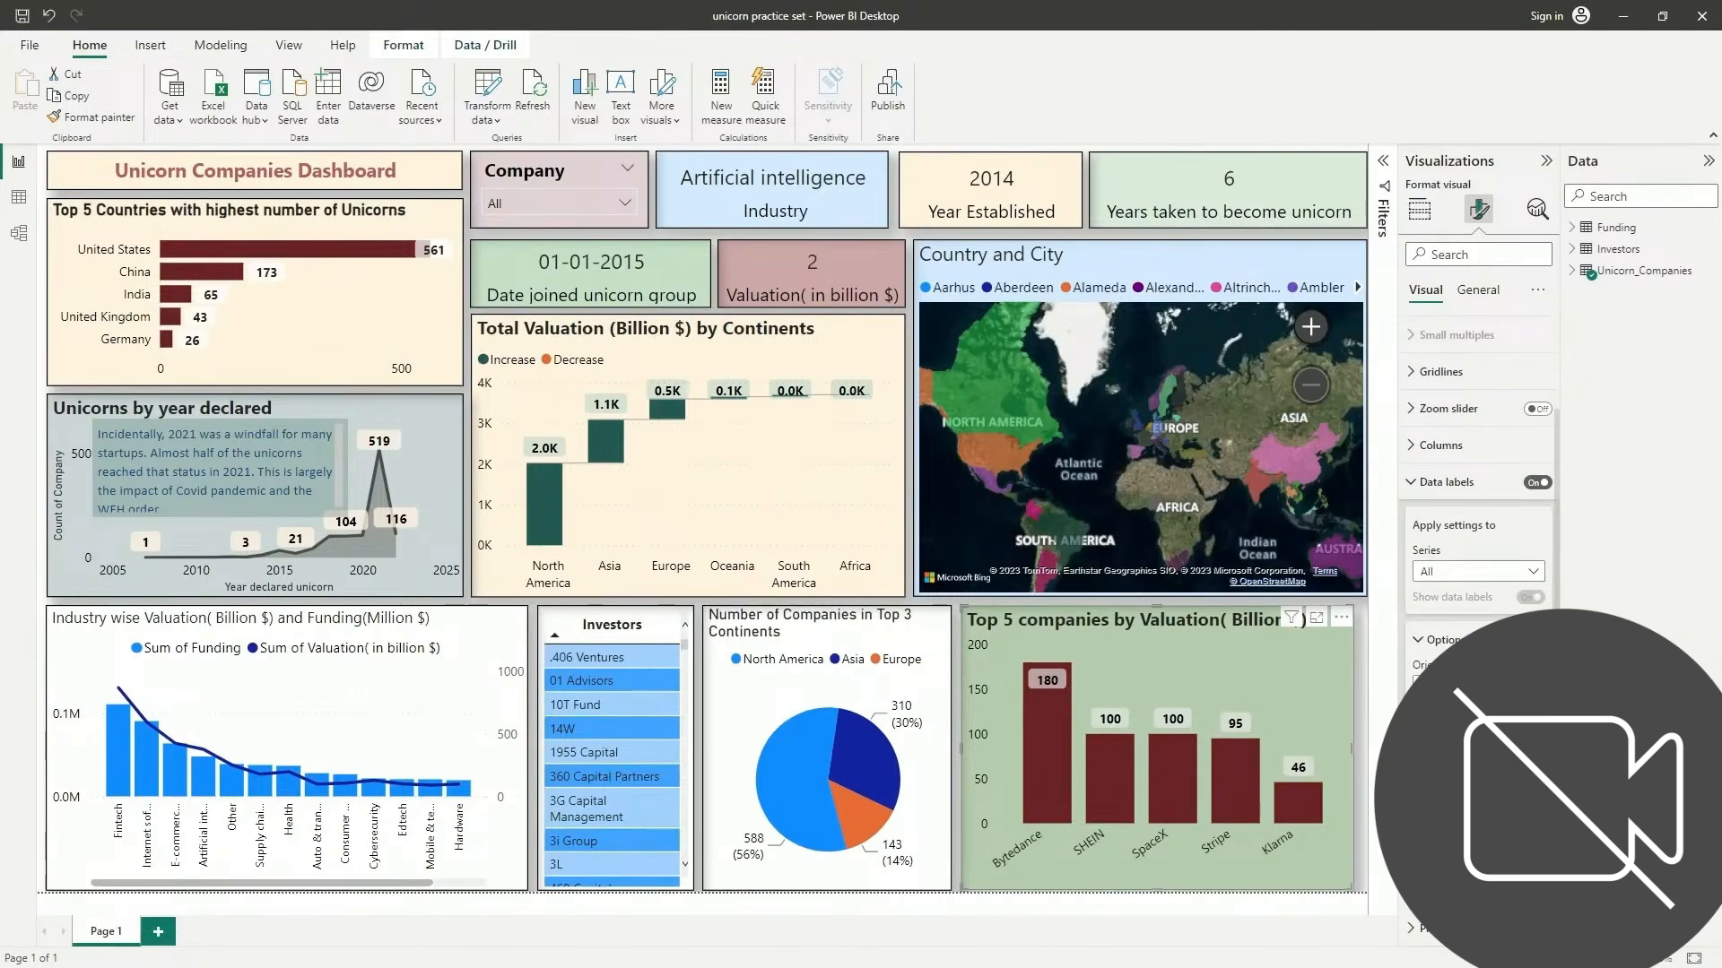
click(1454, 793)
scroll(1478, 467, down, 3)
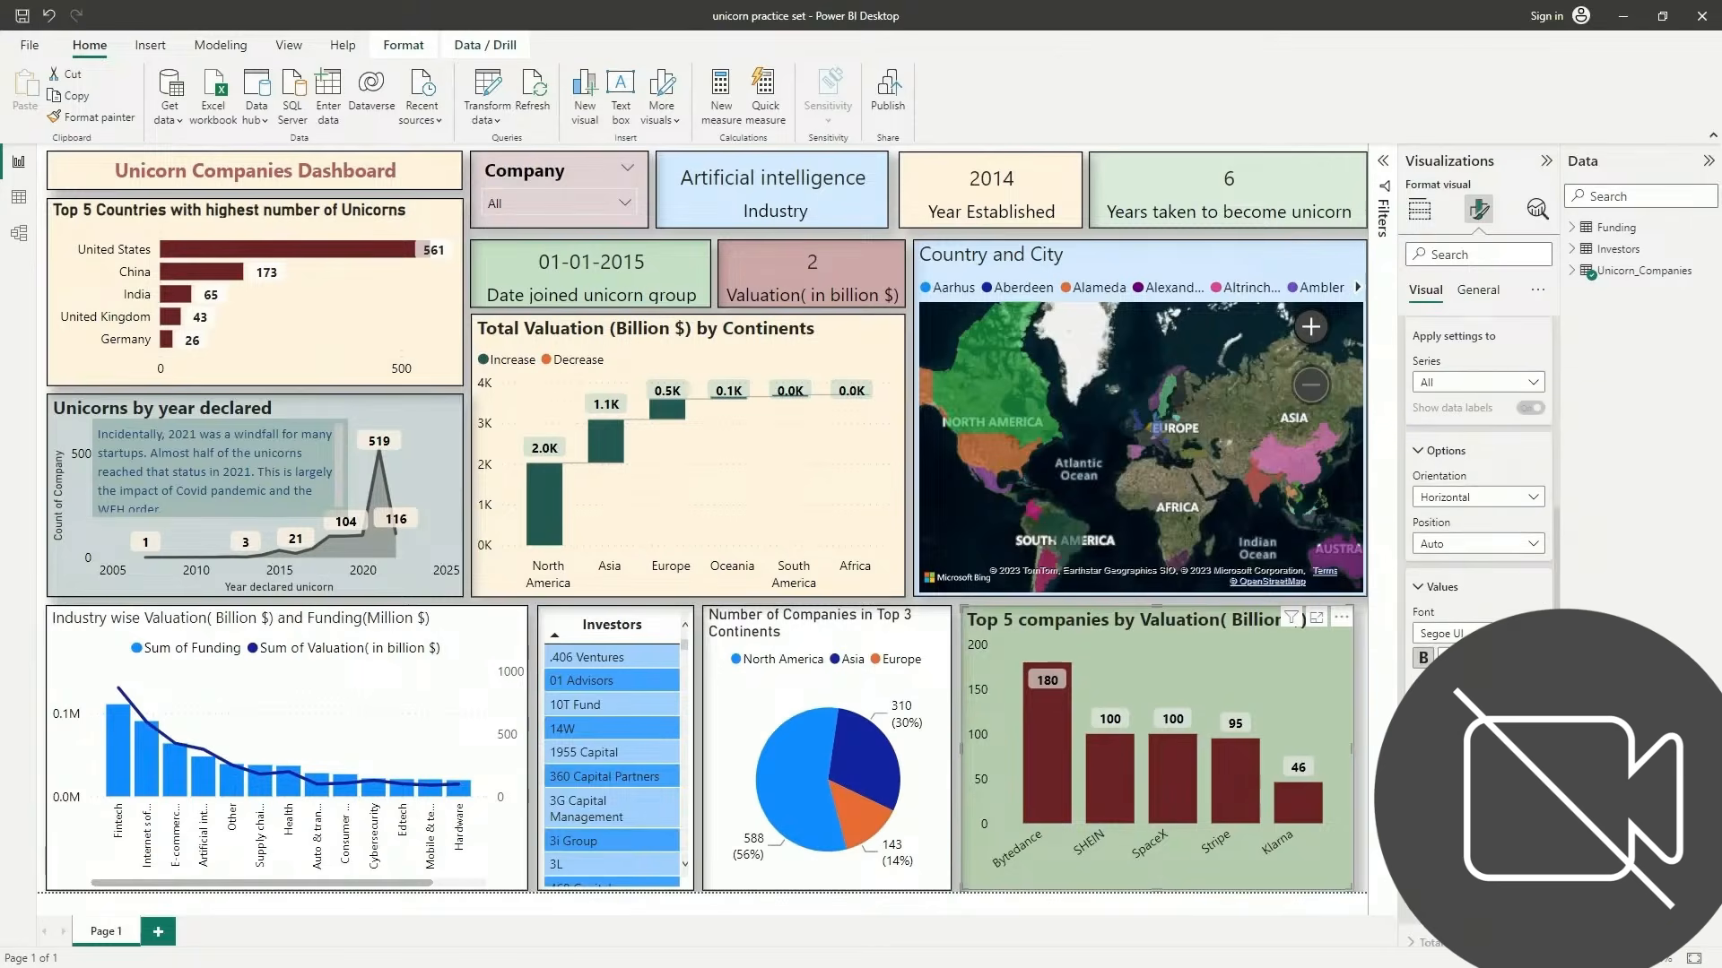
scroll(1478, 503, down, 1)
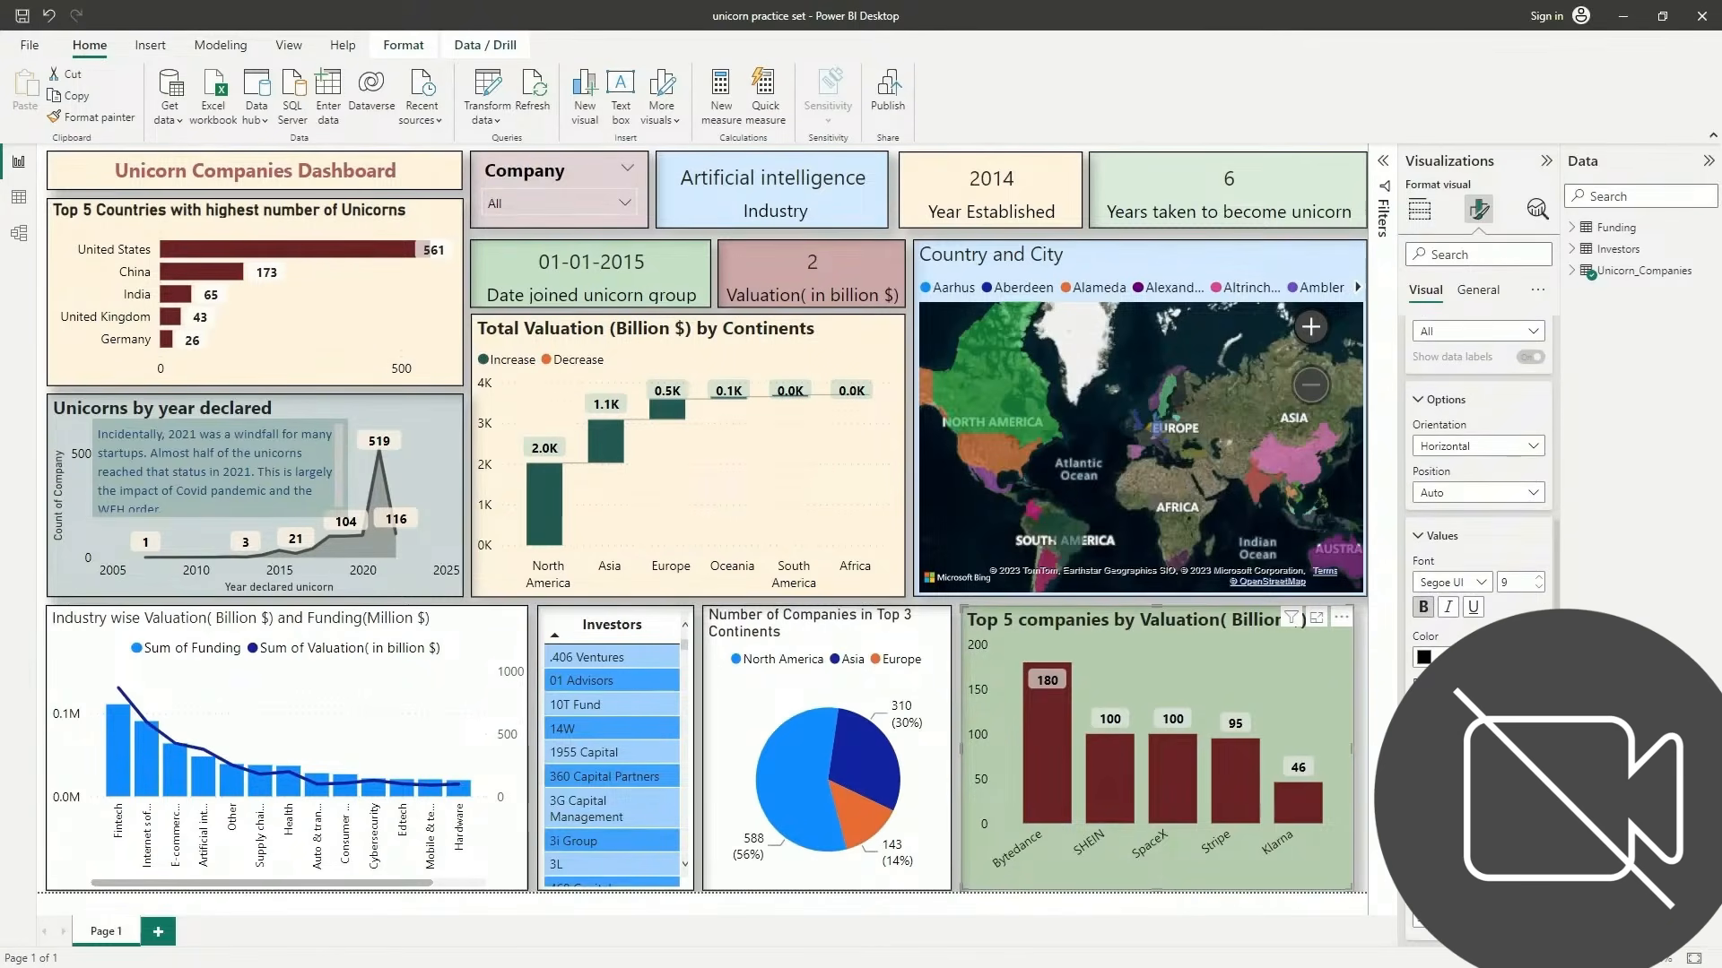
scroll(1478, 502, down, 2)
click(1448, 554)
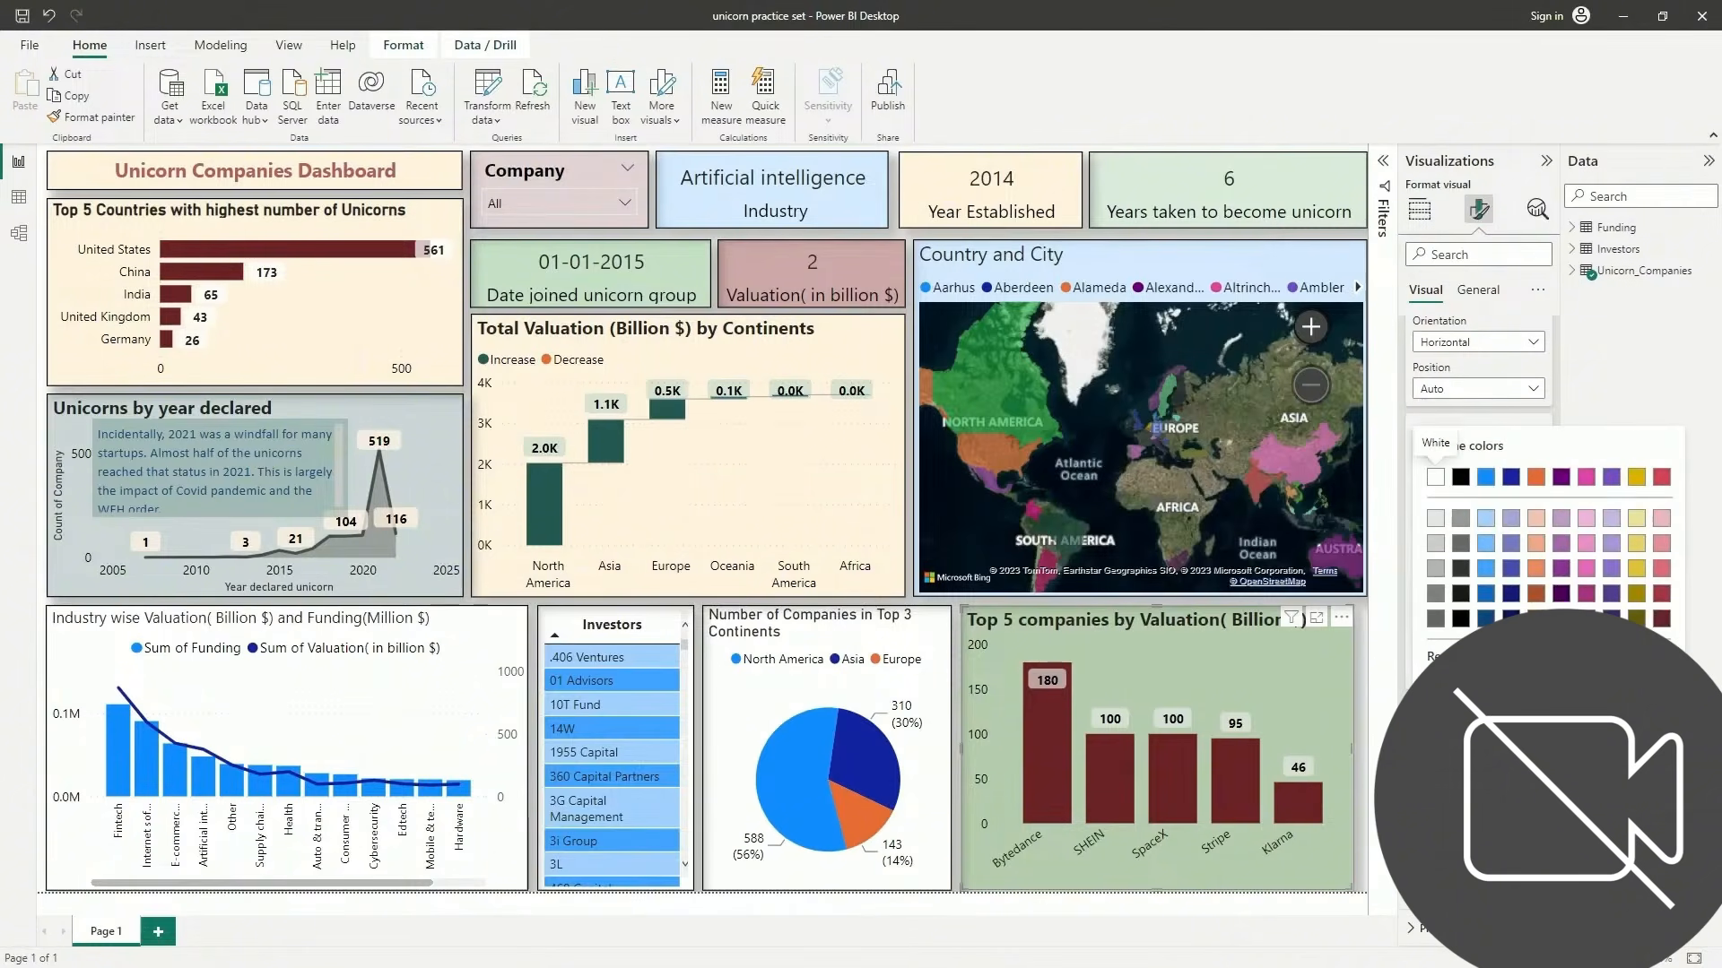
click(1461, 480)
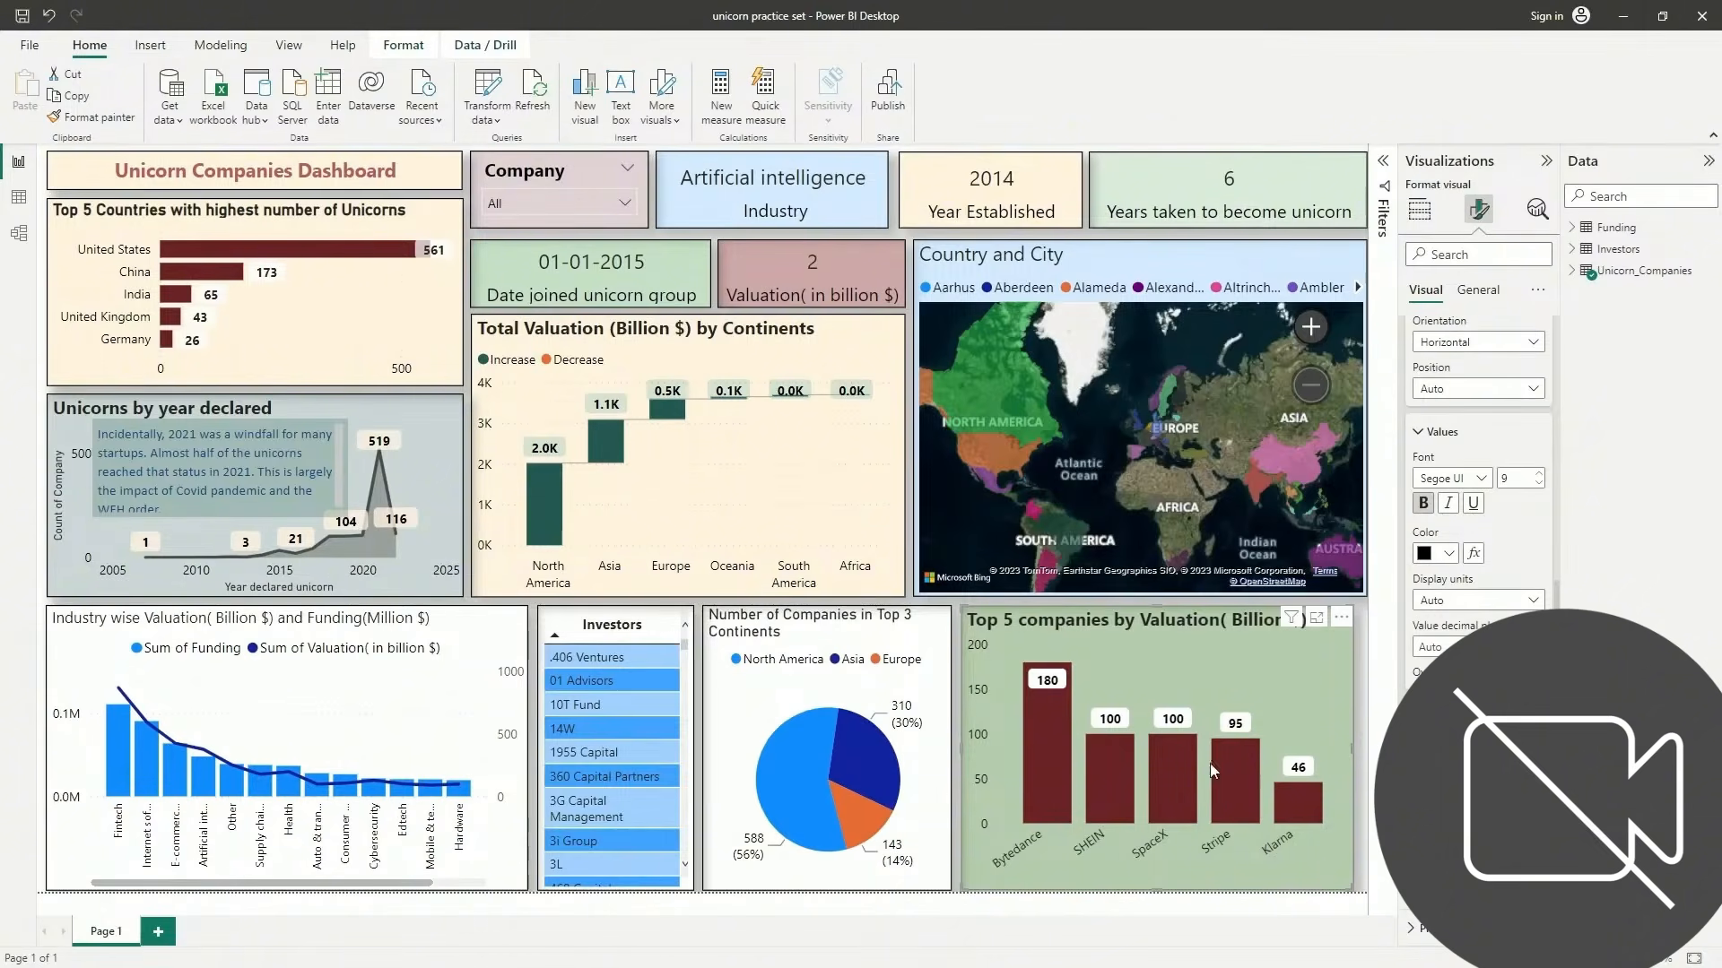
mouse_move(1058, 687)
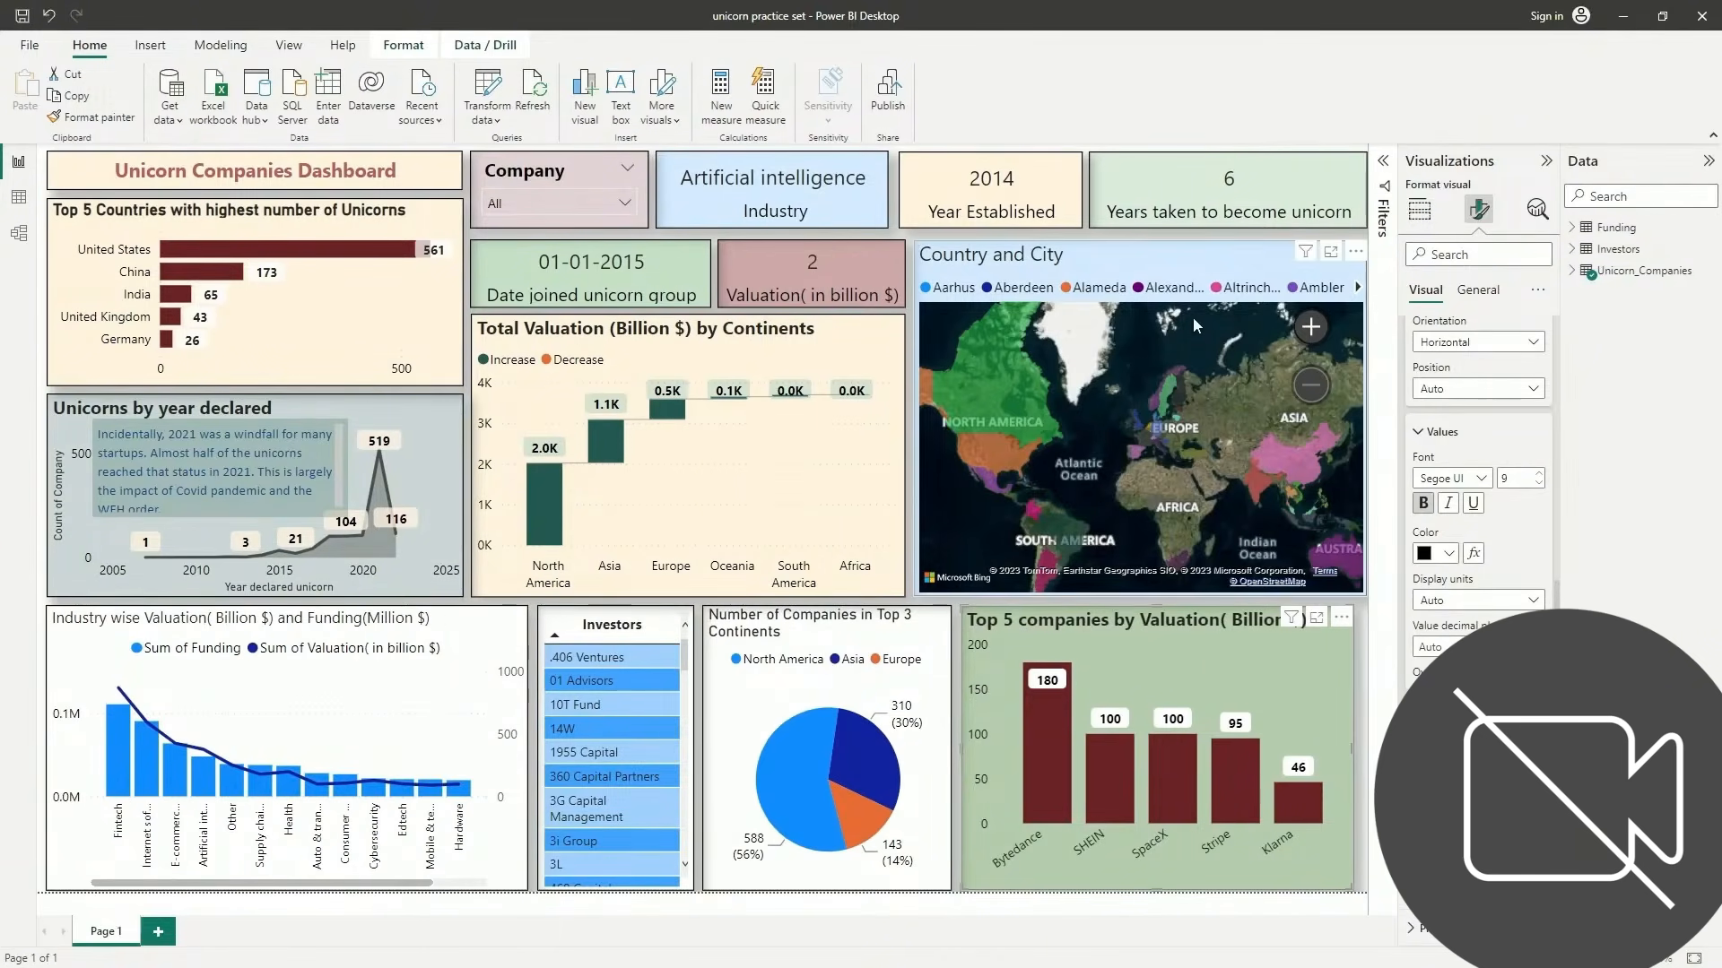
Set the Country and City map's title to bold at font size 13
click(1141, 249)
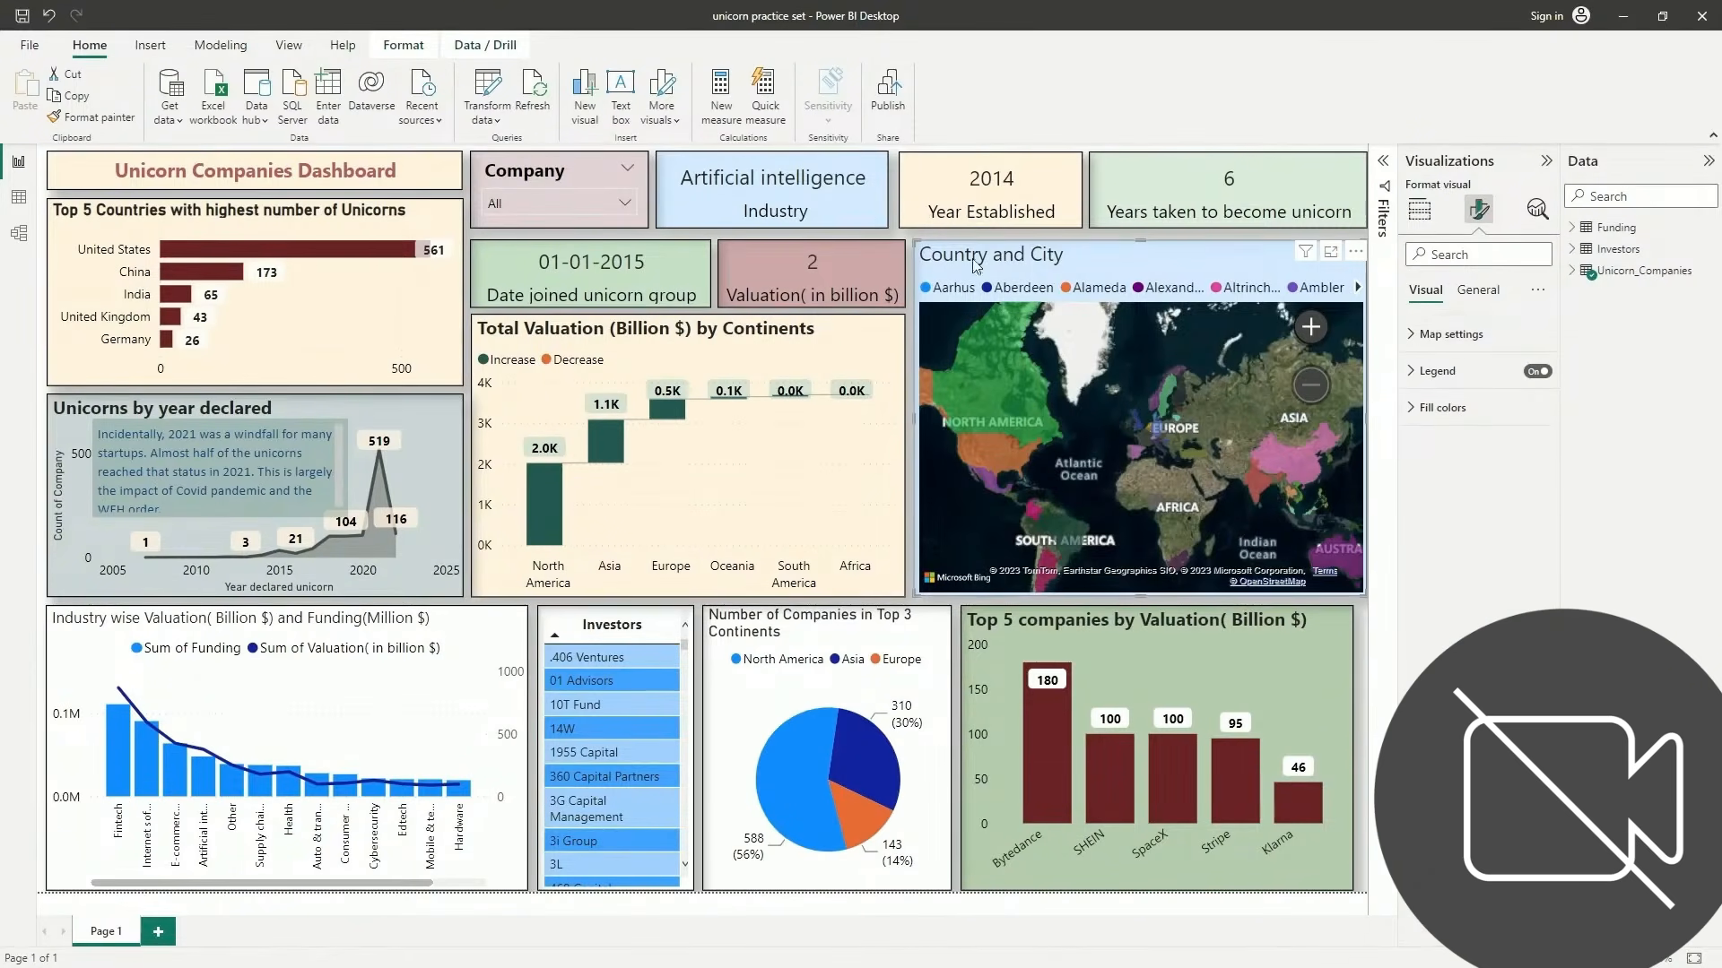
click(1478, 290)
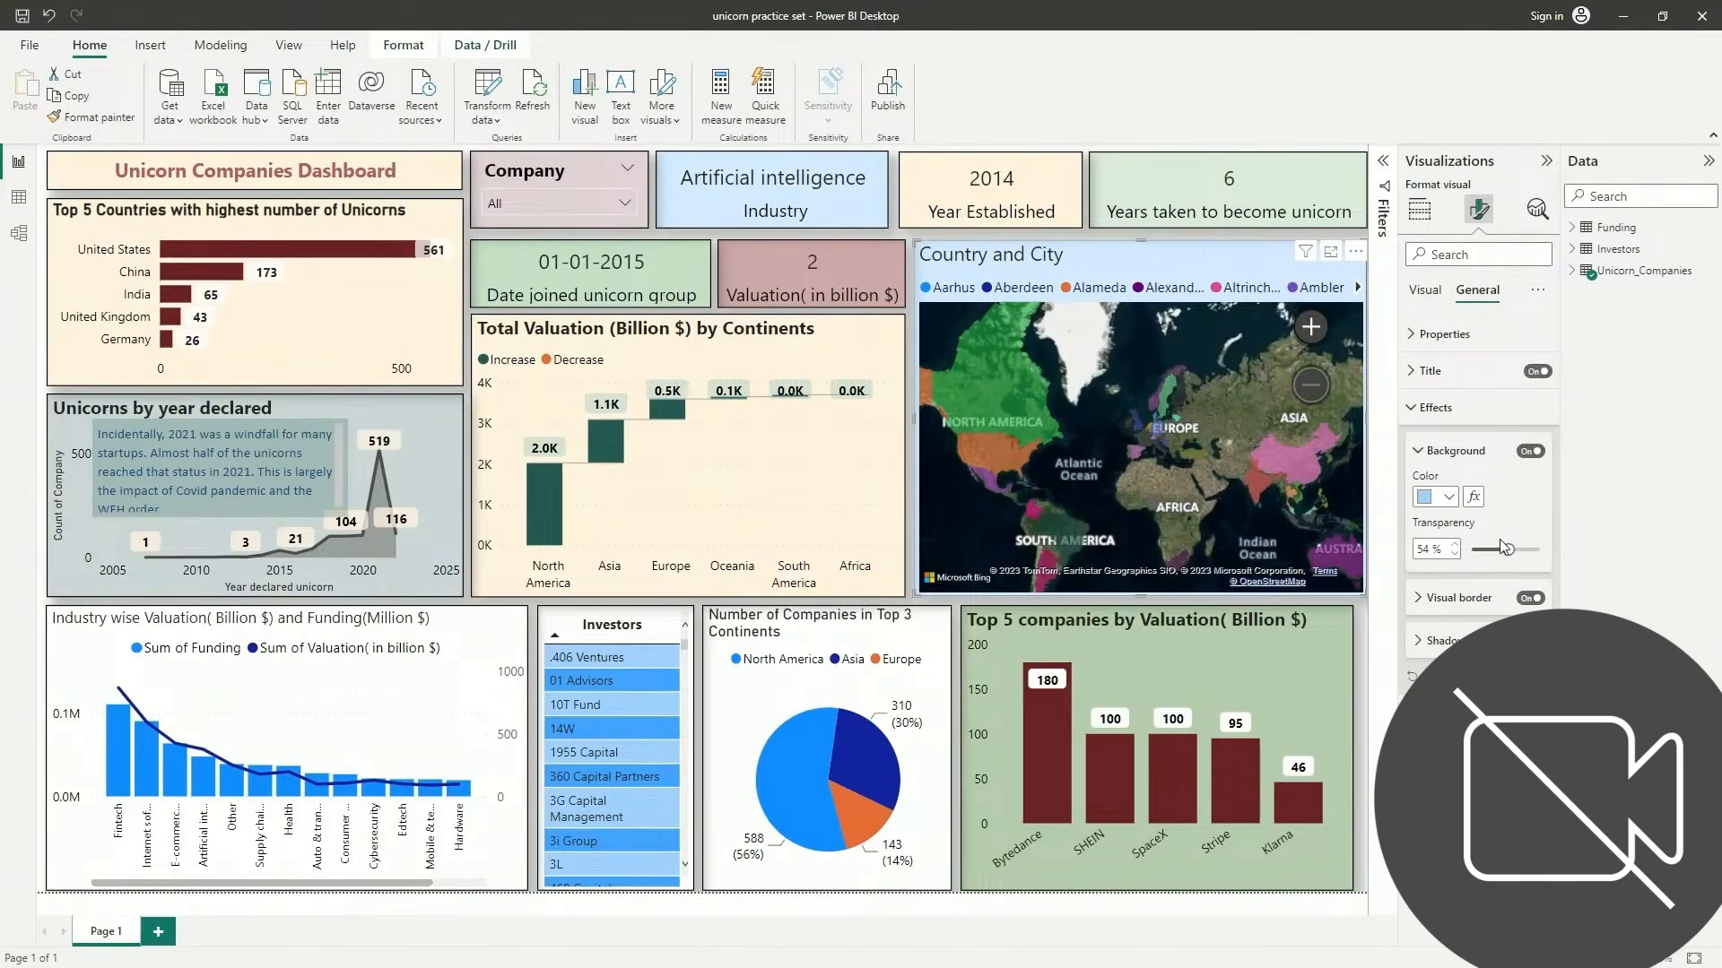
click(1483, 386)
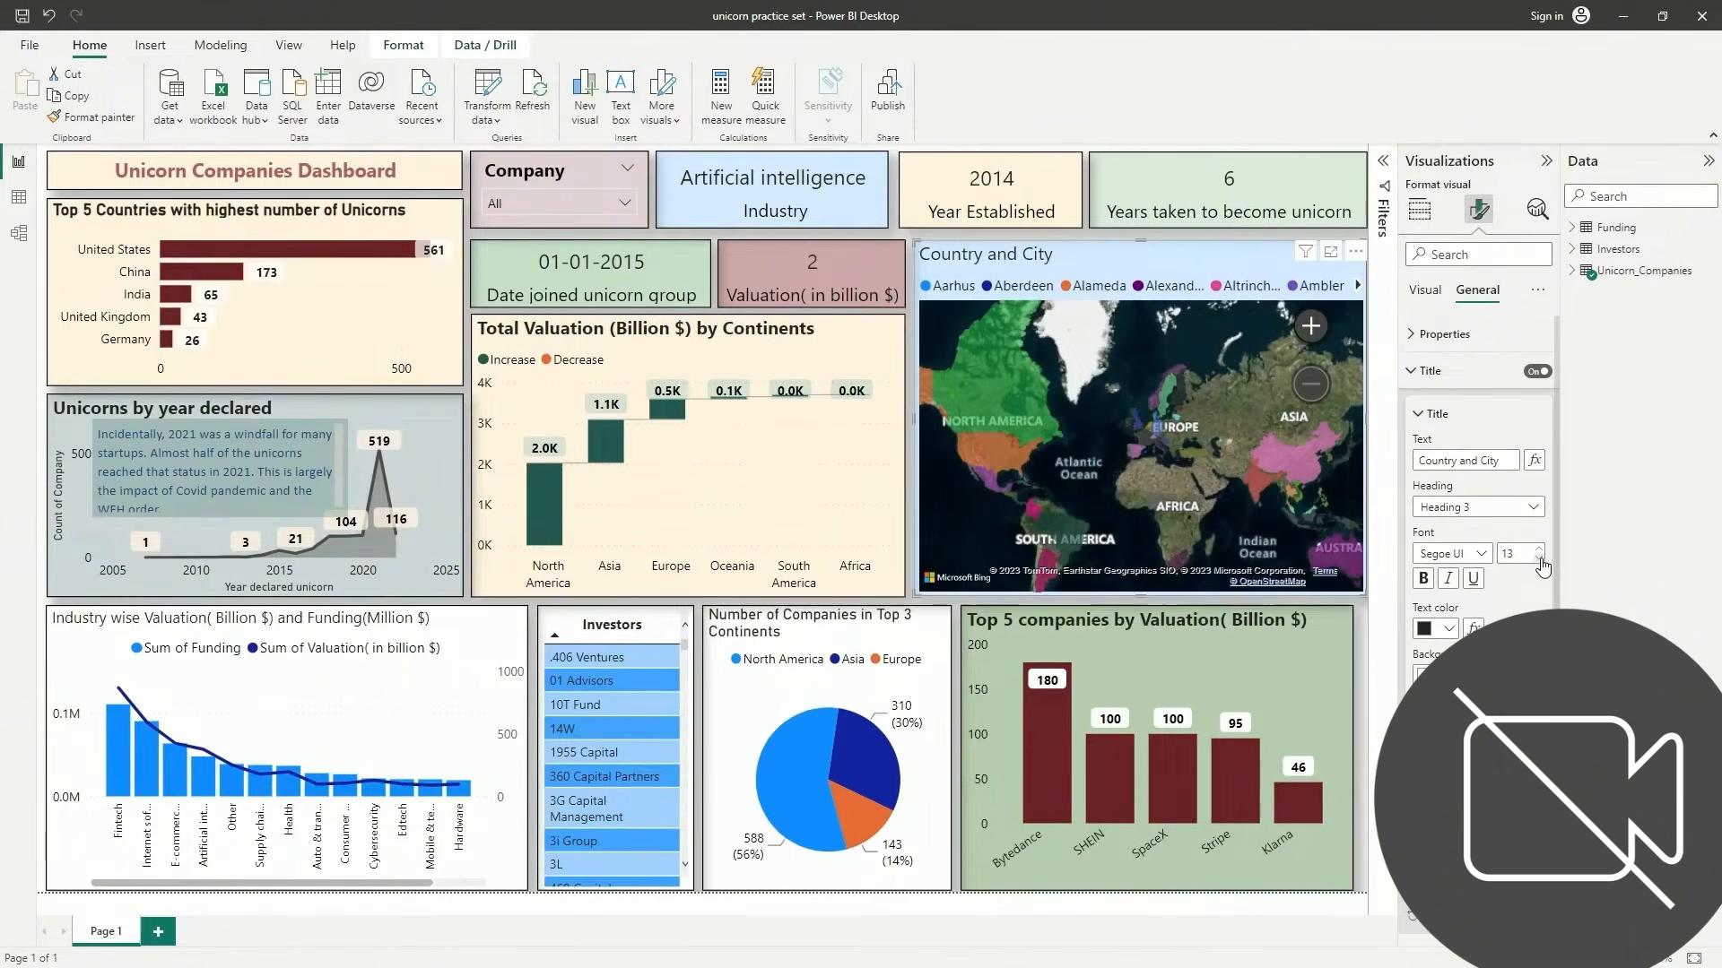
click(1423, 579)
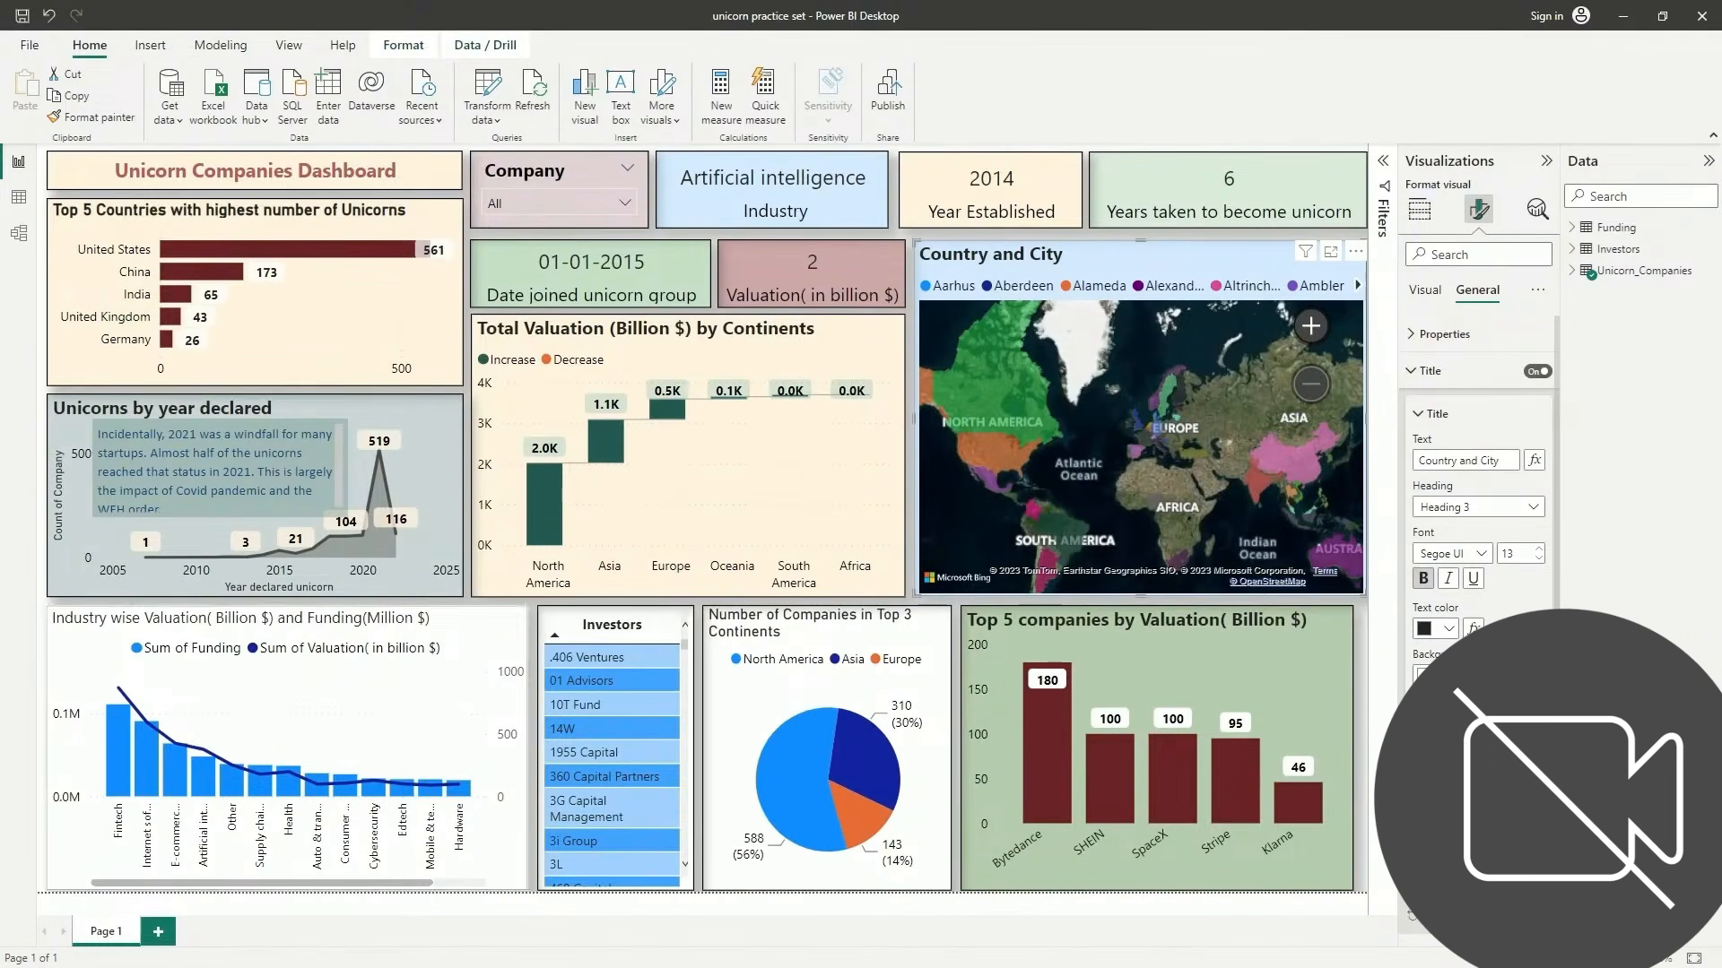
Turn on the horizontal gridlines of the Investors table and colour them dark blue
click(663, 628)
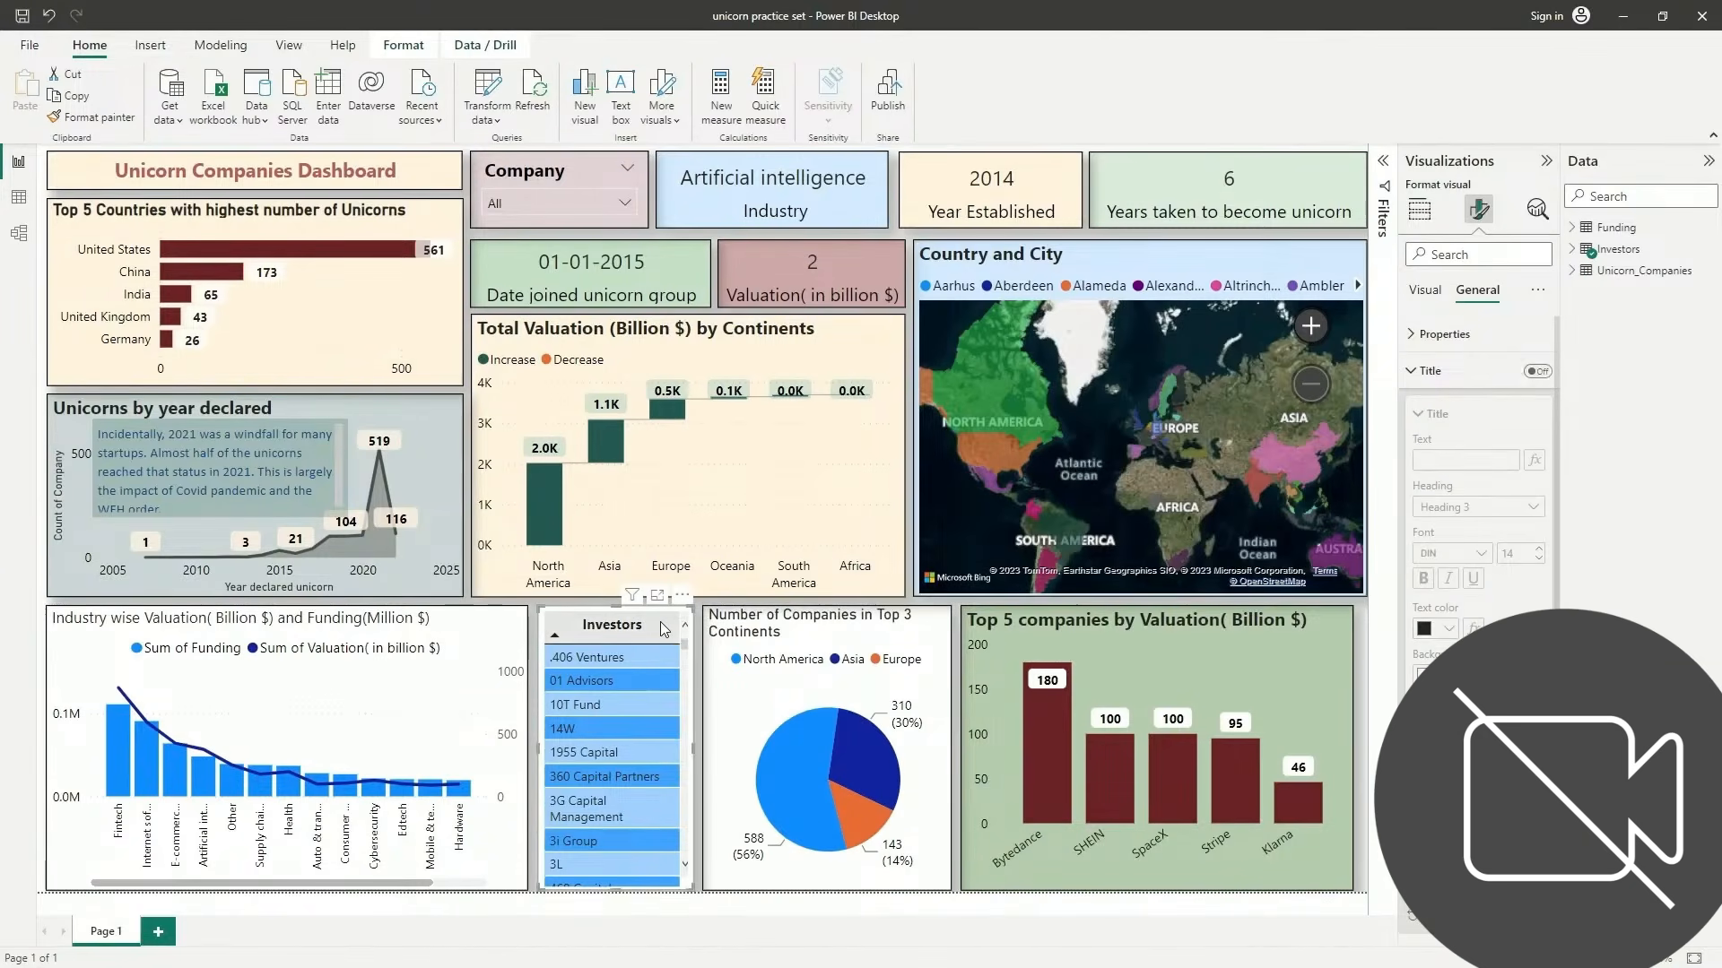
click(664, 627)
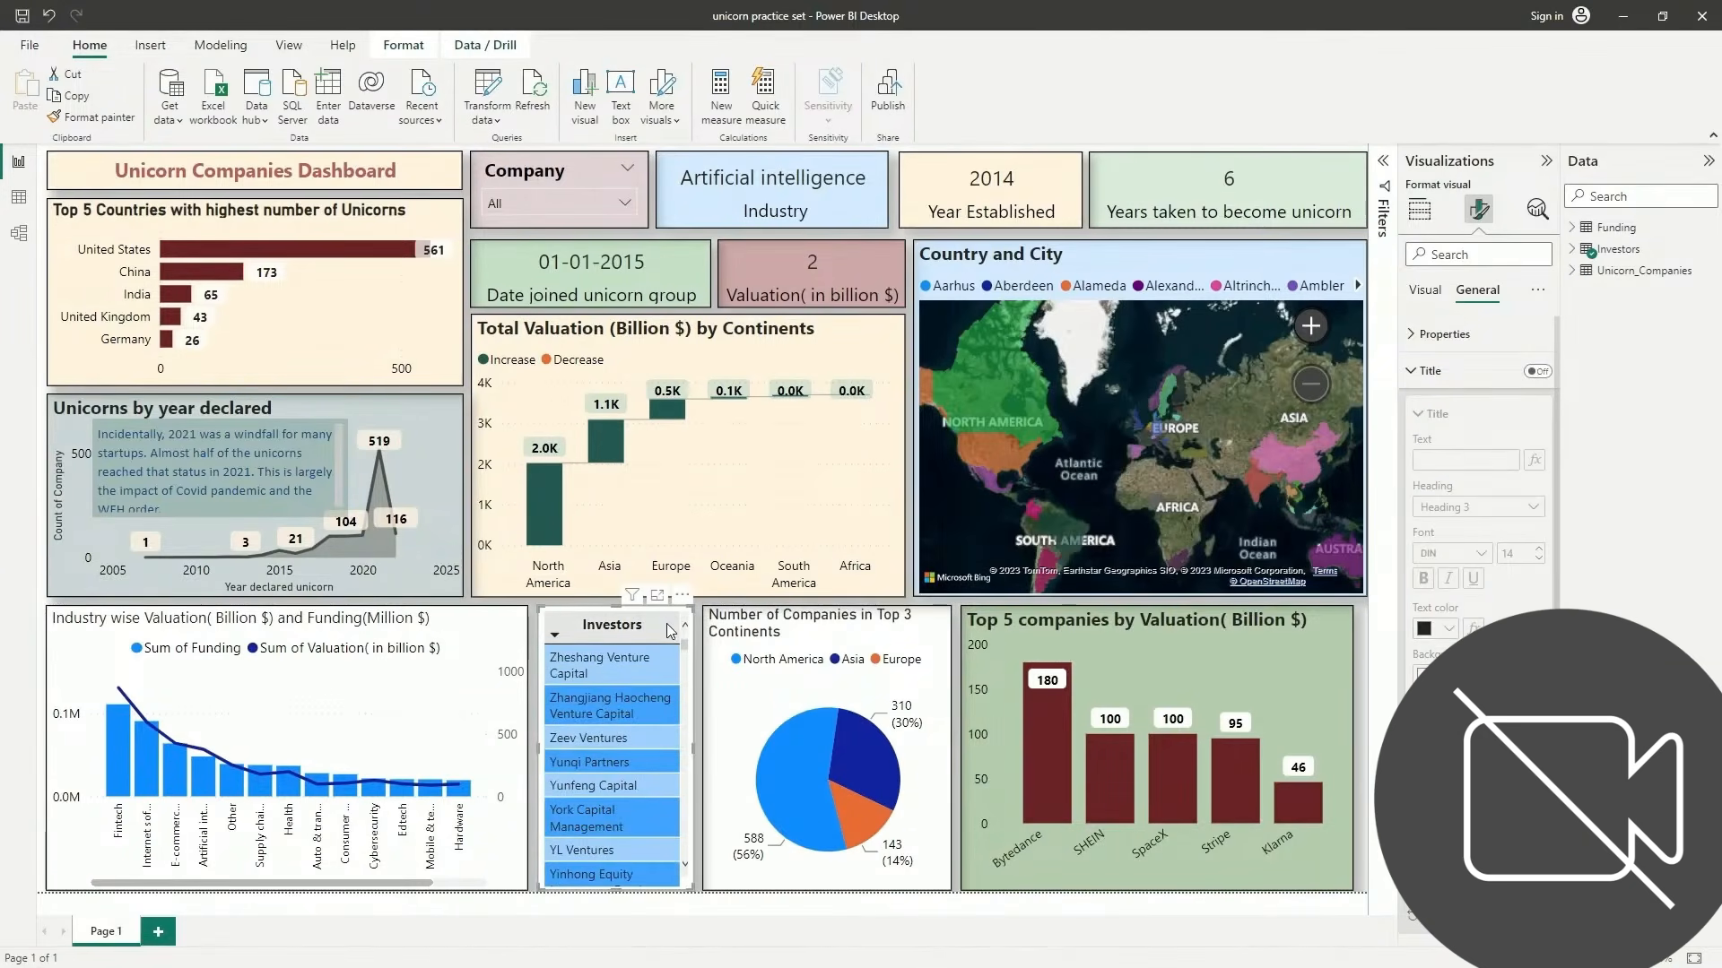
click(1466, 371)
click(1428, 291)
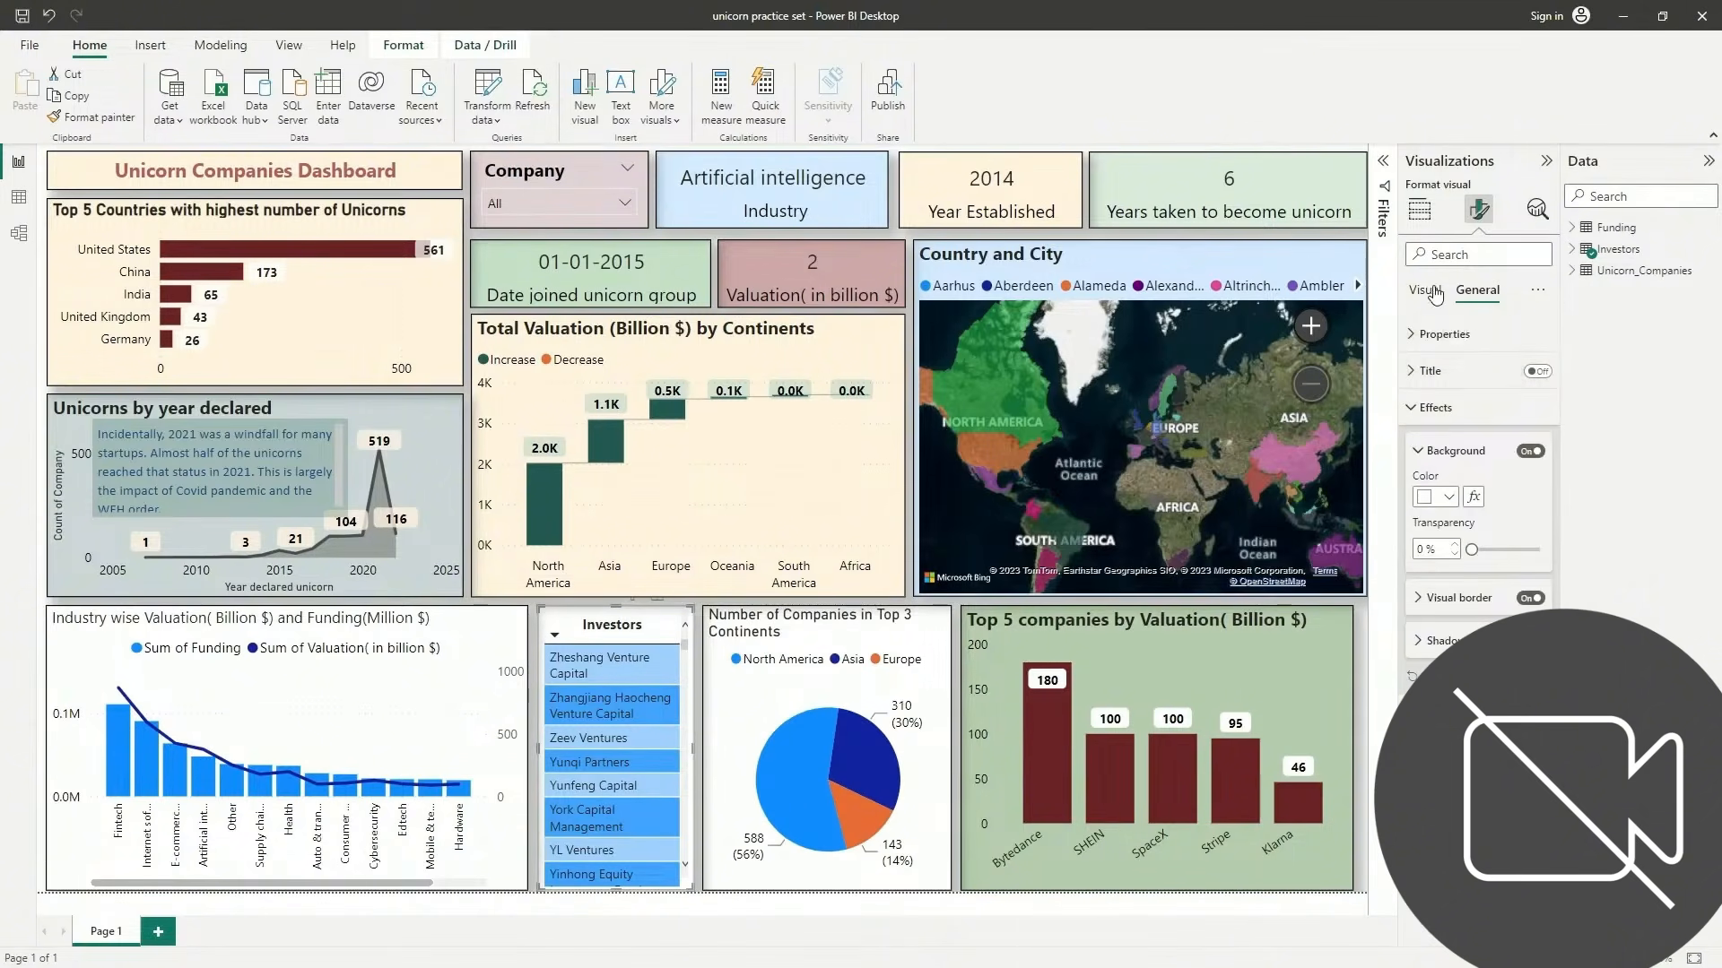
click(1453, 377)
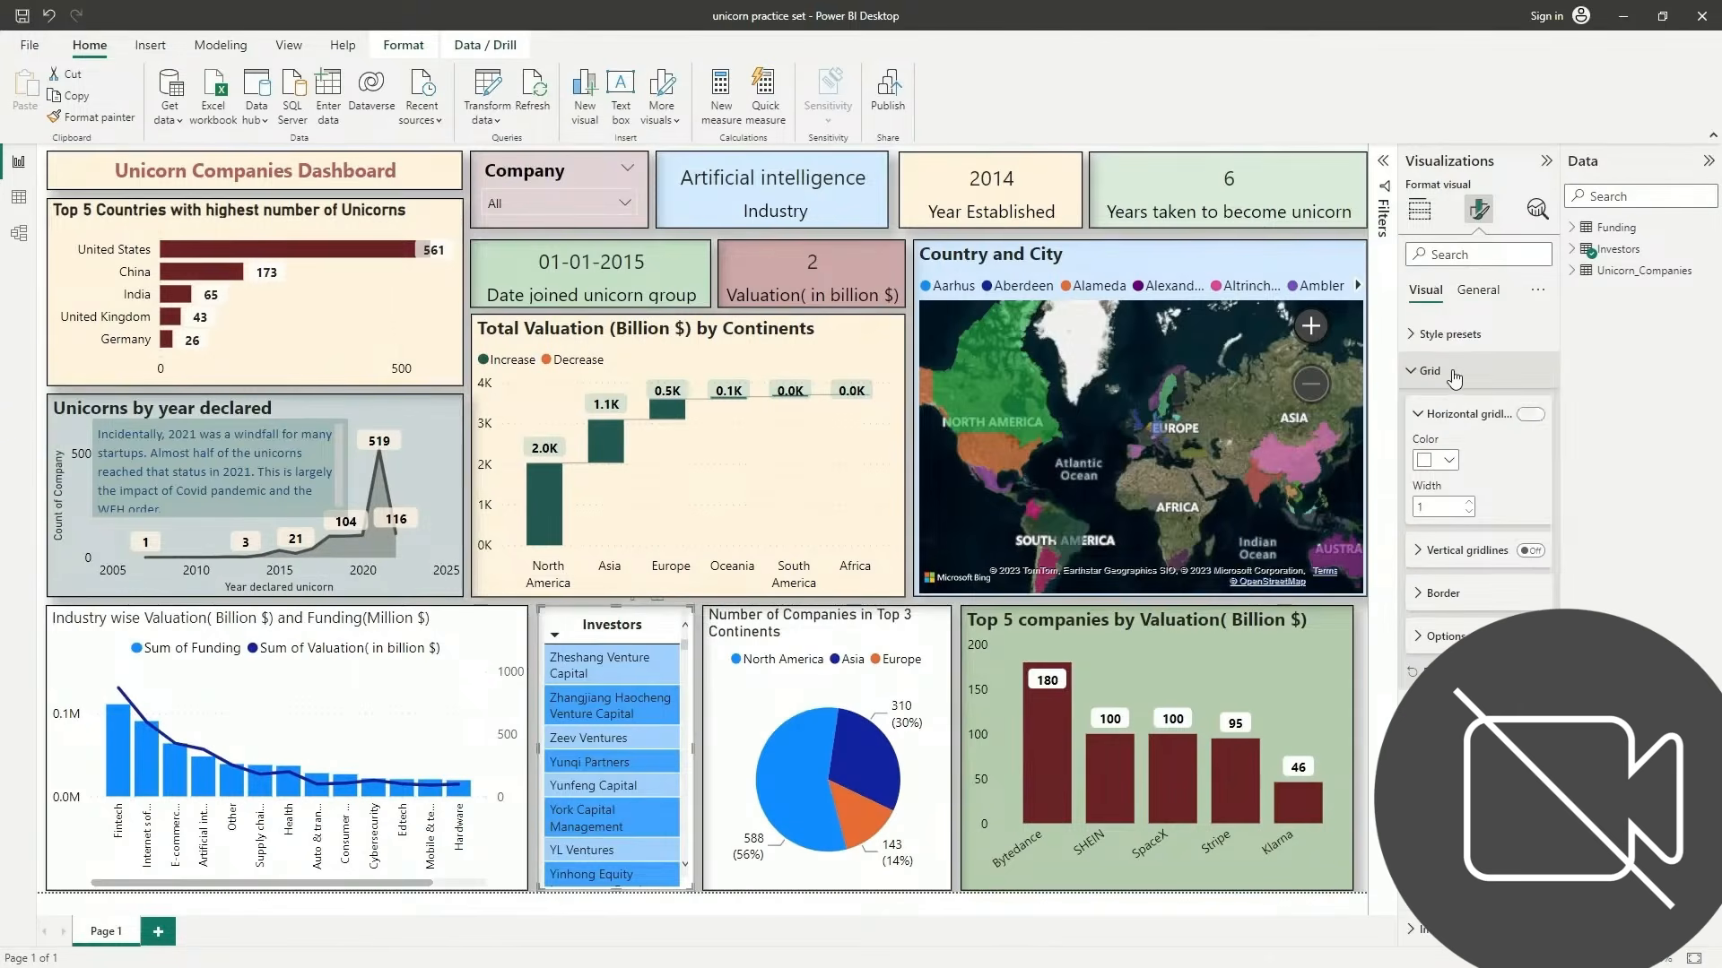
click(1467, 505)
click(1469, 512)
click(1469, 512)
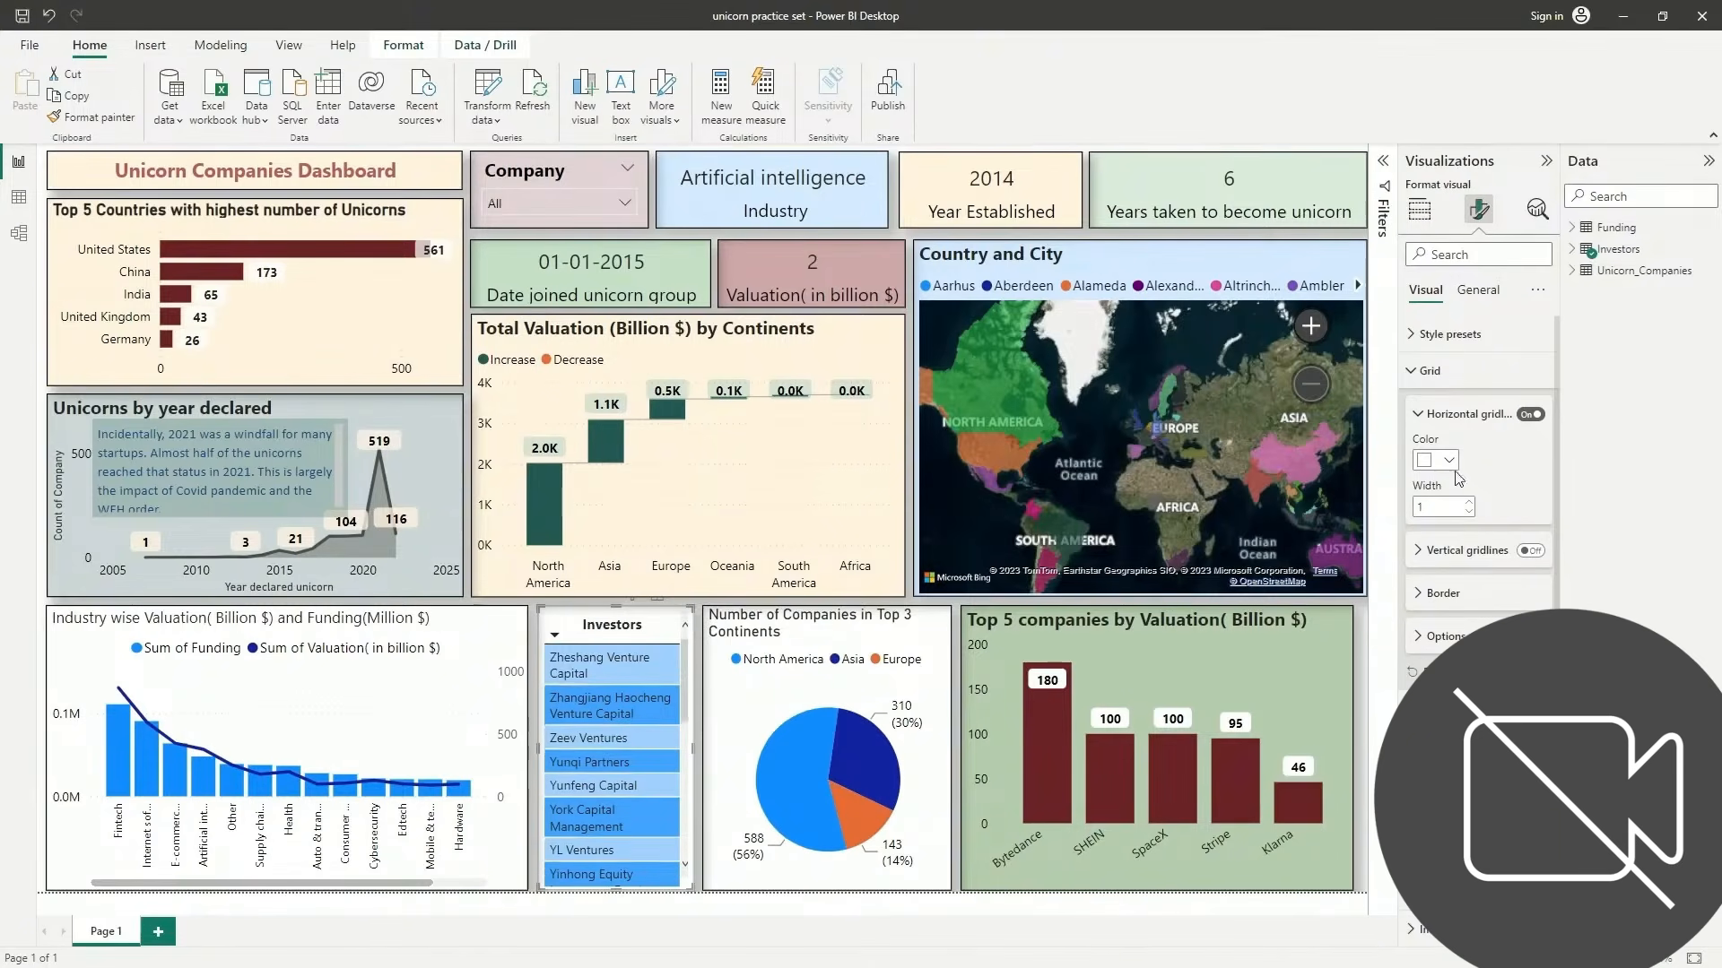
click(1450, 464)
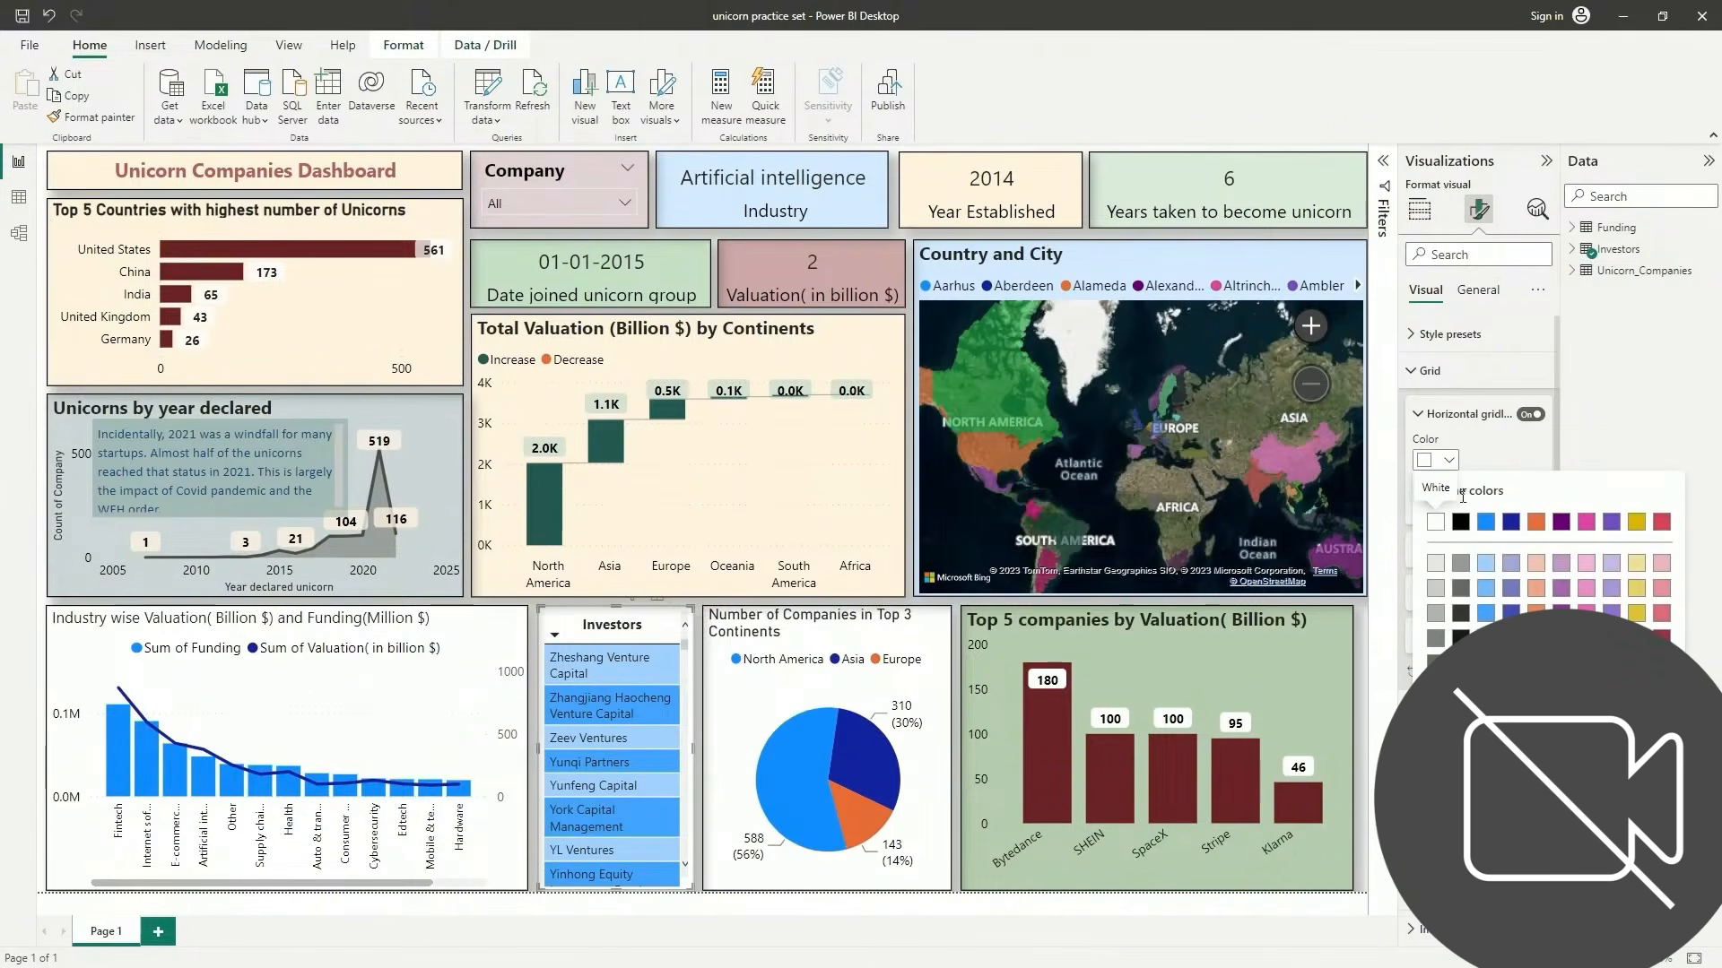
click(1510, 521)
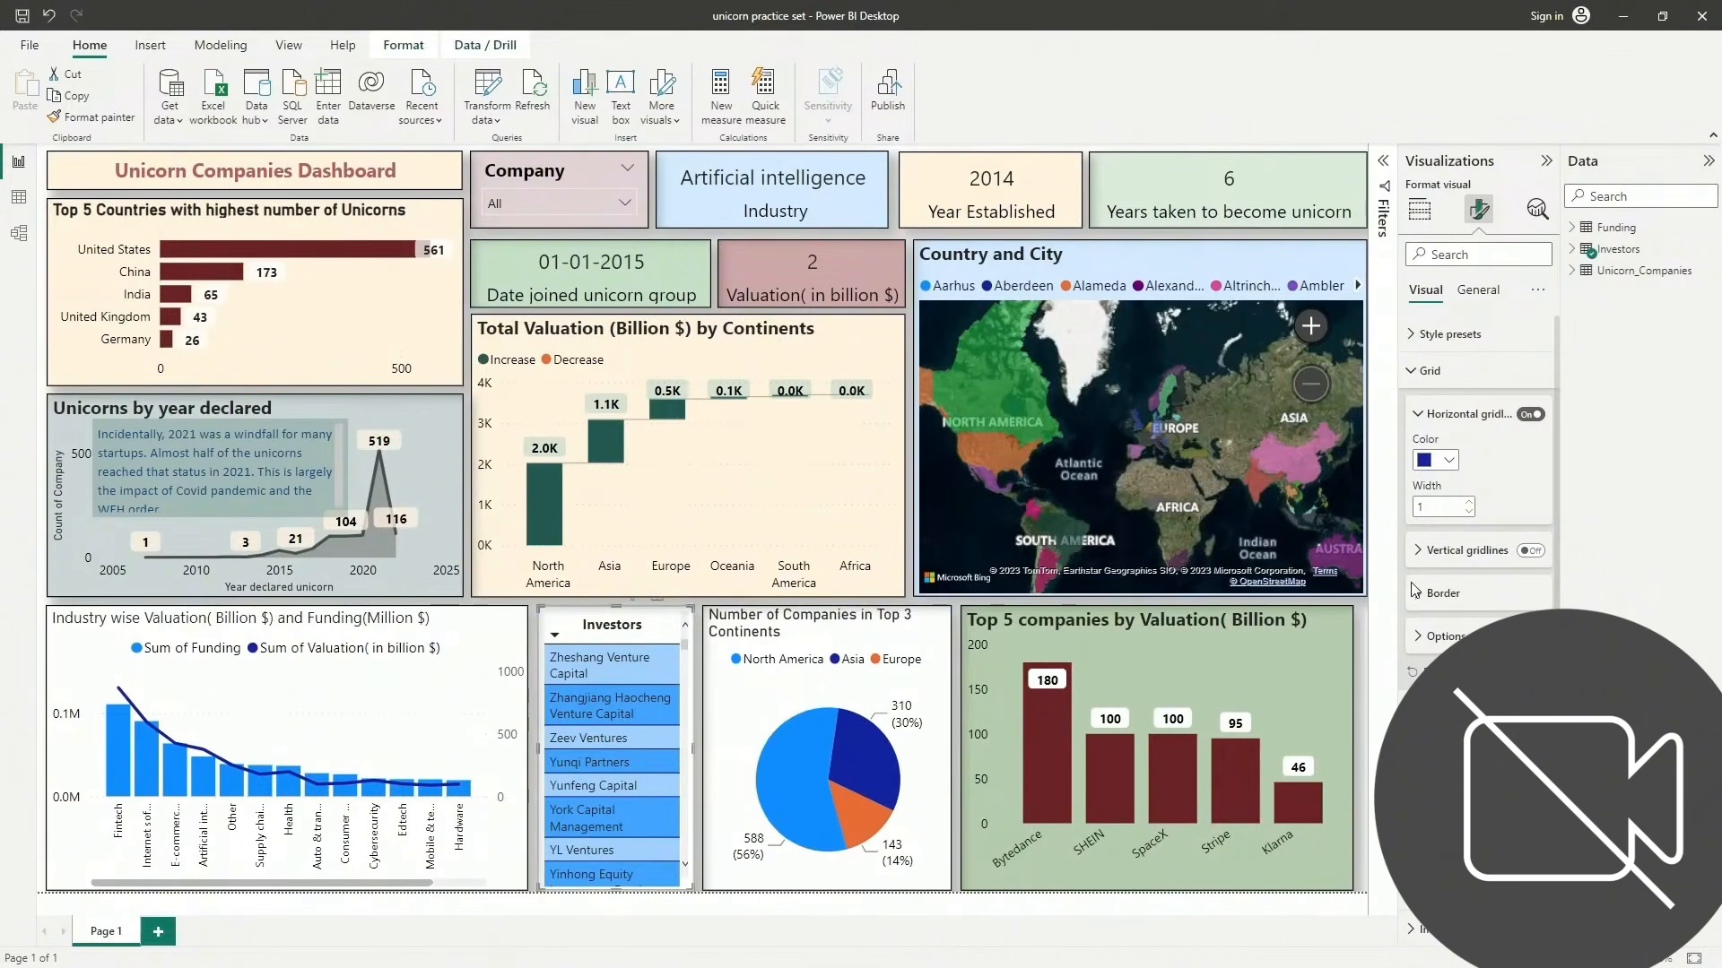
click(1479, 552)
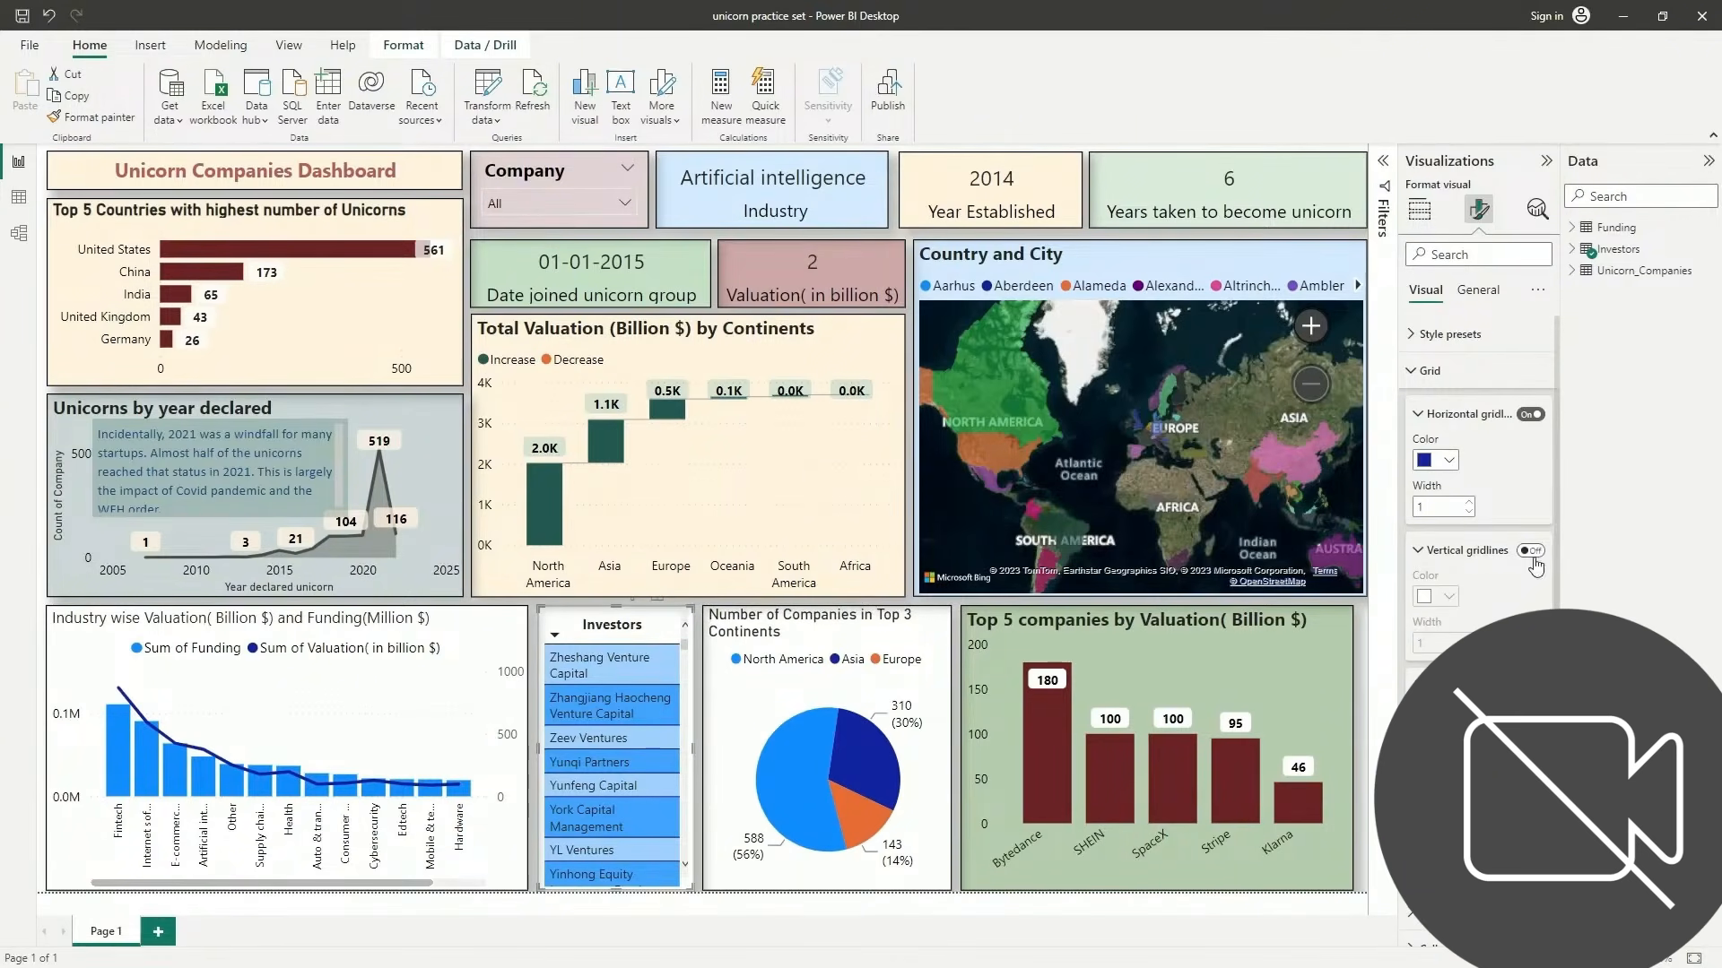
click(1463, 554)
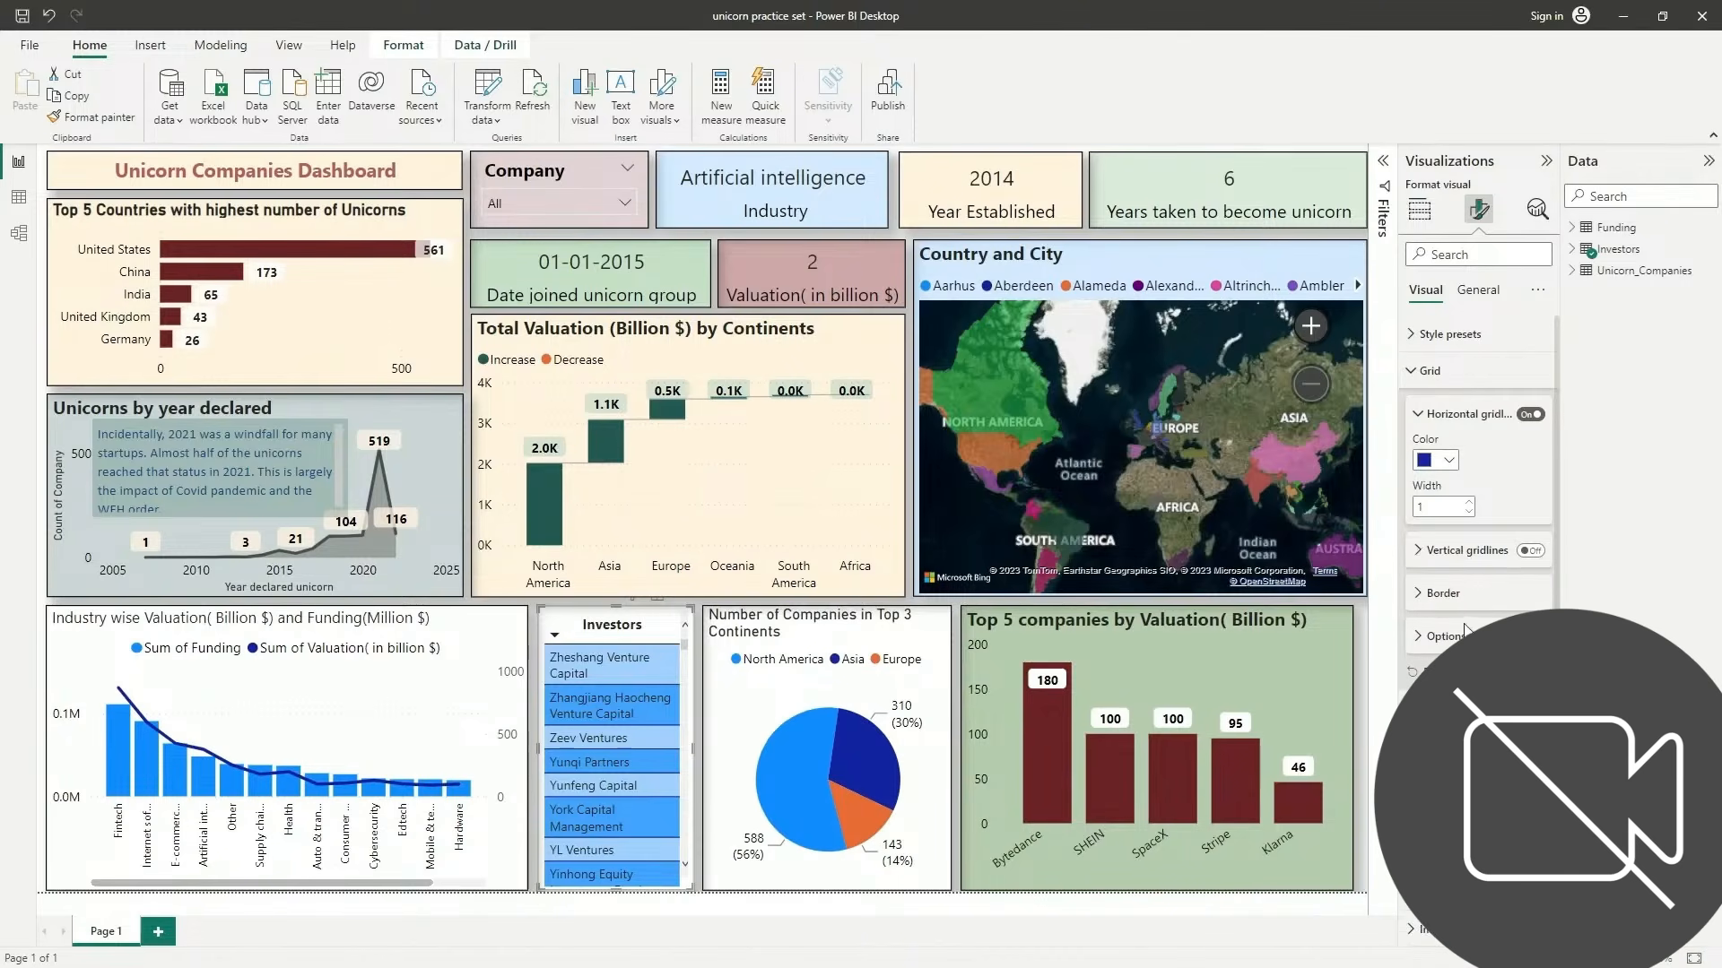
Try custom purple, yellow-green and green background colours for the Investors table's values
click(1437, 708)
scroll(1478, 493, down, 3)
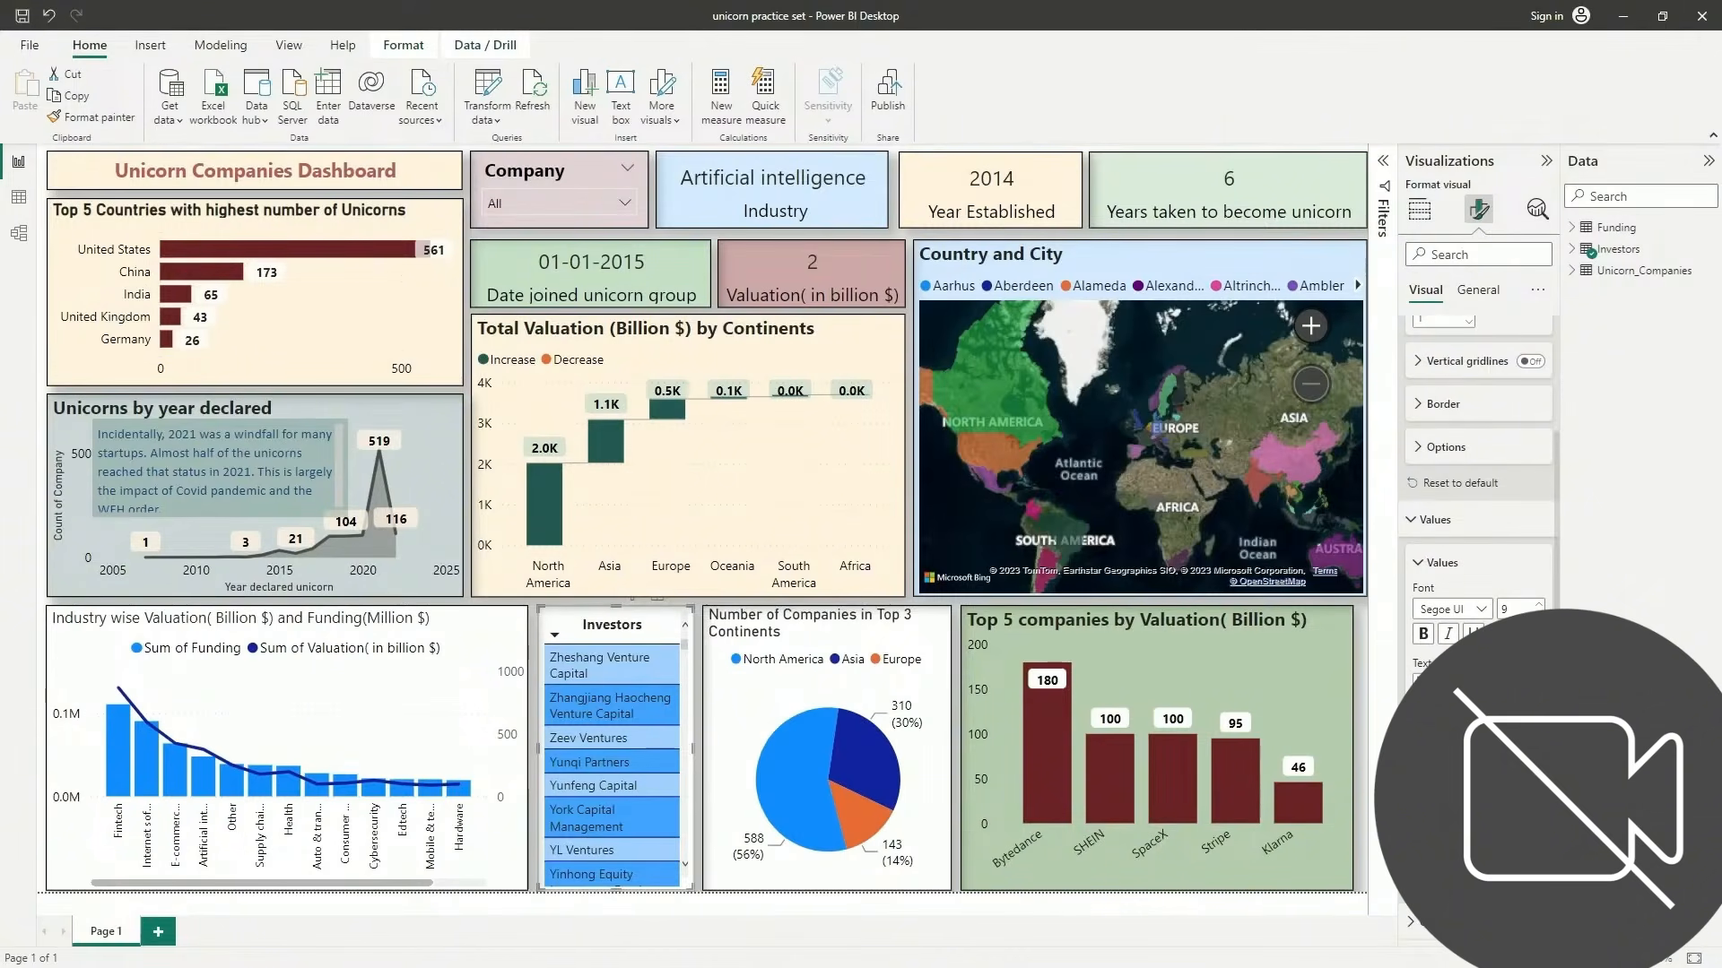
click(1432, 734)
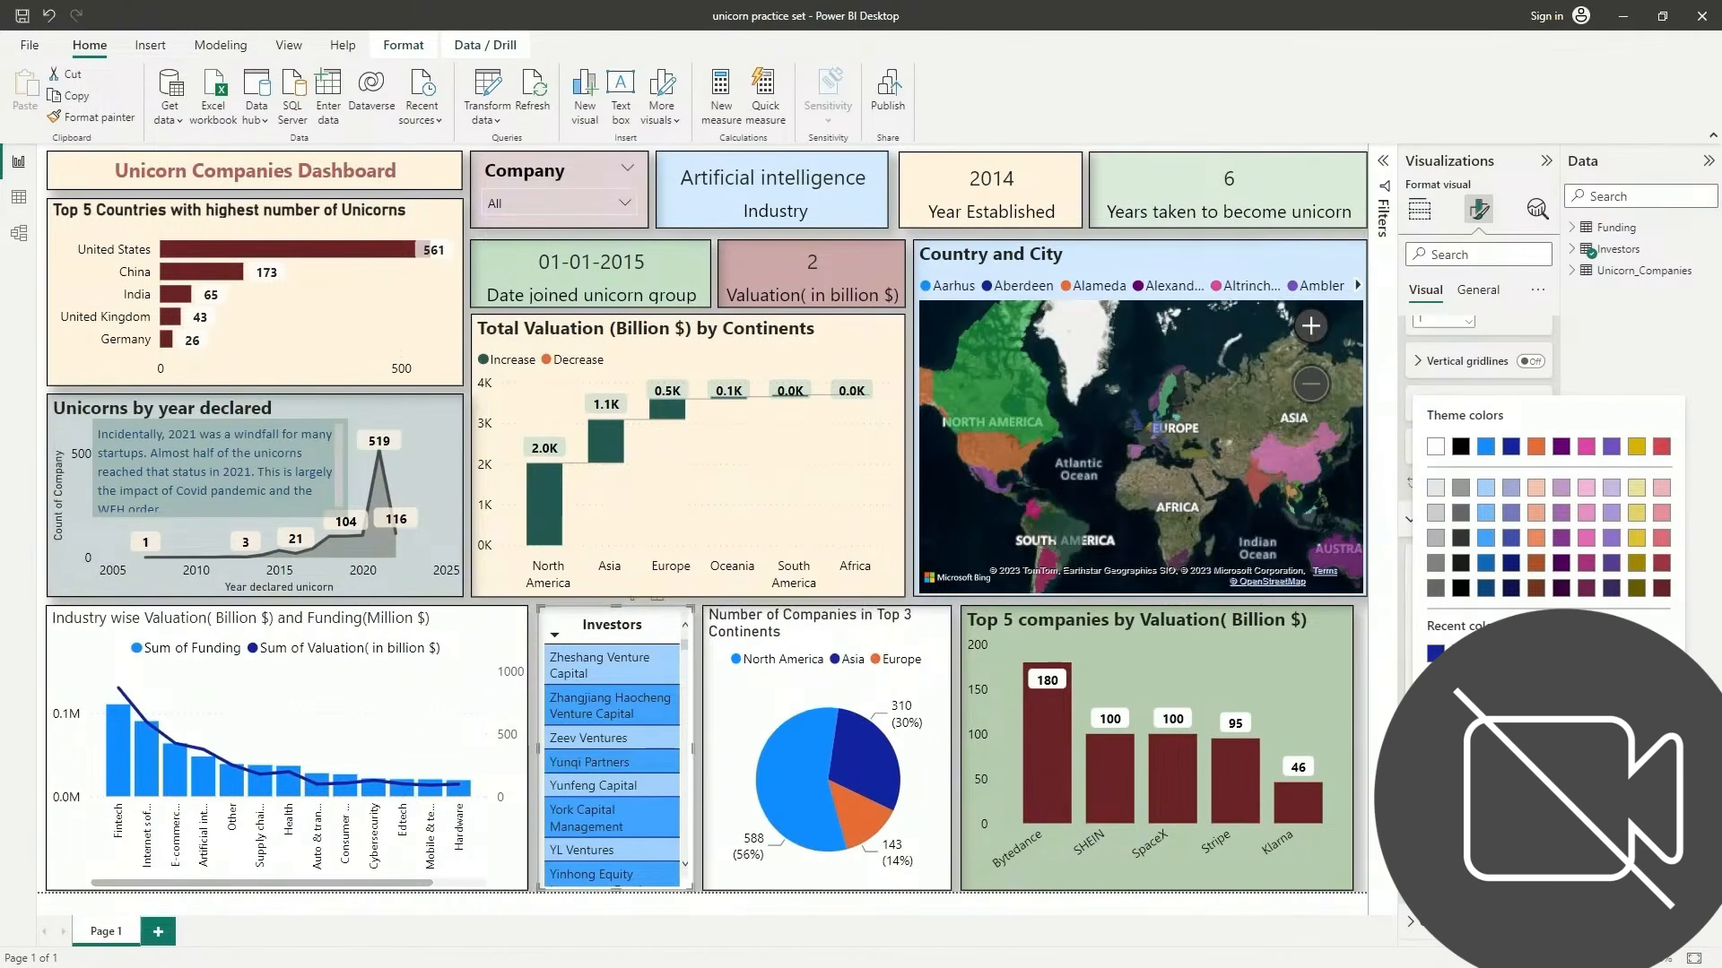
click(1471, 696)
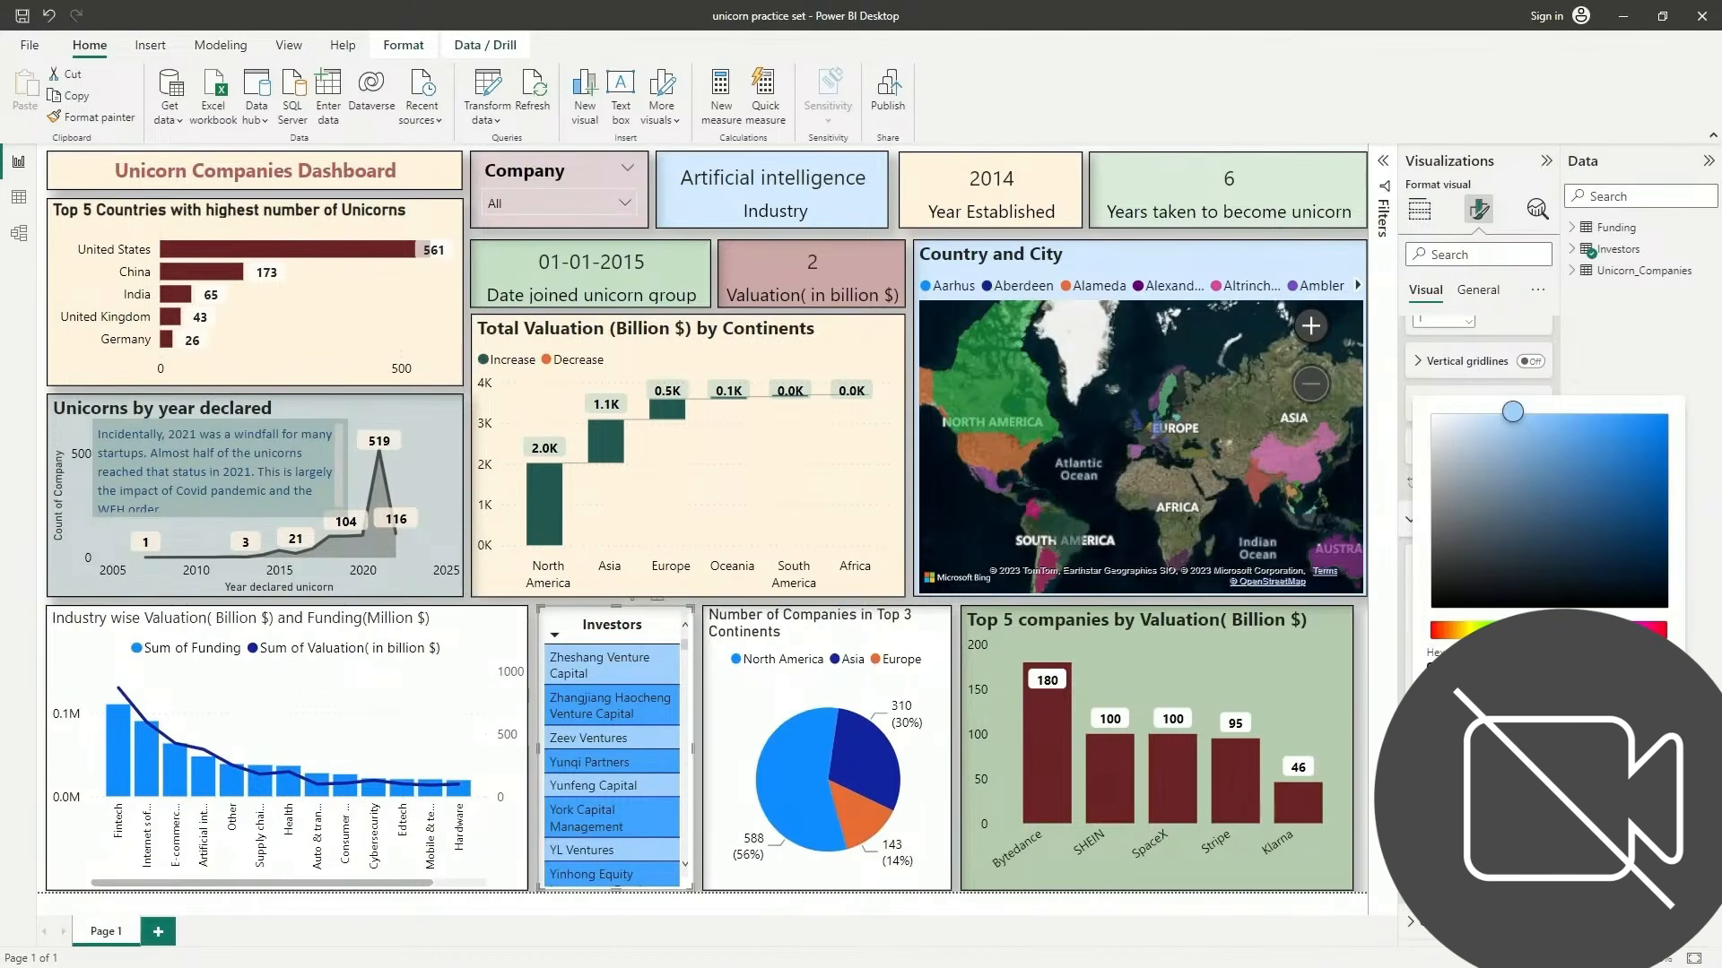
click(1594, 630)
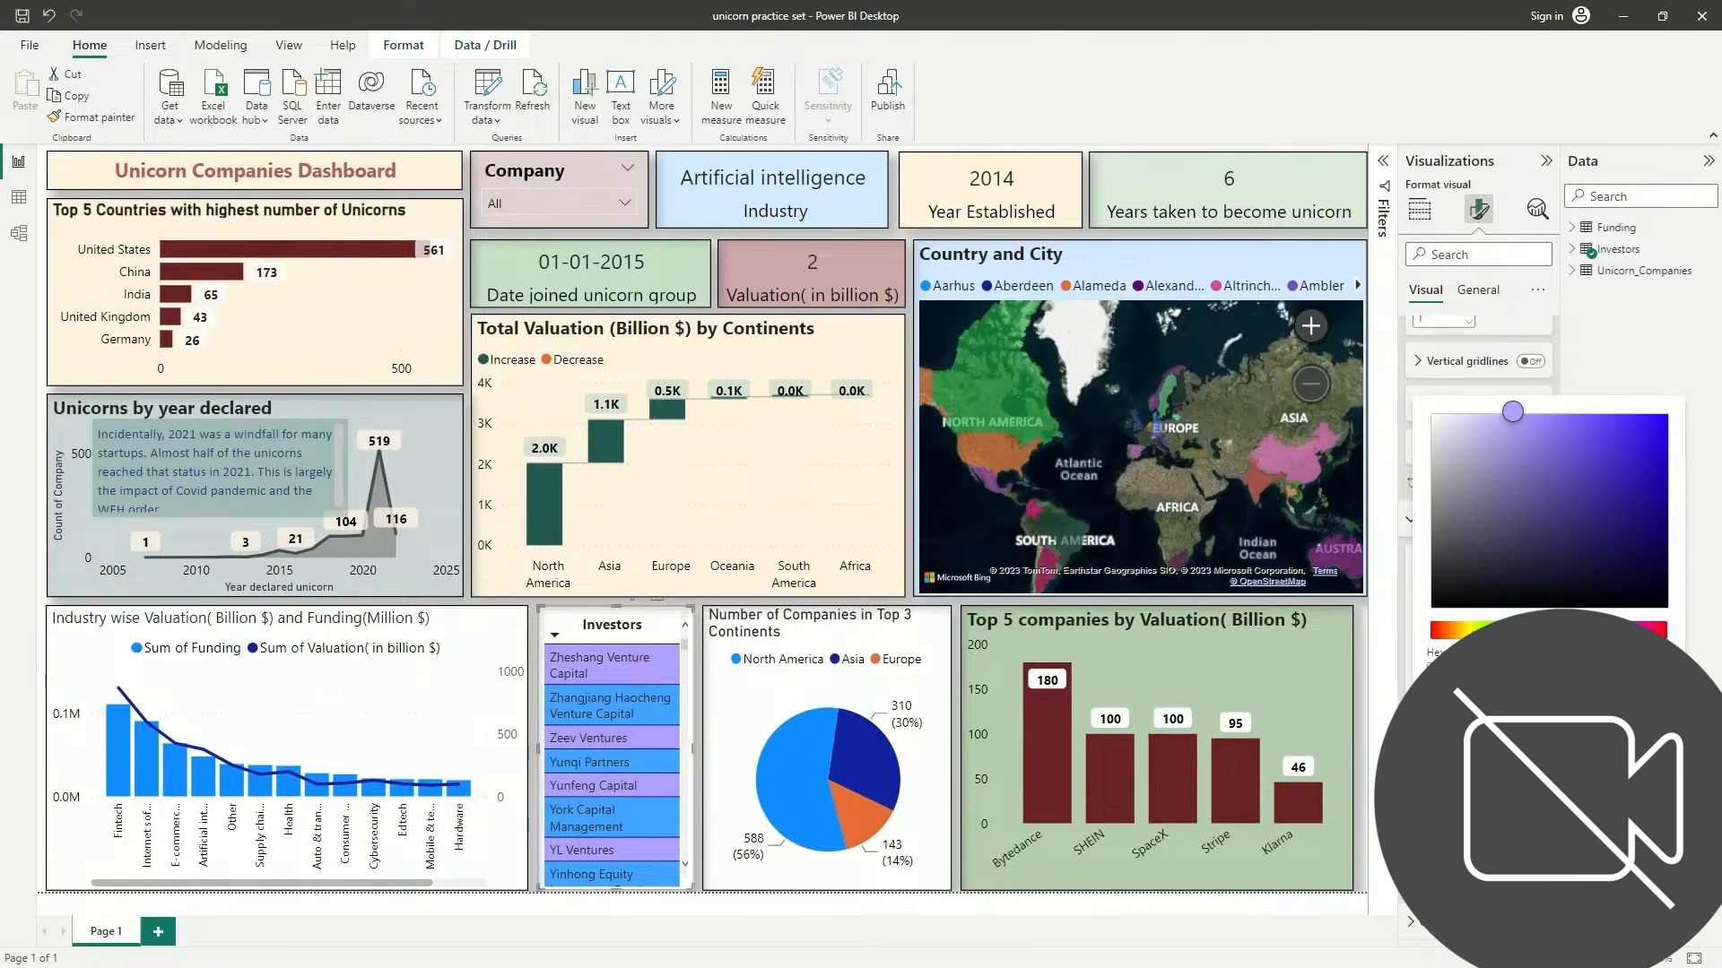
click(1479, 630)
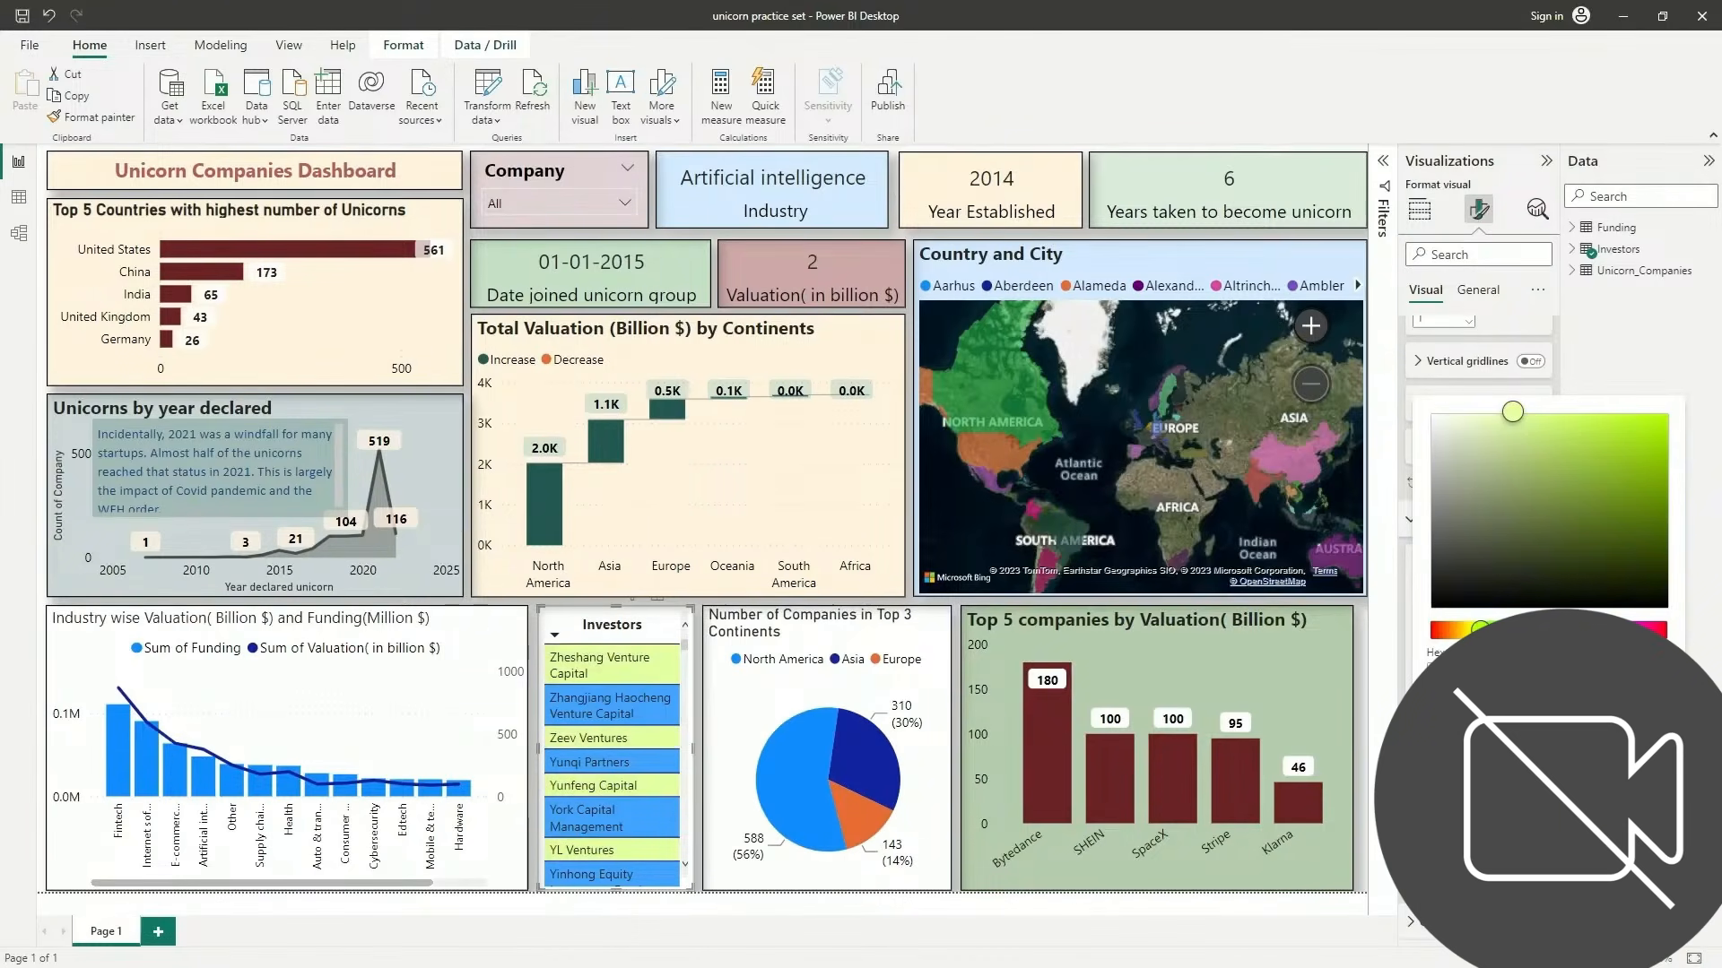
click(1496, 631)
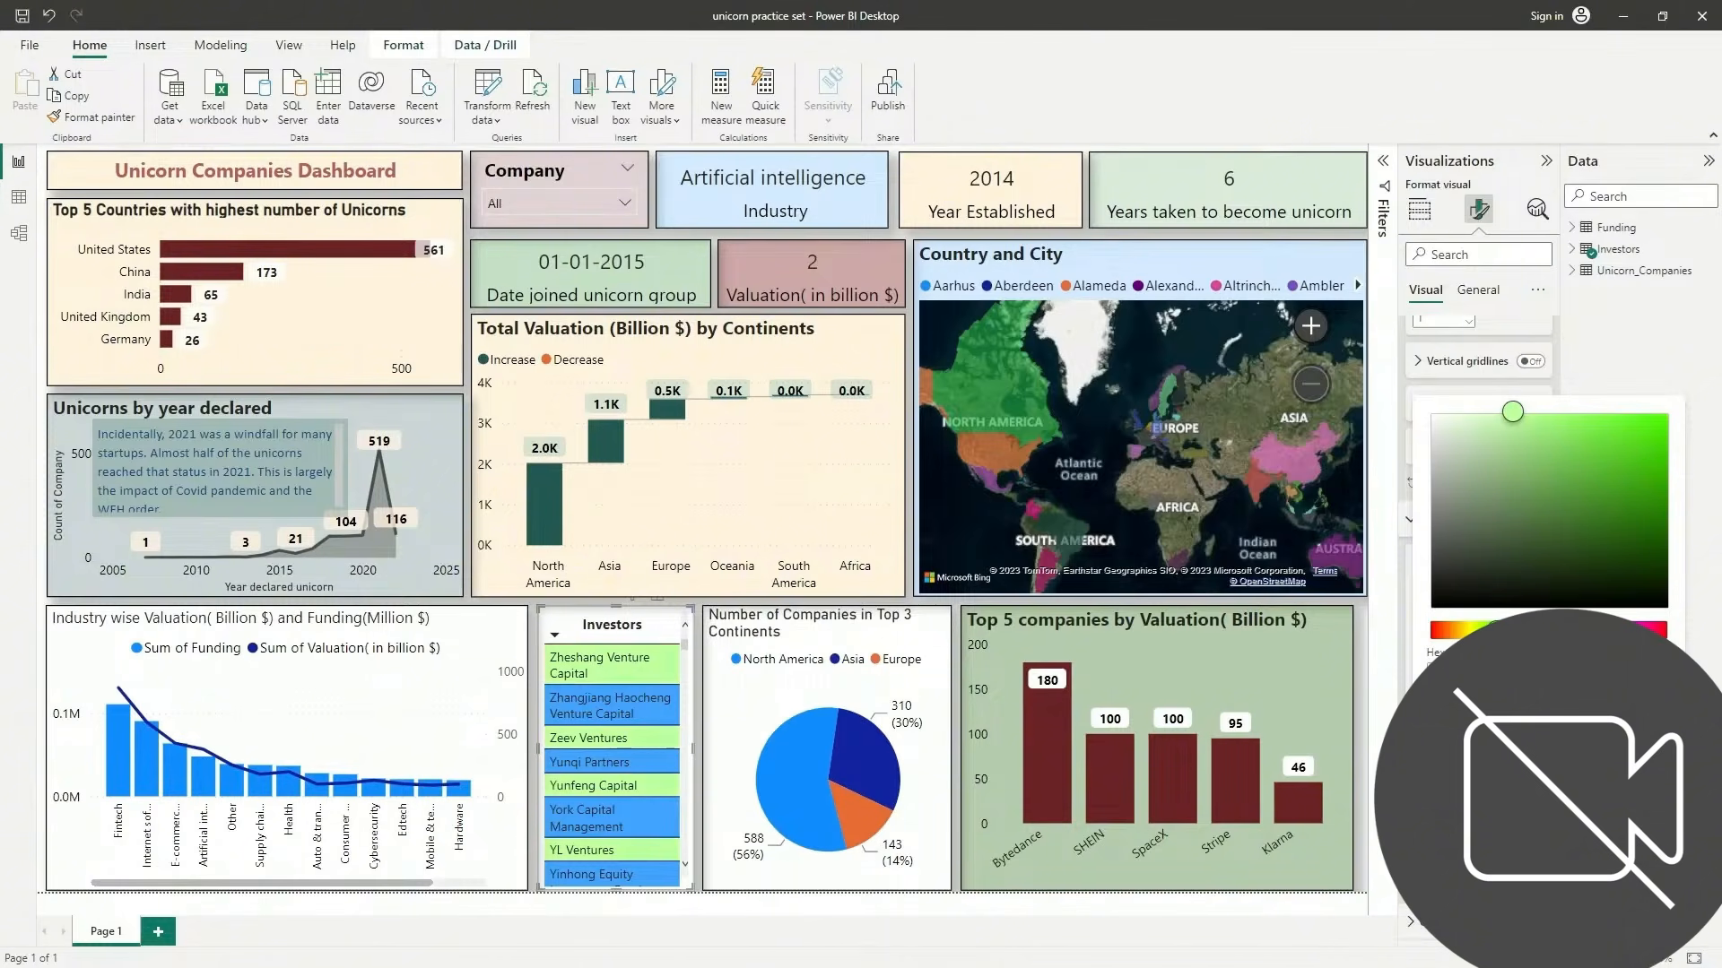
Set the background colour of the Investors table's values to the lightest red theme shade
click(1443, 740)
click(1443, 741)
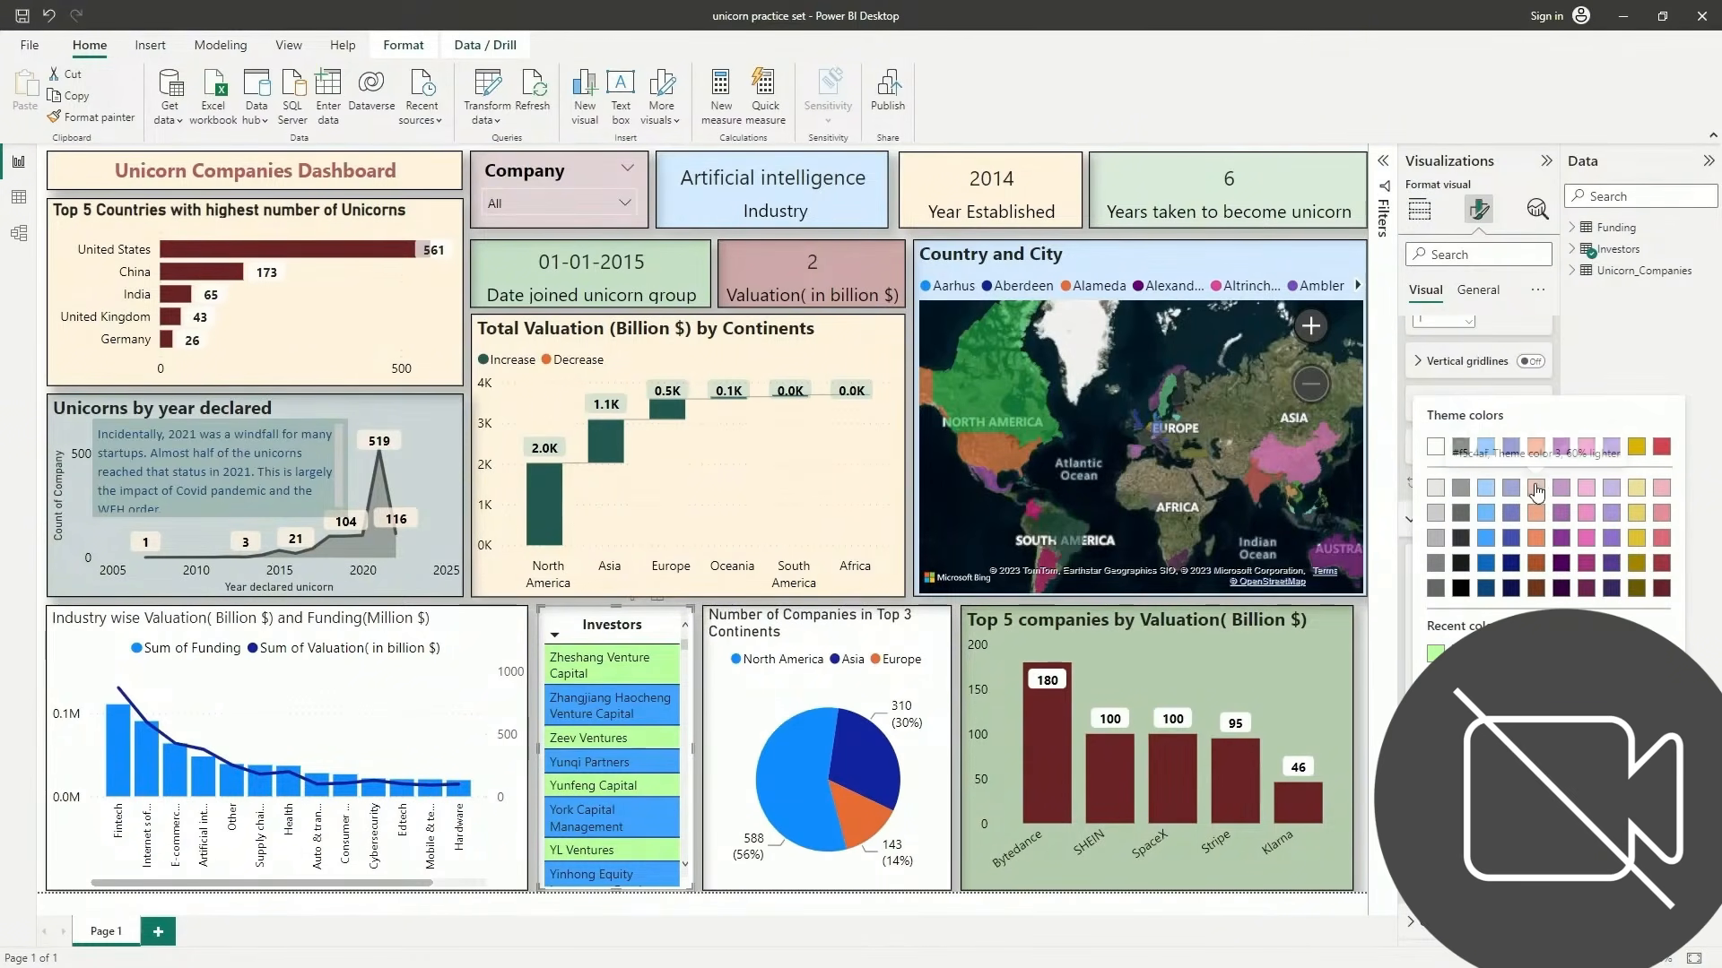
click(1664, 491)
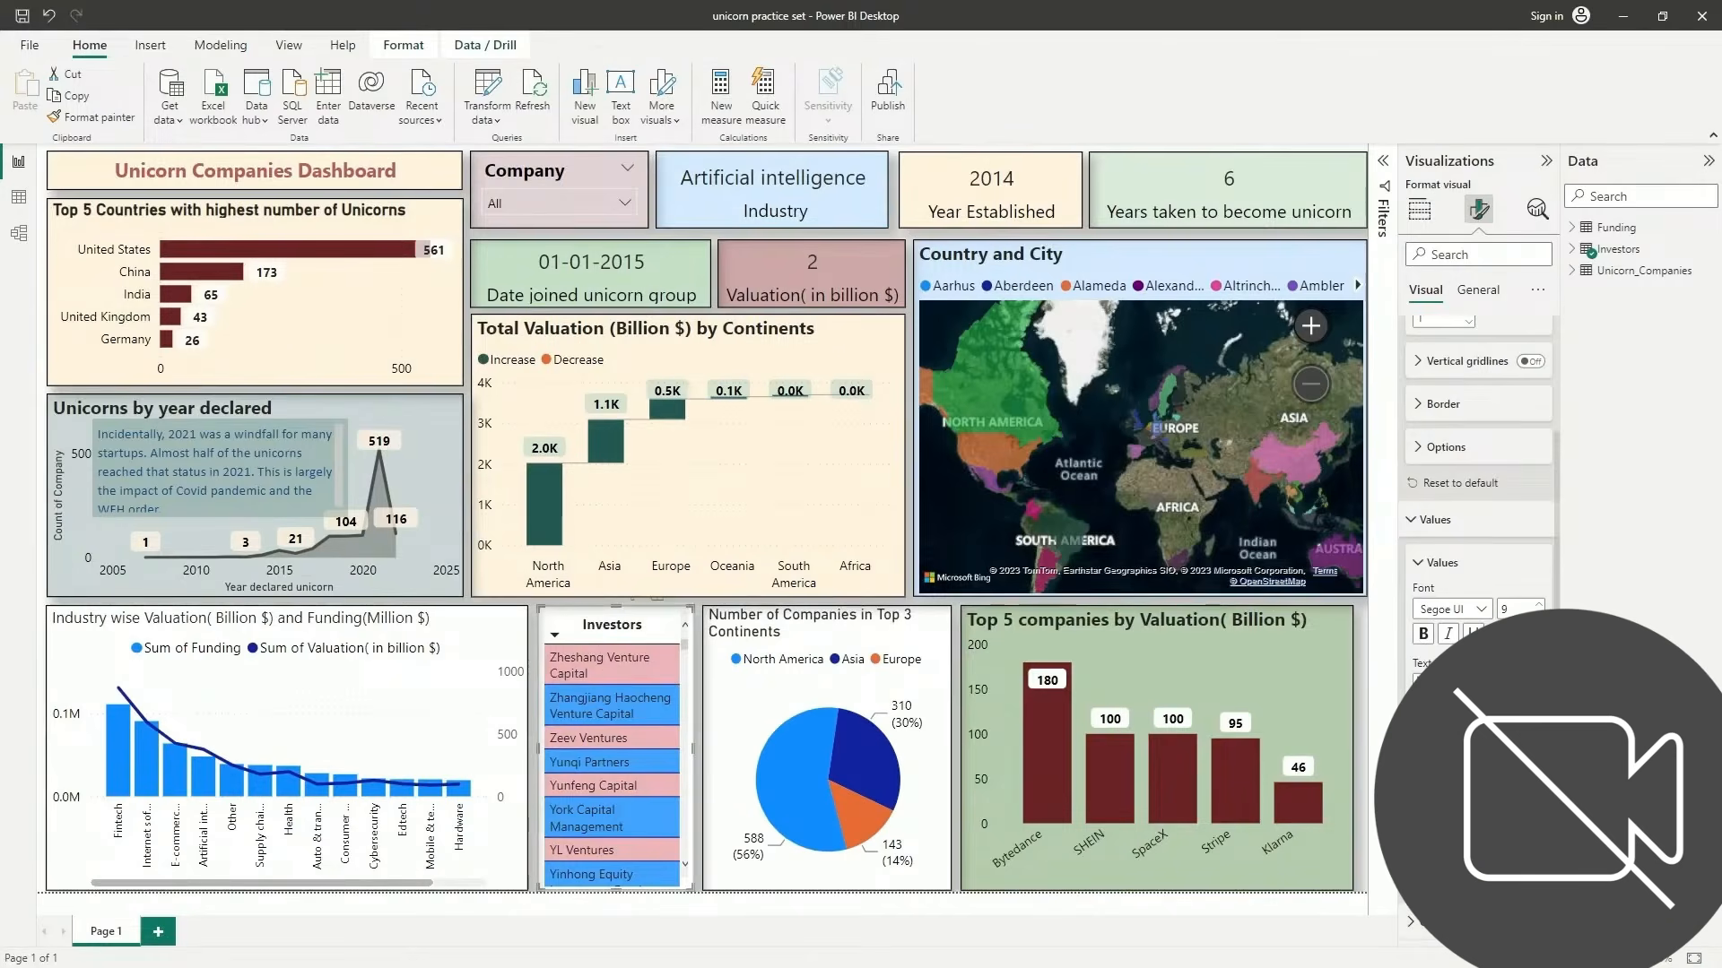
Set the alternate background colour of the Investors table's values to a custom pale green
click(1432, 783)
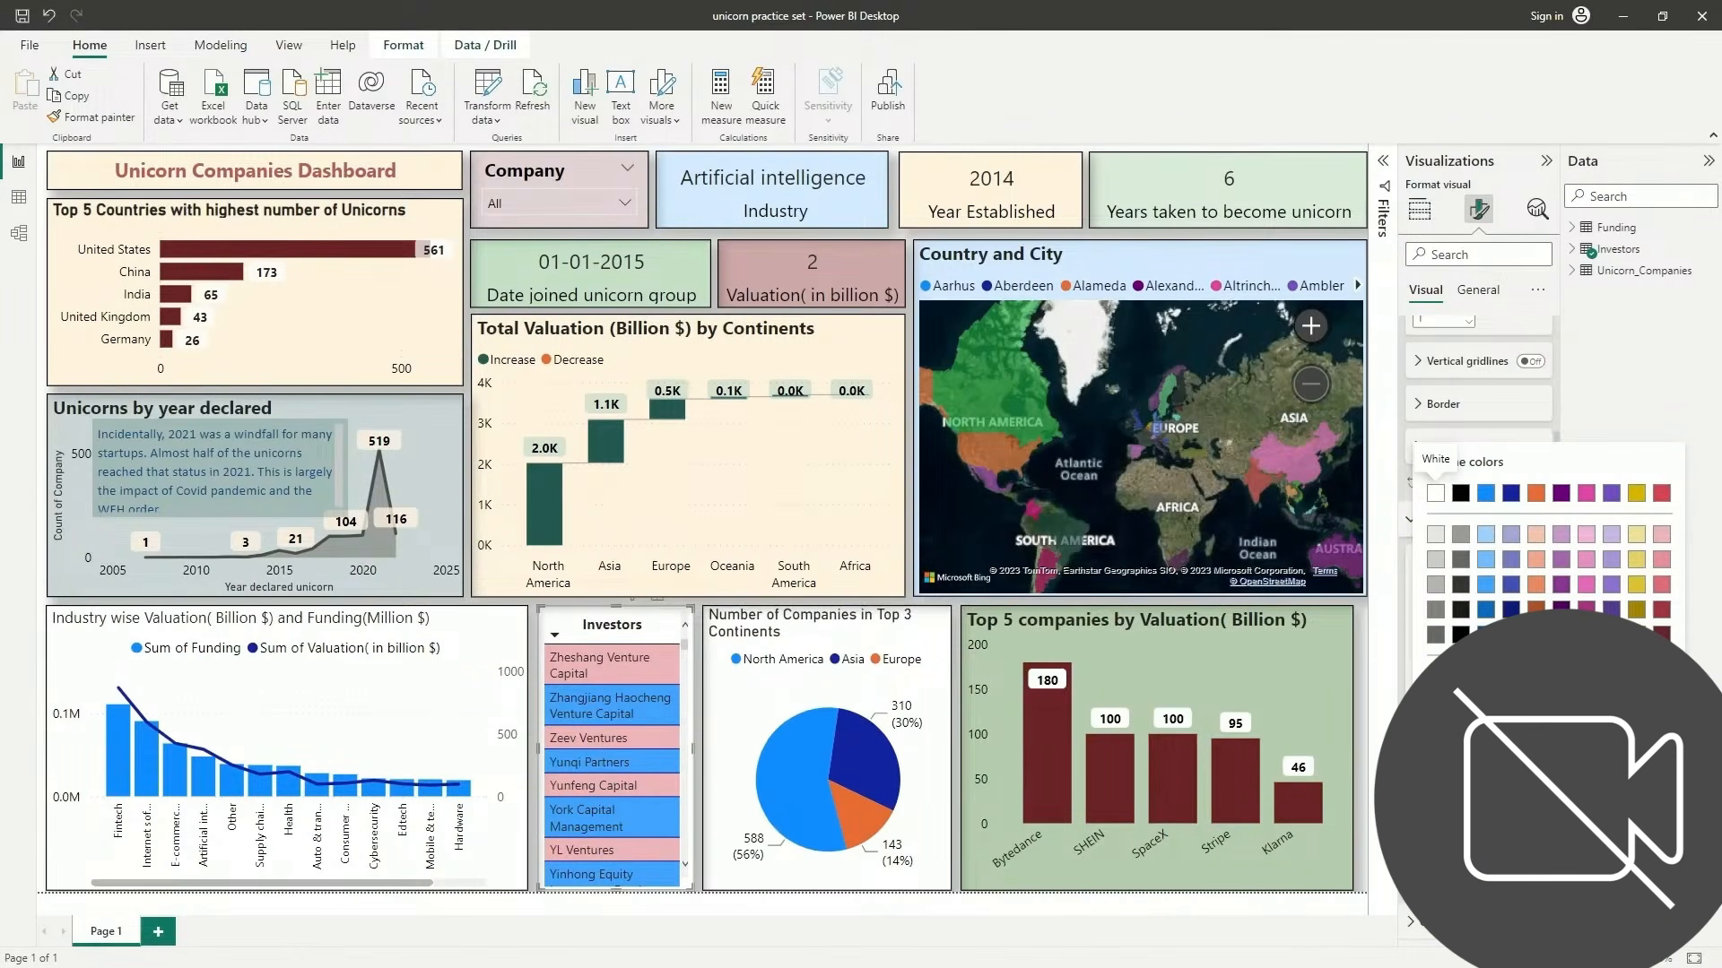
click(1434, 493)
click(1432, 831)
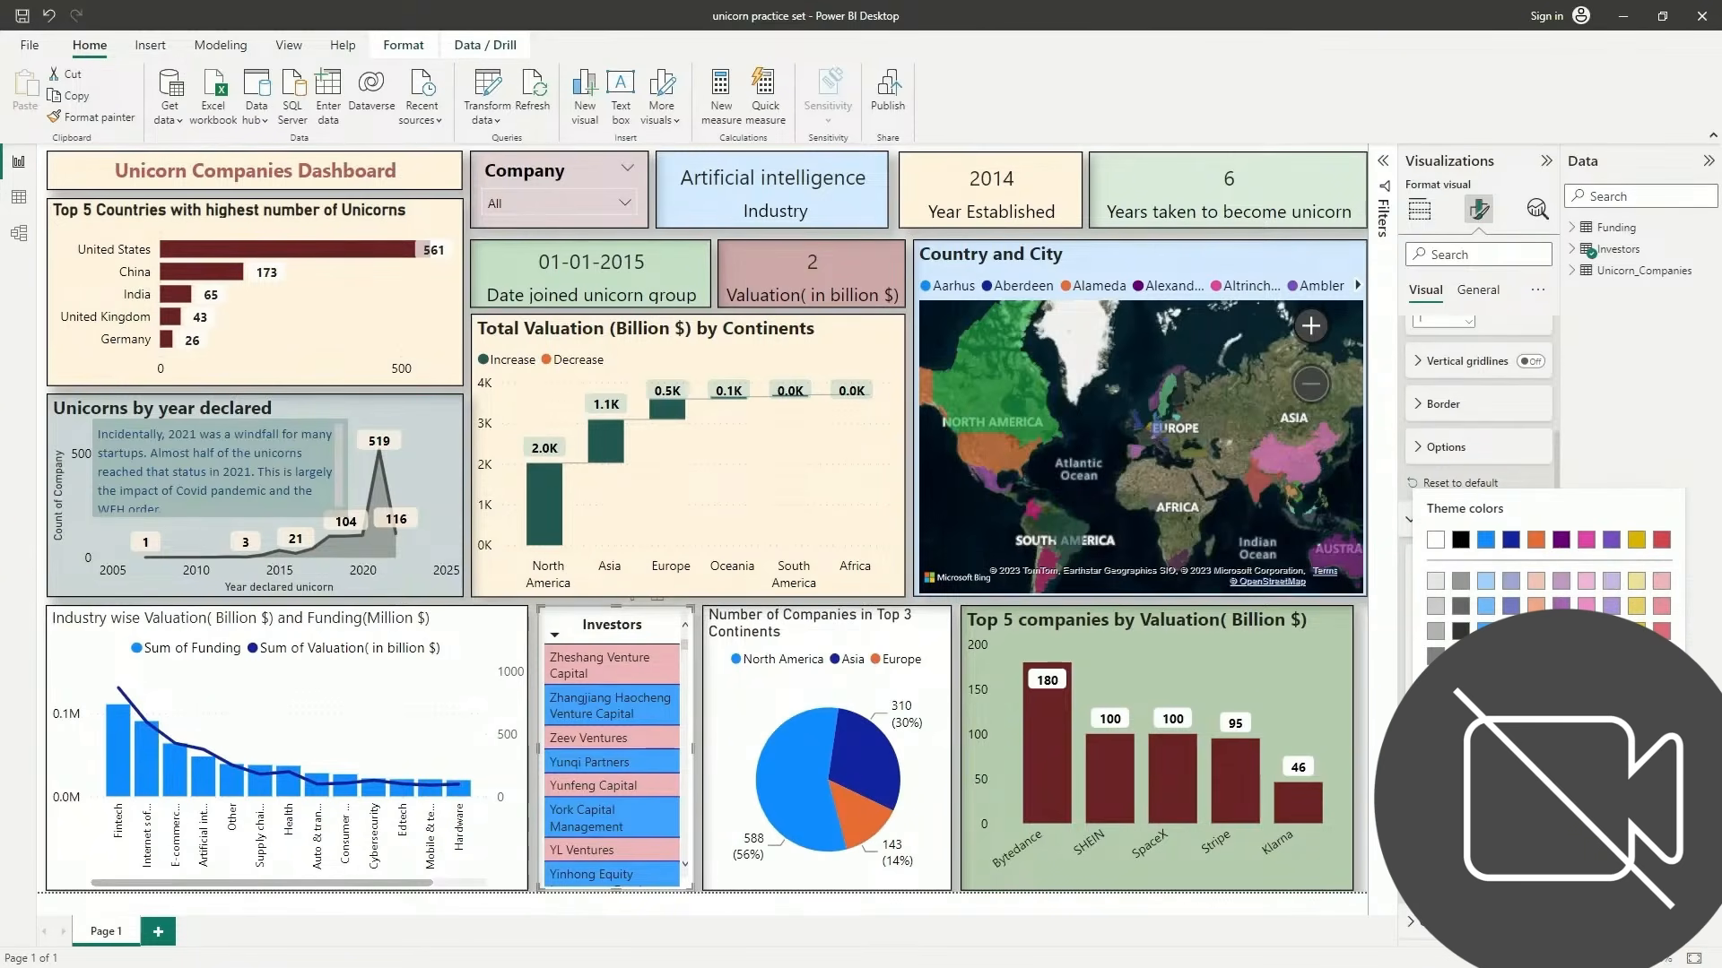
click(1470, 769)
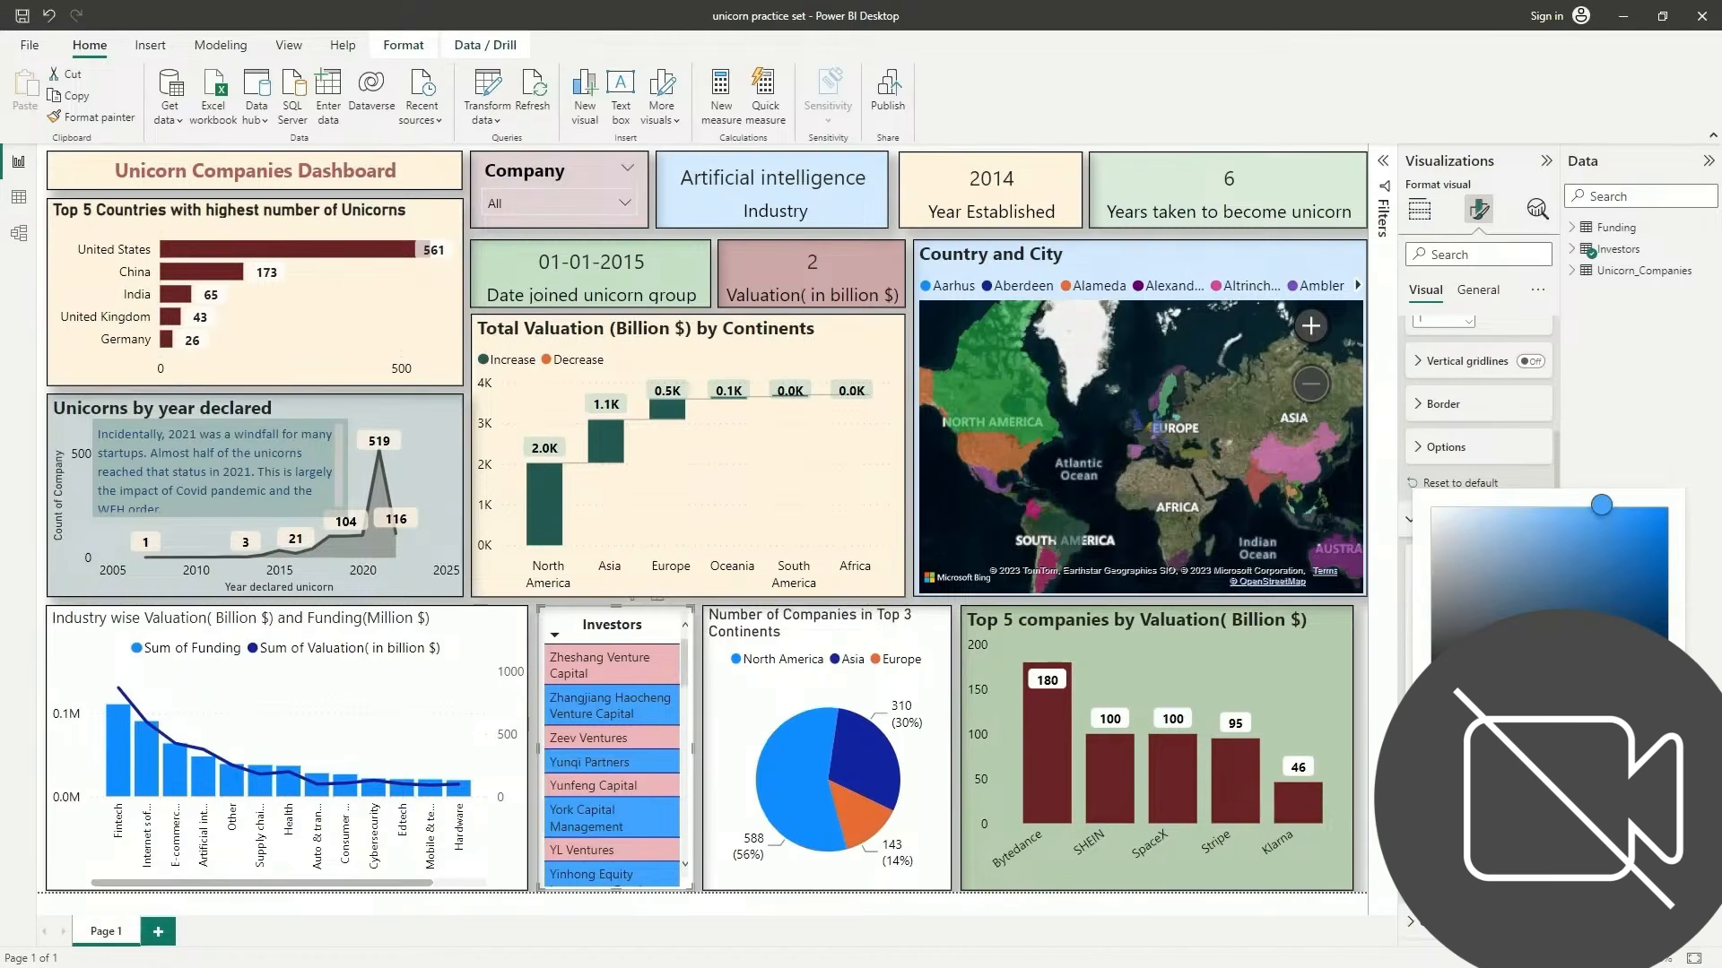
click(1509, 736)
click(1475, 512)
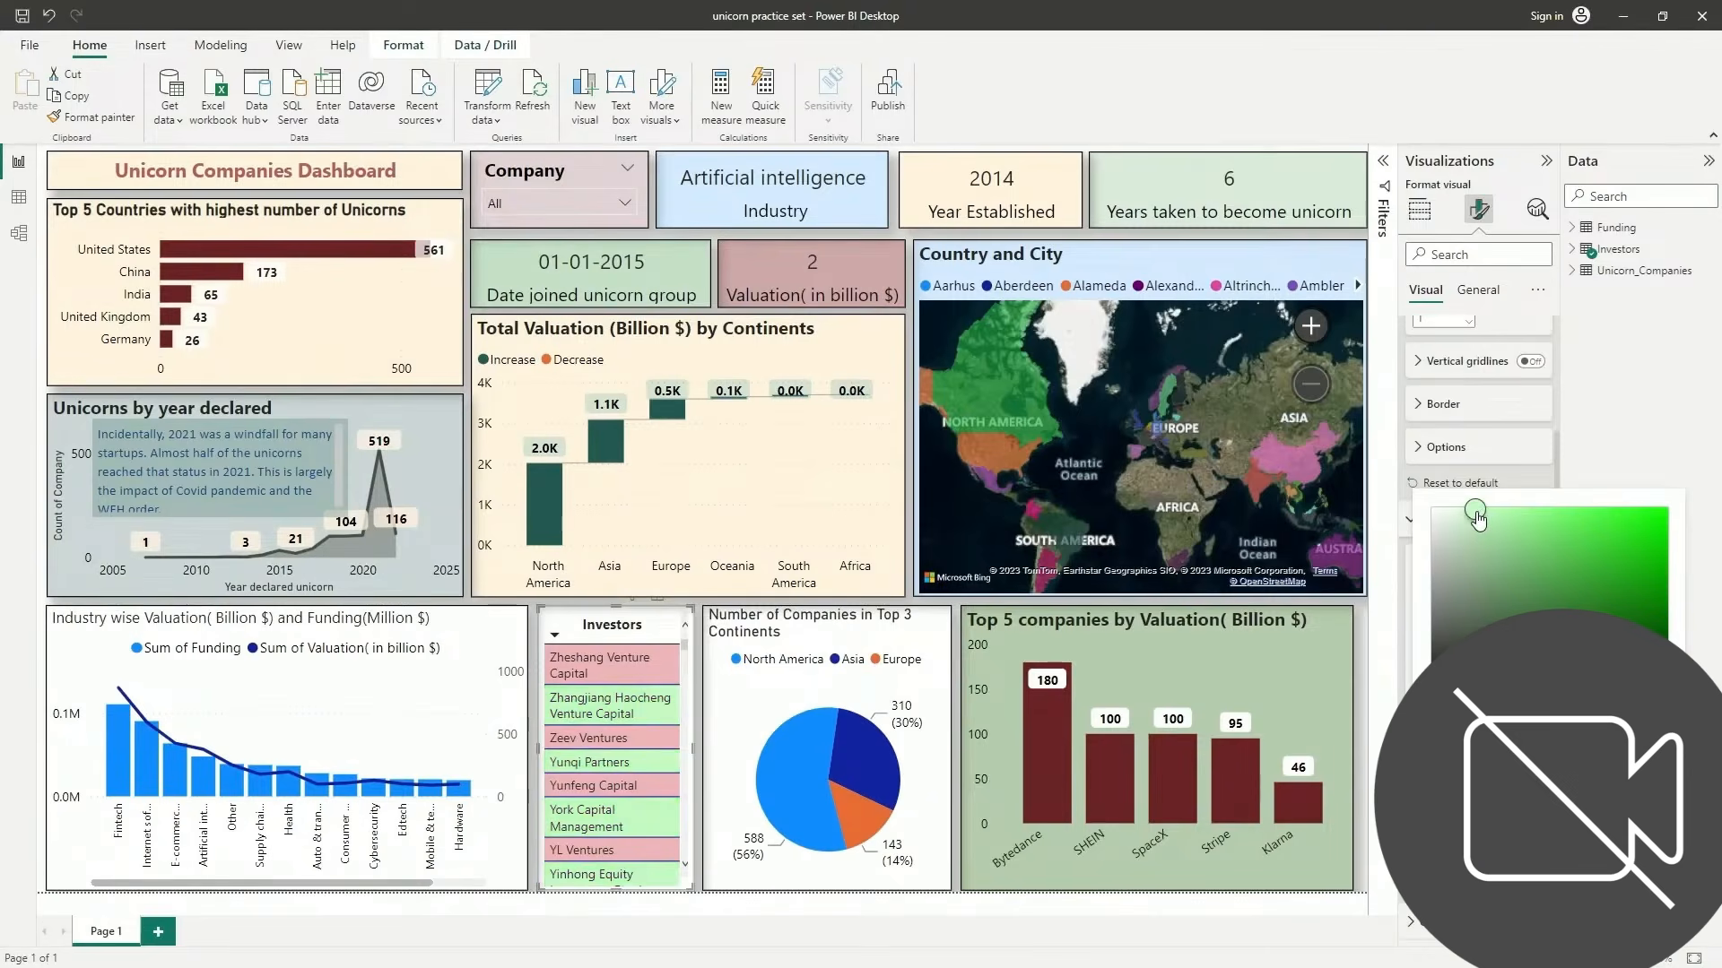
click(1542, 851)
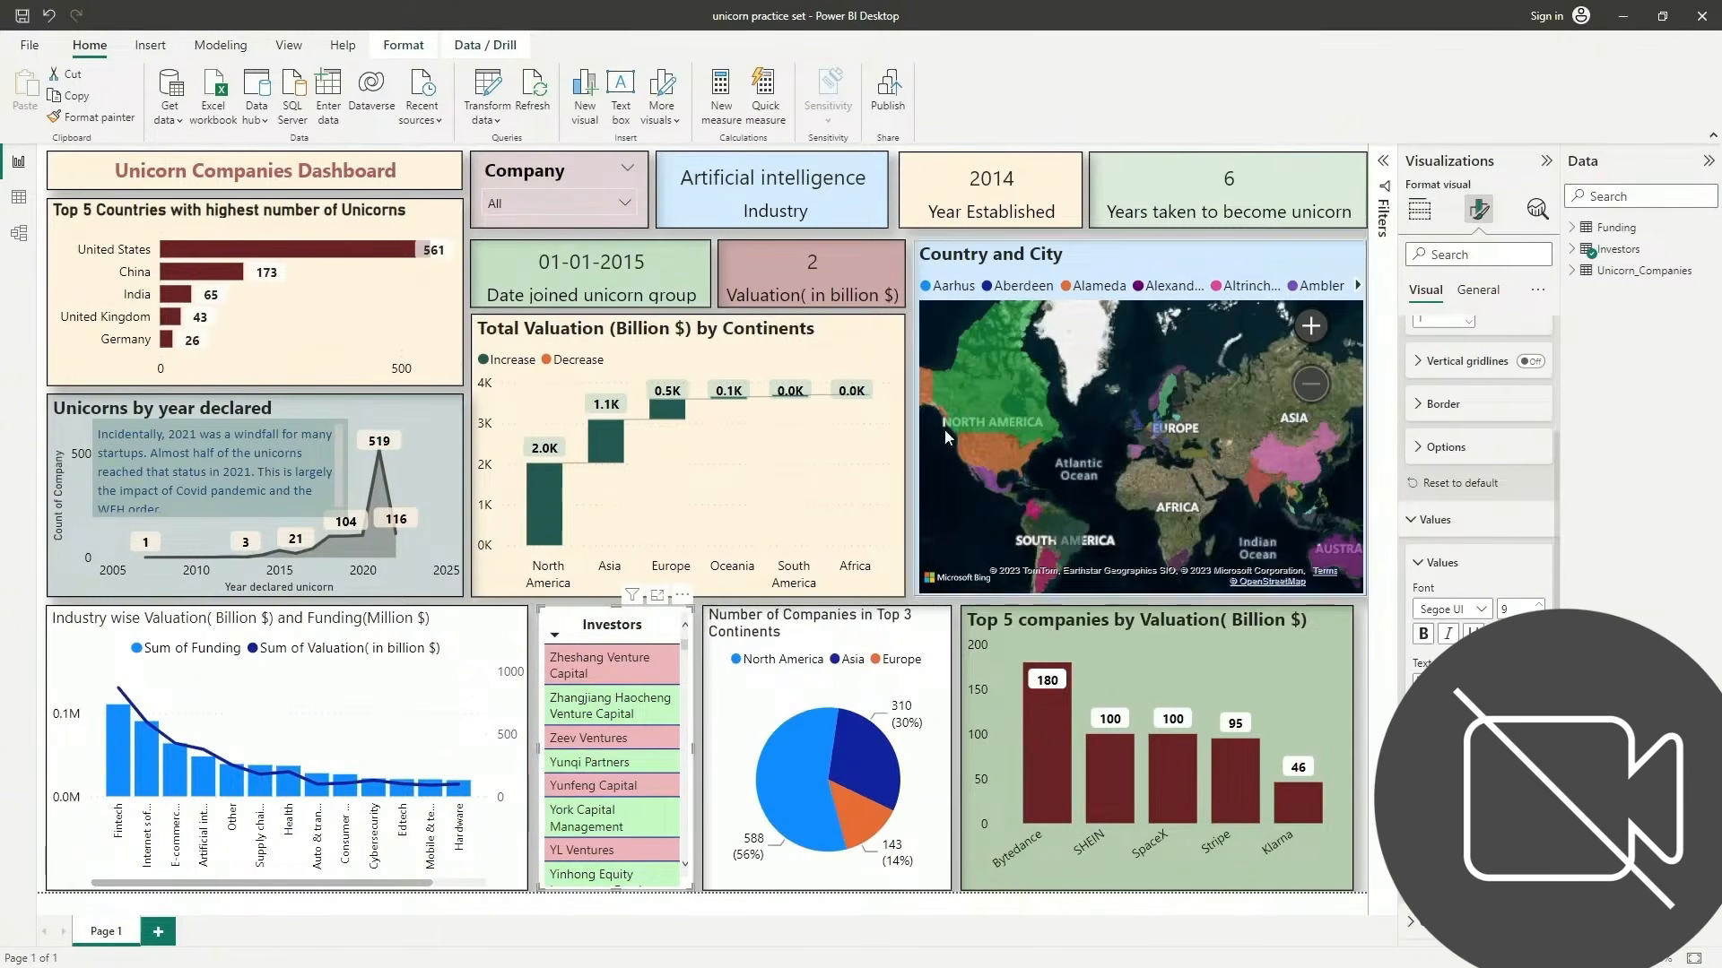
Set the Investors table's column header to font size 13 and left-align it
scroll(1477, 493, down, 3)
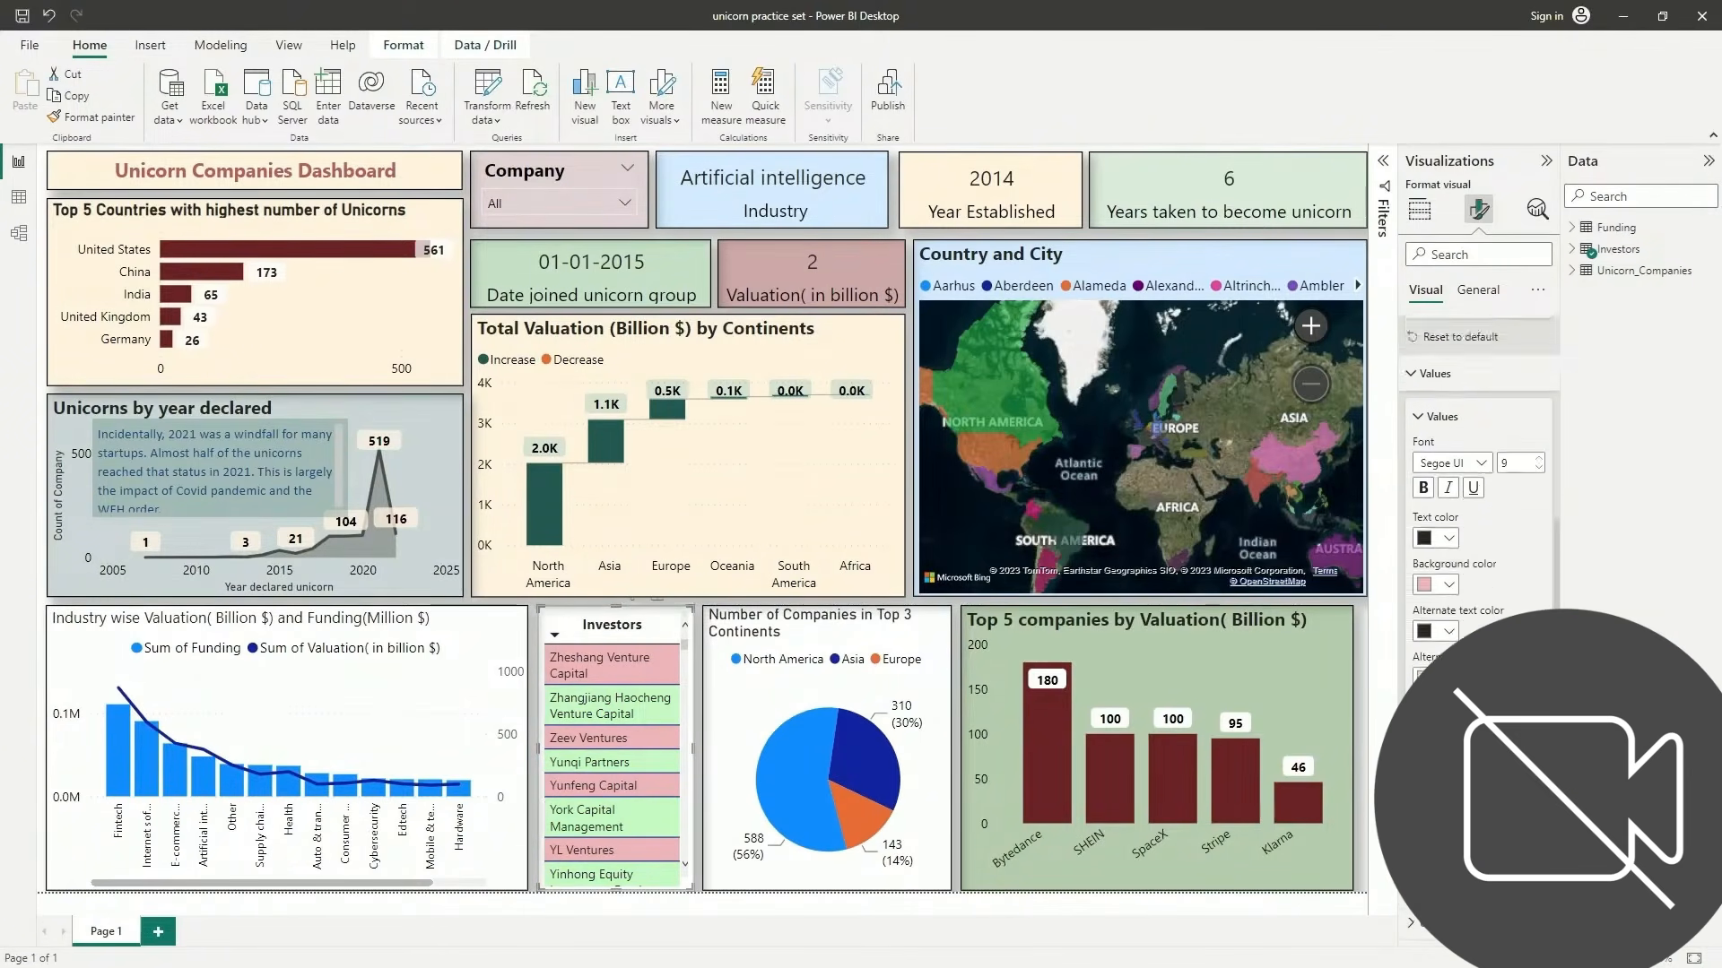
click(1463, 712)
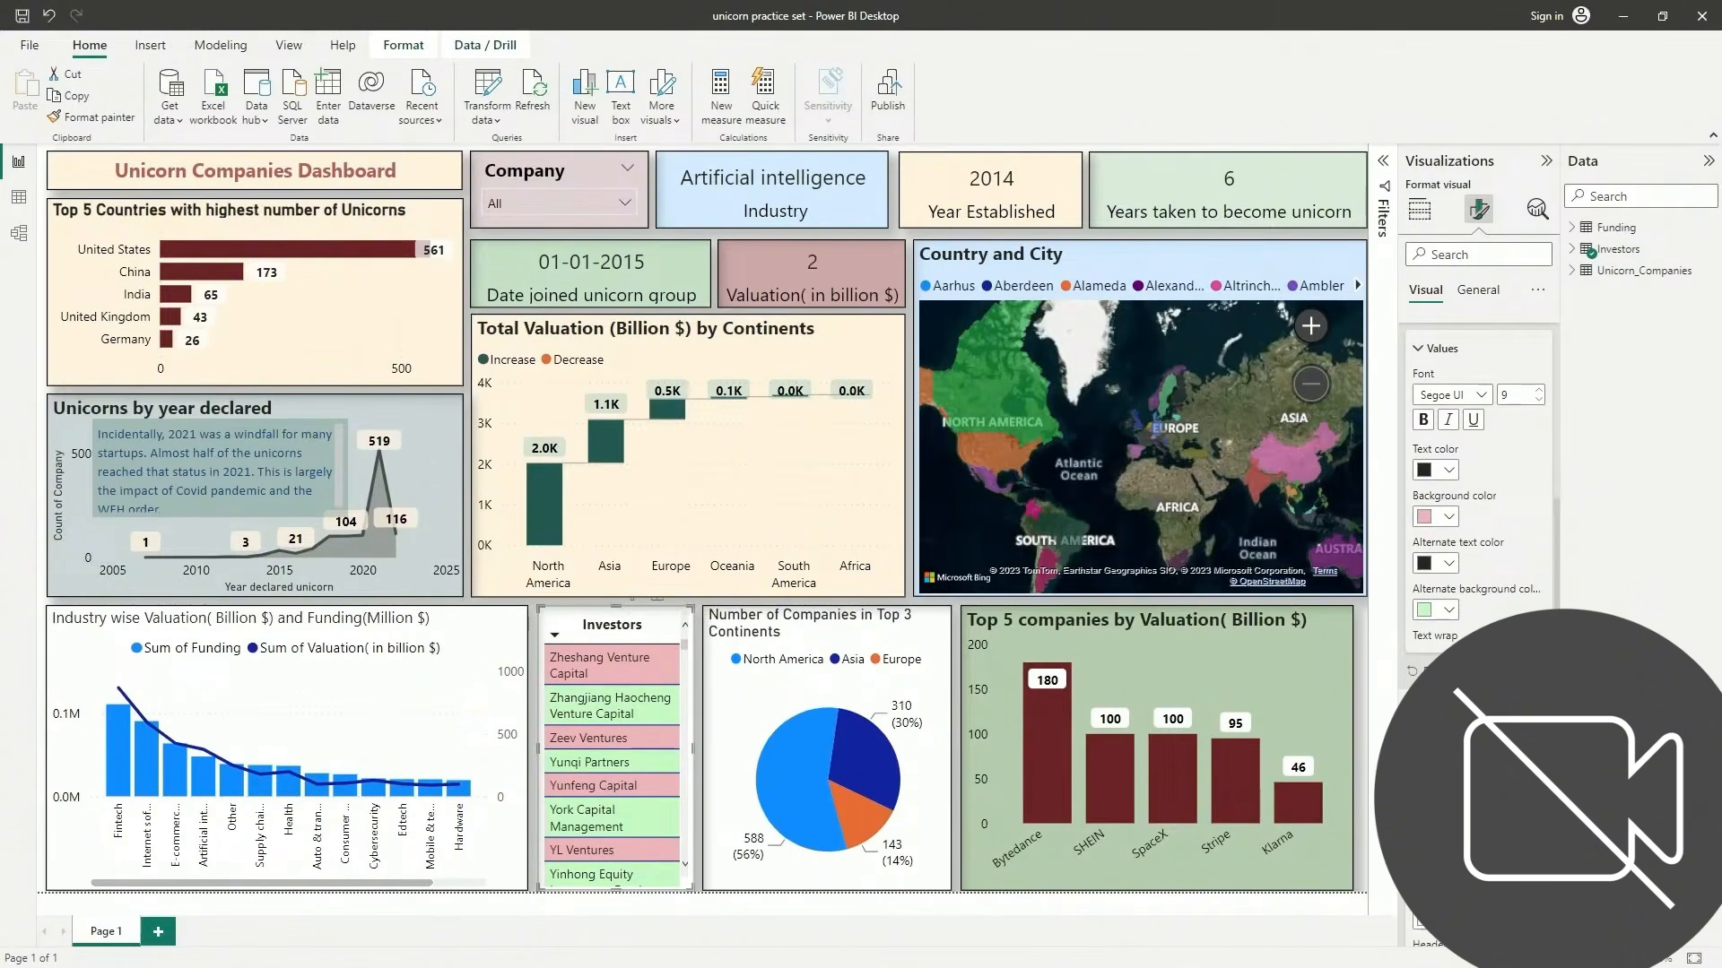
click(1539, 791)
click(1539, 792)
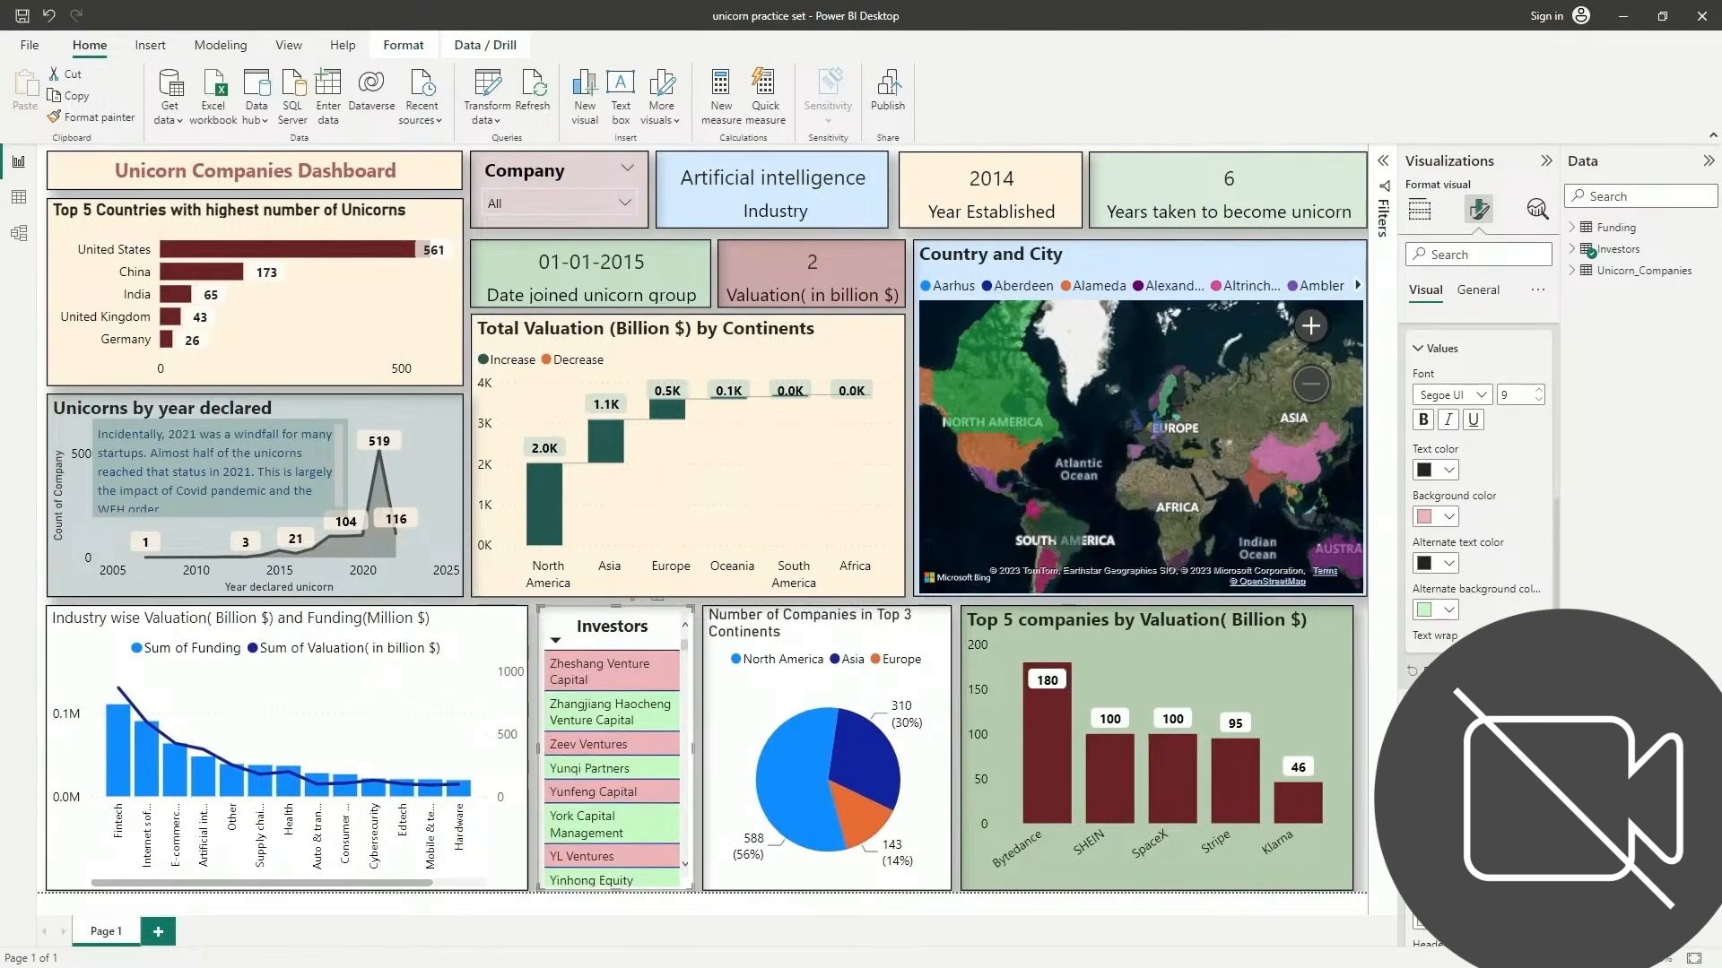
click(1538, 791)
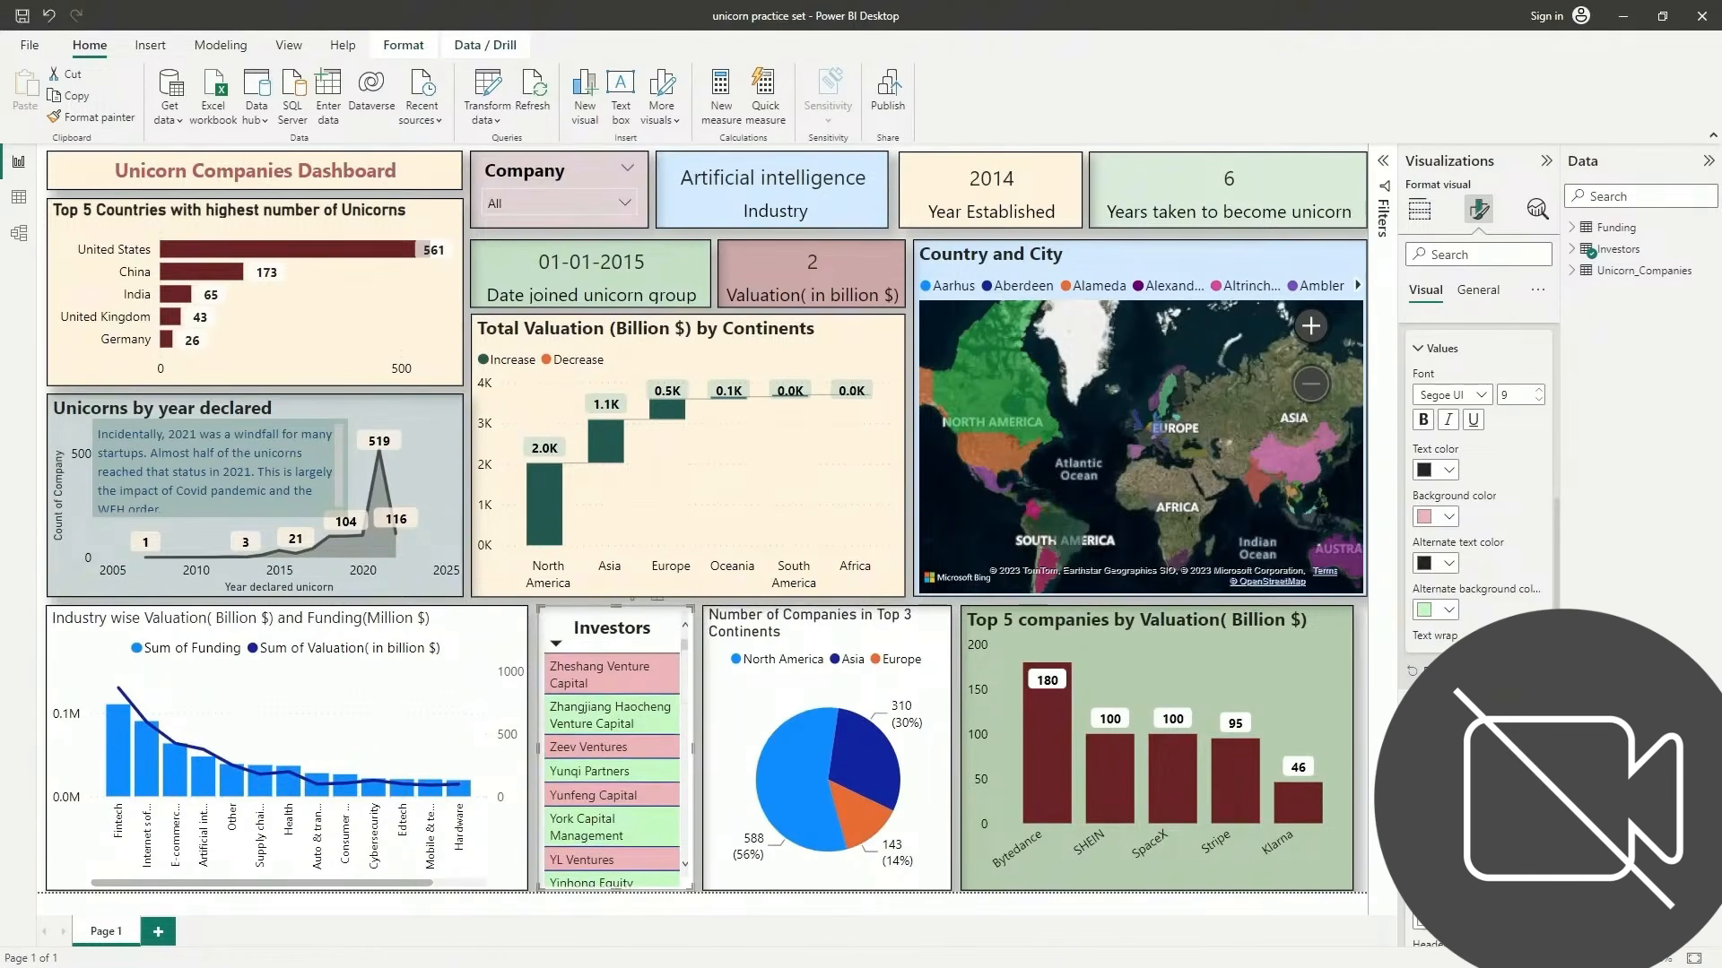
scroll(1478, 538, down, 3)
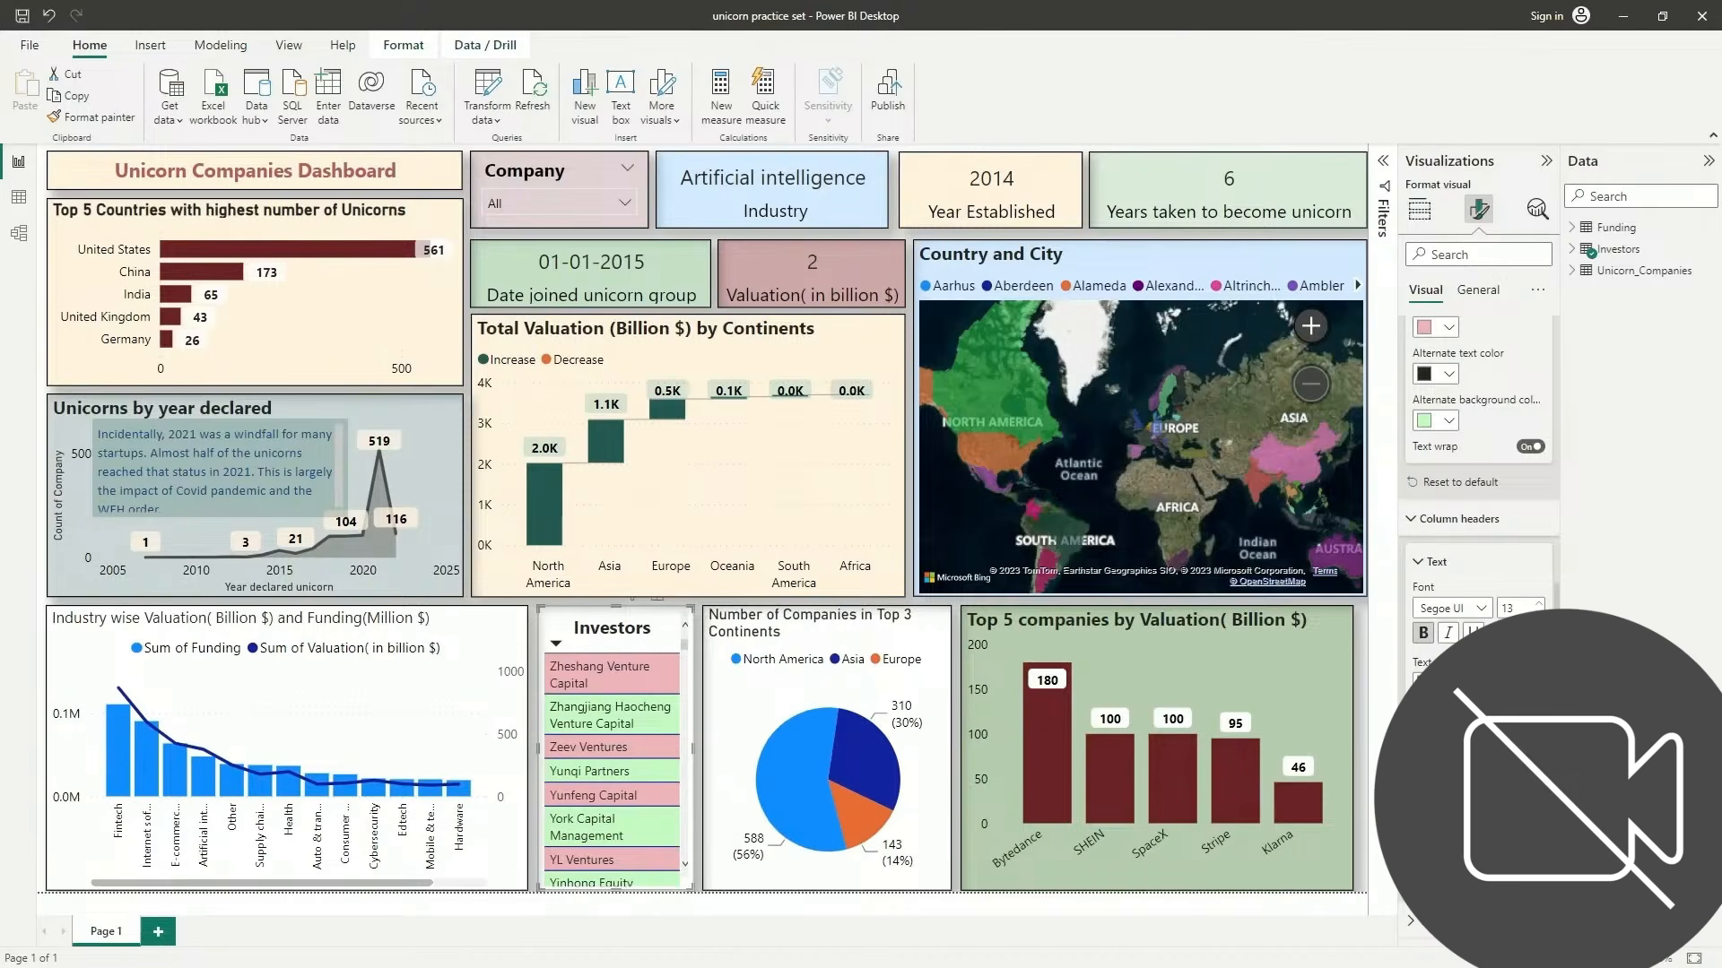
click(1447, 777)
Set the Investors table's horizontal gridline colour to white and collapse its grid and values settings
scroll(1477, 538, down, 3)
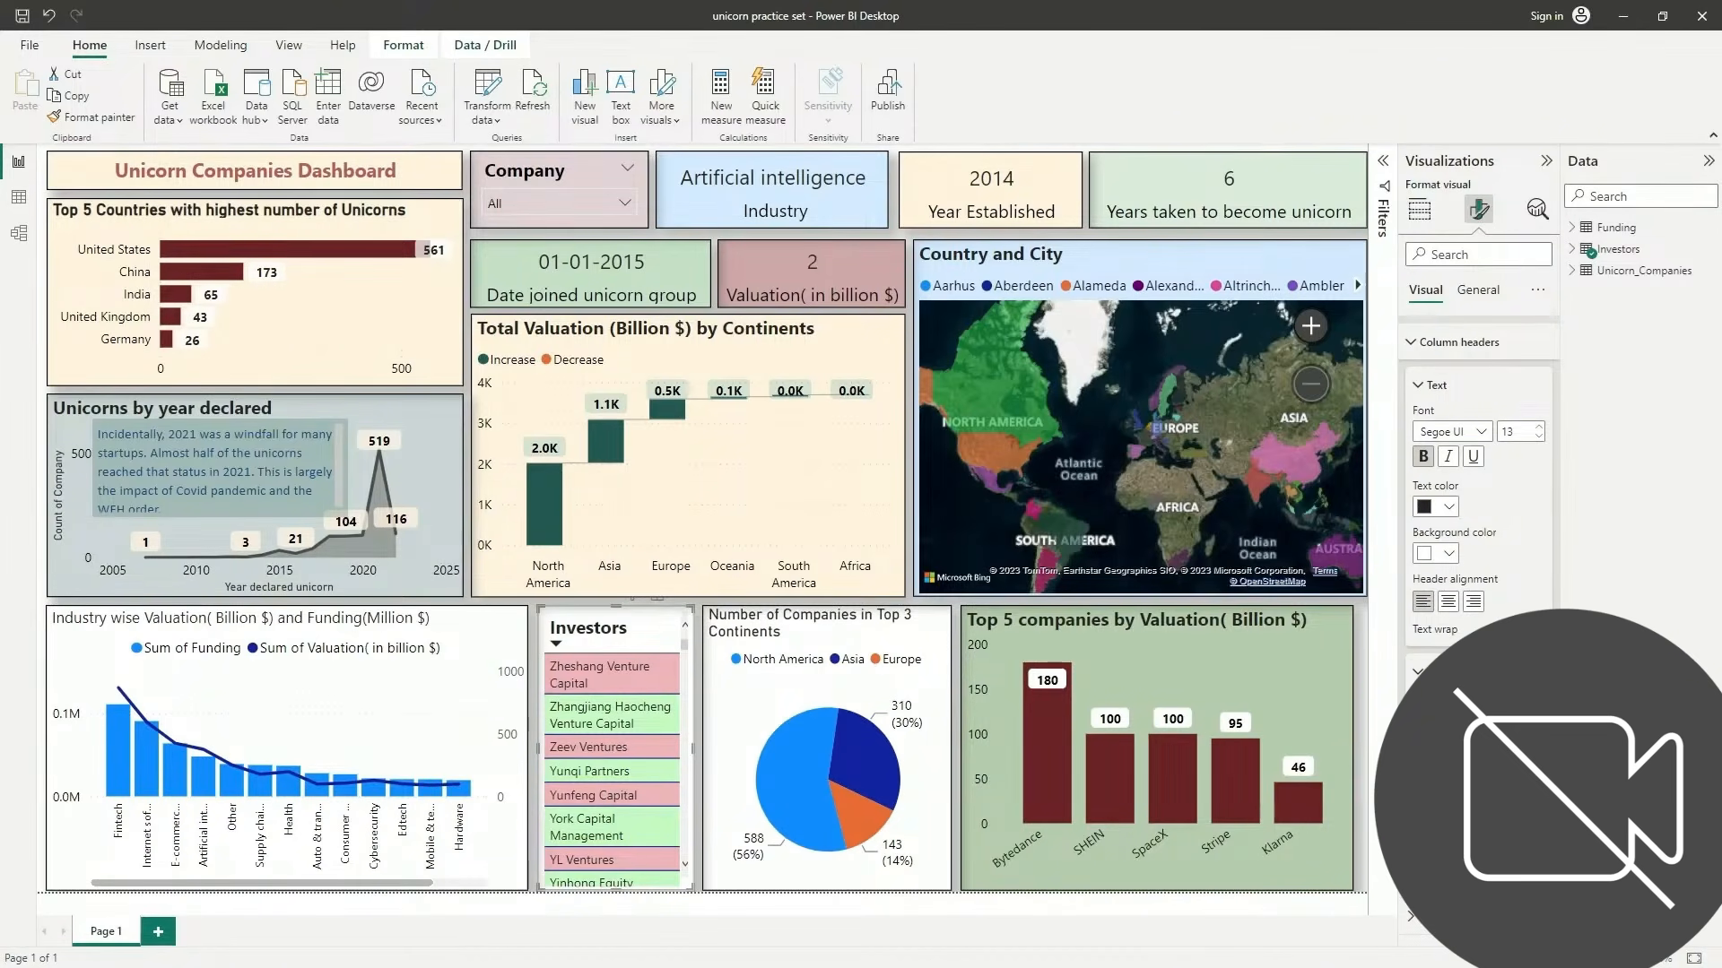
scroll(1478, 448, down, 10)
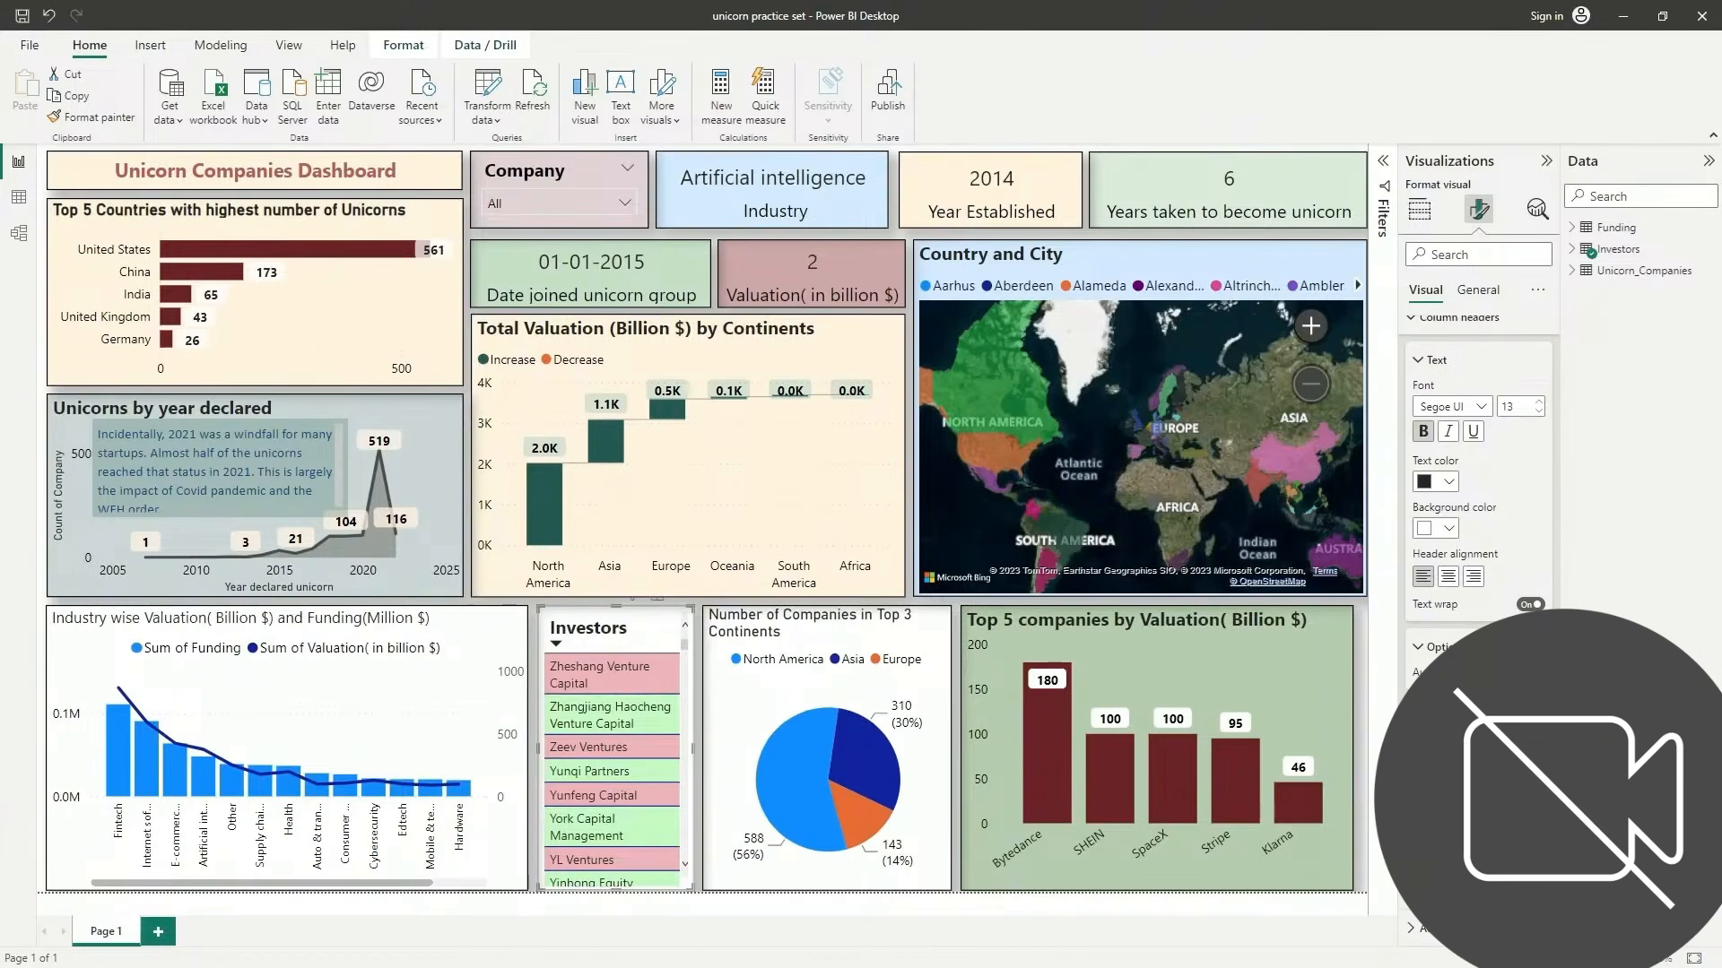
scroll(1478, 449, up, 2)
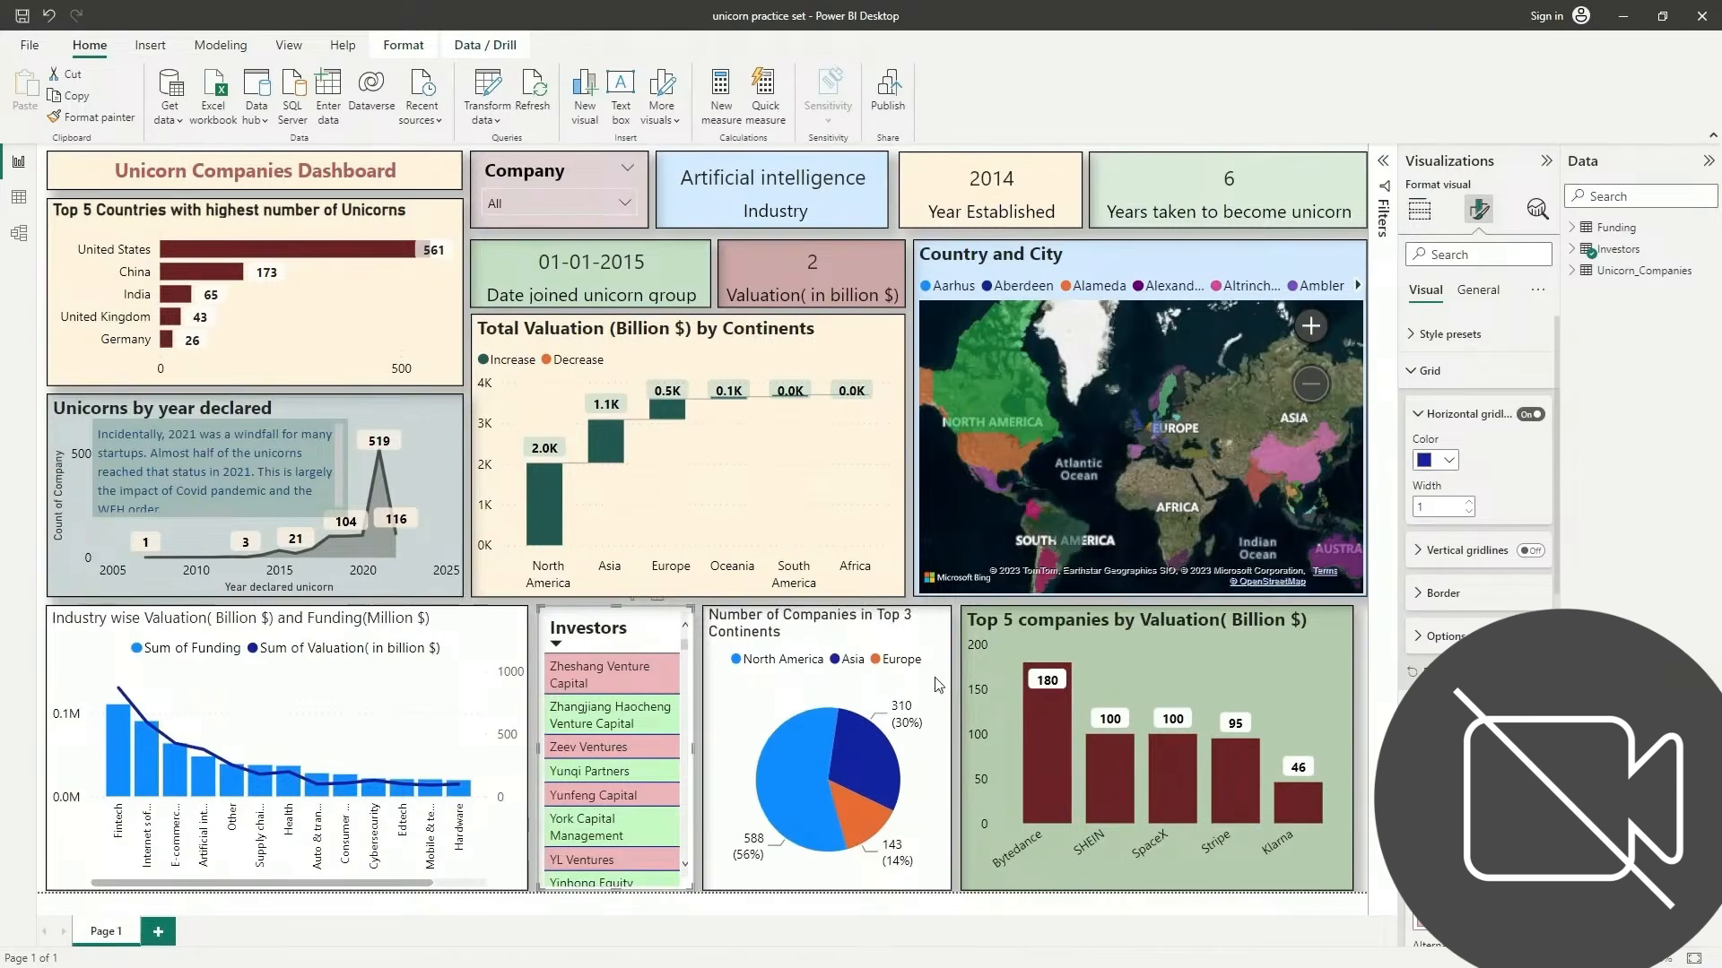
click(1438, 462)
click(1436, 521)
click(1453, 372)
click(1445, 409)
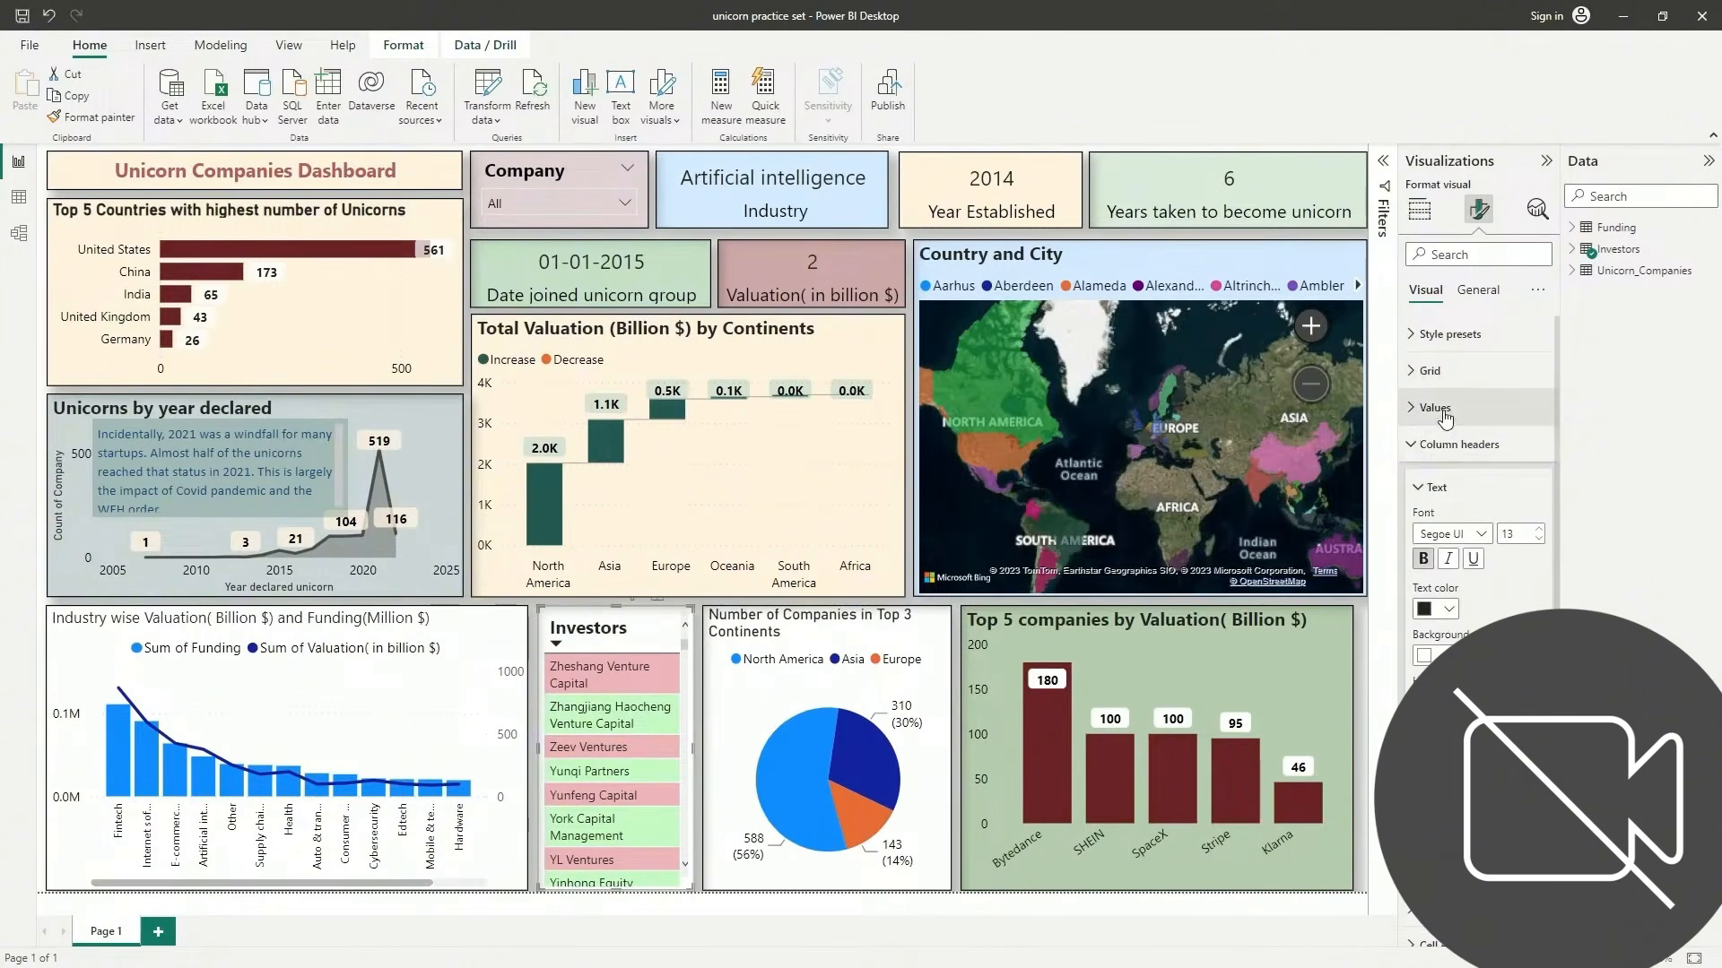
Try the recent light blue #a0d1ff as the background colour of the Investors table's column header
click(1452, 448)
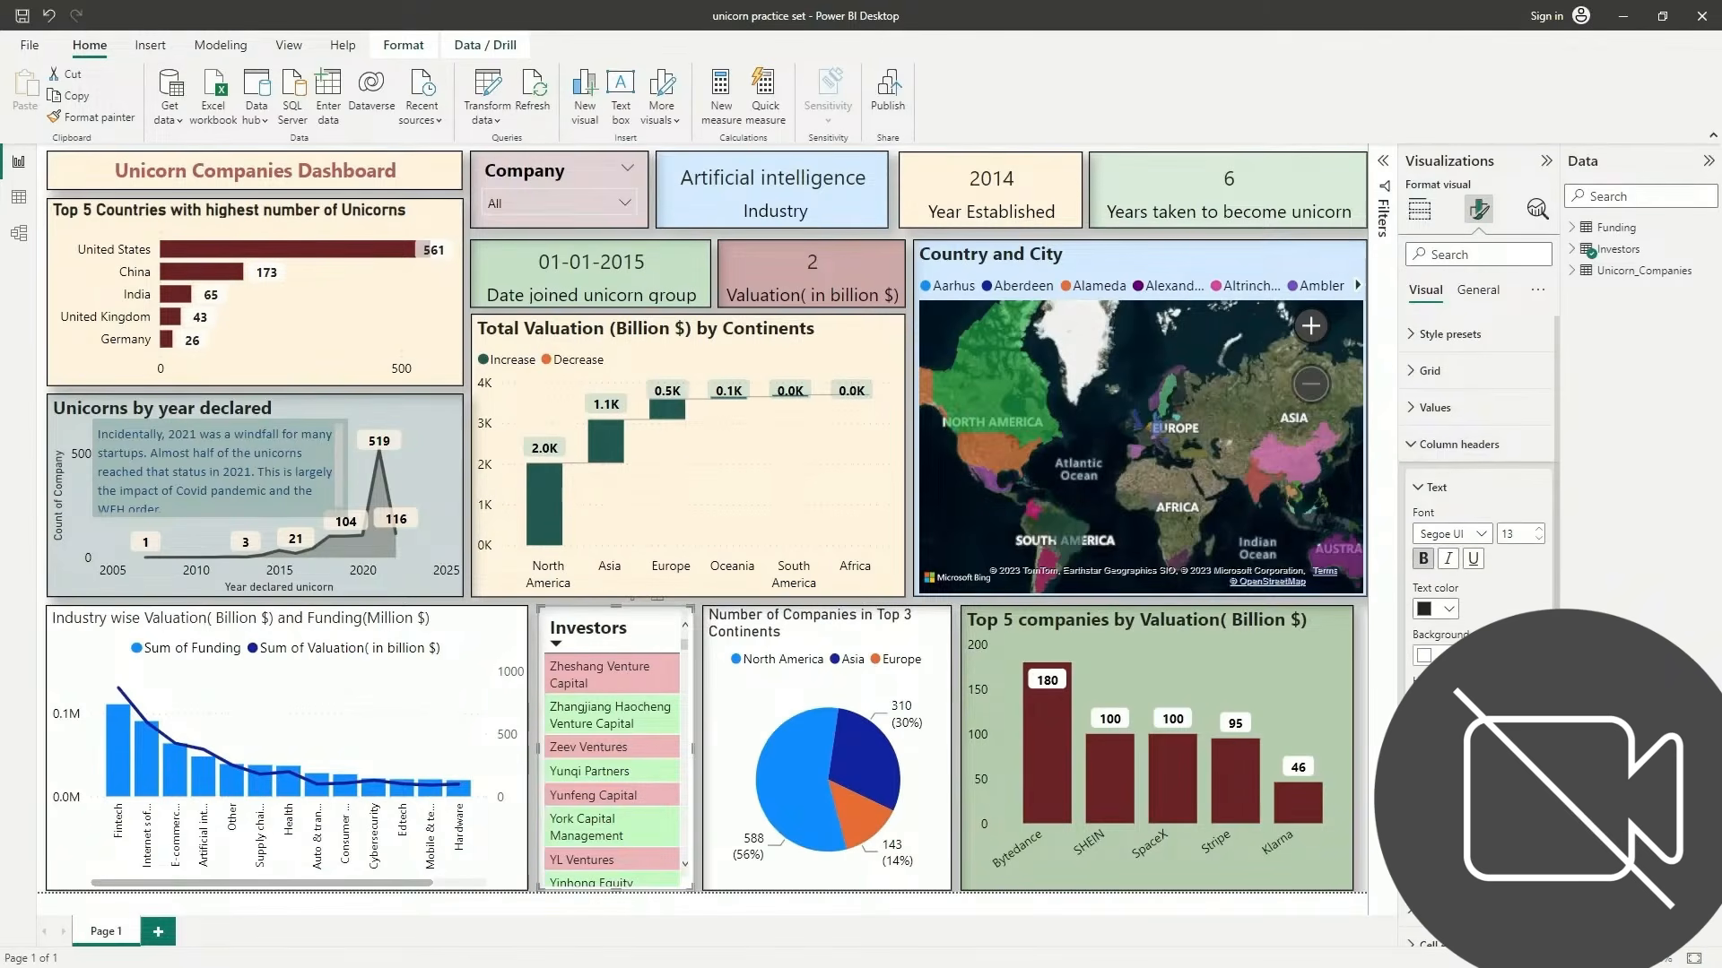
click(1437, 655)
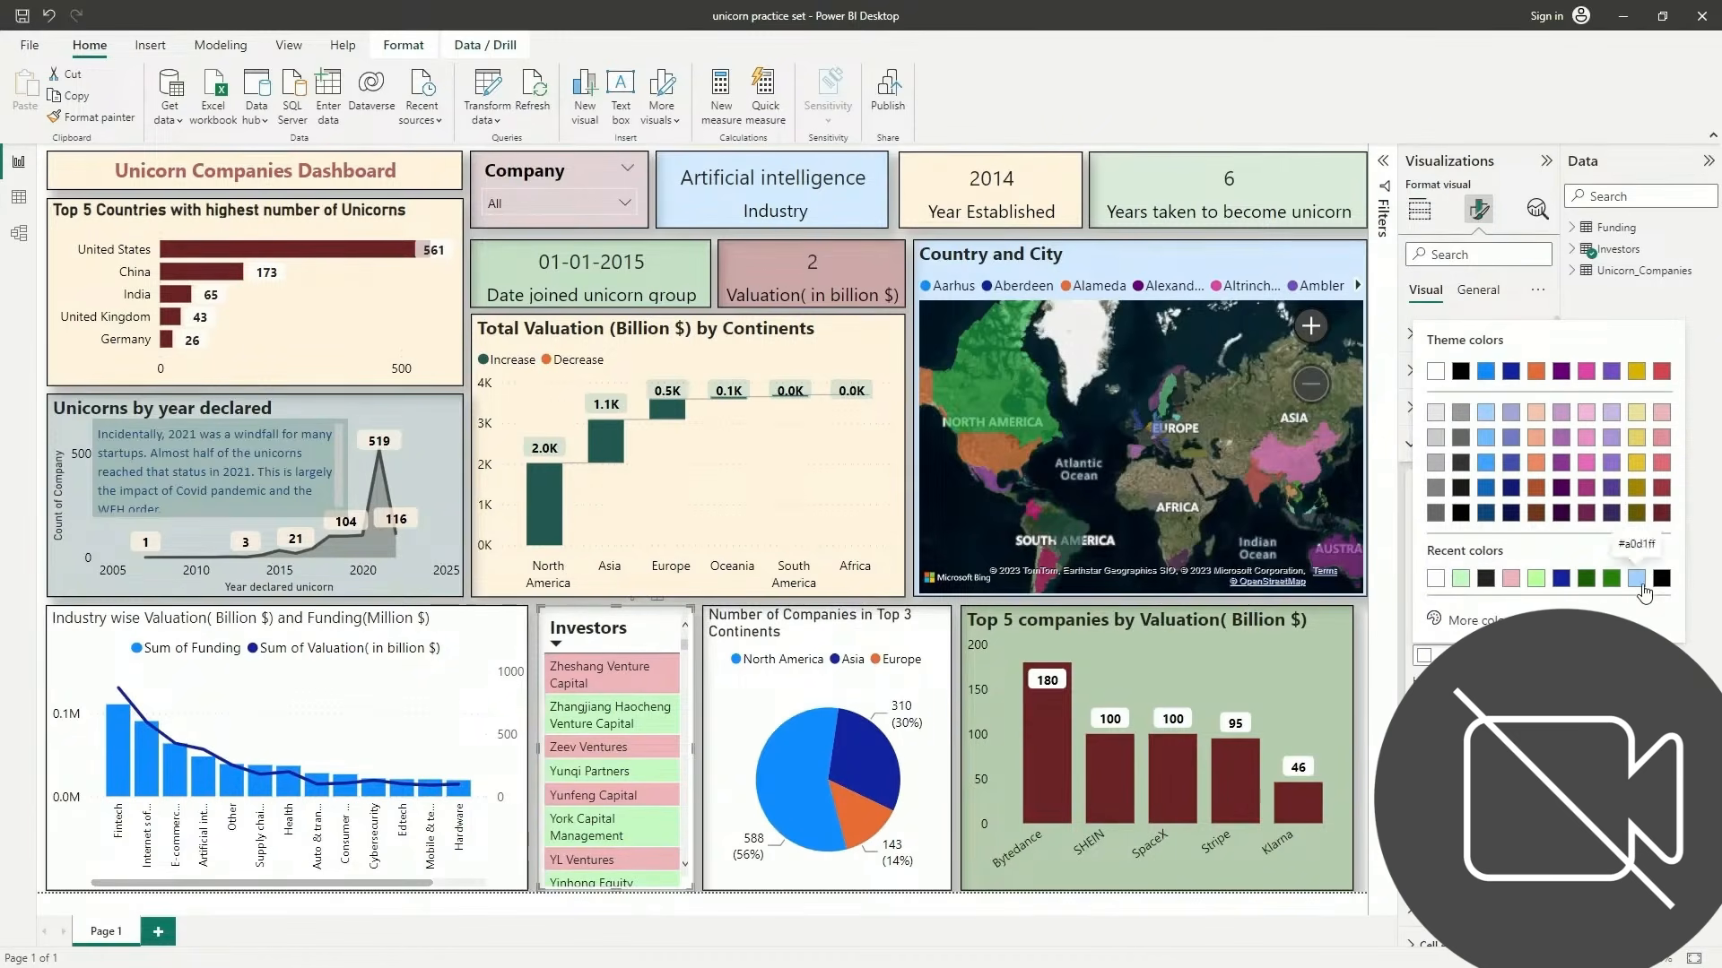
click(1637, 579)
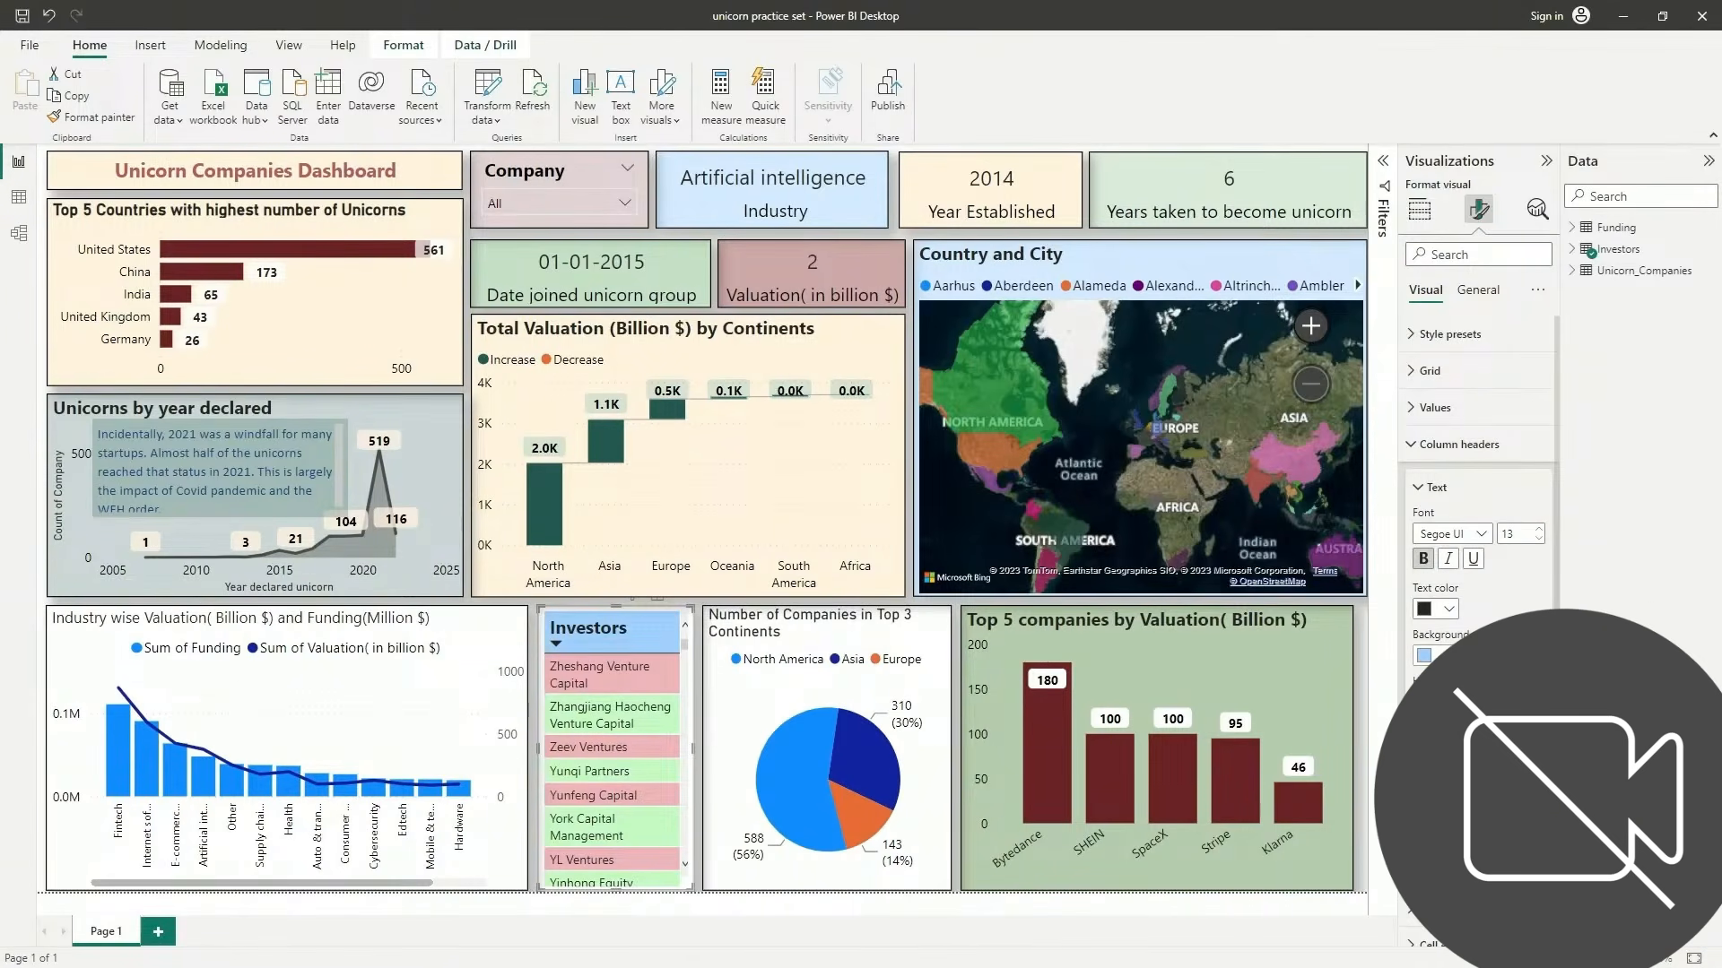
Set the background colour of the Investors table's column header to the light grey shade in the theme's white column
click(1448, 655)
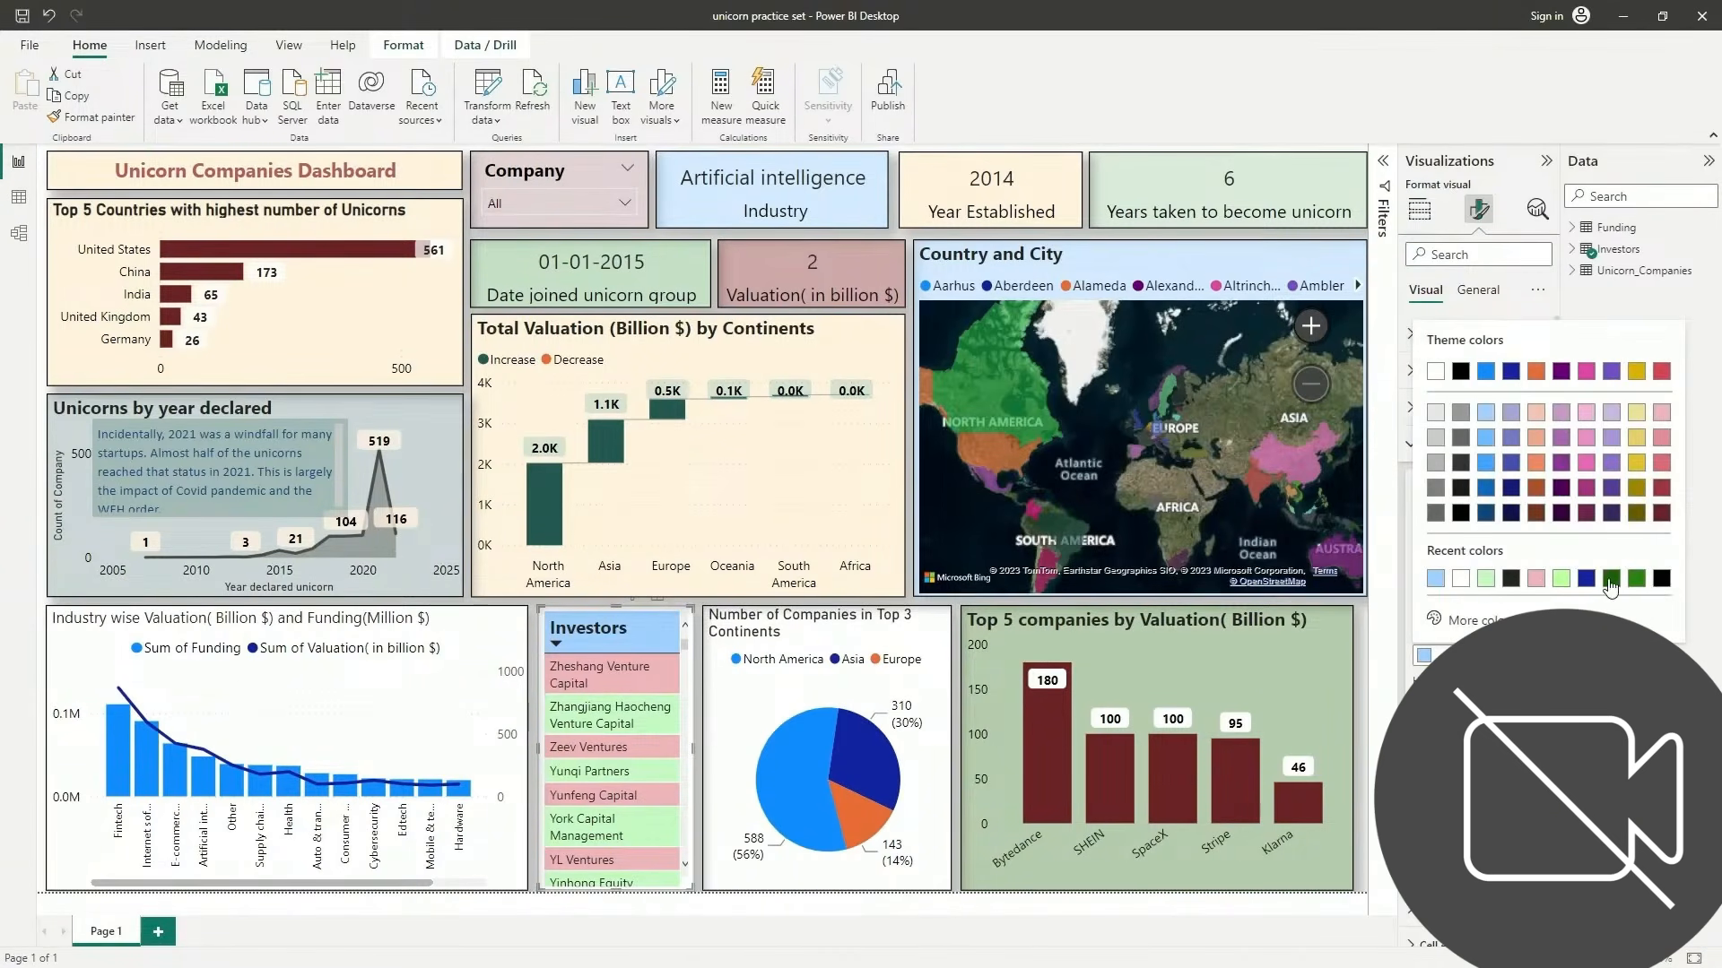
click(1439, 586)
click(1449, 657)
click(1435, 446)
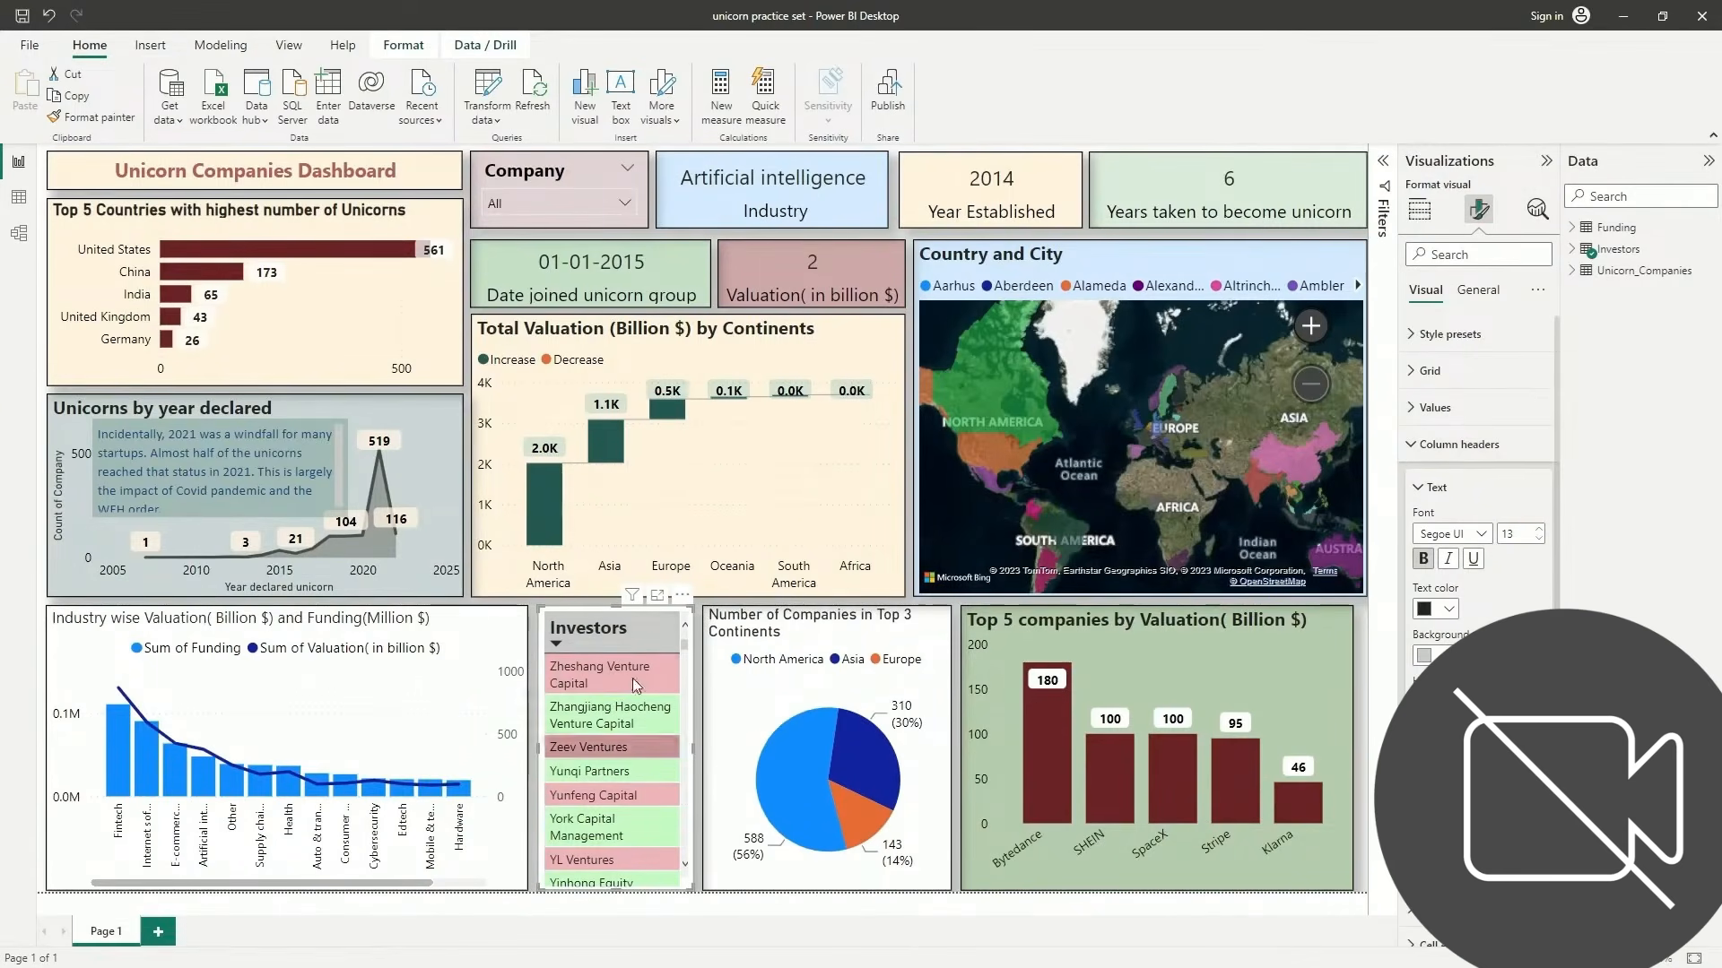
Set the overall background of the Investors table to the same light grey theme shade as its column header
scroll(1478, 449, down, 2)
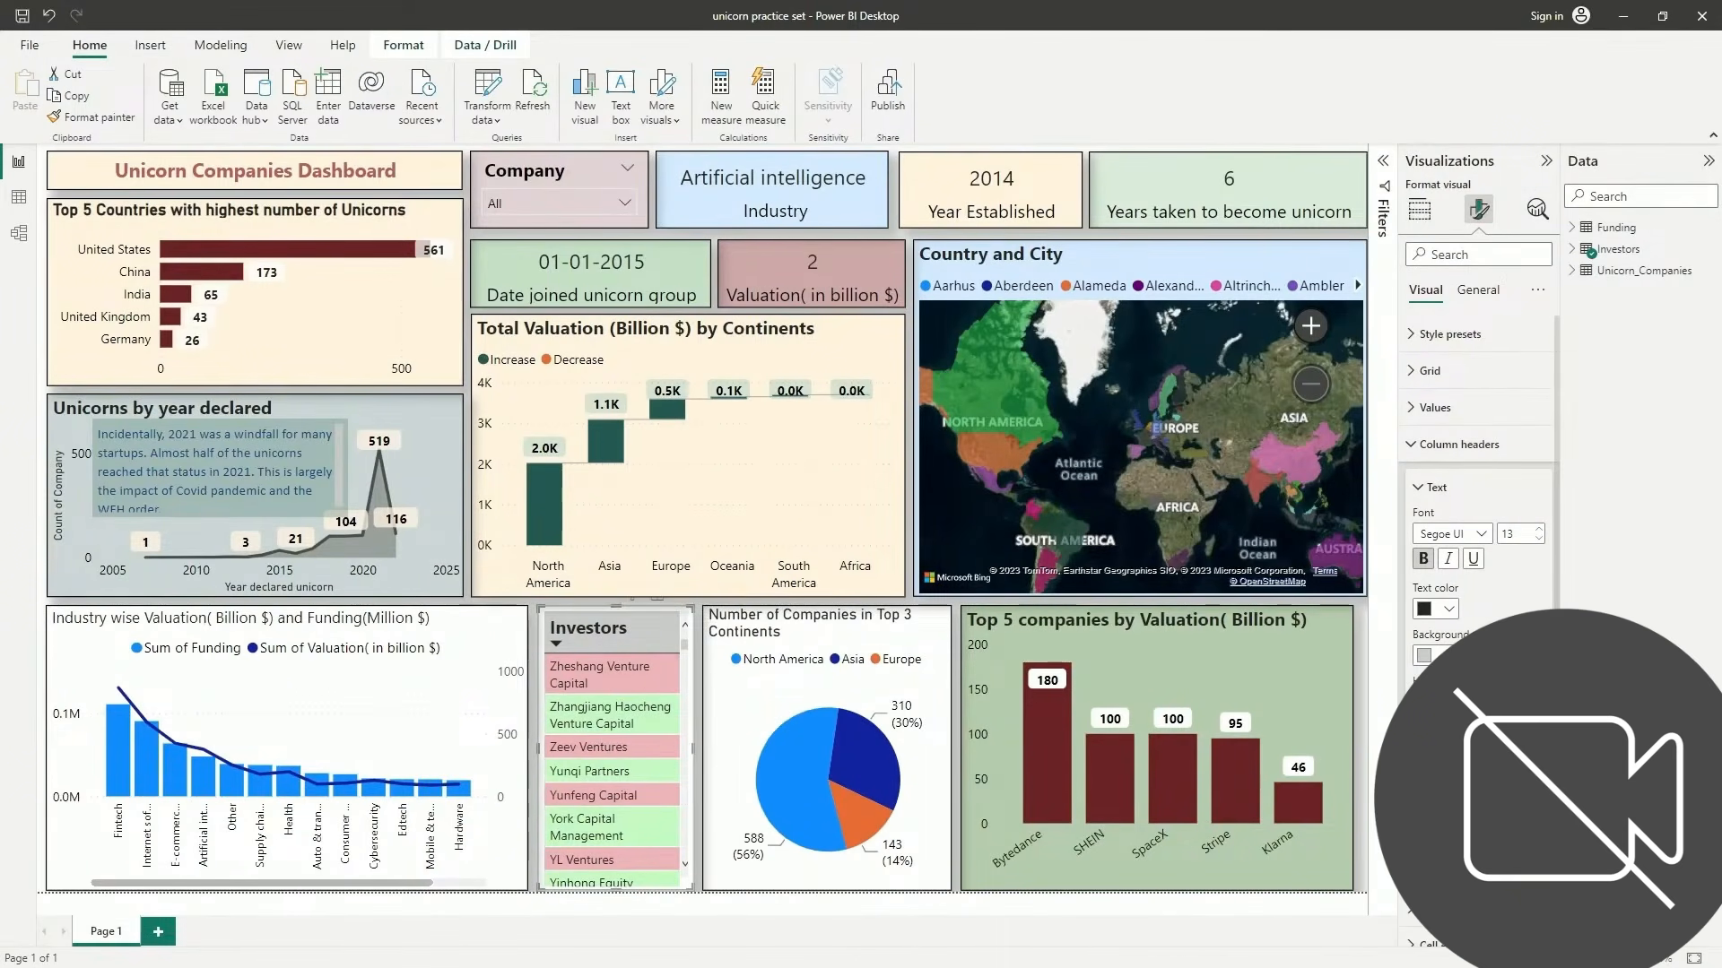
scroll(1478, 448, down, 3)
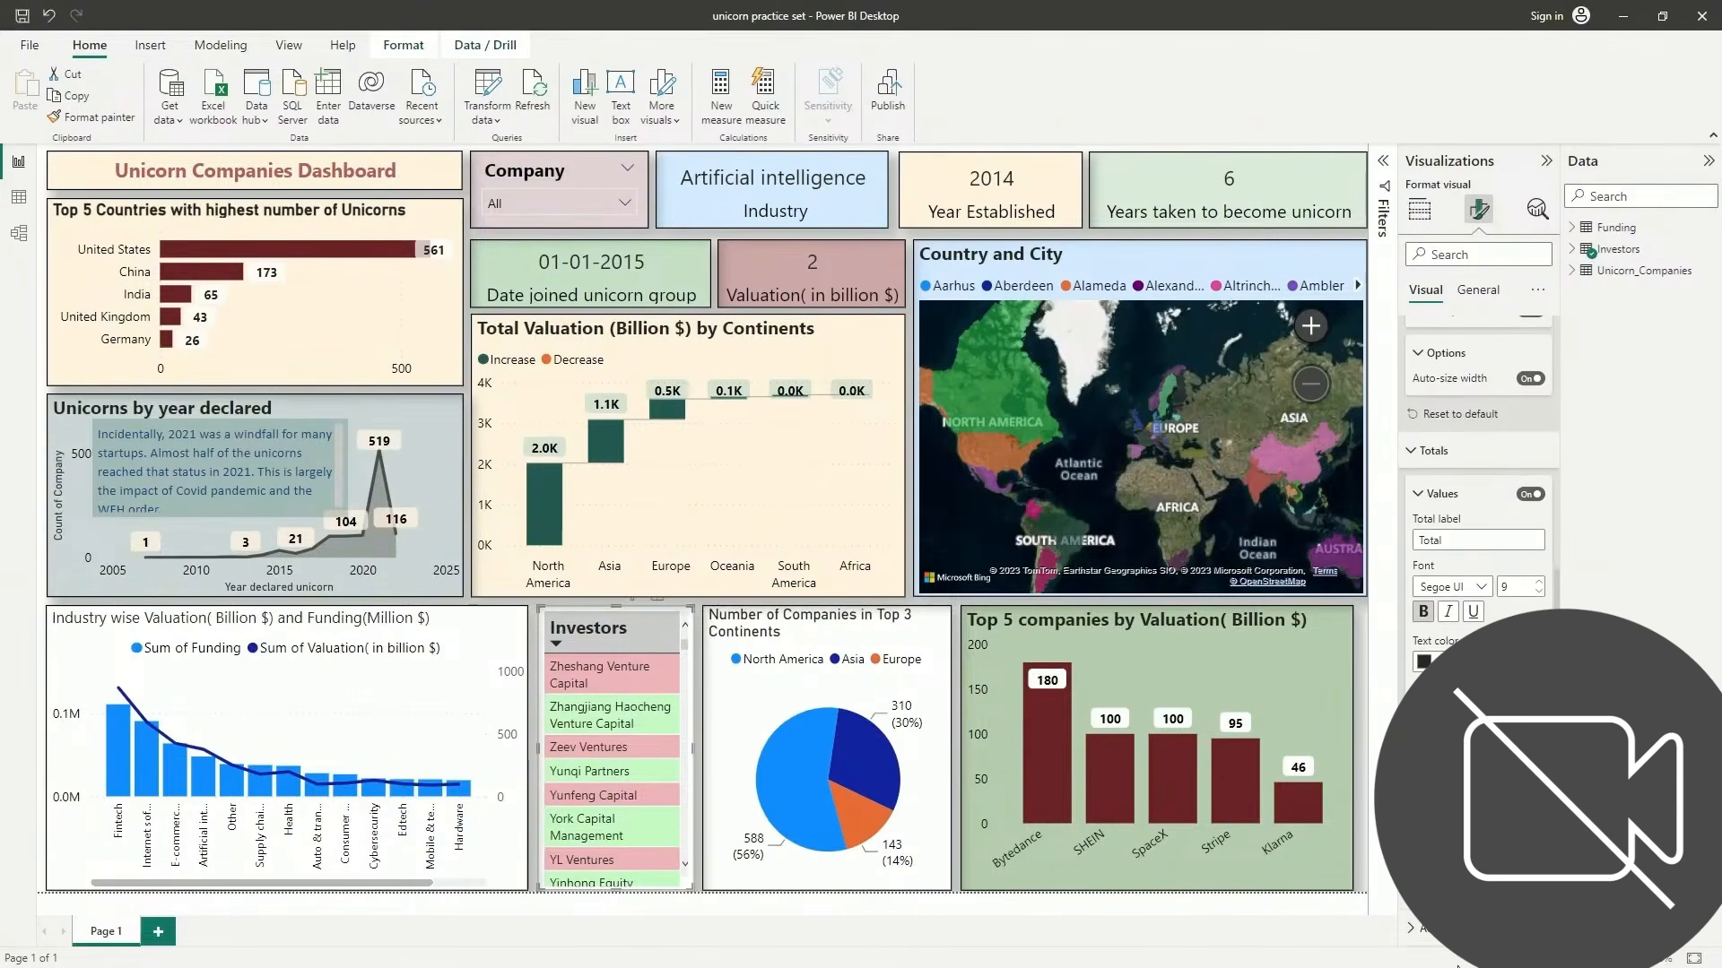
click(1468, 297)
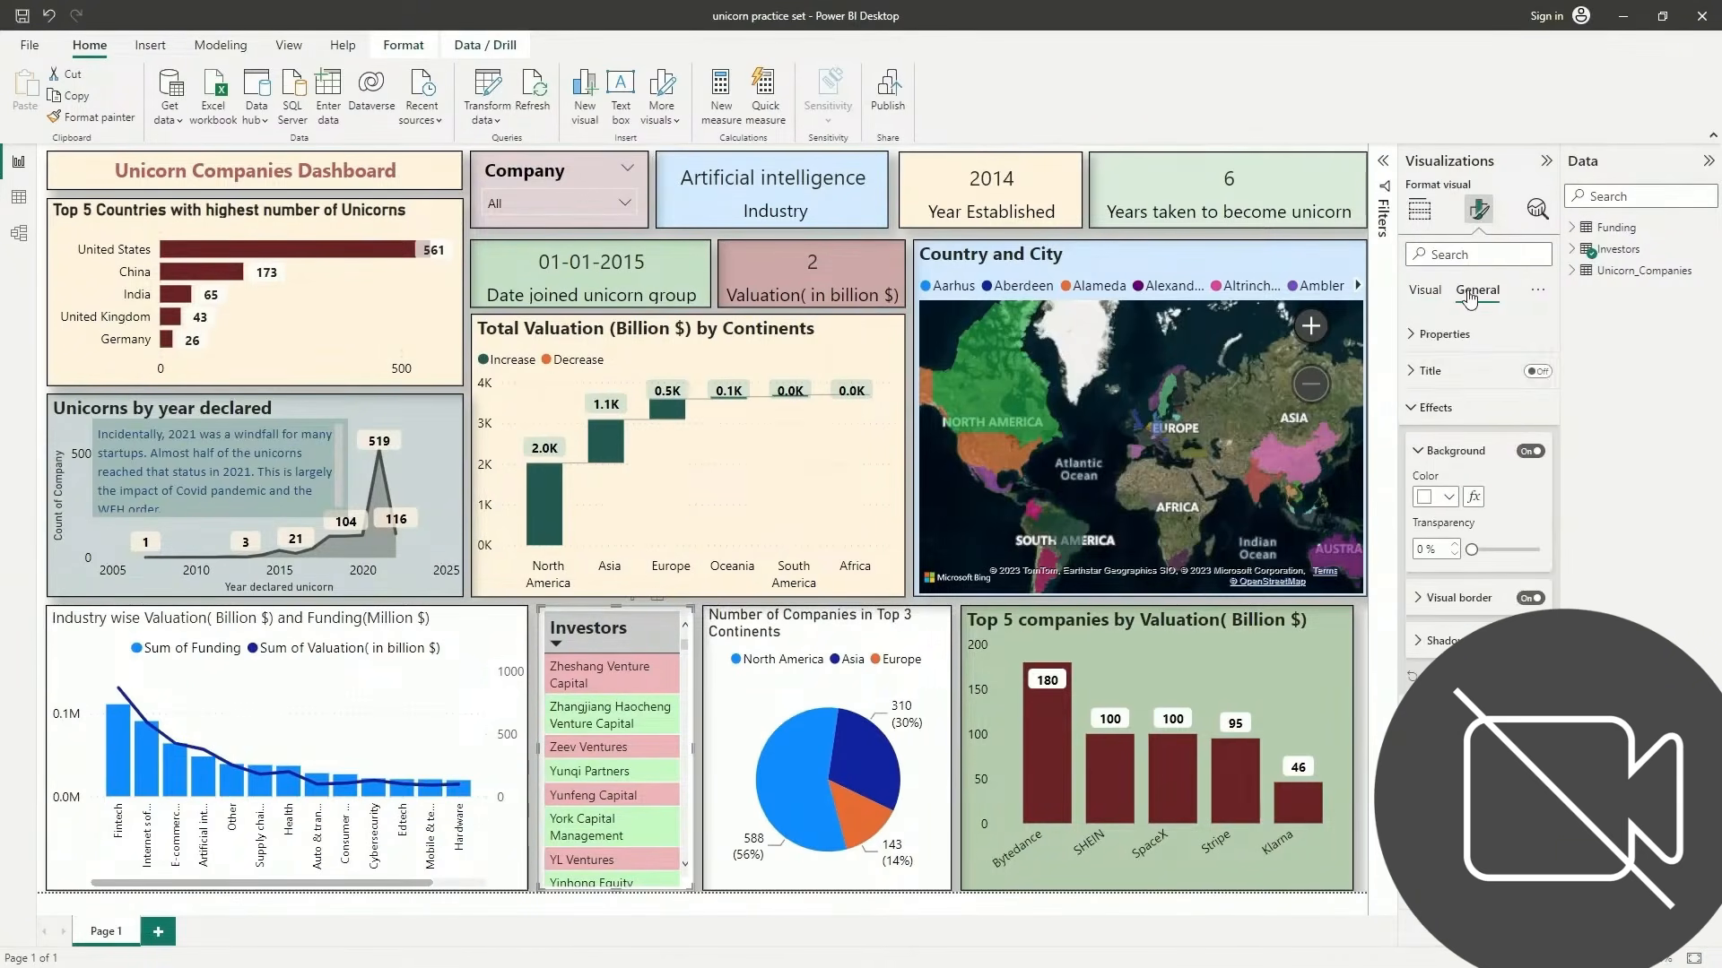
click(1449, 499)
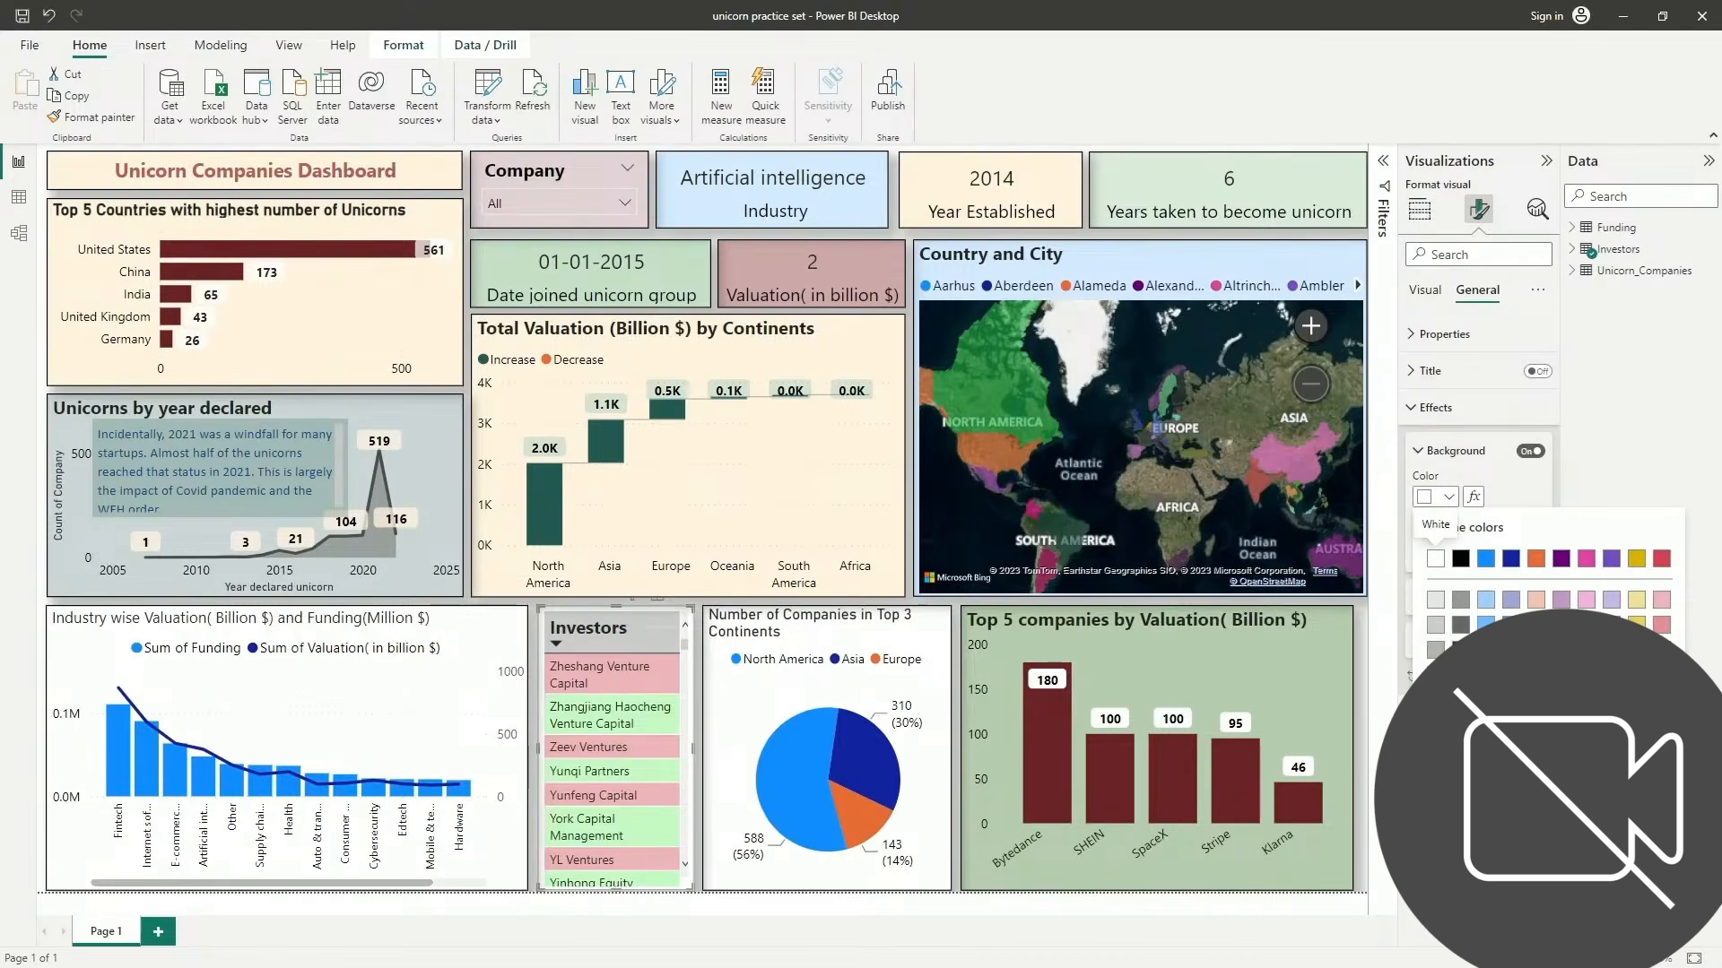
click(1436, 625)
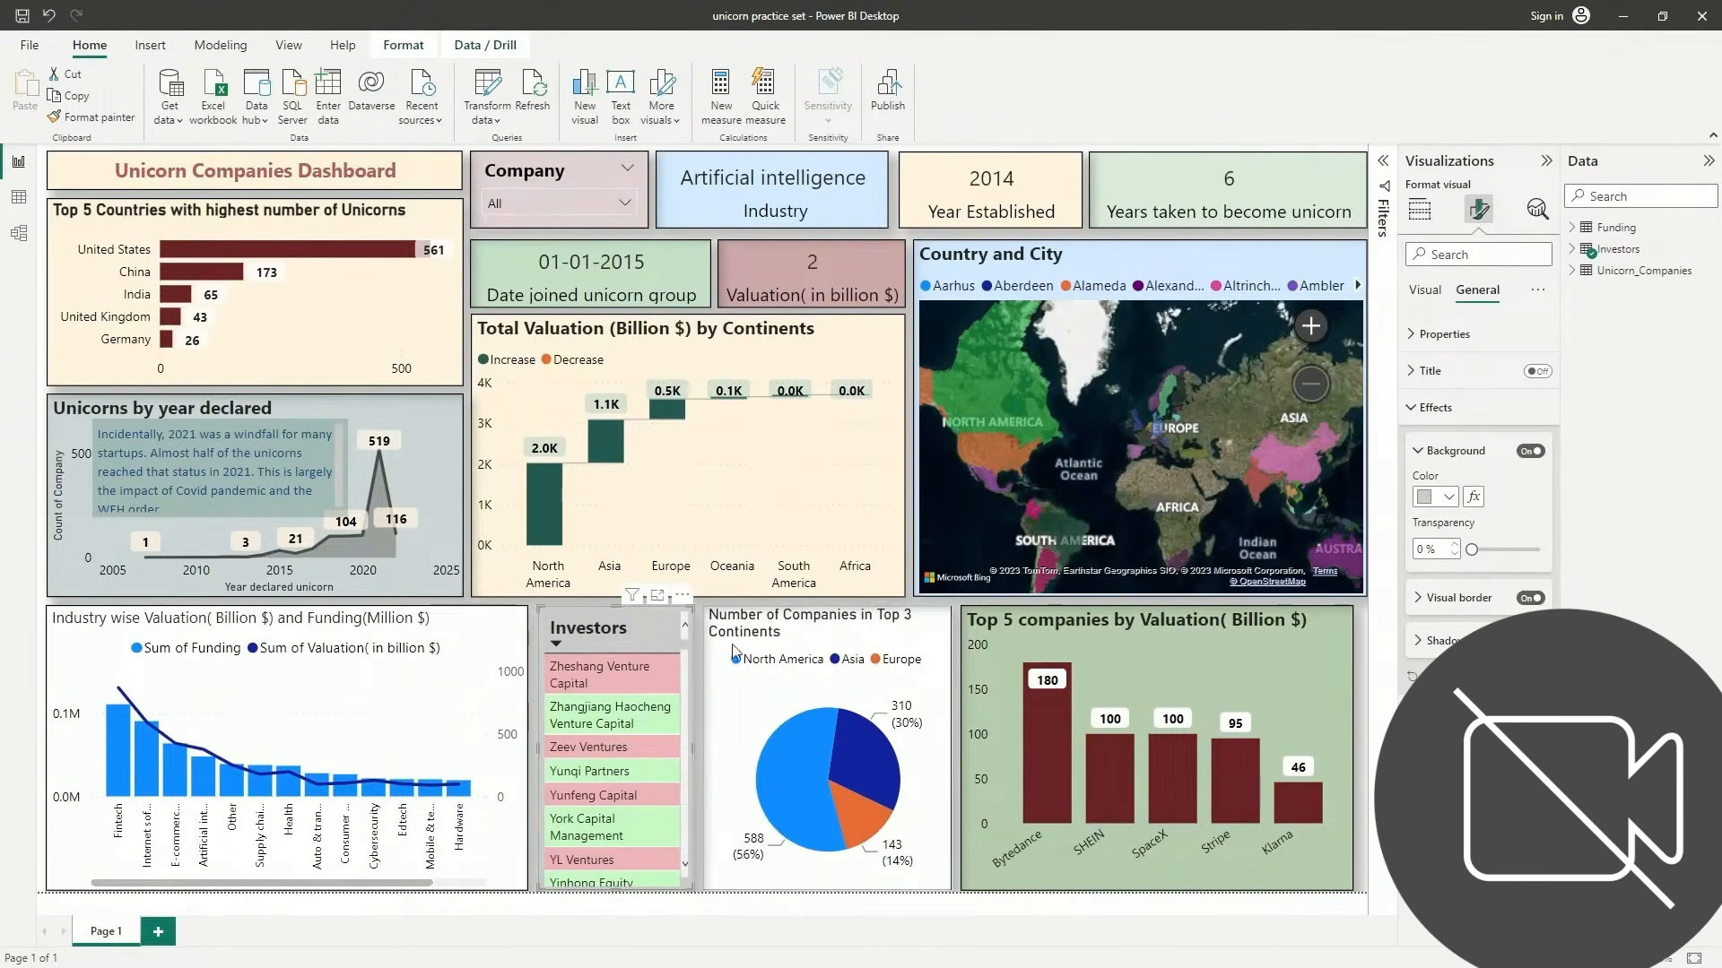
Set the title of the continents pie chart to font size 13 and make it bold
click(833, 640)
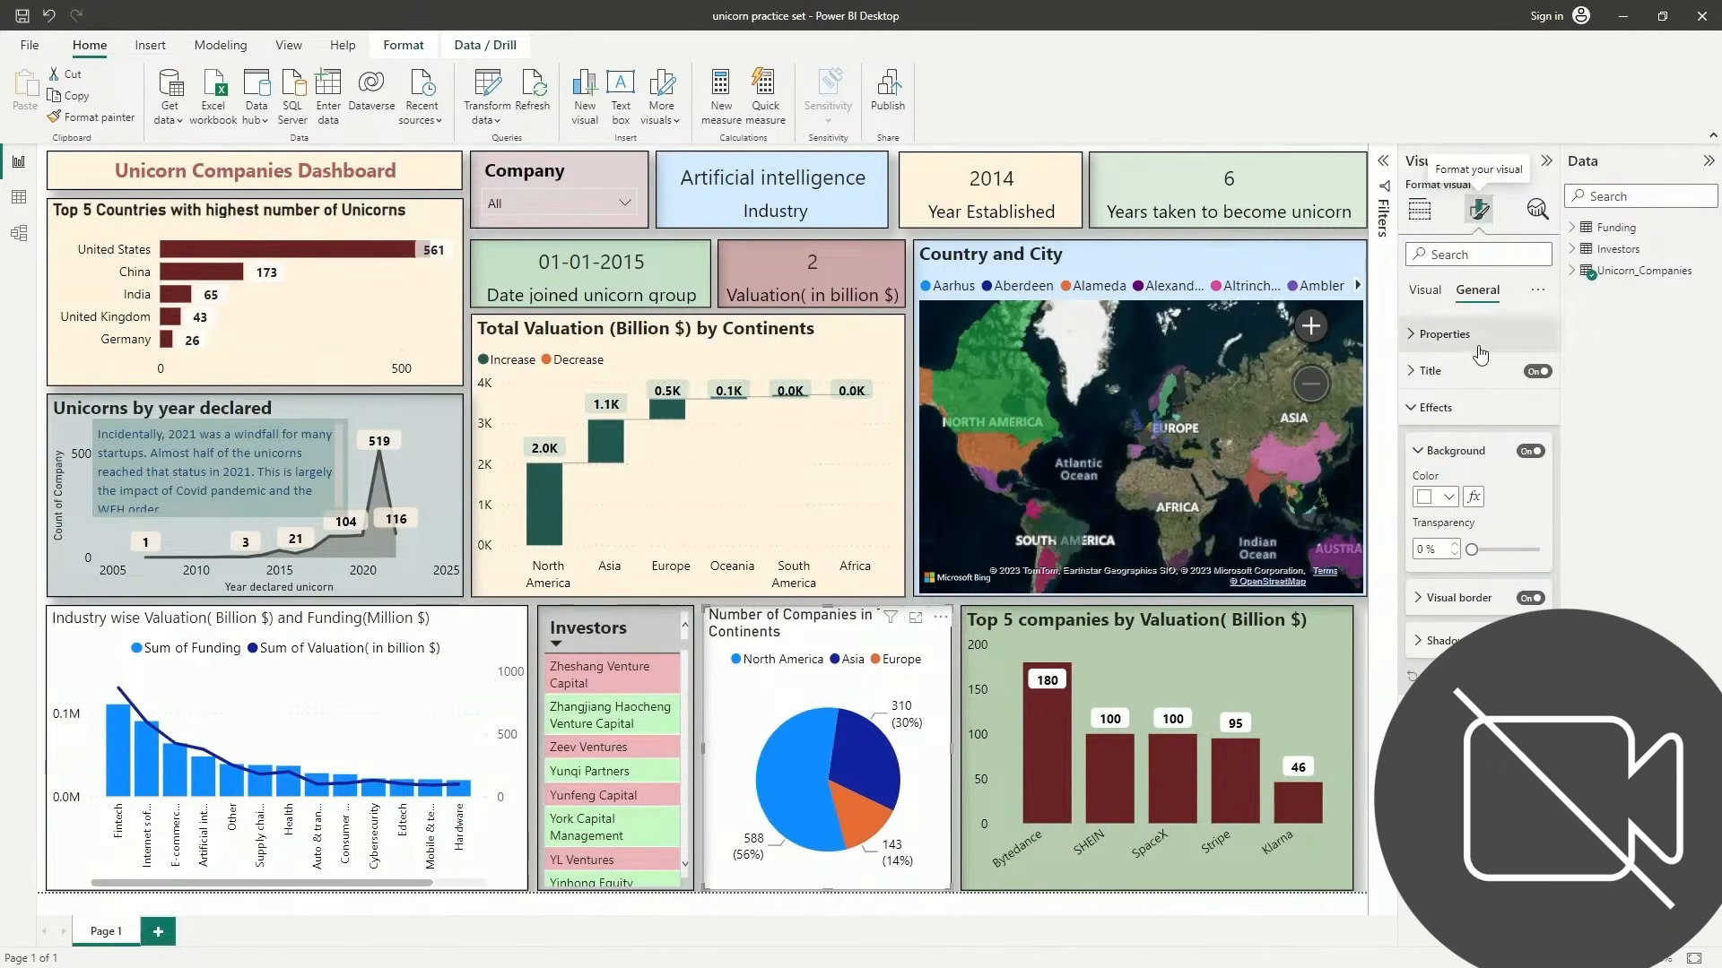
click(1475, 377)
click(1539, 548)
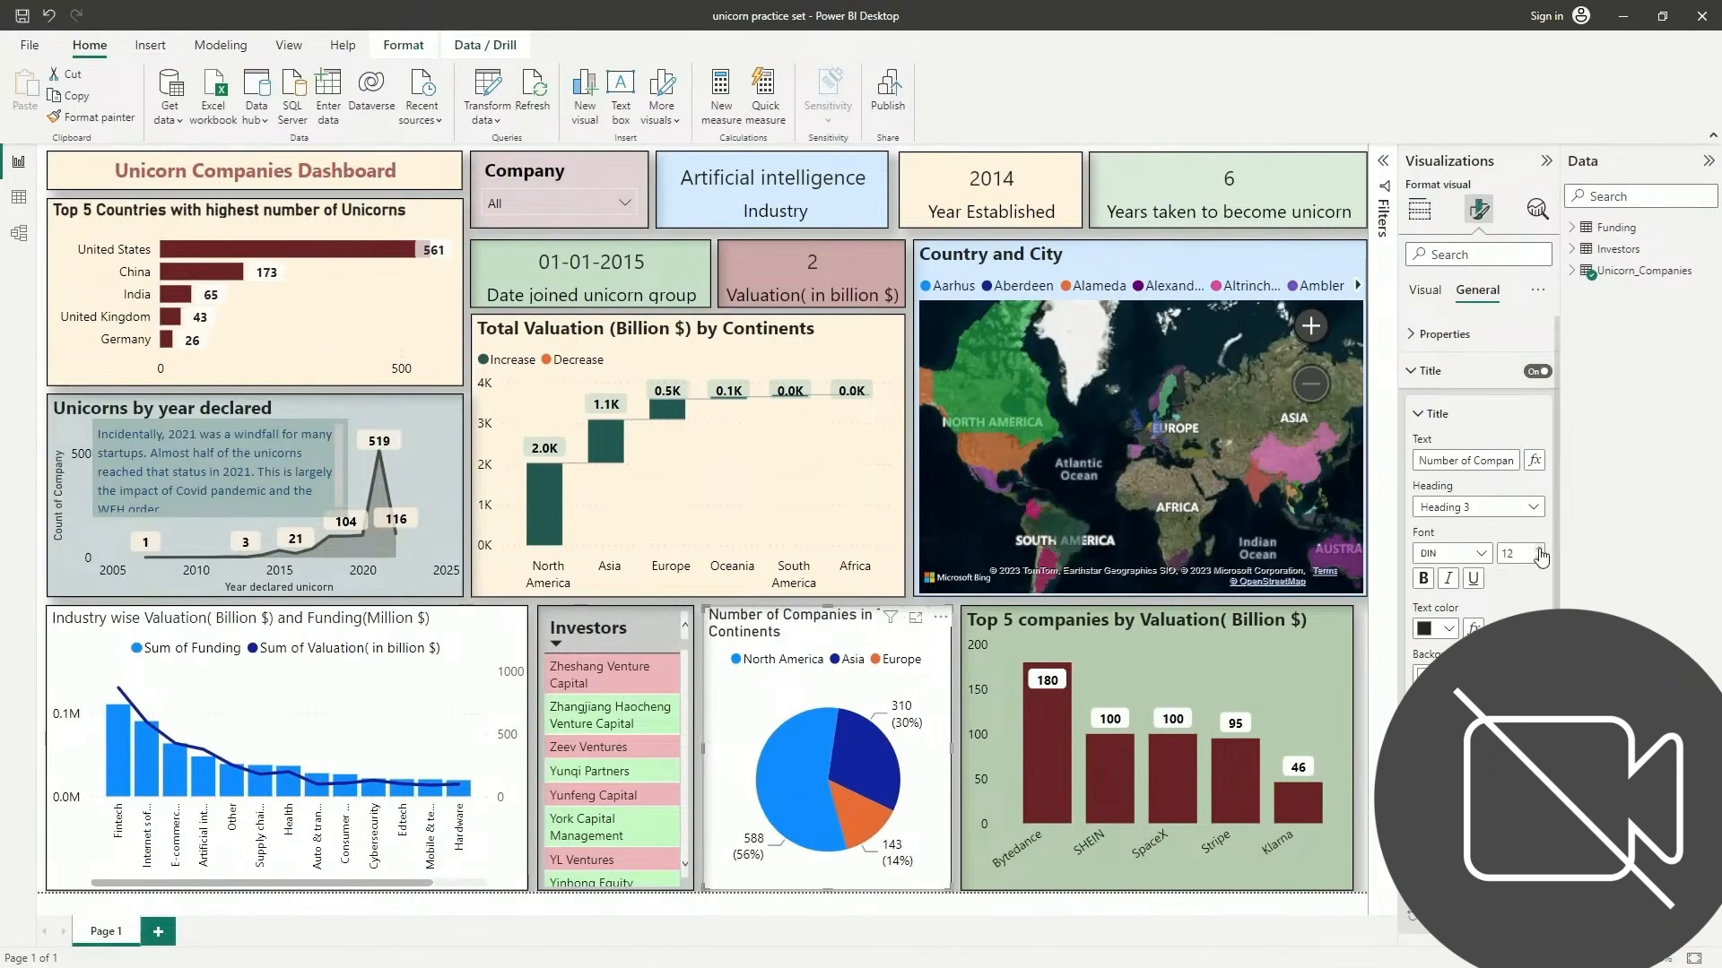
click(1423, 579)
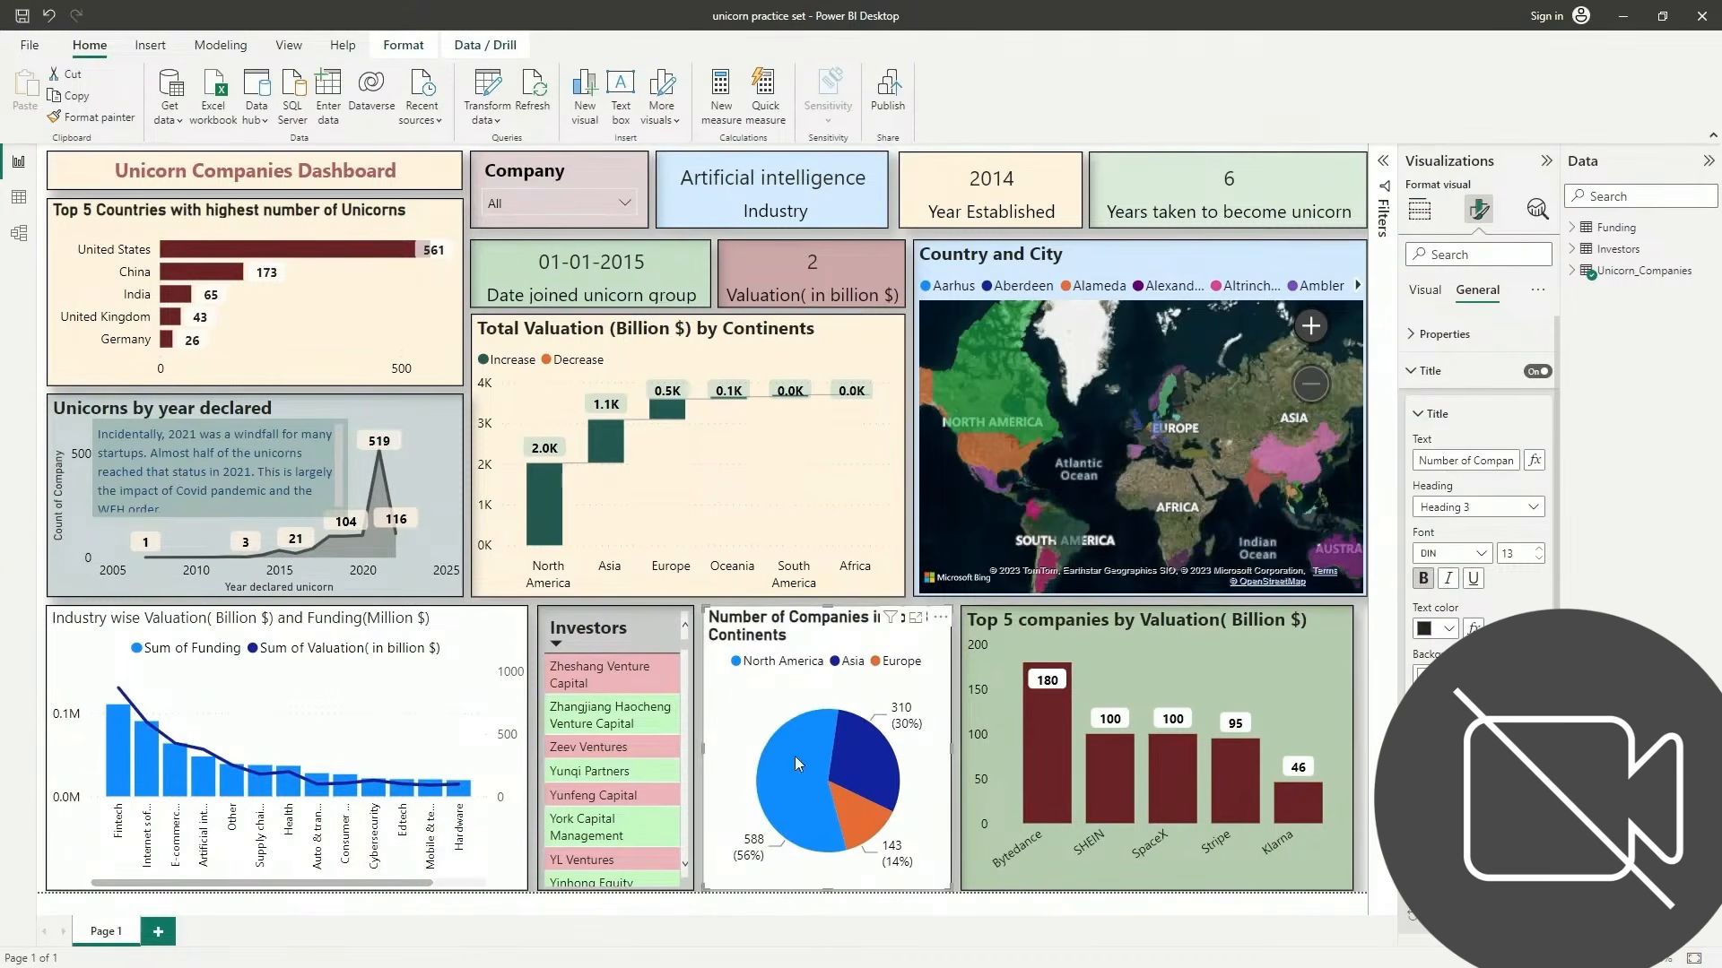
Open the colour choices for the North America slice of the continents pie chart
click(1434, 291)
click(1435, 371)
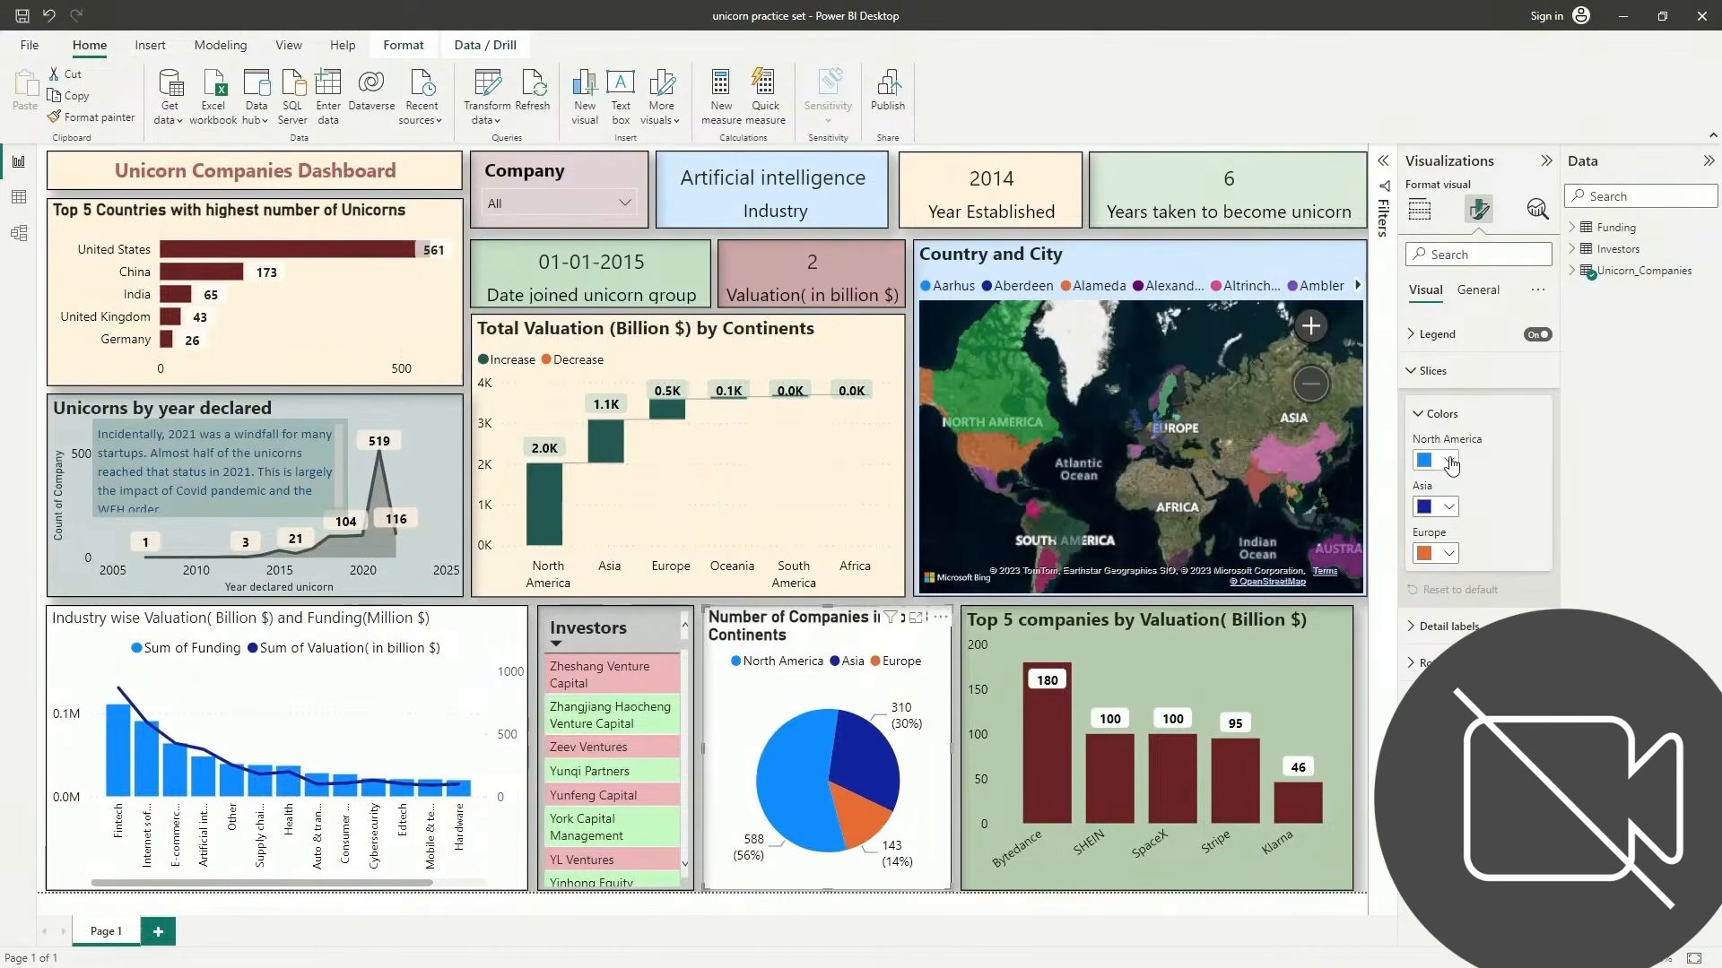
click(1448, 461)
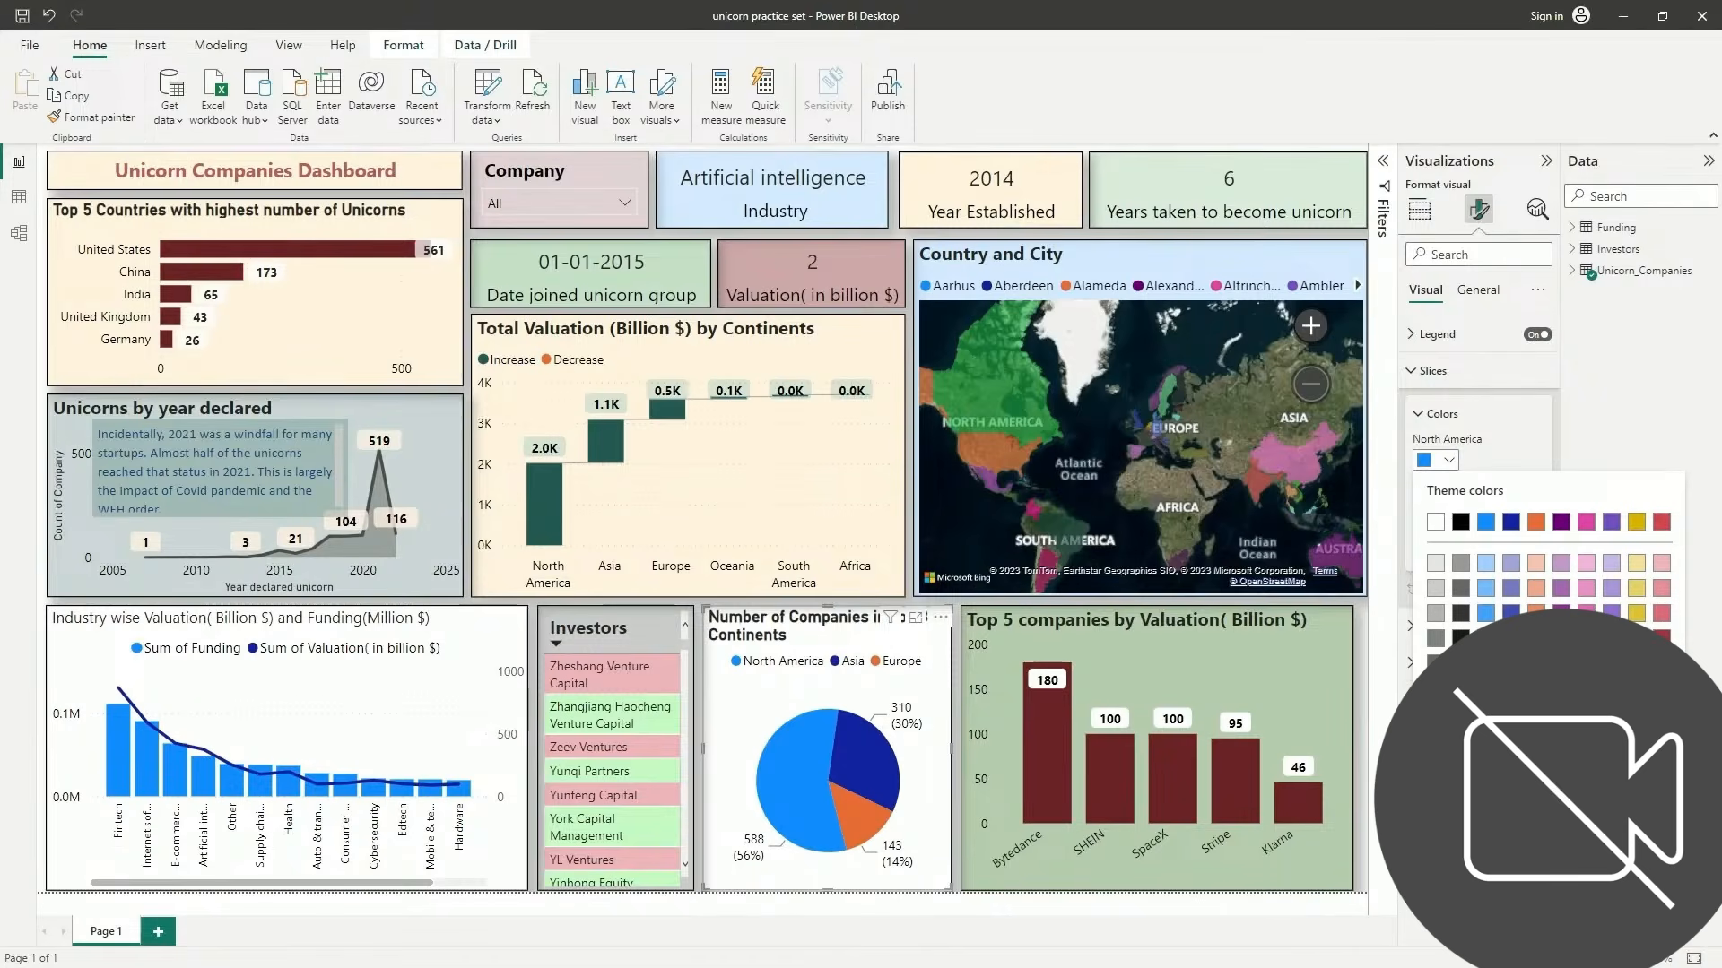
Switch to Color Hunt in Chrome, find the dark teal palette and copy its second shade, #2E4F4F
drag(2, 12, 1, 54)
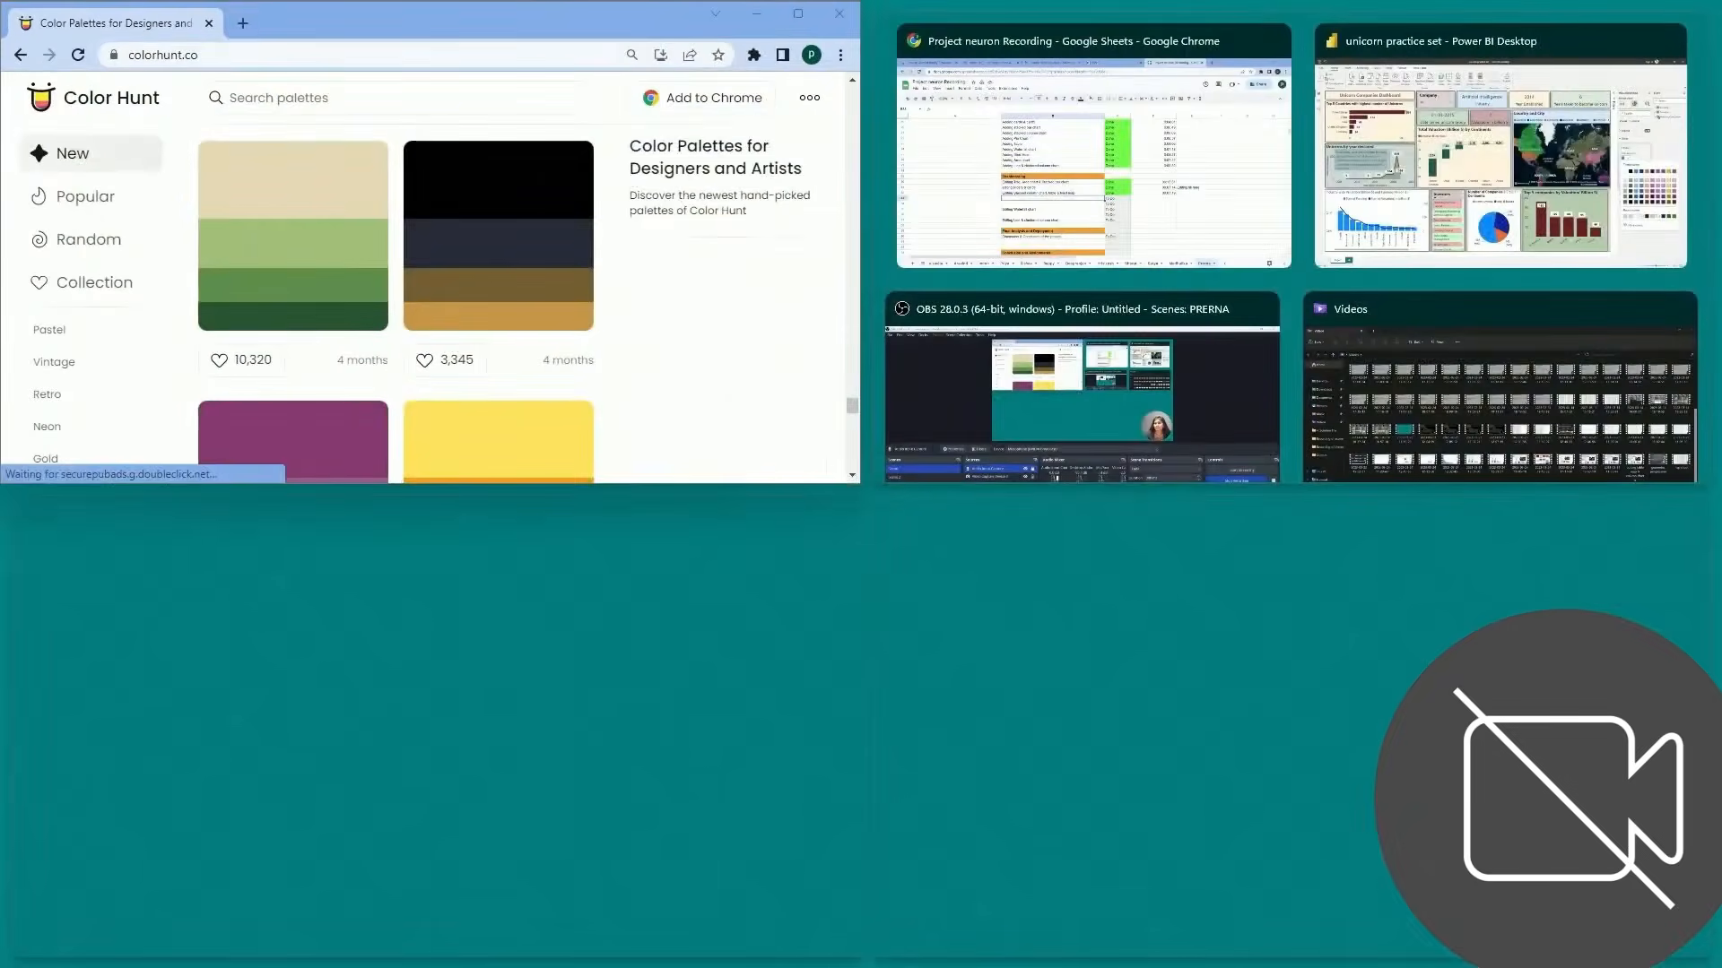
key(Escape)
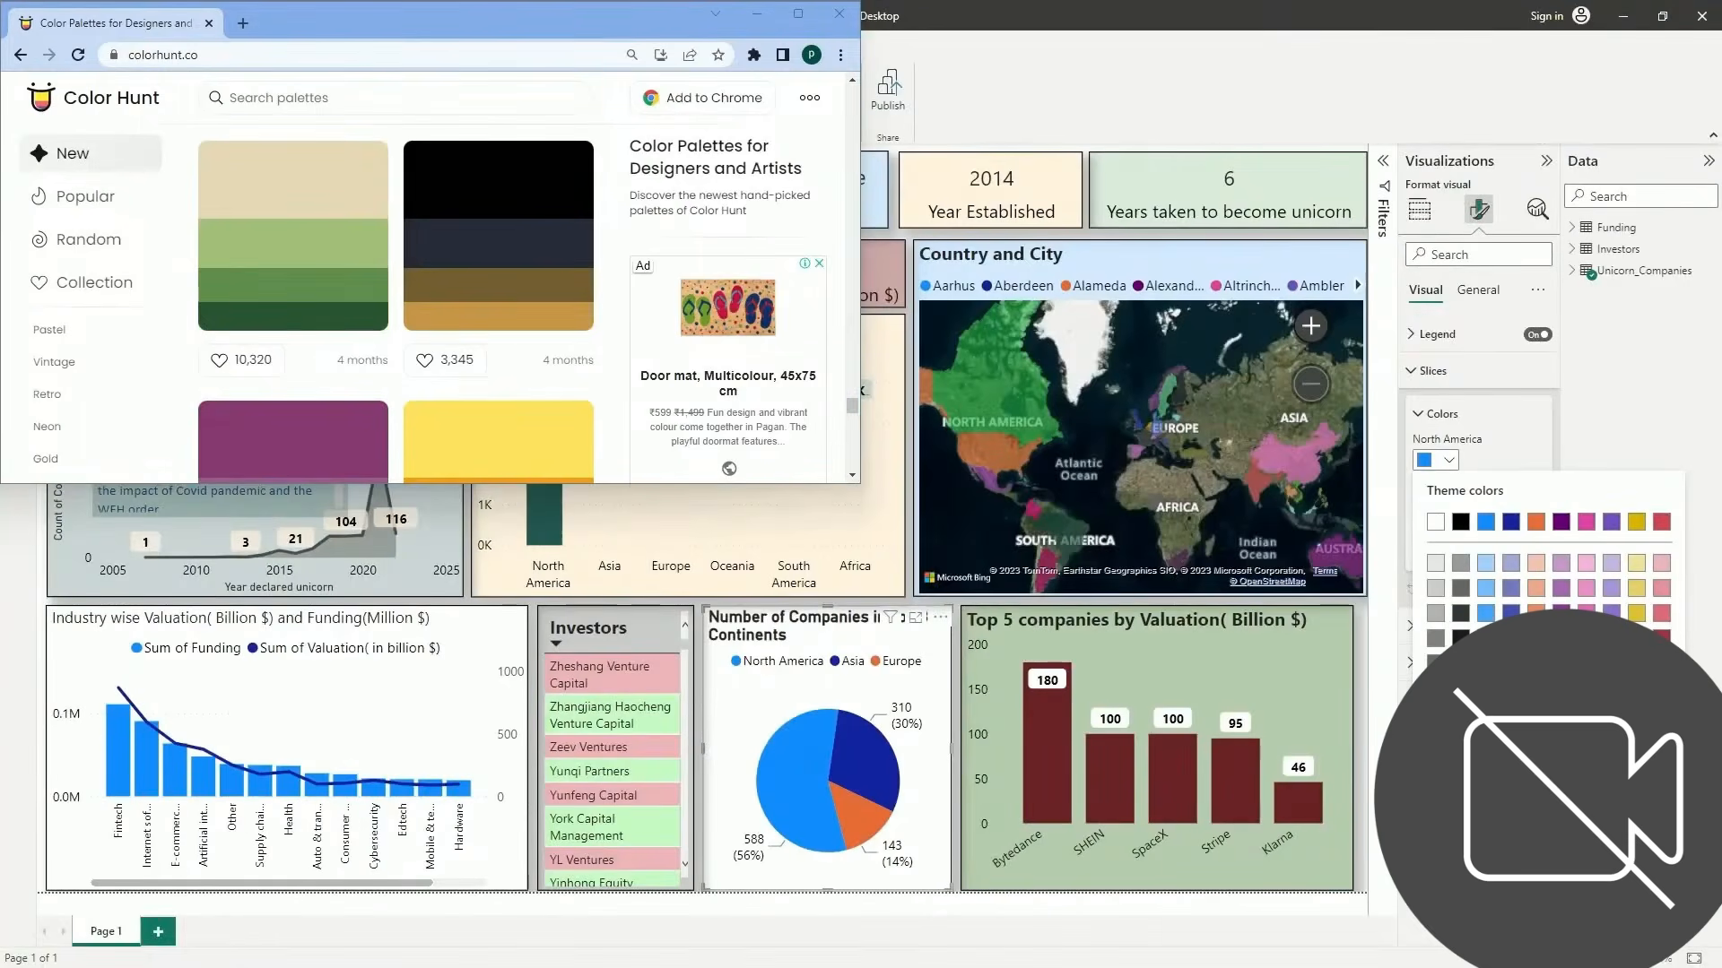
click(797, 13)
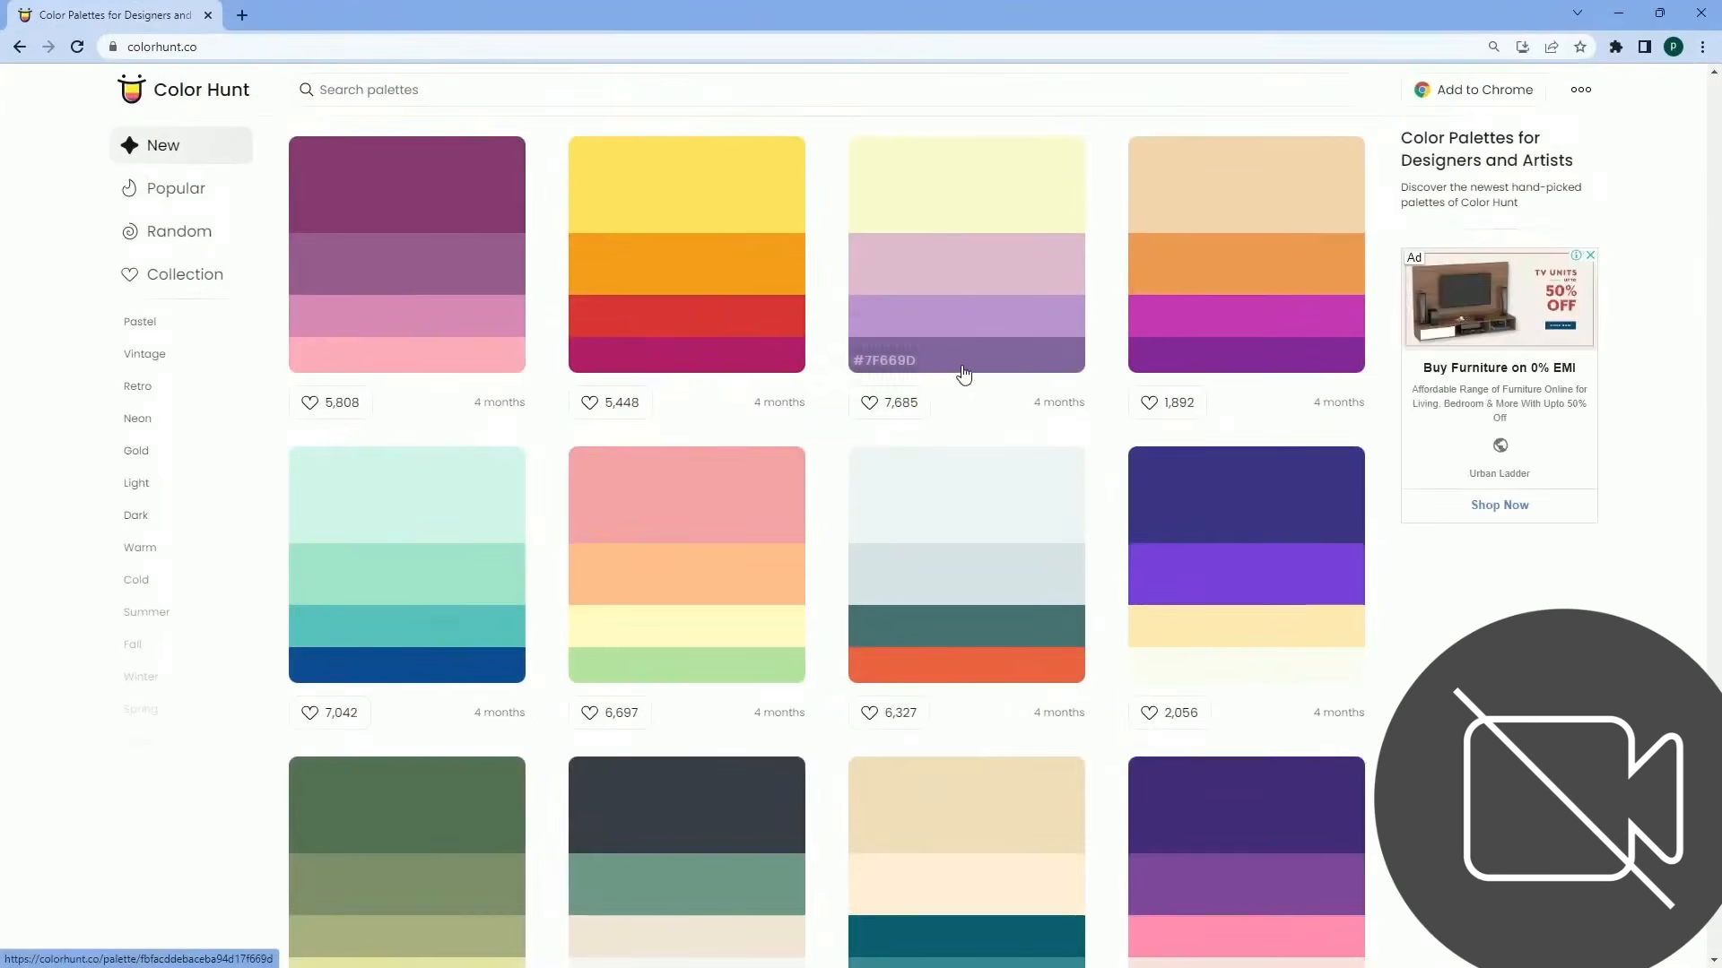
scroll(963, 365, up, 4)
scroll(963, 365, up, 7)
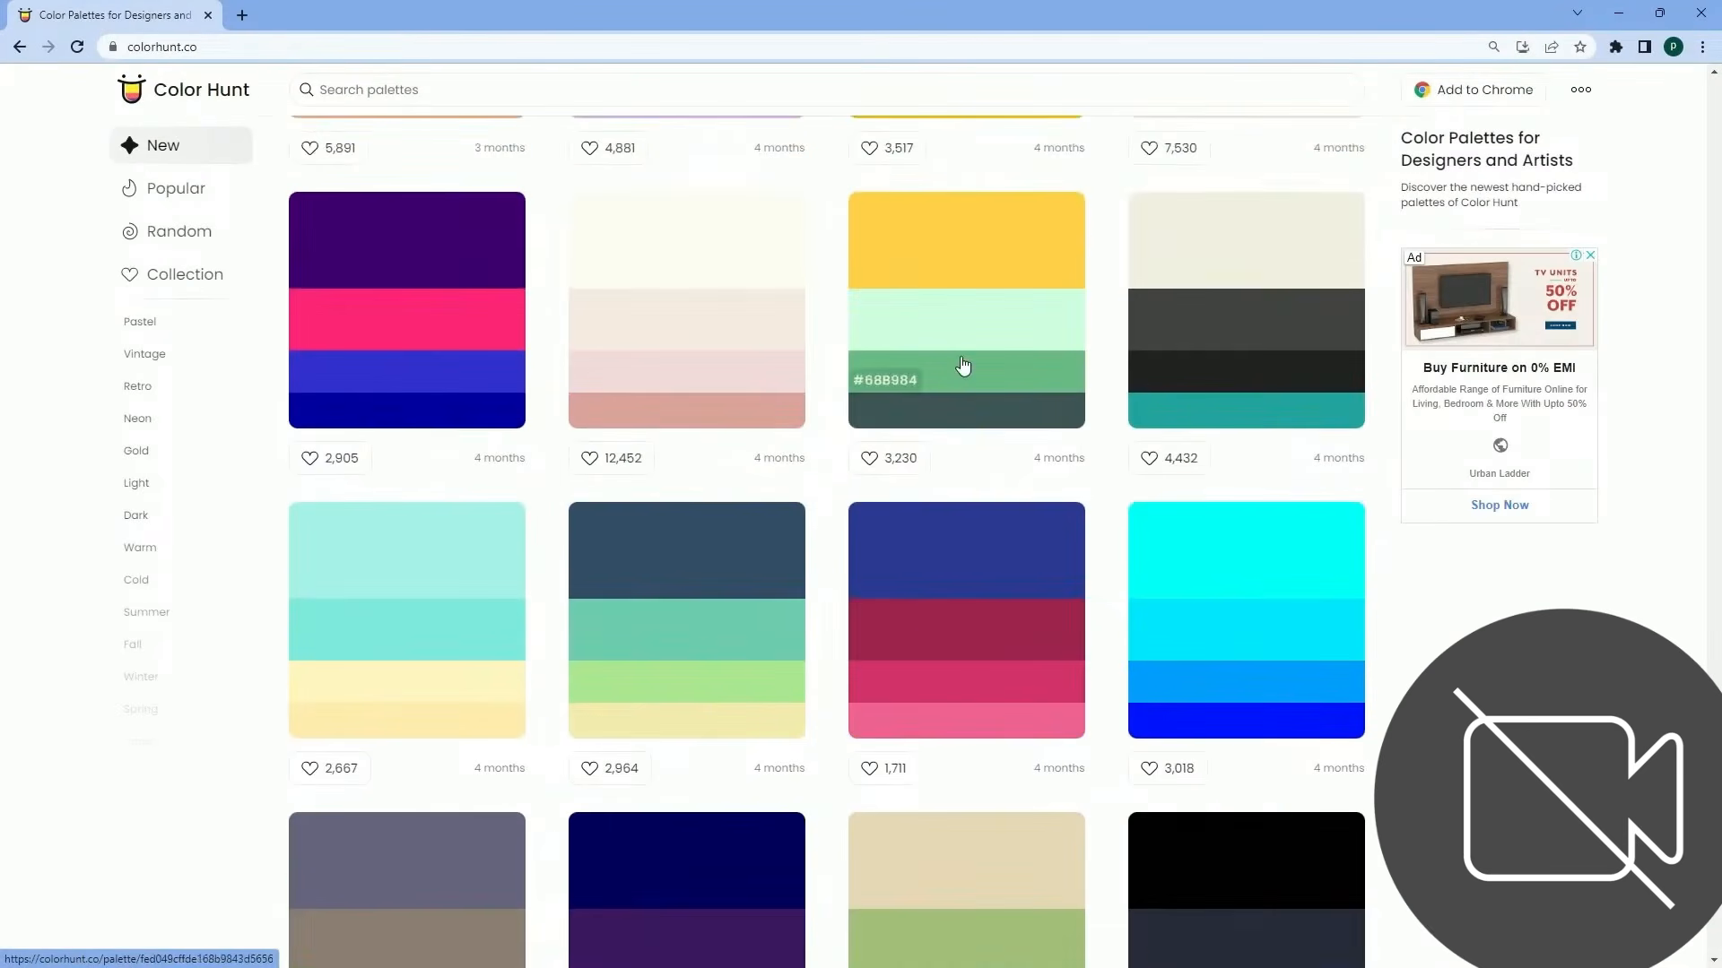
scroll(963, 365, up, 7)
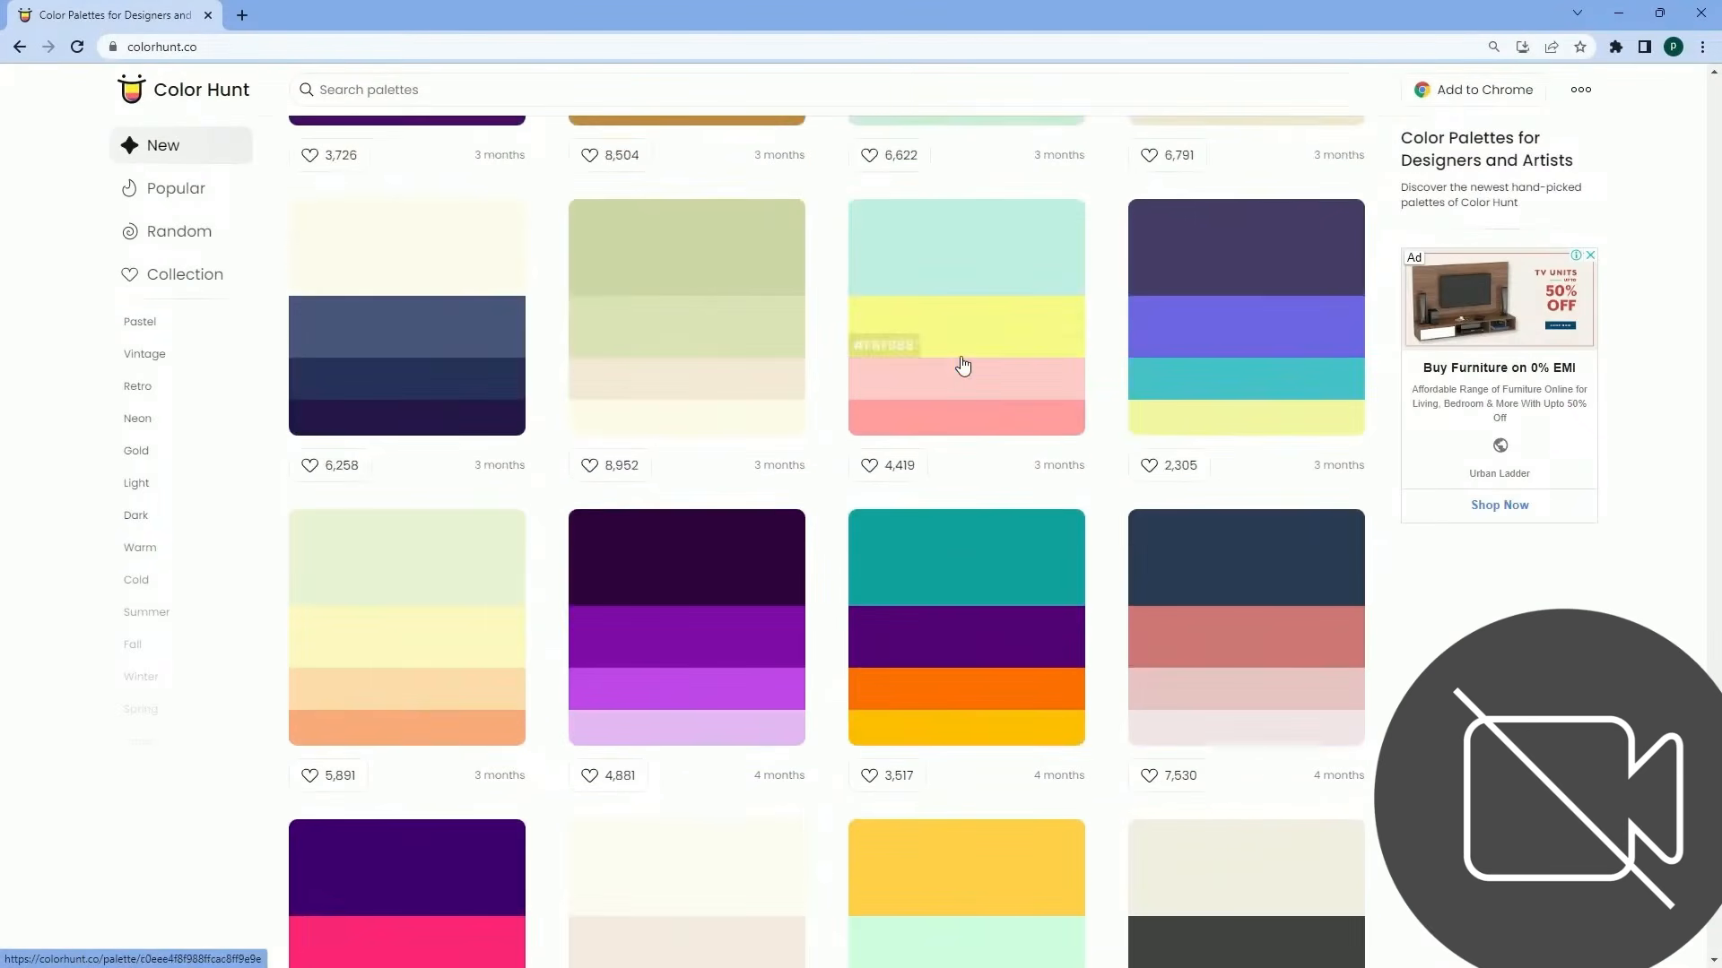
scroll(963, 365, up, 10)
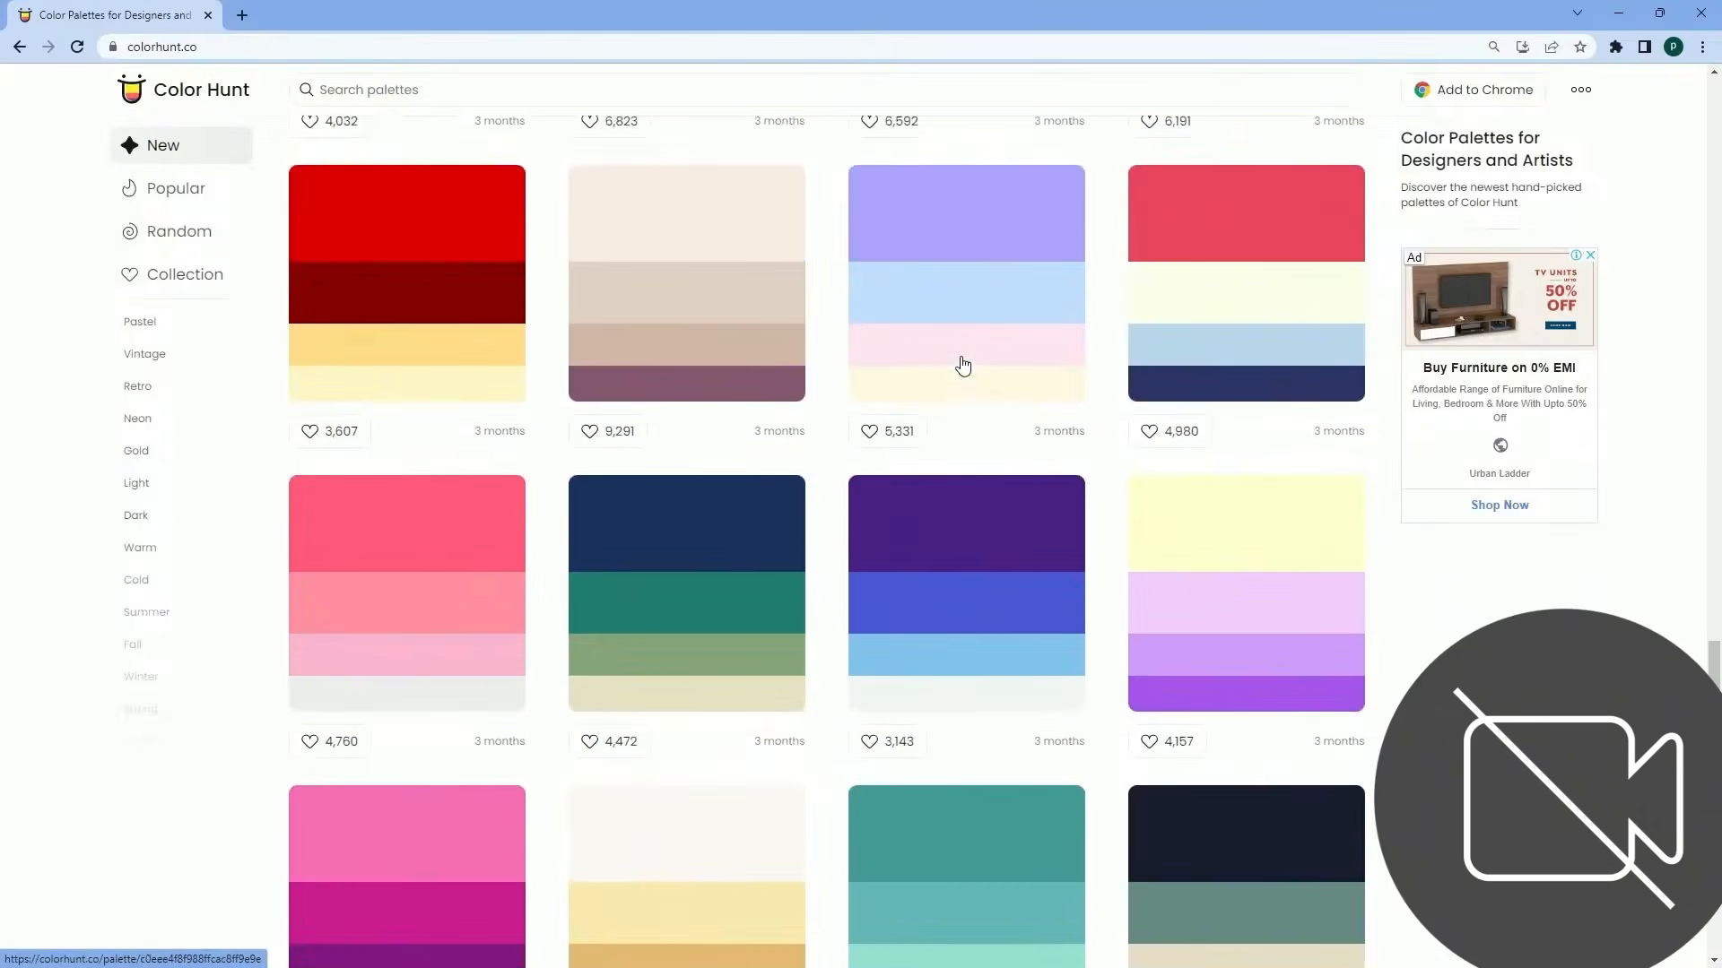
scroll(963, 365, up, 6)
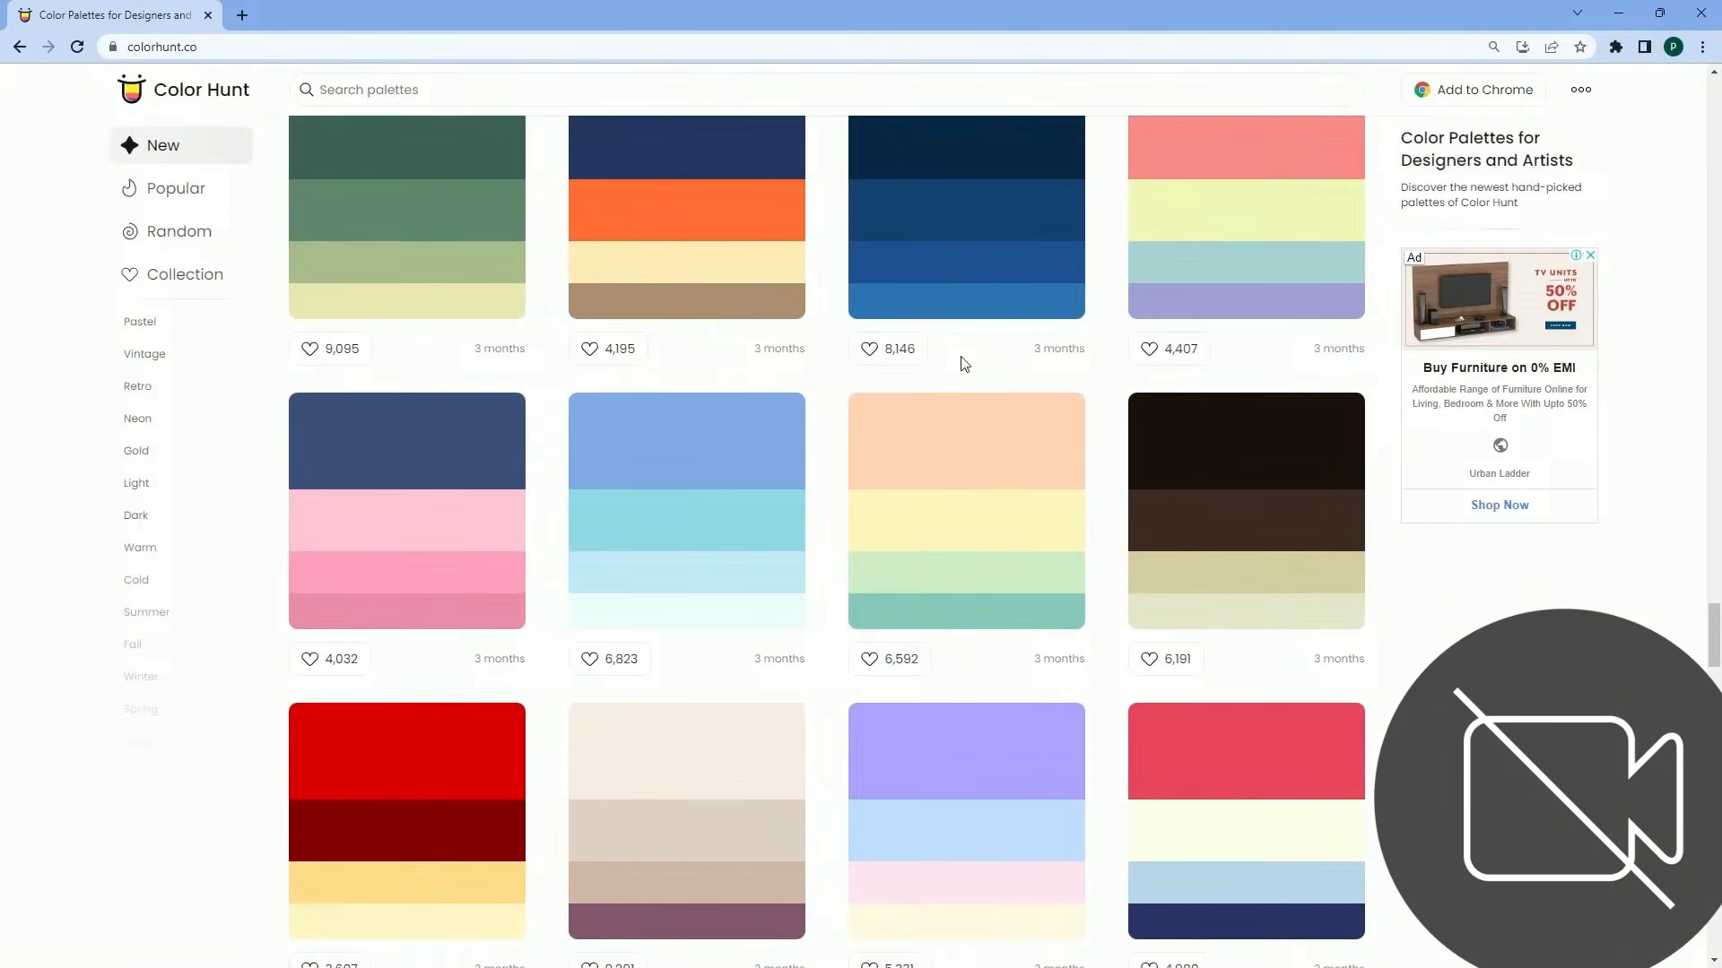
scroll(963, 363, up, 10)
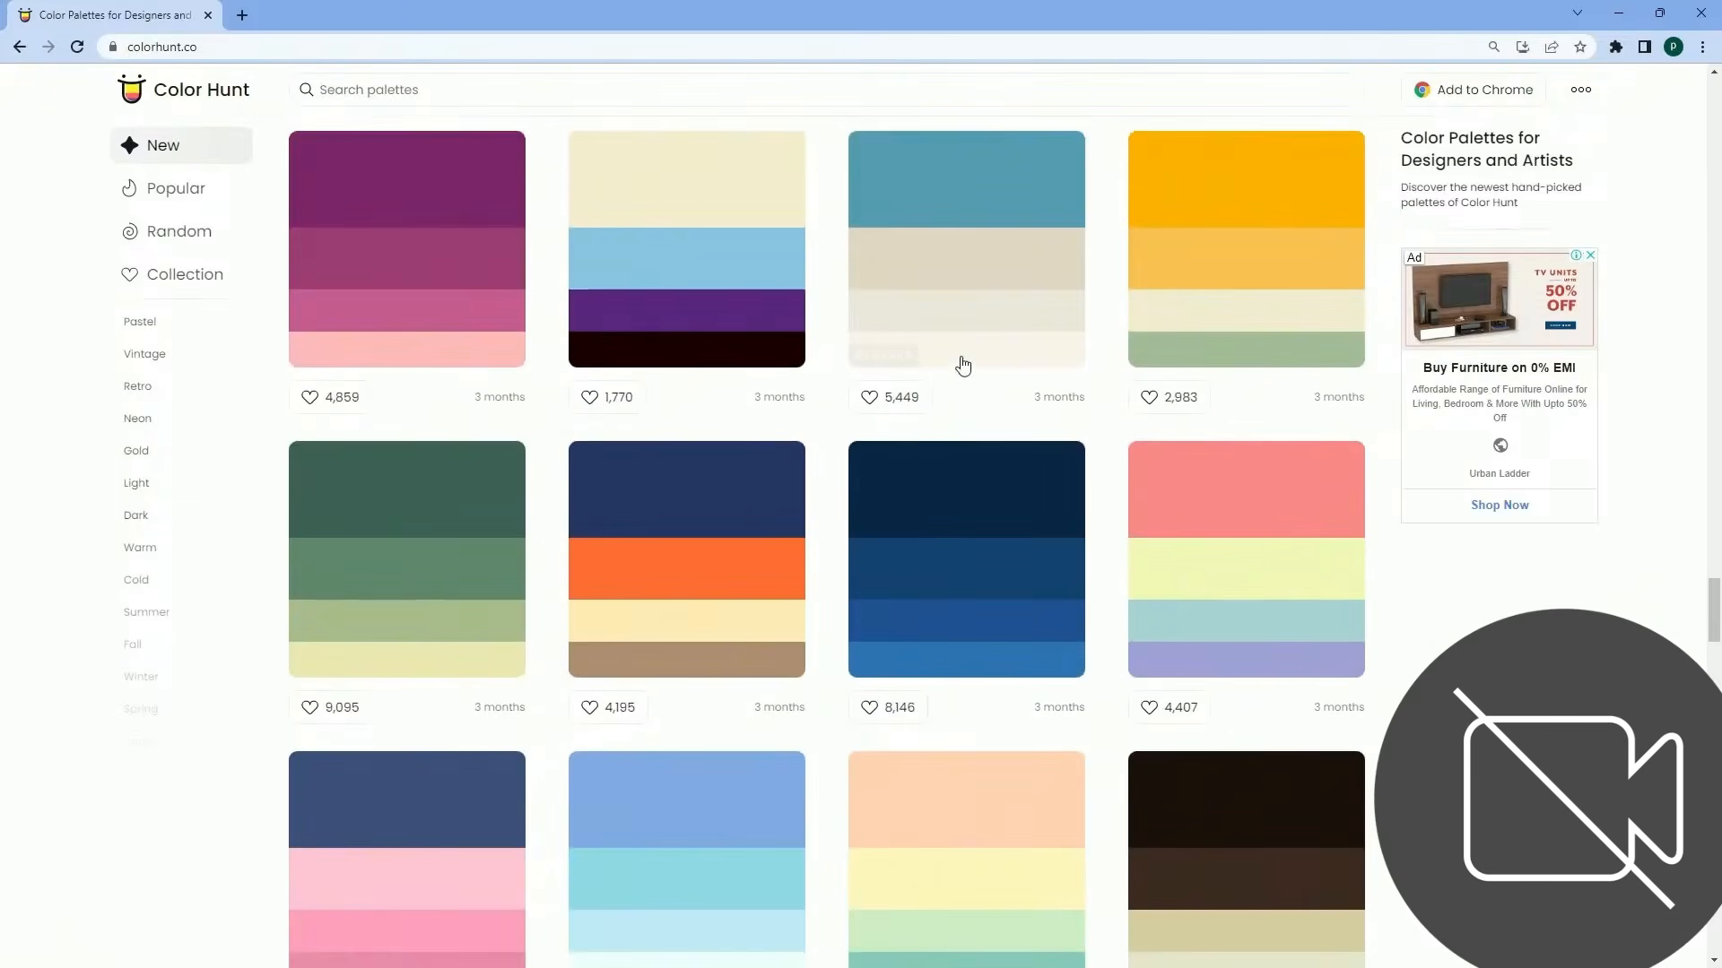
scroll(963, 363, up, 10)
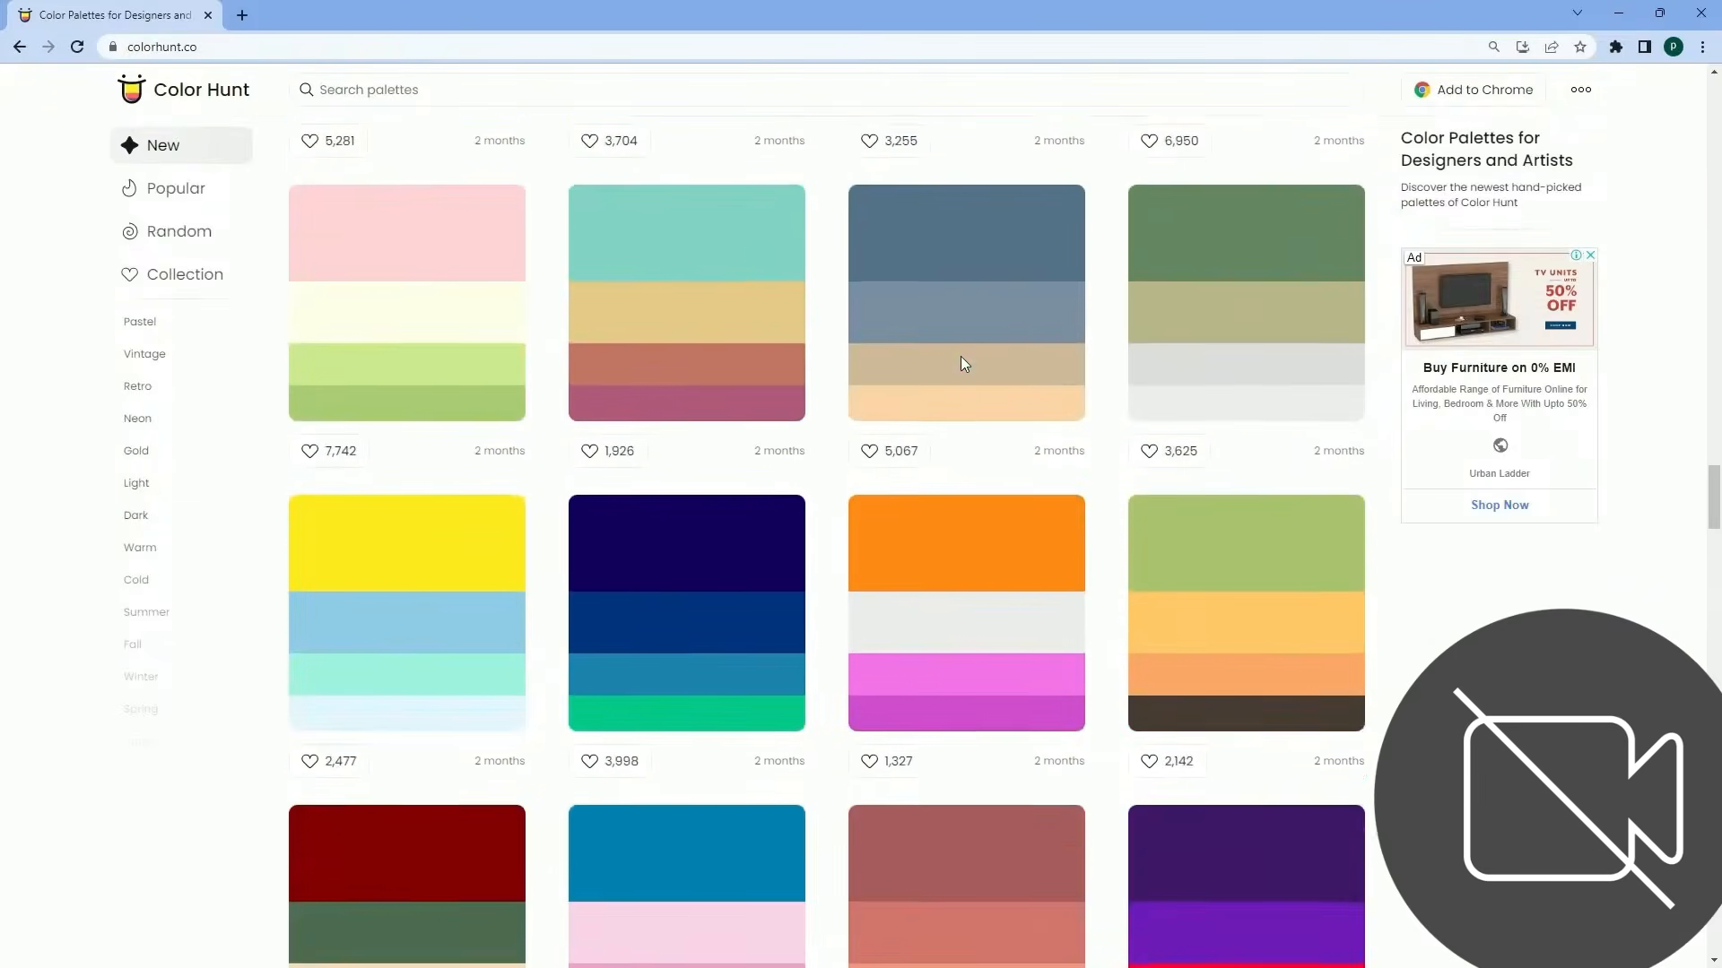
scroll(964, 363, up, 10)
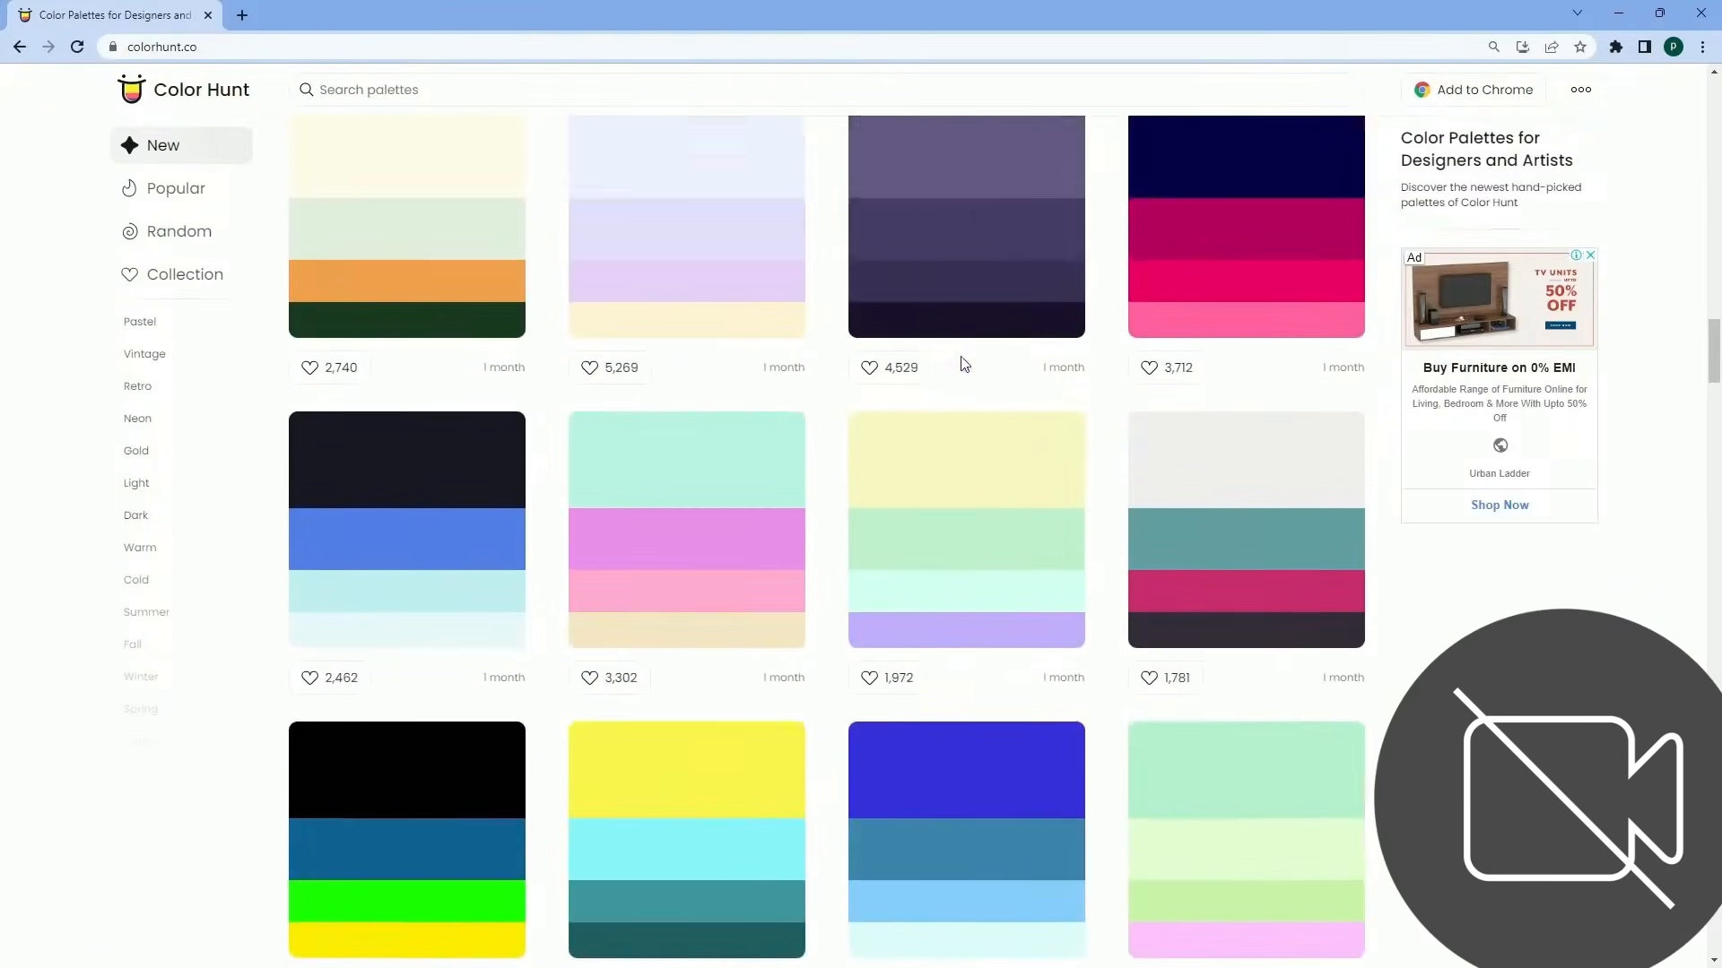
scroll(960, 356, up, 8)
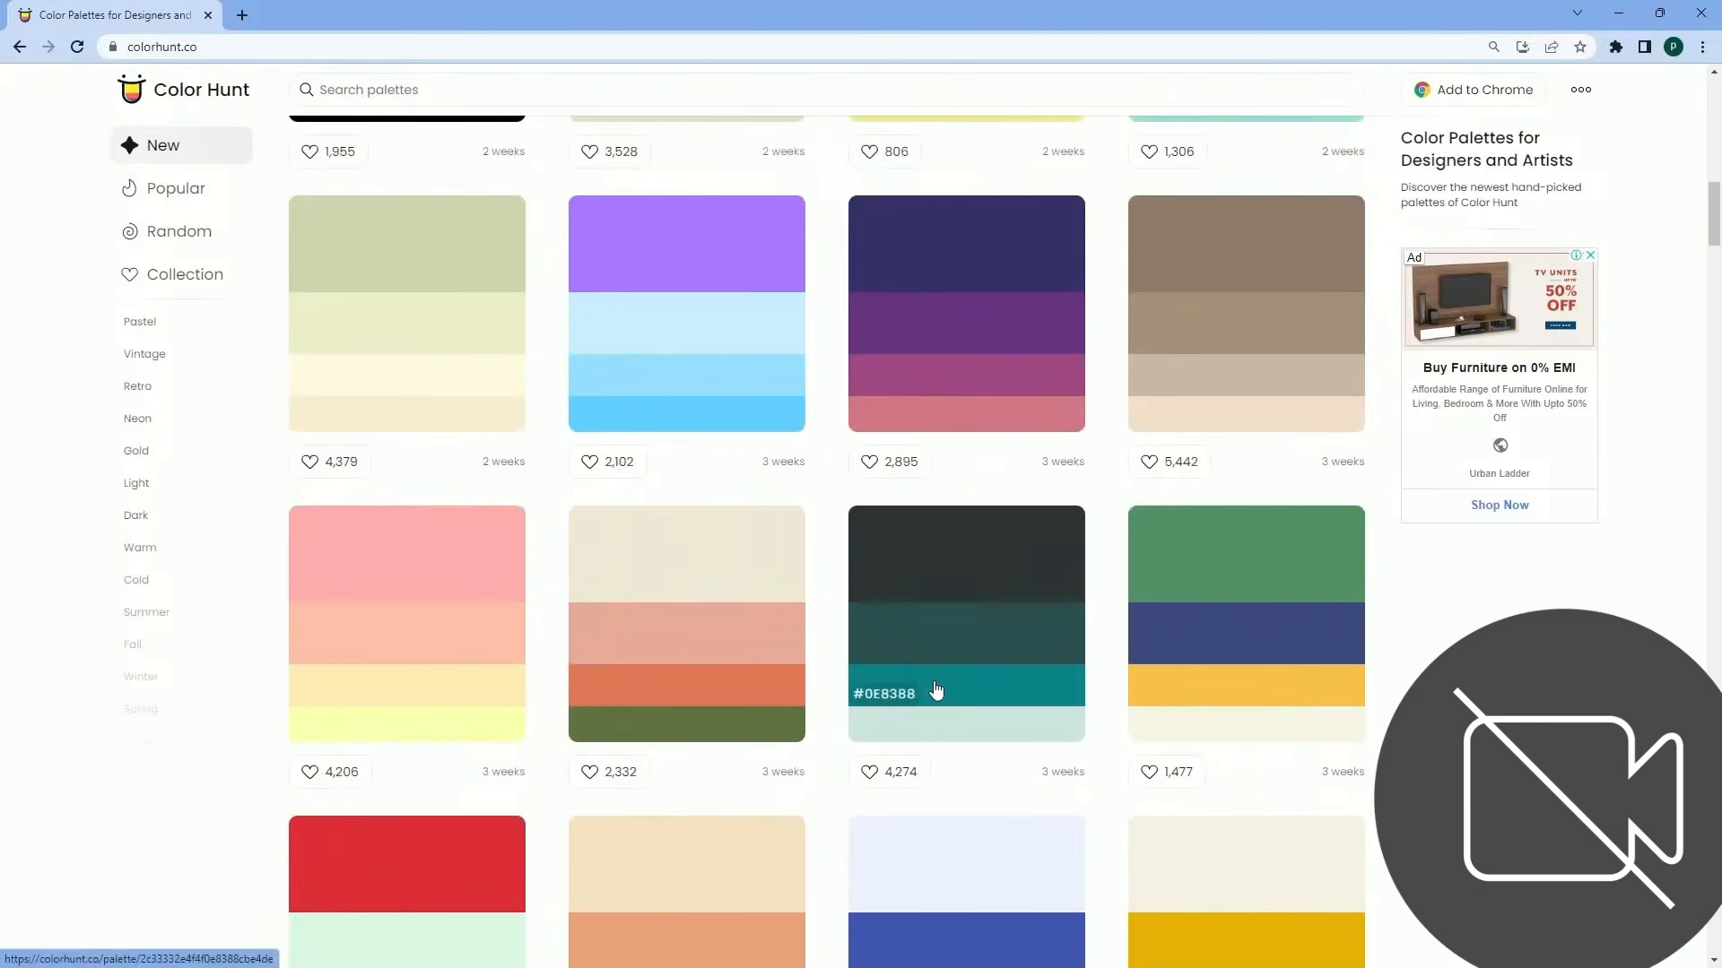
click(899, 654)
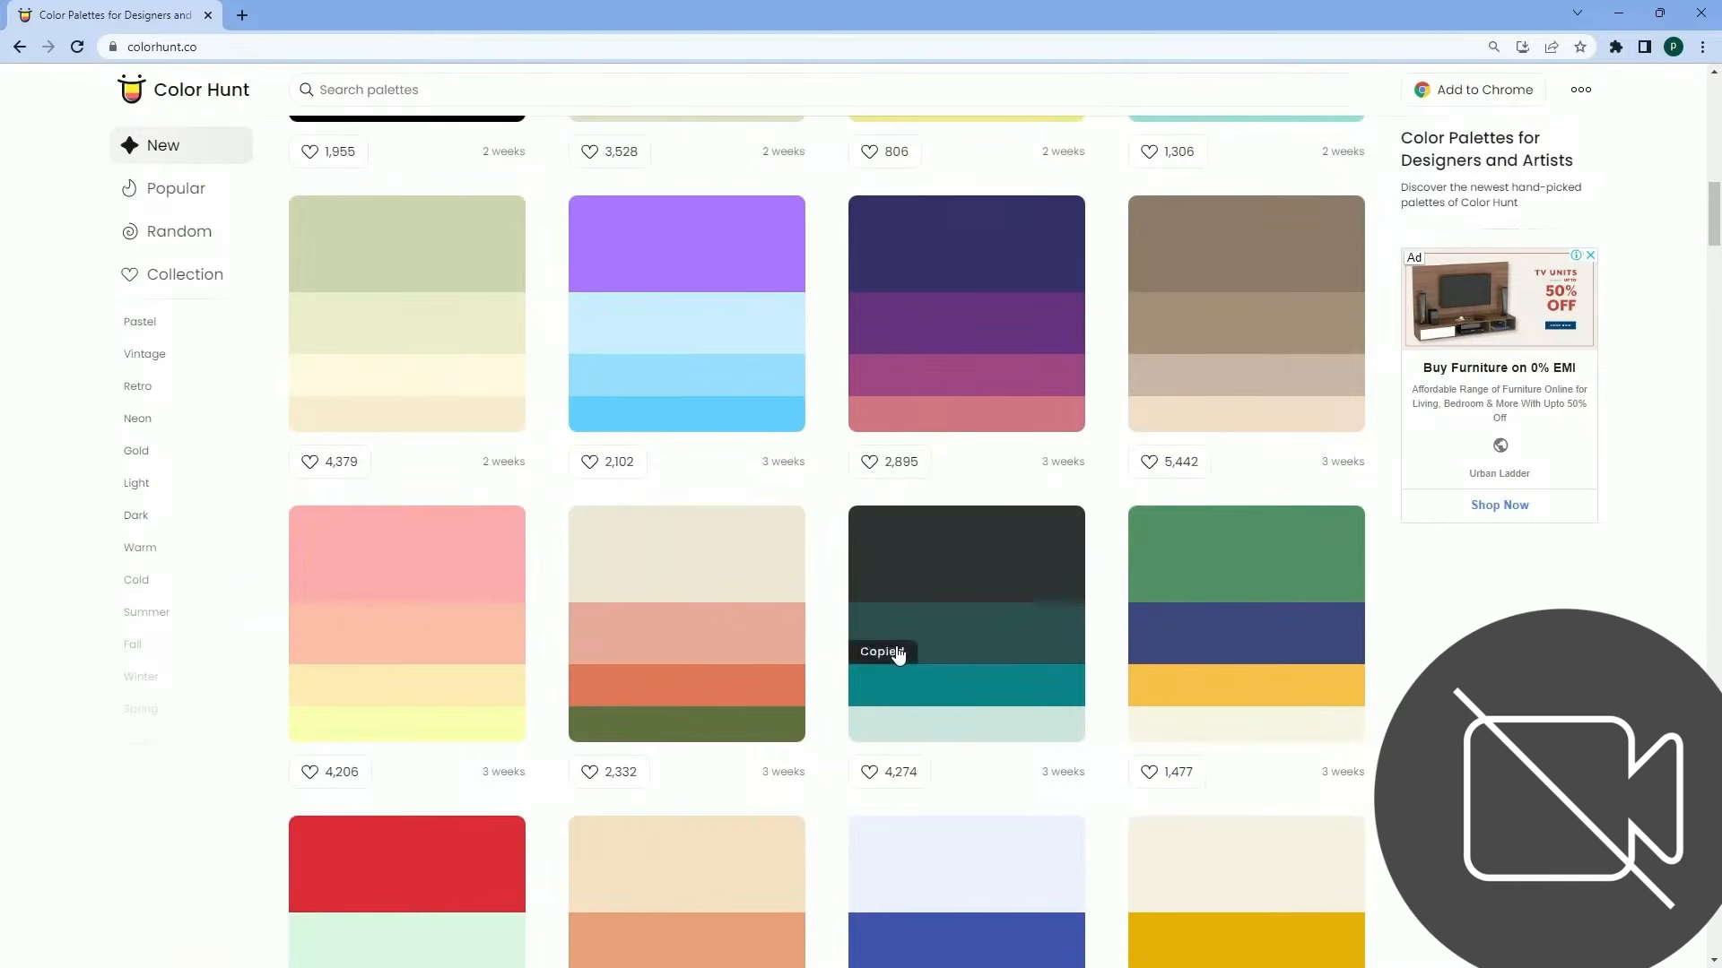
Return to Power BI and apply the copied #2E4F4F as a custom colour for the pie chart's North America slice
click(1619, 13)
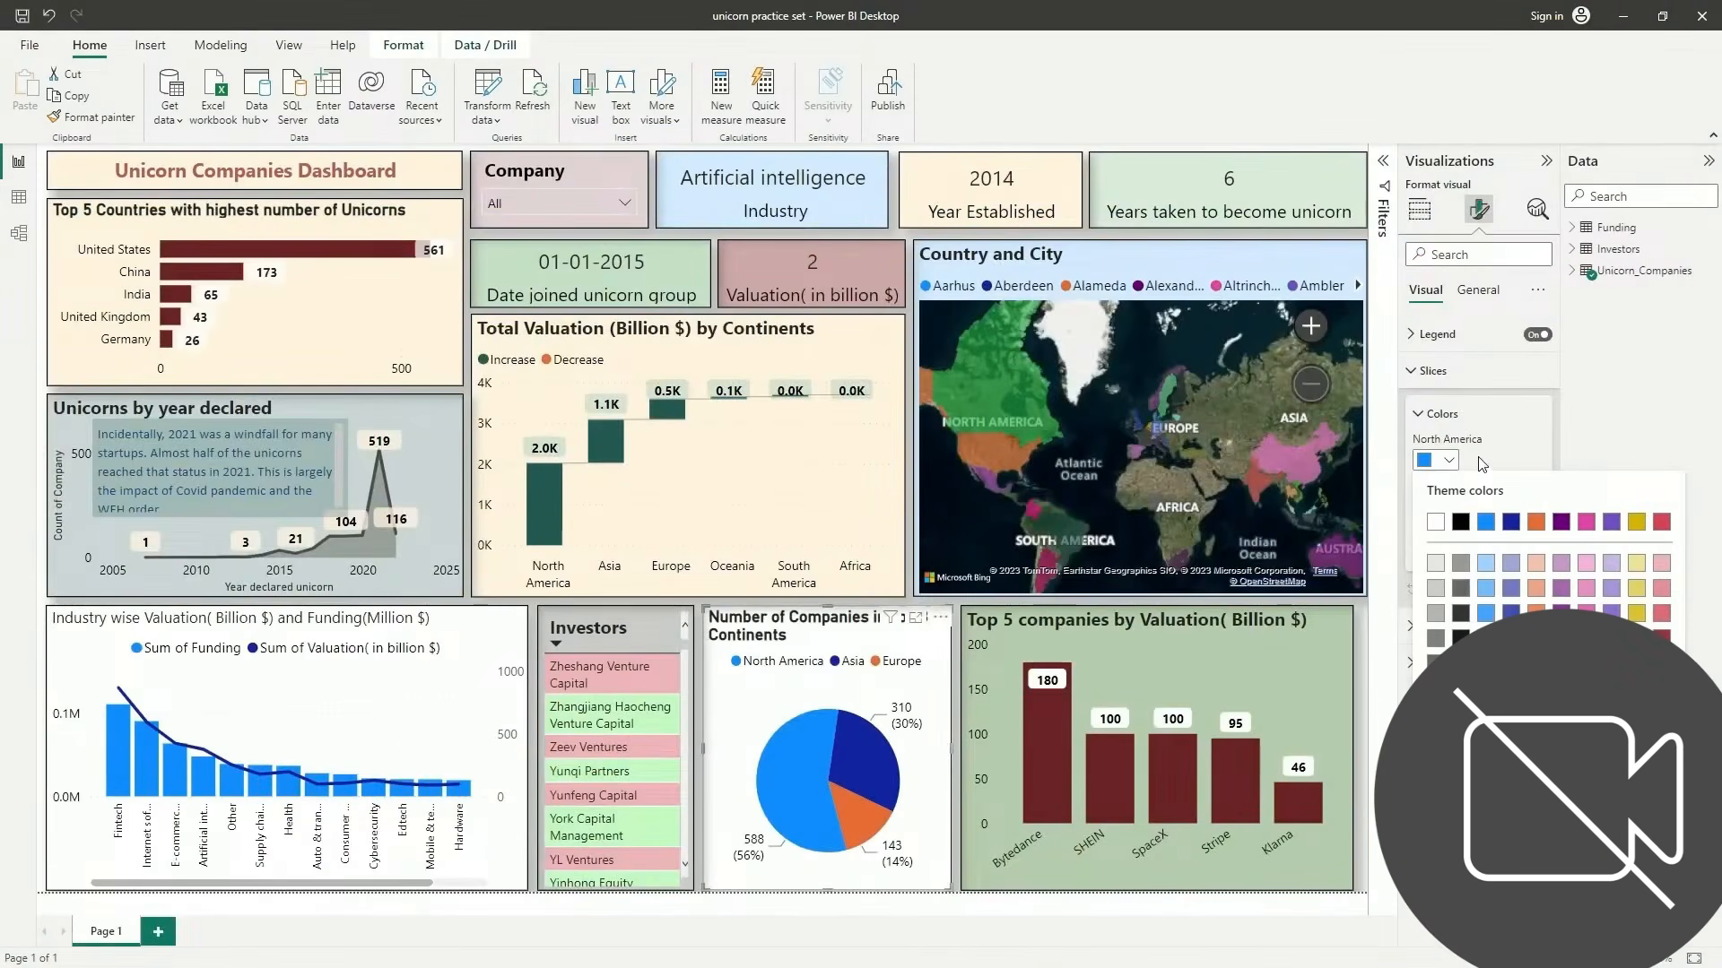
click(1475, 755)
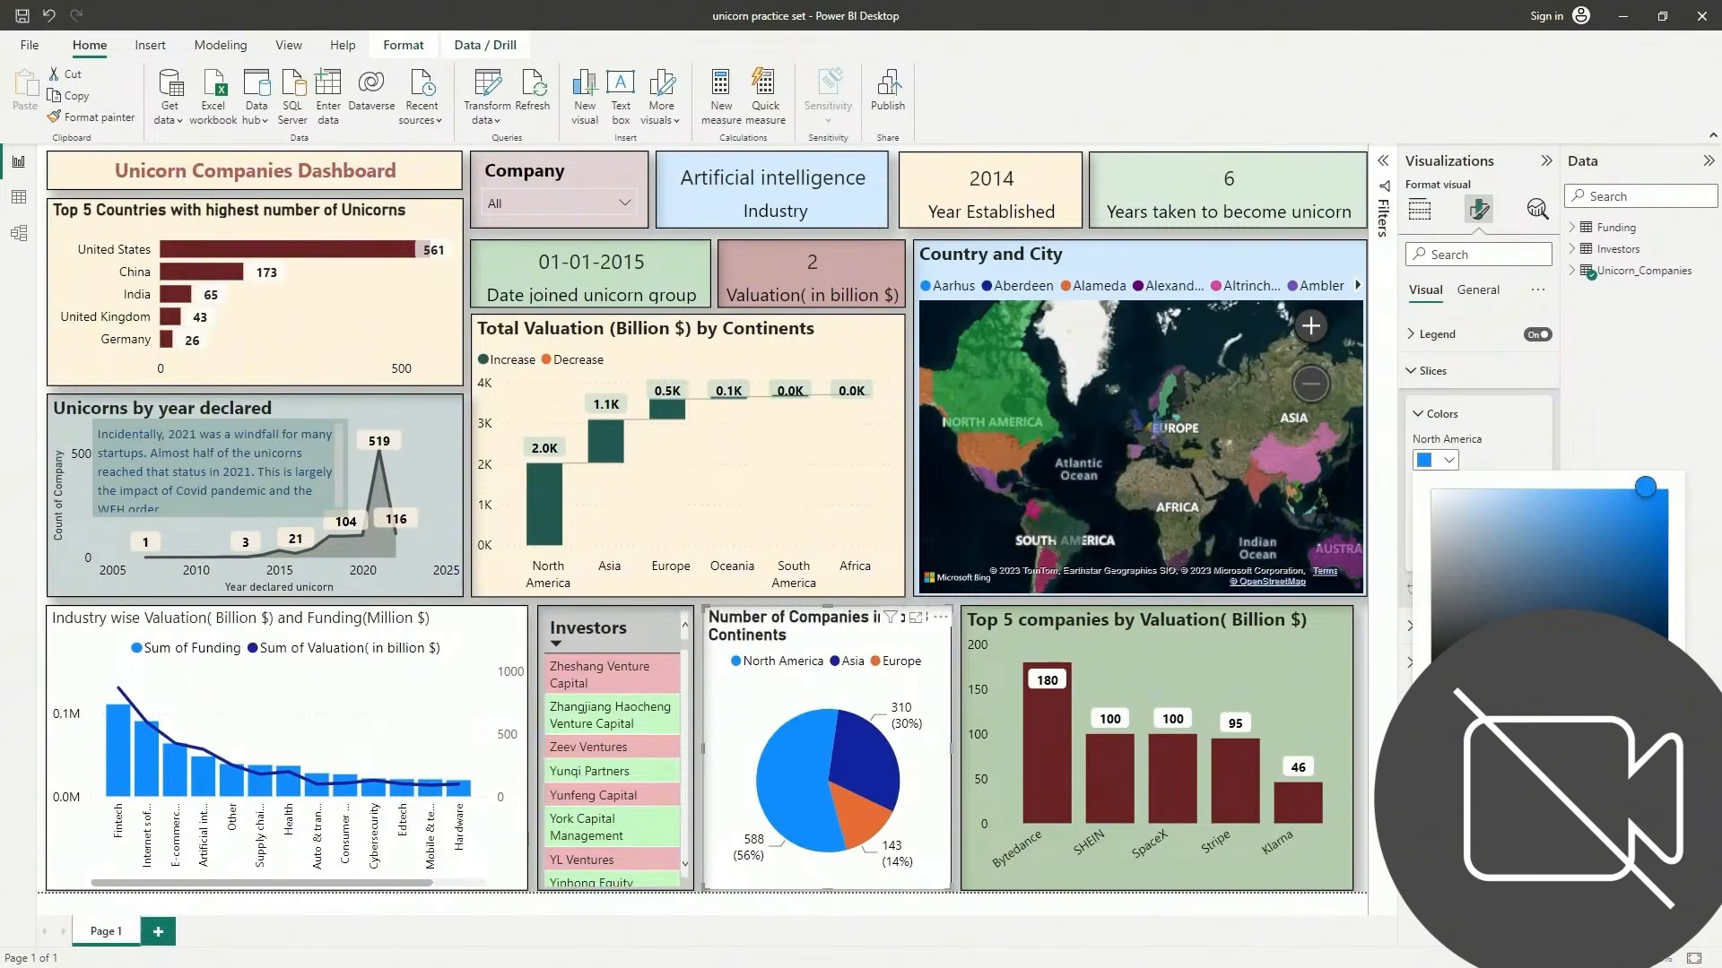
key(ctrl+v)
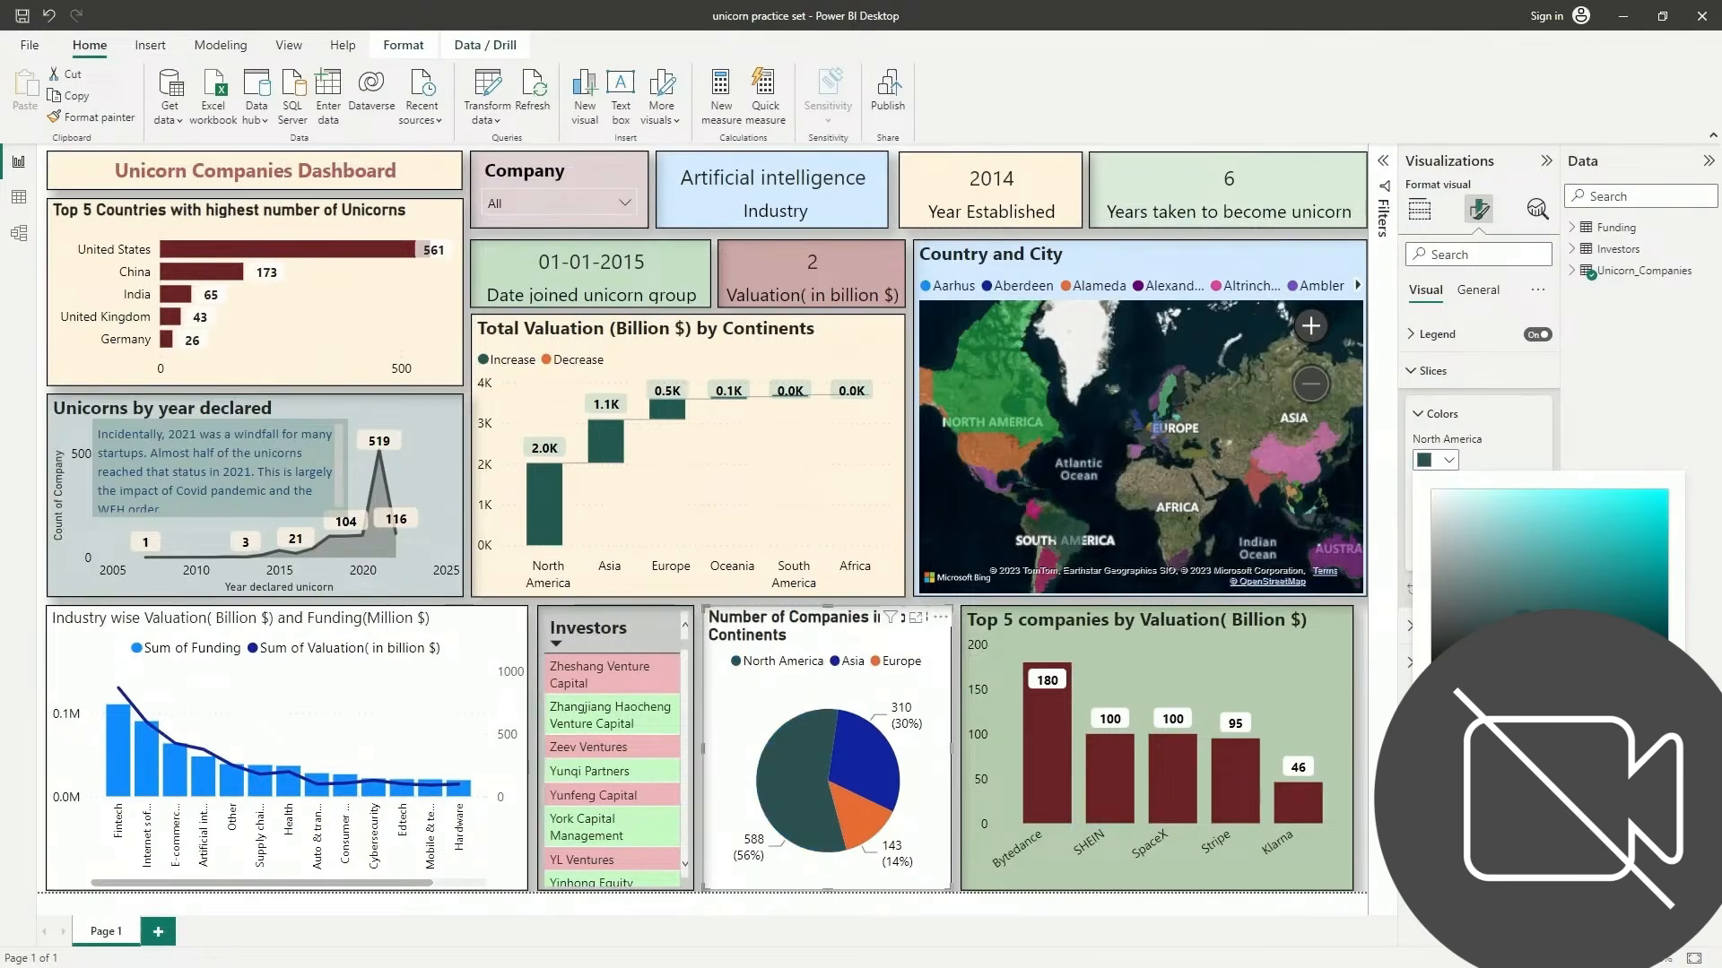
key(Return)
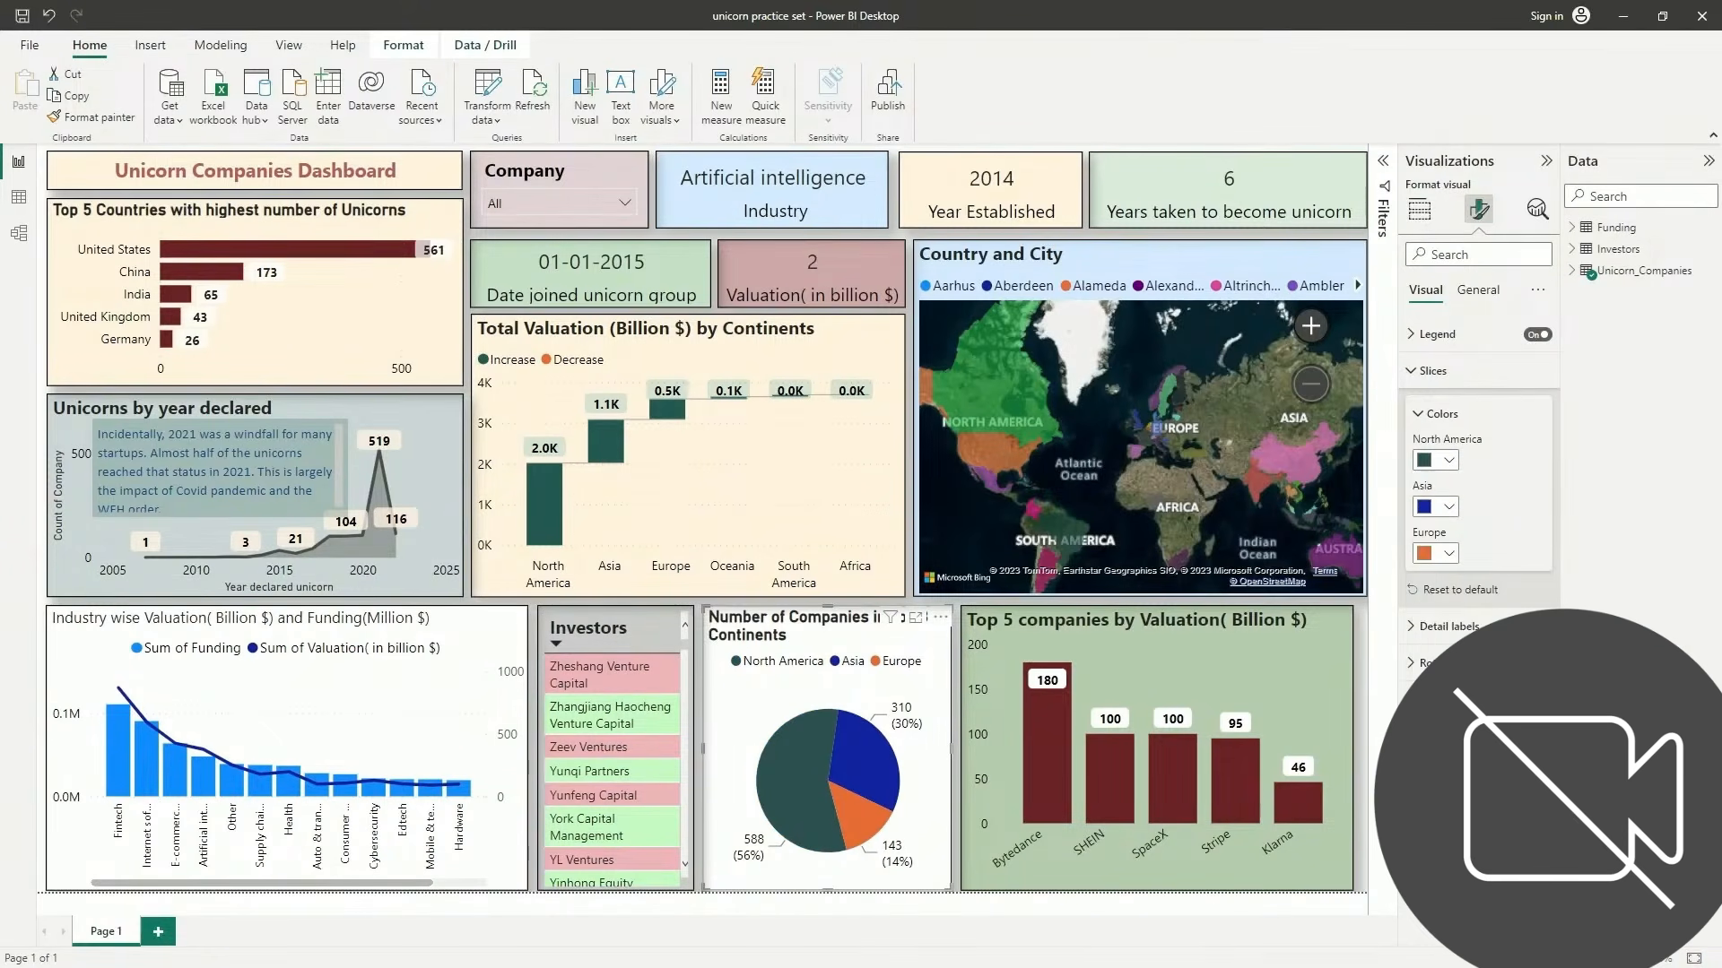
Switch to Color Hunt in Chrome and copy a light yellow palette shade for the pie chart's Asia slice
click(1450, 507)
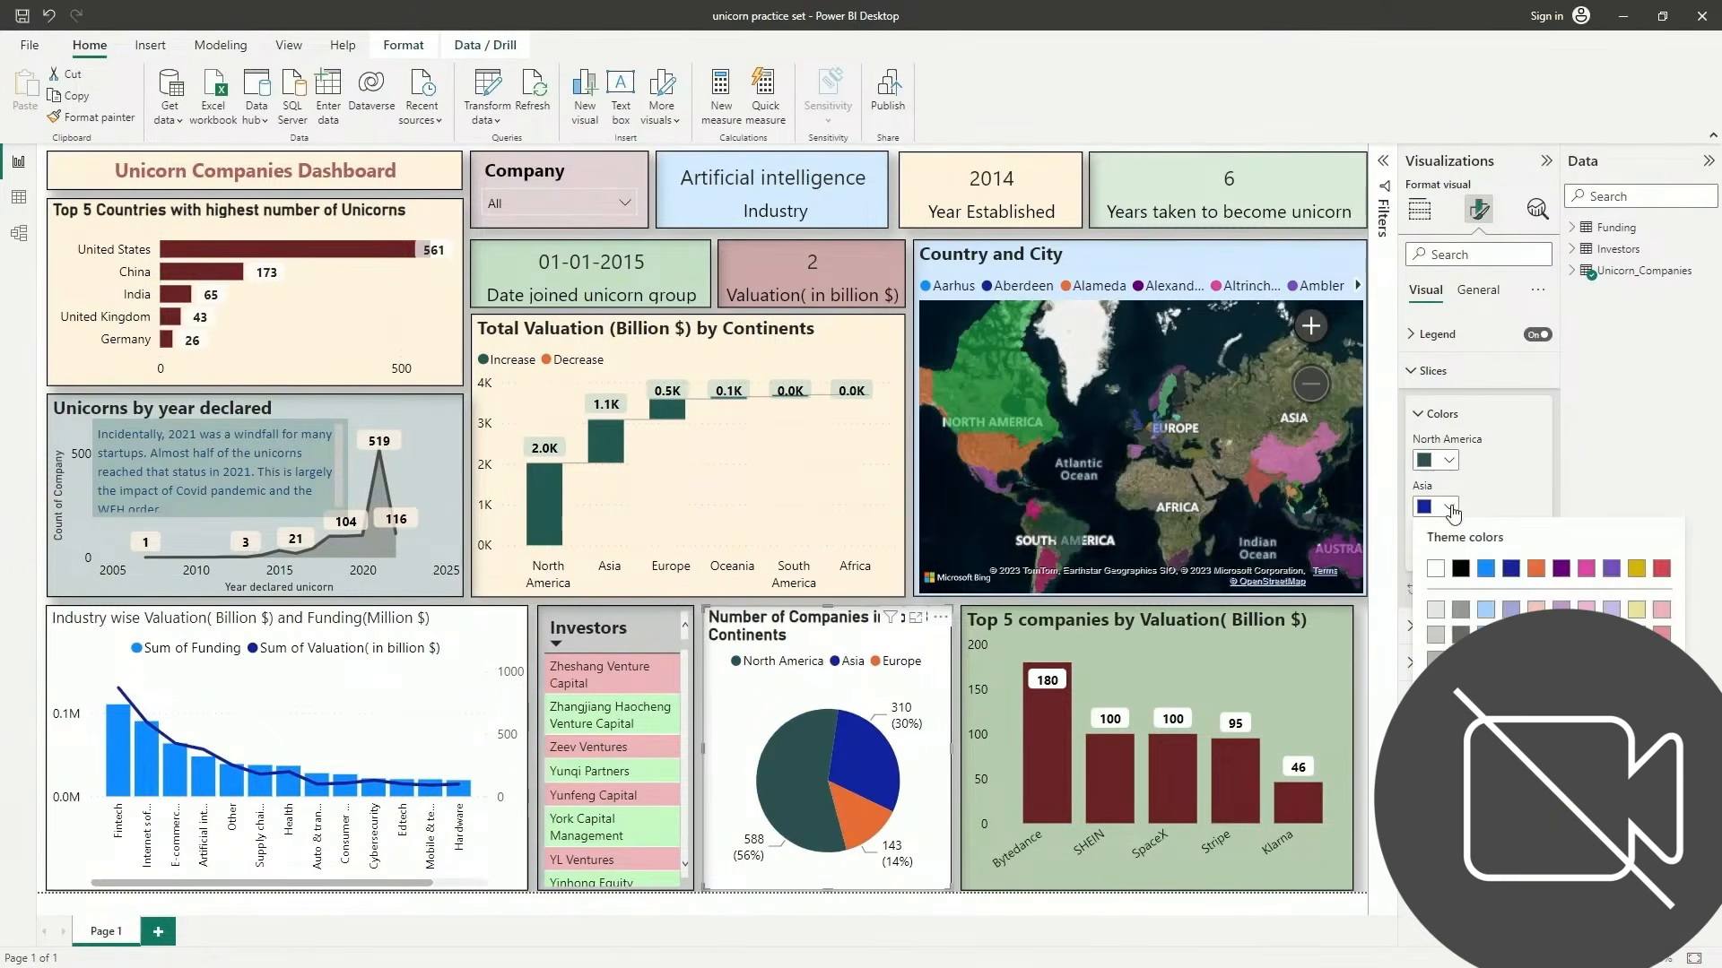
key(Escape)
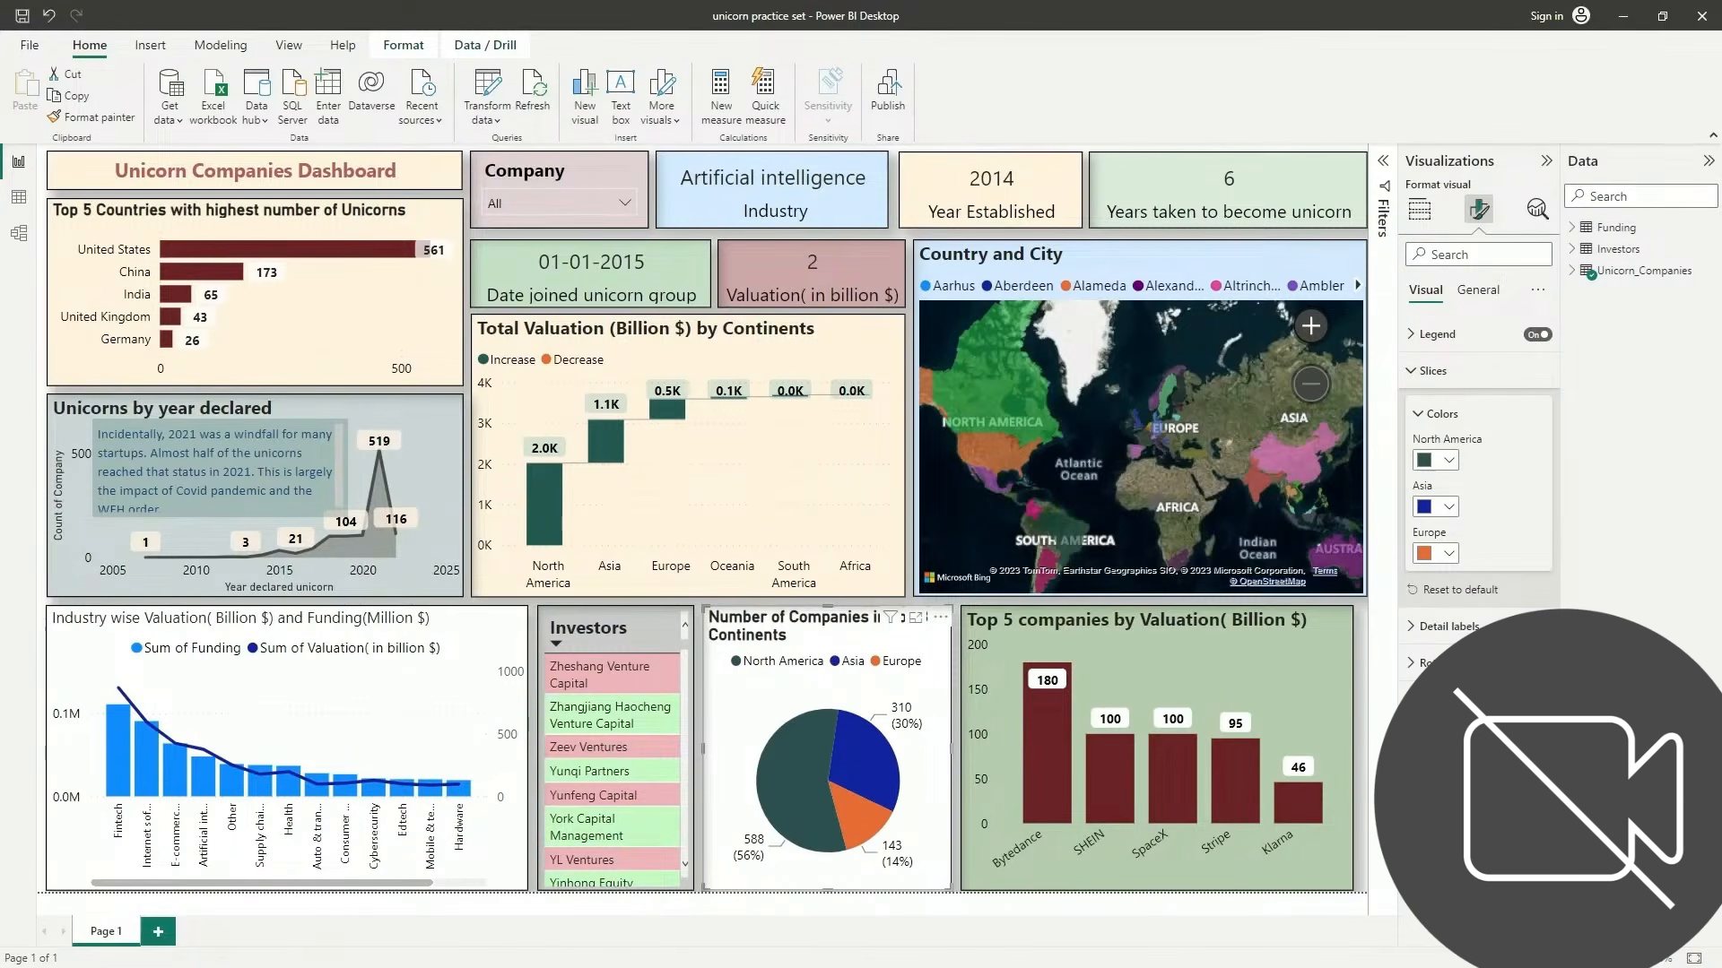
key(alt+Tab)
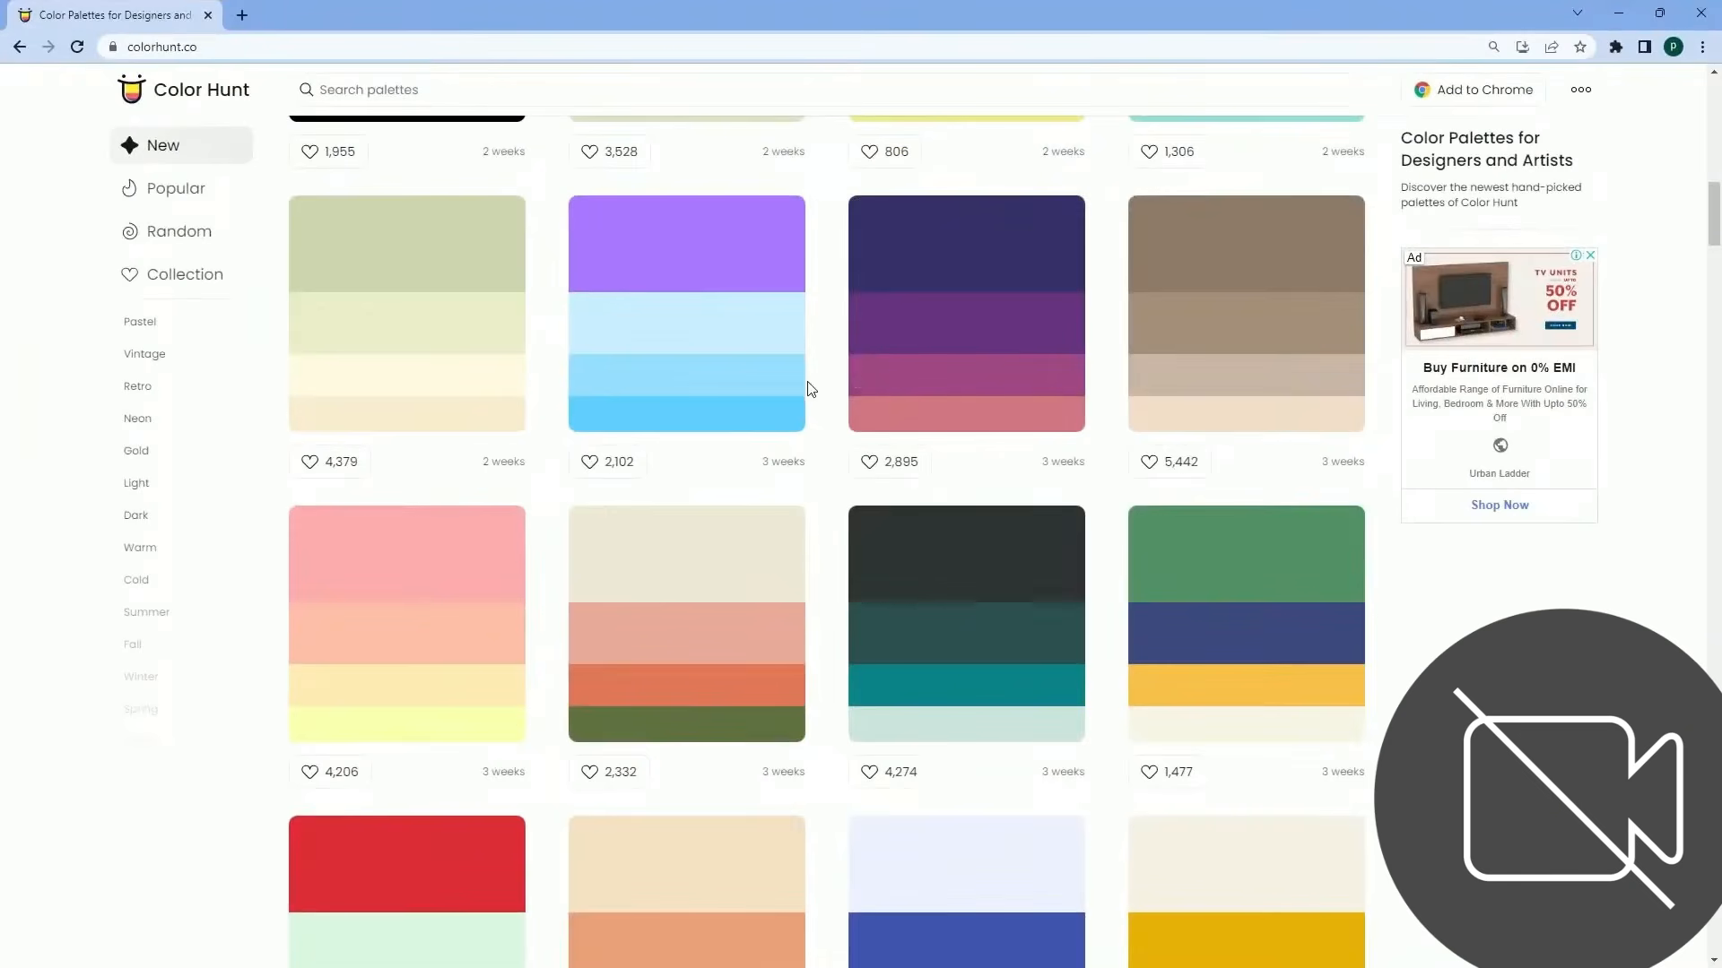
mouse_move(916, 691)
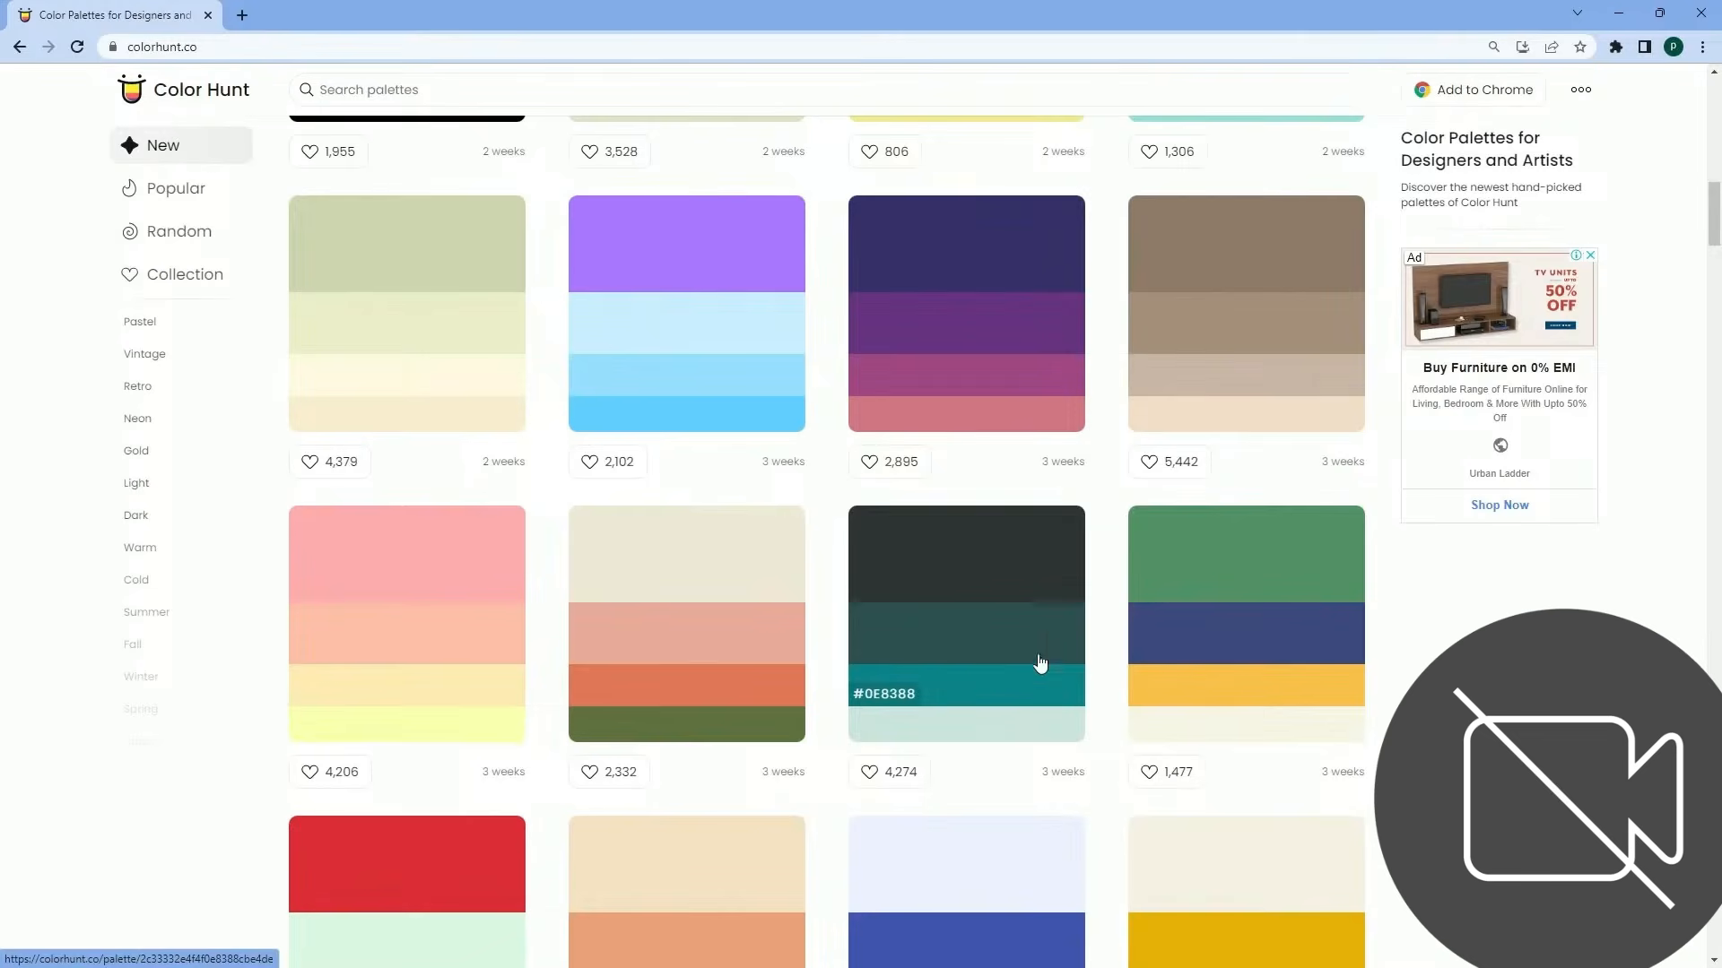
scroll(999, 679, up, 4)
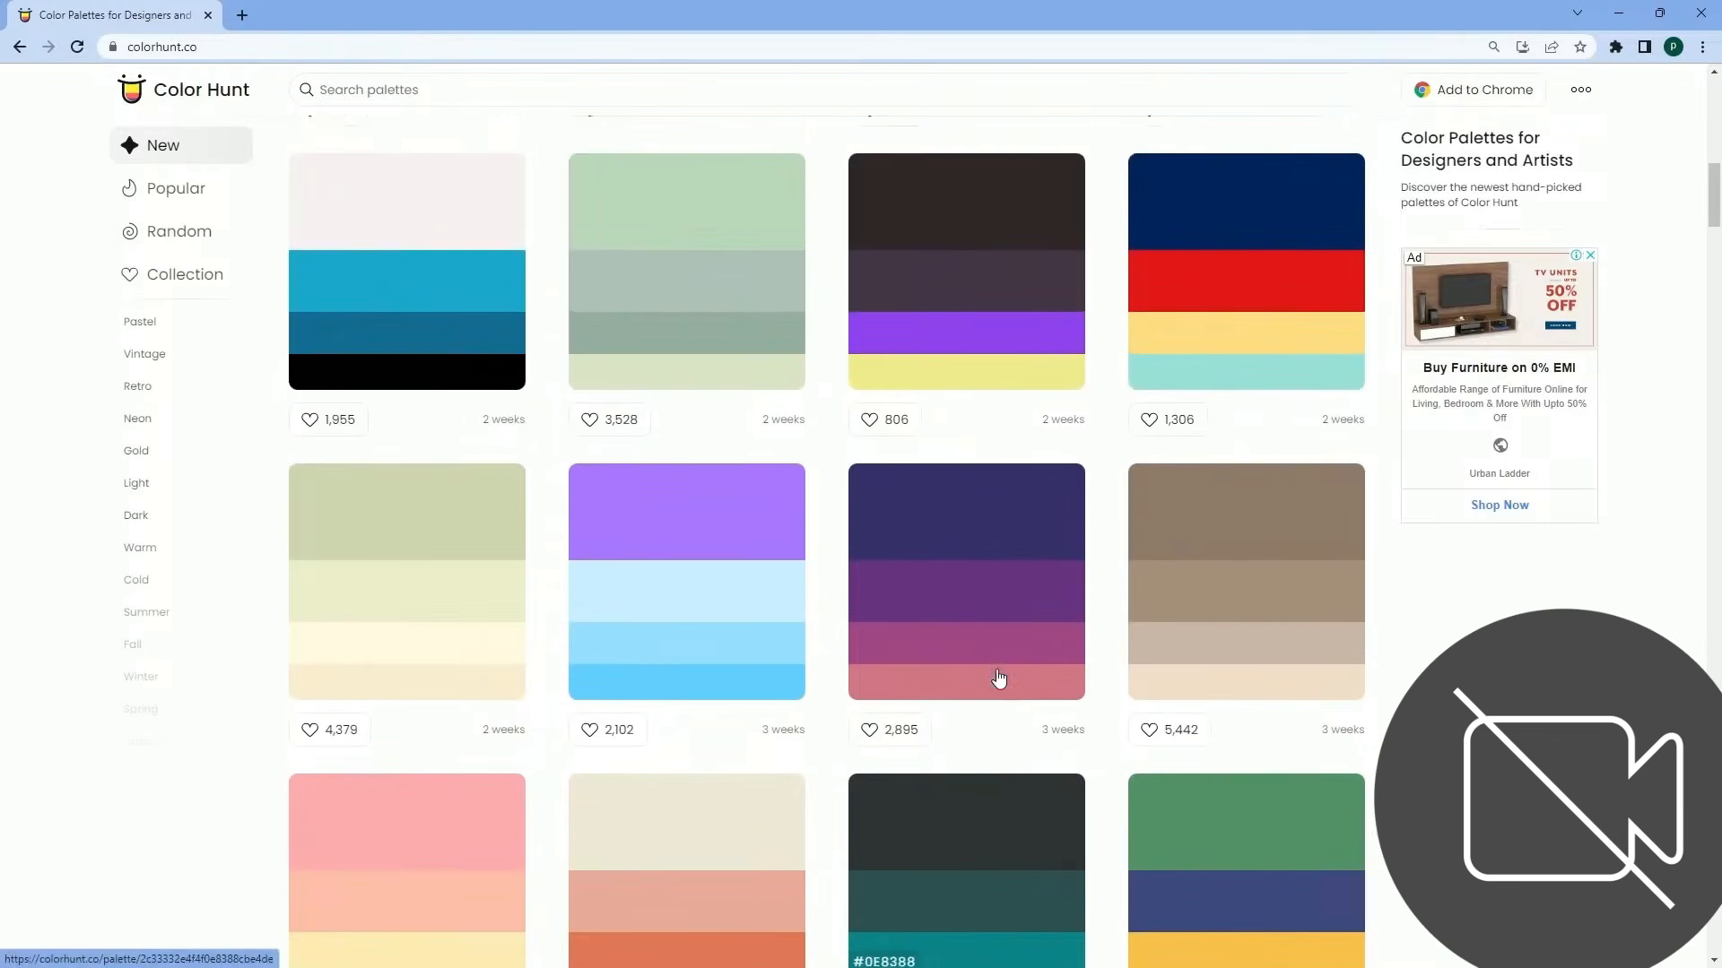
scroll(1200, 453, up, 1)
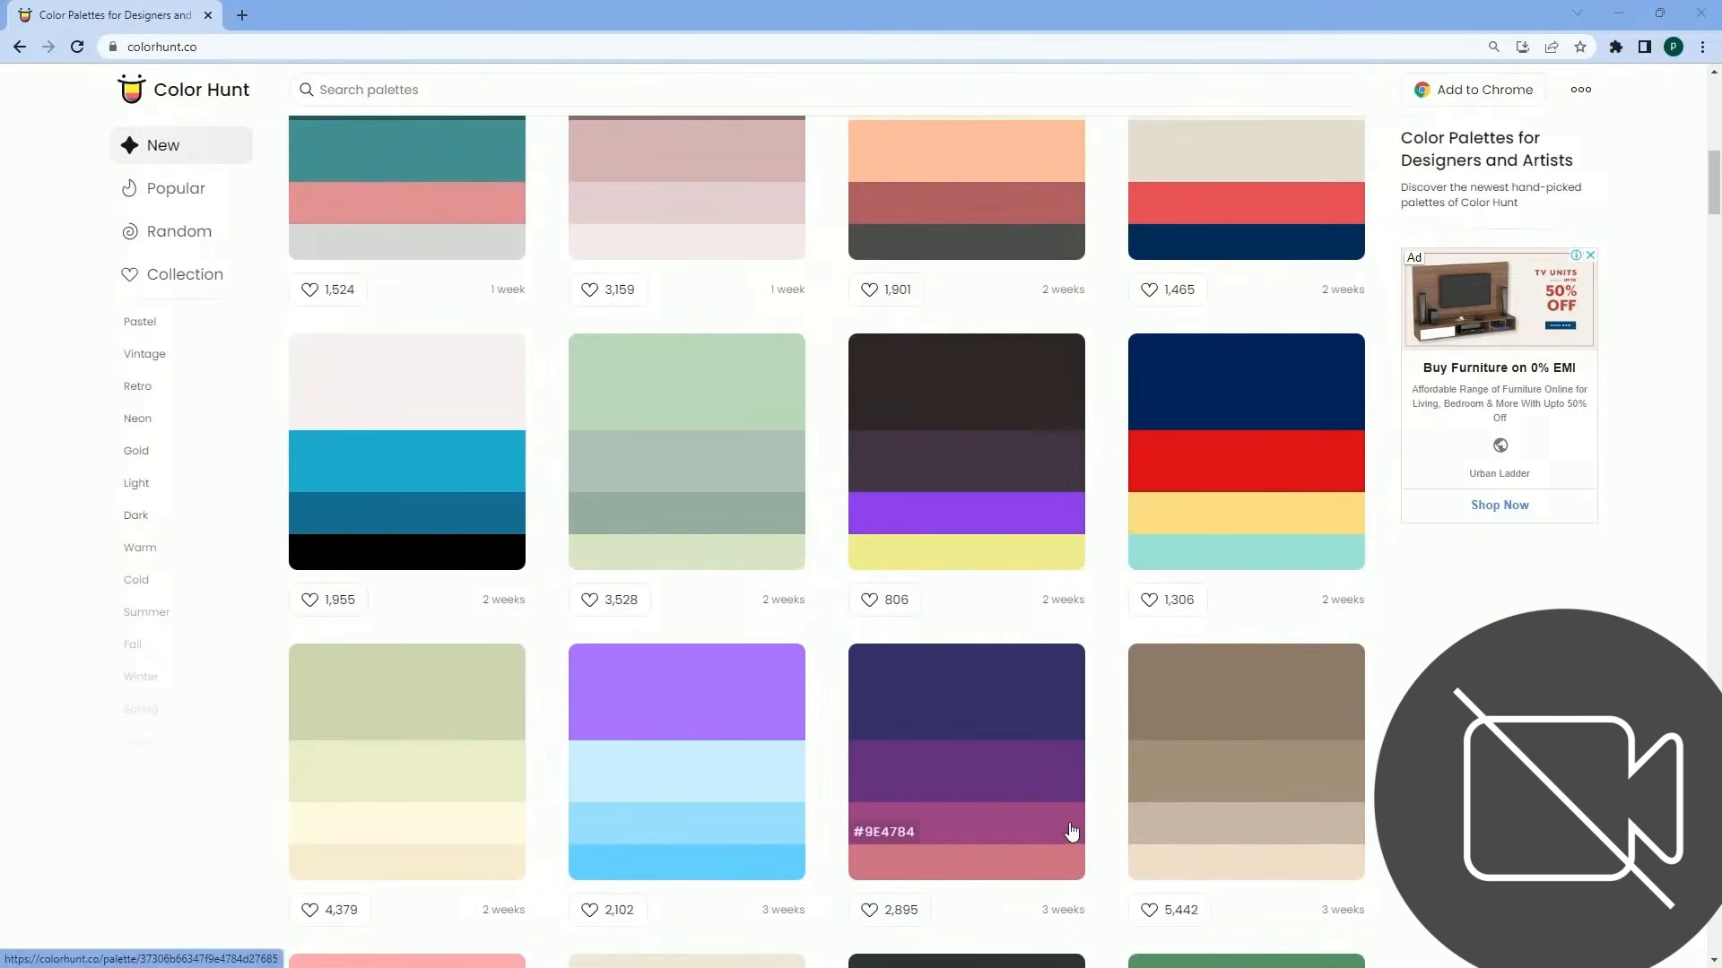
Return to Power BI and apply the copied light yellow as a custom colour for the pie chart's Asia slice
key(alt+Tab)
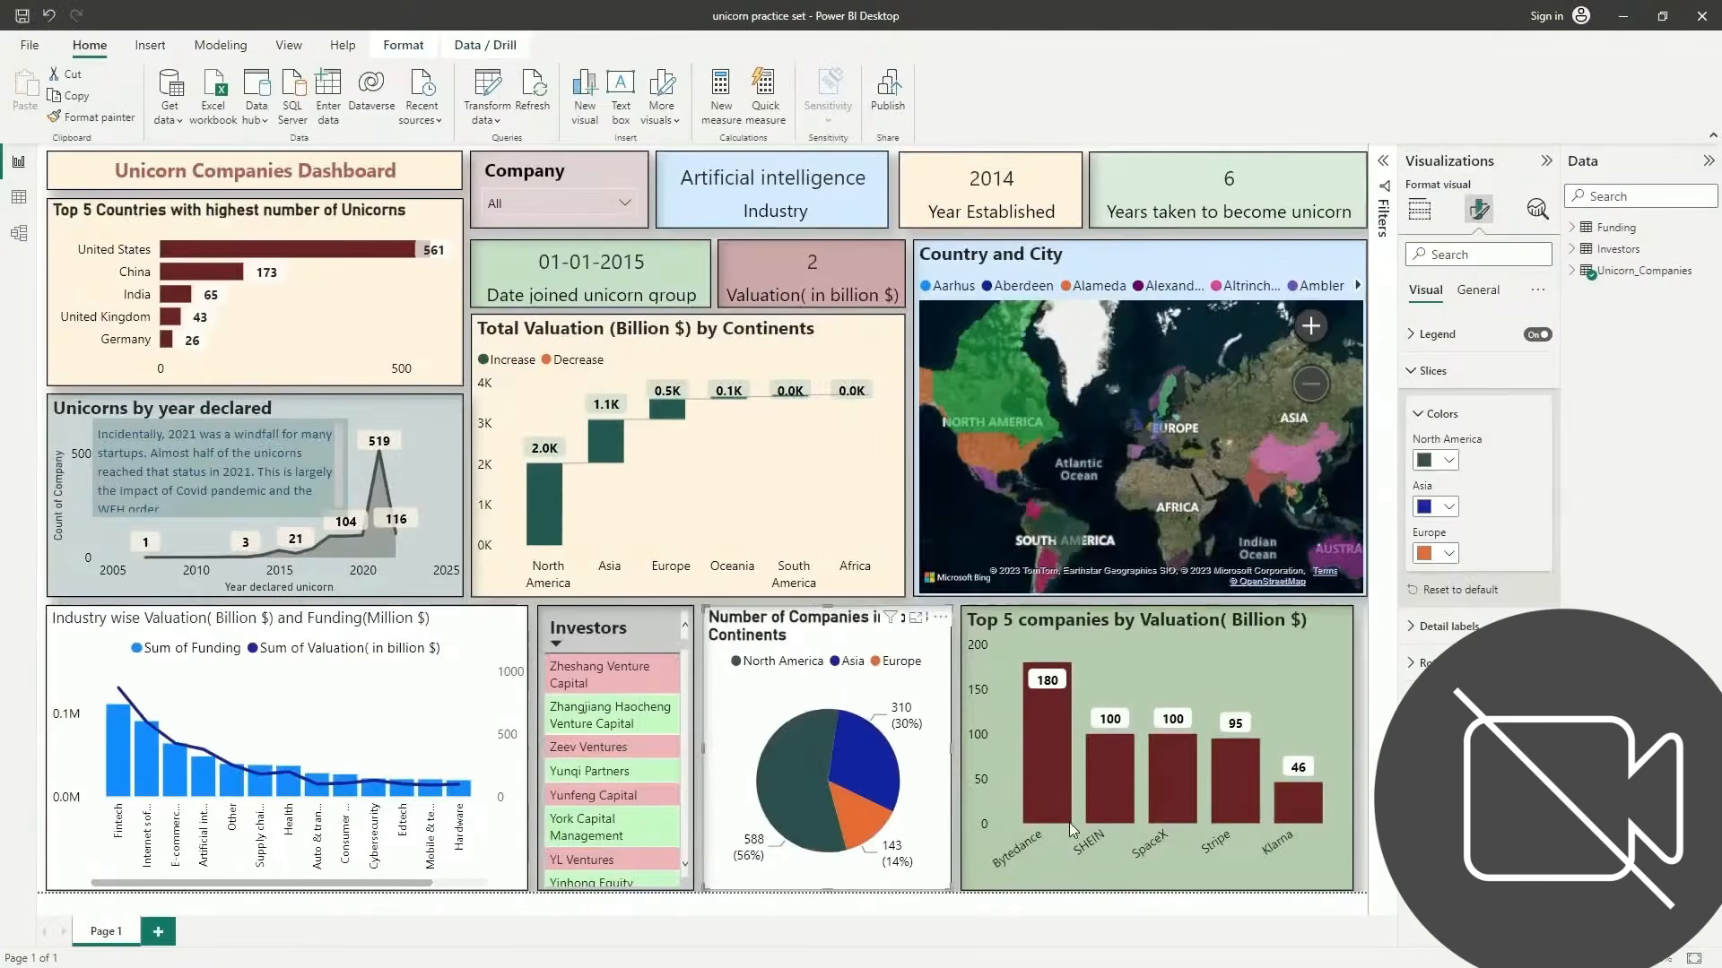
click(1449, 507)
click(1471, 798)
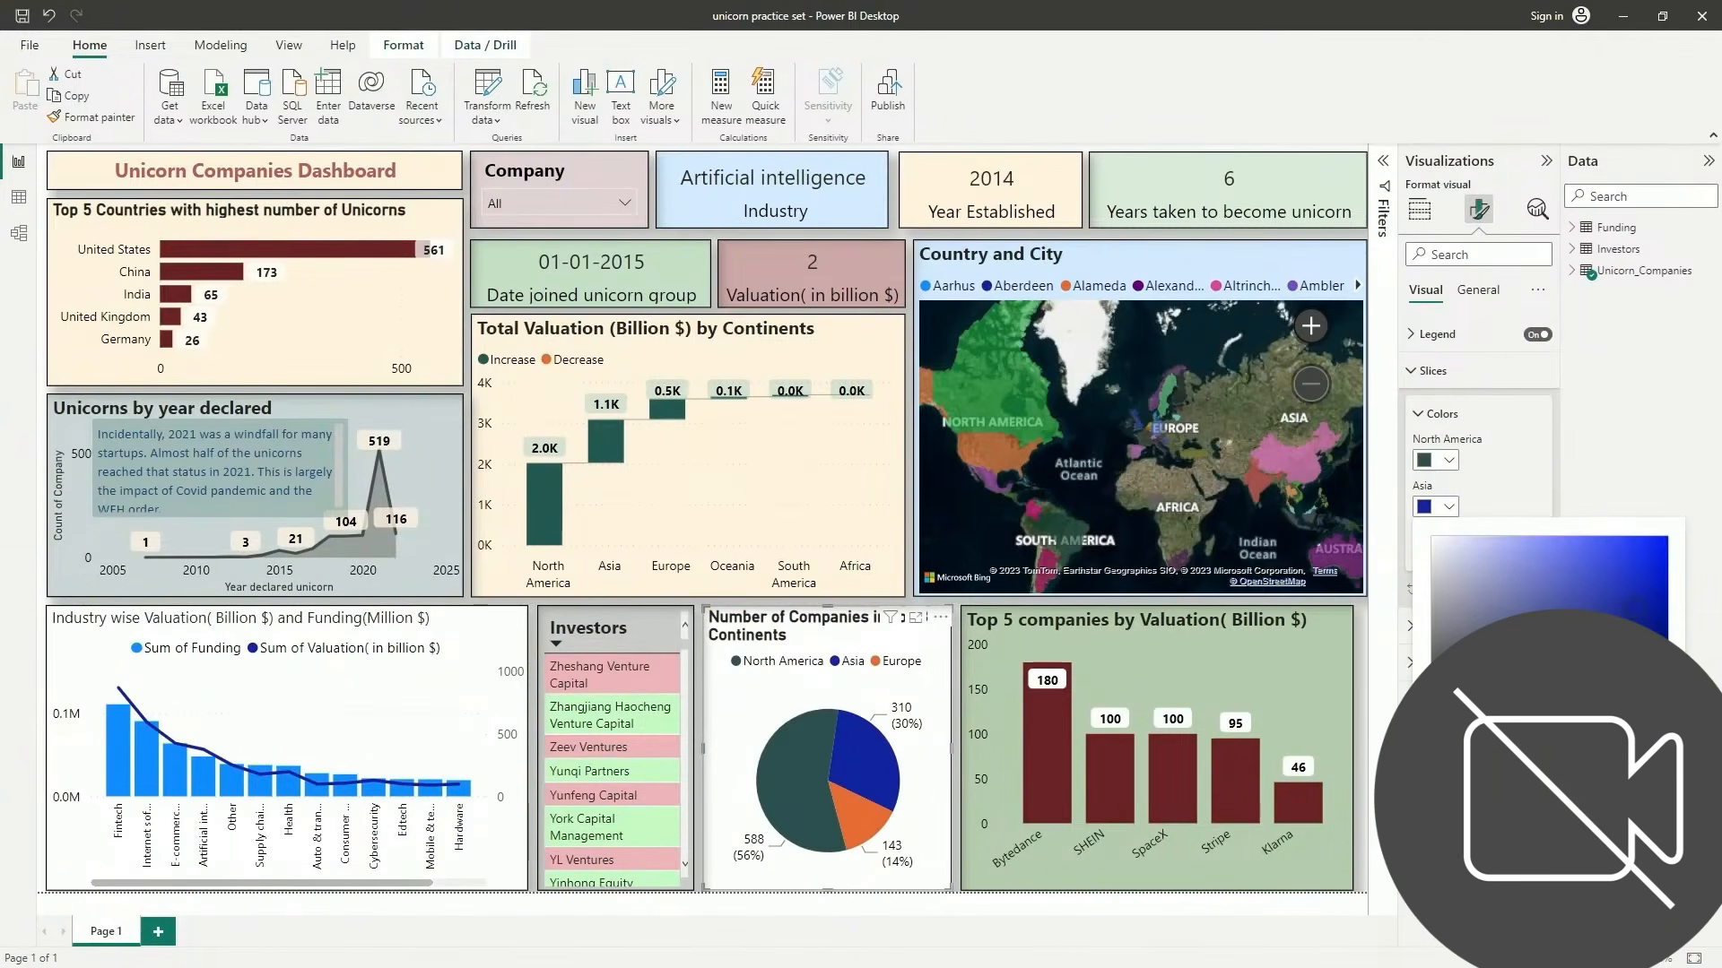
key(ctrl+v)
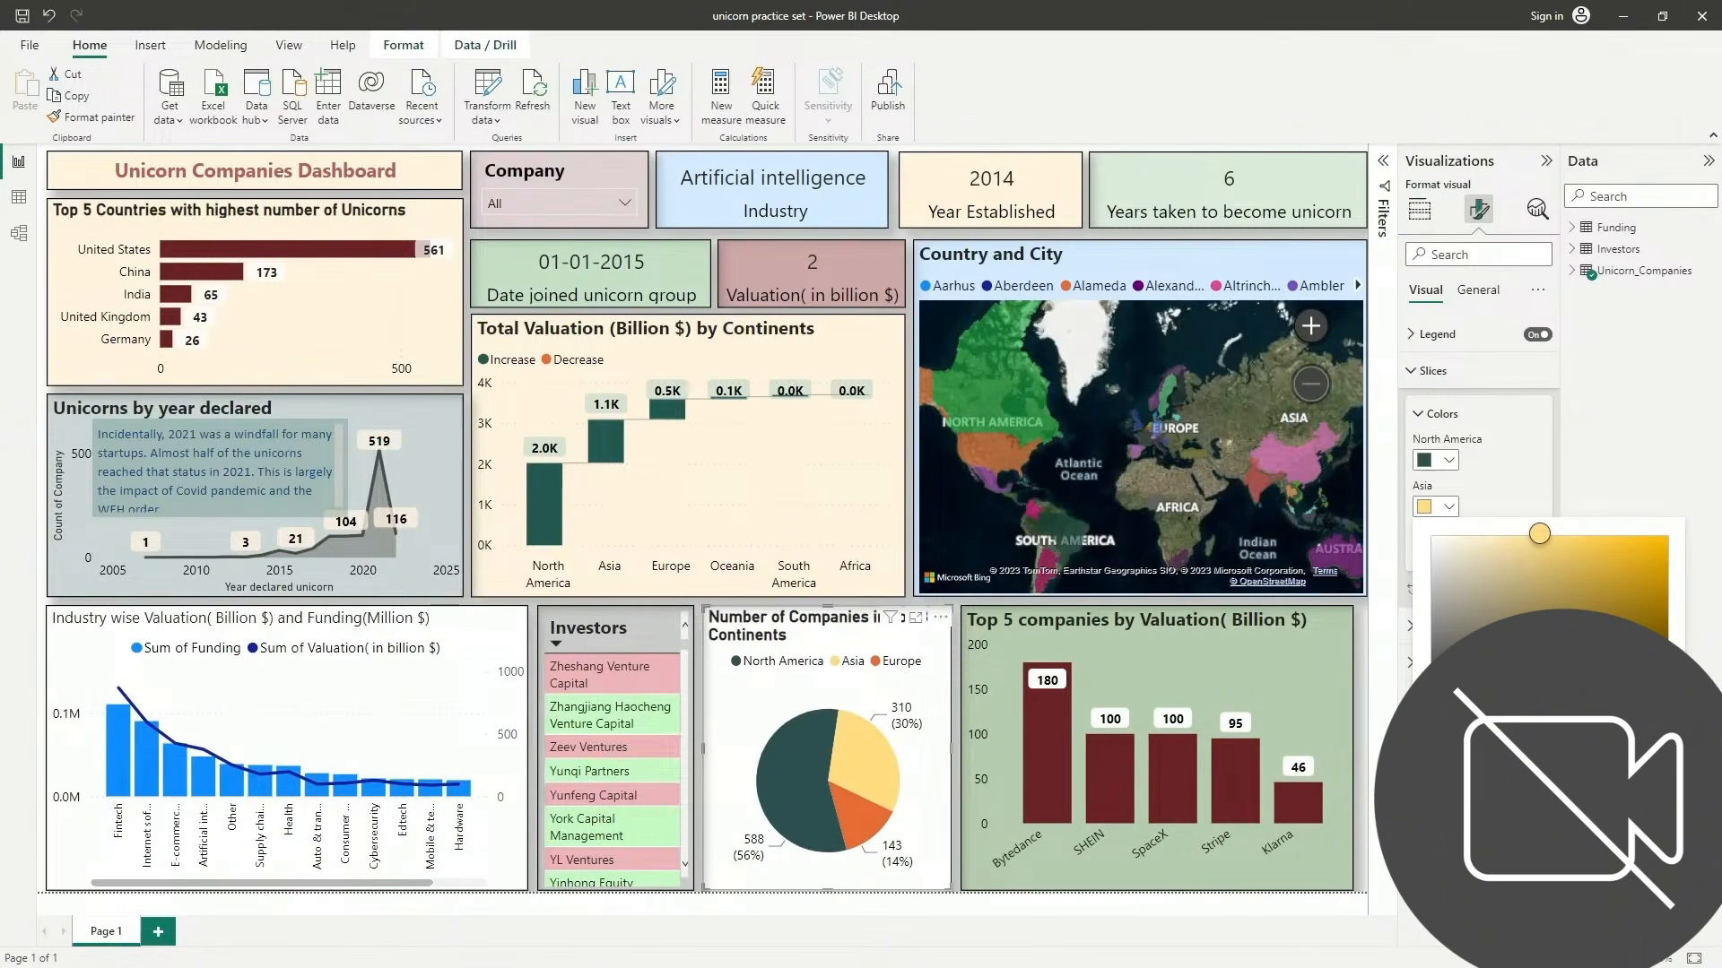
click(1406, 704)
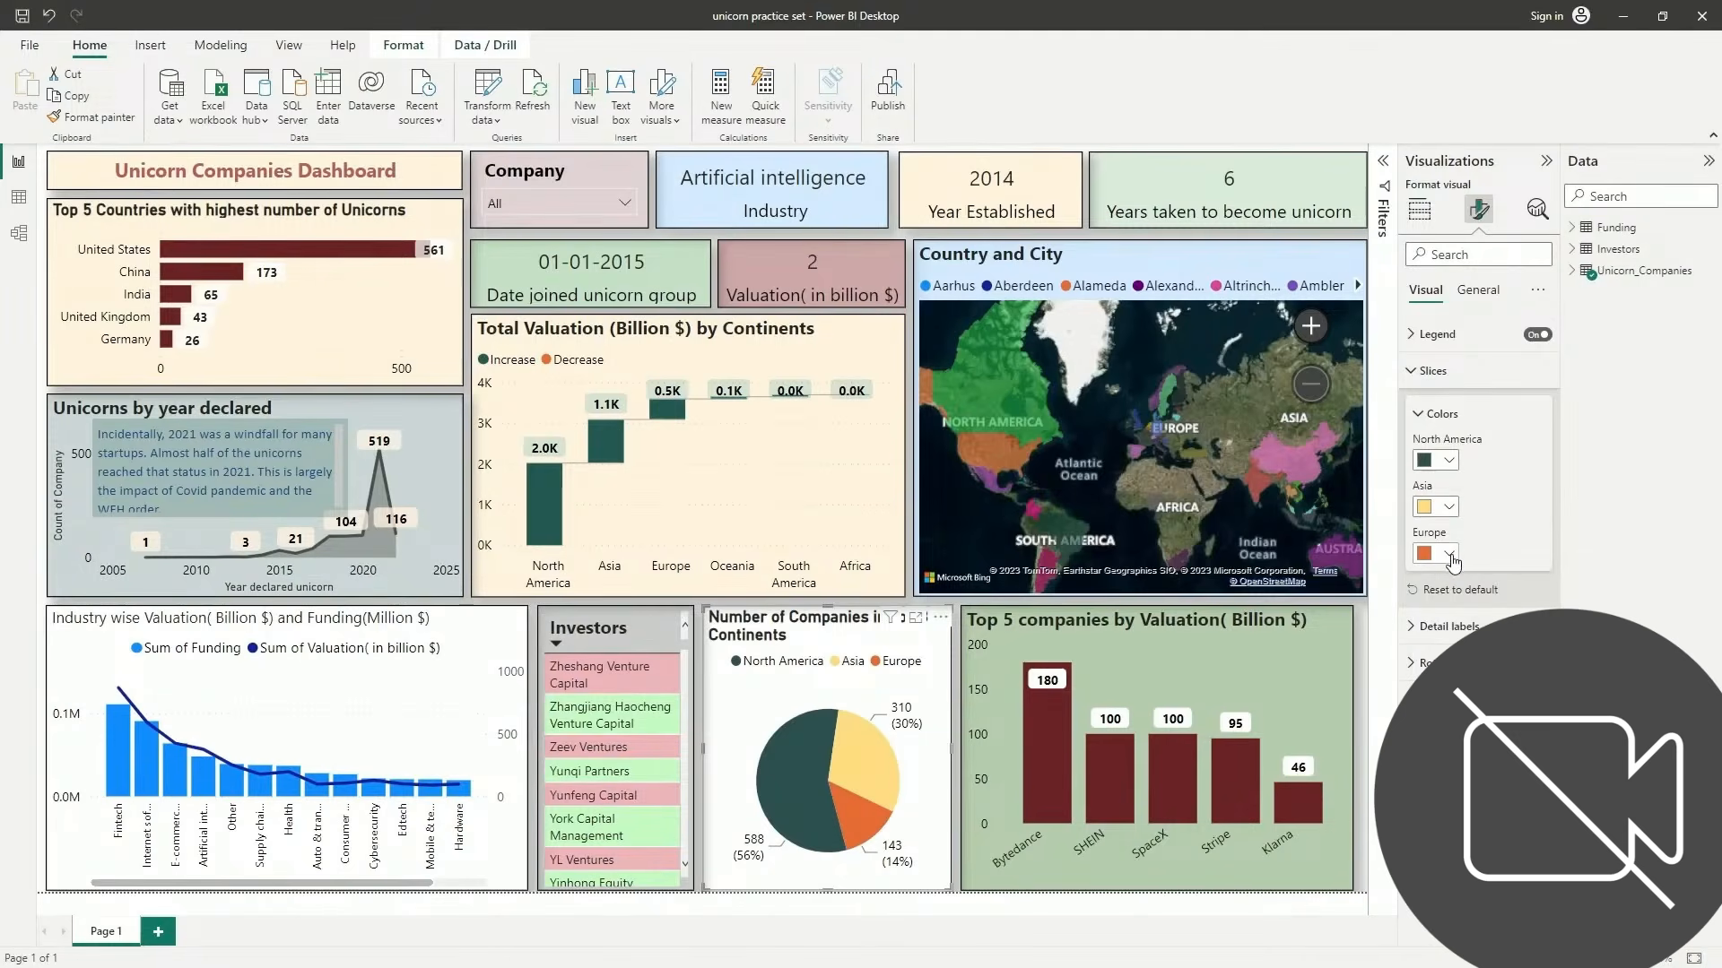
Switch to Color Hunt in Chrome, find the teal and navy palette and copy its darkest shade, #002B5B, for the Europe slice
click(1449, 555)
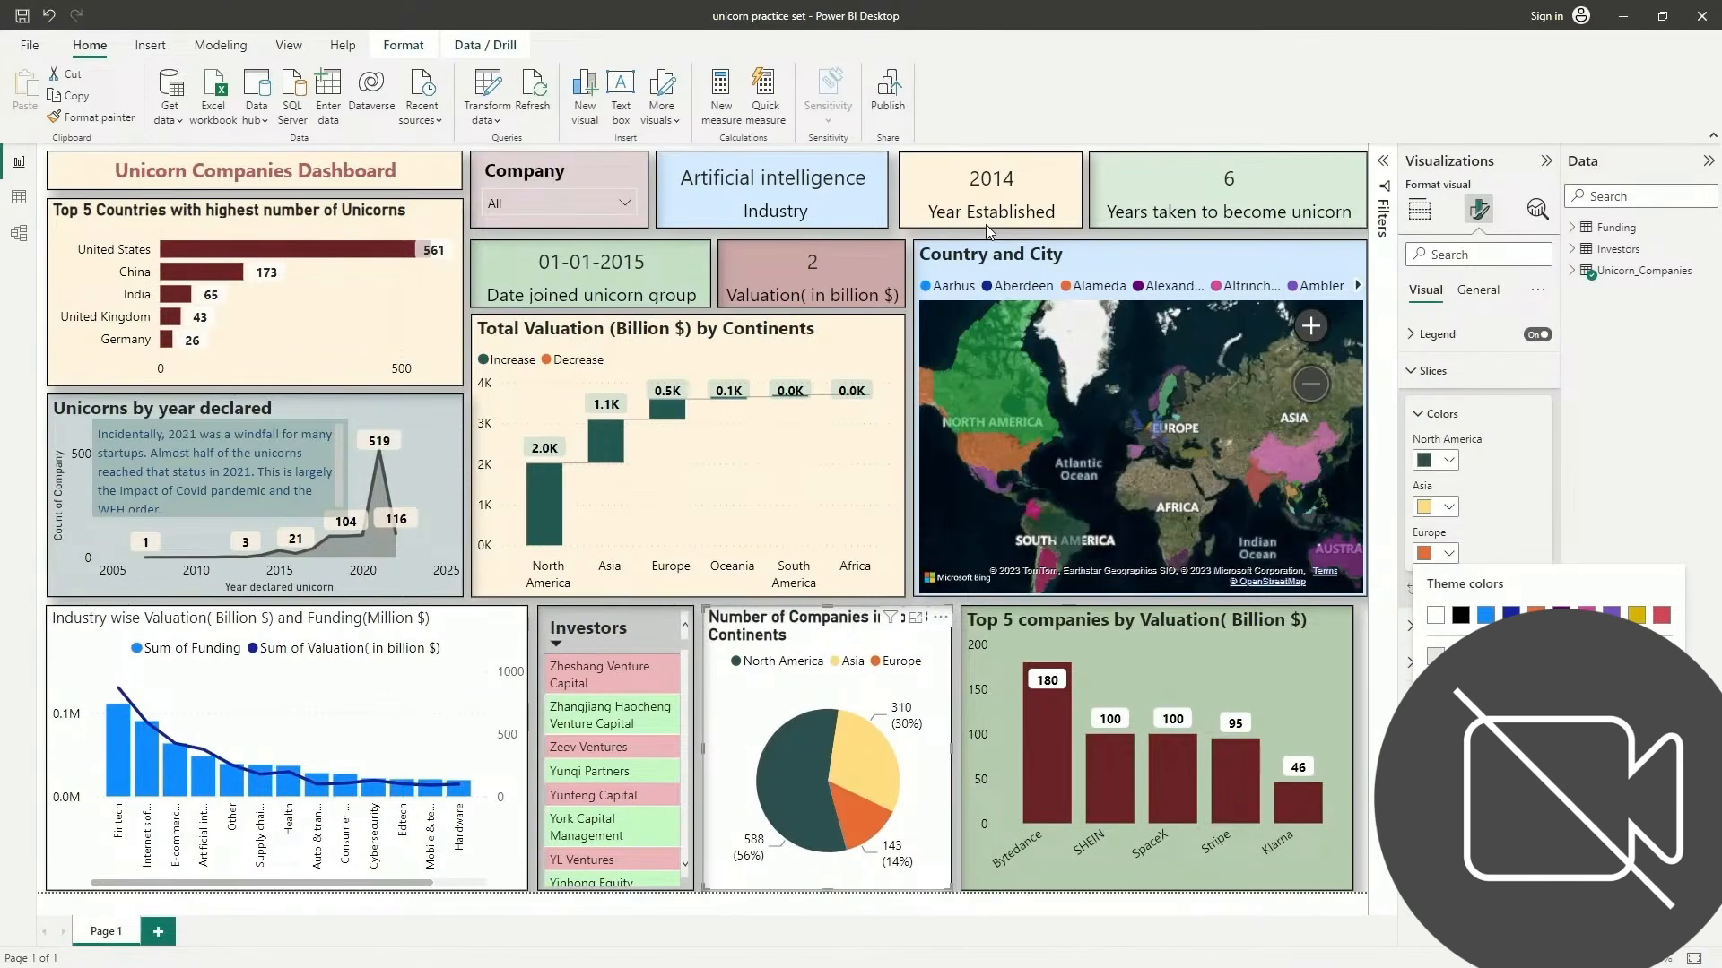
click(1636, 432)
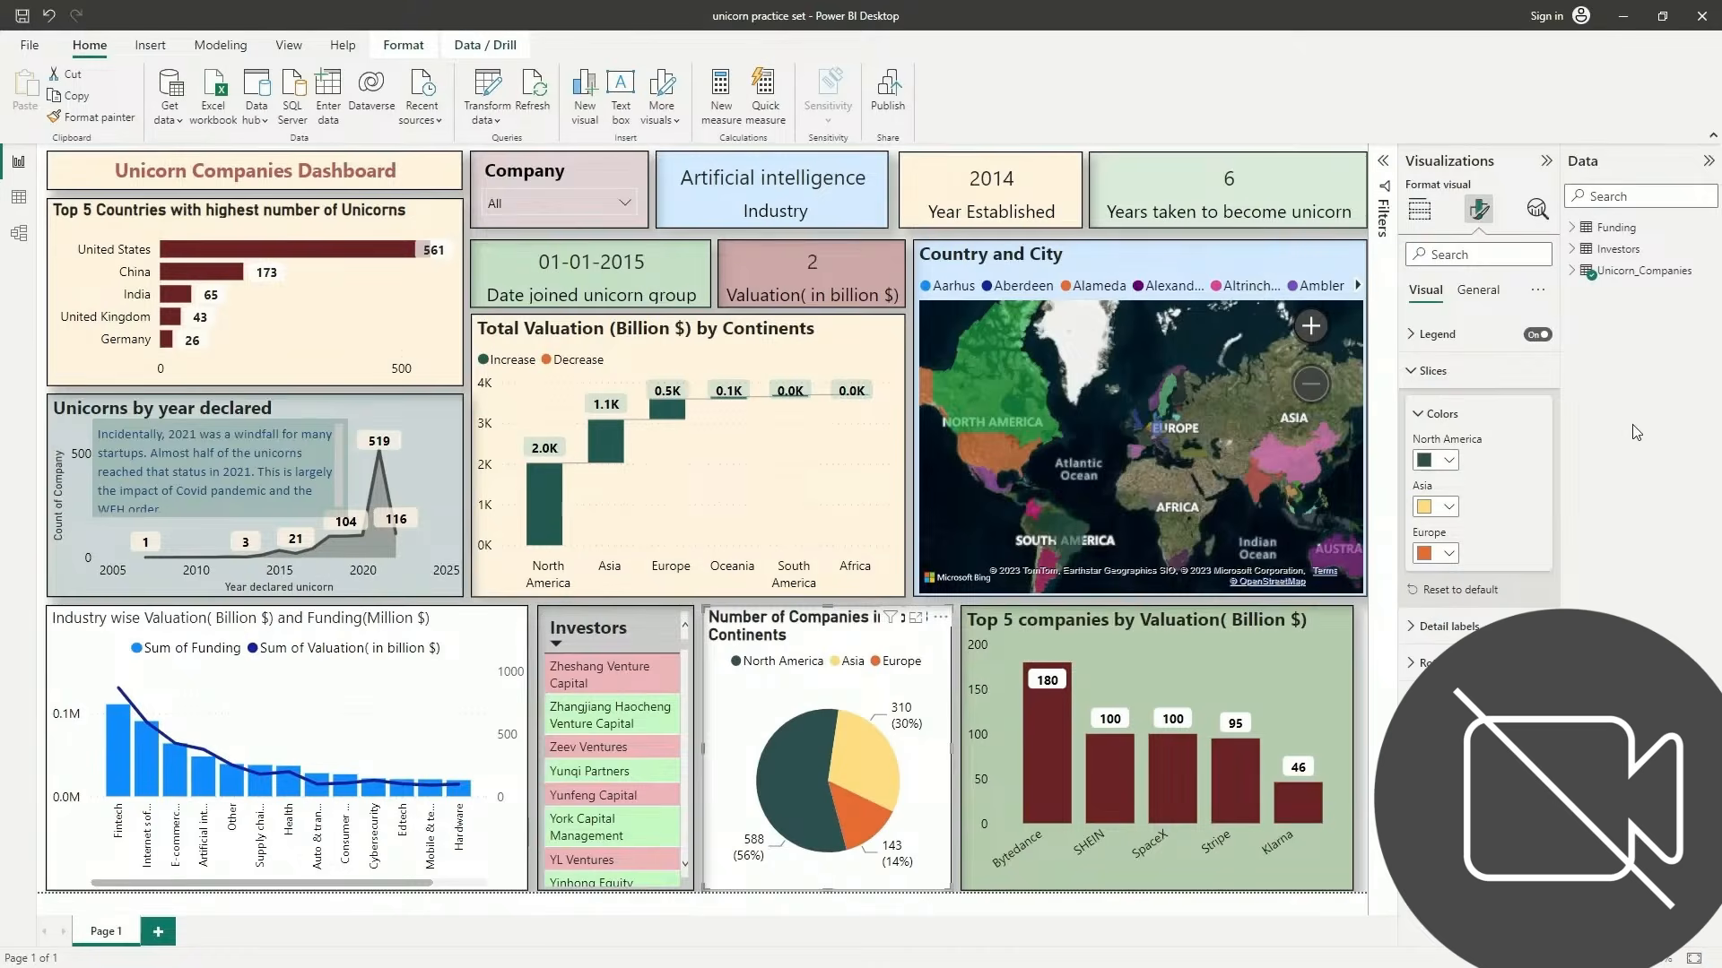
key(alt+Tab)
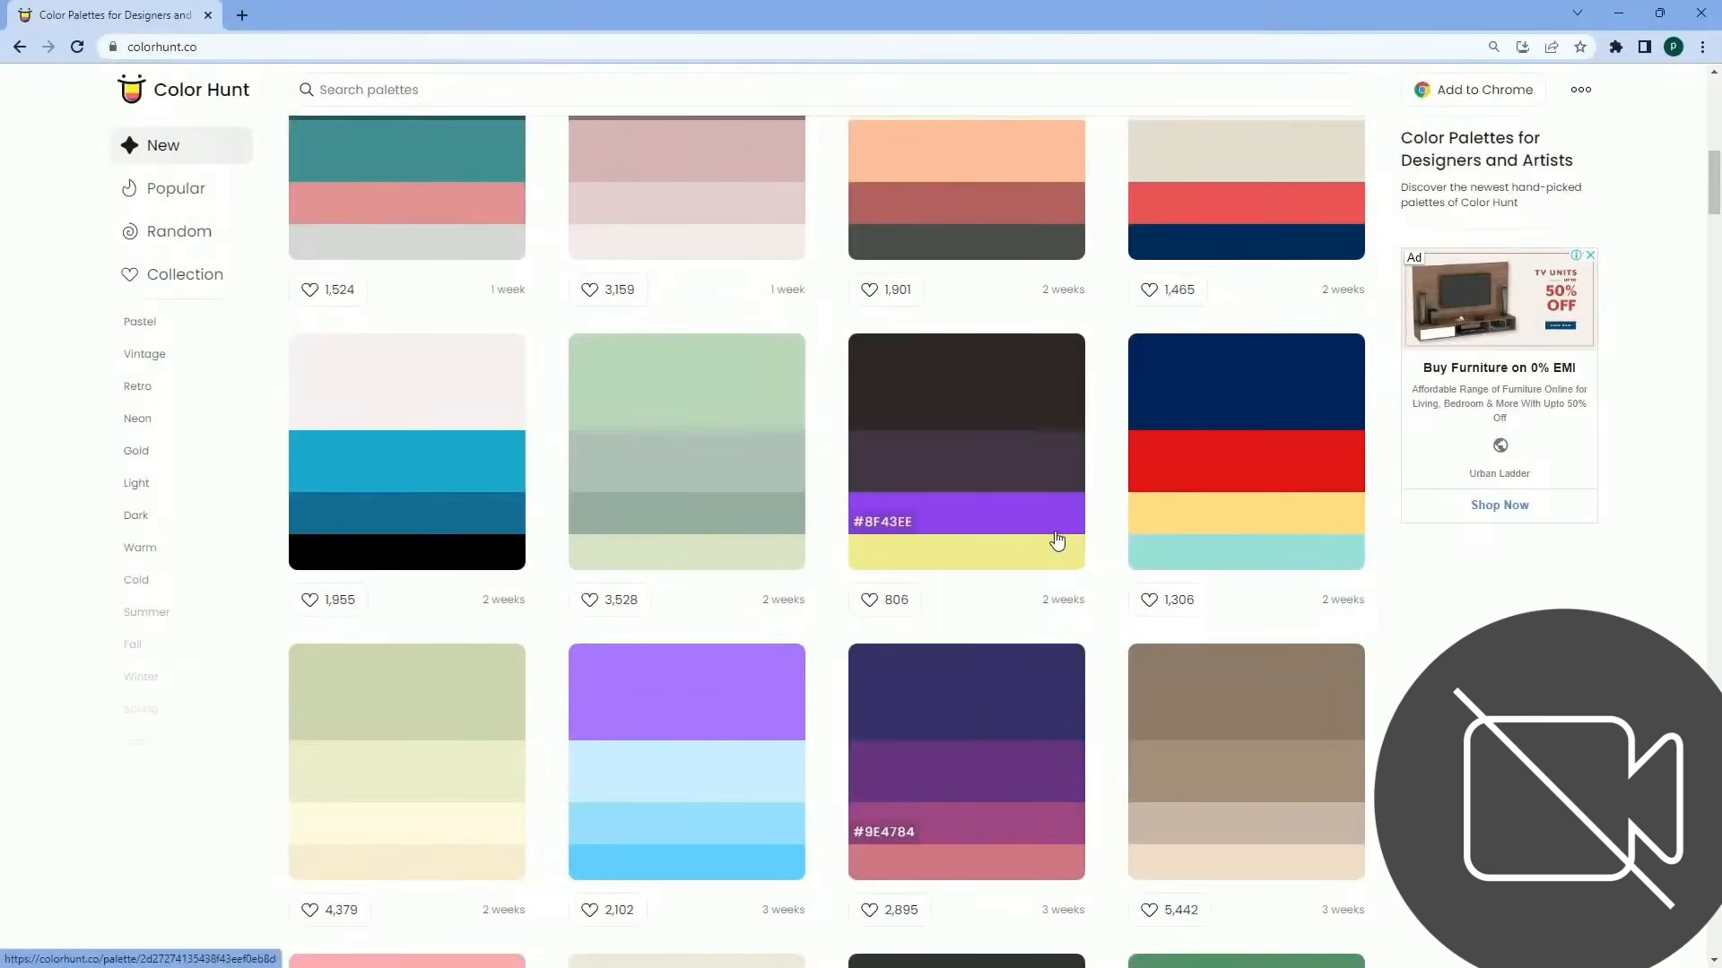
scroll(1057, 538, up, 5)
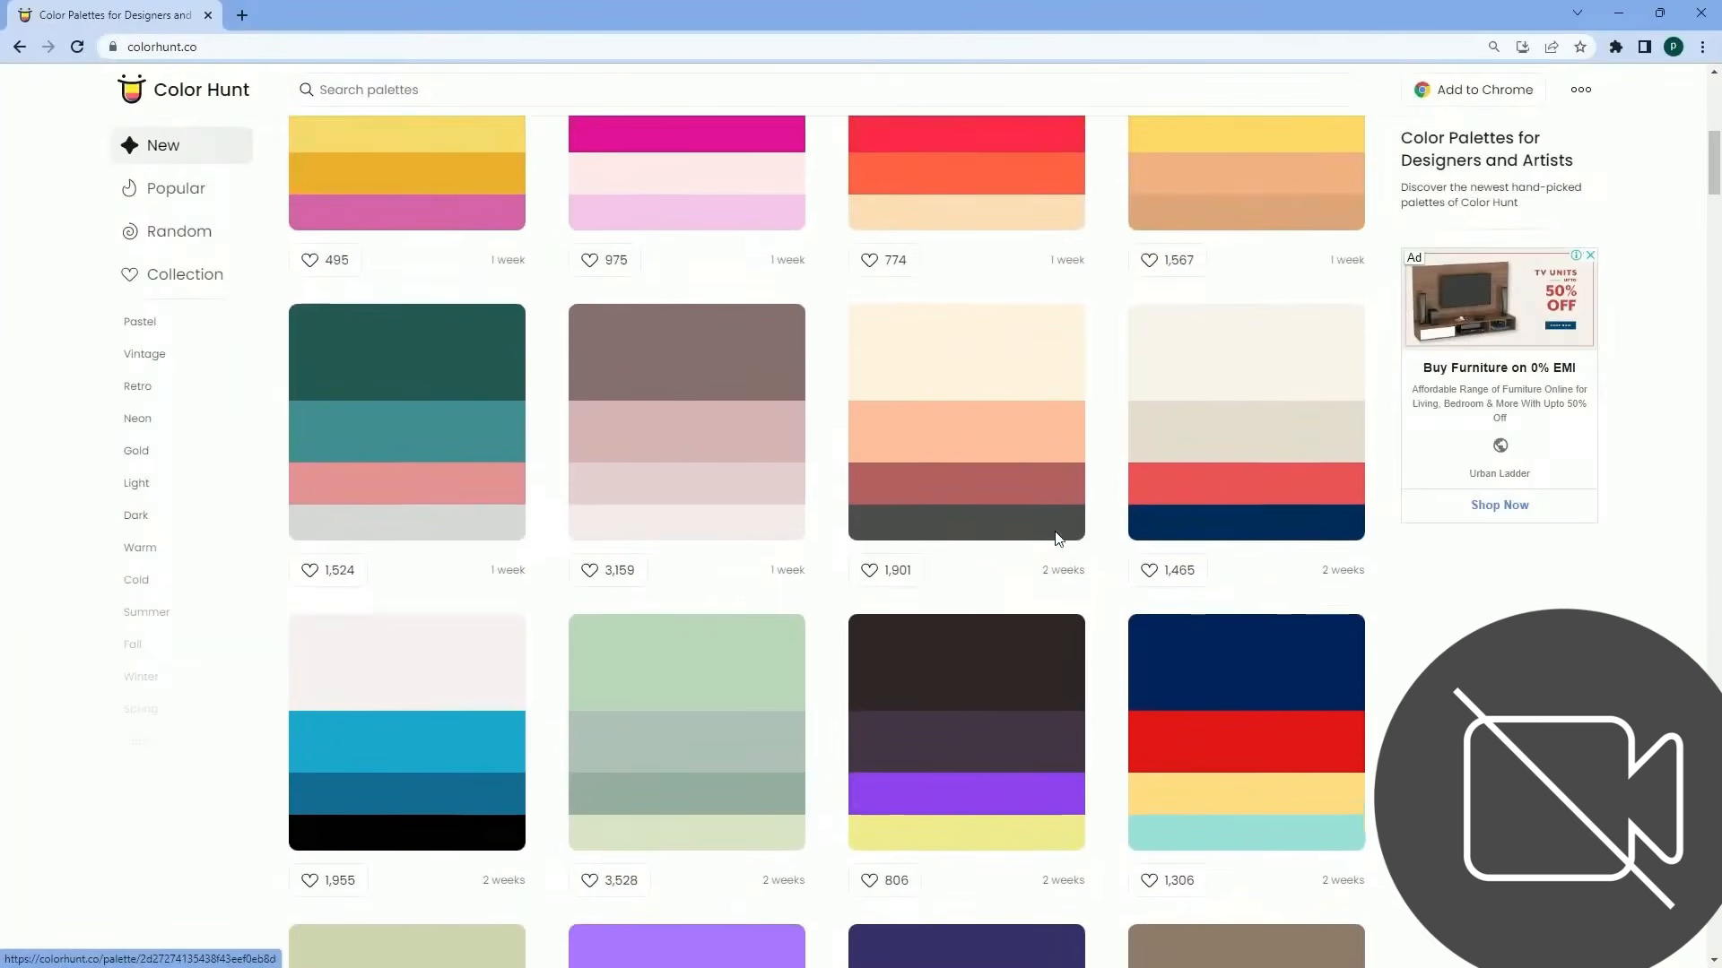
scroll(1058, 538, up, 4)
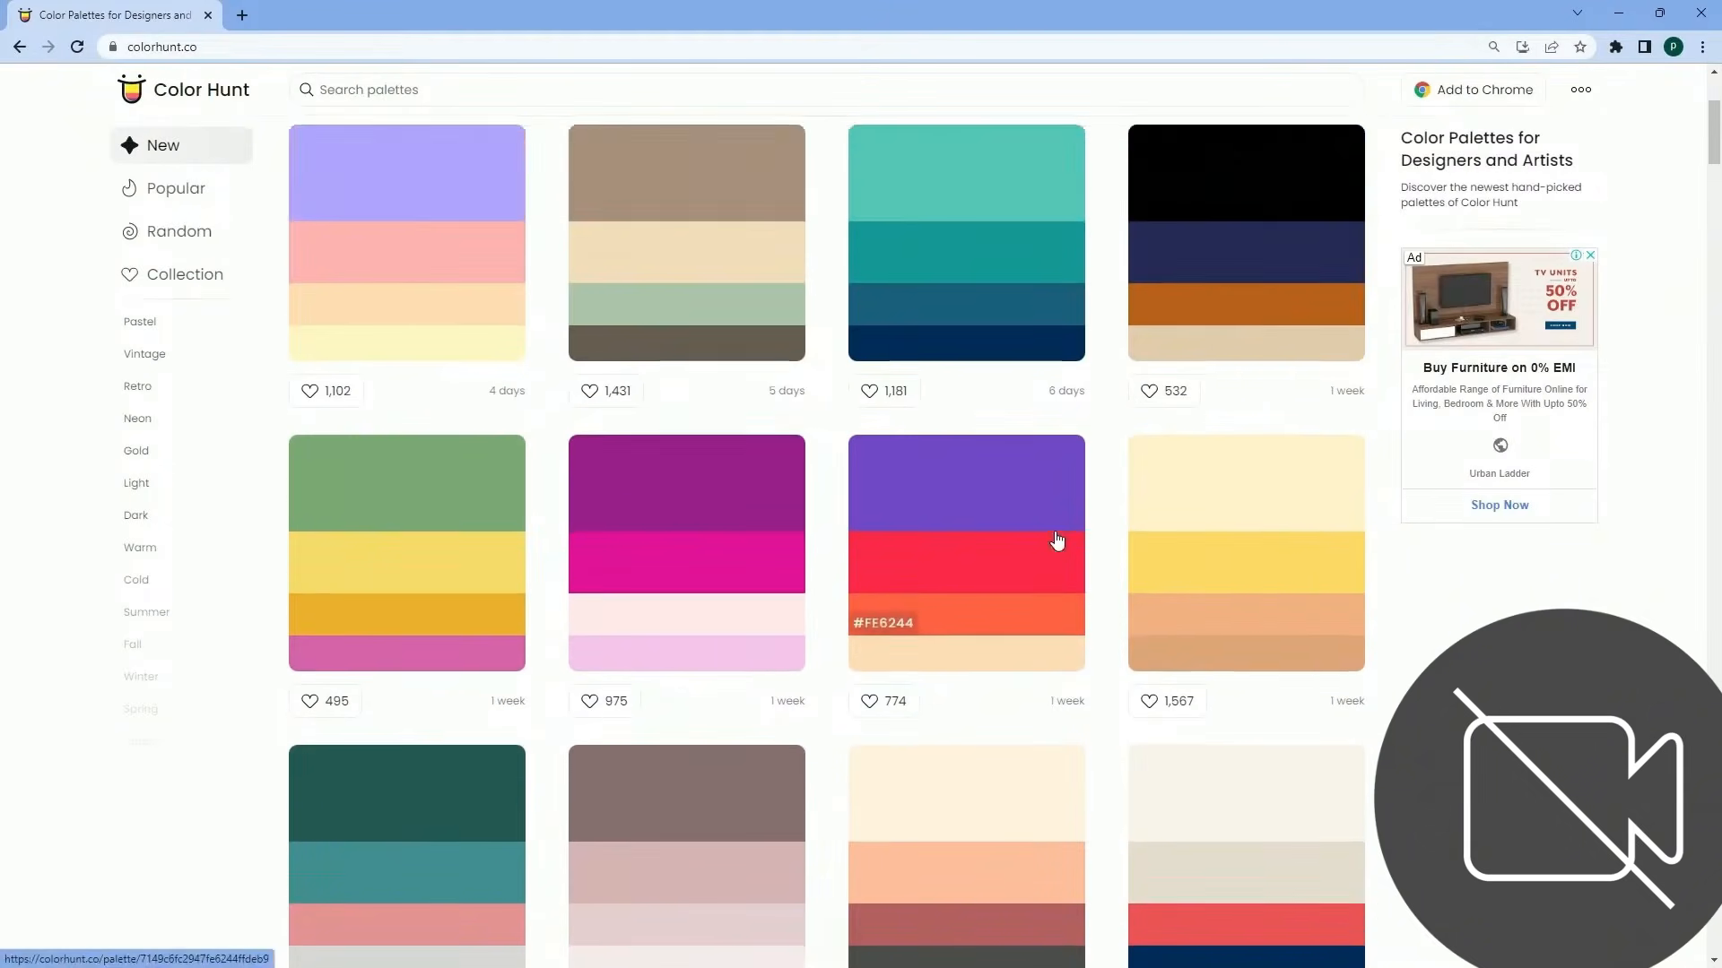
scroll(1057, 538, up, 3)
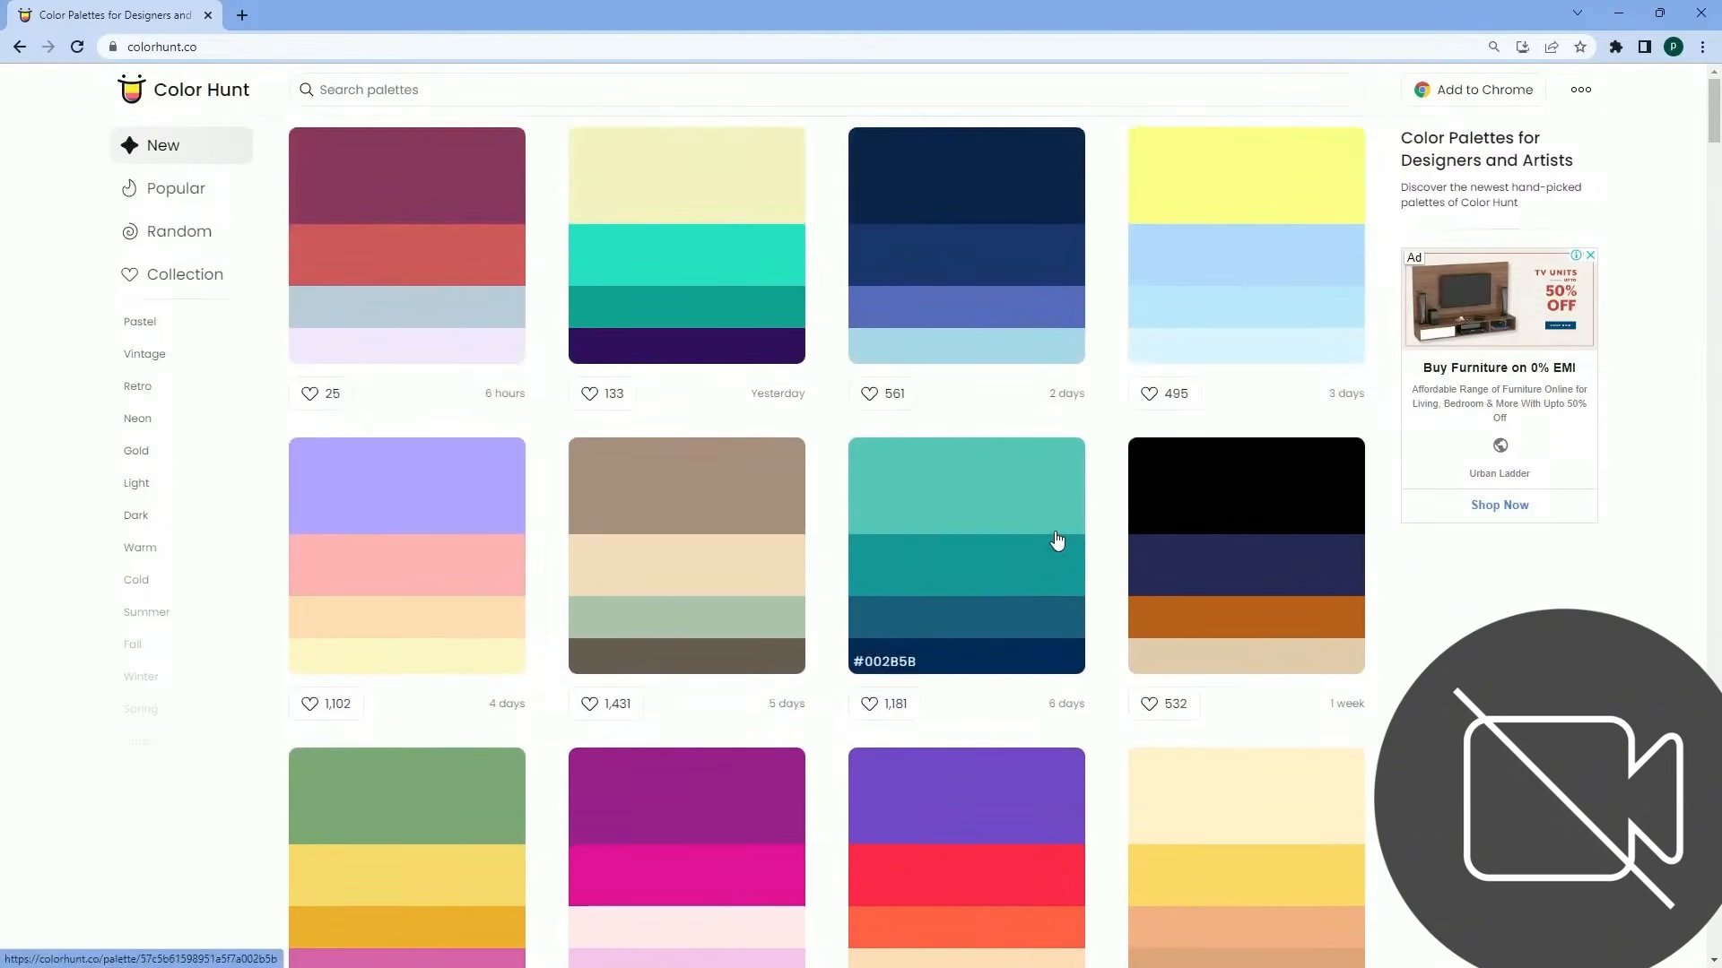
click(888, 662)
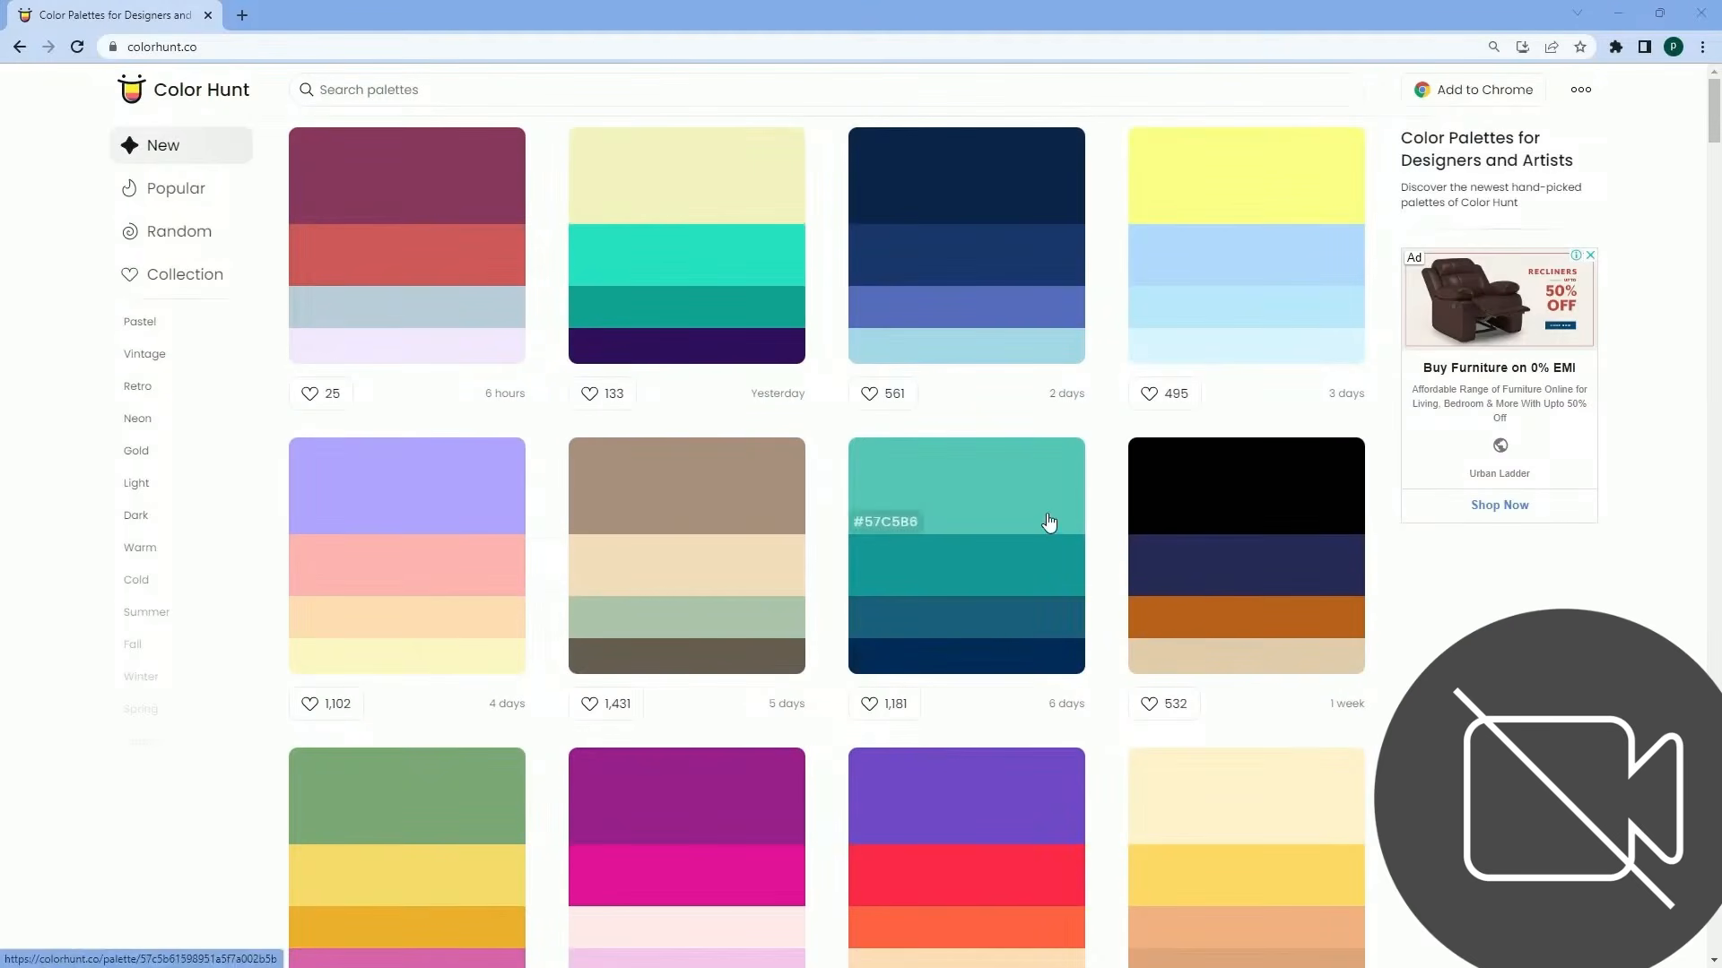
Return to Power BI and apply the copied #002B5B as a custom colour for the pie chart's Europe slice
key(alt+Tab)
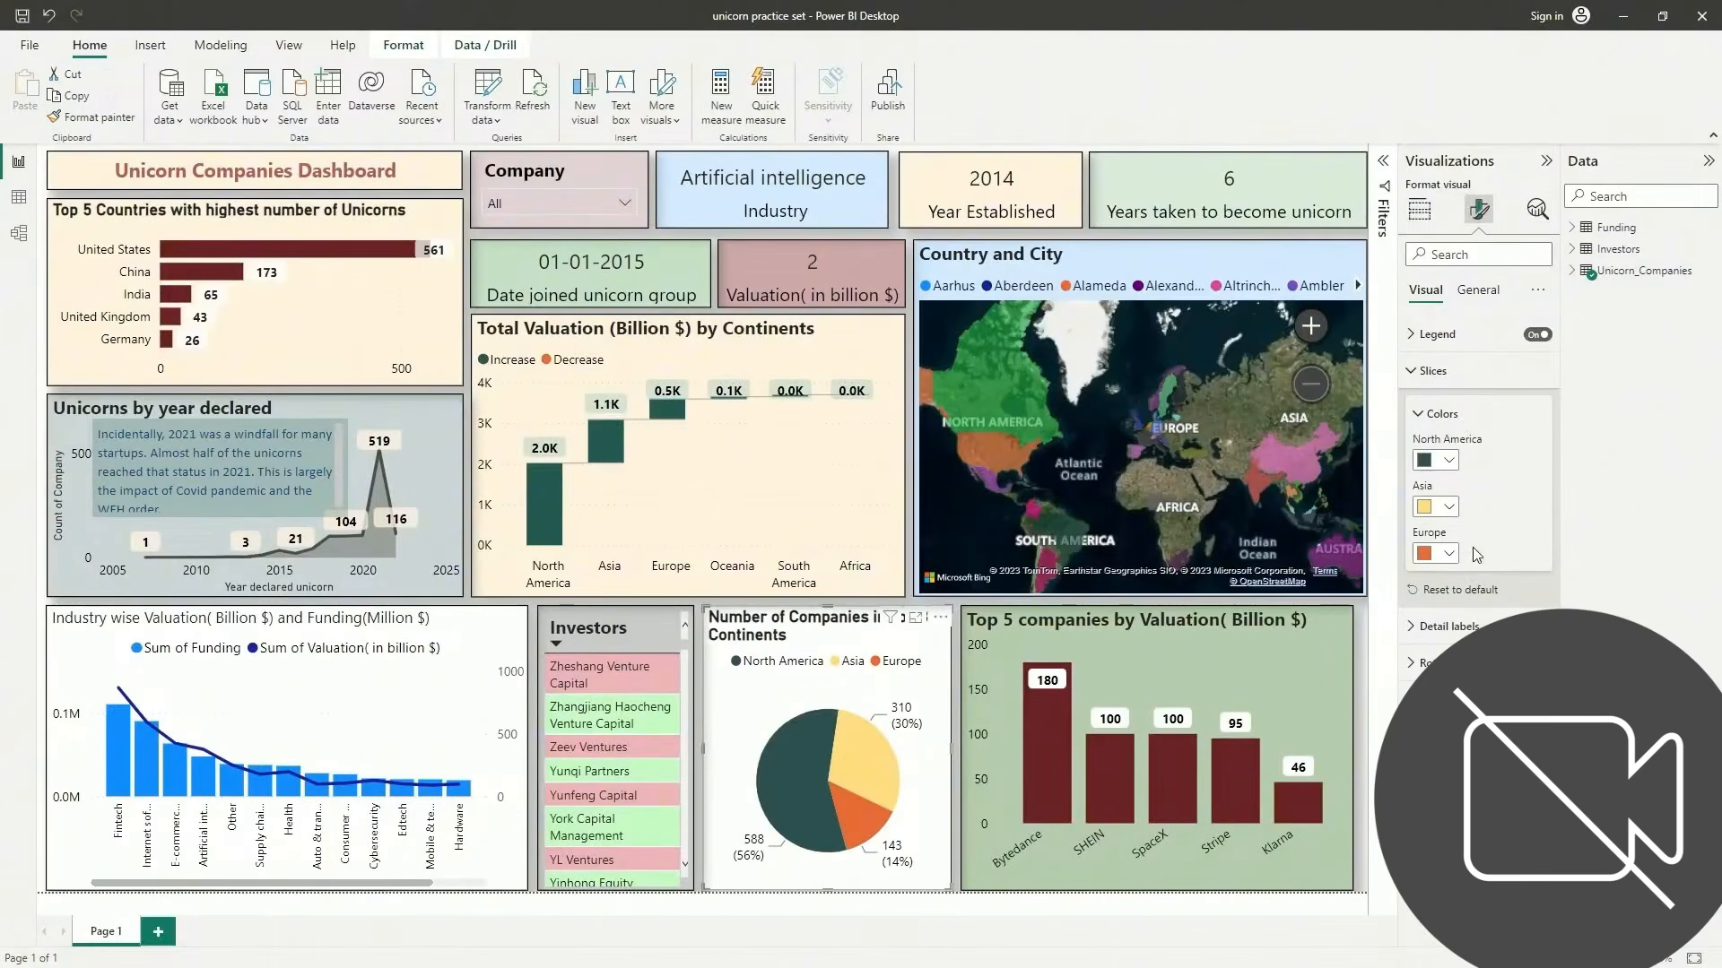
click(1449, 554)
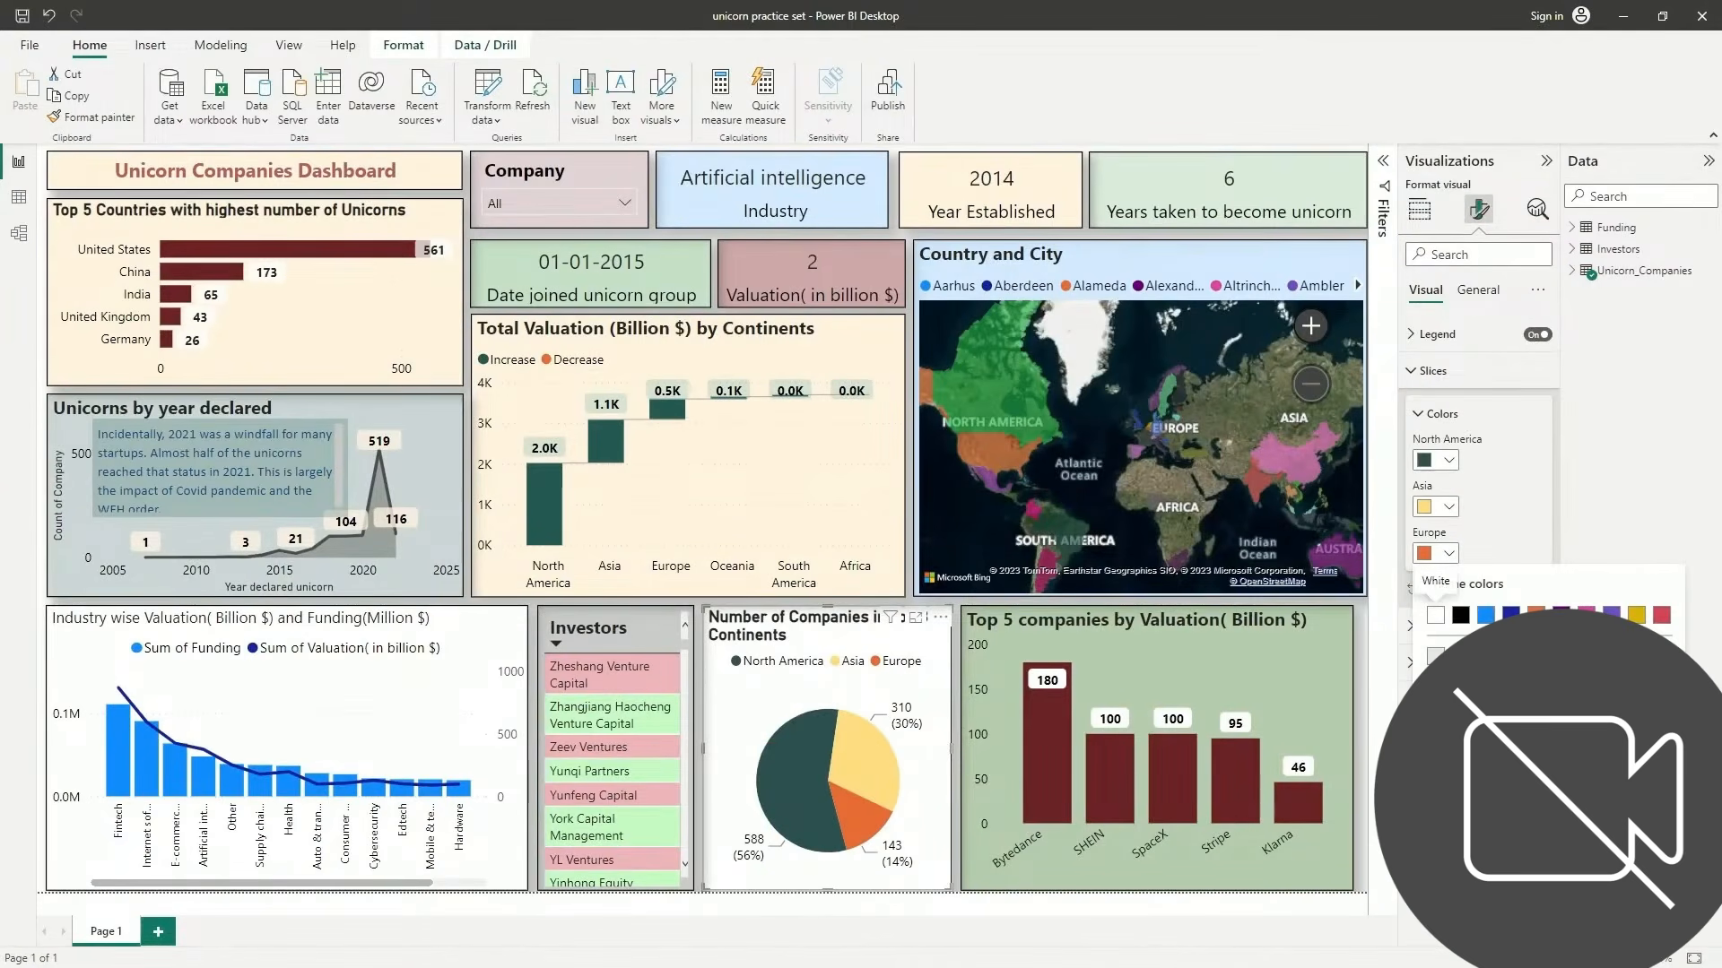
click(1463, 812)
key(ctrl+v)
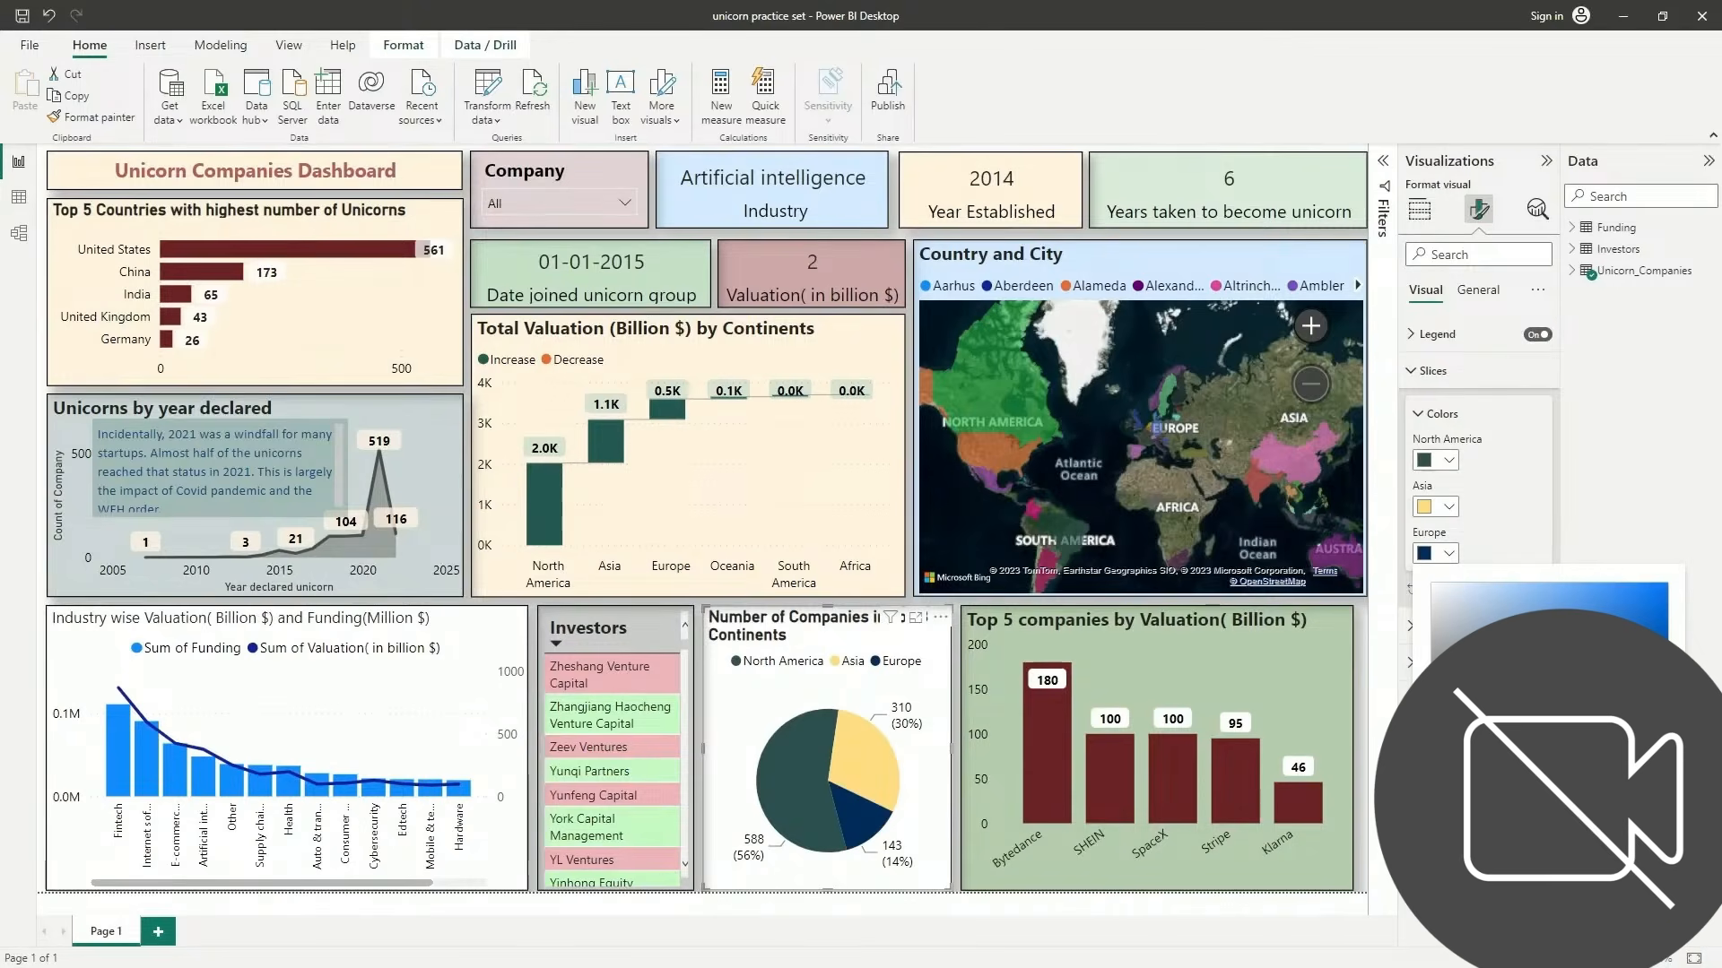
key(Escape)
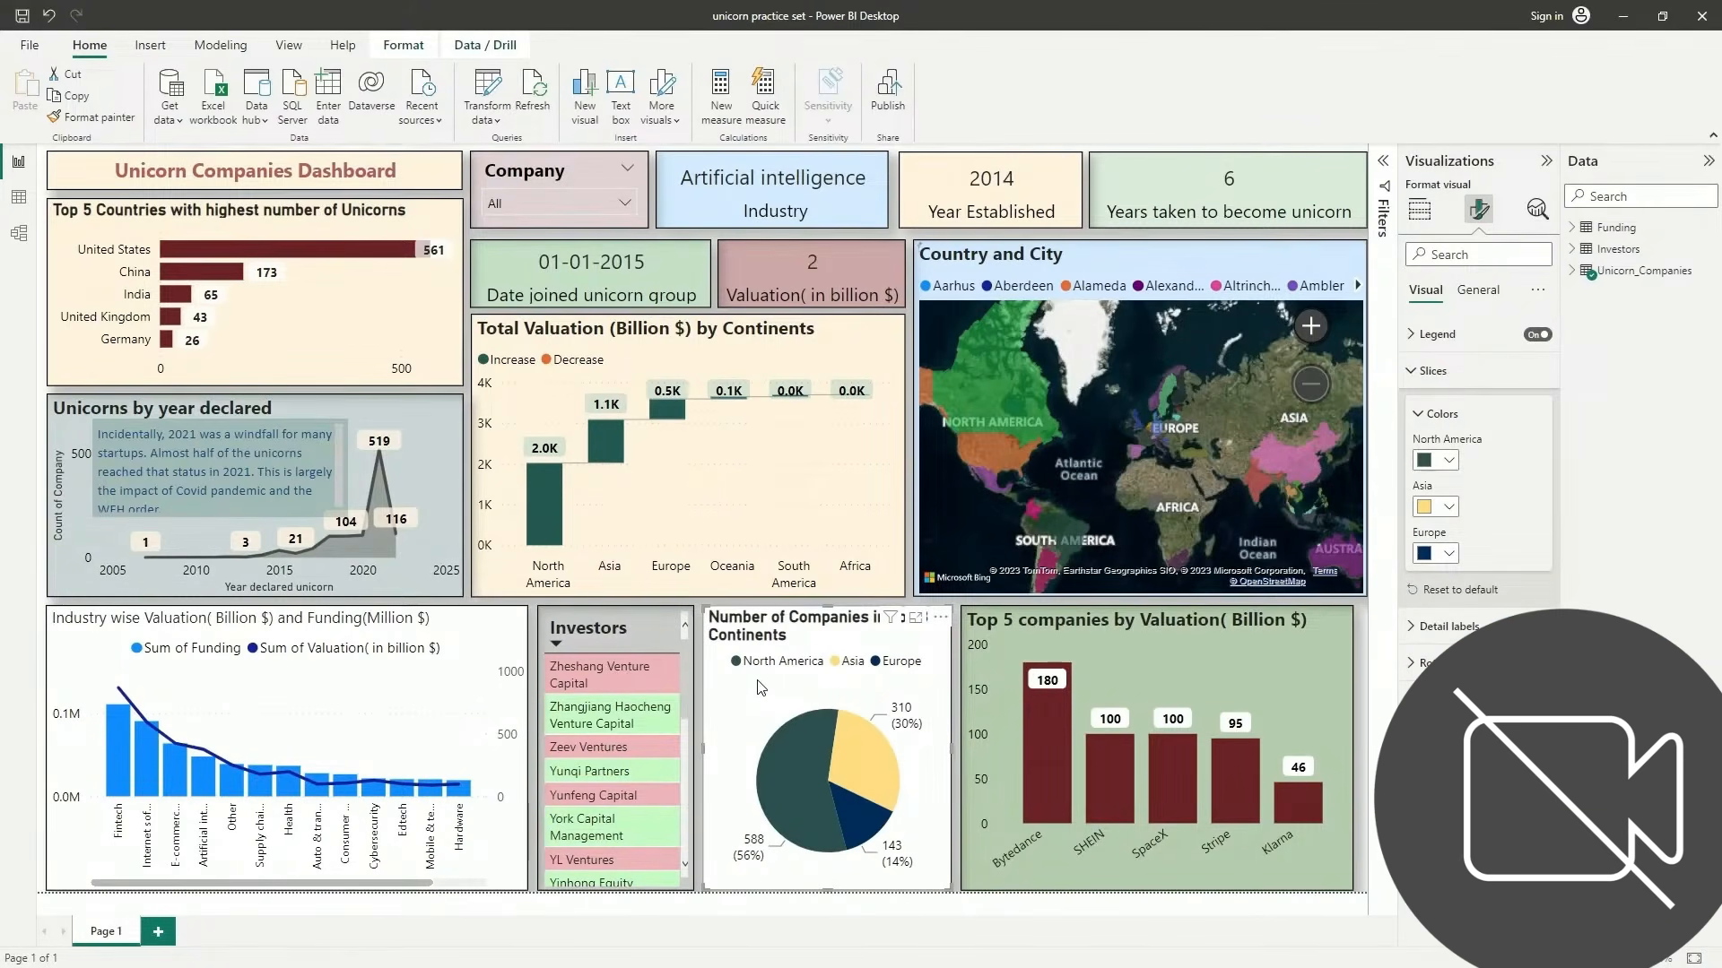
Set the background of the continents pie chart to light blue
click(1493, 291)
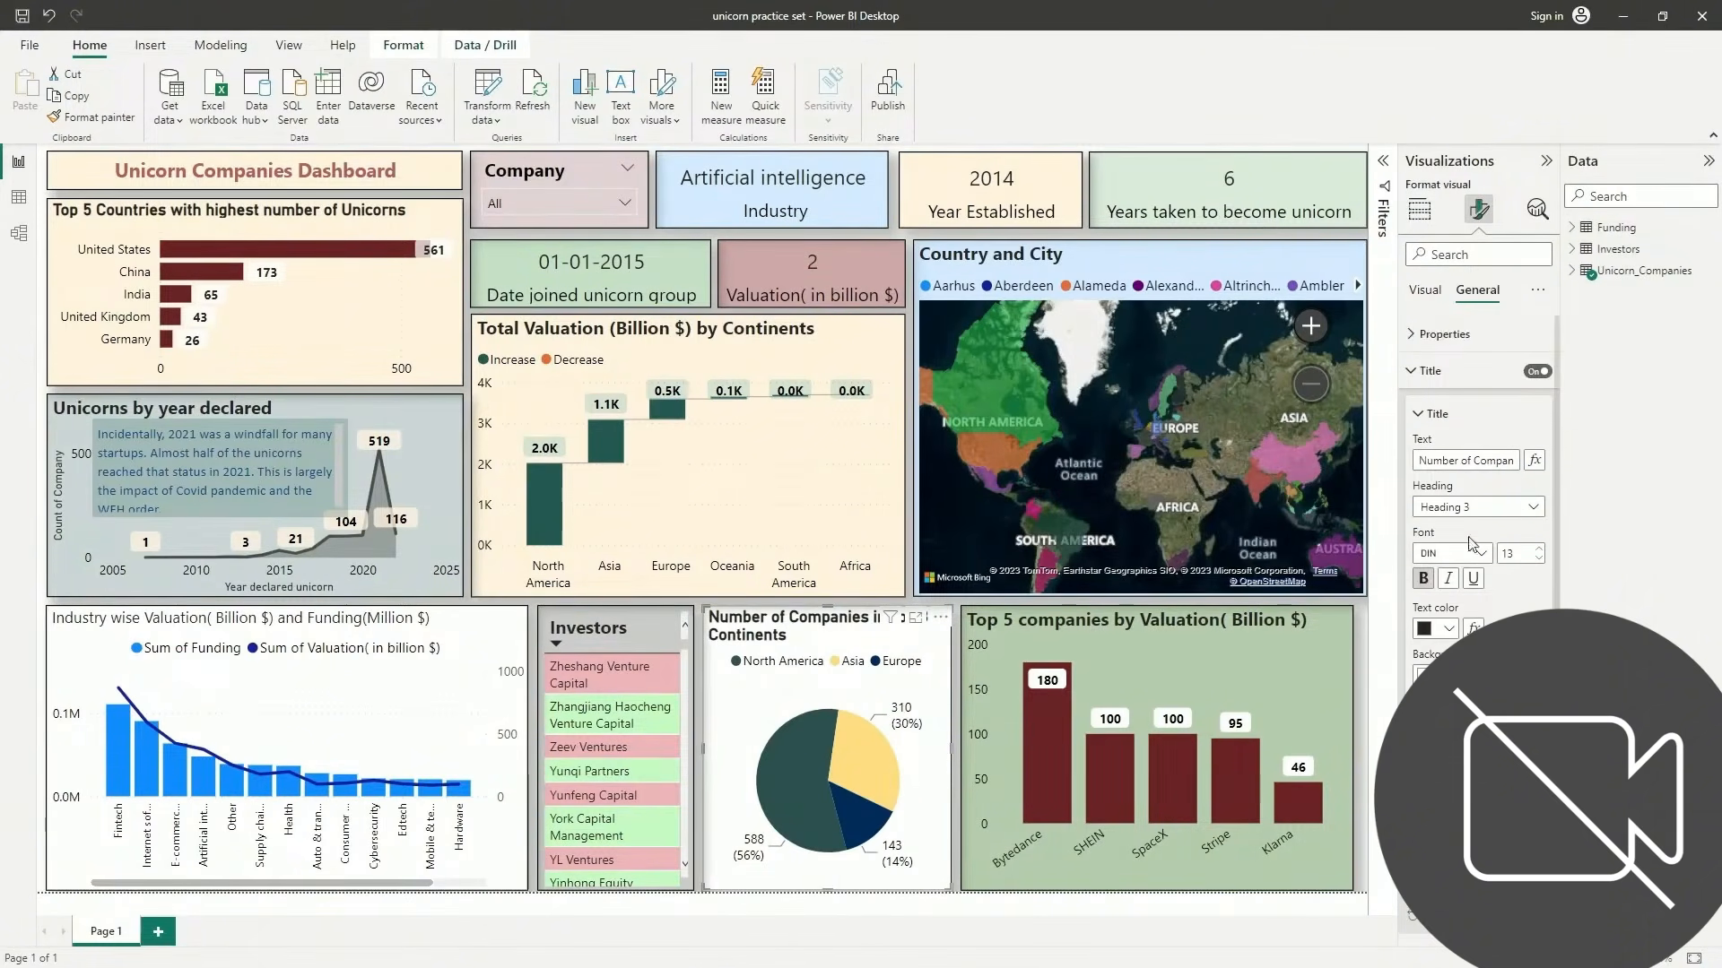
scroll(1478, 484, down, 3)
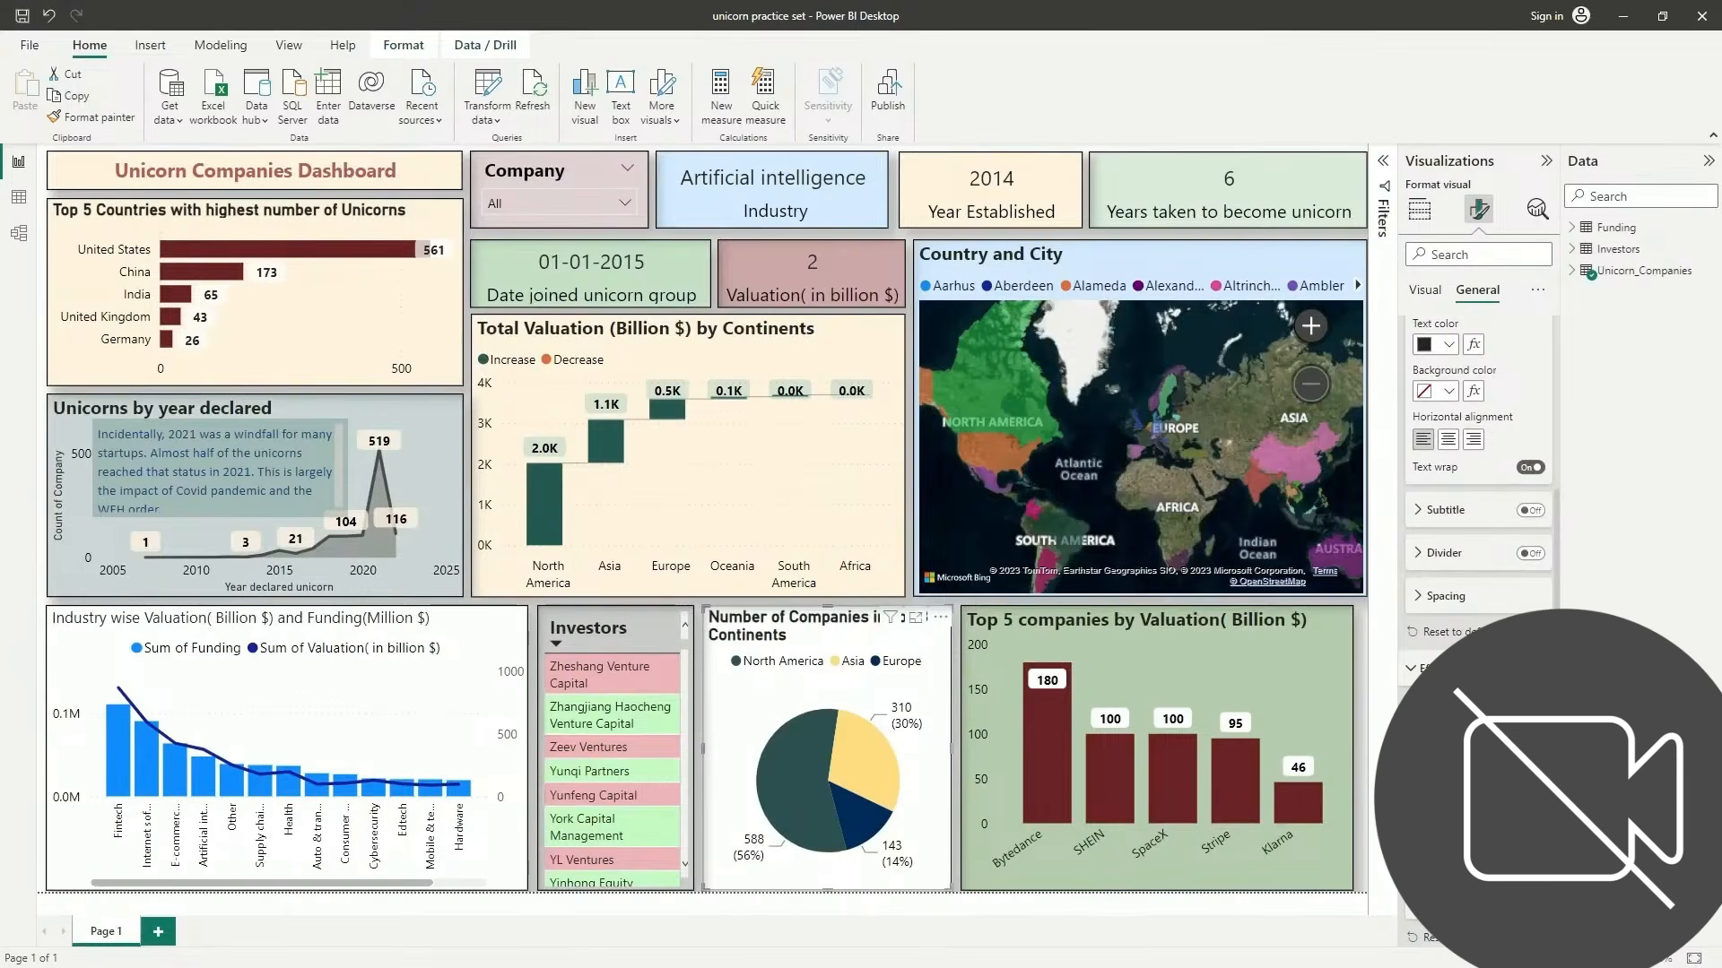
click(1449, 391)
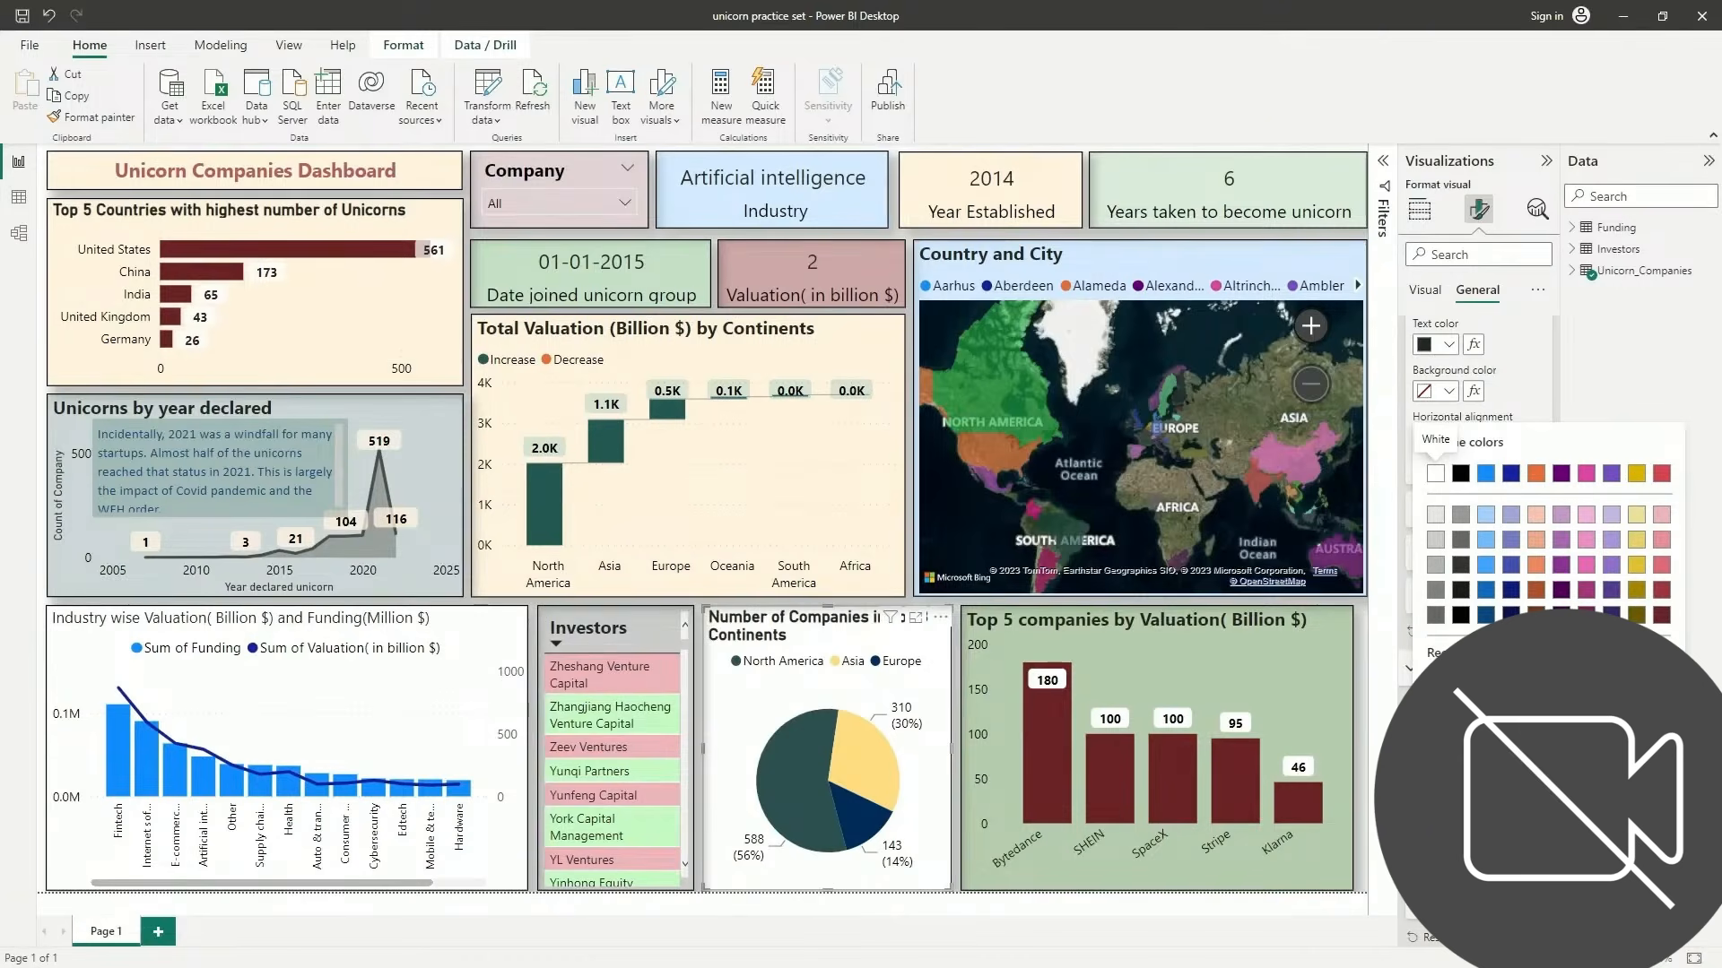
click(1486, 515)
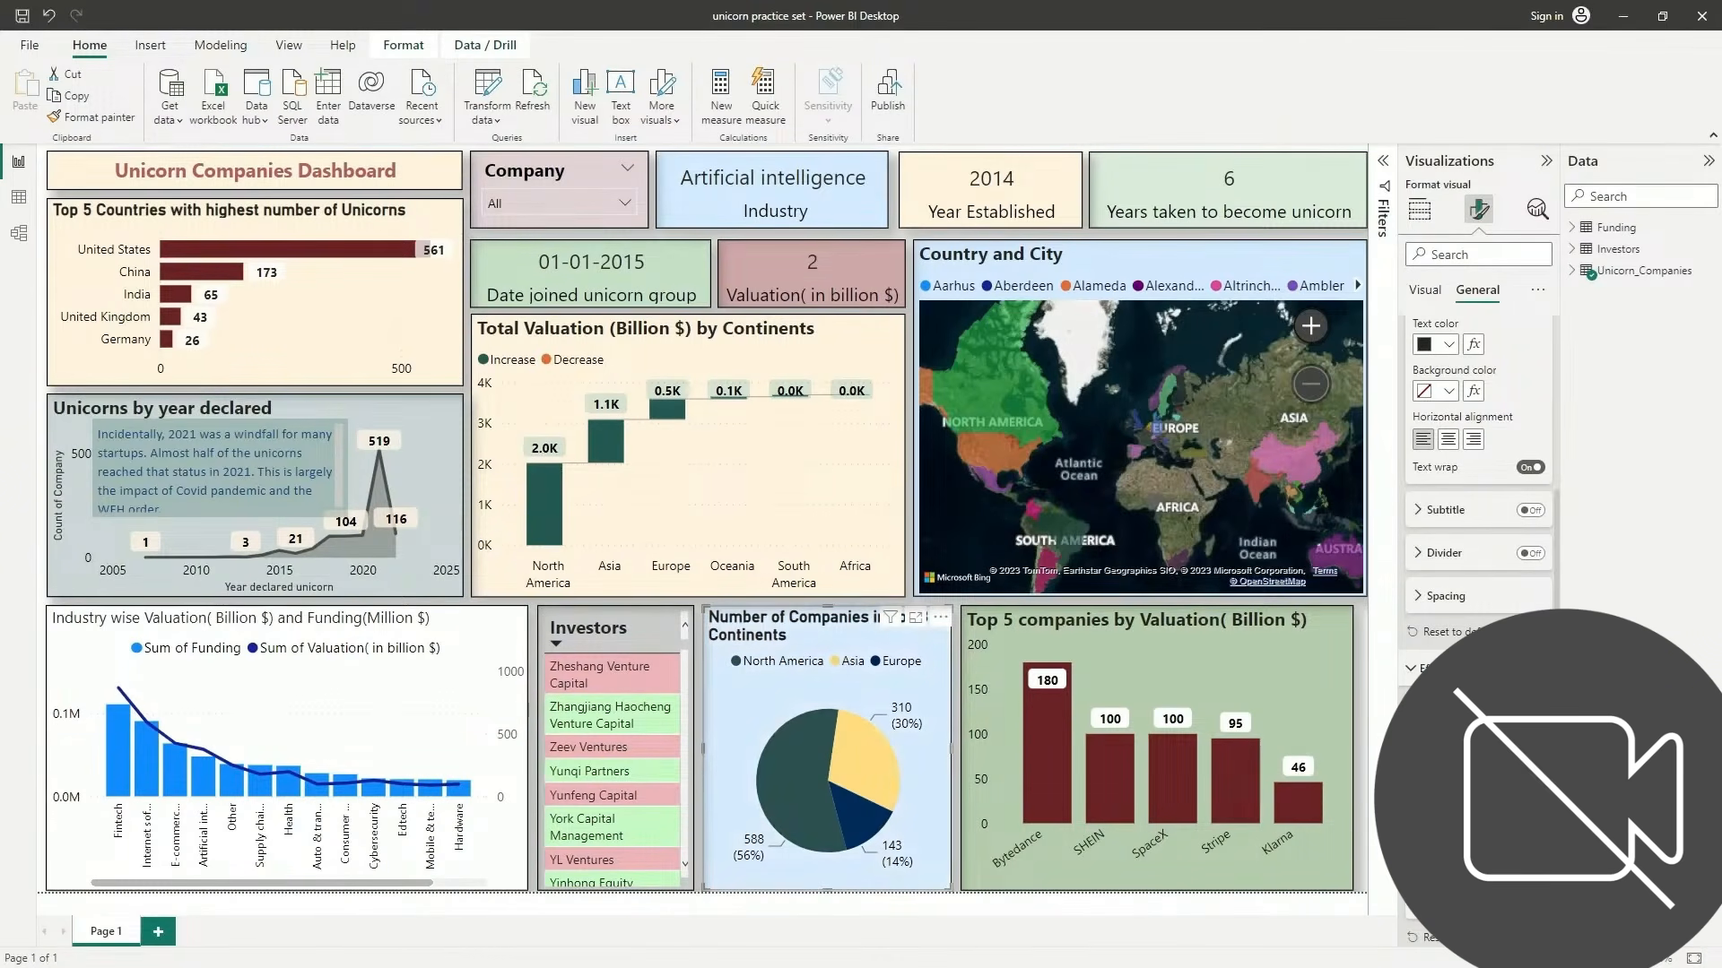
mouse_move(1004, 459)
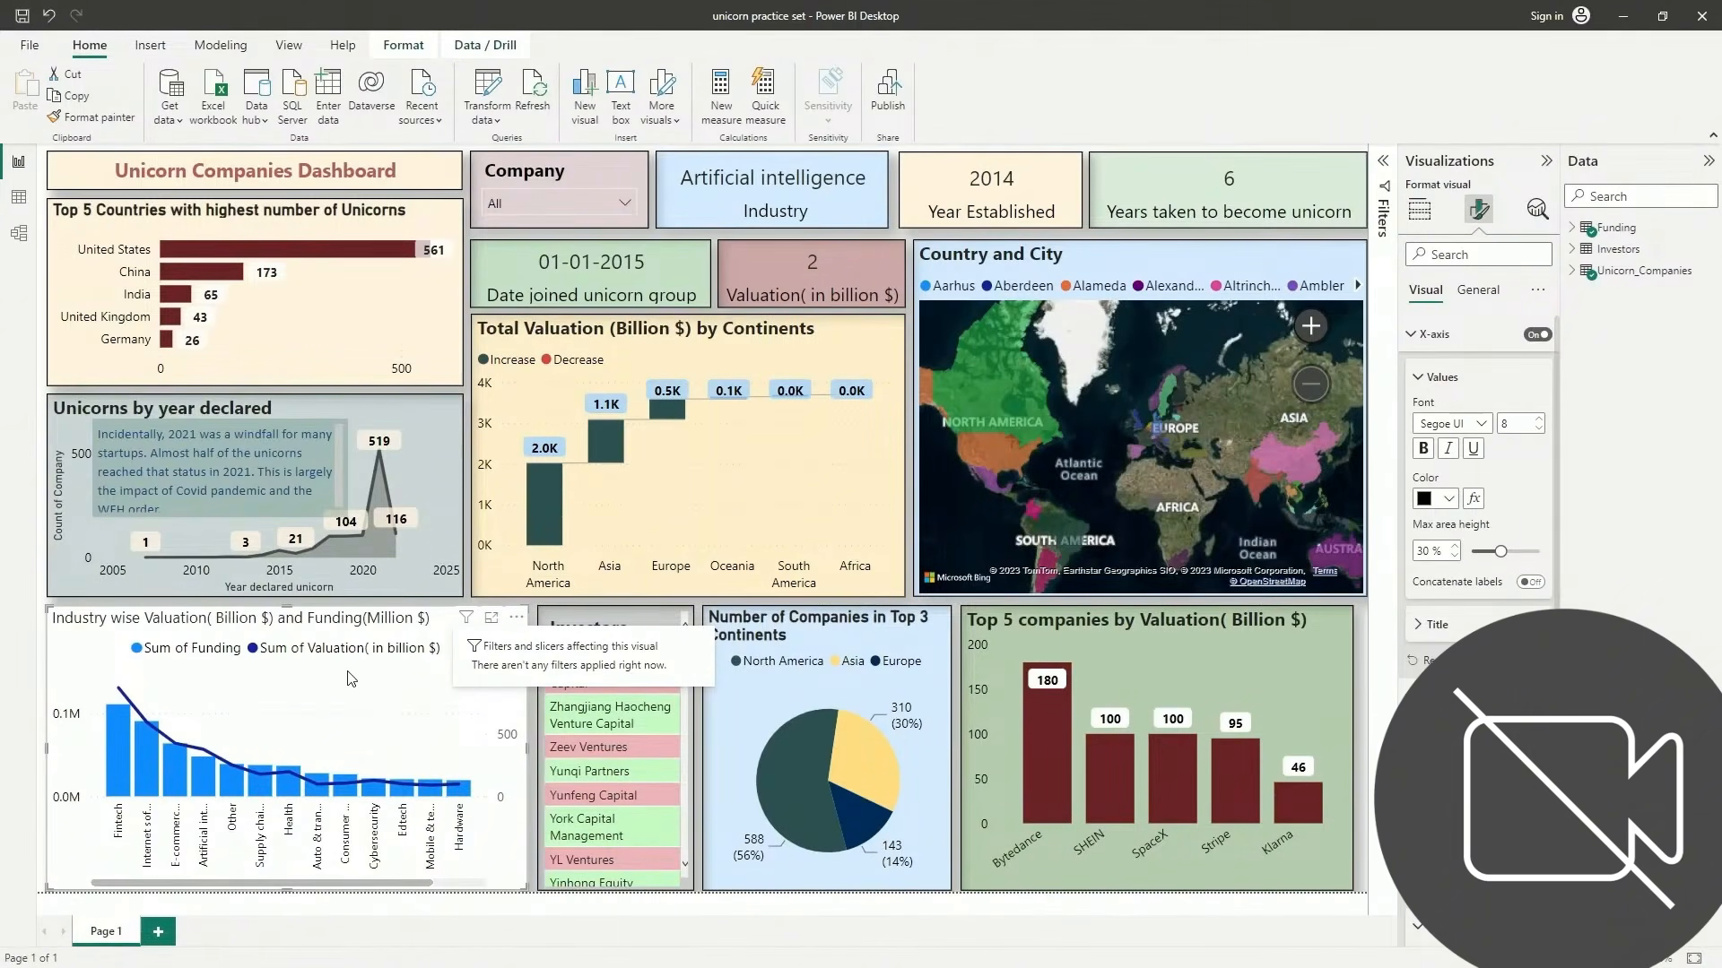
click(1450, 334)
click(1447, 372)
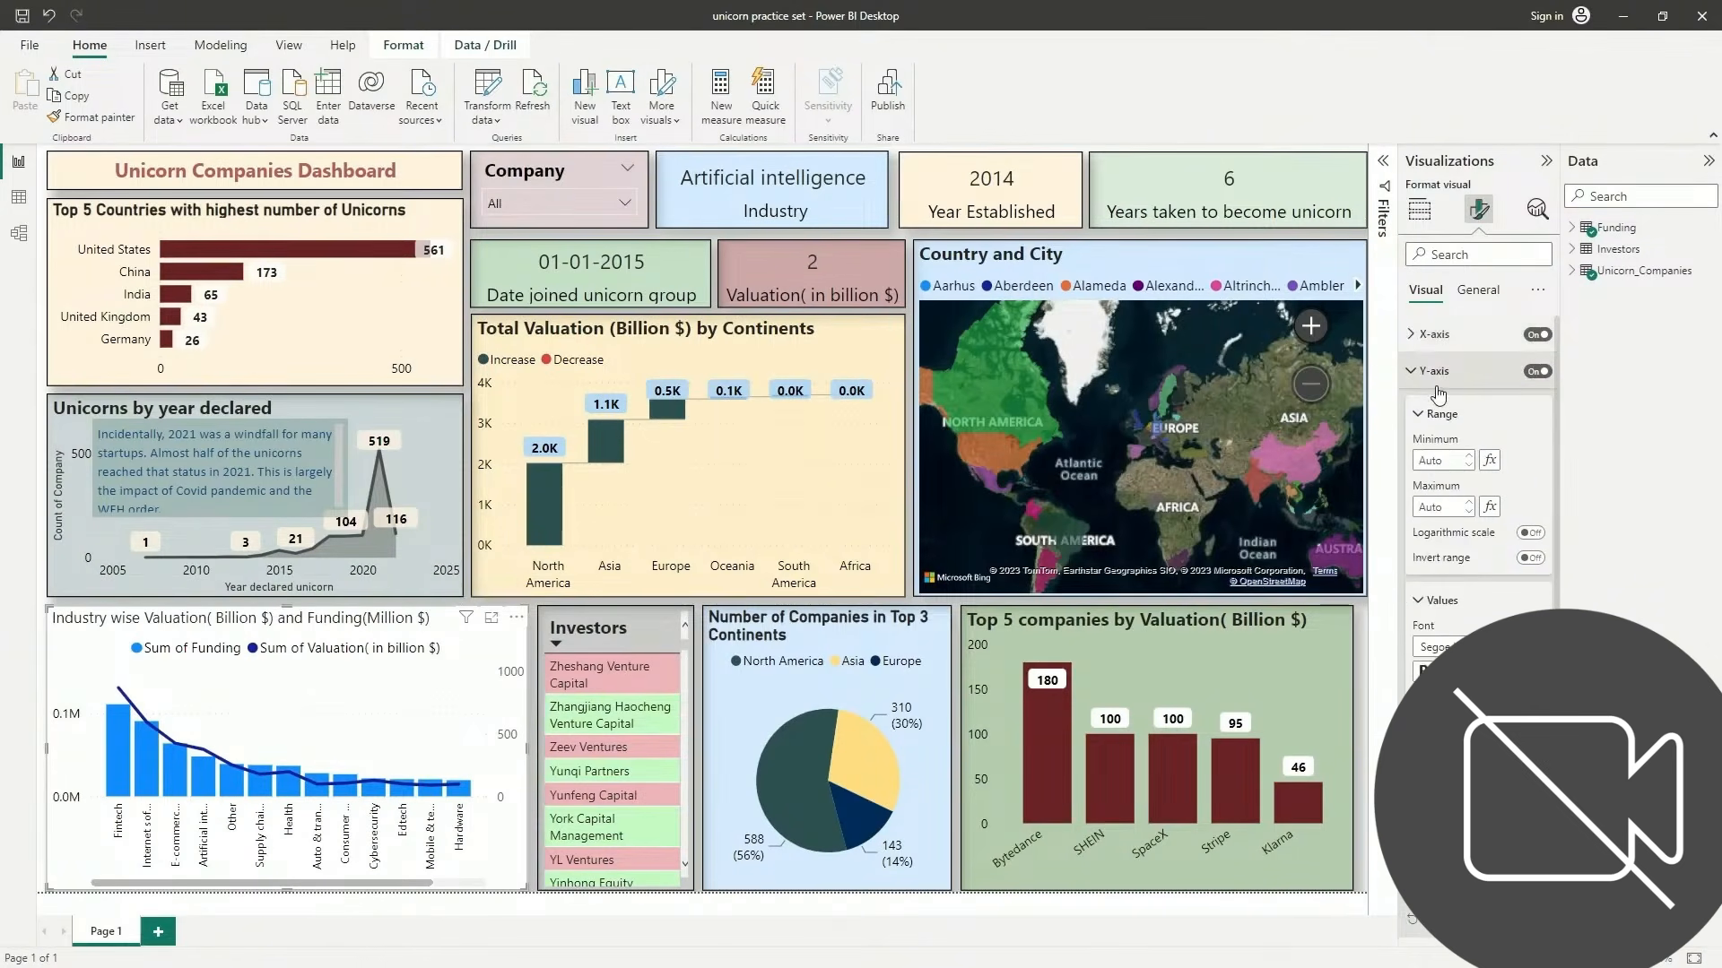
click(1444, 377)
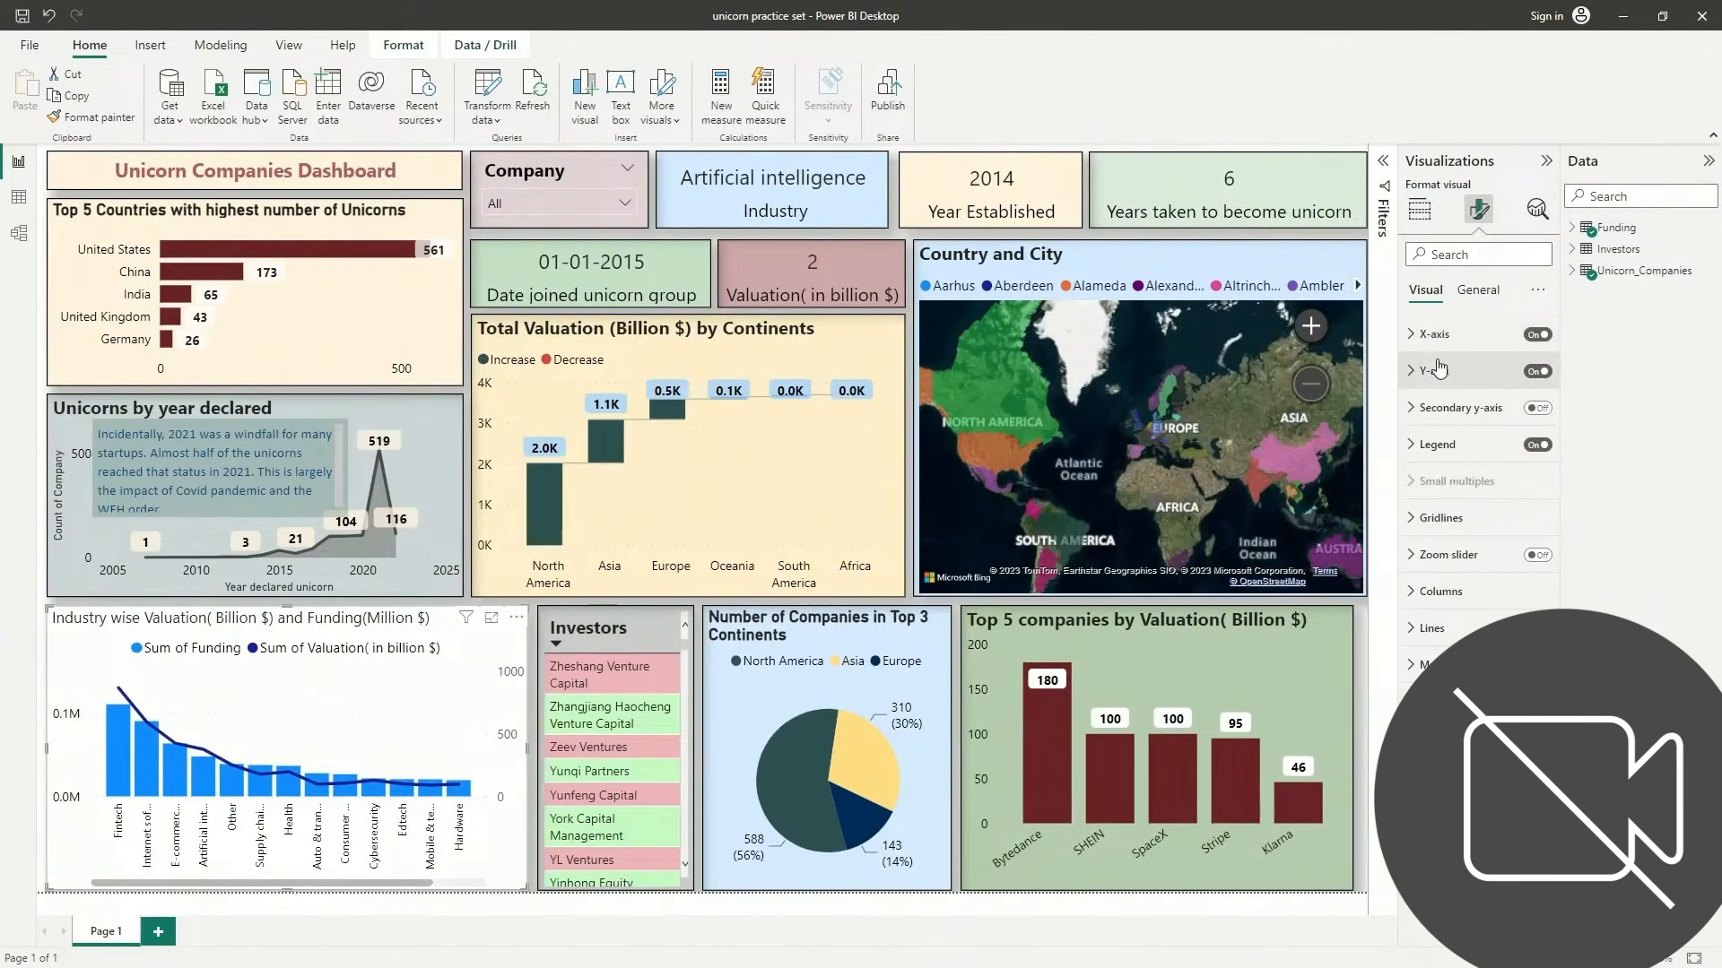
Set the title of the industry-wise valuation and funding chart to font size 12 and make it bold
click(1477, 290)
click(1485, 373)
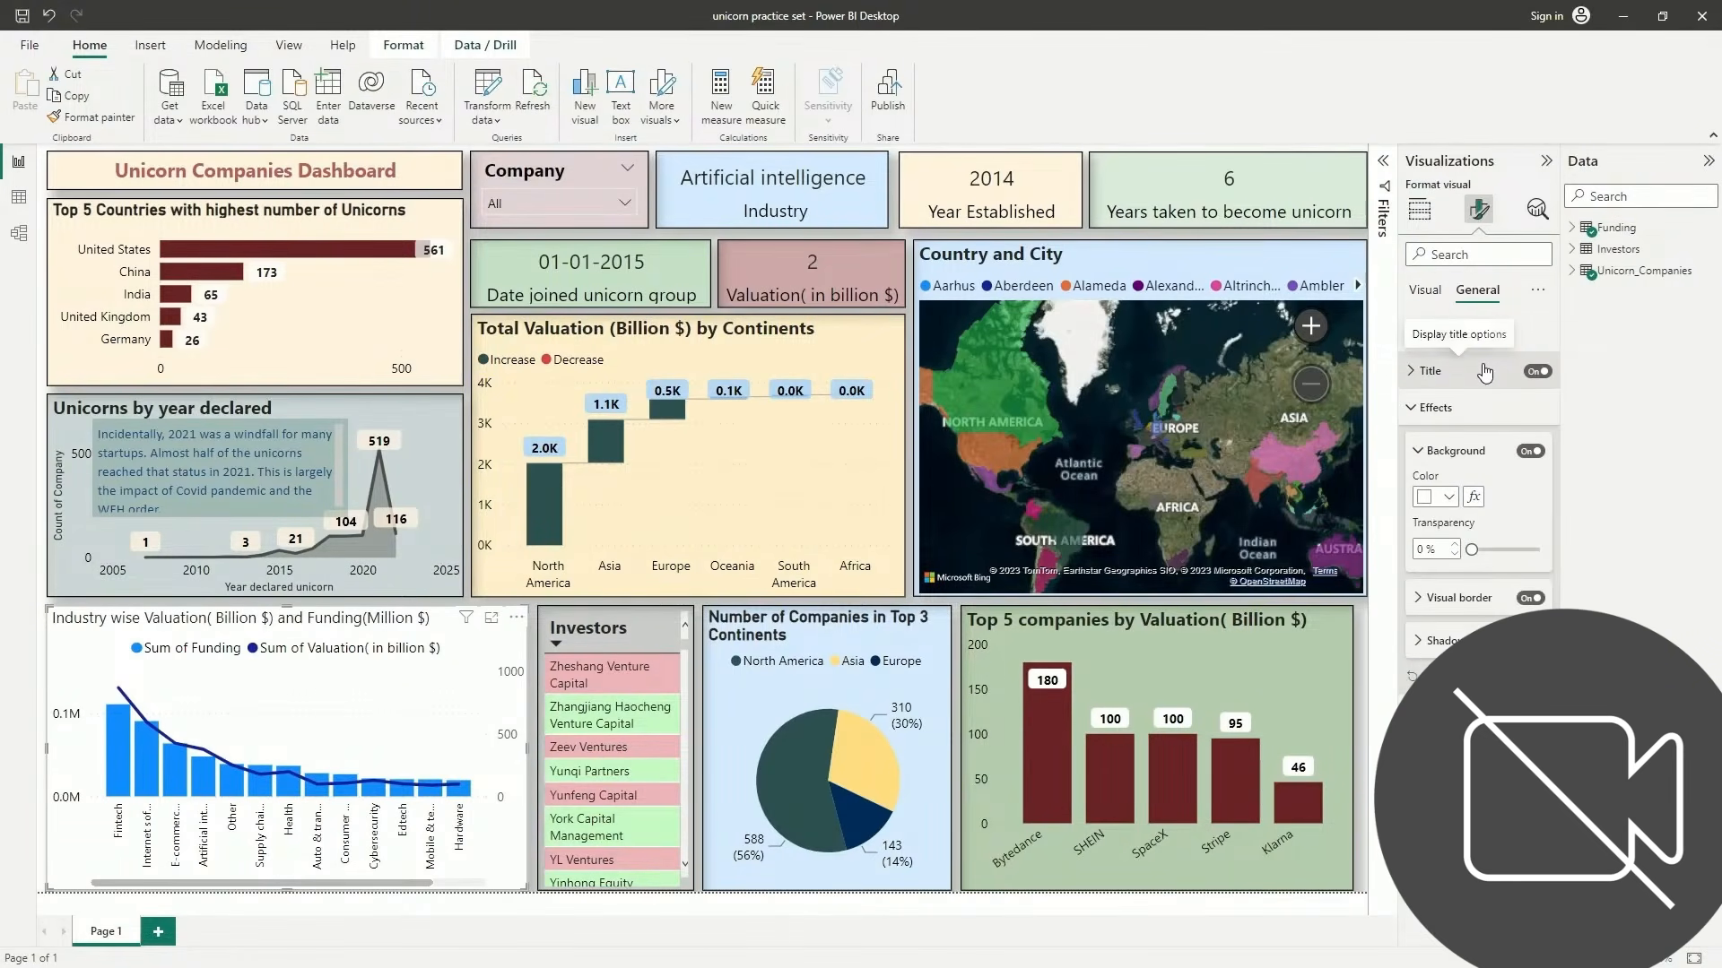
click(1485, 373)
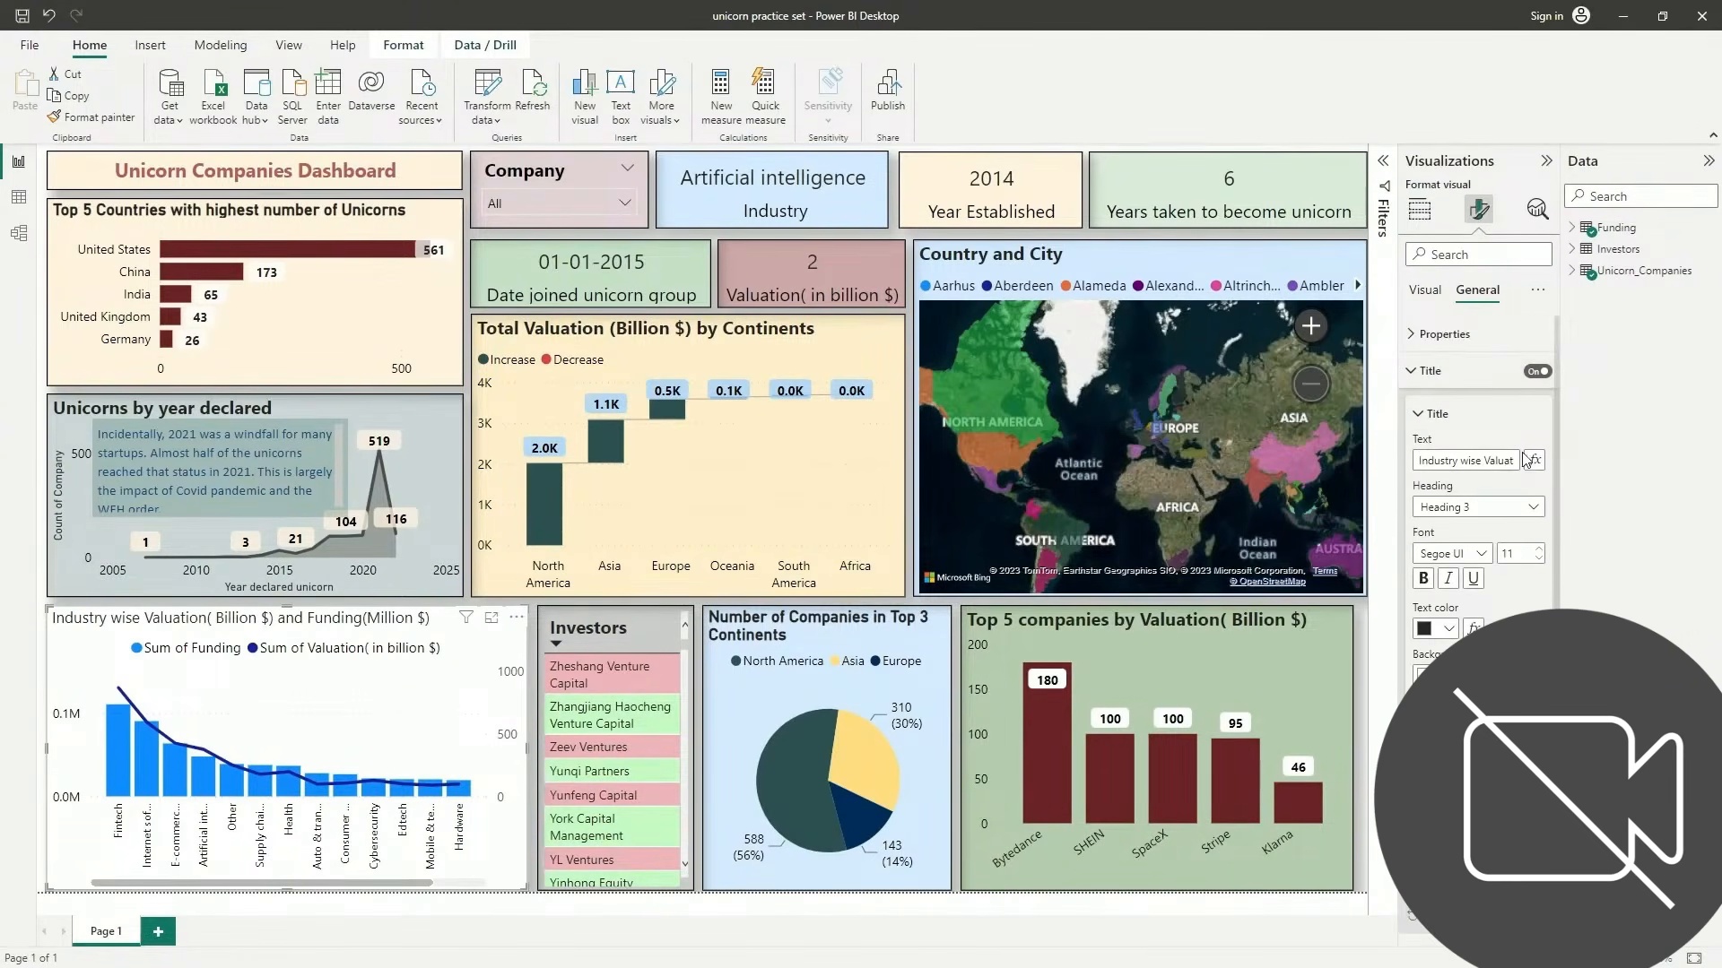
click(1538, 551)
click(1539, 550)
click(1429, 581)
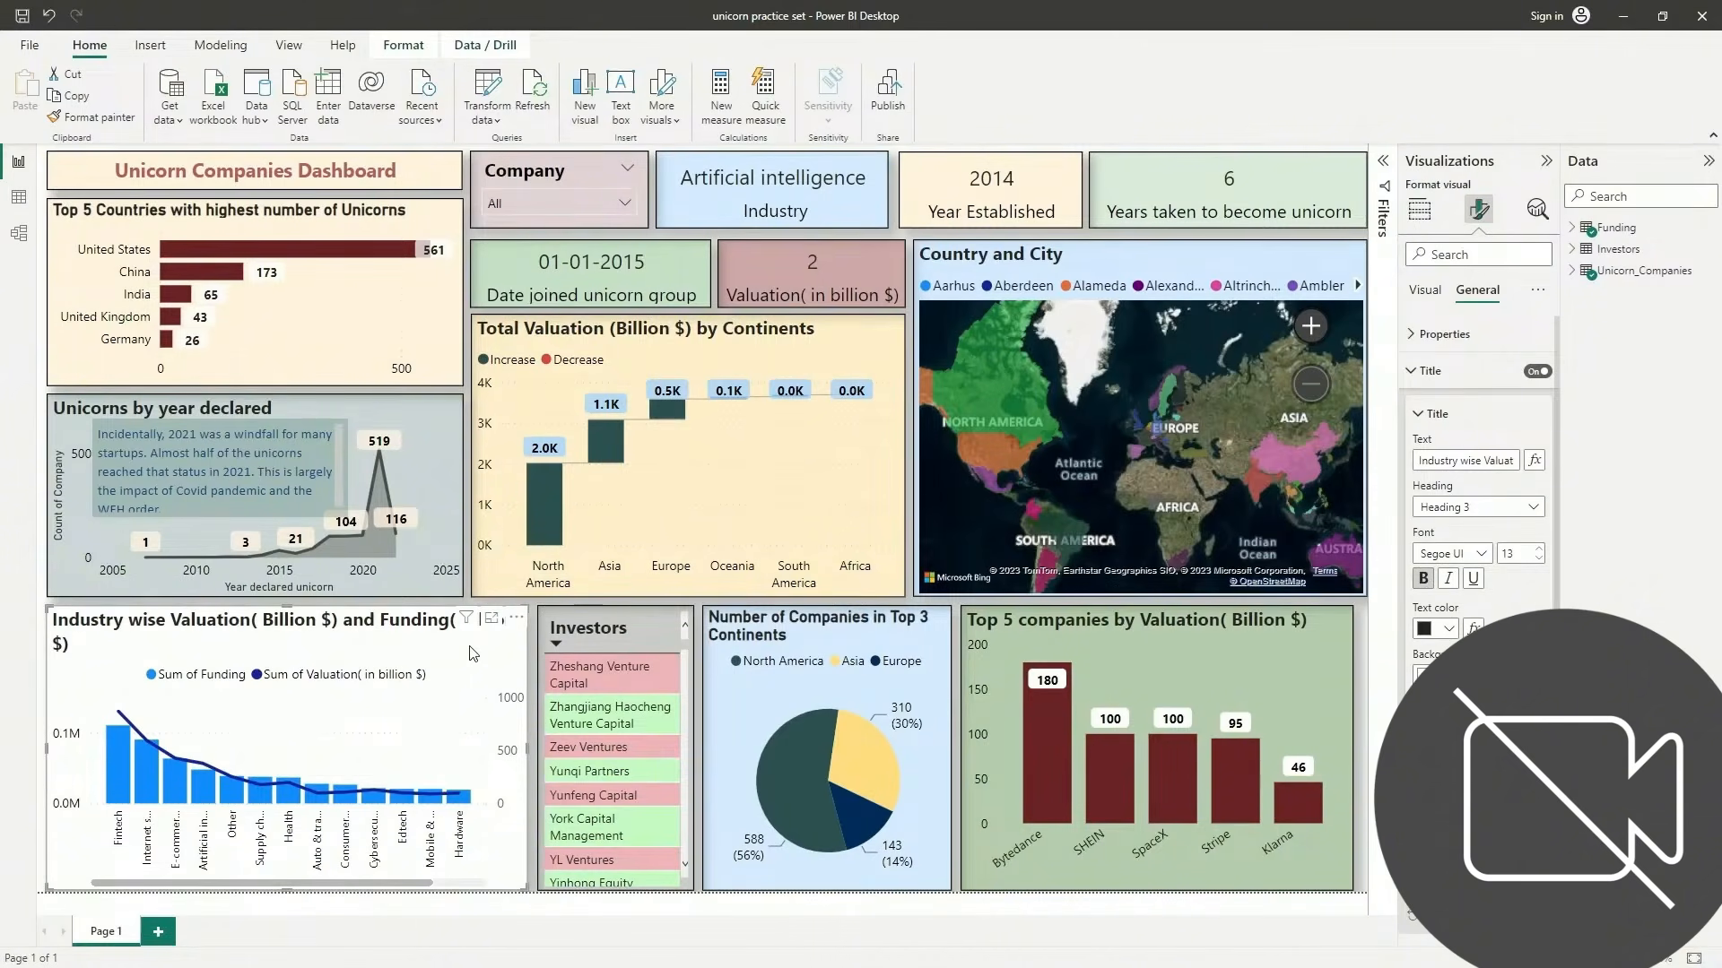
click(1540, 558)
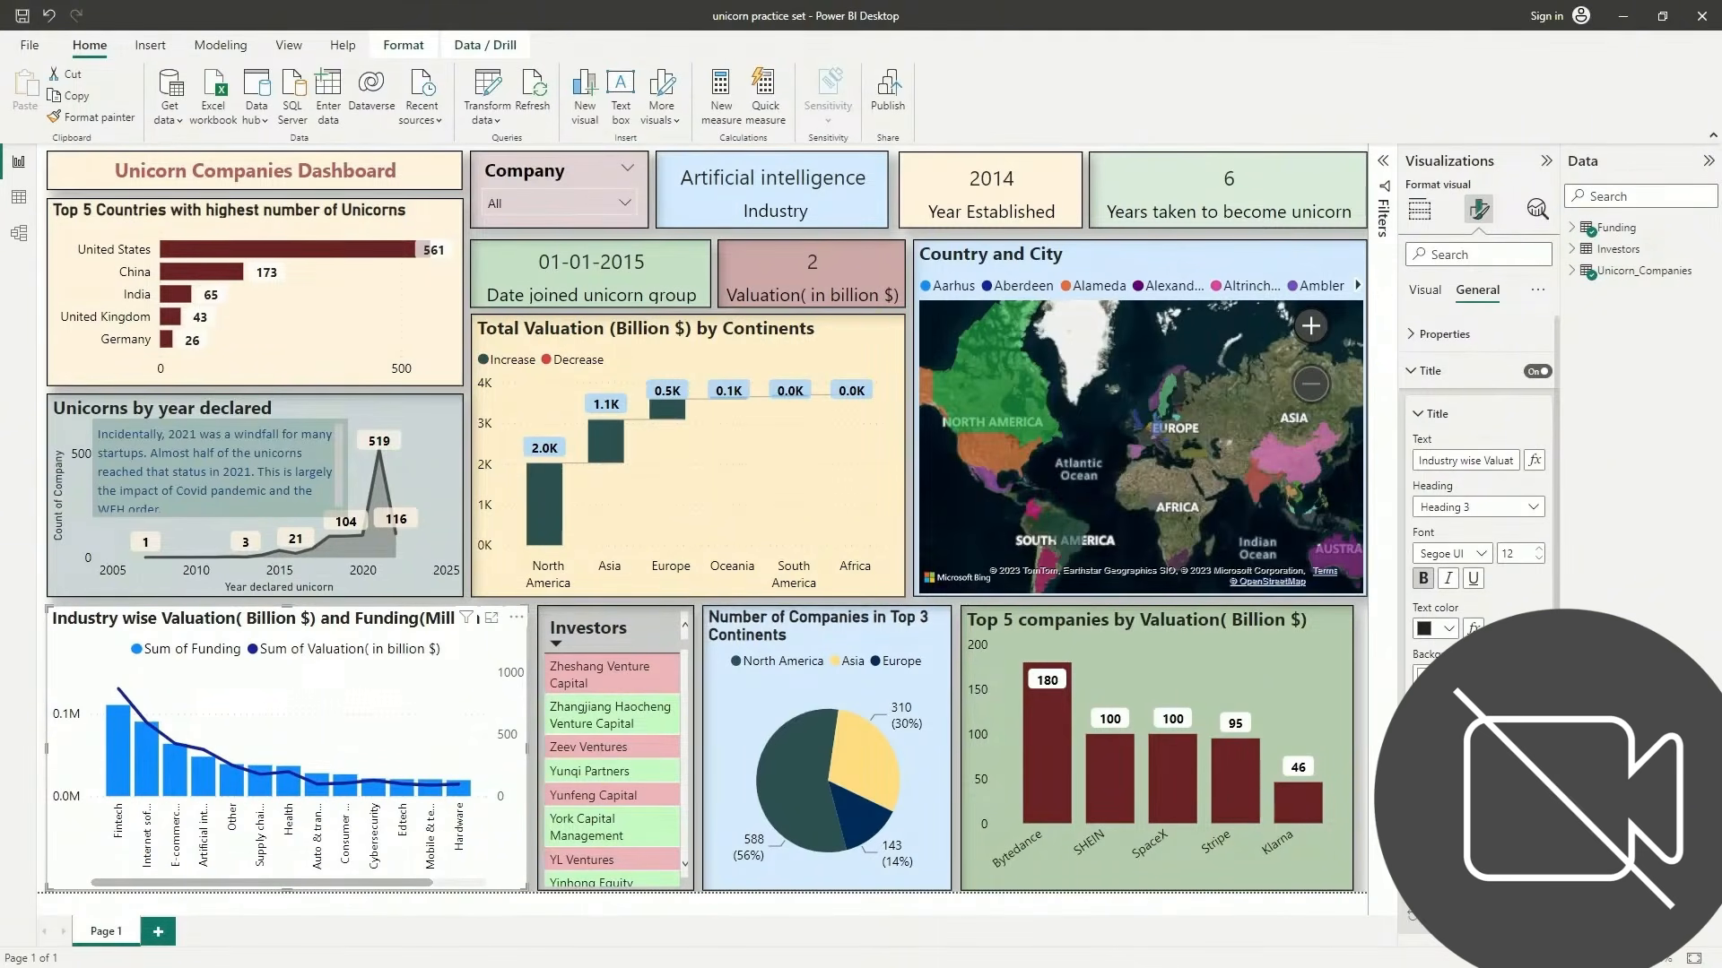
Open the custom colour picker for the background of the industry-wise valuation and funding chart
scroll(1478, 493, down, 3)
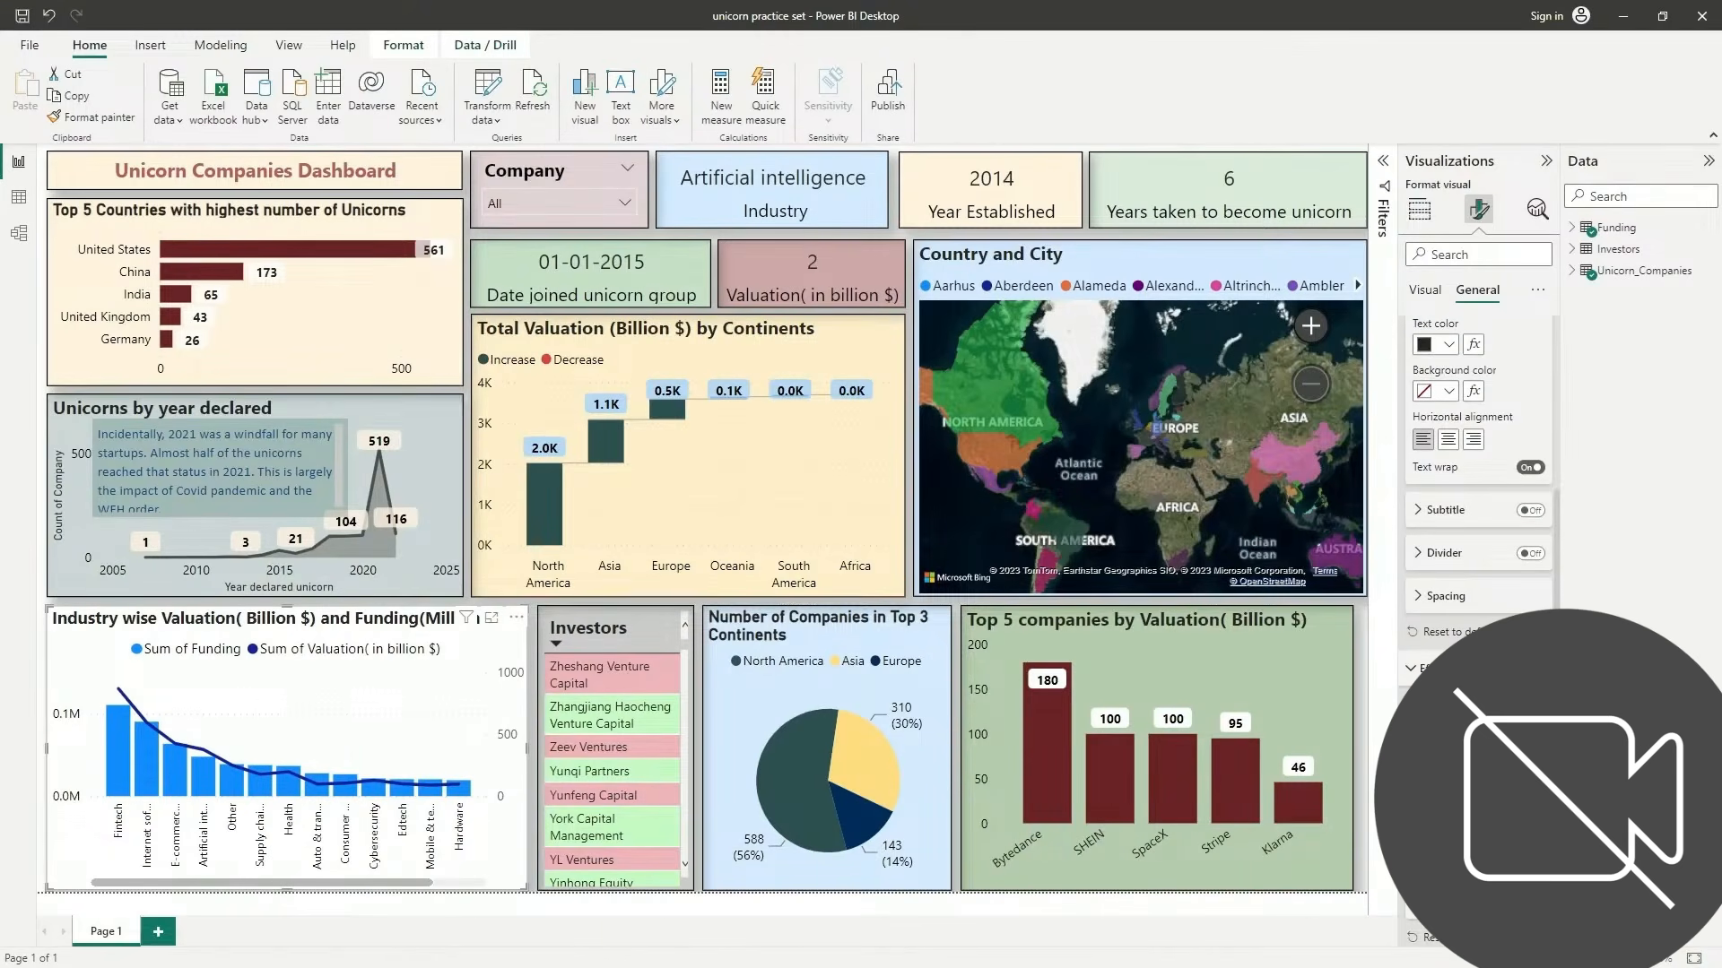
click(1436, 761)
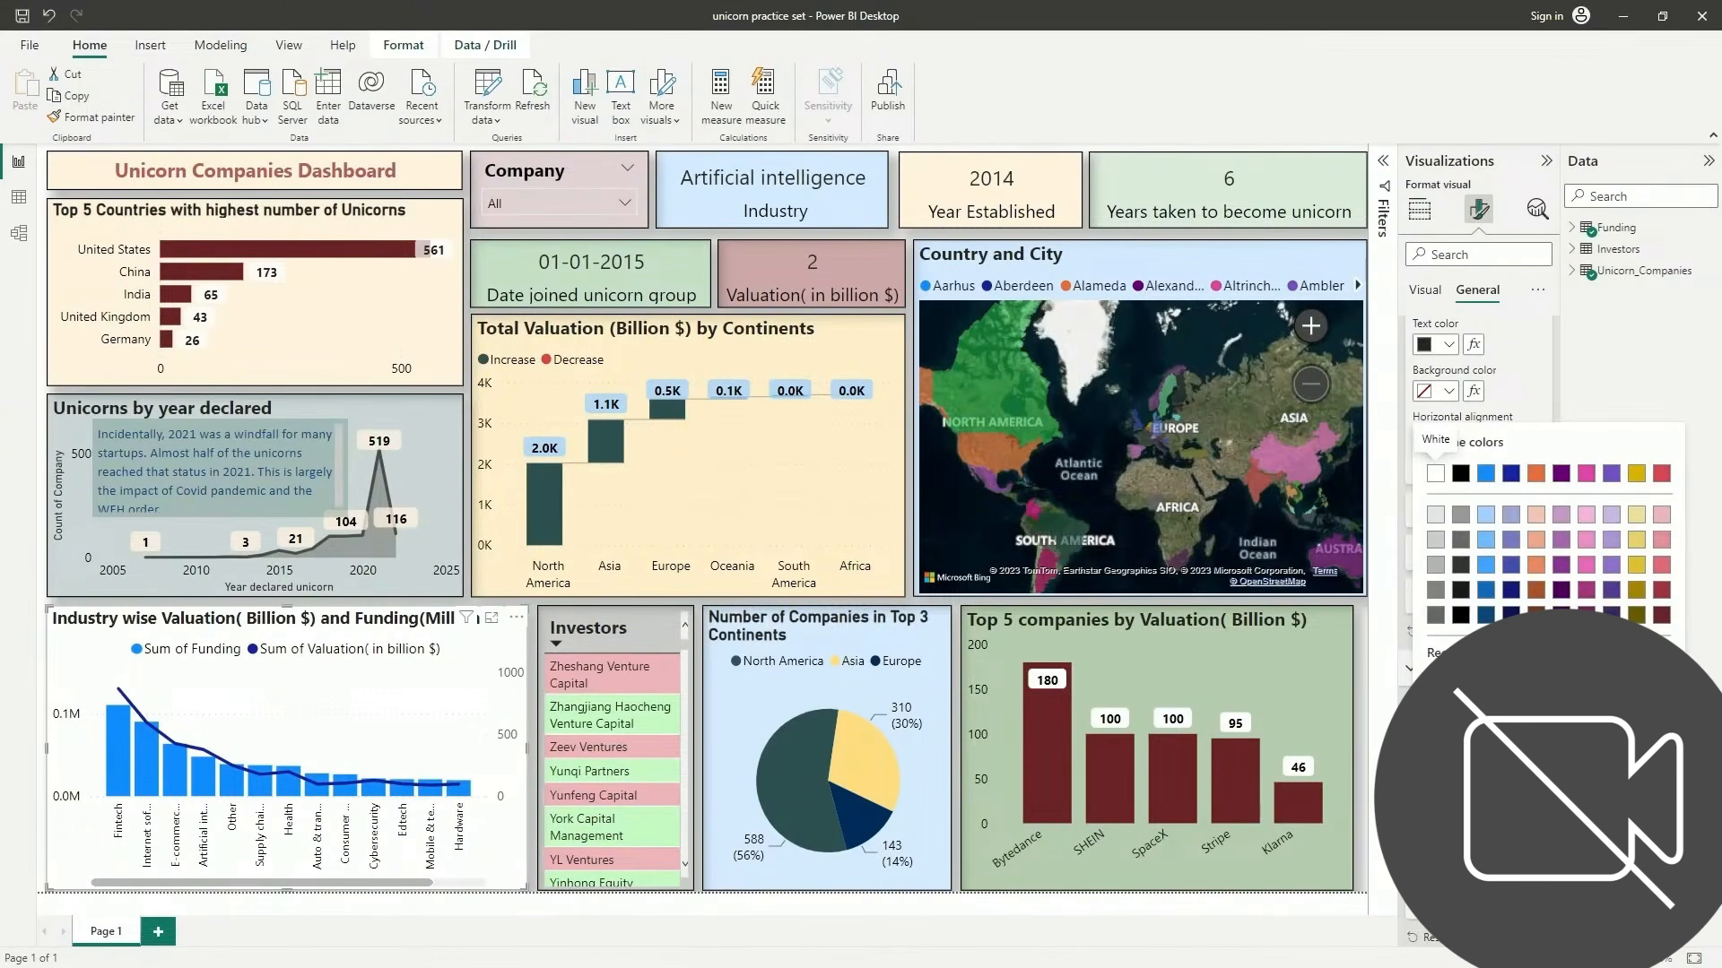
click(1475, 729)
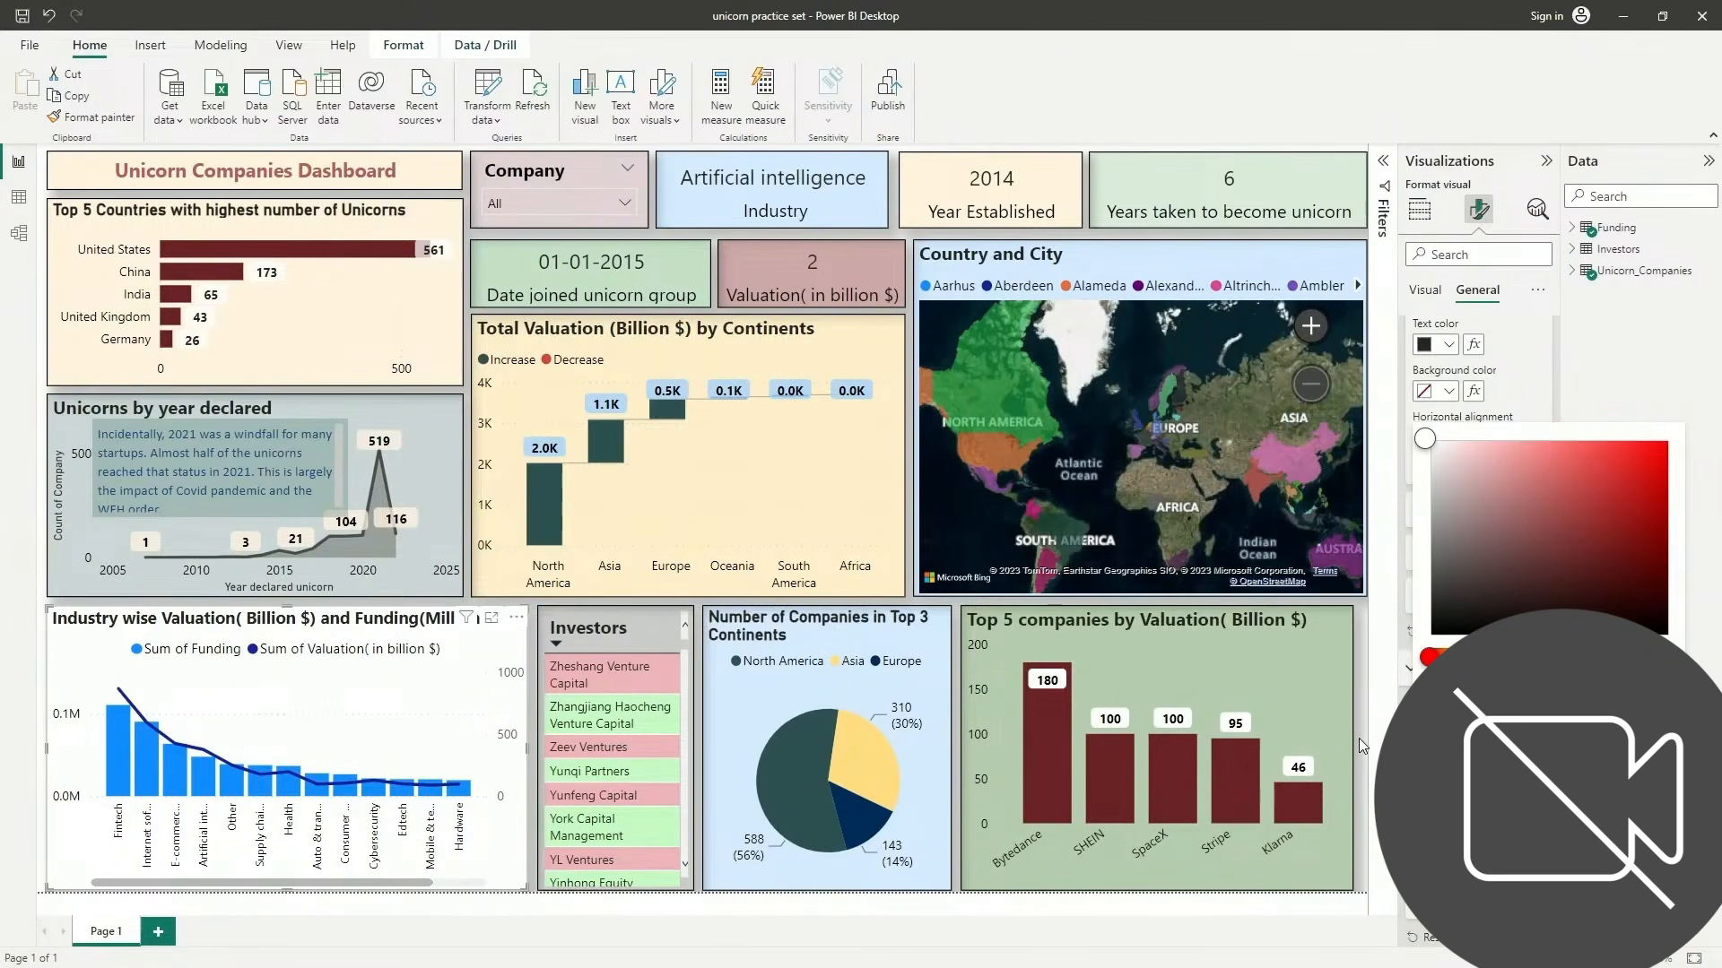
Switch to Color Hunt in Chrome, open the purple, brown, mint and pale yellow palette and copy #A86464
key(alt+Tab)
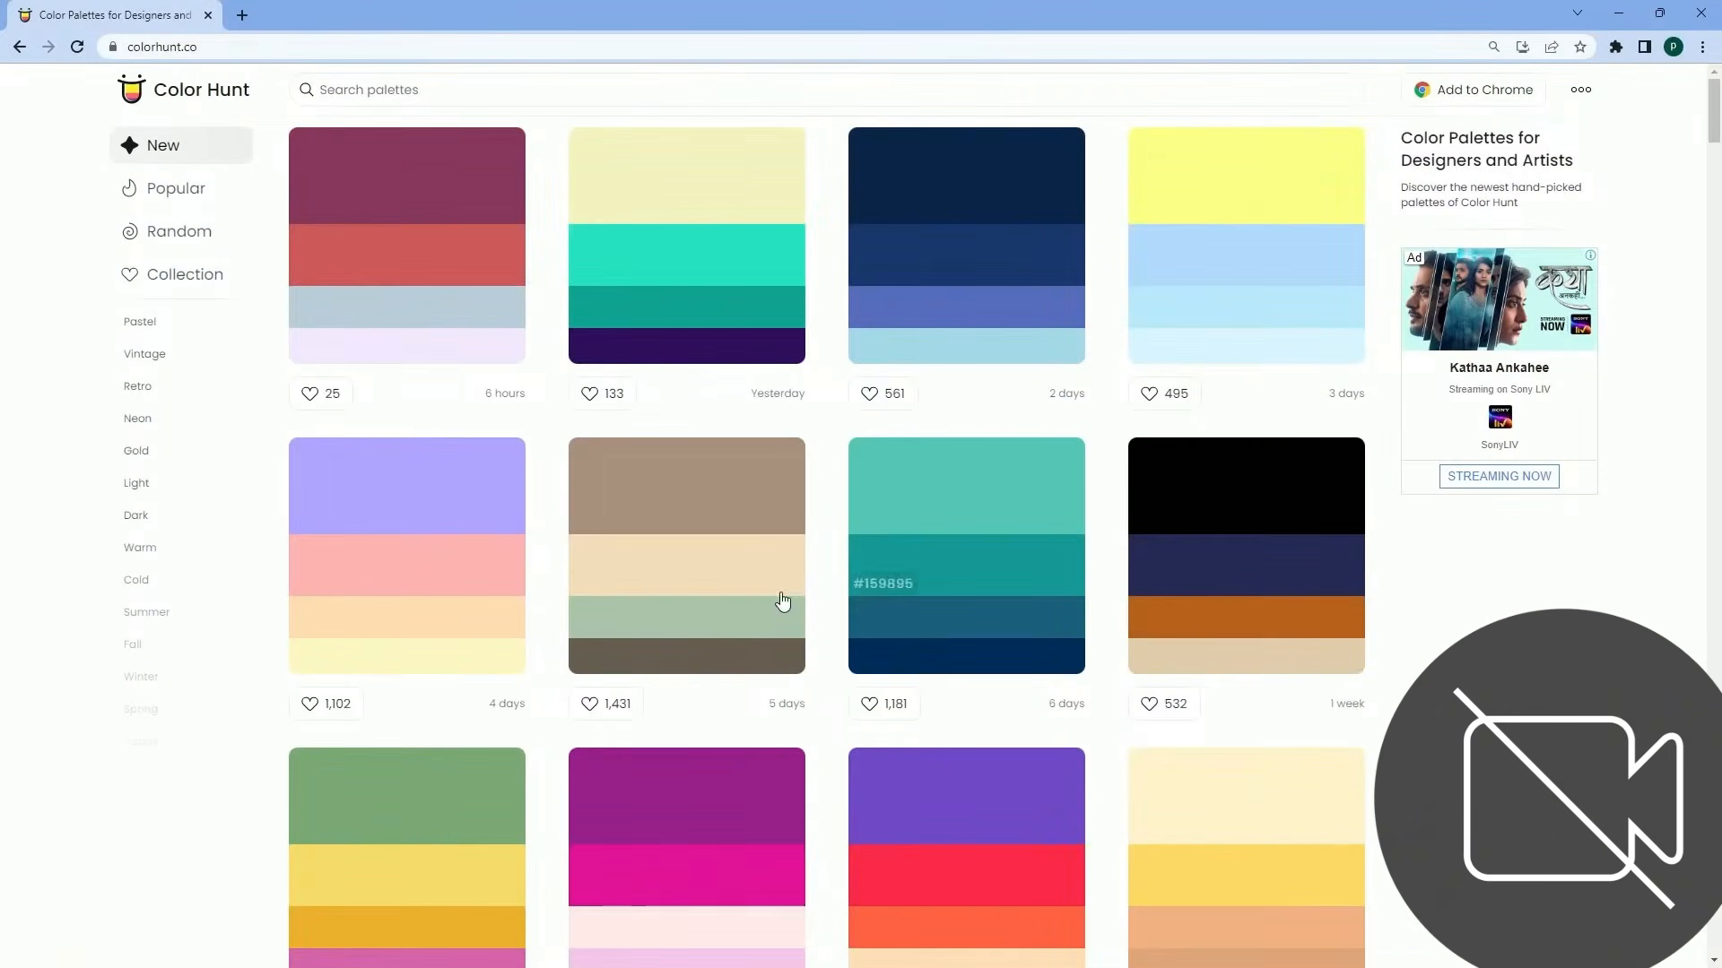
scroll(791, 592, down, 9)
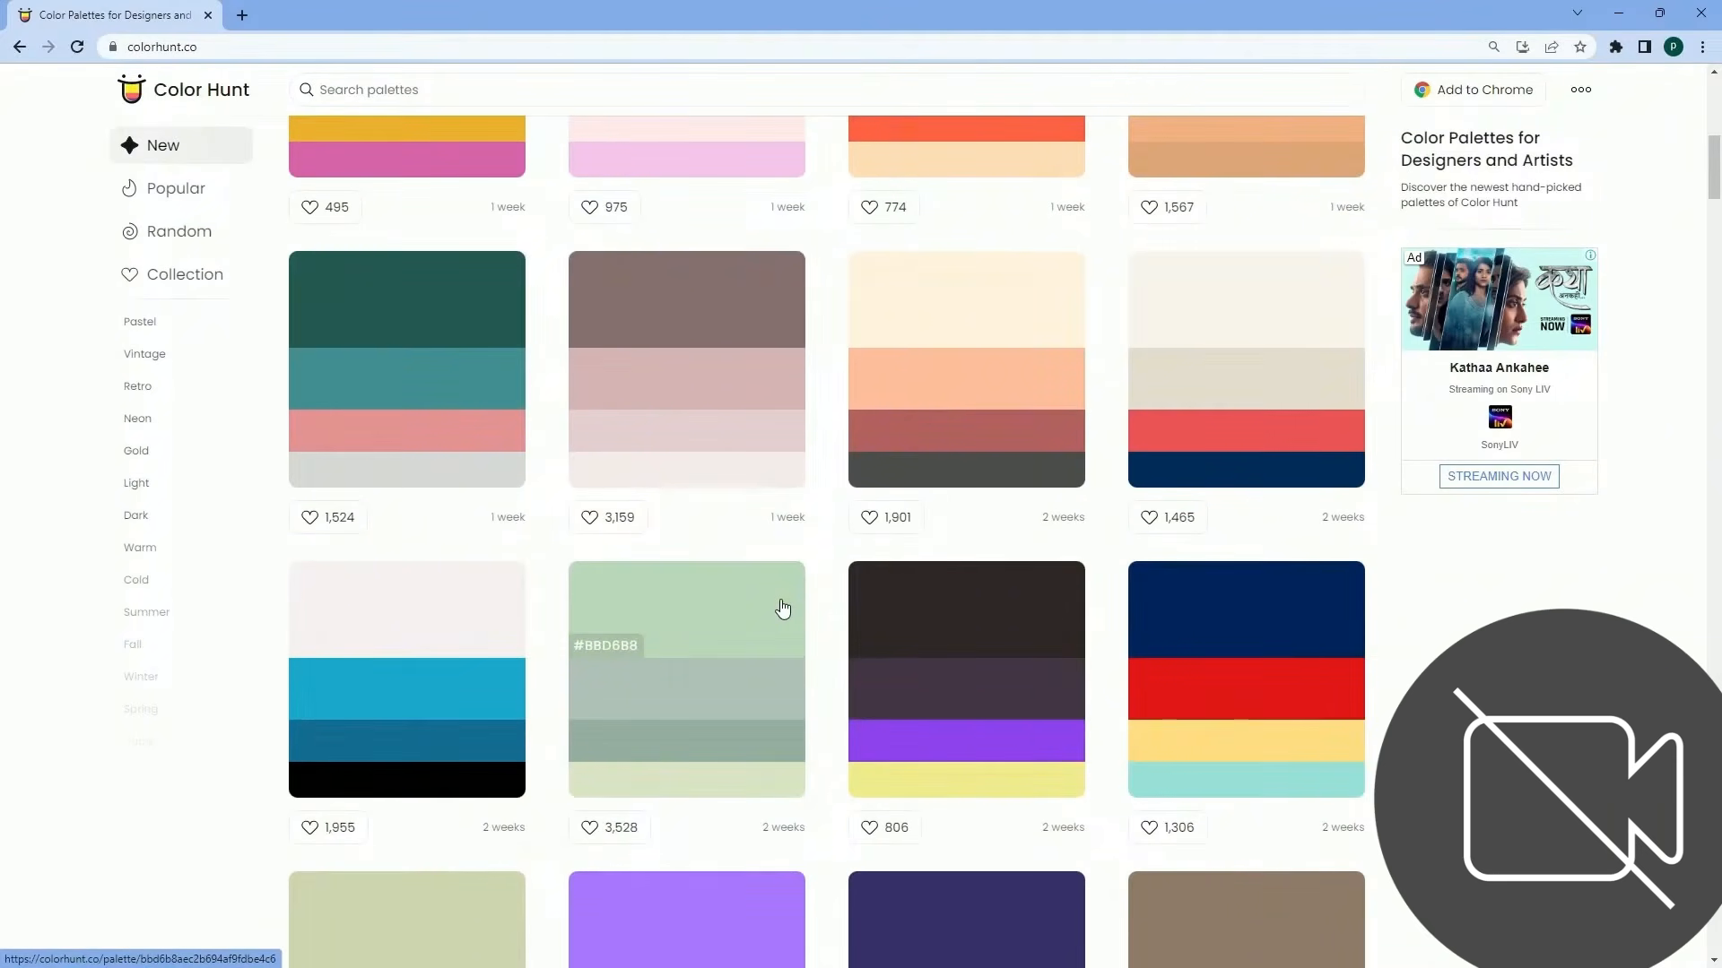
key(alt+Tab)
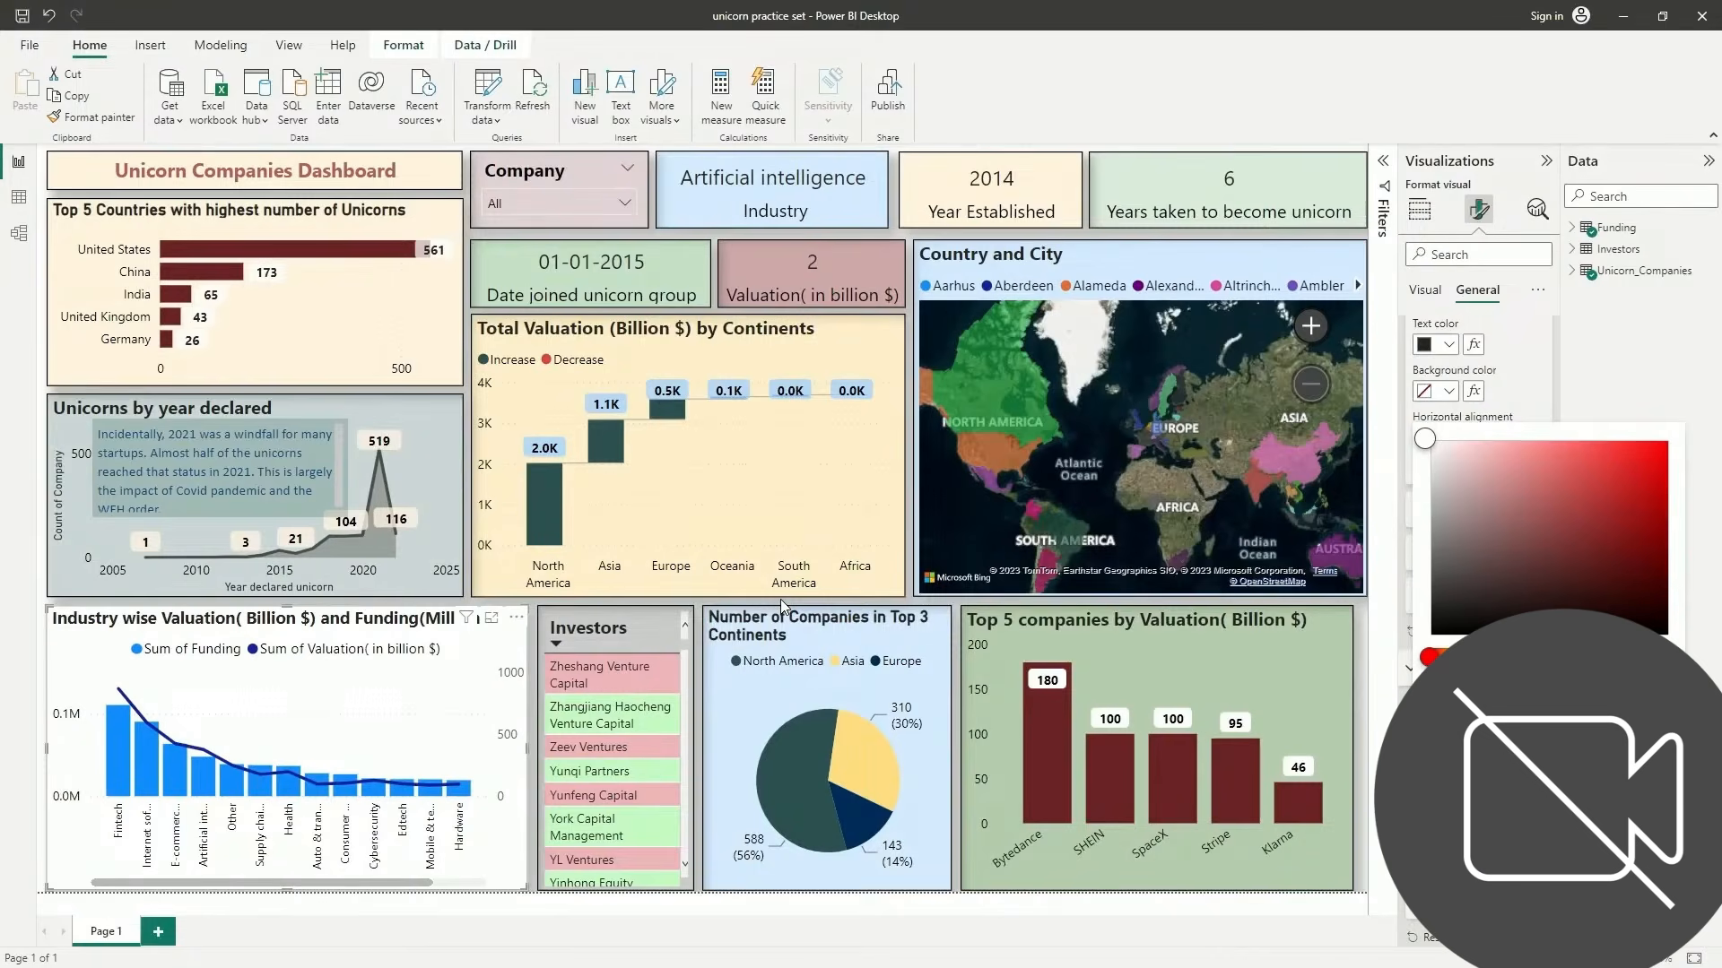
key(alt+Tab)
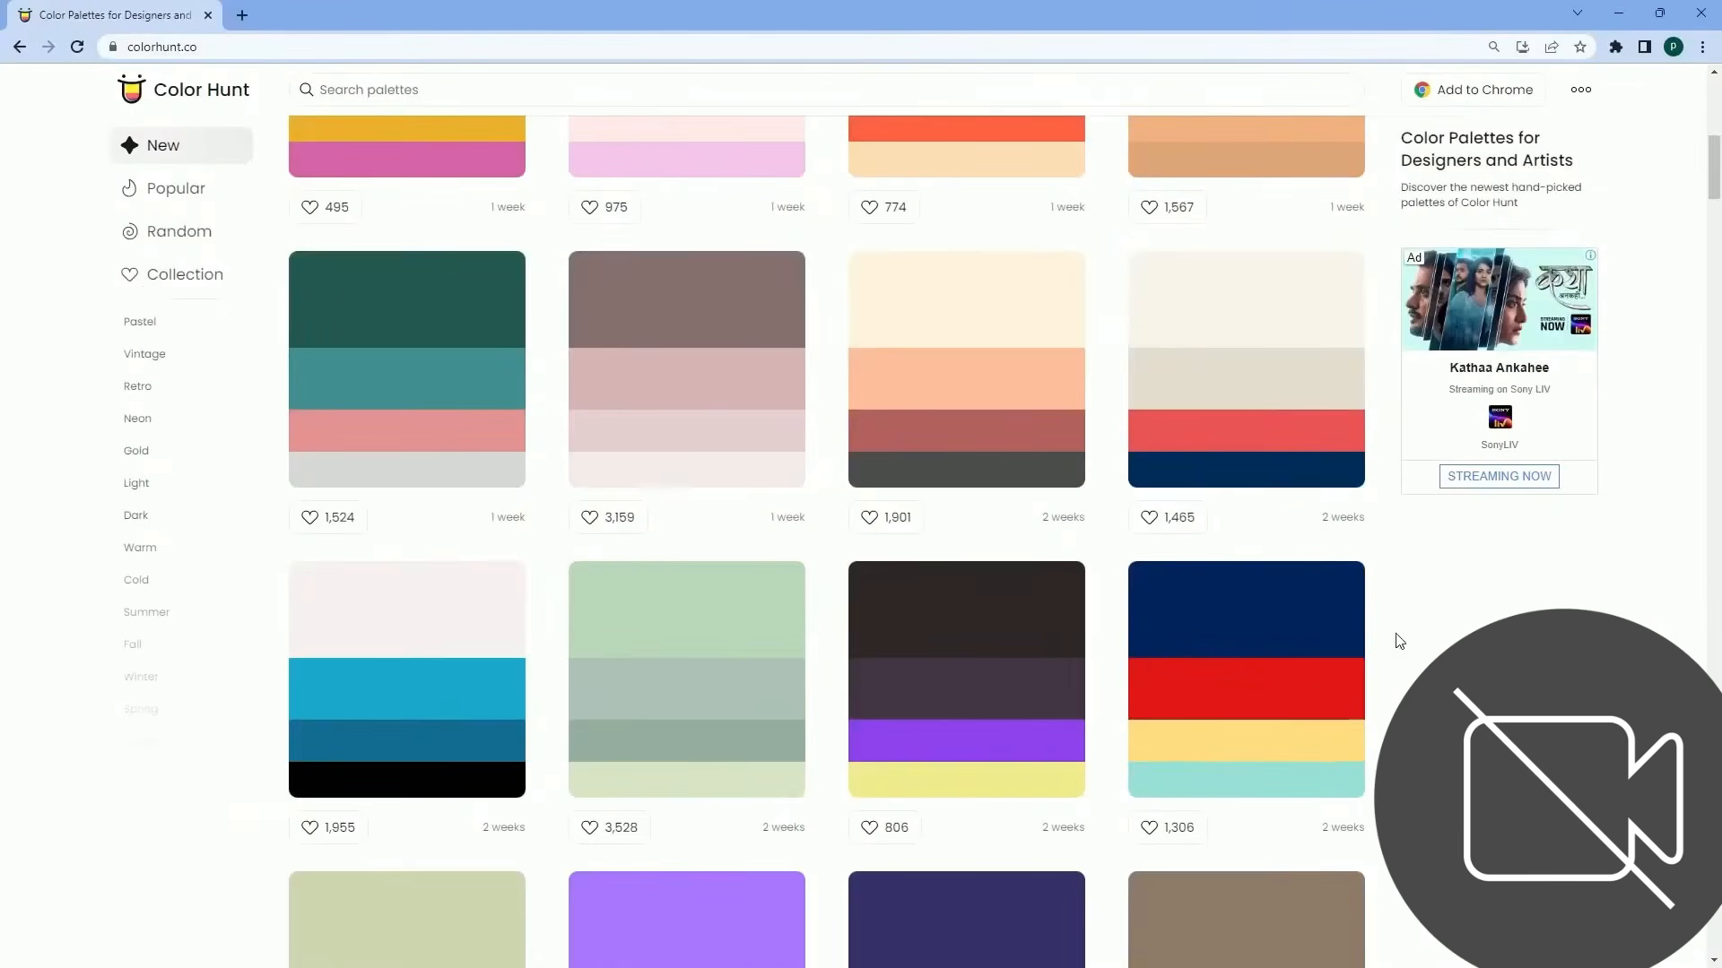
scroll(1238, 634, up, 4)
scroll(818, 625, up, 5)
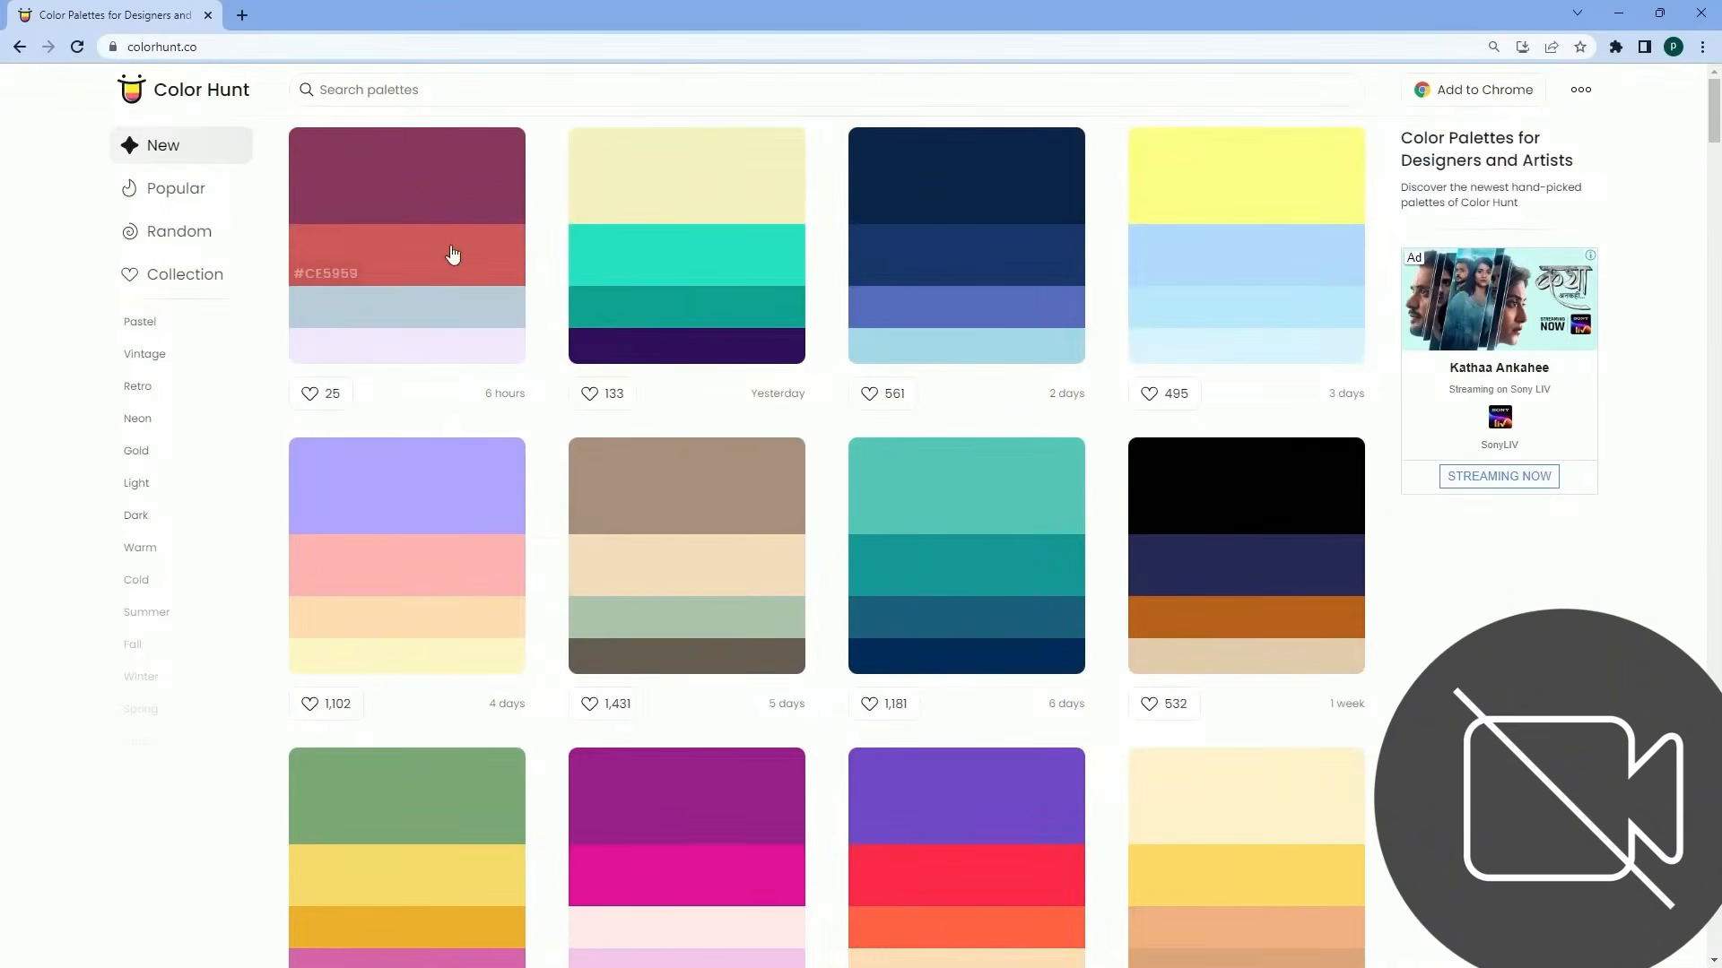
scroll(969, 628, down, 10)
scroll(968, 648, down, 12)
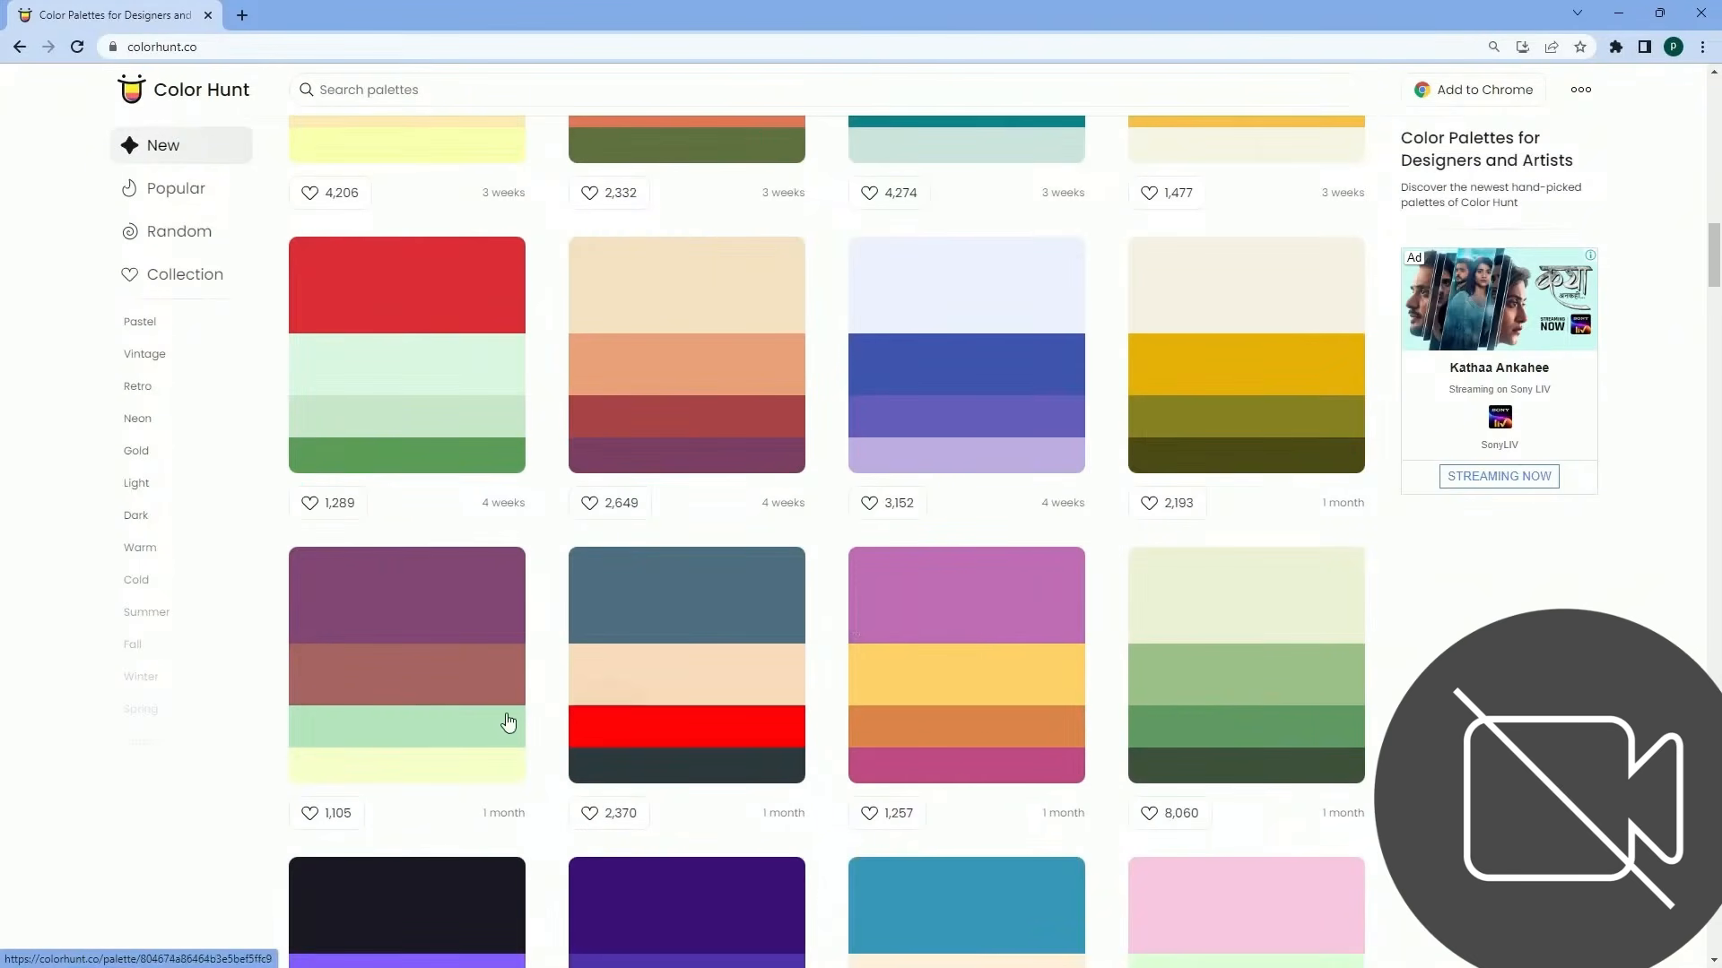
click(355, 673)
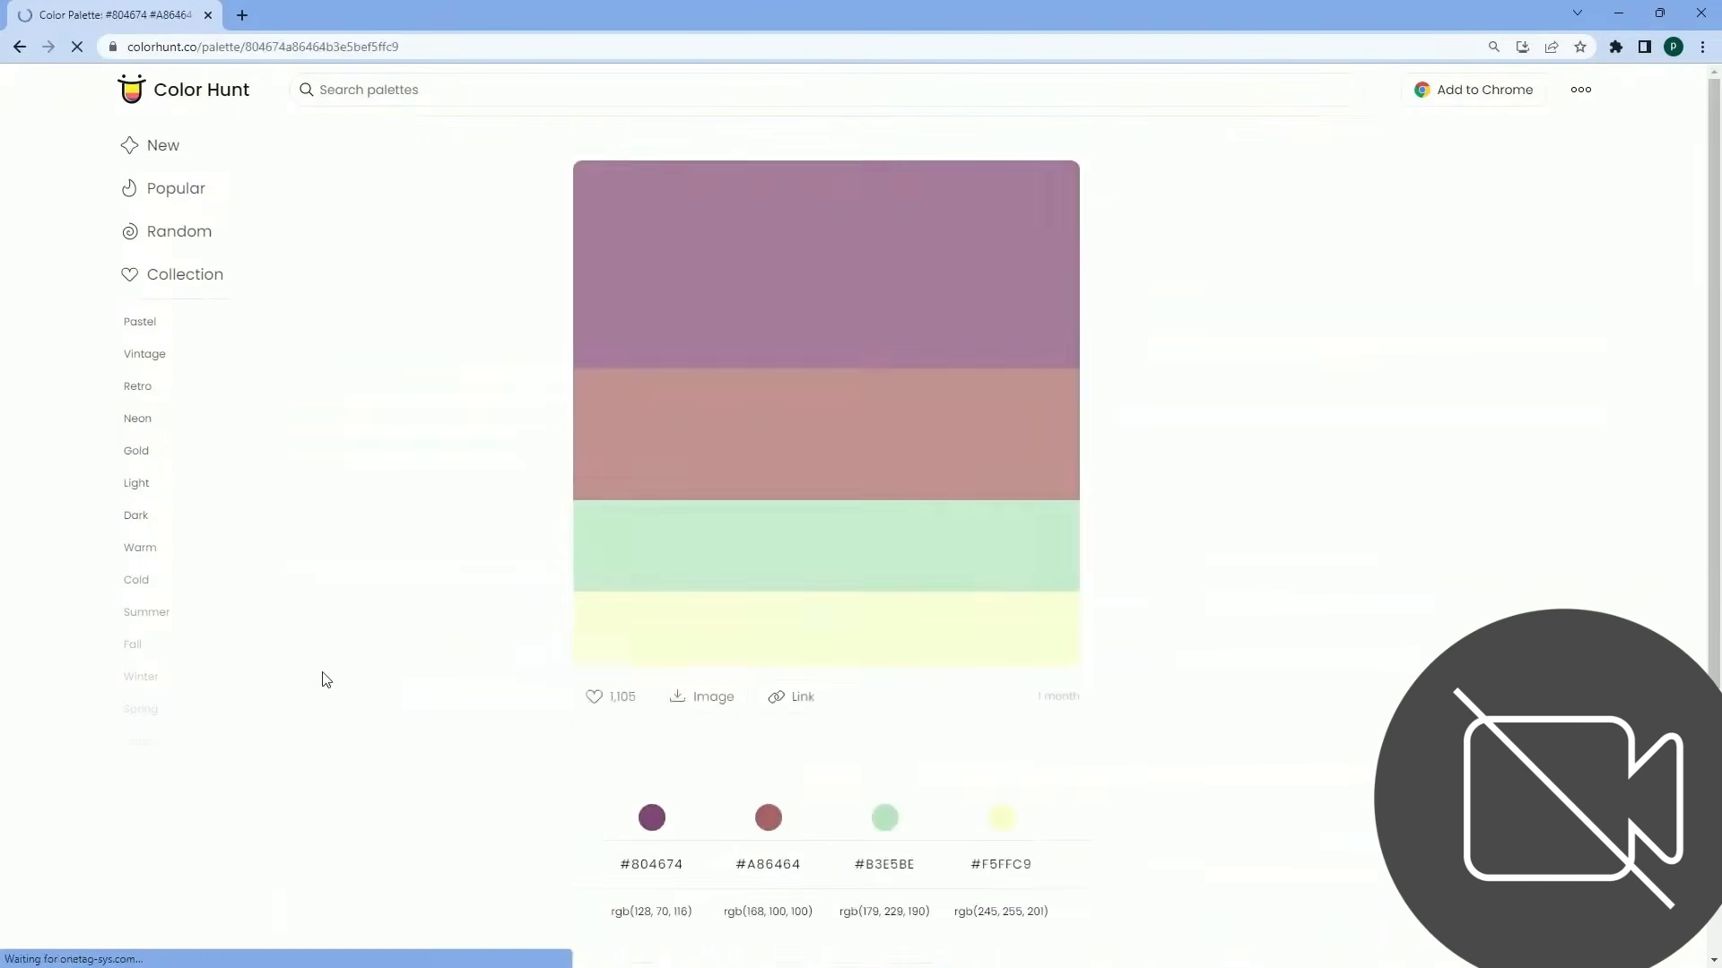
click(632, 491)
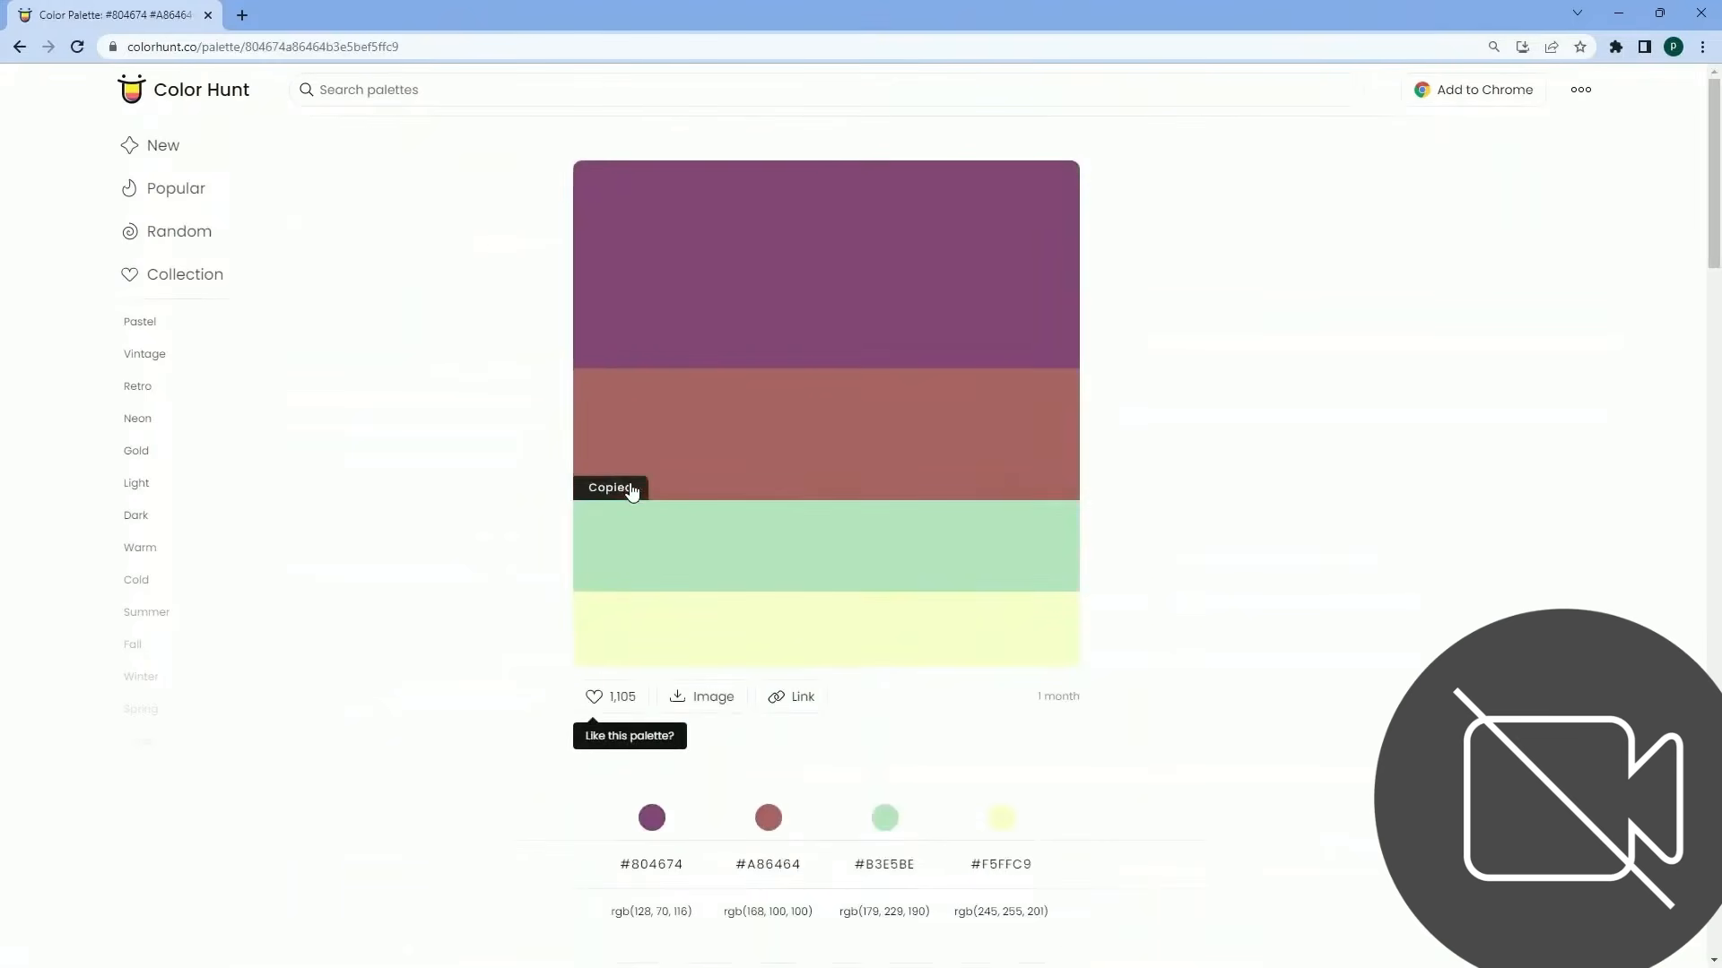
key(alt+Tab)
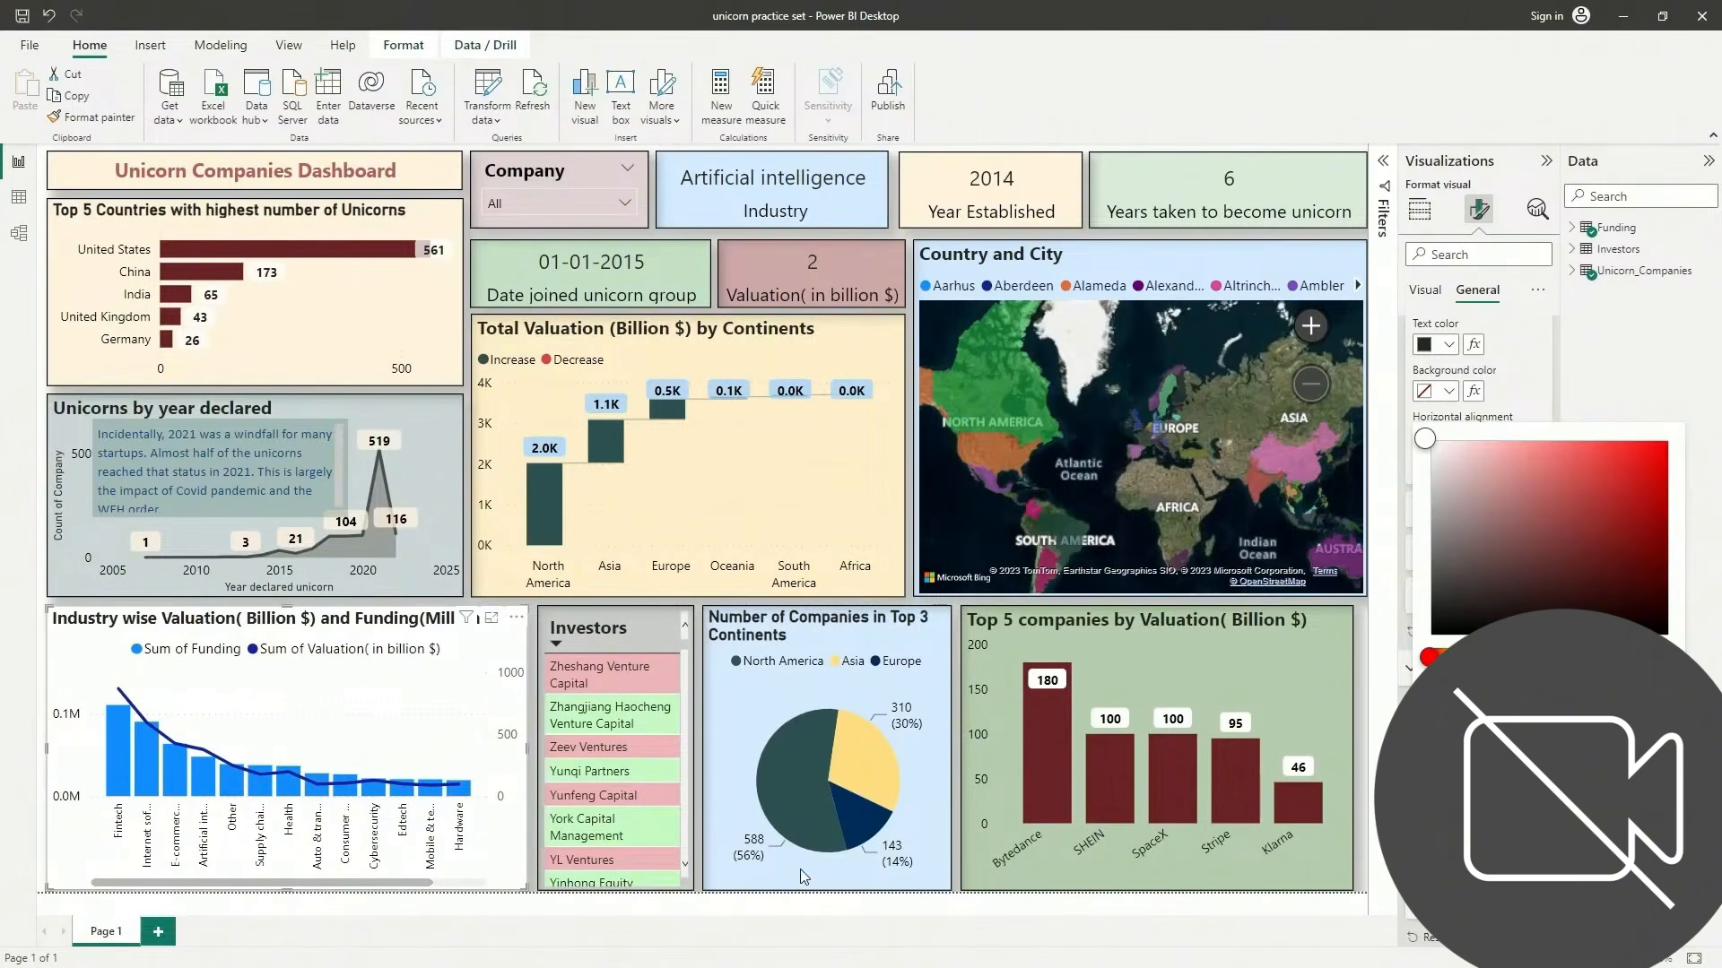
Go back to the Color Hunt palette list in Chrome, find the dark red, green and beige palette and copy its dark red
key(alt+Tab)
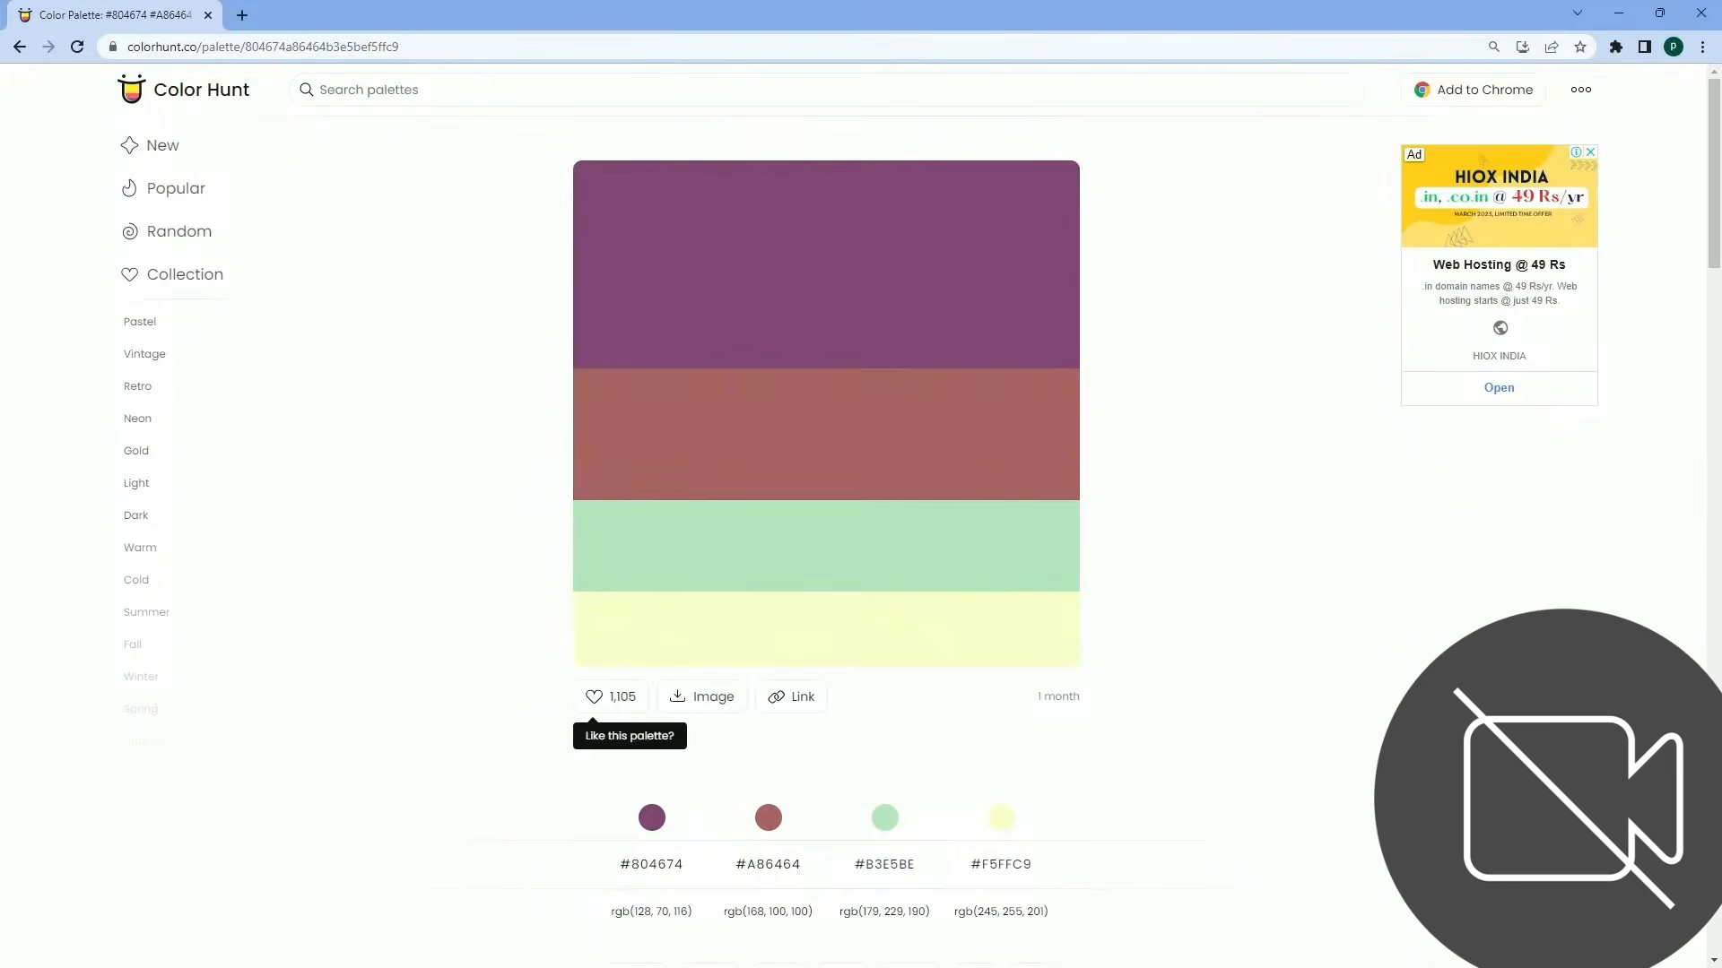
click(19, 47)
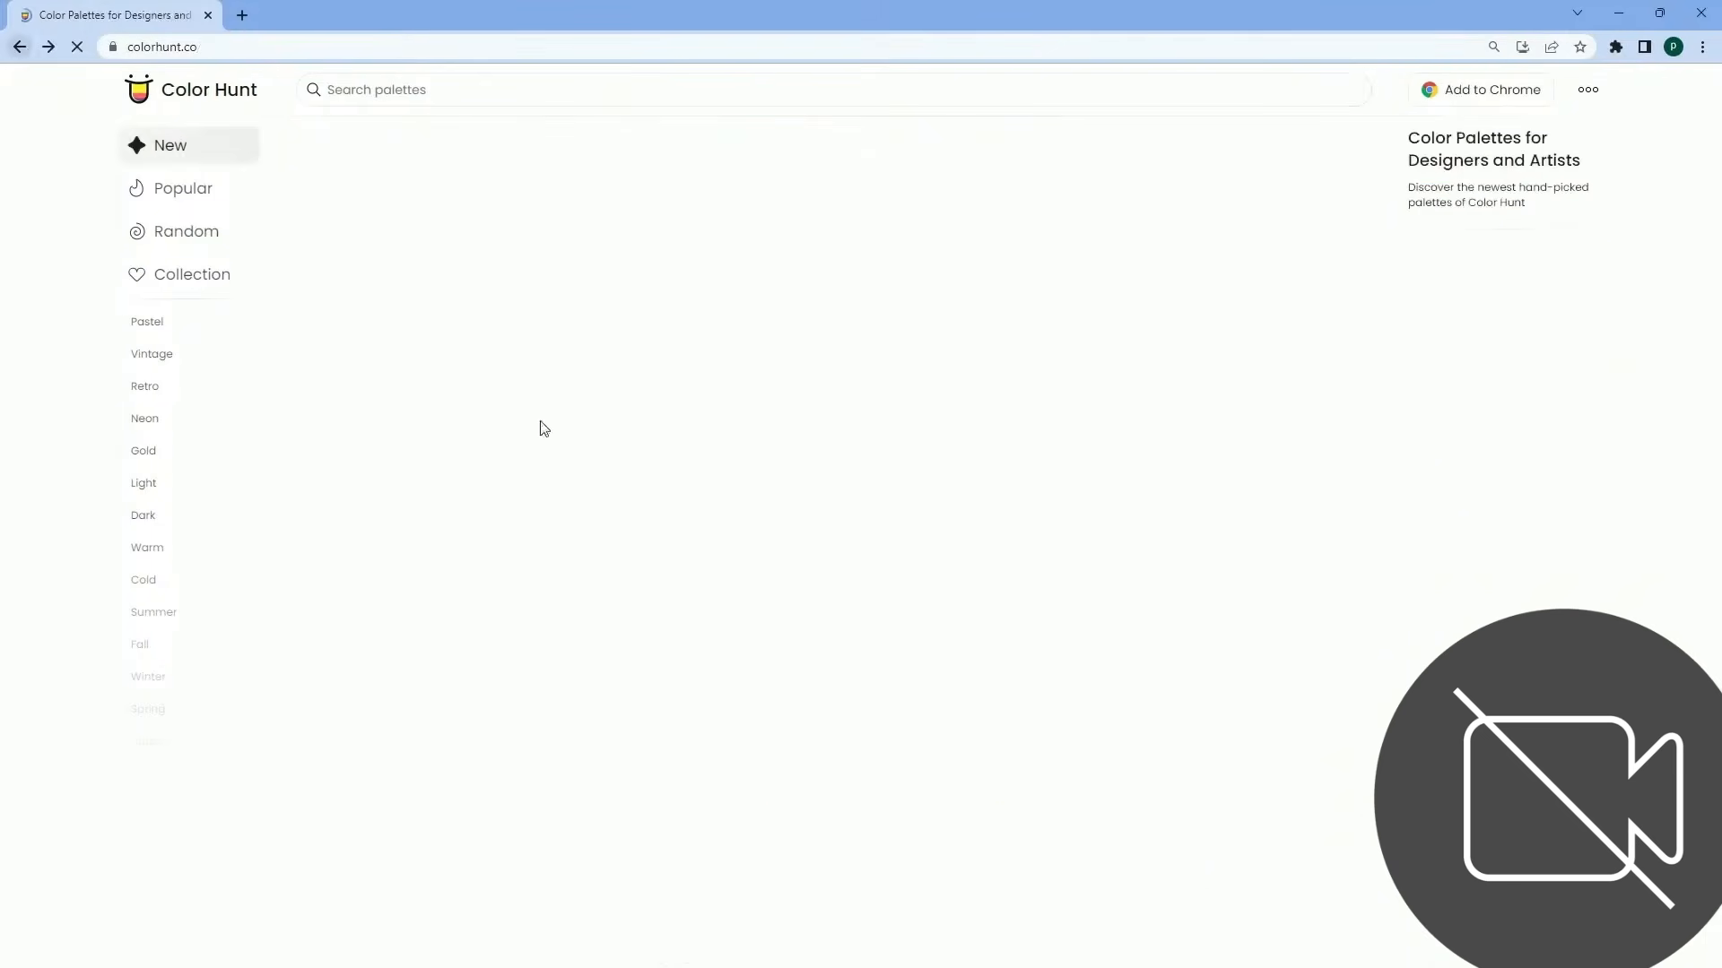
scroll(710, 495, down, 10)
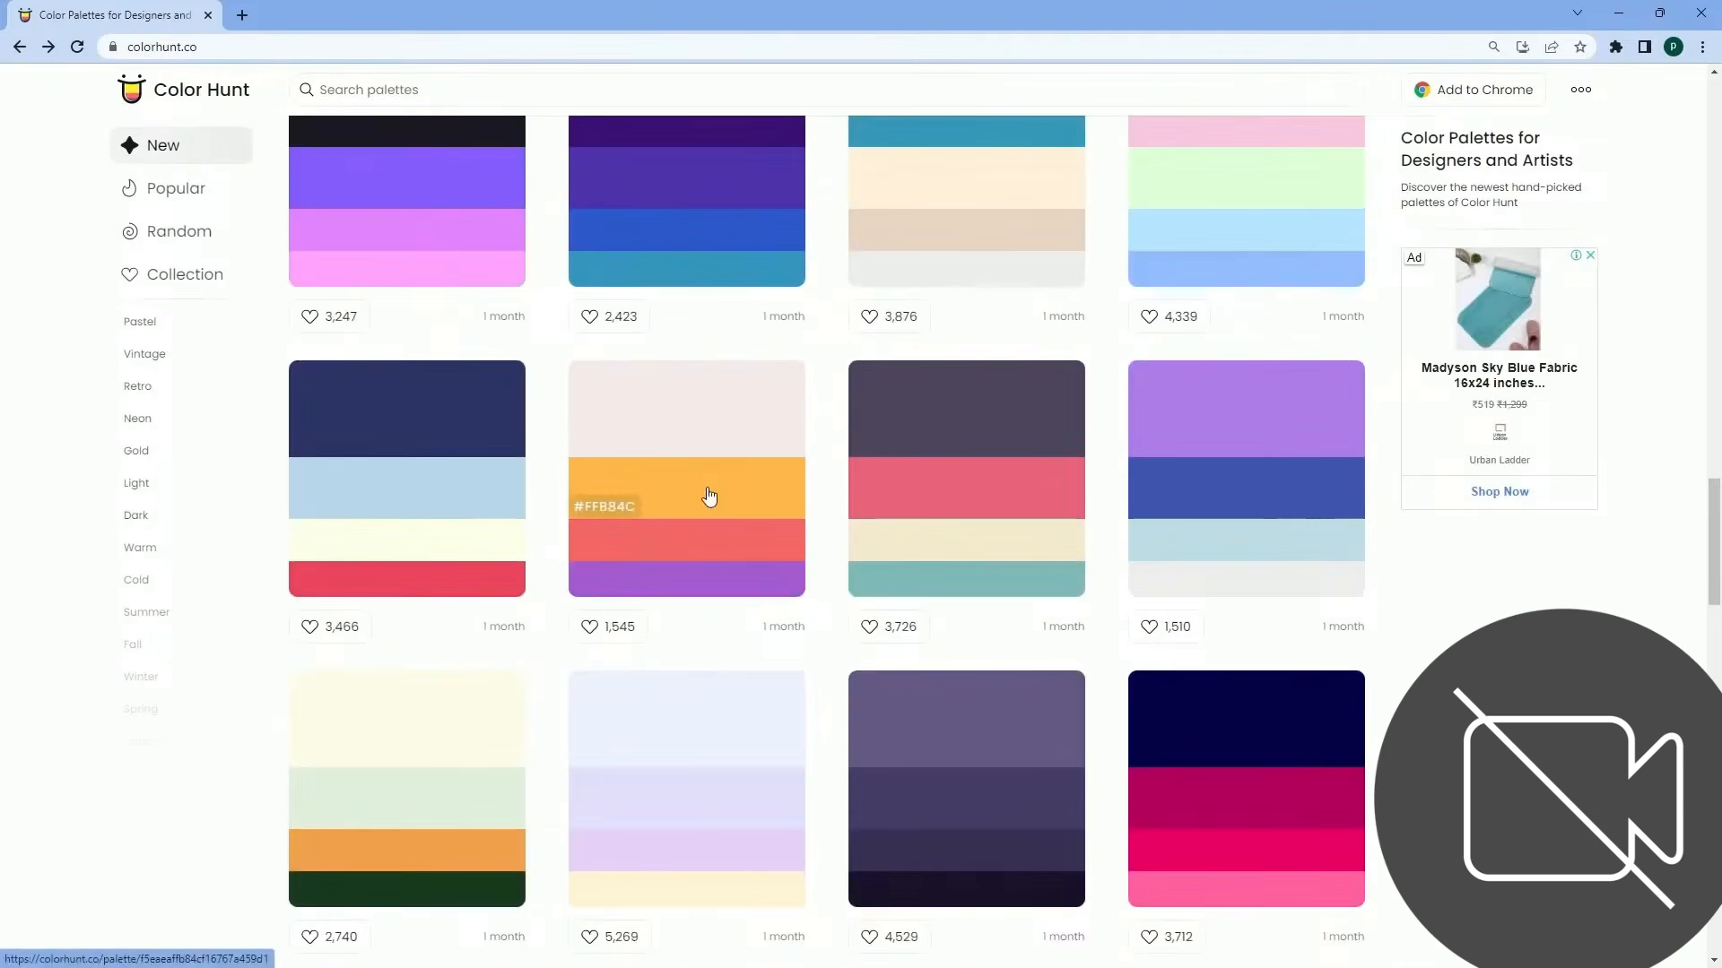
scroll(708, 495, down, 14)
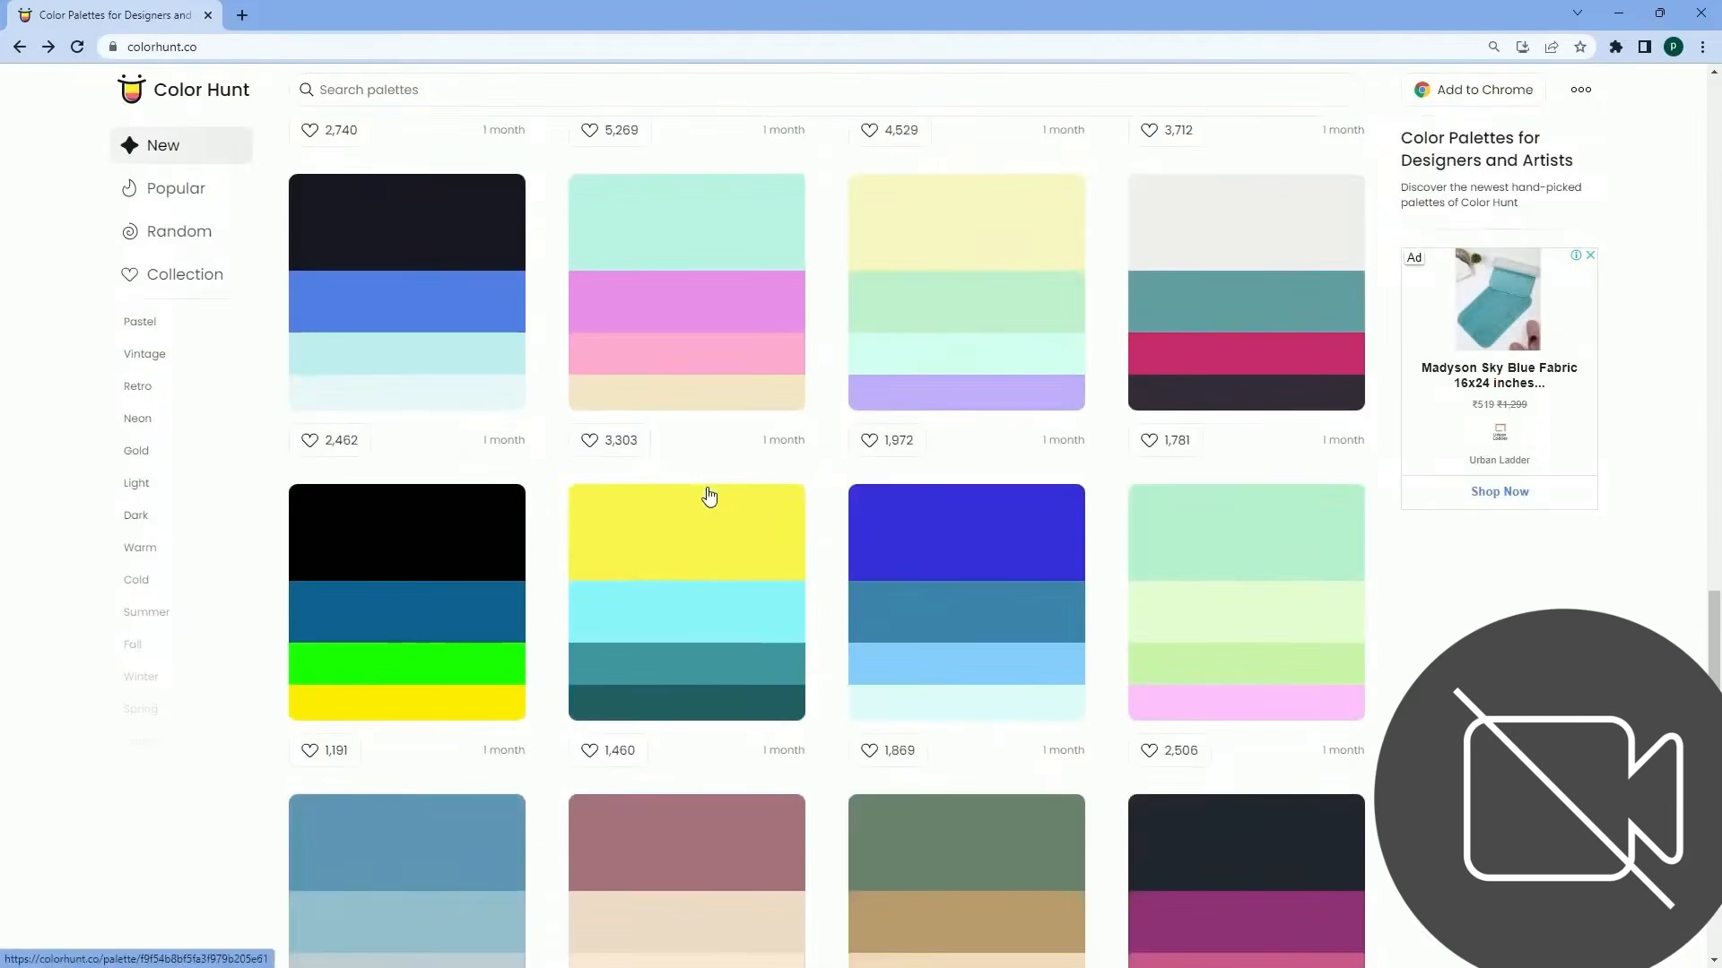
scroll(708, 495, down, 9)
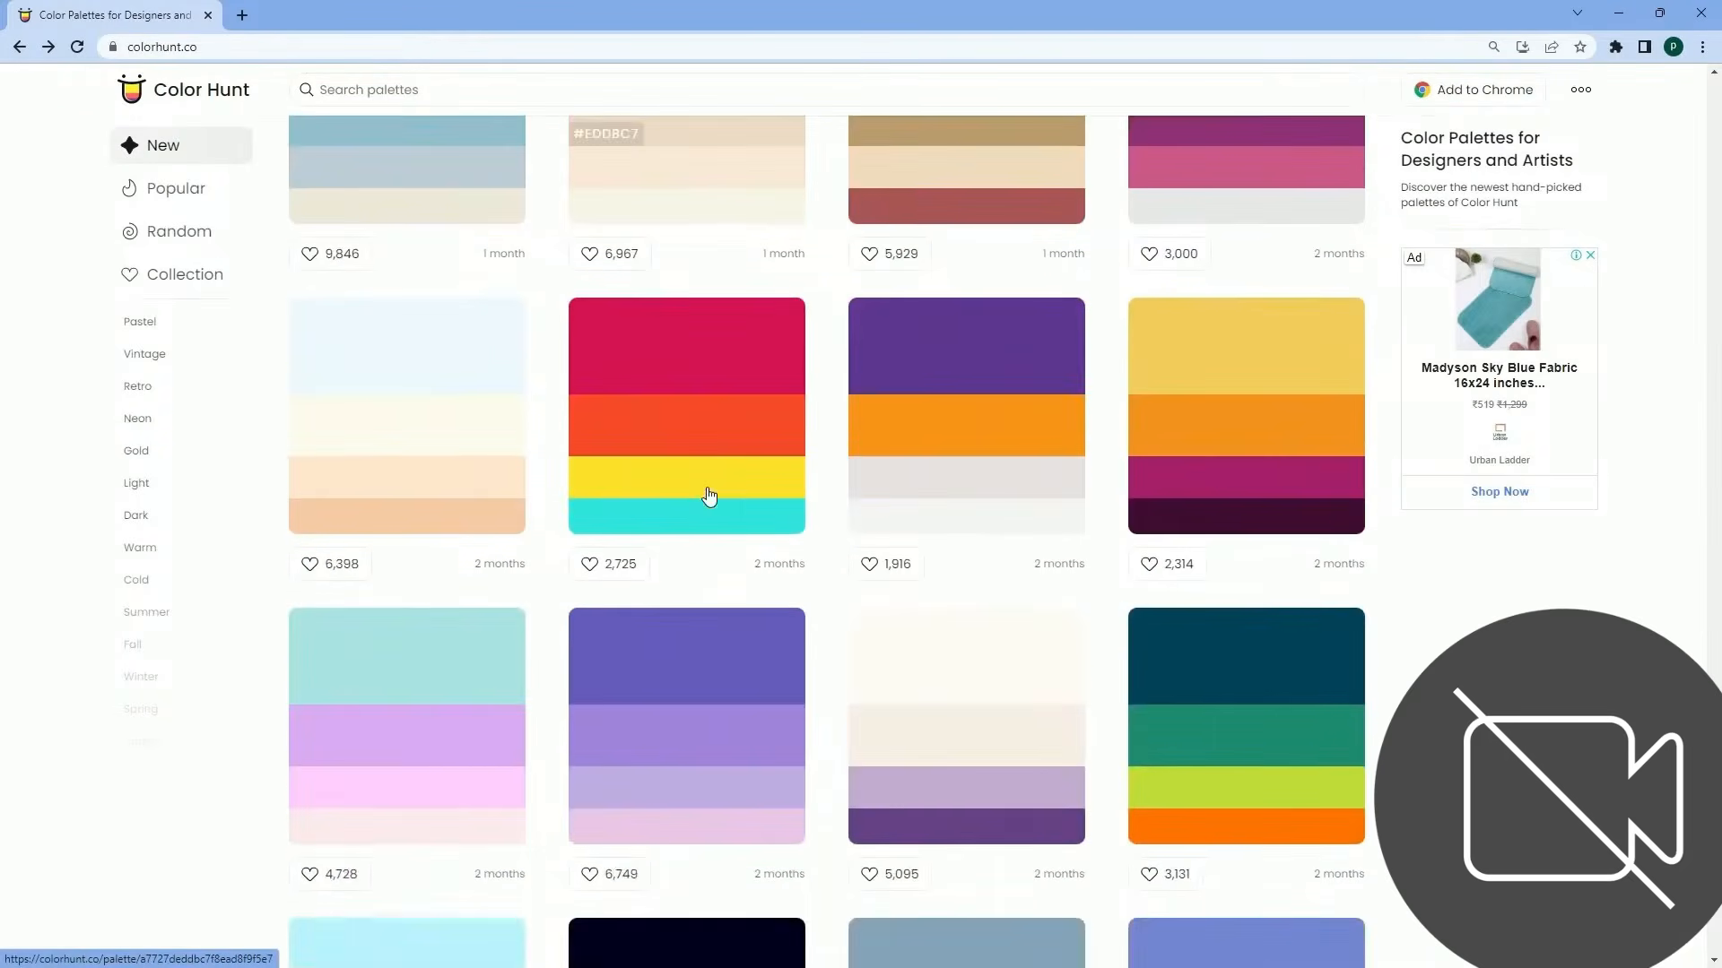
scroll(709, 495, down, 8)
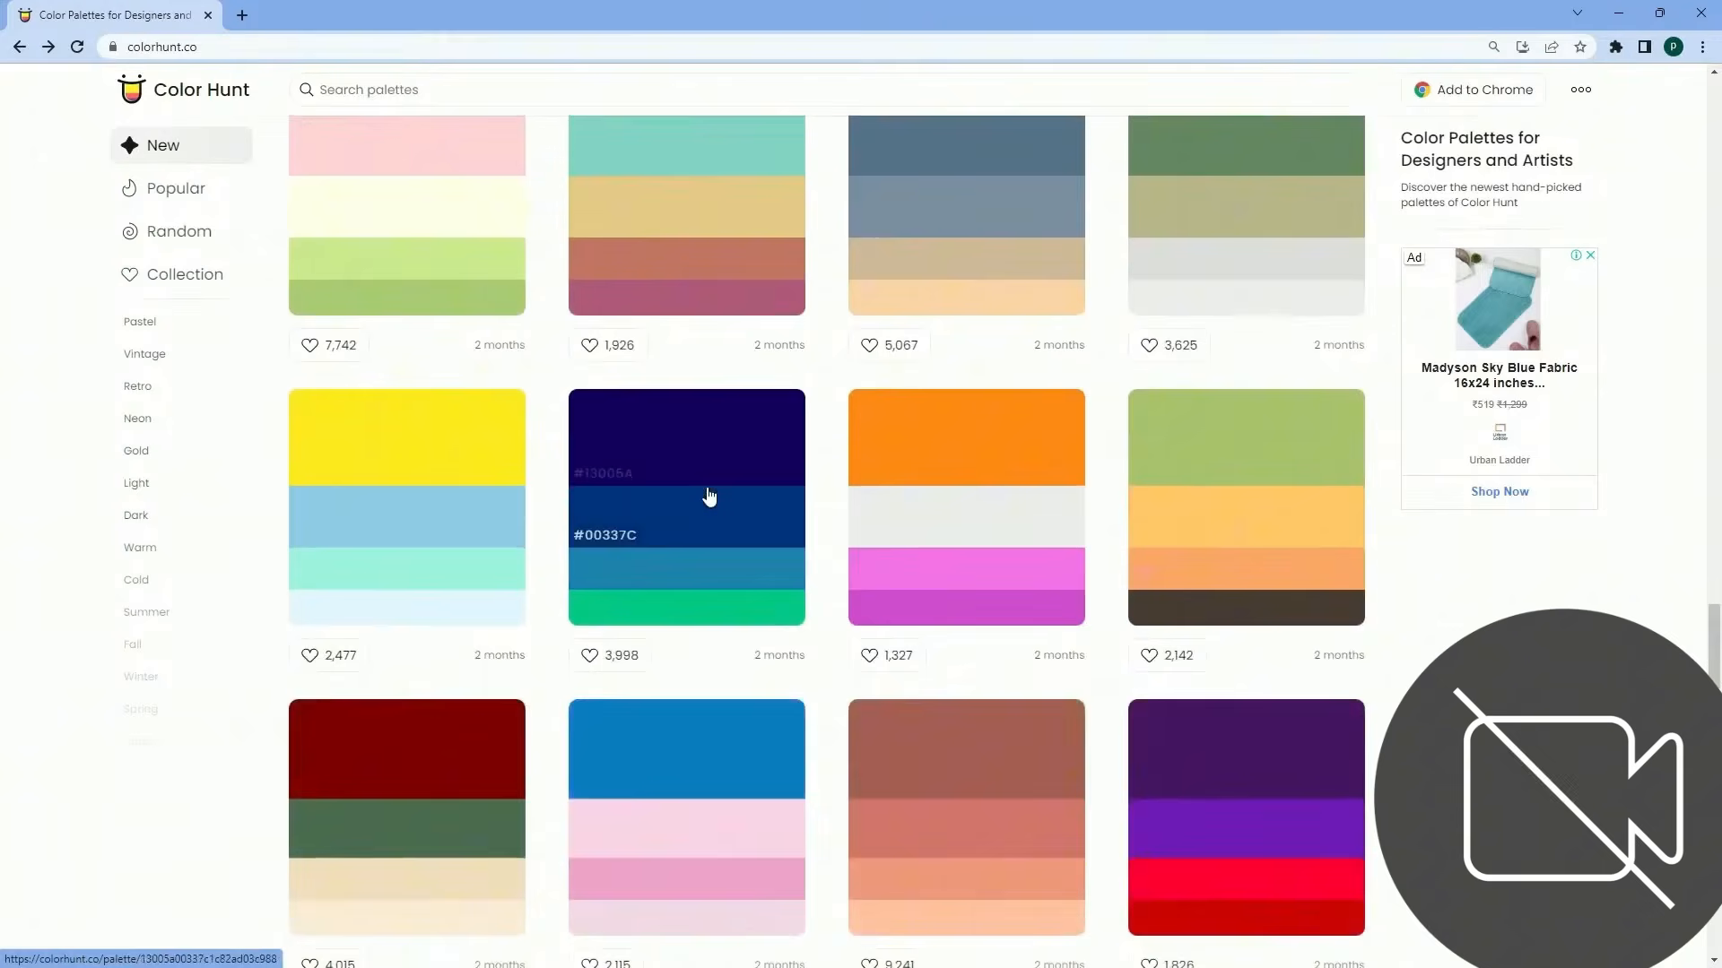
click(324, 767)
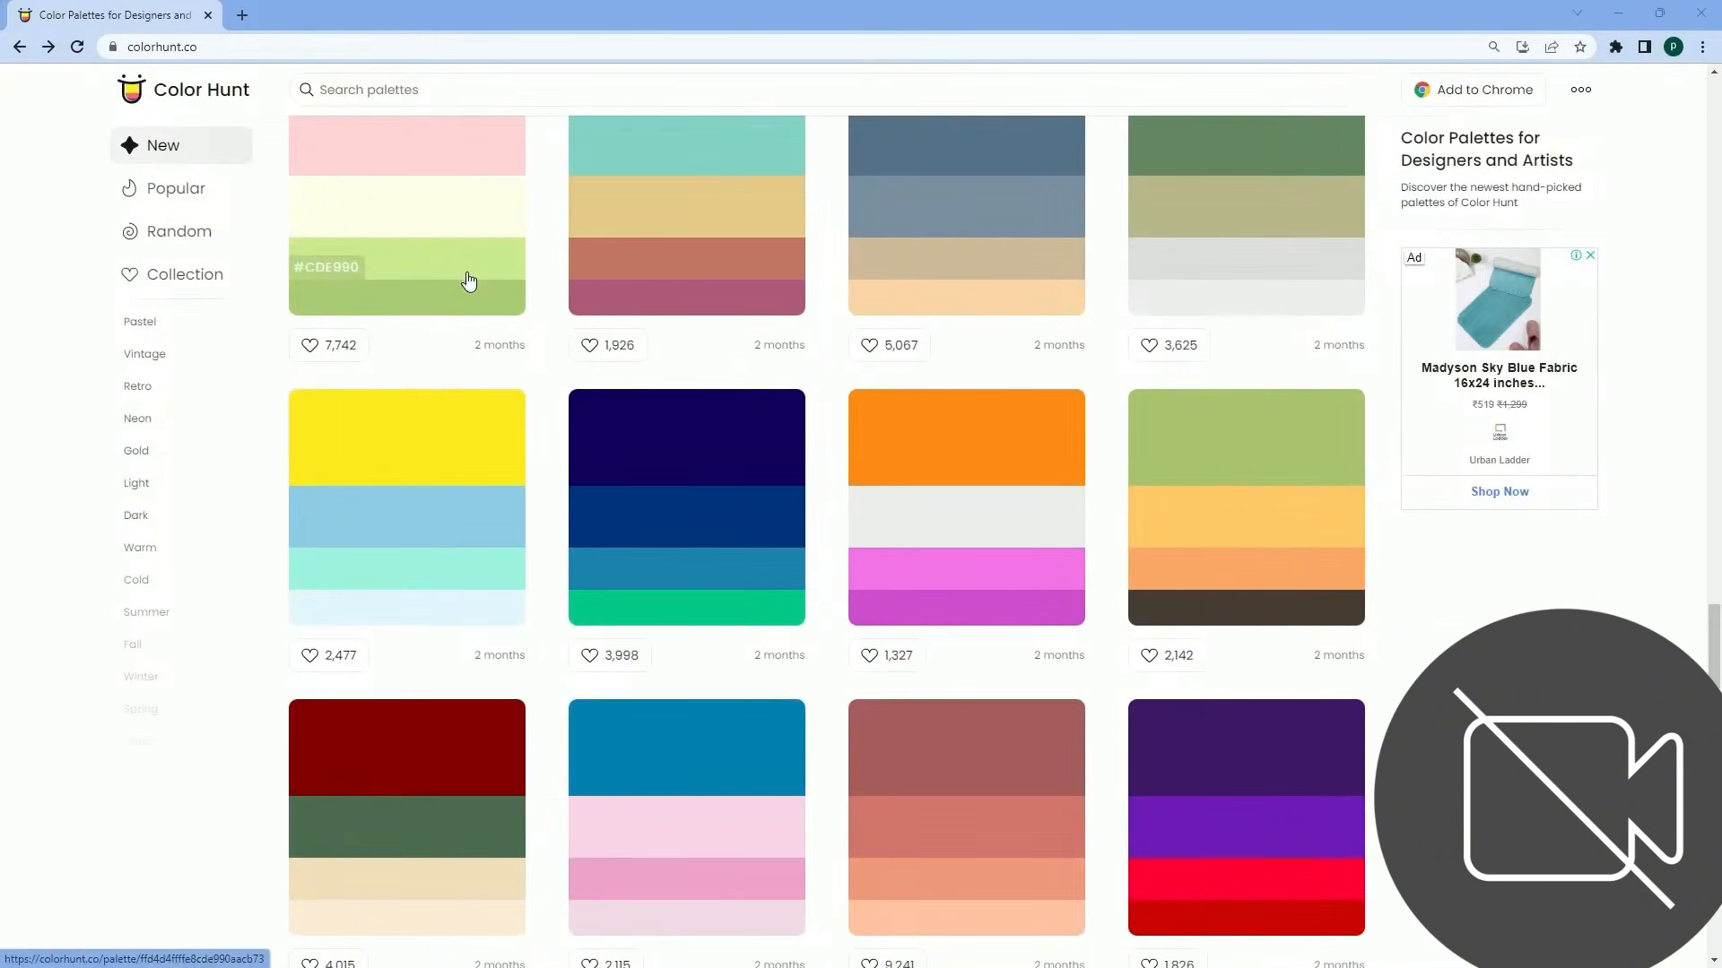
Return to Power BI, apply the copied dark red as the industry-wise chart's background and set its transparency to 76%
key(alt+Tab)
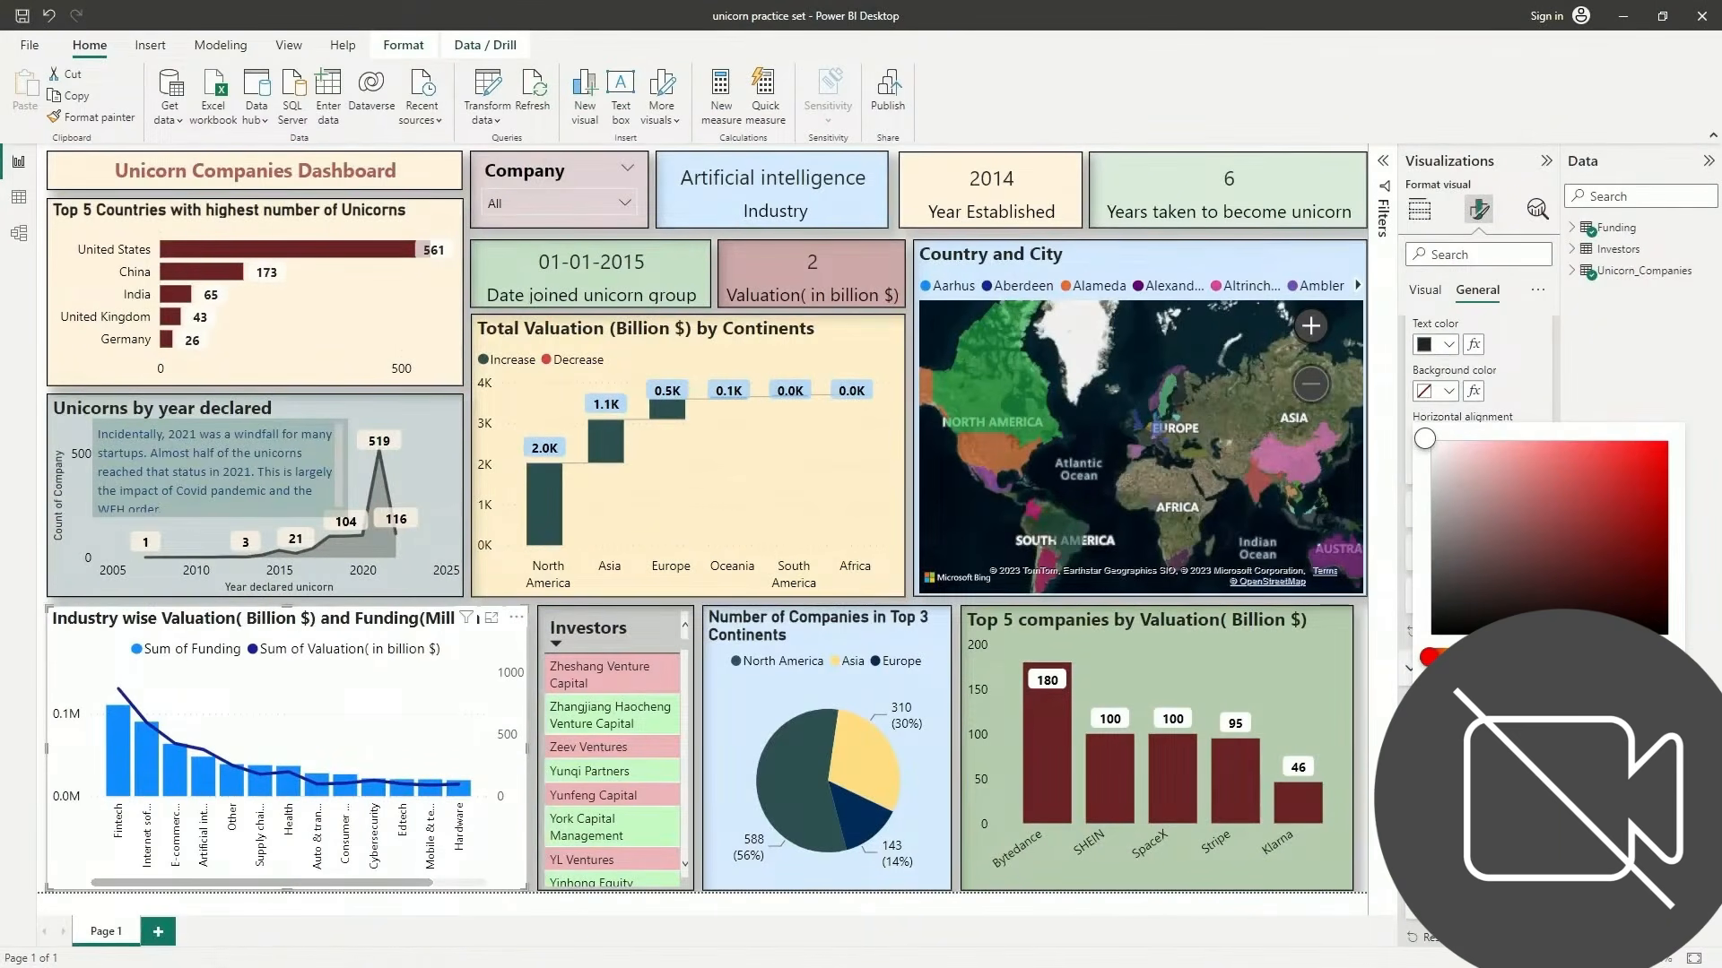
key(ctrl+v)
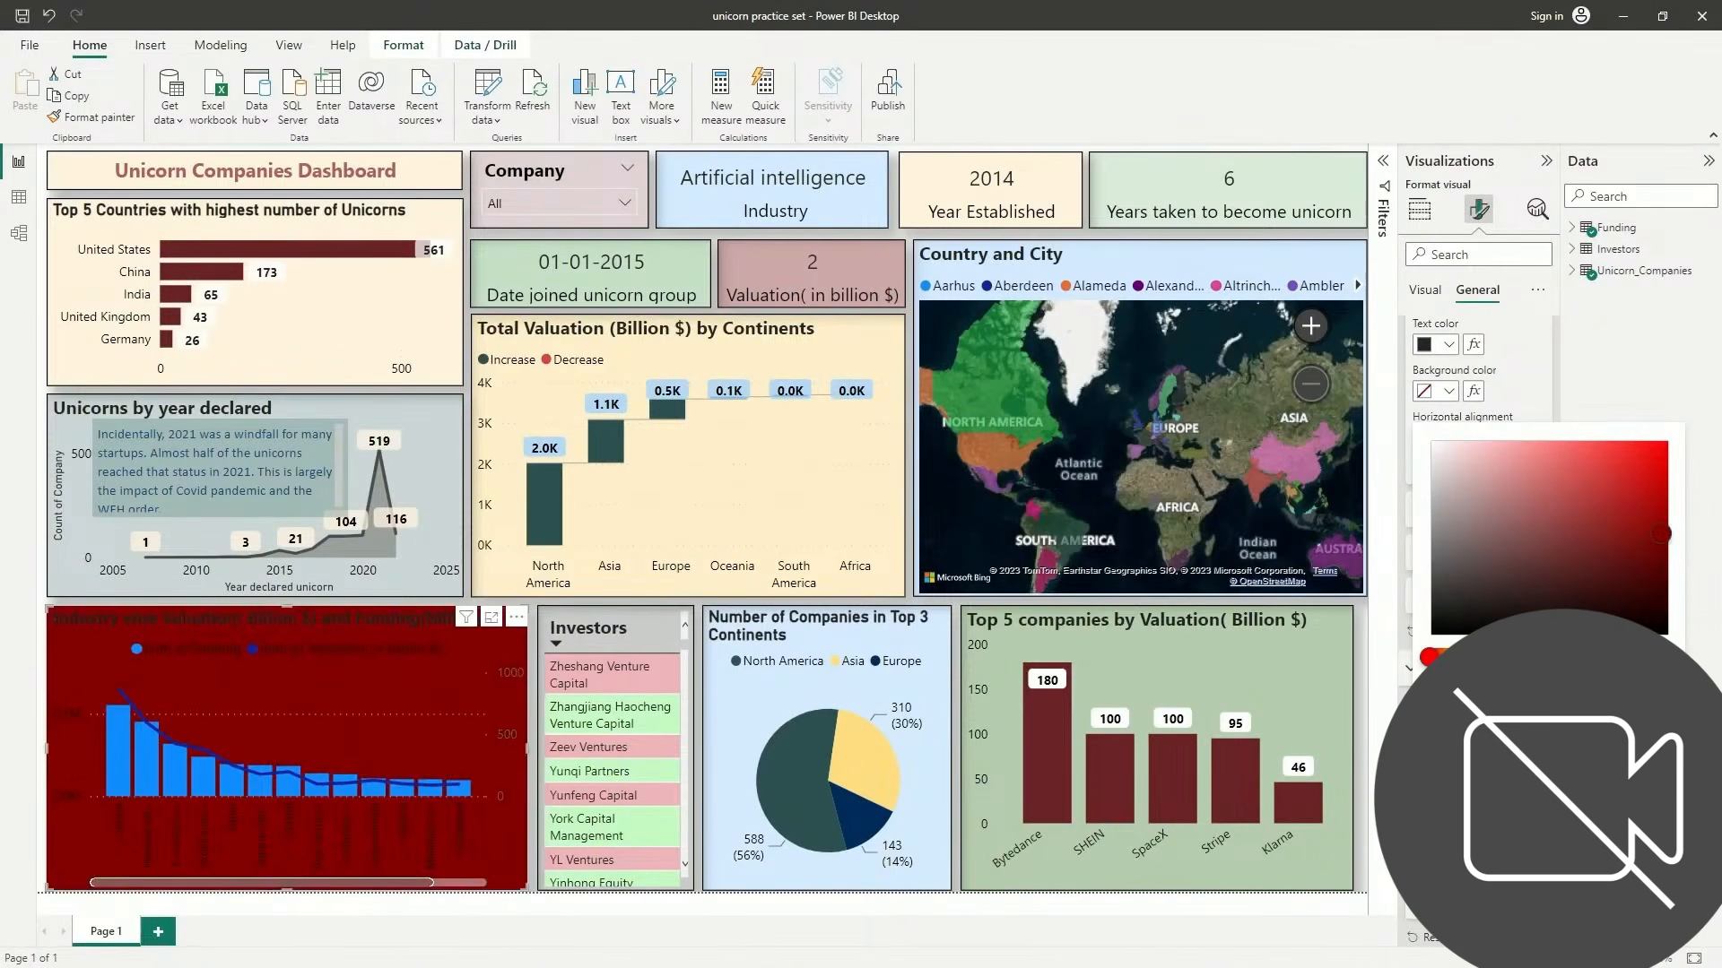
key(Return)
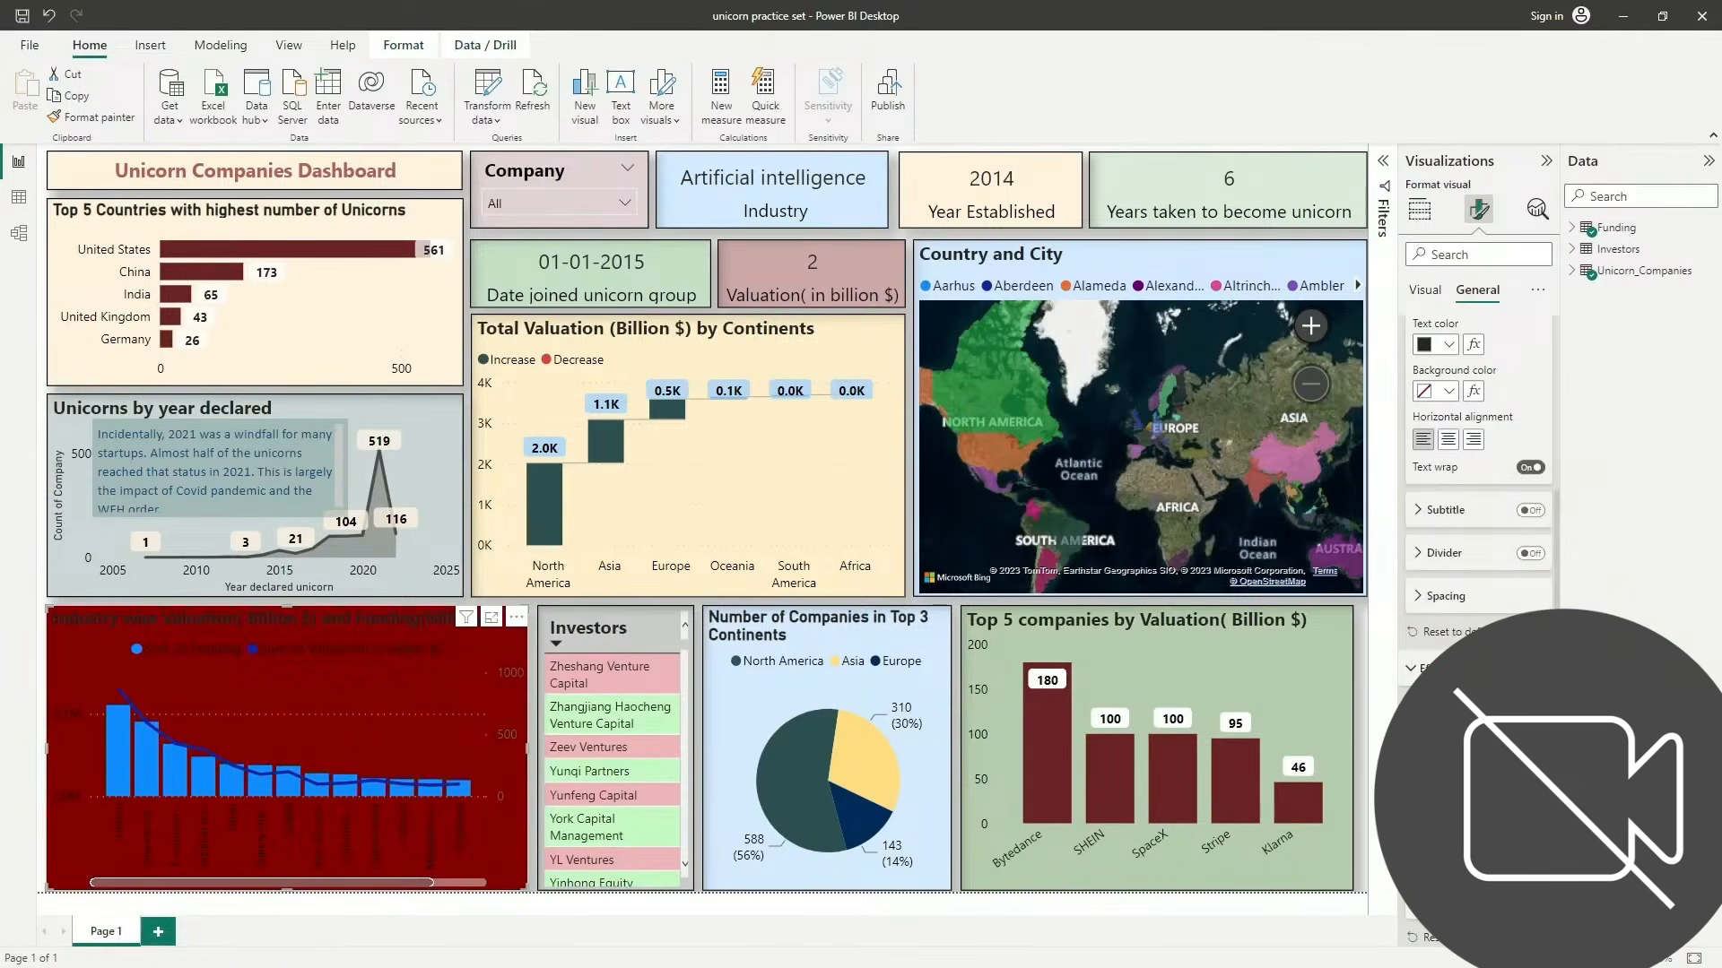
key(Return)
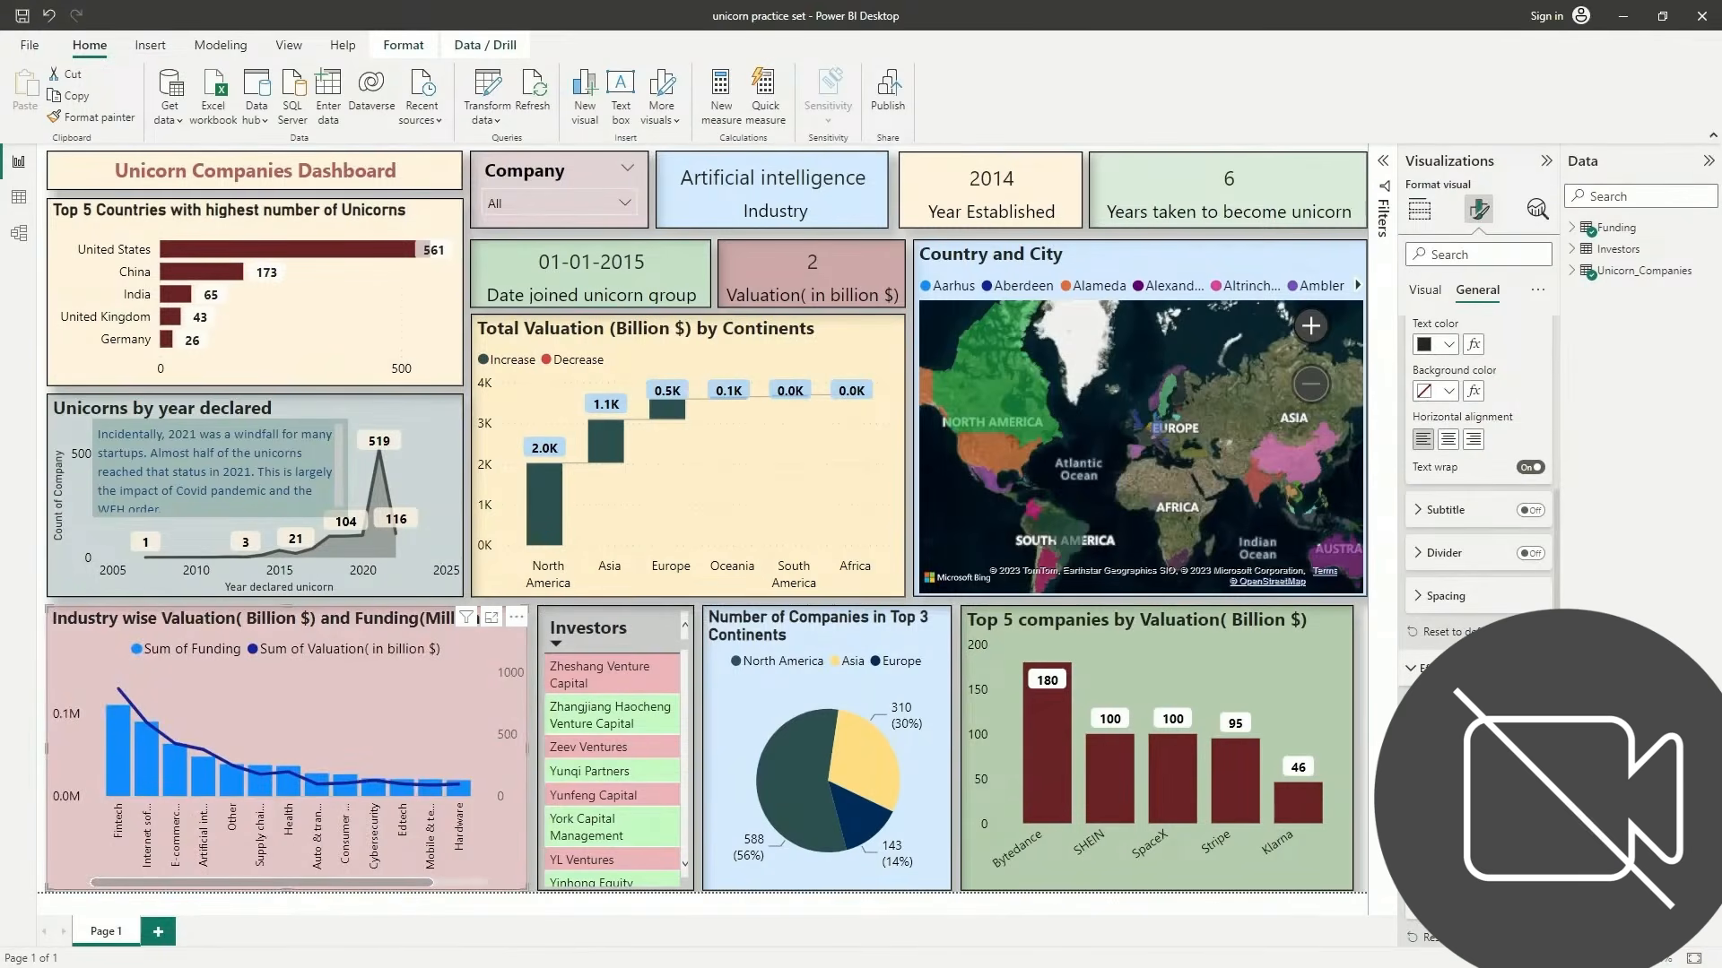
key(Return)
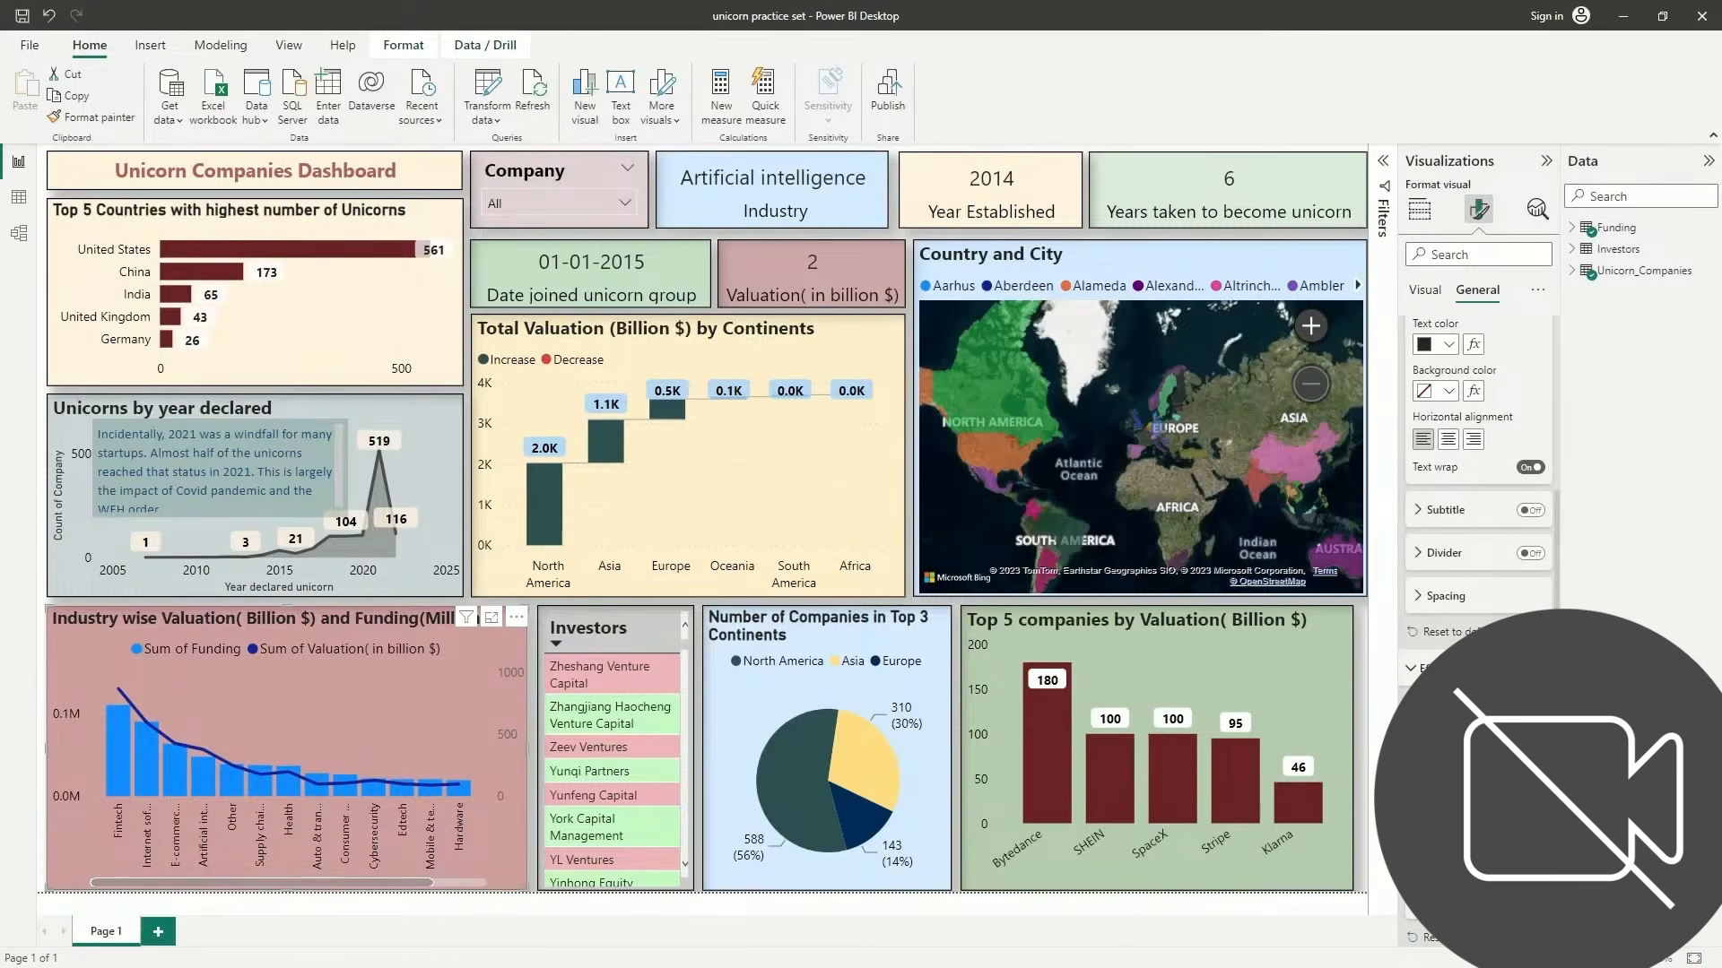
scroll(1507, 798, down, 1)
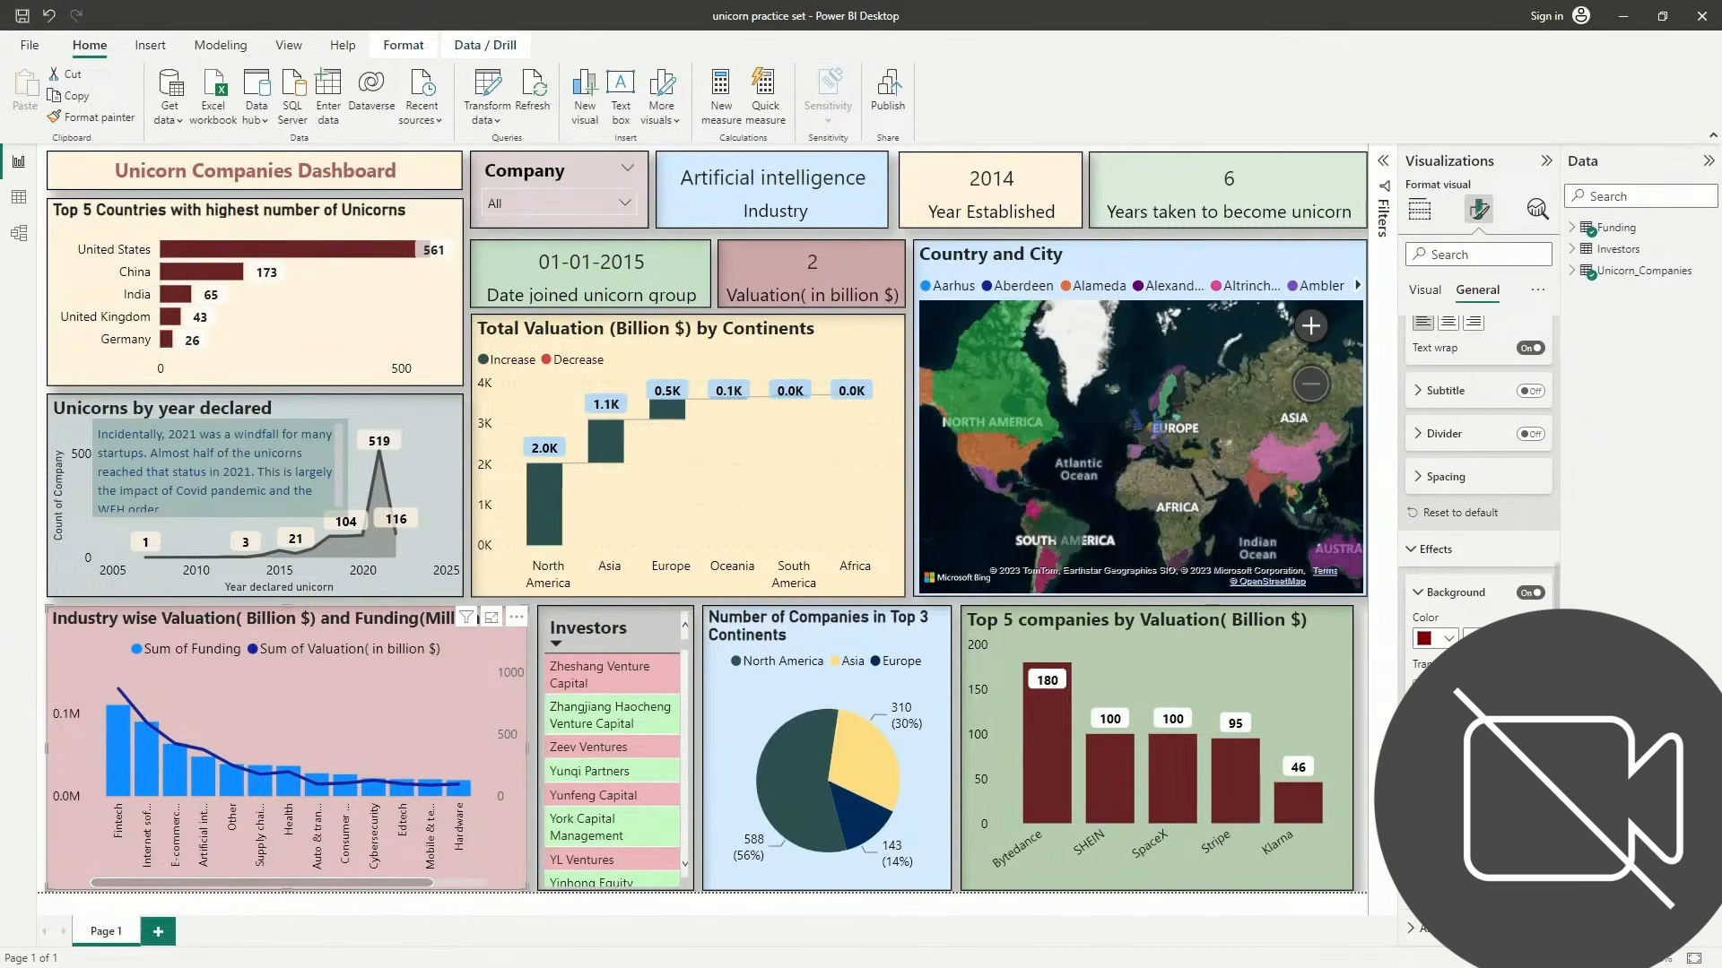
scroll(1478, 494, down, 2)
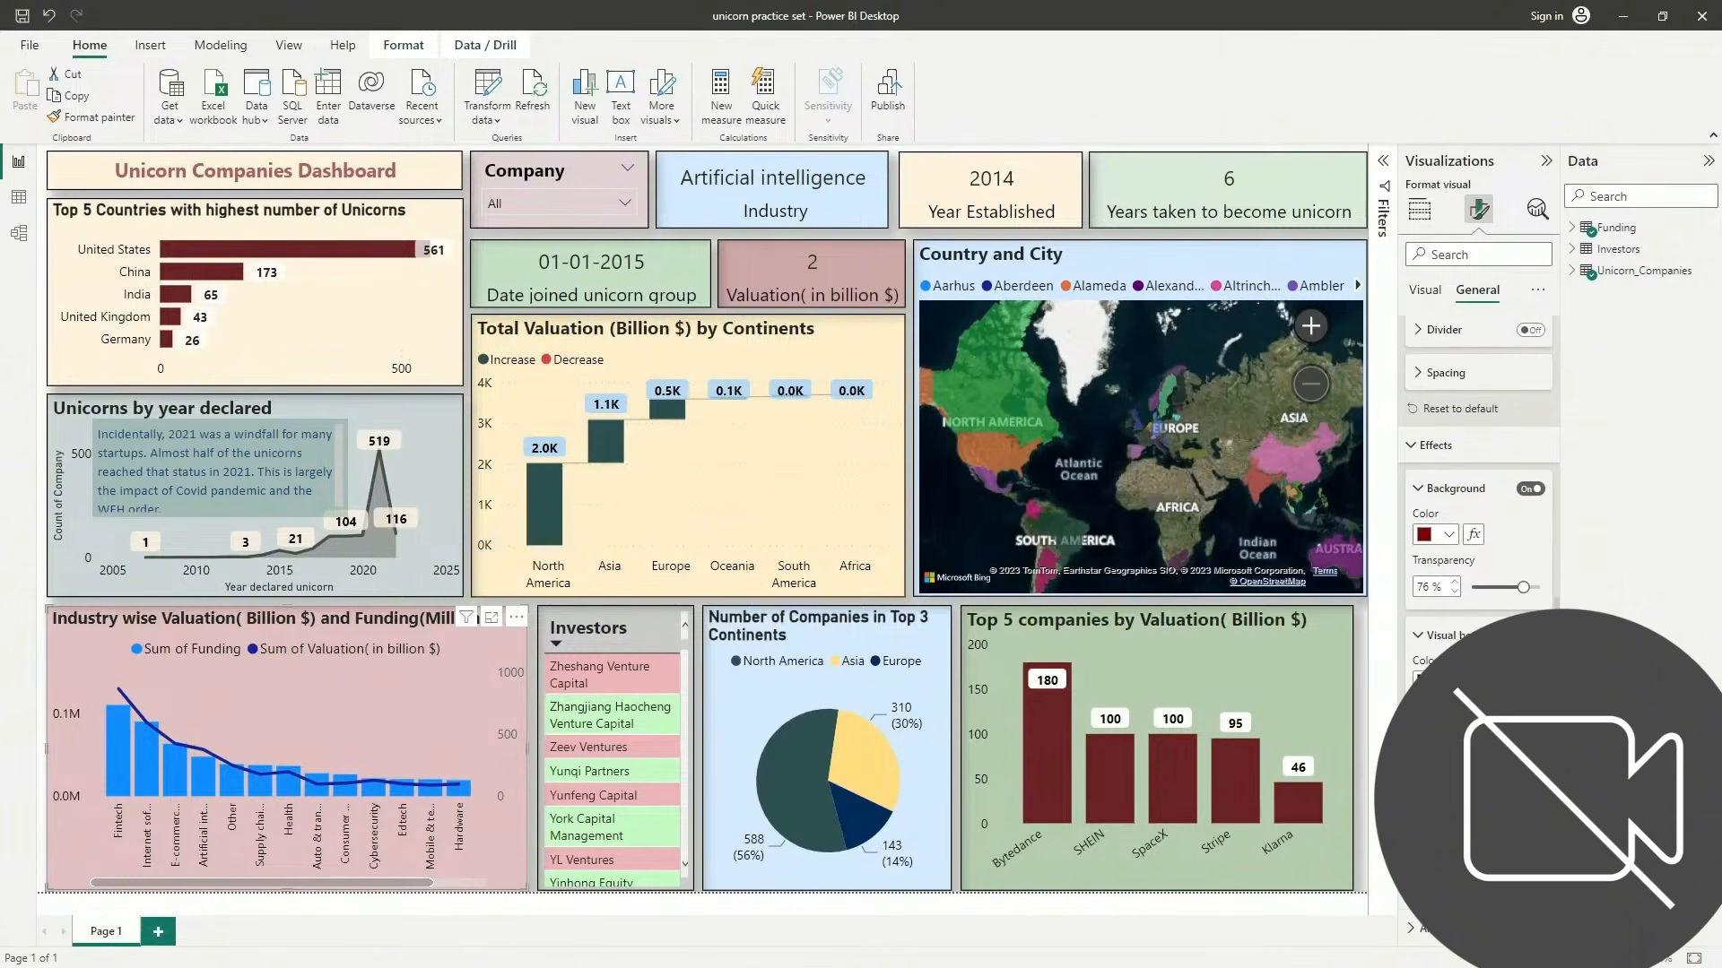
Set the maximum area height of the industry-wise chart's x-axis labels to 39%
click(1423, 296)
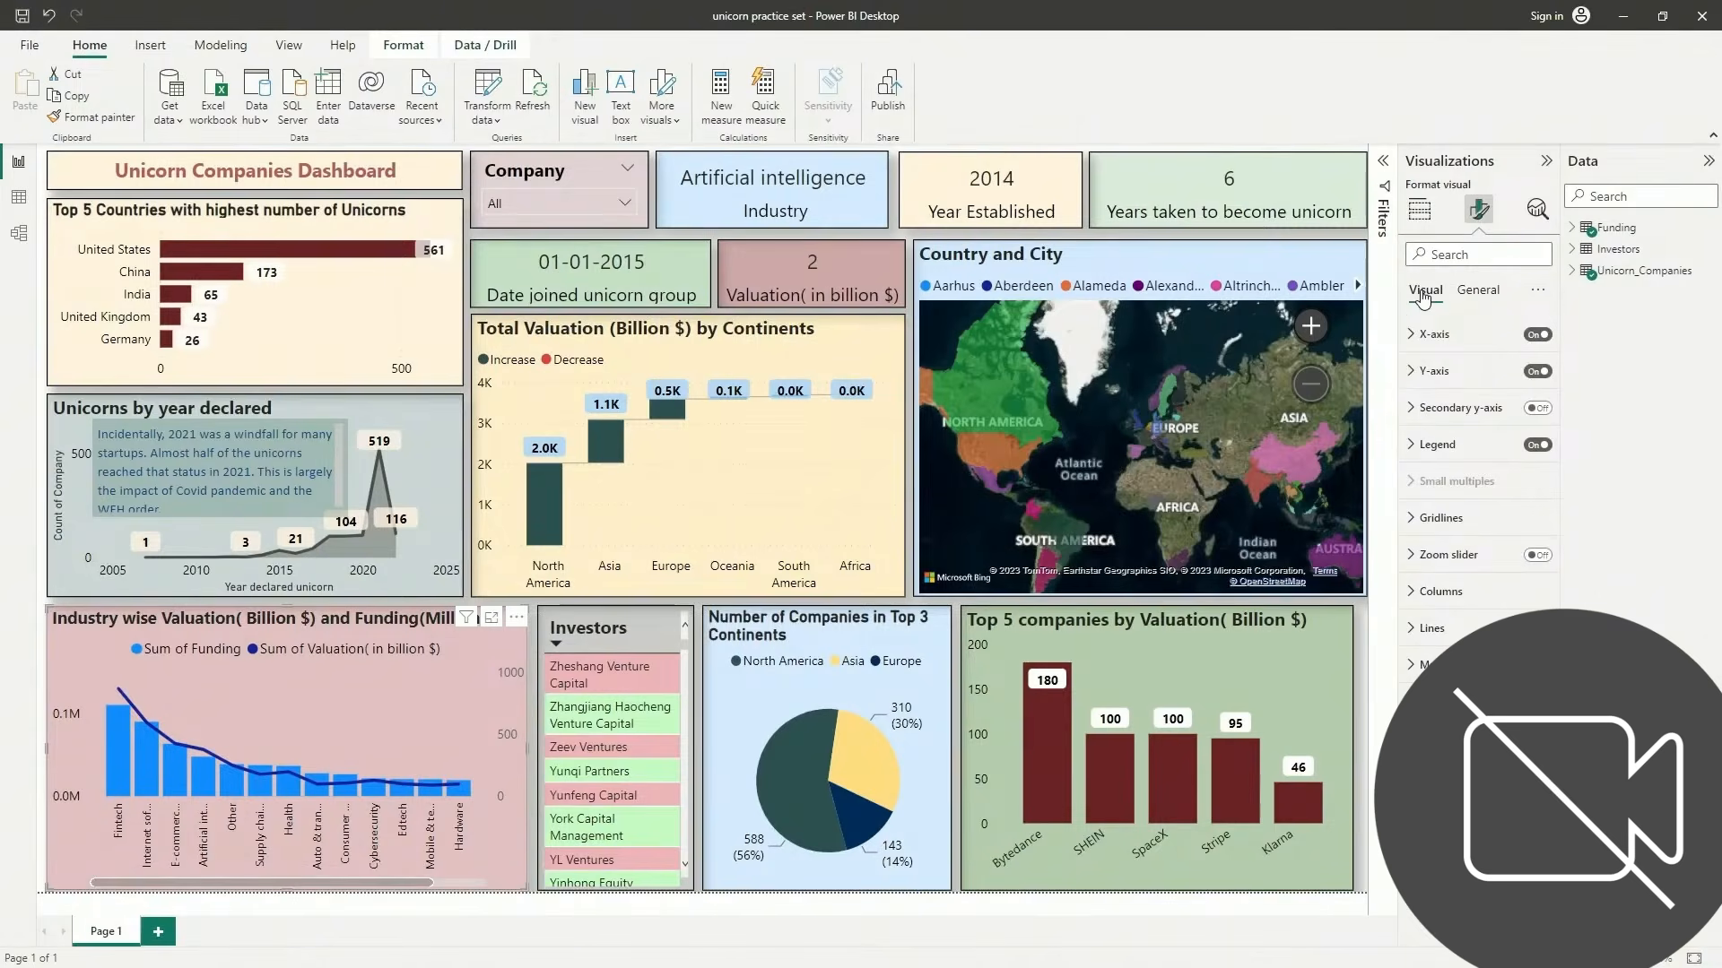
click(1435, 337)
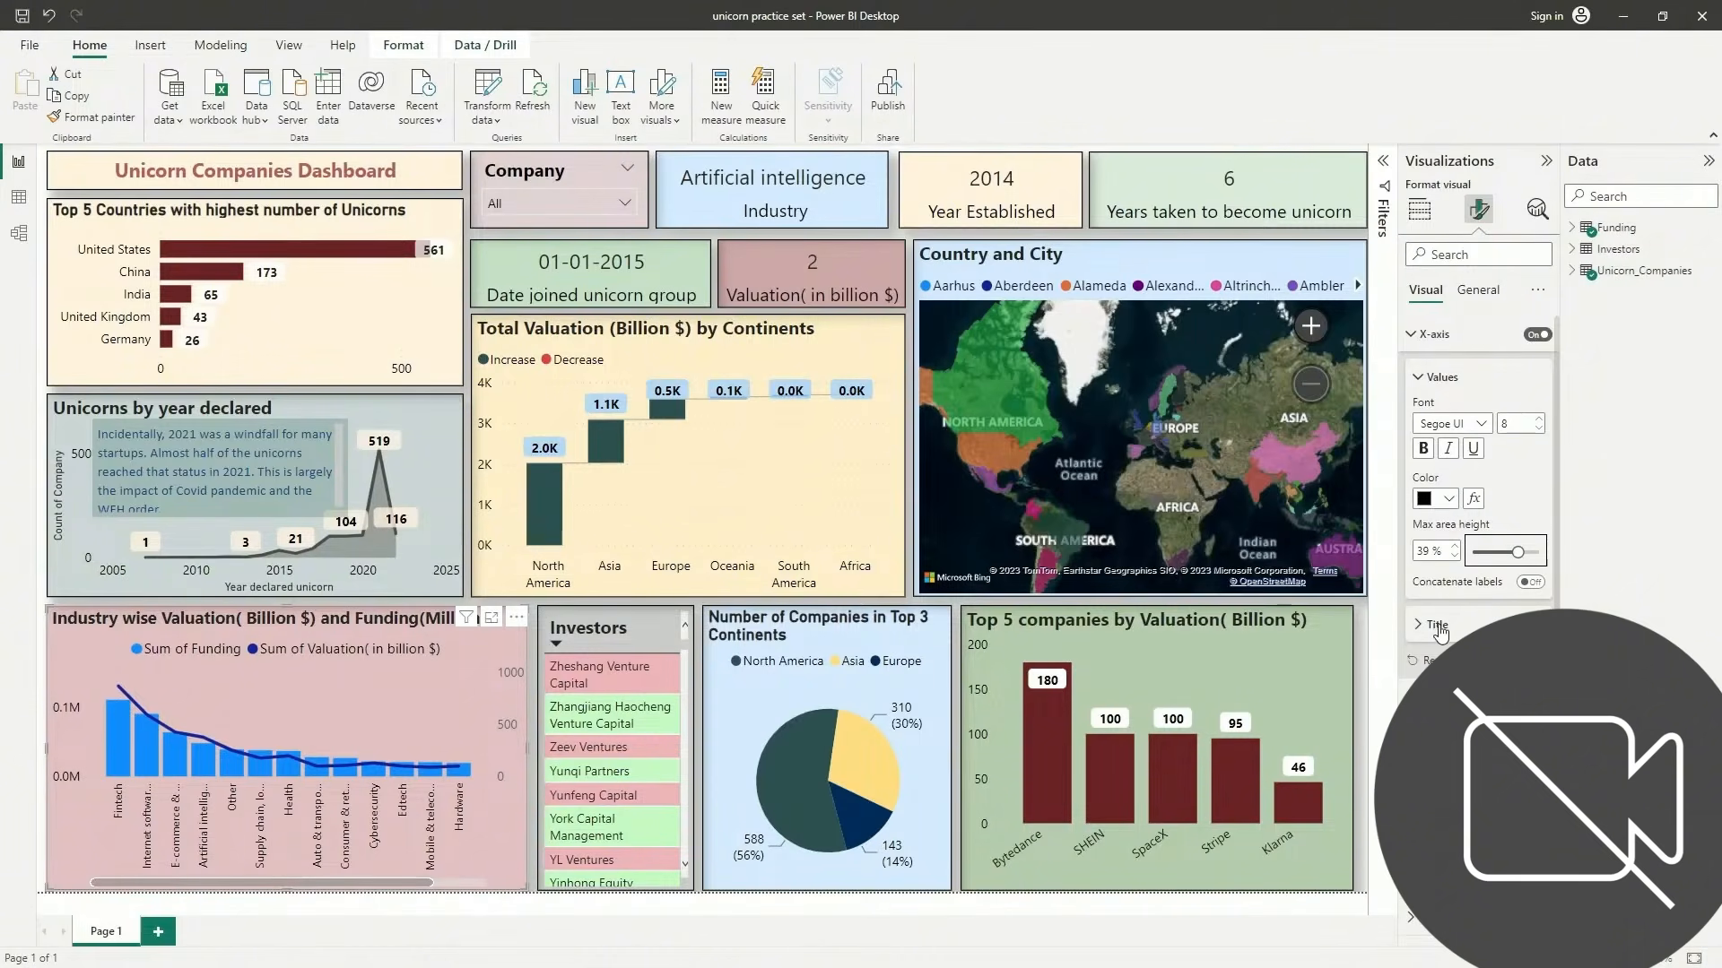
Try concatenated labels and an axis title on the industry-wise chart's x-axis, switching both off again
click(1532, 582)
click(1532, 583)
click(1531, 625)
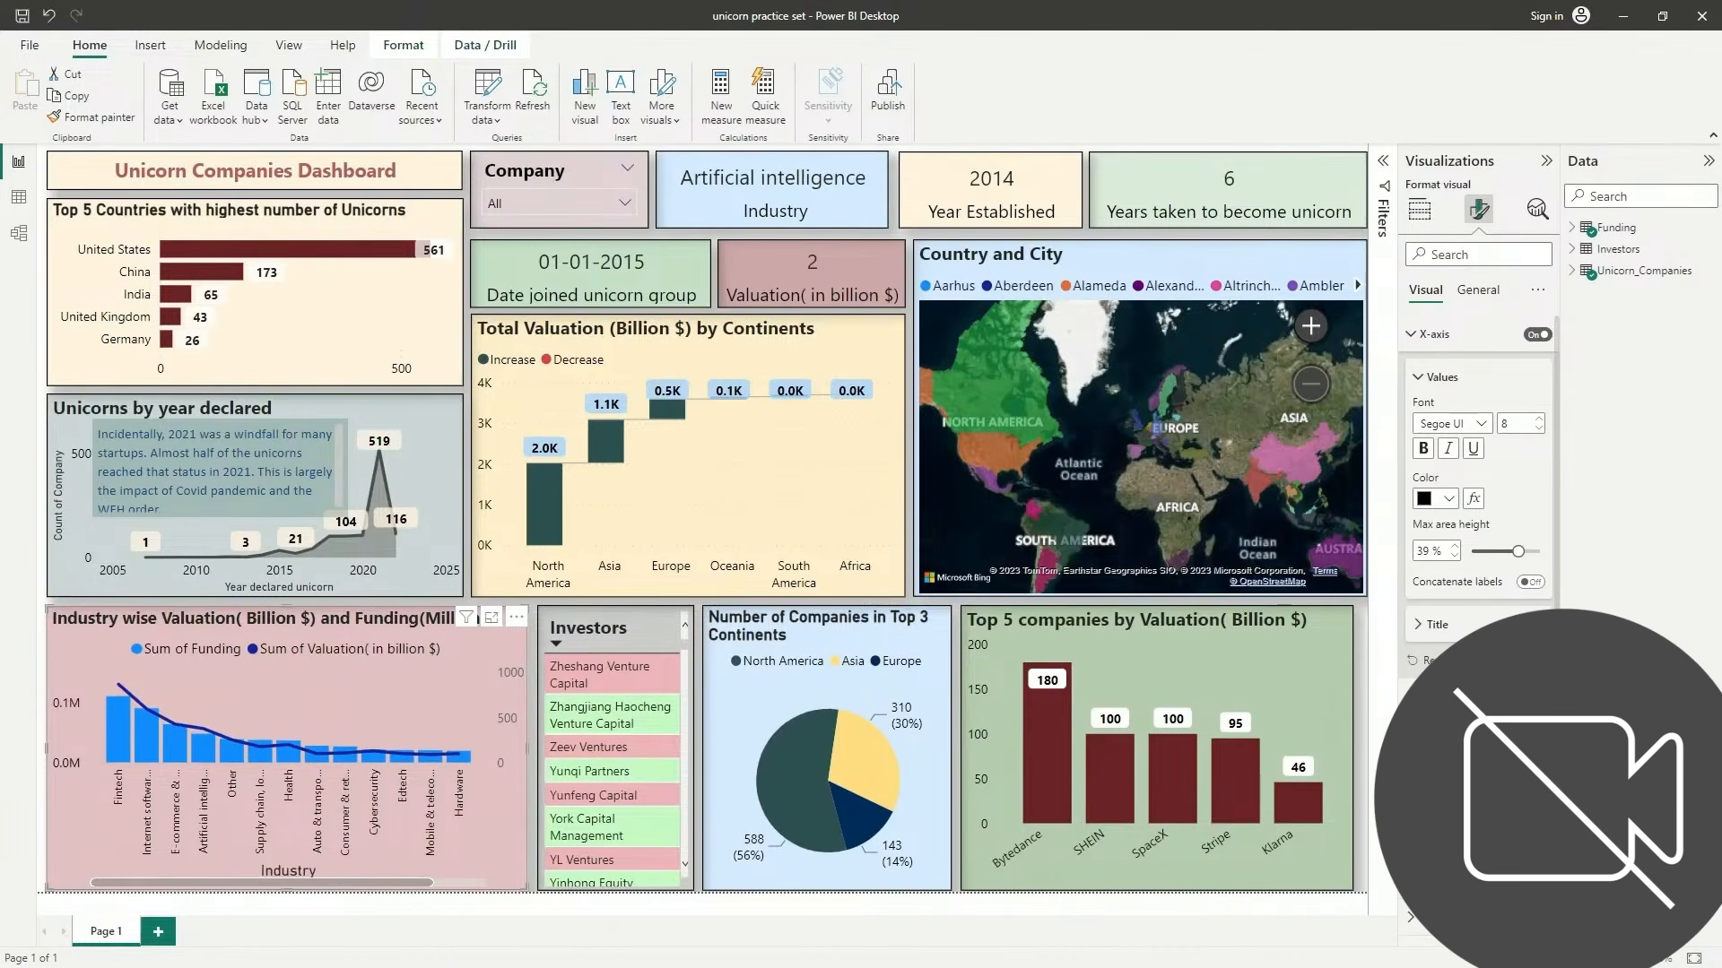
click(1530, 625)
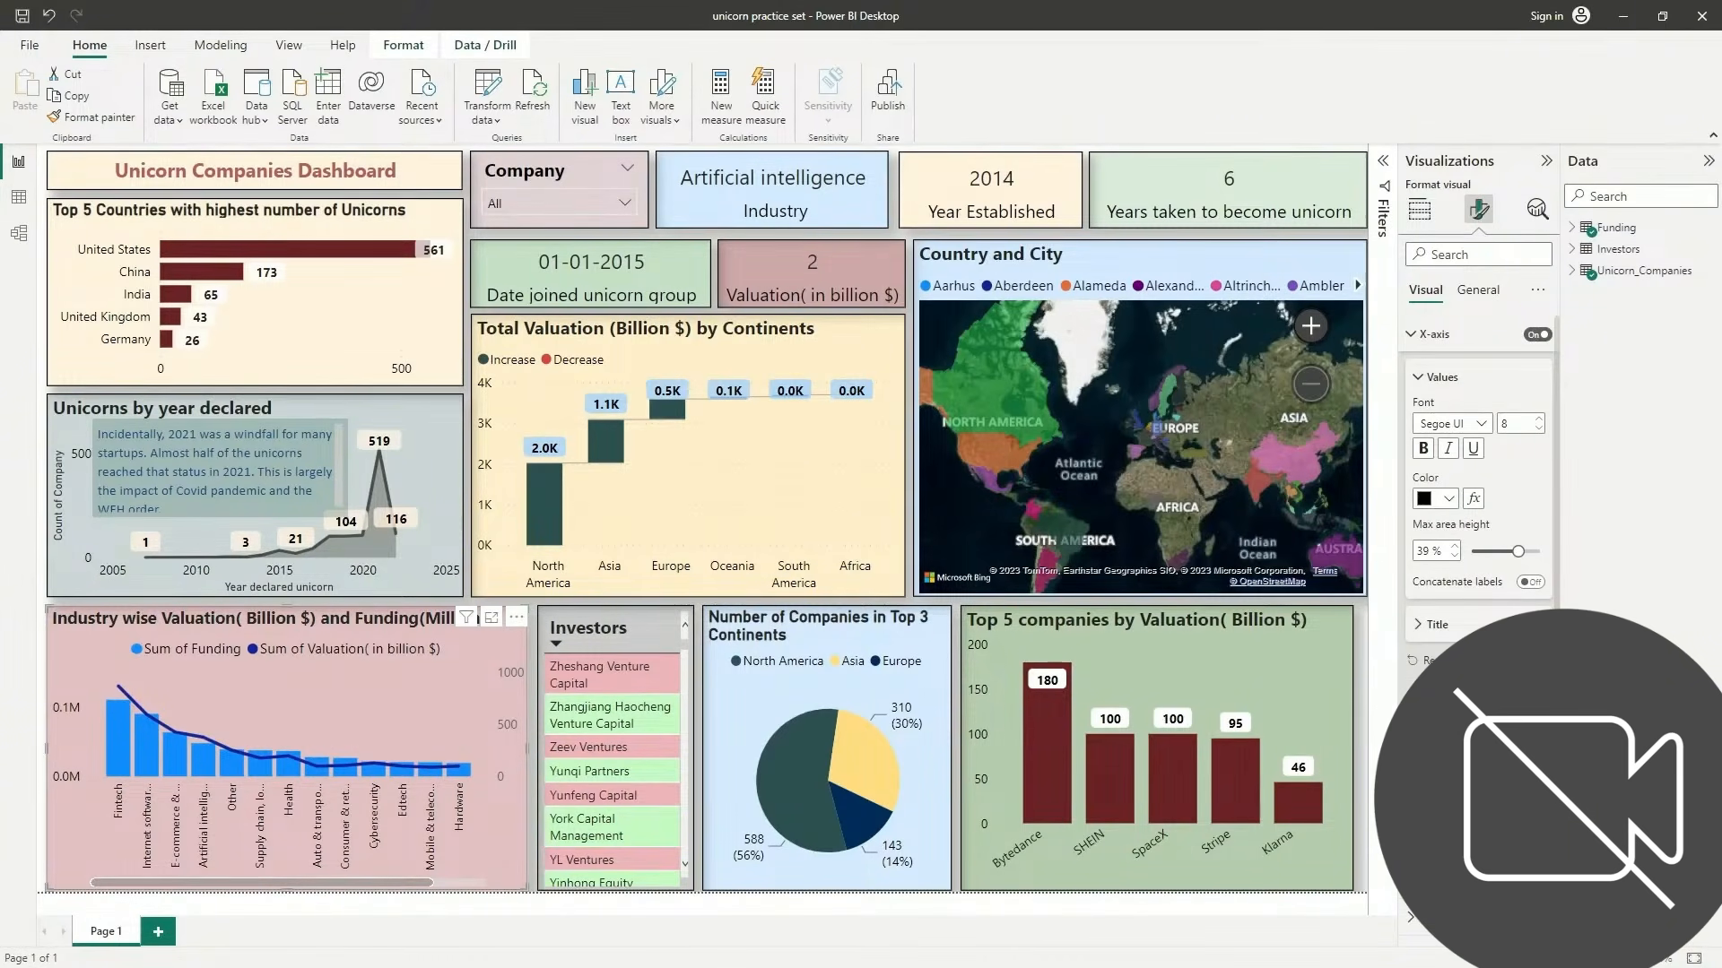
Turn on the title of the secondary y-axis in the industry-wise valuation and funding chart
scroll(1478, 467, down, 3)
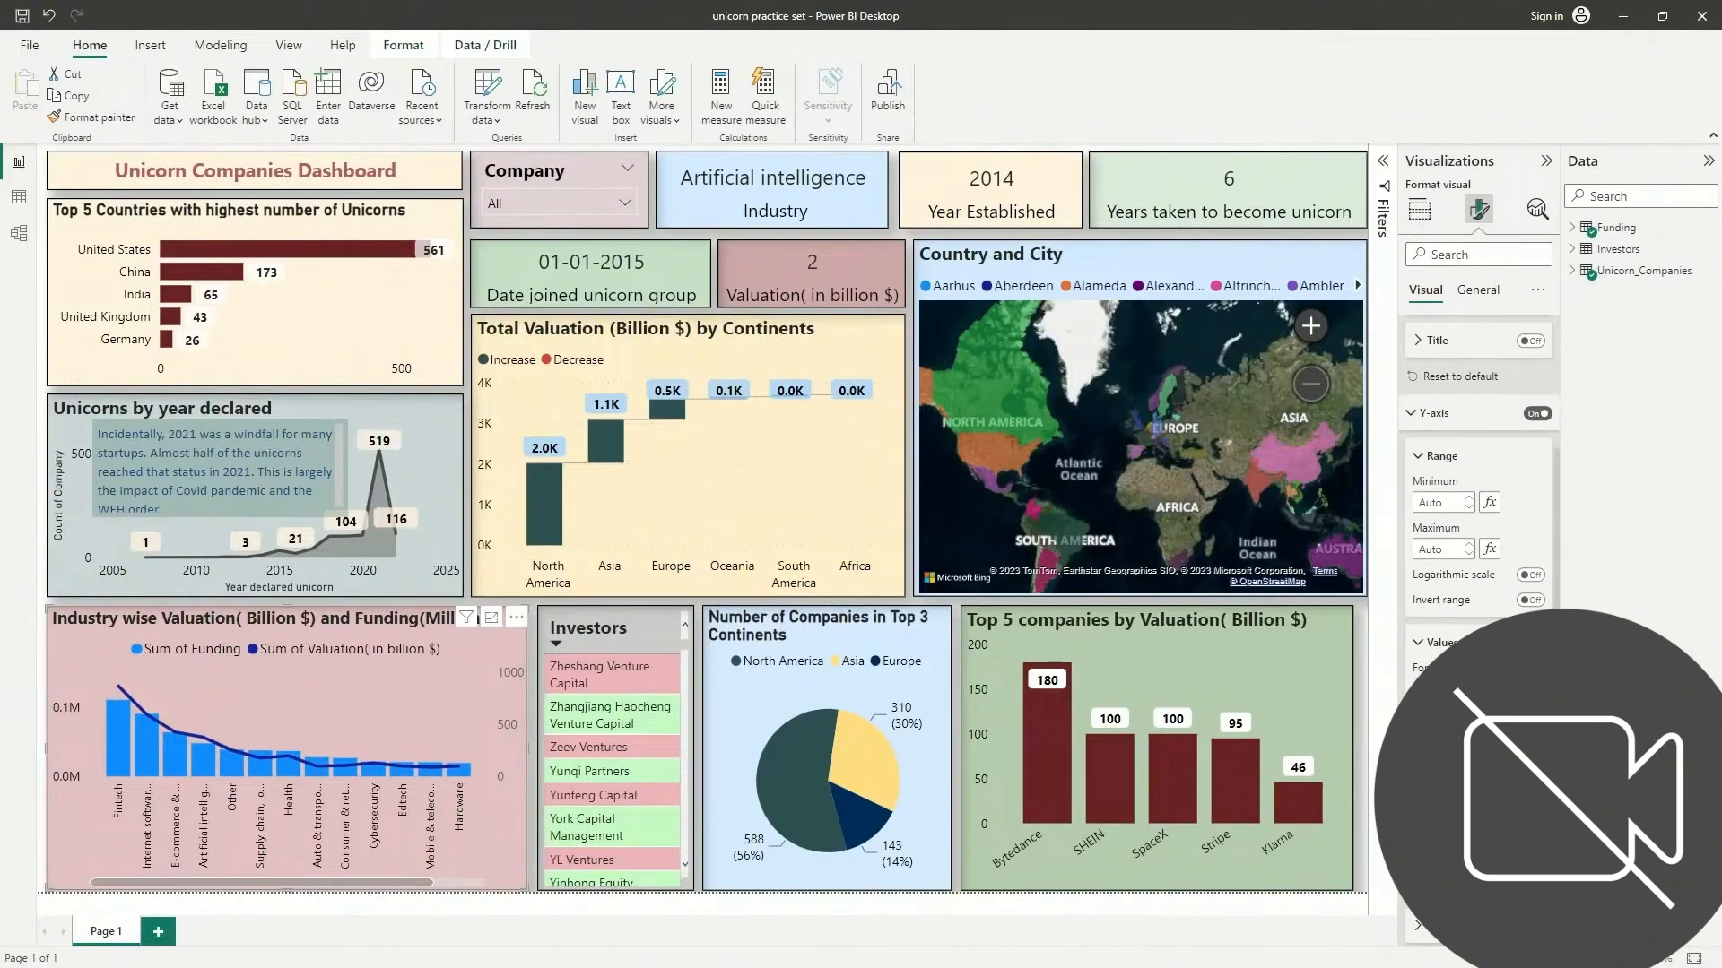
scroll(1479, 583, down, 5)
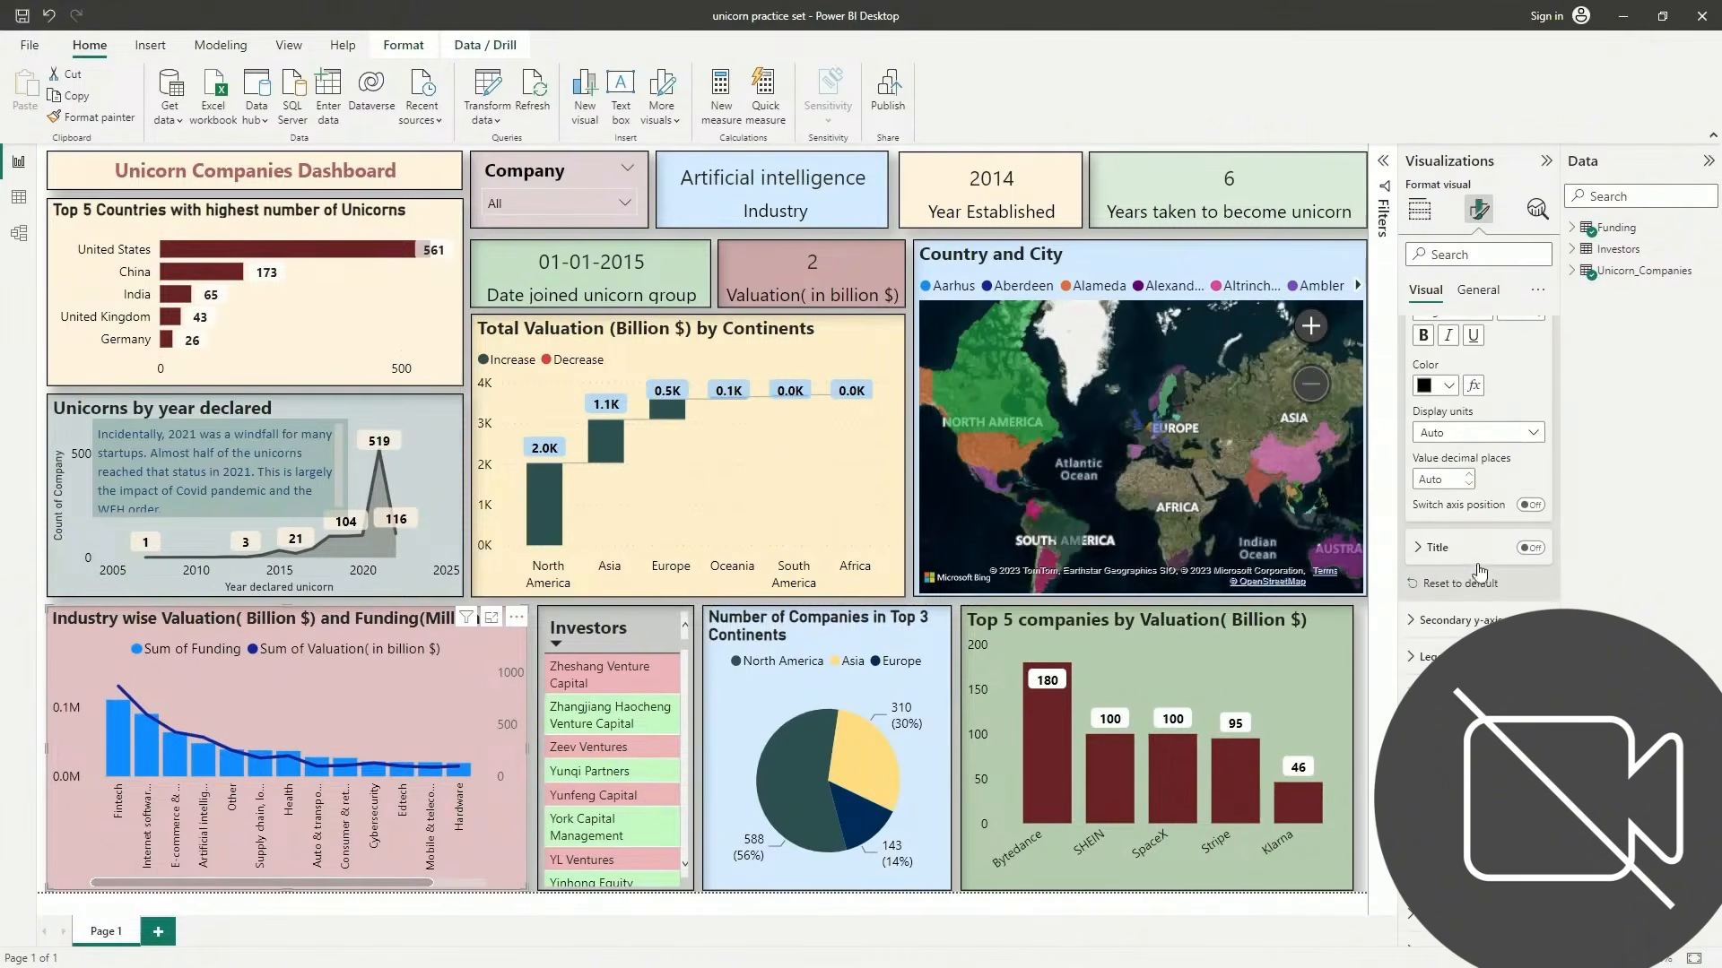
click(1474, 625)
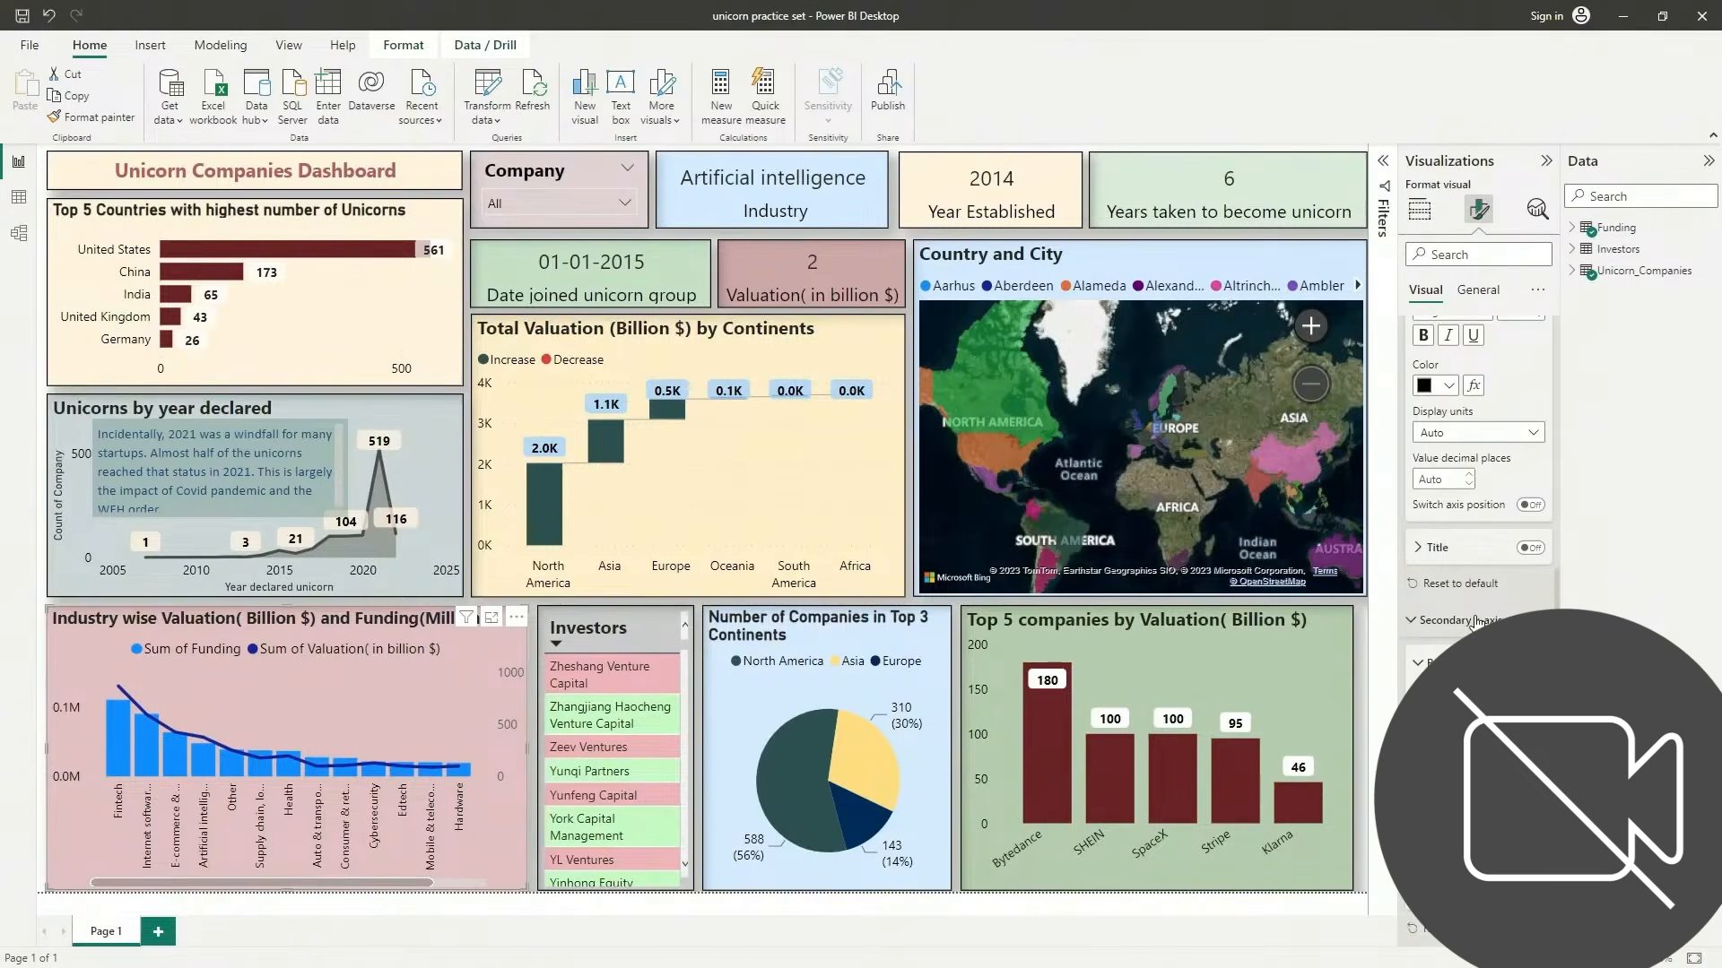
click(1535, 609)
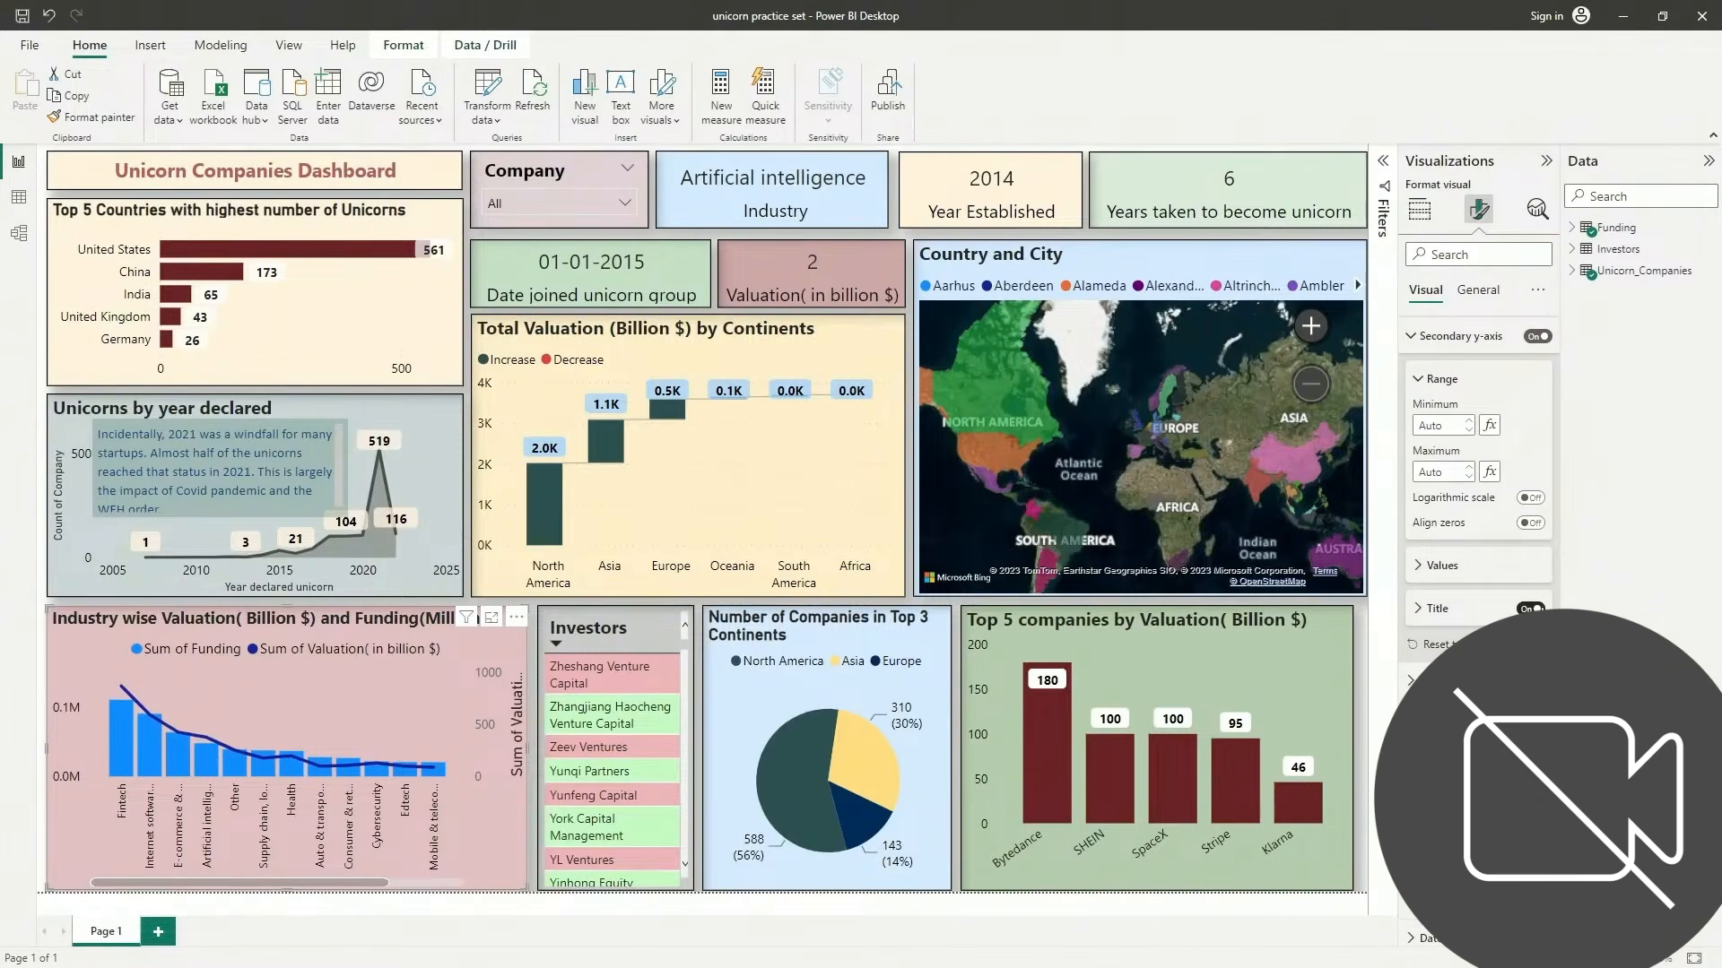
Reduce the font size of the secondary y-axis title so more of its text fits beside the chart
click(1445, 612)
click(1536, 752)
click(1536, 752)
click(1536, 753)
click(1536, 753)
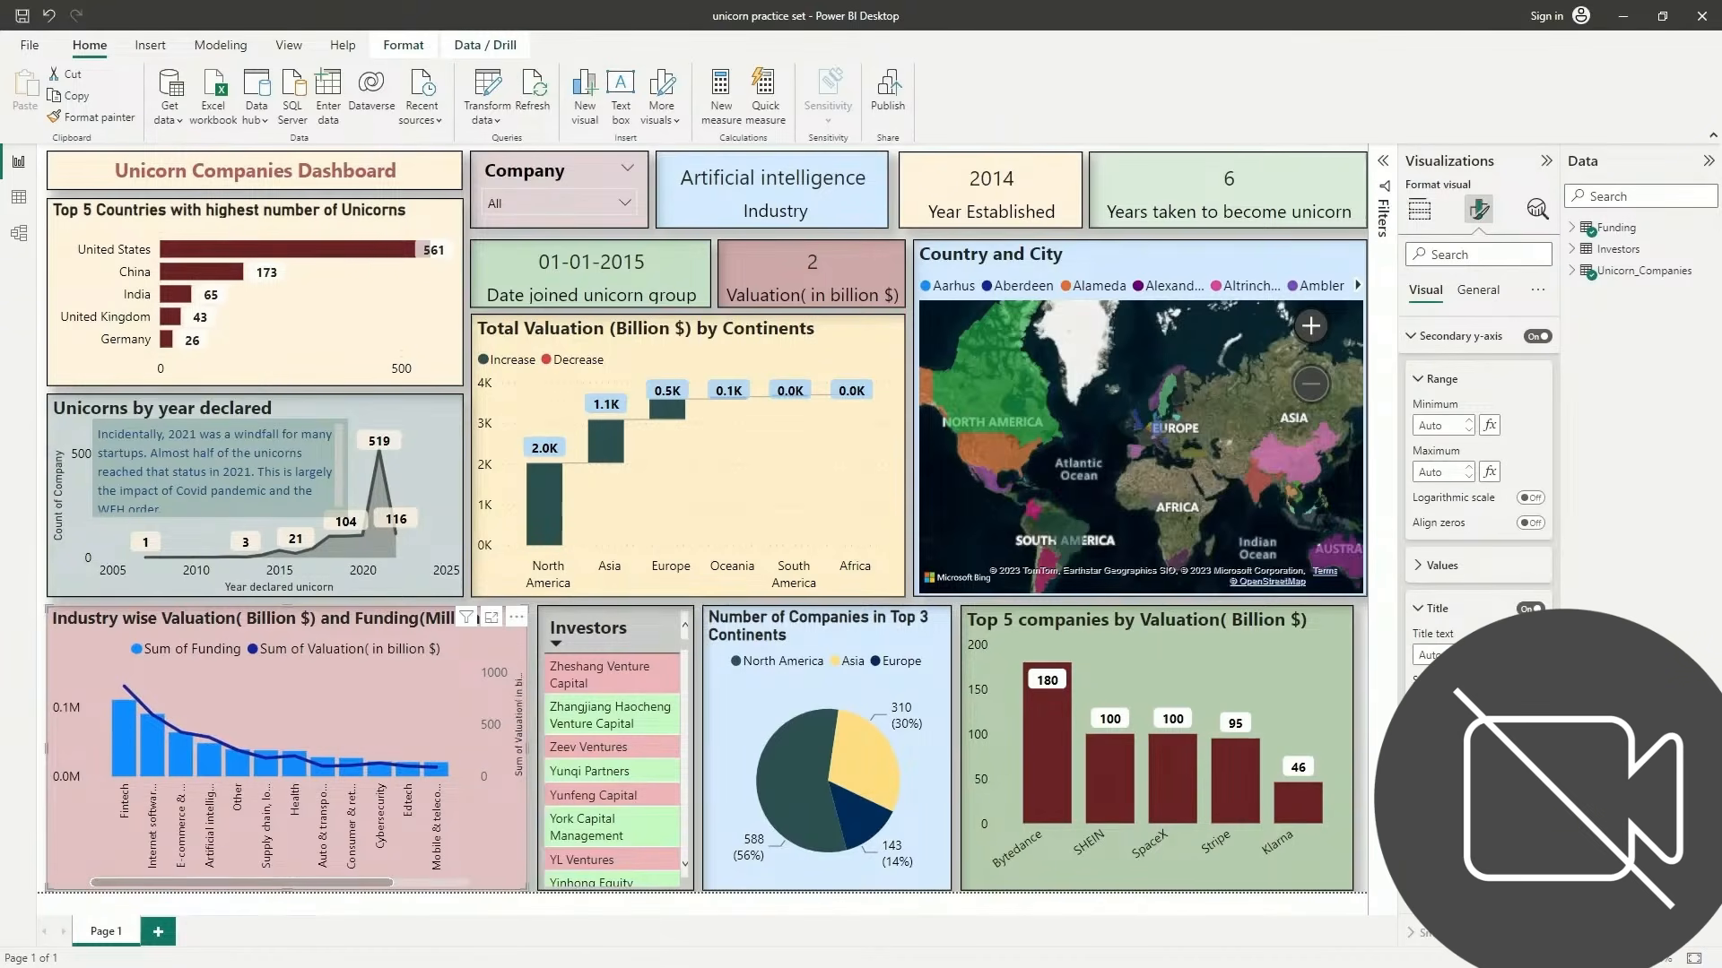
Change the font of the industry-wise chart's secondary y-axis title to Segoe UI
click(1474, 752)
scroll(1482, 605, down, 2)
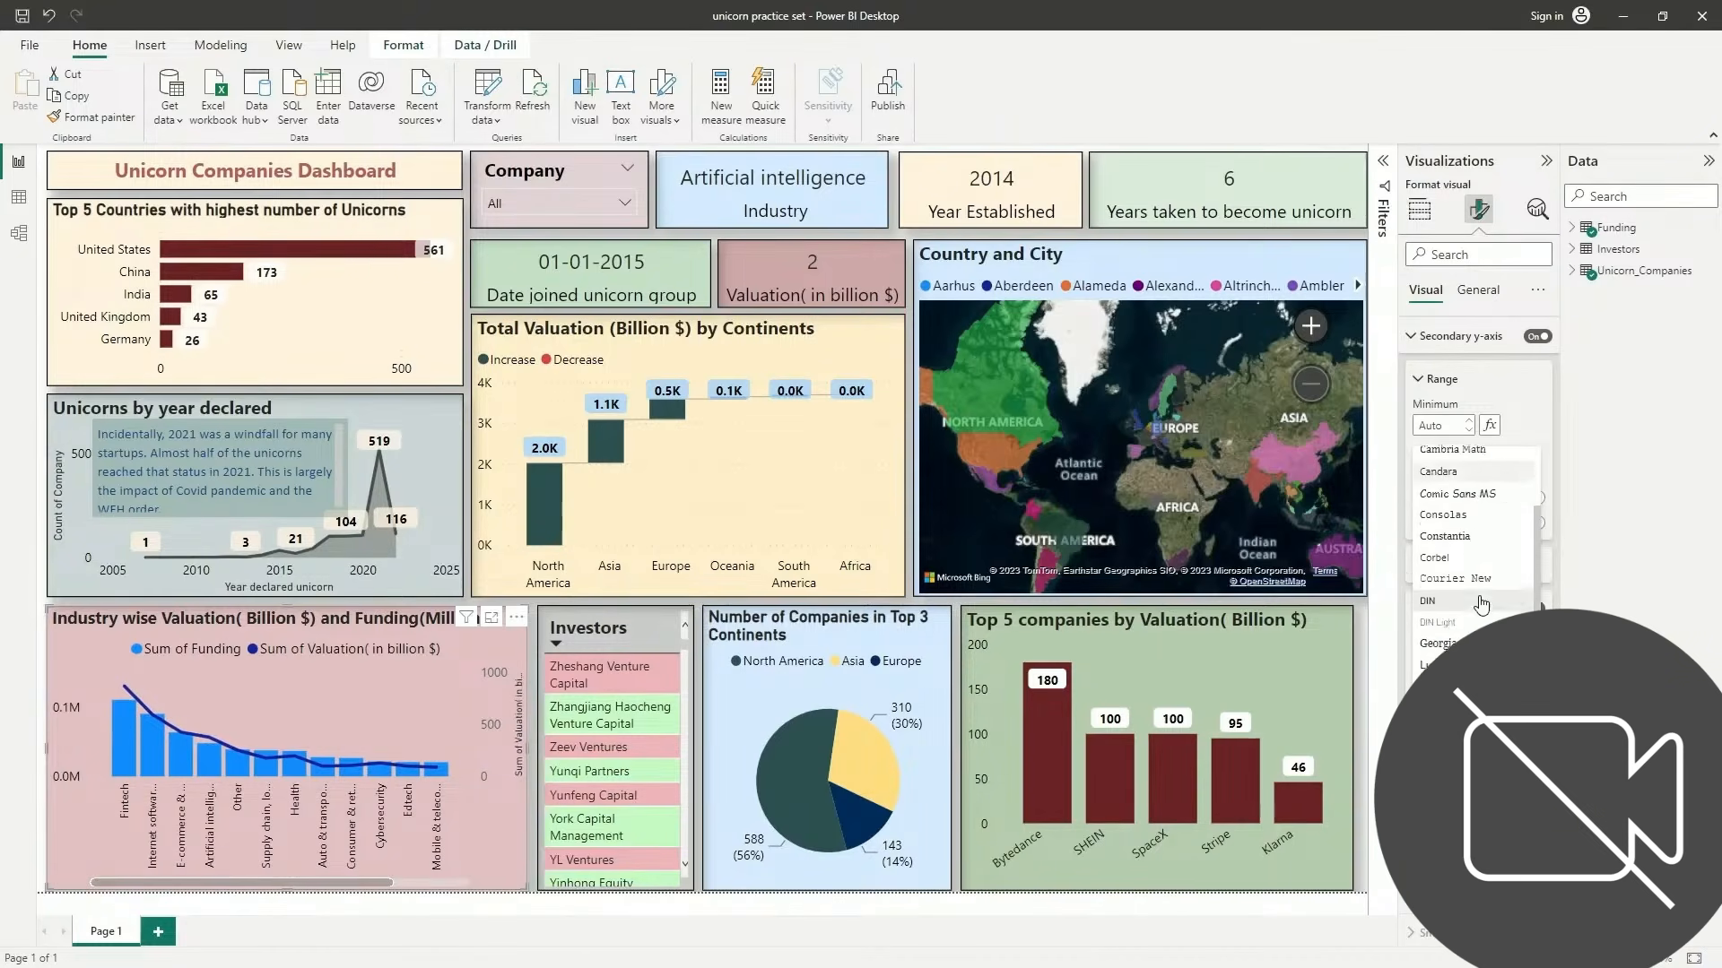
click(1480, 629)
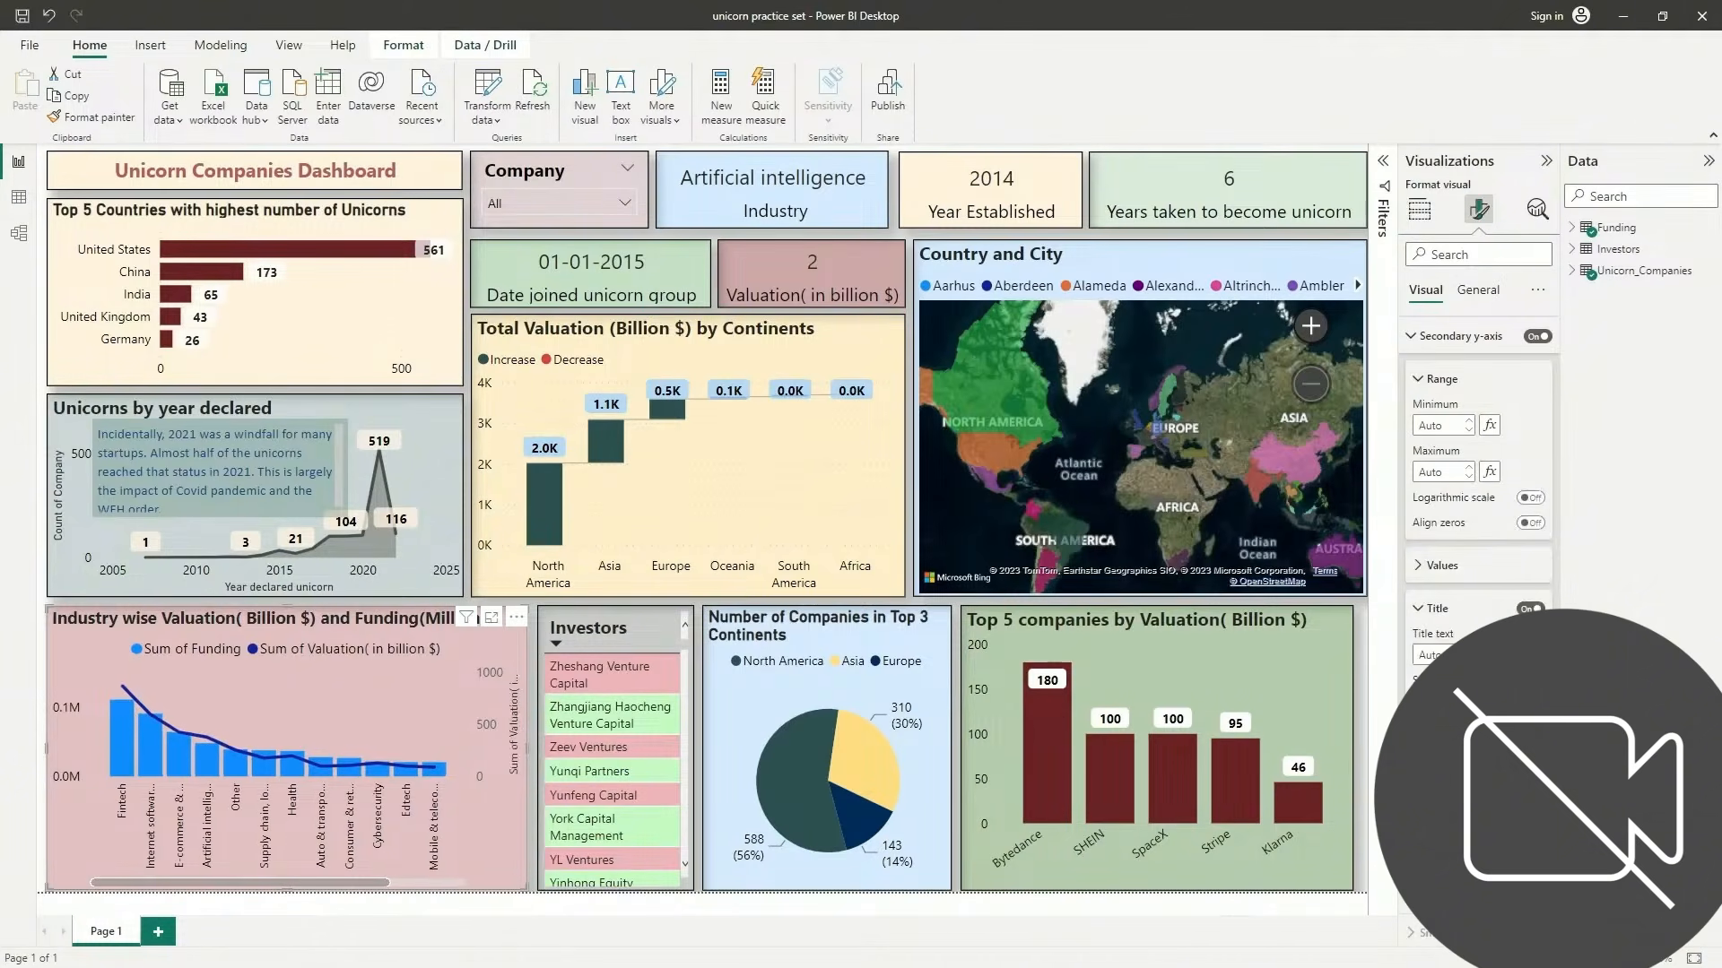
Recolour the Sum of Funding columns in the industry-wise chart dark navy blue
scroll(1478, 467, down, 4)
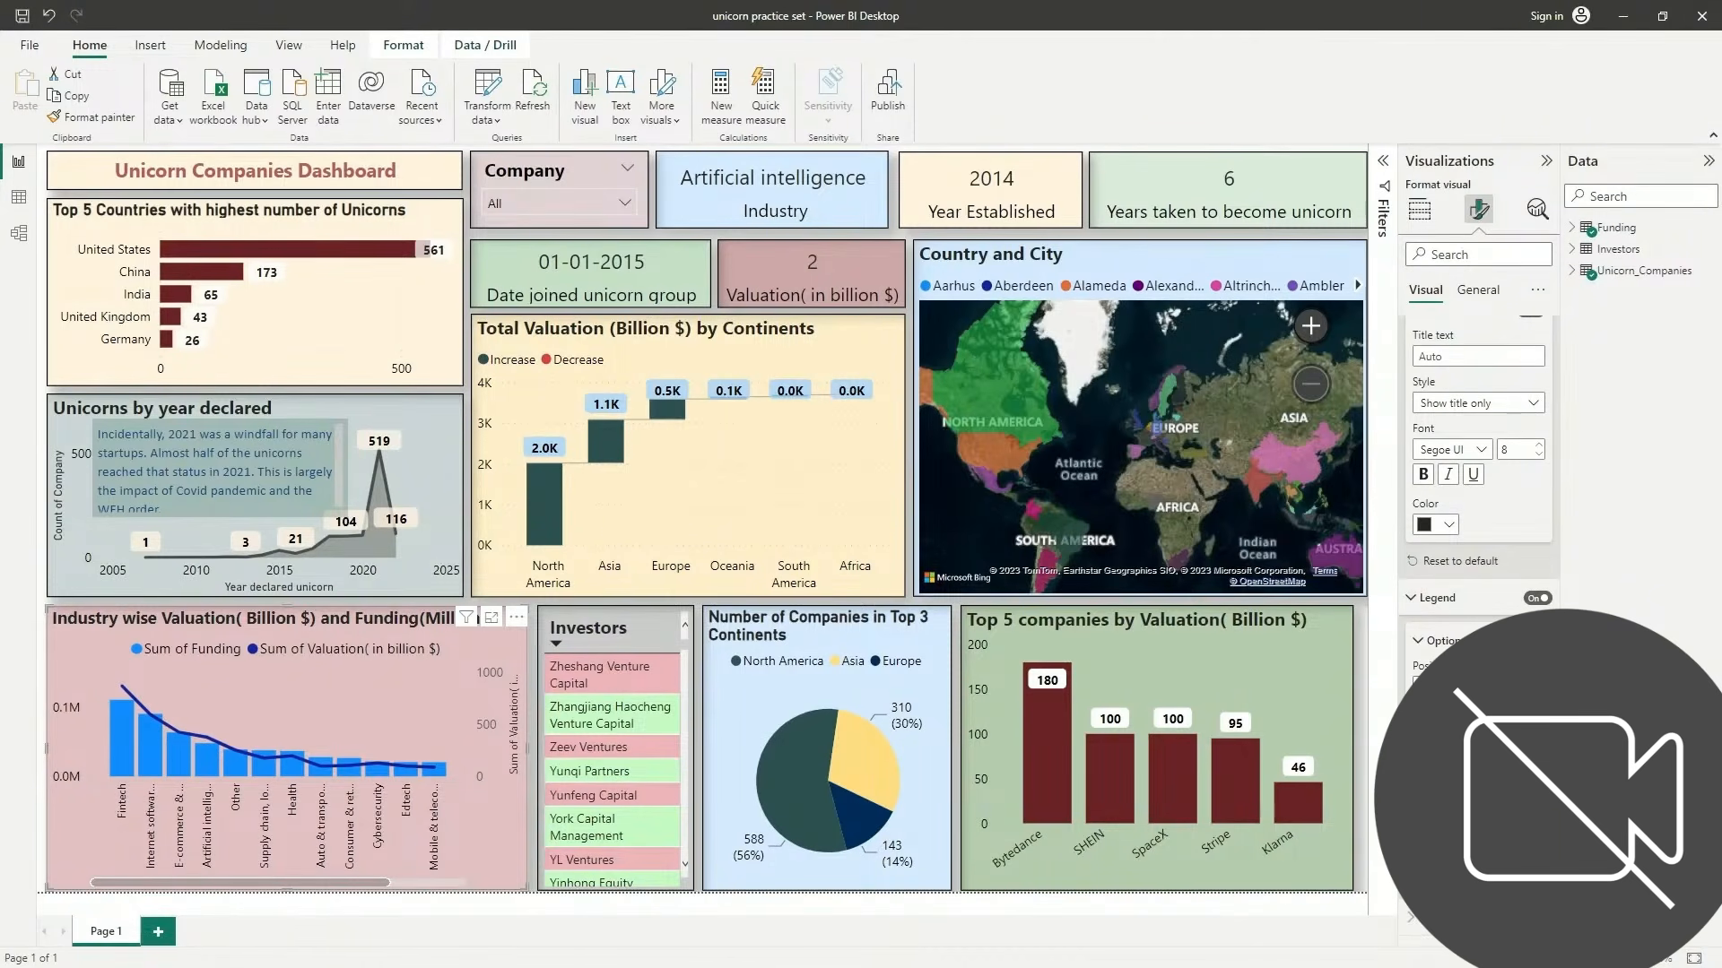
scroll(1477, 466, down, 3)
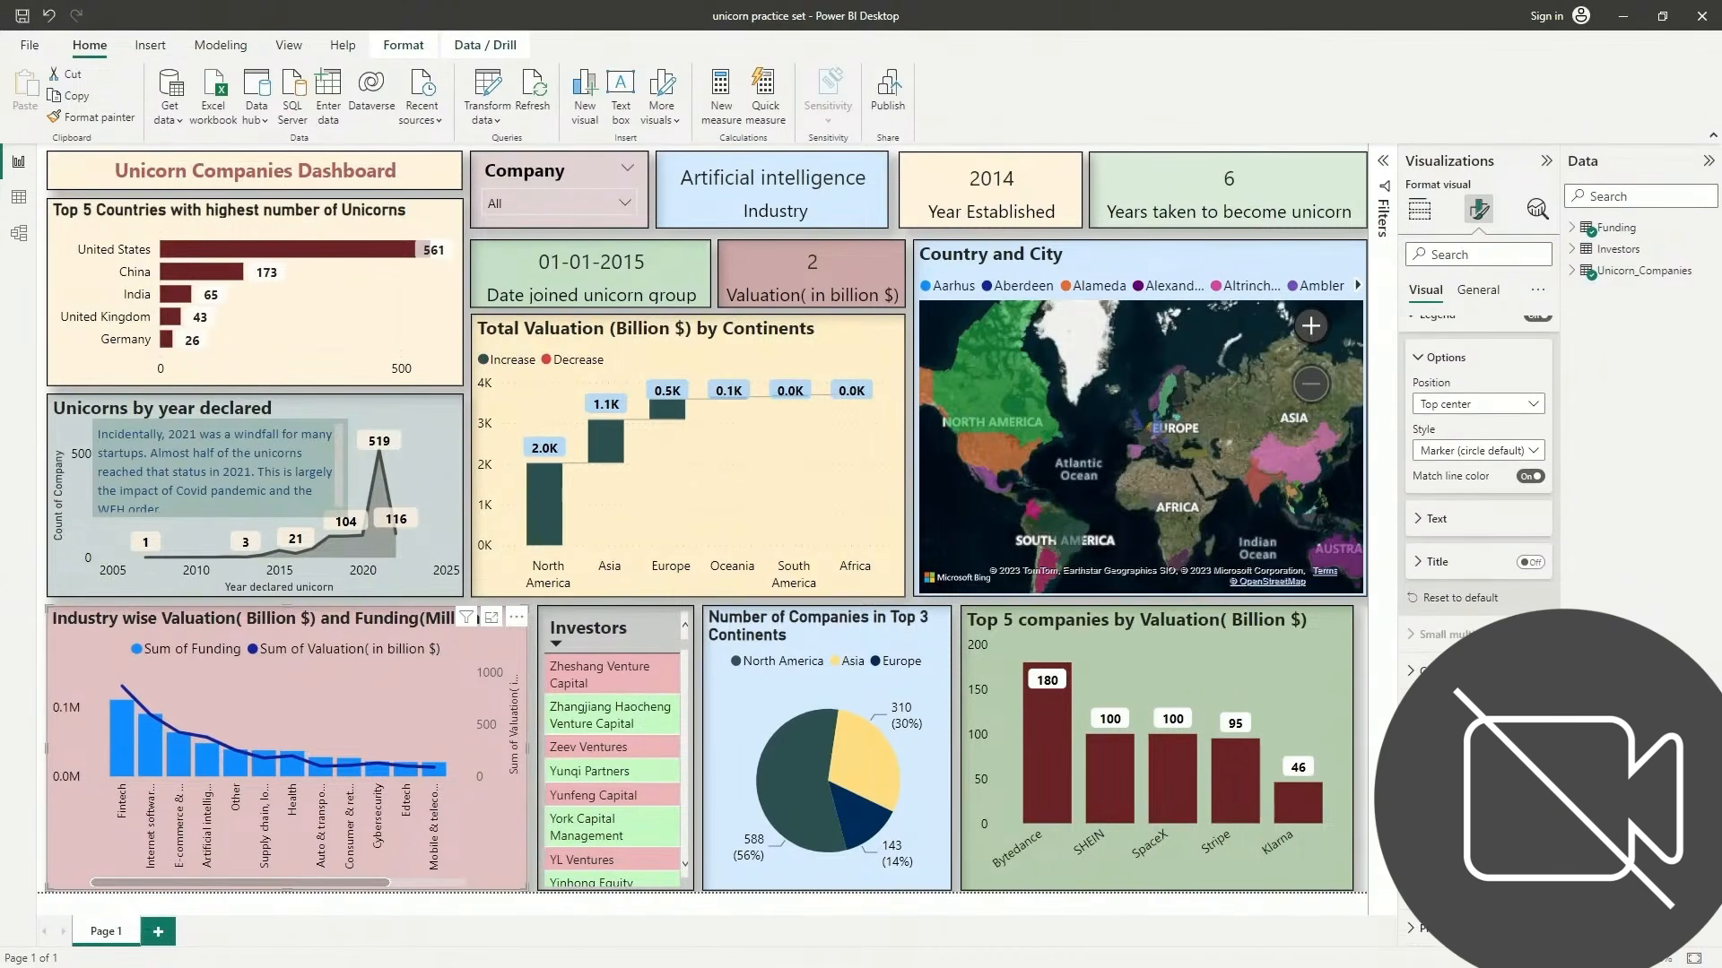
click(1453, 744)
click(1435, 826)
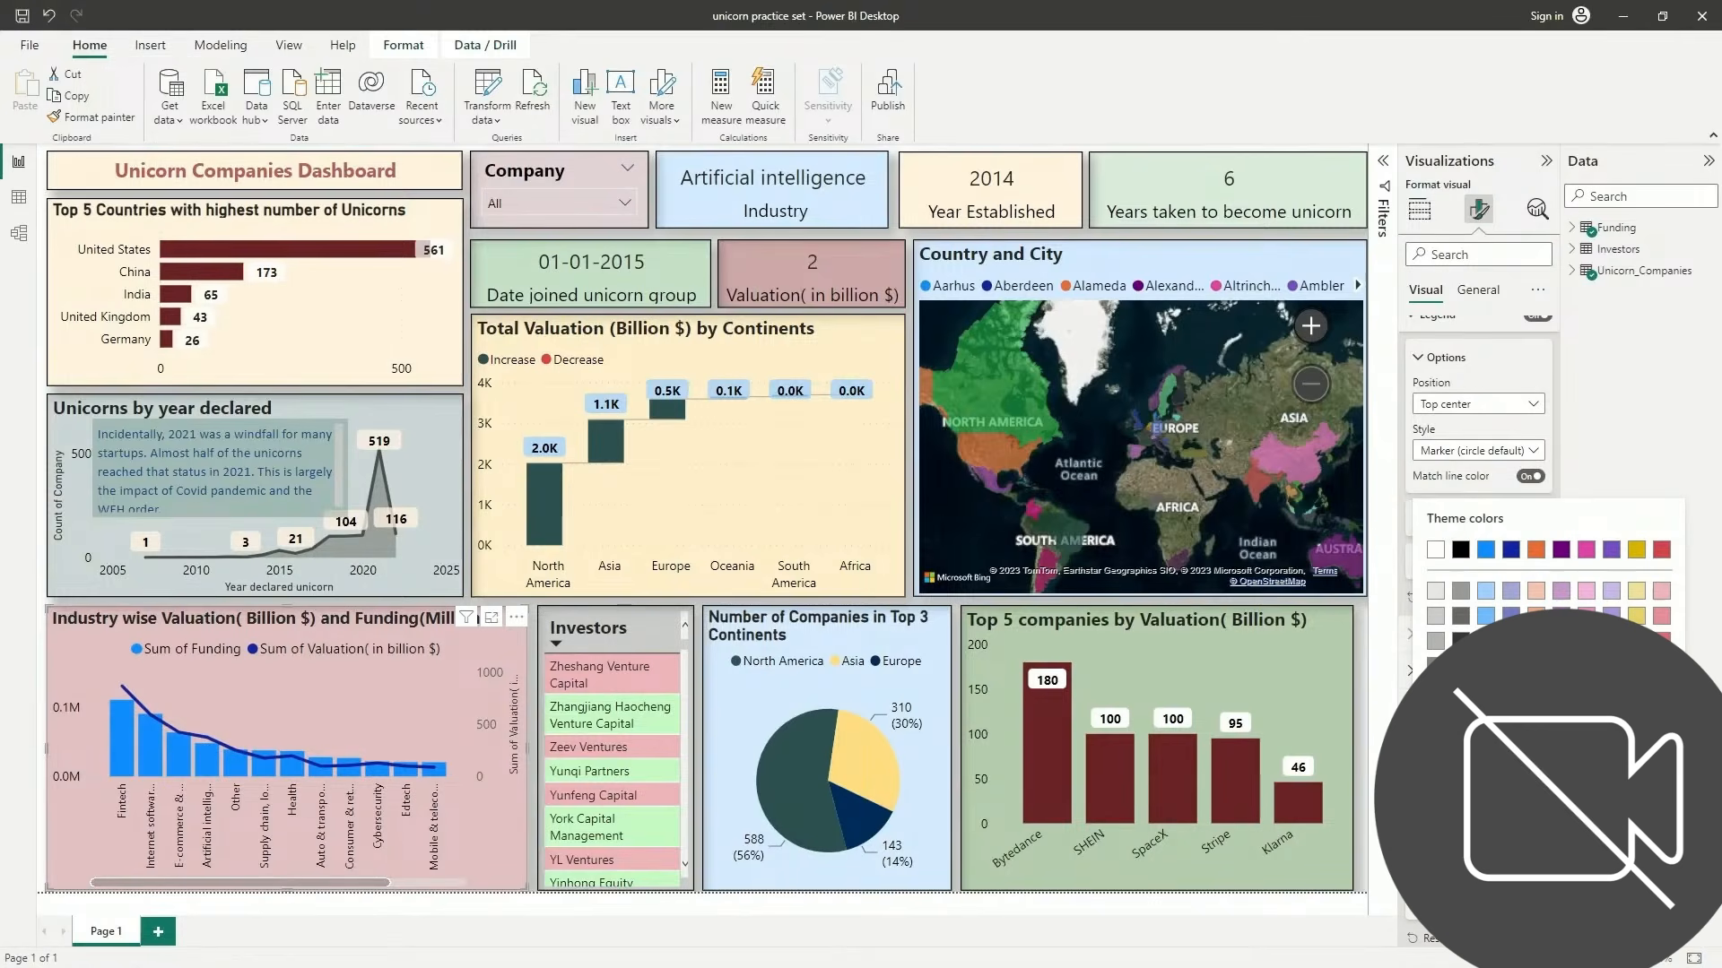
click(1511, 549)
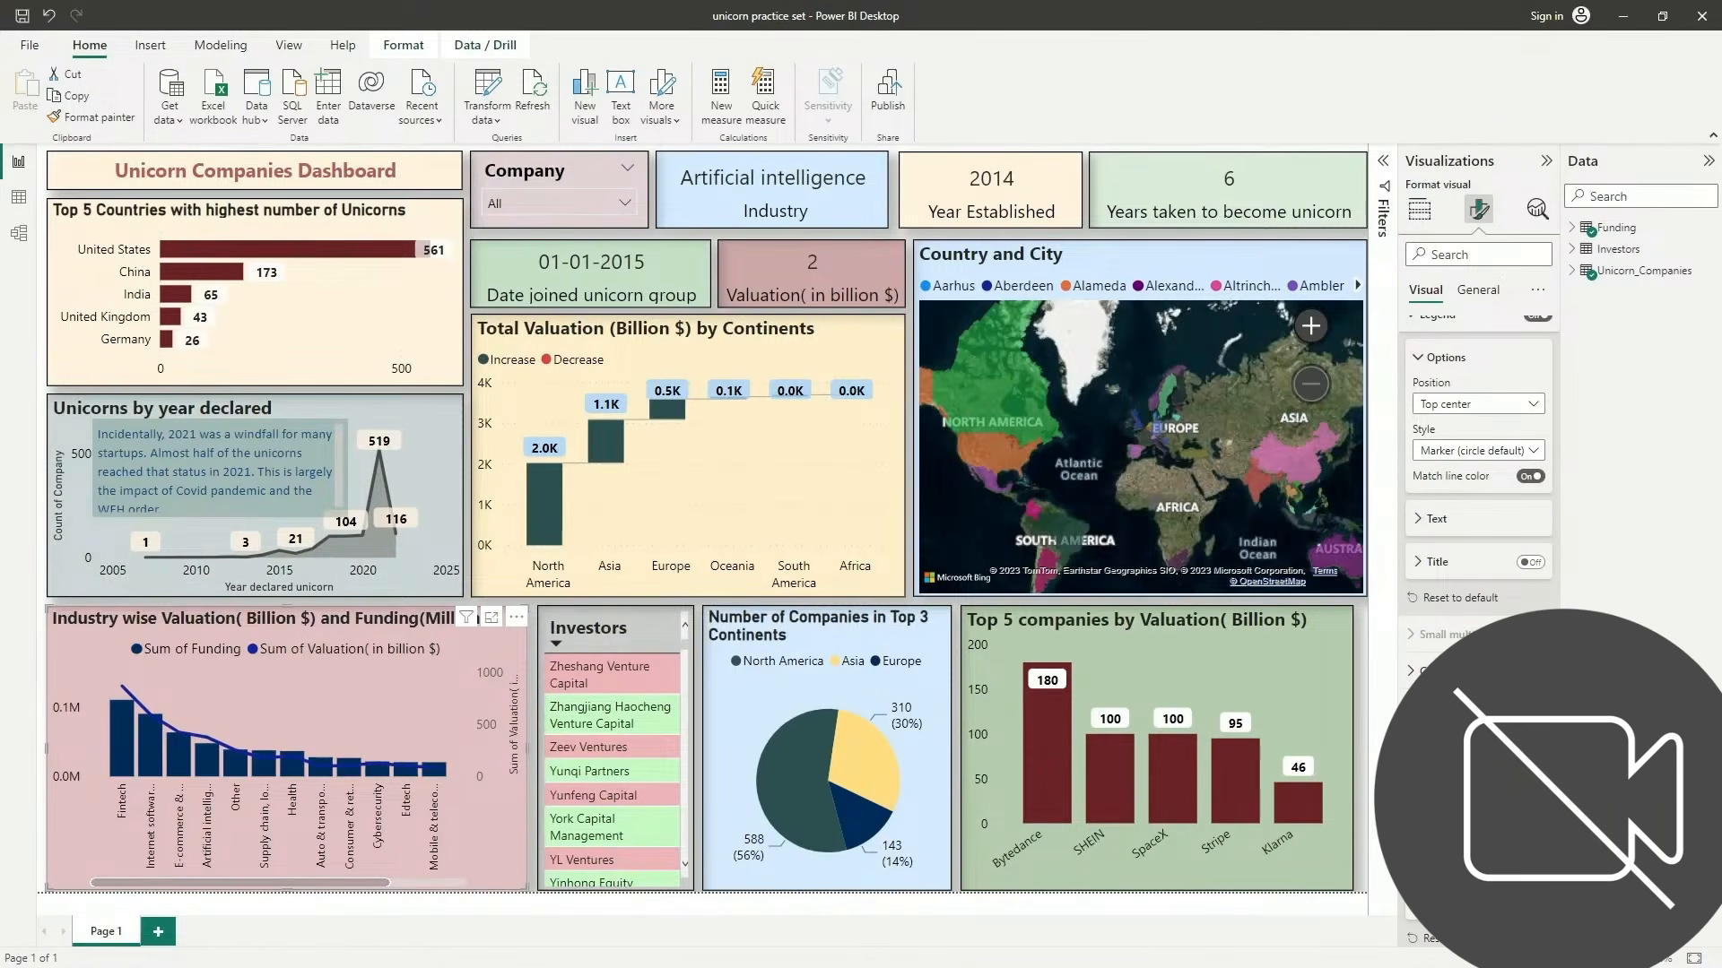
Give the Sum of Valuation line in the industry-wise chart a custom bright yellow colour
scroll(1478, 475, down, 3)
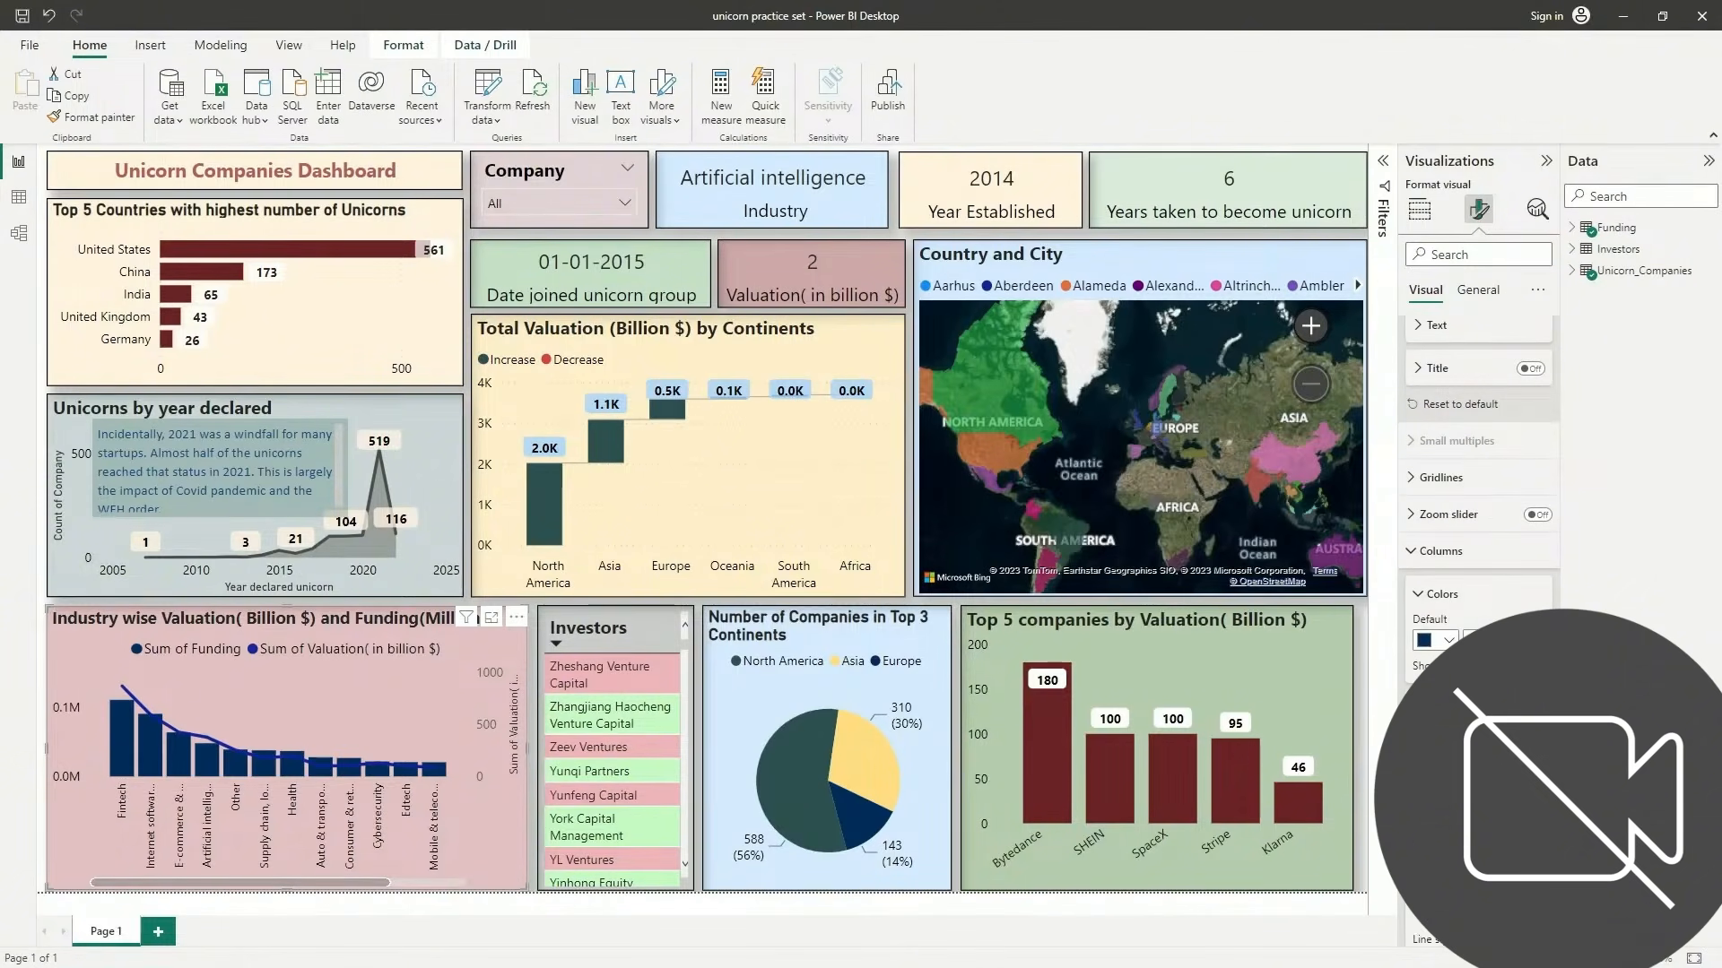
scroll(1478, 476, down, 4)
scroll(1478, 475, down, 3)
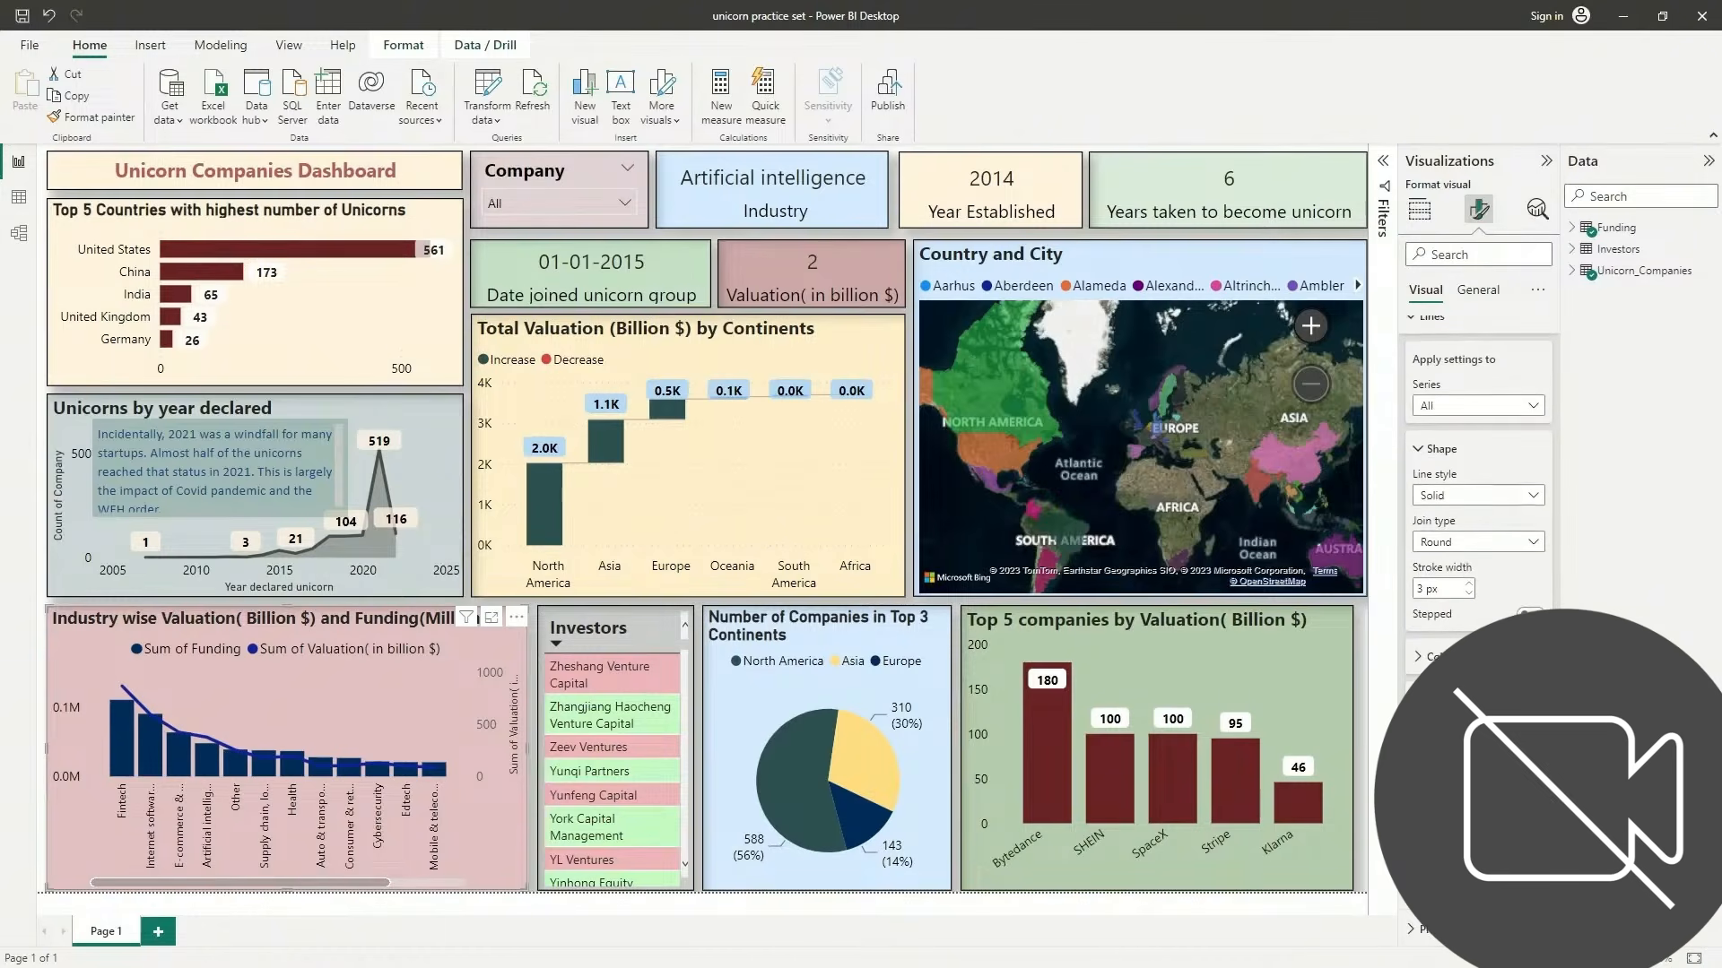
click(1454, 656)
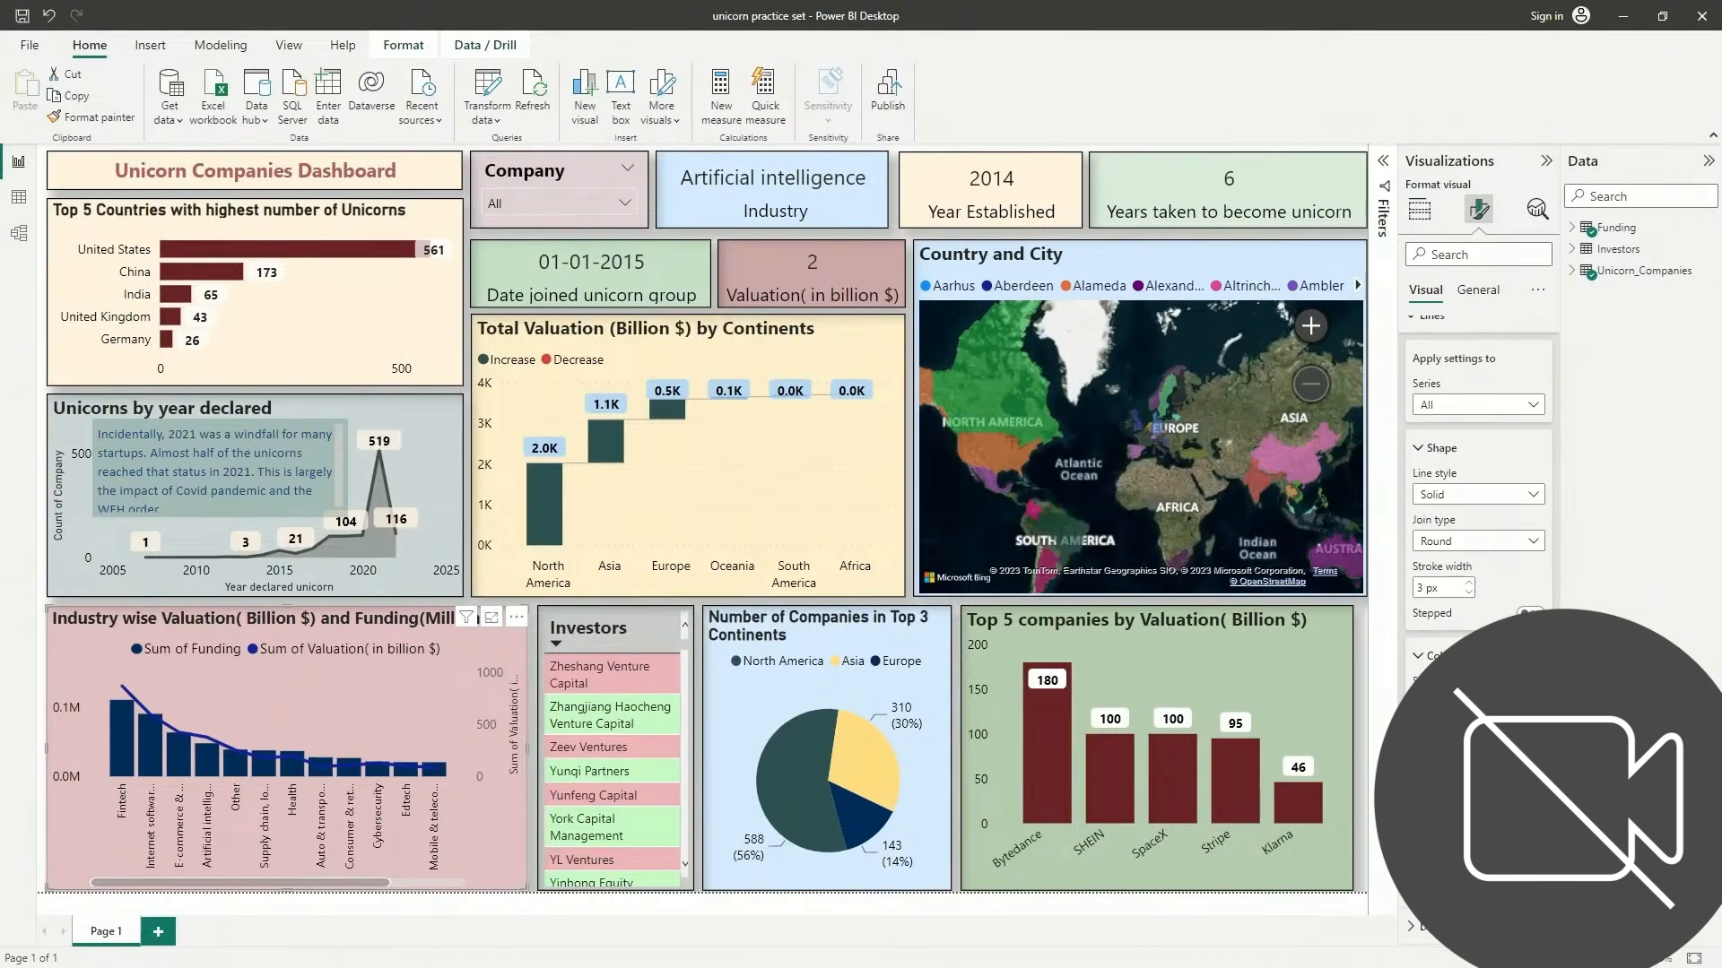
click(1430, 703)
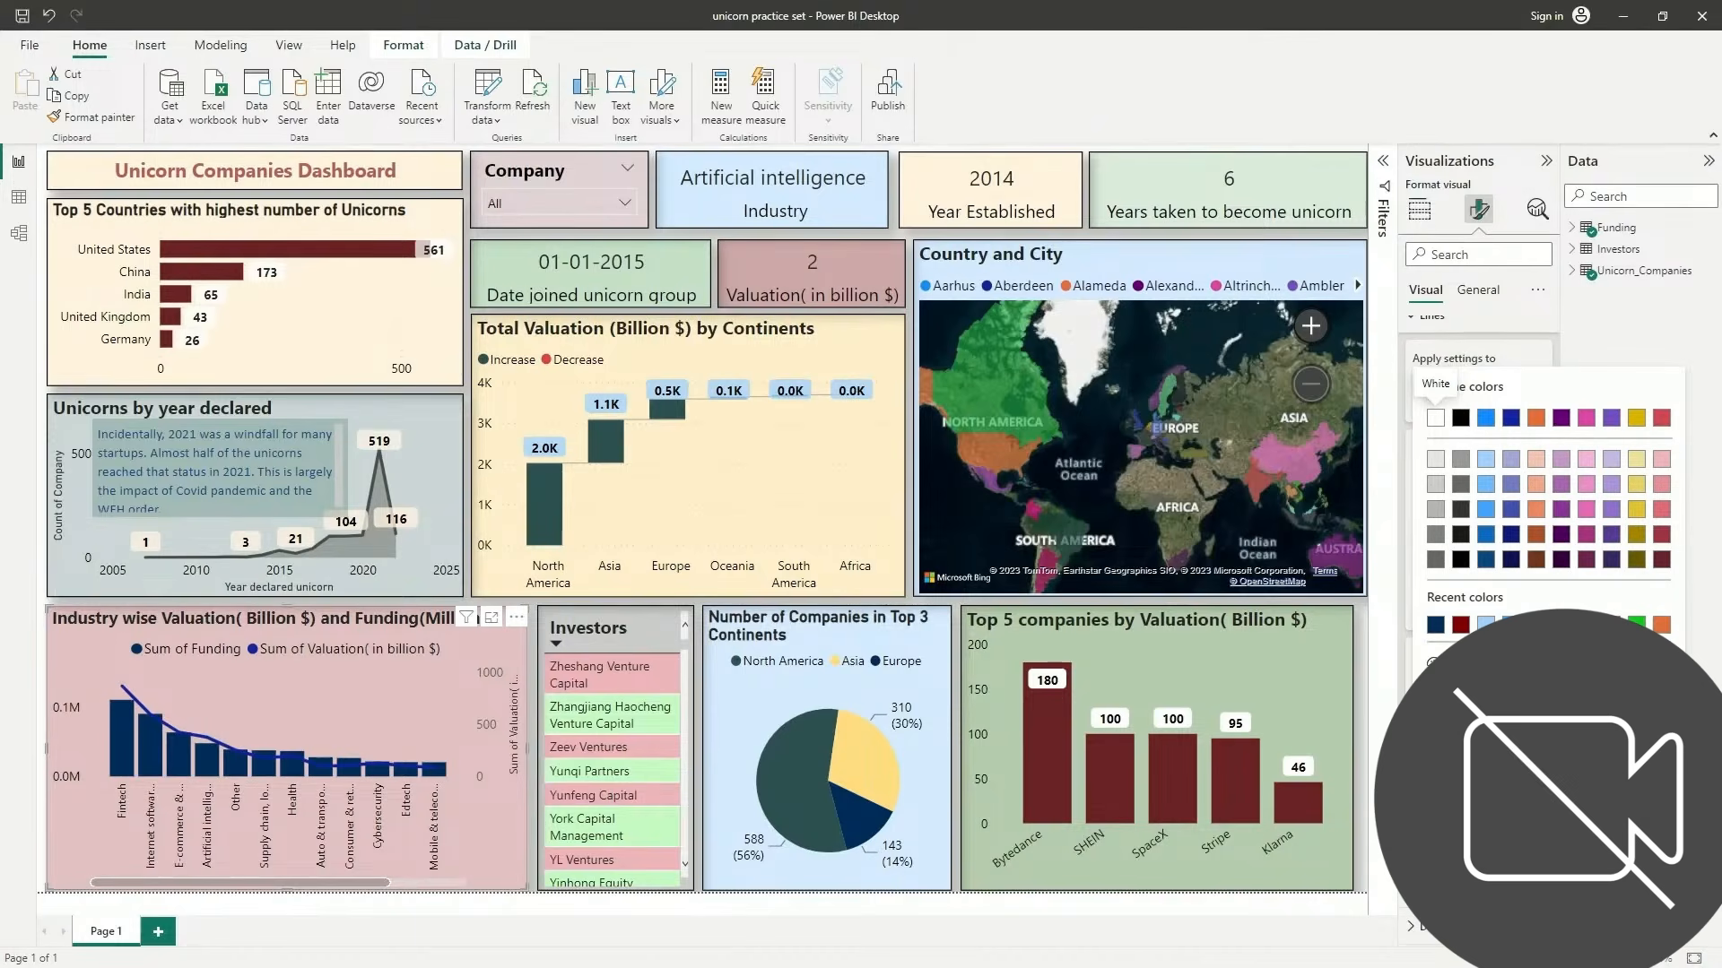
click(1446, 664)
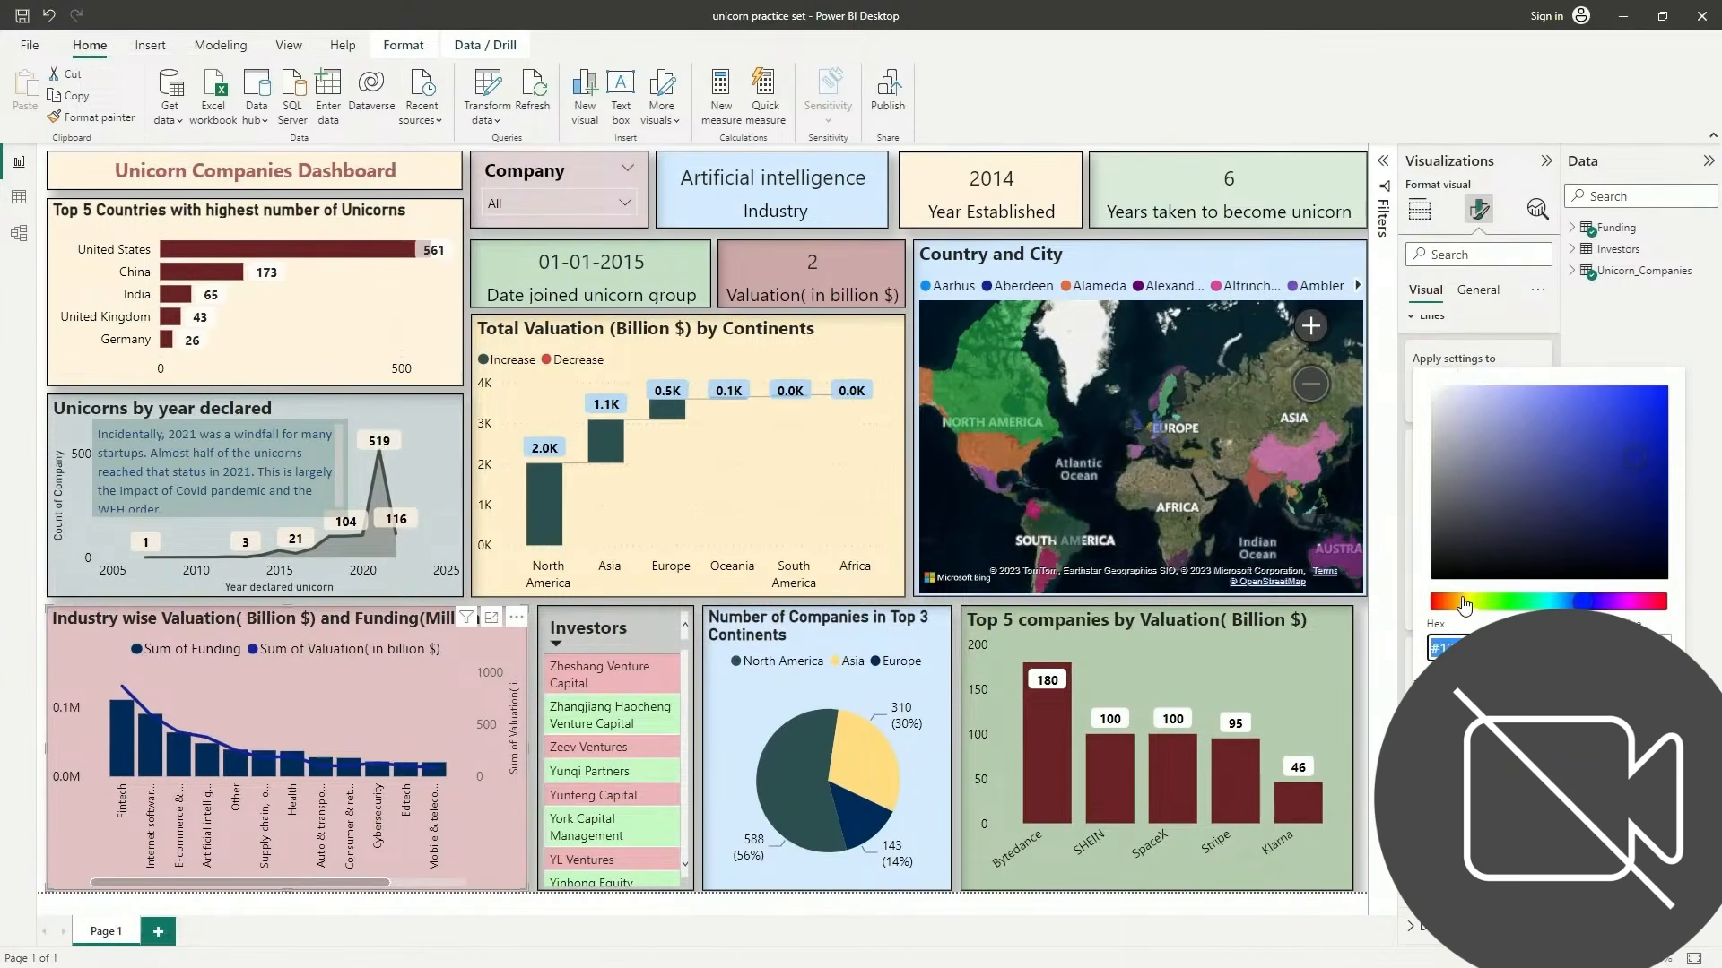
click(1473, 602)
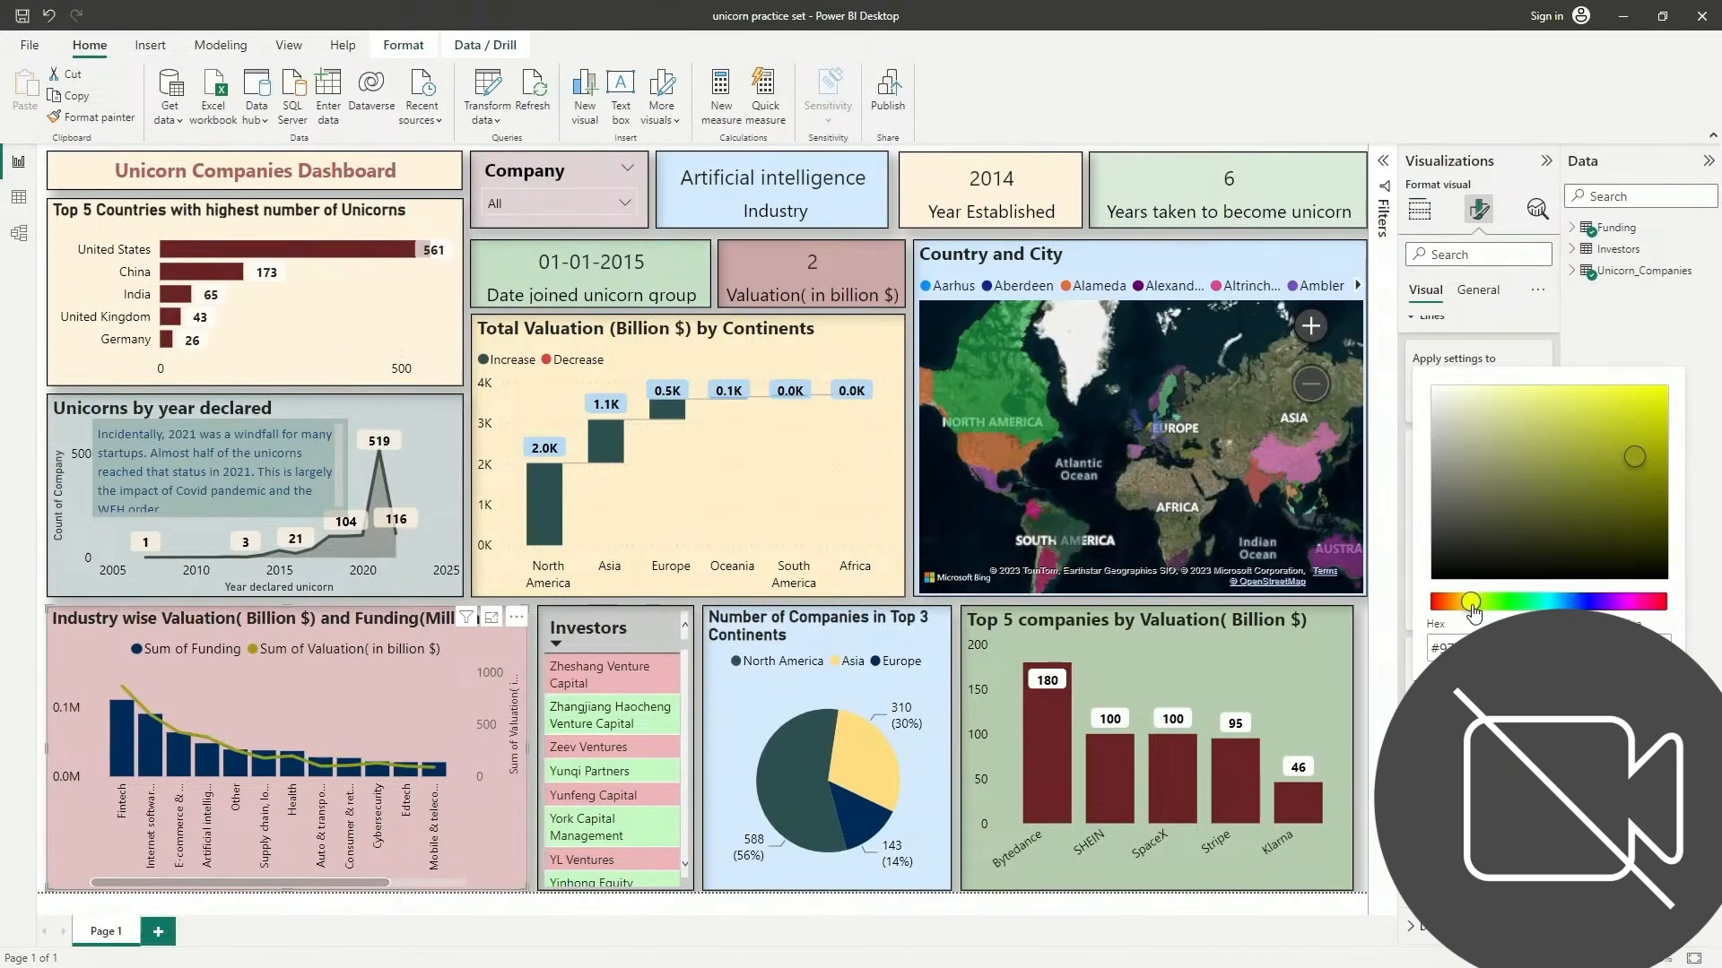
drag(1471, 604, 1469, 605)
click(1643, 390)
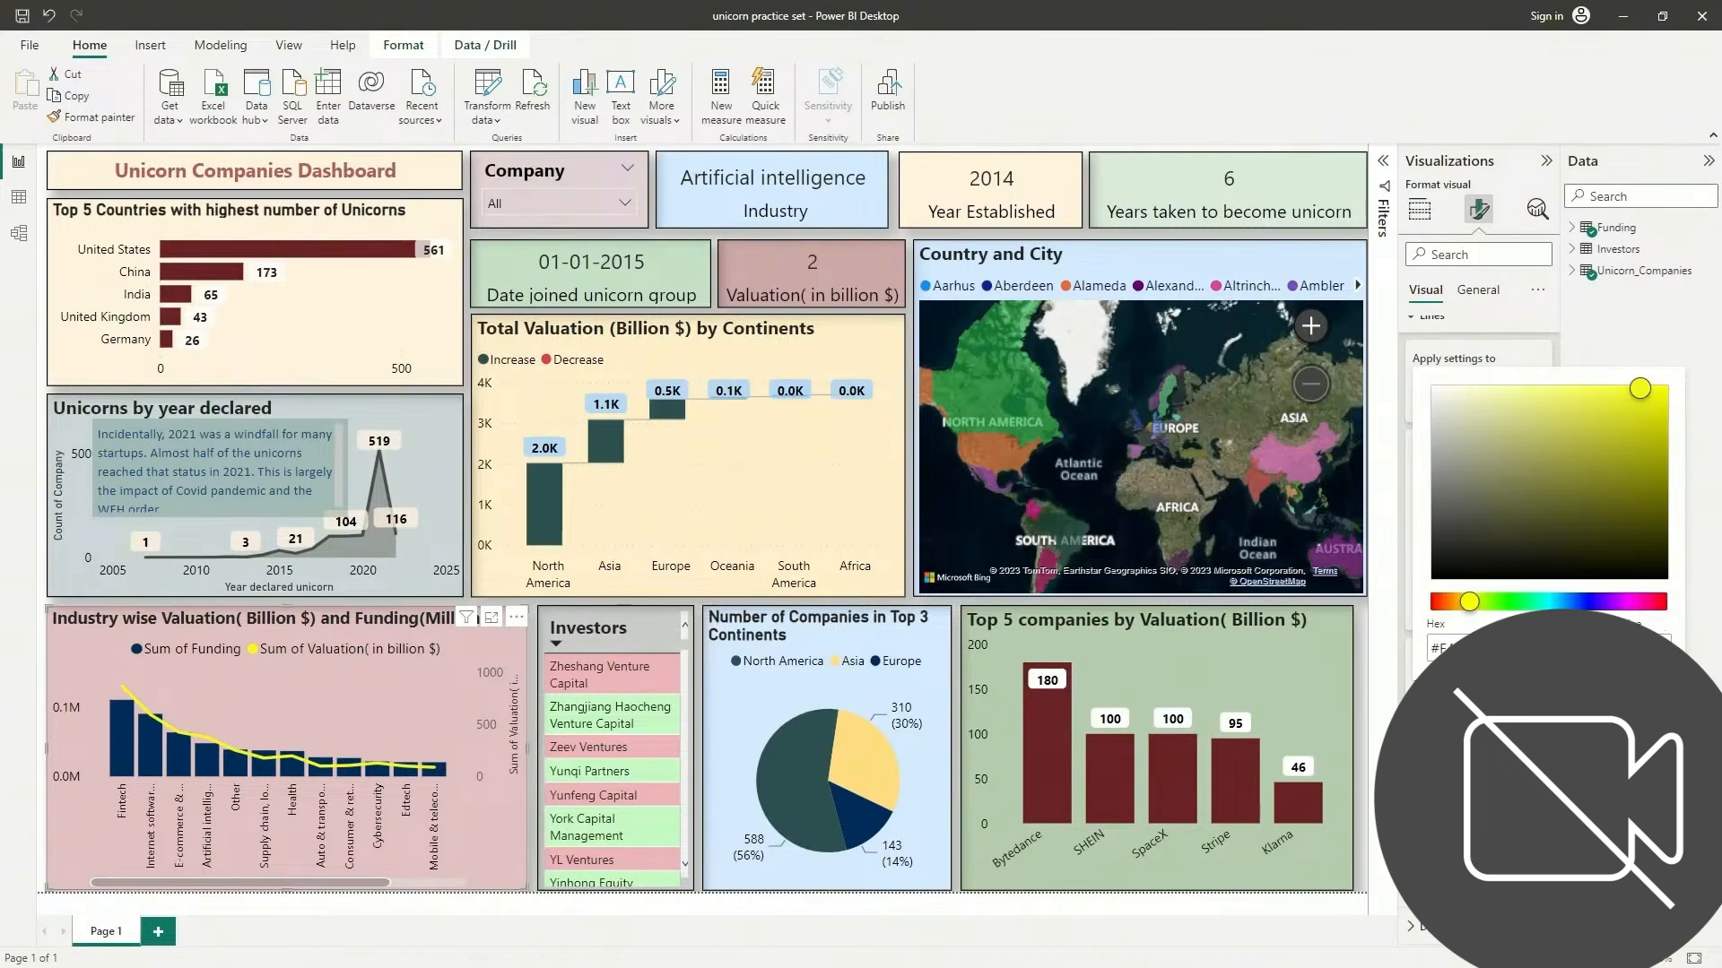
key(Escape)
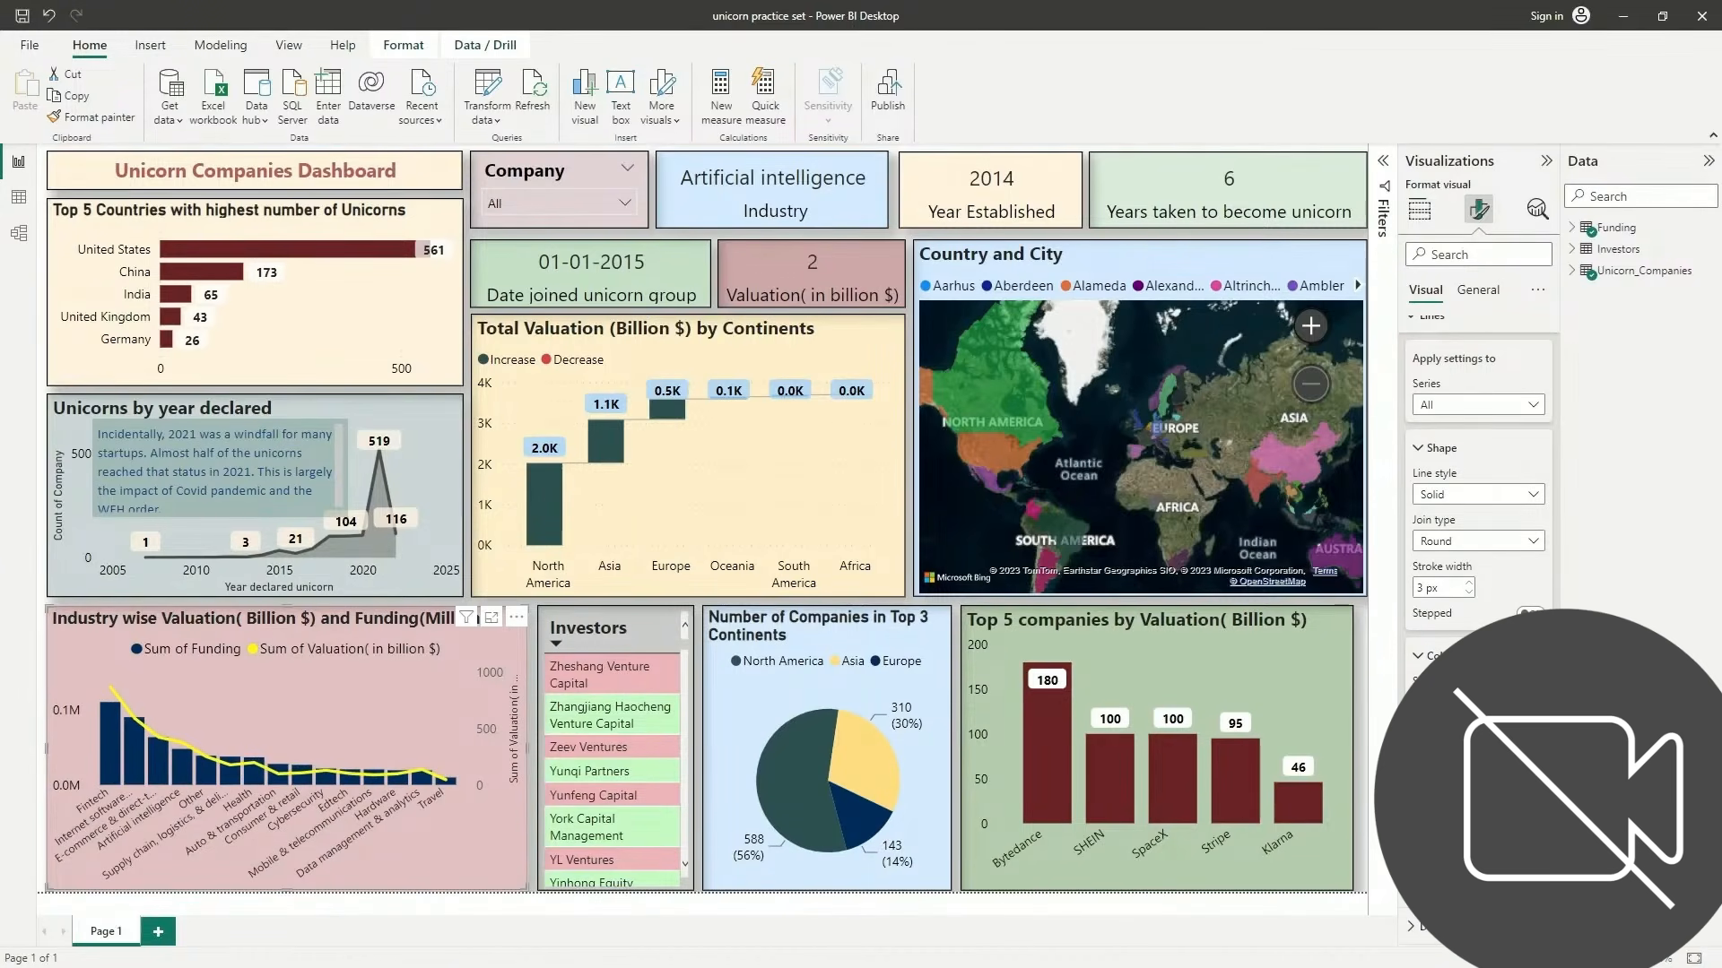
Turn on markers for the industry-wise chart's line and choose the x marker type
scroll(1477, 494, down, 2)
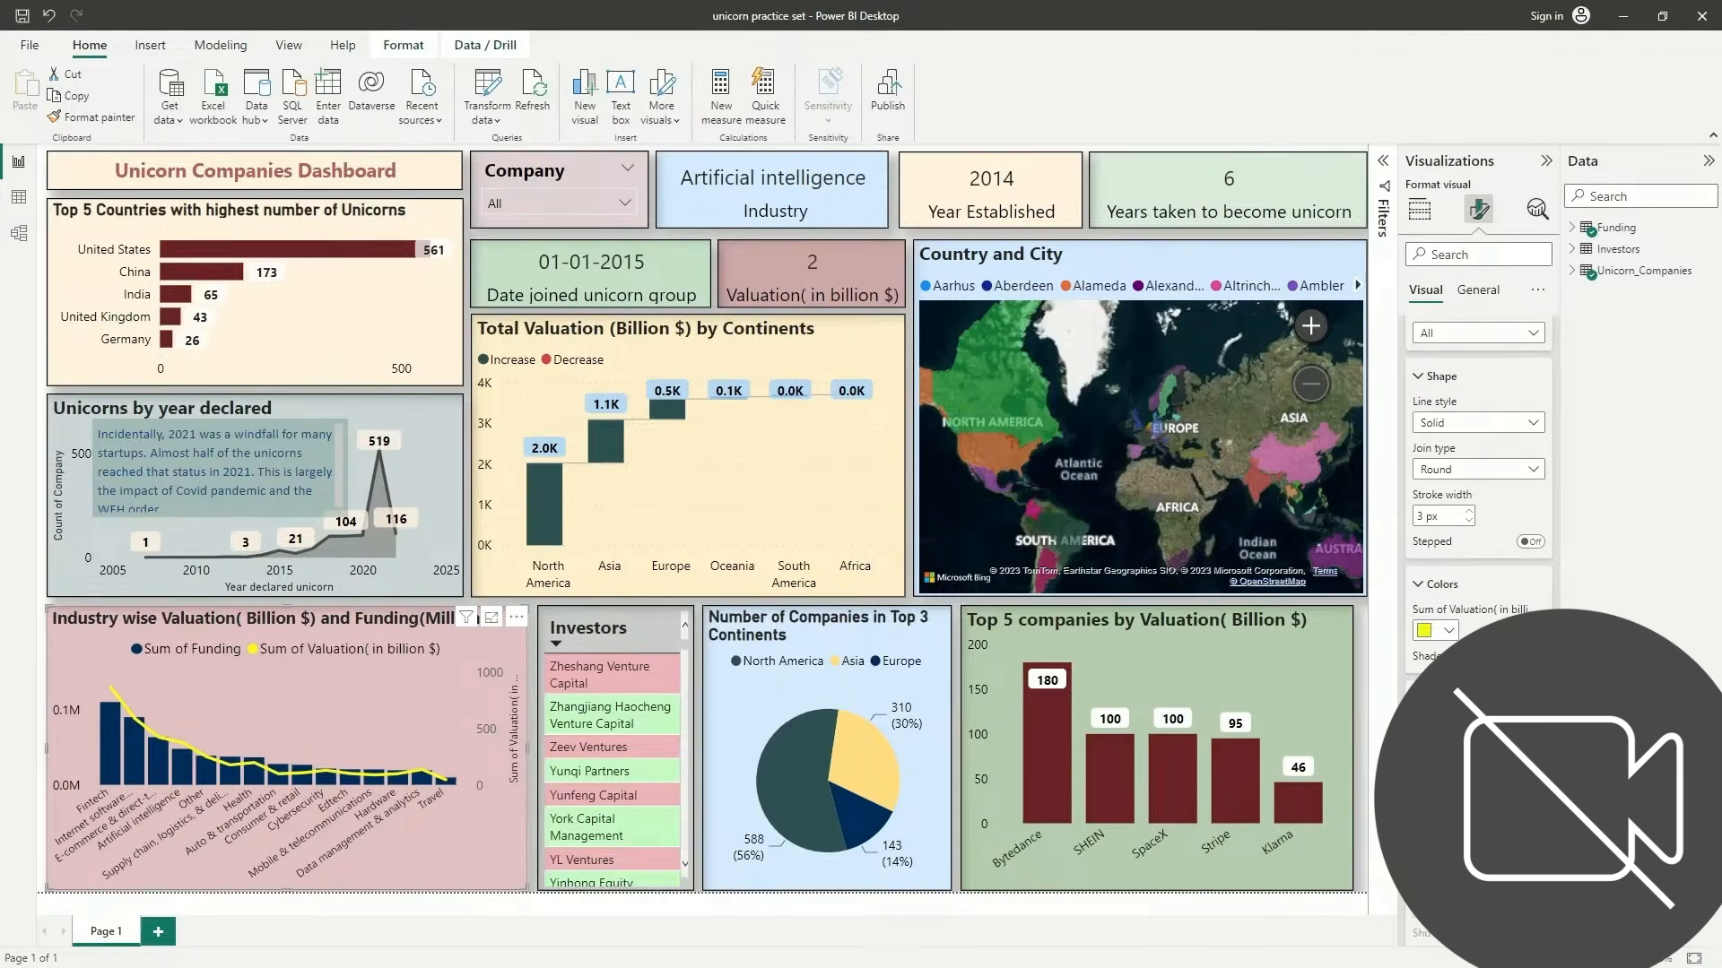
scroll(1479, 475, down, 5)
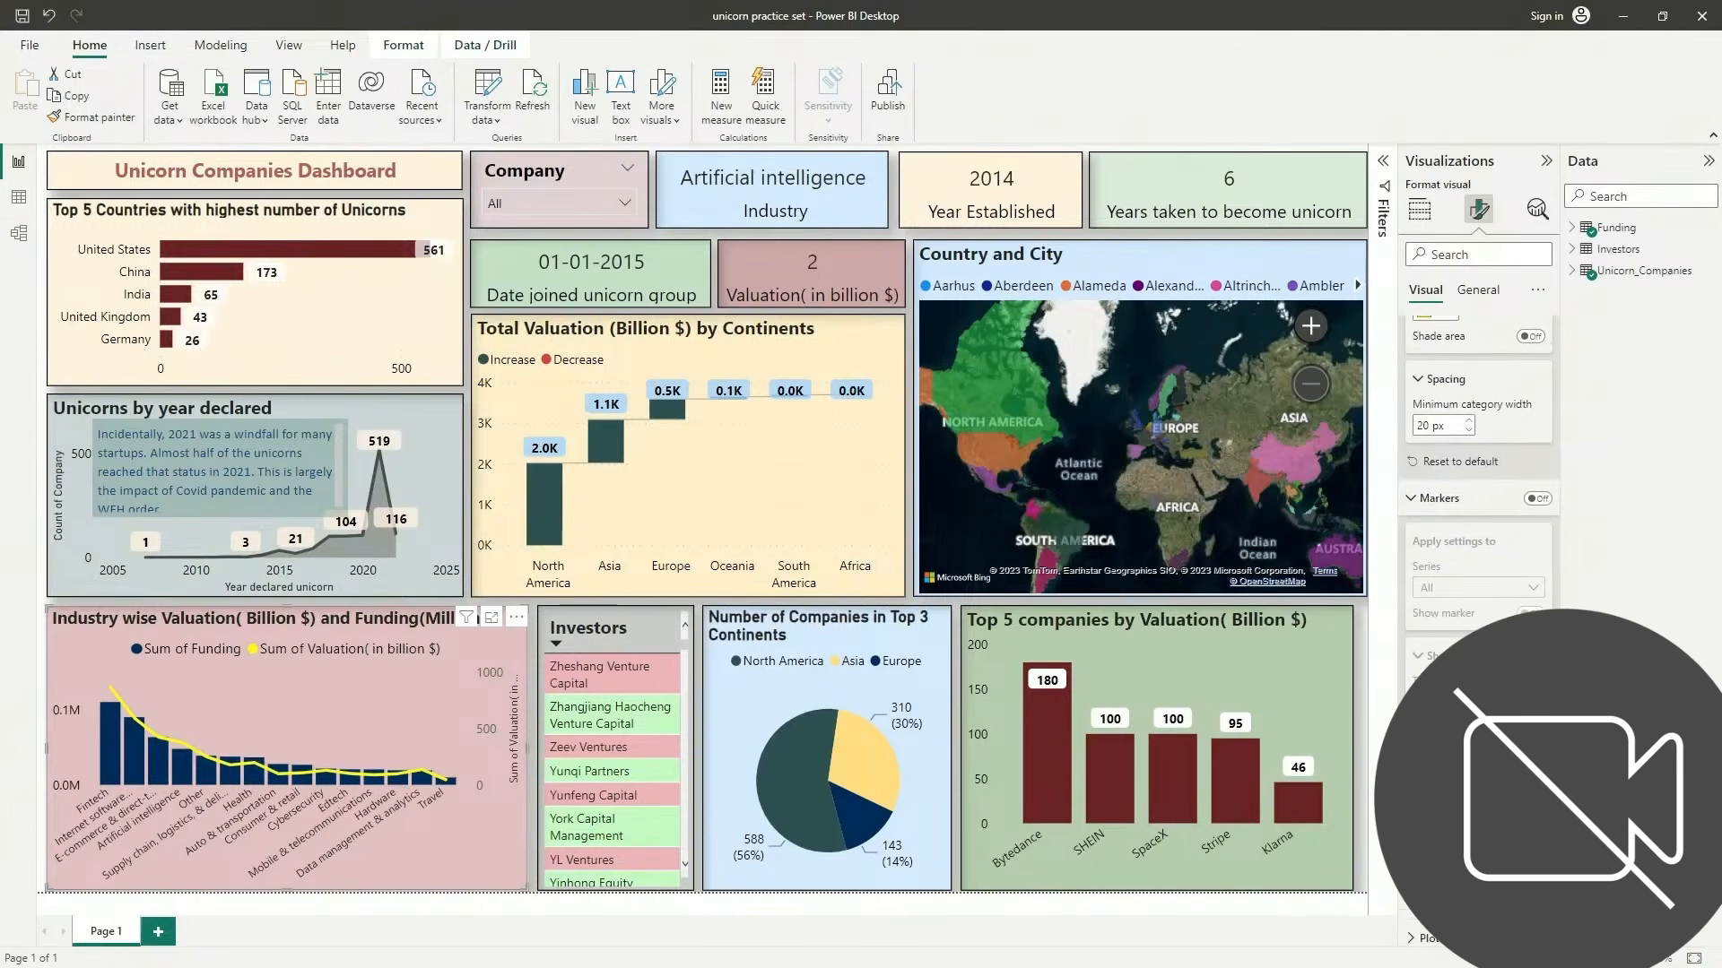
click(1536, 488)
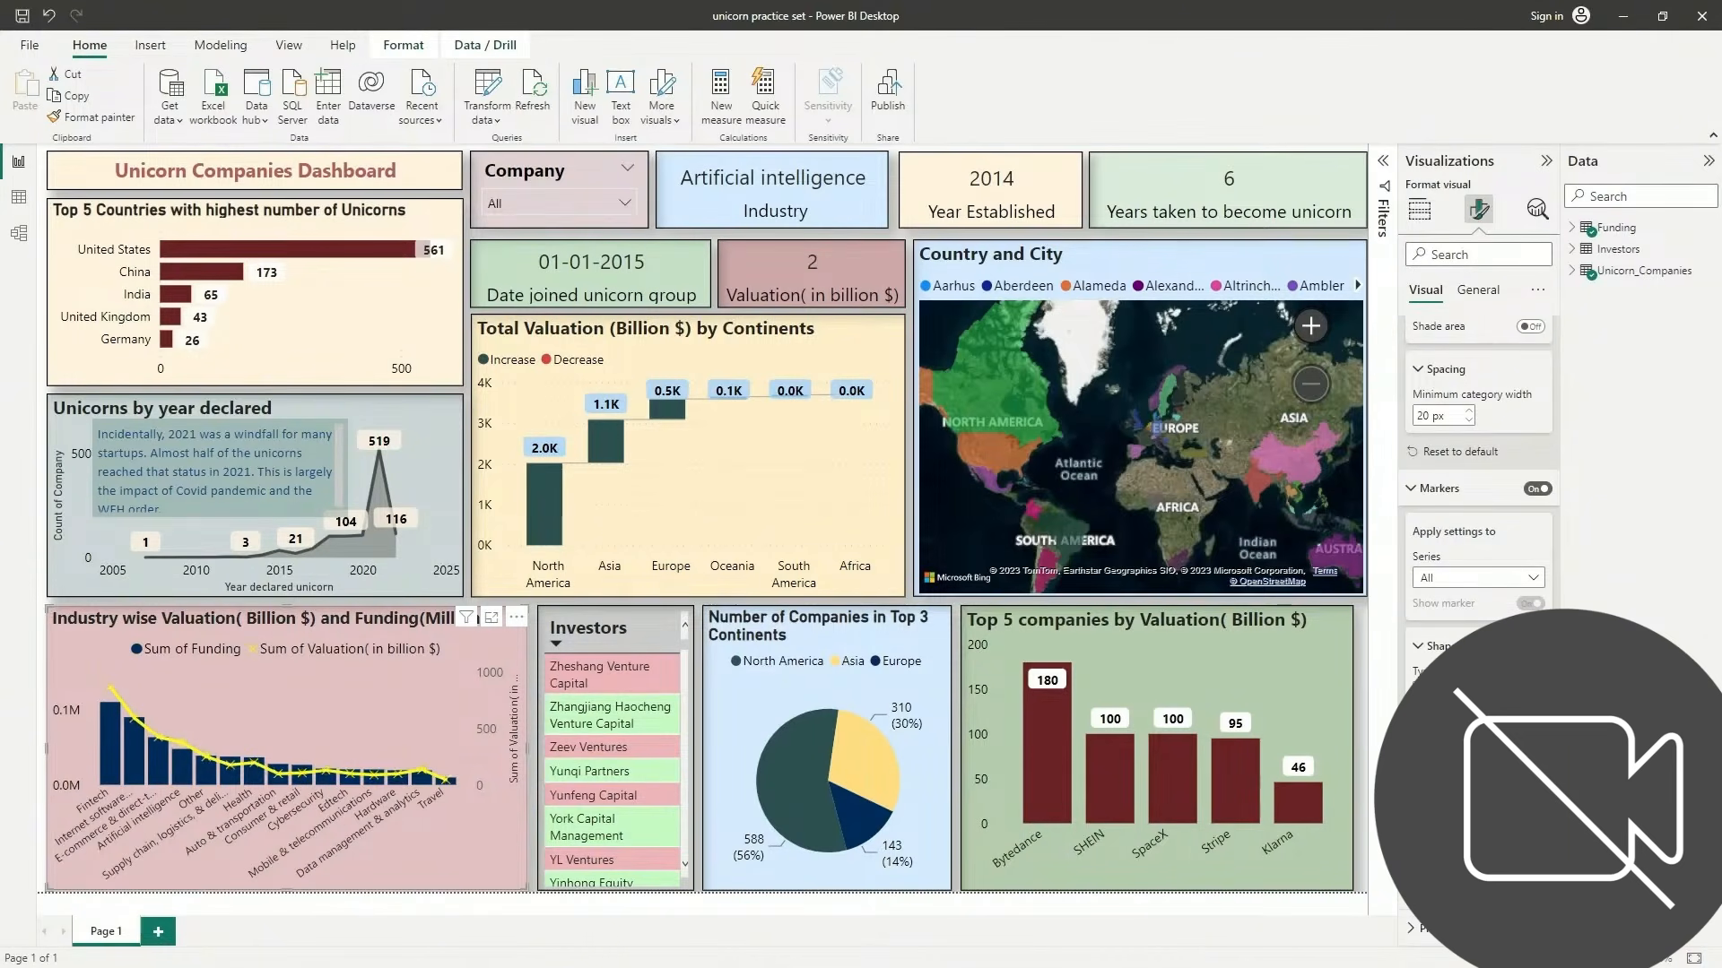
click(1437, 784)
scroll(1478, 448, down, 1)
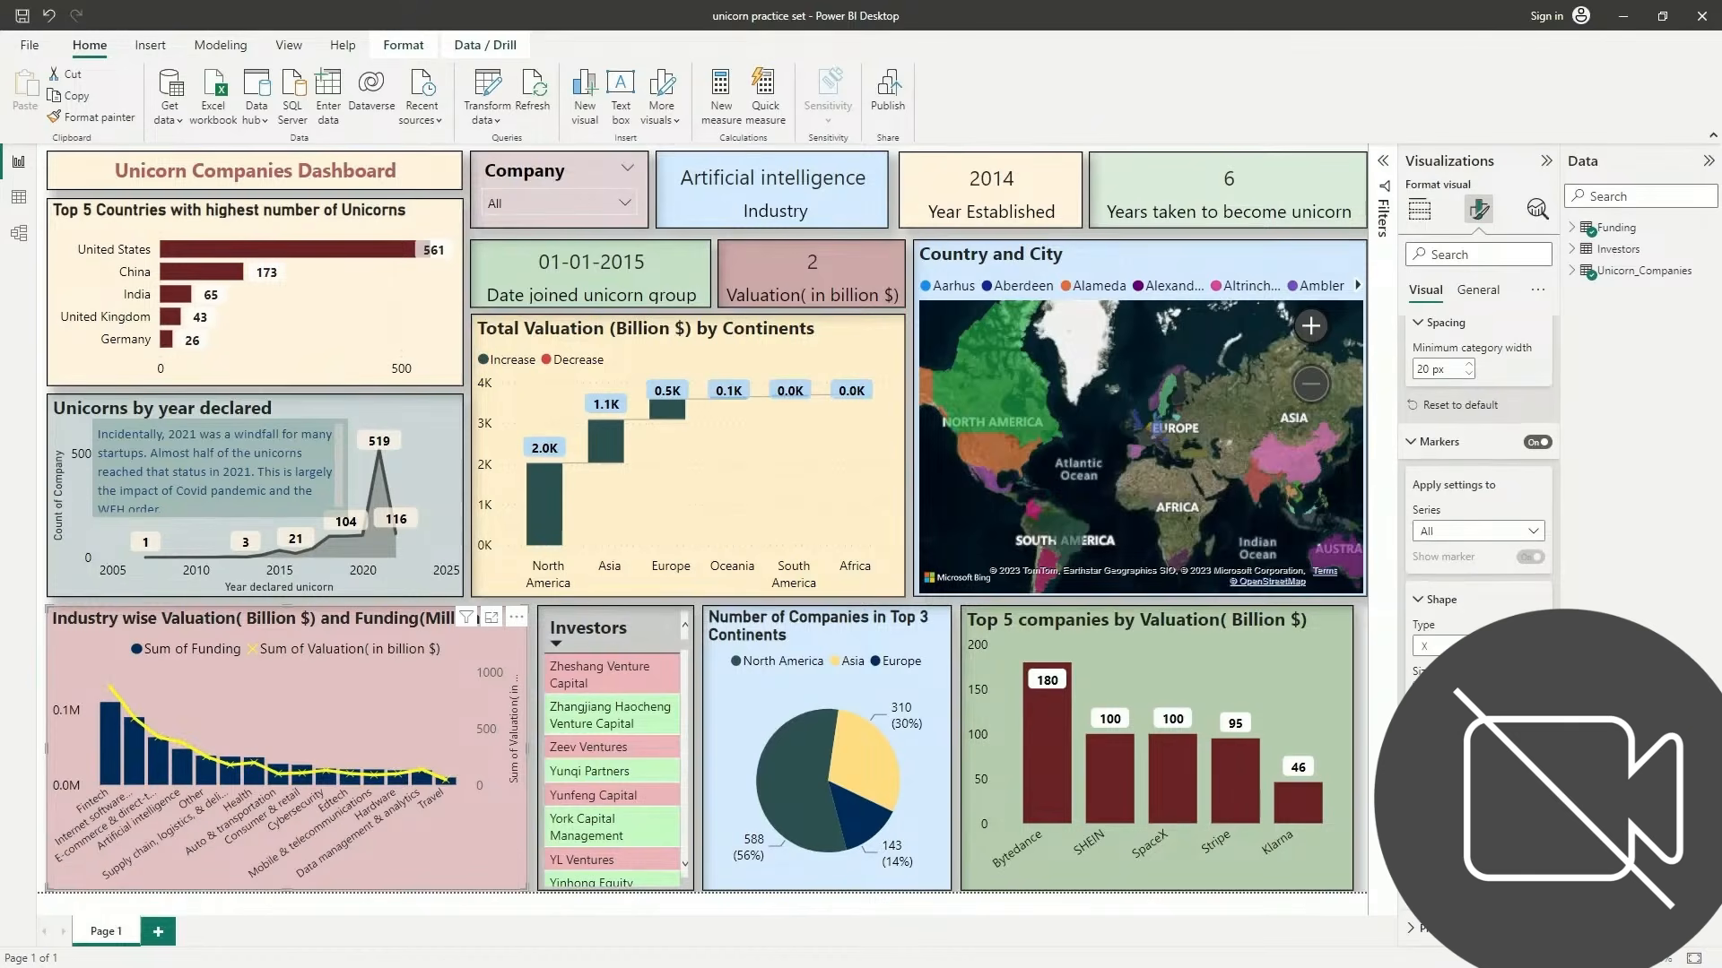
Try data labels on the industry-wise chart, switching them off again
click(1537, 856)
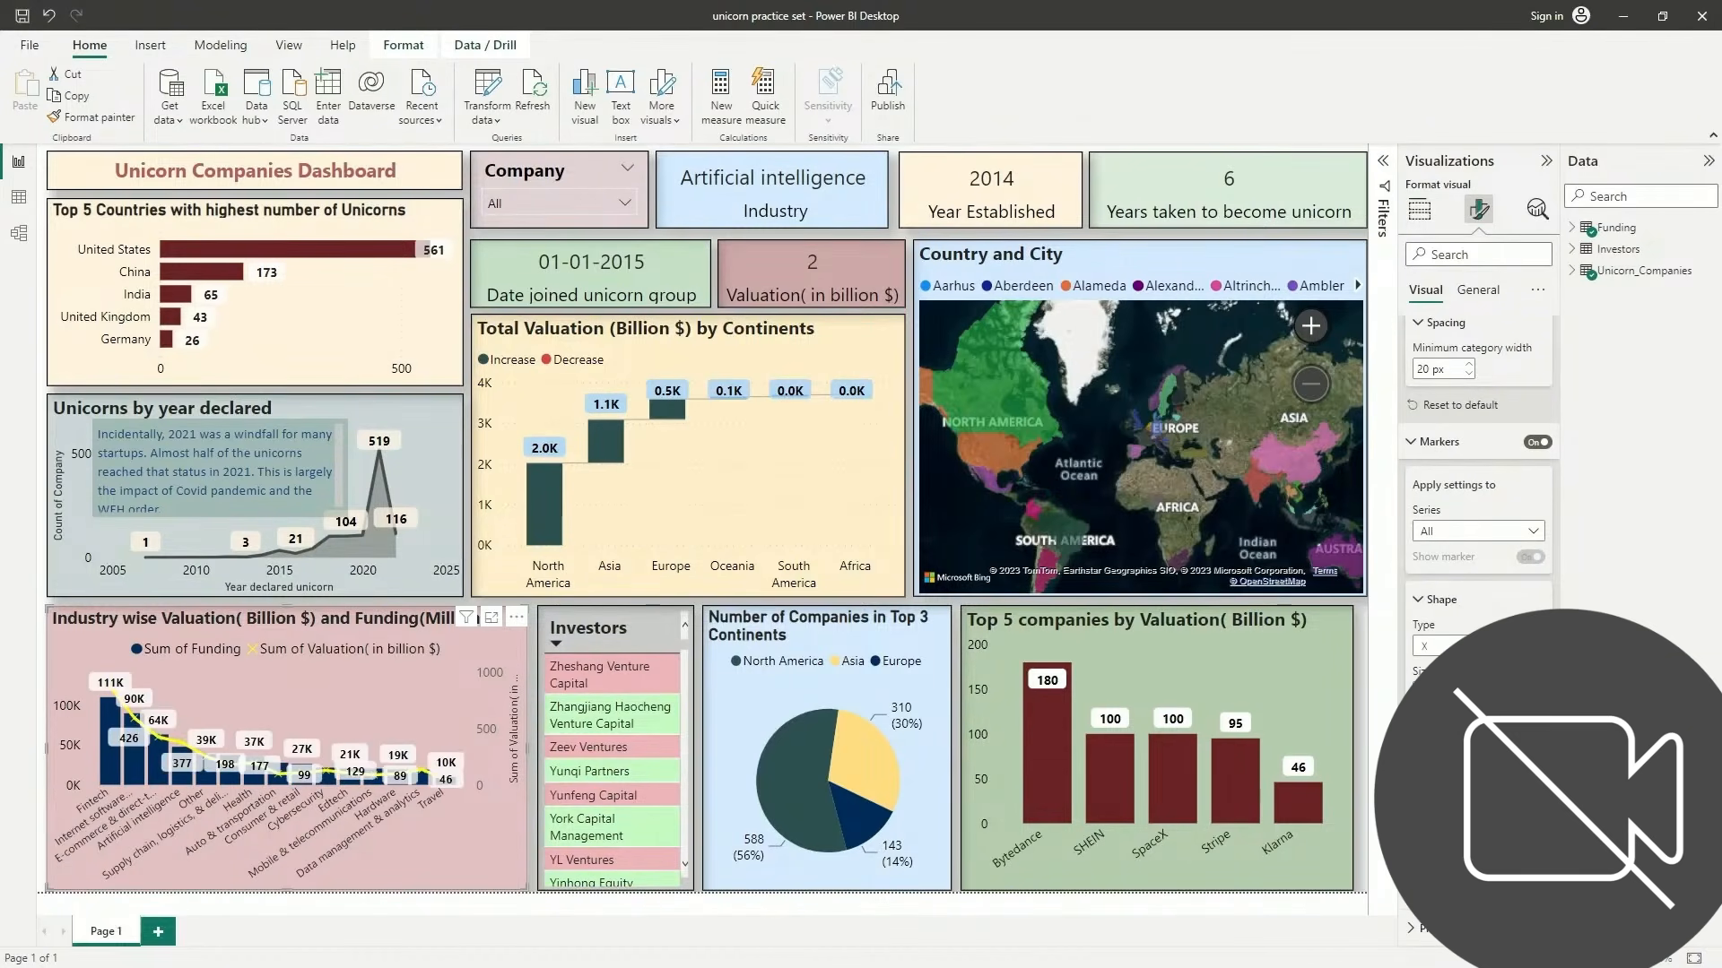
click(1537, 856)
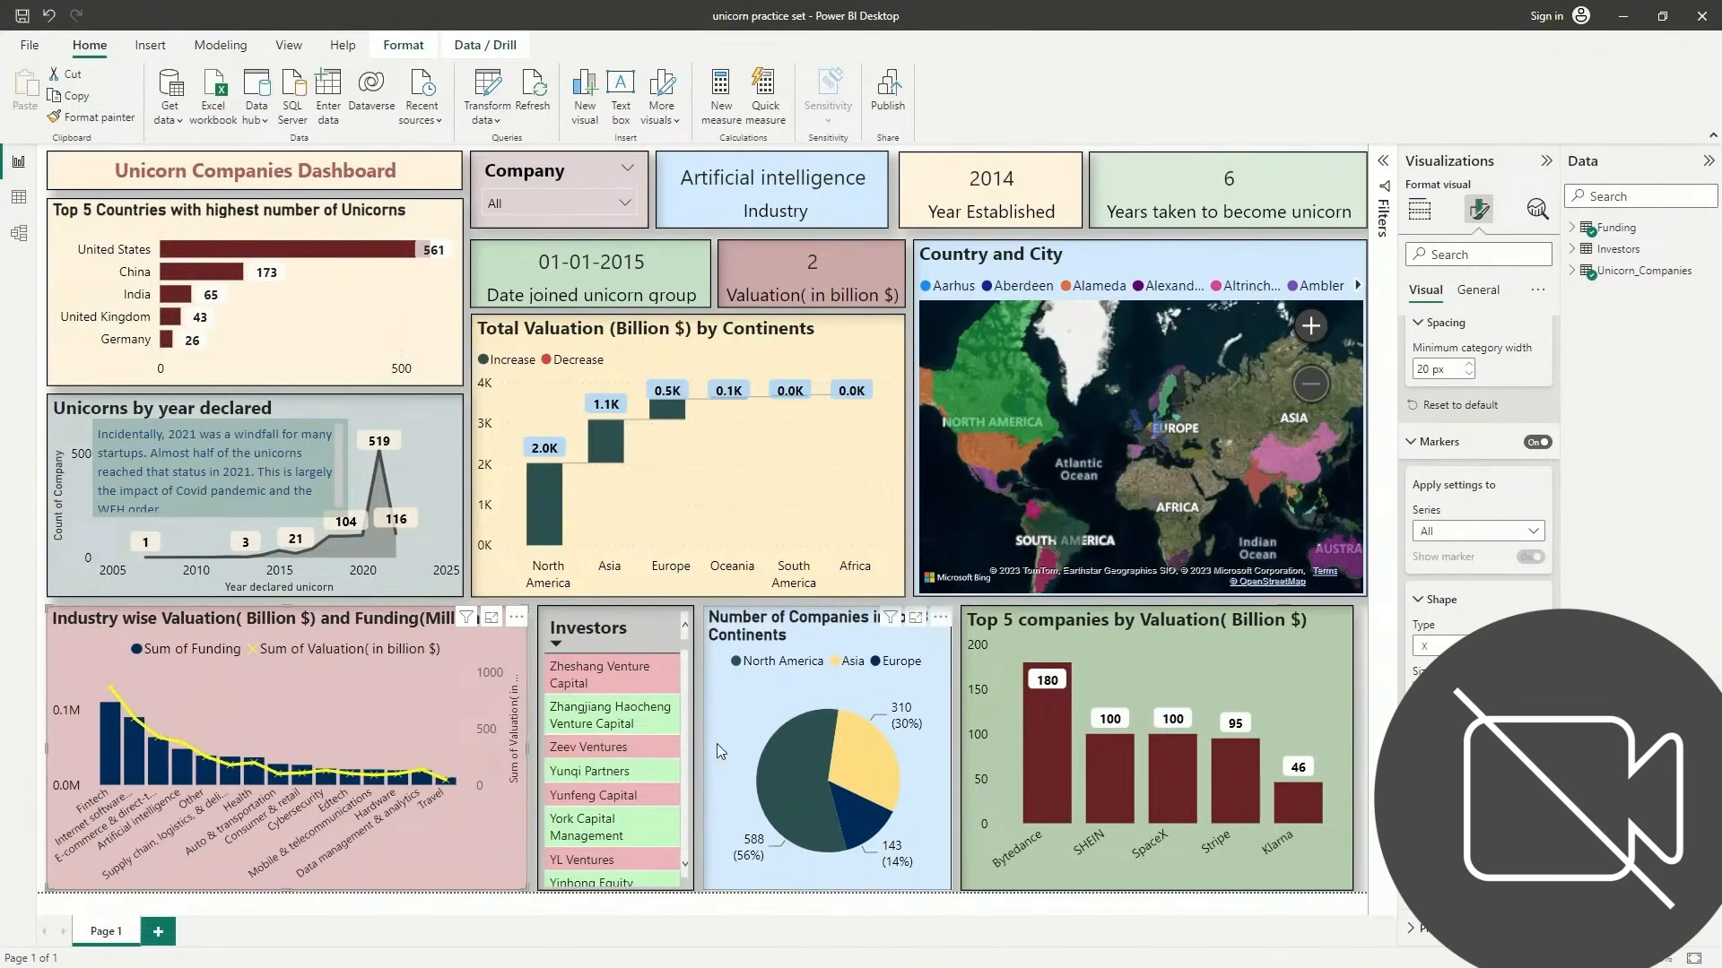
Look over the industry-wise chart's general settings for title font, spacing and background
scroll(1475, 430, up, 5)
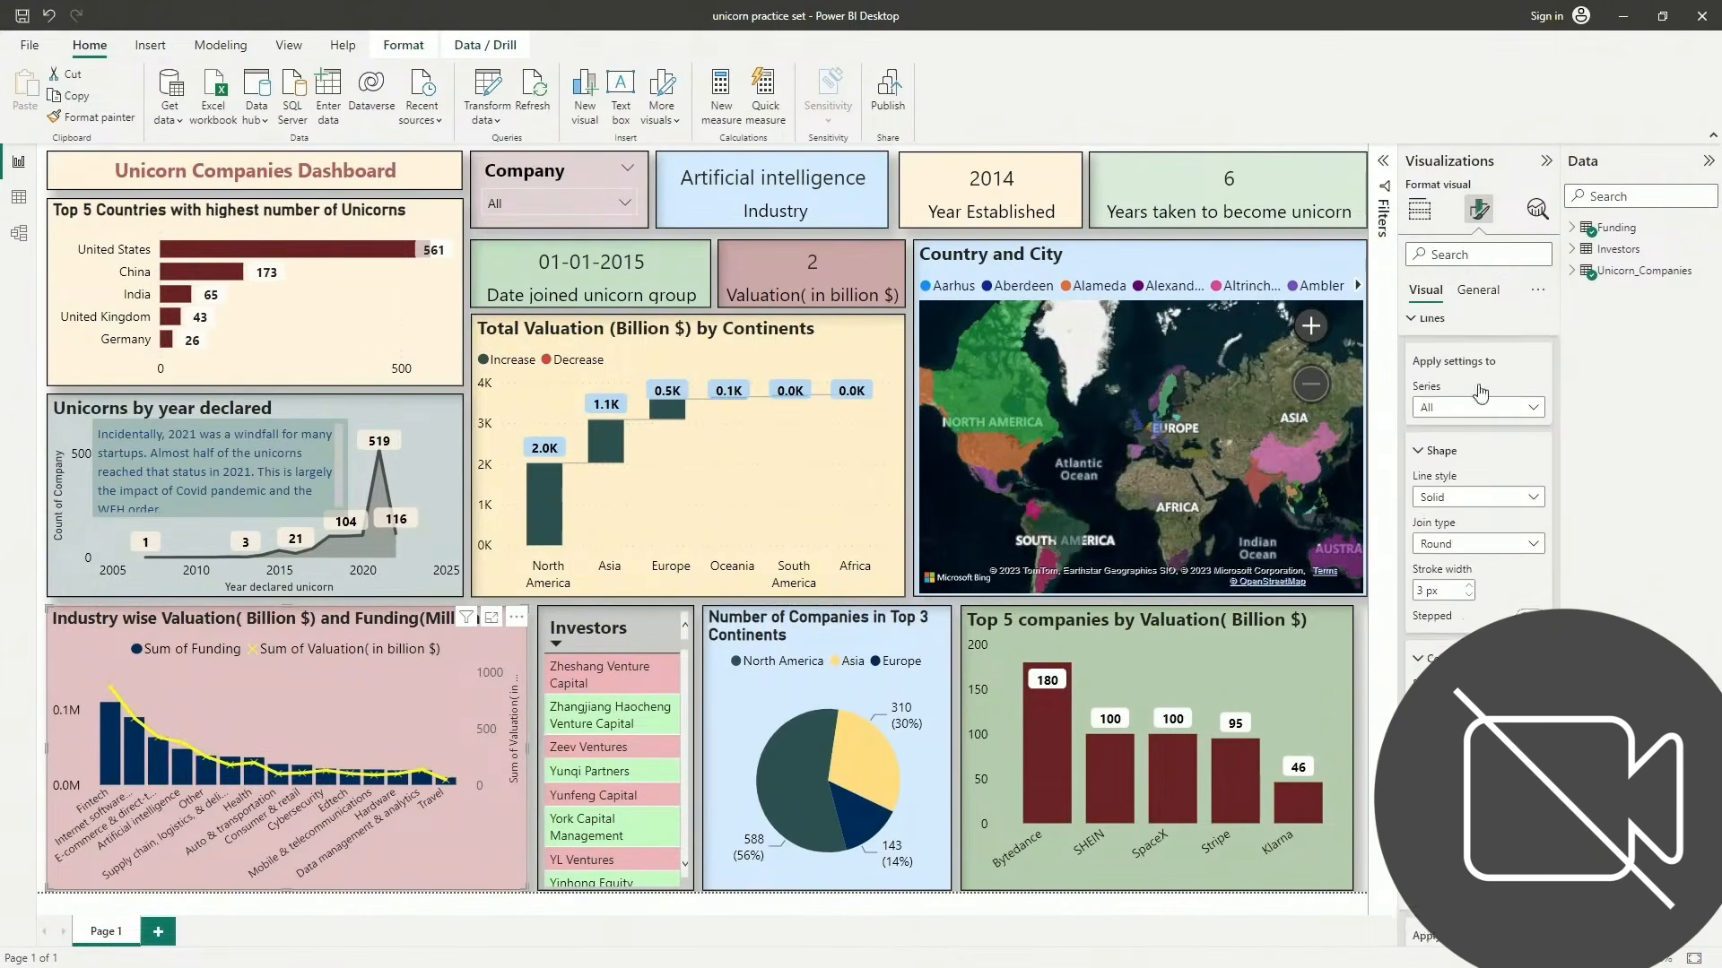
click(1479, 298)
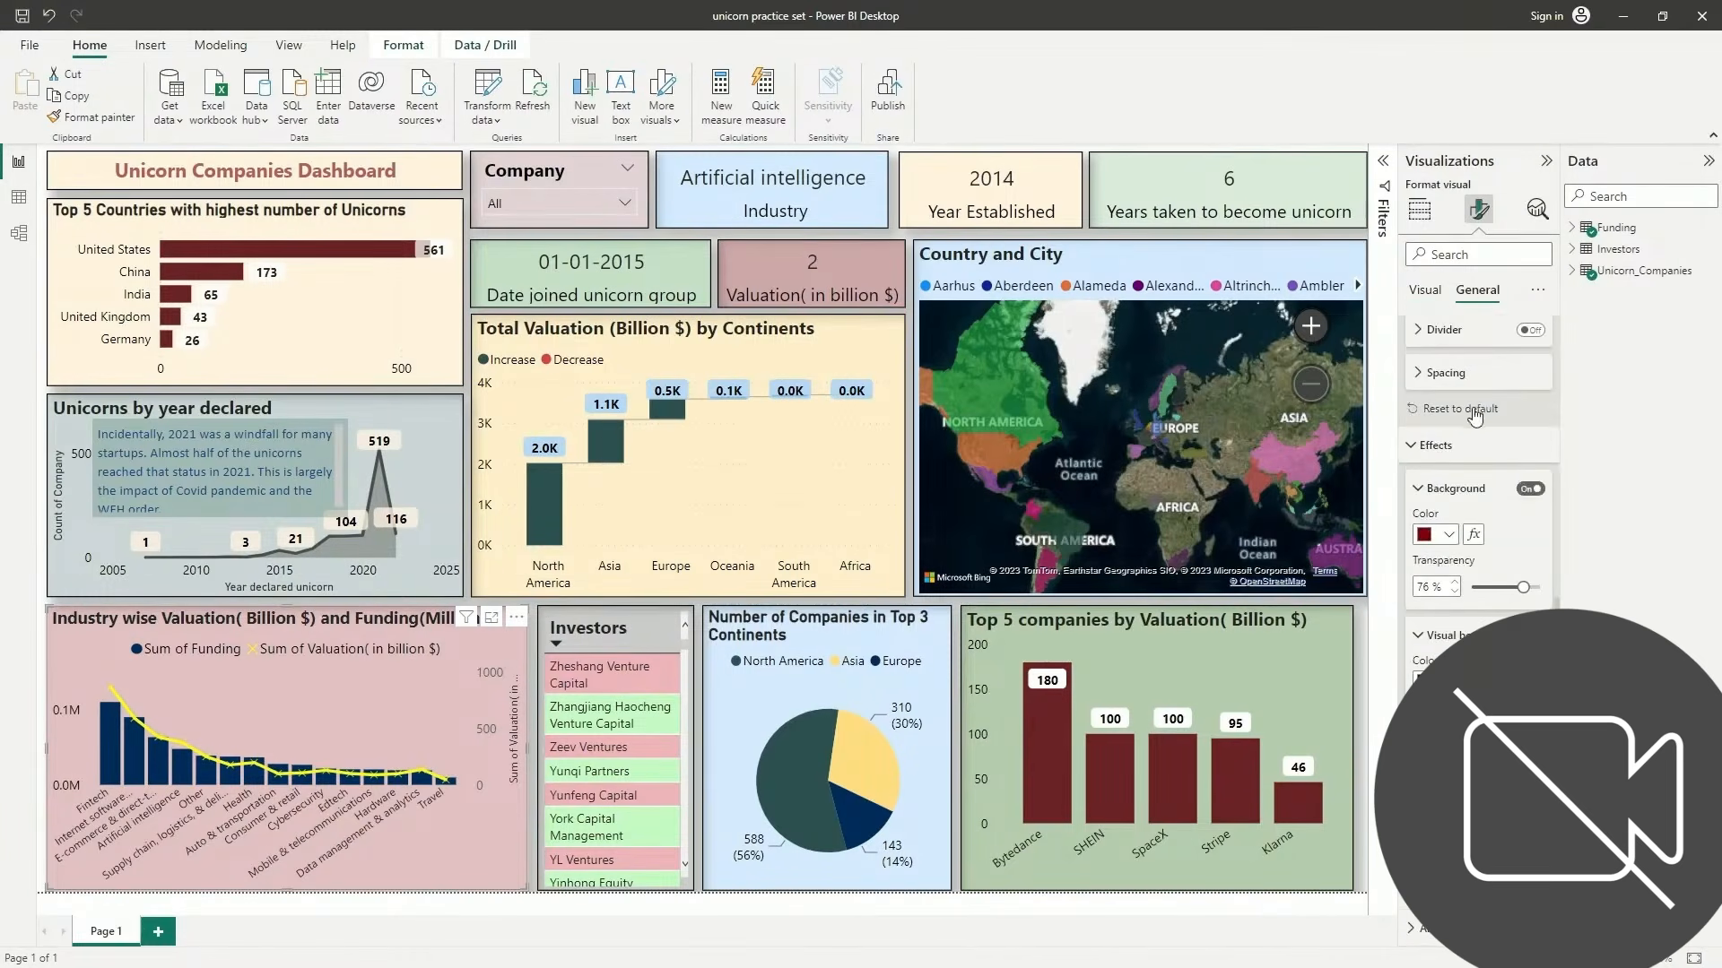
click(1441, 374)
click(1441, 377)
click(1441, 376)
click(1441, 376)
scroll(1471, 565, up, 5)
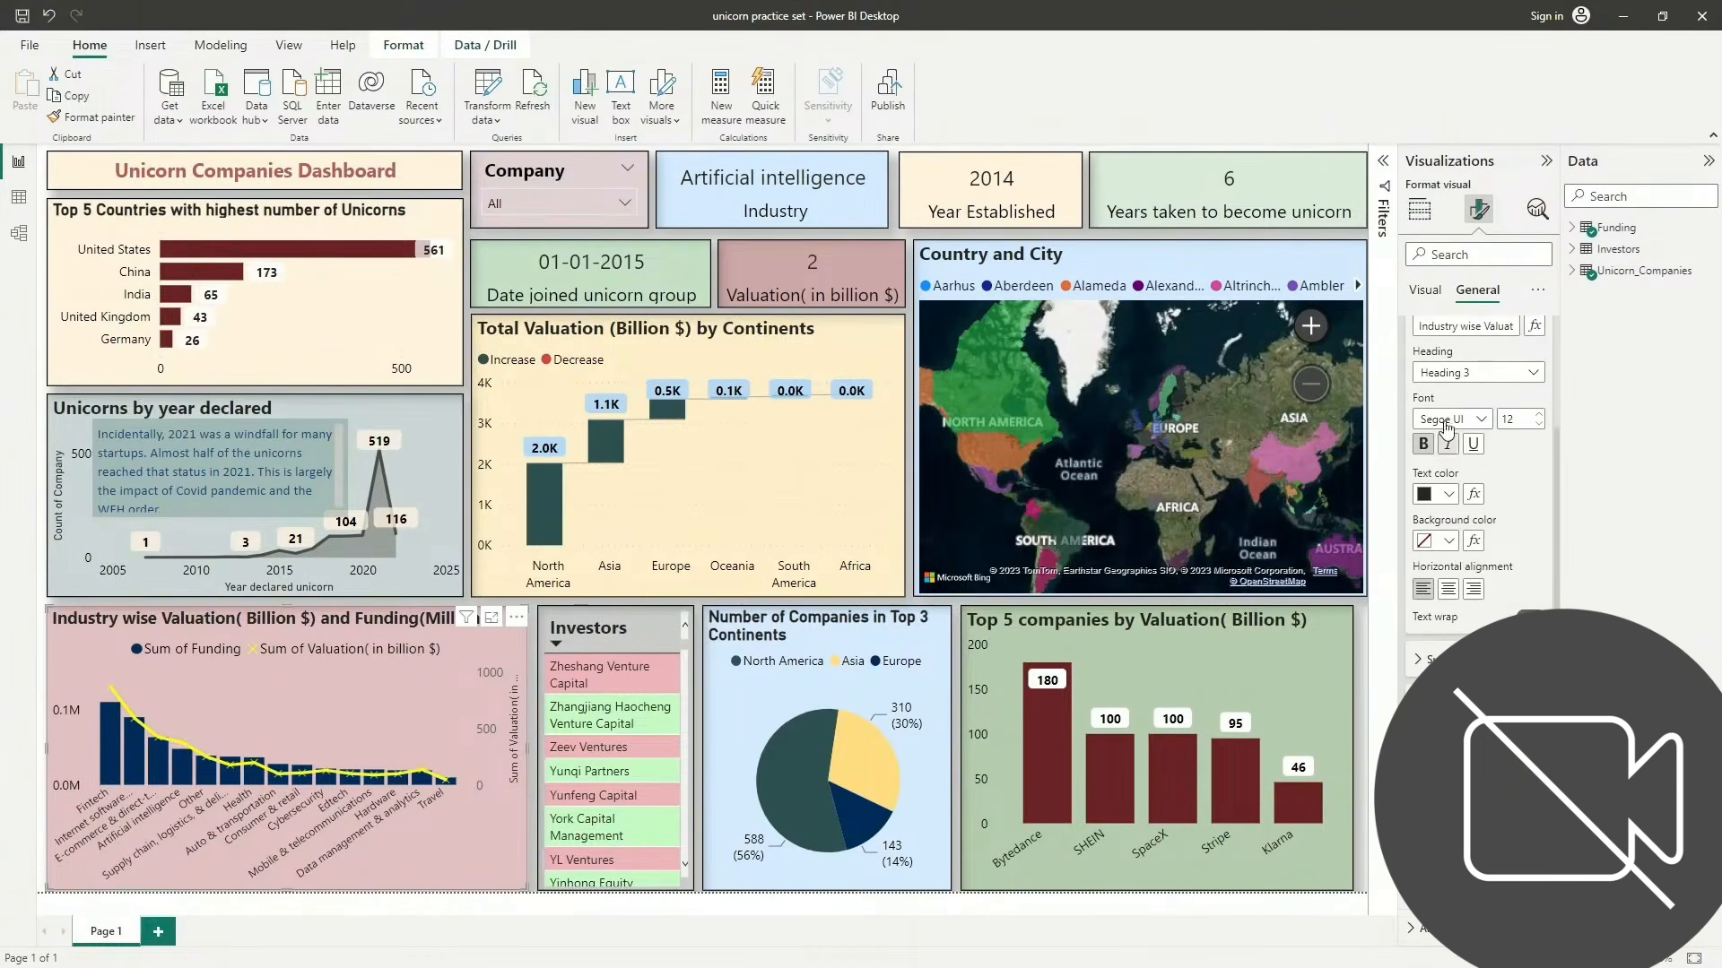
Review the dashboard's top countries, unicorns by year, valuation by continent and country and city visuals with more room for the canvas
click(1546, 160)
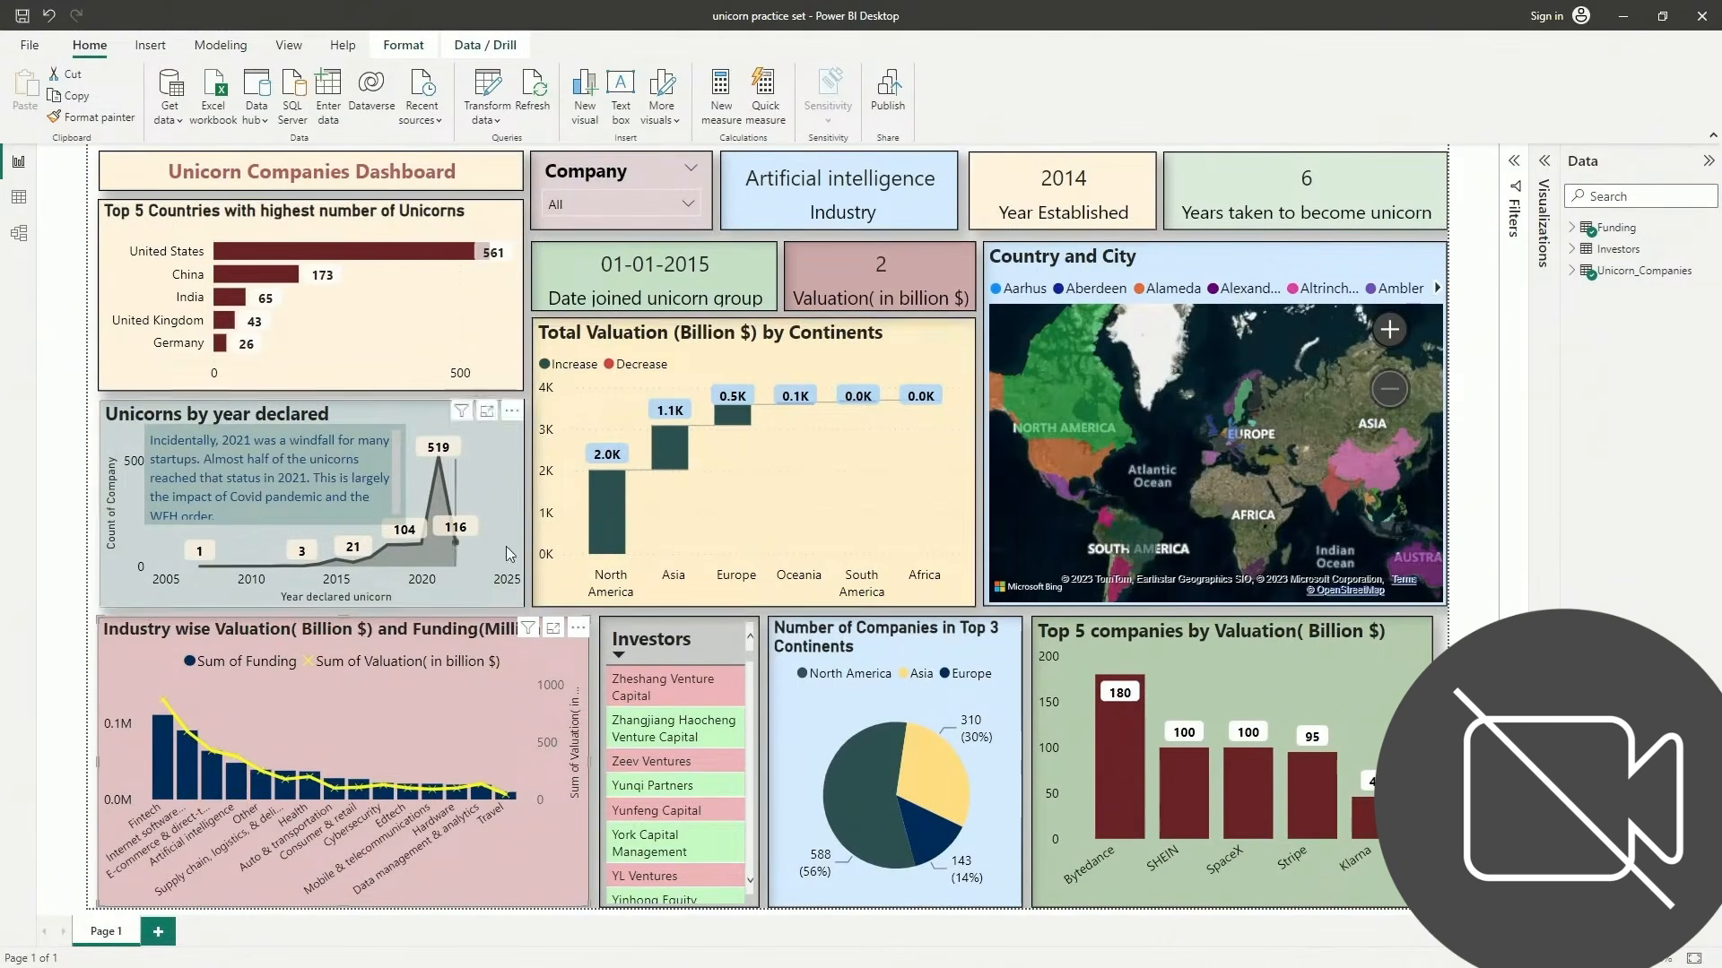
mouse_move(626, 541)
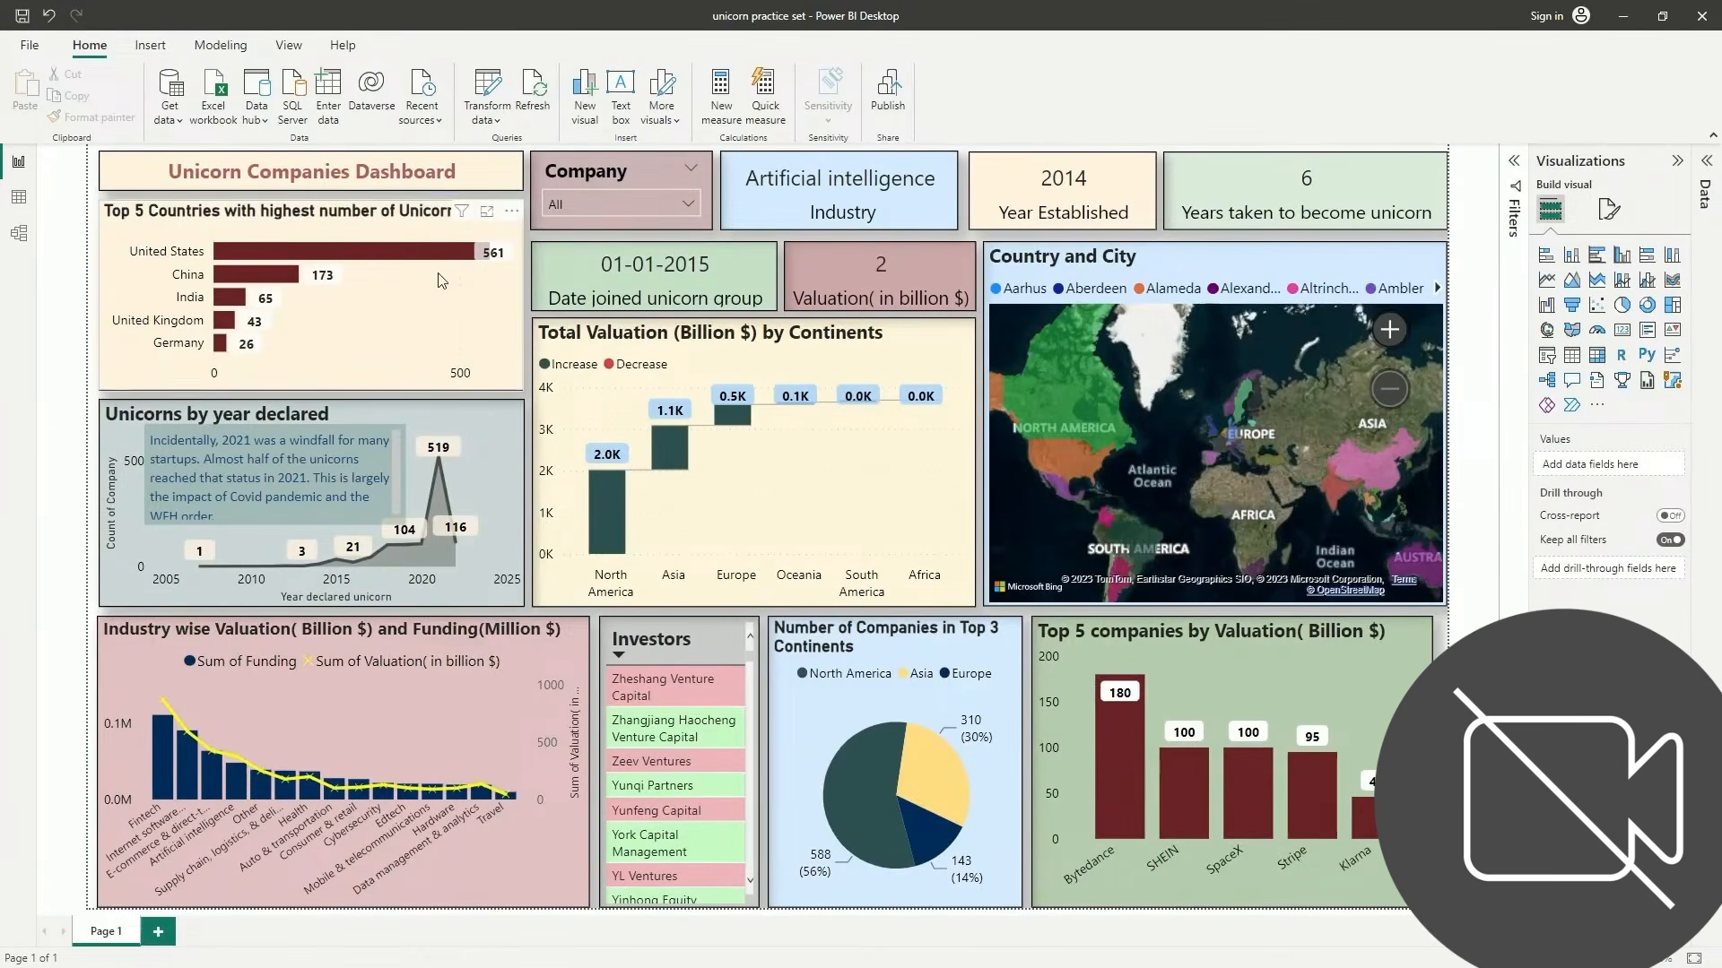
click(355, 319)
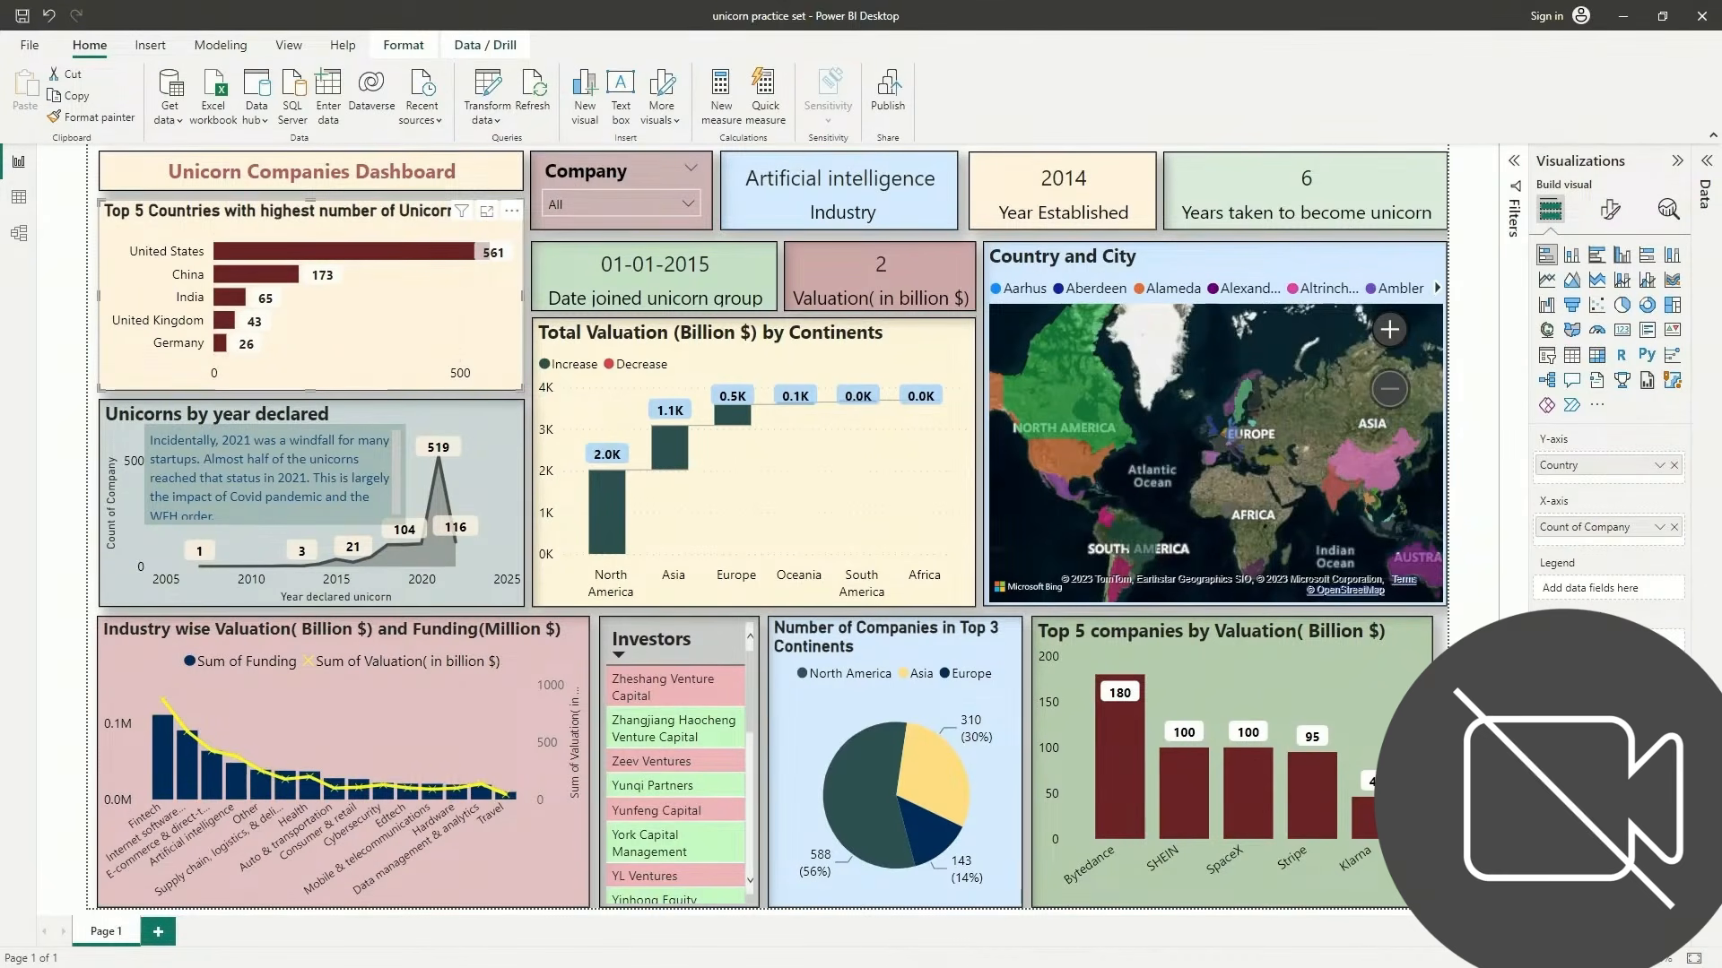
click(464, 433)
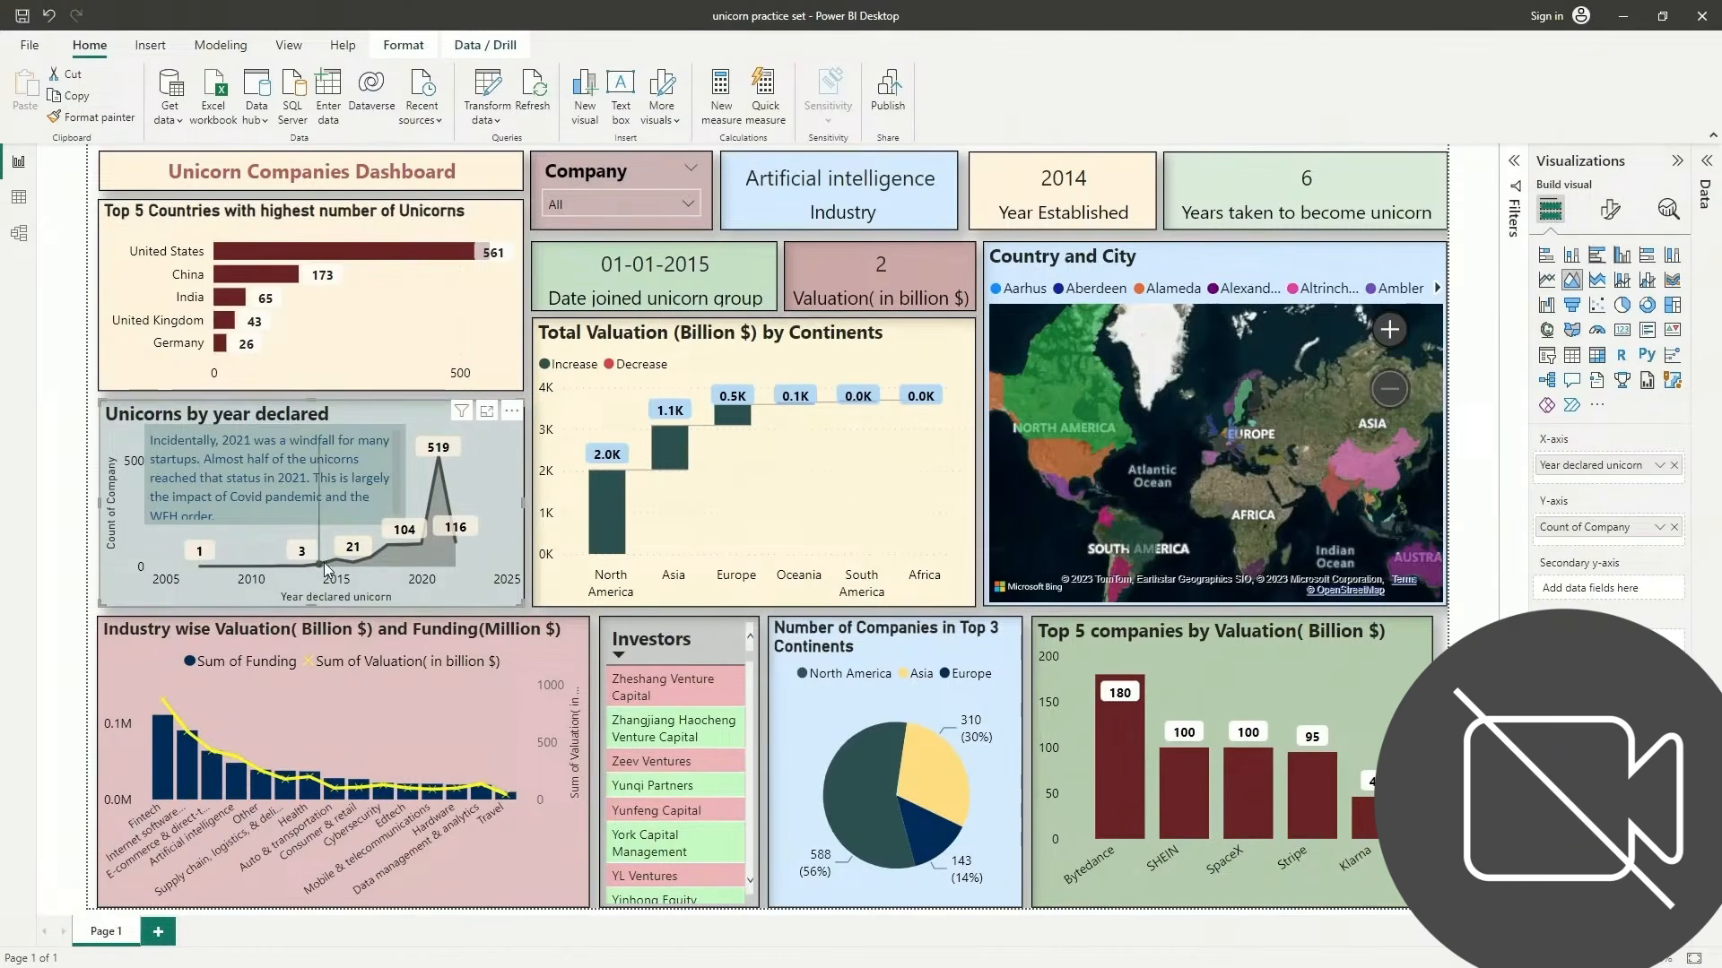
mouse_move(427, 495)
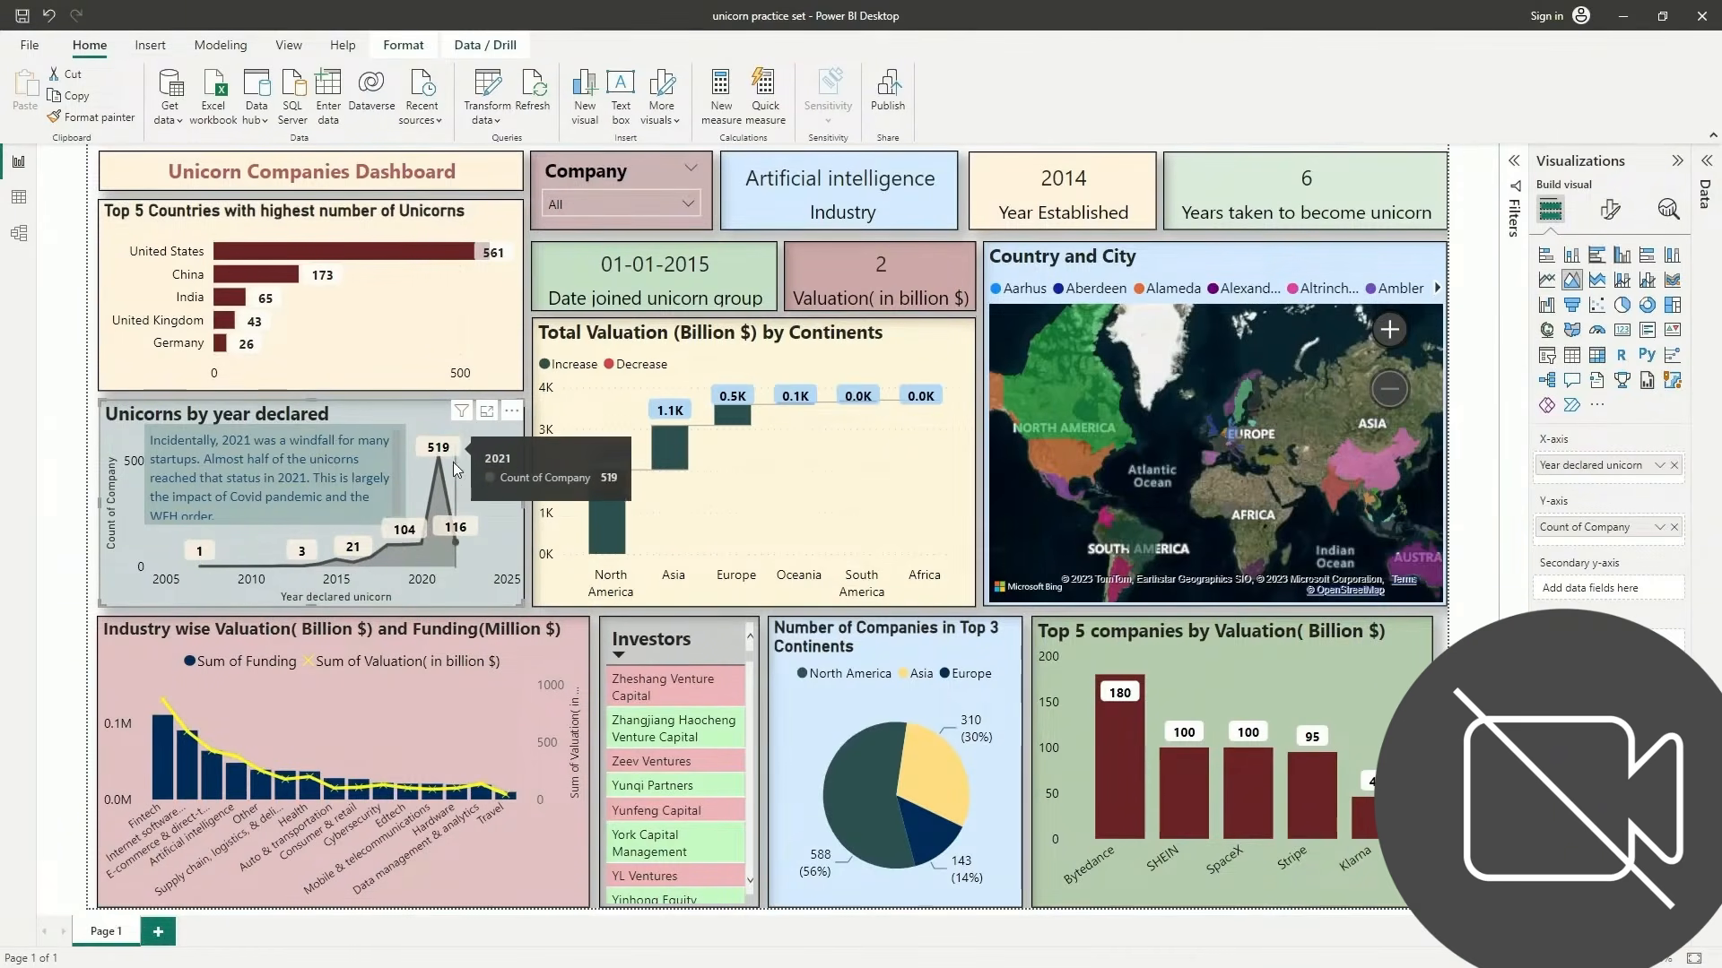
mouse_move(432, 459)
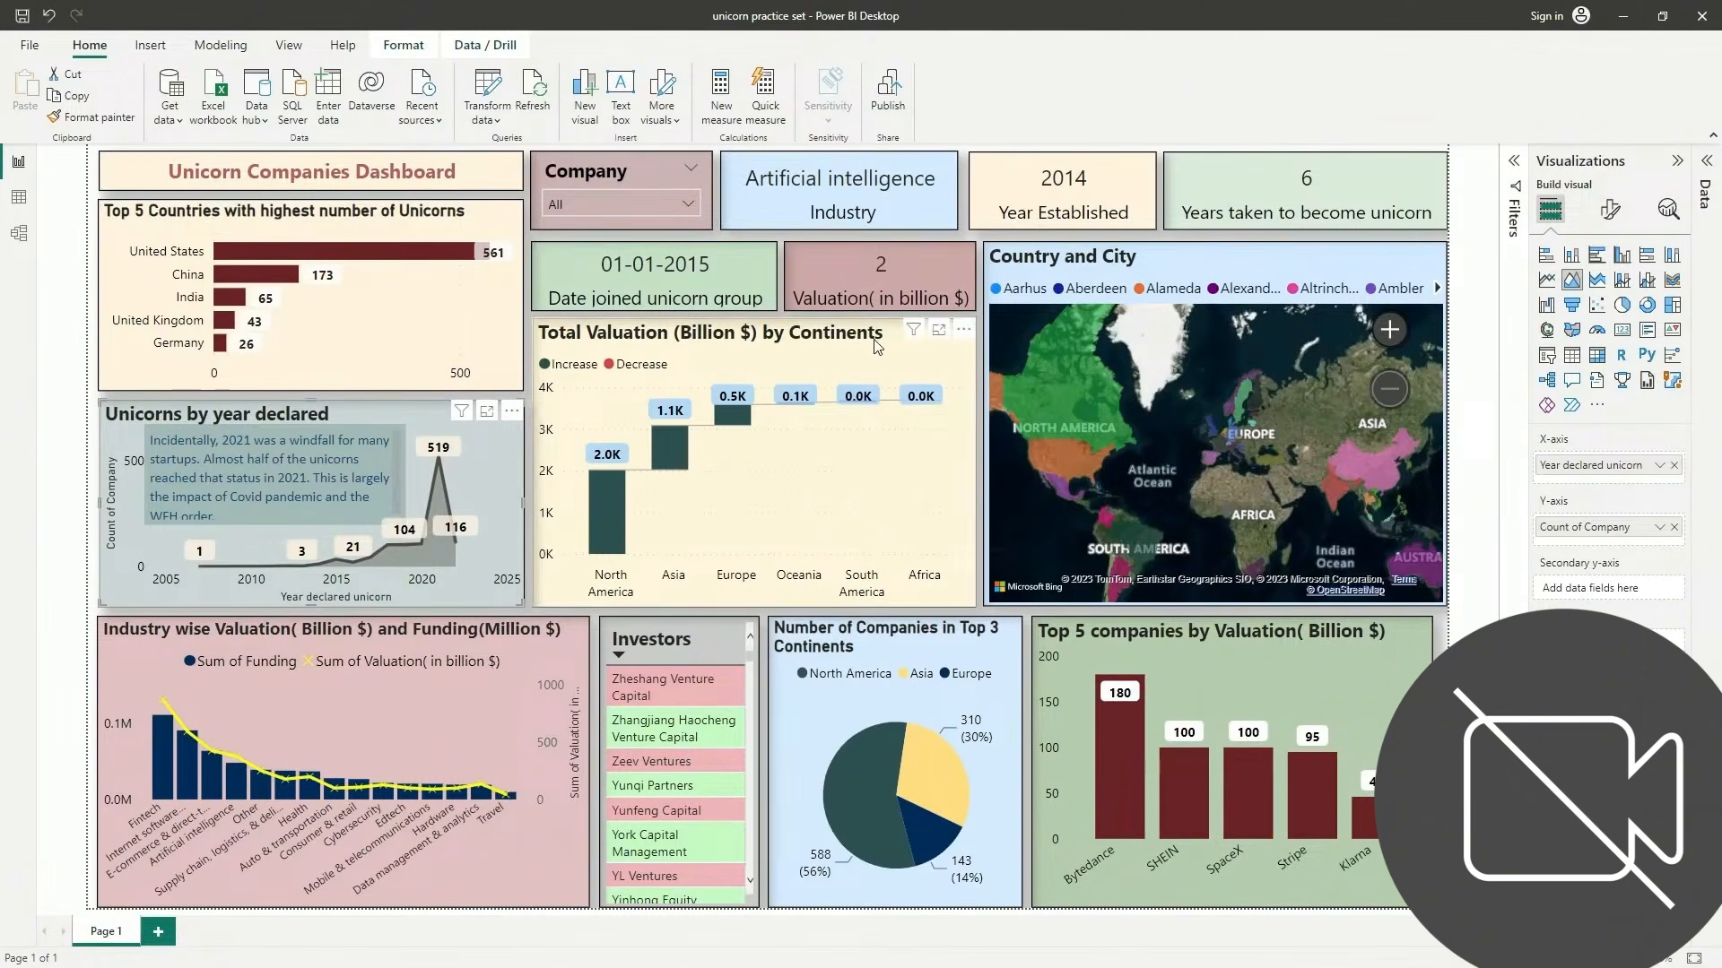
click(659, 348)
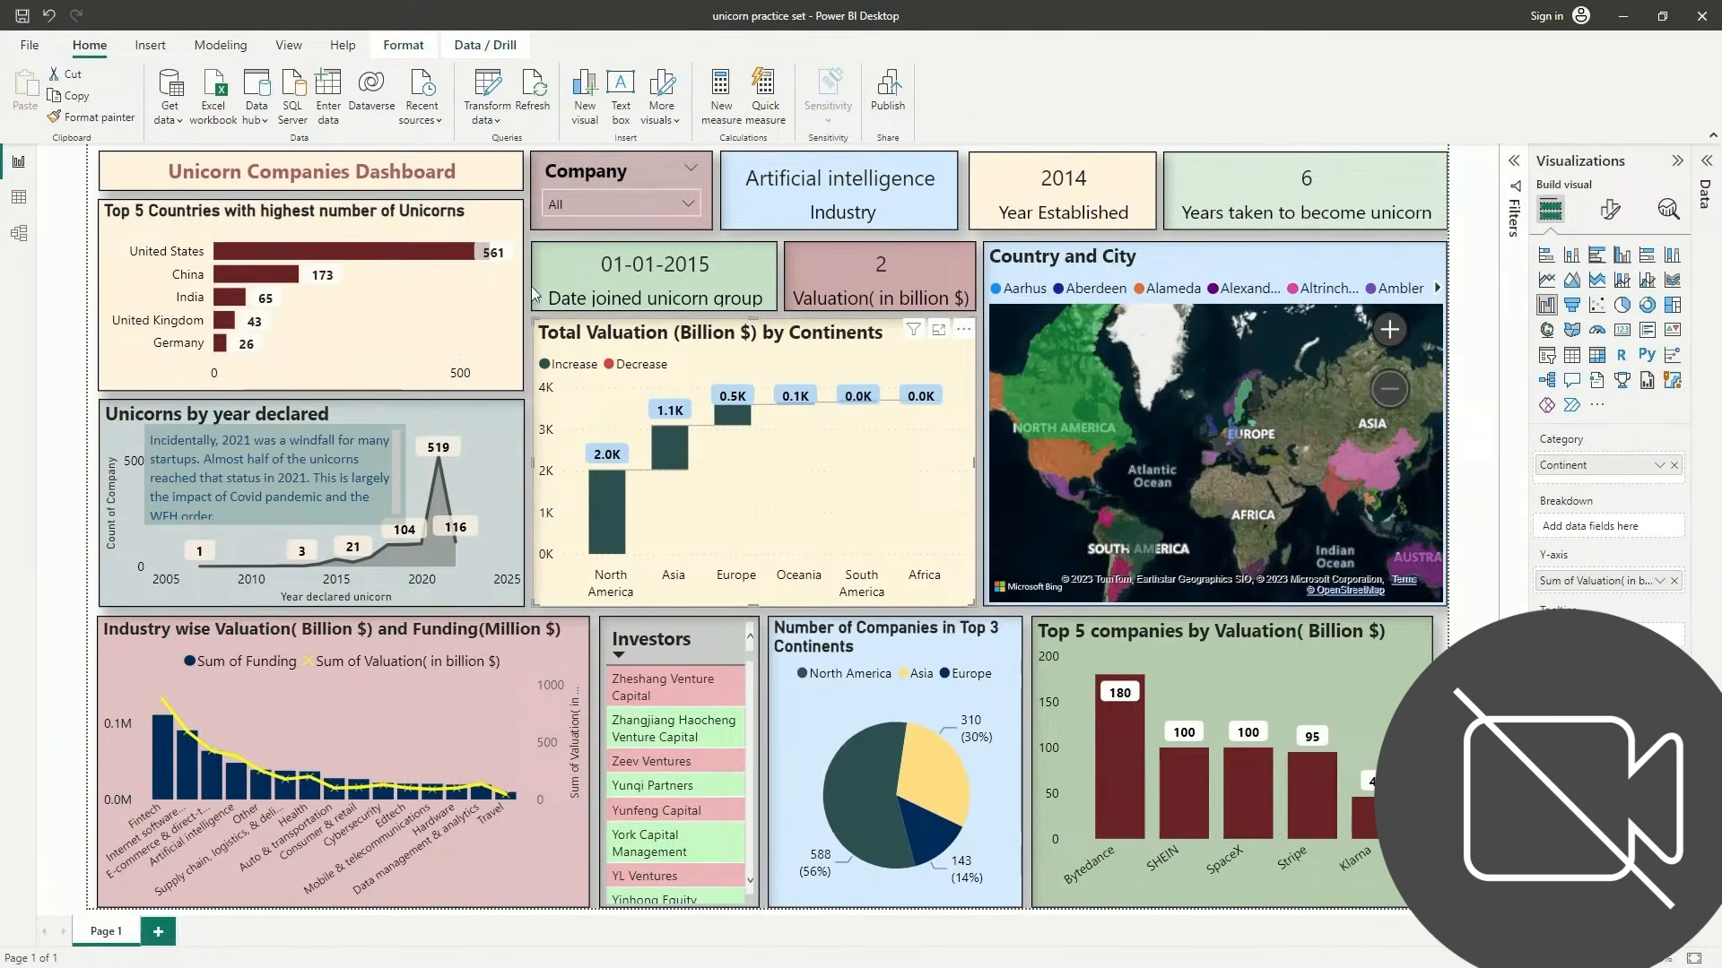
click(1230, 256)
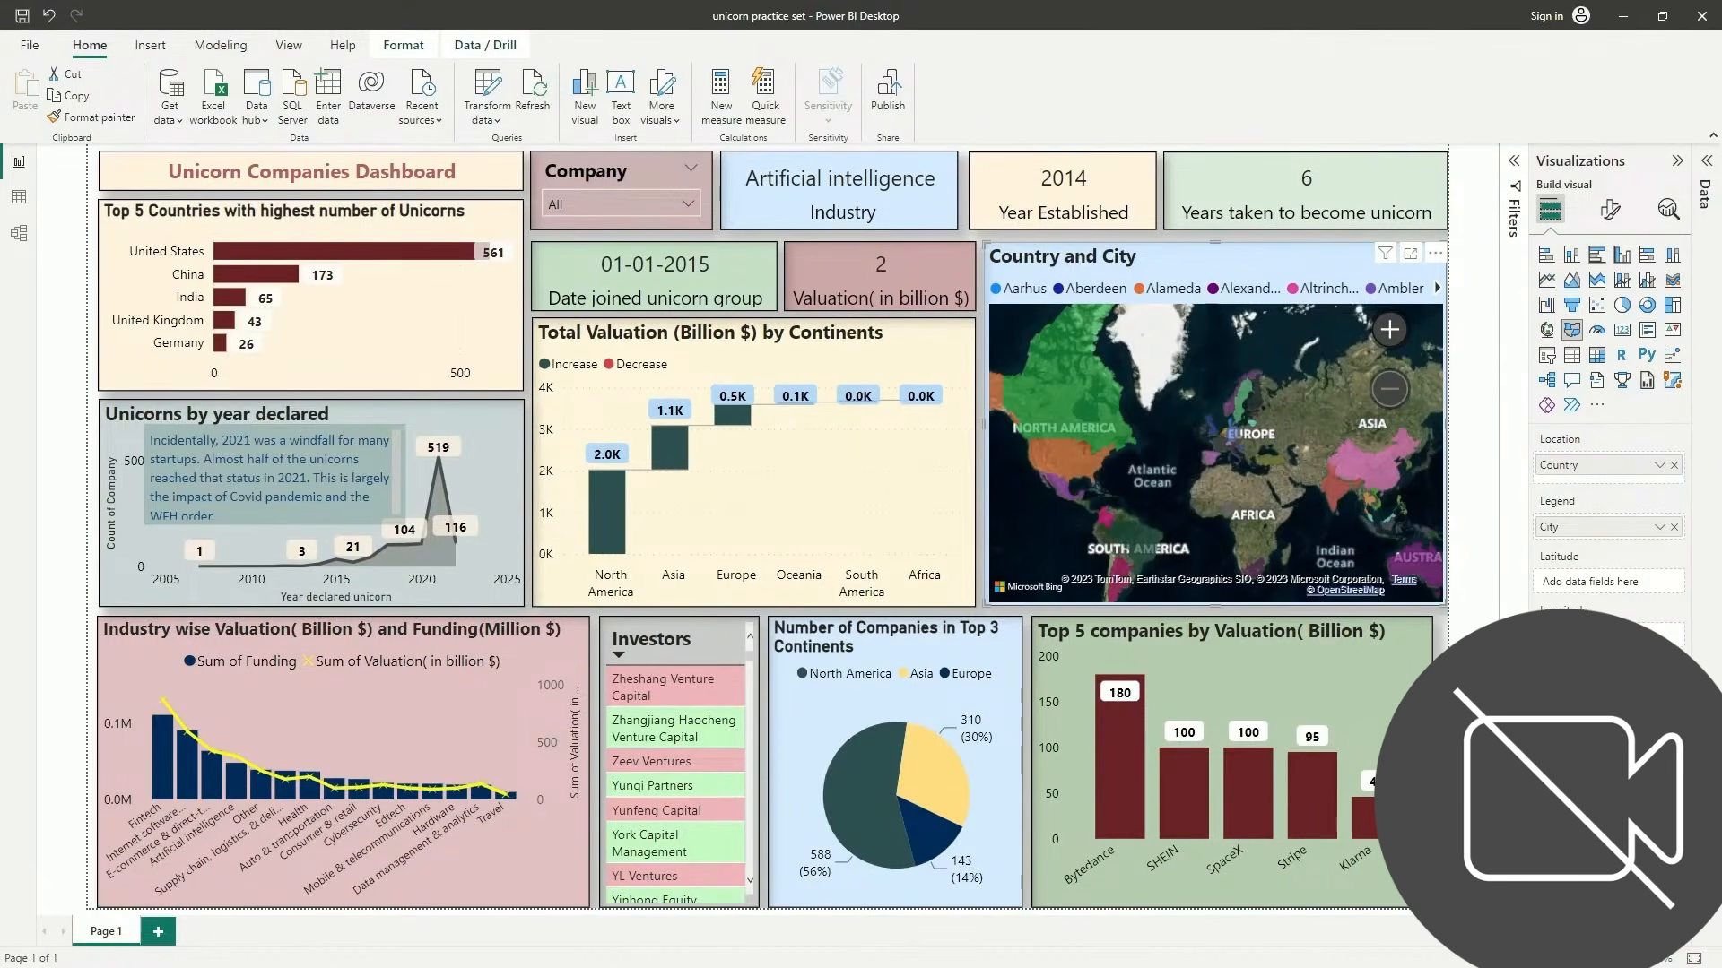
Examine the Company slicer's options, the industry-wise chart, the top 3 continents pie and the top 5 companies chart
click(649, 202)
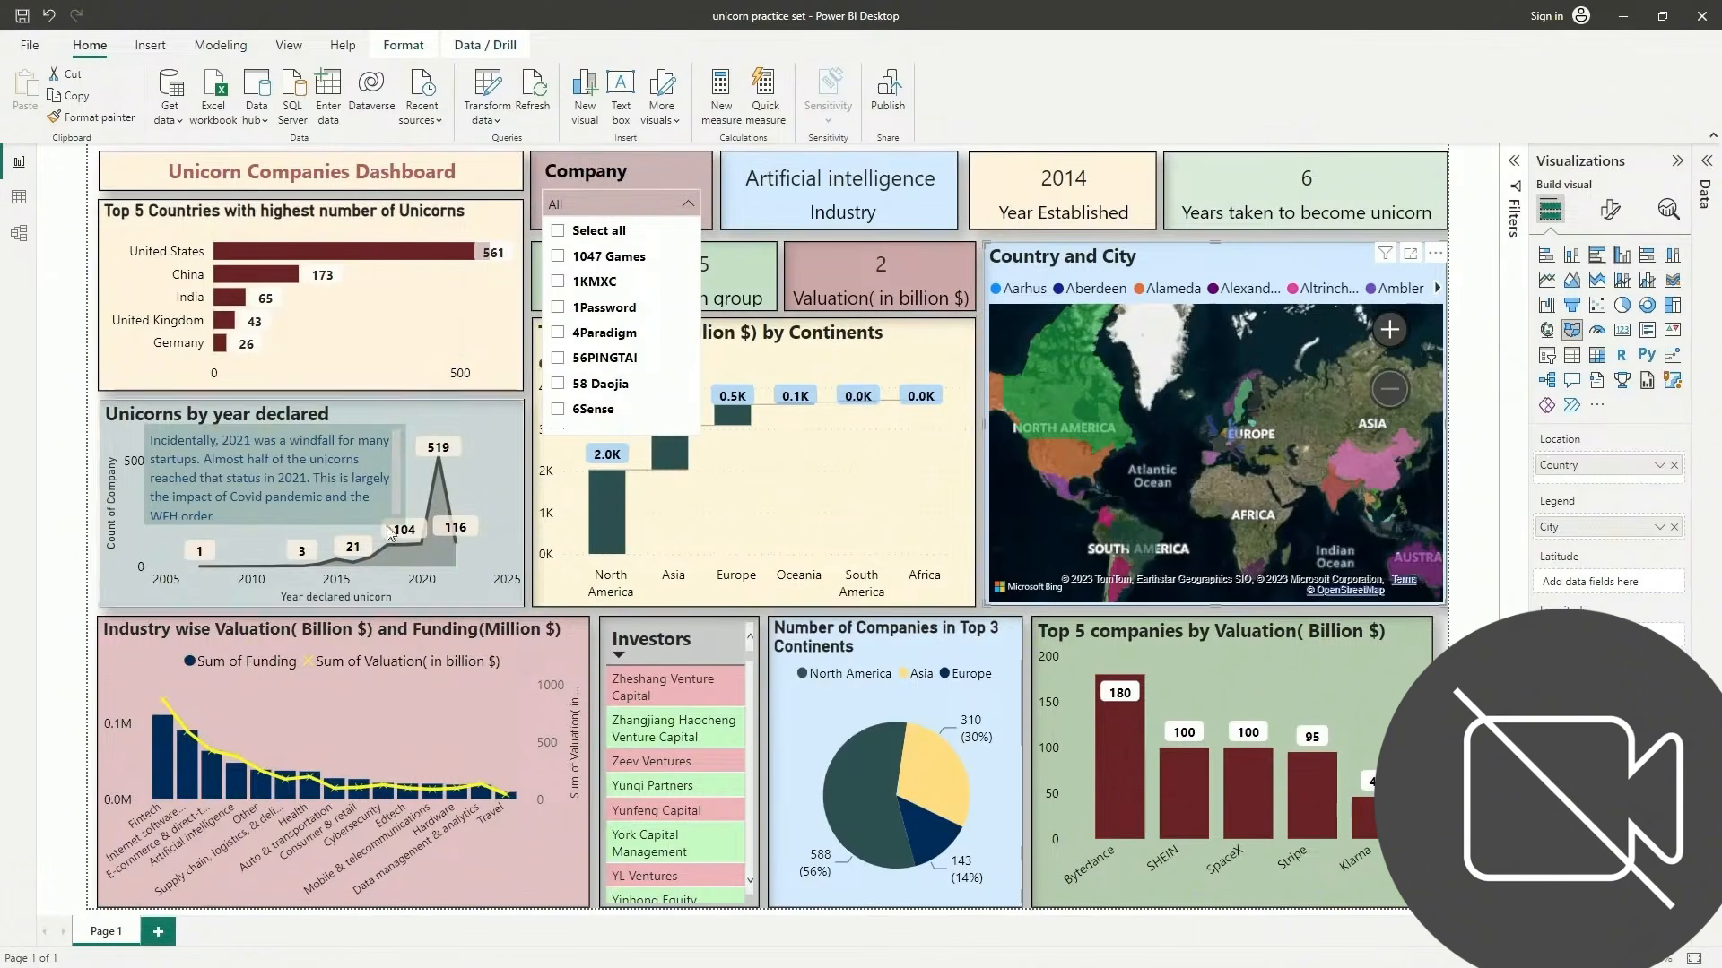
click(492, 698)
click(491, 698)
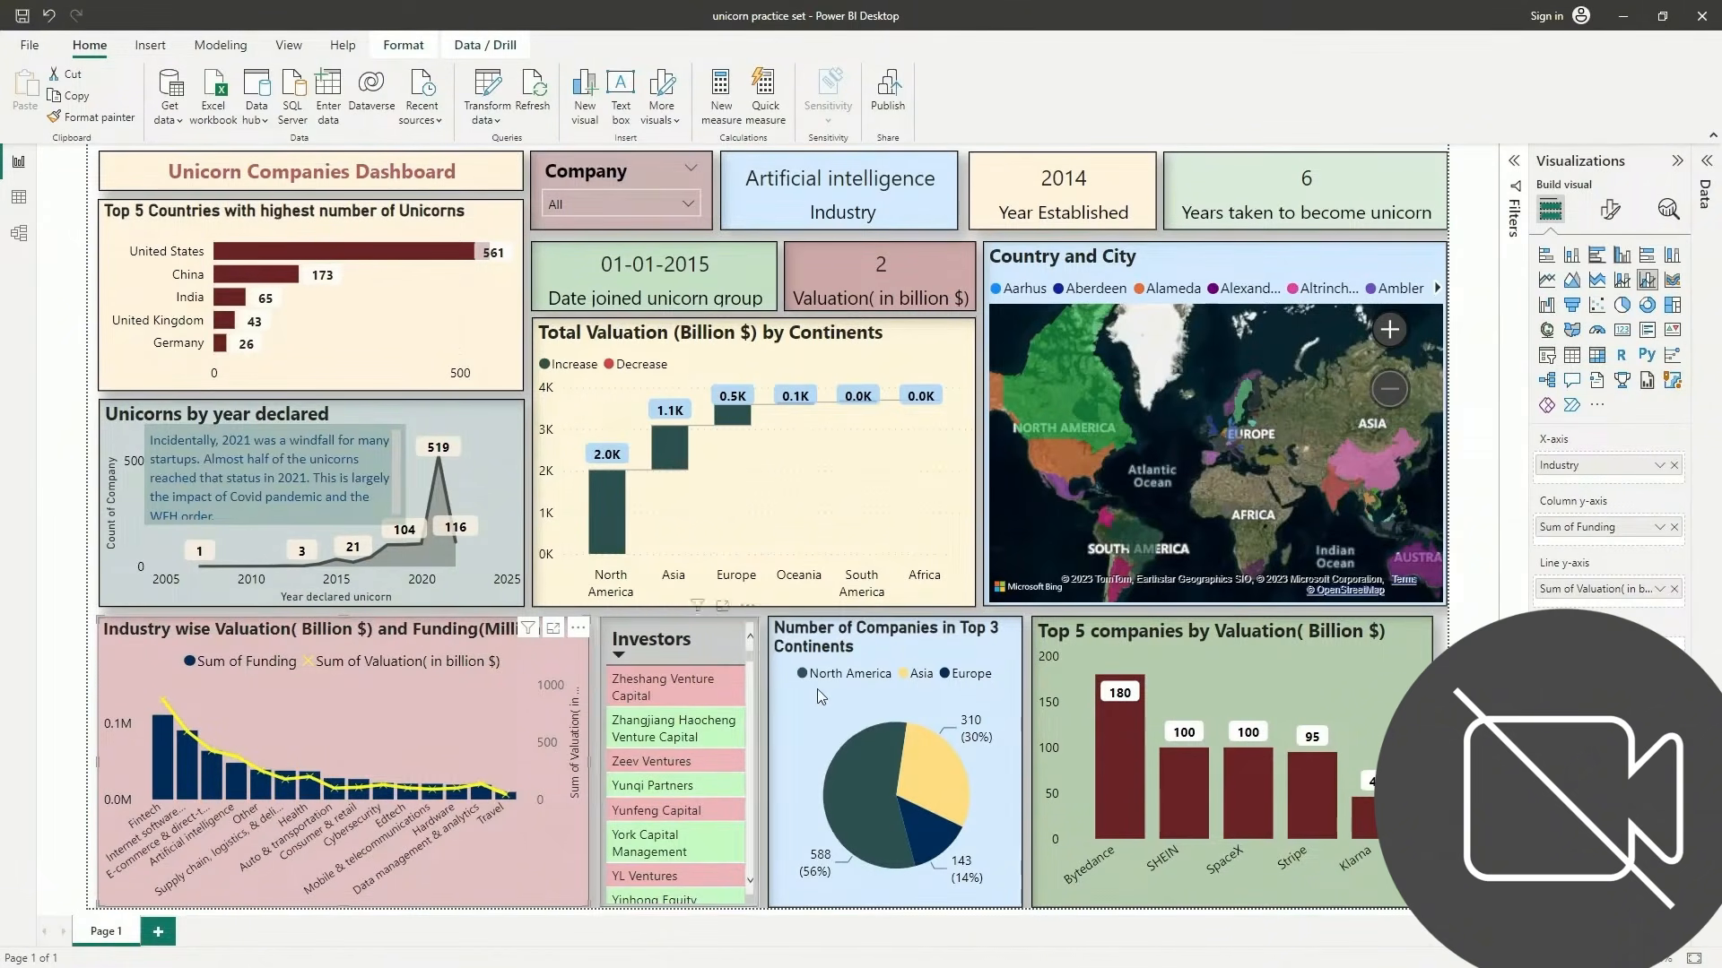
click(904, 642)
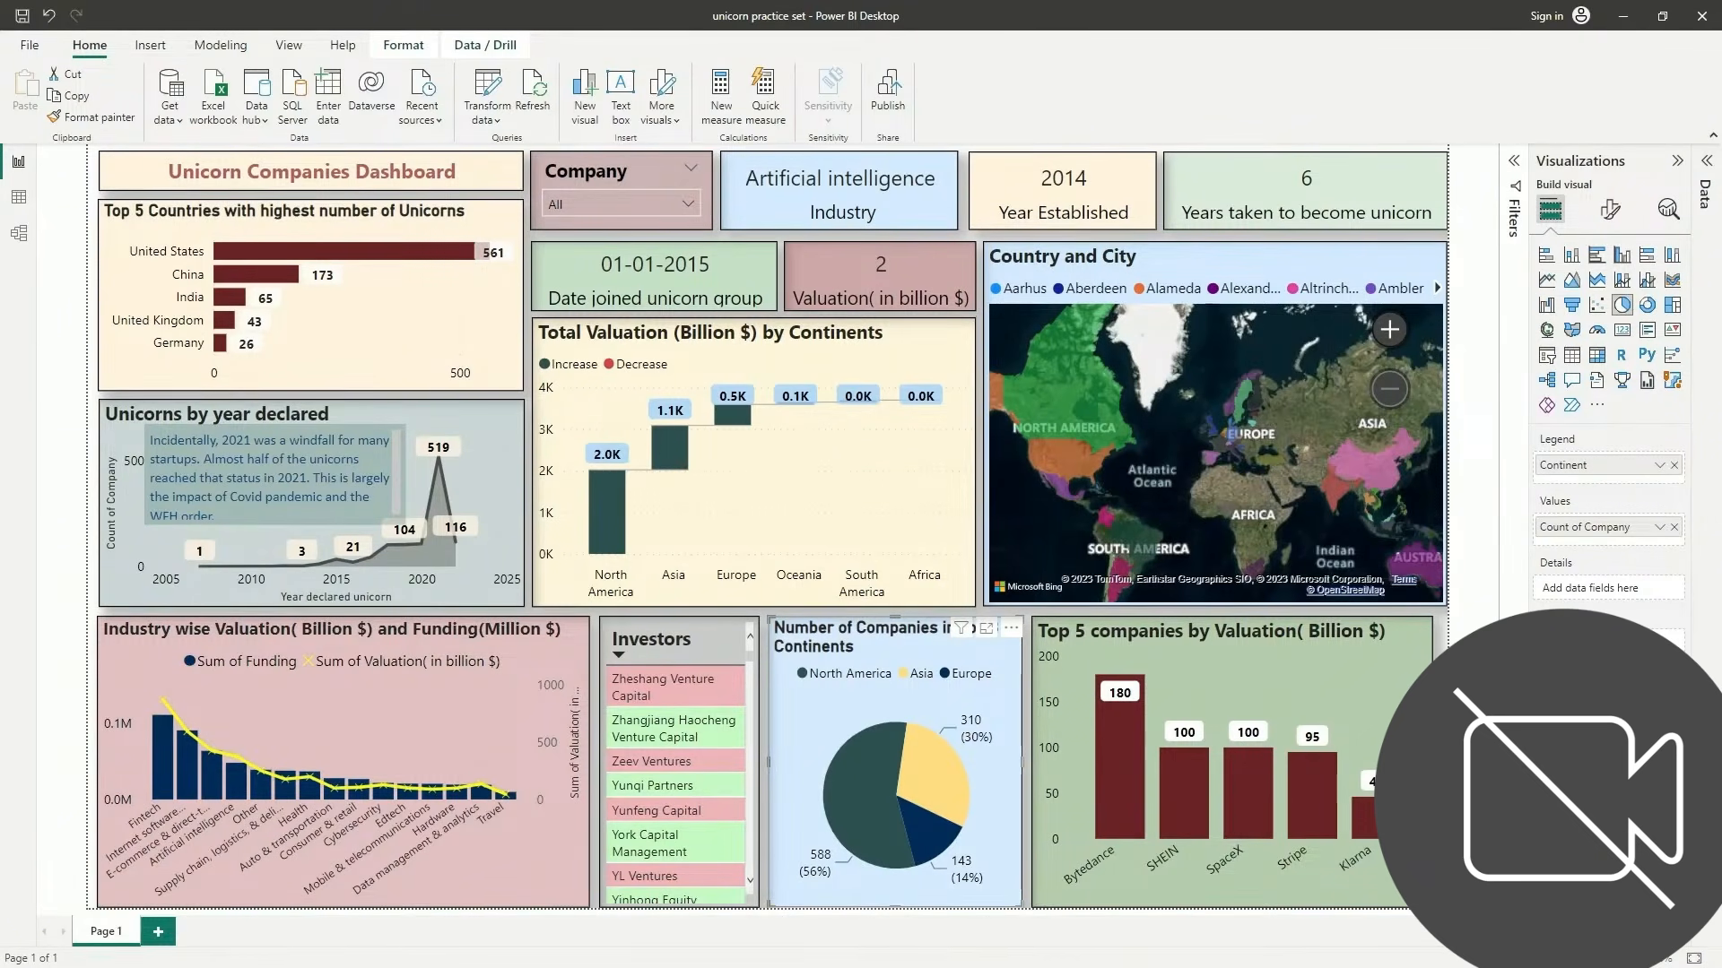
click(1225, 679)
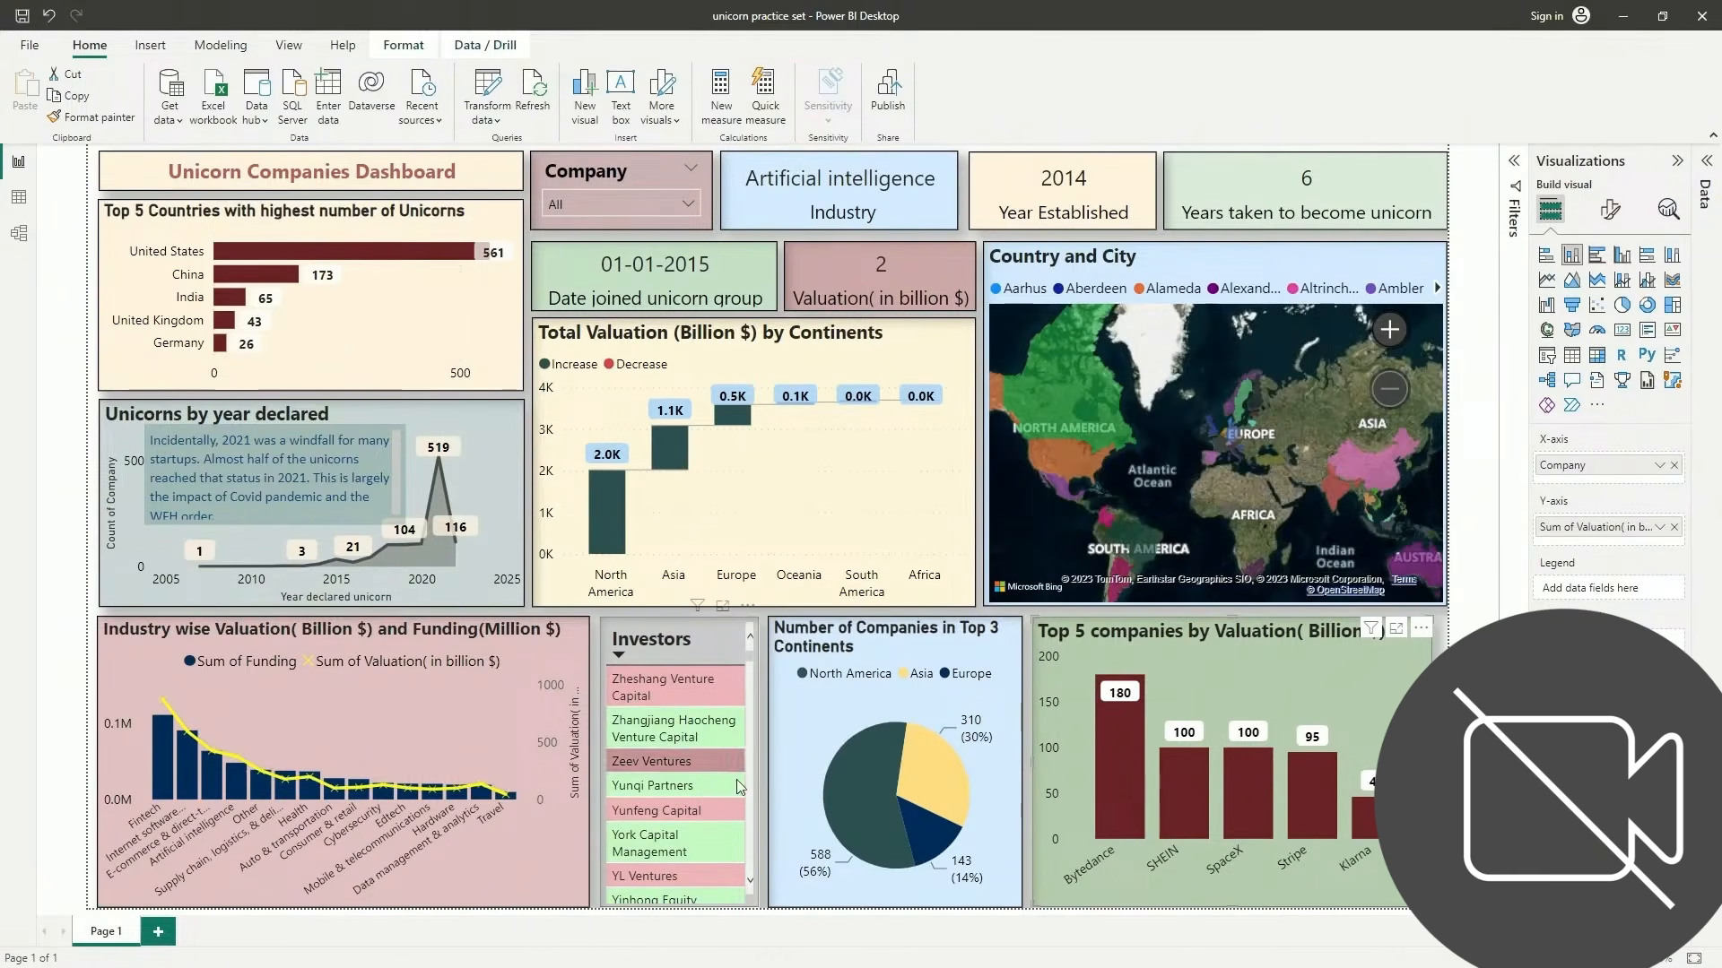
Filter the dashboard to the company Acorns with the Company slicer and check the date joined unicorn group card
click(673, 208)
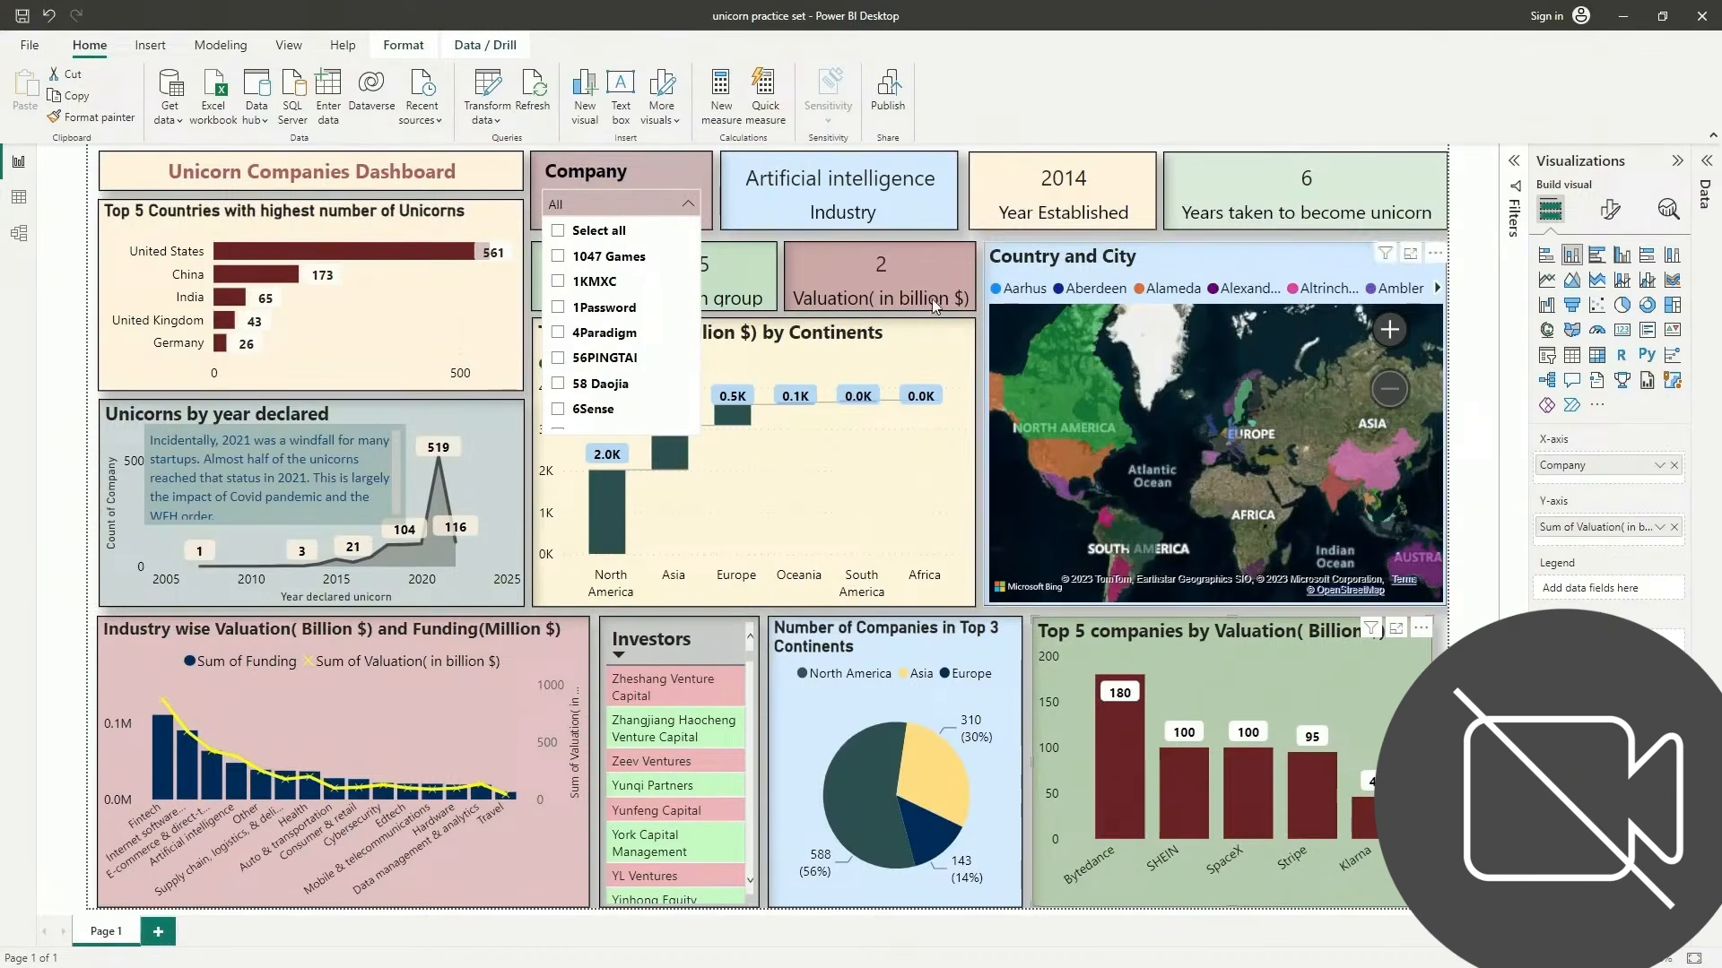
click(638, 164)
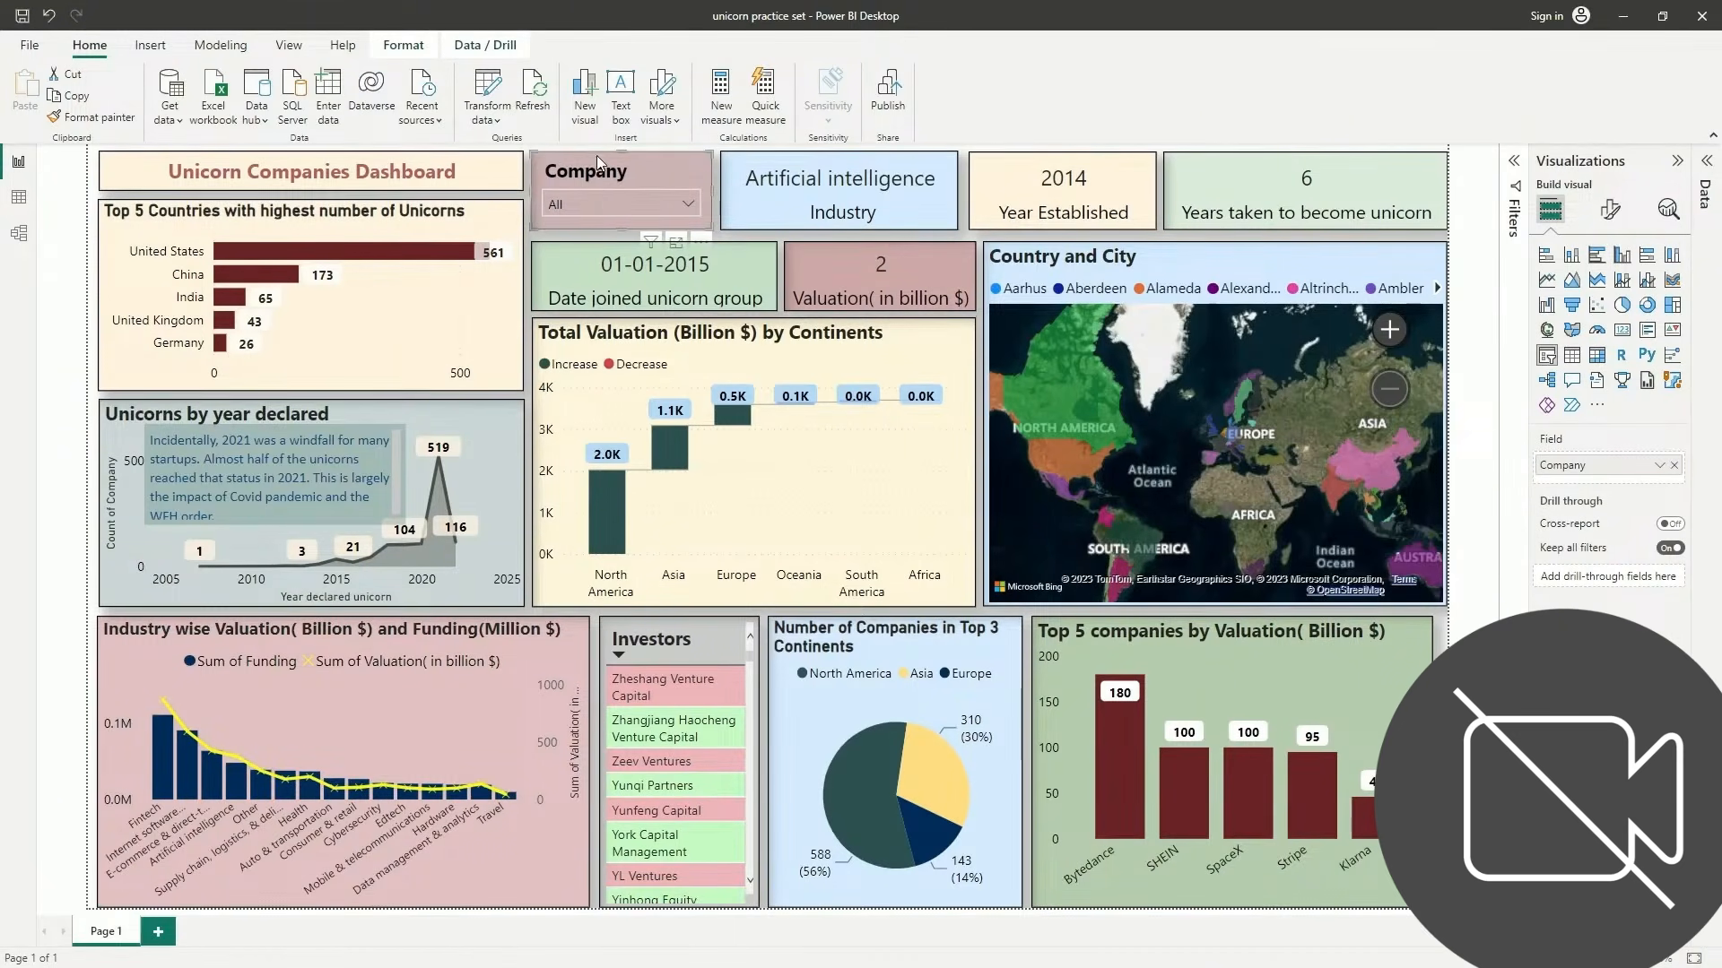
click(599, 199)
scroll(578, 323, down, 3)
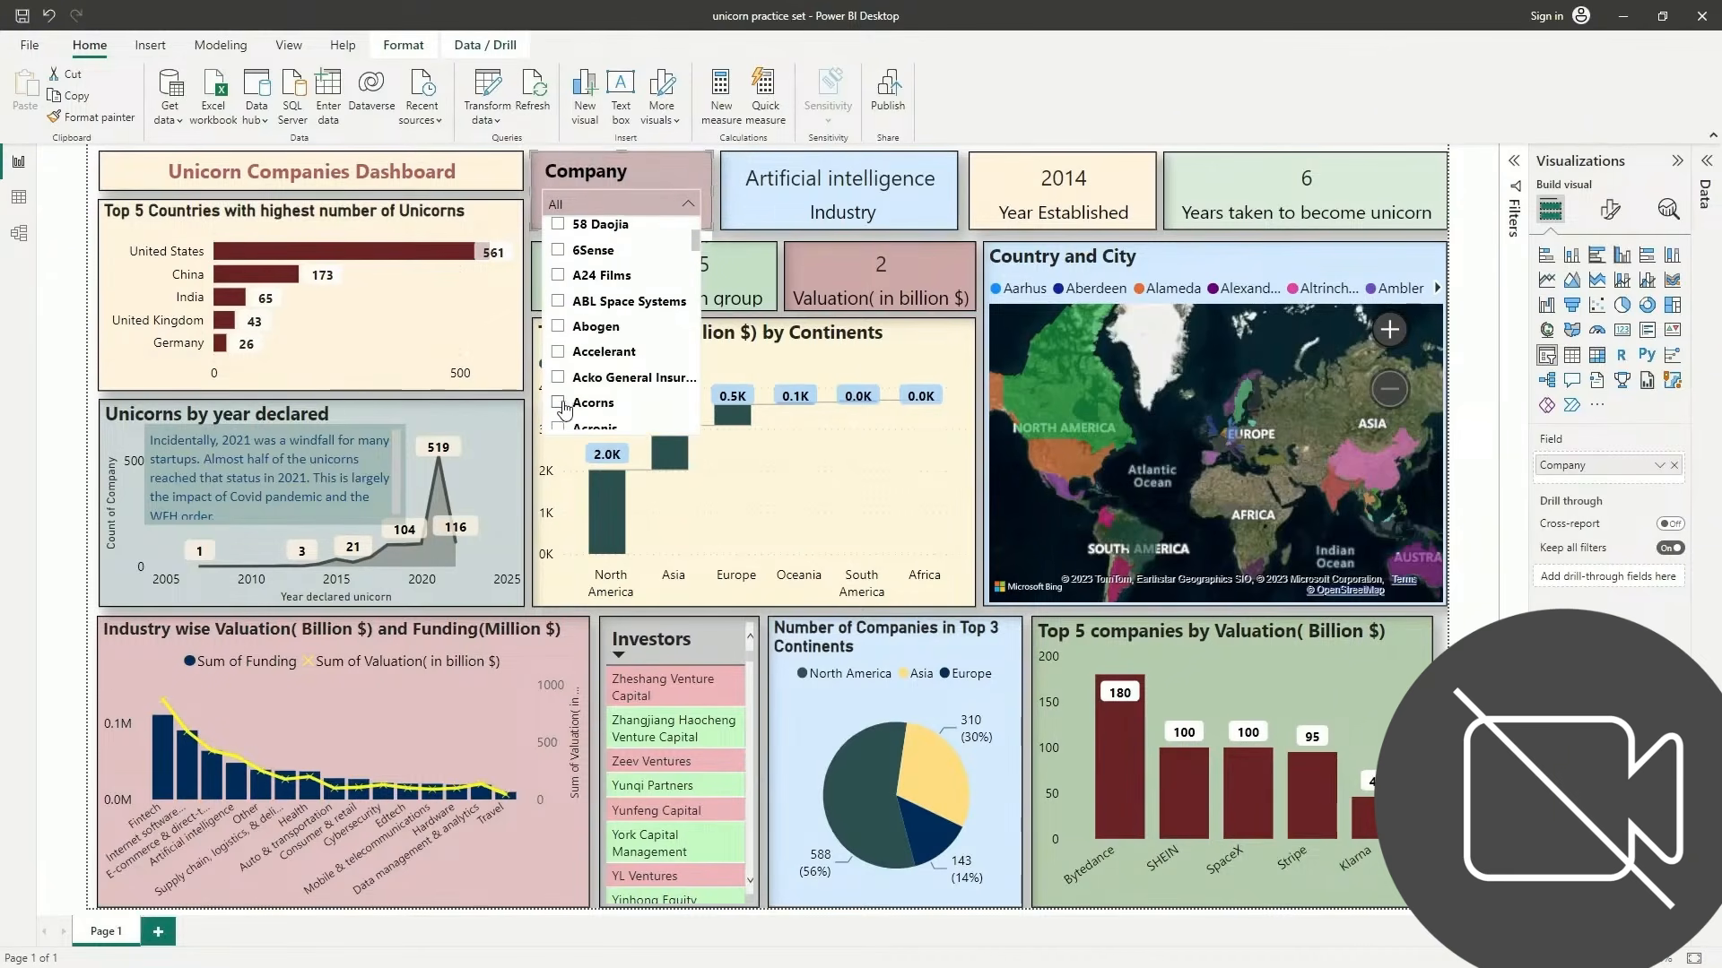
click(560, 403)
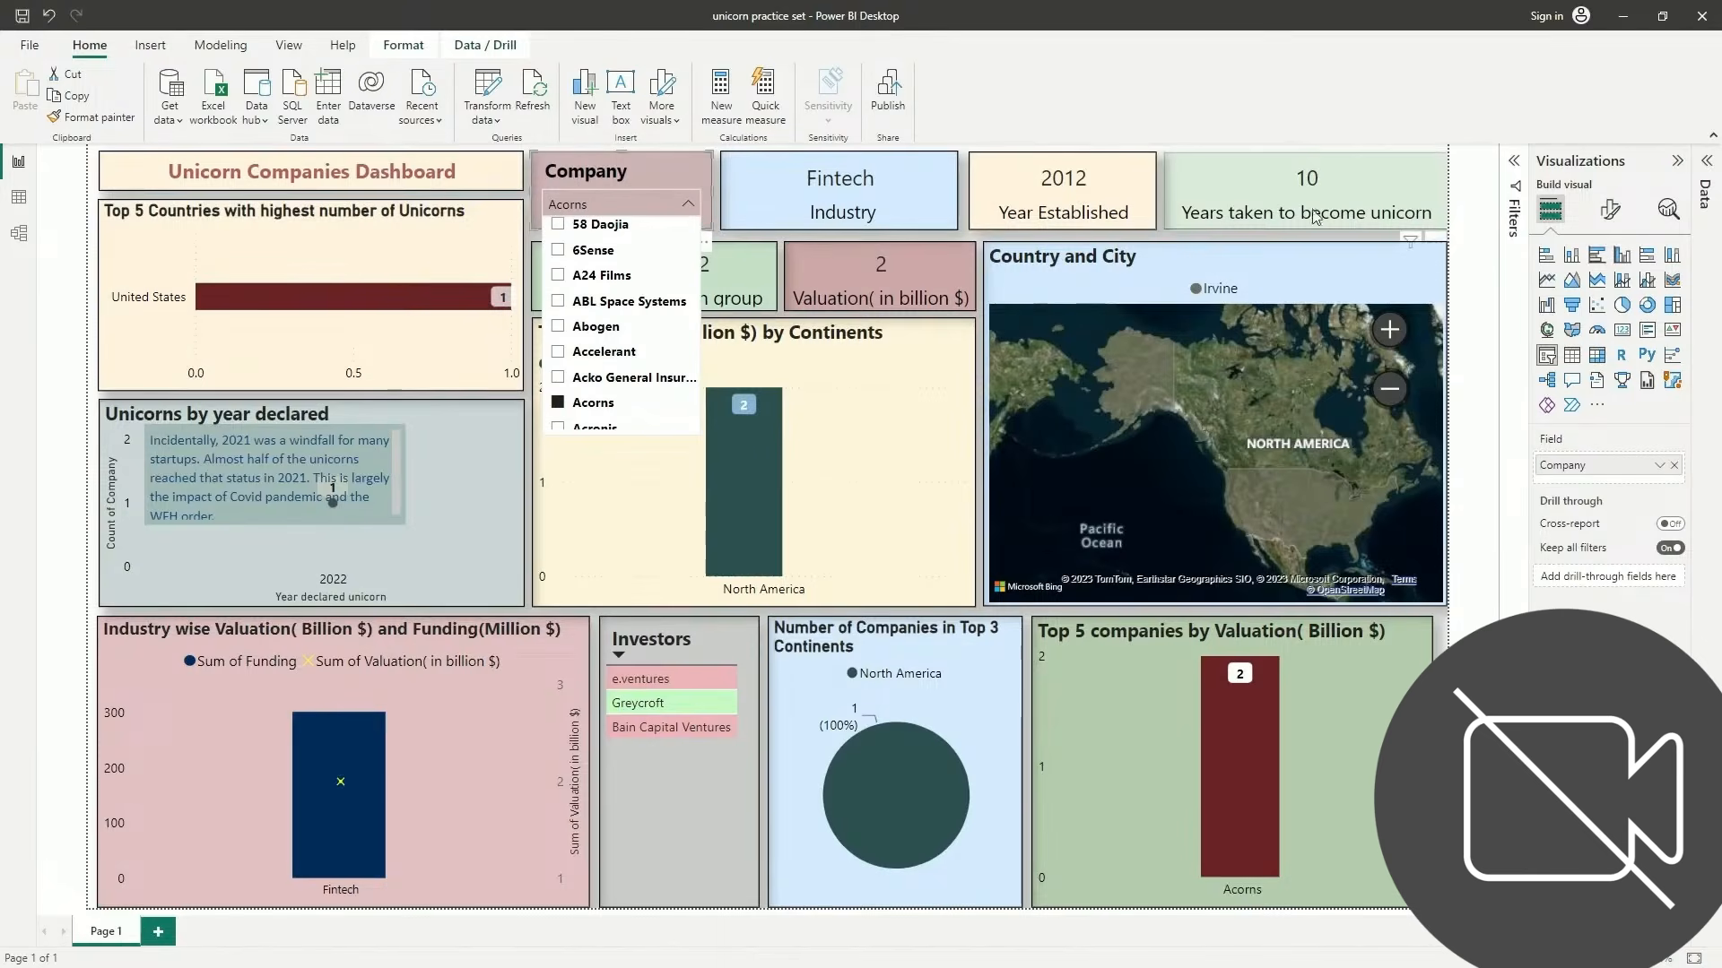
click(764, 285)
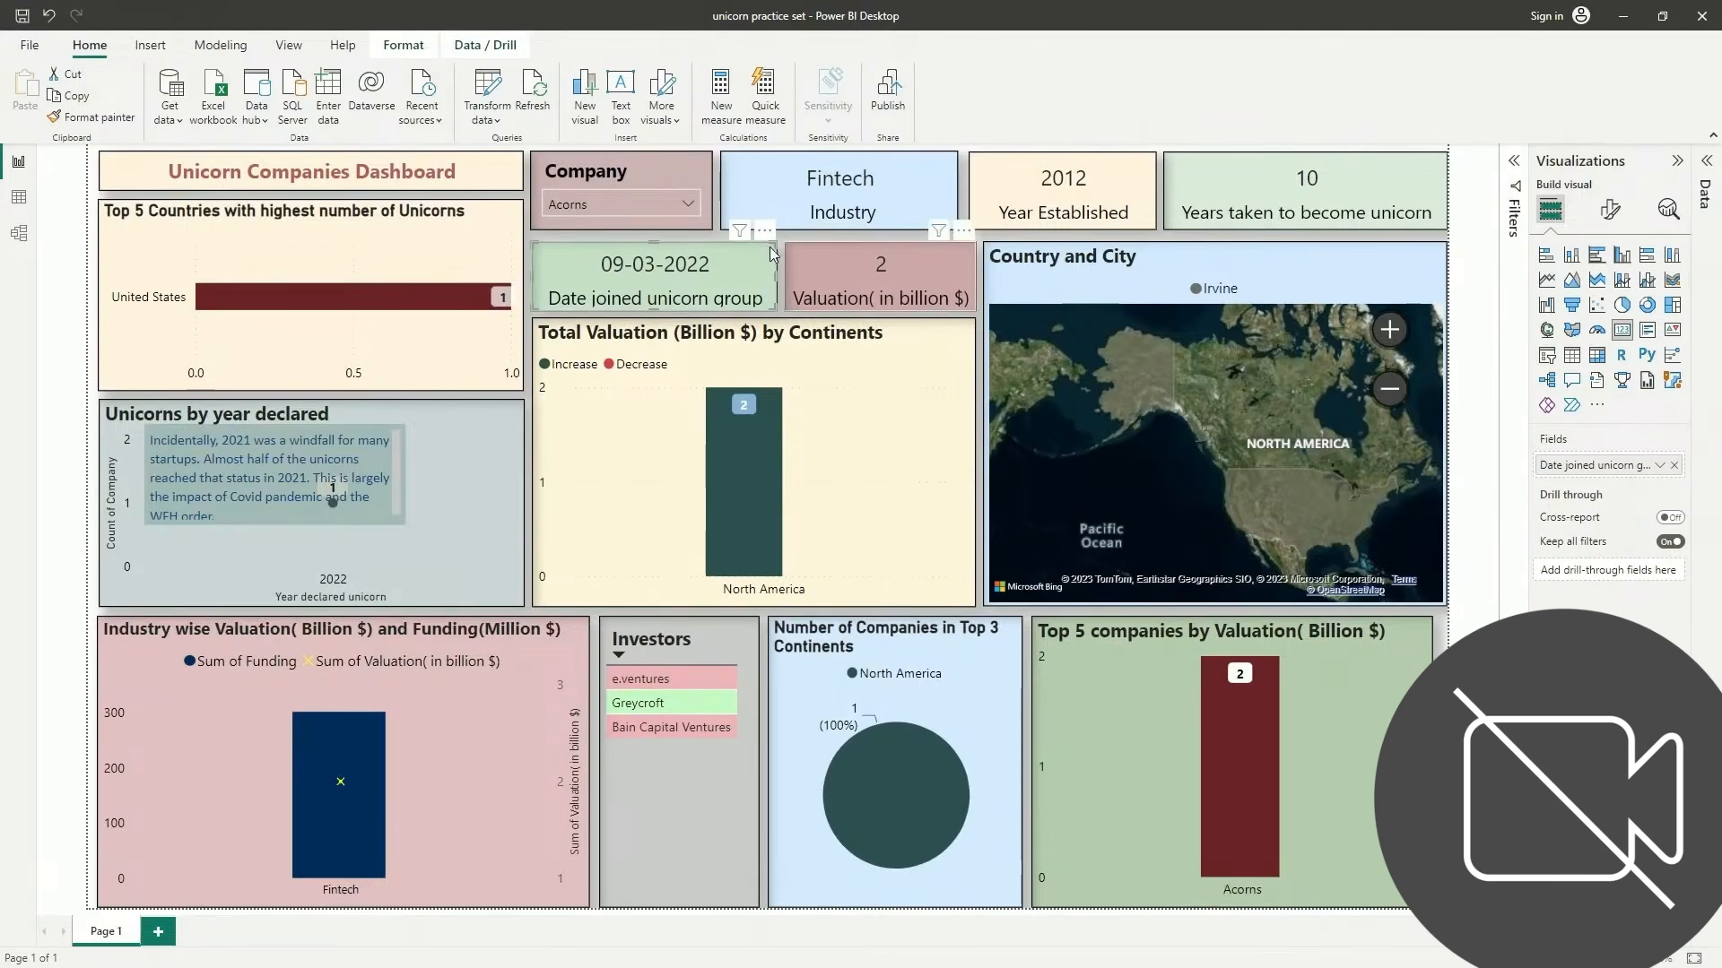
Select all companies in the Company slicer and collapse its list
click(688, 206)
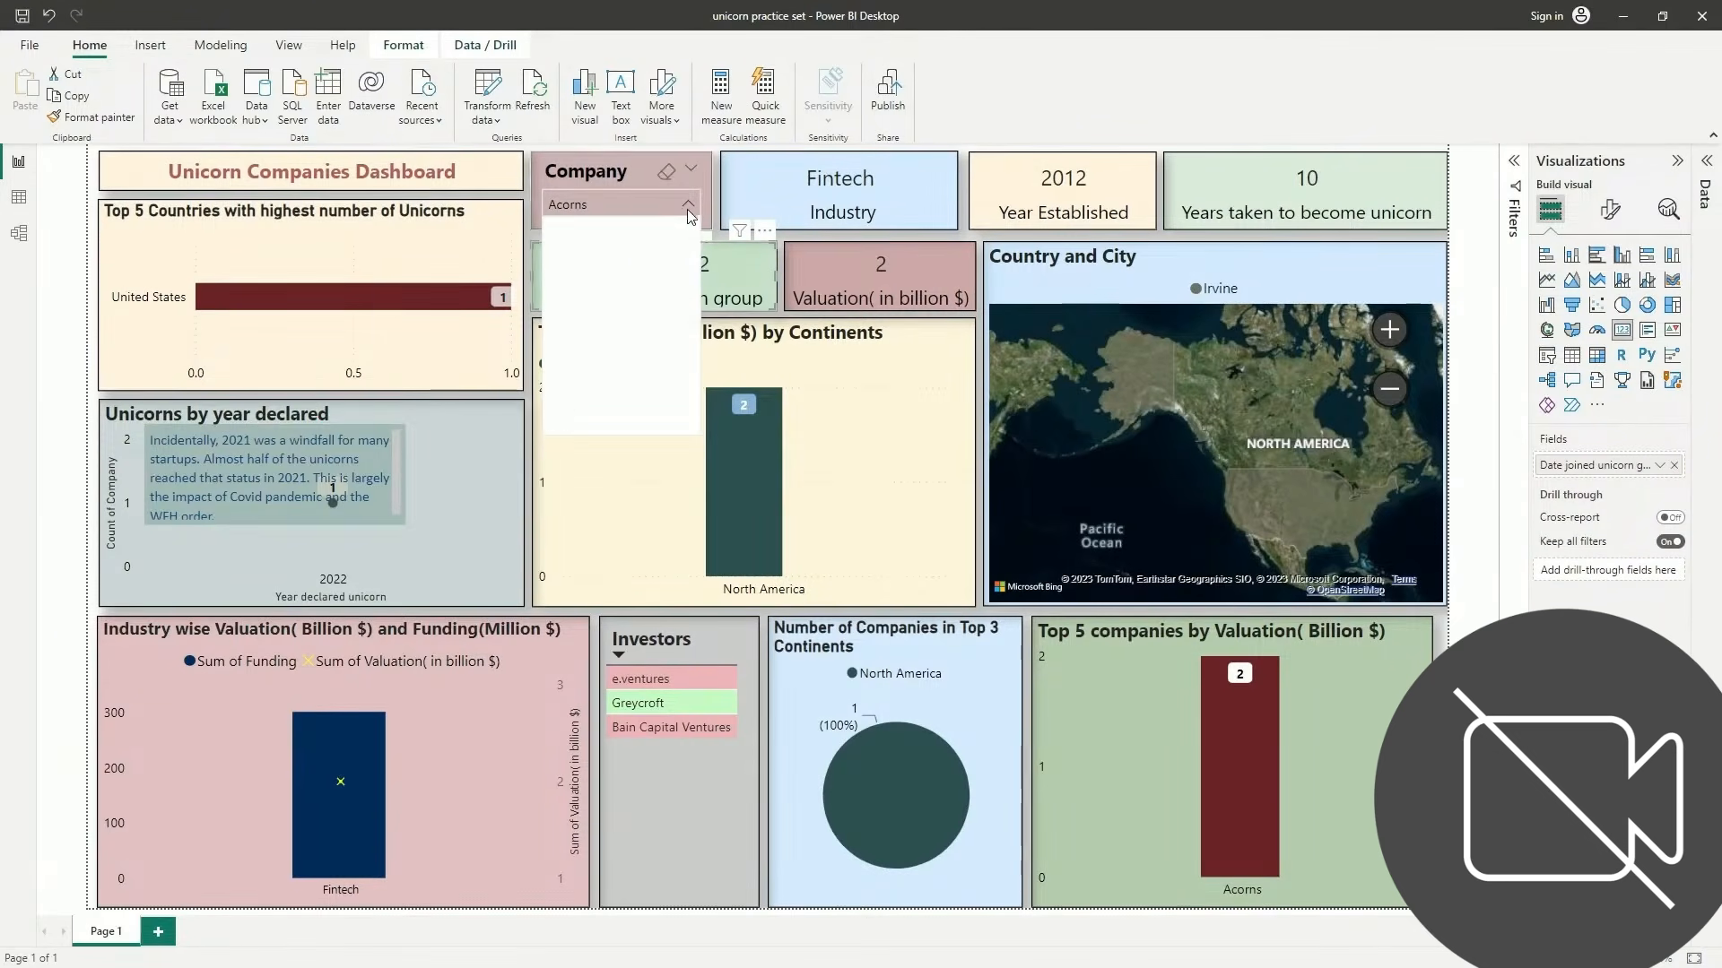
scroll(620, 238, up, 2)
click(580, 235)
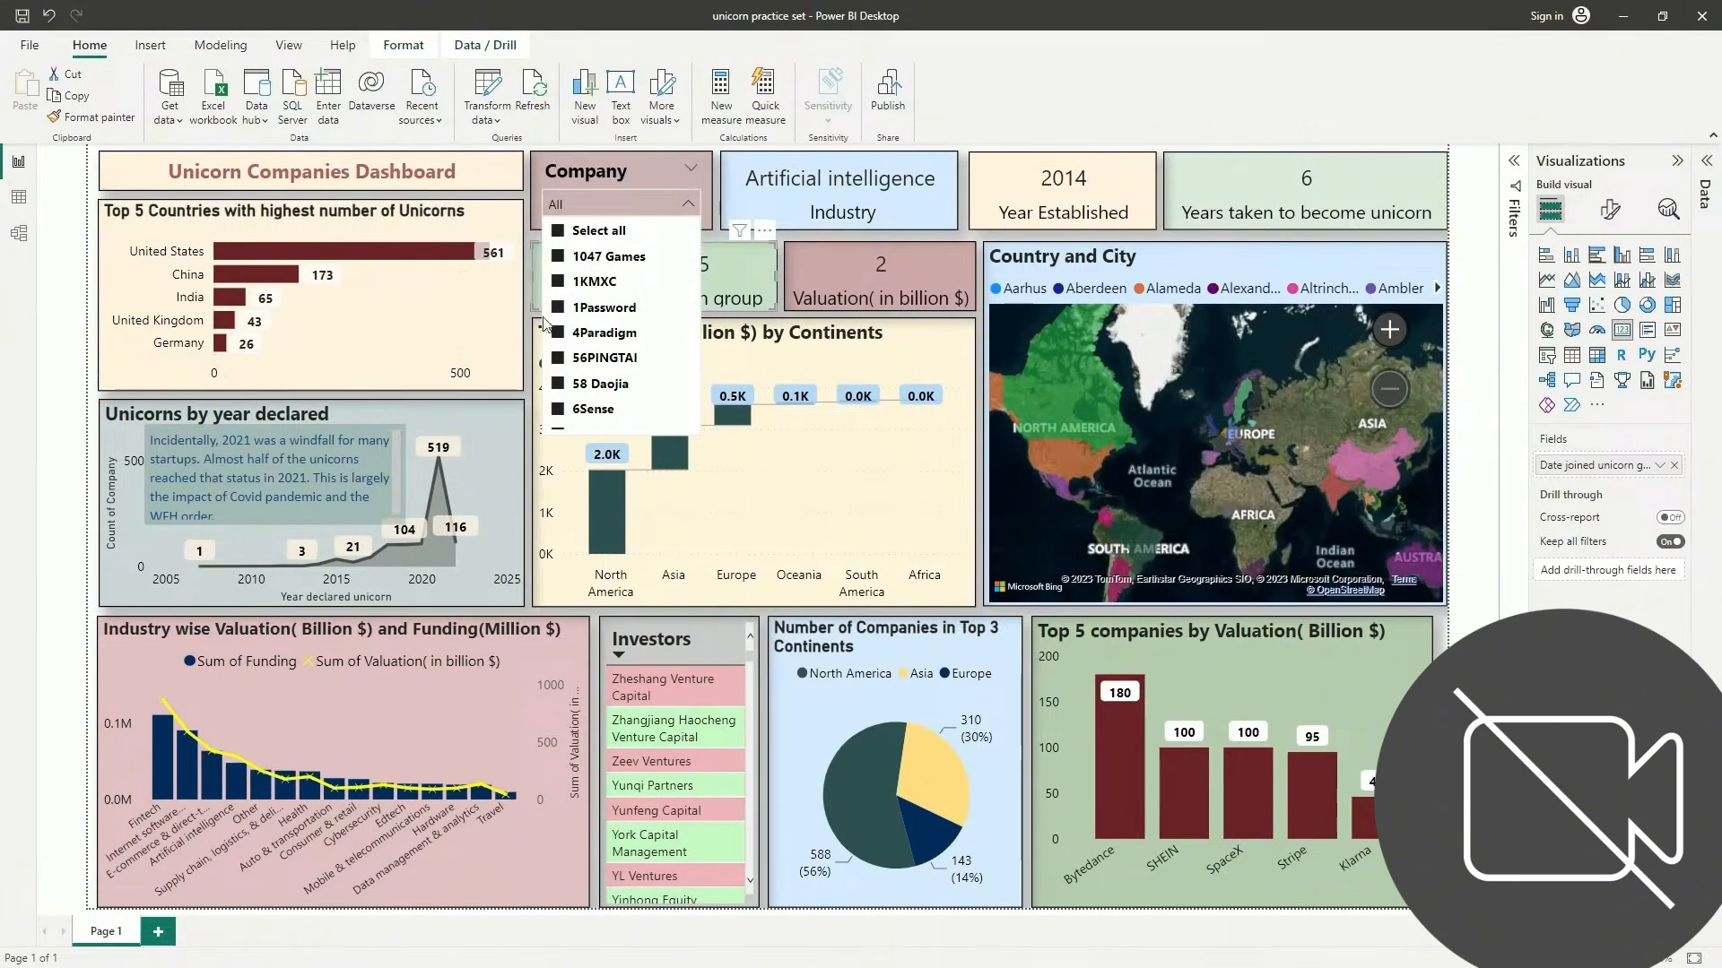
click(619, 170)
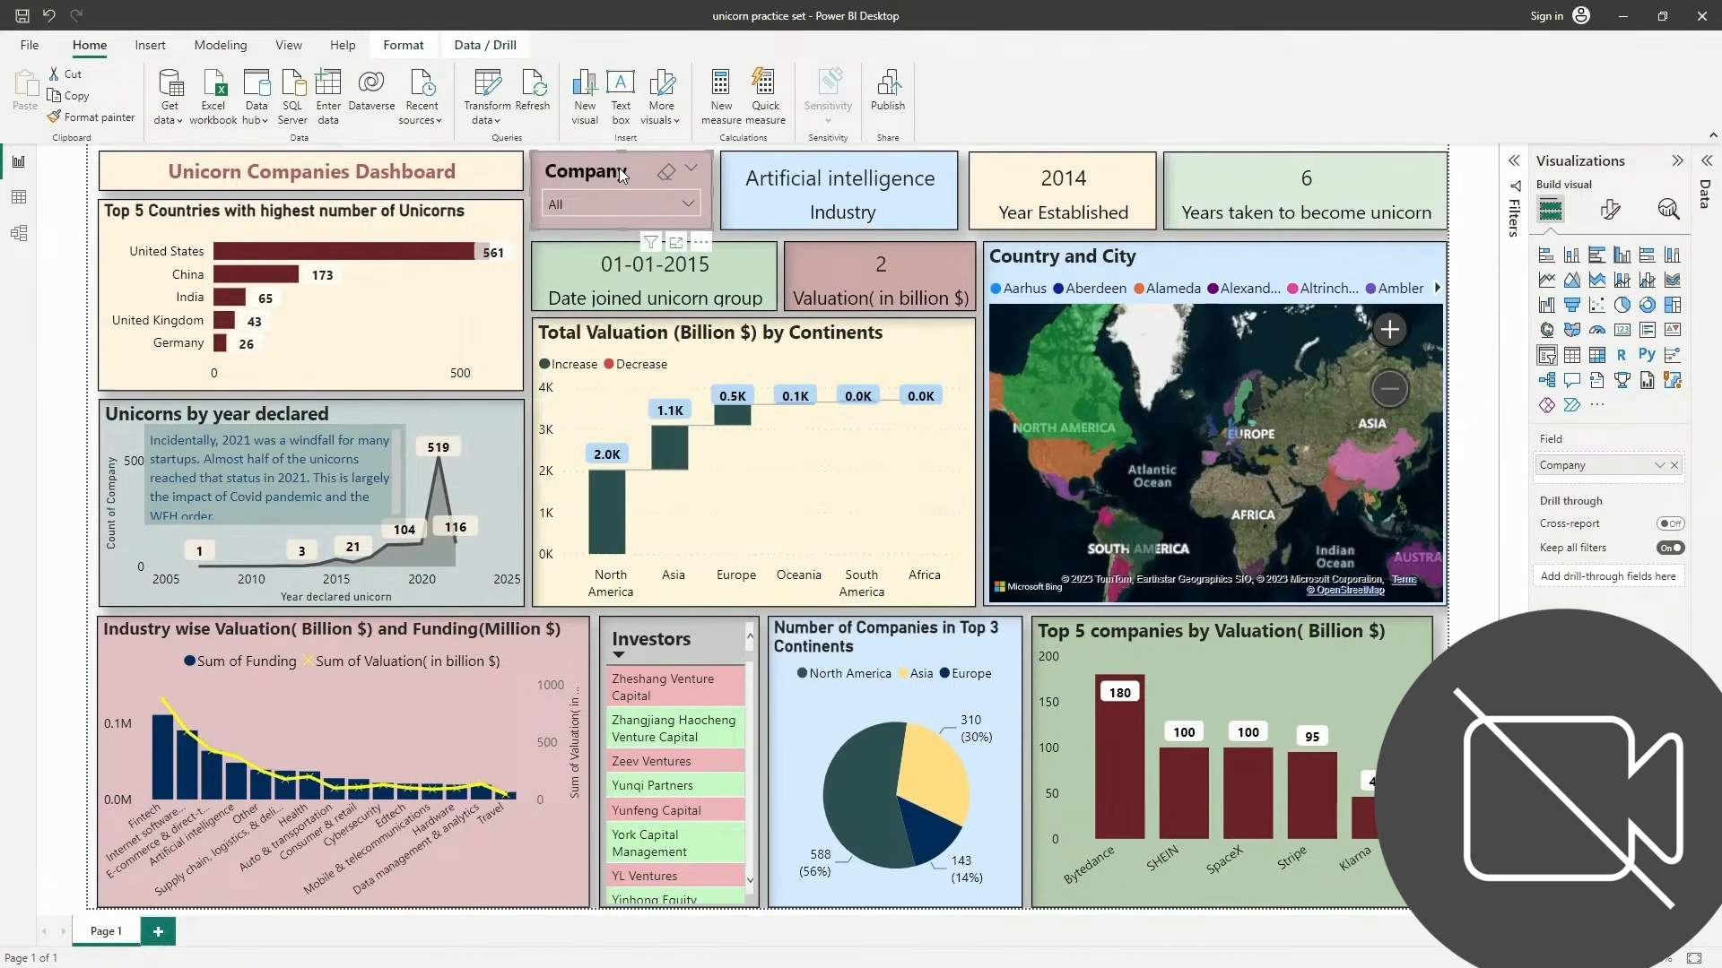